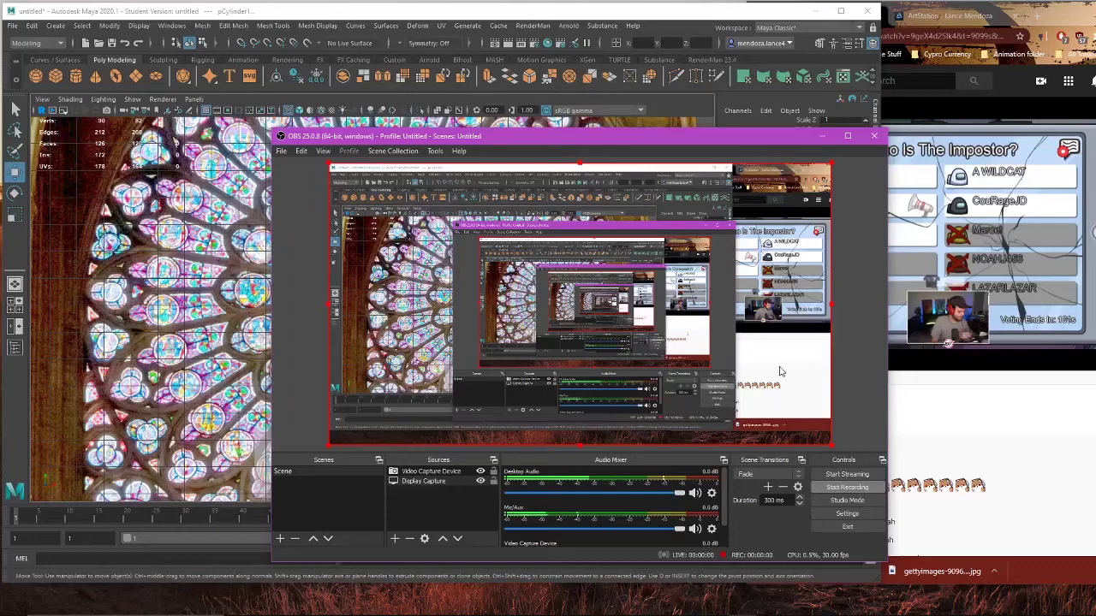
# Step: Switch from OBS to Maya and activate the Scale tool for the cylinder at the centre of the rose window reference
pyautogui.click(843, 138)
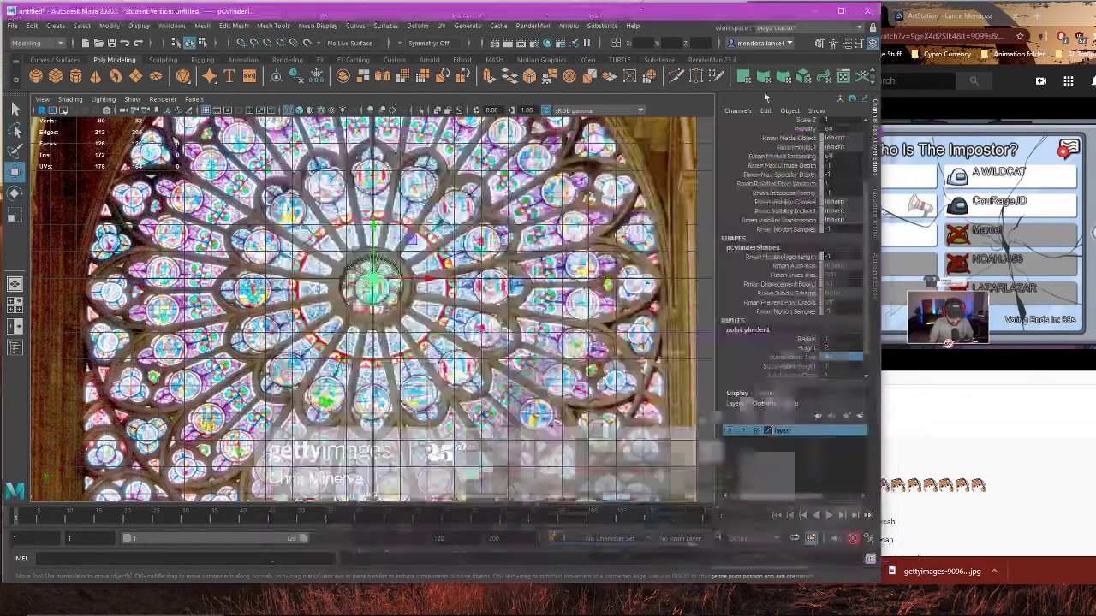
pyautogui.scroll(-5, 413, 267)
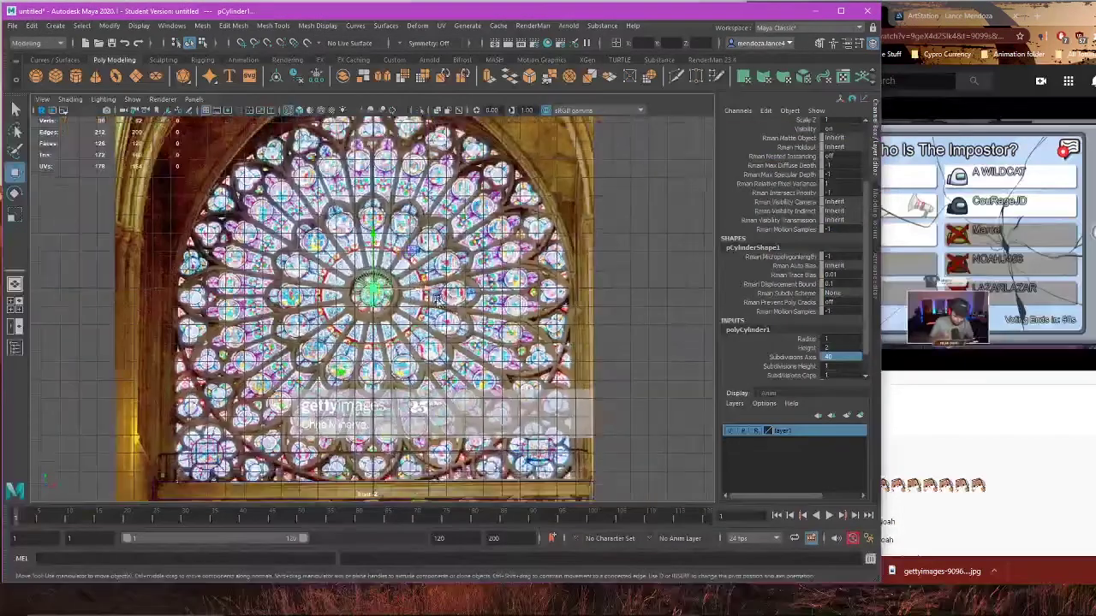
pyautogui.press('r')
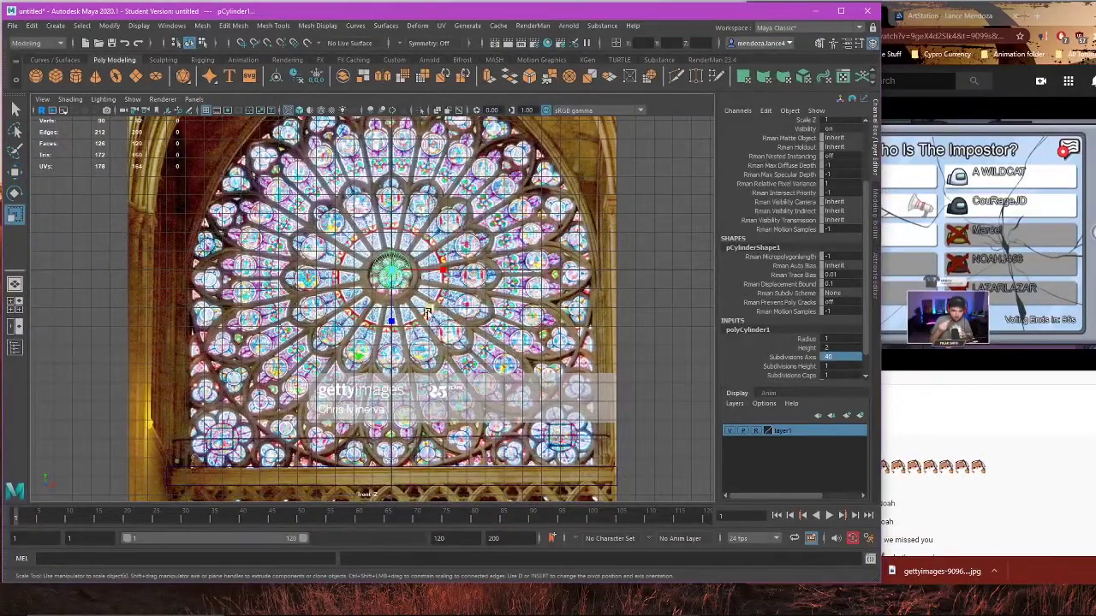
pyautogui.scroll(3, 428, 313)
pyautogui.scroll(-6, 468, 355)
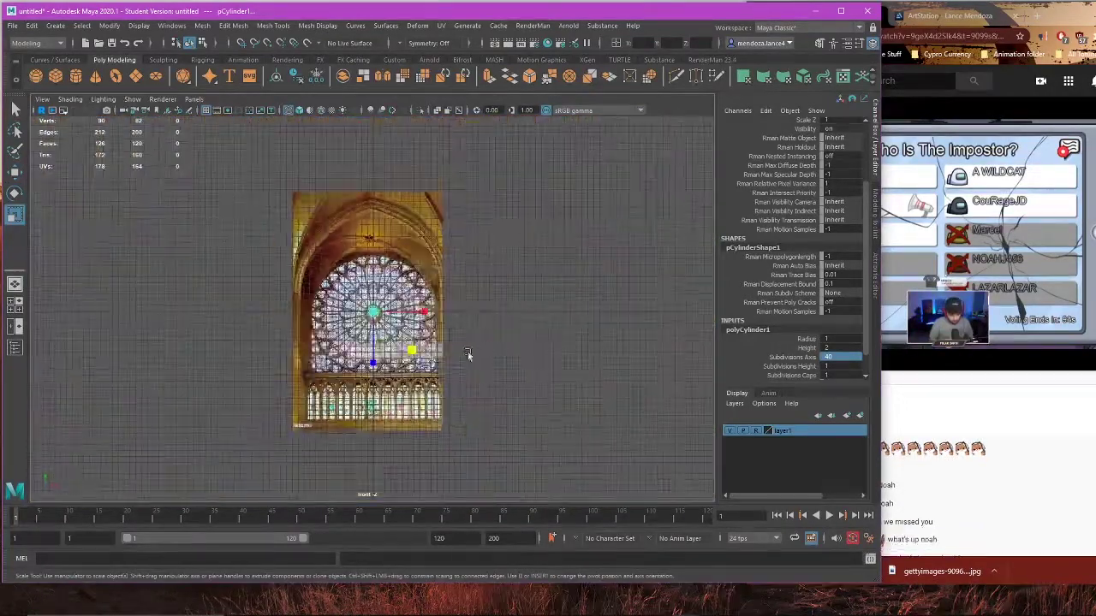
pyautogui.keyDown('alt'); pyautogui.moveTo(468, 355); pyautogui.dragTo(445, 360, button='middle'); pyautogui.keyUp('alt')
pyautogui.scroll(5, 437, 362)
# Step: Try to scale the cylinder to about 10.73 in X and Z over the rose window in wireframe display
pyautogui.click(426, 366)
pyautogui.keyDown('alt'); pyautogui.moveTo(441, 443); pyautogui.dragTo(469, 401, button='middle'); pyautogui.keyUp('alt')
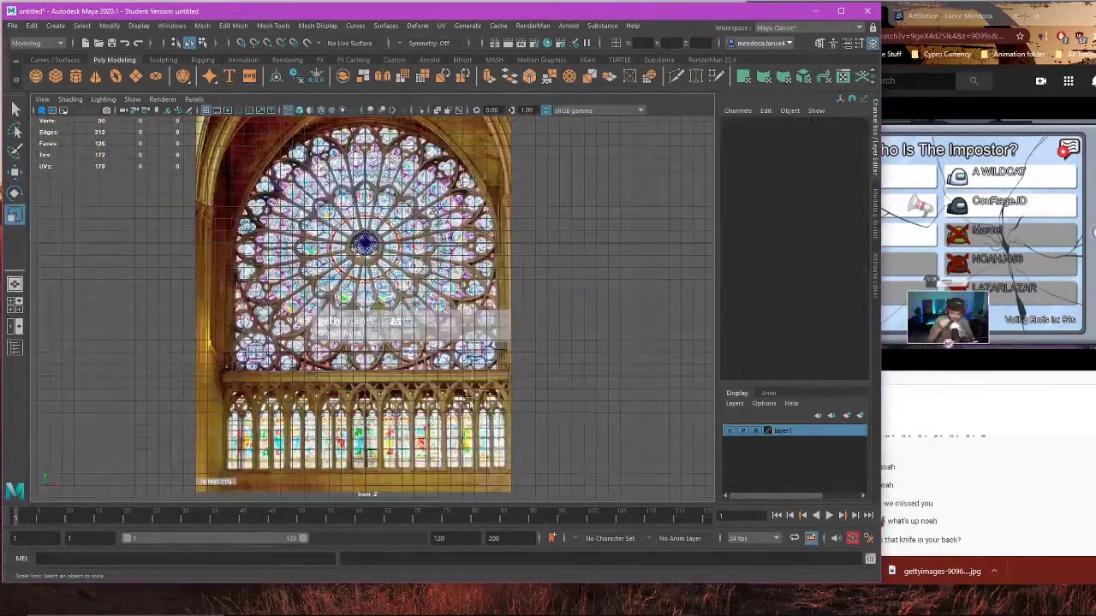
pyautogui.click(482, 384)
pyautogui.press('5')
pyautogui.click(572, 311)
pyautogui.scroll(2, 433, 279)
pyautogui.click(366, 228)
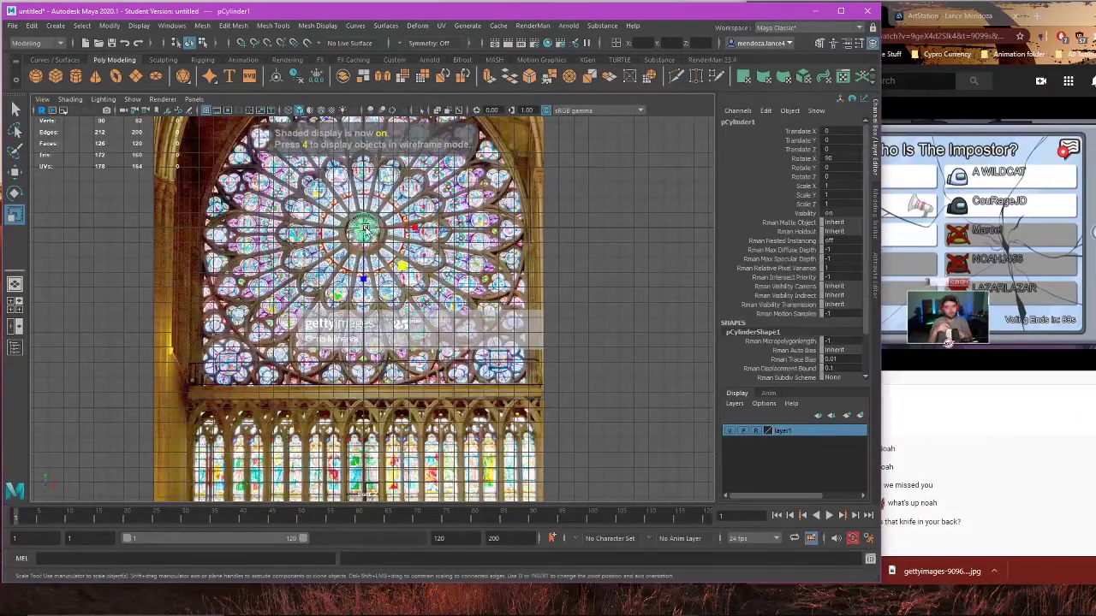
pyautogui.press('4')
pyautogui.scroll(3, 442, 324)
pyautogui.moveTo(432, 318); pyautogui.dragTo(514, 345)
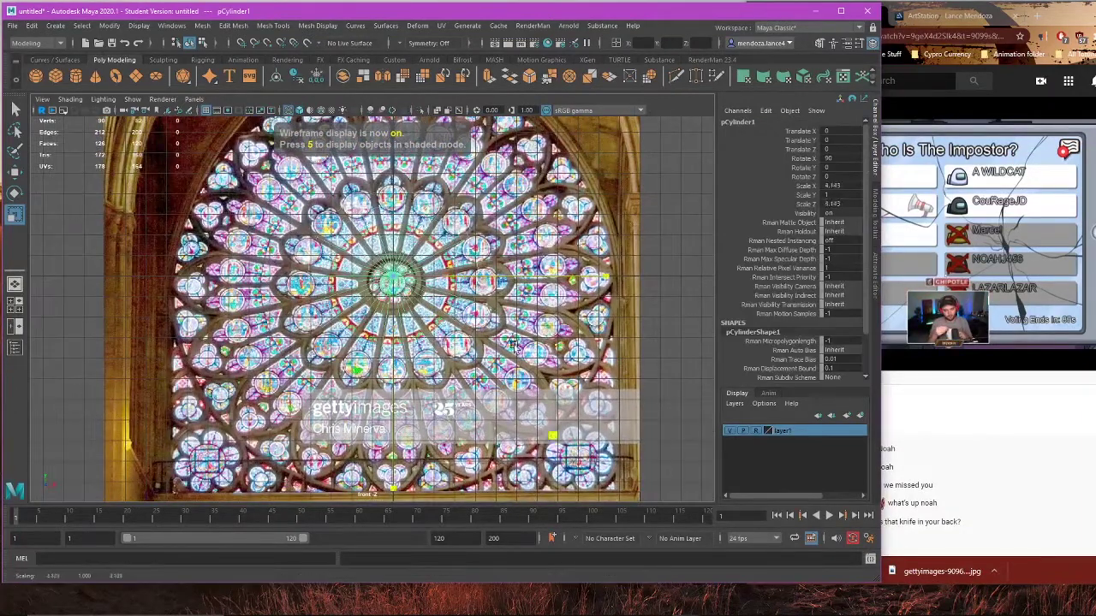
pyautogui.moveTo(606, 363); pyautogui.dragTo(679, 387)
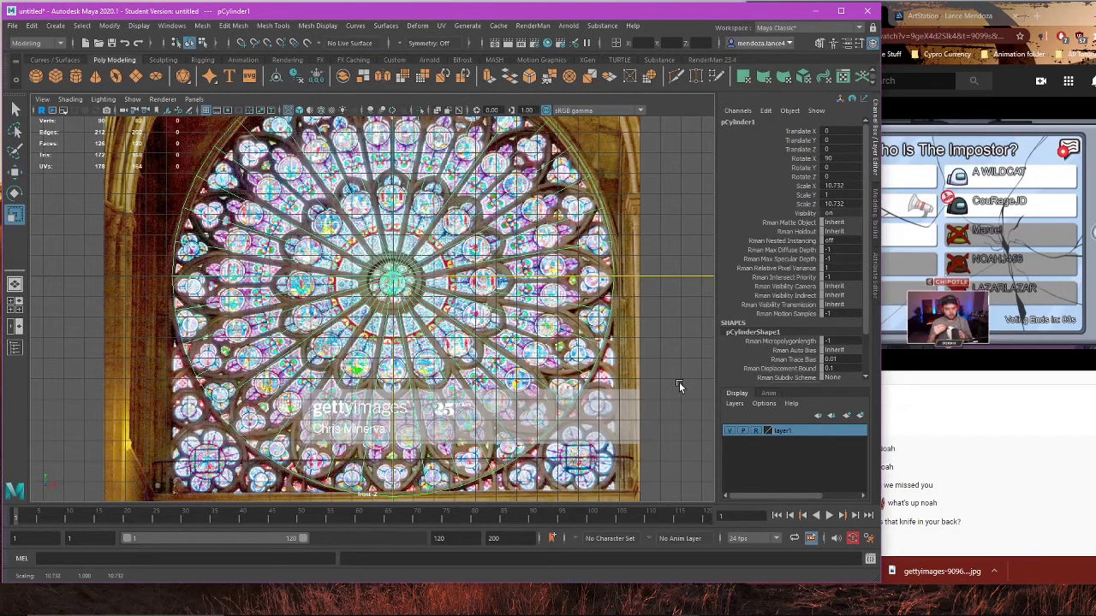
pyautogui.hotkey('ctrl', 'z')
# Step: Scale the cylinder to about 10.82 in X and Z to match the rose window's outer circle
pyautogui.scroll(3, 421, 255)
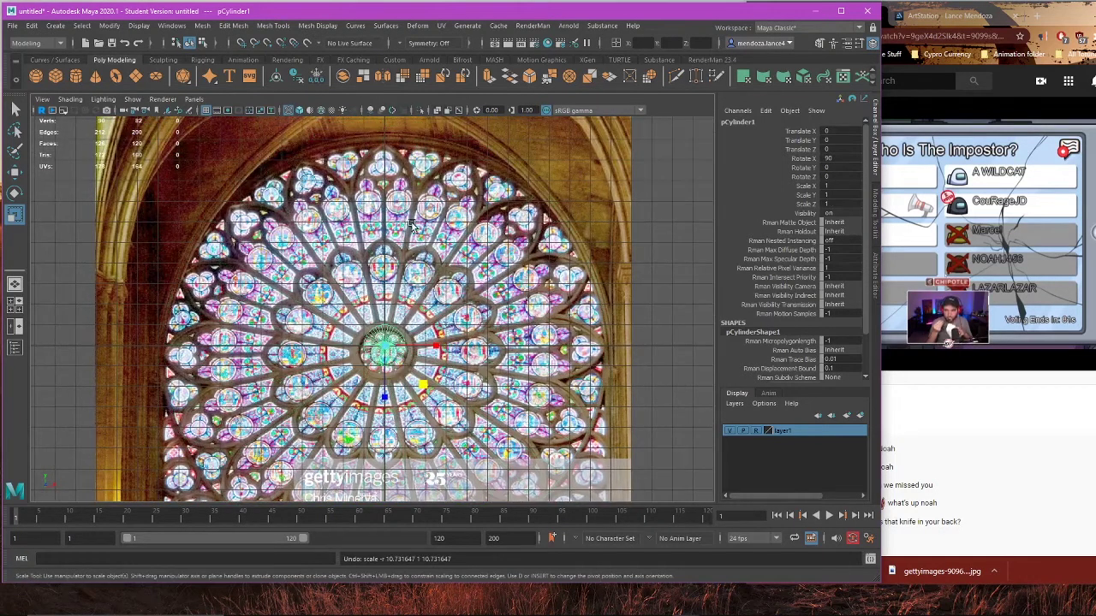
pyautogui.scroll(1, 394, 233)
pyautogui.scroll(-1, 436, 238)
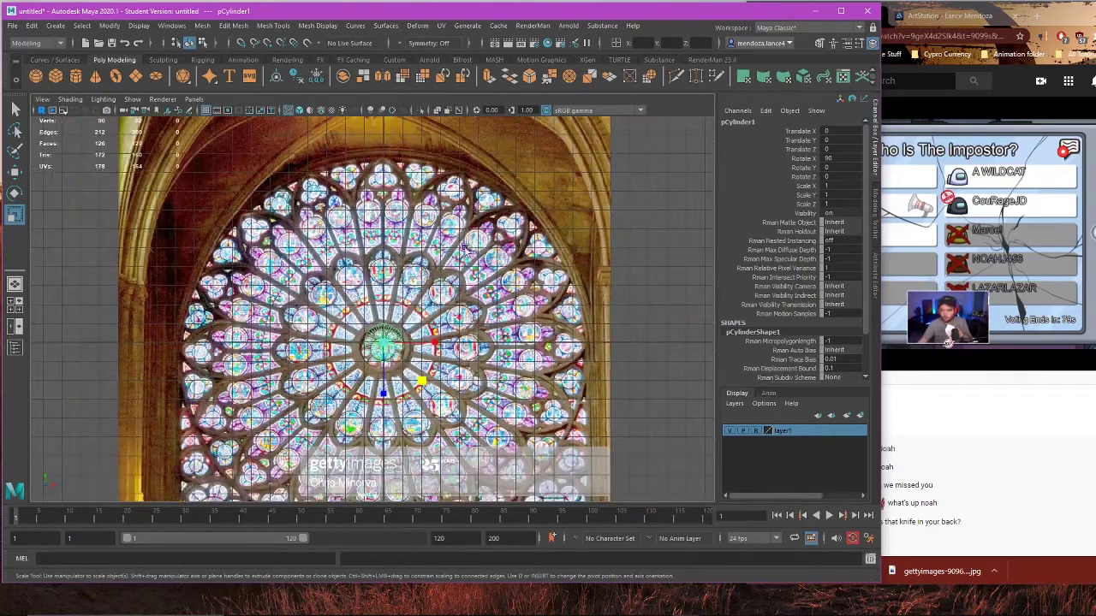
pyautogui.scroll(-1, 532, 355)
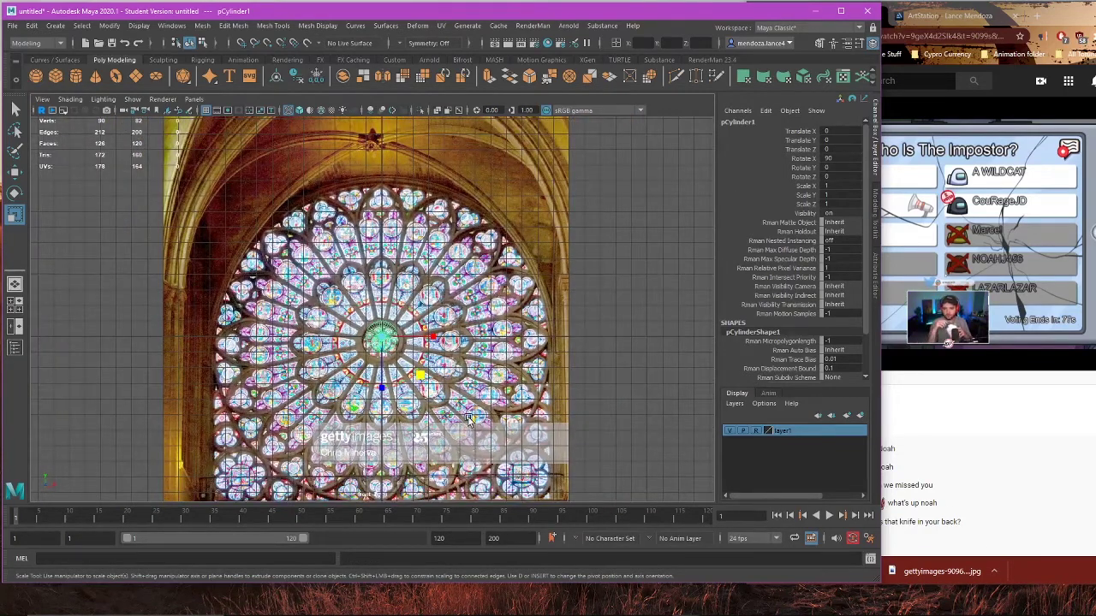
pyautogui.scroll(4, 379, 417)
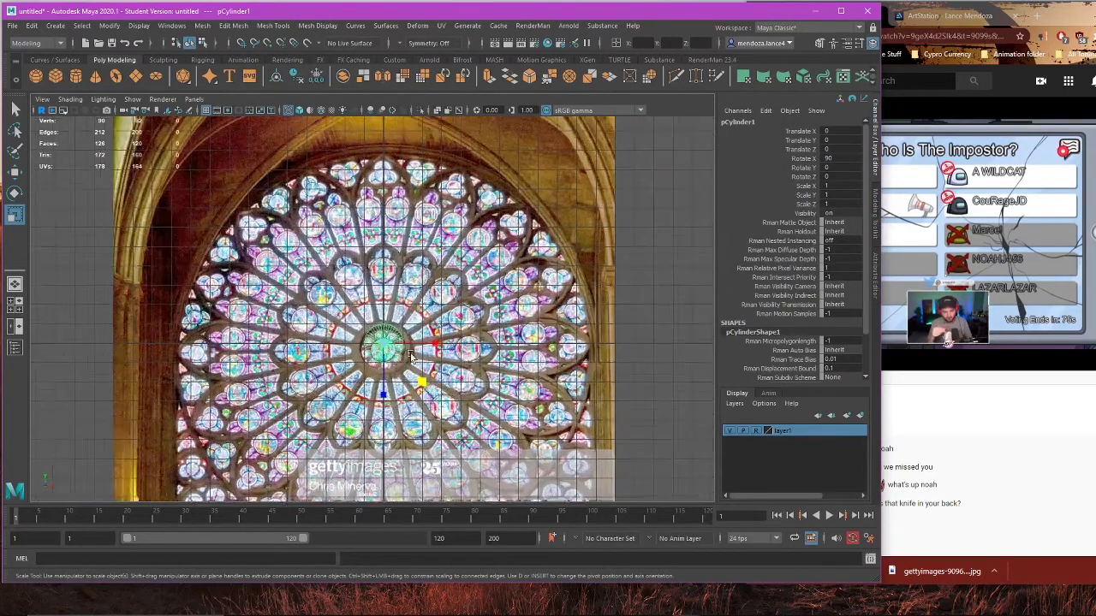
pyautogui.scroll(-2, 384, 253)
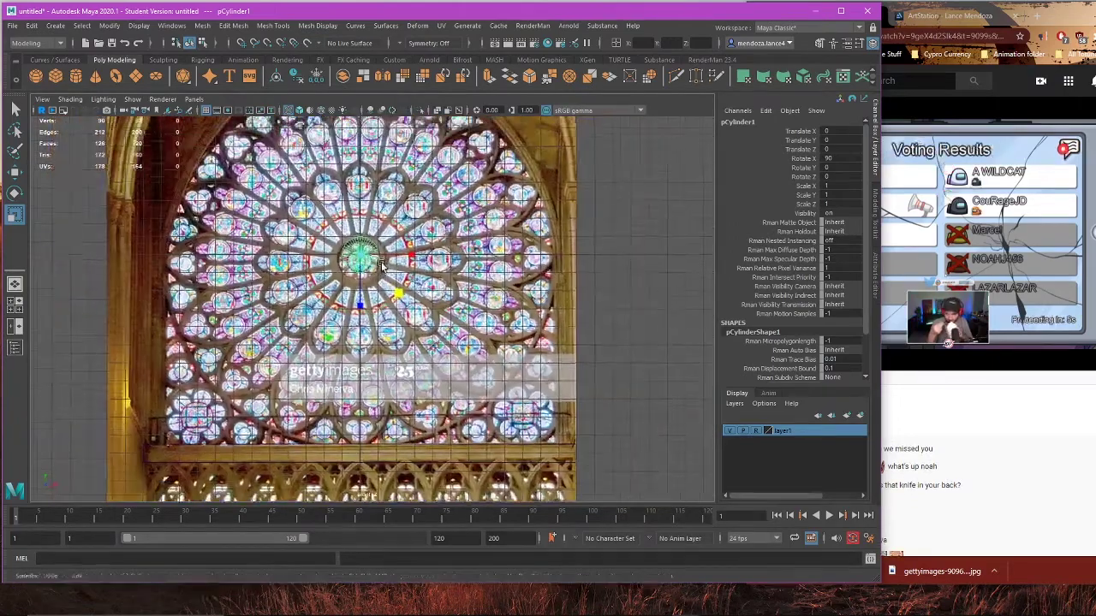
pyautogui.scroll(1, 387, 283)
pyautogui.moveTo(400, 291); pyautogui.dragTo(517, 334)
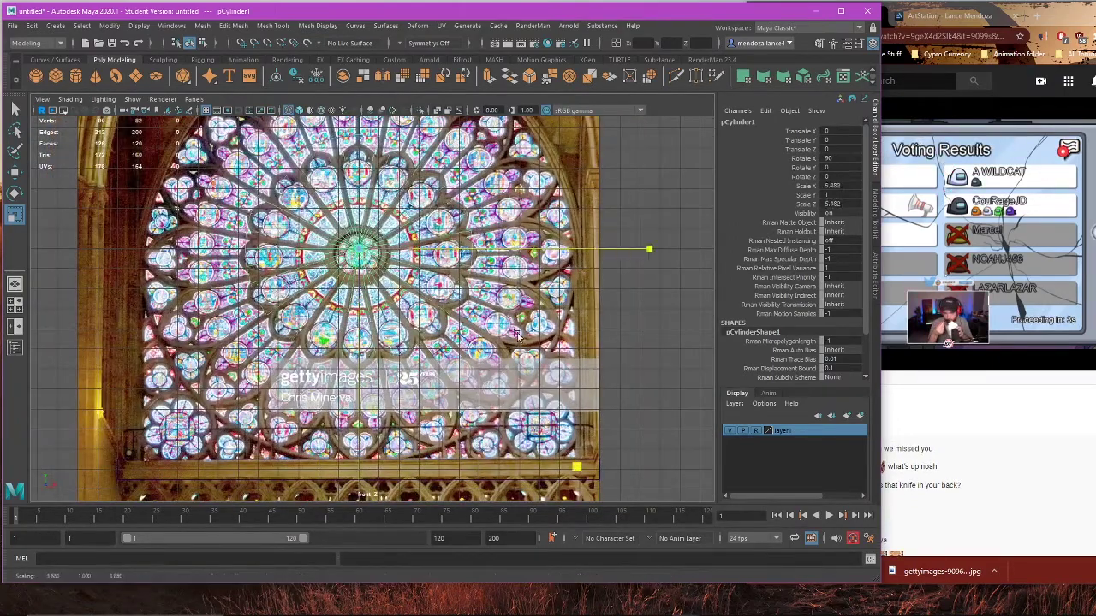
pyautogui.moveTo(614, 380); pyautogui.dragTo(624, 384)
pyautogui.keyDown('alt'); pyautogui.moveTo(366, 306); pyautogui.dragTo(367, 371, button='middle'); pyautogui.keyUp('alt')
pyautogui.scroll(-2, 380, 292)
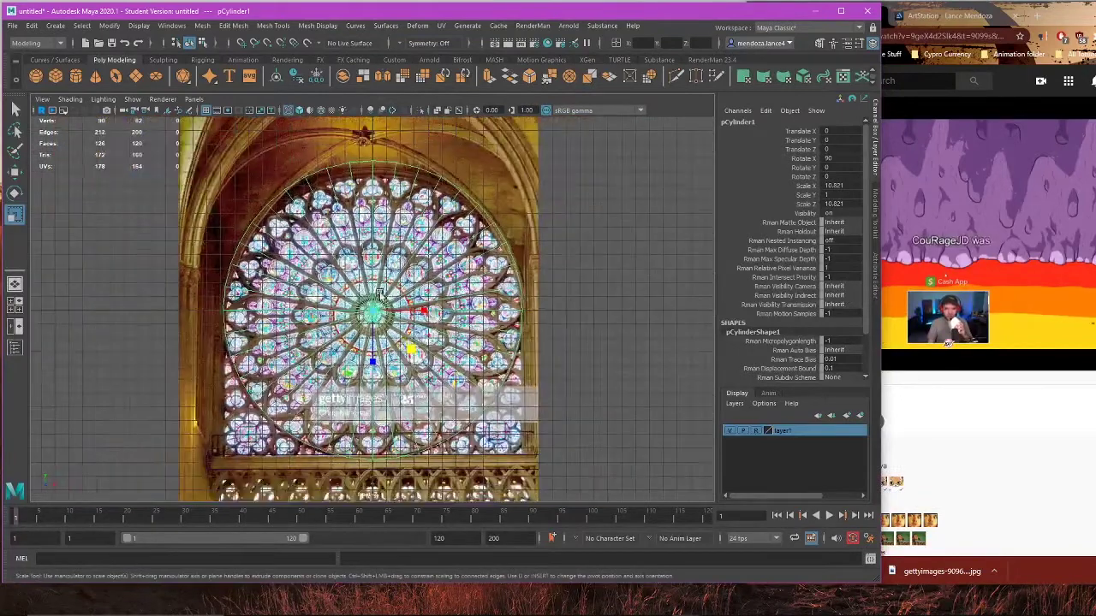
# Step: Select all faces on the left half of the cylinder in face mode
pyautogui.moveTo(679, 232); pyautogui.dragTo(679, 264, button='right')
pyautogui.keyDown('alt'); pyautogui.moveTo(298, 214); pyautogui.dragTo(332, 177, button='middle'); pyautogui.keyUp('alt')
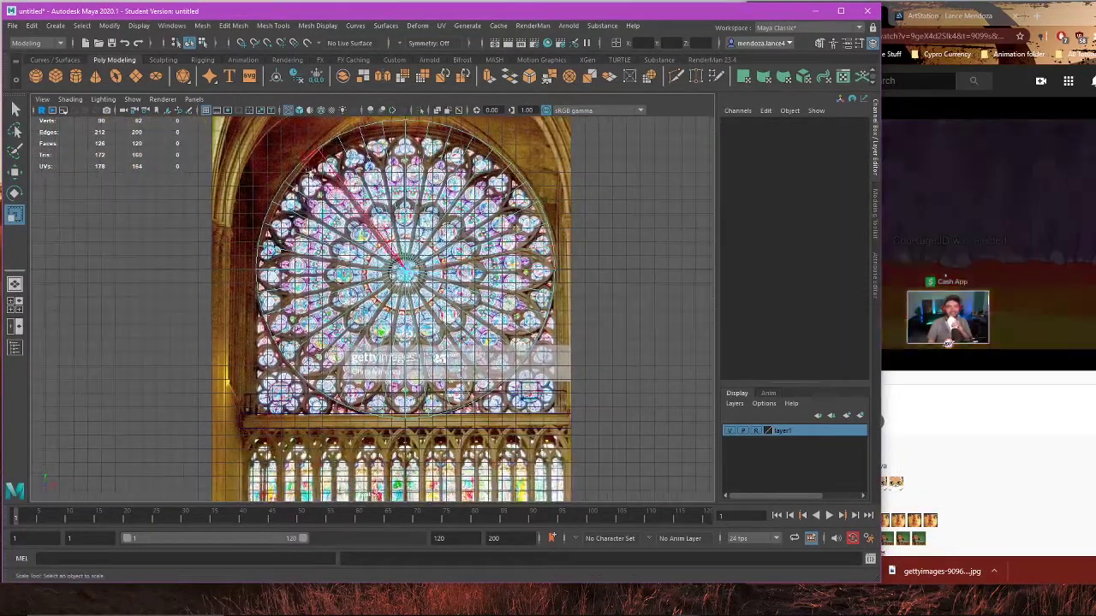
pyautogui.scroll(-2, 324, 179)
pyautogui.moveTo(258, 153)
pyautogui.mouseDown()
pyautogui.moveTo(286, 187)
pyautogui.moveTo(393, 411)
pyautogui.mouseUp()
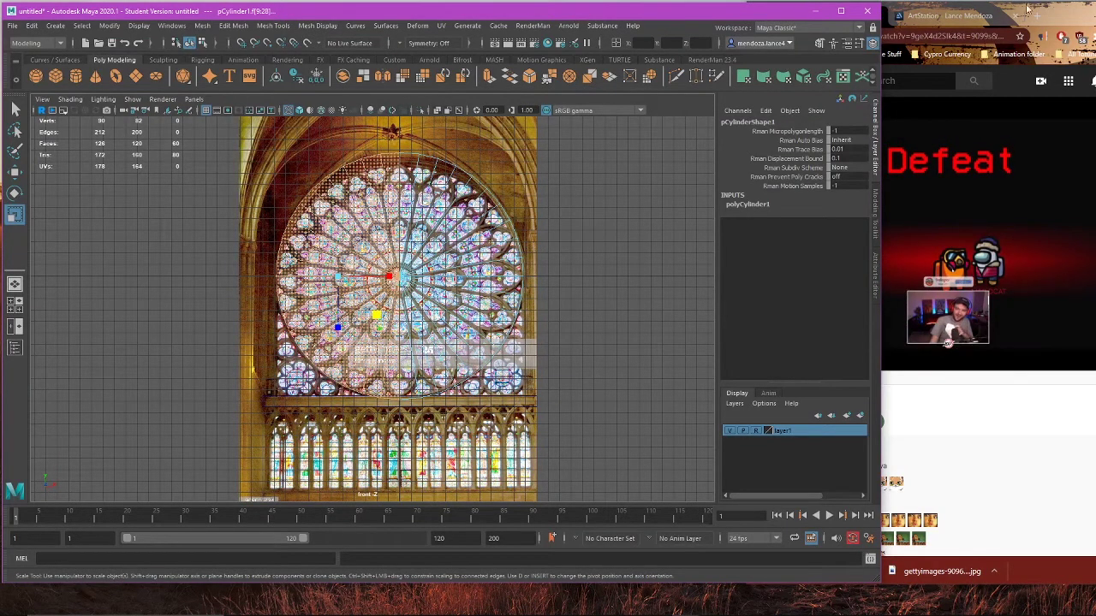
# Step: Leave the full-screen video, place the browser window beside Maya, and return to Maya
pyautogui.moveTo(1064, 16); pyautogui.dragTo(915, 34)
pyautogui.click(990, 379)
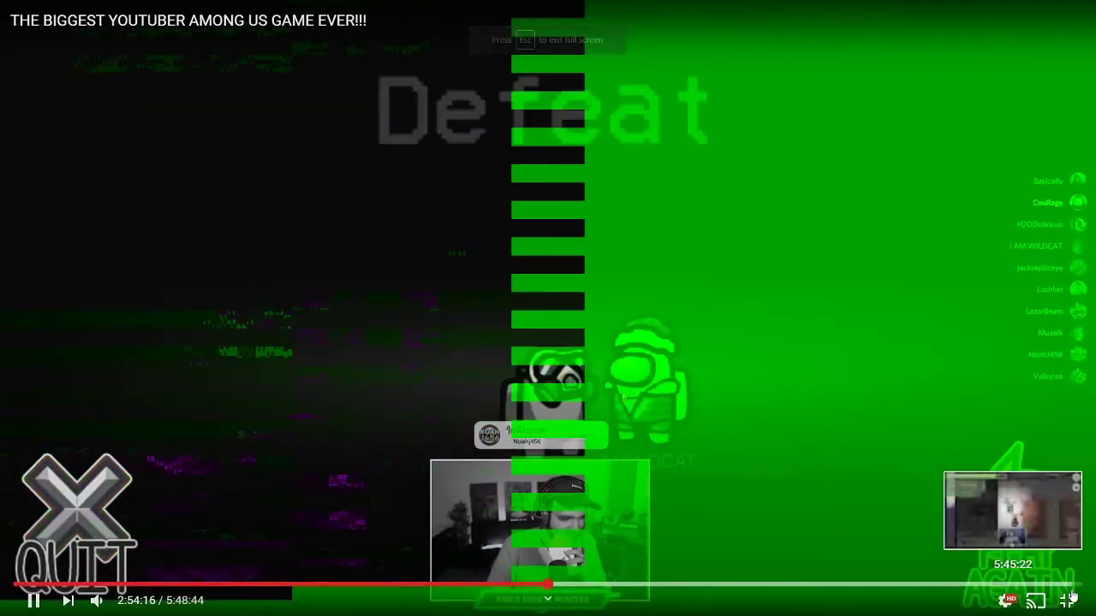
pyautogui.click(1070, 599)
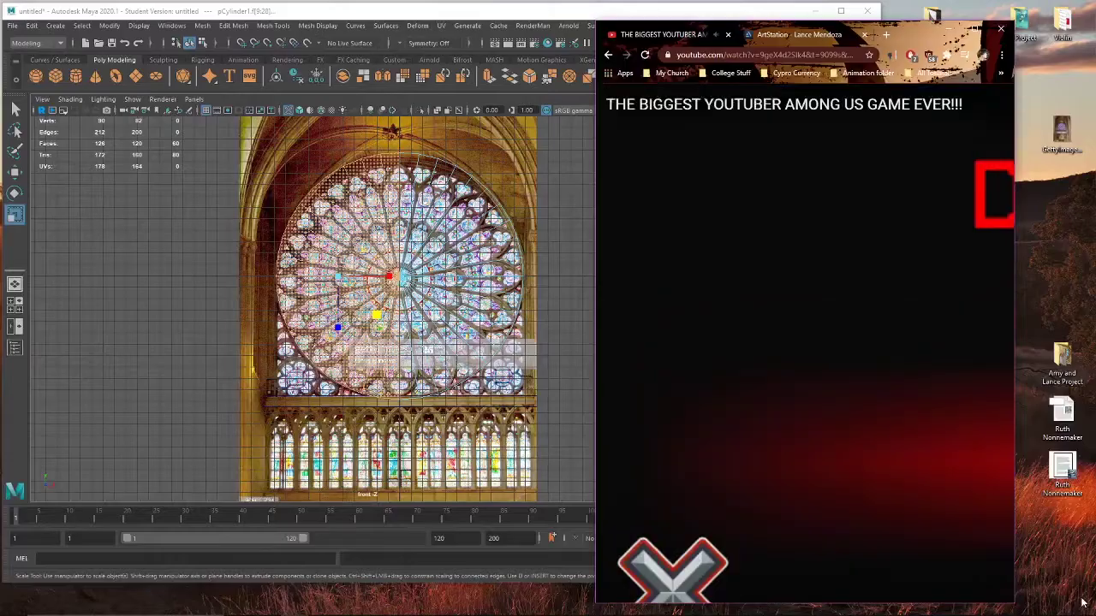
pyautogui.moveTo(754, 26); pyautogui.dragTo(857, 7)
pyautogui.click(640, 12)
# Step: Try deleting the selected left half of the cylinder's faces and check the remaining half against the reference
pyautogui.scroll(4, 390, 342)
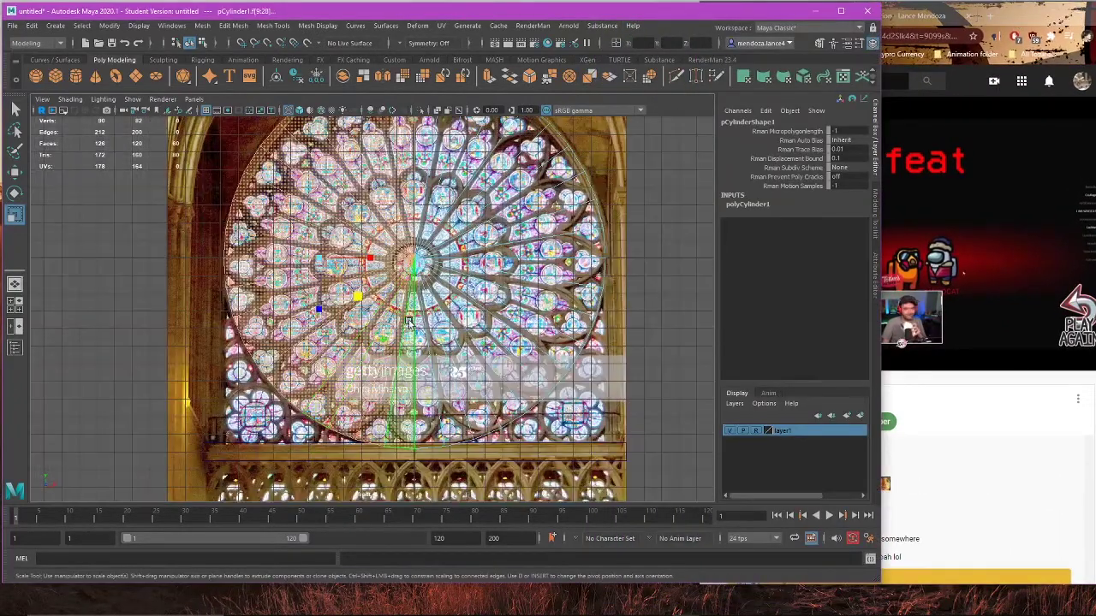
pyautogui.press('Delete')
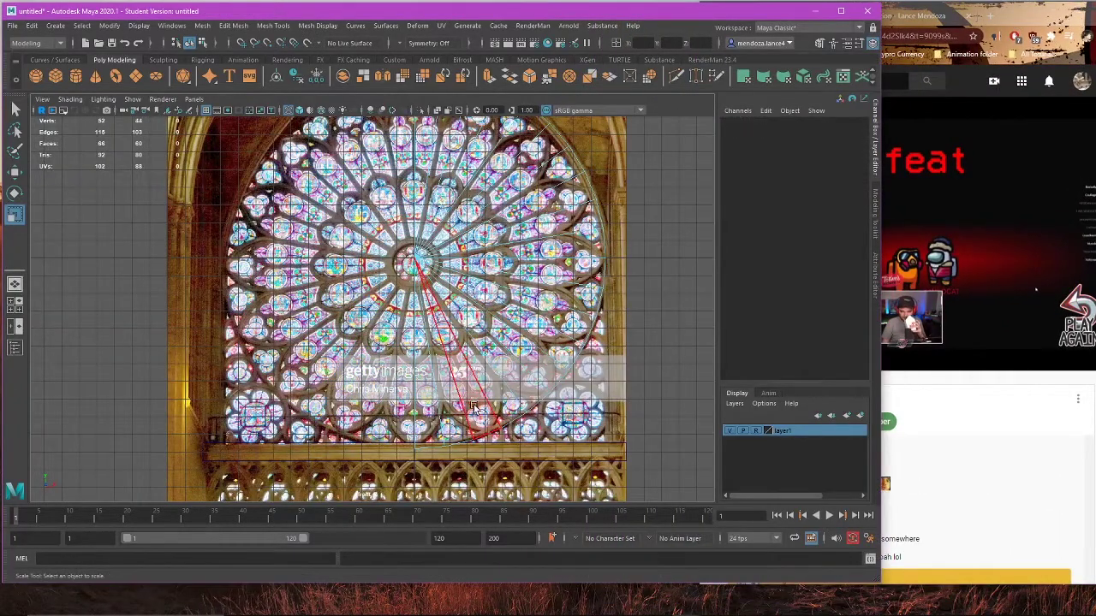
pyautogui.keyDown('alt'); pyautogui.moveTo(473, 407); pyautogui.dragTo(383, 338, button='middle'); pyautogui.keyUp('alt')
pyautogui.scroll(2, 453, 424)
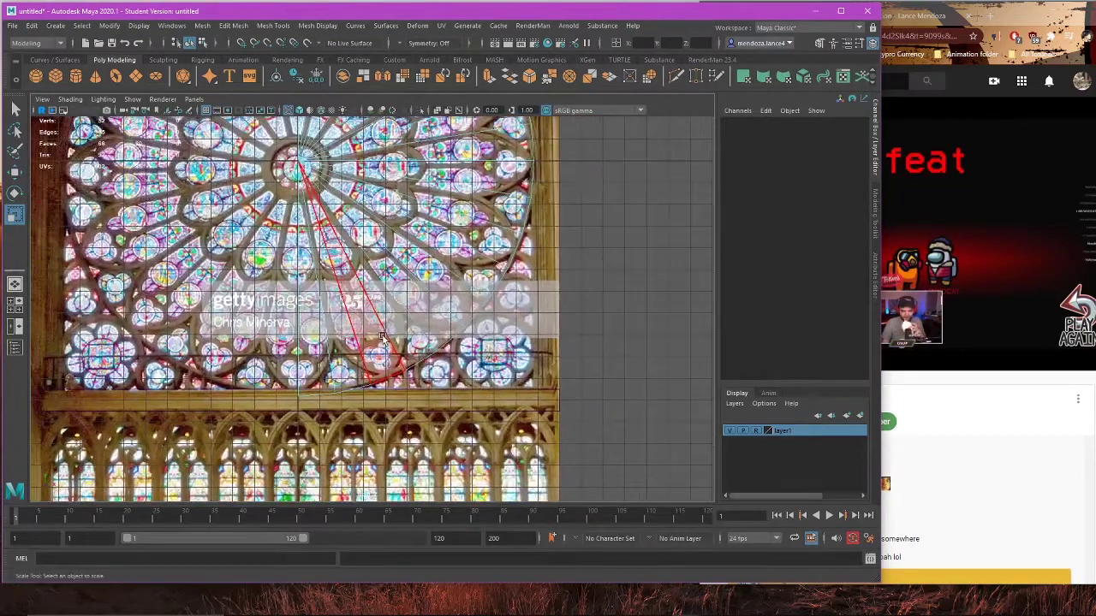
pyautogui.scroll(-3, 377, 325)
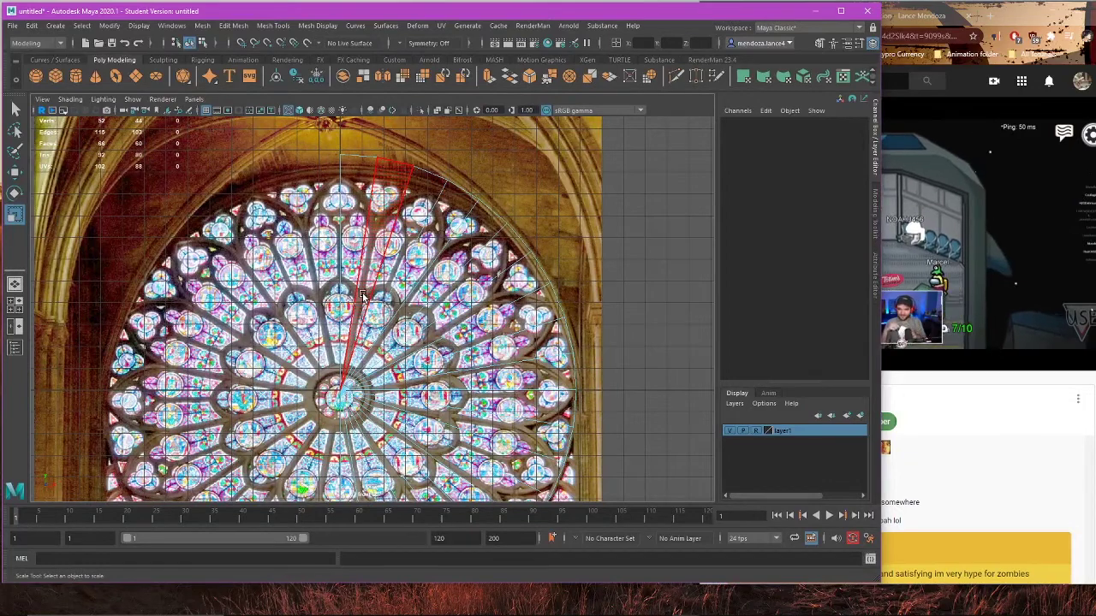
pyautogui.scroll(-2, 394, 237)
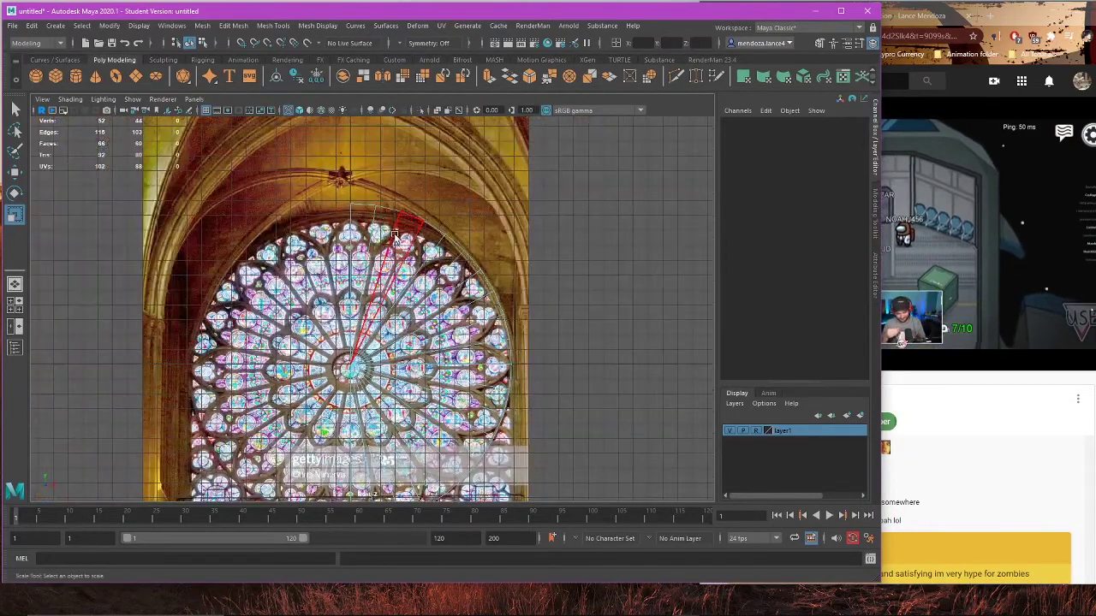
pyautogui.keyDown('alt'); pyautogui.moveTo(394, 237); pyautogui.dragTo(394, 147, button='middle'); pyautogui.keyUp('alt')
pyautogui.keyDown('alt'); pyautogui.moveTo(471, 155); pyautogui.dragTo(462, 241, button='middle'); pyautogui.keyUp('alt')
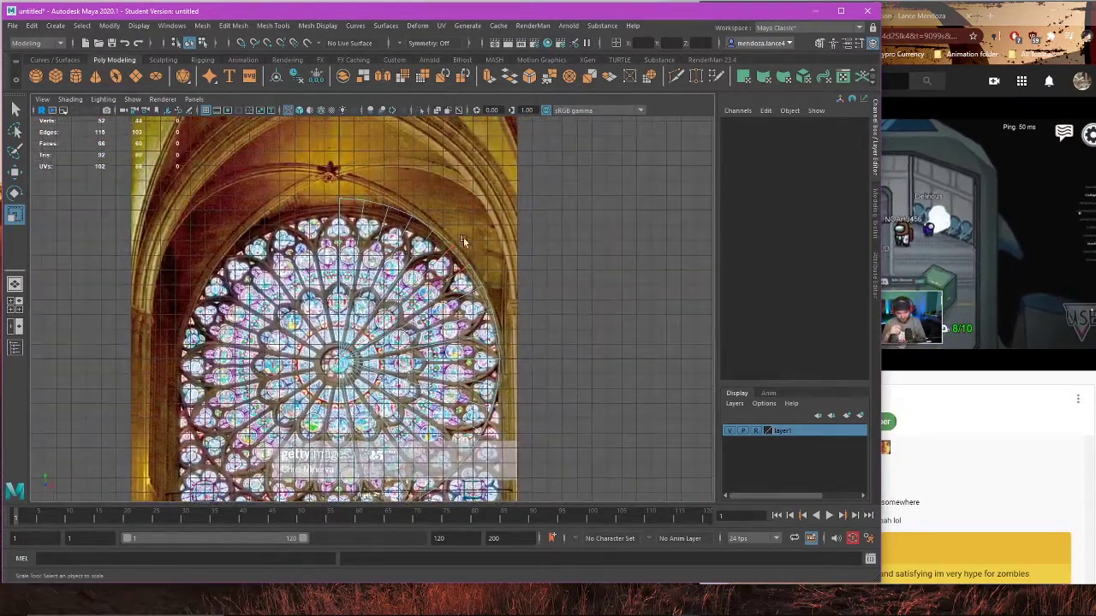
pyautogui.scroll(1, 463, 242)
pyautogui.keyDown('alt'); pyautogui.moveTo(454, 300); pyautogui.dragTo(453, 223, button='middle'); pyautogui.keyUp('alt')
# Step: Undo the deletion of the cylinder's left-half faces
pyautogui.doubleClick(450, 227)
pyautogui.press('e')
pyautogui.press('r')
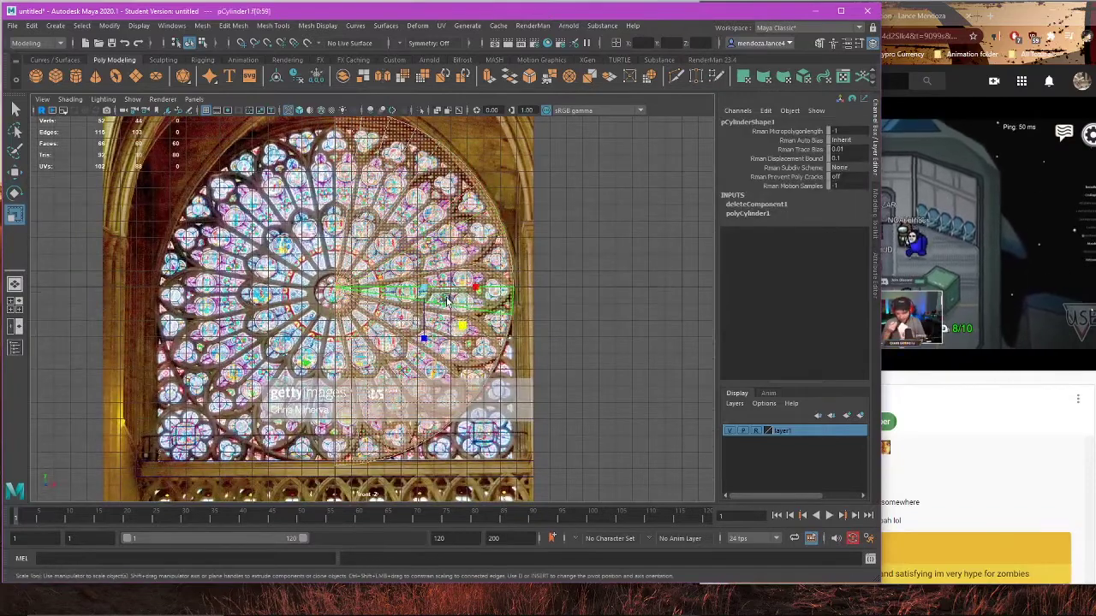
pyautogui.press('w')
pyautogui.hotkey('ctrl', 'z')
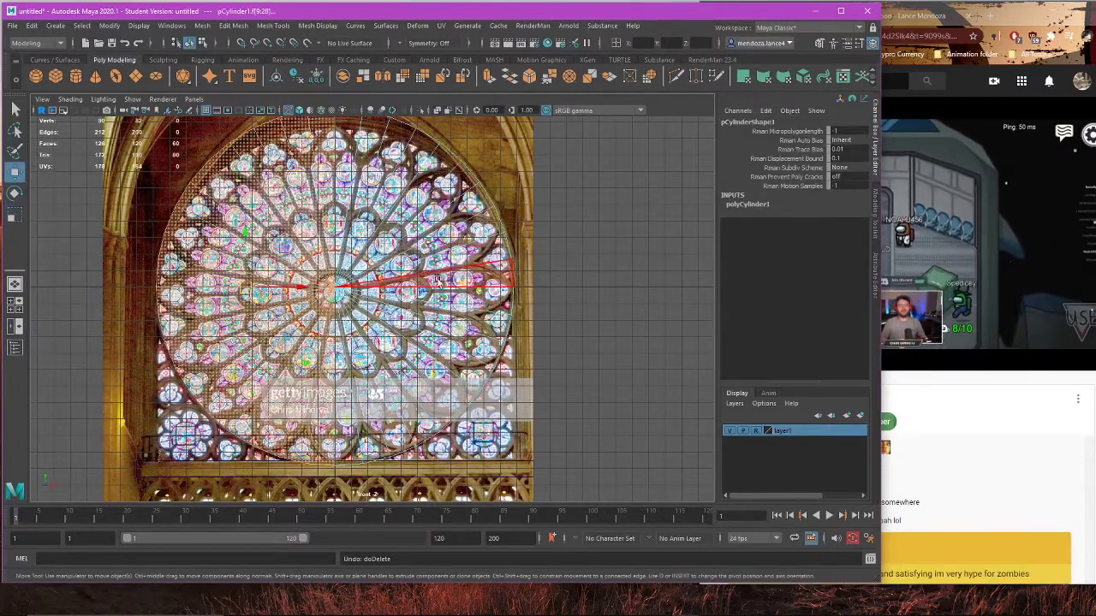
# Step: Try to scale the cylinder's front faces in component mode to fit the window's circle
pyautogui.click(529, 279)
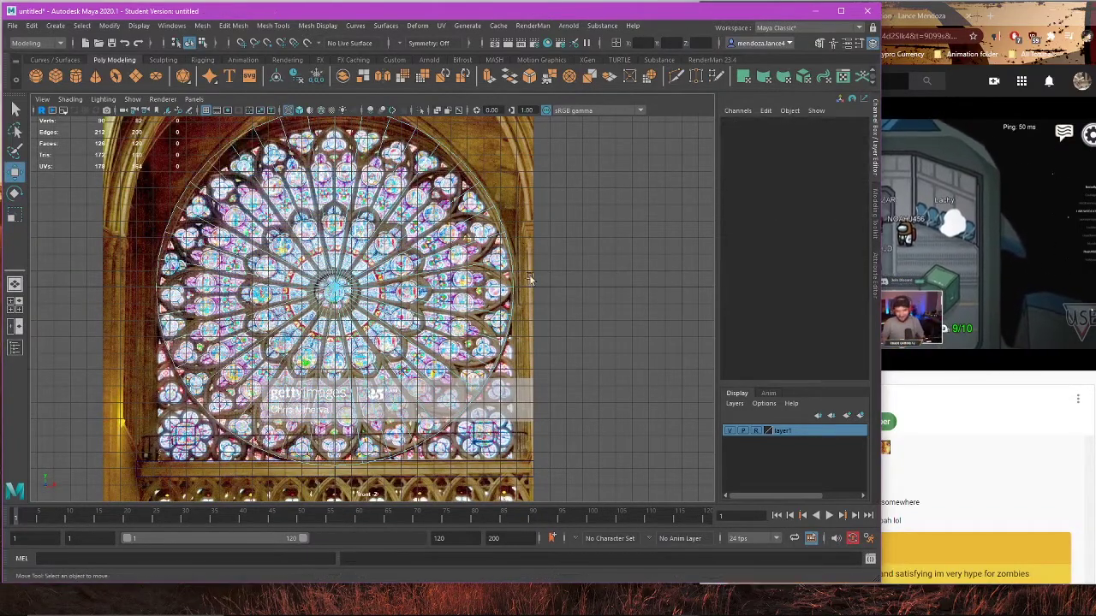
pyautogui.doubleClick(423, 279)
pyautogui.press('r')
pyautogui.moveTo(381, 320)
pyautogui.mouseDown()
pyautogui.moveTo(374, 329)
pyautogui.moveTo(385, 335)
pyautogui.mouseUp()
pyautogui.hotkey('ctrl', 'z')
# Step: Return to object mode and scale the whole cylinder to about 10.63 in X and Z
pyautogui.moveTo(555, 270); pyautogui.dragTo(604, 243, button='right')
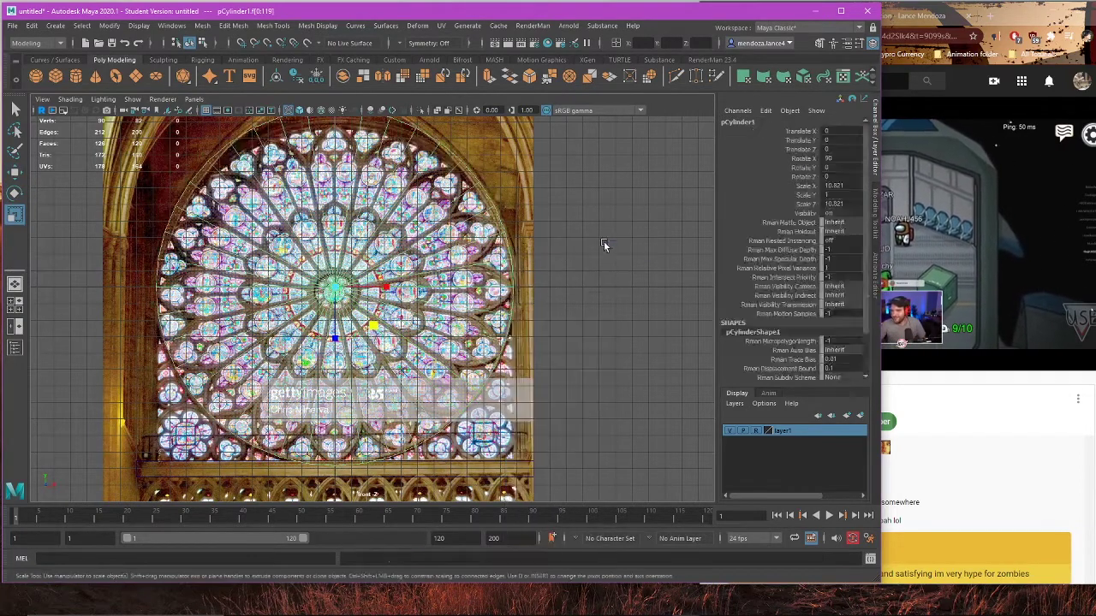
pyautogui.click(604, 243)
pyautogui.click(437, 293)
pyautogui.moveTo(377, 325)
pyautogui.mouseDown()
pyautogui.moveTo(387, 324)
pyautogui.moveTo(375, 329)
pyautogui.mouseUp()
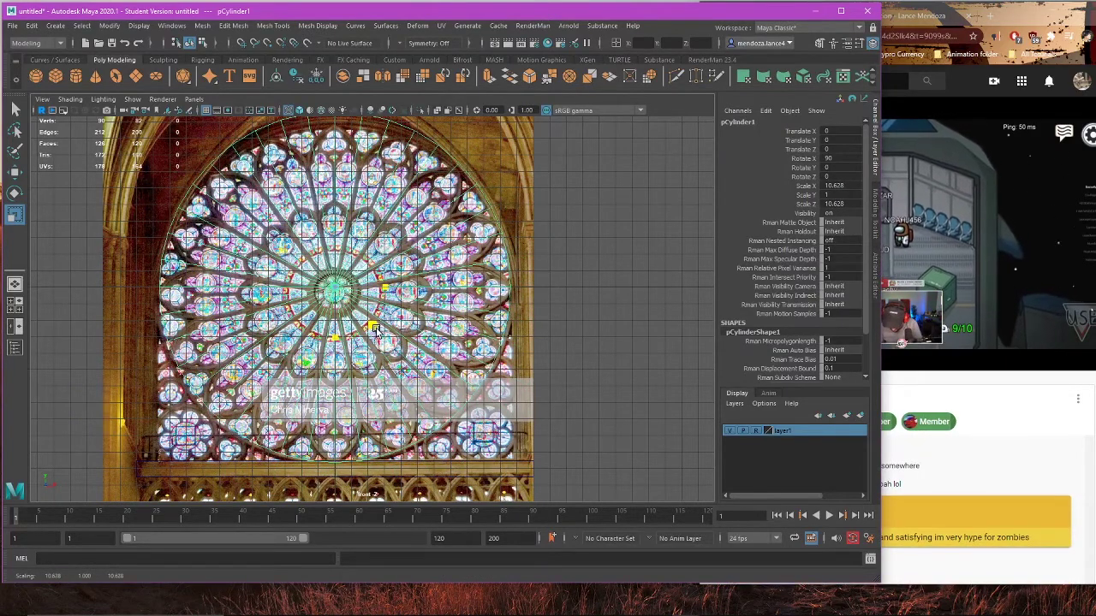
# Step: Select the complete ring of side faces around the cylinder's rim in the perspective view
pyautogui.press('space')
pyautogui.press('space')
pyautogui.scroll(-5, 520, 242)
pyautogui.keyDown('alt'); pyautogui.moveTo(518, 245); pyautogui.dragTo(446, 269); pyautogui.keyUp('alt')
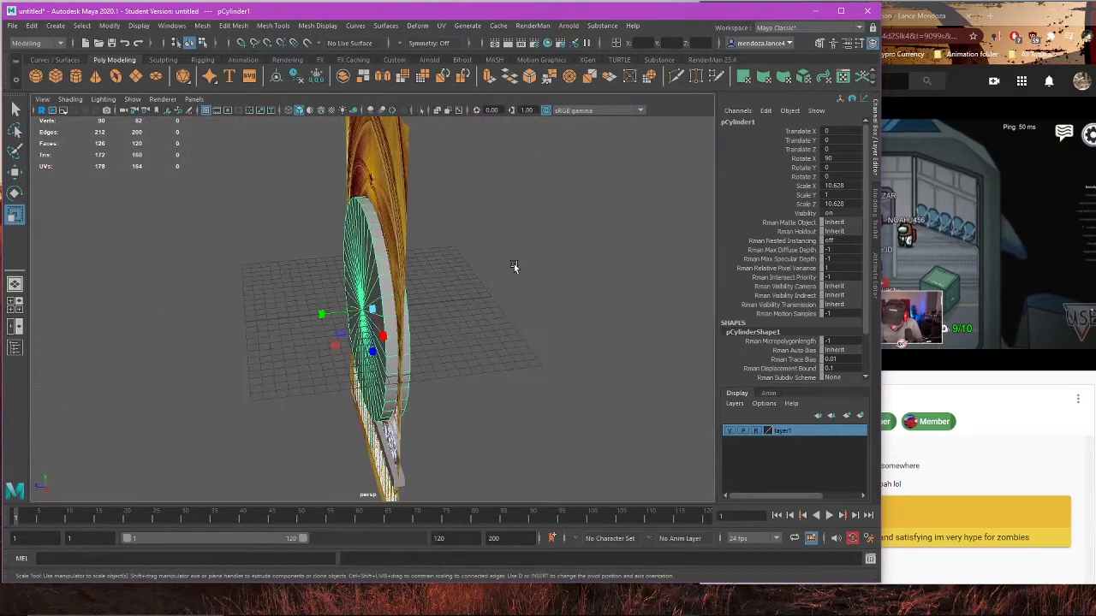
pyautogui.moveTo(513, 264); pyautogui.dragTo(510, 291, button='right')
pyautogui.scroll(4, 480, 282)
pyautogui.press('w')
pyautogui.click(412, 270)
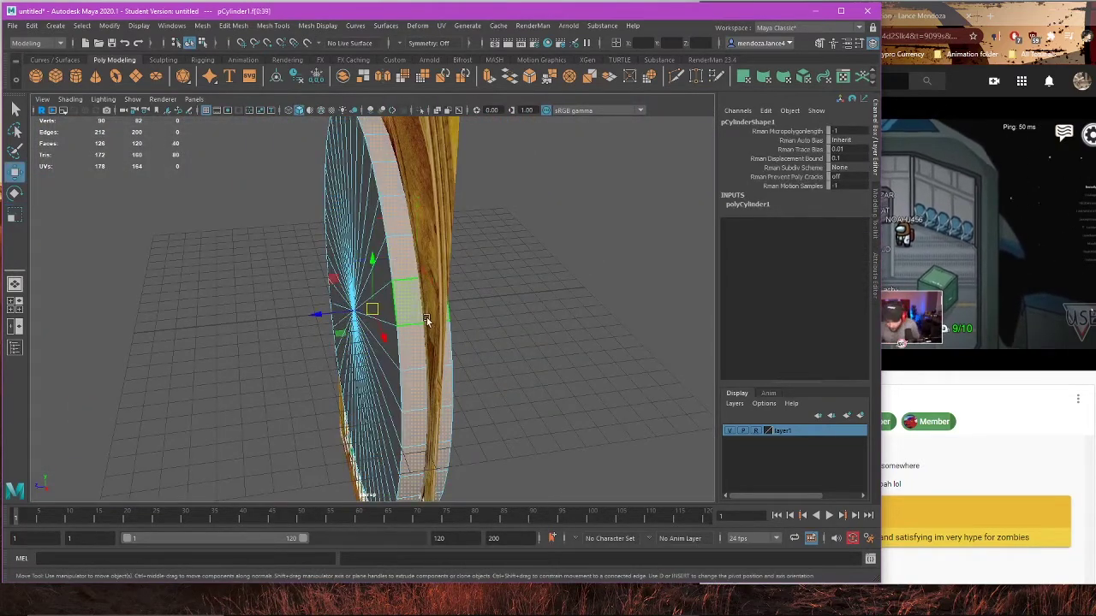
# Step: Extrude the selected rim faces of the cylinder and scale them slightly outward in the front view
pyautogui.press('space')
pyautogui.press('space')
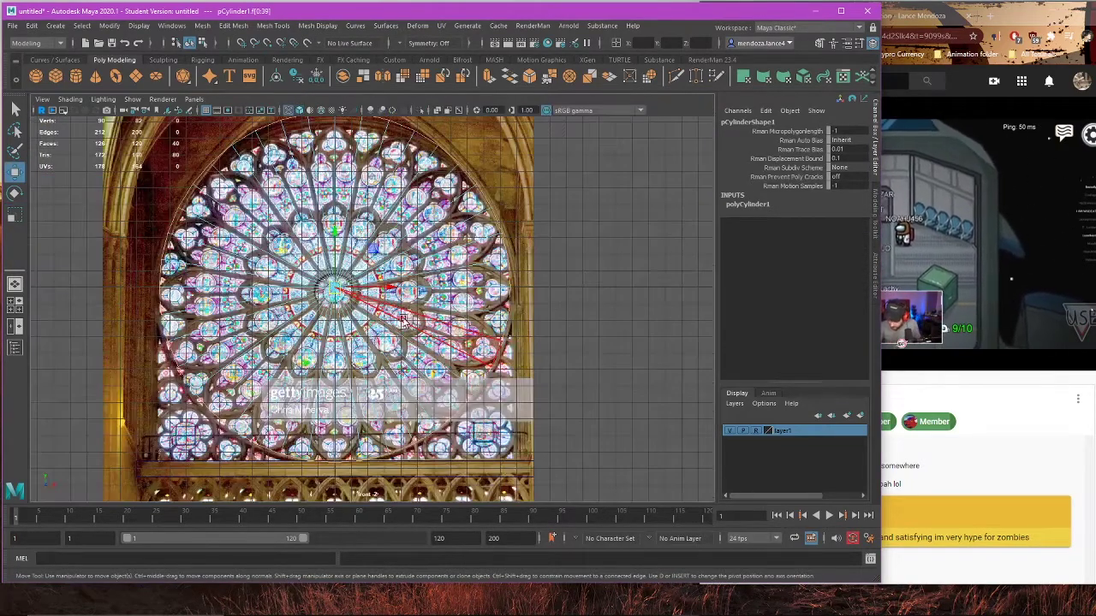
pyautogui.press('q')
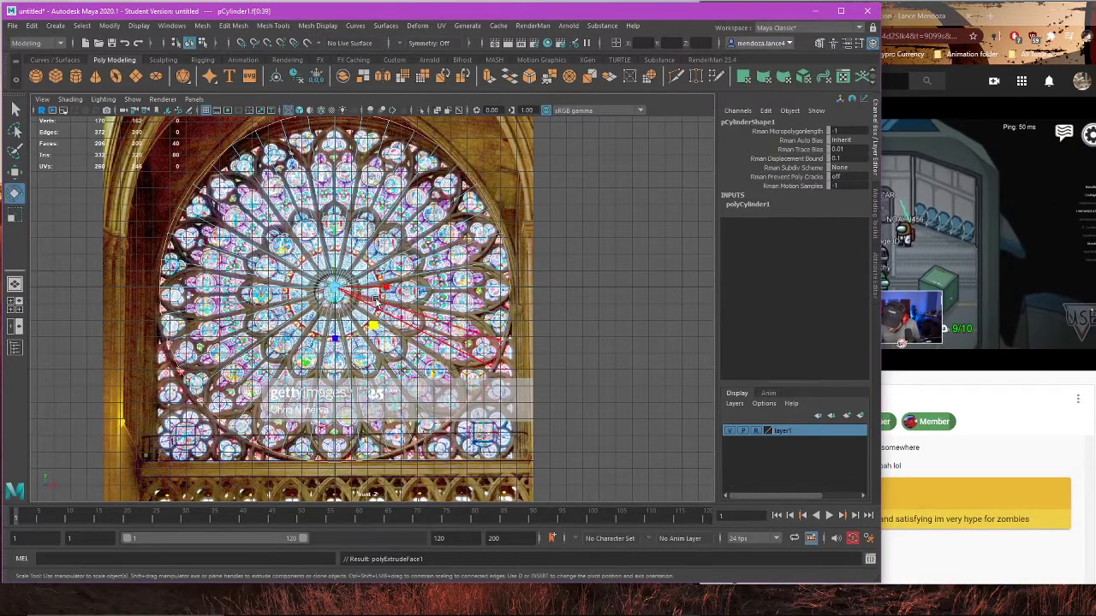
pyautogui.hotkey('ctrl', 'e')
pyautogui.moveTo(376, 328); pyautogui.dragTo(374, 328)
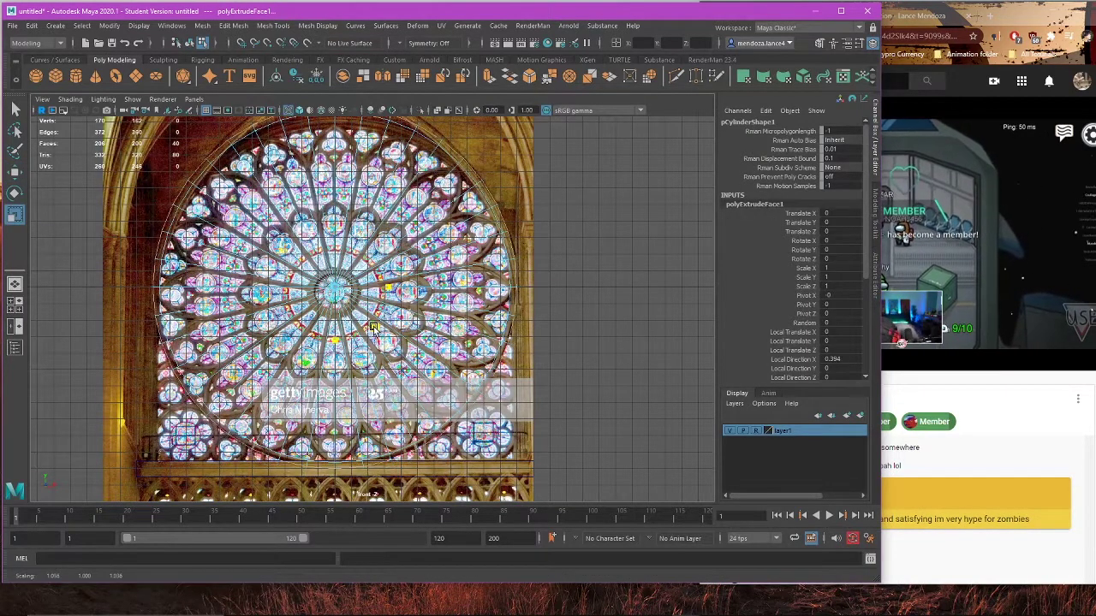
pyautogui.scroll(-2, 374, 328)
# Step: Return to object mode and thin the cylinder by scaling it to about 0.61 in Y
pyautogui.press('space')
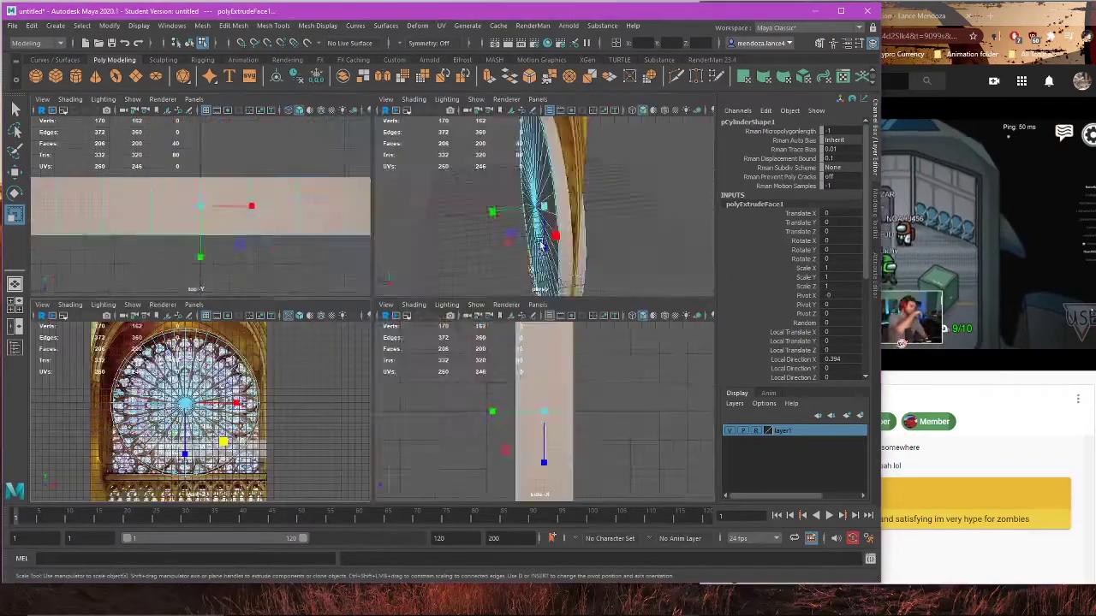
pyautogui.press('space')
pyautogui.keyDown('alt'); pyautogui.moveTo(483, 289); pyautogui.dragTo(534, 329); pyautogui.keyUp('alt')
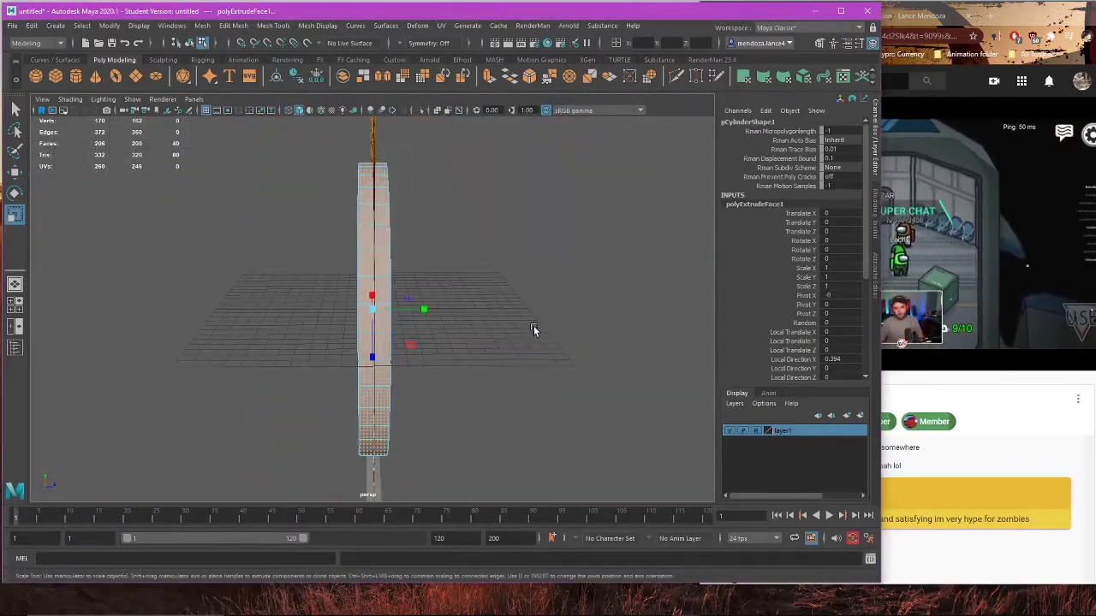
pyautogui.click(499, 244)
pyautogui.moveTo(499, 277); pyautogui.dragTo(539, 262, button='right')
pyautogui.press('w')
pyautogui.press('r')
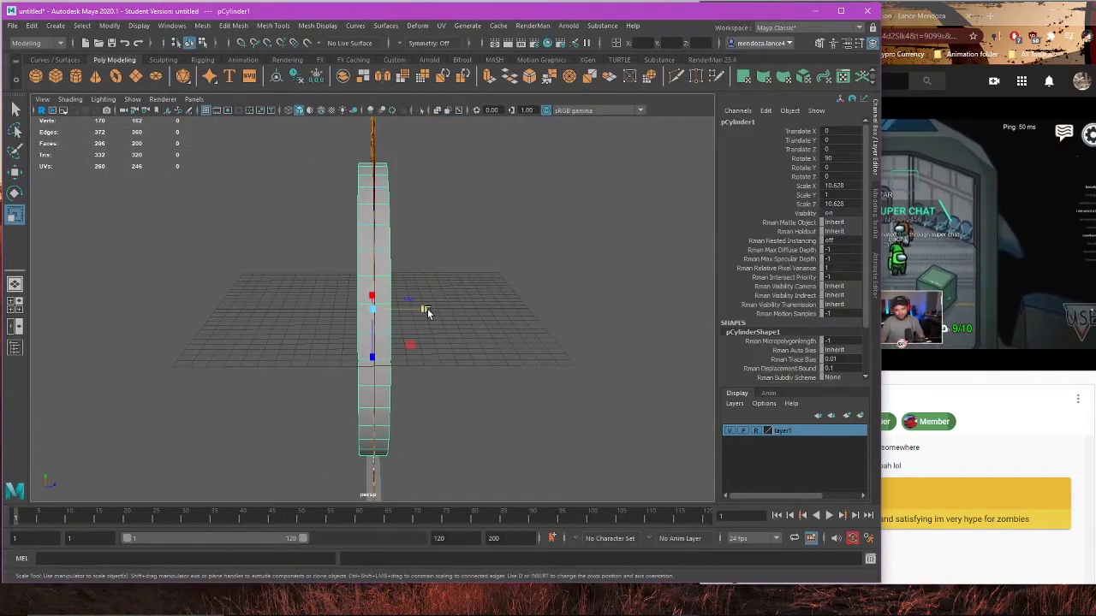
pyautogui.moveTo(426, 309); pyautogui.dragTo(317, 328)
pyautogui.keyDown('alt'); pyautogui.moveTo(411, 358); pyautogui.dragTo(350, 229, button='middle'); pyautogui.keyUp('alt')
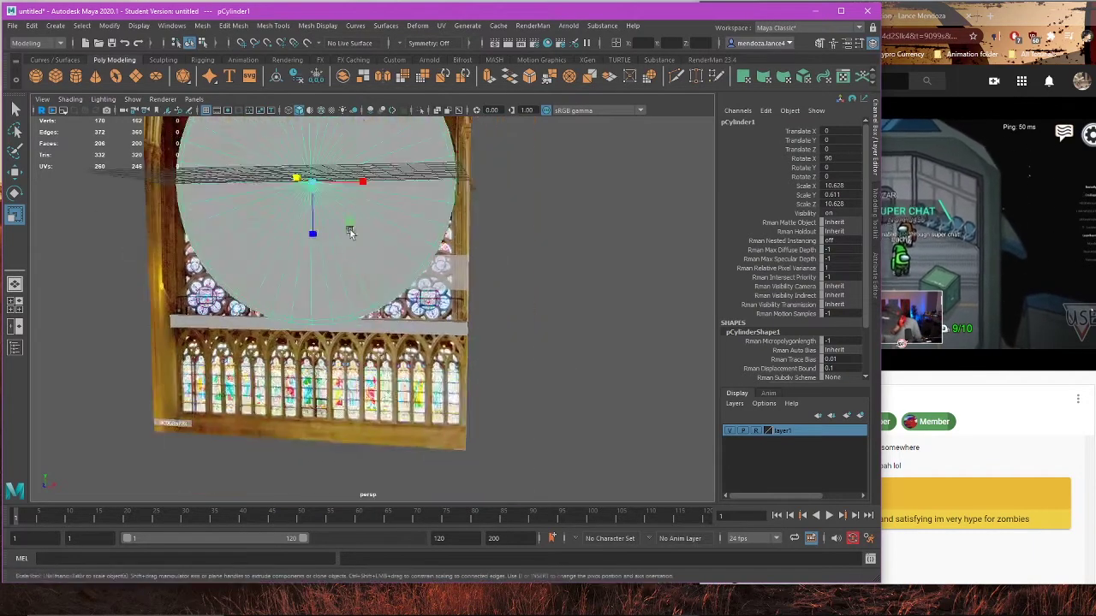
# Step: Move the end vertices of the horizontal beam inward on both sides to line up with the circle's outer edges
pyautogui.keyDown('alt'); pyautogui.moveTo(350, 229); pyautogui.dragTo(392, 231); pyautogui.keyUp('alt')
pyautogui.click(403, 402)
pyautogui.keyDown('alt'); pyautogui.moveTo(390, 363); pyautogui.dragTo(450, 350); pyautogui.keyUp('alt')
pyautogui.click(381, 325)
pyautogui.keyDown('alt'); pyautogui.moveTo(541, 453); pyautogui.dragTo(475, 462); pyautogui.keyUp('alt')
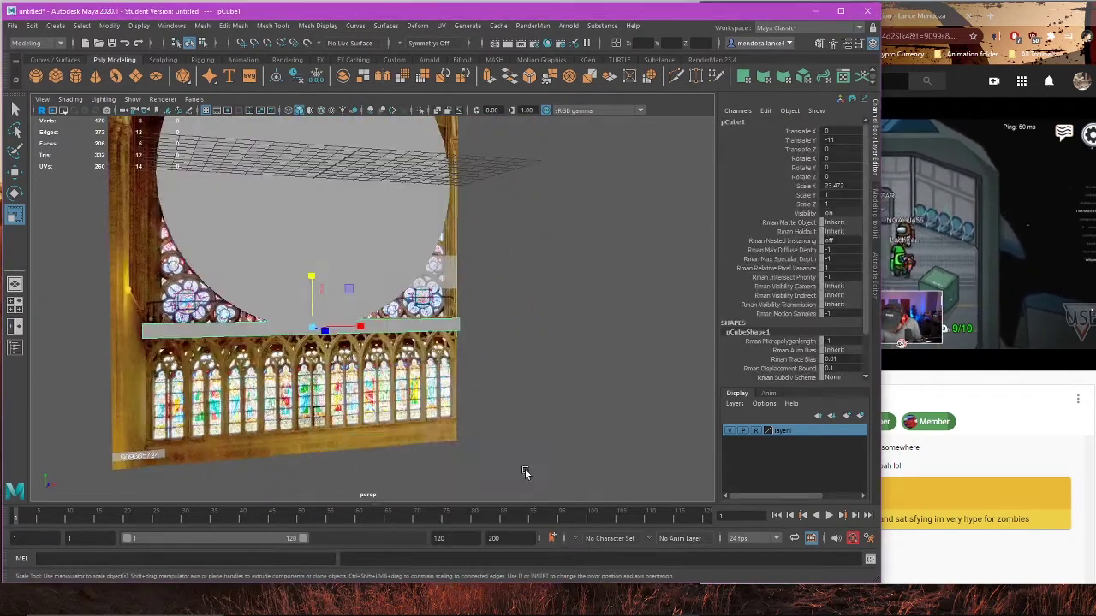
pyautogui.press('space')
pyautogui.press('space')
pyautogui.scroll(2, 483, 403)
pyautogui.keyDown('alt'); pyautogui.moveTo(483, 404); pyautogui.dragTo(429, 347, button='middle'); pyautogui.keyUp('alt')
pyautogui.scroll(2, 550, 409)
pyautogui.keyDown('alt'); pyautogui.moveTo(519, 390); pyautogui.dragTo(540, 374, button='middle'); pyautogui.keyUp('alt')
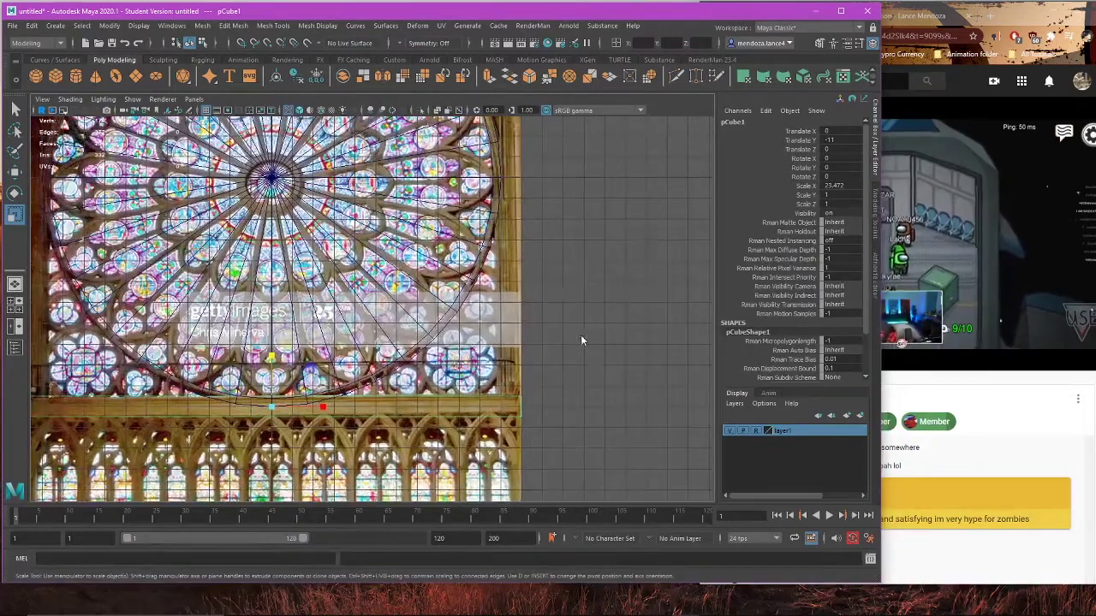
pyautogui.moveTo(581, 305); pyautogui.dragTo(502, 308, button='right')
pyautogui.moveTo(569, 325); pyautogui.dragTo(500, 480)
pyautogui.press('w')
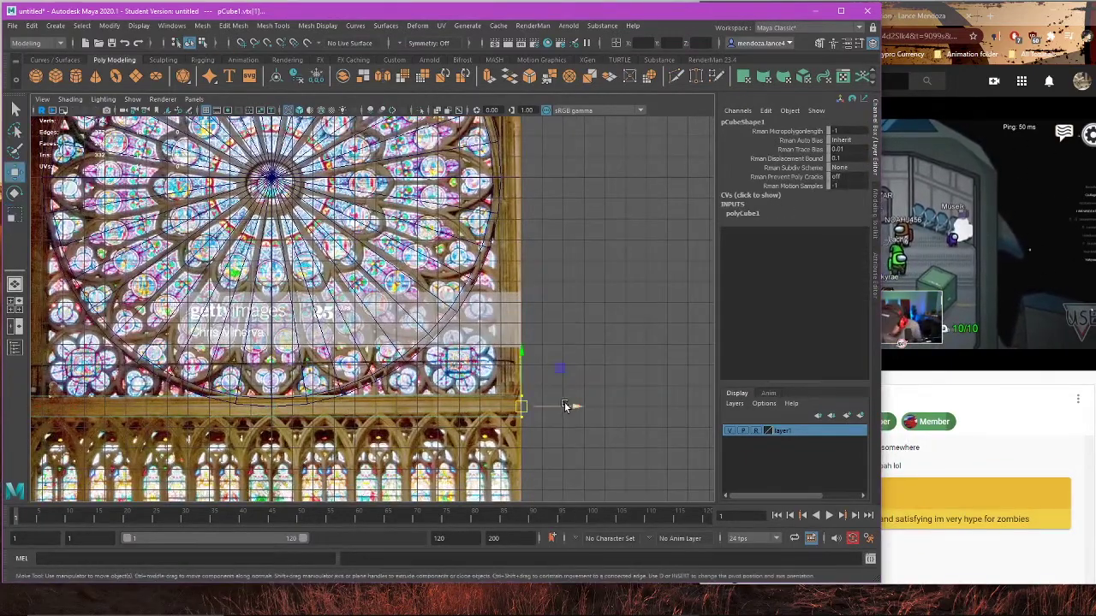
pyautogui.keyDown('alt'); pyautogui.moveTo(445, 422); pyautogui.dragTo(724, 408, button='middle'); pyautogui.keyUp('alt')
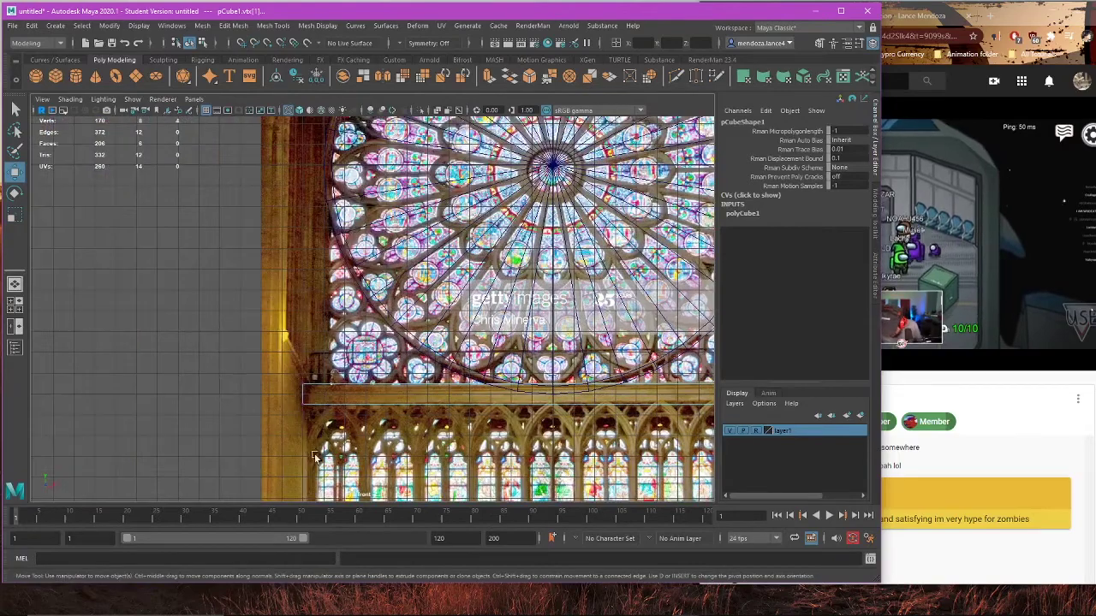
pyautogui.click(341, 396)
pyautogui.keyDown('alt'); pyautogui.moveTo(642, 344); pyautogui.dragTo(227, 416, button='middle'); pyautogui.keyUp('alt')
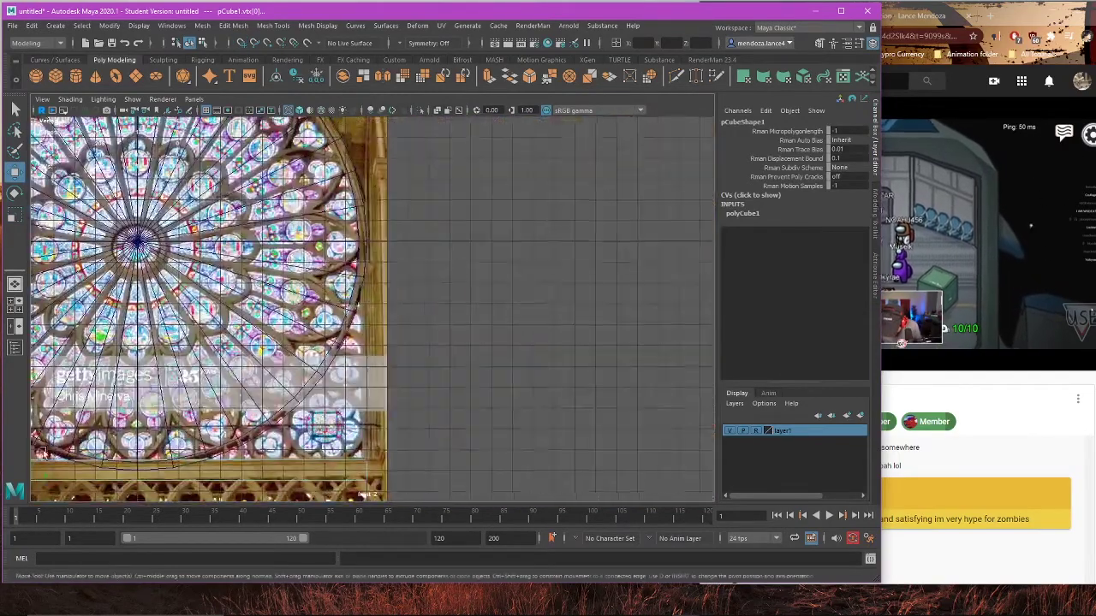
# Step: Select the faces on the left half of the cylinder in the front view and delete them
pyautogui.click(482, 301)
pyautogui.keyDown('alt'); pyautogui.moveTo(404, 369); pyautogui.dragTo(610, 395, button='middle'); pyautogui.keyUp('alt')
pyautogui.click(455, 313)
pyautogui.press('f')
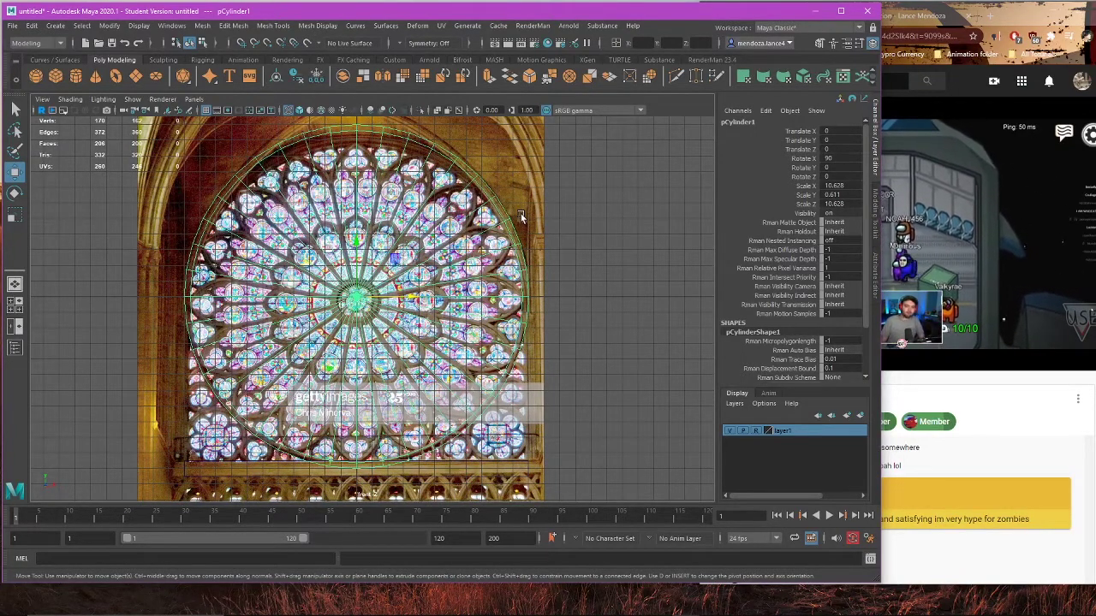
pyautogui.scroll(3, 520, 213)
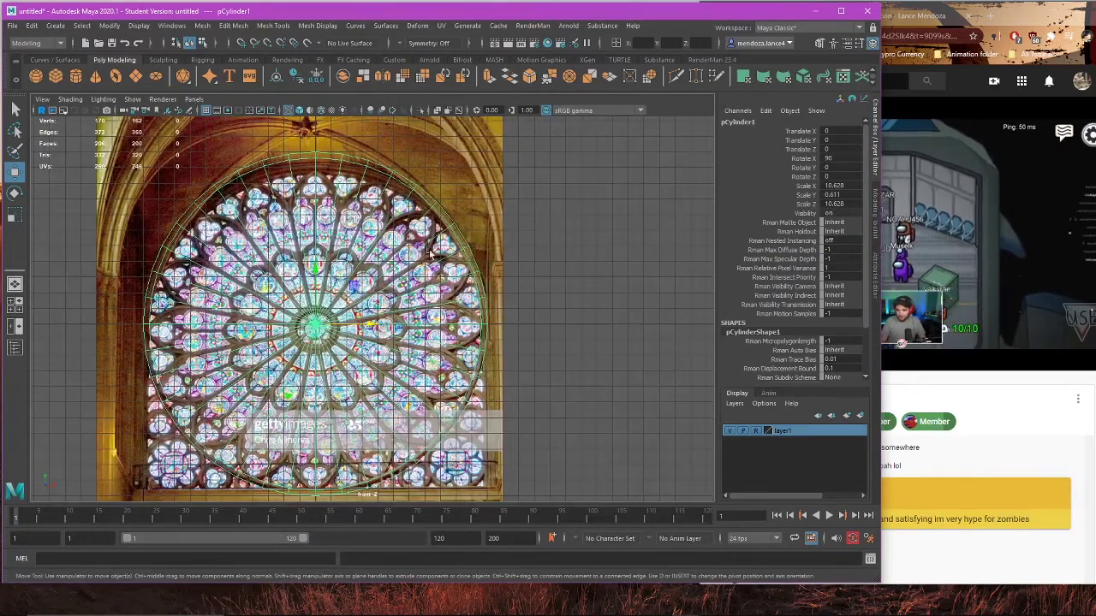
pyautogui.scroll(3, 334, 262)
pyautogui.scroll(-2, 335, 262)
pyautogui.keyDown('alt'); pyautogui.moveTo(335, 262); pyautogui.dragTo(393, 253, button='middle'); pyautogui.keyUp('alt')
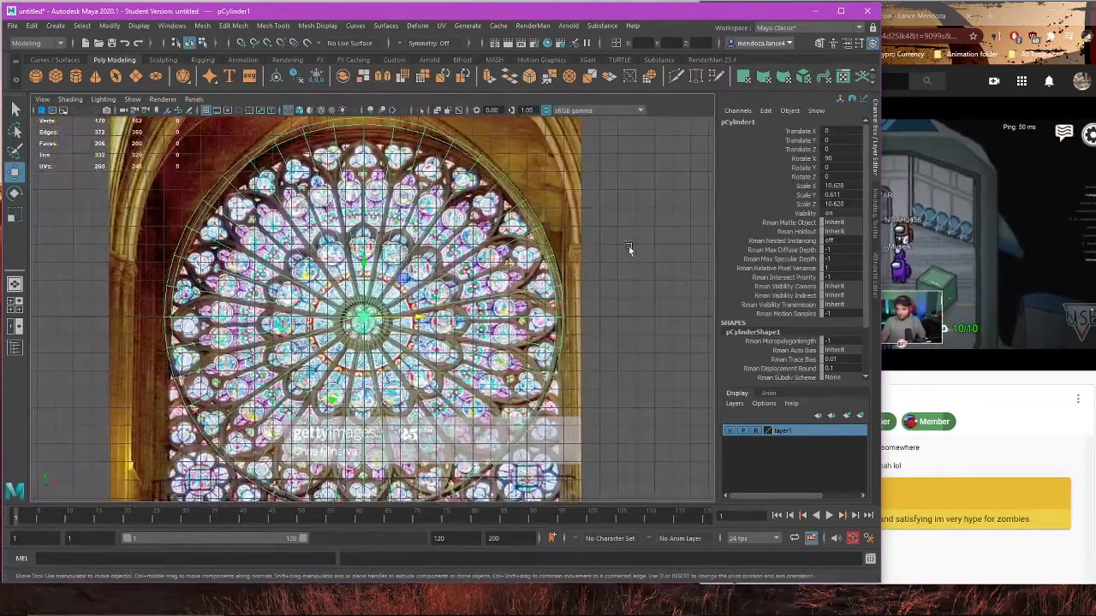
pyautogui.moveTo(630, 247); pyautogui.dragTo(633, 267, button='right')
pyautogui.scroll(-4, 372, 227)
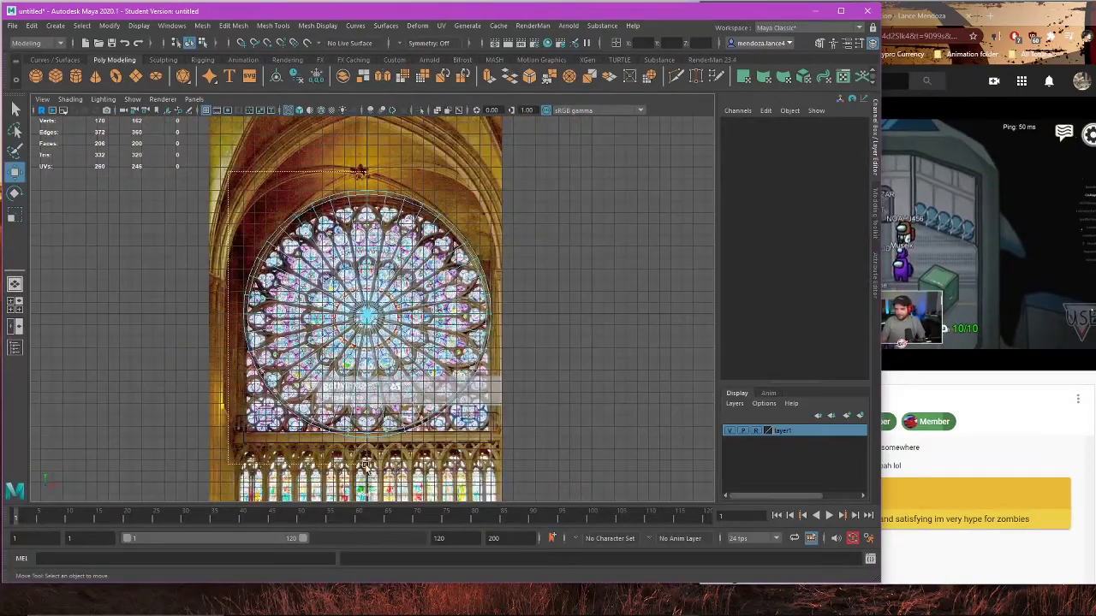
pyautogui.moveTo(361, 471); pyautogui.dragTo(361, 471)
pyautogui.scroll(5, 472, 374)
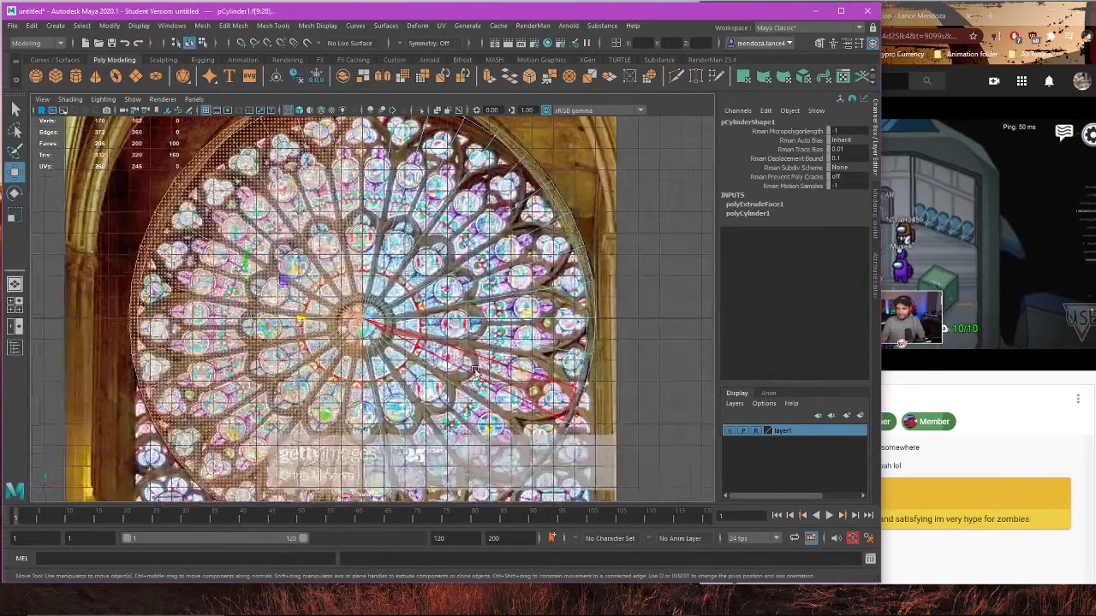
pyautogui.press('Delete')
pyautogui.scroll(-3, 468, 370)
pyautogui.scroll(1, 468, 370)
# Step: Make the reference image's layer selectable and move the image plane back to about -35 in Z
pyautogui.press('space')
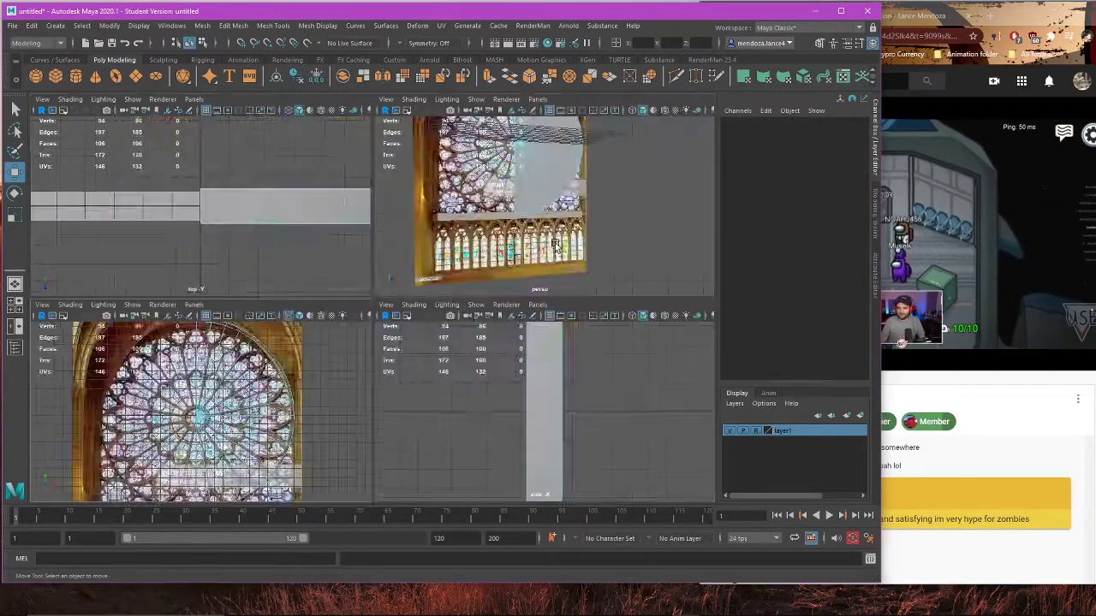
pyautogui.press('space')
pyautogui.keyDown('alt'); pyautogui.moveTo(544, 236); pyautogui.dragTo(599, 278); pyautogui.keyUp('alt')
pyautogui.moveTo(575, 243); pyautogui.dragTo(631, 224, button='right')
pyautogui.click(643, 338)
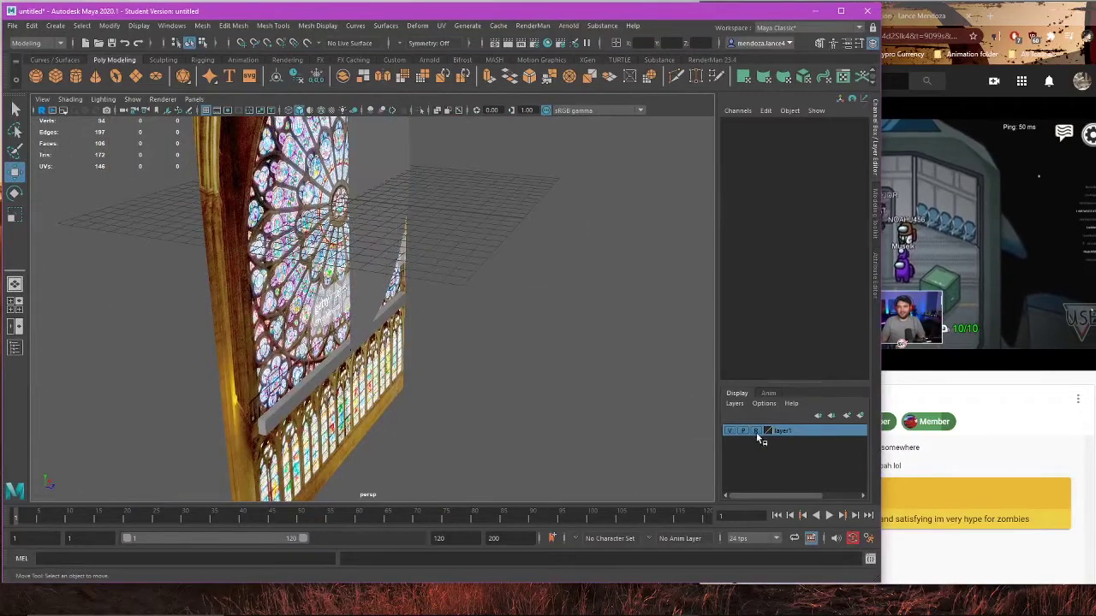
pyautogui.click(279, 332)
pyautogui.moveTo(383, 208); pyautogui.dragTo(133, 198)
pyautogui.scroll(-3, 293, 283)
pyautogui.keyDown('alt'); pyautogui.moveTo(428, 317); pyautogui.dragTo(269, 285); pyautogui.keyUp('alt')
pyautogui.scroll(3, 335, 348)
pyautogui.keyDown('alt'); pyautogui.moveTo(334, 348); pyautogui.dragTo(556, 368); pyautogui.keyUp('alt')
pyautogui.moveTo(89, 195); pyautogui.dragTo(55, 193)
pyautogui.press('f')
# Step: Fade the reference image in the front view by lowering the image plane's Alpha Gain to about 0.173
pyautogui.press('space')
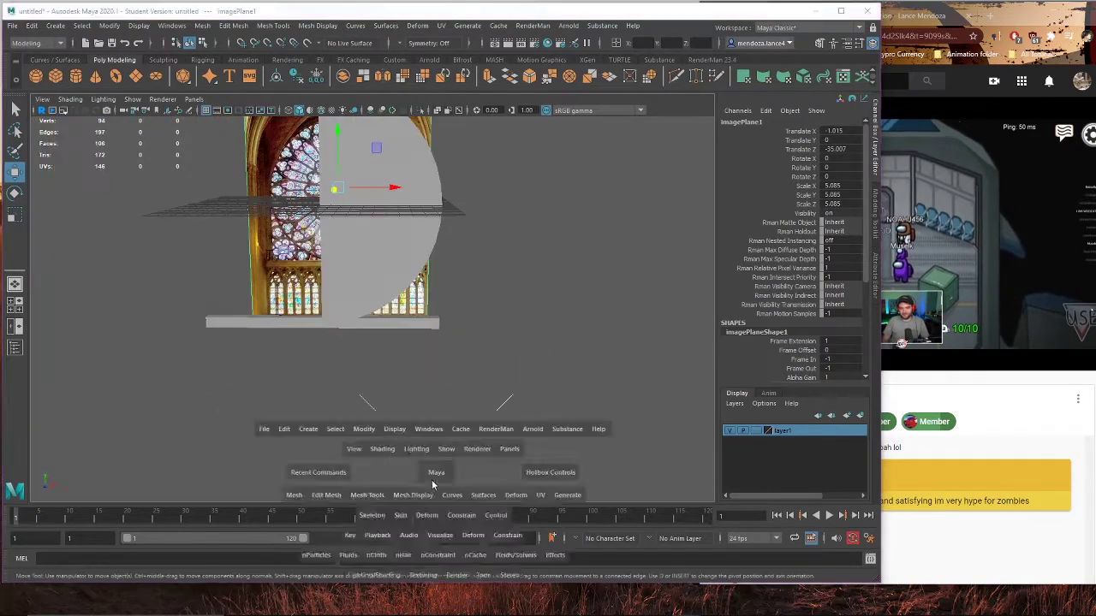
pyautogui.press('space')
pyautogui.scroll(-1, 619, 379)
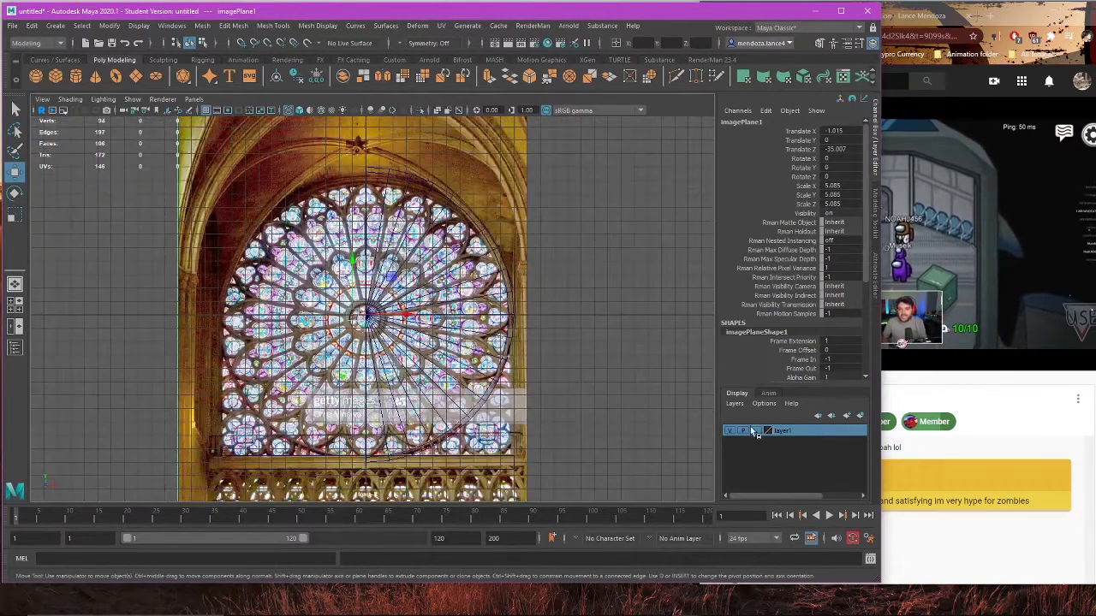
pyautogui.hotkey('ctrl', 'a')
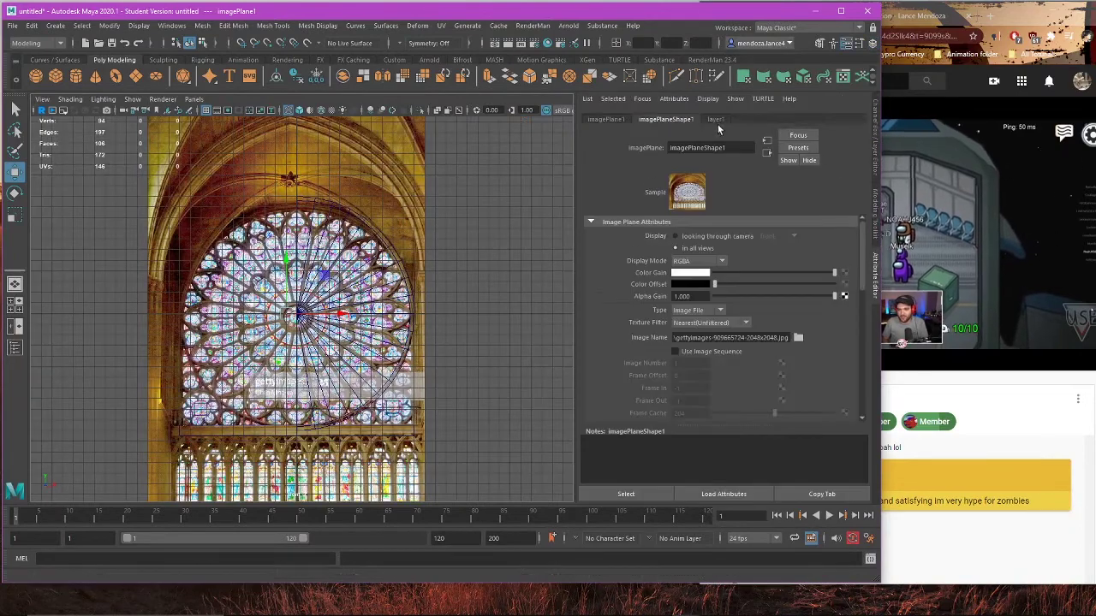
pyautogui.click(731, 296)
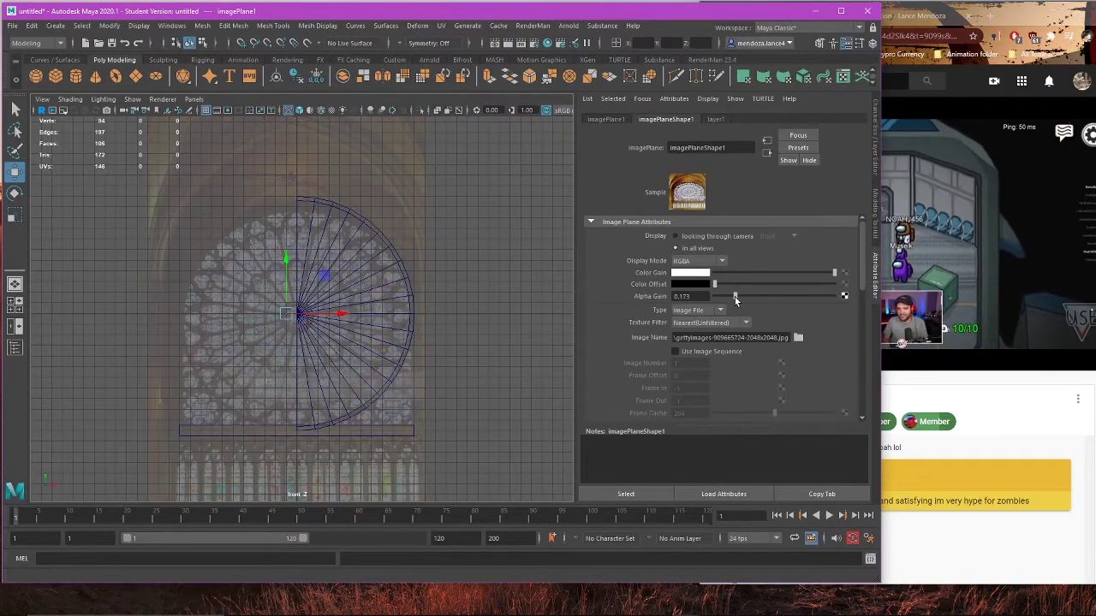
pyautogui.click(474, 312)
pyautogui.scroll(6, 406, 360)
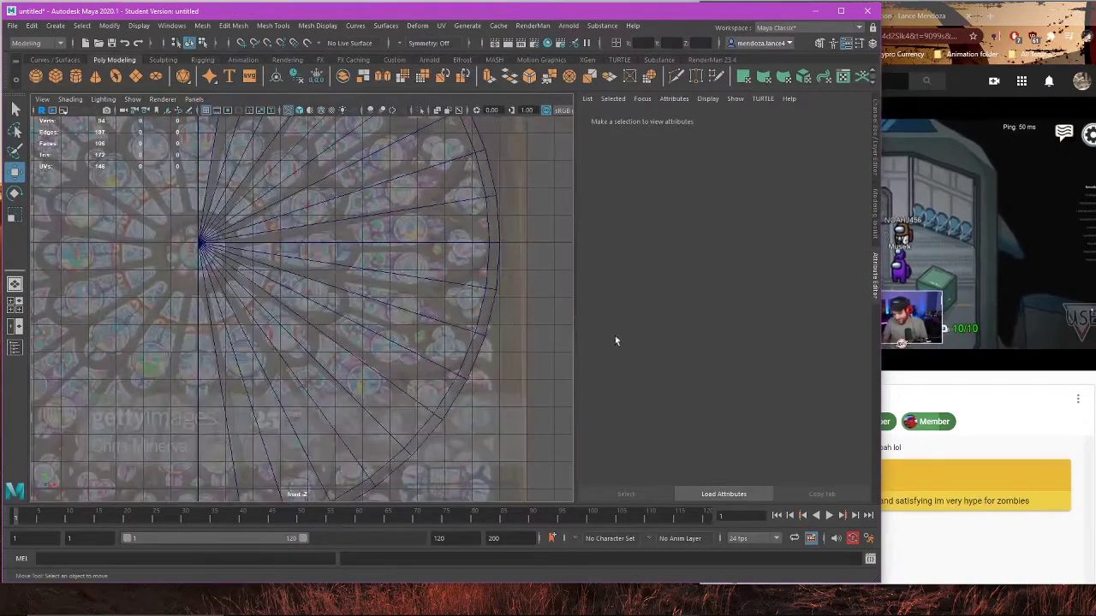
pyautogui.click(876, 278)
# Step: Examine how the half-cylinder and the beam line up with the faded reference photo in the front view
pyautogui.scroll(-5, 474, 364)
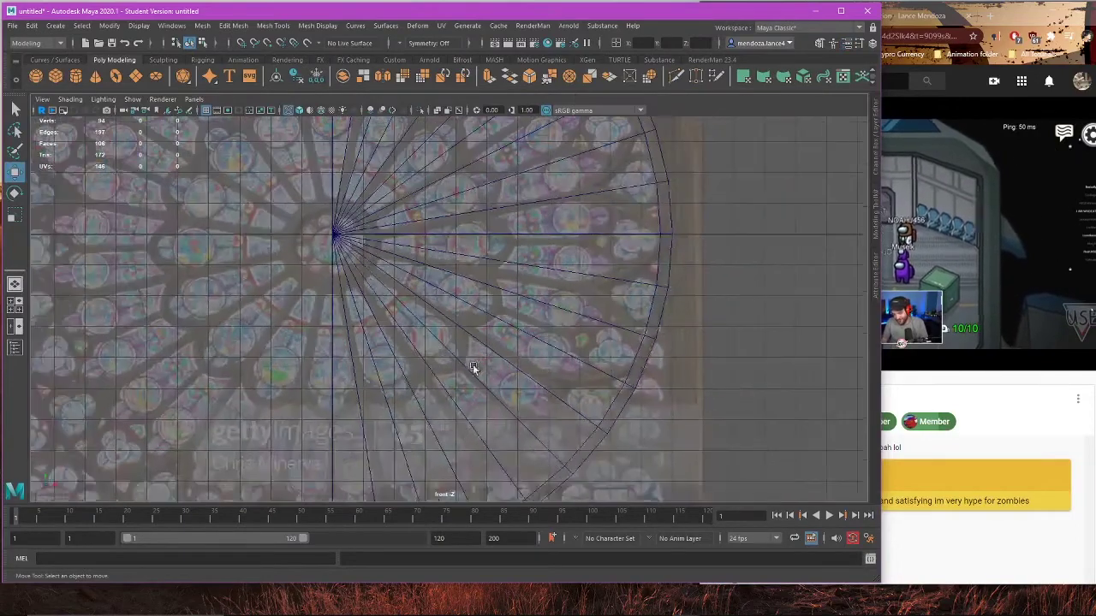
pyautogui.keyDown('alt'); pyautogui.moveTo(521, 274); pyautogui.dragTo(484, 322, button='middle'); pyautogui.keyUp('alt')
pyautogui.click(549, 381)
pyautogui.scroll(-1, 551, 383)
pyautogui.keyDown('alt'); pyautogui.moveTo(550, 383); pyautogui.dragTo(550, 291, button='middle'); pyautogui.keyUp('alt')
pyautogui.click(636, 362)
pyautogui.scroll(2, 492, 368)
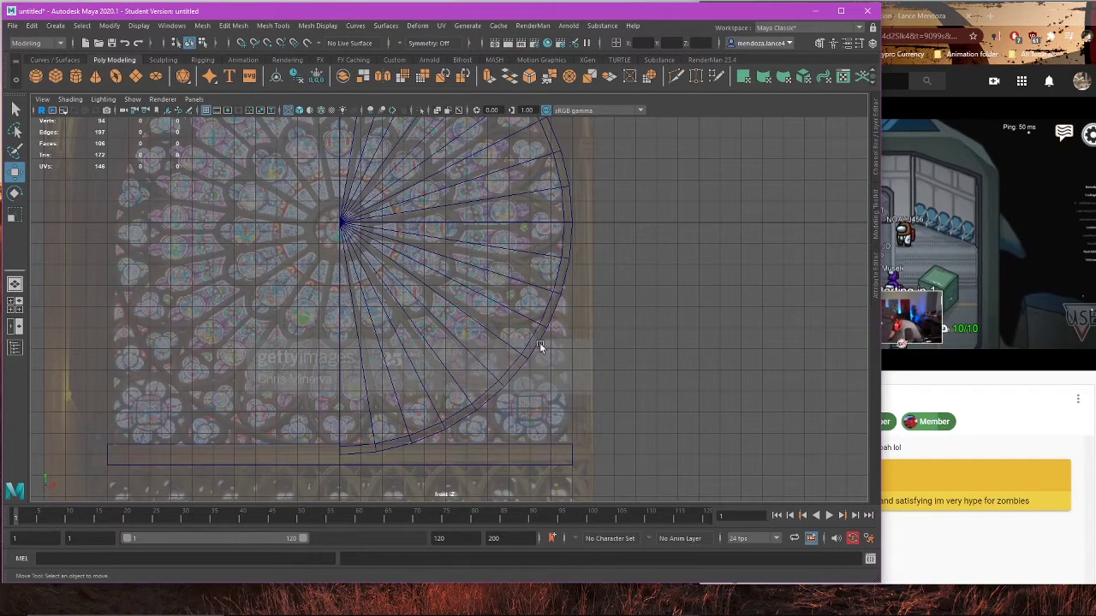
pyautogui.scroll(-5, 544, 325)
pyautogui.keyDown('alt'); pyautogui.moveTo(479, 201); pyautogui.dragTo(487, 257, button='middle'); pyautogui.keyUp('alt')
# Step: Duplicate the horizontal beam and snap the copy down the grid to -19 in Y, beneath the lancet windows
pyautogui.click(499, 429)
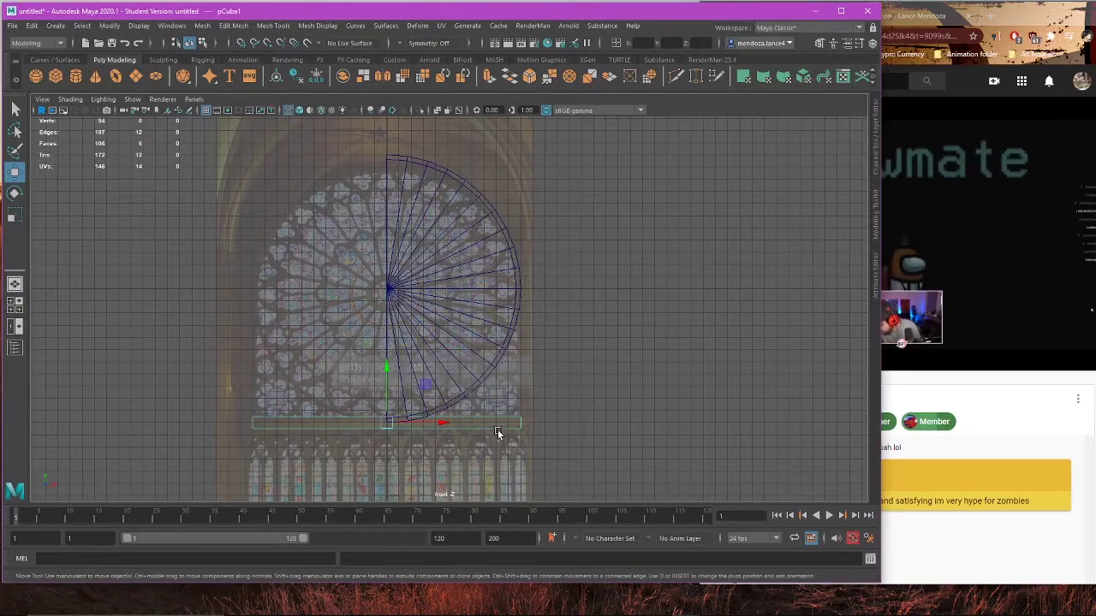
pyautogui.keyDown('alt'); pyautogui.moveTo(507, 417); pyautogui.dragTo(502, 274, button='middle'); pyautogui.keyUp('alt')
pyautogui.scroll(5, 431, 308)
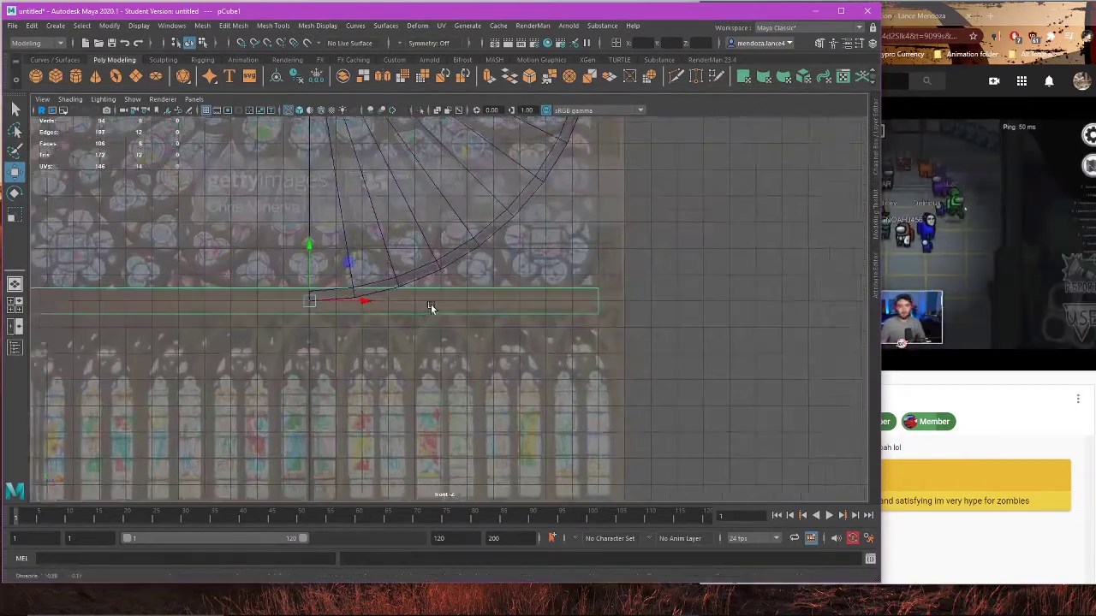
pyautogui.keyDown('alt'); pyautogui.moveTo(431, 308); pyautogui.dragTo(455, 303, button='middle'); pyautogui.keyUp('alt')
pyautogui.scroll(1, 449, 301)
pyautogui.scroll(-1, 526, 321)
pyautogui.keyDown('alt'); pyautogui.moveTo(648, 344); pyautogui.dragTo(594, 331, button='middle'); pyautogui.keyUp('alt')
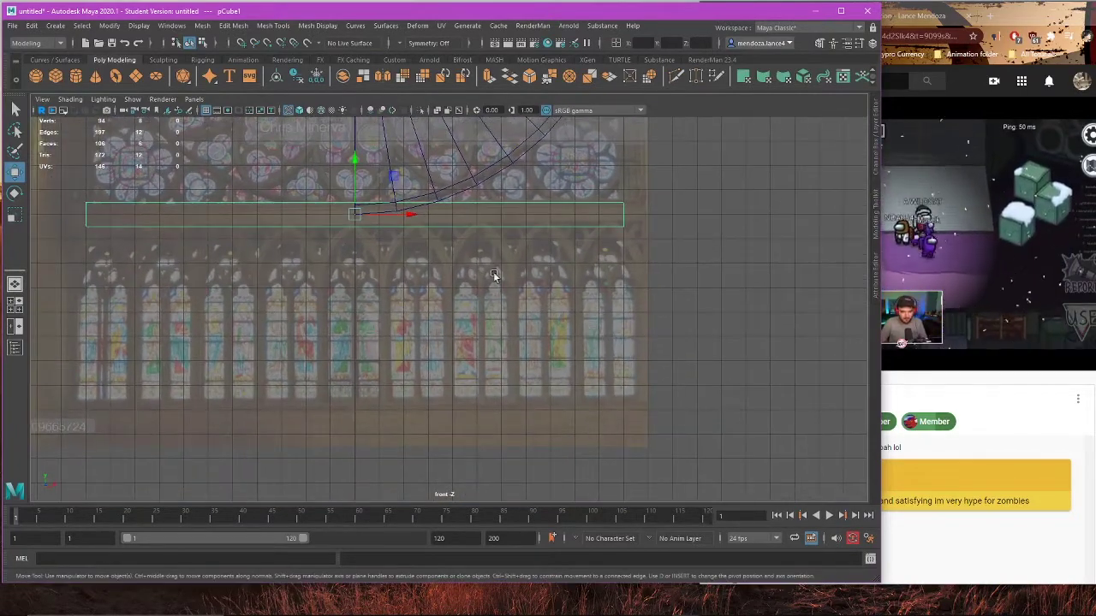
pyautogui.keyDown('alt'); pyautogui.moveTo(348, 185); pyautogui.dragTo(363, 302, button='middle'); pyautogui.keyUp('alt')
pyautogui.moveTo(388, 226); pyautogui.dragTo(393, 374)
pyautogui.keyDown('alt'); pyautogui.moveTo(405, 371); pyautogui.dragTo(412, 250, button='middle'); pyautogui.keyUp('alt')
pyautogui.press('x')
pyautogui.moveTo(388, 255); pyautogui.dragTo(399, 334)
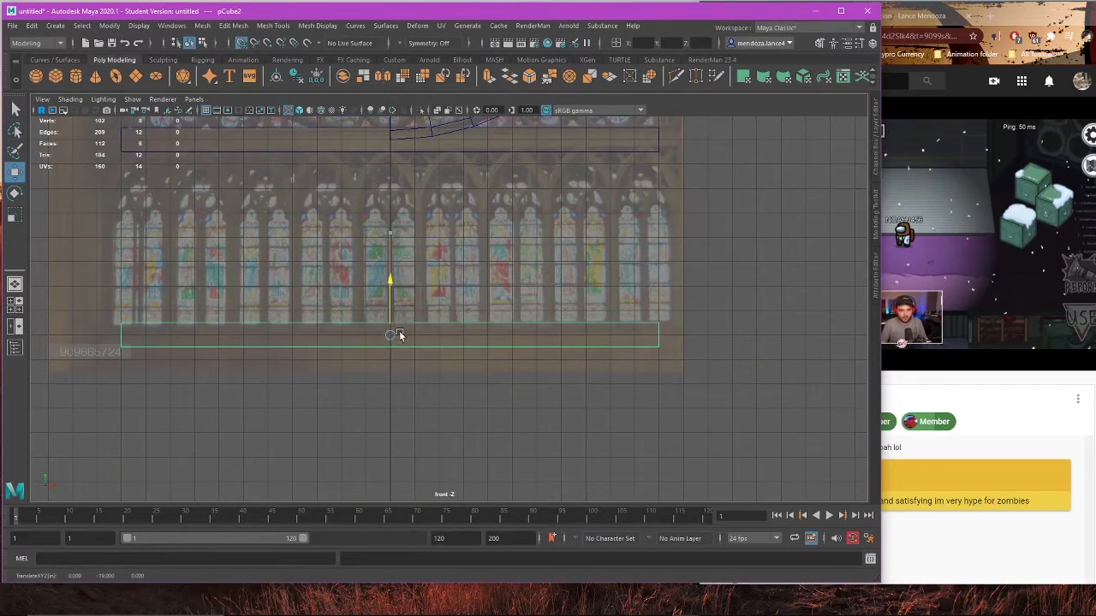
pyautogui.scroll(-1, 402, 330)
pyautogui.keyDown('alt'); pyautogui.moveTo(402, 331); pyautogui.dragTo(397, 341, button='middle'); pyautogui.keyUp('alt')
pyautogui.scroll(1, 397, 341)
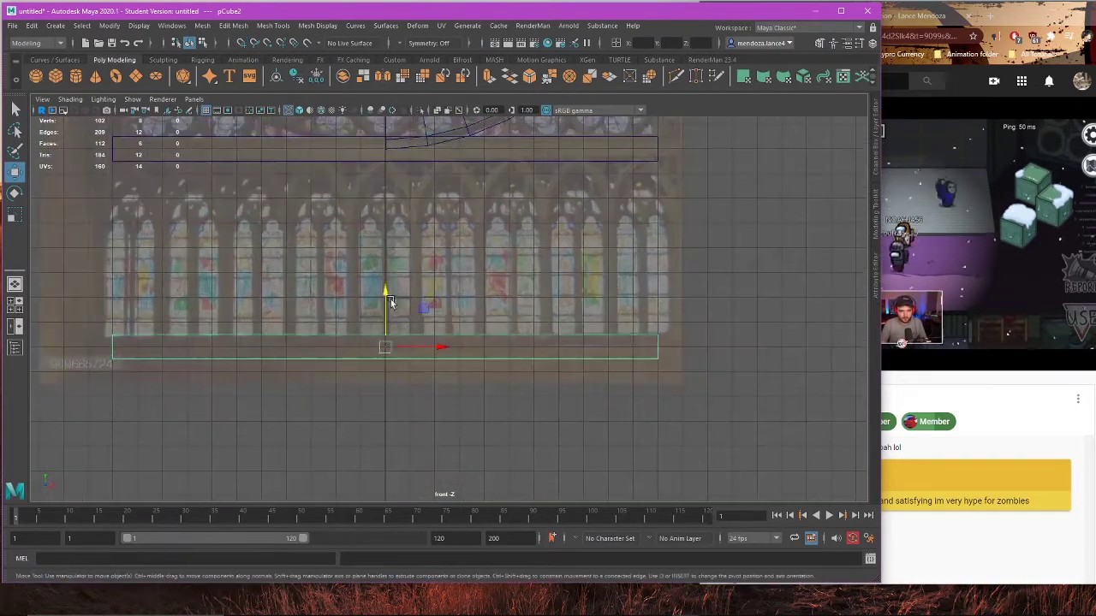
# Step: Place the lower beam's pivot at its upper-right corner and snap the beam down so its top edge meets a grid line
pyautogui.moveTo(387, 306); pyautogui.dragTo(384, 301)
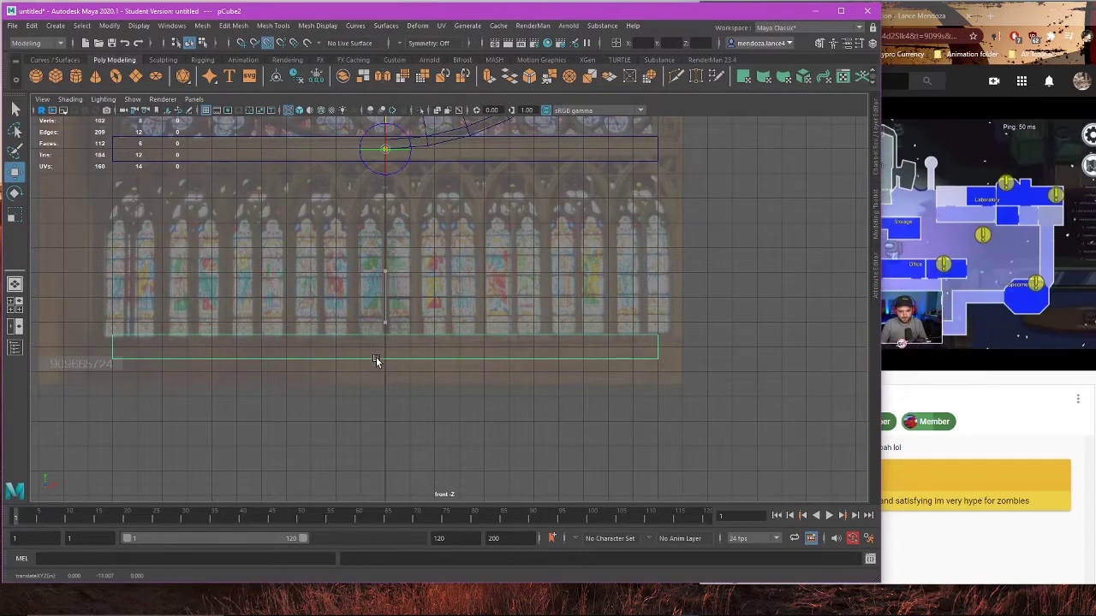
pyautogui.hotkey('ctrl', 'z')
pyautogui.scroll(1, 437, 320)
pyautogui.moveTo(440, 323); pyautogui.dragTo(516, 330)
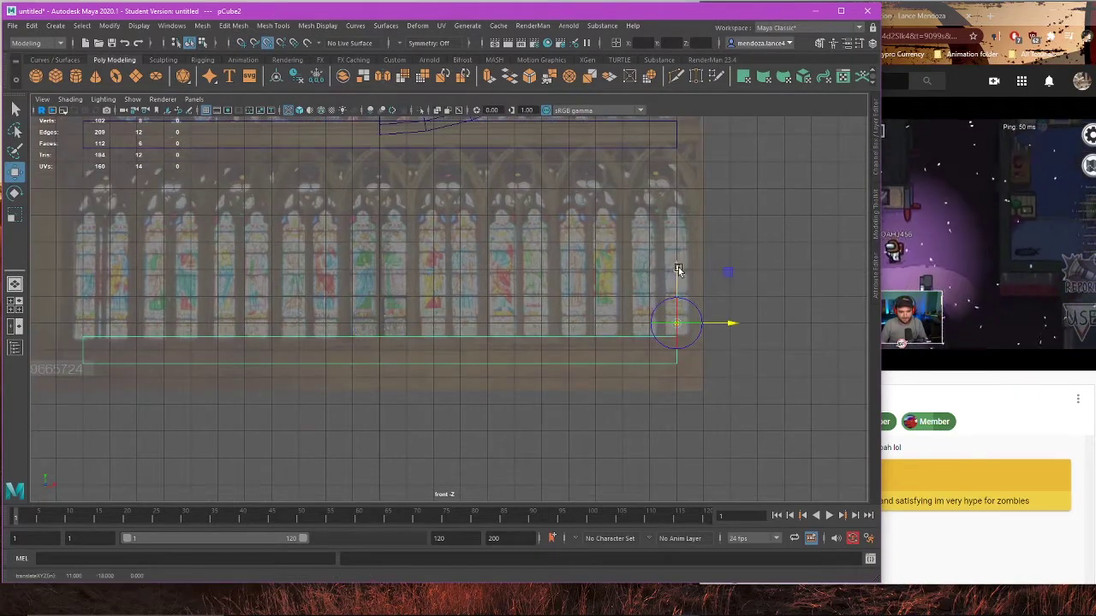
pyautogui.moveTo(676, 302); pyautogui.dragTo(672, 352)
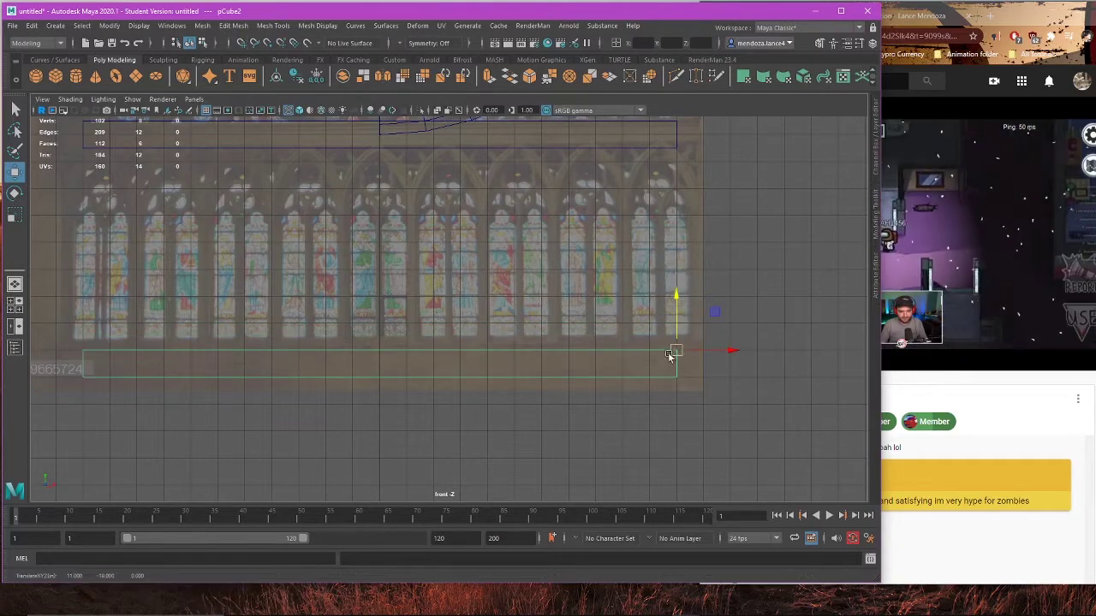
# Step: Deselect the lower beam and compare the model with the reference in shaded and wireframe display
pyautogui.keyDown('alt'); pyautogui.moveTo(441, 318); pyautogui.dragTo(532, 331, button='middle'); pyautogui.keyUp('alt')
pyautogui.scroll(-1, 583, 306)
pyautogui.keyDown('alt'); pyautogui.moveTo(584, 305); pyautogui.dragTo(502, 332, button='middle'); pyautogui.keyUp('alt')
pyautogui.click(762, 255)
pyautogui.keyDown('alt'); pyautogui.moveTo(654, 310); pyautogui.dragTo(669, 352, button='middle'); pyautogui.keyUp('alt')
pyautogui.scroll(-3, 670, 267)
pyautogui.press('5')
pyautogui.keyDown('alt'); pyautogui.moveTo(651, 230); pyautogui.dragTo(602, 496, button='middle'); pyautogui.keyUp('alt')
pyautogui.press('4')
pyautogui.press('5')
pyautogui.keyDown('alt'); pyautogui.moveTo(604, 363); pyautogui.dragTo(614, 225, button='middle'); pyautogui.keyUp('alt')
pyautogui.press('4')
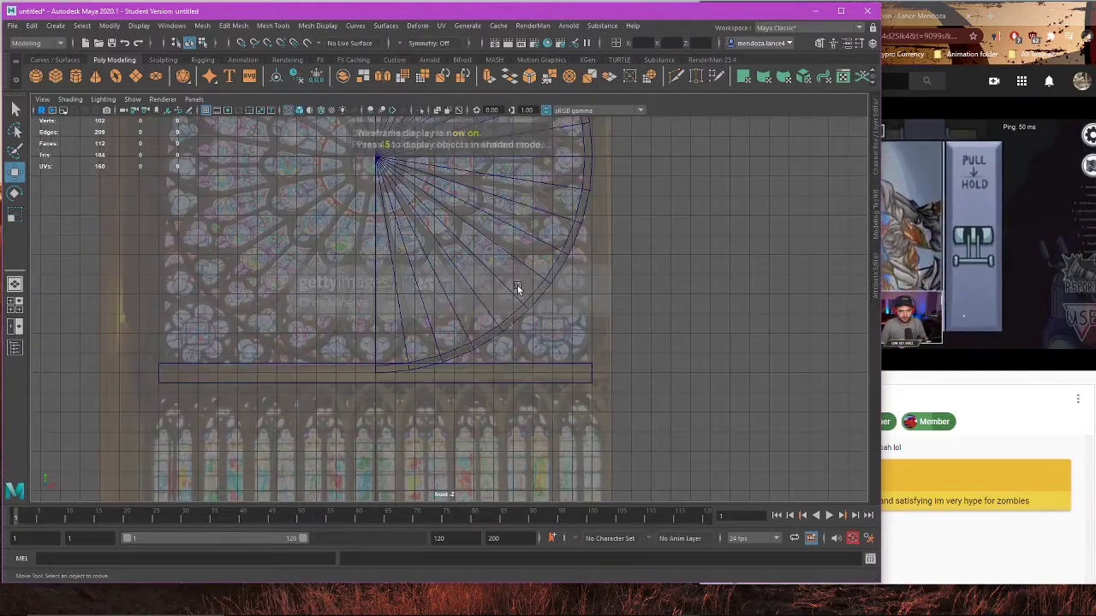
# Step: Scale the half-cylinder down slightly and uniformly so its outer rim fits the rose window in the reference photo
pyautogui.scroll(2, 593, 368)
pyautogui.click(483, 232)
pyautogui.scroll(4, 526, 326)
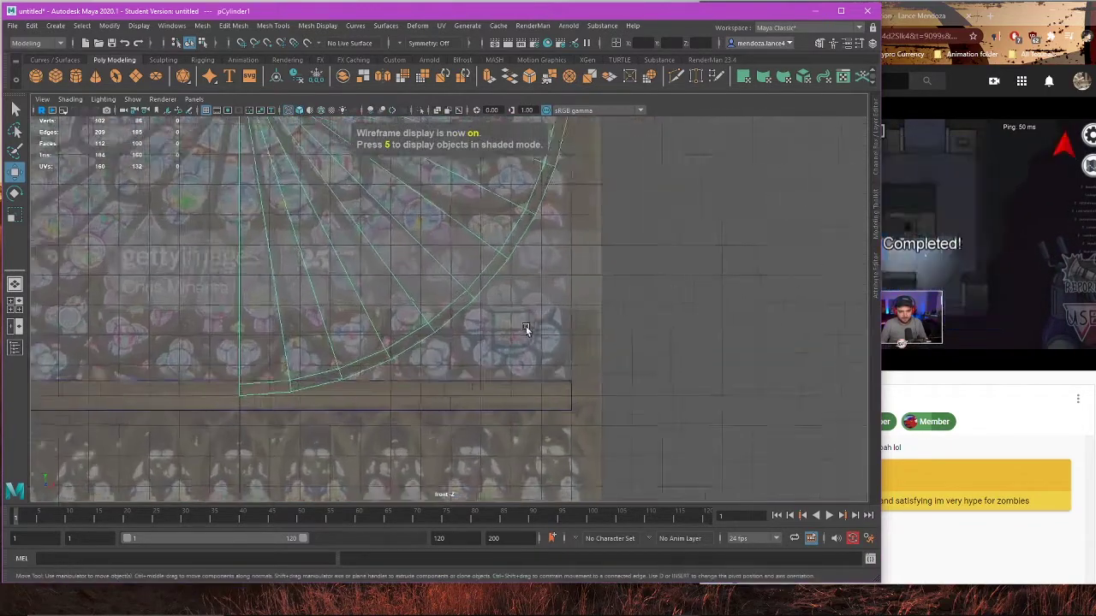
pyautogui.scroll(-5, 526, 326)
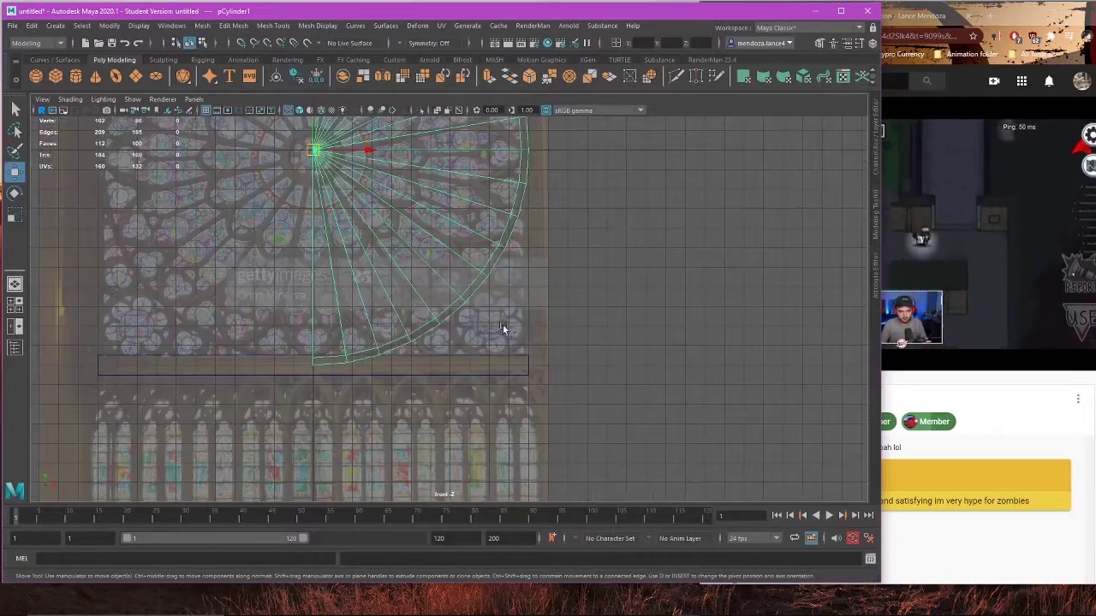
pyautogui.press('r')
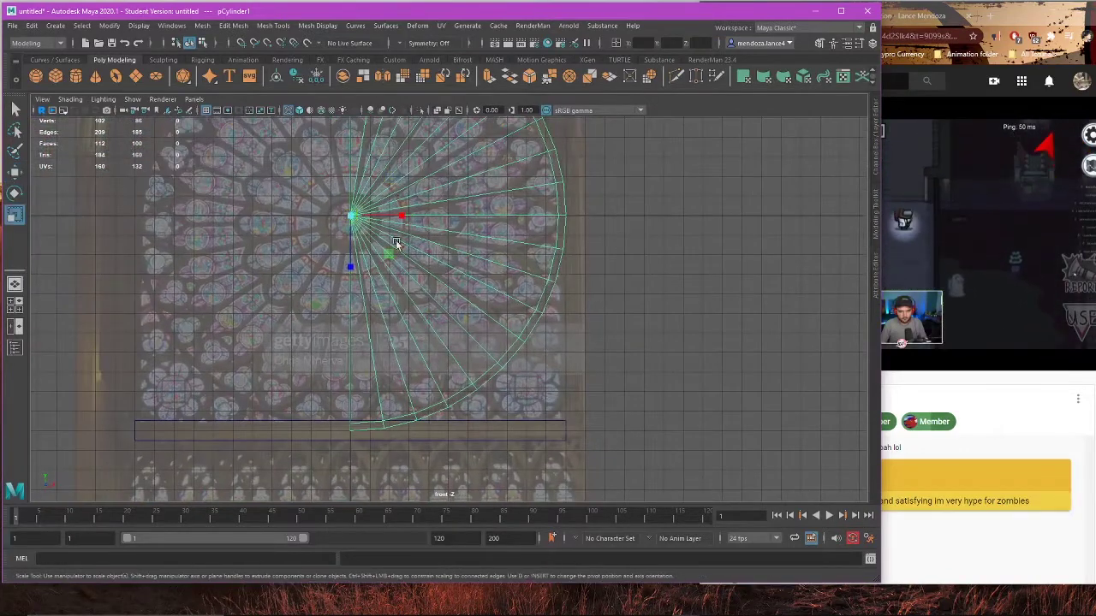
pyautogui.moveTo(397, 244); pyautogui.dragTo(387, 256)
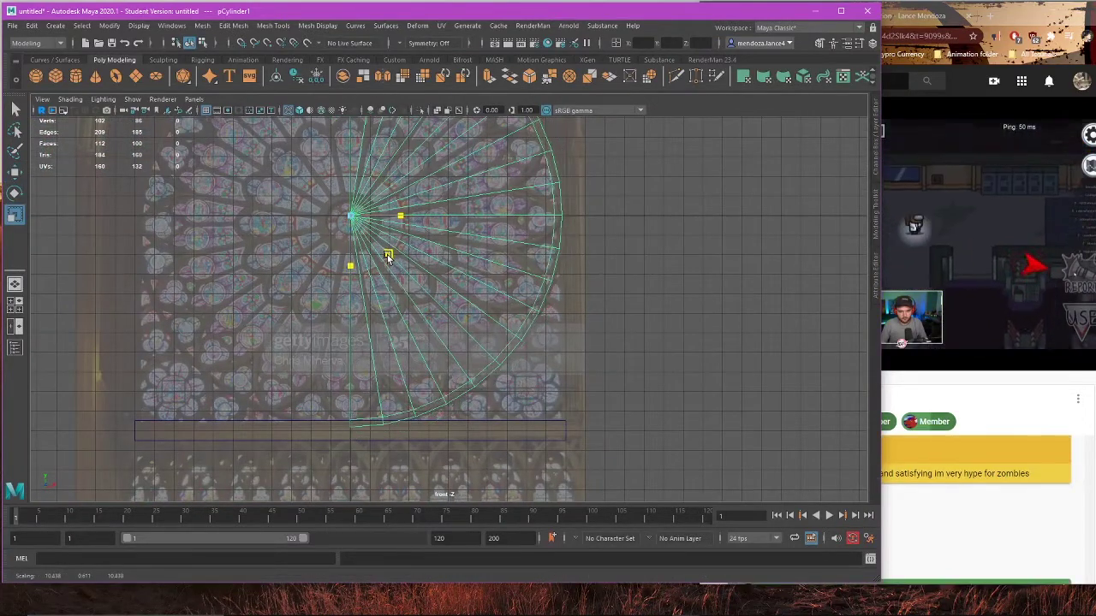
# Step: Examine how the resized half-cylinder's outer rim lines up with the rose window in the front view
pyautogui.keyDown('alt'); pyautogui.moveTo(591, 292); pyautogui.dragTo(571, 405, button='middle'); pyautogui.keyUp('alt')
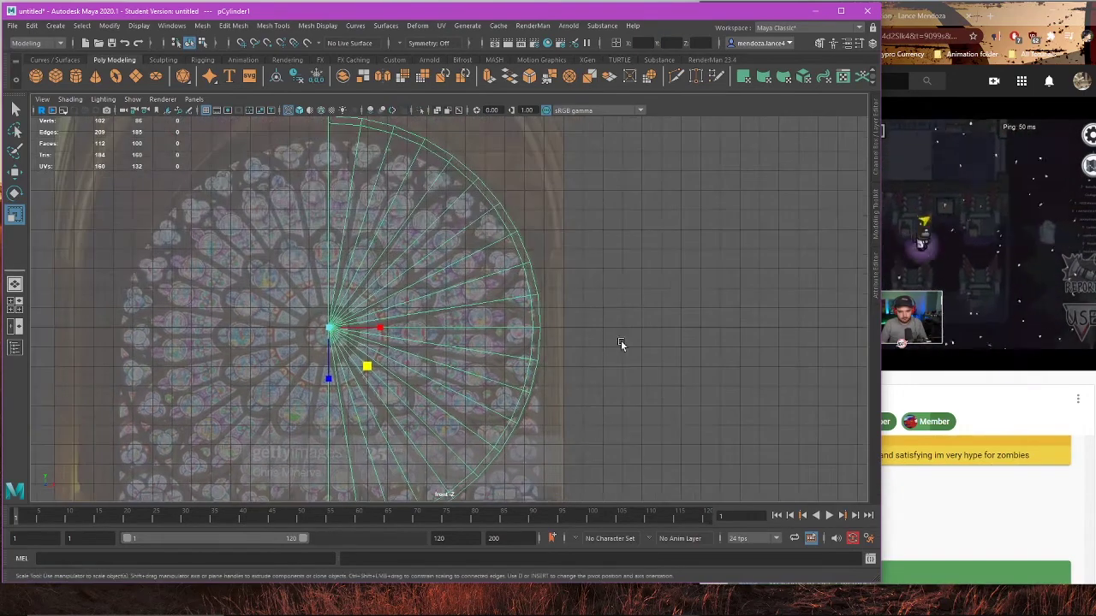
pyautogui.click(620, 342)
pyautogui.click(487, 344)
pyautogui.keyDown('alt'); pyautogui.moveTo(585, 367); pyautogui.dragTo(593, 257, button='middle'); pyautogui.keyUp('alt')
pyautogui.scroll(10, 595, 261)
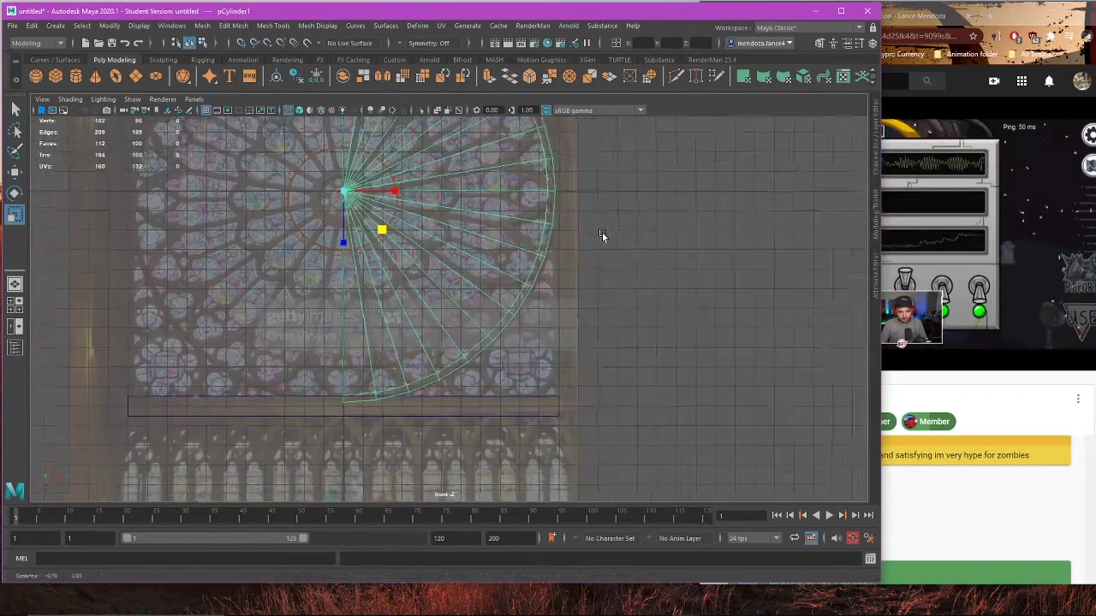
pyautogui.scroll(-7, 585, 346)
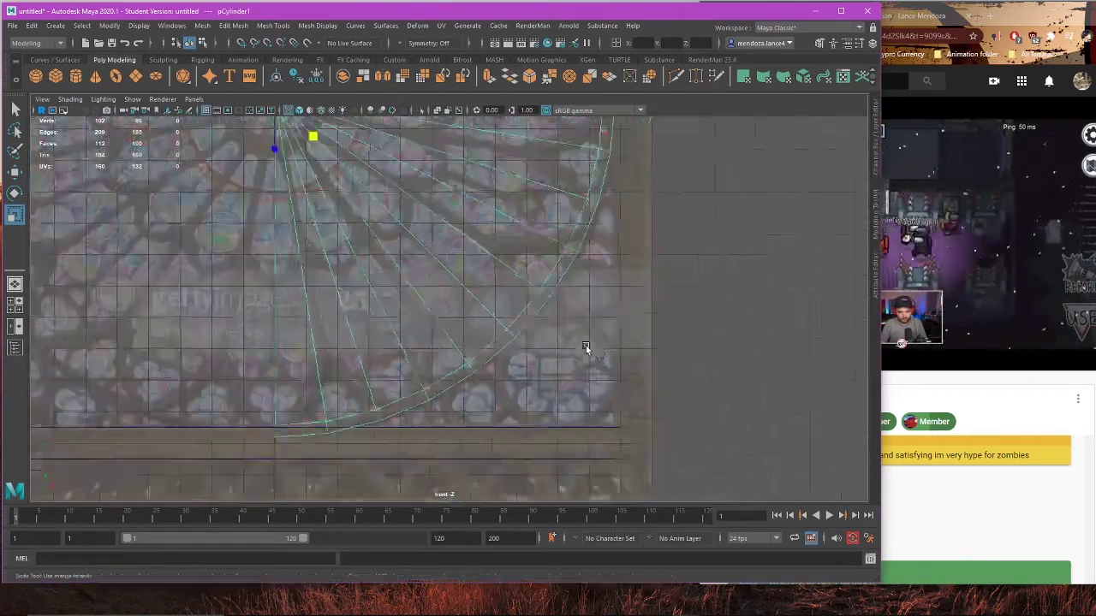
pyautogui.keyDown('alt'); pyautogui.moveTo(386, 355); pyautogui.dragTo(576, 359, button='middle'); pyautogui.keyUp('alt')
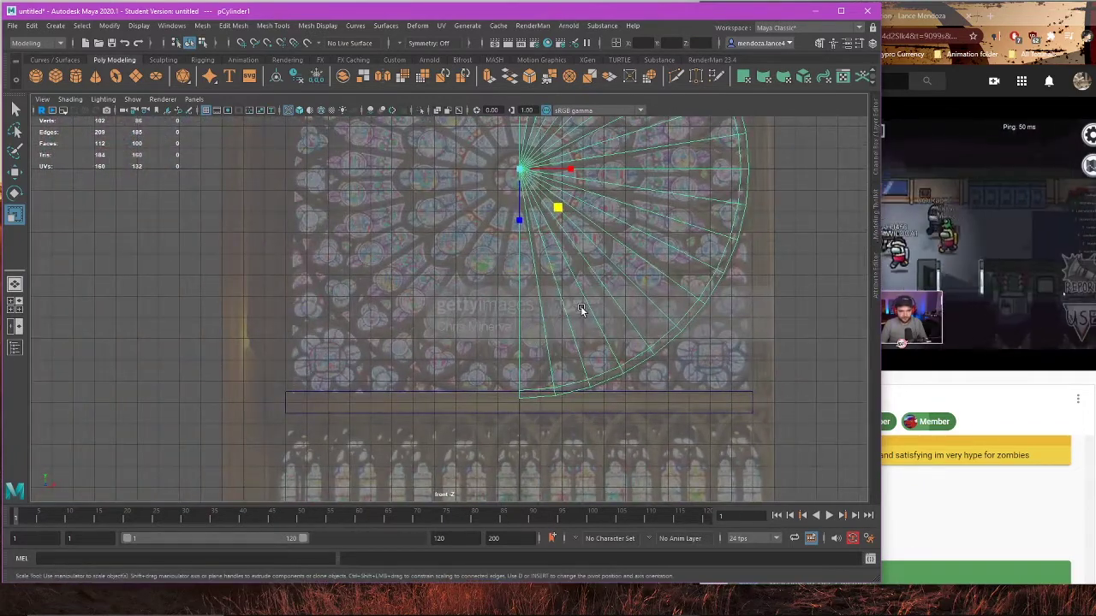
pyautogui.keyDown('alt'); pyautogui.moveTo(582, 312); pyautogui.dragTo(484, 318, button='middle'); pyautogui.keyUp('alt')
pyautogui.click(991, 398)
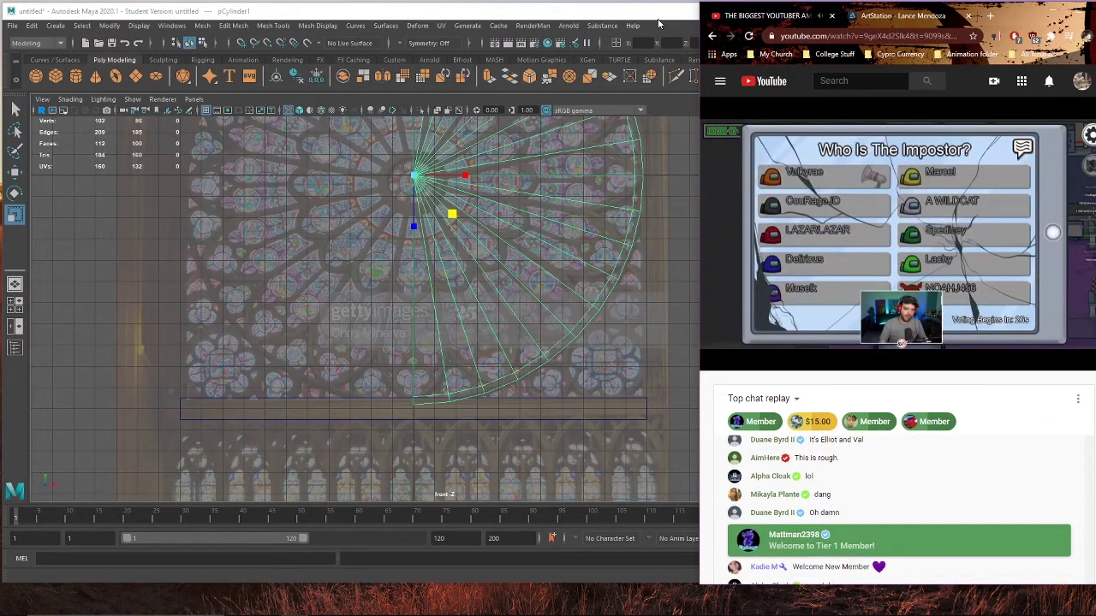
pyautogui.click(659, 24)
pyautogui.scroll(-2, 610, 284)
pyautogui.keyDown('alt'); pyautogui.moveTo(538, 247); pyautogui.dragTo(524, 276, button='middle'); pyautogui.keyUp('alt')
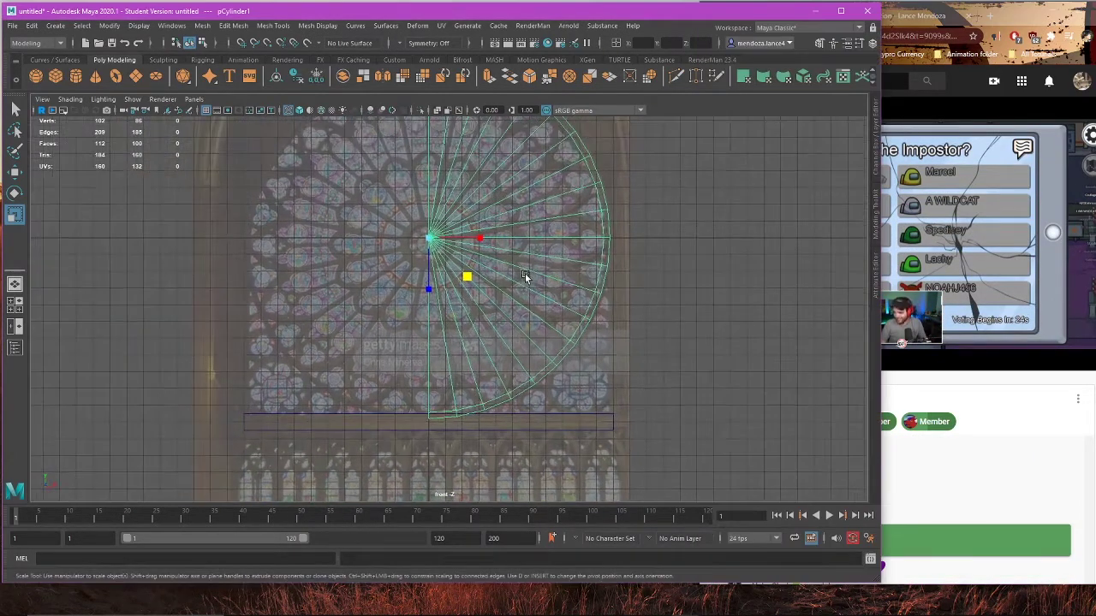
# Step: Examine where the half-cylinder meets the beam beneath the window and the arch above it in the reference photo
pyautogui.press('w')
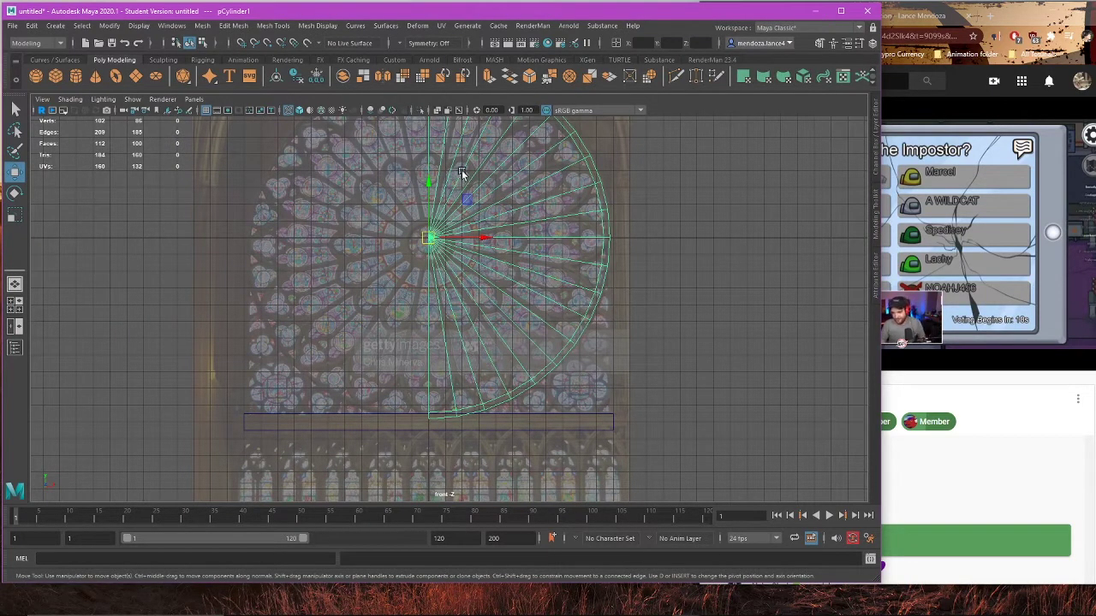
pyautogui.scroll(3, 552, 352)
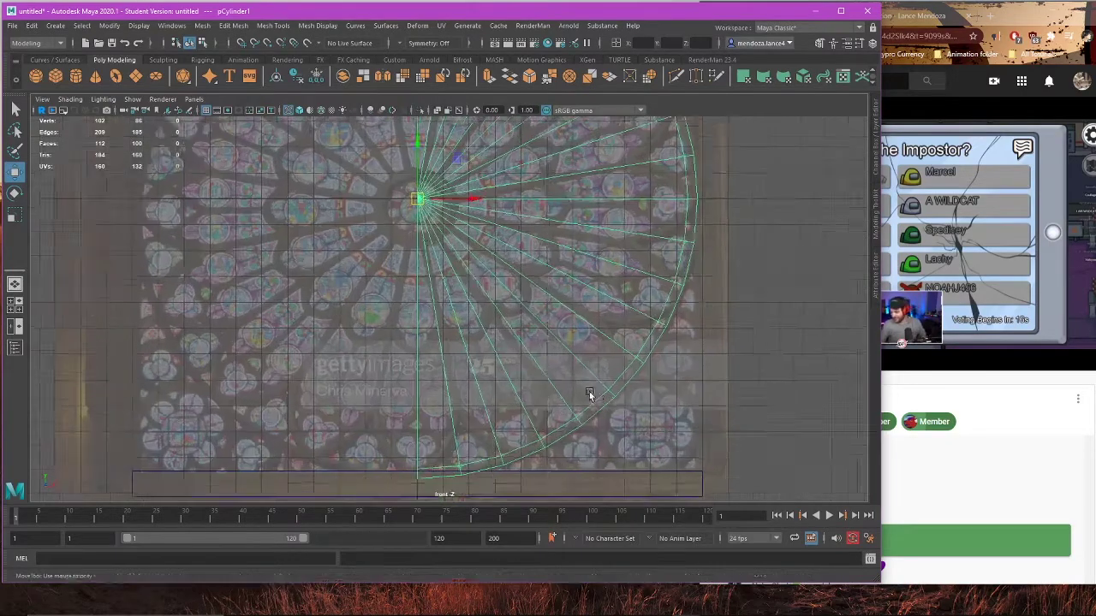
pyautogui.keyDown('alt'); pyautogui.moveTo(589, 391); pyautogui.dragTo(538, 176, button='middle'); pyautogui.keyUp('alt')
pyautogui.scroll(2, 538, 171)
pyautogui.keyDown('alt'); pyautogui.moveTo(512, 211); pyautogui.dragTo(523, 280, button='middle'); pyautogui.keyUp('alt')
pyautogui.scroll(1, 523, 280)
pyautogui.keyDown('alt'); pyautogui.moveTo(504, 241); pyautogui.dragTo(513, 285, button='middle'); pyautogui.keyUp('alt')
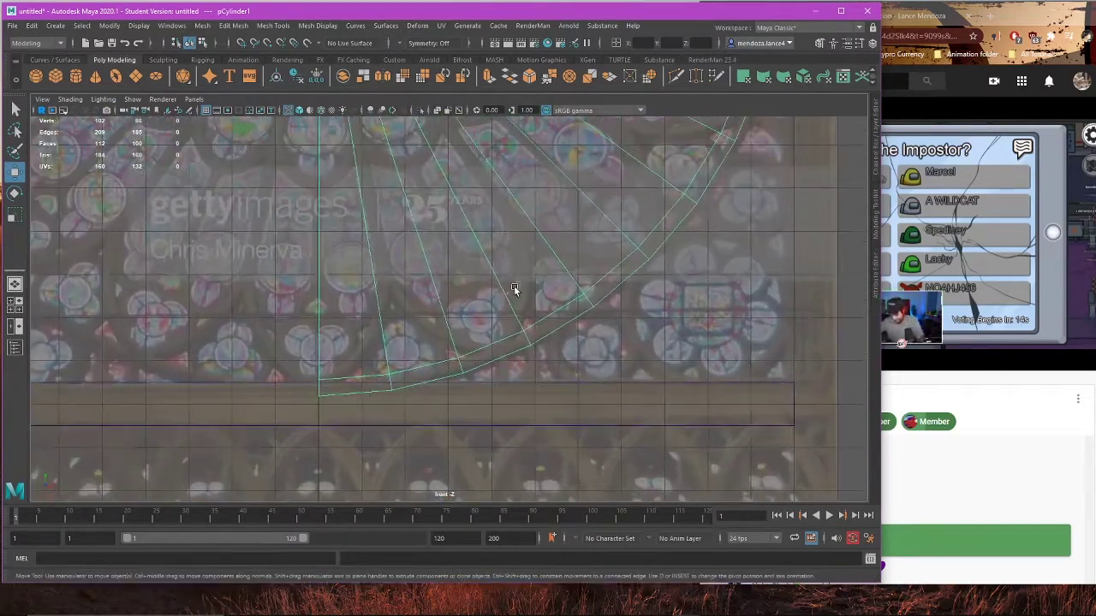
pyautogui.scroll(-3, 513, 283)
pyautogui.keyDown('alt'); pyautogui.moveTo(477, 141); pyautogui.dragTo(546, 193, button='middle'); pyautogui.keyUp('alt')
pyautogui.scroll(1, 504, 385)
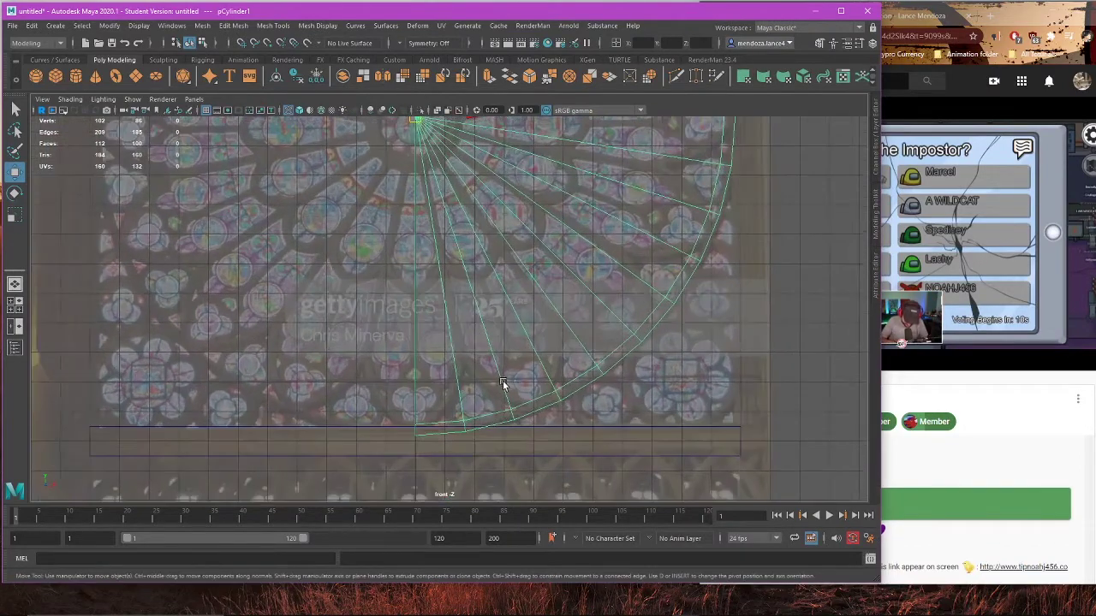
pyautogui.scroll(-2, 502, 414)
pyautogui.keyDown('alt'); pyautogui.moveTo(537, 144); pyautogui.dragTo(484, 313, button='middle'); pyautogui.keyUp('alt')
pyautogui.keyDown('alt'); pyautogui.moveTo(429, 183); pyautogui.dragTo(427, 223, button='middle'); pyautogui.keyUp('alt')
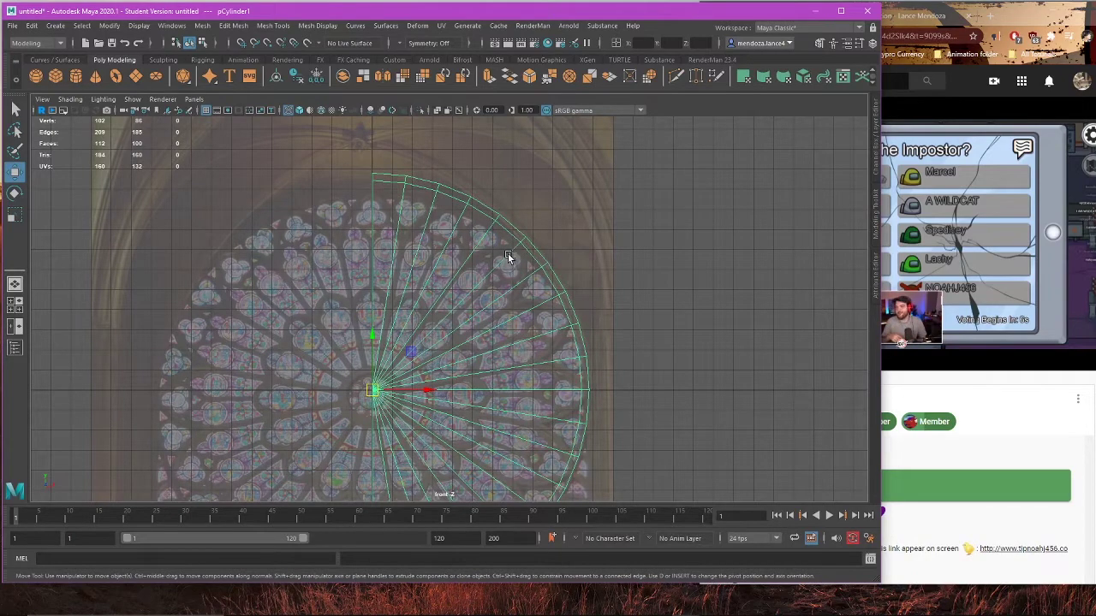
pyautogui.keyDown('alt'); pyautogui.moveTo(518, 262); pyautogui.dragTo(539, 240, button='middle'); pyautogui.keyUp('alt')
# Step: Try rotating the half-cylinder 90 degrees so its flat side faces up, and undo the rotation
pyautogui.press('e')
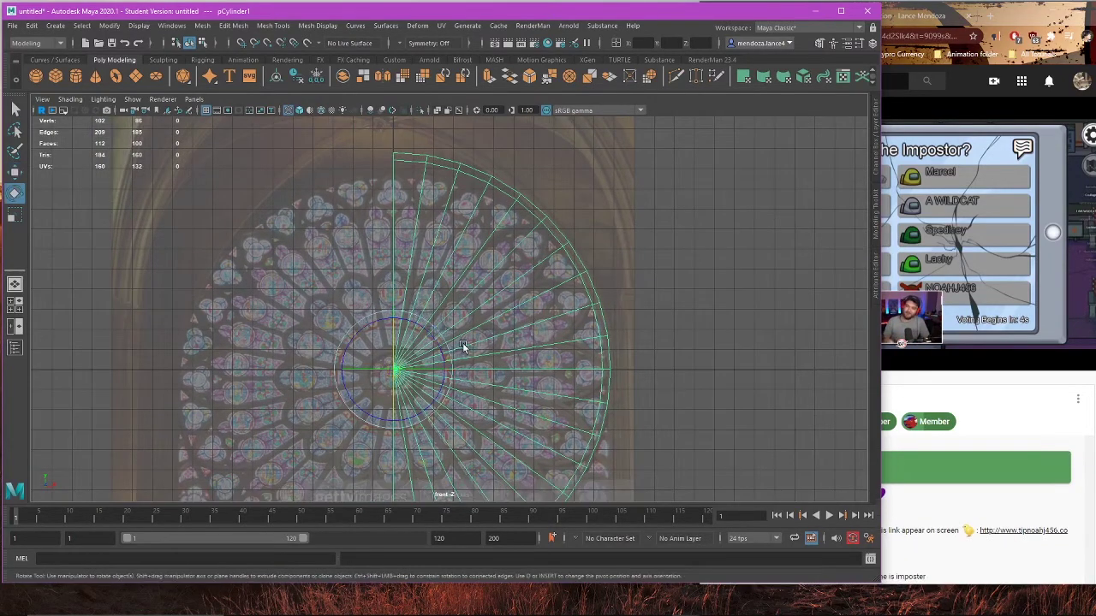
pyautogui.keyDown('alt'); pyautogui.moveTo(489, 345); pyautogui.dragTo(485, 190, button='middle'); pyautogui.keyUp('alt')
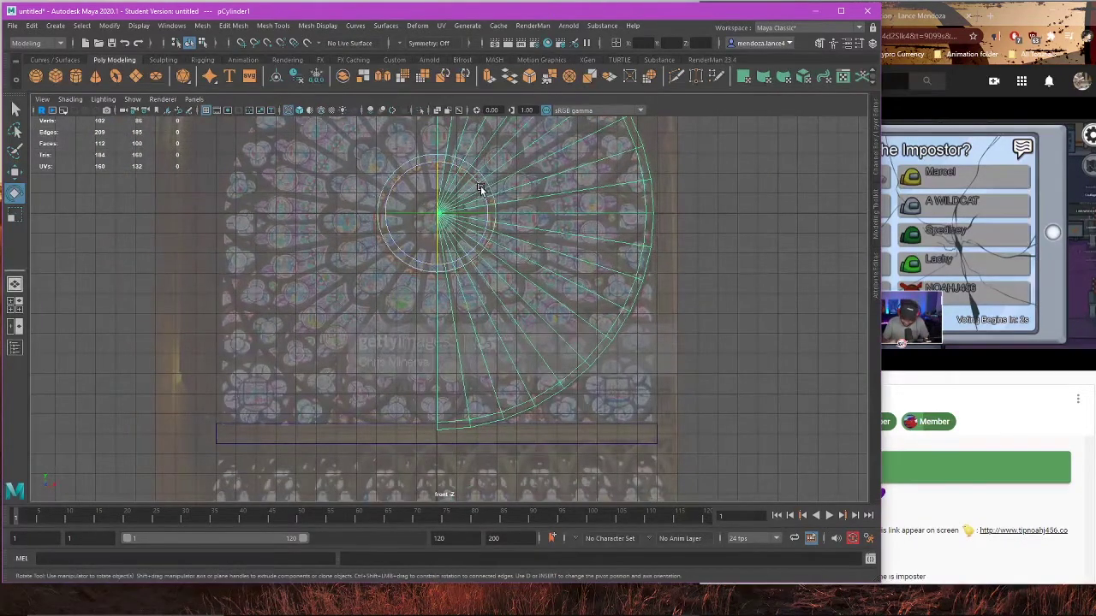
pyautogui.moveTo(480, 189); pyautogui.dragTo(506, 265)
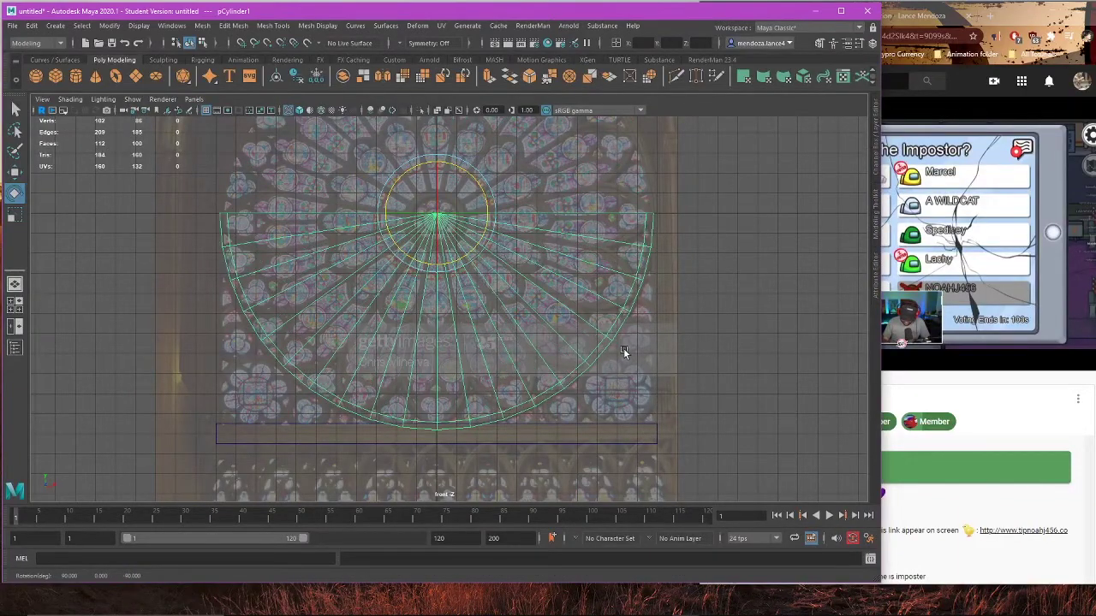
pyautogui.hotkey('ctrl', 'z')
pyautogui.scroll(-3, 632, 324)
pyautogui.click(626, 225)
pyautogui.hotkey('ctrl', 'z')
pyautogui.hotkey('ctrl', 'z')
pyautogui.hotkey('ctrl', 'z')
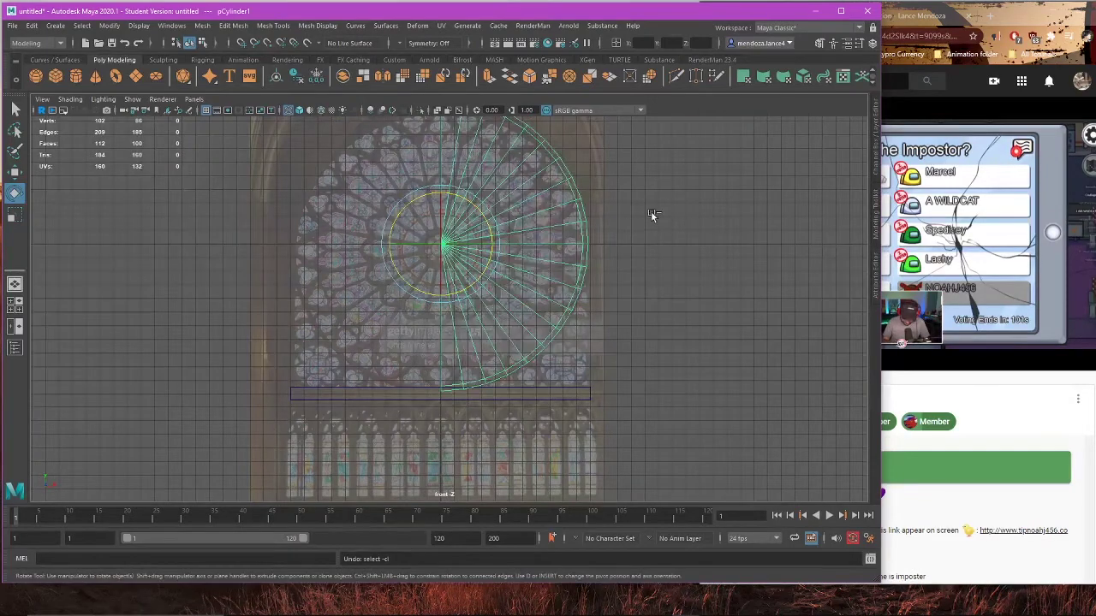
pyautogui.press('w')
pyautogui.hotkey('ctrl', 'z')
# Step: Delete the half-cylinder, keeping both horizontal beams
pyautogui.moveTo(649, 213); pyautogui.dragTo(698, 199, button='right')
pyautogui.click(570, 218)
pyautogui.scroll(-2, 563, 285)
pyautogui.scroll(-1, 561, 286)
pyautogui.press('Delete')
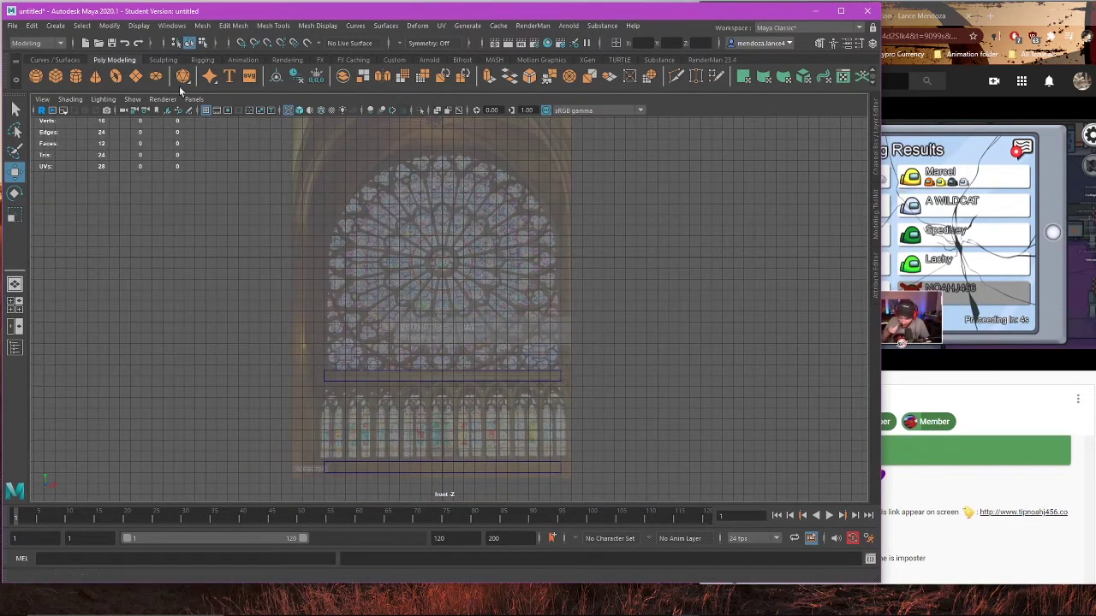
# Step: Create a new polygon cylinder at the rose window's centre and rotate it 90 degrees in X to face the front view
pyautogui.click(77, 77)
pyautogui.press('e')
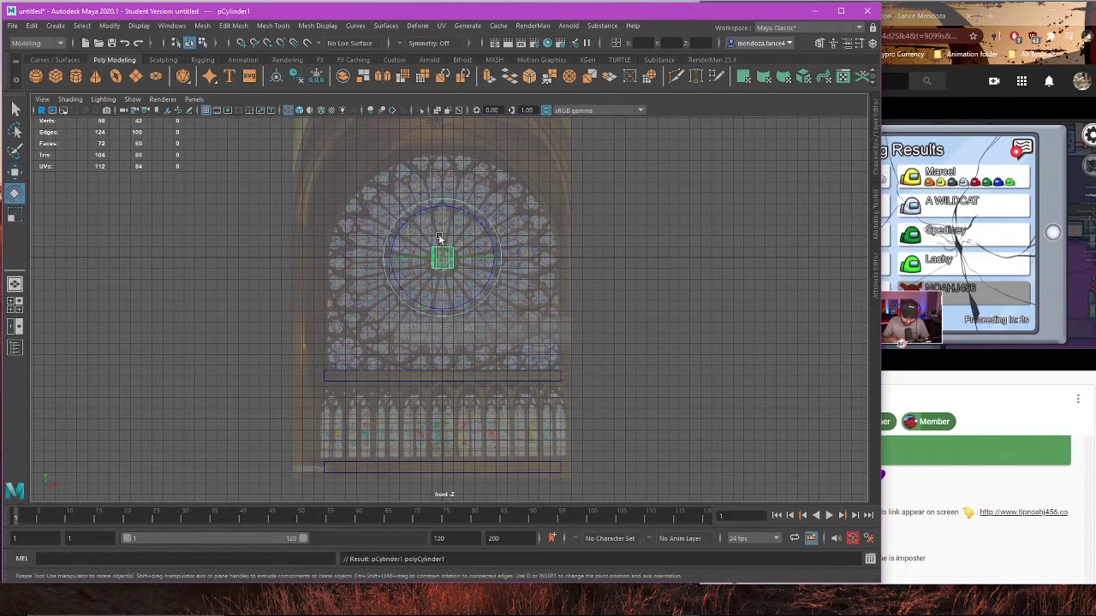
pyautogui.moveTo(440, 236); pyautogui.dragTo(449, 307)
# Step: Set the new cylinder's axis subdivisions to 60
pyautogui.click(876, 181)
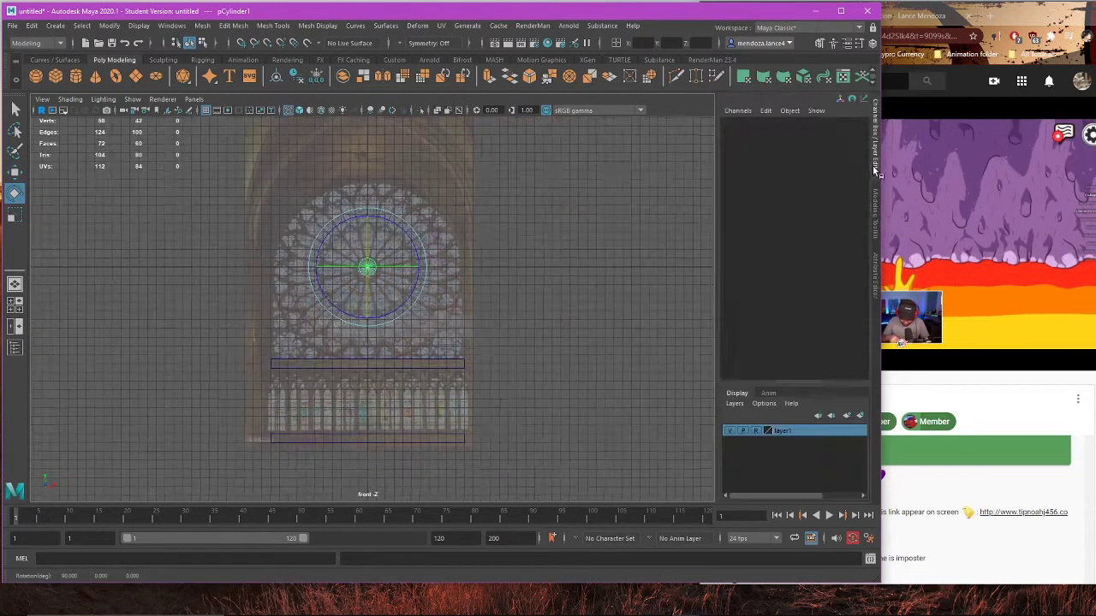
pyautogui.click(743, 368)
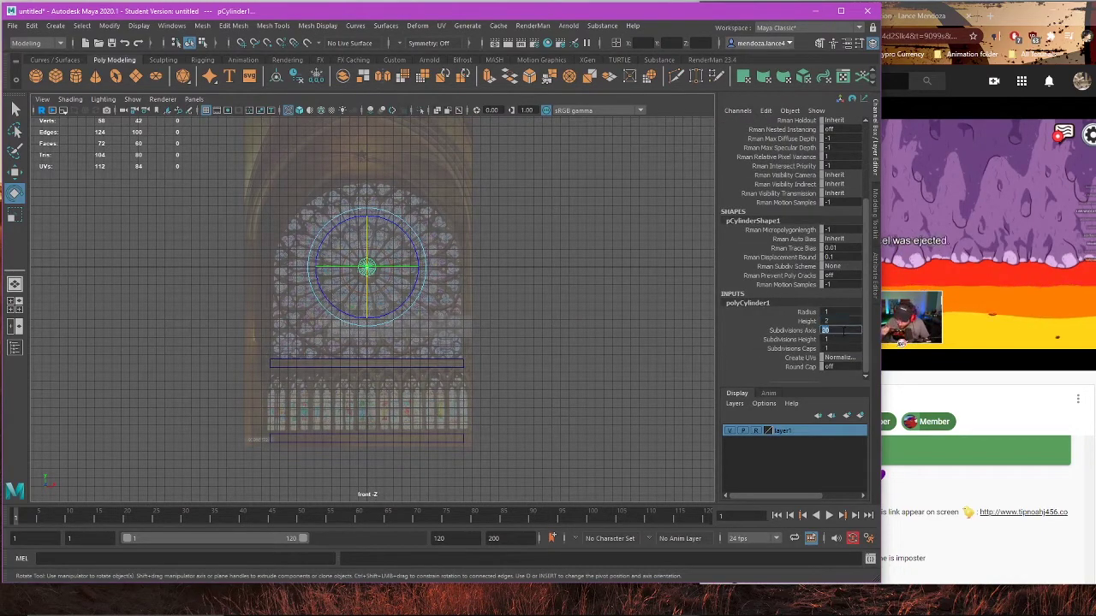
pyautogui.click(844, 332)
pyautogui.write('60')
pyautogui.press('Return')
# Step: Scale the cylinder up uniformly until its outline matches the rose window's circle just above the beam
pyautogui.scroll(4, 399, 278)
pyautogui.press('r')
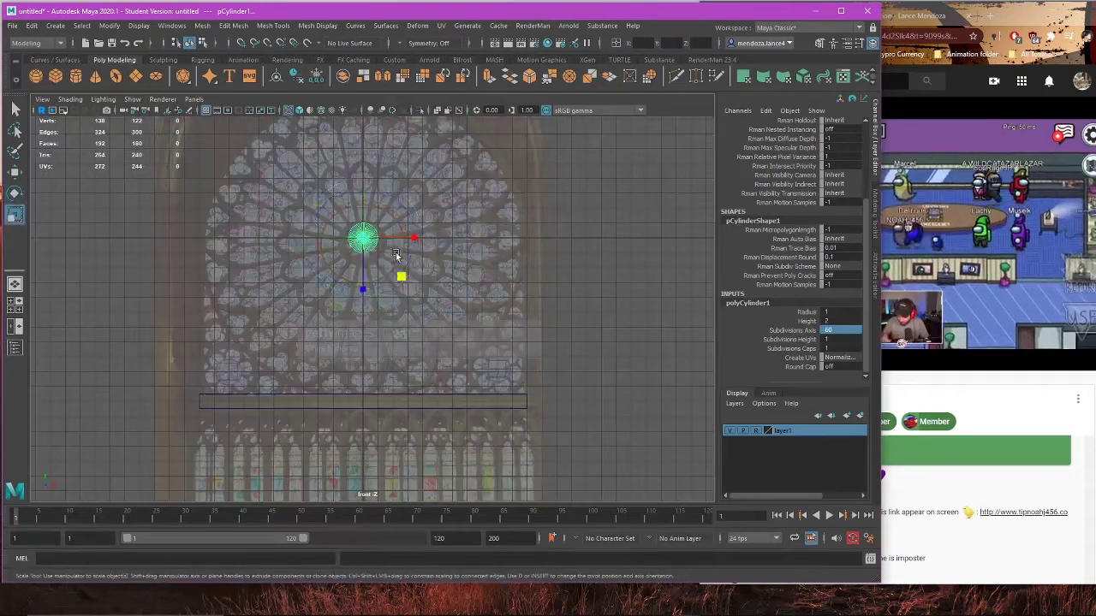
pyautogui.moveTo(400, 278); pyautogui.dragTo(610, 377)
# Step: Select the full loop of faces around the cylinder's outer rim in the perspective view
pyautogui.press('space')
pyautogui.press('space')
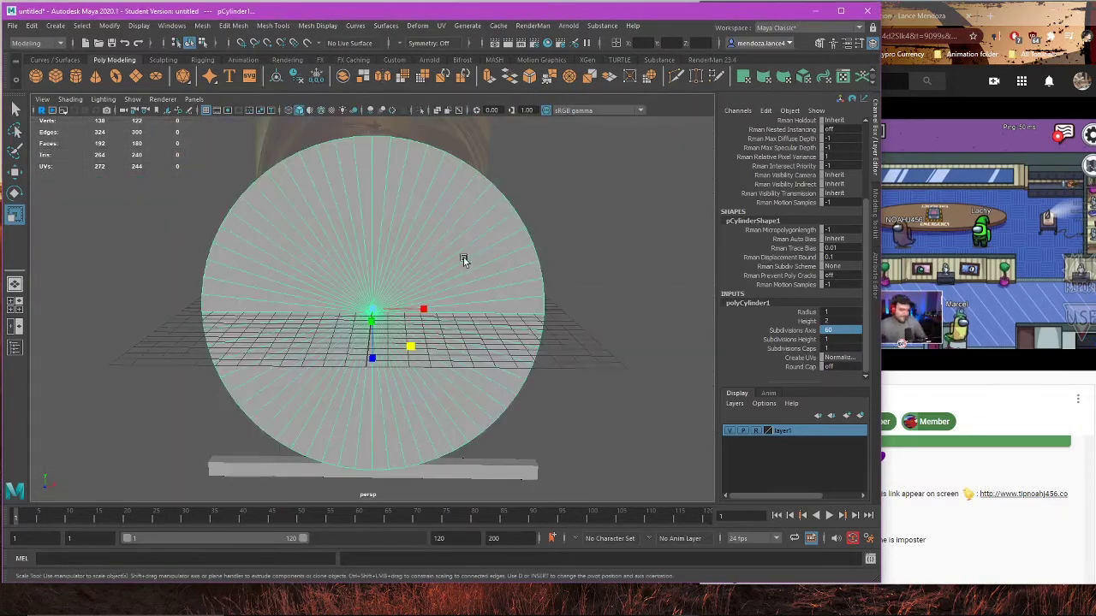
pyautogui.keyDown('alt'); pyautogui.moveTo(462, 257); pyautogui.dragTo(618, 186); pyautogui.keyUp('alt')
pyautogui.press('F11')
pyautogui.press('w')
pyautogui.scroll(3, 296, 200)
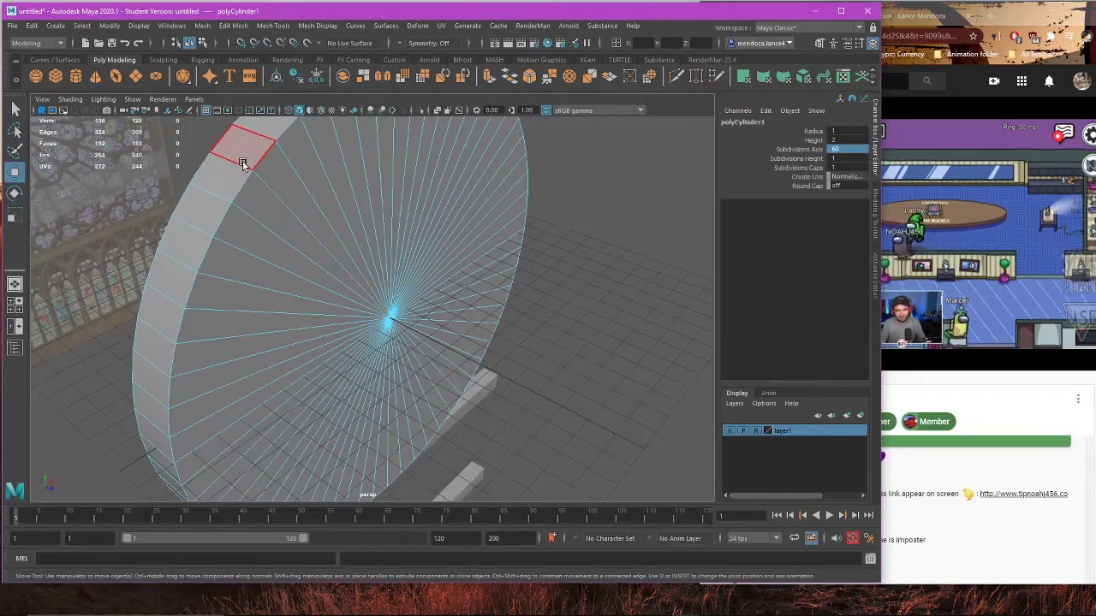
pyautogui.click(243, 162)
pyautogui.keyDown('shift'); pyautogui.doubleClick(226, 182); pyautogui.keyUp('shift')
pyautogui.keyDown('alt'); pyautogui.moveTo(227, 183); pyautogui.dragTo(513, 416); pyautogui.keyUp('alt')
# Step: Extrude the rim faces in the front view and scale them slightly outward to form a thin outer ring, with smooth preview off
pyautogui.press('space')
pyautogui.press('space')
pyautogui.press('space')
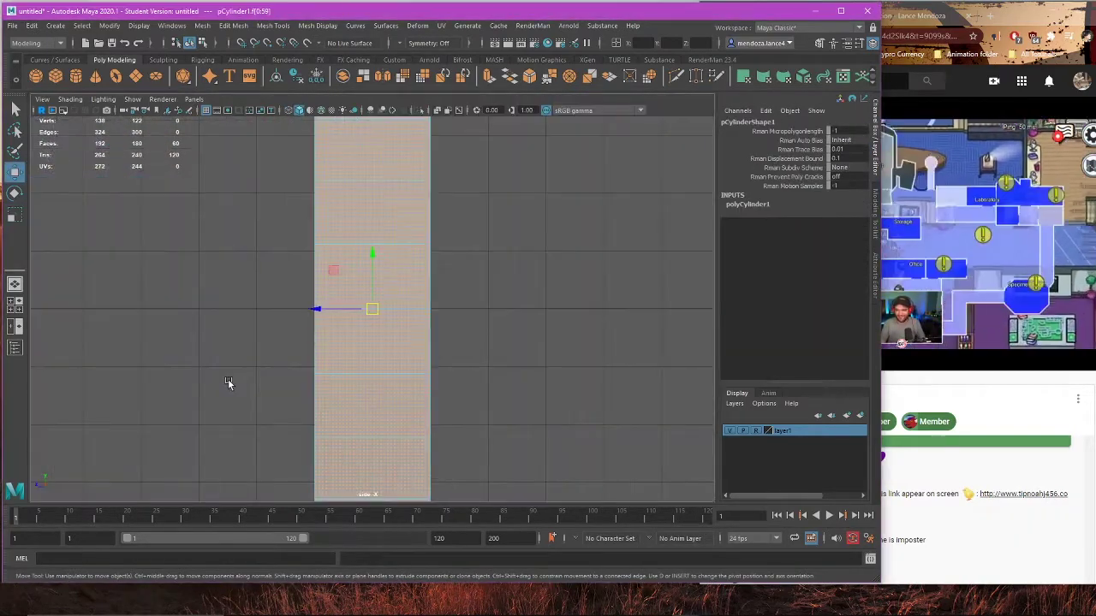
pyautogui.press('space')
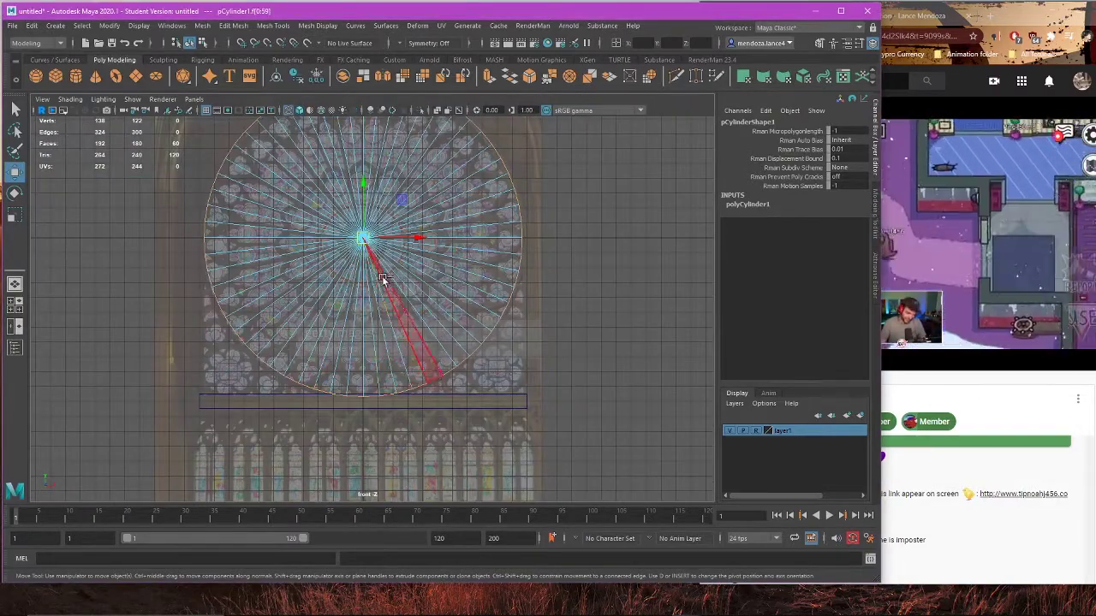
pyautogui.scroll(2, 402, 298)
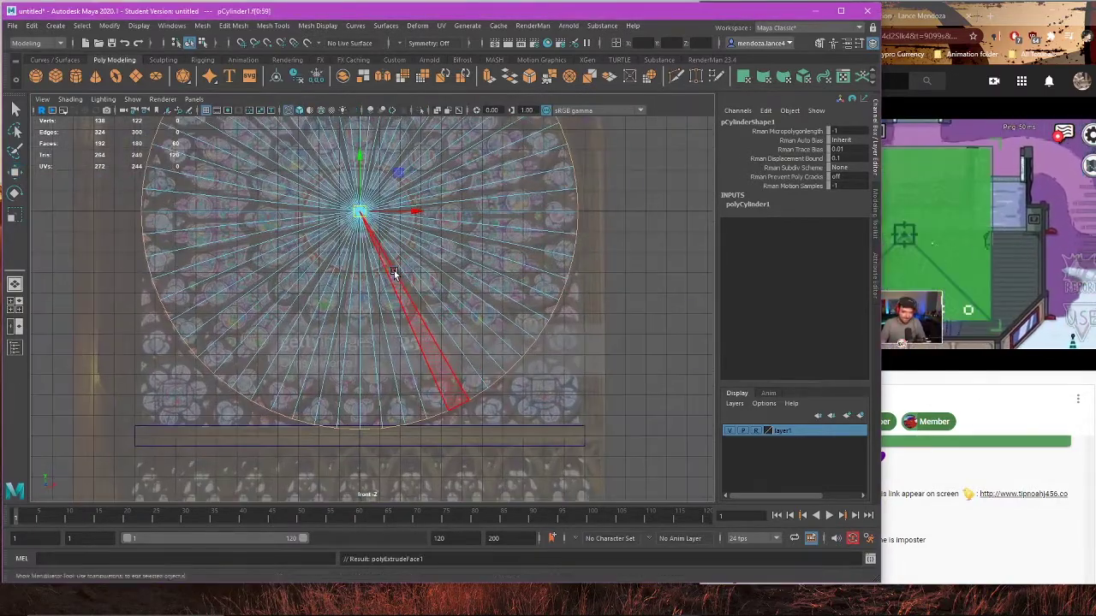
pyautogui.hotkey('ctrl', 'e')
pyautogui.press('r')
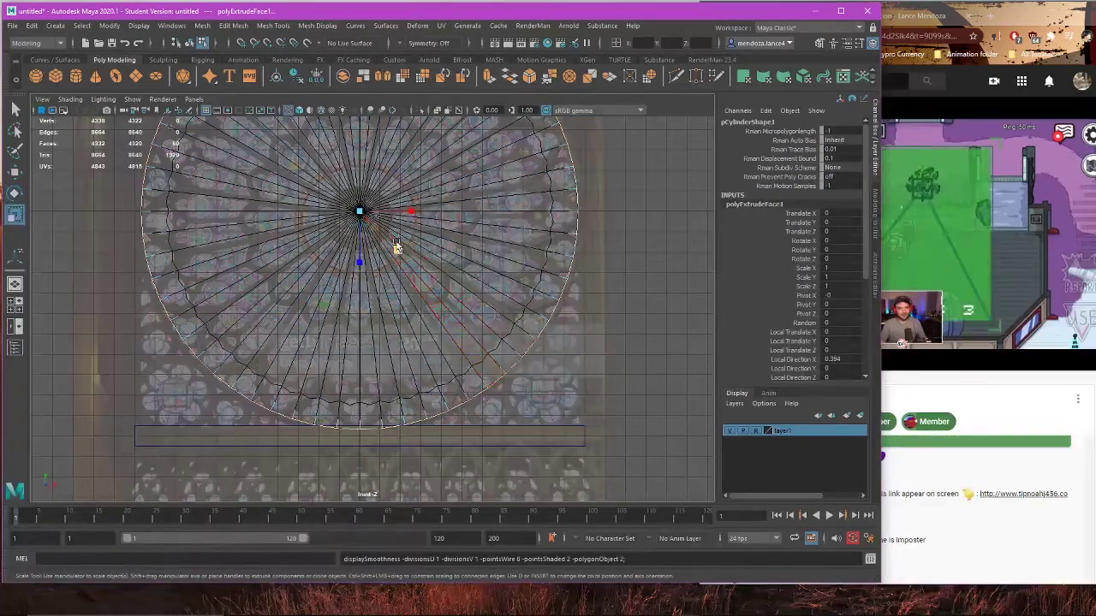
pyautogui.moveTo(397, 249); pyautogui.dragTo(399, 254)
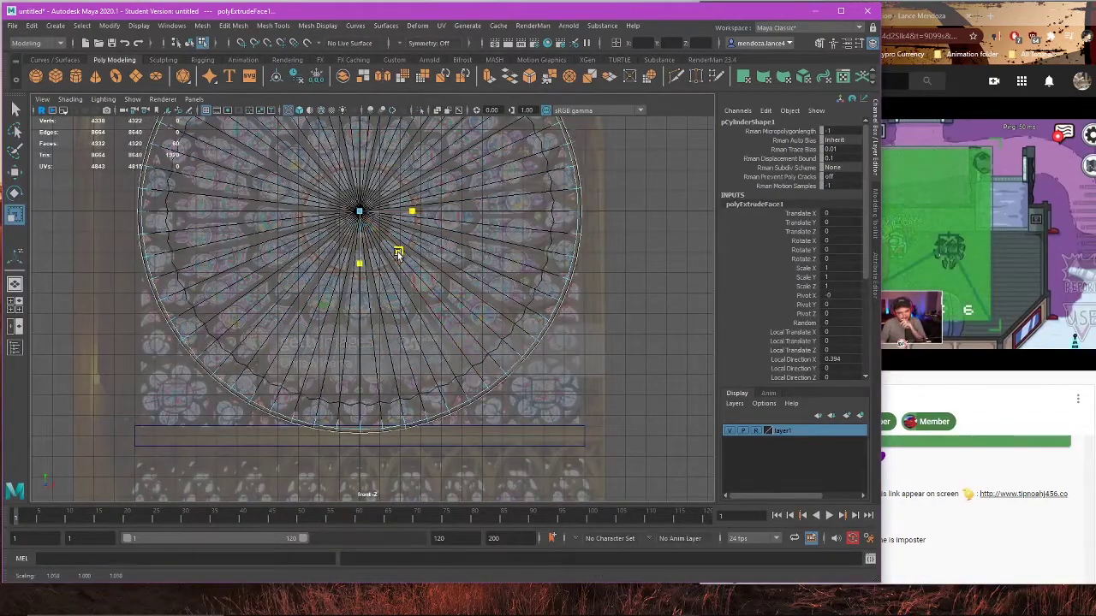
pyautogui.press('1')
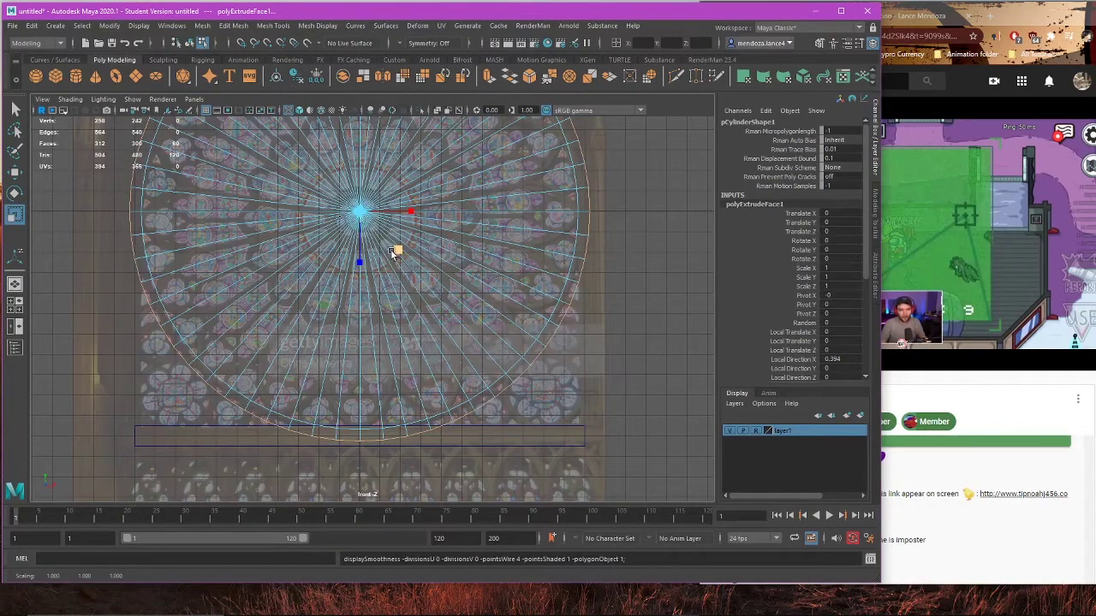
pyautogui.moveTo(392, 250); pyautogui.dragTo(395, 250)
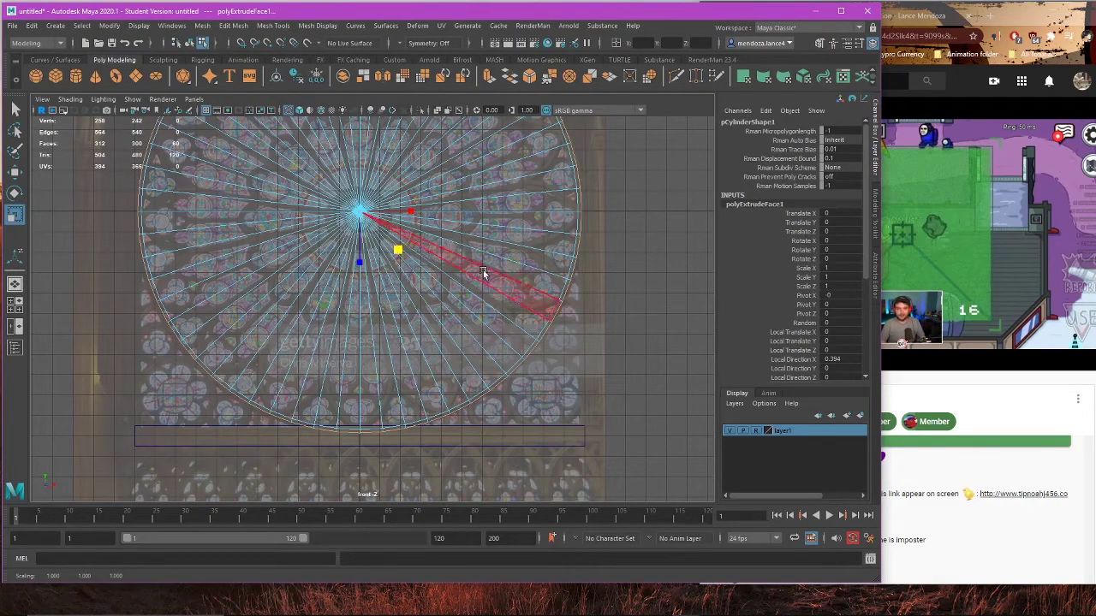
# Step: Examine the extruded ring in perspective and against the rose window in the front view's reference photo
pyautogui.scroll(-2, 486, 271)
pyautogui.keyDown('alt'); pyautogui.moveTo(503, 255); pyautogui.dragTo(492, 345, button='middle'); pyautogui.keyUp('alt')
pyautogui.press('space')
pyautogui.press('space')
pyautogui.press('f')
pyautogui.keyDown('alt'); pyautogui.moveTo(543, 232); pyautogui.dragTo(371, 247); pyautogui.keyUp('alt')
pyautogui.press('space')
pyautogui.press('space')
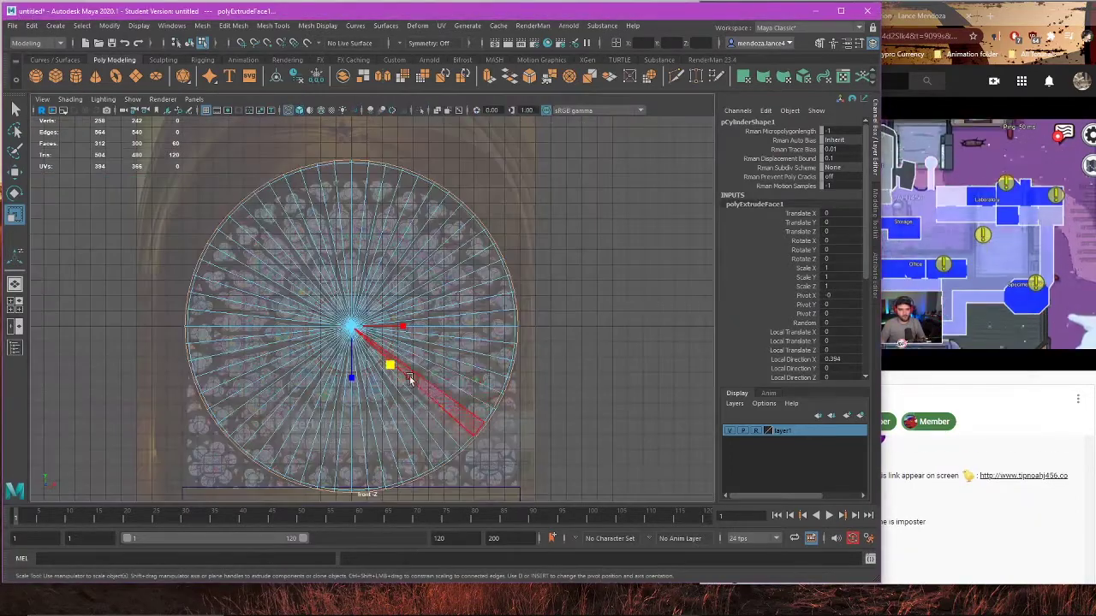
pyautogui.scroll(2, 414, 362)
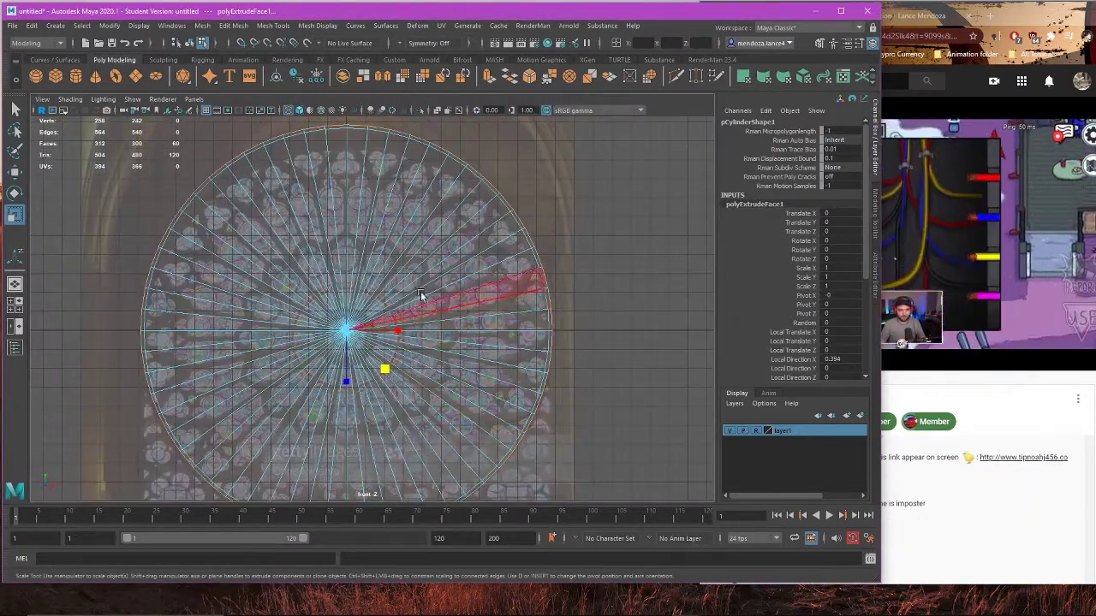
# Step: Select all the cylinder's cap faces inside the outer ring in the front view and try scaling them uniformly
pyautogui.doubleClick(408, 382)
pyautogui.press('e')
pyautogui.press('r')
pyautogui.moveTo(385, 371); pyautogui.dragTo(384, 370)
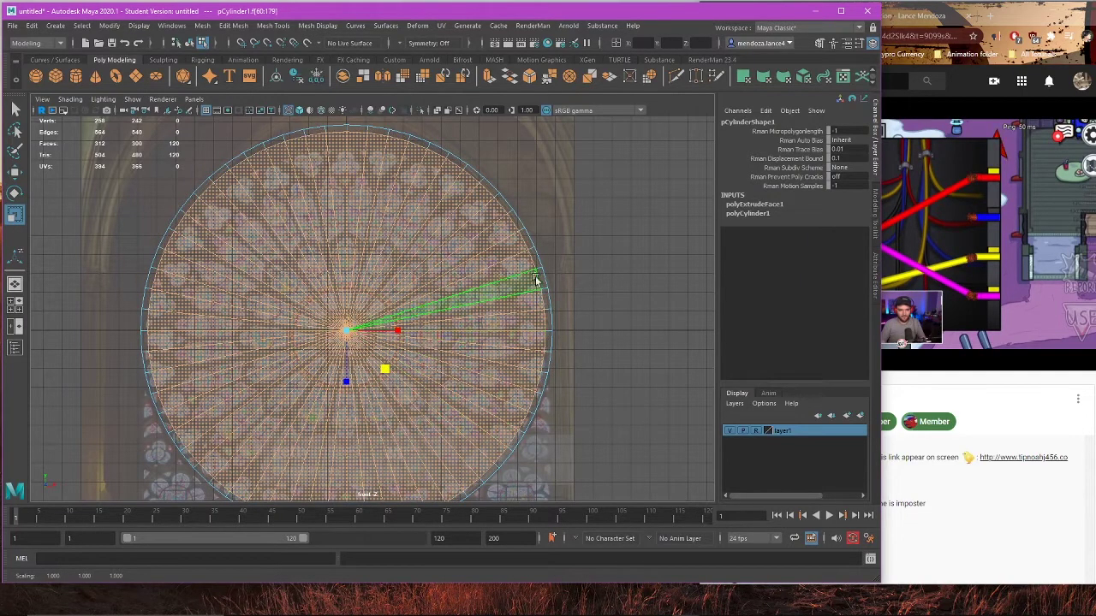
# Step: Examine the ringed cylinder as a whole object in perspective and against the reference photo just above the beam in the front view
pyautogui.keyDown('alt'); pyautogui.moveTo(547, 305); pyautogui.dragTo(575, 120, button='middle'); pyautogui.keyUp('alt')
pyautogui.press('space')
pyautogui.press('space')
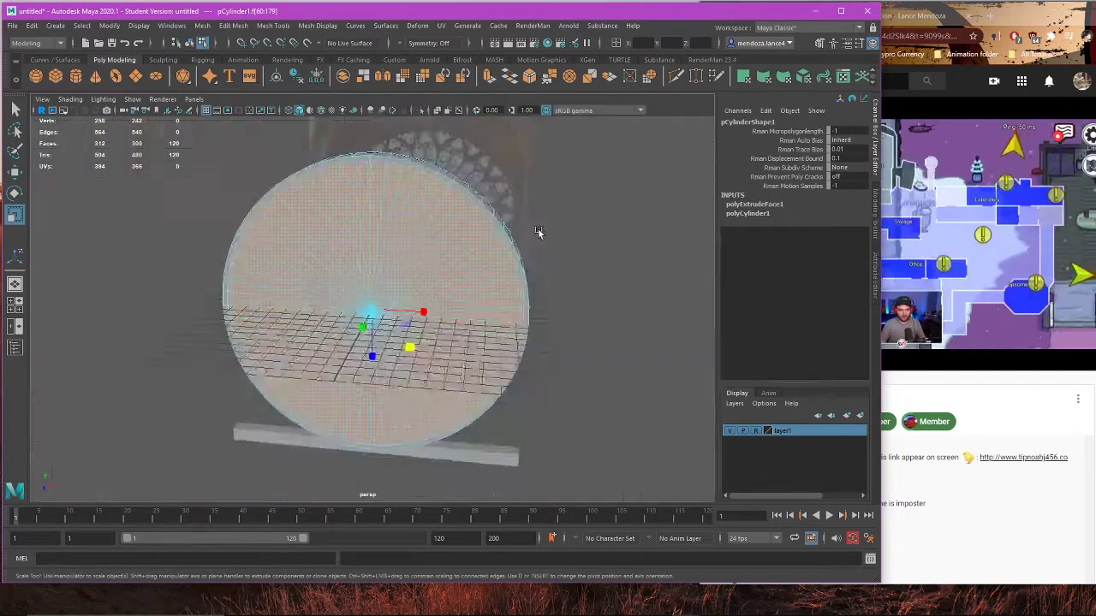
pyautogui.keyDown('alt'); pyautogui.moveTo(538, 233); pyautogui.dragTo(579, 239); pyautogui.keyUp('alt')
pyautogui.click(573, 240)
pyautogui.moveTo(579, 230); pyautogui.dragTo(617, 217, button='right')
pyautogui.click(596, 230)
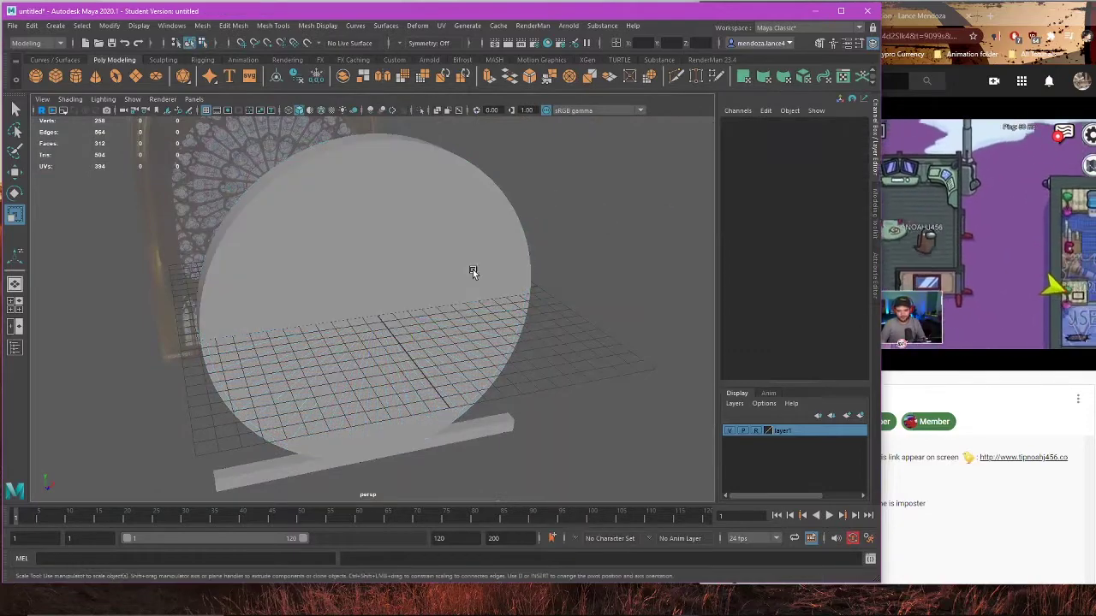
pyautogui.click(473, 272)
pyautogui.press('space')
pyautogui.press('space')
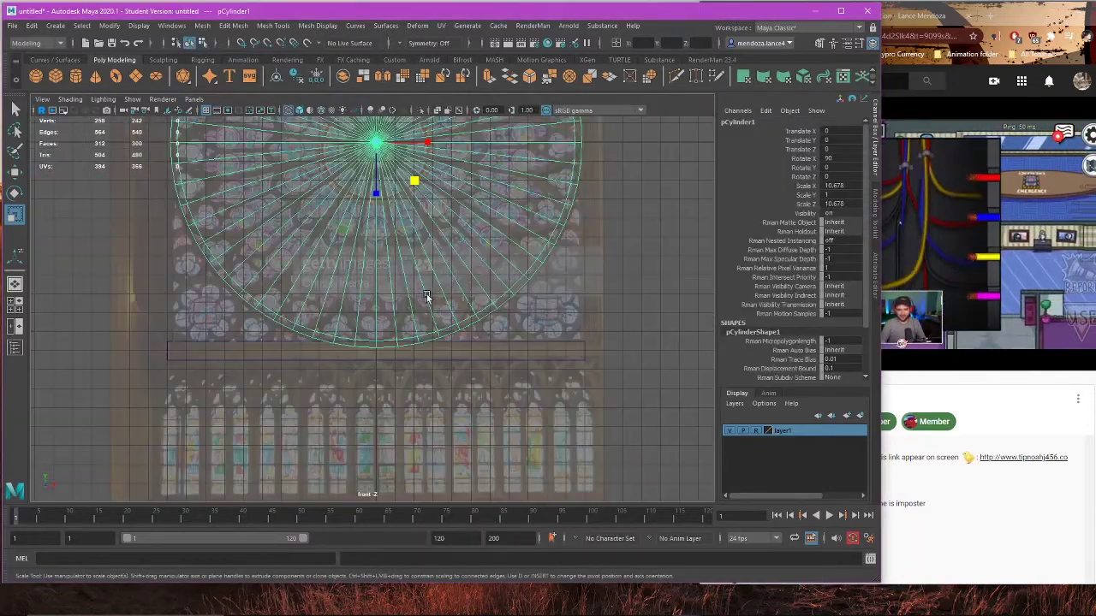
pyautogui.scroll(4, 389, 368)
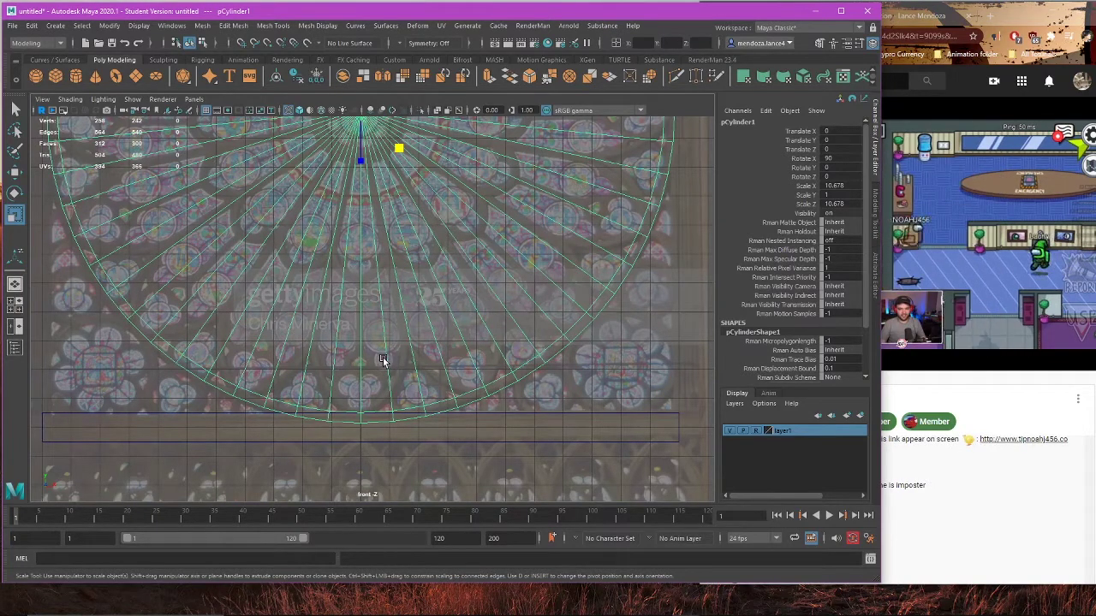
pyautogui.scroll(-2, 384, 361)
# Step: Select the faces of the cylinder's left half in the front view and delete them
pyautogui.moveTo(610, 277); pyautogui.dragTo(609, 315, button='right')
pyautogui.scroll(-4, 239, 222)
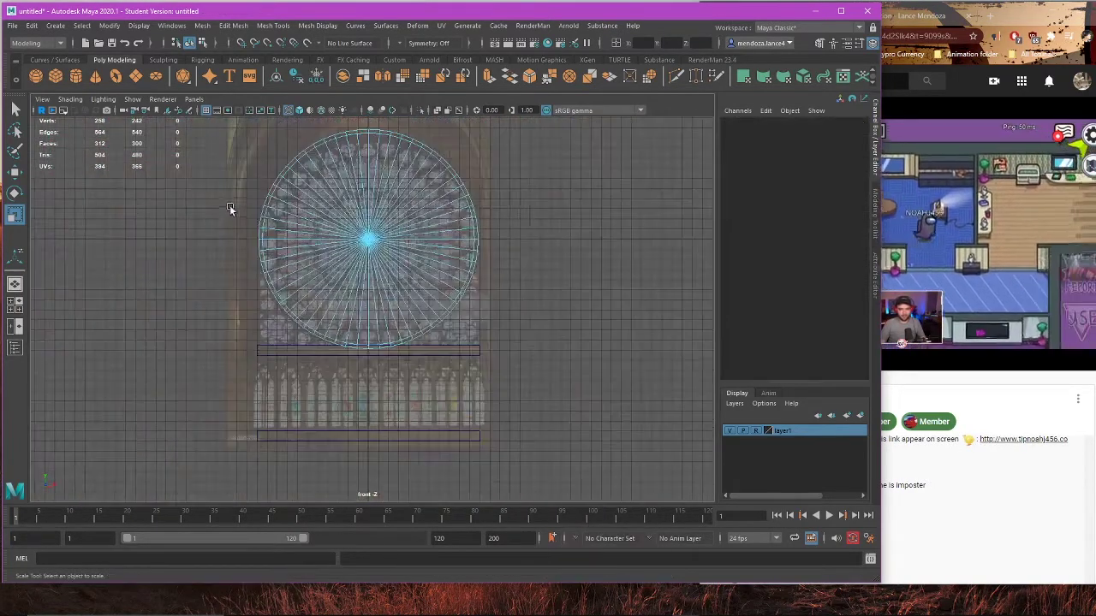
pyautogui.moveTo(230, 150); pyautogui.dragTo(362, 362)
pyautogui.scroll(4, 440, 305)
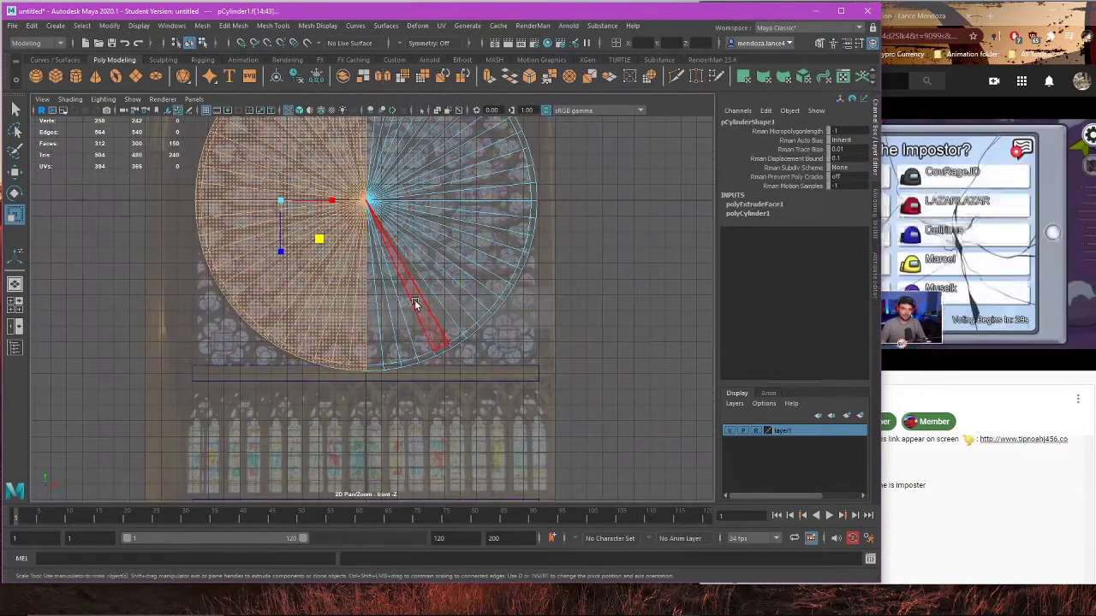
pyautogui.press('Delete')
# Step: Mark every fourth division along the lower-right arc of the half ring by selecting its rim vertices, comparing with the photo's window segments
pyautogui.scroll(4, 399, 286)
pyautogui.scroll(2, 377, 289)
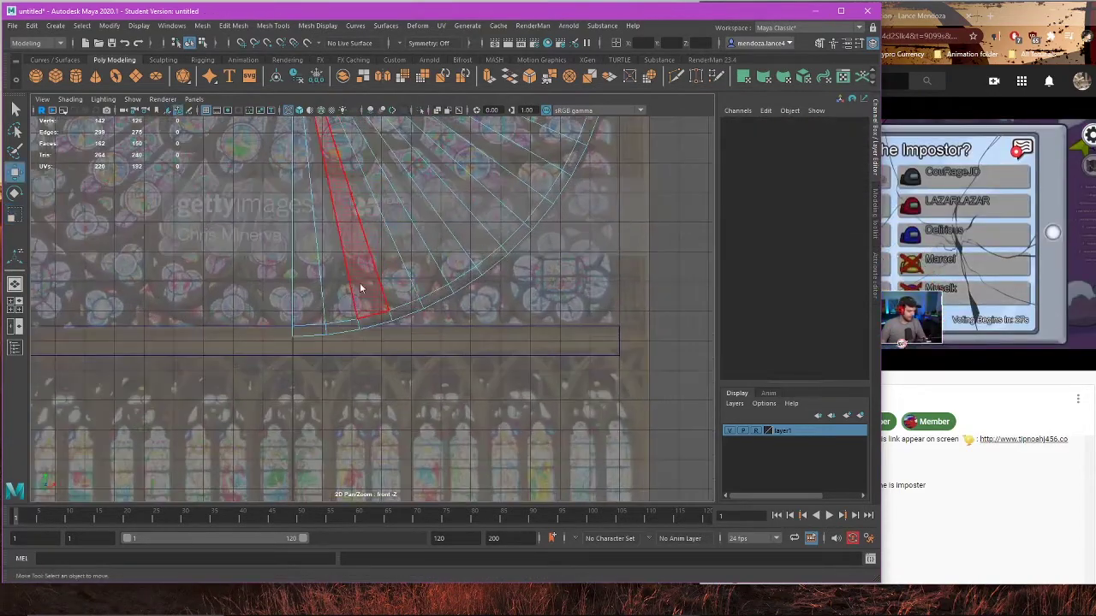
pyautogui.moveTo(373, 339); pyautogui.dragTo(374, 340)
pyautogui.scroll(1, 384, 333)
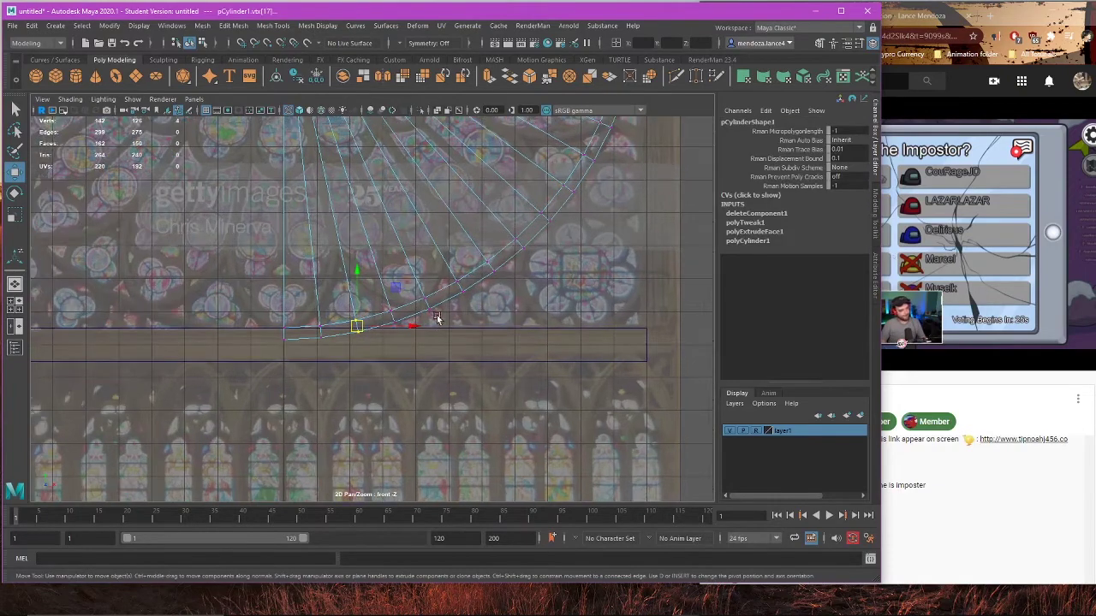
pyautogui.scroll(1, 438, 317)
pyautogui.keyDown('alt'); pyautogui.moveTo(430, 334); pyautogui.dragTo(400, 387, button='middle'); pyautogui.keyUp('alt')
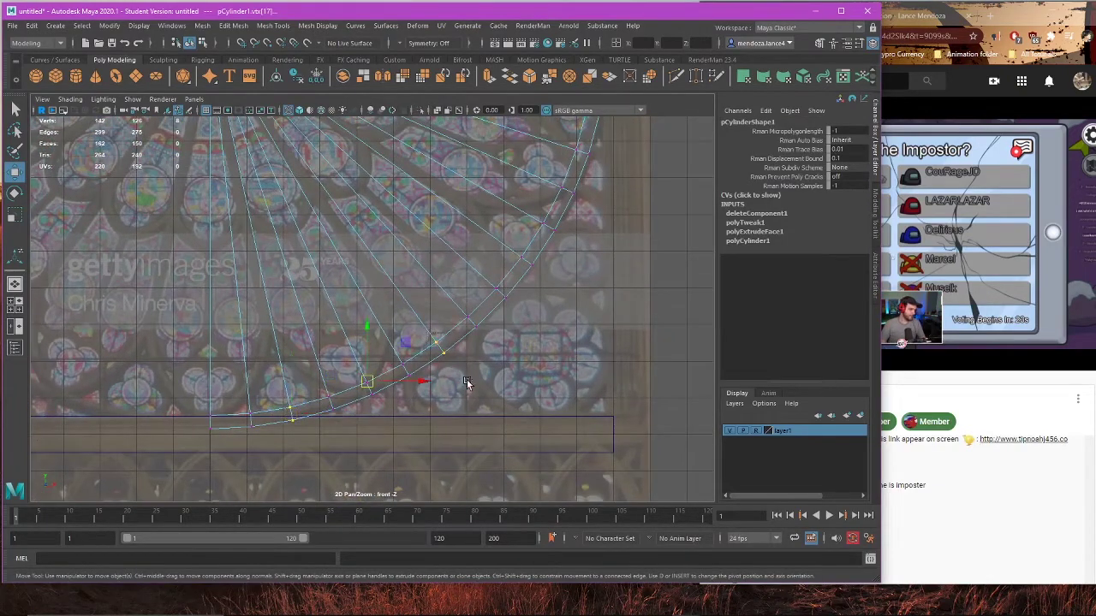
pyautogui.scroll(-1, 483, 336)
pyautogui.keyDown('alt'); pyautogui.moveTo(478, 340); pyautogui.dragTo(404, 418, button='middle'); pyautogui.keyUp('alt')
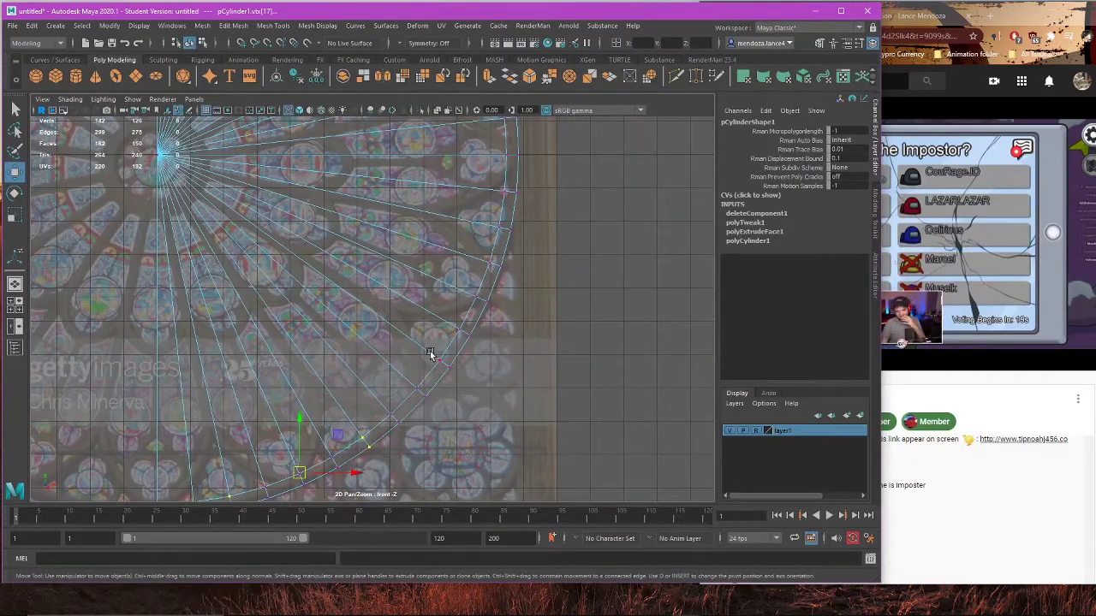
pyautogui.keyDown('alt'); pyautogui.moveTo(429, 354); pyautogui.dragTo(431, 375, button='middle'); pyautogui.keyUp('alt')
pyautogui.keyDown('shift'); pyautogui.moveTo(459, 386); pyautogui.dragTo(460, 387); pyautogui.keyUp('shift')
pyautogui.keyDown('alt'); pyautogui.moveTo(475, 316); pyautogui.dragTo(495, 304, button='middle'); pyautogui.keyUp('alt')
pyautogui.keyDown('alt'); pyautogui.moveTo(572, 283); pyautogui.dragTo(525, 300, button='middle'); pyautogui.keyUp('alt')
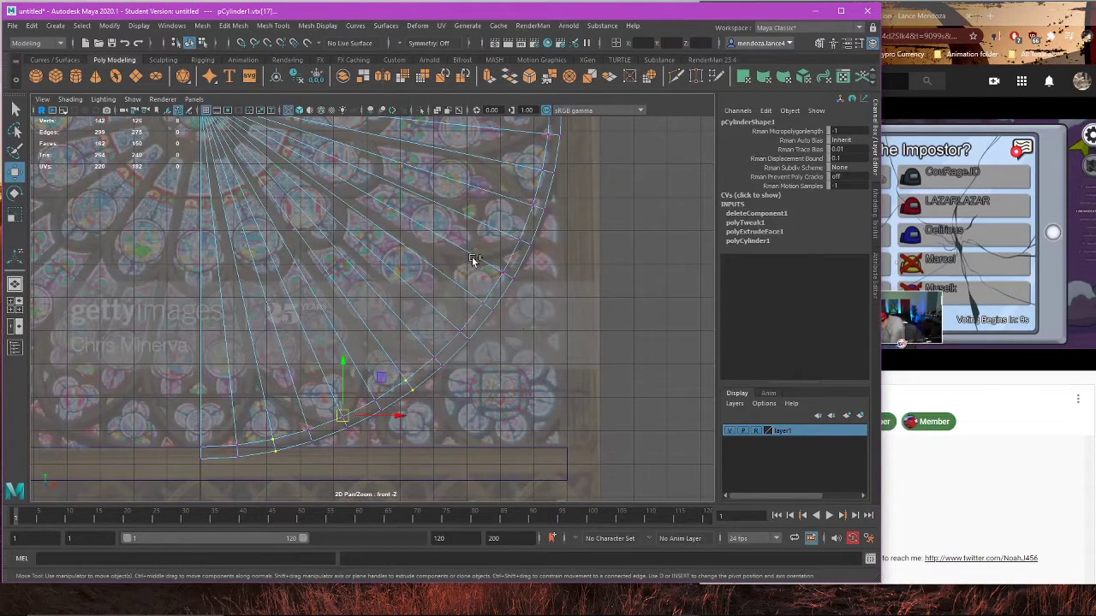
pyautogui.keyDown('alt'); pyautogui.moveTo(512, 329); pyautogui.dragTo(519, 312, button='middle'); pyautogui.keyUp('alt')
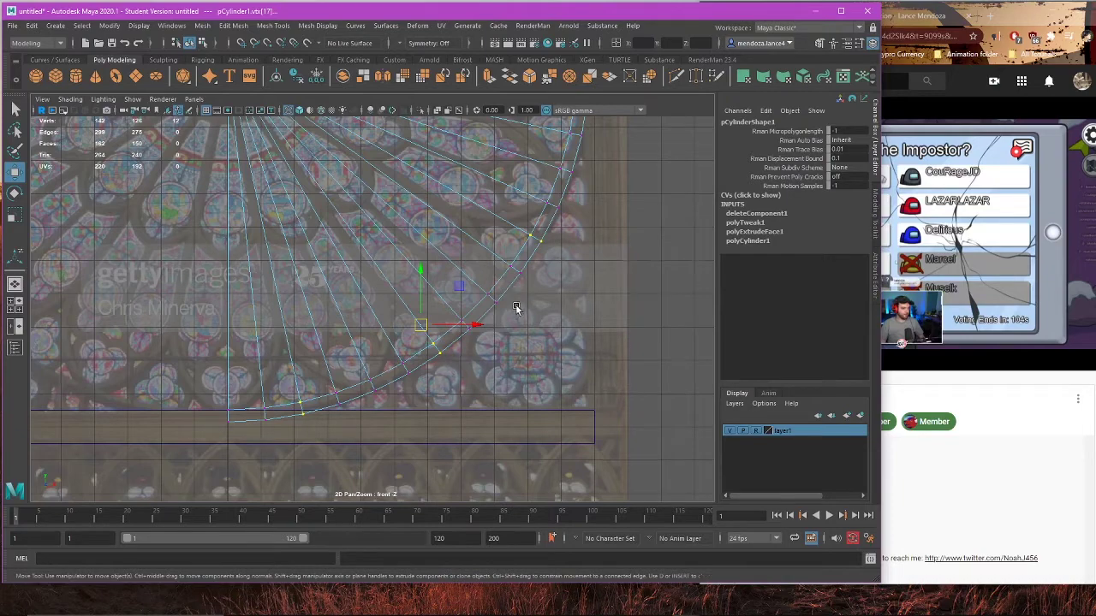
pyautogui.scroll(2, 511, 353)
pyautogui.scroll(-5, 516, 347)
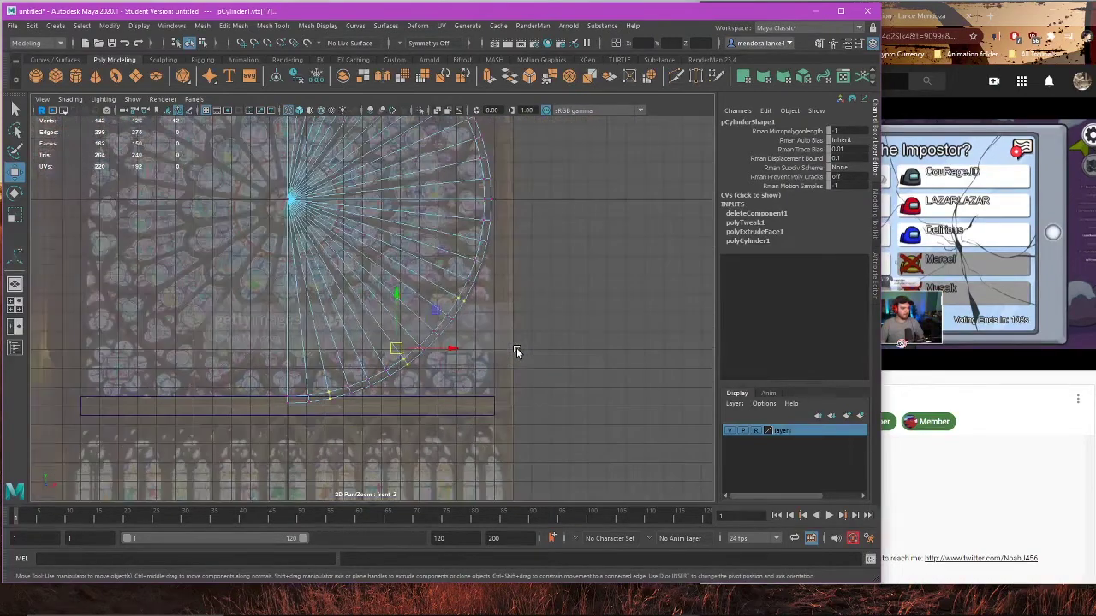
pyautogui.scroll(4, 516, 347)
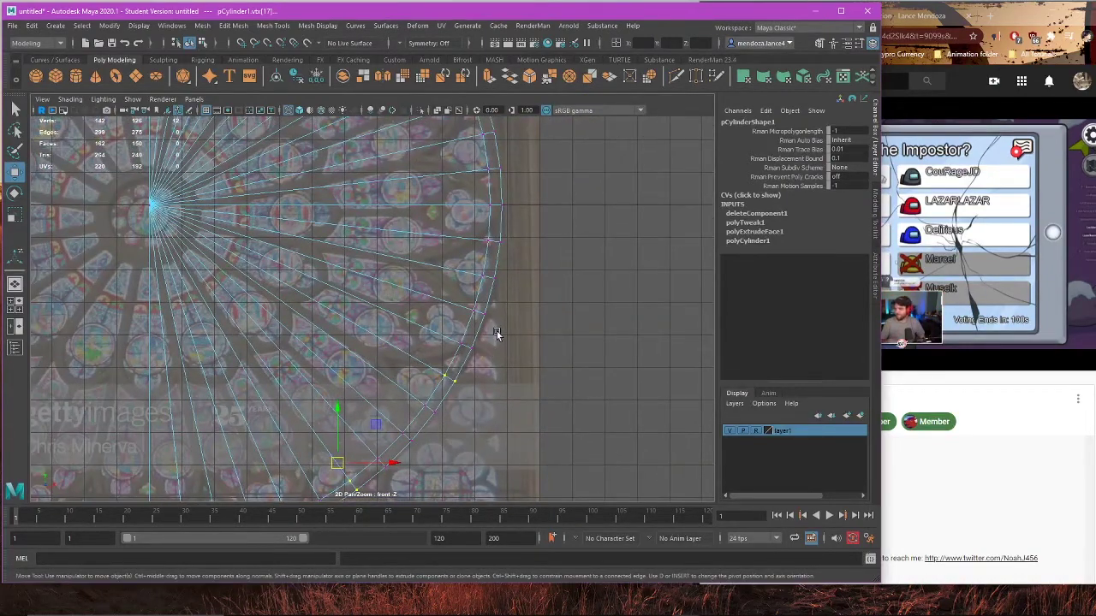
# Step: Extend the rim vertex selection at every fourth division past the right side and up the upper-right arc of the half ring
pyautogui.scroll(-3, 506, 260)
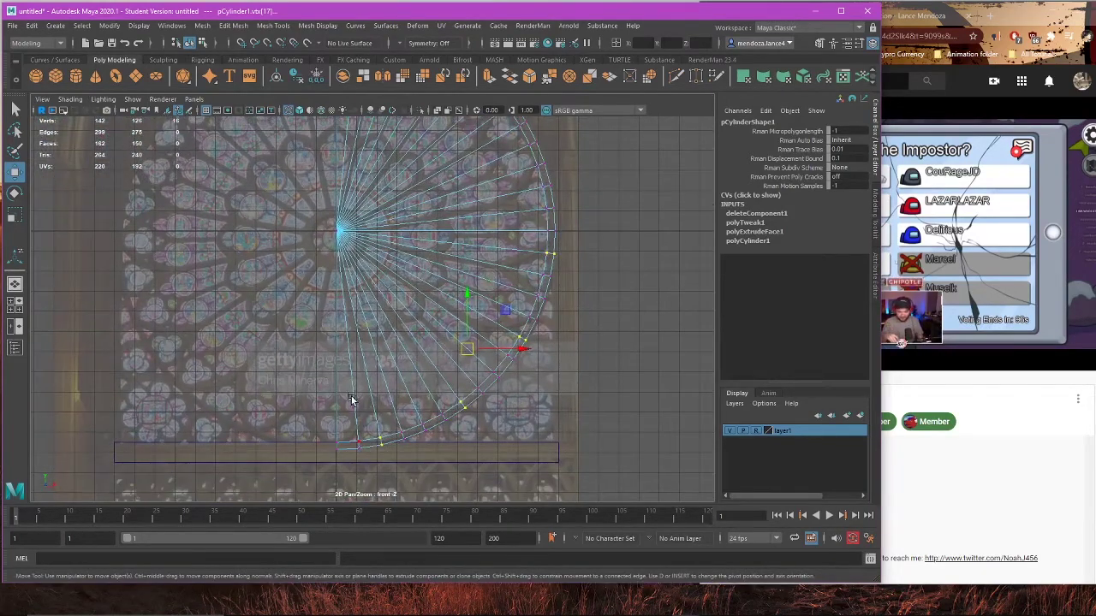
pyautogui.scroll(2, 351, 399)
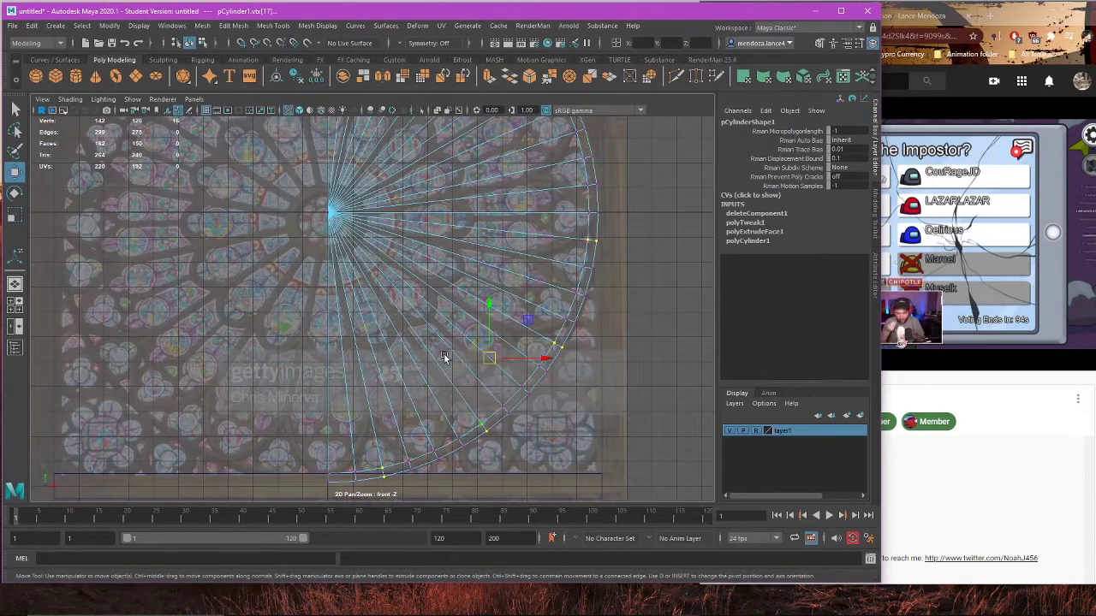
pyautogui.keyDown('alt'); pyautogui.moveTo(509, 235); pyautogui.dragTo(489, 363, button='middle'); pyautogui.keyUp('alt')
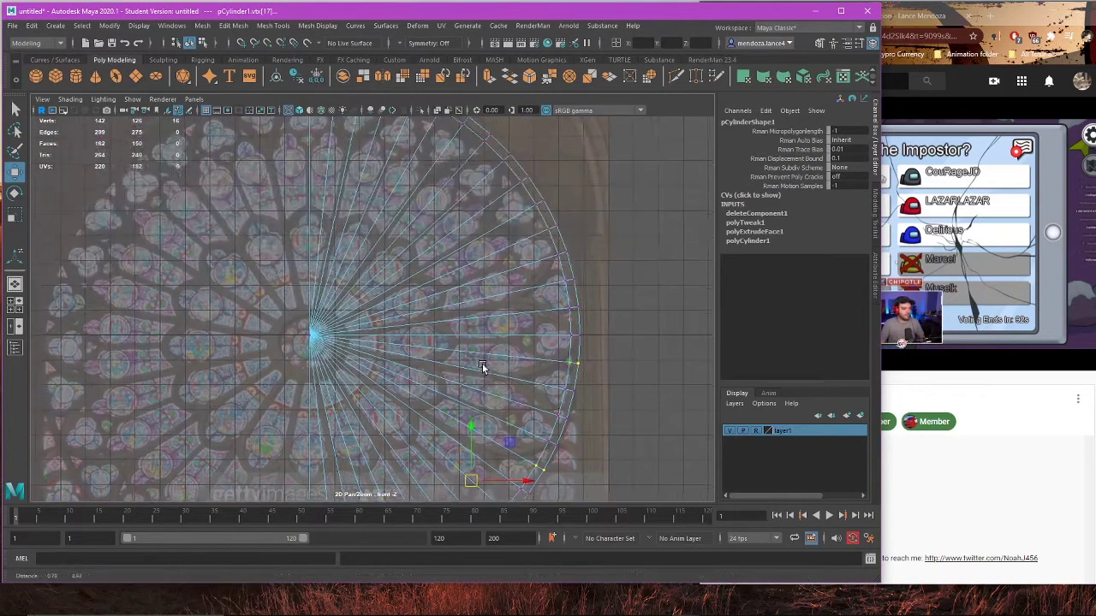
pyautogui.keyDown('alt'); pyautogui.moveTo(382, 225); pyautogui.dragTo(396, 331, button='middle'); pyautogui.keyUp('alt')
pyautogui.keyDown('alt'); pyautogui.moveTo(491, 496); pyautogui.dragTo(479, 284, button='middle'); pyautogui.keyUp('alt')
pyautogui.scroll(1, 481, 287)
pyautogui.keyDown('alt'); pyautogui.moveTo(499, 333); pyautogui.dragTo(467, 275, button='middle'); pyautogui.keyUp('alt')
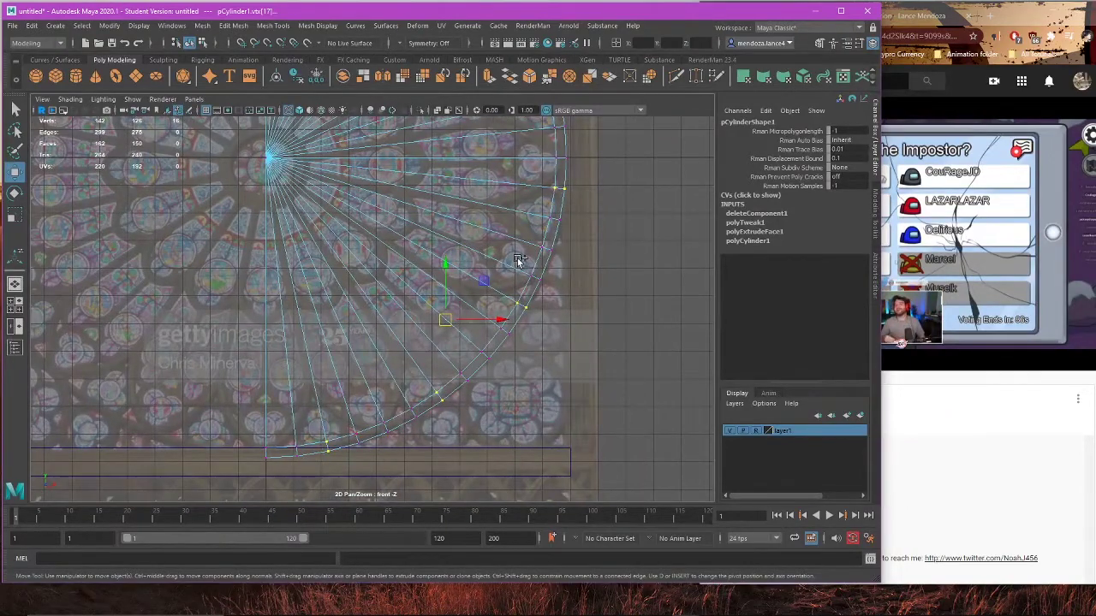
pyautogui.keyDown('alt'); pyautogui.moveTo(583, 244); pyautogui.dragTo(565, 404, button='middle'); pyautogui.keyUp('alt')
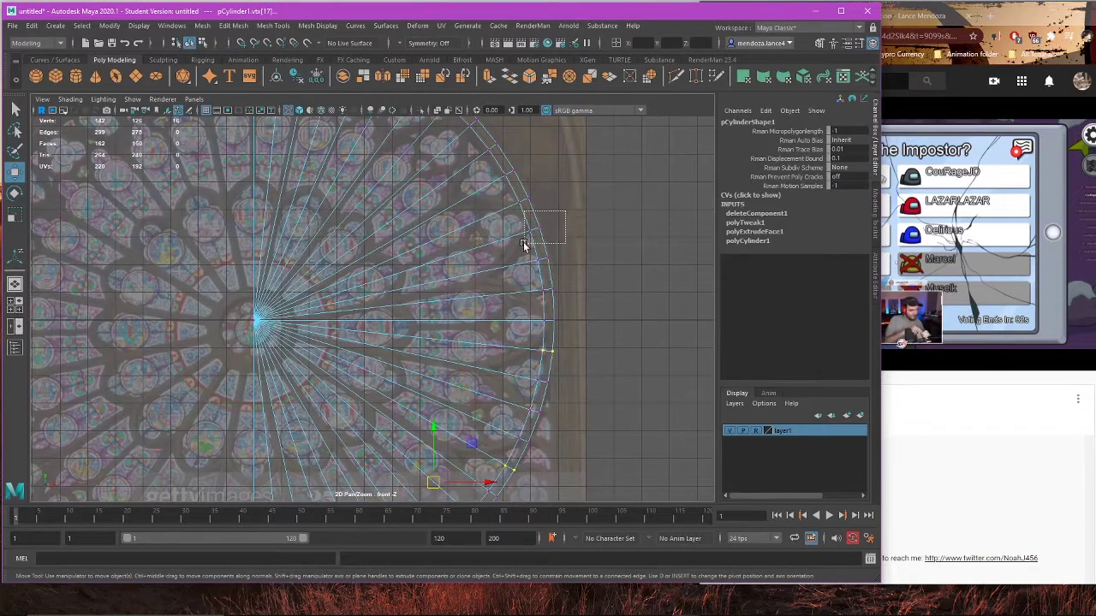
pyautogui.keyDown('shift'); pyautogui.moveTo(524, 245); pyautogui.dragTo(521, 246); pyautogui.keyUp('shift')
pyautogui.keyDown('alt'); pyautogui.moveTo(519, 225); pyautogui.dragTo(550, 315, button='middle'); pyautogui.keyUp('alt')
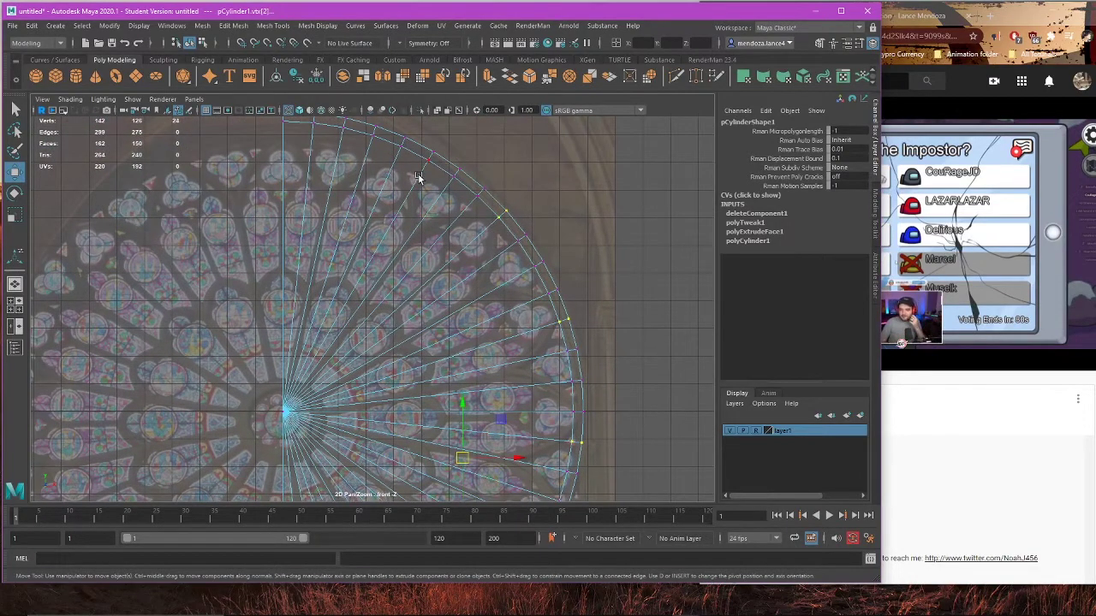
pyautogui.keyDown('alt'); pyautogui.moveTo(418, 177); pyautogui.dragTo(428, 254, button='middle'); pyautogui.keyUp('alt')
pyautogui.moveTo(425, 195); pyautogui.dragTo(446, 241)
pyautogui.keyDown('alt'); pyautogui.moveTo(403, 275); pyautogui.dragTo(424, 226, button='middle'); pyautogui.keyUp('alt')
pyautogui.keyDown('alt'); pyautogui.moveTo(442, 279); pyautogui.dragTo(472, 213, button='middle'); pyautogui.keyUp('alt')
pyautogui.scroll(-2, 465, 227)
pyautogui.keyDown('alt'); pyautogui.moveTo(462, 270); pyautogui.dragTo(463, 412, button='middle'); pyautogui.keyUp('alt')
# Step: Undo the rim vertex selections and the deletion of the cylinder's left half
pyautogui.hotkey('ctrl', 'z')
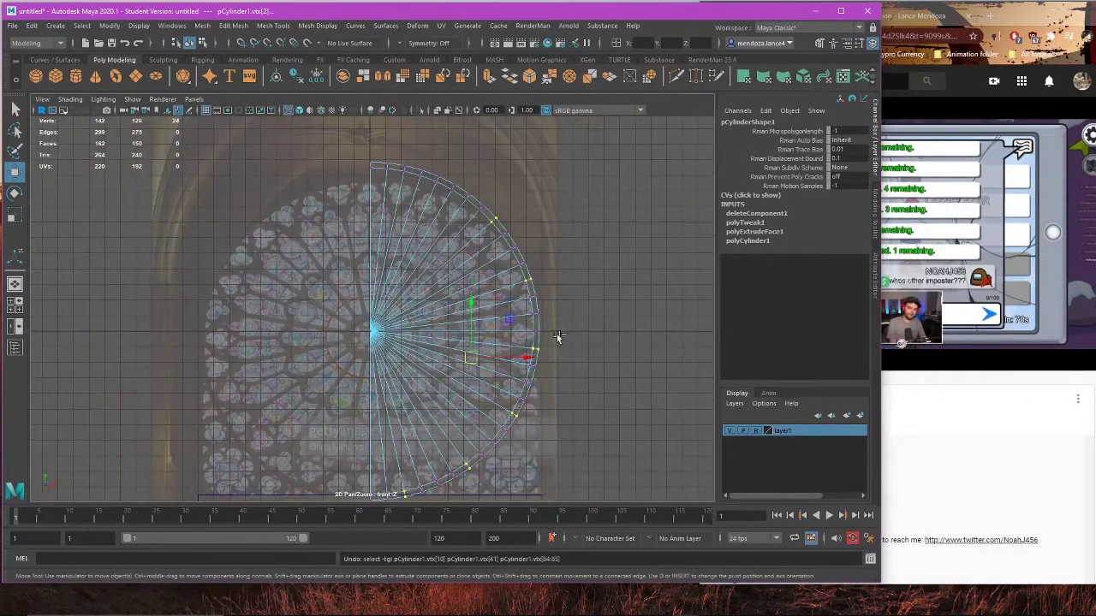
pyautogui.hotkey('ctrl', 'z')
pyautogui.hotkey('ctrl', 'z')
pyautogui.hotkey('ctrl', 'z')
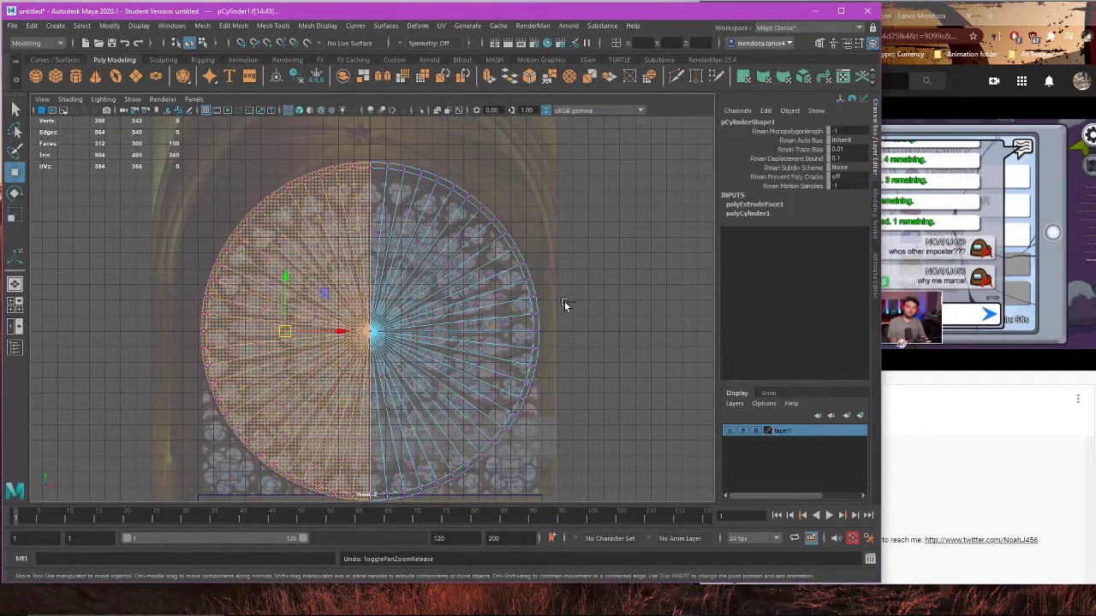
# Step: Select the whole ringed cylinder and set its axis subdivisions to 80
pyautogui.keyDown('alt'); pyautogui.moveTo(582, 322); pyautogui.dragTo(594, 304, button='middle'); pyautogui.keyUp('alt')
pyautogui.moveTo(582, 274); pyautogui.dragTo(602, 261, button='right')
pyautogui.click(592, 270)
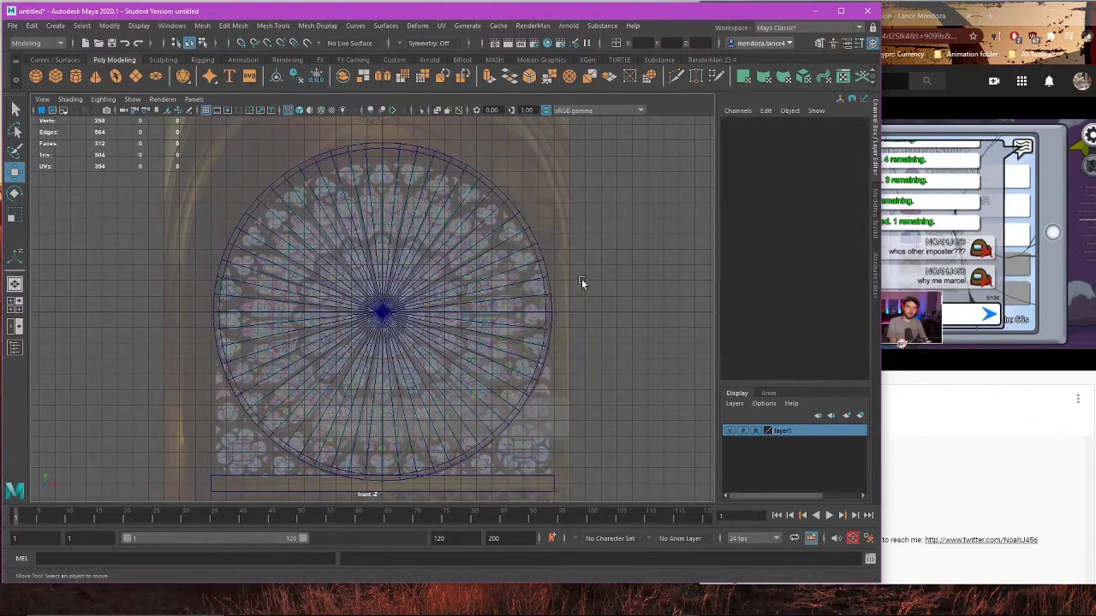
pyautogui.click(546, 301)
pyautogui.scroll(-3, 789, 355)
pyautogui.click(767, 365)
pyautogui.scroll(-3, 787, 366)
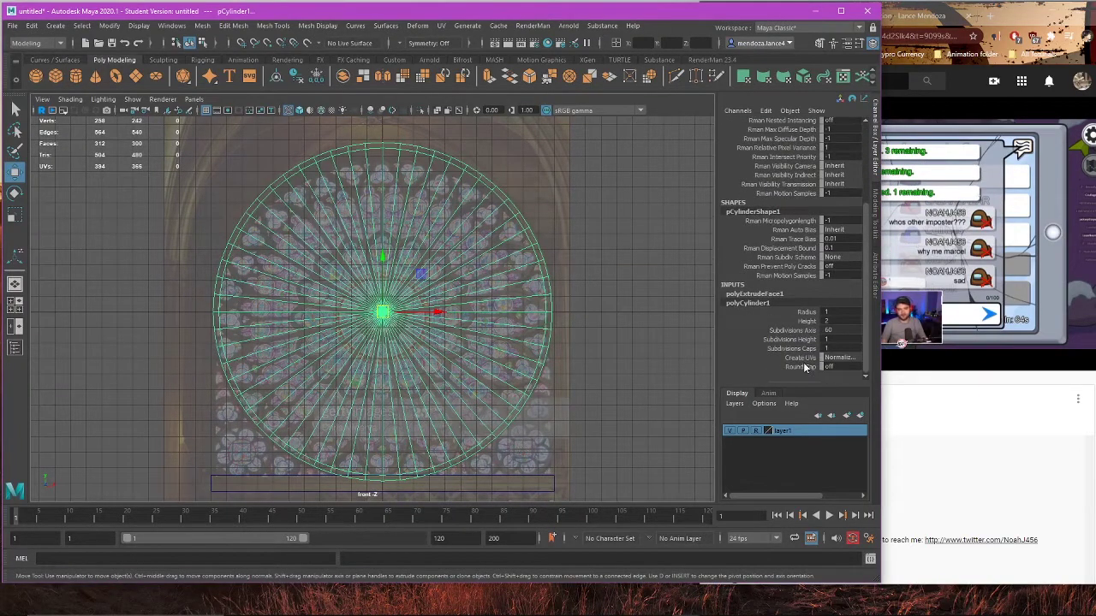
pyautogui.click(842, 332)
pyautogui.write('80')
pyautogui.press('Return')
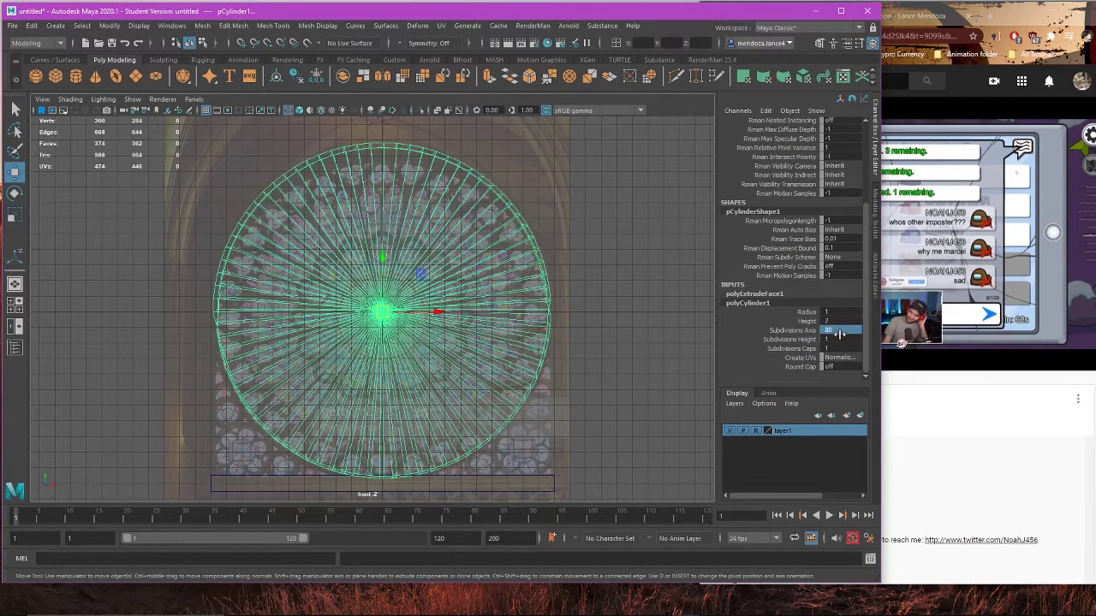
# Step: Undo the subdivision change and step back through the ring's scaling and extrusion to the plain cylinder
pyautogui.hotkey('ctrl', 'z')
pyautogui.hotkey('ctrl', 'z')
pyautogui.hotkey('ctrl', 'z')
pyautogui.hotkey('ctrl', 'z')
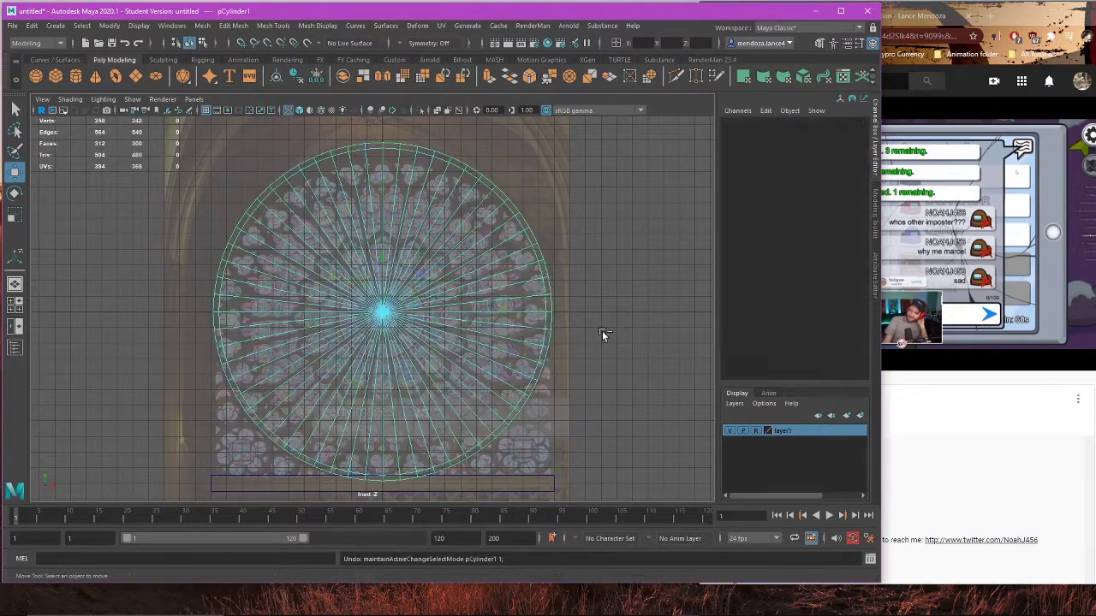
pyautogui.hotkey('ctrl', 'z')
pyautogui.hotkey('ctrl', 'z')
pyautogui.hotkey('ctrl', 'z')
pyautogui.hotkey('ctrl', 'z')
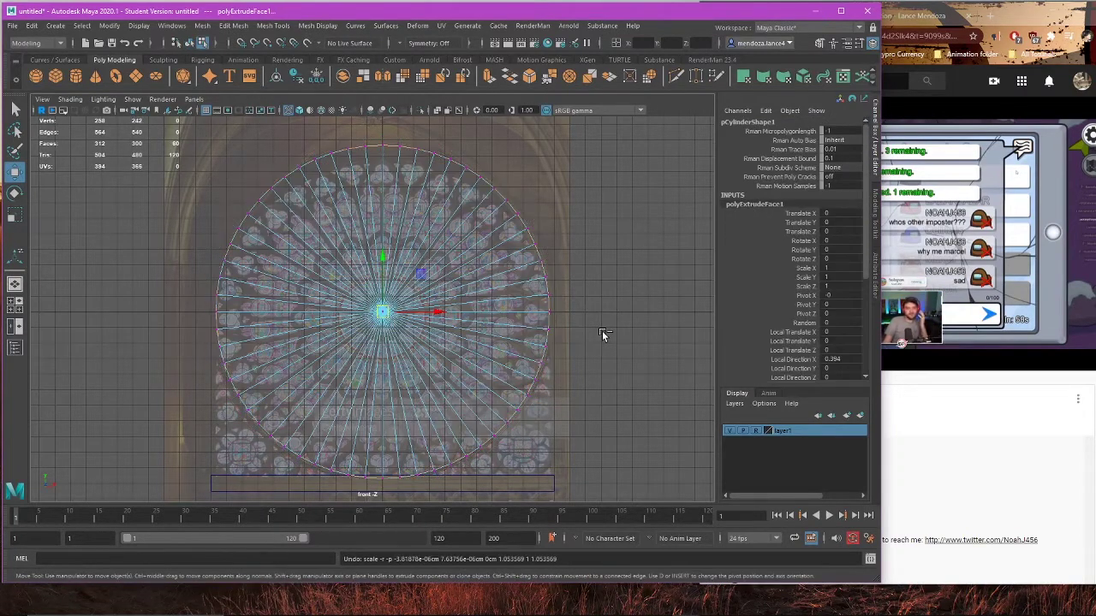
pyautogui.scroll(-3, 744, 344)
pyautogui.hotkey('ctrl', 'z')
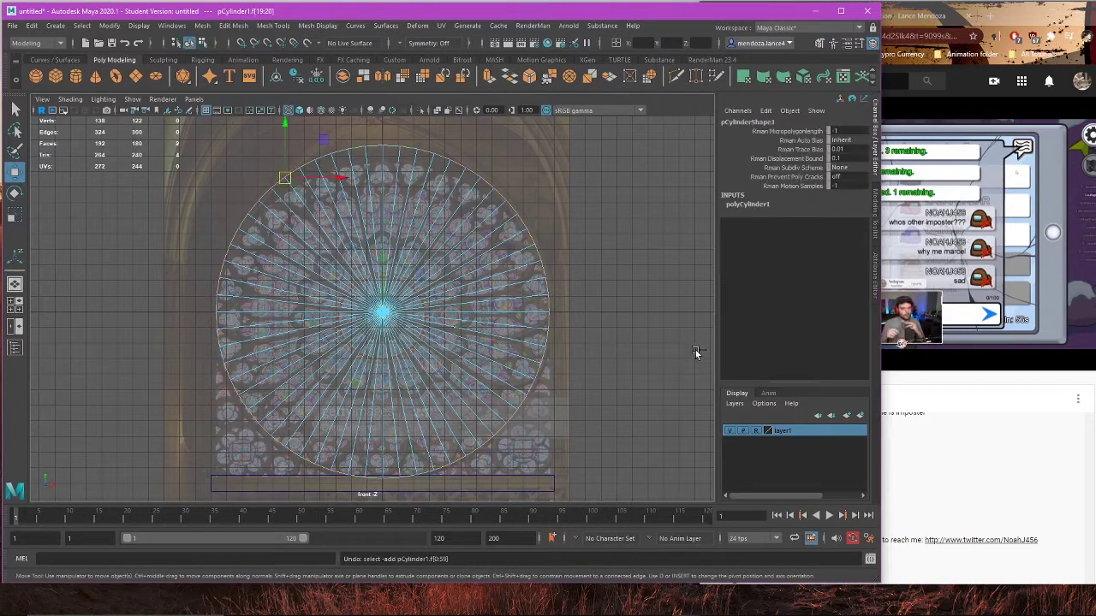
# Step: Select the plain cylinder as an object and set its axis subdivisions to 80
pyautogui.moveTo(593, 269); pyautogui.dragTo(628, 252, button='right')
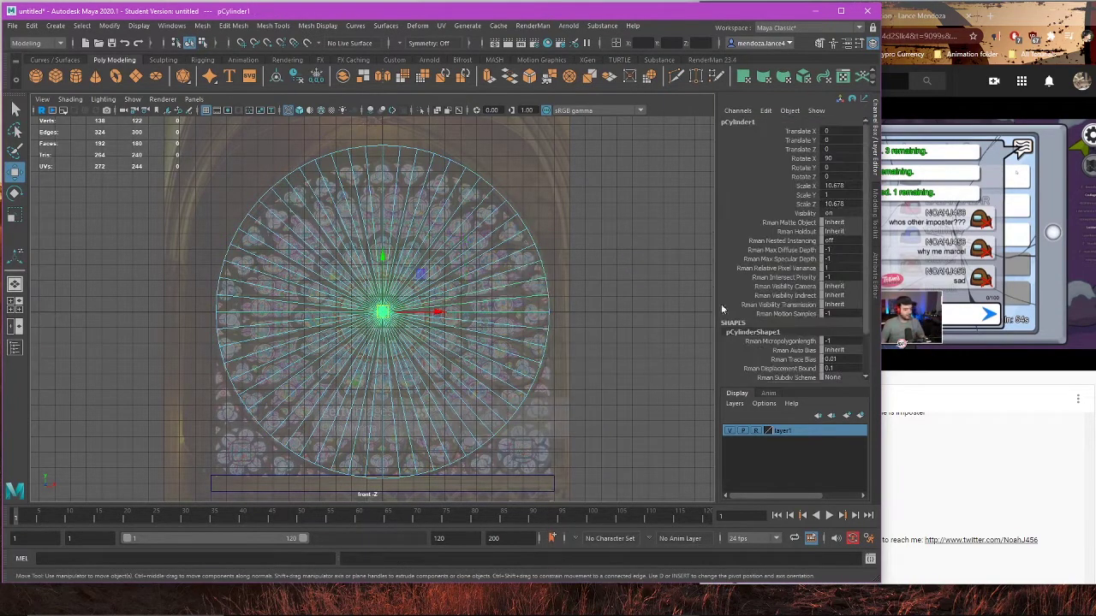
pyautogui.scroll(-3, 846, 323)
pyautogui.click(779, 370)
pyautogui.click(779, 372)
pyautogui.click(850, 332)
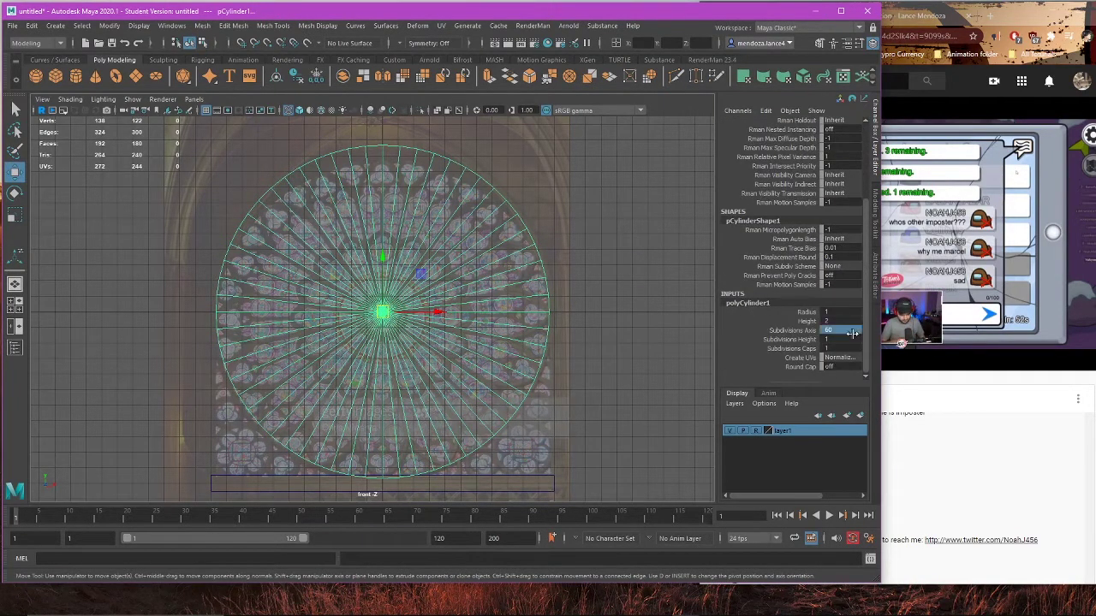
pyautogui.write('80')
pyautogui.press('Return')
pyautogui.scroll(4, 626, 342)
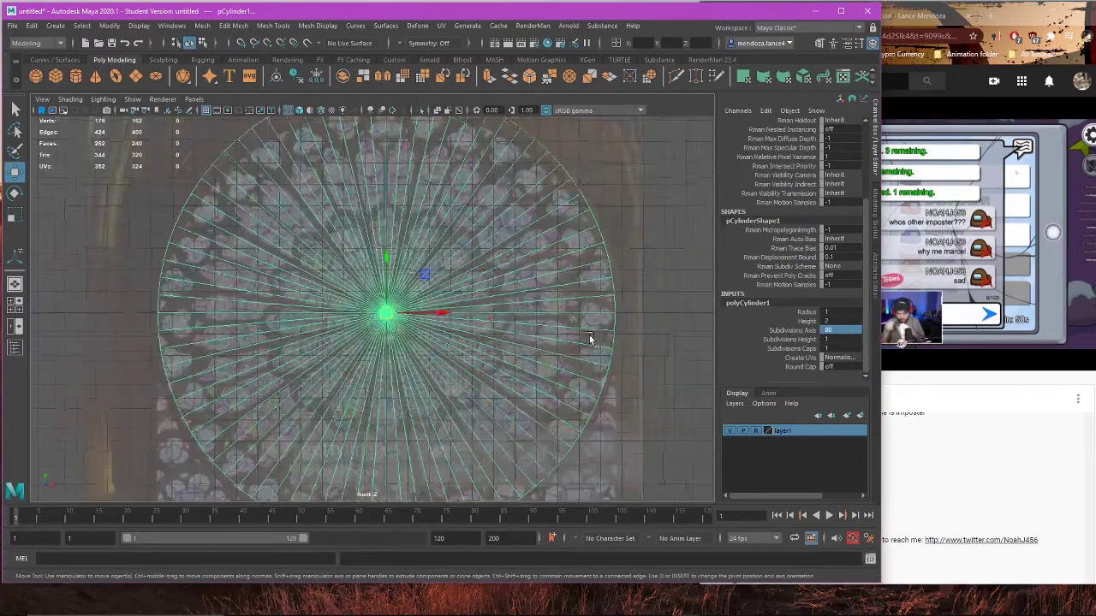
pyautogui.scroll(-3, 580, 340)
pyautogui.keyDown('alt'); pyautogui.moveTo(578, 349); pyautogui.dragTo(591, 280, button='middle'); pyautogui.keyUp('alt')
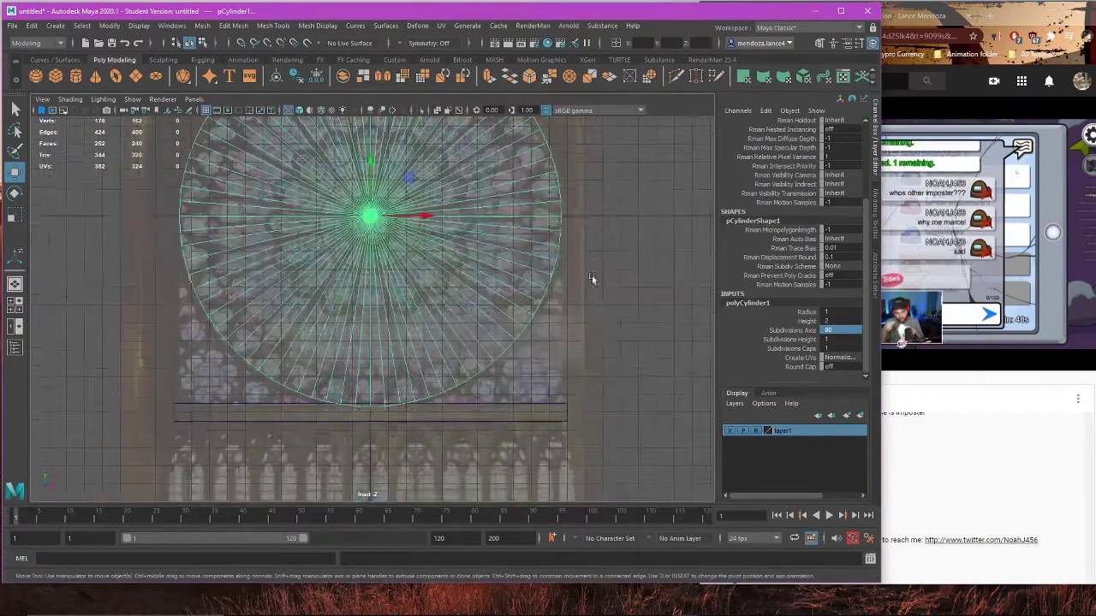
# Step: Select the full loop of faces around the cylinder's outer rim in perspective, then return to the front view
pyautogui.scroll(1, 593, 257)
pyautogui.press('space')
pyautogui.press('space')
pyautogui.keyDown('alt'); pyautogui.moveTo(548, 250); pyautogui.dragTo(606, 273); pyautogui.keyUp('alt')
pyautogui.moveTo(587, 241); pyautogui.dragTo(585, 287, button='right')
pyautogui.scroll(3, 295, 224)
pyautogui.scroll(2, 284, 220)
pyautogui.click(128, 144)
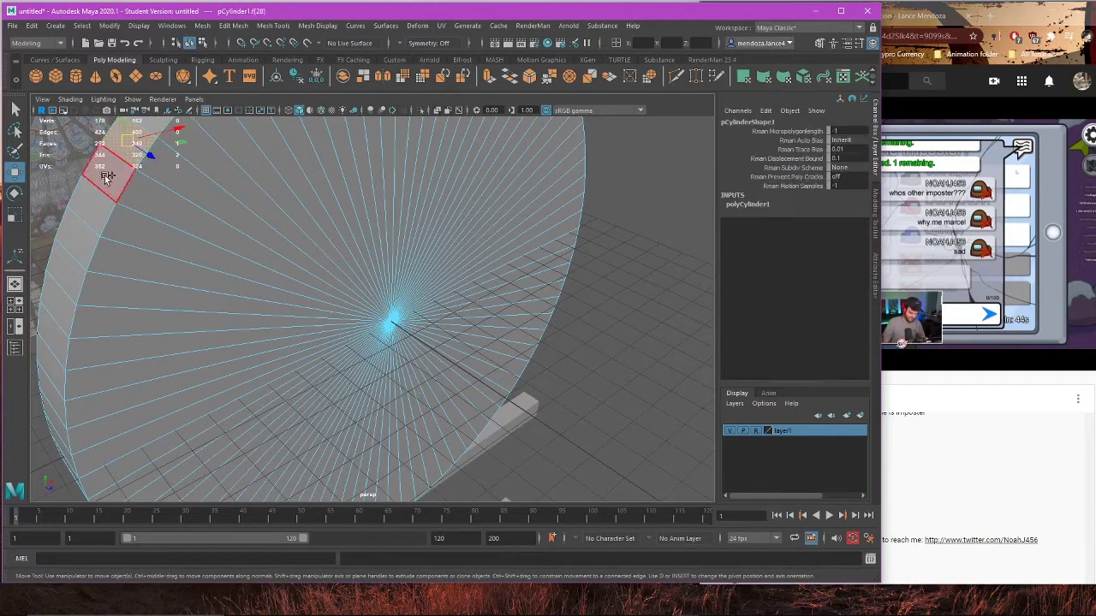
pyautogui.keyDown('shift'); pyautogui.doubleClick(106, 177); pyautogui.keyUp('shift')
pyautogui.press('space')
pyautogui.press('space')
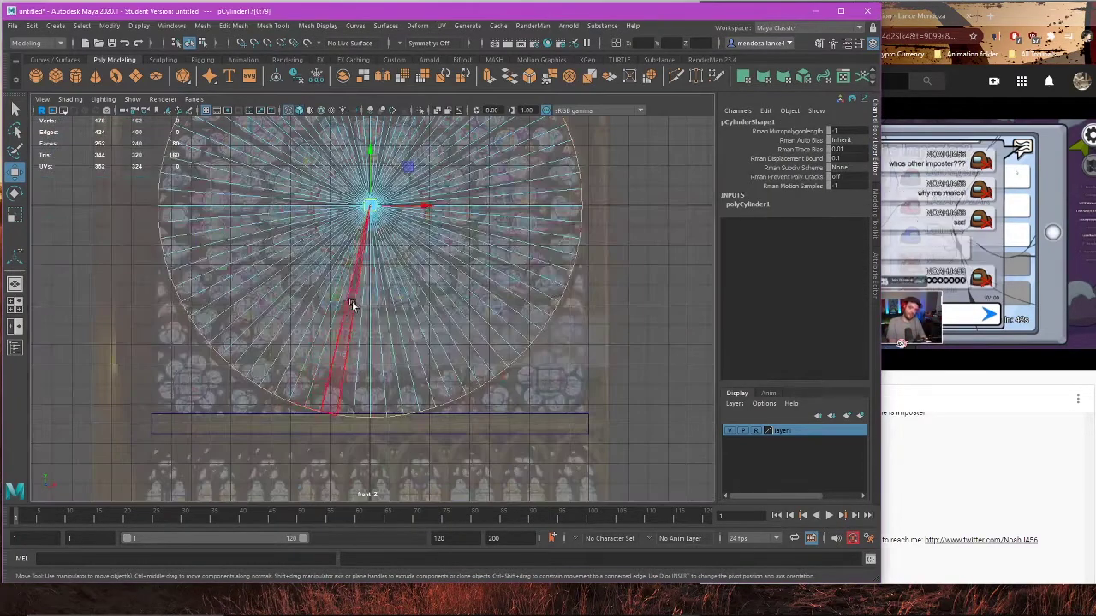
# Step: Extrude the selected rim faces and scale them slightly outward to form a thin ring around the cylinder
pyautogui.press('r')
pyautogui.moveTo(356, 257); pyautogui.dragTo(356, 256)
pyautogui.keyDown('alt'); pyautogui.moveTo(346, 264); pyautogui.dragTo(359, 284, button='middle'); pyautogui.keyUp('alt')
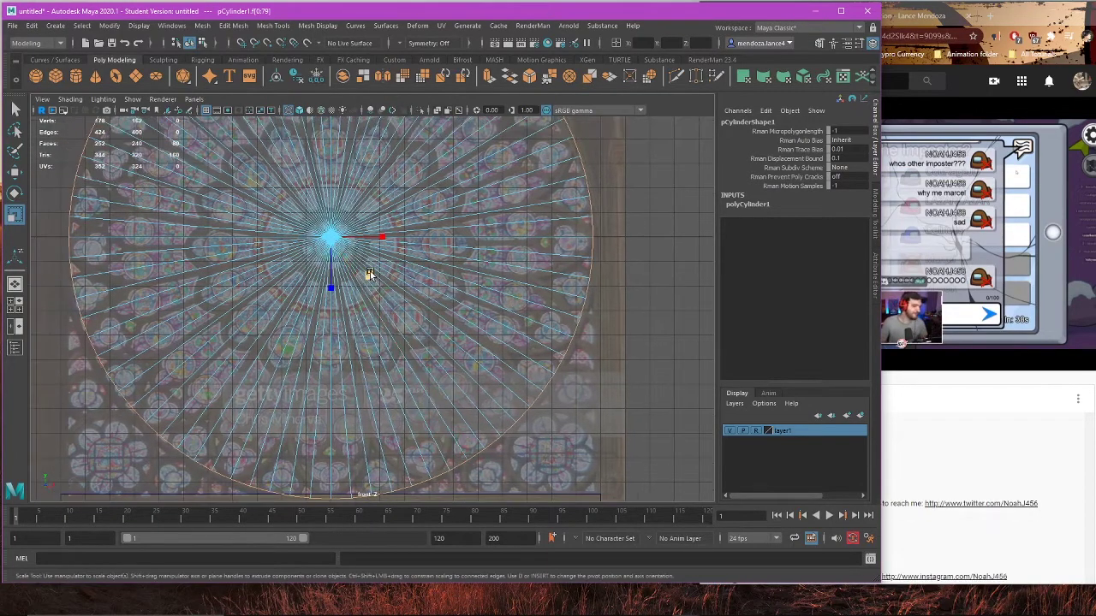
pyautogui.moveTo(370, 275)
pyautogui.mouseDown()
pyautogui.moveTo(364, 267)
pyautogui.moveTo(369, 277)
pyautogui.mouseUp()
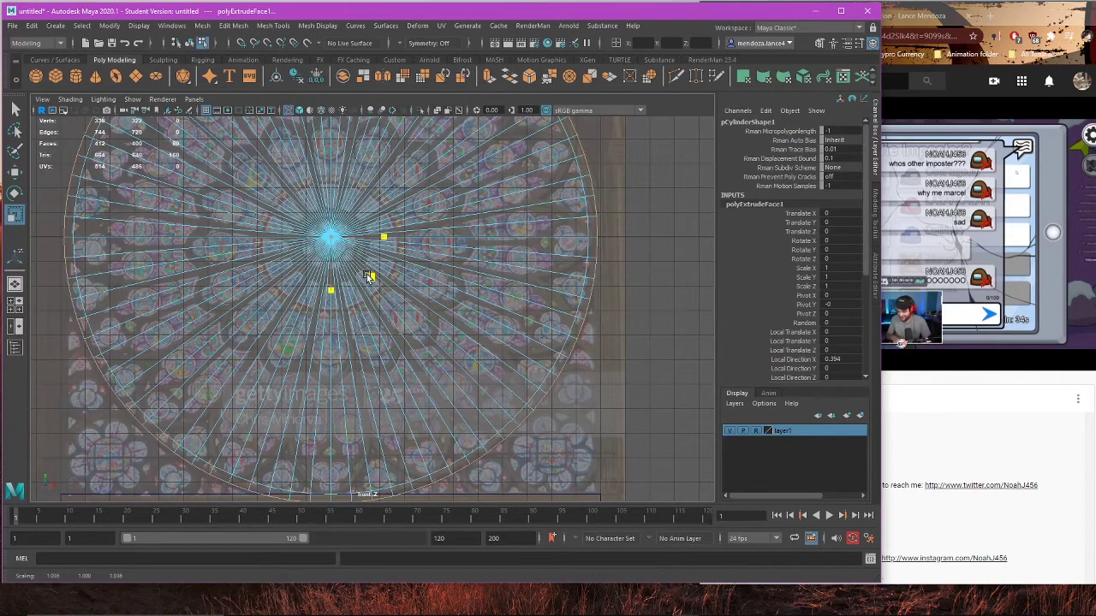
pyautogui.scroll(-2, 451, 270)
pyautogui.keyDown('alt'); pyautogui.moveTo(450, 270); pyautogui.dragTo(454, 374, button='middle'); pyautogui.keyUp('alt')
pyautogui.moveTo(442, 311)
pyautogui.keyDown('alt'); pyautogui.mouseDown(button='middle')
pyautogui.moveTo(450, 331)
pyautogui.moveTo(430, 313)
pyautogui.moveTo(440, 309)
pyautogui.mouseUp(button='middle'); pyautogui.keyUp('alt')
# Step: Select the full loops of narrow ring faces on both flat sides of the cylinder in perspective
pyautogui.scroll(1, 430, 314)
pyautogui.press('space')
pyautogui.press('space')
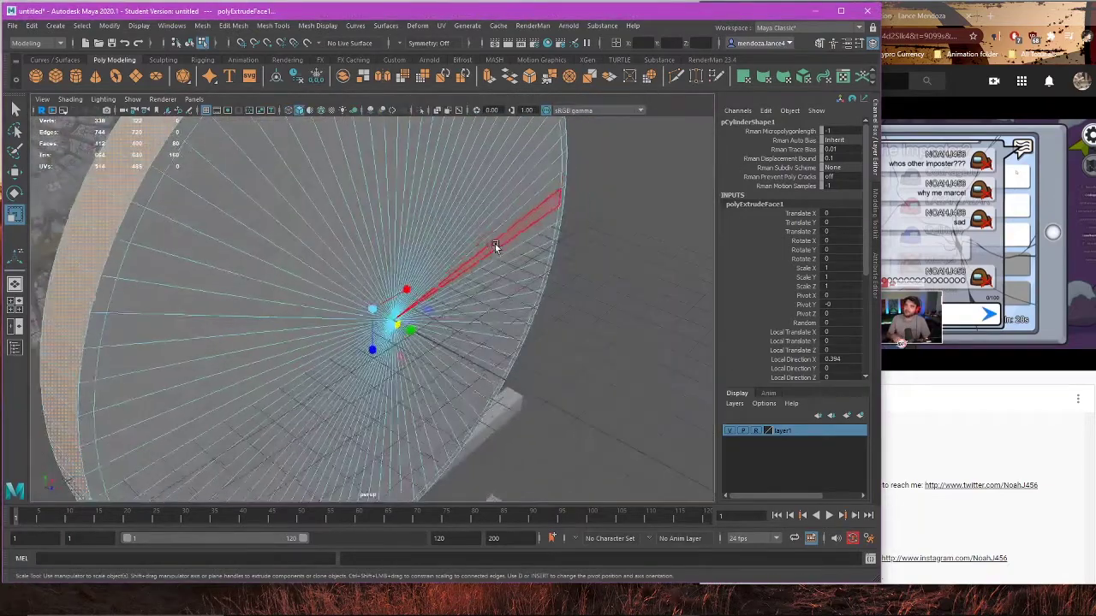
pyautogui.keyDown('alt'); pyautogui.moveTo(494, 244); pyautogui.dragTo(362, 219); pyautogui.keyUp('alt')
pyautogui.press('w')
pyautogui.click(232, 208)
pyautogui.keyDown('shift'); pyautogui.doubleClick(533, 185); pyautogui.keyUp('shift')
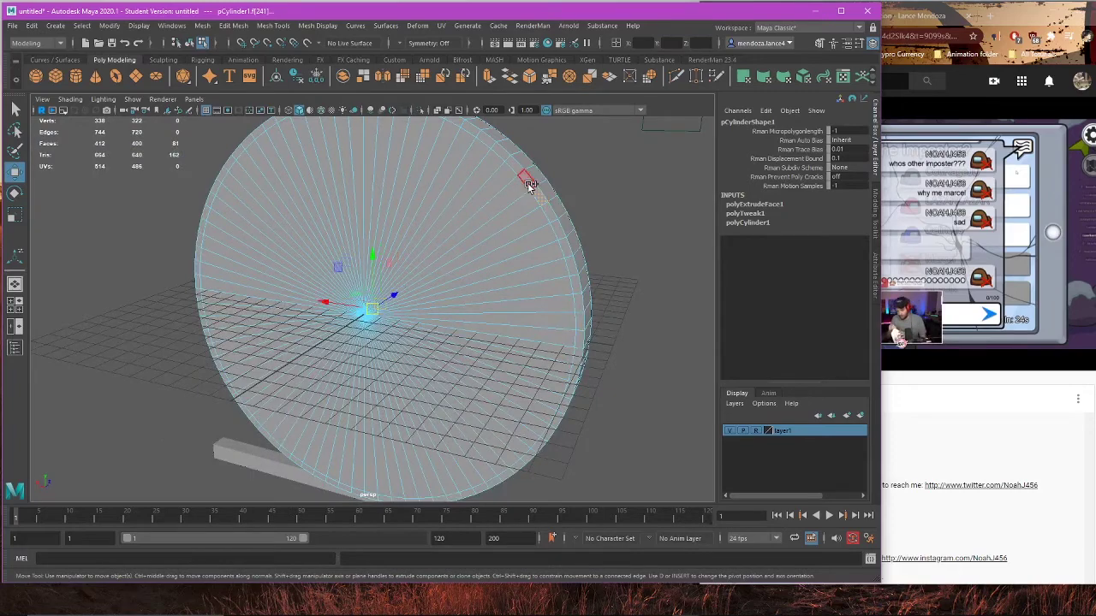
pyautogui.keyDown('alt'); pyautogui.moveTo(541, 224); pyautogui.dragTo(287, 231); pyautogui.keyUp('alt')
pyautogui.press('space')
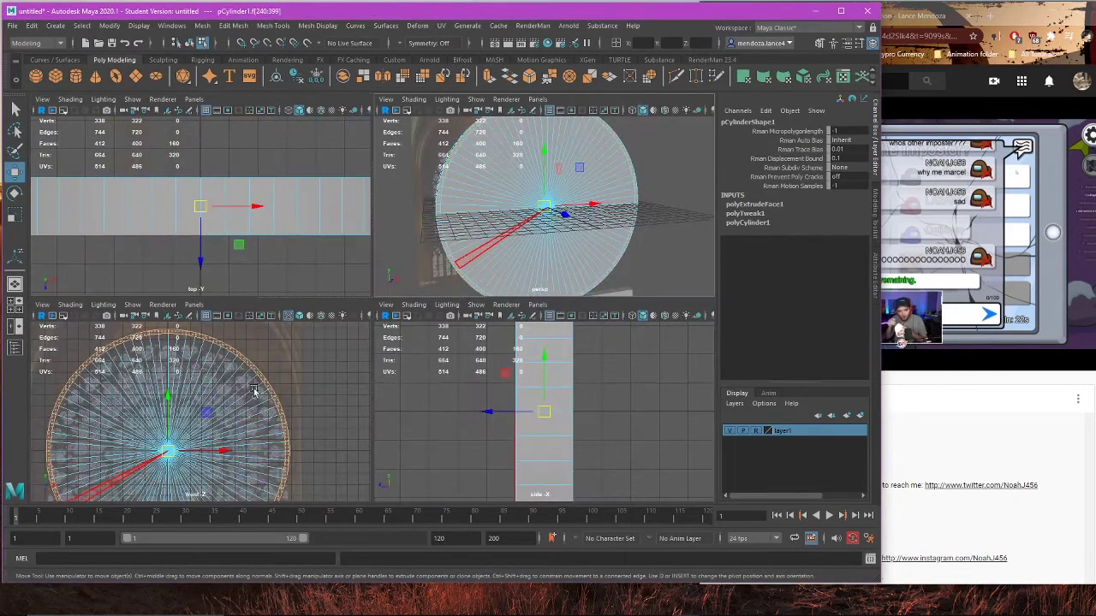
pyautogui.press('space')
pyautogui.keyDown('alt'); pyautogui.moveTo(434, 265); pyautogui.dragTo(422, 319); pyautogui.keyUp('alt')
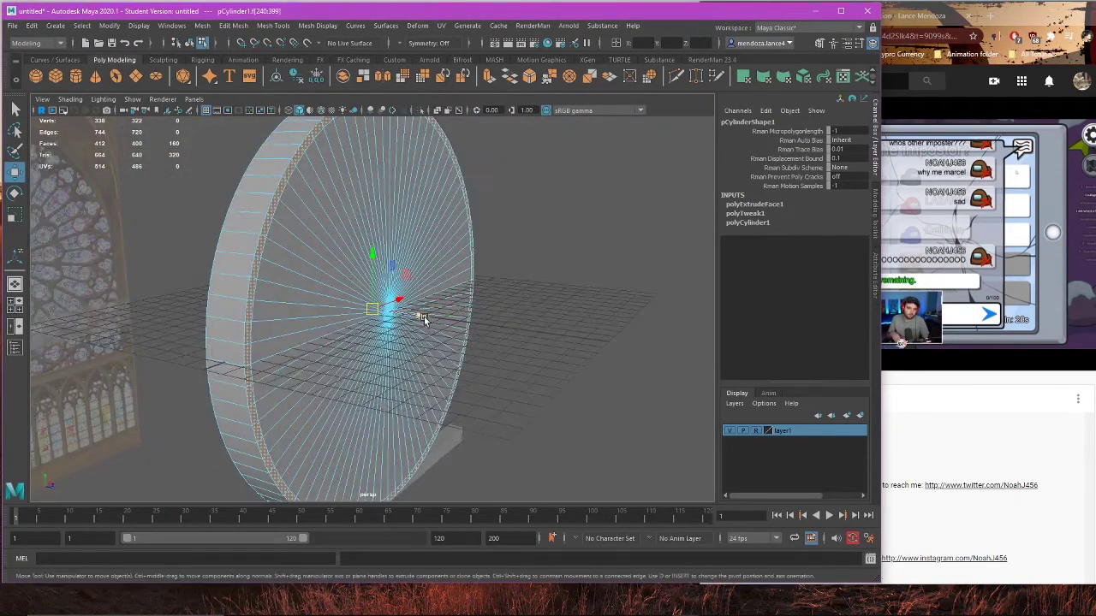
# Step: Extrude the selected ring faces so the rim stands out from both flat sides, then return to the front view
pyautogui.hotkey('ctrl', 'e')
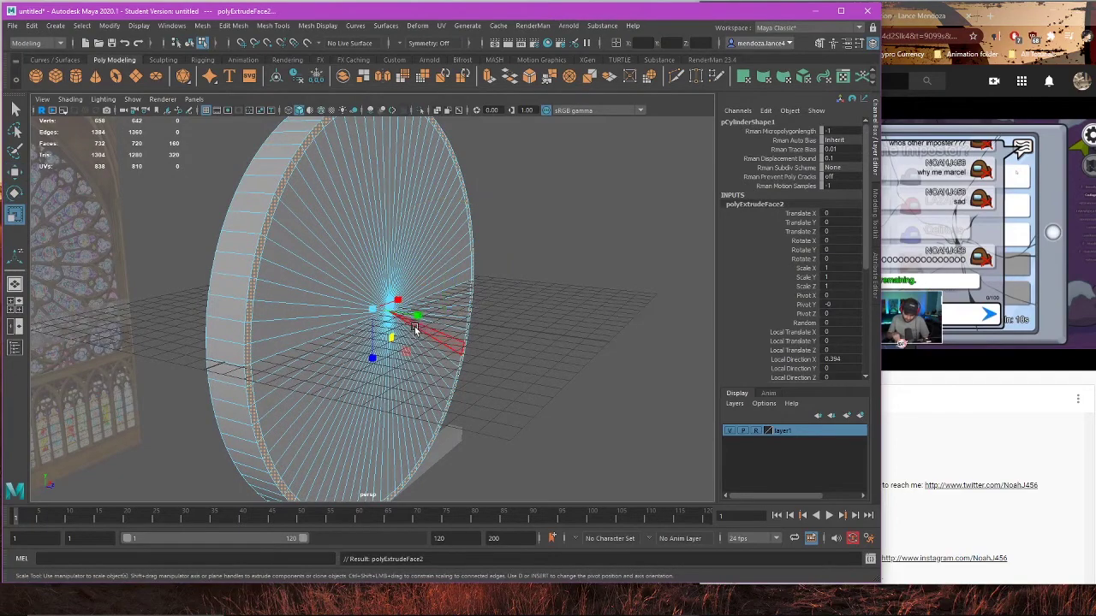
pyautogui.keyDown('alt'); pyautogui.moveTo(417, 318); pyautogui.dragTo(282, 440); pyautogui.keyUp('alt')
pyautogui.press('w')
pyautogui.press('space')
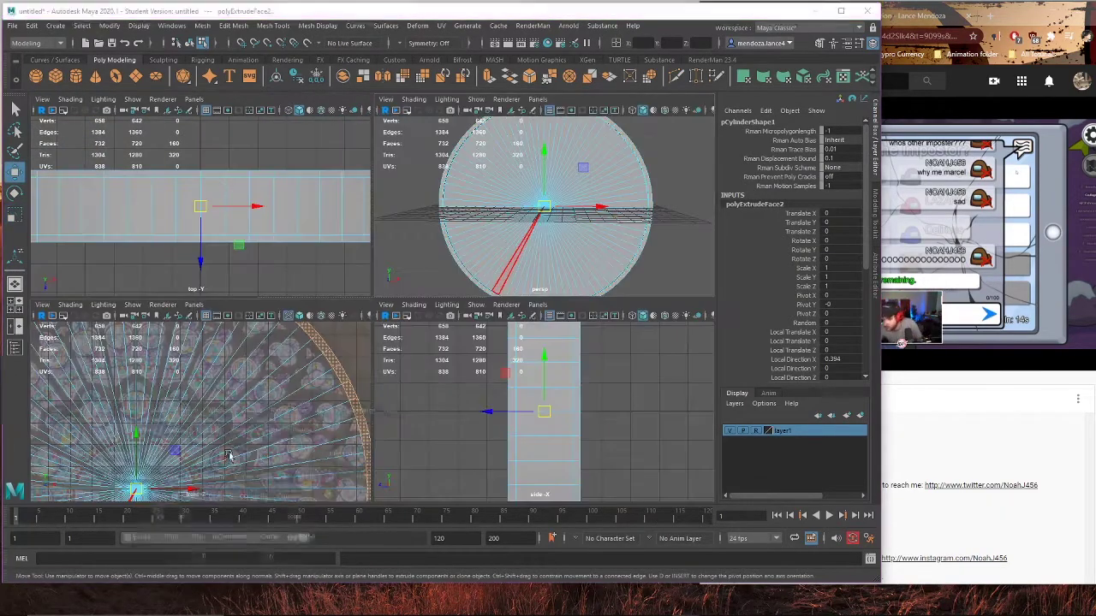
pyautogui.press('space')
# Step: Examine how the ring and its radial divisions line up with the rose window in the reference photo
pyautogui.scroll(-4, 326, 448)
pyautogui.moveTo(617, 240); pyautogui.dragTo(561, 239, button='right')
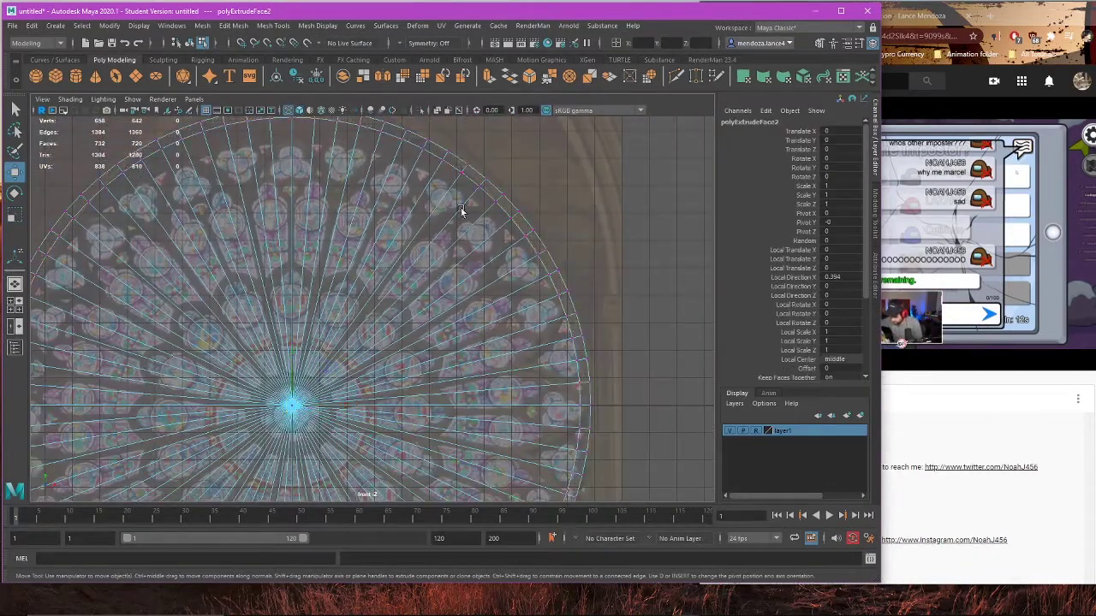
pyautogui.keyDown('alt'); pyautogui.moveTo(481, 149); pyautogui.dragTo(506, 240, button='middle'); pyautogui.keyUp('alt')
pyautogui.keyDown('alt'); pyautogui.moveTo(319, 234); pyautogui.dragTo(347, 211, button='middle'); pyautogui.keyUp('alt')
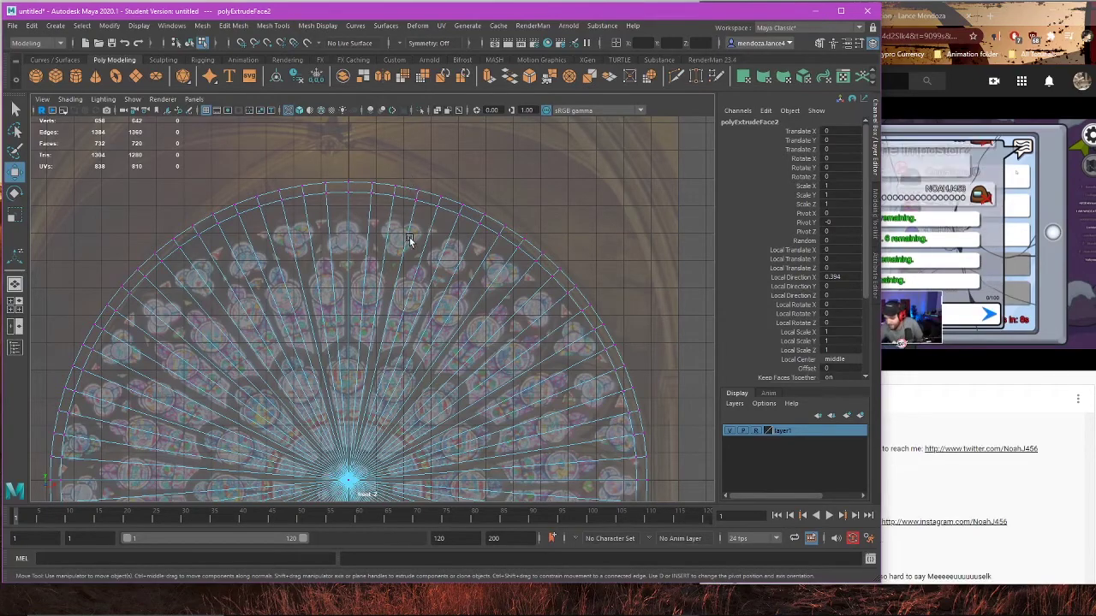
pyautogui.scroll(-1, 411, 252)
pyautogui.click(987, 16)
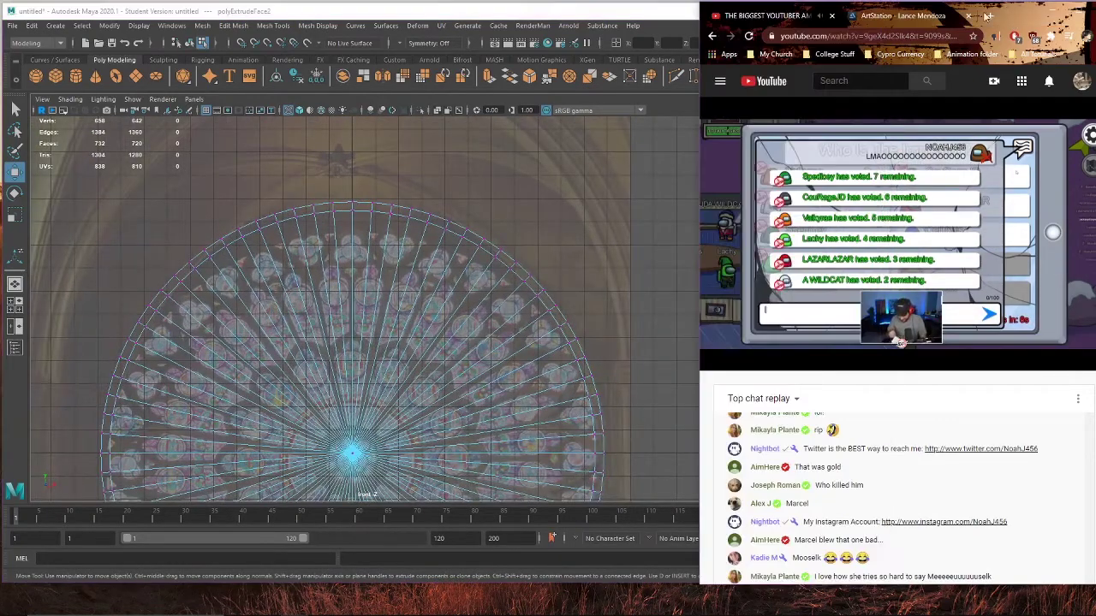
pyautogui.click(511, 15)
pyautogui.keyDown('alt'); pyautogui.moveTo(433, 378); pyautogui.dragTo(426, 178, button='middle'); pyautogui.keyUp('alt')
pyautogui.keyDown('alt'); pyautogui.moveTo(440, 347); pyautogui.dragTo(455, 253, button='middle'); pyautogui.keyUp('alt')
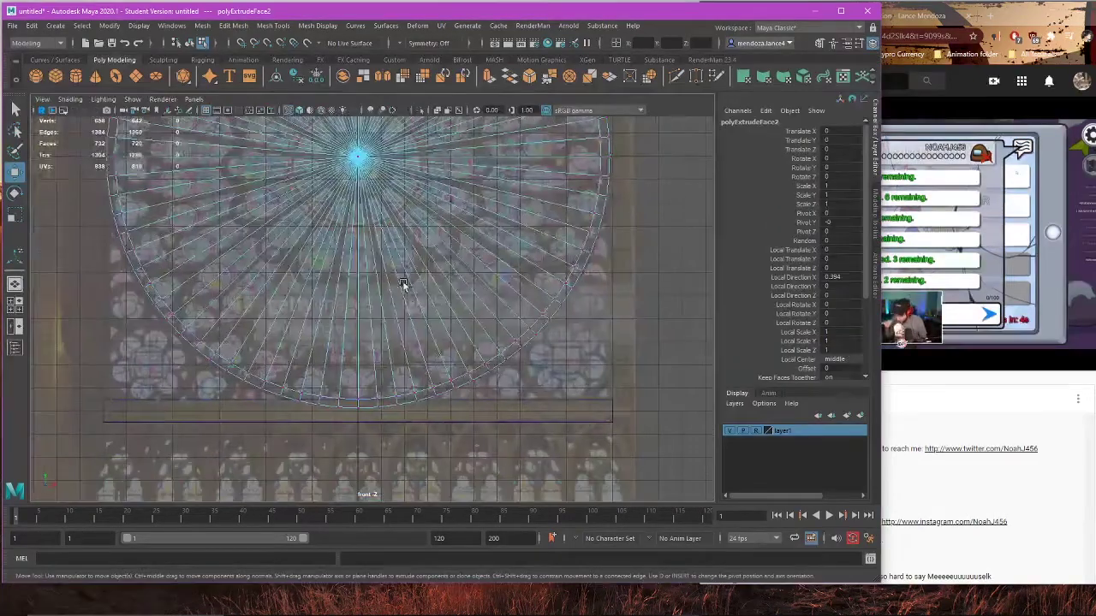
pyautogui.scroll(-3, 403, 281)
pyautogui.keyDown('alt'); pyautogui.moveTo(471, 299); pyautogui.dragTo(496, 345, button='middle'); pyautogui.keyUp('alt')
# Step: Select all faces in the left half of the ringed cylinder and delete them
pyautogui.moveTo(635, 238); pyautogui.dragTo(688, 208, button='right')
pyautogui.scroll(-3, 342, 240)
pyautogui.keyDown('alt'); pyautogui.moveTo(328, 237); pyautogui.dragTo(351, 291, button='middle'); pyautogui.keyUp('alt')
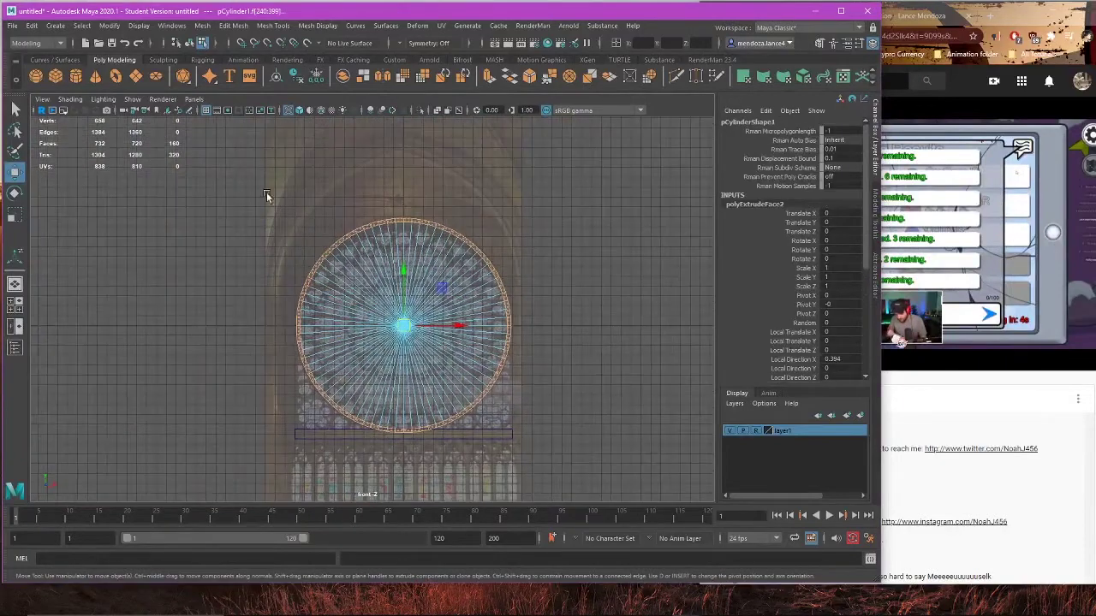
pyautogui.click(253, 181)
pyautogui.moveTo(238, 172); pyautogui.dragTo(400, 445)
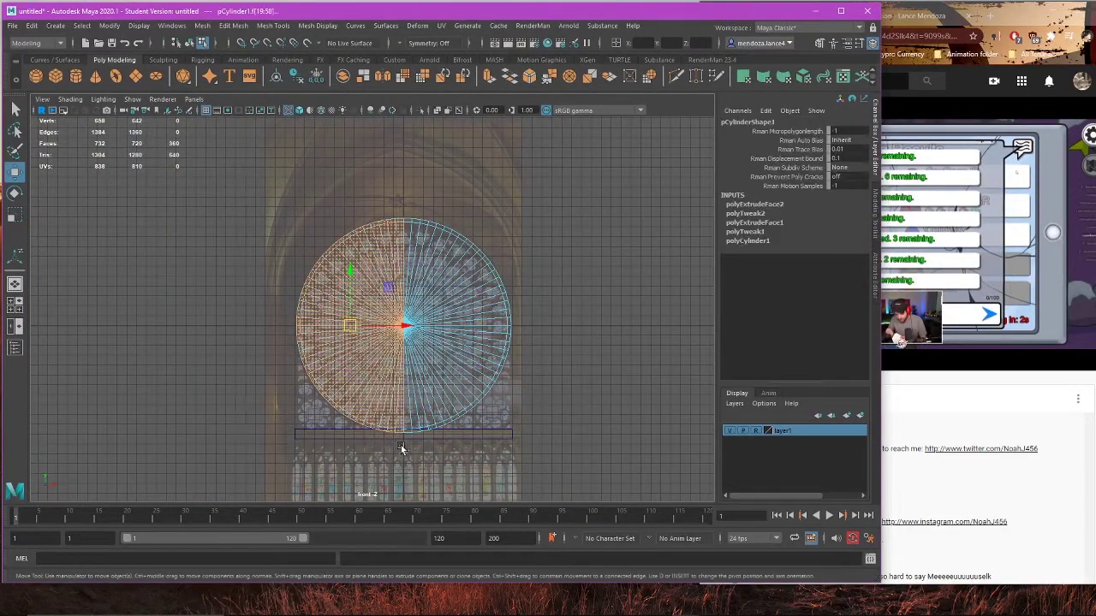
pyautogui.scroll(2, 453, 424)
pyautogui.scroll(1, 469, 416)
pyautogui.press('Delete')
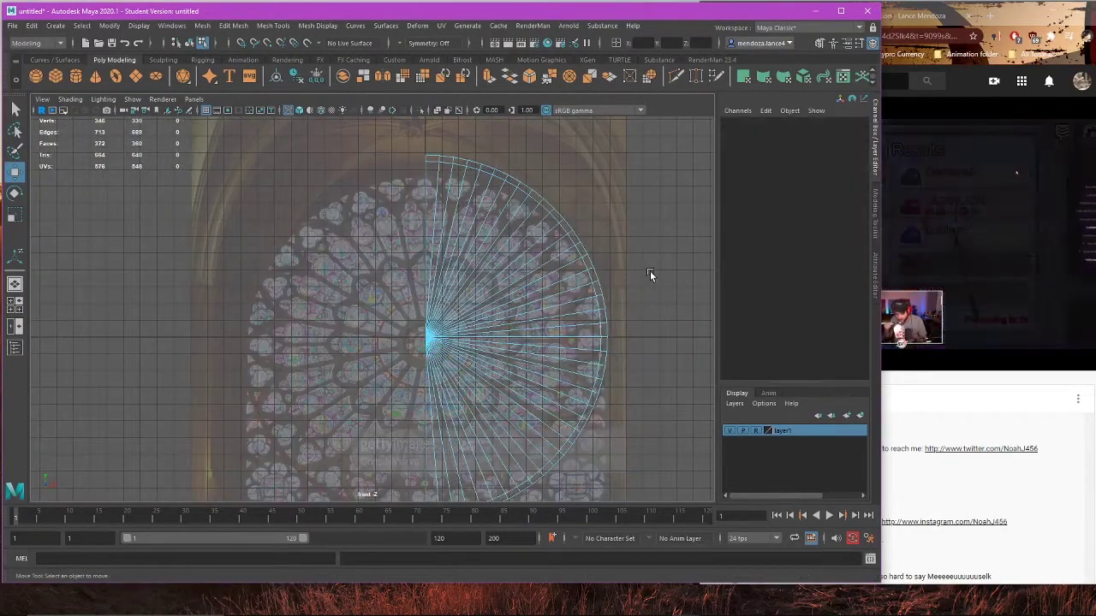
# Step: Undo the deletion of the left-half faces, then delete the same faces again
pyautogui.hotkey('ctrl', 'z')
pyautogui.keyDown('alt'); pyautogui.moveTo(576, 202); pyautogui.dragTo(519, 266, button='middle'); pyautogui.keyUp('alt')
pyautogui.click(976, 385)
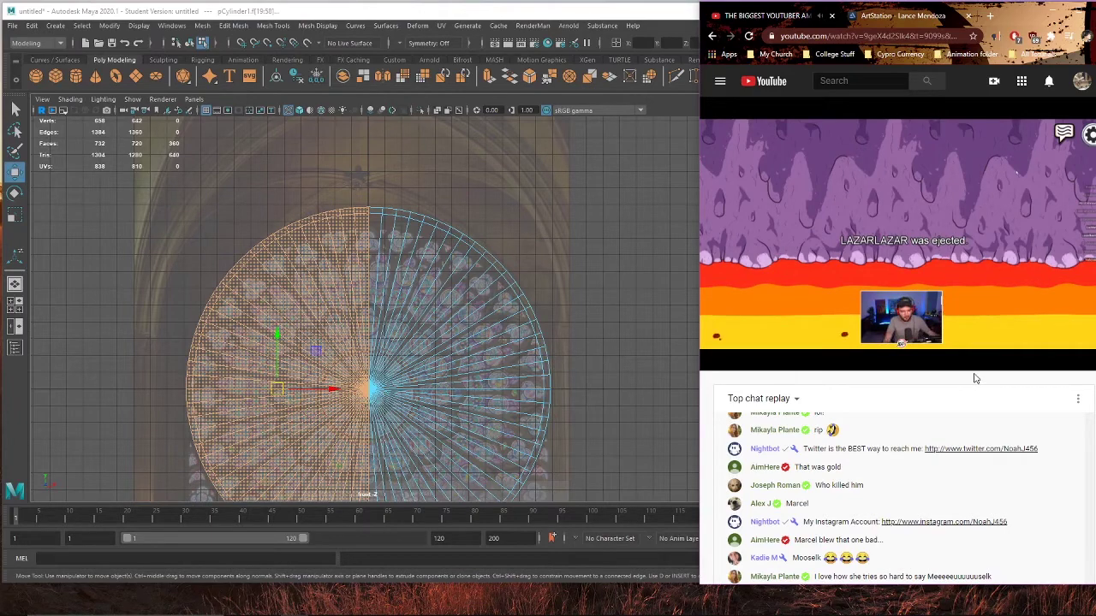
pyautogui.click(424, 12)
pyautogui.keyDown('alt'); pyautogui.moveTo(495, 345); pyautogui.dragTo(478, 261, button='middle'); pyautogui.keyUp('alt')
pyautogui.scroll(2, 479, 261)
pyautogui.press('Delete')
# Step: Switch to vertex selection and compare the remaining half's radial edges with the window's spokes in the photo
pyautogui.moveTo(636, 234); pyautogui.dragTo(504, 218, button='right')
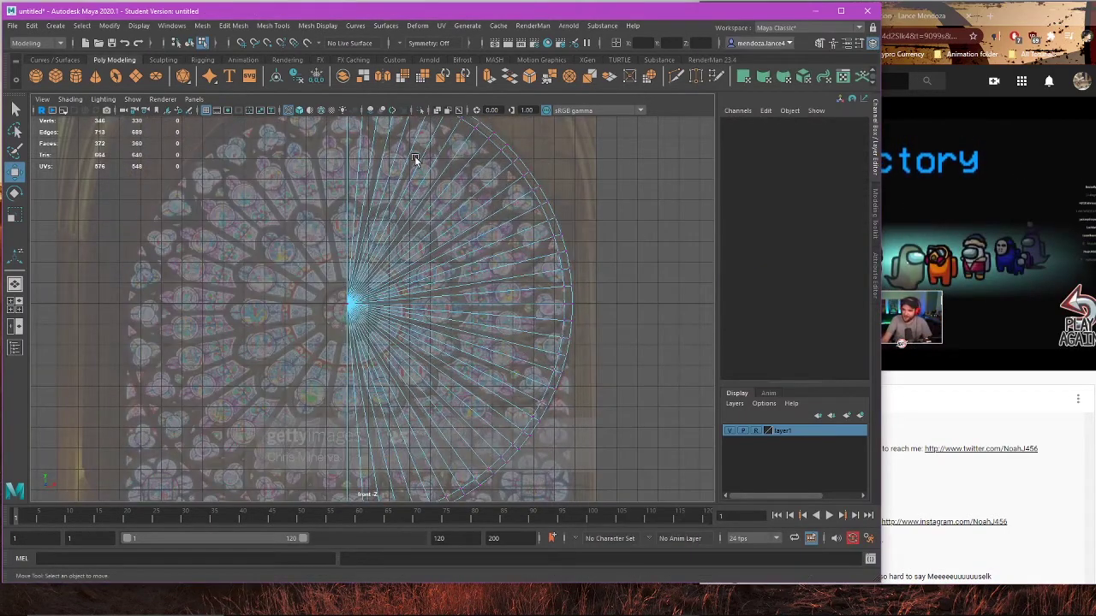
pyautogui.scroll(2, 402, 264)
pyautogui.keyDown('alt'); pyautogui.moveTo(415, 157); pyautogui.dragTo(391, 232, button='middle'); pyautogui.keyUp('alt')
pyautogui.scroll(2, 391, 232)
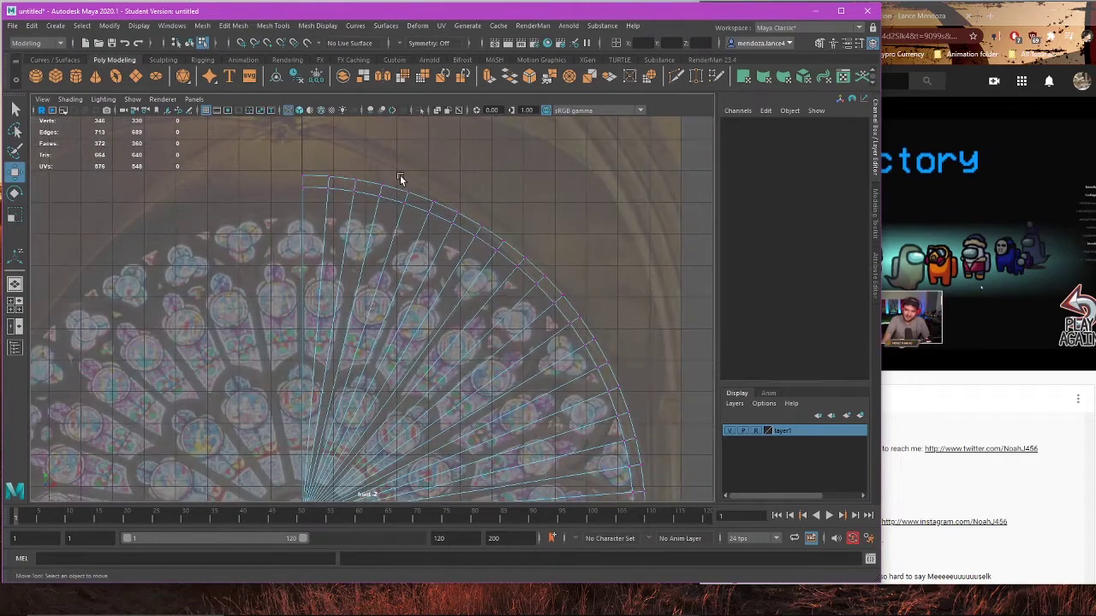
pyautogui.scroll(-4, 320, 300)
pyautogui.keyDown('alt'); pyautogui.moveTo(381, 381); pyautogui.dragTo(403, 237, button='middle'); pyautogui.keyUp('alt')
pyautogui.scroll(-3, 423, 226)
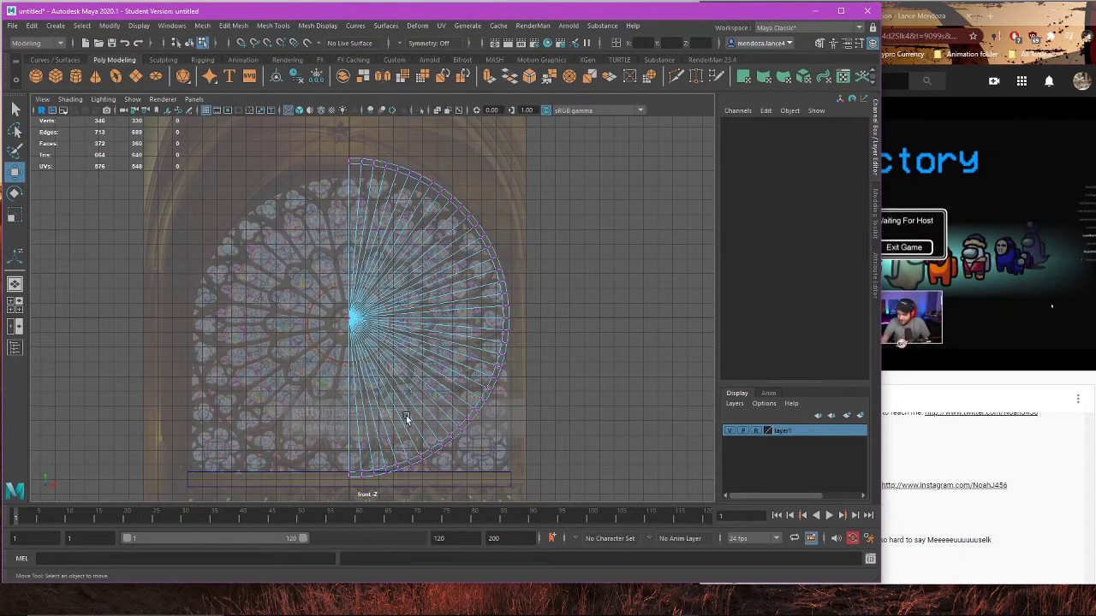
pyautogui.scroll(10, 343, 185)
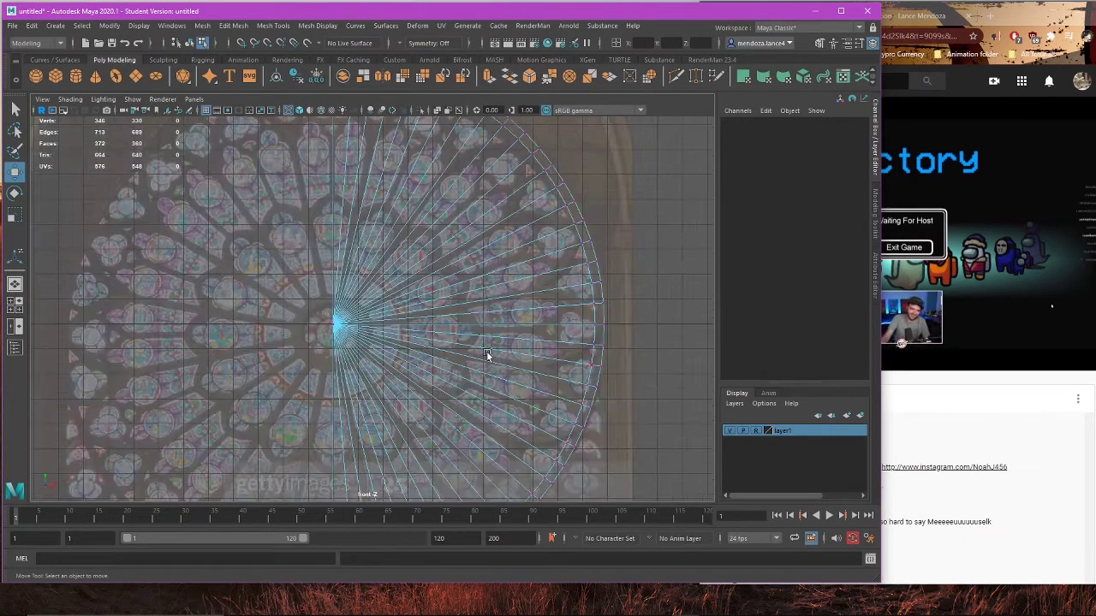
pyautogui.keyDown('alt'); pyautogui.moveTo(363, 192); pyautogui.dragTo(341, 220, button='middle'); pyautogui.keyUp('alt')
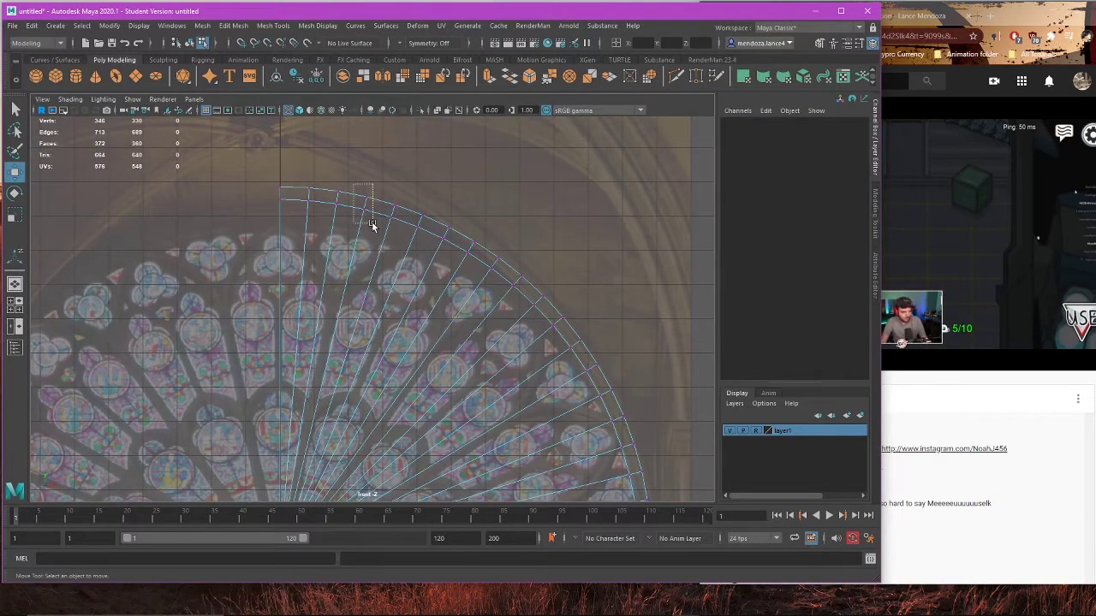
# Step: Select three groups of rim vertices along the upper-right arc, spaced to match the window's spokes
pyautogui.moveTo(372, 223); pyautogui.dragTo(374, 225)
pyautogui.keyDown('alt'); pyautogui.moveTo(389, 252); pyautogui.dragTo(387, 221, button='middle'); pyautogui.keyUp('alt')
pyautogui.keyDown('alt'); pyautogui.moveTo(387, 221); pyautogui.dragTo(449, 234, button='right'); pyautogui.keyUp('alt')
pyautogui.keyDown('alt'); pyautogui.moveTo(449, 235); pyautogui.dragTo(430, 276, button='middle'); pyautogui.keyUp('alt')
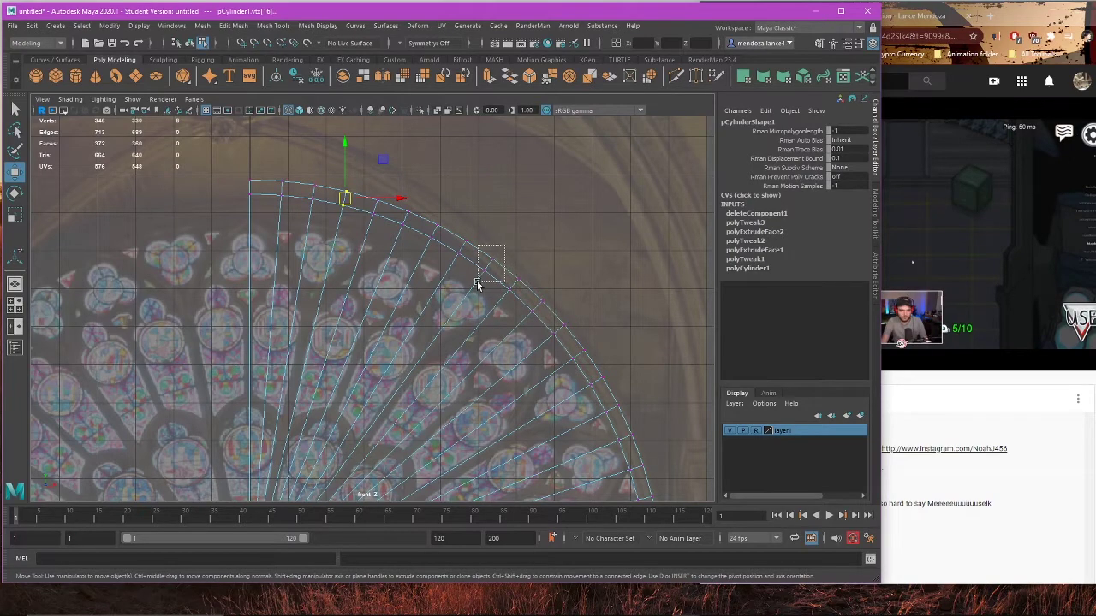
pyautogui.keyDown('shift'); pyautogui.moveTo(477, 283); pyautogui.dragTo(476, 284); pyautogui.keyUp('shift')
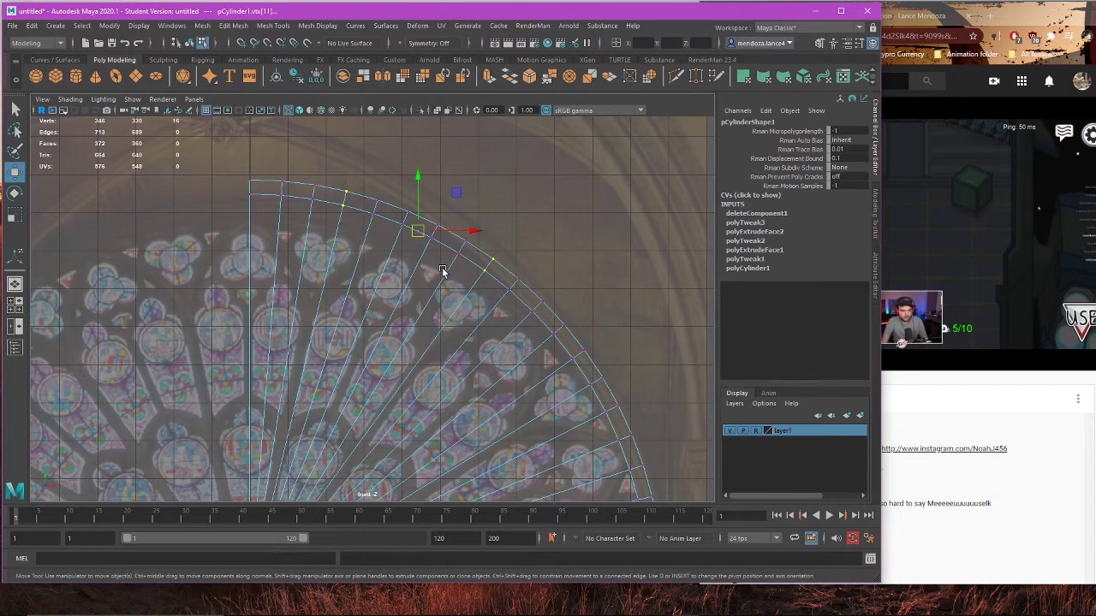
pyautogui.keyDown('alt'); pyautogui.moveTo(498, 311); pyautogui.dragTo(491, 227, button='middle'); pyautogui.keyUp('alt')
pyautogui.scroll(-2, 537, 318)
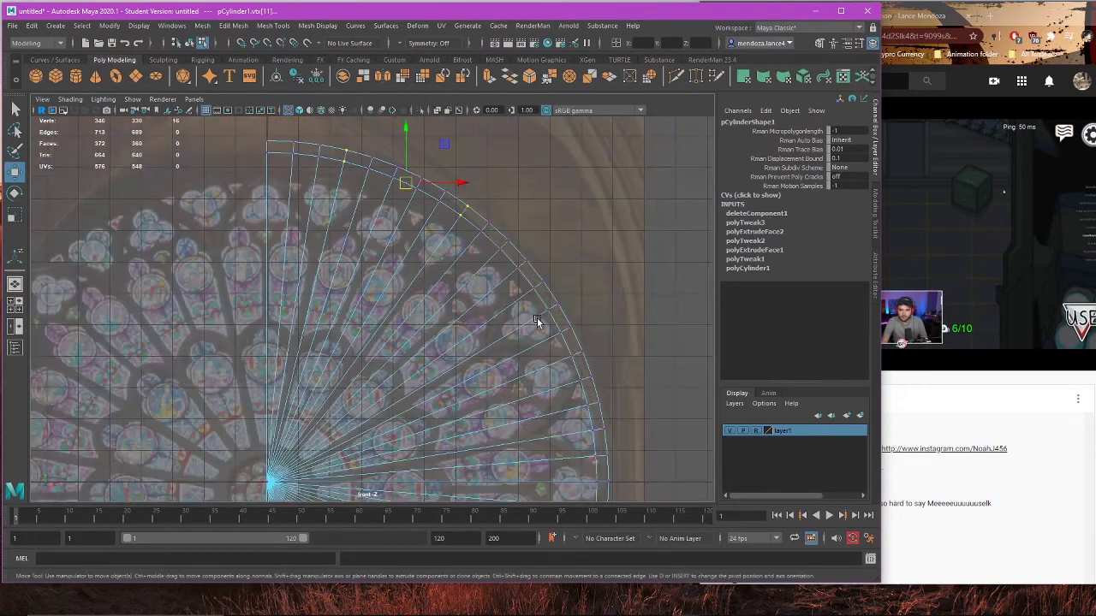
pyautogui.keyDown('alt'); pyautogui.moveTo(536, 317); pyautogui.dragTo(548, 306, button='middle'); pyautogui.keyUp('alt')
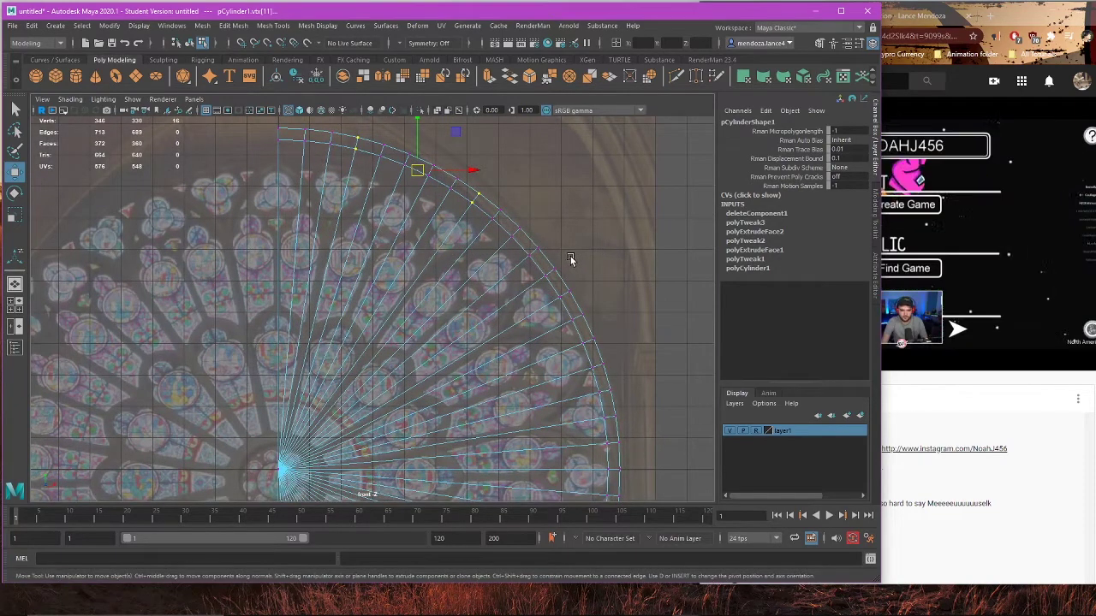
pyautogui.keyDown('shift'); pyautogui.moveTo(587, 282); pyautogui.dragTo(549, 310); pyautogui.keyUp('shift')
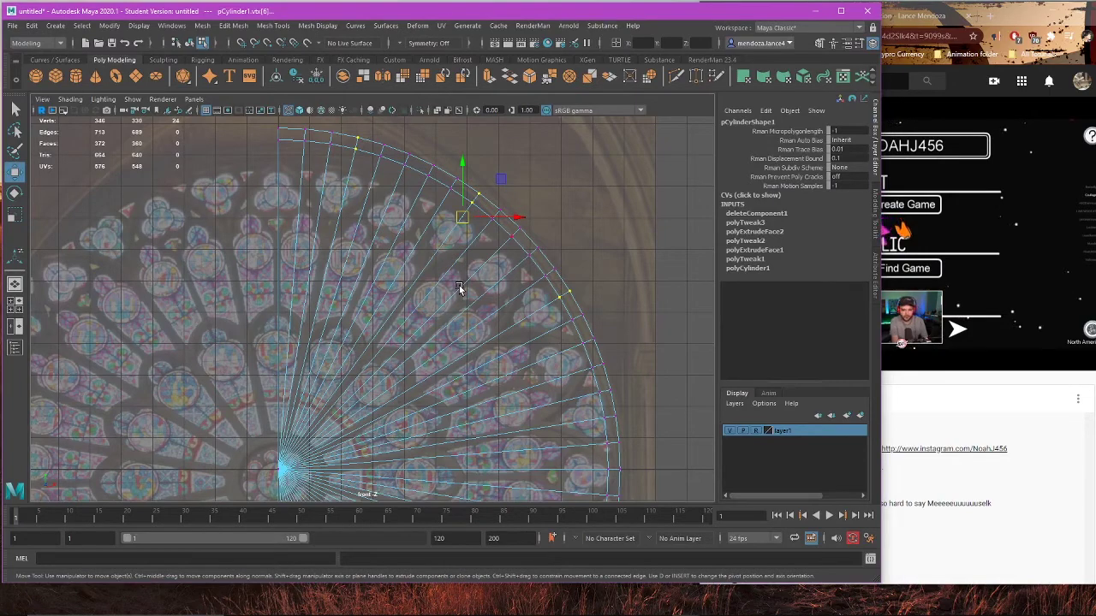
pyautogui.scroll(-3, 491, 302)
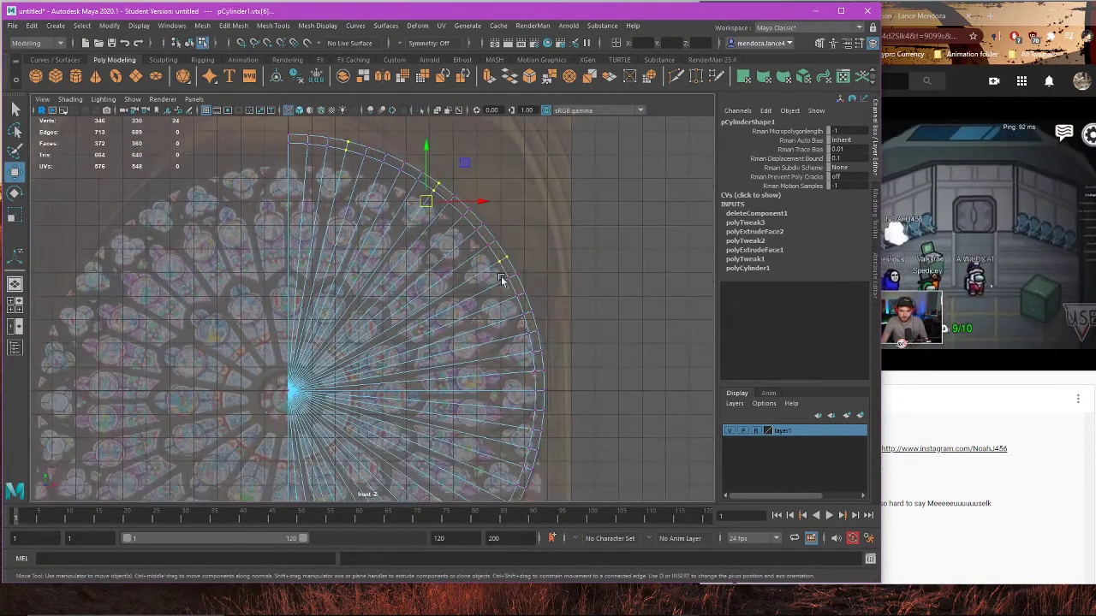
pyautogui.keyDown('alt'); pyautogui.moveTo(472, 271); pyautogui.dragTo(475, 273, button='middle'); pyautogui.keyUp('alt')
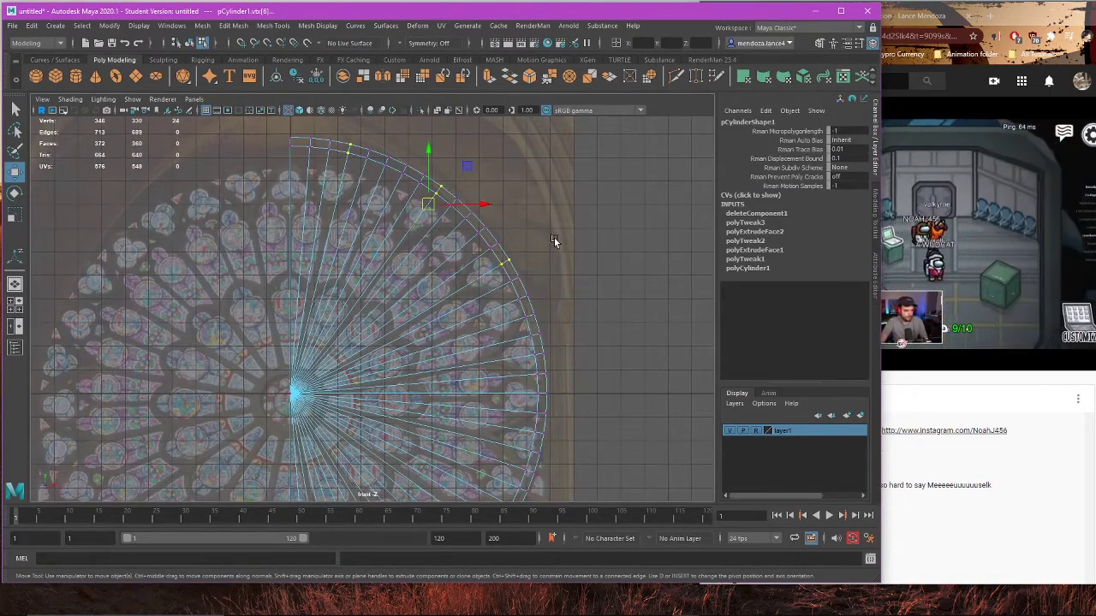
# Step: Undo the vertex selections, half deletion and both ring extrusions to return to the plain cylinder
pyautogui.hotkey('ctrl', 'z')
pyautogui.hotkey('ctrl', 'z')
pyautogui.hotkey('ctrl', 'z')
pyautogui.hotkey('ctrl', 'z')
pyautogui.hotkey('ctrl', 'z')
pyautogui.hotkey('ctrl', 'z')
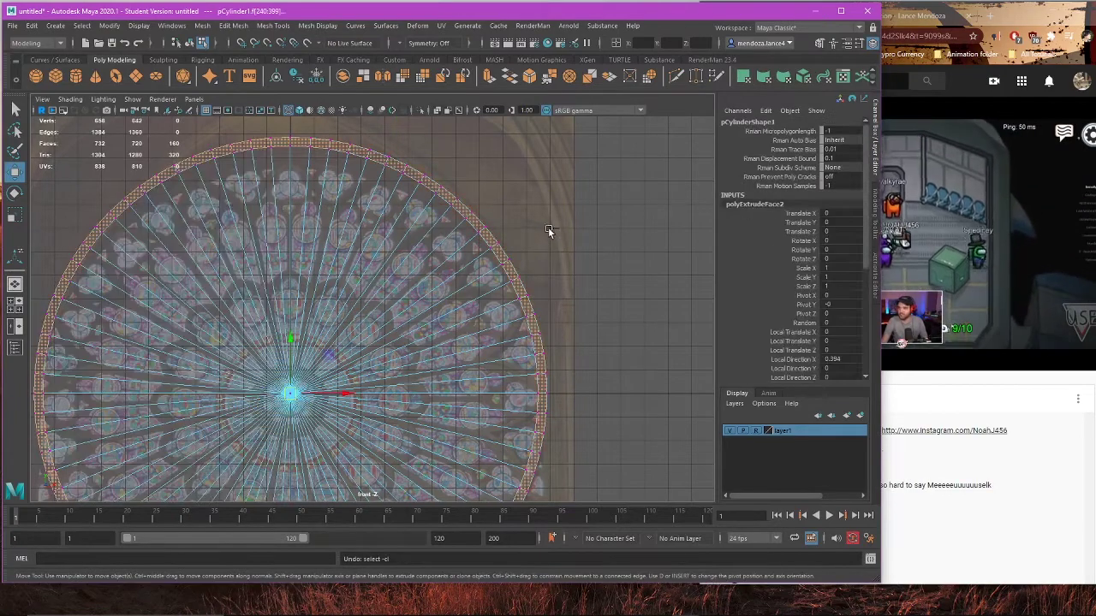
pyautogui.hotkey('ctrl', 'z')
pyautogui.hotkey('ctrl', 'z')
pyautogui.hotkey('ctrl', 'z')
pyautogui.hotkey('ctrl', 'z')
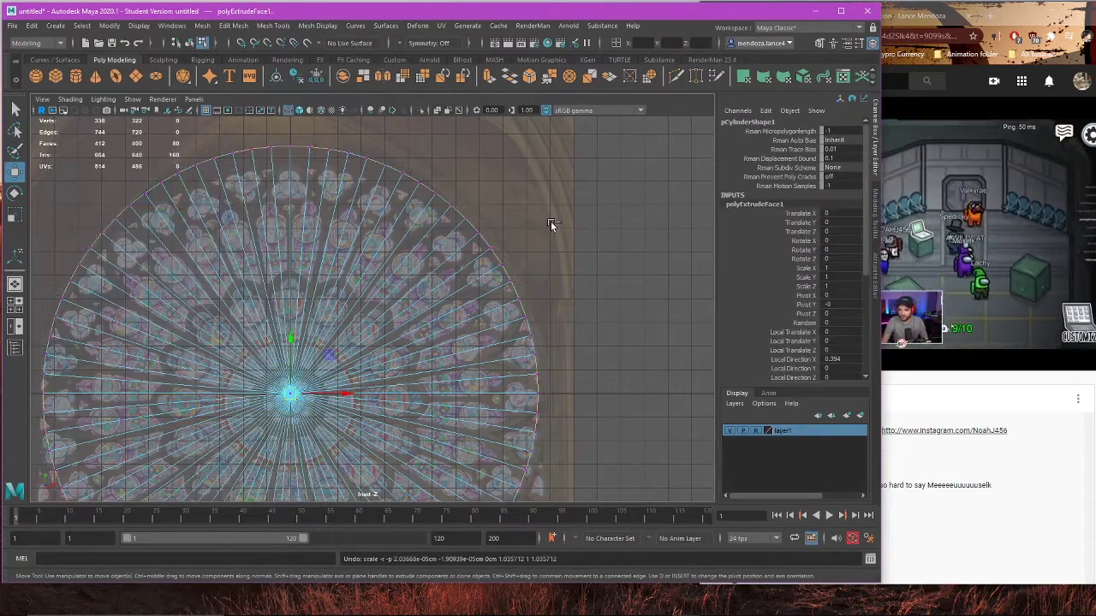
pyautogui.keyDown('alt'); pyautogui.moveTo(551, 221); pyautogui.dragTo(552, 265, button='right'); pyautogui.keyUp('alt')
pyautogui.keyDown('alt'); pyautogui.moveTo(552, 265); pyautogui.dragTo(581, 233, button='middle'); pyautogui.keyUp('alt')
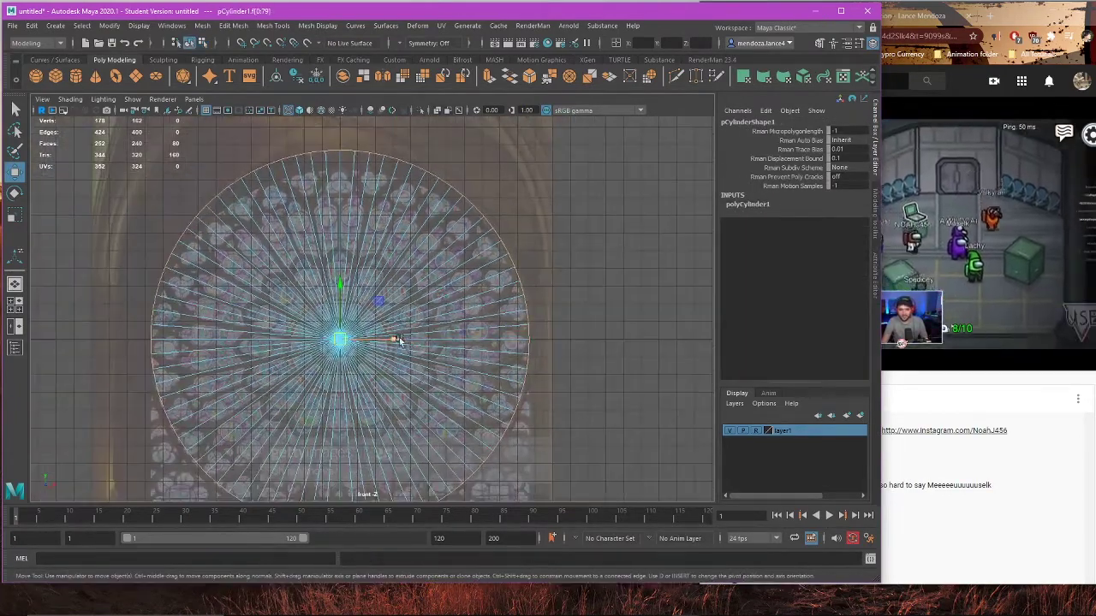
# Step: Select the plain cylinder as an object and set its axis subdivisions to 70
pyautogui.scroll(2, 396, 340)
pyautogui.press('r')
pyautogui.moveTo(651, 250); pyautogui.dragTo(667, 242, button='right')
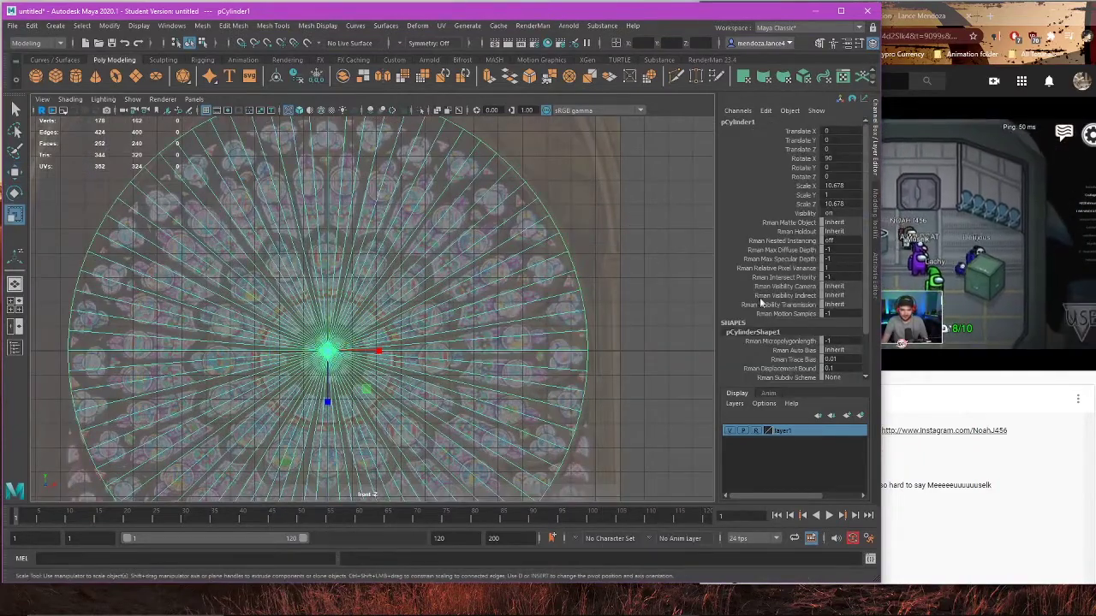
pyautogui.scroll(-4, 772, 369)
pyautogui.doubleClick(839, 332)
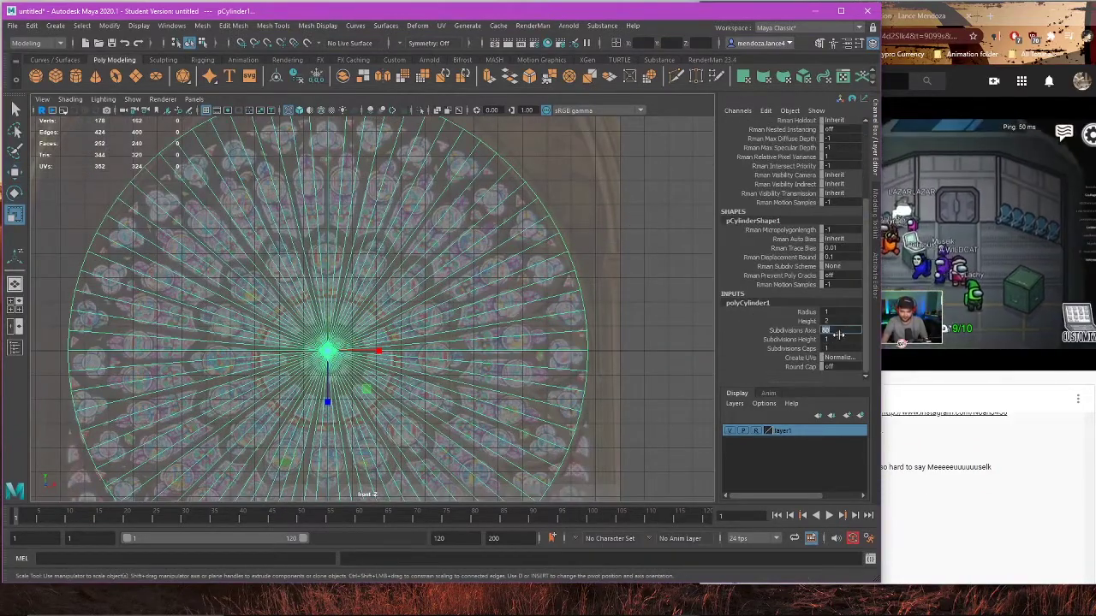
pyautogui.write('70')
pyautogui.press('Return')
pyautogui.scroll(-2, 618, 273)
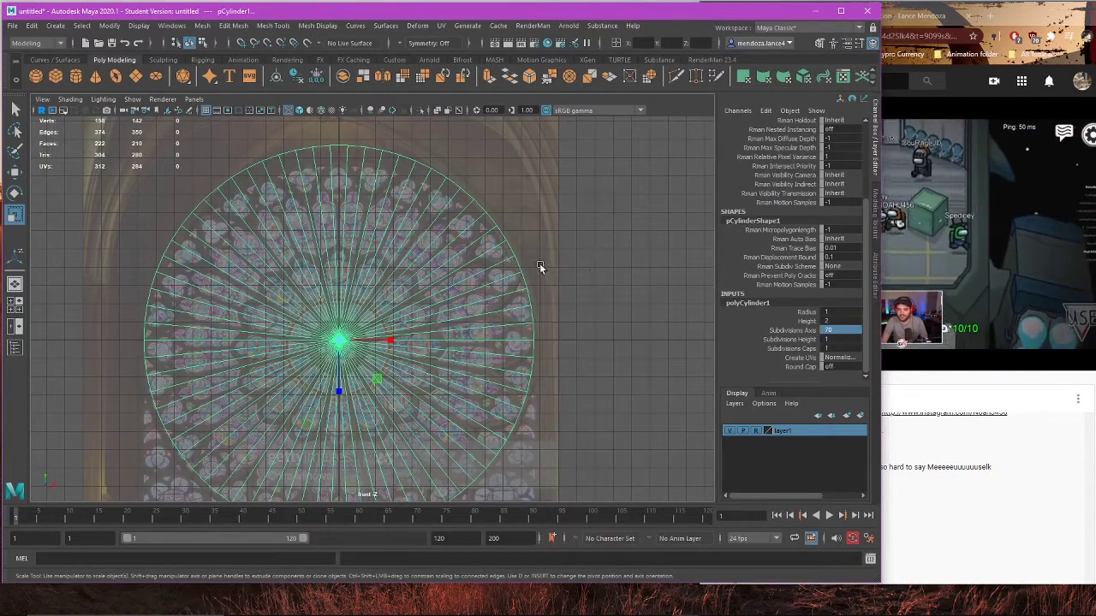
pyautogui.scroll(-2, 539, 263)
pyautogui.moveTo(173, 176); pyautogui.dragTo(327, 484)
pyautogui.hotkey('ctrl', 'z')
pyautogui.hotkey('ctrl', 'z')
pyautogui.moveTo(542, 291); pyautogui.dragTo(562, 287, button='right')
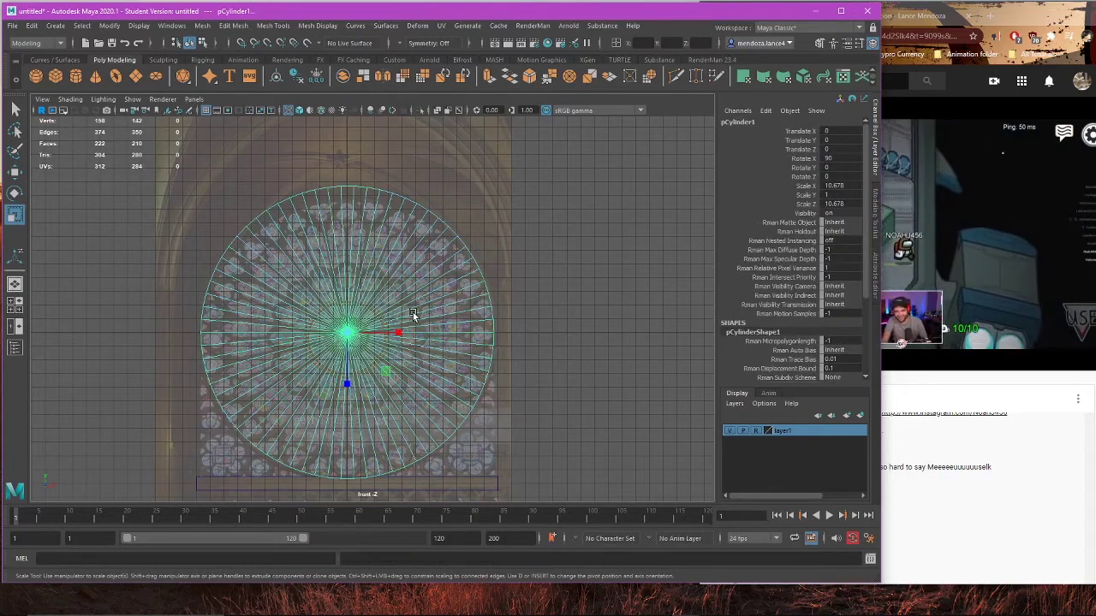
# Step: Set the cylinder's axis subdivisions to 72
pyautogui.press('w')
pyautogui.scroll(-2, 812, 356)
pyautogui.scroll(-3, 782, 363)
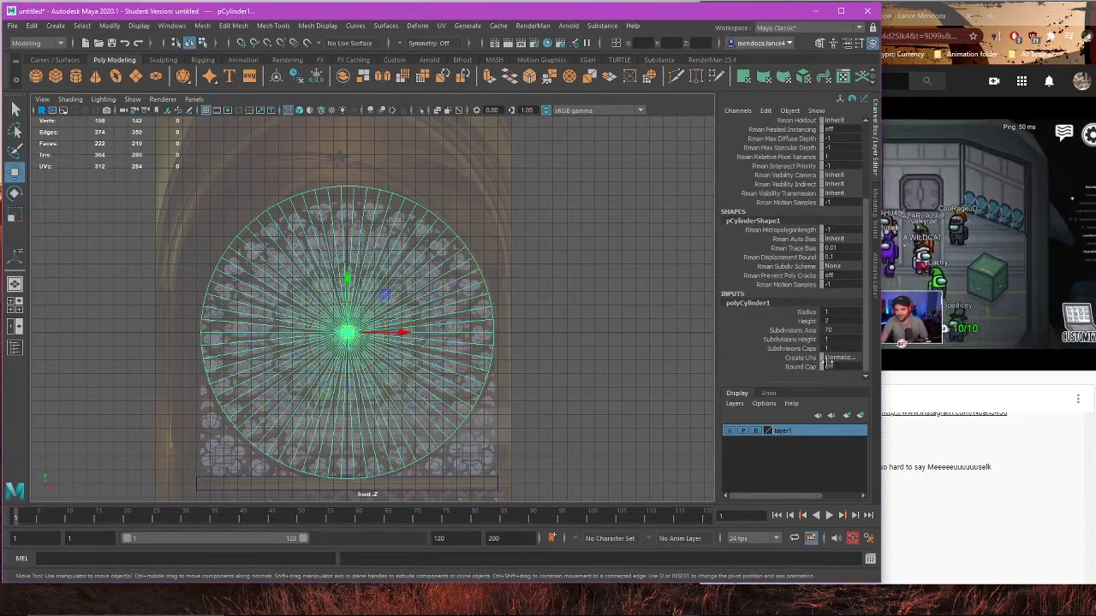
pyautogui.scroll(2, 794, 350)
pyautogui.scroll(2, 509, 333)
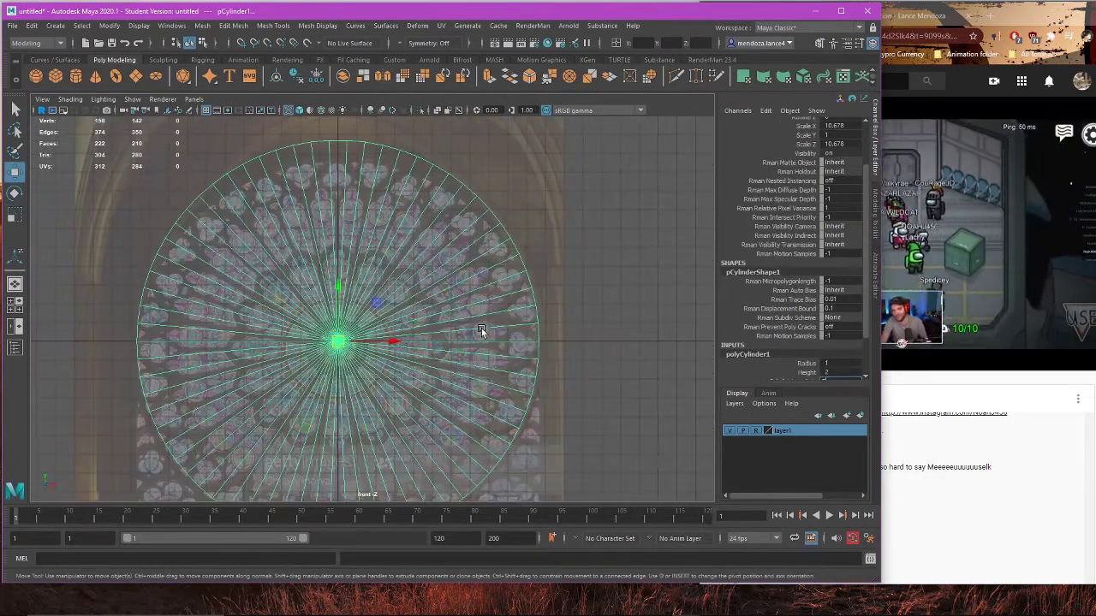
pyautogui.press('Return')
# Step: Delete all faces of the cylinder's left half, including the leftover face beside the centre line at the rim's top
pyautogui.moveTo(584, 241); pyautogui.dragTo(583, 274, button='right')
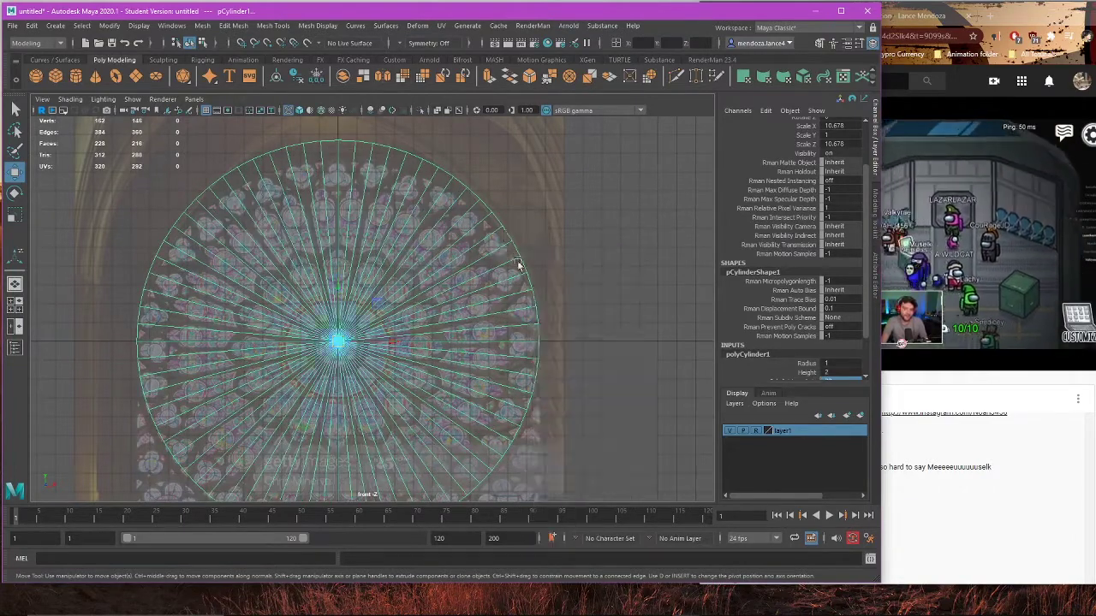
pyautogui.scroll(-3, 514, 261)
pyautogui.moveTo(174, 193); pyautogui.dragTo(343, 499)
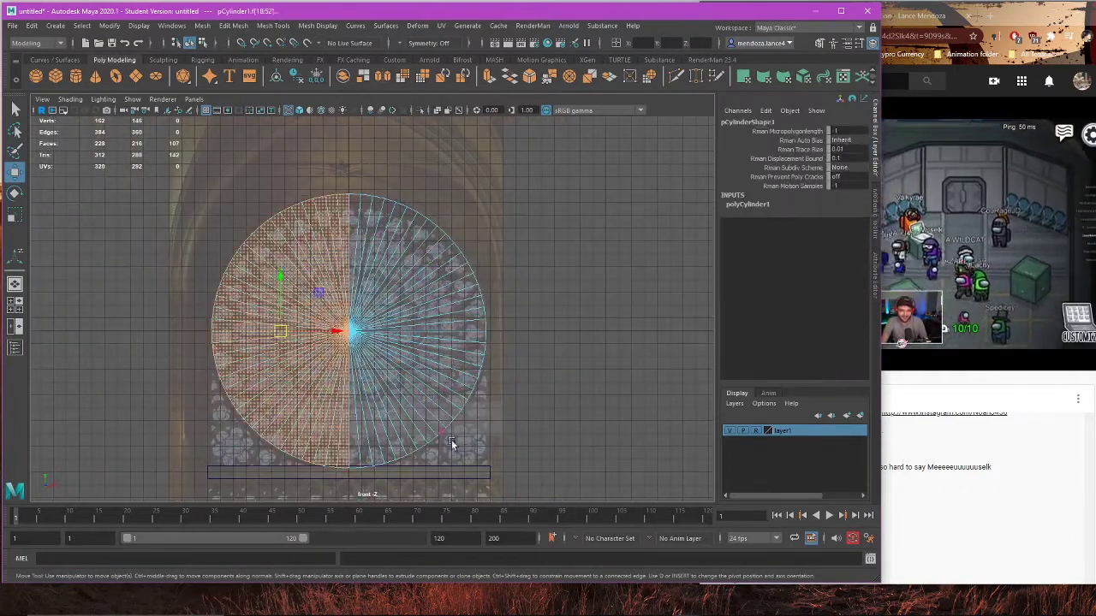
pyautogui.scroll(2, 494, 416)
pyautogui.press('Delete')
pyautogui.moveTo(588, 239); pyautogui.dragTo(582, 274, button='right')
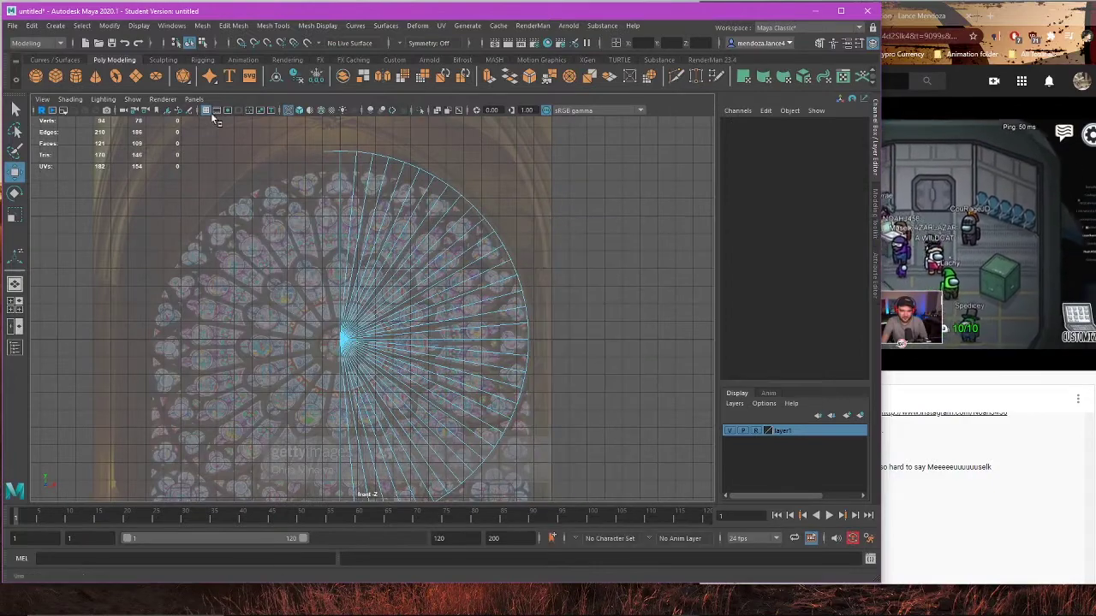
pyautogui.moveTo(242, 123); pyautogui.dragTo(330, 200)
pyautogui.scroll(-2, 332, 233)
pyautogui.press('Delete')
# Step: Select the third and eighth front and back rim vertex pairs from the top of the half-cylinder, following the photo's spokes
pyautogui.moveTo(532, 184); pyautogui.dragTo(481, 185, button='right')
pyautogui.scroll(5, 411, 191)
pyautogui.moveTo(322, 229); pyautogui.dragTo(337, 285)
pyautogui.keyDown('alt'); pyautogui.moveTo(339, 322); pyautogui.dragTo(361, 274, button='middle'); pyautogui.keyUp('alt')
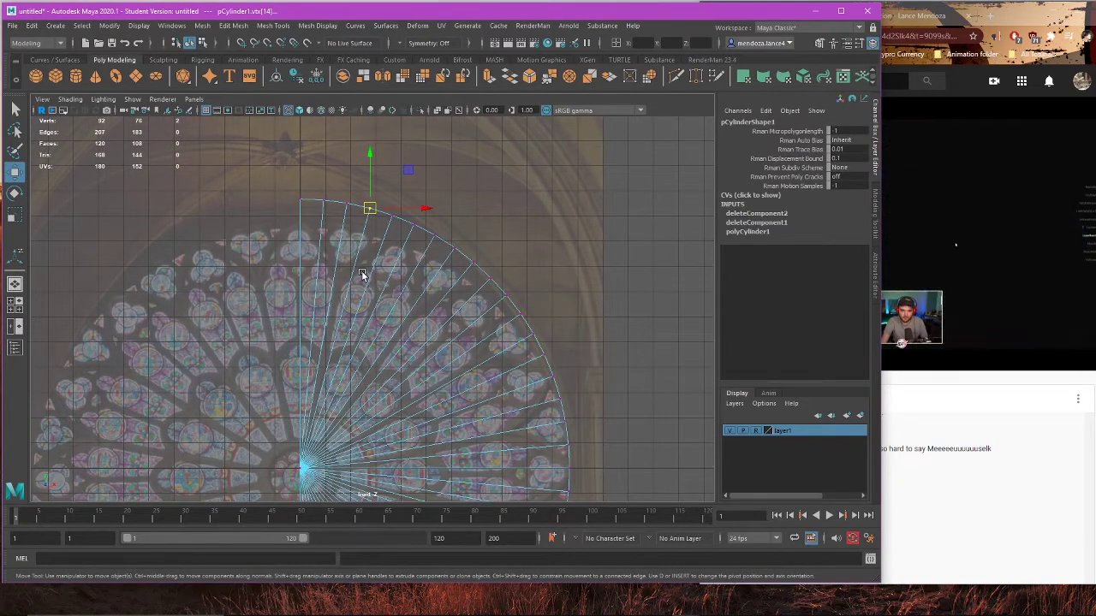
pyautogui.moveTo(464, 230); pyautogui.dragTo(447, 264)
pyautogui.moveTo(431, 267)
pyautogui.keyDown('alt'); pyautogui.mouseDown(button='middle')
pyautogui.moveTo(396, 260)
pyautogui.moveTo(433, 275)
pyautogui.mouseUp(button='middle'); pyautogui.keyUp('alt')
pyautogui.scroll(1, 437, 265)
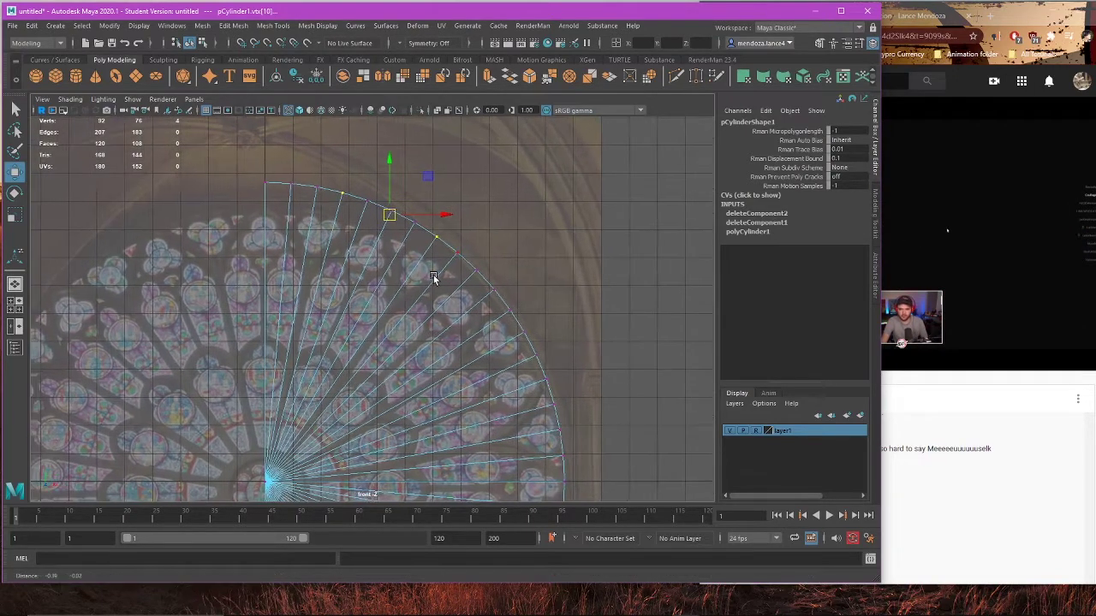
pyautogui.keyDown('ctrl'); pyautogui.moveTo(510, 209); pyautogui.dragTo(448, 263); pyautogui.keyUp('ctrl')
pyautogui.keyDown('alt'); pyautogui.moveTo(425, 266); pyautogui.dragTo(419, 273, button='middle'); pyautogui.keyUp('alt')
pyautogui.keyDown('alt'); pyautogui.moveTo(503, 299); pyautogui.dragTo(477, 261, button='middle'); pyautogui.keyUp('alt')
pyautogui.click(989, 273)
pyautogui.click(573, 266)
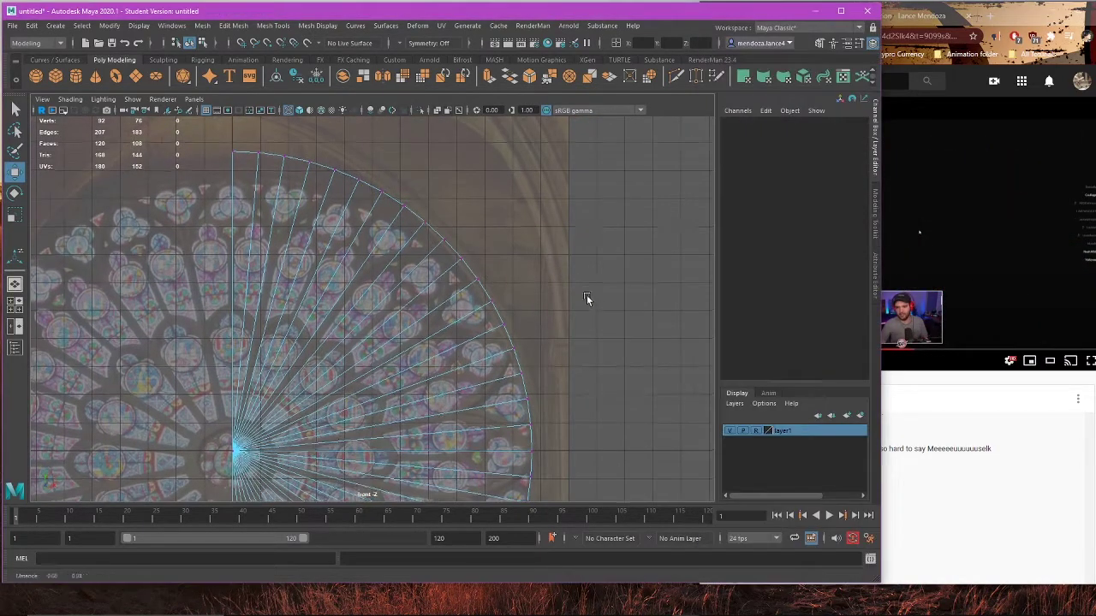
pyautogui.hotkey('ctrl', 'z')
pyautogui.keyDown('alt'); pyautogui.moveTo(536, 306); pyautogui.dragTo(558, 268, button='middle'); pyautogui.keyUp('alt')
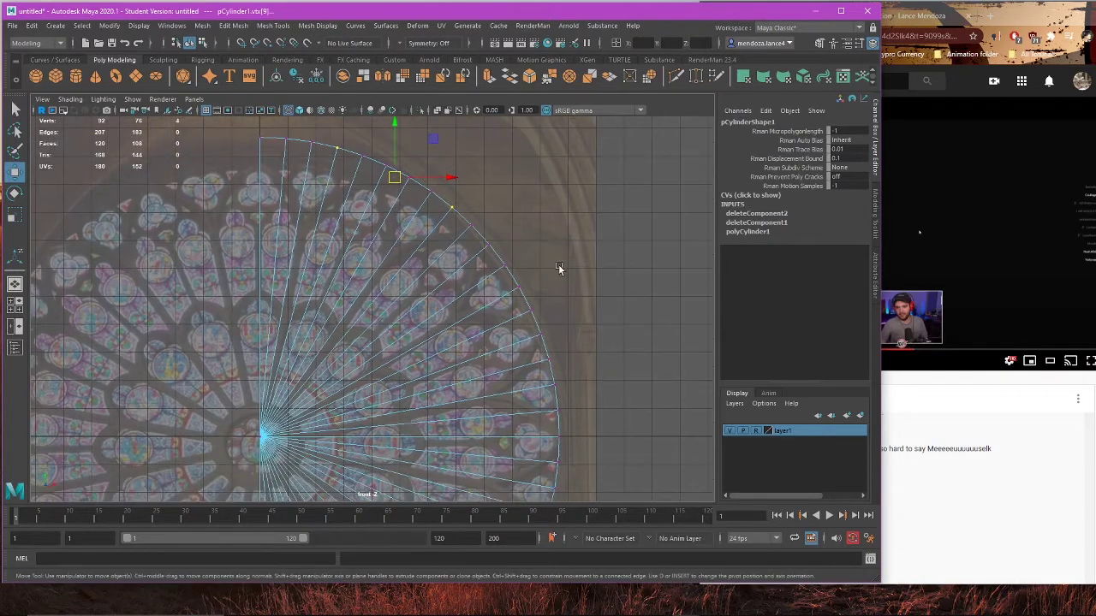
# Step: Add the remaining rim vertices aligned with the window's spokes to the selection, continuing around the arc to its bottom
pyautogui.keyDown('shift'); pyautogui.moveTo(526, 322); pyautogui.dragTo(524, 321); pyautogui.keyUp('shift')
pyautogui.keyDown('alt'); pyautogui.moveTo(632, 323); pyautogui.dragTo(635, 304, button='middle'); pyautogui.keyUp('alt')
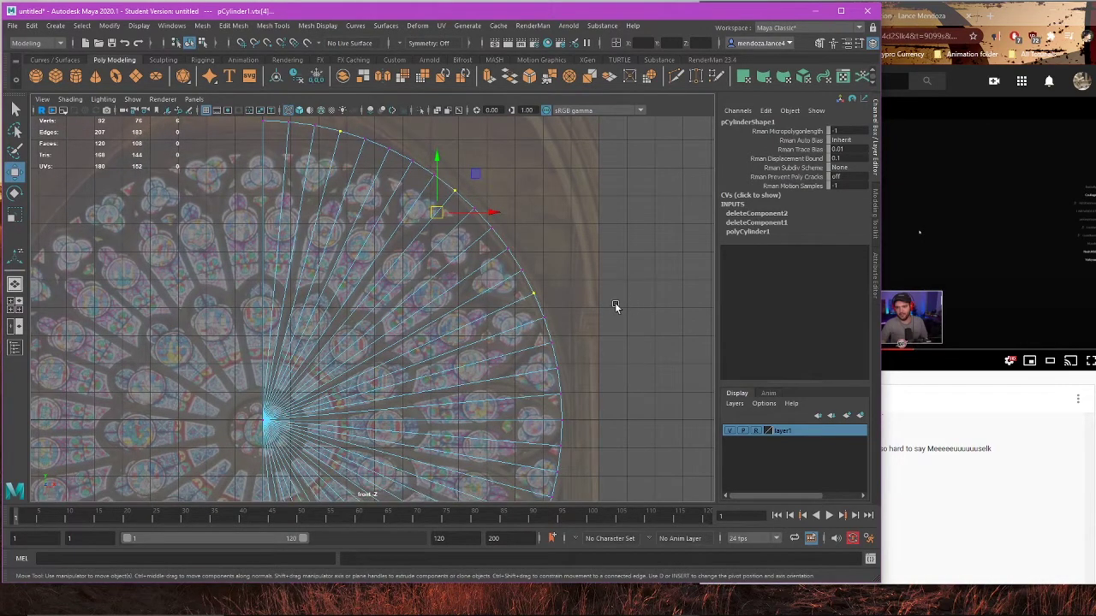
pyautogui.keyDown('alt'); pyautogui.moveTo(531, 265); pyautogui.dragTo(516, 291, button='middle'); pyautogui.keyUp('alt')
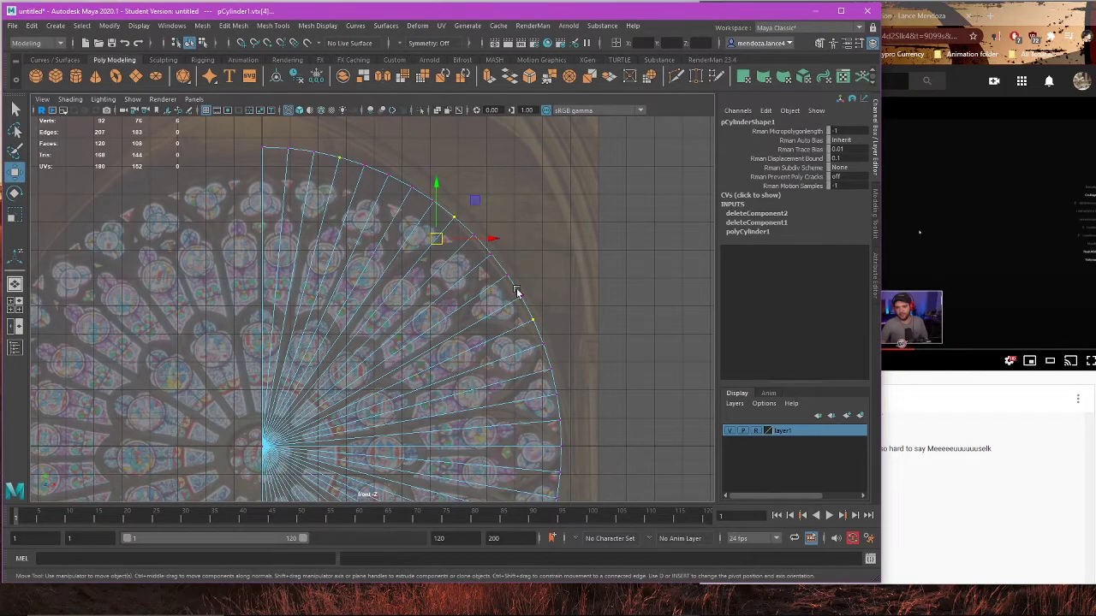
pyautogui.keyDown('alt'); pyautogui.moveTo(576, 310); pyautogui.dragTo(592, 268, button='middle'); pyautogui.keyUp('alt')
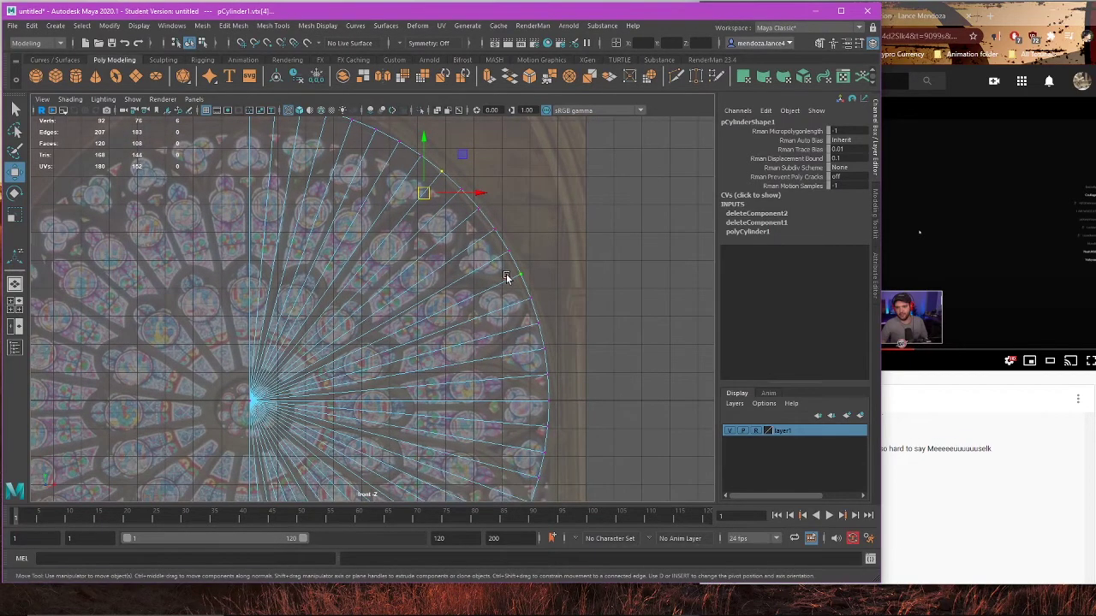
pyautogui.keyDown('alt'); pyautogui.moveTo(600, 347); pyautogui.dragTo(558, 248, button='middle'); pyautogui.keyUp('alt')
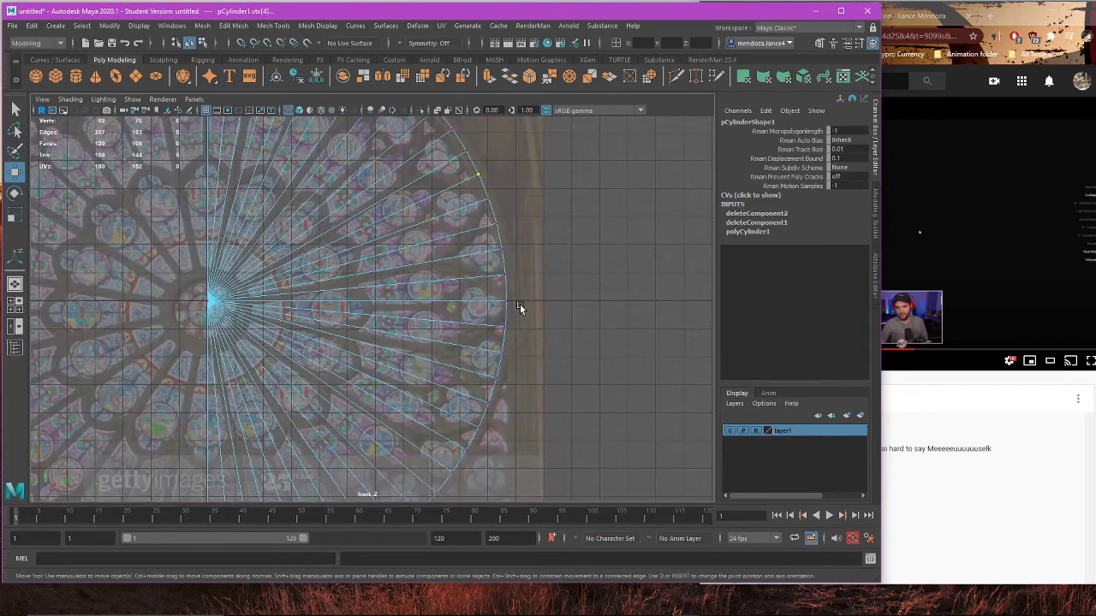
pyautogui.keyDown('shift'); pyautogui.moveTo(537, 292); pyautogui.dragTo(492, 317); pyautogui.keyUp('shift')
pyautogui.keyDown('alt'); pyautogui.moveTo(506, 281); pyautogui.dragTo(514, 250, button='middle'); pyautogui.keyUp('alt')
pyautogui.keyDown('alt'); pyautogui.moveTo(534, 301); pyautogui.dragTo(526, 268, button='middle'); pyautogui.keyUp('alt')
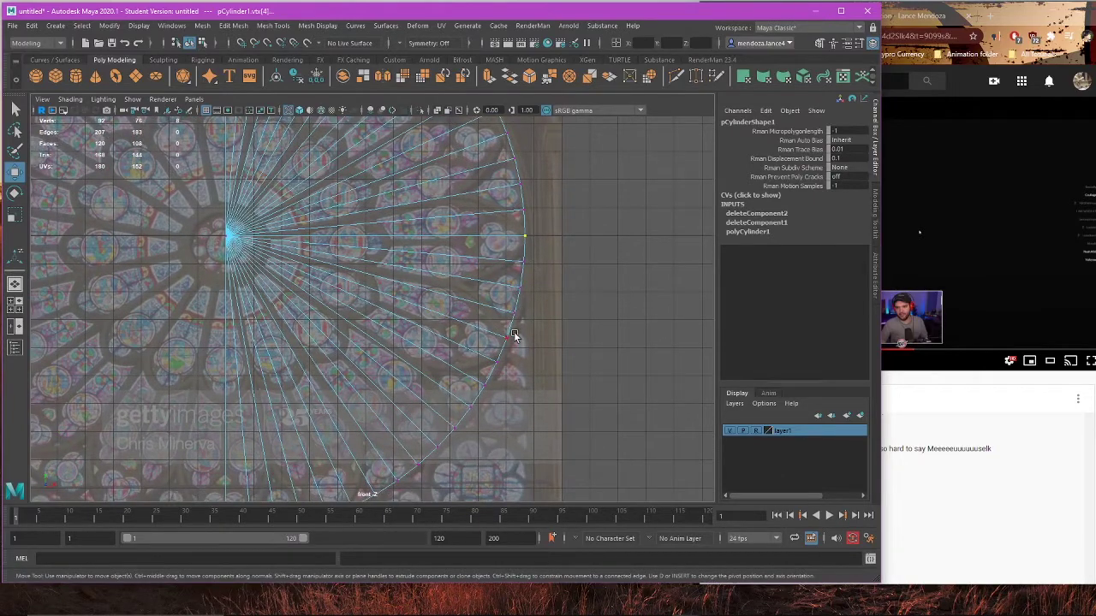
pyautogui.keyDown('alt'); pyautogui.moveTo(518, 365); pyautogui.dragTo(521, 261, button='middle'); pyautogui.keyUp('alt')
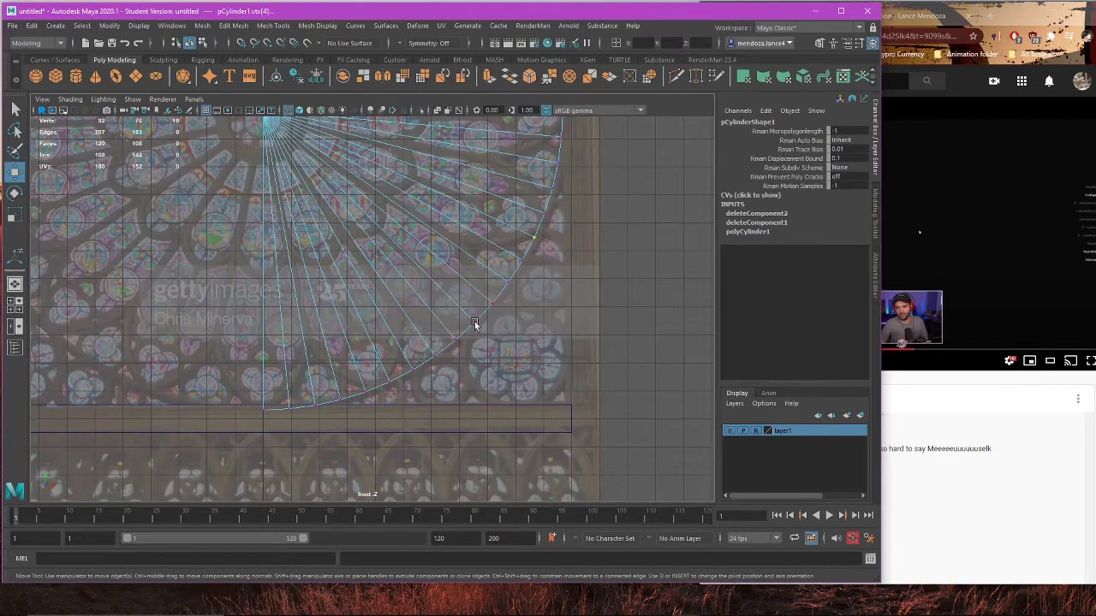
pyautogui.keyDown('alt'); pyautogui.moveTo(449, 349); pyautogui.dragTo(495, 315, button='middle'); pyautogui.keyUp('alt')
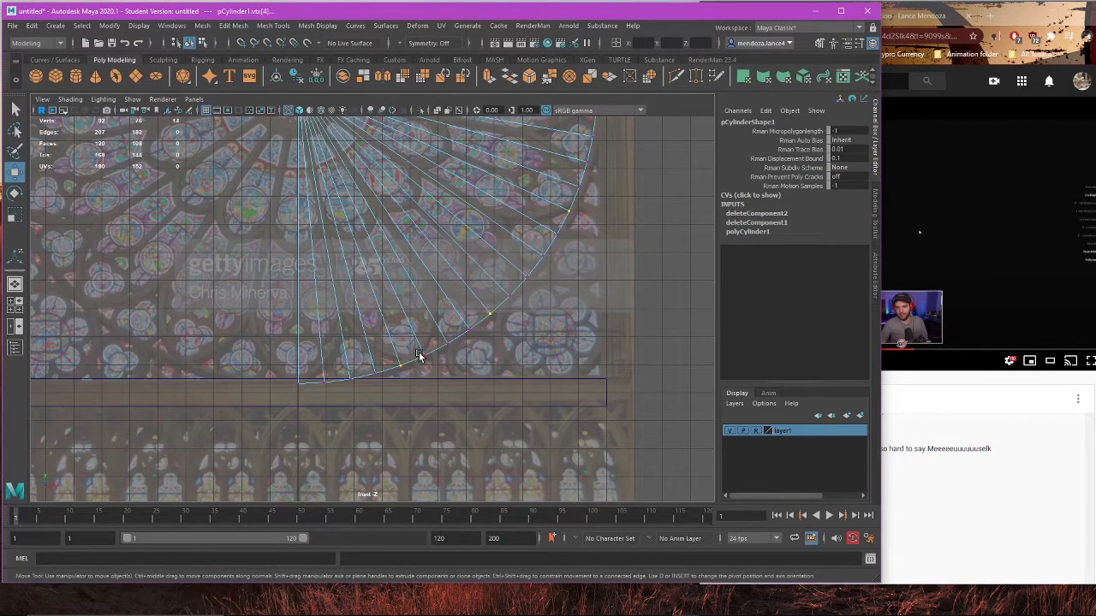
# Step: Snap the selected vertices' pivot to the half-cylinder's centre and scale them inward to scallop the rim
pyautogui.keyDown('alt'); pyautogui.moveTo(431, 194); pyautogui.dragTo(416, 414, button='middle'); pyautogui.keyUp('alt')
pyautogui.keyDown('alt'); pyautogui.moveTo(416, 414); pyautogui.dragTo(472, 309, button='right'); pyautogui.keyUp('alt')
pyautogui.keyDown('alt'); pyautogui.moveTo(472, 309); pyautogui.dragTo(492, 324, button='middle'); pyautogui.keyUp('alt')
pyautogui.press('d')
pyautogui.moveTo(517, 303); pyautogui.dragTo(343, 302)
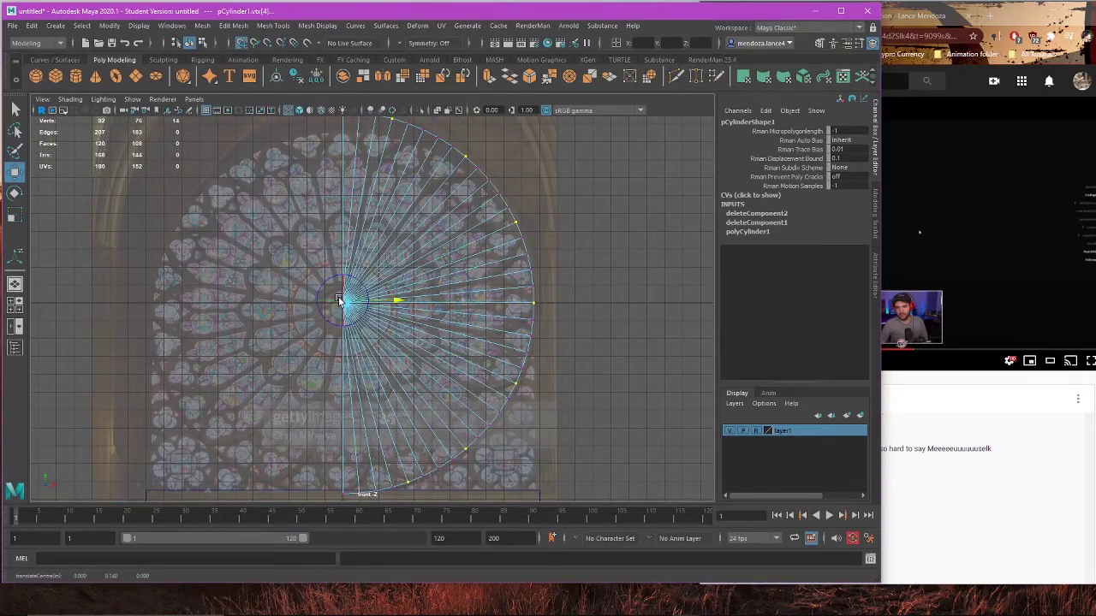
pyautogui.press('v')
pyautogui.moveTo(340, 254); pyautogui.dragTo(340, 306, button='middle')
pyautogui.press('r')
pyautogui.moveTo(382, 346); pyautogui.dragTo(377, 345)
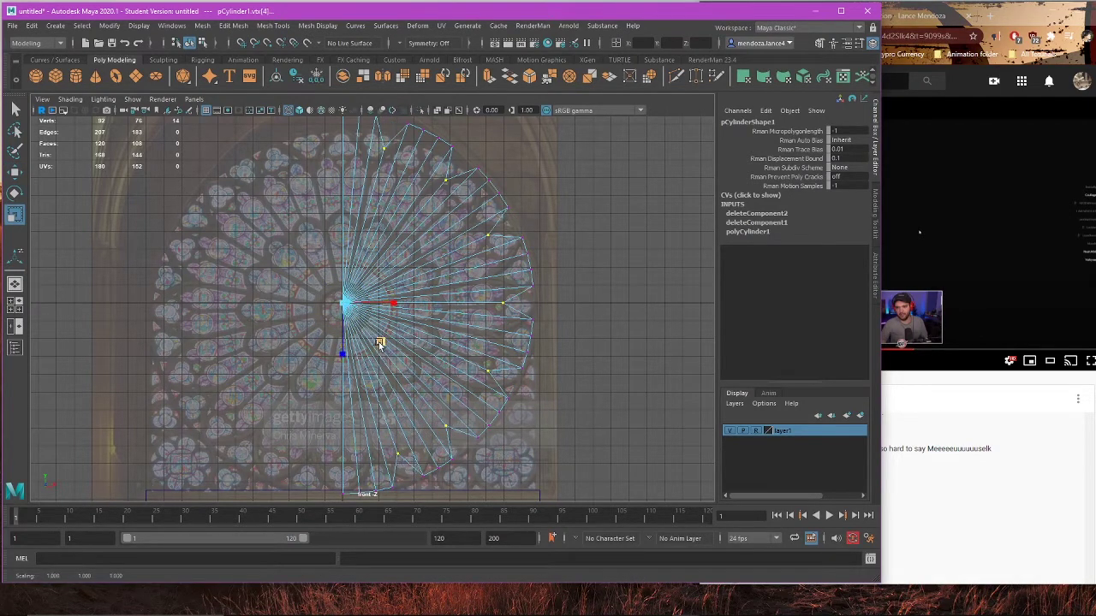
# Step: Compare the scalloped rim with the photo and inspect its smooth preview in the perspective and front views
pyautogui.keyDown('alt'); pyautogui.moveTo(380, 344); pyautogui.dragTo(415, 387, button='middle'); pyautogui.keyUp('alt')
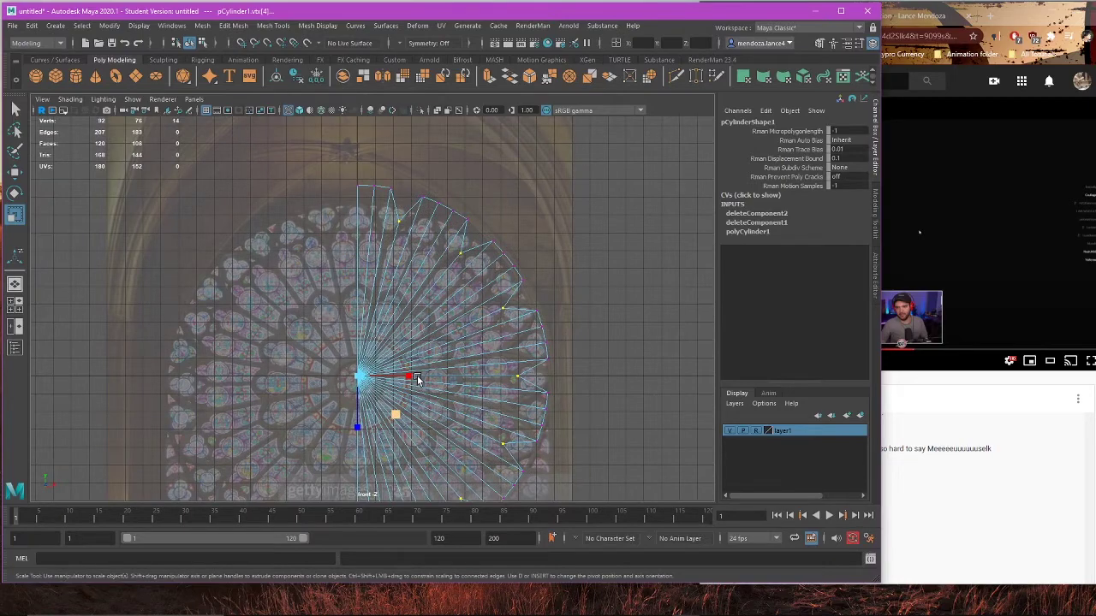
pyautogui.keyDown('alt'); pyautogui.moveTo(510, 430); pyautogui.dragTo(502, 306, button='middle'); pyautogui.keyUp('alt')
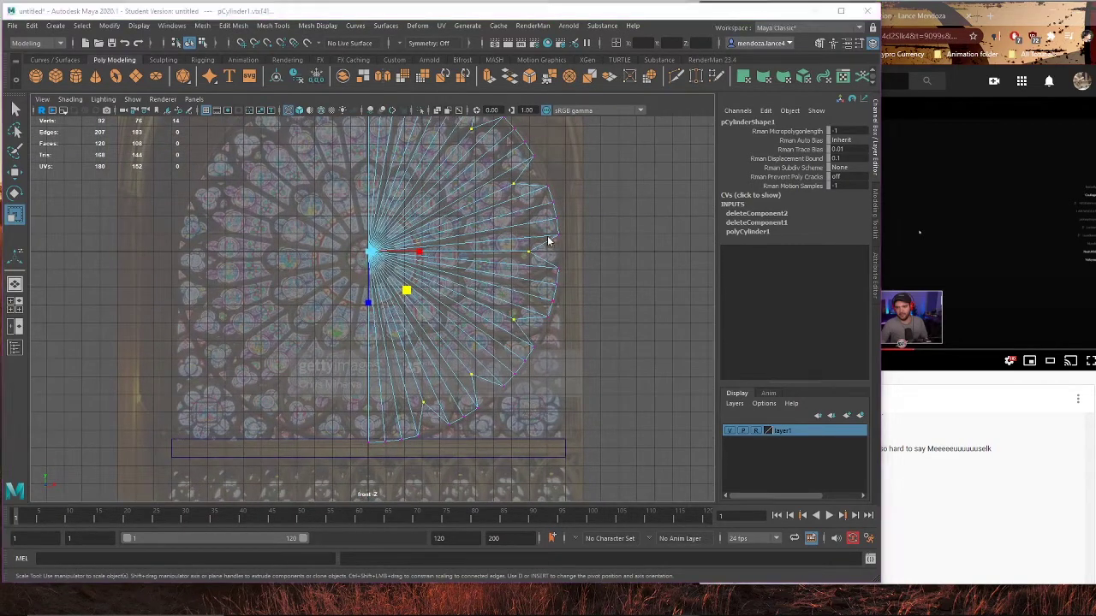
pyautogui.press('space')
pyautogui.press('space')
pyautogui.keyDown('alt'); pyautogui.moveTo(476, 255); pyautogui.dragTo(528, 287); pyautogui.keyUp('alt')
pyautogui.press('3')
pyautogui.press('space')
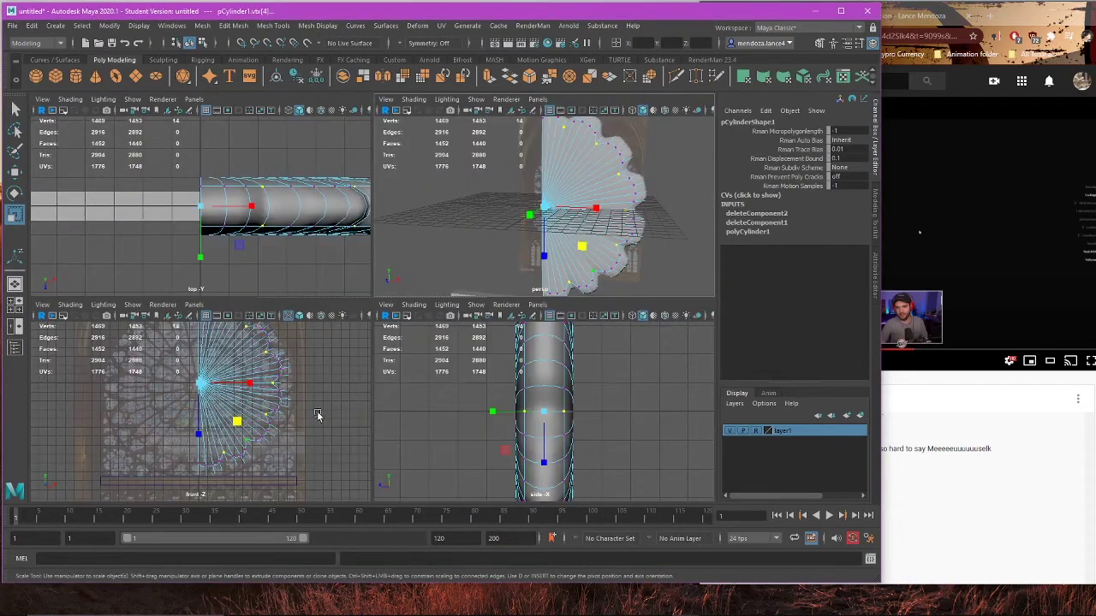
pyautogui.press('space')
pyautogui.press('1')
pyautogui.keyDown('alt'); pyautogui.moveTo(605, 120); pyautogui.dragTo(556, 226, button='middle'); pyautogui.keyUp('alt')
pyautogui.keyDown('alt'); pyautogui.moveTo(498, 275); pyautogui.dragTo(523, 257, button='middle'); pyautogui.keyUp('alt')
pyautogui.keyDown('alt'); pyautogui.moveTo(519, 203); pyautogui.dragTo(529, 229, button='middle'); pyautogui.keyUp('alt')
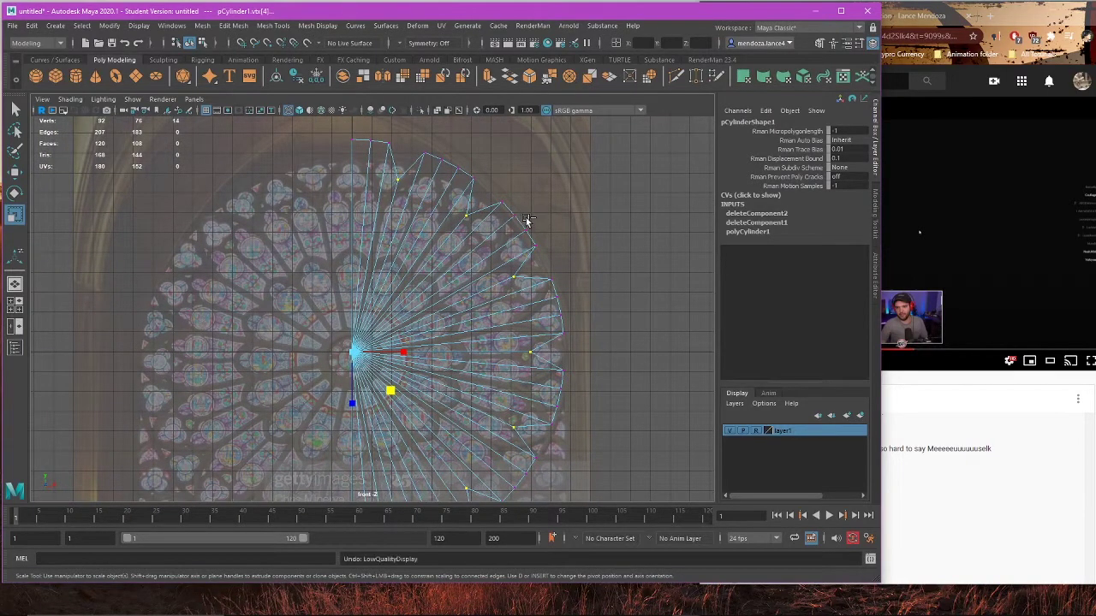
# Step: Undo the inward vertex scaling and enable soft selection with a falloff reaching the neighbouring rim vertices
pyautogui.hotkey('ctrl', 'z')
pyautogui.hotkey('ctrl', 'z')
pyautogui.press('b')
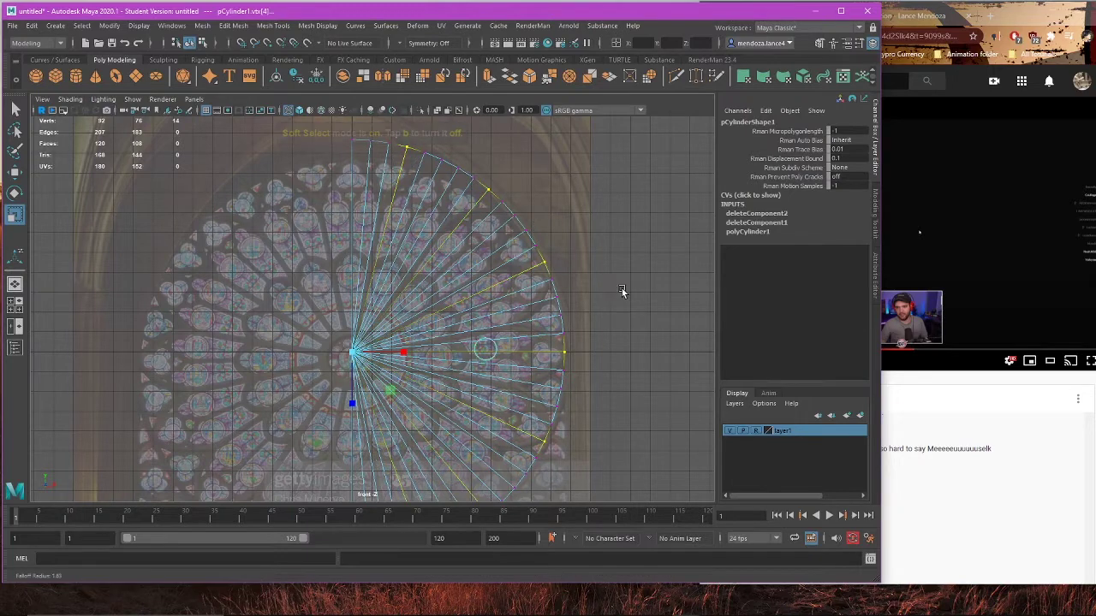
pyautogui.moveTo(621, 288)
pyautogui.mouseDown()
pyautogui.moveTo(651, 292)
pyautogui.moveTo(640, 293)
pyautogui.mouseUp()
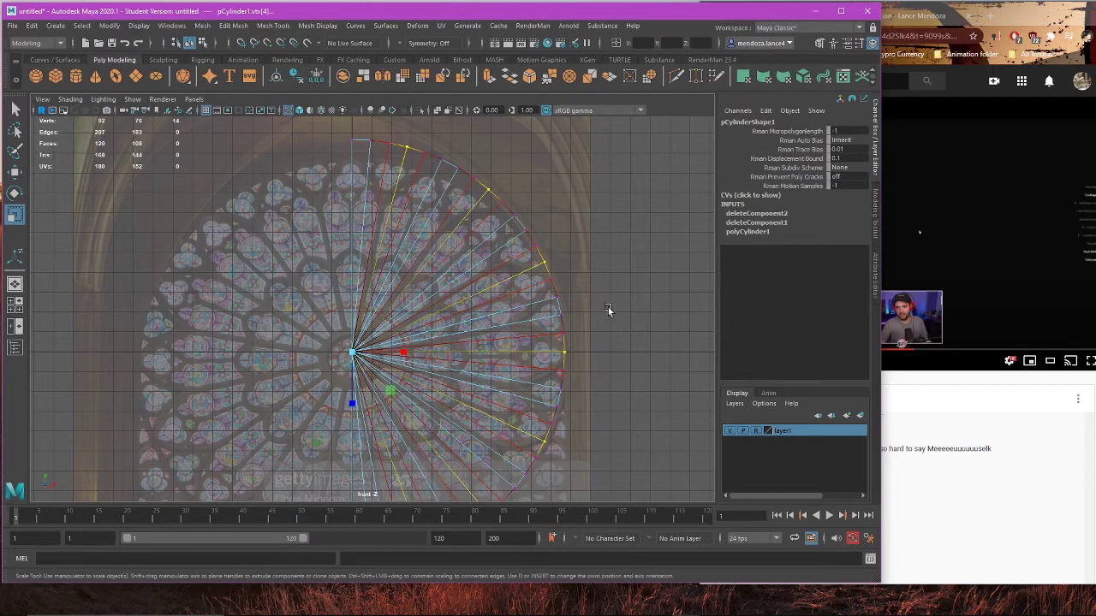
# Step: Scale the soft-selected rim vertices inward toward the centre and compare the resulting petals with the window photo
pyautogui.press('w')
pyautogui.press('e')
pyautogui.press('r')
pyautogui.moveTo(394, 397); pyautogui.dragTo(384, 394)
pyautogui.scroll(-3, 419, 387)
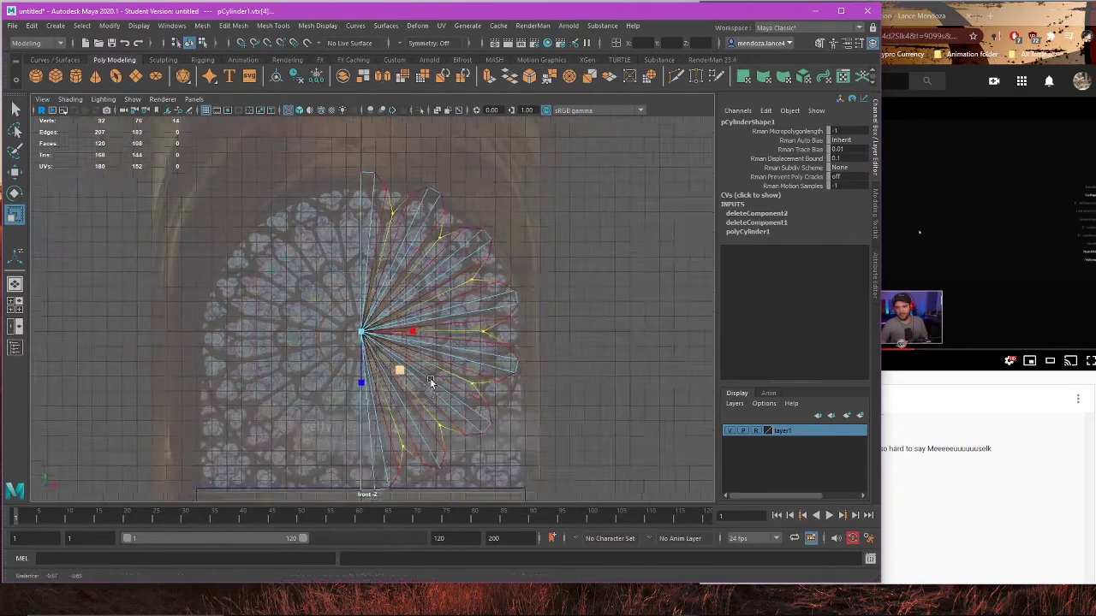
pyautogui.scroll(1, 482, 310)
pyautogui.keyDown('alt'); pyautogui.moveTo(431, 382); pyautogui.dragTo(442, 346, button='middle'); pyautogui.keyUp('alt')
pyautogui.scroll(1, 465, 319)
pyautogui.scroll(4, 466, 316)
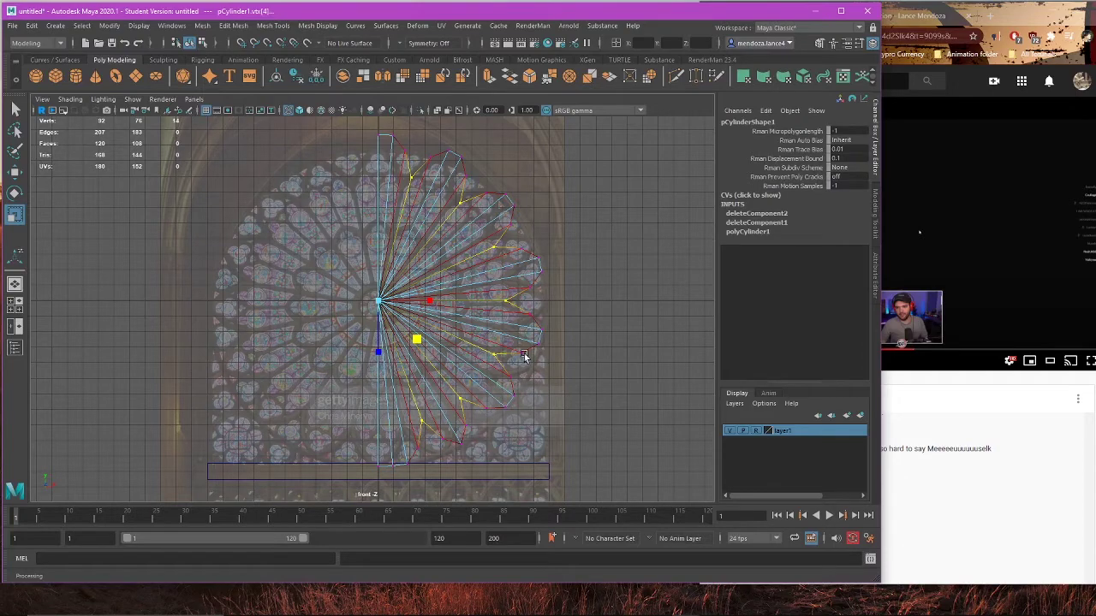
pyautogui.scroll(2, 539, 360)
pyautogui.keyDown('alt'); pyautogui.moveTo(508, 339); pyautogui.dragTo(494, 347, button='middle'); pyautogui.keyUp('alt')
pyautogui.scroll(-1, 475, 321)
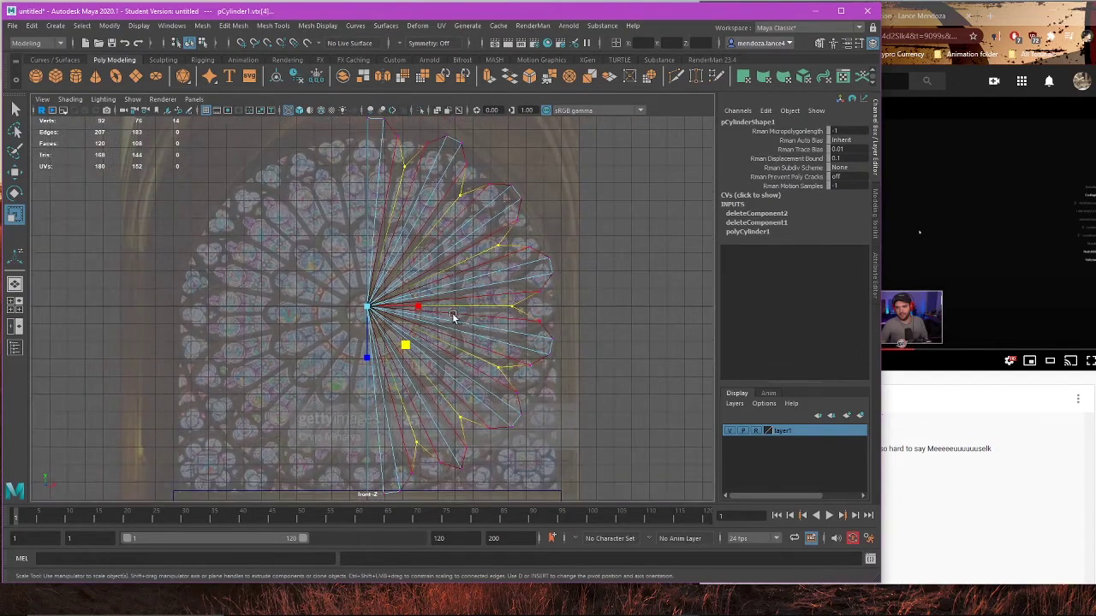
# Step: Try rotating the whole half-cylinder about Z to -12.317 degrees so its petals line up with the photo
pyautogui.press('w')
pyautogui.moveTo(592, 239); pyautogui.dragTo(635, 226, button='right')
pyautogui.click(482, 253)
pyautogui.press('e')
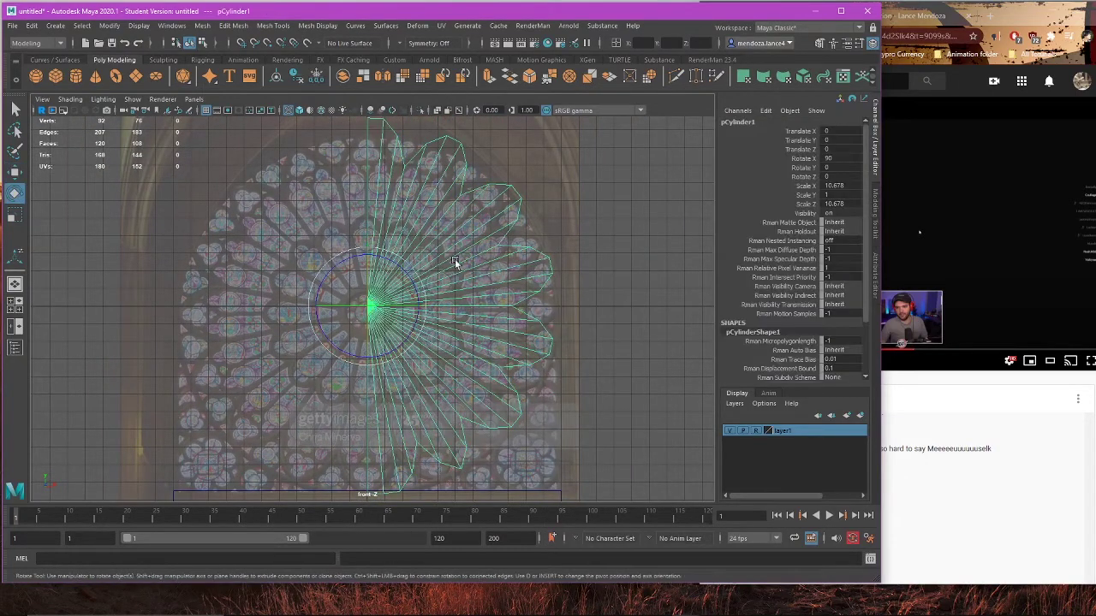
pyautogui.moveTo(406, 273); pyautogui.dragTo(417, 299)
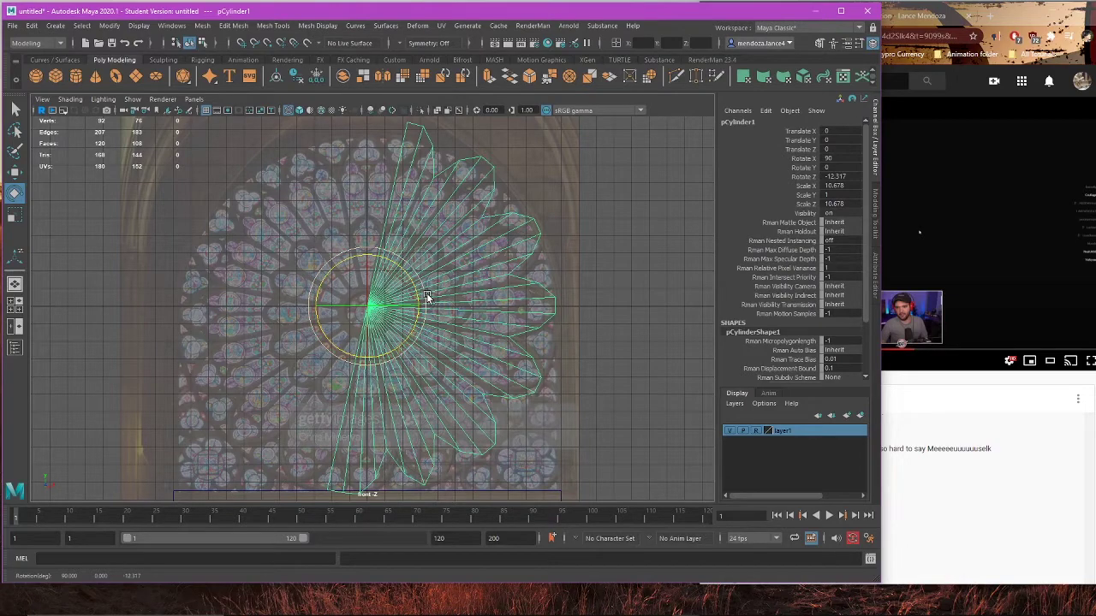
pyautogui.hotkey('ctrl', 'z')
# Step: Undo the soft-selection scaling to restore the half-cylinder's round rim
pyautogui.keyDown('alt'); pyautogui.moveTo(468, 300); pyautogui.dragTo(448, 330, button='middle'); pyautogui.keyUp('alt')
pyautogui.keyDown('alt'); pyautogui.moveTo(448, 331); pyautogui.dragTo(576, 344, button='right'); pyautogui.keyUp('alt')
pyautogui.scroll(-3, 576, 340)
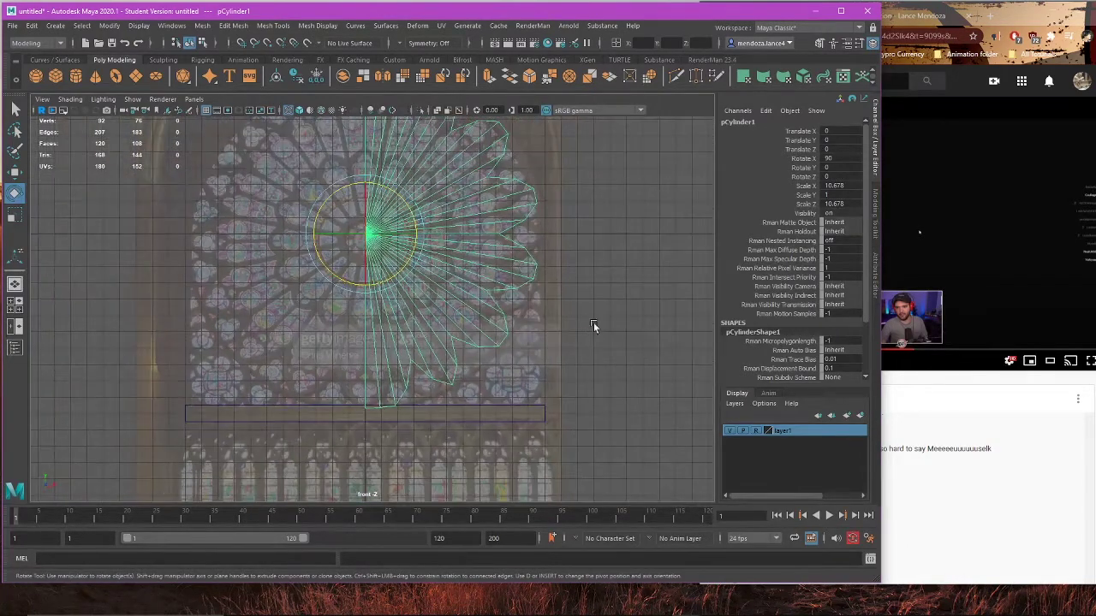
pyautogui.rightClick(643, 276)
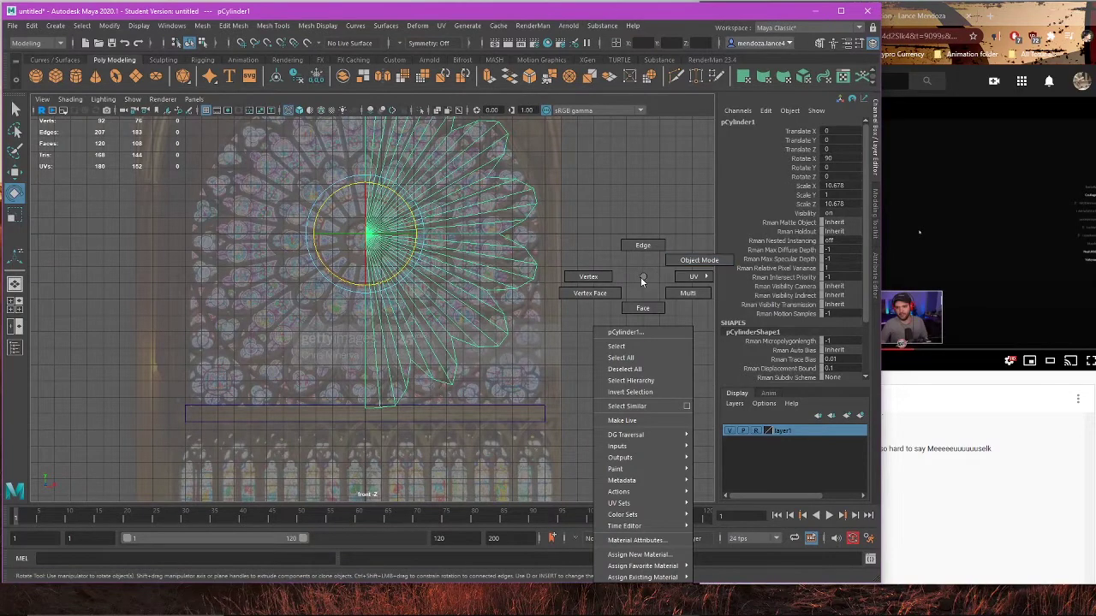
pyautogui.hotkey('ctrl', 'z')
pyautogui.hotkey('ctrl', 'z')
pyautogui.hotkey('ctrl', 'z')
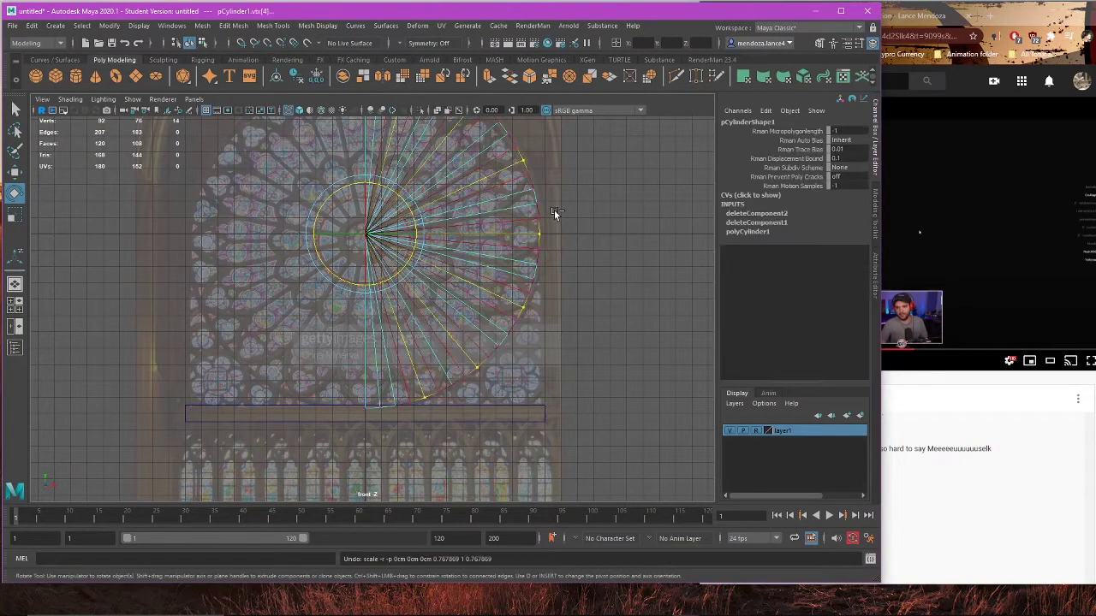
pyautogui.hotkey('ctrl', 'z')
# Step: Select the half-cylinder as an object and delete it, keeping the horizontal beam
pyautogui.moveTo(606, 191); pyautogui.dragTo(624, 179, button='right')
pyautogui.moveTo(605, 193); pyautogui.dragTo(470, 292)
pyautogui.press('w')
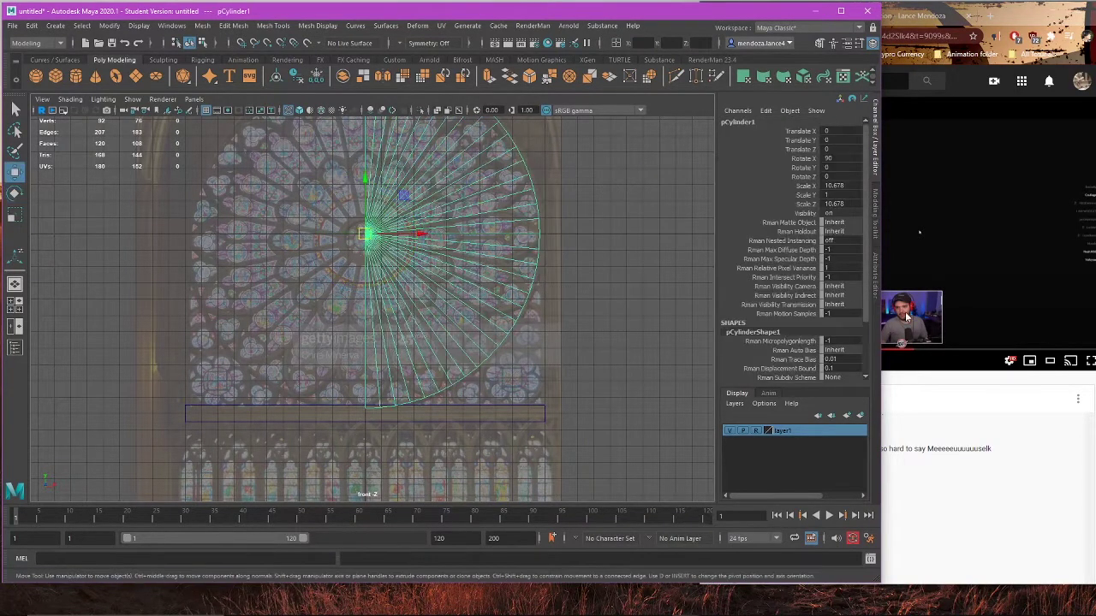
pyautogui.scroll(-3, 819, 357)
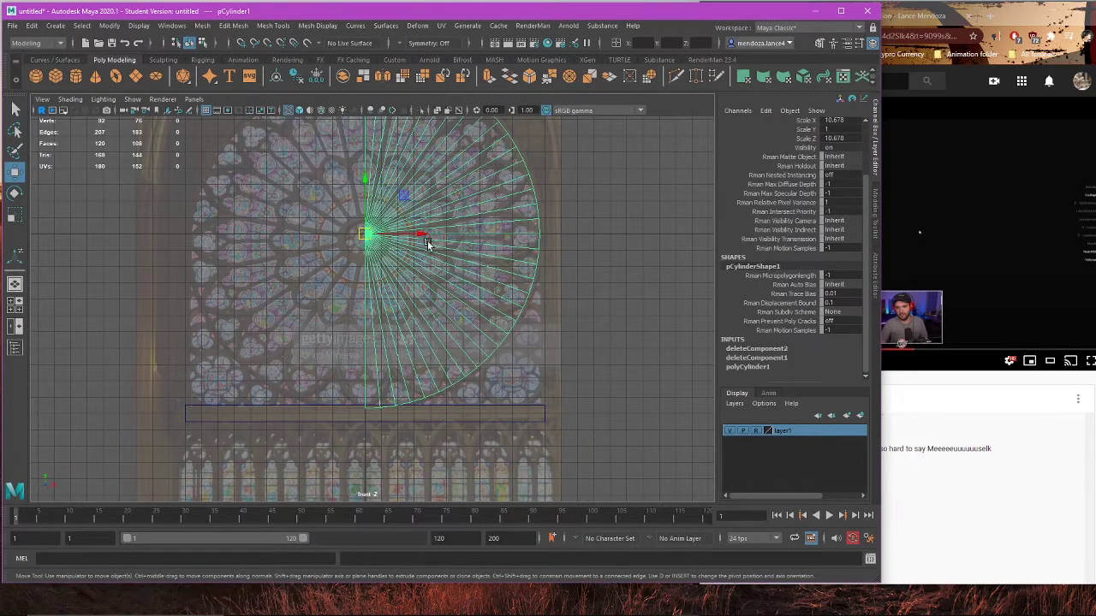
pyautogui.press('Delete')
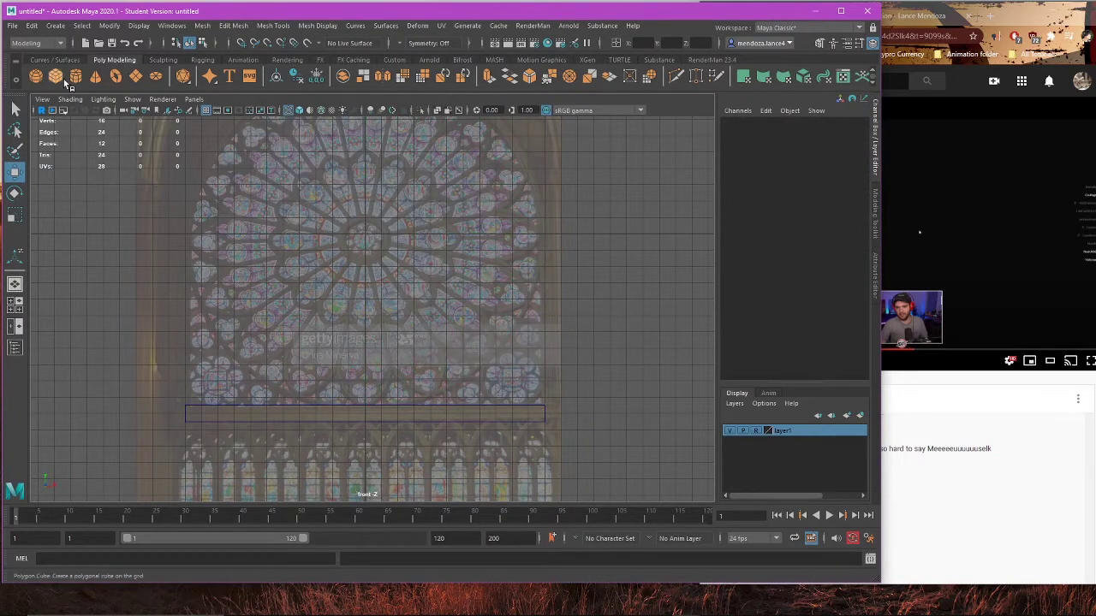
# Step: Create a polygon cylinder, rotate it 90 degrees about X, and scale it to about 10.856 in X and Z over the rose window
pyautogui.hotkey('ctrl', 'z')
pyautogui.scroll(2, 368, 239)
pyautogui.press('e')
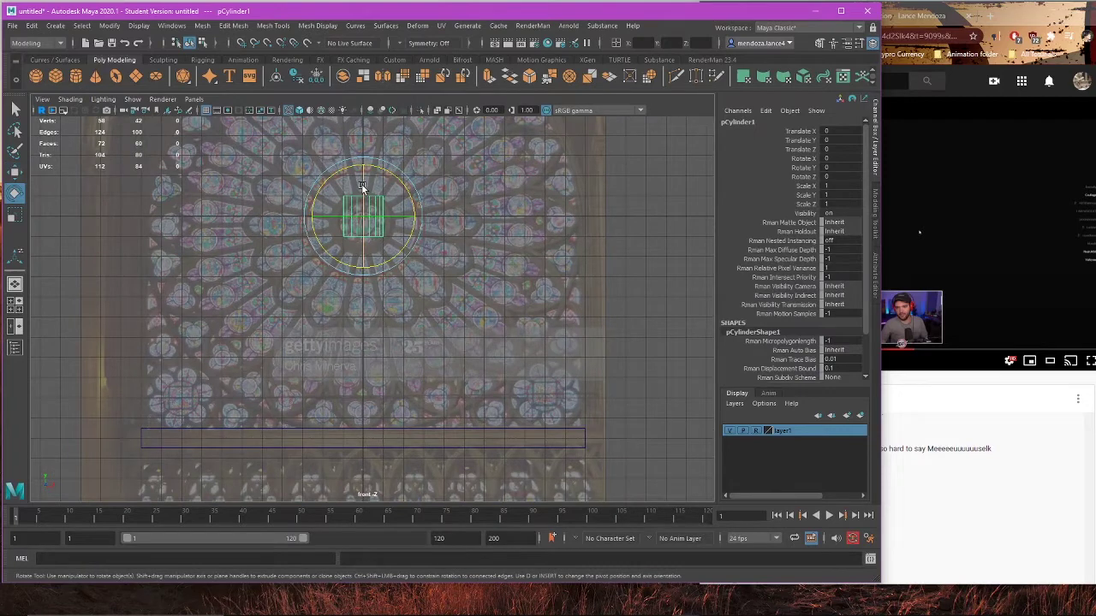
pyautogui.moveTo(362, 187); pyautogui.dragTo(633, 339)
pyautogui.press('w')
pyautogui.press('r')
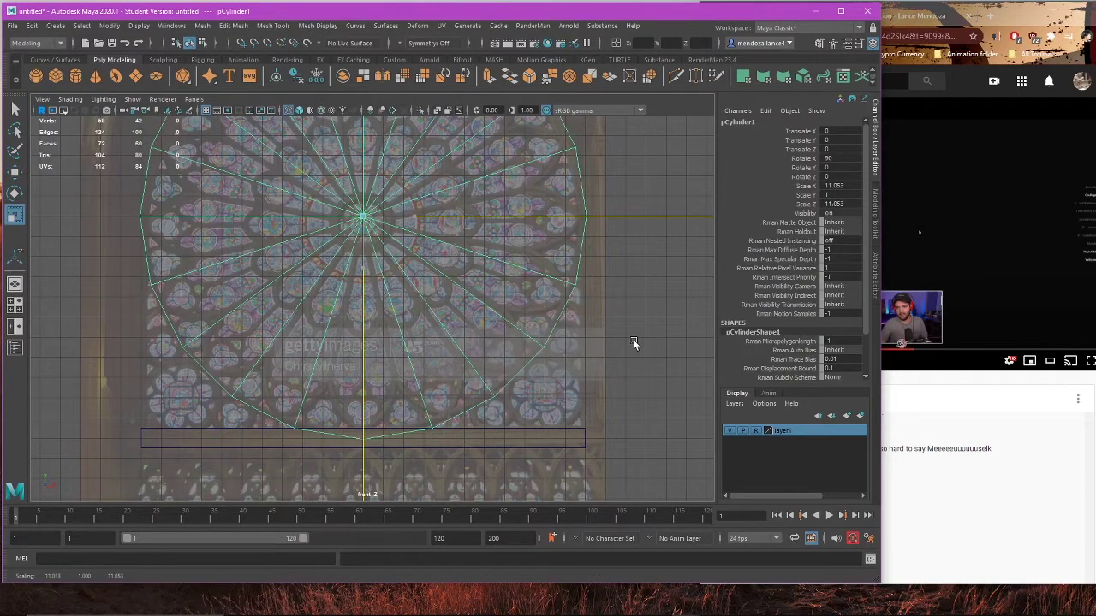
pyautogui.scroll(-1, 481, 300)
pyautogui.moveTo(401, 260); pyautogui.dragTo(408, 264)
pyautogui.scroll(-2, 829, 344)
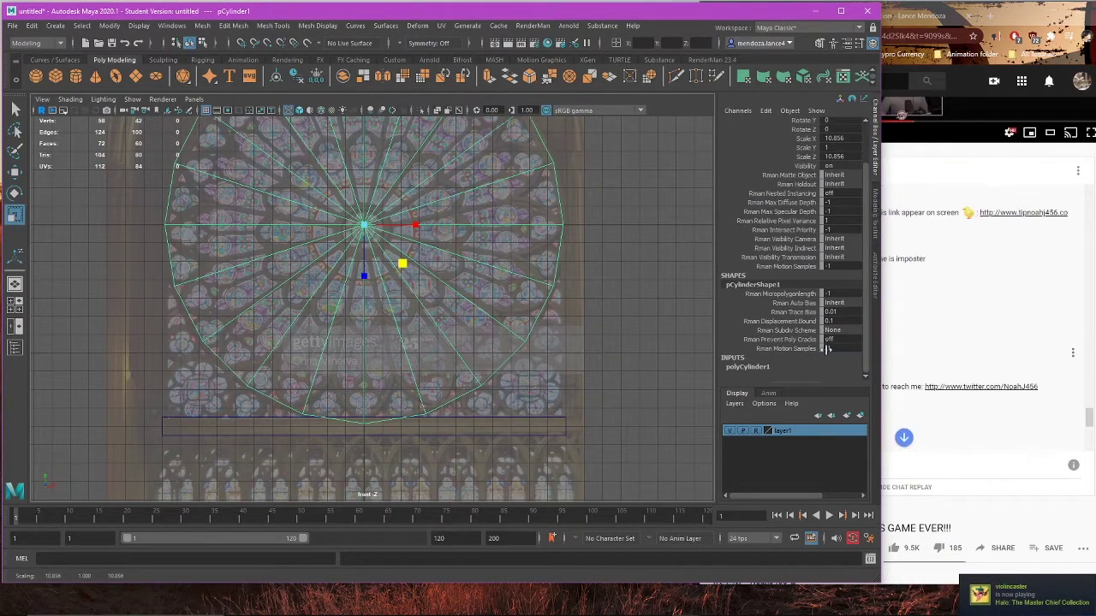
# Step: Set the cylinder's axis subdivisions to 70 and rotate it to -90 degrees about Z
pyautogui.click(763, 367)
pyautogui.scroll(-3, 804, 360)
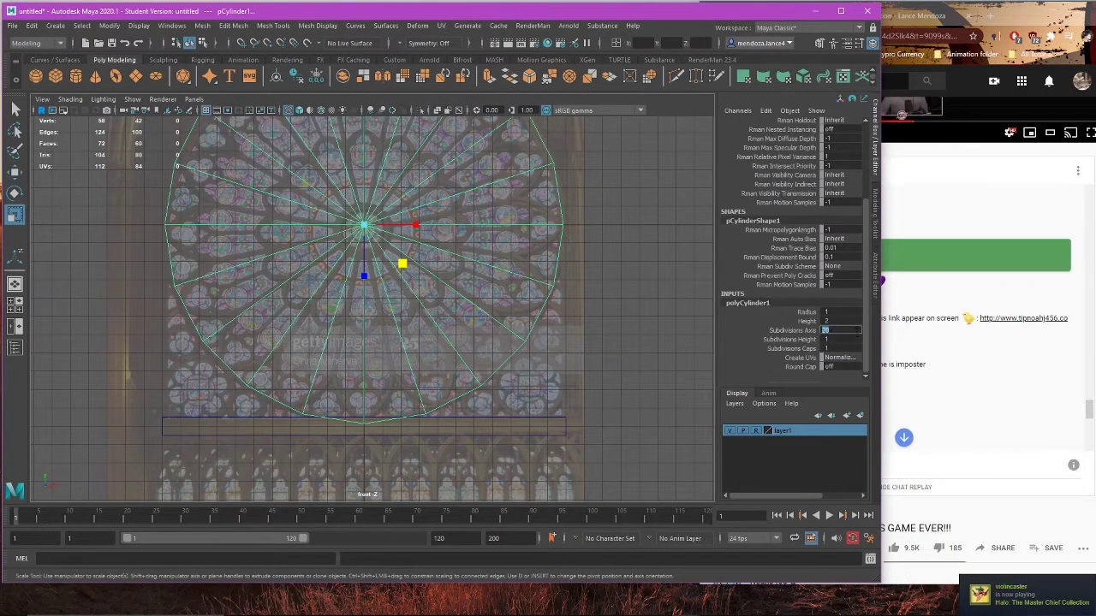
pyautogui.press('Return')
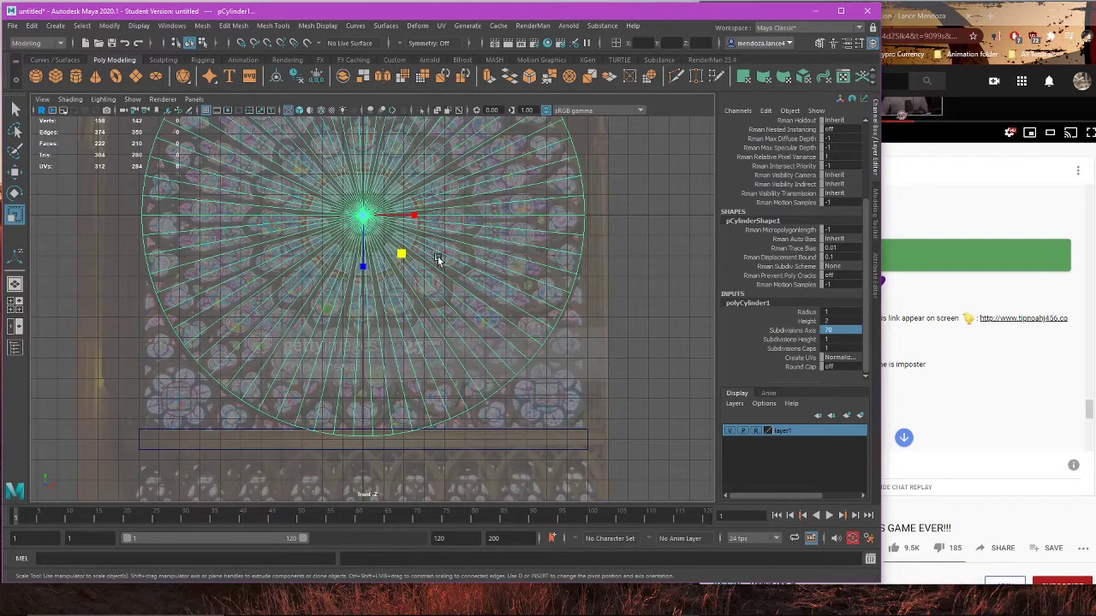
pyautogui.scroll(1, 434, 255)
pyautogui.press('e')
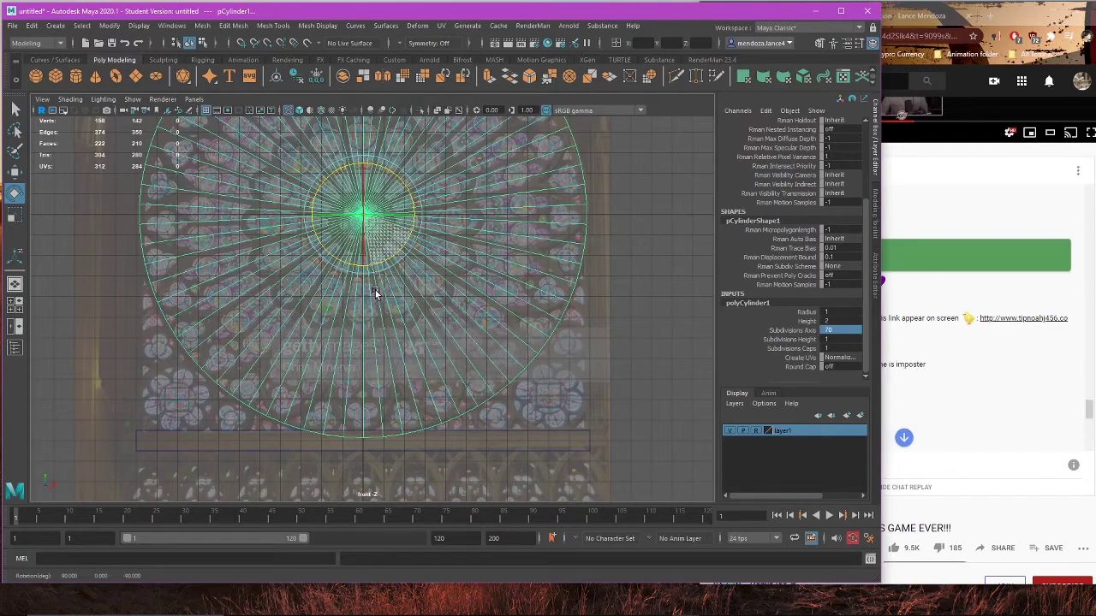
pyautogui.scroll(-1, 560, 280)
pyautogui.press('w')
# Step: Try selecting the rim vertices two divisions to either side of the cylinder's top in vertex mode
pyautogui.keyDown('alt'); pyautogui.moveTo(582, 215); pyautogui.dragTo(560, 315, button='middle'); pyautogui.keyUp('alt')
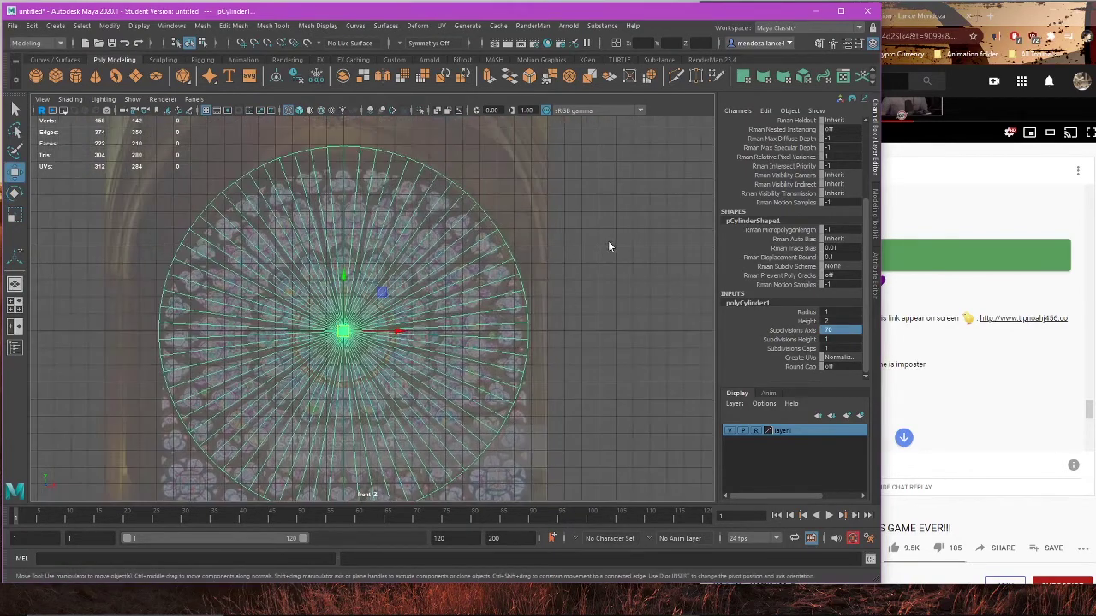
pyautogui.moveTo(535, 233); pyautogui.dragTo(480, 250, button='right')
pyautogui.keyDown('alt'); pyautogui.moveTo(480, 250); pyautogui.dragTo(553, 221, button='middle'); pyautogui.keyUp('alt')
pyautogui.scroll(4, 460, 220)
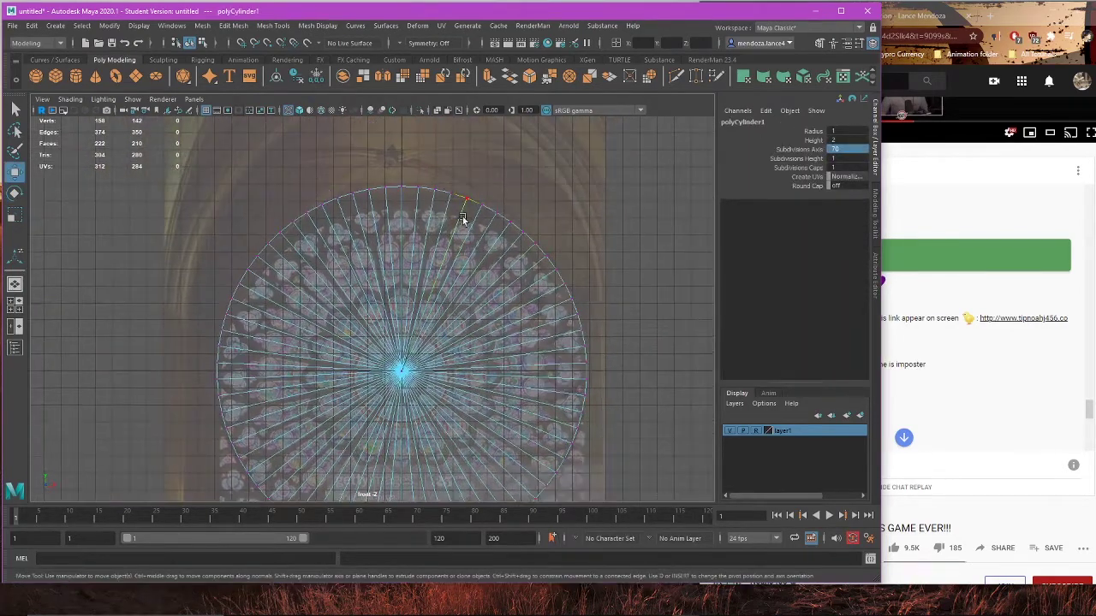
pyautogui.scroll(2, 364, 306)
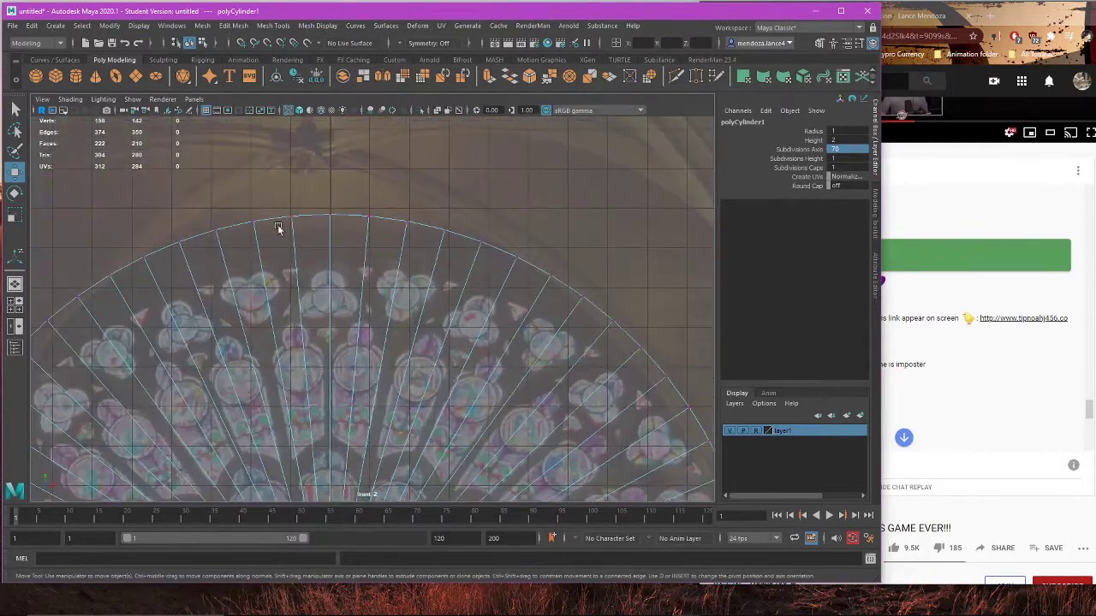
pyautogui.moveTo(411, 224); pyautogui.dragTo(402, 242)
pyautogui.scroll(-2, 314, 244)
pyautogui.keyDown('alt'); pyautogui.moveTo(362, 303); pyautogui.dragTo(452, 265, button='middle'); pyautogui.keyUp('alt')
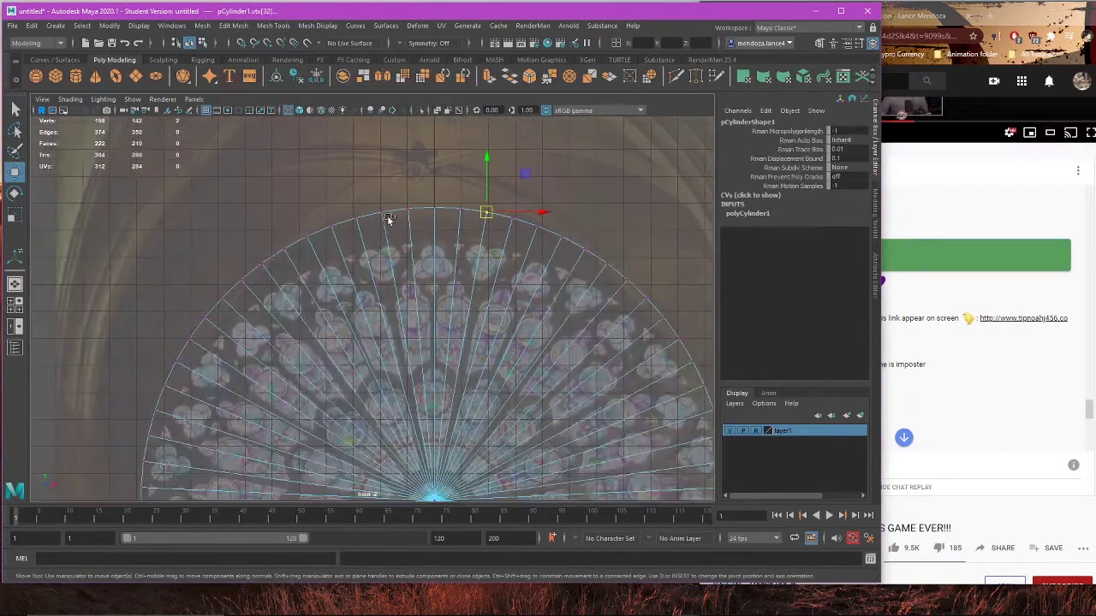
pyautogui.keyDown('shift'); pyautogui.moveTo(388, 229); pyautogui.dragTo(389, 231); pyautogui.keyUp('shift')
pyautogui.keyDown('alt'); pyautogui.moveTo(470, 257); pyautogui.dragTo(413, 229, button='middle'); pyautogui.keyUp('alt')
pyautogui.click(555, 144)
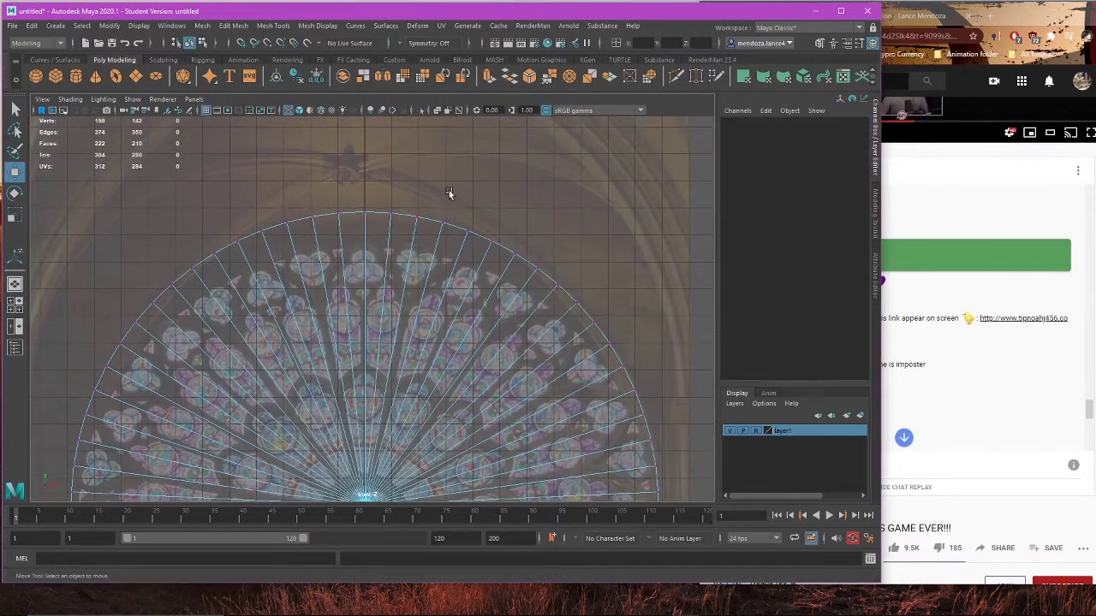
# Step: Reselect the rim vertices two divisions to either side of the cylinder's topmost vertex
pyautogui.click(415, 221)
pyautogui.keyDown('shift'); pyautogui.moveTo(303, 201); pyautogui.dragTo(317, 241); pyautogui.keyUp('shift')
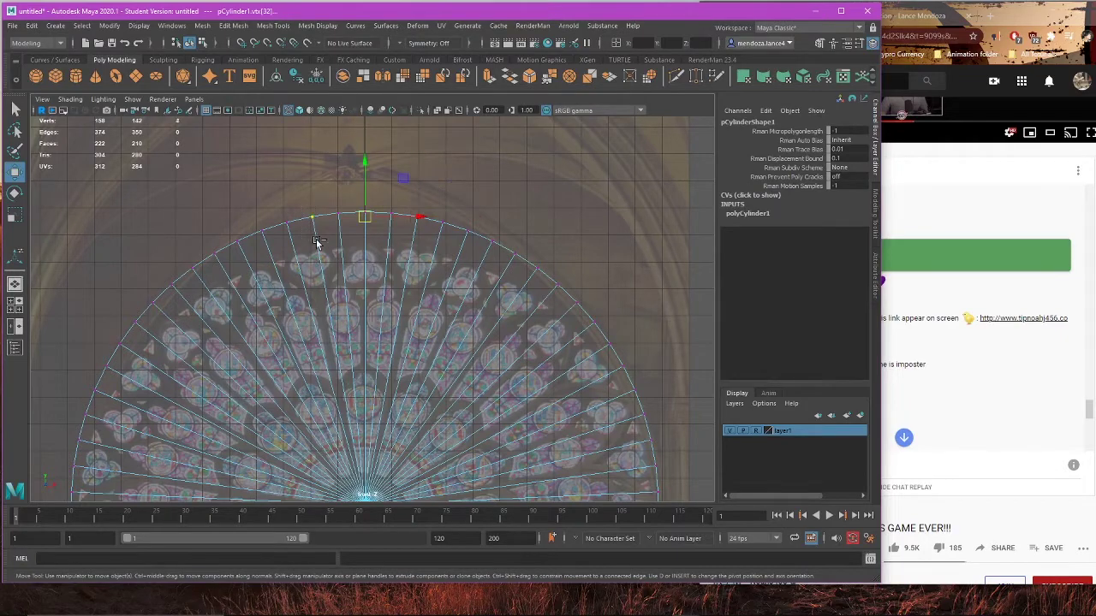
pyautogui.keyDown('alt'); pyautogui.moveTo(480, 295); pyautogui.dragTo(443, 303, button='middle'); pyautogui.keyUp('alt')
pyautogui.scroll(2, 439, 254)
pyautogui.scroll(1, 439, 254)
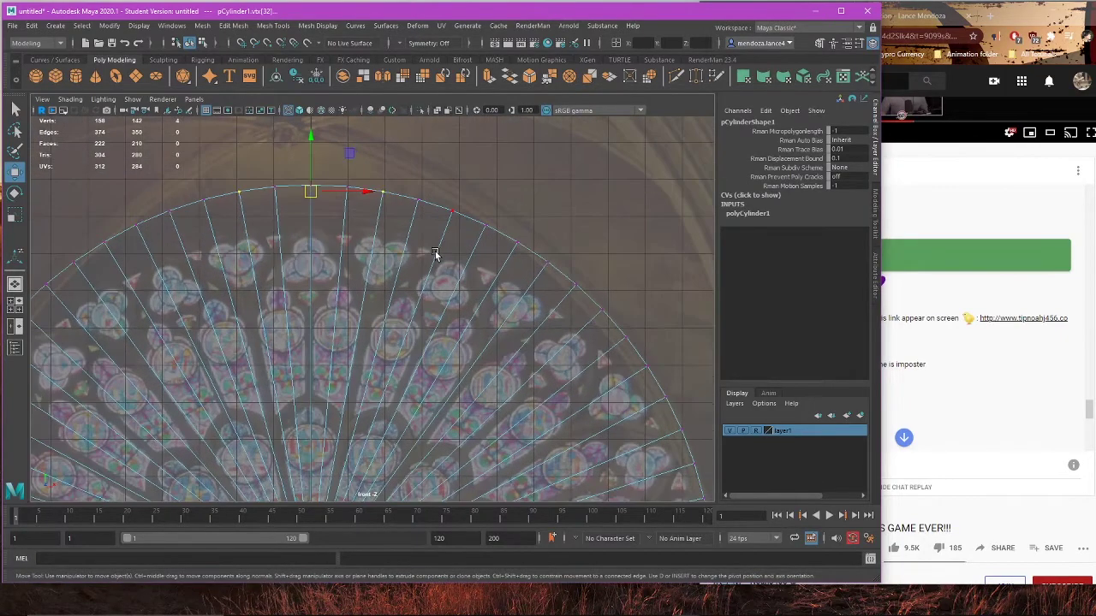
pyautogui.scroll(-1, 438, 254)
pyautogui.keyDown('alt'); pyautogui.moveTo(420, 265); pyautogui.dragTo(376, 256, button='middle'); pyautogui.keyUp('alt')
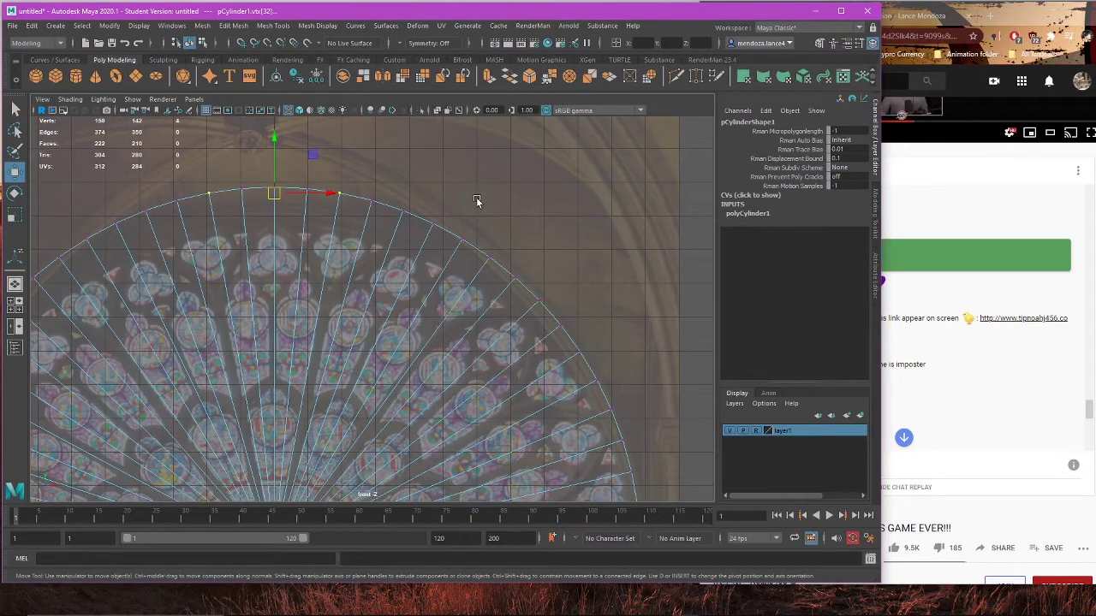
# Step: Add every fourth rim vertex down the cylinder's right side to the selection, following the spokes in the photo
pyautogui.keyDown('shift'); pyautogui.moveTo(458, 238); pyautogui.dragTo(460, 257); pyautogui.keyUp('shift')
pyautogui.keyDown('alt'); pyautogui.moveTo(477, 301); pyautogui.dragTo(437, 186, button='middle'); pyautogui.keyUp('alt')
pyautogui.keyDown('shift'); pyautogui.moveTo(484, 226); pyautogui.dragTo(484, 229); pyautogui.keyUp('shift')
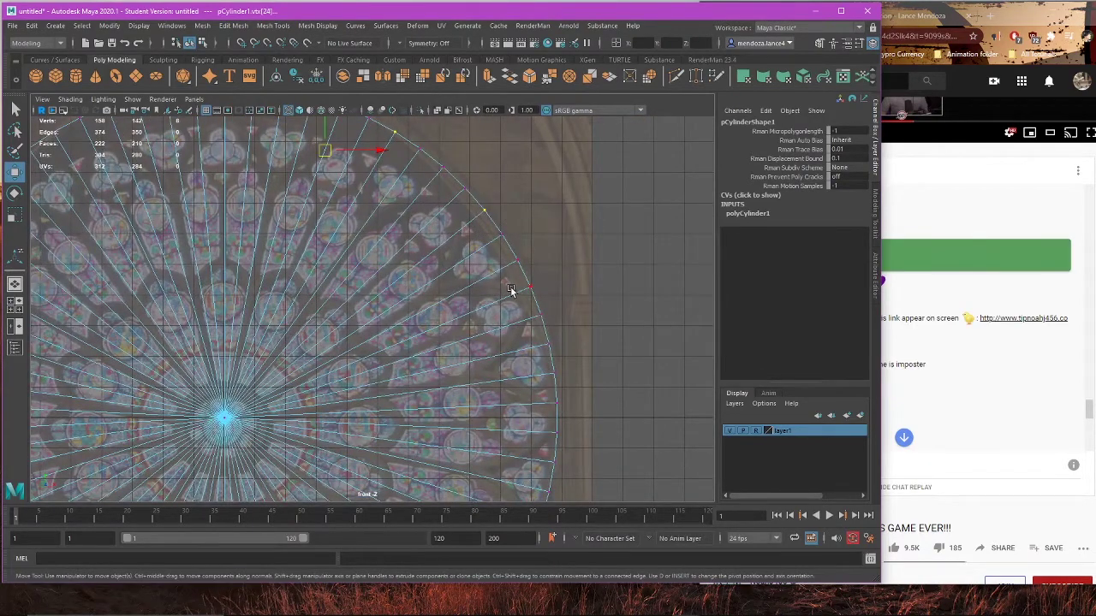
pyautogui.keyDown('shift'); pyautogui.moveTo(528, 329); pyautogui.dragTo(540, 357); pyautogui.keyUp('shift')
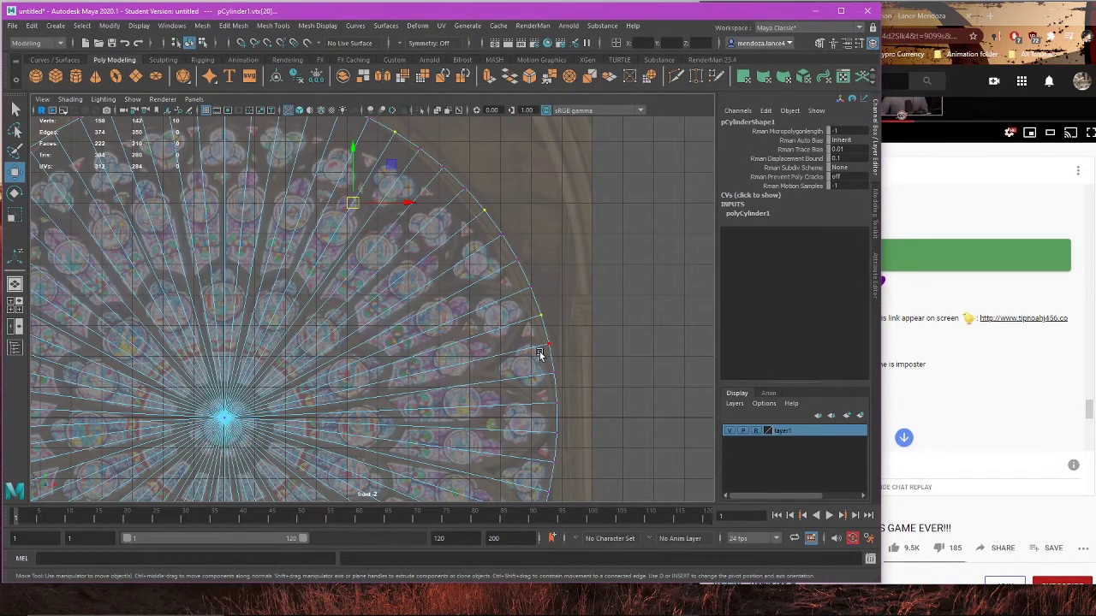
pyautogui.keyDown('alt'); pyautogui.moveTo(540, 355); pyautogui.dragTo(601, 276, button='middle'); pyautogui.keyUp('alt')
pyautogui.keyDown('shift'); pyautogui.moveTo(611, 297); pyautogui.dragTo(574, 319); pyautogui.keyUp('shift')
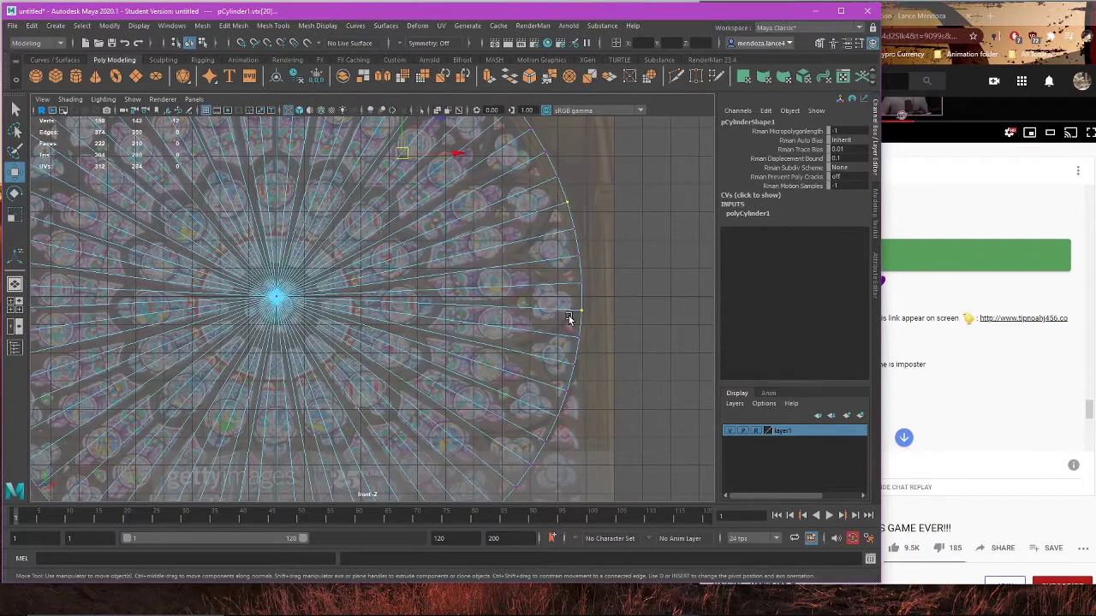
pyautogui.keyDown('alt'); pyautogui.moveTo(565, 304); pyautogui.dragTo(578, 221, button='middle'); pyautogui.keyUp('alt')
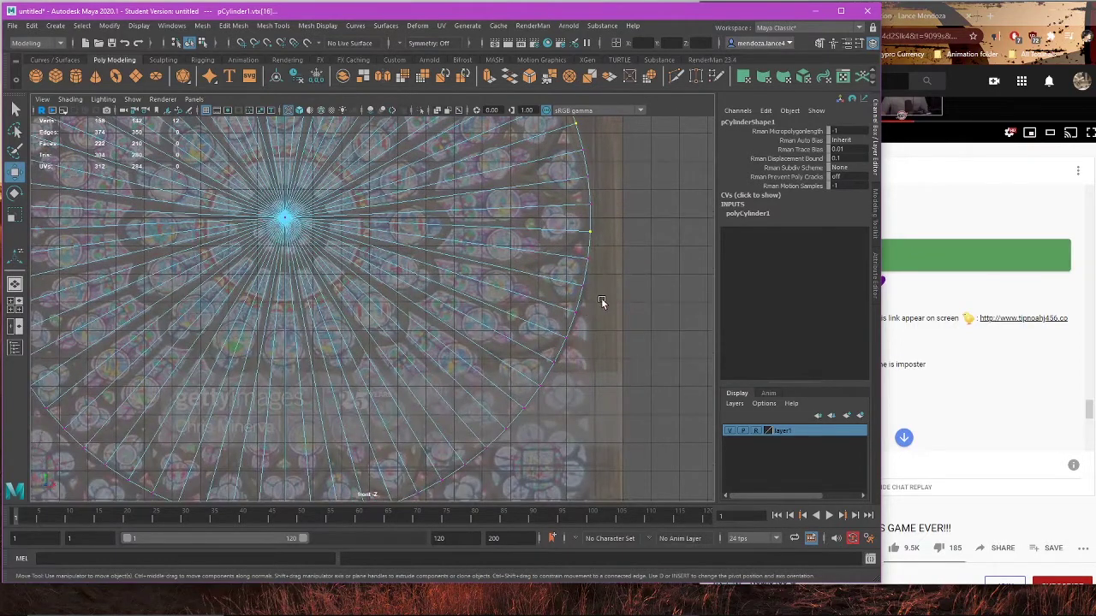
pyautogui.keyDown('shift'); pyautogui.moveTo(601, 301); pyautogui.dragTo(560, 355); pyautogui.keyUp('shift')
pyautogui.moveTo(561, 356)
pyautogui.keyDown('alt'); pyautogui.mouseDown(button='middle')
pyautogui.moveTo(590, 306)
pyautogui.moveTo(563, 335)
pyautogui.moveTo(572, 349)
pyautogui.mouseUp(button='middle'); pyautogui.keyUp('alt')
pyautogui.scroll(-3, 569, 359)
# Step: Return the cylinder to object mode and scale it down to about 3.684 in X and Z around the window's inner ring
pyautogui.moveTo(582, 151); pyautogui.dragTo(618, 144, button='right')
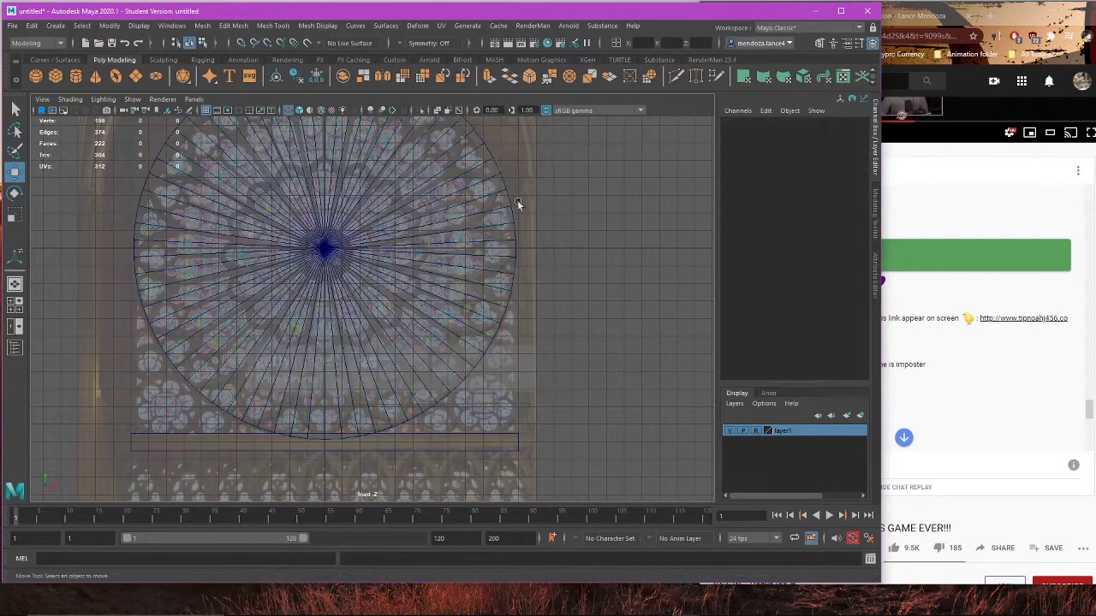
pyautogui.click(517, 203)
pyautogui.press('r')
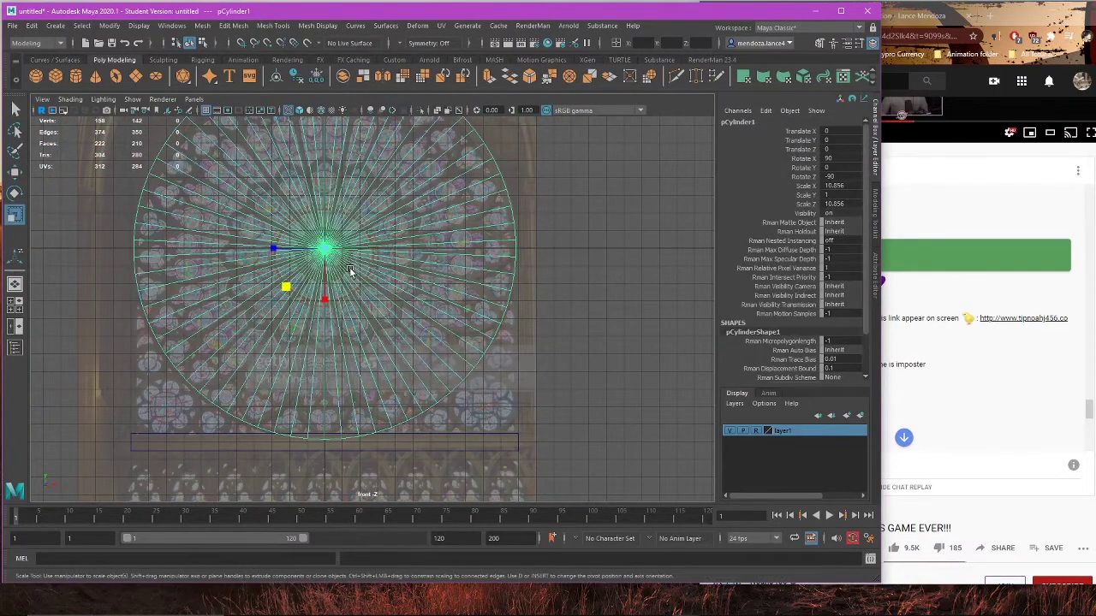
pyautogui.moveTo(288, 289); pyautogui.dragTo(306, 284)
pyautogui.scroll(3, 337, 277)
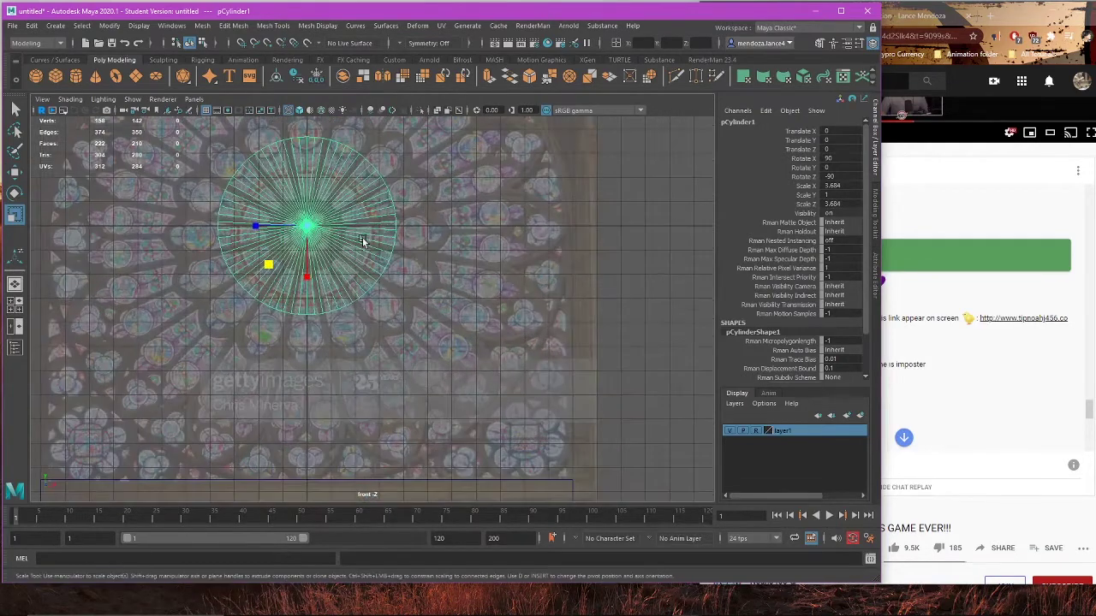
# Step: Try deleting the scaled-down cylinder, and undo the deletion
pyautogui.keyDown('alt'); pyautogui.moveTo(372, 247); pyautogui.dragTo(446, 311, button='middle'); pyautogui.keyUp('alt')
pyautogui.press('Delete')
pyautogui.scroll(-3, 462, 205)
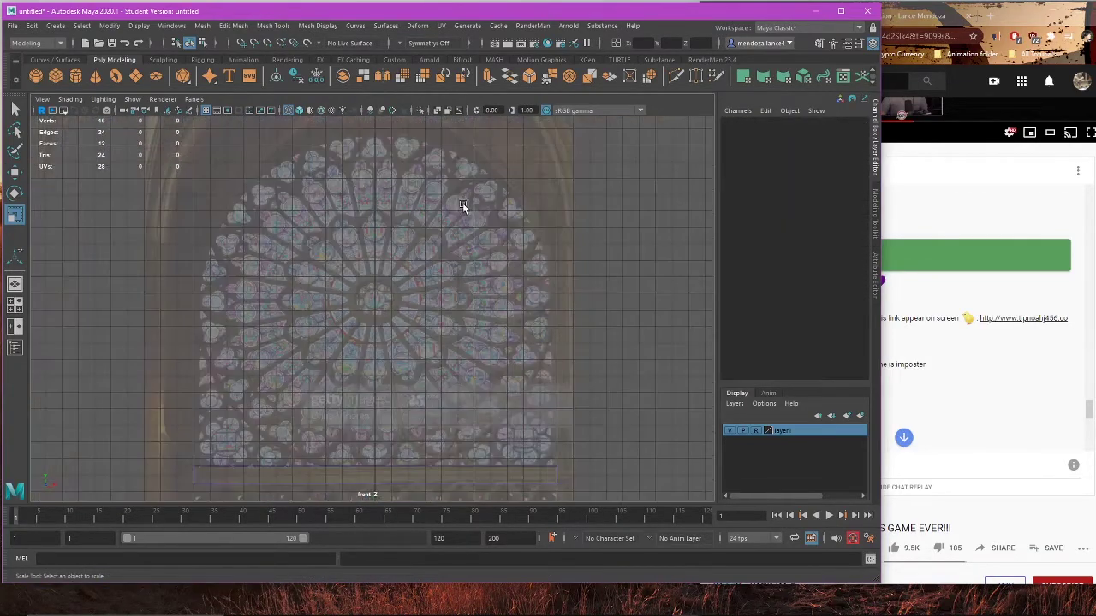
pyautogui.scroll(5, 437, 234)
pyautogui.hotkey('ctrl', 'z')
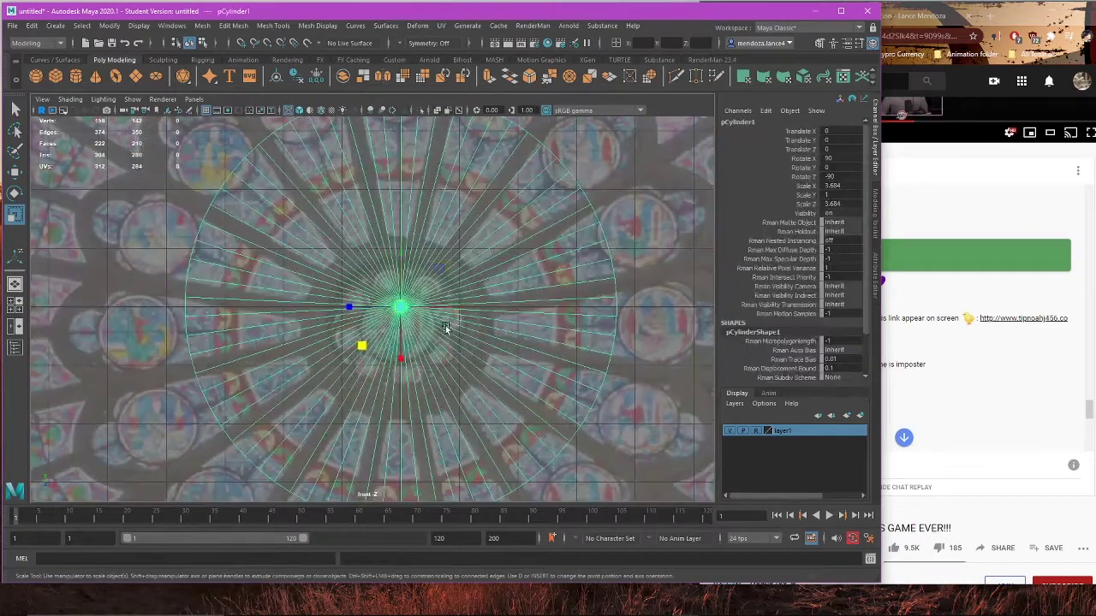
# Step: Scale the cylinder to about 1.447 in X and Z to fit the central medallion and open its creation settings
pyautogui.moveTo(364, 345); pyautogui.dragTo(381, 340)
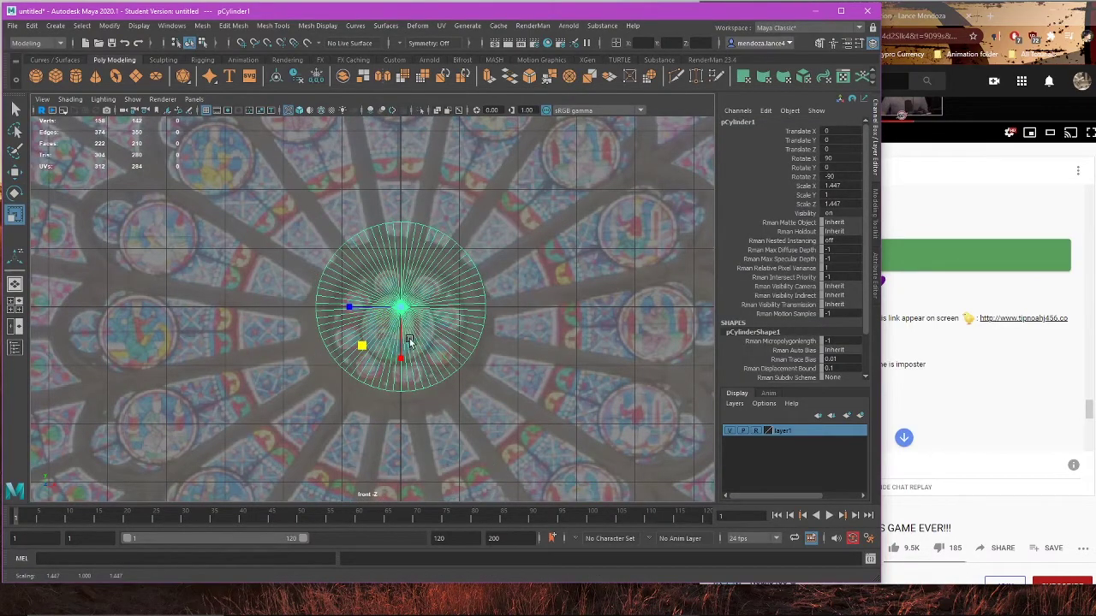
pyautogui.press('w')
pyautogui.scroll(-1, 433, 333)
pyautogui.scroll(-4, 433, 334)
pyautogui.scroll(-2, 784, 366)
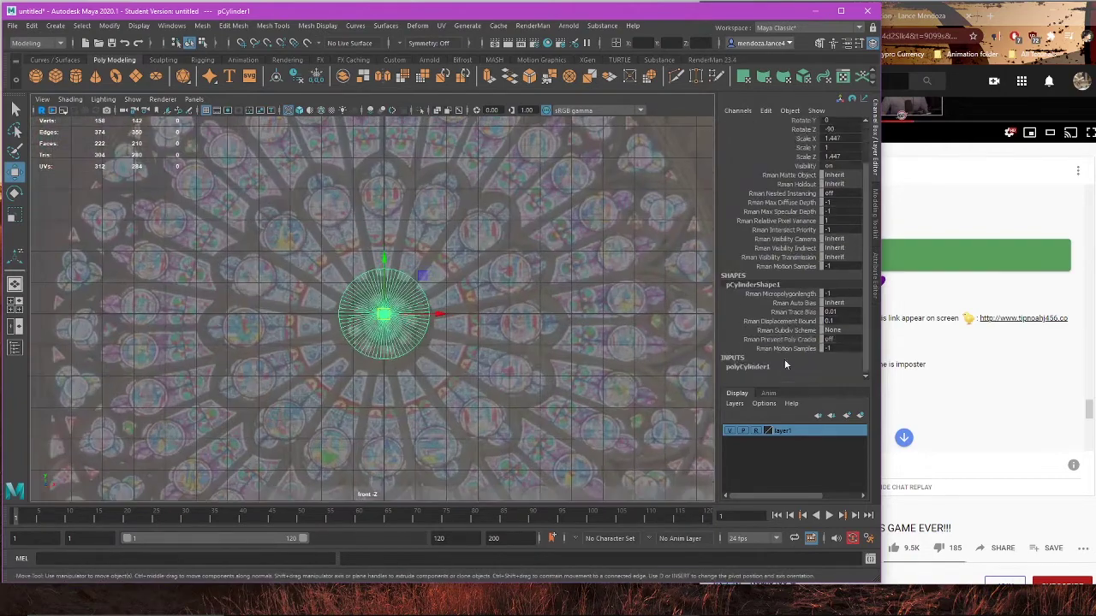
pyautogui.click(762, 367)
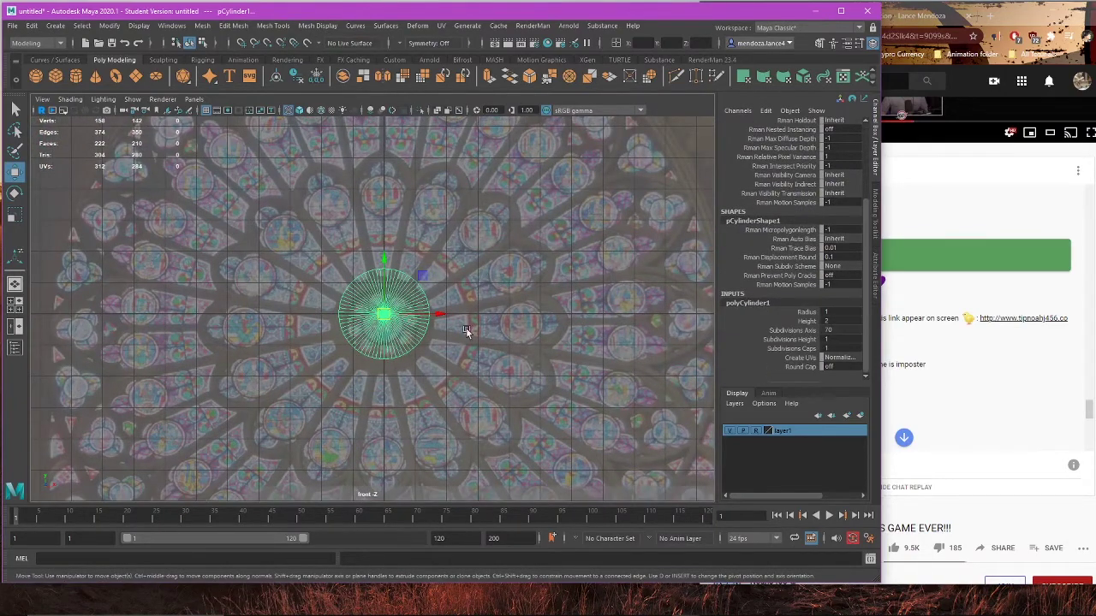
pyautogui.scroll(5, 465, 330)
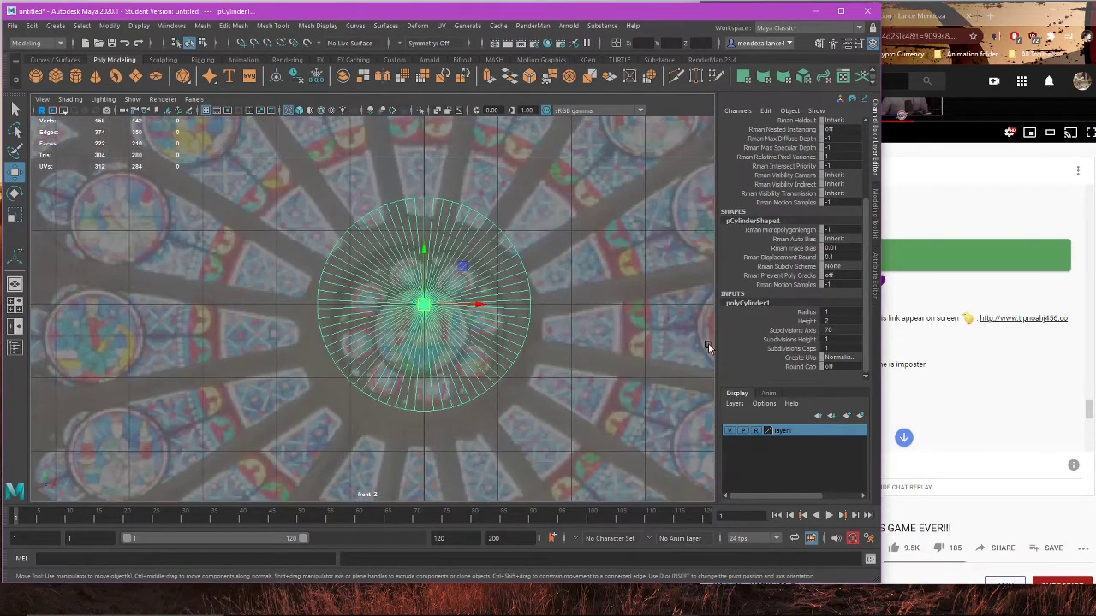
# Step: Delete the 70-sided cylinder from the centre of the window
pyautogui.click(875, 165)
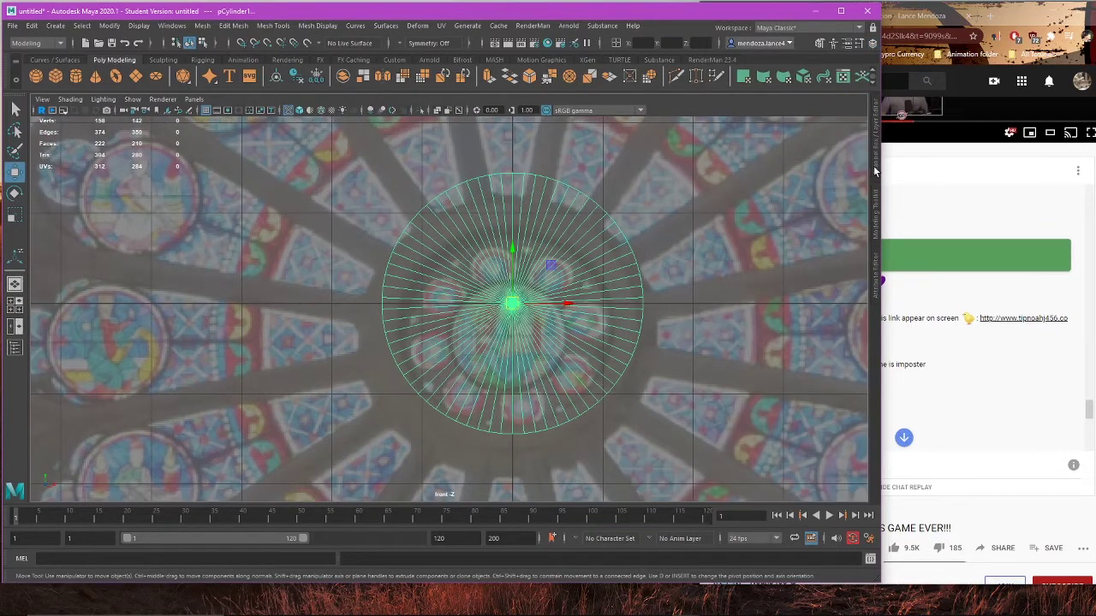
pyautogui.click(875, 171)
pyautogui.scroll(-8, 610, 262)
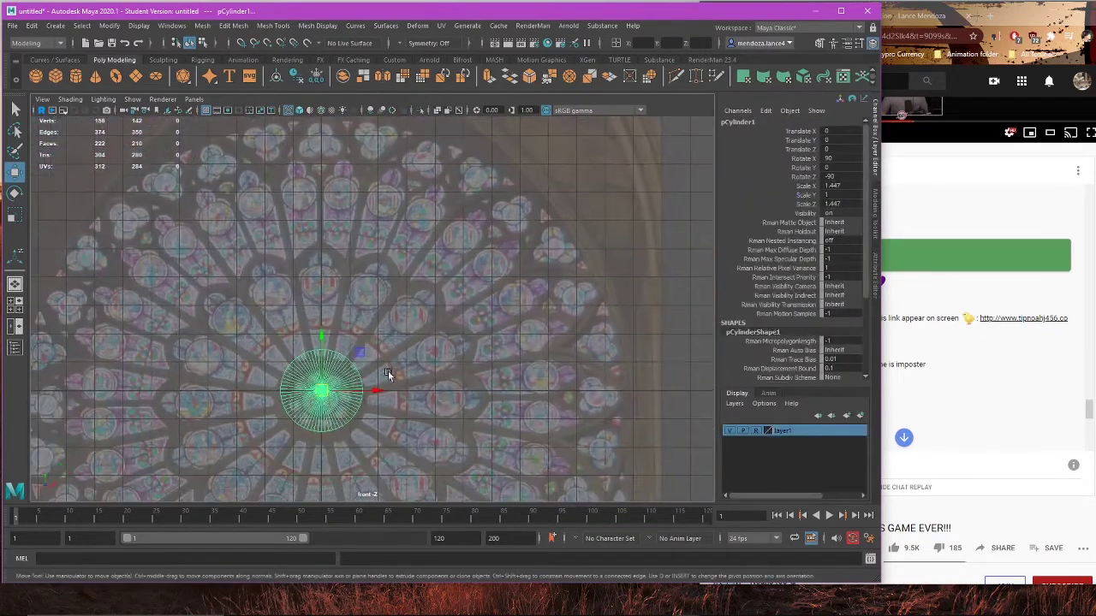
pyautogui.press('Delete')
# Step: Create a new polygon cylinder over the central medallion and rotate it 90 degrees about X to face the front
pyautogui.scroll(4, 318, 357)
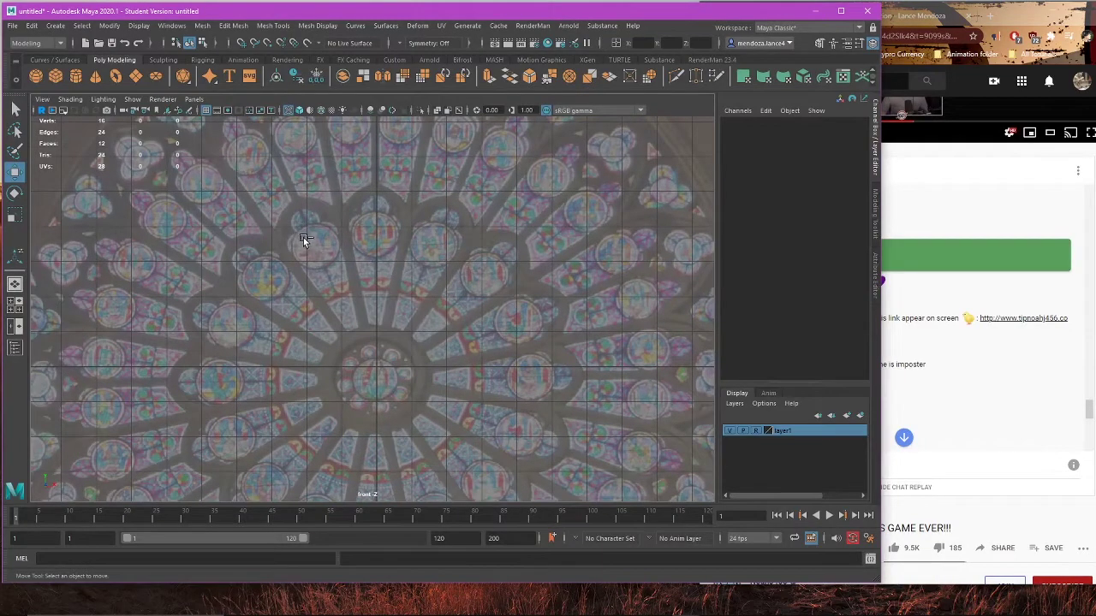
pyautogui.click(76, 77)
pyautogui.scroll(3, 374, 359)
pyautogui.press('e')
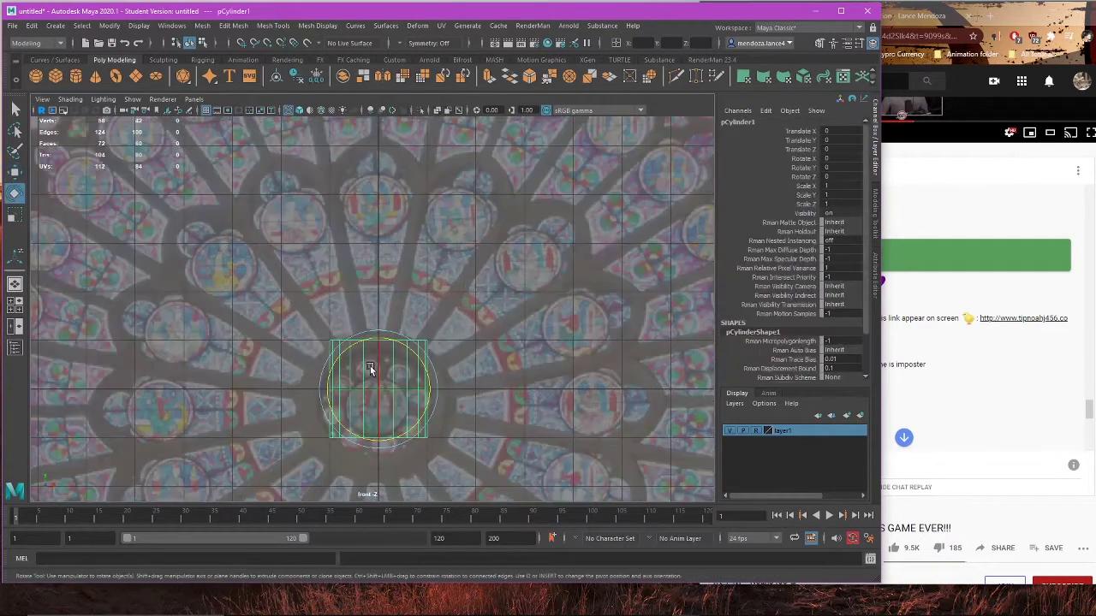
pyautogui.moveTo(377, 363); pyautogui.dragTo(367, 436)
pyautogui.press('w')
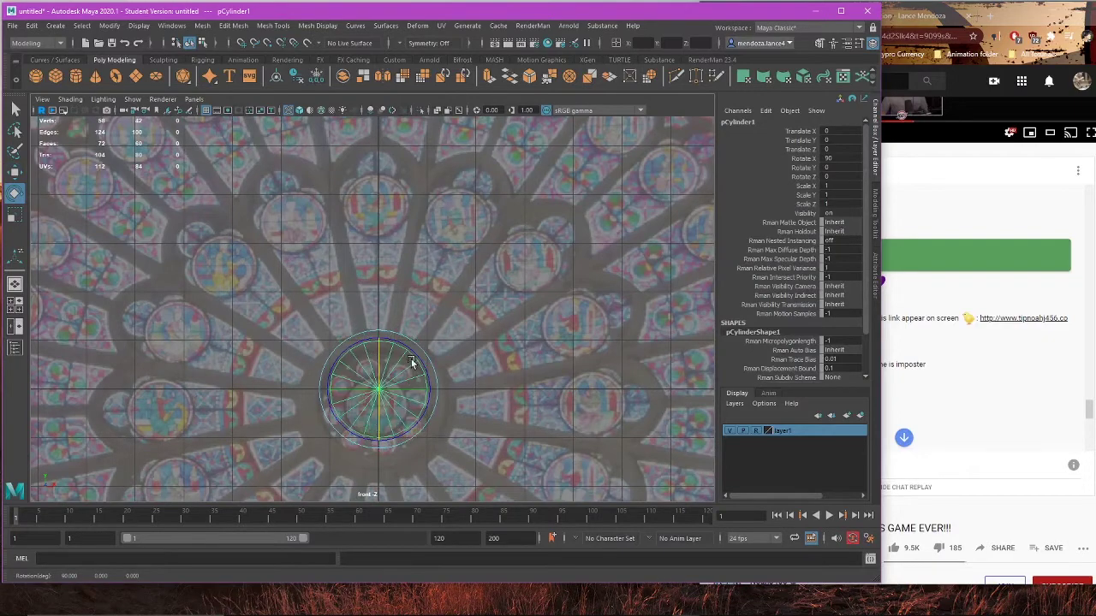
pyautogui.scroll(1, 411, 361)
pyautogui.scroll(1, 410, 361)
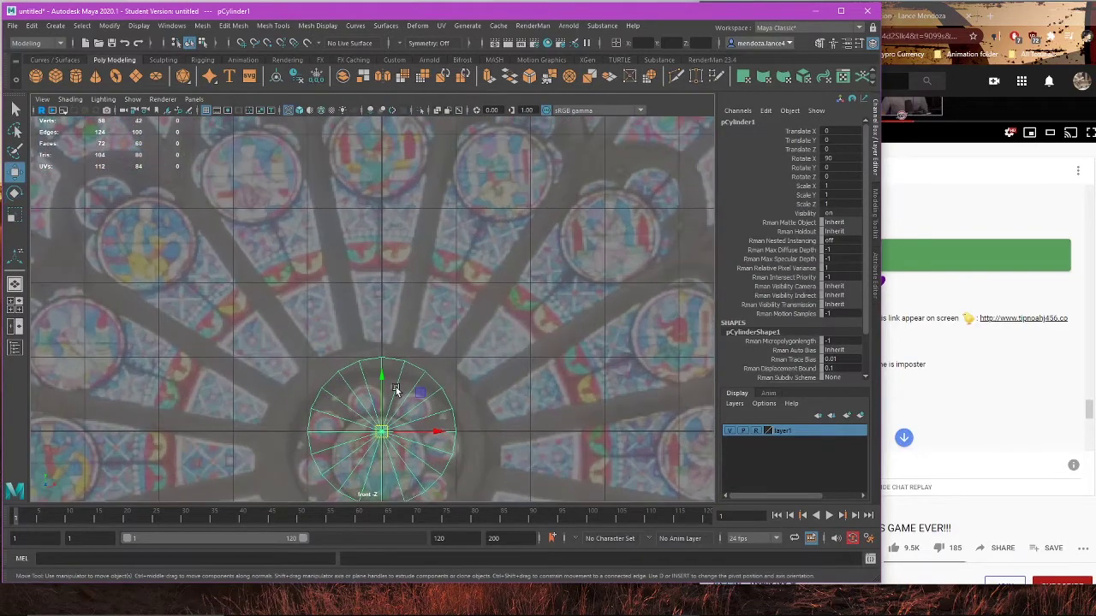
pyautogui.scroll(-1, 397, 387)
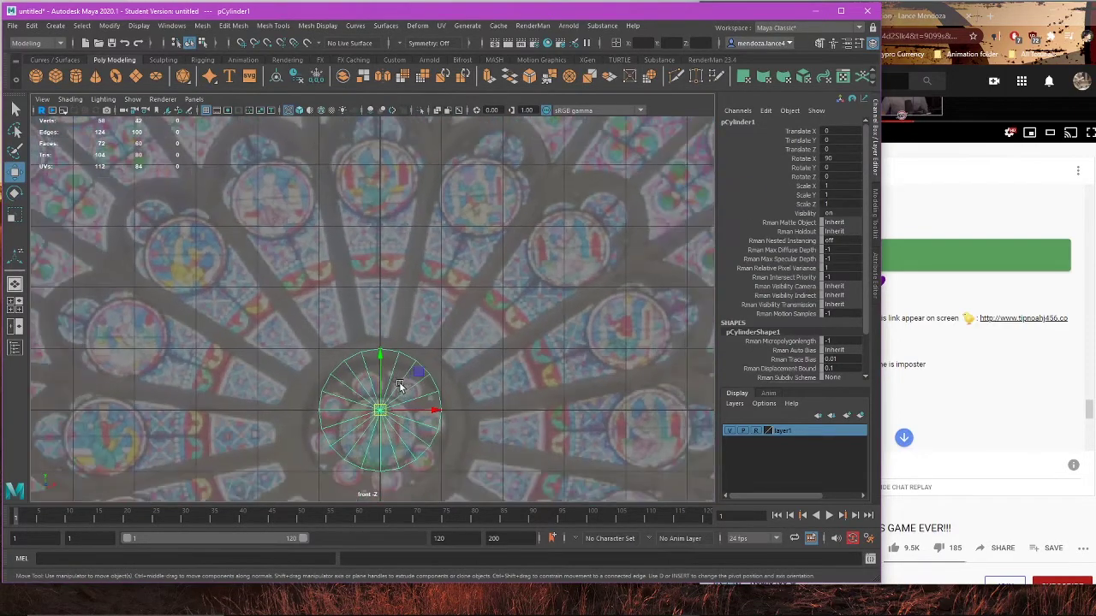
# Step: Examine the cylinder's front segments and upper side faces against the window's spokes
pyautogui.scroll(-4, 409, 365)
pyautogui.moveTo(416, 256); pyautogui.dragTo(416, 288, button='right')
pyautogui.scroll(5, 404, 326)
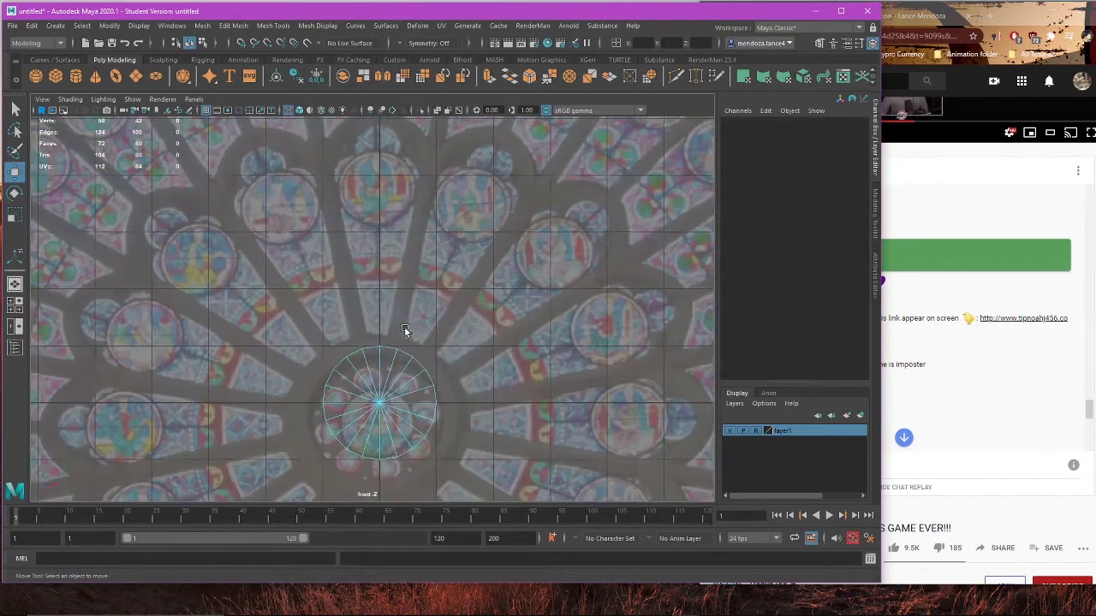
pyautogui.click(389, 362)
pyautogui.press('space')
pyautogui.press('space')
pyautogui.press('f')
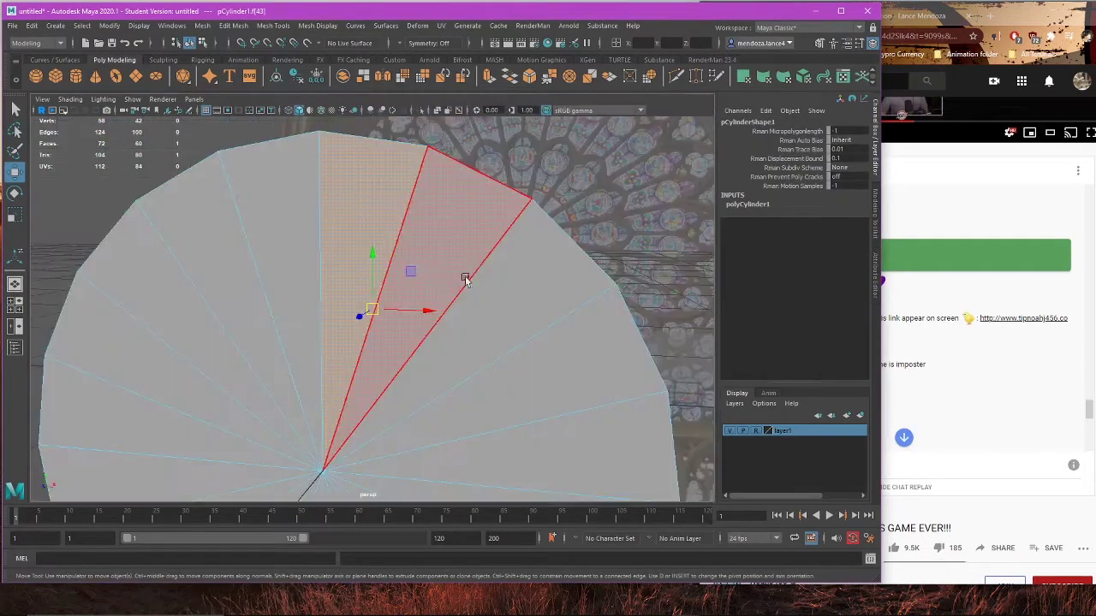
pyautogui.keyDown('alt'); pyautogui.moveTo(464, 277); pyautogui.dragTo(438, 198); pyautogui.keyUp('alt')
pyautogui.scroll(-4, 394, 214)
pyautogui.click(388, 224)
pyautogui.keyDown('alt'); pyautogui.moveTo(389, 225); pyautogui.dragTo(401, 227); pyautogui.keyUp('alt')
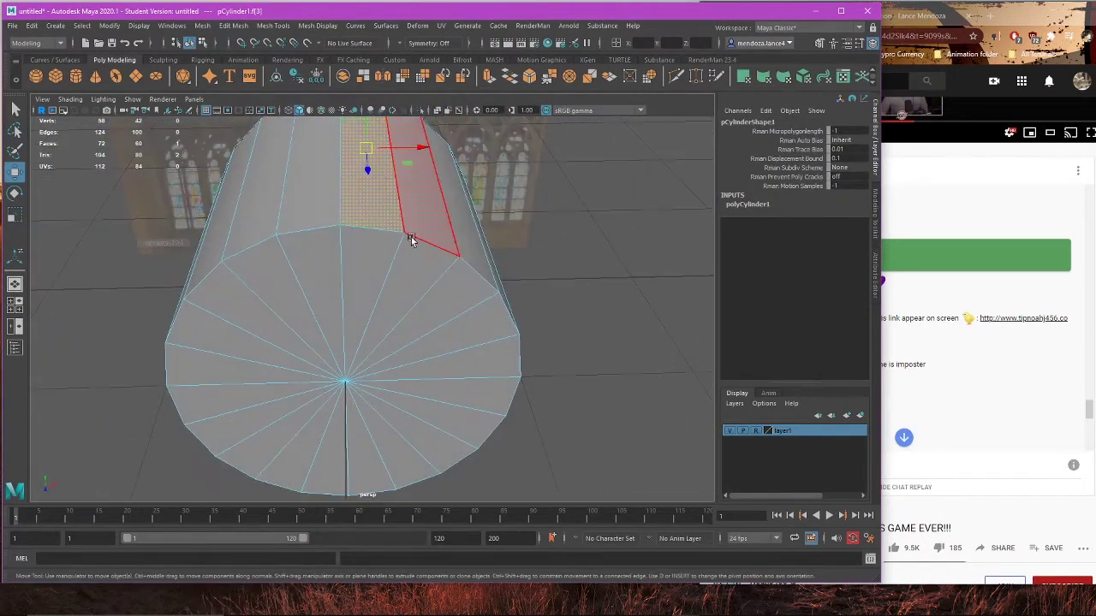
pyautogui.scroll(-2, 316, 229)
pyautogui.keyDown('alt'); pyautogui.moveTo(325, 272); pyautogui.dragTo(435, 242); pyautogui.keyUp('alt')
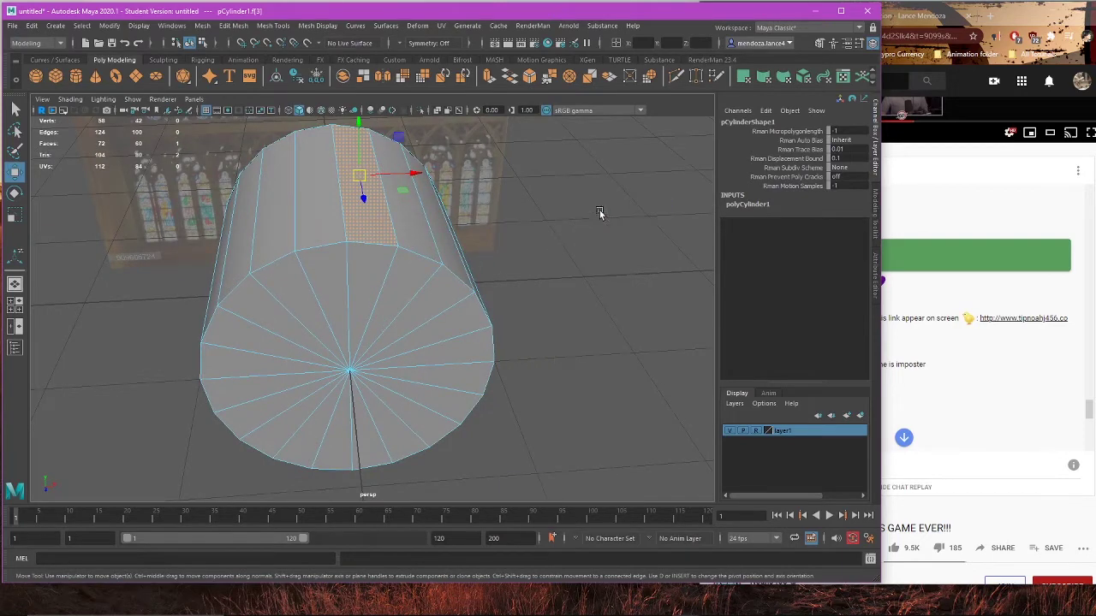
# Step: Set the cylinder's axis subdivisions to 22
pyautogui.press('F8')
pyautogui.click(768, 393)
pyautogui.scroll(-5, 767, 366)
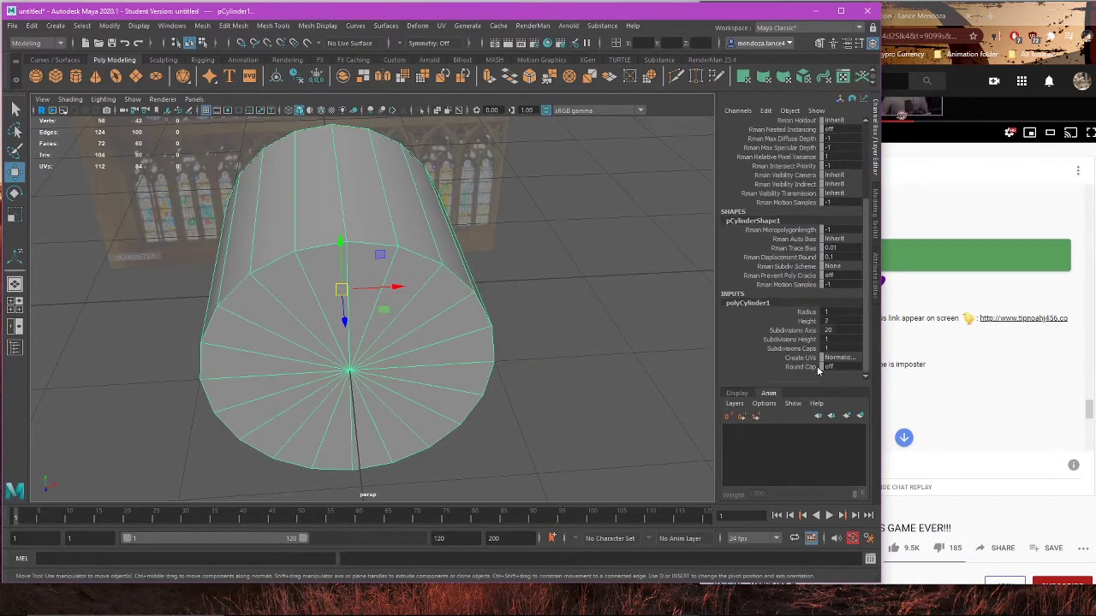
pyautogui.click(846, 330)
pyautogui.write('22')
pyautogui.press('Return')
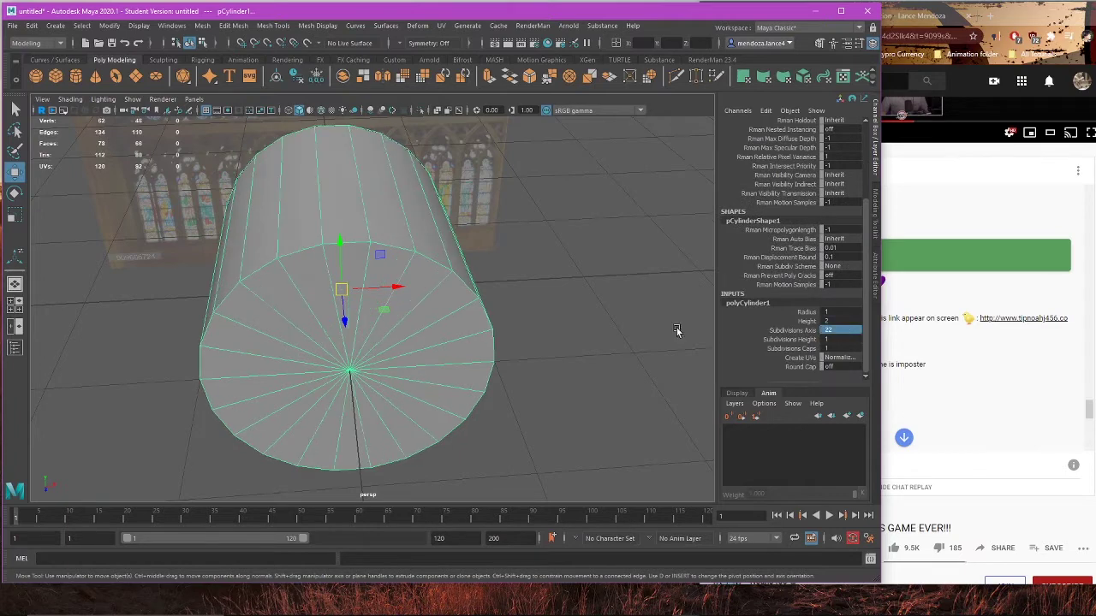
# Step: Try extruding two upper side faces of the cylinder straight up along the spokes, and undo the extrusion
pyautogui.keyDown('alt'); pyautogui.moveTo(554, 305); pyautogui.dragTo(564, 256); pyautogui.keyUp('alt')
pyautogui.moveTo(565, 254); pyautogui.dragTo(565, 286, button='right')
pyautogui.keyDown('alt'); pyautogui.moveTo(564, 278); pyautogui.dragTo(504, 306); pyautogui.keyUp('alt')
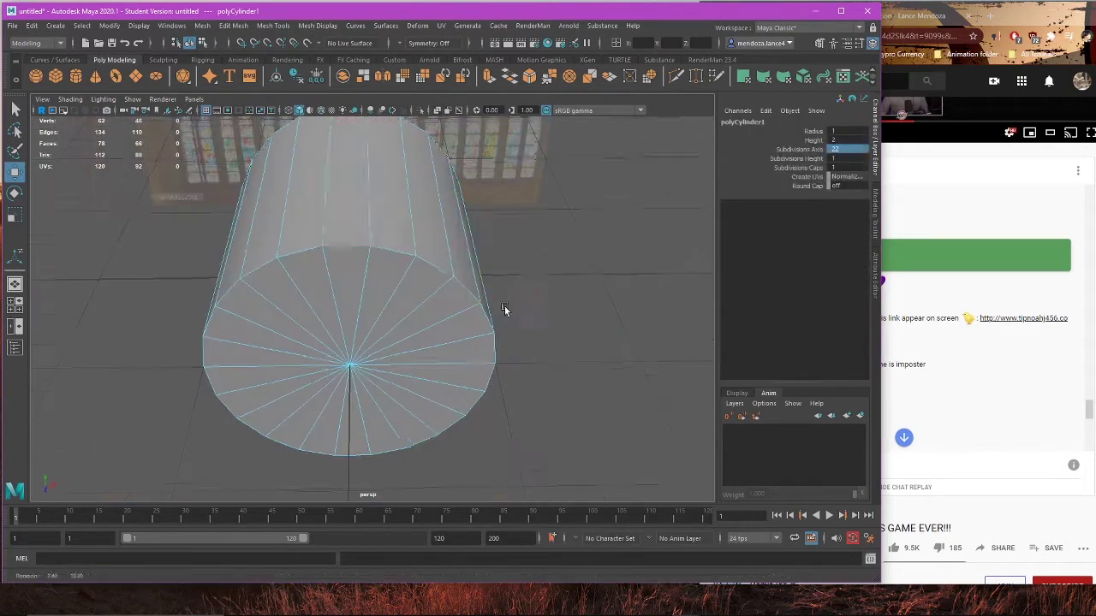
pyautogui.click(368, 231)
pyautogui.keyDown('alt'); pyautogui.moveTo(307, 223); pyautogui.dragTo(491, 343); pyautogui.keyUp('alt')
pyautogui.press('space')
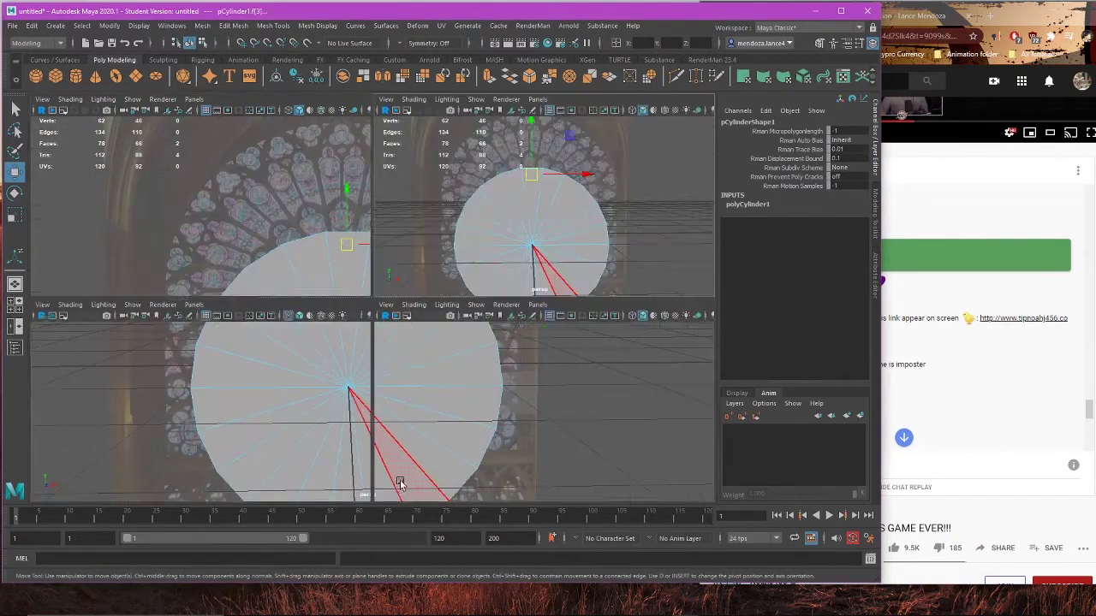
pyautogui.press('space')
pyautogui.scroll(2, 331, 382)
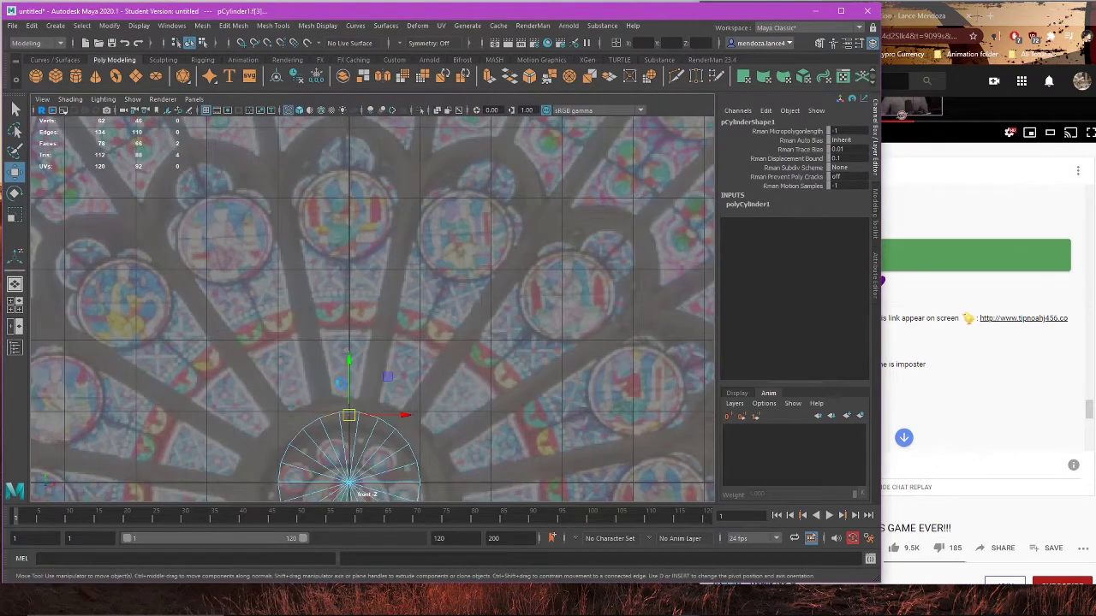
pyautogui.hotkey('ctrl', 'e')
pyautogui.moveTo(349, 363); pyautogui.dragTo(350, 248)
pyautogui.hotkey('ctrl', 'z')
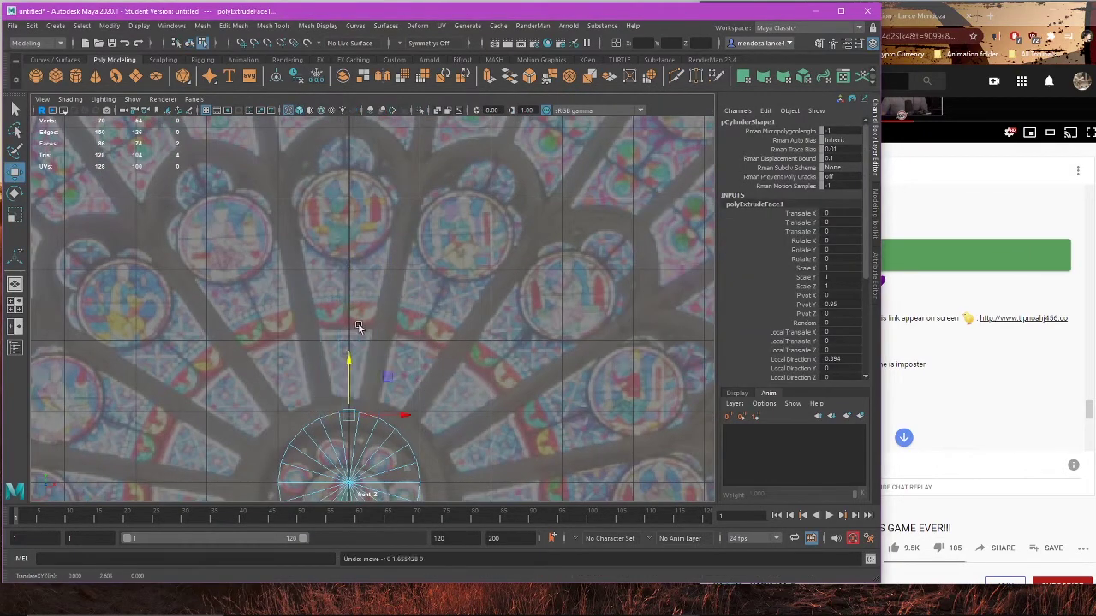
pyautogui.hotkey('ctrl', 'z')
pyautogui.hotkey('ctrl', 'z')
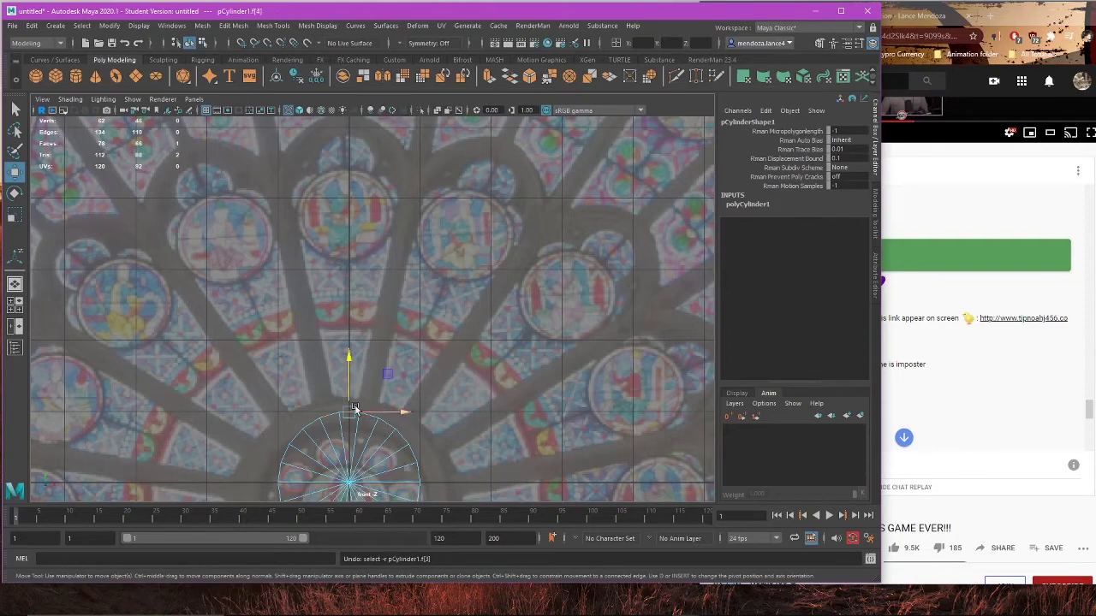
# Step: Extrude the two side faces flanking the cylinder's topmost face outward along the dark spokes, with a local Z translation of about 3.508
pyautogui.press('space')
pyautogui.press('space')
pyautogui.keyDown('alt'); pyautogui.moveTo(542, 297); pyautogui.dragTo(479, 343); pyautogui.keyUp('alt')
pyautogui.scroll(3, 428, 282)
pyautogui.click(389, 201)
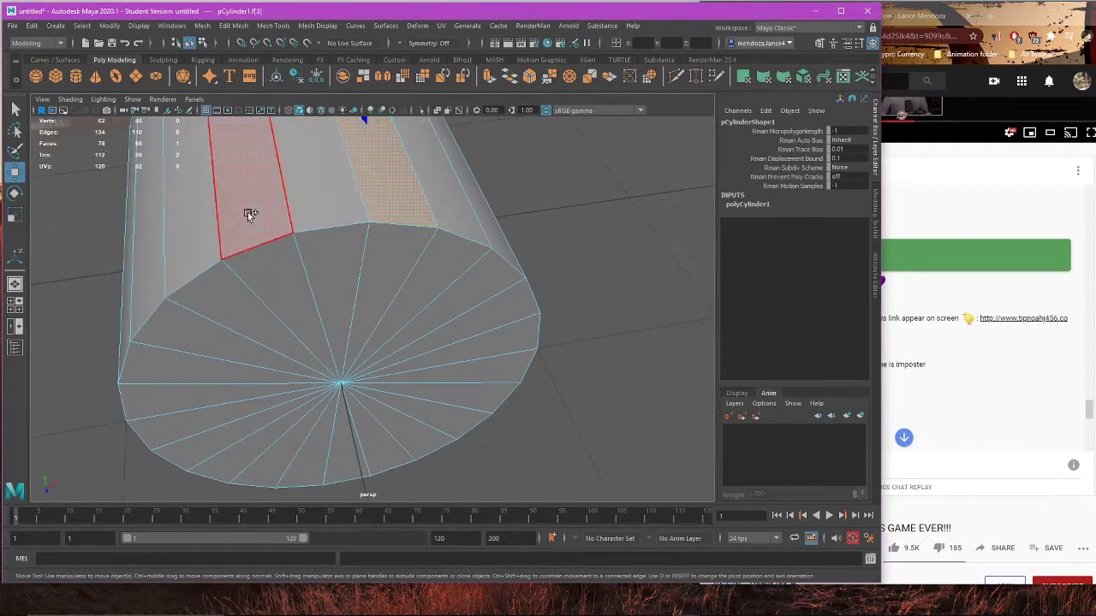
pyautogui.keyDown('shift'); pyautogui.click(249, 213); pyautogui.keyUp('shift')
pyautogui.press('space')
pyautogui.press('space')
pyautogui.press('space')
pyautogui.press('space')
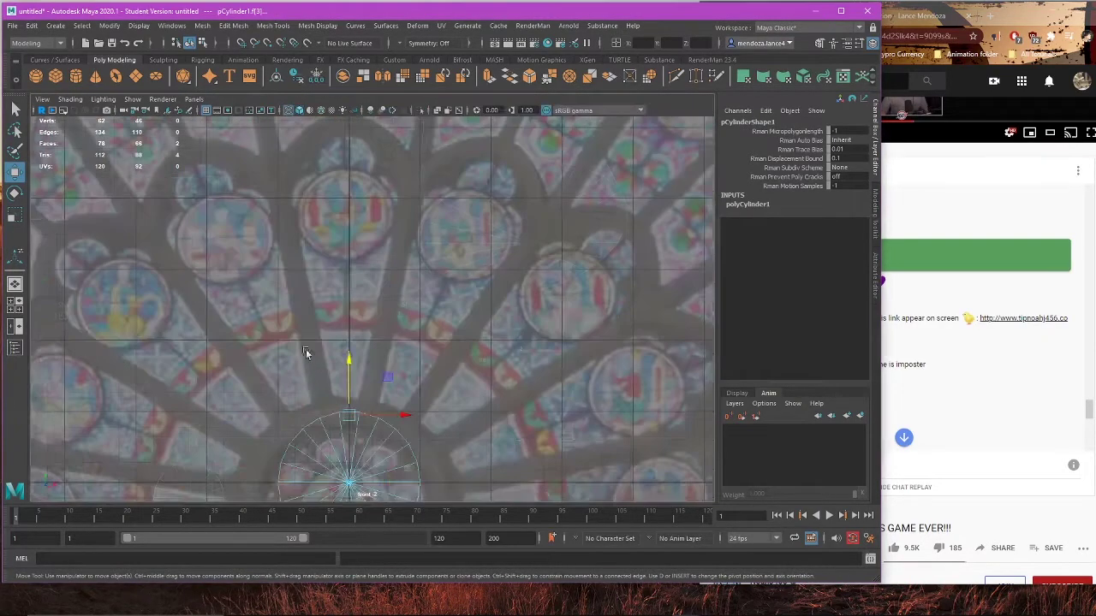
pyautogui.keyDown('alt'); pyautogui.moveTo(368, 380); pyautogui.dragTo(383, 442, button='middle'); pyautogui.keyUp('alt')
pyautogui.hotkey('ctrl', 'e')
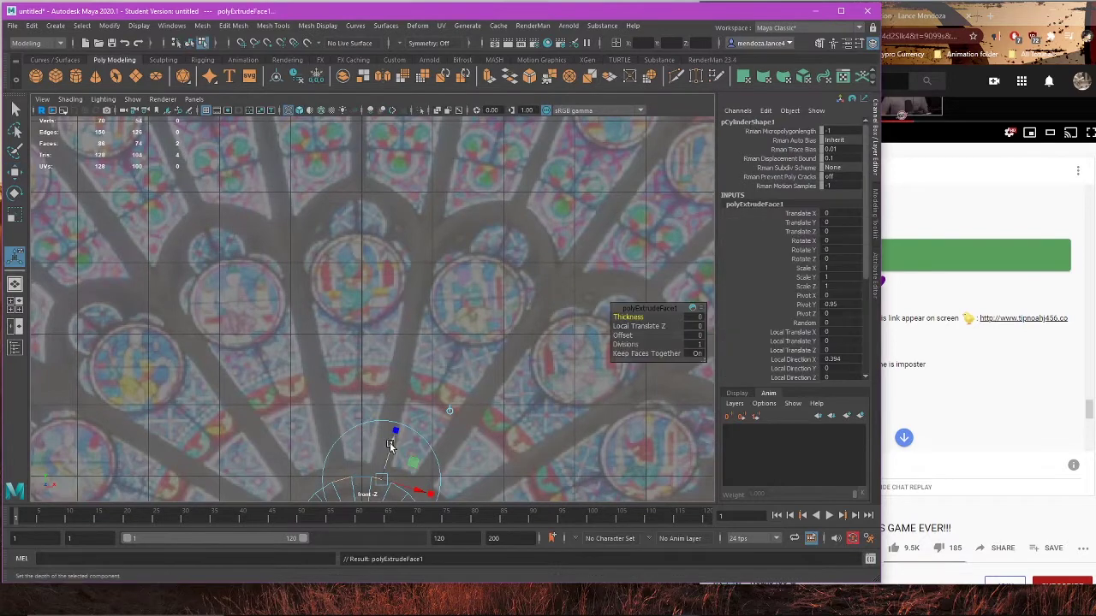
pyautogui.moveTo(389, 443); pyautogui.dragTo(461, 208)
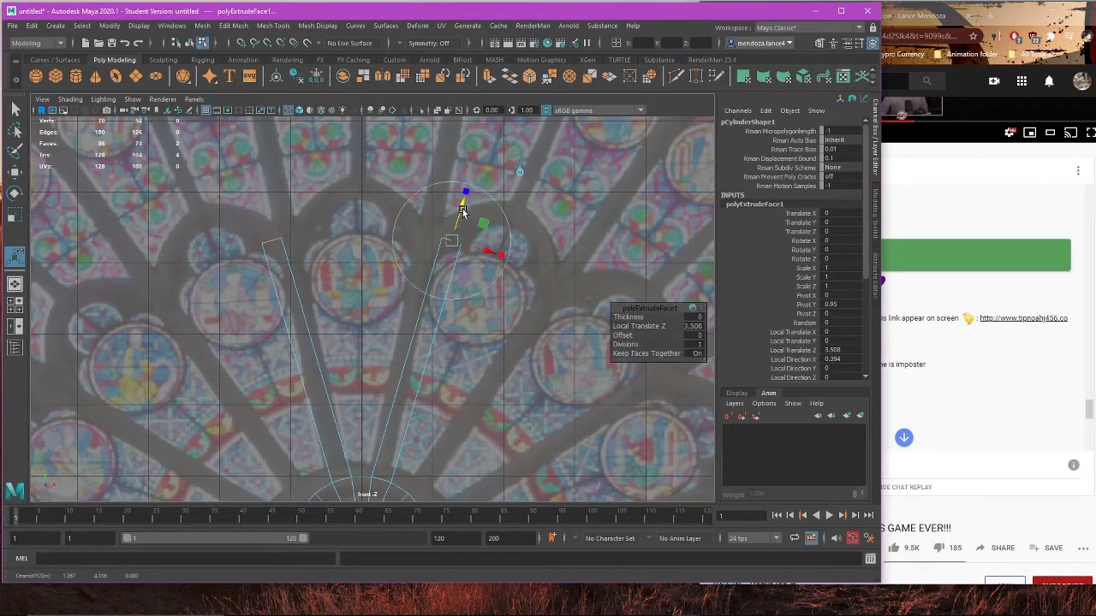
pyautogui.scroll(-2, 470, 281)
pyautogui.moveTo(477, 266); pyautogui.dragTo(475, 268)
pyautogui.hotkey('ctrl', 'z')
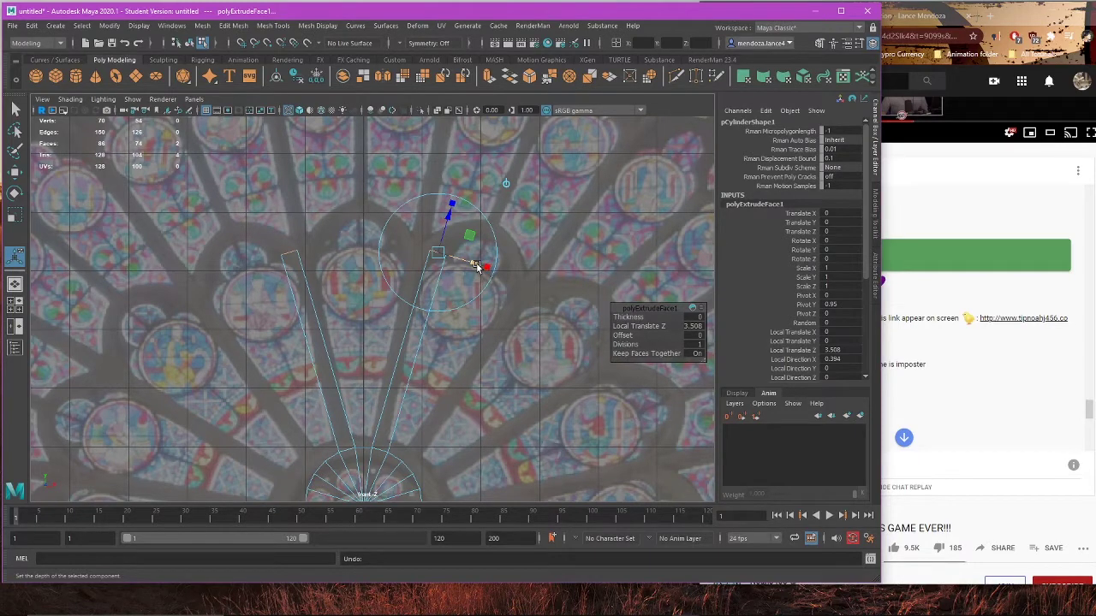
# Step: Scale the outer end faces of both spokes closer together in X to follow the dark tracery beside the upper roundel
pyautogui.press('e')
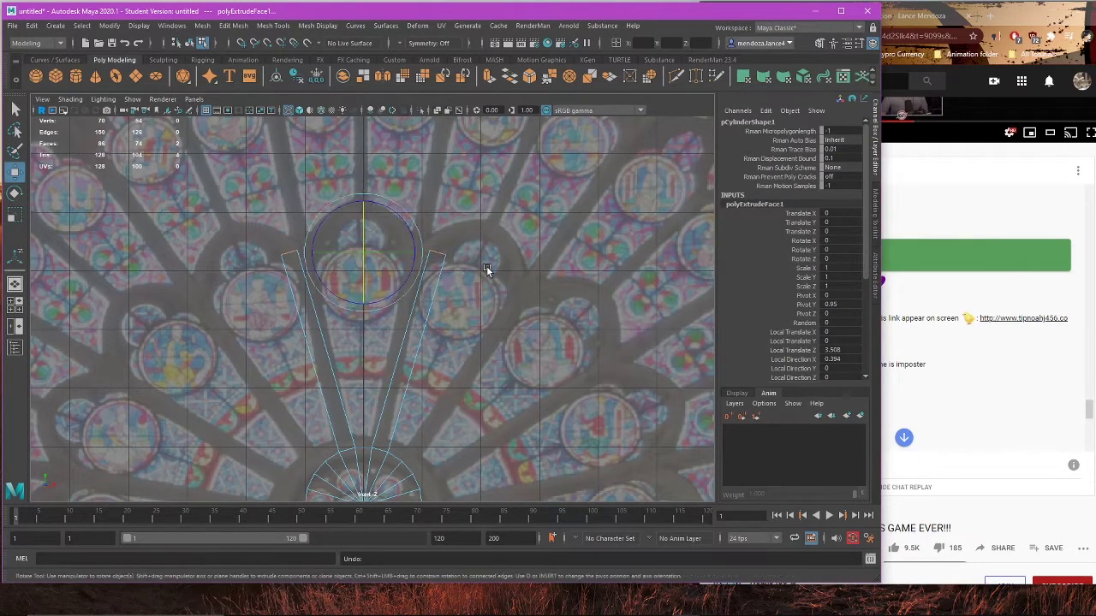
pyautogui.press('r')
pyautogui.moveTo(409, 253); pyautogui.dragTo(395, 255)
pyautogui.keyDown('alt'); pyautogui.moveTo(414, 357); pyautogui.dragTo(450, 273, button='middle'); pyautogui.keyUp('alt')
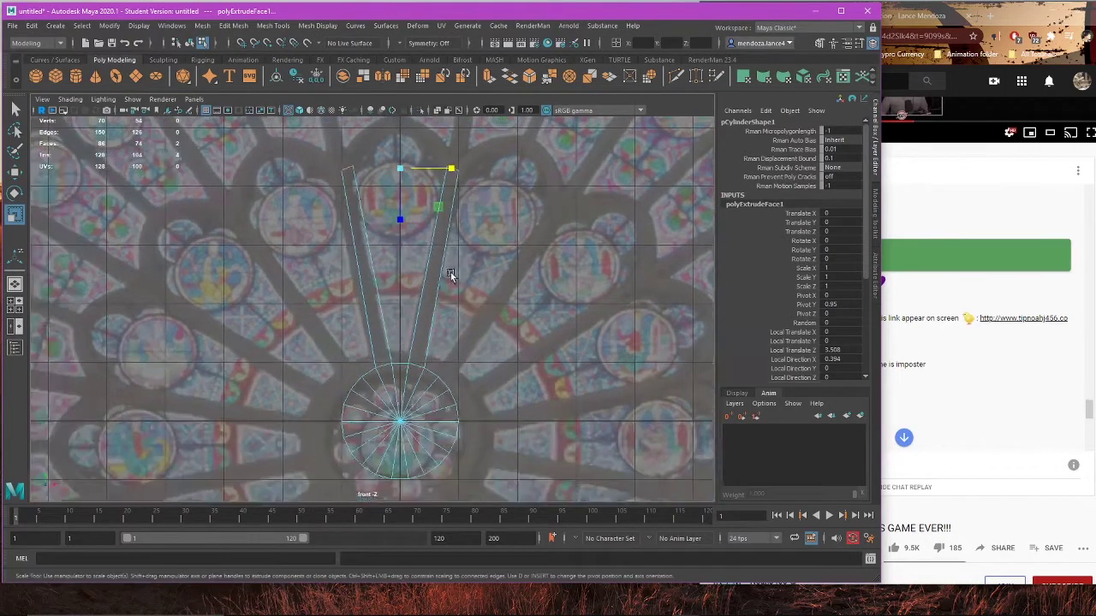
pyautogui.scroll(-4, 451, 287)
pyautogui.scroll(3, 452, 313)
pyautogui.keyDown('alt'); pyautogui.moveTo(432, 234); pyautogui.dragTo(439, 306, button='middle'); pyautogui.keyUp('alt')
pyautogui.moveTo(400, 320); pyautogui.dragTo(423, 157)
pyautogui.keyDown('alt'); pyautogui.moveTo(436, 388); pyautogui.dragTo(442, 354, button='middle'); pyautogui.keyUp('alt')
pyautogui.hotkey('ctrl', 'z')
# Step: Delete all the faces of the central cylinder, keeping only the two extruded spokes
pyautogui.keyDown('alt'); pyautogui.moveTo(472, 452); pyautogui.dragTo(482, 269, button='middle'); pyautogui.keyUp('alt')
pyautogui.moveTo(339, 277); pyautogui.dragTo(590, 438)
pyautogui.click(528, 377)
pyautogui.scroll(5, 432, 273)
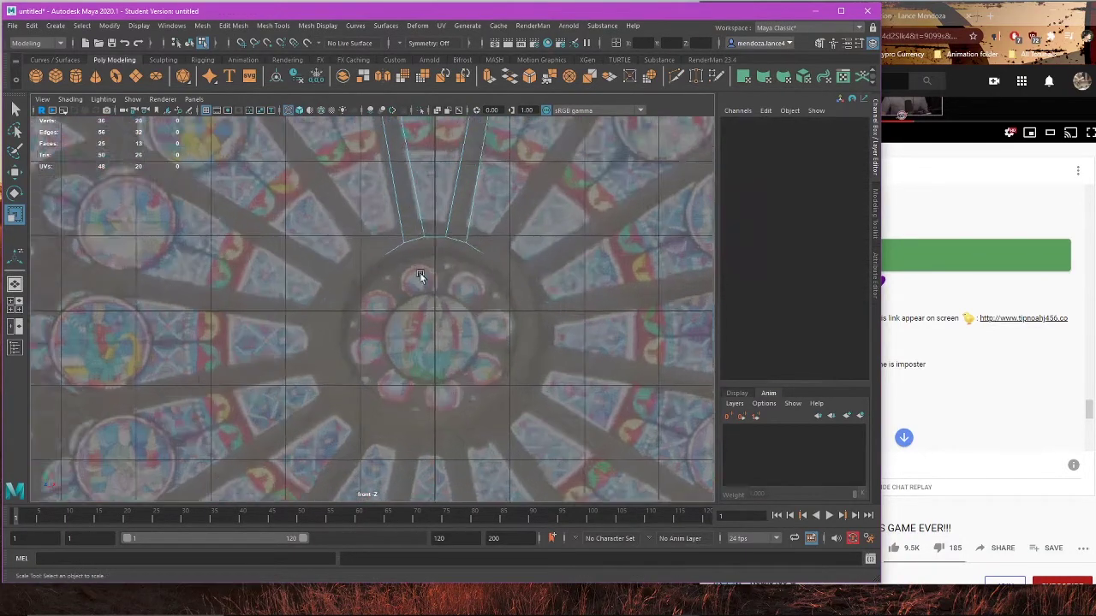
pyautogui.moveTo(344, 339); pyautogui.dragTo(347, 297)
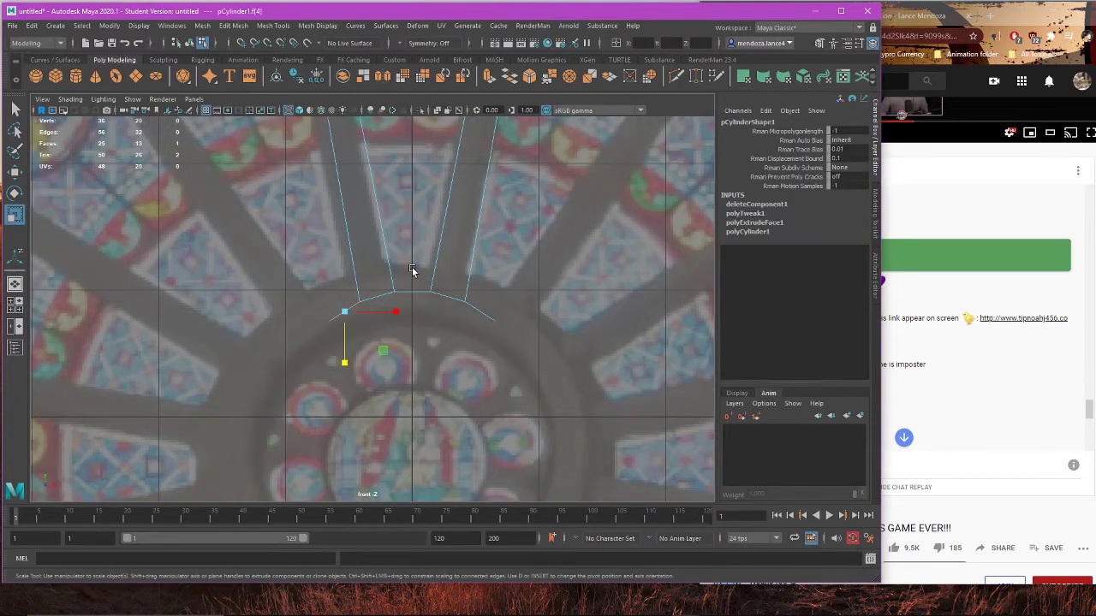
pyautogui.keyDown('shift'); pyautogui.moveTo(412, 268); pyautogui.dragTo(414, 315); pyautogui.keyUp('shift')
pyautogui.keyDown('shift'); pyautogui.moveTo(506, 308); pyautogui.dragTo(474, 348); pyautogui.keyUp('shift')
pyautogui.scroll(-4, 475, 348)
pyautogui.scroll(-2, 475, 349)
pyautogui.click(475, 349)
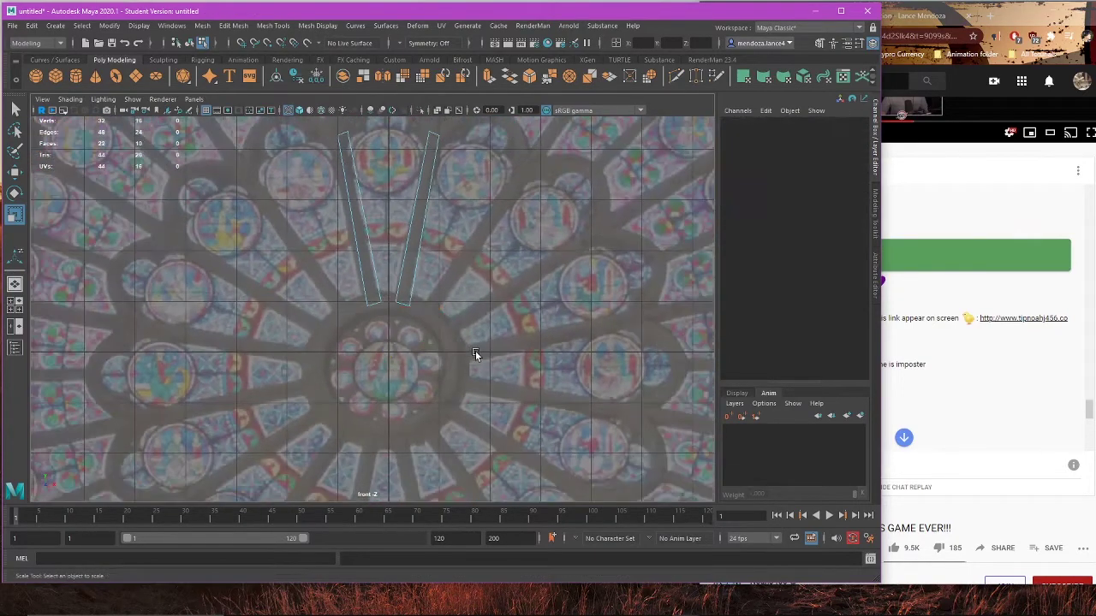
# Step: Bridge the long edges at the open inner end of one spoke to close its hole
pyautogui.scroll(-2, 479, 260)
pyautogui.press('space')
pyautogui.press('space')
pyautogui.keyDown('alt'); pyautogui.moveTo(533, 228); pyautogui.dragTo(518, 197); pyautogui.keyUp('alt')
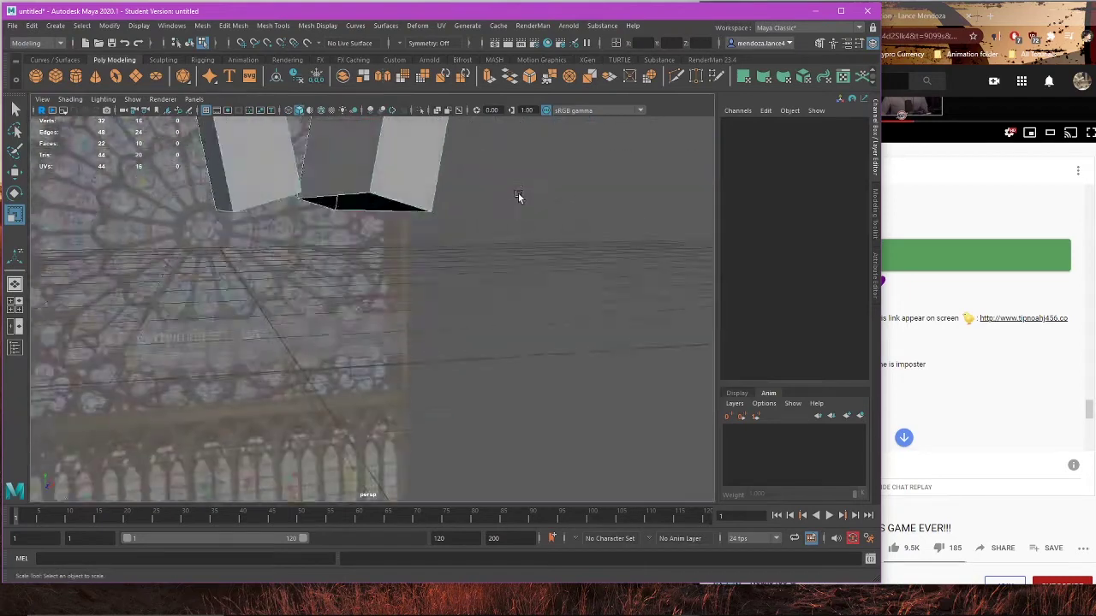
pyautogui.scroll(-6, 519, 197)
pyautogui.keyDown('alt'); pyautogui.moveTo(511, 271); pyautogui.dragTo(493, 254); pyautogui.keyUp('alt')
pyautogui.scroll(4, 493, 255)
pyautogui.keyDown('alt'); pyautogui.moveTo(493, 254); pyautogui.dragTo(401, 353, button='middle'); pyautogui.keyUp('alt')
pyautogui.scroll(4, 401, 353)
pyautogui.keyDown('alt'); pyautogui.moveTo(400, 353); pyautogui.dragTo(534, 320); pyautogui.keyUp('alt')
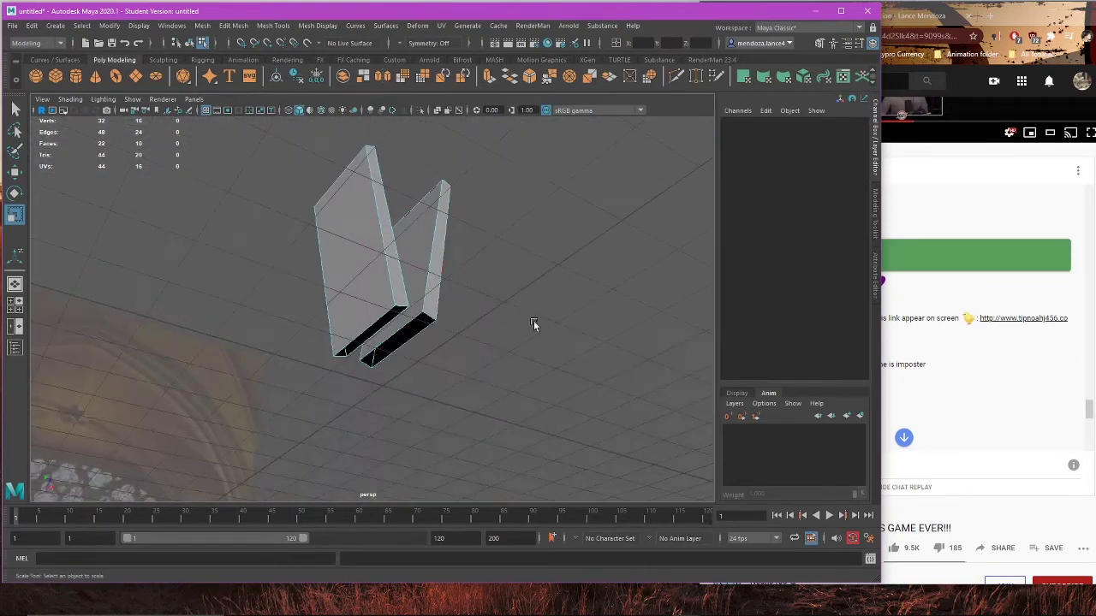
pyautogui.scroll(5, 529, 248)
pyautogui.click(501, 377)
pyautogui.keyDown('shift'); pyautogui.click(502, 378); pyautogui.keyUp('shift')
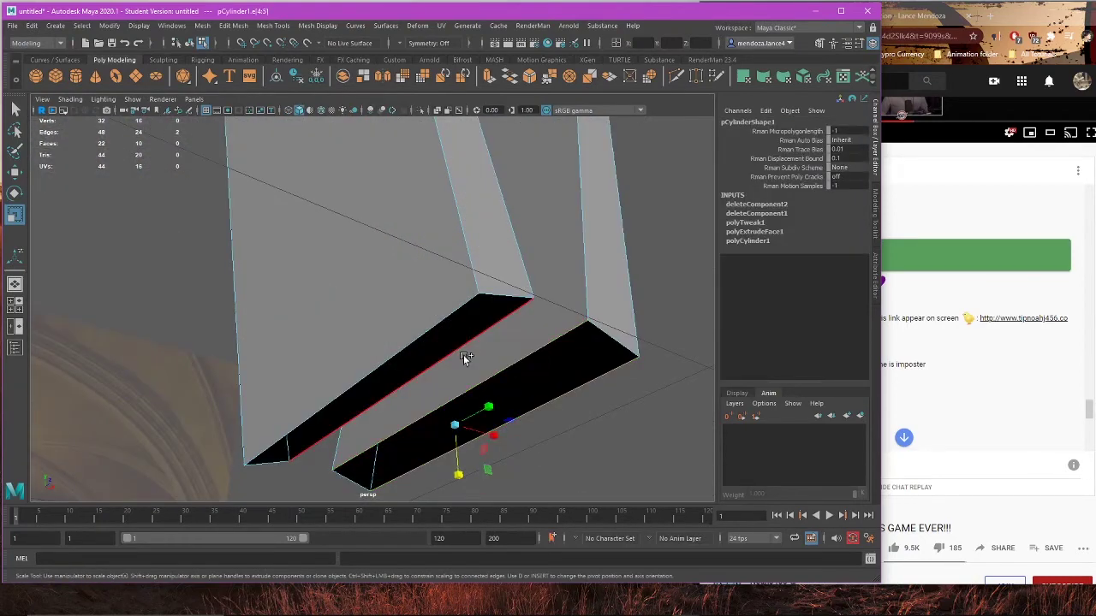
pyautogui.keyDown('shift'); pyautogui.click(463, 354); pyautogui.keyUp('shift')
pyautogui.keyDown('shift'); pyautogui.click(413, 343); pyautogui.keyUp('shift')
pyautogui.press('w')
pyautogui.click(233, 25)
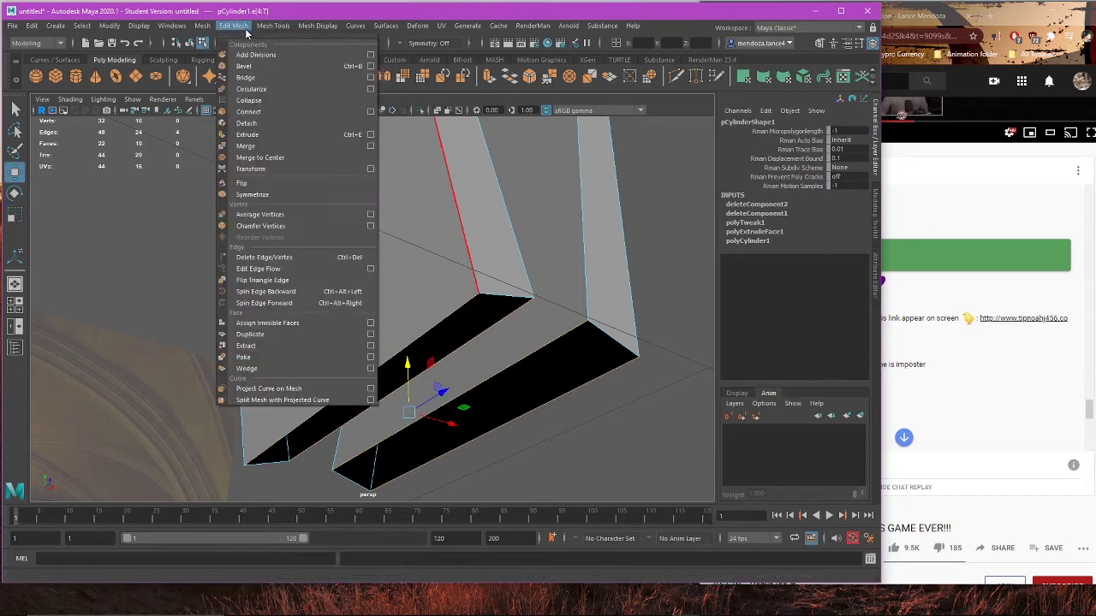
pyautogui.click(256, 75)
# Step: Bridge the long edges at the open inner end of the other spoke
pyautogui.keyDown('alt'); pyautogui.moveTo(416, 251); pyautogui.dragTo(547, 228); pyautogui.keyUp('alt')
pyautogui.click(305, 332)
pyautogui.keyDown('shift'); pyautogui.click(276, 333); pyautogui.keyUp('shift')
pyautogui.press('g')
pyautogui.press('f')
pyautogui.scroll(-3, 455, 383)
# Step: Extrude the outer end faces of both spokes straight up beside the arch and flatten them to horizontal
pyautogui.moveTo(596, 188); pyautogui.dragTo(594, 223, button='right')
pyautogui.click(464, 188)
pyautogui.press('space')
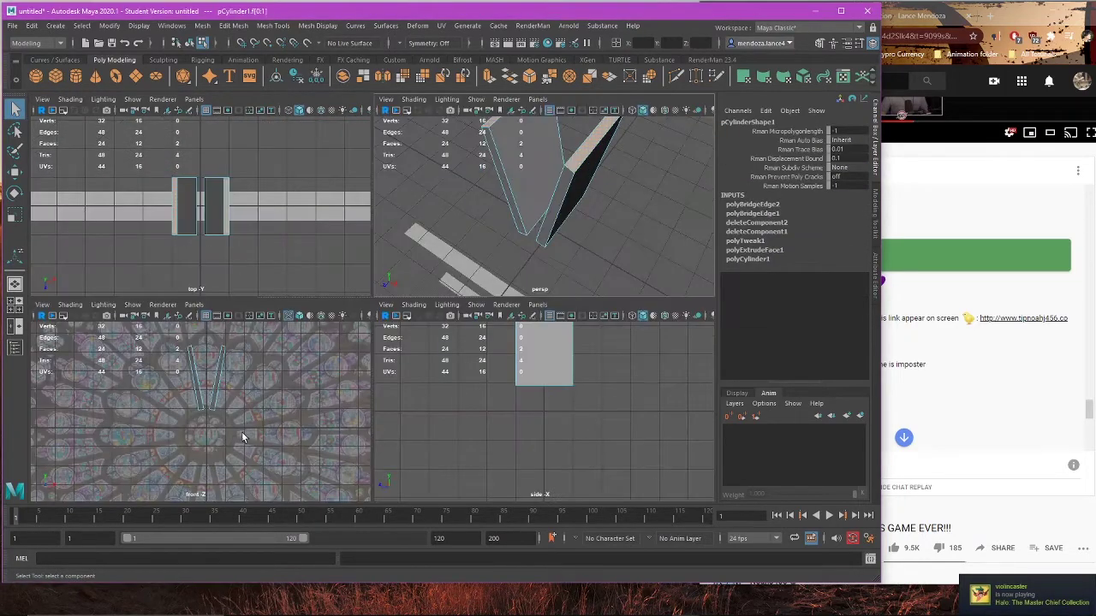
pyautogui.press('space')
pyautogui.keyDown('alt'); pyautogui.moveTo(414, 193); pyautogui.dragTo(380, 285, button='middle'); pyautogui.keyUp('alt')
pyautogui.scroll(2, 379, 286)
pyautogui.scroll(3, 294, 250)
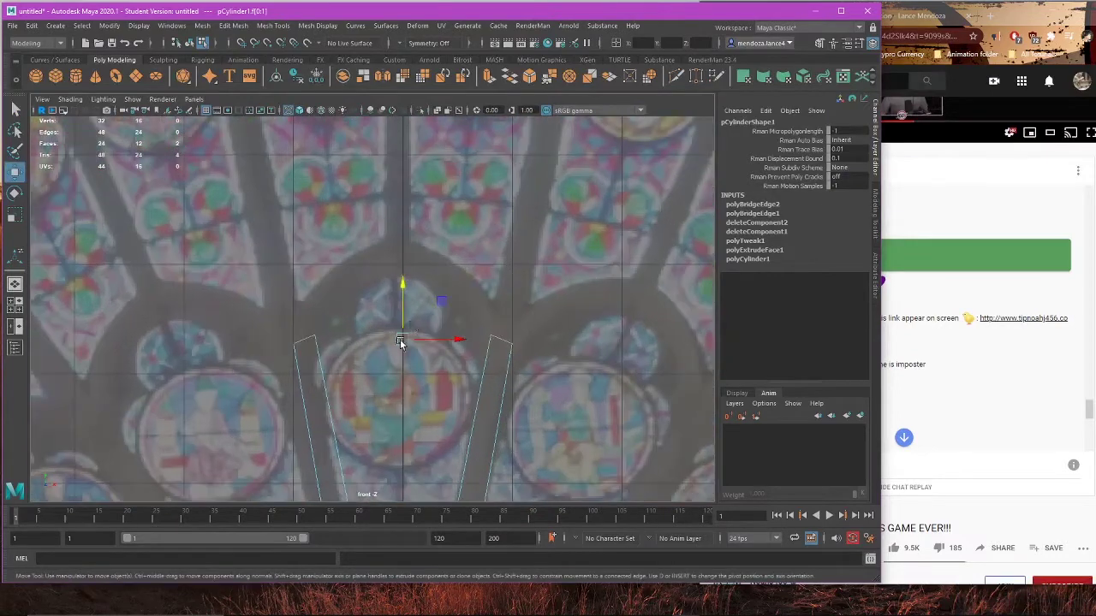
pyautogui.hotkey('ctrl', 'e')
pyautogui.press('w')
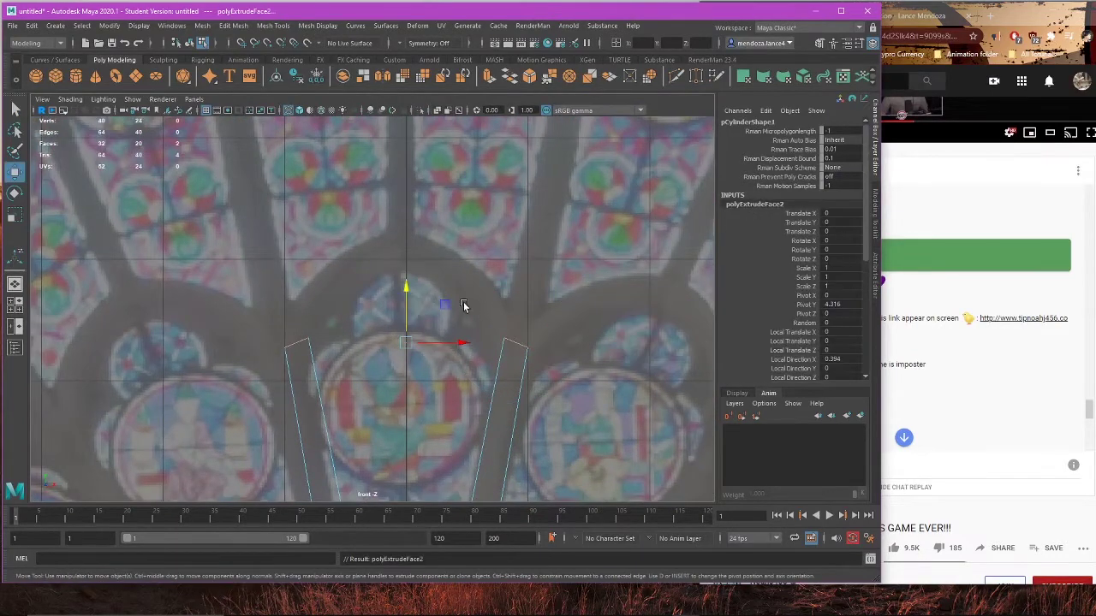
pyautogui.moveTo(408, 304); pyautogui.dragTo(416, 232)
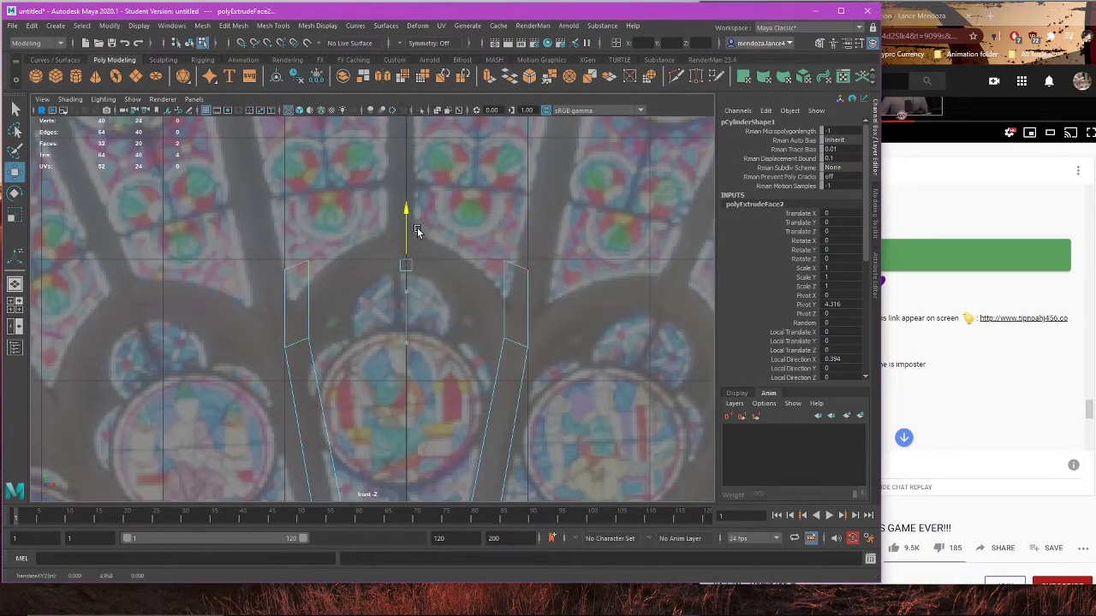
pyautogui.press('r')
pyautogui.moveTo(458, 275)
pyautogui.mouseDown()
pyautogui.moveTo(434, 276)
pyautogui.moveTo(449, 275)
pyautogui.mouseUp()
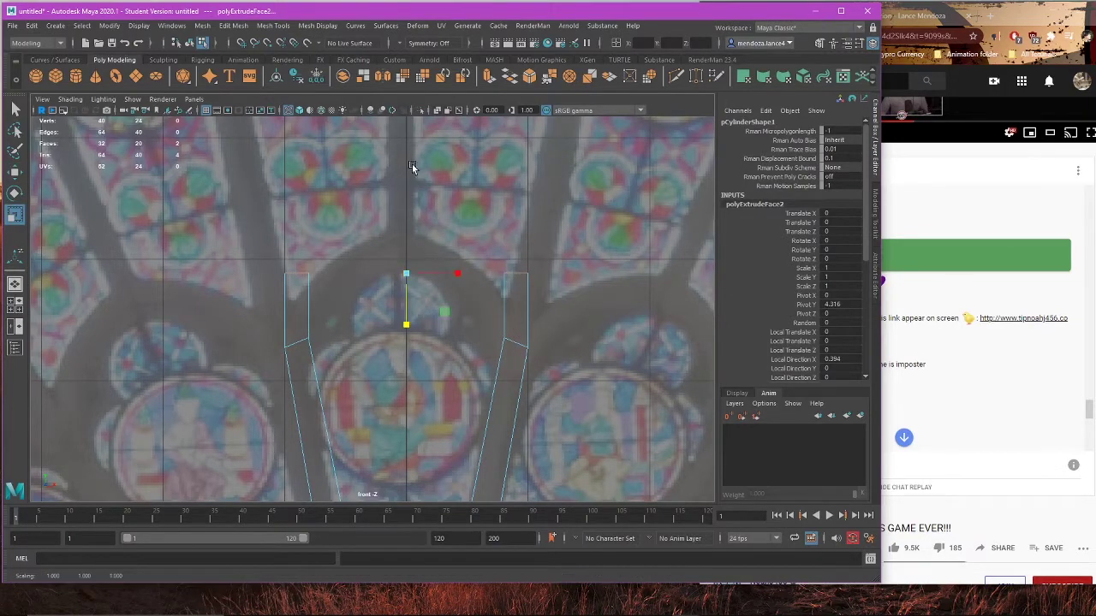
# Step: Set symmetry to World X and move the extruded end faces inward and up to follow the arch above the roundel
pyautogui.press('w')
pyautogui.scroll(-2, 512, 214)
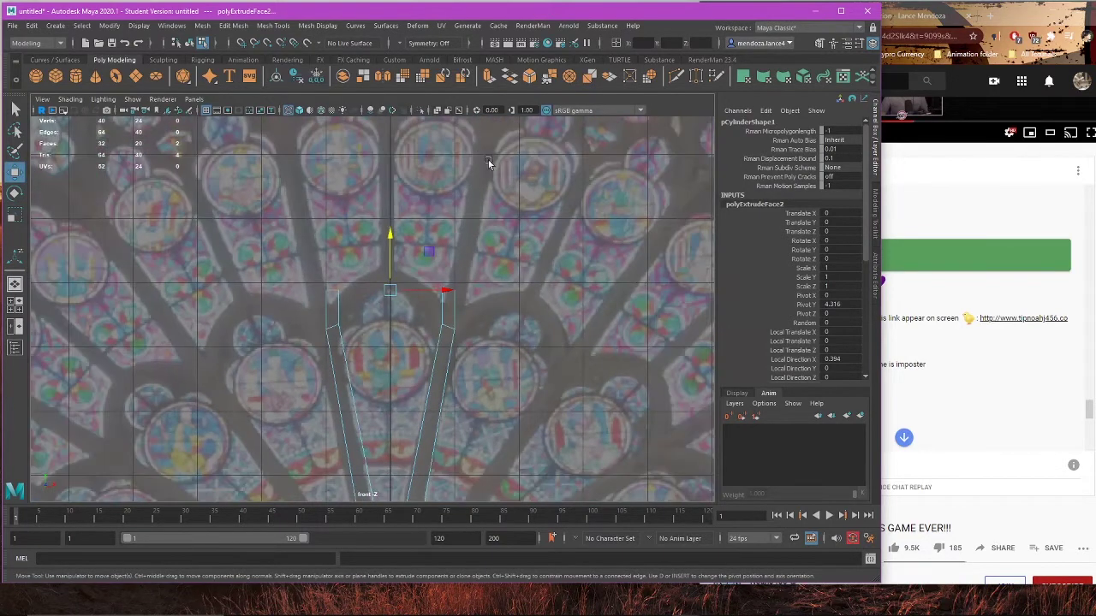
pyautogui.click(430, 43)
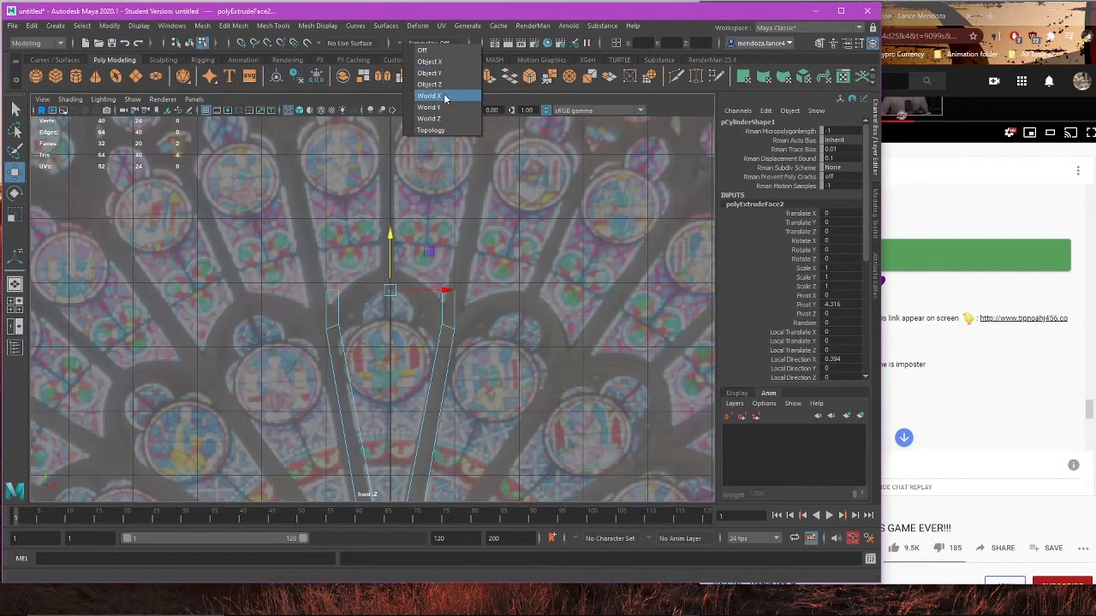
pyautogui.click(438, 95)
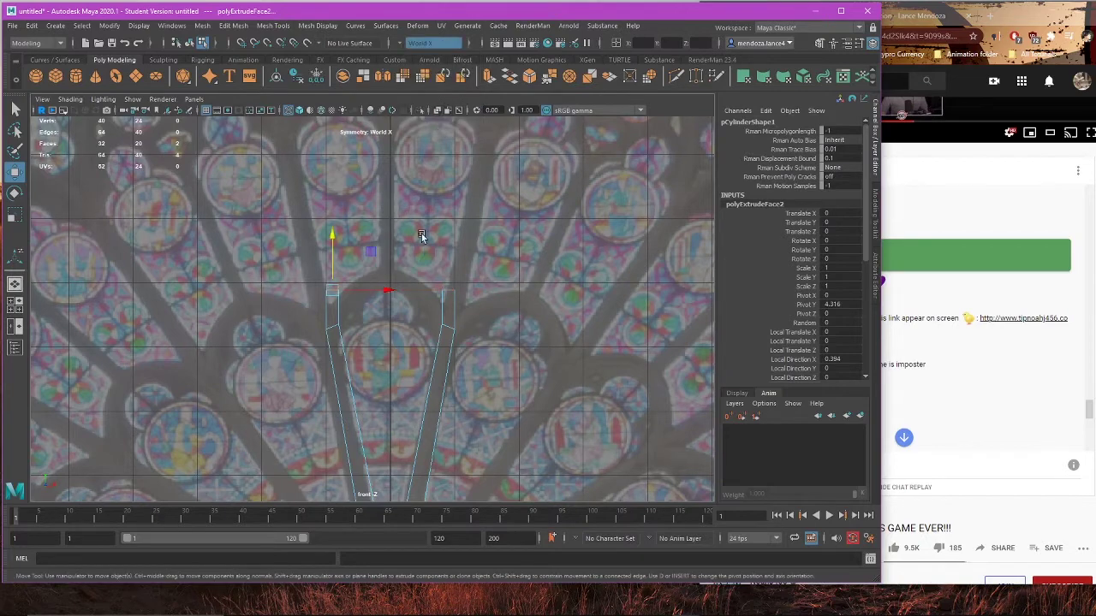
pyautogui.moveTo(408, 297); pyautogui.dragTo(393, 269)
pyautogui.scroll(4, 404, 295)
# Step: Extrude the arch's two open end faces upward and move them inward to the symmetry line at the apex
pyautogui.hotkey('ctrl', 'e')
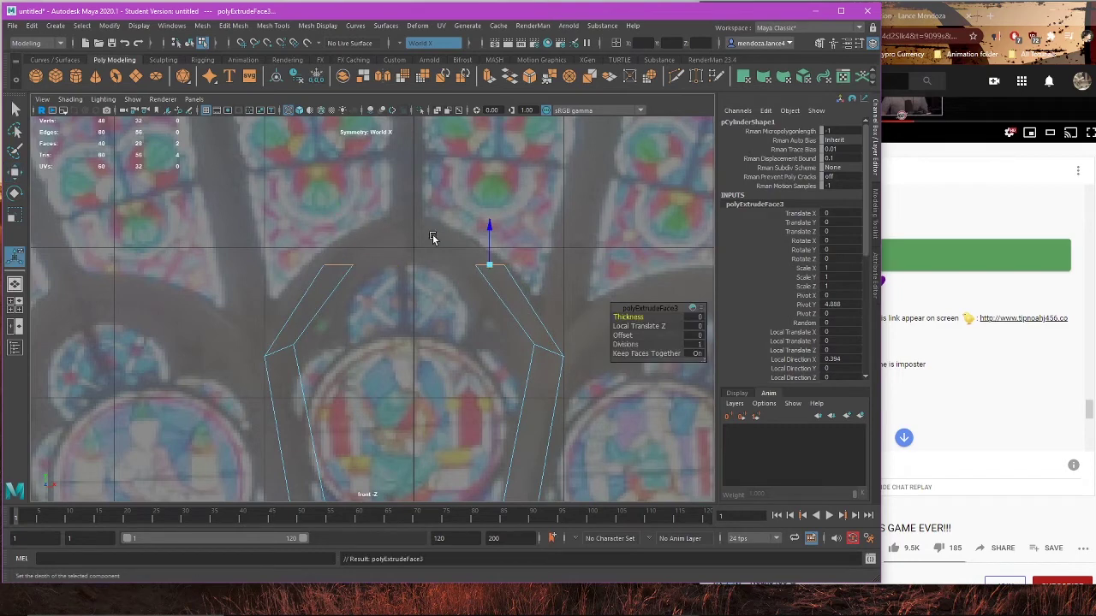
pyautogui.press('w')
pyautogui.press('r')
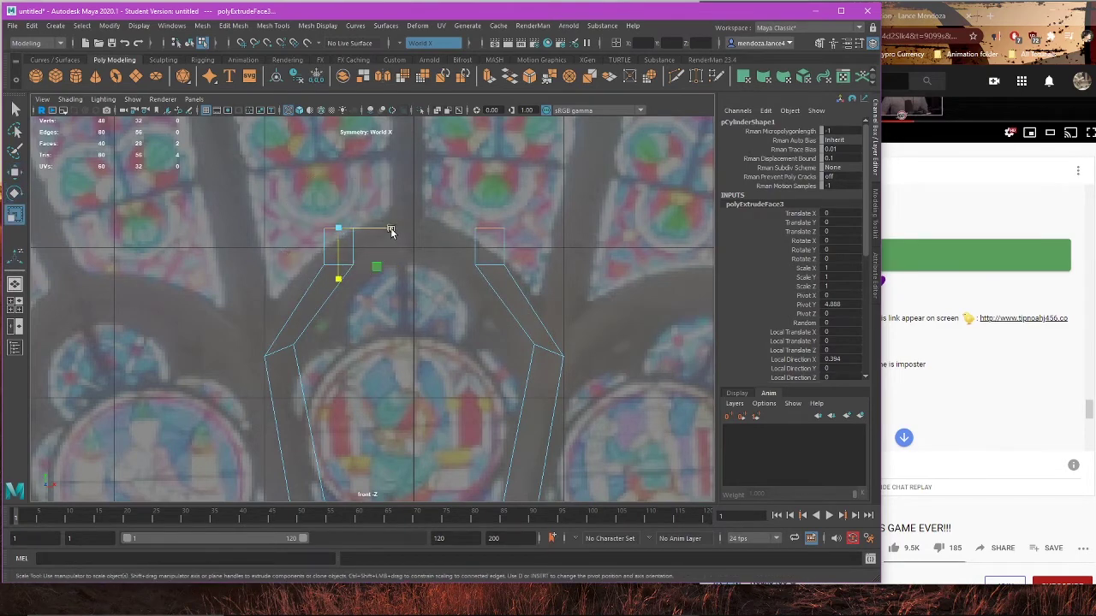
pyautogui.press('w')
pyautogui.moveTo(390, 232); pyautogui.dragTo(402, 233)
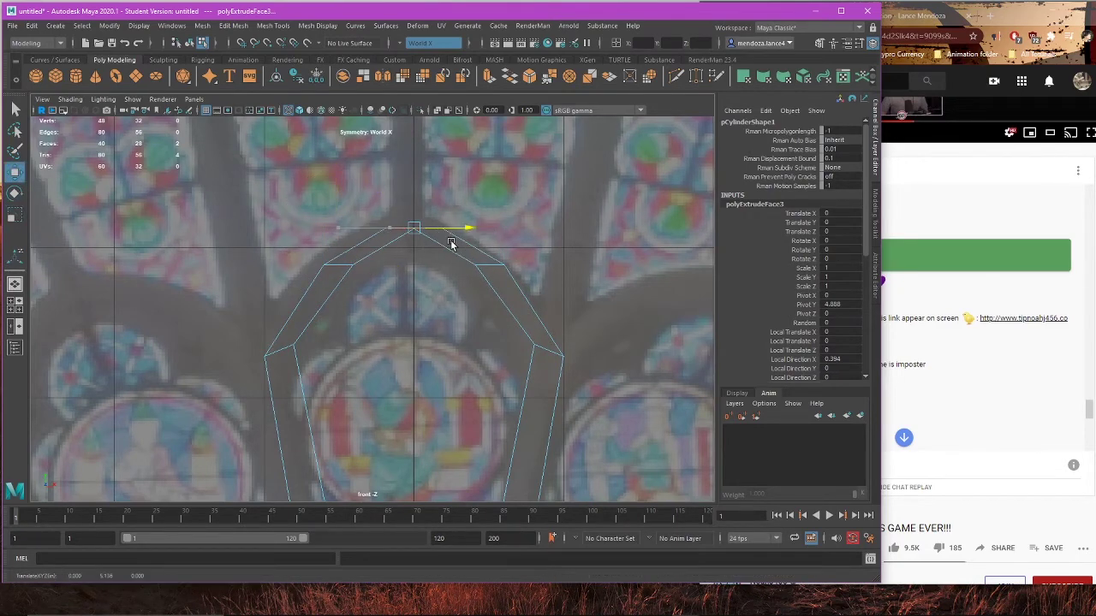
# Step: Rotate and scale the extruded end faces upright so they face each other, and move them close together at the apex
pyautogui.scroll(5, 452, 244)
pyautogui.press('r')
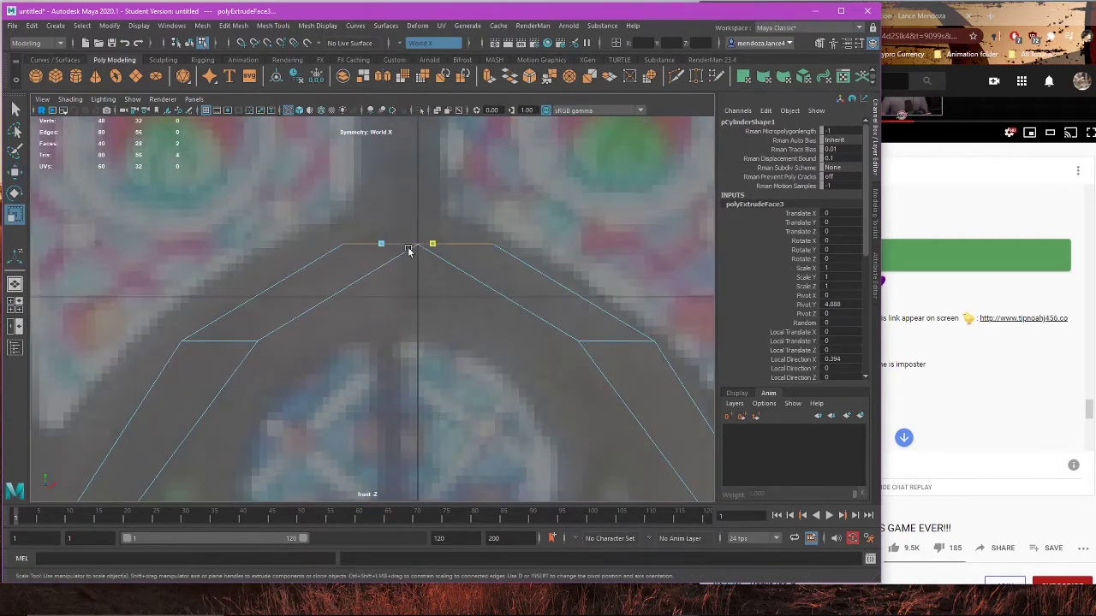
pyautogui.hotkey('ctrl', 'z')
pyautogui.scroll(2, 414, 251)
pyautogui.moveTo(386, 270); pyautogui.dragTo(387, 338)
pyautogui.press('w')
pyautogui.press('e')
pyautogui.moveTo(424, 189); pyautogui.dragTo(440, 269)
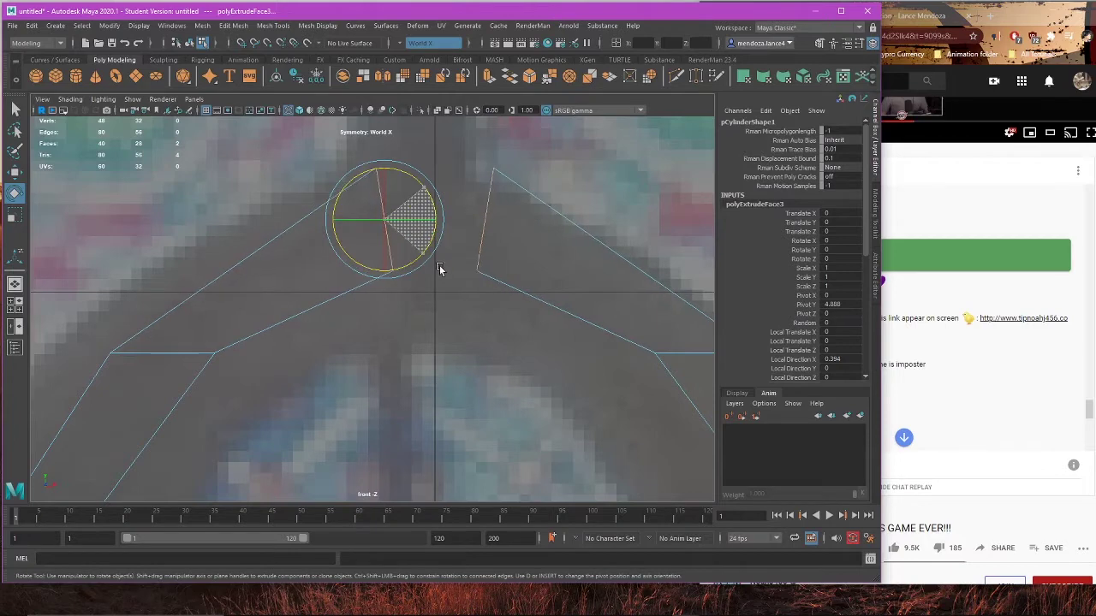
pyautogui.press('w')
pyautogui.press('r')
pyautogui.moveTo(435, 220); pyautogui.dragTo(482, 220)
pyautogui.press('w')
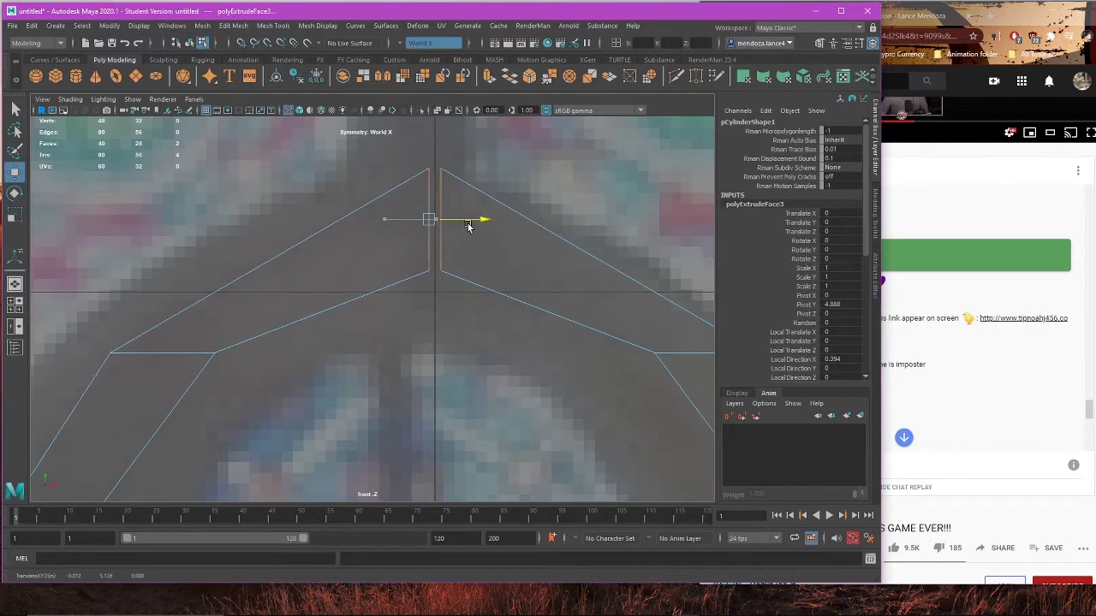
# Step: Rotate the arch's shoulder vertices to square them to the curve and adjust the inner vertices where the spokes meet the arch
pyautogui.scroll(-5, 455, 248)
pyautogui.scroll(6, 453, 249)
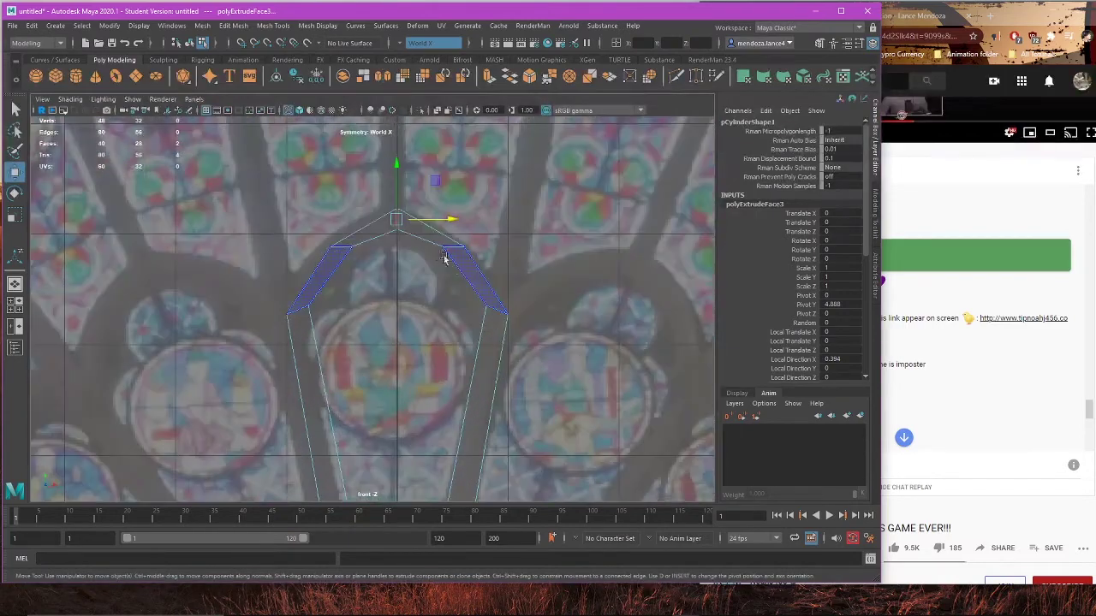
pyautogui.keyDown('alt'); pyautogui.moveTo(445, 257); pyautogui.dragTo(413, 317, button='middle'); pyautogui.keyUp('alt')
pyautogui.moveTo(328, 274); pyautogui.dragTo(257, 264, button='right')
pyautogui.moveTo(253, 284); pyautogui.dragTo(342, 332)
pyautogui.press('e')
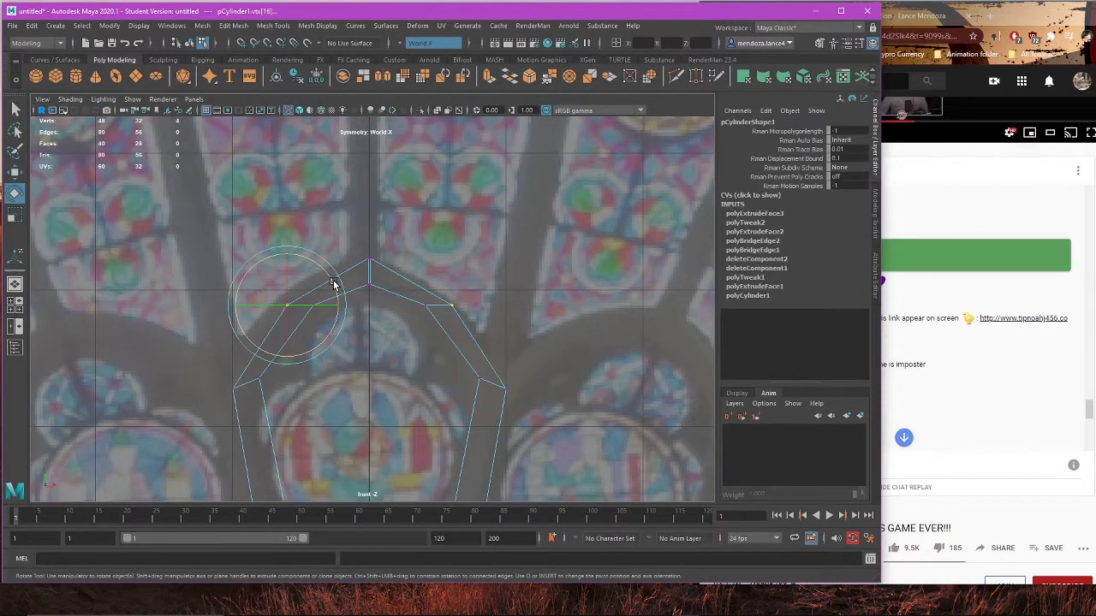
pyautogui.moveTo(346, 280); pyautogui.dragTo(355, 305)
pyautogui.press('w')
pyautogui.keyDown('alt'); pyautogui.moveTo(319, 356); pyautogui.dragTo(342, 308, button='middle'); pyautogui.keyUp('alt')
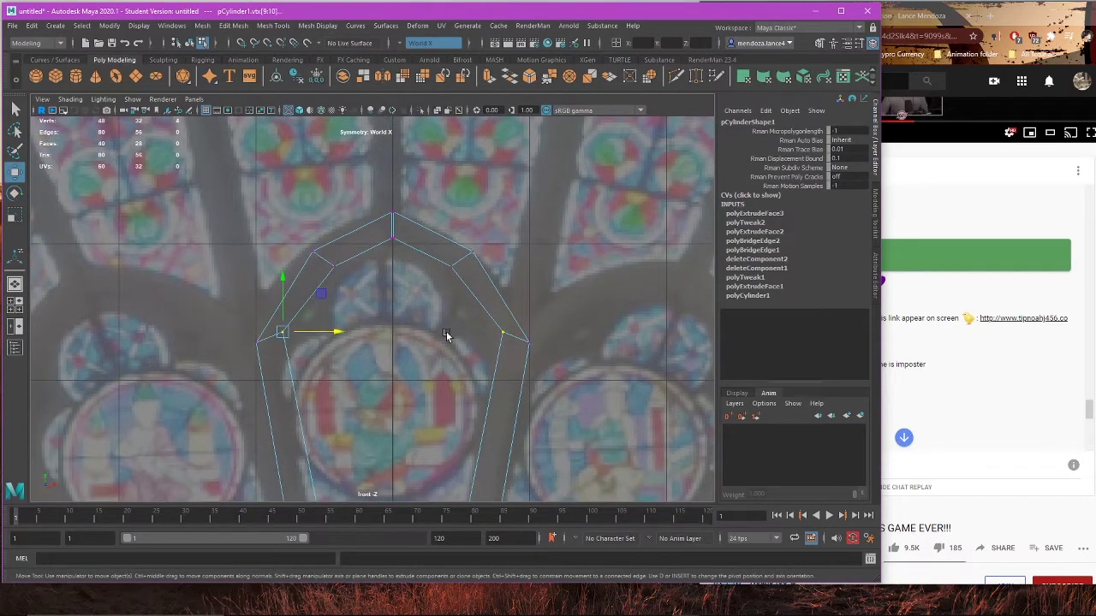
# Step: In the perspective view, delete the two facing end faces hidden in the gap at the arch's apex
pyautogui.scroll(-3, 341, 337)
pyautogui.scroll(2, 396, 318)
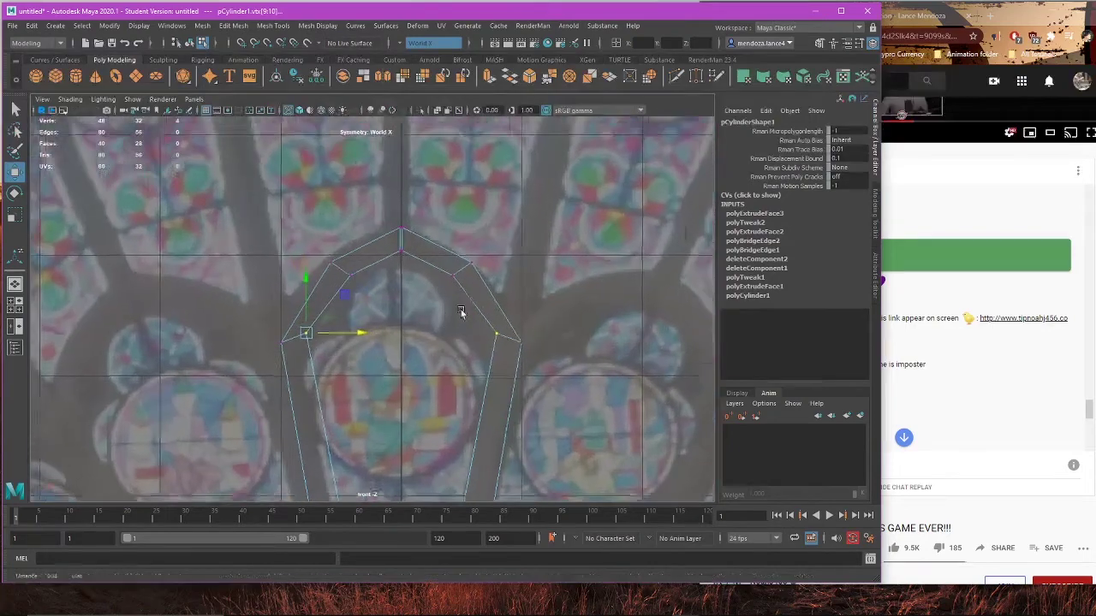
pyautogui.press('space')
pyautogui.press('space')
pyautogui.keyDown('alt'); pyautogui.moveTo(506, 261); pyautogui.dragTo(604, 157); pyautogui.keyUp('alt')
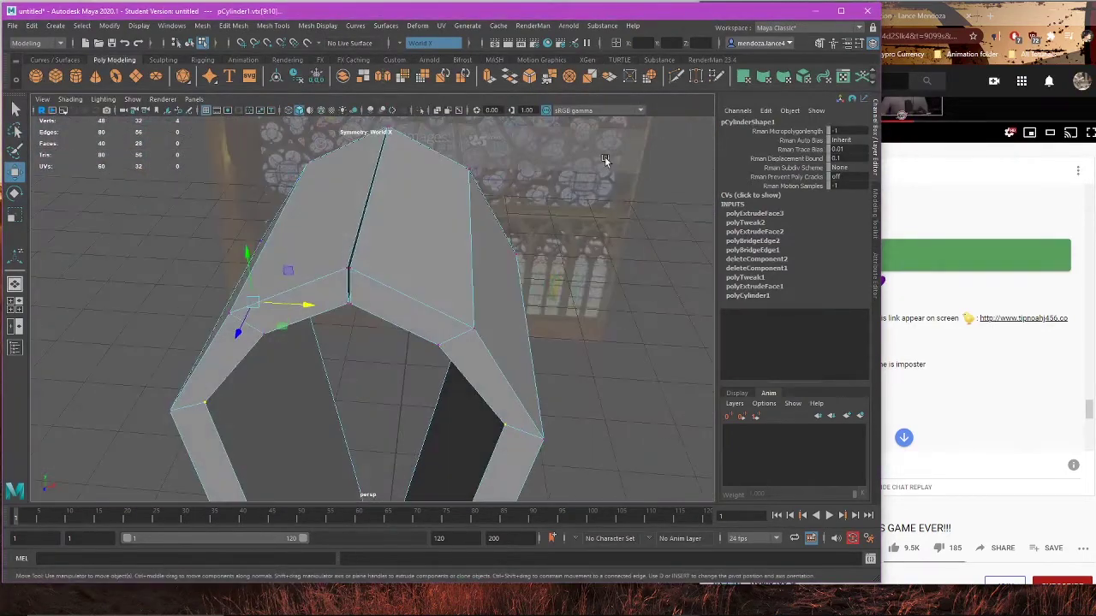
pyautogui.moveTo(608, 159); pyautogui.dragTo(612, 175, button='right')
pyautogui.scroll(3, 365, 254)
pyautogui.keyDown('alt'); pyautogui.moveTo(365, 254); pyautogui.dragTo(404, 266); pyautogui.keyUp('alt')
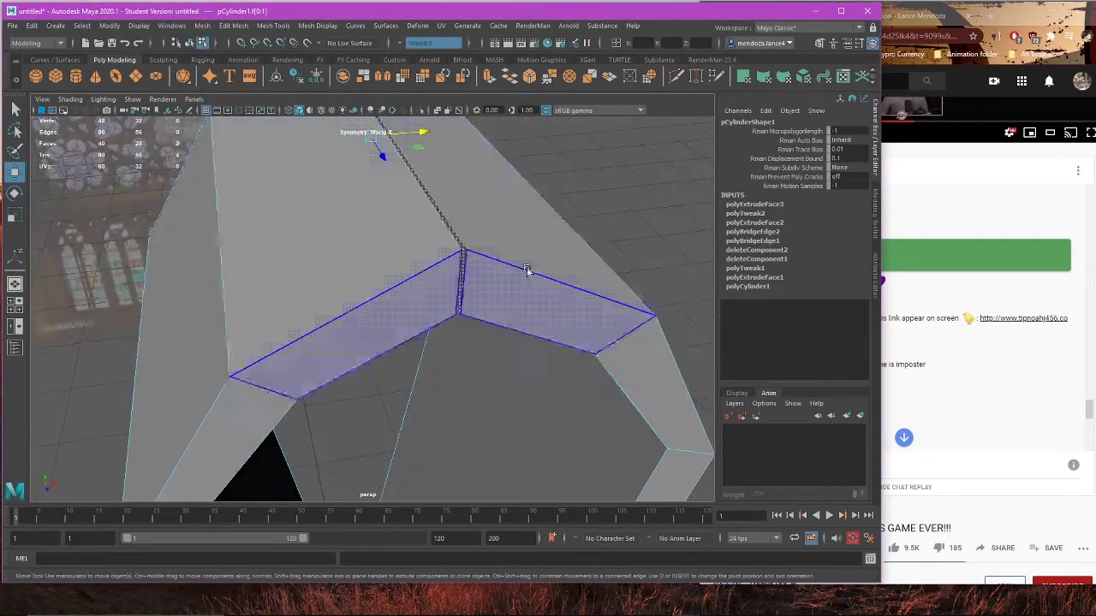
pyautogui.press('Delete')
# Step: Merge each of the four vertex pairs at the apex to join the two halves of the arch
pyautogui.moveTo(645, 181); pyautogui.dragTo(592, 182, button='right')
pyautogui.scroll(-5, 444, 178)
pyautogui.scroll(2, 444, 178)
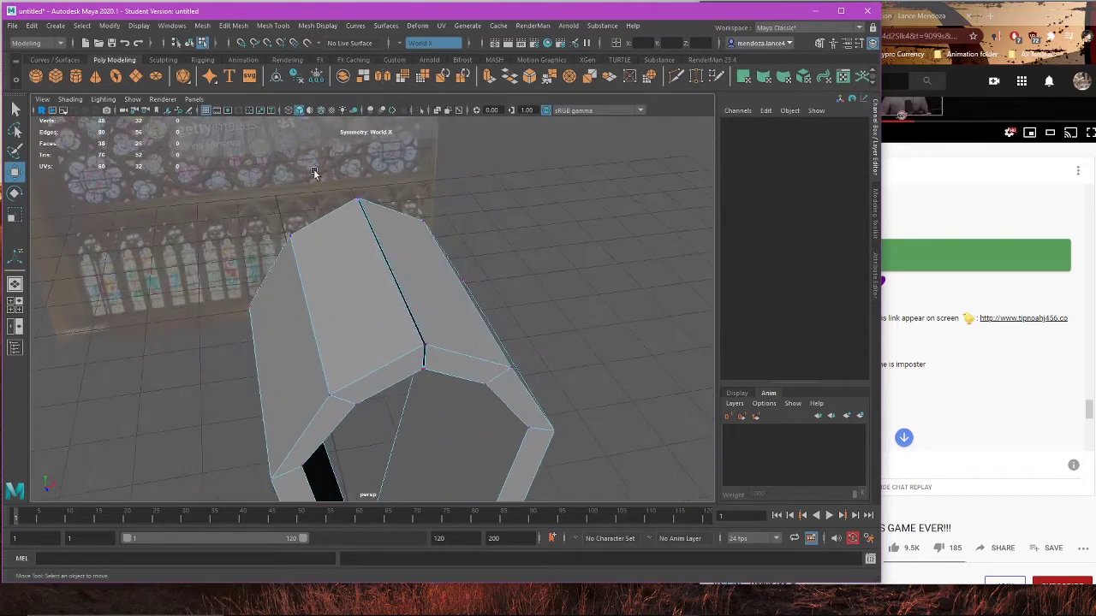
pyautogui.moveTo(317, 173); pyautogui.dragTo(376, 214)
pyautogui.press('4')
pyautogui.click(203, 28)
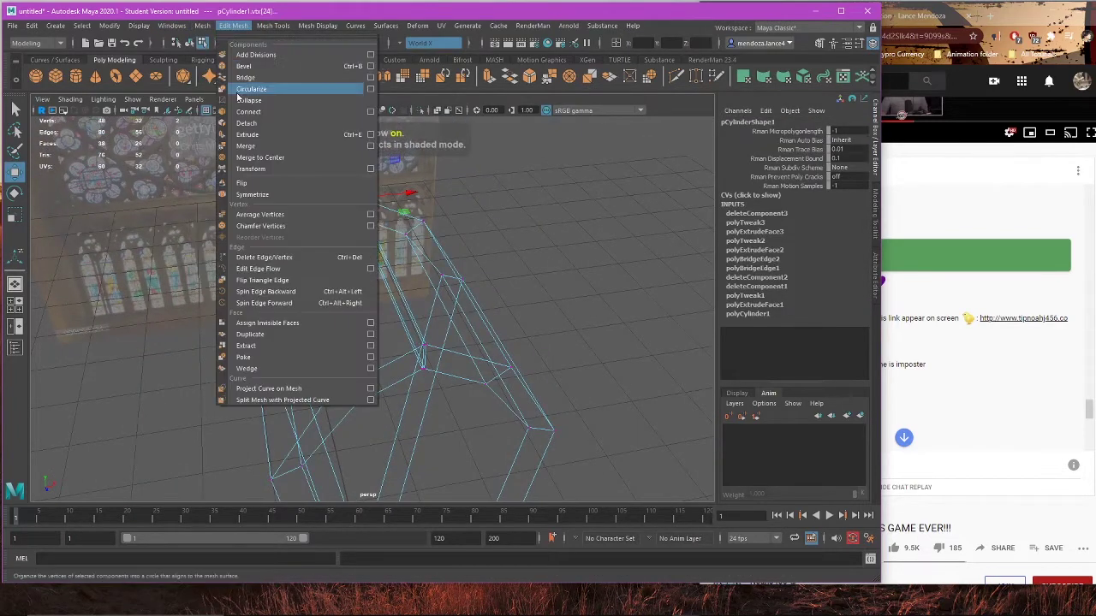
pyautogui.click(257, 147)
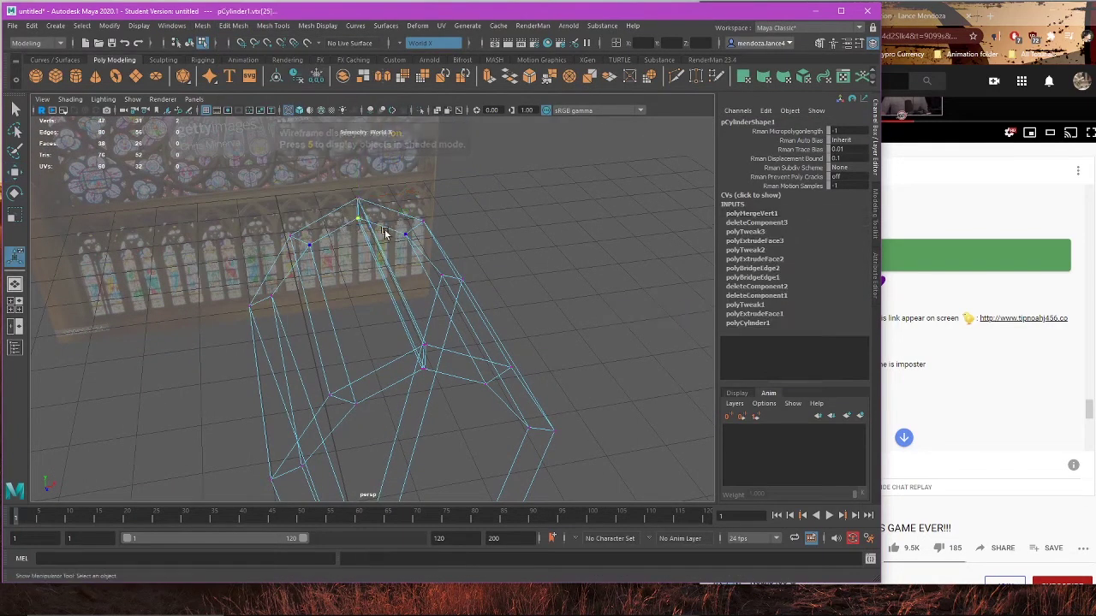
pyautogui.press('g')
pyautogui.moveTo(429, 381); pyautogui.dragTo(429, 381)
pyautogui.press('g')
pyautogui.moveTo(409, 337)
pyautogui.mouseDown()
pyautogui.moveTo(440, 352)
pyautogui.moveTo(440, 325)
pyautogui.moveTo(452, 420)
pyautogui.mouseUp()
pyautogui.press('g')
pyautogui.press('5')
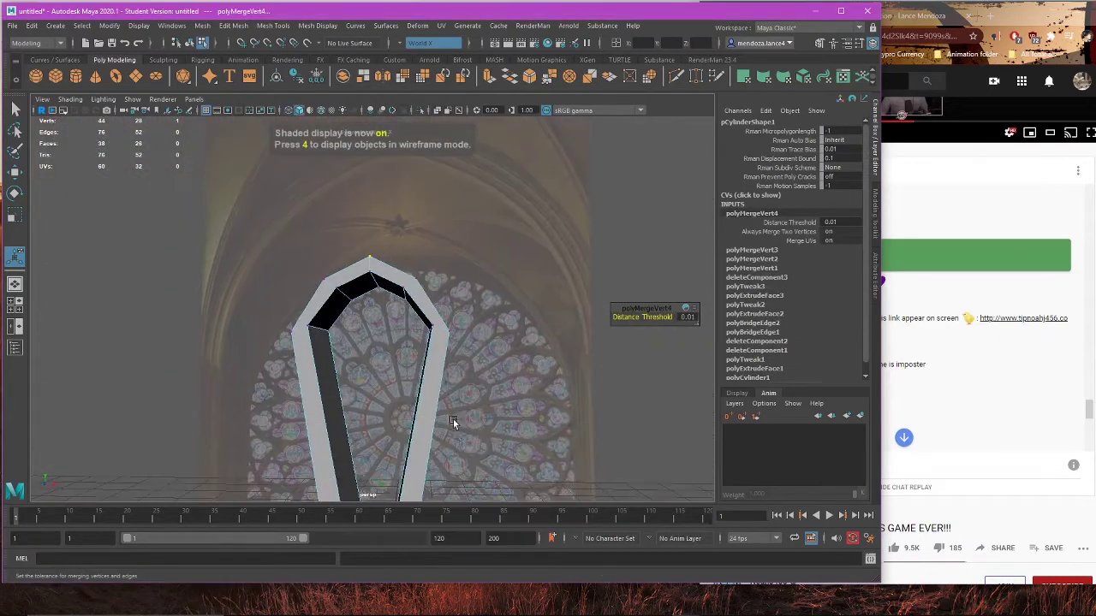
# Step: In the front view, flatten the vertices where the spokes meet the arch into a horizontal line
pyautogui.press('space')
pyautogui.press('space')
pyautogui.moveTo(514, 323); pyautogui.dragTo(462, 325, button='right')
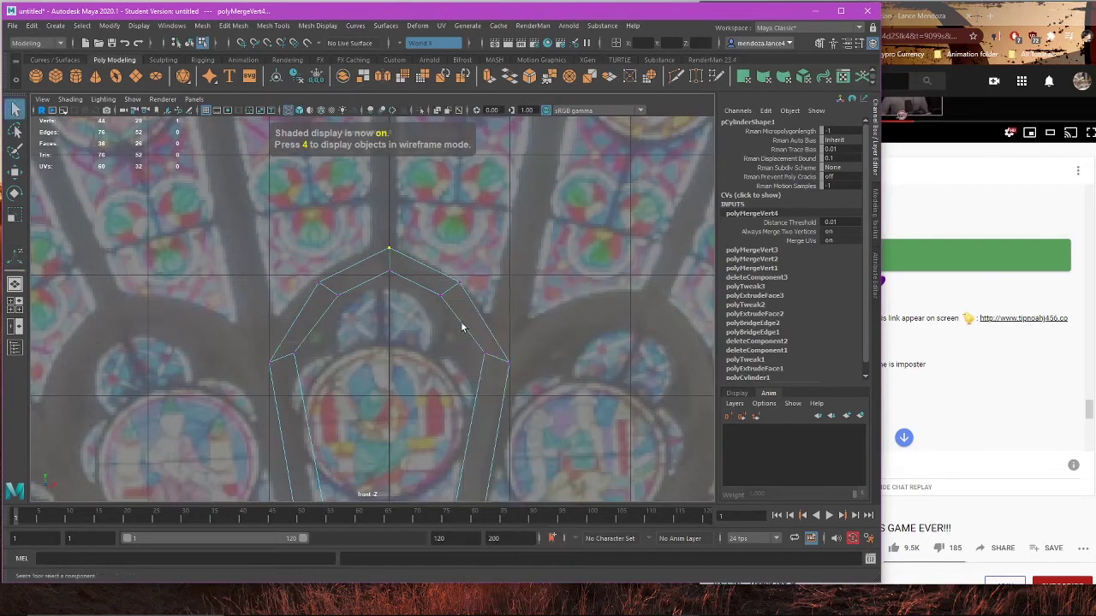
pyautogui.press('w')
pyautogui.press('r')
pyautogui.moveTo(463, 396); pyautogui.dragTo(535, 377)
pyautogui.press('w')
# Step: Move the vertices at the spokes' lower ends slightly upward and adjust their inner corners to match the reference photo
pyautogui.scroll(-6, 535, 377)
pyautogui.keyDown('alt'); pyautogui.moveTo(535, 377); pyautogui.dragTo(498, 265, button='middle'); pyautogui.keyUp('alt')
pyautogui.scroll(1, 477, 305)
pyautogui.scroll(3, 459, 340)
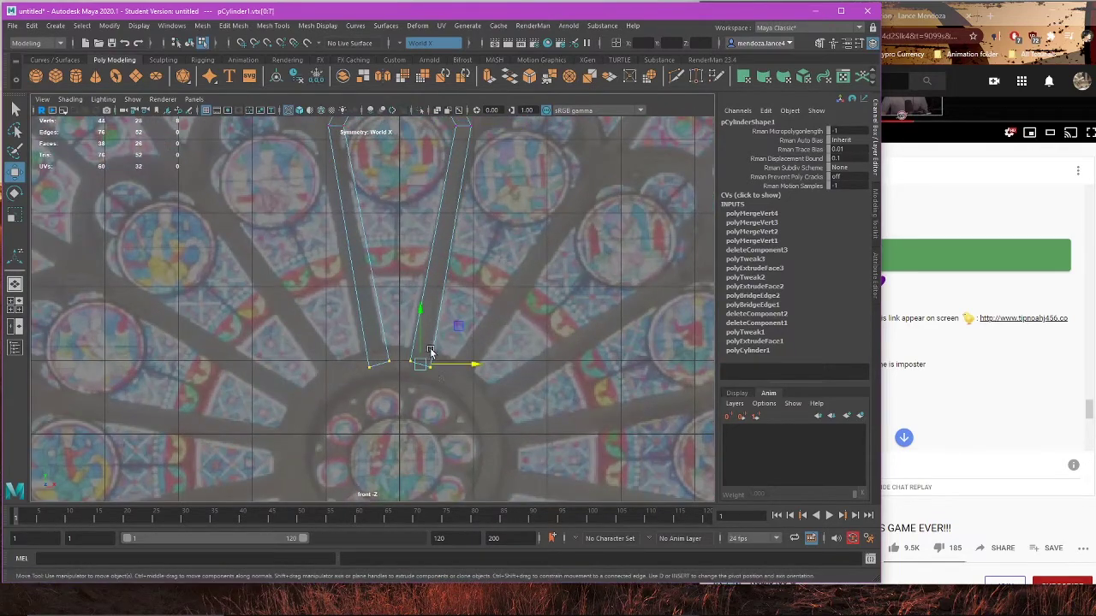
pyautogui.moveTo(431, 352); pyautogui.dragTo(424, 332)
pyautogui.scroll(-3, 455, 357)
pyautogui.keyDown('alt'); pyautogui.moveTo(433, 296); pyautogui.dragTo(435, 335, button='middle'); pyautogui.keyUp('alt')
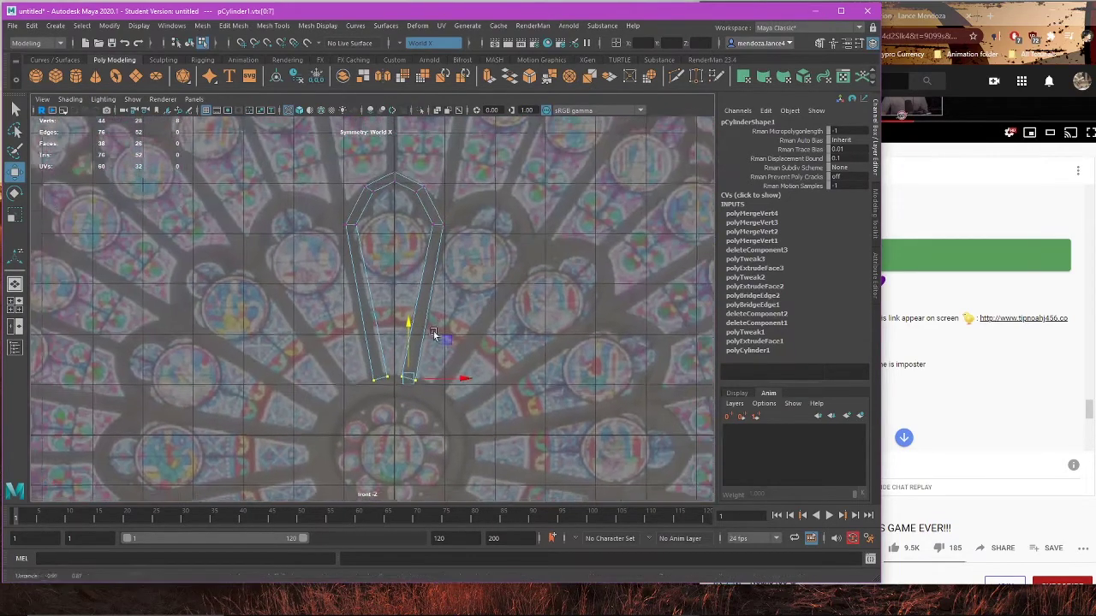
pyautogui.moveTo(443, 384); pyautogui.dragTo(433, 380)
pyautogui.scroll(5, 428, 306)
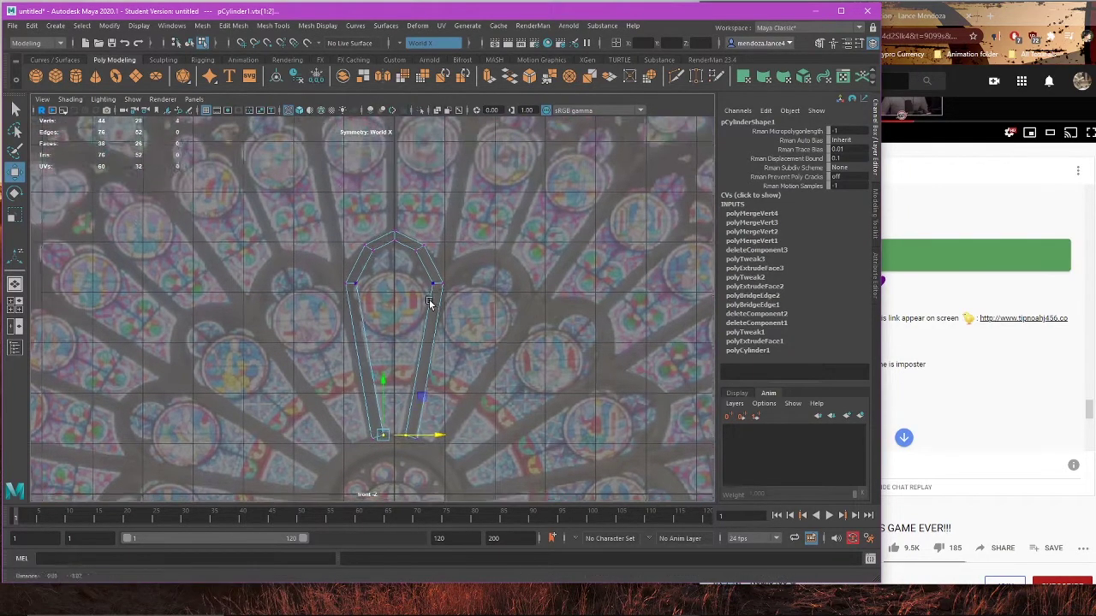
# Step: Inspect the joined arch in perspective and compare its outline with the reference photo in the front view
pyautogui.scroll(-5, 407, 300)
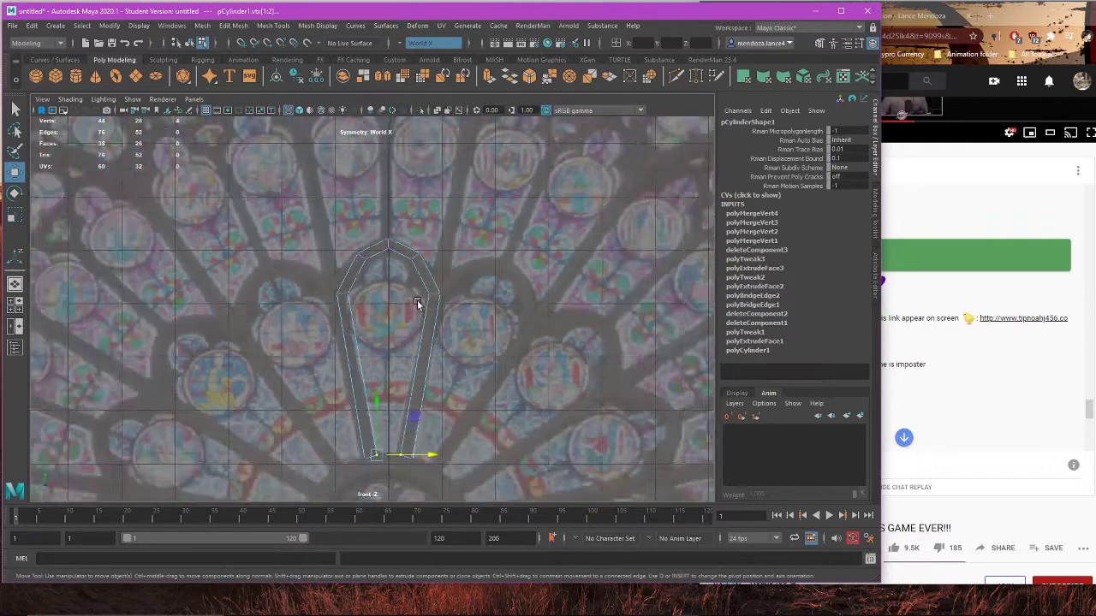
pyautogui.press('space')
pyautogui.press('space')
pyautogui.press('f')
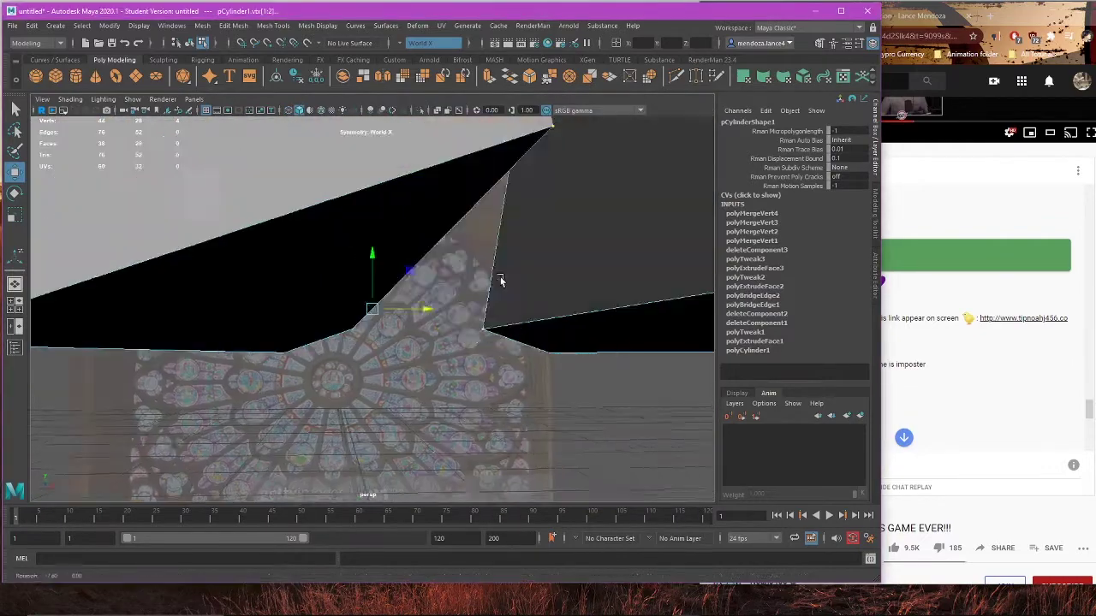
pyautogui.scroll(-5, 503, 280)
pyautogui.keyDown('alt'); pyautogui.moveTo(508, 282); pyautogui.dragTo(518, 297); pyautogui.keyUp('alt')
pyautogui.keyDown('alt'); pyautogui.moveTo(499, 220); pyautogui.dragTo(519, 345); pyautogui.keyUp('alt')
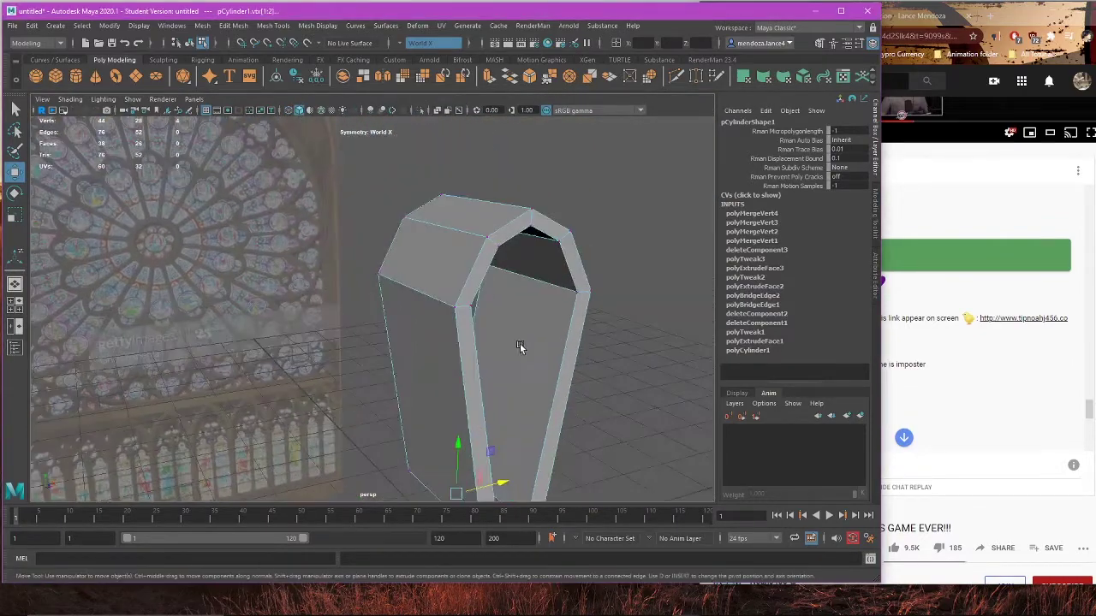
pyautogui.press('space')
pyautogui.press('space')
pyautogui.press('space')
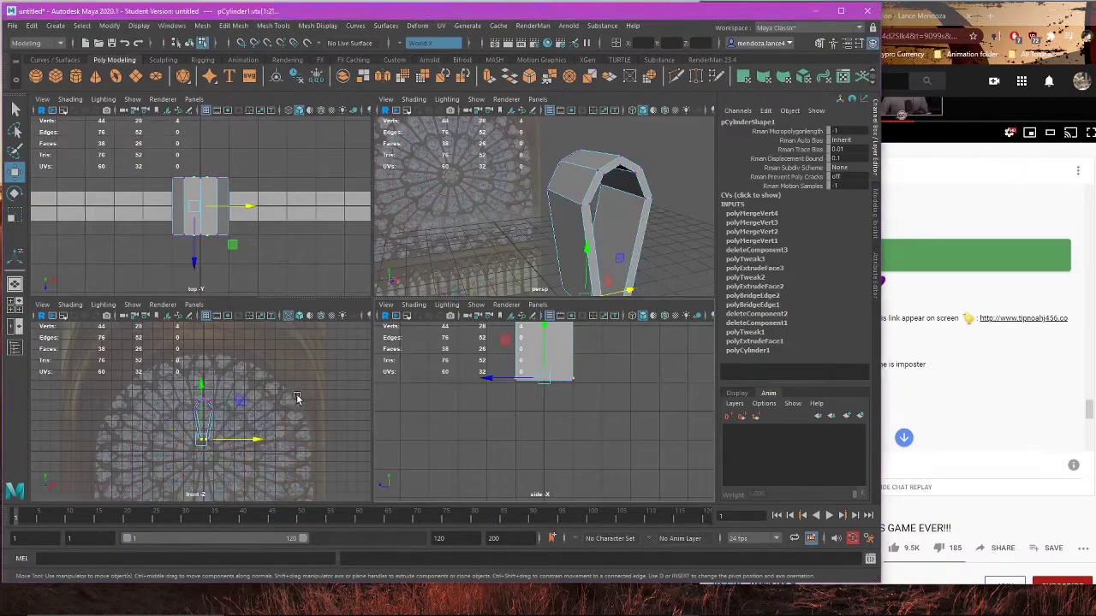
pyautogui.press('space')
pyautogui.scroll(-3, 401, 322)
pyautogui.scroll(8, 400, 322)
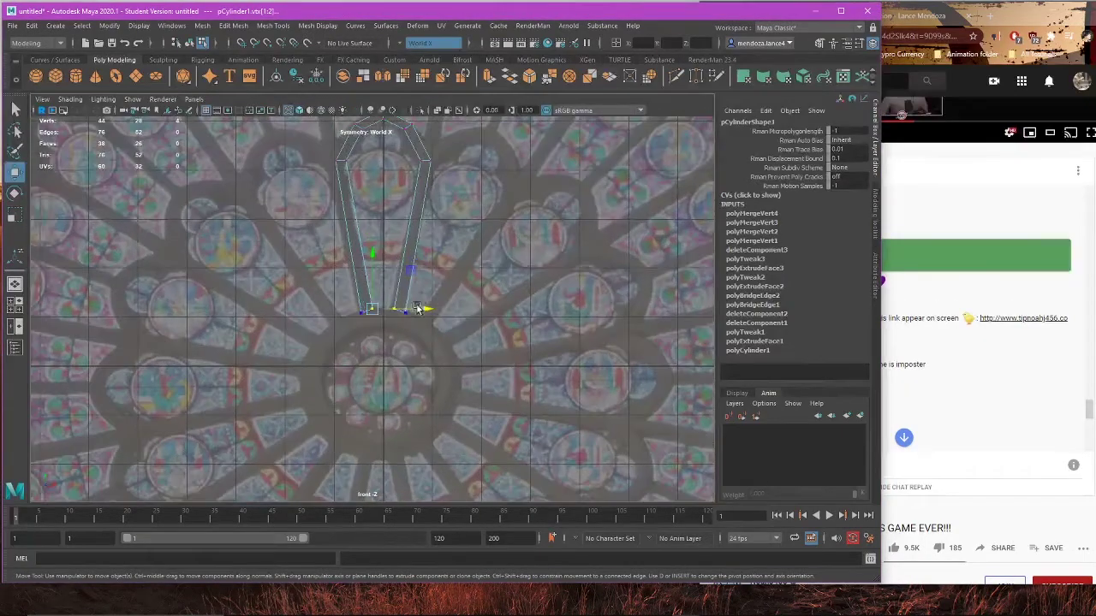
pyautogui.scroll(4, 334, 259)
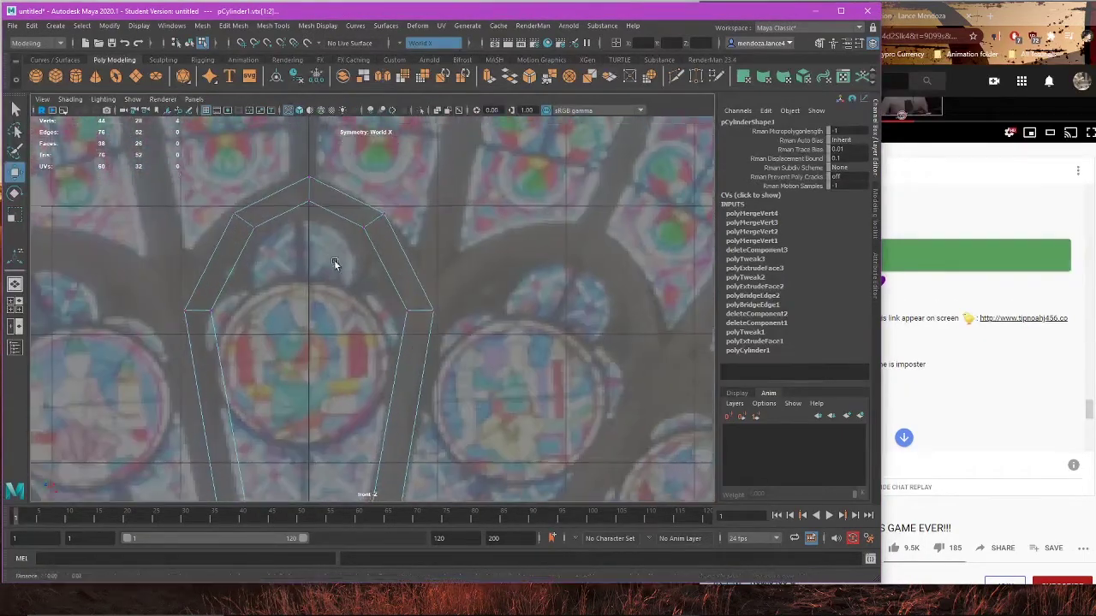
# Step: Switch to the YouTube browser window, move it over the Maya window and open the Favorites playlist
pyautogui.moveTo(1014, 7); pyautogui.dragTo(918, 37)
pyautogui.scroll(3, 834, 204)
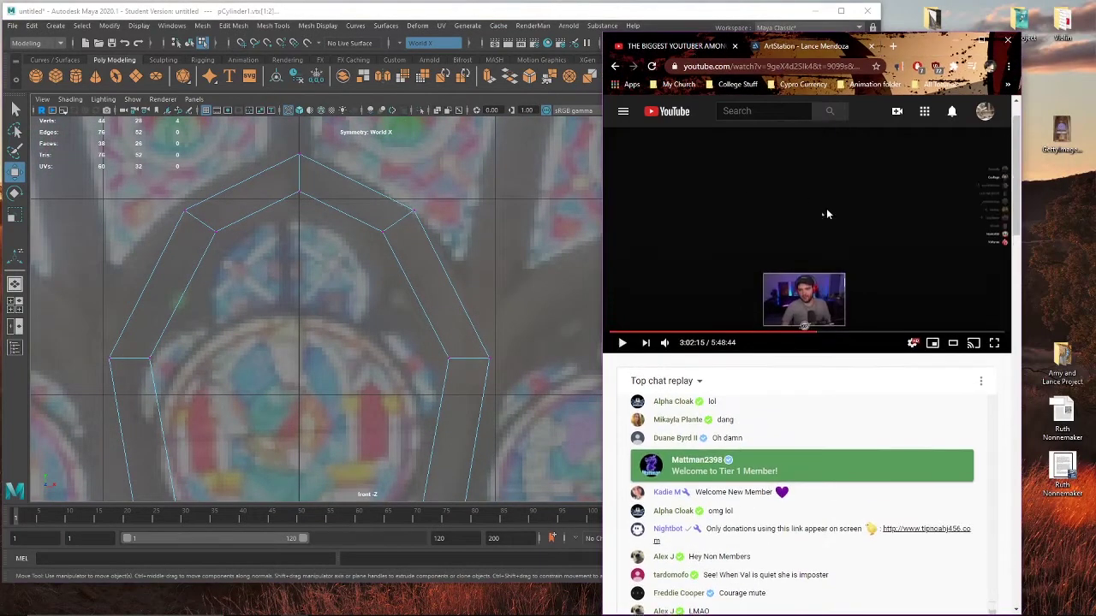
pyautogui.click(623, 111)
pyautogui.scroll(-6, 668, 382)
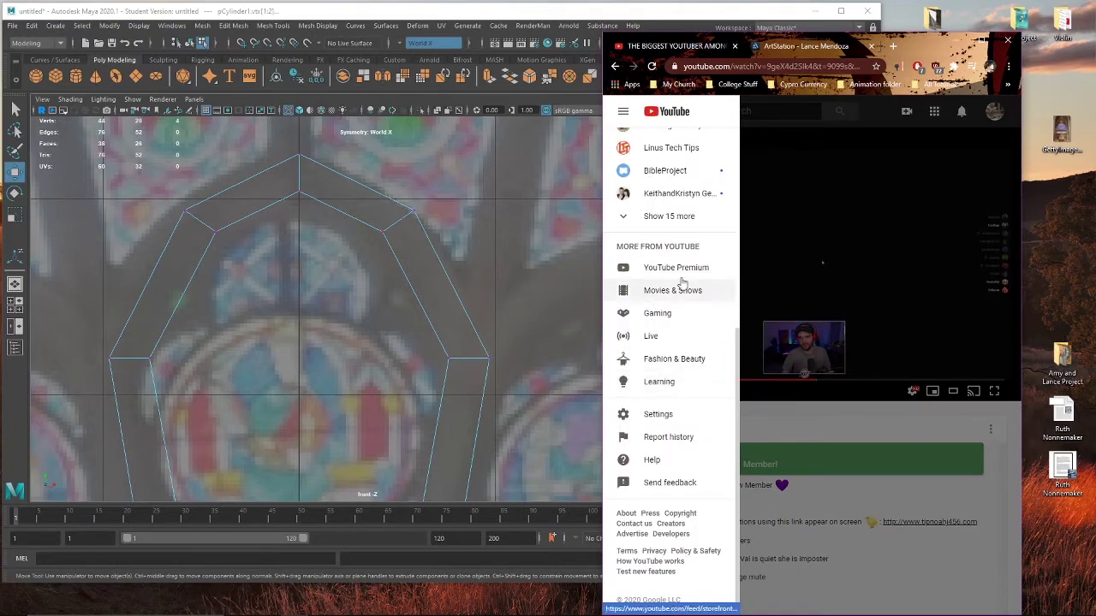
pyautogui.scroll(5, 678, 334)
pyautogui.scroll(1, 678, 334)
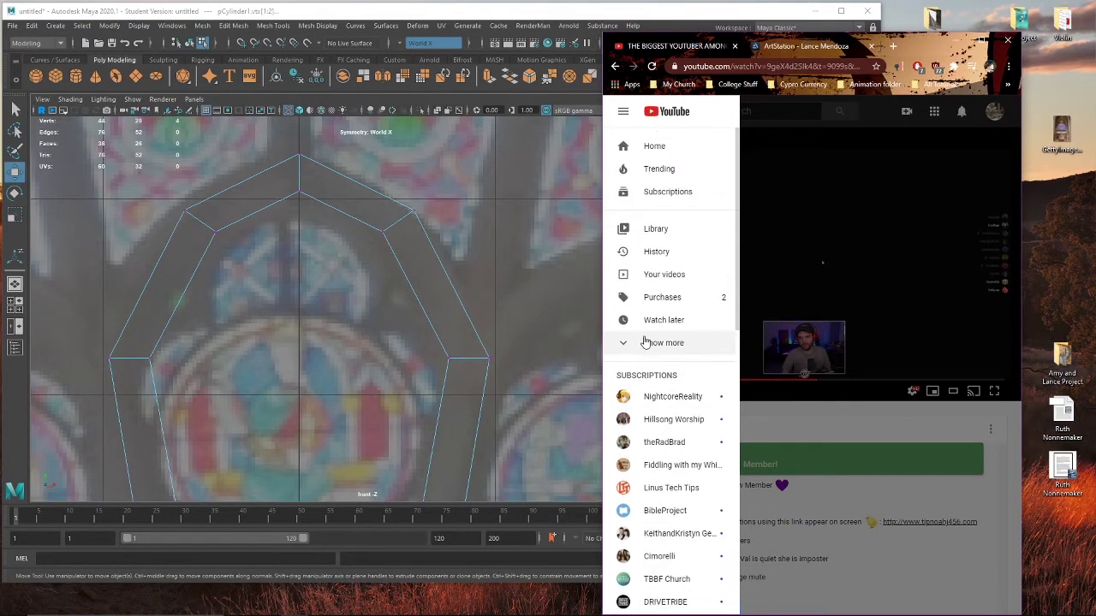
pyautogui.click(653, 343)
pyautogui.scroll(-4, 714, 372)
pyautogui.scroll(2, 663, 350)
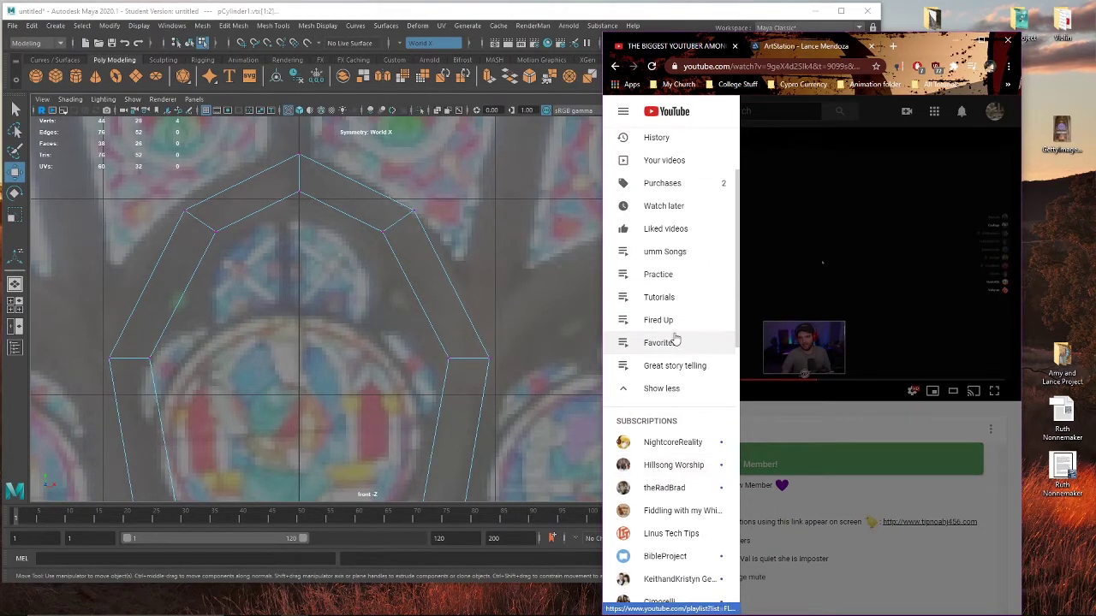
pyautogui.click(675, 342)
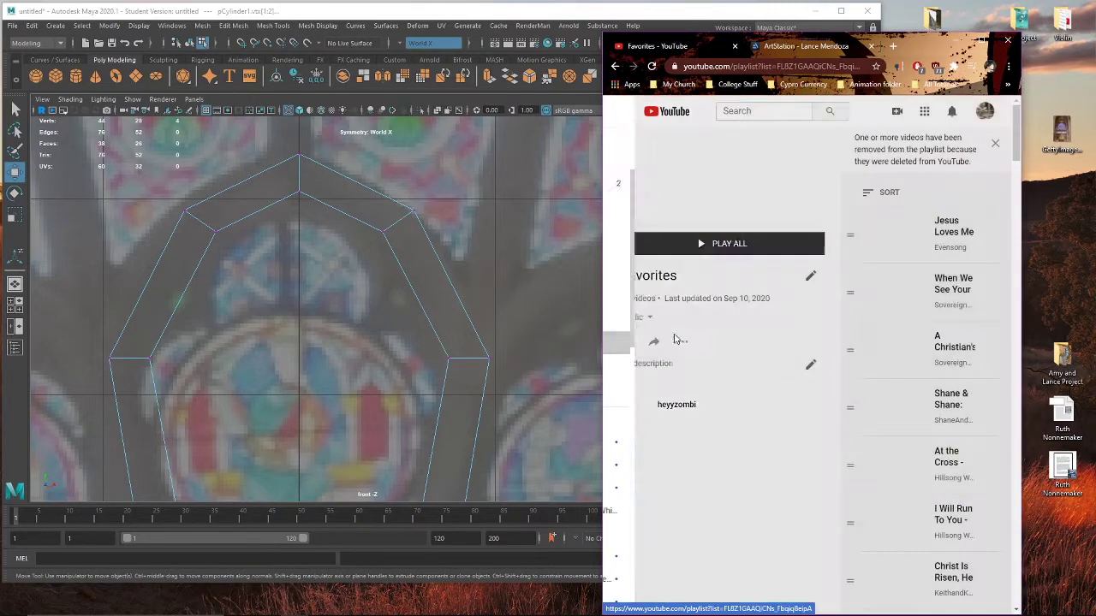
# Step: Browse the Favorites playlist, switch to the umm Songs playlist and look through its videos
pyautogui.scroll(-6, 893, 368)
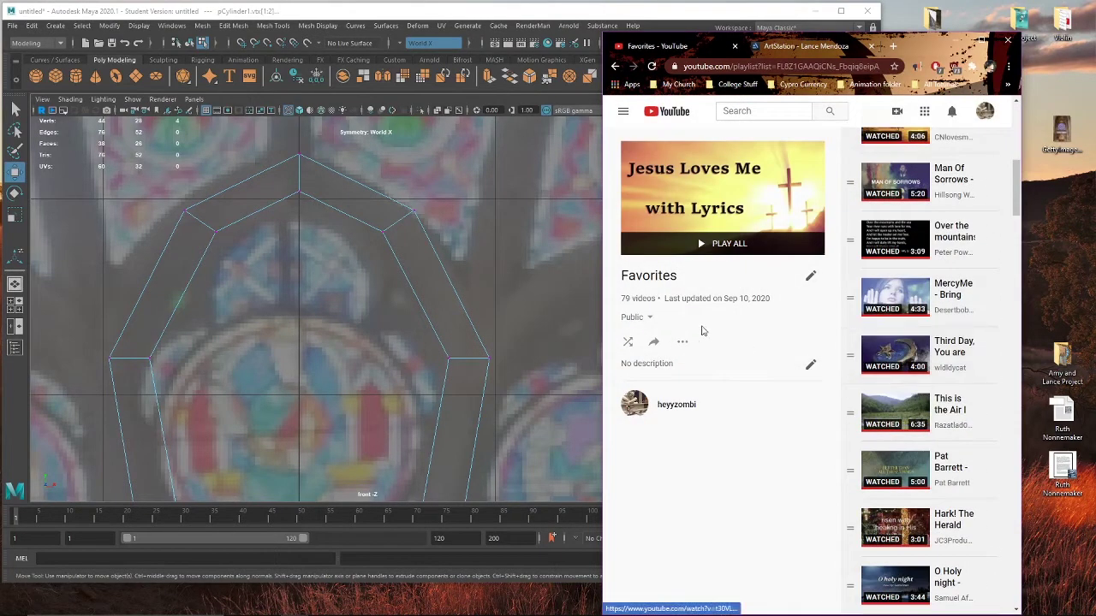
pyautogui.scroll(2, 891, 363)
pyautogui.scroll(4, 774, 322)
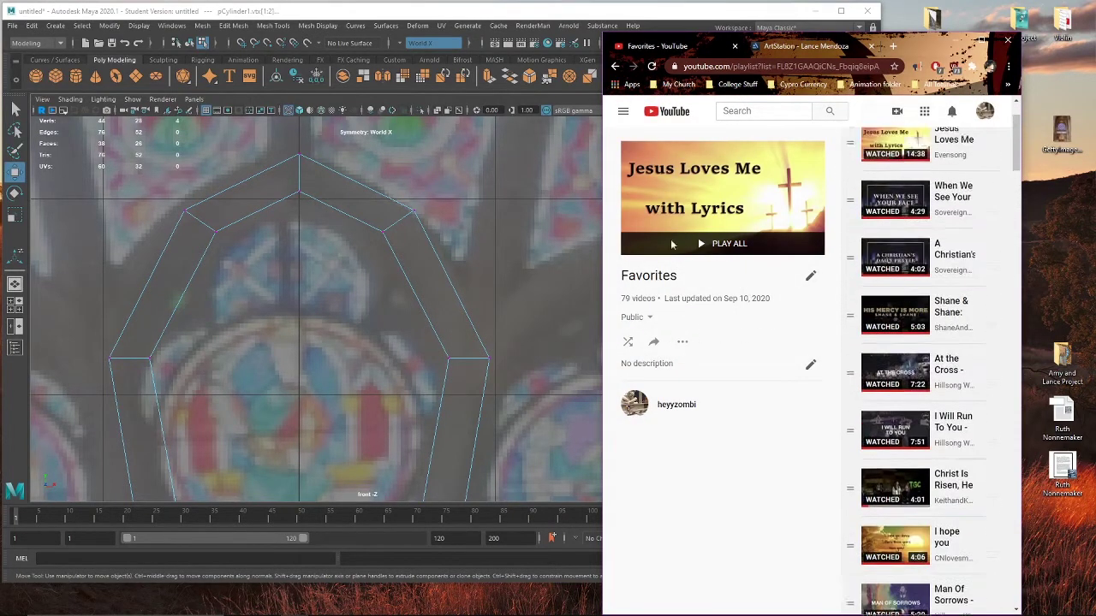
pyautogui.click(624, 116)
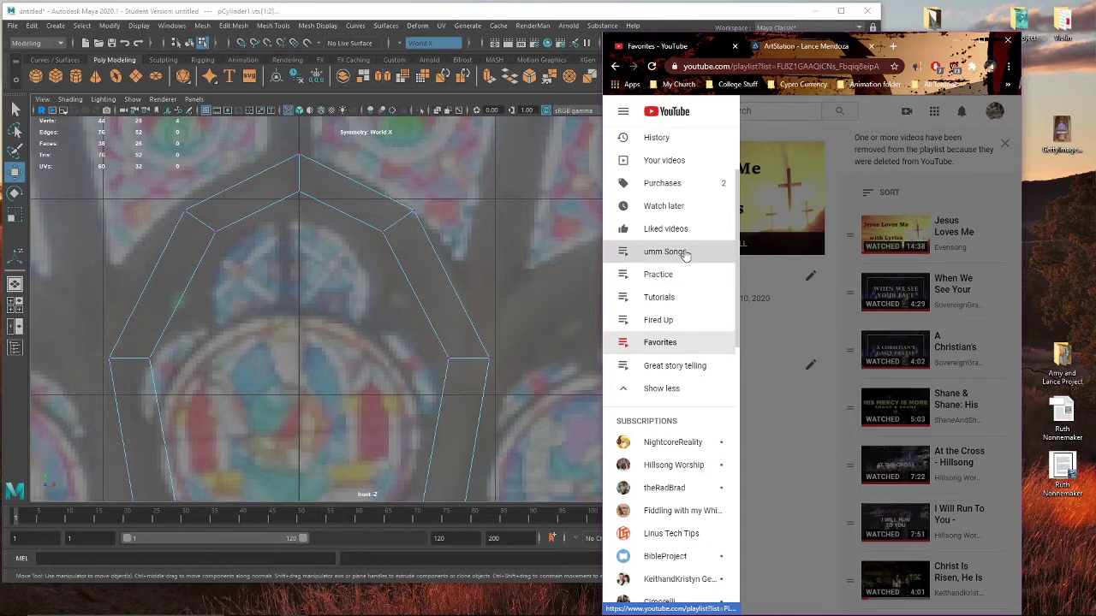
pyautogui.scroll(-10, 852, 419)
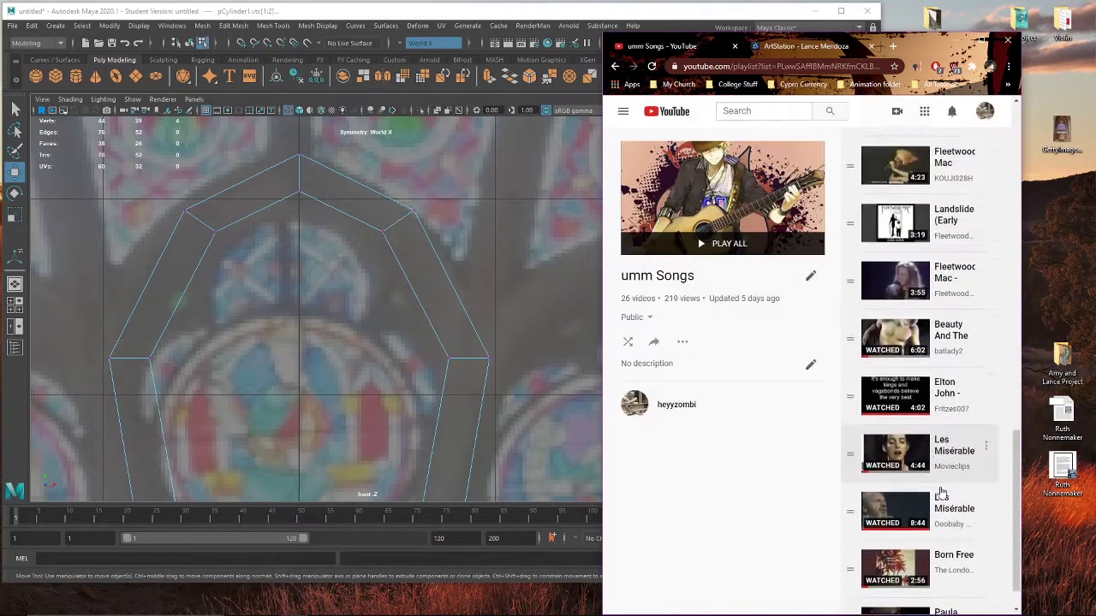
# Step: Play the Paula Cole video from the umm Songs playlist and put the browser window away
pyautogui.click(959, 579)
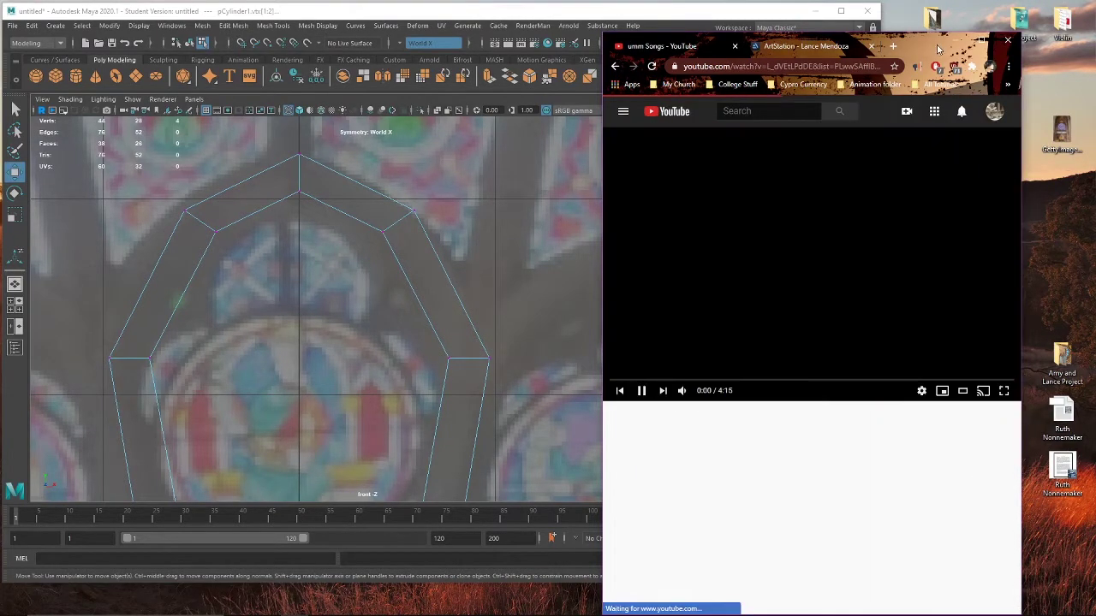
pyautogui.rightClick(913, 393)
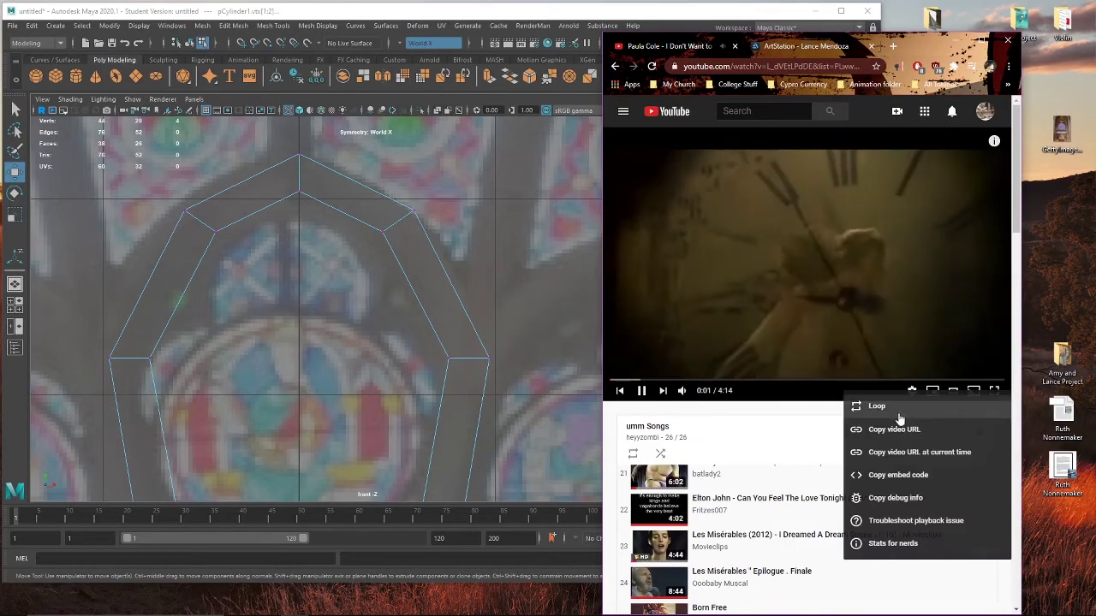
pyautogui.click(899, 417)
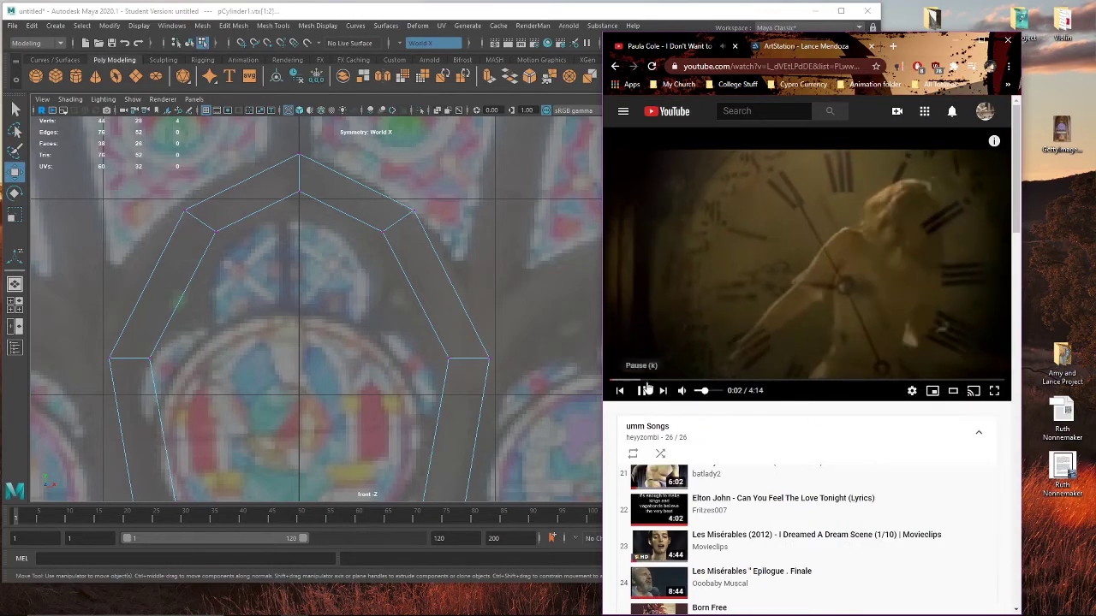
pyautogui.click(956, 40)
pyautogui.doubleClick(1062, 133)
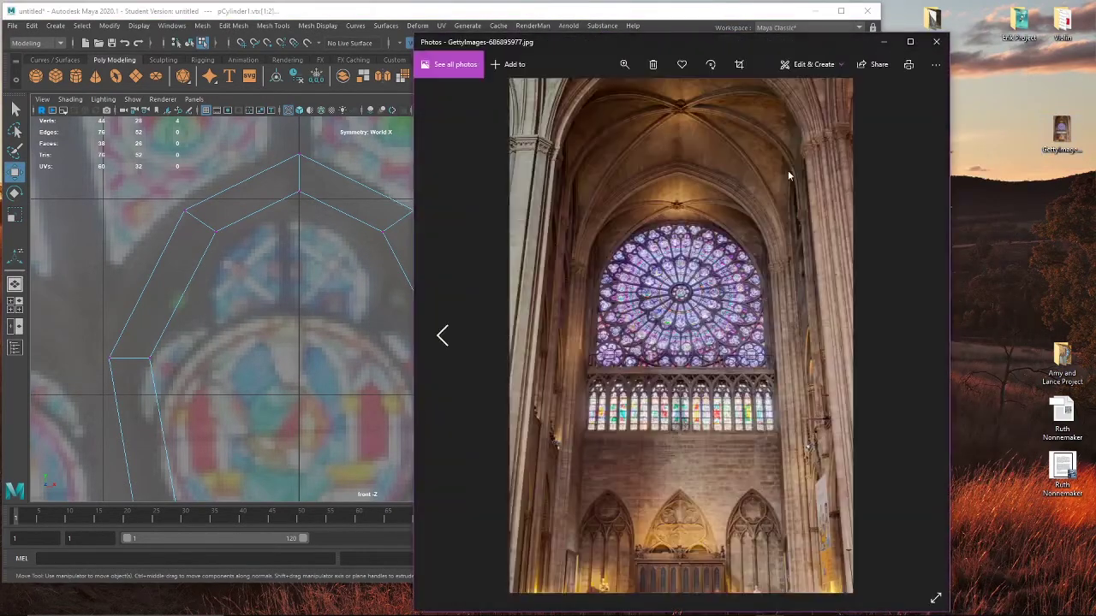
pyautogui.click(932, 41)
pyautogui.doubleClick(930, 134)
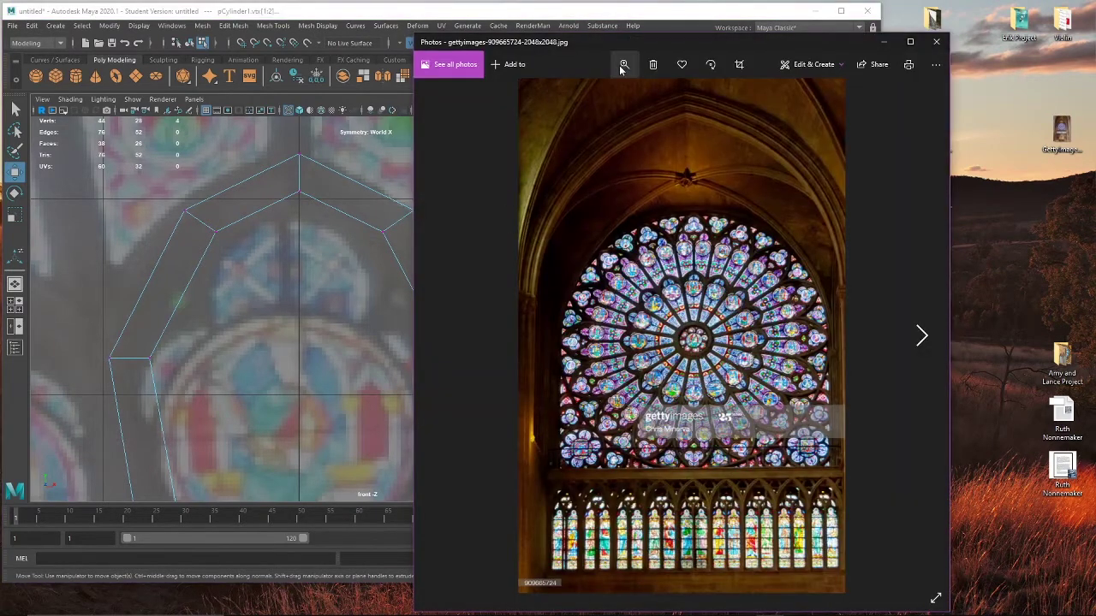
pyautogui.click(618, 68)
pyautogui.click(626, 92)
pyautogui.moveTo(671, 111); pyautogui.dragTo(635, 247)
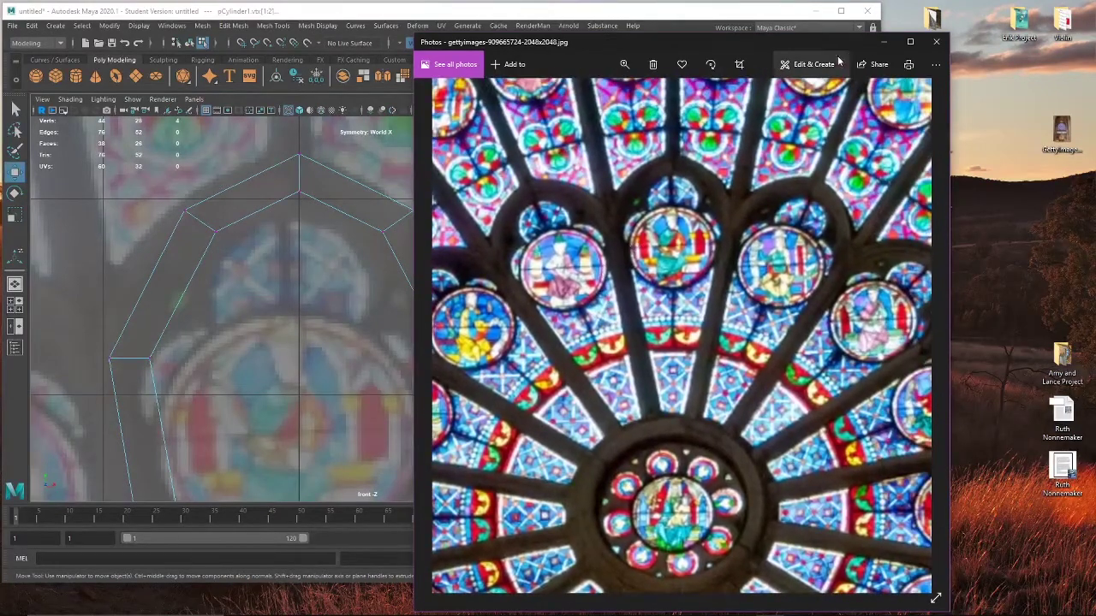
pyautogui.moveTo(841, 36); pyautogui.dragTo(691, 48)
pyautogui.doubleClick(917, 179)
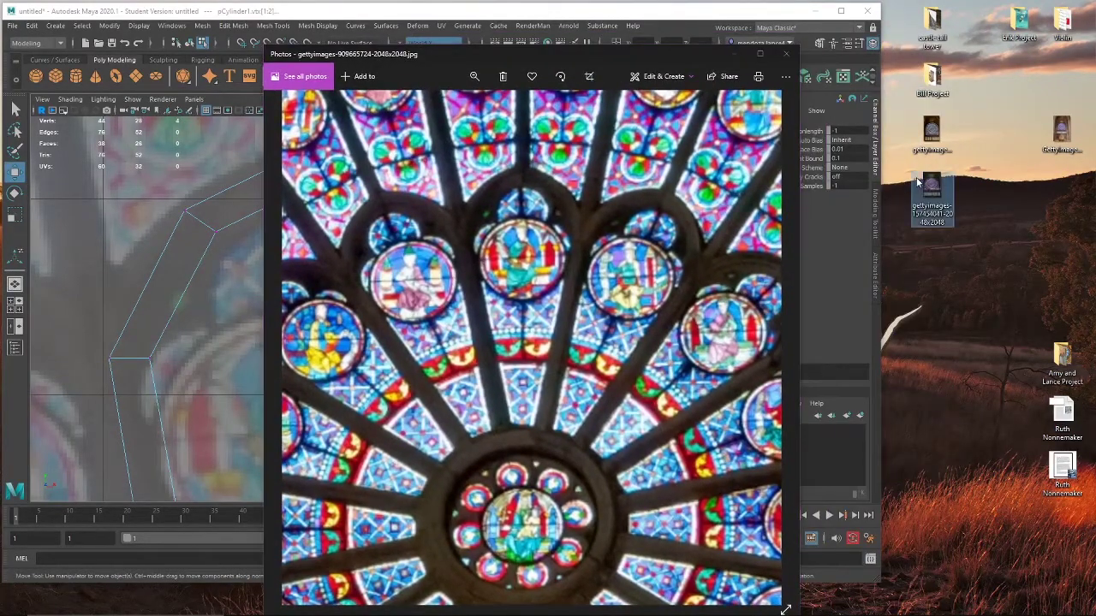
pyautogui.click(624, 64)
pyautogui.moveTo(572, 94); pyautogui.dragTo(616, 99)
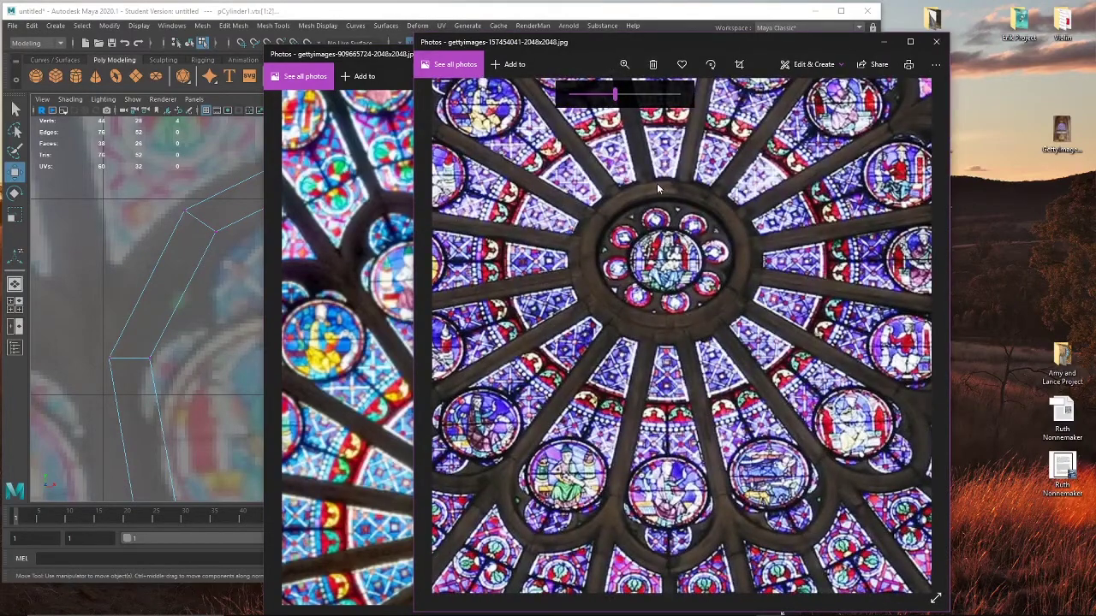
pyautogui.moveTo(675, 189); pyautogui.dragTo(621, 193)
pyautogui.moveTo(765, 46); pyautogui.dragTo(891, 29)
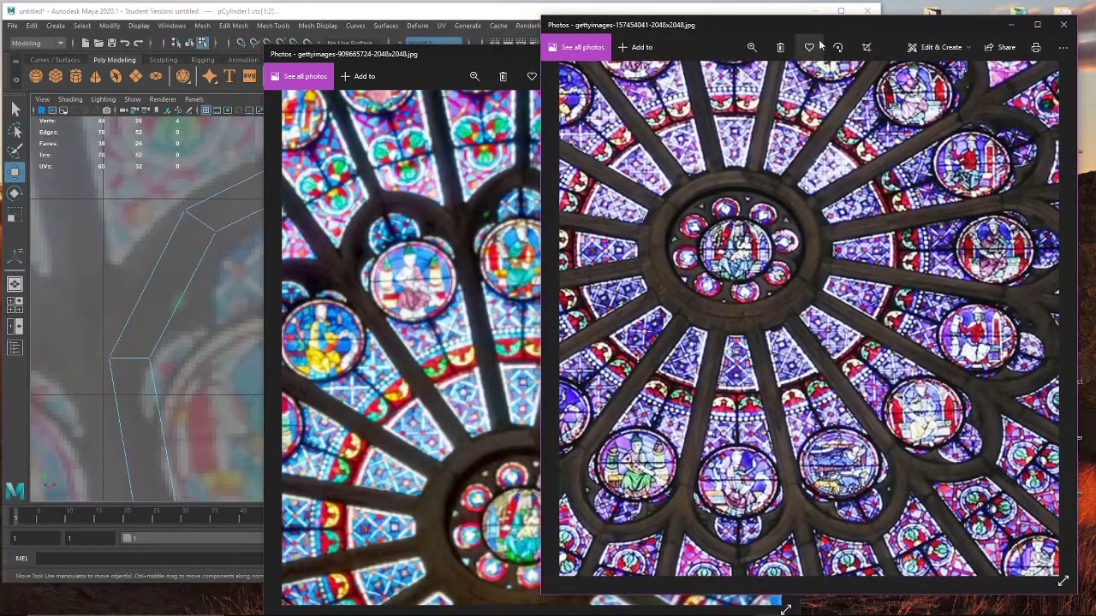
pyautogui.click(583, 4)
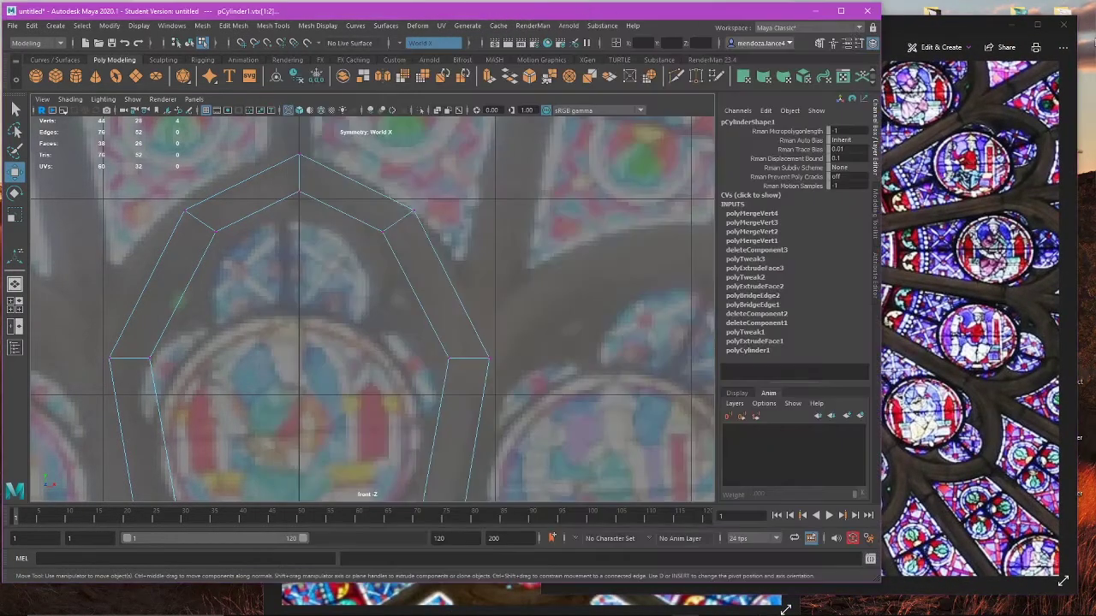
pyautogui.click(1030, 36)
pyautogui.moveTo(922, 29); pyautogui.dragTo(993, 30)
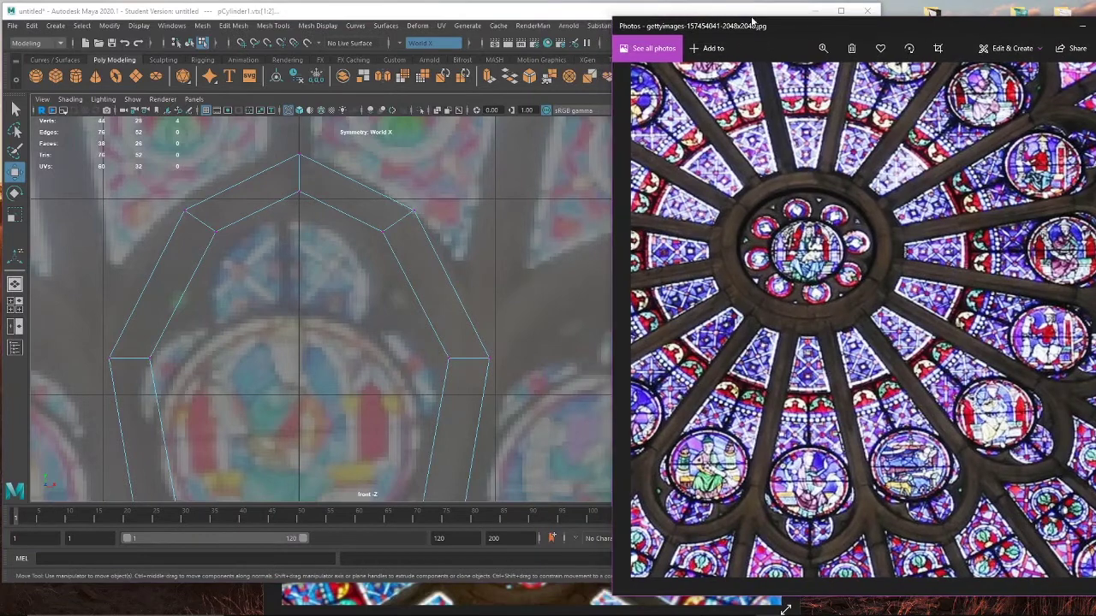
# Step: Return to Maya, select the vertices at both spokes' lower ends, and adjust their height to the hub ring's outer edge
pyautogui.click(532, 12)
pyautogui.scroll(-5, 595, 256)
pyautogui.scroll(3, 498, 316)
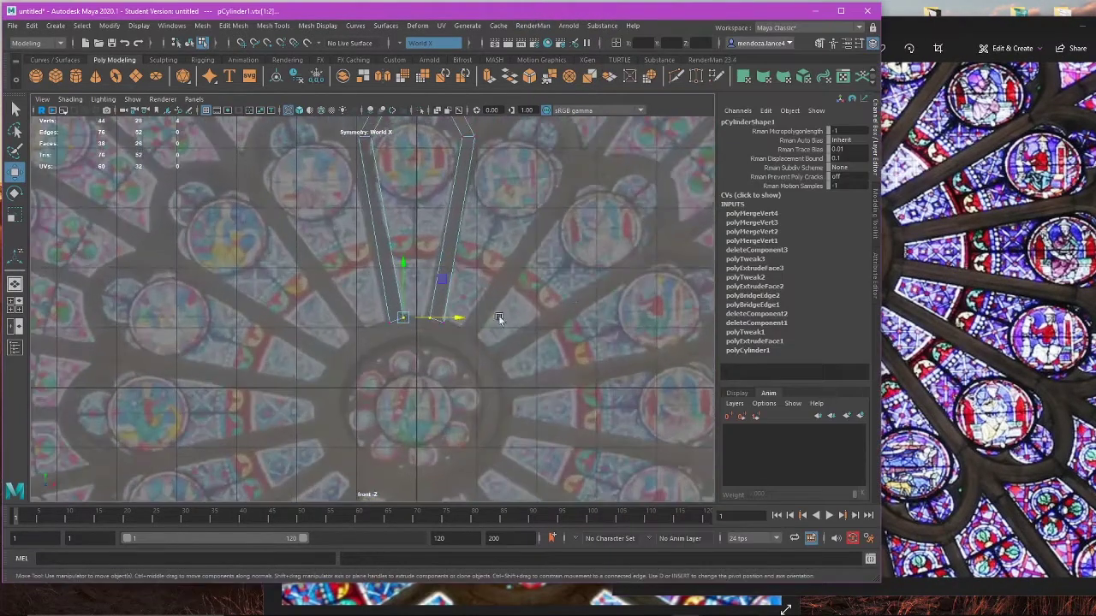
pyautogui.keyDown('alt'); pyautogui.moveTo(614, 289); pyautogui.dragTo(580, 296, button='middle'); pyautogui.keyUp('alt')
pyautogui.scroll(-5, 467, 318)
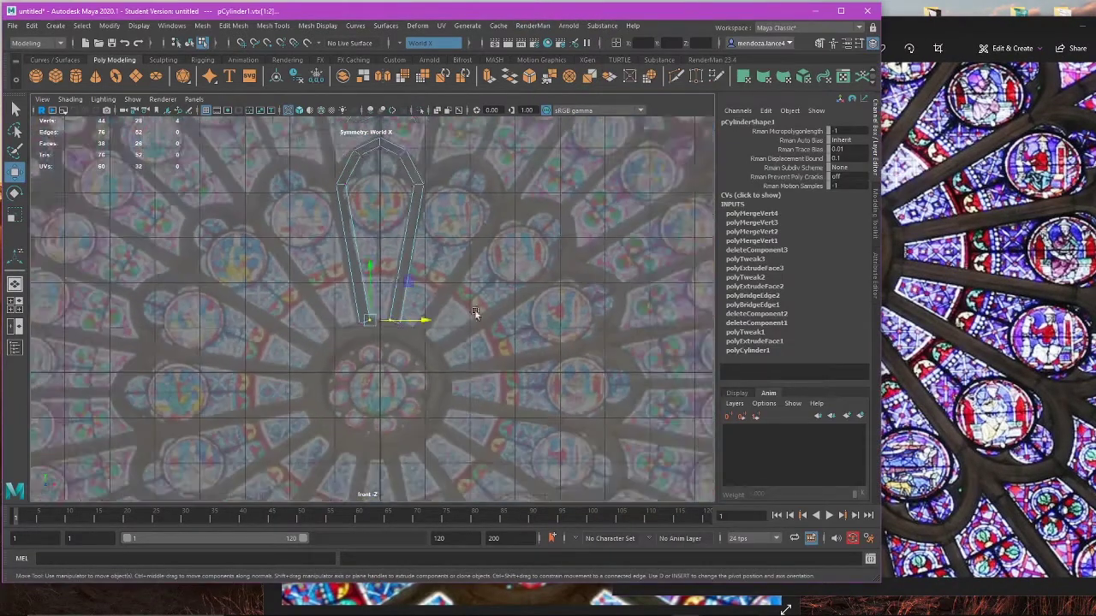
pyautogui.scroll(4, 467, 319)
pyautogui.moveTo(495, 298); pyautogui.dragTo(432, 324)
pyautogui.click(434, 329)
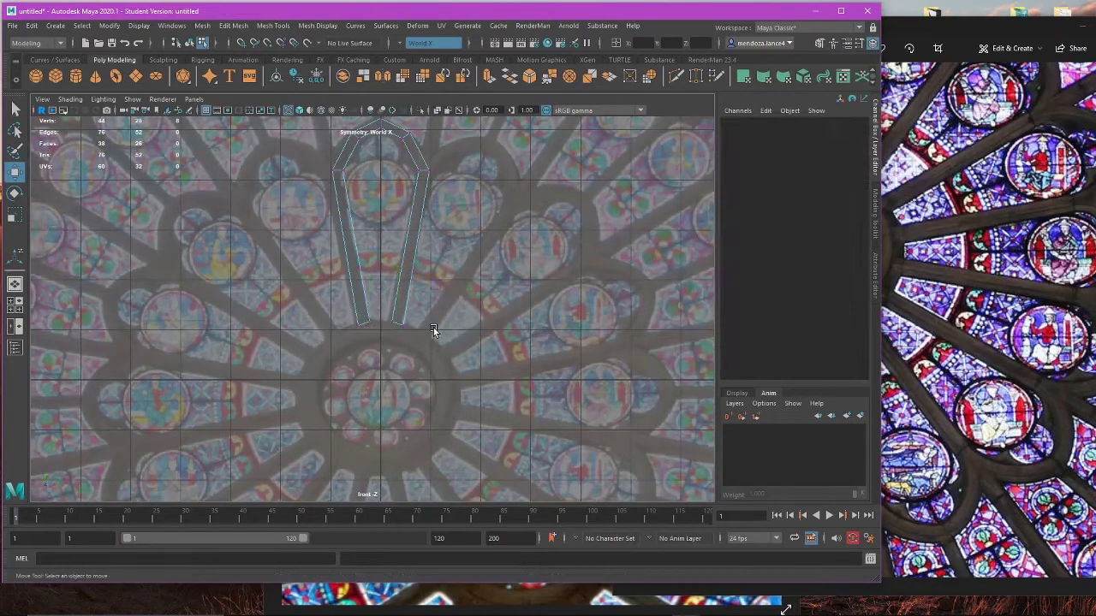
pyautogui.hotkey('ctrl', 'z')
pyautogui.scroll(4, 434, 331)
pyautogui.click(455, 335)
pyautogui.hotkey('ctrl', 'z')
pyautogui.moveTo(460, 335); pyautogui.dragTo(455, 338)
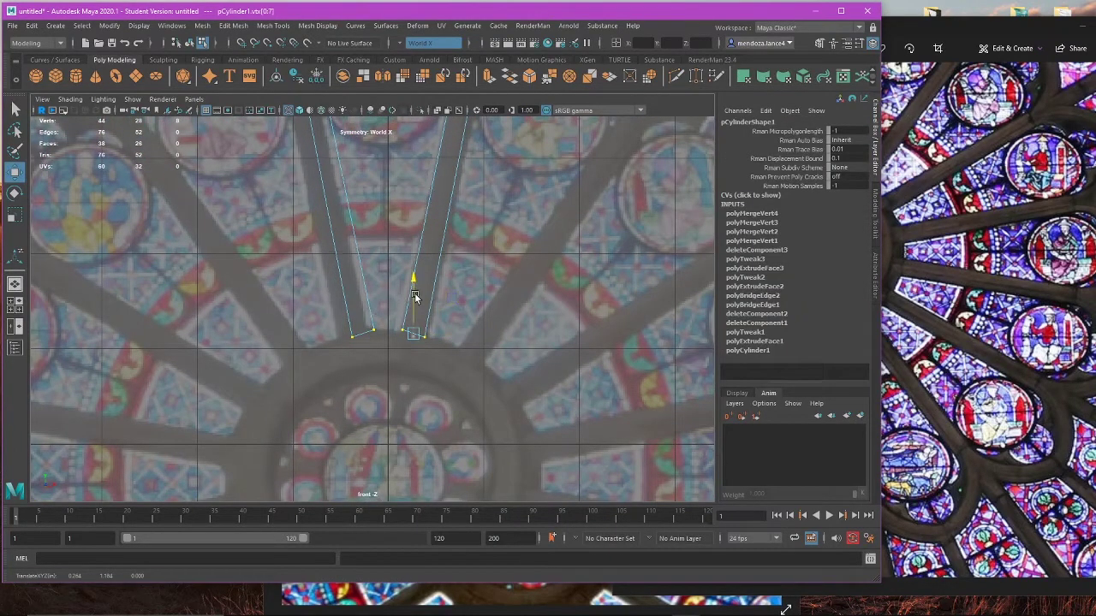
# Step: Shift the spokes' lower-end vertices slightly outward and fine-tune their height against the reference photo
pyautogui.moveTo(323, 314); pyautogui.dragTo(362, 311)
pyautogui.press('r')
pyautogui.press('w')
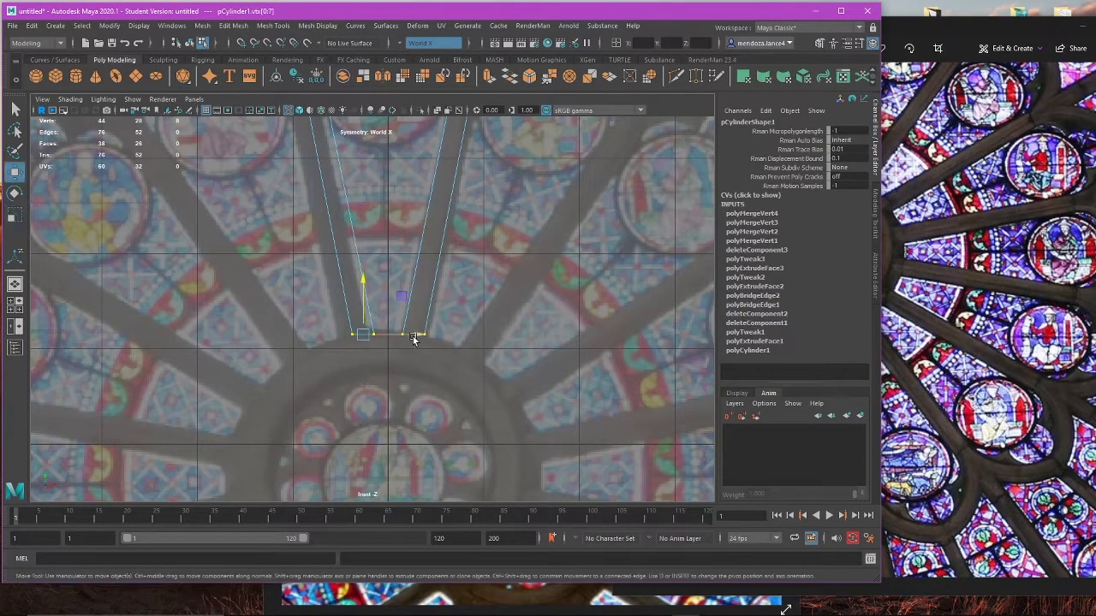
pyautogui.moveTo(413, 336); pyautogui.dragTo(402, 336)
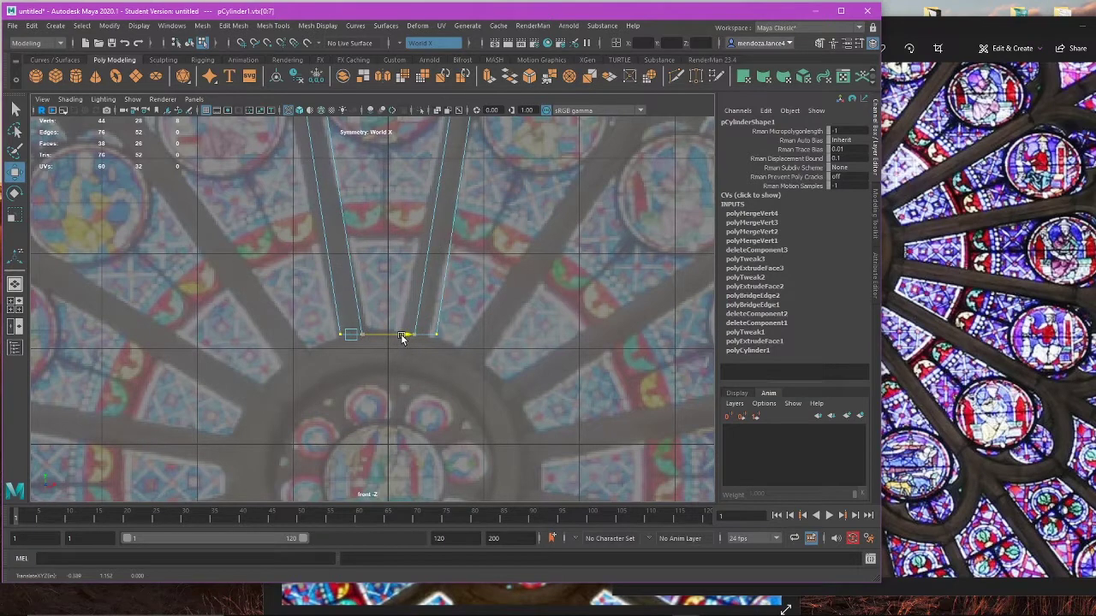
pyautogui.hotkey('ctrl', 'z')
pyautogui.moveTo(475, 319); pyautogui.dragTo(407, 338)
pyautogui.hotkey('ctrl', 'z')
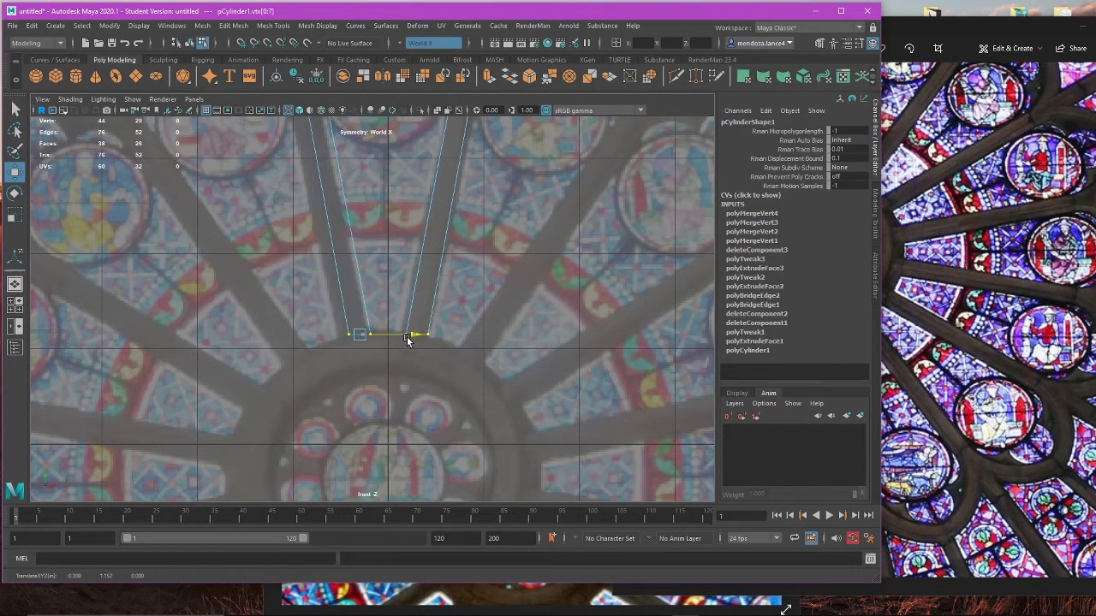
pyautogui.moveTo(422, 292)
pyautogui.mouseDown()
pyautogui.moveTo(397, 335)
pyautogui.moveTo(415, 311)
pyautogui.mouseUp()
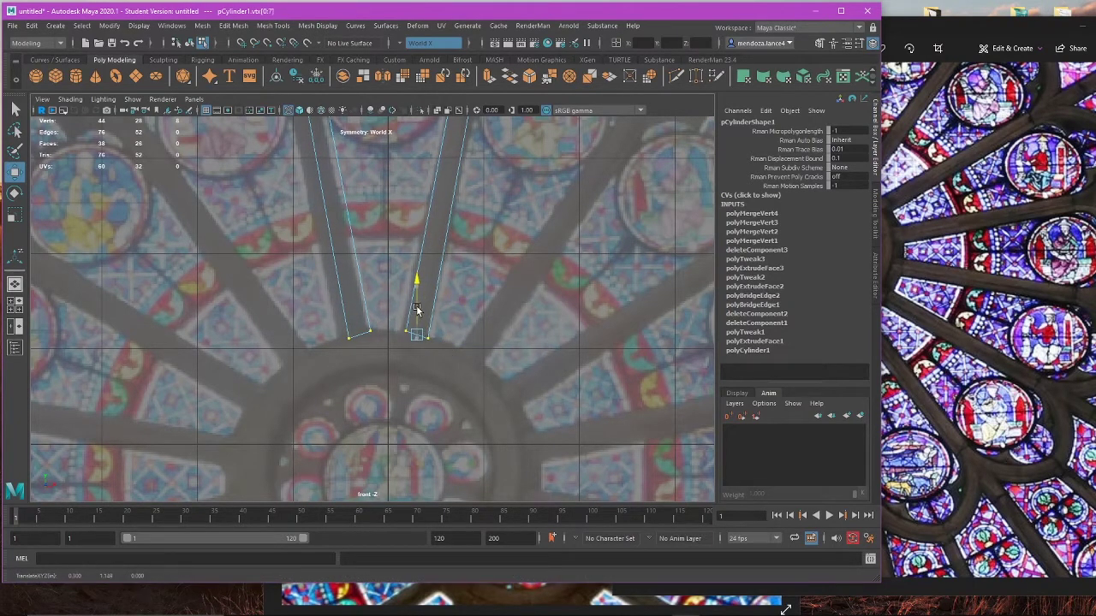
# Step: Move the spokes' outer-side vertices inward, and adjust the inner-side and lower inner vertices to match the photo's stone bars
pyautogui.scroll(-5, 452, 292)
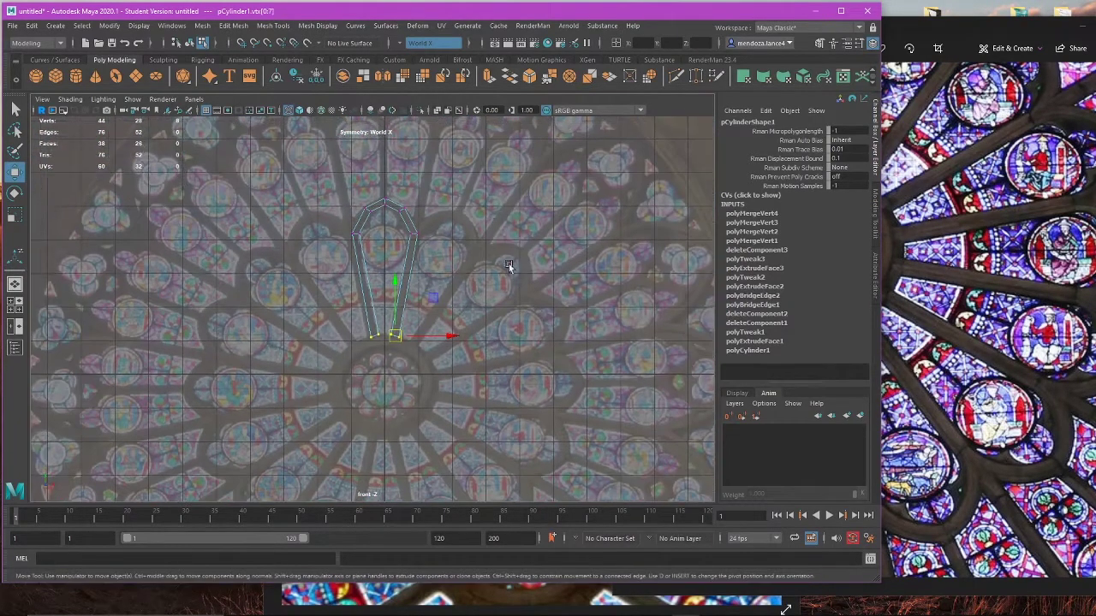
pyautogui.scroll(5, 509, 263)
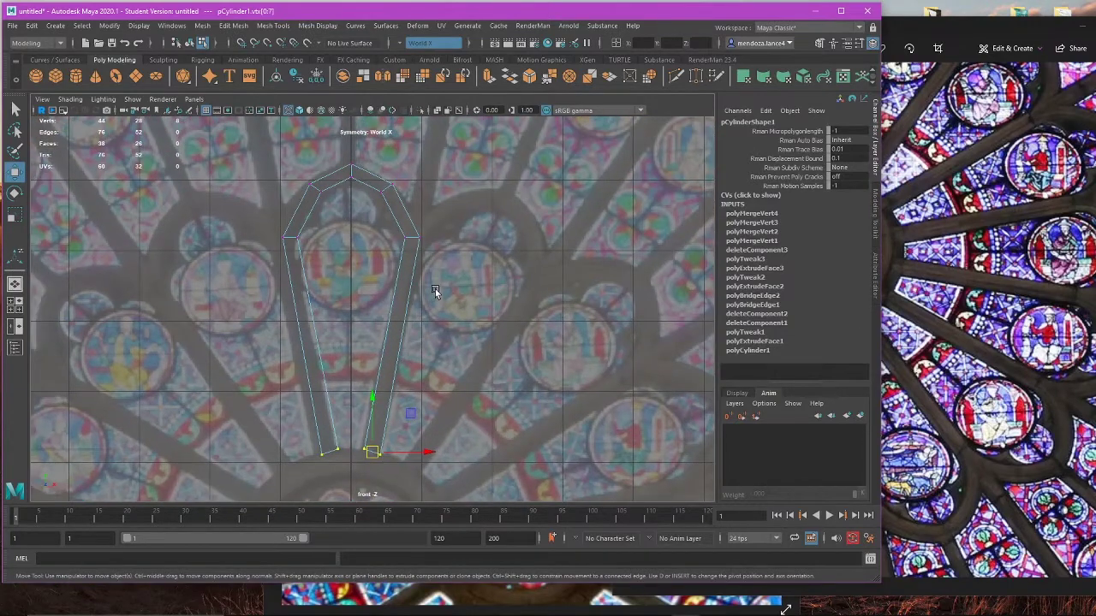
pyautogui.scroll(-3, 381, 327)
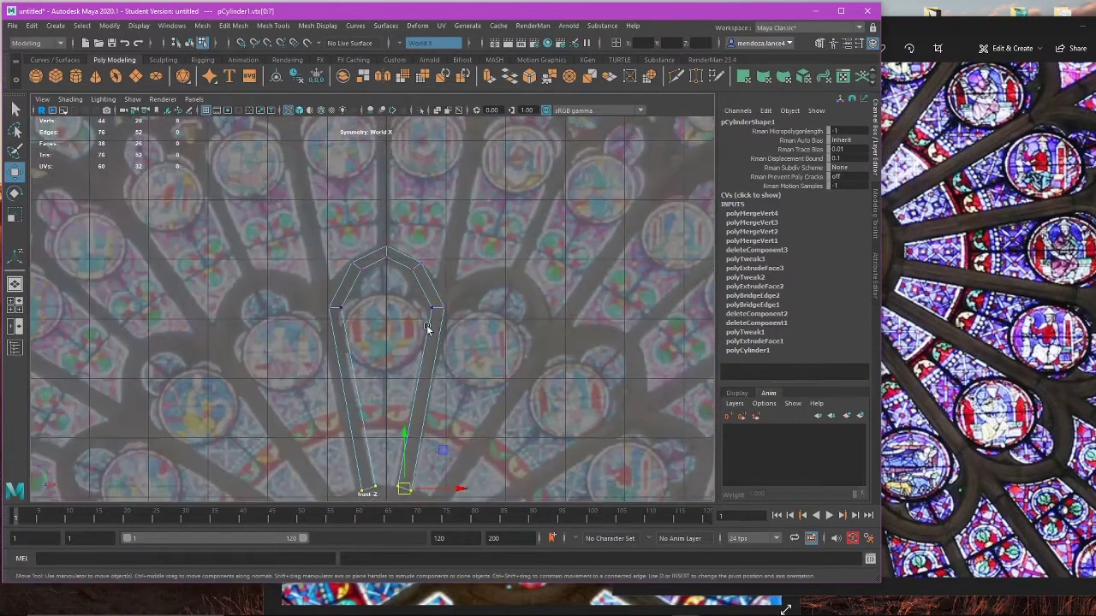
pyautogui.keyDown('alt'); pyautogui.moveTo(428, 329); pyautogui.dragTo(495, 221, button='middle'); pyautogui.keyUp('alt')
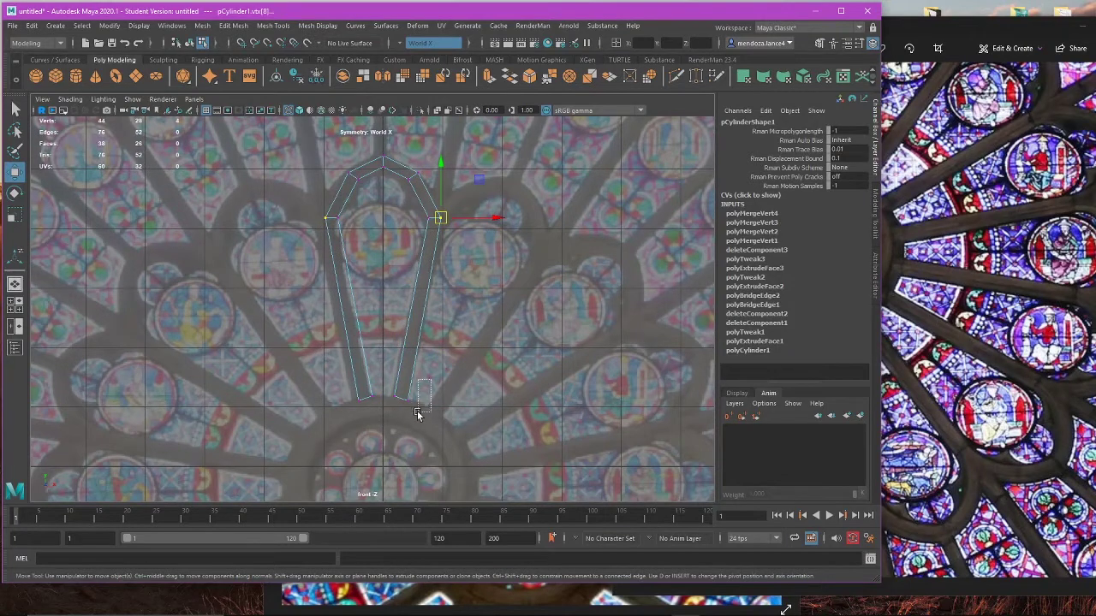
pyautogui.moveTo(469, 307); pyautogui.dragTo(462, 306)
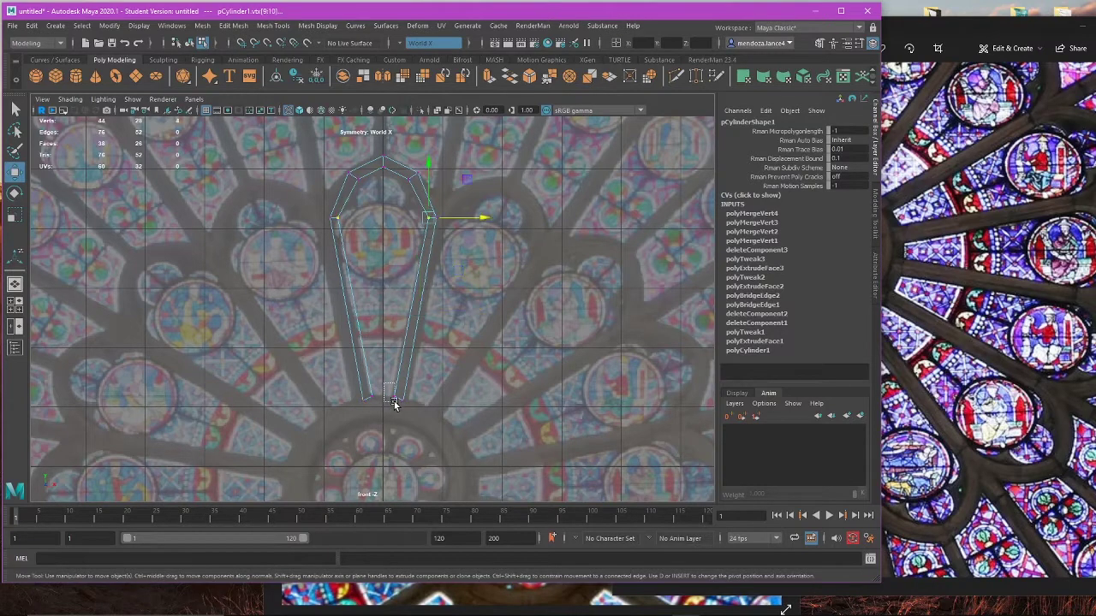
pyautogui.moveTo(460, 309); pyautogui.dragTo(459, 309)
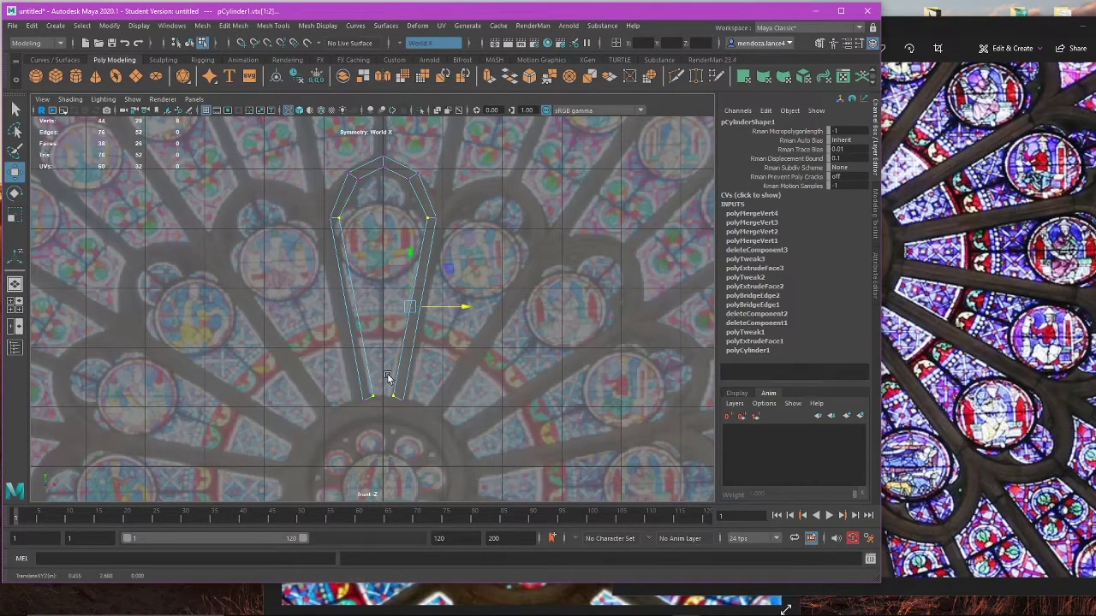
pyautogui.moveTo(411, 396); pyautogui.dragTo(408, 399)
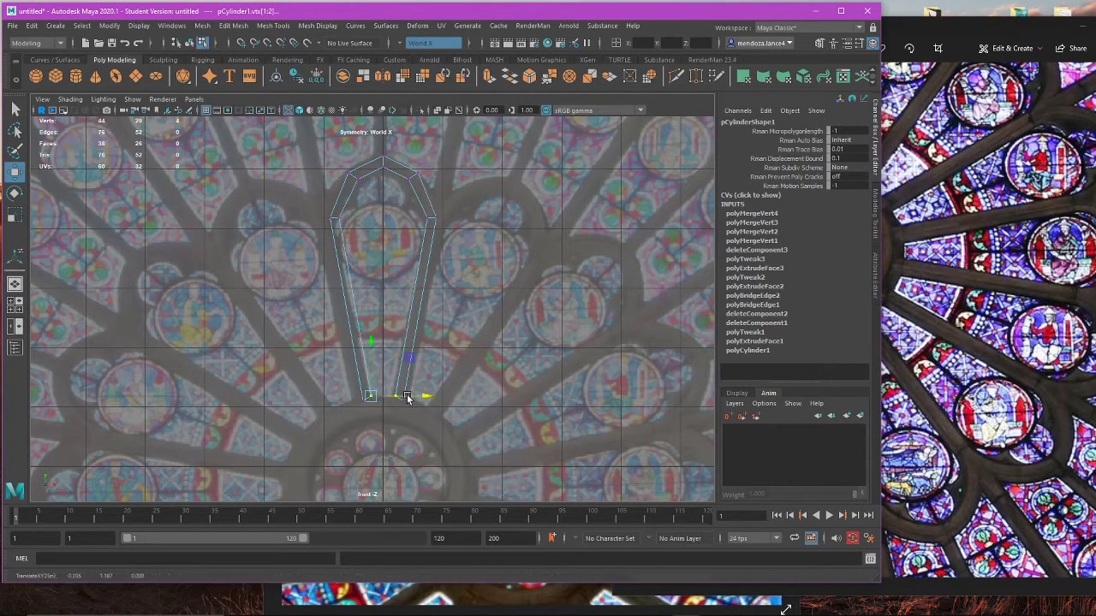
# Step: Briefly return the frame to object mode, and raise the vertices at the arch's widest point slightly in vertex mode
pyautogui.keyDown('alt'); pyautogui.moveTo(457, 224); pyautogui.dragTo(434, 273, button='middle'); pyautogui.keyUp('alt')
pyautogui.rightClick(494, 260)
pyautogui.moveTo(546, 243); pyautogui.dragTo(543, 236, button='right')
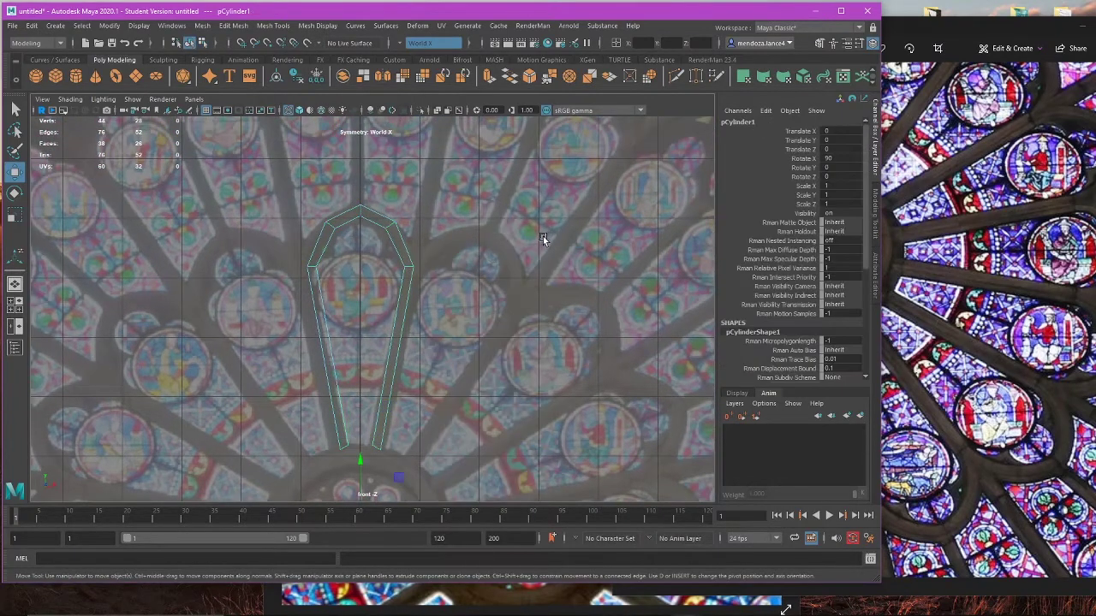
pyautogui.click(385, 272)
pyautogui.click(411, 271)
pyautogui.scroll(5, 411, 270)
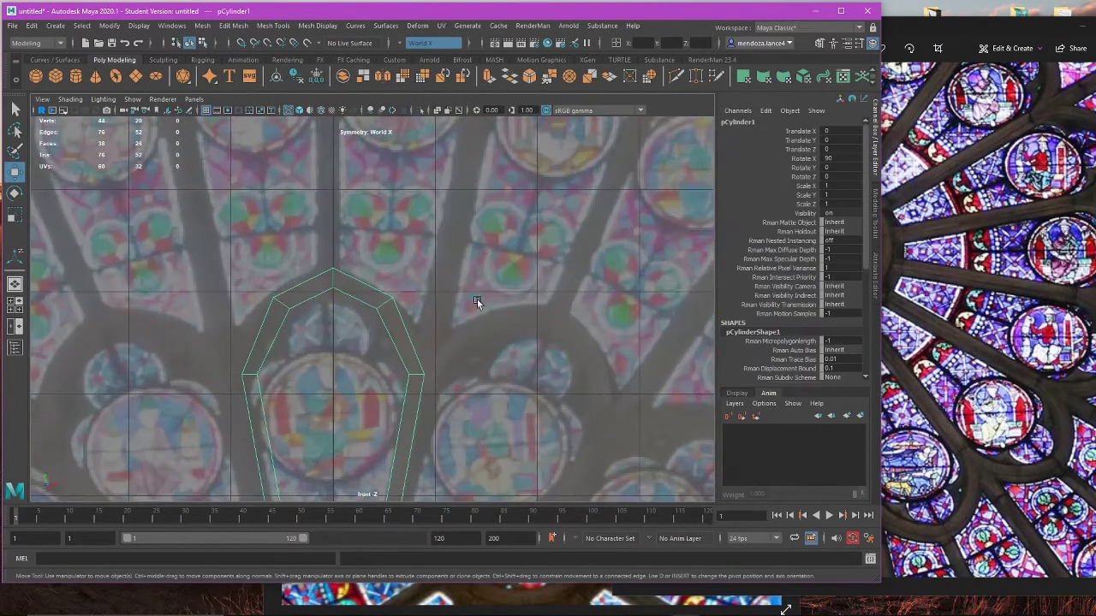
pyautogui.moveTo(477, 299); pyautogui.dragTo(394, 279, button='right')
pyautogui.moveTo(331, 351); pyautogui.dragTo(477, 416)
pyautogui.moveTo(408, 350); pyautogui.dragTo(421, 326)
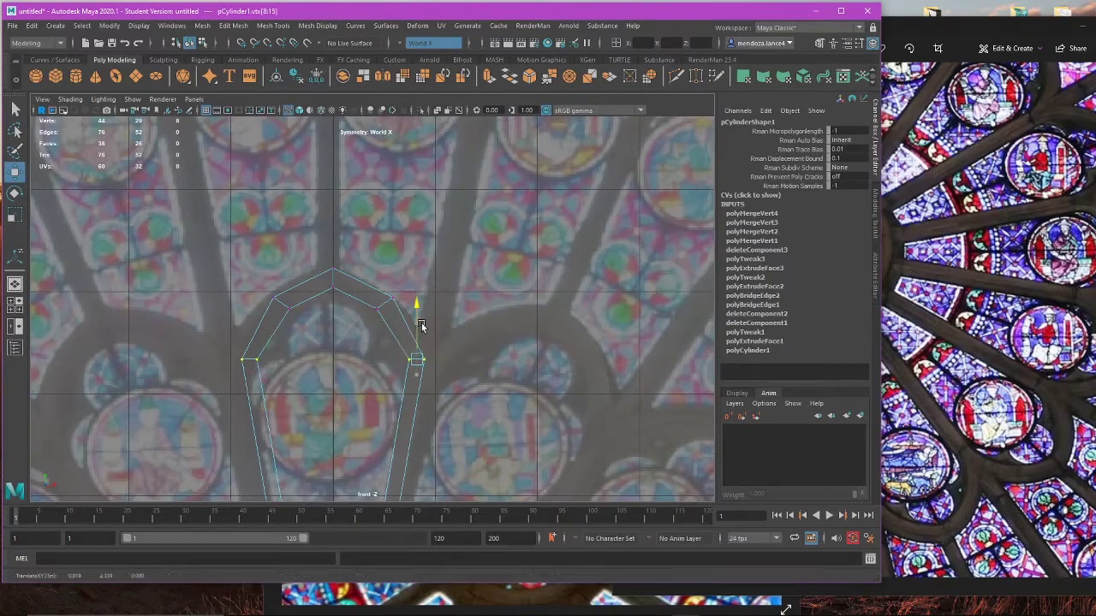
# Step: Preview the arch smoothed in the front and perspective views and shaded over the reference photo, and restore the unsmoothed wireframe
pyautogui.press('3')
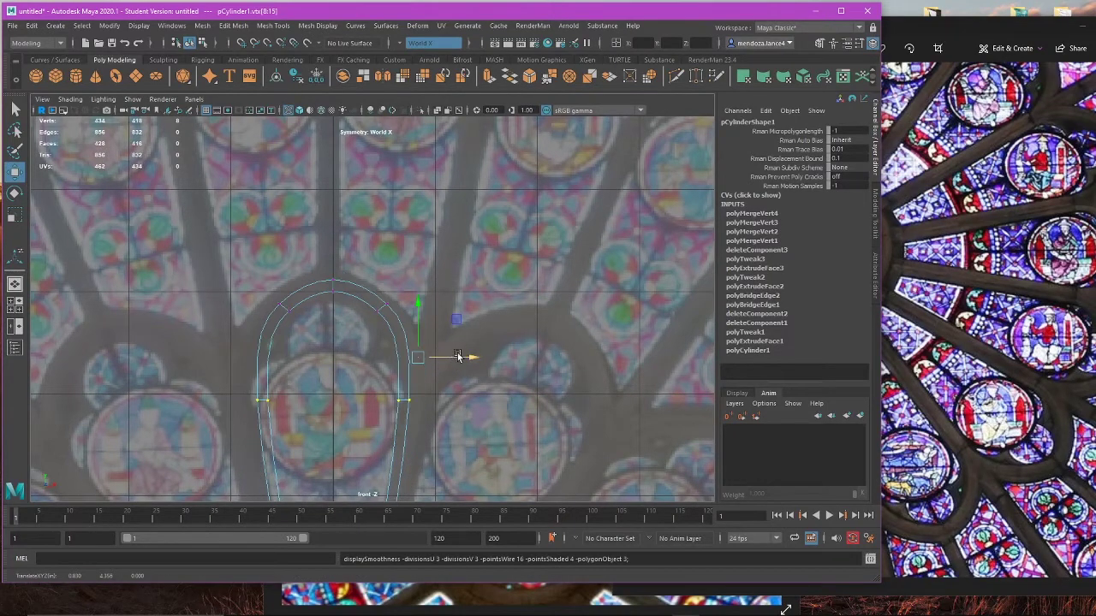
pyautogui.press('space')
pyautogui.press('space')
pyautogui.keyDown('alt'); pyautogui.moveTo(557, 234); pyautogui.dragTo(419, 324); pyautogui.keyUp('alt')
pyautogui.press('1')
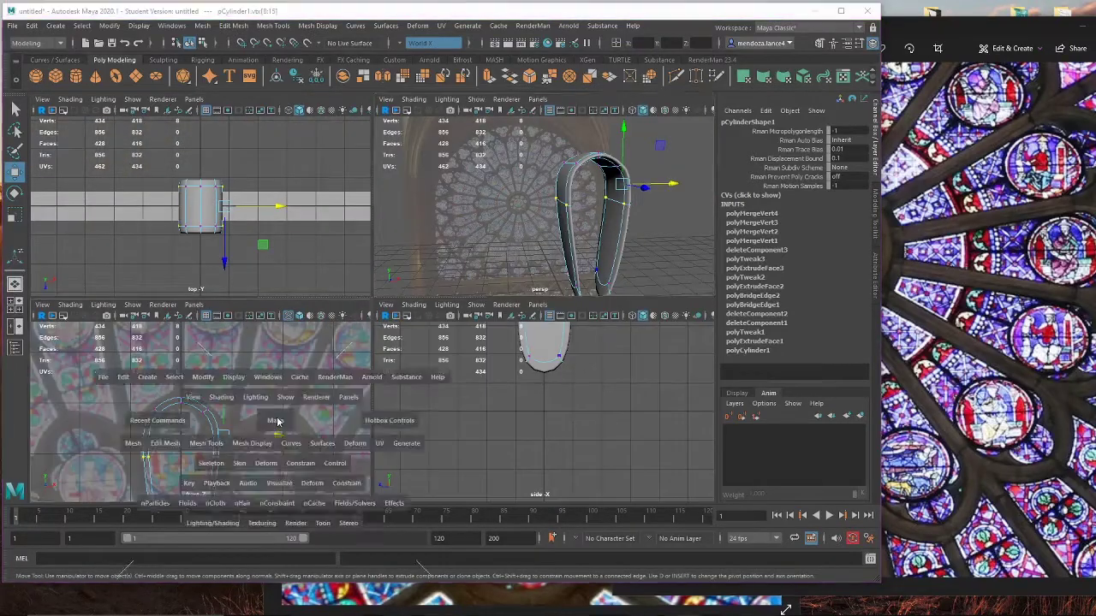
pyautogui.press('space')
pyautogui.press('3')
pyautogui.press('5')
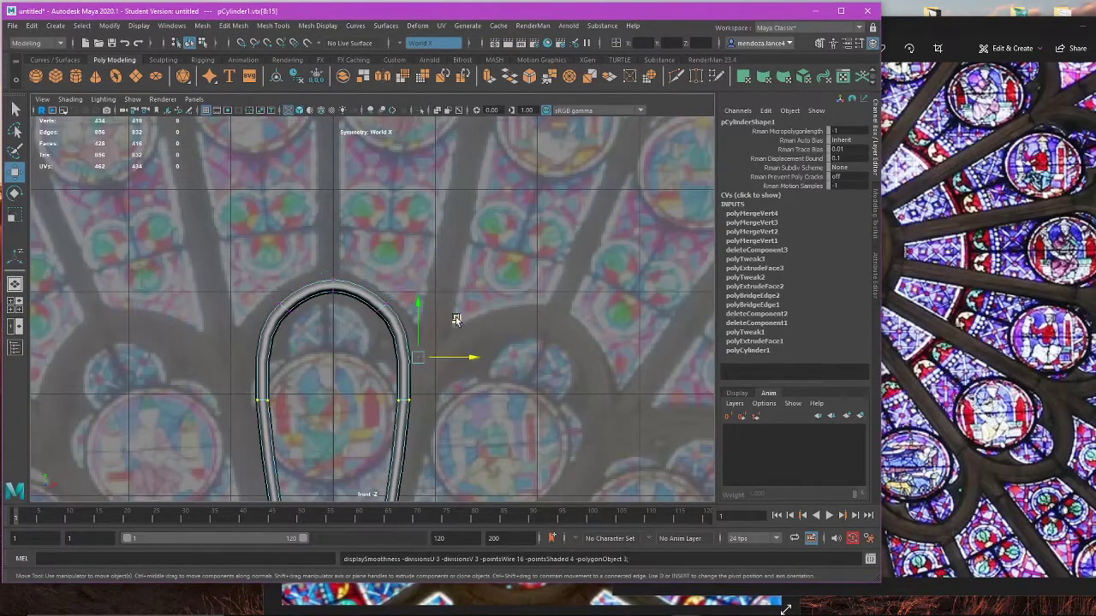
pyautogui.press('1')
pyautogui.press('4')
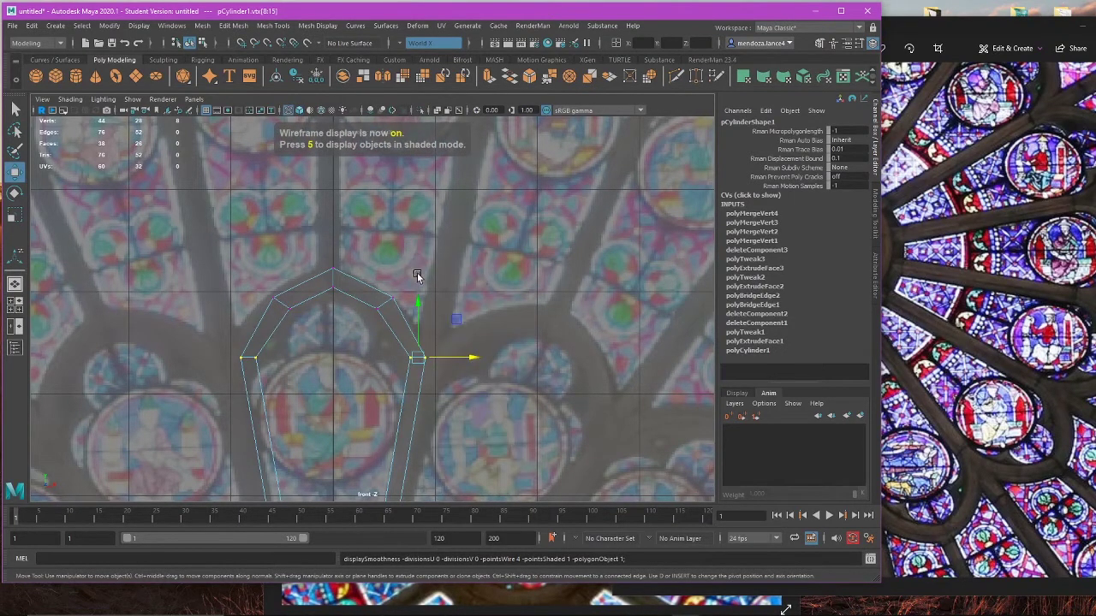
# Step: Move the inner vertices at the arch's widest point slightly inward against the reference photo
pyautogui.scroll(2, 331, 325)
pyautogui.keyDown('alt'); pyautogui.moveTo(350, 329); pyautogui.dragTo(426, 298, button='middle'); pyautogui.keyUp('alt')
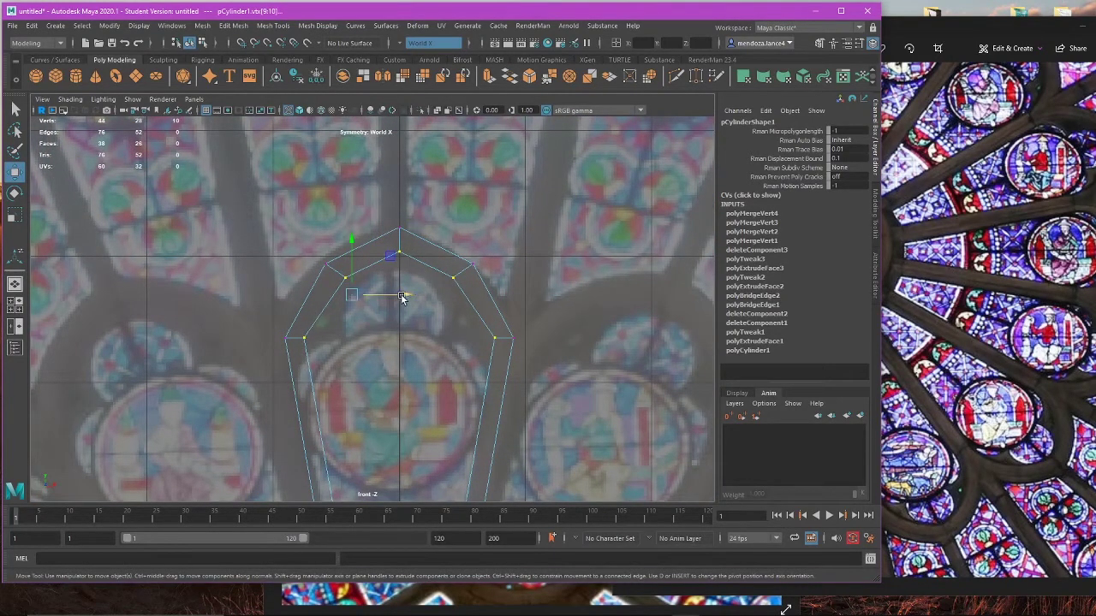
pyautogui.moveTo(401, 298); pyautogui.dragTo(404, 297)
pyautogui.click(306, 338)
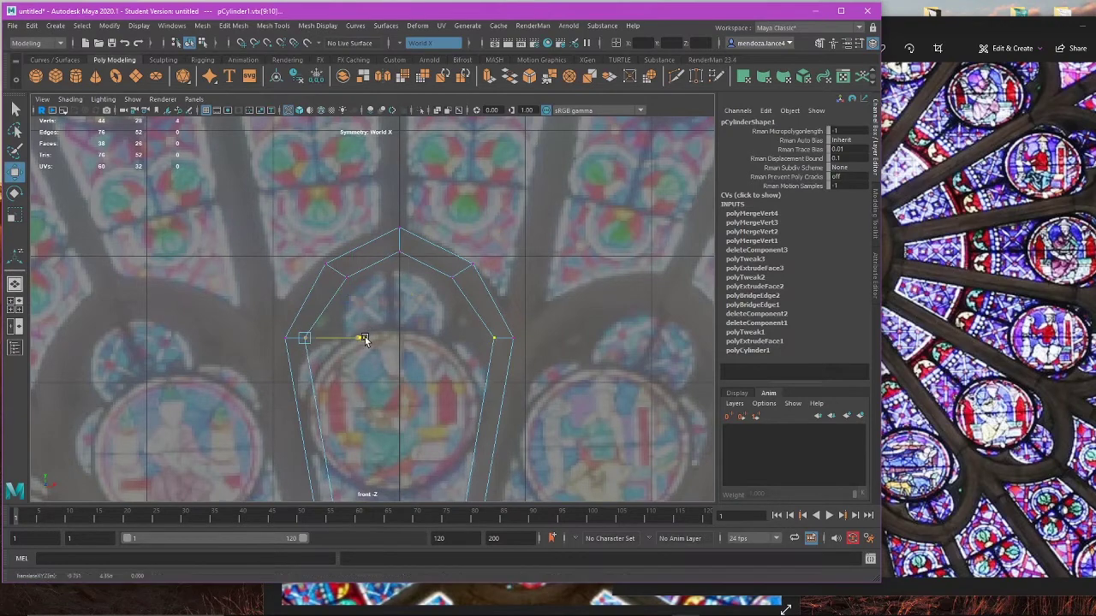
pyautogui.moveTo(362, 337); pyautogui.dragTo(367, 341)
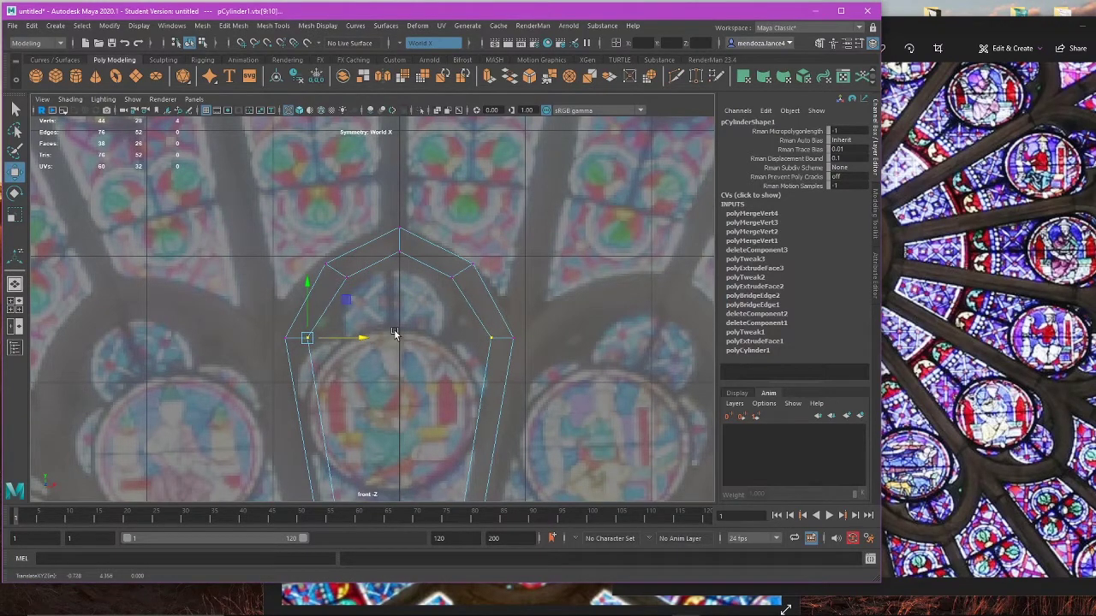
pyautogui.scroll(-4, 396, 332)
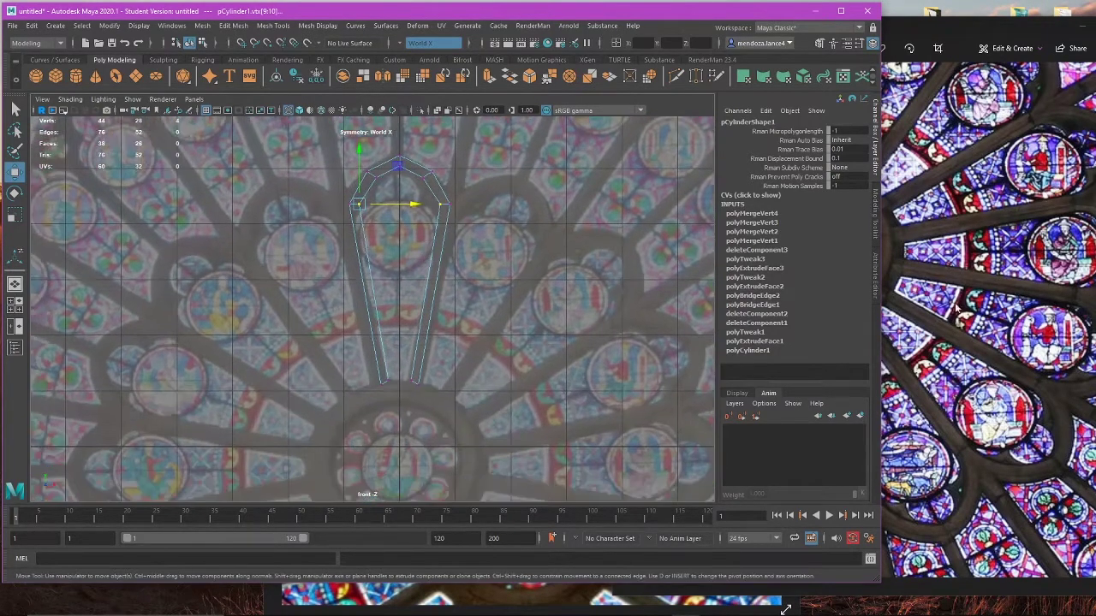
# Step: Return the frame to object mode and examine its depth and spoke ends in perspective against the reference photo
pyautogui.click(958, 307)
pyautogui.keyDown('alt'); pyautogui.moveTo(391, 298); pyautogui.dragTo(328, 338, button='middle'); pyautogui.keyUp('alt')
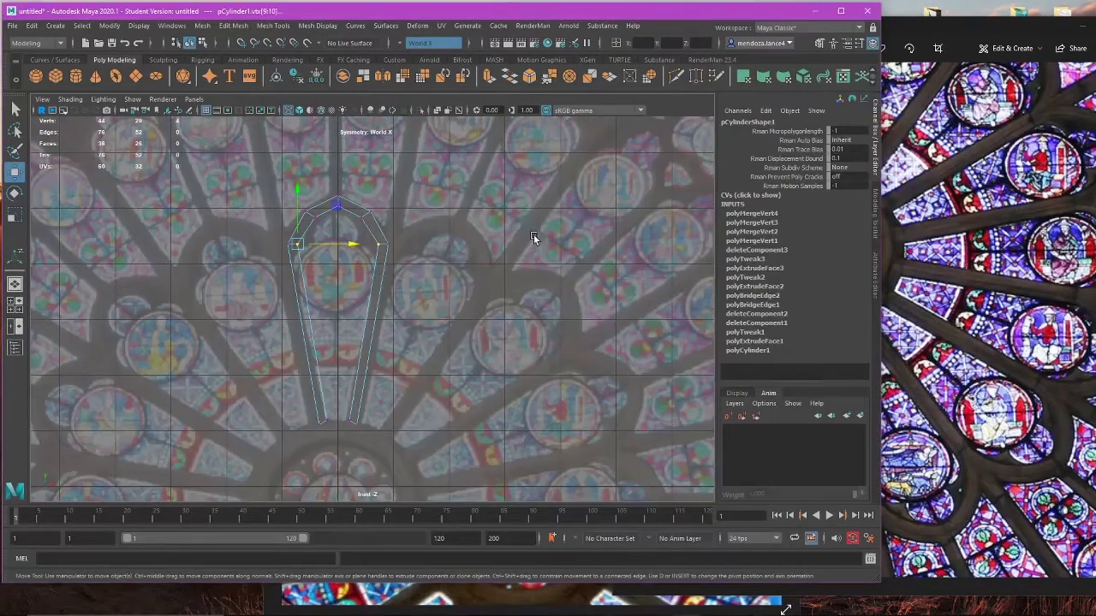
pyautogui.press('space')
pyautogui.press('space')
pyautogui.keyDown('alt'); pyautogui.moveTo(523, 247); pyautogui.dragTo(421, 322); pyautogui.keyUp('alt')
pyautogui.moveTo(431, 306); pyautogui.dragTo(488, 281, button='right')
pyautogui.click(942, 287)
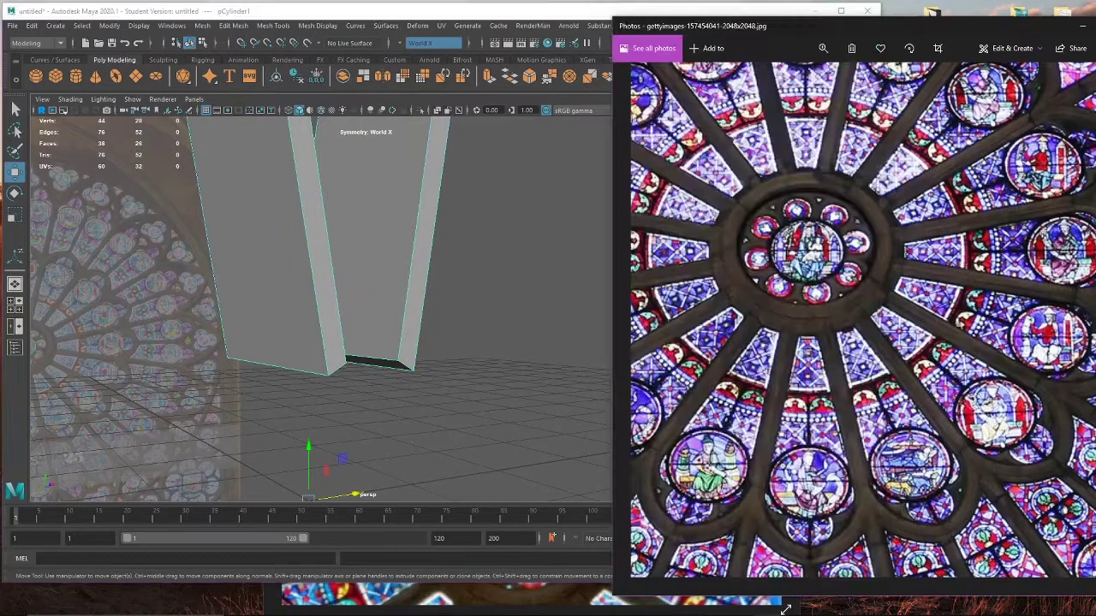
pyautogui.click(416, 368)
pyautogui.click(320, 313)
pyautogui.scroll(-5, 332, 332)
pyautogui.keyDown('alt'); pyautogui.moveTo(334, 334); pyautogui.dragTo(375, 401); pyautogui.keyUp('alt')
pyautogui.press('e')
pyautogui.press('r')
pyautogui.click(568, 352)
pyautogui.keyDown('alt'); pyautogui.moveTo(568, 353); pyautogui.dragTo(437, 387); pyautogui.keyUp('alt')
pyautogui.click(389, 351)
pyautogui.scroll(5, 389, 351)
pyautogui.keyDown('alt'); pyautogui.moveTo(389, 351); pyautogui.dragTo(536, 405); pyautogui.keyUp('alt')
pyautogui.scroll(-5, 491, 394)
pyautogui.click(1080, 358)
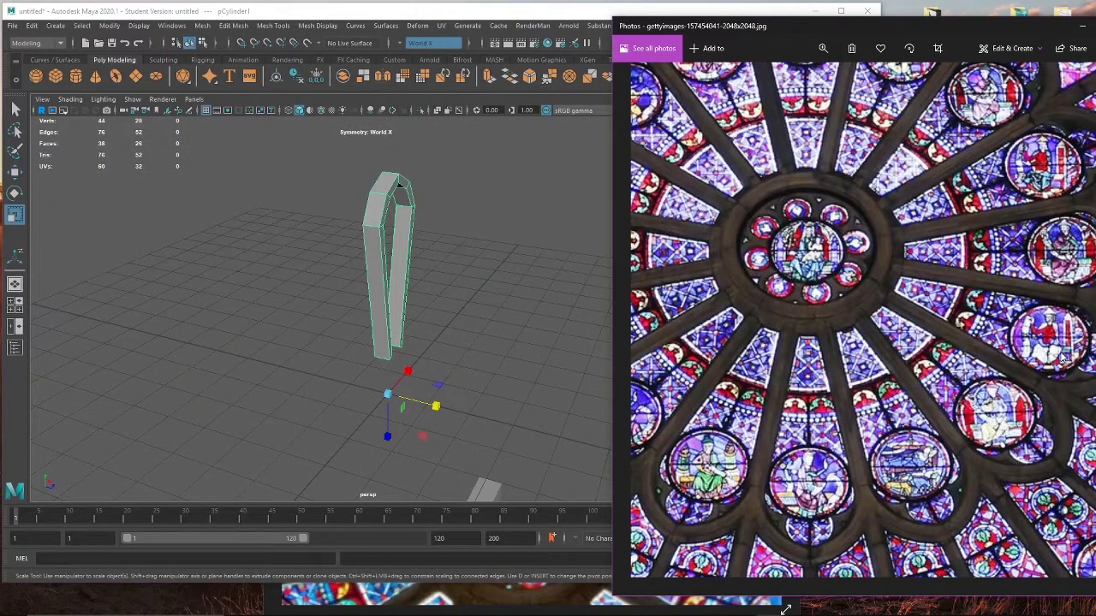
# Step: Preview the frame smoothed in perspective to check its spoke ends, and restore the unsmoothed display
pyautogui.keyDown('alt'); pyautogui.moveTo(272, 254); pyautogui.dragTo(230, 259); pyautogui.keyUp('alt')
pyautogui.keyDown('alt'); pyautogui.moveTo(419, 301); pyautogui.dragTo(333, 308, button='middle'); pyautogui.keyUp('alt')
pyautogui.scroll(4, 333, 308)
pyautogui.press('3')
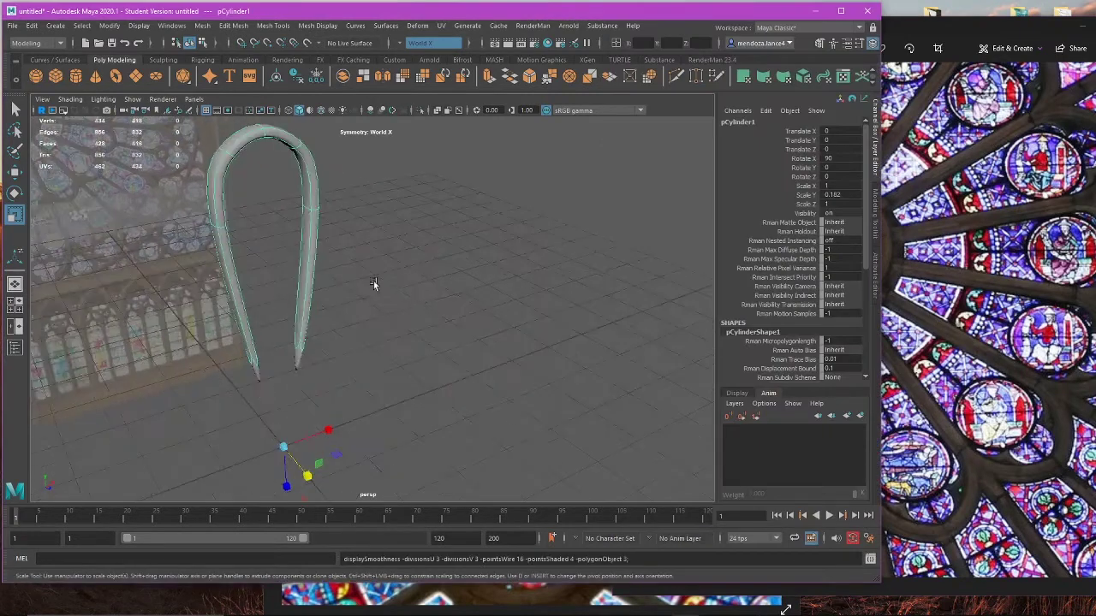
pyautogui.keyDown('alt'); pyautogui.moveTo(374, 283); pyautogui.dragTo(402, 385); pyautogui.keyUp('alt')
pyautogui.press('1')
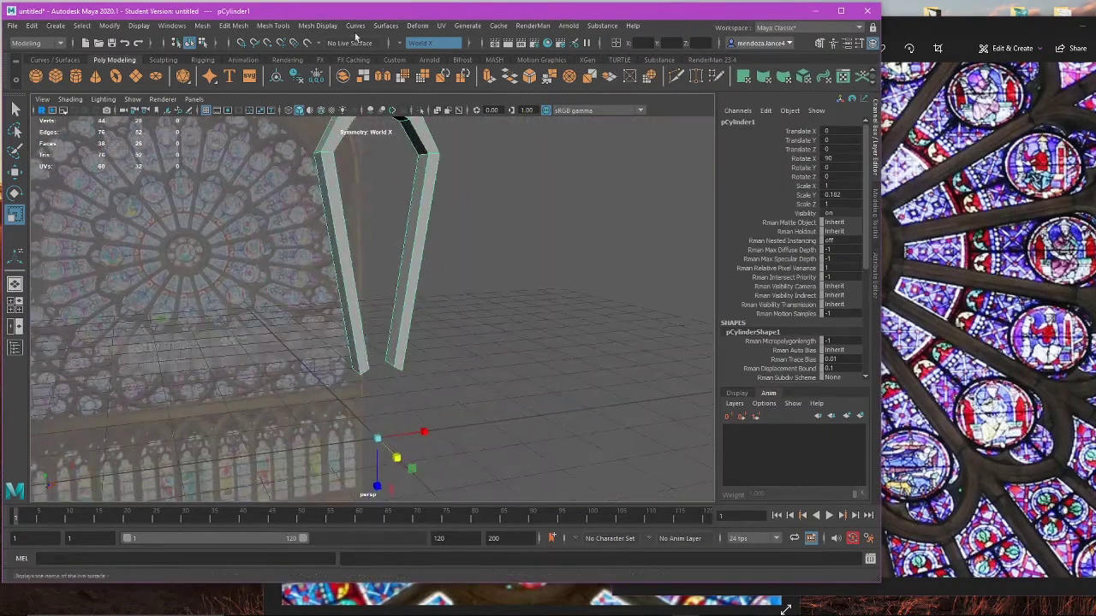
# Step: Insert supporting edge loops near the spokes' lower ends and along the frame's length, and check the smoothed result
pyautogui.click(317, 26)
pyautogui.moveTo(283, 32)
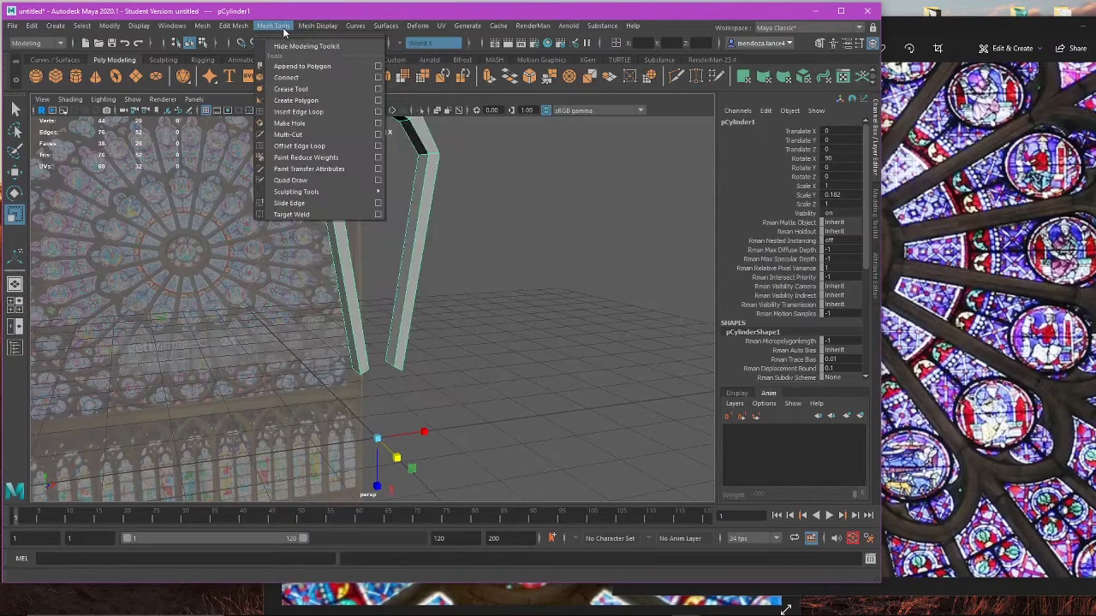
pyautogui.click(299, 111)
pyautogui.click(358, 385)
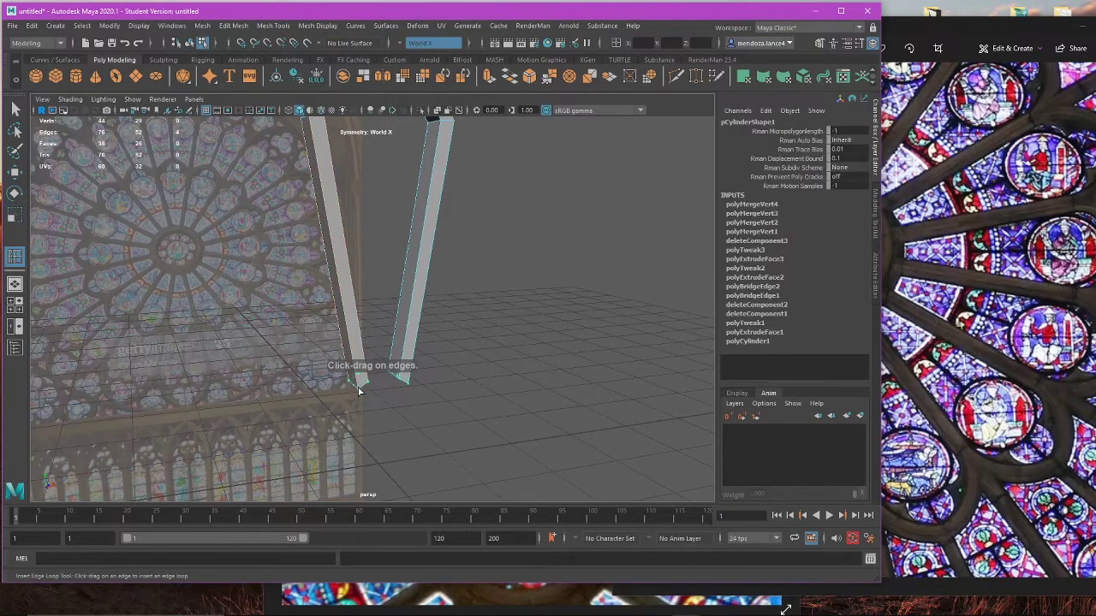
pyautogui.scroll(3, 416, 363)
pyautogui.keyDown('alt'); pyautogui.moveTo(416, 367); pyautogui.dragTo(335, 300); pyautogui.keyUp('alt')
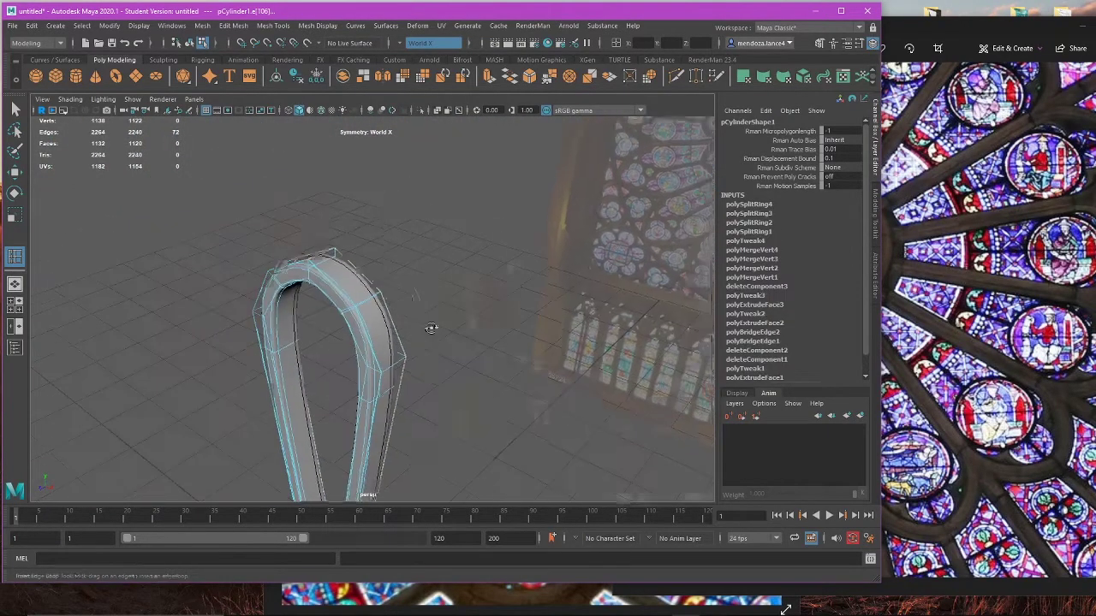
pyautogui.keyDown('alt'); pyautogui.moveTo(430, 328); pyautogui.dragTo(468, 288); pyautogui.keyUp('alt')
pyautogui.press('w')
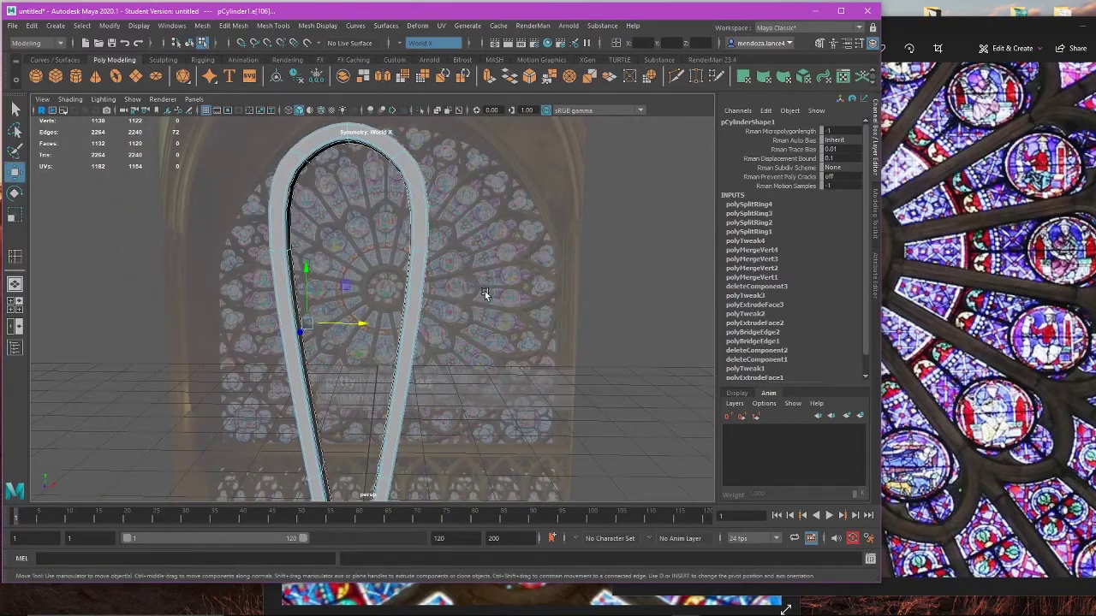
# Step: Put the smoothed frame in vertex mode in the front view, toggling the smooth preview to compare it with the photo
pyautogui.press('space')
pyautogui.press('space')
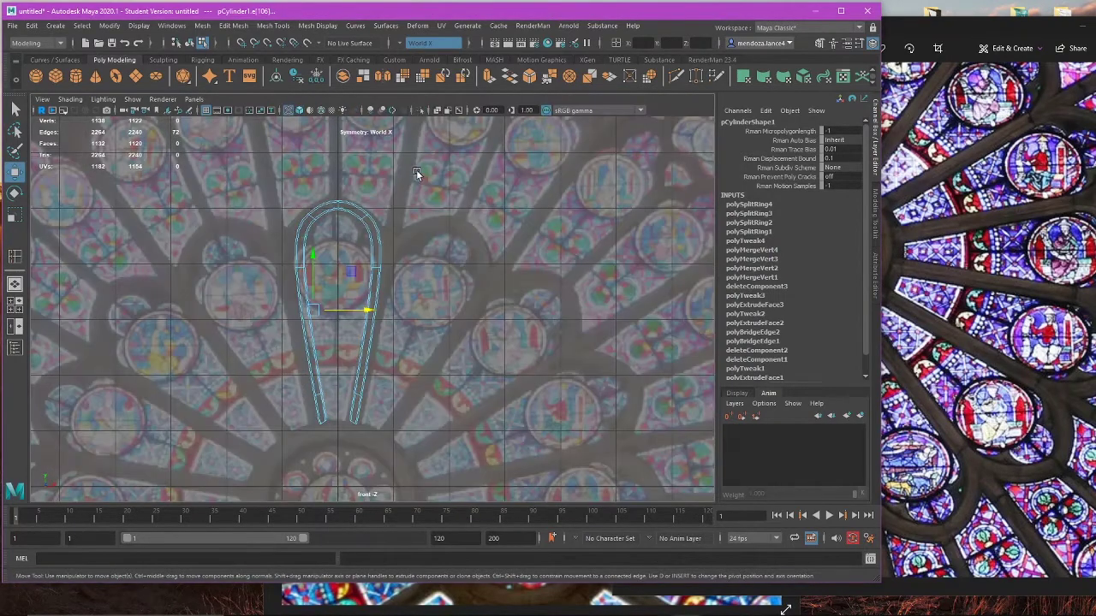
pyautogui.scroll(5, 411, 293)
pyautogui.moveTo(421, 295); pyautogui.dragTo(378, 243, button='right')
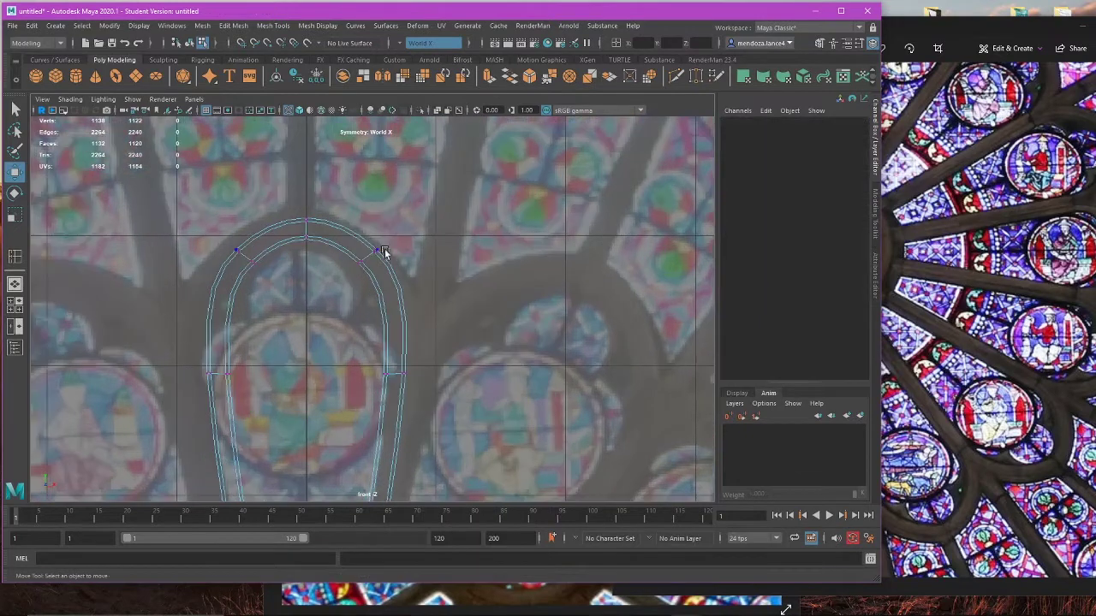
pyautogui.press('1')
pyautogui.press('3')
pyautogui.moveTo(431, 214); pyautogui.dragTo(357, 284)
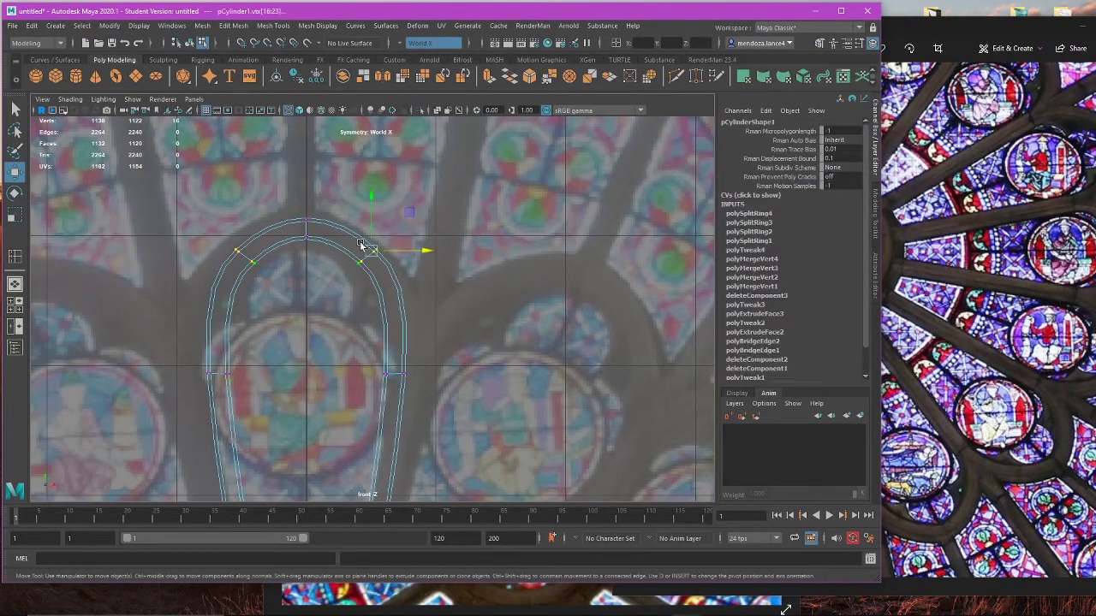
pyautogui.moveTo(370, 224); pyautogui.dragTo(374, 246)
pyautogui.hotkey('ctrl', 'z')
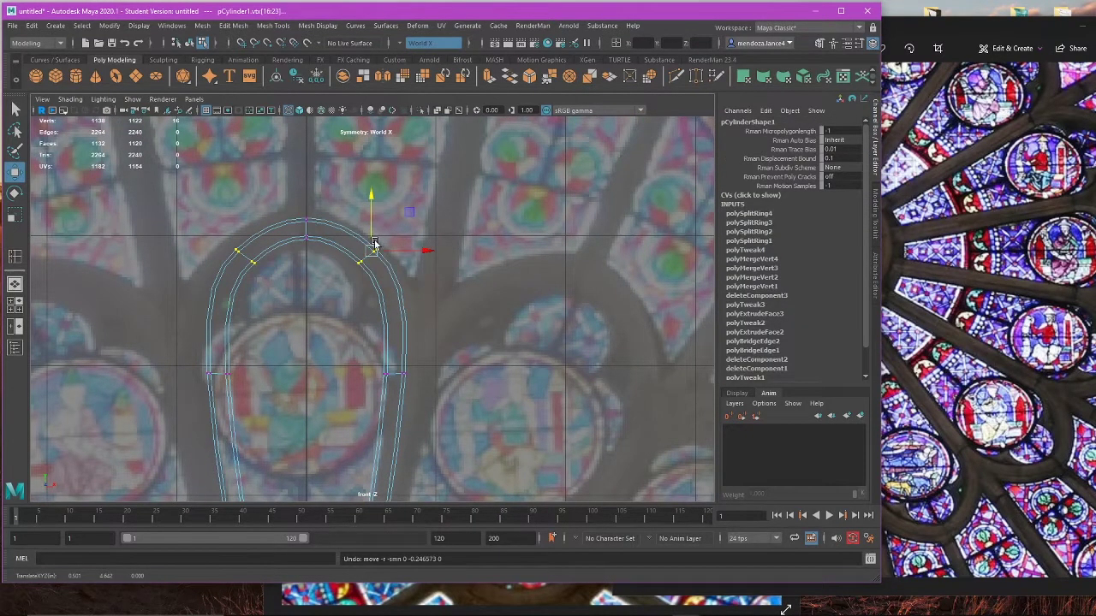
# Step: Raise the vertices at the arch's apex and fine-tune the shoulder vertices to match the photo's stone arch
pyautogui.moveTo(285, 197); pyautogui.dragTo(325, 279)
pyautogui.moveTo(307, 199); pyautogui.dragTo(306, 184)
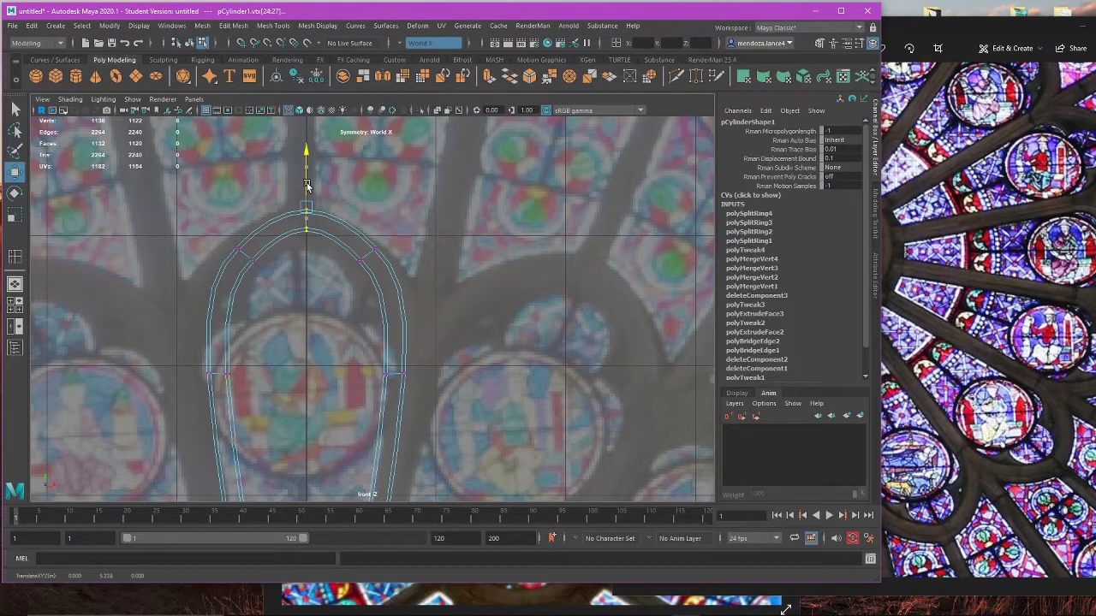
pyautogui.moveTo(450, 237); pyautogui.dragTo(347, 286)
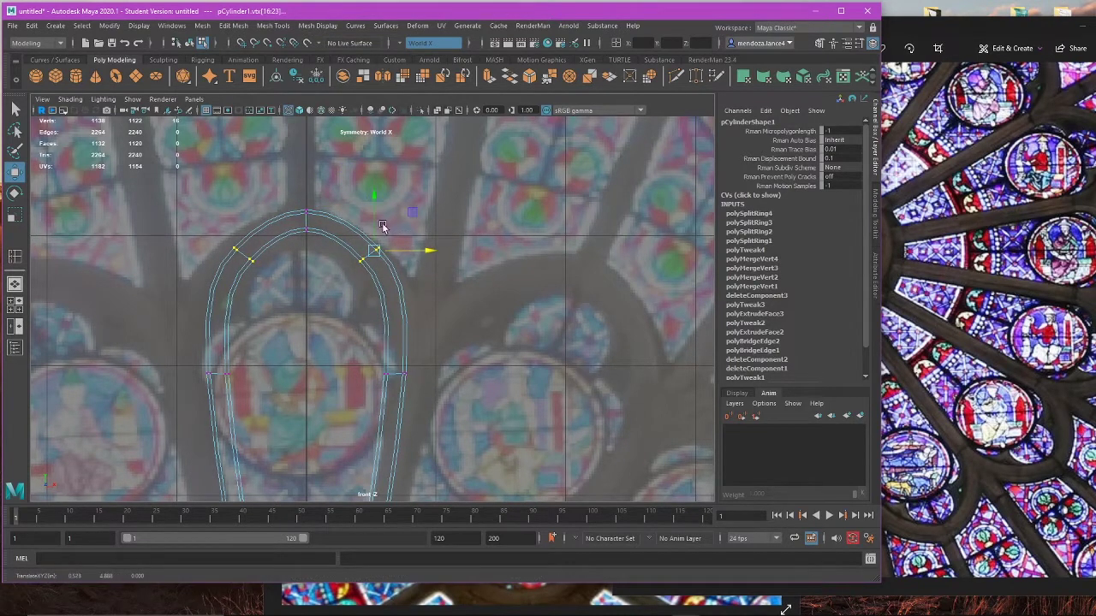
pyautogui.moveTo(375, 203); pyautogui.dragTo(378, 204)
pyautogui.press('1')
pyautogui.press('3')
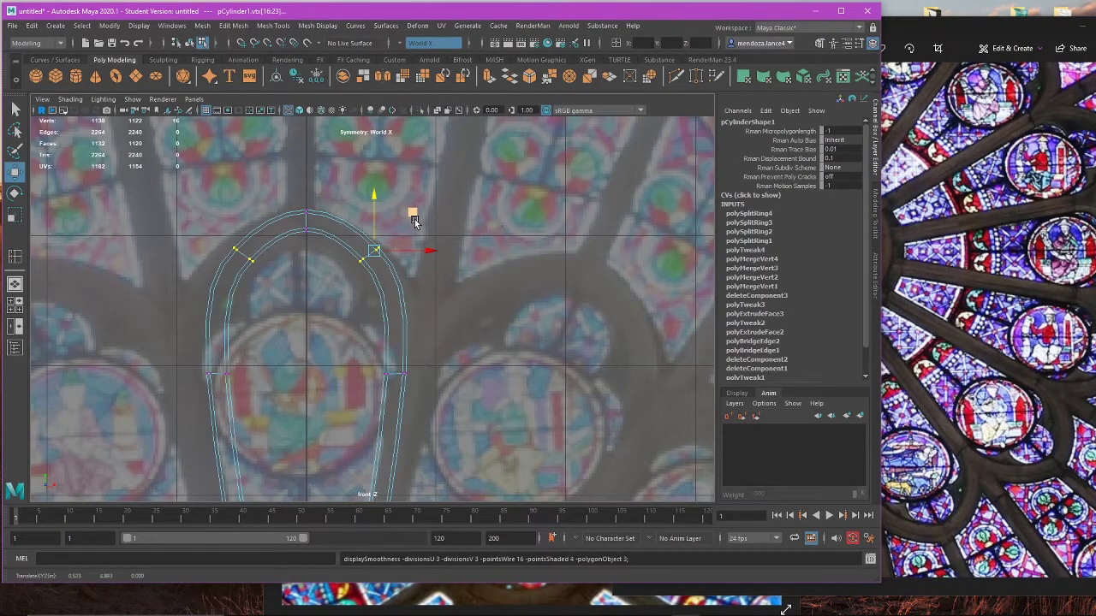
# Step: Examine the unsmoothed arch in perspective and return to the front view
pyautogui.press('space')
pyautogui.press('space')
pyautogui.press('1')
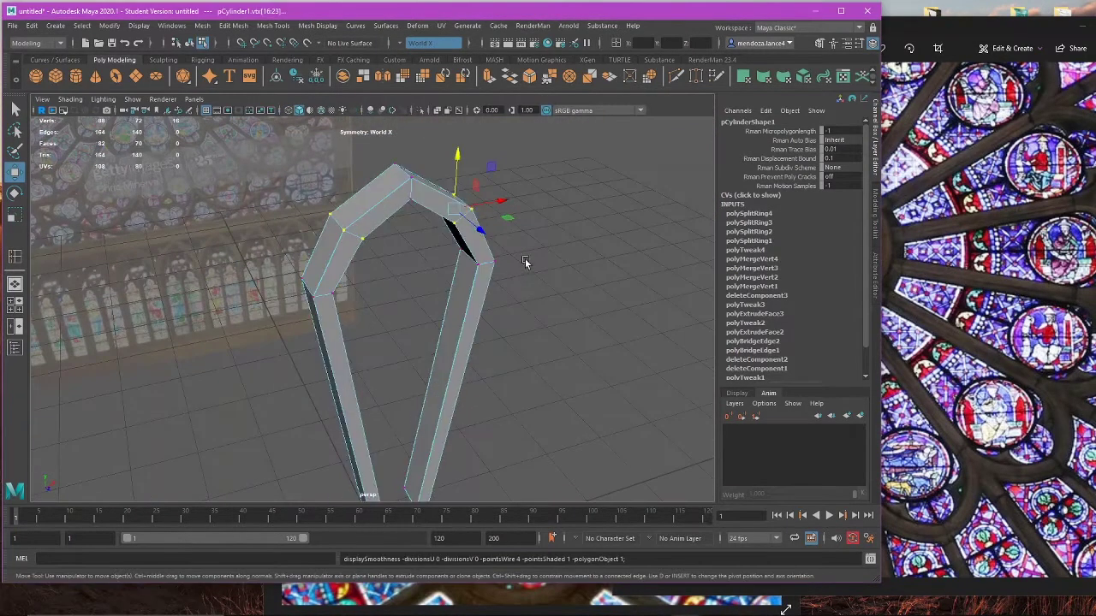
pyautogui.keyDown('alt'); pyautogui.moveTo(531, 256); pyautogui.dragTo(591, 295); pyautogui.keyUp('alt')
pyautogui.press('space')
pyautogui.press('space')
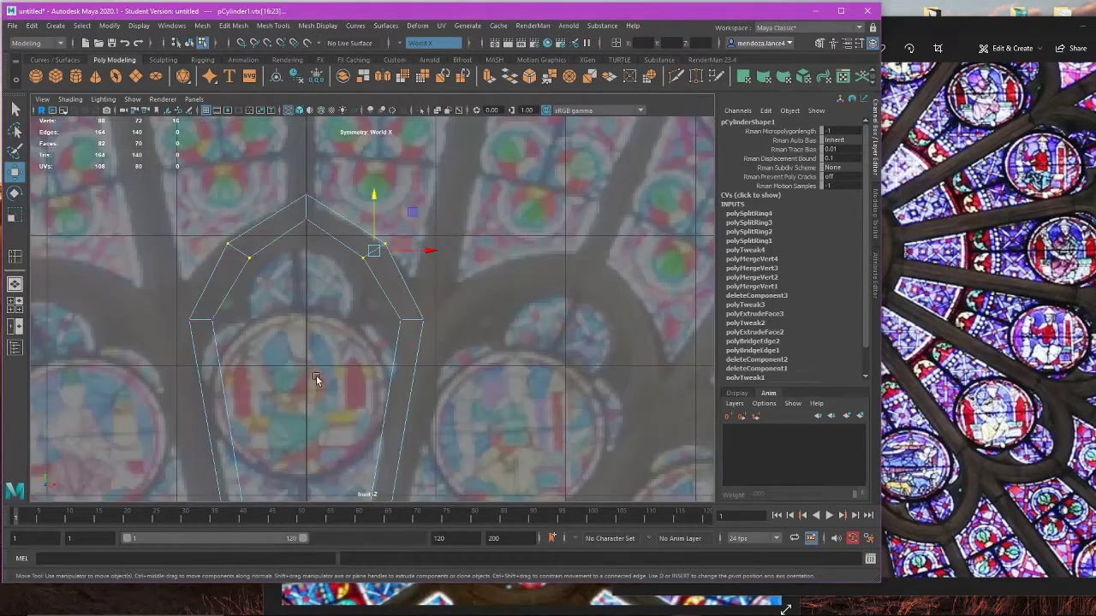
# Step: Move the arch's shoulder vertices slightly outward and down, and display the frame smoothed
pyautogui.keyDown('alt'); pyautogui.moveTo(353, 310); pyautogui.dragTo(374, 308, button='middle'); pyautogui.keyUp('alt')
pyautogui.moveTo(445, 249); pyautogui.dragTo(447, 250)
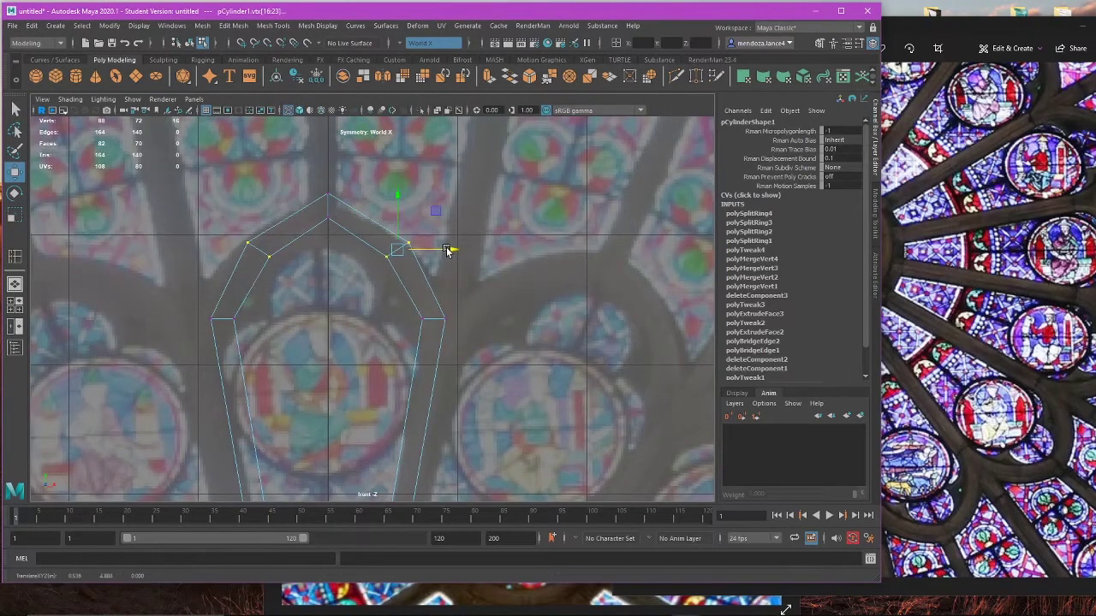
pyautogui.click(447, 255)
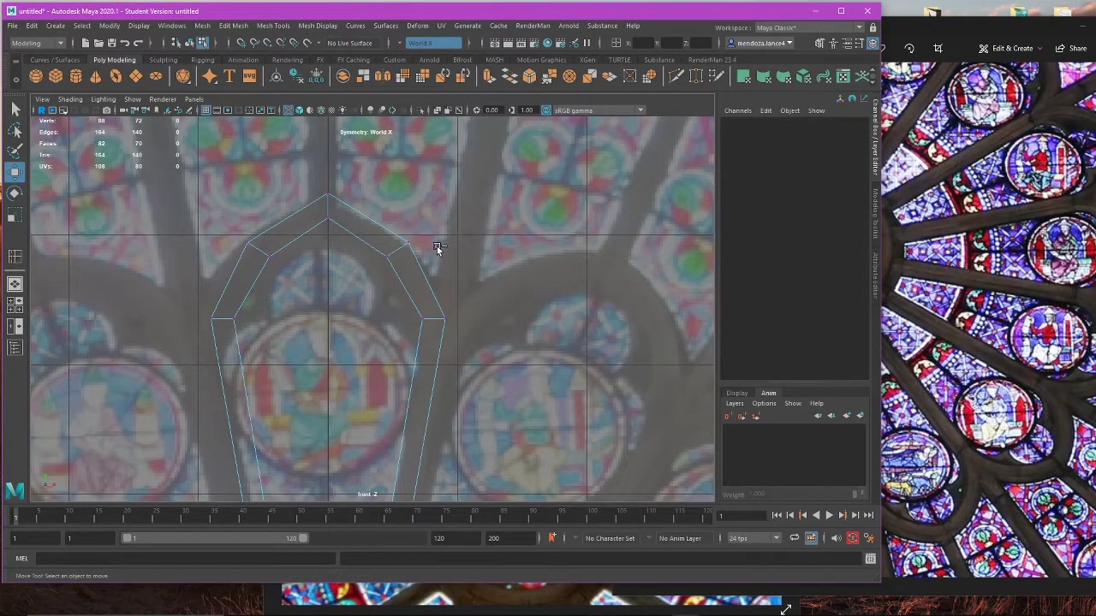
pyautogui.hotkey('ctrl', 'z')
pyautogui.moveTo(437, 248); pyautogui.dragTo(440, 249)
pyautogui.moveTo(401, 215); pyautogui.dragTo(399, 226)
pyautogui.press('3')
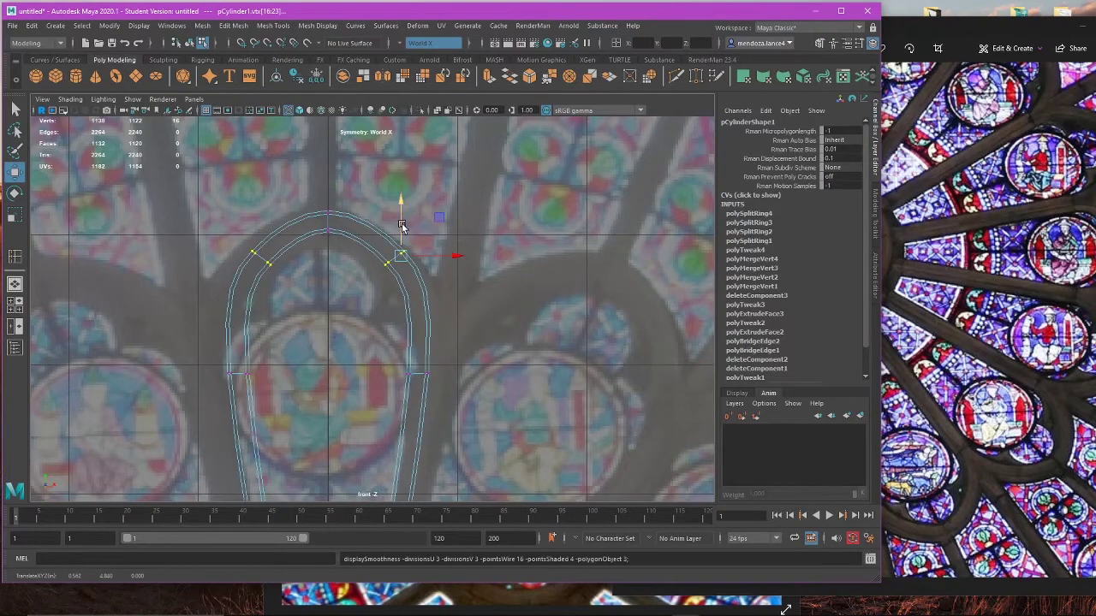
# Step: Examine the smoothed arch from several angles in perspective and return to the front view
pyautogui.press('space')
pyautogui.press('space')
pyautogui.keyDown('alt'); pyautogui.moveTo(506, 233); pyautogui.dragTo(607, 245); pyautogui.keyUp('alt')
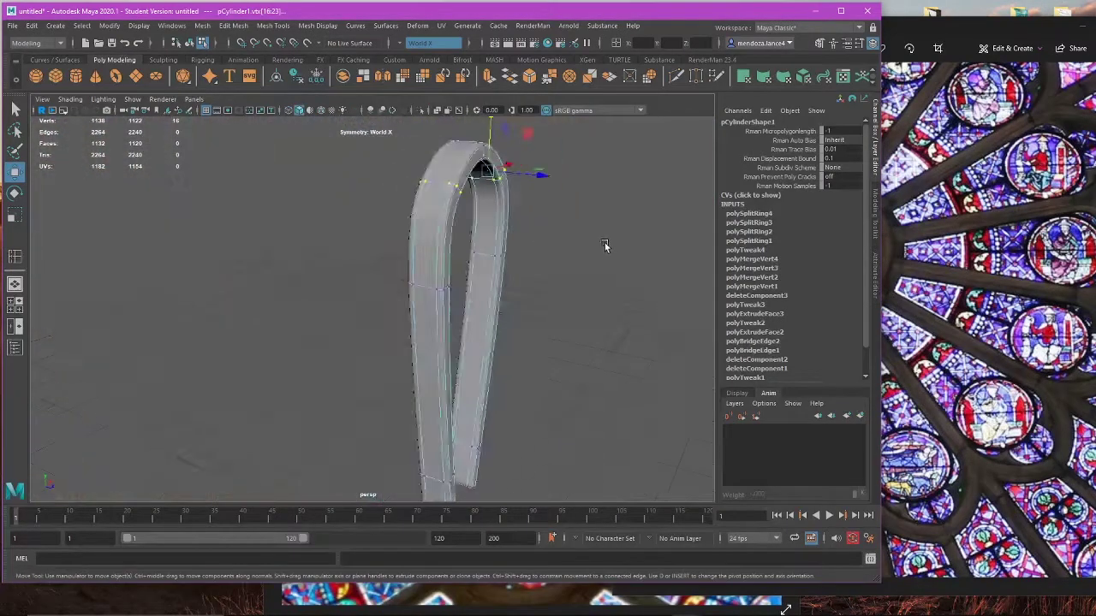
pyautogui.press('f')
pyautogui.keyDown('alt'); pyautogui.moveTo(472, 308); pyautogui.dragTo(398, 341); pyautogui.keyUp('alt')
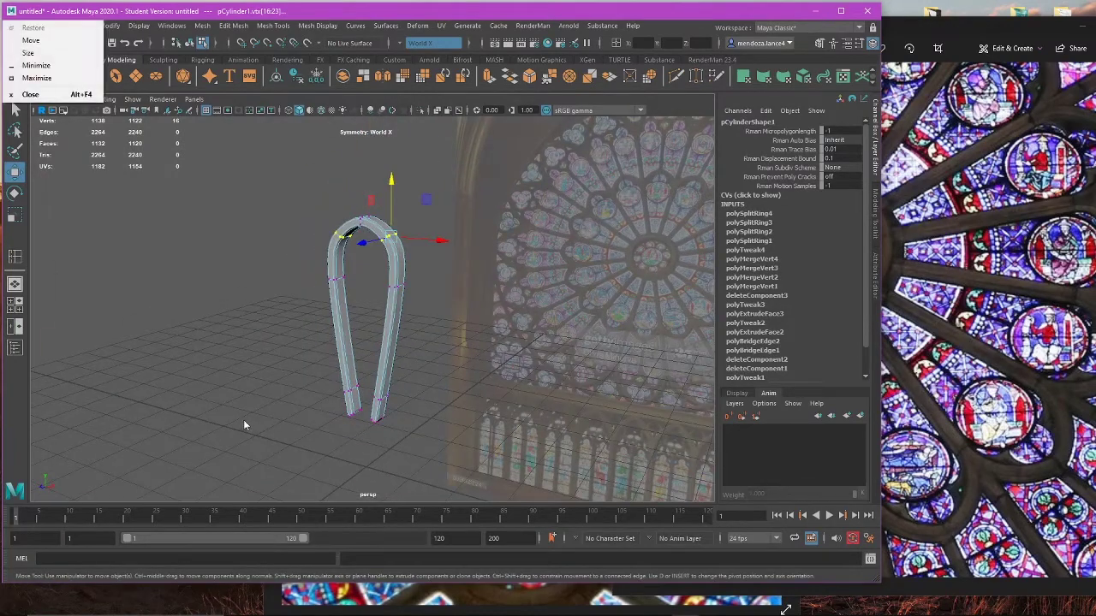
pyautogui.keyDown('alt'); pyautogui.moveTo(350, 386); pyautogui.dragTo(337, 403); pyautogui.keyUp('alt')
pyautogui.press('space')
pyautogui.press('space')
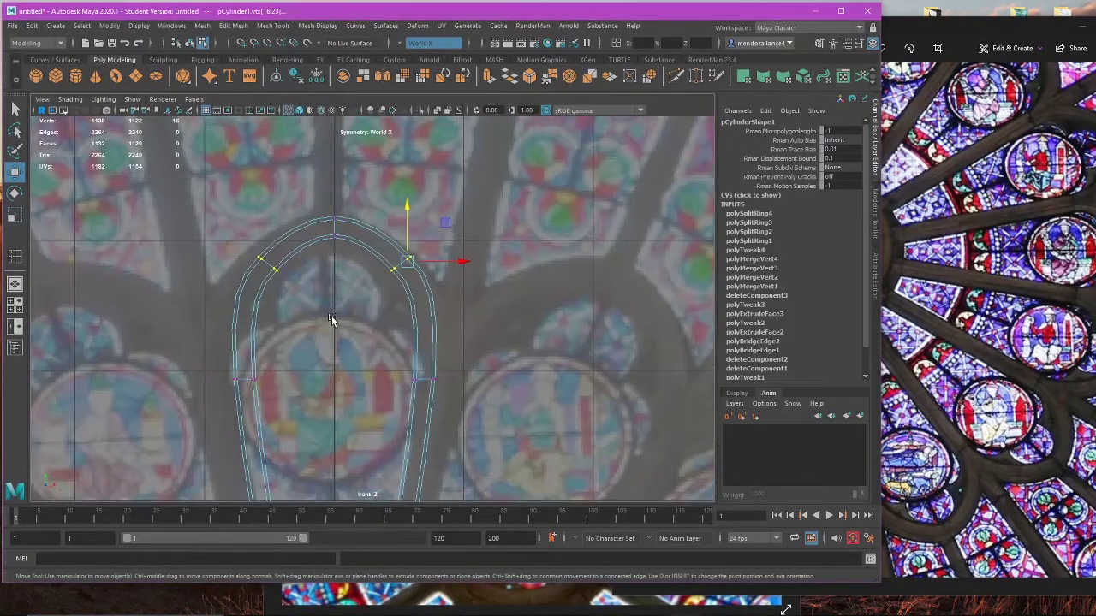
# Step: Move the vertices at the arch's widest point outward and slightly down to follow the photo's stone bars
pyautogui.scroll(2, 432, 316)
pyautogui.moveTo(512, 265); pyautogui.dragTo(529, 266)
pyautogui.moveTo(482, 233); pyautogui.dragTo(480, 251)
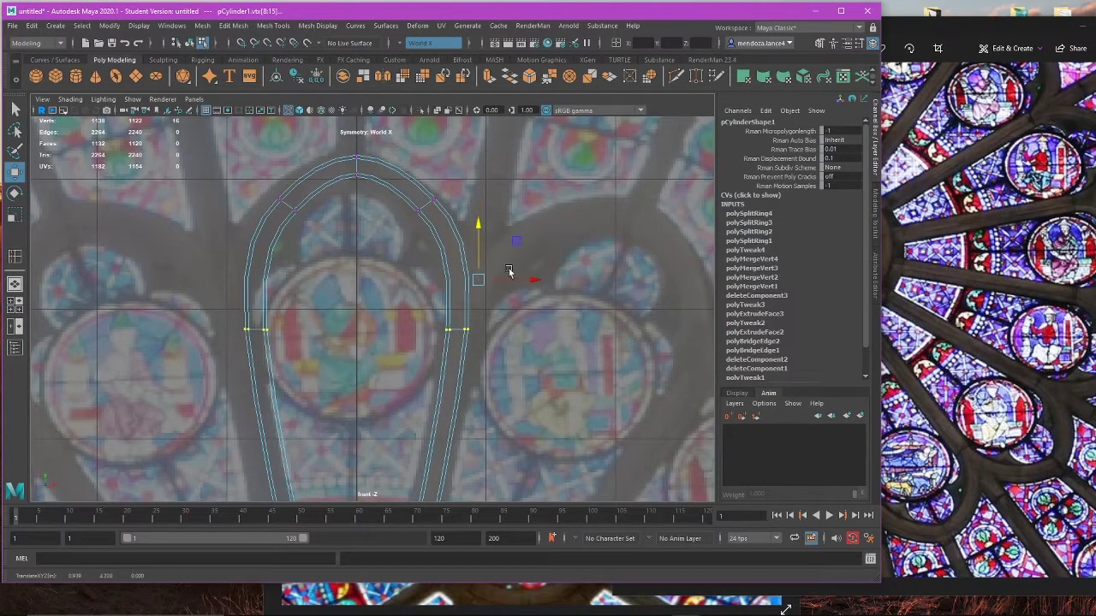
pyautogui.scroll(-5, 477, 350)
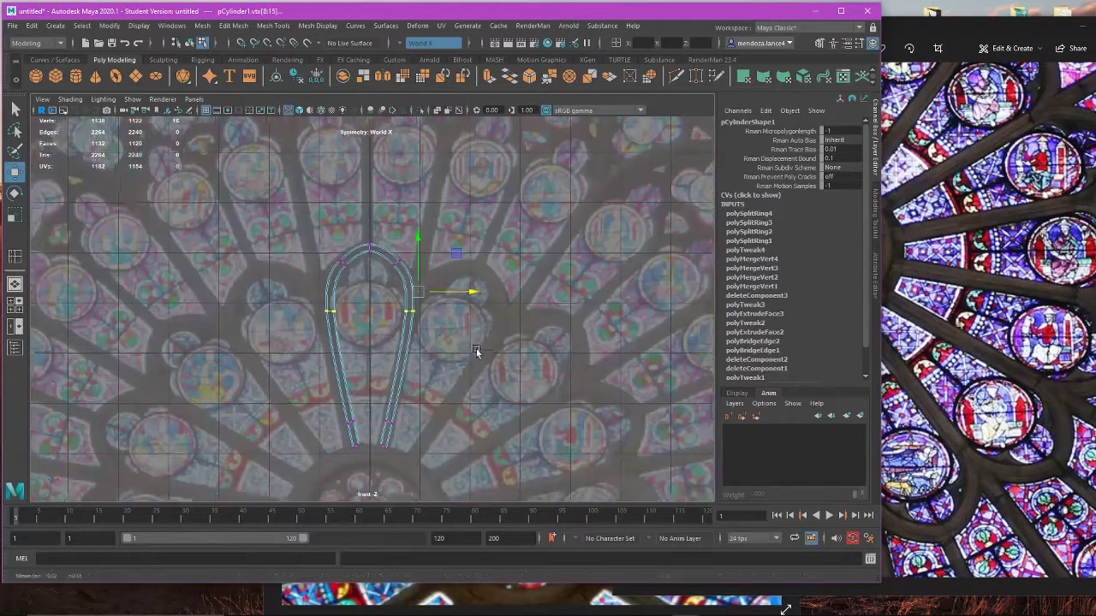
pyautogui.scroll(5, 452, 293)
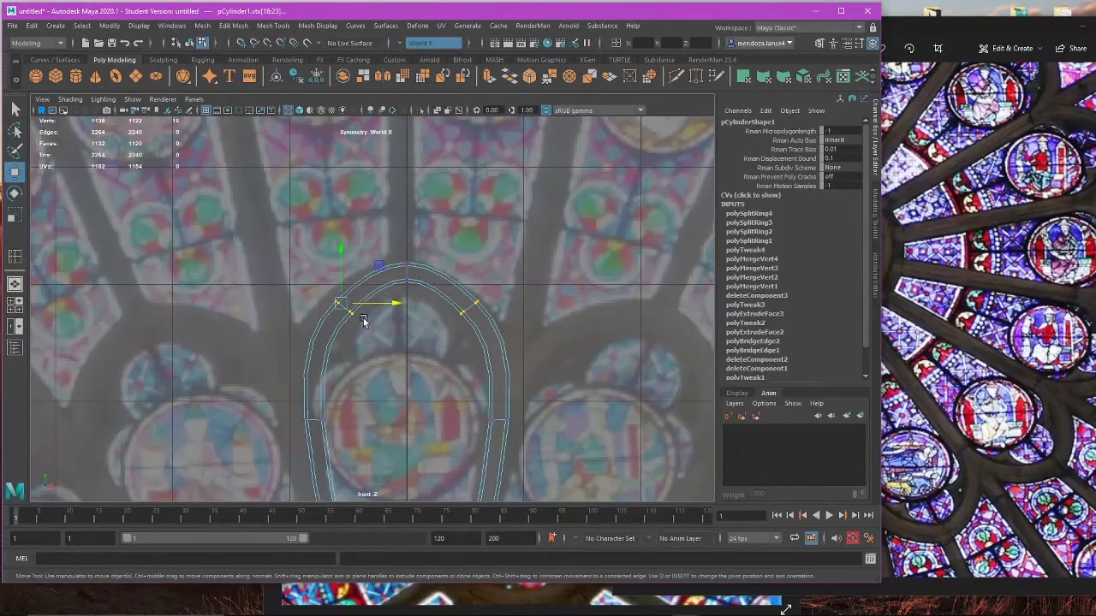
# Step: Move the arch's shoulder vertices slightly outward and down, and raise its apex vertices slightly to match the reference
pyautogui.moveTo(381, 305); pyautogui.dragTo(376, 305)
pyautogui.moveTo(335, 262); pyautogui.dragTo(335, 266)
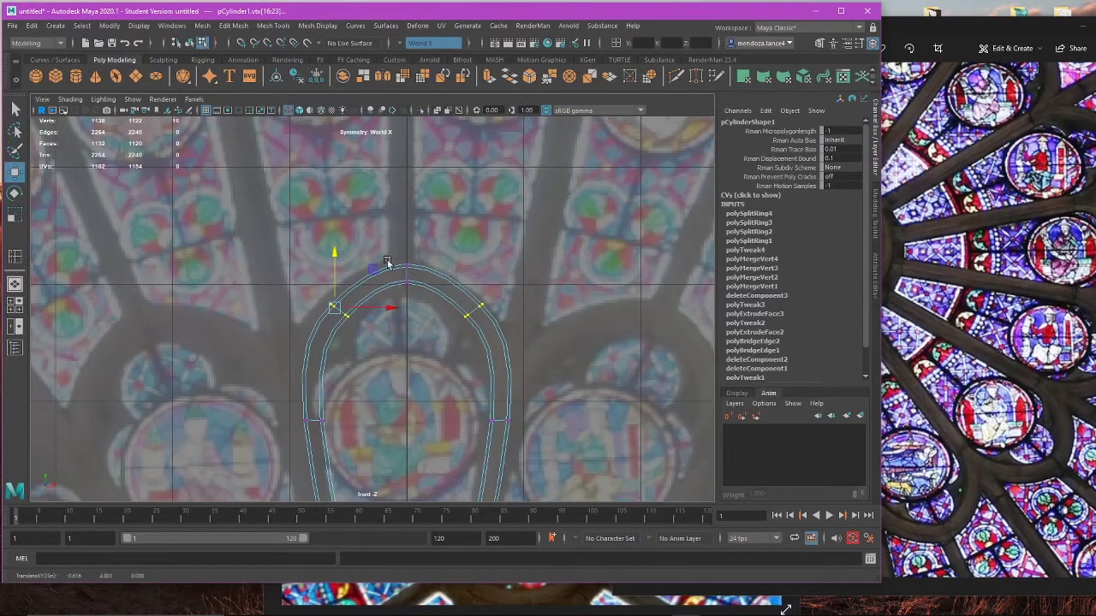
pyautogui.moveTo(416, 254); pyautogui.dragTo(371, 292)
pyautogui.moveTo(409, 220); pyautogui.dragTo(412, 218)
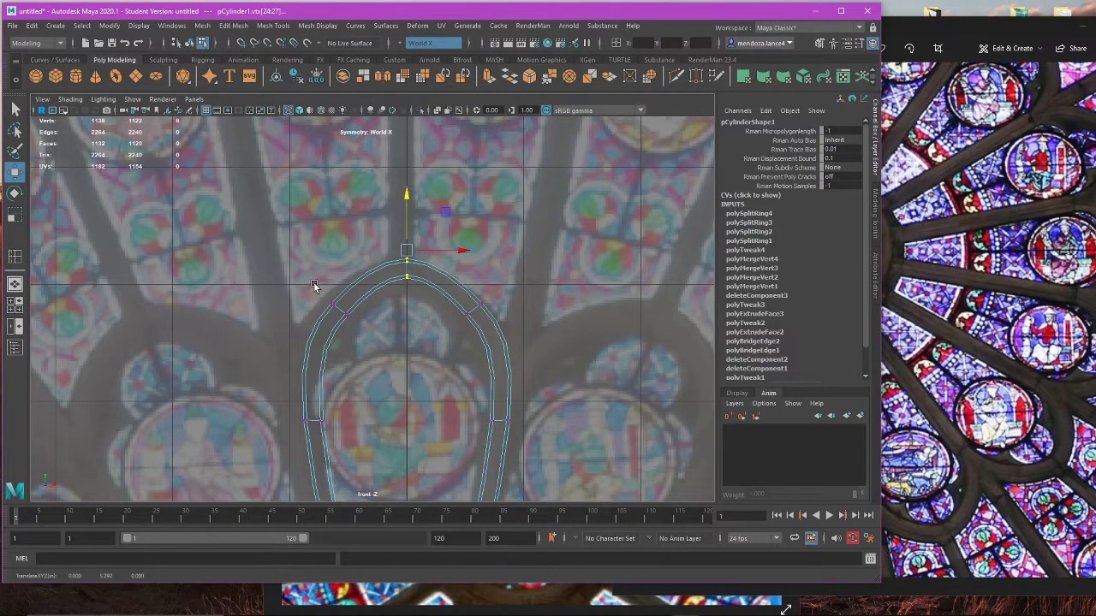
# Step: Spread the arch's shoulder vertices slightly wider and lower the side vertices beneath them a little
pyautogui.moveTo(313, 286); pyautogui.dragTo(366, 310)
pyautogui.press('1')
pyautogui.press('3')
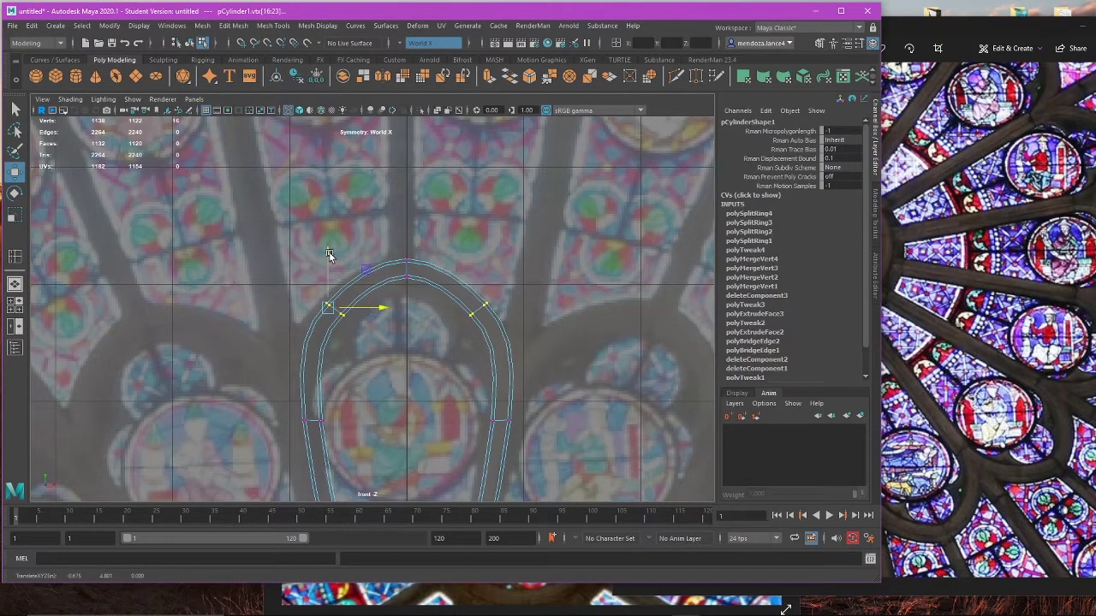
pyautogui.moveTo(301, 392); pyautogui.dragTo(406, 484)
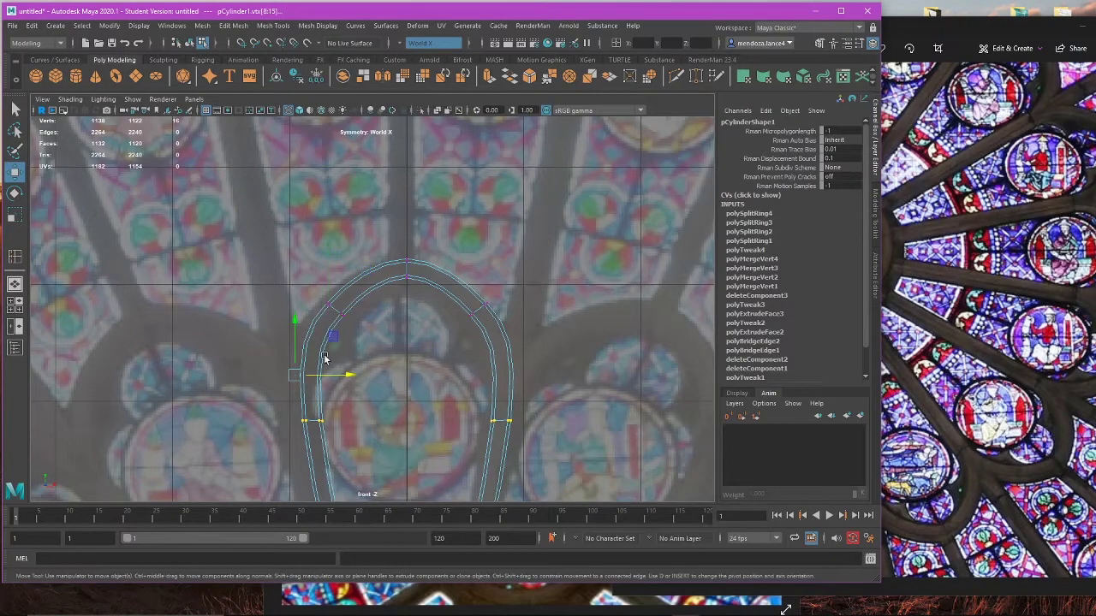
pyautogui.moveTo(299, 334); pyautogui.dragTo(294, 341)
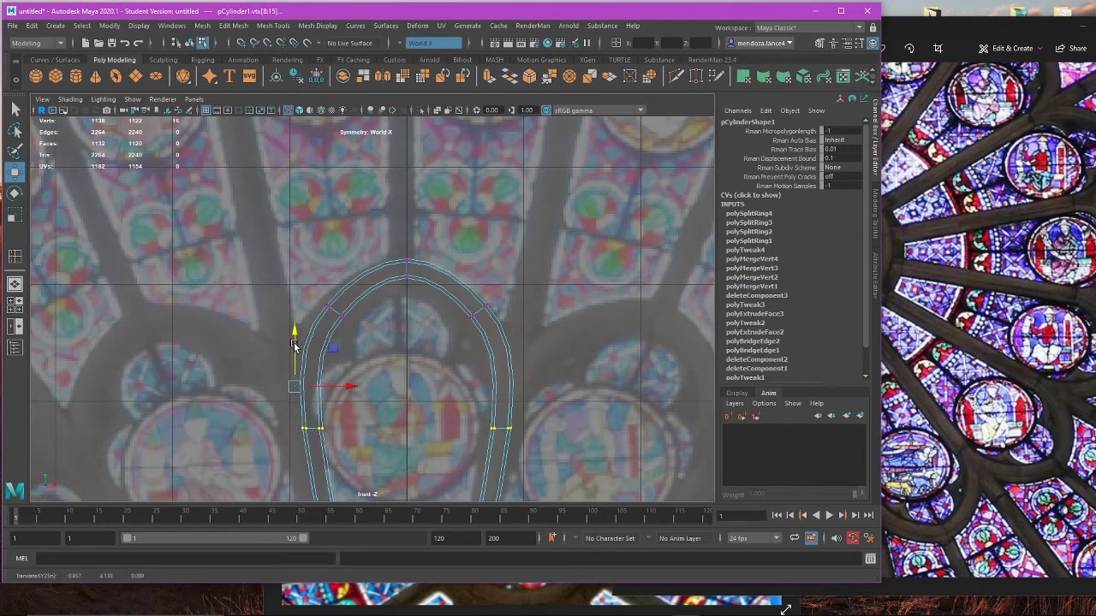
# Step: Shift the vertices of the frame's lower legs slightly inward and return to object selection
pyautogui.scroll(-4, 316, 361)
pyautogui.keyDown('alt'); pyautogui.moveTo(383, 381); pyautogui.dragTo(415, 340, button='middle'); pyautogui.keyUp('alt')
pyautogui.scroll(1, 423, 395)
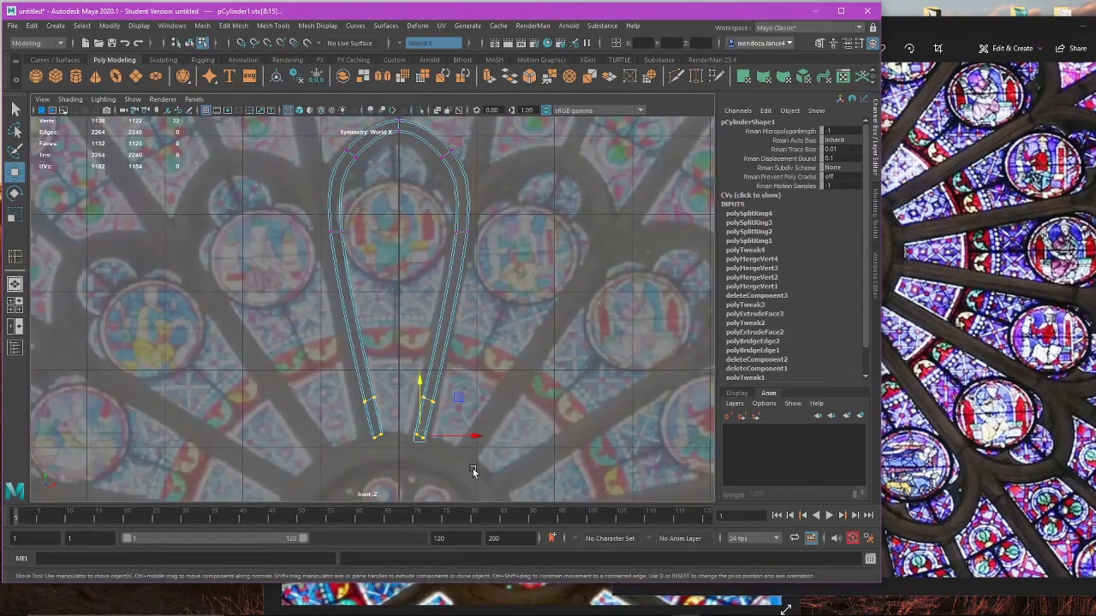
pyautogui.moveTo(475, 439); pyautogui.dragTo(469, 437)
pyautogui.moveTo(520, 220); pyautogui.dragTo(555, 211, button='right')
pyautogui.click(554, 211)
# Step: Examine the frame in the perspective view, both smoothed and unsmoothed, from several angles
pyautogui.click(460, 259)
pyautogui.press('space')
pyautogui.press('space')
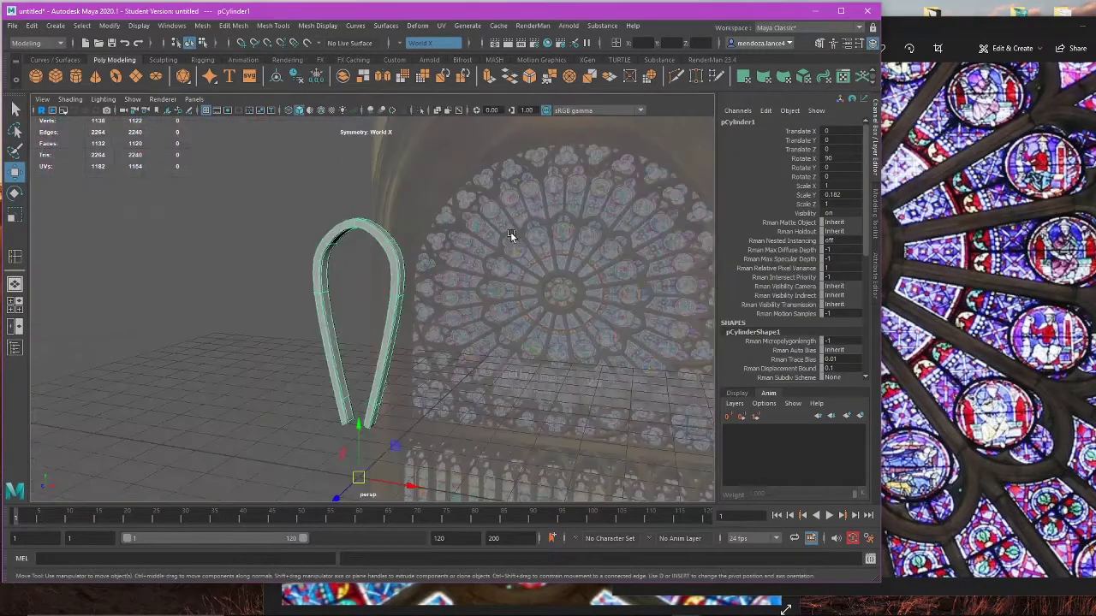
pyautogui.click(541, 258)
pyautogui.moveTo(510, 231)
pyautogui.keyDown('alt'); pyautogui.mouseDown()
pyautogui.moveTo(541, 258)
pyautogui.moveTo(535, 304)
pyautogui.moveTo(464, 323)
pyautogui.moveTo(522, 315)
pyautogui.moveTo(401, 295)
pyautogui.mouseUp(); pyautogui.keyUp('alt')
pyautogui.scroll(3, 464, 323)
pyautogui.click(401, 295)
pyautogui.press('1')
pyautogui.click(514, 311)
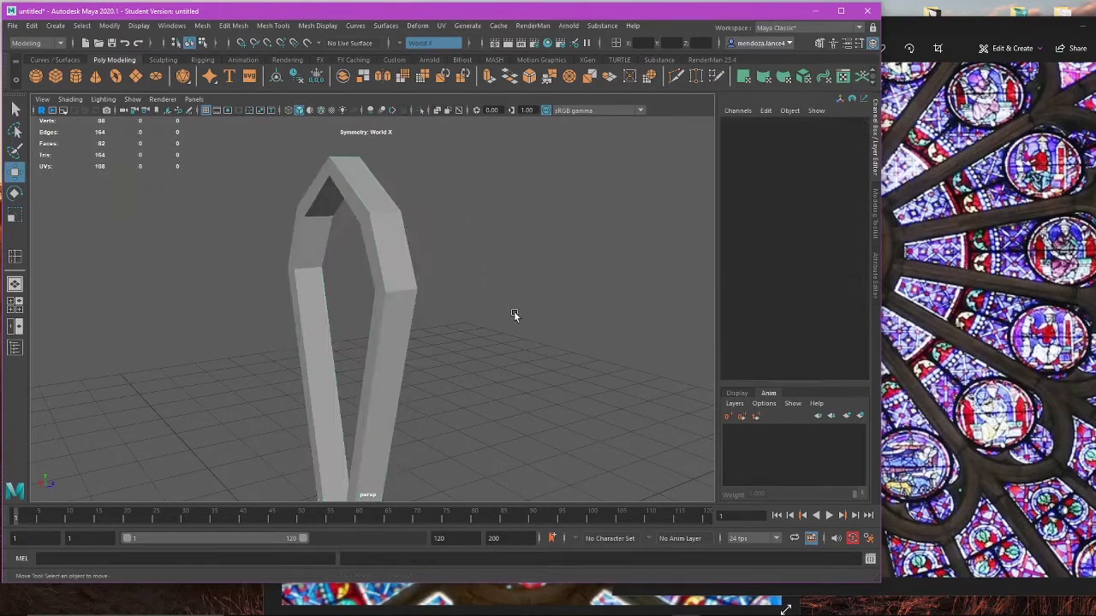
pyautogui.keyDown('alt'); pyautogui.moveTo(513, 311); pyautogui.dragTo(287, 324); pyautogui.keyUp('alt')
pyautogui.click(257, 326)
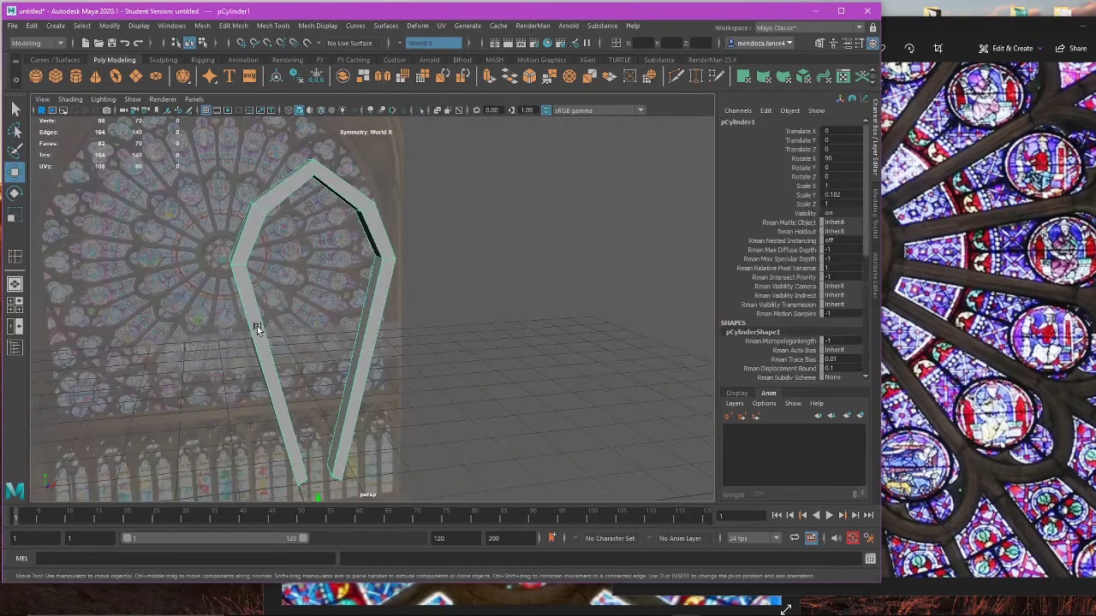
# Step: Compare the smoothed, shaded frame with the rose window reference in the front view
pyautogui.press('space')
pyautogui.press('space')
pyautogui.press('3')
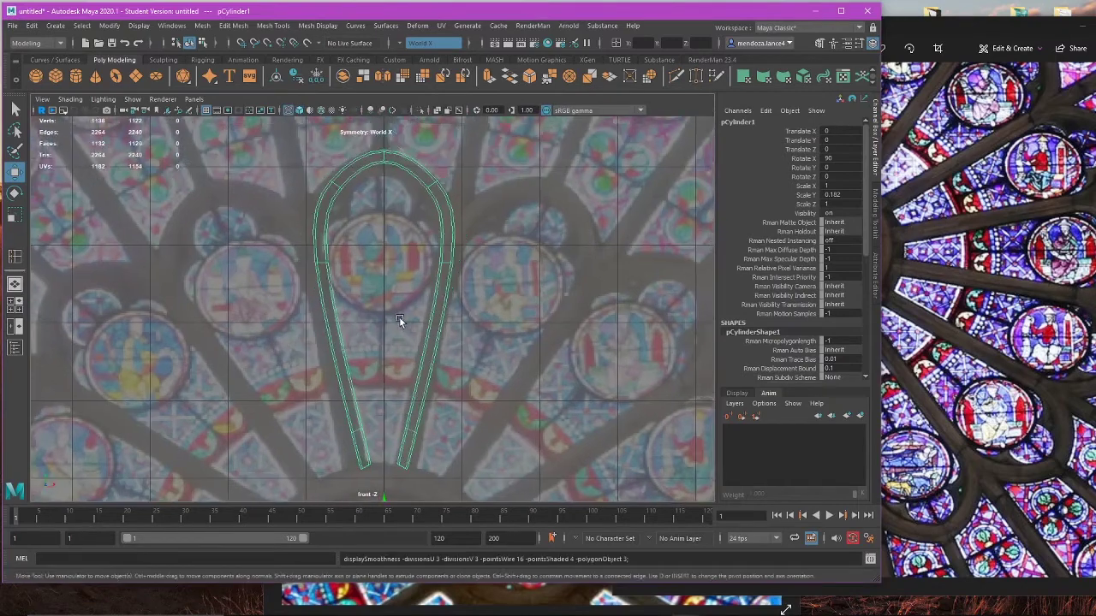
pyautogui.keyDown('alt'); pyautogui.moveTo(399, 316); pyautogui.dragTo(377, 341, button='middle'); pyautogui.keyUp('alt')
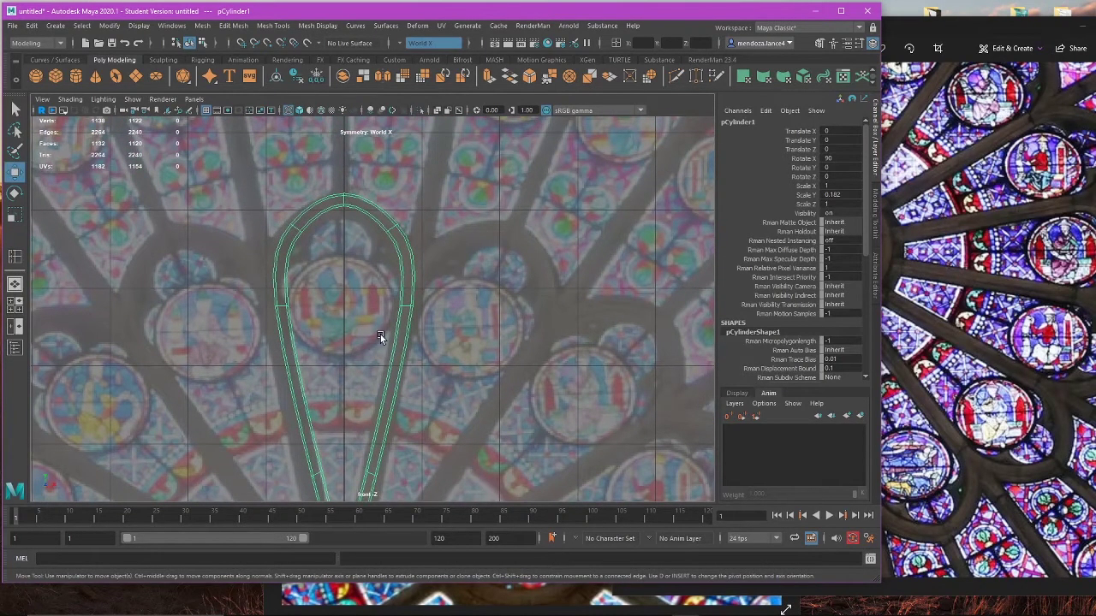
pyautogui.press('5')
pyautogui.click(447, 337)
pyautogui.scroll(-3, 448, 339)
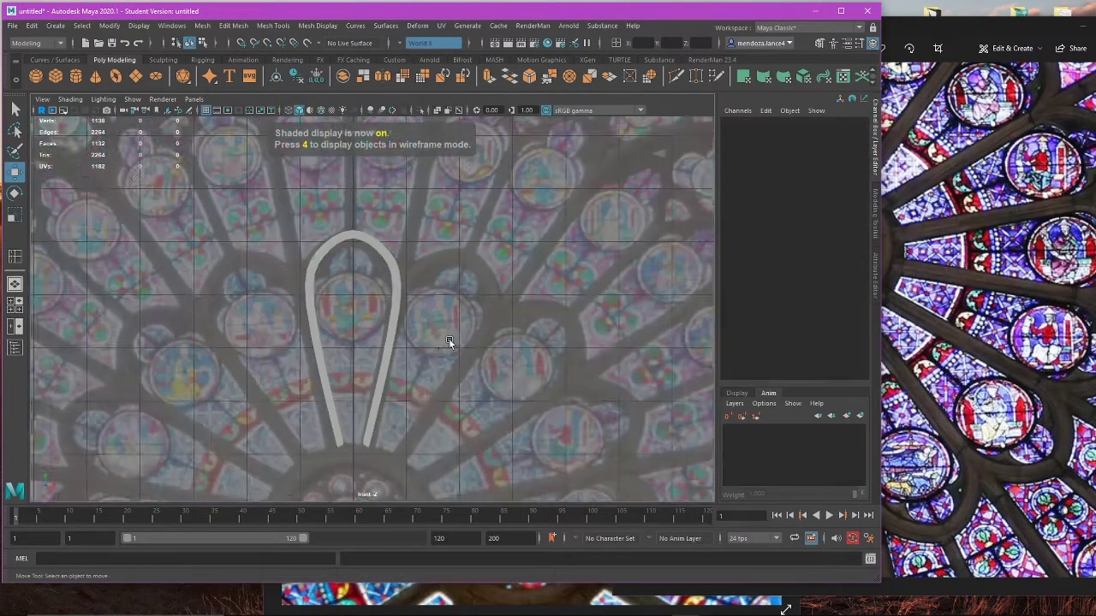
pyautogui.moveTo(438, 357)
pyautogui.keyDown('alt'); pyautogui.mouseDown(button='middle')
pyautogui.moveTo(489, 298)
pyautogui.moveTo(496, 335)
pyautogui.mouseUp(button='middle'); pyautogui.keyUp('alt')
pyautogui.scroll(3, 410, 307)
pyautogui.keyDown('alt'); pyautogui.moveTo(446, 213); pyautogui.dragTo(420, 314, button='middle'); pyautogui.keyUp('alt')
pyautogui.click(427, 296)
pyautogui.scroll(4, 445, 325)
# Step: Insert edge loops tight against the arch's apex on the unsmoothed mesh and inspect the smoothed tip
pyautogui.press('1')
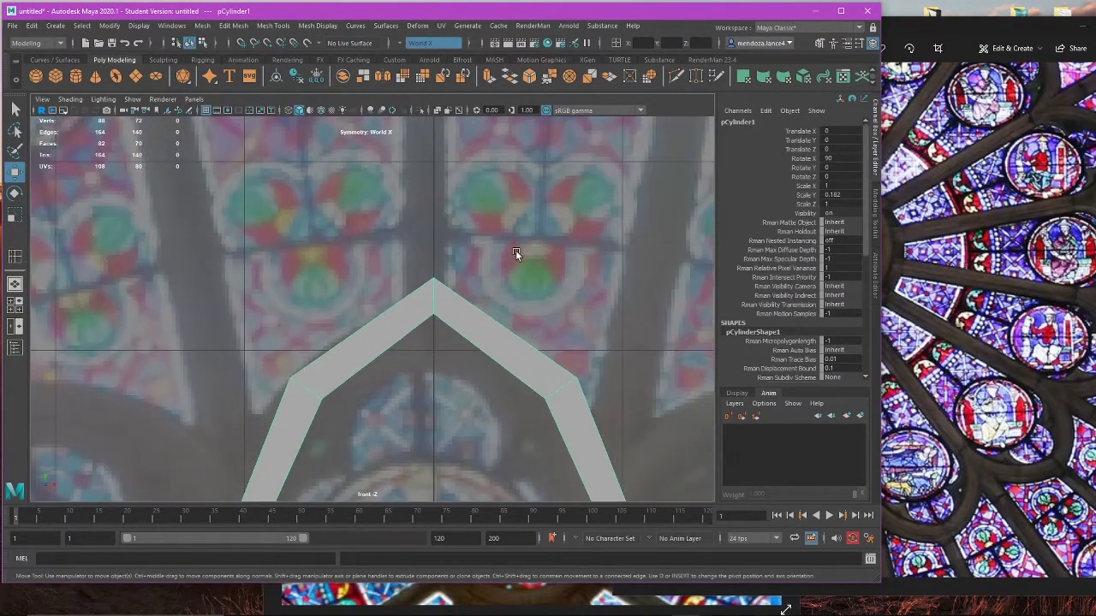
pyautogui.click(539, 241)
pyautogui.click(439, 287)
pyautogui.scroll(3, 78, 284)
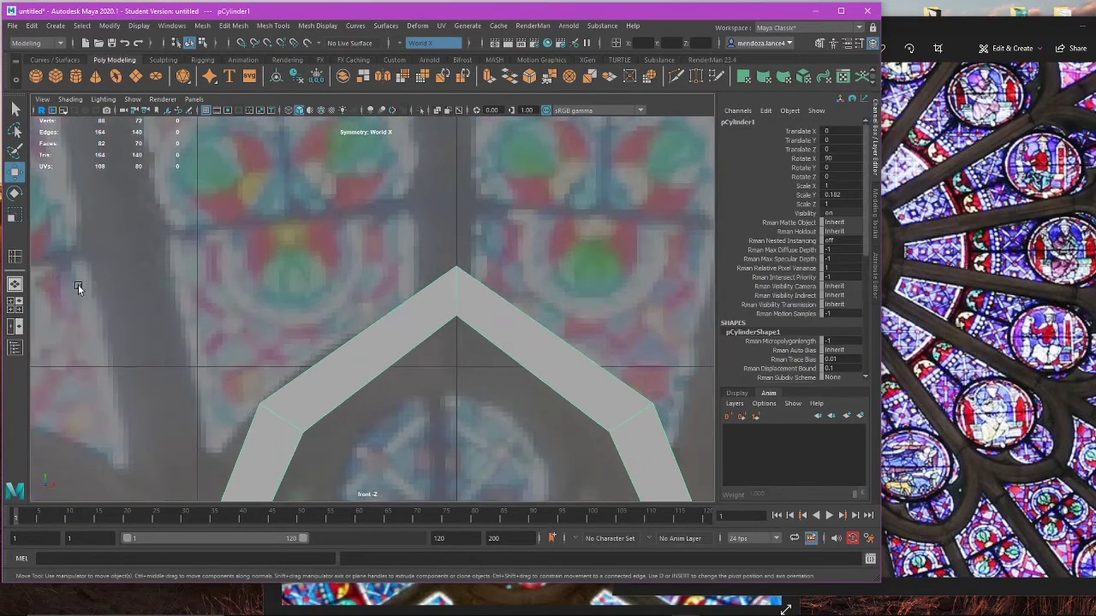
pyautogui.click(14, 260)
pyautogui.scroll(1, 534, 330)
pyautogui.click(469, 323)
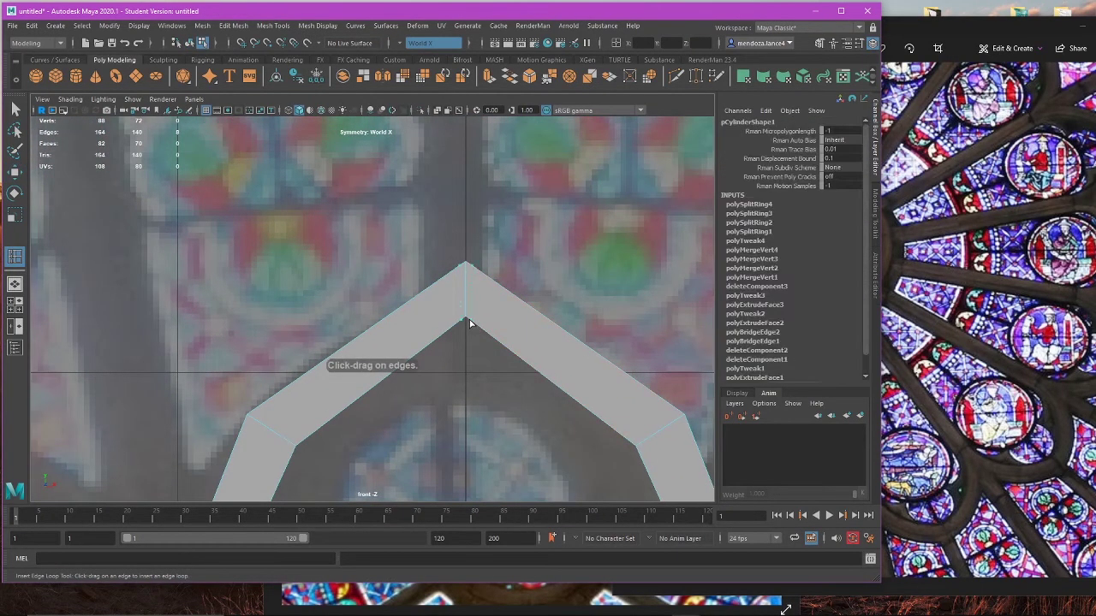
pyautogui.click(465, 318)
pyautogui.press('w')
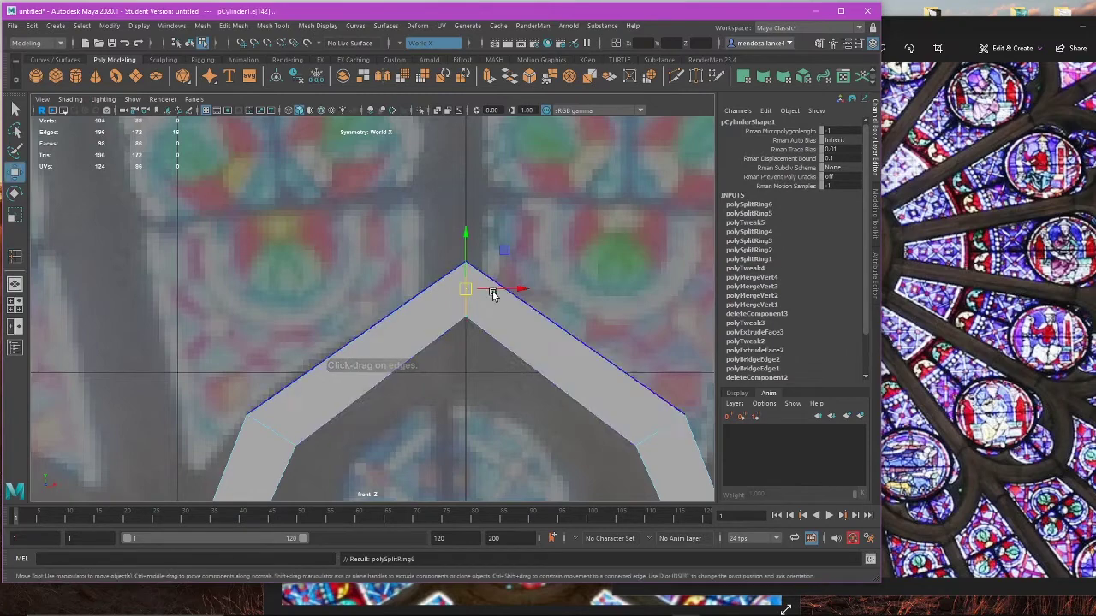
pyautogui.press('3')
pyautogui.scroll(-8, 523, 318)
pyautogui.keyDown('alt'); pyautogui.moveTo(509, 323); pyautogui.dragTo(490, 201, button='middle'); pyautogui.keyUp('alt')
pyautogui.scroll(8, 379, 245)
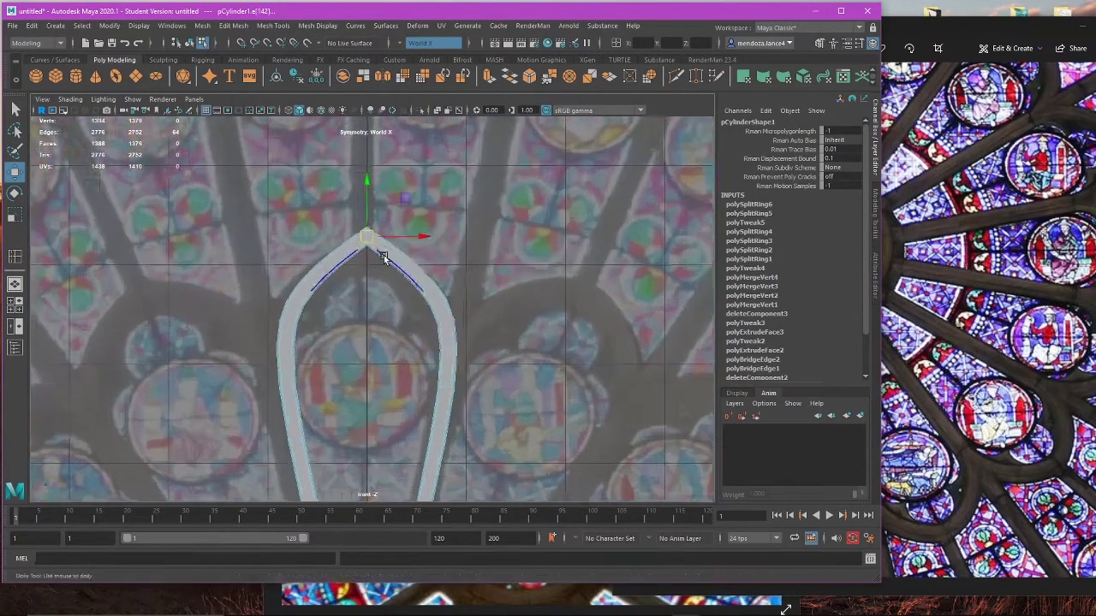
pyautogui.keyDown('alt'); pyautogui.moveTo(442, 267); pyautogui.dragTo(445, 325, button='middle'); pyautogui.keyUp('alt')
pyautogui.scroll(3, 449, 323)
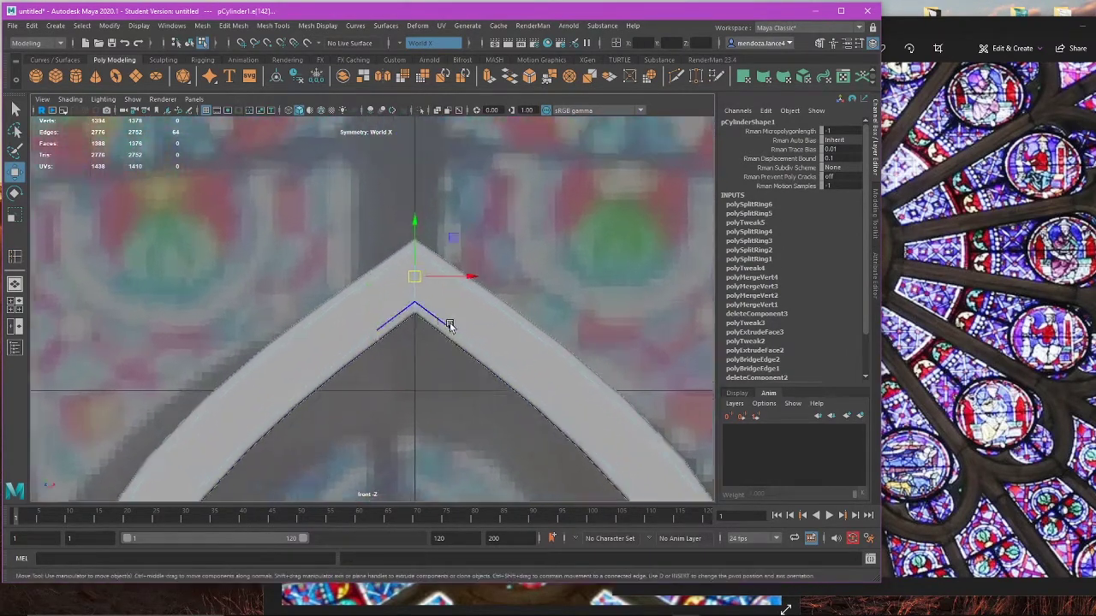
# Step: Try moving the apex edges sideways, and undo the move together with the tight edge loops
pyautogui.moveTo(479, 275); pyautogui.dragTo(355, 279)
pyautogui.hotkey('ctrl', 'z')
pyautogui.press('1')
pyautogui.hotkey('ctrl', 'z')
pyautogui.hotkey('ctrl', 'z')
pyautogui.hotkey('ctrl', 'z')
pyautogui.hotkey('ctrl', 'z')
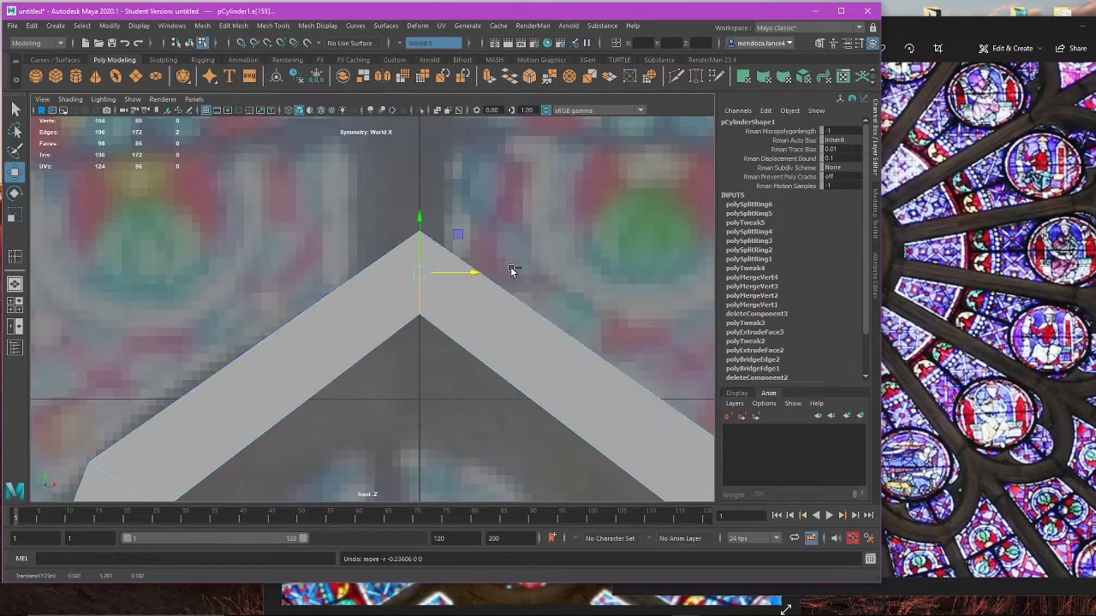
# Step: Insert an edge loop on each side of the arch's apex, slightly away from the tip, and preview it smoothed
pyautogui.click(10, 259)
pyautogui.click(449, 257)
pyautogui.press('3')
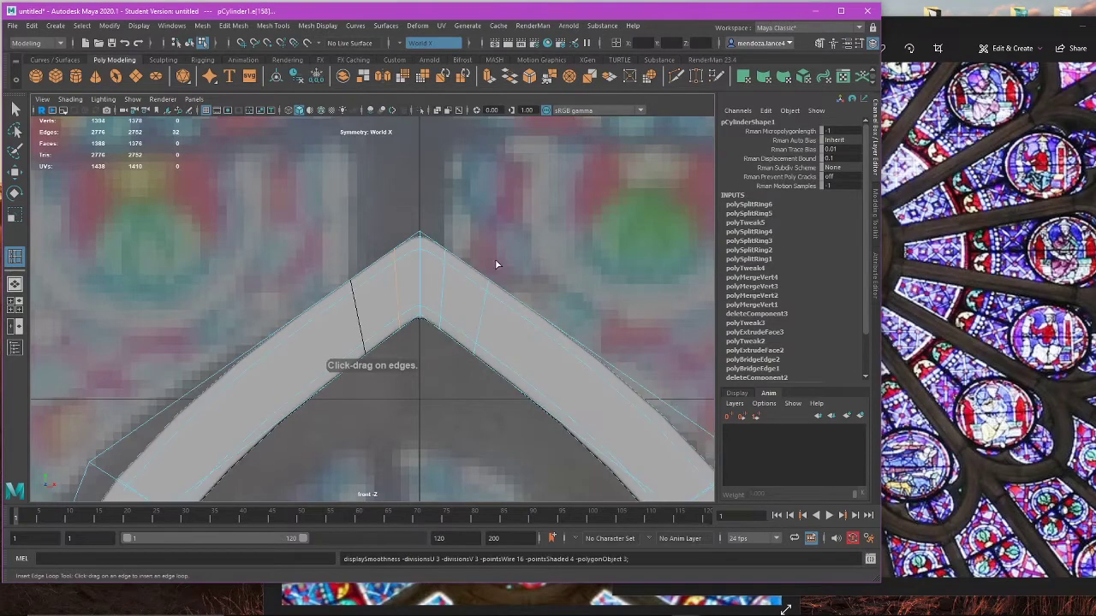
pyautogui.scroll(-10, 499, 270)
pyautogui.press('w')
pyautogui.moveTo(489, 276); pyautogui.dragTo(520, 260, button='right')
pyautogui.click(519, 261)
pyautogui.scroll(-2, 447, 326)
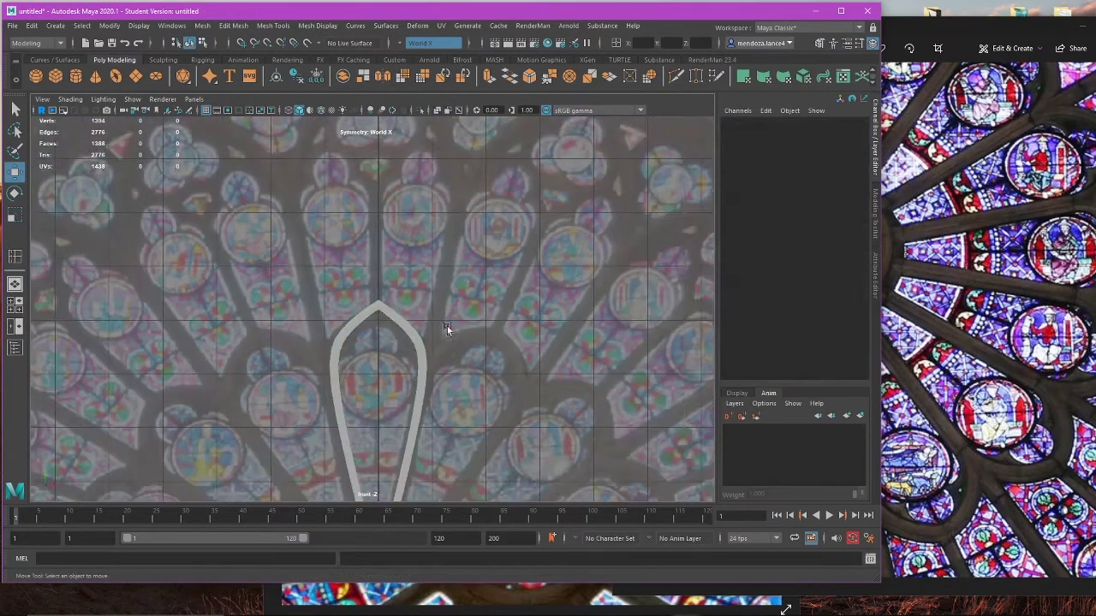
# Step: Examine the pointed arch frame in perspective against the rose window reference image
pyautogui.keyDown('alt'); pyautogui.moveTo(447, 327); pyautogui.dragTo(493, 323); pyautogui.keyUp('alt')
pyautogui.press('space')
pyautogui.press('space')
pyautogui.keyDown('alt'); pyautogui.moveTo(503, 237); pyautogui.dragTo(627, 251); pyautogui.keyUp('alt')
pyautogui.scroll(-10, 437, 297)
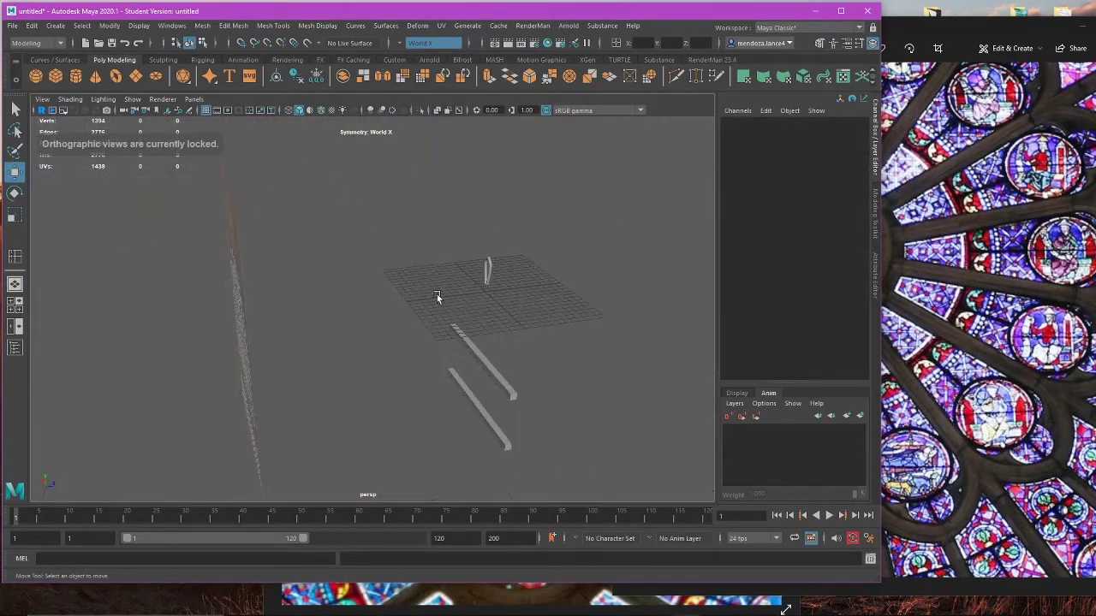
pyautogui.keyDown('alt'); pyautogui.moveTo(437, 296); pyautogui.dragTo(425, 339); pyautogui.keyUp('alt')
pyautogui.scroll(10, 437, 322)
pyautogui.click(462, 317)
pyautogui.keyDown('alt'); pyautogui.moveTo(515, 328); pyautogui.dragTo(497, 357); pyautogui.keyUp('alt')
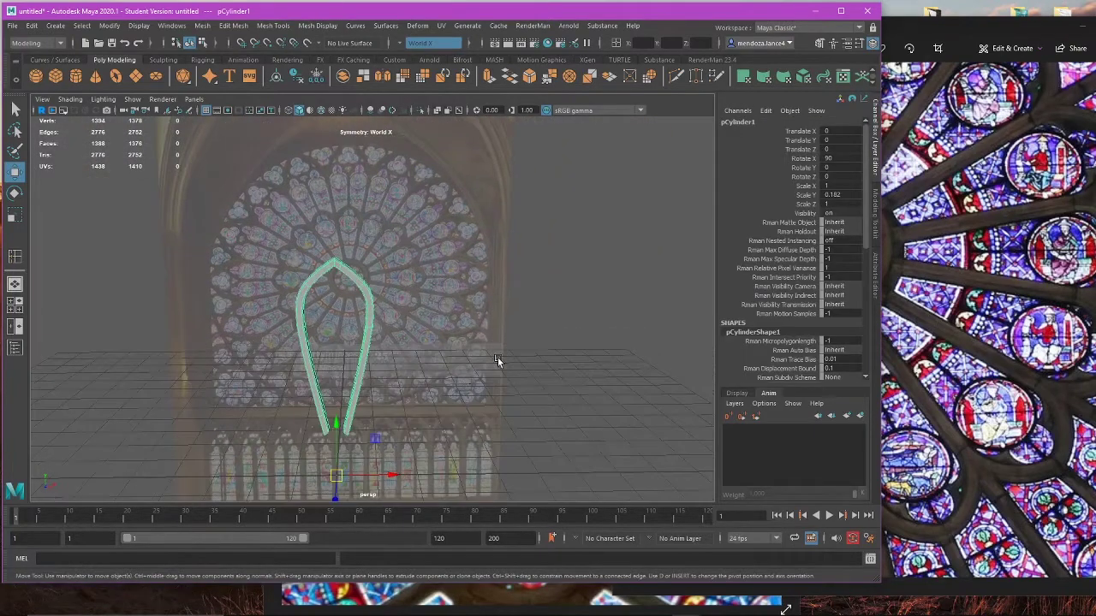
# Step: Center the pivot of the arch frame while working in the front view
pyautogui.press('space')
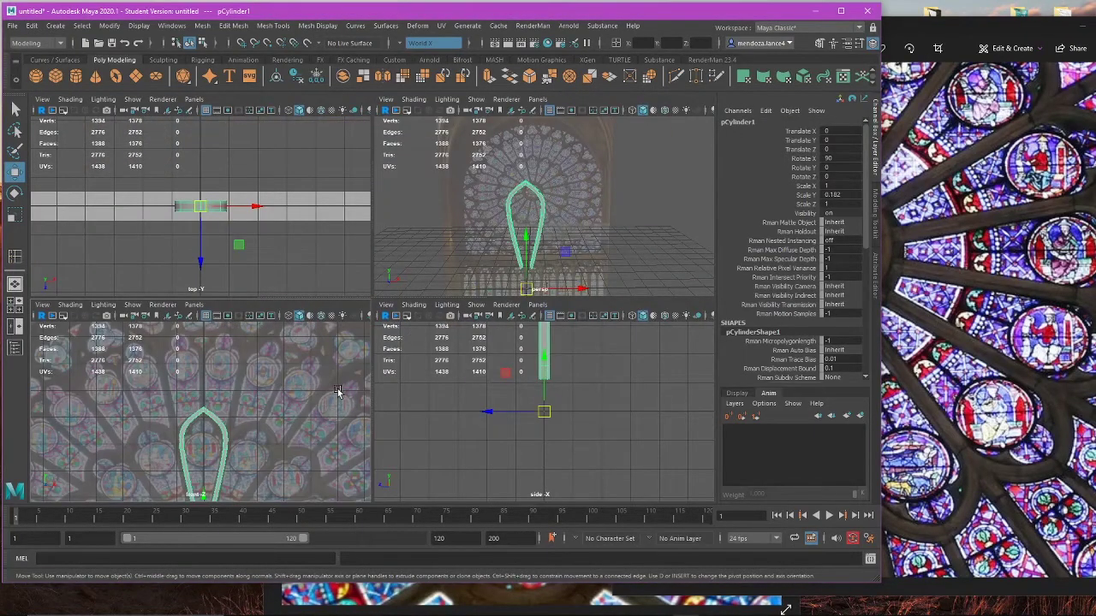
pyautogui.press('space')
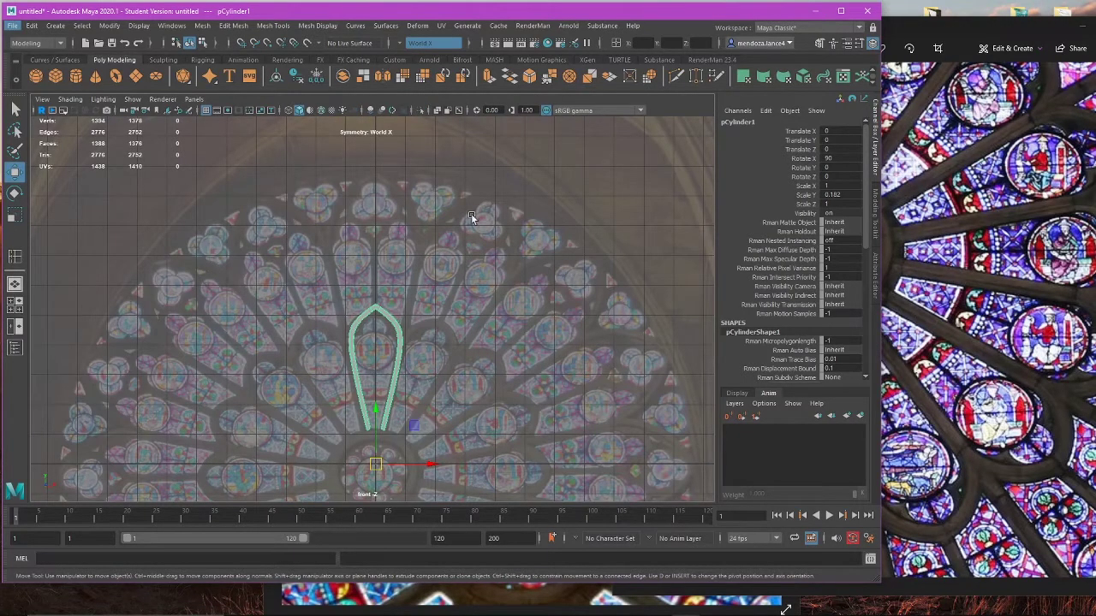
pyautogui.scroll(2, 399, 282)
pyautogui.keyDown('alt'); pyautogui.moveTo(399, 282); pyautogui.dragTo(339, 172, button='middle'); pyautogui.keyUp('alt')
pyautogui.scroll(3, 368, 274)
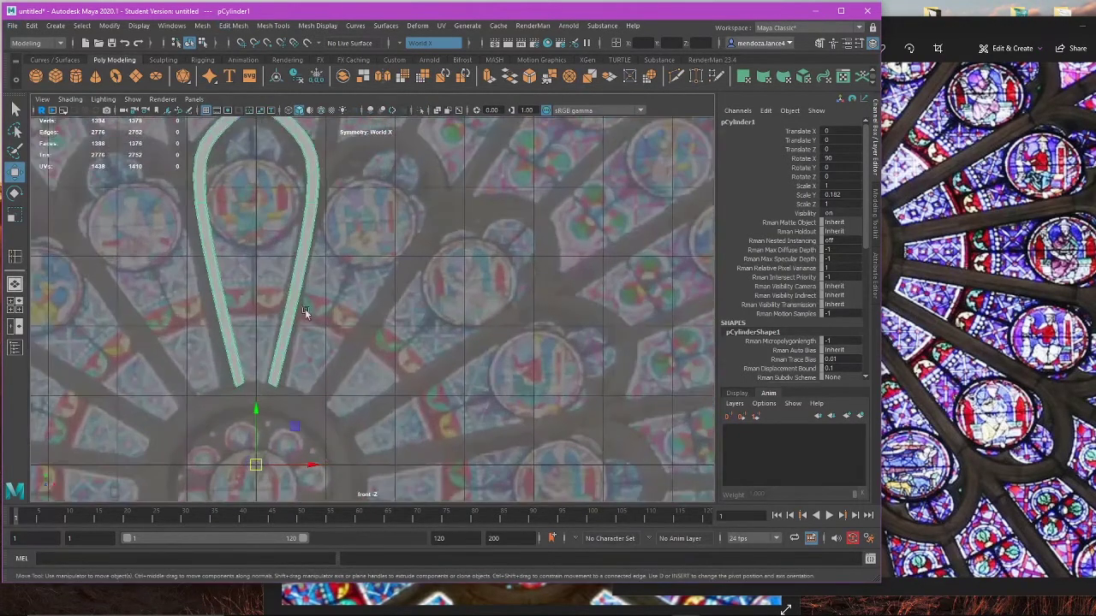
pyautogui.keyDown('alt'); pyautogui.moveTo(303, 307); pyautogui.dragTo(466, 427, button='middle'); pyautogui.keyUp('alt')
pyautogui.click(122, 27)
pyautogui.click(136, 108)
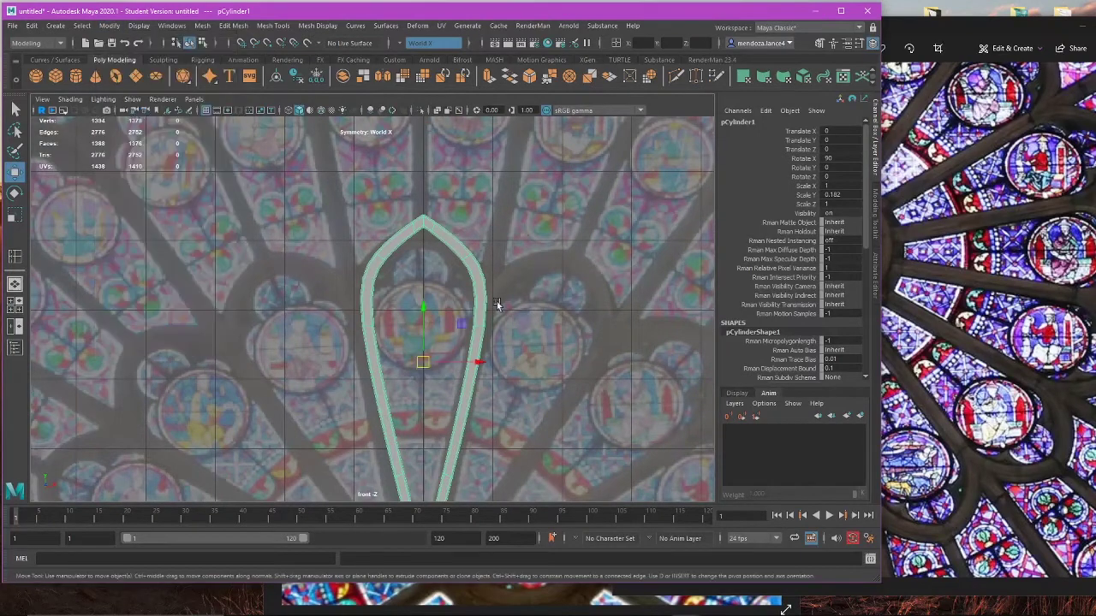
# Step: Lower the apex vertices and their neighbouring loops slightly, and display the frame smoothed in wireframe
pyautogui.keyDown('alt'); pyautogui.moveTo(497, 305); pyautogui.dragTo(486, 292, button='middle'); pyautogui.keyUp('alt')
pyautogui.scroll(2, 484, 257)
pyautogui.keyDown('alt'); pyautogui.moveTo(540, 131); pyautogui.dragTo(498, 202, button='middle'); pyautogui.keyUp('alt')
pyautogui.click(415, 199)
pyautogui.scroll(3, 377, 195)
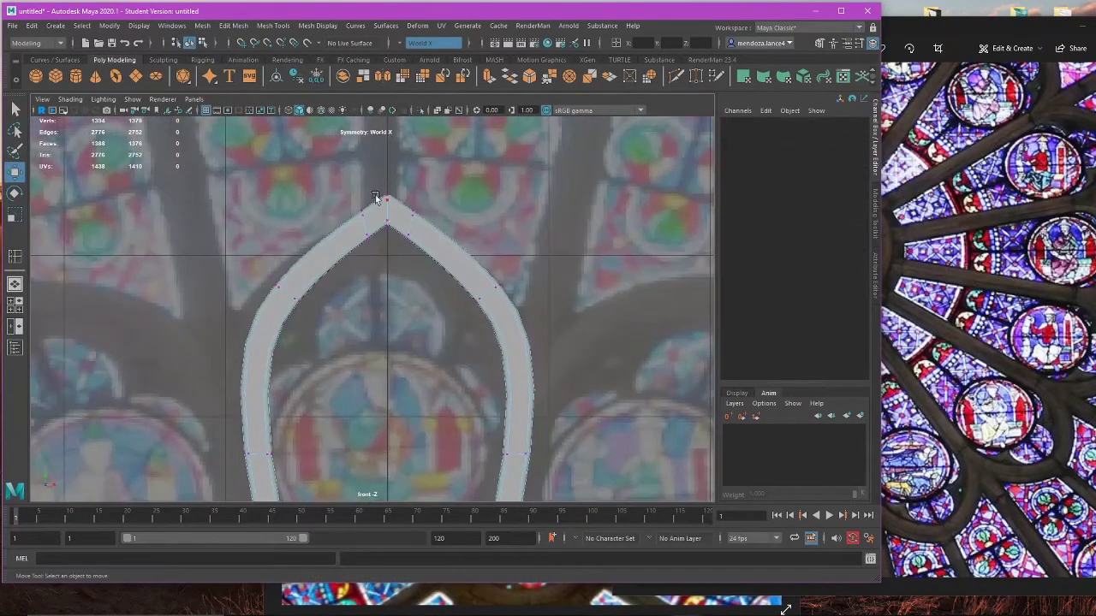
pyautogui.moveTo(396, 240); pyautogui.dragTo(406, 238)
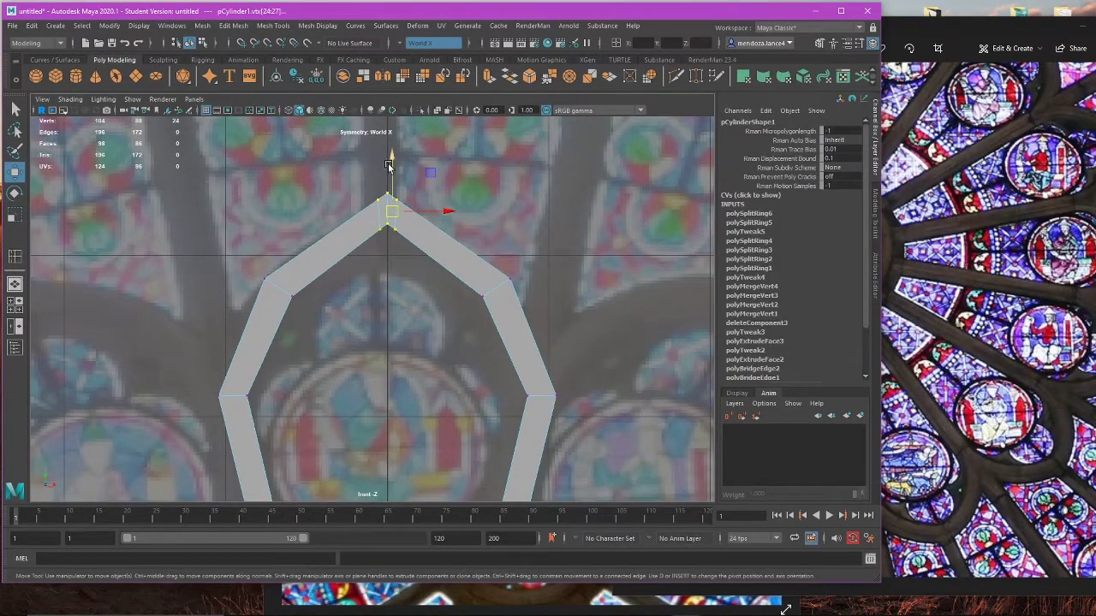
pyautogui.moveTo(389, 166); pyautogui.dragTo(389, 176)
pyautogui.press('3')
pyautogui.press('4')
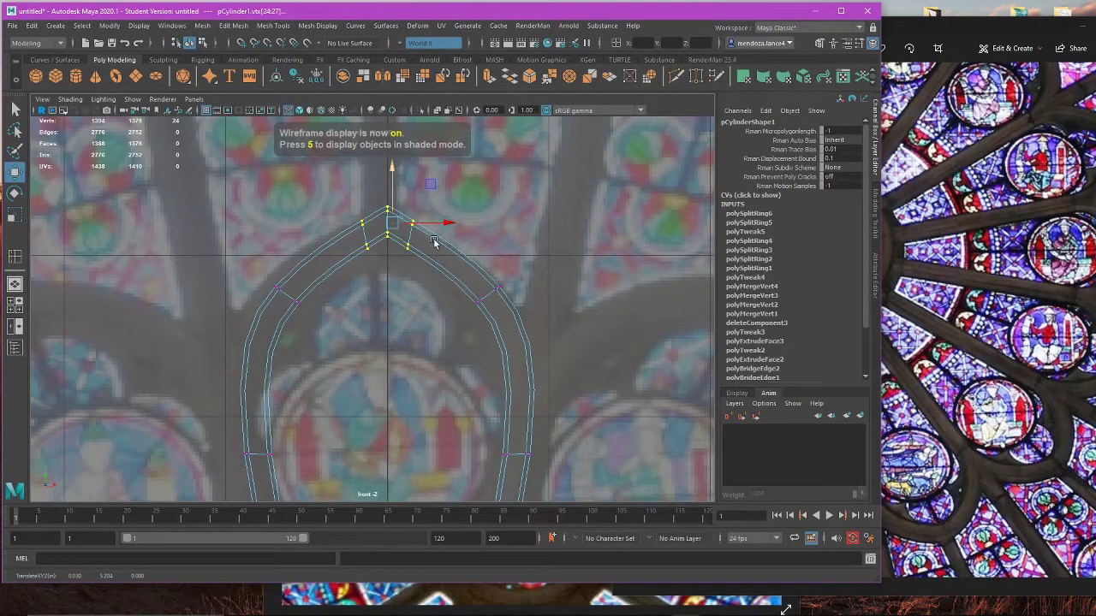
# Step: Lower the vertex loops on both sides of the apex slightly and spread them a little farther apart
pyautogui.keyDown('alt'); pyautogui.moveTo(434, 241); pyautogui.dragTo(399, 302, button='middle'); pyautogui.keyUp('alt')
pyautogui.scroll(2, 398, 302)
pyautogui.moveTo(412, 242); pyautogui.dragTo(398, 309)
pyautogui.moveTo(349, 262); pyautogui.dragTo(346, 277)
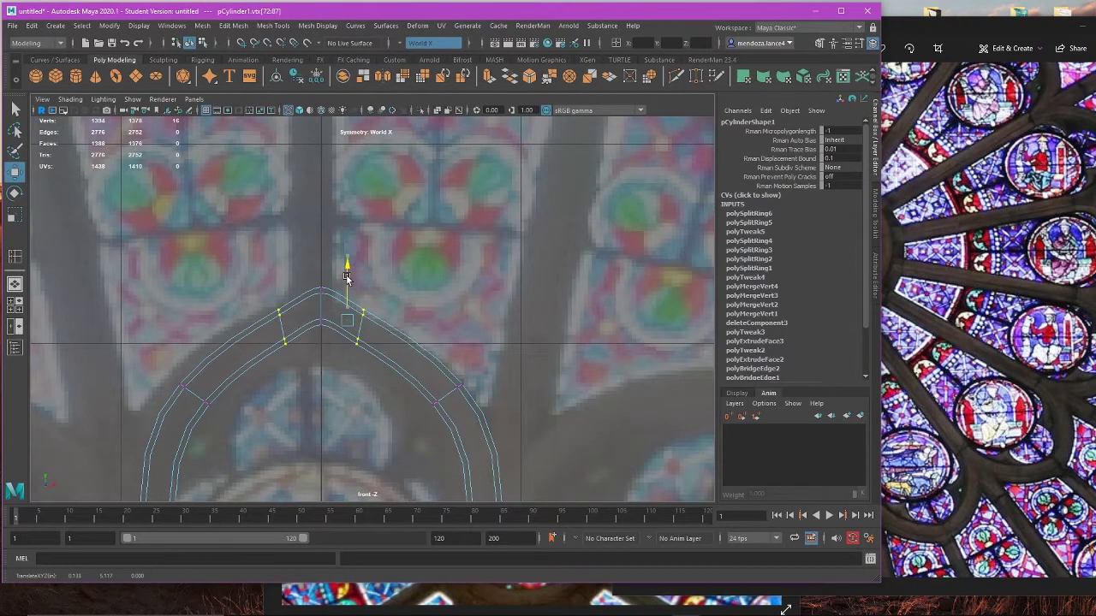
pyautogui.moveTo(385, 328); pyautogui.dragTo(393, 321)
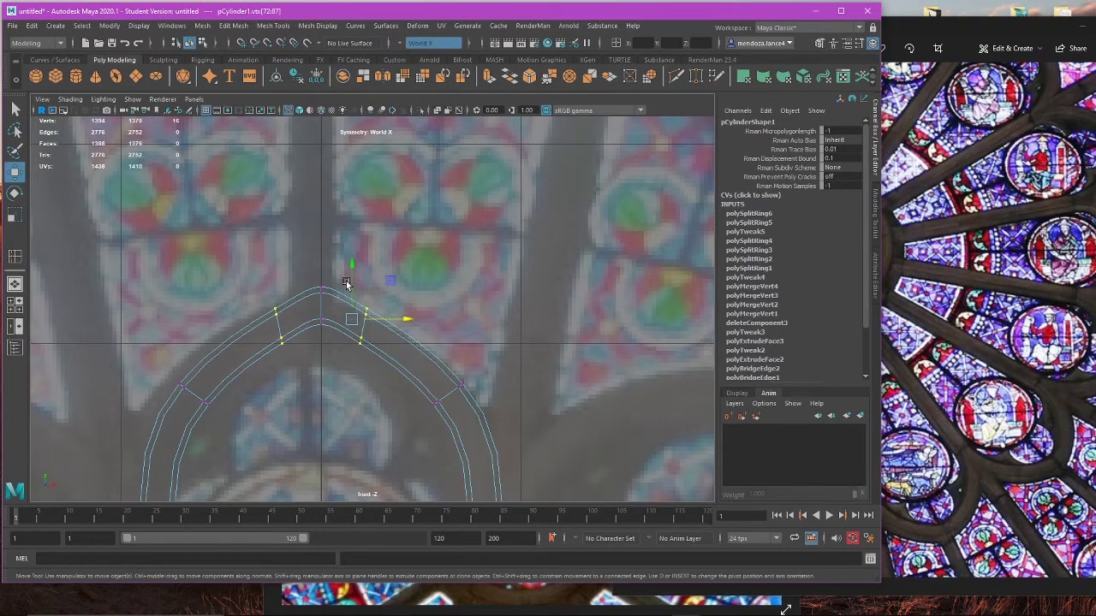
# Step: Turn off the smooth preview and lower the whole group of apex vertices slightly
pyautogui.click(384, 323)
pyautogui.scroll(-5, 419, 298)
pyautogui.keyDown('alt'); pyautogui.moveTo(439, 283); pyautogui.dragTo(460, 236, button='middle'); pyautogui.keyUp('alt')
pyautogui.scroll(2, 437, 306)
pyautogui.press('1')
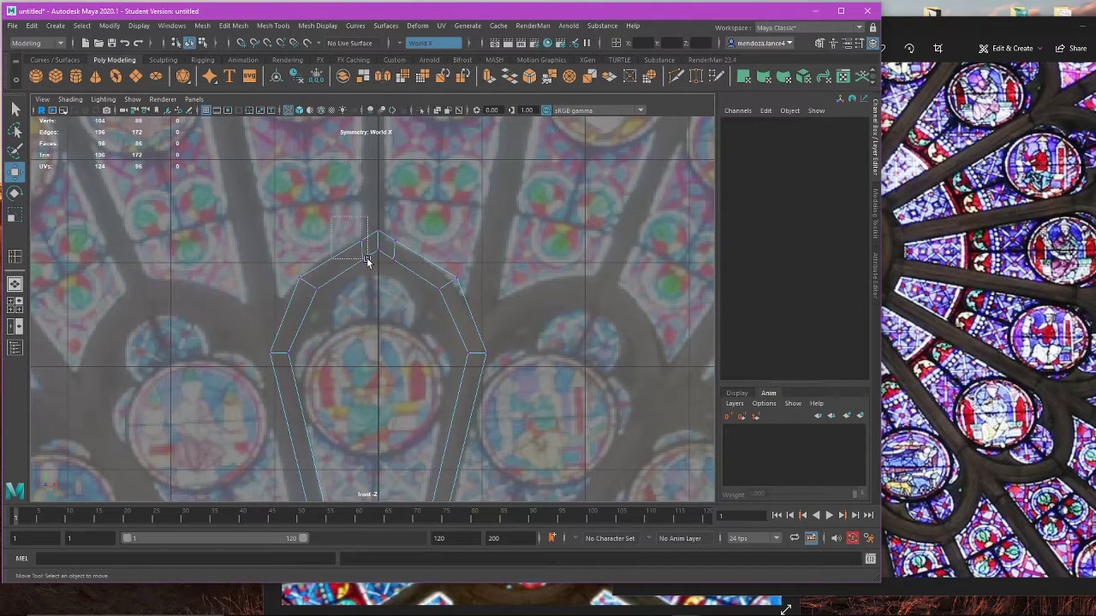
pyautogui.moveTo(366, 261); pyautogui.dragTo(368, 260)
pyautogui.moveTo(386, 205); pyautogui.dragTo(386, 210)
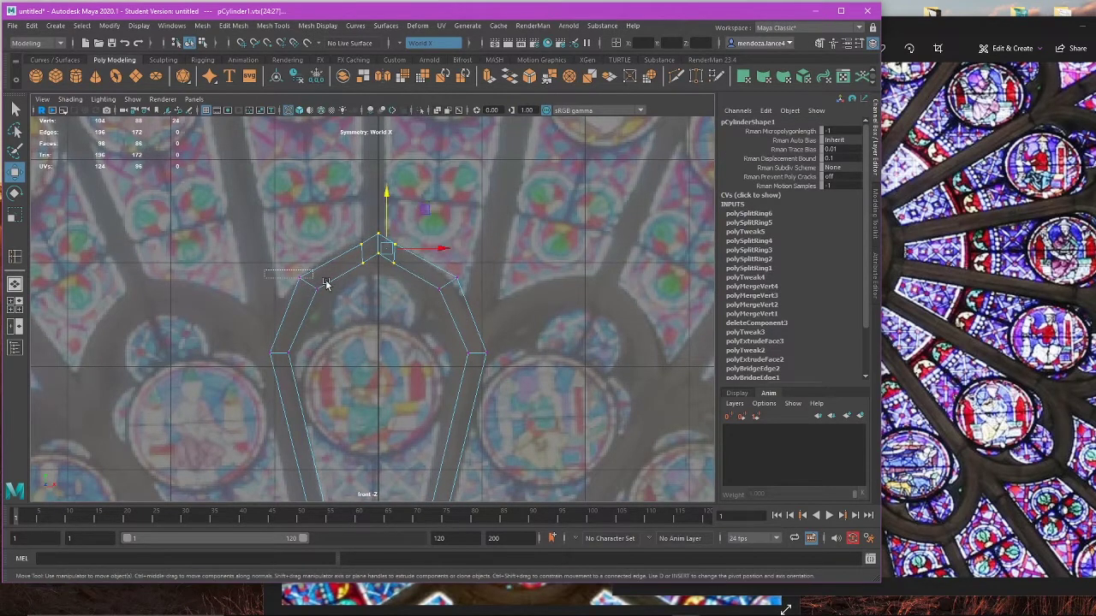
# Step: Enable soft selection, lower the apex vertices so the shoulders follow, and preview the arch smoothed
pyautogui.moveTo(409, 270); pyautogui.dragTo(538, 338)
pyautogui.hotkey('ctrl', 'z')
pyautogui.press('b')
pyautogui.moveTo(371, 283); pyautogui.dragTo(414, 297)
pyautogui.moveTo(386, 215); pyautogui.dragTo(386, 226)
pyautogui.press('3')
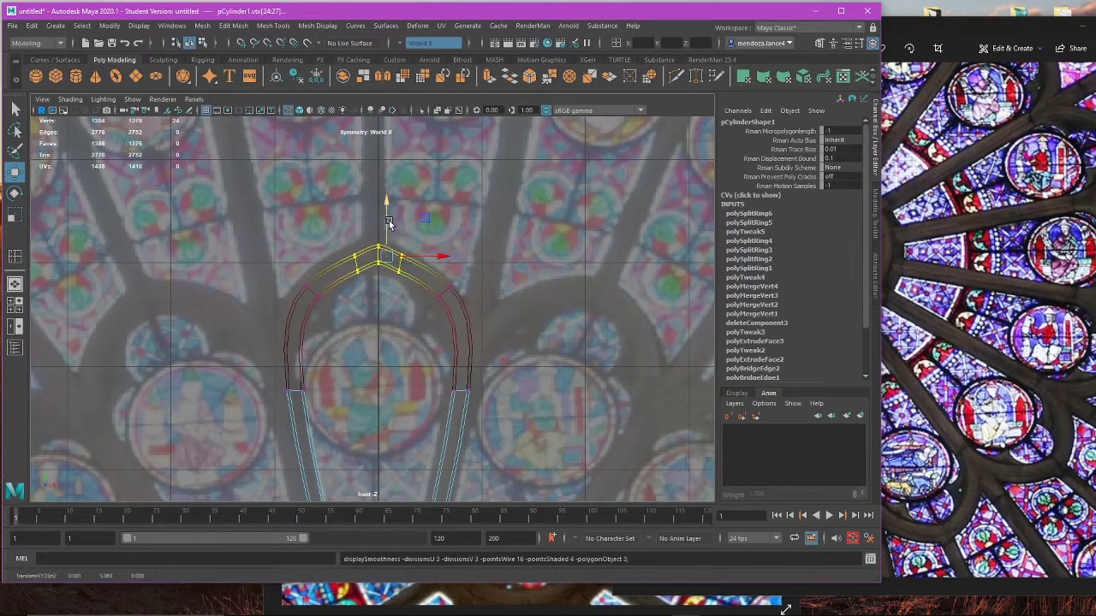
# Step: Display the frame in wireframe, turn off soft selection, and lower the shoulder vertex loops while spreading them slightly outward
pyautogui.press('4')
pyautogui.moveTo(505, 282); pyautogui.dragTo(423, 319)
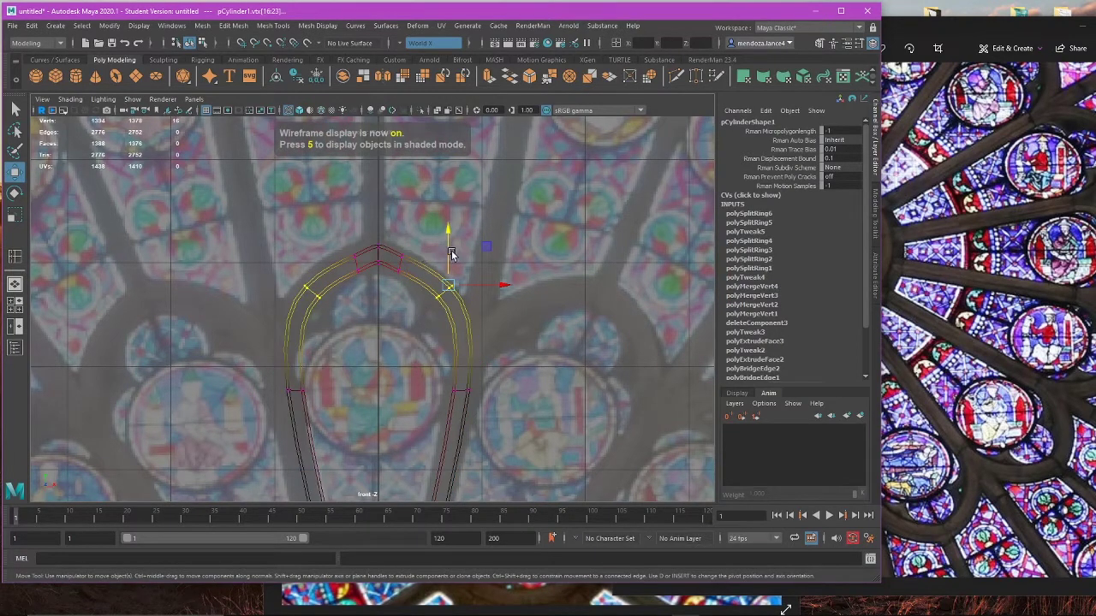
pyautogui.moveTo(451, 255)
pyautogui.mouseDown()
pyautogui.moveTo(435, 264)
pyautogui.moveTo(451, 267)
pyautogui.mouseUp()
pyautogui.hotkey('ctrl', 'z')
pyautogui.press('b')
pyautogui.moveTo(485, 301); pyautogui.dragTo(489, 301)
# Step: Spread the vertex loops beside the apex outward and raise the apex vertices, extending the outer tip a little farther
pyautogui.moveTo(414, 234); pyautogui.dragTo(390, 290)
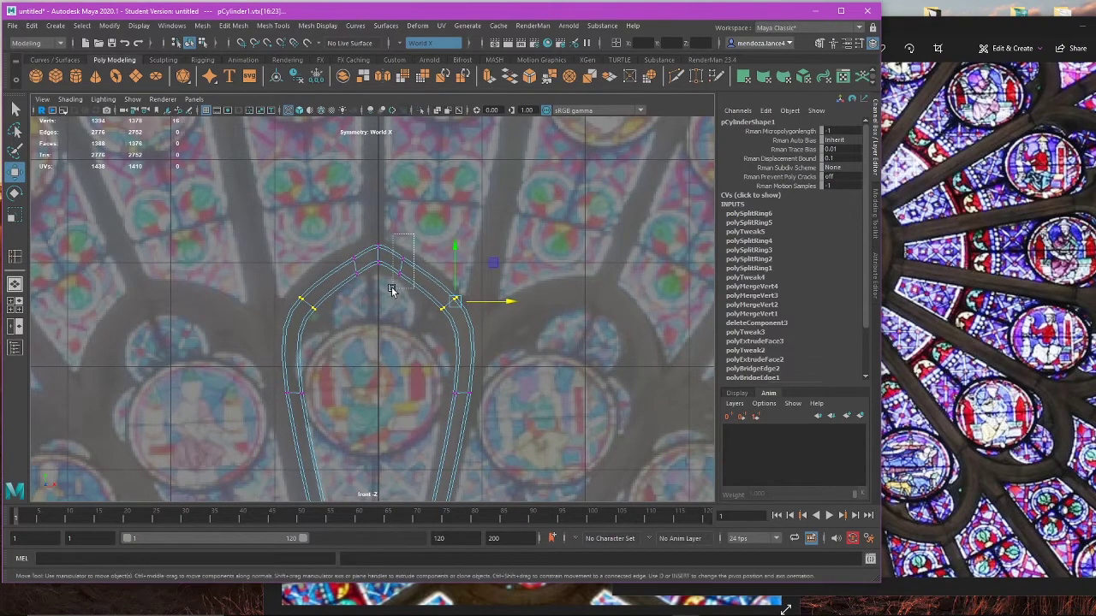
pyautogui.moveTo(440, 265); pyautogui.dragTo(453, 261)
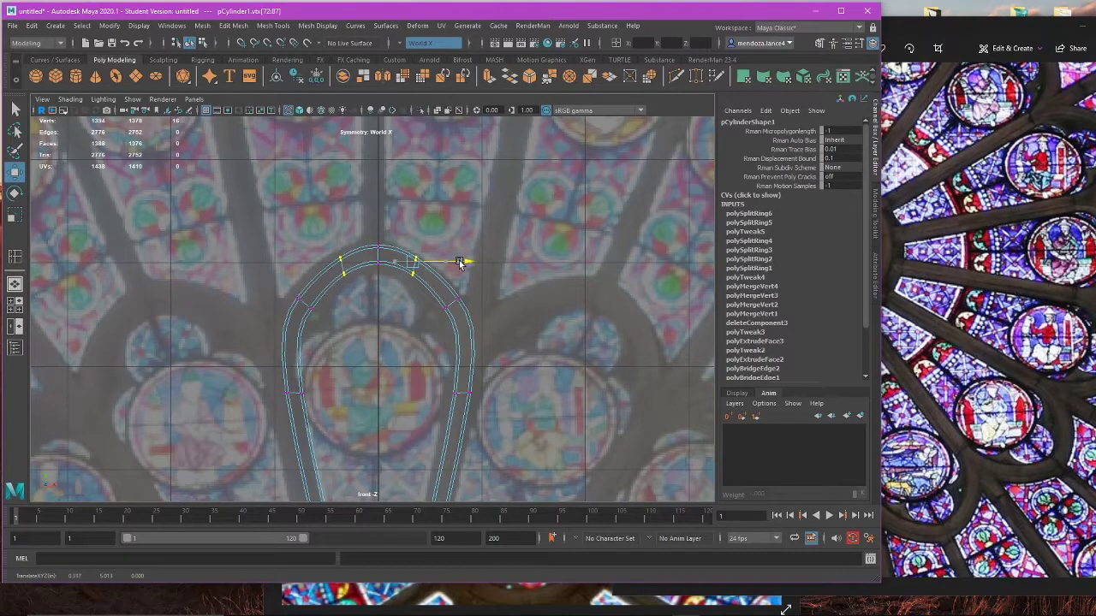
pyautogui.moveTo(361, 232); pyautogui.dragTo(394, 278)
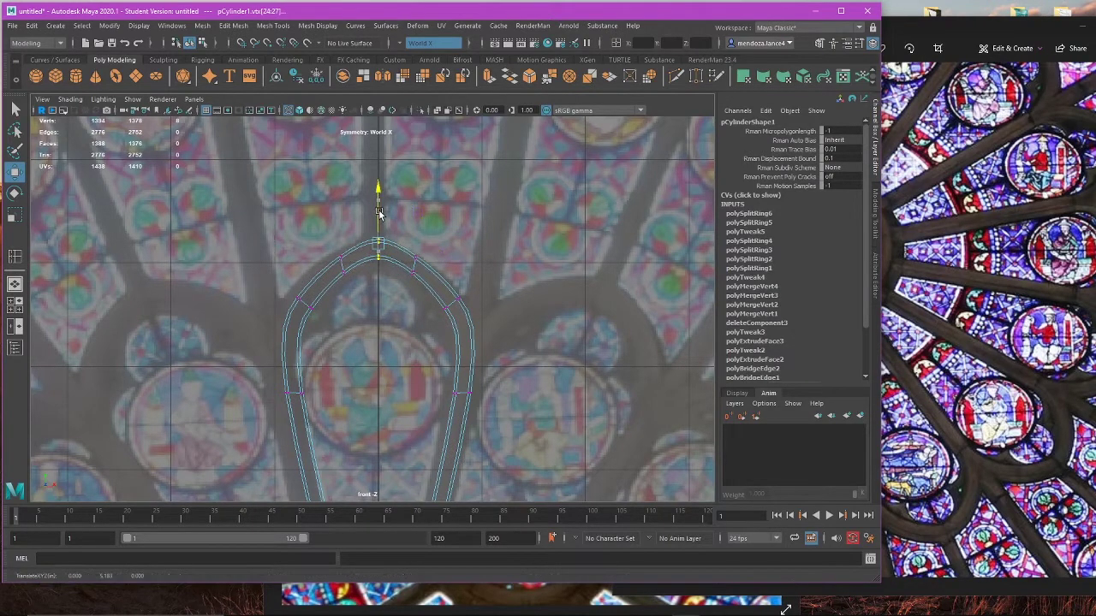
pyautogui.scroll(1, 382, 237)
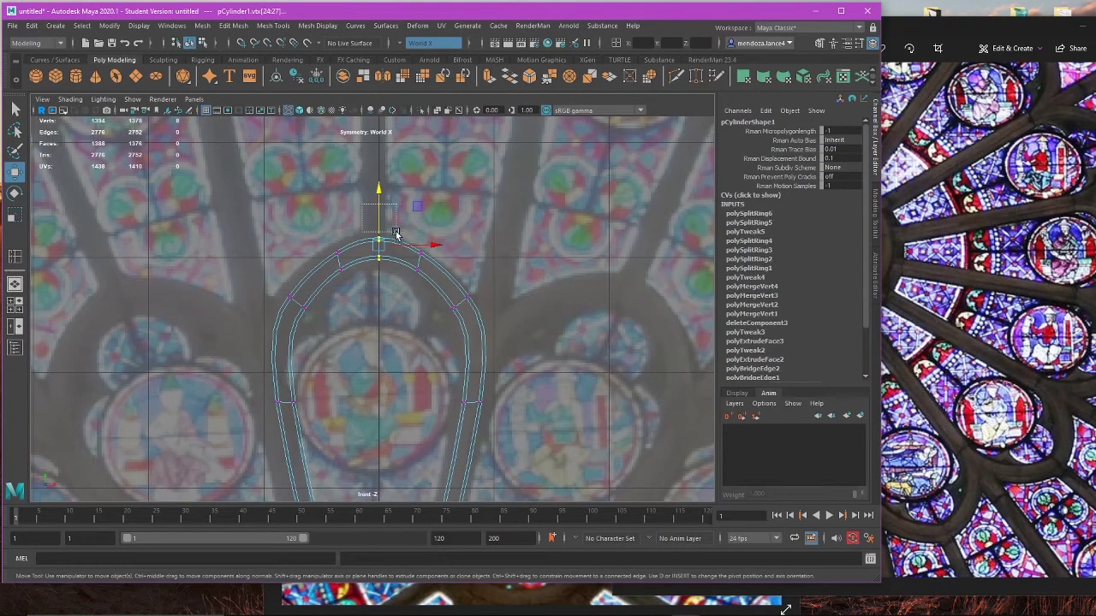
pyautogui.moveTo(376, 203)
pyautogui.mouseDown()
pyautogui.moveTo(395, 246)
pyautogui.moveTo(383, 203)
pyautogui.mouseUp()
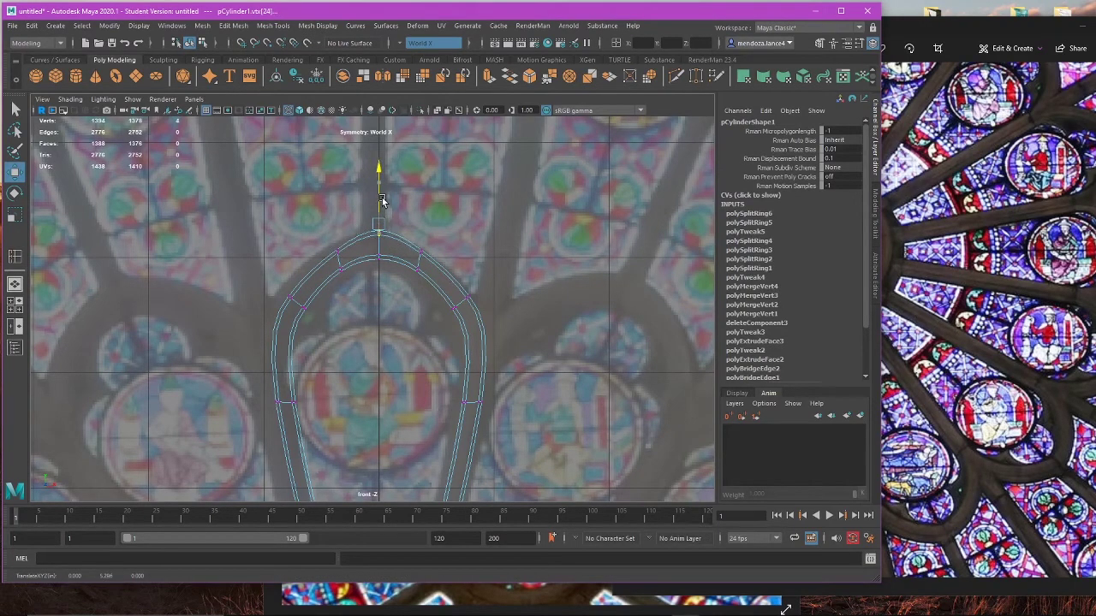
# Step: Bring the loops beside the apex closer together, and raise the shoulder loops while pulling them slightly inward
pyautogui.moveTo(486, 225); pyautogui.dragTo(446, 246)
pyautogui.moveTo(492, 282); pyautogui.dragTo(420, 333)
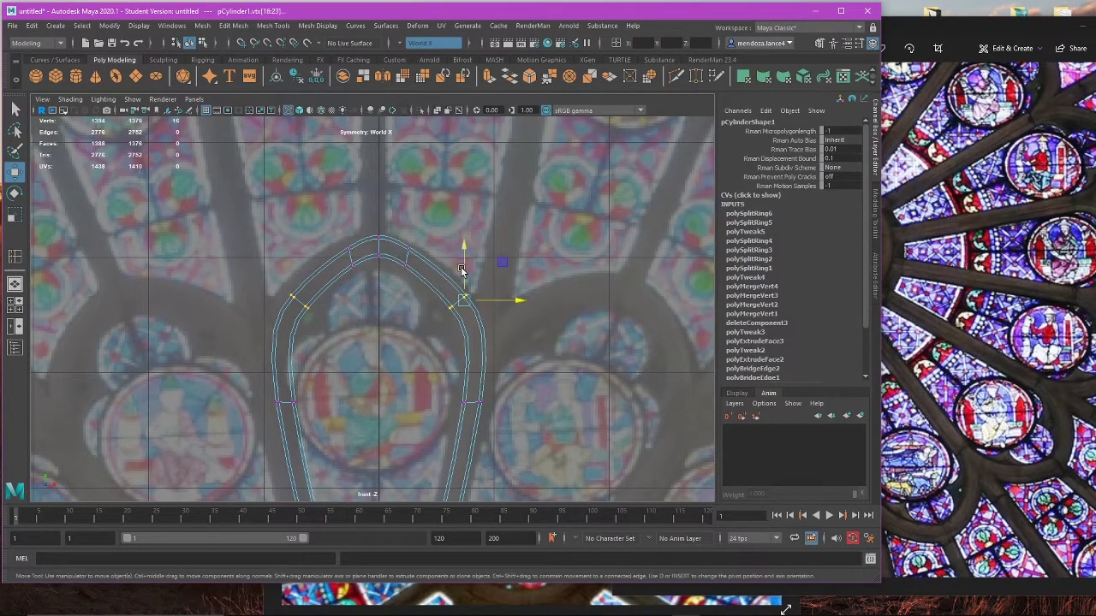
pyautogui.moveTo(462, 267); pyautogui.dragTo(460, 261)
pyautogui.moveTo(510, 293); pyautogui.dragTo(506, 293)
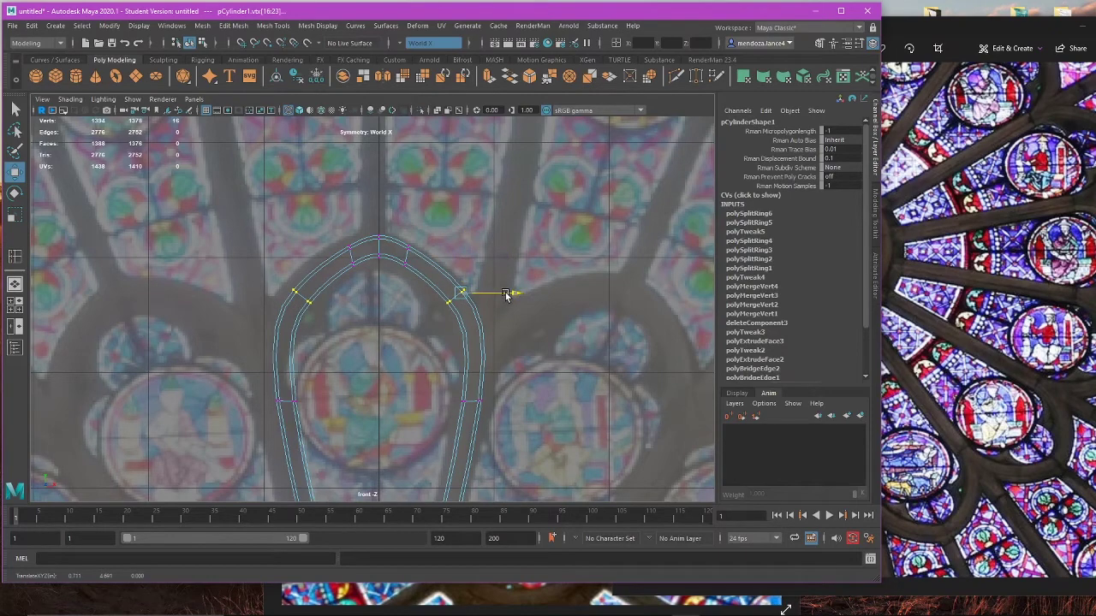
# Step: Pull the frame's side vertex loops slightly inward and raise the apex vertices a little to match the reference
pyautogui.keyDown('alt'); pyautogui.moveTo(450, 399); pyautogui.dragTo(449, 344, button='middle'); pyautogui.keyUp('alt')
pyautogui.moveTo(541, 303); pyautogui.dragTo(532, 308)
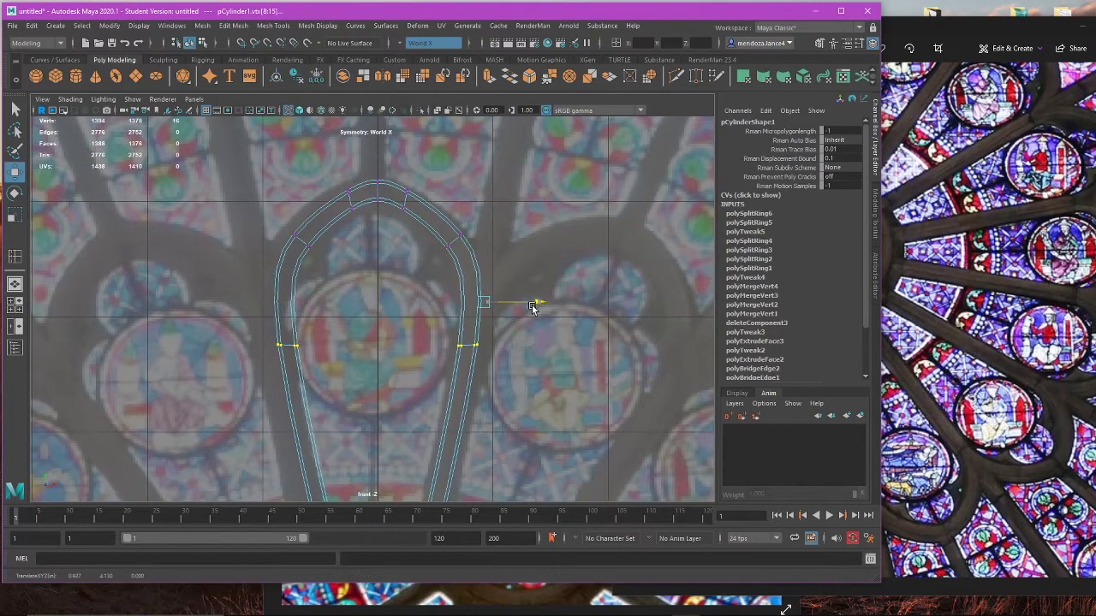
pyautogui.moveTo(250, 227); pyautogui.dragTo(339, 256)
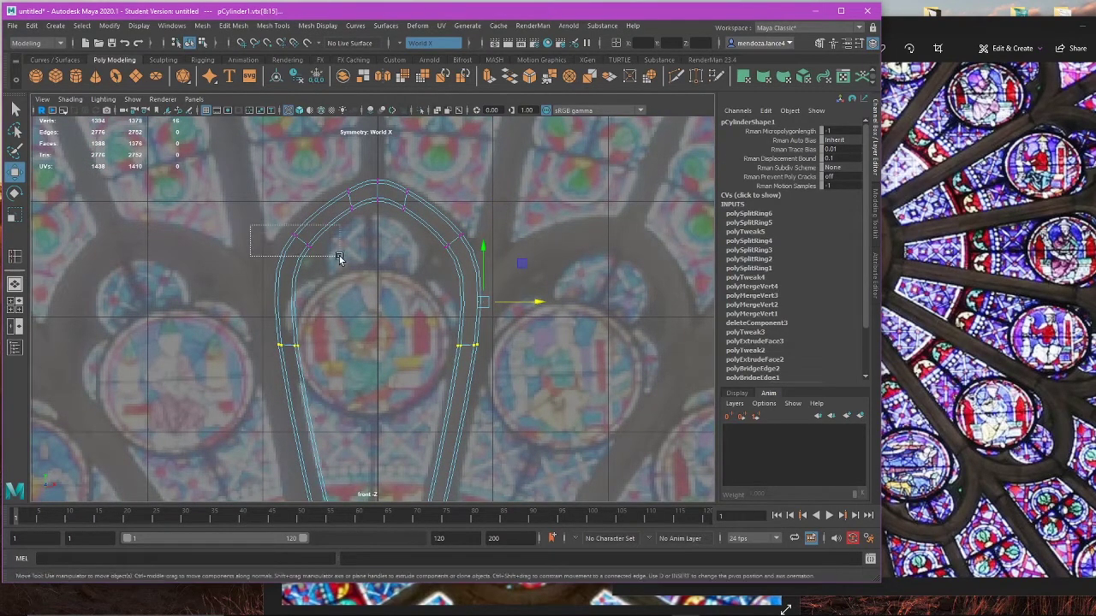
pyautogui.scroll(1, 355, 220)
pyautogui.keyDown('alt'); pyautogui.moveTo(363, 220); pyautogui.dragTo(360, 287, button='middle'); pyautogui.keyUp('alt')
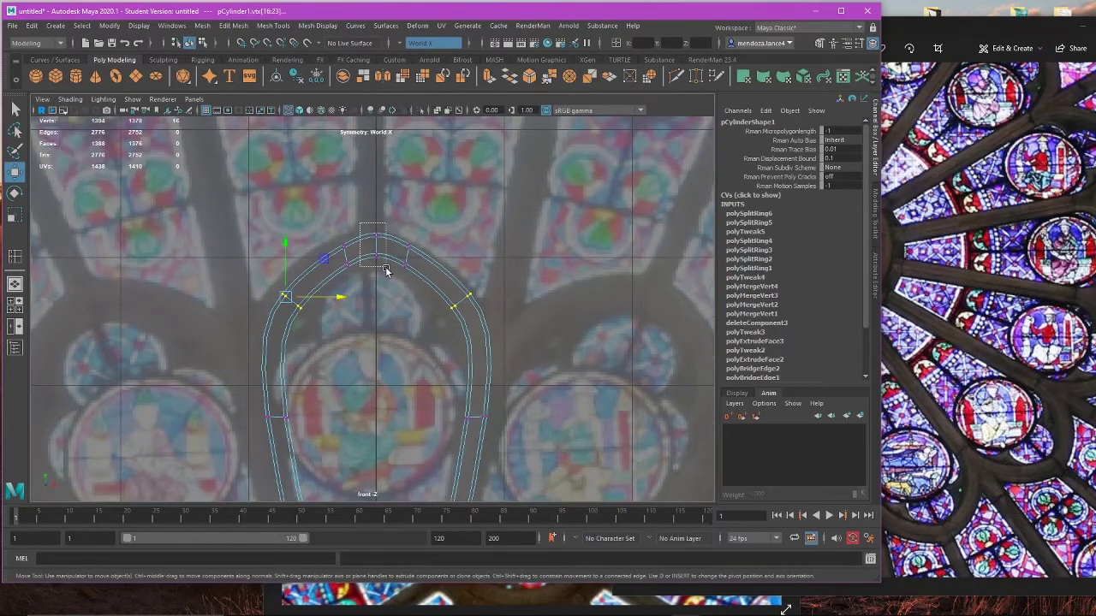
pyautogui.moveTo(376, 204); pyautogui.dragTo(376, 201)
# Step: View the arch in perspective against the rose window, return to object mode, and select the whole frame
pyautogui.press('space')
pyautogui.press('space')
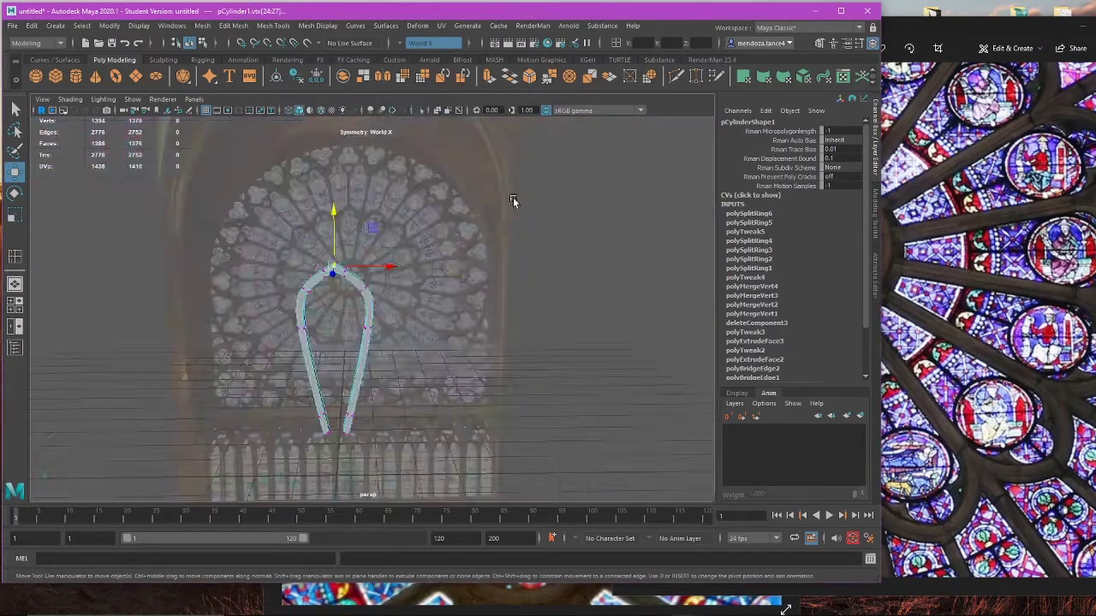
pyautogui.press('f')
pyautogui.scroll(-10, 381, 325)
pyautogui.keyDown('alt'); pyautogui.moveTo(382, 350); pyautogui.dragTo(420, 348); pyautogui.keyUp('alt')
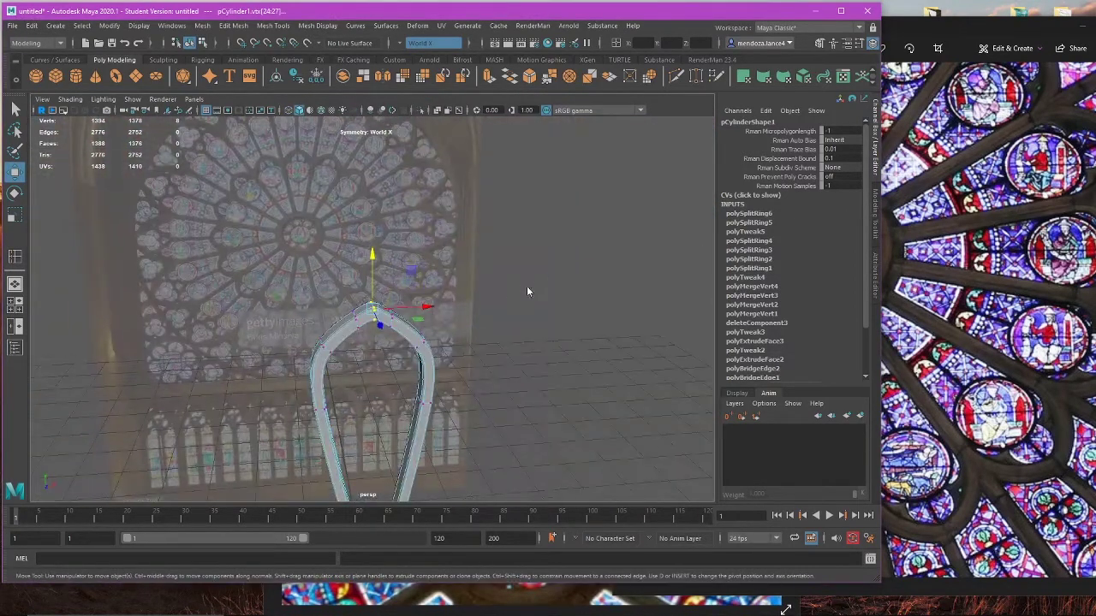
pyautogui.moveTo(527, 288); pyautogui.dragTo(577, 270, button='right')
pyautogui.click(578, 272)
pyautogui.keyDown('alt'); pyautogui.moveTo(578, 272); pyautogui.dragTo(429, 348); pyautogui.keyUp('alt')
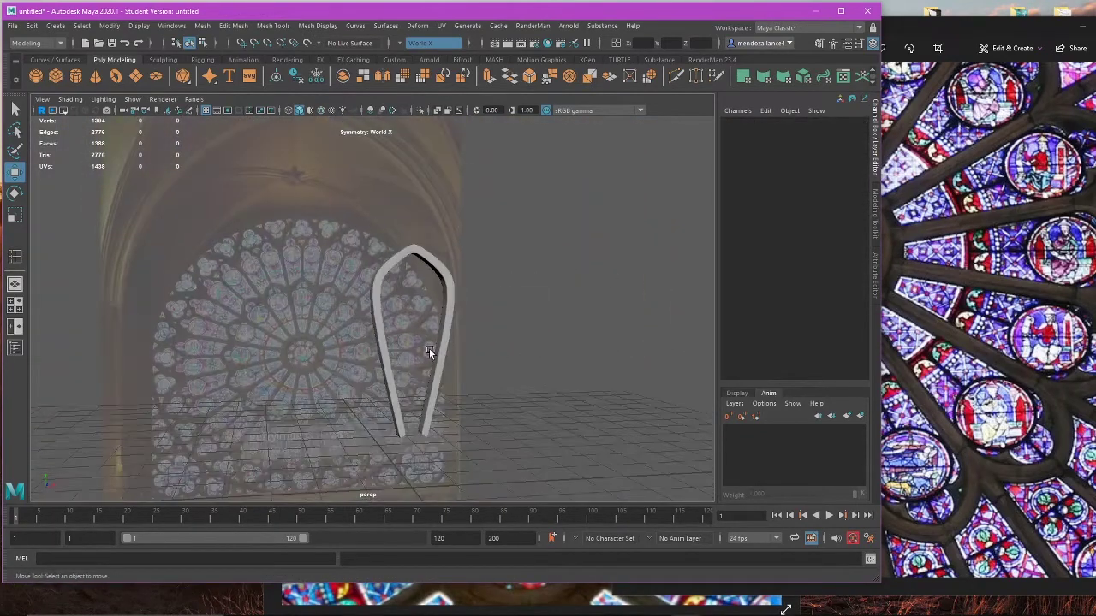
pyautogui.click(442, 347)
# Step: Compare the arch in the front and perspective views with the rose window tracery in the reference photo
pyautogui.press('space')
pyautogui.press('space')
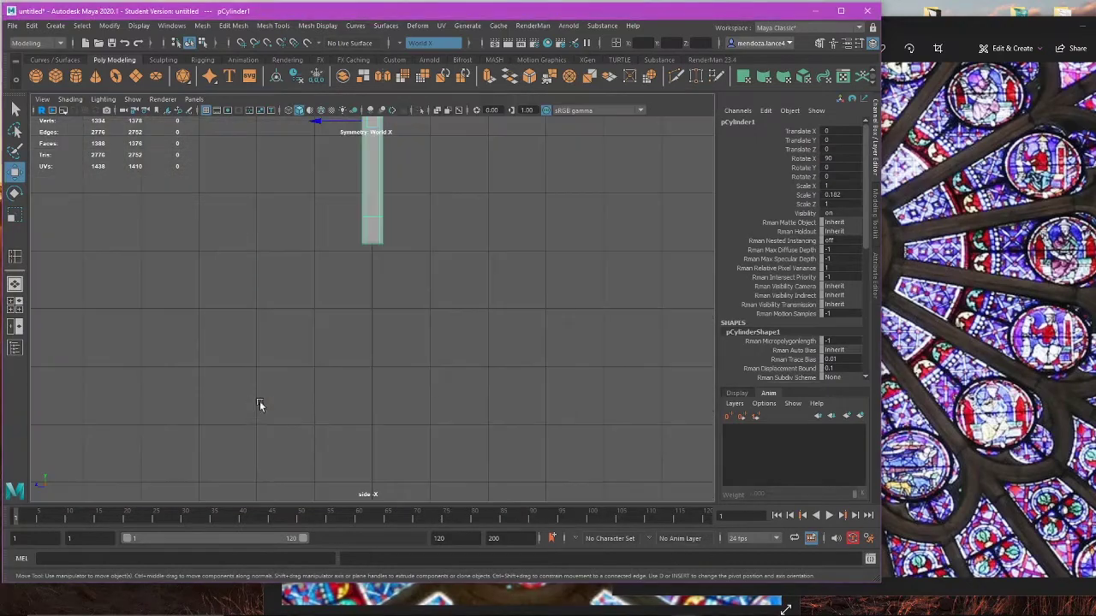
pyautogui.press('space')
pyautogui.press('space')
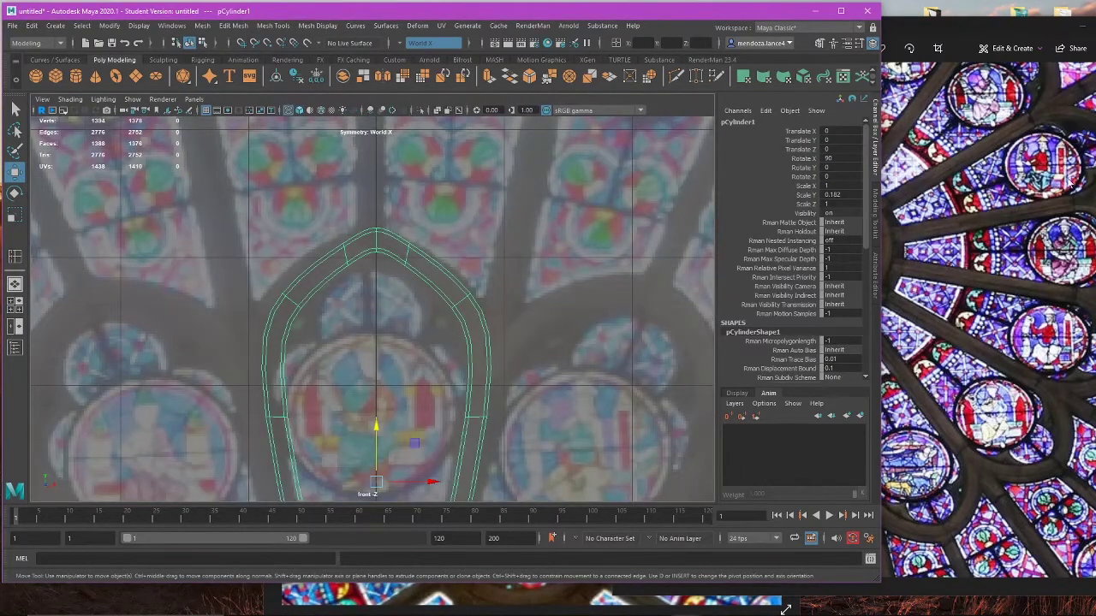
pyautogui.click(1069, 185)
pyautogui.moveTo(816, 252); pyautogui.dragTo(901, 216)
pyautogui.keyDown('alt'); pyautogui.moveTo(372, 314); pyautogui.dragTo(426, 309); pyautogui.keyUp('alt')
pyautogui.press('space')
pyautogui.press('space')
pyautogui.keyDown('alt'); pyautogui.moveTo(485, 237); pyautogui.dragTo(433, 304); pyautogui.keyUp('alt')
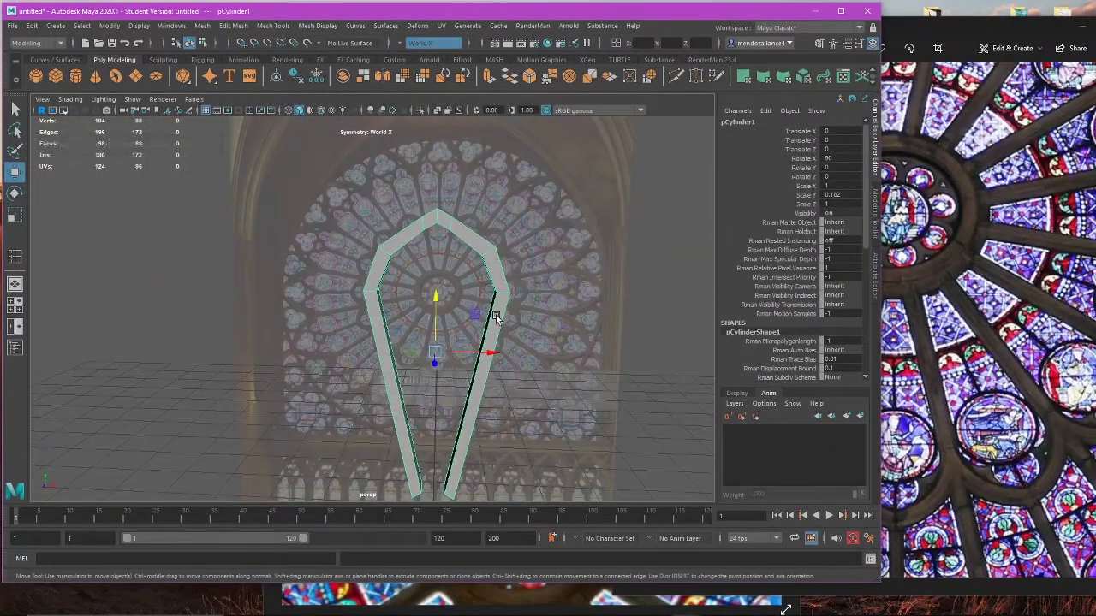
# Step: Switch to face selection and select all the inner faces along the arch and both legs
pyautogui.keyDown('alt'); pyautogui.moveTo(497, 317); pyautogui.dragTo(598, 231); pyautogui.keyUp('alt')
pyautogui.moveTo(598, 231); pyautogui.dragTo(597, 267, button='right')
pyautogui.scroll(3, 545, 292)
pyautogui.keyDown('alt'); pyautogui.moveTo(545, 292); pyautogui.dragTo(488, 315); pyautogui.keyUp('alt')
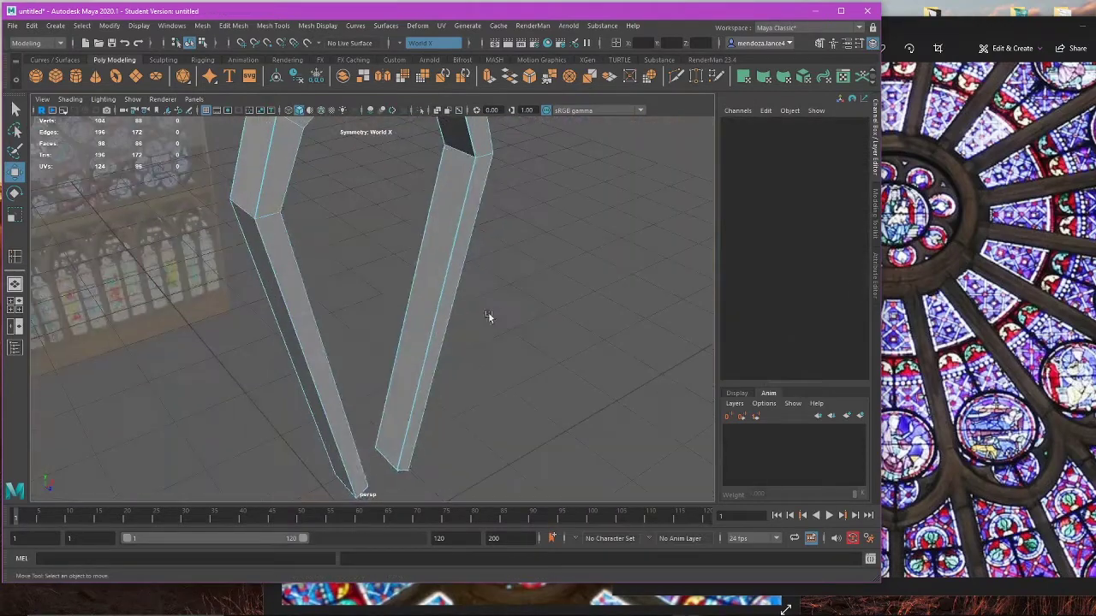
pyautogui.click(445, 253)
pyautogui.keyDown('alt'); pyautogui.moveTo(454, 243); pyautogui.dragTo(419, 291); pyautogui.keyUp('alt')
pyautogui.keyDown('shift'); pyautogui.click(460, 214); pyautogui.keyUp('shift')
pyautogui.doubleClick(441, 219)
pyautogui.keyDown('shift'); pyautogui.click(391, 211); pyautogui.keyUp('shift')
pyautogui.keyDown('alt'); pyautogui.moveTo(432, 368); pyautogui.dragTo(440, 242, button='middle'); pyautogui.keyUp('alt')
pyautogui.keyDown('alt'); pyautogui.moveTo(440, 243); pyautogui.dragTo(450, 305); pyautogui.keyUp('alt')
# Step: Extrude the selected inner faces in the front view and undo their inward offset, keeping the extrusion at zero thickness
pyautogui.press('space')
pyautogui.press('space')
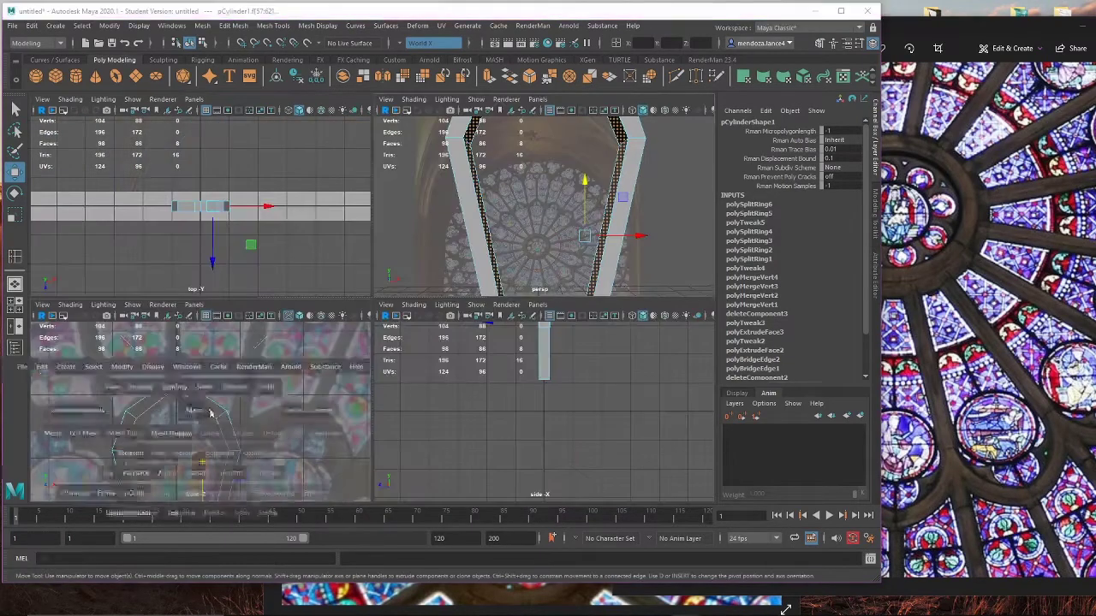
pyautogui.scroll(-5, 306, 423)
pyautogui.keyDown('alt'); pyautogui.moveTo(325, 454); pyautogui.dragTo(360, 336, button='middle'); pyautogui.keyUp('alt')
pyautogui.scroll(4, 445, 297)
pyautogui.keyDown('alt'); pyautogui.moveTo(475, 210); pyautogui.dragTo(441, 347, button='middle'); pyautogui.keyUp('alt')
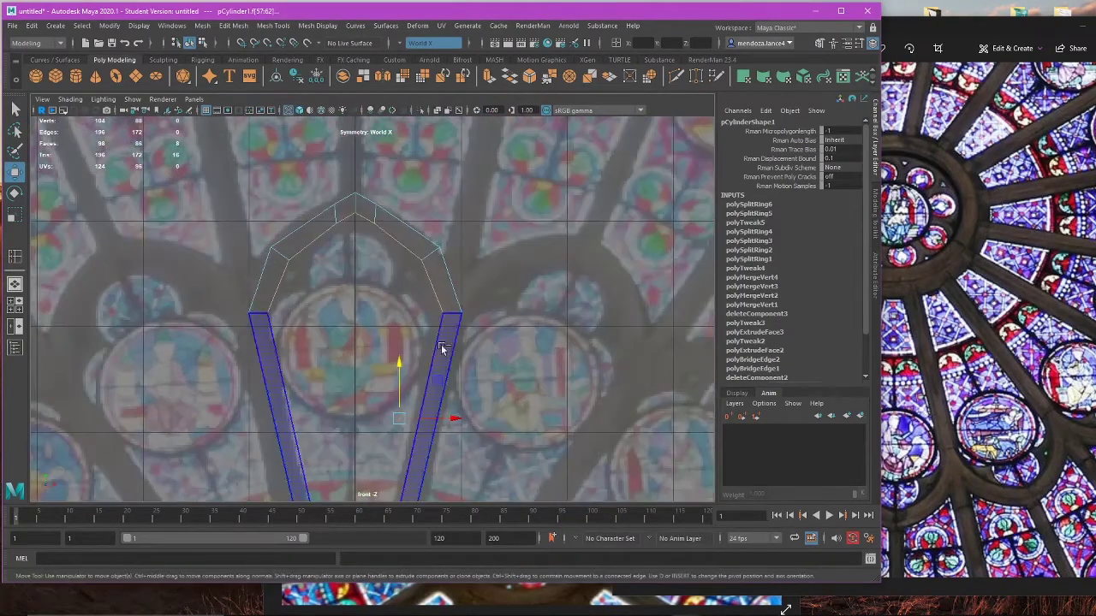
pyautogui.hotkey('ctrl', 'e')
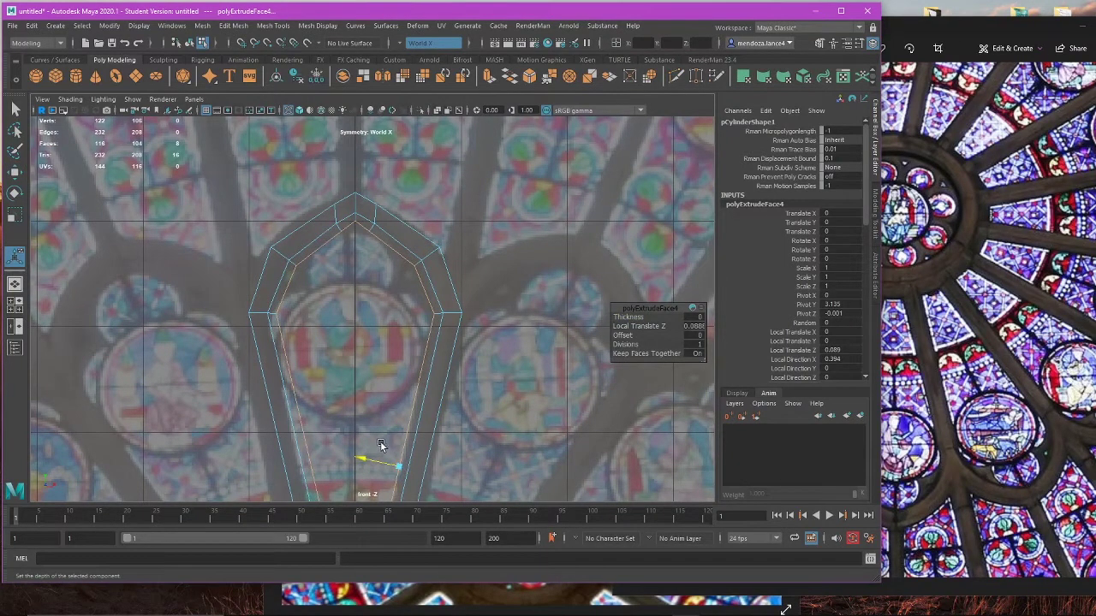
pyautogui.scroll(-2, 381, 445)
pyautogui.hotkey('ctrl', 'z')
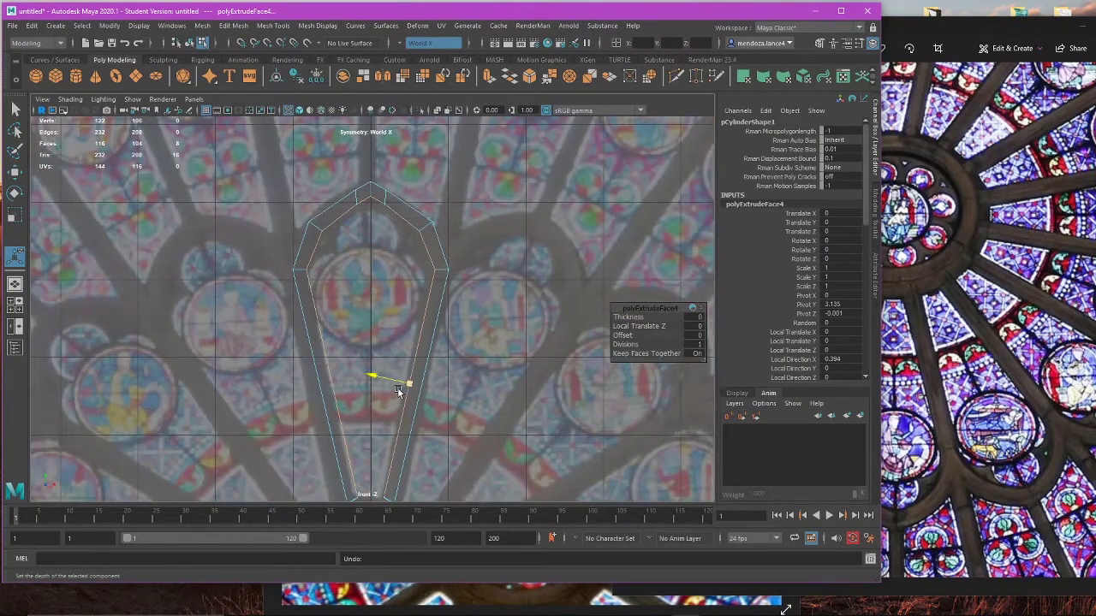
# Step: Scale the extruded inner faces narrower across the frame's depth, reselecting the complete inner band around the arch
pyautogui.press('space')
pyautogui.press('space')
pyautogui.keyDown('alt'); pyautogui.moveTo(553, 237); pyautogui.dragTo(587, 301); pyautogui.keyUp('alt')
pyautogui.keyDown('alt'); pyautogui.moveTo(548, 420); pyautogui.dragTo(437, 301, button='middle'); pyautogui.keyUp('alt')
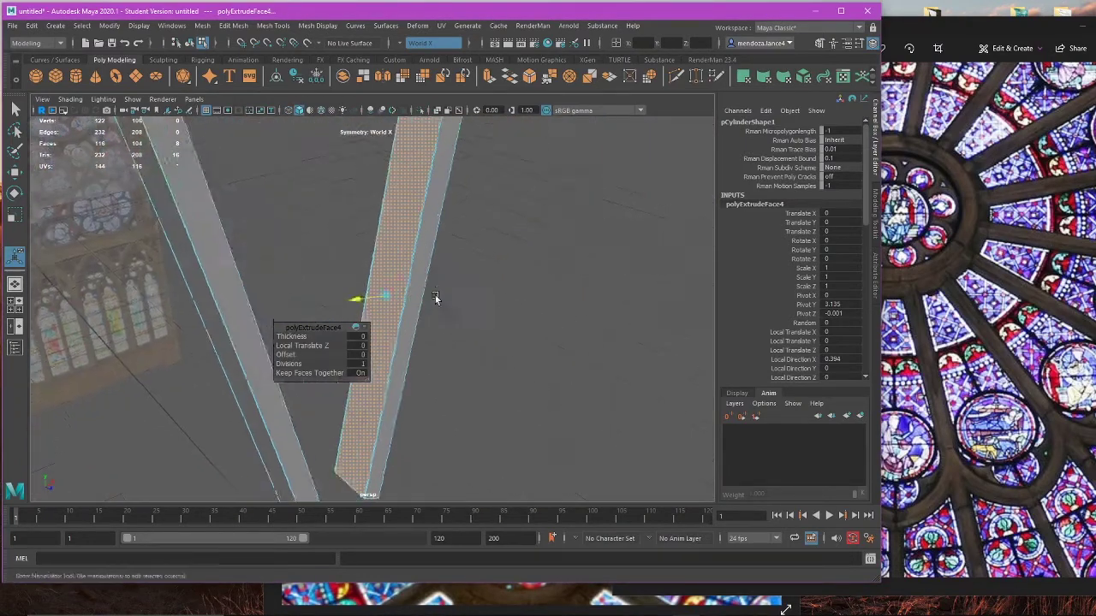
pyautogui.keyDown('alt'); pyautogui.moveTo(437, 301); pyautogui.dragTo(400, 308); pyautogui.keyUp('alt')
pyautogui.scroll(3, 400, 309)
pyautogui.press('w')
pyautogui.press('r')
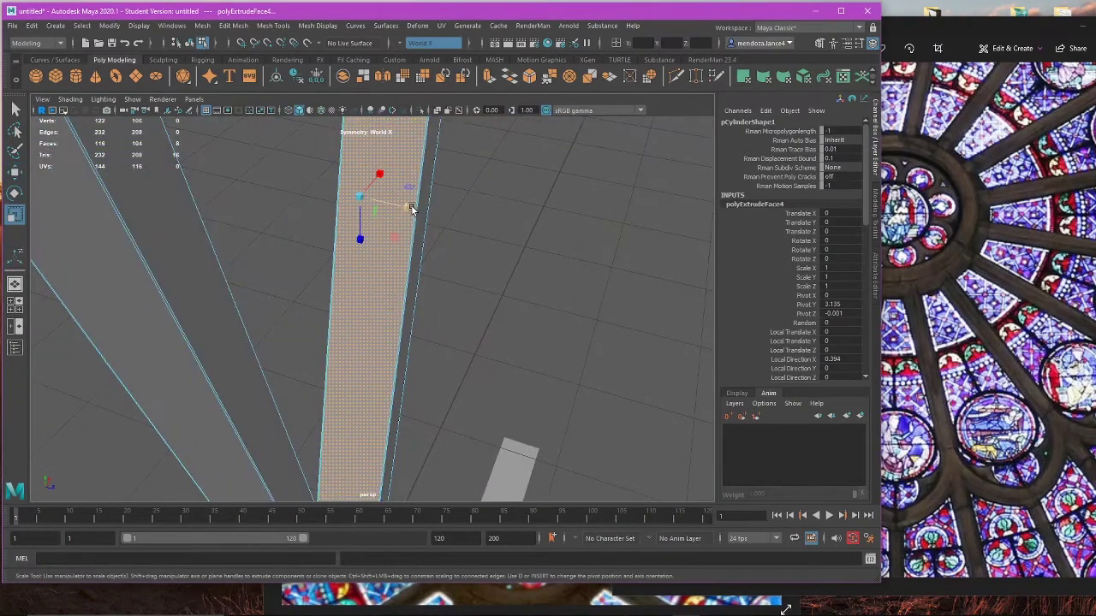
pyautogui.moveTo(412, 206); pyautogui.dragTo(225, 291)
pyautogui.keyDown('alt'); pyautogui.moveTo(264, 323); pyautogui.dragTo(388, 367); pyautogui.keyUp('alt')
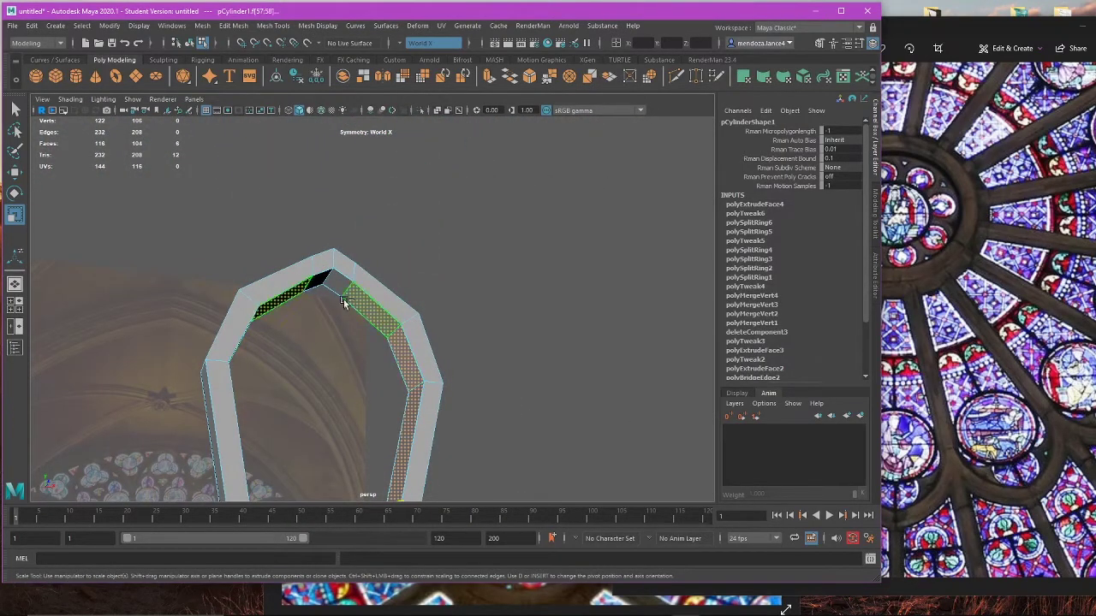
pyautogui.keyDown('alt'); pyautogui.moveTo(347, 323); pyautogui.dragTo(398, 343); pyautogui.keyUp('alt')
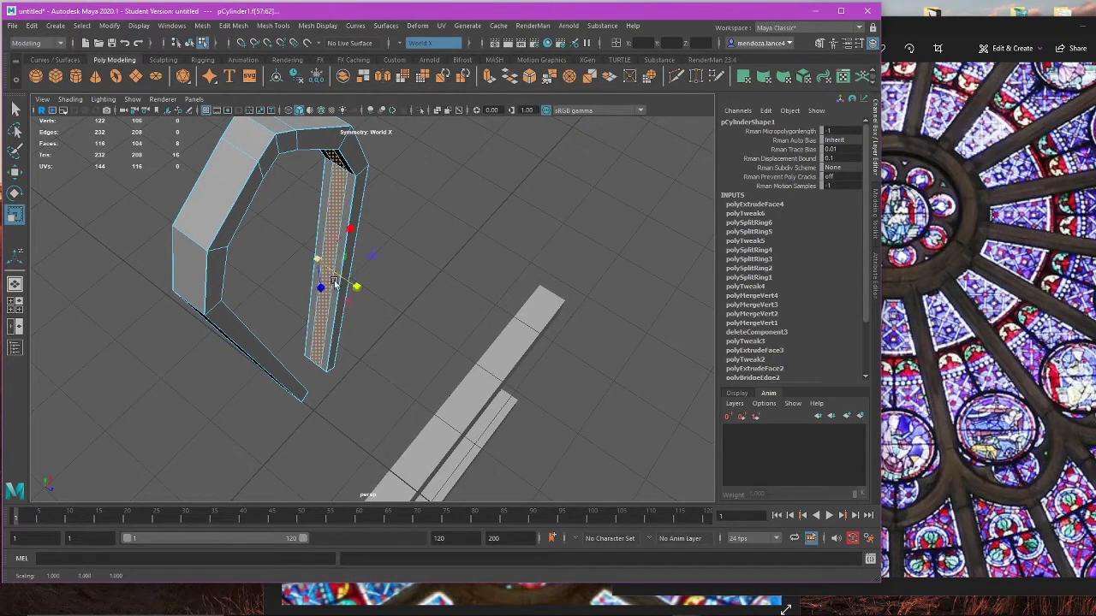
pyautogui.keyDown('alt'); pyautogui.moveTo(334, 282); pyautogui.dragTo(357, 418); pyautogui.keyUp('alt')
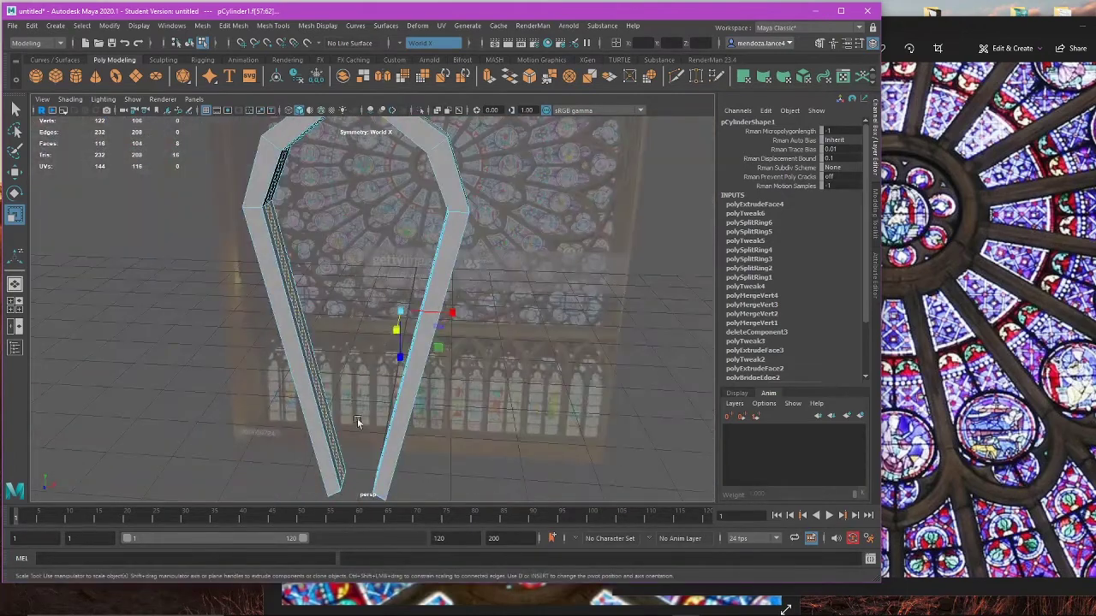
# Step: Extrude the narrowed inner faces about 0.097 toward the arch opening in the front view
pyautogui.press('space')
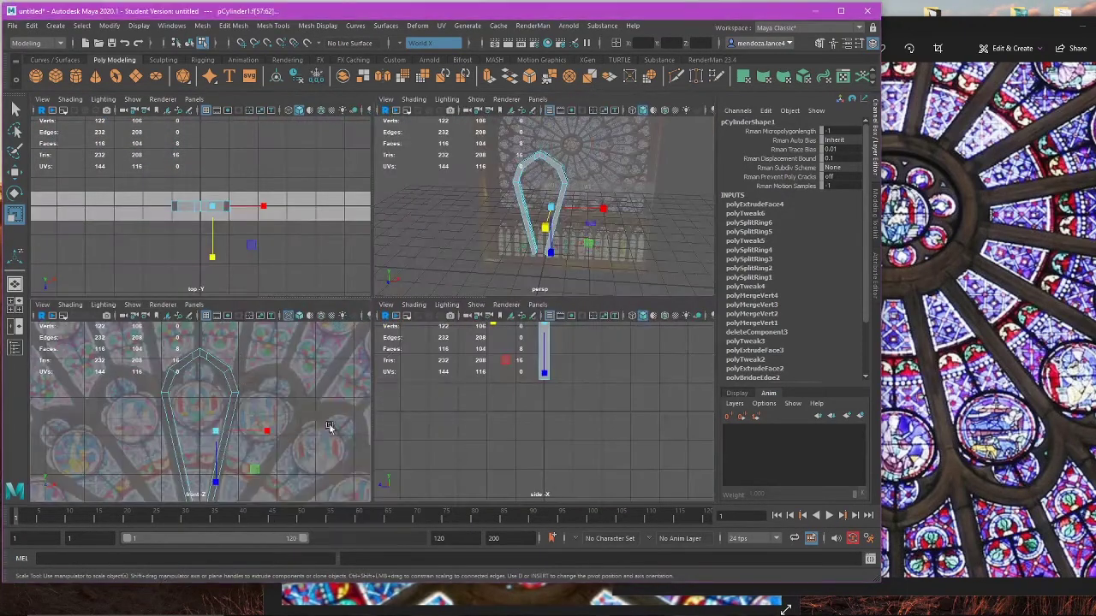
pyautogui.press('space')
pyautogui.hotkey('ctrl', 'e')
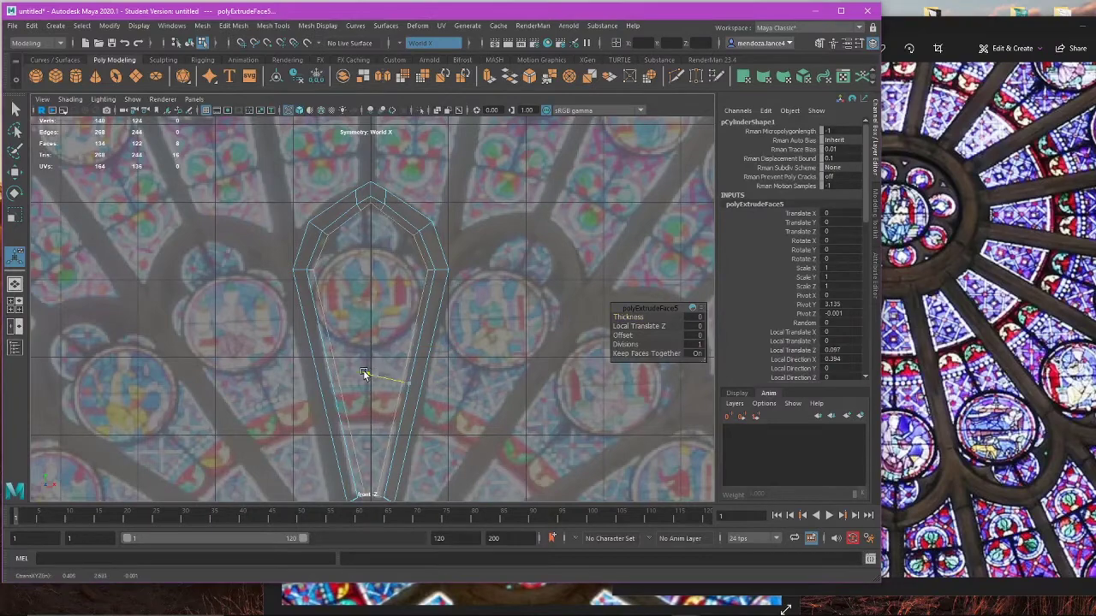
# Step: Switch to vertex selection and lower the inner apex vertices of the new extrusion slightly
pyautogui.keyDown('alt'); pyautogui.moveTo(396, 217); pyautogui.dragTo(354, 372, button='middle'); pyautogui.keyUp('alt')
pyautogui.scroll(4, 355, 372)
pyautogui.moveTo(475, 241); pyautogui.dragTo(394, 237, button='right')
pyautogui.scroll(5, 297, 416)
pyautogui.moveTo(275, 411); pyautogui.dragTo(275, 411)
pyautogui.press('w')
pyautogui.moveTo(272, 368); pyautogui.dragTo(272, 375)
# Step: Preview the arch smoothed and shaded, examine it from the front and in perspective, and turn the smooth preview off
pyautogui.scroll(-6, 323, 430)
pyautogui.keyDown('alt'); pyautogui.moveTo(364, 457); pyautogui.dragTo(422, 268, button='middle'); pyautogui.keyUp('alt')
pyautogui.press('3')
pyautogui.press('5')
pyautogui.scroll(4, 432, 272)
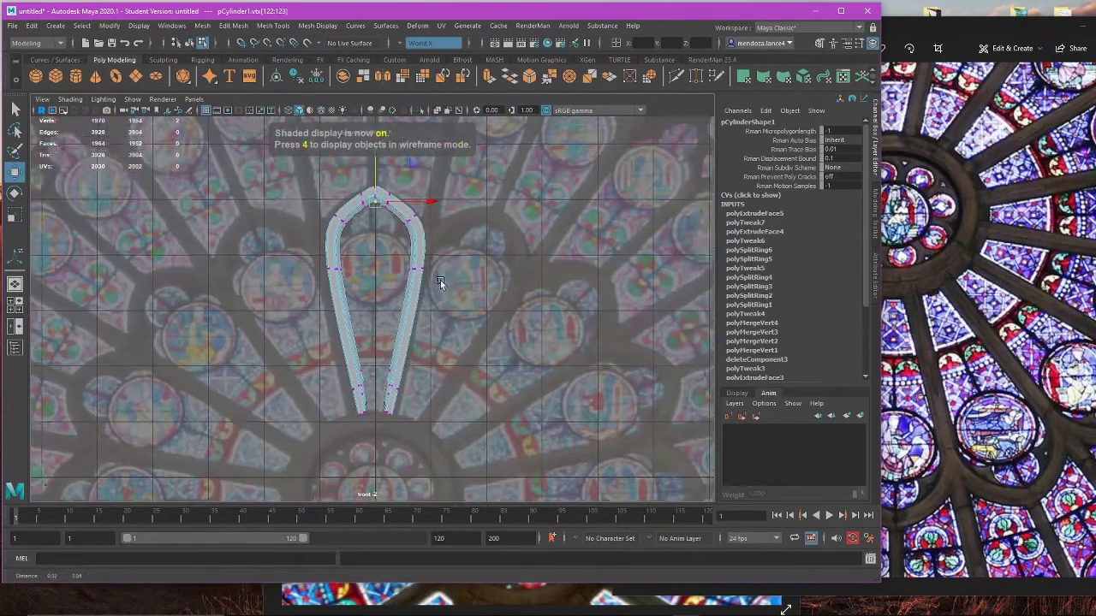
pyautogui.keyDown('alt'); pyautogui.moveTo(463, 371); pyautogui.dragTo(467, 278, button='middle'); pyautogui.keyUp('alt')
pyautogui.press('space')
pyautogui.press('space')
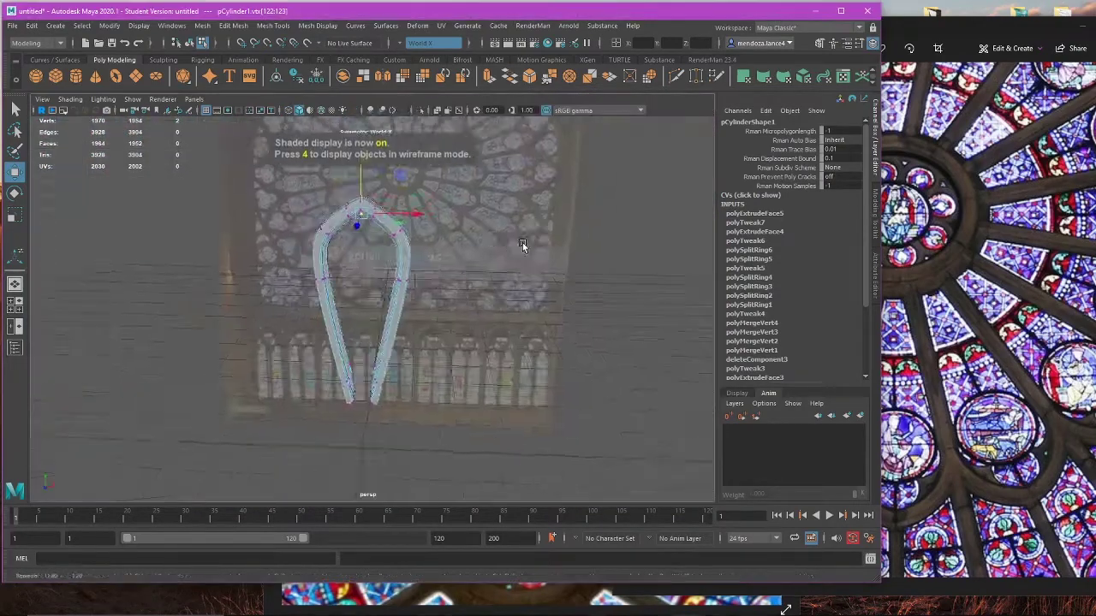
pyautogui.scroll(4, 522, 242)
pyautogui.keyDown('alt'); pyautogui.moveTo(522, 244); pyautogui.dragTo(497, 324); pyautogui.keyUp('alt')
pyautogui.scroll(3, 428, 354)
pyautogui.scroll(-4, 427, 355)
pyautogui.keyDown('alt'); pyautogui.moveTo(428, 354); pyautogui.dragTo(456, 273); pyautogui.keyUp('alt')
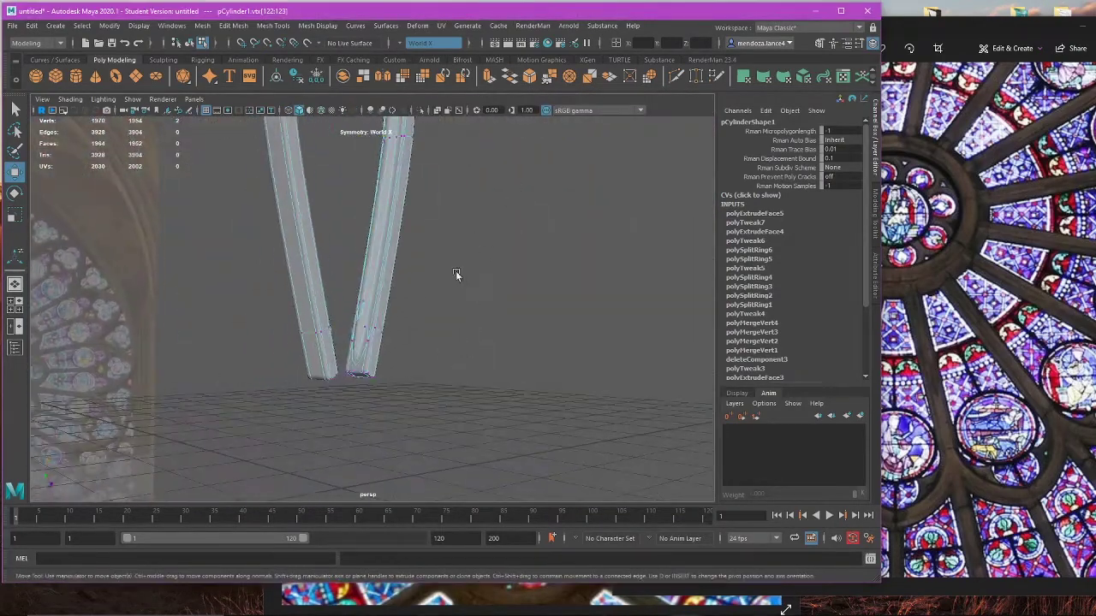
pyautogui.scroll(3, 452, 276)
pyautogui.press('1')
# Step: Try selecting edge loops around the lower ends of the legs, and undo the edge selections
pyautogui.keyDown('alt'); pyautogui.moveTo(453, 331); pyautogui.dragTo(450, 299); pyautogui.keyUp('alt')
pyautogui.scroll(4, 435, 299)
pyautogui.scroll(4, 381, 232)
pyautogui.scroll(-4, 381, 232)
pyautogui.keyDown('alt'); pyautogui.moveTo(382, 232); pyautogui.dragTo(366, 313); pyautogui.keyUp('alt')
pyautogui.moveTo(459, 296); pyautogui.dragTo(459, 256, button='right')
pyautogui.scroll(4, 387, 307)
pyautogui.doubleClick(370, 306)
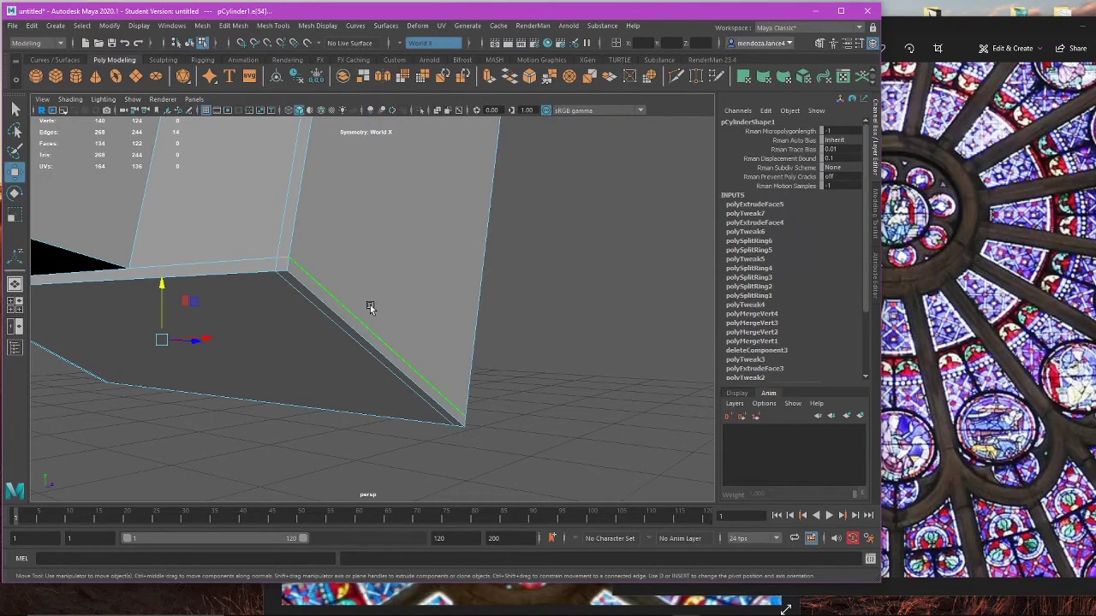
pyautogui.scroll(-5, 239, 251)
pyautogui.keyDown('alt'); pyautogui.moveTo(243, 252); pyautogui.dragTo(292, 249); pyautogui.keyUp('alt')
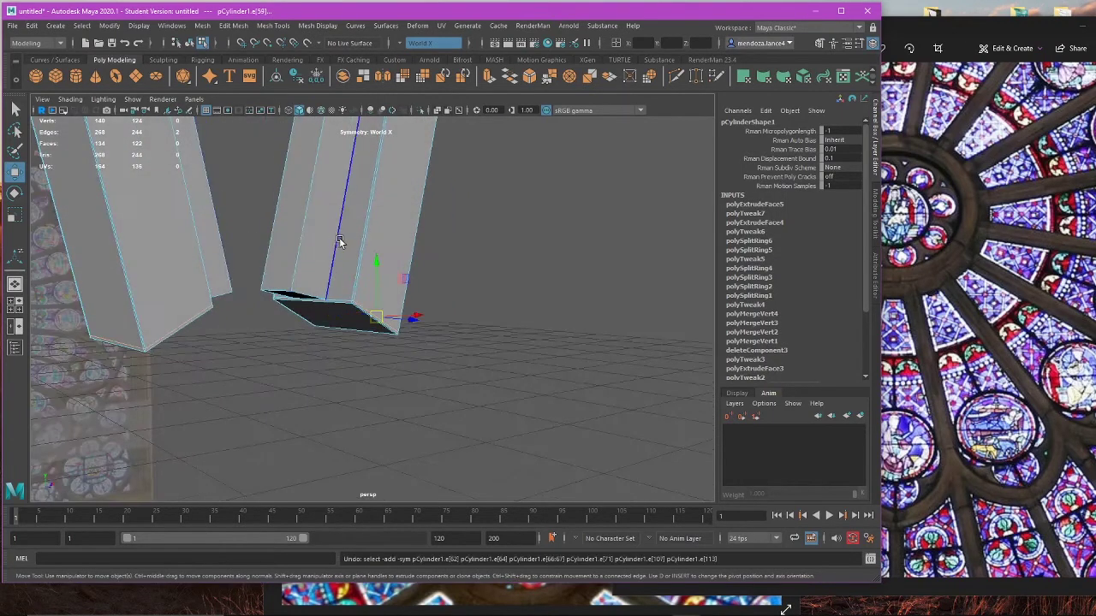
pyautogui.keyDown('alt'); pyautogui.moveTo(423, 251); pyautogui.dragTo(365, 243); pyautogui.keyUp('alt')
pyautogui.hotkey('ctrl', 'z')
pyautogui.hotkey('ctrl', 'z')
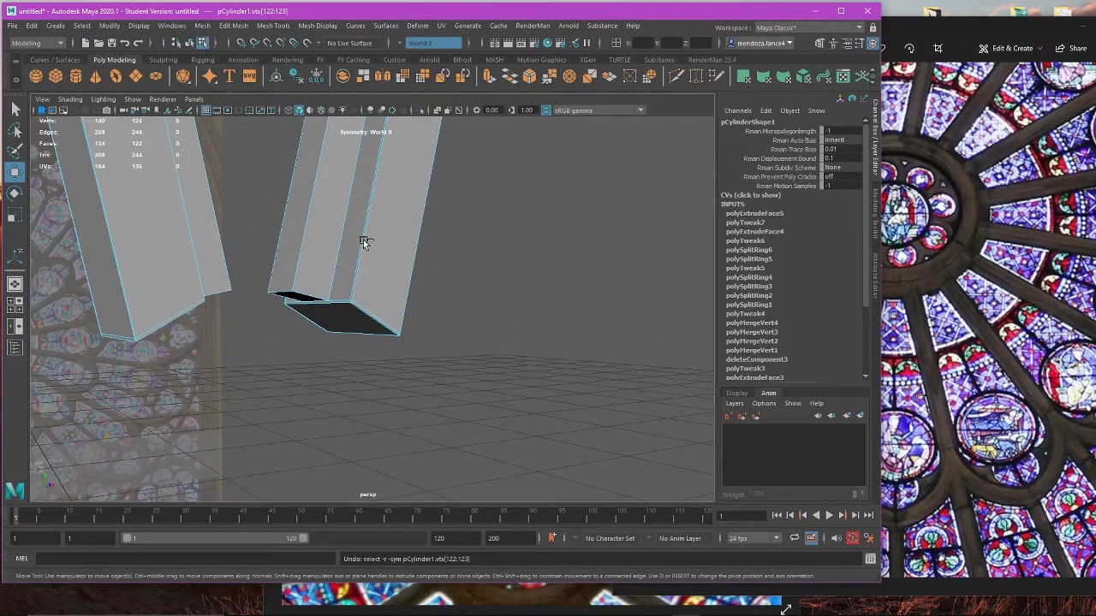
# Step: Undo the lower-end edge work and both inner-rim extrusions, including the narrowing and the vertex adjustments
pyautogui.hotkey('ctrl', 'z')
pyautogui.hotkey('ctrl', 'z')
pyautogui.hotkey('ctrl', 'z')
pyautogui.keyDown('alt'); pyautogui.moveTo(478, 286); pyautogui.dragTo(438, 320); pyautogui.keyUp('alt')
pyautogui.hotkey('ctrl', 'z')
pyautogui.hotkey('ctrl', 'z')
pyautogui.scroll(-4, 466, 278)
pyautogui.hotkey('ctrl', 'z')
pyautogui.scroll(3, 433, 320)
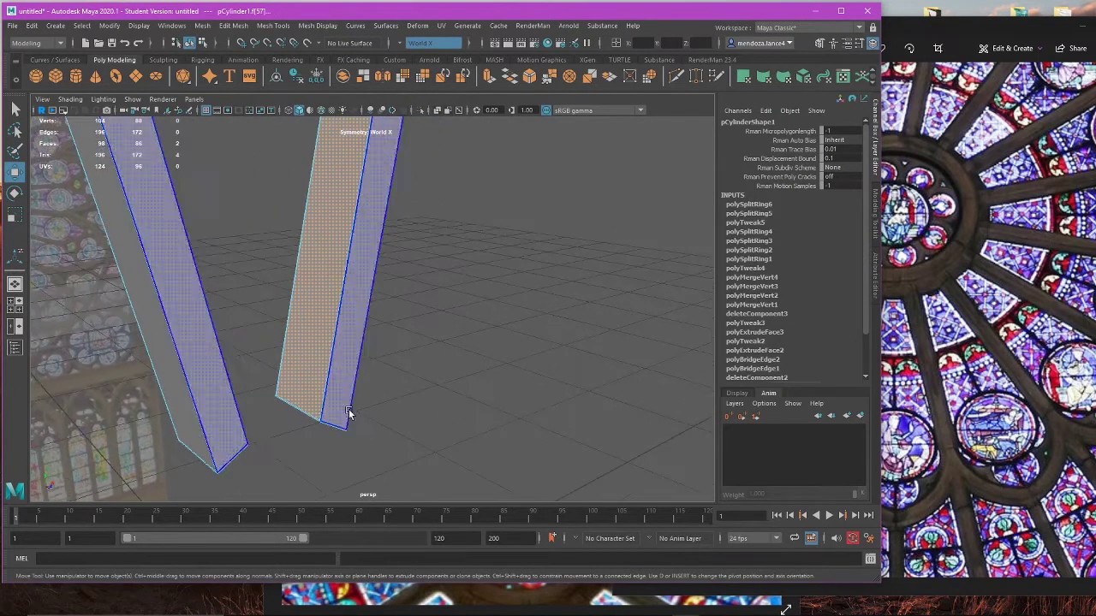
# Step: Delete the extra edge loop running beside the arch's inner corner, together with its leftover vertices
pyautogui.keyDown('alt'); pyautogui.moveTo(348, 413); pyautogui.dragTo(471, 300); pyautogui.keyUp('alt')
pyautogui.press('3')
pyautogui.press('1')
pyautogui.rightClick(470, 301)
pyautogui.scroll(3, 408, 326)
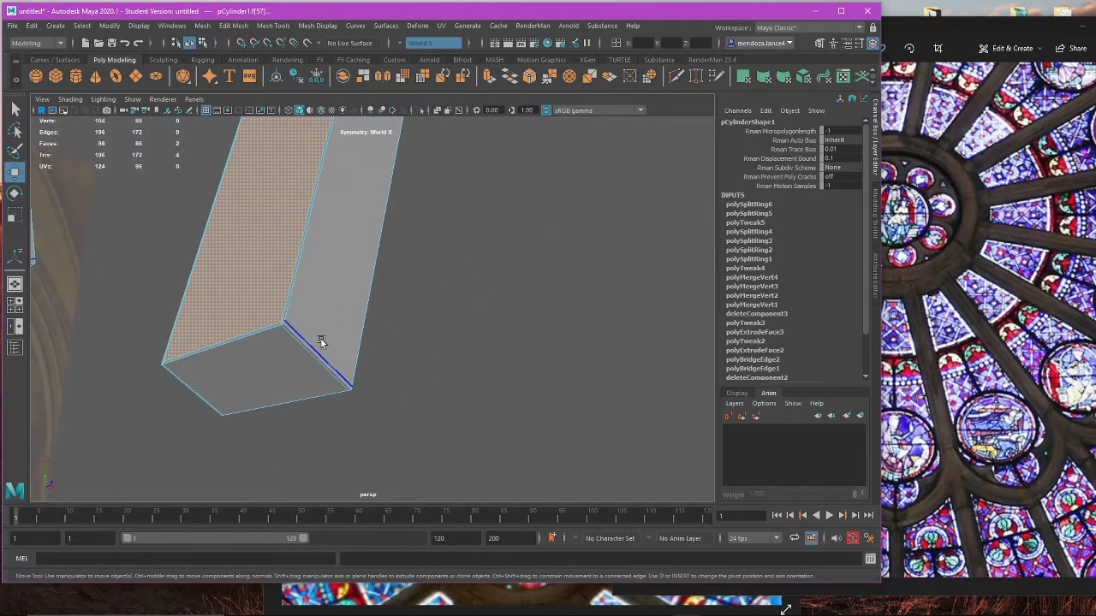
pyautogui.press('Delete')
pyautogui.moveTo(355, 293); pyautogui.dragTo(293, 299, button='right')
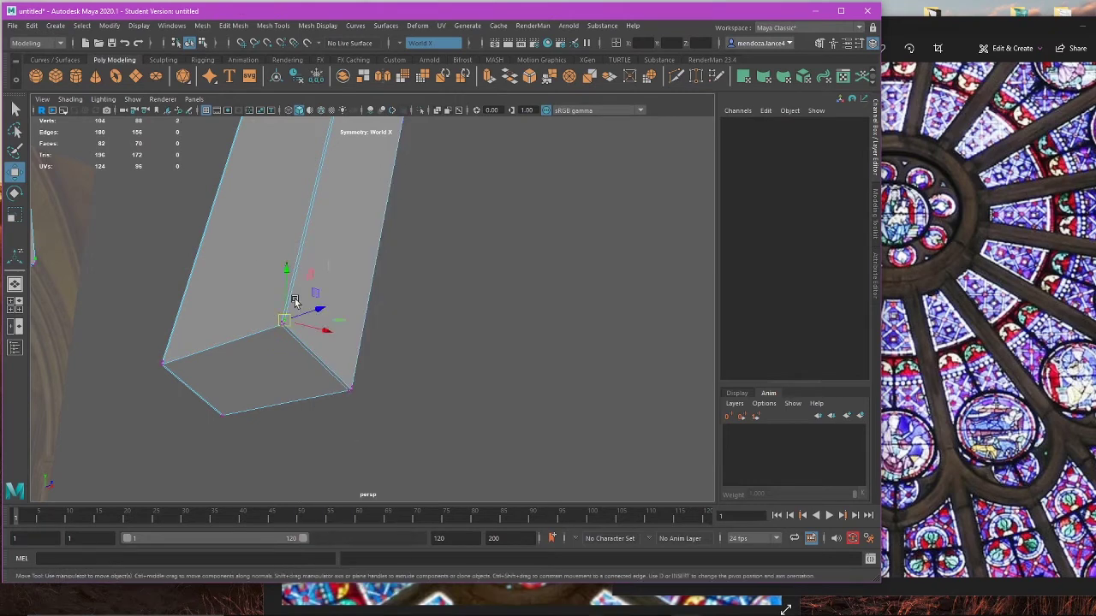
# Step: Extrude the full run of inner faces around the arch and narrow the new faces to about 0.33 of their depth
pyautogui.moveTo(406, 277); pyautogui.dragTo(407, 309, button='right')
pyautogui.click(276, 248)
pyautogui.keyDown('alt'); pyautogui.moveTo(276, 248); pyautogui.dragTo(369, 213); pyautogui.keyUp('alt')
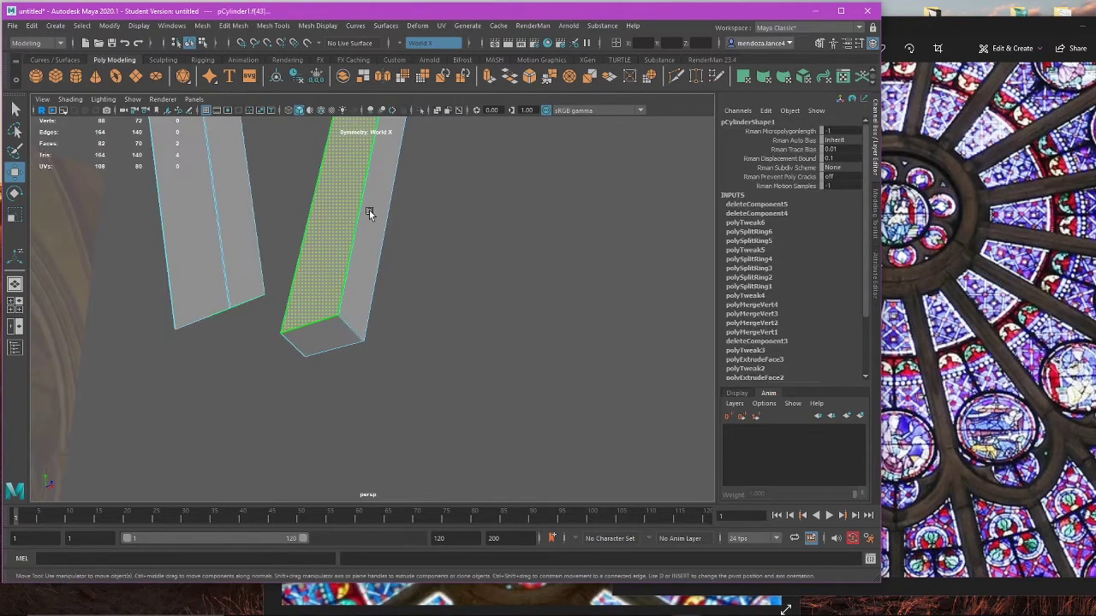
pyautogui.keyDown('alt'); pyautogui.moveTo(295, 192); pyautogui.dragTo(289, 335, button='middle'); pyautogui.keyUp('alt')
pyautogui.keyDown('alt'); pyautogui.moveTo(288, 336); pyautogui.dragTo(343, 146); pyautogui.keyUp('alt')
pyautogui.keyDown('alt'); pyautogui.moveTo(343, 146); pyautogui.dragTo(341, 293, button='middle'); pyautogui.keyUp('alt')
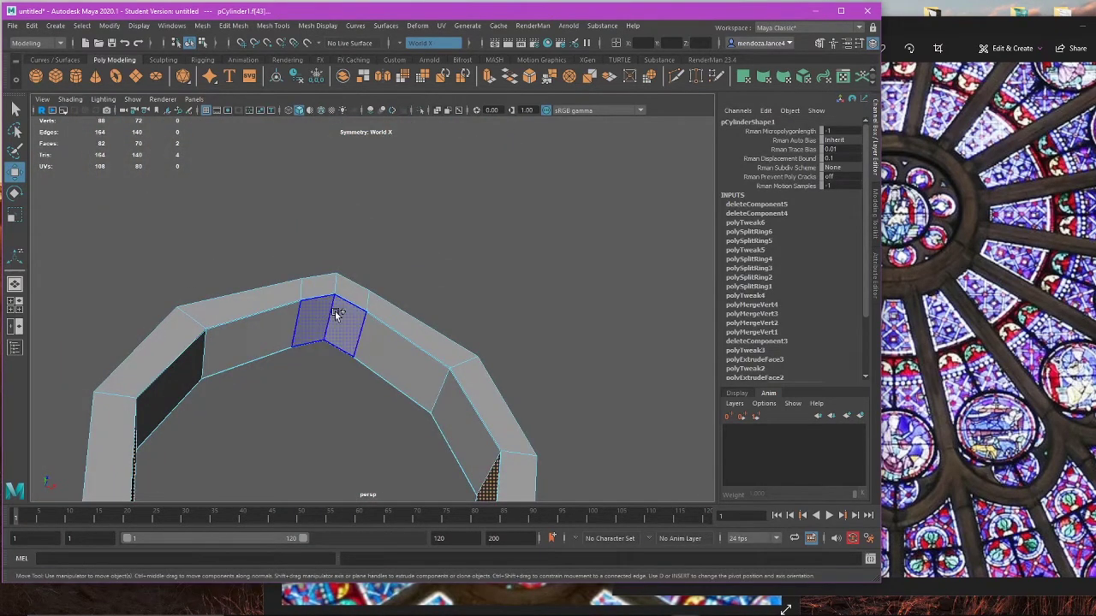
pyautogui.keyDown('shift'); pyautogui.doubleClick(335, 314); pyautogui.keyUp('shift')
pyautogui.keyDown('alt'); pyautogui.moveTo(372, 385); pyautogui.dragTo(323, 262, button='middle'); pyautogui.keyUp('alt')
pyautogui.keyDown('alt'); pyautogui.moveTo(322, 262); pyautogui.dragTo(377, 310); pyautogui.keyUp('alt')
pyautogui.press('space')
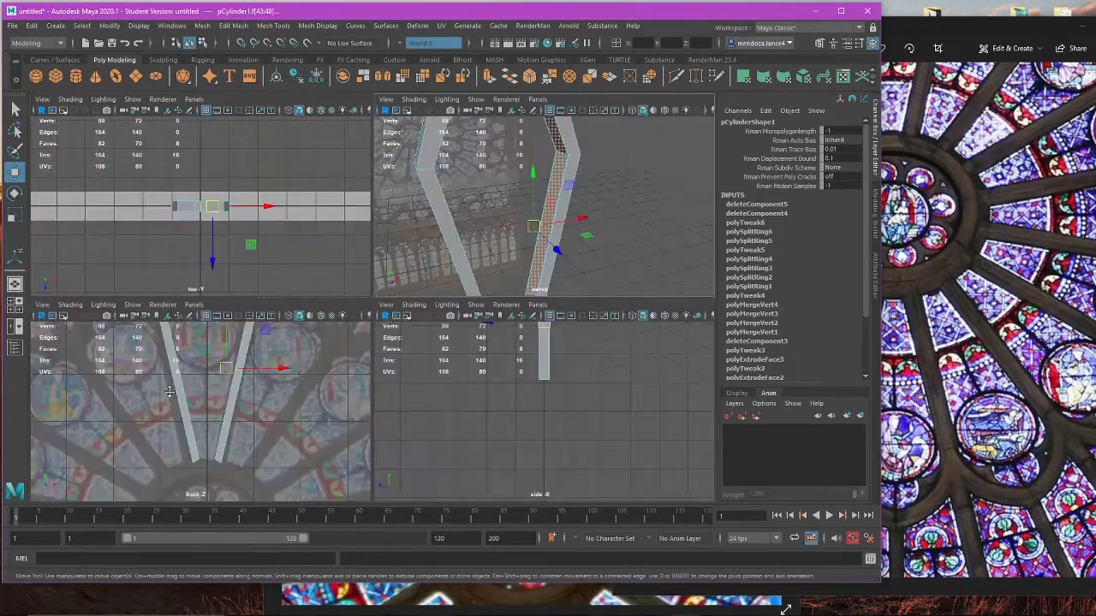
pyautogui.press('space')
pyautogui.press('space')
pyautogui.press('space')
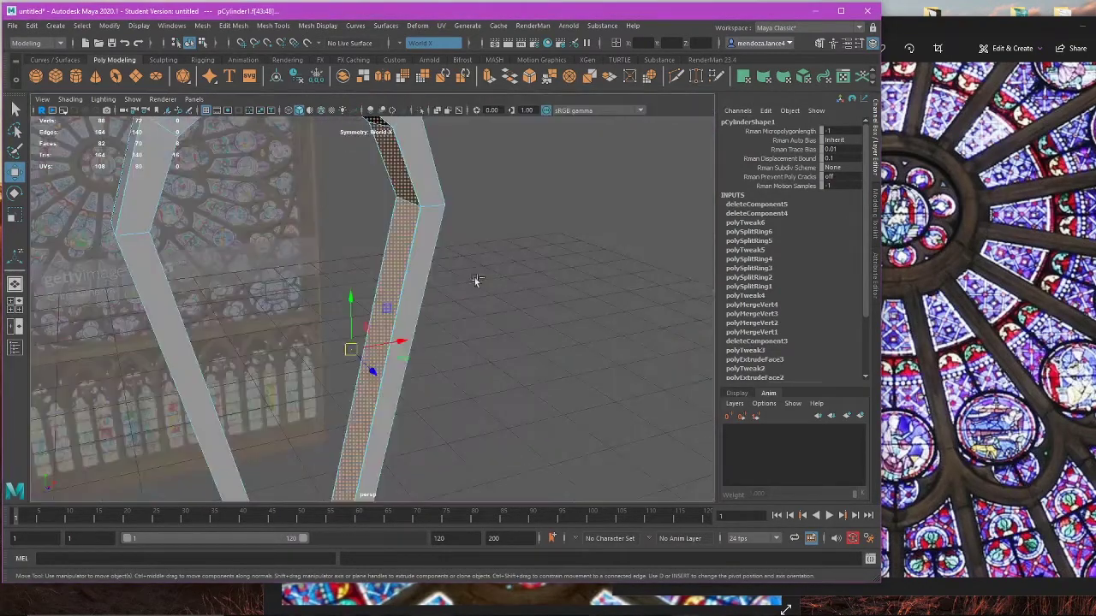
pyautogui.hotkey('ctrl', 'e')
pyautogui.press('r')
pyautogui.moveTo(372, 368); pyautogui.dragTo(336, 357)
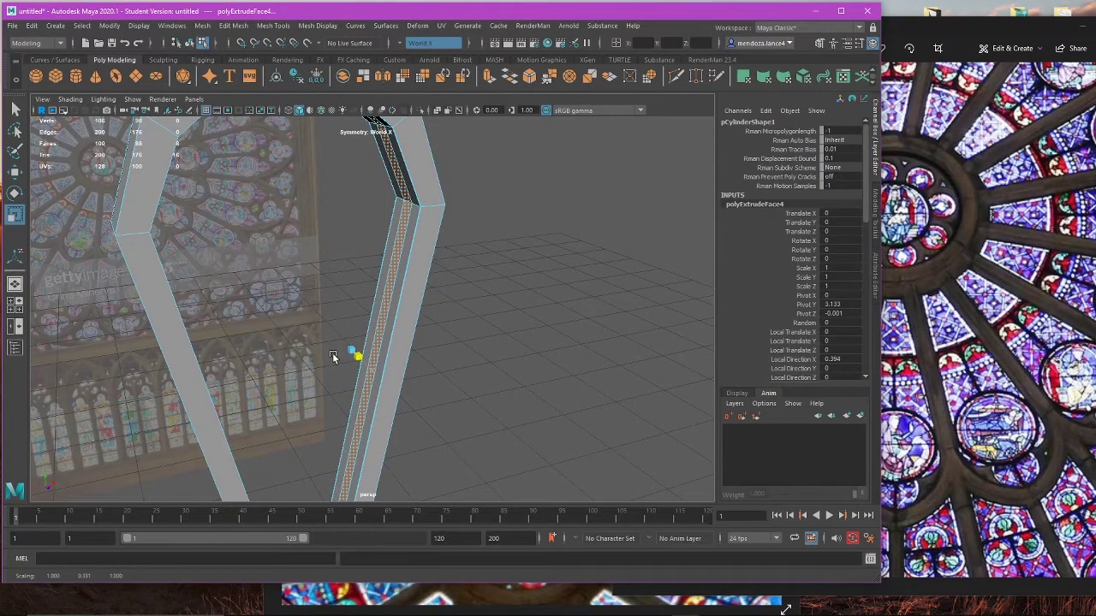
# Step: Extrude the narrowed inner faces again, about 0.068 toward the arch opening in the front view
pyautogui.press('space')
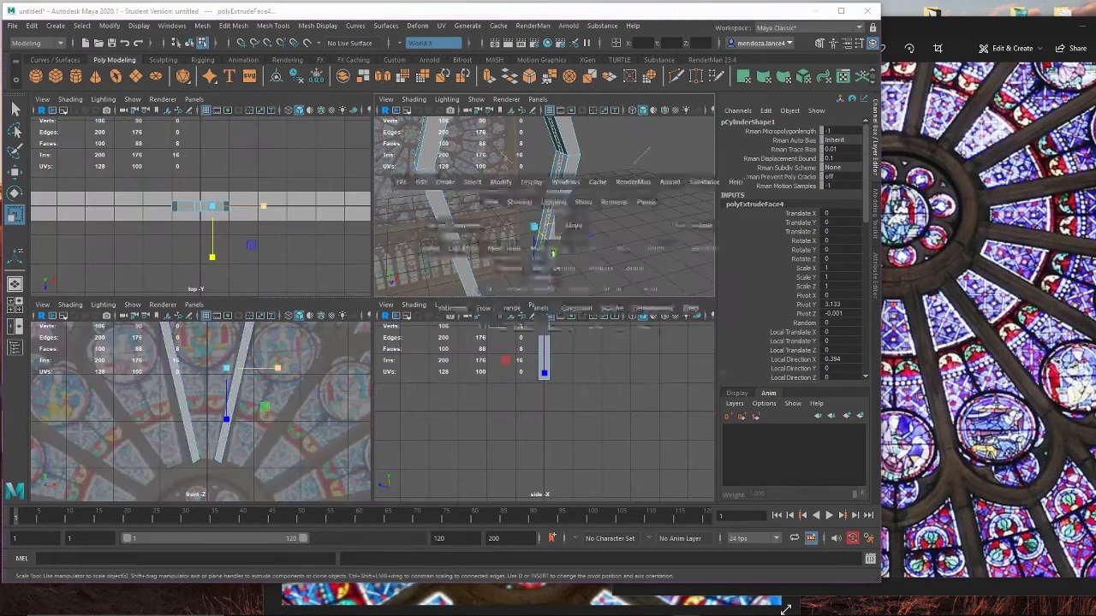
pyautogui.press('space')
pyautogui.press('space')
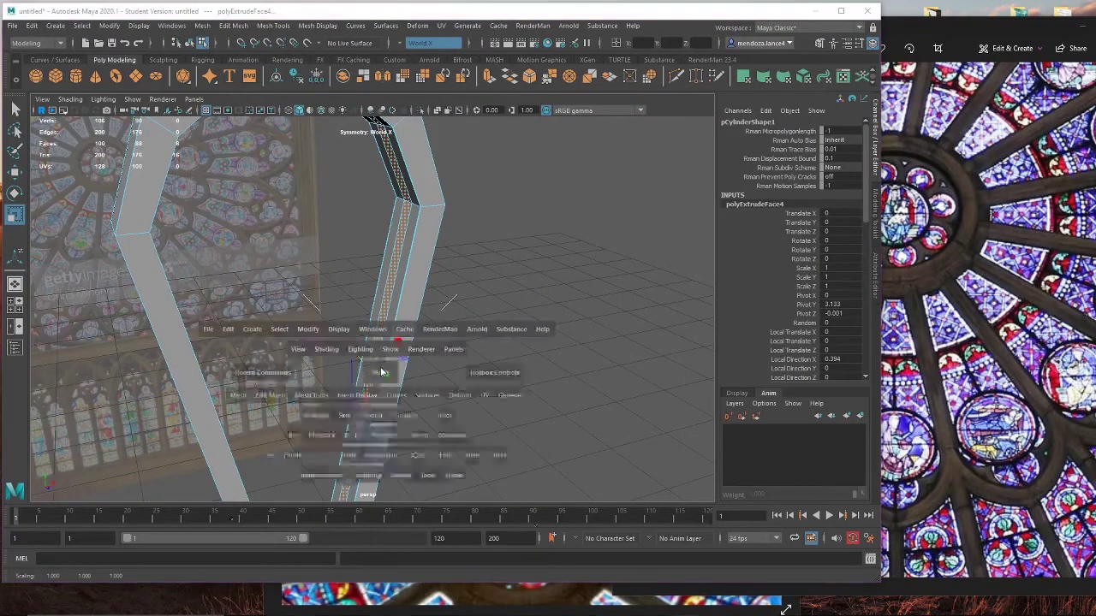
pyautogui.press('space')
pyautogui.hotkey('ctrl', 'e')
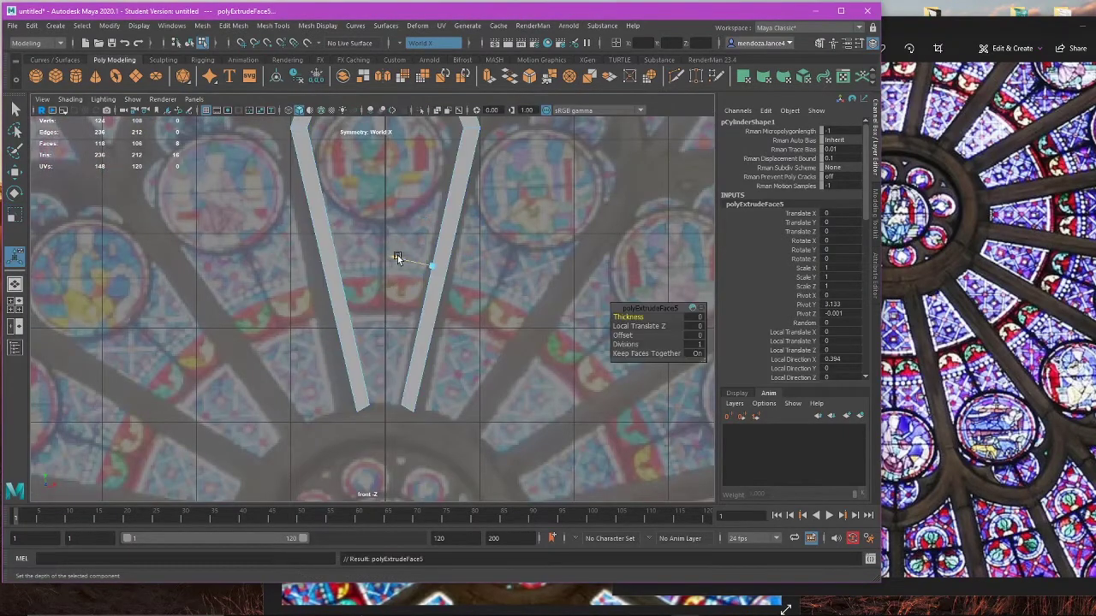
pyautogui.moveTo(399, 254); pyautogui.dragTo(389, 257)
# Step: Show the front view in wireframe and move the outer corner vertices at the leg ends outward to match the reference image
pyautogui.scroll(6, 397, 270)
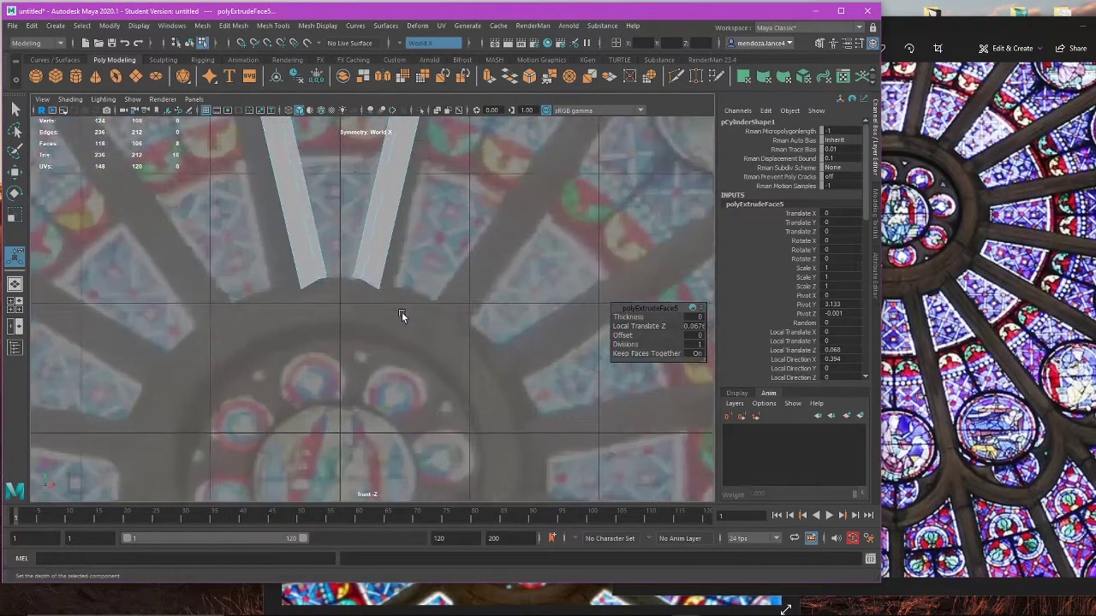
pyautogui.press('q')
pyautogui.scroll(2, 391, 314)
pyautogui.moveTo(335, 301); pyautogui.dragTo(411, 348)
pyautogui.scroll(1, 408, 344)
pyautogui.press('4')
pyautogui.moveTo(445, 314); pyautogui.dragTo(360, 391)
pyautogui.press('w')
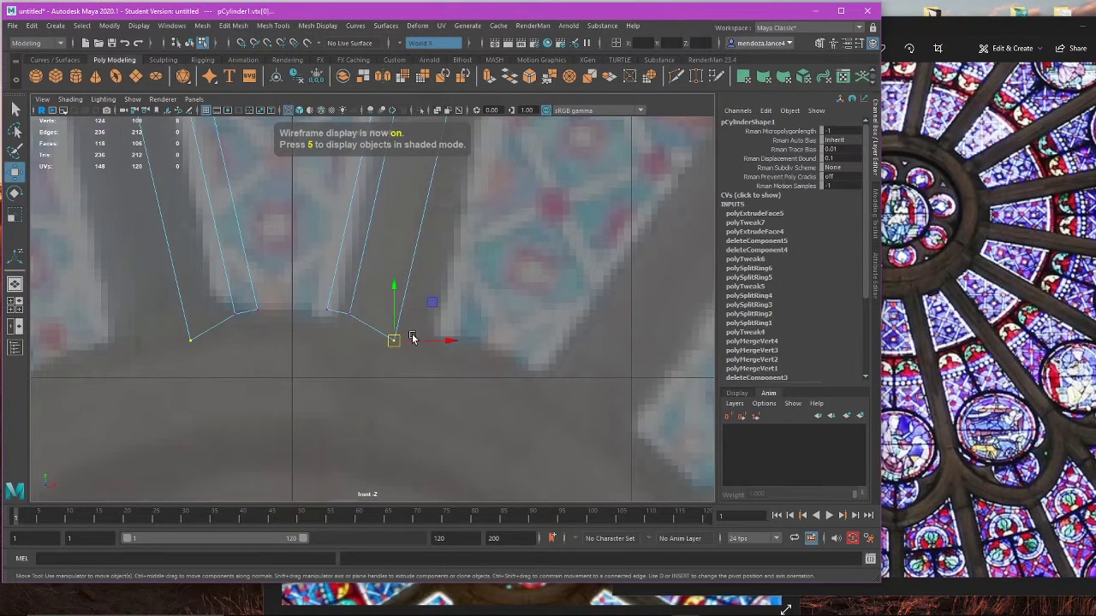
pyautogui.moveTo(412, 340); pyautogui.dragTo(442, 337)
# Step: Shift the middle vertices at the leg ends outward and down, and lower the inner rim vertices to align each end
pyautogui.click(349, 313)
pyautogui.moveTo(380, 312); pyautogui.dragTo(386, 310)
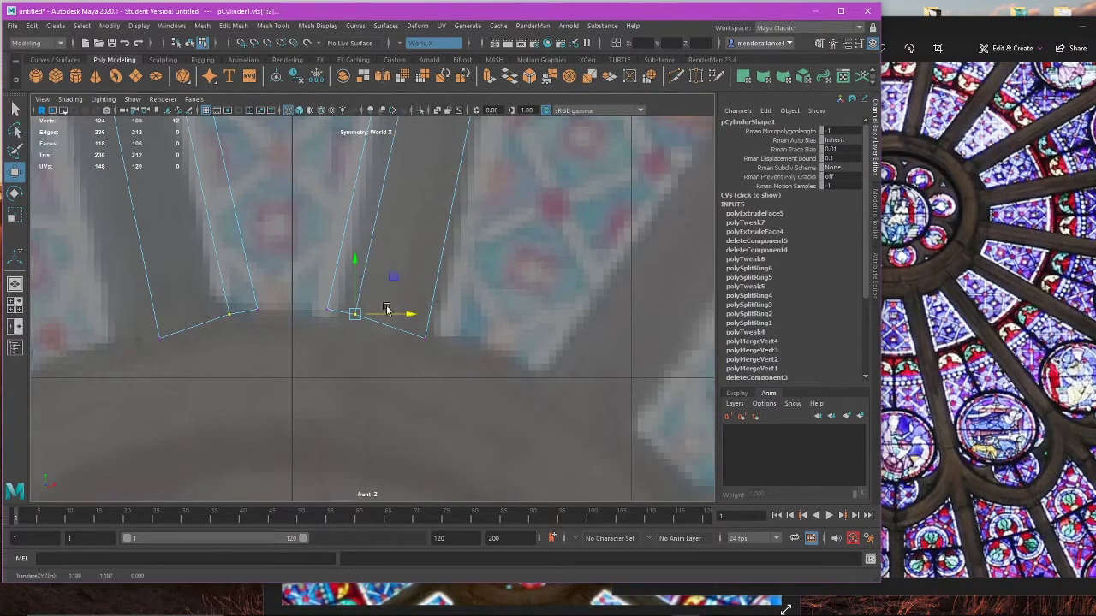
pyautogui.moveTo(306, 283); pyautogui.dragTo(347, 336)
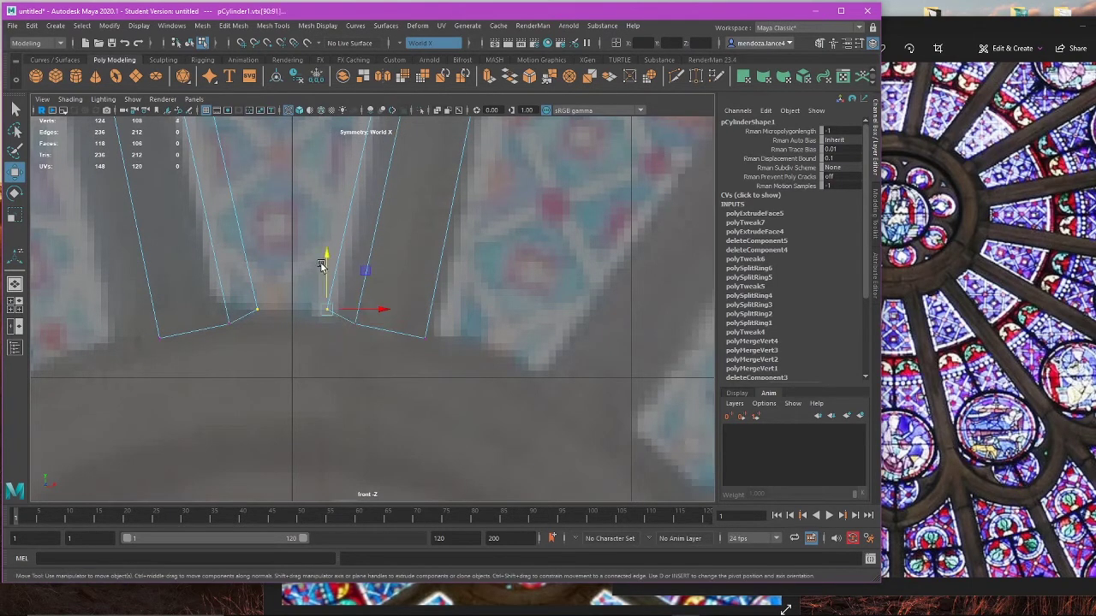
pyautogui.moveTo(325, 286)
pyautogui.mouseDown()
pyautogui.moveTo(318, 257)
pyautogui.moveTo(329, 272)
pyautogui.mouseUp()
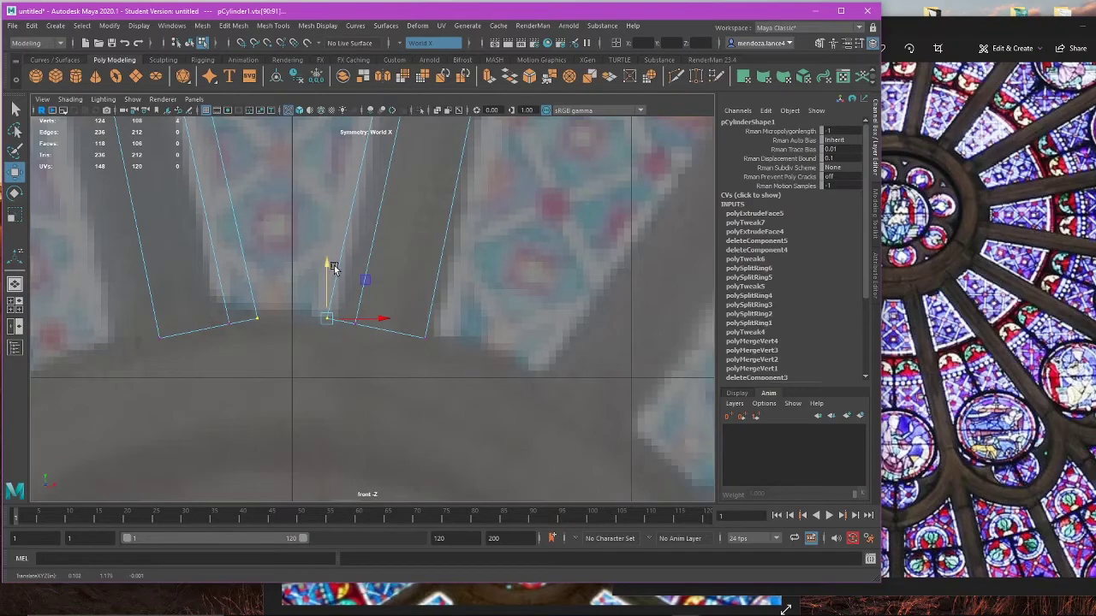
# Step: Switch to the reference photo in Photos and examine the tracery of the rose window
pyautogui.click(1077, 241)
pyautogui.scroll(-5, 965, 298)
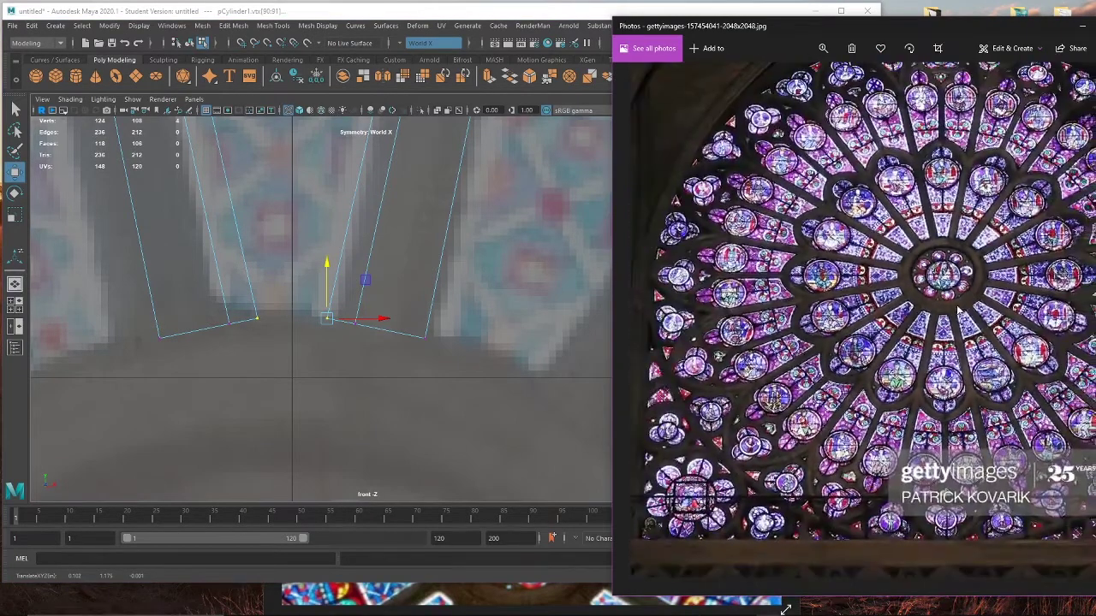
pyautogui.scroll(4, 765, 374)
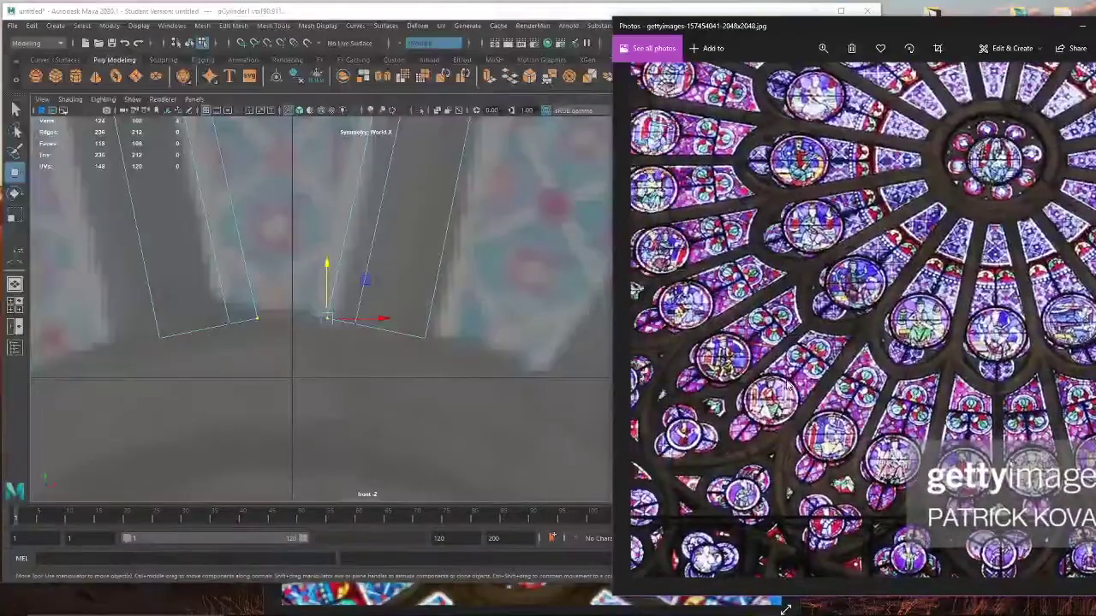
pyautogui.scroll(4, 763, 376)
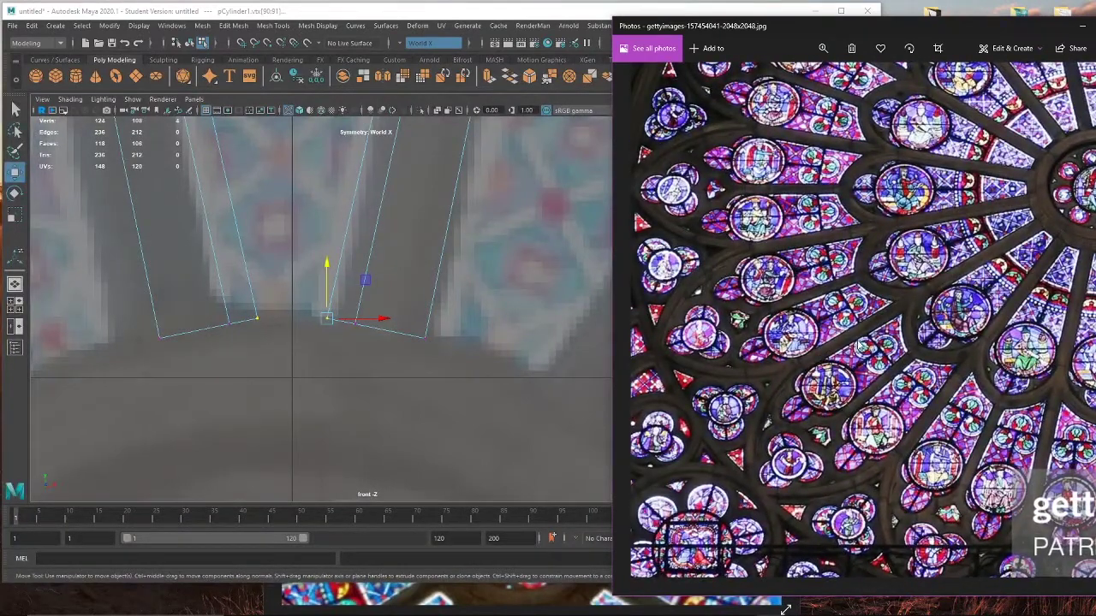
# Step: Return to Maya, preview the arch smoothed in perspective, examine its lower leg ends, and turn the smooth preview off
pyautogui.click(432, 376)
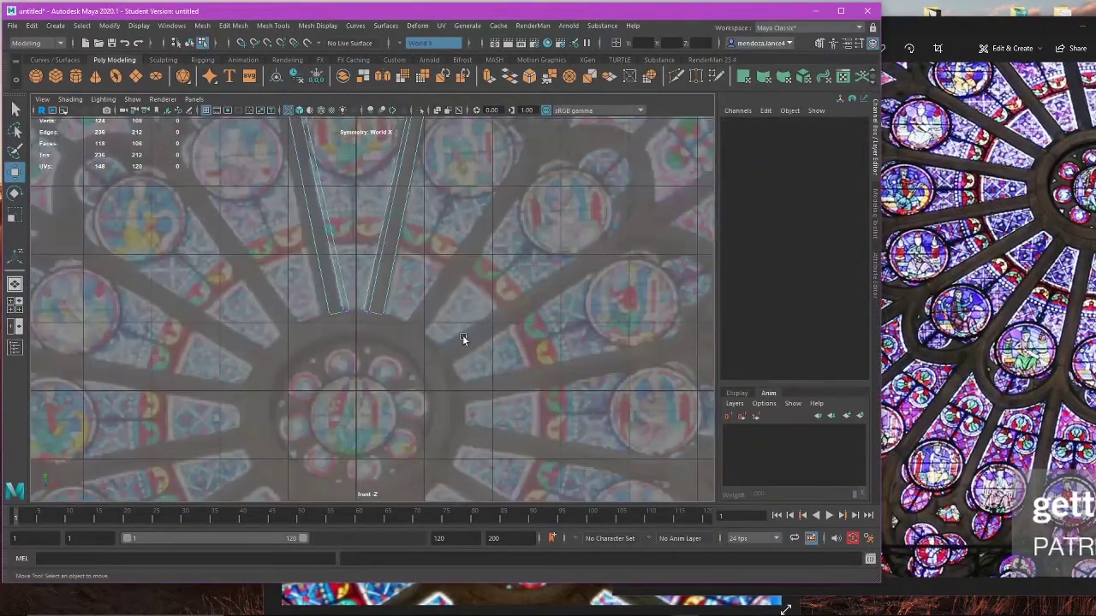
pyautogui.press('space')
pyautogui.press('space')
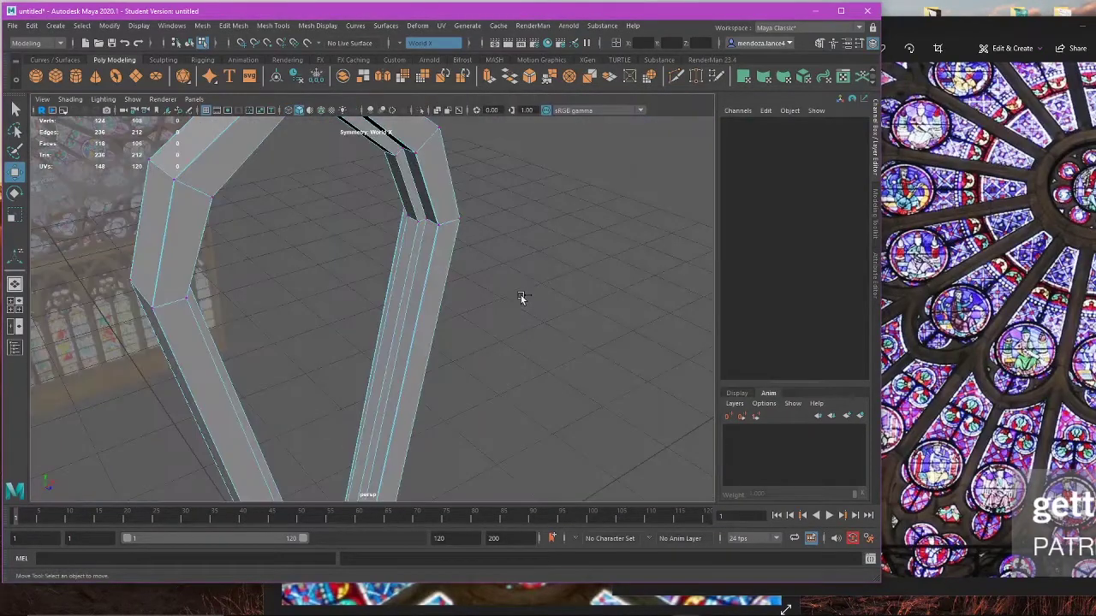
pyautogui.press('3')
pyautogui.press('f')
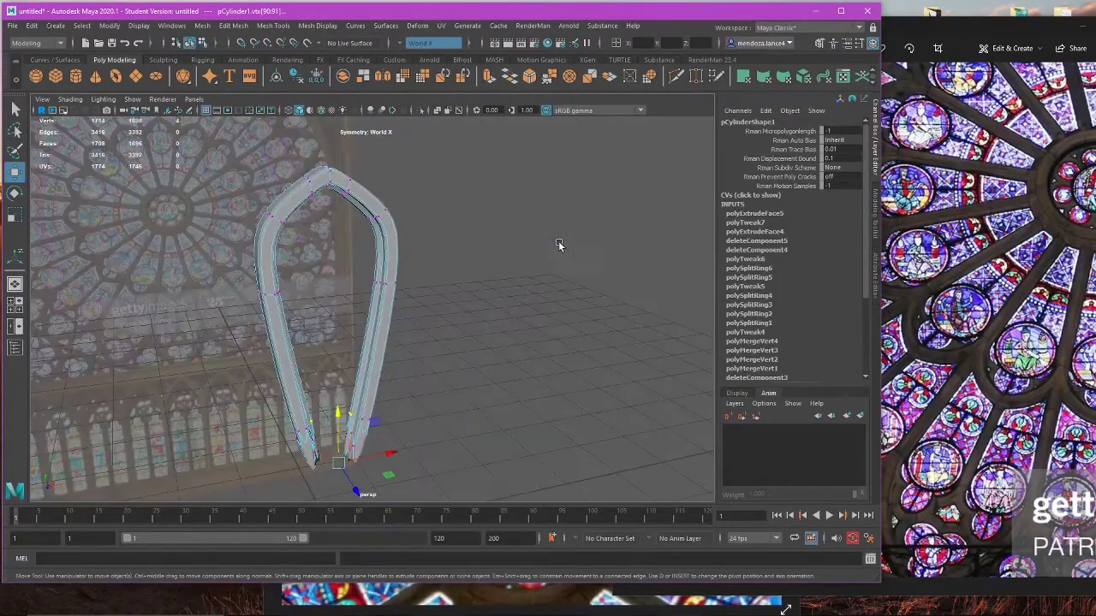
pyautogui.click(558, 246)
pyautogui.keyDown('alt'); pyautogui.moveTo(559, 246); pyautogui.dragTo(423, 370); pyautogui.keyUp('alt')
pyautogui.scroll(5, 496, 334)
pyautogui.scroll(3, 432, 369)
pyautogui.keyDown('alt'); pyautogui.moveTo(432, 366); pyautogui.dragTo(421, 310, button='middle'); pyautogui.keyUp('alt')
pyautogui.click(420, 311)
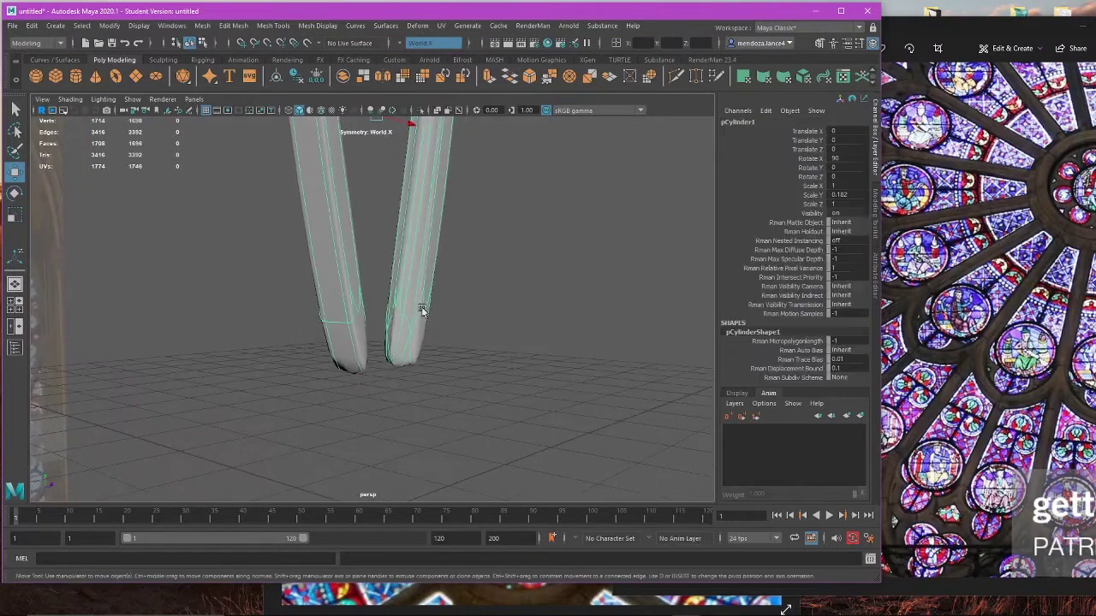
pyautogui.press('1')
# Step: Insert an edge loop close to the lower ends of the legs and preview the arch smoothed
pyautogui.keyDown('alt'); pyautogui.moveTo(499, 357); pyautogui.dragTo(435, 340); pyautogui.keyUp('alt')
pyautogui.scroll(4, 435, 340)
pyautogui.keyDown('alt'); pyautogui.moveTo(435, 340); pyautogui.dragTo(506, 301, button='middle'); pyautogui.keyUp('alt')
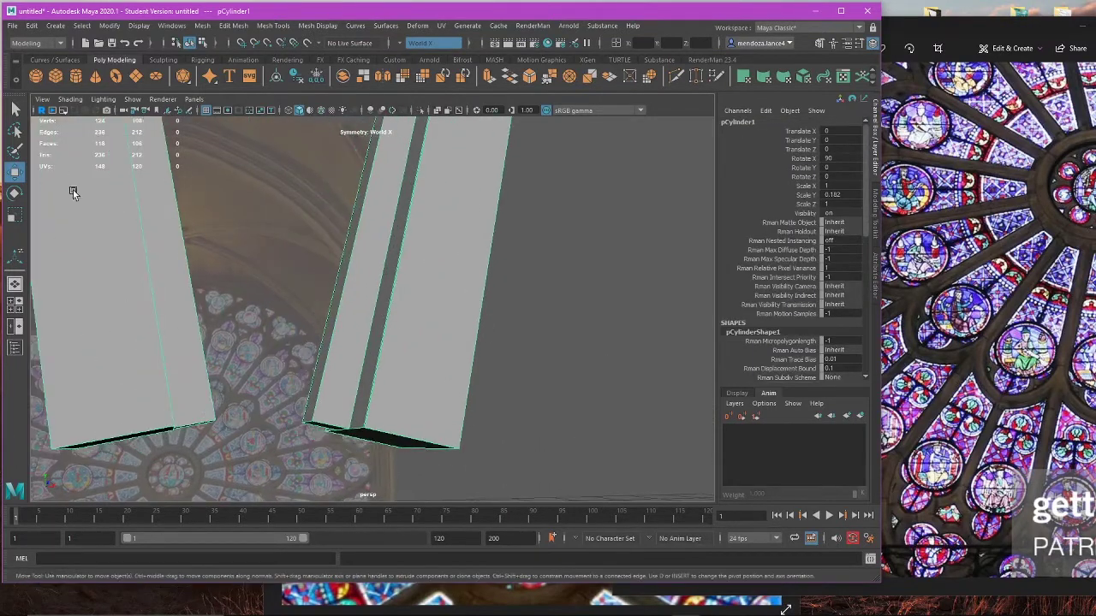
pyautogui.click(352, 26)
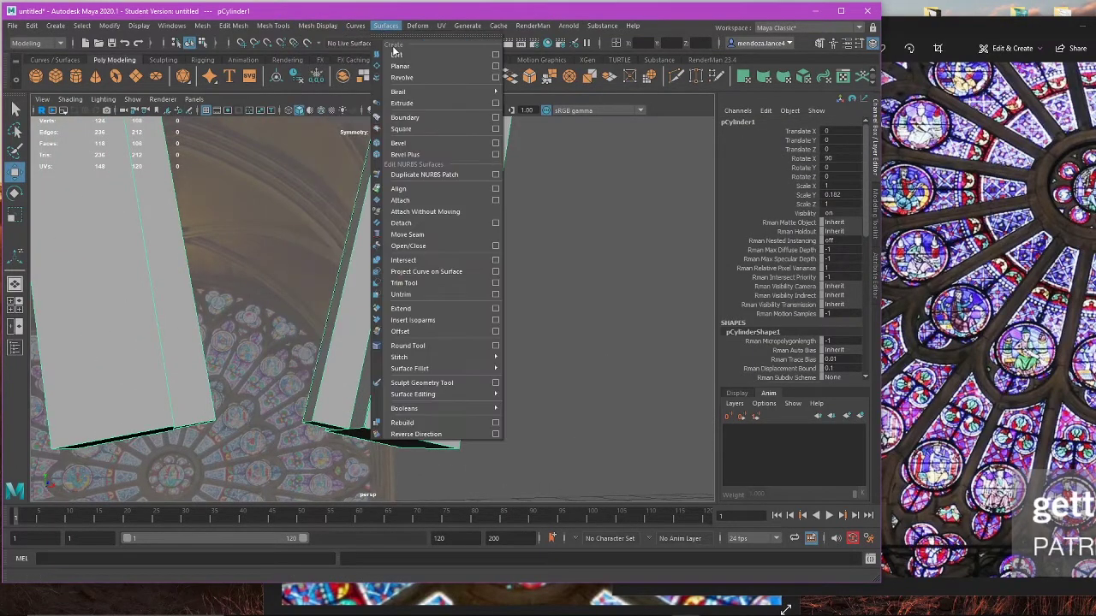
pyautogui.moveTo(267, 28)
pyautogui.click(316, 111)
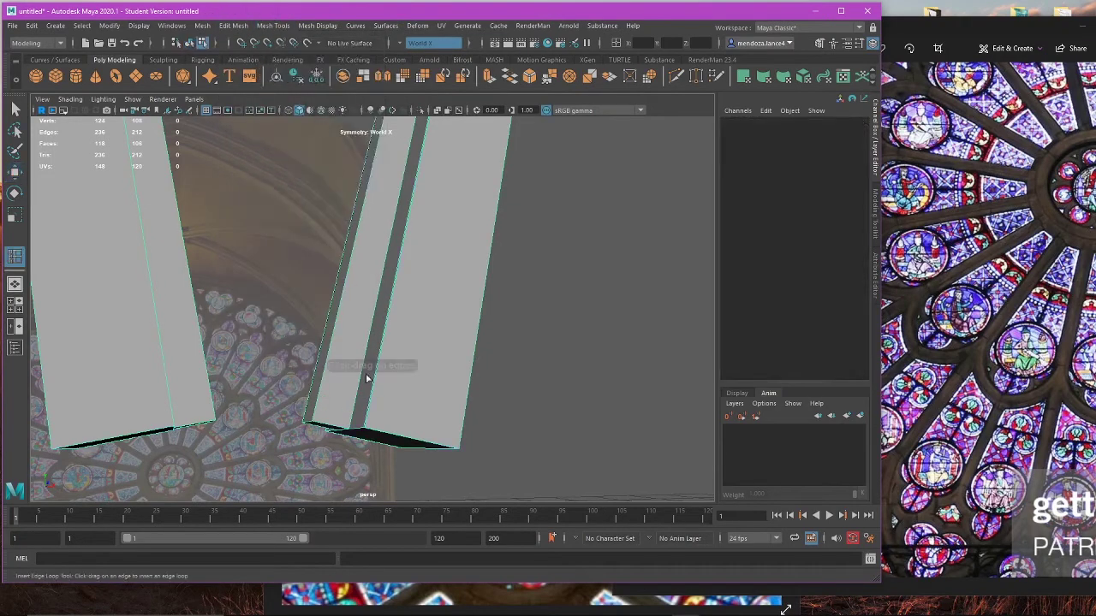
pyautogui.click(367, 420)
pyautogui.press('w')
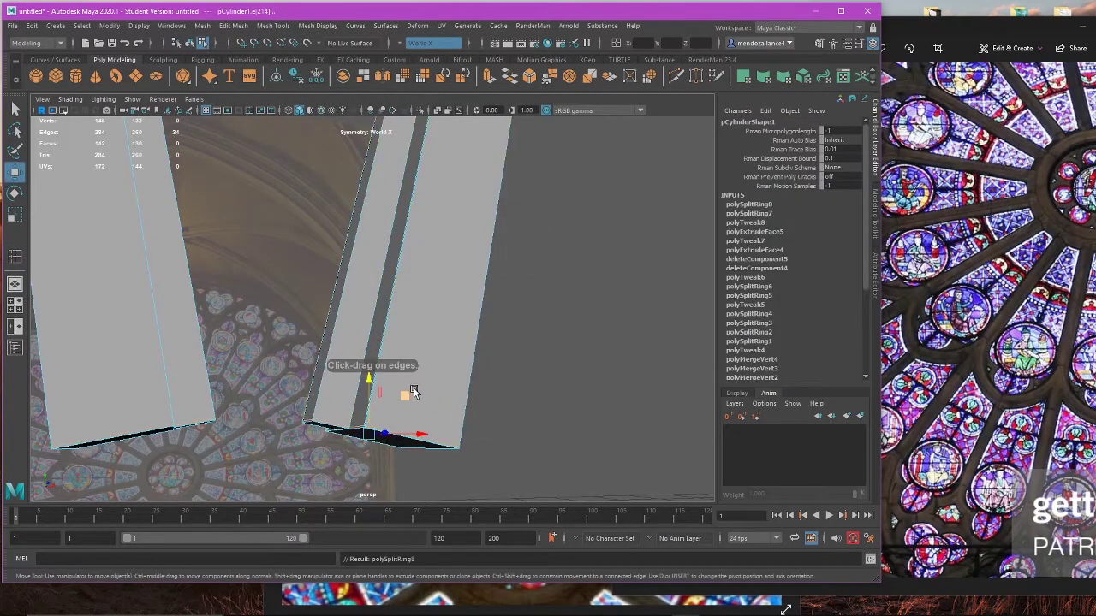
pyautogui.press('3')
# Step: Enlarge the reference photo in Photos to examine the stone tracery around the medallions, then return to Maya
pyautogui.click(905, 349)
pyautogui.moveTo(850, 26); pyautogui.dragTo(630, 37)
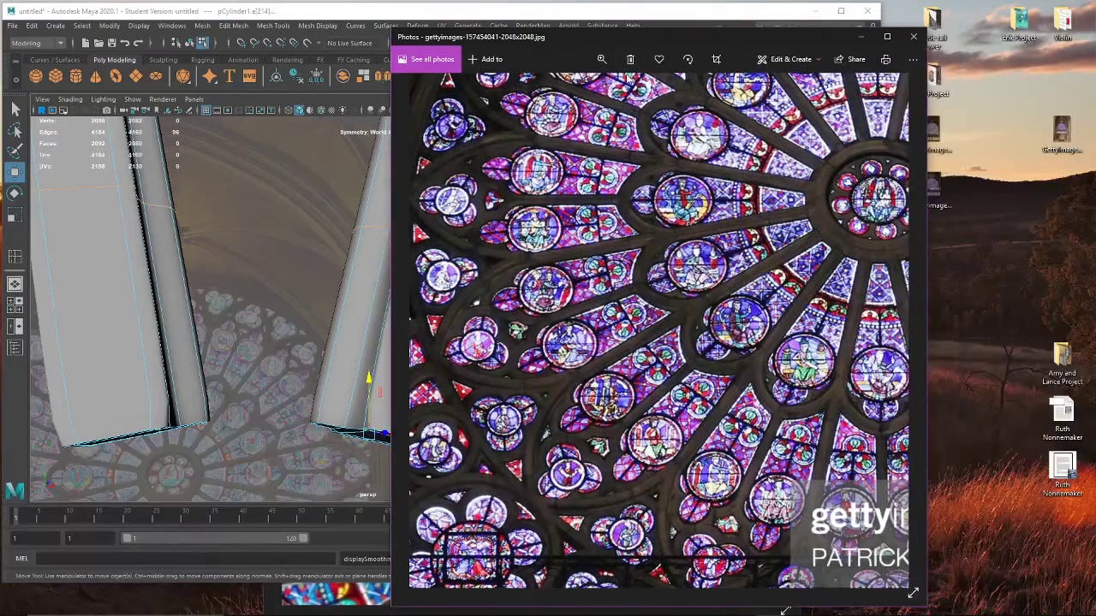
pyautogui.click(602, 59)
pyautogui.moveTo(587, 90); pyautogui.dragTo(659, 102)
pyautogui.moveTo(788, 157); pyautogui.dragTo(599, 268)
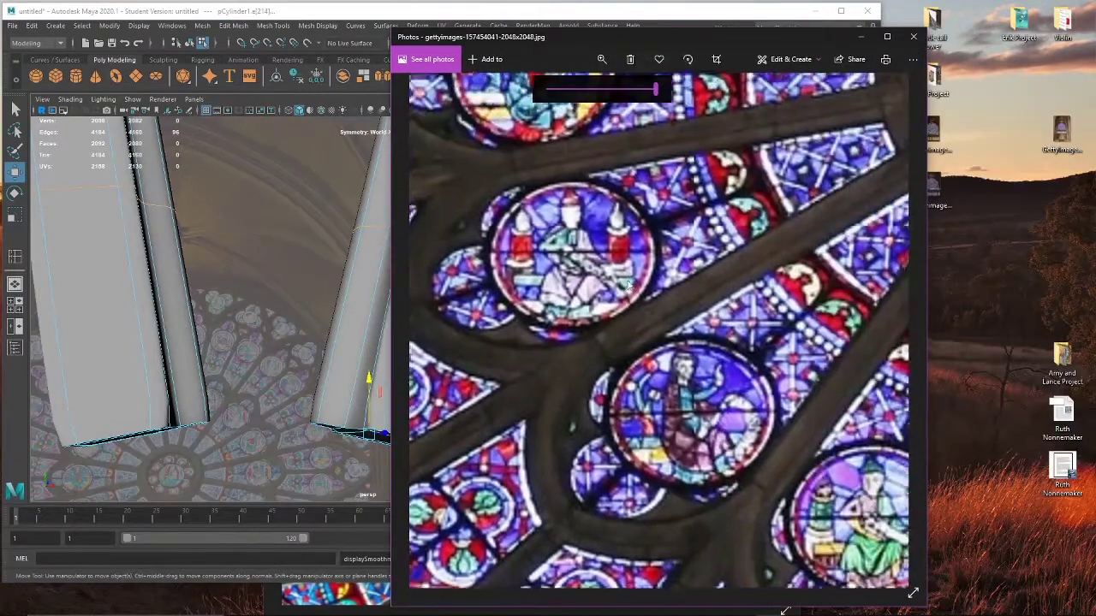
pyautogui.click(582, 89)
pyautogui.moveTo(655, 41); pyautogui.dragTo(865, 33)
pyautogui.click(522, 14)
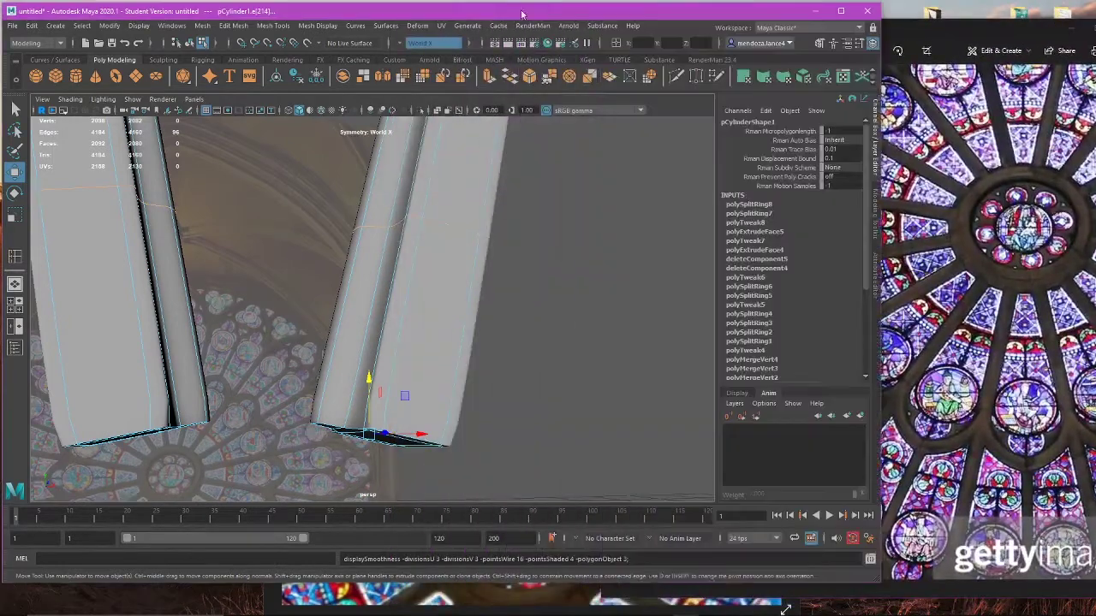
# Step: Turn off the smooth preview and delete the edge loop along the front corner beside the inner rim, with its leftover vertices
pyautogui.press('1')
pyautogui.scroll(-5, 468, 284)
pyautogui.keyDown('alt'); pyautogui.moveTo(468, 286); pyautogui.dragTo(487, 267); pyautogui.keyUp('alt')
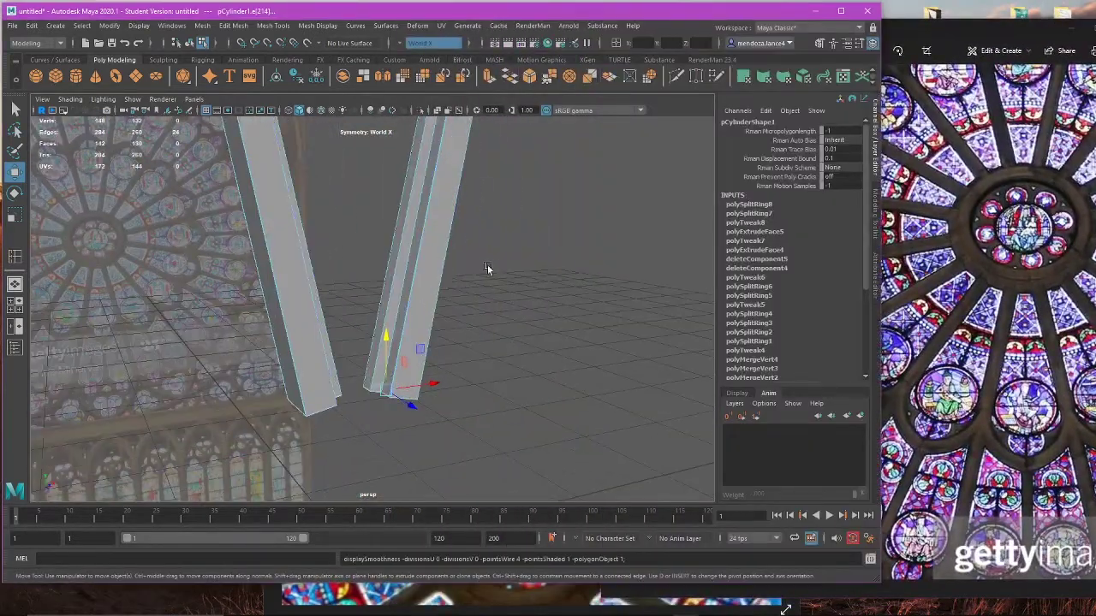
pyautogui.scroll(5, 496, 248)
pyautogui.keyDown('alt'); pyautogui.moveTo(482, 399); pyautogui.dragTo(500, 395); pyautogui.keyUp('alt')
pyautogui.keyDown('alt'); pyautogui.moveTo(499, 395); pyautogui.dragTo(413, 287, button='middle'); pyautogui.keyUp('alt')
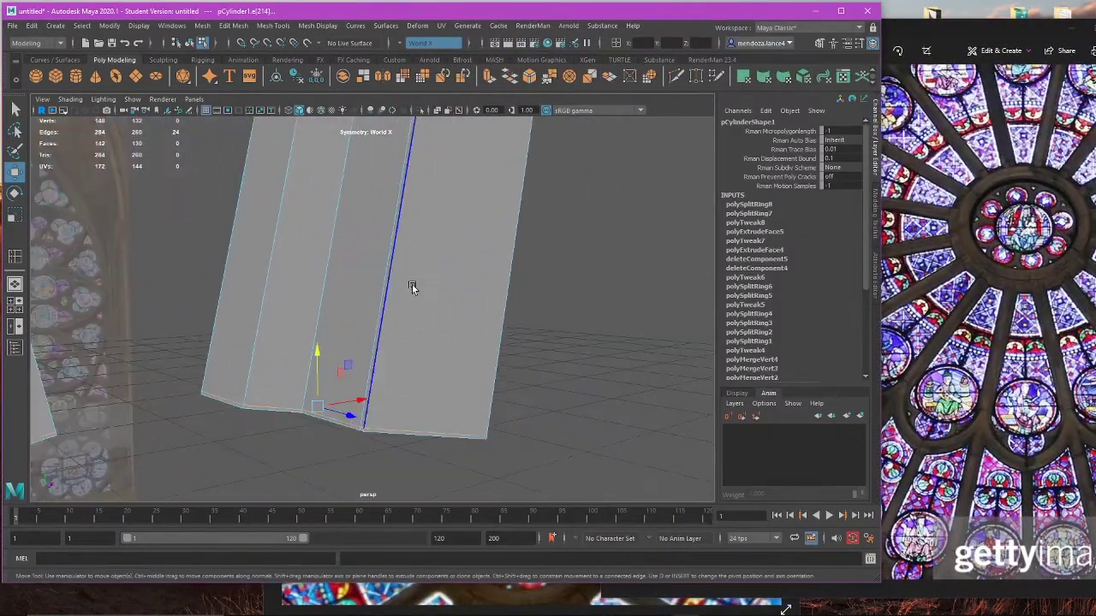
pyautogui.doubleClick(374, 300)
pyautogui.press('Delete')
pyautogui.scroll(-4, 394, 297)
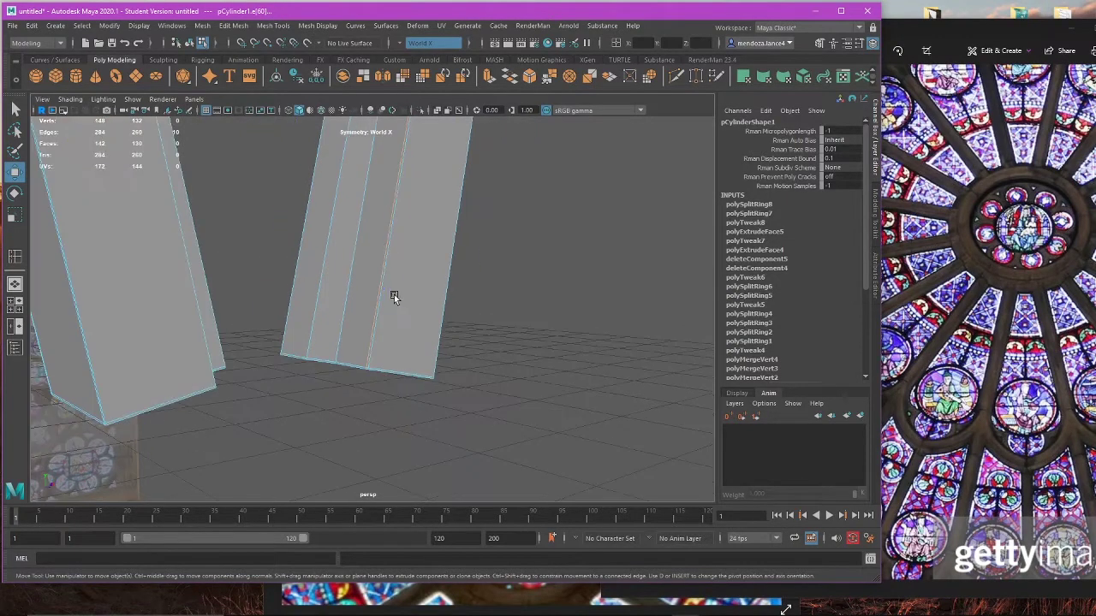
pyautogui.moveTo(402, 258); pyautogui.dragTo(361, 252, button='right')
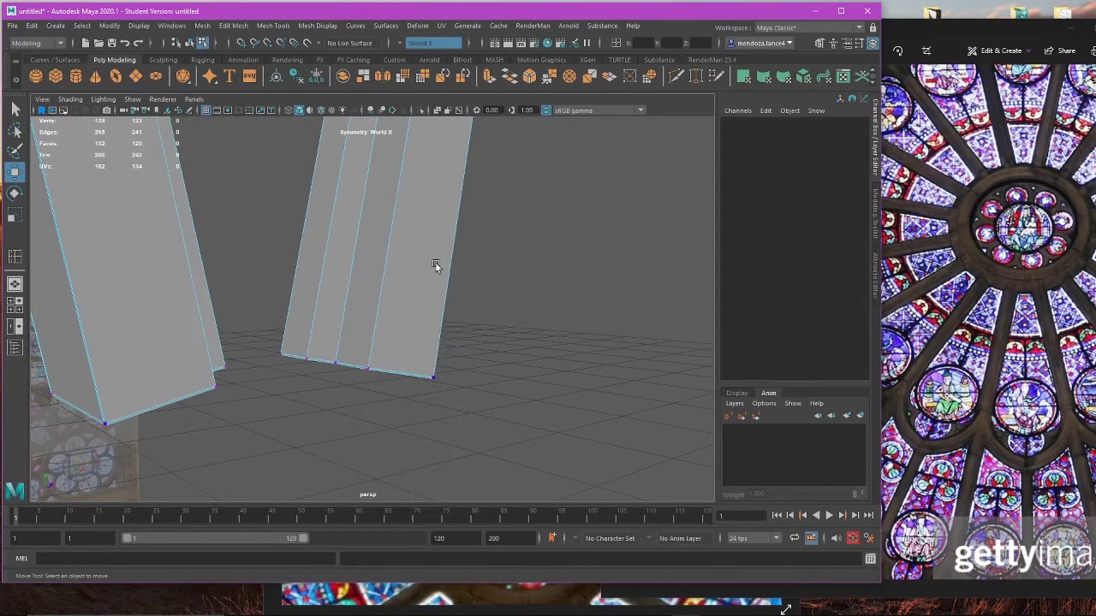
# Step: Delete the vertical edge loop on the front of the arch leg, together with its leftover vertices
pyautogui.keyDown('alt'); pyautogui.moveTo(363, 315); pyautogui.dragTo(495, 314); pyautogui.keyUp('alt')
pyautogui.keyDown('alt'); pyautogui.moveTo(495, 314); pyautogui.dragTo(480, 346, button='middle'); pyautogui.keyUp('alt')
pyautogui.scroll(4, 482, 344)
pyautogui.moveTo(499, 303); pyautogui.dragTo(502, 272, button='right')
pyautogui.doubleClick(516, 303)
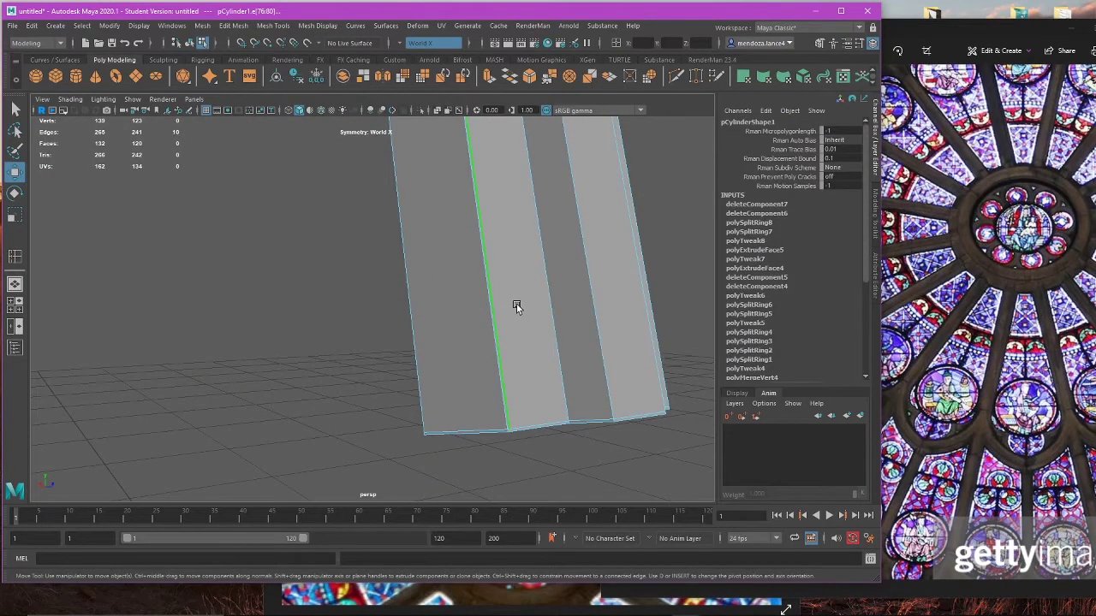
pyautogui.scroll(-3, 516, 304)
pyautogui.press('Delete')
pyautogui.moveTo(433, 280); pyautogui.dragTo(406, 272, button='right')
pyautogui.moveTo(514, 249); pyautogui.dragTo(557, 237, button='right')
pyautogui.keyDown('alt'); pyautogui.moveTo(557, 237); pyautogui.dragTo(443, 324); pyautogui.keyUp('alt')
# Step: Preview the whole arch smoothed in perspective, then turn the smooth preview off
pyautogui.press('3')
pyautogui.keyDown('alt'); pyautogui.moveTo(417, 351); pyautogui.dragTo(379, 275); pyautogui.keyUp('alt')
pyautogui.click(378, 275)
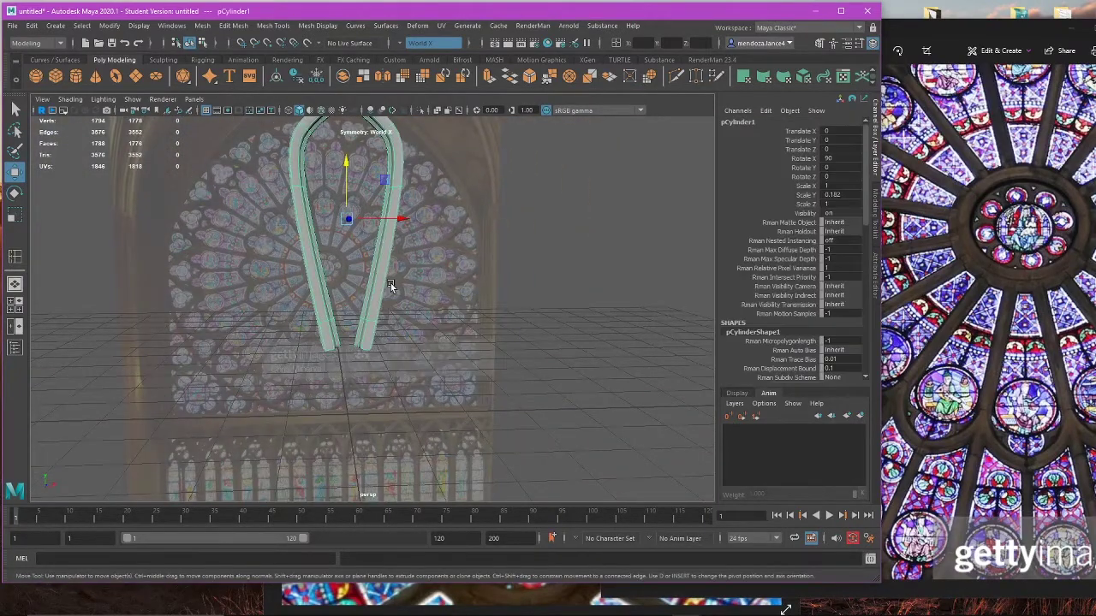
pyautogui.press('w')
pyautogui.press('1')
pyautogui.click(433, 278)
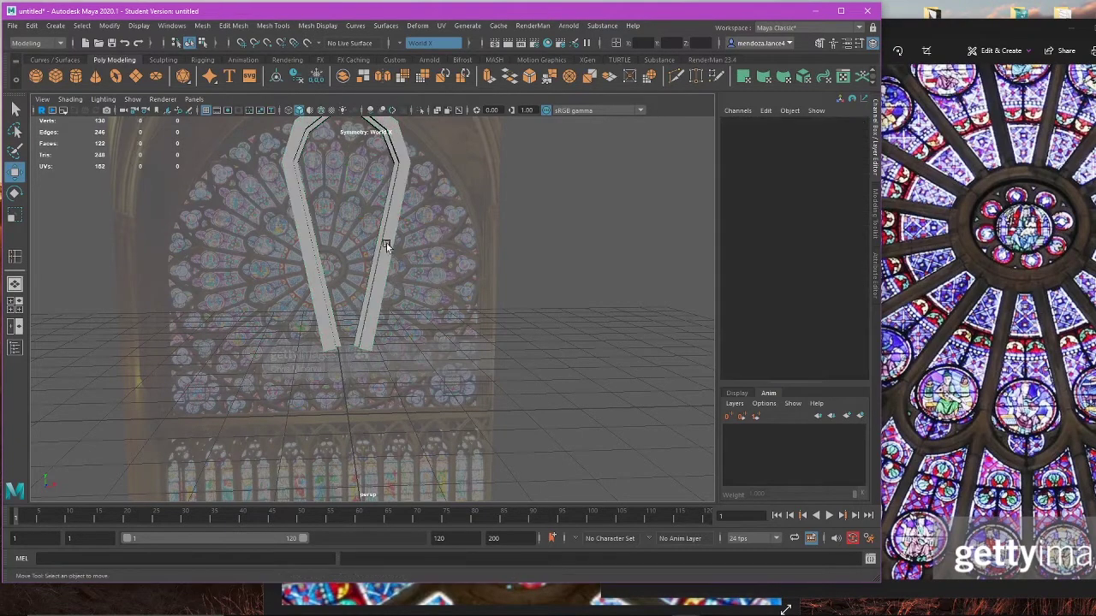
# Step: Preview the arch smoothed again, examine the legs up close, and return to the unsmoothed display
pyautogui.keyDown('alt'); pyautogui.moveTo(386, 244); pyautogui.dragTo(382, 317, button='middle'); pyautogui.keyUp('alt')
pyautogui.scroll(4, 382, 317)
pyautogui.click(382, 316)
pyautogui.press('3')
pyautogui.click(490, 307)
pyautogui.scroll(-4, 458, 299)
pyautogui.moveTo(449, 299)
pyautogui.keyDown('alt'); pyautogui.mouseDown()
pyautogui.moveTo(470, 287)
pyautogui.moveTo(435, 299)
pyautogui.mouseUp(); pyautogui.keyUp('alt')
pyautogui.keyDown('alt'); pyautogui.moveTo(435, 297); pyautogui.dragTo(400, 276, button='middle'); pyautogui.keyUp('alt')
pyautogui.keyDown('alt'); pyautogui.moveTo(400, 277); pyautogui.dragTo(435, 237); pyautogui.keyUp('alt')
pyautogui.scroll(5, 444, 278)
pyautogui.click(369, 294)
pyautogui.press('1')
# Step: Select the narrow face loop running along the arch's inner rim and scale it
pyautogui.moveTo(444, 233); pyautogui.dragTo(445, 265, button='right')
pyautogui.keyDown('alt'); pyautogui.moveTo(376, 266); pyautogui.dragTo(227, 354); pyautogui.keyUp('alt')
pyautogui.click(315, 295)
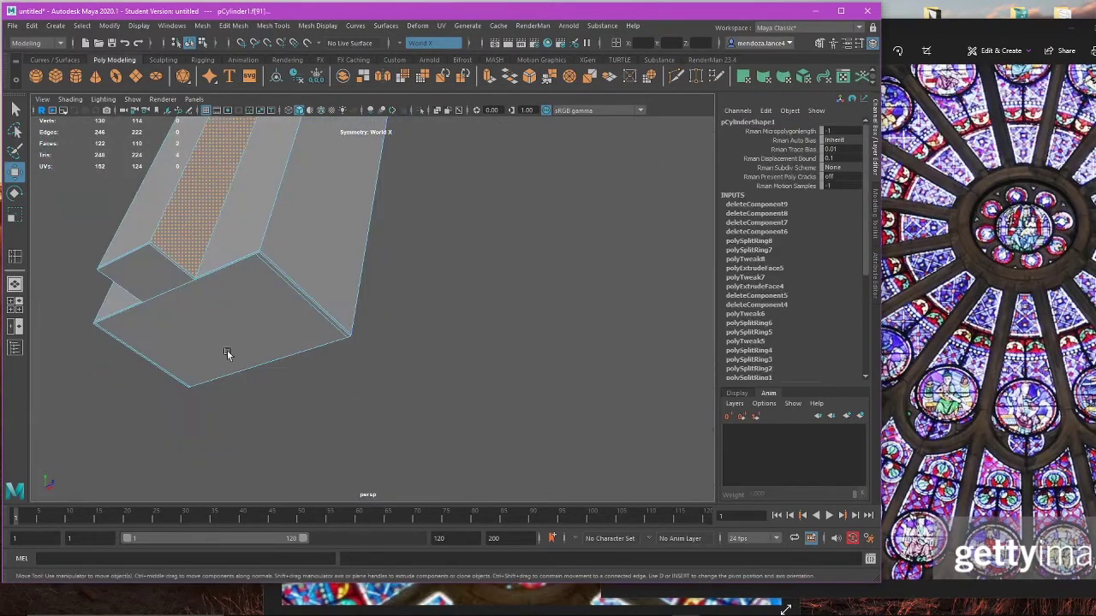
pyautogui.keyDown('shift'); pyautogui.doubleClick(168, 257); pyautogui.keyUp('shift')
pyautogui.keyDown('alt'); pyautogui.moveTo(168, 256); pyautogui.dragTo(377, 210); pyautogui.keyUp('alt')
pyautogui.press('r')
pyautogui.moveTo(398, 162); pyautogui.dragTo(320, 233)
# Step: Preview the rescaled rim smoothed and view the whole arch from the front in object mode
pyautogui.press('3')
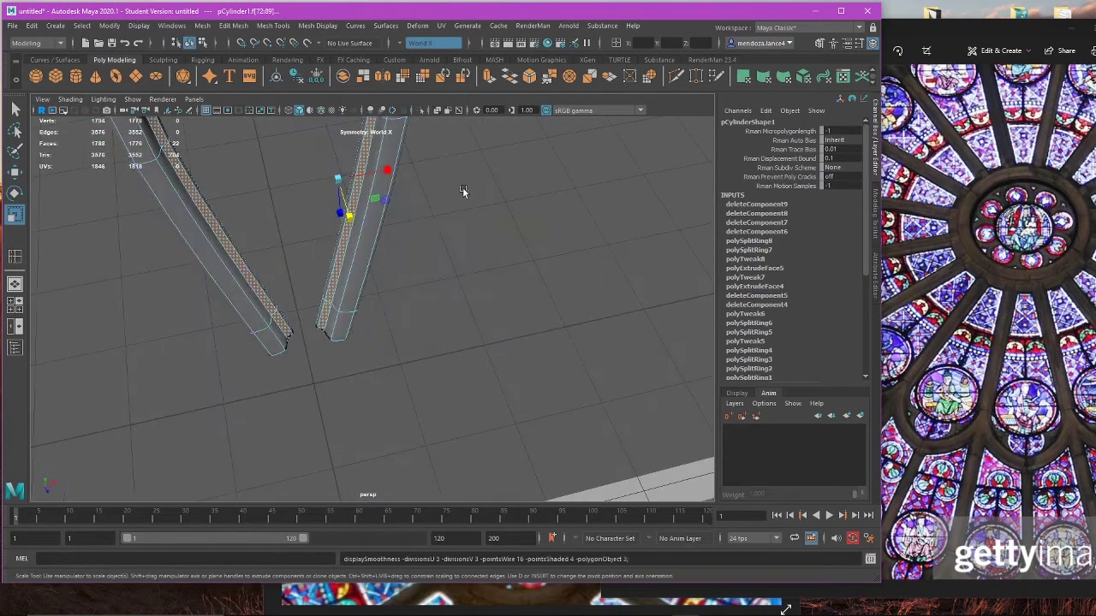
pyautogui.click(489, 176)
pyautogui.scroll(-5, 484, 257)
pyautogui.keyDown('alt'); pyautogui.moveTo(476, 354); pyautogui.dragTo(404, 361); pyautogui.keyUp('alt')
pyautogui.click(404, 361)
pyautogui.keyDown('alt'); pyautogui.moveTo(426, 422); pyautogui.dragTo(428, 374); pyautogui.keyUp('alt')
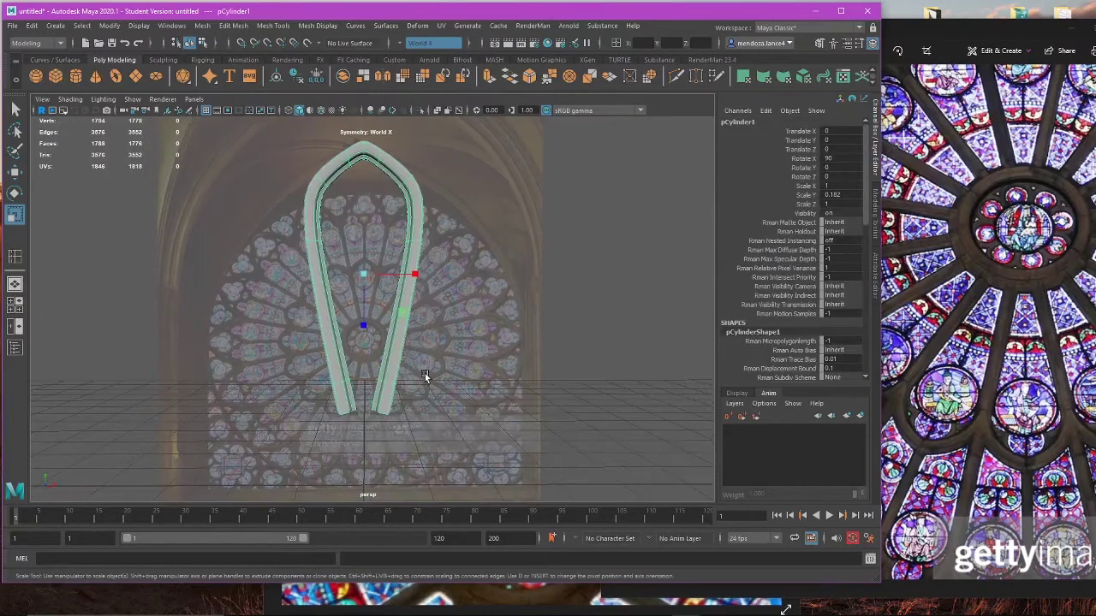
pyautogui.press('w')
# Step: Compare the smoothed arch with the window tracery in the Photos reference image, then return to Maya
pyautogui.click(956, 357)
pyautogui.moveTo(956, 357); pyautogui.dragTo(957, 333)
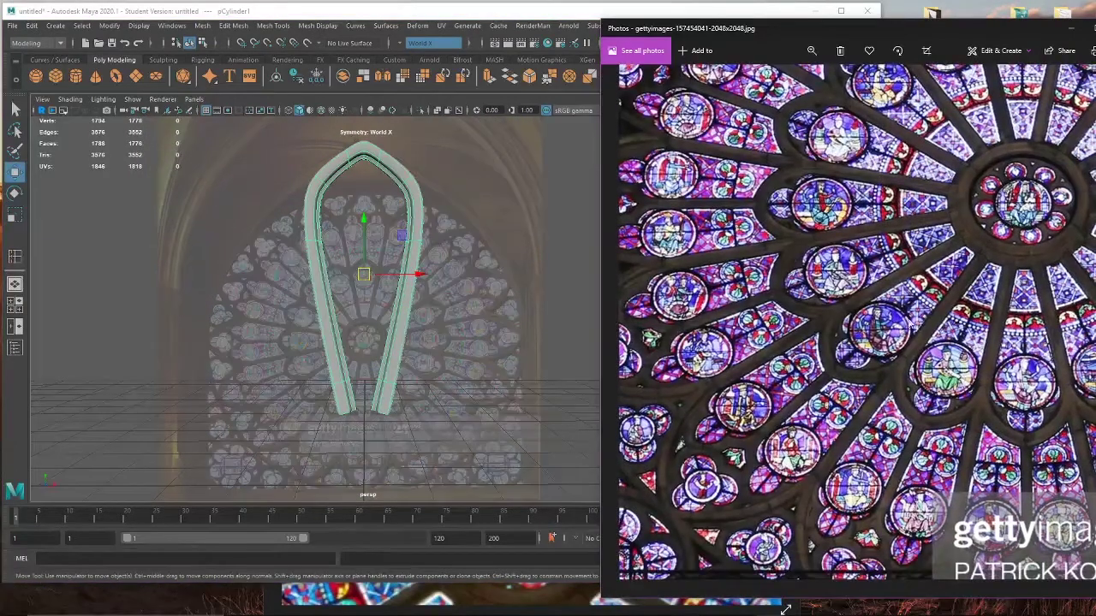
pyautogui.click(394, 358)
pyautogui.click(342, 282)
pyautogui.click(413, 281)
pyautogui.keyDown('alt'); pyautogui.moveTo(413, 281); pyautogui.dragTo(510, 325); pyautogui.keyUp('alt')
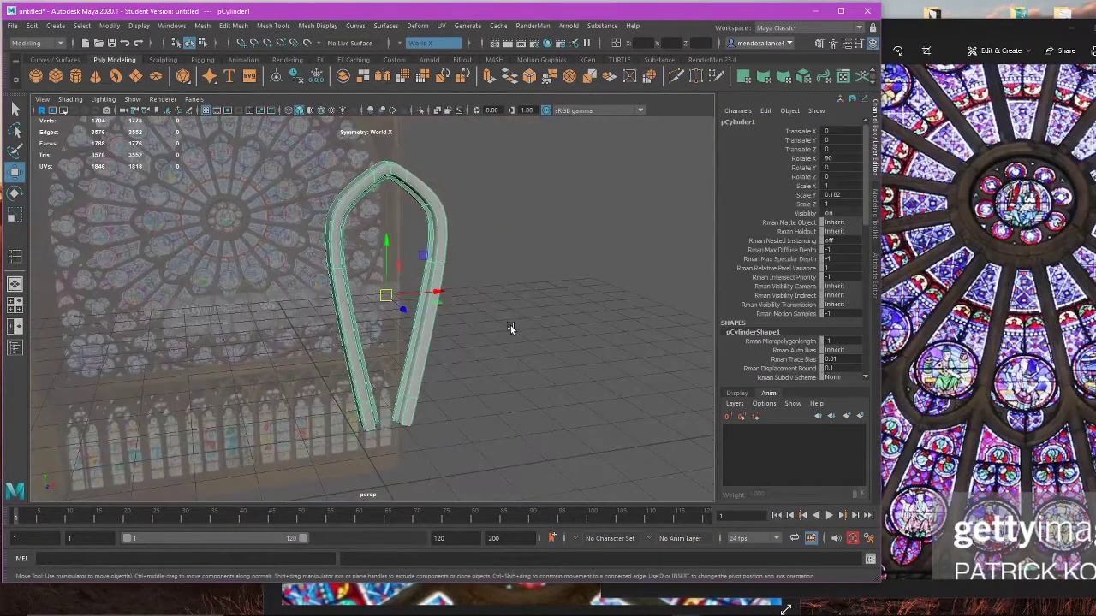
pyautogui.click(384, 341)
pyautogui.click(431, 341)
pyautogui.keyDown('alt'); pyautogui.moveTo(431, 341); pyautogui.dragTo(448, 394); pyautogui.keyUp('alt')
pyautogui.click(1019, 397)
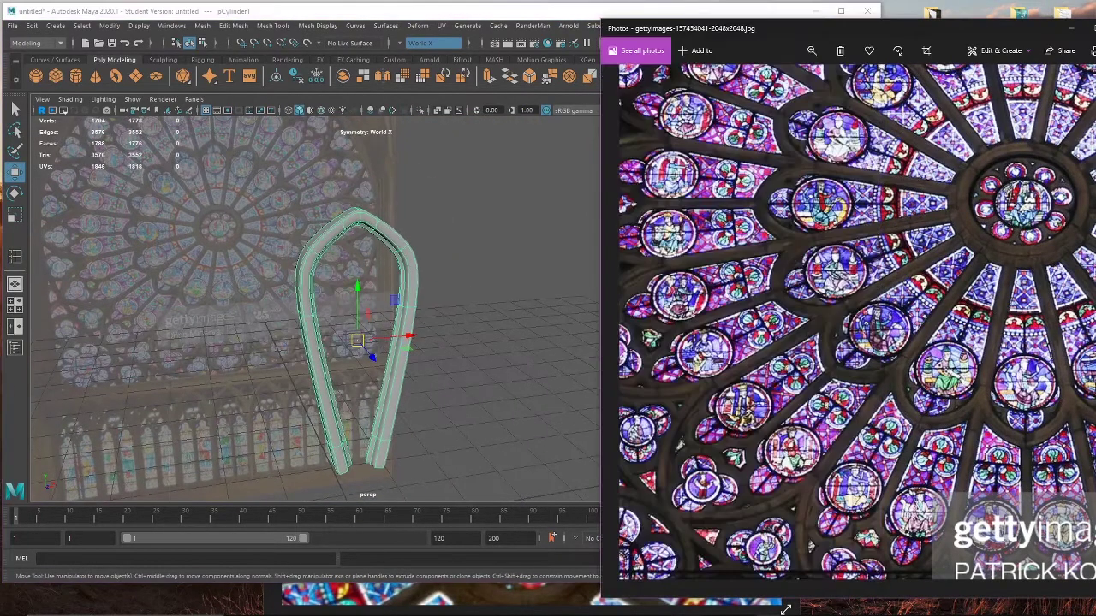
pyautogui.click(507, 342)
pyautogui.click(425, 332)
# Step: In the front view with shading on, move the symmetrical vertices beside the arch's apex outward
pyautogui.press('space')
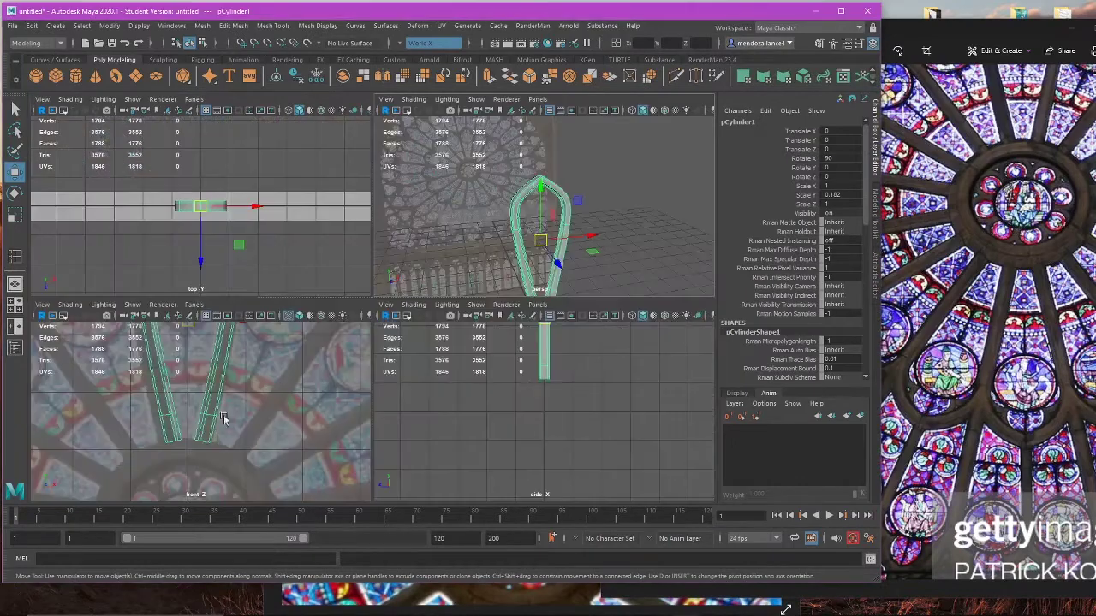
pyautogui.press('space')
pyautogui.keyDown('alt'); pyautogui.moveTo(377, 282); pyautogui.dragTo(399, 428, button='middle'); pyautogui.keyUp('alt')
pyautogui.keyDown('alt'); pyautogui.moveTo(445, 343); pyautogui.dragTo(362, 288, button='right'); pyautogui.keyUp('alt')
pyautogui.keyDown('alt'); pyautogui.moveTo(362, 288); pyautogui.dragTo(351, 342, button='middle'); pyautogui.keyUp('alt')
pyautogui.keyDown('alt'); pyautogui.moveTo(351, 343); pyautogui.dragTo(464, 374, button='right'); pyautogui.keyUp('alt')
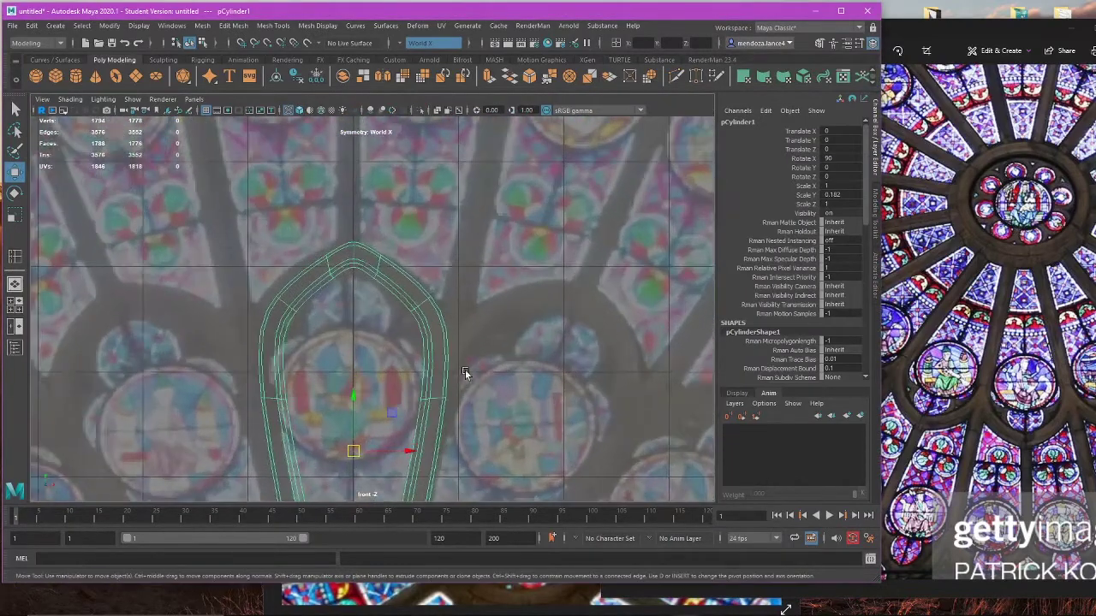
pyautogui.press('5')
pyautogui.moveTo(525, 261); pyautogui.dragTo(454, 261, button='right')
pyautogui.moveTo(491, 248)
pyautogui.mouseDown()
pyautogui.moveTo(459, 295)
pyautogui.moveTo(400, 332)
pyautogui.moveTo(371, 324)
pyautogui.mouseUp()
pyautogui.moveTo(425, 264); pyautogui.dragTo(439, 265)
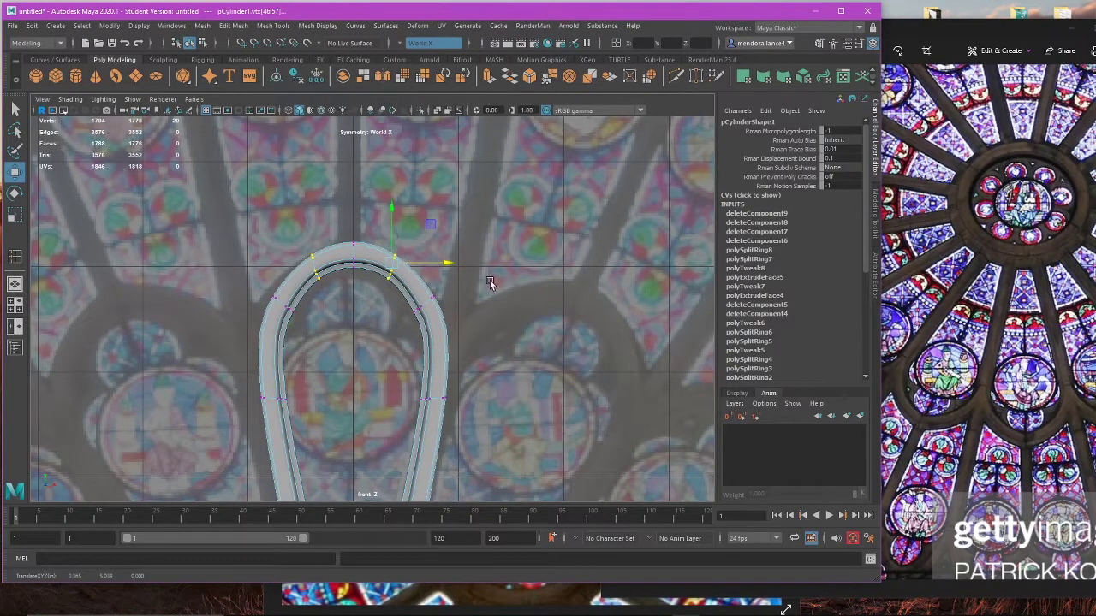
# Step: Shift the arch's shoulder vertices down and outward to follow the stone outline in the reference
pyautogui.moveTo(497, 283); pyautogui.dragTo(408, 354)
pyautogui.moveTo(422, 251); pyautogui.dragTo(427, 277)
pyautogui.moveTo(450, 328); pyautogui.dragTo(463, 328)
pyautogui.scroll(-3, 460, 340)
pyautogui.scroll(3, 458, 340)
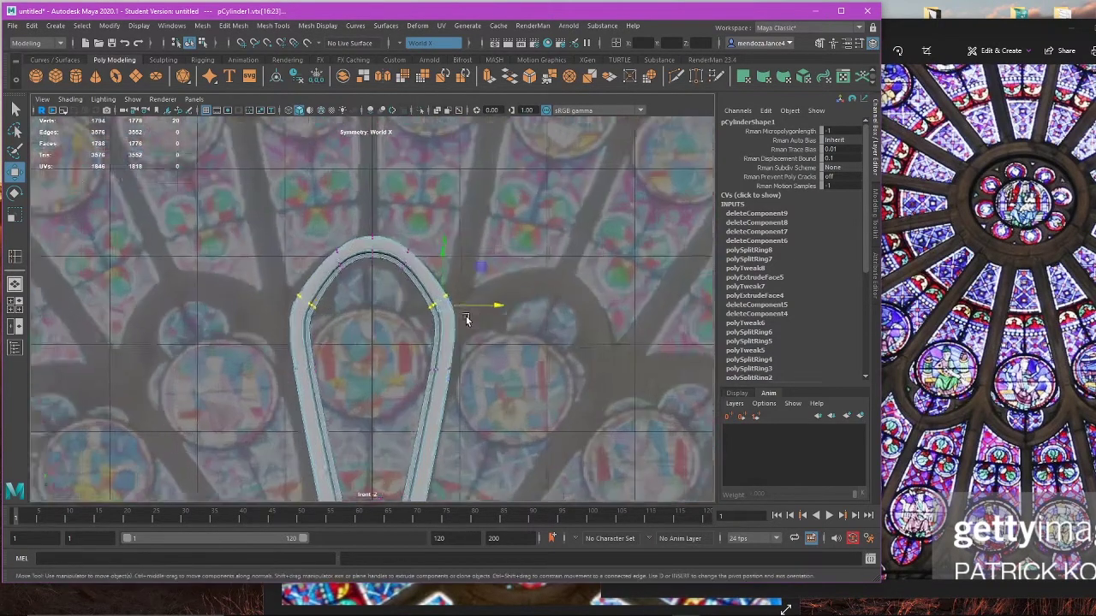
# Step: In wireframe display, rotate the vertices beside the apex and move them down and outward to round the arch top
pyautogui.press('4')
pyautogui.press('e')
pyautogui.moveTo(451, 208); pyautogui.dragTo(467, 237)
pyautogui.press('w')
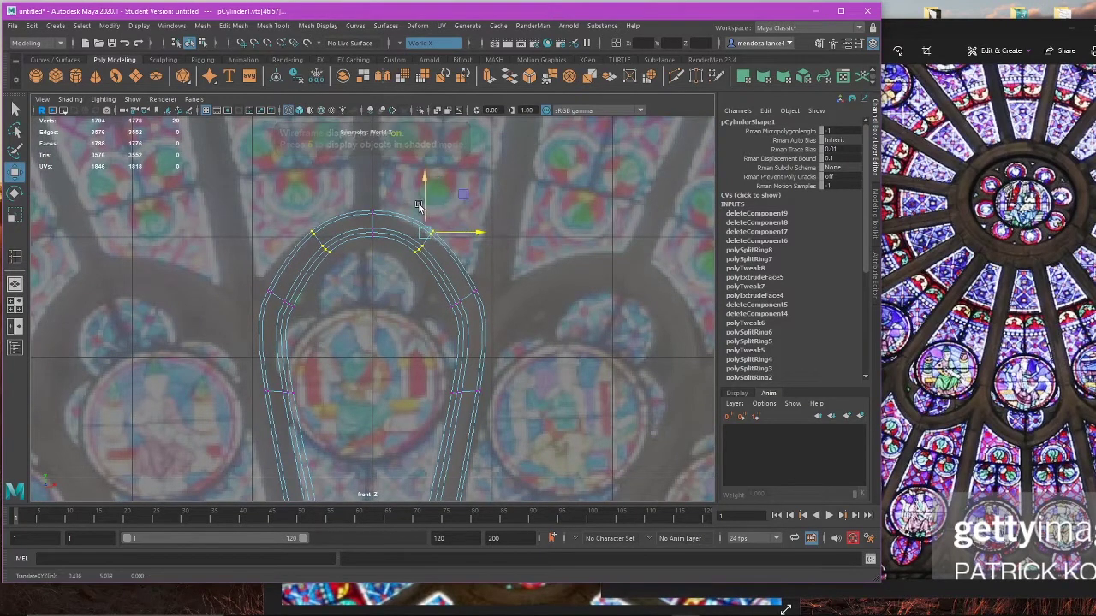
pyautogui.moveTo(426, 207); pyautogui.dragTo(469, 246)
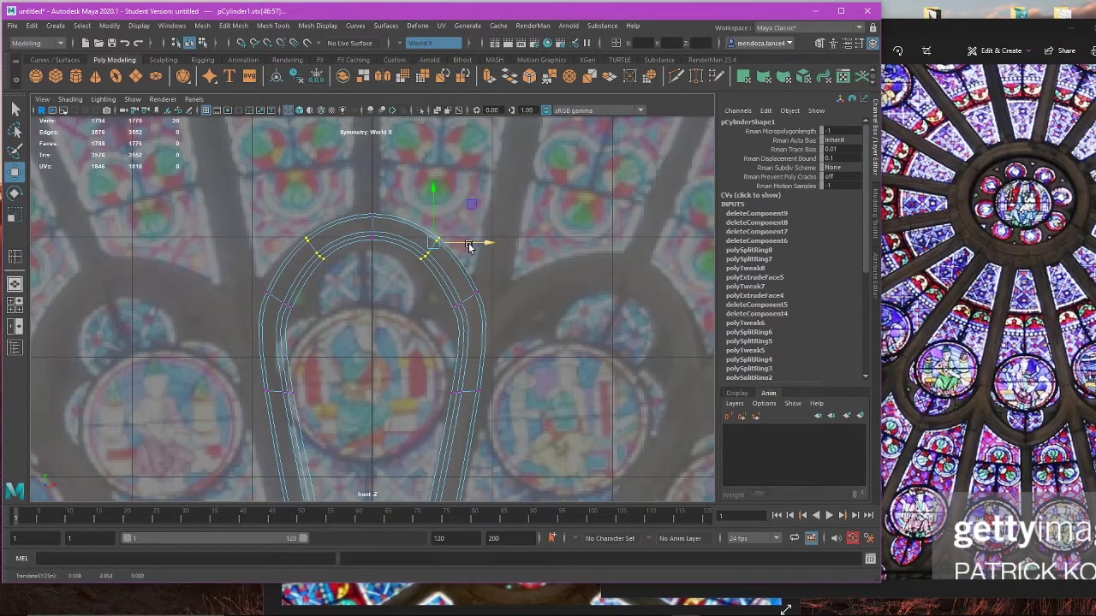
pyautogui.press('1')
pyautogui.scroll(-4, 466, 274)
pyautogui.scroll(3, 468, 261)
pyautogui.press('3')
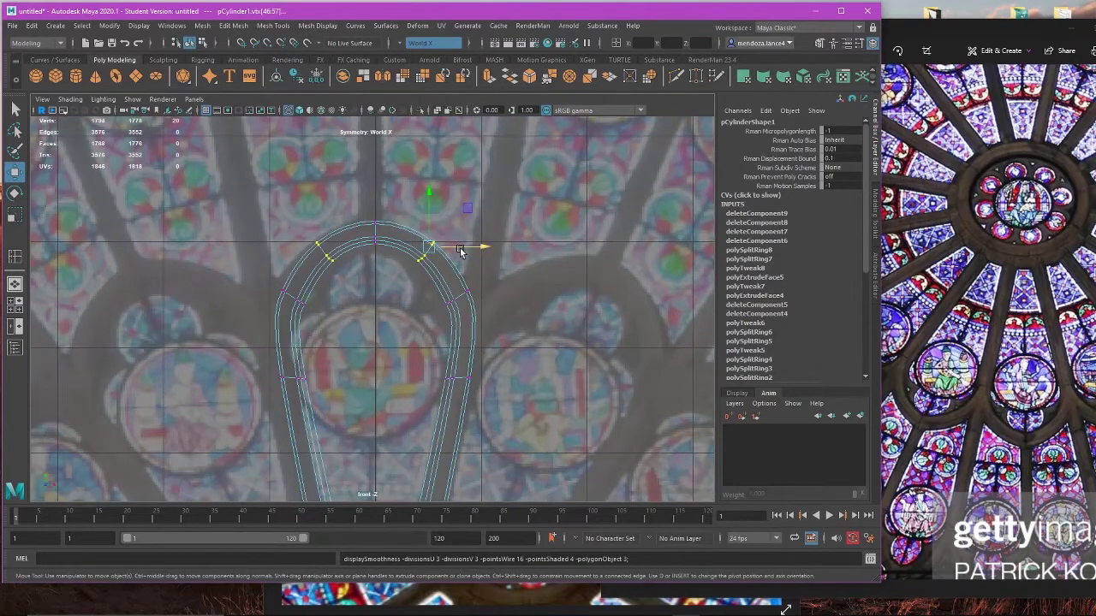
pyautogui.click(429, 218)
pyautogui.hotkey('ctrl', 'z')
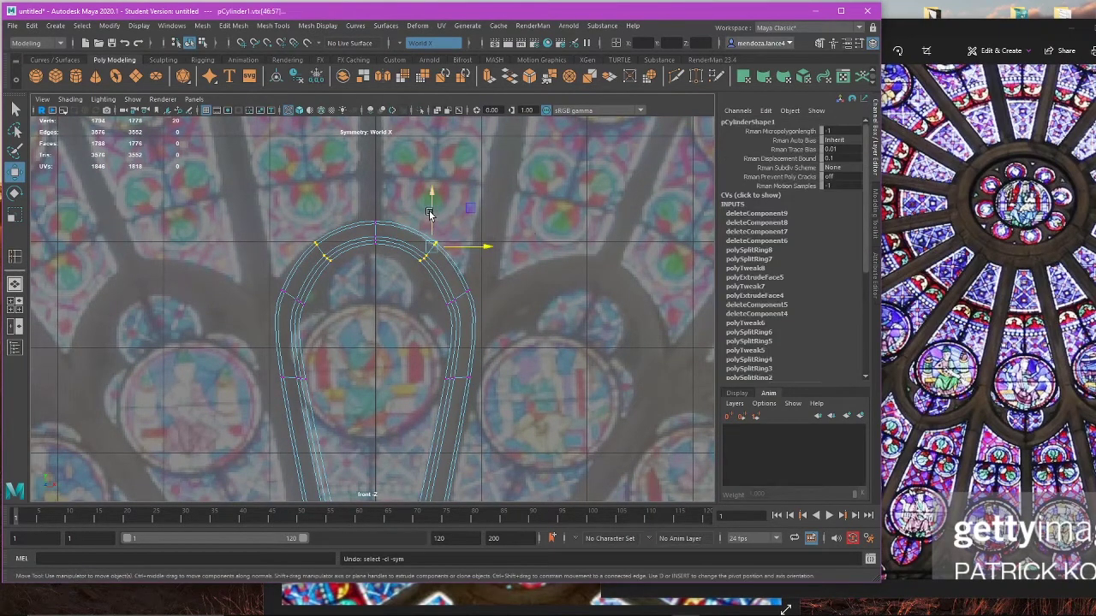
pyautogui.moveTo(430, 214); pyautogui.dragTo(430, 215)
# Step: Lower the shoulder vertices slightly on both sides of the arch and check the curve smoothed
pyautogui.moveTo(514, 274); pyautogui.dragTo(438, 322)
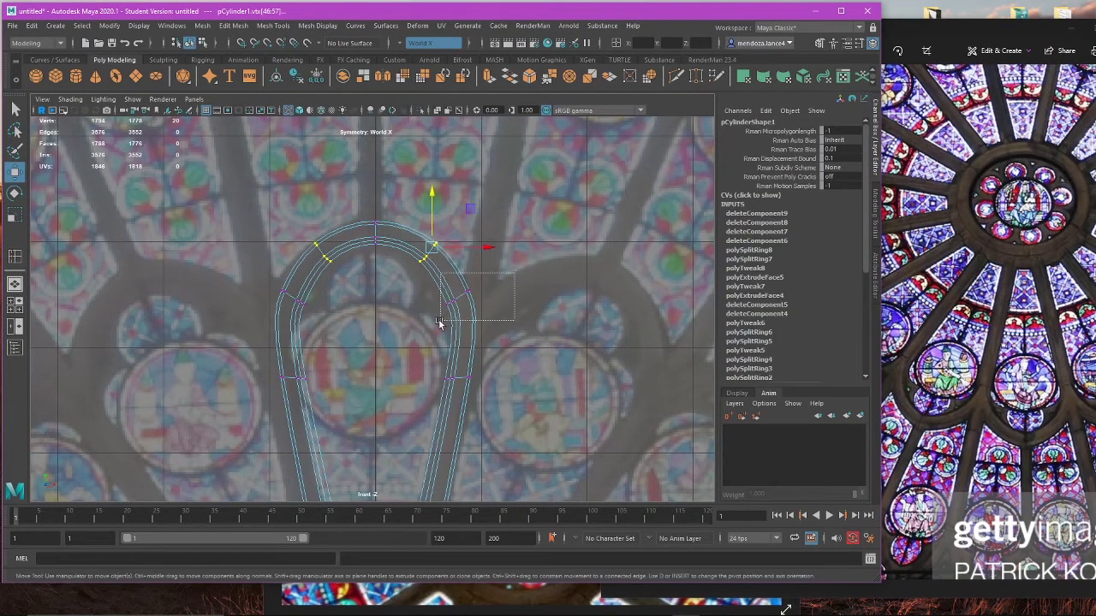
pyautogui.moveTo(506, 283); pyautogui.dragTo(446, 328)
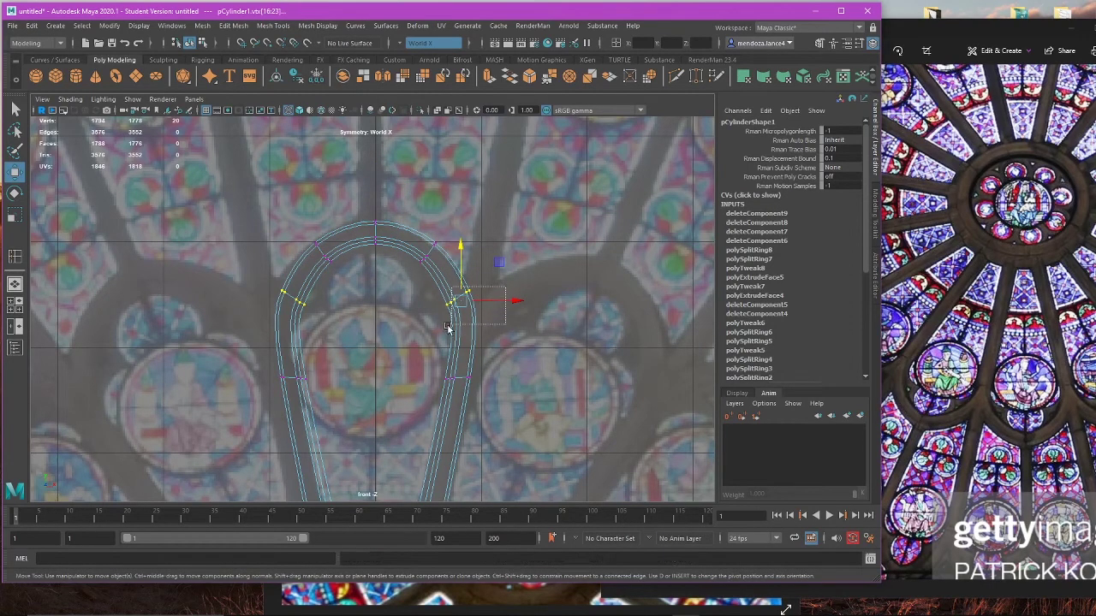
pyautogui.moveTo(457, 246); pyautogui.dragTo(460, 252)
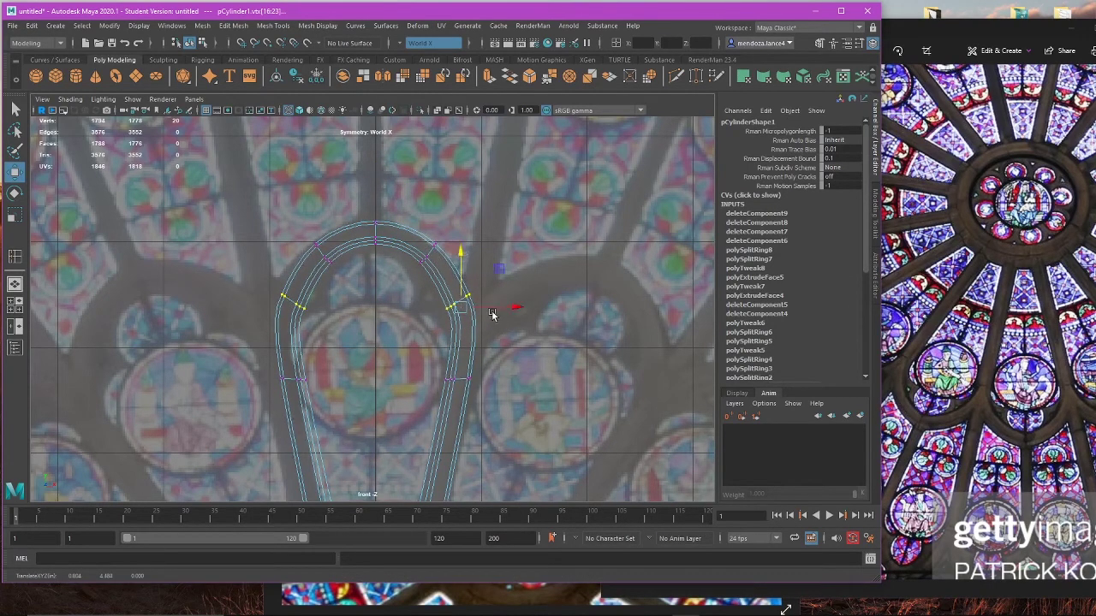
pyautogui.press('1')
pyautogui.press('4')
pyautogui.press('3')
# Step: Move the vertex rows below the shoulders down and slightly inward to match the tracery
pyautogui.moveTo(518, 337); pyautogui.dragTo(430, 385)
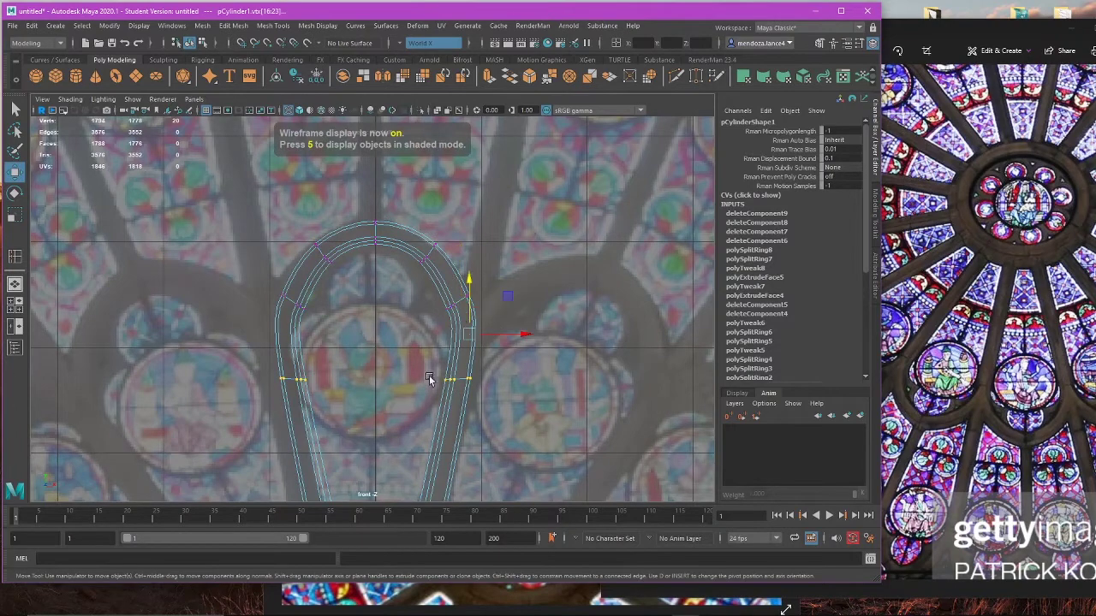
pyautogui.moveTo(472, 307); pyautogui.dragTo(465, 333)
pyautogui.scroll(-5, 432, 363)
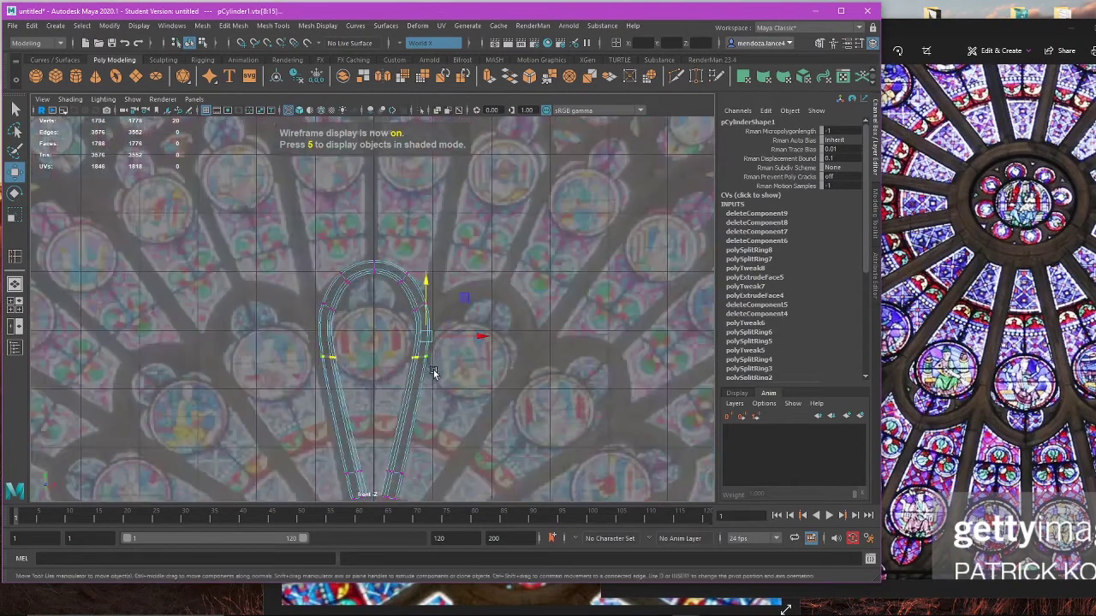
pyautogui.scroll(3, 436, 372)
pyautogui.keyDown('alt'); pyautogui.moveTo(447, 367); pyautogui.dragTo(470, 332, button='middle'); pyautogui.keyUp('alt')
pyautogui.moveTo(514, 310); pyautogui.dragTo(511, 310)
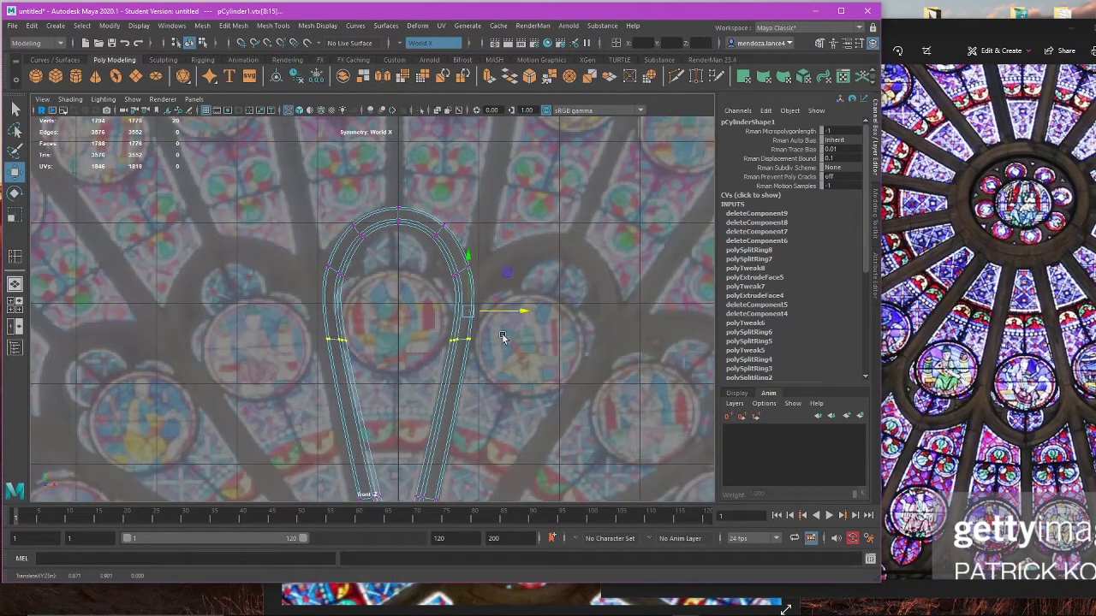
pyautogui.keyDown('alt'); pyautogui.moveTo(503, 336); pyautogui.dragTo(506, 324, button='middle'); pyautogui.keyUp('alt')
# Step: Narrow the vertices at both lower leg ends along X and reposition them over the reference spokes
pyautogui.moveTo(393, 462); pyautogui.dragTo(393, 462)
pyautogui.moveTo(472, 420); pyautogui.dragTo(462, 423)
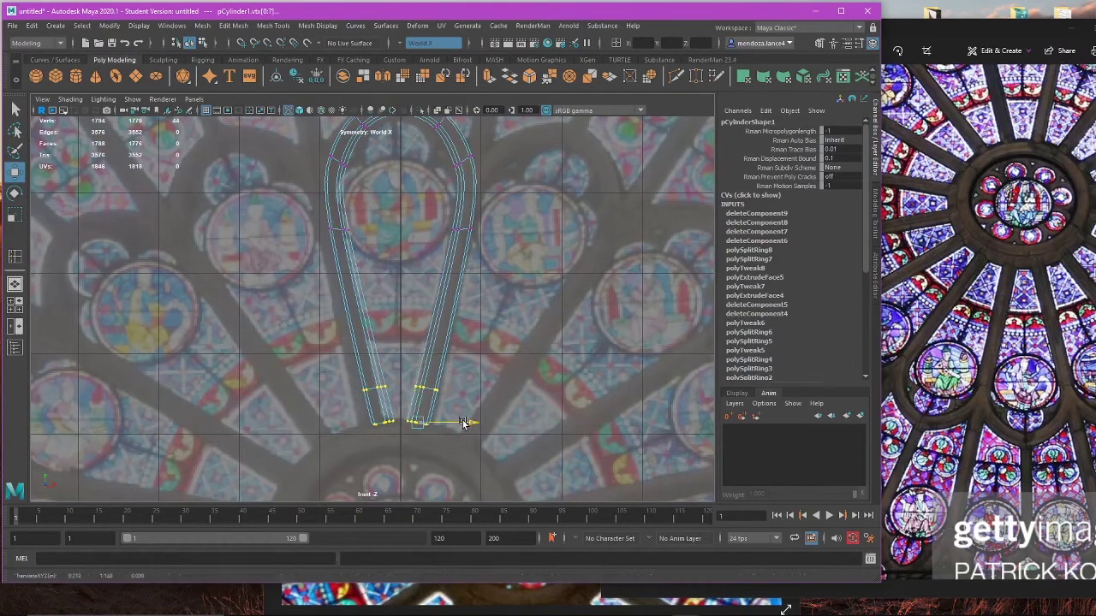
pyautogui.press('e')
pyautogui.press('r')
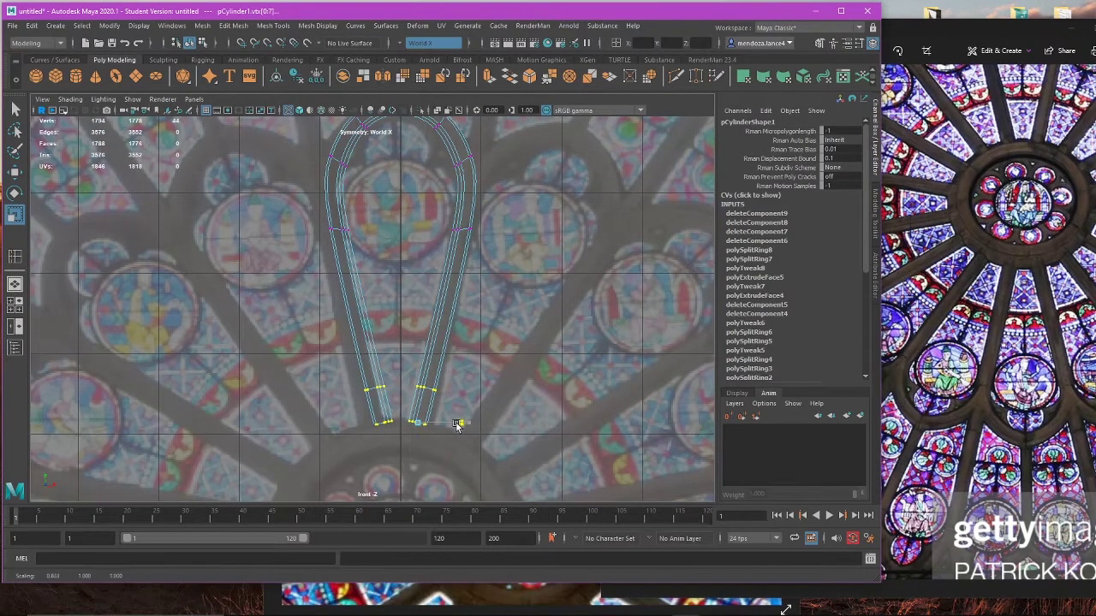
pyautogui.press('w')
pyautogui.moveTo(462, 423); pyautogui.dragTo(467, 426)
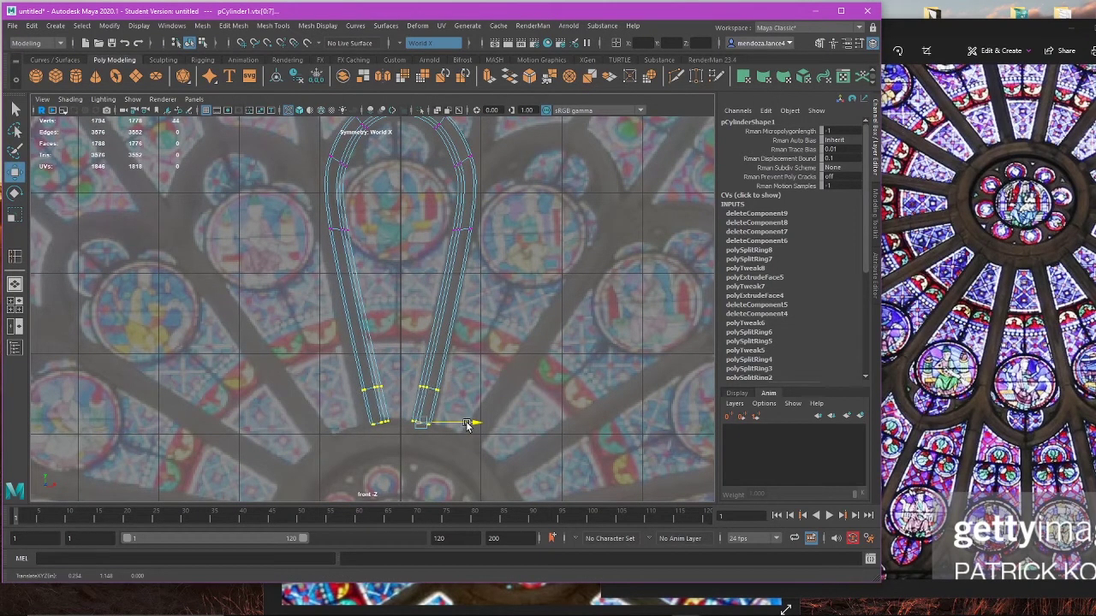
# Step: Scale the shoulder vertices and the row below them narrower along X to thin the arch sides
pyautogui.keyDown('alt'); pyautogui.moveTo(432, 203); pyautogui.dragTo(403, 322, button='middle'); pyautogui.keyUp('alt')
pyautogui.moveTo(505, 275); pyautogui.dragTo(443, 356)
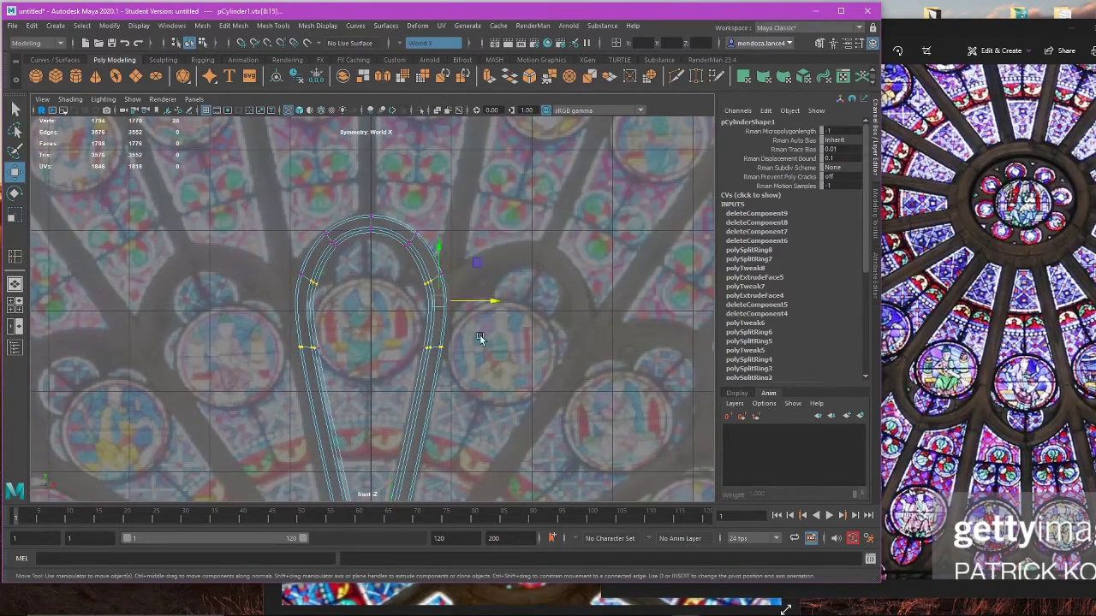
pyautogui.moveTo(380, 392); pyautogui.dragTo(380, 392)
pyautogui.press('r')
pyautogui.moveTo(489, 317); pyautogui.dragTo(481, 322)
pyautogui.press('w')
# Step: Adjust the horizontal scale and position of the vertices beside the apex, and display the arch shaded
pyautogui.moveTo(492, 210); pyautogui.dragTo(469, 287)
pyautogui.press('r')
pyautogui.moveTo(437, 184); pyautogui.dragTo(394, 272)
pyautogui.press('w')
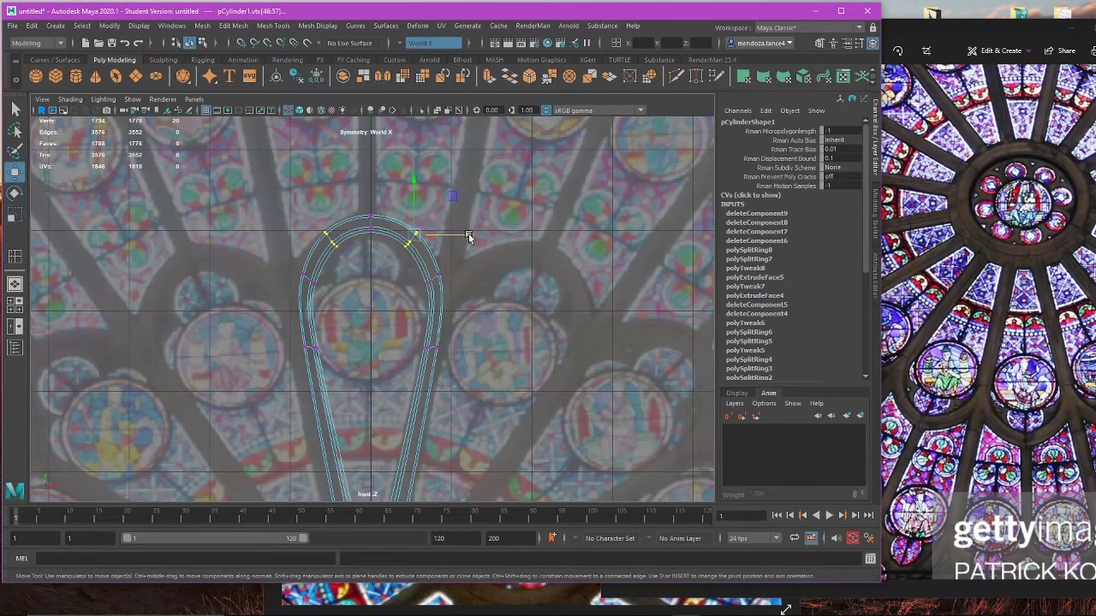
pyautogui.moveTo(469, 236); pyautogui.dragTo(458, 238)
pyautogui.press('r')
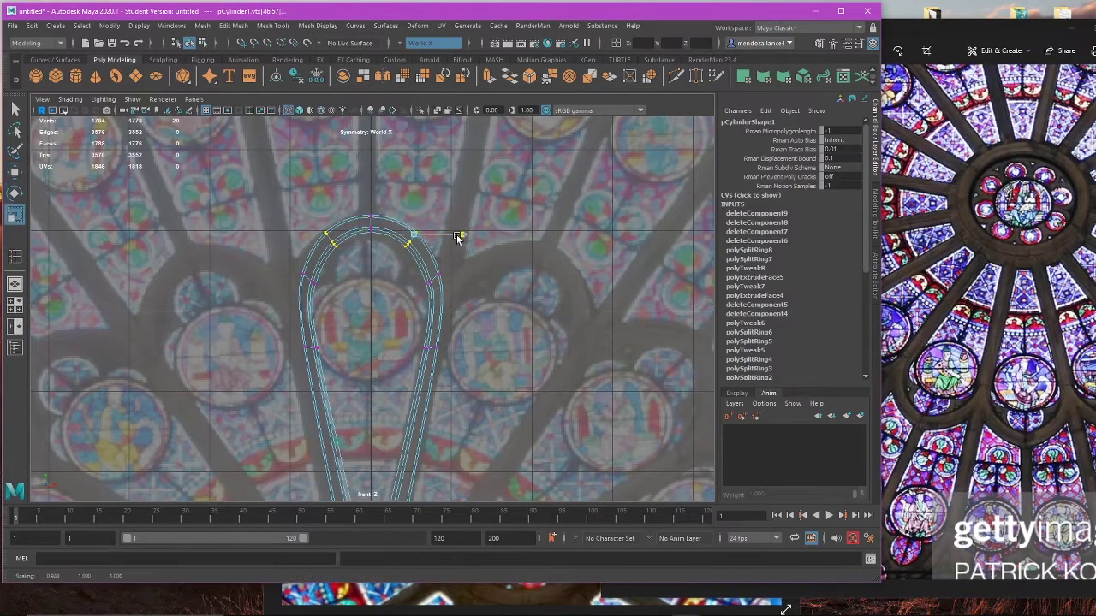
pyautogui.press('w')
pyautogui.scroll(4, 418, 236)
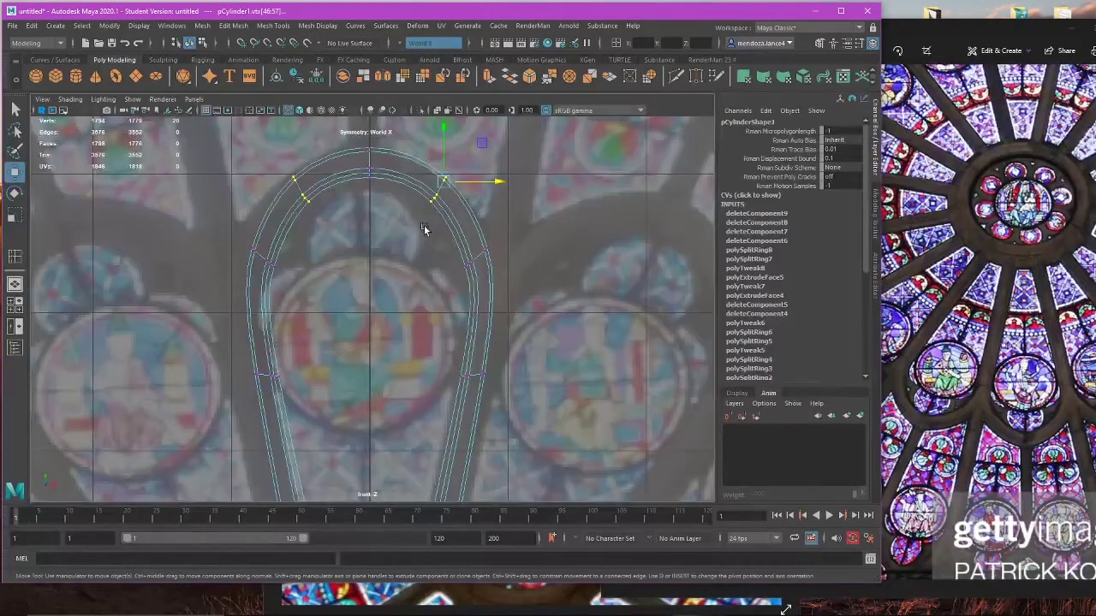
pyautogui.keyDown('alt'); pyautogui.moveTo(336, 206); pyautogui.dragTo(340, 243, button='middle'); pyautogui.keyUp('alt')
pyautogui.press('5')
pyautogui.scroll(-5, 383, 247)
pyautogui.keyDown('alt'); pyautogui.moveTo(411, 291); pyautogui.dragTo(415, 265, button='middle'); pyautogui.keyUp('alt')
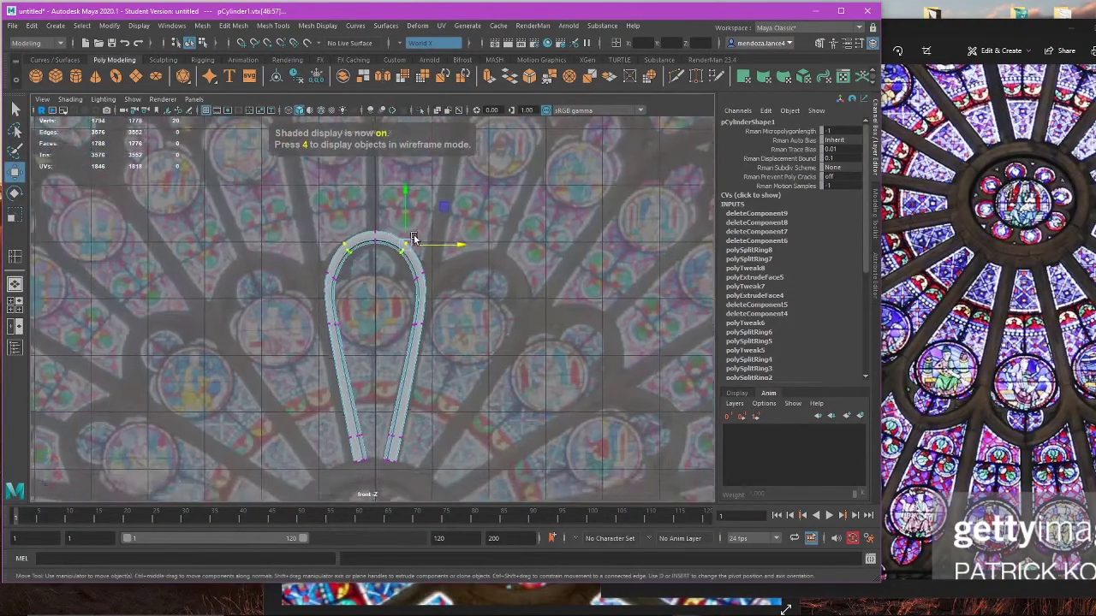
# Step: Try to lower the arch's shoulder vertices
pyautogui.scroll(5, 415, 264)
pyautogui.keyDown('alt'); pyautogui.moveTo(308, 248); pyautogui.dragTo(334, 296, button='middle'); pyautogui.keyUp('alt')
pyautogui.scroll(-6, 334, 296)
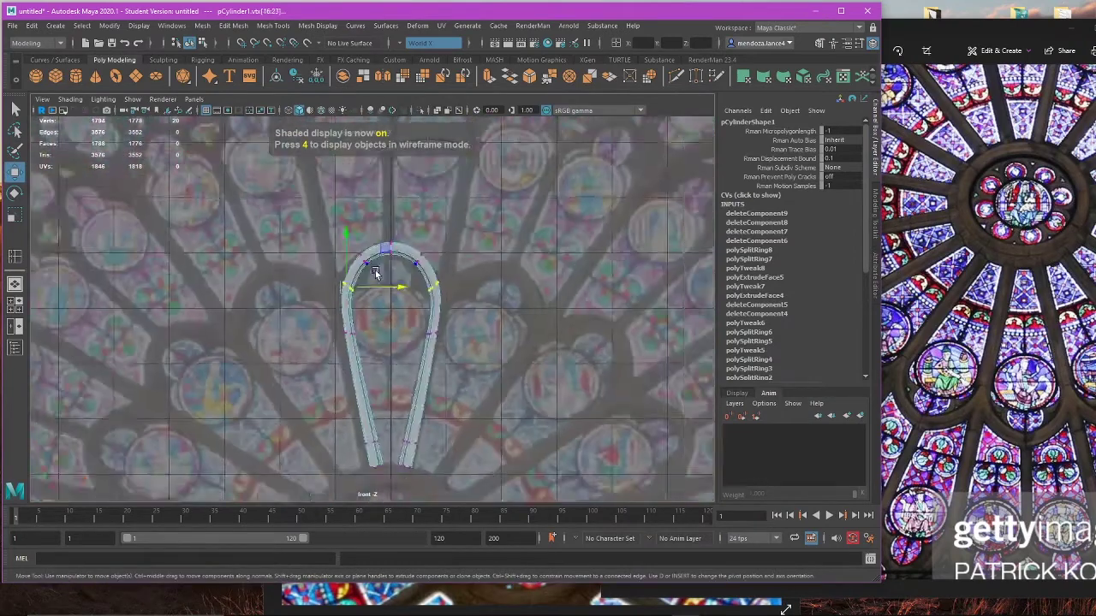
pyautogui.scroll(4, 337, 262)
pyautogui.moveTo(325, 222); pyautogui.dragTo(334, 250)
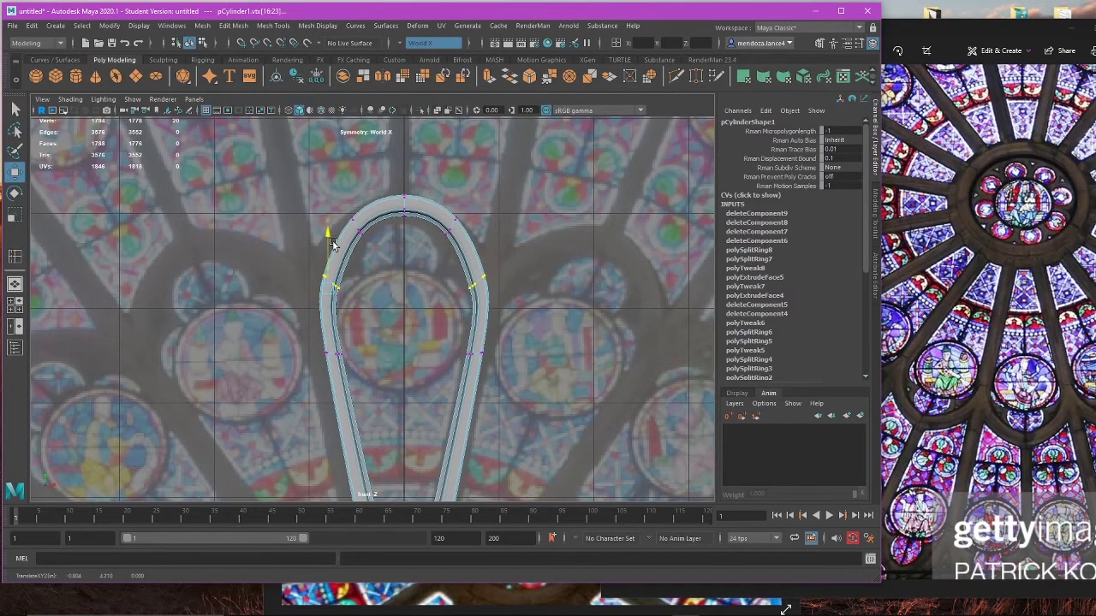
pyautogui.hotkey('ctrl', 'z')
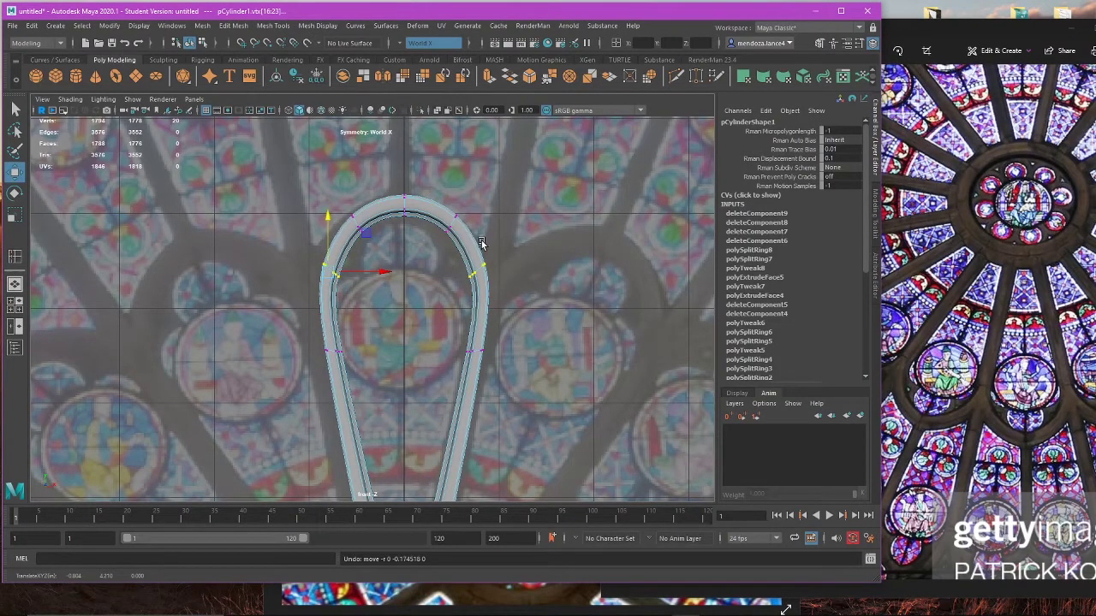
# Step: Scale the arch's shoulder vertices slightly narrower along X and display the arch smoothed
pyautogui.press('1')
pyautogui.press('e')
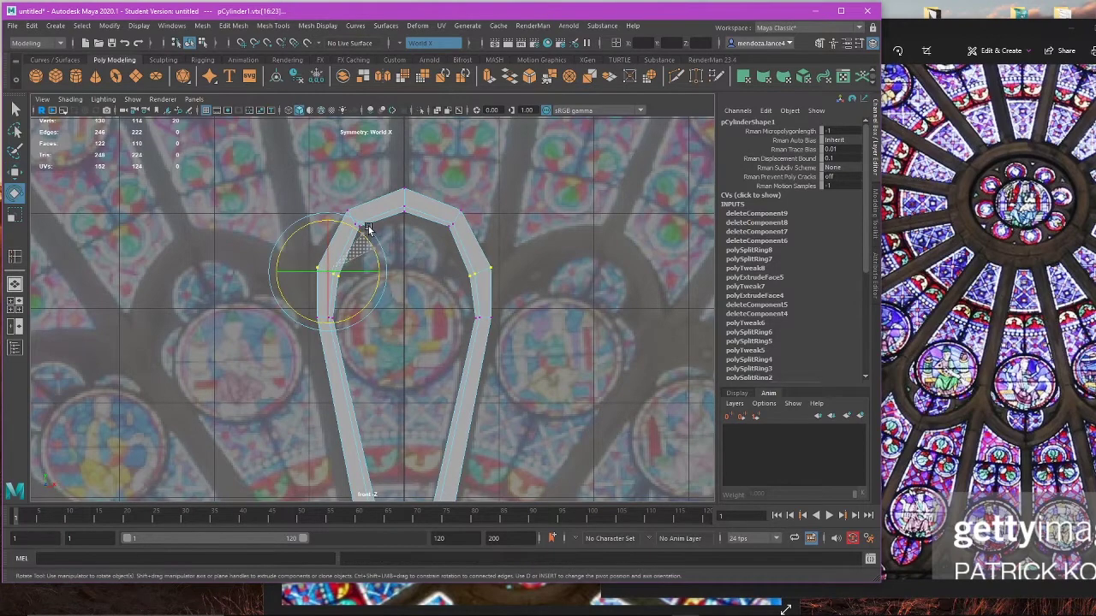
pyautogui.press('r')
pyautogui.moveTo(378, 274); pyautogui.dragTo(376, 274)
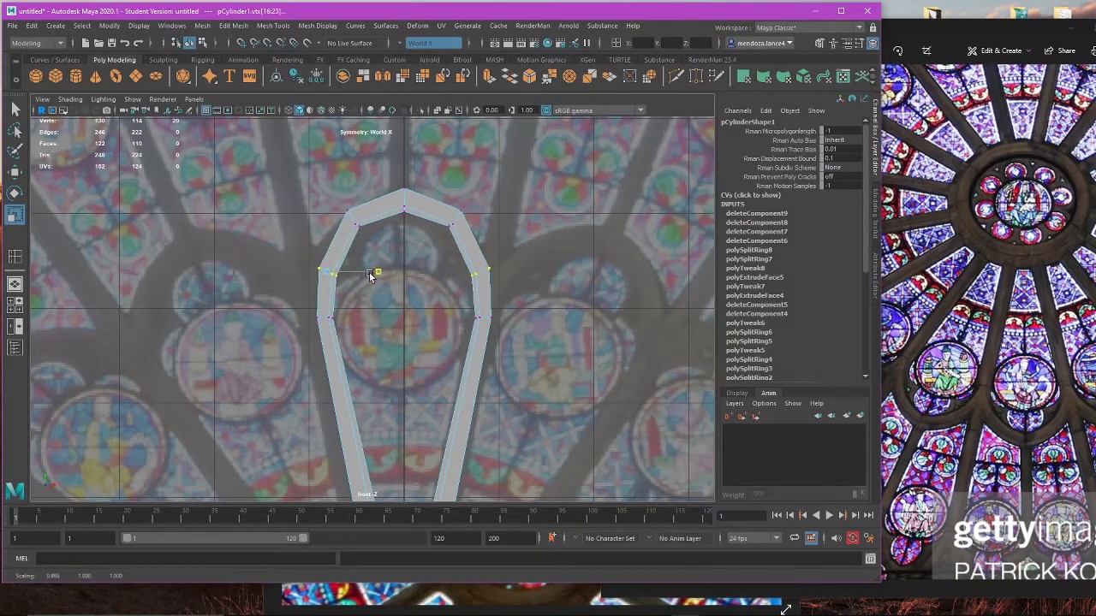
pyautogui.press('3')
pyautogui.scroll(-3, 441, 238)
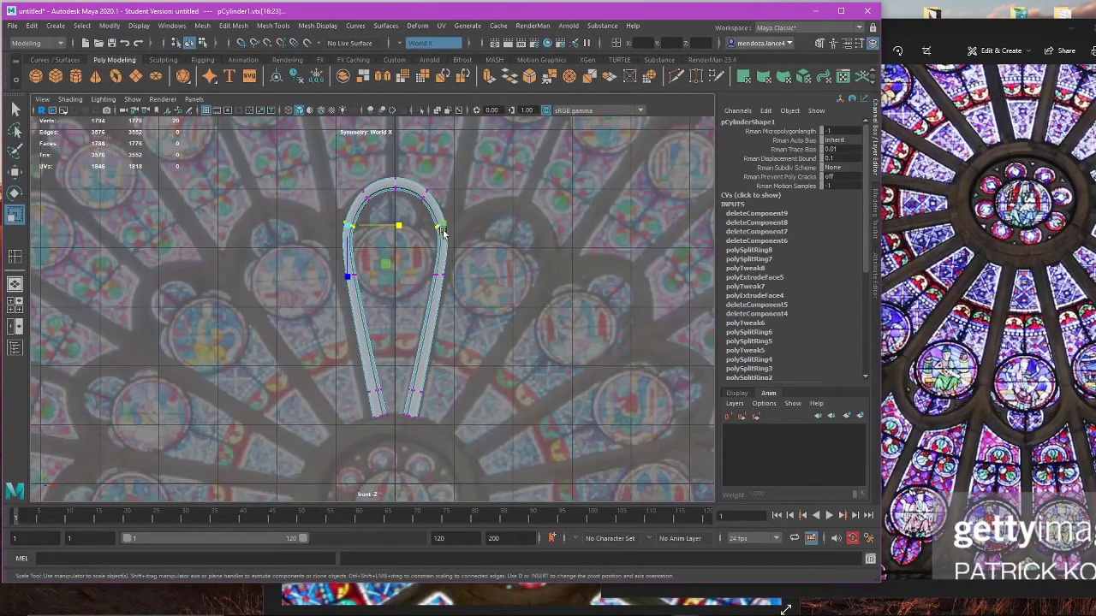
# Step: Lower the vertices beside the arch's apex slightly to follow the reference curve
pyautogui.scroll(3, 443, 231)
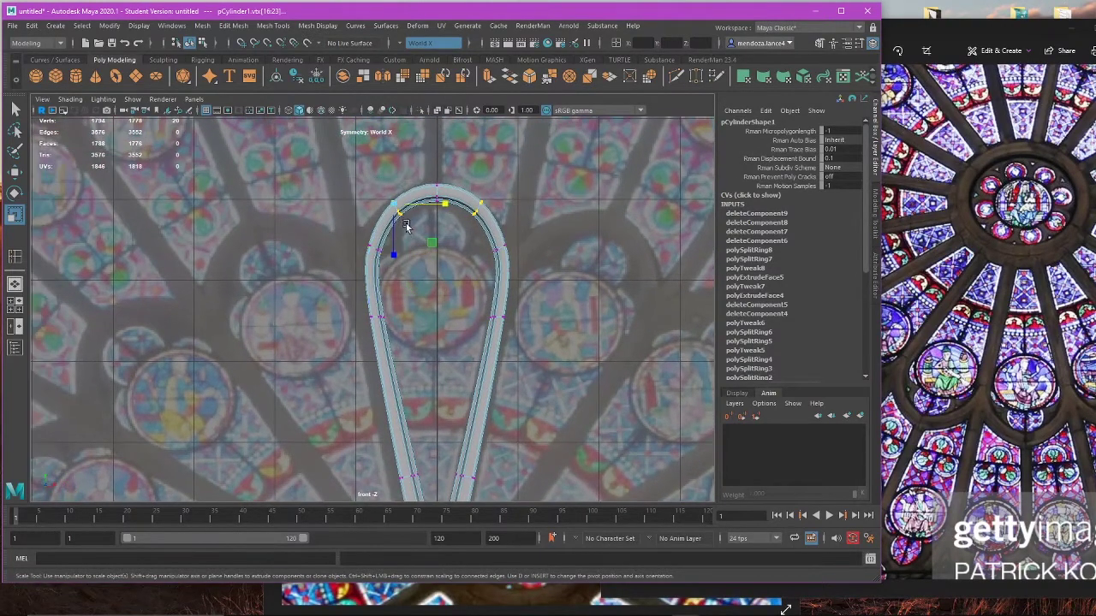
pyautogui.scroll(1, 405, 225)
pyautogui.press('1')
pyautogui.press('e')
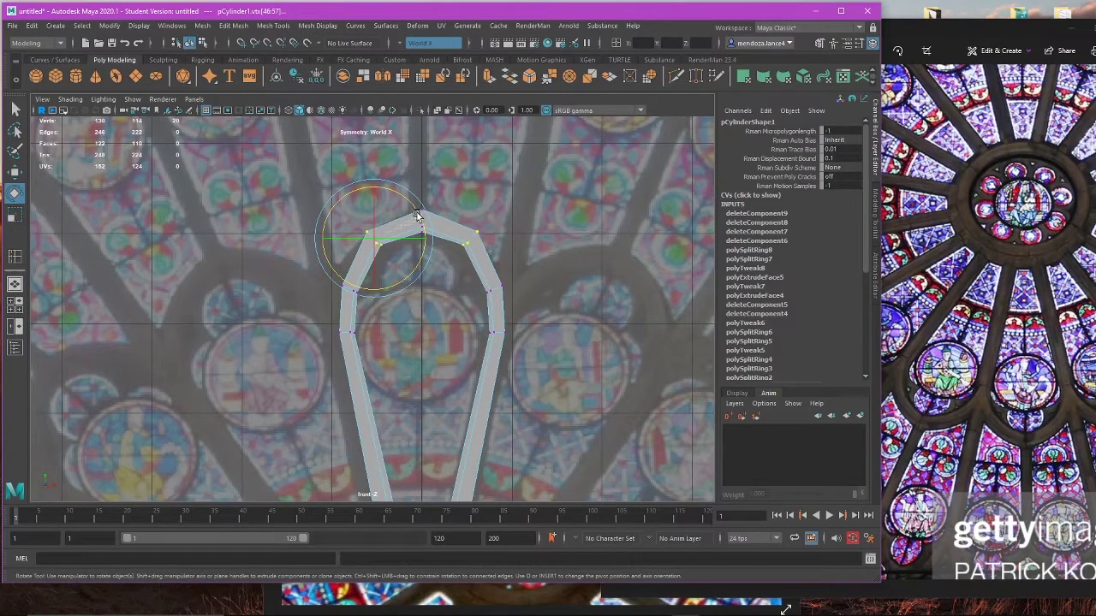
pyautogui.press('w')
pyautogui.moveTo(372, 194); pyautogui.dragTo(369, 202)
pyautogui.press('r')
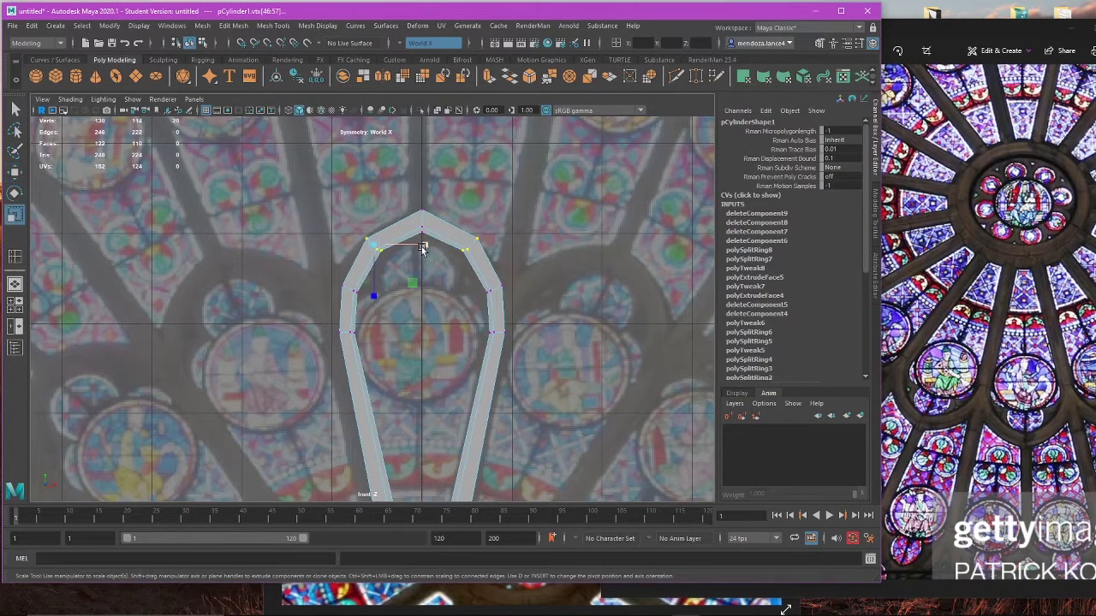
# Step: Move the outer vertices beside the apex inward along X on both sides and preview the smoothed arch
pyautogui.moveTo(533, 214); pyautogui.dragTo(510, 239)
pyautogui.press('w')
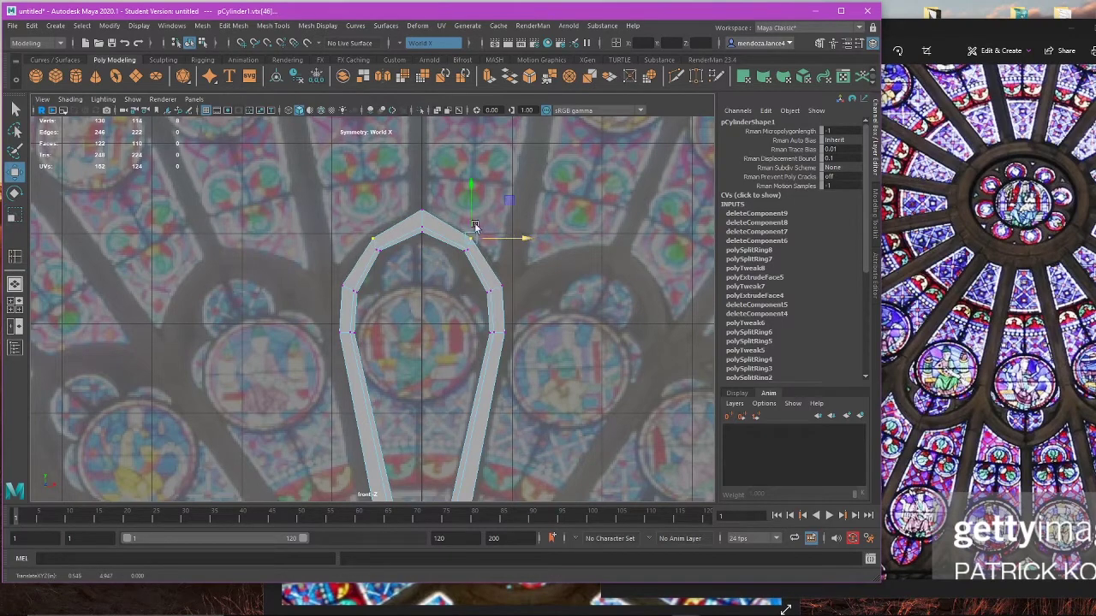
pyautogui.press('3')
pyautogui.scroll(-2, 444, 233)
pyautogui.scroll(5, 445, 253)
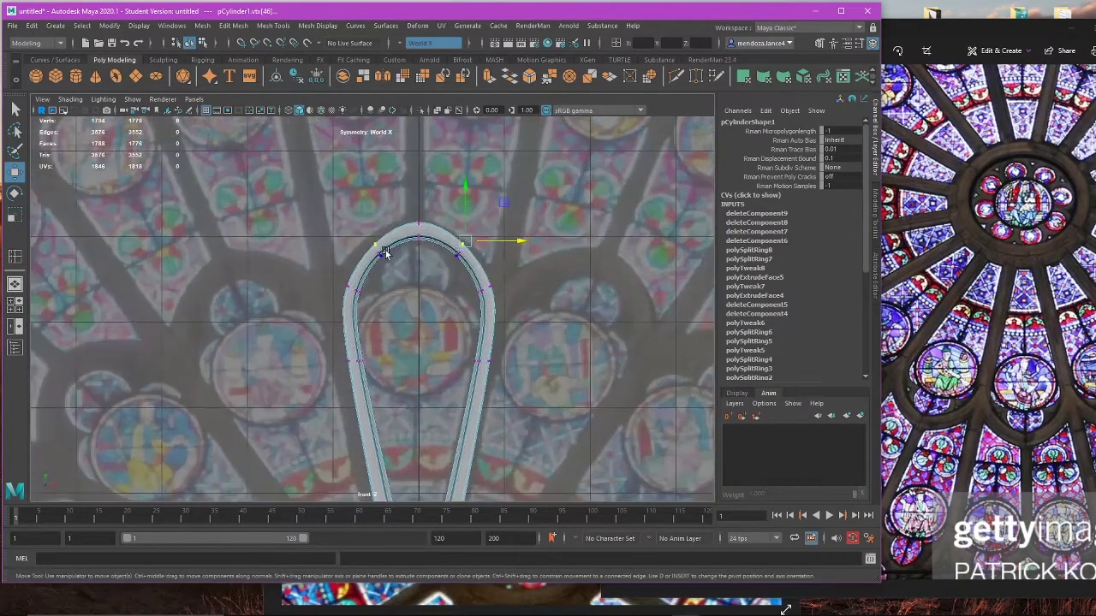
# Step: Move the arch's apex vertices down slightly and preview the smoothed arch
pyautogui.press('1')
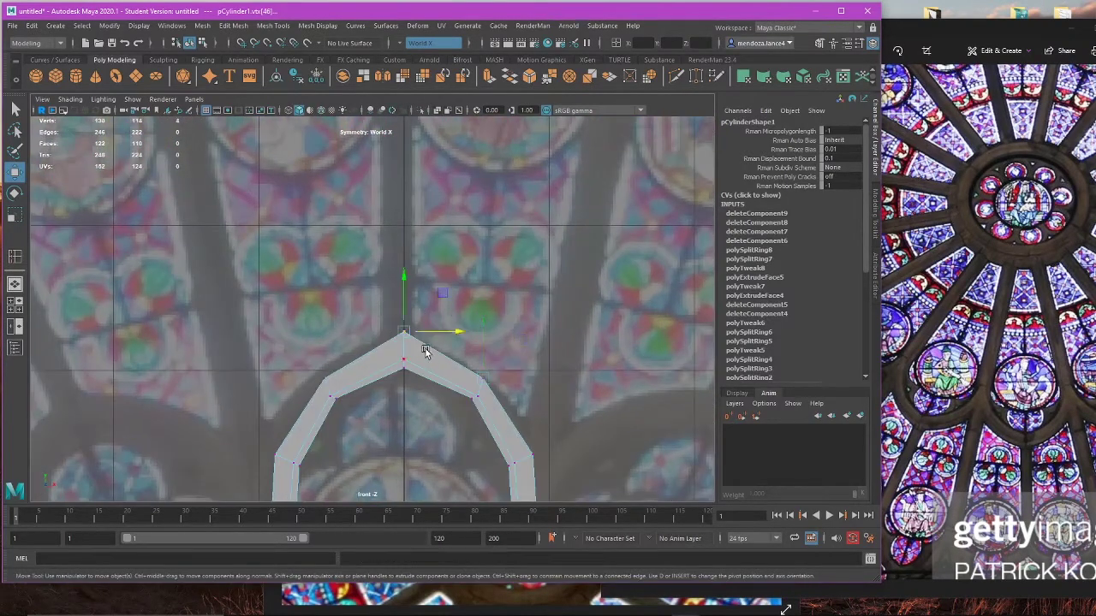
pyautogui.moveTo(408, 343); pyautogui.dragTo(405, 331)
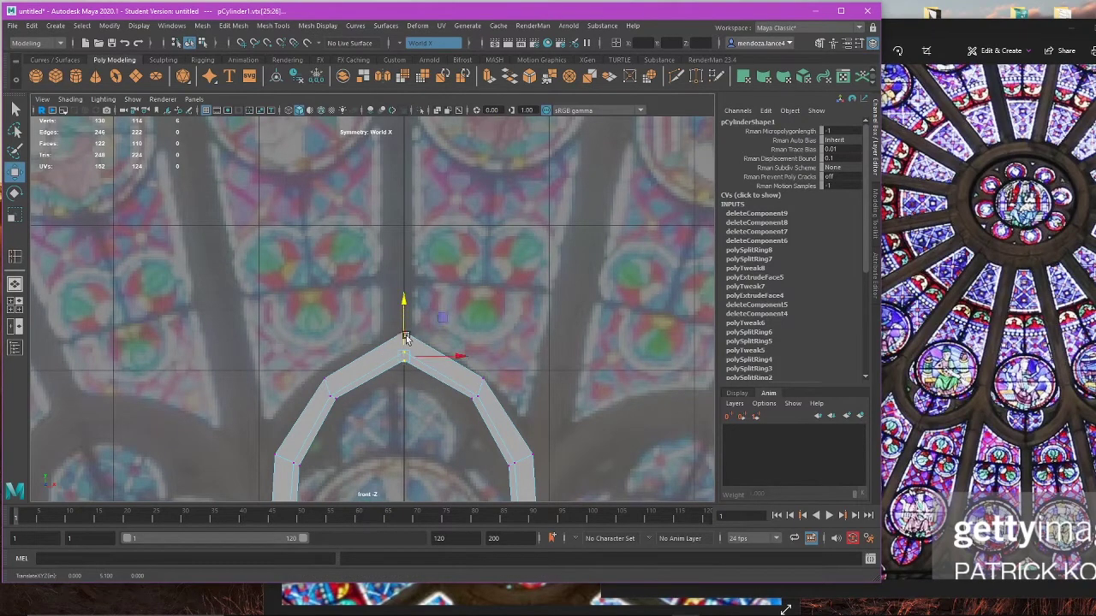
pyautogui.press('3')
pyautogui.scroll(-3, 495, 249)
pyautogui.keyDown('alt'); pyautogui.moveTo(500, 291); pyautogui.dragTo(498, 268, button='middle'); pyautogui.keyUp('alt')
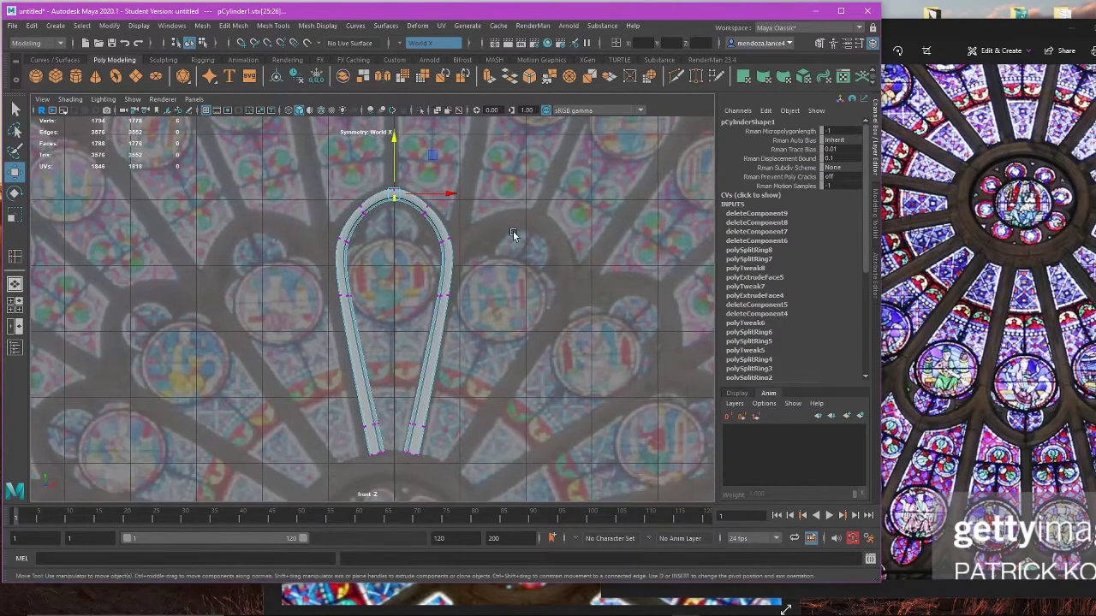
# Step: Select the inner rim faces at the apex in perspective and move them down in the front view to widen the rim
pyautogui.scroll(4, 518, 225)
pyautogui.keyDown('alt'); pyautogui.moveTo(561, 120); pyautogui.dragTo(568, 197, button='middle'); pyautogui.keyUp('alt')
pyautogui.press('space')
pyautogui.press('space')
pyautogui.keyDown('alt'); pyautogui.moveTo(565, 201); pyautogui.dragTo(417, 229); pyautogui.keyUp('alt')
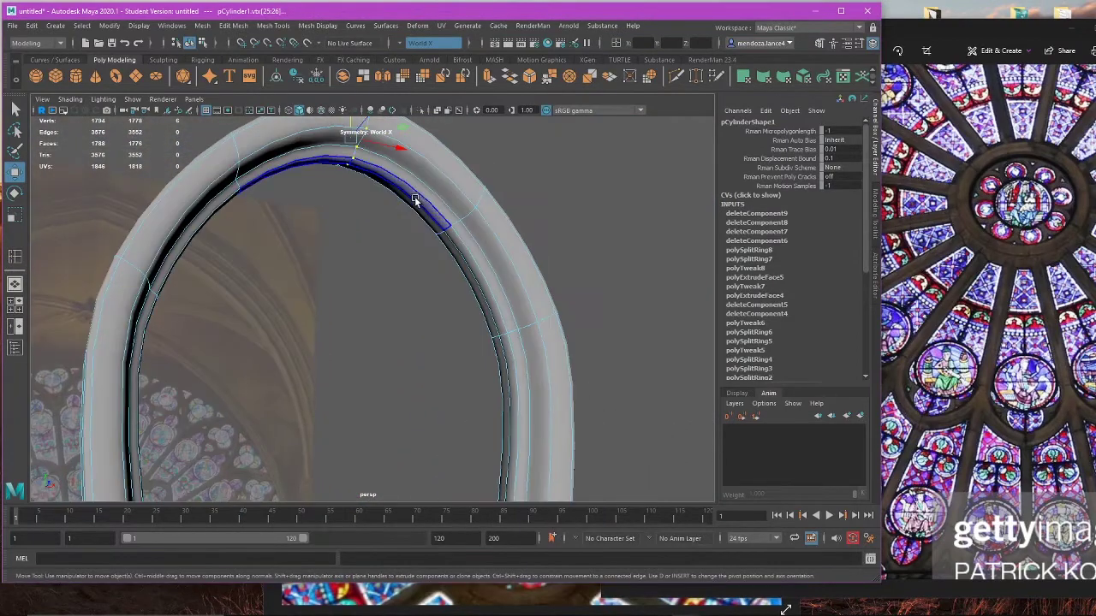
pyautogui.click(414, 199)
pyautogui.press('space')
pyautogui.press('space')
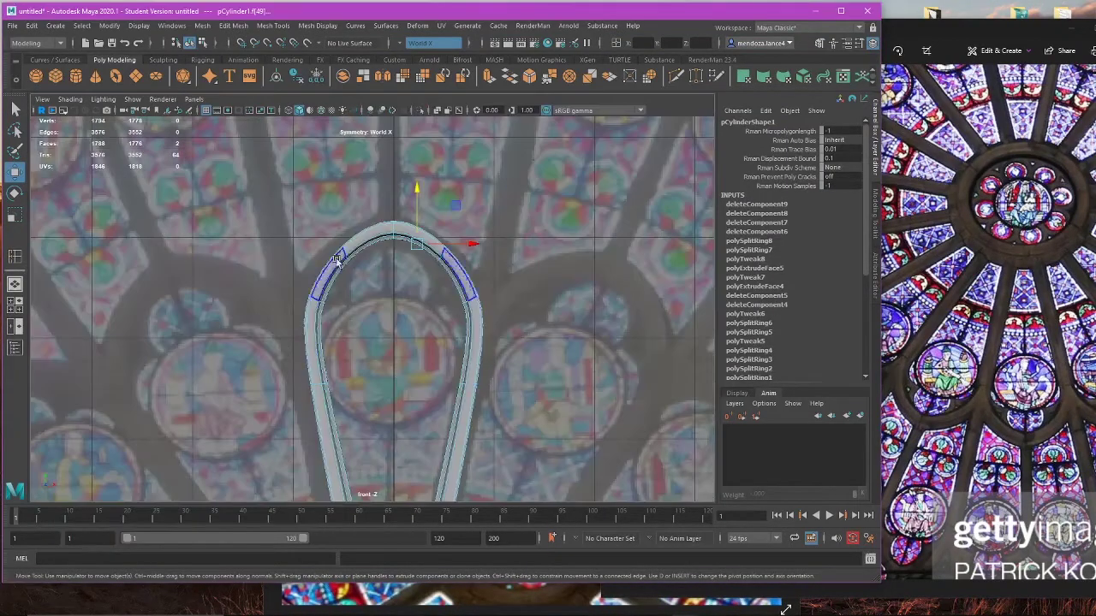
pyautogui.moveTo(414, 199); pyautogui.dragTo(412, 206)
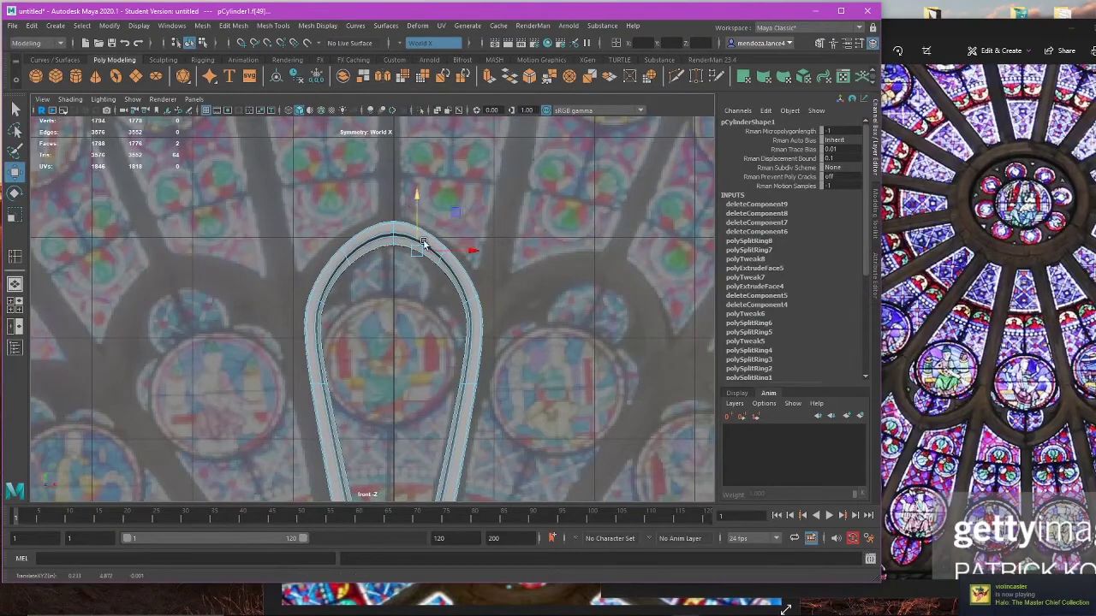
# Step: Move the inner rim vertices at both shoulders inward along X
pyautogui.keyDown('alt'); pyautogui.moveTo(424, 244); pyautogui.dragTo(380, 237, button='middle'); pyautogui.keyUp('alt')
pyautogui.scroll(2, 380, 237)
pyautogui.moveTo(535, 259); pyautogui.dragTo(453, 269, button='right')
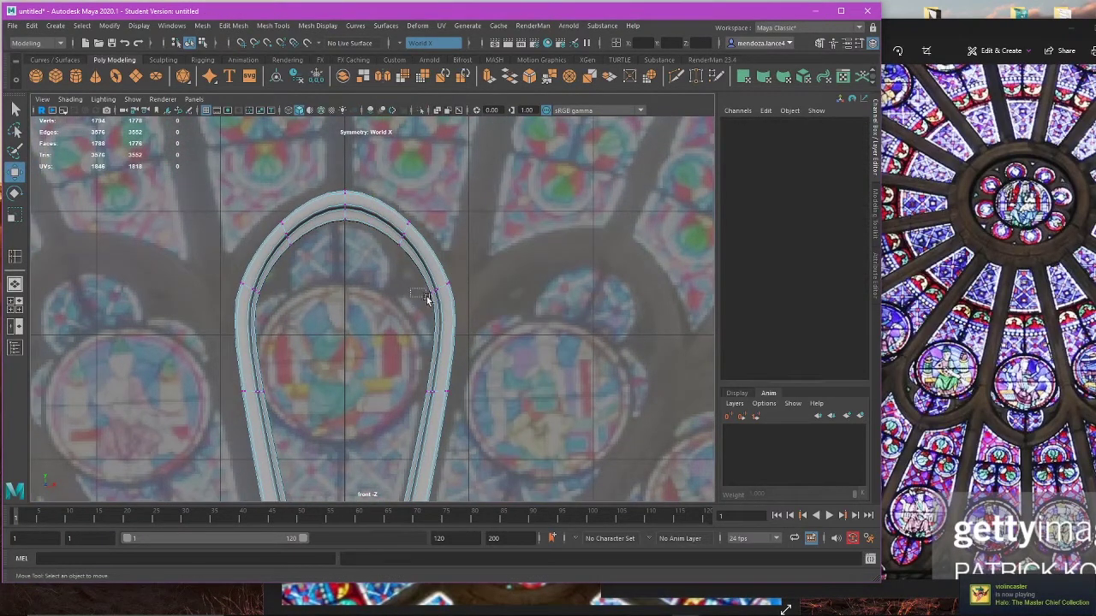
pyautogui.moveTo(427, 298); pyautogui.dragTo(430, 299)
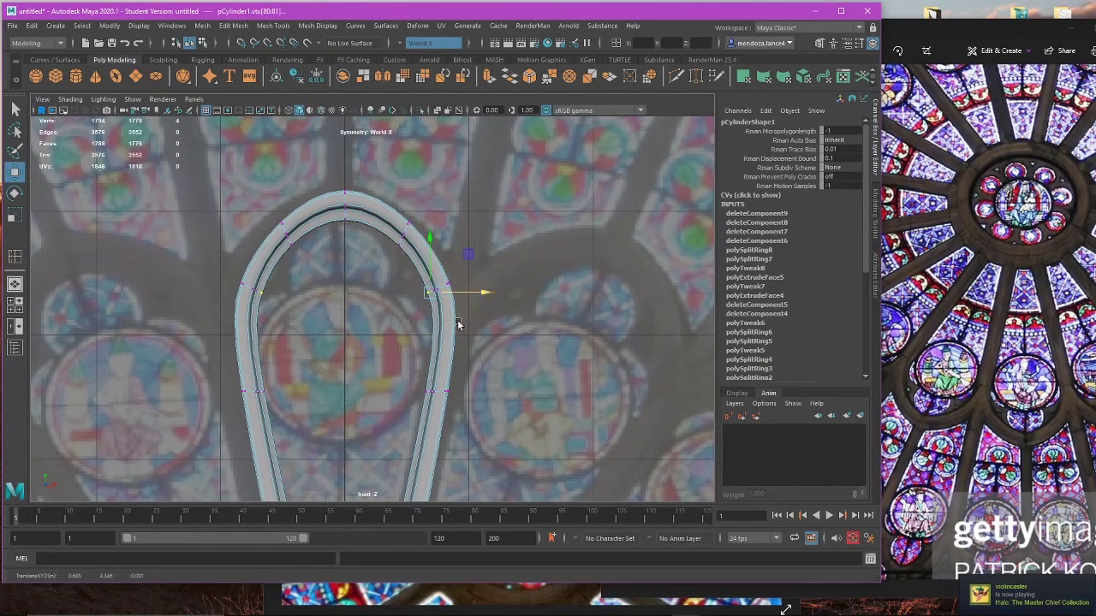
# Step: Move the inner rim vertices in the row below the shoulders inward along X
pyautogui.keyDown('alt'); pyautogui.moveTo(426, 404); pyautogui.dragTo(432, 318, button='middle'); pyautogui.keyUp('alt')
pyautogui.scroll(2, 433, 317)
pyautogui.moveTo(448, 314); pyautogui.dragTo(469, 307)
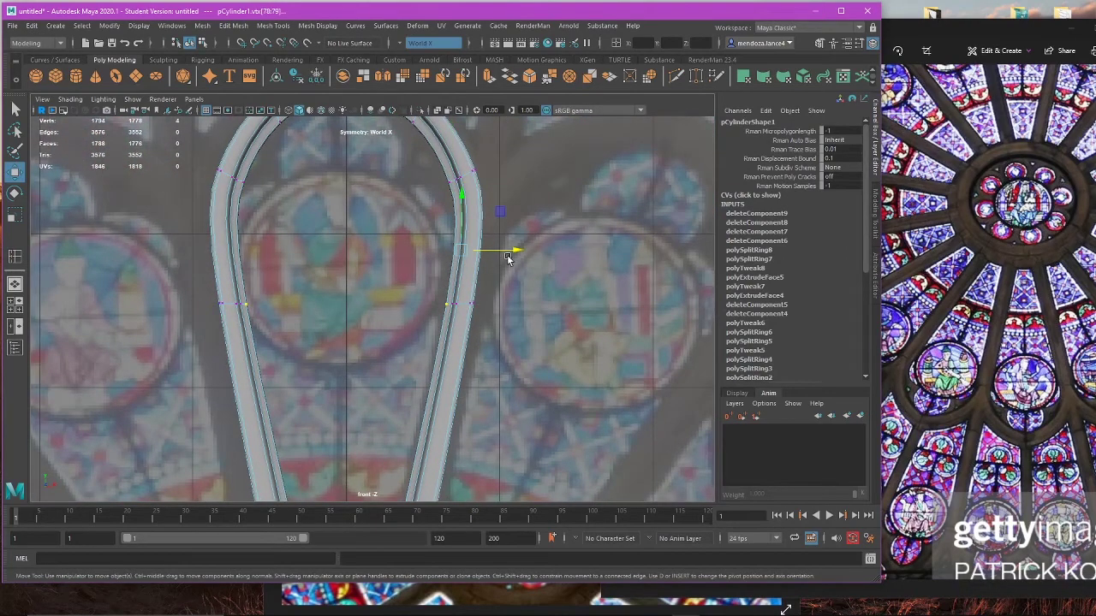
pyautogui.moveTo(512, 253); pyautogui.dragTo(509, 252)
# Step: Move the outer vertices in the row below the shoulders slightly inward along X
pyautogui.keyDown('alt'); pyautogui.moveTo(473, 362); pyautogui.dragTo(459, 328, button='middle'); pyautogui.keyUp('alt')
pyautogui.moveTo(510, 267); pyautogui.dragTo(455, 307)
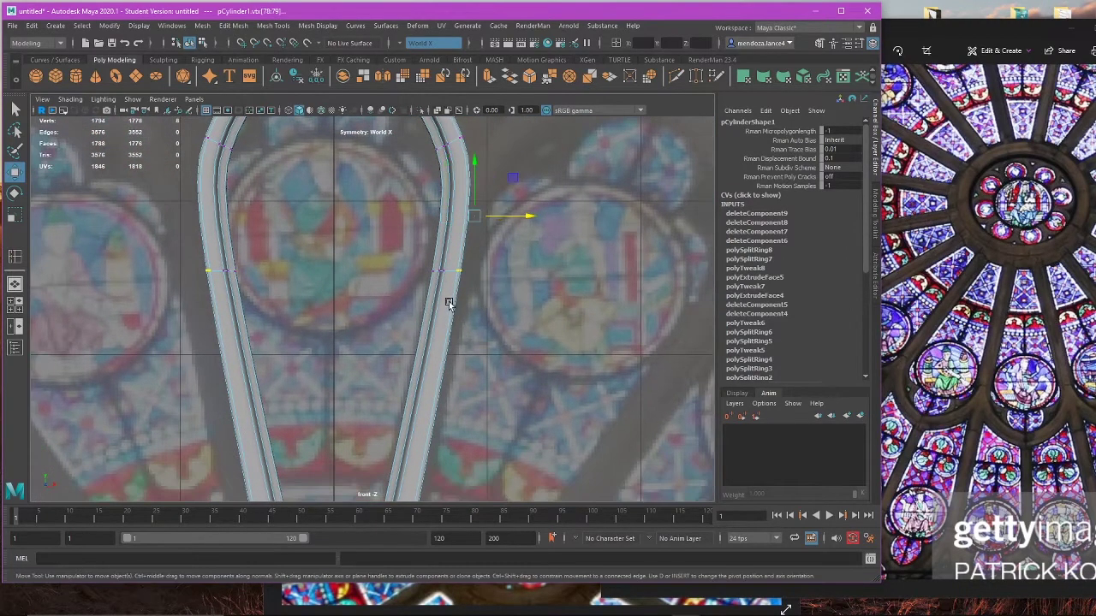
pyautogui.press('4')
pyautogui.press('5')
pyautogui.moveTo(528, 218); pyautogui.dragTo(522, 219)
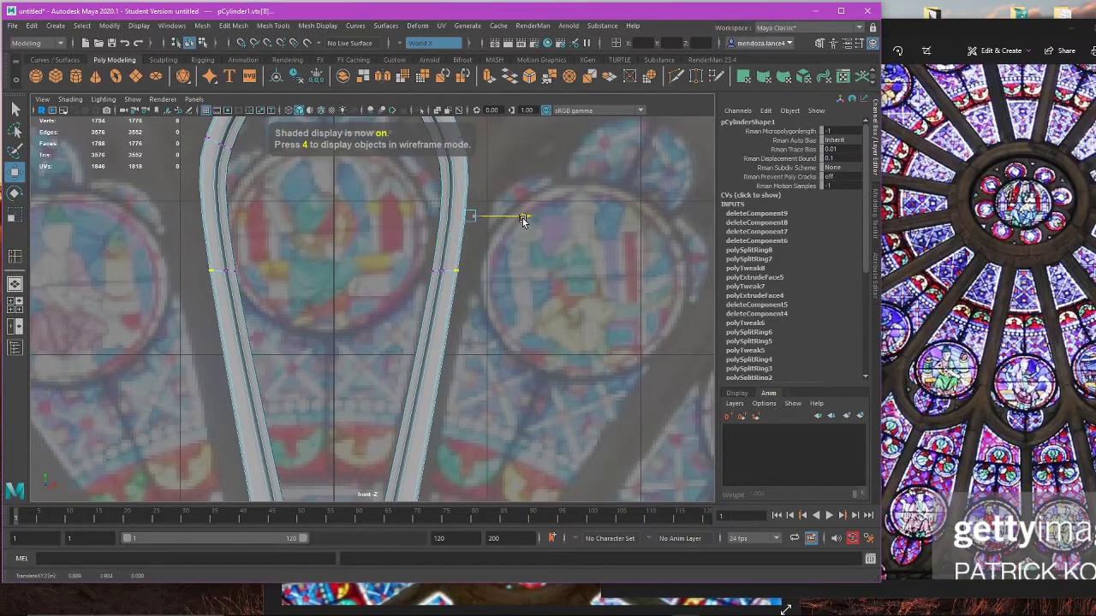
# Step: In wireframe display, move the outer vertices at both lower leg ends inward and slightly up over the reference spokes
pyautogui.scroll(-7, 485, 346)
pyautogui.scroll(5, 485, 346)
pyautogui.press('4')
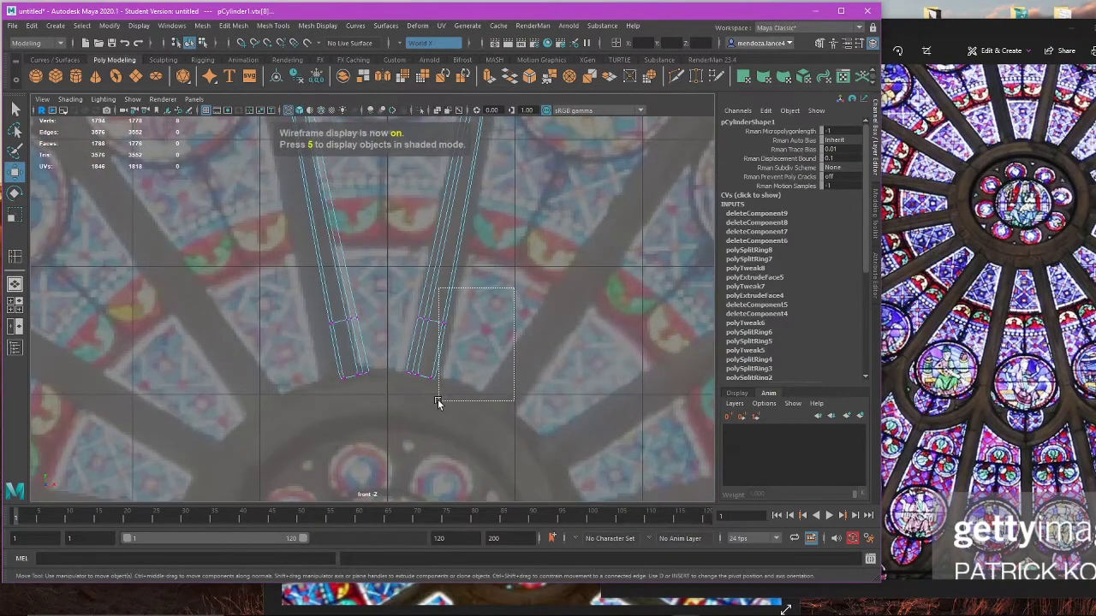
pyautogui.moveTo(479, 382); pyautogui.dragTo(473, 380)
pyautogui.moveTo(430, 332); pyautogui.dragTo(429, 329)
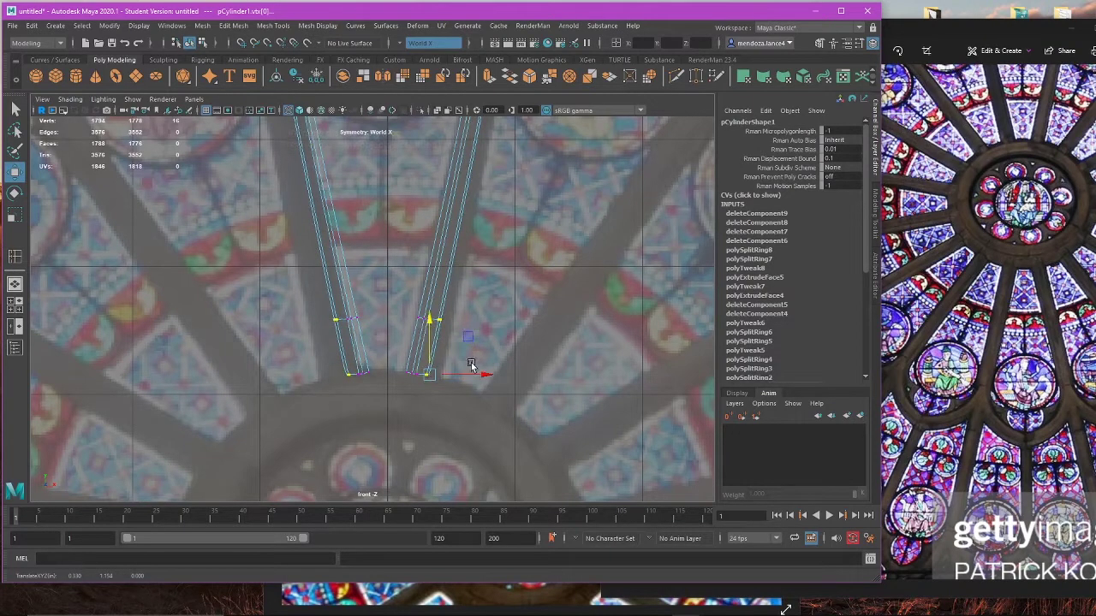
pyautogui.moveTo(473, 374); pyautogui.dragTo(471, 373)
# Step: Return the front view to shaded display and select the whole arch in object mode
pyautogui.keyDown('alt'); pyautogui.moveTo(463, 143); pyautogui.dragTo(474, 311, button='middle'); pyautogui.keyUp('alt')
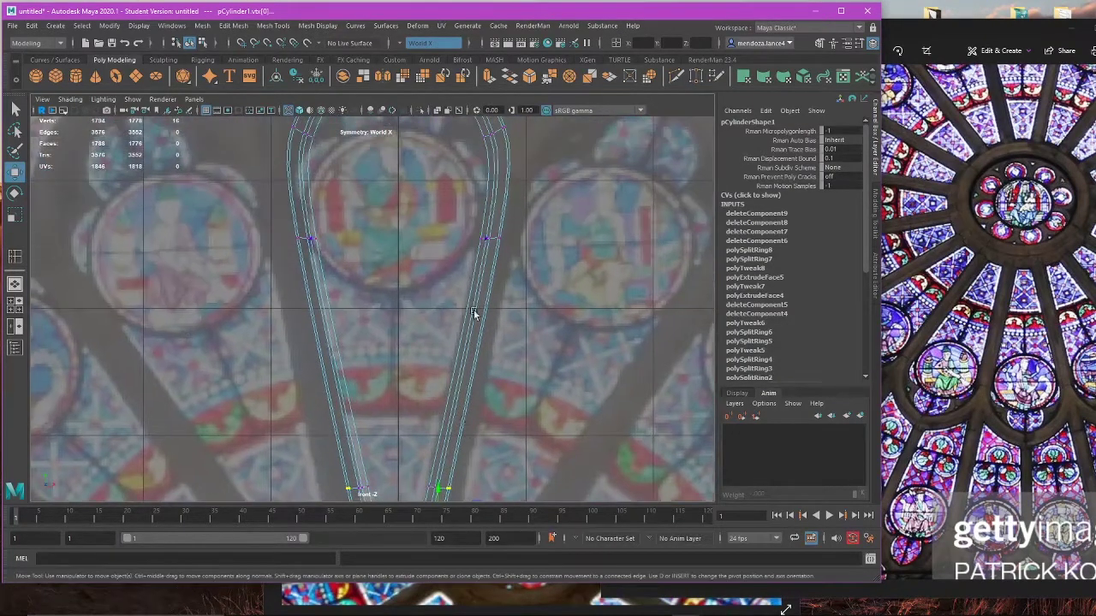
pyautogui.scroll(-5, 473, 314)
pyautogui.press('5')
pyautogui.moveTo(499, 195); pyautogui.dragTo(506, 195, button='right')
pyautogui.keyDown('alt'); pyautogui.moveTo(499, 215); pyautogui.dragTo(488, 294, button='middle'); pyautogui.keyUp('alt')
pyautogui.click(397, 246)
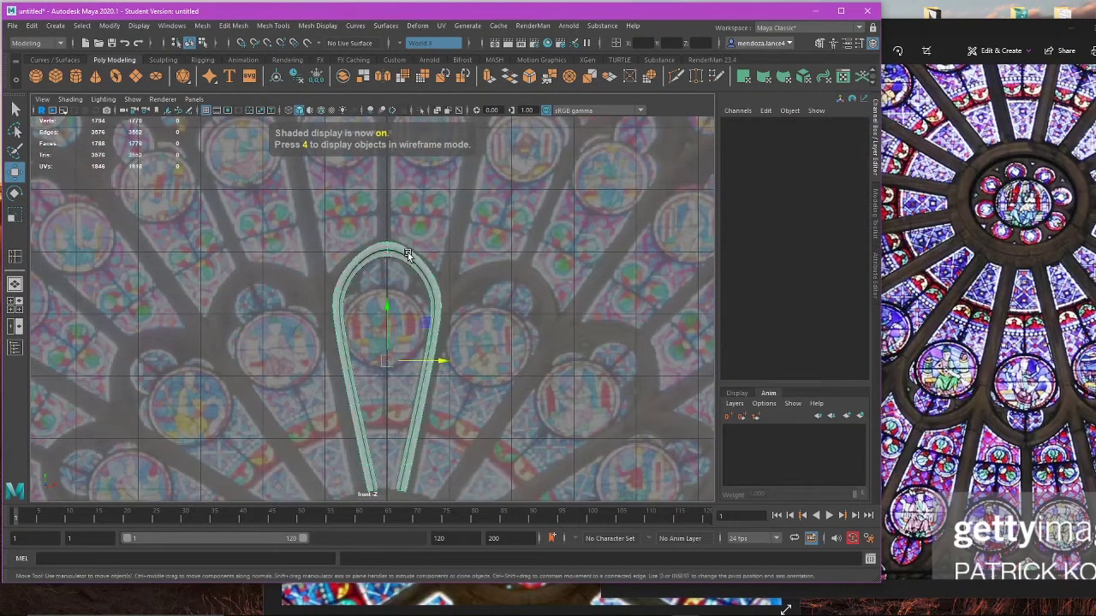
# Step: Raise the inner rim vertices at the arch's apex slightly
pyautogui.scroll(4, 421, 243)
pyautogui.keyDown('alt'); pyautogui.moveTo(421, 243); pyautogui.dragTo(391, 339, button='middle'); pyautogui.keyUp('alt')
pyautogui.moveTo(391, 304); pyautogui.dragTo(345, 304, button='right')
pyautogui.scroll(2, 380, 320)
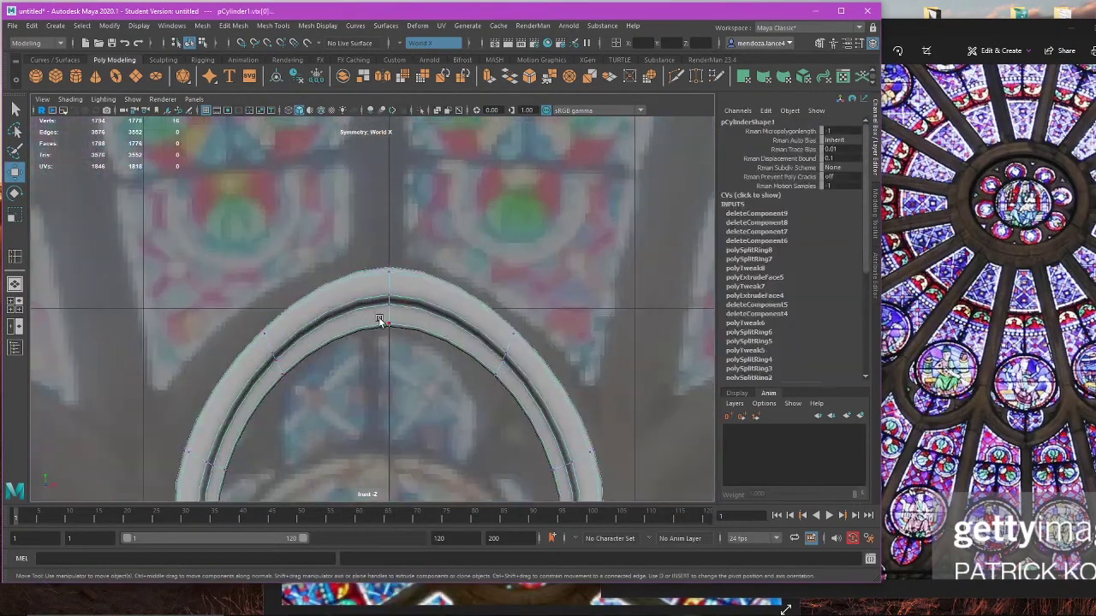
pyautogui.moveTo(390, 274); pyautogui.dragTo(392, 267)
# Step: Show the arch in the perspective view, return to object mode and clear the selection
pyautogui.press('space')
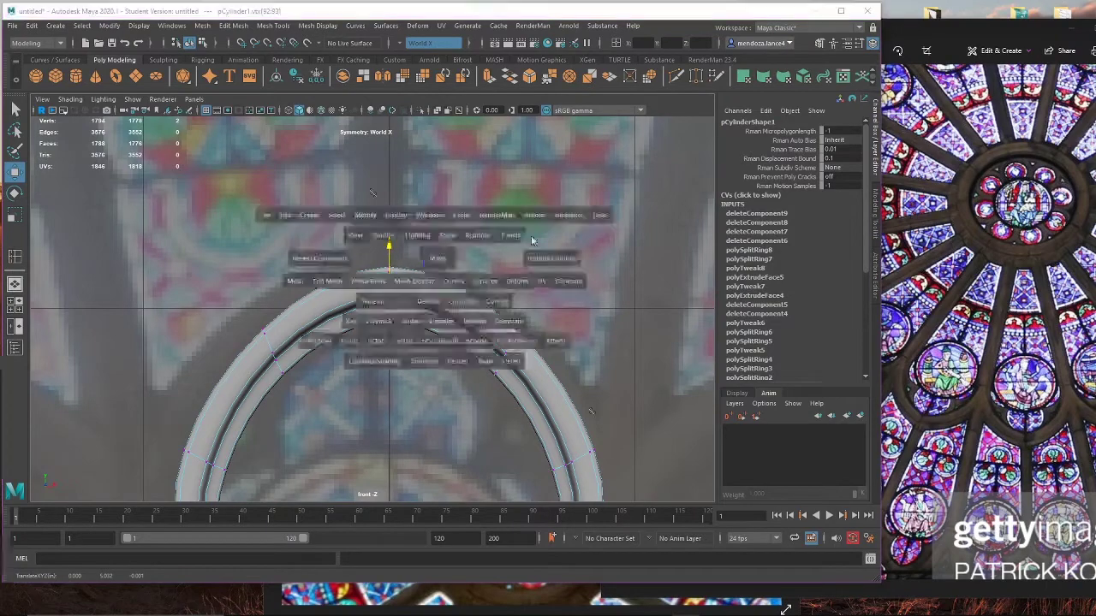
pyautogui.press('space')
pyautogui.moveTo(544, 225); pyautogui.dragTo(574, 218, button='right')
pyautogui.click(574, 217)
pyautogui.scroll(-3, 575, 218)
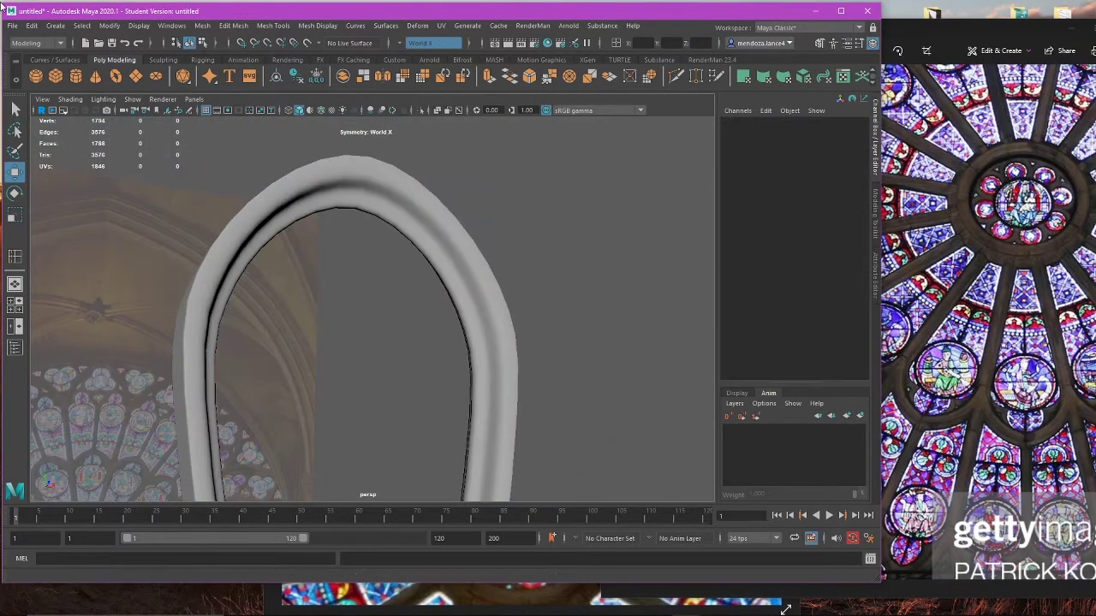
# Step: Save the scene as Maya Binary file "Stained glass" in the shared project folder on the Desktop
pyautogui.click(13, 26)
pyautogui.click(53, 72)
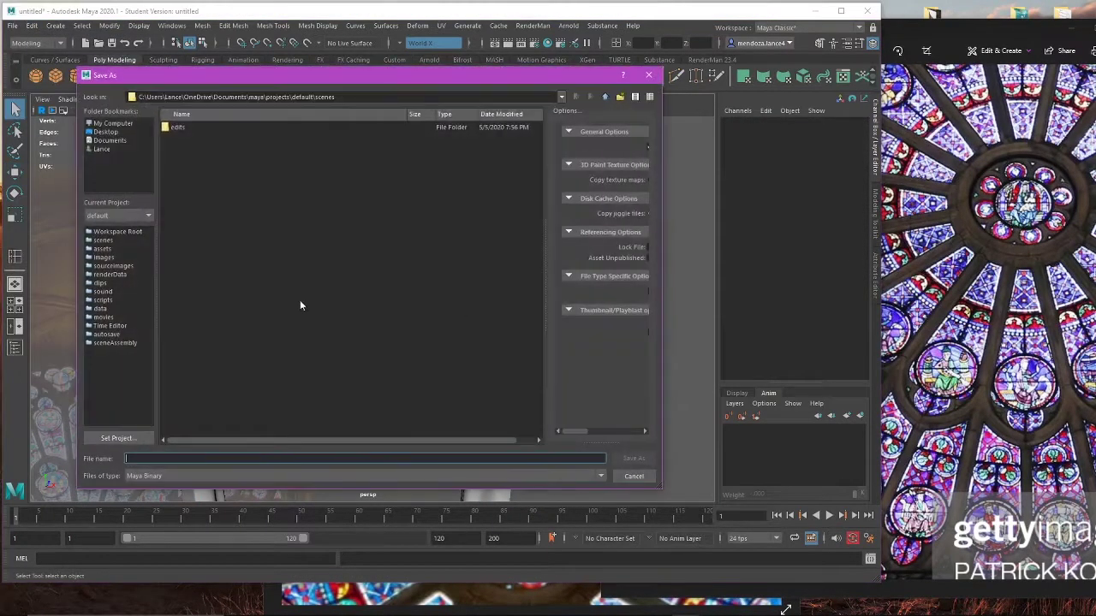
pyautogui.click(106, 132)
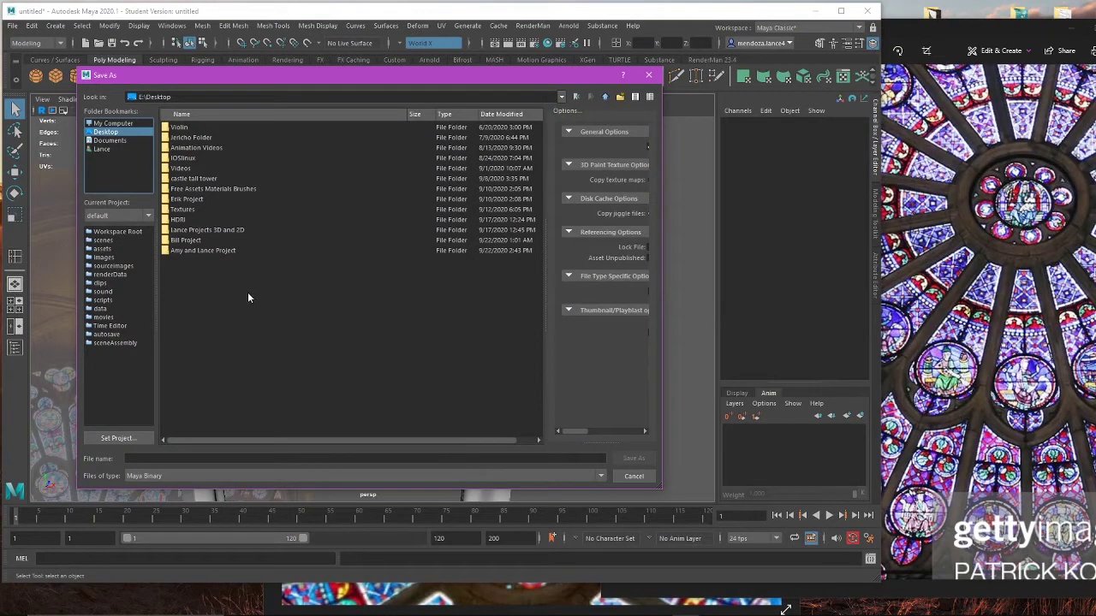
pyautogui.doubleClick(196, 250)
pyautogui.click(214, 458)
pyautogui.write('a')
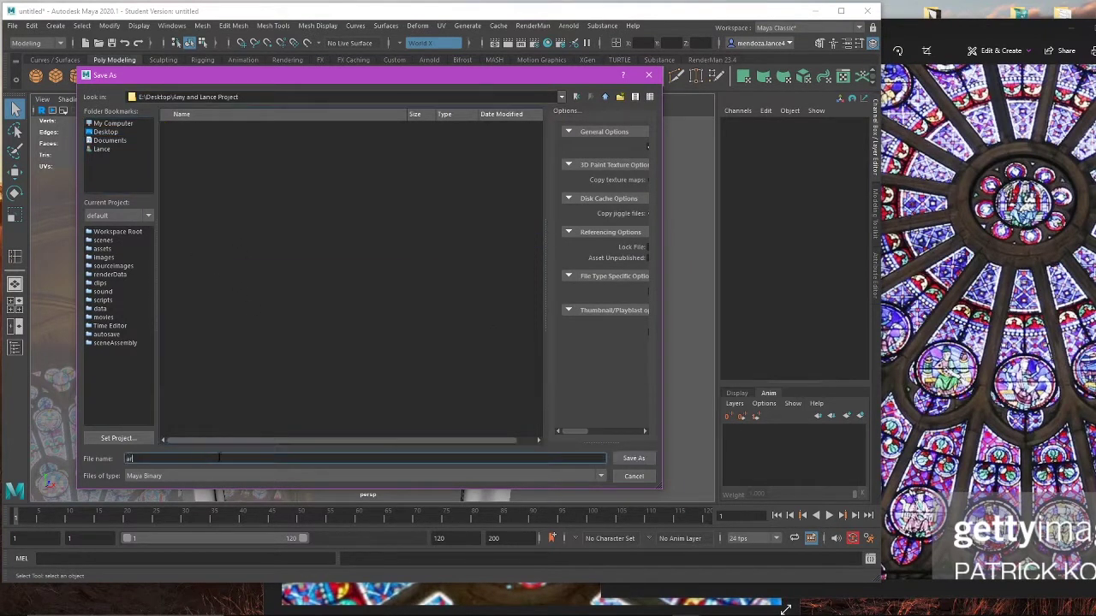
pyautogui.write('r')
pyautogui.press('BackSpace')
pyautogui.press('BackSpace')
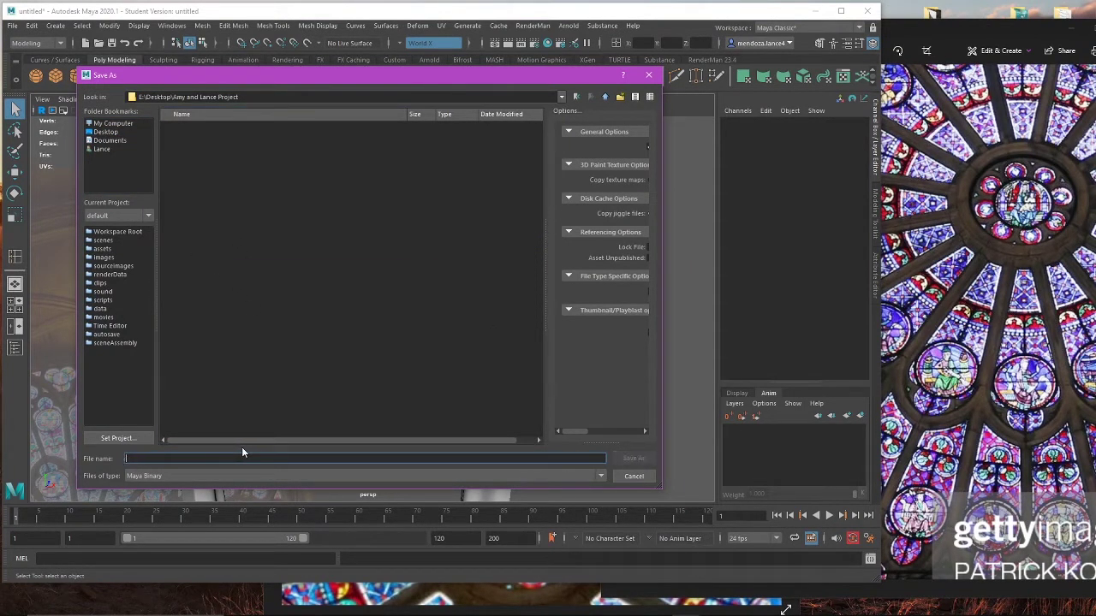
pyautogui.write('StainedGlass')
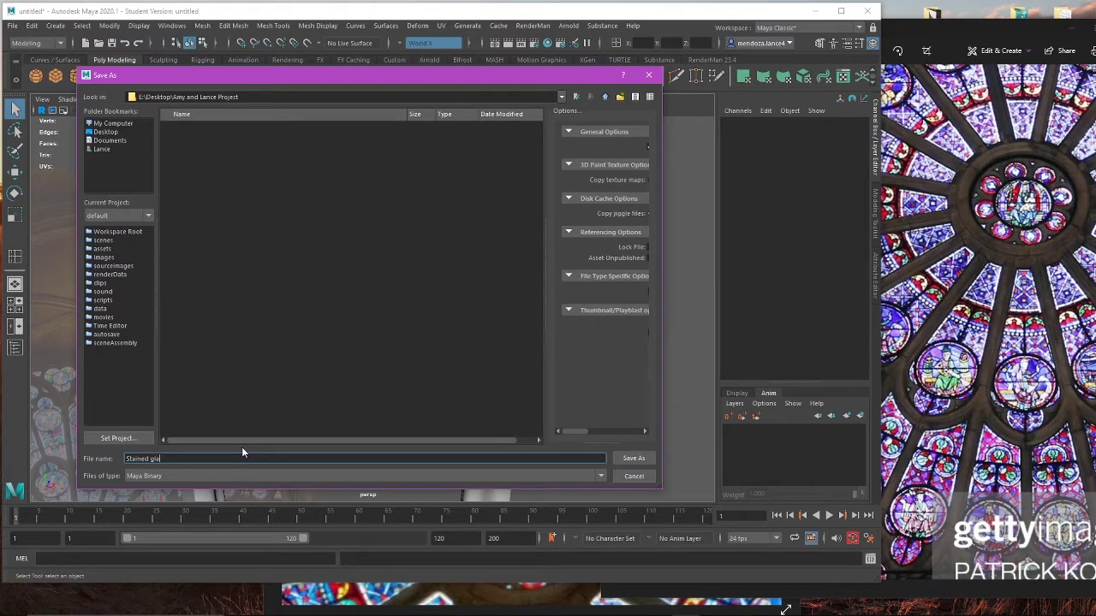
pyautogui.press('Return')
# Step: Inspect the arch in perspective from several angles, comparing its unsmoothed mesh with the smoothed display
pyautogui.click(535, 327)
pyautogui.press('w')
pyautogui.scroll(-10, 535, 327)
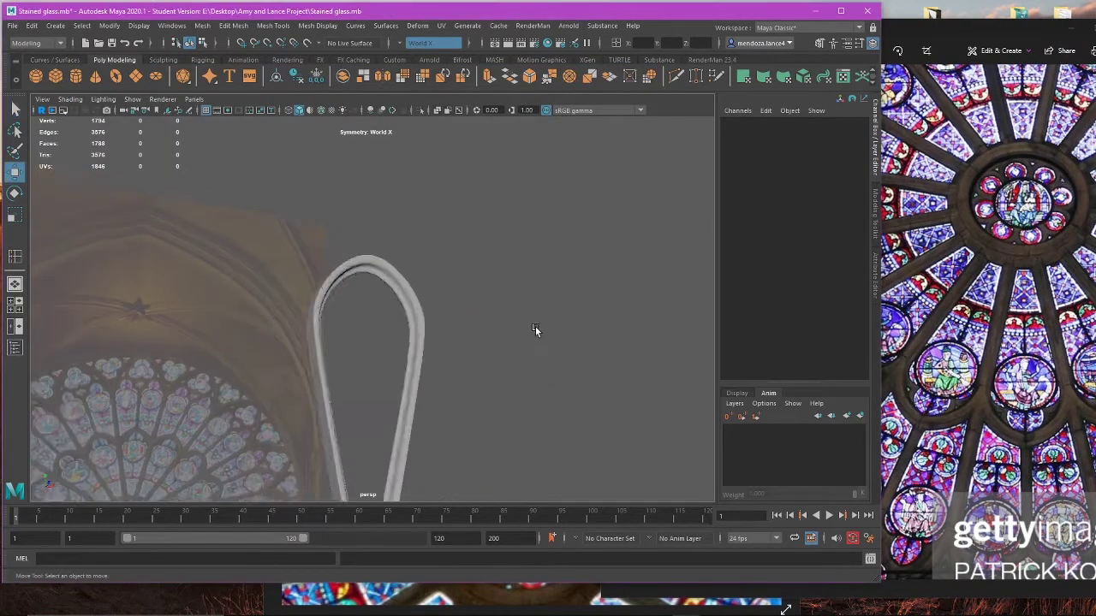
pyautogui.keyDown('alt'); pyautogui.moveTo(523, 274); pyautogui.dragTo(519, 373); pyautogui.keyUp('alt')
pyautogui.click(259, 323)
pyautogui.press('f')
pyautogui.click(520, 373)
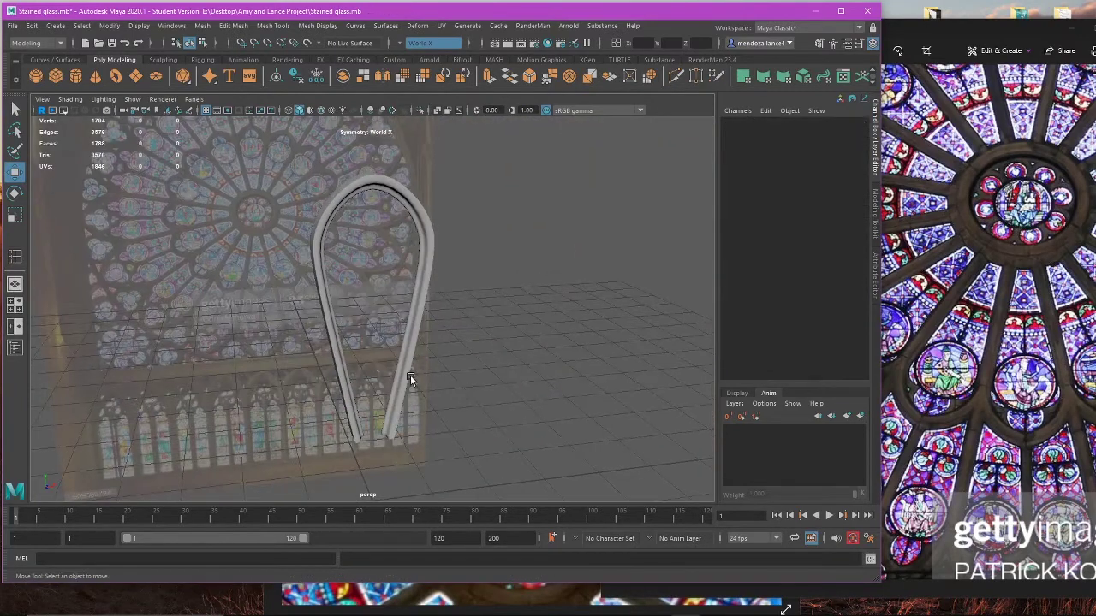
pyautogui.click(410, 379)
pyautogui.press('1')
pyautogui.scroll(-3, 443, 395)
pyautogui.keyDown('alt'); pyautogui.moveTo(462, 399); pyautogui.dragTo(472, 344); pyautogui.keyUp('alt')
pyautogui.scroll(2, 432, 400)
pyautogui.click(472, 374)
pyautogui.click(394, 320)
pyautogui.press('3')
pyautogui.click(525, 337)
pyautogui.click(921, 350)
pyautogui.keyDown('alt'); pyautogui.moveTo(354, 279); pyautogui.dragTo(196, 310); pyautogui.keyUp('alt')
pyautogui.scroll(3, 387, 262)
# Step: Move the arch's pivot down to the centre of the reference rose window in the front view
pyautogui.click(427, 246)
pyautogui.press('space')
pyautogui.press('space')
pyautogui.scroll(-2, 318, 421)
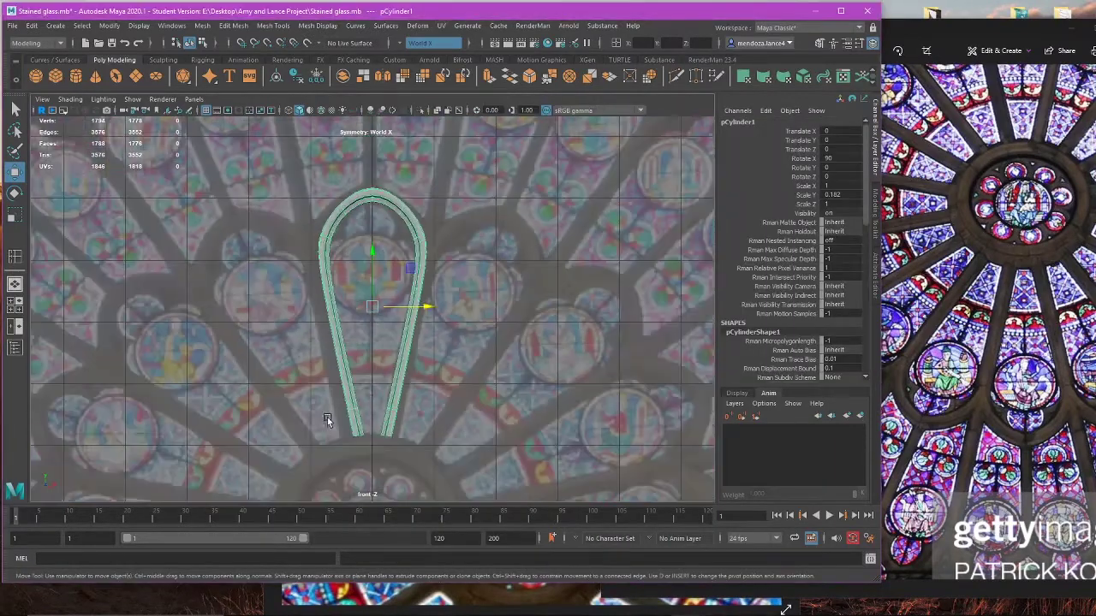
pyautogui.scroll(-3, 399, 372)
pyautogui.moveTo(390, 261); pyautogui.dragTo(385, 399)
pyautogui.scroll(-3, 411, 402)
pyautogui.scroll(2, 427, 316)
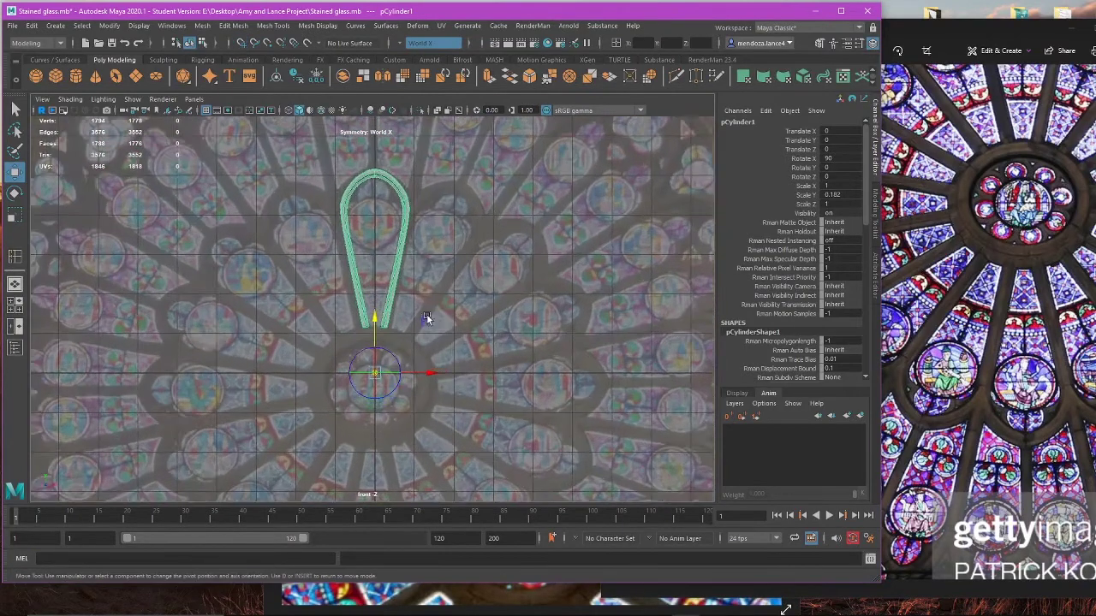
# Step: Try duplicating the arch and rotating the copy around the window's centre to about -24.2 degrees in Z
pyautogui.press('d')
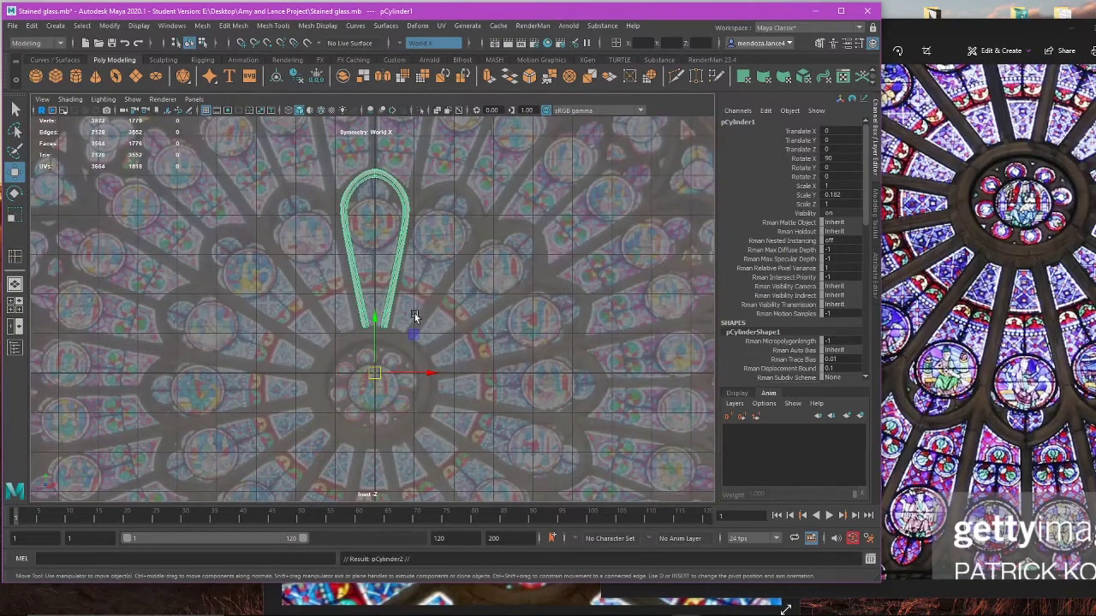
pyautogui.press('e')
pyautogui.moveTo(406, 335)
pyautogui.mouseDown()
pyautogui.moveTo(423, 355)
pyautogui.moveTo(420, 336)
pyautogui.moveTo(418, 349)
pyautogui.mouseUp()
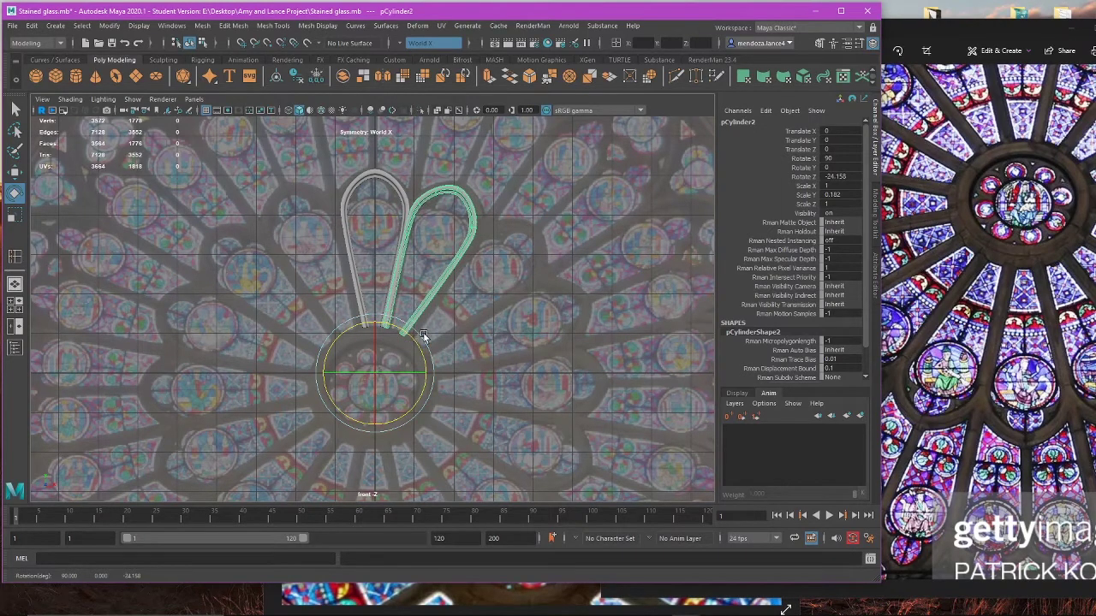
pyautogui.scroll(3, 423, 332)
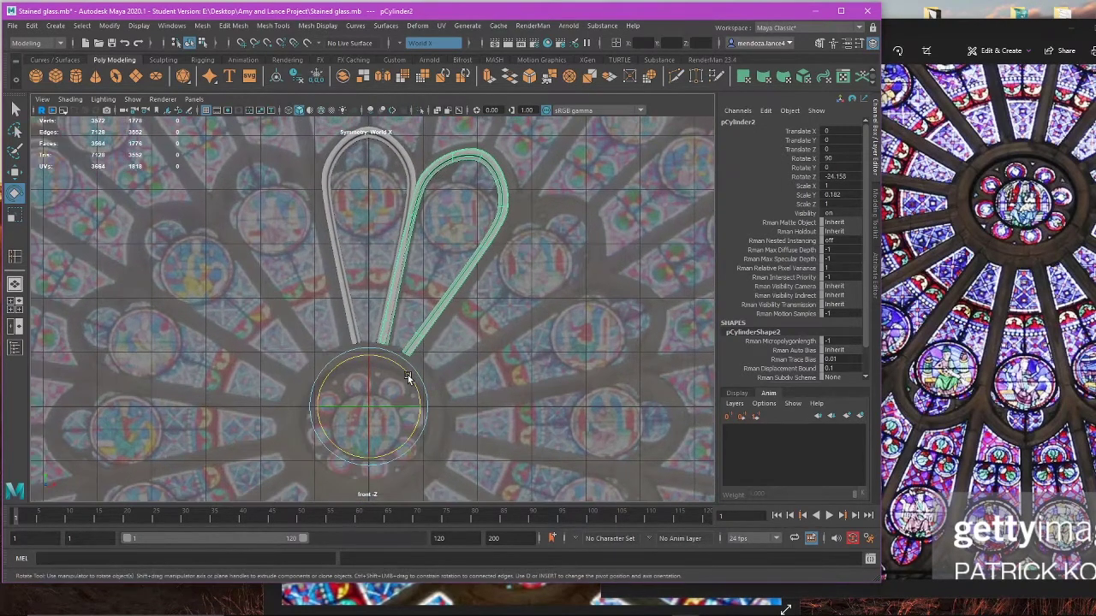
pyautogui.moveTo(408, 379); pyautogui.dragTo(410, 377)
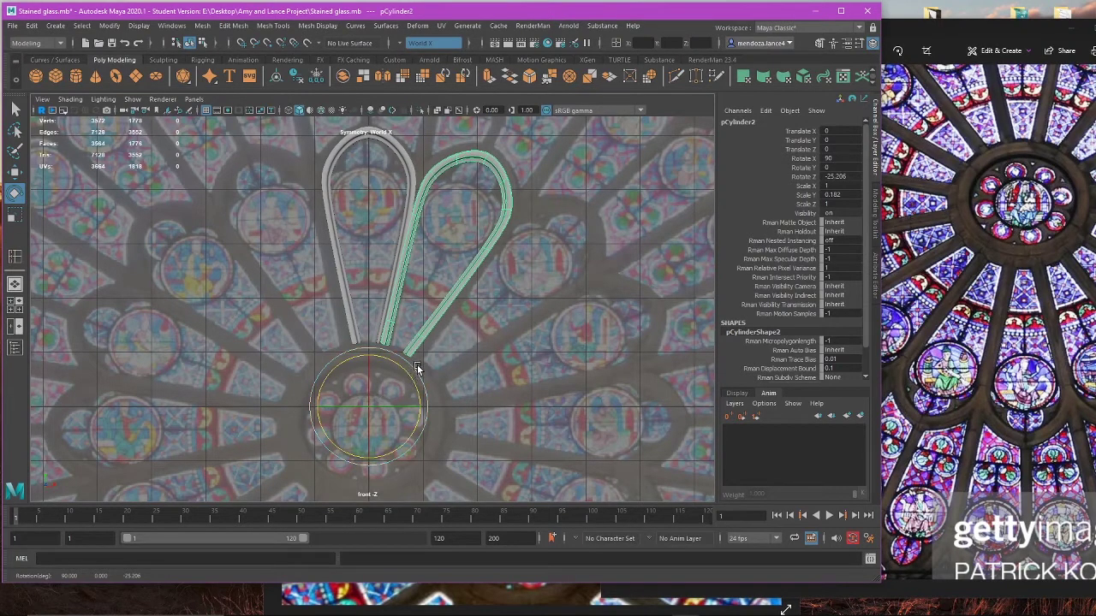
pyautogui.hotkey('ctrl', 'z')
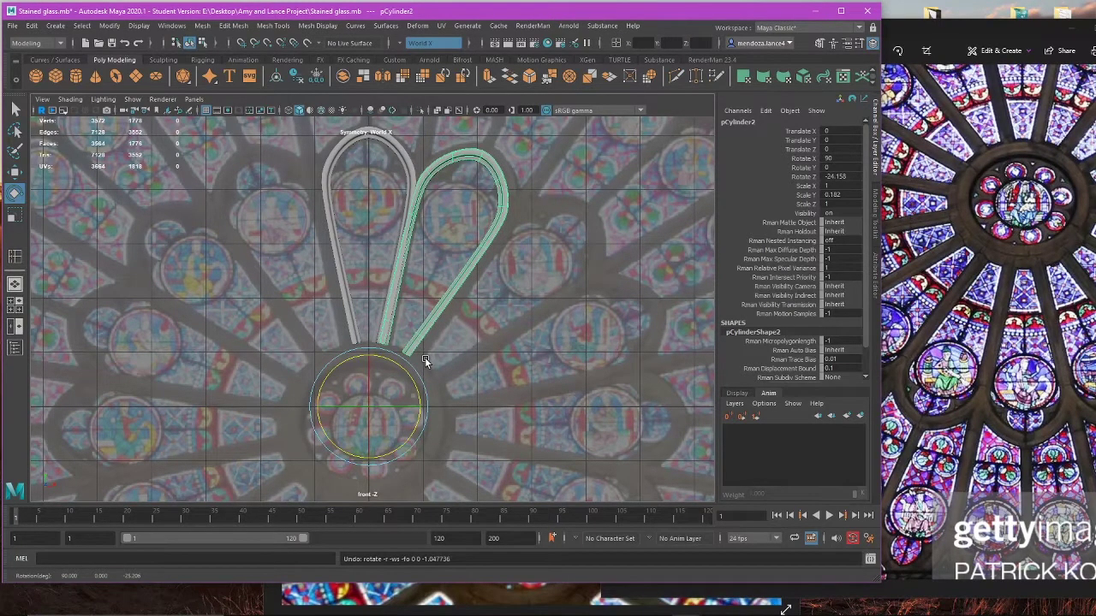
pyautogui.click(438, 335)
pyautogui.press('space')
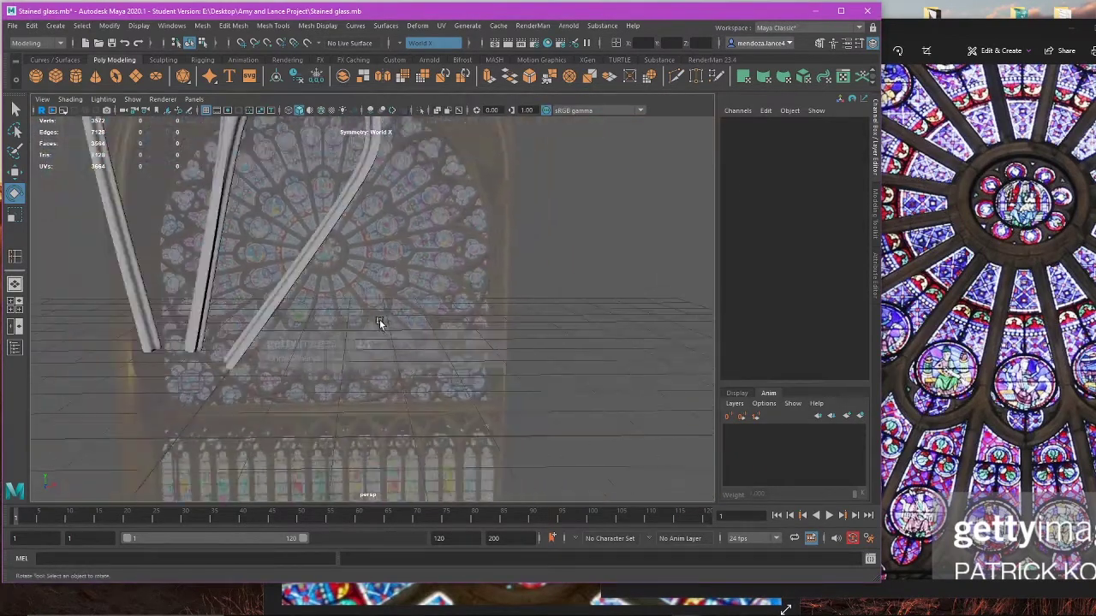
pyautogui.moveTo(379, 320)
pyautogui.mouseDown()
pyautogui.moveTo(233, 293)
pyautogui.moveTo(296, 307)
pyautogui.moveTo(401, 293)
pyautogui.moveTo(296, 292)
pyautogui.moveTo(244, 337)
pyautogui.moveTo(366, 324)
pyautogui.mouseUp()
pyautogui.press('f')
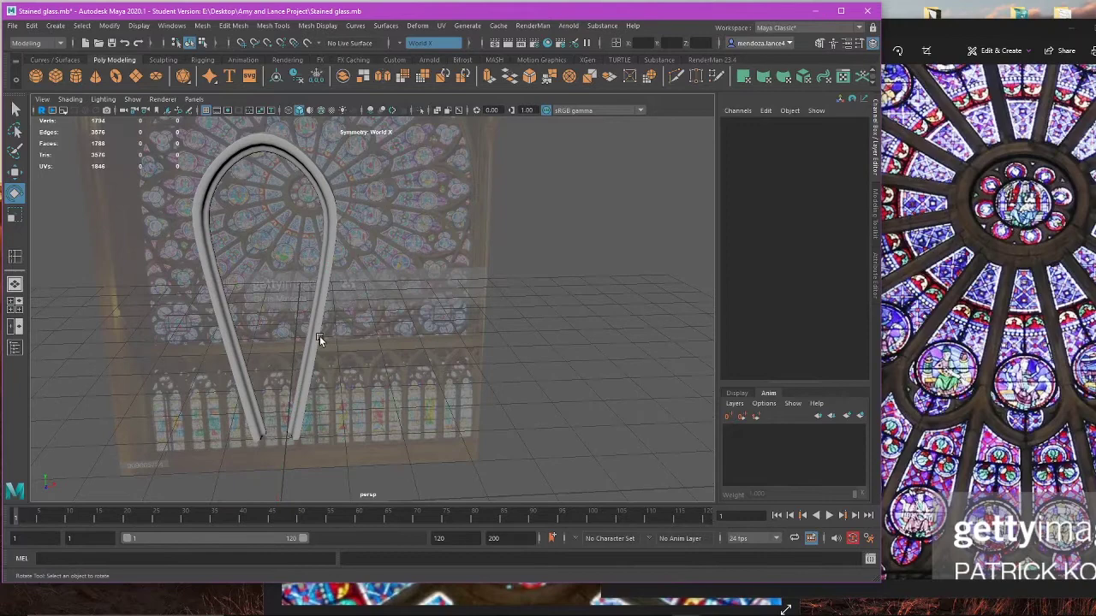
# Step: Move the vertices at the original arch's two lower ends slightly inward in the front wireframe view
pyautogui.click(319, 335)
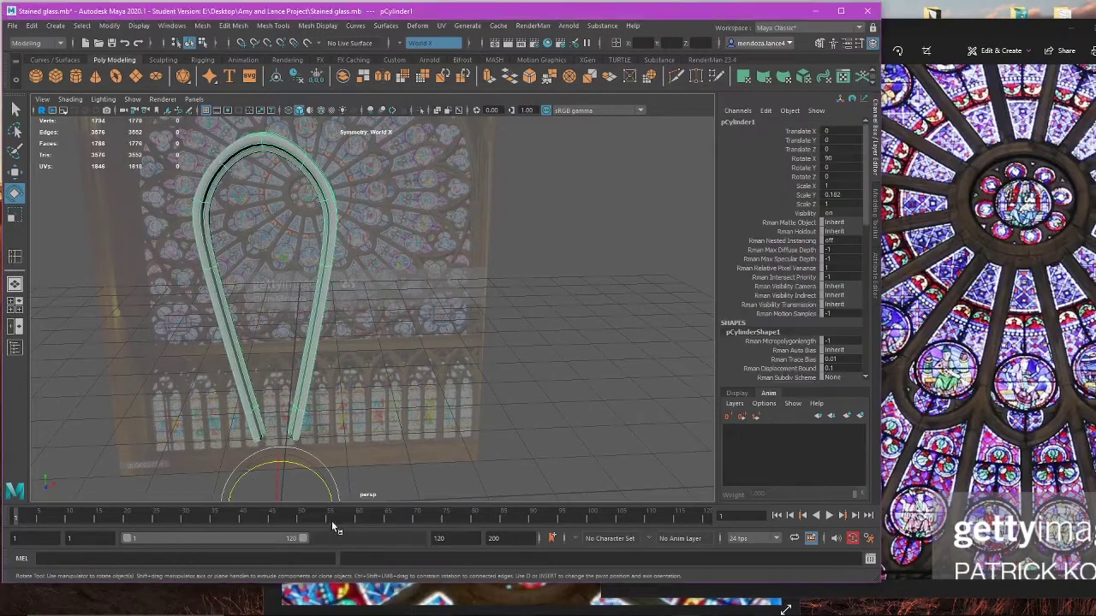
pyautogui.press('space')
pyautogui.press('space')
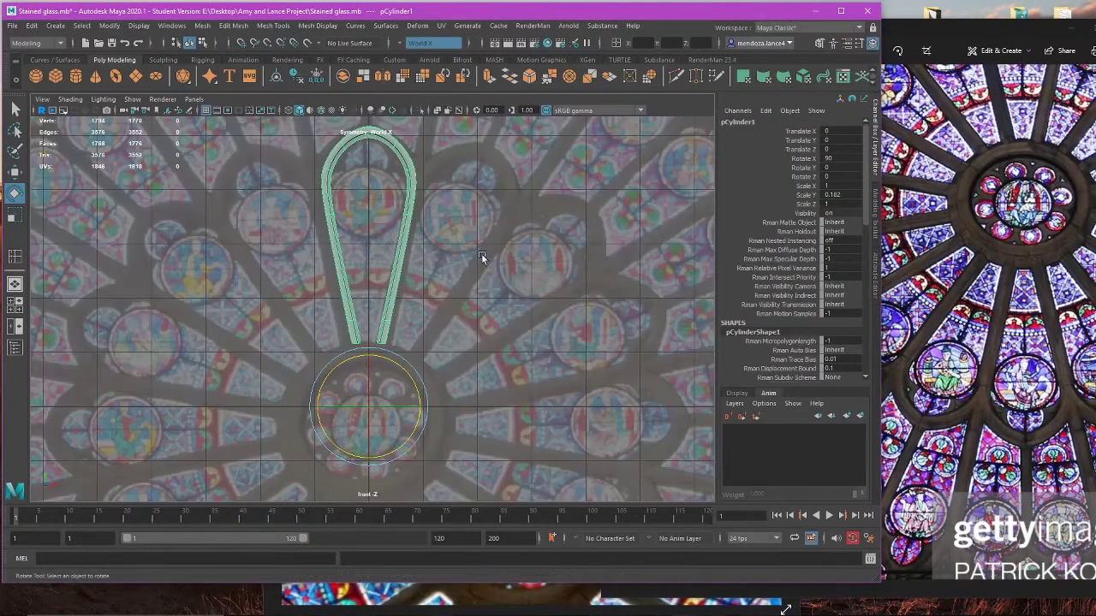
pyautogui.scroll(5, 482, 257)
pyautogui.moveTo(484, 355); pyautogui.dragTo(371, 440)
pyautogui.scroll(3, 513, 312)
pyautogui.press('4')
pyautogui.moveTo(521, 307); pyautogui.dragTo(370, 485)
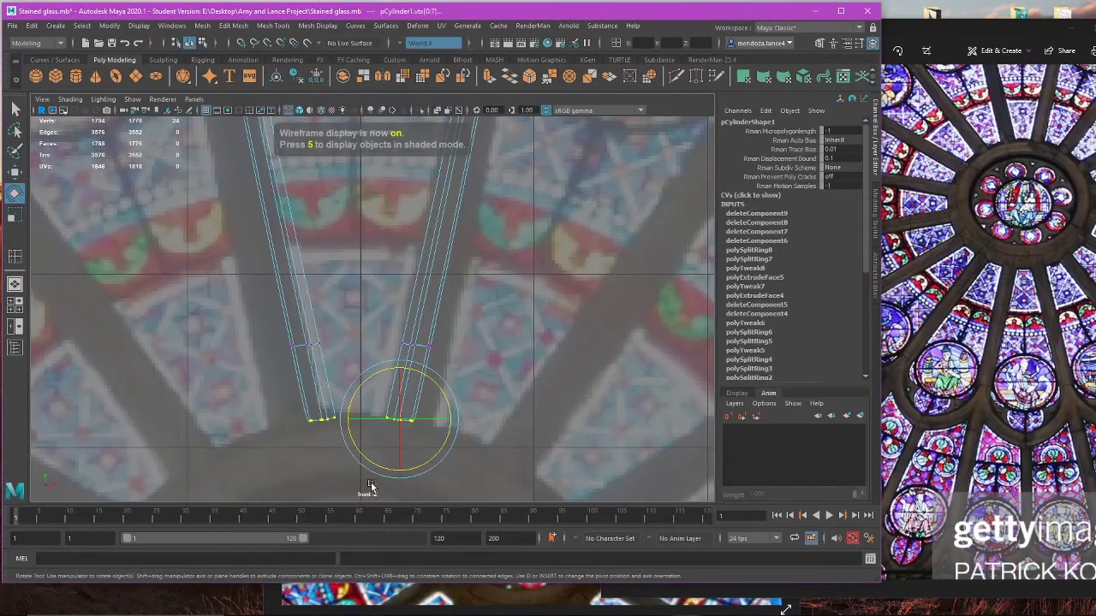
pyautogui.press('w')
pyautogui.moveTo(453, 419)
pyautogui.mouseDown()
pyautogui.moveTo(426, 419)
pyautogui.moveTo(438, 419)
pyautogui.mouseUp()
pyautogui.press('r')
pyautogui.press('w')
# Step: Nudge the side vertices just below the arch's rounded head slightly inward, then return to object mode with shaded perspective display
pyautogui.scroll(-5, 437, 421)
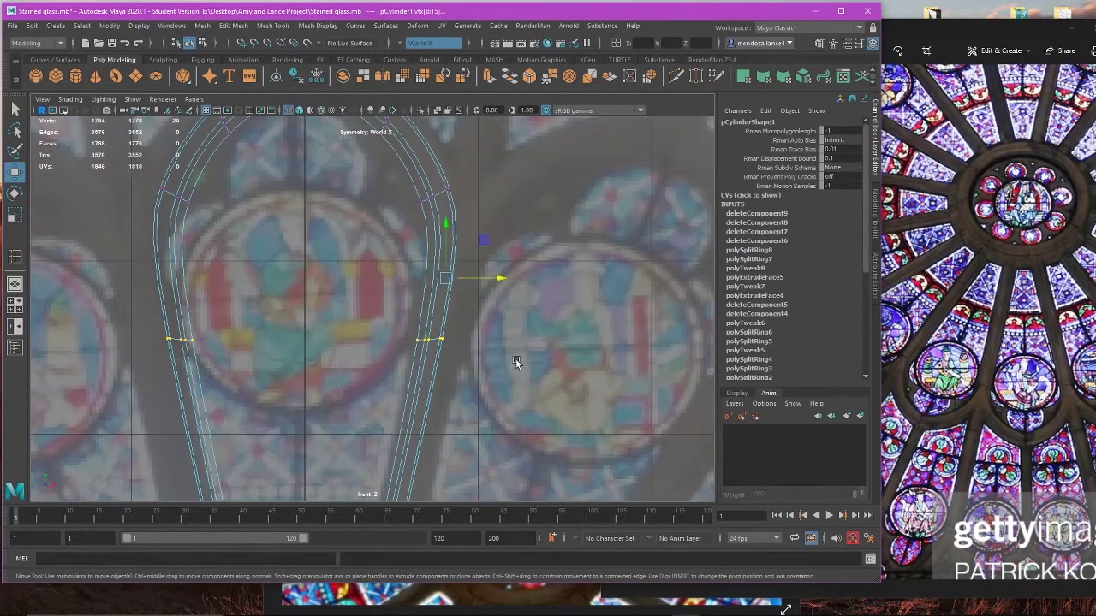
pyautogui.moveTo(501, 279); pyautogui.dragTo(497, 279)
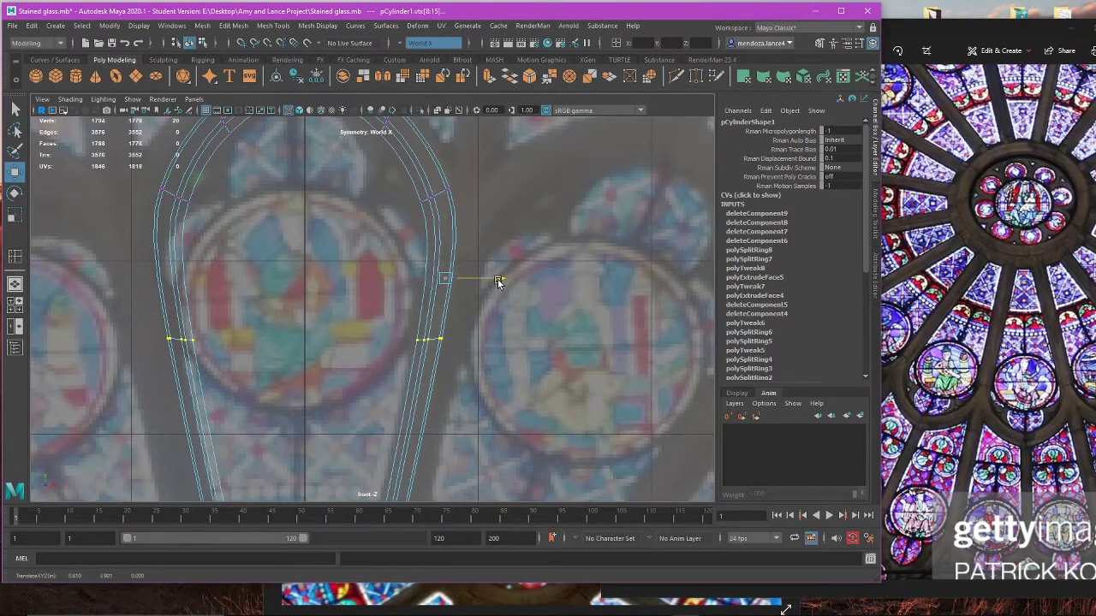
pyautogui.press('space')
pyautogui.press('space')
pyautogui.press('5')
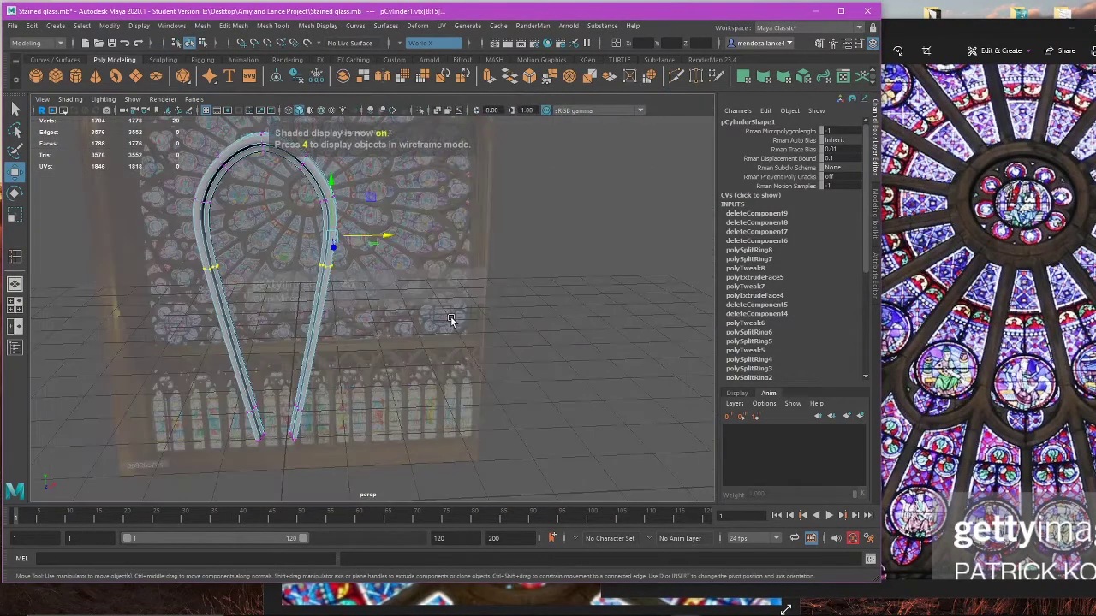
pyautogui.press('F8')
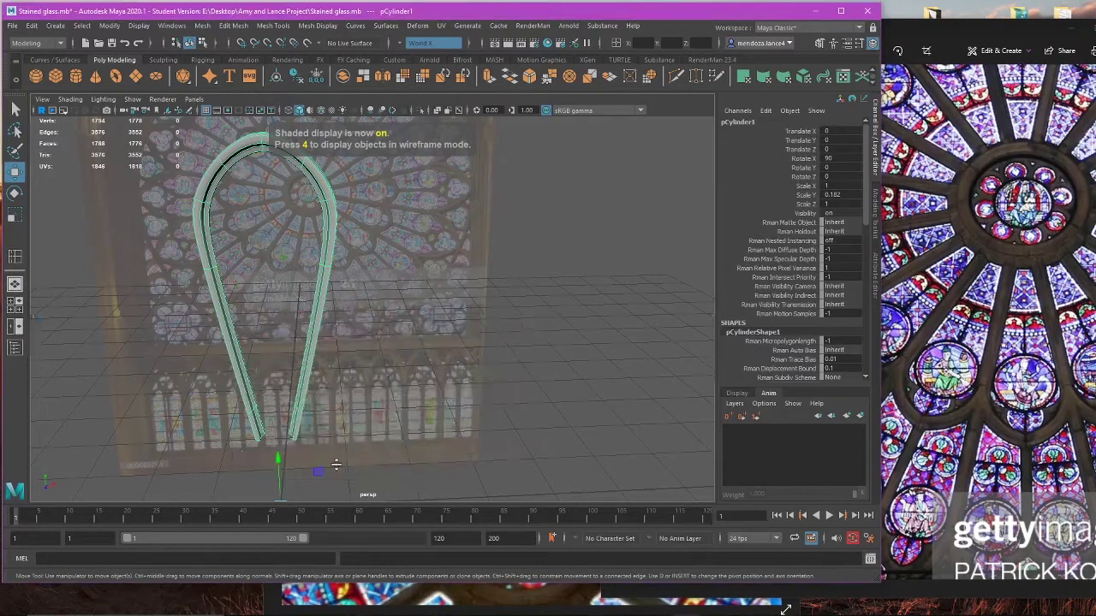
pyautogui.press('space')
pyautogui.press('space')
pyautogui.scroll(-5, 420, 403)
pyautogui.scroll(4, 422, 343)
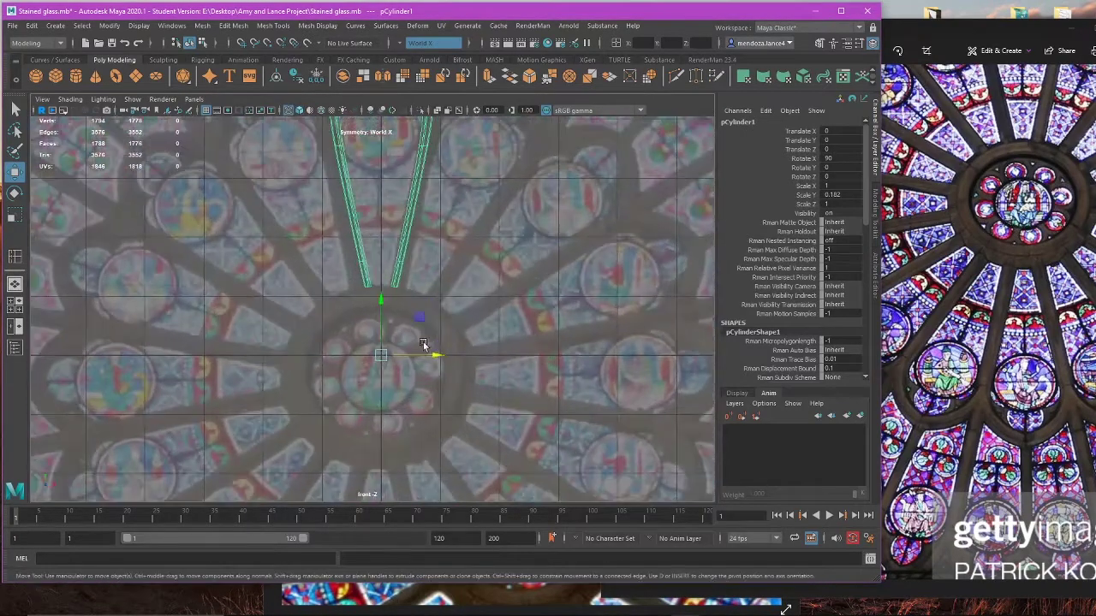
pyautogui.press('t')
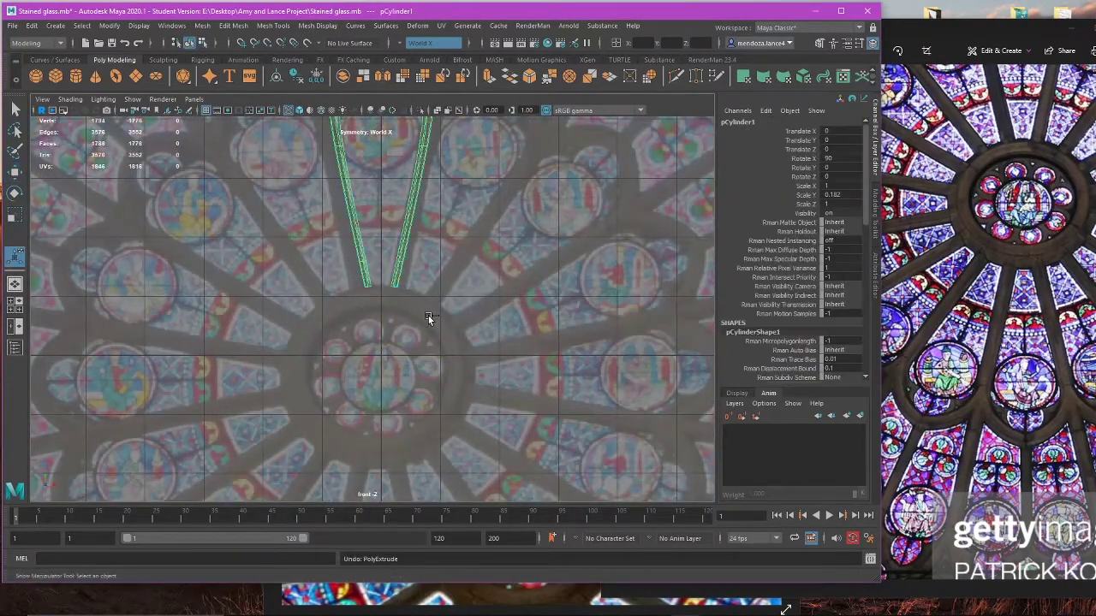
pyautogui.hotkey('ctrl', 'z')
pyautogui.press('w')
pyautogui.rightClick(467, 277)
pyautogui.click(409, 217)
pyautogui.scroll(-4, 484, 252)
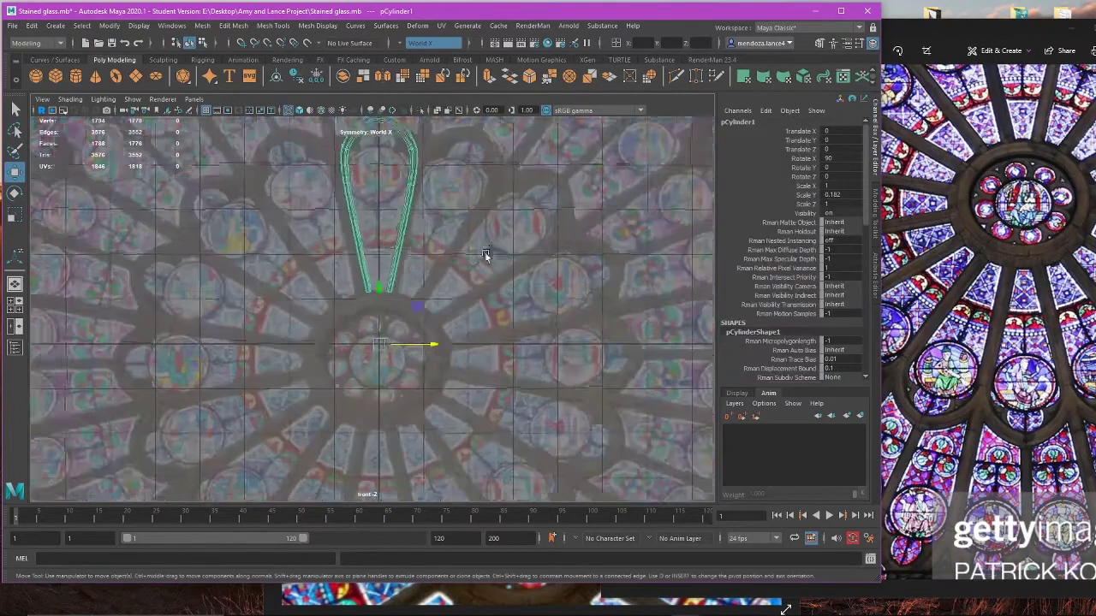
# Step: Duplicate the arch and rotate the copy clockwise around the window's centre to a Z rotation of -25.383
pyautogui.hotkey('ctrl', 'd')
pyautogui.press('e')
pyautogui.moveTo(416, 306); pyautogui.dragTo(426, 317)
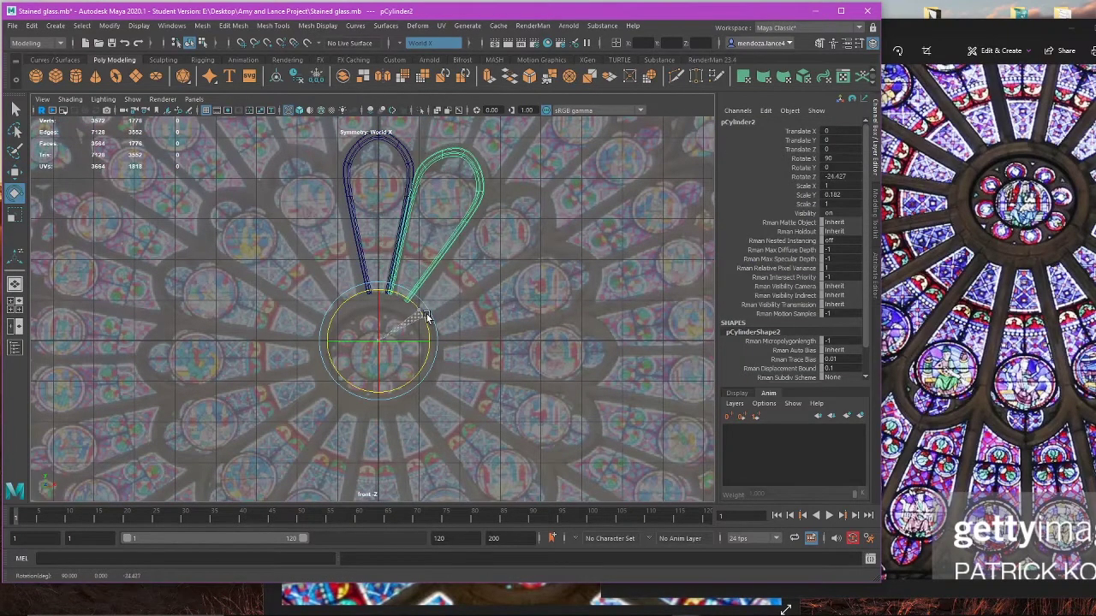
pyautogui.keyDown('alt'); pyautogui.moveTo(427, 316); pyautogui.dragTo(401, 350, button='middle'); pyautogui.keyUp('alt')
pyautogui.scroll(4, 402, 349)
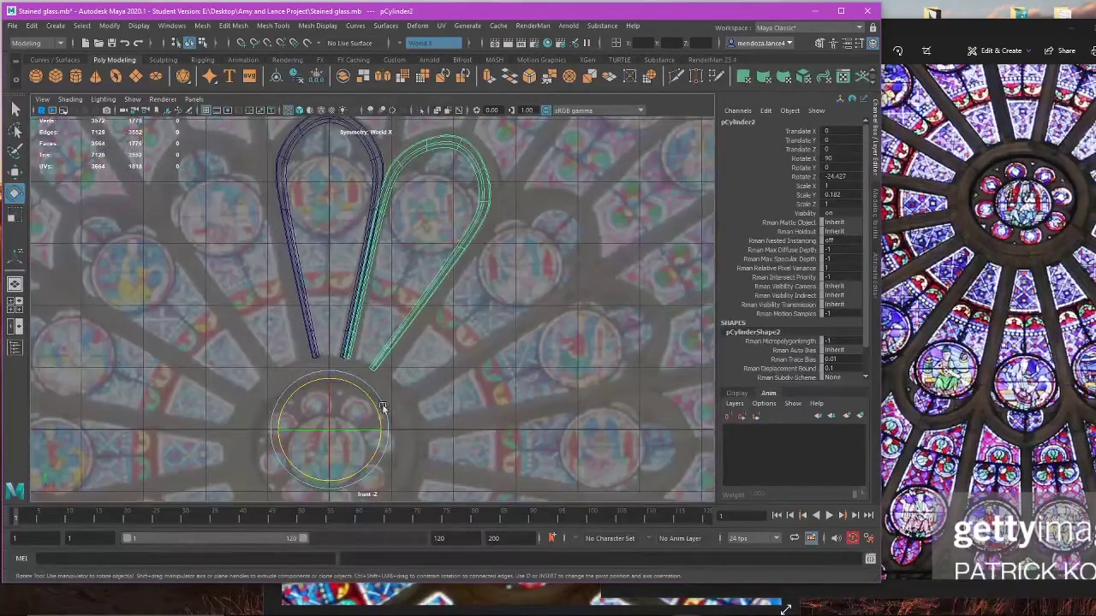
pyautogui.moveTo(363, 403); pyautogui.dragTo(369, 404)
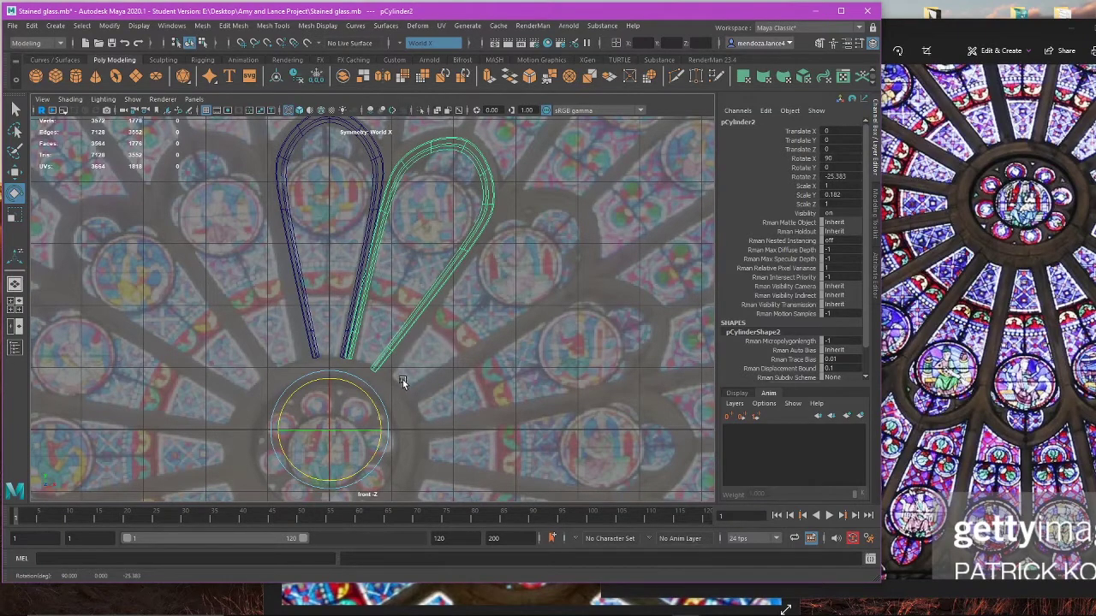
# Step: Duplicate the second arch and rotate the new copy onto the next petal, to a Z rotation of -51.34
pyautogui.scroll(-1, 420, 370)
pyautogui.hotkey('ctrl', 'd')
pyautogui.scroll(3, 414, 366)
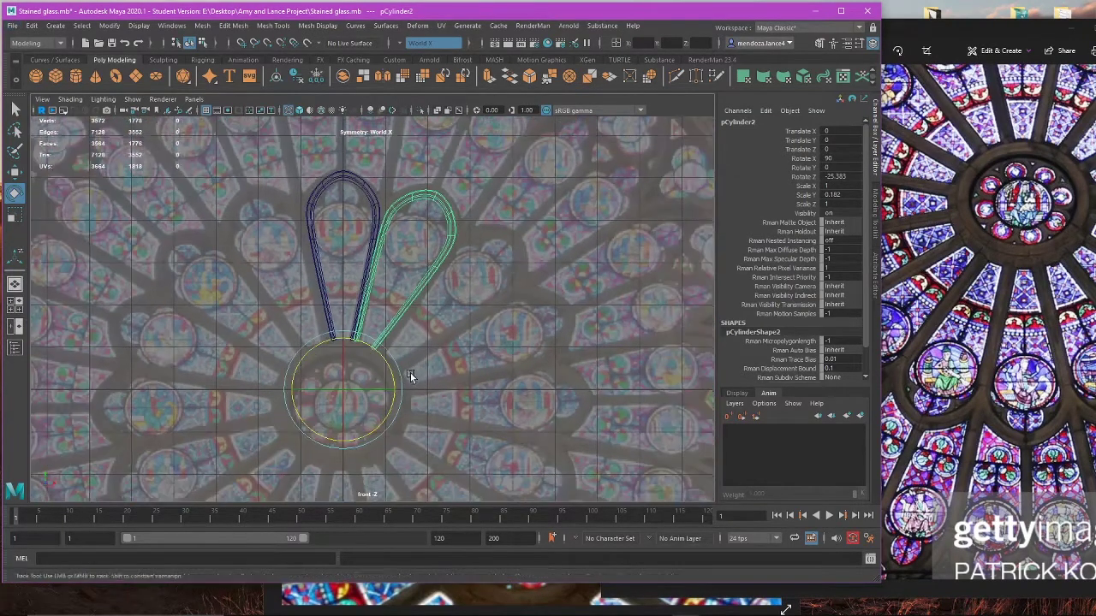
pyautogui.moveTo(388, 345); pyautogui.dragTo(399, 364)
pyautogui.scroll(5, 399, 364)
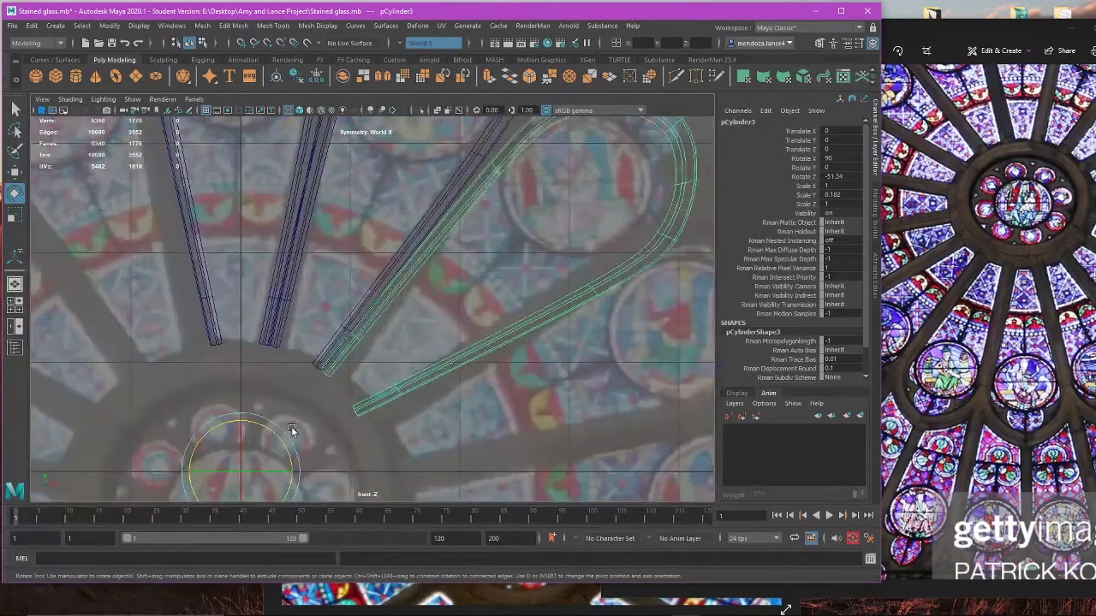
pyautogui.scroll(-3, 279, 440)
pyautogui.scroll(-3, 296, 436)
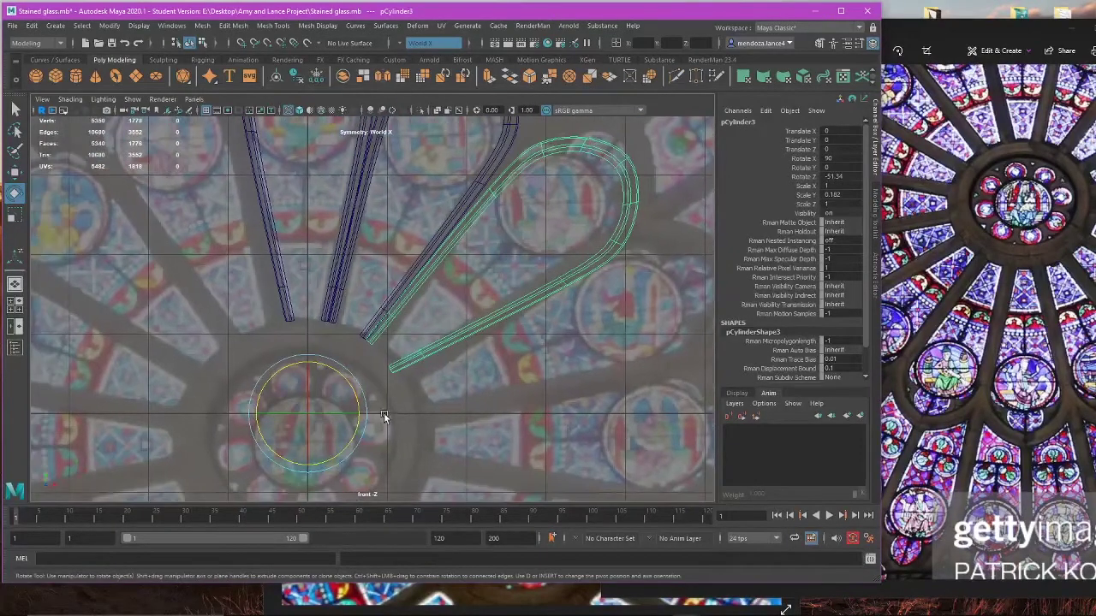
# Step: Duplicate the third arch, rotate the copy to -76.677 in Z, and check the fan of arches in perspective
pyautogui.hotkey('ctrl', 'd')
pyautogui.moveTo(349, 383); pyautogui.dragTo(358, 403)
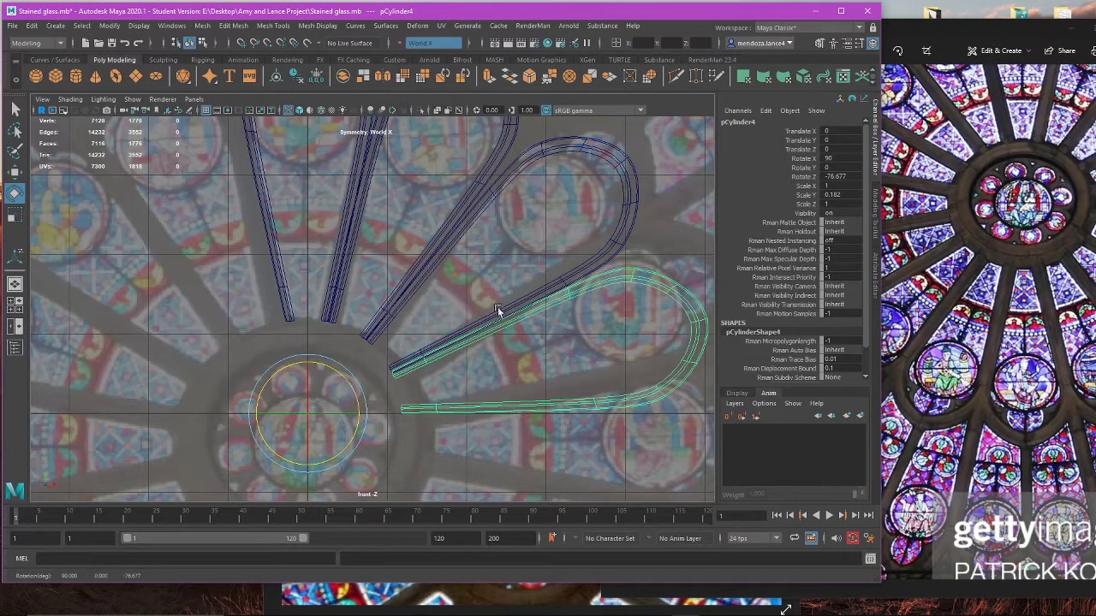
pyautogui.press('space')
pyautogui.press('space')
pyautogui.click(652, 270)
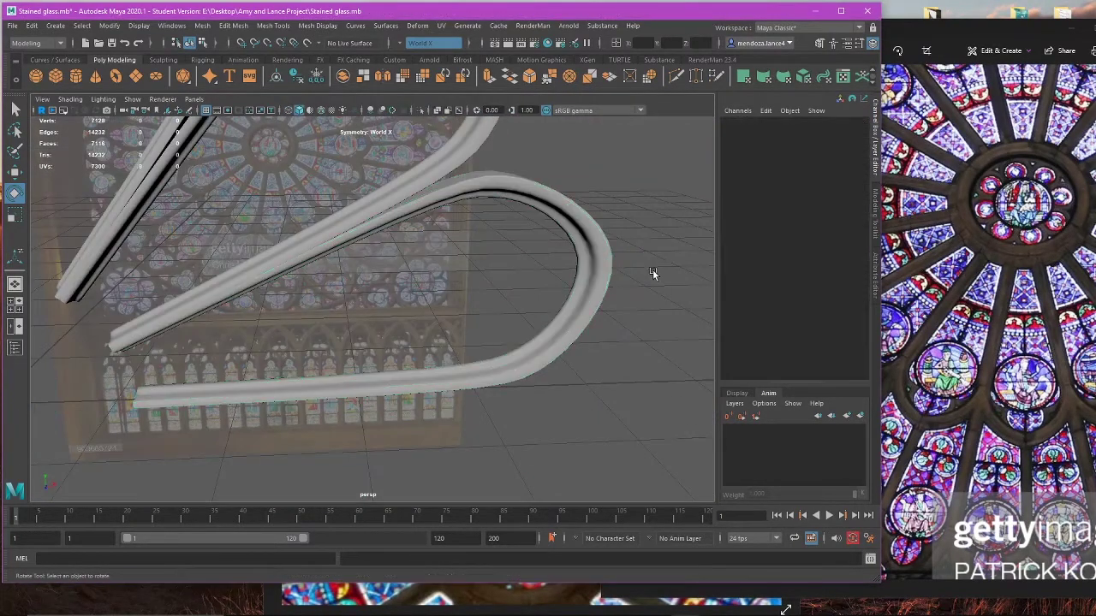
pyautogui.scroll(-10, 633, 275)
pyautogui.keyDown('alt'); pyautogui.moveTo(561, 292); pyautogui.dragTo(455, 330); pyautogui.keyUp('alt')
pyautogui.click(421, 334)
pyautogui.press('e')
# Step: Duplicate the fourth arch in the front view and rotate the copy to a Z rotation of -103.317
pyautogui.press('space')
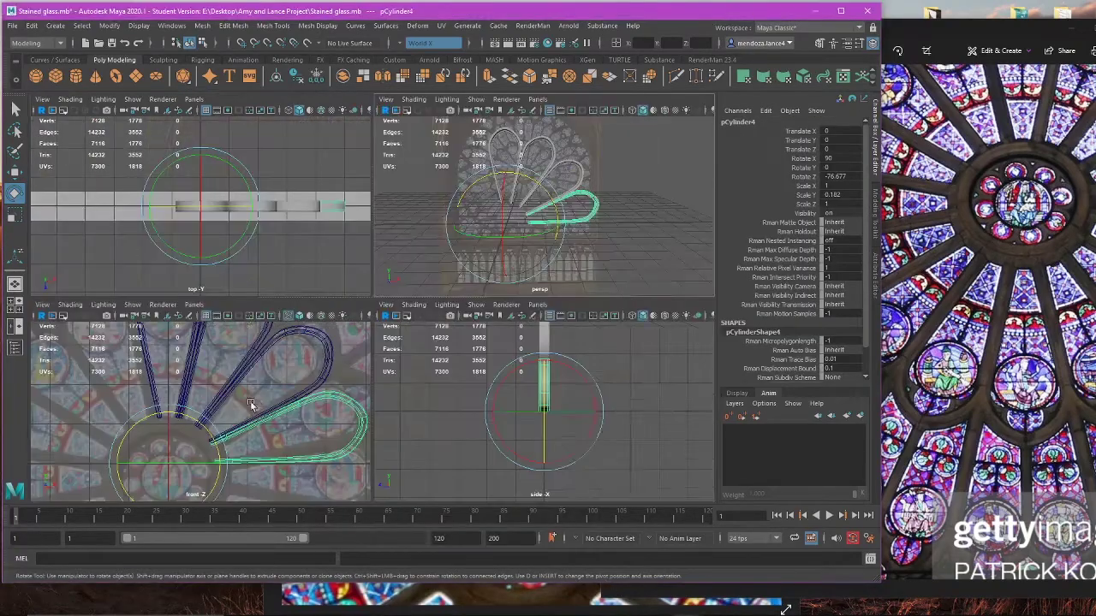
pyautogui.press('space')
pyautogui.scroll(-5, 407, 395)
pyautogui.scroll(5, 417, 392)
pyautogui.keyDown('alt'); pyautogui.moveTo(417, 392); pyautogui.dragTo(415, 341, button='middle'); pyautogui.keyUp('alt')
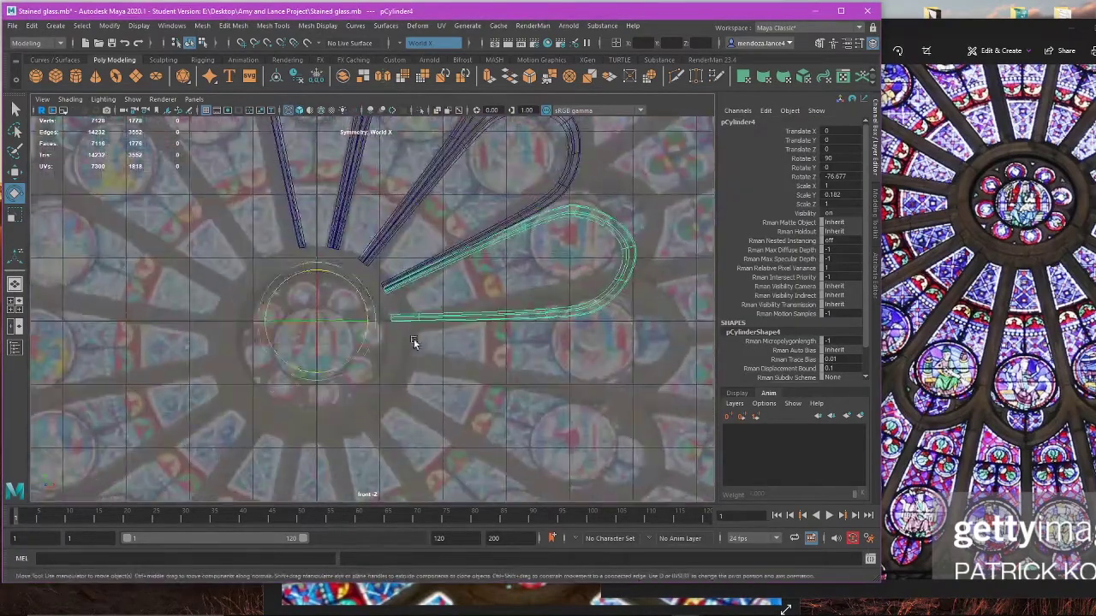
pyautogui.press('w')
pyautogui.hotkey('ctrl', 'd')
pyautogui.press('e')
pyautogui.moveTo(360, 296); pyautogui.dragTo(372, 321)
pyautogui.click(513, 356)
pyautogui.scroll(-3, 498, 358)
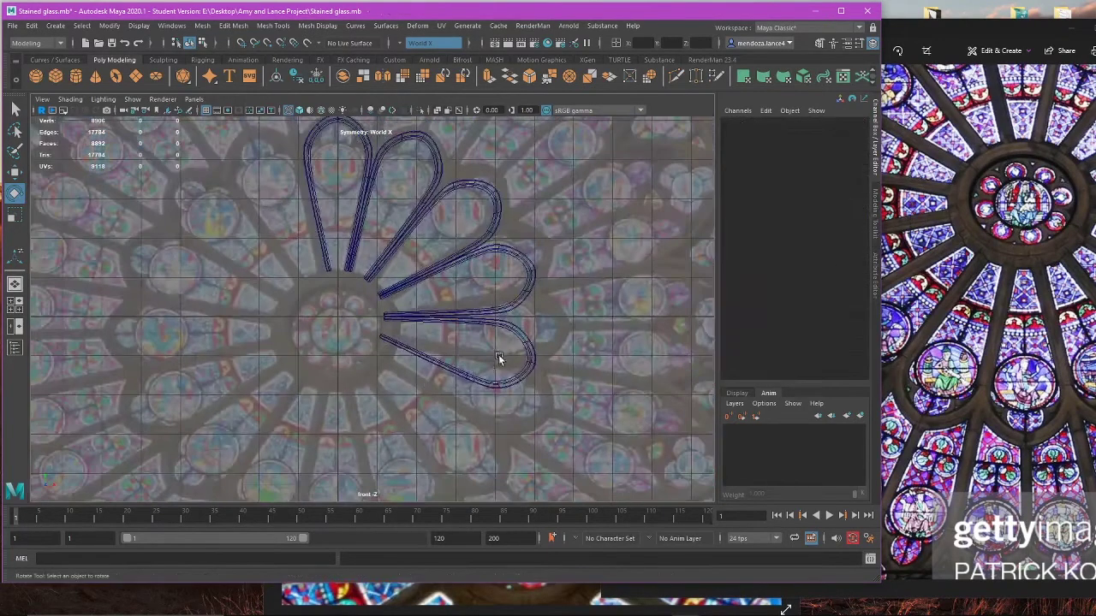
# Step: Create a copy of the fifth arch rotated onto the next petal, to a Z rotation of -129.604
pyautogui.click(423, 374)
pyautogui.scroll(5, 433, 368)
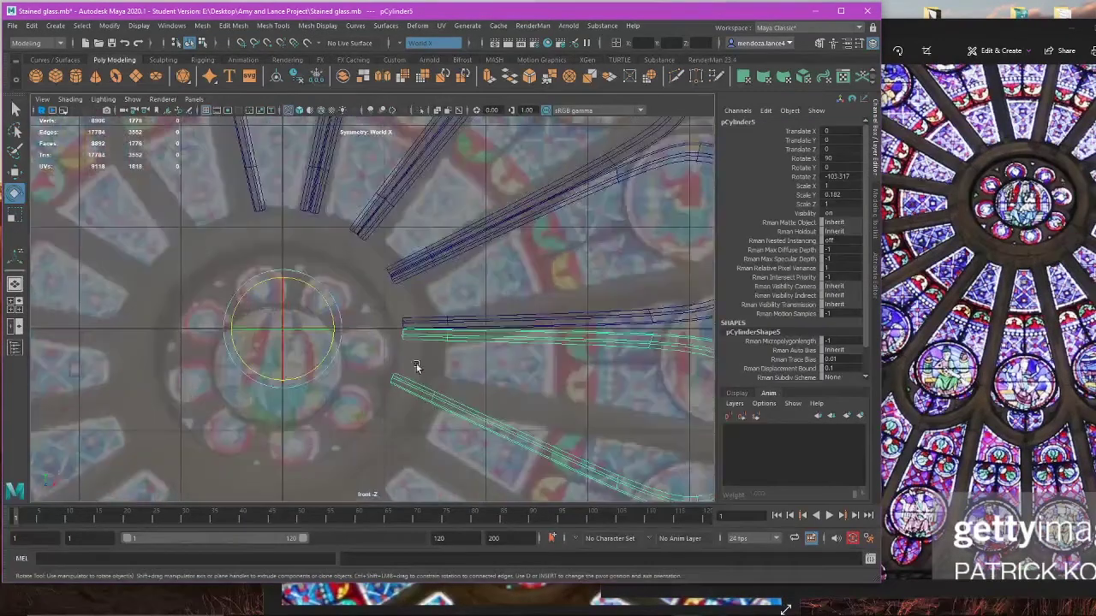
pyautogui.moveTo(341, 319)
pyautogui.keyDown('shift'); pyautogui.mouseDown()
pyautogui.moveTo(325, 342)
pyautogui.moveTo(333, 323)
pyautogui.moveTo(344, 350)
pyautogui.mouseUp(); pyautogui.keyUp('shift')
pyautogui.scroll(-4, 368, 326)
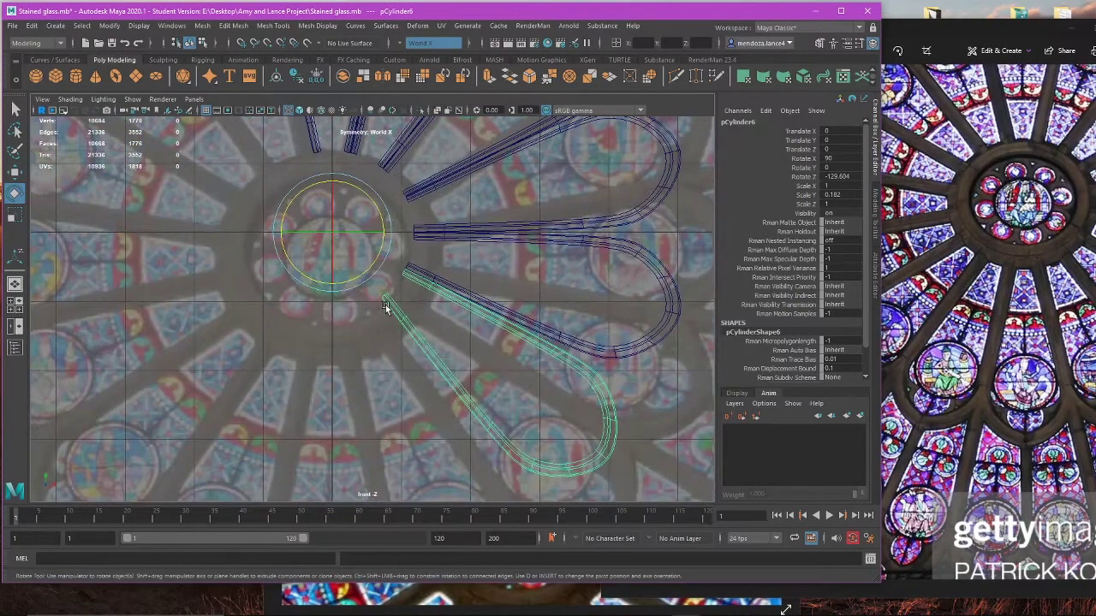
pyautogui.keyDown('alt'); pyautogui.moveTo(443, 268); pyautogui.dragTo(391, 345, button='middle'); pyautogui.keyUp('alt')
# Step: Inspect the six fanned arches in perspective, examining where neighbouring frames meet, and clear the selection
pyautogui.press('space')
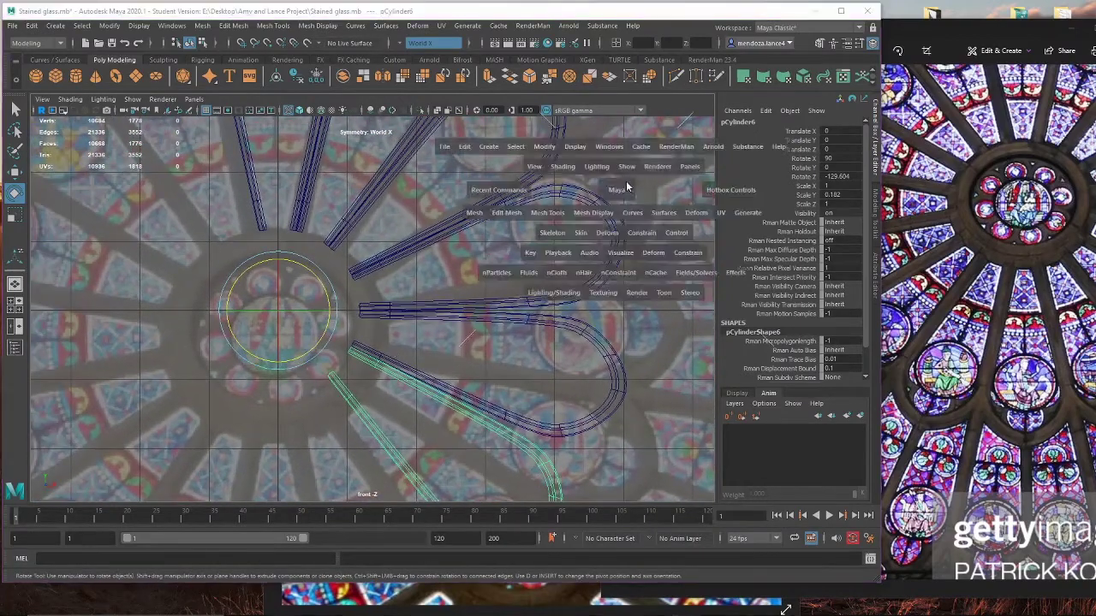
pyautogui.press('space')
pyautogui.press('f')
pyautogui.scroll(-4, 487, 266)
pyautogui.keyDown('alt'); pyautogui.moveTo(487, 266); pyautogui.dragTo(495, 416, button='middle'); pyautogui.keyUp('alt')
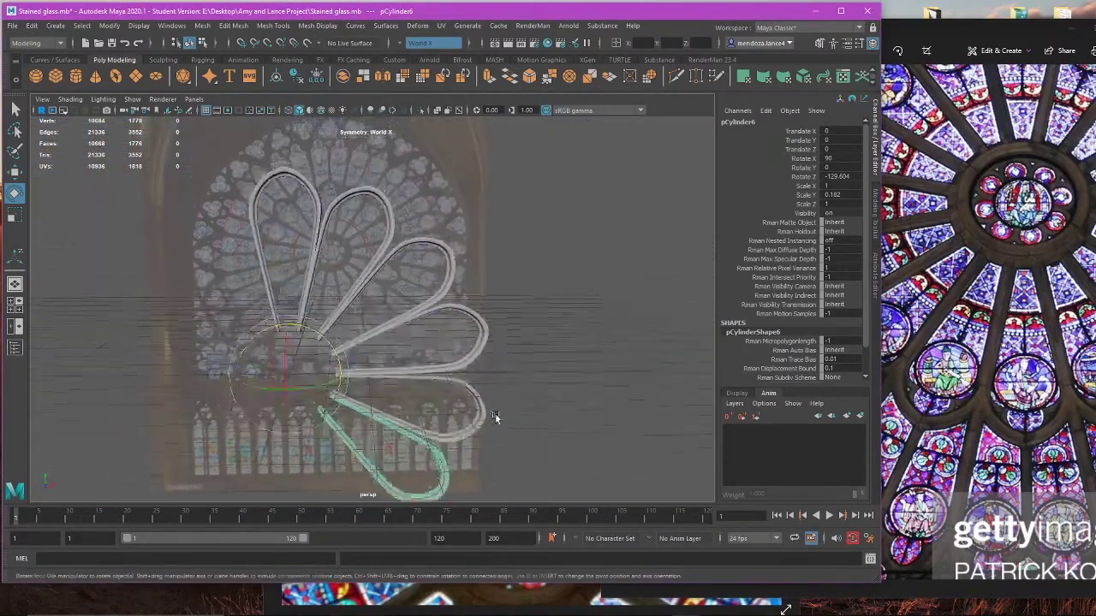
pyautogui.keyDown('alt'); pyautogui.moveTo(494, 416); pyautogui.dragTo(410, 303); pyautogui.keyUp('alt')
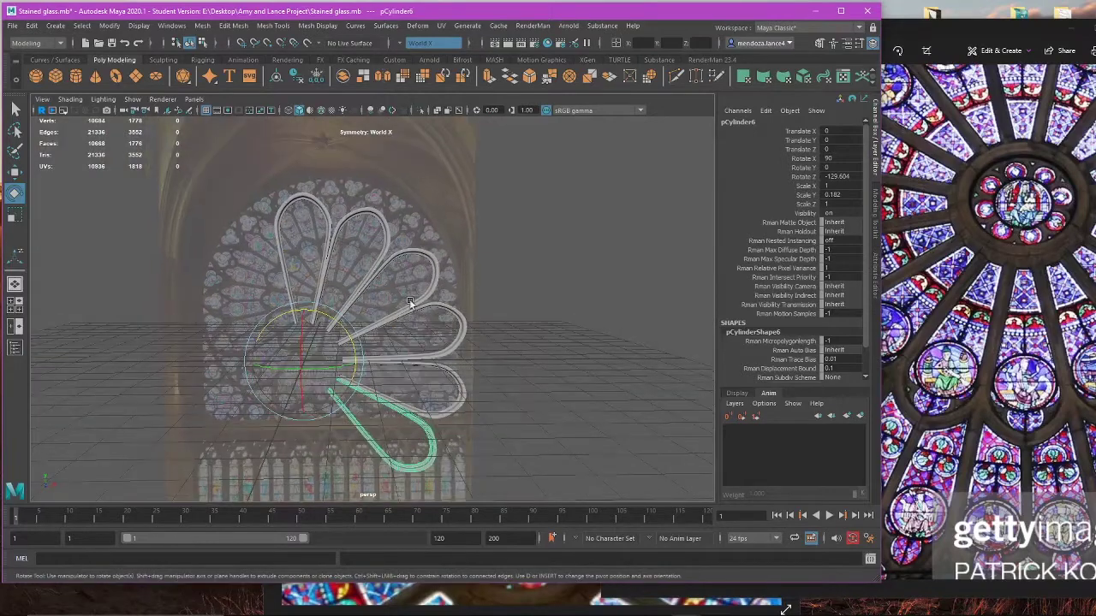
pyautogui.scroll(5, 346, 297)
pyautogui.click(344, 272)
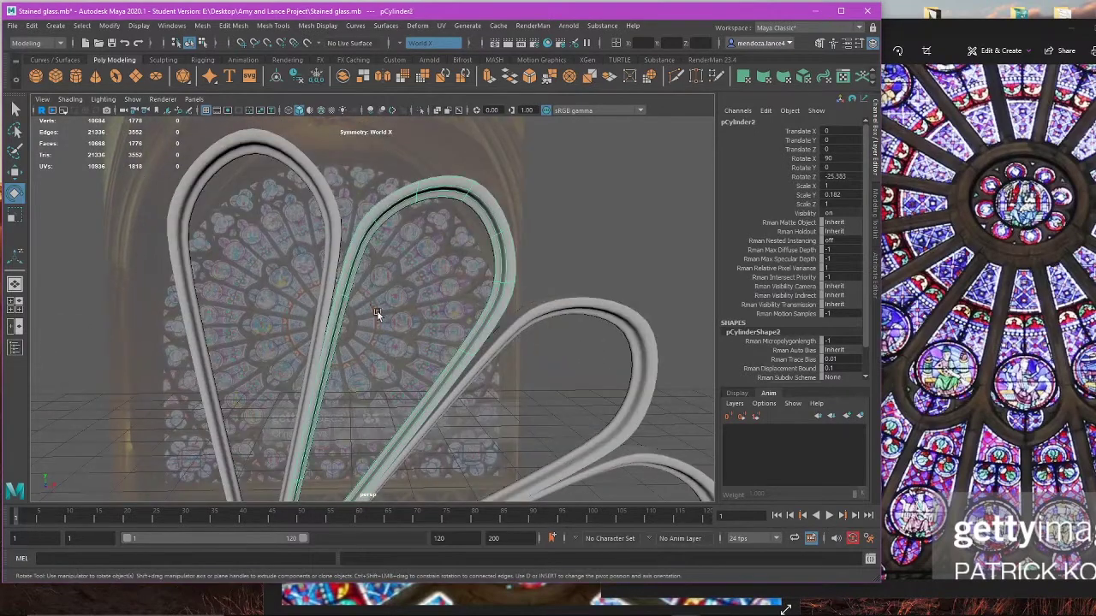
pyautogui.scroll(2, 395, 278)
pyautogui.keyDown('alt'); pyautogui.moveTo(395, 277); pyautogui.dragTo(403, 295); pyautogui.keyUp('alt')
pyautogui.click(402, 295)
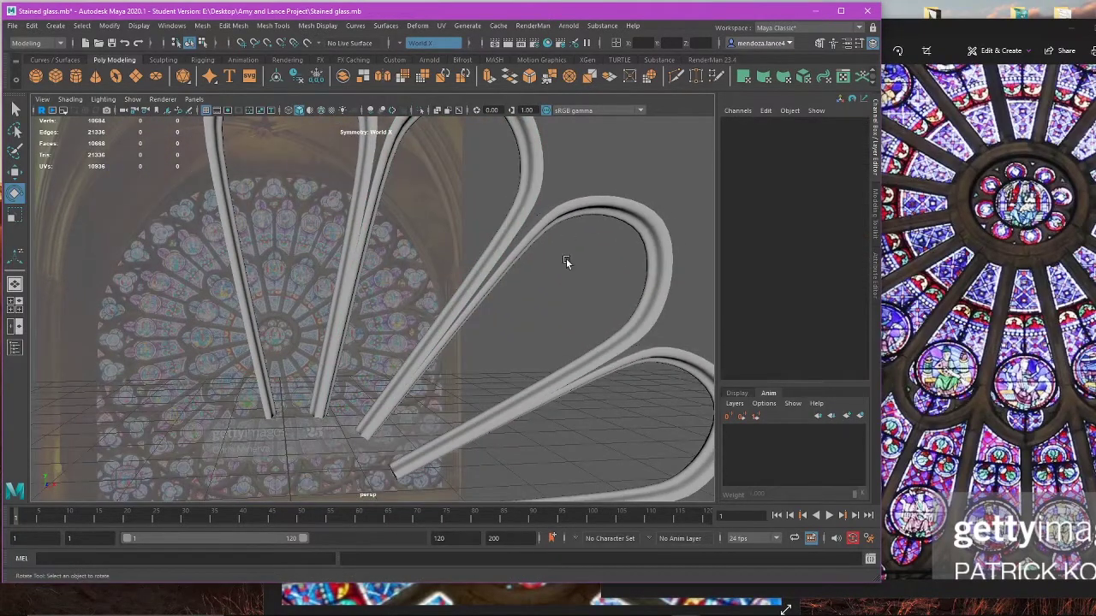
# Step: Delete all the rotated arch copies, keeping only the original upright arch above the window's centre
pyautogui.scroll(-6, 569, 240)
pyautogui.click(486, 386)
pyautogui.press('Delete')
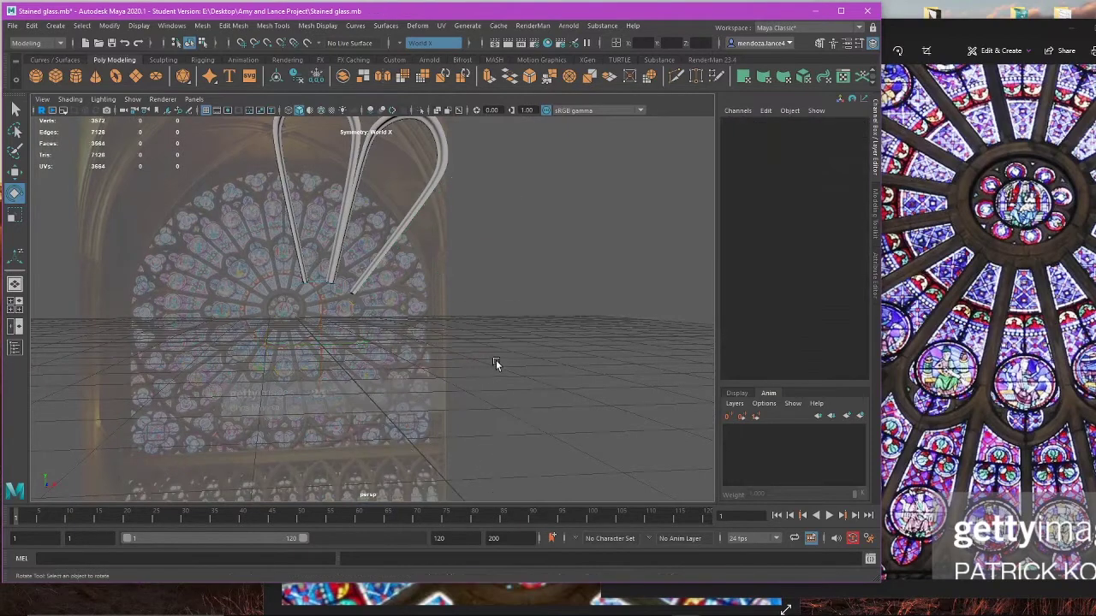
pyautogui.click(398, 223)
pyautogui.press('space')
pyautogui.press('space')
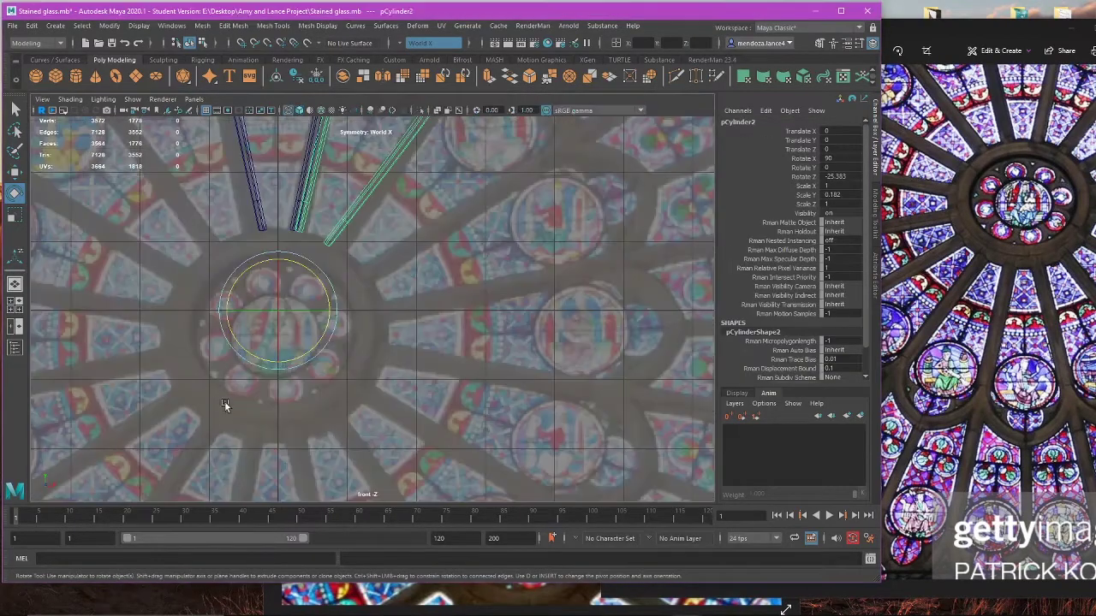
pyautogui.scroll(3, 366, 430)
pyautogui.press('w')
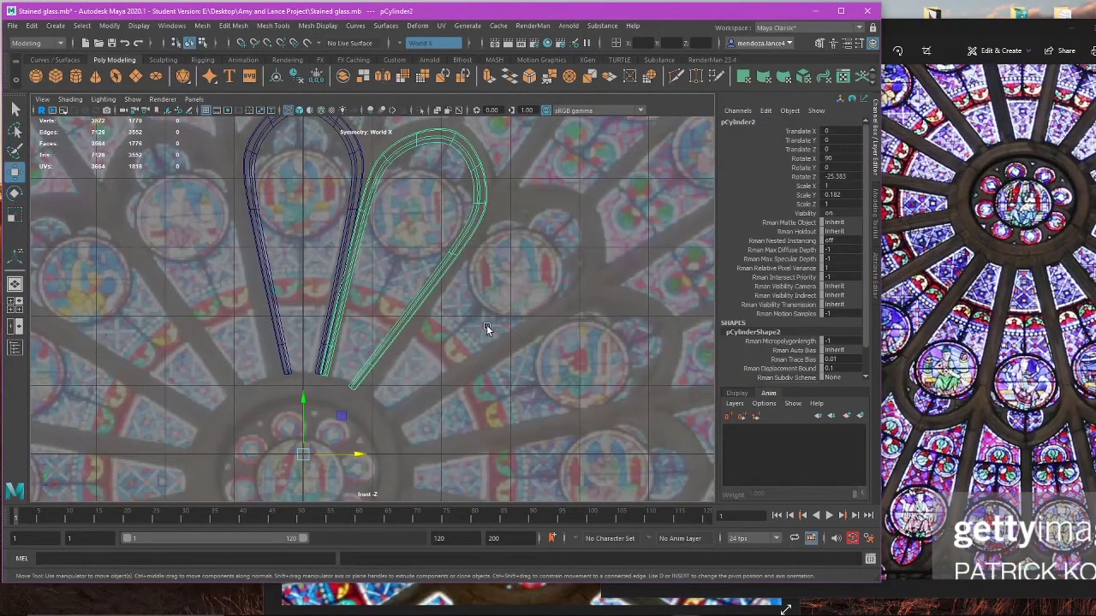
pyautogui.press('Delete')
# Step: Duplicate the upright arch in the front view and rotate the copy to -24.65 in Z
pyautogui.click(353, 234)
pyautogui.keyDown('alt'); pyautogui.moveTo(364, 295); pyautogui.dragTo(375, 288, button='middle'); pyautogui.keyUp('alt')
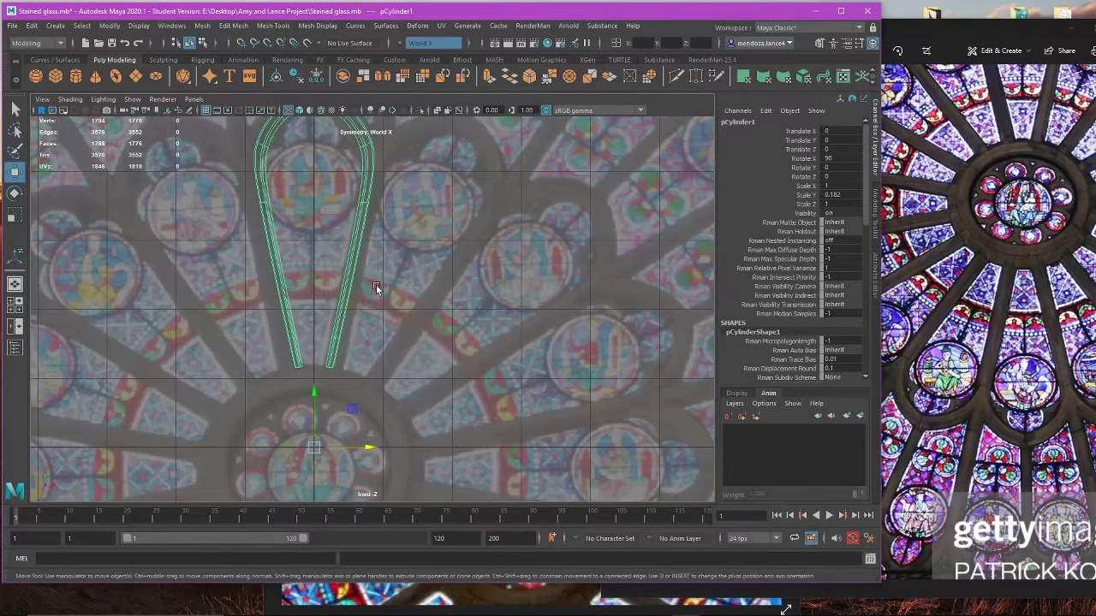
pyautogui.hotkey('ctrl', 'd')
pyautogui.press('e')
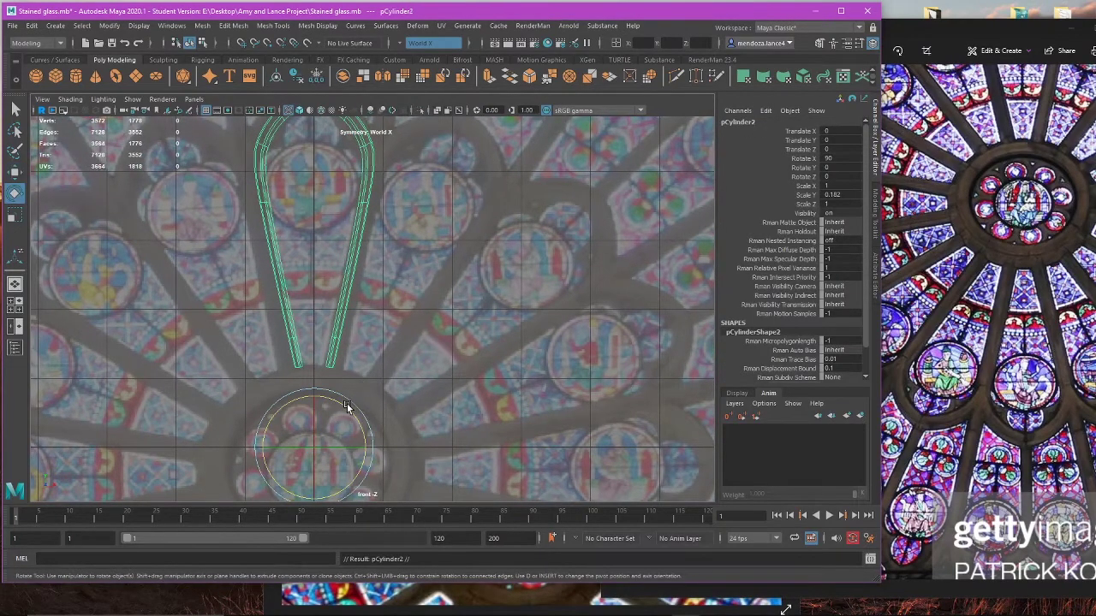
pyautogui.moveTo(347, 408)
pyautogui.mouseDown()
pyautogui.moveTo(365, 428)
pyautogui.moveTo(356, 420)
pyautogui.mouseUp()
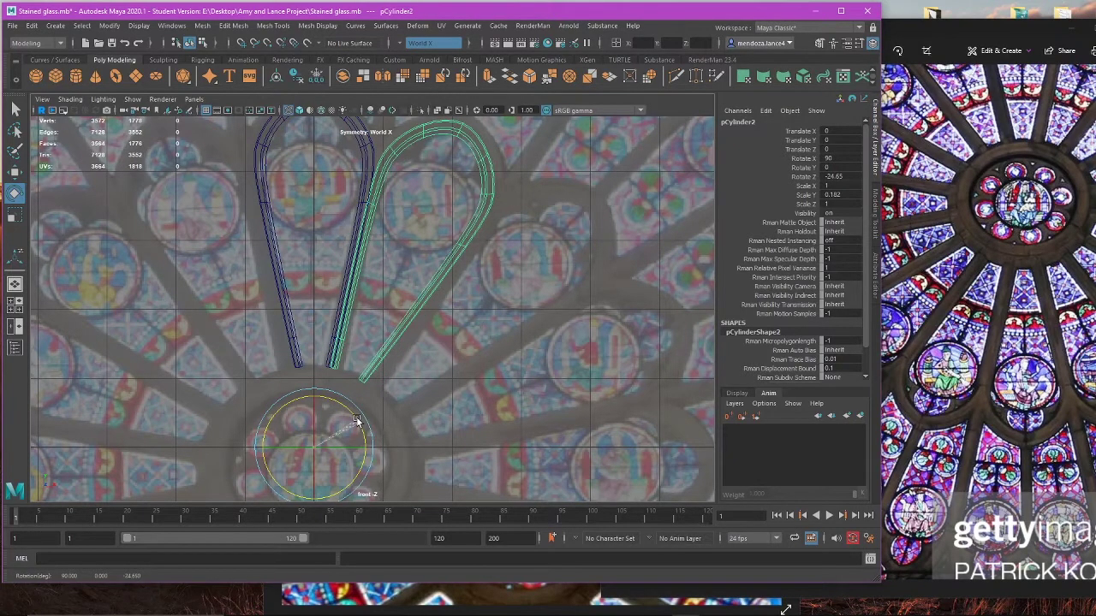
pyautogui.click(203, 25)
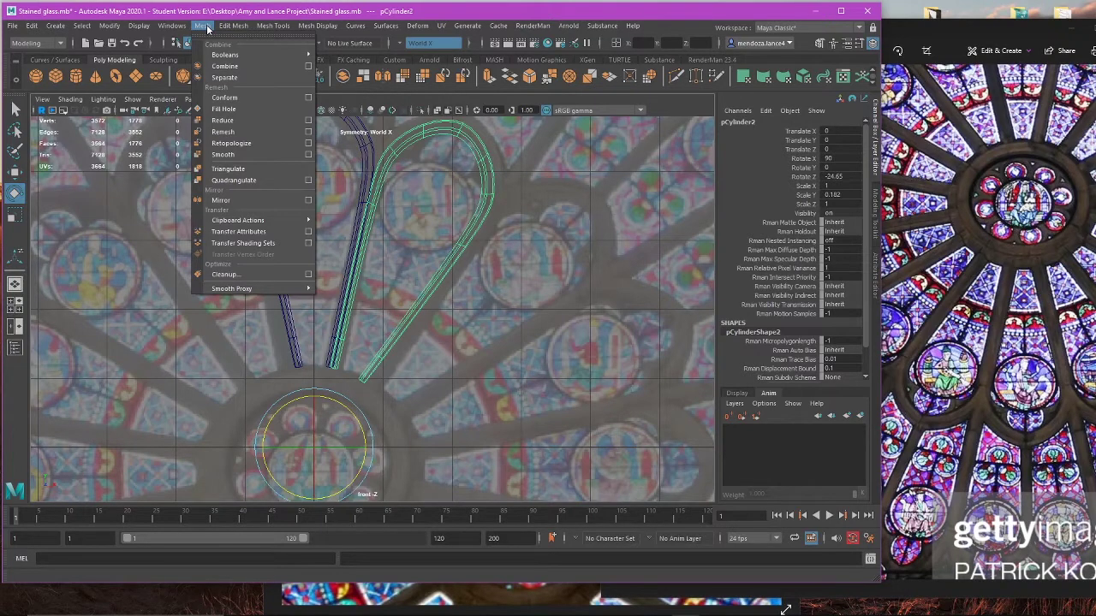
pyautogui.moveTo(228, 29)
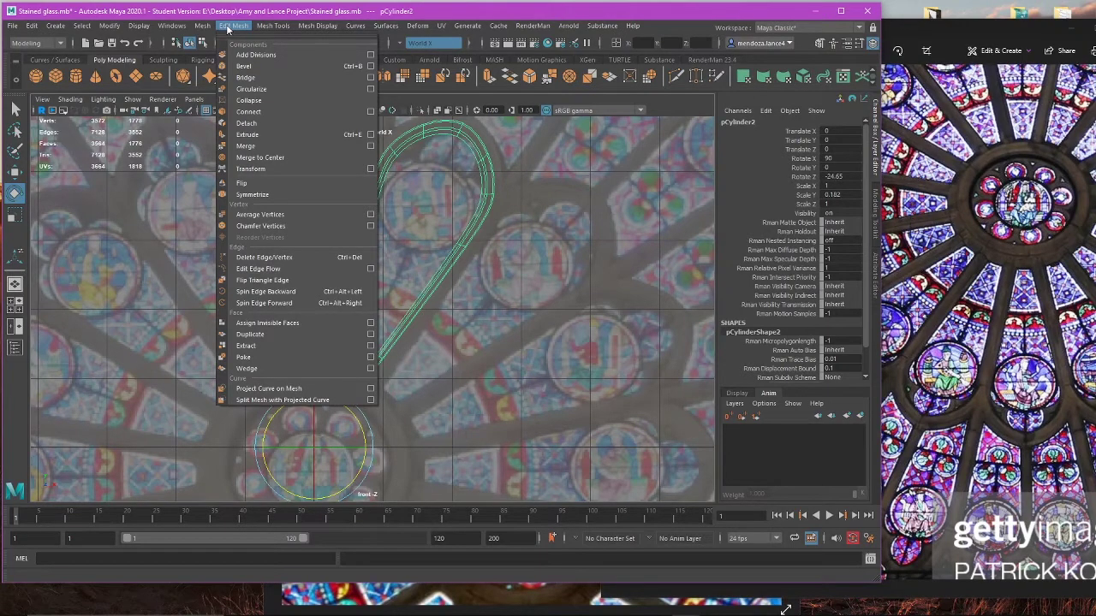
pyautogui.moveTo(309, 29)
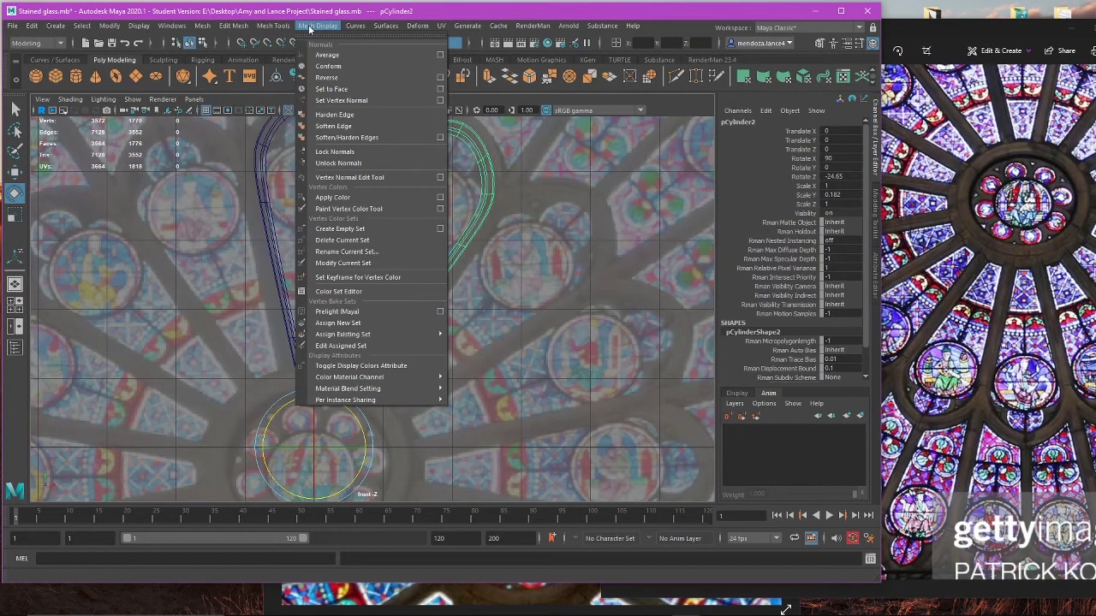
pyautogui.click(358, 24)
# Step: Try rotating the second arch further around the window's centre and undo that rotation
pyautogui.press('w')
pyautogui.scroll(-2, 496, 404)
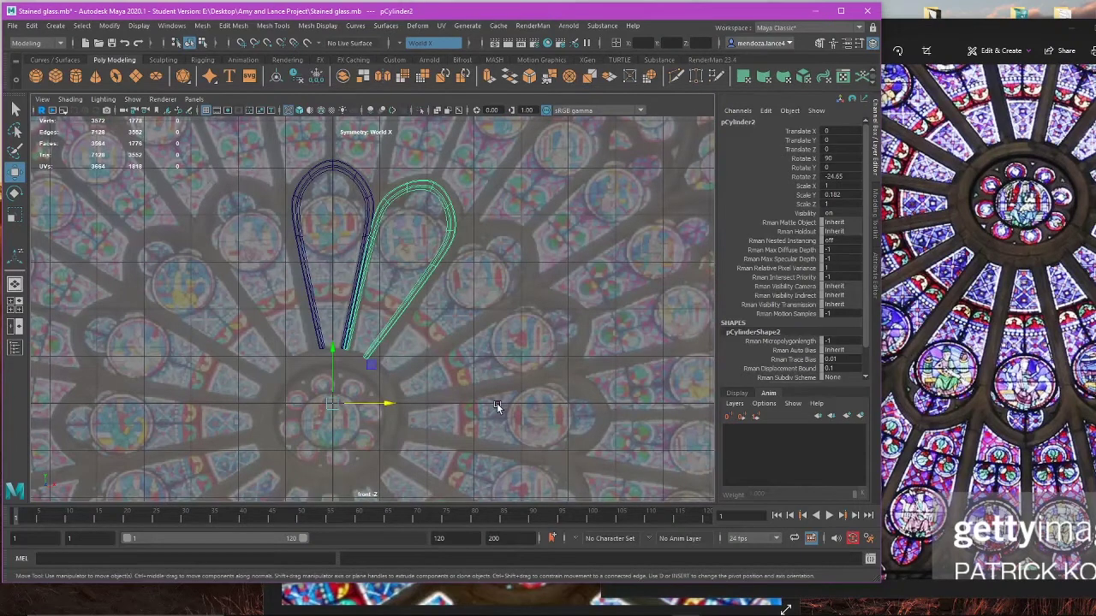
pyautogui.press('e')
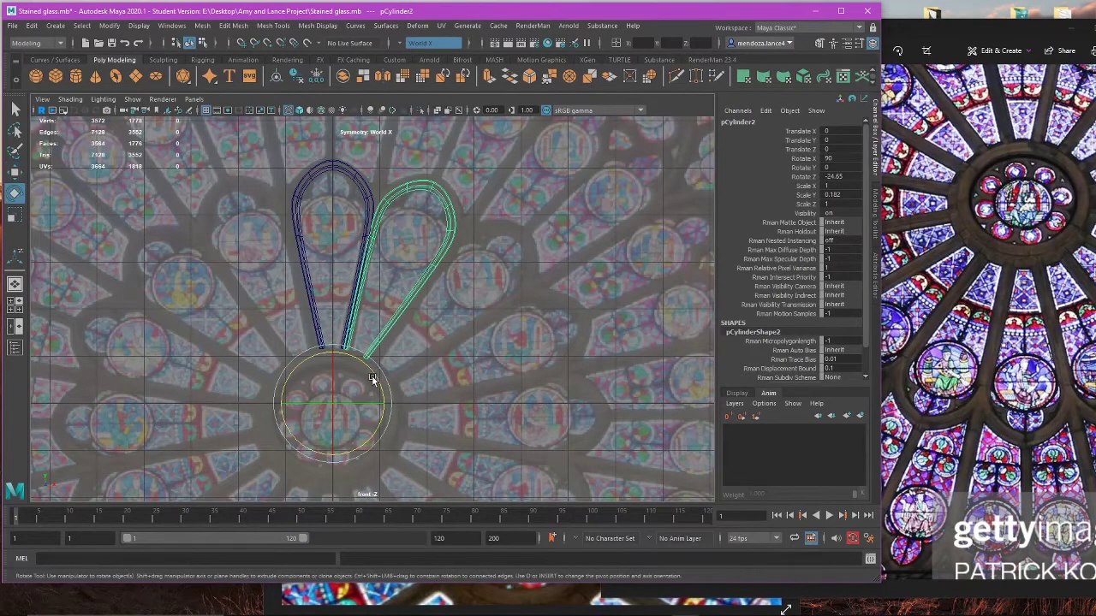
pyautogui.moveTo(374, 381); pyautogui.dragTo(382, 395)
pyautogui.hotkey('ctrl', 'z')
pyautogui.press('w')
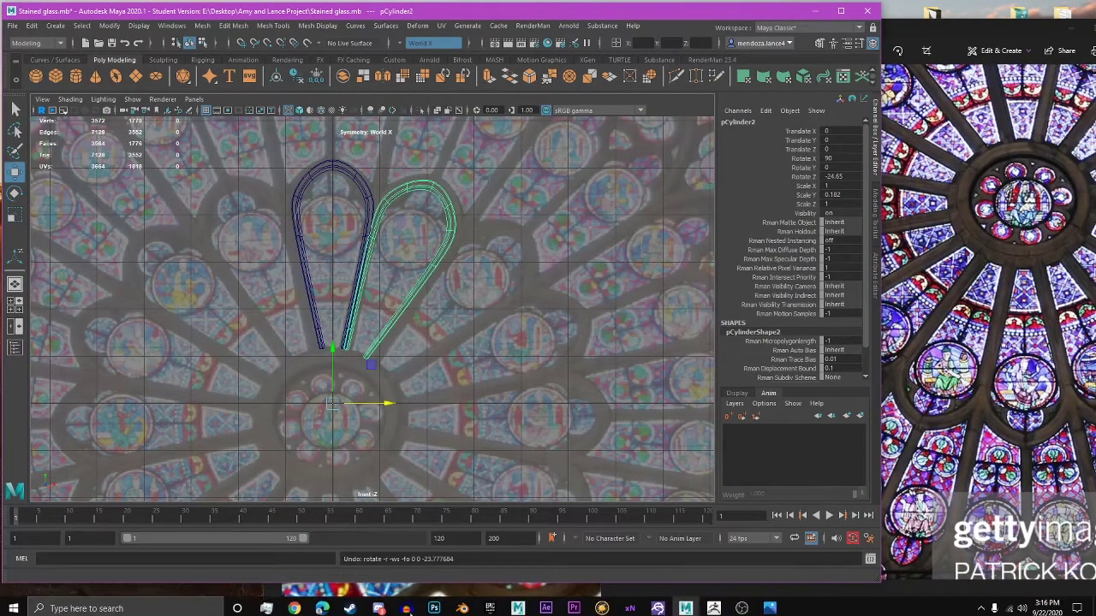
# Step: Switch to Chrome, search Google for "maya repeat", and open the "Maya repeat action or repeat transformation" video in a wider window
pyautogui.click(293, 605)
pyautogui.click(892, 47)
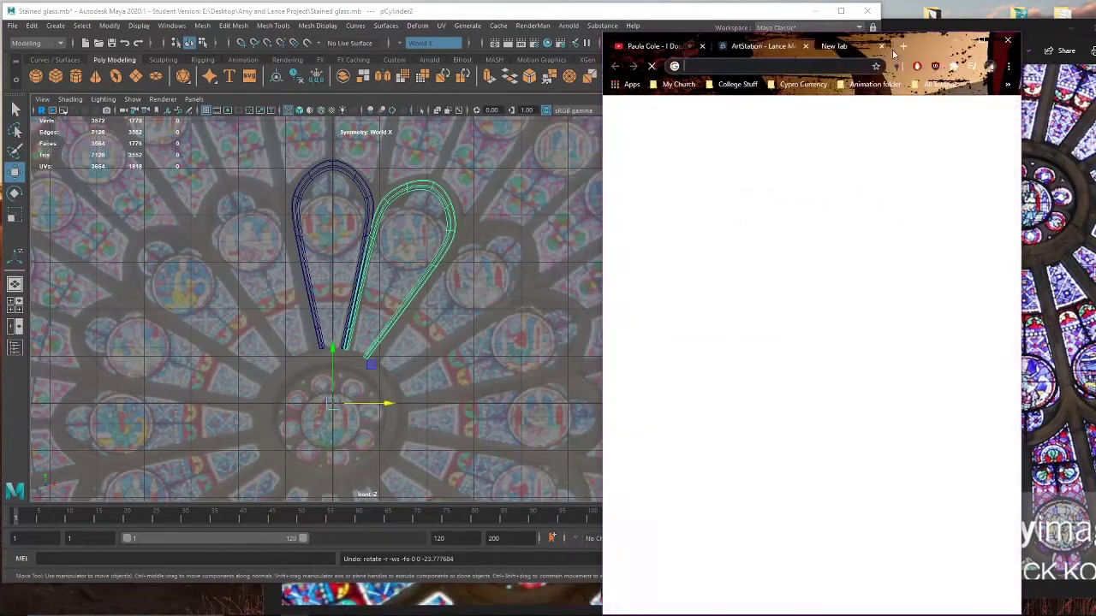
pyautogui.write('maya rep')
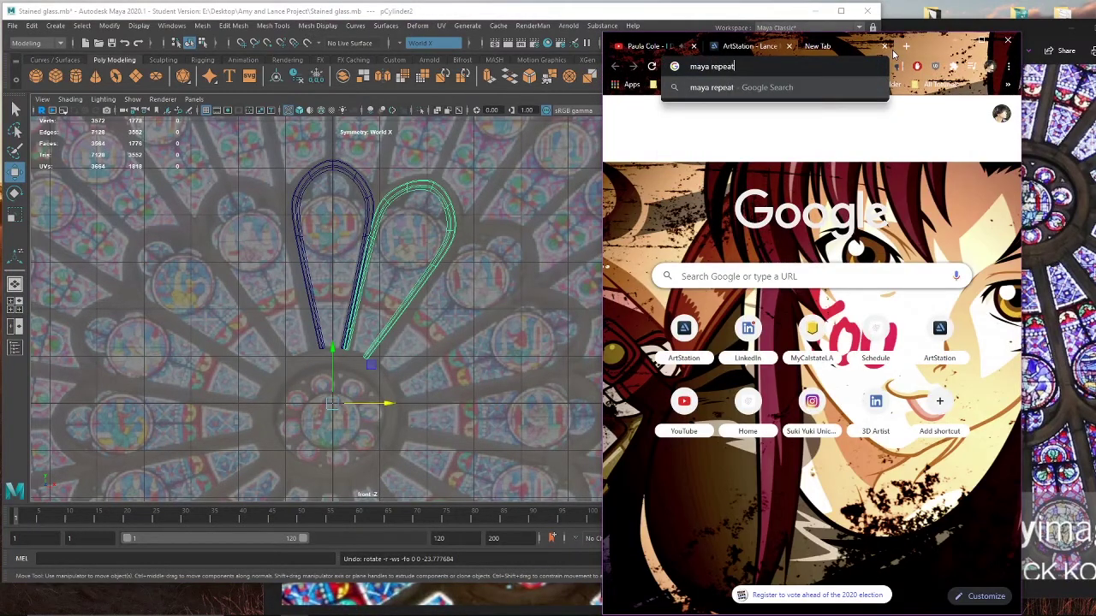
pyautogui.write('eat')
pyautogui.press('Return')
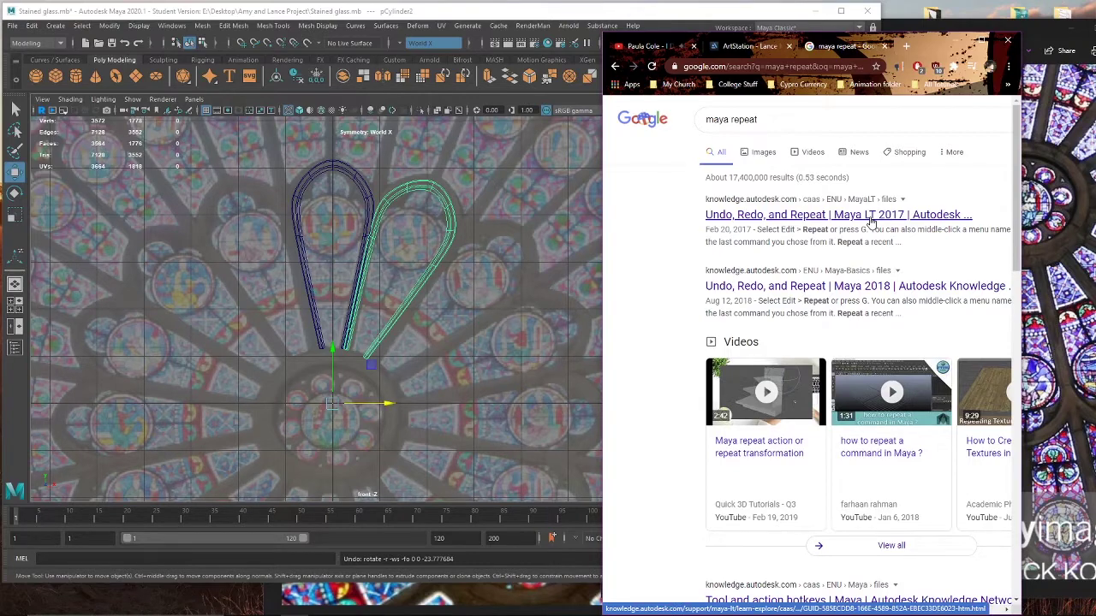
pyautogui.click(796, 447)
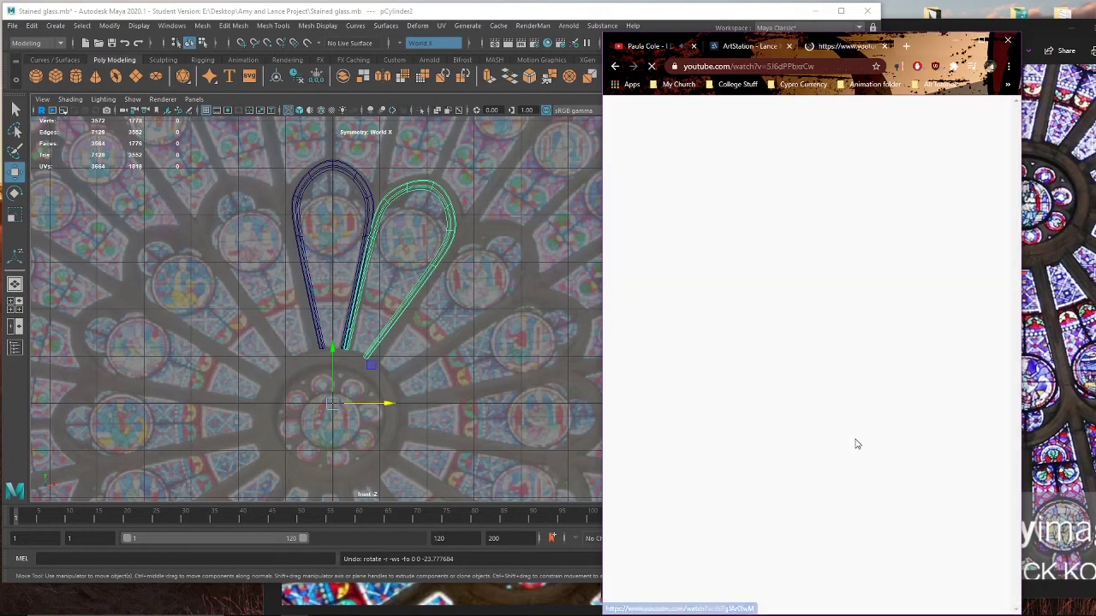
pyautogui.moveTo(603, 226); pyautogui.dragTo(405, 249)
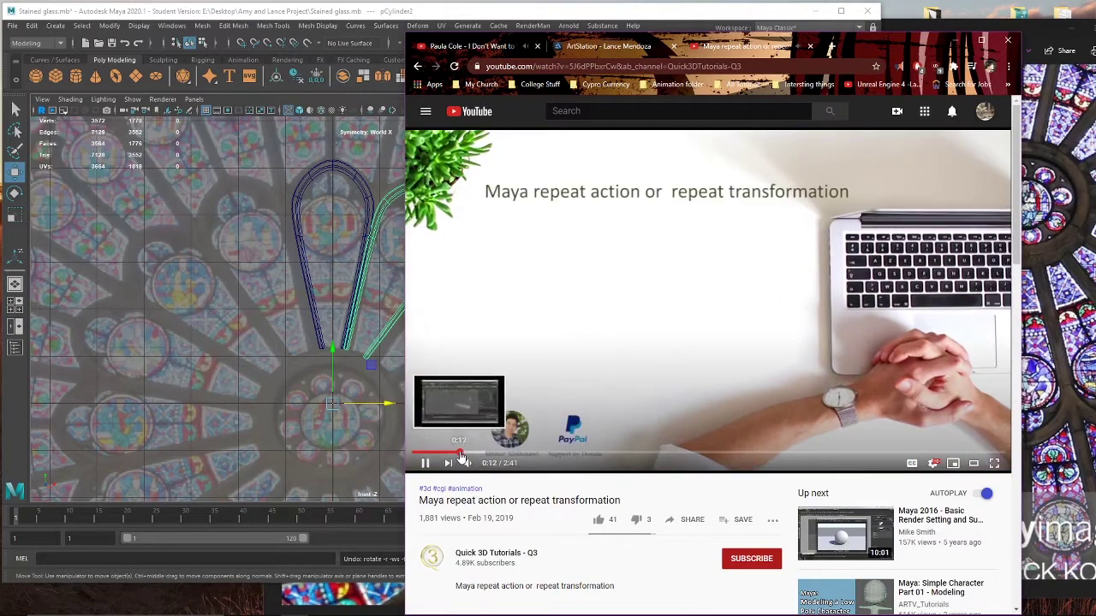
# Step: Skim the tutorial video for the part showing how a transformation is repeated on duplicated objects
pyautogui.click(481, 451)
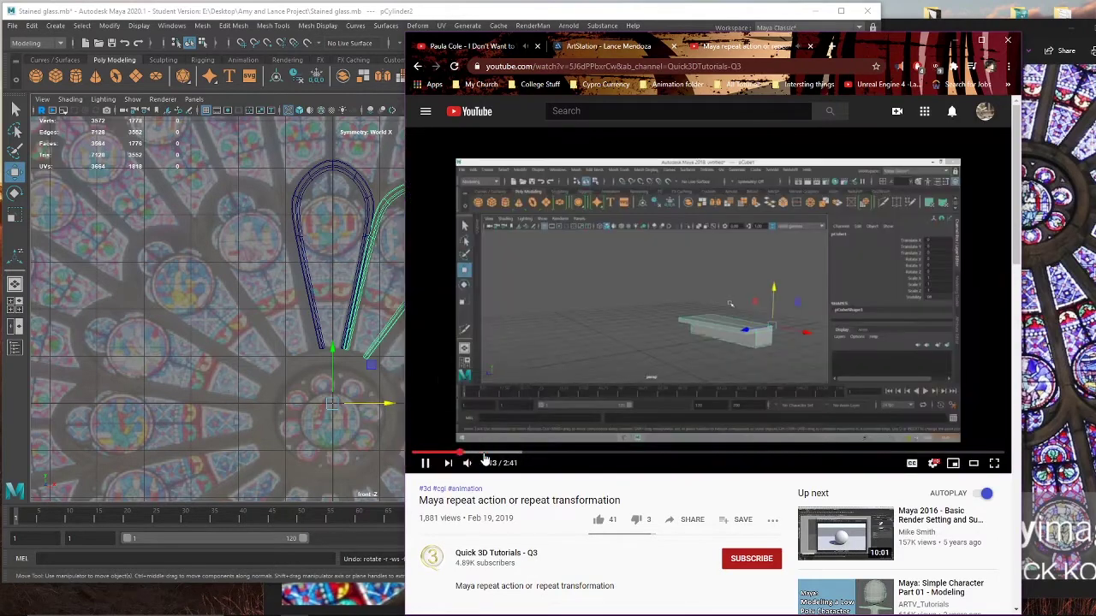
pyautogui.click(569, 427)
pyautogui.click(555, 438)
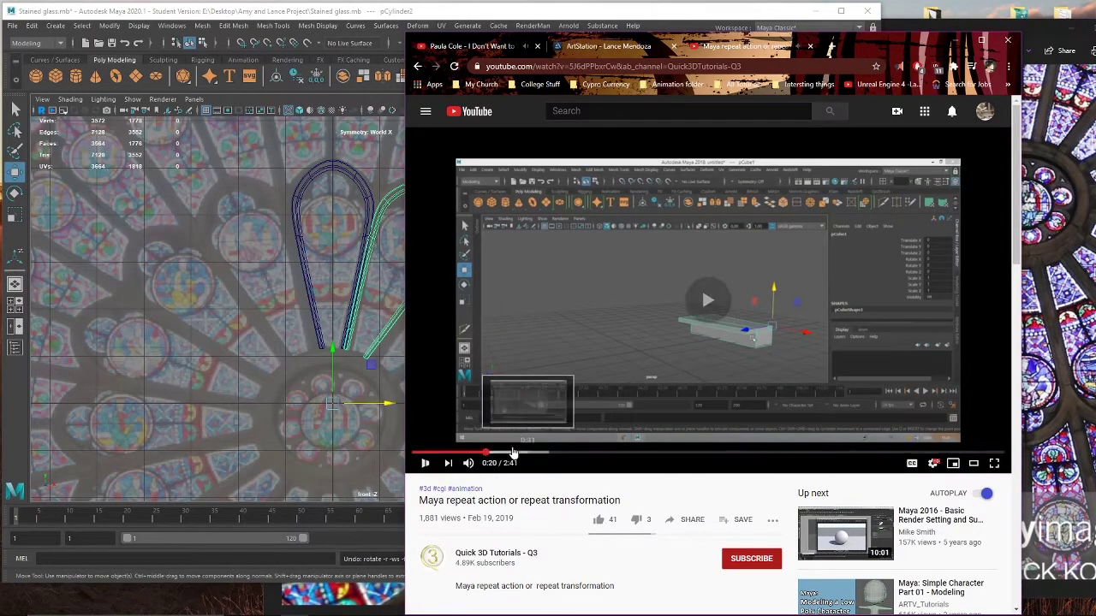
pyautogui.click(506, 452)
pyautogui.click(528, 453)
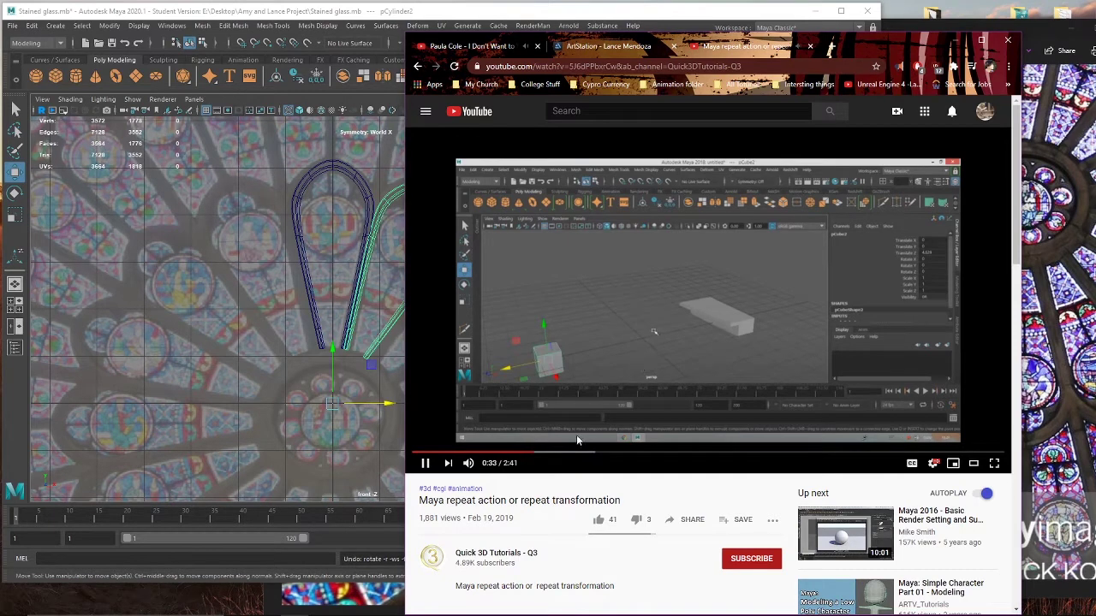
pyautogui.click(559, 451)
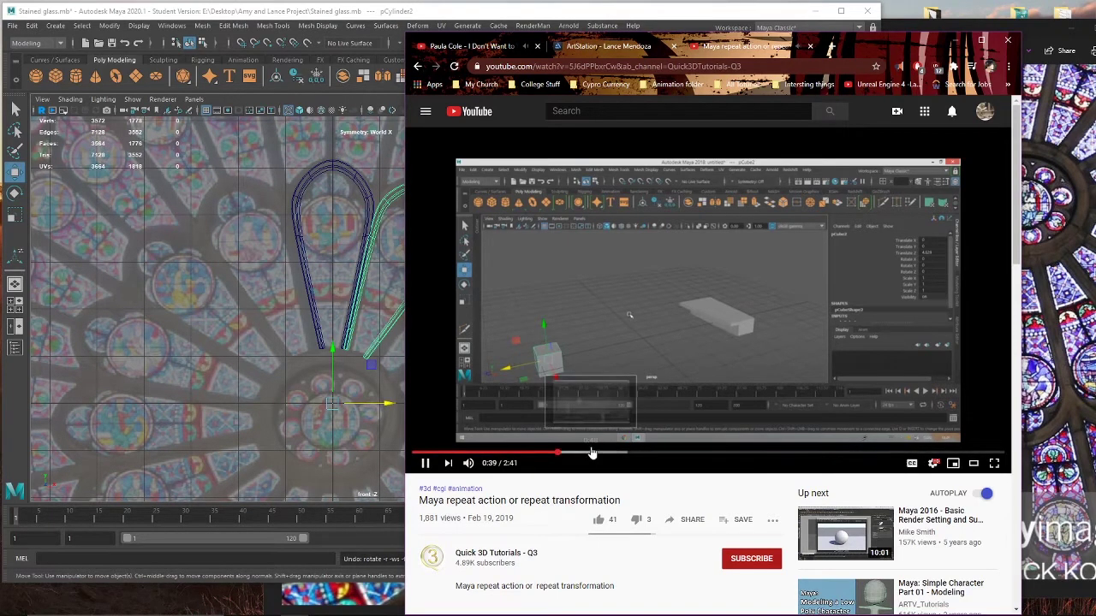
pyautogui.click(591, 452)
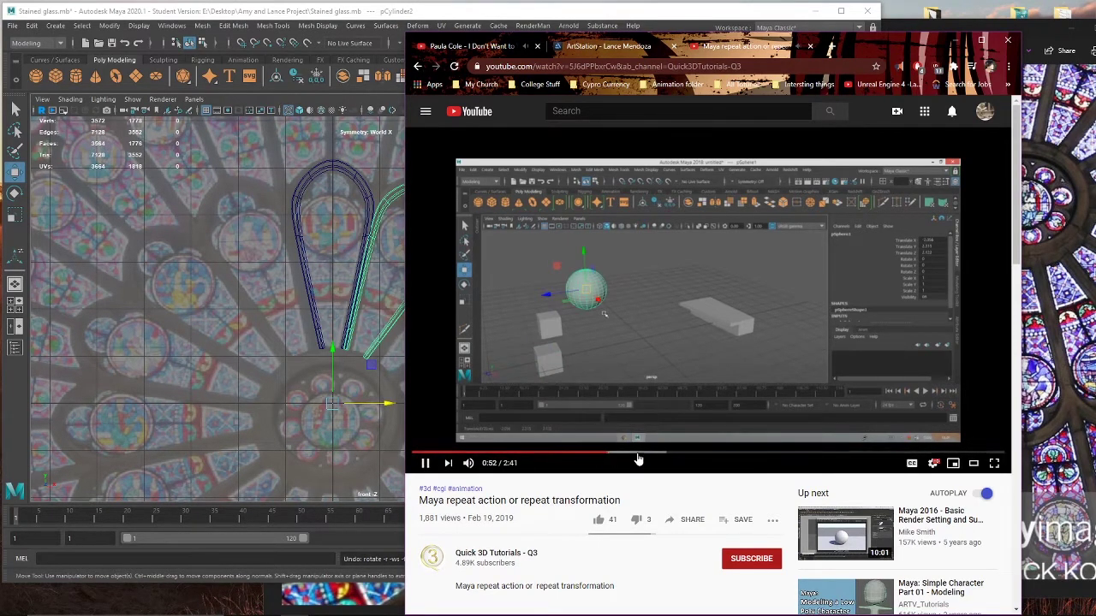
pyautogui.click(635, 453)
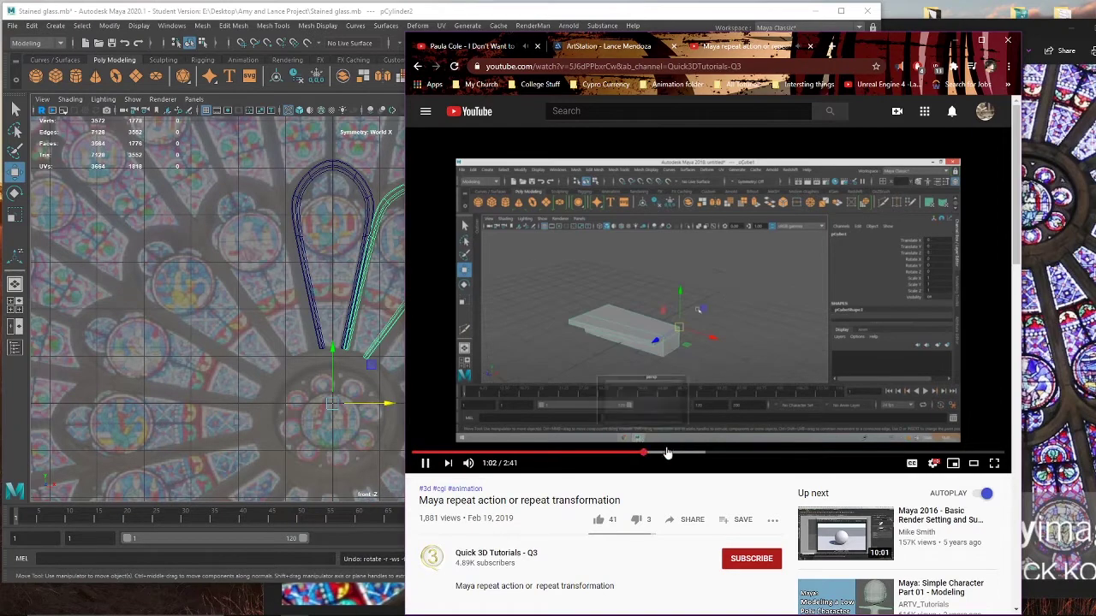
pyautogui.click(618, 454)
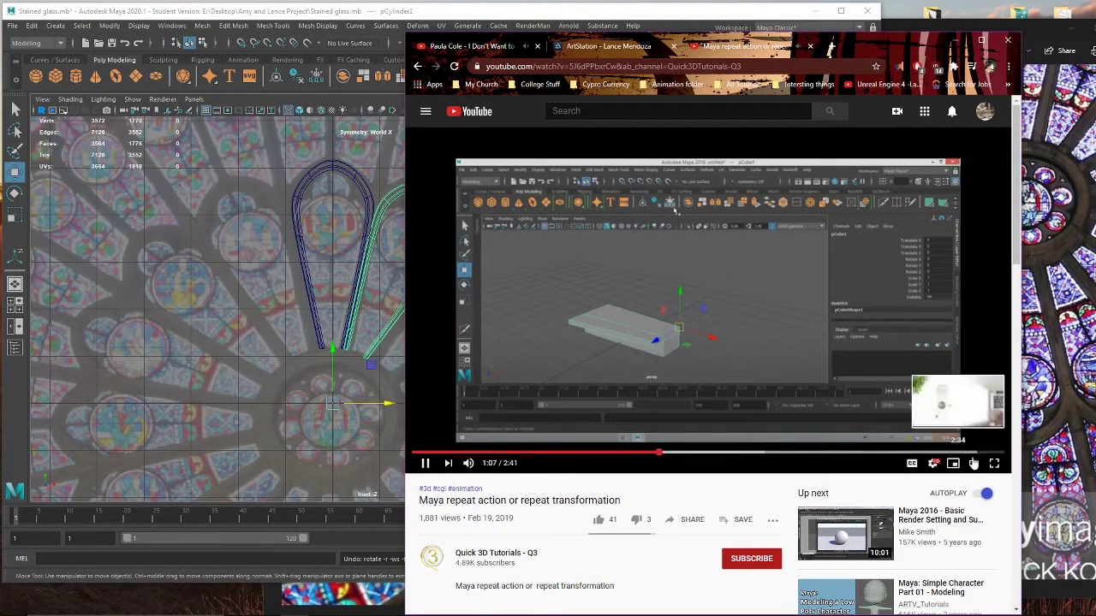
# Step: Set the video's playback speed to 2, watch the staircase duplication demonstration, and pause it
pyautogui.click(933, 465)
pyautogui.click(959, 385)
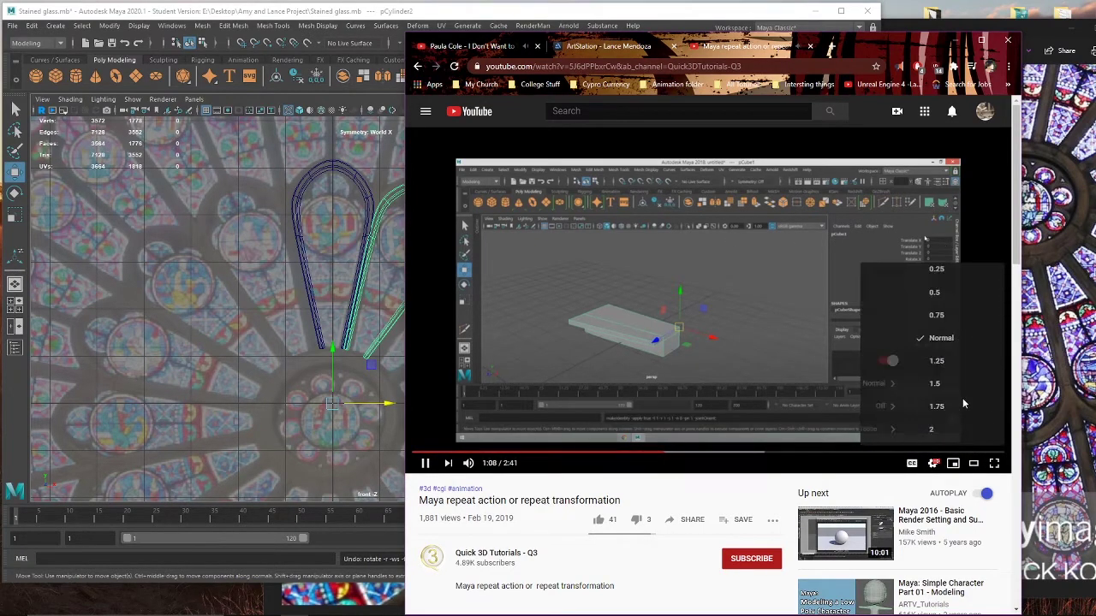
pyautogui.click(936, 434)
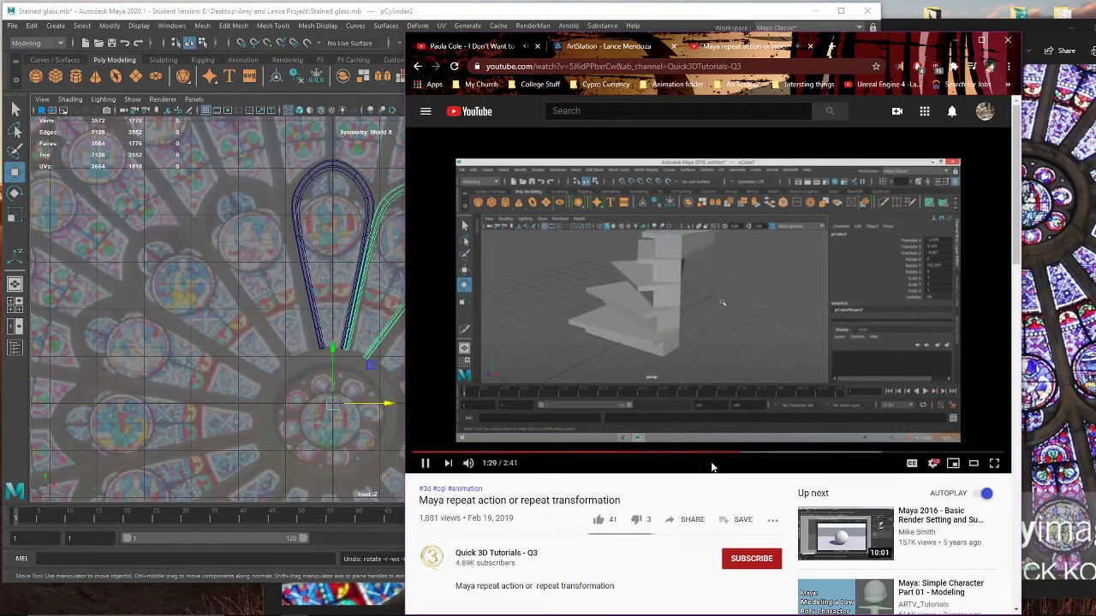
pyautogui.click(690, 327)
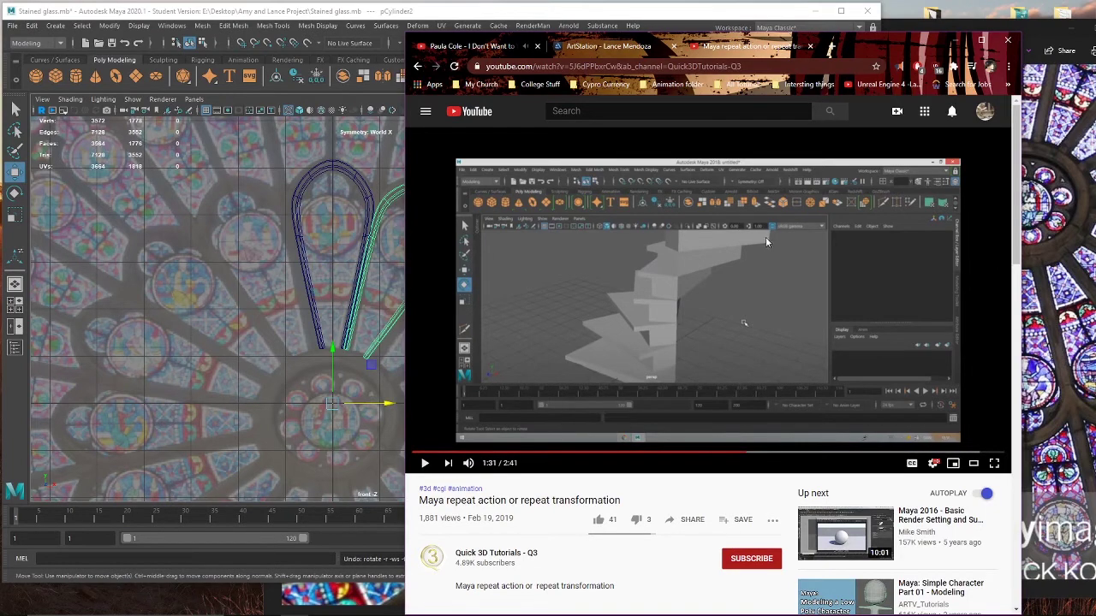
# Step: Close the tutorial video's tab, move the browser window aside, and switch back to Maya
pyautogui.click(810, 45)
pyautogui.moveTo(810, 45); pyautogui.dragTo(943, 46)
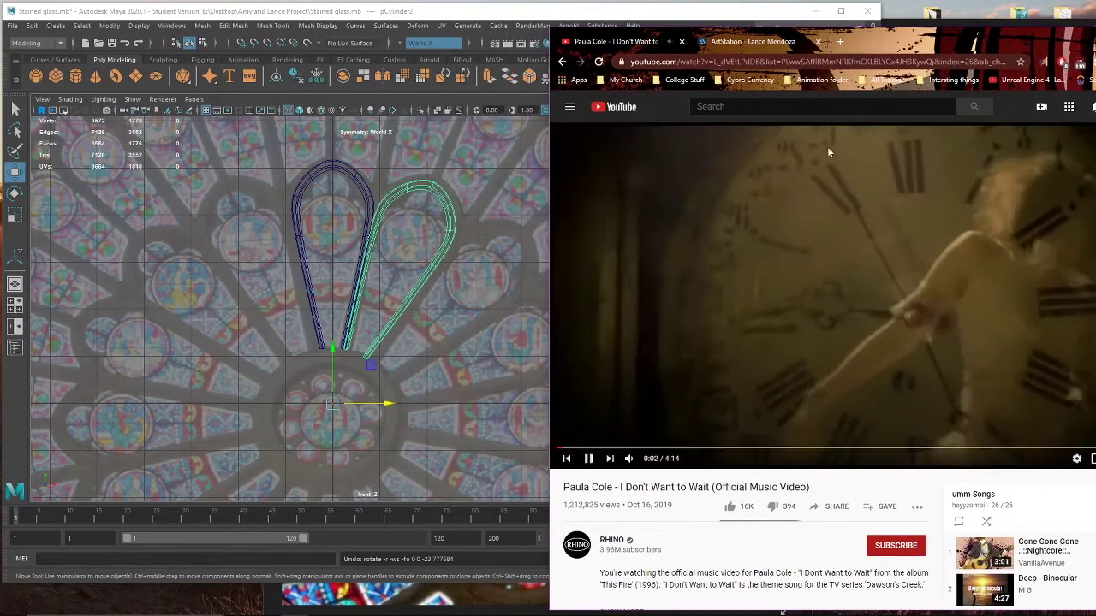
pyautogui.click(960, 26)
pyautogui.click(654, 12)
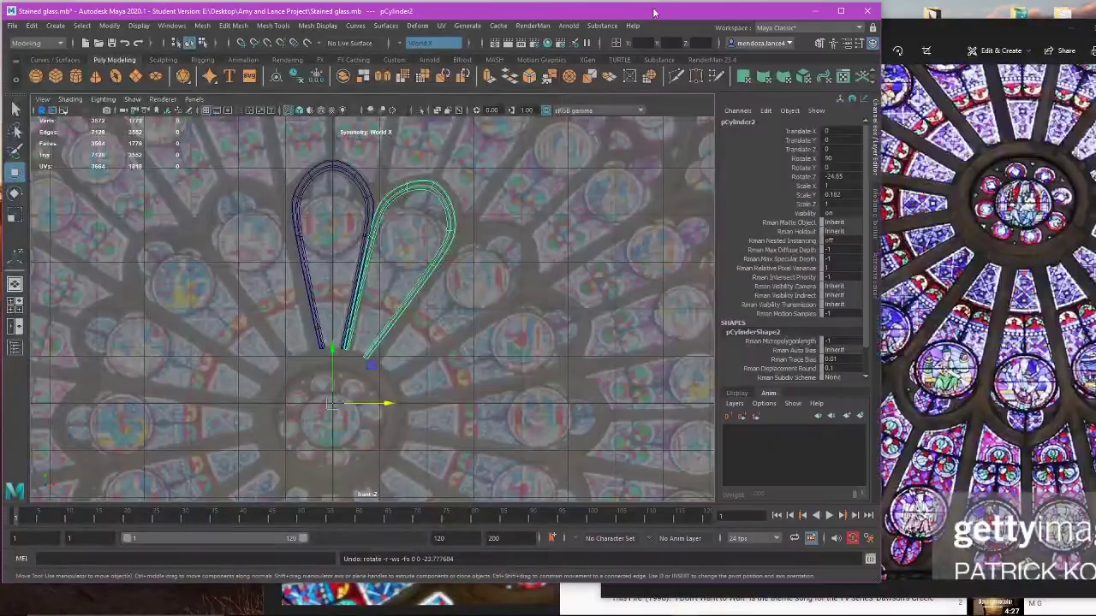
# Step: Replace the rotated copy with a fresh duplicate of the upright arch, rotated to -24.37 in Z
pyautogui.scroll(-1, 433, 337)
pyautogui.press('Delete')
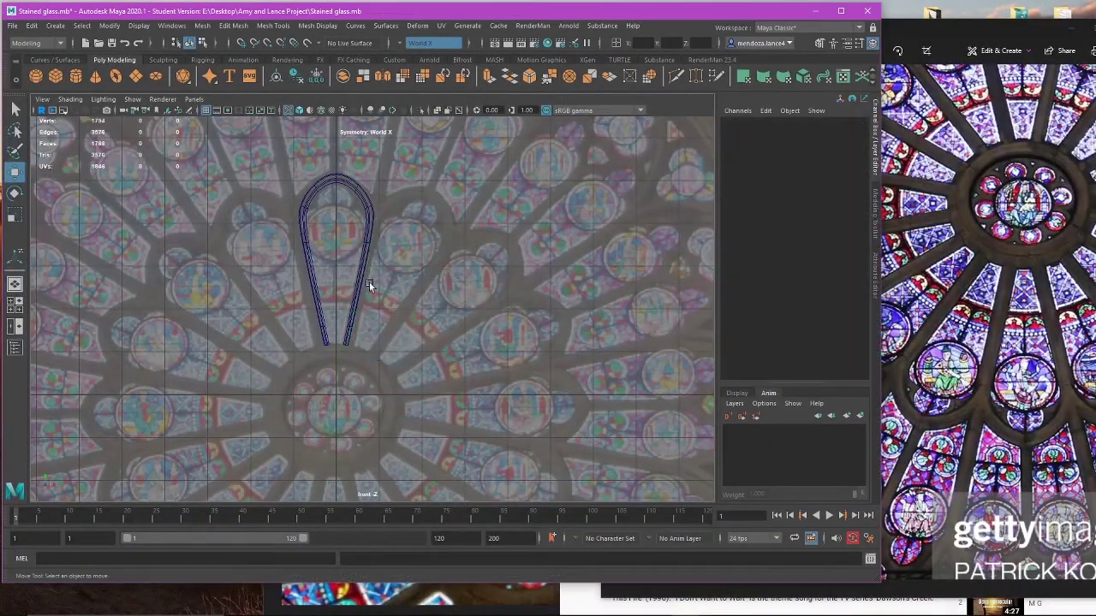
pyautogui.click(364, 282)
pyautogui.scroll(1, 373, 307)
pyautogui.press('e')
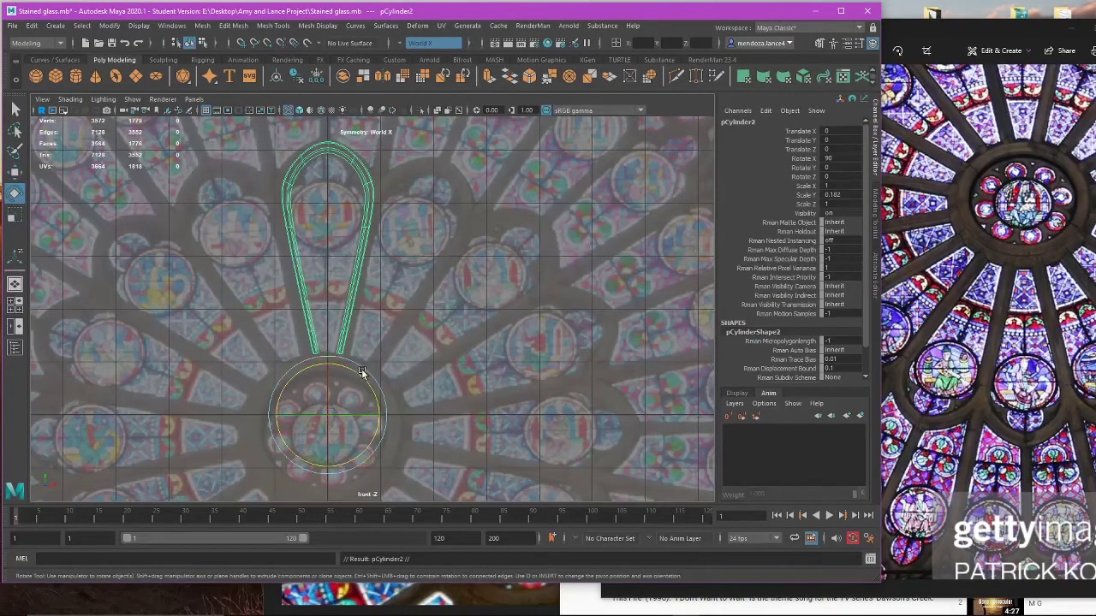
pyautogui.hotkey('ctrl', 'd')
pyautogui.moveTo(354, 379); pyautogui.dragTo(374, 397)
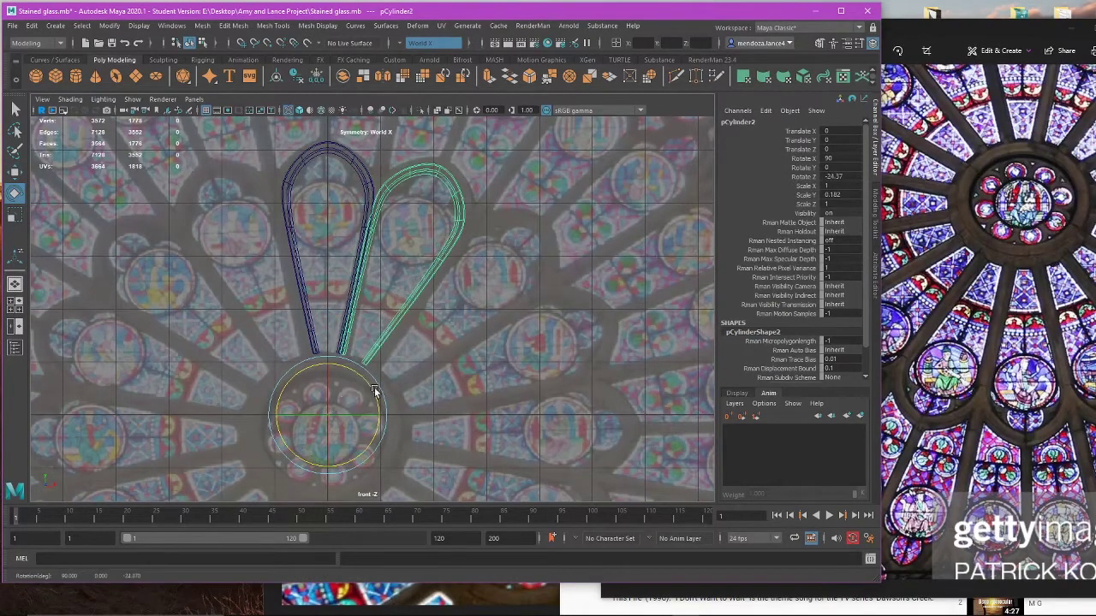
# Step: Turn on shaded display and examine closely where the two neighbouring arch frames meet at their lower ends
pyautogui.scroll(4, 374, 351)
pyautogui.press('5')
pyautogui.scroll(1, 390, 321)
pyautogui.scroll(-4, 391, 322)
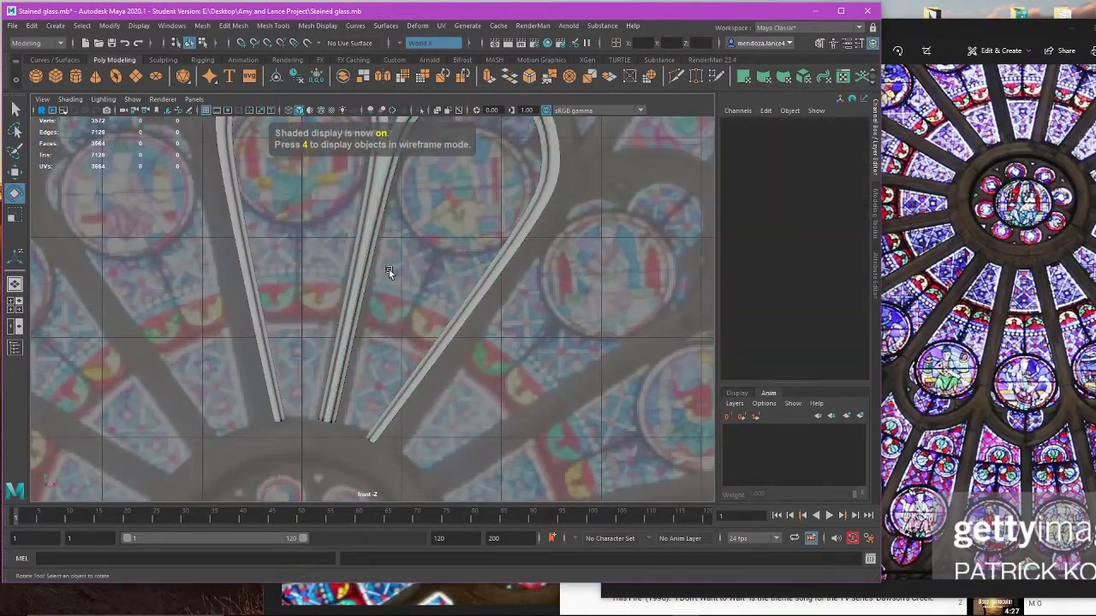
pyautogui.scroll(6, 403, 307)
pyautogui.scroll(-4, 440, 232)
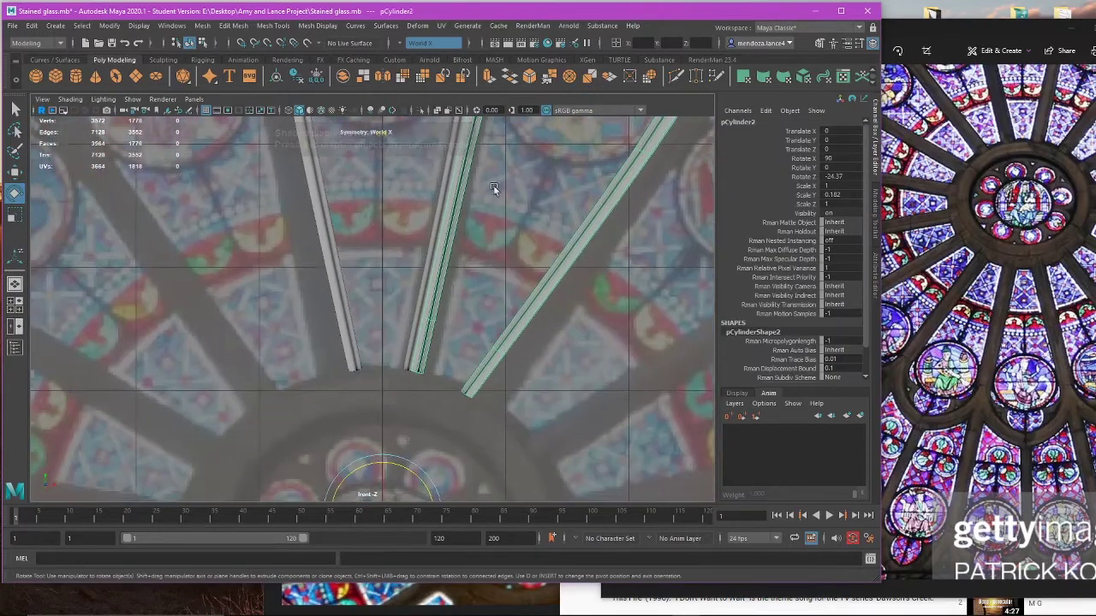
pyautogui.click(475, 320)
pyautogui.scroll(6, 474, 320)
pyautogui.scroll(2, 462, 343)
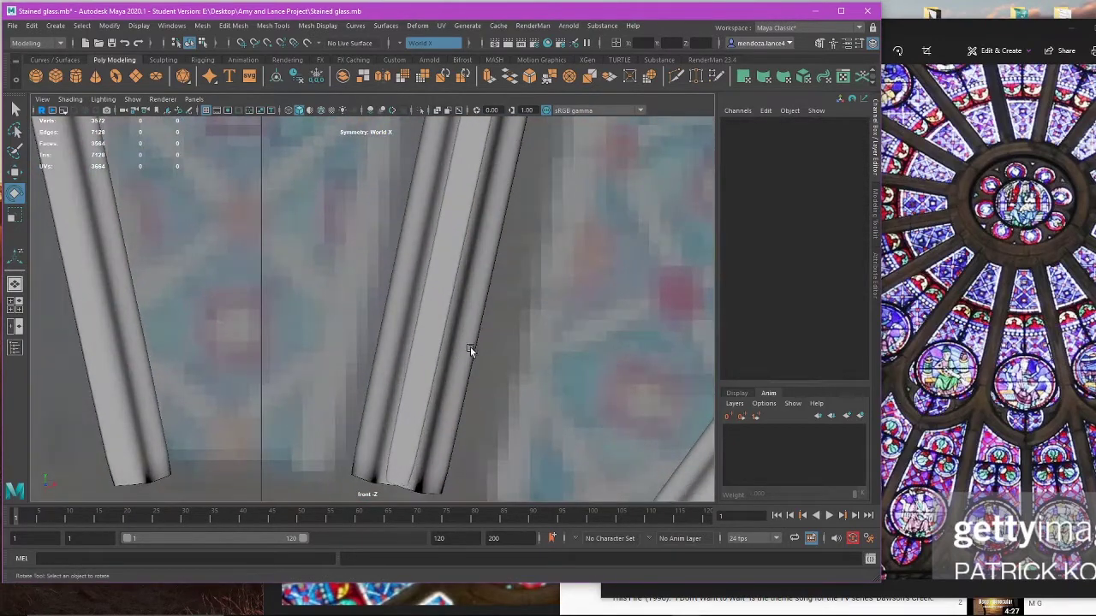
# Step: Try to add a third arch frame by duplicating the tilted copy and rotating it farther around the window's centre
pyautogui.click(466, 352)
pyautogui.scroll(-6, 469, 349)
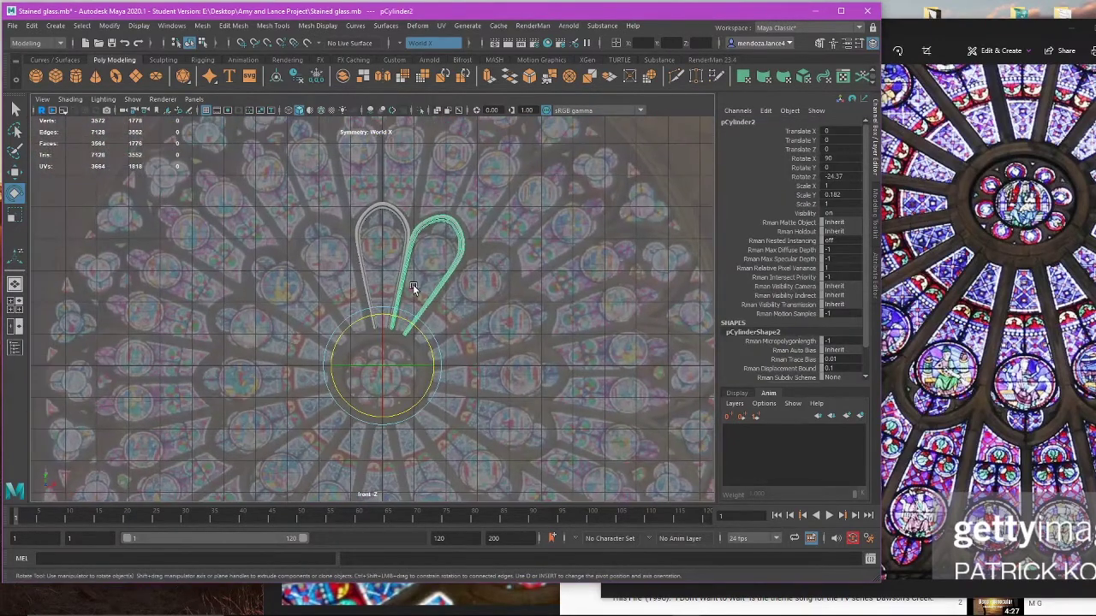
pyautogui.hotkey('ctrl', 'd')
pyautogui.moveTo(421, 334); pyautogui.dragTo(443, 345)
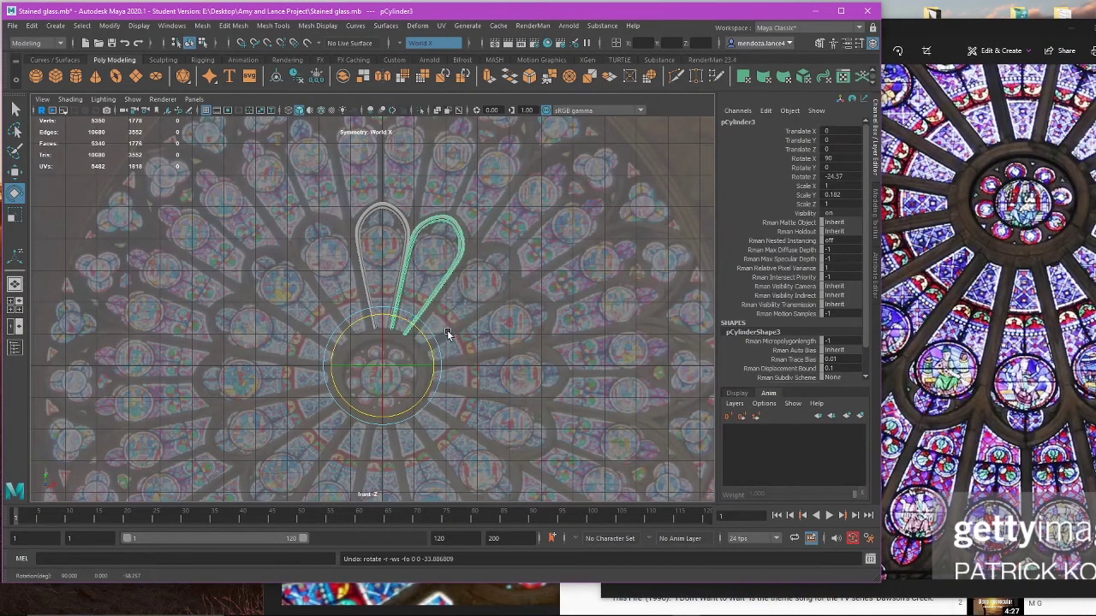
# Step: Delete both tilted arch copies, keeping only the upright arch
pyautogui.click(424, 282)
pyautogui.click(435, 290)
pyautogui.press('Delete')
# Step: Duplicate the upright arch and rotate the copy to -24.63 in Z so it sits beside the original
pyautogui.click(401, 273)
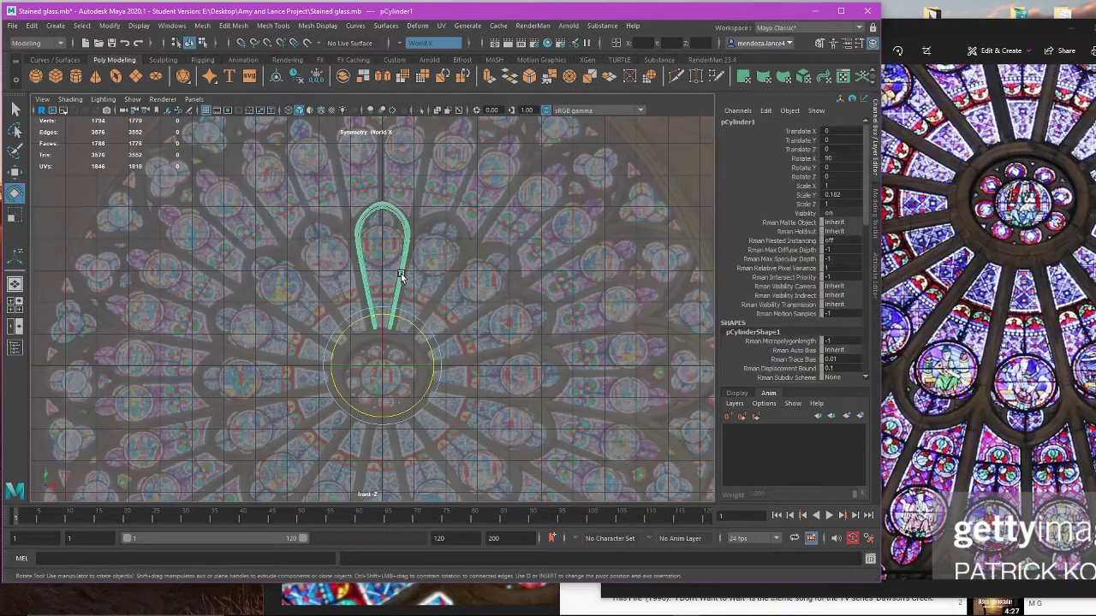
pyautogui.hotkey('ctrl', 'd')
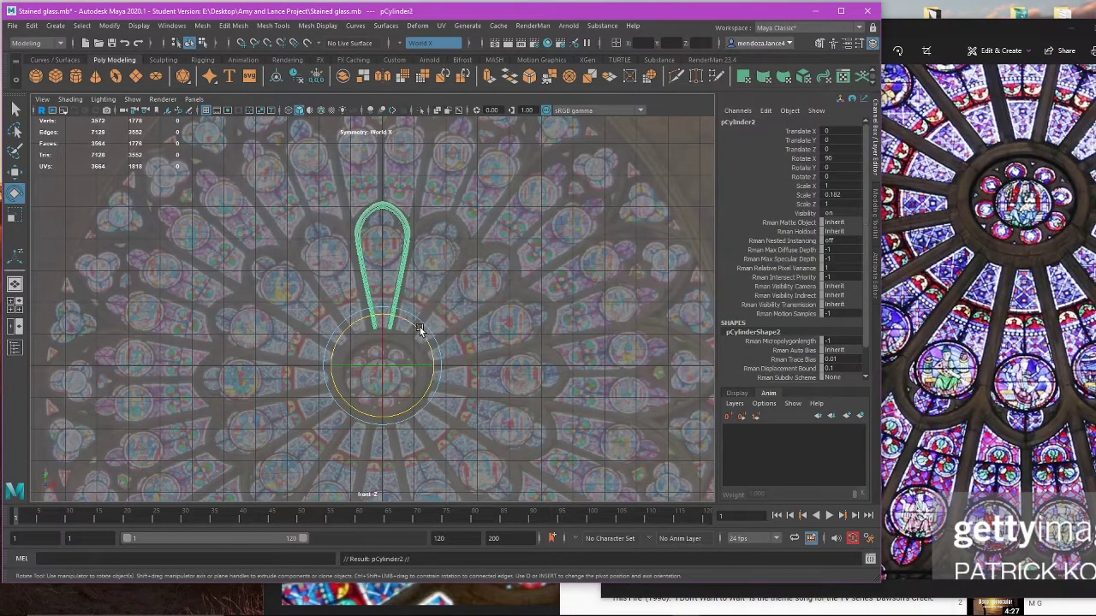
pyautogui.moveTo(420, 333); pyautogui.dragTo(430, 351)
pyautogui.scroll(6, 440, 299)
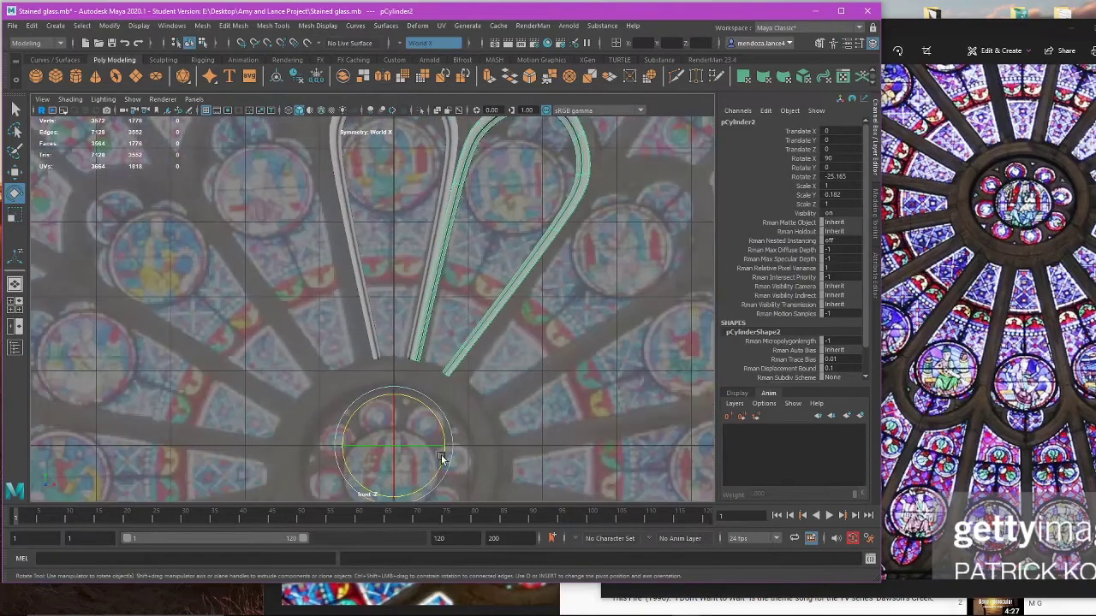
pyautogui.moveTo(439, 428); pyautogui.dragTo(435, 418)
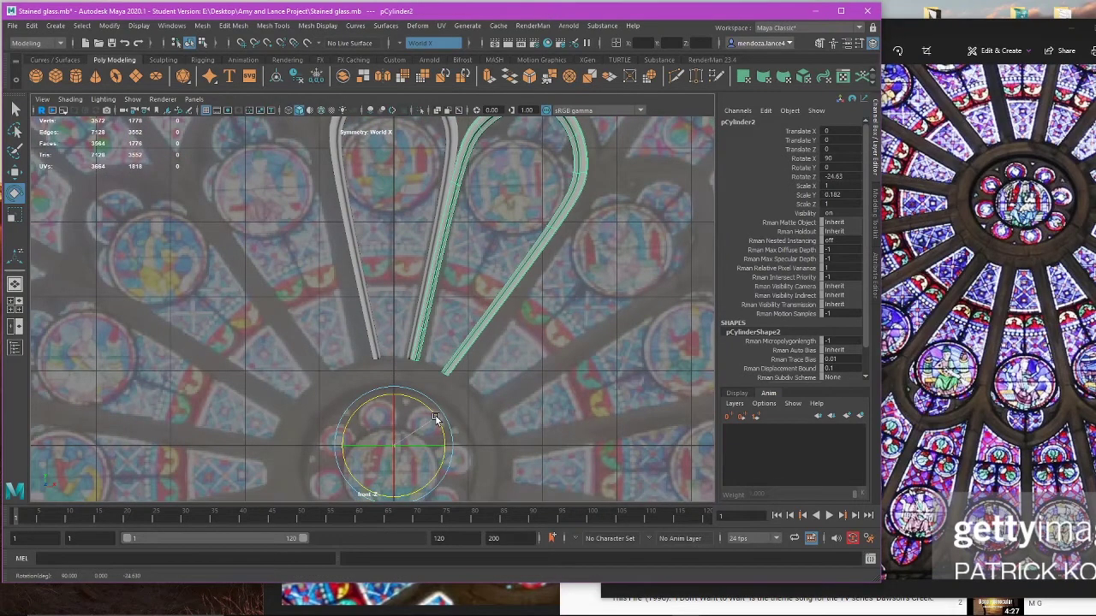
# Step: Repeat the duplication with the same rotation until arch copies run all the way around the window's centre
pyautogui.scroll(-4, 465, 386)
pyautogui.hotkey('shift', 'd')
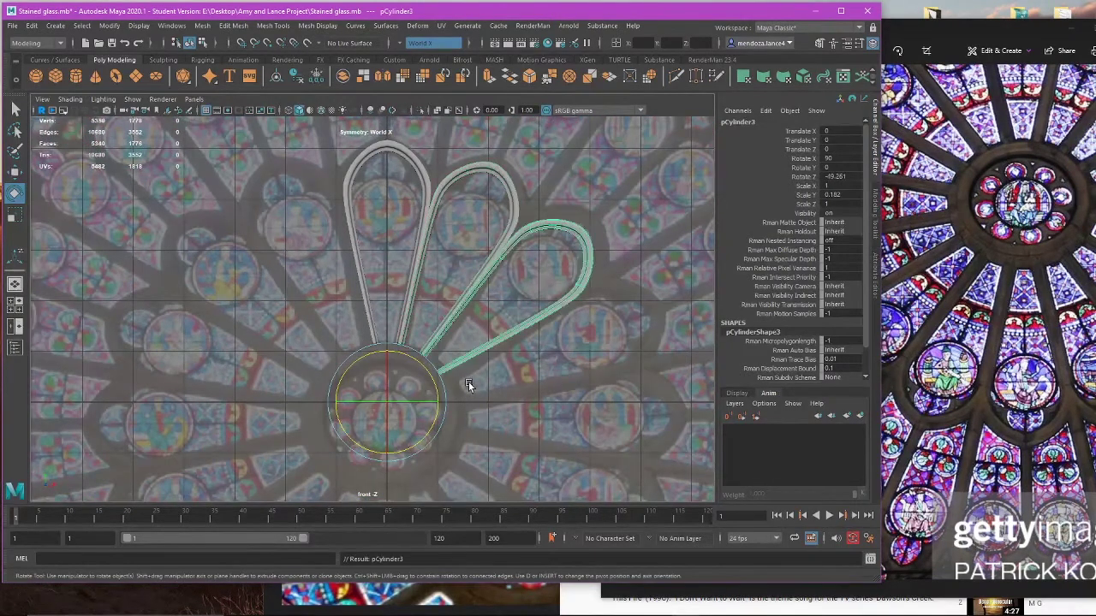
pyautogui.hotkey('shift', 'd')
pyautogui.hotkey('shift', 'd')
pyautogui.hotkey('shift', 'd')
pyautogui.hotkey('shift', 'd')
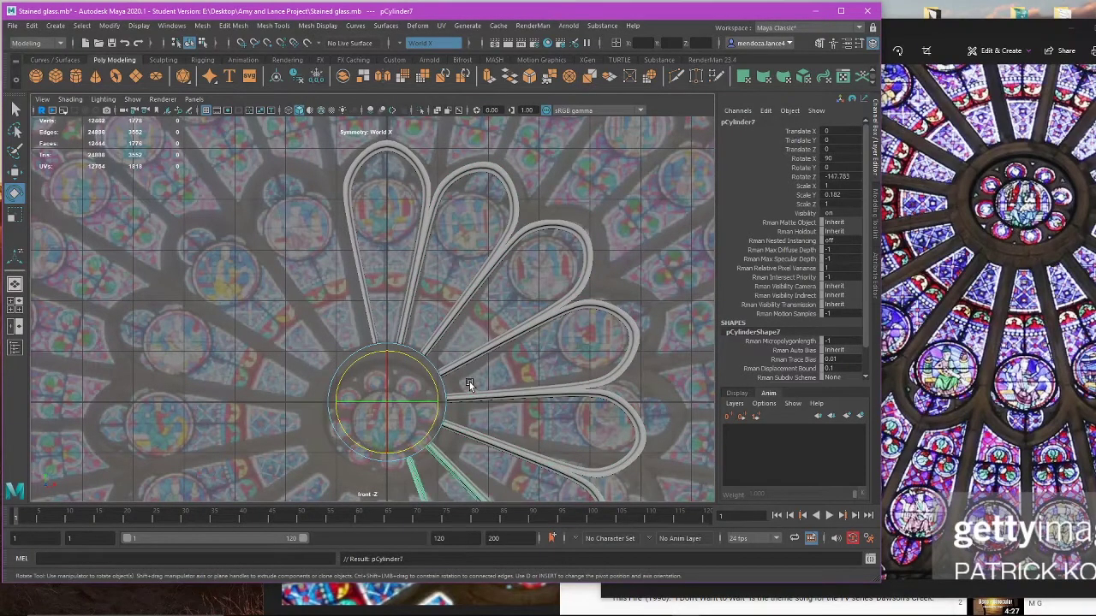
pyautogui.keyDown('alt'); pyautogui.moveTo(469, 385); pyautogui.dragTo(537, 298, button='middle'); pyautogui.keyUp('alt')
pyautogui.hotkey('shift', 'd')
pyautogui.hotkey('shift', 'd')
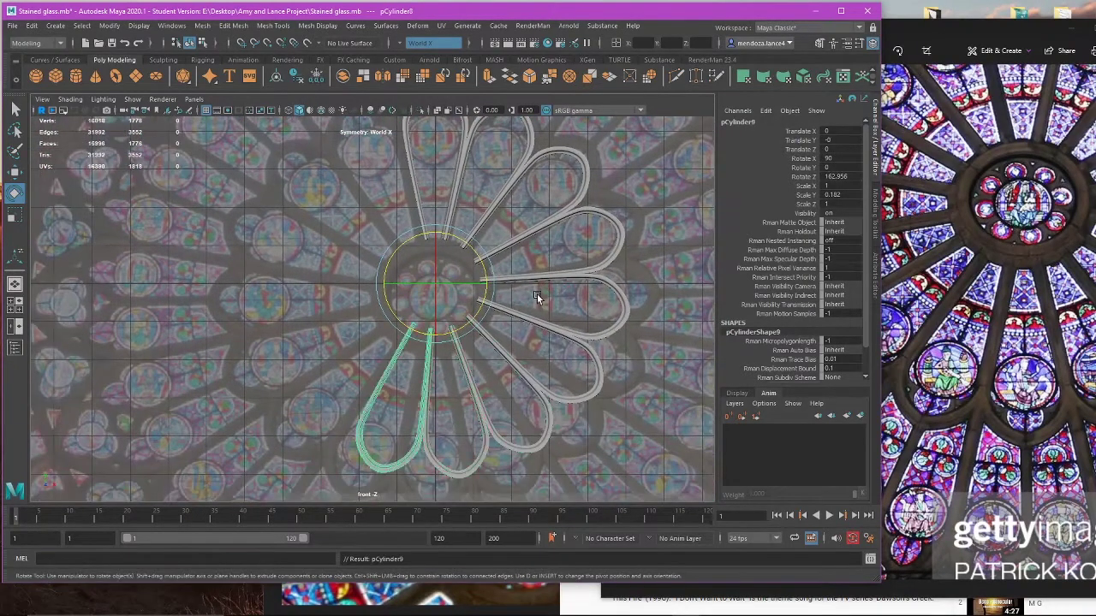
pyautogui.hotkey('shift', 'd')
pyautogui.hotkey('shift', 'd')
pyautogui.hotkey('shift', 'd')
pyautogui.hotkey('shift', 'd')
pyautogui.hotkey('shift', 'd')
pyautogui.hotkey('shift', 'd')
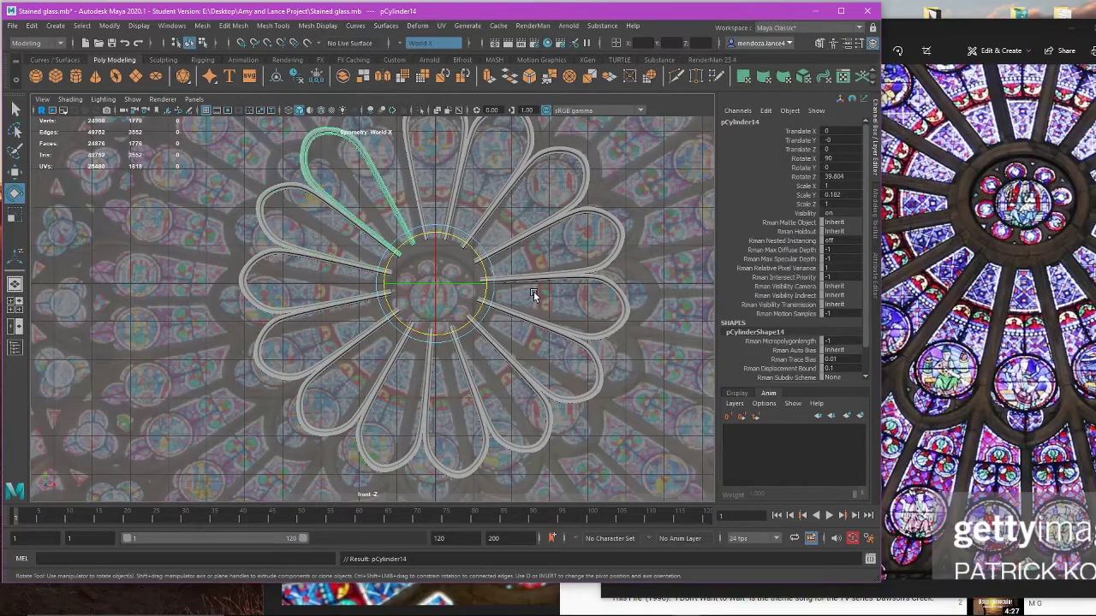
pyautogui.keyDown('alt'); pyautogui.moveTo(534, 291); pyautogui.dragTo(496, 364, button='middle'); pyautogui.keyUp('alt')
pyautogui.scroll(-3, 435, 285)
pyautogui.keyDown('alt'); pyautogui.moveTo(442, 289); pyautogui.dragTo(463, 279, button='middle'); pyautogui.keyUp('alt')
pyautogui.scroll(2, 445, 278)
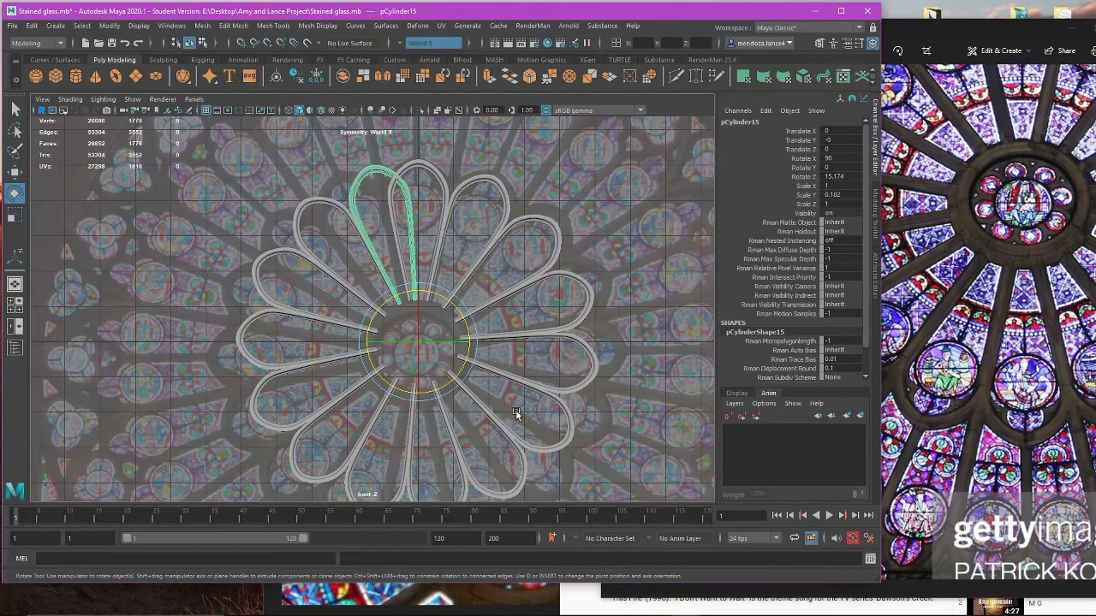
# Step: Examine the spacing of the arch ring against the reference window, especially where the last copy meets the upright arch
pyautogui.keyDown('alt'); pyautogui.moveTo(498, 335); pyautogui.dragTo(512, 306, button='middle'); pyautogui.keyUp('alt')
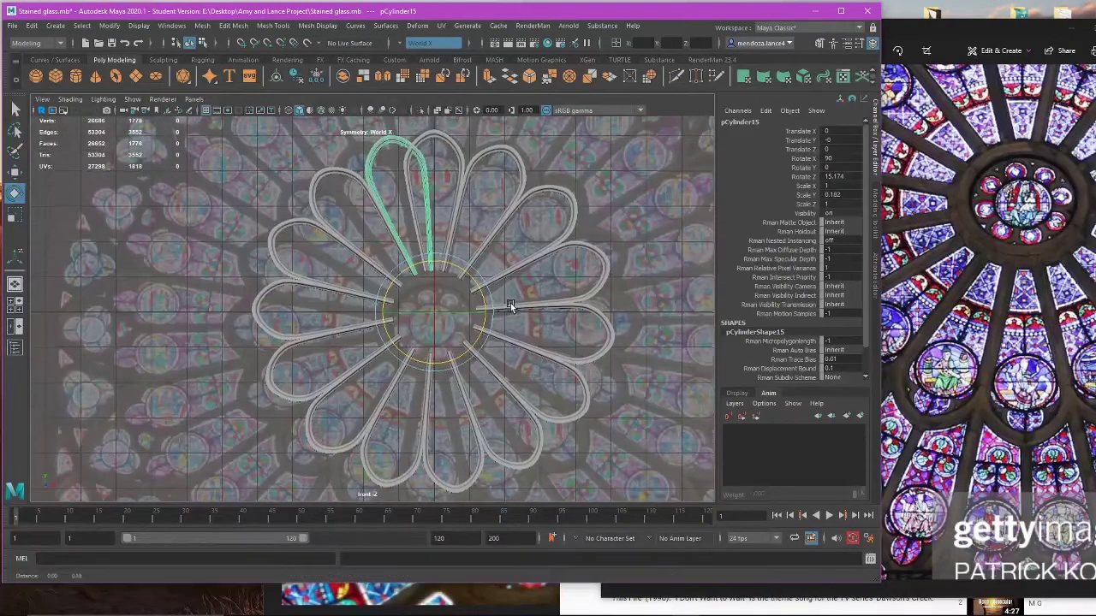
pyautogui.scroll(-1, 511, 305)
pyautogui.scroll(2, 511, 306)
pyautogui.keyDown('alt'); pyautogui.moveTo(516, 243); pyautogui.dragTo(477, 297, button='middle'); pyautogui.keyUp('alt')
pyautogui.scroll(-2, 474, 325)
pyautogui.scroll(-2, 509, 300)
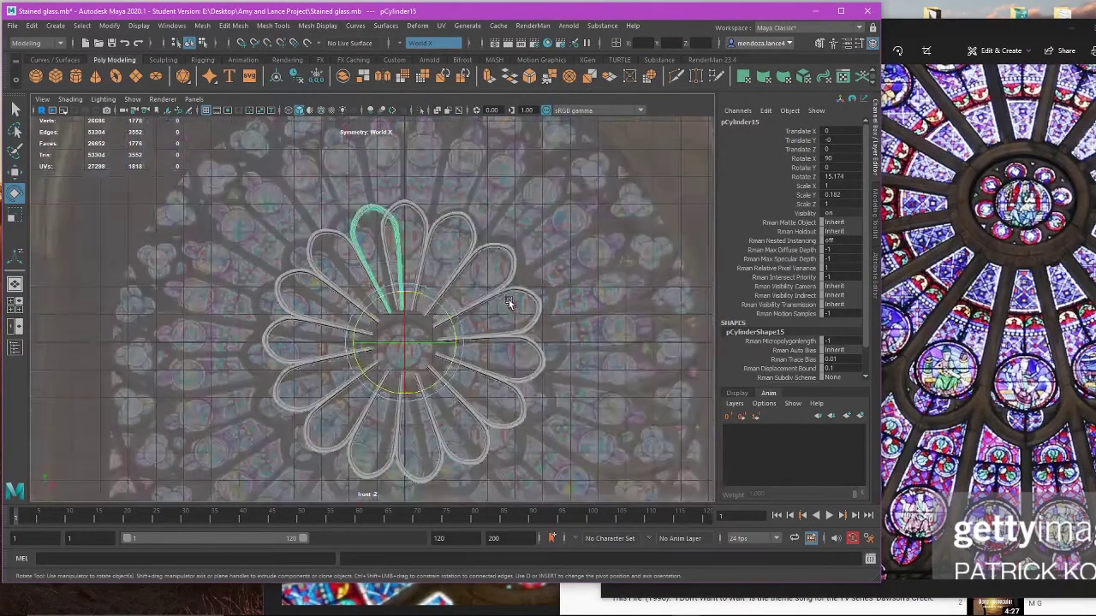
pyautogui.keyDown('alt'); pyautogui.moveTo(435, 296); pyautogui.dragTo(454, 281, button='middle'); pyautogui.keyUp('alt')
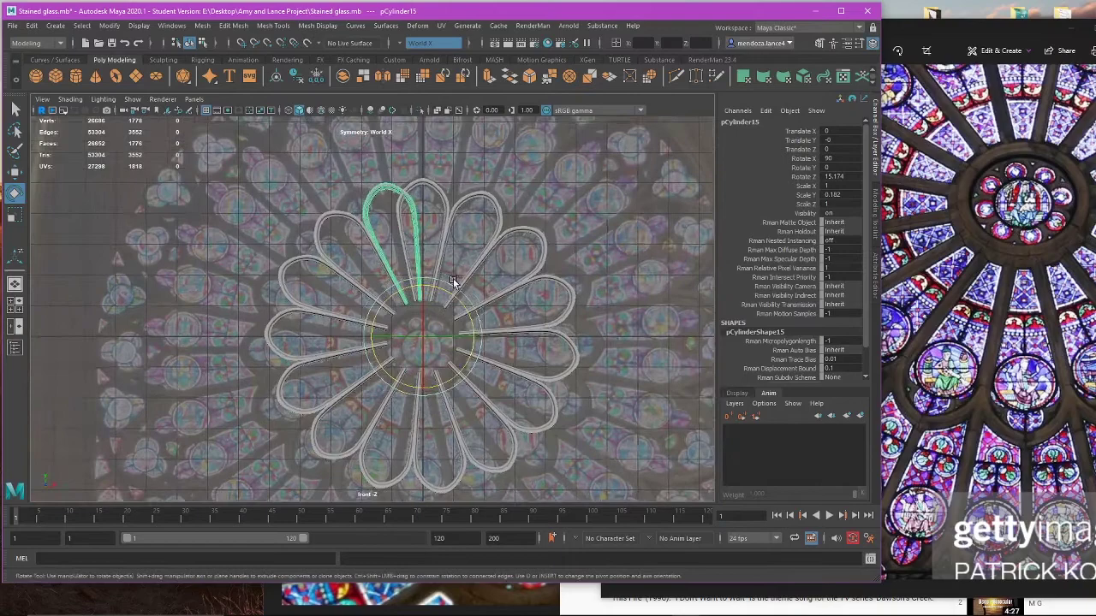
# Step: Inspect the arch ring in the perspective view, and return to the front view to compare it with the reference image
pyautogui.click(616, 265)
pyautogui.press('space')
pyautogui.press('space')
pyautogui.scroll(-5, 537, 260)
pyautogui.keyDown('alt'); pyautogui.moveTo(529, 252); pyautogui.dragTo(471, 252); pyautogui.keyUp('alt')
pyautogui.scroll(4, 372, 211)
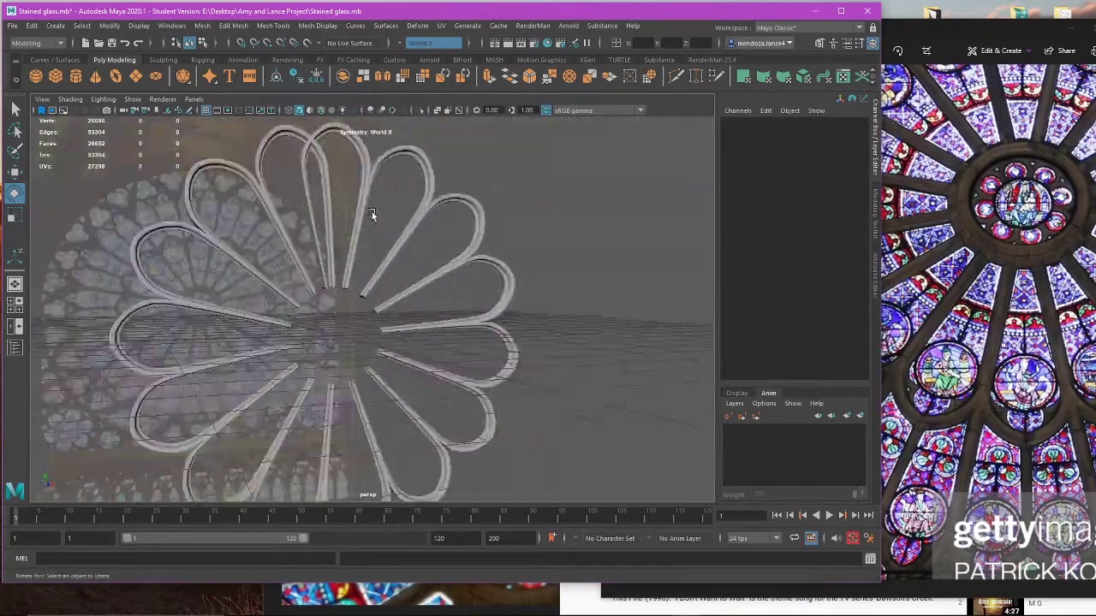
pyautogui.keyDown('alt'); pyautogui.moveTo(372, 212); pyautogui.dragTo(402, 264, button='middle'); pyautogui.keyUp('alt')
pyautogui.click(415, 267)
pyautogui.keyDown('alt'); pyautogui.moveTo(490, 283); pyautogui.dragTo(430, 394); pyautogui.keyUp('alt')
pyautogui.press('space')
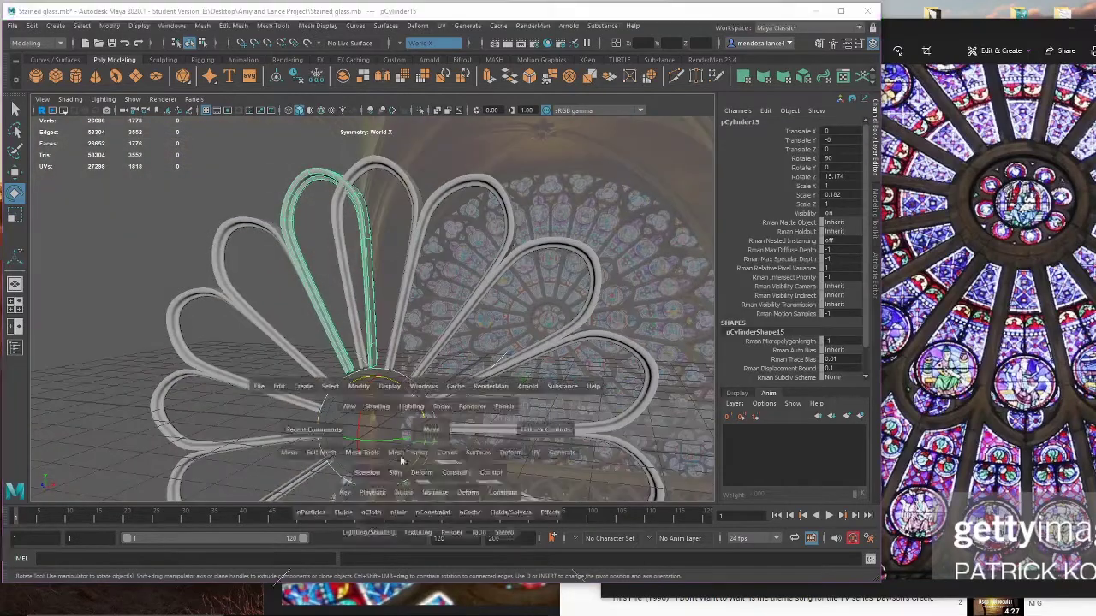
pyautogui.press('space')
pyautogui.scroll(1, 428, 351)
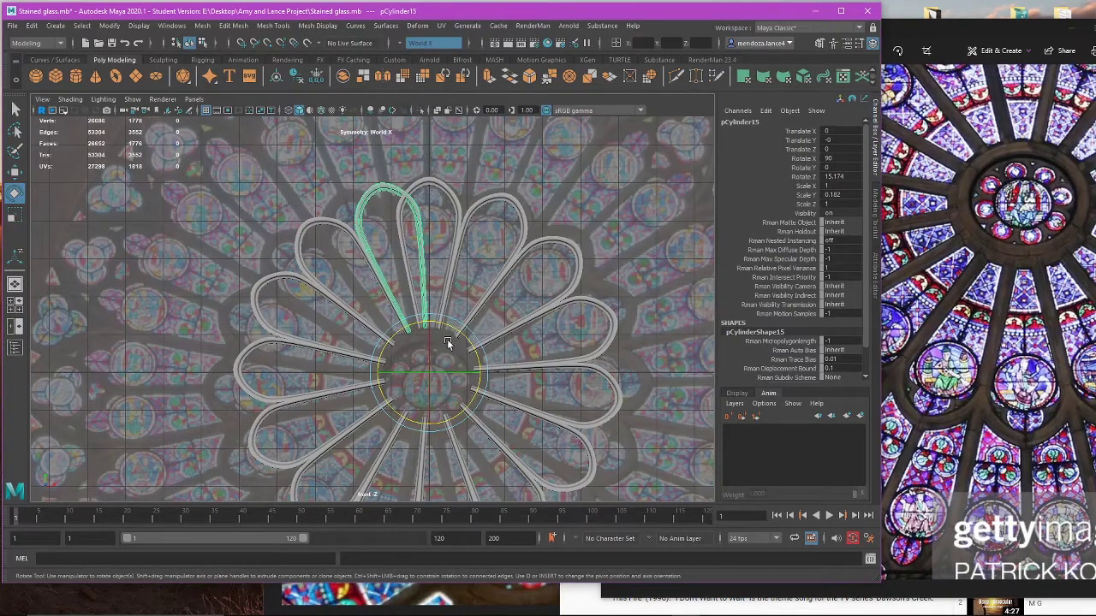
pyautogui.scroll(-2, 462, 342)
pyautogui.scroll(-2, 482, 337)
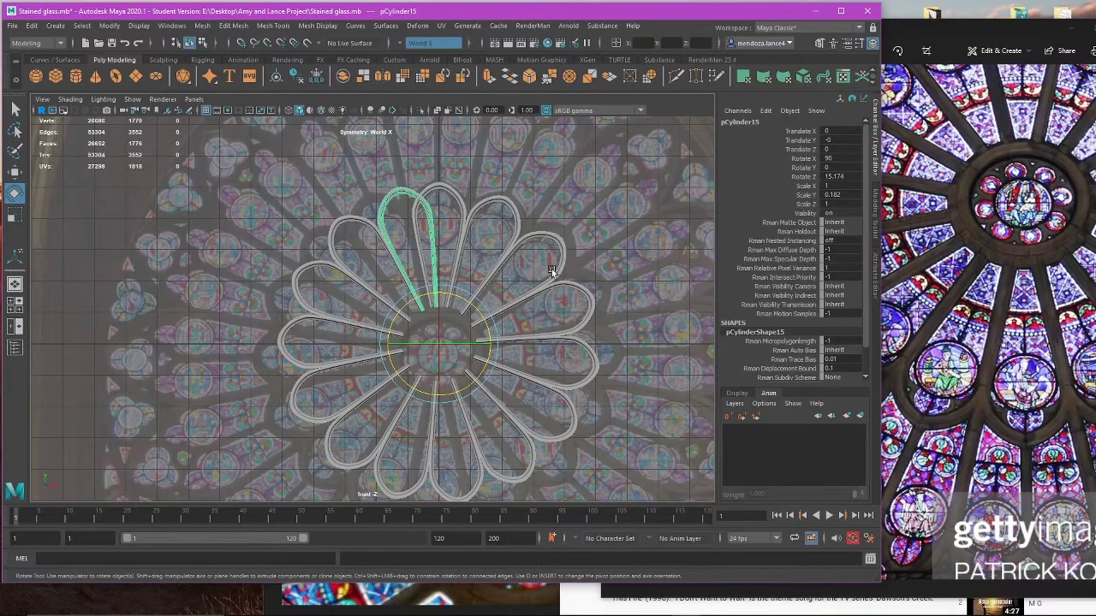
pyautogui.scroll(-3, 551, 272)
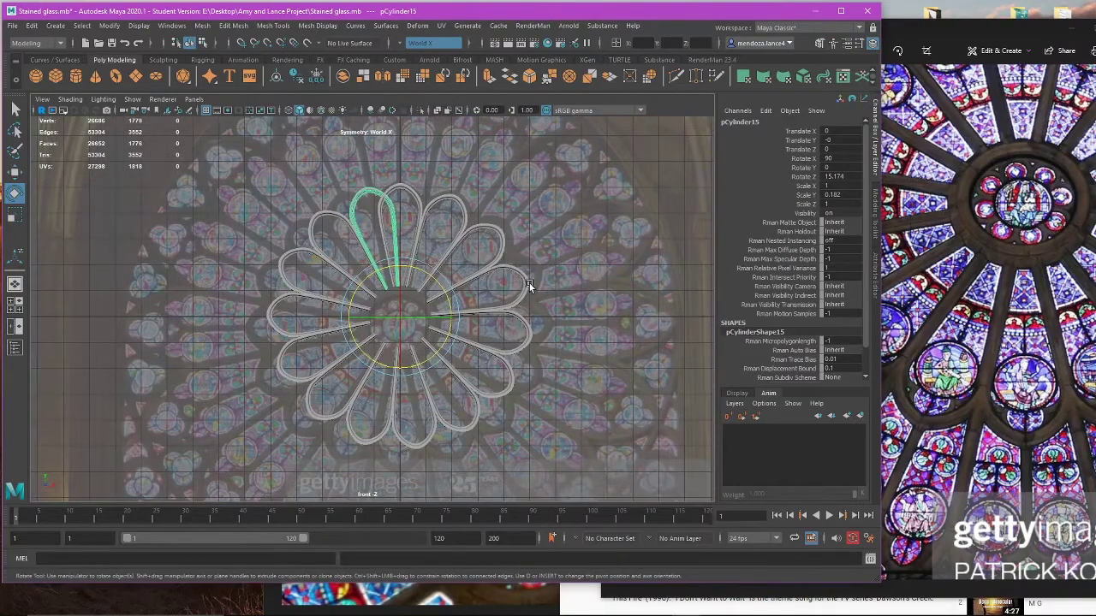
pyautogui.keyDown('alt'); pyautogui.moveTo(528, 285); pyautogui.dragTo(534, 253, button='middle'); pyautogui.keyUp('alt')
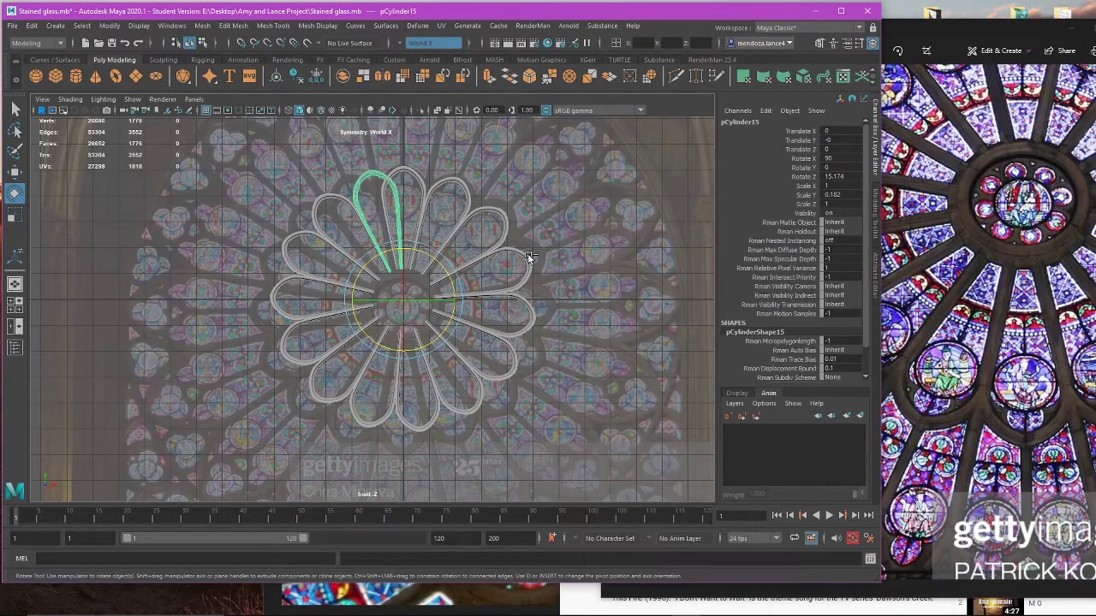
# Step: Undo all the repeated arch duplications and the first copy's rotation
pyautogui.hotkey('ctrl', 'z')
pyautogui.hotkey('ctrl', 'z')
pyautogui.hotkey('ctrl', 'z')
pyautogui.hotkey('ctrl', 'z')
pyautogui.hotkey('ctrl', 'z')
pyautogui.hotkey('ctrl', 'z')
pyautogui.hotkey('ctrl', 'z')
pyautogui.hotkey('ctrl', 'z')
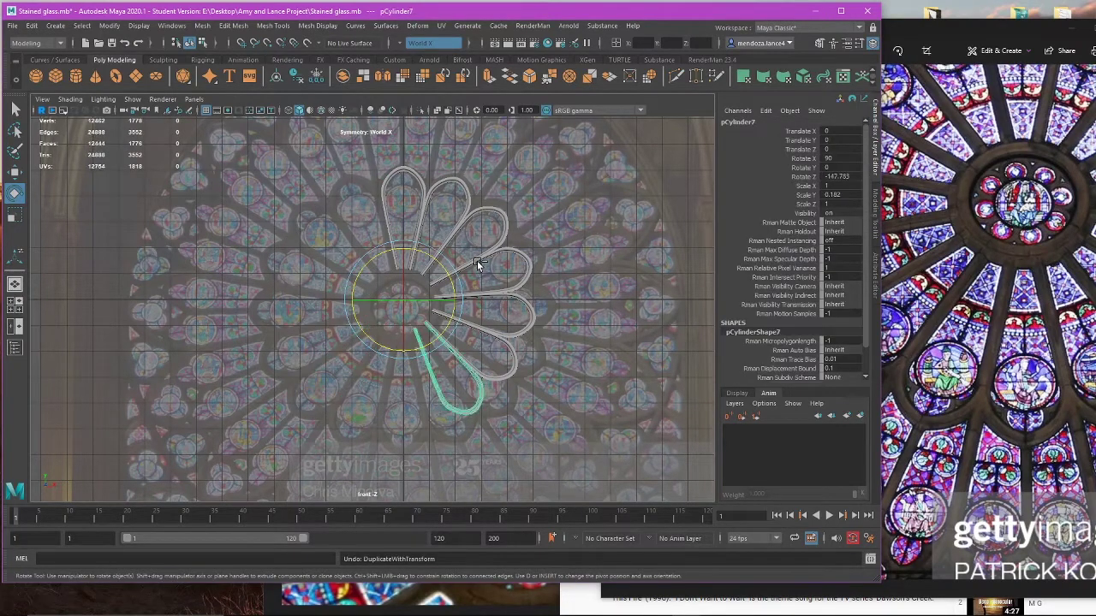
pyautogui.hotkey('ctrl', 'z')
pyautogui.hotkey('ctrl', 'z')
pyautogui.hotkey('ctrl', 'z')
pyautogui.hotkey('ctrl', 'z')
pyautogui.hotkey('ctrl', 'z')
pyautogui.hotkey('ctrl', 'z')
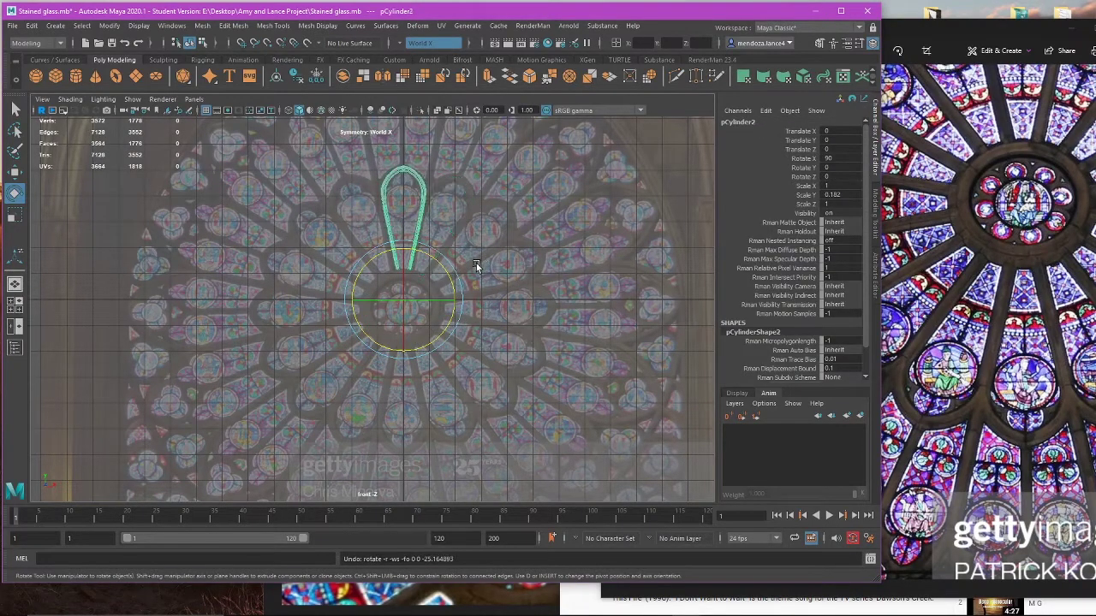
# Step: Slide the remaining duplicate sideways off the upright arch and delete it
pyautogui.scroll(6, 477, 266)
pyautogui.press('w')
pyautogui.moveTo(446, 383); pyautogui.dragTo(573, 402)
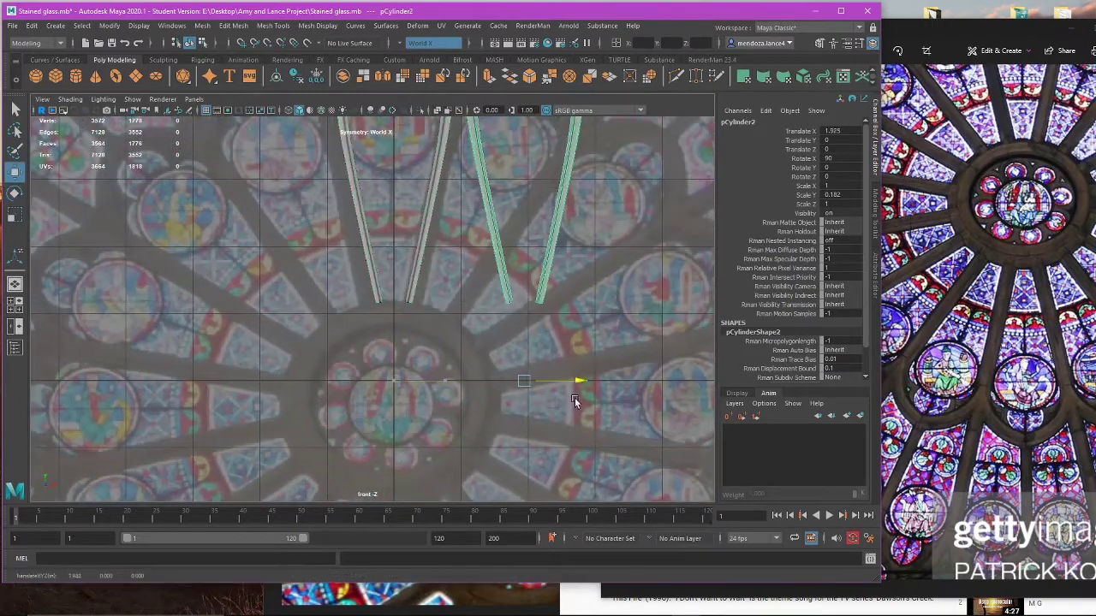
pyautogui.press('Delete')
# Step: Select the upright arch and freeze its transformations
pyautogui.click(423, 256)
pyautogui.scroll(3, 433, 401)
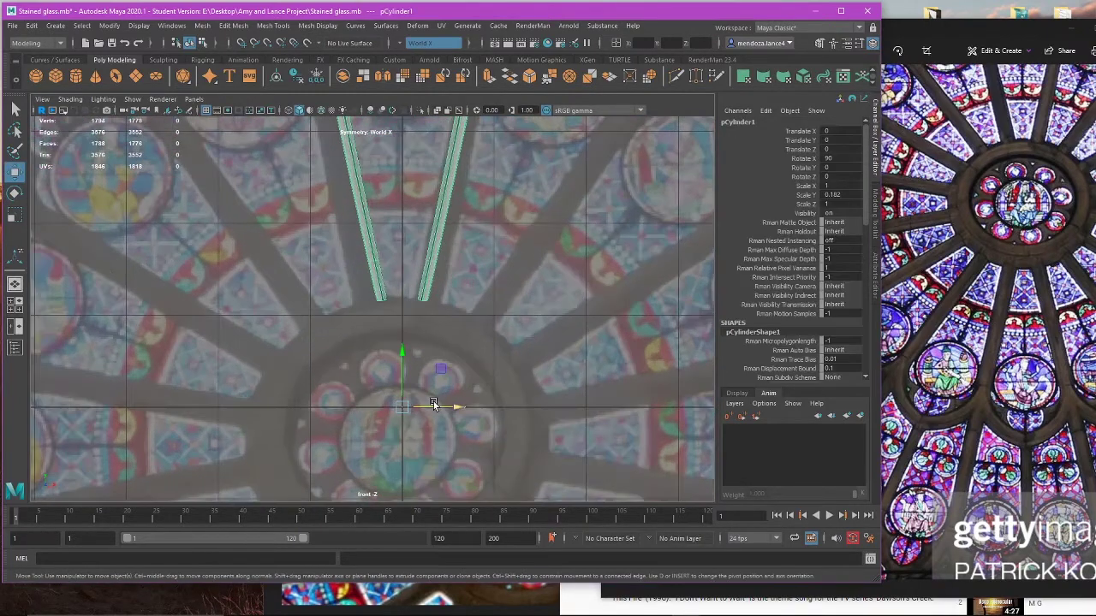
pyautogui.scroll(-3, 440, 393)
pyautogui.keyDown('alt'); pyautogui.moveTo(330, 218); pyautogui.dragTo(377, 292, button='middle'); pyautogui.keyUp('alt')
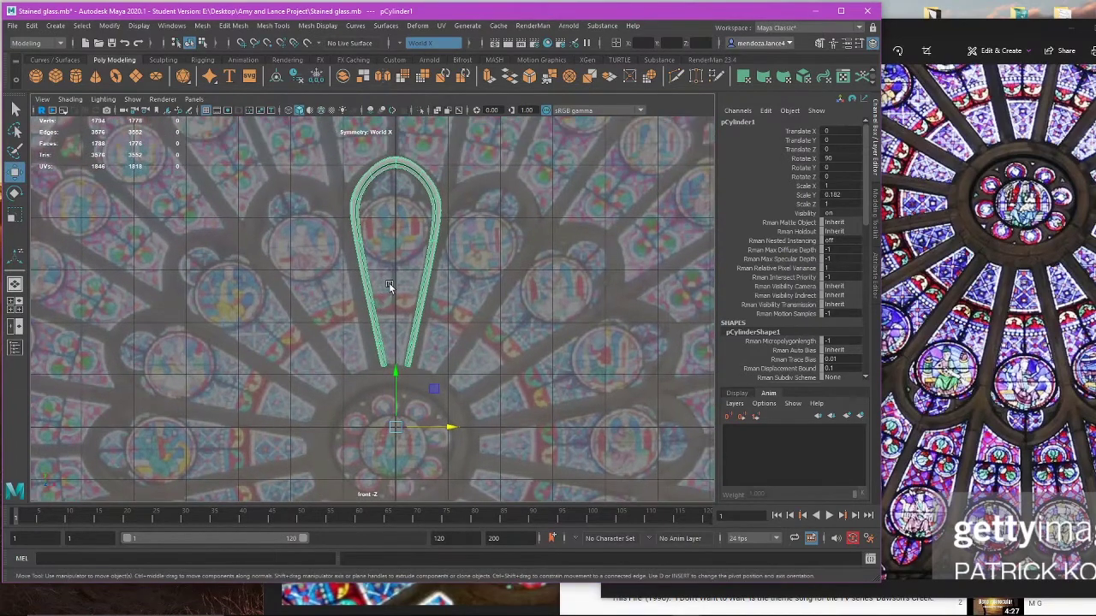
pyautogui.scroll(-3, 418, 253)
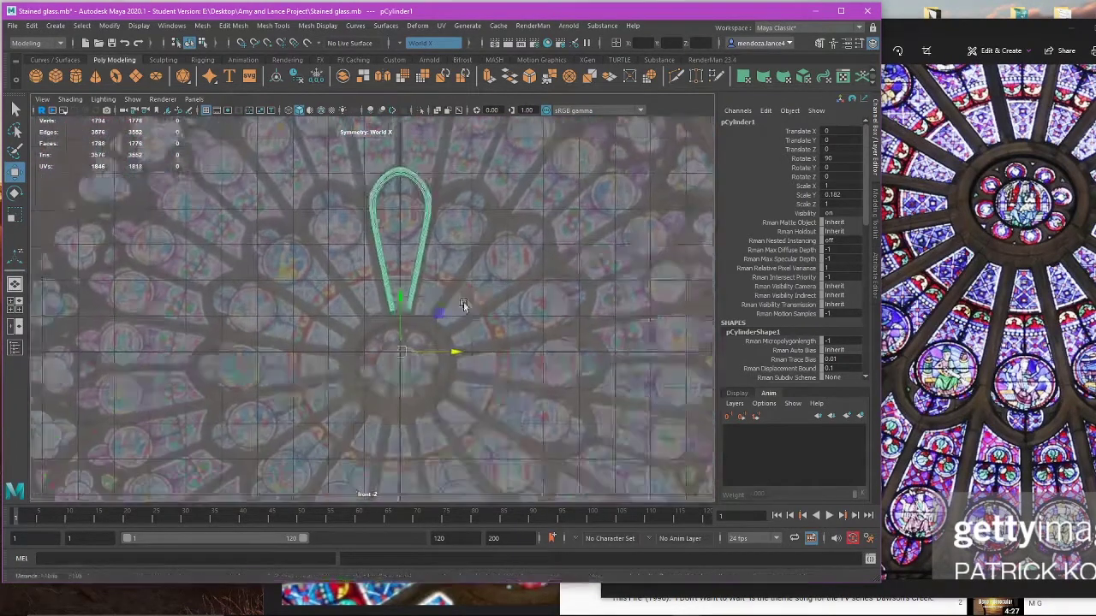
pyautogui.keyDown('alt'); pyautogui.moveTo(463, 301); pyautogui.dragTo(431, 309, button='middle'); pyautogui.keyUp('alt')
pyautogui.scroll(-2, 438, 274)
pyautogui.scroll(2, 432, 312)
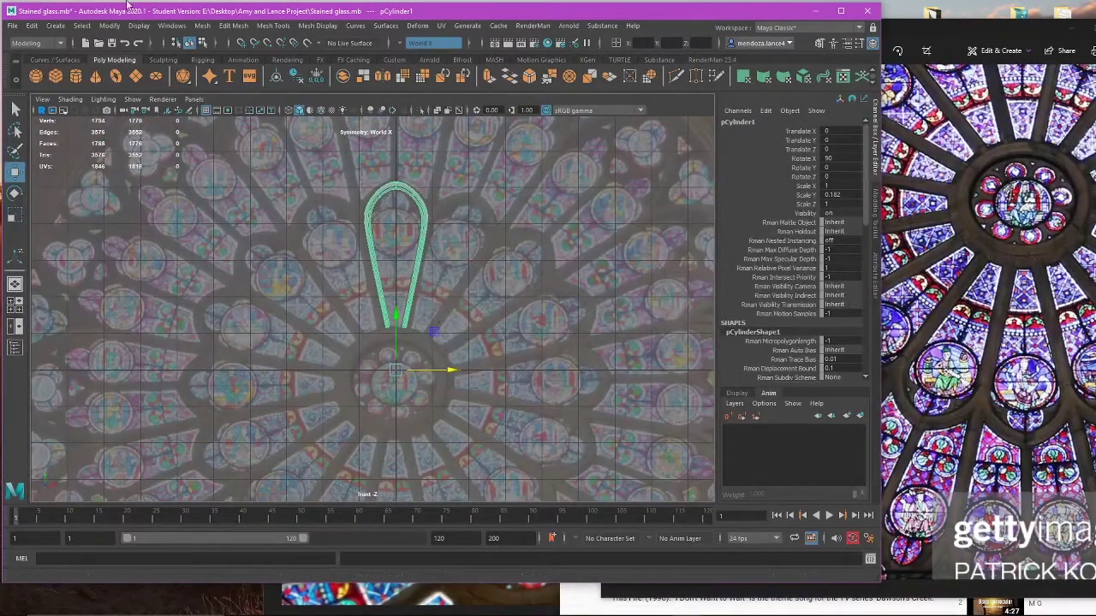
pyautogui.click(201, 26)
pyautogui.moveTo(112, 27)
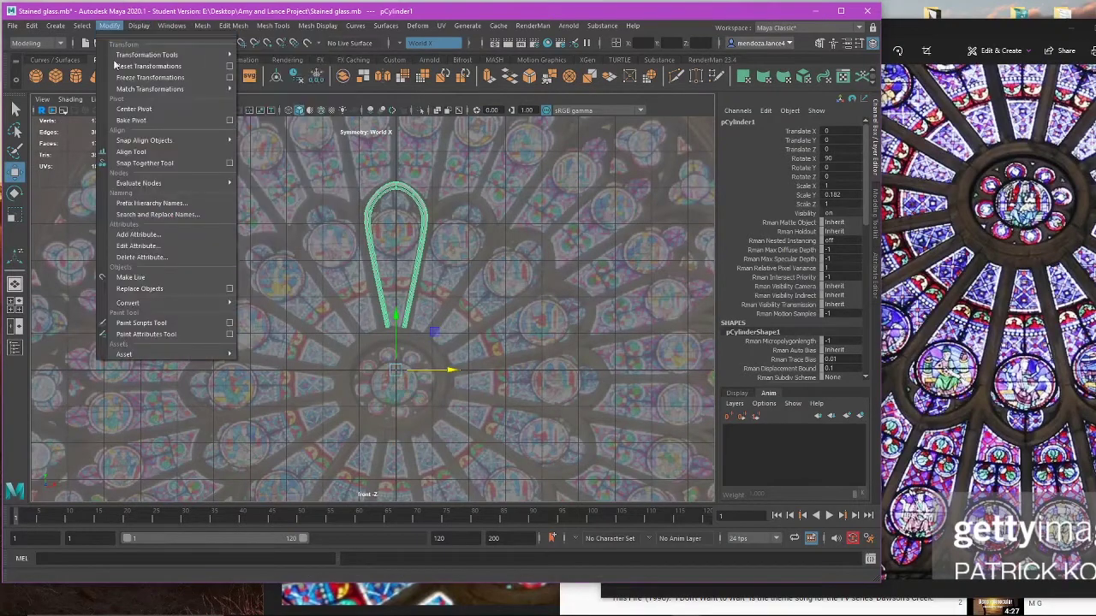
pyautogui.click(159, 78)
pyautogui.scroll(5, 419, 377)
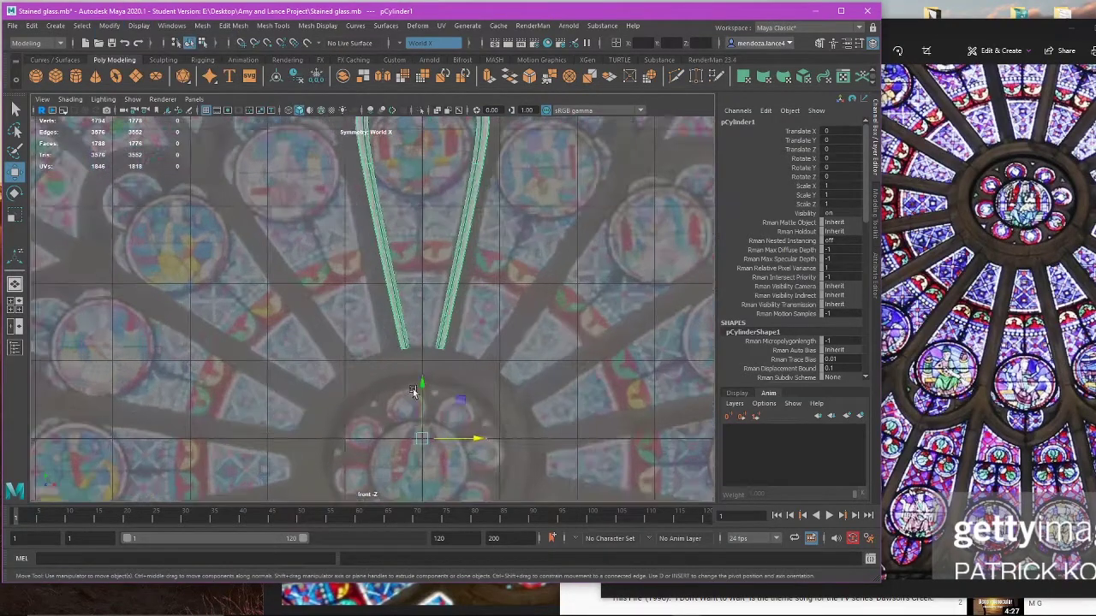
# Step: Center the upright arch's pivot, and move it down with grid snapping to the origin at the window's centre
pyautogui.click(110, 25)
pyautogui.click(155, 110)
pyautogui.scroll(-5, 391, 294)
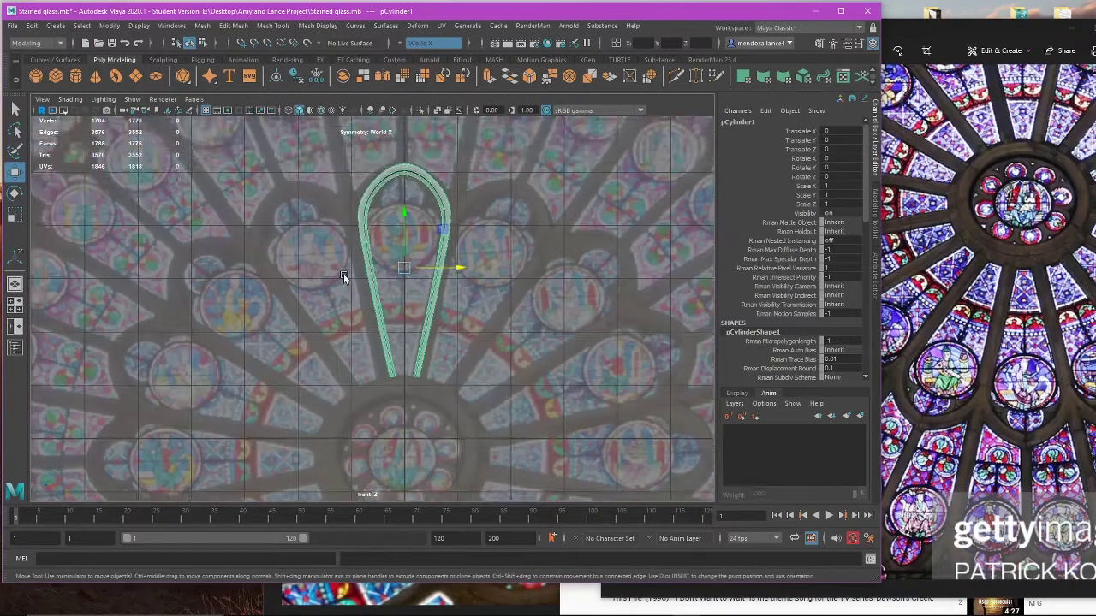
pyautogui.press('d')
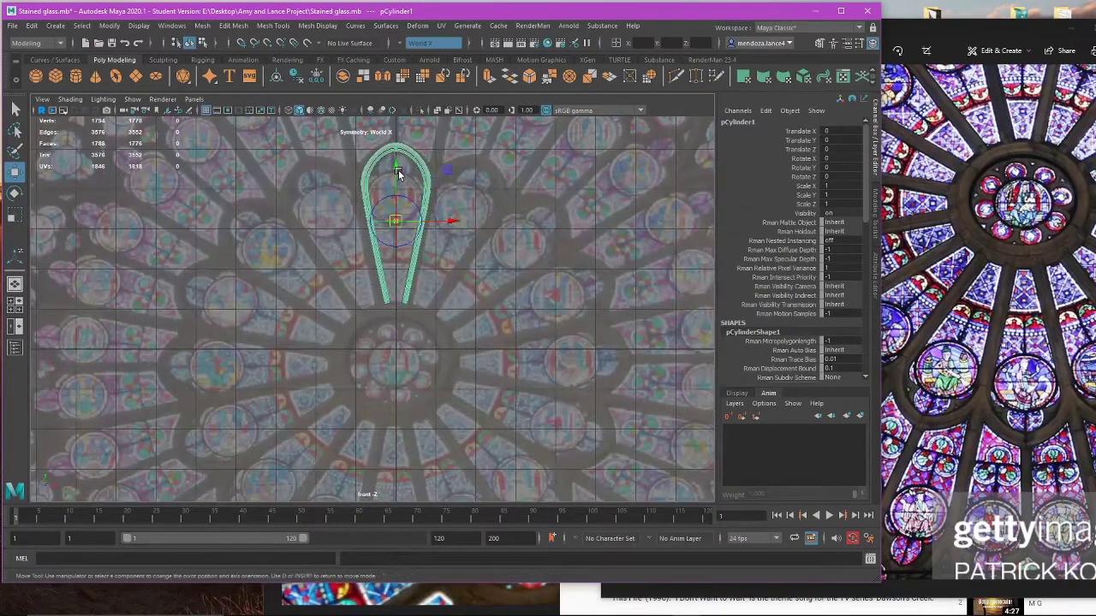
pyautogui.press('x')
pyautogui.moveTo(396, 167); pyautogui.dragTo(417, 385)
pyautogui.scroll(5, 423, 343)
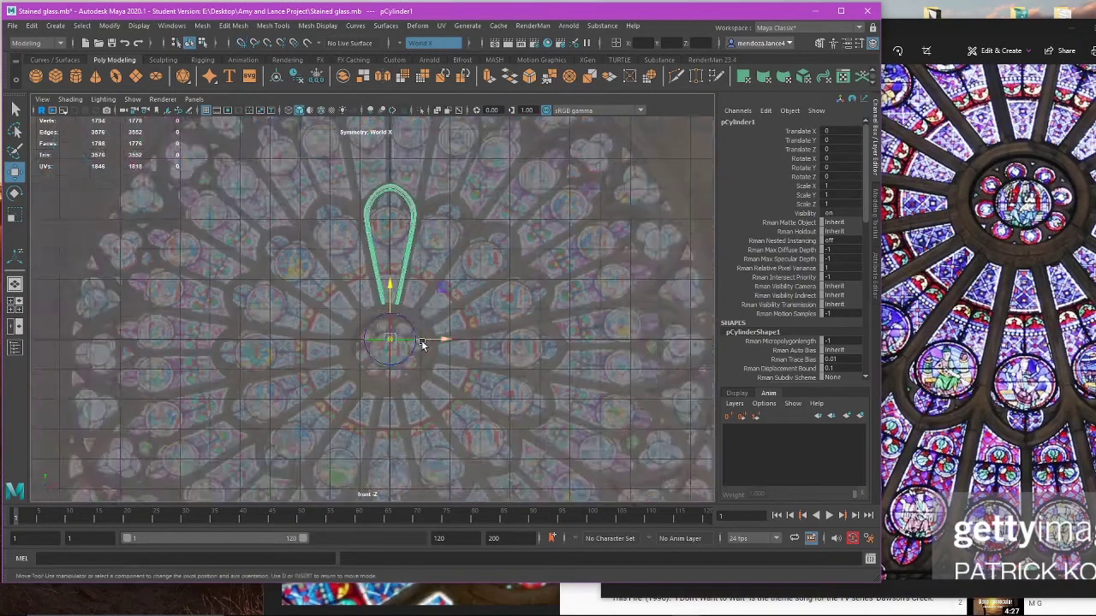
pyautogui.scroll(-4, 494, 354)
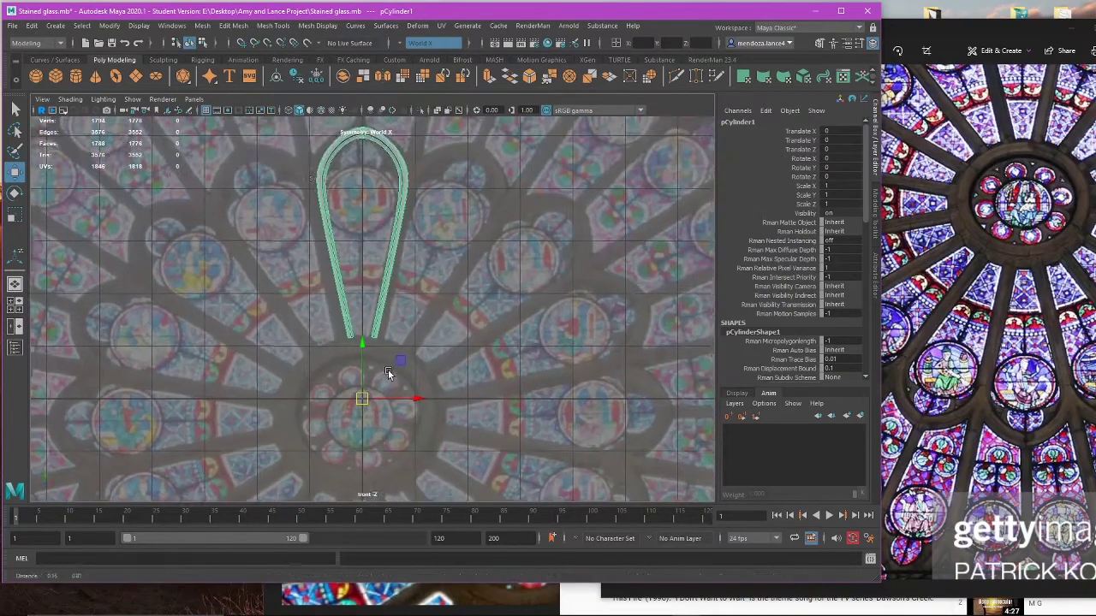
# Step: Duplicate the upright arch and rotate the copy to -182.43 in Z, placing it opposite the original below the window's centre
pyautogui.hotkey('ctrl', 'd')
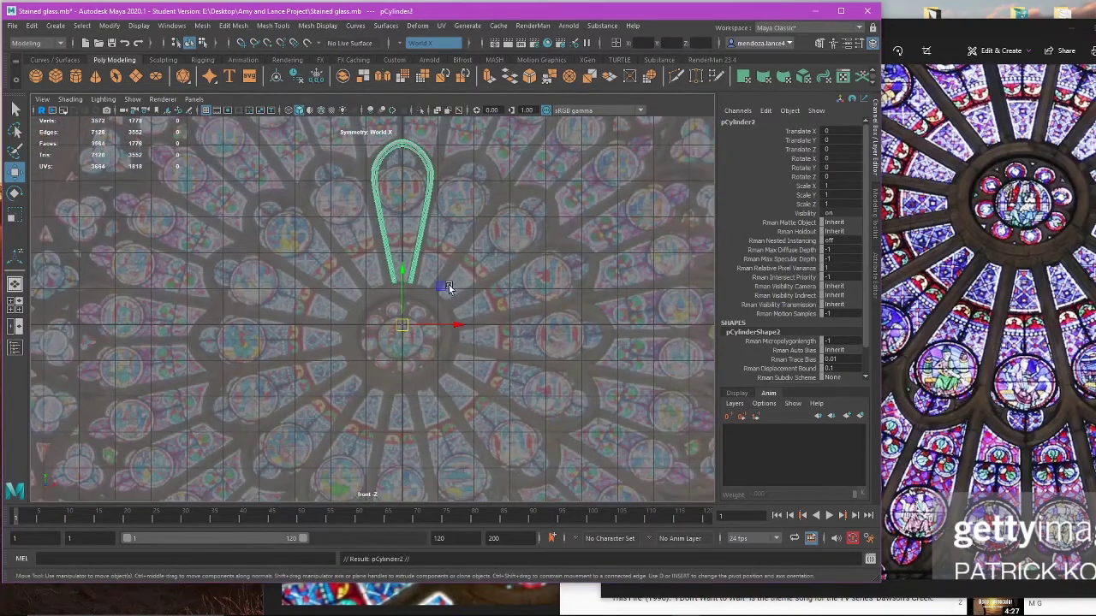
pyautogui.press('e')
pyautogui.moveTo(440, 286); pyautogui.dragTo(321, 423)
pyautogui.moveTo(456, 334); pyautogui.dragTo(450, 310)
pyautogui.scroll(1, 457, 277)
pyautogui.keyDown('alt'); pyautogui.moveTo(449, 313); pyautogui.dragTo(398, 323, button='middle'); pyautogui.keyUp('alt')
pyautogui.scroll(2, 382, 330)
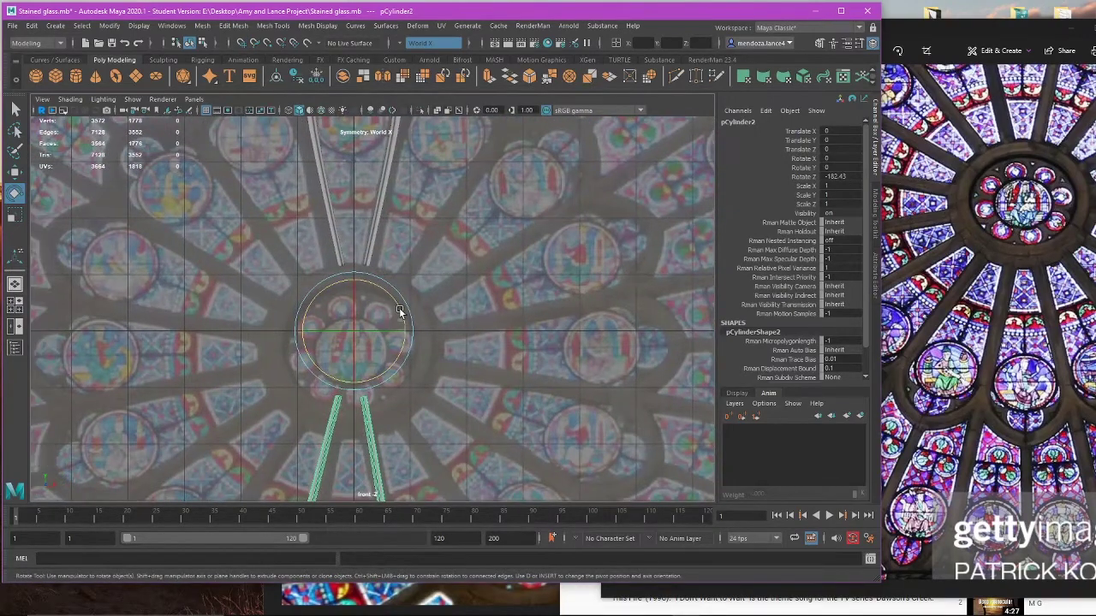
# Step: Set the lower arch copy's Z rotation to -180 so it sits directly opposite the upright arch
pyautogui.moveTo(399, 311); pyautogui.dragTo(397, 310)
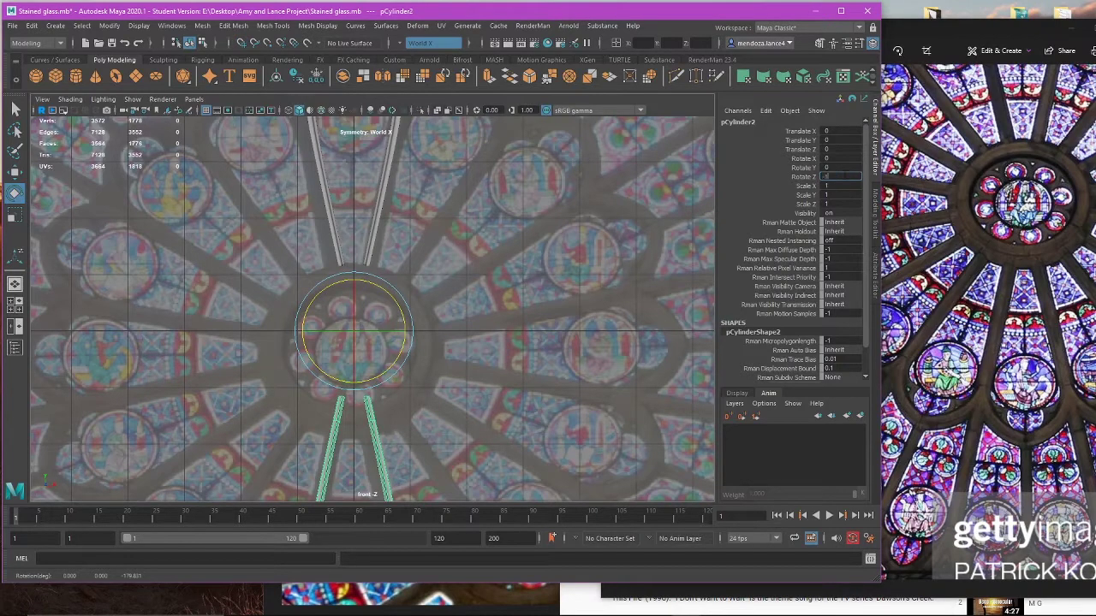
pyautogui.press('Return')
pyautogui.scroll(-3, 548, 278)
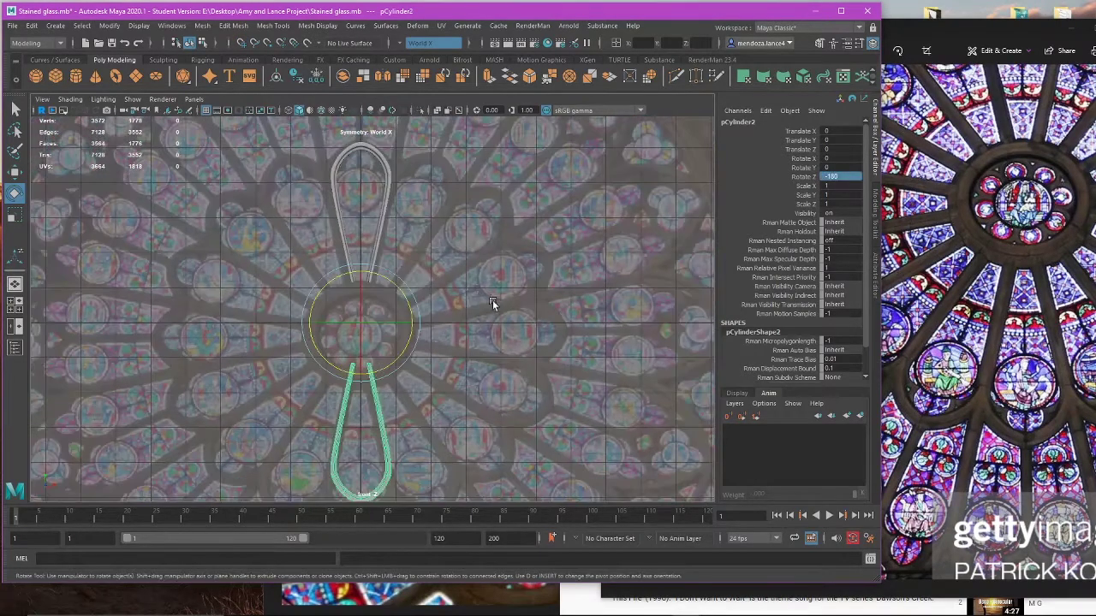
pyautogui.click(491, 303)
pyautogui.press('w')
pyautogui.click(370, 374)
pyautogui.keyDown('shift'); pyautogui.click(380, 241); pyautogui.keyUp('shift')
pyautogui.scroll(-3, 402, 256)
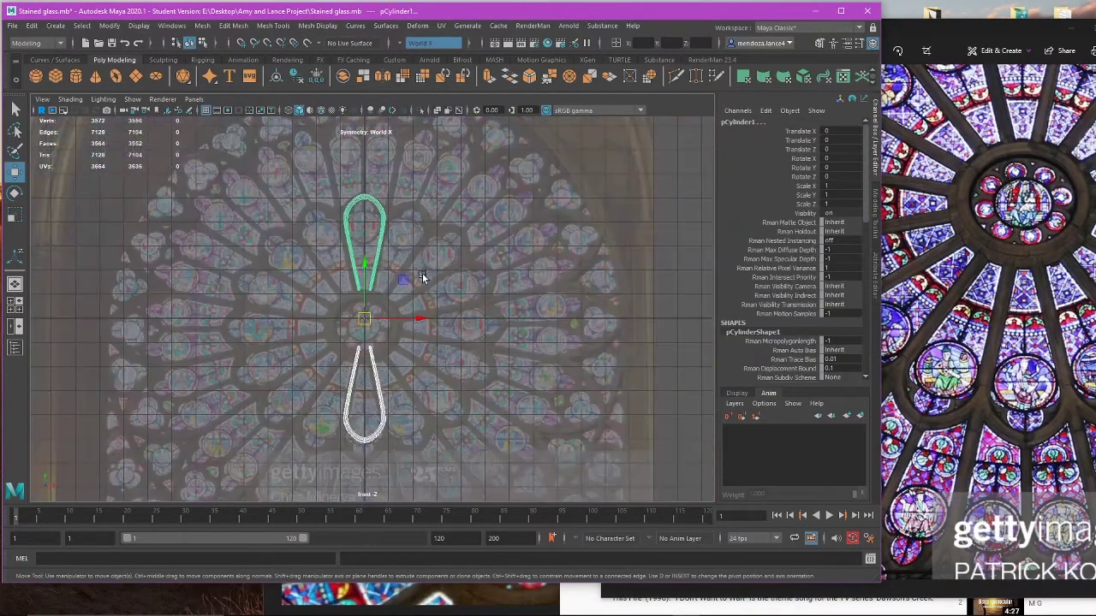
pyautogui.scroll(3, 422, 273)
pyautogui.keyDown('alt'); pyautogui.moveTo(415, 309); pyautogui.dragTo(440, 301, button='middle'); pyautogui.keyUp('alt')
pyautogui.hotkey('ctrl', 'e')
pyautogui.press('e')
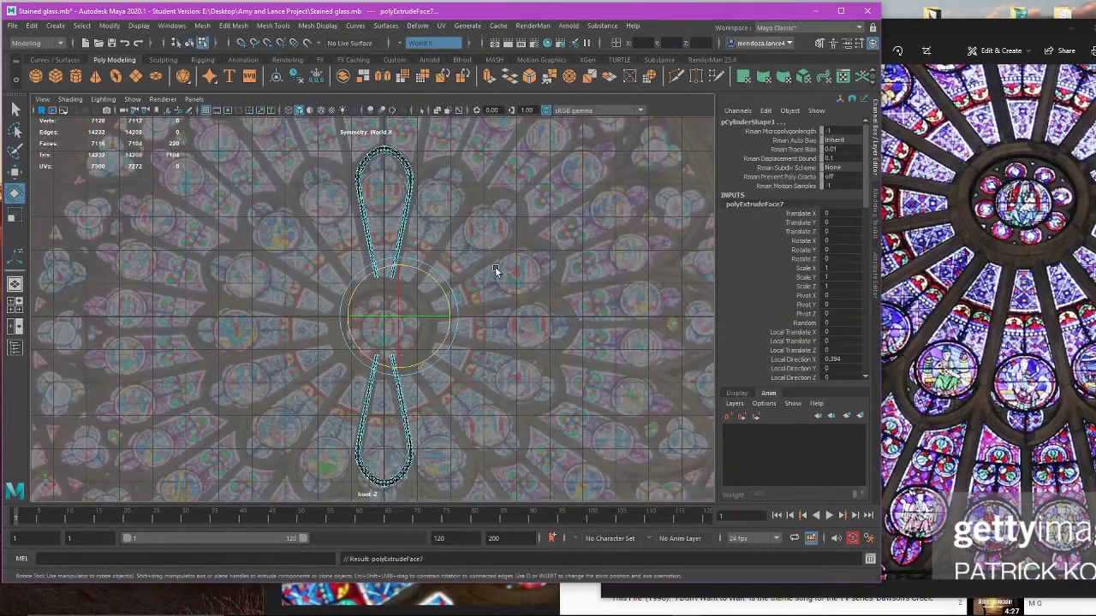
pyautogui.moveTo(440, 285); pyautogui.dragTo(460, 356)
pyautogui.hotkey('ctrl', 'z')
pyautogui.hotkey('ctrl', 'z')
pyautogui.hotkey('ctrl', 'z')
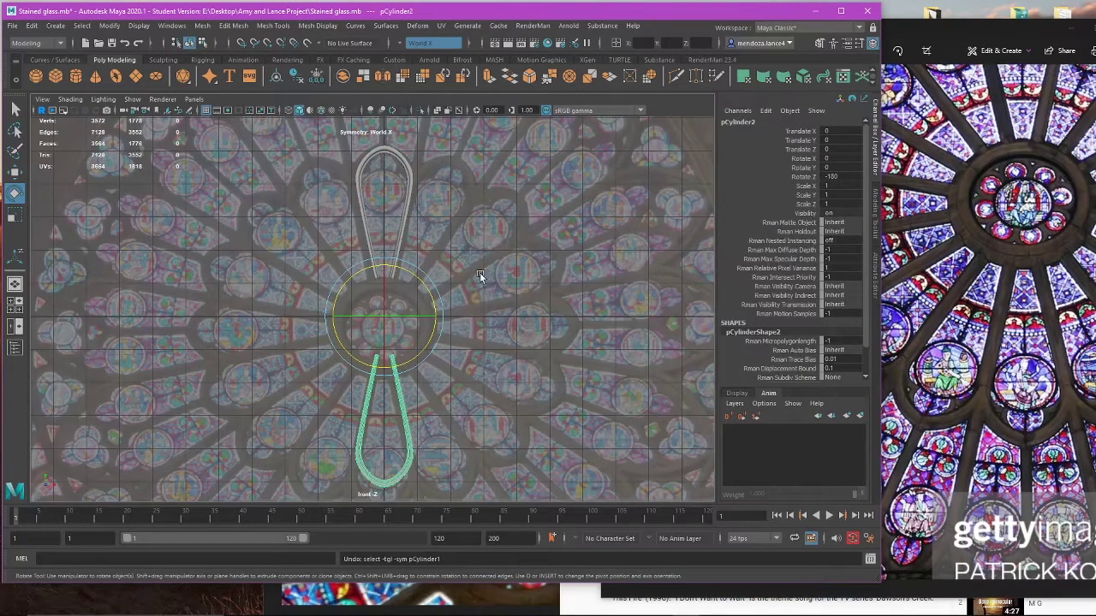
# Step: Duplicate the upright and lower arches together and rotate the copied pair to -90 in Z
pyautogui.keyDown('shift'); pyautogui.click(394, 198); pyautogui.keyUp('shift')
pyautogui.moveTo(429, 284); pyautogui.dragTo(442, 351)
pyautogui.hotkey('ctrl', 'z')
pyautogui.hotkey('ctrl', 'd')
# Step: Duplicate the horizontal pair, rotate it onto the diagonal petals, and duplicate the pair again, rotating that copy to -205.071 in Z
pyautogui.hotkey('ctrl', 'd')
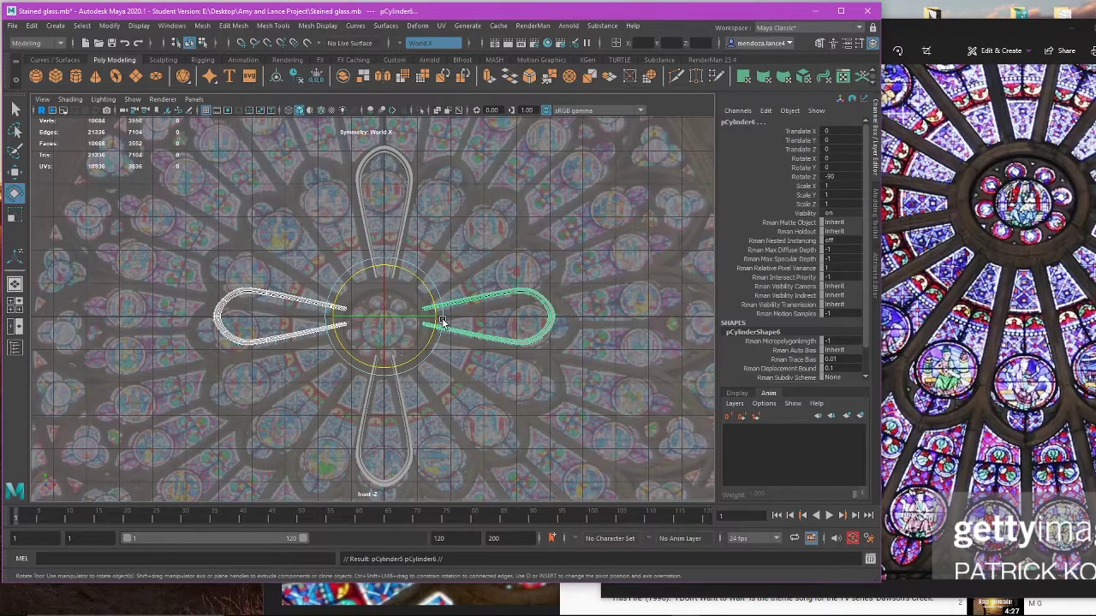
pyautogui.moveTo(430, 295); pyautogui.dragTo(412, 347)
pyautogui.hotkey('ctrl', 'd')
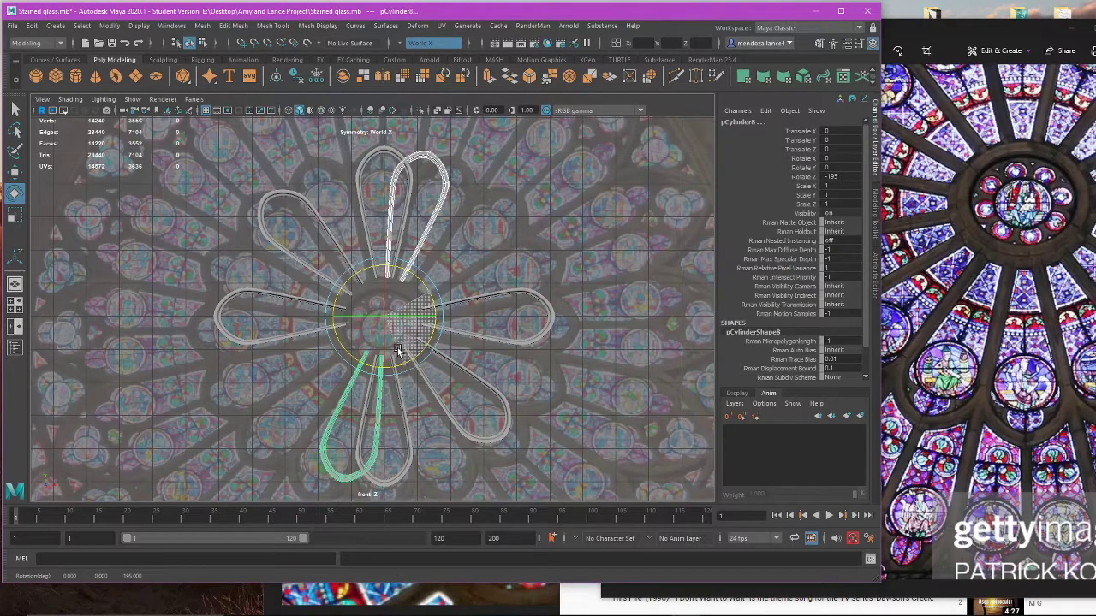
pyautogui.moveTo(428, 290); pyautogui.dragTo(428, 300)
pyautogui.scroll(10, 431, 267)
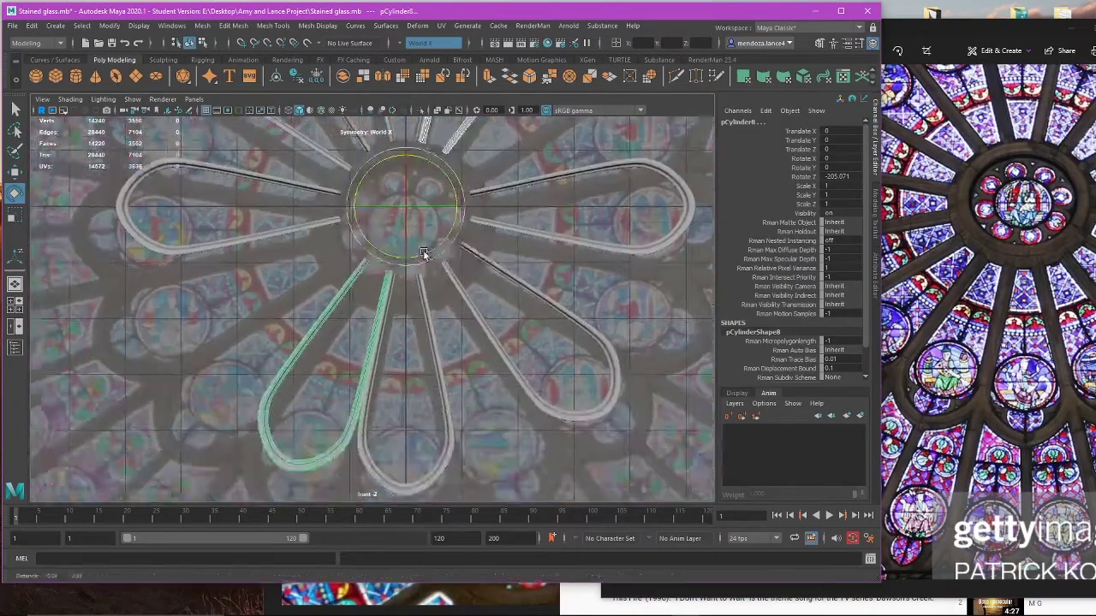
pyautogui.scroll(-10, 432, 267)
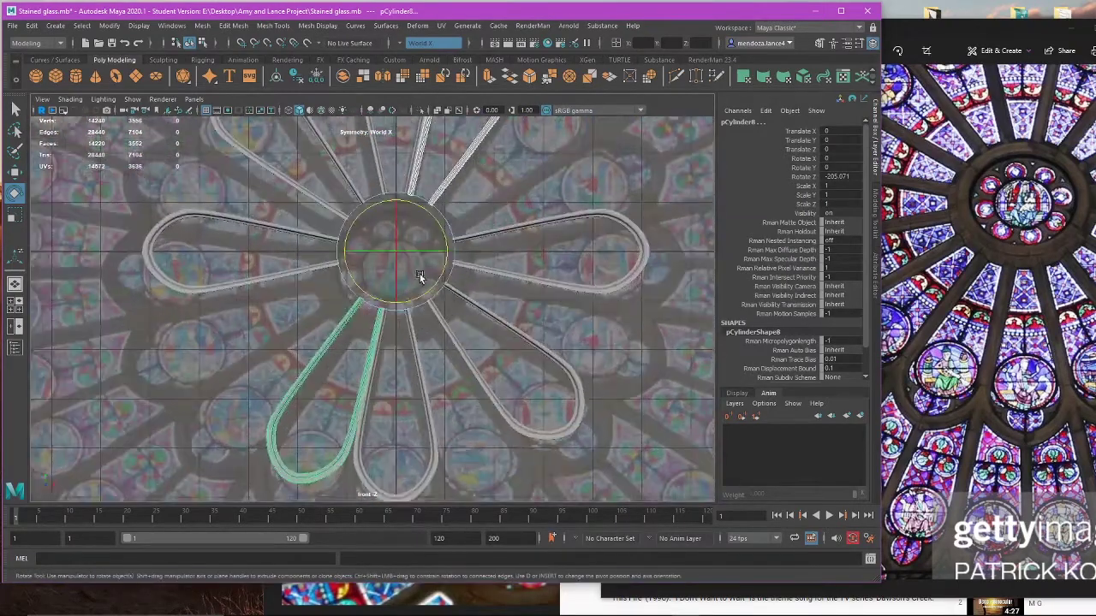
# Step: Fill the ring's remaining gaps with duplicated pairs, rotating copies to -245.565 and -291.402 in Z and one more pair into the last gap
pyautogui.keyDown('shift'); pyautogui.moveTo(435, 220); pyautogui.dragTo(445, 247); pyautogui.keyUp('shift')
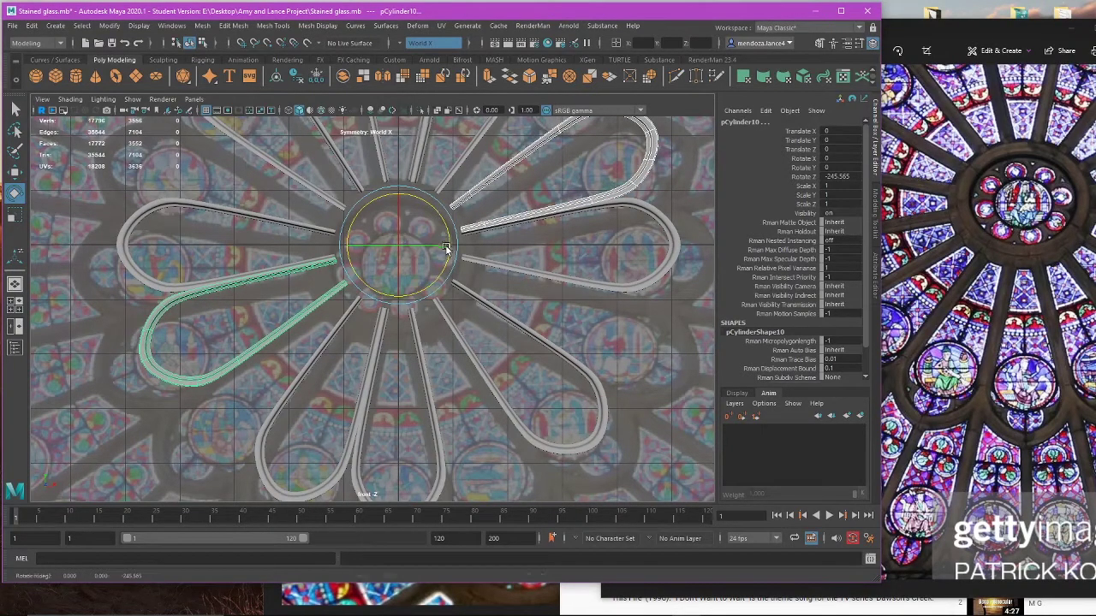
pyautogui.scroll(-4, 446, 248)
pyautogui.keyDown('alt'); pyautogui.moveTo(455, 248); pyautogui.dragTo(457, 336, button='middle'); pyautogui.keyUp('alt')
pyautogui.keyDown('shift'); pyautogui.moveTo(433, 331); pyautogui.dragTo(431, 368); pyautogui.keyUp('shift')
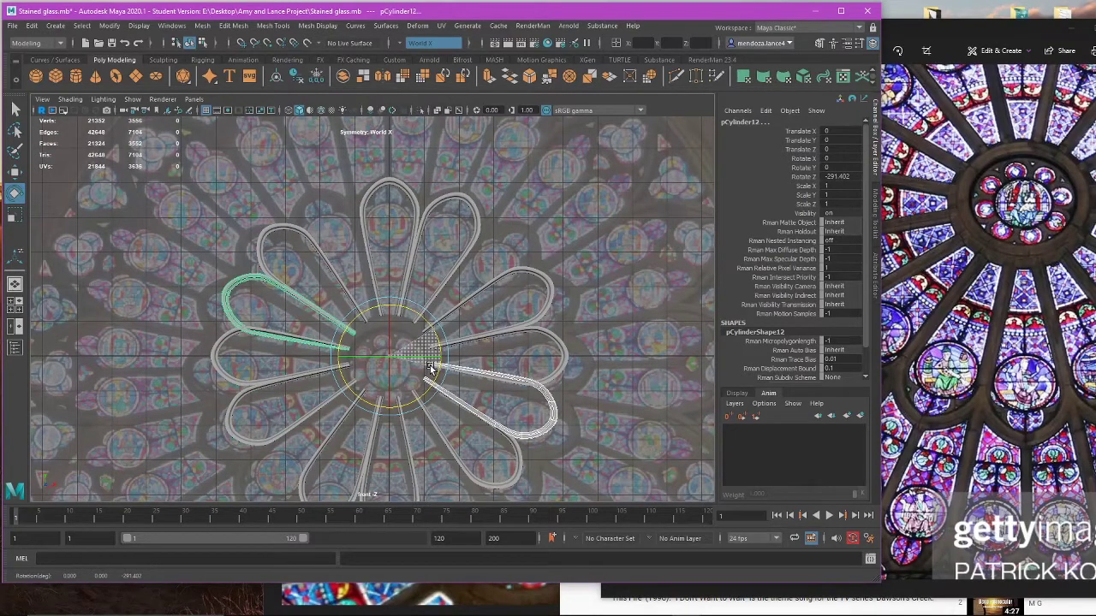
pyautogui.scroll(-4, 452, 339)
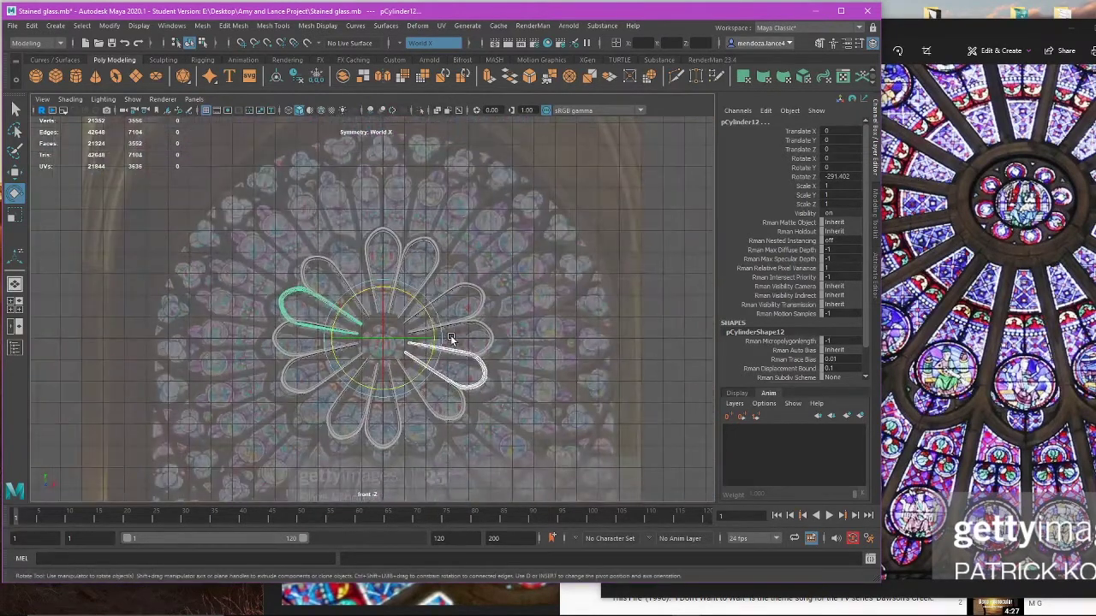
pyautogui.keyDown('alt'); pyautogui.moveTo(452, 338); pyautogui.dragTo(455, 310, button='middle'); pyautogui.keyUp('alt')
pyautogui.scroll(5, 454, 311)
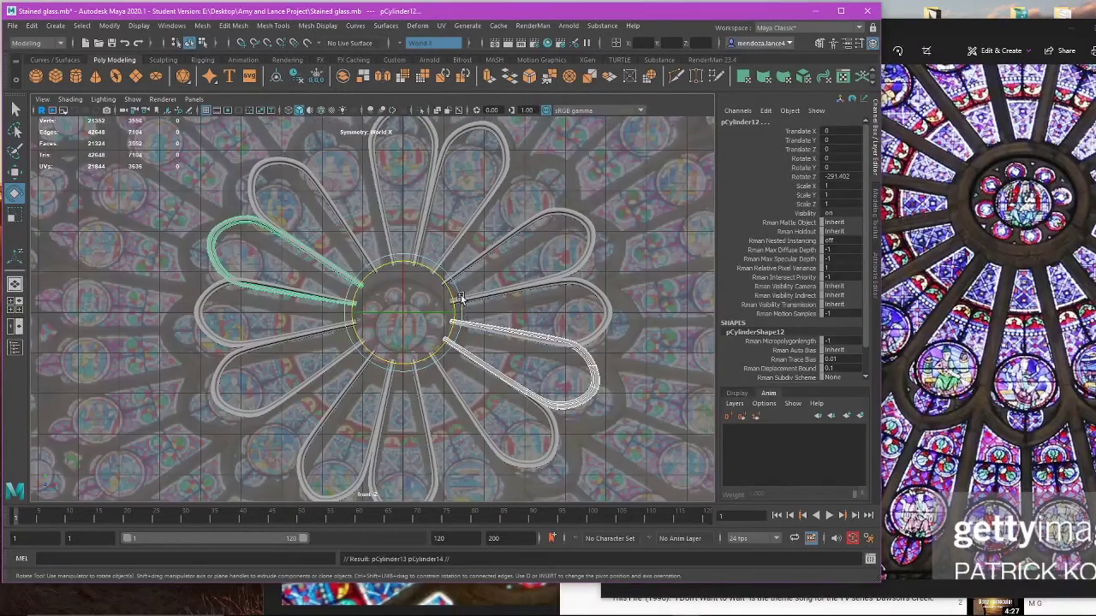
pyautogui.keyDown('shift'); pyautogui.moveTo(459, 294); pyautogui.dragTo(429, 343); pyautogui.keyUp('shift')
pyautogui.press('space')
pyautogui.press('space')
pyautogui.keyDown('alt'); pyautogui.moveTo(510, 270); pyautogui.dragTo(480, 320); pyautogui.keyUp('alt')
pyautogui.click(557, 296)
pyautogui.scroll(5, 479, 321)
pyautogui.scroll(-6, 462, 323)
pyautogui.keyDown('alt'); pyautogui.moveTo(445, 328); pyautogui.dragTo(431, 239, button='middle'); pyautogui.keyUp('alt')
pyautogui.moveTo(397, 174); pyautogui.dragTo(548, 480)
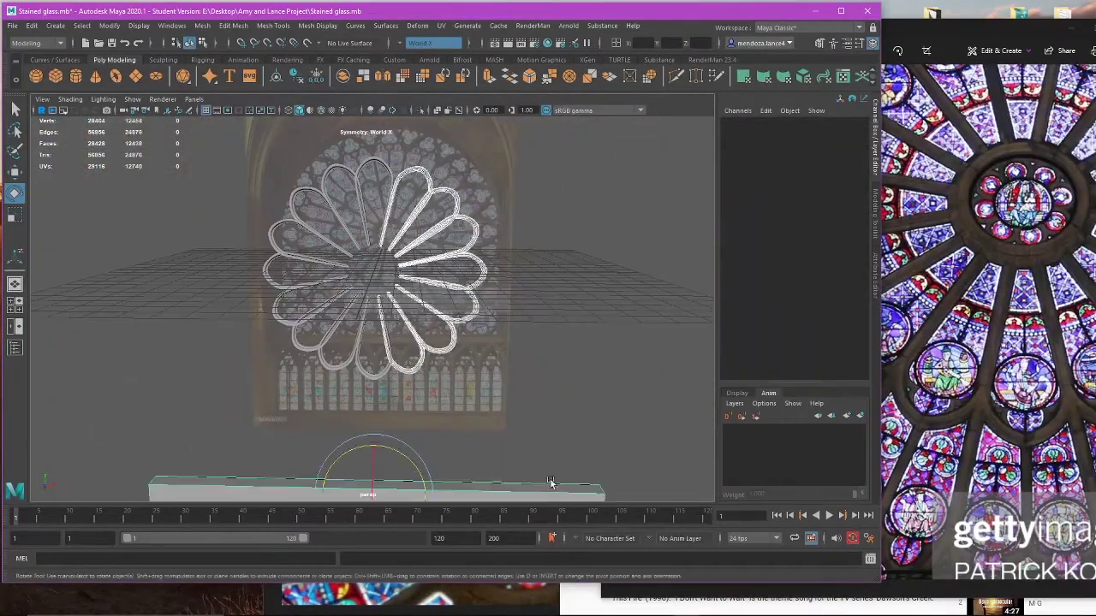
pyautogui.scroll(3, 525, 366)
pyautogui.press('Delete')
pyautogui.moveTo(305, 444); pyautogui.dragTo(306, 445)
pyautogui.press('Delete')
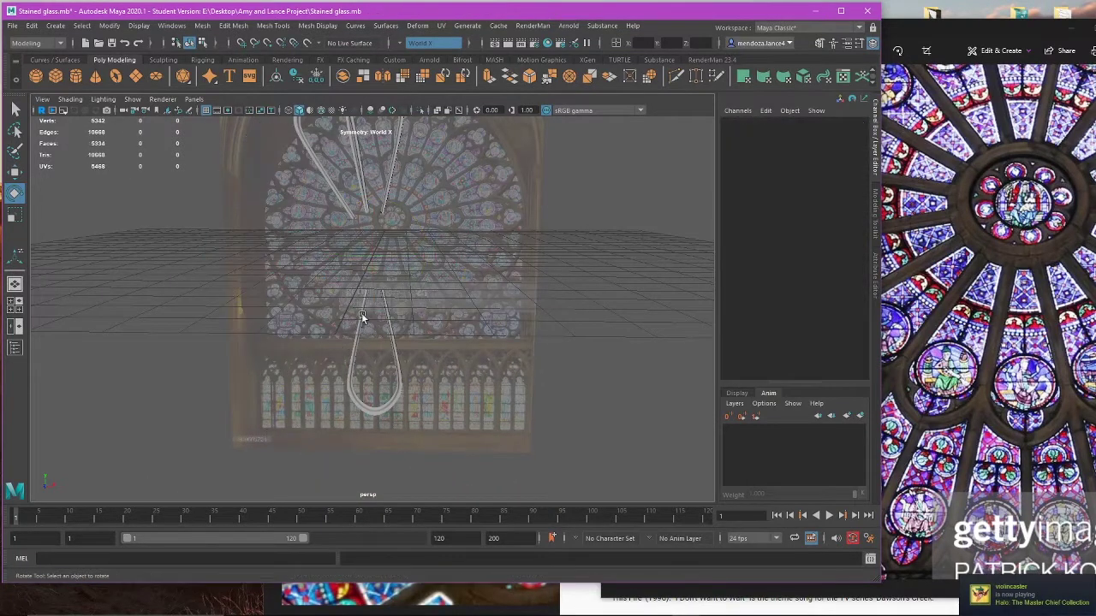
pyautogui.click(366, 199)
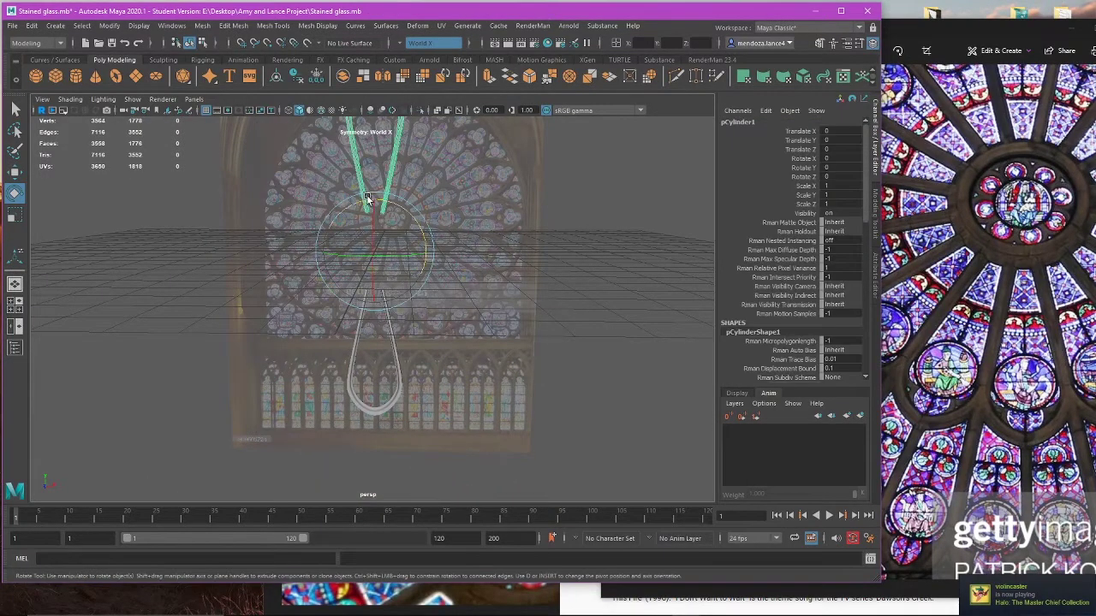
pyautogui.click(384, 403)
pyautogui.scroll(-5, 462, 373)
pyautogui.scroll(4, 428, 342)
pyautogui.hotkey('ctrl', 'z')
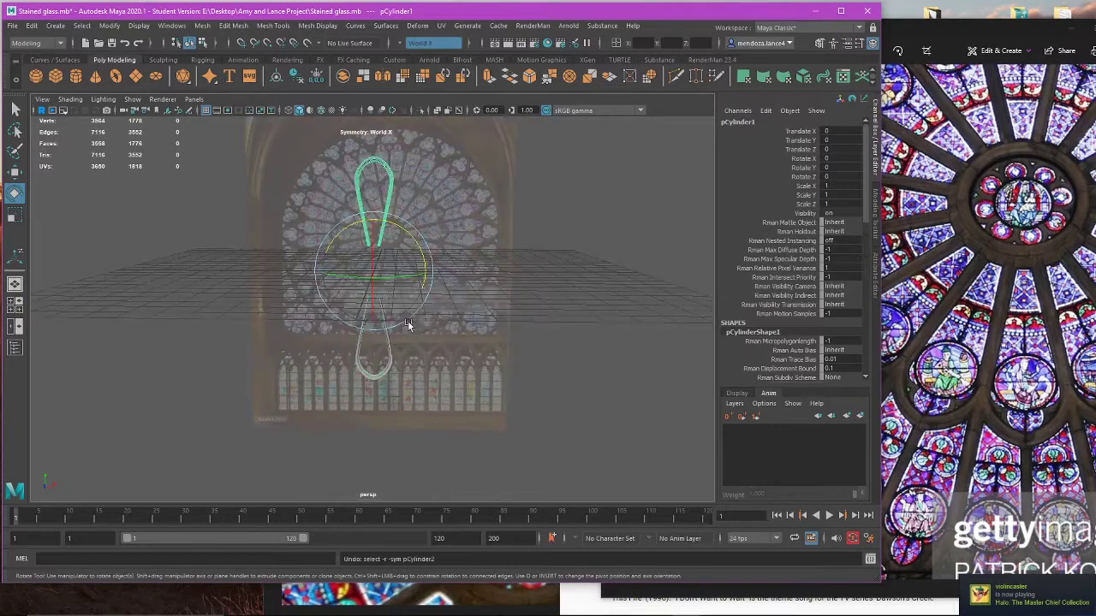
pyautogui.hotkey('ctrl', 'z')
pyautogui.hotkey('ctrl', 'z')
pyautogui.hotkey('ctrl', 'z')
pyautogui.hotkey('ctrl', 'z')
pyautogui.hotkey('ctrl', 'z')
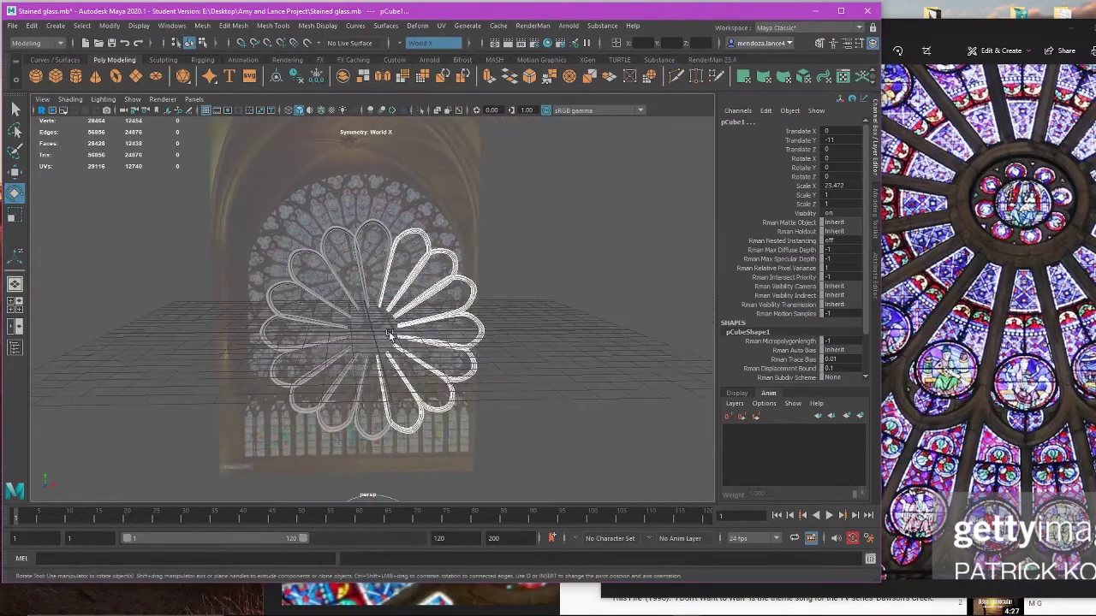
# Step: Remove all duplicated petal arches around the window's centre in the front view, keeping only the upright arch
pyautogui.click(378, 260)
pyautogui.scroll(5, 378, 261)
pyautogui.click(336, 212)
pyautogui.keyDown('alt'); pyautogui.moveTo(356, 313); pyautogui.dragTo(327, 347); pyautogui.keyUp('alt')
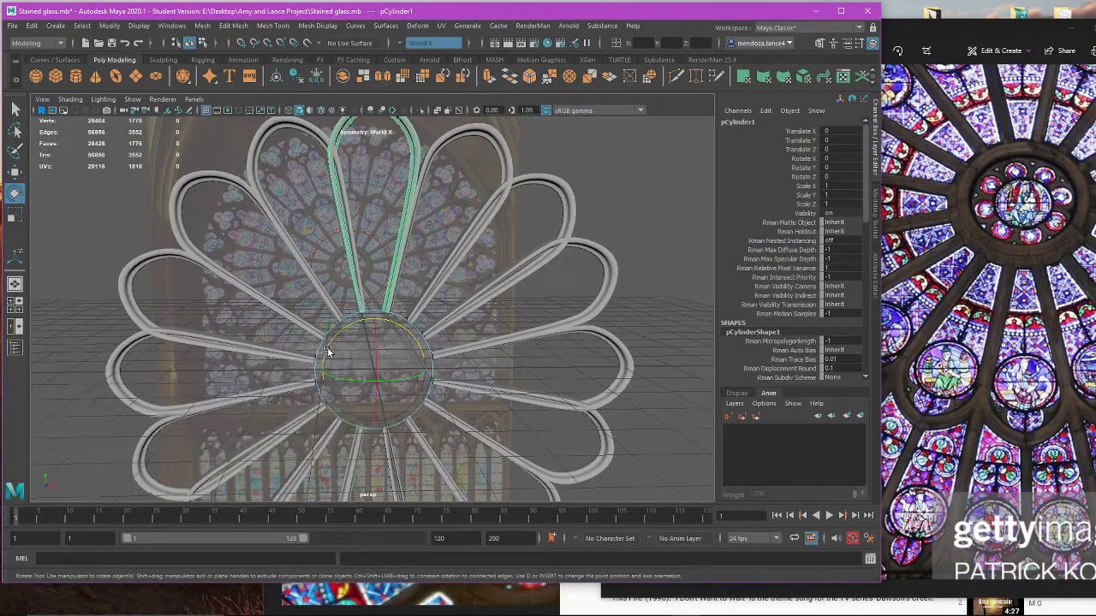
pyautogui.press('space')
pyautogui.press('space')
pyautogui.keyDown('alt'); pyautogui.moveTo(548, 317); pyautogui.dragTo(529, 375, button='middle'); pyautogui.keyUp('alt')
pyautogui.scroll(1, 529, 375)
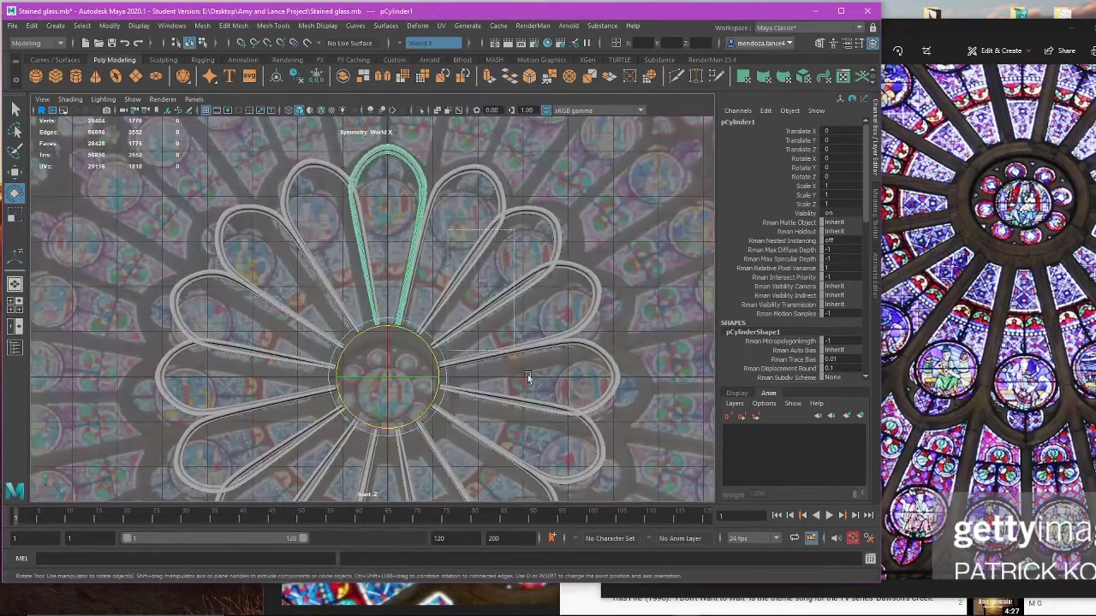
pyautogui.scroll(-3, 505, 236)
pyautogui.moveTo(445, 171); pyautogui.dragTo(554, 489)
pyautogui.keyDown('alt'); pyautogui.moveTo(481, 479); pyautogui.dragTo(517, 375, button='middle'); pyautogui.keyUp('alt')
pyautogui.scroll(1, 517, 375)
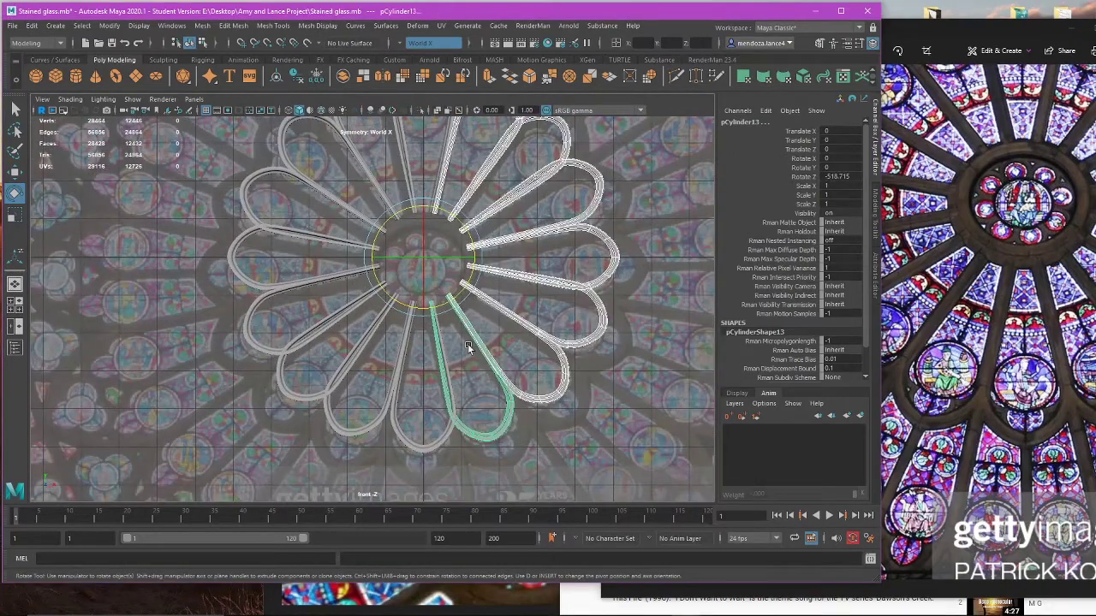
pyautogui.hotkey('ctrl', 'z')
pyautogui.hotkey('ctrl', 'z')
pyautogui.hotkey('ctrl', 'z')
pyautogui.hotkey('ctrl', 'z')
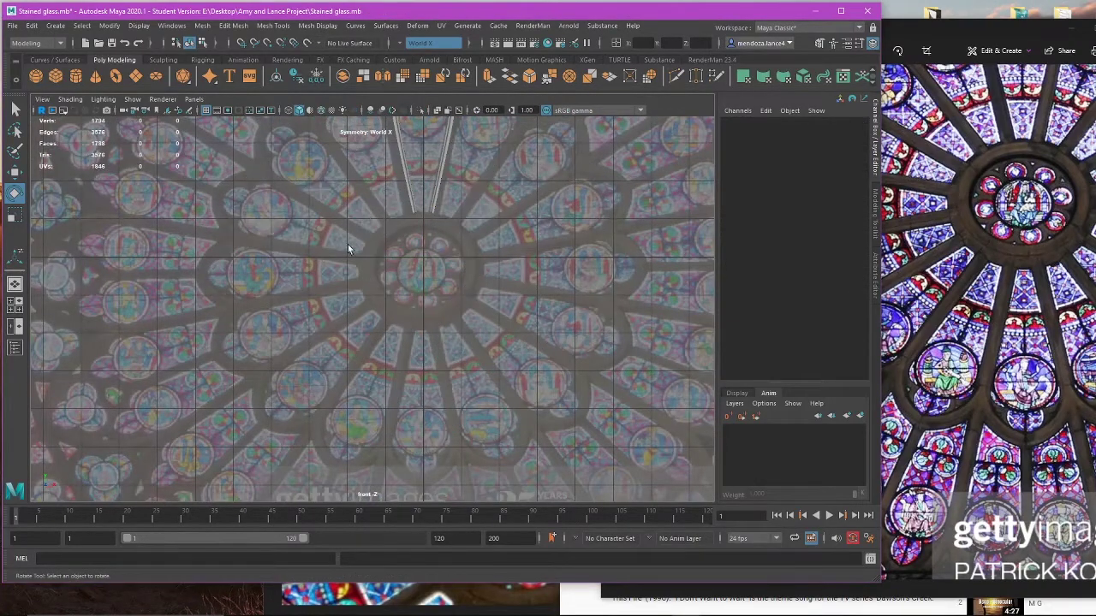
# Step: Select the leg vertices of the upright arch in wireframe display and move them slightly inward with World X symmetry
pyautogui.scroll(3, 441, 195)
pyautogui.click(427, 292)
pyautogui.scroll(-2, 425, 289)
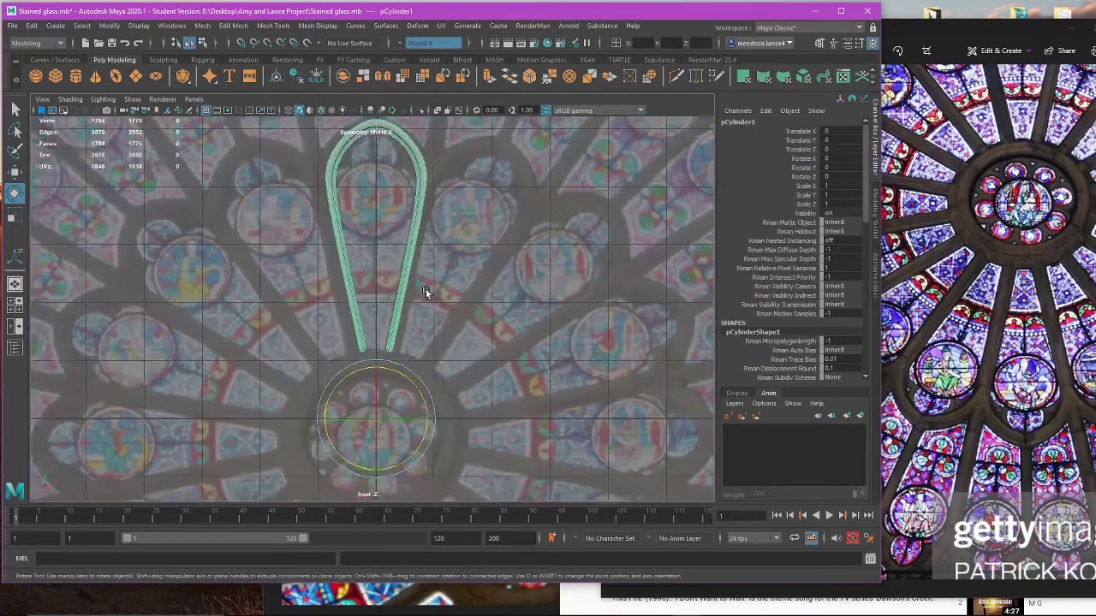
pyautogui.press('f')
pyautogui.moveTo(496, 298); pyautogui.dragTo(432, 288, button='right')
pyautogui.moveTo(432, 288); pyautogui.dragTo(431, 289)
pyautogui.scroll(2, 402, 278)
pyautogui.press('4')
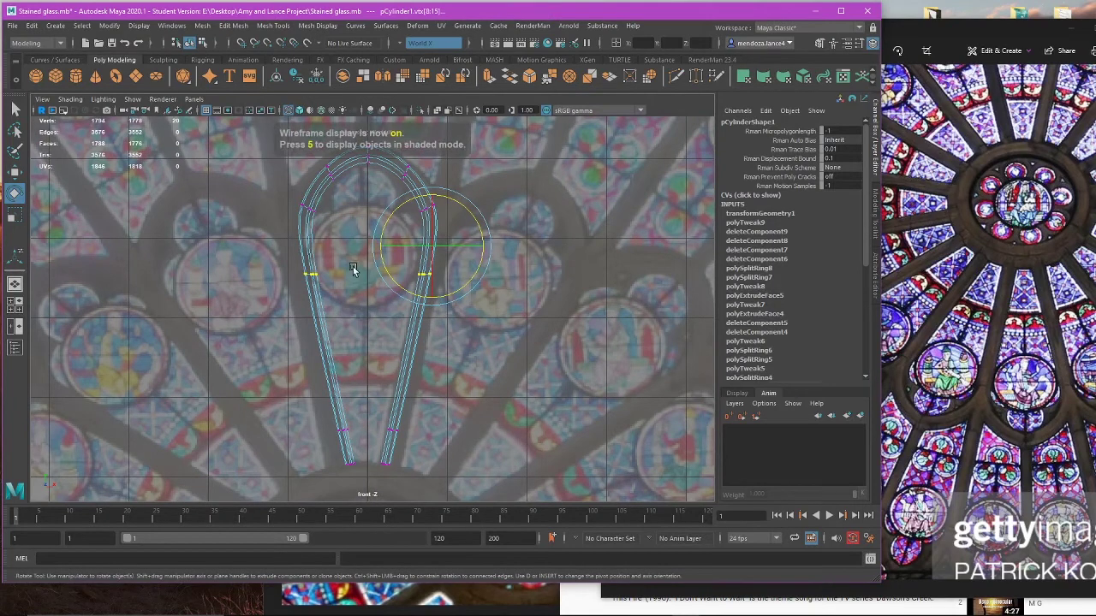
pyautogui.moveTo(404, 366); pyautogui.dragTo(454, 501)
pyautogui.press('w')
pyautogui.moveTo(454, 356); pyautogui.dragTo(449, 356)
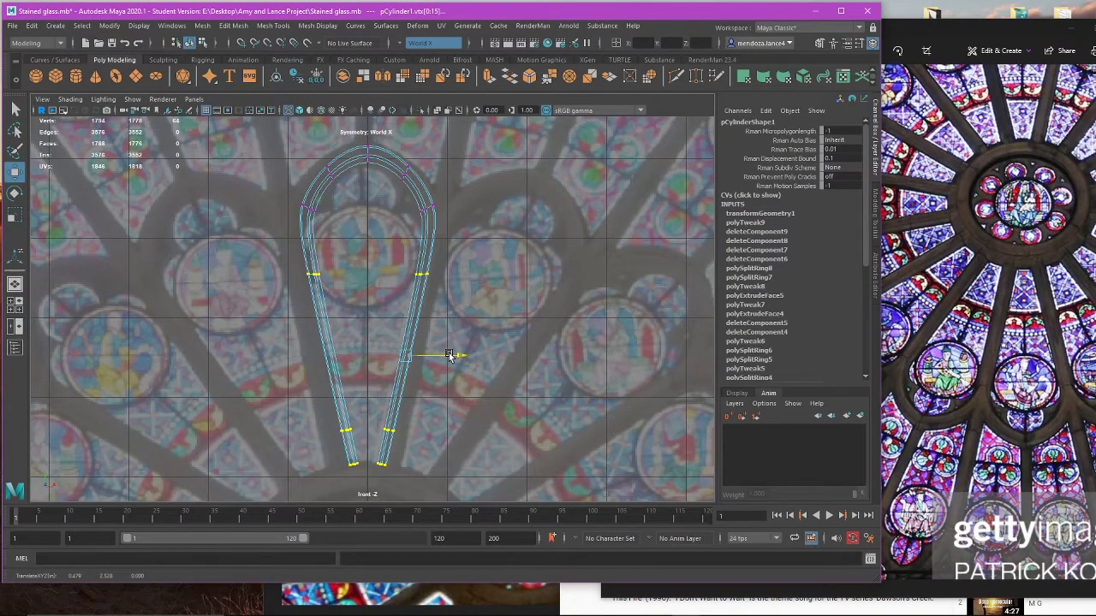
# Step: Adjust the arch's shoulder vertices, raise the vertices beside its crown to match the reference, and return to shaded object mode
pyautogui.keyDown('alt'); pyautogui.moveTo(442, 289); pyautogui.dragTo(444, 394, button='middle'); pyautogui.keyUp('alt')
pyautogui.scroll(1, 443, 393)
pyautogui.moveTo(472, 302)
pyautogui.mouseDown()
pyautogui.moveTo(455, 323)
pyautogui.moveTo(417, 334)
pyautogui.moveTo(478, 316)
pyautogui.mouseUp()
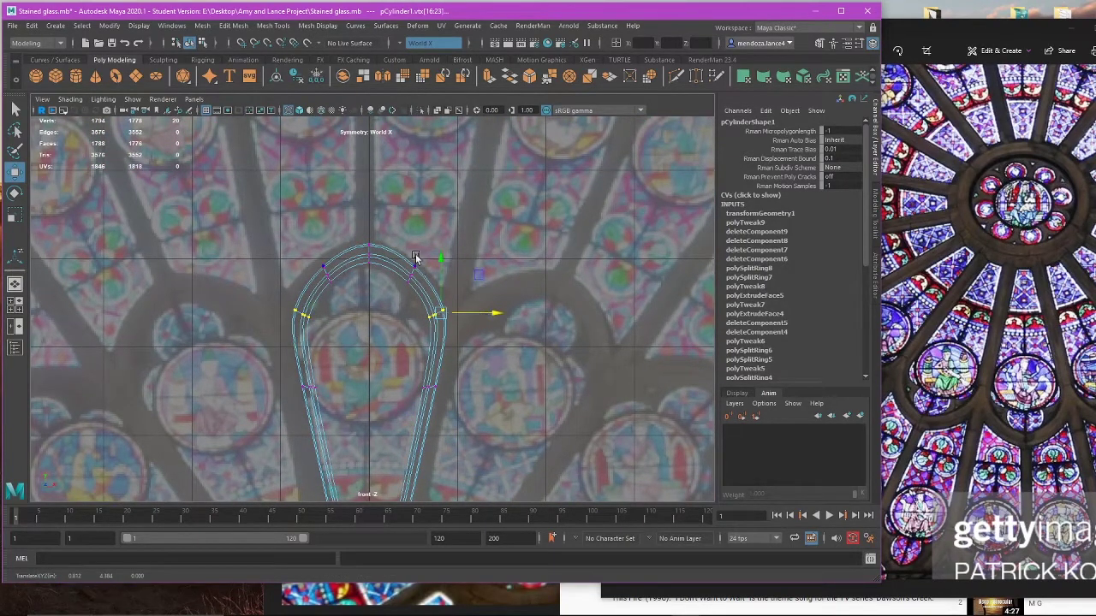
pyautogui.moveTo(440, 274); pyautogui.dragTo(418, 249)
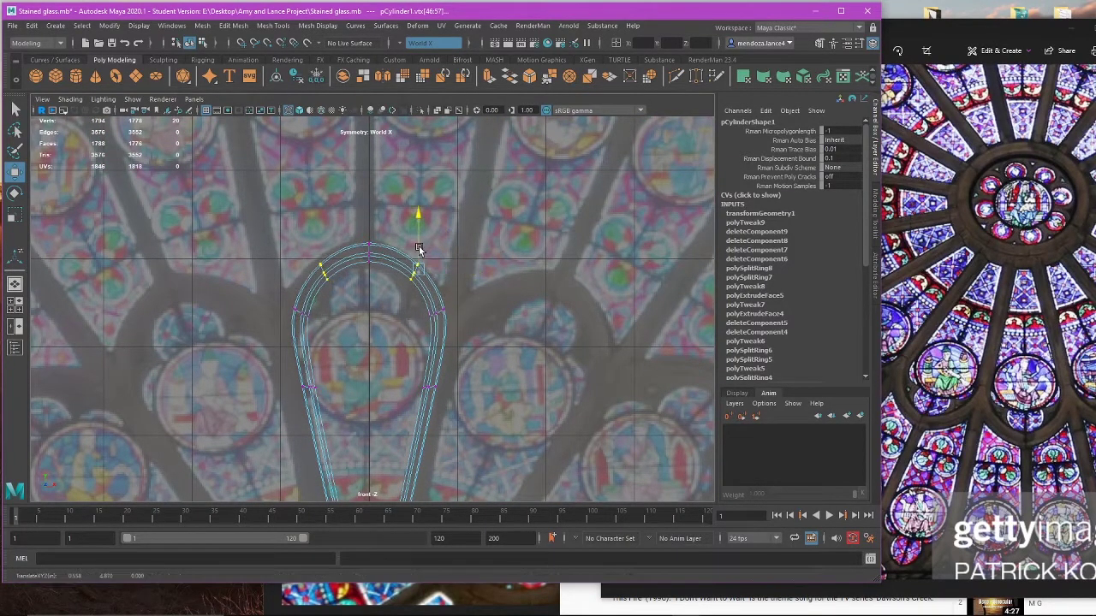
pyautogui.press('5')
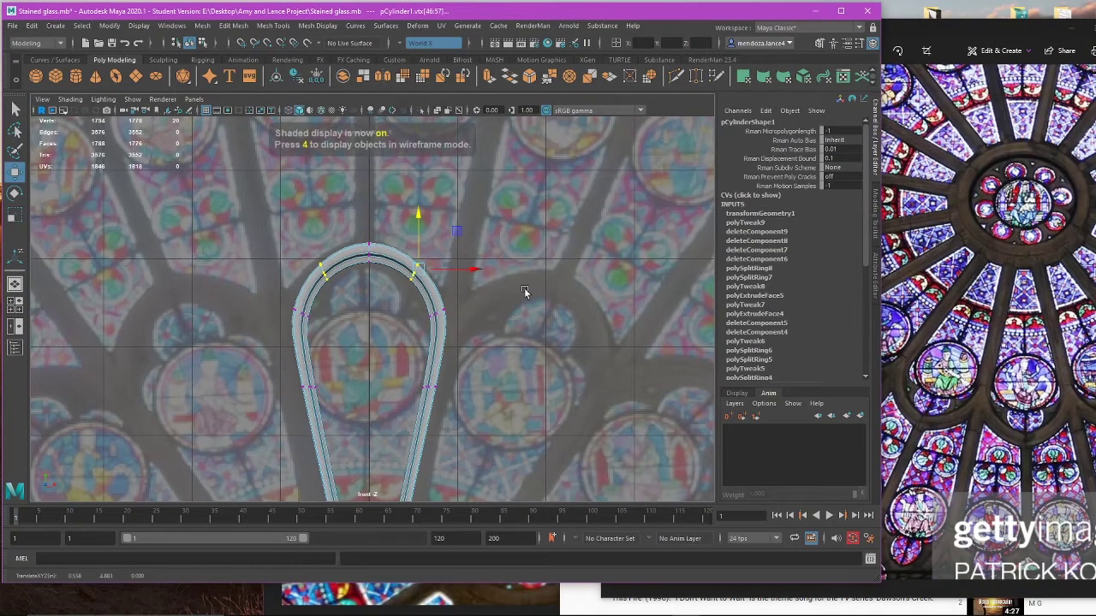
pyautogui.click(524, 288)
pyautogui.scroll(-4, 523, 288)
pyautogui.moveTo(481, 275); pyautogui.dragTo(511, 259, button='right')
pyautogui.click(511, 259)
# Step: Select the vertices at the centre of the upright arch's crown and raise them slightly
pyautogui.scroll(5, 367, 288)
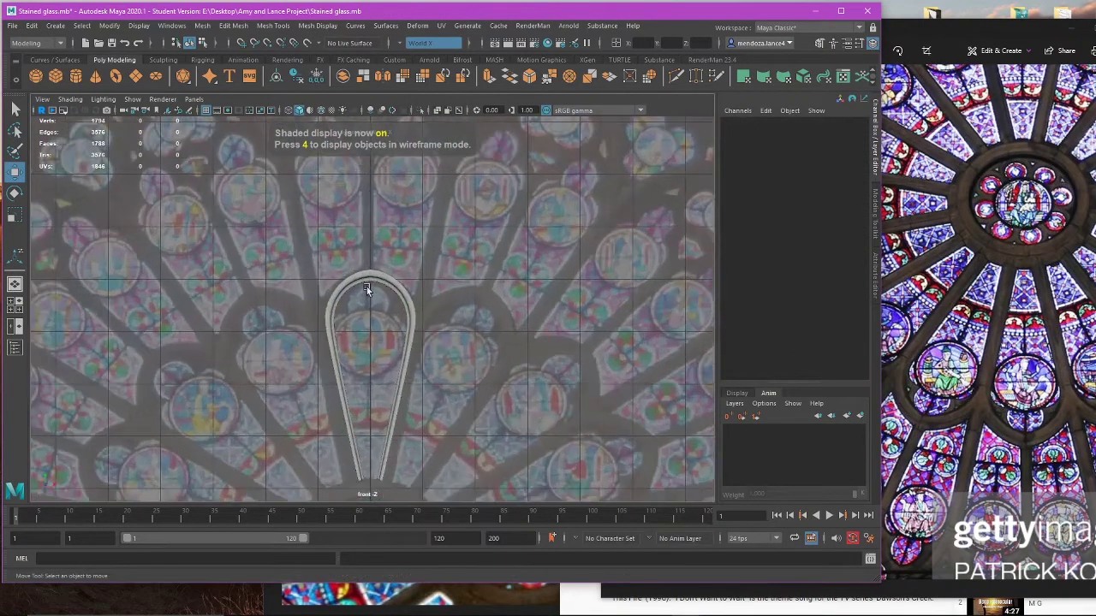
pyautogui.scroll(2, 378, 245)
pyautogui.keyDown('alt'); pyautogui.moveTo(379, 244); pyautogui.dragTo(377, 321, button='middle'); pyautogui.keyUp('alt')
pyautogui.click(377, 321)
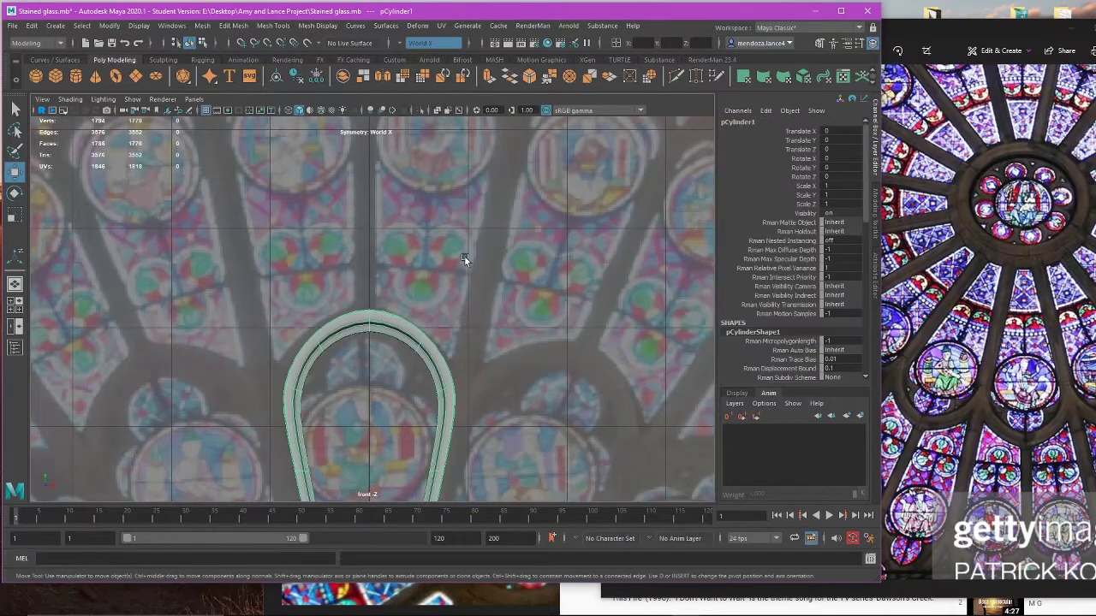
pyautogui.moveTo(465, 257); pyautogui.dragTo(377, 270, button='right')
pyautogui.scroll(2, 364, 270)
pyautogui.moveTo(342, 267); pyautogui.dragTo(359, 331)
pyautogui.moveTo(369, 280); pyautogui.dragTo(371, 275)
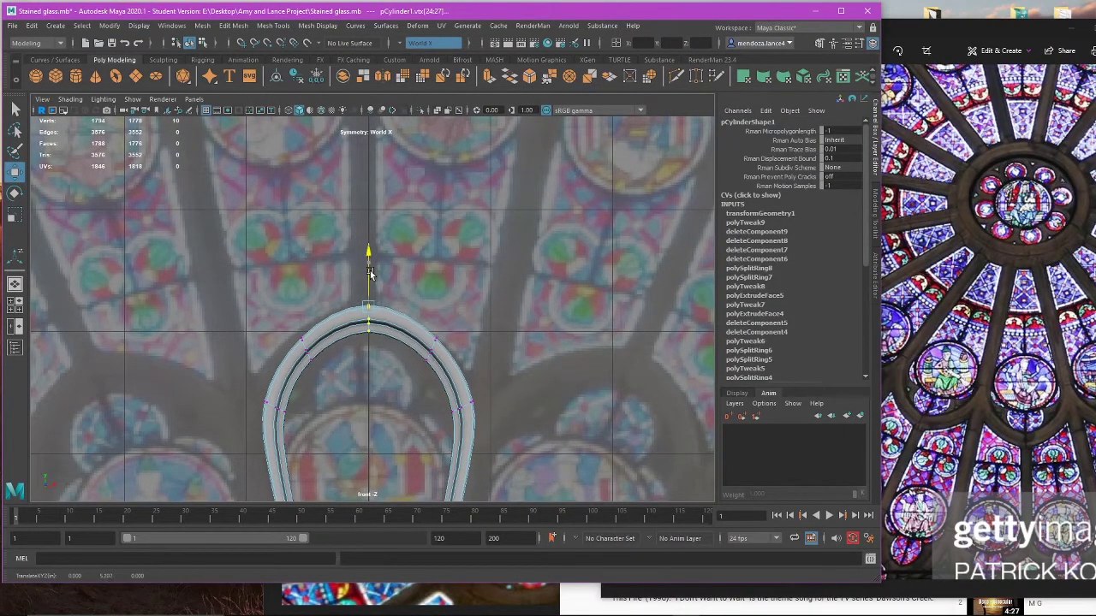
# Step: Adjust the inner-edge vertices beside the crown to even out the curve, and select the whole arch in object mode
pyautogui.moveTo(458, 332); pyautogui.dragTo(419, 366)
pyautogui.press('e')
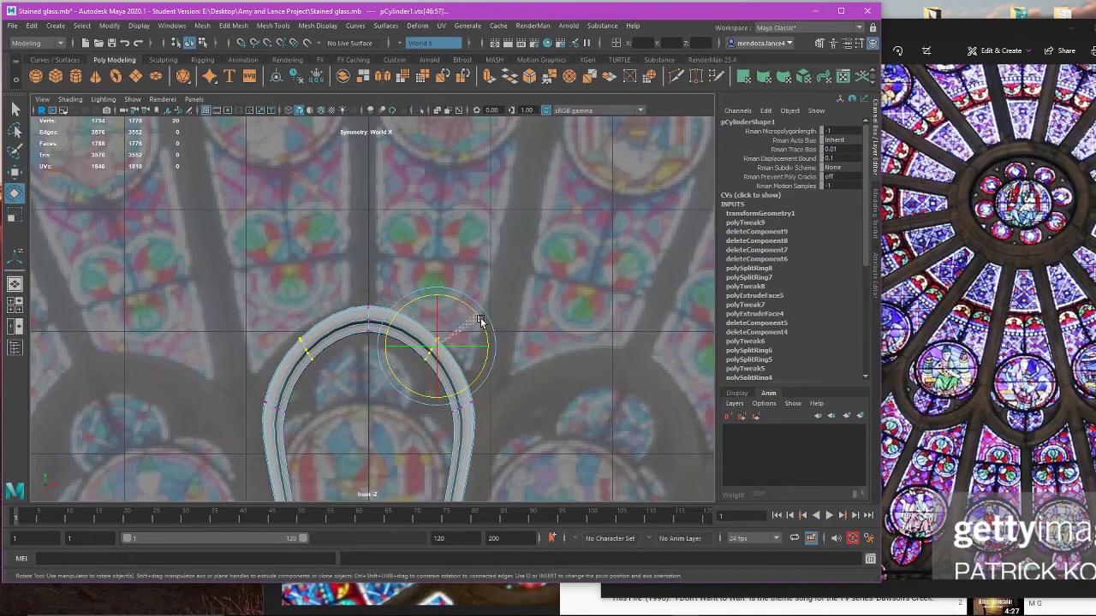
pyautogui.press('w')
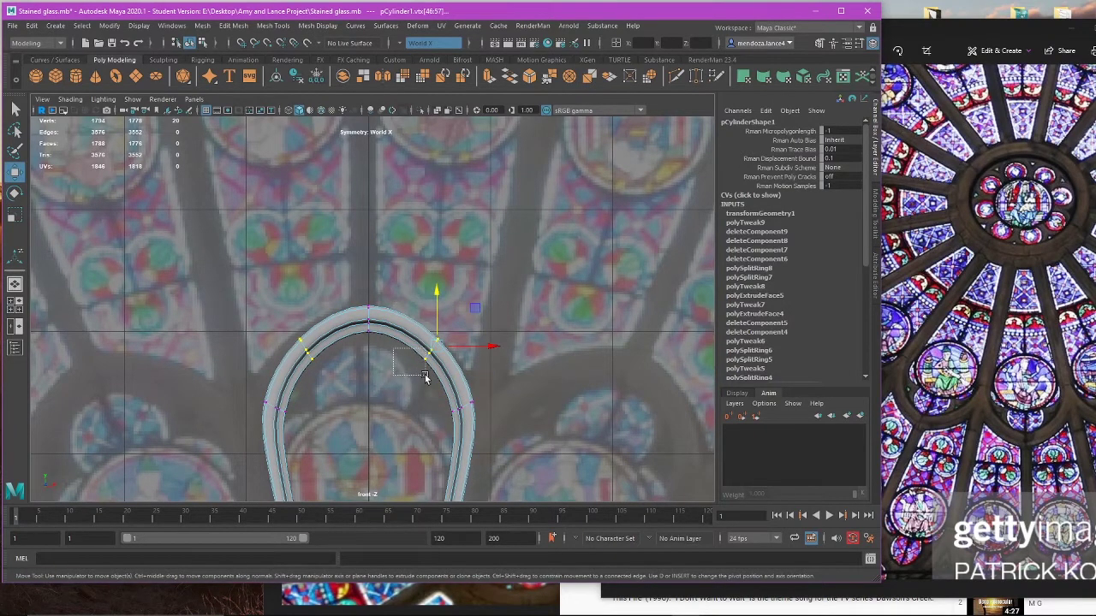
pyautogui.moveTo(451, 363); pyautogui.dragTo(459, 363)
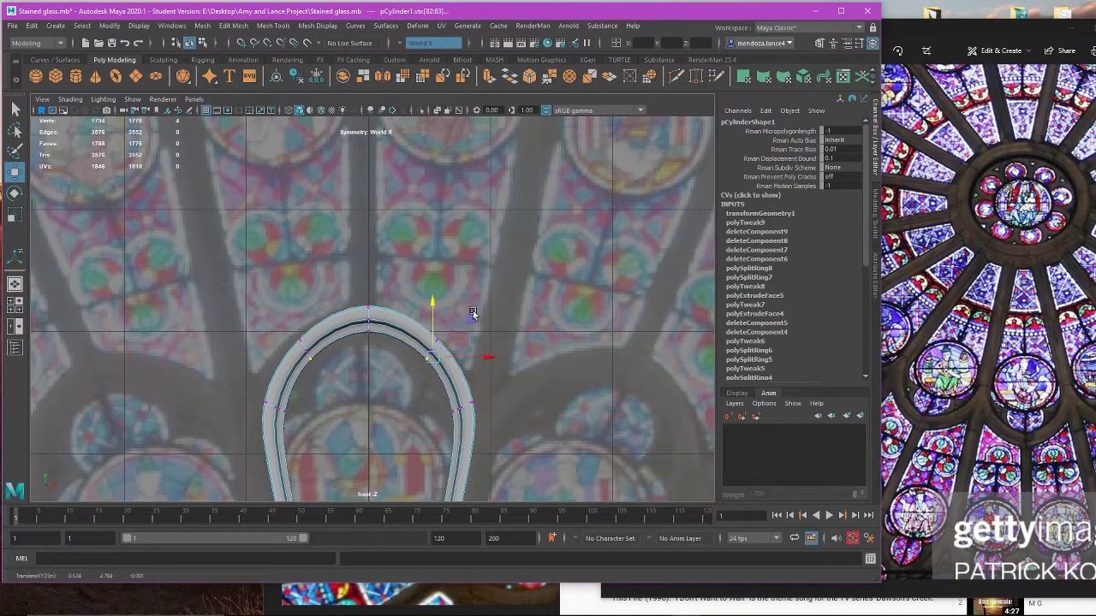
pyautogui.moveTo(491, 305); pyautogui.dragTo(532, 289, button='right')
pyautogui.scroll(-7, 528, 384)
pyautogui.keyDown('alt'); pyautogui.moveTo(486, 389); pyautogui.dragTo(500, 294, button='middle'); pyautogui.keyUp('alt')
pyautogui.click(416, 297)
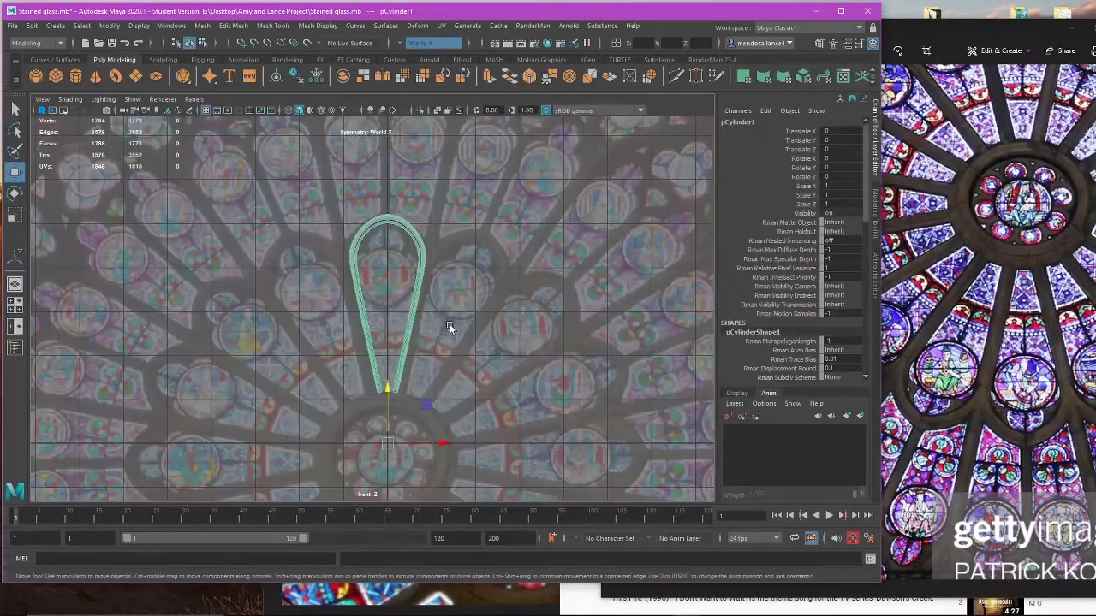
# Step: Duplicate the upright arch and rotate the copy about -23.9° around Z so it sits beside the original
pyautogui.keyDown('alt'); pyautogui.moveTo(449, 323); pyautogui.dragTo(445, 241, button='middle'); pyautogui.keyUp('alt')
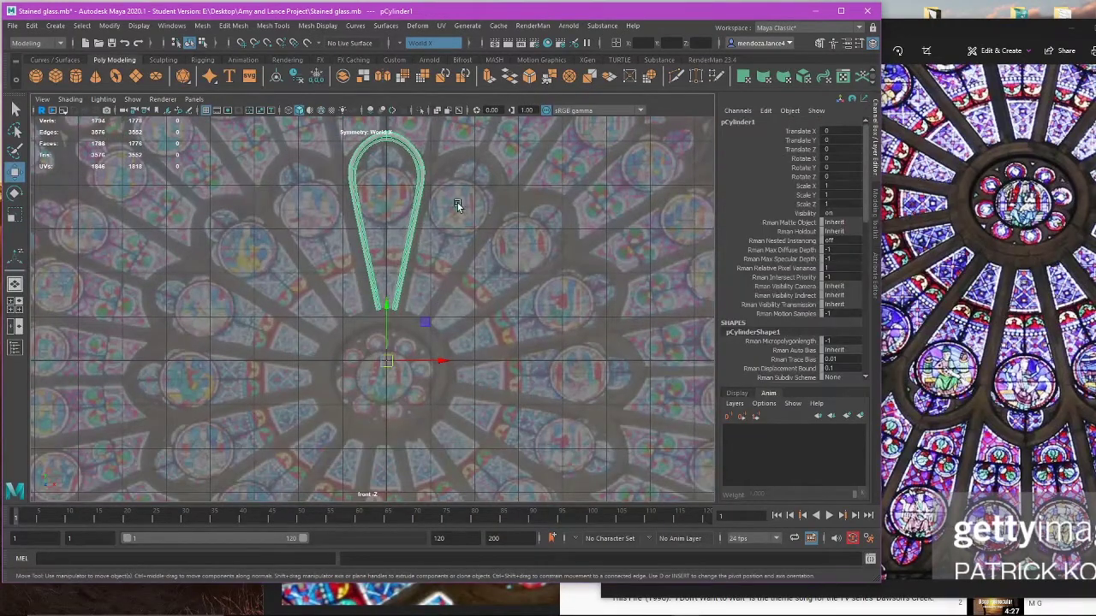
pyautogui.scroll(3, 457, 222)
pyautogui.hotkey('ctrl', 'd')
pyautogui.press('e')
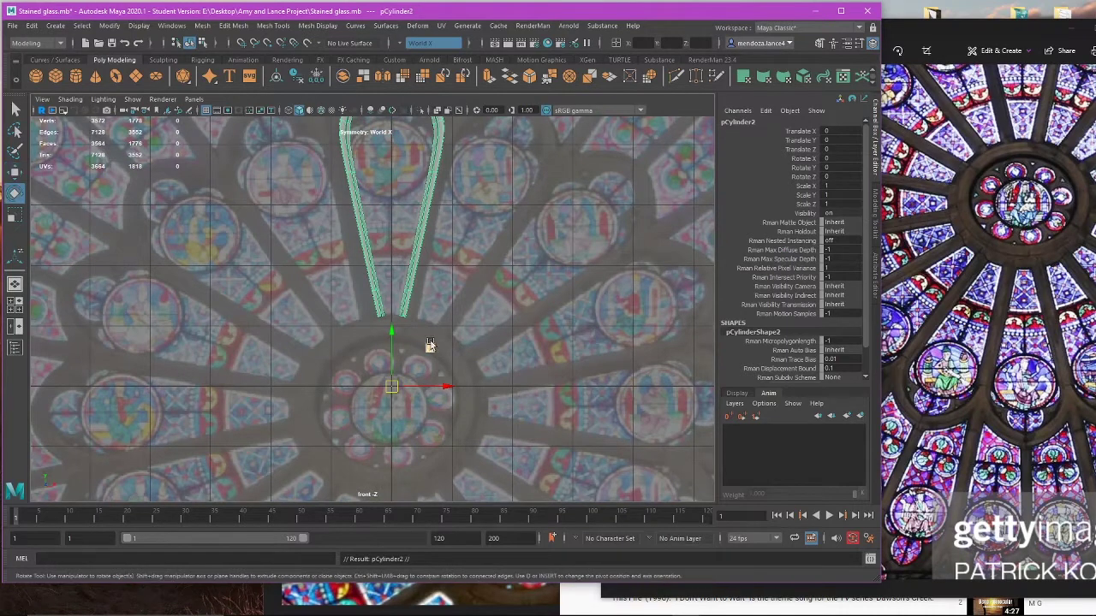
pyautogui.moveTo(416, 342)
pyautogui.mouseDown()
pyautogui.moveTo(440, 367)
pyautogui.moveTo(433, 350)
pyautogui.mouseUp()
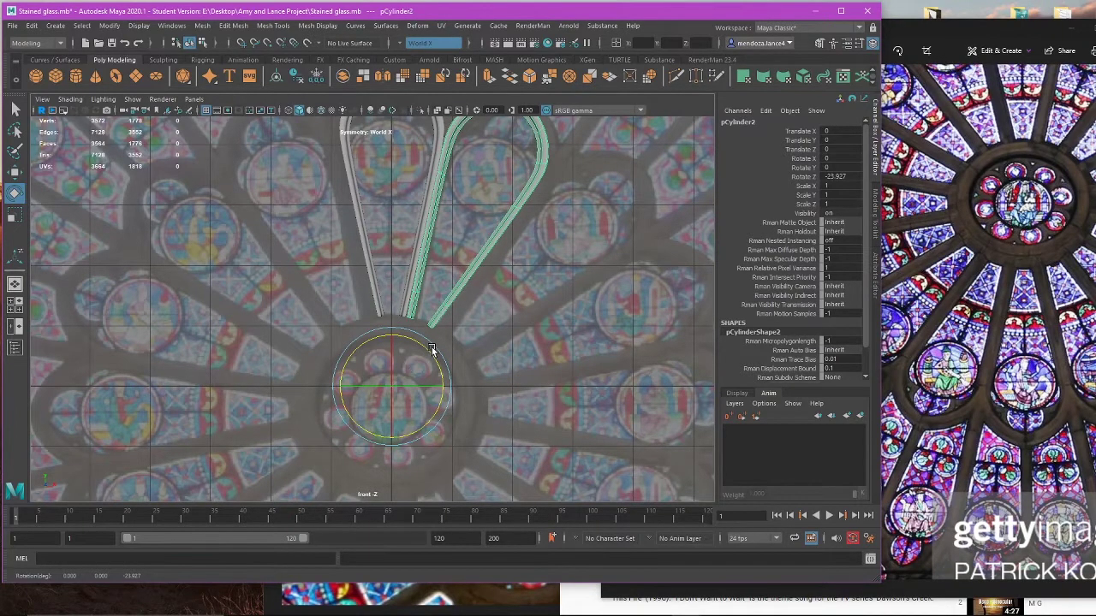
# Step: Examine how the legs and crowns of the two neighbouring arches meet, in the front and perspective views
pyautogui.click(522, 270)
pyautogui.scroll(8, 418, 340)
pyautogui.click(370, 316)
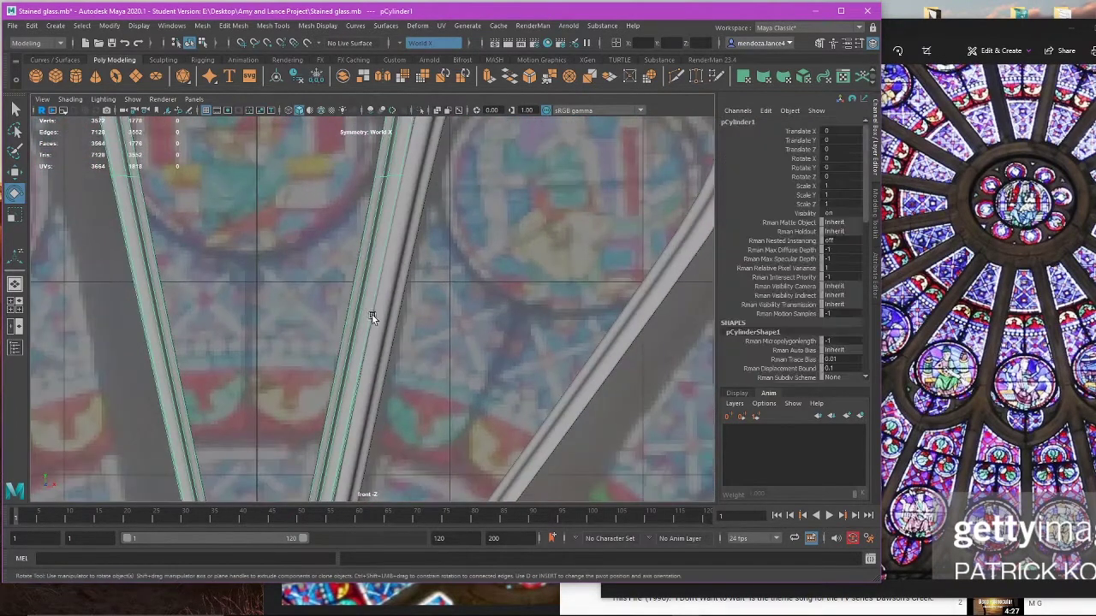
pyautogui.press('space')
pyautogui.press('space')
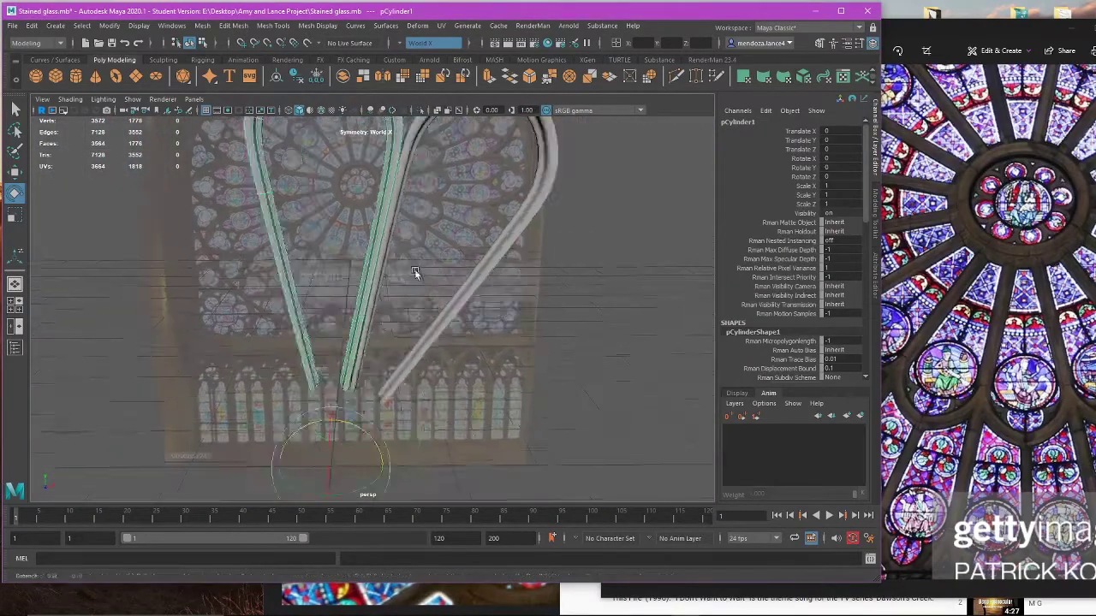
pyautogui.scroll(5, 381, 250)
pyautogui.keyDown('alt'); pyautogui.moveTo(381, 250); pyautogui.dragTo(397, 294, button='middle'); pyautogui.keyUp('alt')
pyautogui.click(288, 251)
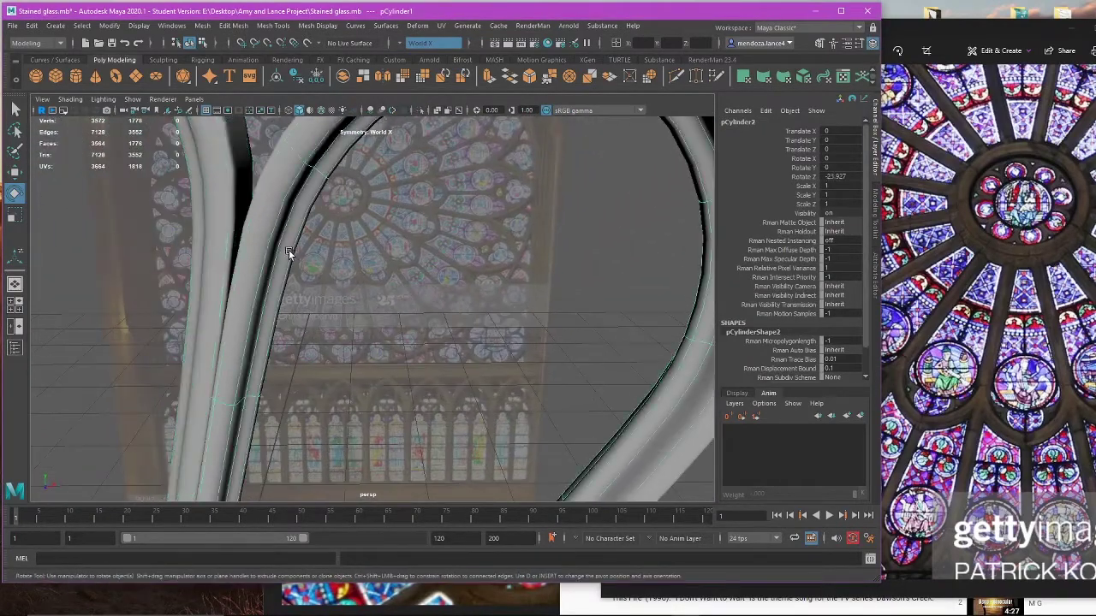
pyautogui.scroll(-4, 291, 254)
pyautogui.keyDown('alt'); pyautogui.moveTo(325, 286); pyautogui.dragTo(381, 244, button='middle'); pyautogui.keyUp('alt')
pyautogui.click(457, 281)
pyautogui.scroll(-4, 450, 291)
pyautogui.scroll(2, 448, 293)
pyautogui.keyDown('alt'); pyautogui.moveTo(448, 293); pyautogui.dragTo(473, 238, button='middle'); pyautogui.keyUp('alt')
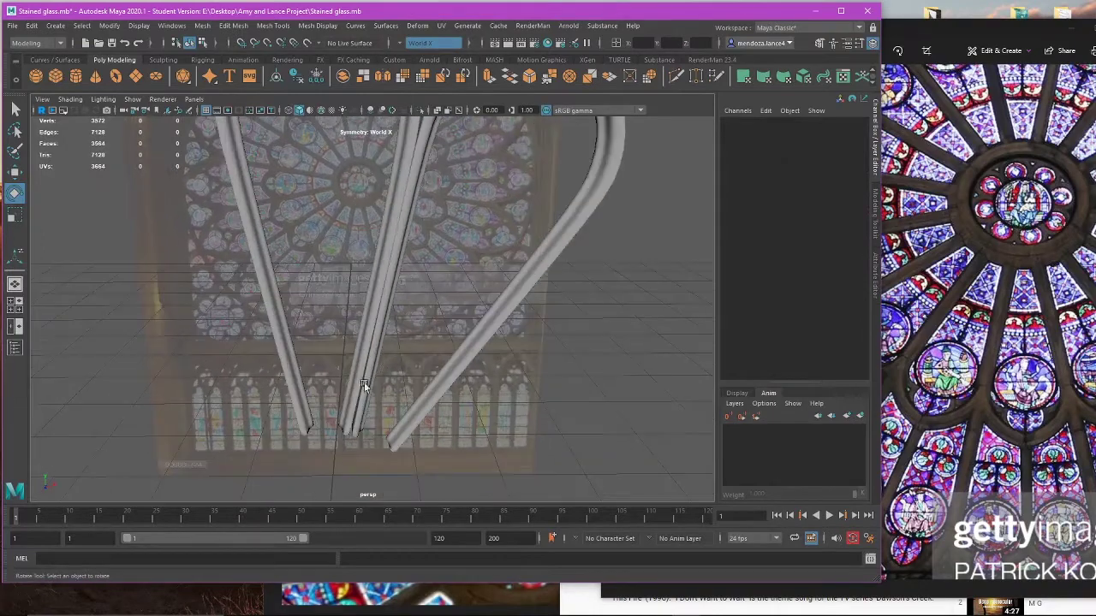
pyautogui.click(362, 383)
pyautogui.keyDown('alt'); pyautogui.moveTo(384, 397); pyautogui.dragTo(428, 375); pyautogui.keyUp('alt')
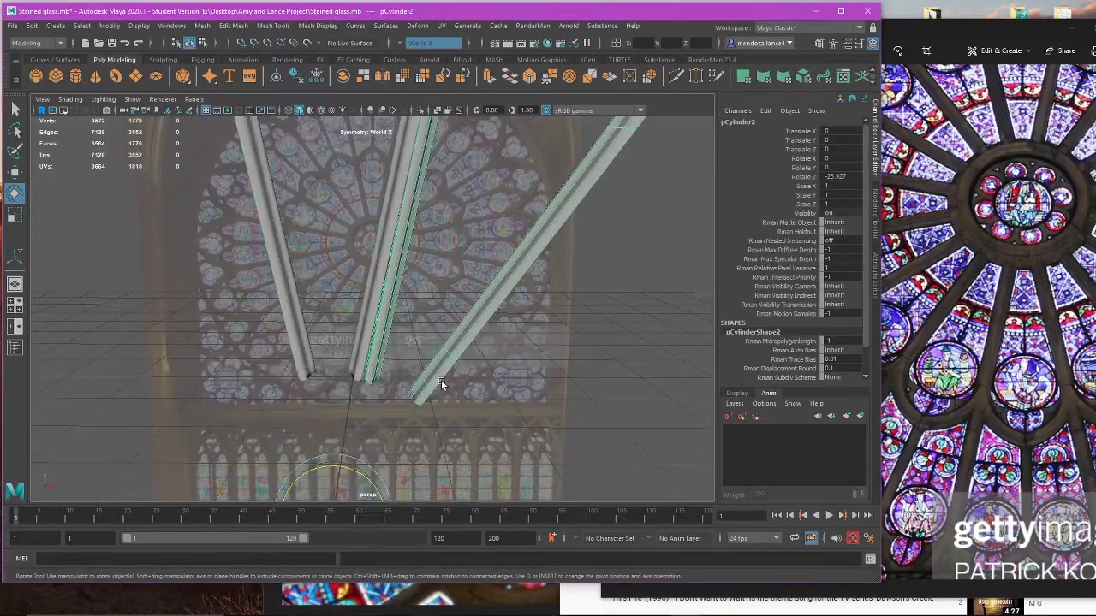
# Step: Return to the front view and undo the extra duplicate and the recent selection changes
pyautogui.press('space')
pyautogui.press('space')
pyautogui.scroll(-2, 403, 318)
pyautogui.scroll(3, 402, 319)
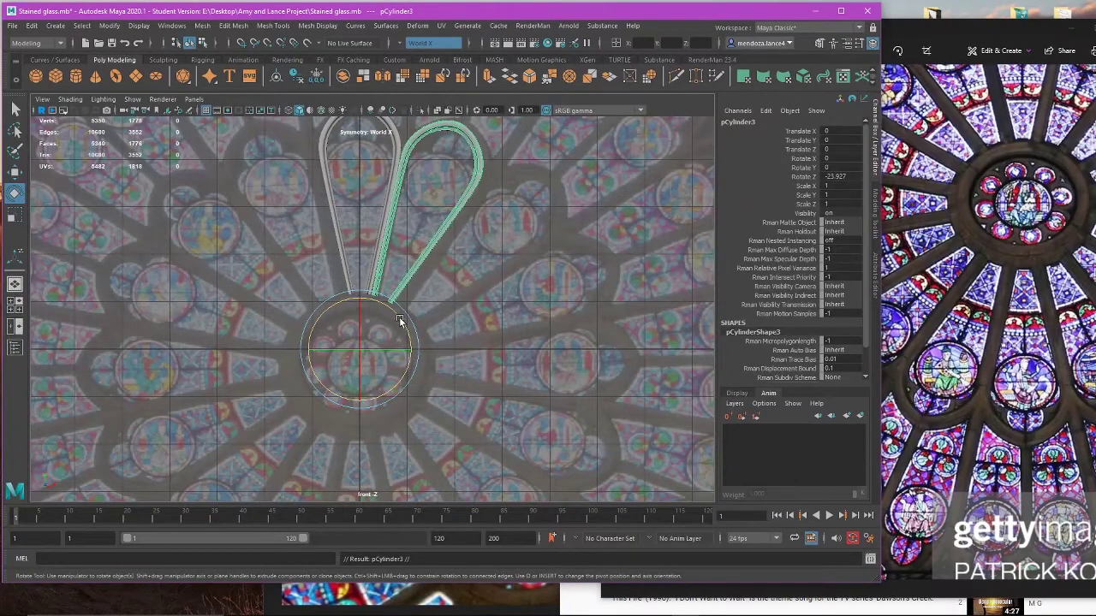
pyautogui.hotkey('ctrl', 'z')
pyautogui.hotkey('ctrl', 'z')
pyautogui.hotkey('ctrl', 'z')
pyautogui.hotkey('ctrl', 'z')
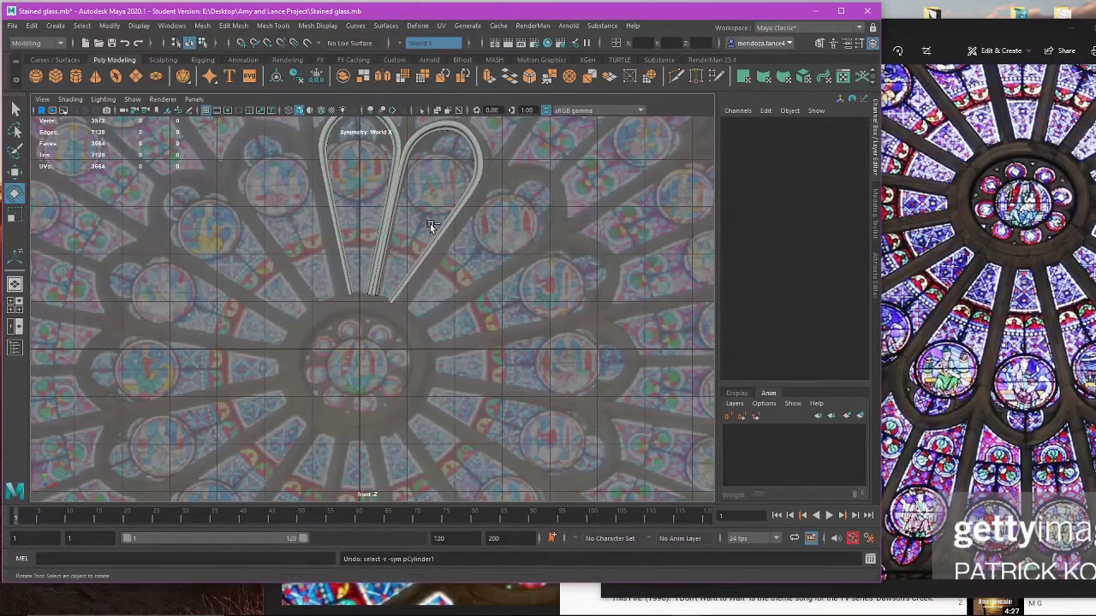
# Step: Delete the rotated copy and make a new duplicate of the upright arch rotated about -23.6° around Z
pyautogui.moveTo(441, 213); pyautogui.dragTo(436, 267)
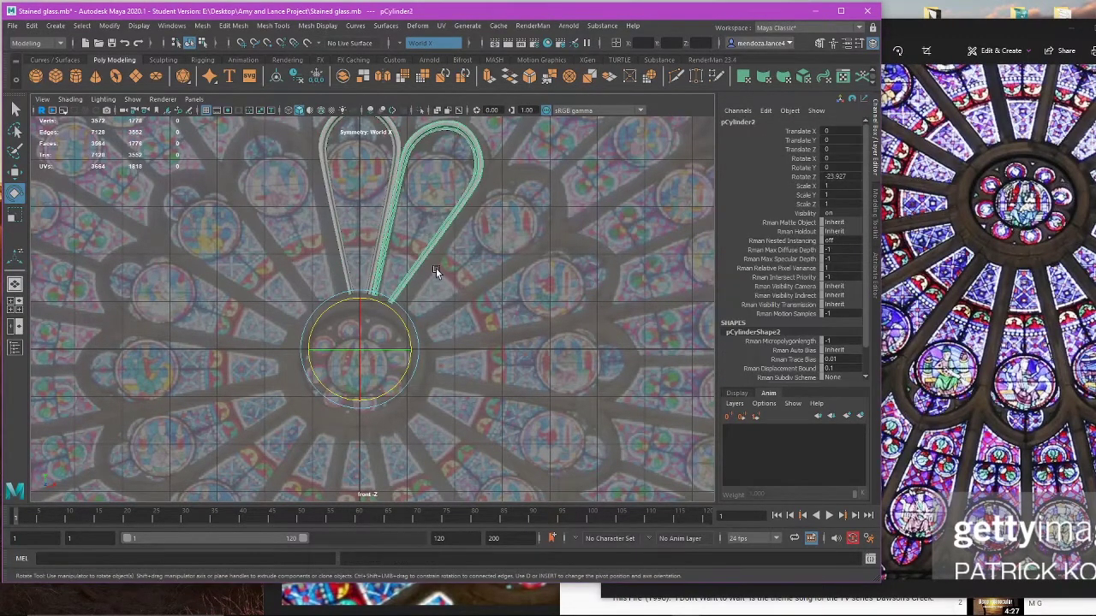
pyautogui.press('Delete')
pyautogui.click(385, 227)
pyautogui.keyDown('shift'); pyautogui.moveTo(405, 328); pyautogui.dragTo(412, 339); pyautogui.keyUp('shift')
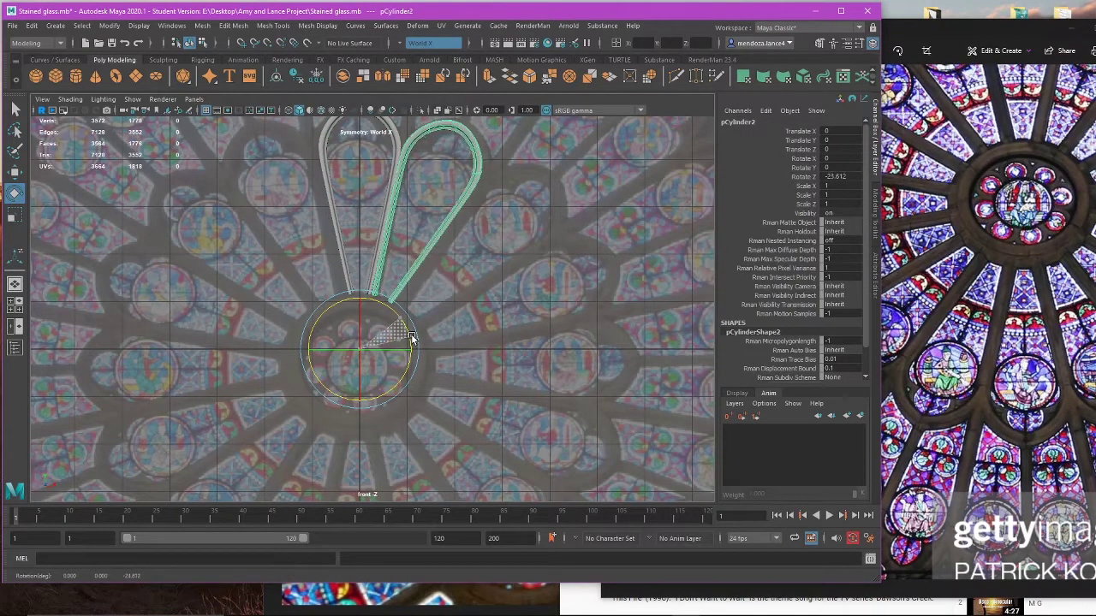
# Step: Repeat the duplicate-with-transform around the centre to build a ring of fifteen arches
pyautogui.hotkey('shift', 'd')
pyautogui.hotkey('shift', 'd')
pyautogui.hotkey('shift', 'd')
pyautogui.hotkey('shift', 'd')
pyautogui.hotkey('shift', 'd')
pyautogui.hotkey('shift', 'd')
pyautogui.hotkey('shift', 'd')
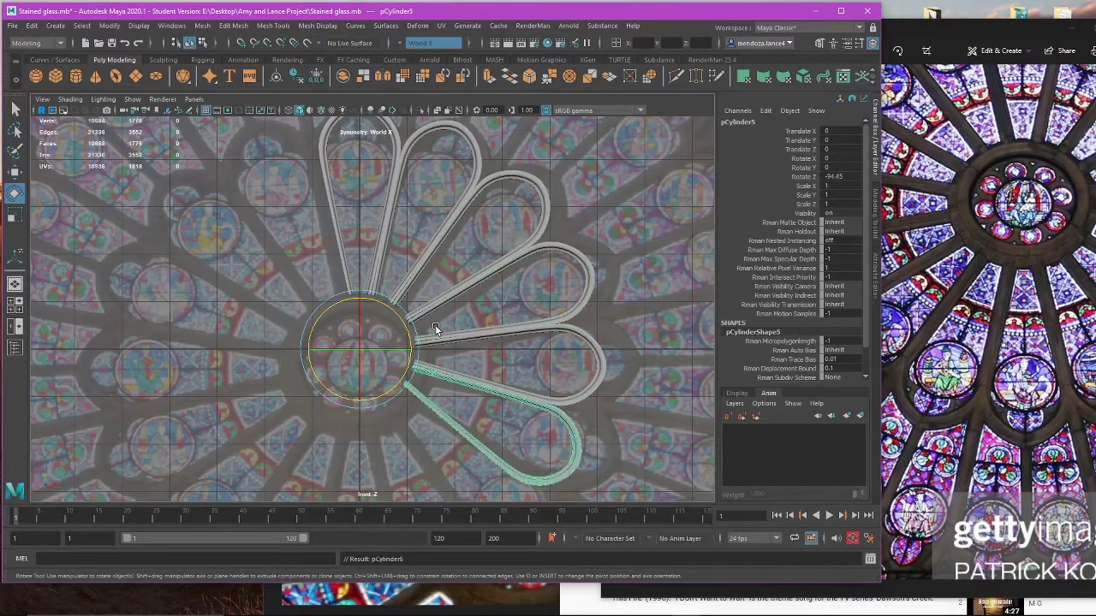
pyautogui.keyDown('alt'); pyautogui.moveTo(436, 327); pyautogui.dragTo(470, 326, button='middle'); pyautogui.keyUp('alt')
pyautogui.hotkey('shift', 'd')
pyautogui.hotkey('shift', 'd')
pyautogui.hotkey('shift', 'd')
pyautogui.hotkey('shift', 'd')
pyautogui.hotkey('shift', 'd')
pyautogui.hotkey('shift', 'd')
pyautogui.scroll(-2, 480, 324)
pyautogui.scroll(-1, 483, 340)
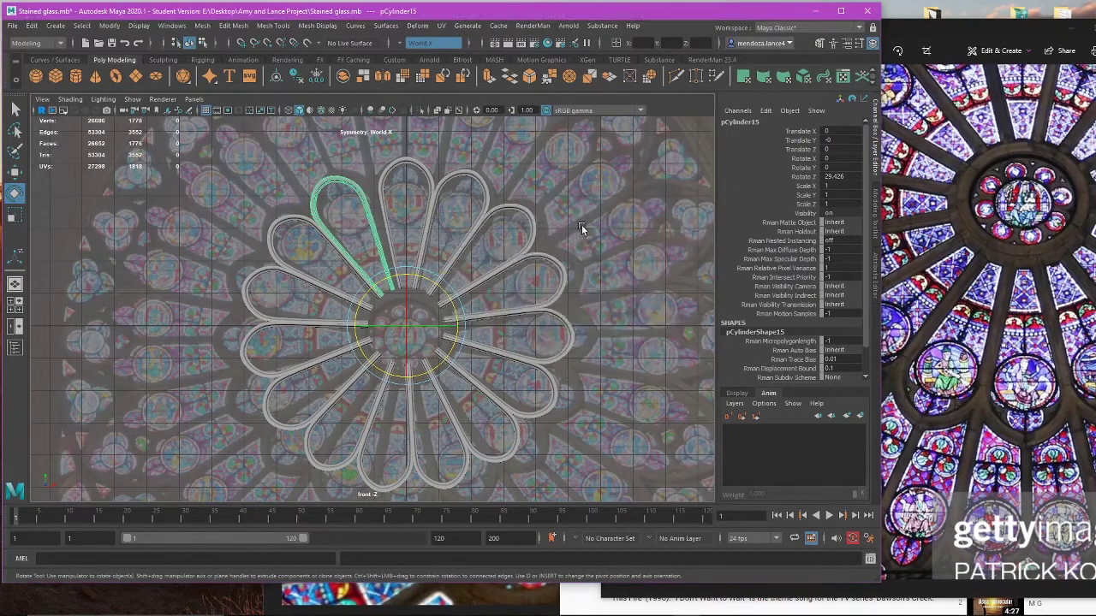
# Step: Check the ring in perspective, and undo the repeated duplicates and the first copy's rotation
pyautogui.press('space')
pyautogui.press('space')
pyautogui.scroll(-5, 430, 287)
pyautogui.keyDown('alt'); pyautogui.moveTo(418, 309); pyautogui.dragTo(378, 248); pyautogui.keyUp('alt')
pyautogui.hotkey('ctrl', 'z')
pyautogui.hotkey('ctrl', 'z')
pyautogui.hotkey('ctrl', 'z')
pyautogui.hotkey('ctrl', 'z')
pyautogui.hotkey('ctrl', 'z')
pyautogui.hotkey('ctrl', 'z')
pyautogui.hotkey('ctrl', 'z')
pyautogui.hotkey('ctrl', 'z')
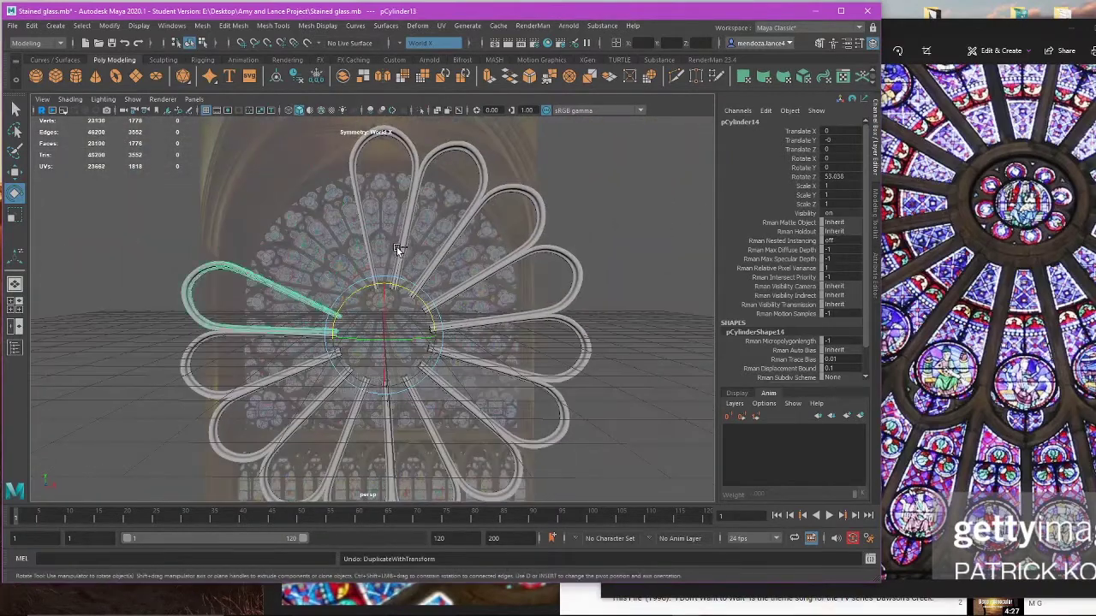
pyautogui.hotkey('ctrl', 'z')
pyautogui.hotkey('ctrl', 'z')
pyautogui.hotkey('ctrl', 'z')
pyautogui.hotkey('ctrl', 'z')
pyautogui.hotkey('ctrl', 'z')
pyautogui.hotkey('ctrl', 'z')
pyautogui.hotkey('ctrl', 'z')
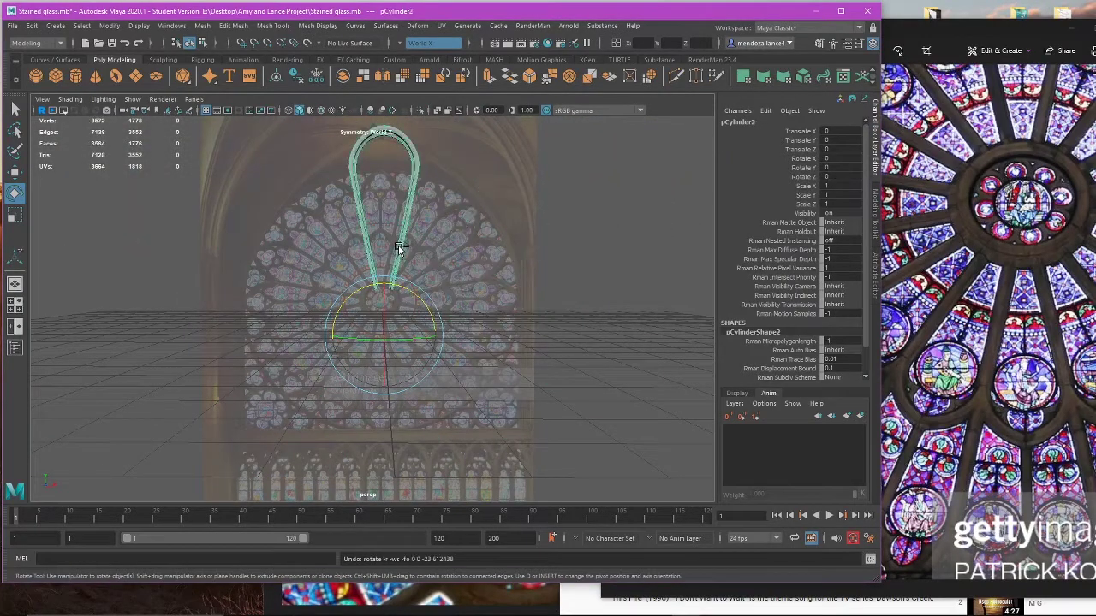
# Step: Select the vertices at the lower ends of the duplicate arch's legs in the front view
pyautogui.press('space')
pyautogui.press('space')
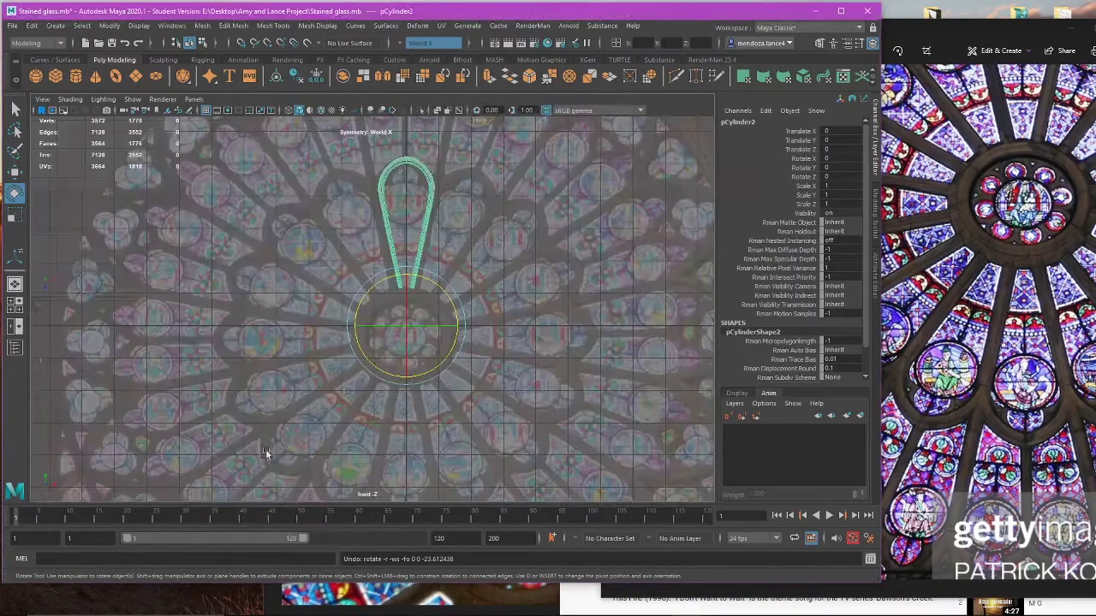
pyautogui.scroll(3, 354, 354)
pyautogui.moveTo(431, 304); pyautogui.dragTo(363, 293, button='right')
pyautogui.scroll(3, 351, 420)
pyautogui.keyDown('alt'); pyautogui.moveTo(346, 440); pyautogui.dragTo(381, 352, button='middle'); pyautogui.keyUp('alt')
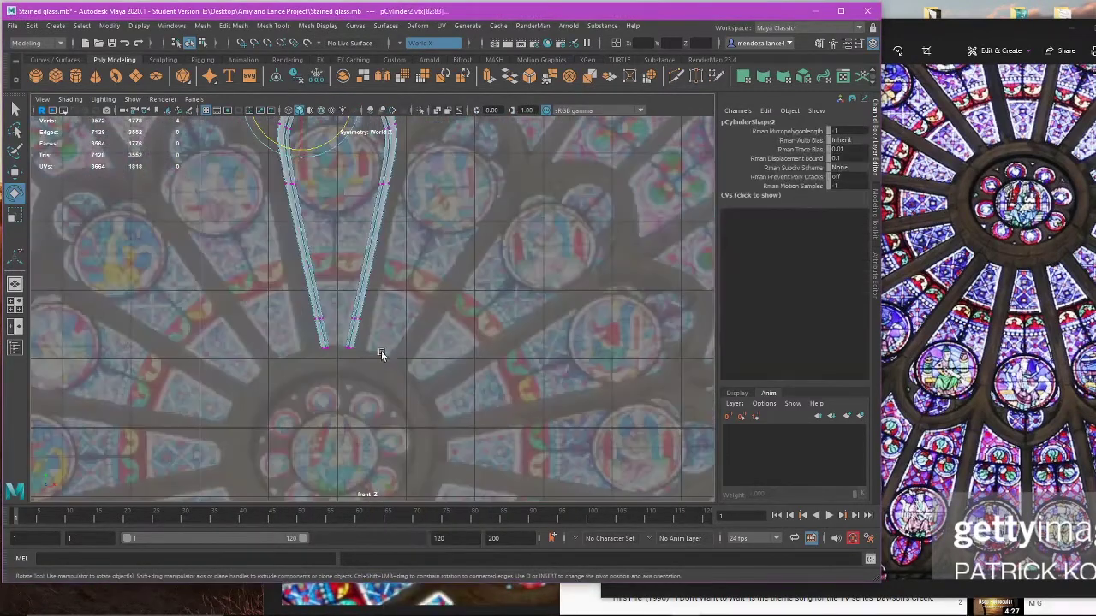
pyautogui.moveTo(342, 389); pyautogui.dragTo(343, 392)
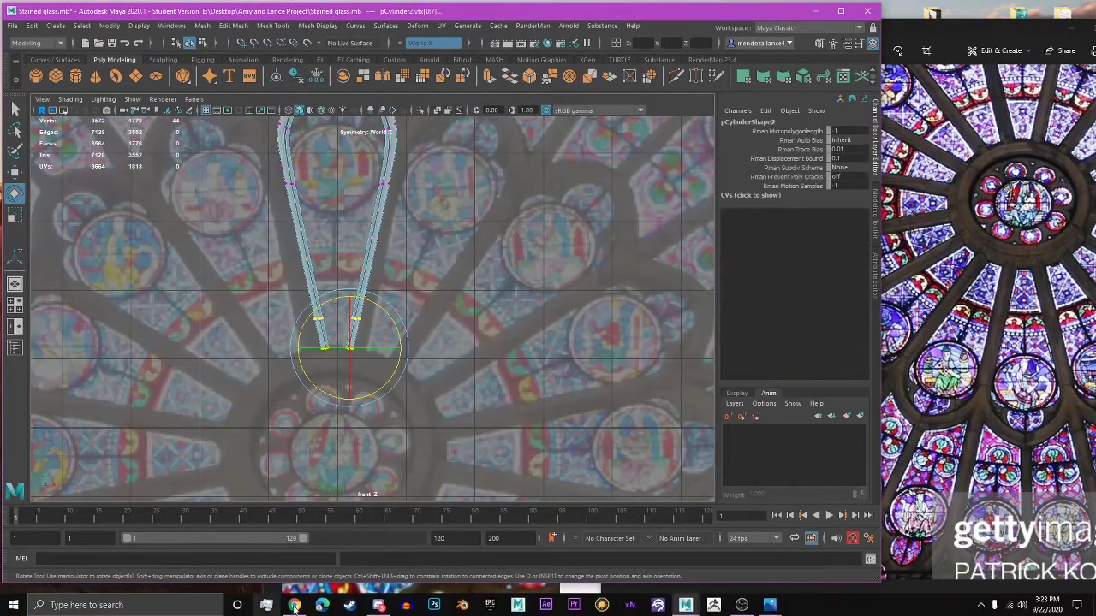
# Step: Switch to Discord and play the linked YouTube video "RTX 3080 Launch in a nutshell"
pyautogui.click(378, 605)
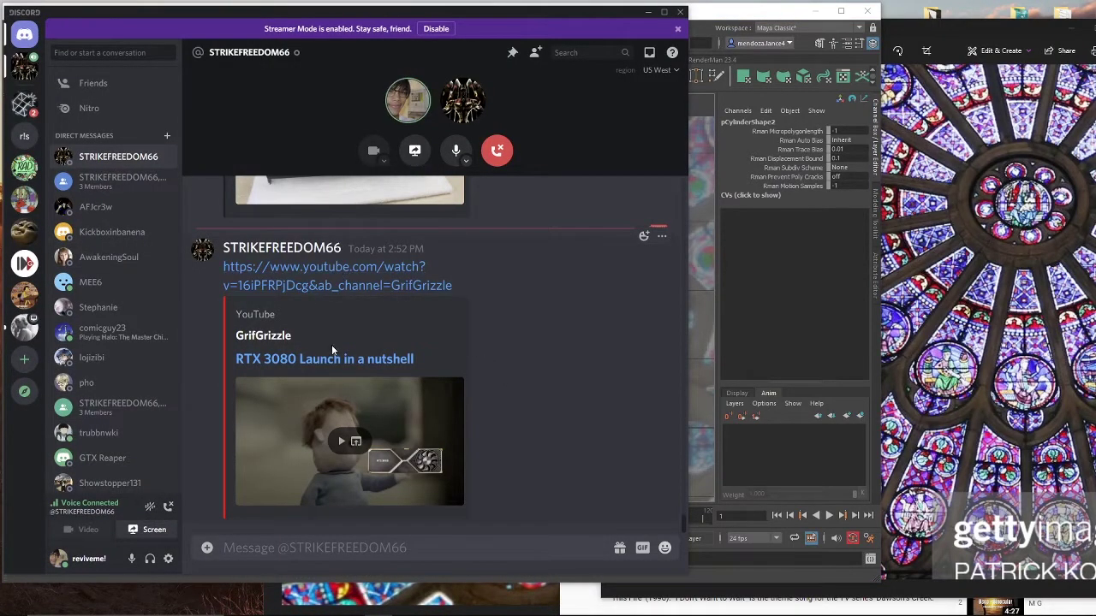
pyautogui.click(382, 267)
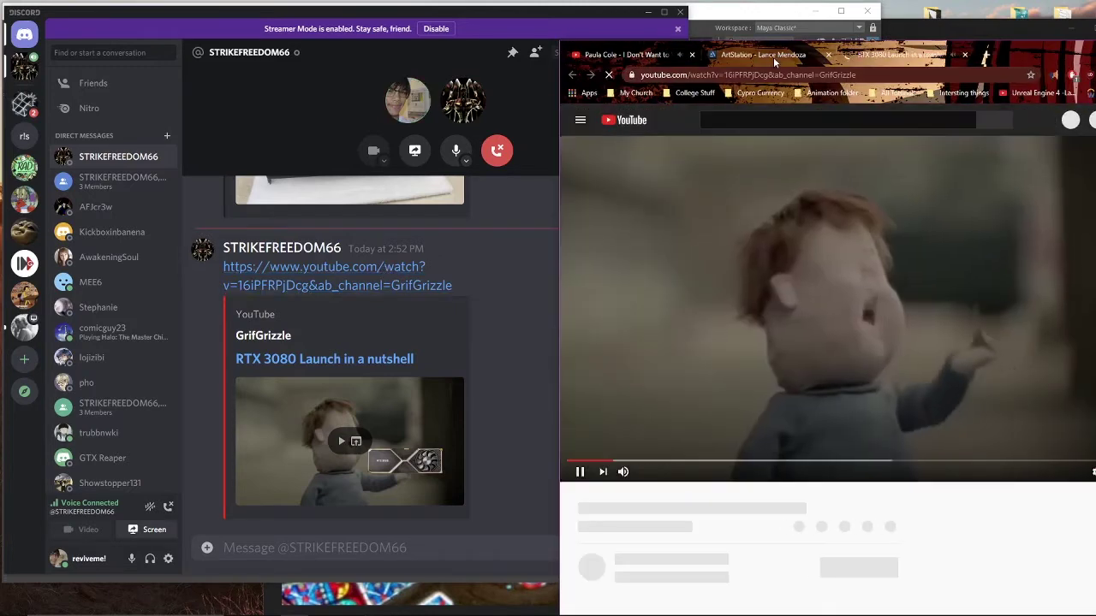
pyautogui.click(770, 54)
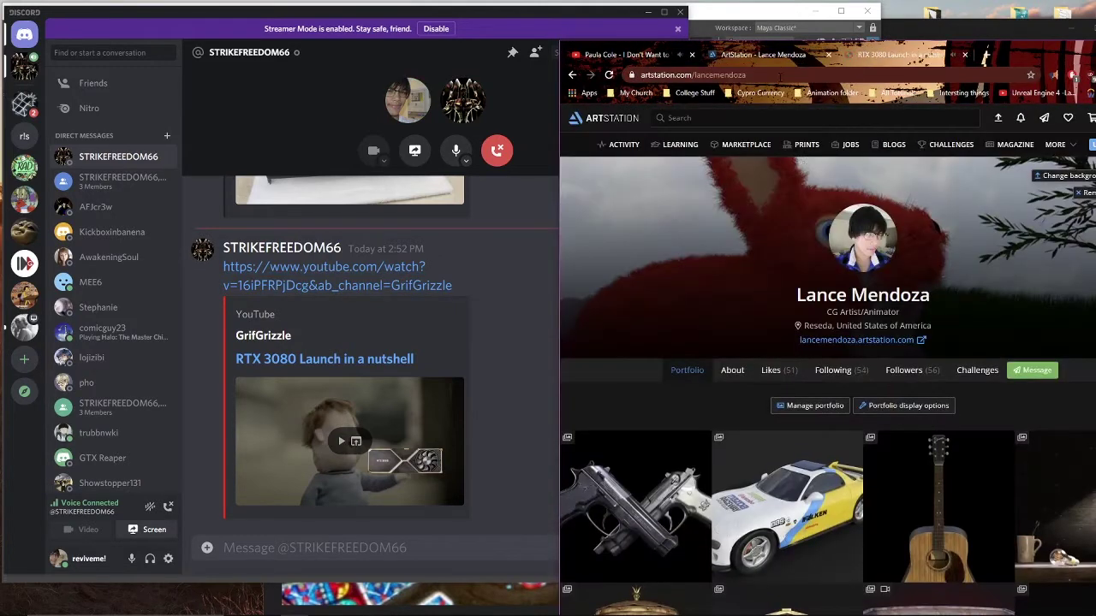
pyautogui.click(682, 58)
pyautogui.click(864, 56)
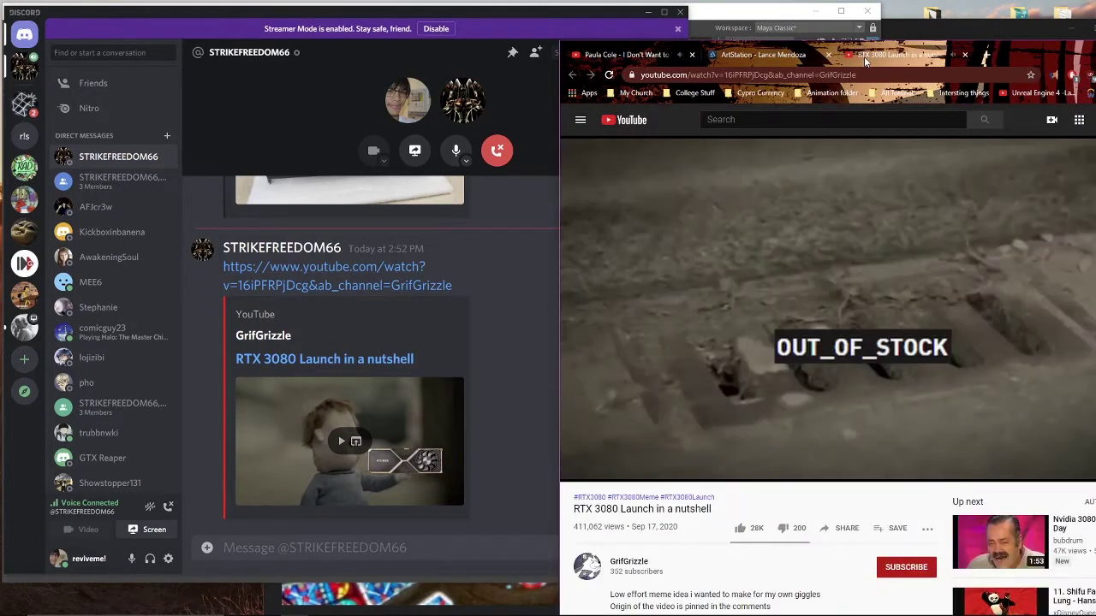
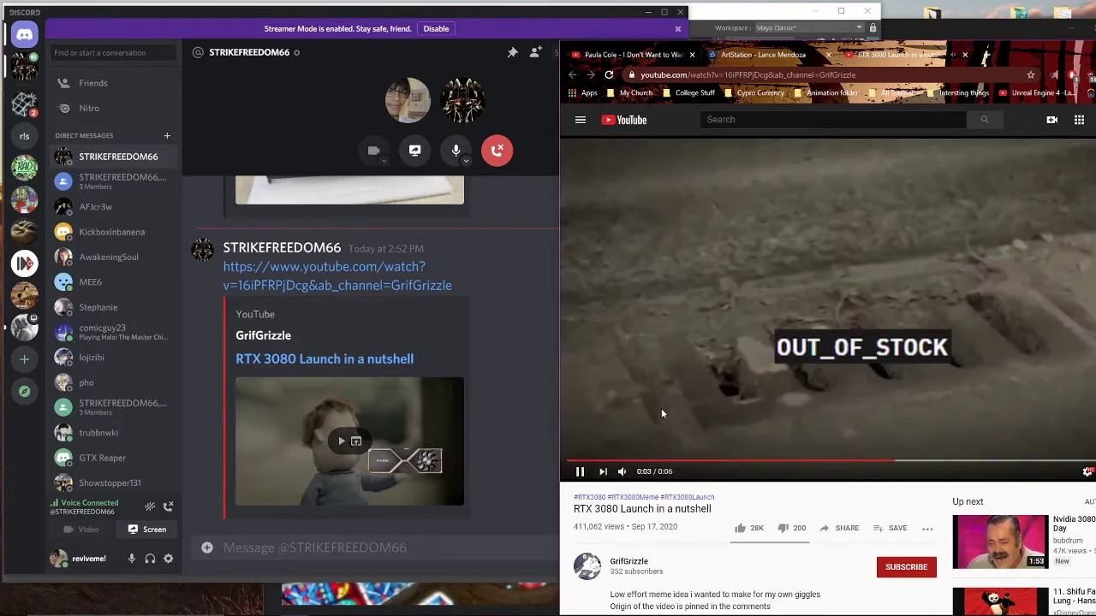
pyautogui.click(703, 377)
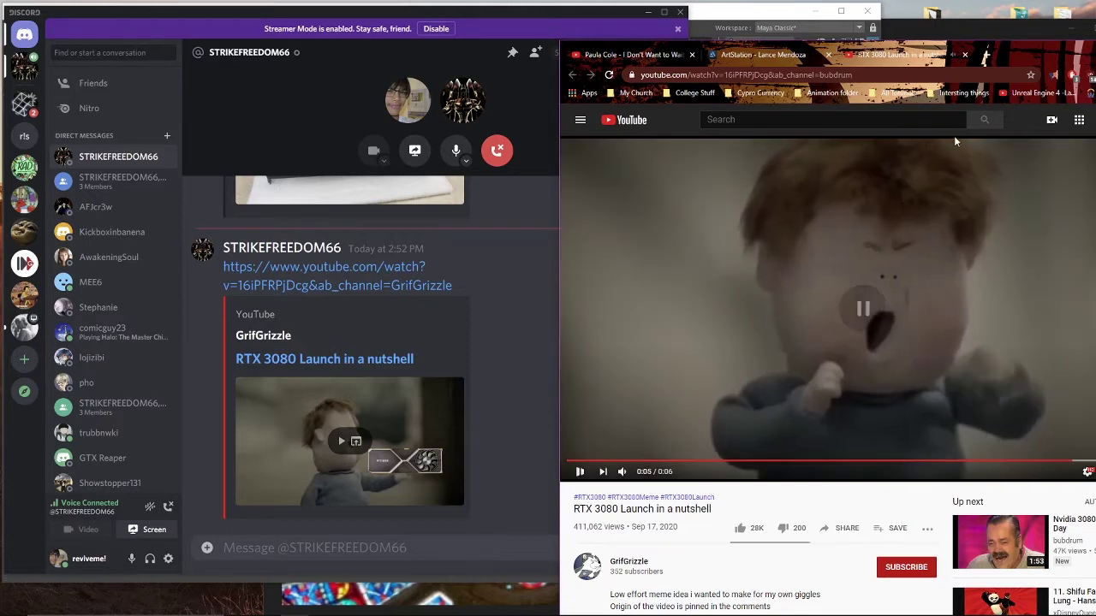
# Step: Close the linked video, minimize Discord, and return to the stained glass scene in Maya
pyautogui.click(964, 55)
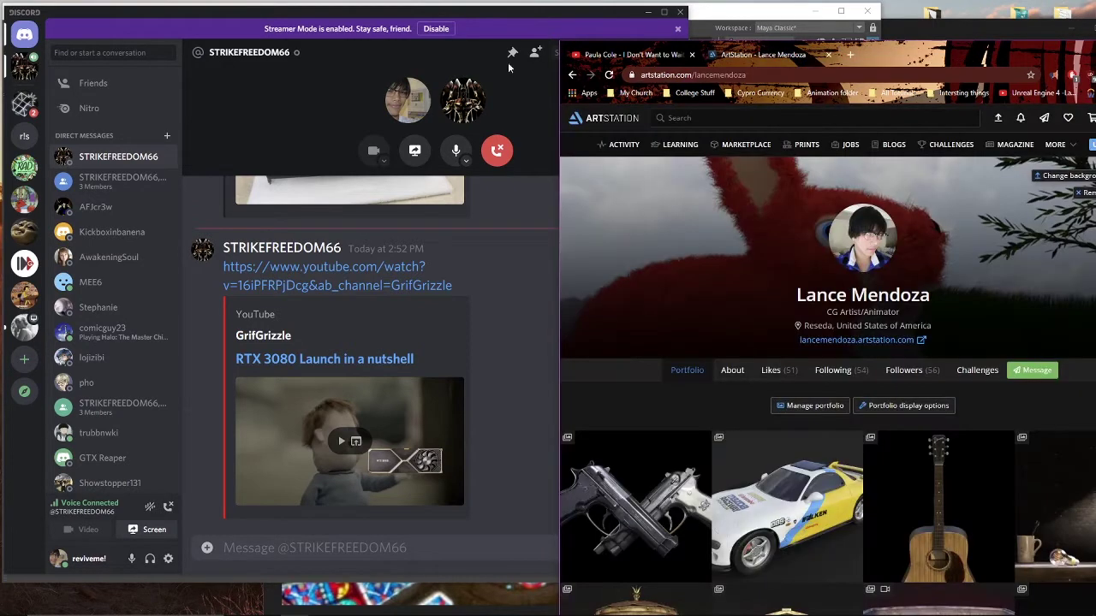
pyautogui.click(497, 312)
pyautogui.scroll(3, 498, 305)
pyautogui.scroll(-3, 500, 305)
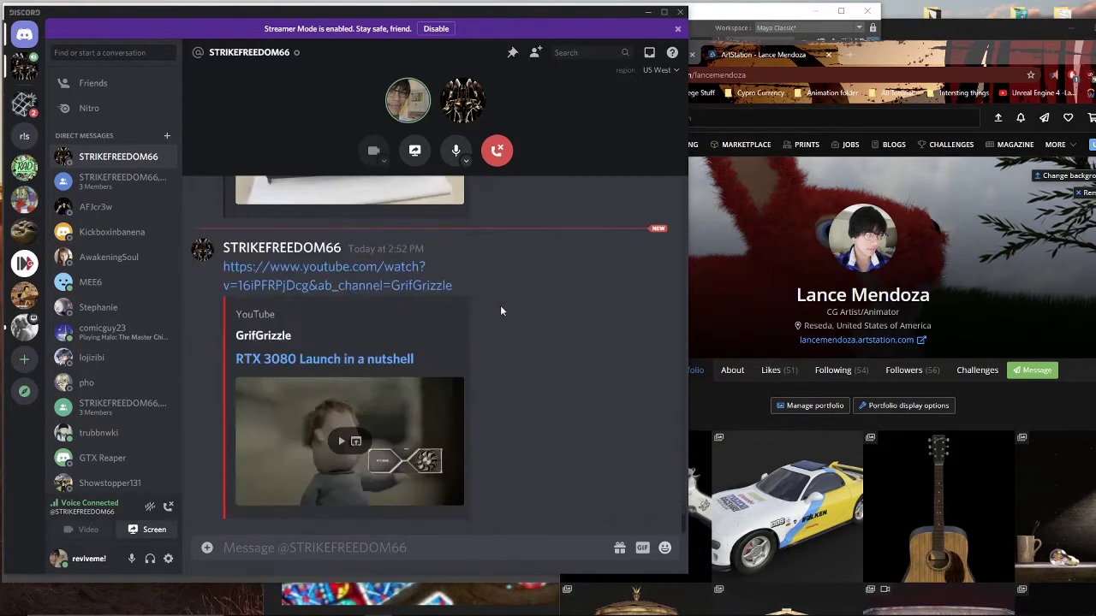
pyautogui.click(648, 12)
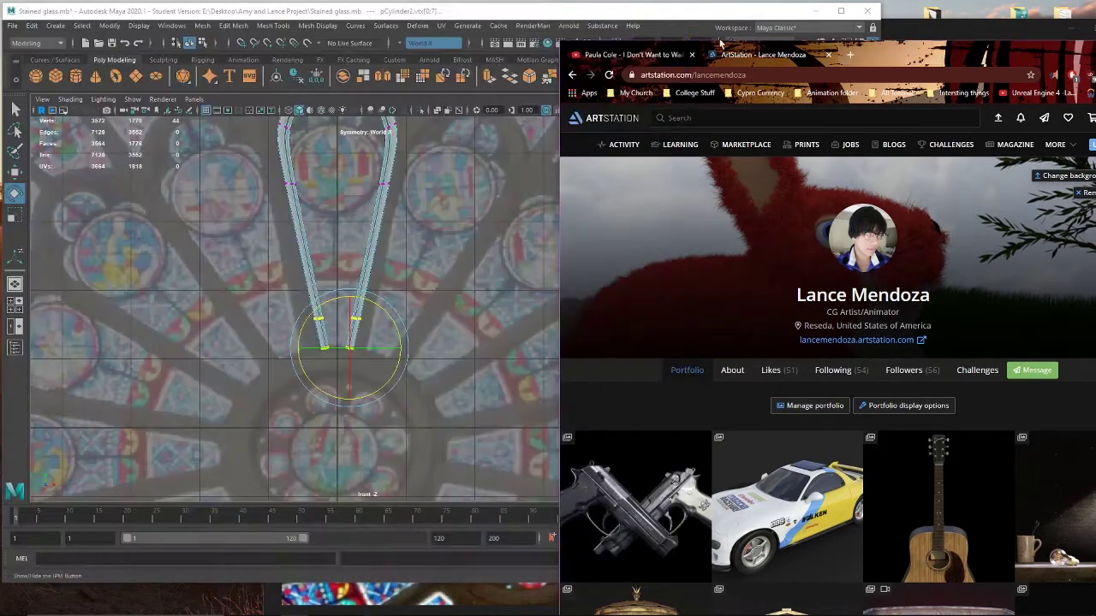
pyautogui.click(631, 55)
pyautogui.click(639, 14)
# Step: Try to move the duplicate arch's selected leg-end vertices slightly outward along X
pyautogui.scroll(2, 366, 366)
pyautogui.press('w')
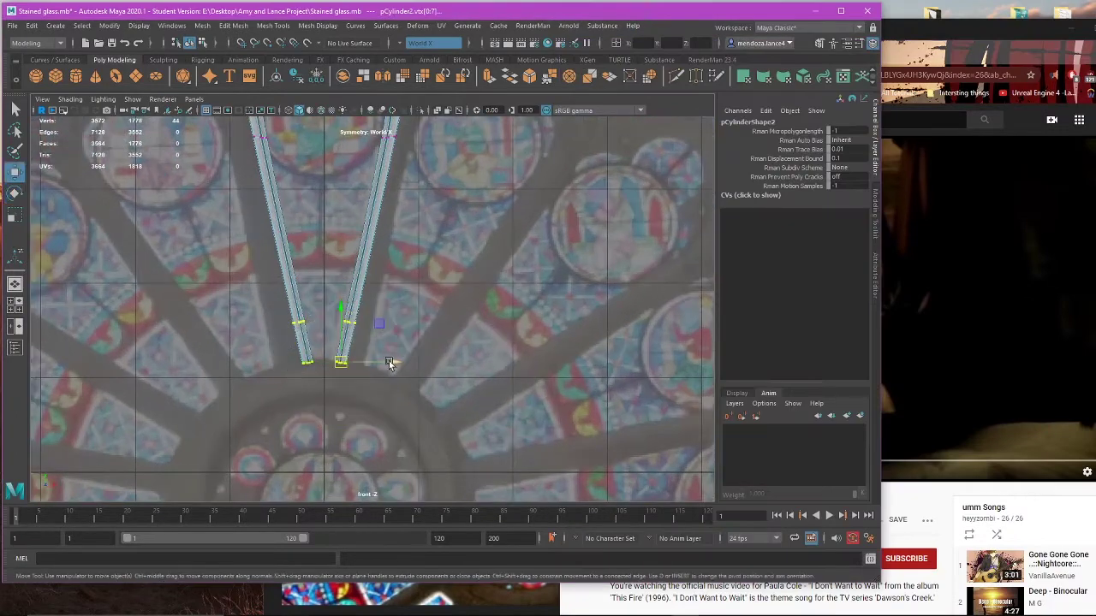
pyautogui.moveTo(383, 361); pyautogui.dragTo(386, 362)
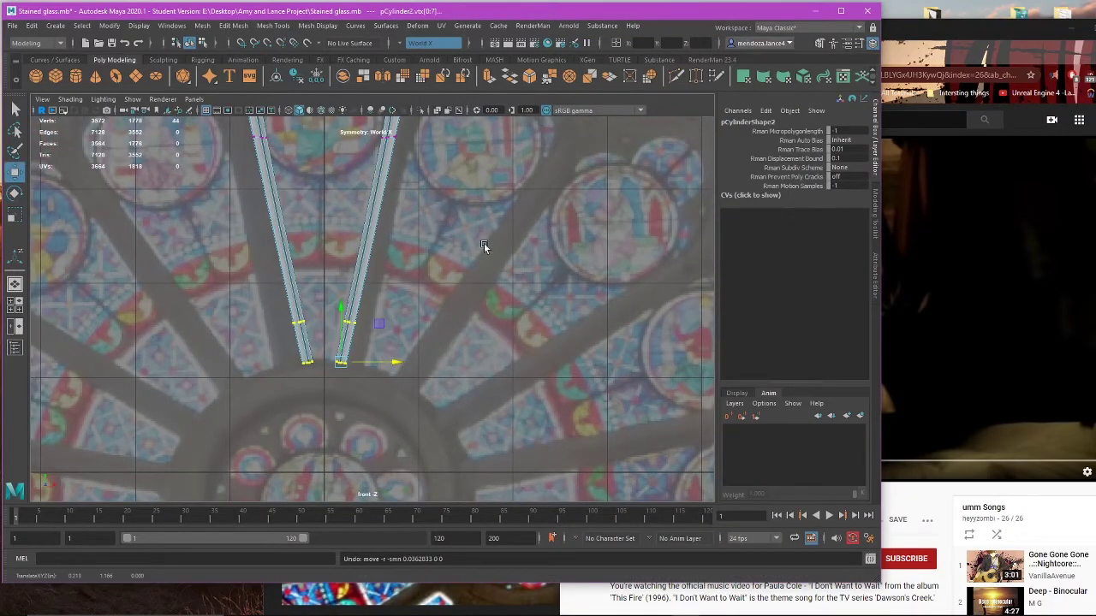
# Step: Return to object mode and delete the duplicate arch
pyautogui.moveTo(484, 243); pyautogui.dragTo(516, 225, button='right')
pyautogui.scroll(-3, 367, 428)
pyautogui.moveTo(401, 412); pyautogui.dragTo(550, 409)
pyautogui.press('Delete')
pyautogui.click(368, 241)
pyautogui.moveTo(401, 414); pyautogui.dragTo(475, 411)
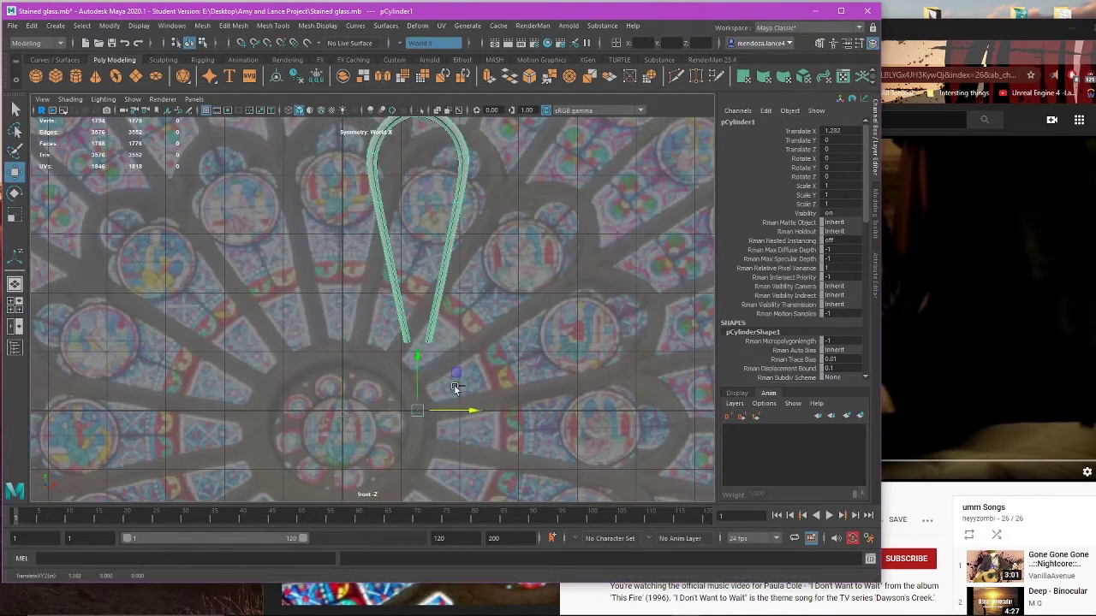
pyautogui.hotkey('ctrl', 'z')
# Step: Select the vertices at the lower ends of the upright arch's legs and move them slightly outward with World X symmetry
pyautogui.moveTo(450, 264); pyautogui.dragTo(390, 269, button='right')
pyautogui.scroll(5, 373, 390)
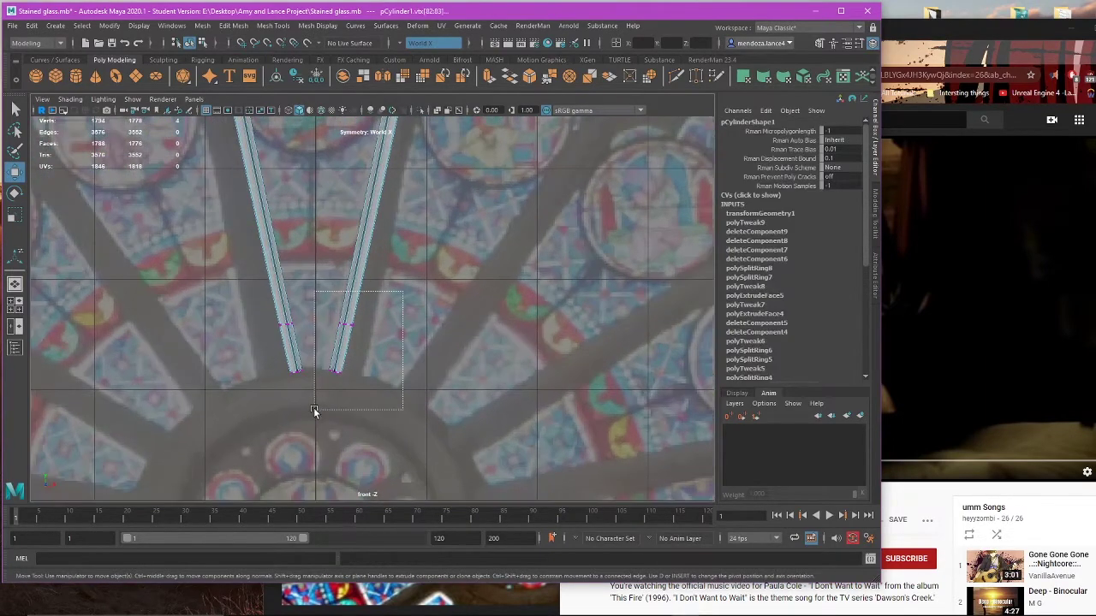
pyautogui.moveTo(314, 410); pyautogui.dragTo(314, 410)
pyautogui.scroll(2, 383, 342)
pyautogui.moveTo(371, 386); pyautogui.dragTo(376, 387)
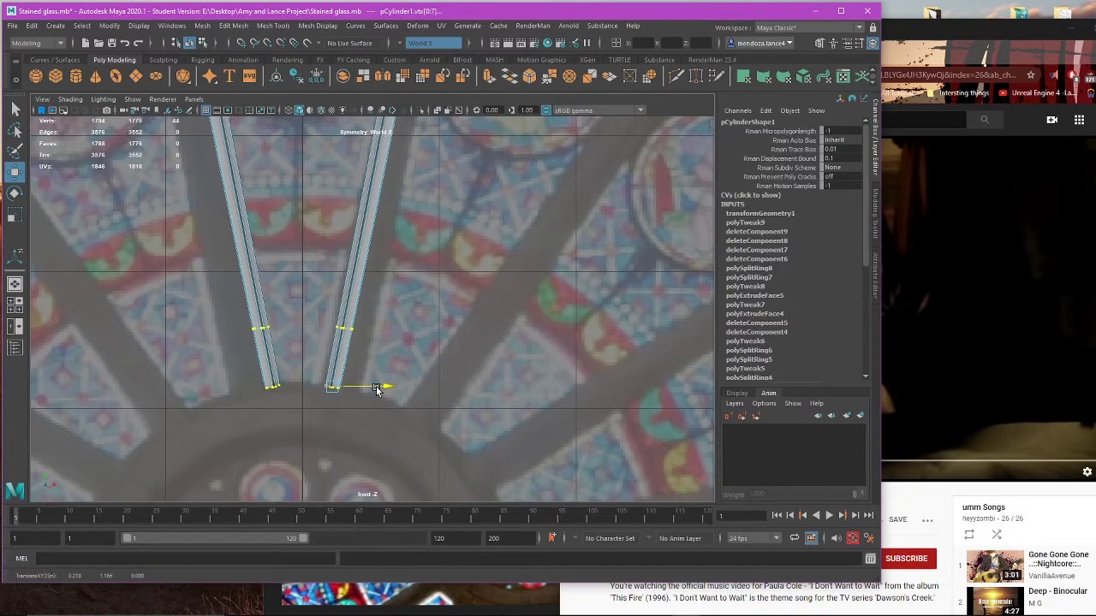
# Step: Duplicate the whole upright arch in object mode and rotate the copy about -24.4° around Z
pyautogui.scroll(-5, 377, 390)
pyautogui.moveTo(467, 244); pyautogui.dragTo(484, 209, button='right')
pyautogui.click(484, 208)
pyautogui.click(369, 285)
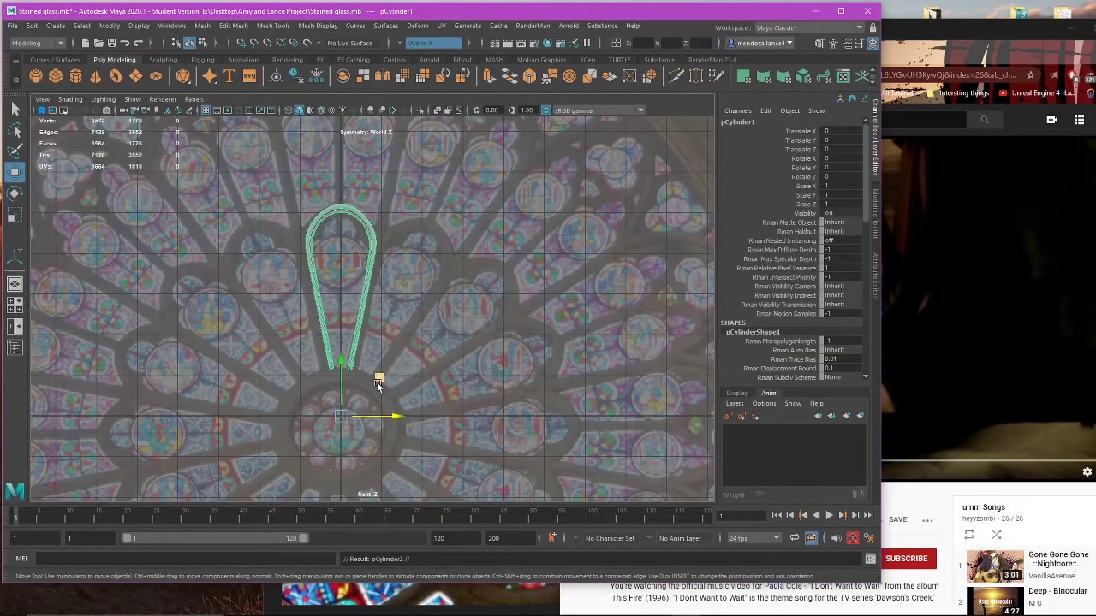
pyautogui.hotkey('ctrl', 'd')
pyautogui.press('e')
pyautogui.moveTo(380, 380); pyautogui.dragTo(370, 406)
pyautogui.scroll(6, 376, 406)
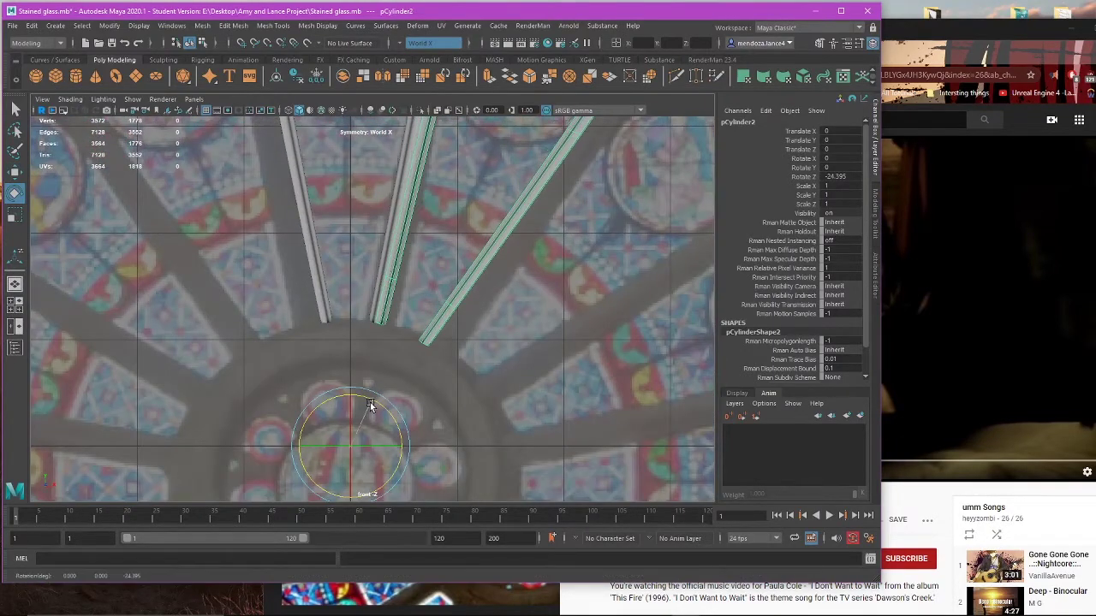
# Step: Check the rotated duplicate arch against the reference window and delete it
pyautogui.keyDown('alt'); pyautogui.moveTo(435, 251); pyautogui.dragTo(419, 472, button='middle'); pyautogui.keyUp('alt')
pyautogui.keyDown('alt'); pyautogui.moveTo(441, 396); pyautogui.dragTo(462, 321, button='middle'); pyautogui.keyUp('alt')
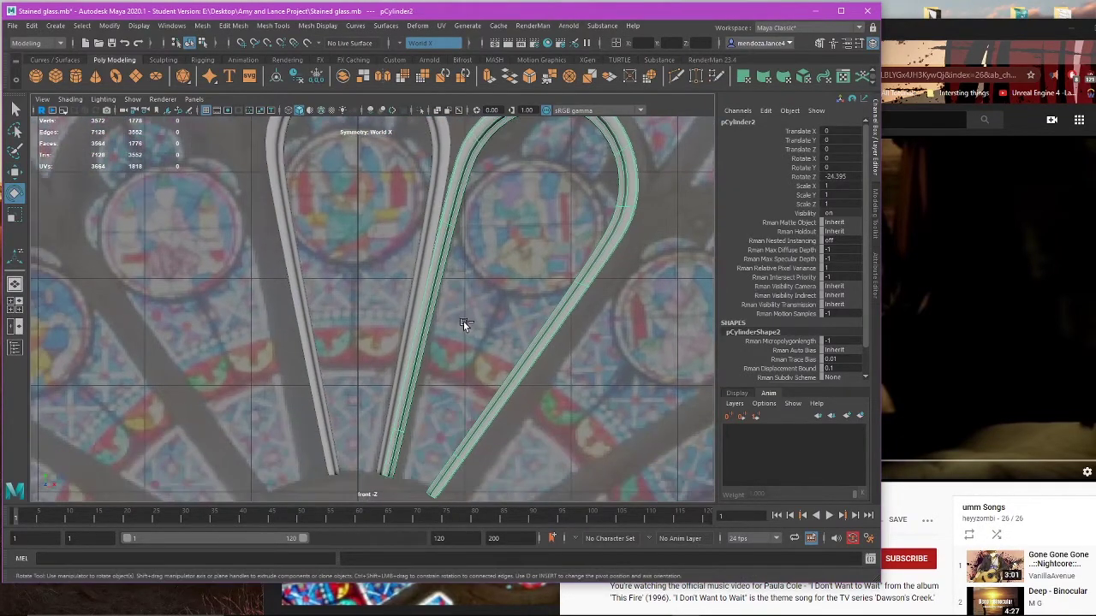
pyautogui.scroll(-3, 461, 332)
pyautogui.click(450, 349)
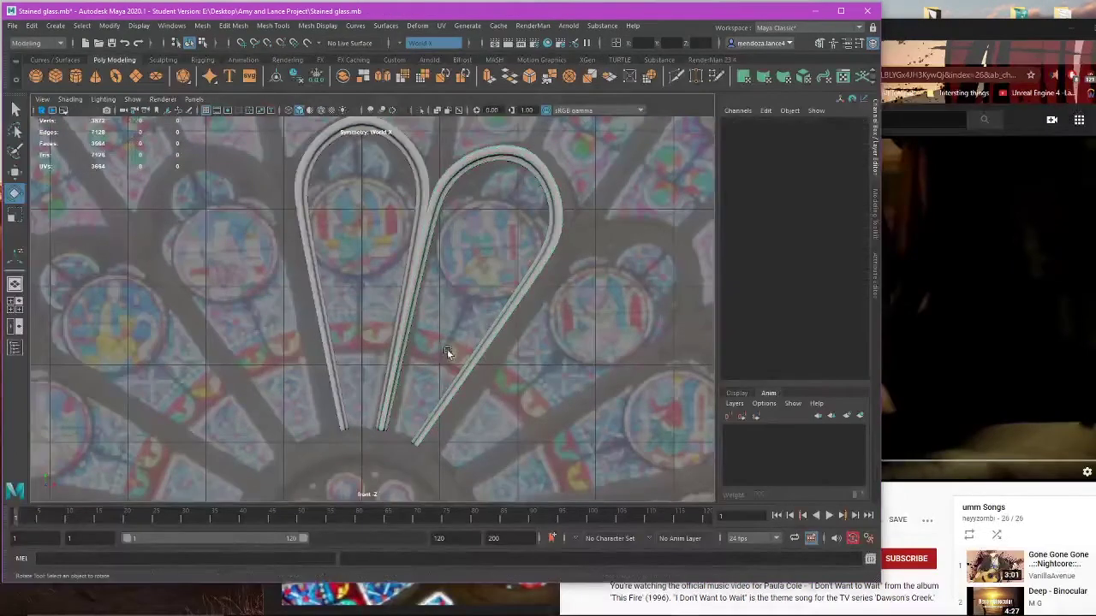
pyautogui.keyDown('alt'); pyautogui.moveTo(447, 351); pyautogui.dragTo(488, 282, button='middle'); pyautogui.keyUp('alt')
pyautogui.click(498, 272)
pyautogui.scroll(-3, 485, 374)
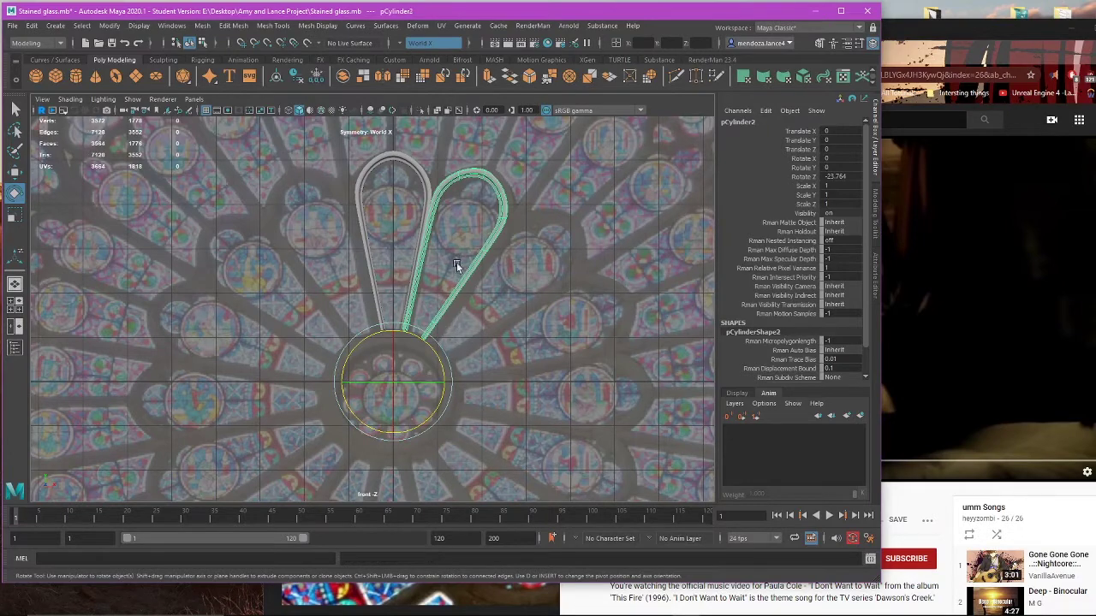
pyautogui.press('Delete')
# Step: Duplicate the upright arch and set the copy's Z rotation to -24
pyautogui.click(413, 265)
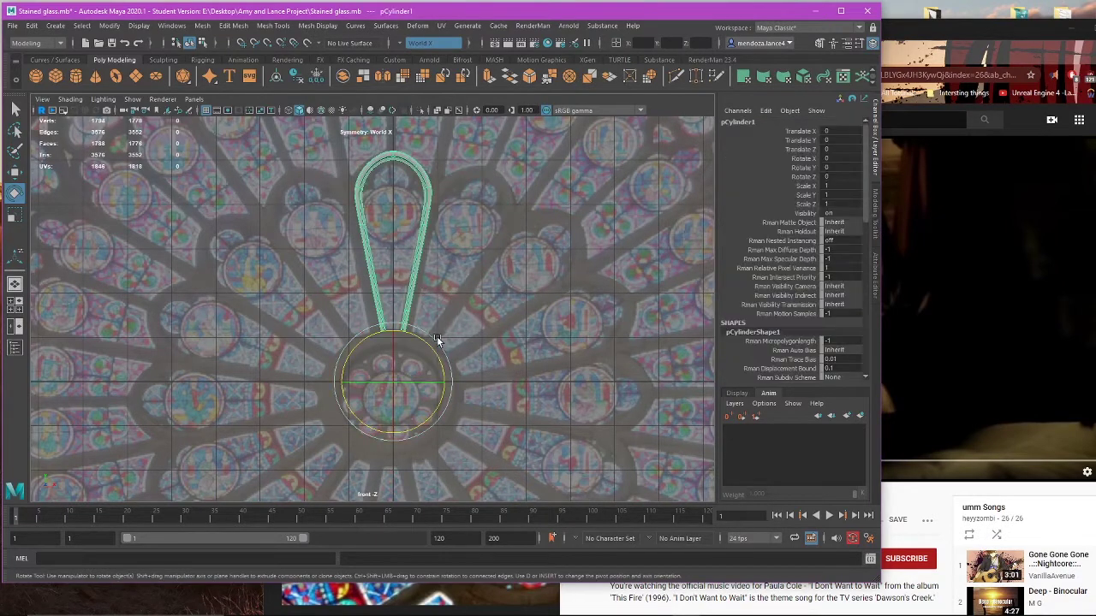
pyautogui.moveTo(436, 341)
pyautogui.keyDown('shift'); pyautogui.mouseDown()
pyautogui.moveTo(440, 368)
pyautogui.moveTo(425, 344)
pyautogui.moveTo(437, 364)
pyautogui.mouseUp(); pyautogui.keyUp('shift')
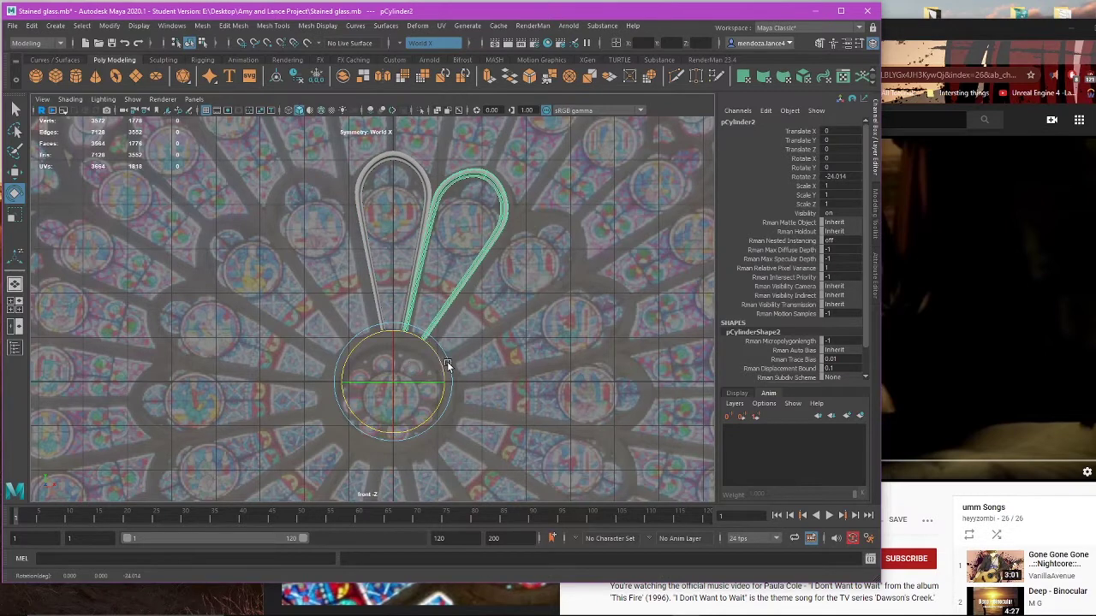
pyautogui.keyDown('alt'); pyautogui.moveTo(463, 369); pyautogui.dragTo(469, 357, button='middle'); pyautogui.keyUp('alt')
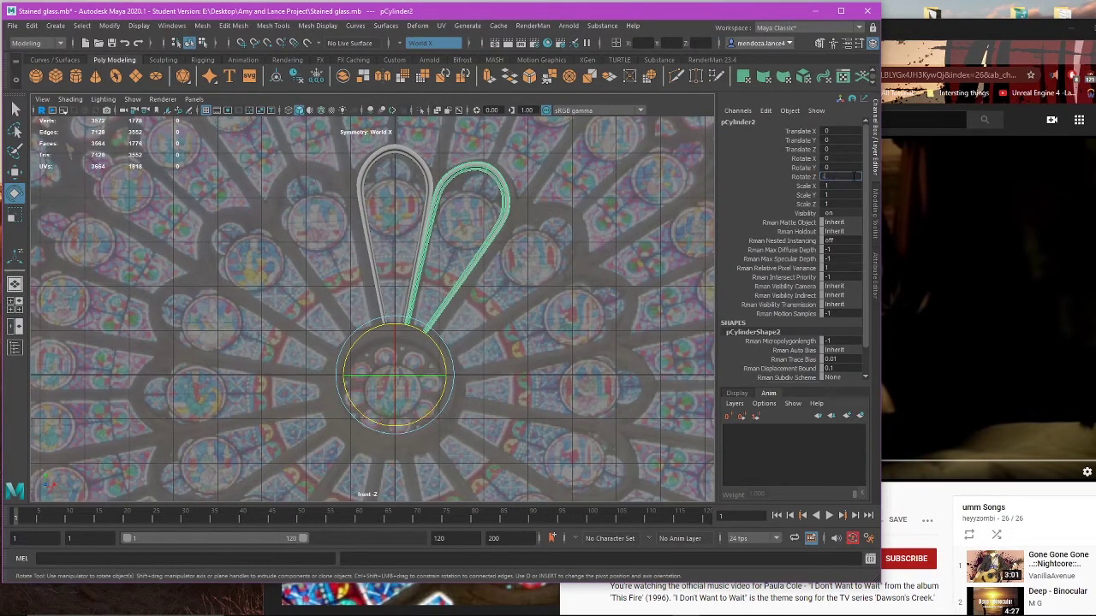
pyautogui.hotkey('ctrl', 'z')
pyautogui.scroll(-3, 518, 273)
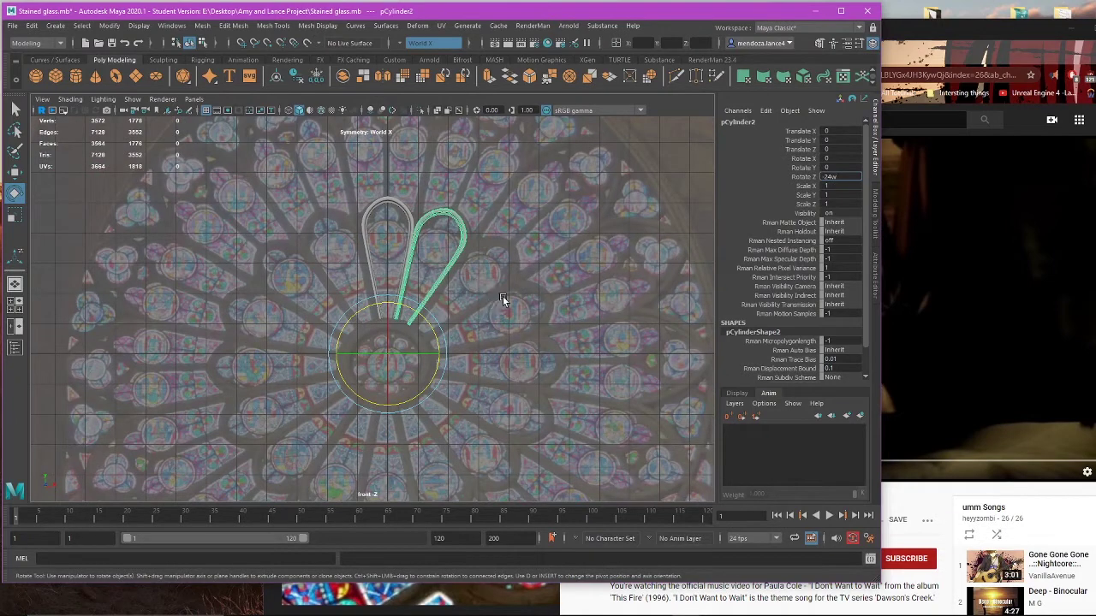
# Step: Repeat the duplicate with its -24° transform until fifteen arches complete the ring around the centre, and clear the selection
pyautogui.hotkey('shift', 'd')
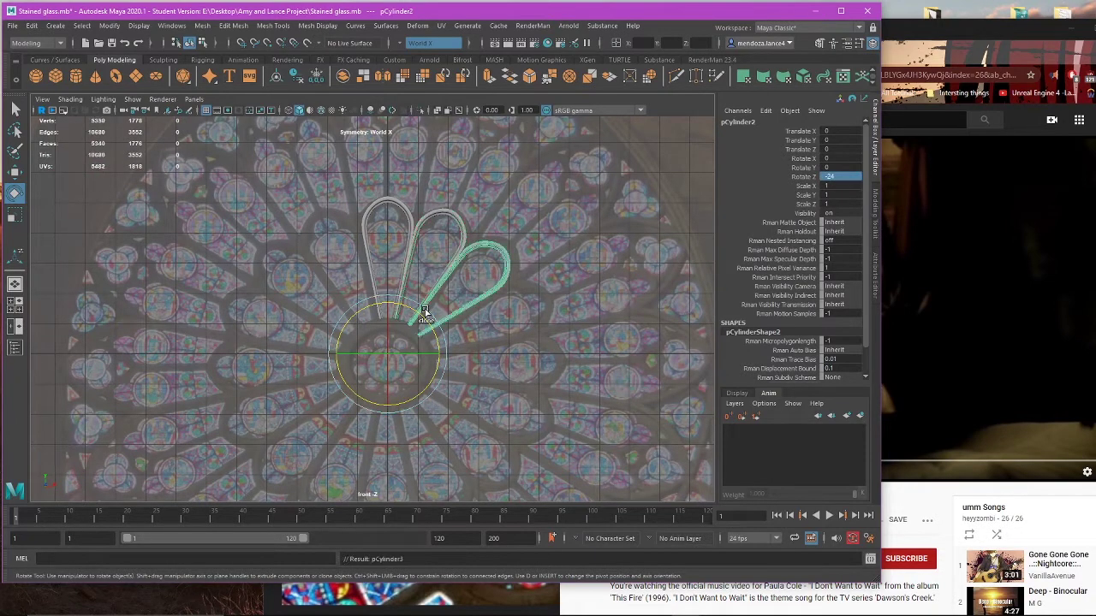
pyautogui.hotkey('shift', 'd')
pyautogui.hotkey('shift', 'd')
pyautogui.hotkey('shift', 'd')
pyautogui.hotkey('shift', 'd')
pyautogui.hotkey('shift', 'd')
pyautogui.hotkey('shift', 'd')
pyautogui.hotkey('shift', 'd')
pyautogui.hotkey('shift', 'd')
pyautogui.hotkey('shift', 'd')
pyautogui.hotkey('shift', 'd')
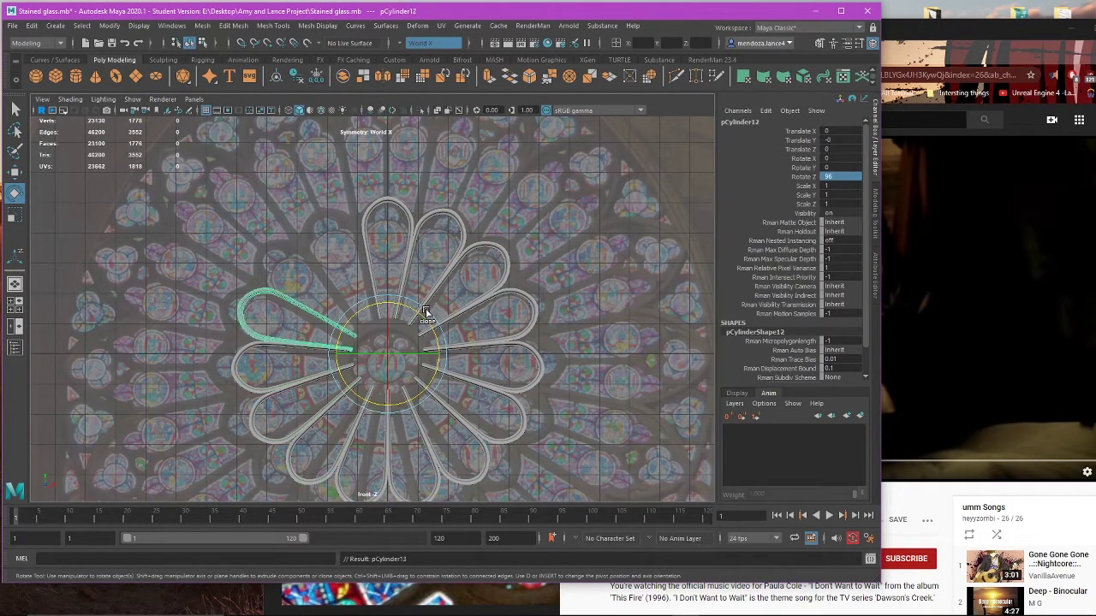
pyautogui.hotkey('shift', 'd')
pyautogui.scroll(5, 361, 283)
pyautogui.click(404, 228)
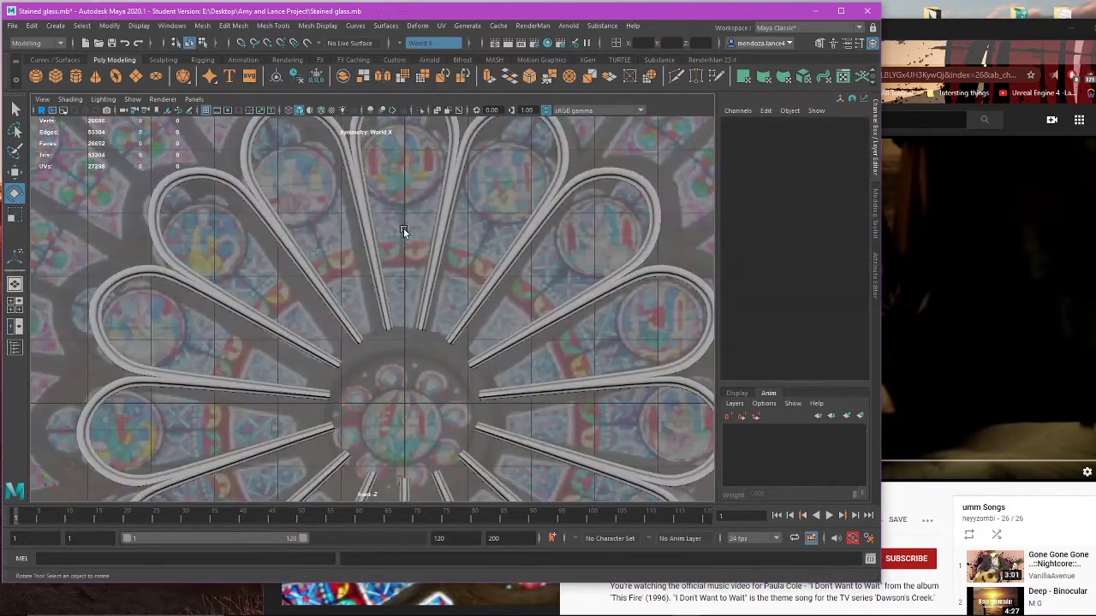
# Step: Examine the completed arch ring against the reference window in the front and perspective views
pyautogui.scroll(-6, 403, 228)
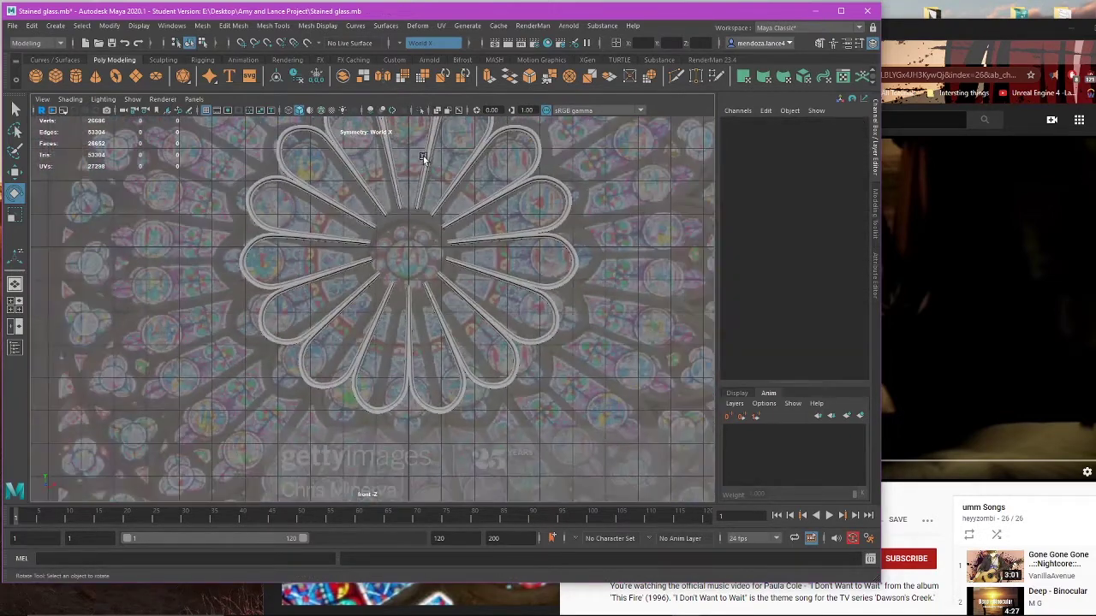
pyautogui.keyDown('alt'); pyautogui.moveTo(423, 156); pyautogui.dragTo(425, 209, button='middle'); pyautogui.keyUp('alt')
pyautogui.scroll(-2, 423, 191)
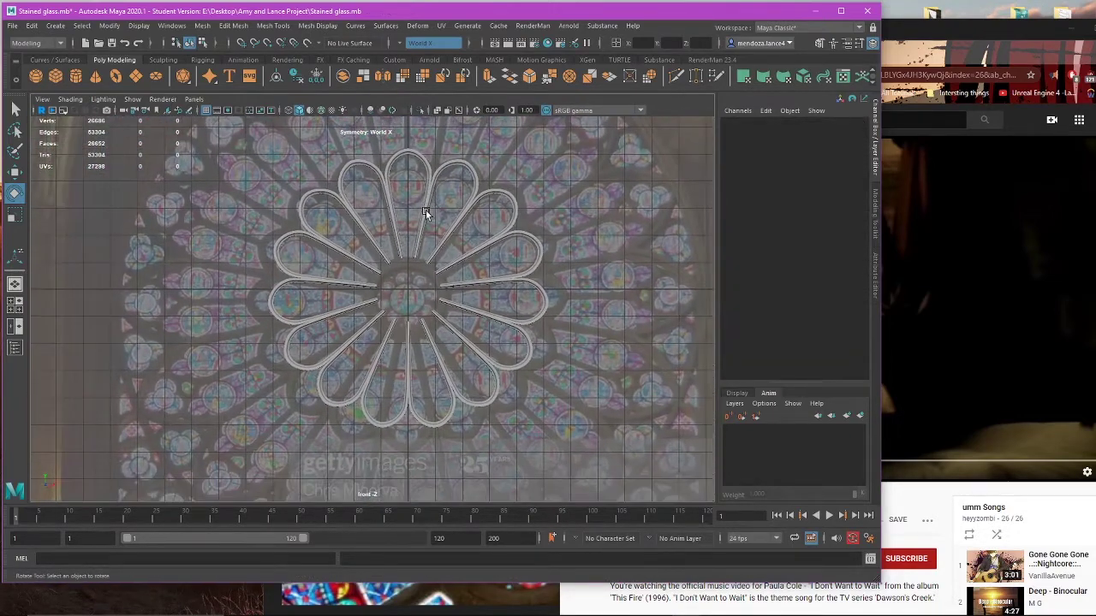
pyautogui.press('space')
pyautogui.press('space')
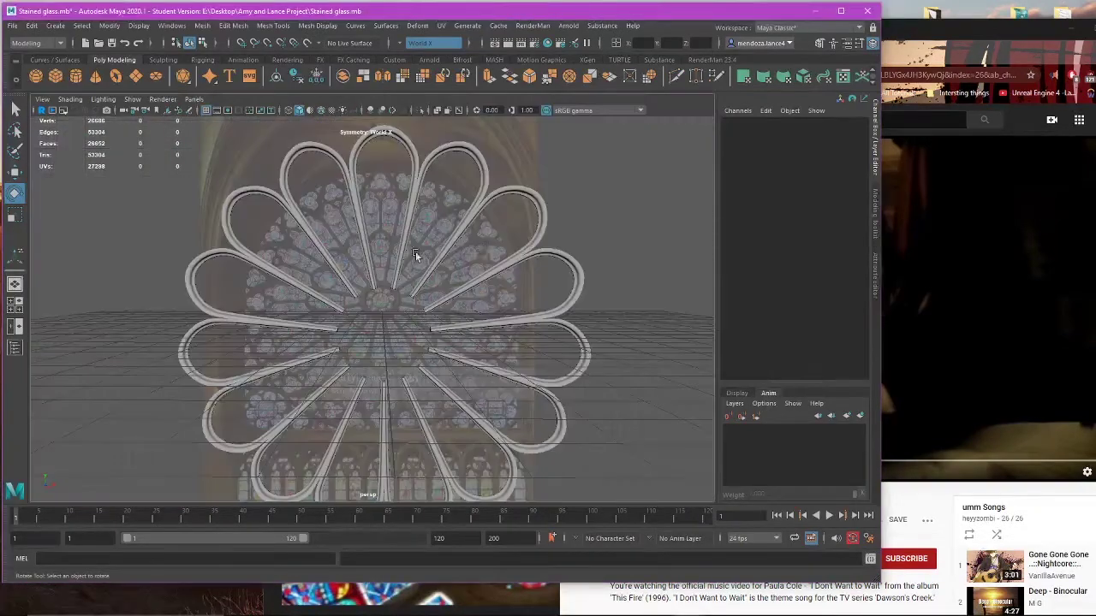
pyautogui.scroll(-8, 415, 254)
pyautogui.keyDown('alt'); pyautogui.moveTo(368, 308); pyautogui.dragTo(410, 334); pyautogui.keyUp('alt')
pyautogui.scroll(8, 411, 334)
pyautogui.keyDown('alt'); pyautogui.moveTo(401, 268); pyautogui.dragTo(384, 298); pyautogui.keyUp('alt')
pyautogui.scroll(-8, 411, 280)
pyautogui.scroll(-4, 402, 300)
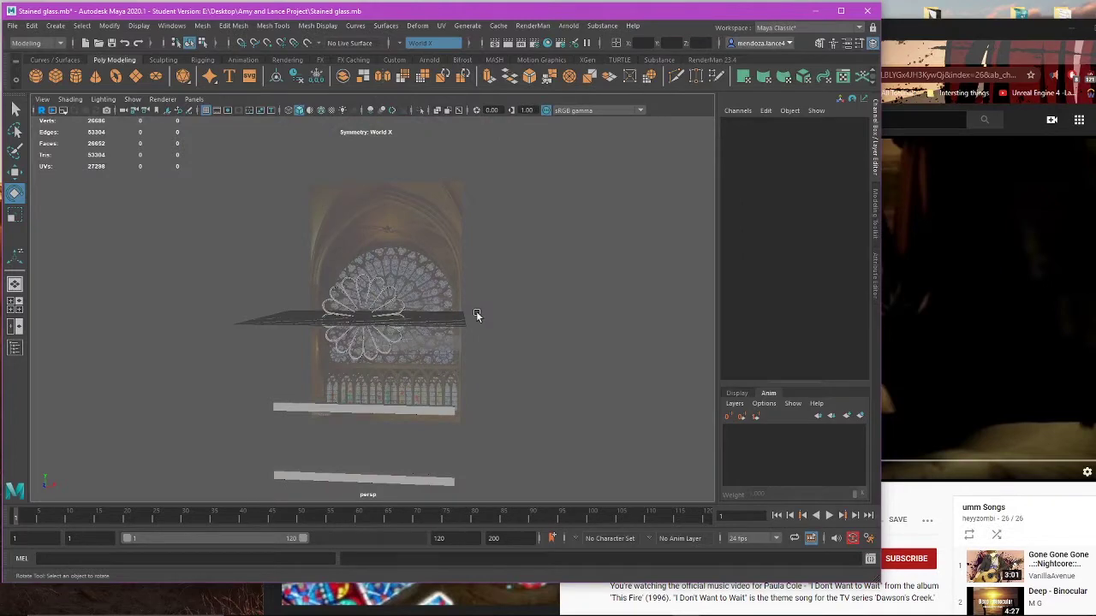
pyautogui.scroll(3, 437, 318)
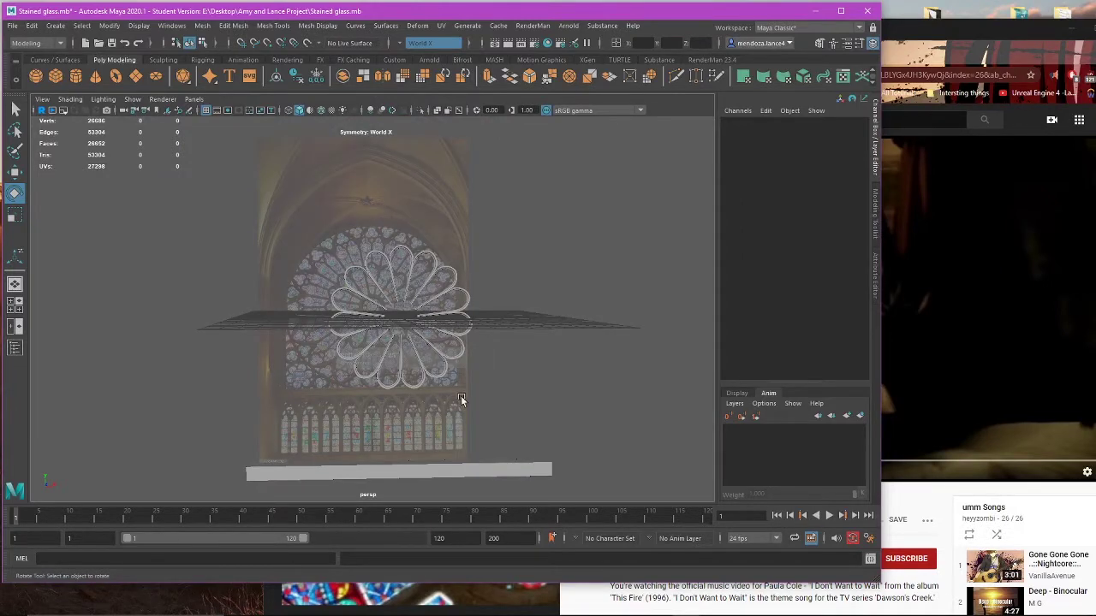
pyautogui.scroll(5, 370, 350)
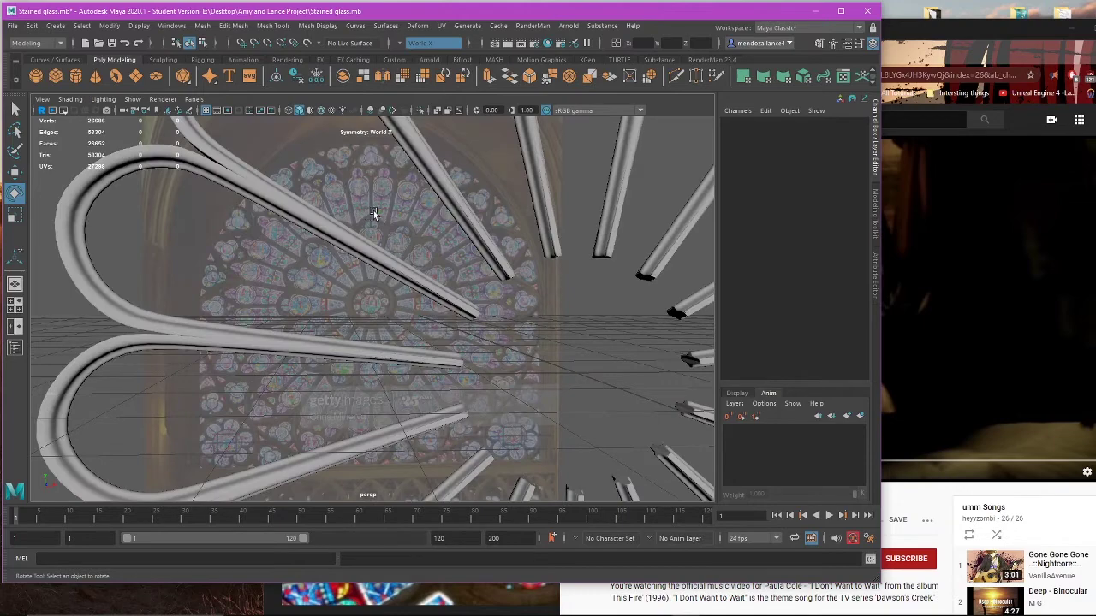
# Step: Select all the arches, switch their smooth preview off and back on to compare the shapes, and deselect them
pyautogui.scroll(-5, 374, 215)
pyautogui.moveTo(274, 171); pyautogui.dragTo(590, 383)
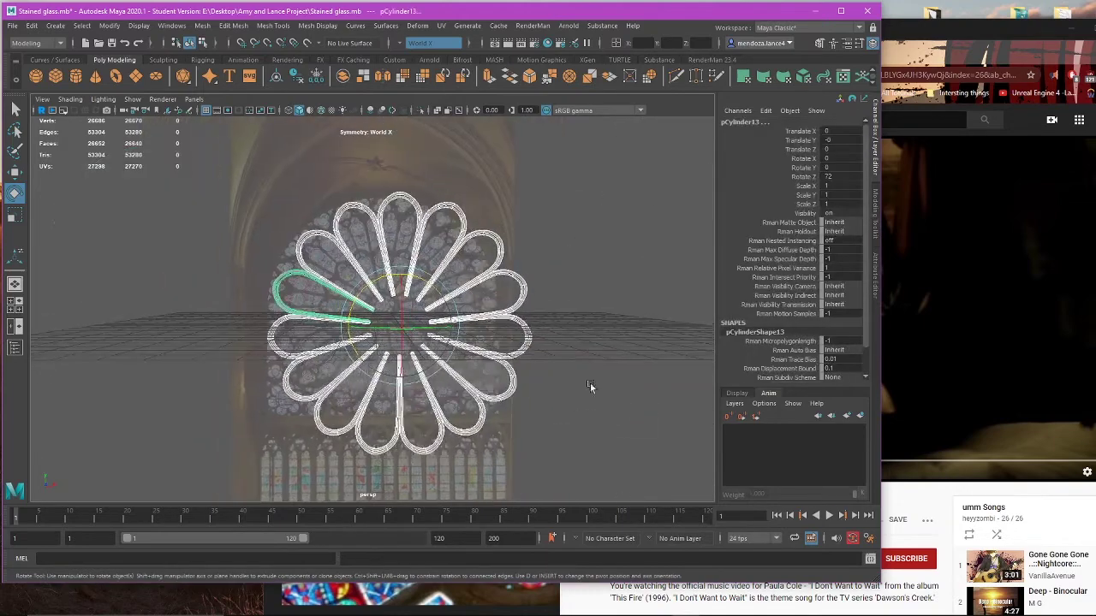
pyautogui.click(590, 382)
pyautogui.scroll(4, 469, 340)
pyautogui.moveTo(546, 432); pyautogui.dragTo(552, 434)
pyautogui.press('1')
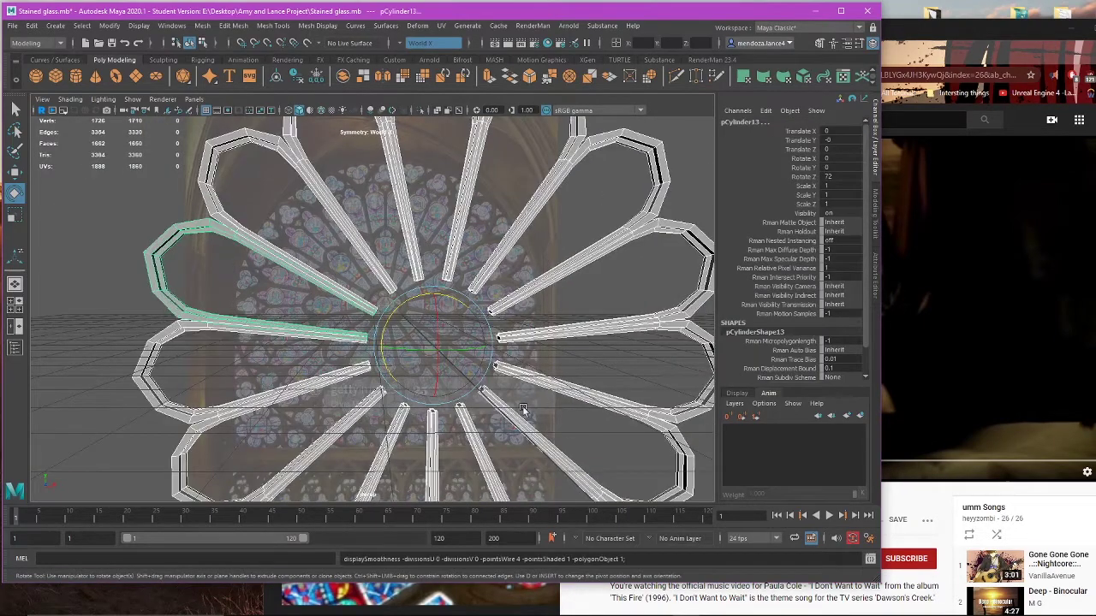
pyautogui.press('3')
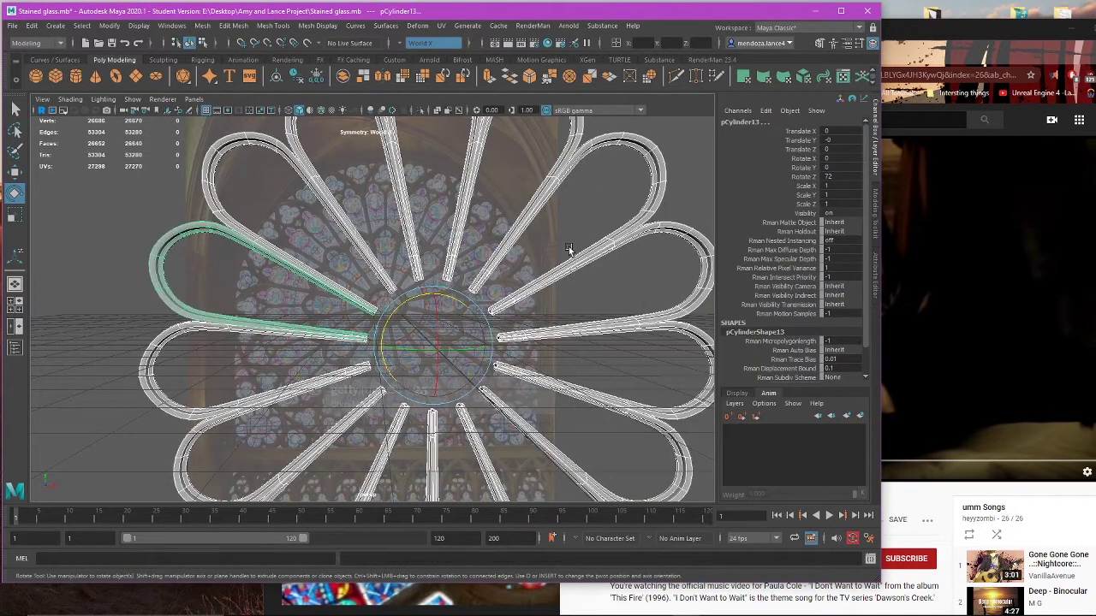
pyautogui.click(569, 246)
# Step: Examine the size and placement of the whole arch ring relative to the reference window in perspective
pyautogui.scroll(-5, 568, 281)
pyautogui.keyDown('alt'); pyautogui.moveTo(504, 311); pyautogui.dragTo(500, 299); pyautogui.keyUp('alt')
pyautogui.moveTo(366, 242); pyautogui.dragTo(449, 368)
pyautogui.click(548, 350)
pyautogui.scroll(6, 416, 318)
pyautogui.scroll(-8, 339, 346)
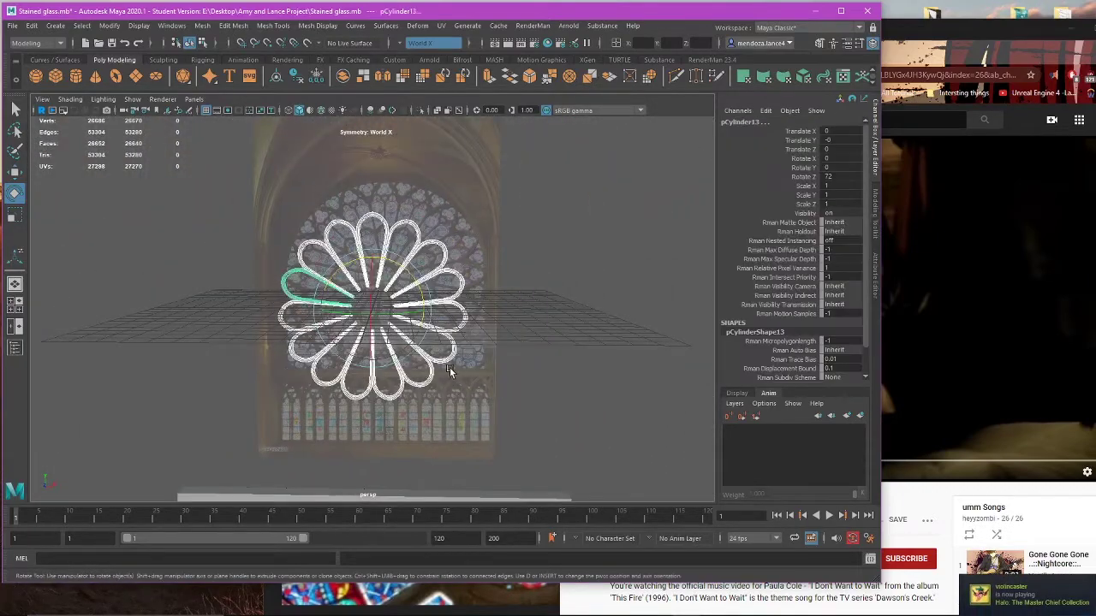
pyautogui.click(514, 353)
pyautogui.scroll(4, 502, 356)
# Step: Create a polygon cylinder at the centre of the arch ring, working in the front view
pyautogui.press('w')
pyautogui.press('space')
pyautogui.press('space')
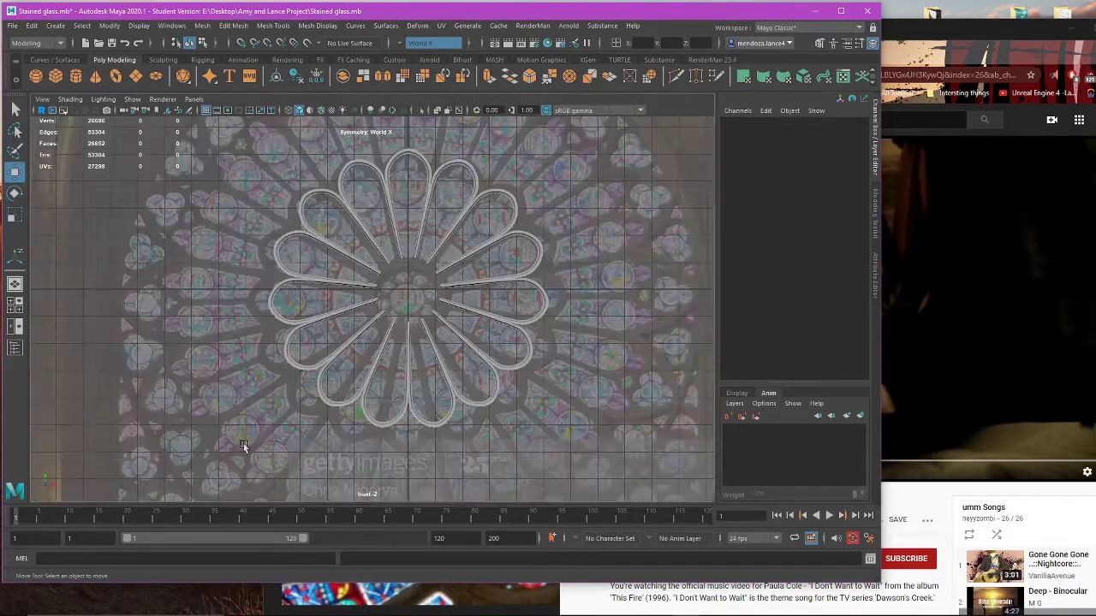
pyautogui.scroll(-2, 434, 369)
pyautogui.scroll(3, 440, 363)
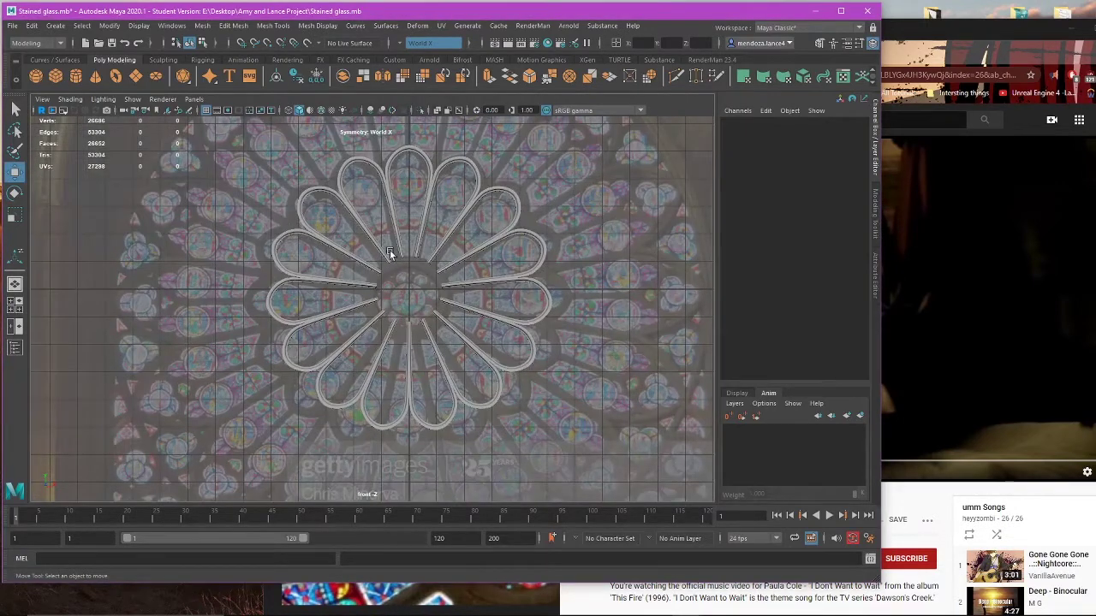
pyautogui.keyDown('alt'); pyautogui.moveTo(389, 254); pyautogui.dragTo(339, 258, button='middle'); pyautogui.keyUp('alt')
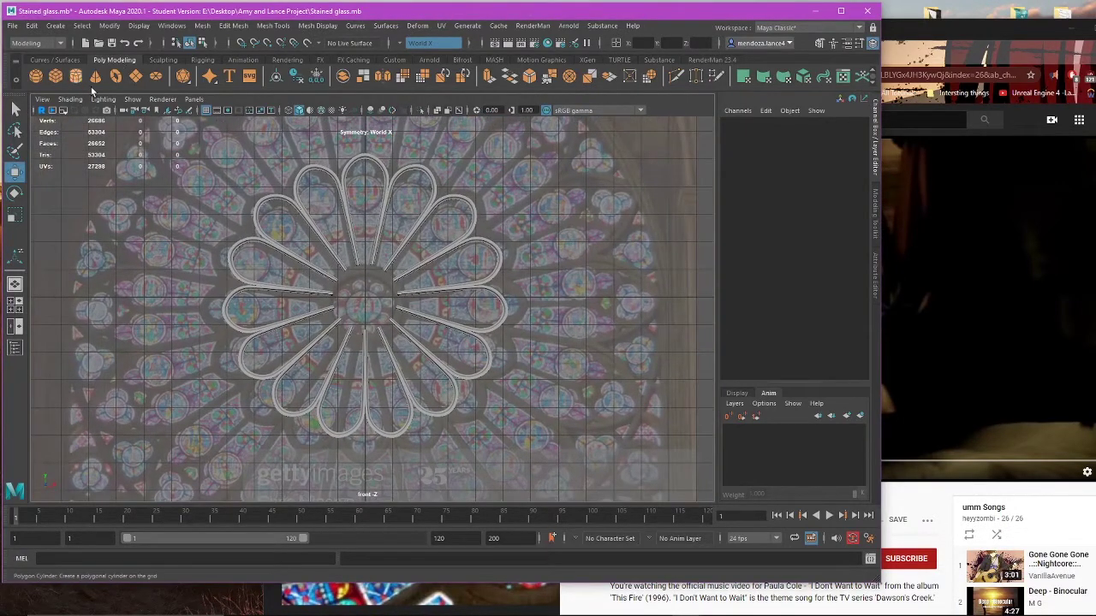
pyautogui.click(76, 77)
pyautogui.scroll(1, 367, 281)
# Step: Rotate the central cylinder to exactly 90° around X so its cap faces the front view
pyautogui.press('e')
pyautogui.scroll(1, 372, 267)
pyautogui.moveTo(357, 256); pyautogui.dragTo(358, 318)
pyautogui.hotkey('ctrl', 'z')
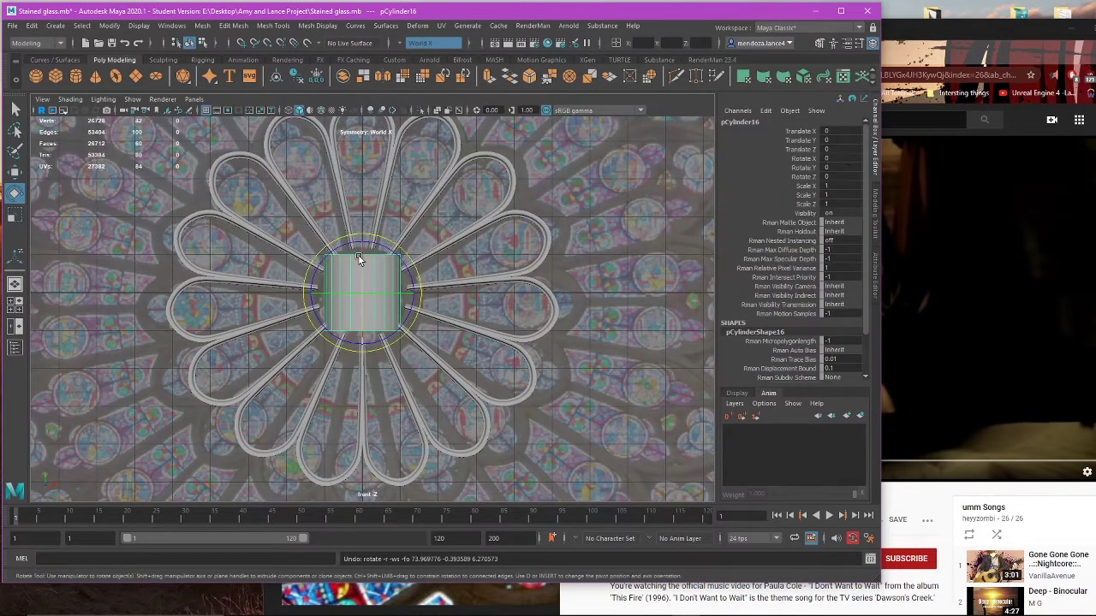
pyautogui.moveTo(359, 259); pyautogui.dragTo(363, 329)
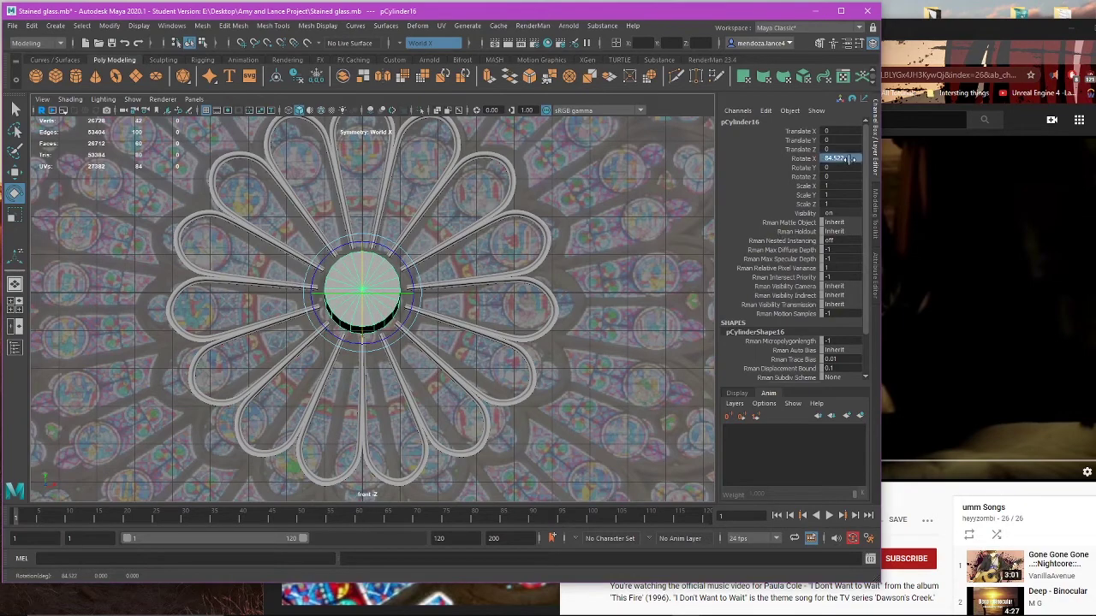
pyautogui.press('Return')
pyautogui.scroll(5, 507, 243)
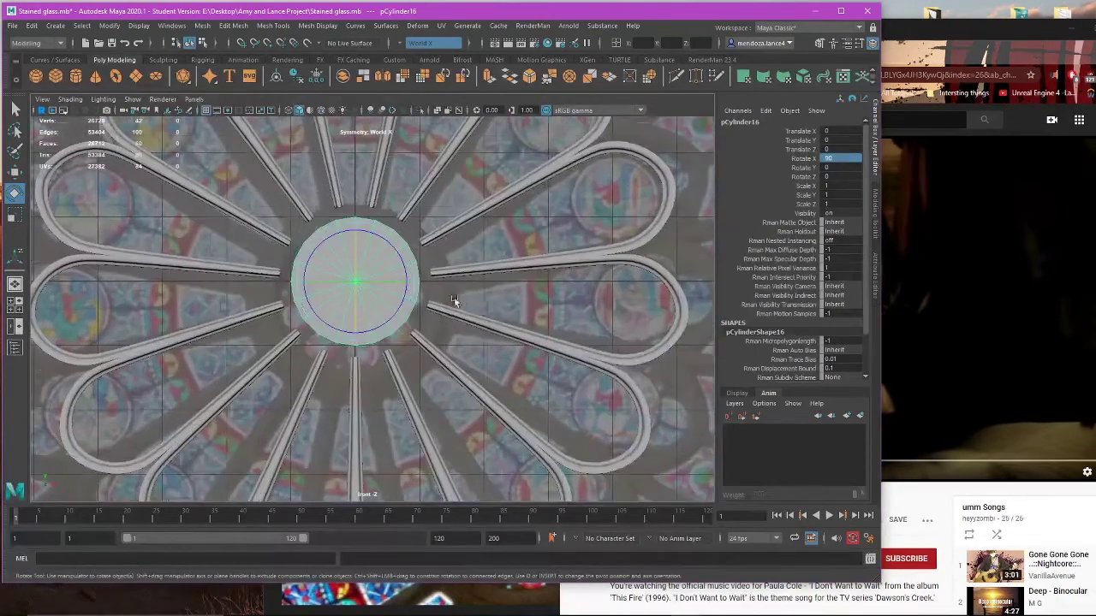
# Step: Scale the central cylinder in X and Z to about 1.18, showing it in wireframe to match the reference image
pyautogui.press('r')
pyautogui.moveTo(382, 311); pyautogui.dragTo(393, 318)
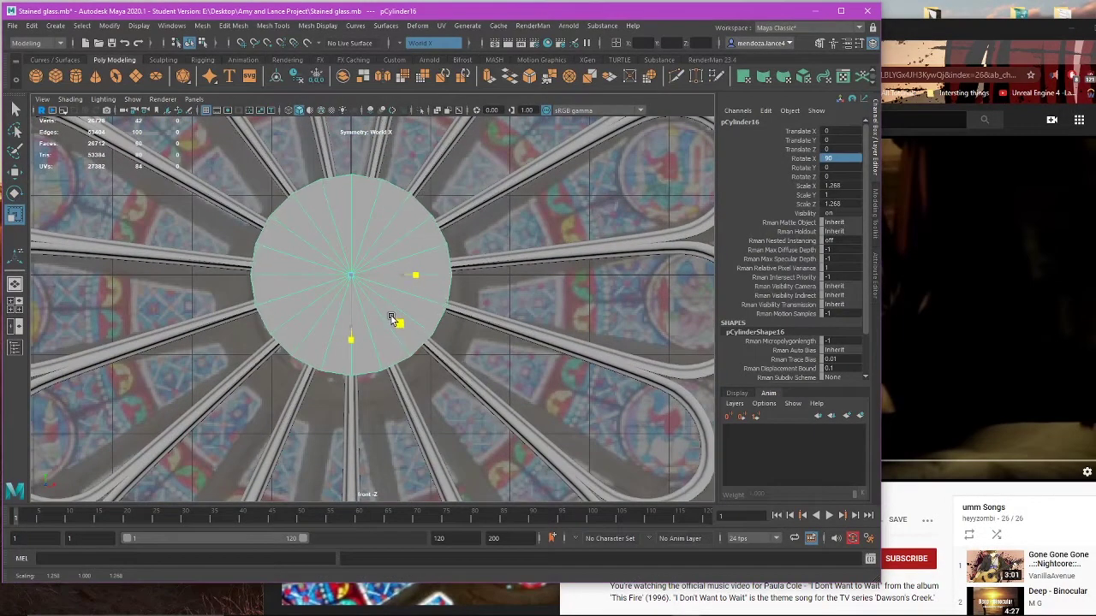
pyautogui.press('4')
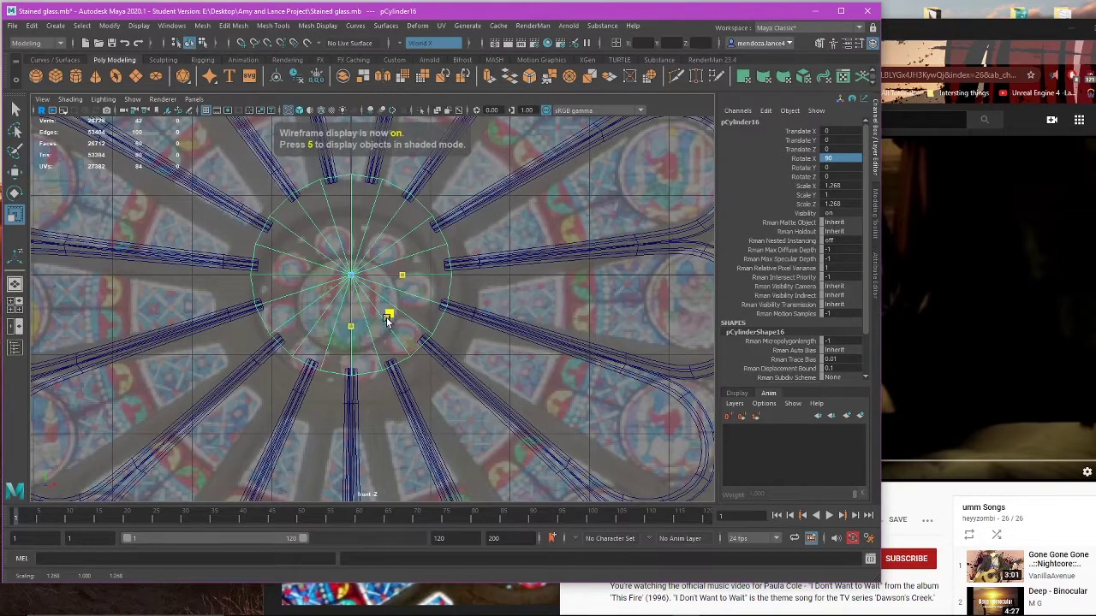
pyautogui.moveTo(383, 321); pyautogui.dragTo(382, 324)
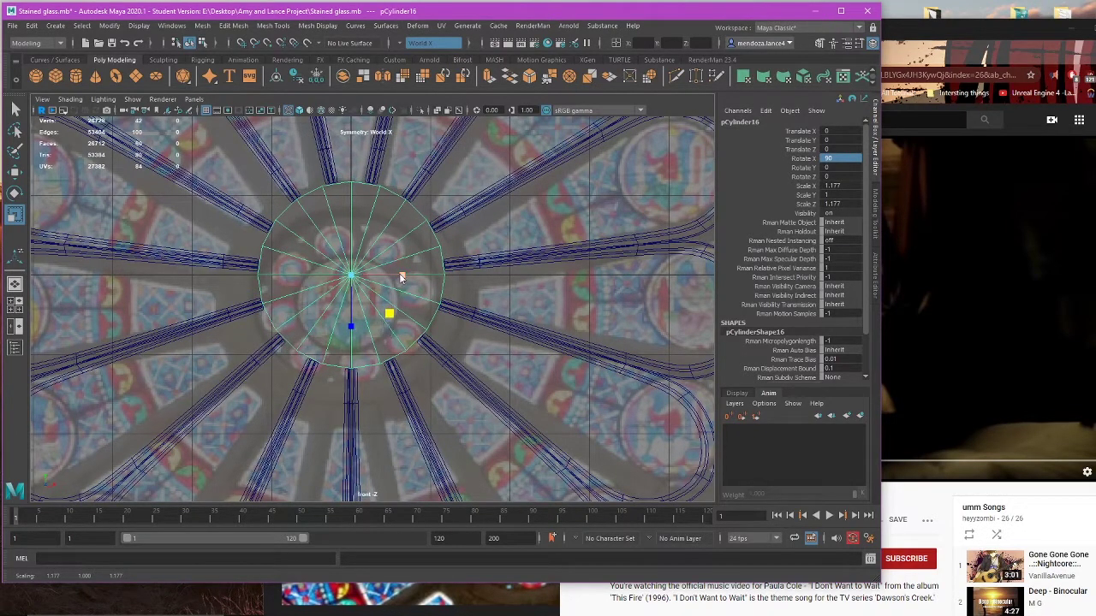
# Step: Set the central cylinder's cap subdivisions to 2
pyautogui.moveTo(400, 277); pyautogui.dragTo(399, 295, button='right')
pyautogui.moveTo(330, 250); pyautogui.dragTo(365, 307)
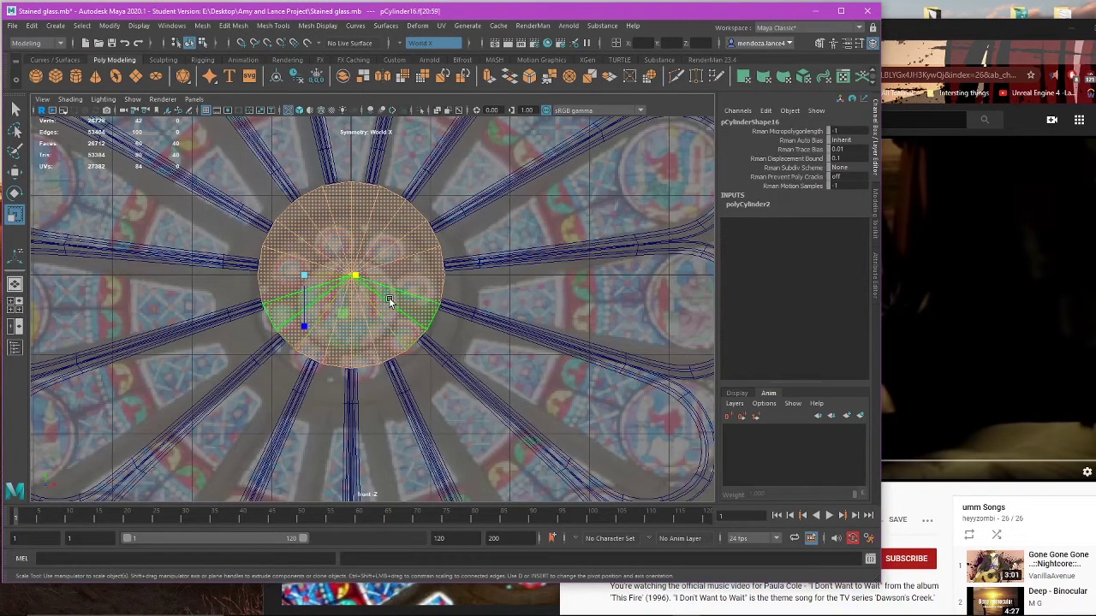
pyautogui.press('w')
pyautogui.click(875, 271)
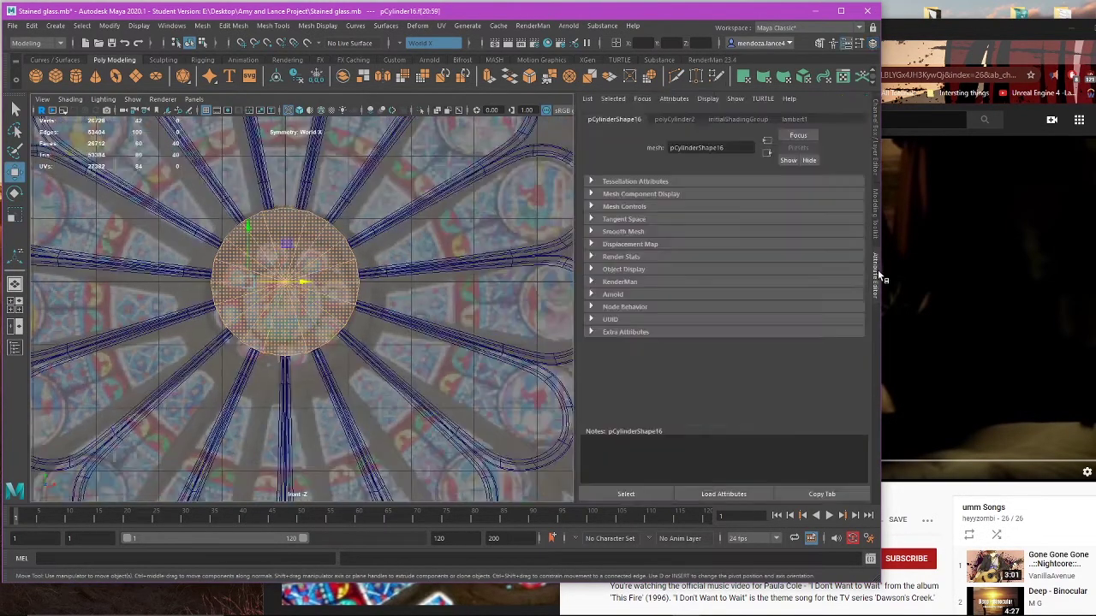
pyautogui.click(772, 119)
pyautogui.click(685, 119)
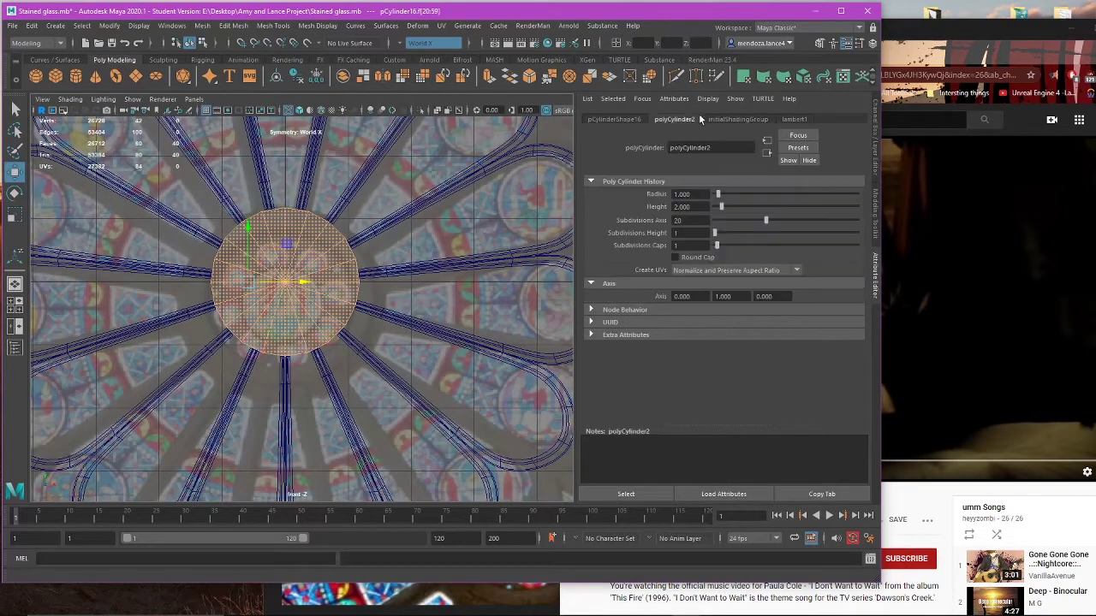
pyautogui.click(722, 246)
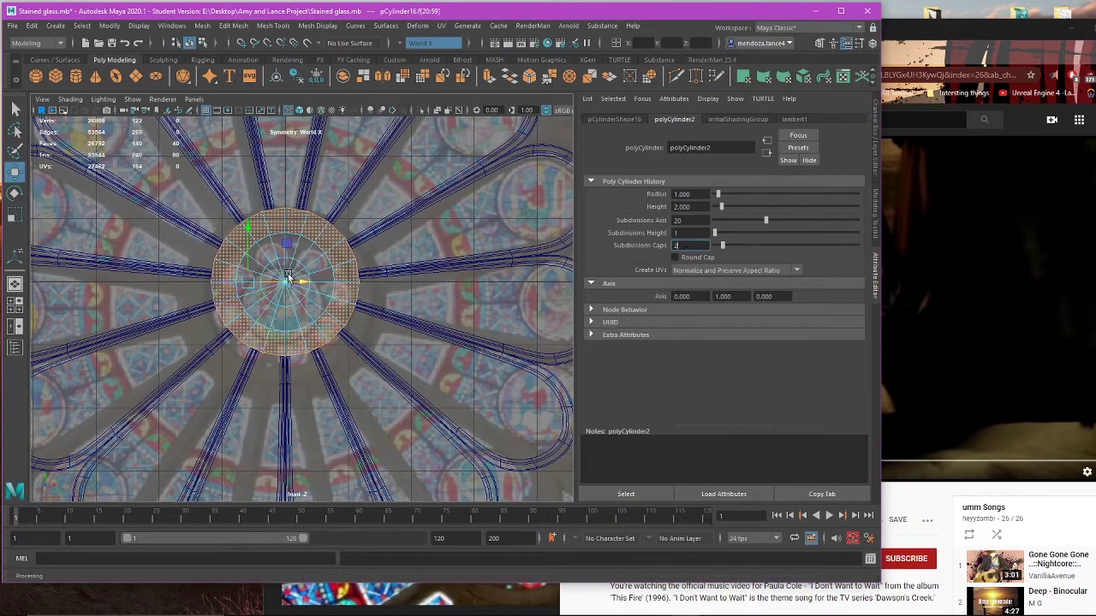
pyautogui.scroll(3, 288, 277)
pyautogui.press('Return')
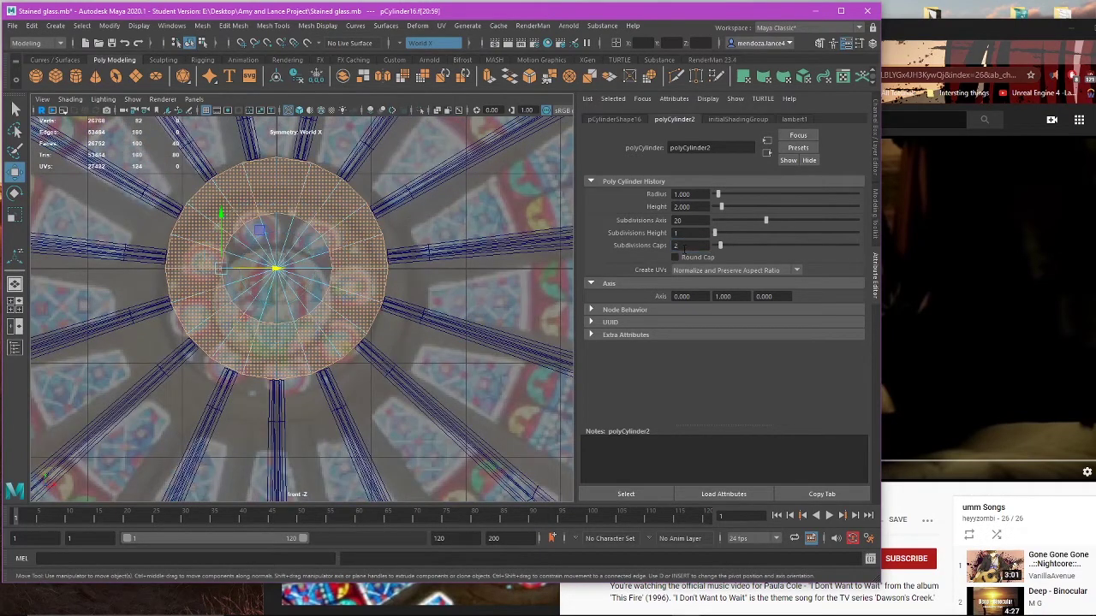
# Step: Delete the inner circle of cap faces on both ends of the central cylinder
pyautogui.scroll(2, 257, 244)
pyautogui.moveTo(237, 218); pyautogui.dragTo(274, 245)
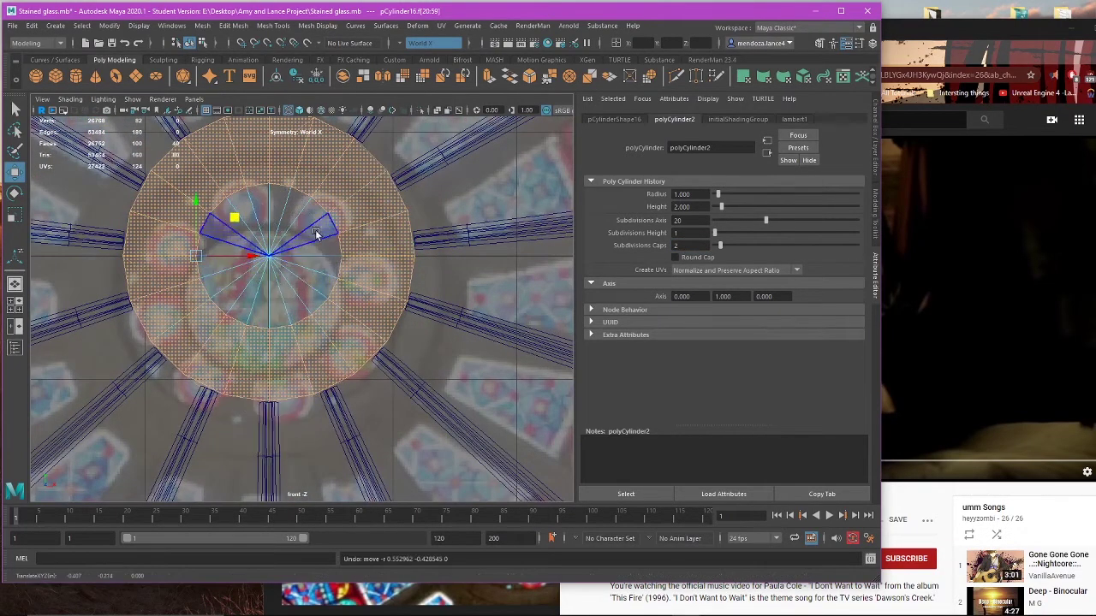
pyautogui.click(254, 284)
pyautogui.press('Delete')
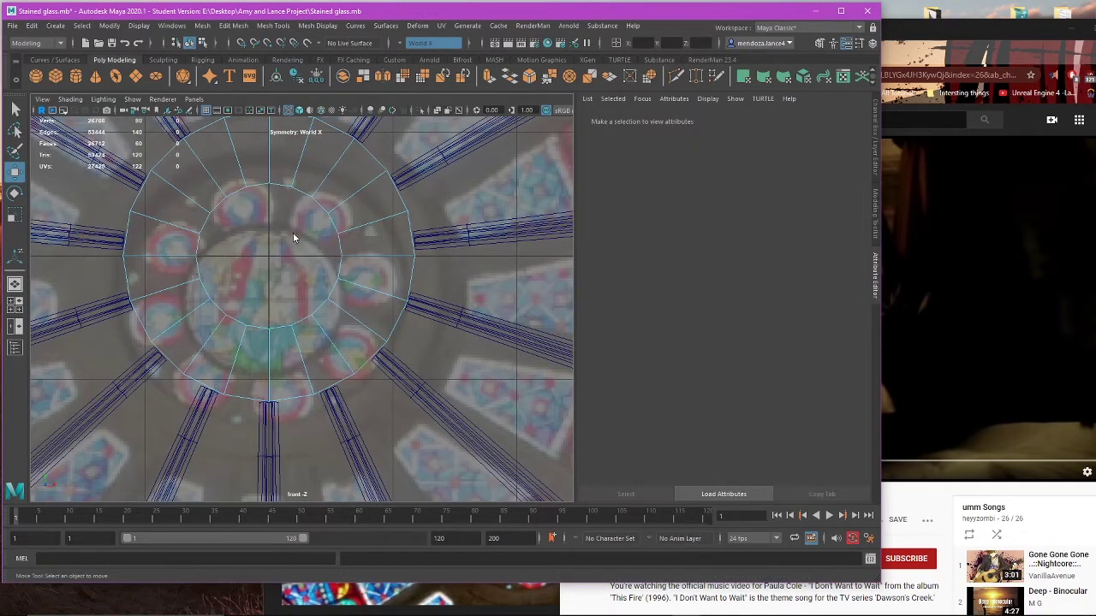
# Step: Bridge the two inner border edge loops of the cylinder to form the ring's inner wall
pyautogui.moveTo(293, 235); pyautogui.dragTo(296, 202, button='right')
pyautogui.doubleClick(301, 189)
pyautogui.press('space')
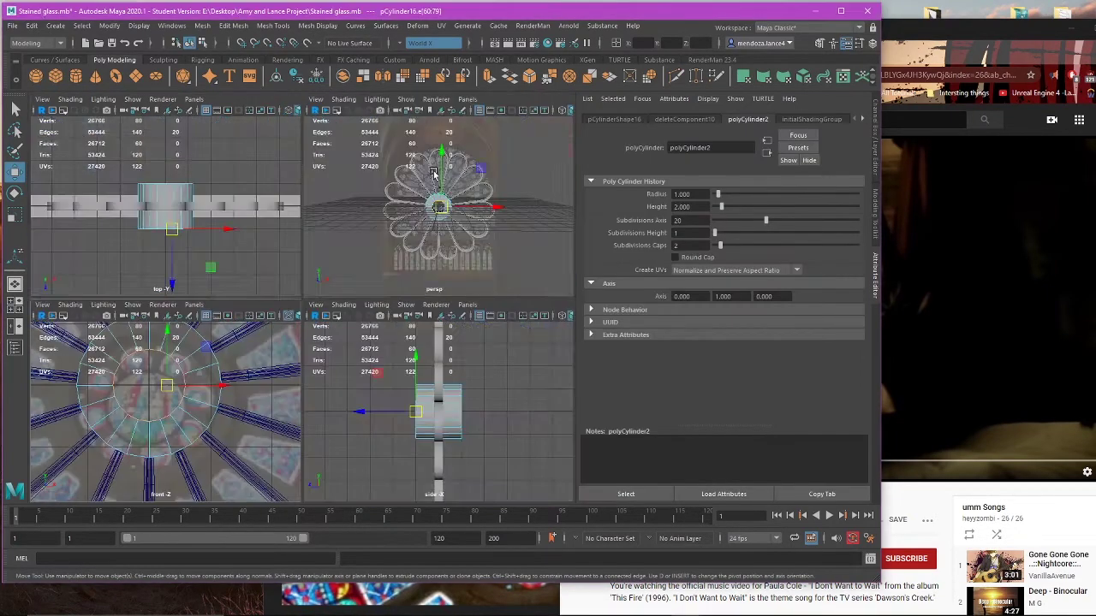
pyautogui.press('space')
pyautogui.keyDown('alt'); pyautogui.moveTo(328, 257); pyautogui.dragTo(361, 318); pyautogui.keyUp('alt')
pyautogui.click(233, 26)
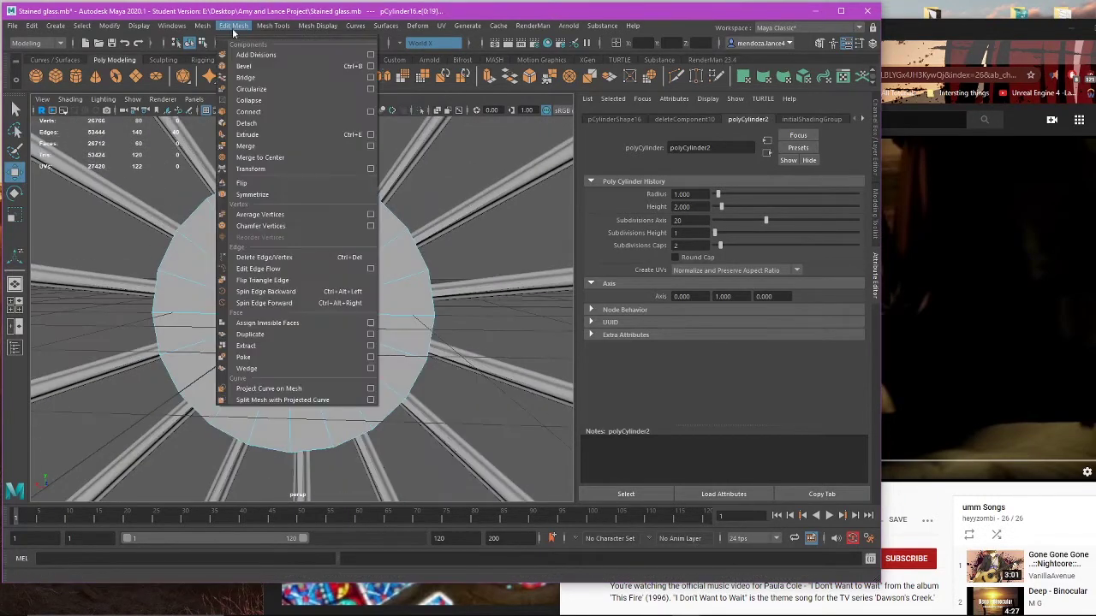
pyautogui.click(264, 79)
pyautogui.keyDown('alt'); pyautogui.moveTo(301, 302); pyautogui.dragTo(320, 304); pyautogui.keyUp('alt')
# Step: Select the full loop of inner wall faces of the ring and show them in the front view
pyautogui.moveTo(319, 306); pyautogui.dragTo(320, 347, button='right')
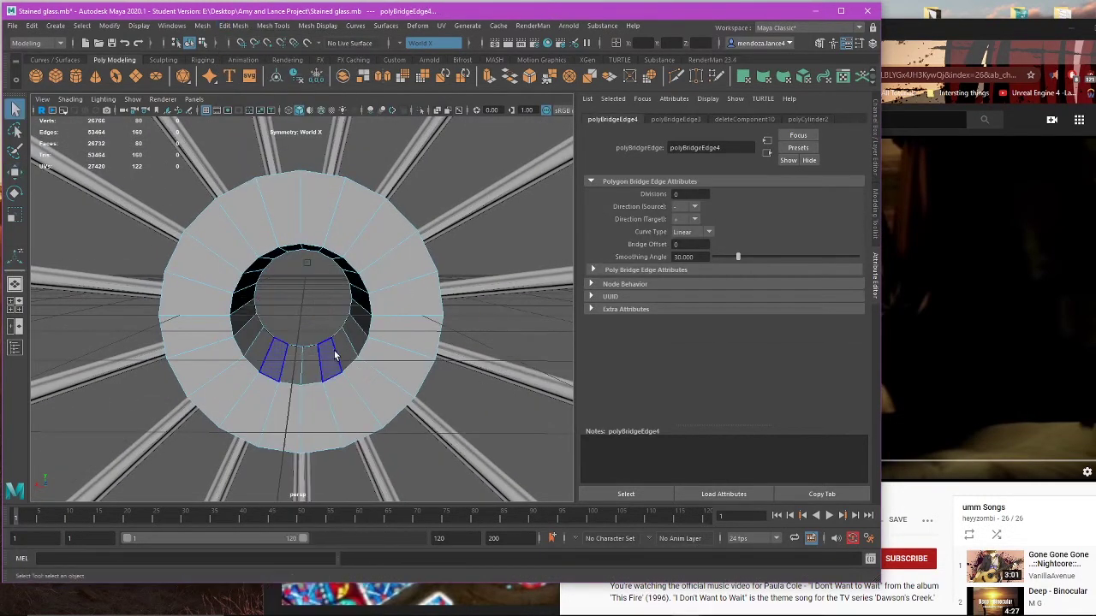
pyautogui.click(335, 356)
pyautogui.keyDown('shift'); pyautogui.doubleClick(316, 373); pyautogui.keyUp('shift')
pyautogui.press('space')
pyautogui.press('space')
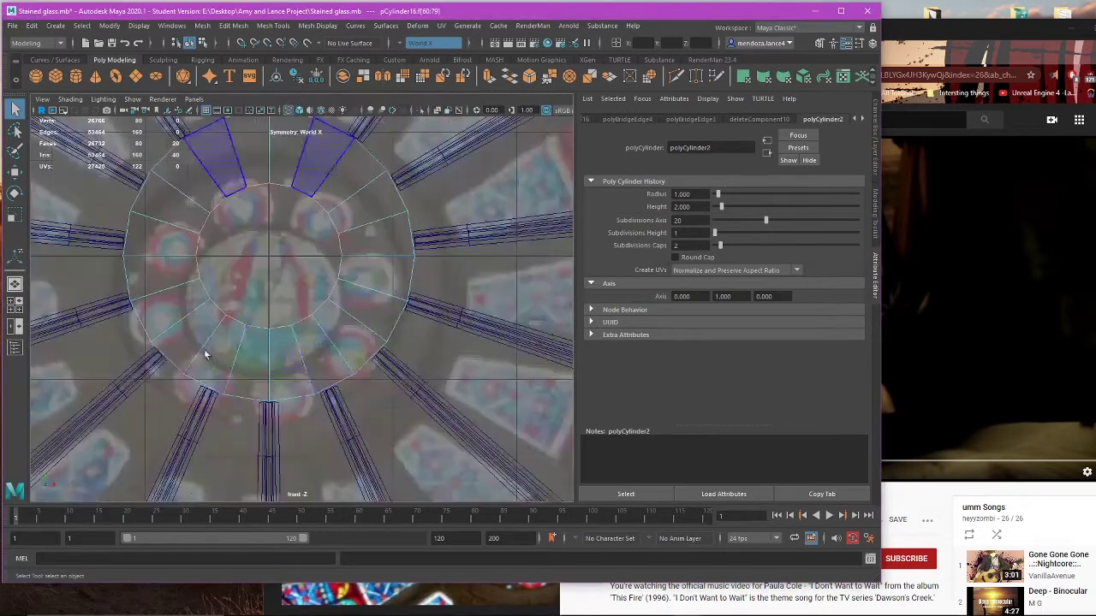
# Step: Try to scale the inner wall faces outward with World X symmetry active, and undo the scaling
pyautogui.press('r')
pyautogui.moveTo(270, 292); pyautogui.dragTo(283, 296)
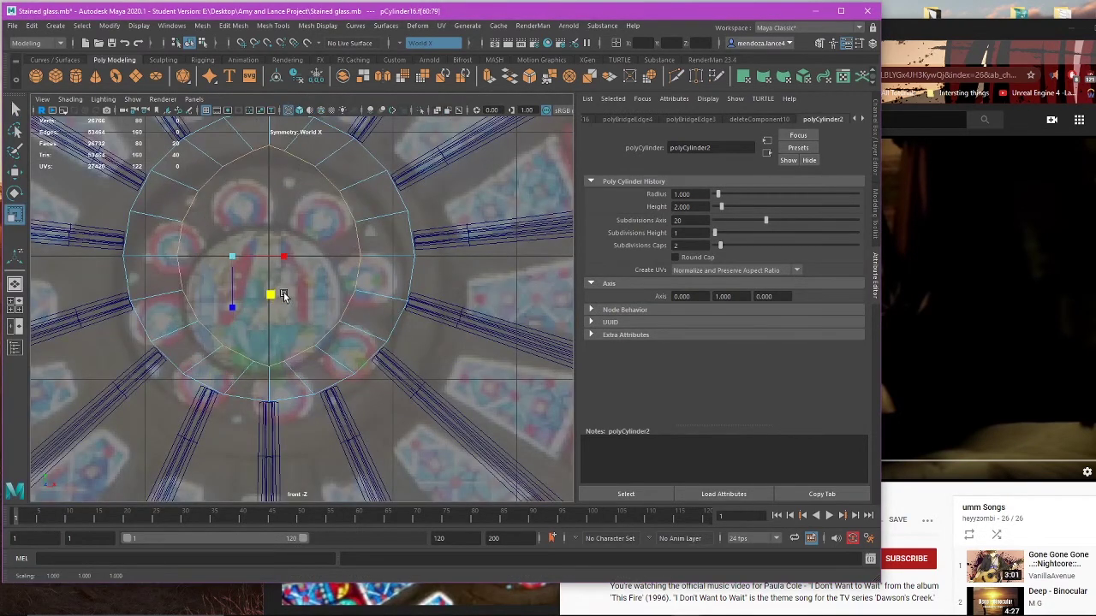
pyautogui.hotkey('ctrl', 'z')
pyautogui.press('w')
# Step: Turn symmetry off and scale the inner wall faces outward in X and Z by about 1.68 to thin the ring
pyautogui.click(432, 42)
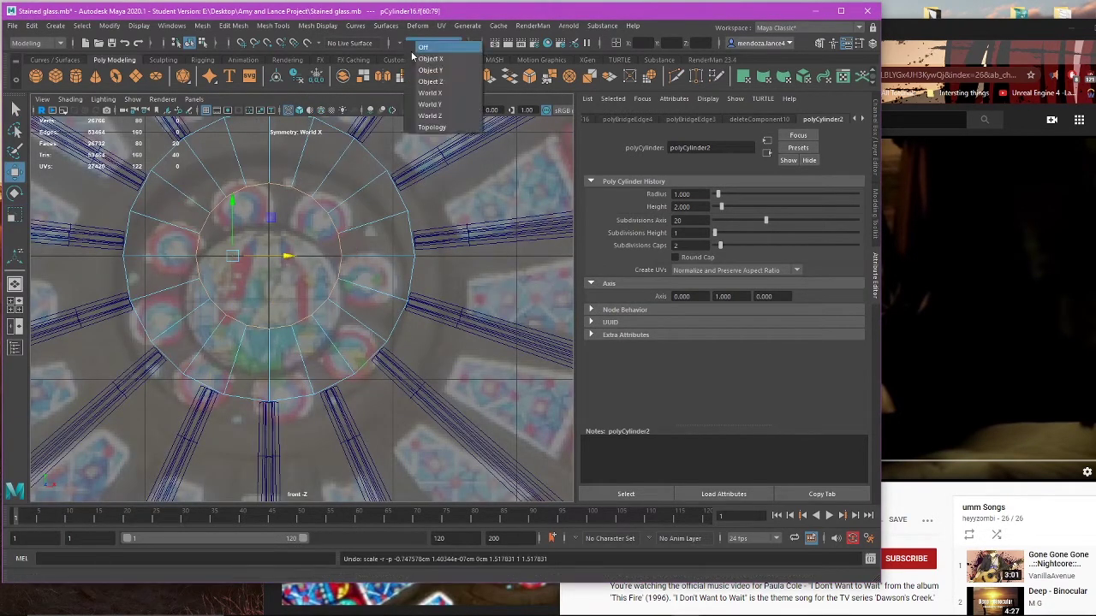
pyautogui.click(437, 49)
pyautogui.press('r')
pyautogui.hotkey('ctrl', 'z')
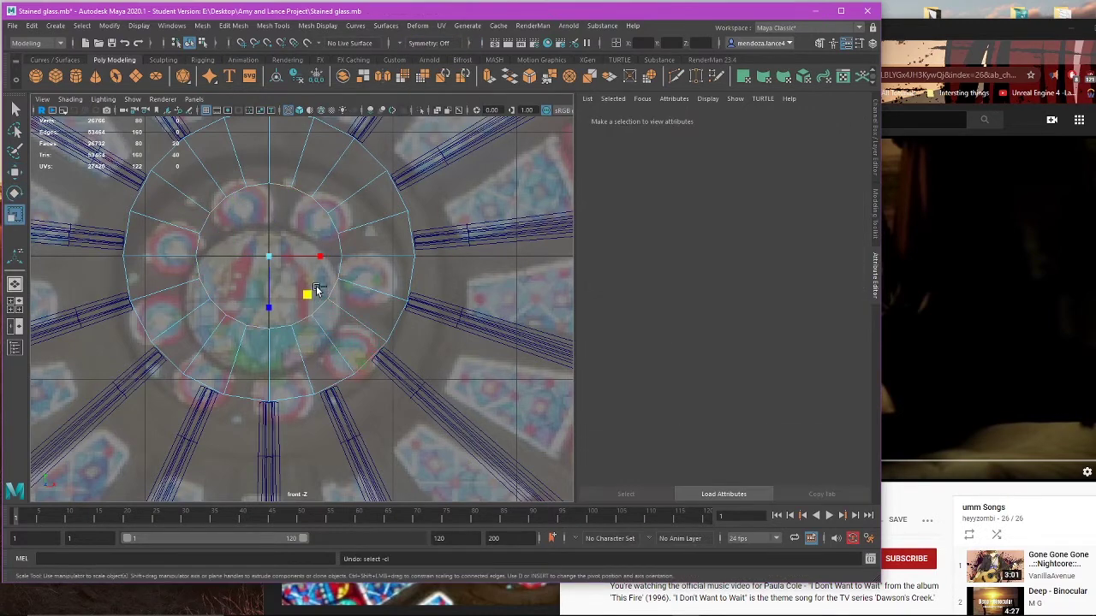
pyautogui.moveTo(308, 295); pyautogui.dragTo(327, 309)
pyautogui.moveTo(327, 308); pyautogui.dragTo(322, 307, button='middle')
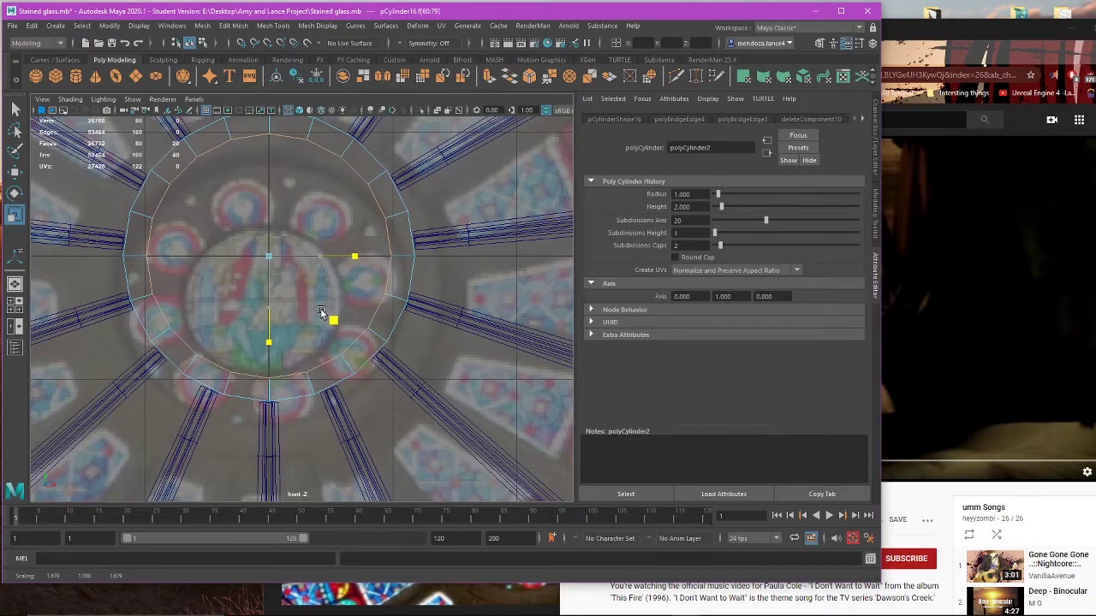
# Step: Scale the whole ring down along its depth so it is shallower against the window spokes
pyautogui.scroll(-5, 320, 308)
pyautogui.press('space')
pyautogui.press('space')
pyautogui.keyDown('alt'); pyautogui.moveTo(389, 276); pyautogui.dragTo(522, 268); pyautogui.keyUp('alt')
pyautogui.press('F8')
pyautogui.press('e')
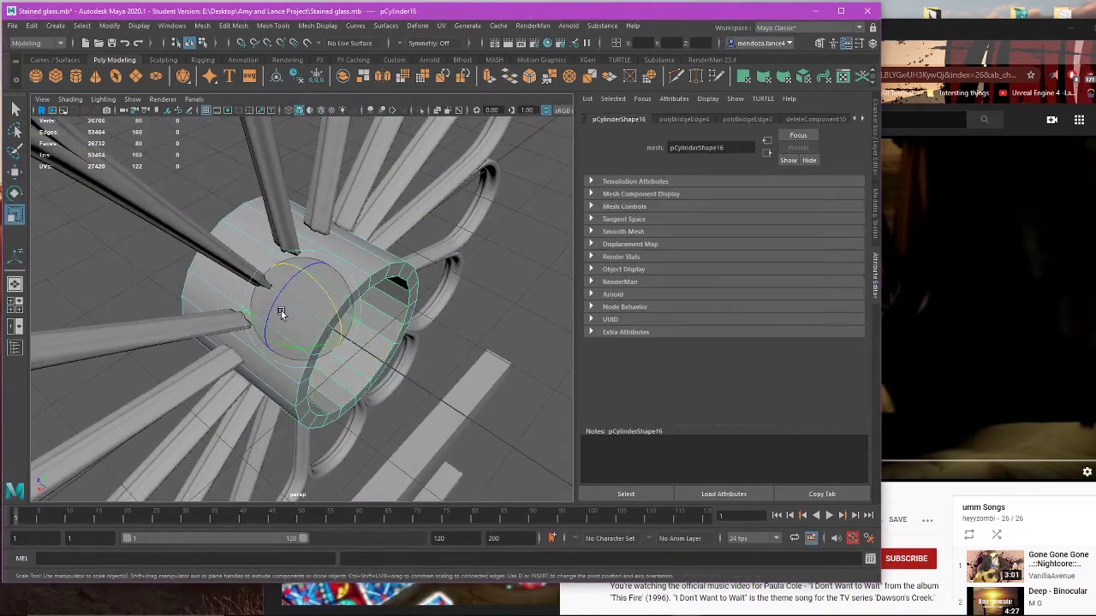
pyautogui.press('r')
pyautogui.moveTo(266, 287); pyautogui.dragTo(483, 282)
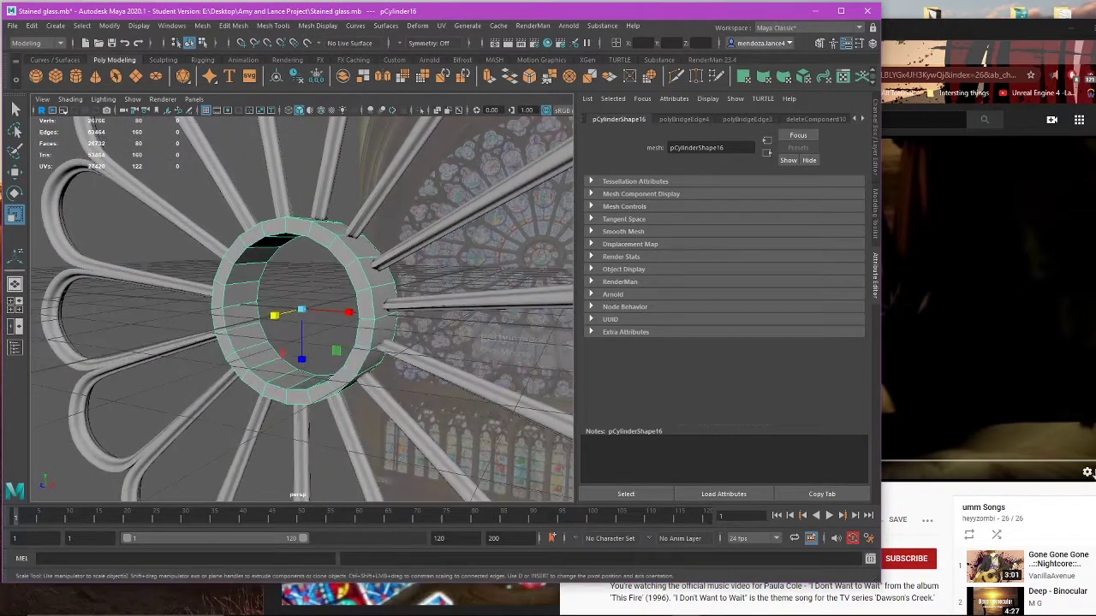
# Step: Bring up the stained glass reference photo beside the model and compare it with the central ring
pyautogui.click(933, 486)
pyautogui.hotkey('alt', 'Tab')
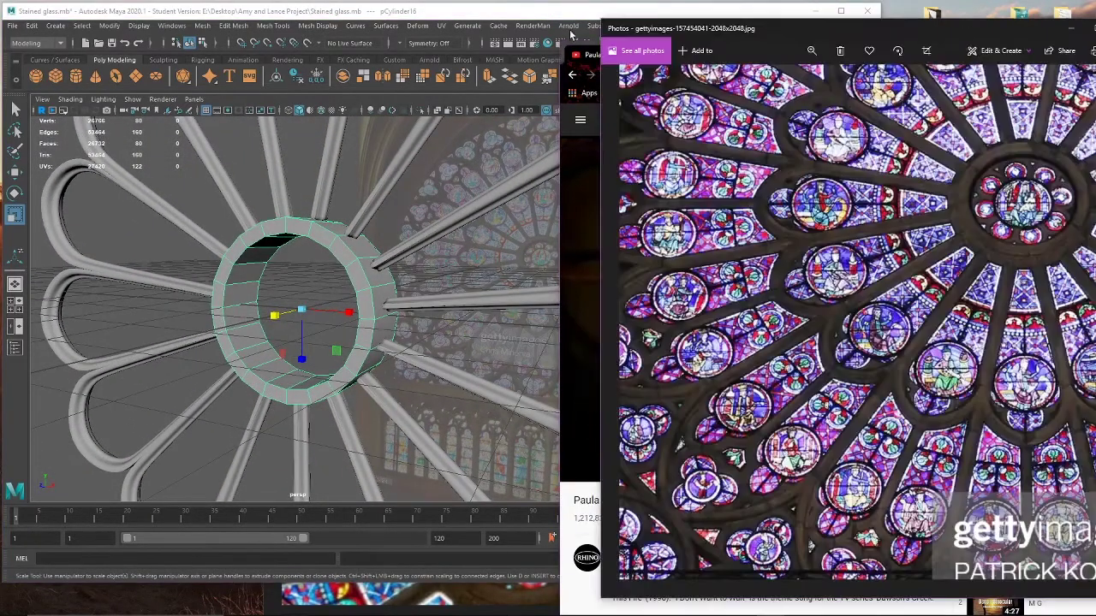
pyautogui.click(441, 5)
pyautogui.keyDown('alt'); pyautogui.moveTo(369, 291); pyautogui.dragTo(187, 305); pyautogui.keyUp('alt')
pyautogui.scroll(4, 364, 296)
pyautogui.keyDown('alt'); pyautogui.moveTo(344, 271); pyautogui.dragTo(401, 238); pyautogui.keyUp('alt')
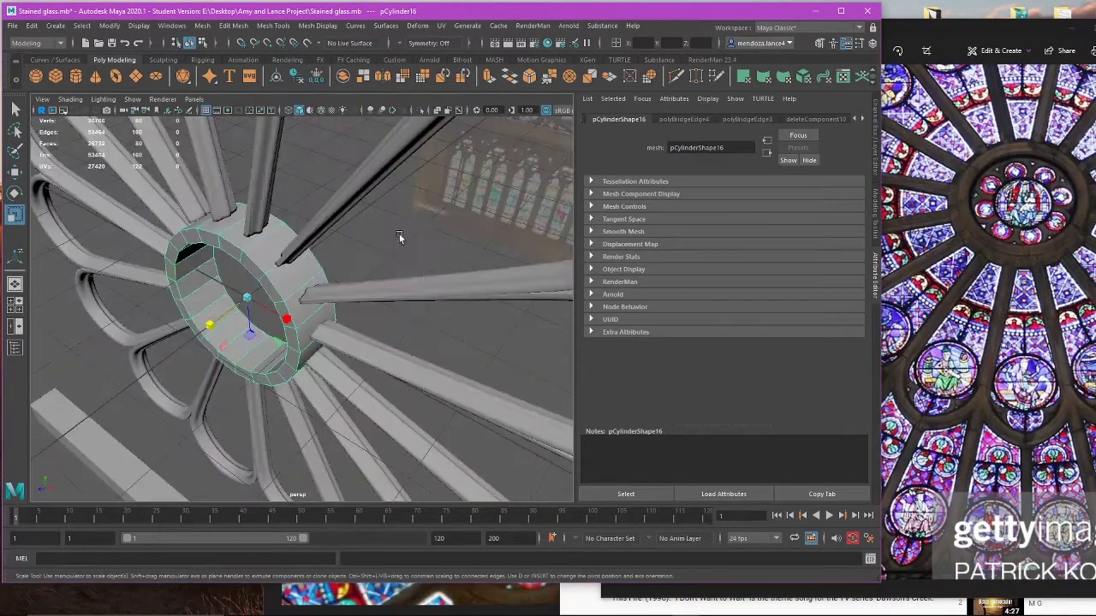
# Step: Extrude the loop of outer wall faces of the ring and scale the extrusion outward in X and Z by about 1.07
pyautogui.moveTo(400, 238); pyautogui.dragTo(395, 268, button='right')
pyautogui.scroll(4, 364, 264)
pyautogui.press('w')
pyautogui.click(289, 243)
pyautogui.keyDown('shift'); pyautogui.click(301, 319); pyautogui.keyUp('shift')
pyautogui.keyDown('shift'); pyautogui.doubleClick(300, 319); pyautogui.keyUp('shift')
pyautogui.keyDown('alt'); pyautogui.moveTo(301, 320); pyautogui.dragTo(339, 364); pyautogui.keyUp('alt')
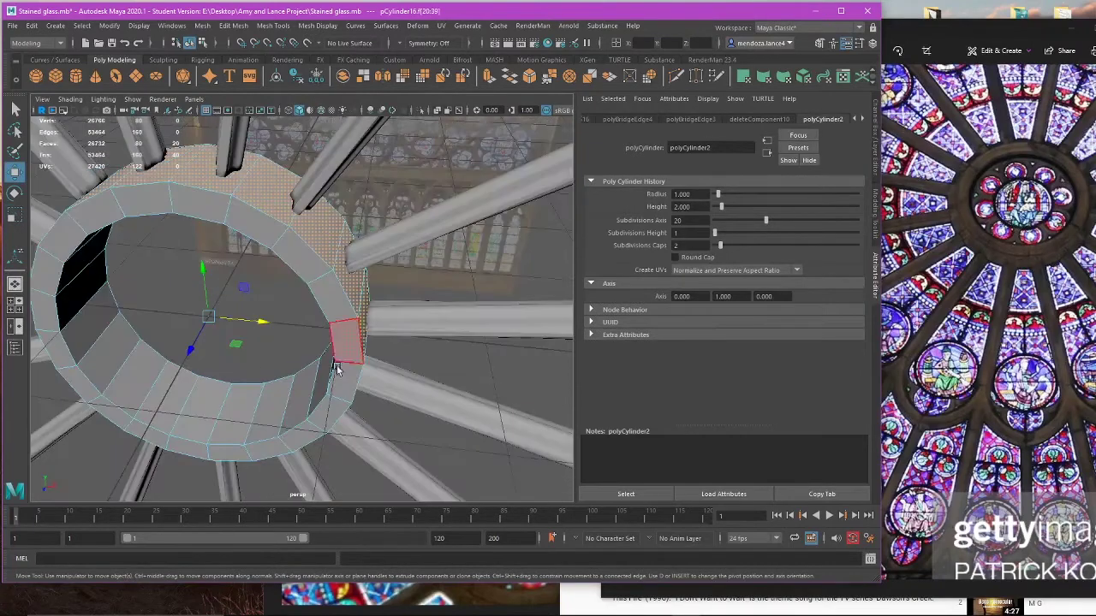
pyautogui.press('space')
pyautogui.press('space')
pyautogui.scroll(4, 324, 291)
pyautogui.scroll(2, 324, 290)
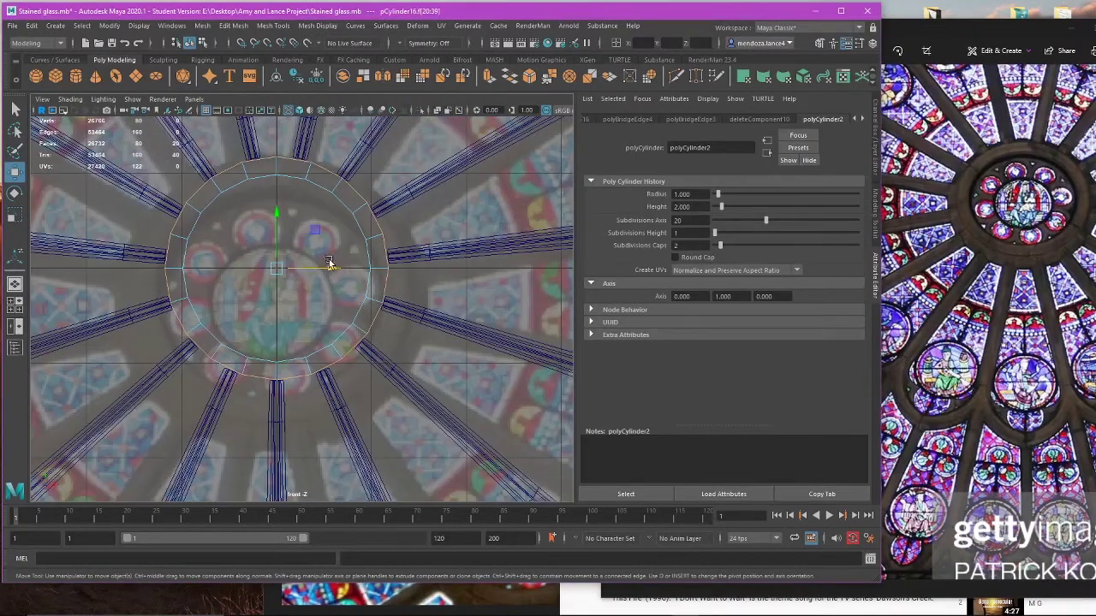
pyautogui.keyDown('alt'); pyautogui.moveTo(331, 261); pyautogui.dragTo(326, 330, button='middle'); pyautogui.keyUp('alt')
pyautogui.hotkey('ctrl', 'e')
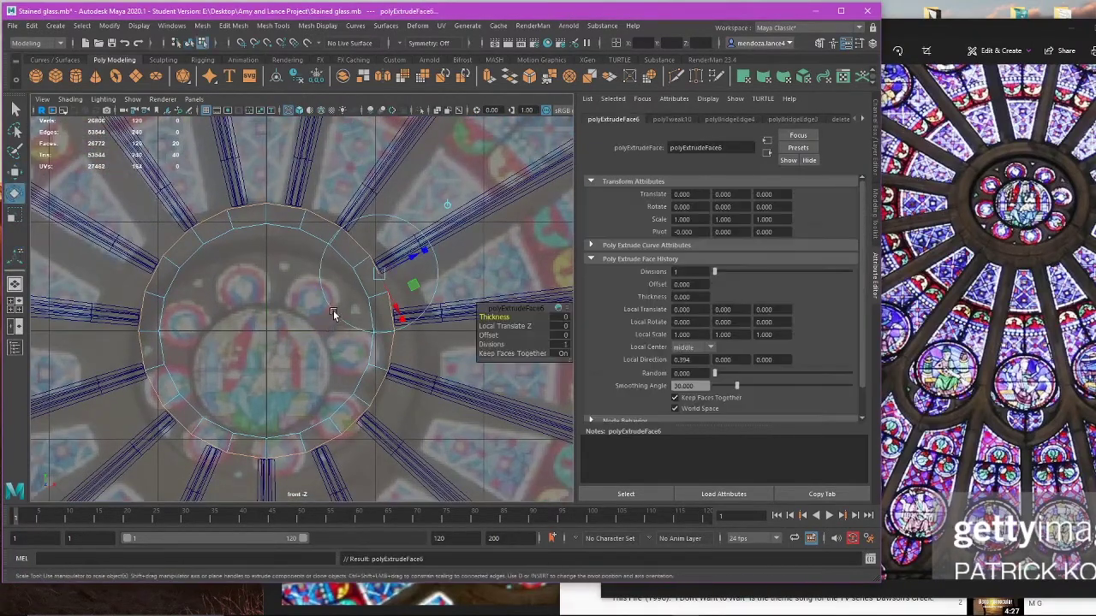
pyautogui.press('r')
pyautogui.moveTo(305, 370); pyautogui.dragTo(308, 372)
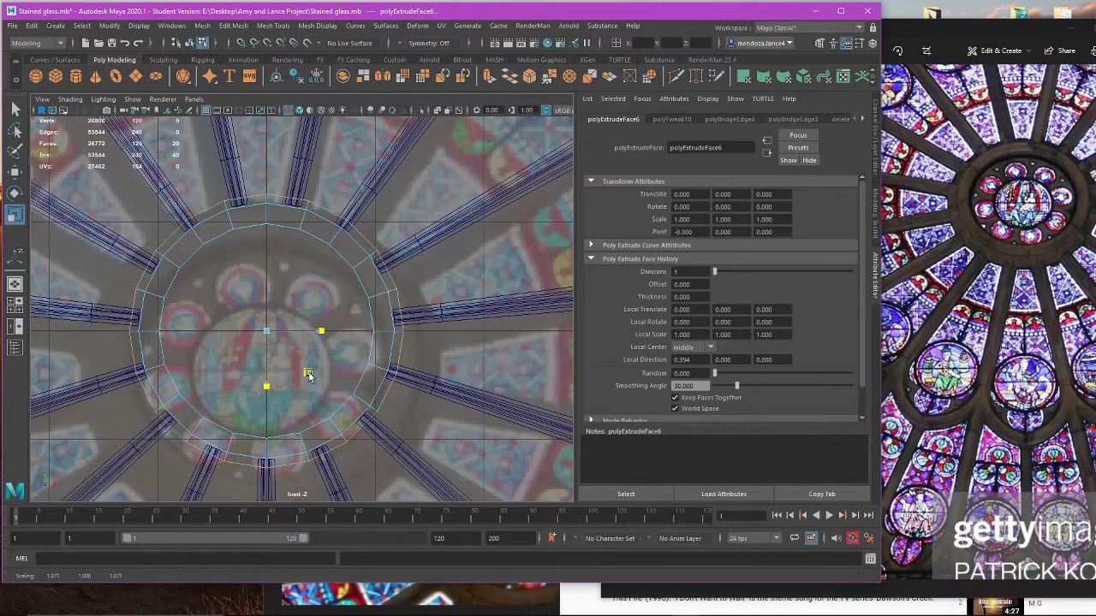
# Step: Return the ring to object mode in perspective and examine how it fits with the surrounding petal frames
pyautogui.press('space')
pyautogui.press('space')
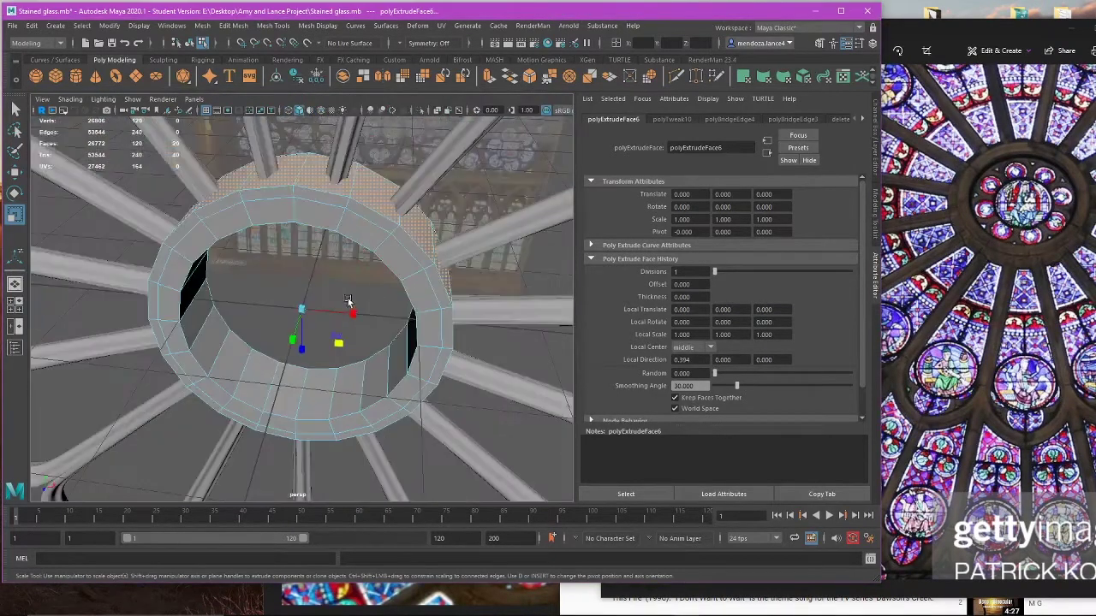
pyautogui.keyDown('alt'); pyautogui.moveTo(394, 268); pyautogui.dragTo(421, 305); pyautogui.keyUp('alt')
pyautogui.scroll(-4, 432, 233)
pyautogui.moveTo(459, 198); pyautogui.dragTo(517, 181, button='right')
pyautogui.click(444, 216)
pyautogui.scroll(-8, 443, 216)
pyautogui.keyDown('alt'); pyautogui.moveTo(428, 236); pyautogui.dragTo(392, 258); pyautogui.keyUp('alt')
pyautogui.click(325, 294)
pyautogui.scroll(5, 325, 293)
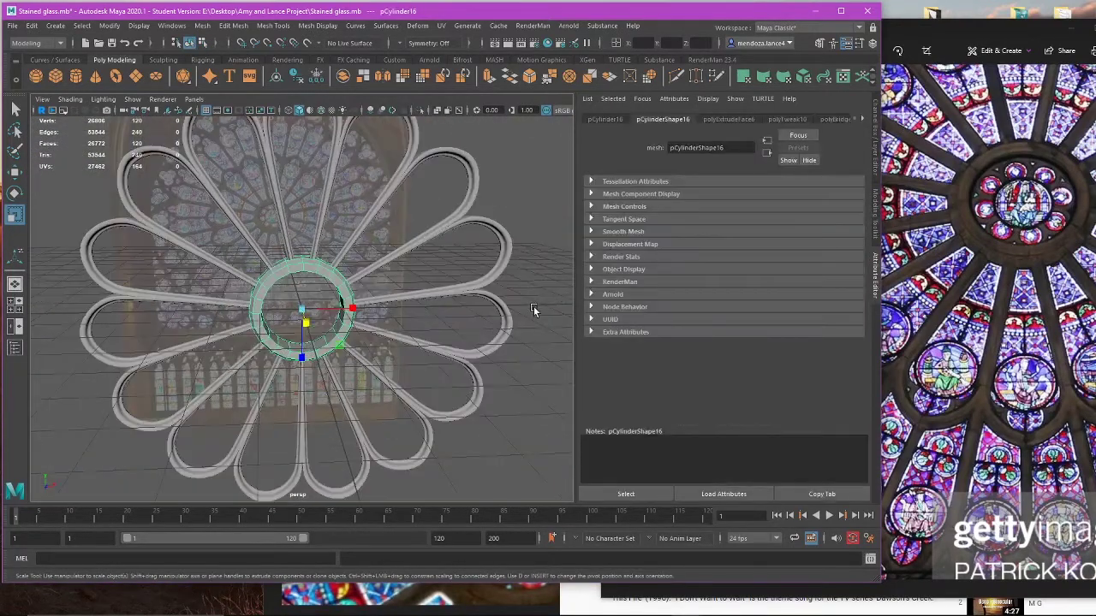
pyautogui.press('3')
pyautogui.click(529, 308)
# Step: Select the inner face loops on the ring's front and back and scale them slightly along the ring's depth
pyautogui.keyDown('alt'); pyautogui.moveTo(477, 318); pyautogui.dragTo(504, 224); pyautogui.keyUp('alt')
pyautogui.scroll(8, 326, 292)
pyautogui.click(325, 292)
pyautogui.moveTo(505, 220); pyautogui.dragTo(501, 258, button='right')
pyautogui.keyDown('alt'); pyautogui.moveTo(446, 251); pyautogui.dragTo(469, 284); pyautogui.keyUp('alt')
pyautogui.click(375, 232)
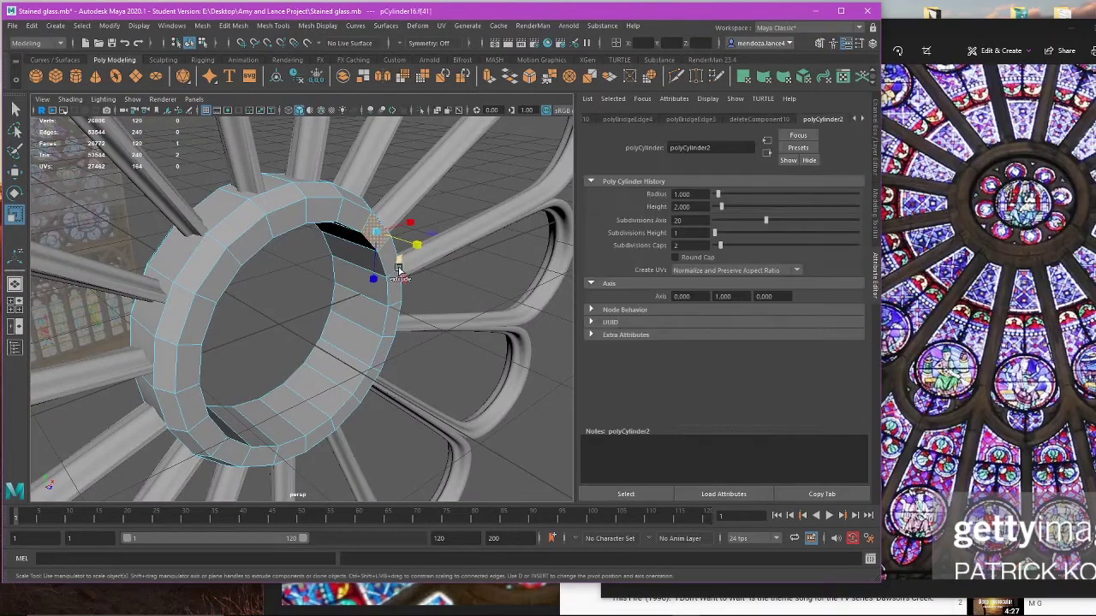
pyautogui.doubleClick(387, 264)
pyautogui.keyDown('alt'); pyautogui.moveTo(387, 264); pyautogui.dragTo(407, 267); pyautogui.keyUp('alt')
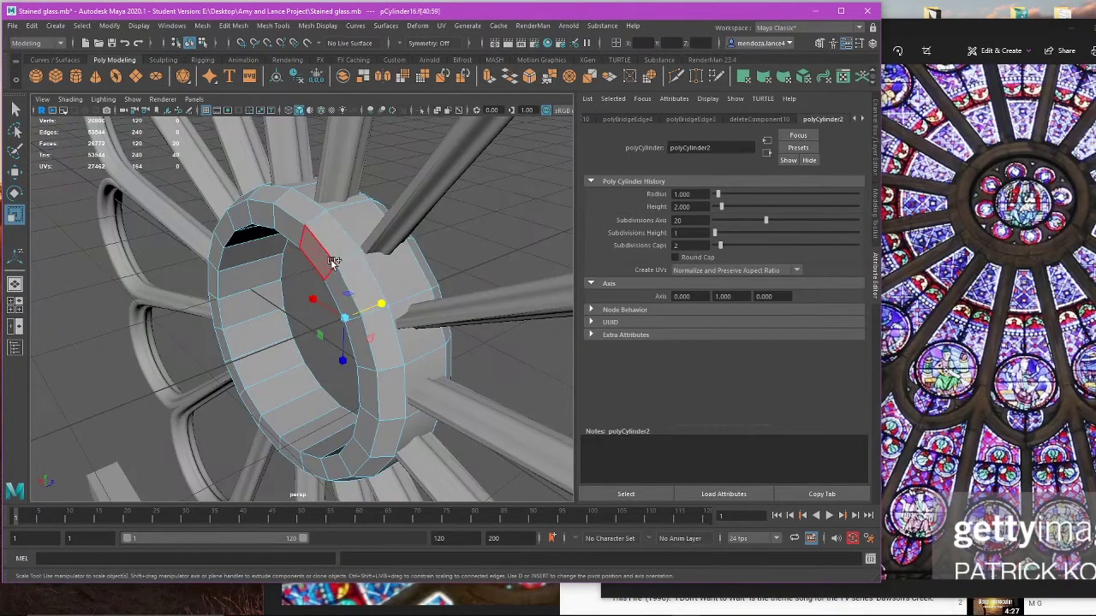
pyautogui.keyDown('shift'); pyautogui.doubleClick(291, 233); pyautogui.keyUp('shift')
pyautogui.keyDown('alt'); pyautogui.moveTo(291, 232); pyautogui.dragTo(262, 272); pyautogui.keyUp('alt')
pyautogui.moveTo(342, 325); pyautogui.dragTo(347, 325)
pyautogui.keyDown('alt'); pyautogui.moveTo(347, 325); pyautogui.dragTo(450, 268); pyautogui.keyUp('alt')
pyautogui.scroll(-5, 230, 312)
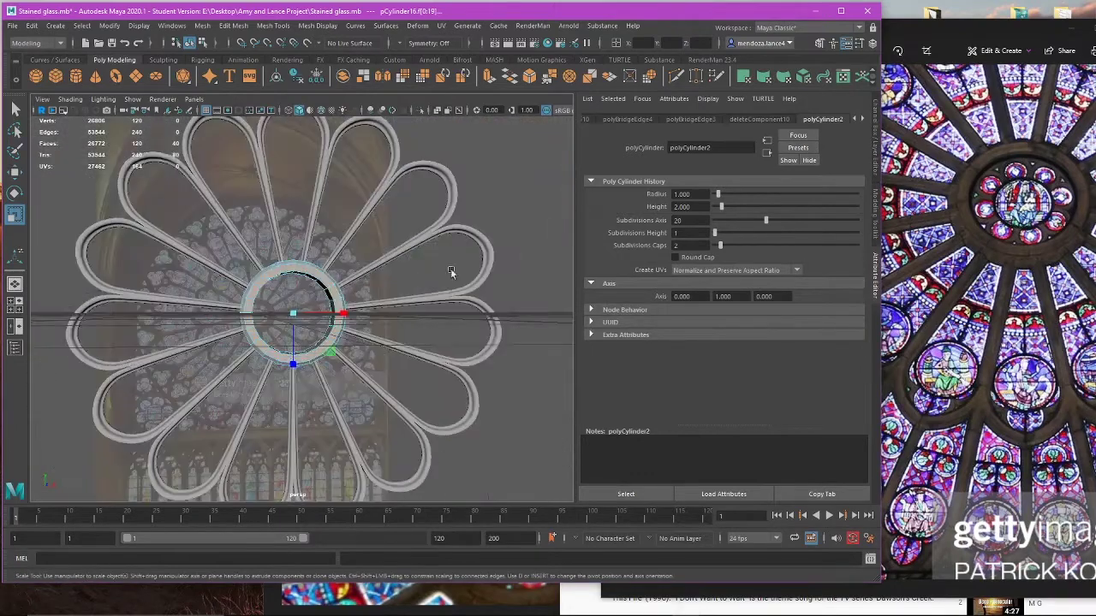
pyautogui.click(463, 264)
# Step: Select the loop of inner wall faces on the central ring and scale it outward to widen the opening
pyautogui.scroll(-5, 463, 264)
pyautogui.scroll(4, 463, 264)
pyautogui.keyDown('alt'); pyautogui.moveTo(398, 298); pyautogui.dragTo(406, 322); pyautogui.keyUp('alt')
pyautogui.scroll(5, 372, 328)
pyautogui.click(370, 320)
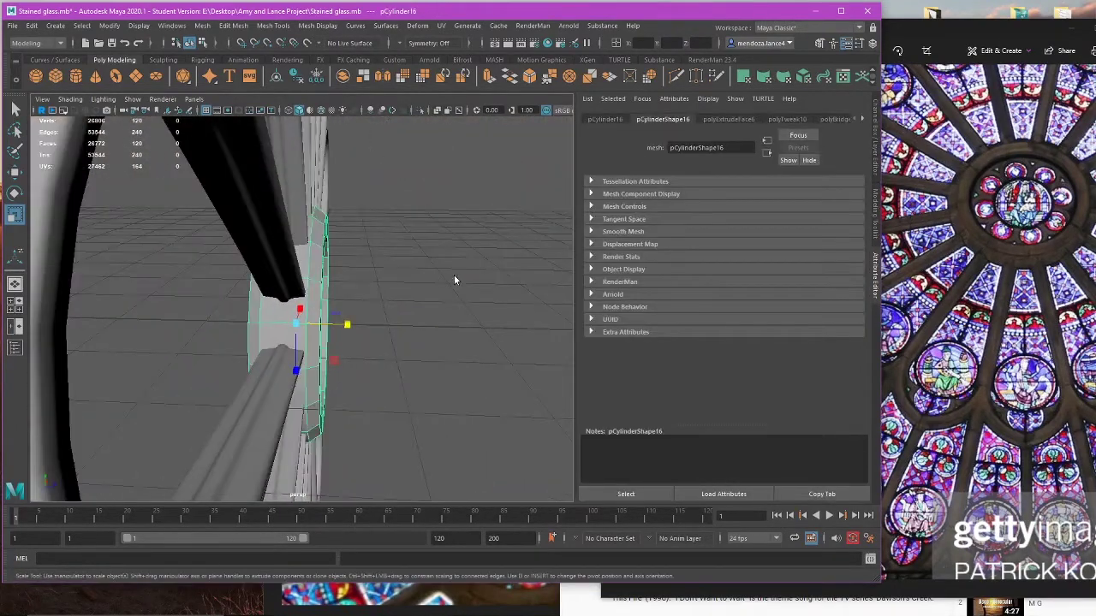
pyautogui.moveTo(454, 275); pyautogui.dragTo(475, 273, button='right')
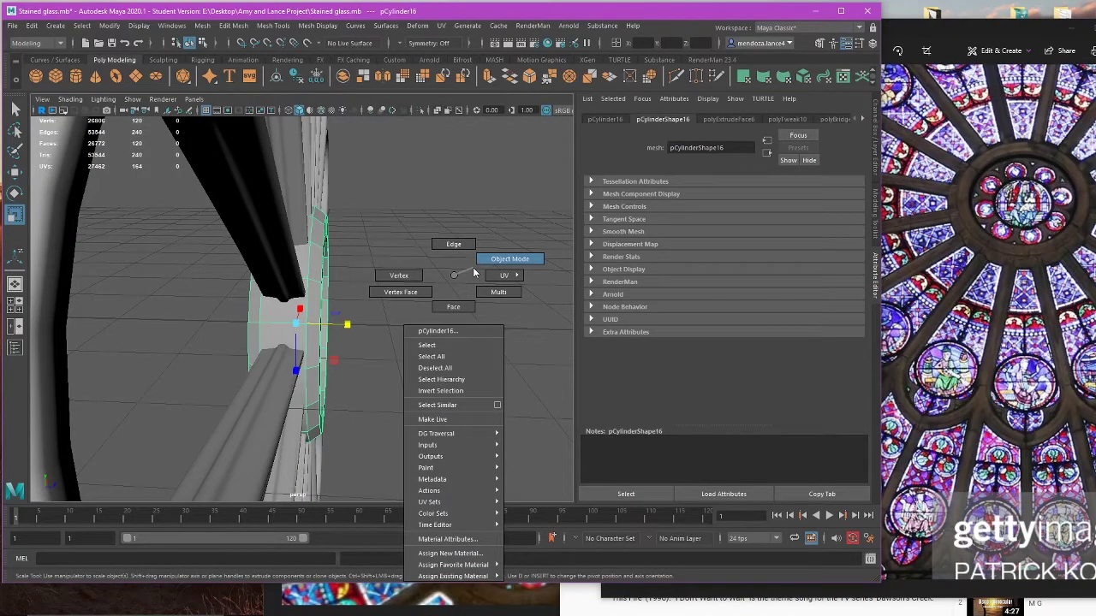
pyautogui.moveTo(473, 267); pyautogui.dragTo(451, 294, button='right')
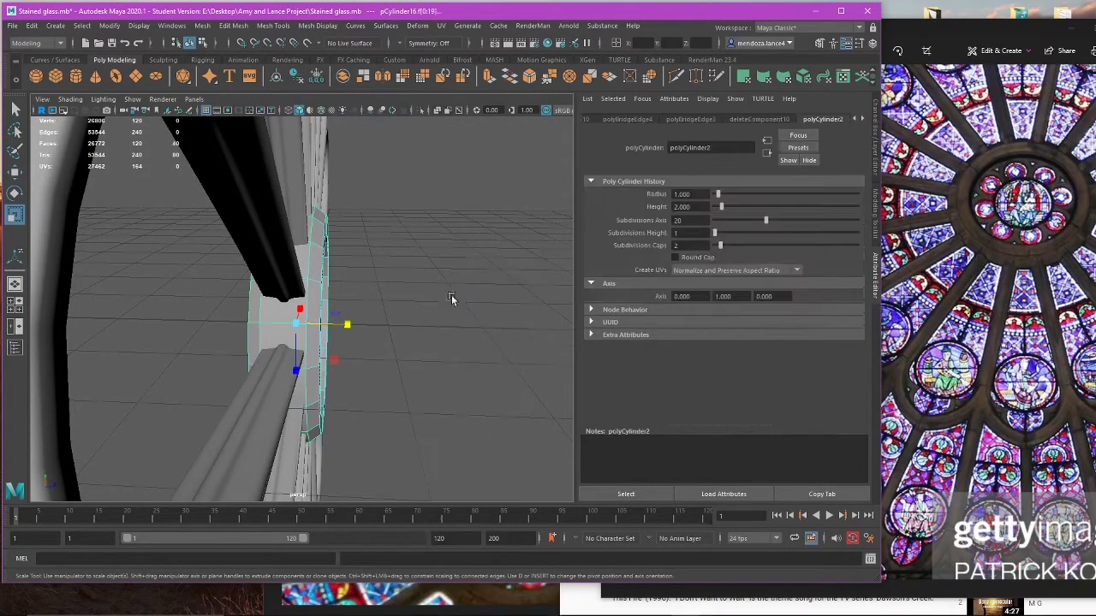
pyautogui.keyDown('alt'); pyautogui.moveTo(451, 295); pyautogui.dragTo(405, 281); pyautogui.keyUp('alt')
pyautogui.keyDown('shift'); pyautogui.doubleClick(389, 254); pyautogui.keyUp('shift')
pyautogui.keyDown('alt'); pyautogui.moveTo(390, 254); pyautogui.dragTo(360, 248); pyautogui.keyUp('alt')
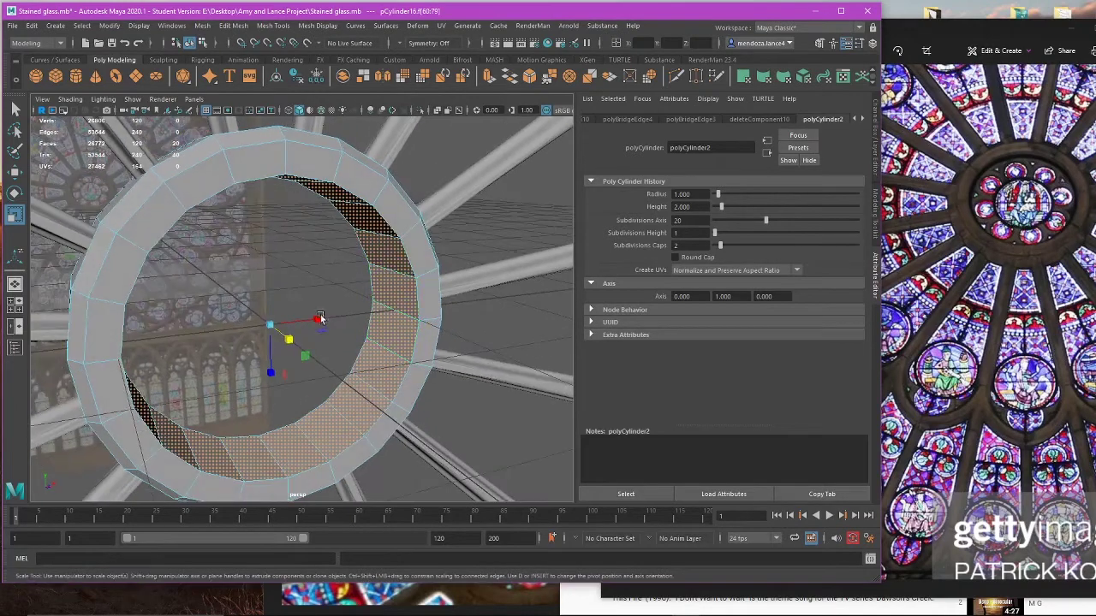
pyautogui.moveTo(311, 363); pyautogui.dragTo(367, 335)
pyautogui.moveTo(462, 263); pyautogui.dragTo(497, 254, button='right')
# Step: Scale the ring's inner wall face loop back inward to thicken the band, and return to object mode
pyautogui.scroll(5, 384, 333)
pyautogui.keyDown('alt'); pyautogui.moveTo(339, 346); pyautogui.dragTo(351, 317); pyautogui.keyUp('alt')
pyautogui.scroll(3, 366, 349)
pyautogui.click(368, 350)
pyautogui.rightClick(345, 293)
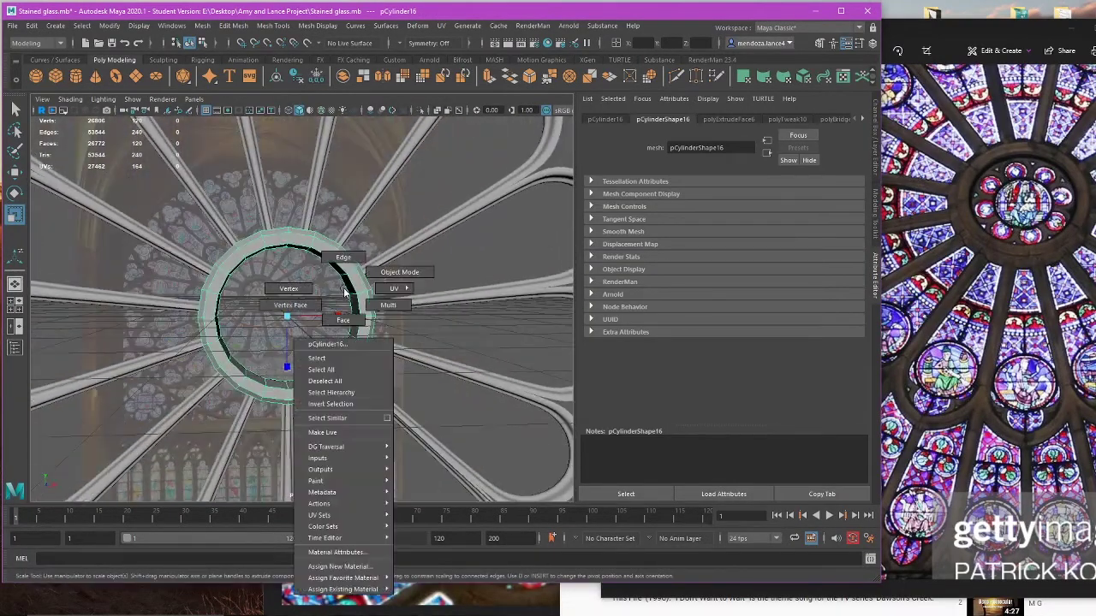
pyautogui.moveTo(345, 292); pyautogui.dragTo(344, 312, button='right')
pyautogui.scroll(4, 353, 304)
pyautogui.keyDown('alt'); pyautogui.moveTo(354, 306); pyautogui.dragTo(379, 322); pyautogui.keyUp('alt')
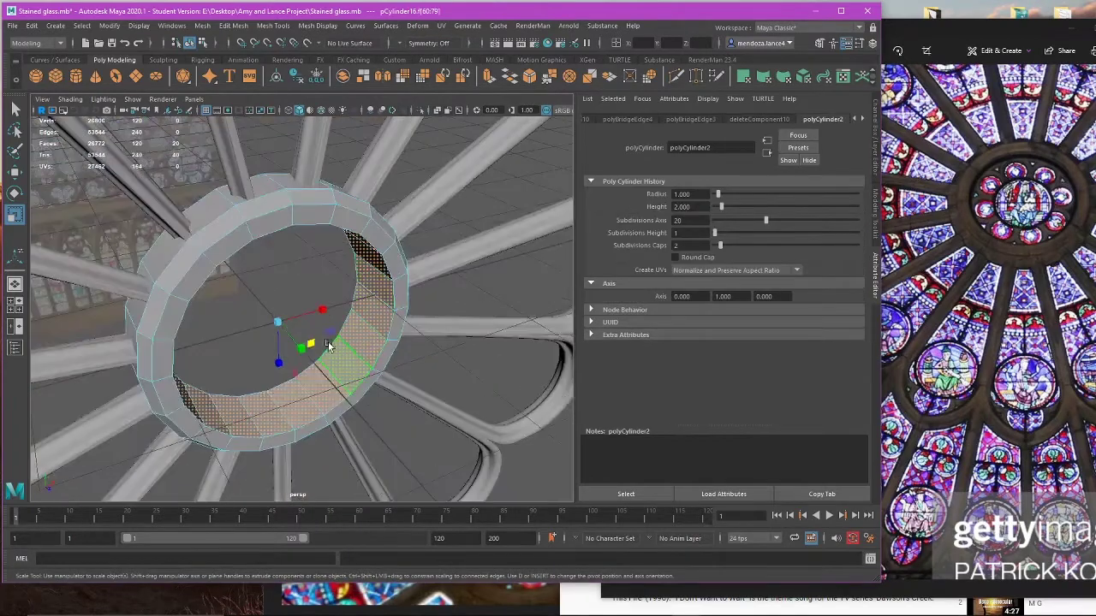
pyautogui.keyDown('alt'); pyautogui.moveTo(310, 345); pyautogui.dragTo(375, 313); pyautogui.keyUp('alt')
pyautogui.scroll(-5, 375, 312)
pyautogui.moveTo(440, 254); pyautogui.dragTo(465, 248, button='right')
pyautogui.click(464, 247)
# Step: Select the central ring and scale it slightly thinner along its depth
pyautogui.scroll(-8, 359, 339)
pyautogui.moveTo(360, 340)
pyautogui.keyDown('alt'); pyautogui.mouseDown()
pyautogui.moveTo(386, 329)
pyautogui.moveTo(306, 353)
pyautogui.moveTo(364, 358)
pyautogui.mouseUp(); pyautogui.keyUp('alt')
pyautogui.scroll(5, 305, 353)
pyautogui.scroll(6, 306, 354)
pyautogui.click(385, 351)
pyautogui.scroll(-5, 376, 349)
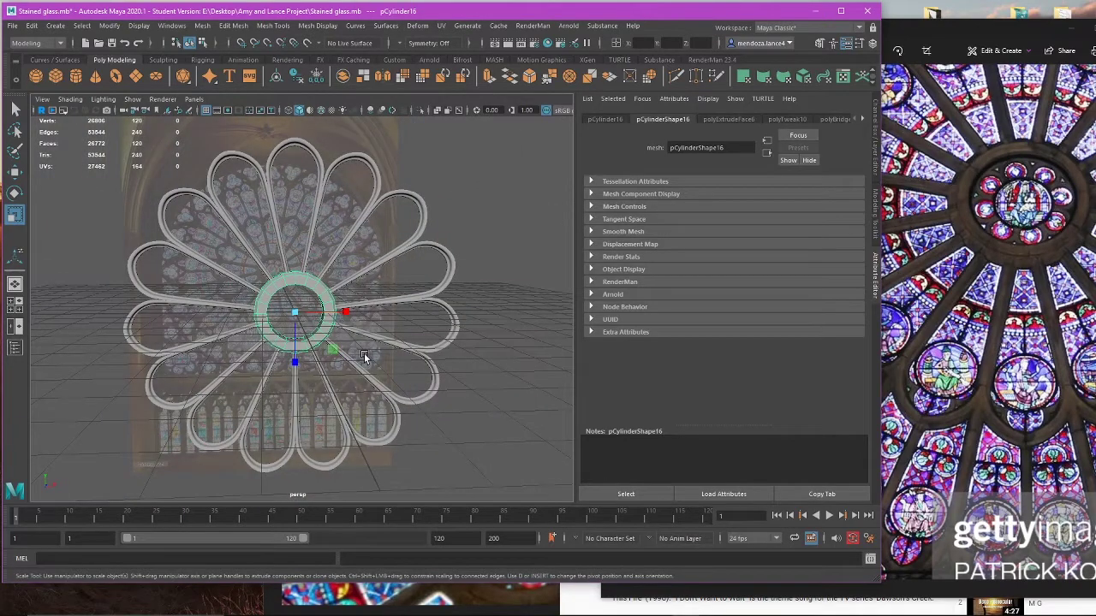
pyautogui.scroll(4, 486, 311)
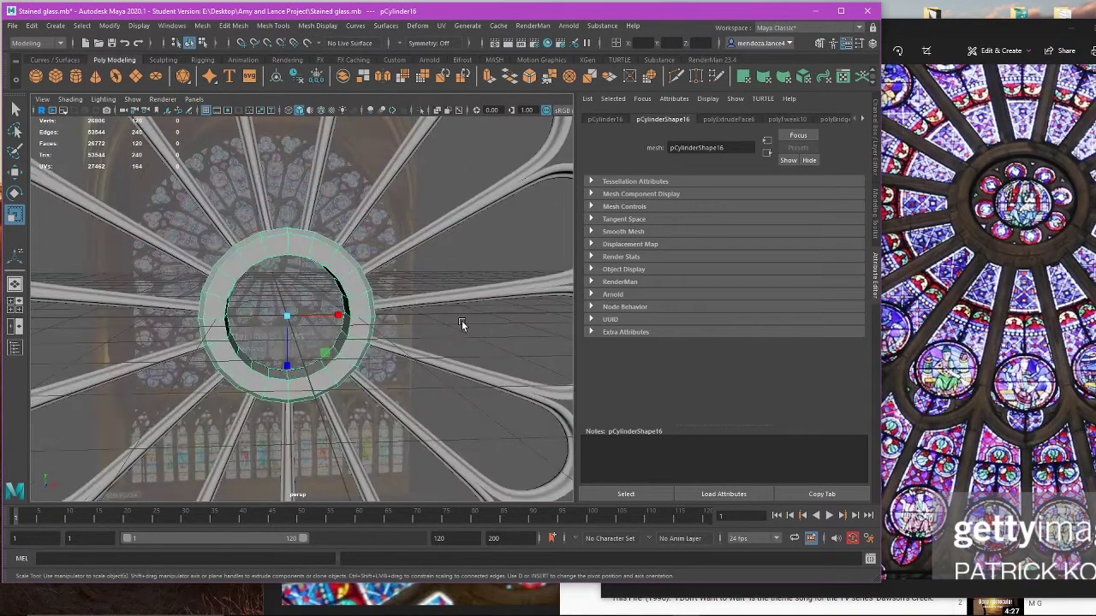
pyautogui.keyDown('alt'); pyautogui.moveTo(362, 325); pyautogui.dragTo(385, 344); pyautogui.keyUp('alt')
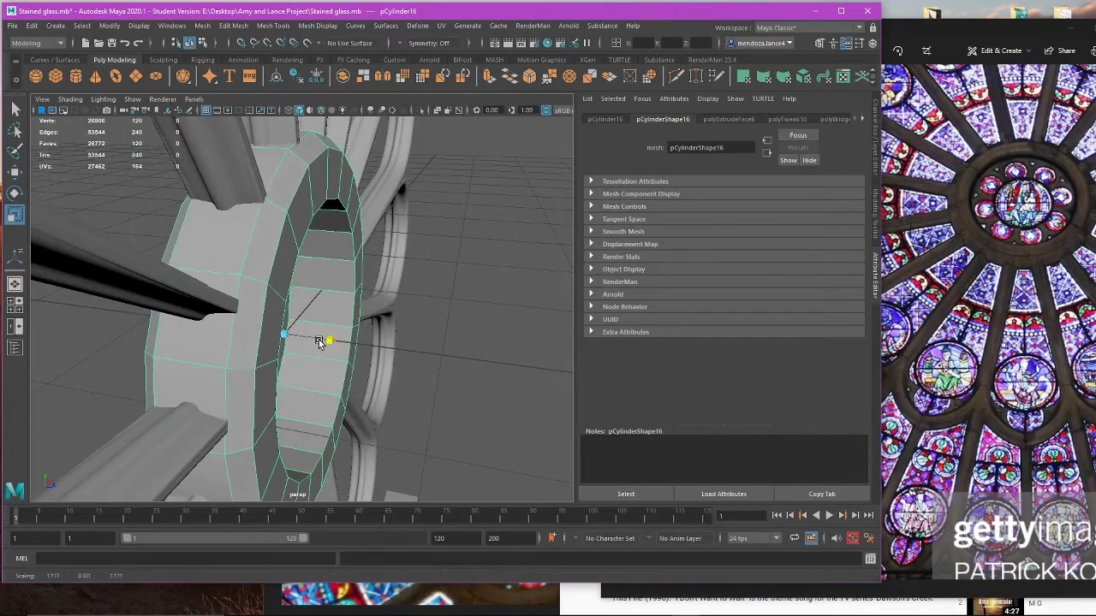
pyautogui.moveTo(318, 340); pyautogui.dragTo(370, 329)
pyautogui.scroll(-5, 398, 333)
# Step: Select all the petal frames around the ring, scale them slightly along their depth, and clear the selection
pyautogui.click(326, 255)
pyautogui.keyDown('alt'); pyautogui.moveTo(332, 269); pyautogui.dragTo(406, 305); pyautogui.keyUp('alt')
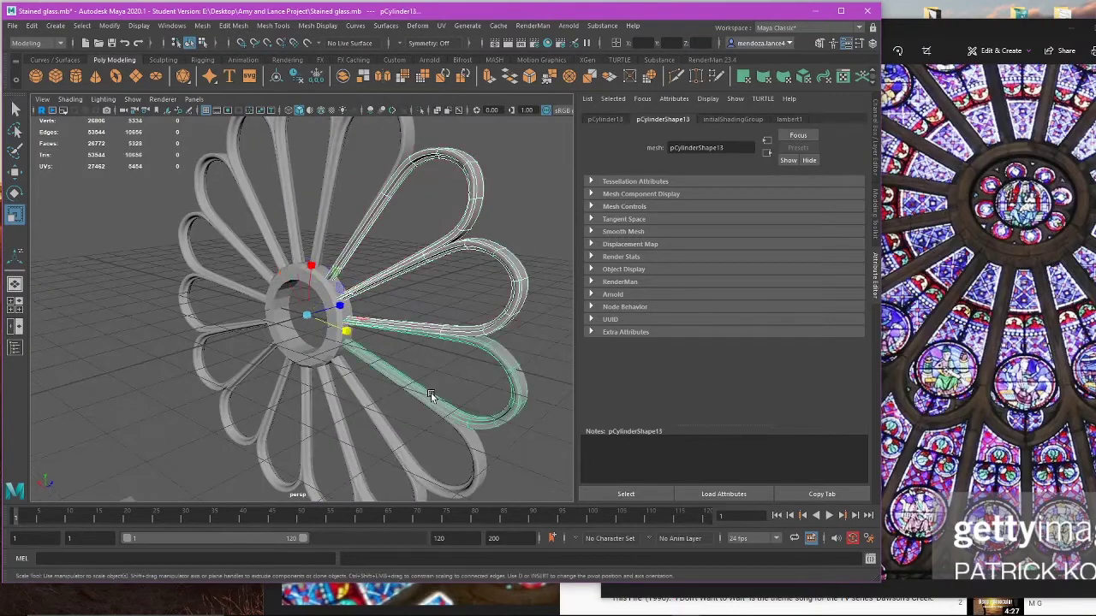
pyautogui.keyDown('shift'); pyautogui.click(279, 398); pyautogui.keyUp('shift')
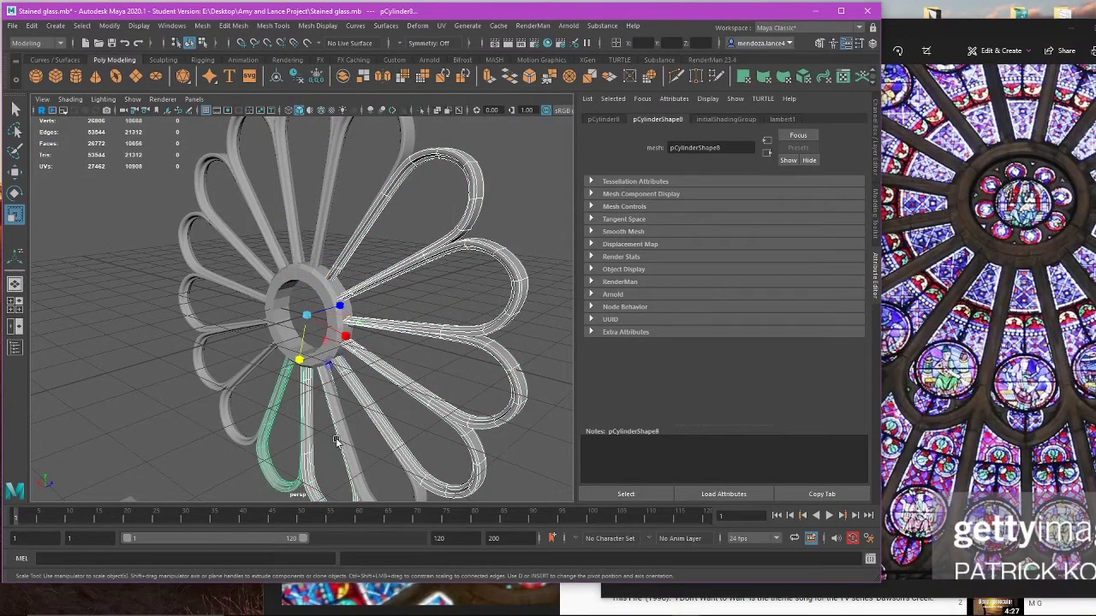
pyautogui.keyDown('alt'); pyautogui.moveTo(279, 398); pyautogui.dragTo(363, 373); pyautogui.keyUp('alt')
pyautogui.keyDown('alt'); pyautogui.moveTo(304, 392); pyautogui.dragTo(261, 361); pyautogui.keyUp('alt')
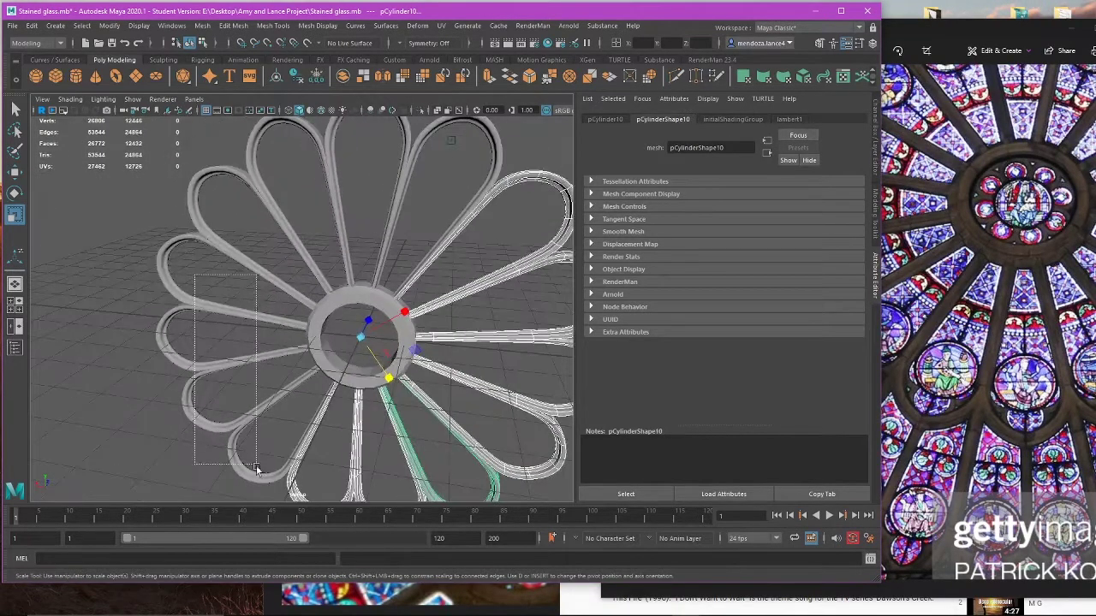
pyautogui.keyDown('shift'); pyautogui.moveTo(377, 195); pyautogui.dragTo(438, 205); pyautogui.keyUp('shift')
pyautogui.keyDown('alt'); pyautogui.moveTo(438, 205); pyautogui.dragTo(371, 252); pyautogui.keyUp('alt')
pyautogui.keyDown('alt'); pyautogui.moveTo(372, 252); pyautogui.dragTo(388, 406, button='right'); pyautogui.keyUp('alt')
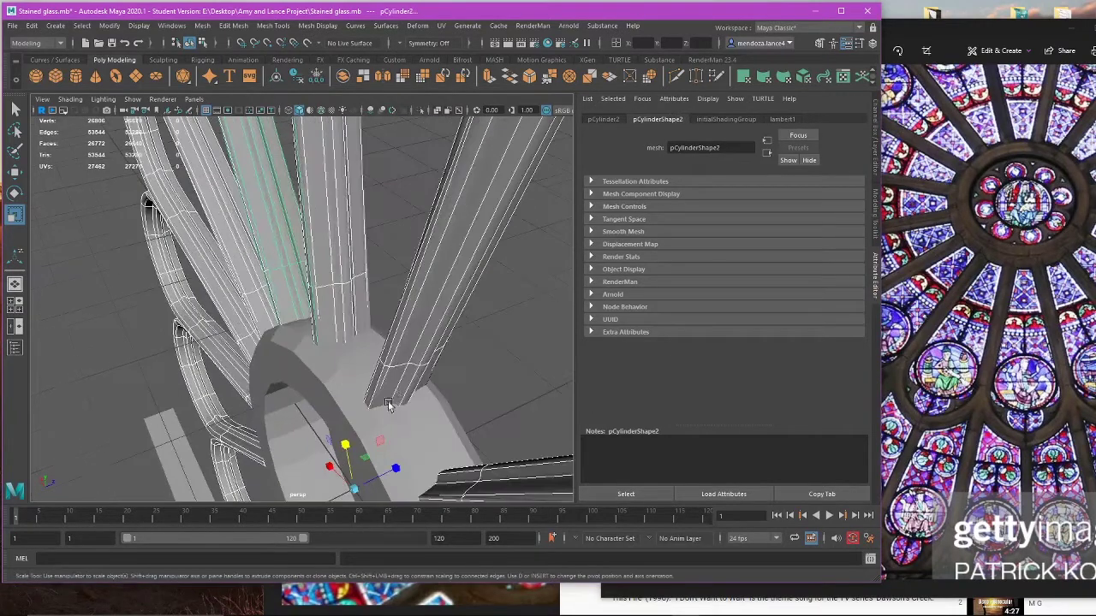
pyautogui.keyDown('alt'); pyautogui.moveTo(392, 407); pyautogui.dragTo(393, 334, button='middle'); pyautogui.keyUp('alt')
pyautogui.keyDown('alt'); pyautogui.moveTo(394, 334); pyautogui.dragTo(398, 379, button='right'); pyautogui.keyUp('alt')
pyautogui.keyDown('alt'); pyautogui.moveTo(435, 449); pyautogui.dragTo(428, 430, button='right'); pyautogui.keyUp('alt')
pyautogui.moveTo(408, 405); pyautogui.dragTo(384, 409)
pyautogui.keyDown('alt'); pyautogui.moveTo(445, 424); pyautogui.dragTo(420, 411, button='right'); pyautogui.keyUp('alt')
pyautogui.keyDown('alt'); pyautogui.moveTo(420, 411); pyautogui.dragTo(287, 387); pyautogui.keyUp('alt')
pyautogui.click(469, 391)
# Step: Scale the central ring along its depth to about 0.3 to fit the petal frames
pyautogui.keyDown('alt'); pyautogui.moveTo(239, 300); pyautogui.dragTo(300, 321, button='right'); pyautogui.keyUp('alt')
pyautogui.click(280, 302)
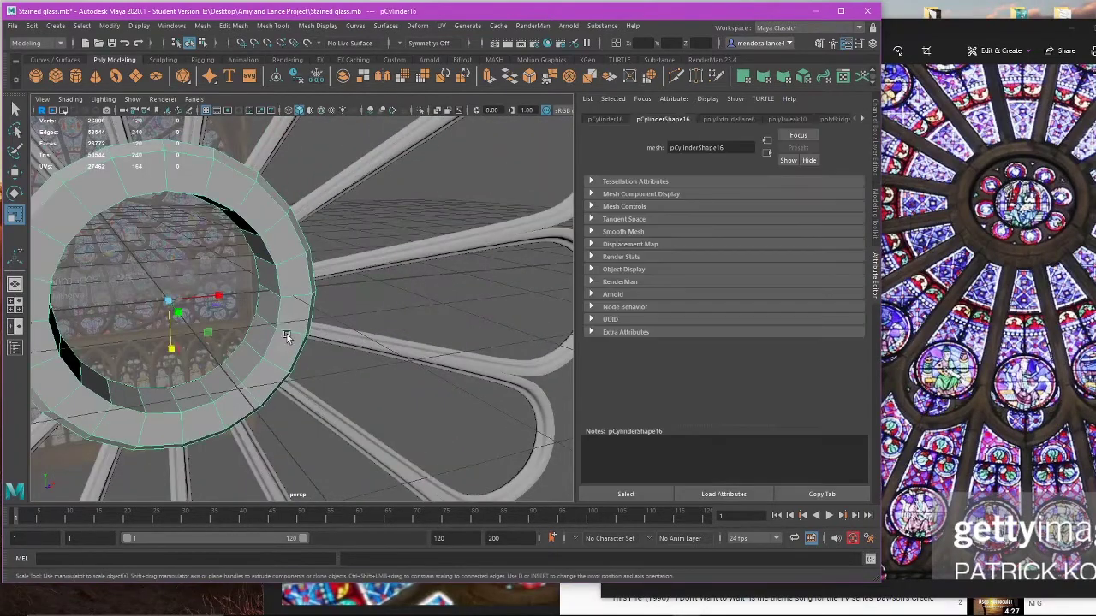
pyautogui.keyDown('alt'); pyautogui.moveTo(184, 351); pyautogui.dragTo(285, 364); pyautogui.keyUp('alt')
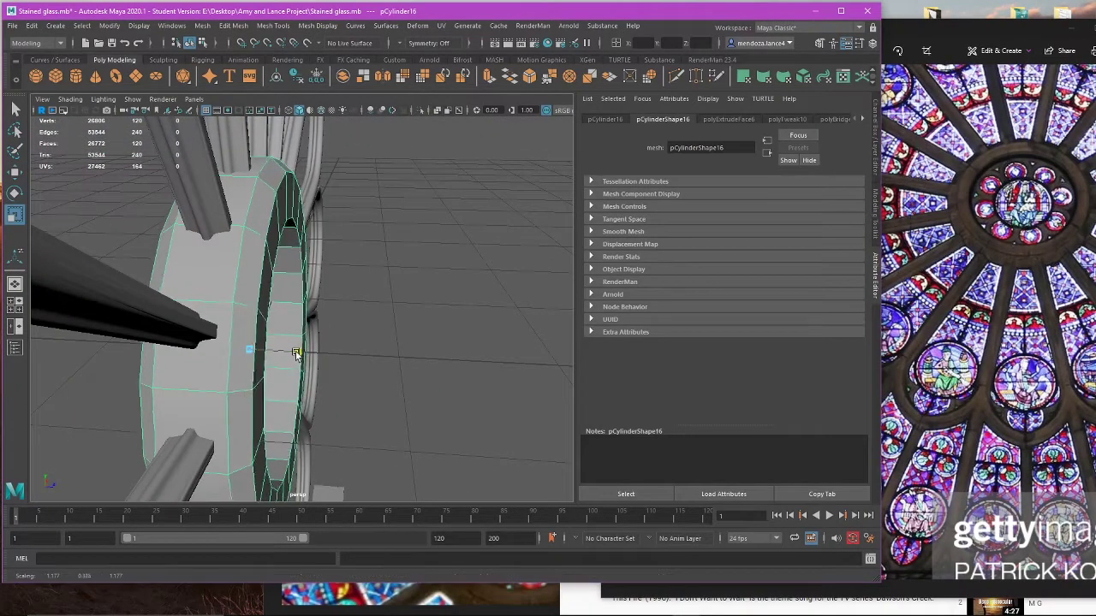
pyautogui.keyDown('alt'); pyautogui.moveTo(283, 355); pyautogui.dragTo(245, 351); pyautogui.keyUp('alt')
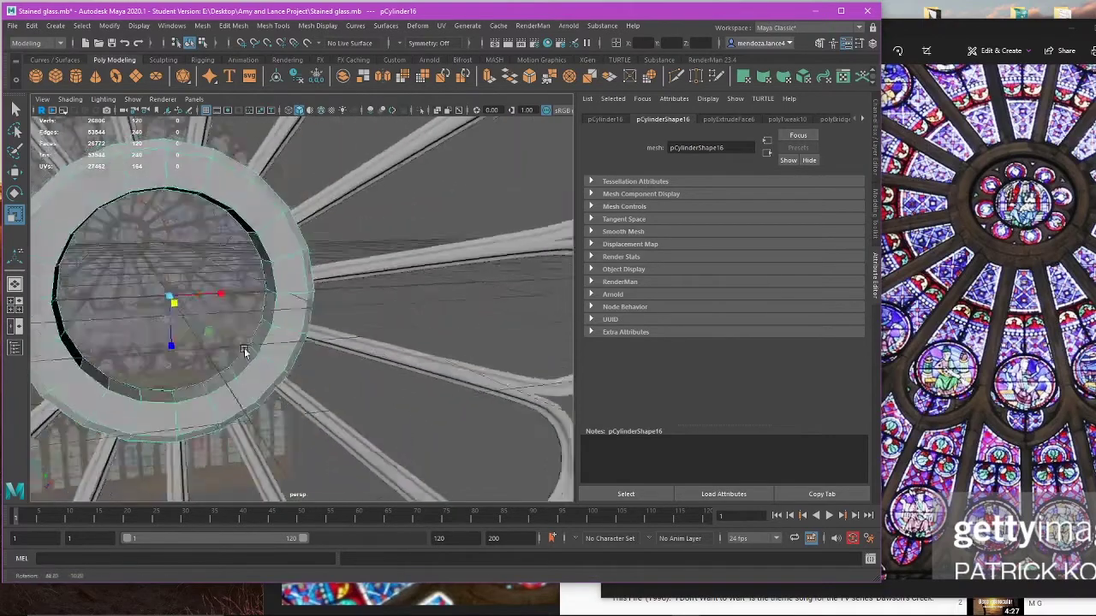
pyautogui.keyDown('alt'); pyautogui.moveTo(246, 352); pyautogui.dragTo(201, 330, button='right'); pyautogui.keyUp('alt')
# Step: Examine the ring's proportions against the petal frames and the stained glass reference from several angles
pyautogui.moveTo(411, 266)
pyautogui.keyDown('alt'); pyautogui.mouseDown()
pyautogui.moveTo(360, 279)
pyautogui.moveTo(400, 228)
pyautogui.moveTo(408, 250)
pyautogui.mouseUp(); pyautogui.keyUp('alt')
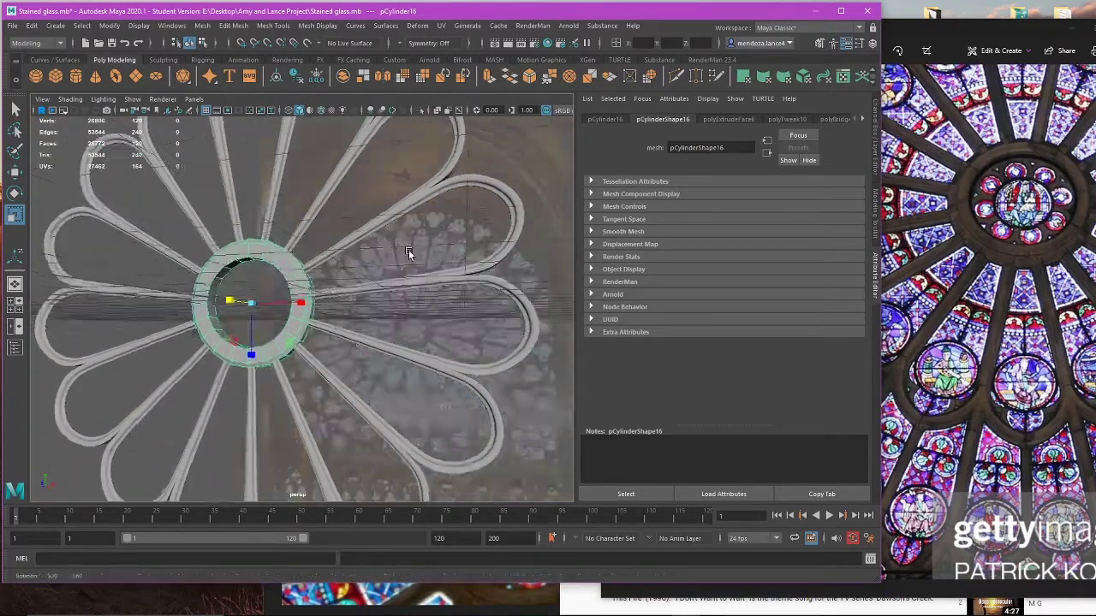
pyautogui.keyDown('alt'); pyautogui.moveTo(295, 259); pyautogui.dragTo(330, 277, button='right'); pyautogui.keyUp('alt')
pyautogui.keyDown('alt'); pyautogui.moveTo(330, 276); pyautogui.dragTo(303, 308); pyautogui.keyUp('alt')
pyautogui.click(362, 241)
pyautogui.hotkey('ctrl', 'z')
pyautogui.keyDown('alt'); pyautogui.moveTo(303, 309); pyautogui.dragTo(257, 306, button='right'); pyautogui.keyUp('alt')
pyautogui.keyDown('alt'); pyautogui.moveTo(257, 305); pyautogui.dragTo(355, 278); pyautogui.keyUp('alt')
pyautogui.click(355, 279)
pyautogui.moveTo(318, 315)
pyautogui.keyDown('alt'); pyautogui.mouseDown()
pyautogui.moveTo(344, 297)
pyautogui.moveTo(316, 318)
pyautogui.mouseUp(); pyautogui.keyUp('alt')
pyautogui.scroll(-5, 340, 303)
pyautogui.scroll(6, 316, 318)
pyautogui.click(315, 318)
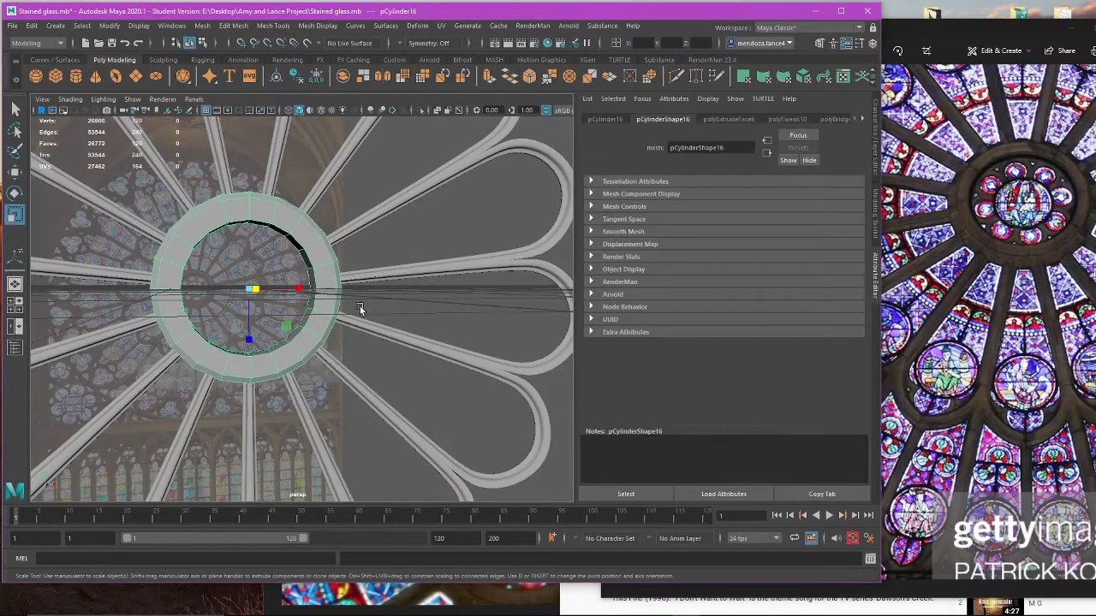
pyautogui.scroll(5, 327, 323)
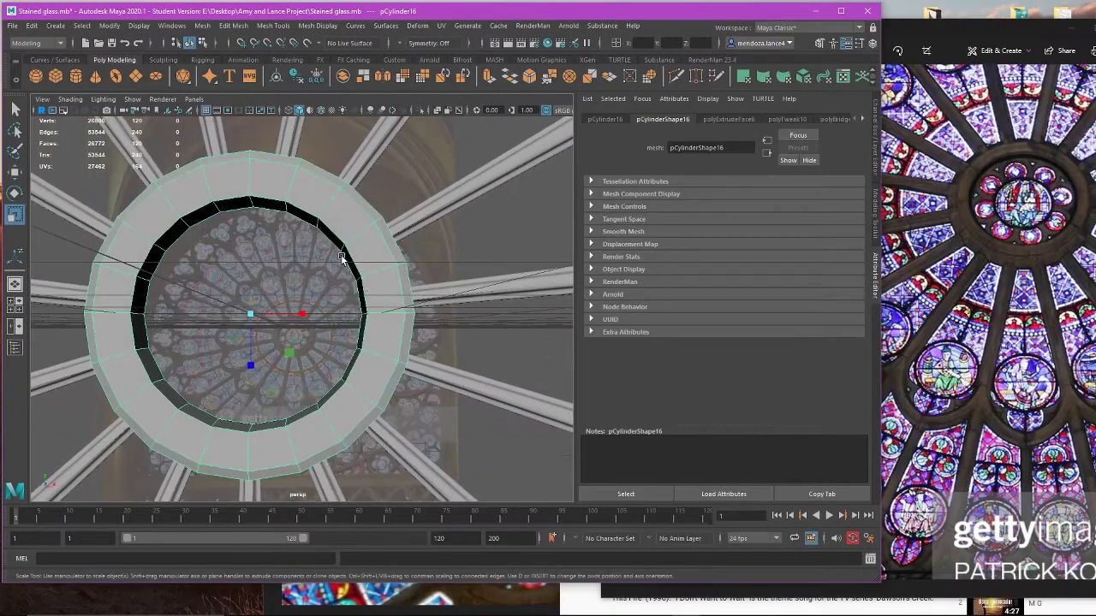
pyautogui.keyDown('alt'); pyautogui.moveTo(340, 256); pyautogui.dragTo(343, 291); pyautogui.keyUp('alt')
# Step: Select the outer edge loop on the ring's front face, scale it inward in the front view, and return to object mode
pyautogui.press('space')
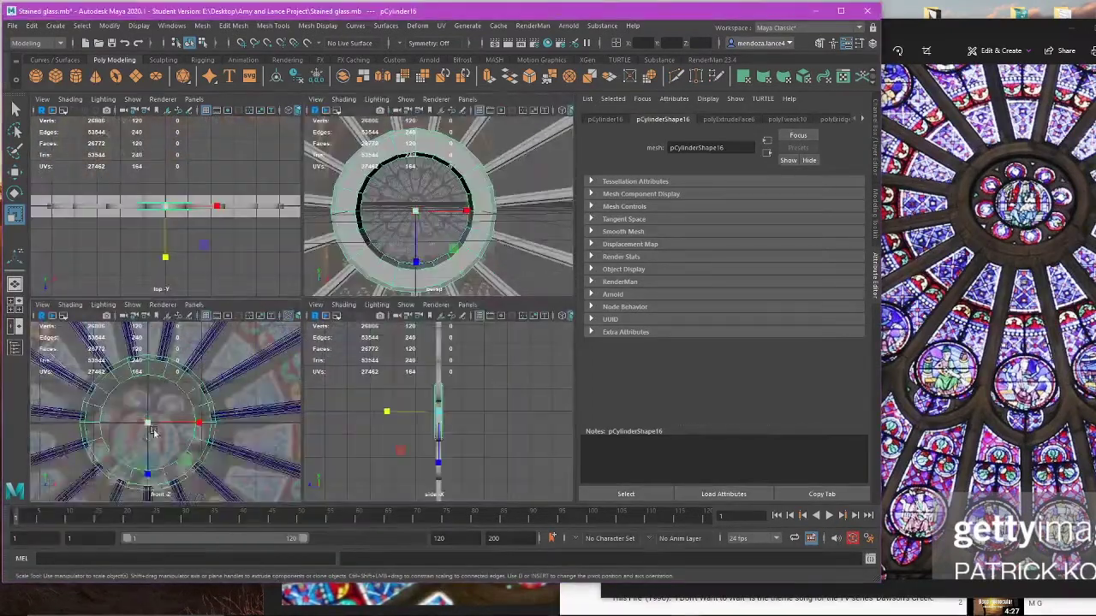
pyautogui.press('space')
pyautogui.keyDown('alt'); pyautogui.moveTo(458, 347); pyautogui.dragTo(460, 347, button='middle'); pyautogui.keyUp('alt')
pyautogui.moveTo(403, 294); pyautogui.dragTo(383, 232, button='right')
pyautogui.doubleClick(369, 270)
pyautogui.press('space')
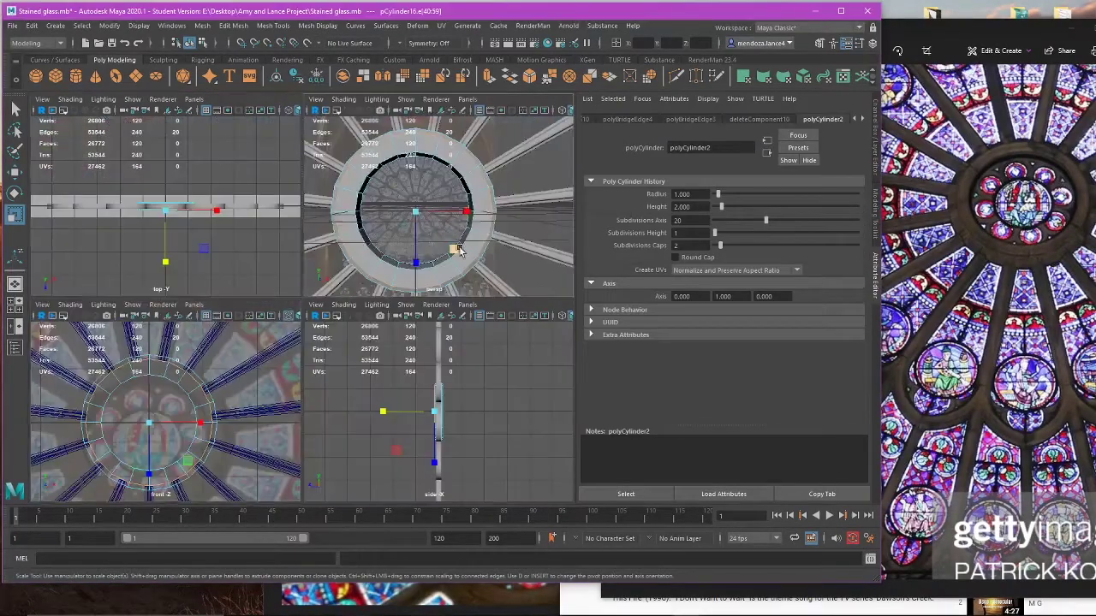
pyautogui.press('space')
pyautogui.keyDown('alt'); pyautogui.moveTo(455, 249); pyautogui.dragTo(424, 271); pyautogui.keyUp('alt')
pyautogui.moveTo(440, 269); pyautogui.dragTo(474, 252, button='right')
pyautogui.click(458, 264)
pyautogui.scroll(-5, 456, 266)
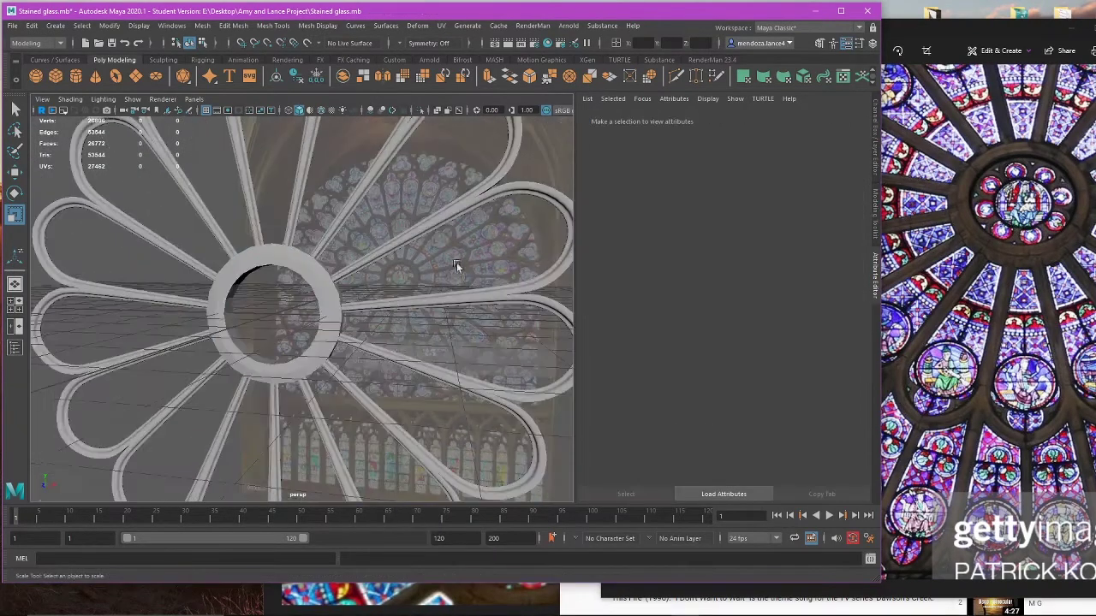
# Step: Preview the ring as a smooth mesh beside the petal frames and restore its unsmoothed display
pyautogui.keyDown('alt'); pyautogui.moveTo(370, 300); pyautogui.dragTo(435, 390); pyautogui.keyUp('alt')
pyautogui.scroll(5, 402, 305)
pyautogui.click(368, 296)
pyautogui.press('3')
pyautogui.click(450, 256)
pyautogui.scroll(-7, 447, 259)
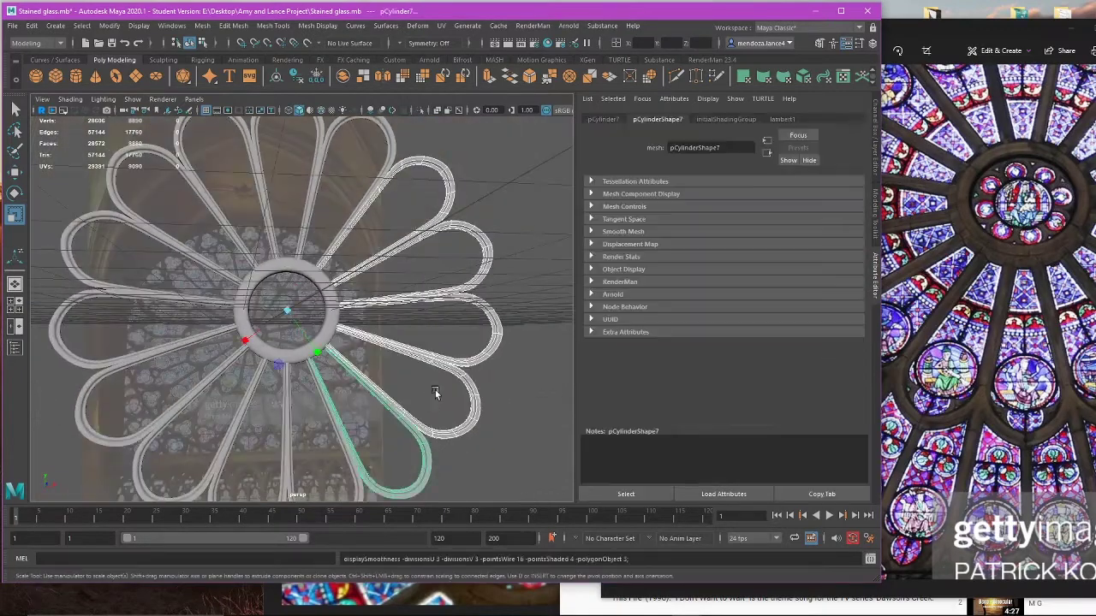
pyautogui.click(523, 345)
pyautogui.scroll(-3, 523, 345)
pyautogui.scroll(6, 421, 385)
pyautogui.click(382, 341)
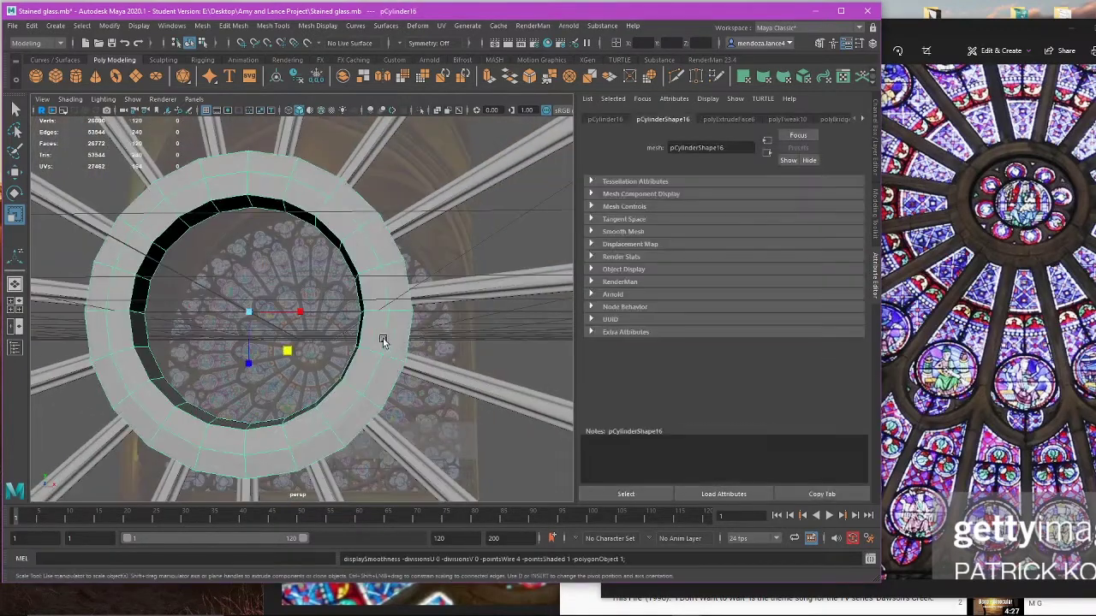
# Step: Select the inner face loops on both the front and the back of the ring
pyautogui.keyDown('alt'); pyautogui.moveTo(383, 341); pyautogui.dragTo(359, 303); pyautogui.keyUp('alt')
pyautogui.moveTo(358, 304); pyautogui.dragTo(345, 332, button='right')
pyautogui.keyDown('alt'); pyautogui.moveTo(346, 332); pyautogui.dragTo(300, 329); pyautogui.keyUp('alt')
pyautogui.click(286, 307)
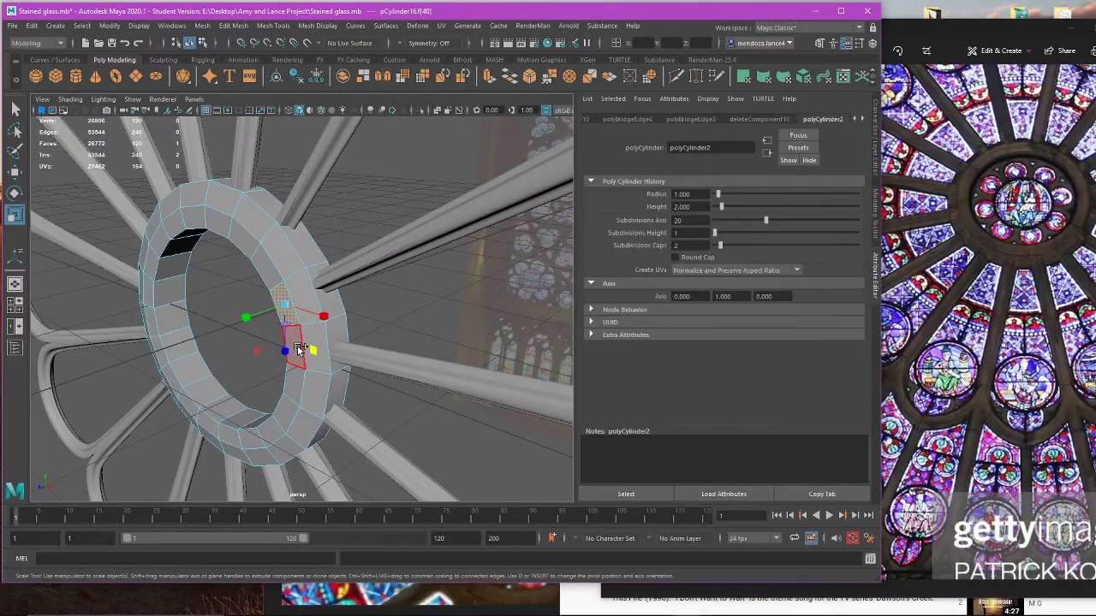
pyautogui.keyDown('shift'); pyautogui.doubleClick(298, 349); pyautogui.keyUp('shift')
pyautogui.keyDown('alt'); pyautogui.moveTo(420, 334); pyautogui.dragTo(311, 301); pyautogui.keyUp('alt')
pyautogui.keyDown('shift'); pyautogui.doubleClick(261, 253); pyautogui.keyUp('shift')
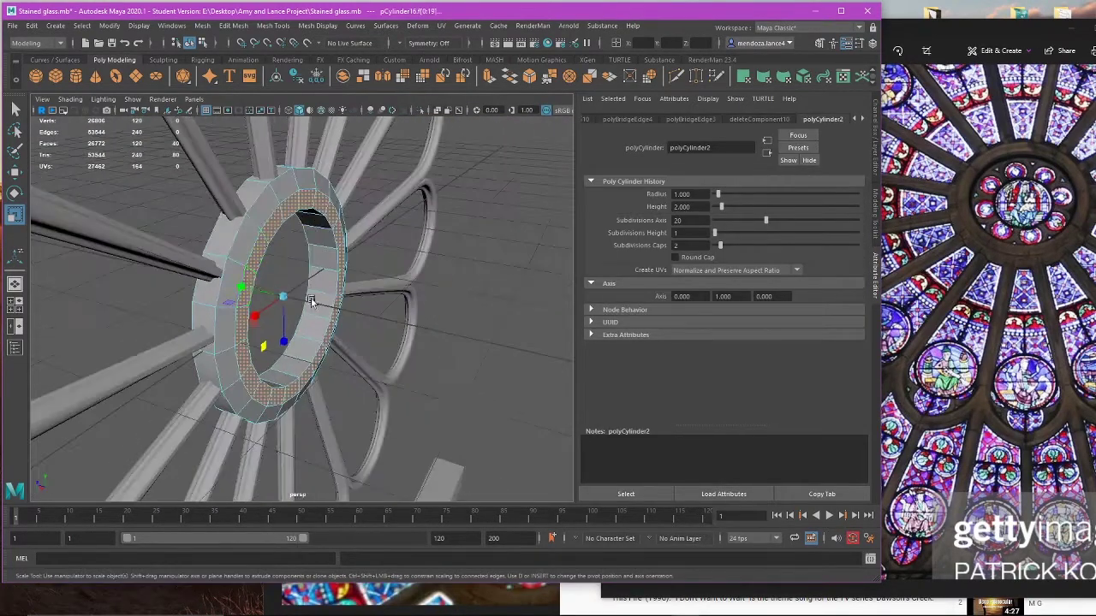
# Step: Select the ring's inner wall face loop and compare the opening with the reference in the front view
pyautogui.keyDown('alt'); pyautogui.moveTo(231, 286); pyautogui.dragTo(370, 311); pyautogui.keyUp('alt')
pyautogui.keyDown('shift'); pyautogui.doubleClick(362, 284); pyautogui.keyUp('shift')
pyautogui.keyDown('alt'); pyautogui.moveTo(363, 364); pyautogui.dragTo(296, 381); pyautogui.keyUp('alt')
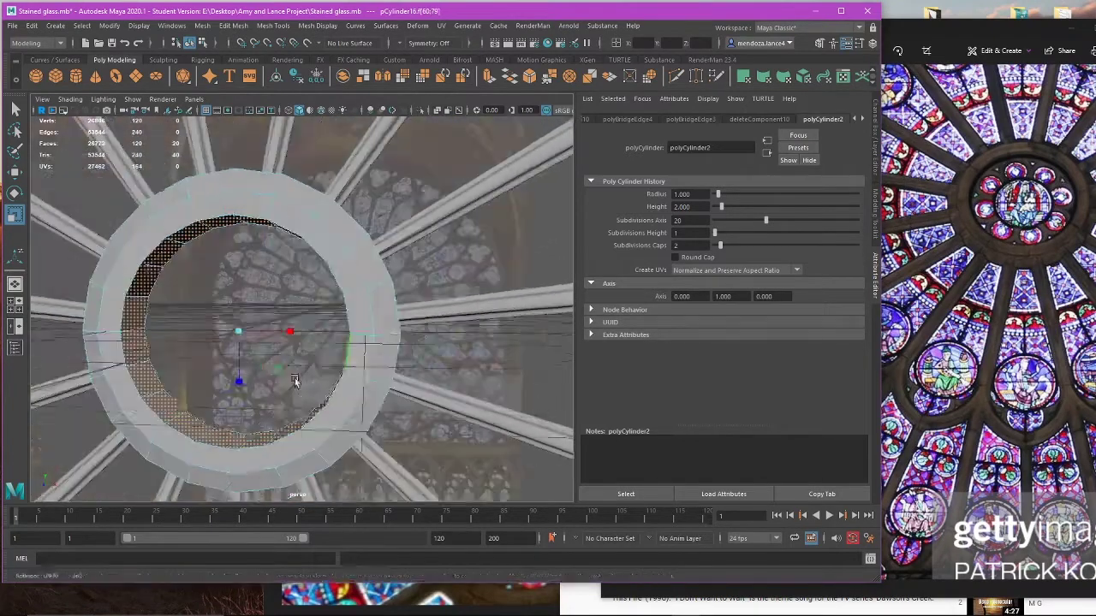
pyautogui.press('space')
pyautogui.press('space')
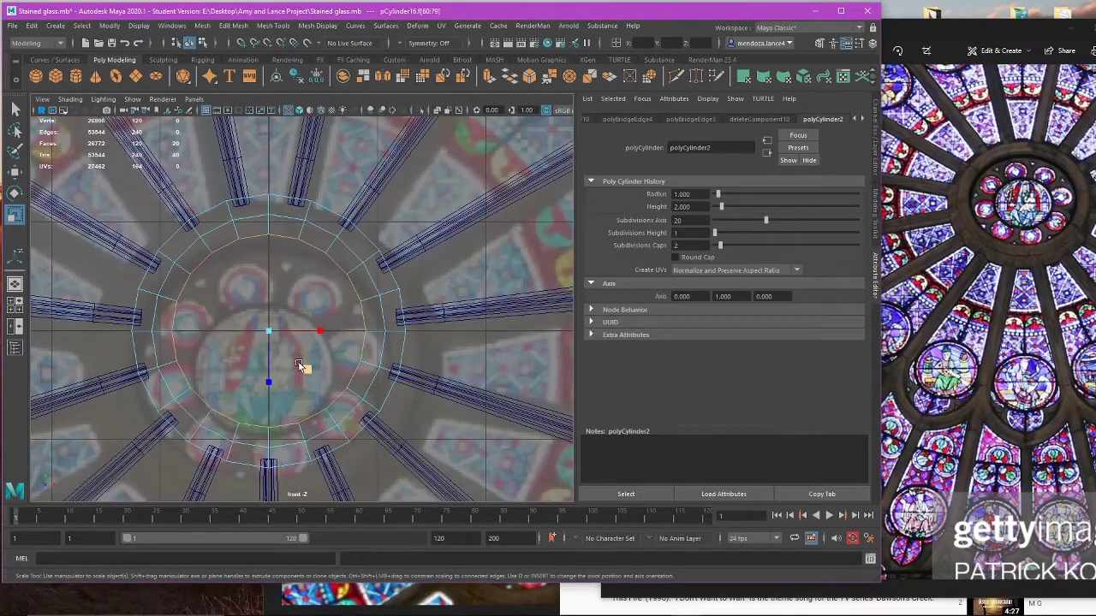
pyautogui.press('space')
pyautogui.press('space')
# Step: Select all the ring's faces, scale them to about 0.964 in X and Z in the front view, and return to object mode
pyautogui.keyDown('alt'); pyautogui.moveTo(434, 280); pyautogui.dragTo(393, 296); pyautogui.keyUp('alt')
pyautogui.press('space')
pyautogui.press('space')
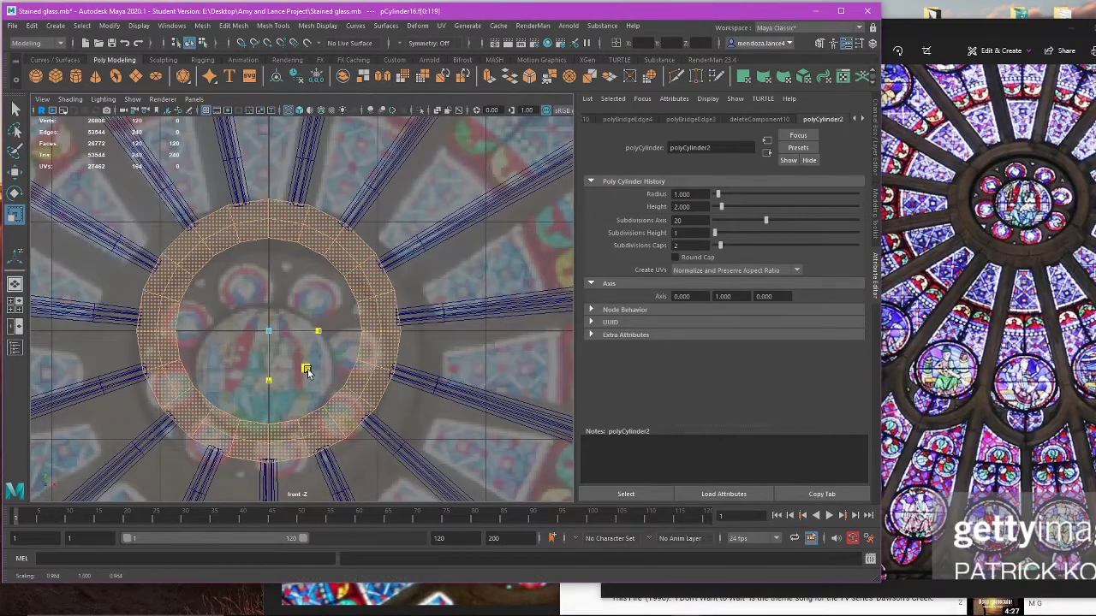
pyautogui.press('space')
pyautogui.press('space')
pyautogui.moveTo(497, 229); pyautogui.dragTo(533, 217, button='right')
pyautogui.click(487, 257)
# Step: Select the central ring in perspective and apply Soften Edge to it
pyautogui.scroll(-8, 484, 260)
pyautogui.keyDown('alt'); pyautogui.moveTo(433, 291); pyautogui.dragTo(418, 296); pyautogui.keyUp('alt')
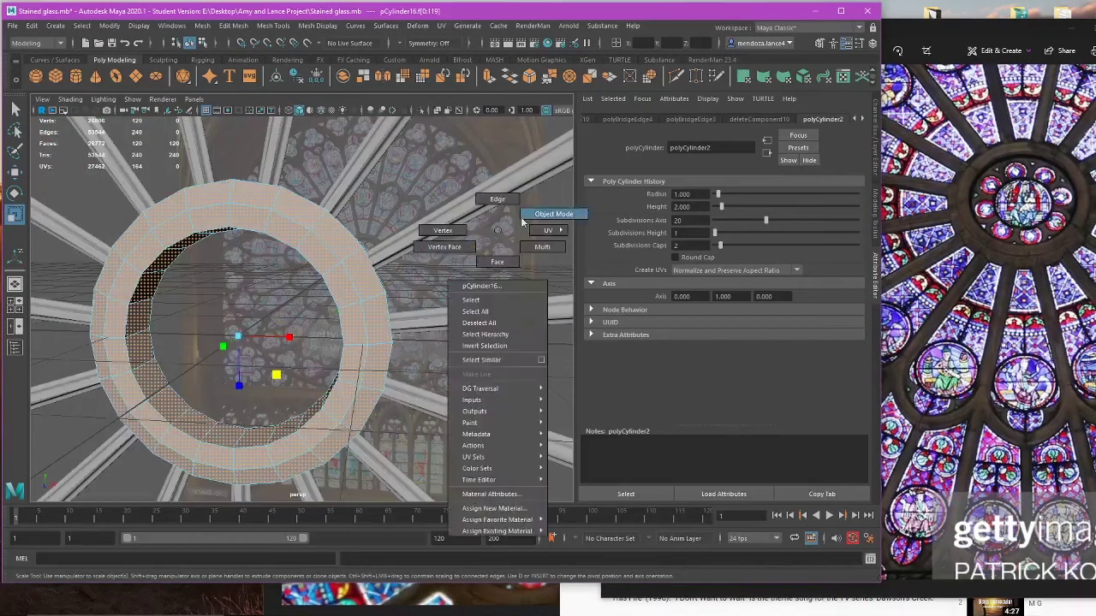
pyautogui.scroll(10, 369, 351)
pyautogui.keyDown('alt'); pyautogui.moveTo(369, 351); pyautogui.dragTo(382, 350); pyautogui.keyUp('alt')
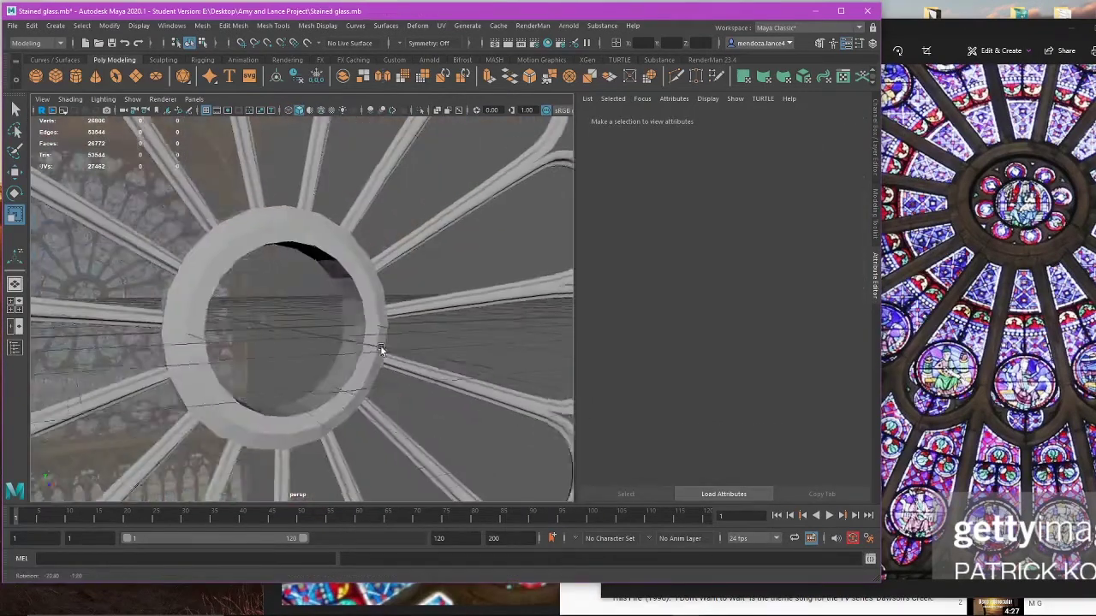
pyautogui.scroll(-5, 360, 342)
pyautogui.click(336, 337)
pyautogui.click(330, 26)
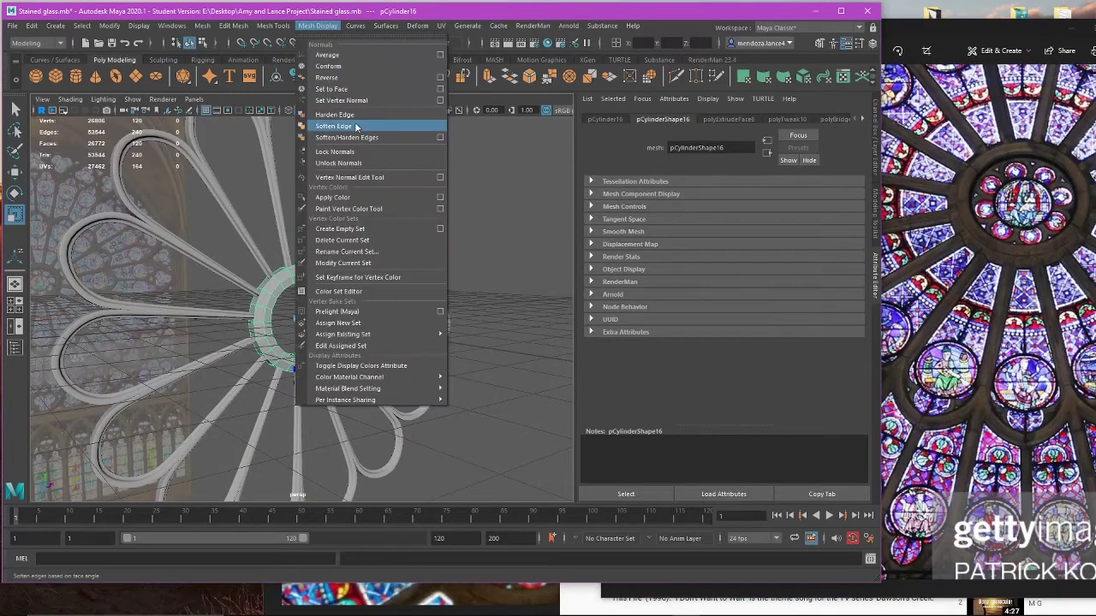
pyautogui.click(360, 126)
# Step: Turn on the smooth mesh preview for the softened ring and inspect its rounded surface up close
pyautogui.press('w')
pyautogui.click(516, 293)
pyautogui.keyDown('alt'); pyautogui.moveTo(505, 295); pyautogui.dragTo(368, 301); pyautogui.keyUp('alt')
pyautogui.scroll(5, 340, 312)
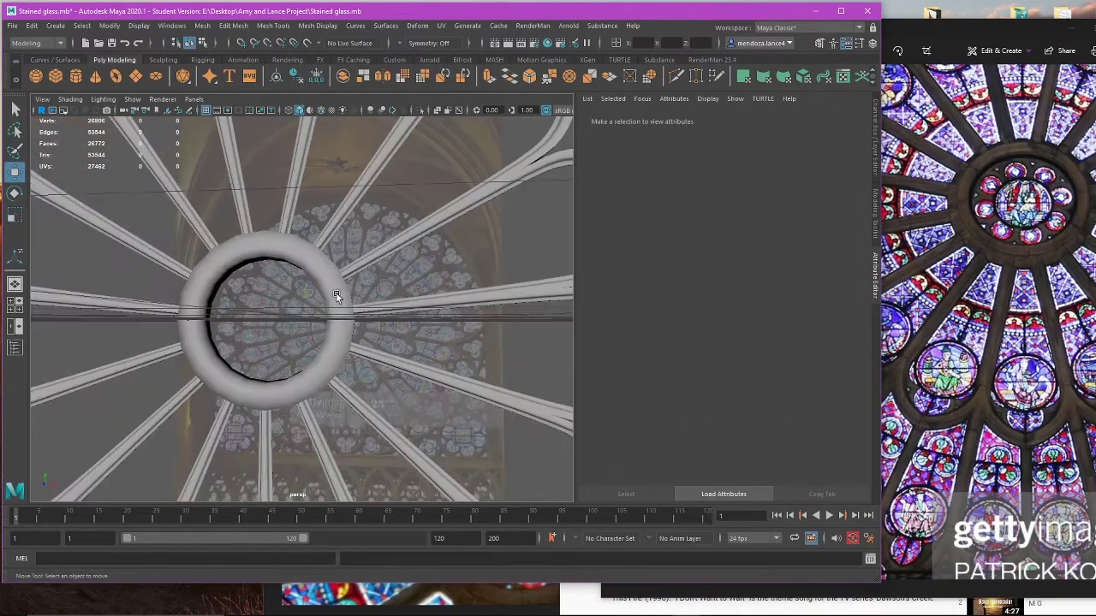
pyautogui.click(335, 297)
pyautogui.press('3')
pyautogui.click(410, 276)
pyautogui.scroll(6, 331, 285)
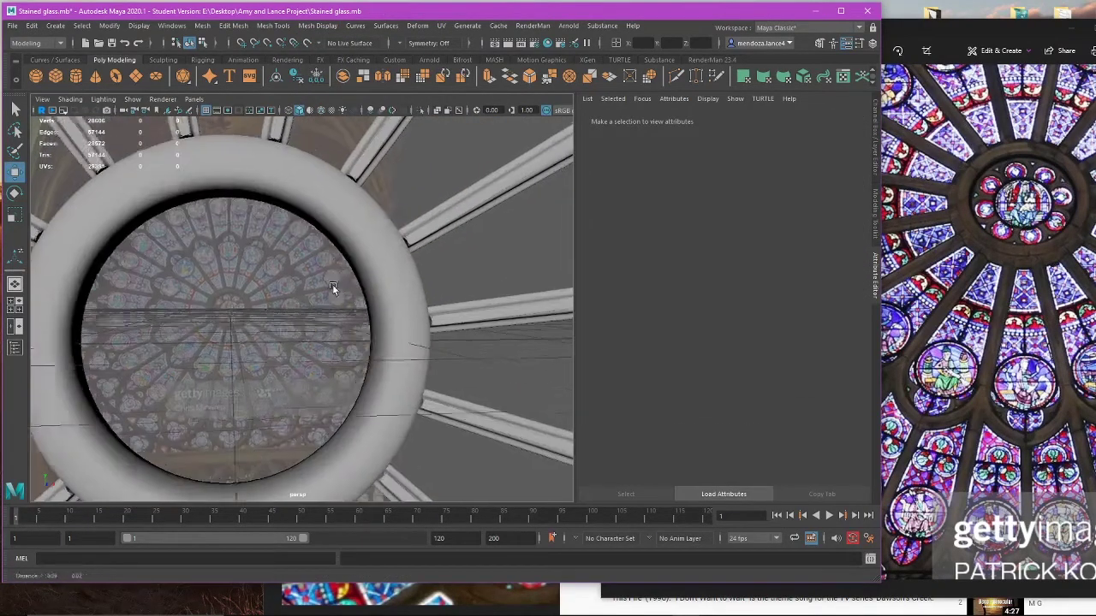
# Step: Show the central ring unsmoothed and insert two edge loops around its front side, close to the existing edges
pyautogui.click(375, 284)
pyautogui.keyDown('alt'); pyautogui.moveTo(440, 289); pyautogui.dragTo(303, 300); pyautogui.keyUp('alt')
pyautogui.click(233, 25)
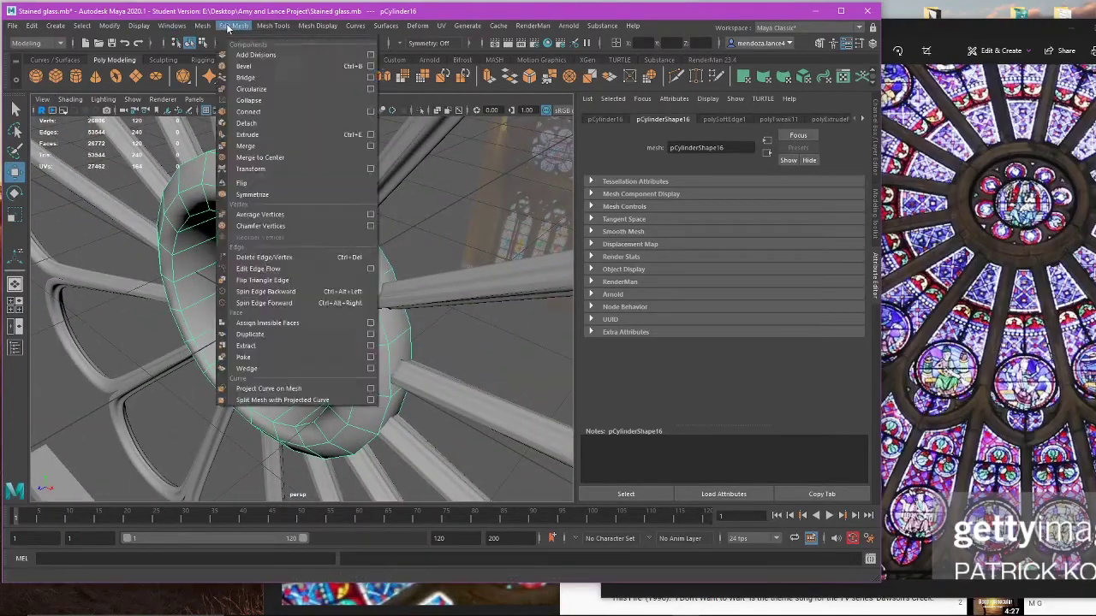
pyautogui.moveTo(272, 25)
pyautogui.click(321, 112)
pyautogui.scroll(2, 325, 255)
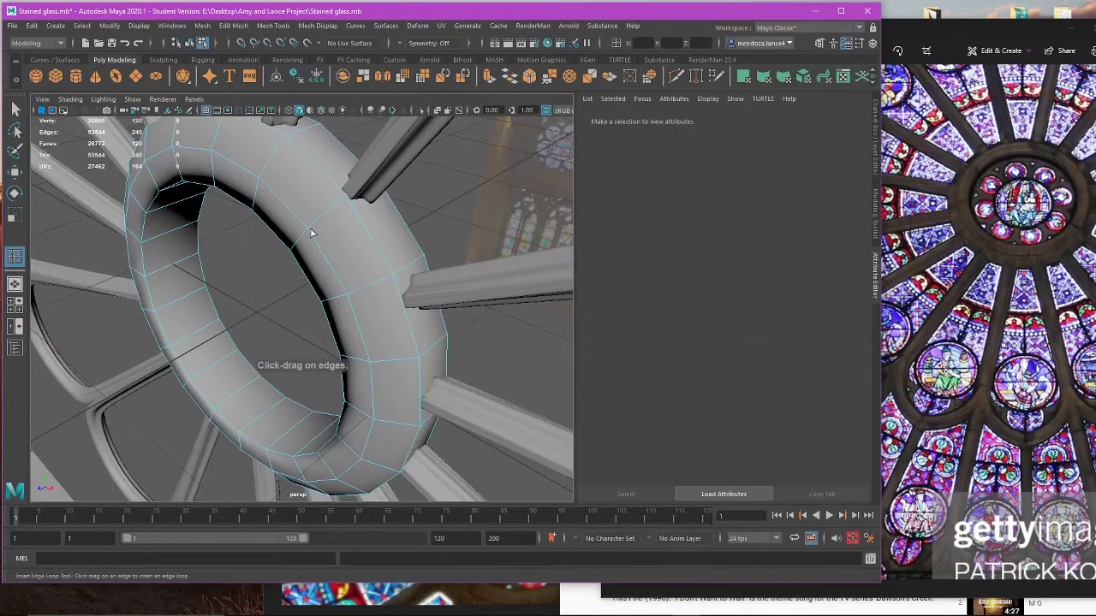
pyautogui.click(311, 230)
pyautogui.keyDown('alt'); pyautogui.moveTo(311, 230); pyautogui.dragTo(330, 245); pyautogui.keyUp('alt')
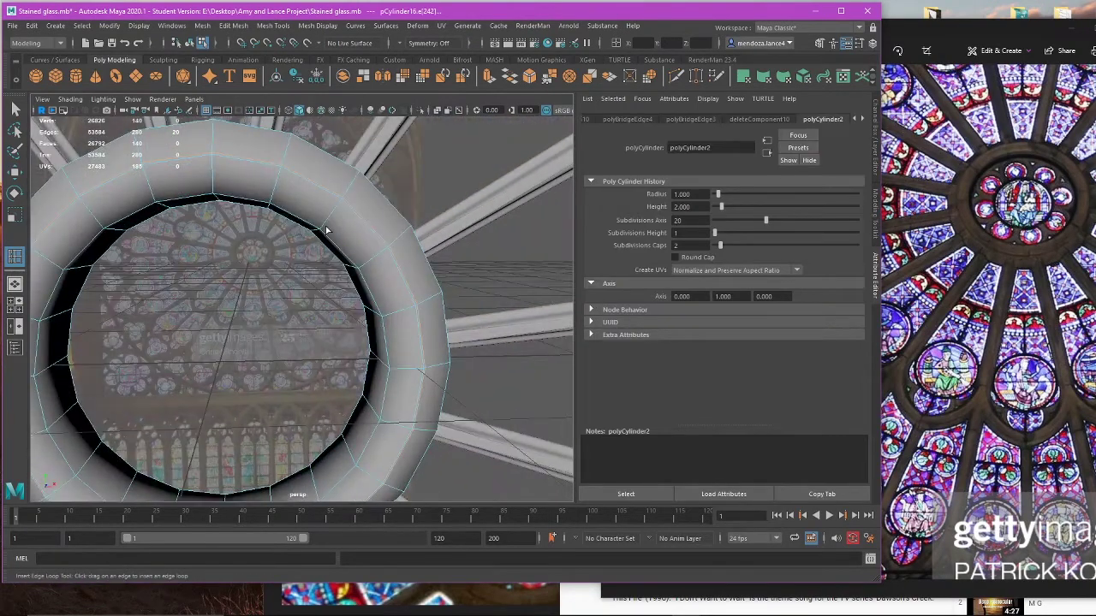
pyautogui.click(323, 232)
pyautogui.click(323, 231)
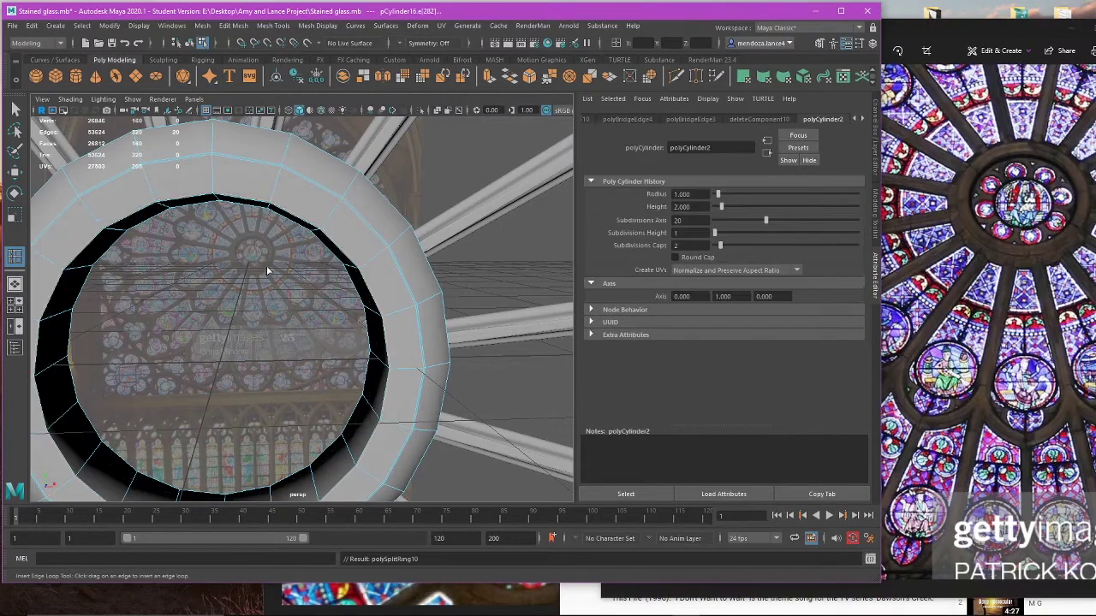
# Step: Insert two more edge loops around the back side of the ring and leave the Insert Edge Loop tool
pyautogui.keyDown('alt'); pyautogui.moveTo(268, 264); pyautogui.dragTo(458, 265); pyautogui.keyUp('alt')
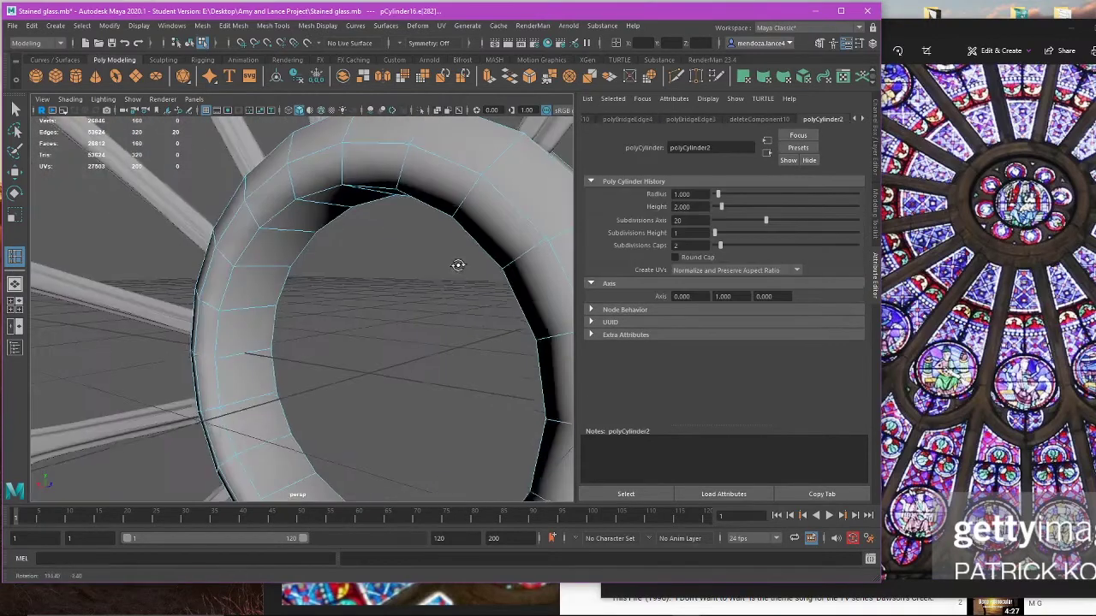
pyautogui.click(298, 198)
pyautogui.keyDown('alt'); pyautogui.moveTo(290, 168); pyautogui.dragTo(303, 265); pyautogui.keyUp('alt')
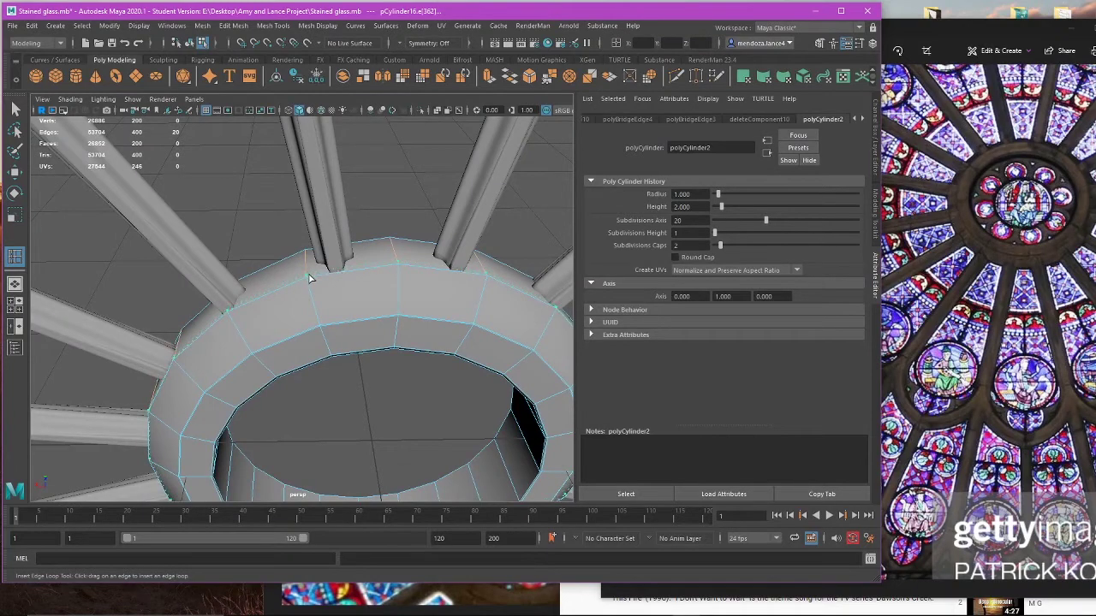
pyautogui.keyDown('alt'); pyautogui.moveTo(306, 265); pyautogui.dragTo(427, 229); pyautogui.keyUp('alt')
pyautogui.press('w')
pyautogui.scroll(-2, 342, 294)
pyautogui.moveTo(427, 228); pyautogui.dragTo(442, 210, button='right')
pyautogui.click(442, 210)
pyautogui.keyDown('alt'); pyautogui.moveTo(442, 211); pyautogui.dragTo(397, 296); pyautogui.keyUp('alt')
pyautogui.hotkey('ctrl', 'z')
pyautogui.hotkey('ctrl', 'z')
pyautogui.press('1')
# Step: Select the narrow face loops between the paired edges on the ring's front and back, with the Scale tool active
pyautogui.moveTo(458, 247); pyautogui.dragTo(458, 276, button='right')
pyautogui.scroll(2, 426, 281)
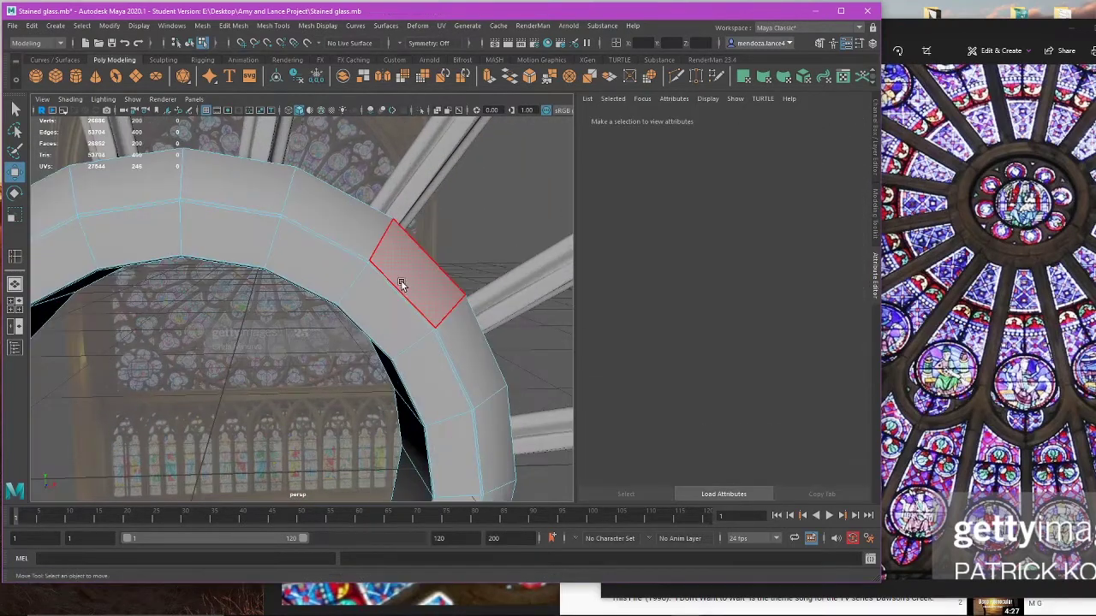
pyautogui.click(340, 248)
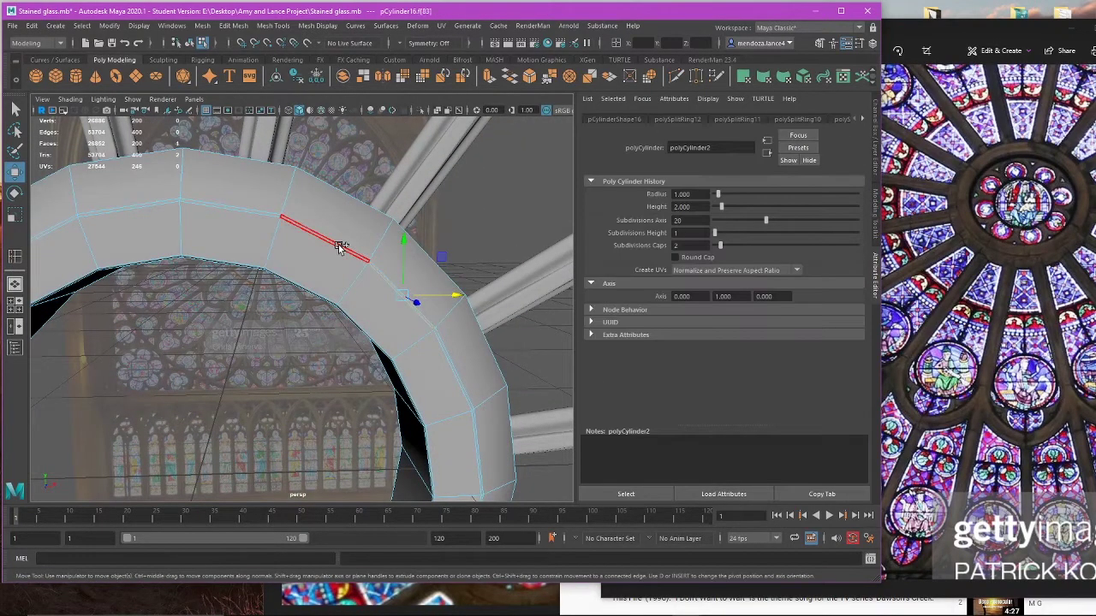
pyautogui.keyDown('shift'); pyautogui.doubleClick(340, 248); pyautogui.keyUp('shift')
pyautogui.keyDown('alt'); pyautogui.moveTo(454, 278); pyautogui.dragTo(159, 289); pyautogui.keyUp('alt')
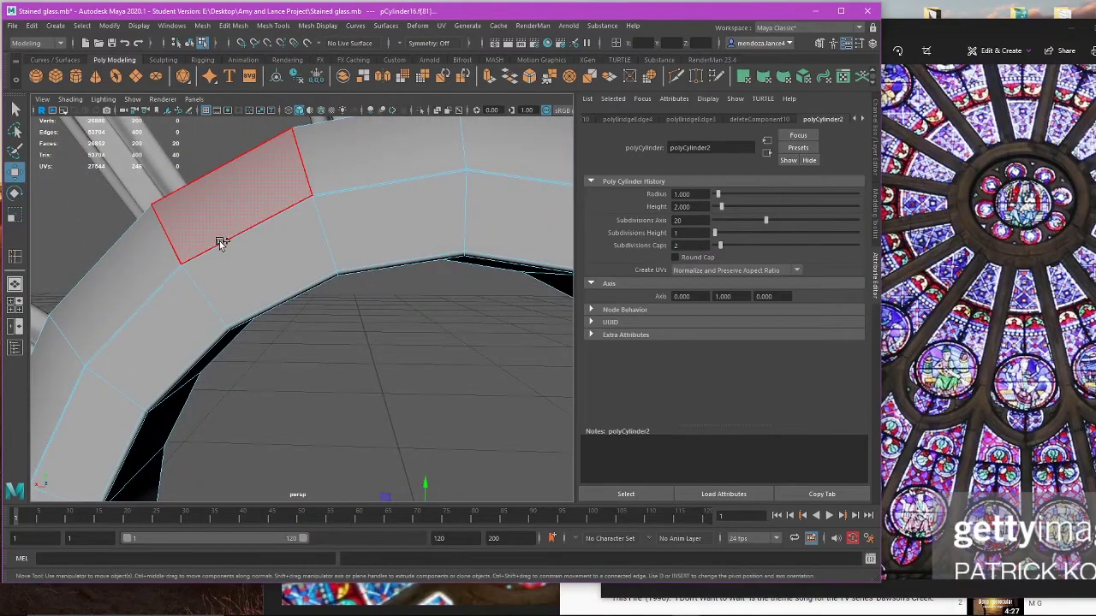
pyautogui.keyDown('shift'); pyautogui.click(357, 194); pyautogui.keyUp('shift')
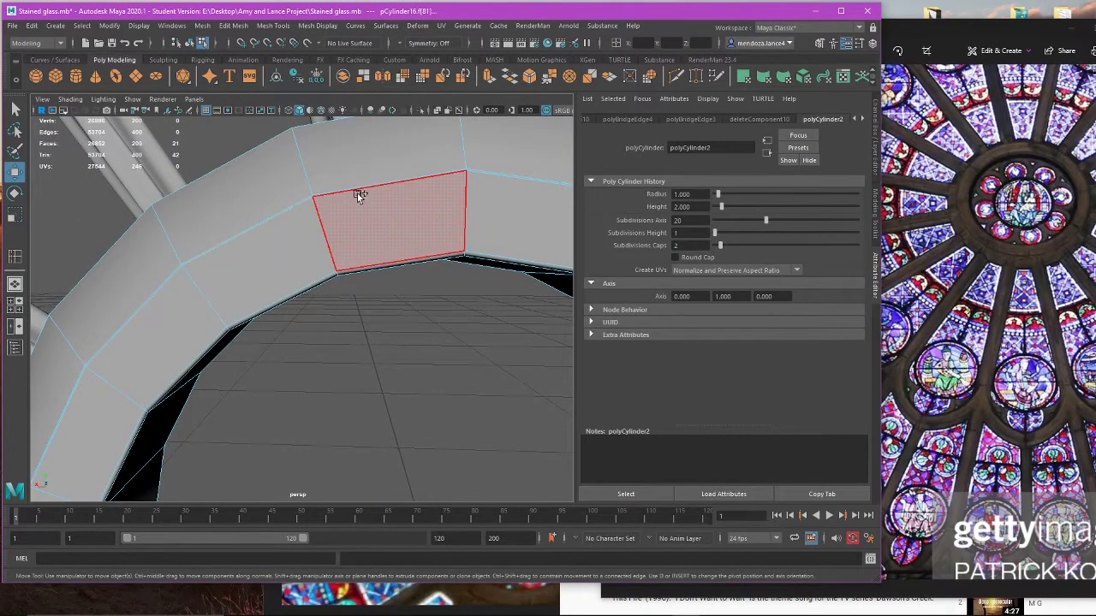
pyautogui.keyDown('shift'); pyautogui.doubleClick(360, 187); pyautogui.keyUp('shift')
pyautogui.scroll(-6, 360, 198)
pyautogui.keyDown('alt'); pyautogui.moveTo(318, 377); pyautogui.dragTo(526, 435); pyautogui.keyUp('alt')
pyautogui.scroll(4, 352, 408)
pyautogui.press('r')
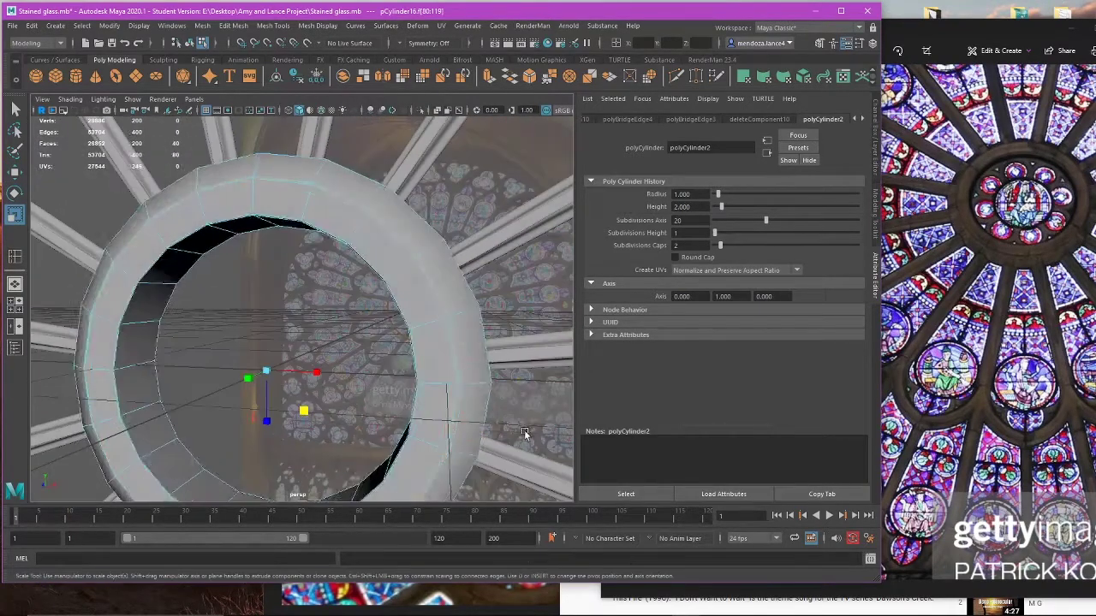
# Step: Preview the ring with smooth mesh display and inspect how the added edge loops shape its profile
pyautogui.press('3')
pyautogui.scroll(-5, 385, 366)
pyautogui.keyDown('alt'); pyautogui.moveTo(379, 366); pyautogui.dragTo(345, 374); pyautogui.keyUp('alt')
pyautogui.click(524, 281)
pyautogui.scroll(3, 440, 350)
pyautogui.click(346, 372)
pyautogui.scroll(6, 384, 343)
# Step: Turn off the ring's smooth preview, select its outer wall face loop, and scale it to about 1.04 in X and Z
pyautogui.press('1')
pyautogui.keyDown('alt'); pyautogui.moveTo(398, 240); pyautogui.dragTo(283, 303); pyautogui.keyUp('alt')
pyautogui.moveTo(393, 251); pyautogui.dragTo(313, 299, button='right')
pyautogui.click(312, 299)
pyautogui.keyDown('shift'); pyautogui.doubleClick(208, 188); pyautogui.keyUp('shift')
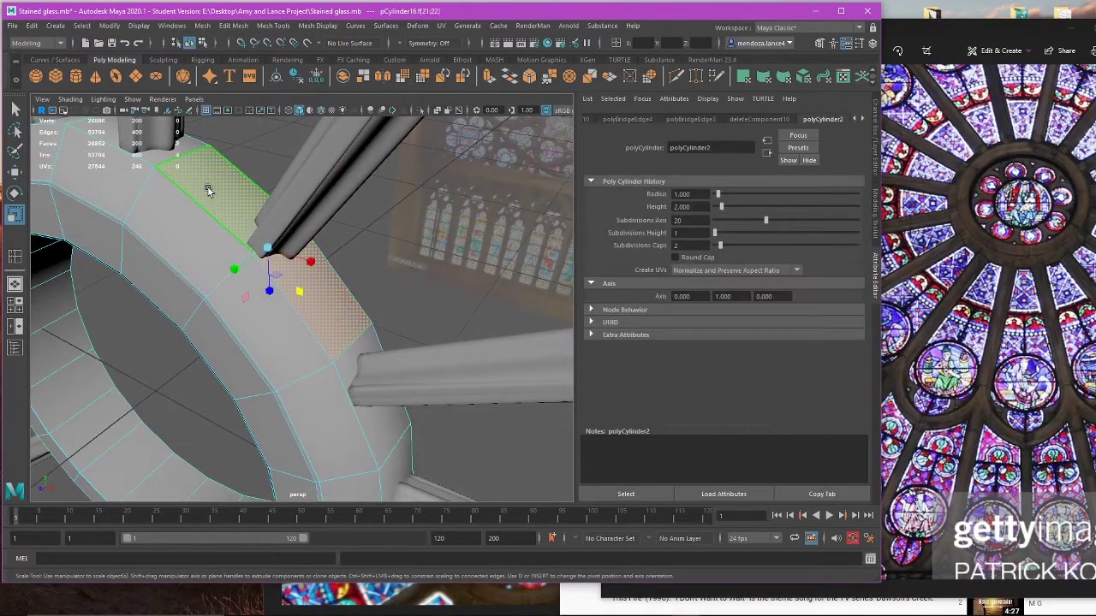
pyautogui.keyDown('alt'); pyautogui.moveTo(232, 255); pyautogui.dragTo(260, 382); pyautogui.keyUp('alt')
pyautogui.scroll(-4, 259, 383)
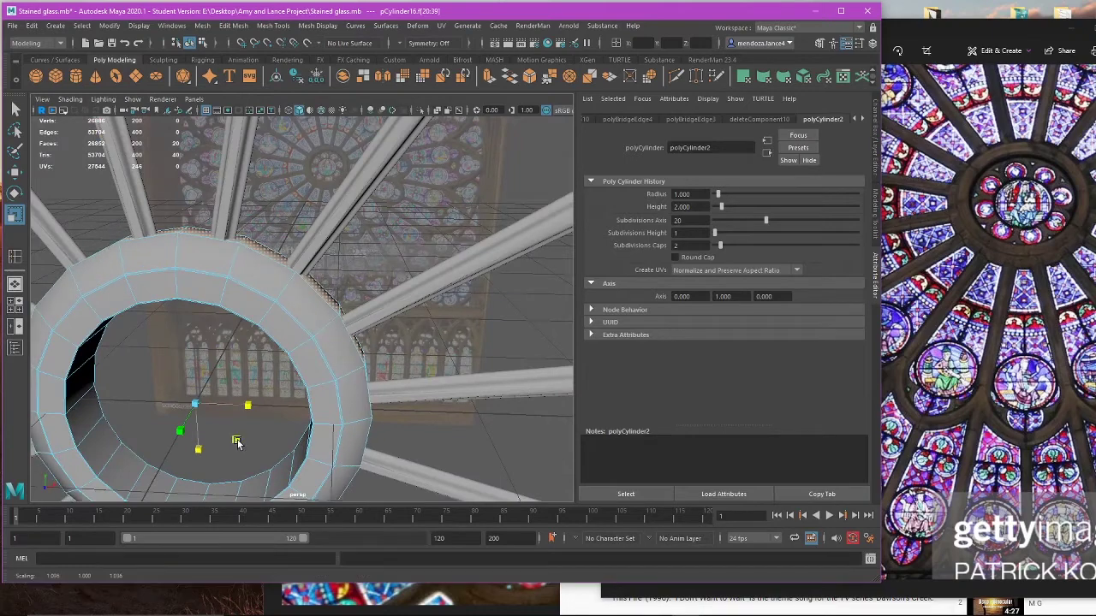
pyautogui.press('space')
pyautogui.press('space')
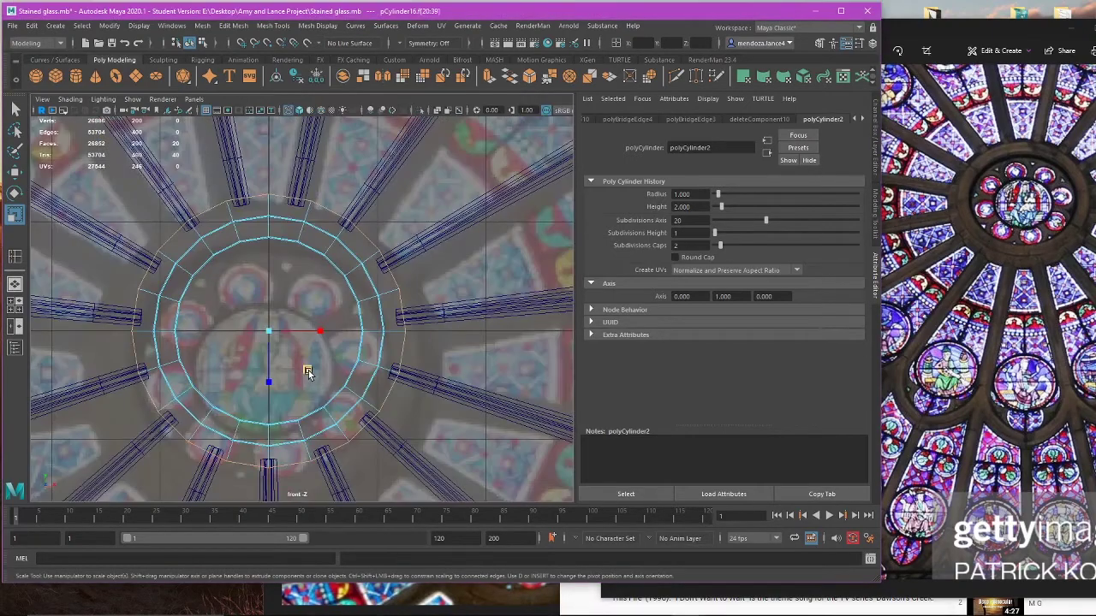
pyautogui.press('space')
pyautogui.press('space')
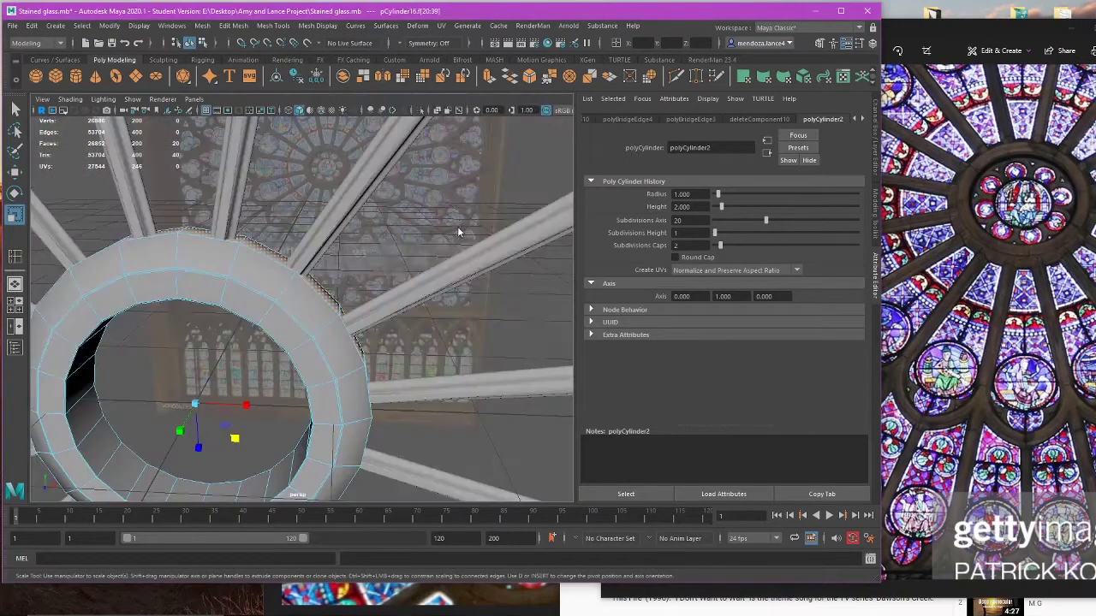
# Step: Return to object mode, turn on the ring's smooth mesh preview, and inspect it with the surrounding petal frames
pyautogui.moveTo(457, 226); pyautogui.dragTo(475, 211, button='right')
pyautogui.click(475, 211)
pyautogui.click(308, 297)
pyautogui.press('3')
pyautogui.click(423, 228)
pyautogui.keyDown('alt'); pyautogui.moveTo(422, 228); pyautogui.dragTo(387, 273); pyautogui.keyUp('alt')
pyautogui.scroll(-8, 388, 273)
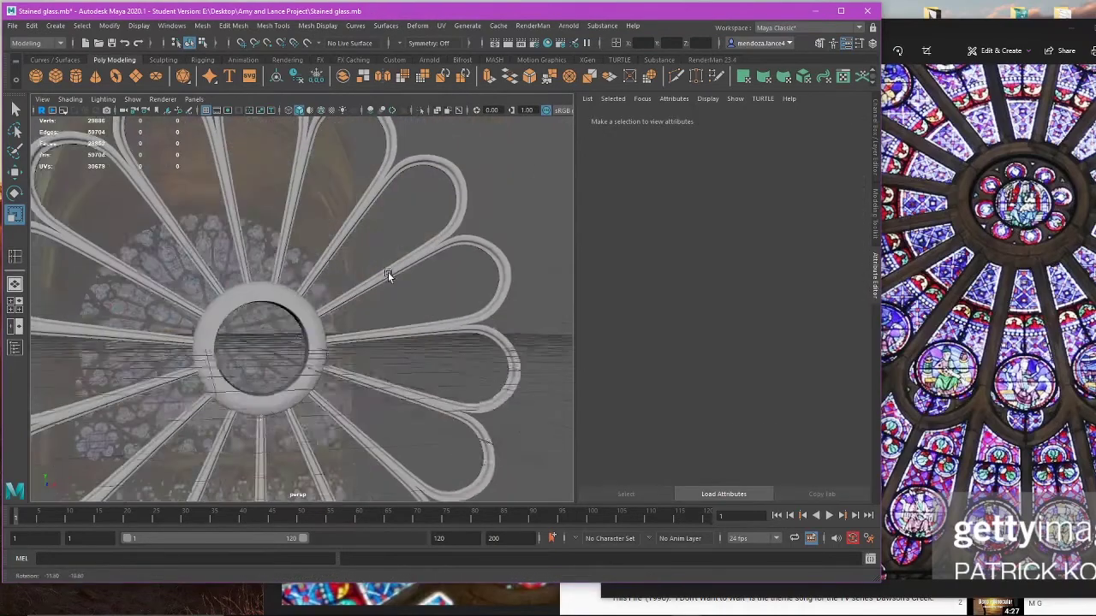
pyautogui.keyDown('alt'); pyautogui.moveTo(248, 331); pyautogui.dragTo(304, 322); pyautogui.keyUp('alt')
pyautogui.scroll(5, 359, 331)
pyautogui.scroll(-10, 287, 343)
pyautogui.scroll(12, 330, 359)
pyautogui.scroll(-8, 340, 360)
# Step: Save the stained glass scene under its existing name
pyautogui.click(10, 26)
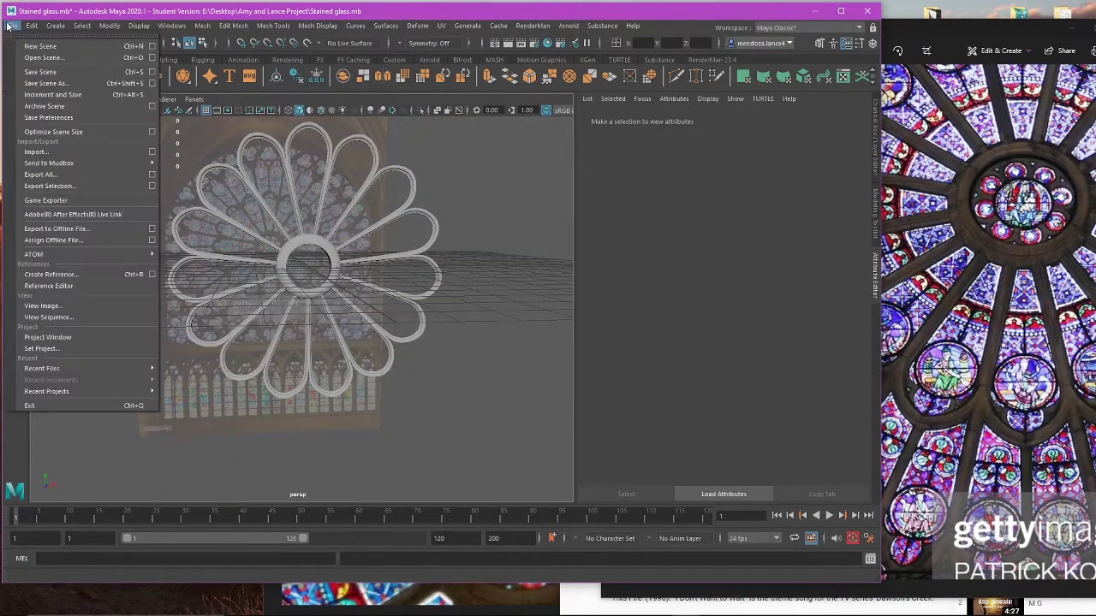
pyautogui.click(44, 72)
pyautogui.click(512, 322)
pyautogui.press('r')
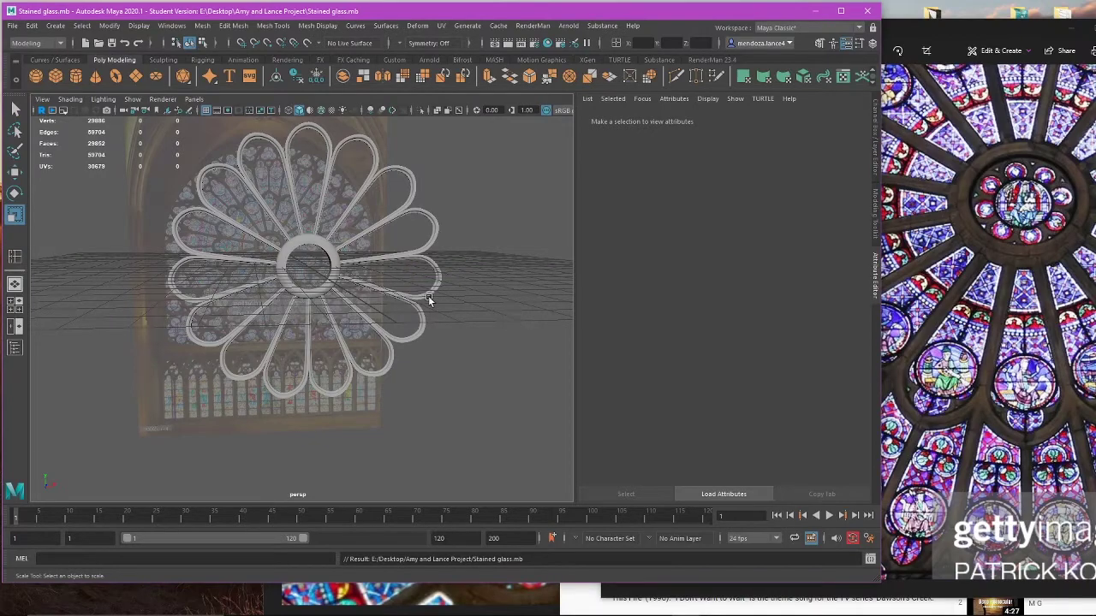
pyautogui.keyDown('alt'); pyautogui.moveTo(428, 295); pyautogui.dragTo(420, 329); pyautogui.keyUp('alt')
# Step: Compare the ring with the reference rosette in the front view and pick faces on its inner edge
pyautogui.press('space')
pyautogui.press('space')
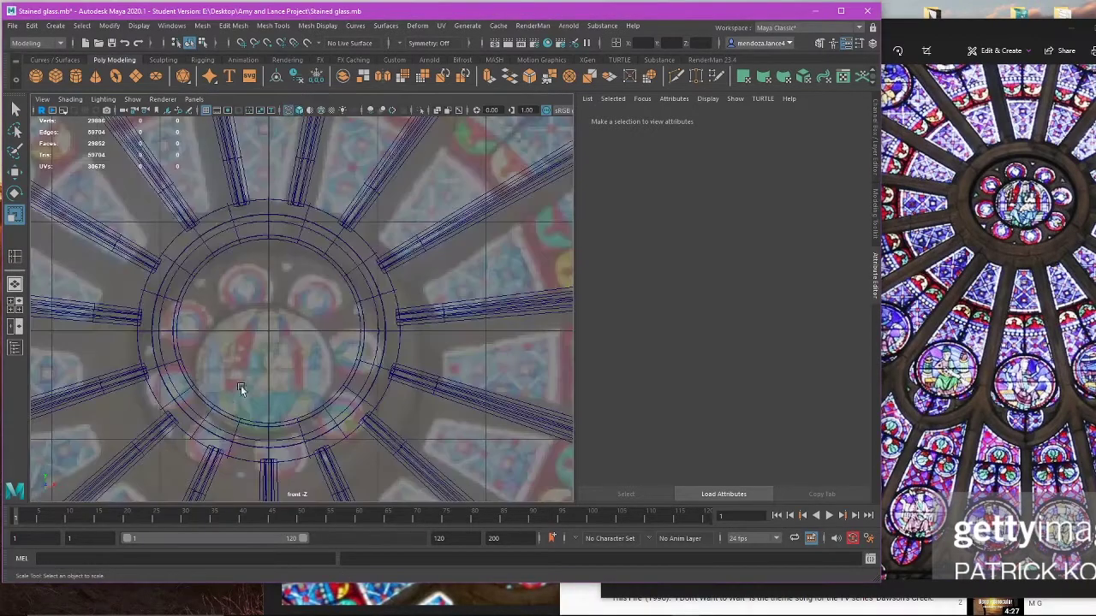
pyautogui.scroll(-5, 340, 334)
pyautogui.scroll(5, 334, 341)
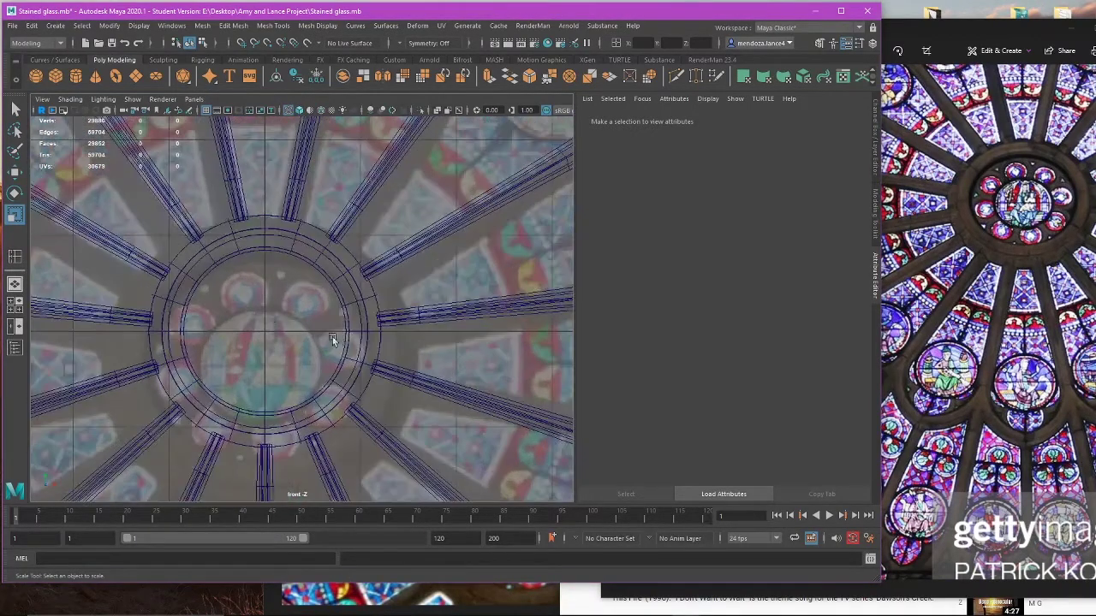
pyautogui.keyDown('alt'); pyautogui.moveTo(270, 318); pyautogui.dragTo(289, 333, button='middle'); pyautogui.keyUp('alt')
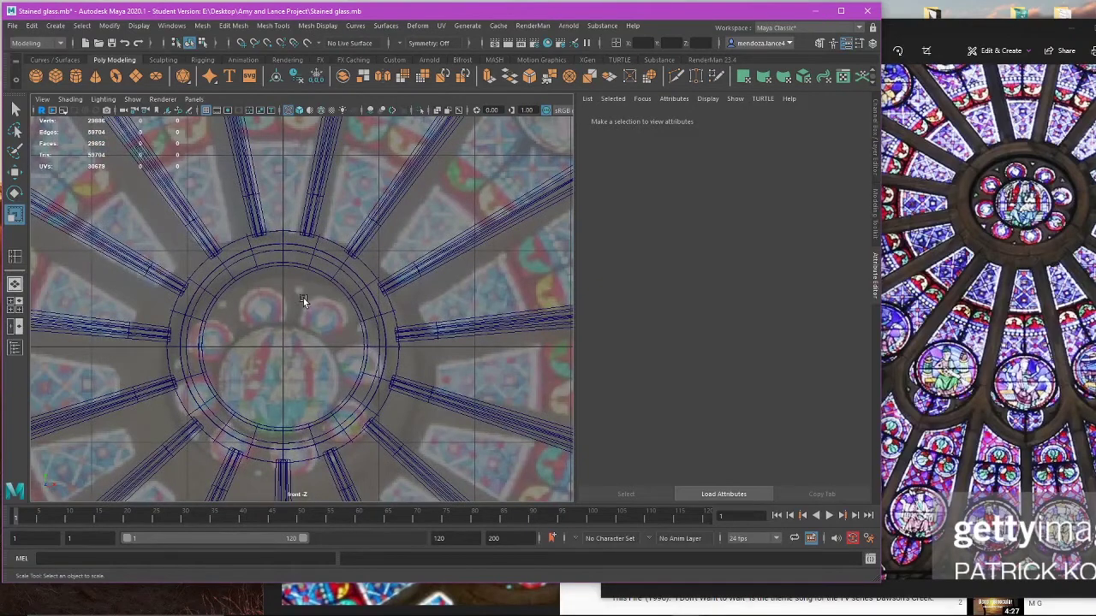
pyautogui.scroll(-2, 304, 298)
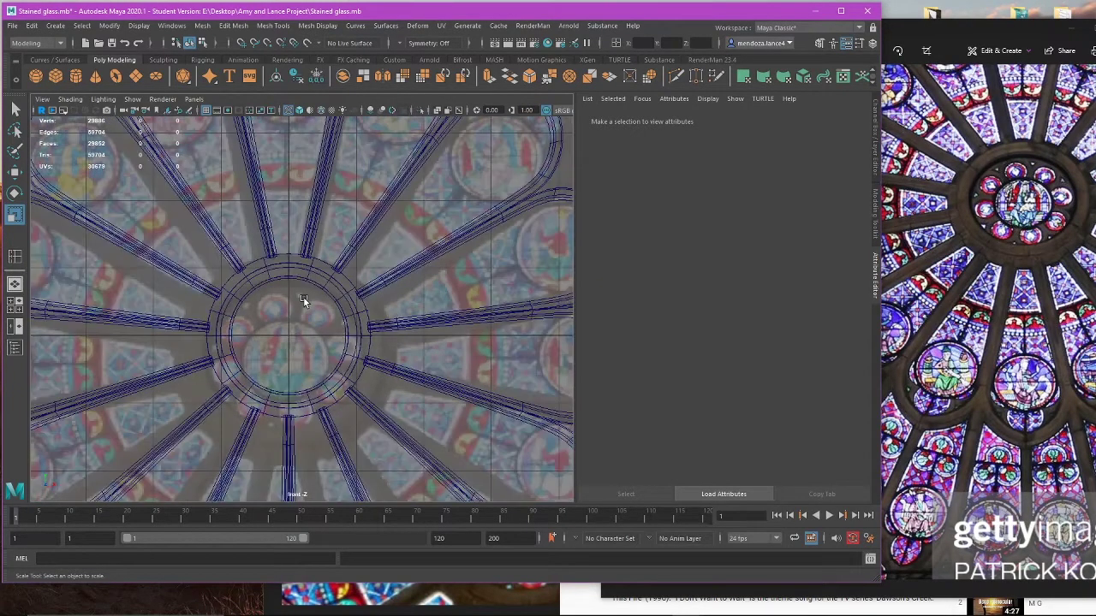
pyautogui.click(328, 297)
pyautogui.scroll(1, 338, 312)
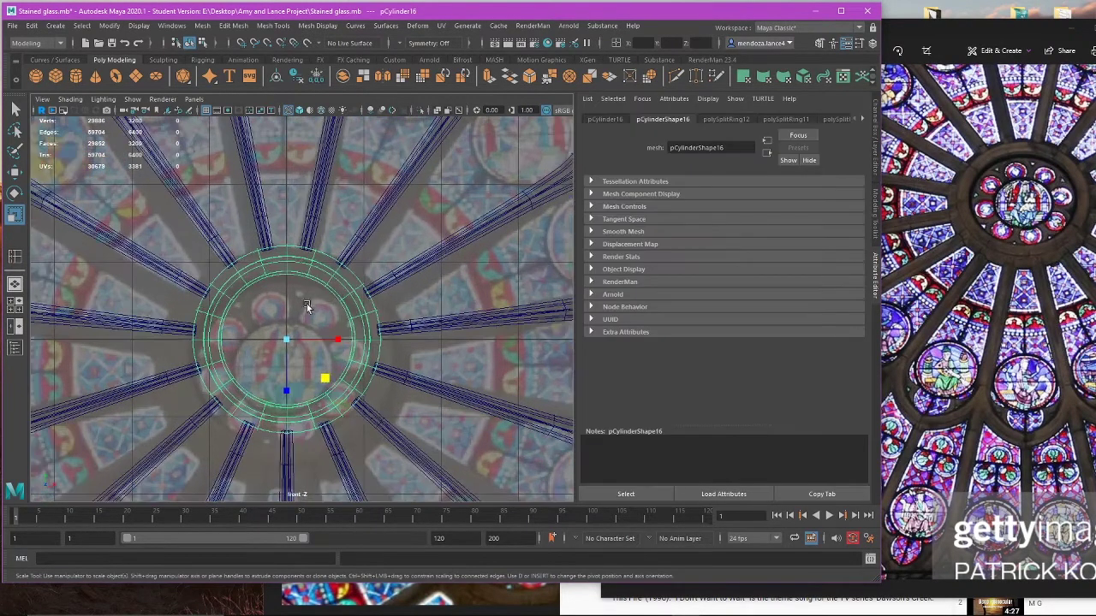
pyautogui.rightClick(315, 310)
pyautogui.click(322, 305)
pyautogui.scroll(3, 323, 305)
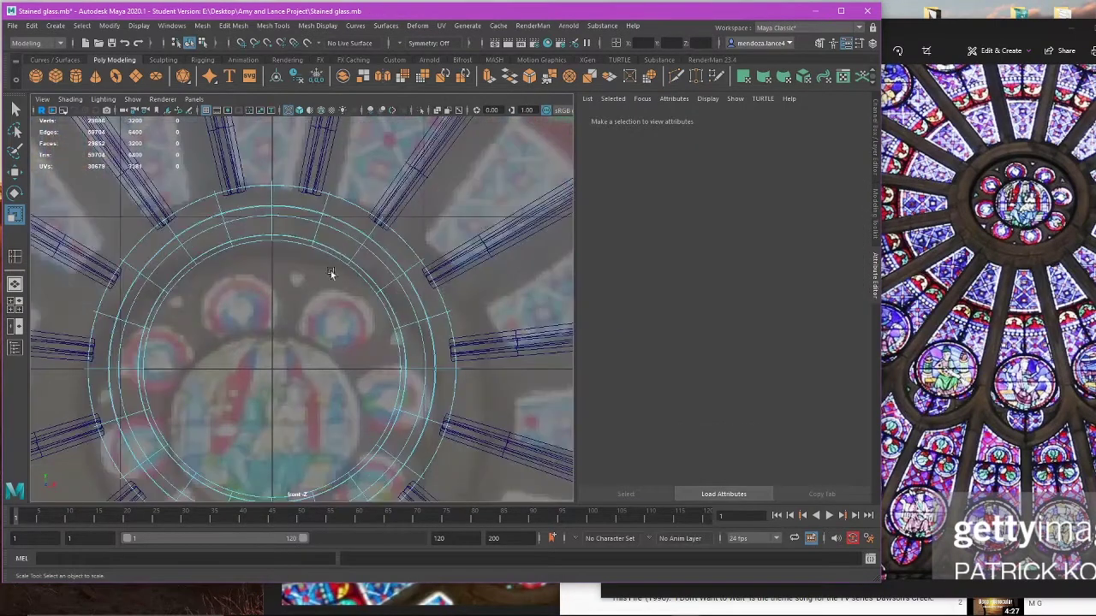
pyautogui.click(335, 265)
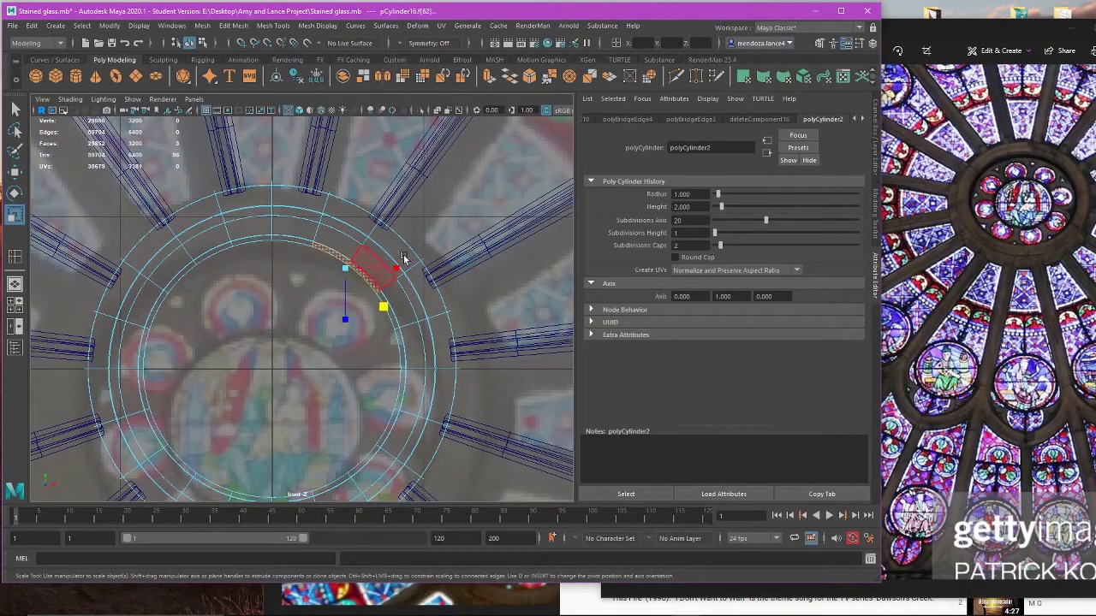
# Step: Select the three complete face loops that form the ring's inner wall and its bordering strips in perspective
pyautogui.press('space')
pyautogui.press('space')
pyautogui.press('f')
pyautogui.keyDown('alt'); pyautogui.moveTo(338, 334); pyautogui.dragTo(314, 259); pyautogui.keyUp('alt')
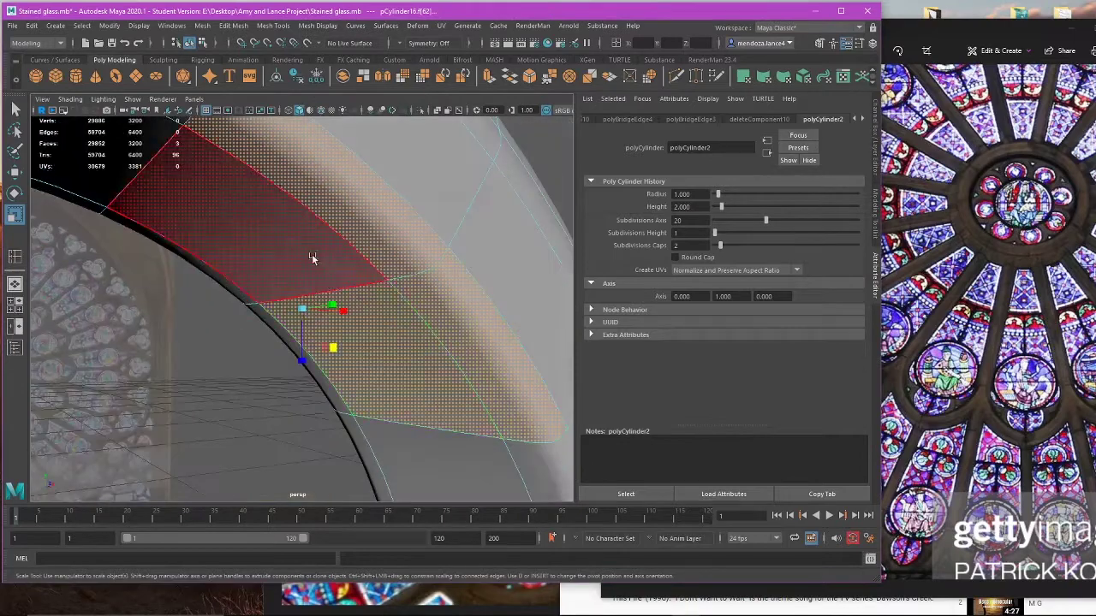
pyautogui.click(313, 260)
pyautogui.keyDown('shift'); pyautogui.doubleClick(396, 352); pyautogui.keyUp('shift')
pyautogui.keyDown('shift'); pyautogui.click(466, 329); pyautogui.keyUp('shift')
pyautogui.keyDown('shift'); pyautogui.doubleClick(385, 249); pyautogui.keyUp('shift')
pyautogui.keyDown('shift'); pyautogui.click(320, 368); pyautogui.keyUp('shift')
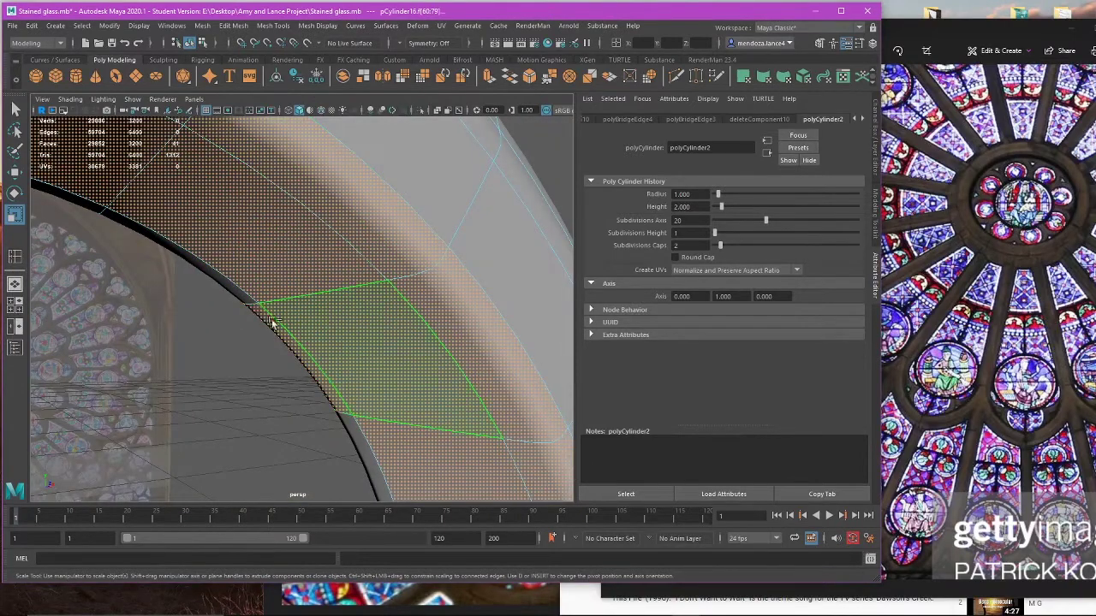
pyautogui.keyDown('shift'); pyautogui.doubleClick(249, 303); pyautogui.keyUp('shift')
# Step: Check the selected inner faces in the shaded front view and scale them along Y to about 0.76 in perspective
pyautogui.press('space')
pyautogui.press('space')
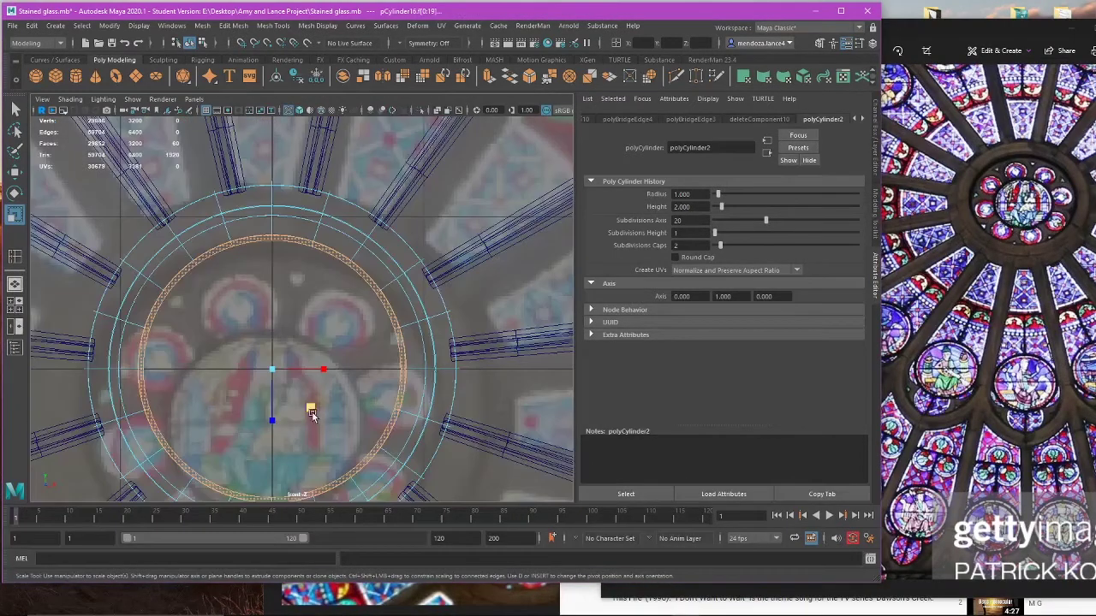
pyautogui.press('5')
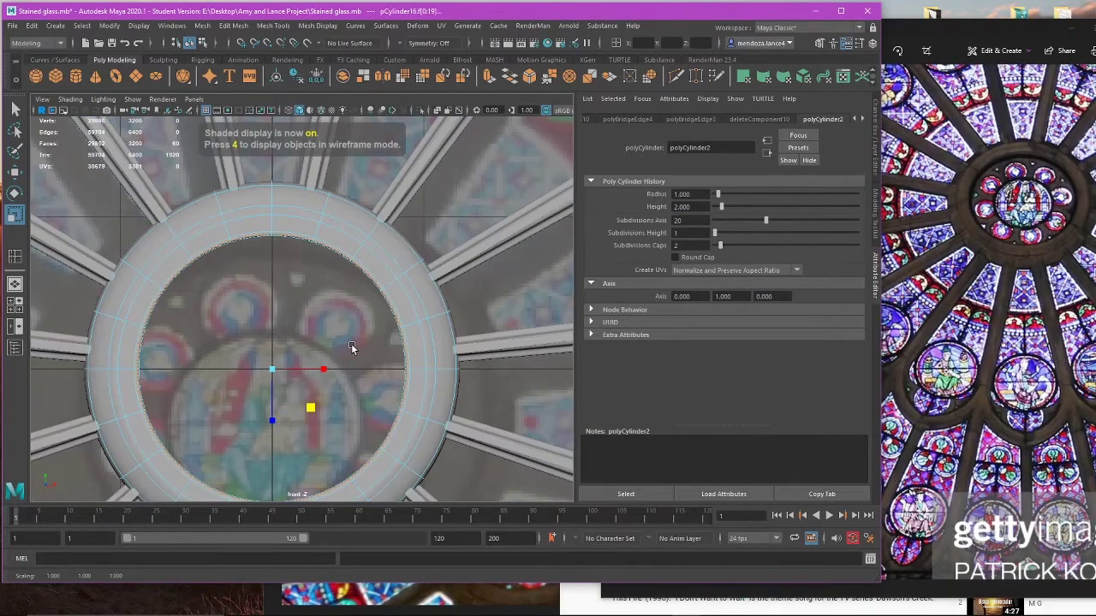
pyautogui.press('space')
pyautogui.press('space')
pyautogui.scroll(2, 394, 304)
pyautogui.scroll(-10, 394, 304)
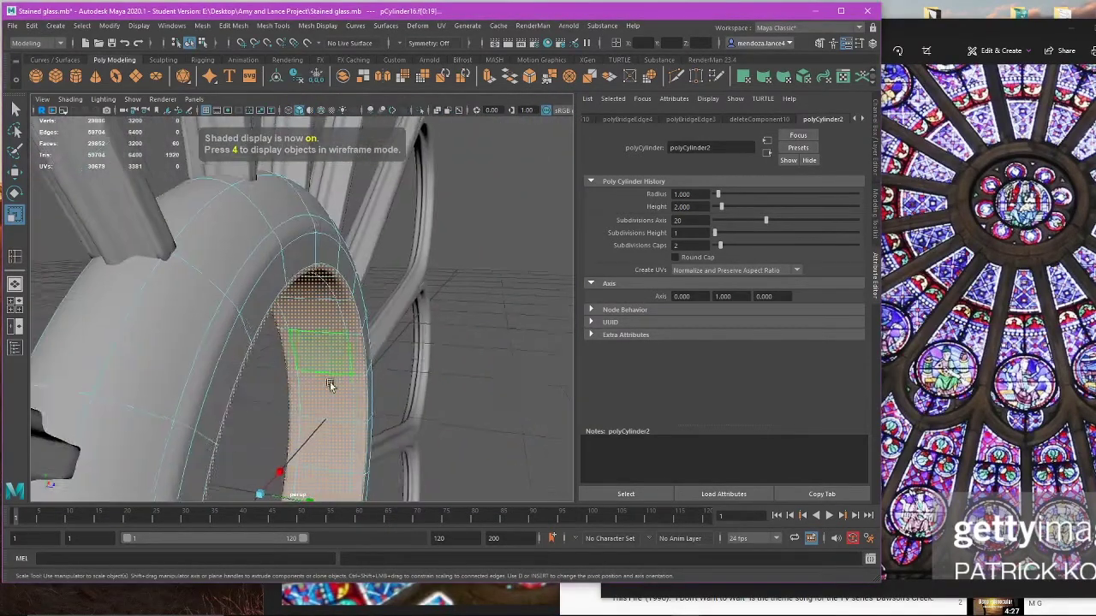
pyautogui.keyDown('alt'); pyautogui.moveTo(330, 384); pyautogui.dragTo(354, 320, button='middle'); pyautogui.keyUp('alt')
pyautogui.moveTo(348, 323); pyautogui.dragTo(336, 322)
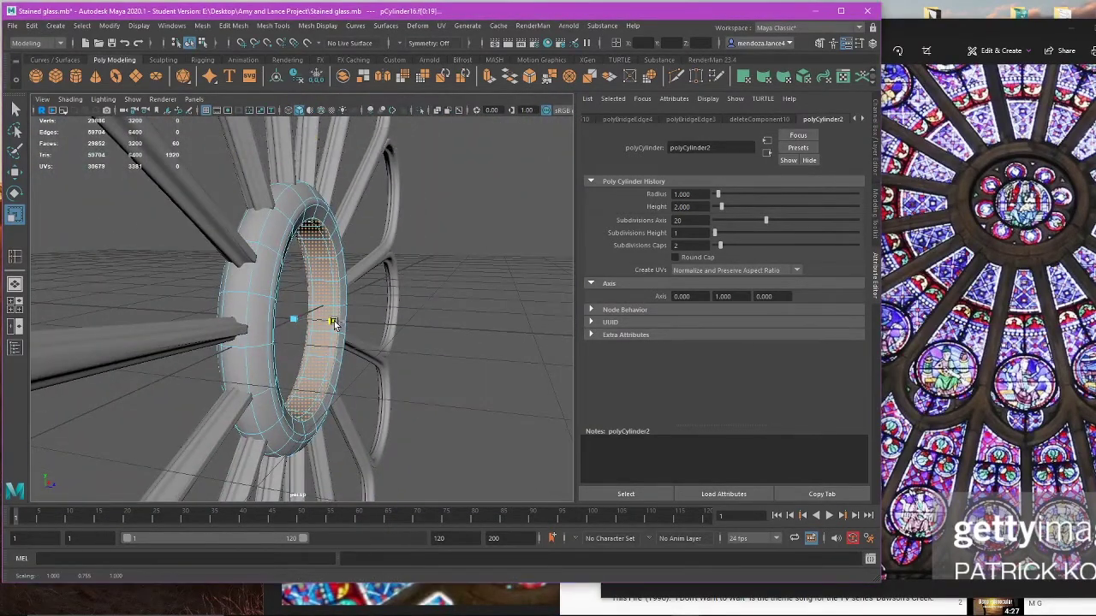
pyautogui.keyDown('alt'); pyautogui.moveTo(404, 318); pyautogui.dragTo(380, 291); pyautogui.keyUp('alt')
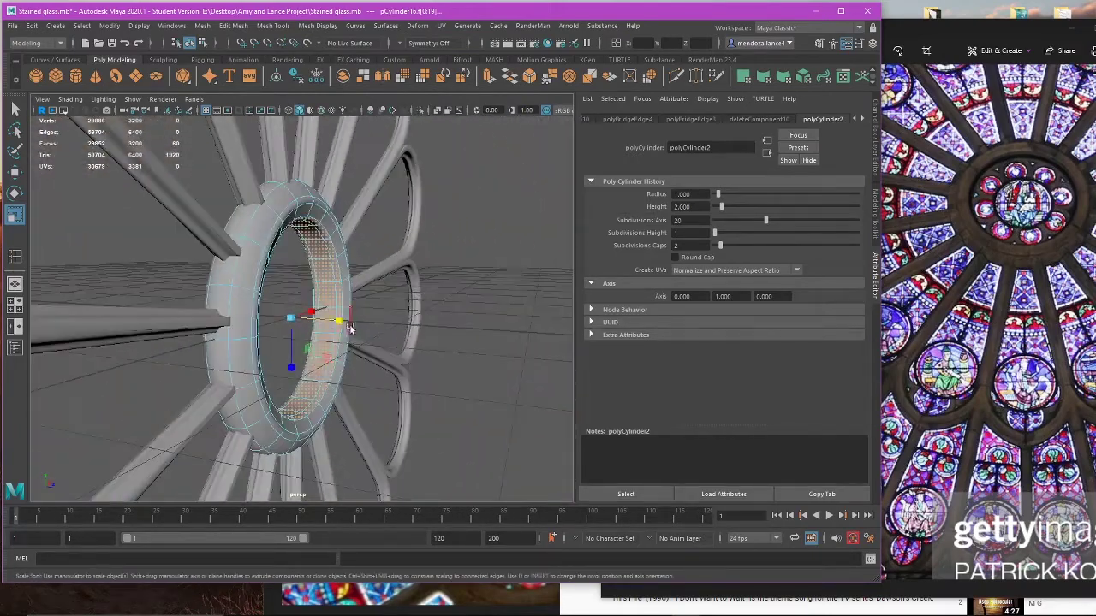
# Step: Return to object mode and inspect the ring in perspective and against the window reference in the front view
pyautogui.moveTo(470, 248); pyautogui.dragTo(488, 233, button='right')
pyautogui.keyDown('alt'); pyautogui.moveTo(488, 233); pyautogui.dragTo(486, 290); pyautogui.keyUp('alt')
pyautogui.scroll(-8, 386, 299)
pyautogui.scroll(10, 327, 370)
pyautogui.keyDown('alt'); pyautogui.moveTo(405, 366); pyautogui.dragTo(318, 411); pyautogui.keyUp('alt')
pyautogui.press('space')
pyautogui.press('space')
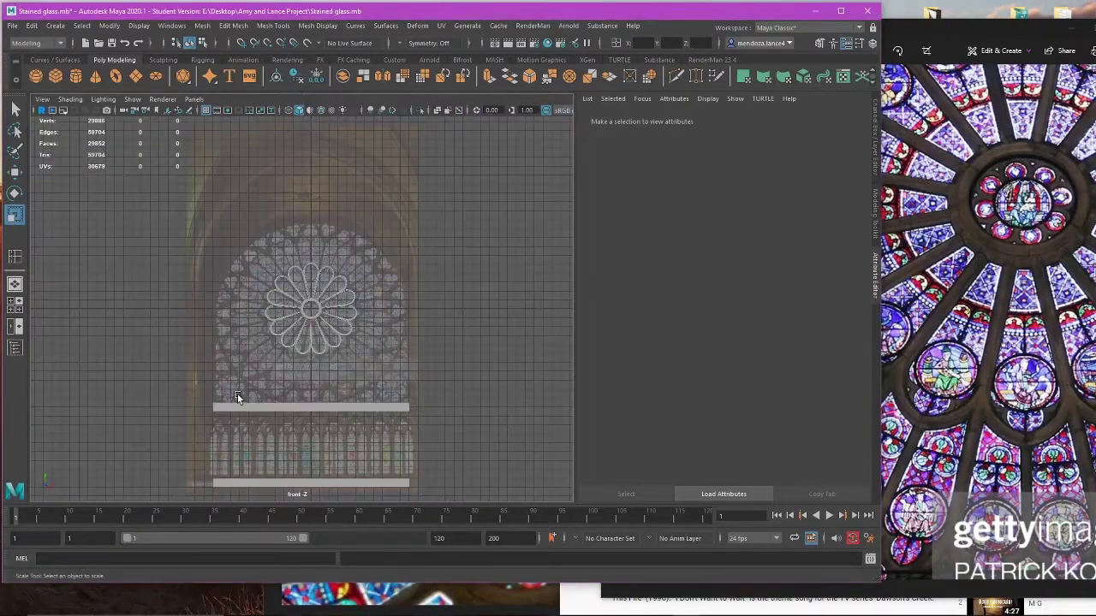
pyautogui.scroll(-2, 256, 387)
pyautogui.scroll(8, 300, 360)
pyautogui.scroll(3, 321, 331)
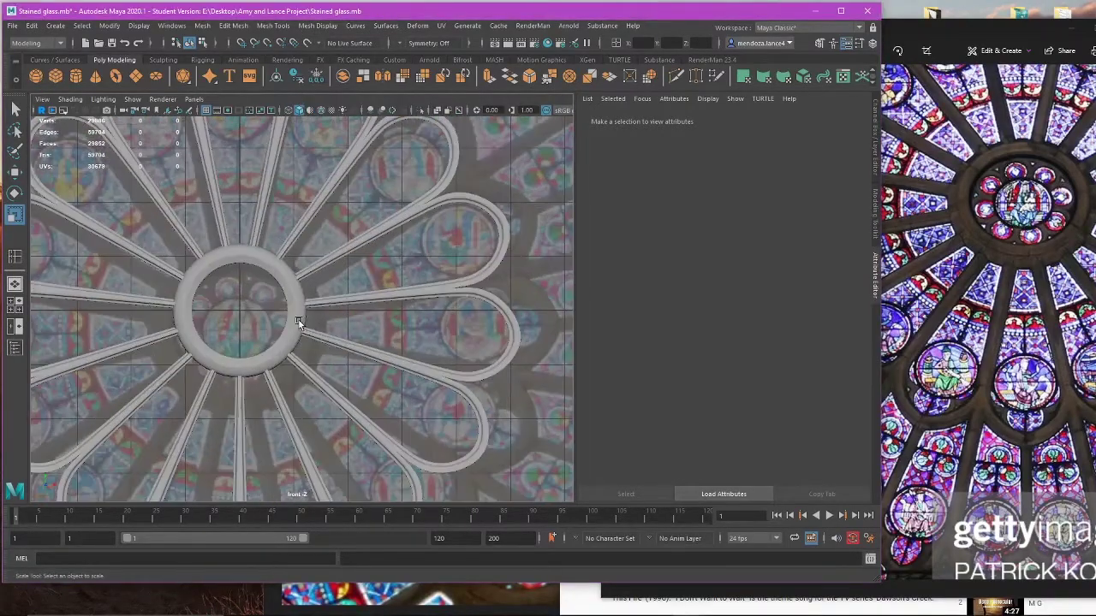
# Step: Select the hub ring in the front view and inspect its fit against the spokes in wireframe and shaded display
pyautogui.click(299, 320)
pyautogui.press('4')
pyautogui.scroll(2, 306, 325)
pyautogui.keyDown('alt'); pyautogui.moveTo(306, 326); pyautogui.dragTo(338, 332, button='middle'); pyautogui.keyUp('alt')
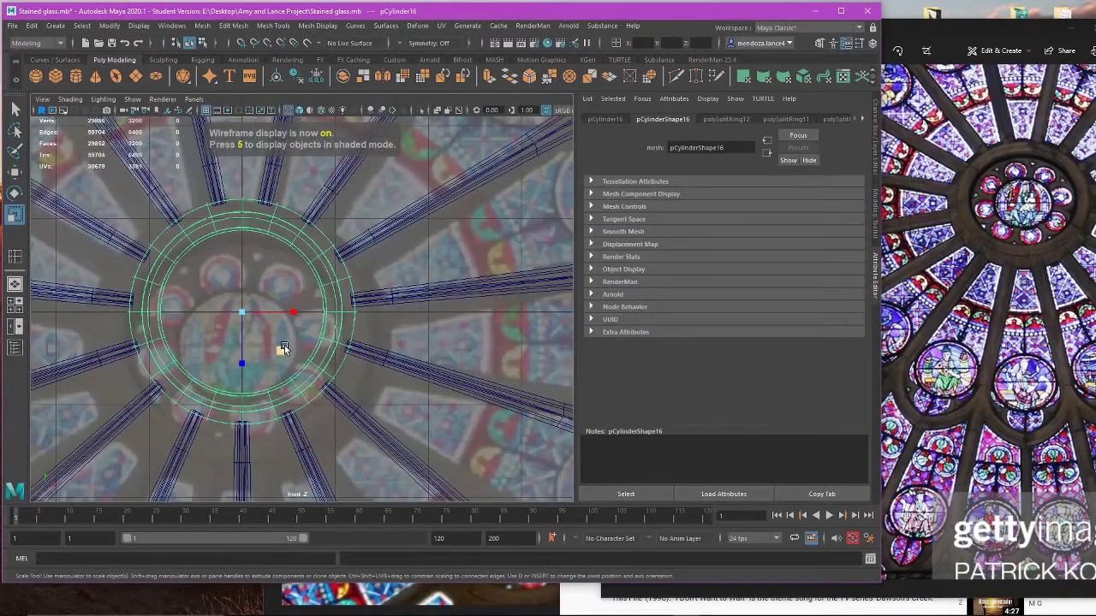
pyautogui.moveTo(284, 352); pyautogui.dragTo(283, 353)
pyautogui.press('5')
pyautogui.click(290, 262)
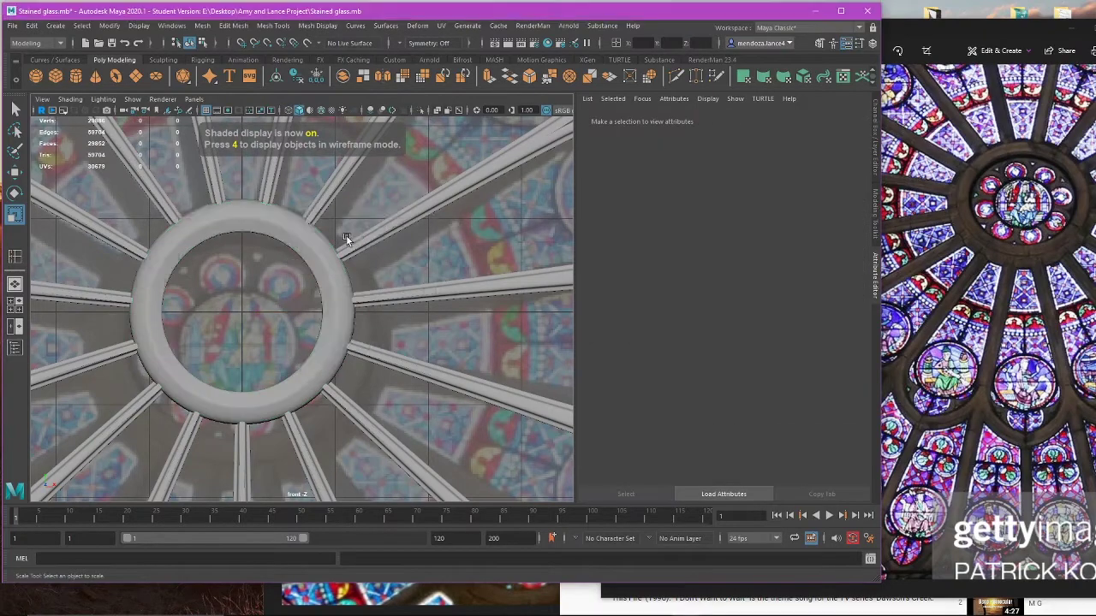
# Step: Return to the perspective view and save the scene Stained glass.mb
pyautogui.press('space')
pyautogui.press('space')
pyautogui.press('q')
pyautogui.click(13, 25)
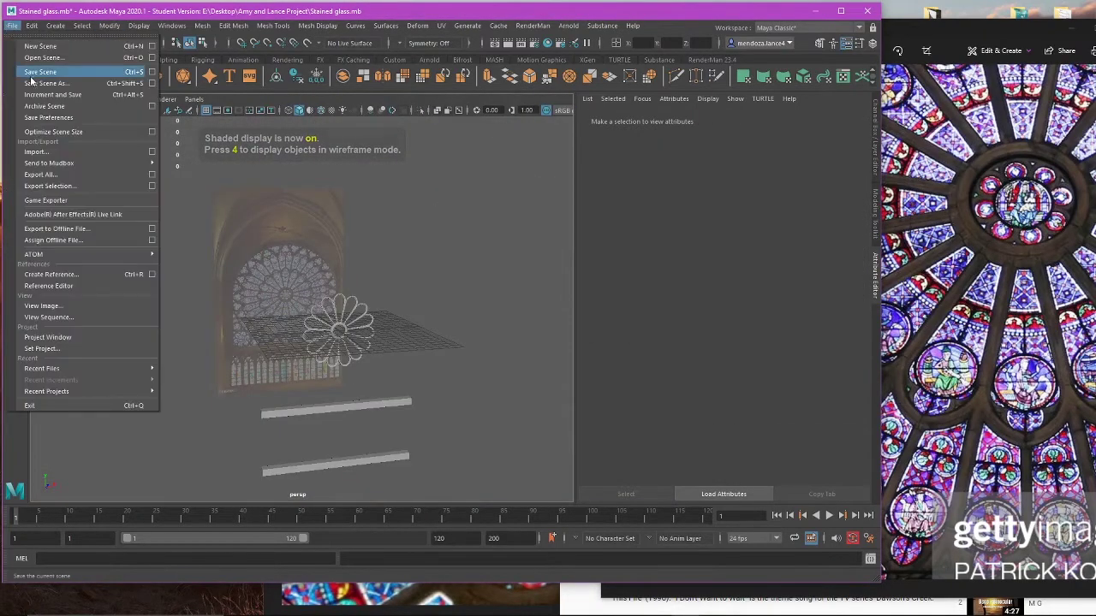
pyautogui.click(34, 61)
pyautogui.click(521, 323)
pyautogui.press('r')
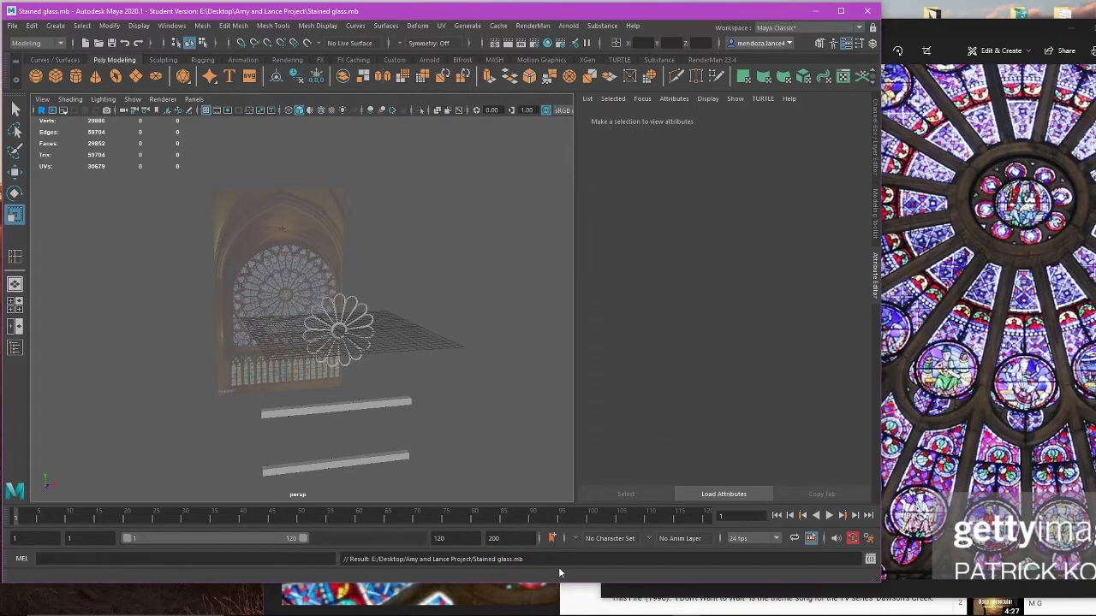
# Step: Switch to the browser to adjust the music video's volume and playback, and return to Maya with the reference photo alongside
pyautogui.click(594, 599)
pyautogui.click(638, 472)
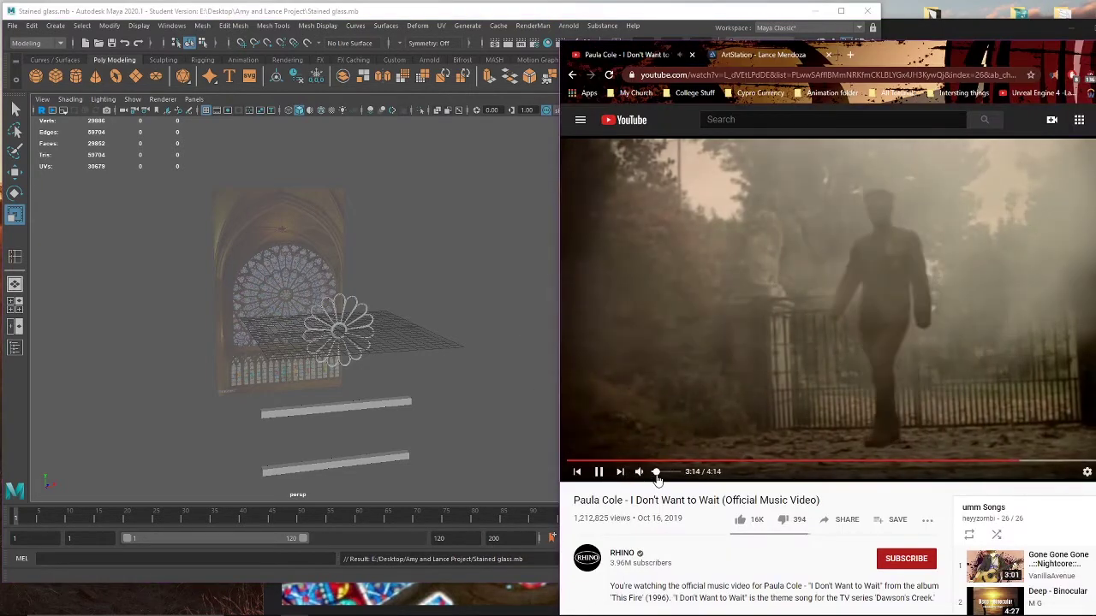
pyautogui.moveTo(656, 479); pyautogui.dragTo(659, 476)
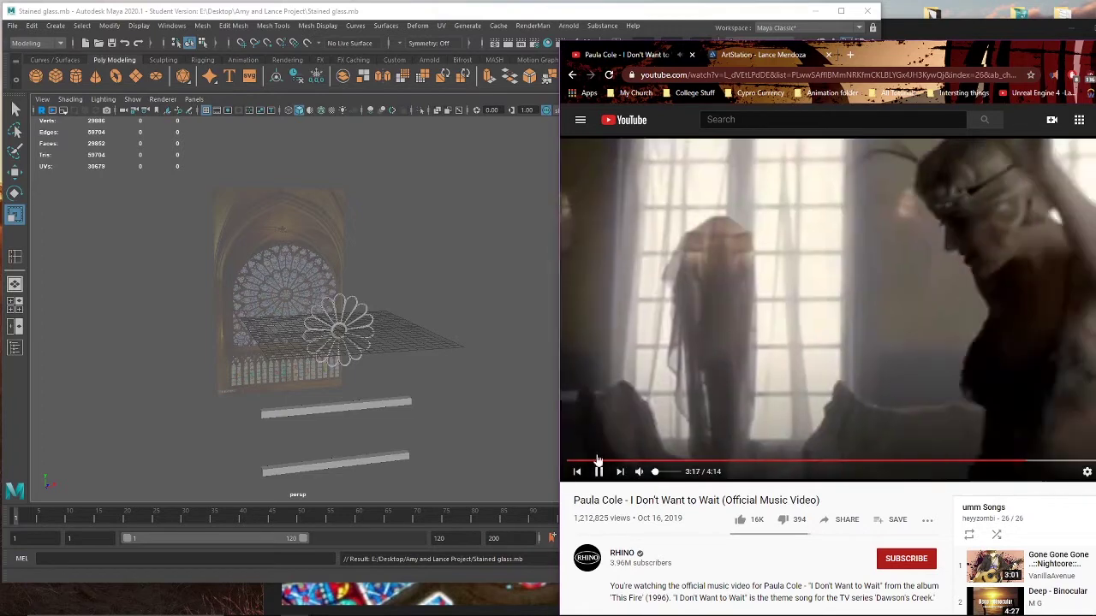
pyautogui.click(581, 460)
pyautogui.press('space')
pyautogui.click(1023, 11)
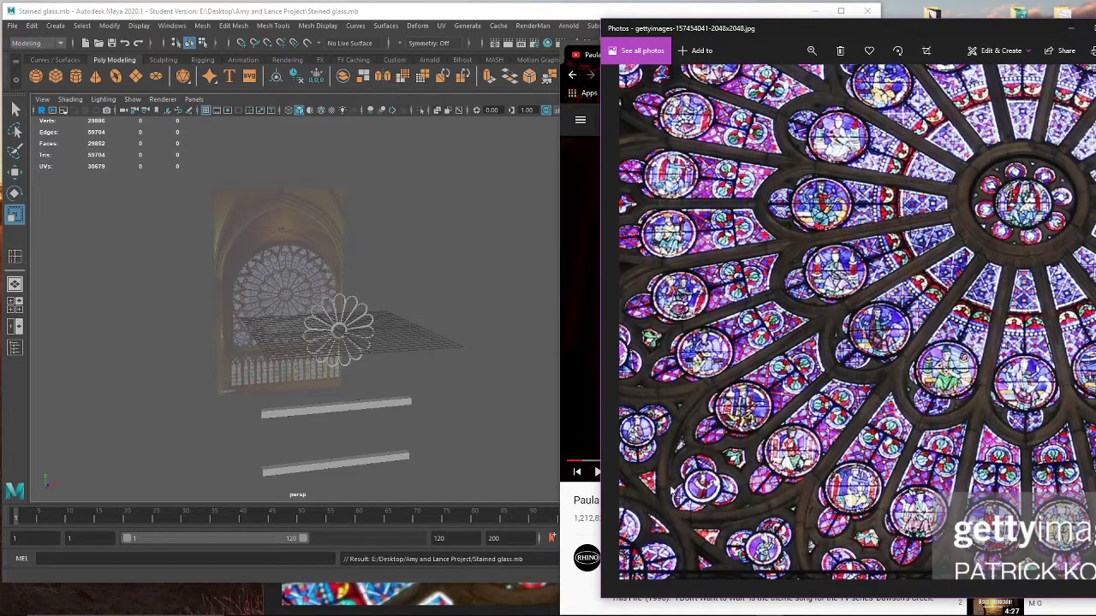
pyautogui.click(597, 482)
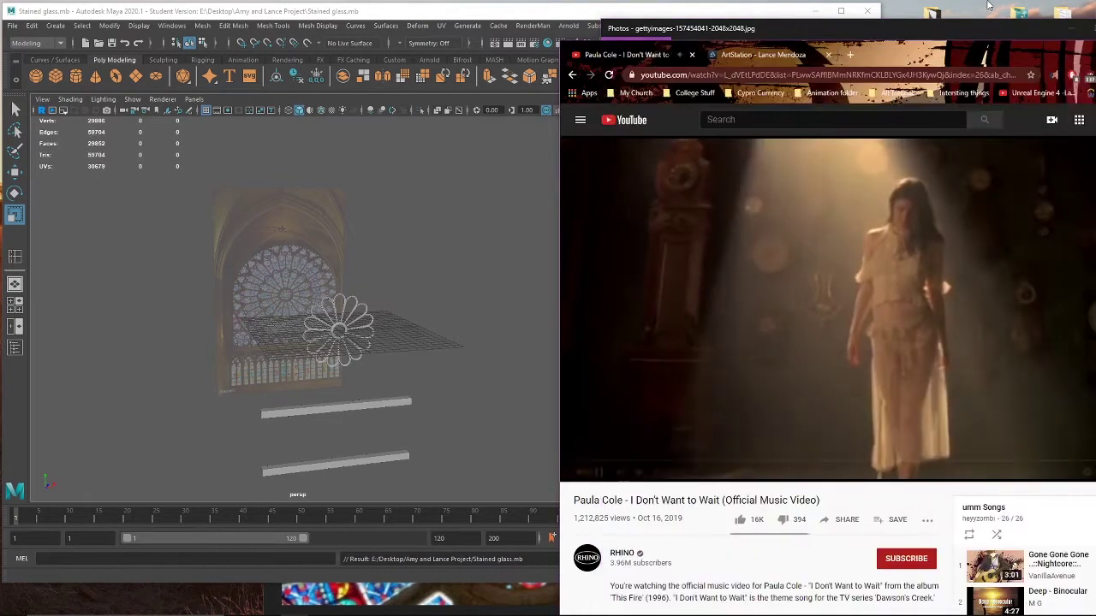
pyautogui.click(969, 19)
pyautogui.click(394, 238)
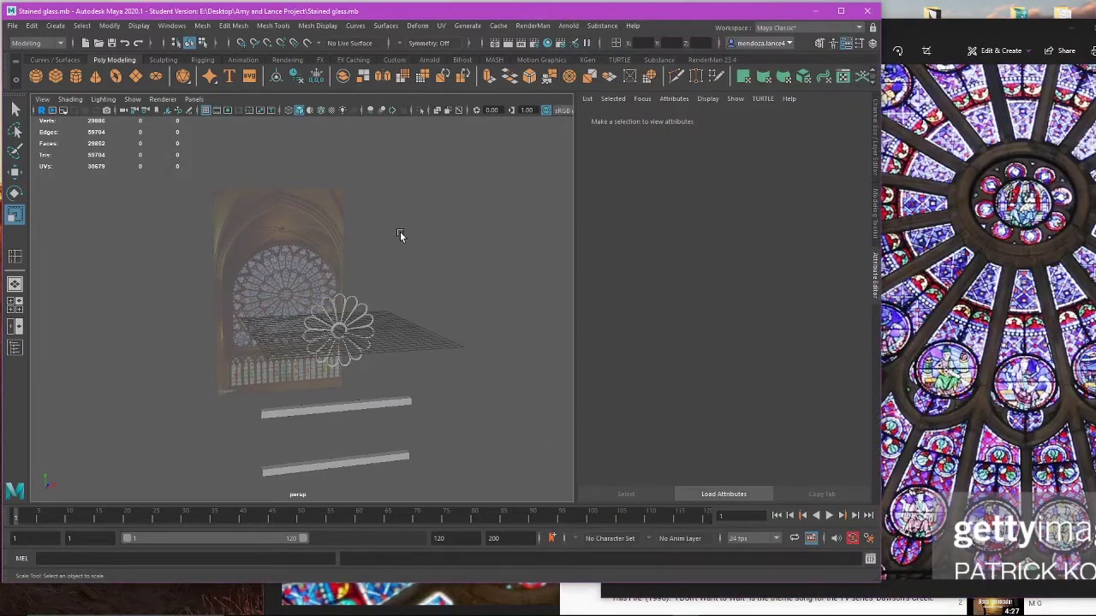
# Step: Select the top petal frame and compare its arch shape with the petals in the reference photo
pyautogui.scroll(5, 383, 286)
pyautogui.click(399, 249)
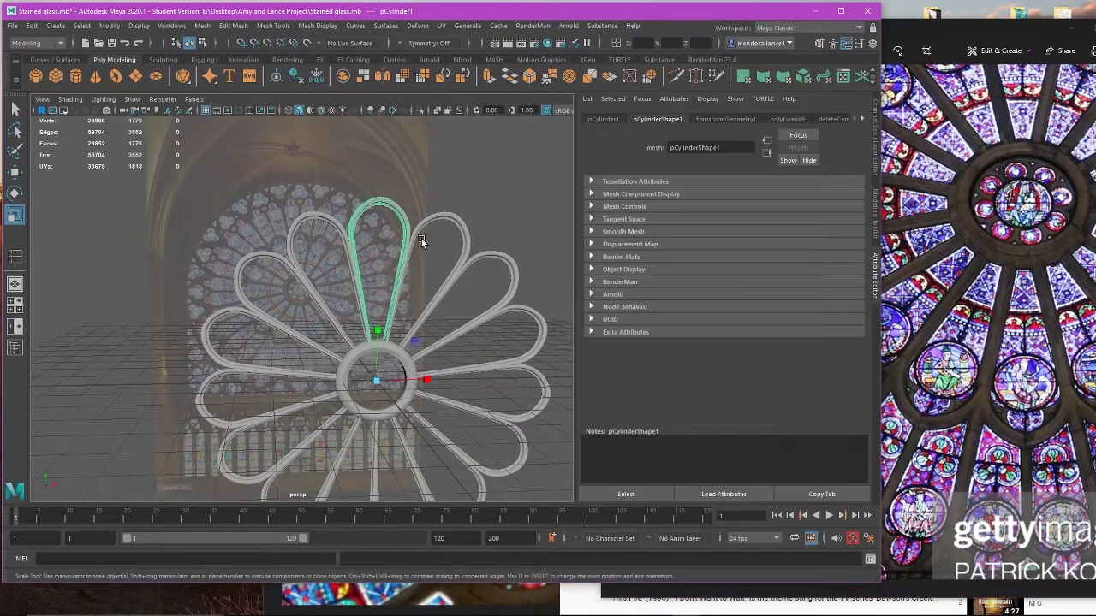
pyautogui.hotkey('alt', 'Tab')
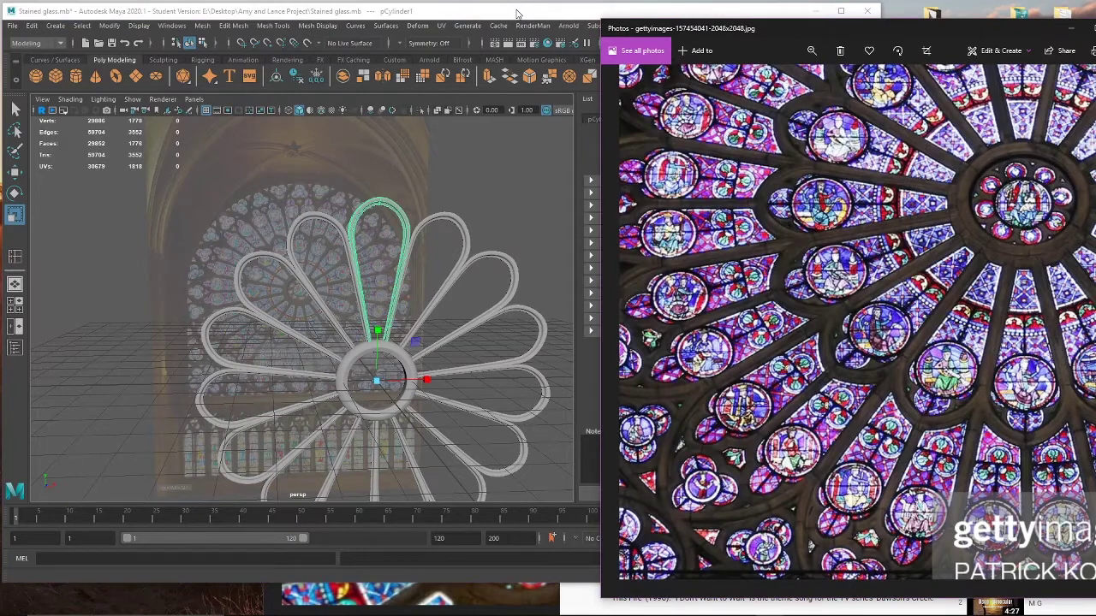
pyautogui.click(517, 13)
pyautogui.scroll(5, 517, 275)
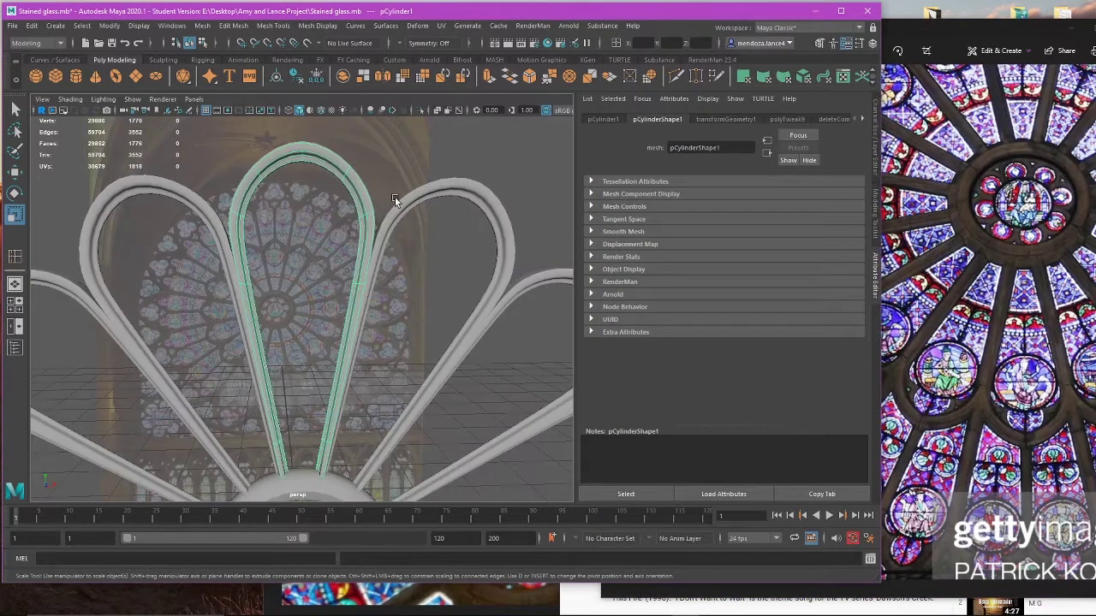
pyautogui.hotkey('alt', 'Tab')
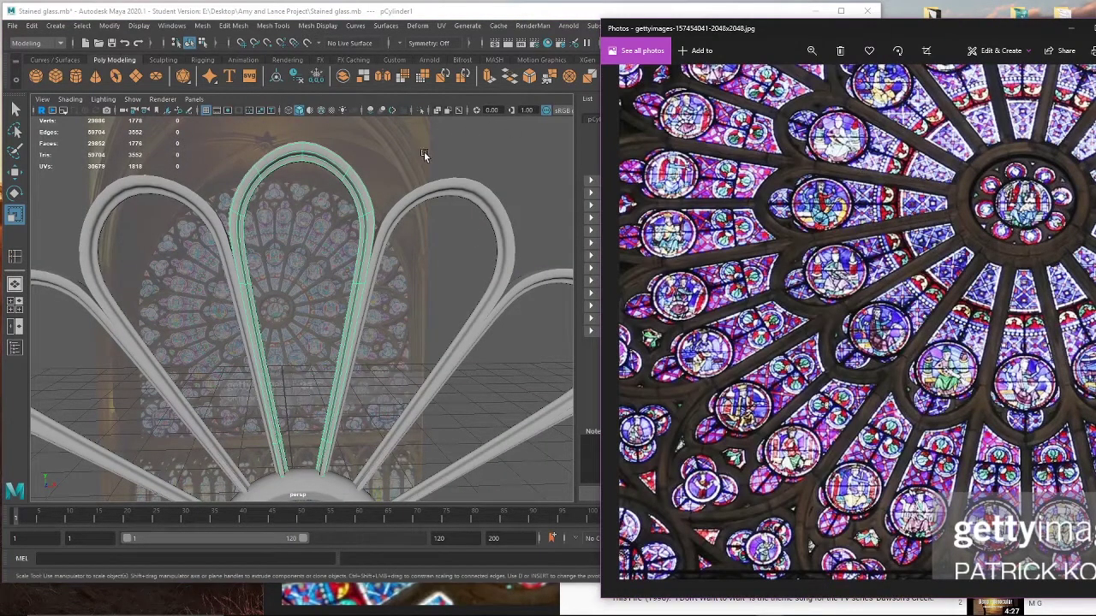
pyautogui.hotkey('alt', 'Tab')
pyautogui.hotkey('alt', 'Tab')
pyautogui.hotkey('alt', 'Tab')
# Step: Show the top petal frame unsmoothed and try an edge loop just below the corner on one side of its arch
pyautogui.press('1')
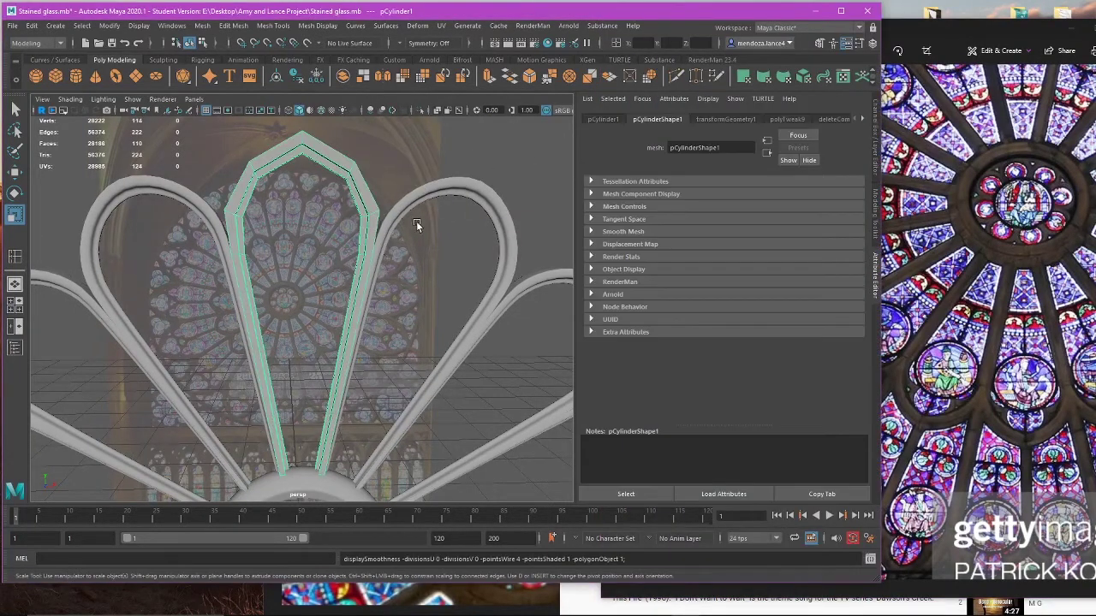
pyautogui.press('3')
pyautogui.press('1')
pyautogui.keyDown('alt'); pyautogui.moveTo(292, 195); pyautogui.dragTo(287, 224, button='middle'); pyautogui.keyUp('alt')
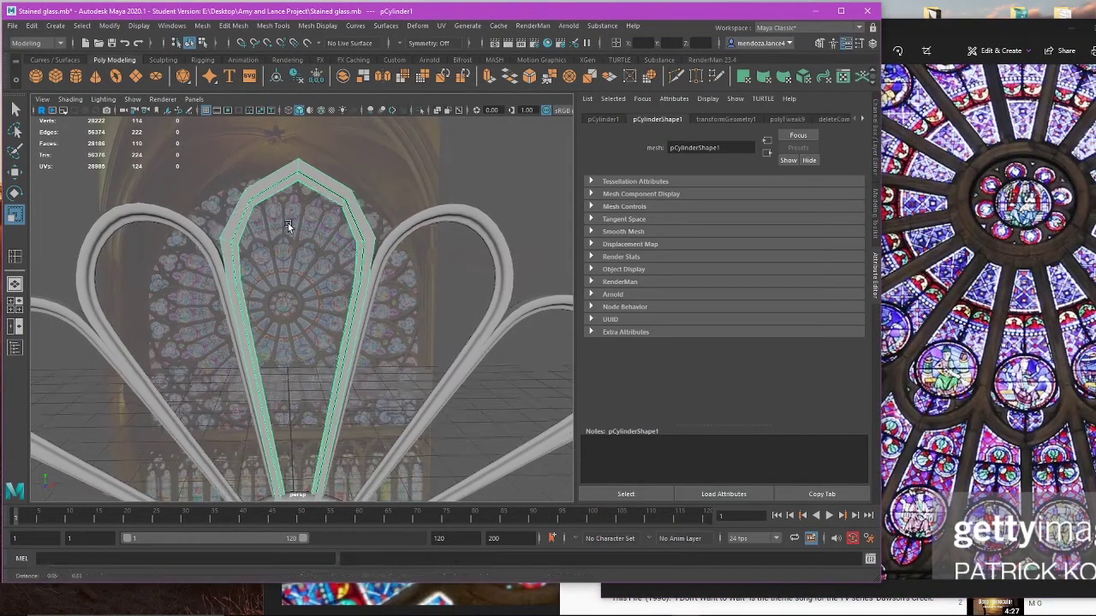
pyautogui.click(14, 256)
pyautogui.scroll(5, 289, 245)
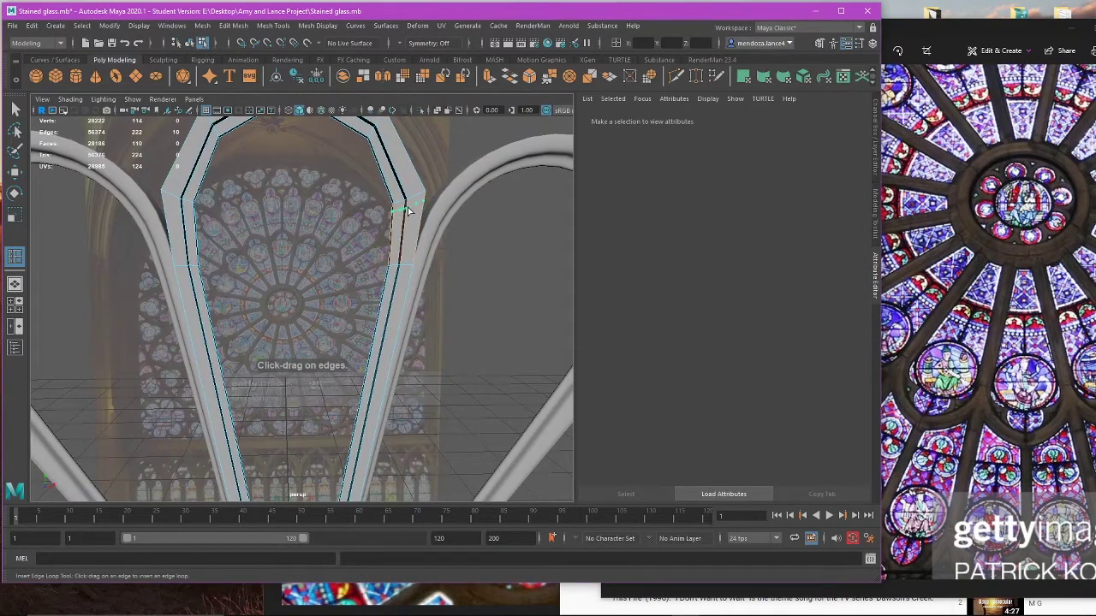
pyautogui.click(408, 211)
pyautogui.hotkey('ctrl', 'z')
# Step: Set symmetry to World X, insert edge loops just below both side corners of the top petal's arch, and return to object mode
pyautogui.click(432, 43)
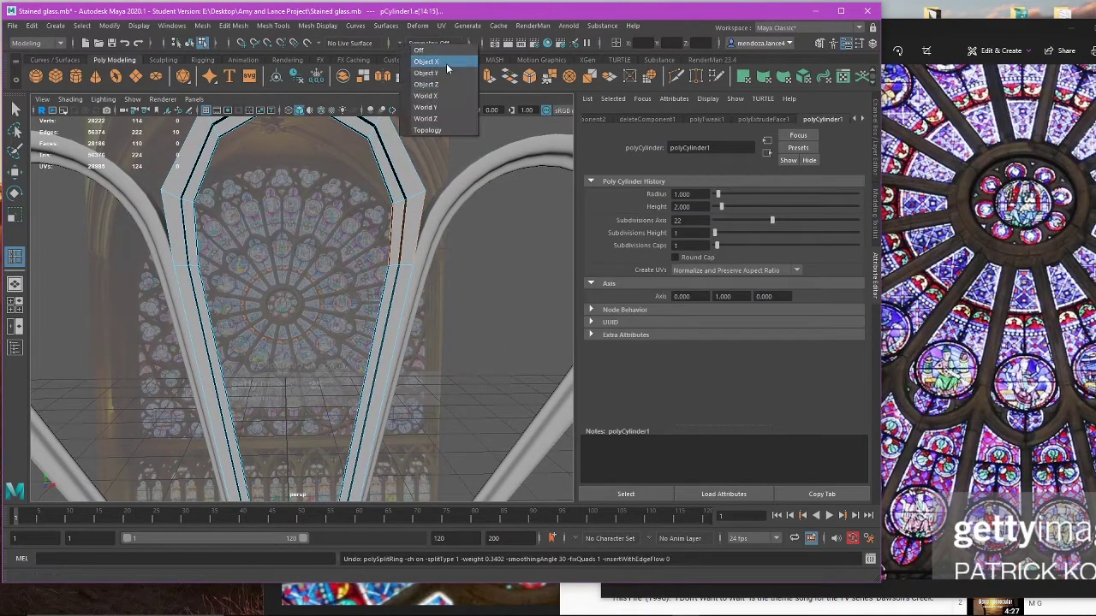
pyautogui.click(442, 96)
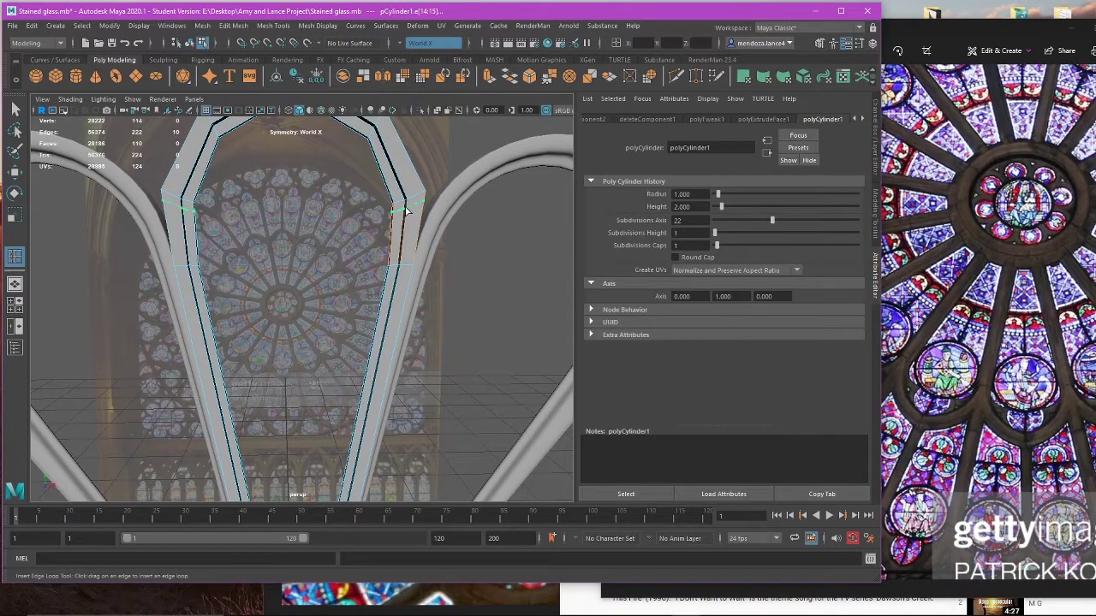
pyautogui.click(409, 208)
pyautogui.scroll(-4, 411, 205)
pyautogui.press('w')
pyautogui.moveTo(425, 181); pyautogui.dragTo(454, 168, button='right')
pyautogui.click(437, 177)
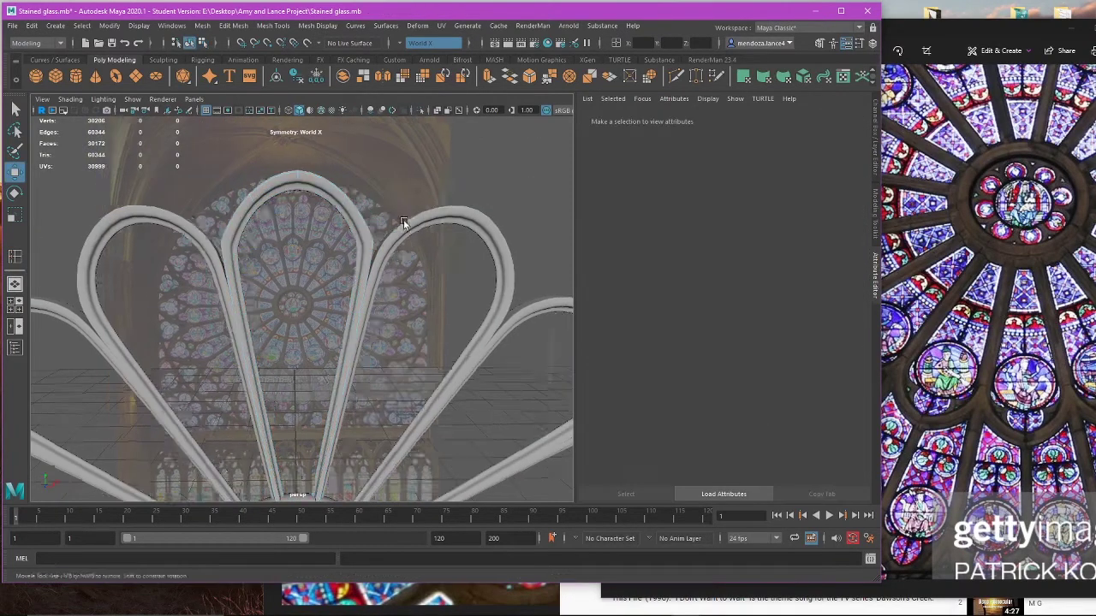
# Step: Delete all the other petal frames around the hub, keeping only the edited top petal and the ring
pyautogui.scroll(-3, 403, 219)
pyautogui.keyDown('alt'); pyautogui.moveTo(411, 219); pyautogui.dragTo(406, 257); pyautogui.keyUp('alt')
pyautogui.scroll(-4, 406, 260)
pyautogui.keyDown('alt'); pyautogui.moveTo(406, 259); pyautogui.dragTo(397, 173, button='middle'); pyautogui.keyUp('alt')
pyautogui.scroll(5, 377, 240)
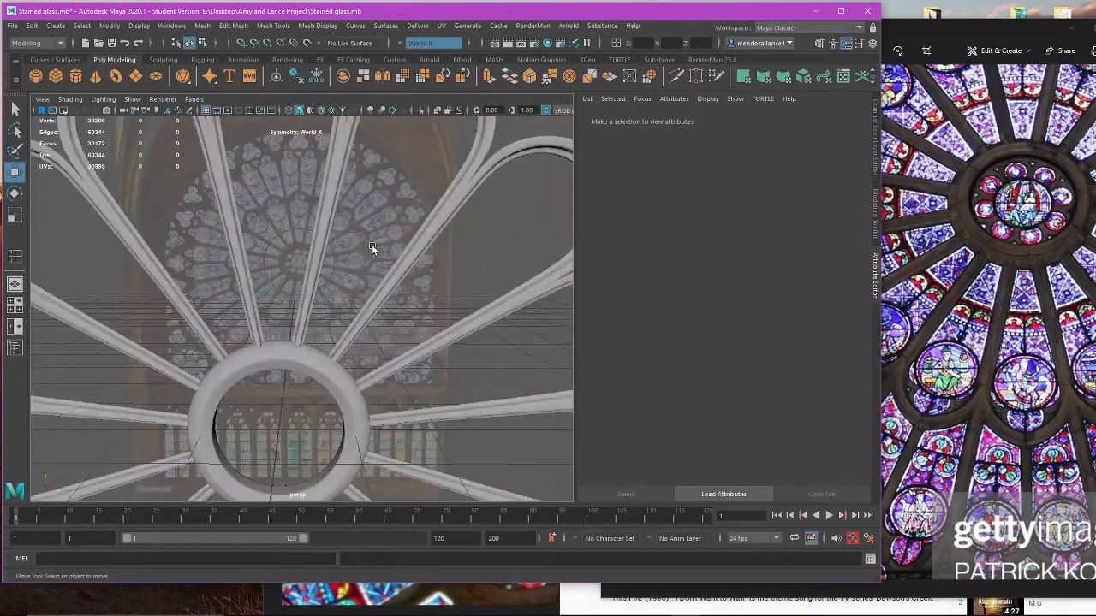
pyautogui.scroll(-4, 373, 248)
pyautogui.keyDown('alt'); pyautogui.moveTo(381, 262); pyautogui.dragTo(385, 220, button='middle'); pyautogui.keyUp('alt')
pyautogui.moveTo(355, 202); pyautogui.dragTo(401, 295)
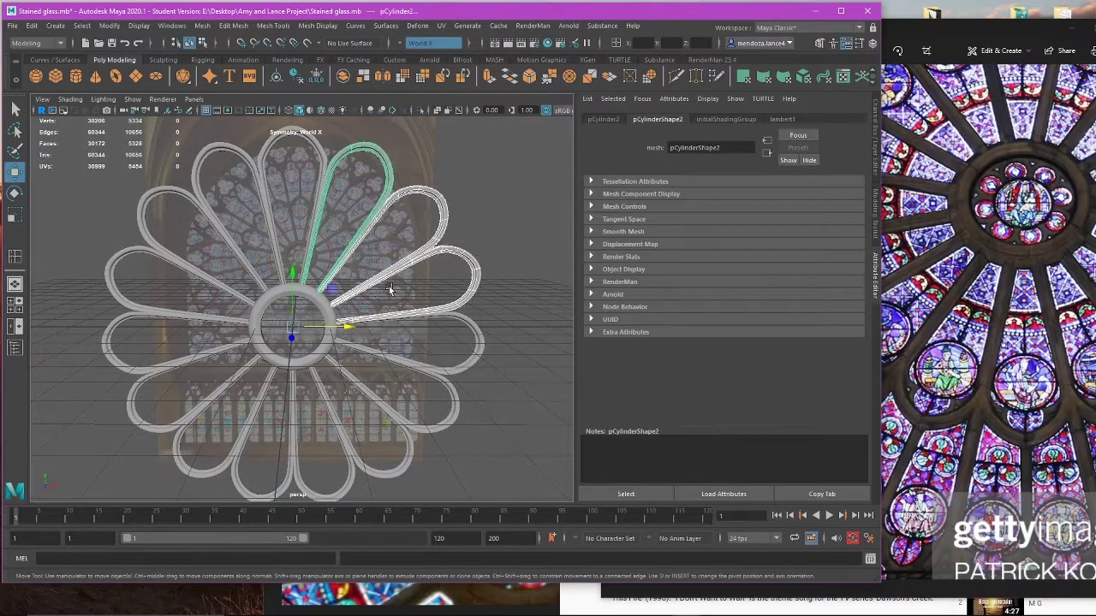
pyautogui.keyDown('shift'); pyautogui.moveTo(398, 334); pyautogui.dragTo(226, 421); pyautogui.keyUp('shift')
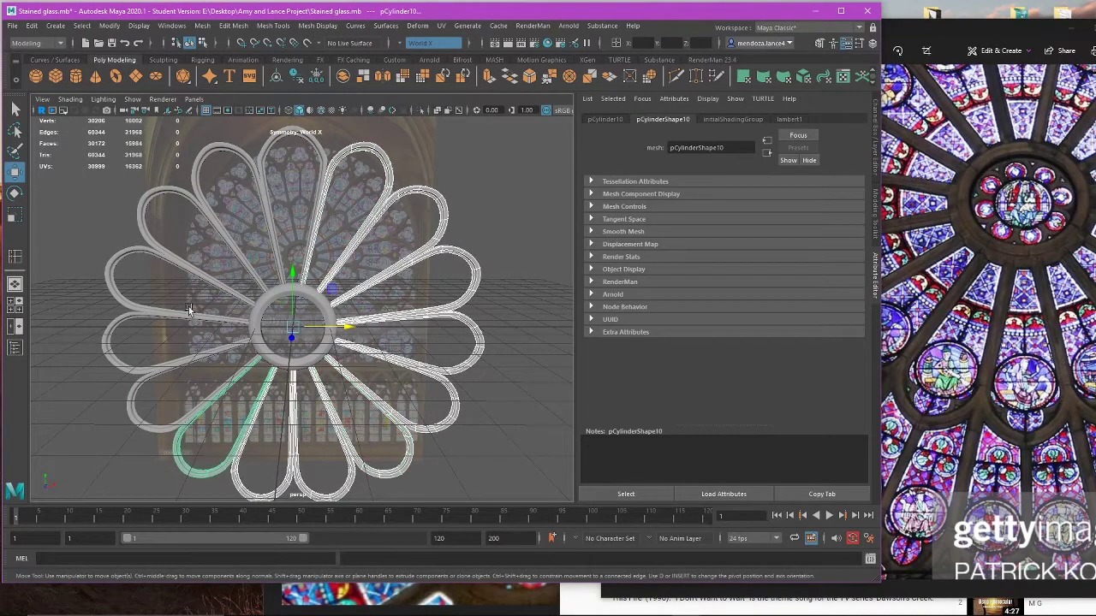
pyautogui.keyDown('shift'); pyautogui.moveTo(192, 267); pyautogui.dragTo(183, 369); pyautogui.keyUp('shift')
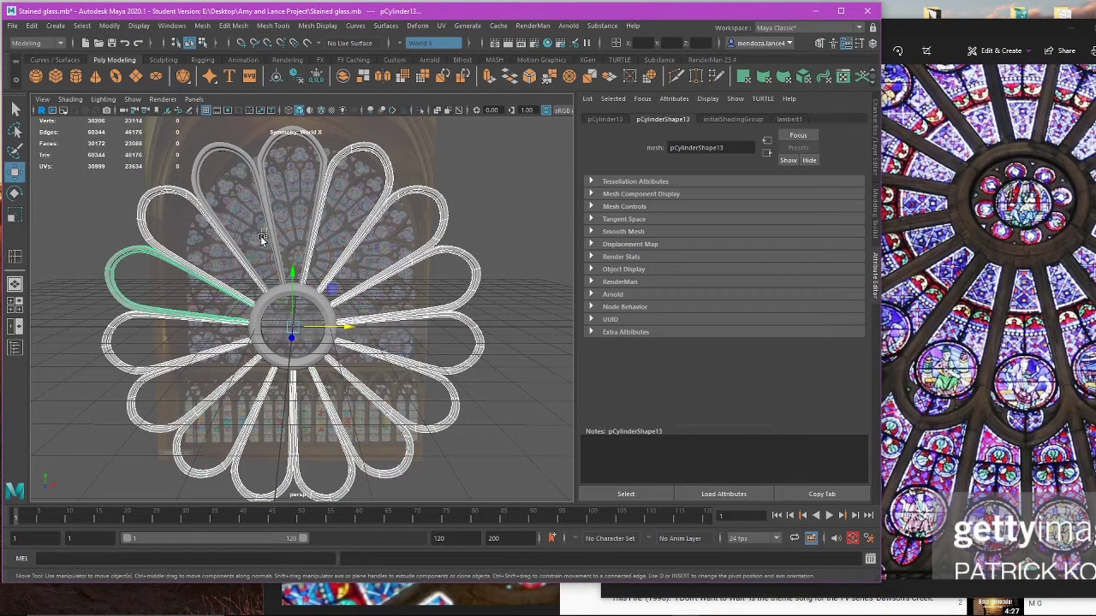
pyautogui.keyDown('shift'); pyautogui.click(263, 228); pyautogui.keyUp('shift')
pyautogui.press('Delete')
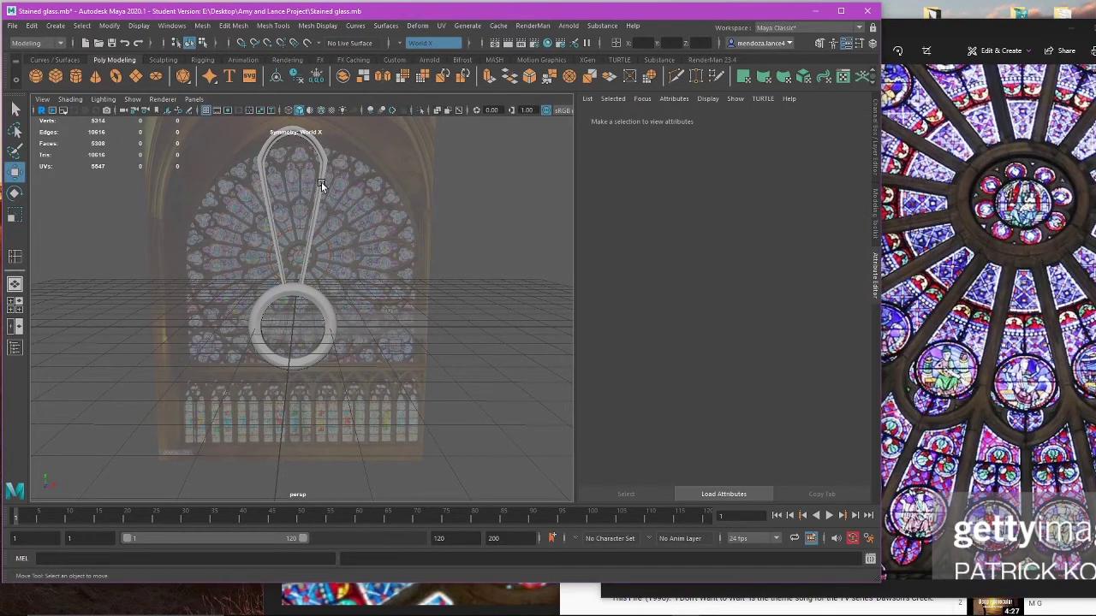
# Step: Duplicate the top petal frame and rotate the copy clockwise around the hub by about 12 degrees in Z
pyautogui.keyDown('alt'); pyautogui.moveTo(296, 198); pyautogui.dragTo(317, 269, button='right'); pyautogui.keyUp('alt')
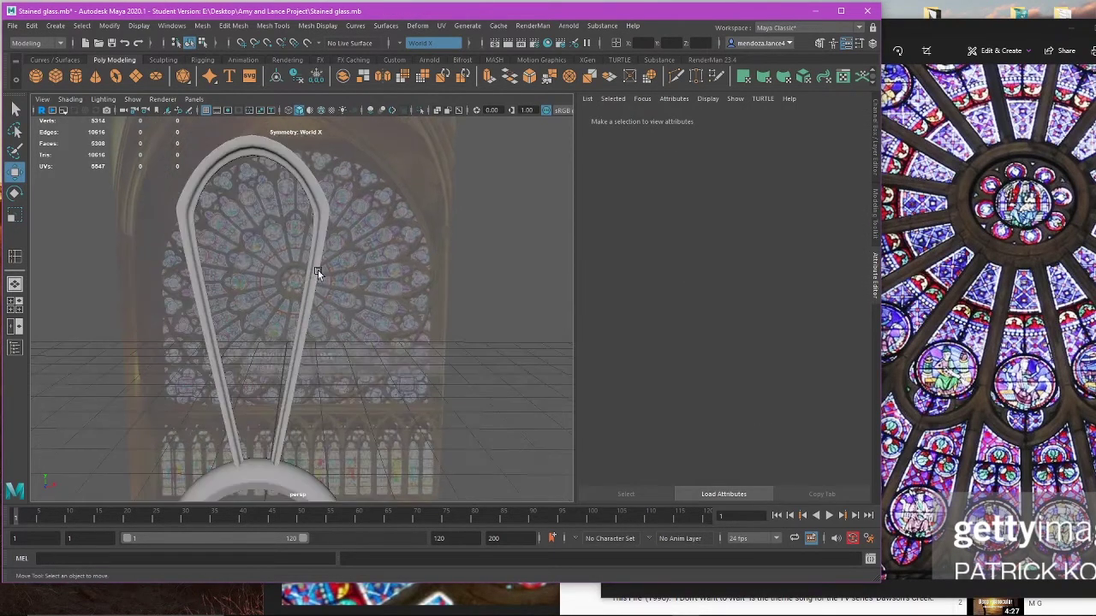
pyautogui.click(317, 236)
pyautogui.scroll(-2, 350, 285)
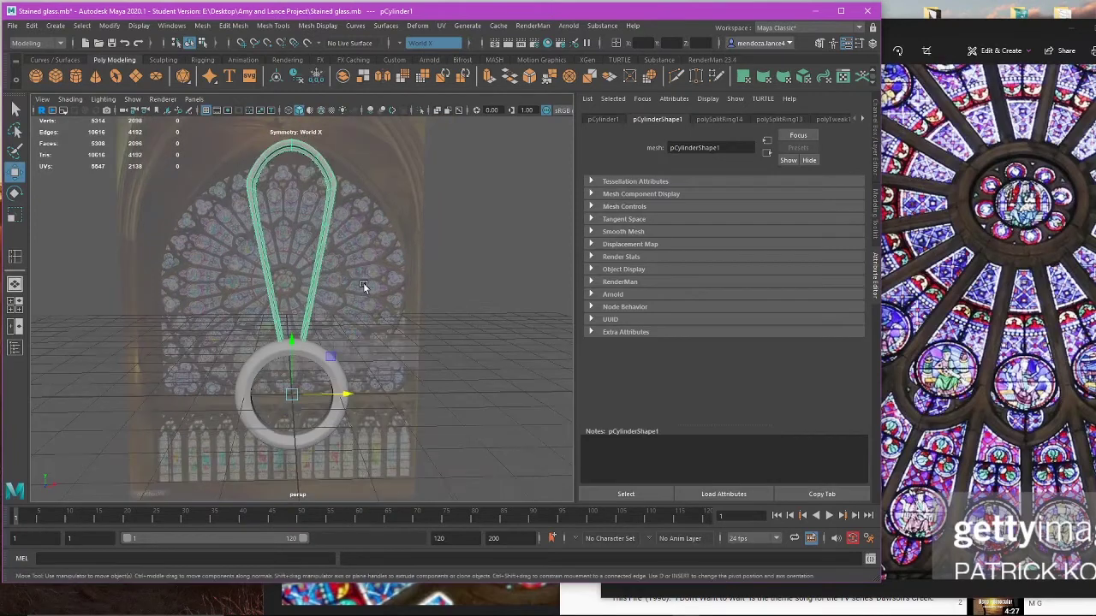
pyautogui.click(362, 283)
pyautogui.click(321, 250)
pyautogui.keyDown('alt'); pyautogui.moveTo(335, 307); pyautogui.dragTo(340, 260, button='middle'); pyautogui.keyUp('alt')
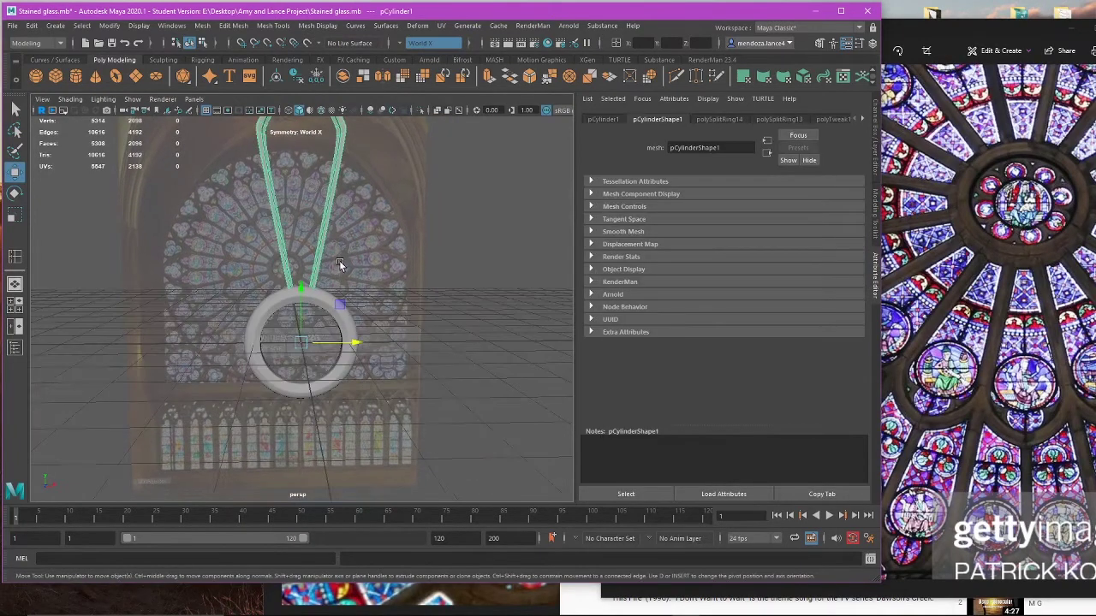
pyautogui.hotkey('ctrl', 'd')
pyautogui.press('e')
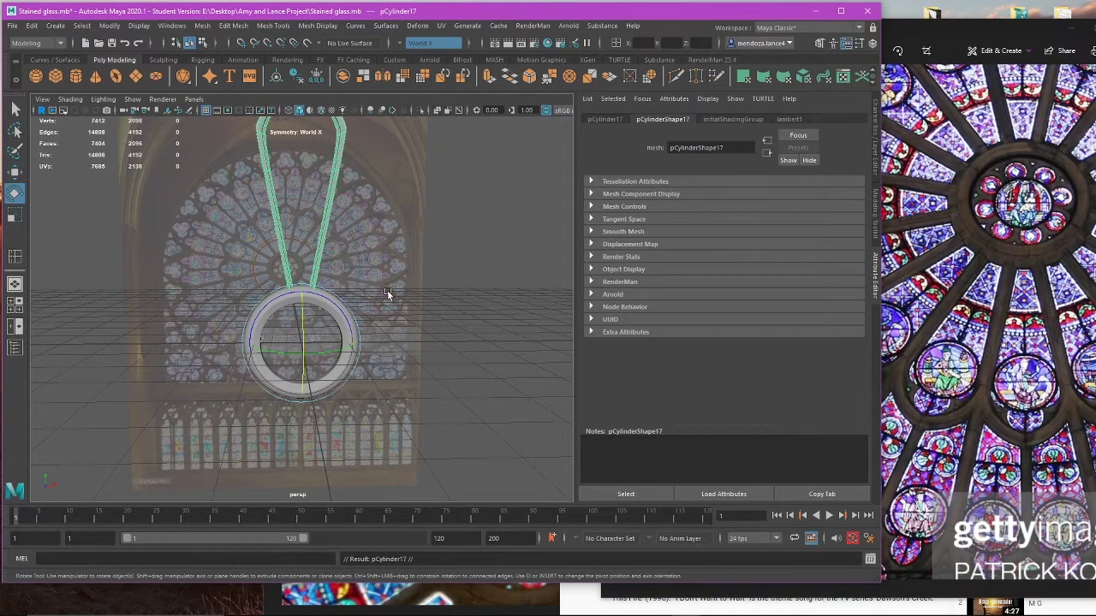
pyautogui.moveTo(333, 303); pyautogui.dragTo(351, 312)
# Step: Set the copied petal's Rotate Z to -24 and check the spacing beside the original petal
pyautogui.click(873, 167)
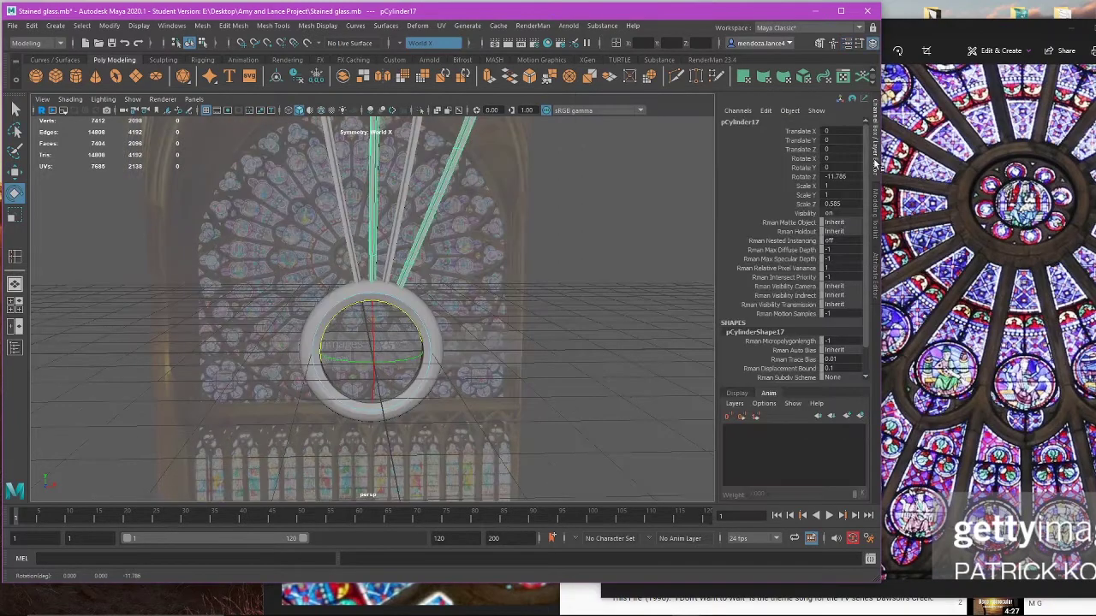
pyautogui.click(857, 176)
pyautogui.write('-24')
pyautogui.press('Return')
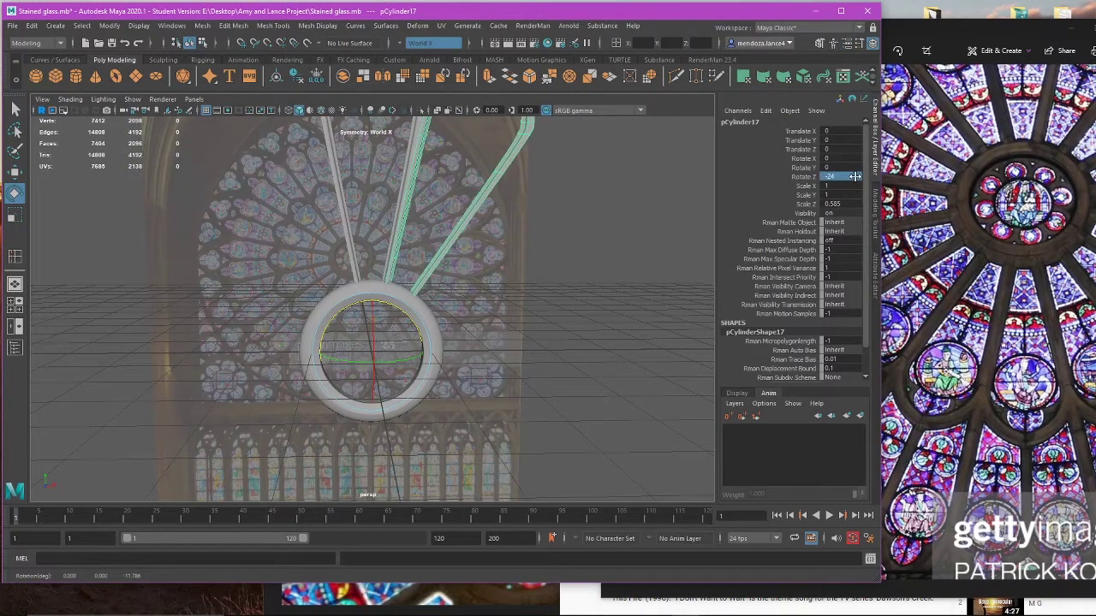
pyautogui.keyDown('alt'); pyautogui.moveTo(582, 248); pyautogui.dragTo(525, 347, button='middle'); pyautogui.keyUp('alt')
pyautogui.keyDown('alt'); pyautogui.moveTo(482, 331); pyautogui.dragTo(411, 363); pyautogui.keyUp('alt')
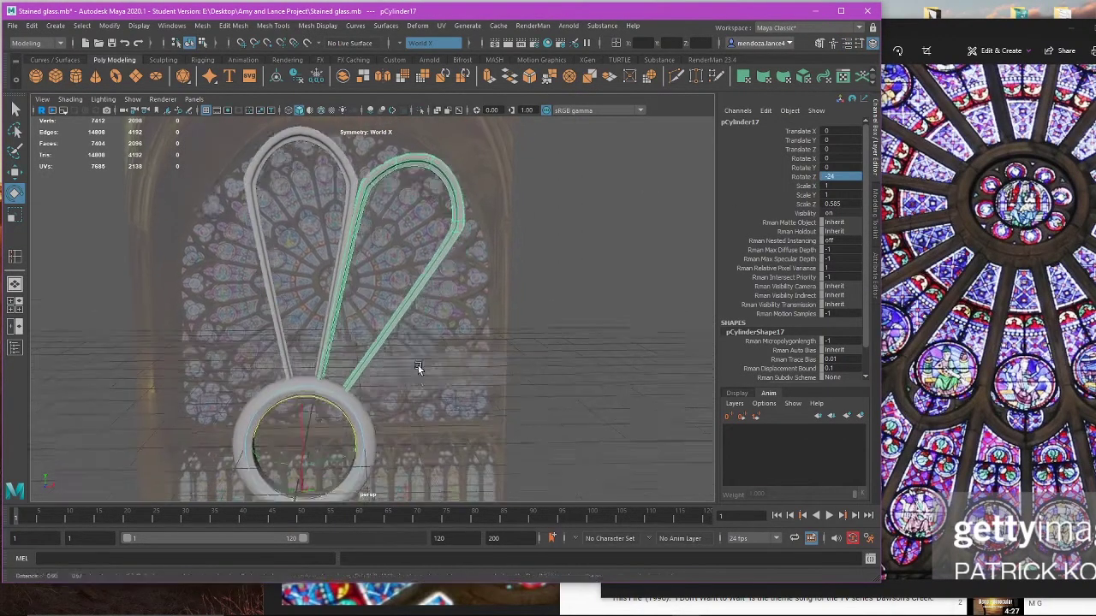
# Step: Set the copied petal's Rotate Z to -23, deselect it, and check how the two frames meet
pyautogui.click(827, 177)
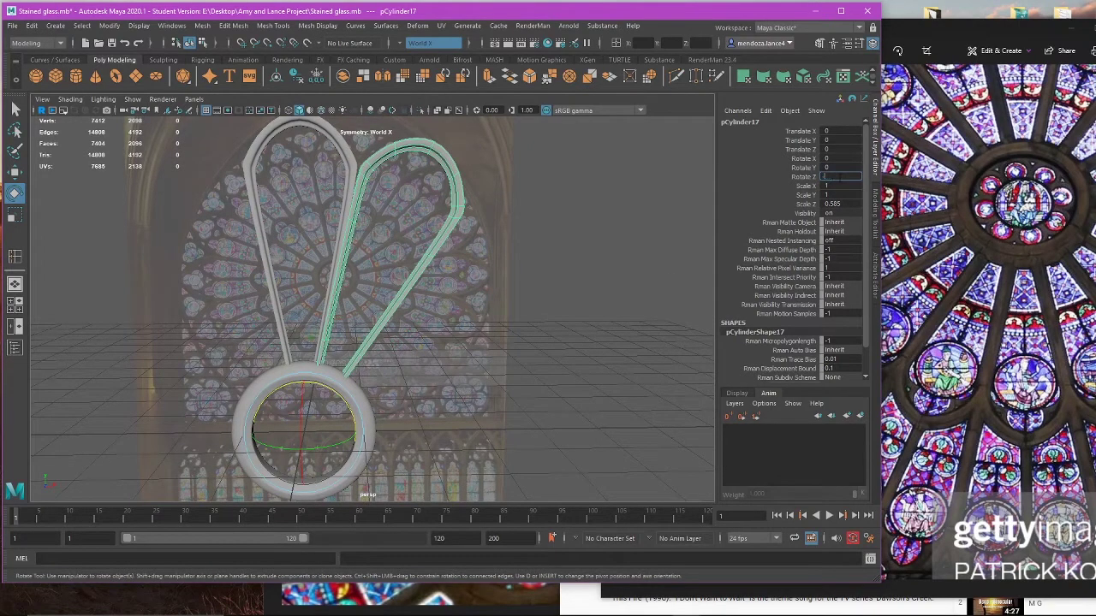
pyautogui.write('-23')
pyautogui.press('Return')
pyautogui.click(568, 213)
pyautogui.scroll(-2, 484, 295)
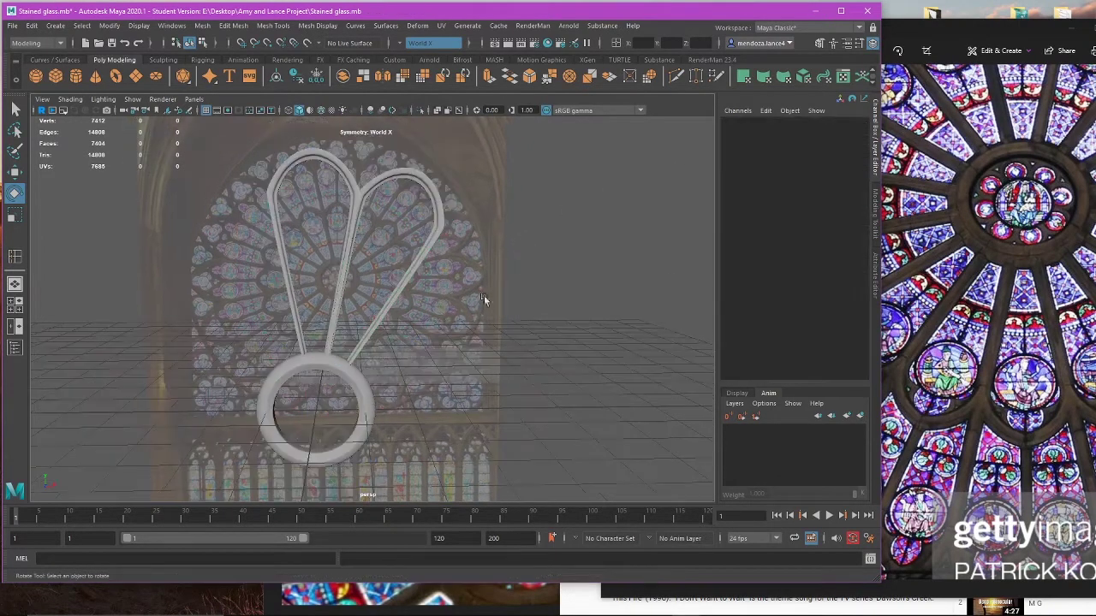
pyautogui.keyDown('alt'); pyautogui.moveTo(484, 296); pyautogui.dragTo(513, 305); pyautogui.keyUp('alt')
pyautogui.click(410, 283)
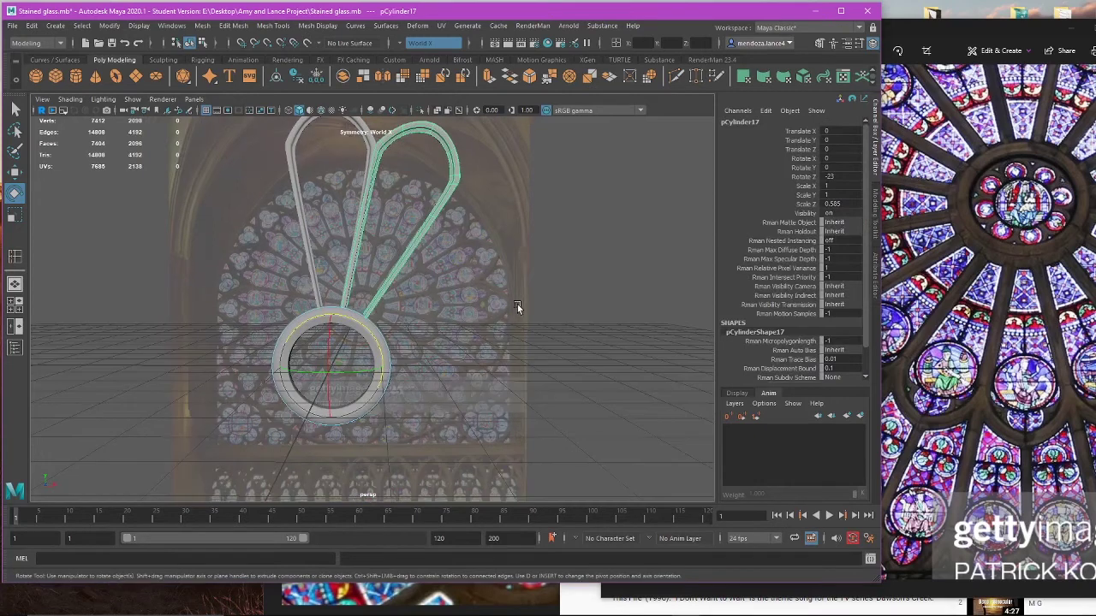
pyautogui.press('w')
pyautogui.hotkey('ctrl', 'd')
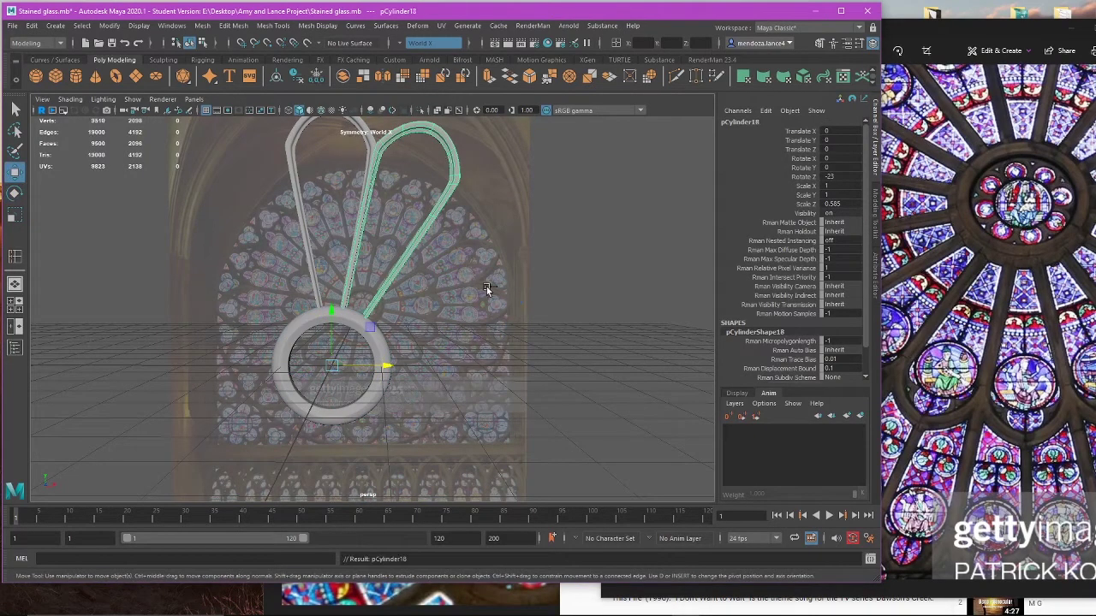
# Step: Undo the petal copy and its Z rotations, back to the single top petal frame on the hub ring
pyautogui.hotkey('ctrl', 'z')
pyautogui.hotkey('ctrl', 'z')
pyautogui.hotkey('ctrl', 'z')
pyautogui.hotkey('ctrl', 'z')
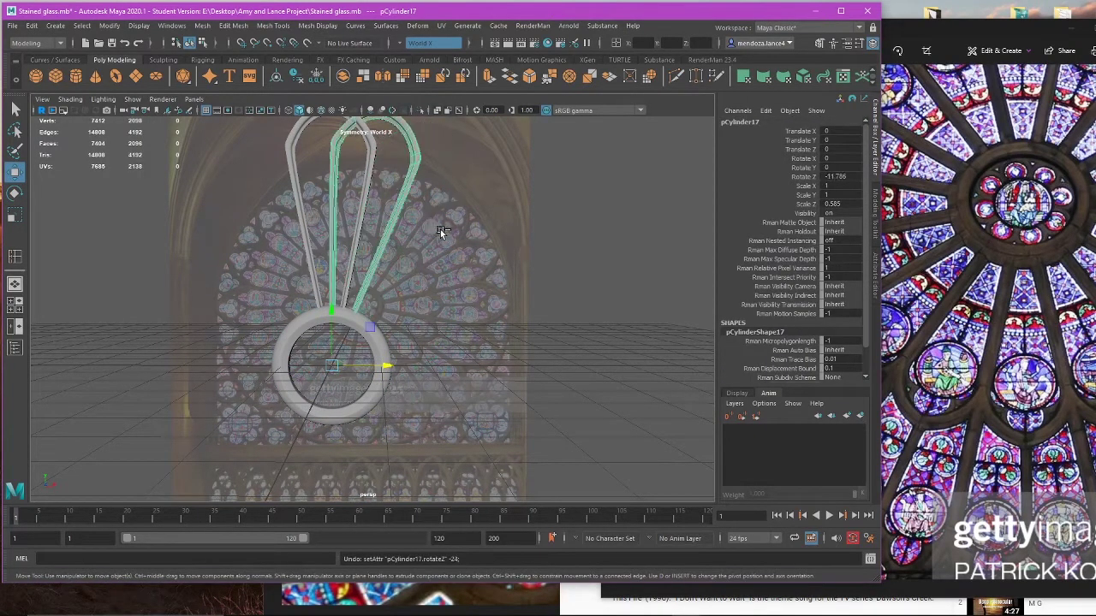
pyautogui.hotkey('ctrl', 'z')
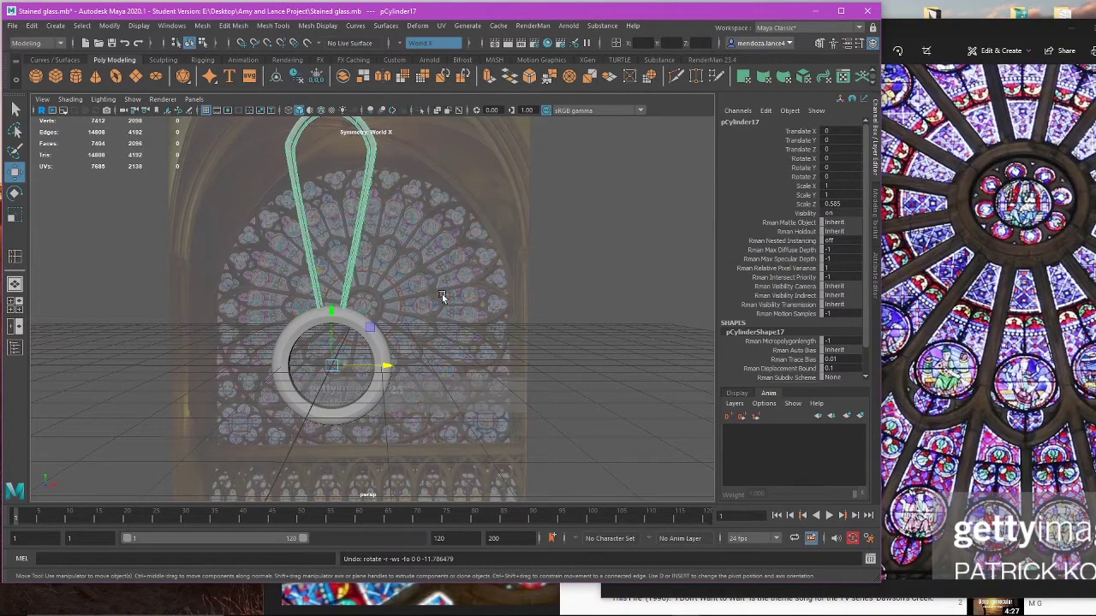
pyautogui.click(383, 377)
pyautogui.hotkey('ctrl', 'z')
pyautogui.hotkey('ctrl', 'z')
pyautogui.hotkey('ctrl', 'z')
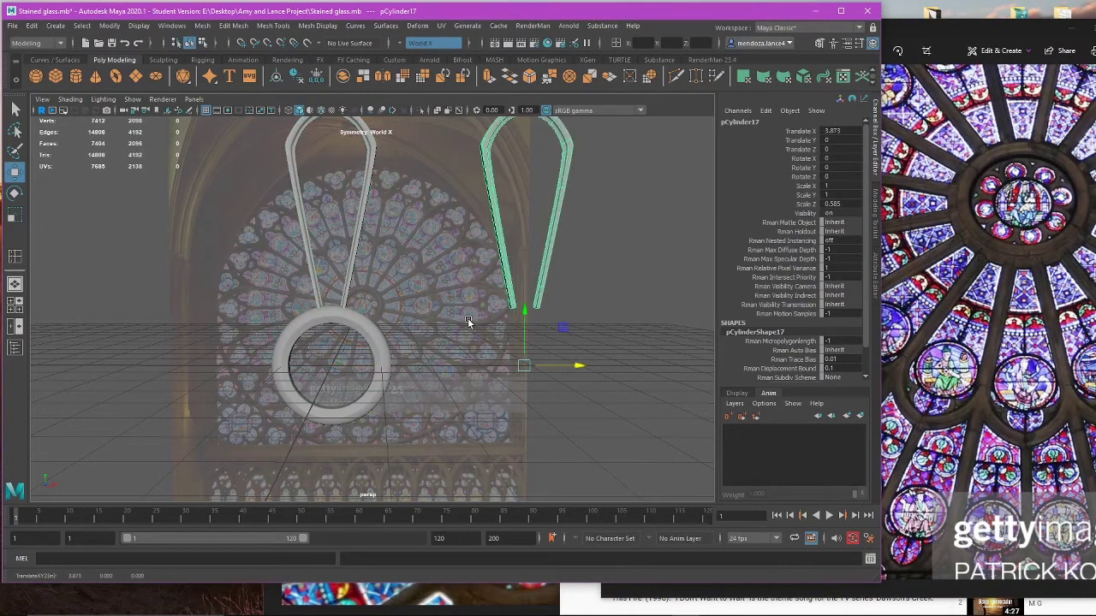
# Step: Duplicate the top petal frame, rotate the copy clockwise around the hub, and set its Rotate Z to -23
pyautogui.click(370, 210)
pyautogui.keyDown('alt'); pyautogui.moveTo(474, 279); pyautogui.dragTo(504, 310, button='middle'); pyautogui.keyUp('alt')
pyautogui.scroll(3, 519, 318)
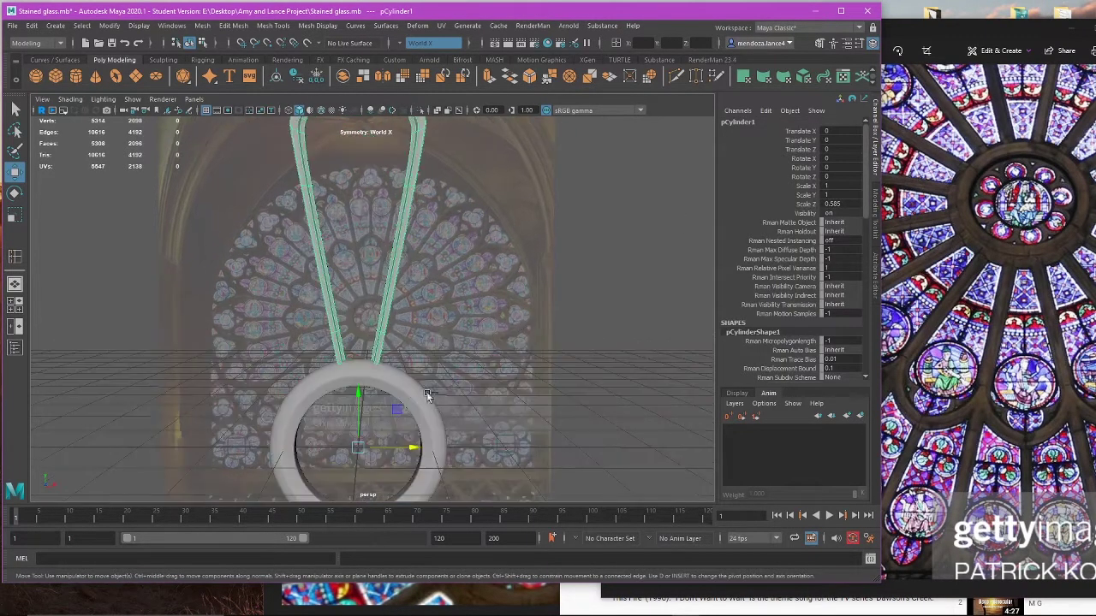
pyautogui.hotkey('ctrl', 'd')
pyautogui.press('e')
pyautogui.moveTo(385, 396); pyautogui.dragTo(657, 353)
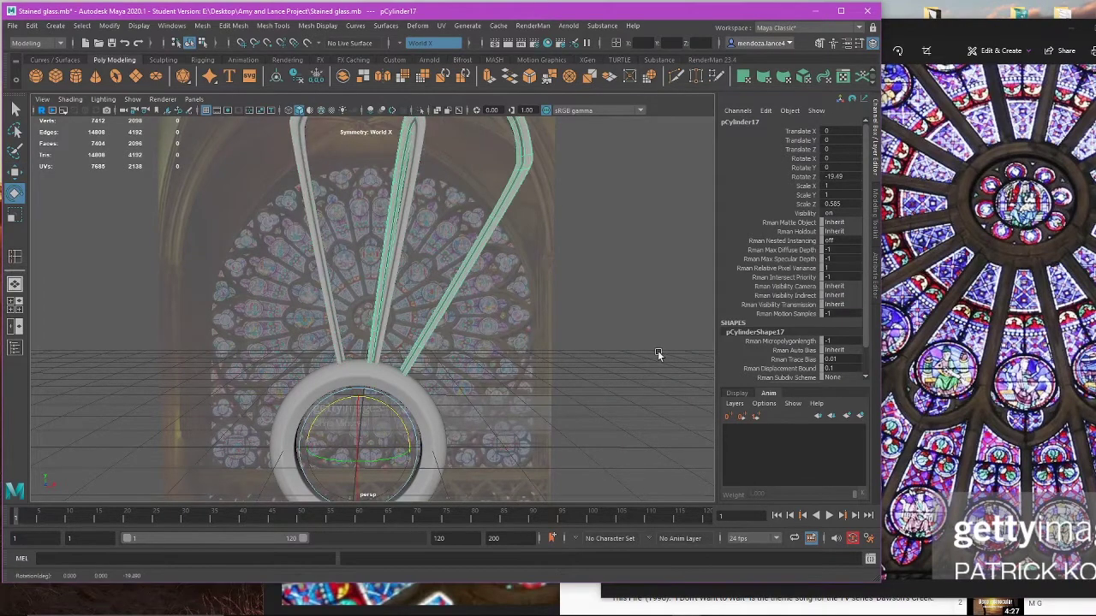
pyautogui.doubleClick(842, 178)
pyautogui.press('Return')
pyautogui.scroll(-4, 493, 288)
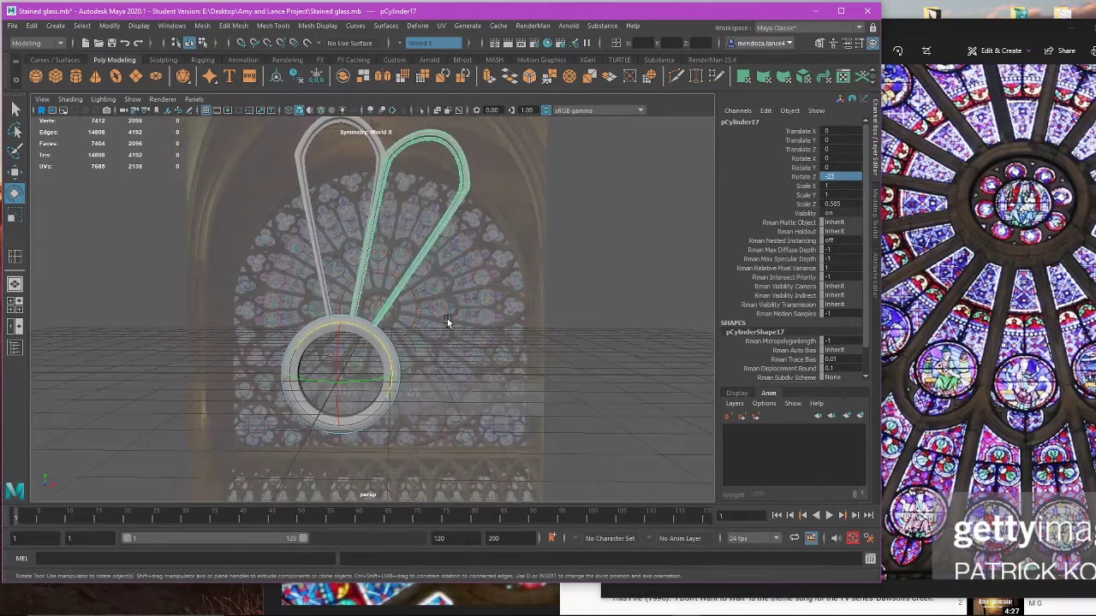
# Step: Repeat the duplicate with its 23-degree rotation all the way around the hub, and check how the last petal meets the top one
pyautogui.keyDown('alt'); pyautogui.moveTo(447, 319); pyautogui.dragTo(454, 320); pyautogui.keyUp('alt')
pyautogui.hotkey('shift', 'd')
pyautogui.hotkey('shift', 'd')
pyautogui.hotkey('shift', 'd')
pyautogui.hotkey('shift', 'd')
pyautogui.hotkey('shift', 'd')
pyautogui.hotkey('shift', 'd')
pyautogui.hotkey('shift', 'd')
pyautogui.hotkey('shift', 'd')
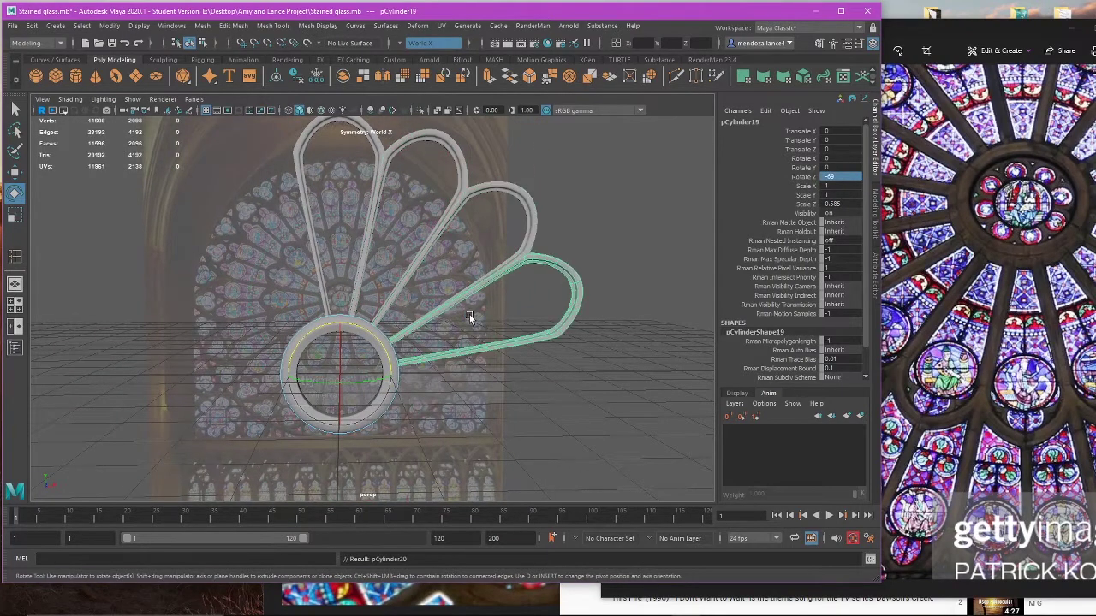
pyautogui.hotkey('shift', 'd')
pyautogui.hotkey('shift', 'd')
pyautogui.hotkey('shift', 'd')
pyautogui.hotkey('shift', 'd')
pyautogui.hotkey('shift', 'd')
pyautogui.hotkey('shift', 'd')
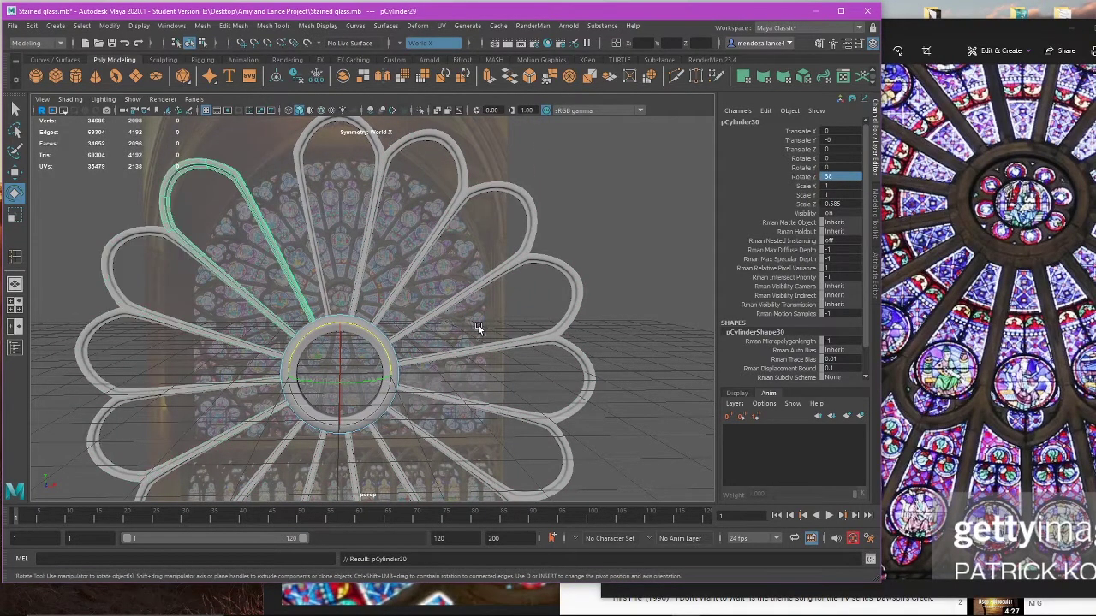
pyautogui.scroll(1, 333, 236)
pyautogui.keyDown('alt'); pyautogui.moveTo(333, 236); pyautogui.dragTo(372, 265, button='middle'); pyautogui.keyUp('alt')
pyautogui.scroll(-4, 419, 262)
pyautogui.keyDown('alt'); pyautogui.moveTo(492, 294); pyautogui.dragTo(511, 273, button='middle'); pyautogui.keyUp('alt')
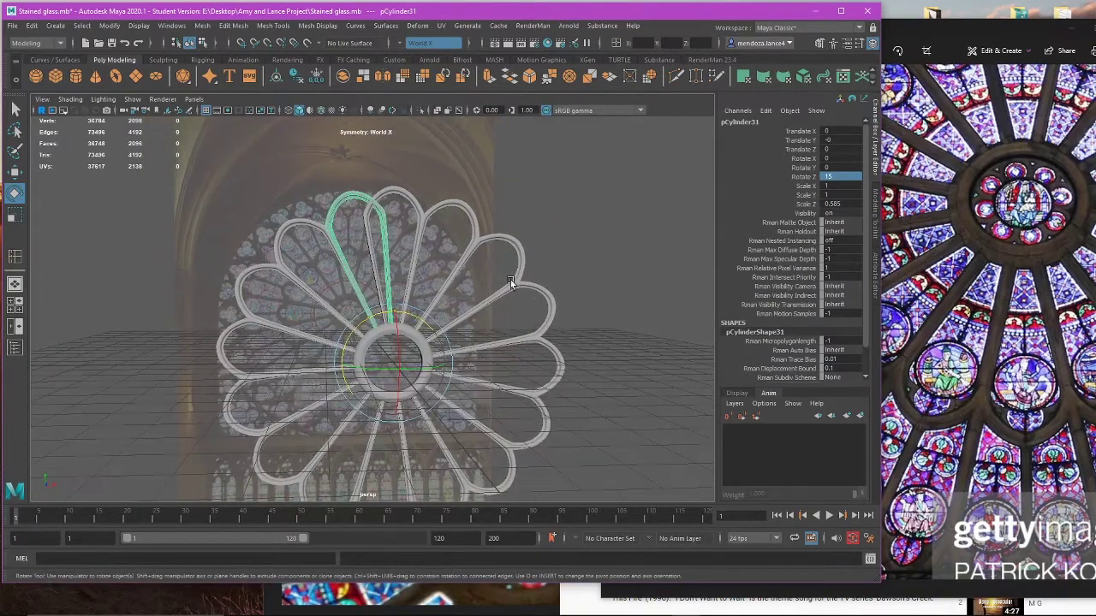
pyautogui.scroll(-3, 502, 290)
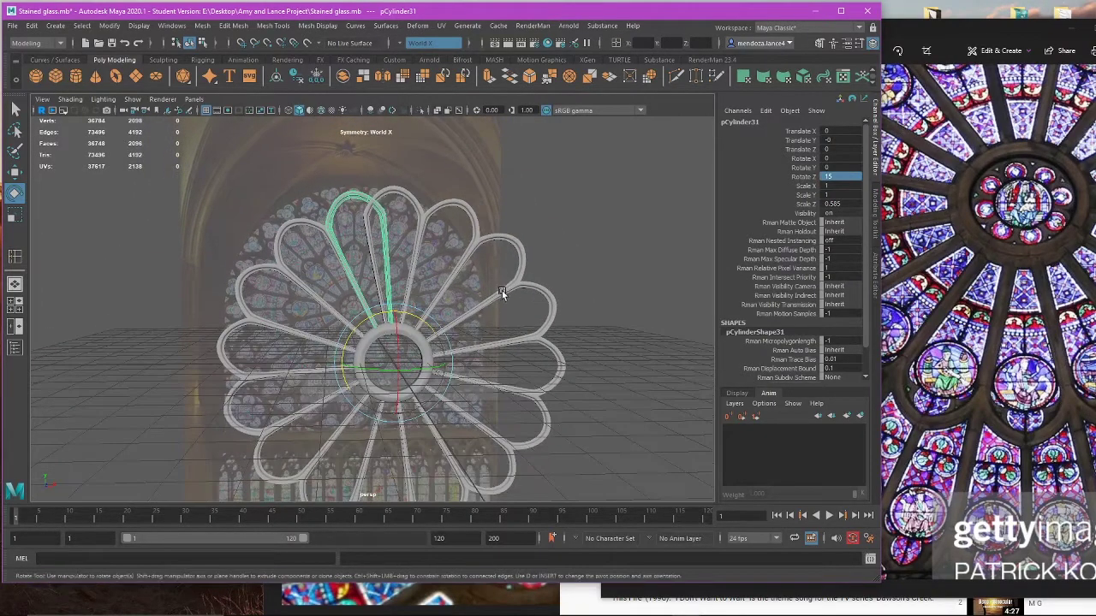
pyautogui.scroll(1, 534, 305)
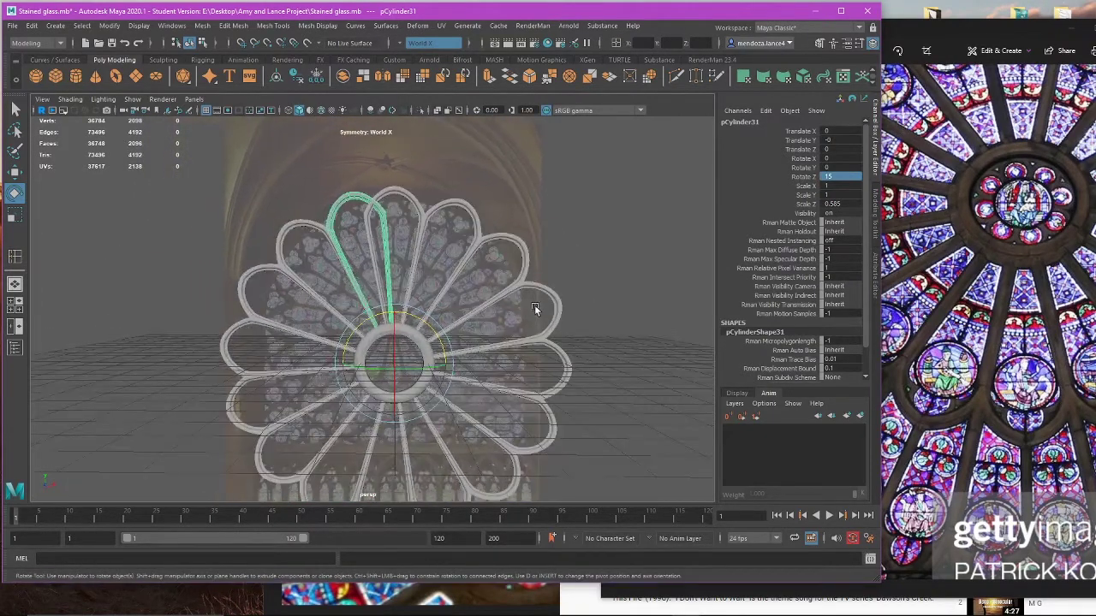
# Step: Undo the repeated petal duplicates and the first copy's Rotate Z value
pyautogui.hotkey('ctrl', 'z')
pyautogui.hotkey('ctrl', 'z')
pyautogui.hotkey('ctrl', 'z')
pyautogui.hotkey('ctrl', 'z')
pyautogui.hotkey('ctrl', 'z')
pyautogui.hotkey('ctrl', 'z')
pyautogui.hotkey('ctrl', 'z')
pyautogui.hotkey('ctrl', 'z')
pyautogui.hotkey('ctrl', 'z')
pyautogui.hotkey('ctrl', 'z')
pyautogui.hotkey('ctrl', 'z')
pyautogui.hotkey('ctrl', 'z')
pyautogui.hotkey('ctrl', 'z')
pyautogui.hotkey('ctrl', 'z')
pyautogui.hotkey('ctrl', 'z')
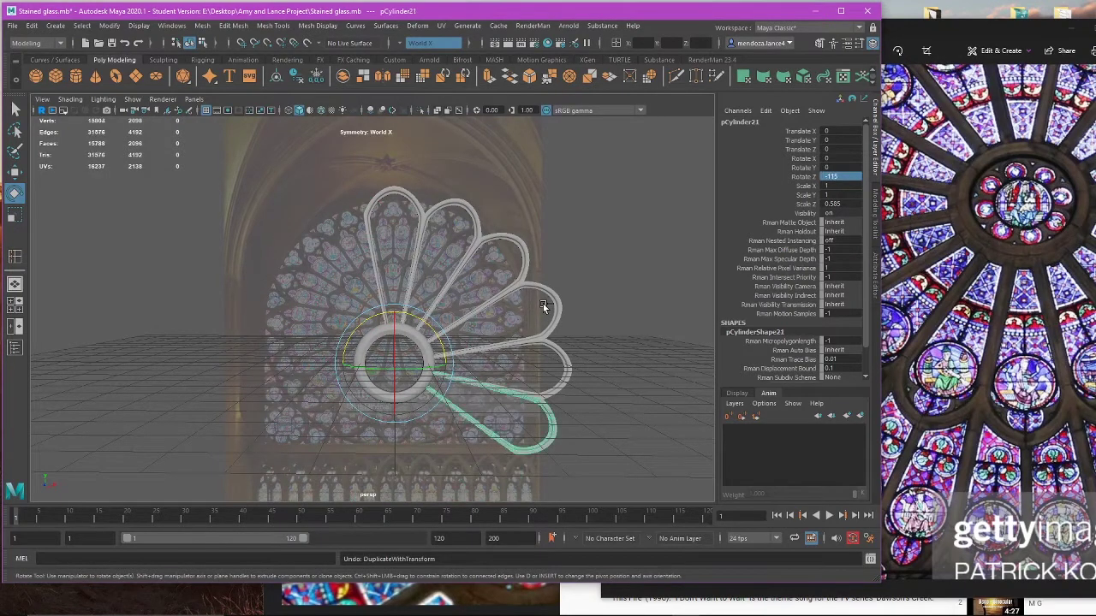
pyautogui.scroll(1, 479, 288)
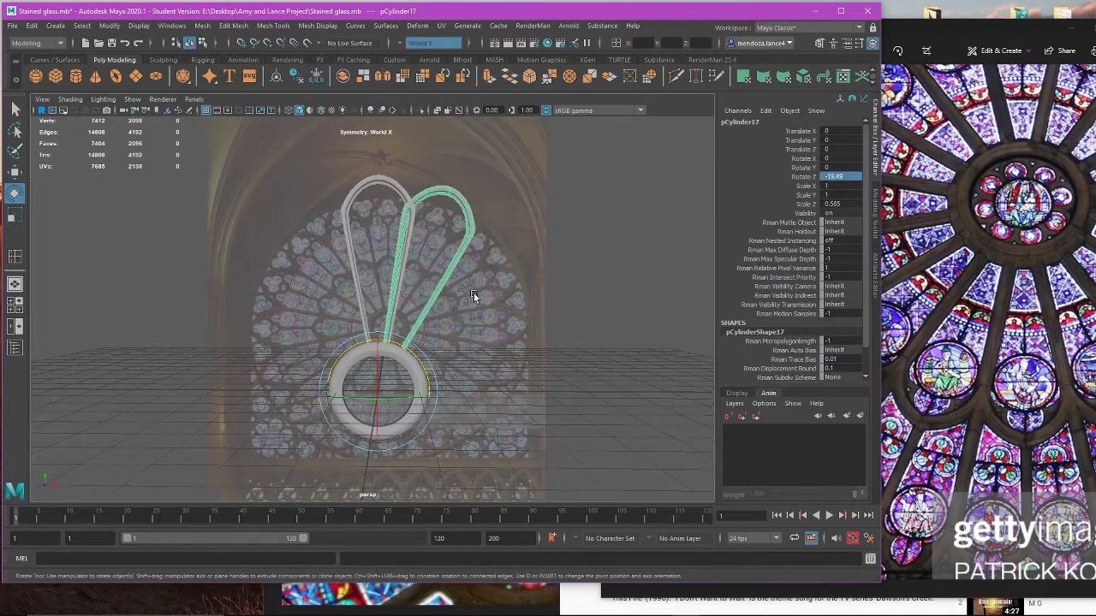
# Step: Set the copied petal's Rotate Z to -24 and try duplicating it onward around the hub
pyautogui.doubleClick(850, 177)
pyautogui.write('-24')
pyautogui.press('Return')
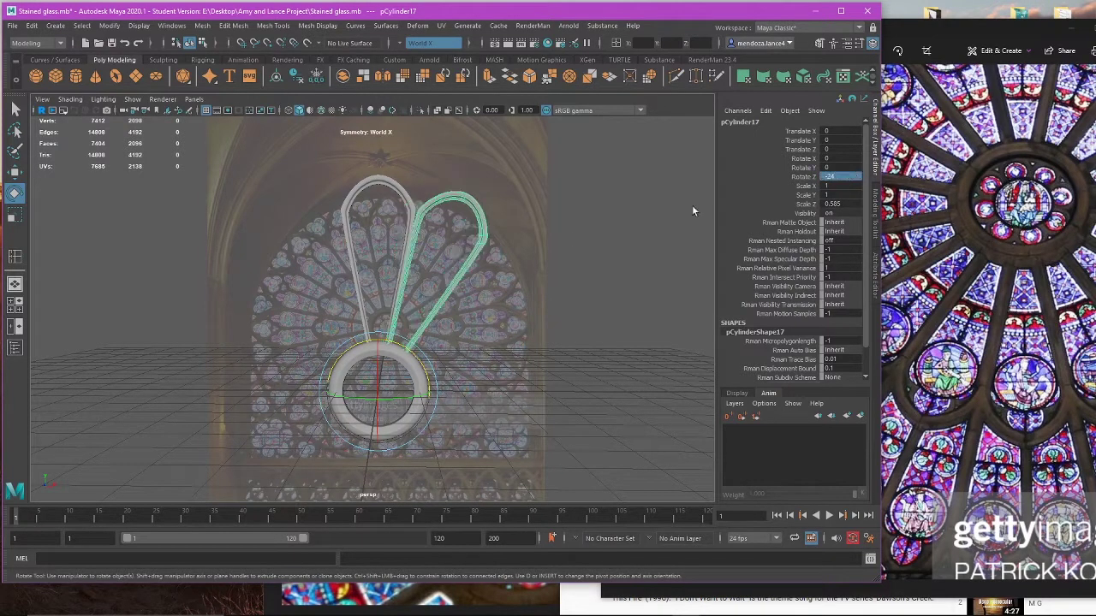
pyautogui.click(466, 294)
pyautogui.click(482, 283)
pyautogui.click(473, 266)
pyautogui.click(462, 279)
pyautogui.hotkey('ctrl', 'd')
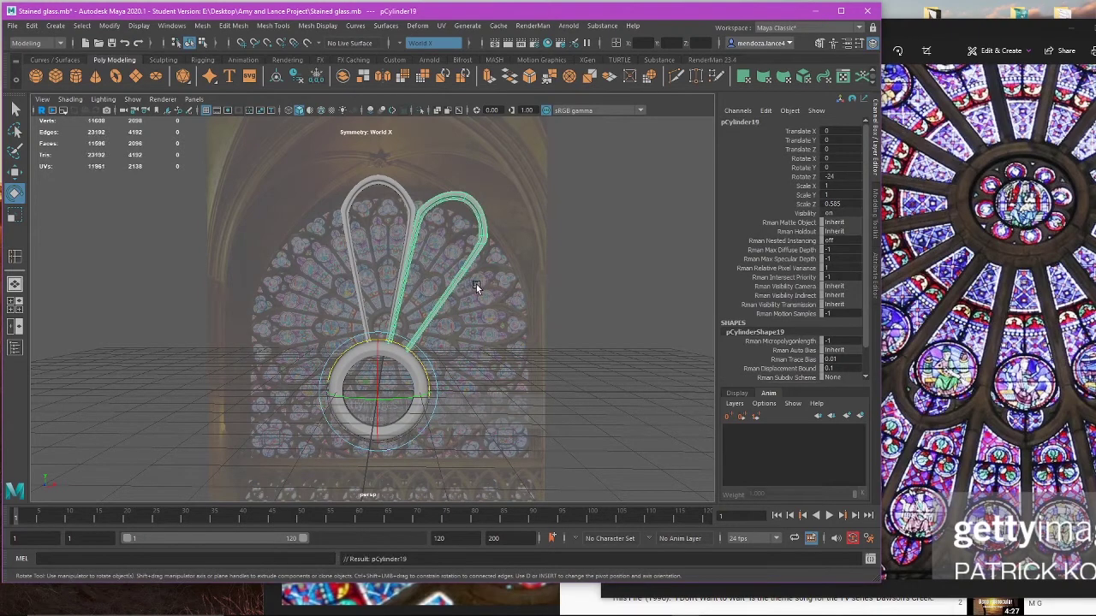
# Step: Undo the latest duplicates and remove the rotated petal copy, keeping only the top petal and ring
pyautogui.hotkey('ctrl', 'z')
pyautogui.hotkey('ctrl', 'z')
pyautogui.hotkey('ctrl', 'z')
pyautogui.moveTo(457, 246); pyautogui.dragTo(467, 273)
pyautogui.click(493, 311)
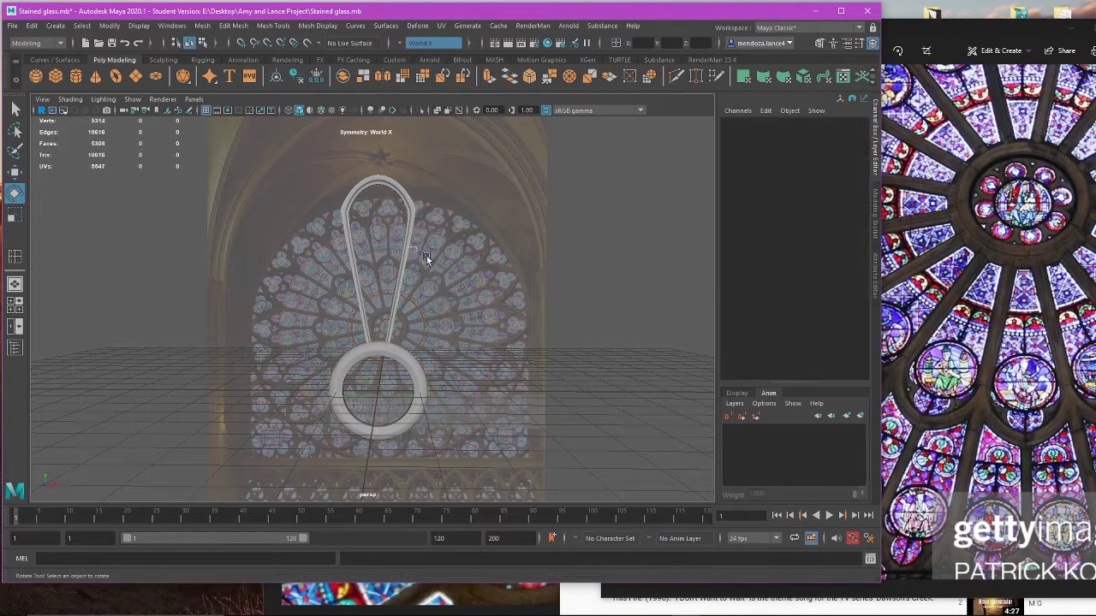
# Step: Duplicate the top petal frame again, rotate it clockwise around the hub, and set its Rotate Z to -24
pyautogui.click(452, 269)
pyautogui.moveTo(406, 356); pyautogui.dragTo(396, 376)
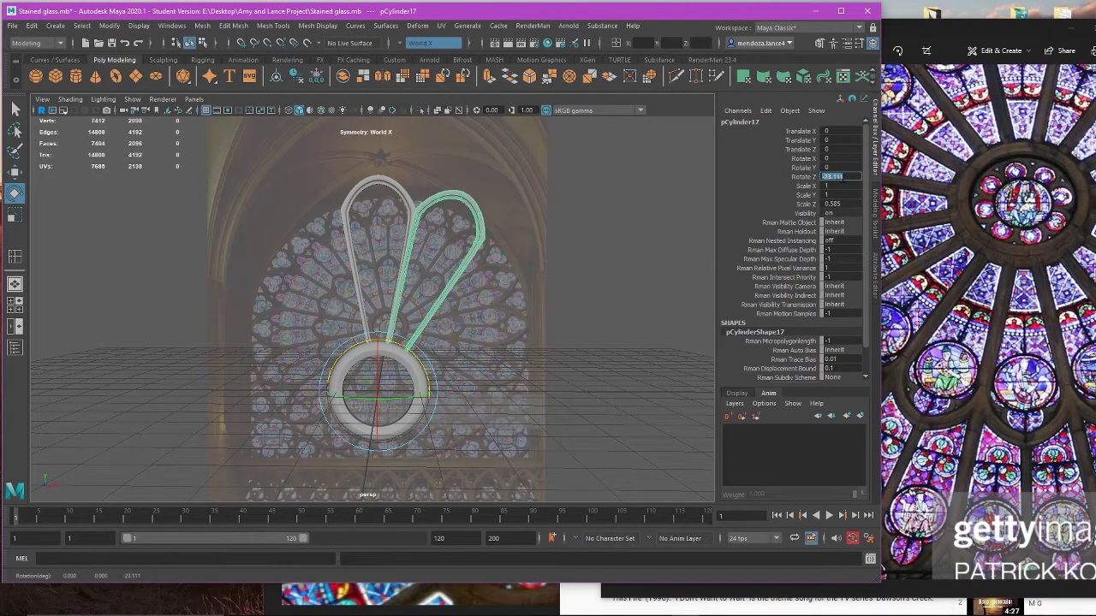
pyautogui.write('-24')
pyautogui.press('Return')
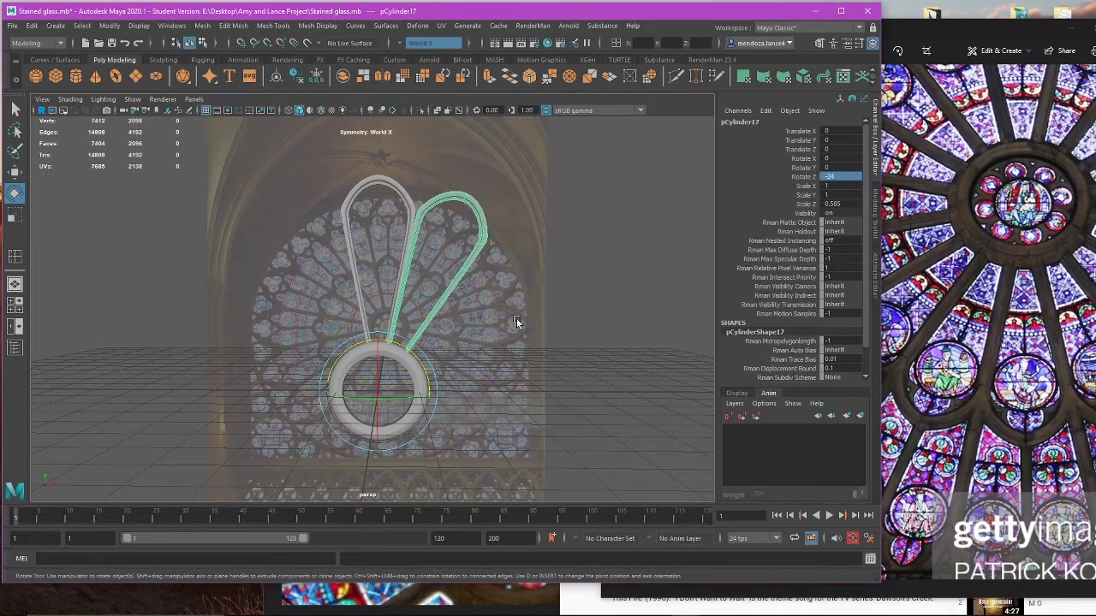
# Step: Try to repeat the duplicate from the rotated petal, then undo it and delete the rotated copies
pyautogui.click(516, 319)
pyautogui.click(471, 272)
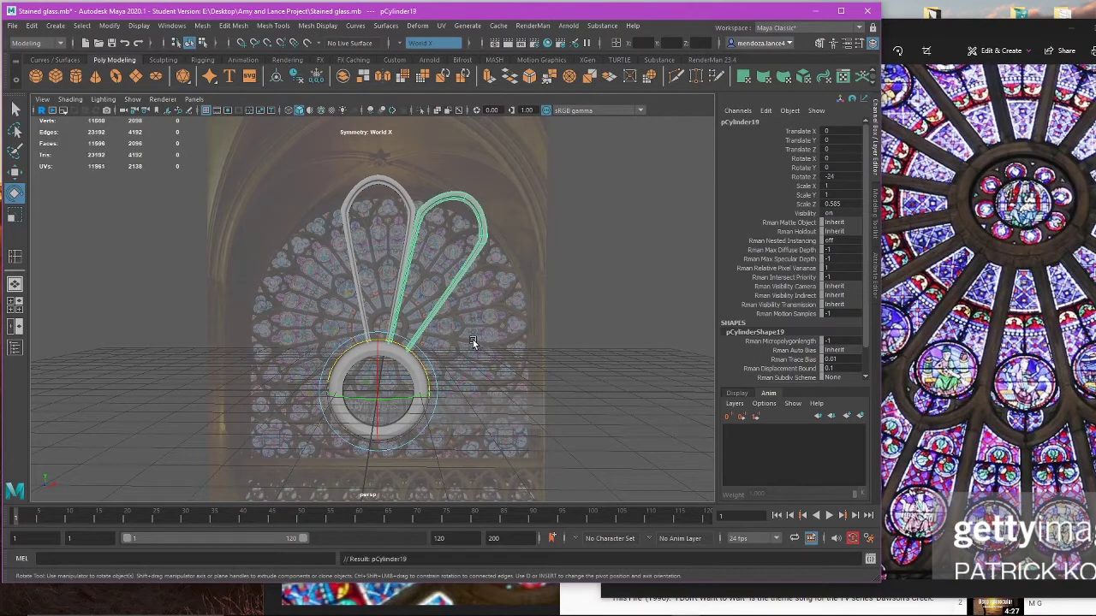
pyautogui.keyDown('shift'); pyautogui.moveTo(413, 349); pyautogui.dragTo(444, 379); pyautogui.keyUp('shift')
pyautogui.hotkey('ctrl', 'z')
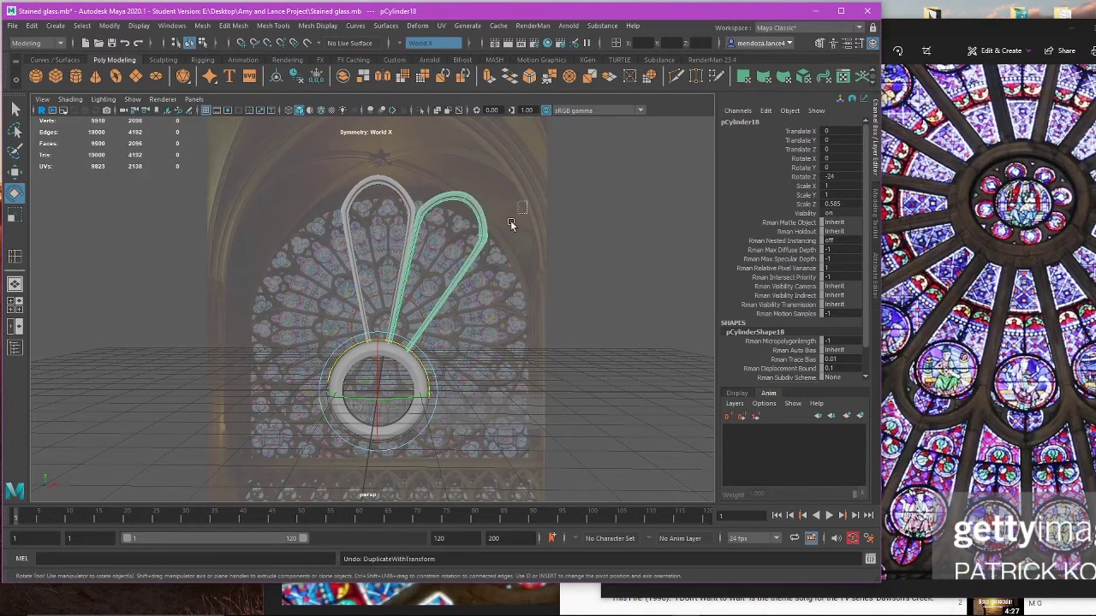
pyautogui.press('Delete')
# Step: Create a rotated duplicate of the remaining top petal frame and set the copy's Rotate Z to -24
pyautogui.click(408, 250)
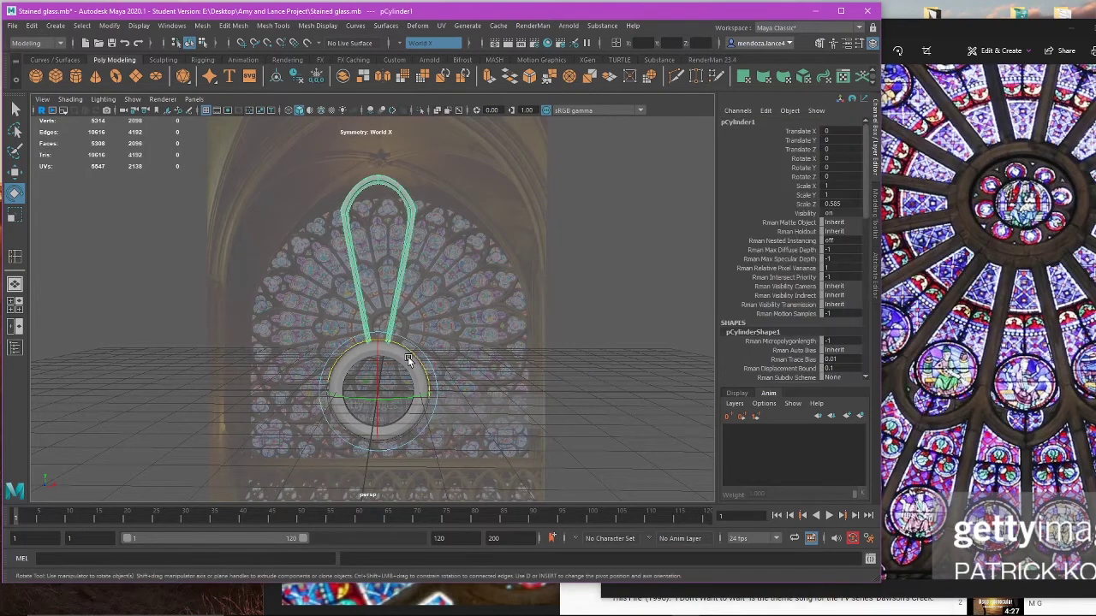
pyautogui.keyDown('shift'); pyautogui.moveTo(411, 362); pyautogui.dragTo(430, 375); pyautogui.keyUp('shift')
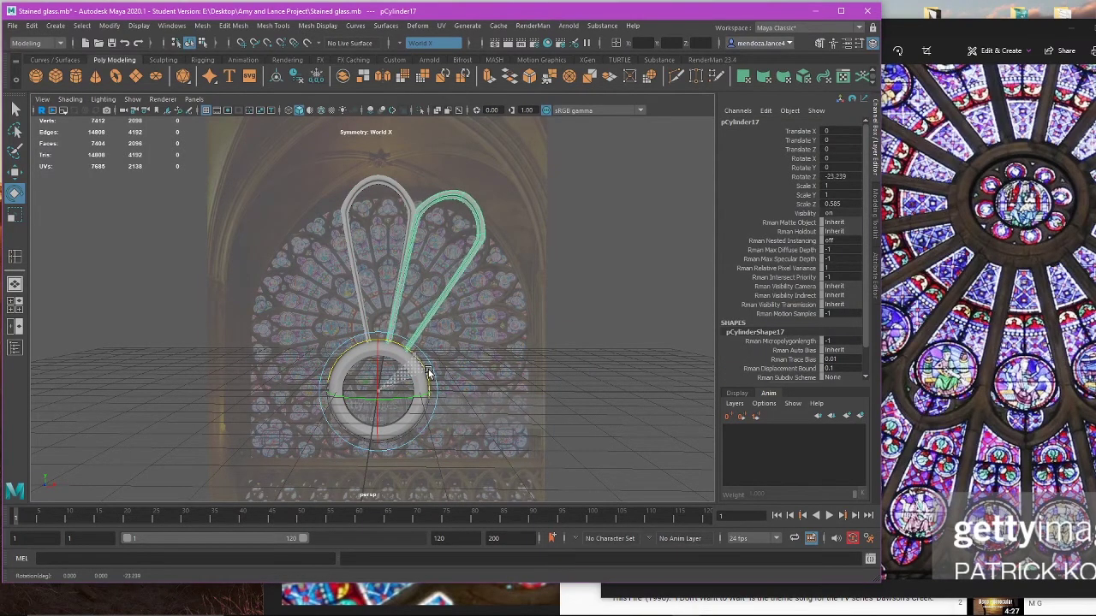
pyautogui.doubleClick(838, 176)
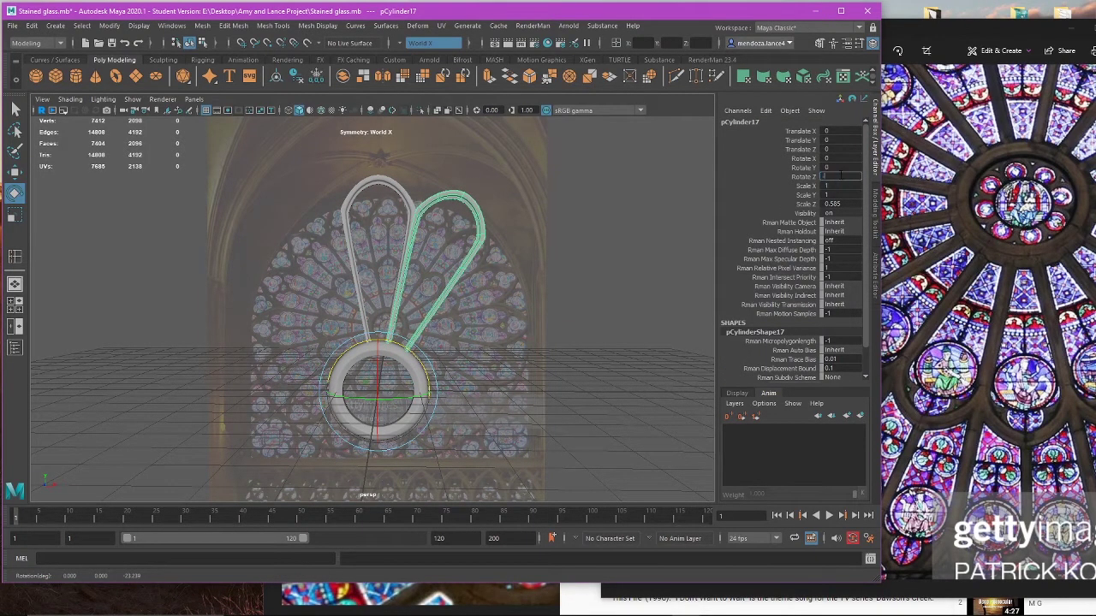
pyautogui.press('Return')
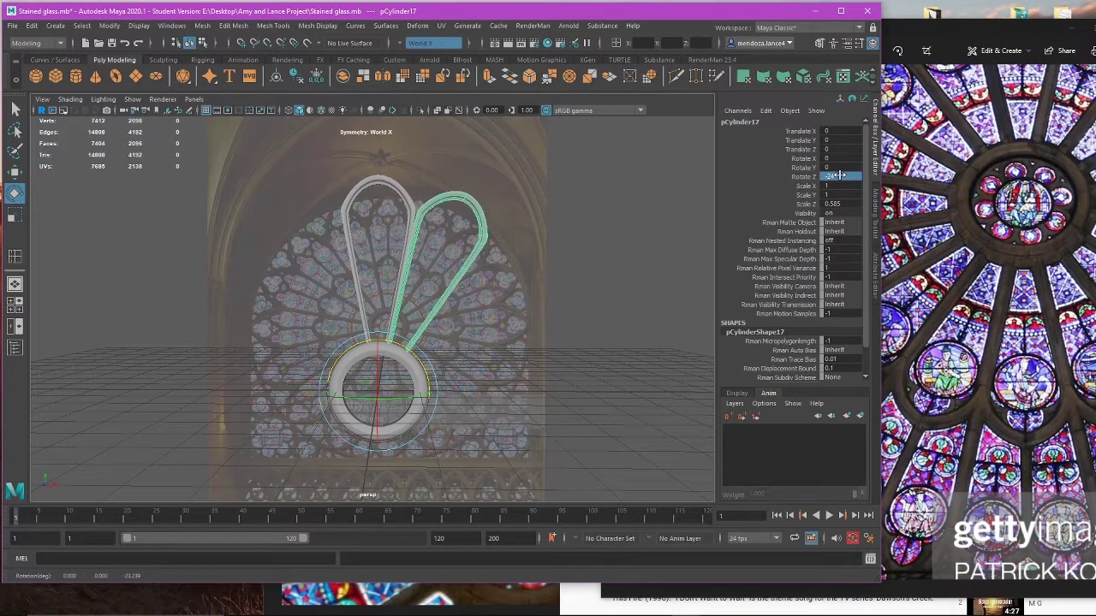
# Step: Repeat the duplicate in 24-degree increments around the whole hub, deselect, and check the joints between neighbouring petals
pyautogui.hotkey('shift', 'd')
pyautogui.hotkey('shift', 'd')
pyautogui.hotkey('shift', 'd')
pyautogui.hotkey('shift', 'd')
pyautogui.hotkey('shift', 'd')
pyautogui.hotkey('shift', 'd')
pyautogui.hotkey('shift', 'd')
pyautogui.hotkey('shift', 'd')
pyautogui.hotkey('shift', 'd')
pyautogui.hotkey('shift', 'd')
pyautogui.hotkey('shift', 'd')
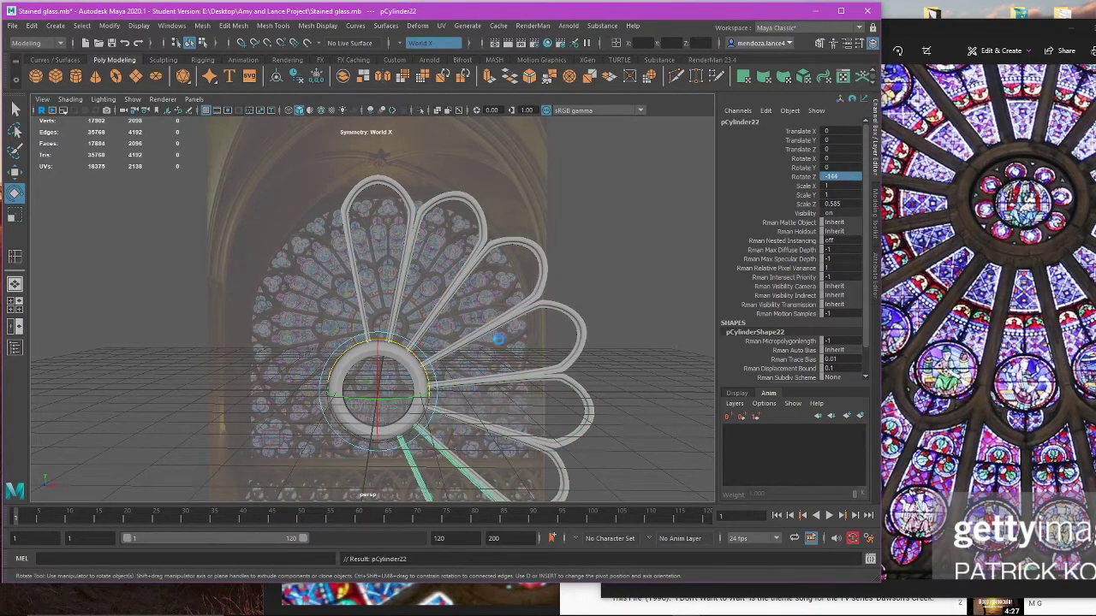
pyautogui.hotkey('shift', 'd')
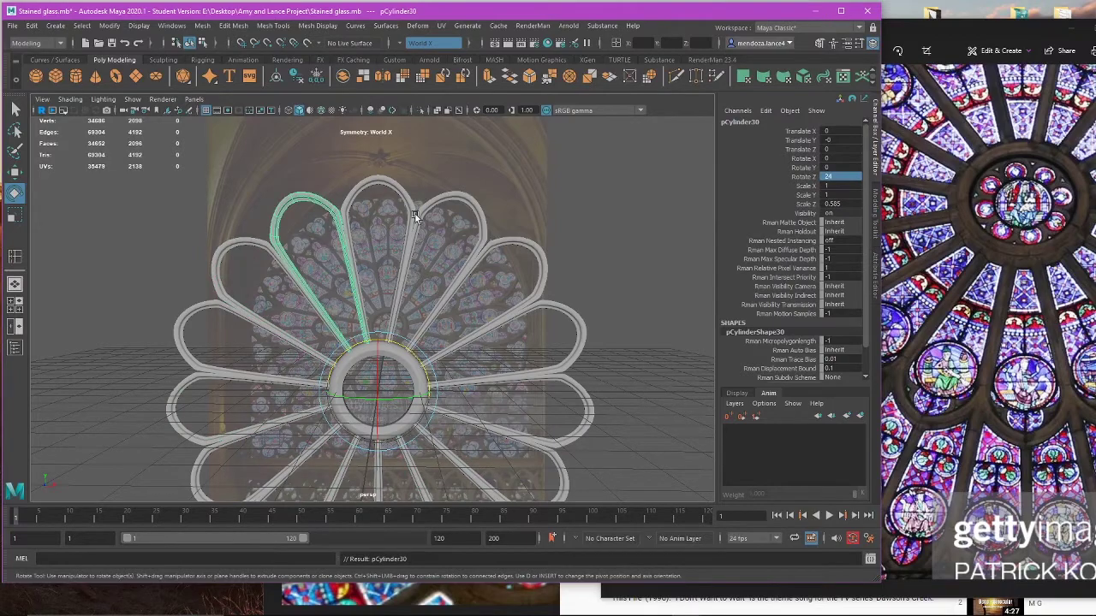
pyautogui.click(415, 214)
pyautogui.keyDown('alt'); pyautogui.moveTo(445, 235); pyautogui.dragTo(395, 242); pyautogui.keyUp('alt')
# Step: Undo the 24-degree petal duplicates and the first rotated copy, back to the single top petal
pyautogui.hotkey('ctrl', 'z')
pyautogui.hotkey('ctrl', 'z')
pyautogui.hotkey('ctrl', 'z')
pyautogui.hotkey('ctrl', 'z')
pyautogui.hotkey('ctrl', 'z')
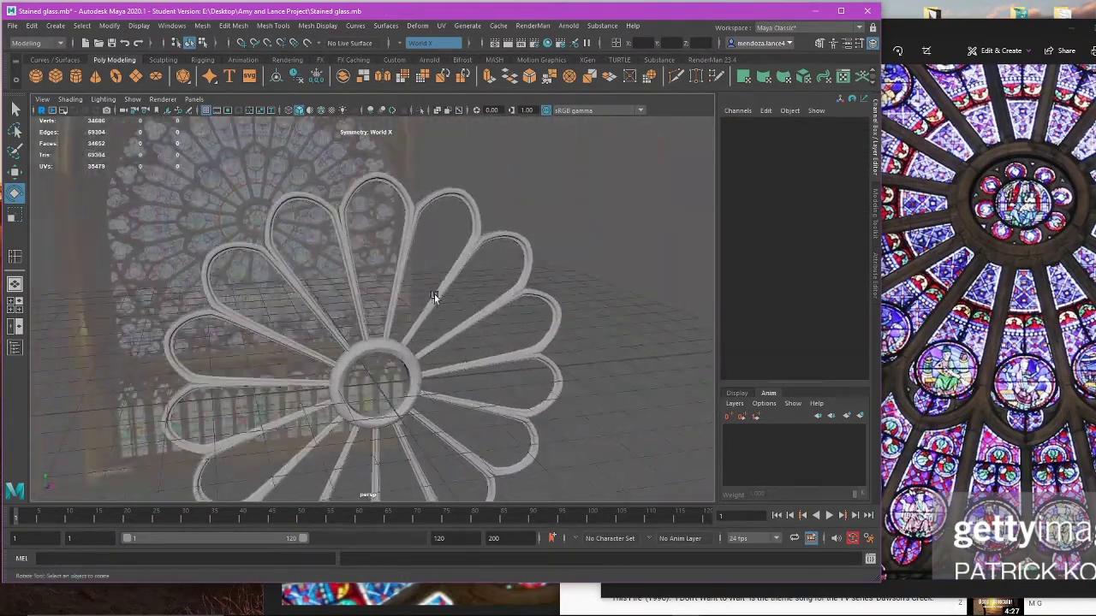
pyautogui.hotkey('ctrl', 'z')
pyautogui.hotkey('ctrl', 'z')
pyautogui.hotkey('ctrl', 'z')
pyautogui.hotkey('ctrl', 'z')
pyautogui.hotkey('ctrl', 'z')
pyautogui.hotkey('ctrl', 'z')
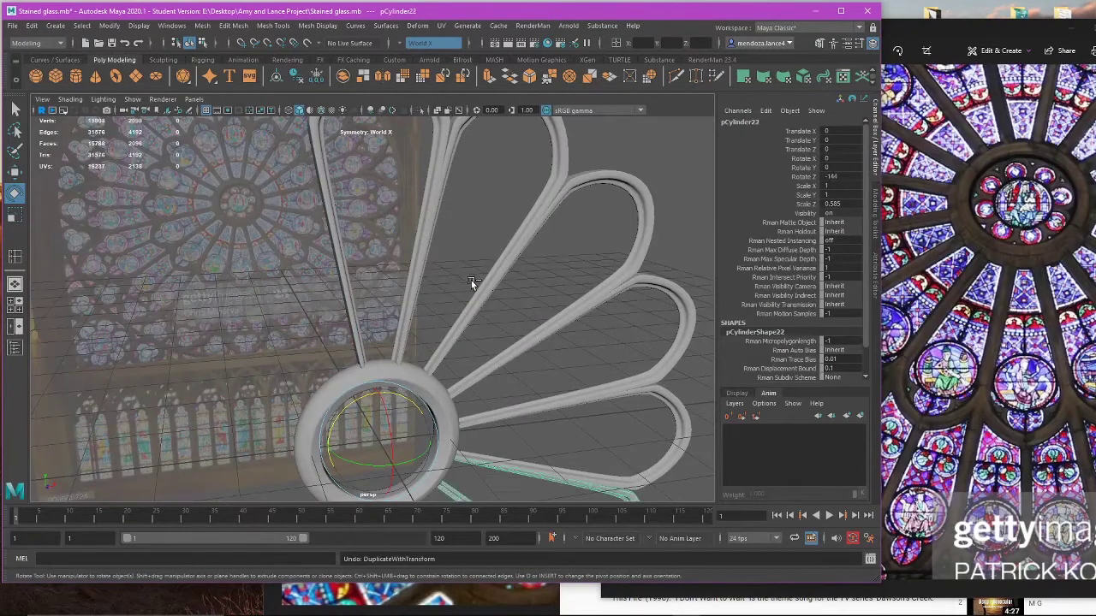
pyautogui.keyDown('alt'); pyautogui.moveTo(473, 278); pyautogui.dragTo(536, 260); pyautogui.keyUp('alt')
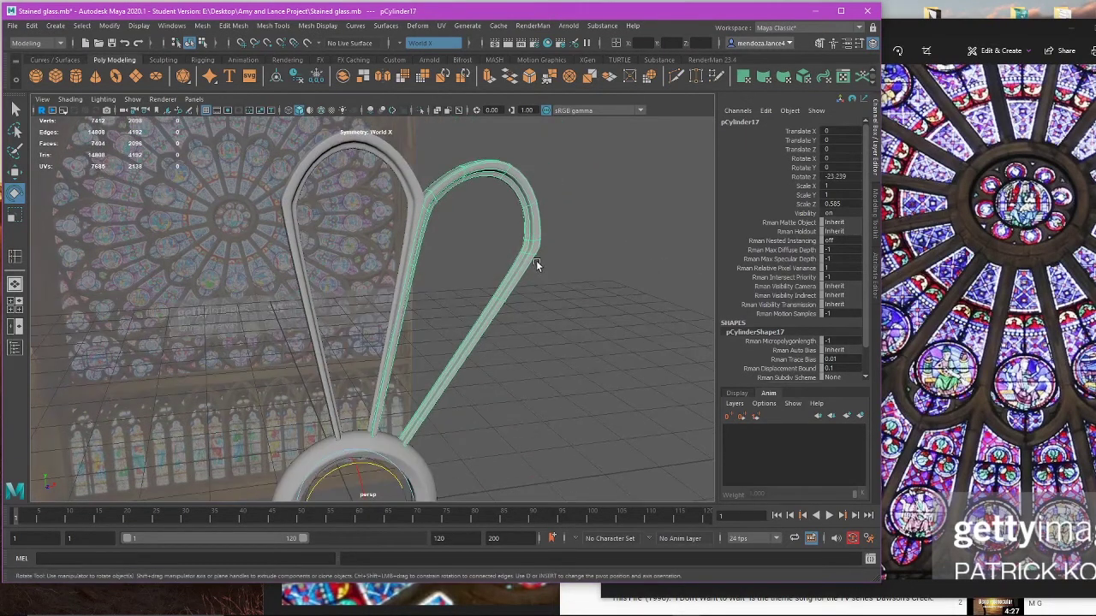
pyautogui.hotkey('ctrl', 'z')
pyautogui.hotkey('ctrl', 'z')
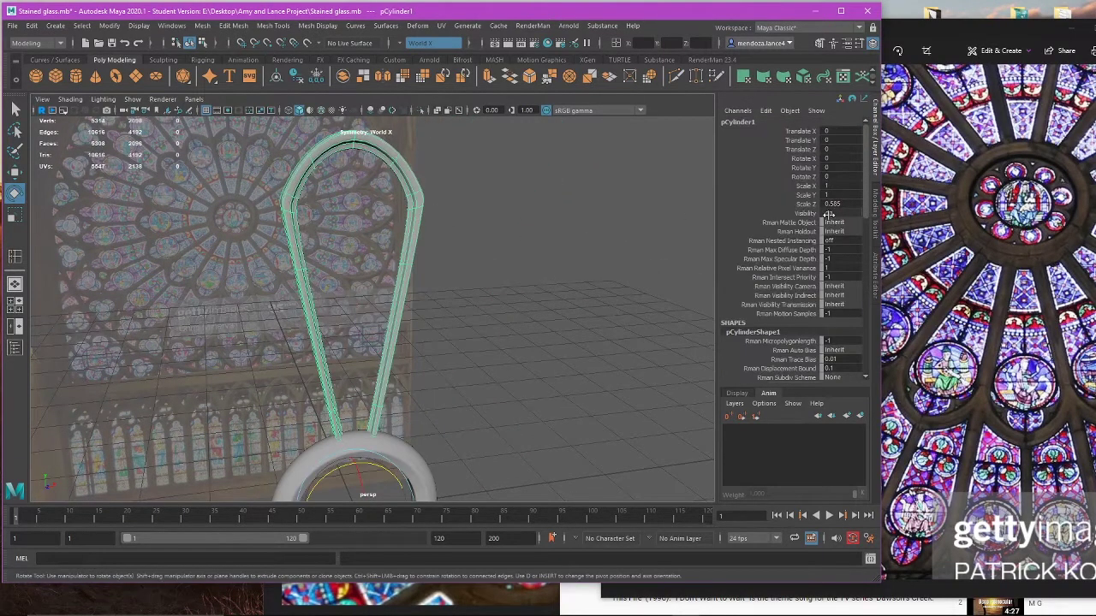
# Step: Duplicate the top petal frame, rotate the copy clockwise around the hub, and set its Rotate Z to -23.5
pyautogui.scroll(-5, 548, 353)
pyautogui.keyDown('alt'); pyautogui.moveTo(511, 371); pyautogui.dragTo(461, 389); pyautogui.keyUp('alt')
pyautogui.hotkey('ctrl', 'd')
pyautogui.moveTo(395, 390); pyautogui.dragTo(412, 397)
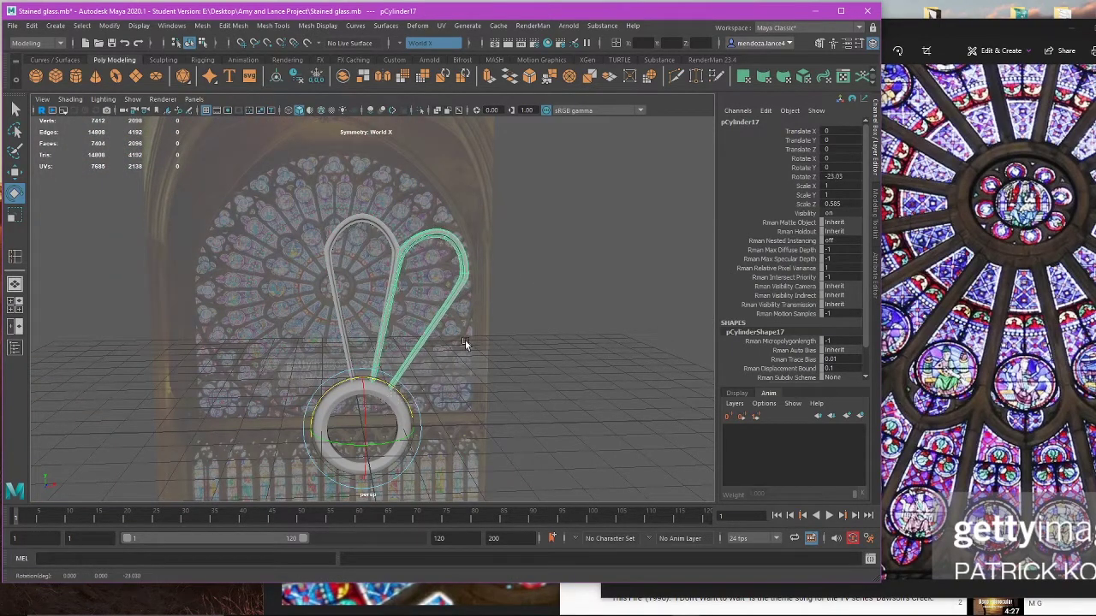
pyautogui.scroll(5, 467, 343)
pyautogui.click(848, 176)
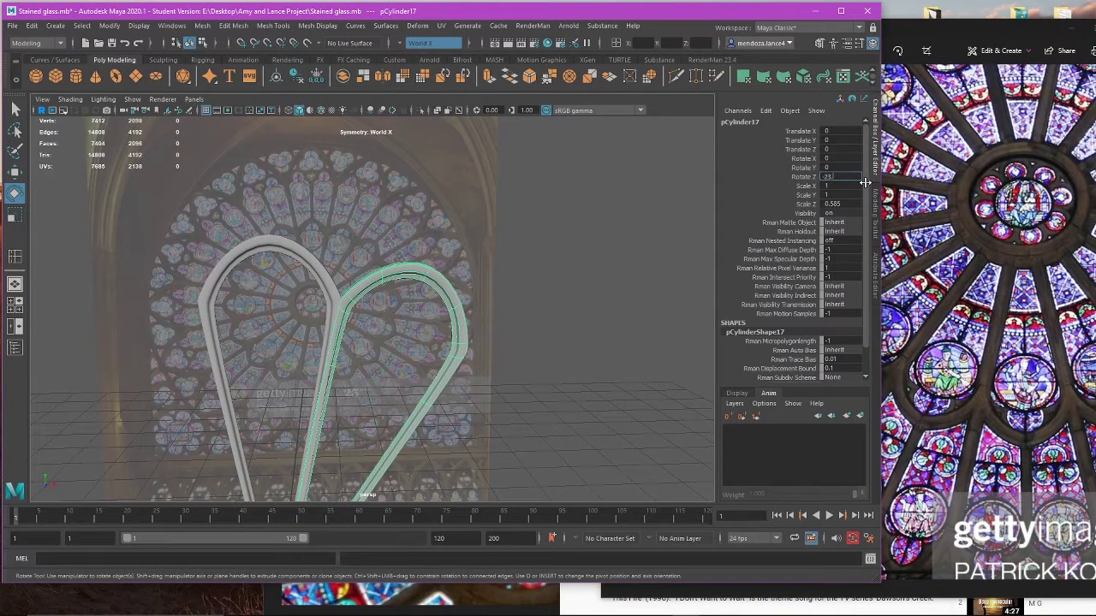
pyautogui.write('-23.5')
pyautogui.press('Return')
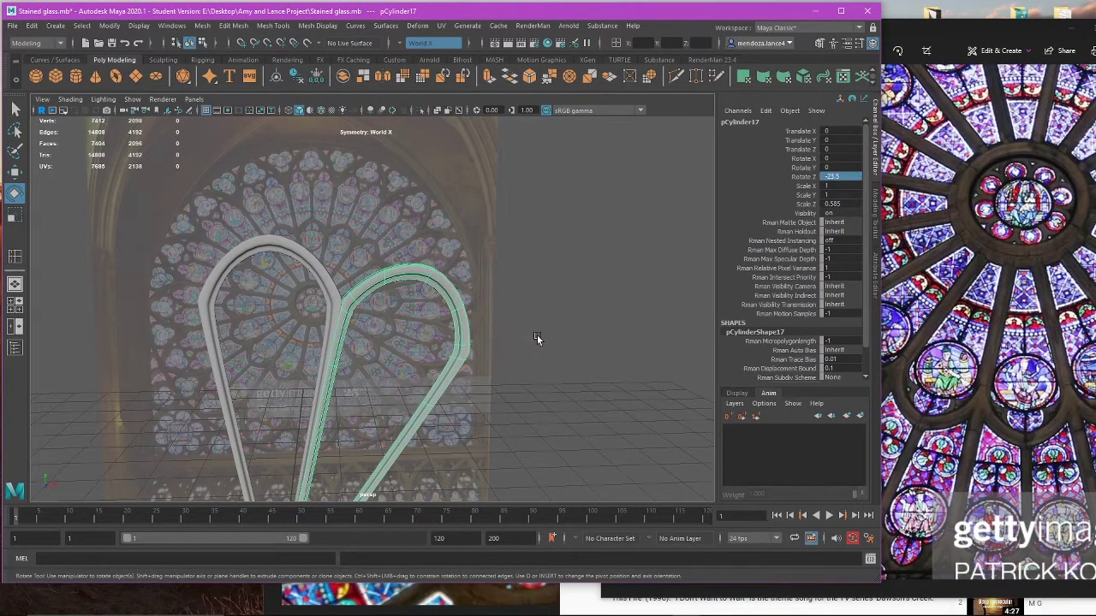
# Step: Reselect the rotated petal copy and try to repeat the duplicate around the hub
pyautogui.click(536, 336)
pyautogui.keyDown('alt'); pyautogui.moveTo(536, 335); pyautogui.dragTo(486, 260, button='middle'); pyautogui.keyUp('alt')
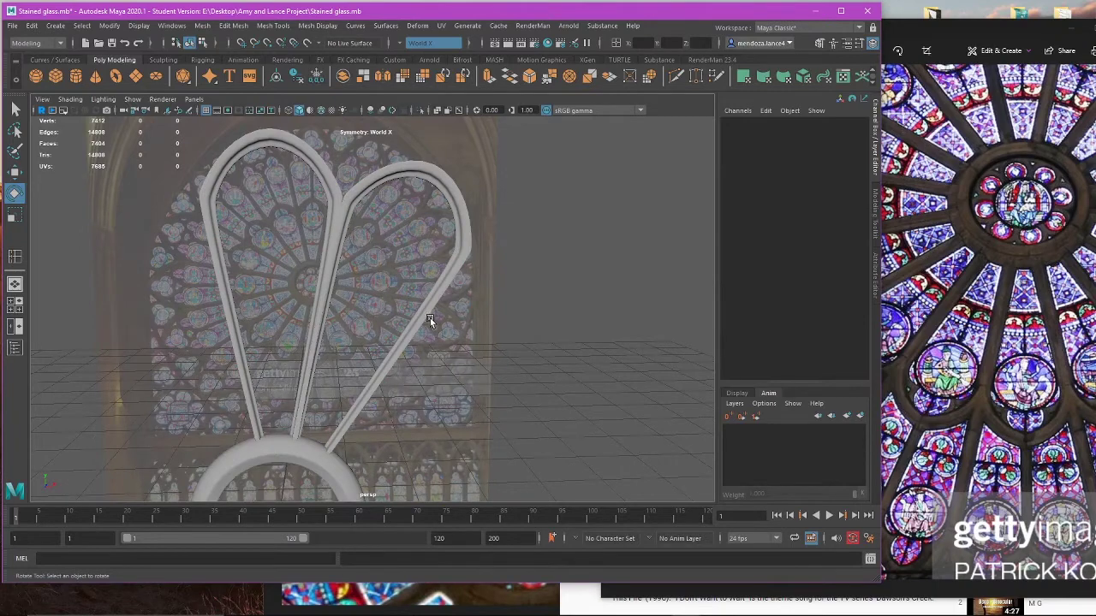
pyautogui.click(430, 317)
pyautogui.scroll(-5, 439, 339)
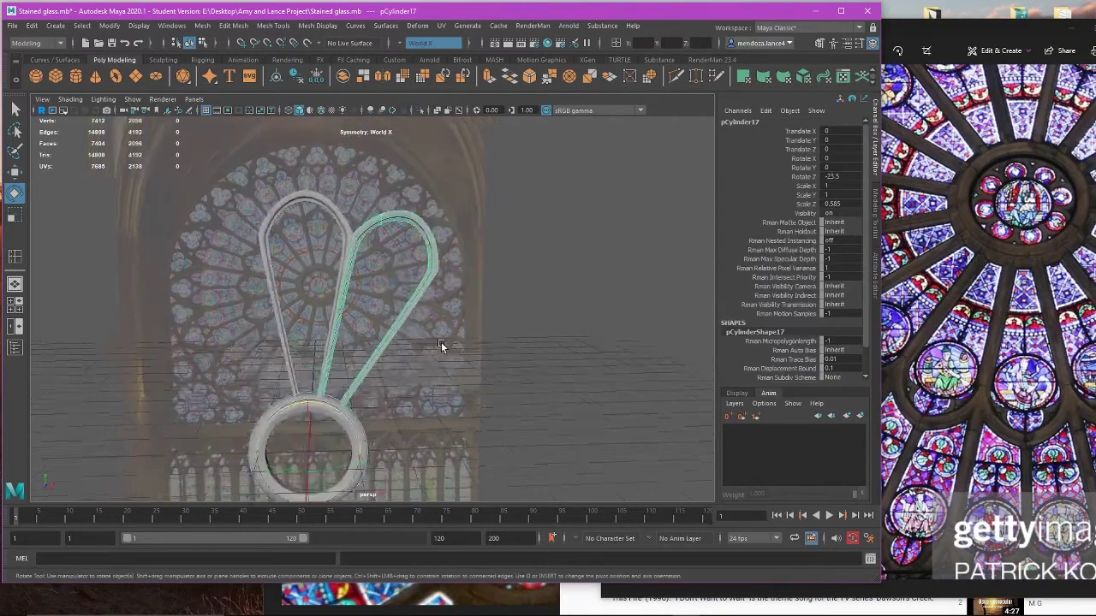
pyautogui.keyDown('alt'); pyautogui.moveTo(441, 342); pyautogui.dragTo(453, 305, button='middle'); pyautogui.keyUp('alt')
pyautogui.keyDown('shift'); pyautogui.moveTo(380, 343); pyautogui.dragTo(382, 343); pyautogui.keyUp('shift')
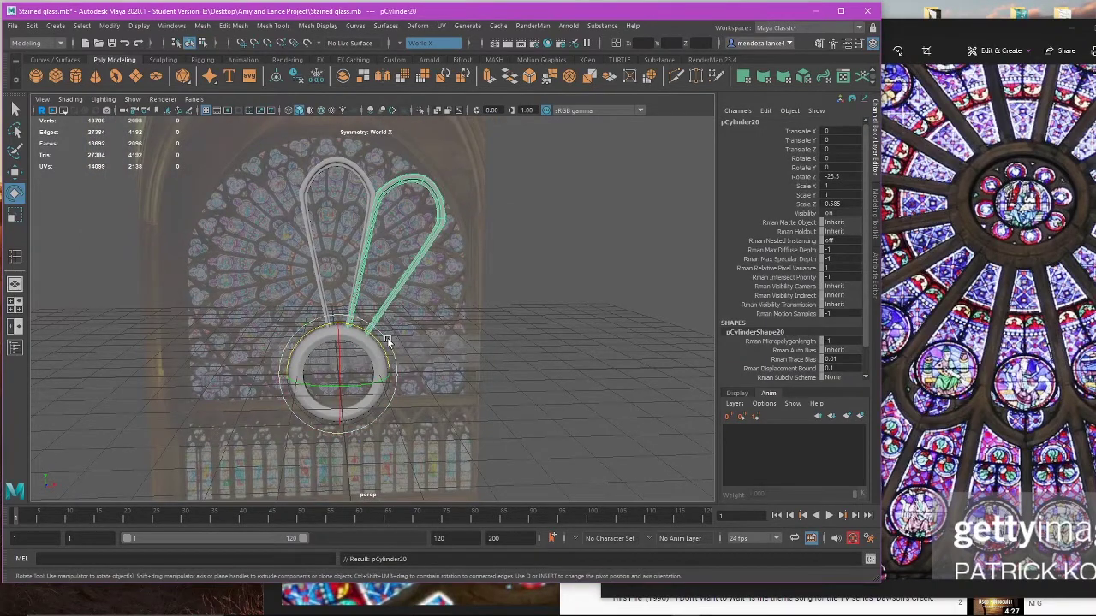
# Step: Undo the stacked petal duplicates and the copy's Rotate Z entry
pyautogui.hotkey('ctrl', 'z')
pyautogui.hotkey('ctrl', 'z')
pyautogui.hotkey('ctrl', 'z')
pyautogui.hotkey('ctrl', 'z')
pyautogui.hotkey('ctrl', 'z')
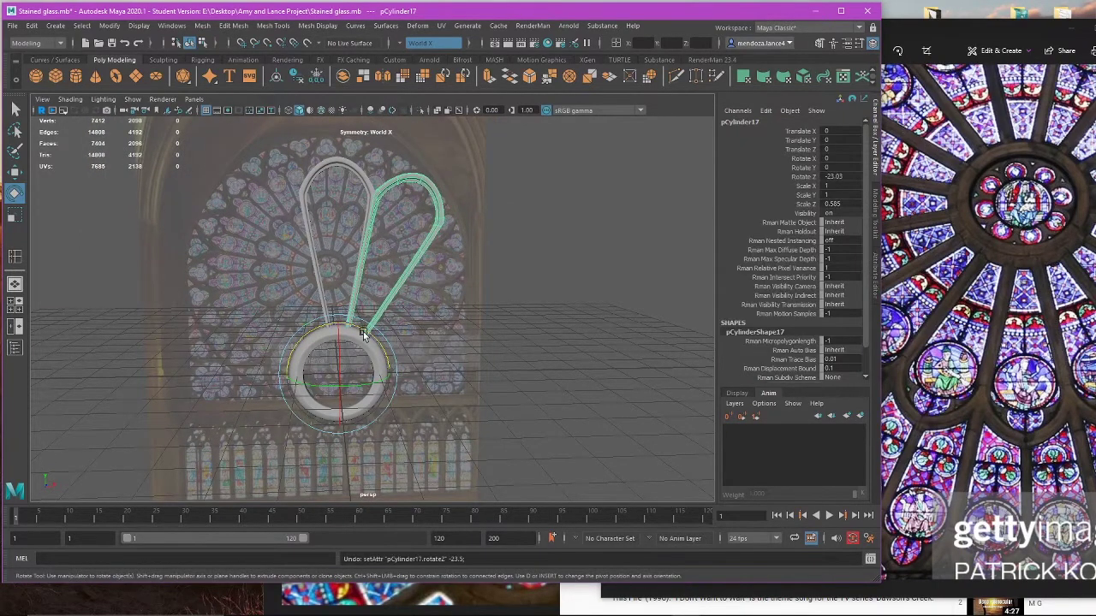
# Step: Set the rotated copy's Rotate Z to -23.5 again, undo it, and delete the copy
pyautogui.click(832, 176)
pyautogui.press('Return')
pyautogui.press('w')
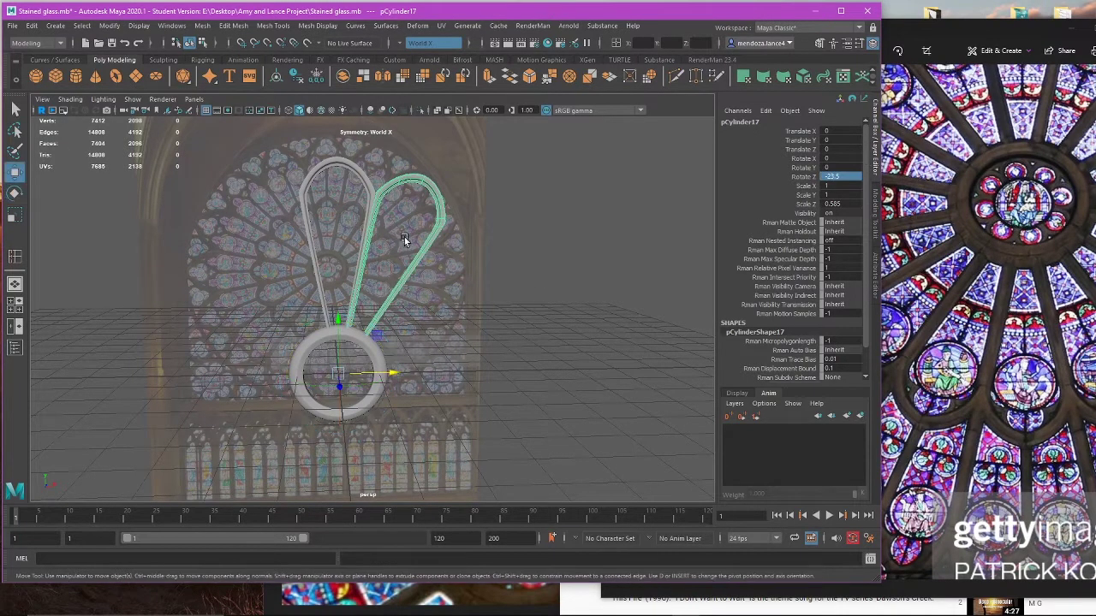
pyautogui.hotkey('ctrl', 'z')
pyautogui.press('Delete')
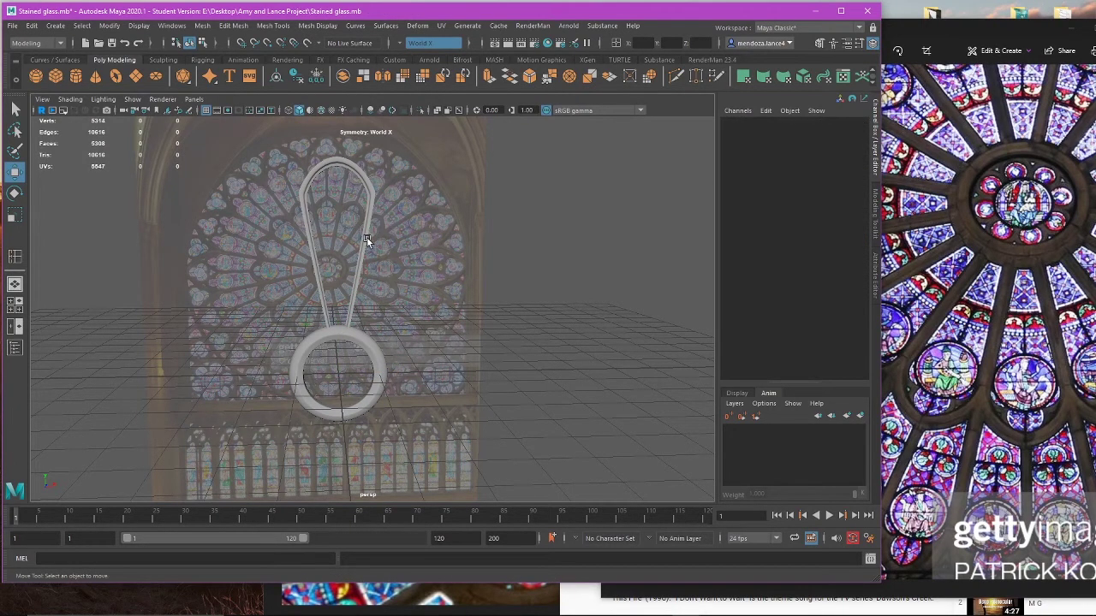
# Step: Duplicate the remaining top petal frame, rotate the copy clockwise around the hub, and set its Rotate Z to -23.5
pyautogui.click(367, 238)
pyautogui.hotkey('ctrl', 'd')
pyautogui.press('e')
pyautogui.moveTo(368, 333); pyautogui.dragTo(380, 346)
pyautogui.doubleClick(835, 176)
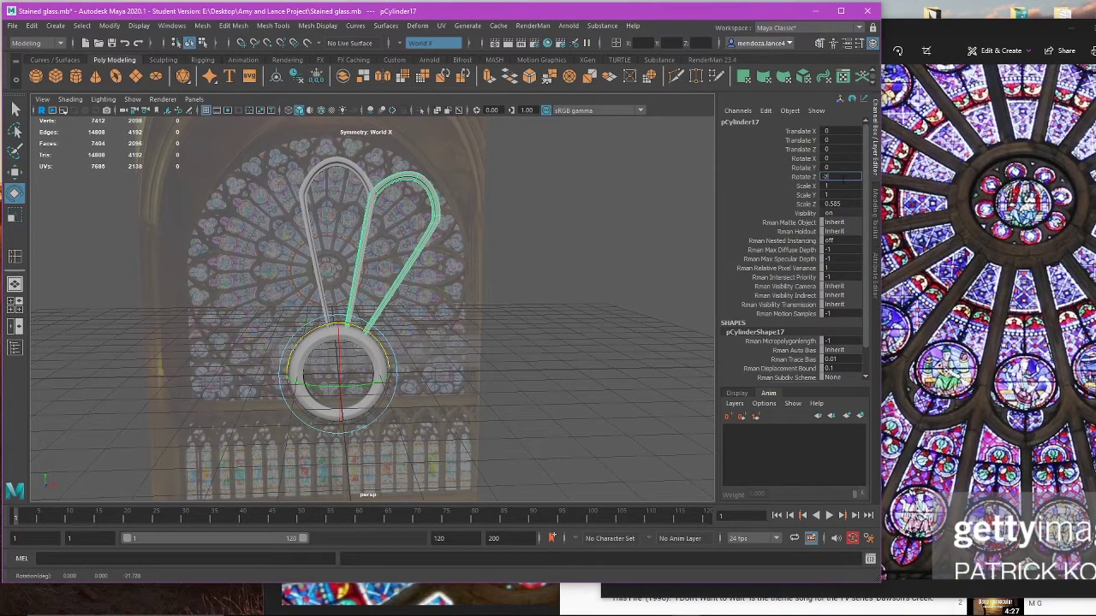
pyautogui.write('-23.5')
pyautogui.press('Return')
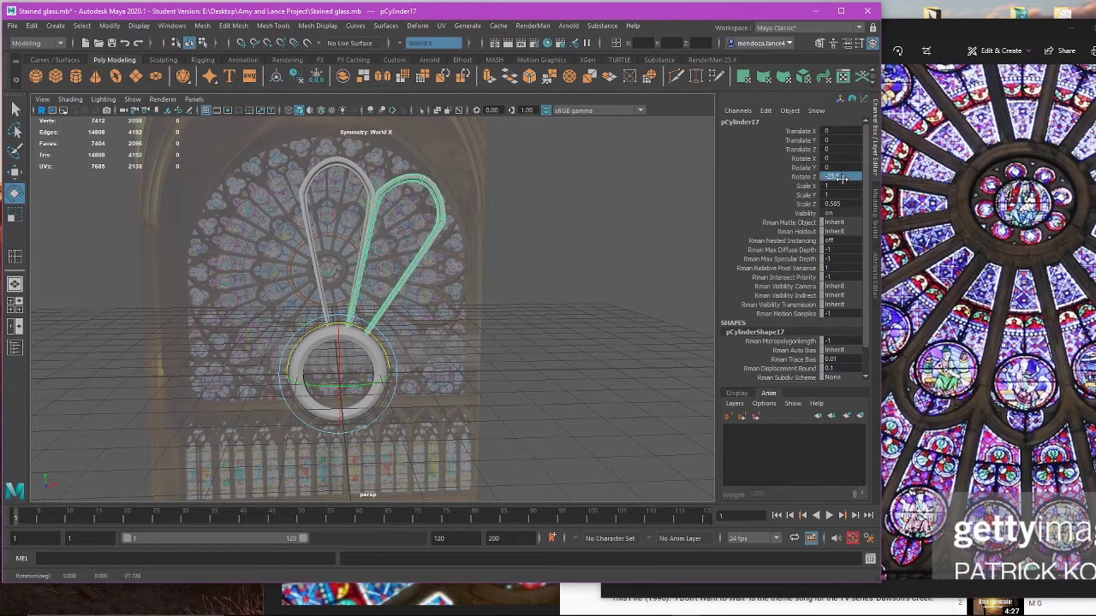
# Step: Duplicate the rotated petal and test-move it sideways, undo the trials, and delete the rotated copy
pyautogui.click(500, 243)
pyautogui.click(437, 235)
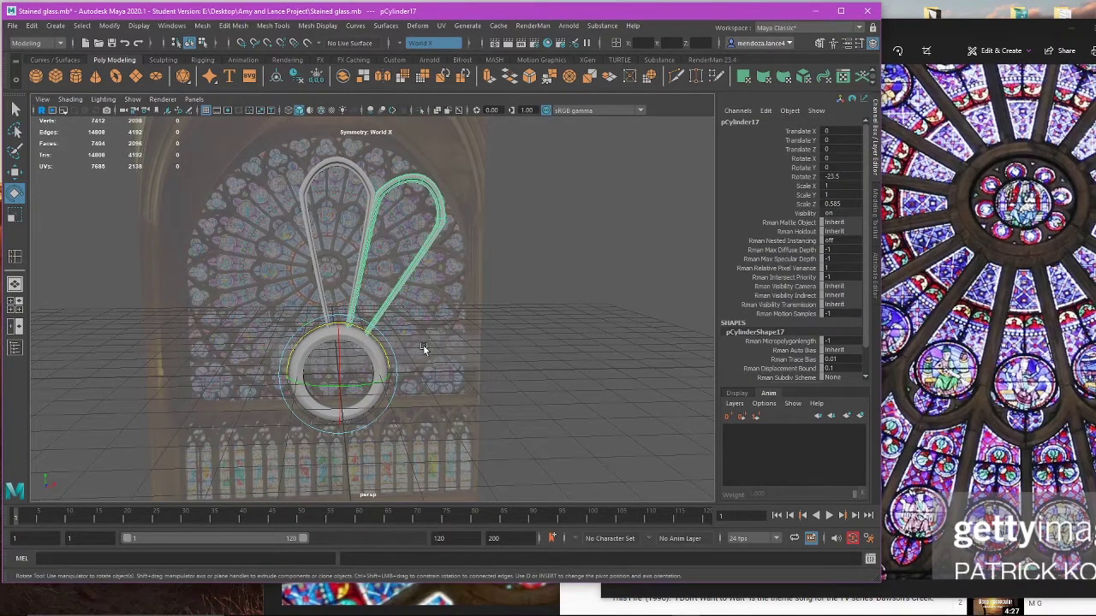
pyautogui.hotkey('ctrl', 'd')
pyautogui.press('w')
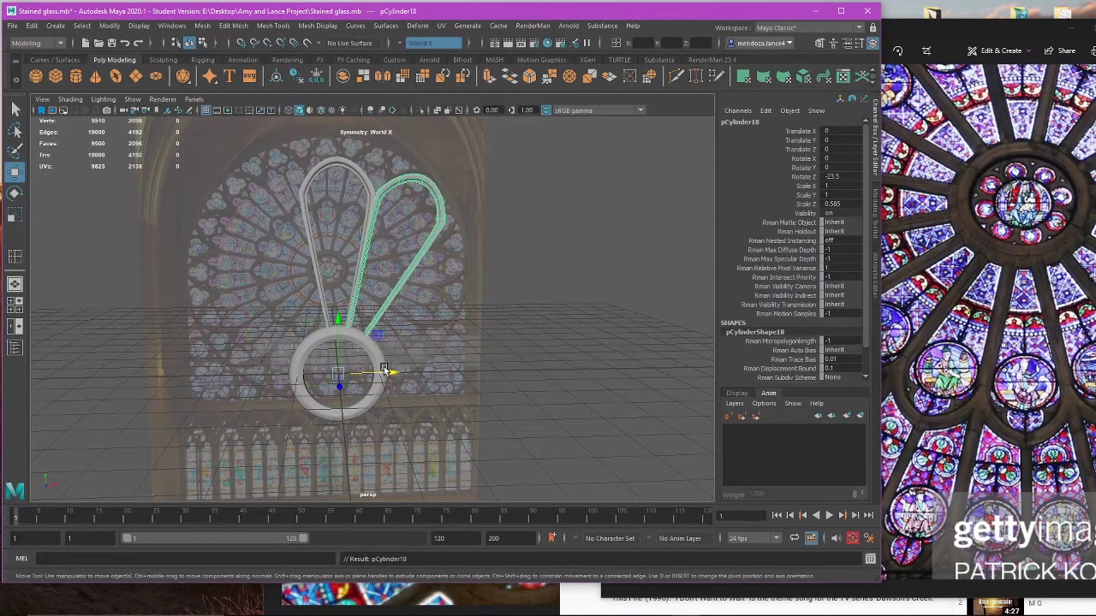
pyautogui.moveTo(386, 372); pyautogui.dragTo(463, 377)
pyautogui.hotkey('ctrl', 'z')
pyautogui.hotkey('ctrl', 'z')
pyautogui.moveTo(391, 375); pyautogui.dragTo(496, 382)
pyautogui.hotkey('ctrl', 'z')
pyautogui.keyDown('alt'); pyautogui.moveTo(413, 292); pyautogui.dragTo(424, 333); pyautogui.keyUp('alt')
pyautogui.keyDown('alt'); pyautogui.moveTo(423, 331); pyautogui.dragTo(478, 354, button='right'); pyautogui.keyUp('alt')
pyautogui.press('Delete')
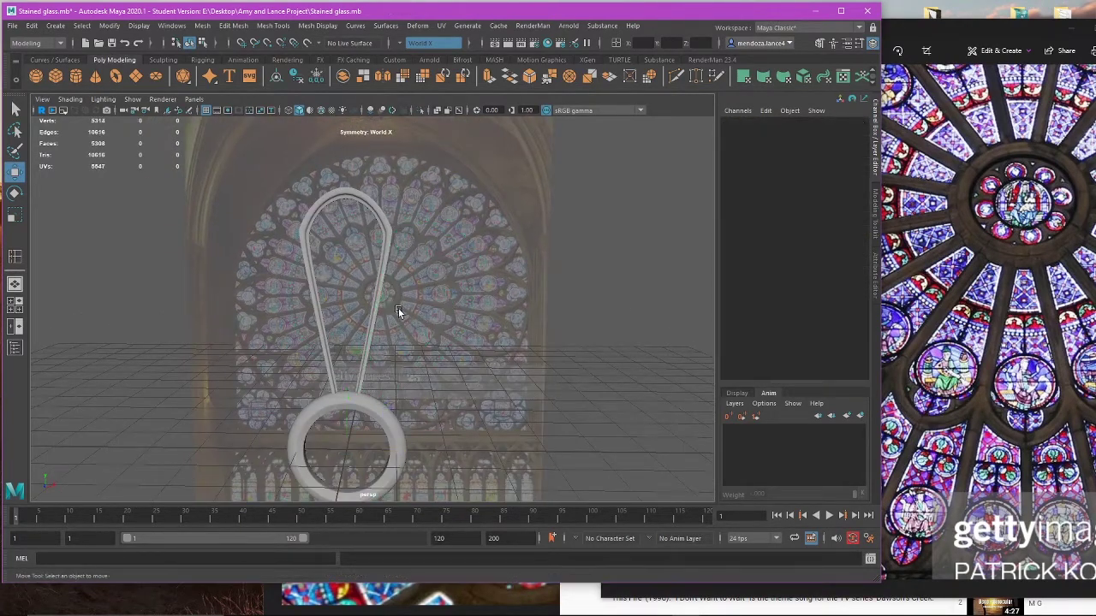
# Step: Make a fresh duplicate of the top petal frame, rotate it clockwise, and enter -23.5 for its Rotate Z
pyautogui.click(385, 301)
pyautogui.keyDown('alt'); pyautogui.moveTo(447, 402); pyautogui.dragTo(451, 363, button='middle'); pyautogui.keyUp('alt')
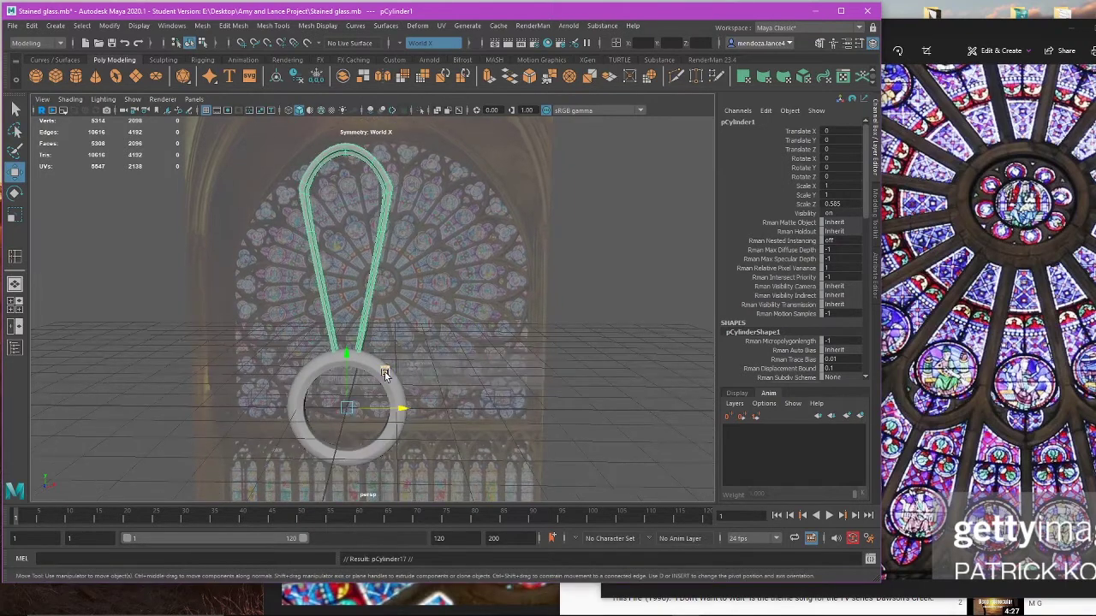
pyautogui.hotkey('ctrl', 'd')
pyautogui.press('e')
pyautogui.moveTo(383, 377); pyautogui.dragTo(399, 386)
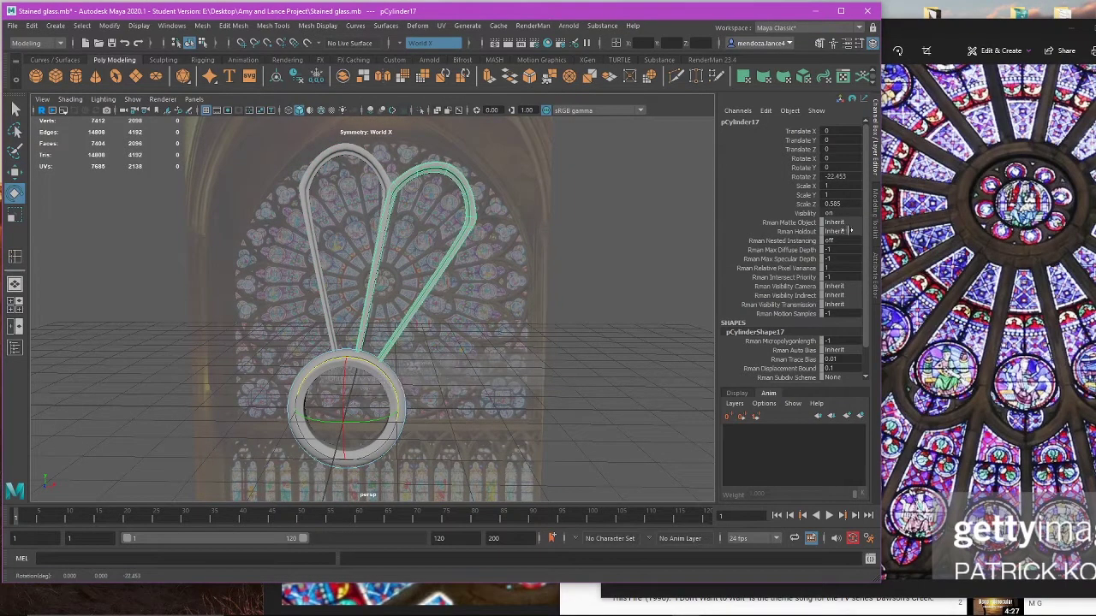
pyautogui.click(847, 176)
pyautogui.press('Return')
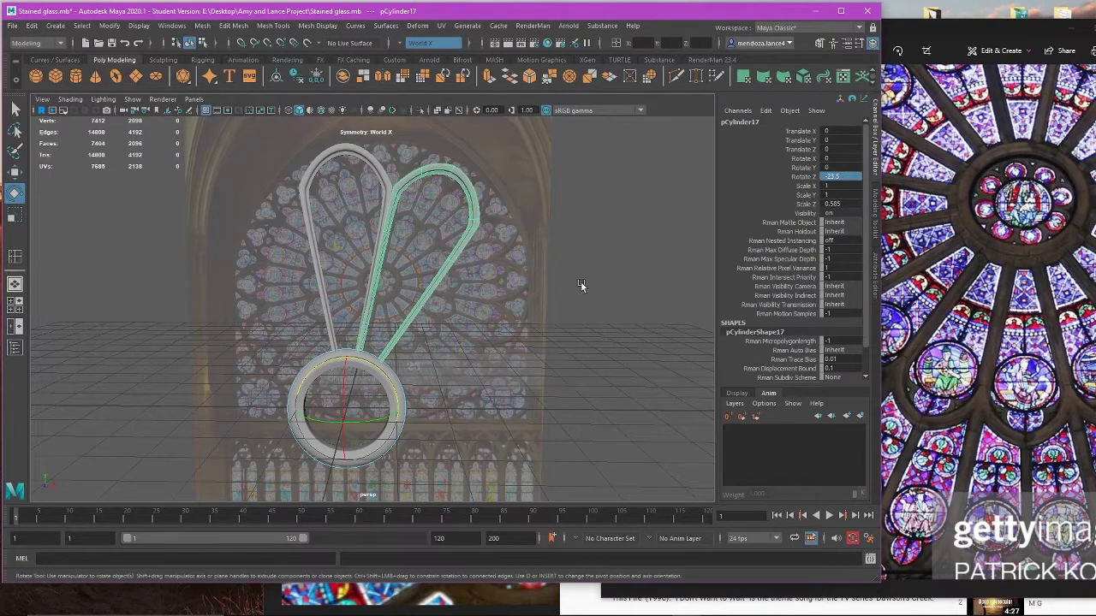
# Step: Repeat the duplicate in 23.5-degree increments around the hub and inspect the spacing of the petals
pyautogui.hotkey('shift', 'd')
pyautogui.hotkey('shift', 'd')
pyautogui.hotkey('shift', 'd')
pyautogui.hotkey('shift', 'd')
pyautogui.hotkey('shift', 'd')
pyautogui.hotkey('shift', 'd')
pyautogui.hotkey('shift', 'd')
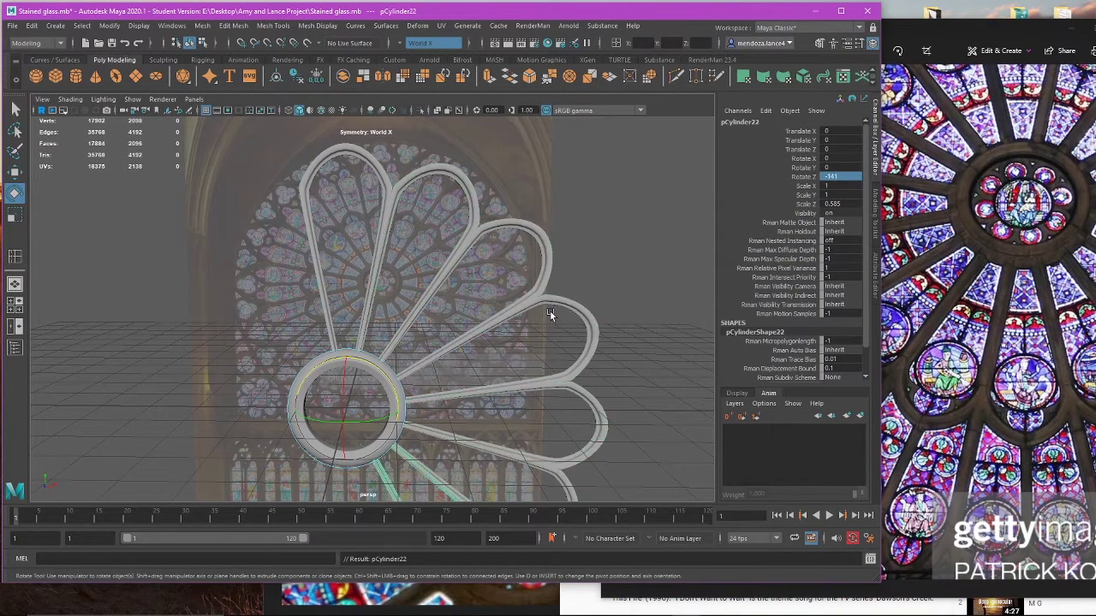
pyautogui.hotkey('shift', 'd')
pyautogui.hotkey('shift', 'd')
pyautogui.hotkey('shift', 'd')
pyautogui.hotkey('shift', 'd')
pyautogui.hotkey('shift', 'd')
pyautogui.hotkey('shift', 'd')
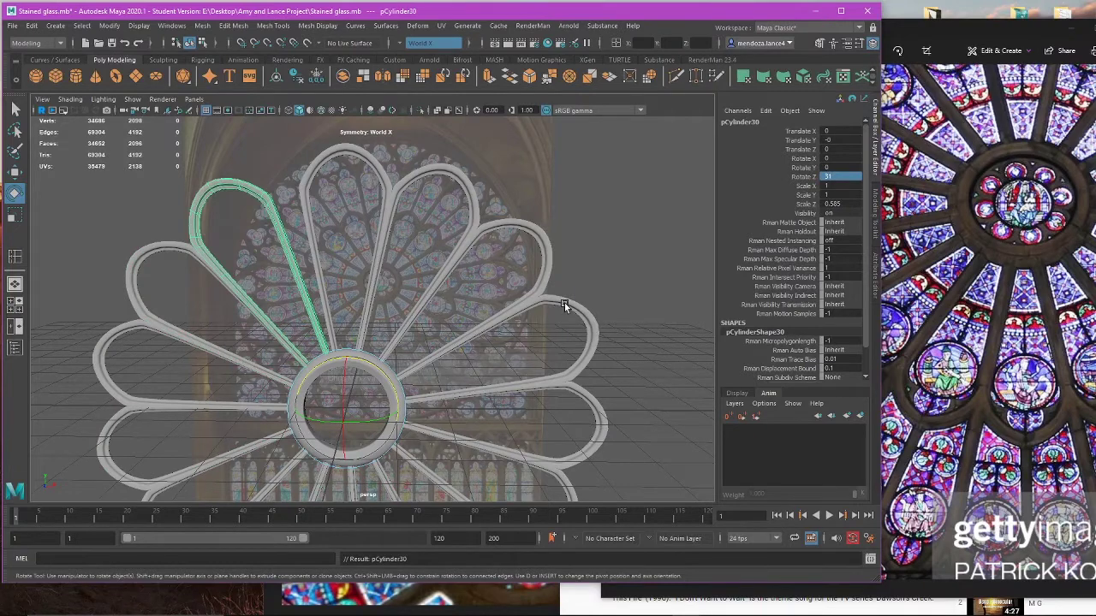
pyautogui.moveTo(564, 302)
pyautogui.keyDown('alt'); pyautogui.mouseDown()
pyautogui.moveTo(548, 317)
pyautogui.moveTo(565, 314)
pyautogui.mouseUp(); pyautogui.keyUp('alt')
pyautogui.scroll(-4, 551, 317)
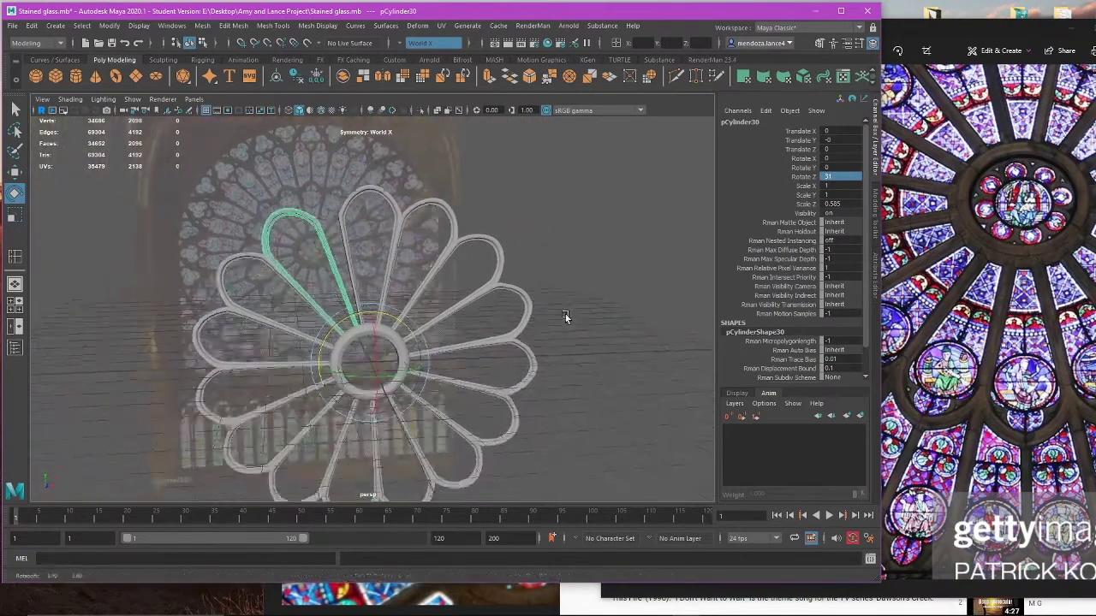
pyautogui.scroll(2, 550, 315)
# Step: Undo the 23.5-degree petal duplicates and the first copy's rotation
pyautogui.hotkey('ctrl', 'z')
pyautogui.hotkey('ctrl', 'z')
pyautogui.hotkey('ctrl', 'z')
pyautogui.hotkey('ctrl', 'z')
pyautogui.hotkey('ctrl', 'z')
pyautogui.hotkey('ctrl', 'z')
pyautogui.hotkey('ctrl', 'z')
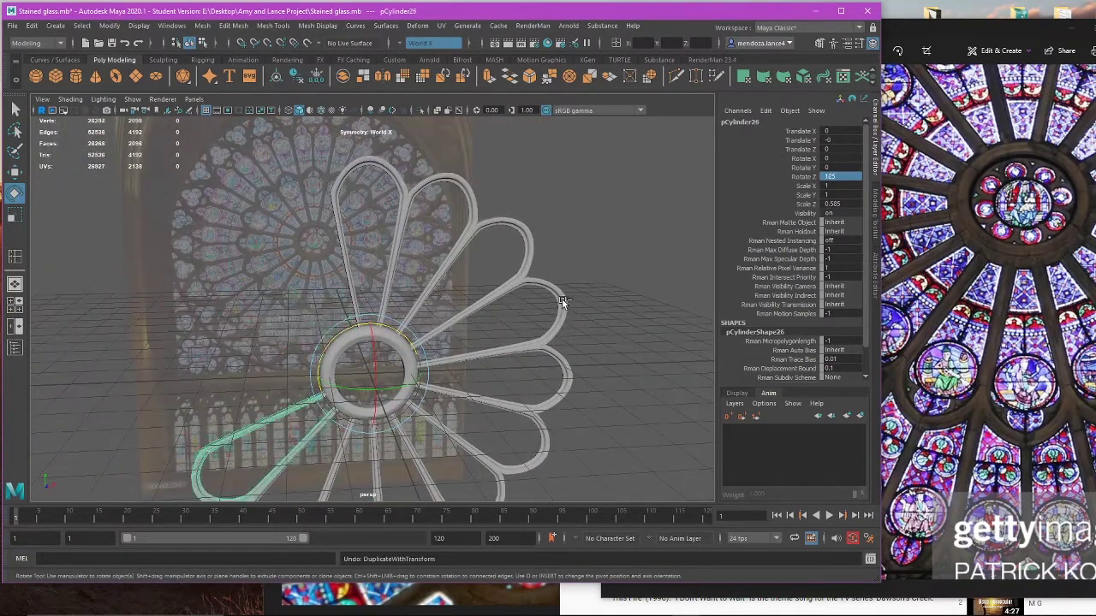
pyautogui.hotkey('ctrl', 'z')
pyautogui.hotkey('ctrl', 'z')
pyautogui.hotkey('ctrl', 'z')
pyautogui.hotkey('ctrl', 'z')
pyautogui.hotkey('ctrl', 'z')
pyautogui.hotkey('ctrl', 'z')
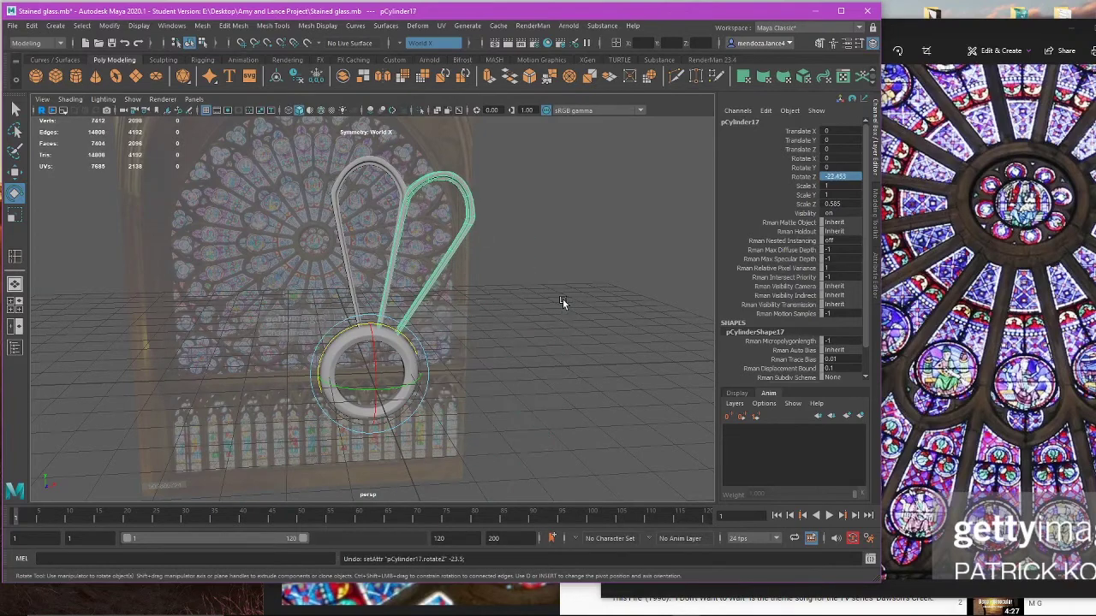
pyautogui.keyDown('alt'); pyautogui.moveTo(562, 299); pyautogui.dragTo(531, 283); pyautogui.keyUp('alt')
pyautogui.hotkey('ctrl', 'z')
pyautogui.hotkey('ctrl', 'z')
# Step: Create a rotated duplicate of the top petal frame and try Rotate Z values of -23 and -23.7
pyautogui.hotkey('ctrl', 'd')
pyautogui.doubleClick(845, 176)
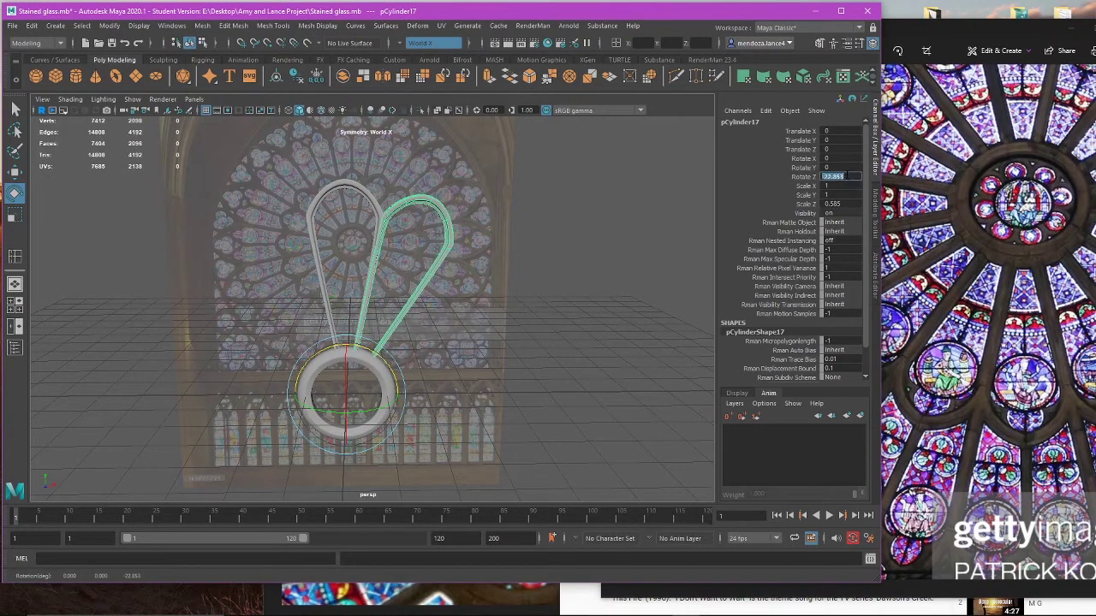
pyautogui.write('-23')
pyautogui.press('Return')
pyautogui.doubleClick(846, 175)
pyautogui.write('-23.7')
pyautogui.press('Return')
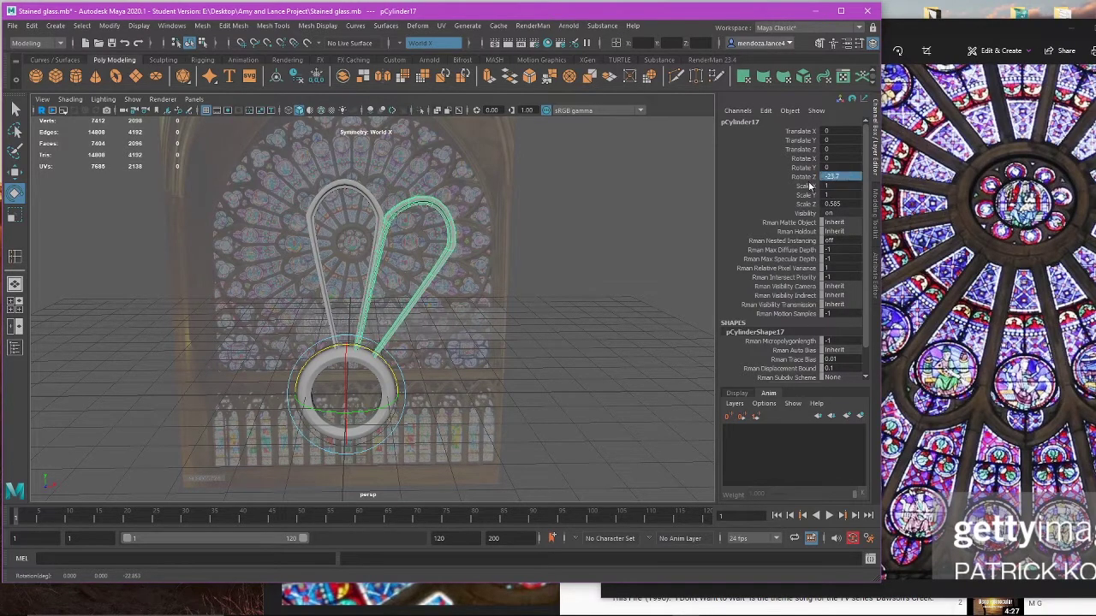
# Step: Try duplicating the -23.7-degree petal, undo back past its rotation entry, and delete the rotated copy
pyautogui.hotkey('ctrl', 'd')
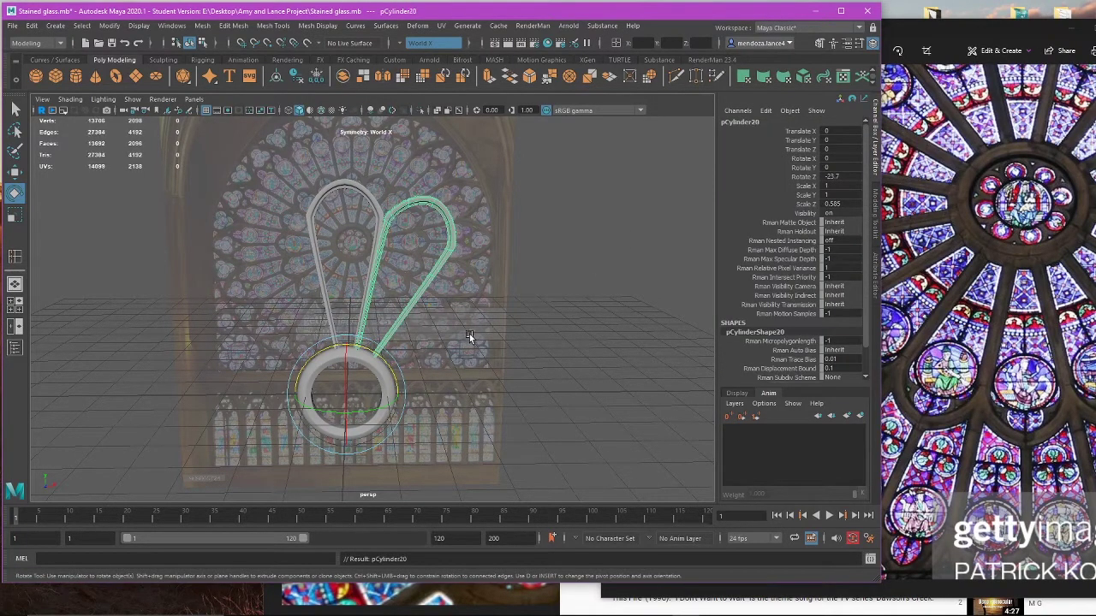
pyautogui.hotkey('ctrl', 'z')
pyautogui.hotkey('ctrl', 'z')
pyautogui.hotkey('ctrl', 'z')
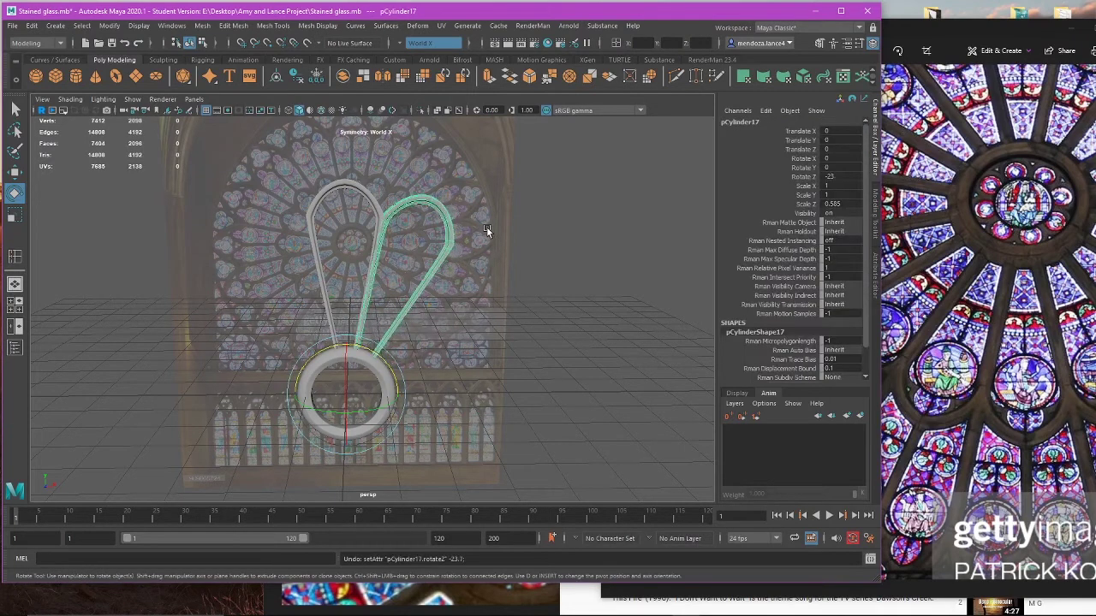
pyautogui.press('Delete')
# Step: Duplicate the top petal frame, rotate the copy clockwise around the hub, and set its Rotate Z to -23.7
pyautogui.click(377, 244)
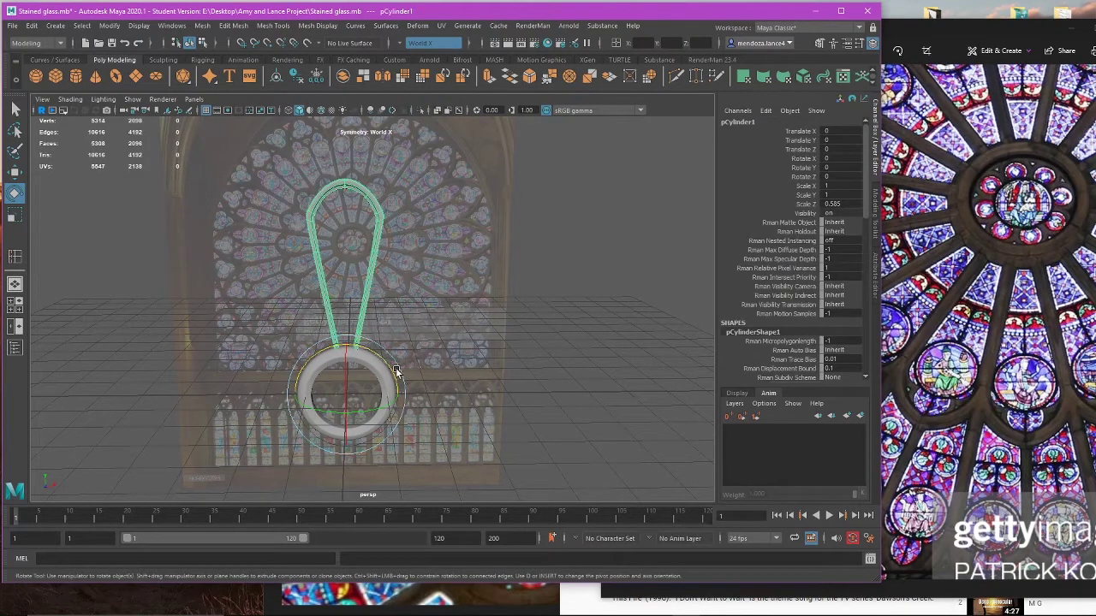
pyautogui.hotkey('ctrl', 'd')
pyautogui.moveTo(383, 359); pyautogui.dragTo(398, 370)
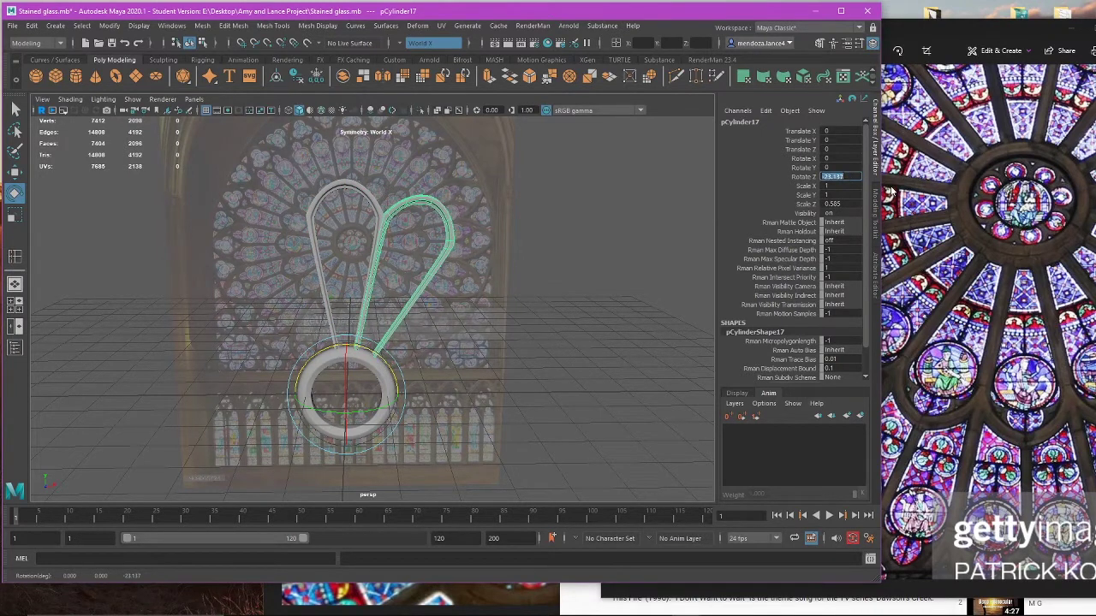
pyautogui.write('-23.7')
pyautogui.press('Return')
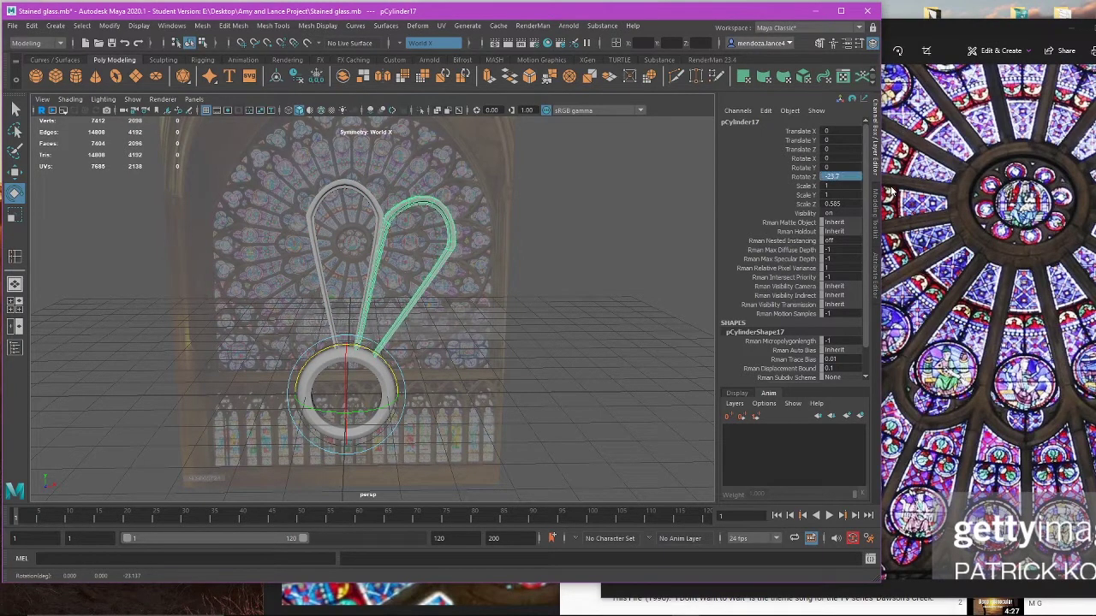
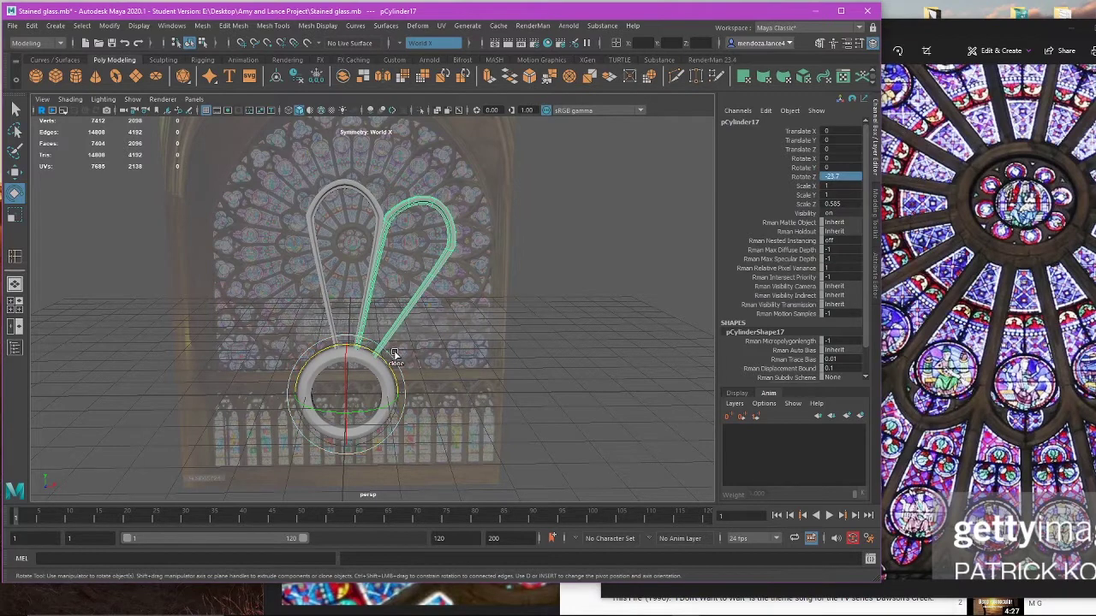
# Step: Repeat the duplicate in 23.7-degree increments around the hub ring
pyautogui.hotkey('shift', 'd')
pyautogui.hotkey('shift', 'd')
pyautogui.hotkey('shift', 'd')
pyautogui.hotkey('shift', 'd')
pyautogui.hotkey('shift', 'd')
pyautogui.hotkey('shift', 'd')
pyautogui.hotkey('shift', 'd')
pyautogui.hotkey('shift', 'd')
pyautogui.hotkey('shift', 'd')
pyautogui.hotkey('shift', 'd')
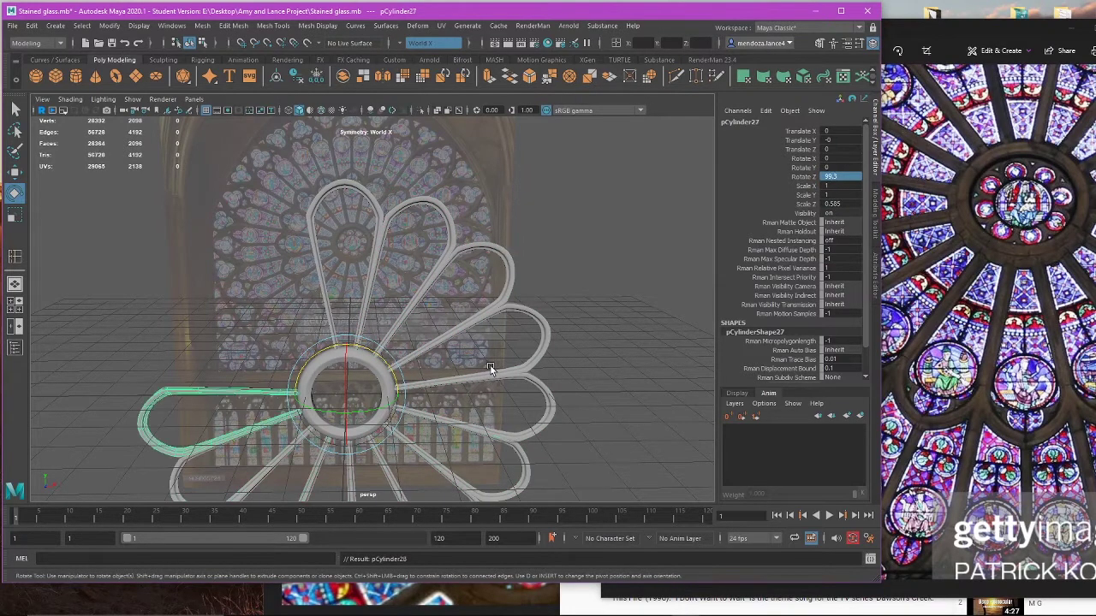
pyautogui.hotkey('shift', 'd')
pyautogui.hotkey('shift', 'd')
pyautogui.hotkey('shift', 'd')
# Step: Undo the 23.7-degree duplicates and the copy's rotation, and delete the copy overlapping the top petal frame
pyautogui.hotkey('ctrl', 'z')
pyautogui.hotkey('ctrl', 'z')
pyautogui.hotkey('ctrl', 'z')
pyautogui.hotkey('ctrl', 'z')
pyautogui.hotkey('ctrl', 'z')
pyautogui.hotkey('ctrl', 'z')
pyautogui.hotkey('ctrl', 'z')
pyautogui.hotkey('ctrl', 'z')
pyautogui.hotkey('ctrl', 'z')
pyautogui.hotkey('ctrl', 'z')
pyautogui.hotkey('ctrl', 'z')
pyautogui.hotkey('ctrl', 'z')
pyautogui.hotkey('ctrl', 'z')
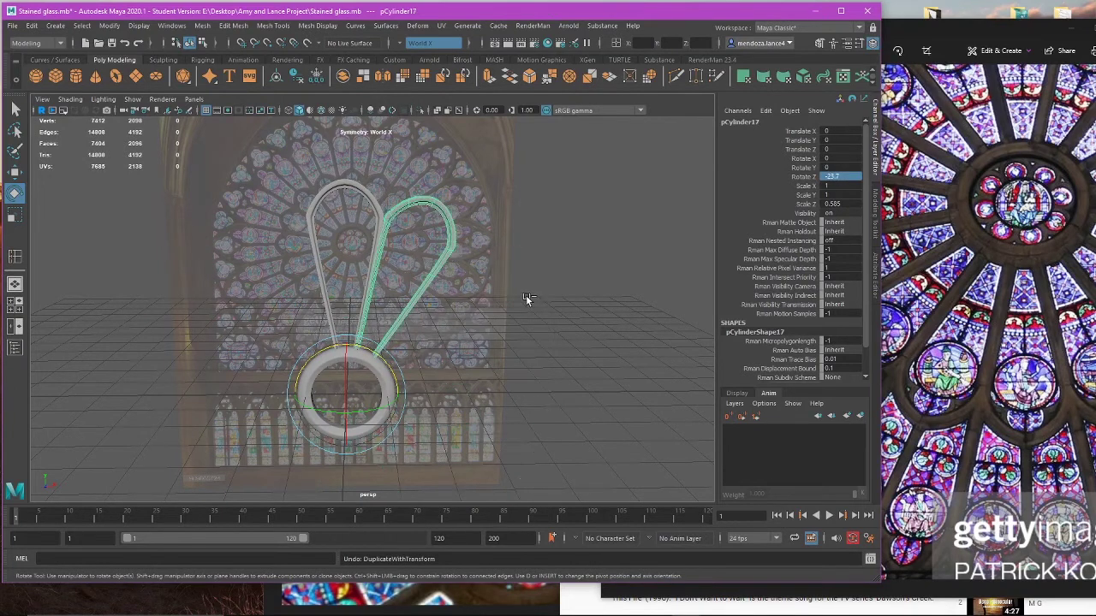
pyautogui.hotkey('ctrl', 'z')
pyautogui.hotkey('ctrl', 'z')
pyautogui.press('w')
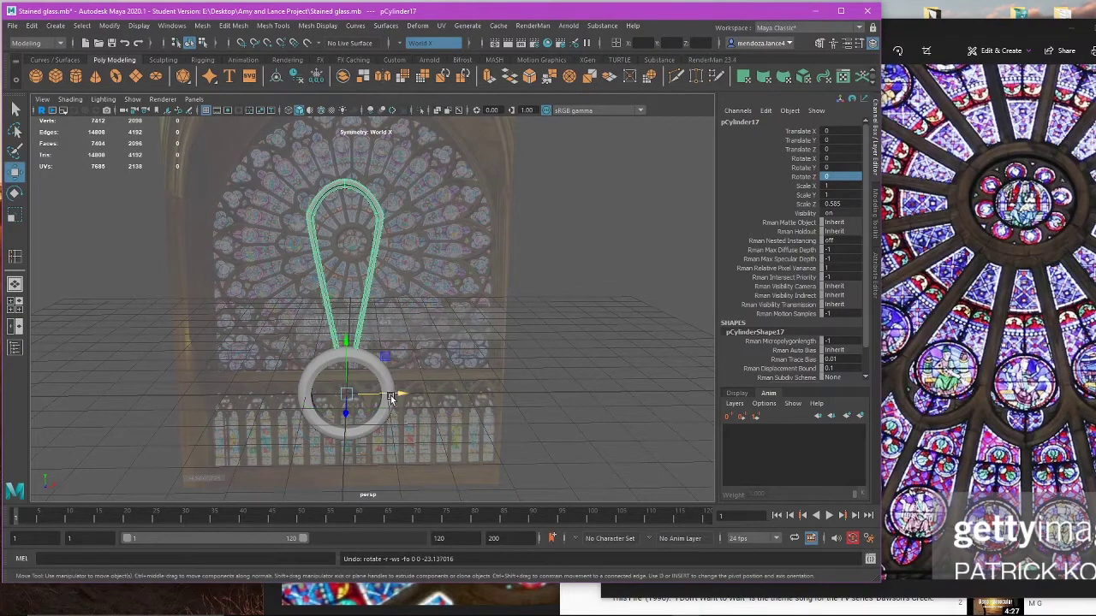
pyautogui.moveTo(391, 398); pyautogui.dragTo(507, 389)
pyautogui.hotkey('ctrl', 'z')
pyautogui.press('Delete')
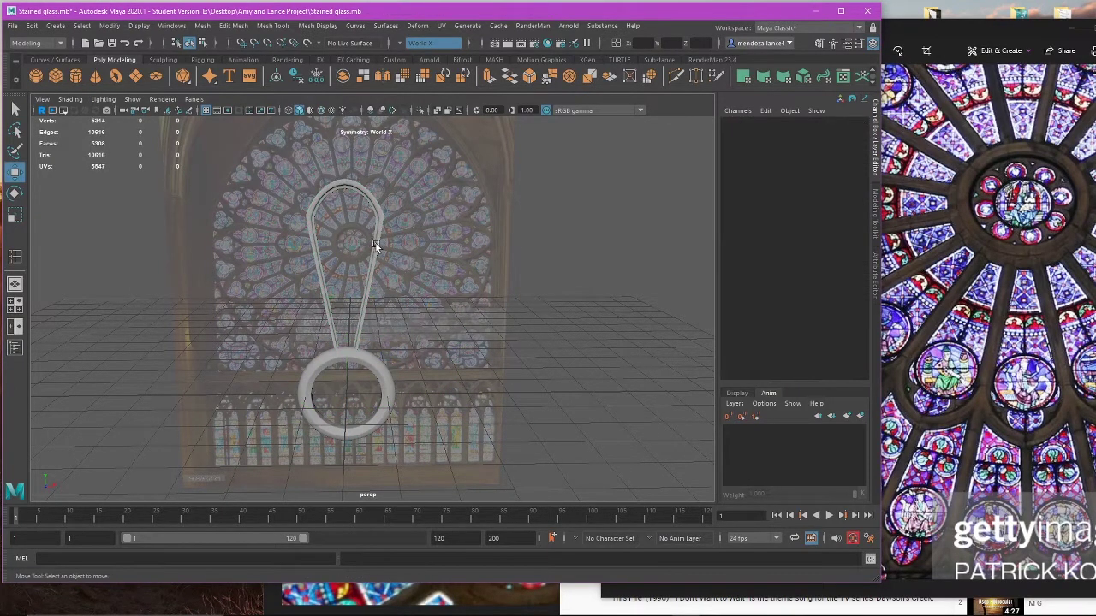
# Step: Duplicate the top petal frame, rotate the copy clockwise around the hub, and set its Rotate Z to -24
pyautogui.click(376, 243)
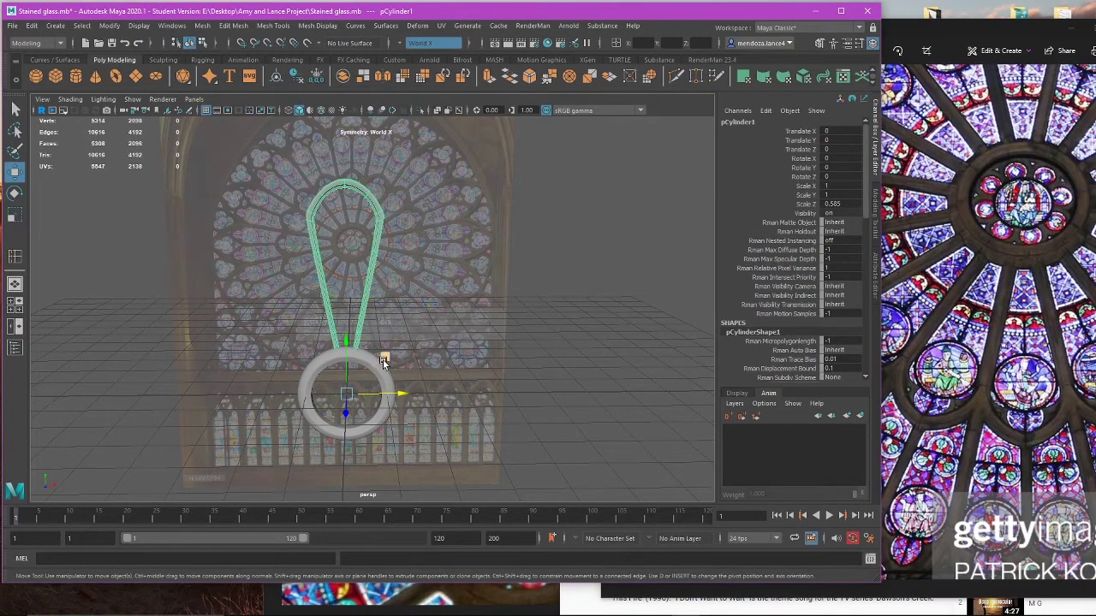
pyautogui.hotkey('ctrl', 'd')
pyautogui.press('e')
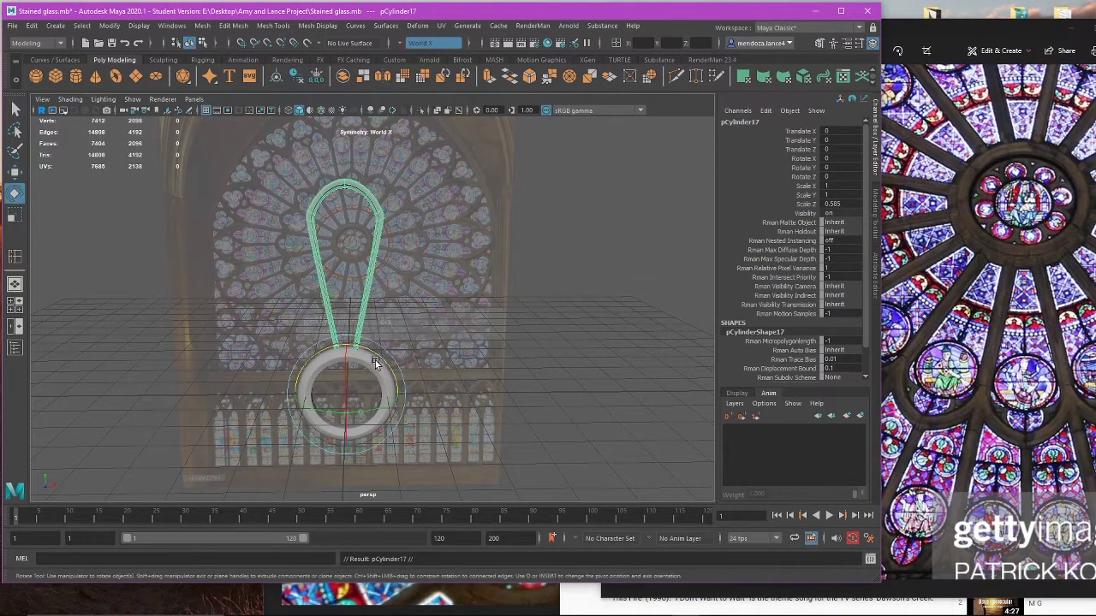
pyautogui.moveTo(384, 374); pyautogui.dragTo(396, 373)
pyautogui.keyDown('alt'); pyautogui.moveTo(439, 367); pyautogui.dragTo(399, 438, button='middle'); pyautogui.keyUp('alt')
pyautogui.keyDown('alt'); pyautogui.moveTo(398, 439); pyautogui.dragTo(514, 340, button='right'); pyautogui.keyUp('alt')
pyautogui.click(845, 177)
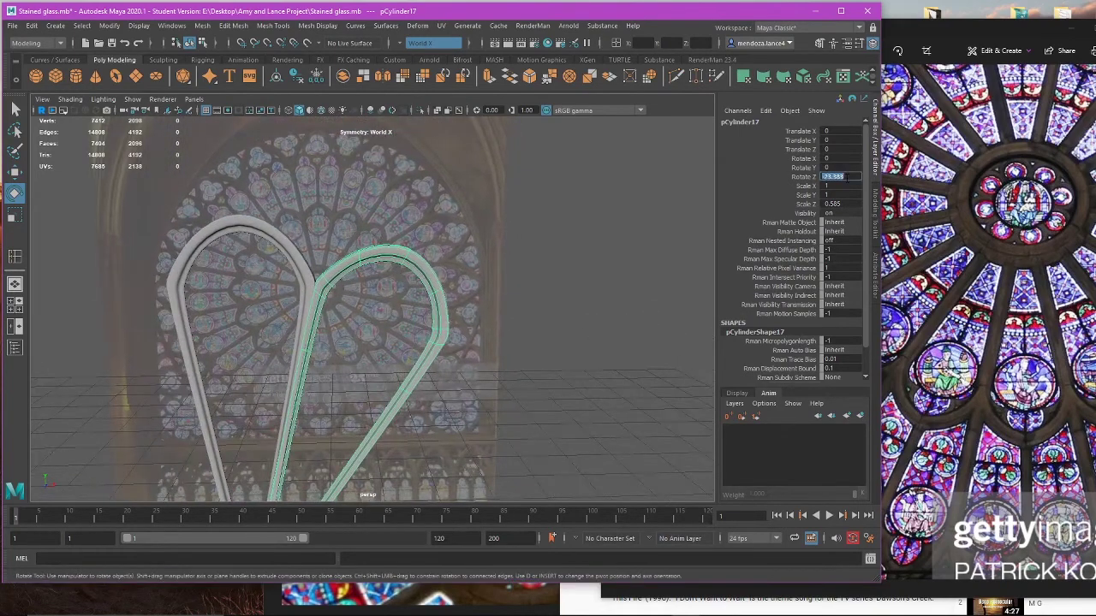
pyautogui.press('Return')
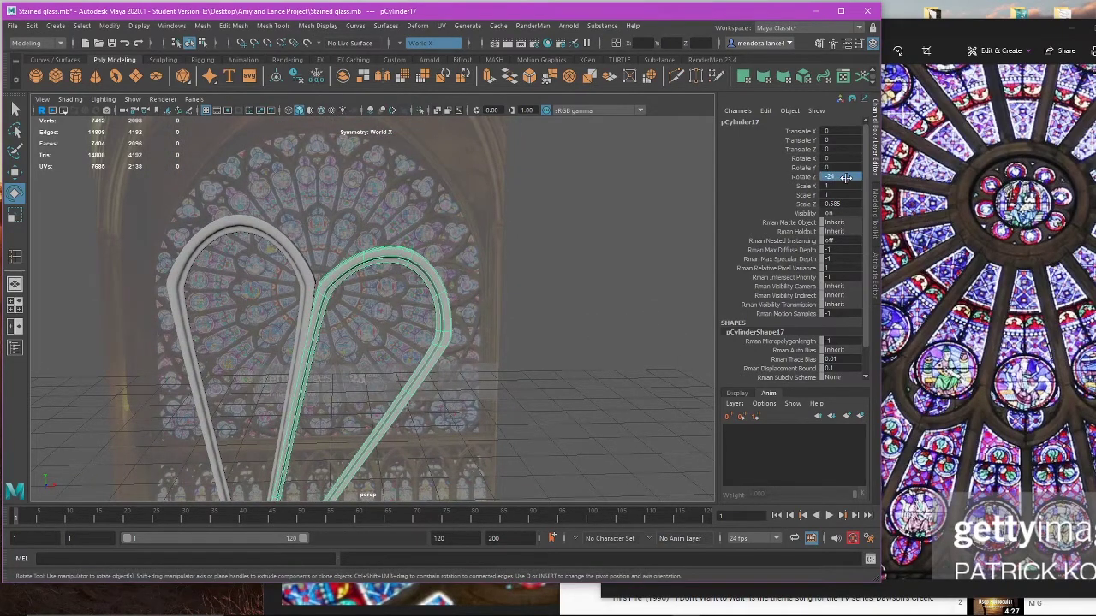
# Step: Set the rotated petal frame copy's Rotate Z to -23.8 and try duplicating it around the hub
pyautogui.click(861, 178)
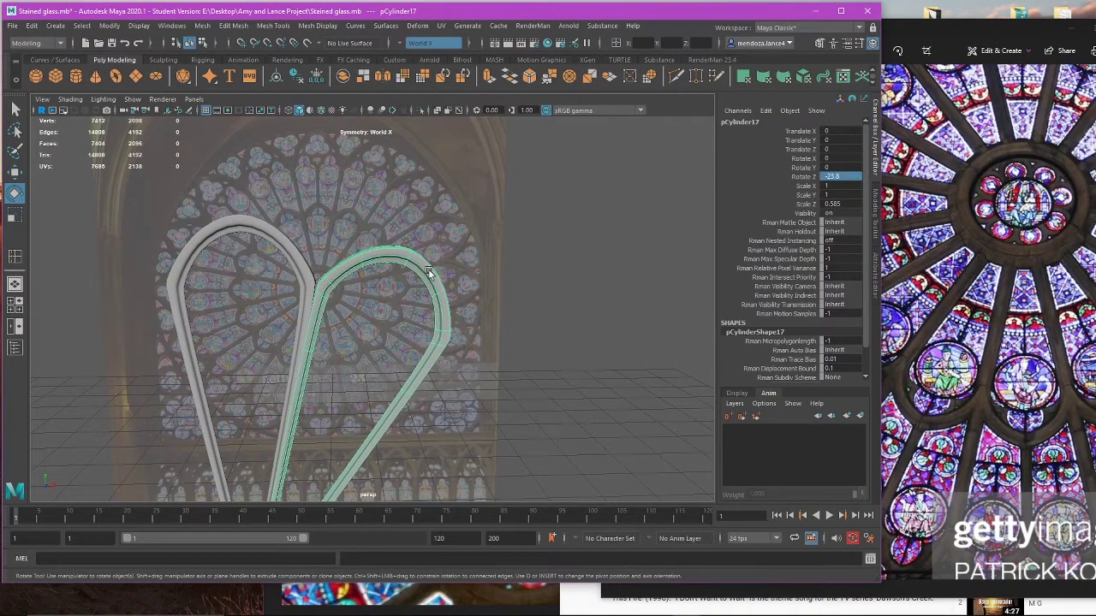
pyautogui.scroll(-5, 436, 298)
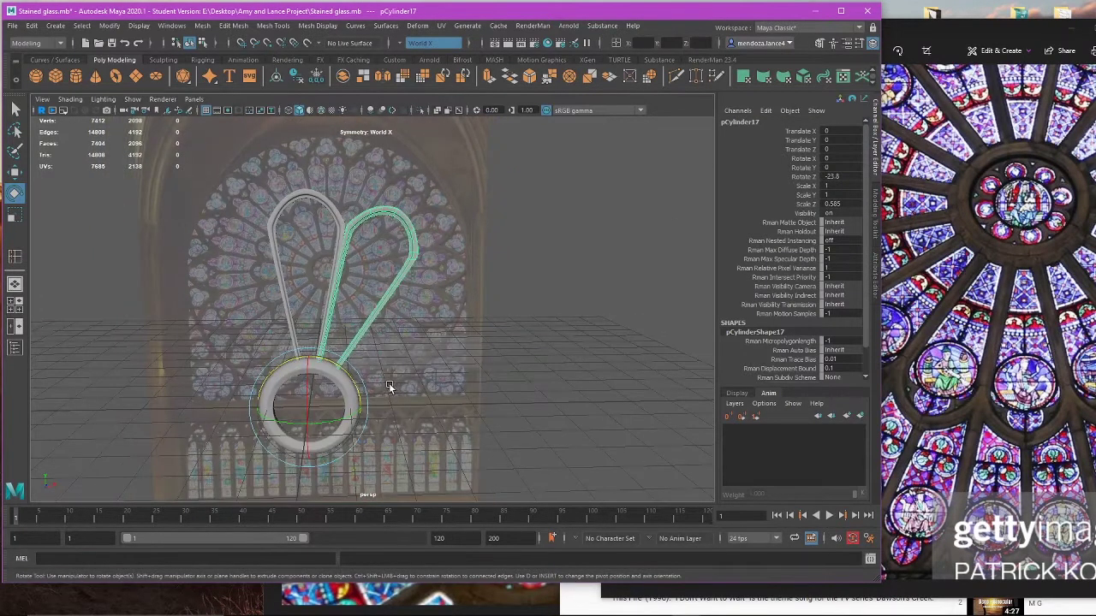
pyautogui.hotkey('ctrl', 'd')
pyautogui.hotkey('ctrl', 'd')
pyautogui.hotkey('ctrl', 'z')
pyautogui.hotkey('ctrl', 'z')
pyautogui.hotkey('ctrl', 'z')
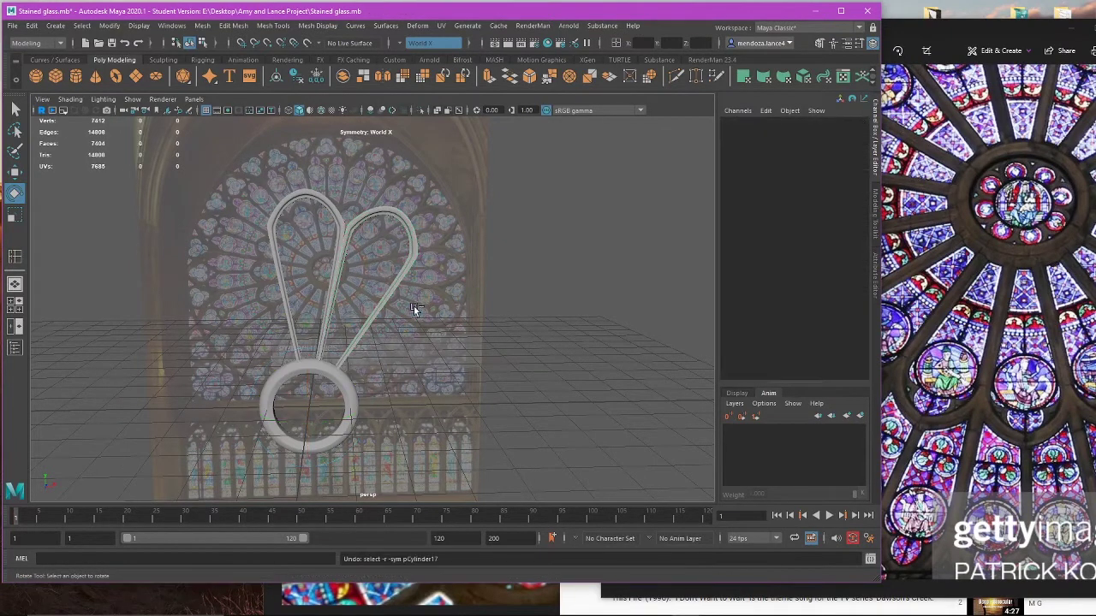
# Step: Delete the rotated petal frame copy beside the top petal frame
pyautogui.click(401, 285)
pyautogui.press('w')
pyautogui.moveTo(369, 406); pyautogui.dragTo(466, 400)
pyautogui.hotkey('ctrl', 'z')
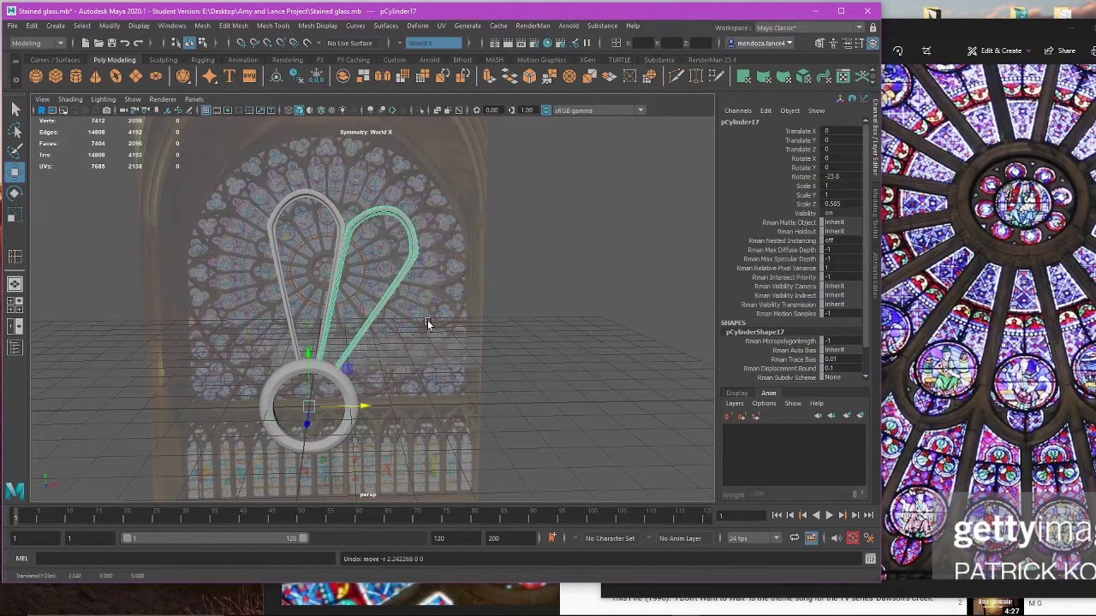
pyautogui.press('Delete')
# Step: Duplicate the top petal frame, rotate the copy clockwise around the hub, and set its Rotate Z to -23.8
pyautogui.click(294, 258)
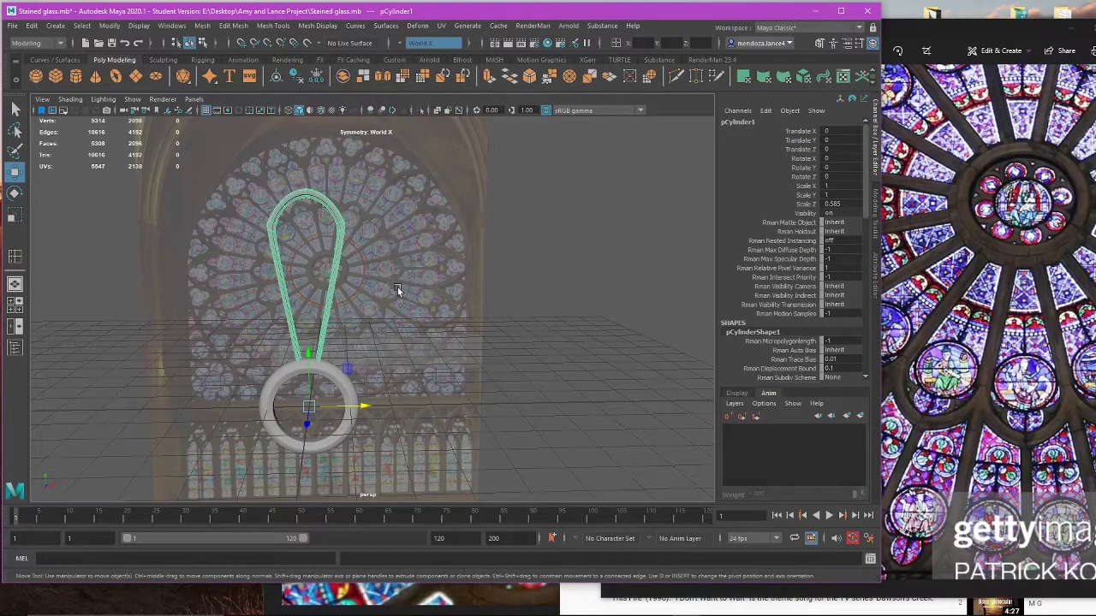
pyautogui.moveTo(358, 403); pyautogui.dragTo(426, 406)
pyautogui.hotkey('ctrl', 'z')
pyautogui.hotkey('ctrl', 'd')
pyautogui.press('e')
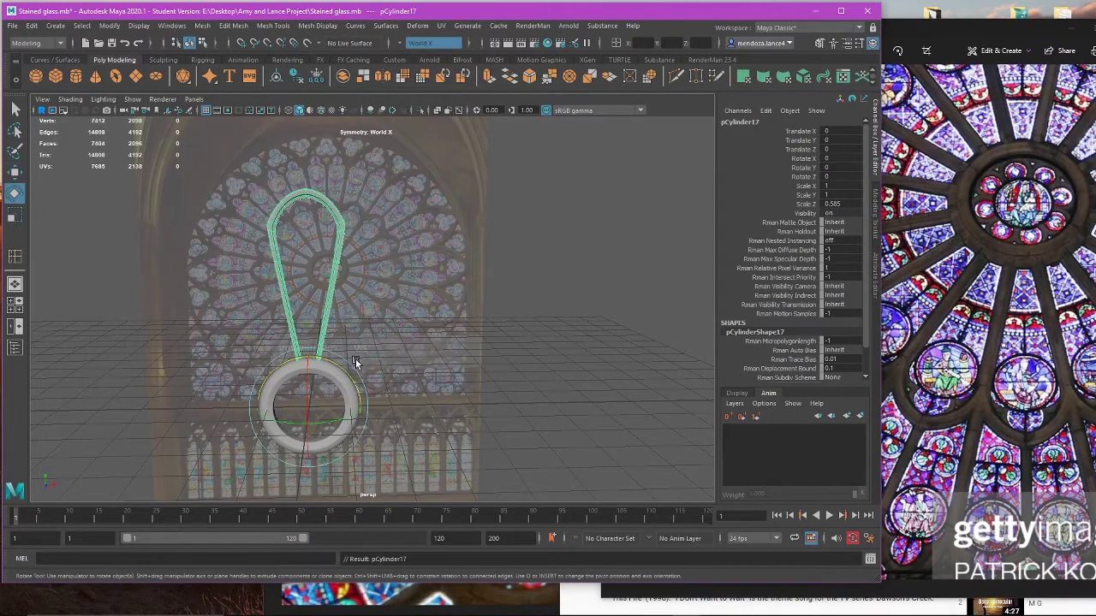
pyautogui.moveTo(344, 375); pyautogui.dragTo(355, 390)
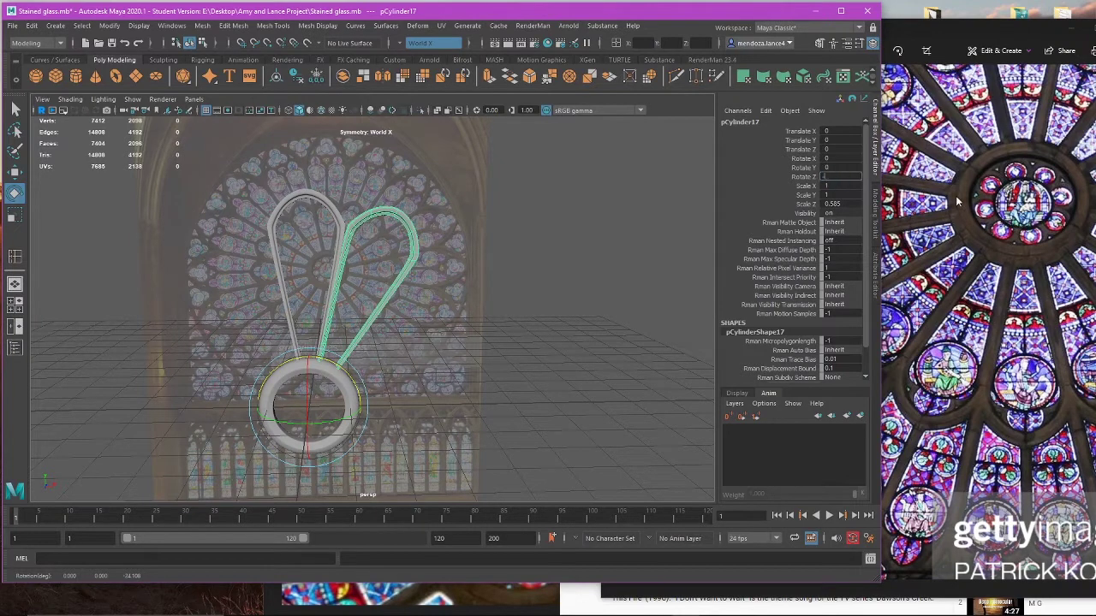
pyautogui.write('-23.8')
pyautogui.press('Return')
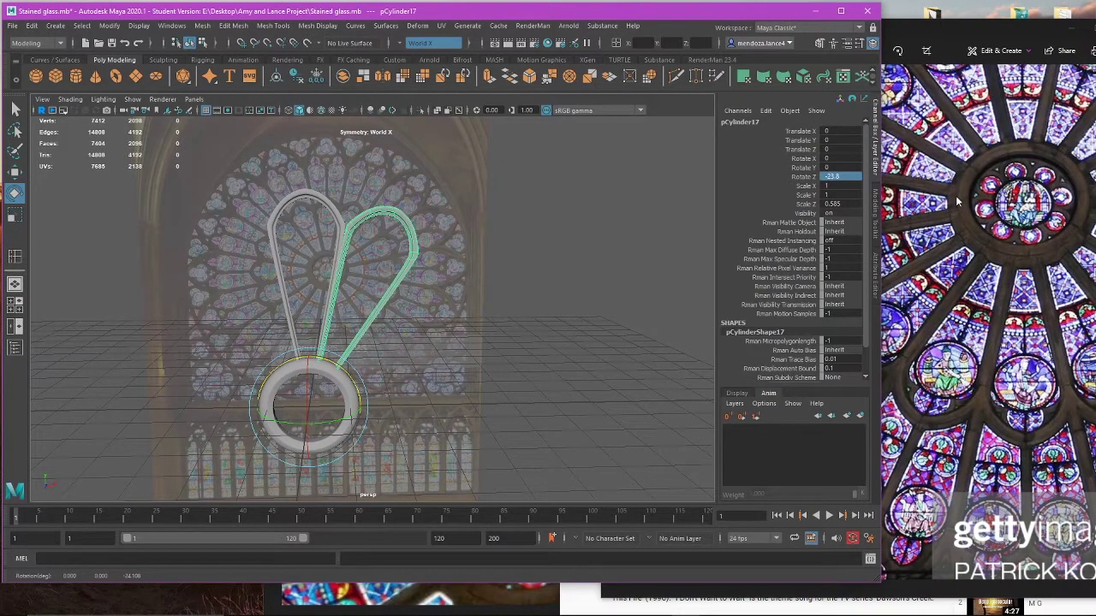
# Step: Repeat the duplicate with its transform in 23.8-degree increments around the hub ring
pyautogui.hotkey('shift', 'd')
pyautogui.hotkey('shift', 'd')
pyautogui.hotkey('shift', 'd')
pyautogui.hotkey('shift', 'd')
pyautogui.hotkey('shift', 'd')
pyautogui.hotkey('shift', 'd')
pyautogui.hotkey('shift', 'd')
pyautogui.hotkey('shift', 'd')
pyautogui.hotkey('shift', 'd')
pyautogui.hotkey('shift', 'd')
pyautogui.hotkey('shift', 'd')
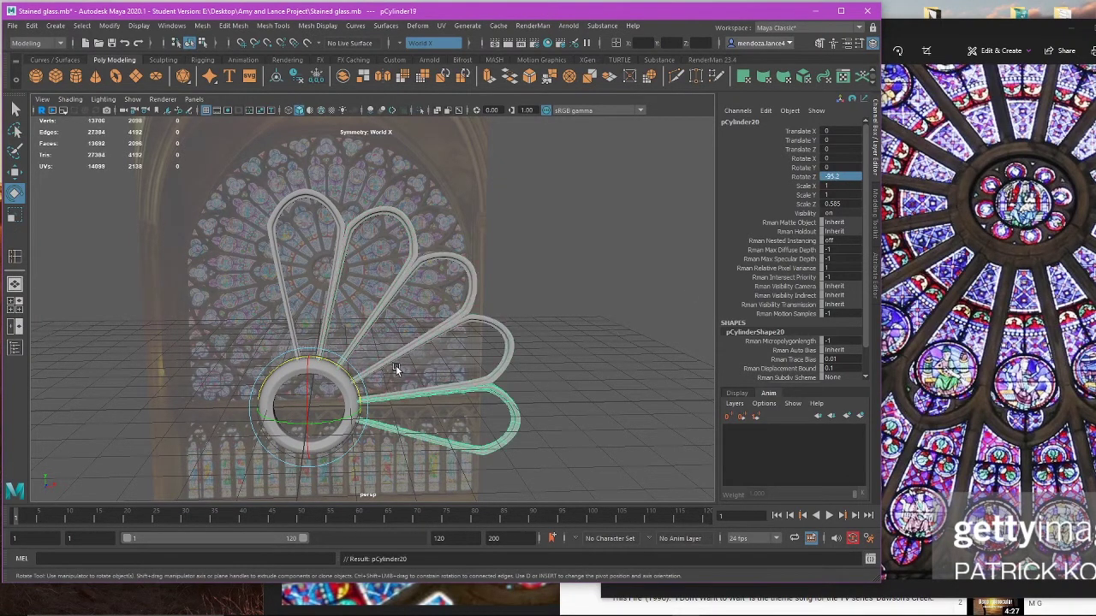
pyautogui.hotkey('shift', 'd')
pyautogui.hotkey('shift', 'd')
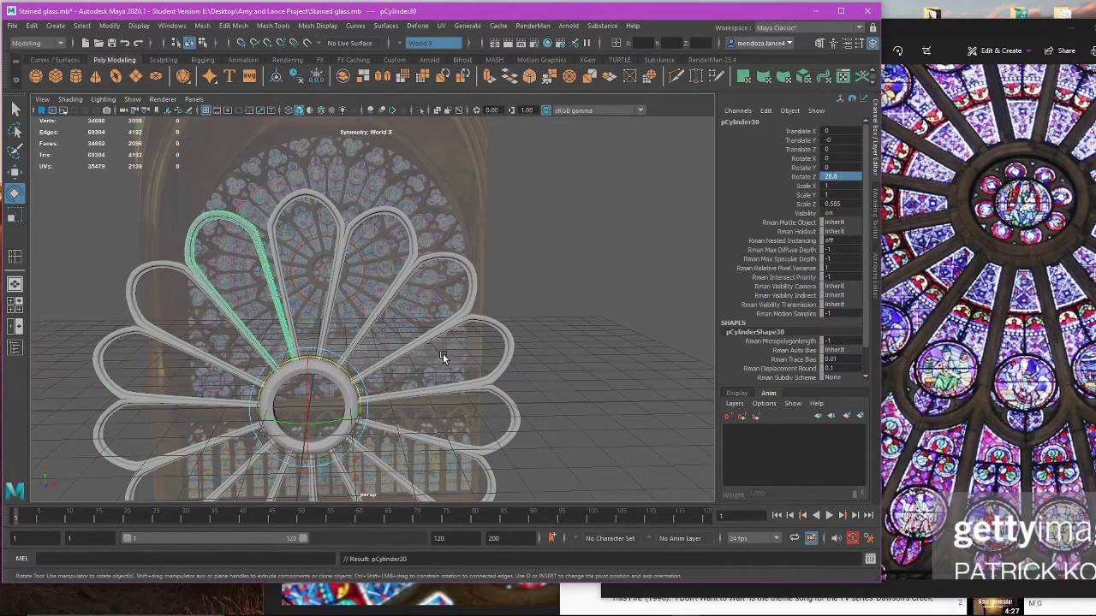
# Step: Undo the 23.8-degree petal duplicates and the first copy's rotation
pyautogui.hotkey('ctrl', 'z')
pyautogui.hotkey('ctrl', 'z')
pyautogui.hotkey('ctrl', 'z')
pyautogui.hotkey('ctrl', 'z')
pyautogui.hotkey('ctrl', 'z')
pyautogui.hotkey('ctrl', 'z')
pyautogui.hotkey('ctrl', 'z')
pyautogui.hotkey('ctrl', 'z')
pyautogui.hotkey('ctrl', 'z')
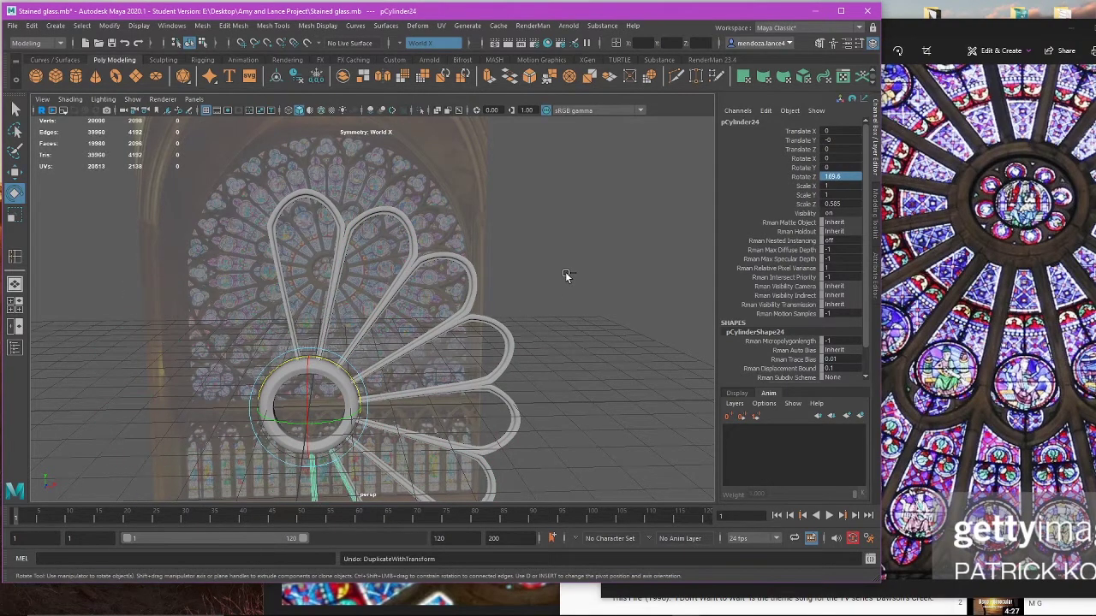
pyautogui.hotkey('ctrl', 'z')
pyautogui.hotkey('ctrl', 'z')
pyautogui.hotkey('ctrl', 'z')
pyautogui.hotkey('ctrl', 'z')
pyautogui.hotkey('ctrl', 'z')
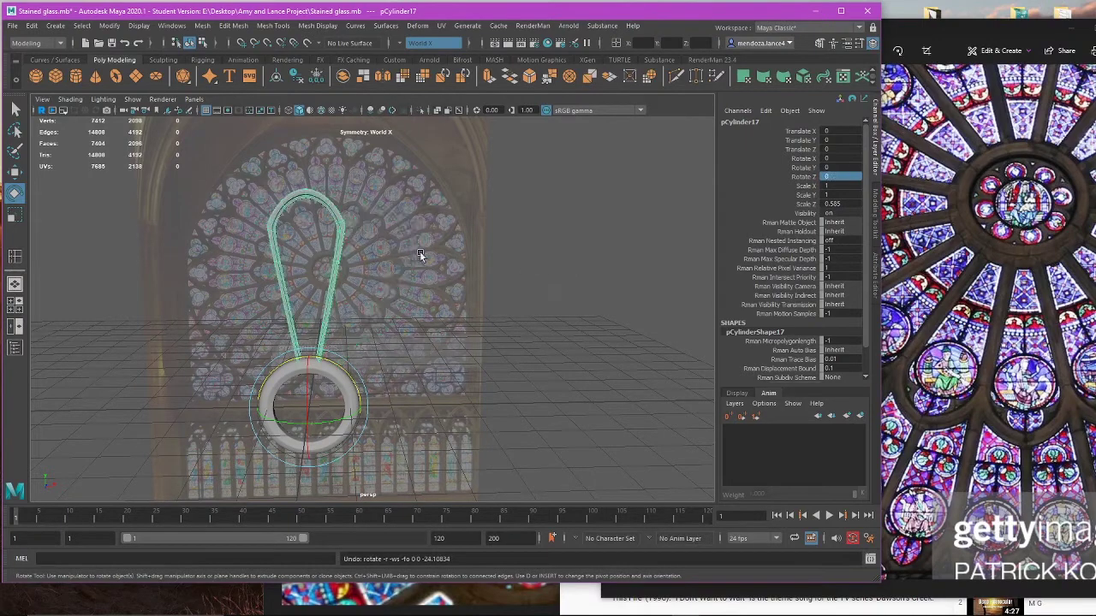
# Step: Check for an overlapping petal copy by moving it sideways, and undo back to the single top petal frame
pyautogui.press('w')
pyautogui.moveTo(364, 406); pyautogui.dragTo(475, 406)
pyautogui.hotkey('ctrl', 'z')
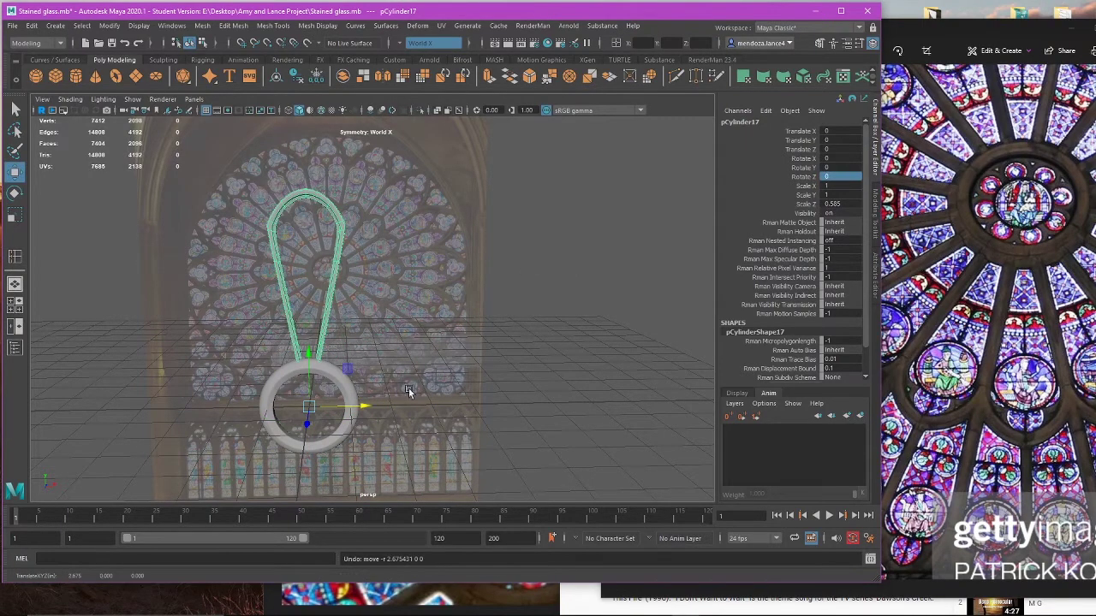
pyautogui.moveTo(376, 406); pyautogui.dragTo(442, 408)
pyautogui.hotkey('ctrl', 'z')
pyautogui.hotkey('ctrl', 'z')
pyautogui.hotkey('ctrl', 'z')
pyautogui.hotkey('ctrl', 'z')
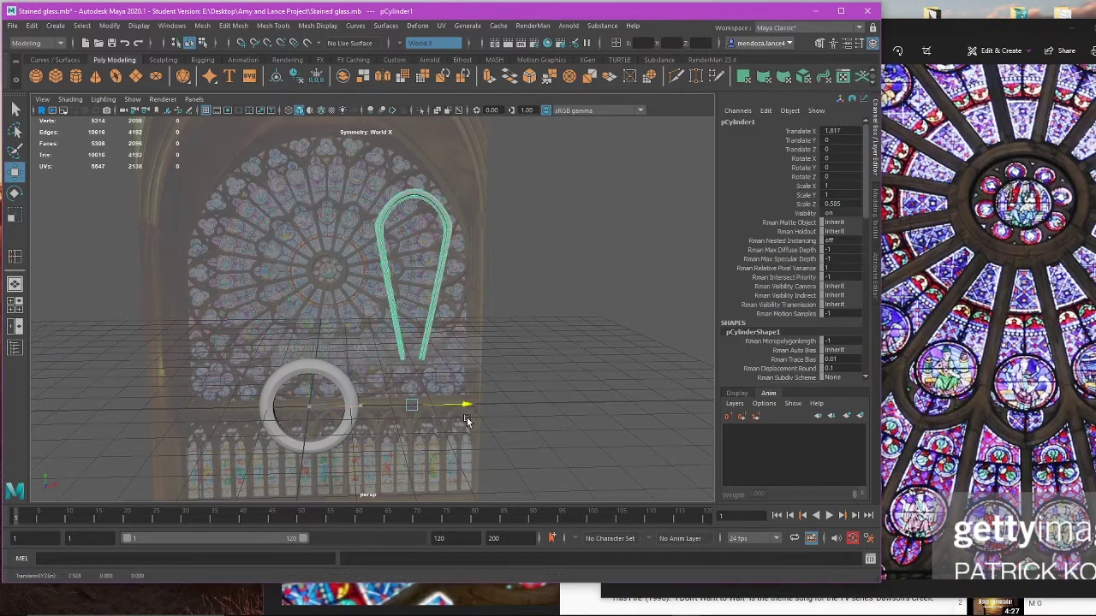
# Step: Duplicate the top petal frame, rotate the copy clockwise around the hub, and set its Rotate Z to -24
pyautogui.scroll(3, 435, 346)
pyautogui.scroll(-4, 443, 350)
pyautogui.keyDown('alt'); pyautogui.moveTo(445, 353); pyautogui.dragTo(505, 350, button='middle'); pyautogui.keyUp('alt')
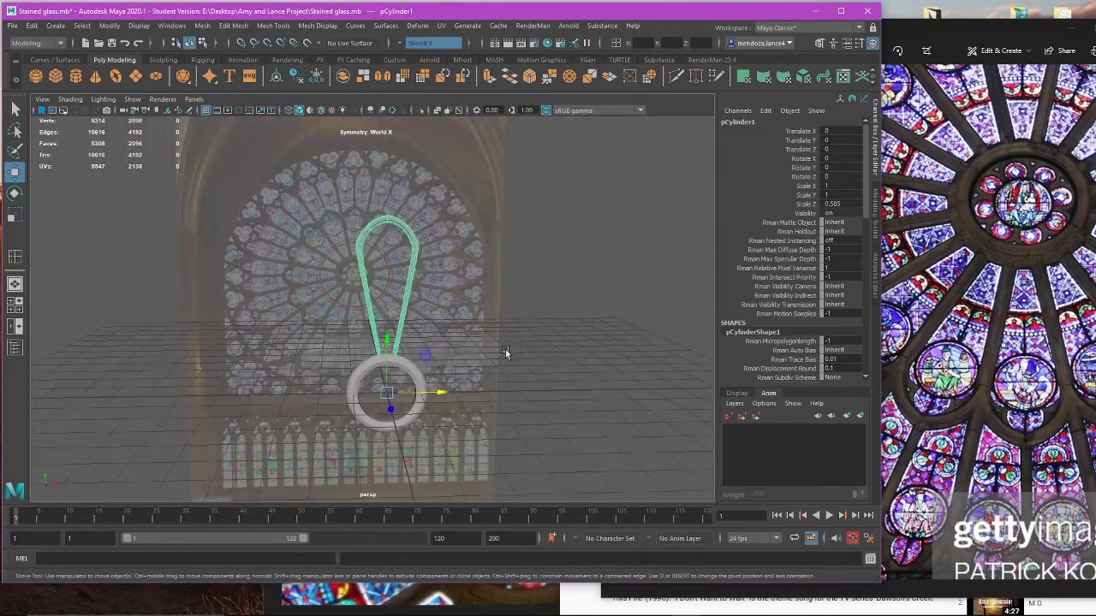
pyautogui.scroll(3, 471, 348)
pyautogui.hotkey('ctrl', 'd')
pyautogui.press('e')
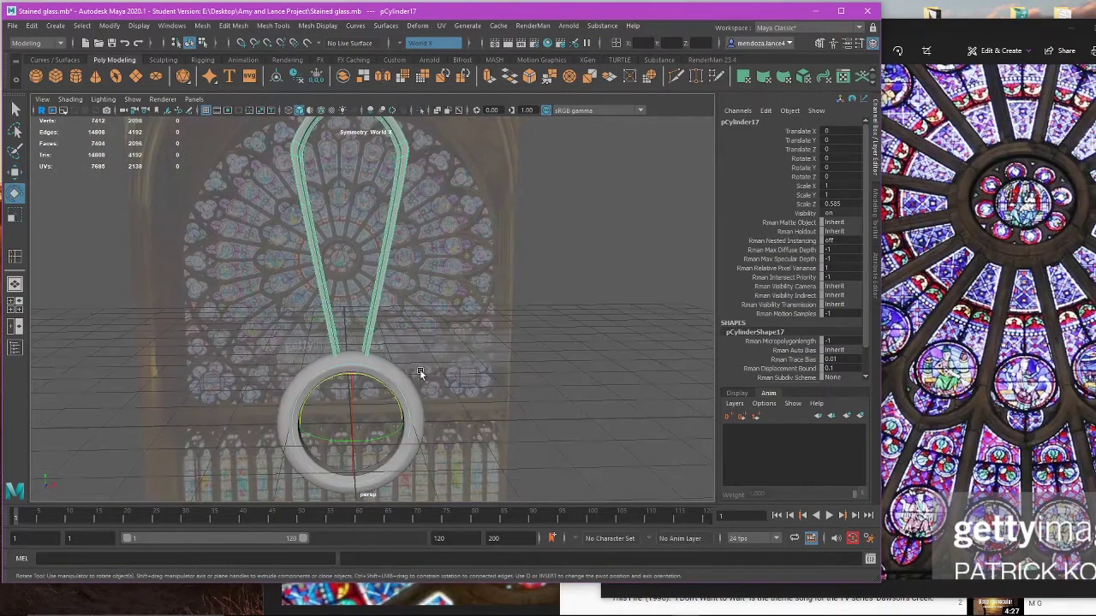
pyautogui.moveTo(377, 373); pyautogui.dragTo(398, 391)
pyautogui.keyDown('alt'); pyautogui.moveTo(484, 364); pyautogui.dragTo(467, 392, button='middle'); pyautogui.keyUp('alt')
pyautogui.click(848, 177)
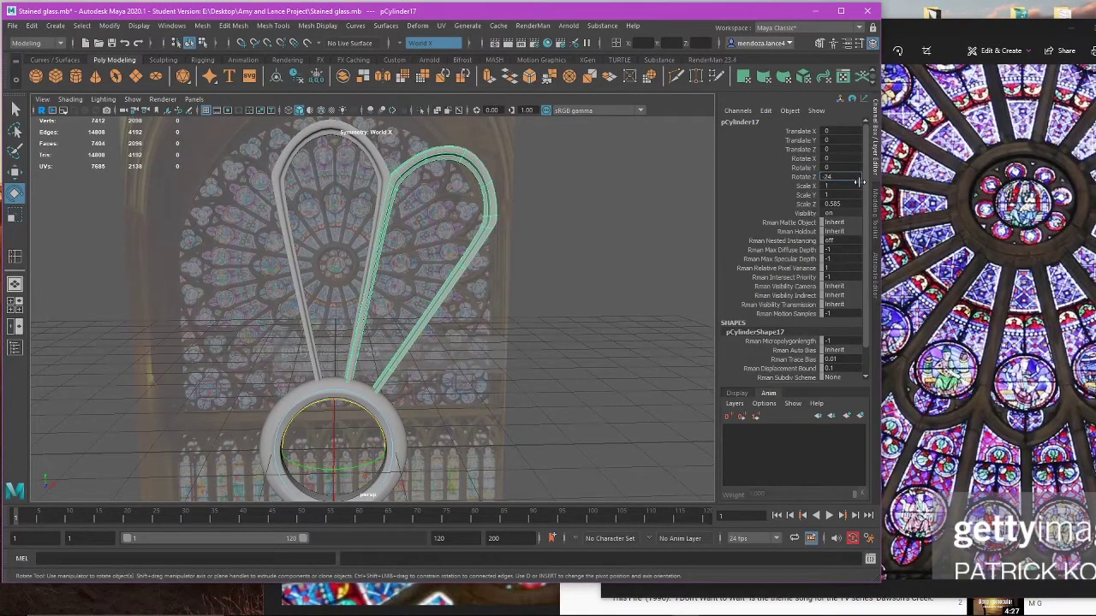
pyautogui.write('-24')
pyautogui.press('Return')
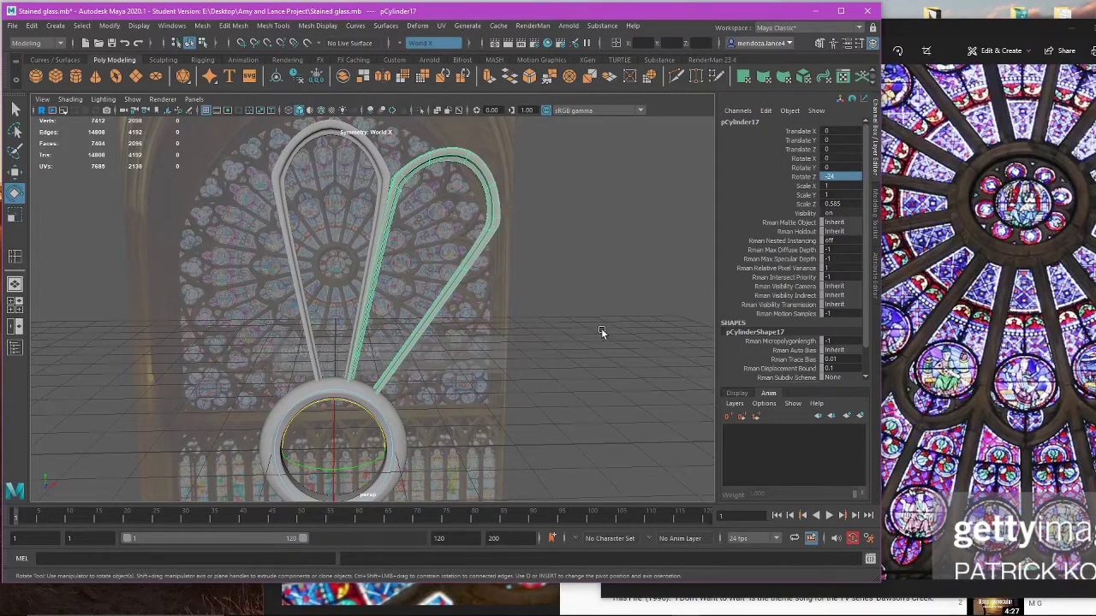
# Step: Try to repeat the petal duplicate around the hub, and undo the attempt together with the copy's rotation
pyautogui.click(601, 330)
pyautogui.click(460, 266)
pyautogui.scroll(-5, 506, 337)
pyautogui.keyDown('alt'); pyautogui.moveTo(506, 337); pyautogui.dragTo(451, 308); pyautogui.keyUp('alt')
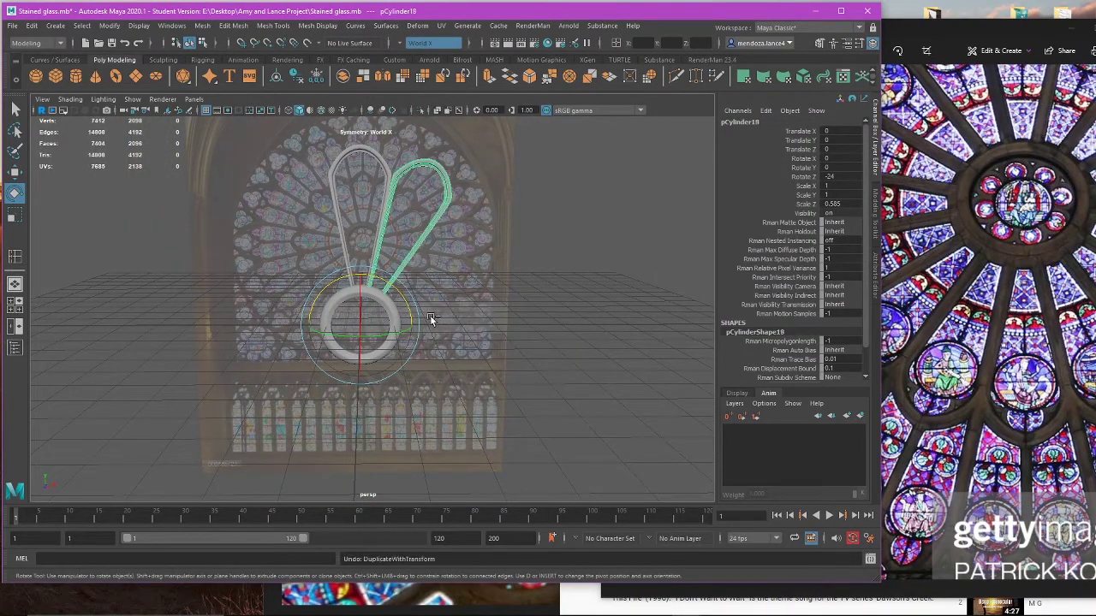
pyautogui.hotkey('ctrl', 'z')
pyautogui.hotkey('ctrl', 'z')
pyautogui.press('w')
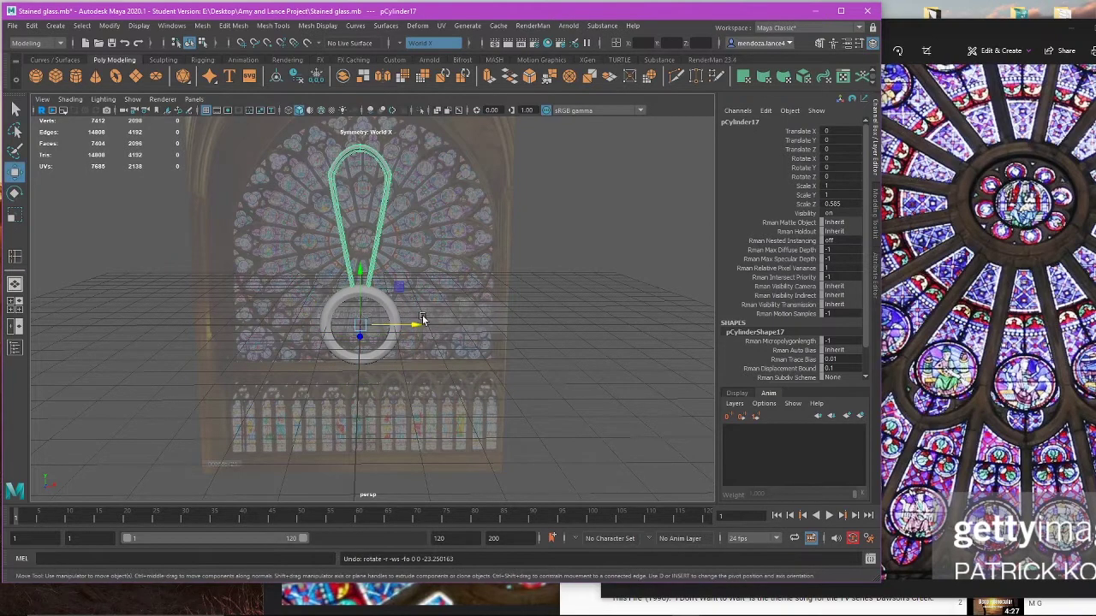
# Step: Rotate the overlapping copy clockwise to Rotate Z -24, try repeating the duplicate, and undo back to the unrotated copy
pyautogui.press('e')
pyautogui.moveTo(409, 307); pyautogui.dragTo(460, 245)
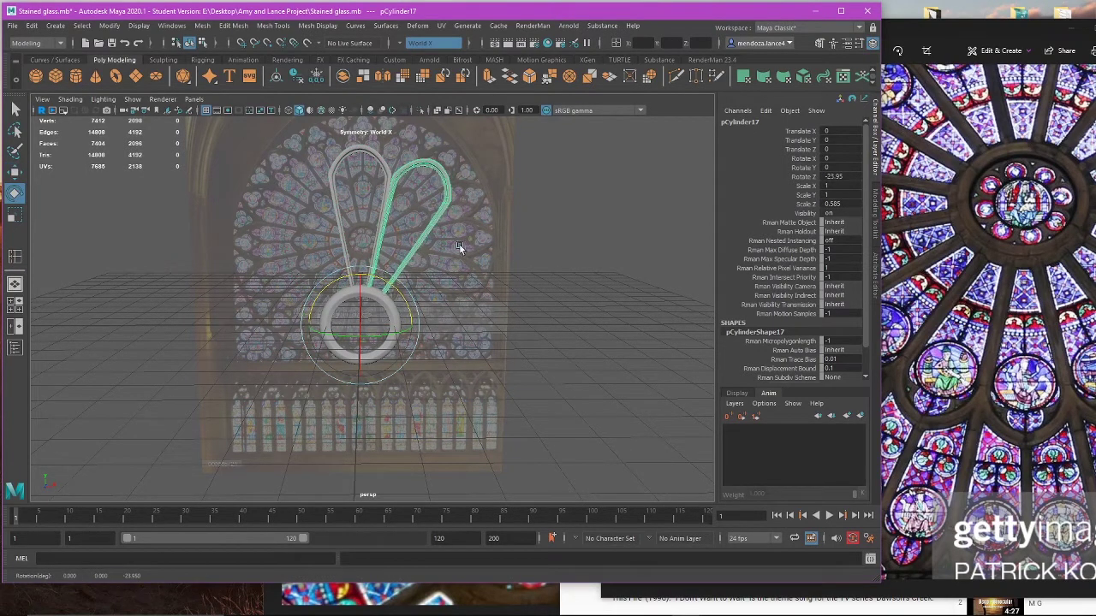
pyautogui.scroll(6, 460, 244)
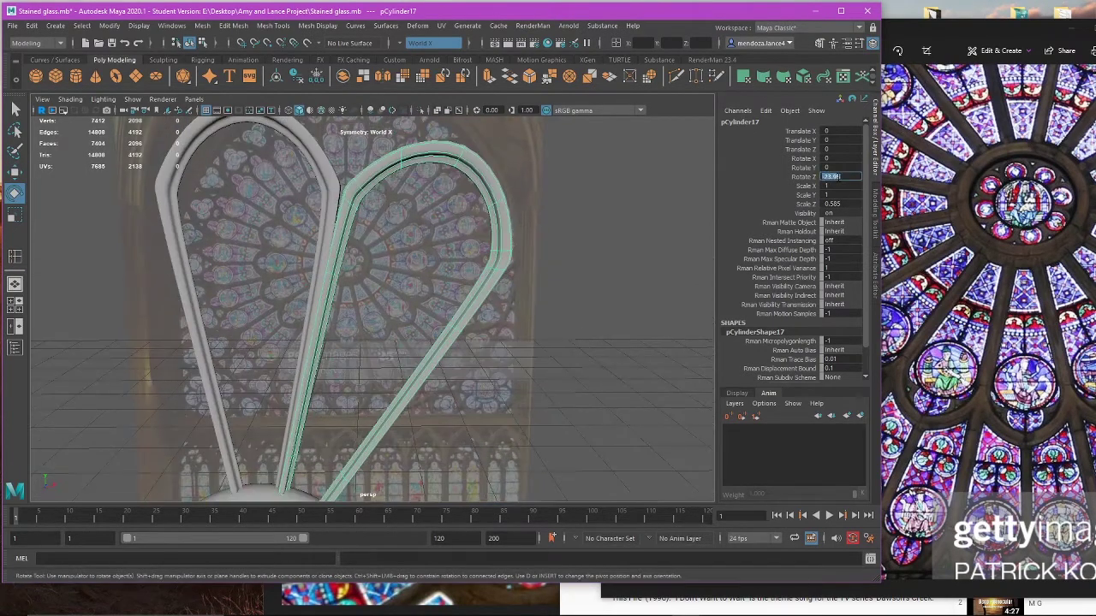
pyautogui.click(838, 177)
pyautogui.write('-24')
pyautogui.press('Return')
pyautogui.scroll(-5, 593, 270)
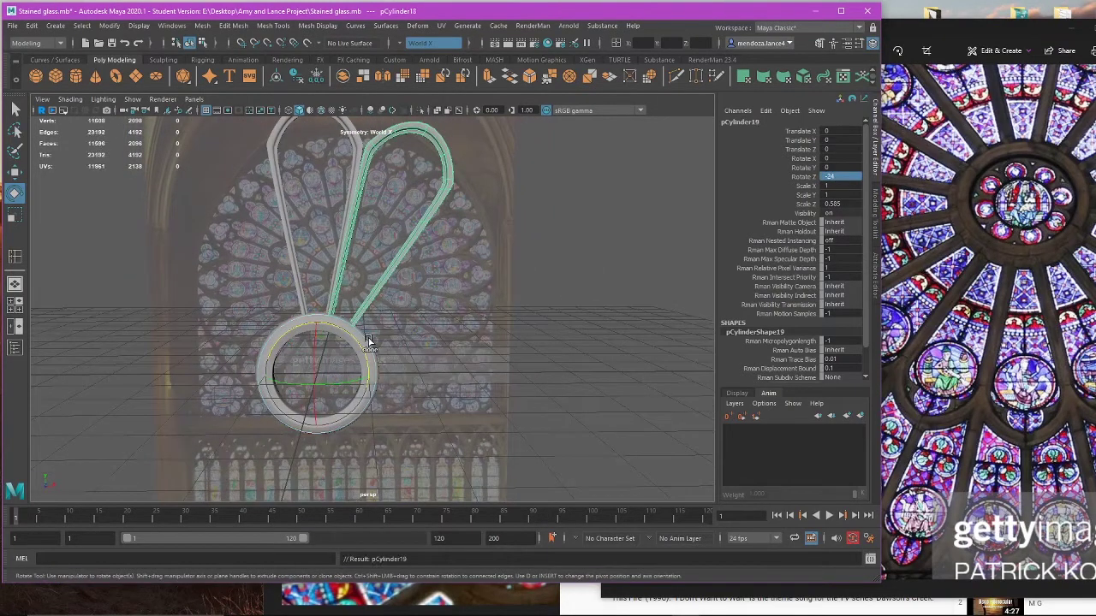
pyautogui.hotkey('ctrl', 'z')
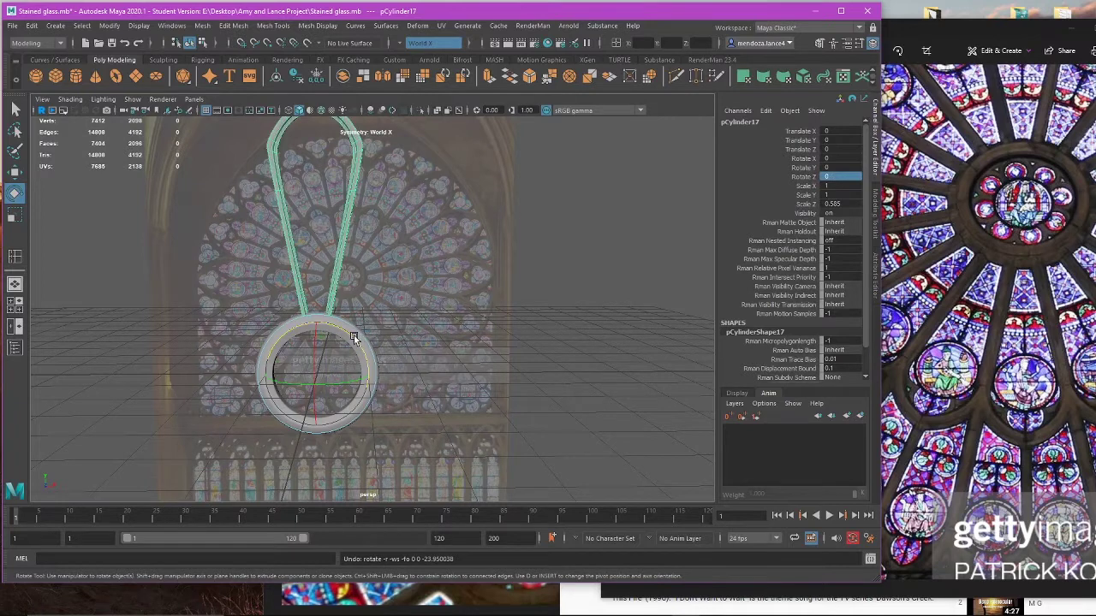
# Step: Rotate the overlapping copy clockwise around the hub again and set its Rotate Z to -24
pyautogui.moveTo(354, 337); pyautogui.dragTo(368, 355)
pyautogui.keyDown('alt'); pyautogui.moveTo(550, 225); pyautogui.dragTo(537, 317, button='middle'); pyautogui.keyUp('alt')
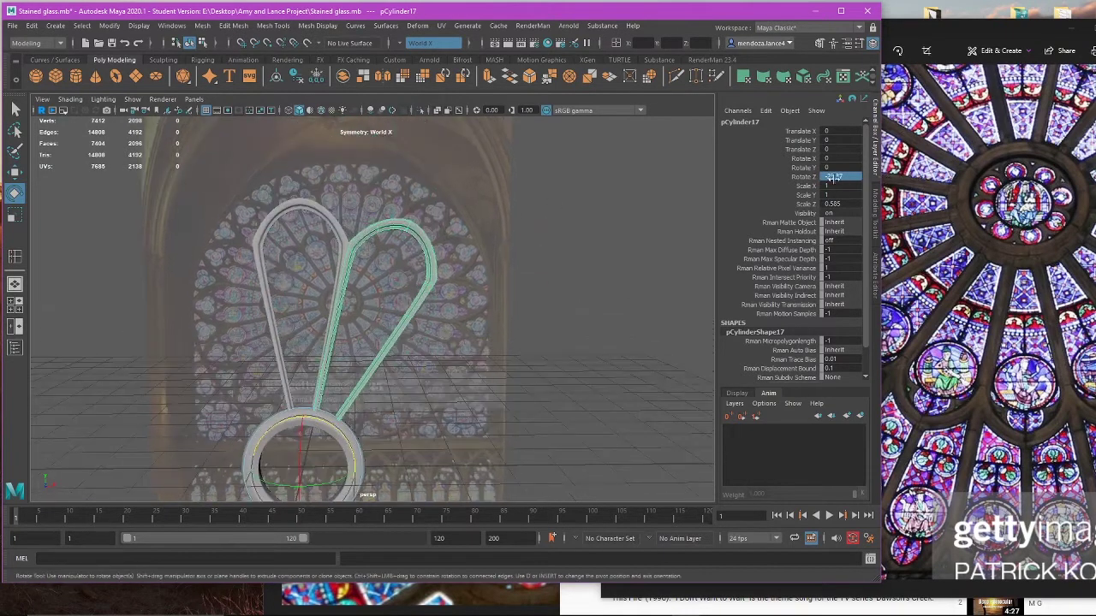
pyautogui.write('-24')
pyautogui.press('Return')
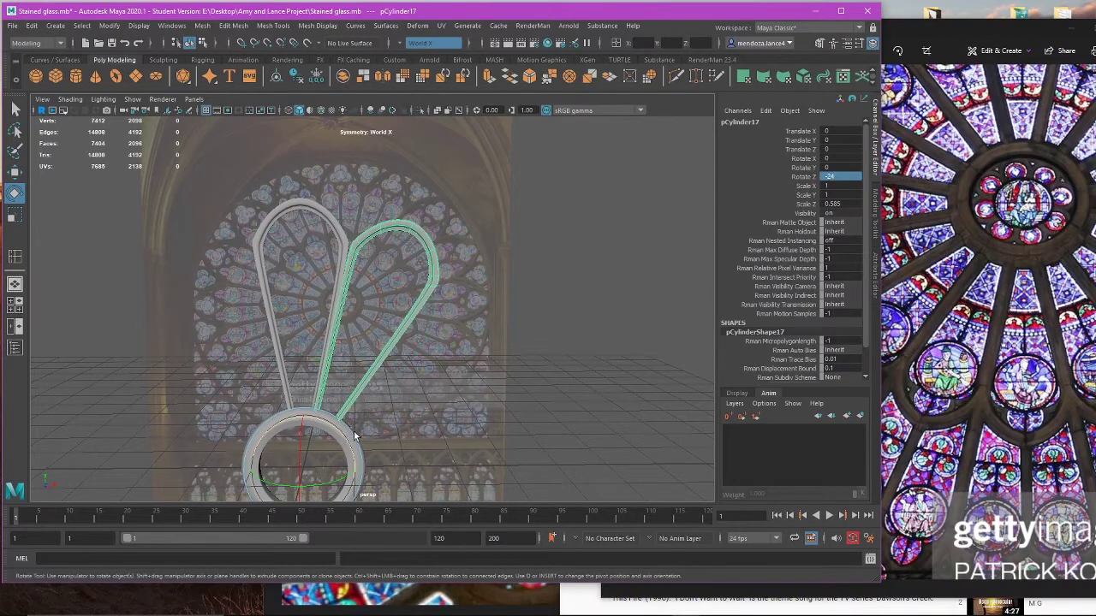
# Step: Undo the repeated duplicate and the copy's rotation, and delete the copy overlapping the top petal frame
pyautogui.keyDown('alt'); pyautogui.moveTo(354, 436); pyautogui.dragTo(448, 370, button='middle'); pyautogui.keyUp('alt')
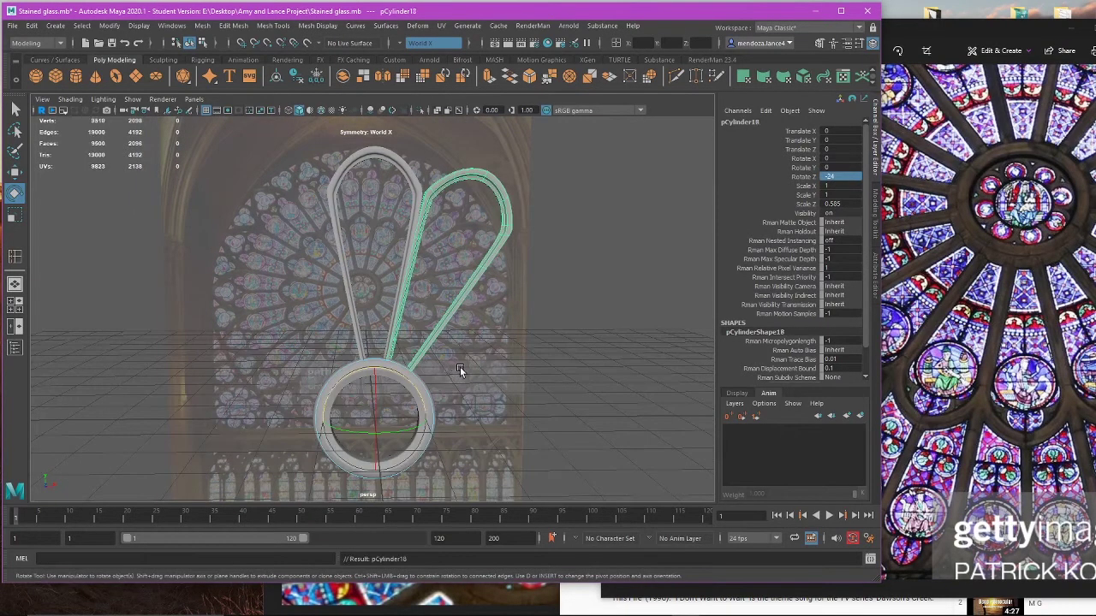
pyautogui.hotkey('ctrl', 'z')
pyautogui.hotkey('ctrl', 'z')
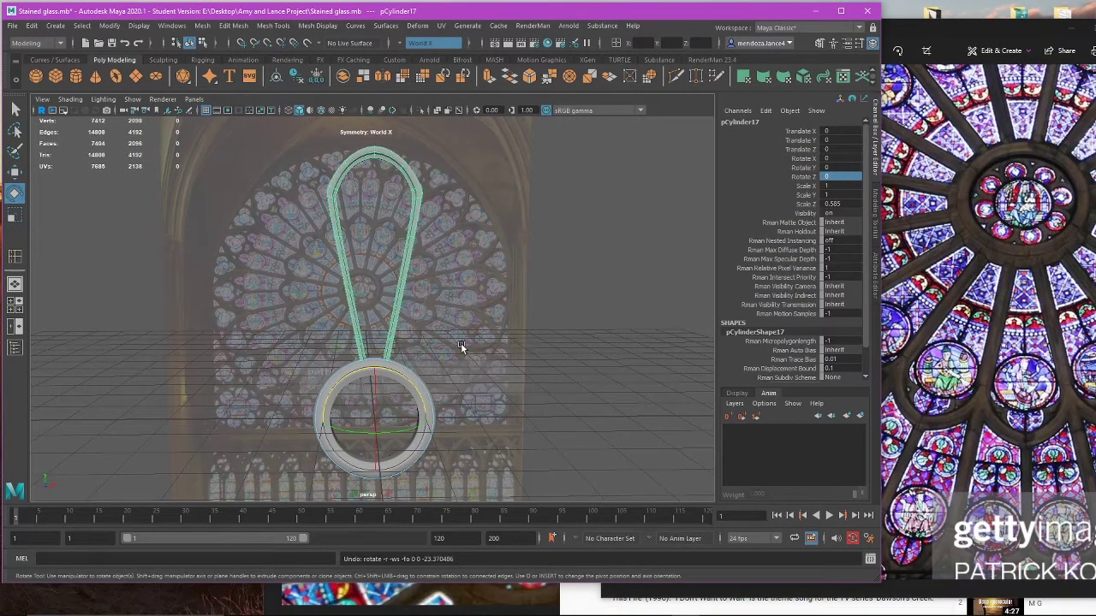
pyautogui.press('w')
pyautogui.click(549, 419)
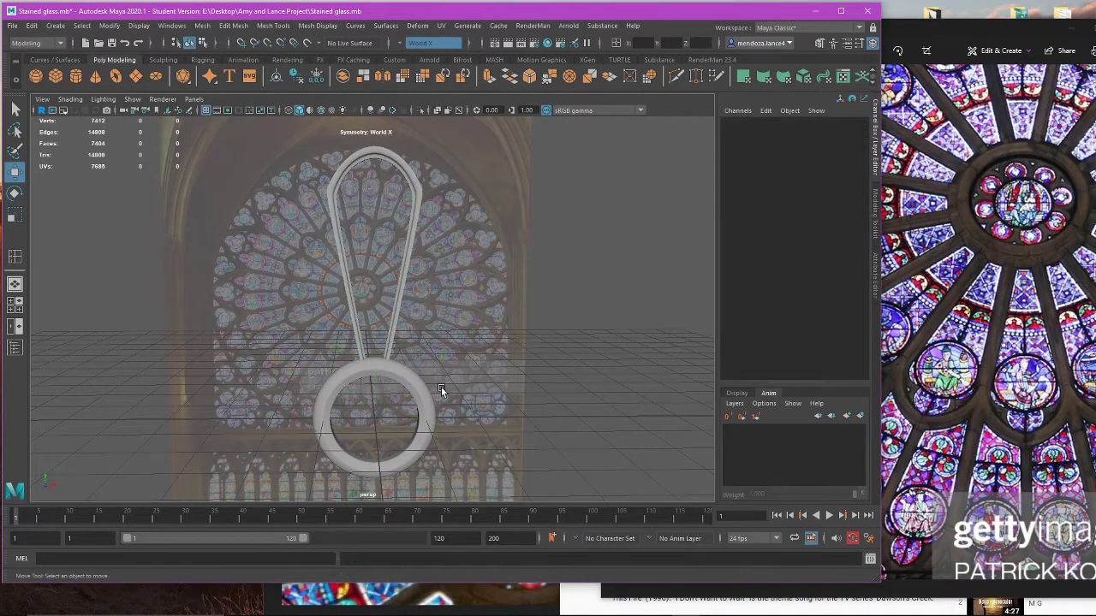
pyautogui.click(393, 347)
pyautogui.moveTo(424, 414); pyautogui.dragTo(589, 419)
pyautogui.press('Delete')
# Step: Duplicate the single top petal frame, rotate the copy clockwise around the hub, and set its Rotate Z to -24
pyautogui.press('\\')
pyautogui.click(394, 291)
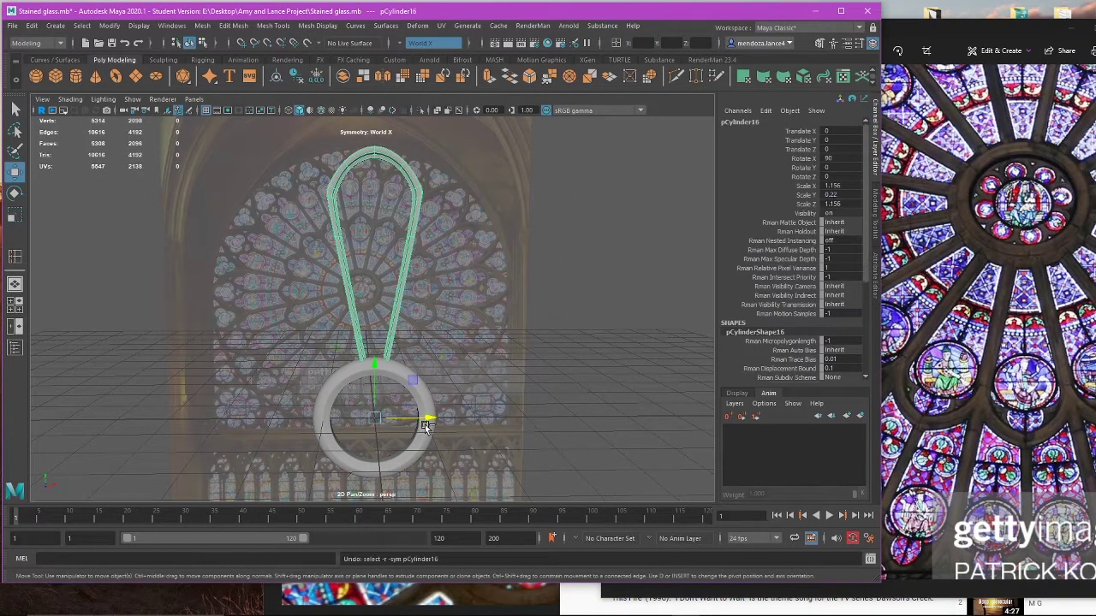
pyautogui.moveTo(428, 420); pyautogui.dragTo(479, 425)
pyautogui.hotkey('ctrl', 'z')
pyautogui.scroll(3, 471, 356)
pyautogui.scroll(-3, 471, 356)
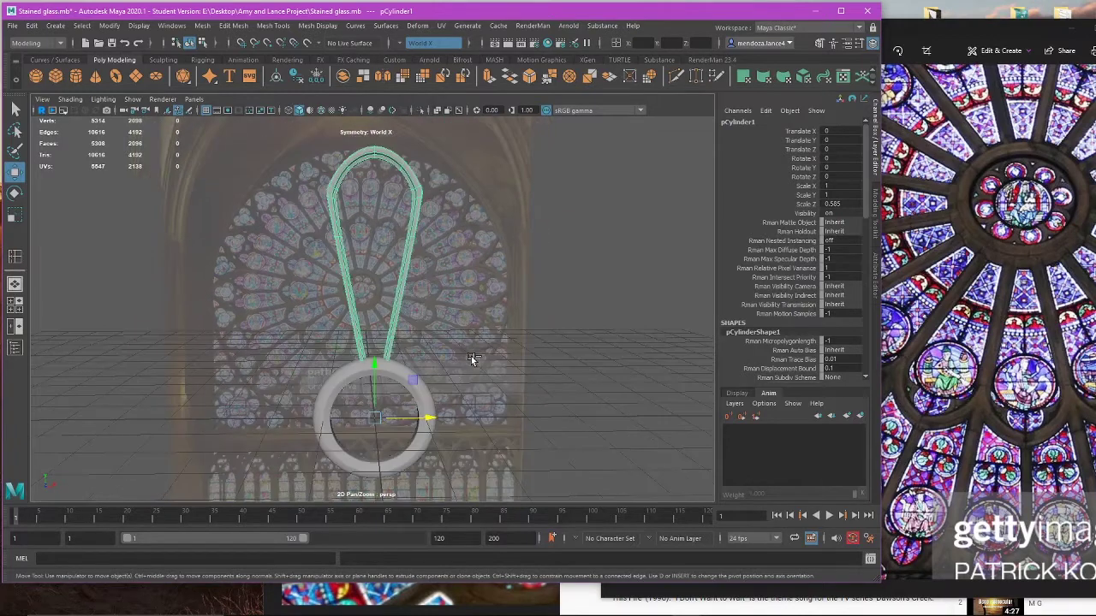
pyautogui.hotkey('ctrl', 'd')
pyautogui.press('e')
pyautogui.moveTo(411, 364); pyautogui.dragTo(424, 395)
pyautogui.doubleClick(835, 176)
pyautogui.write('-24')
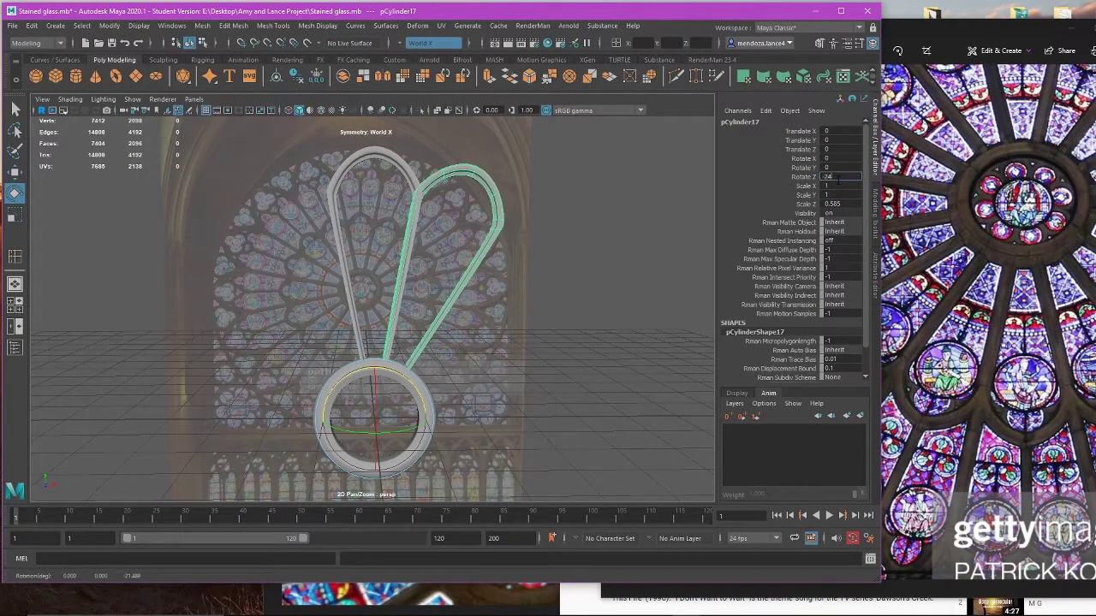
pyautogui.press('Return')
# Step: Repeat the duplicate with its transform in 24-degree increments until petal frames surround the hub ring, and inspect the spacing
pyautogui.press('w')
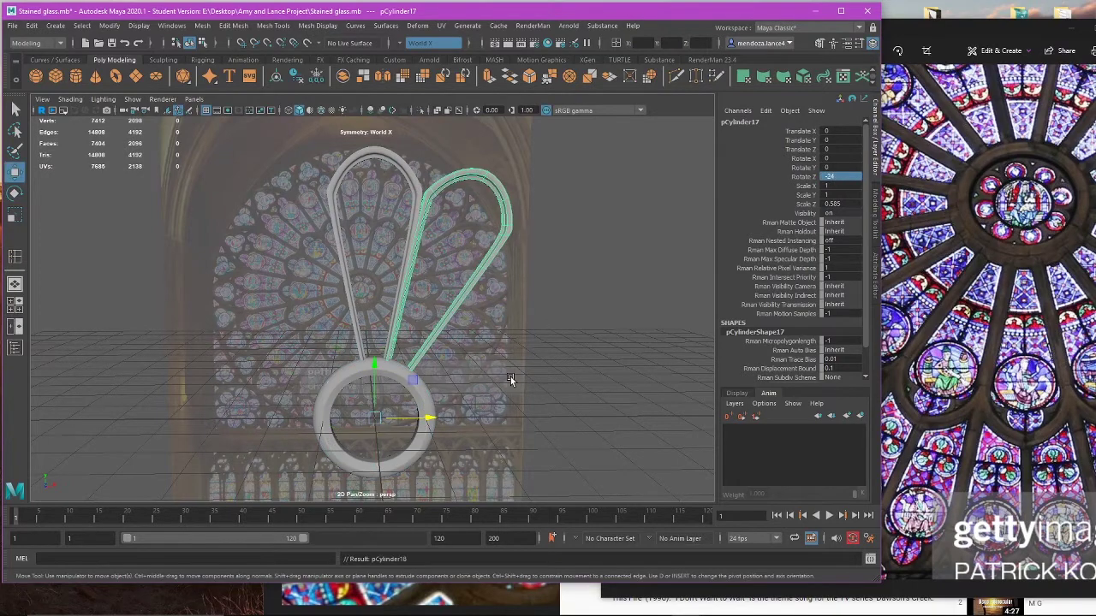
pyautogui.hotkey('shift', 'd')
pyautogui.hotkey('shift', 'd')
pyautogui.hotkey('shift', 'd')
pyautogui.hotkey('shift', 'd')
pyautogui.hotkey('shift', 'd')
pyautogui.hotkey('shift', 'd')
pyautogui.hotkey('shift', 'd')
pyautogui.hotkey('shift', 'd')
pyautogui.hotkey('shift', 'd')
pyautogui.hotkey('shift', 'd')
pyautogui.hotkey('shift', 'd')
pyautogui.hotkey('shift', 'd')
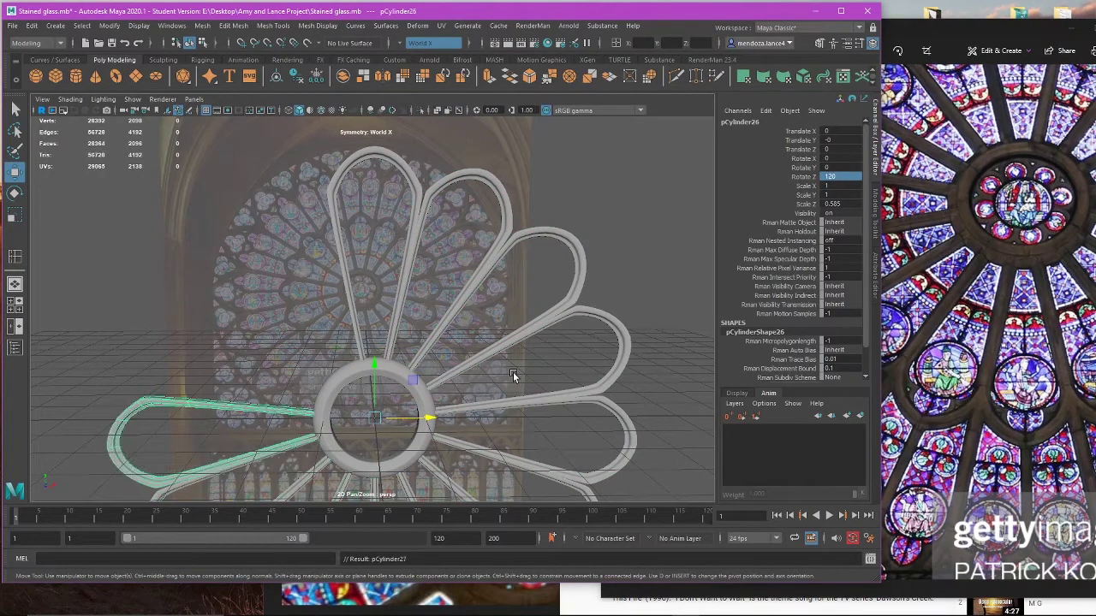
pyautogui.click(607, 224)
pyautogui.scroll(-5, 606, 226)
pyautogui.keyDown('alt'); pyautogui.moveTo(514, 290); pyautogui.dragTo(422, 303); pyautogui.keyUp('alt')
pyautogui.scroll(5, 421, 305)
pyautogui.scroll(3, 421, 304)
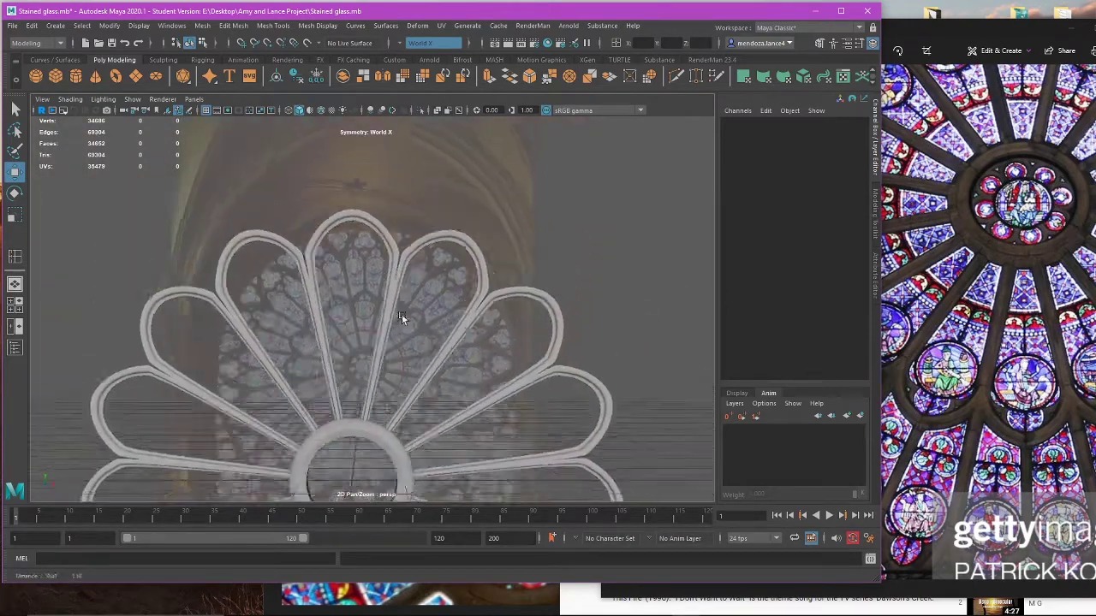
# Step: Undo the repeated petal frame duplicates and the first copy's -24 rotation around the hub
pyautogui.hotkey('ctrl', 'z')
pyautogui.hotkey('ctrl', 'z')
pyautogui.hotkey('ctrl', 'z')
pyautogui.hotkey('ctrl', 'z')
pyautogui.hotkey('ctrl', 'z')
pyautogui.hotkey('ctrl', 'z')
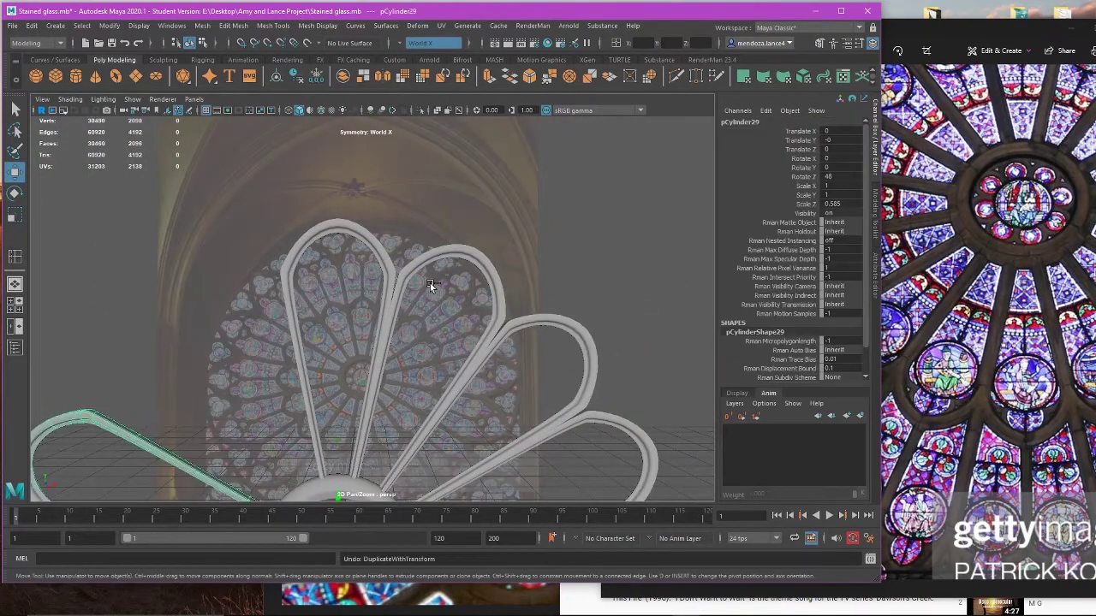
pyautogui.hotkey('ctrl', 'z')
pyautogui.hotkey('ctrl', 'z')
pyautogui.hotkey('ctrl', 'z')
pyautogui.hotkey('ctrl', 'z')
pyautogui.hotkey('ctrl', 'z')
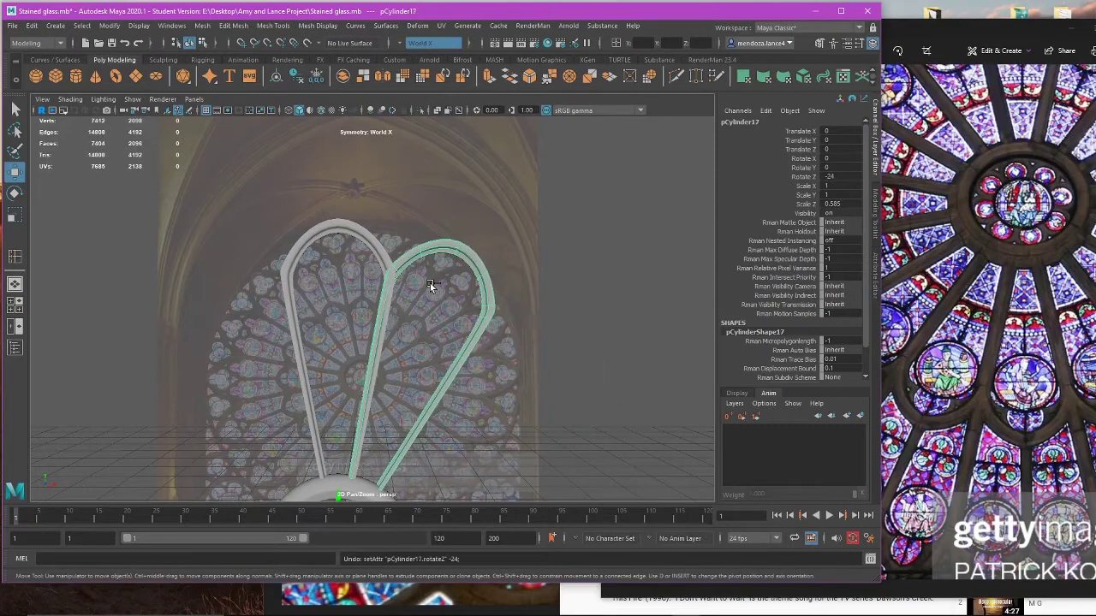
# Step: Move the unrotated duplicate off the top petal frame and delete it
pyautogui.scroll(-5, 434, 369)
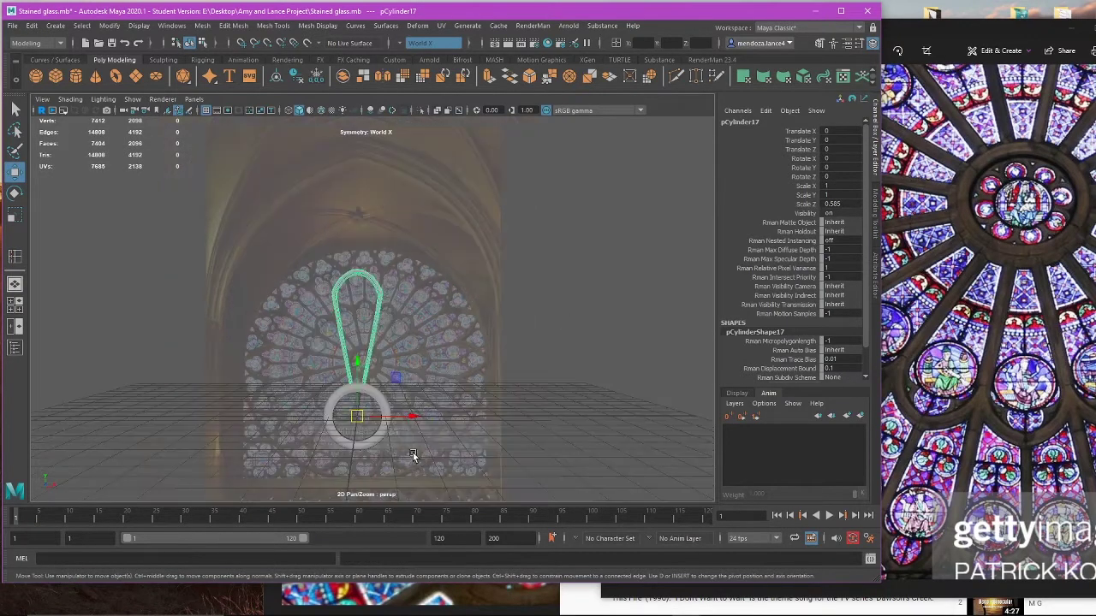
pyautogui.moveTo(412, 416); pyautogui.dragTo(505, 416)
pyautogui.scroll(4, 445, 356)
pyautogui.press('Delete')
# Step: In the front view, select the top petal frame's shoulder vertices with World X symmetry and move them slightly outward to widen the frame
pyautogui.click(397, 277)
pyautogui.keyDown('alt'); pyautogui.moveTo(398, 277); pyautogui.dragTo(459, 315, button='right'); pyautogui.keyUp('alt')
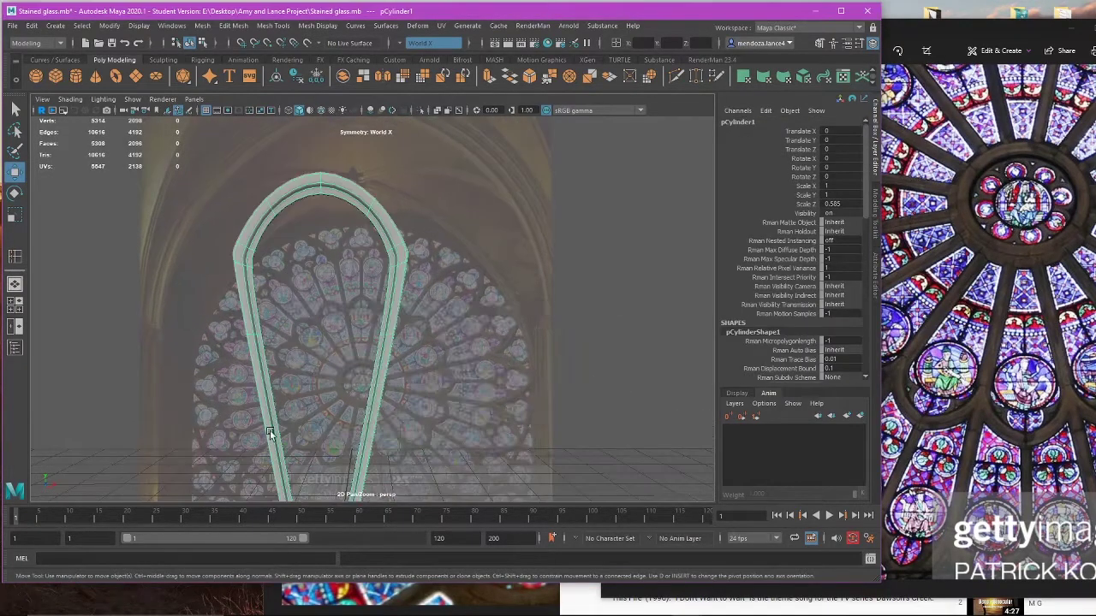
pyautogui.press('space')
pyautogui.press('space')
pyautogui.keyDown('alt'); pyautogui.moveTo(371, 300); pyautogui.dragTo(318, 519, button='middle'); pyautogui.keyUp('alt')
pyautogui.keyDown('alt'); pyautogui.moveTo(370, 260); pyautogui.dragTo(377, 529, button='middle'); pyautogui.keyUp('alt')
pyautogui.keyDown('alt'); pyautogui.moveTo(406, 276); pyautogui.dragTo(431, 310, button='middle'); pyautogui.keyUp('alt')
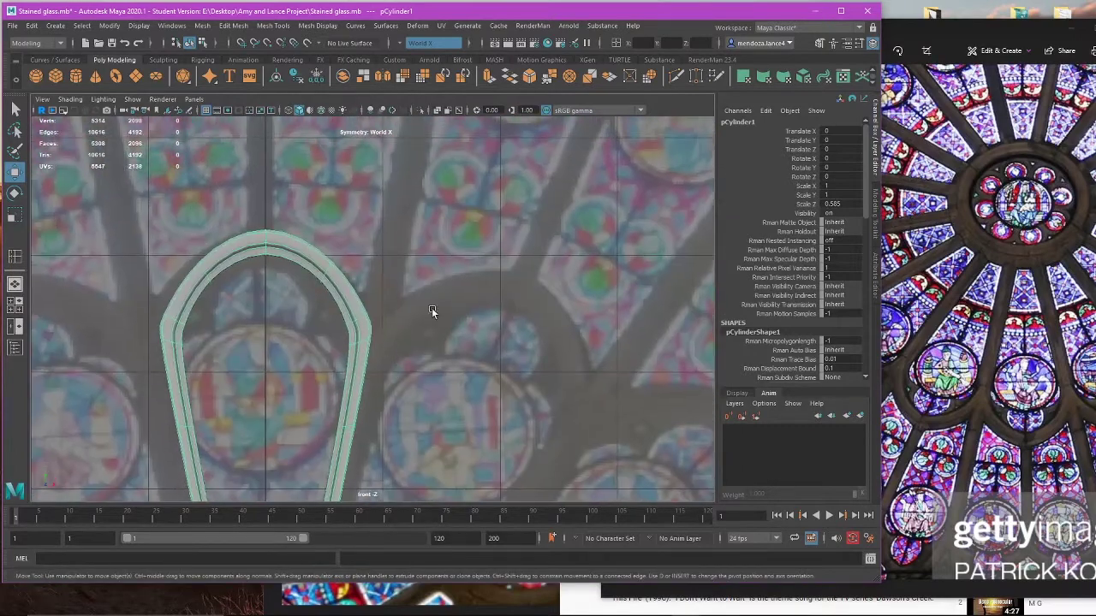
pyautogui.moveTo(431, 310); pyautogui.dragTo(407, 346, button='right')
pyautogui.press('4')
pyautogui.moveTo(443, 335)
pyautogui.mouseDown()
pyautogui.moveTo(394, 373)
pyautogui.moveTo(352, 375)
pyautogui.mouseUp()
pyautogui.press('5')
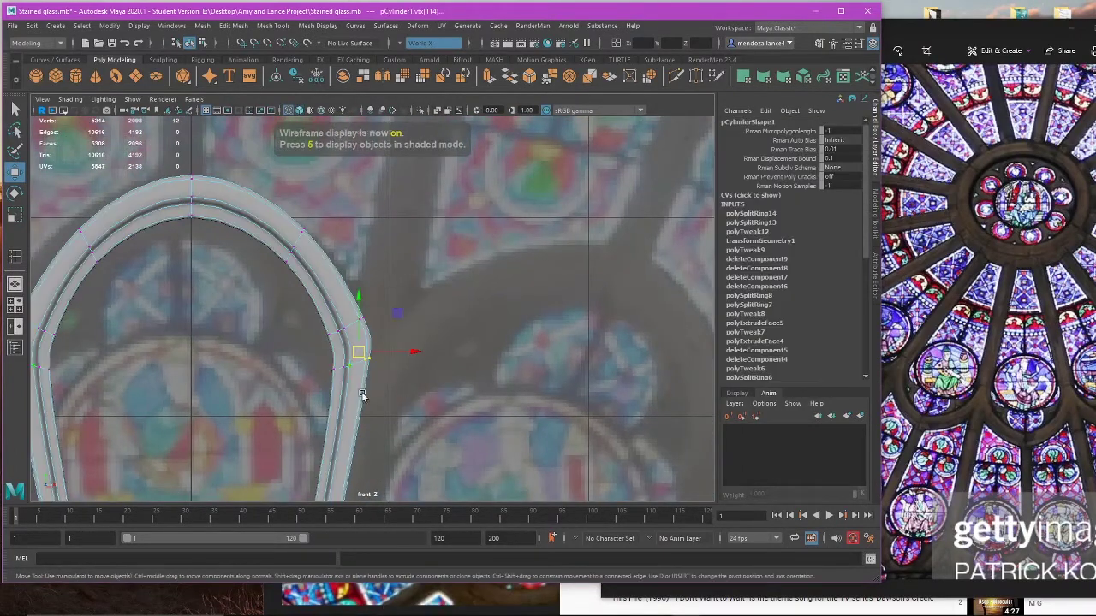
pyautogui.moveTo(456, 309); pyautogui.dragTo(304, 411)
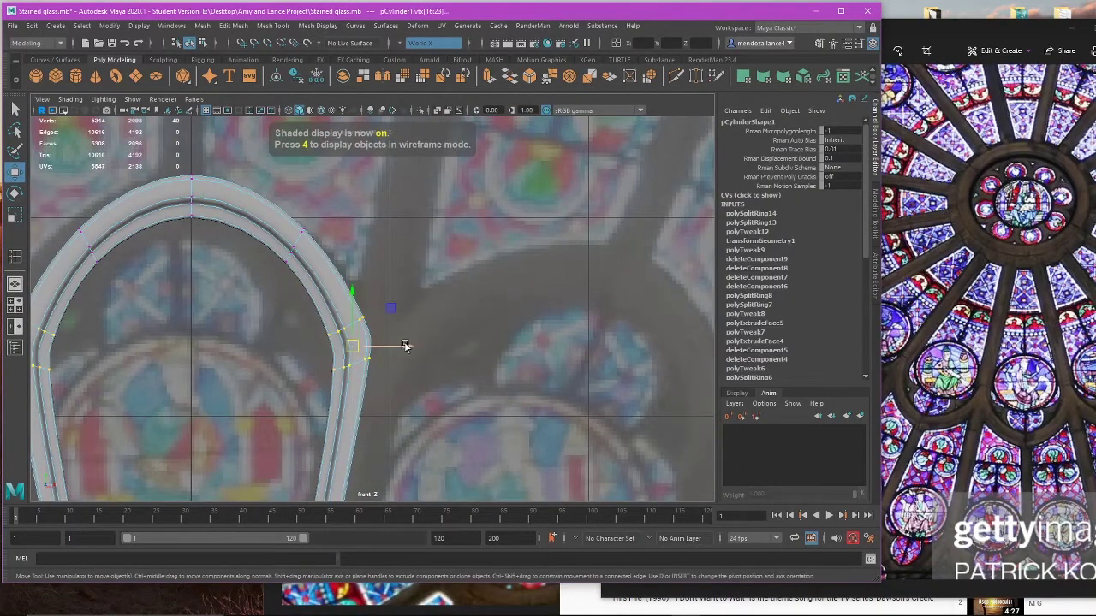
pyautogui.moveTo(406, 347); pyautogui.dragTo(412, 347)
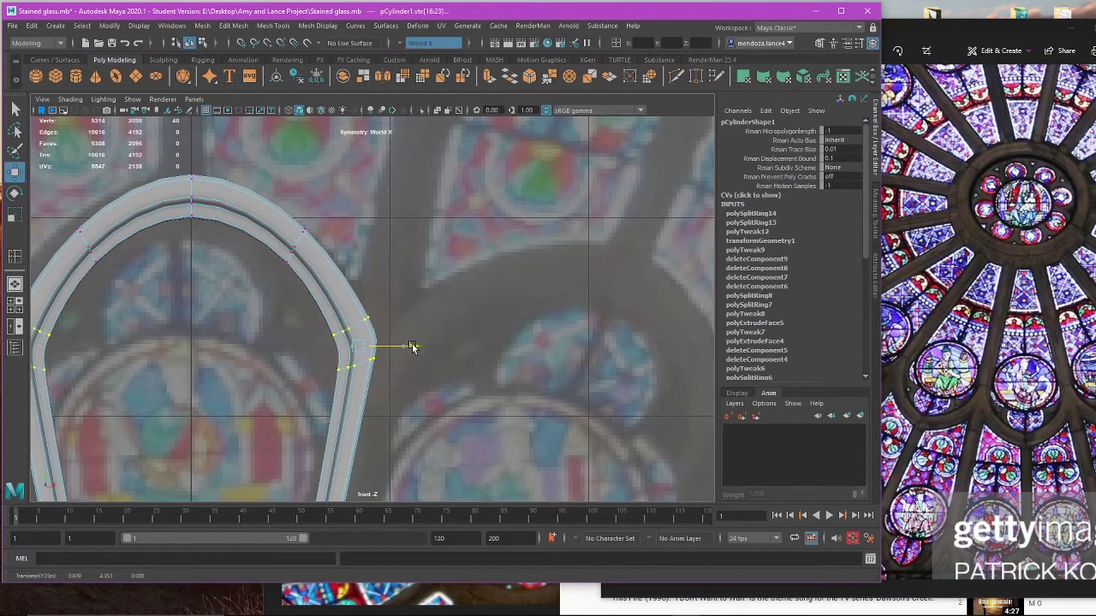
# Step: Duplicate the widened petal frame, rotate the copy clockwise around the hub, and set its Rotate Z to -24
pyautogui.scroll(-5, 409, 353)
pyautogui.scroll(2, 409, 353)
pyautogui.keyDown('alt'); pyautogui.moveTo(426, 351); pyautogui.dragTo(451, 334, button='middle'); pyautogui.keyUp('alt')
pyautogui.moveTo(540, 239); pyautogui.dragTo(572, 226, button='right')
pyautogui.scroll(-5, 514, 304)
pyautogui.keyDown('alt'); pyautogui.moveTo(463, 391); pyautogui.dragTo(424, 279, button='middle'); pyautogui.keyUp('alt')
pyautogui.hotkey('ctrl', 'd')
pyautogui.press('e')
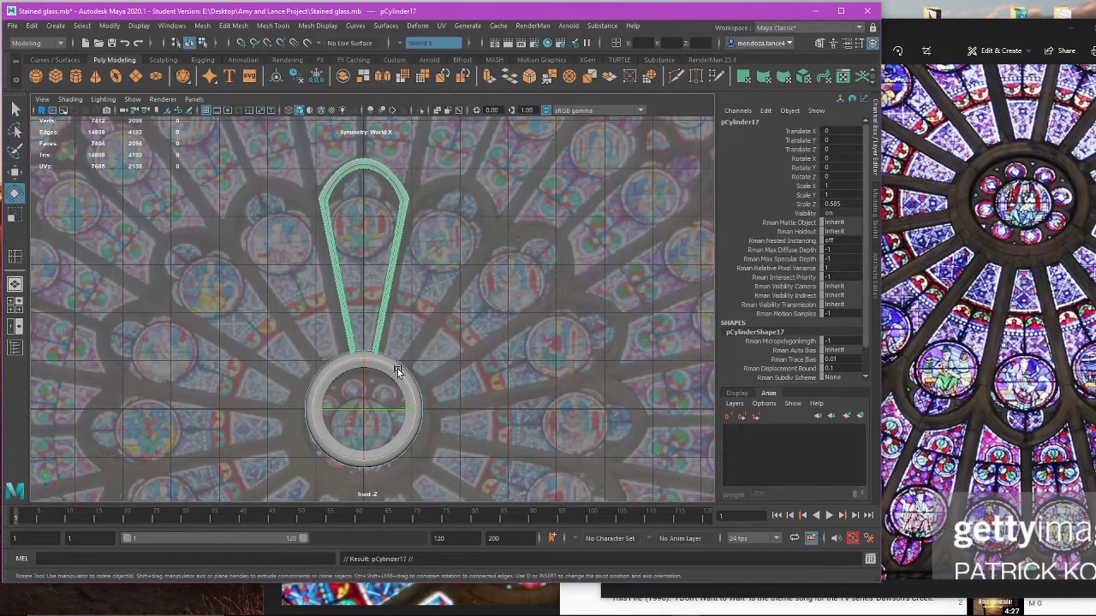
pyautogui.moveTo(396, 370); pyautogui.dragTo(419, 382)
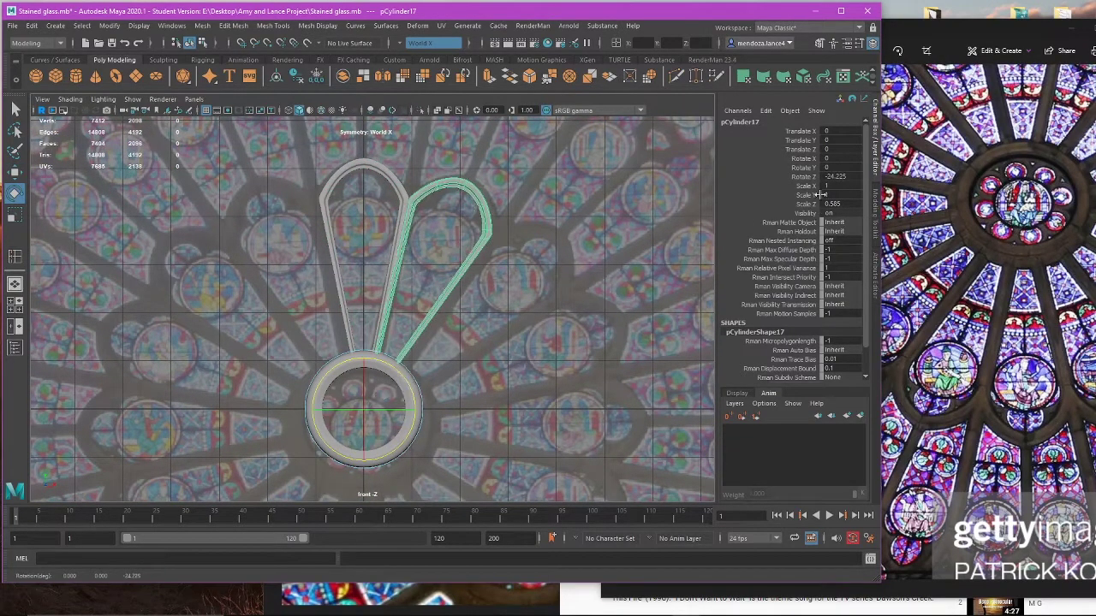
pyautogui.doubleClick(833, 177)
pyautogui.write('-24')
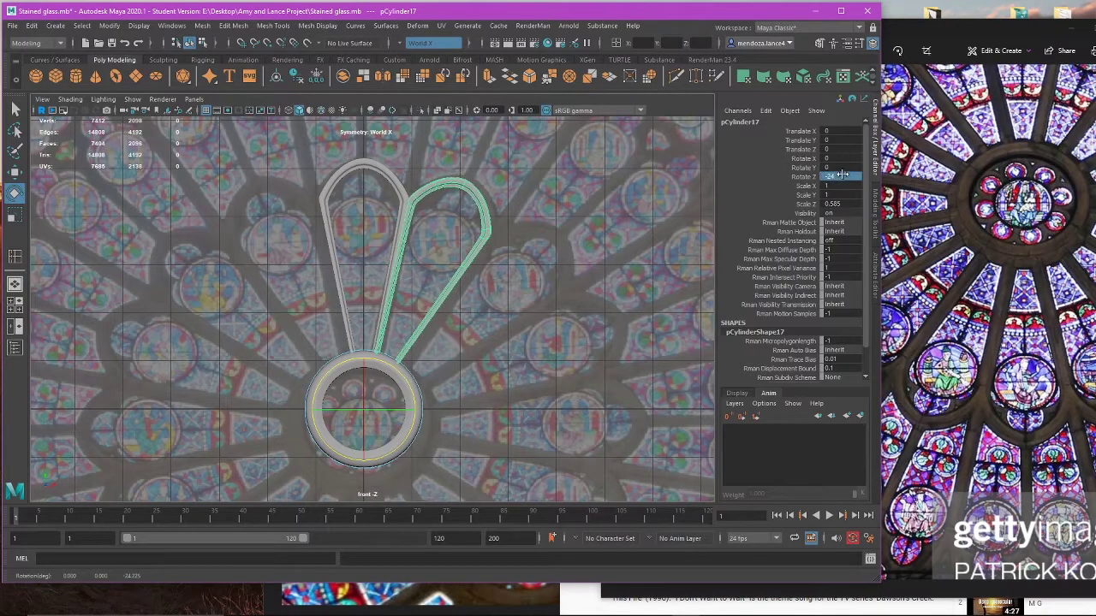
pyautogui.press('Return')
# Step: Repeat the duplicate with its transform in 24-degree increments until the widened petal frames complete the circle around the hub ring
pyautogui.press('w')
pyautogui.click(202, 25)
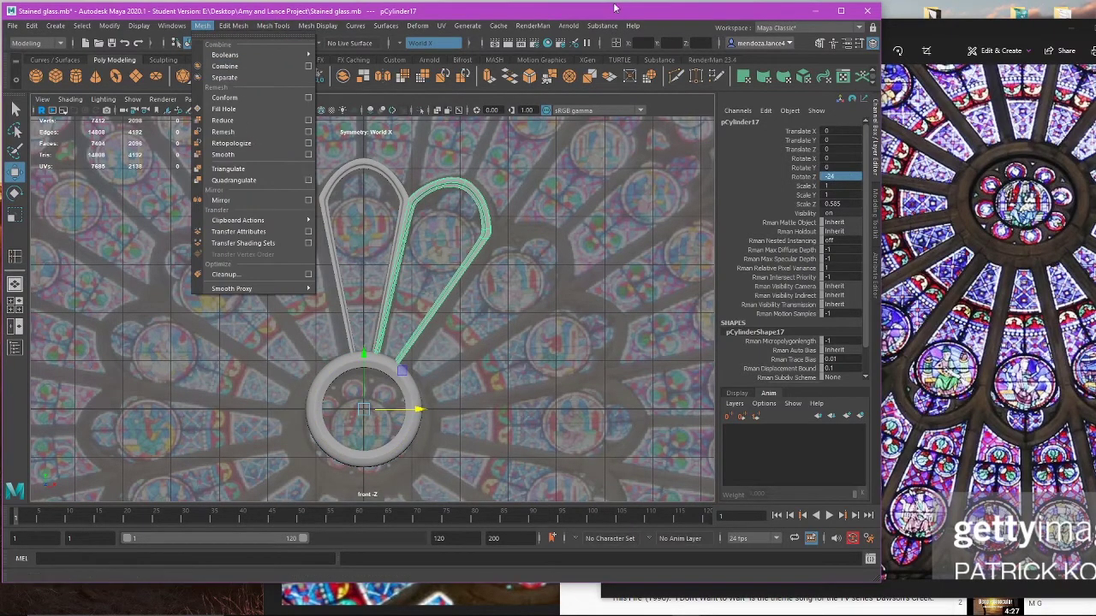
pyautogui.press('Escape')
pyautogui.hotkey('shift', 'd')
pyautogui.hotkey('shift', 'd')
pyautogui.hotkey('shift', 'd')
pyautogui.hotkey('shift', 'd')
pyautogui.hotkey('shift', 'd')
pyautogui.hotkey('shift', 'd')
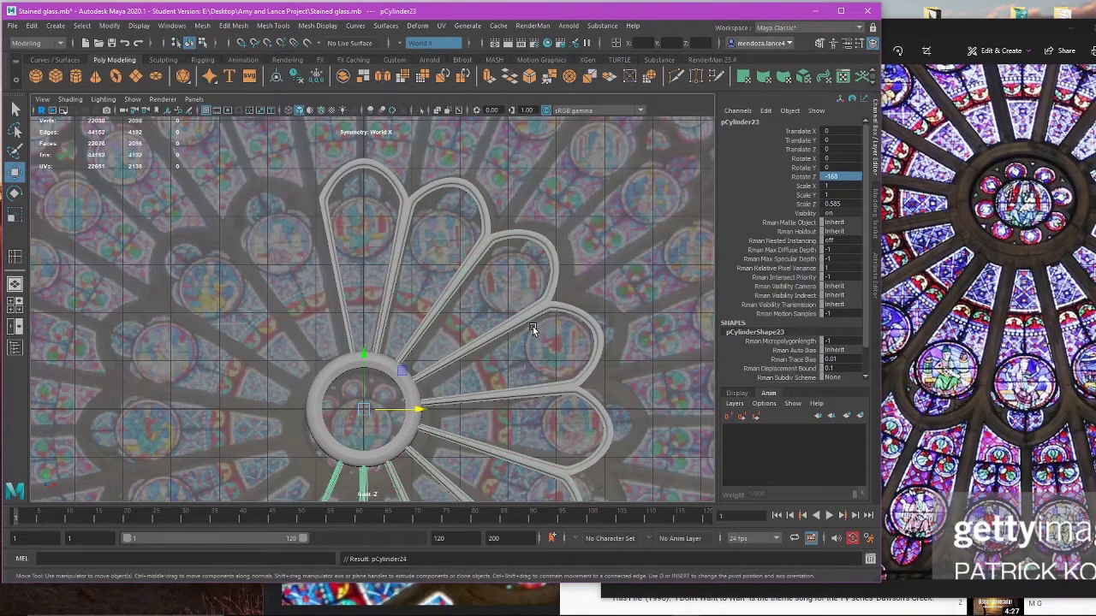
pyautogui.hotkey('shift', 'd')
pyautogui.hotkey('shift', 'd')
pyautogui.hotkey('shift', 'd')
pyautogui.hotkey('shift', 'd')
pyautogui.hotkey('shift', 'd')
pyautogui.hotkey('shift', 'd')
pyautogui.hotkey('shift', 'd')
pyautogui.hotkey('shift', 'd')
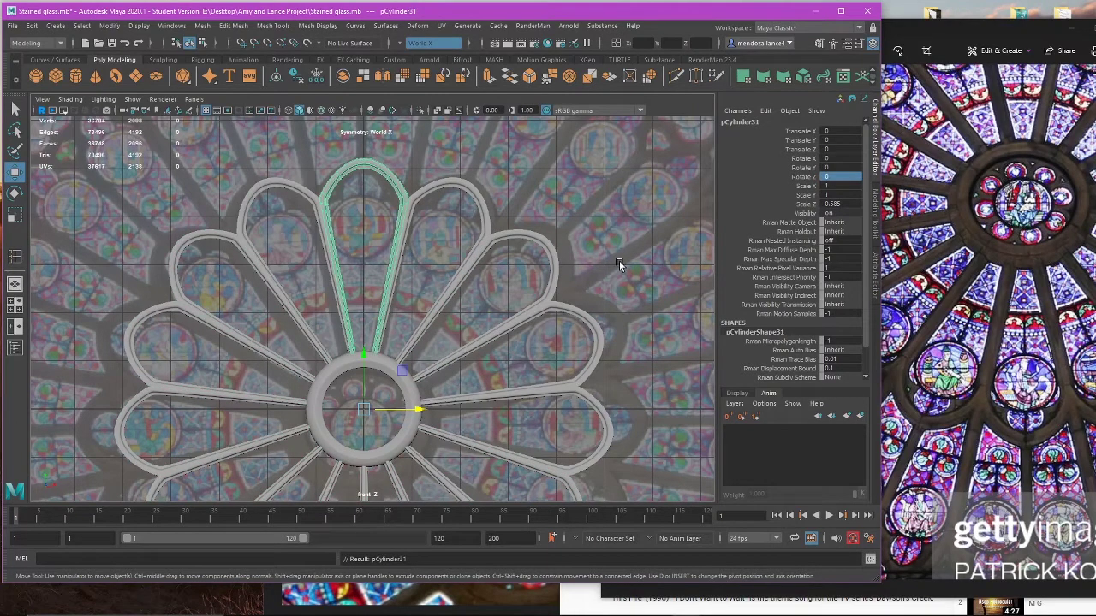
# Step: Delete the last duplicate overlapping the top petal frame, test-move the original frame, and undo that move
pyautogui.moveTo(417, 410); pyautogui.dragTo(692, 392)
pyautogui.press('Delete')
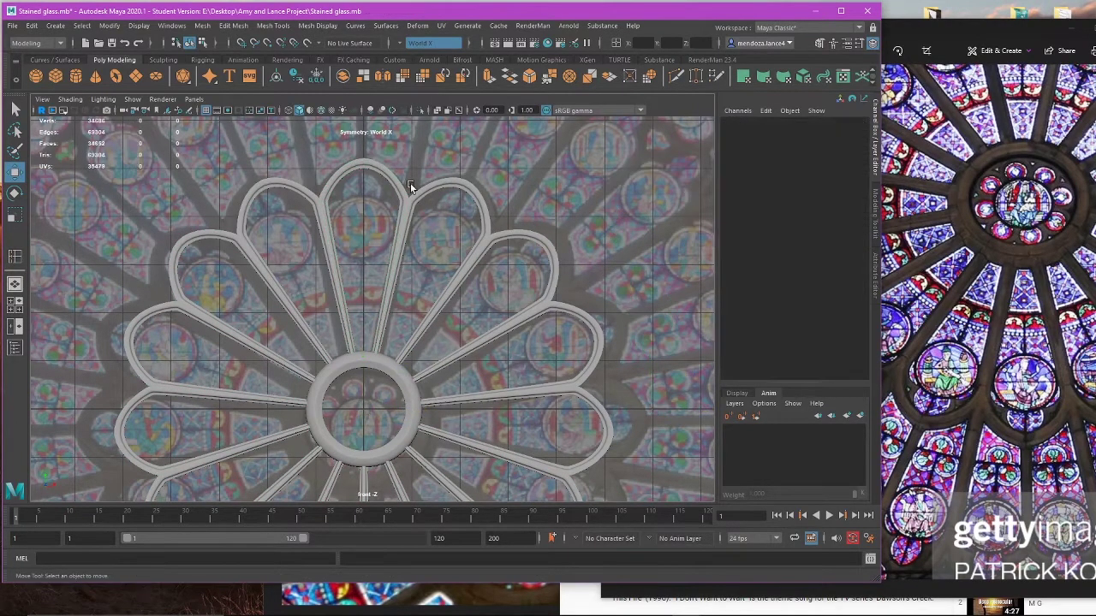
pyautogui.click(402, 186)
pyautogui.moveTo(415, 409); pyautogui.dragTo(523, 407)
pyautogui.hotkey('ctrl', 'z')
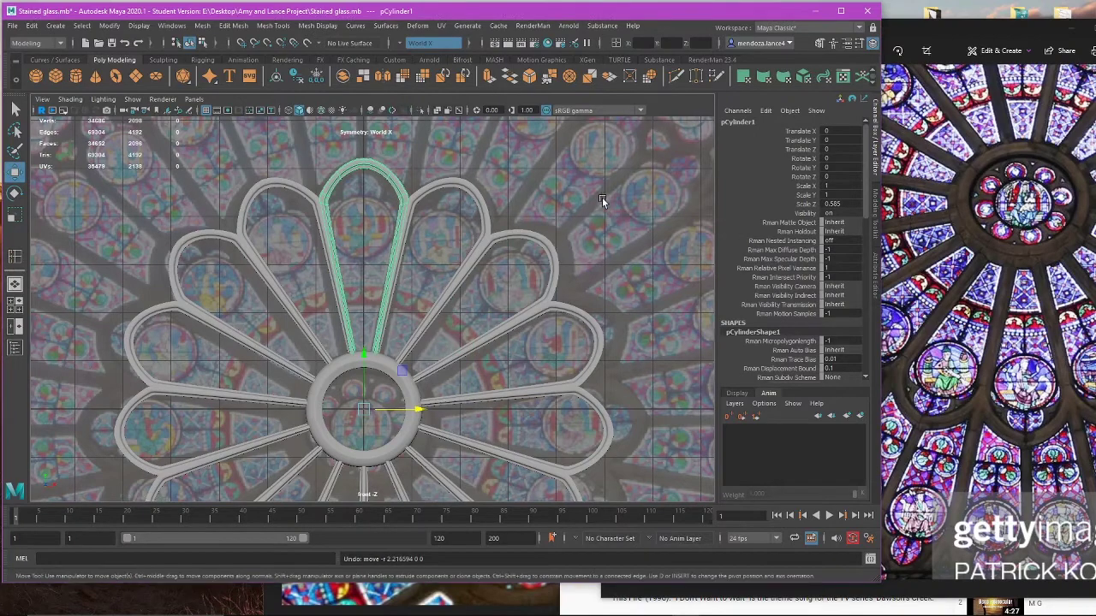
# Step: Inspect the full circle of petal frames in the perspective and front views against the window image plane
pyautogui.press('space')
pyautogui.press('space')
pyautogui.click(452, 214)
pyautogui.keyDown('alt'); pyautogui.moveTo(452, 214); pyautogui.dragTo(390, 306); pyautogui.keyUp('alt')
pyautogui.scroll(-7, 411, 264)
pyautogui.press('space')
pyautogui.press('space')
pyautogui.scroll(5, 429, 300)
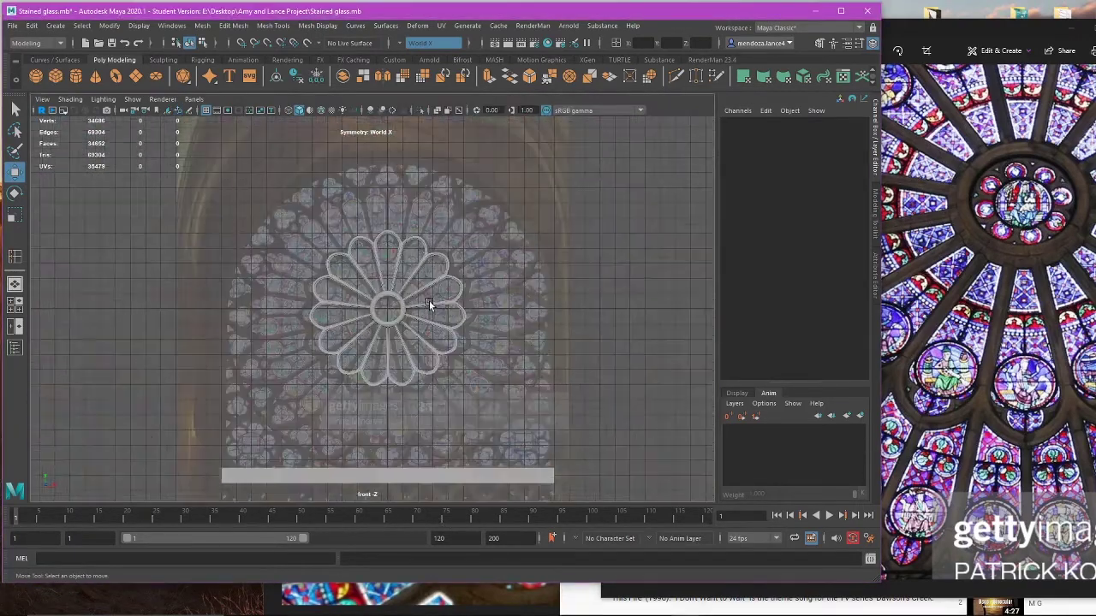
# Step: Save the current stained glass scene
pyautogui.click(12, 25)
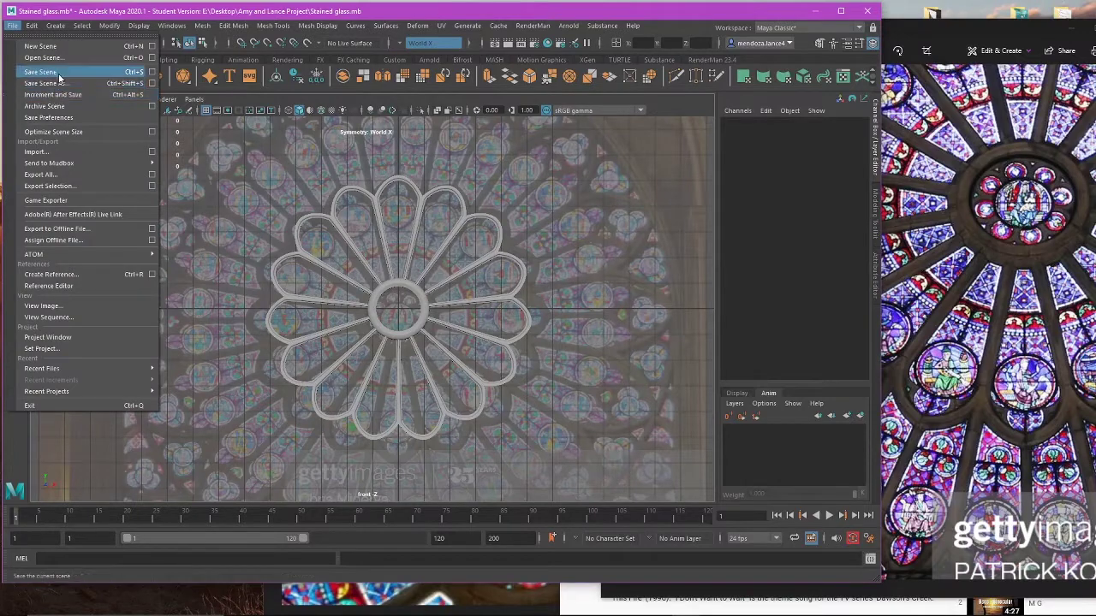
pyautogui.click(40, 71)
pyautogui.click(519, 320)
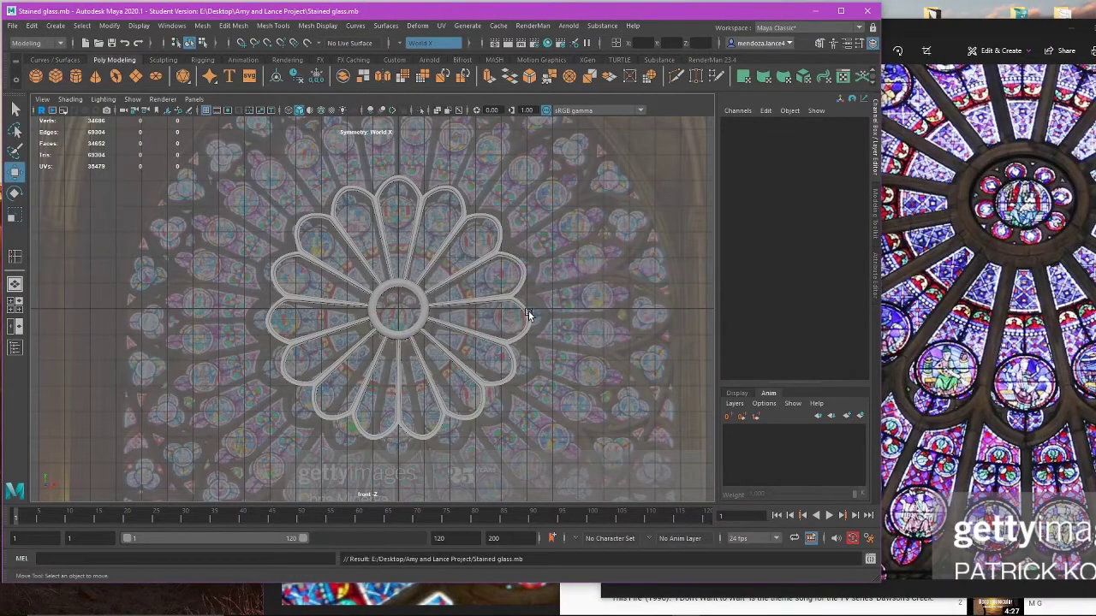
# Step: Compare the top petal frame with the reference photo of the rose window
pyautogui.click(937, 341)
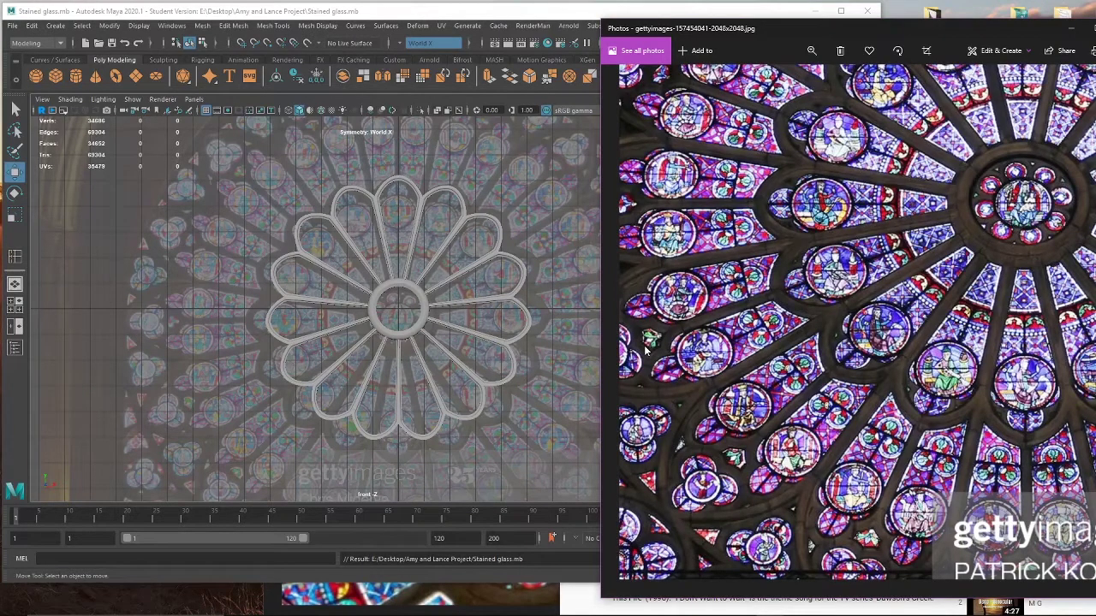
pyautogui.click(405, 188)
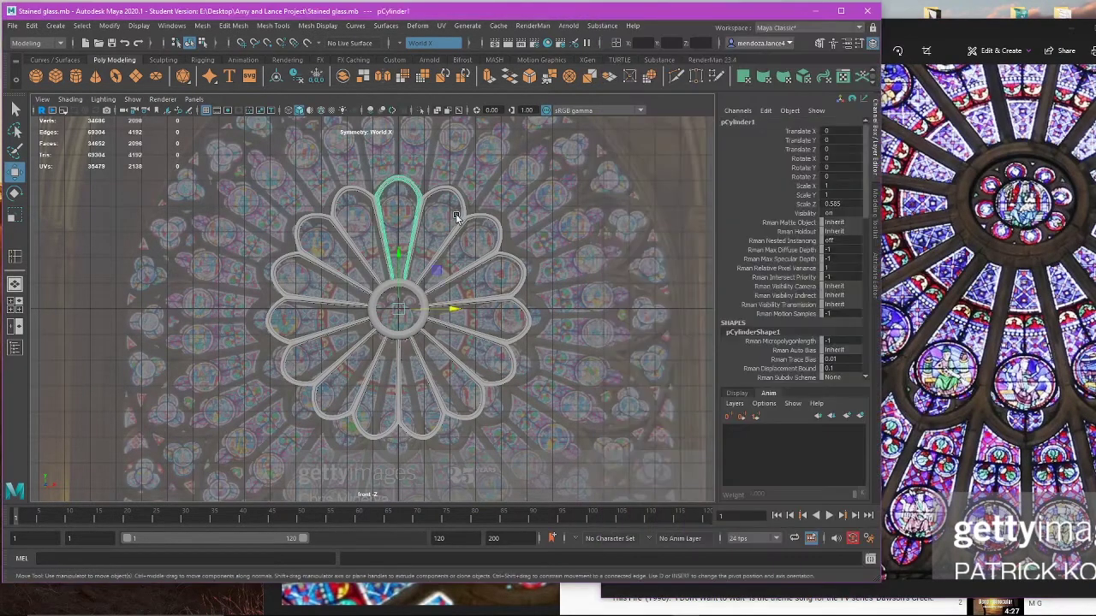
pyautogui.scroll(5, 459, 257)
pyautogui.keyDown('alt'); pyautogui.moveTo(460, 270); pyautogui.dragTo(339, 302, button='middle'); pyautogui.keyUp('alt')
pyautogui.scroll(-5, 403, 325)
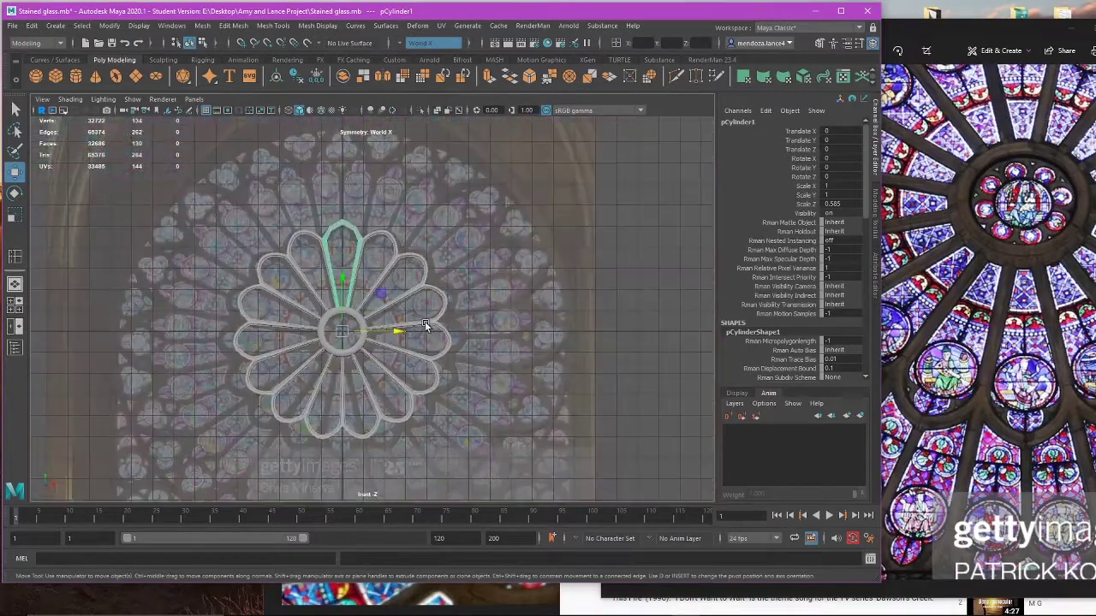
# Step: Switch to Discord, share the entire Screen 1 in the ongoing call, and minimize its window
pyautogui.moveTo(503, 610)
pyautogui.click(380, 605)
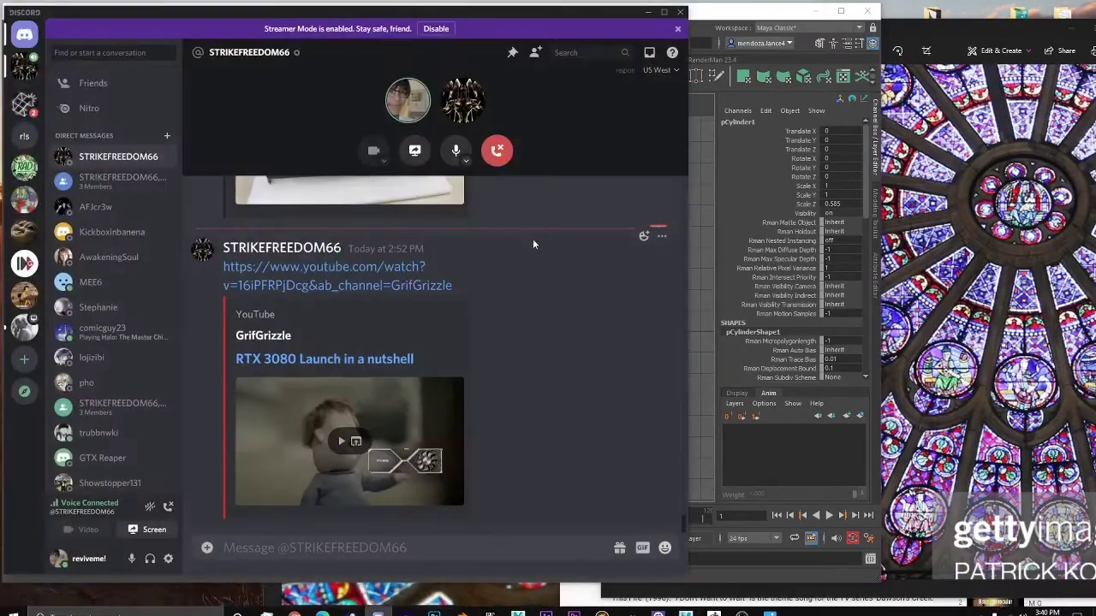
pyautogui.click(414, 151)
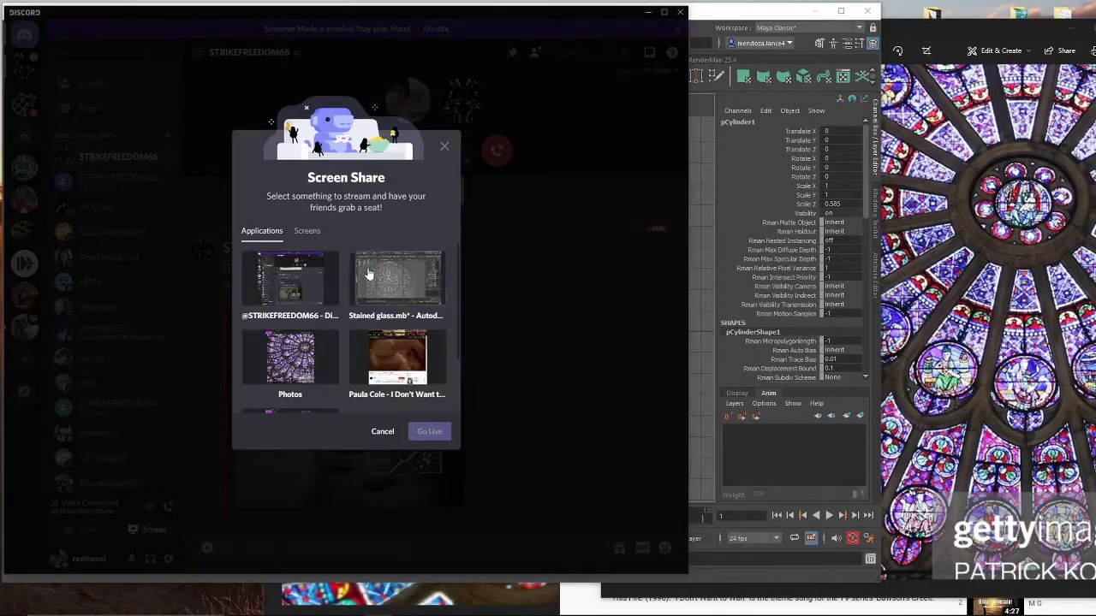
pyautogui.click(299, 247)
pyautogui.click(261, 231)
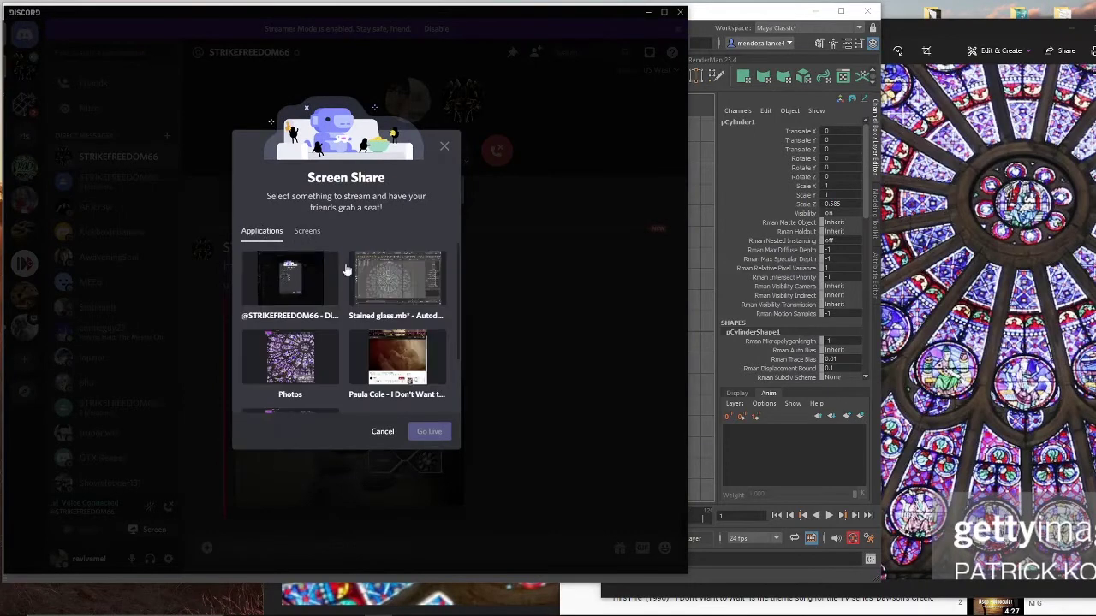
pyautogui.click(368, 275)
pyautogui.click(258, 407)
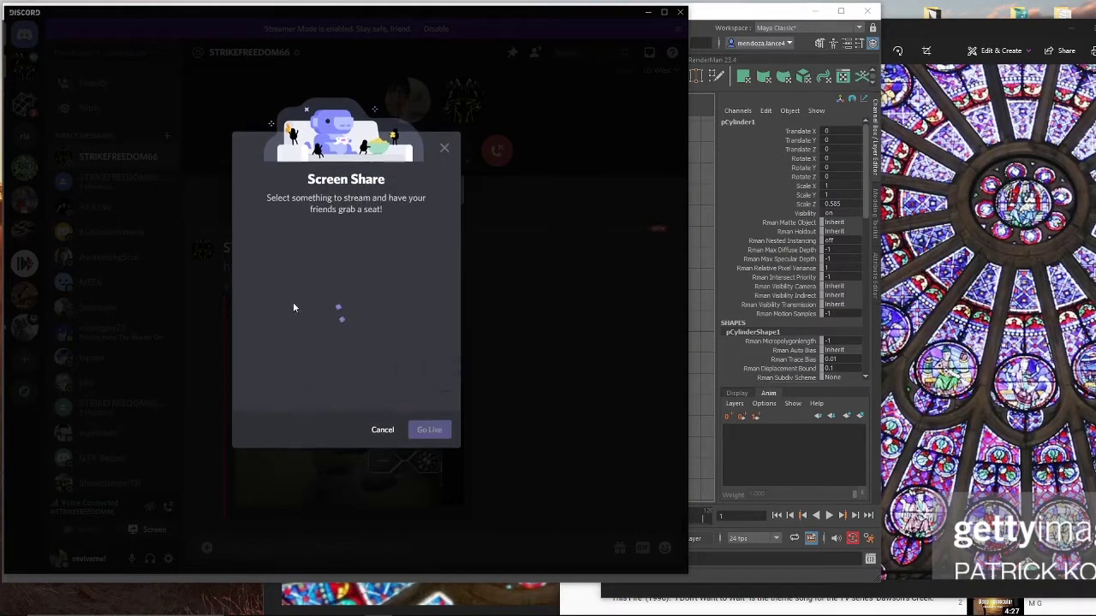
pyautogui.click(305, 233)
pyautogui.click(338, 288)
pyautogui.click(428, 419)
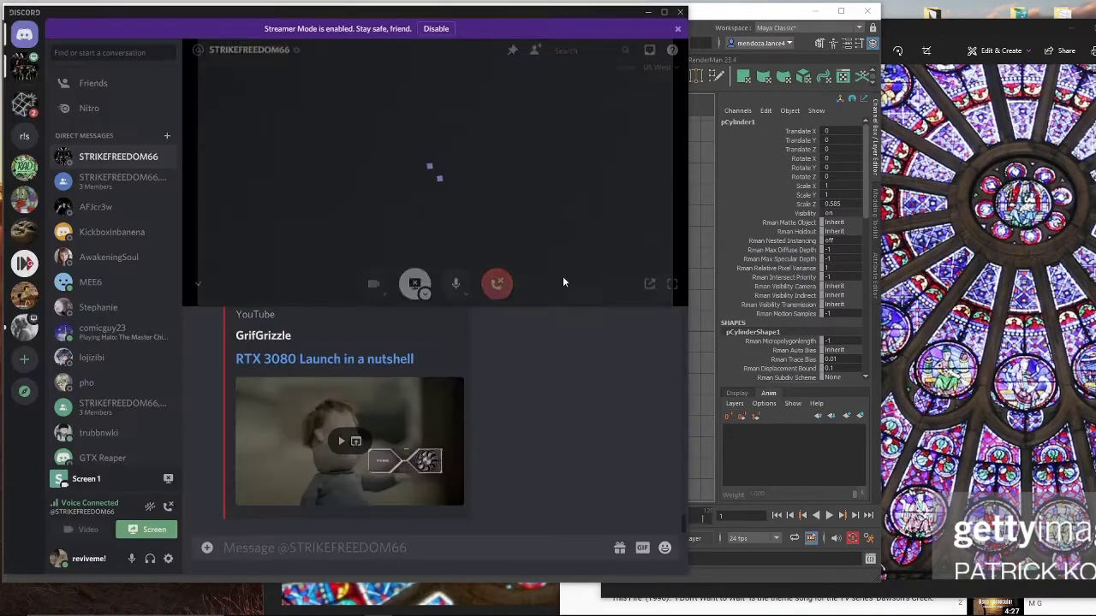
pyautogui.click(649, 13)
# Step: Examine how the petal frames and the tracery beyond them line up with the image plane and reference photo
pyautogui.scroll(6, 412, 299)
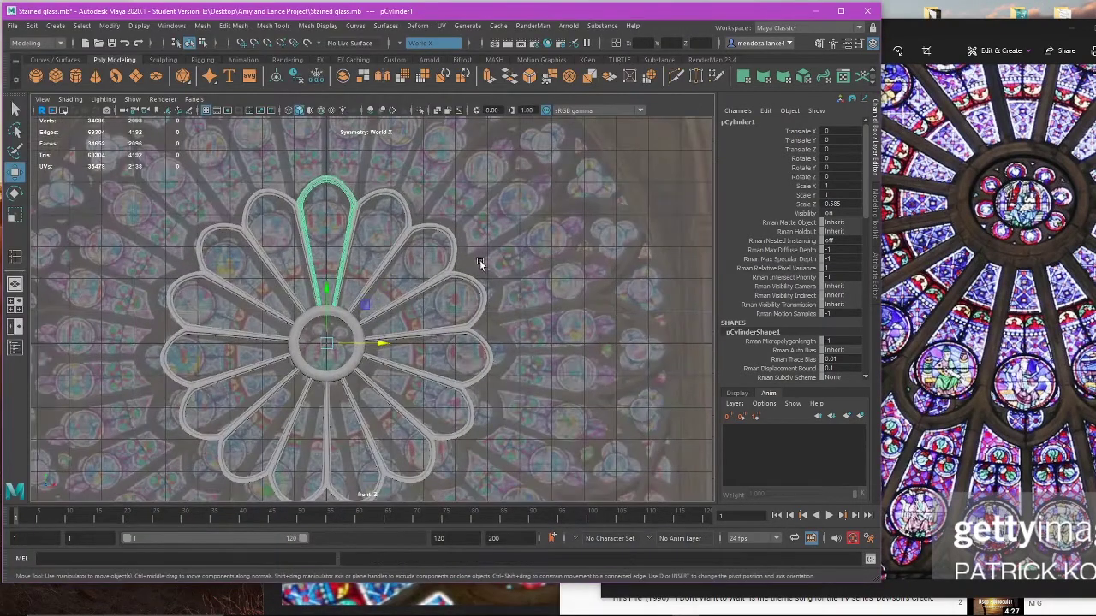
pyautogui.scroll(4, 404, 264)
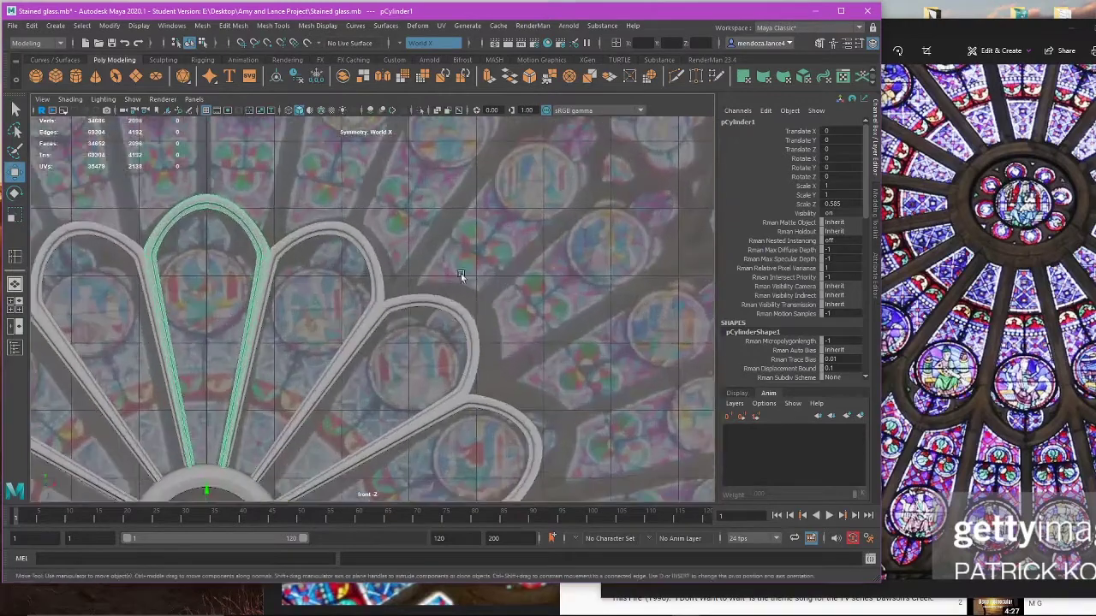
pyautogui.click(1052, 345)
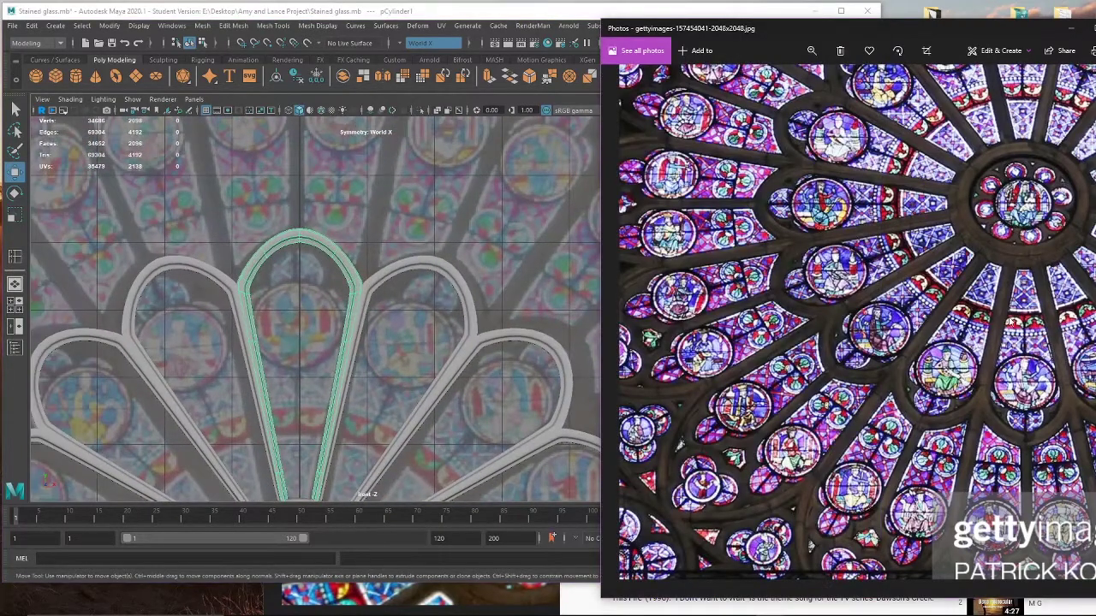
pyautogui.keyDown('alt'); pyautogui.moveTo(412, 290); pyautogui.dragTo(477, 272, button='middle'); pyautogui.keyUp('alt')
pyautogui.click(1003, 317)
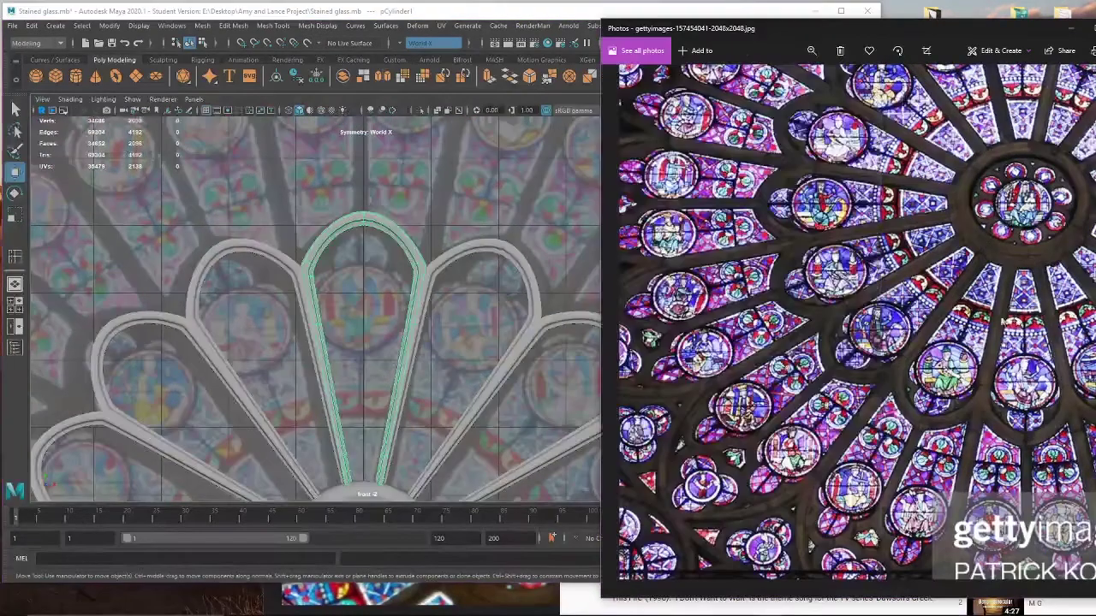
pyautogui.click(323, 315)
pyautogui.scroll(-5, 353, 303)
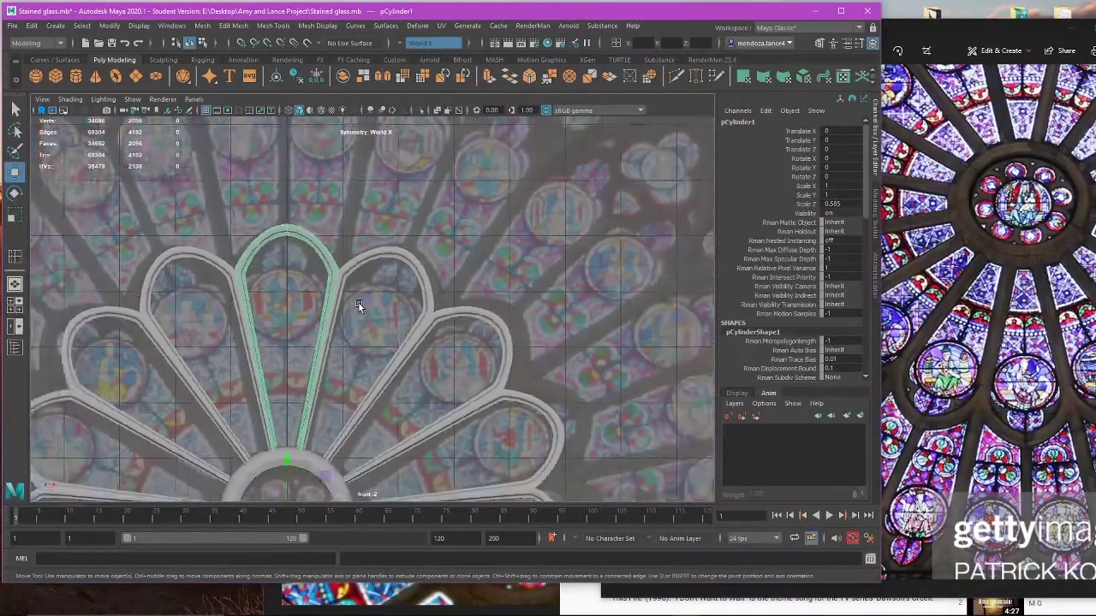
pyautogui.scroll(-6, 485, 306)
pyautogui.click(543, 330)
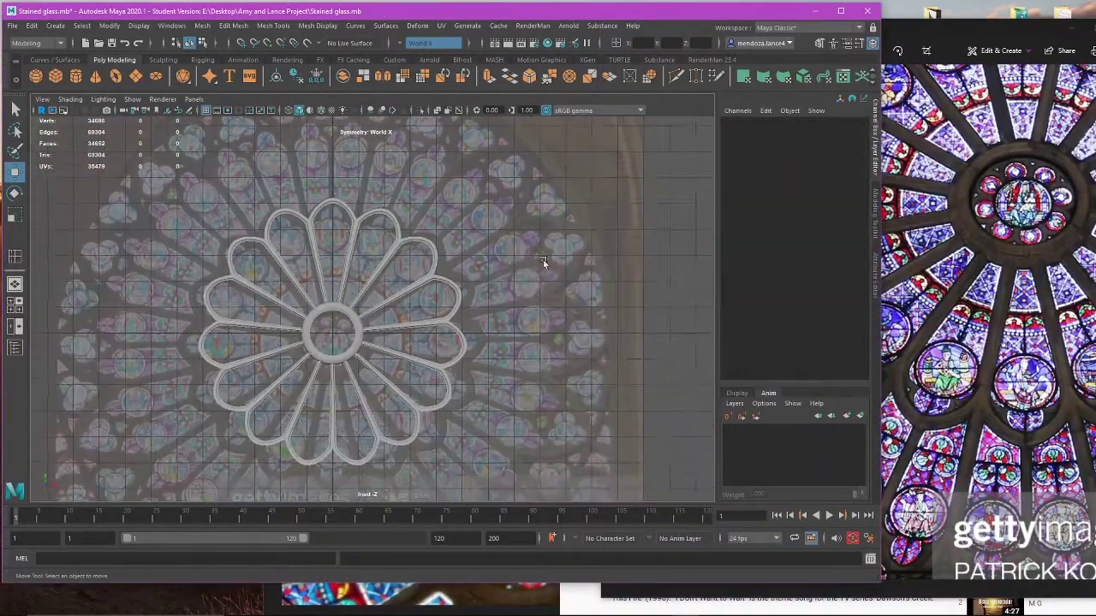
pyautogui.click(1066, 342)
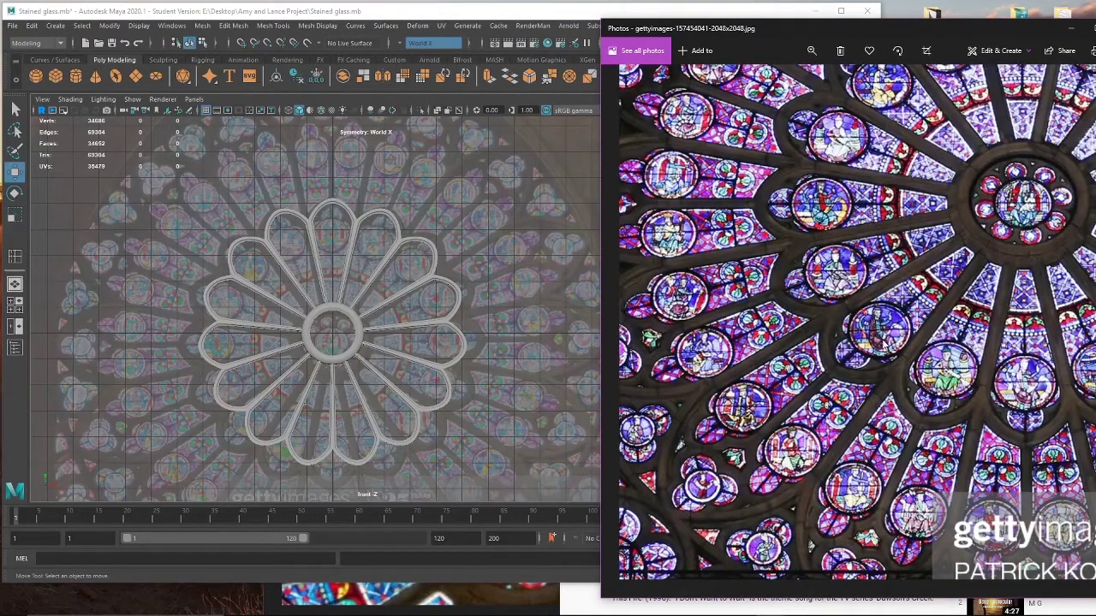
pyautogui.click(480, 313)
pyautogui.hotkey('ctrl', 'z')
pyautogui.scroll(-3, 462, 325)
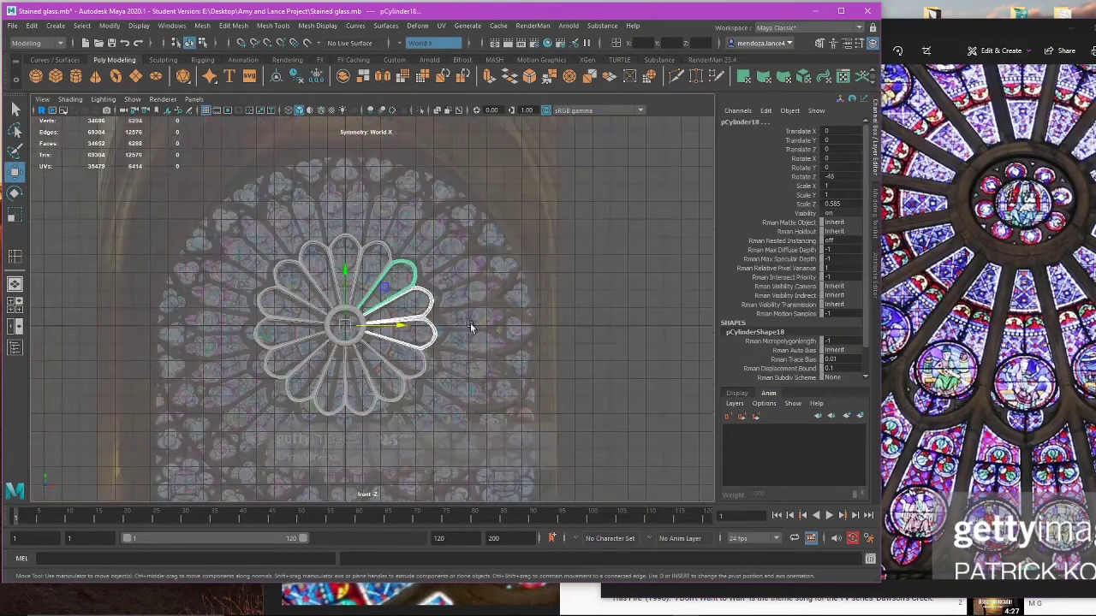
# Step: Try to scale the three selected petal frames to about twice their size around the hub
pyautogui.keyDown('alt'); pyautogui.moveTo(470, 327); pyautogui.dragTo(517, 317, button='middle'); pyautogui.keyUp('alt')
pyautogui.scroll(4, 513, 320)
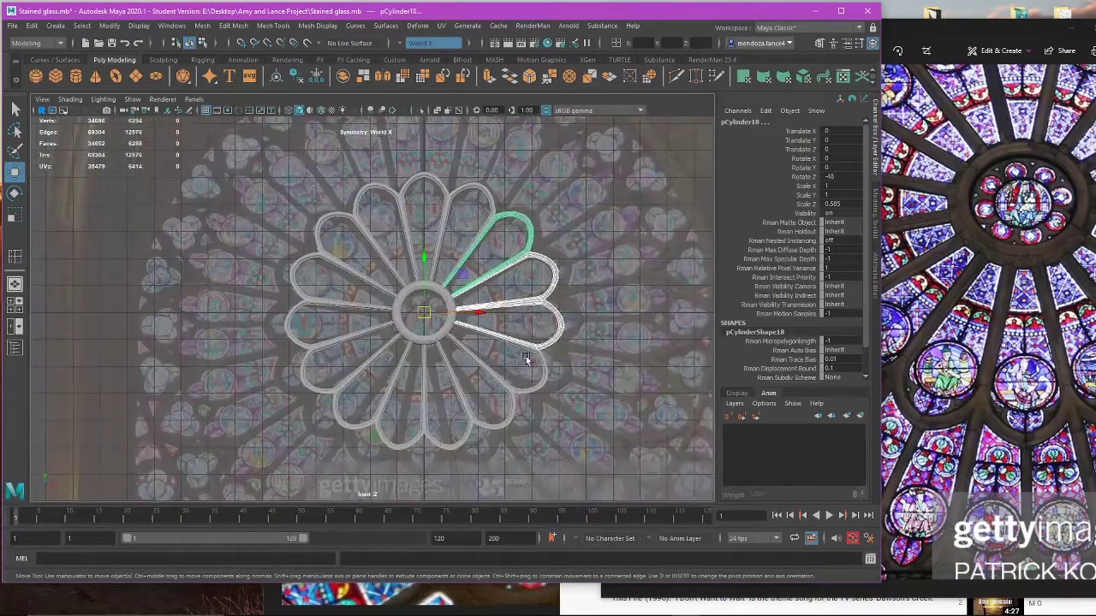
pyautogui.scroll(-2, 467, 342)
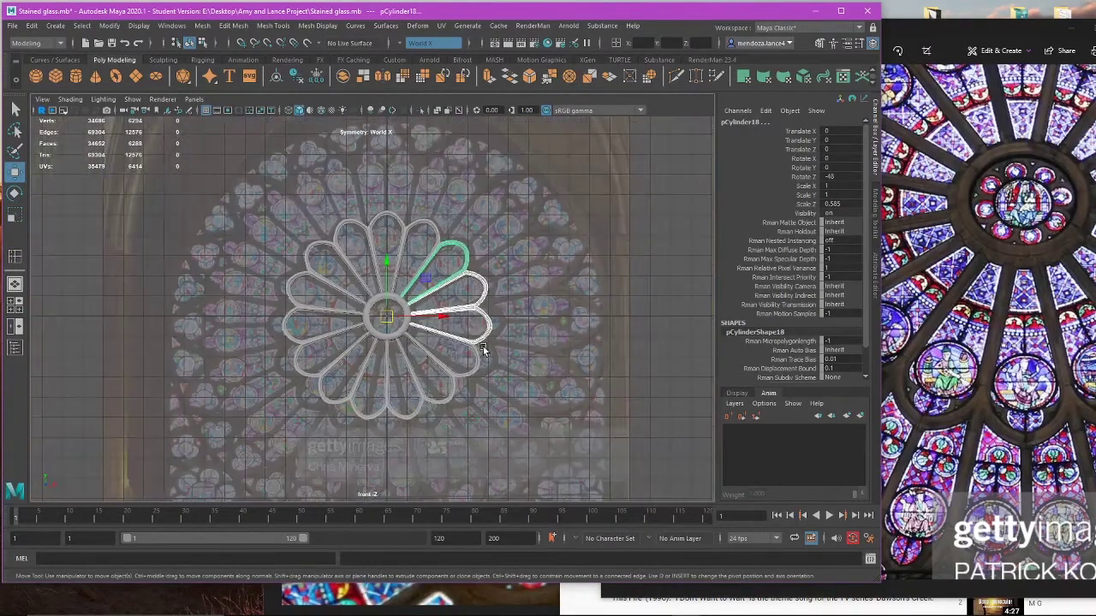
pyautogui.press('r')
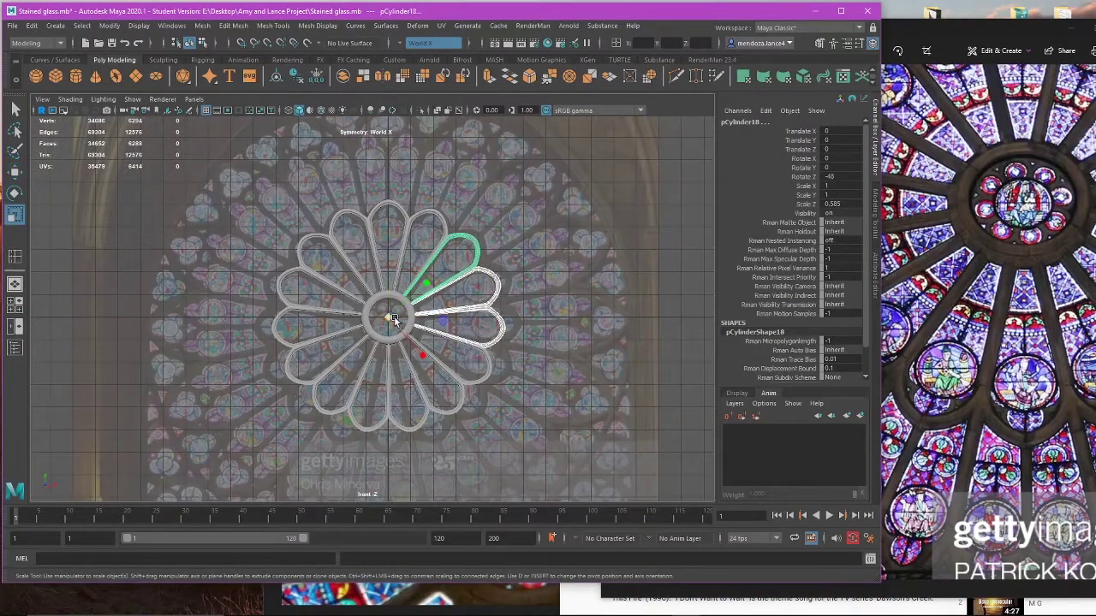
pyautogui.moveTo(390, 318); pyautogui.dragTo(531, 333)
pyautogui.hotkey('ctrl', 'z')
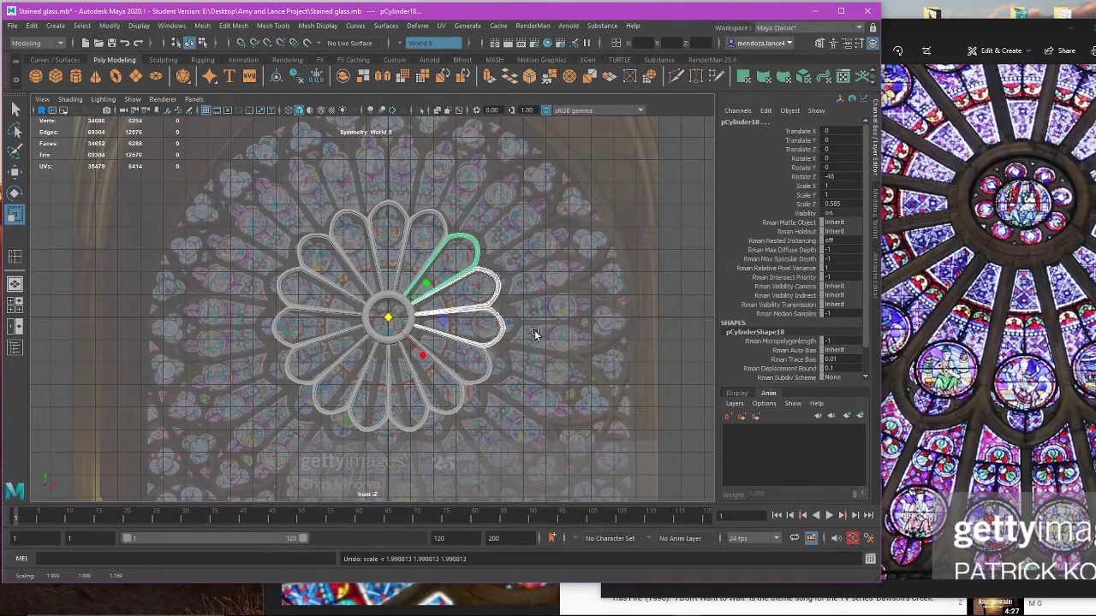
pyautogui.press('w')
pyautogui.click(540, 320)
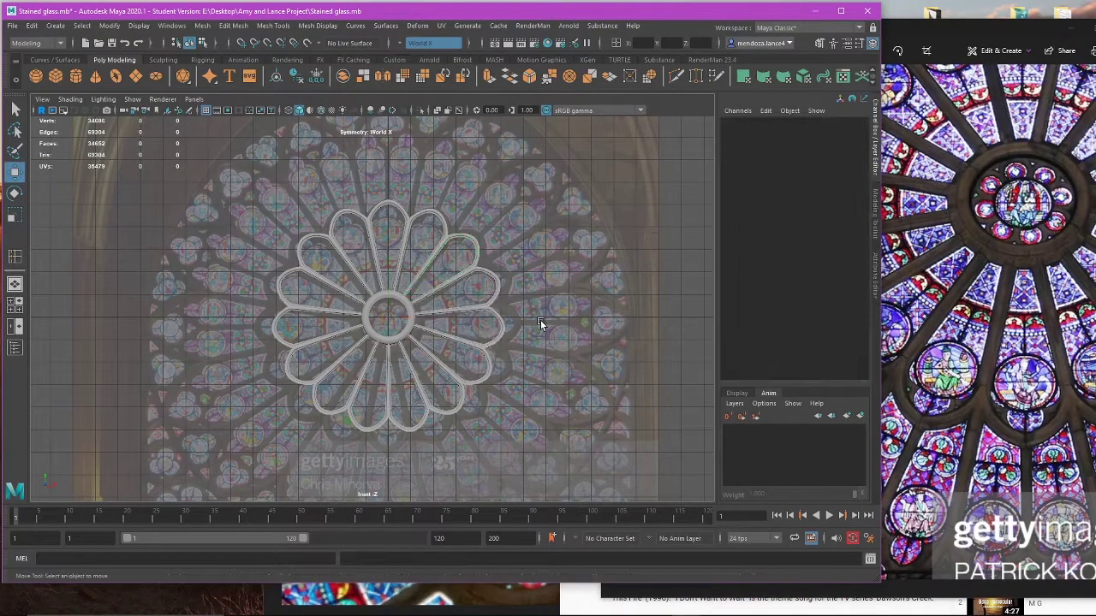
# Step: Select all the petal frames around the hub ring except the top one
pyautogui.click(500, 306)
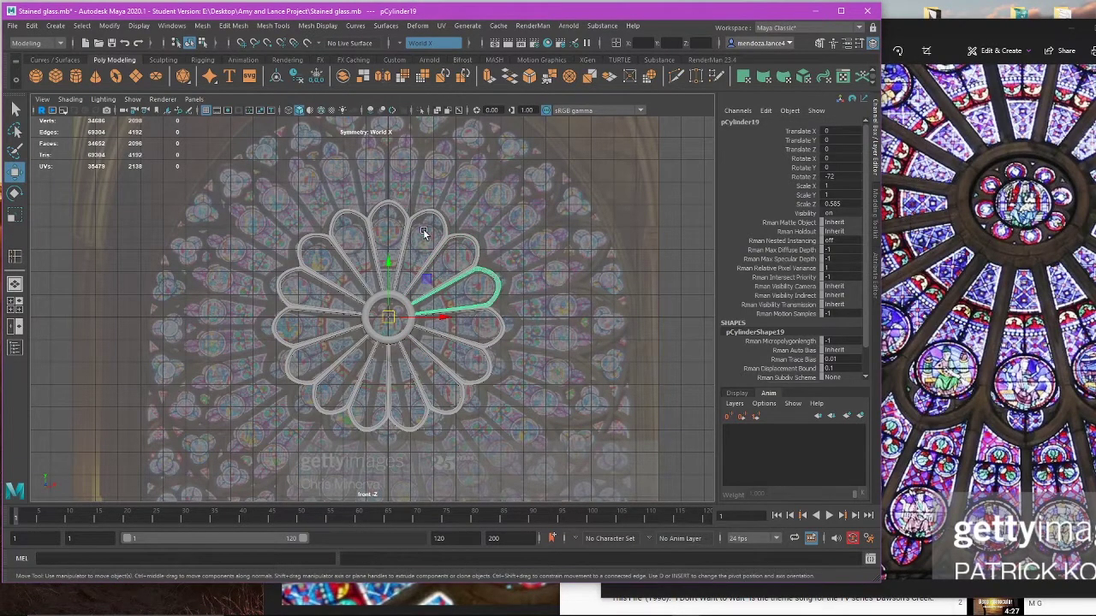
pyautogui.moveTo(425, 229); pyautogui.dragTo(500, 432)
pyautogui.keyDown('shift'); pyautogui.moveTo(299, 299); pyautogui.dragTo(342, 429); pyautogui.keyUp('shift')
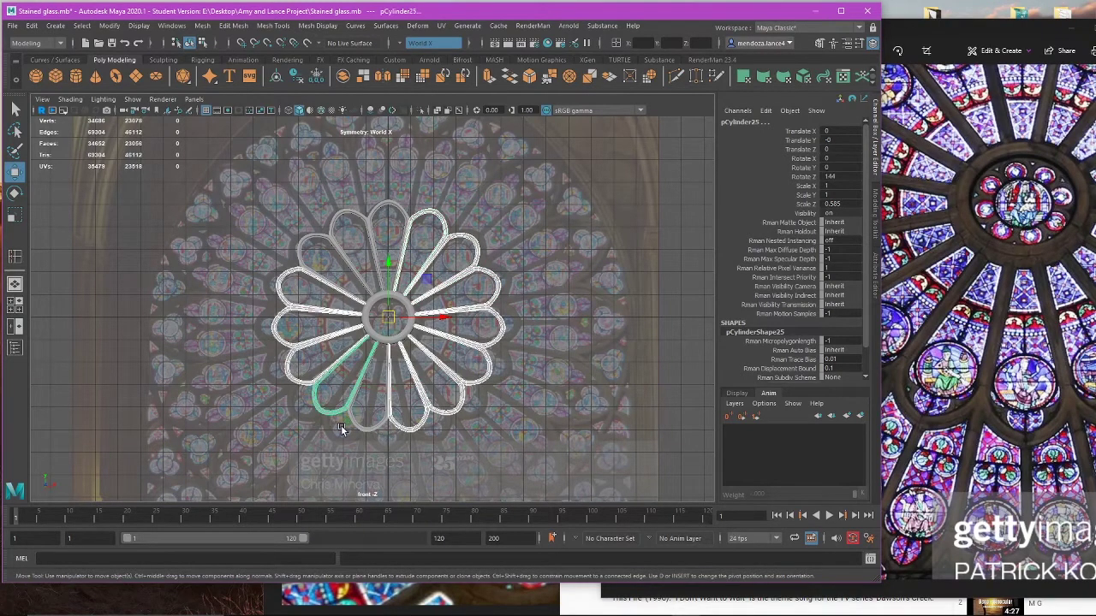
pyautogui.keyDown('shift'); pyautogui.click(370, 432); pyautogui.keyUp('shift')
pyautogui.keyDown('shift'); pyautogui.click(304, 246); pyautogui.keyUp('shift')
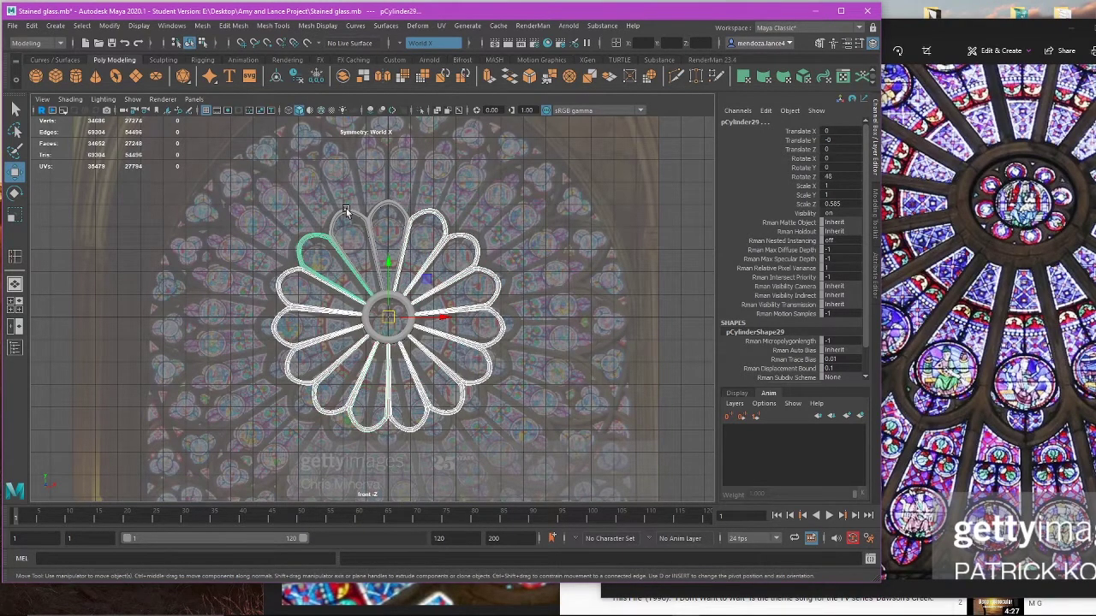
pyautogui.keyDown('alt'); pyautogui.moveTo(347, 219); pyautogui.dragTo(359, 345, button='middle'); pyautogui.keyUp('alt')
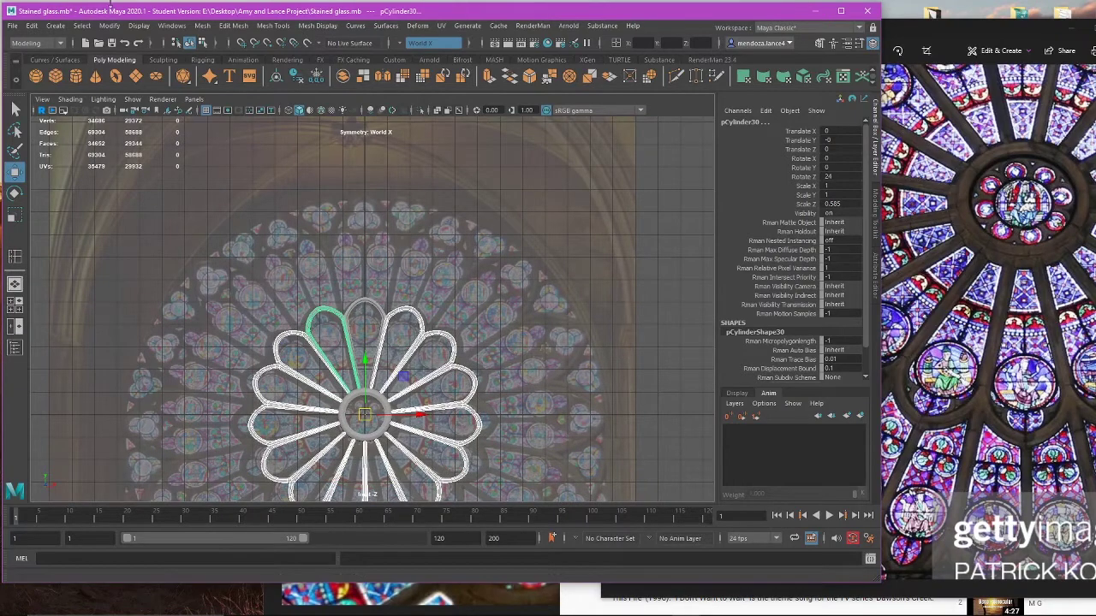
# Step: Save the stained glass scene, accepting the student version notice
pyautogui.click(12, 25)
pyautogui.click(42, 73)
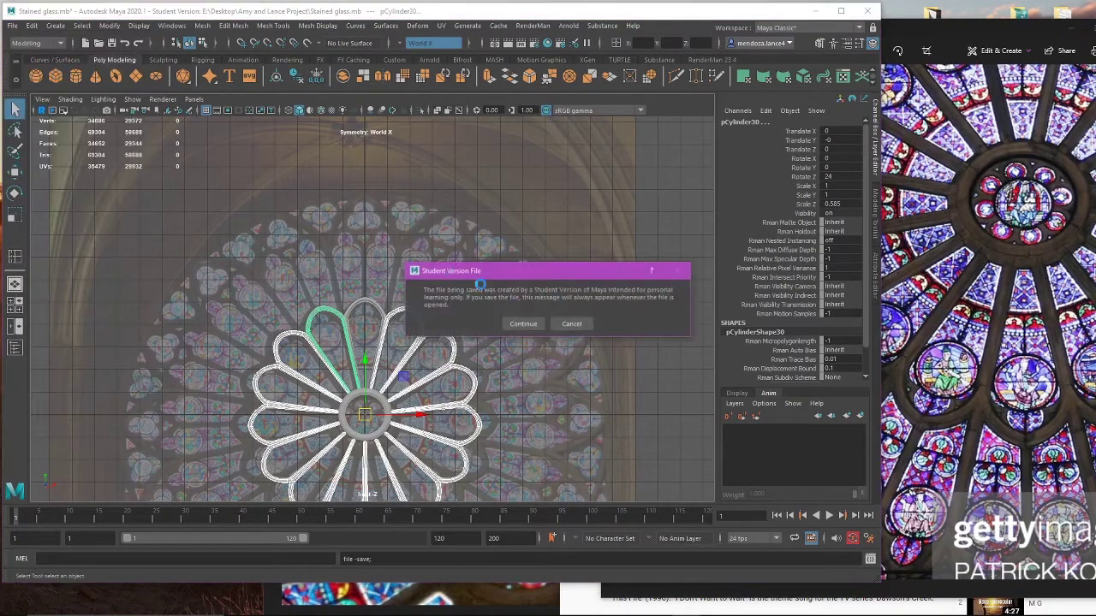
pyautogui.click(532, 322)
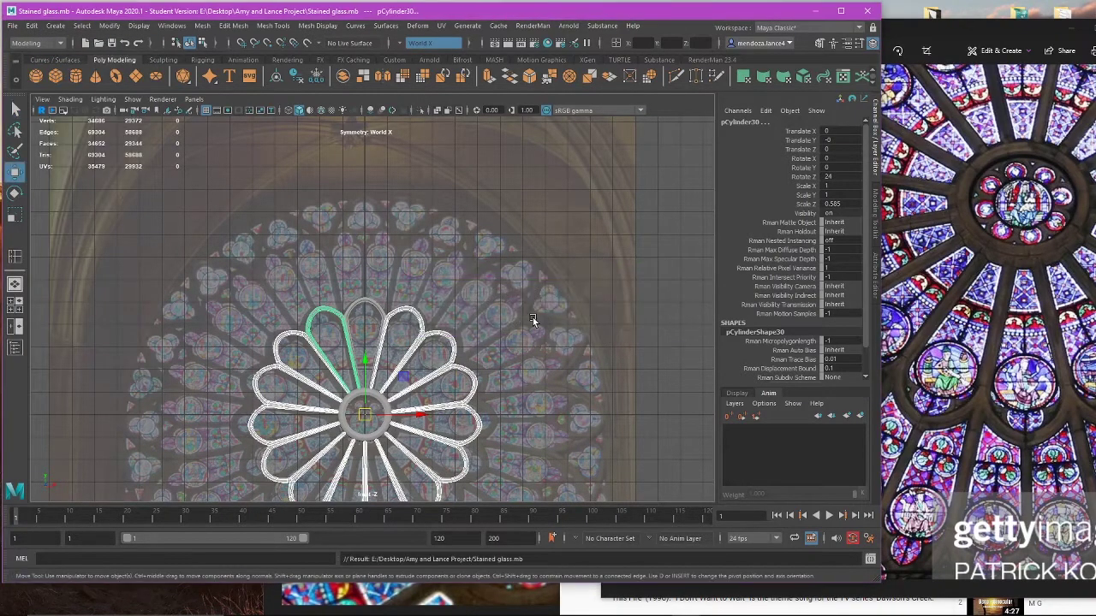
# Step: Switch to the YouTube music video in the browser, pause and resume it, and return to Maya
pyautogui.click(579, 606)
pyautogui.click(778, 311)
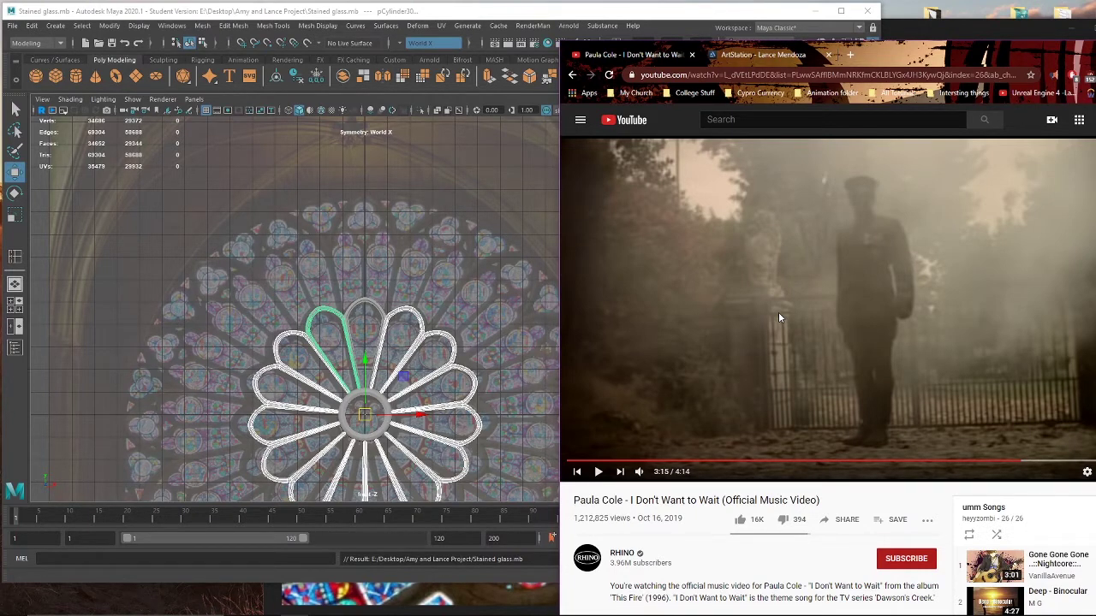
pyautogui.click(778, 311)
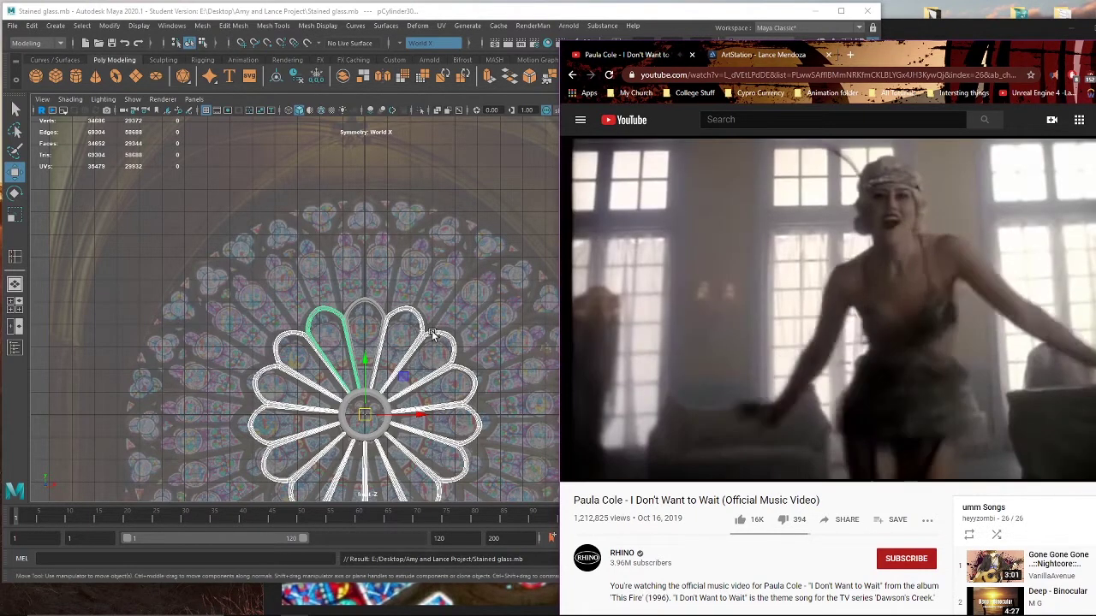
pyautogui.click(456, 313)
# Step: Show the front view in wireframe and try to enlarge the hub ring to about 1.342 in X and Z
pyautogui.scroll(10, 456, 312)
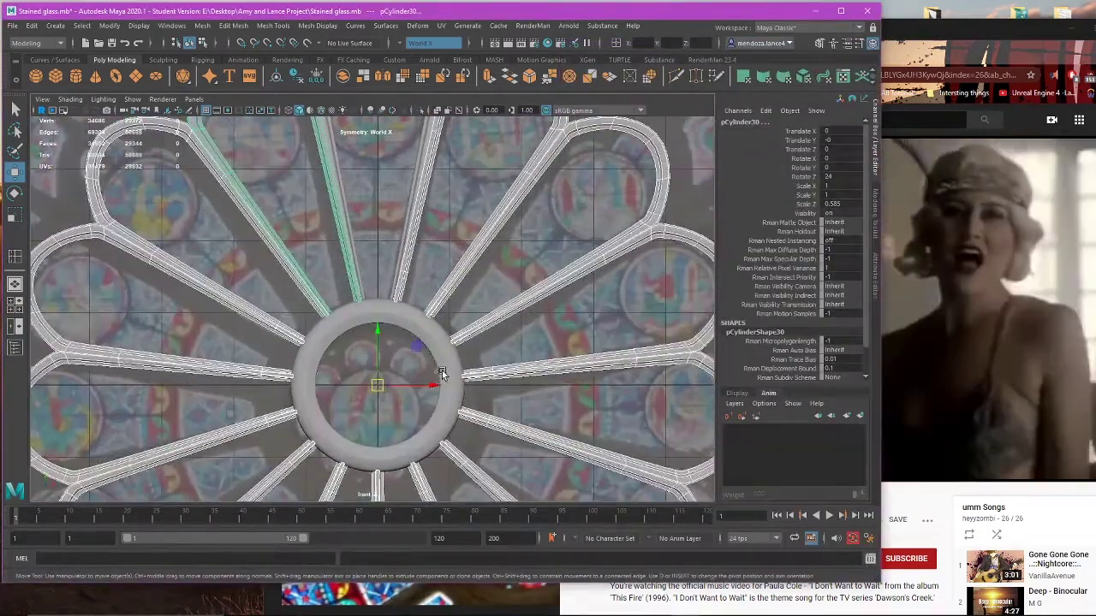
pyautogui.press('4')
pyautogui.click(447, 368)
pyautogui.scroll(-5, 454, 381)
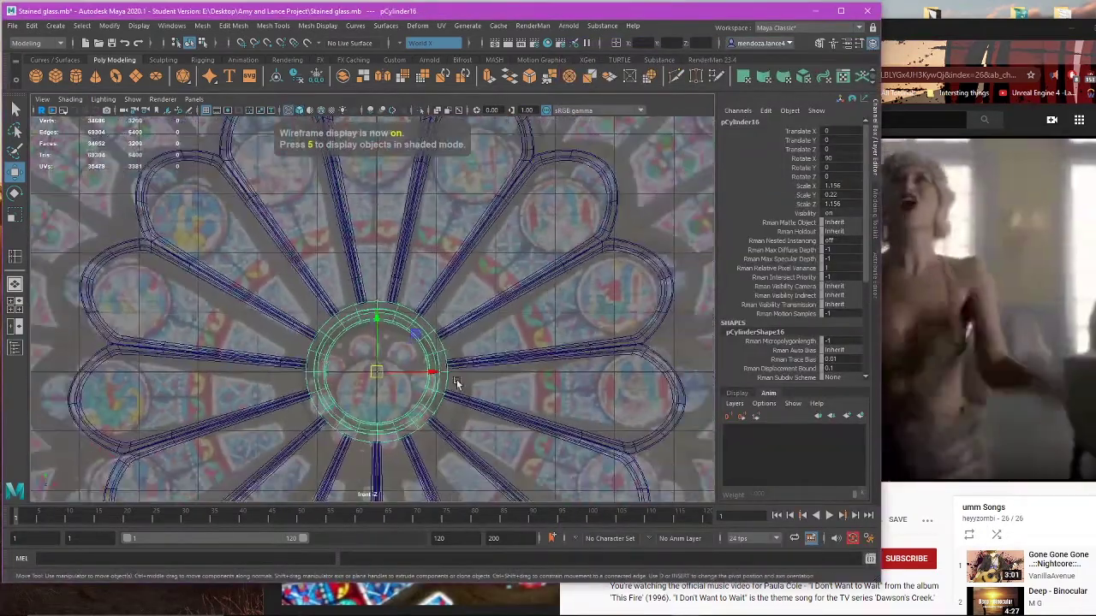
pyautogui.scroll(5, 433, 289)
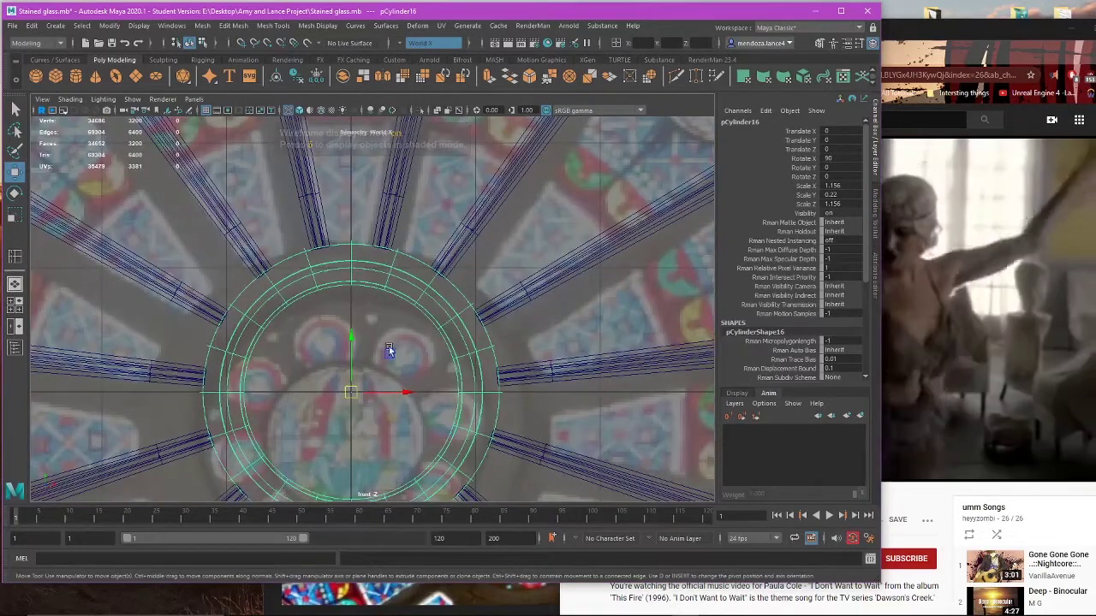
pyautogui.press('r')
pyautogui.moveTo(389, 421); pyautogui.dragTo(386, 431)
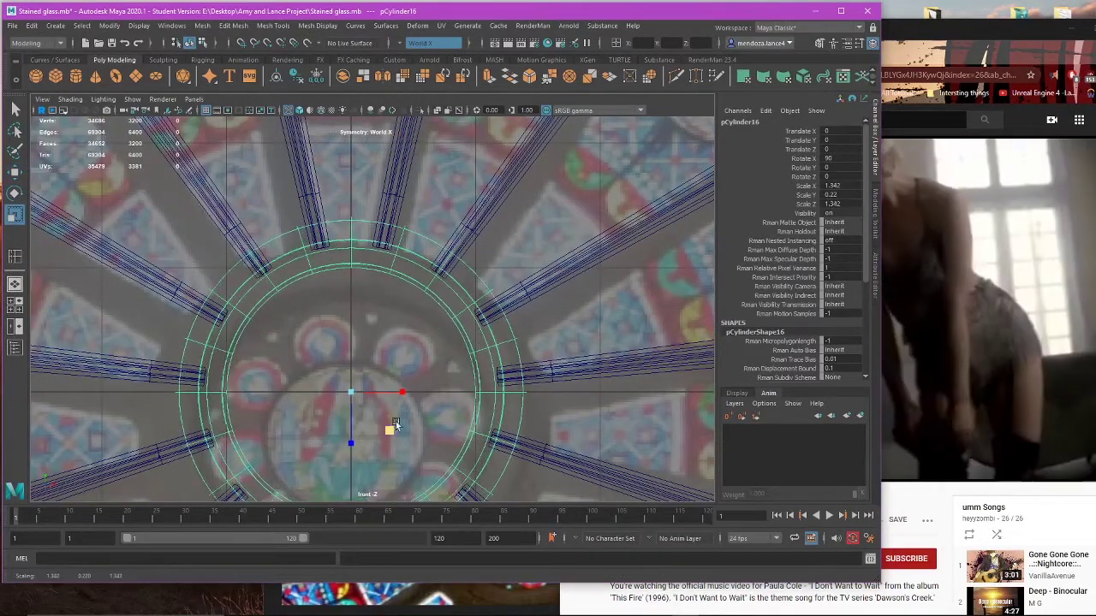
pyautogui.hotkey('ctrl', 'z')
# Step: Switch to the perspective view, frame the hub ring, and compare its unsmoothed and smooth previews
pyautogui.press('space')
pyautogui.press('space')
pyautogui.press('f')
pyautogui.keyDown('alt'); pyautogui.moveTo(404, 316); pyautogui.dragTo(384, 331); pyautogui.keyUp('alt')
pyautogui.click(450, 276)
pyautogui.hotkey('ctrl', 'z')
pyautogui.press('1')
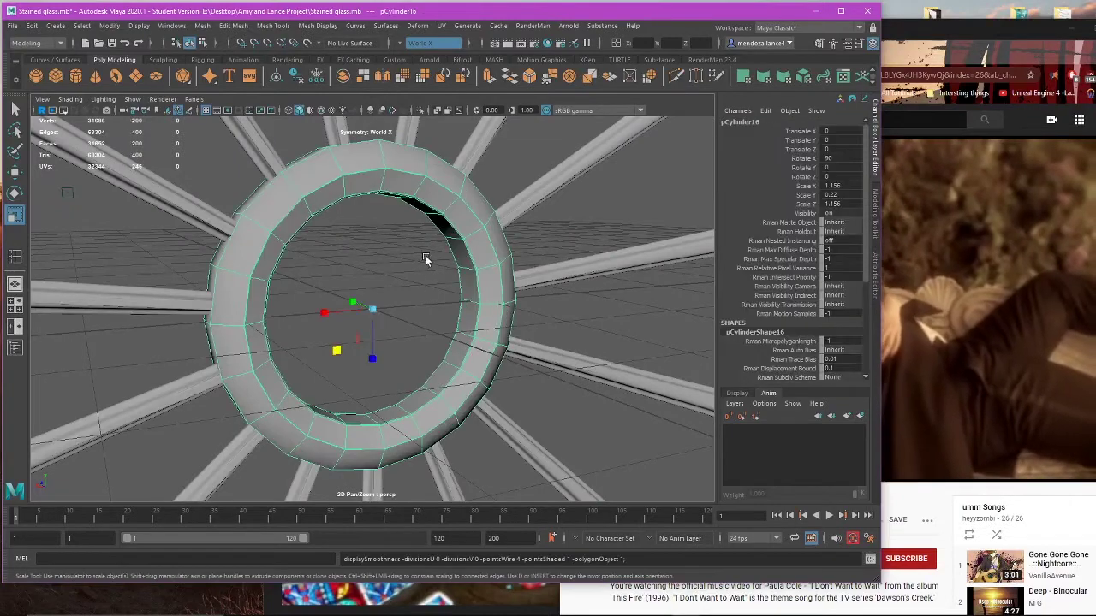
pyautogui.press('3')
# Step: Switch the hub ring to face selection, select all its faces, and try scaling them
pyautogui.moveTo(431, 253); pyautogui.dragTo(434, 288, button='right')
pyautogui.keyDown('alt'); pyautogui.moveTo(470, 263); pyautogui.dragTo(457, 279); pyautogui.keyUp('alt')
pyautogui.scroll(2, 457, 279)
pyautogui.doubleClick(464, 275)
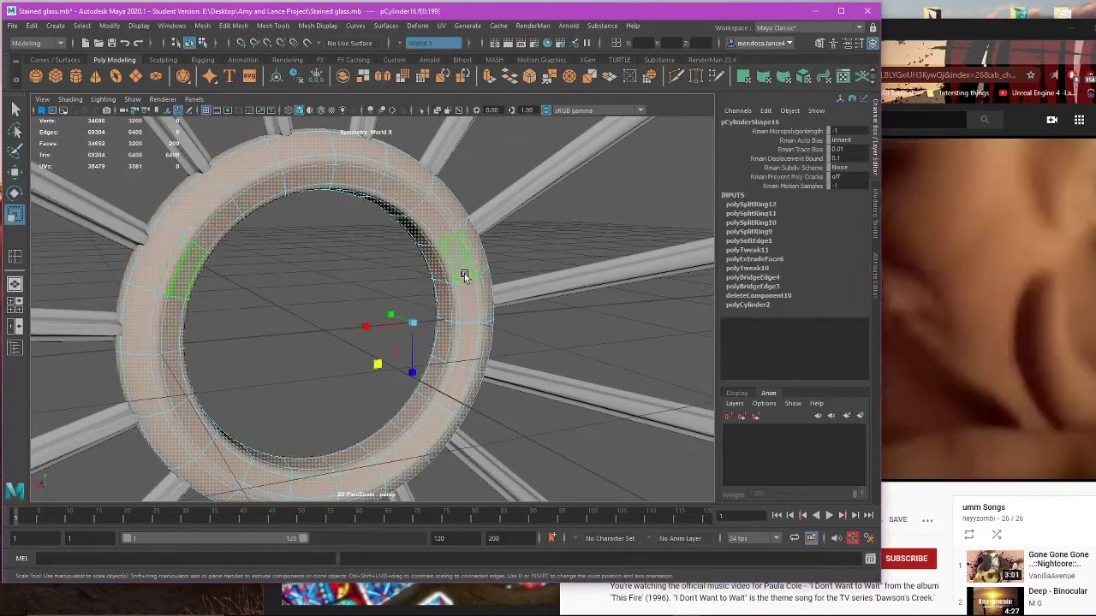
pyautogui.scroll(-4, 391, 343)
pyautogui.scroll(2, 373, 364)
pyautogui.keyDown('alt'); pyautogui.moveTo(437, 345); pyautogui.dragTo(462, 340); pyautogui.keyUp('alt')
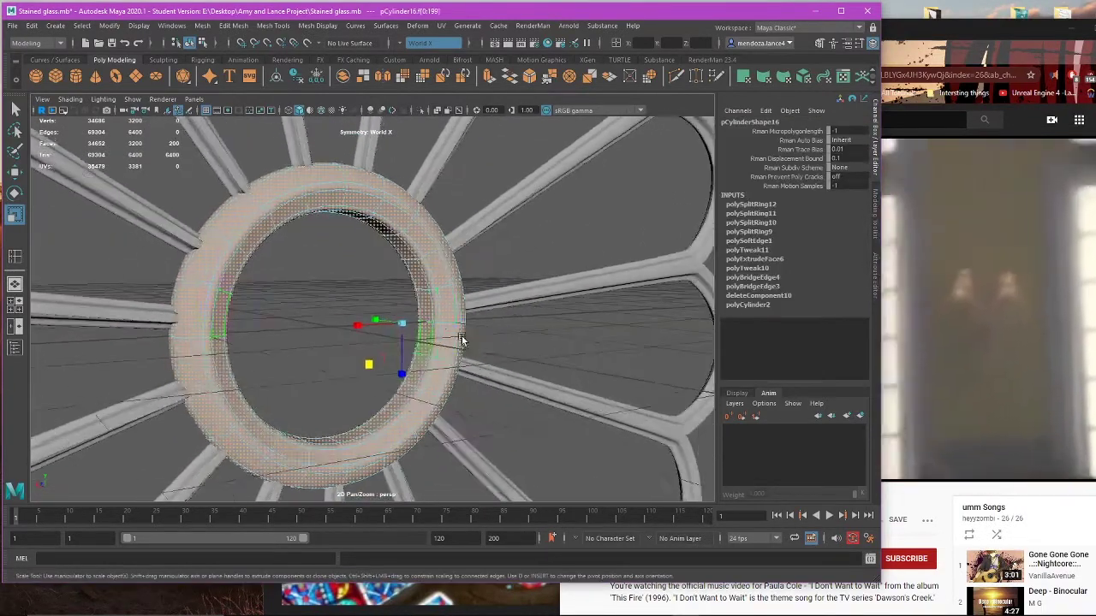
pyautogui.keyDown('alt'); pyautogui.moveTo(442, 296); pyautogui.dragTo(411, 318); pyautogui.keyUp('alt')
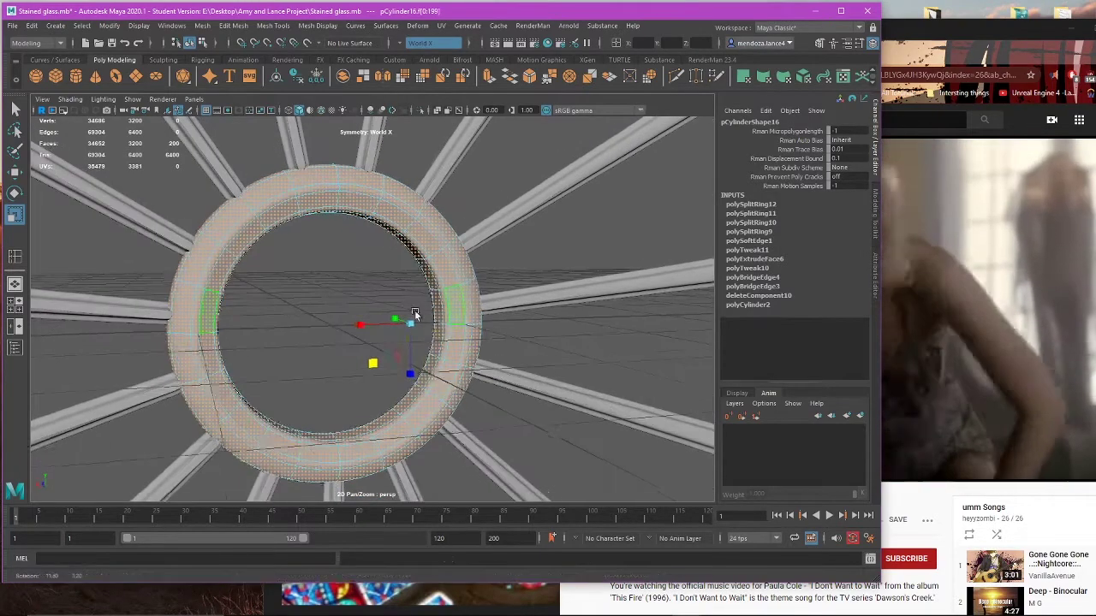
pyautogui.moveTo(377, 364); pyautogui.dragTo(369, 369)
pyautogui.hotkey('ctrl', 'z')
# Step: Remove the outer face loop on the visible side of the hub ring from the face selection
pyautogui.keyDown('alt'); pyautogui.moveTo(452, 275); pyautogui.dragTo(399, 313, button='middle'); pyautogui.keyUp('alt')
pyautogui.scroll(2, 399, 313)
pyautogui.keyDown('alt'); pyautogui.moveTo(398, 314); pyautogui.dragTo(428, 294); pyautogui.keyUp('alt')
pyautogui.keyDown('alt'); pyautogui.moveTo(428, 293); pyautogui.dragTo(373, 323, button='middle'); pyautogui.keyUp('alt')
pyautogui.scroll(2, 378, 320)
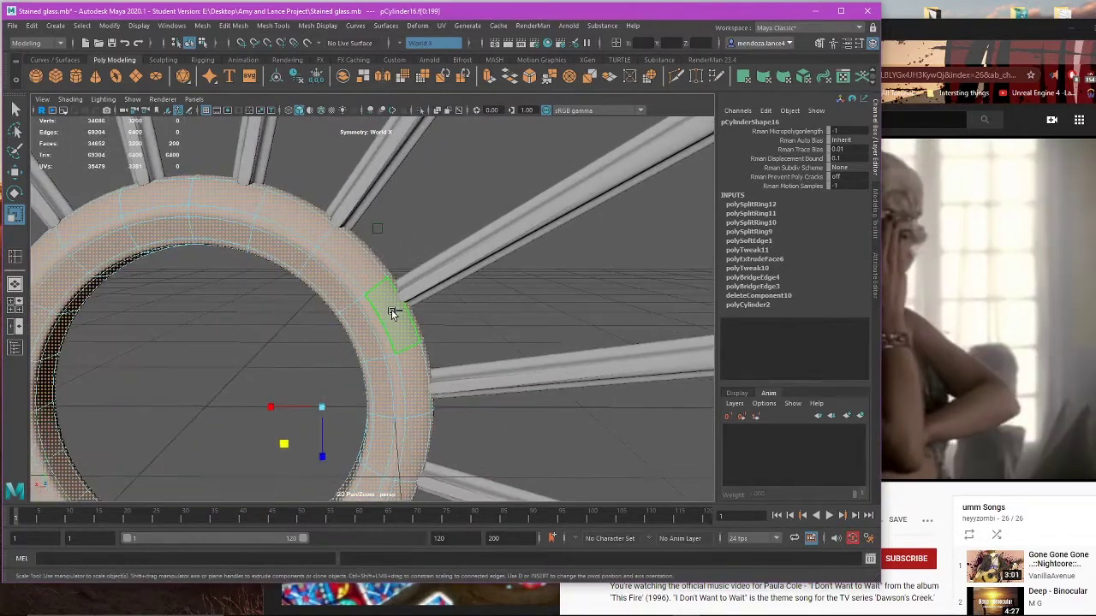
pyautogui.click(391, 312)
pyautogui.click(388, 313)
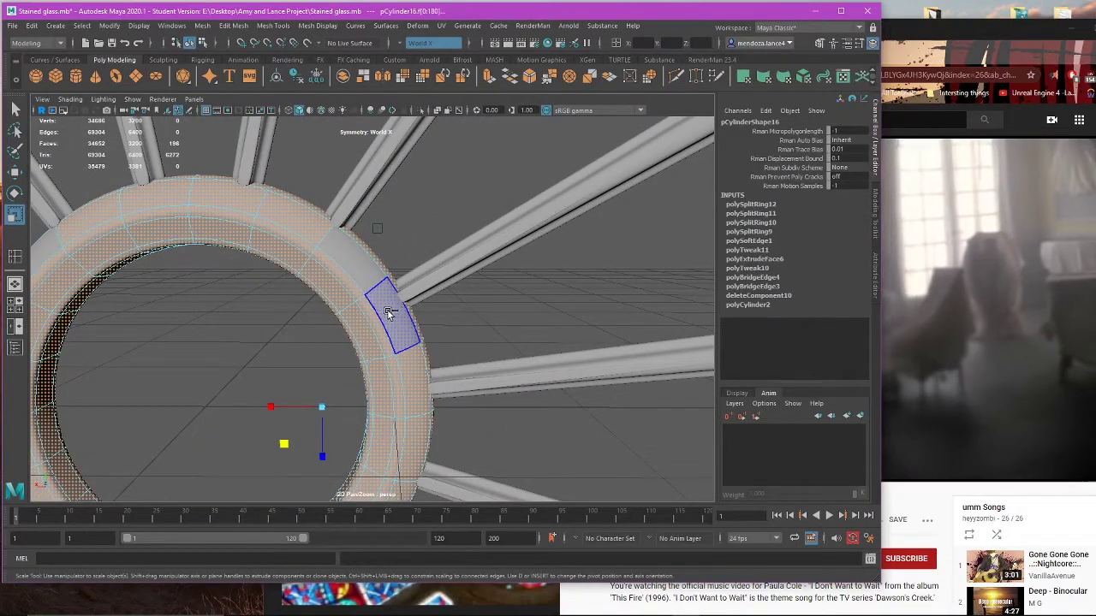
pyautogui.keyDown('ctrl'); pyautogui.doubleClick(292, 208); pyautogui.keyUp('ctrl')
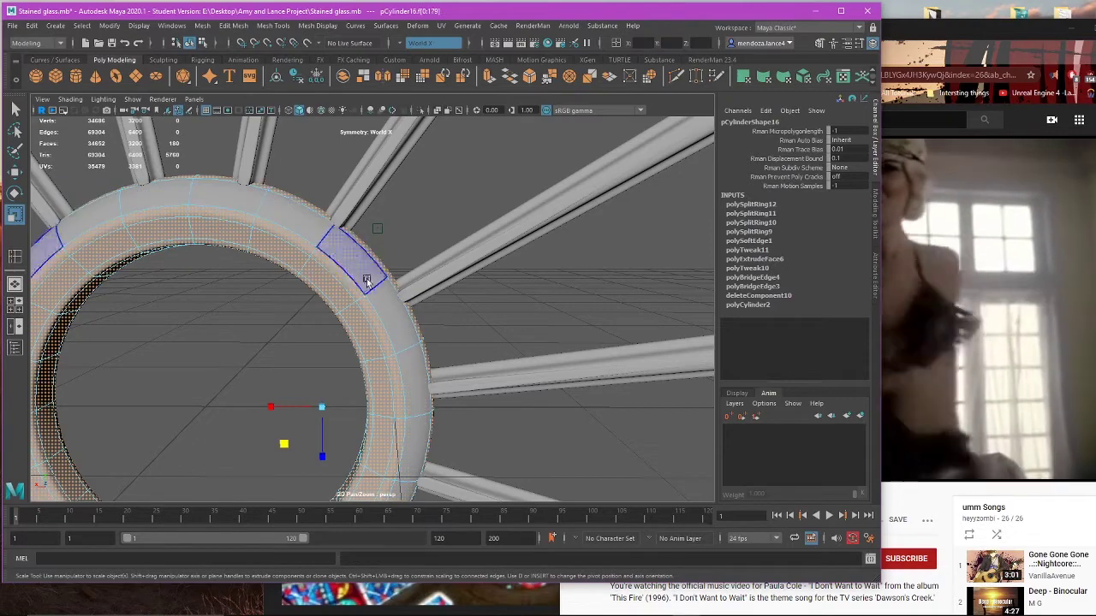
# Step: Deselect further outer face loops around both sides of the hub ring to narrow the selection to its inner faces
pyautogui.keyDown('alt'); pyautogui.moveTo(419, 289); pyautogui.dragTo(381, 322); pyautogui.keyUp('alt')
pyautogui.click(388, 258)
pyautogui.keyDown('alt'); pyautogui.moveTo(388, 258); pyautogui.dragTo(497, 357); pyautogui.keyUp('alt')
pyautogui.click(348, 340)
pyautogui.click(555, 273)
pyautogui.moveTo(554, 272); pyautogui.dragTo(552, 293)
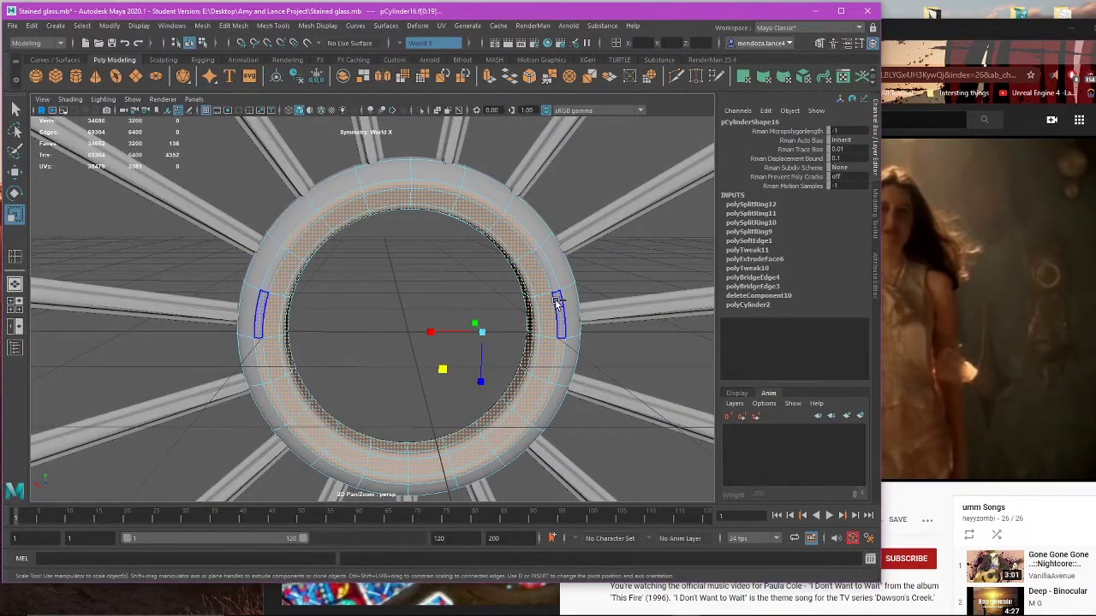
pyautogui.keyDown('alt'); pyautogui.moveTo(564, 344); pyautogui.dragTo(253, 309); pyautogui.keyUp('alt')
pyautogui.click(230, 233)
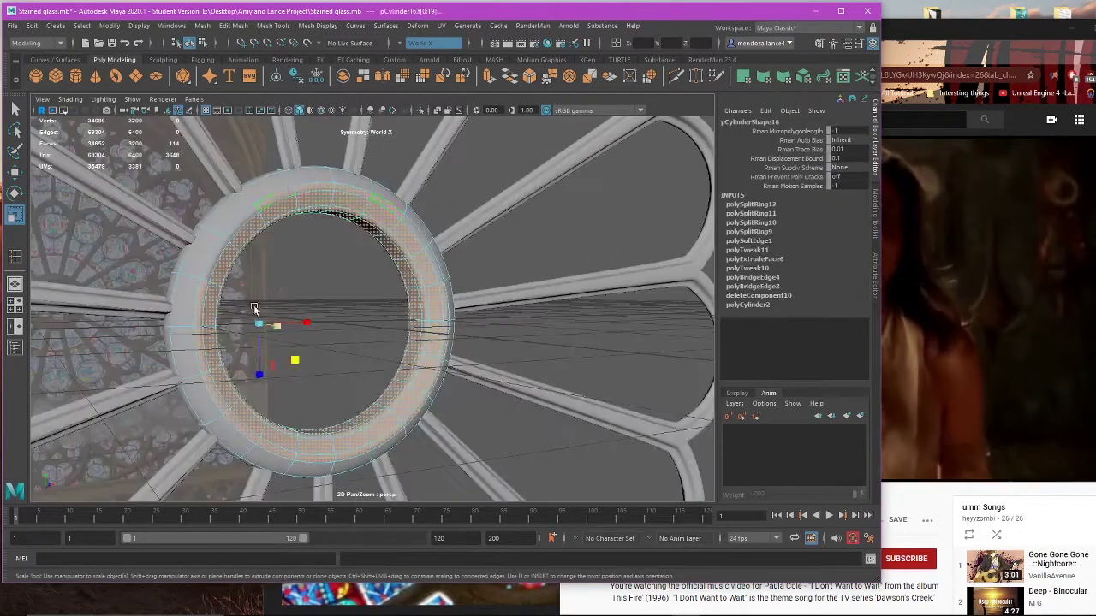
pyautogui.click(311, 190)
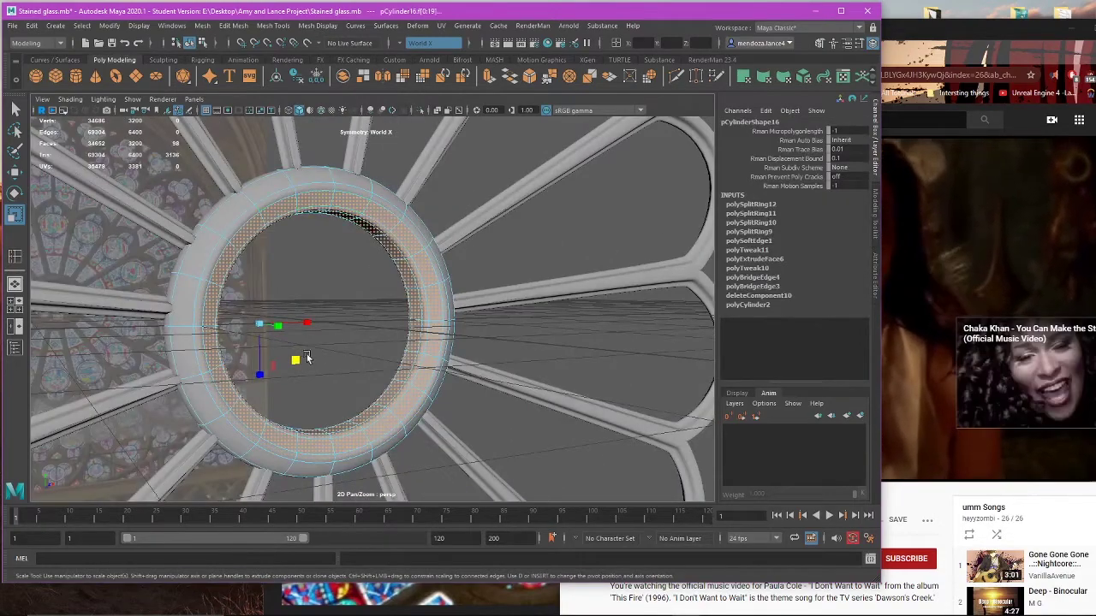
# Step: Undo the last face selection changes and turn World X symmetry off
pyautogui.keyDown('alt'); pyautogui.moveTo(307, 356); pyautogui.dragTo(460, 366); pyautogui.keyUp('alt')
pyautogui.keyDown('shift'); pyautogui.click(531, 269); pyautogui.keyUp('shift')
pyautogui.hotkey('ctrl', 'z')
pyautogui.hotkey('ctrl', 'z')
pyautogui.click(412, 44)
pyautogui.click(414, 49)
pyautogui.hotkey('ctrl', 'z')
# Step: Select the inner face loop on the visible side of the hub ring and add the adjacent loops lining its opening
pyautogui.click(486, 260)
pyautogui.doubleClick(528, 244)
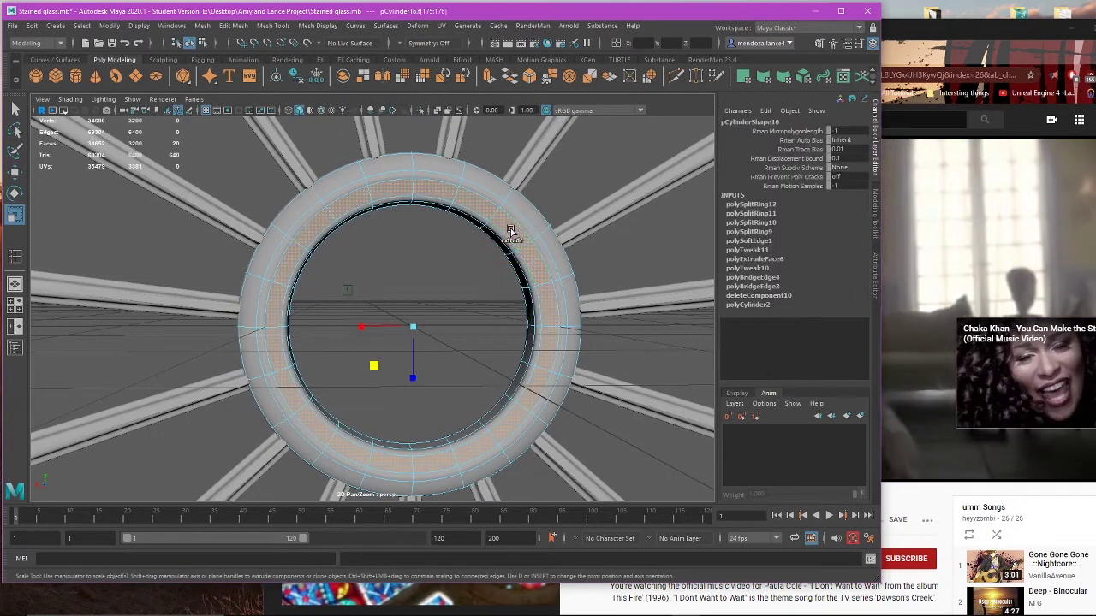
pyautogui.hotkey('ctrl', 'z')
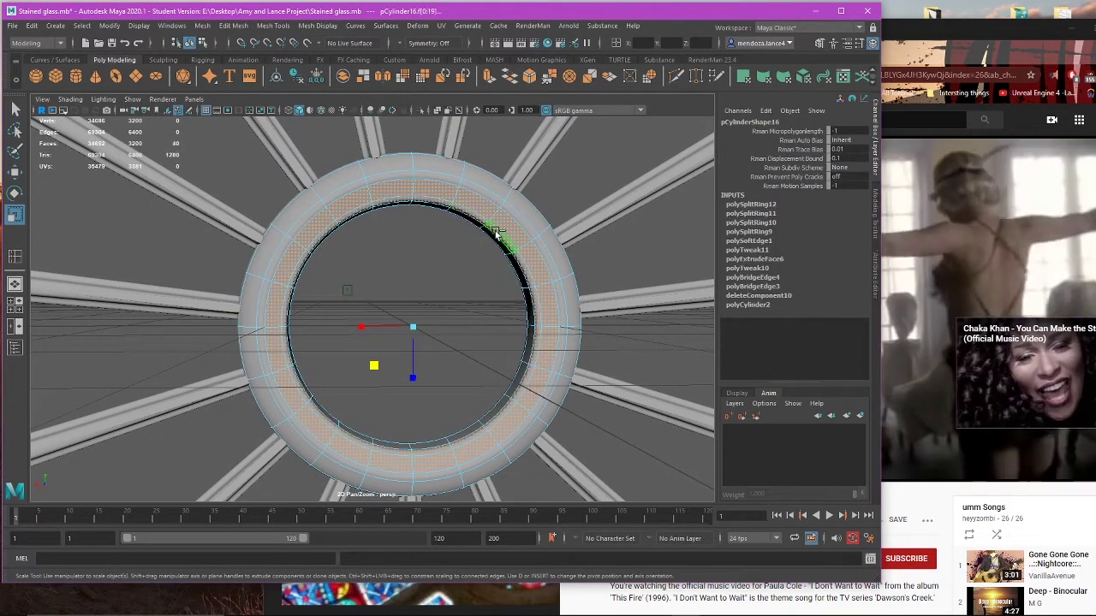
pyautogui.keyDown('shift'); pyautogui.click(494, 240); pyautogui.keyUp('shift')
pyautogui.keyDown('shift'); pyautogui.doubleClick(475, 221); pyautogui.keyUp('shift')
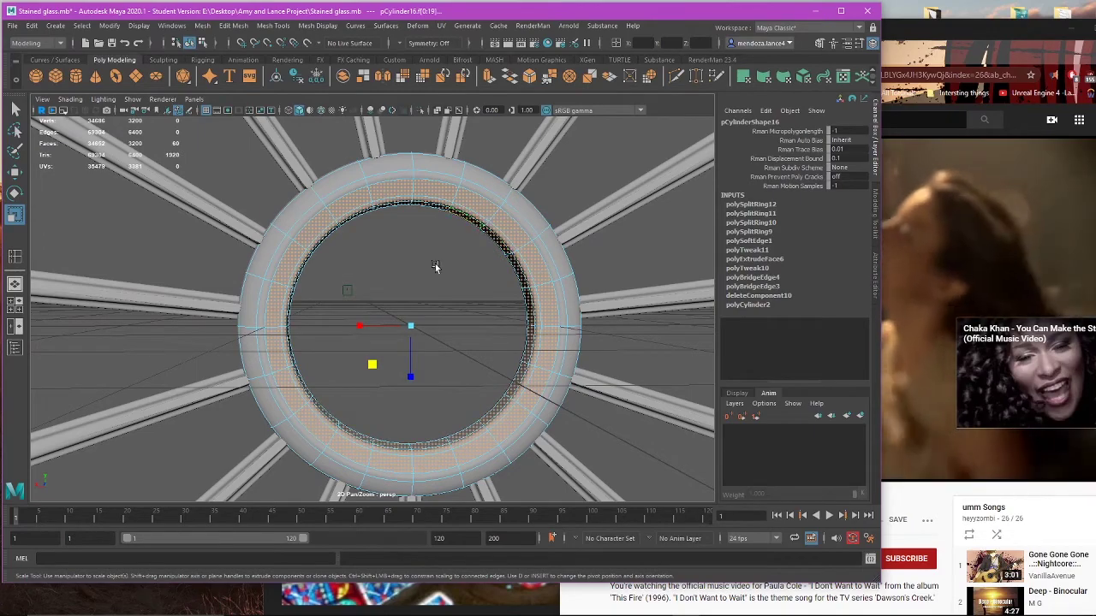
# Step: Add the remaining face loops of the hub ring's inner wall and opposite inner edge to the selection
pyautogui.keyDown('alt'); pyautogui.moveTo(435, 266); pyautogui.dragTo(615, 284); pyautogui.keyUp('alt')
pyautogui.keyDown('alt'); pyautogui.moveTo(317, 228); pyautogui.dragTo(320, 312, button='right'); pyautogui.keyUp('alt')
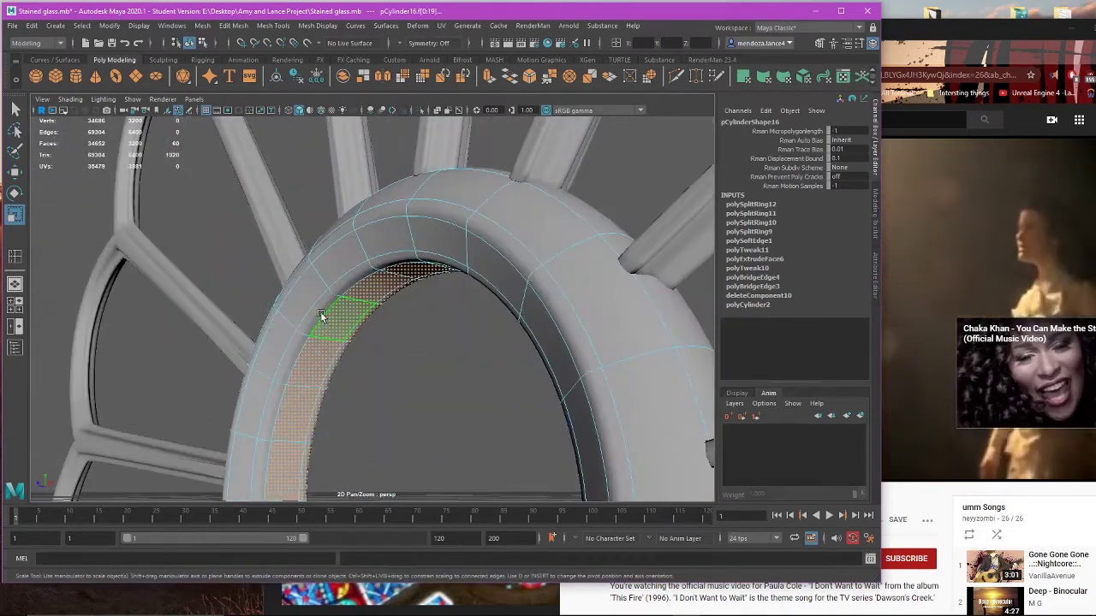
pyautogui.keyDown('shift'); pyautogui.doubleClick(342, 284); pyautogui.keyUp('shift')
pyautogui.press('f')
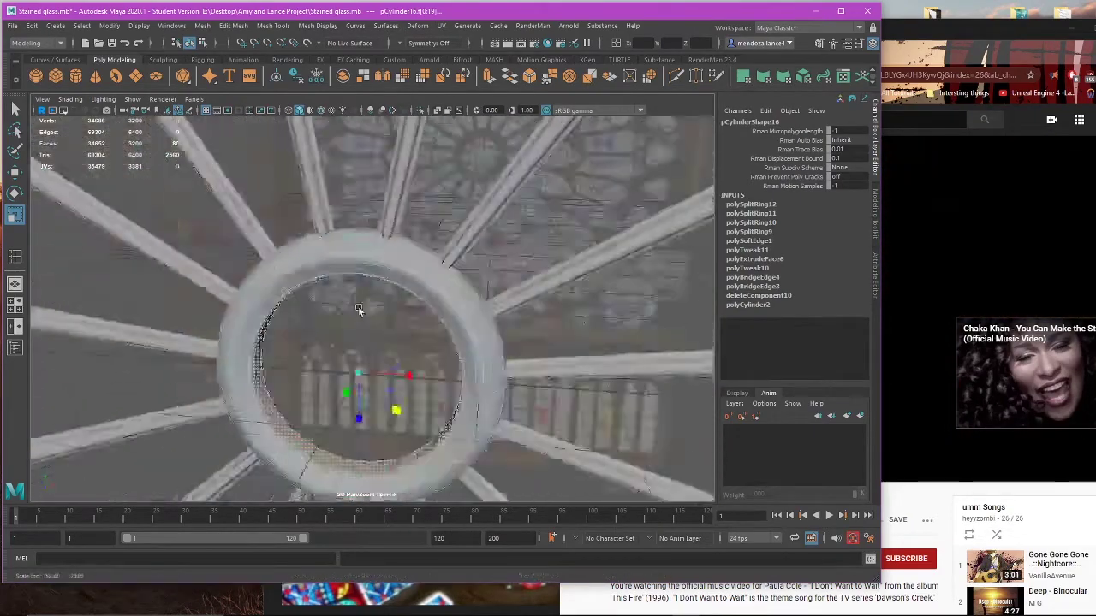
pyautogui.keyDown('alt'); pyautogui.moveTo(363, 306); pyautogui.dragTo(402, 260); pyautogui.keyUp('alt')
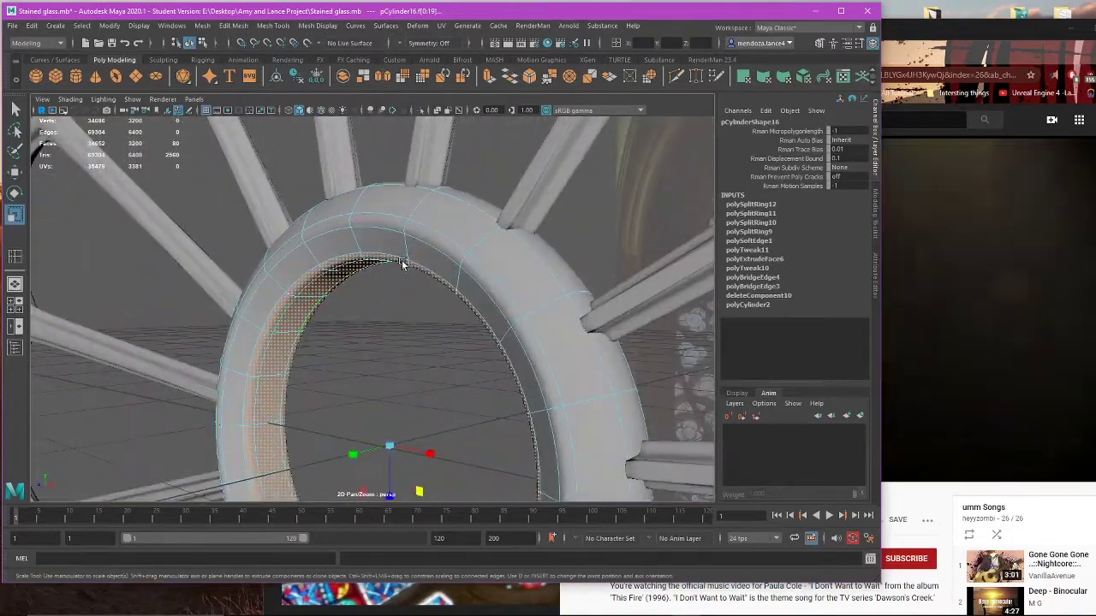
pyautogui.keyDown('shift'); pyautogui.click(432, 259); pyautogui.keyUp('shift')
# Step: Add the wide outer face loops on both sides of the hub ring to the face selection
pyautogui.keyDown('alt'); pyautogui.moveTo(362, 337); pyautogui.dragTo(418, 323); pyautogui.keyUp('alt')
pyautogui.keyDown('shift'); pyautogui.click(435, 423); pyautogui.keyUp('shift')
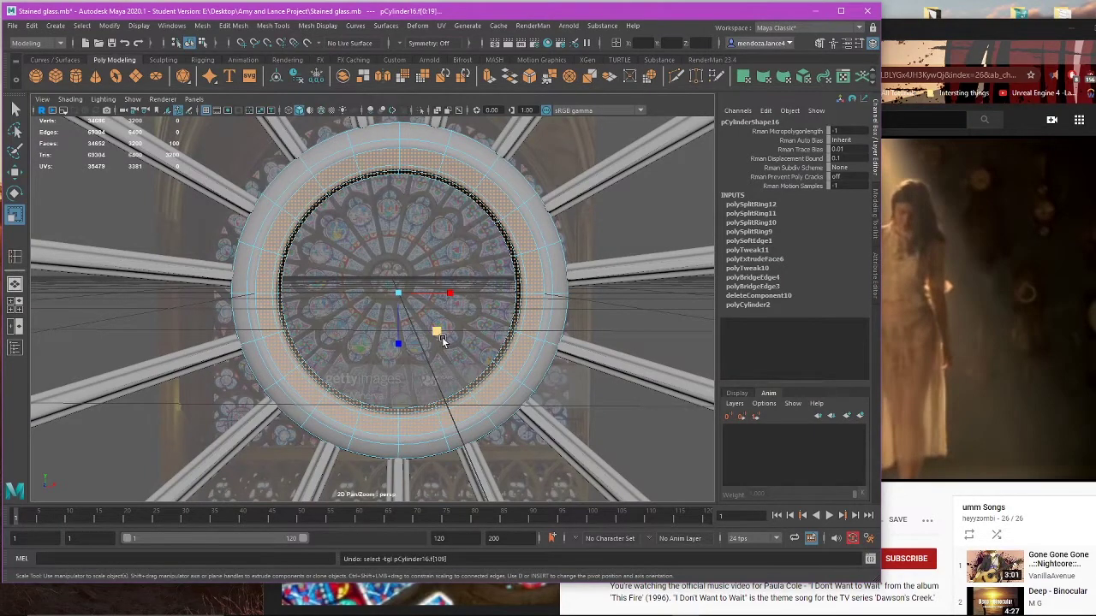
pyautogui.keyDown('shift'); pyautogui.click(421, 440); pyautogui.keyUp('shift')
pyautogui.keyDown('shift'); pyautogui.doubleClick(468, 425); pyautogui.keyUp('shift')
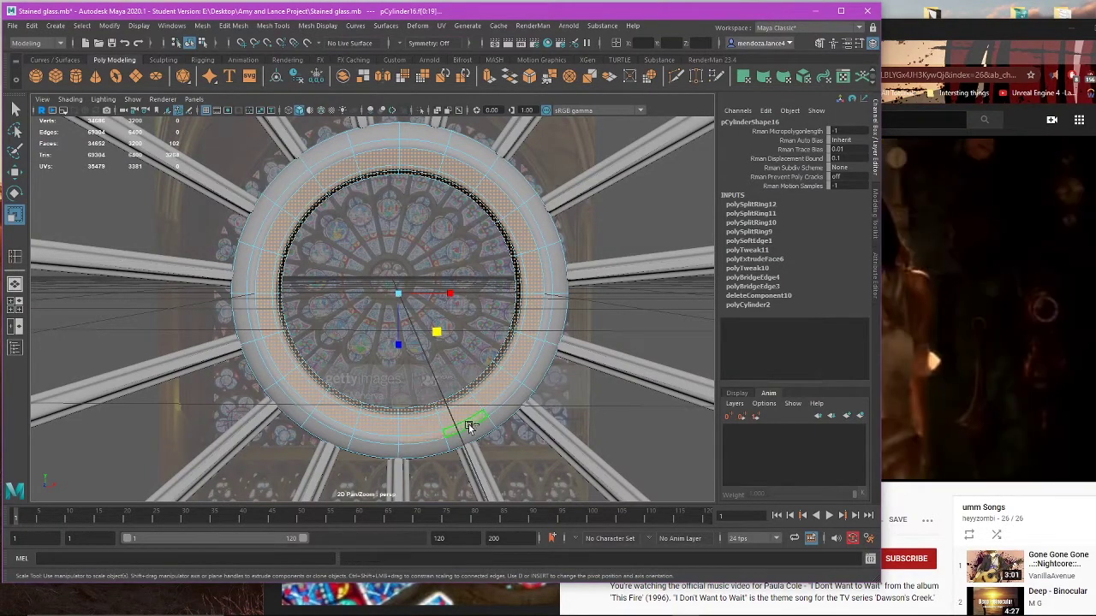
pyautogui.keyDown('alt'); pyautogui.moveTo(321, 406); pyautogui.dragTo(305, 331); pyautogui.keyUp('alt')
pyautogui.keyDown('alt'); pyautogui.moveTo(376, 332); pyautogui.dragTo(402, 364); pyautogui.keyUp('alt')
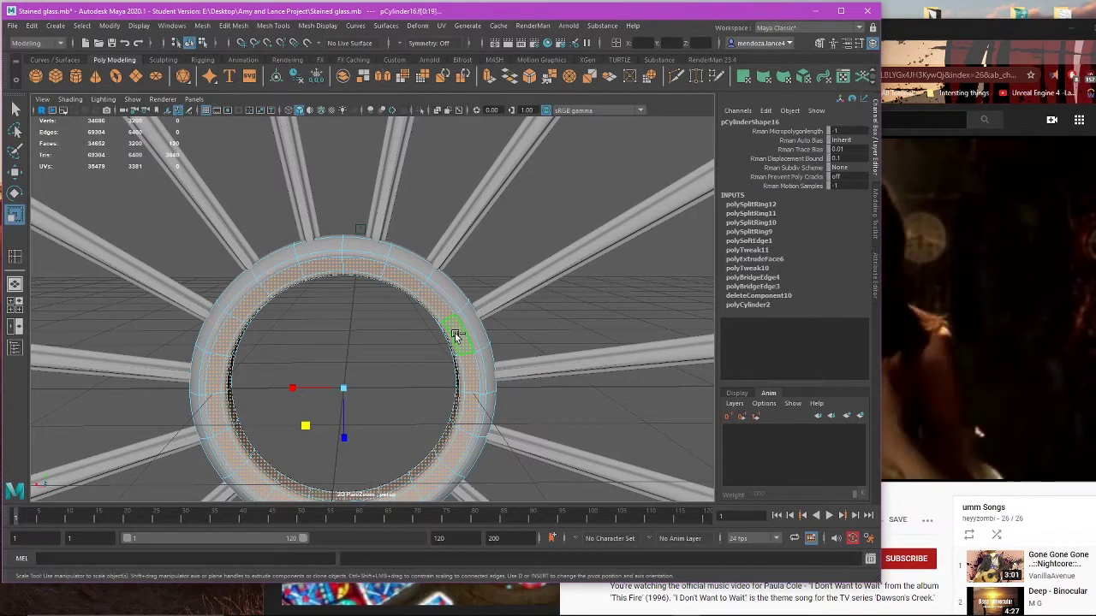
# Step: Deselect the surplus face loops on the hub ring and slightly scale the faces that remain selected
pyautogui.keyDown('alt'); pyautogui.moveTo(440, 306); pyautogui.dragTo(437, 373); pyautogui.keyUp('alt')
pyautogui.keyDown('ctrl'); pyautogui.click(332, 288); pyautogui.keyUp('ctrl')
pyautogui.keyDown('ctrl'); pyautogui.doubleClick(316, 311); pyautogui.keyUp('ctrl')
pyautogui.moveTo(303, 434); pyautogui.dragTo(305, 436)
pyautogui.scroll(-5, 359, 410)
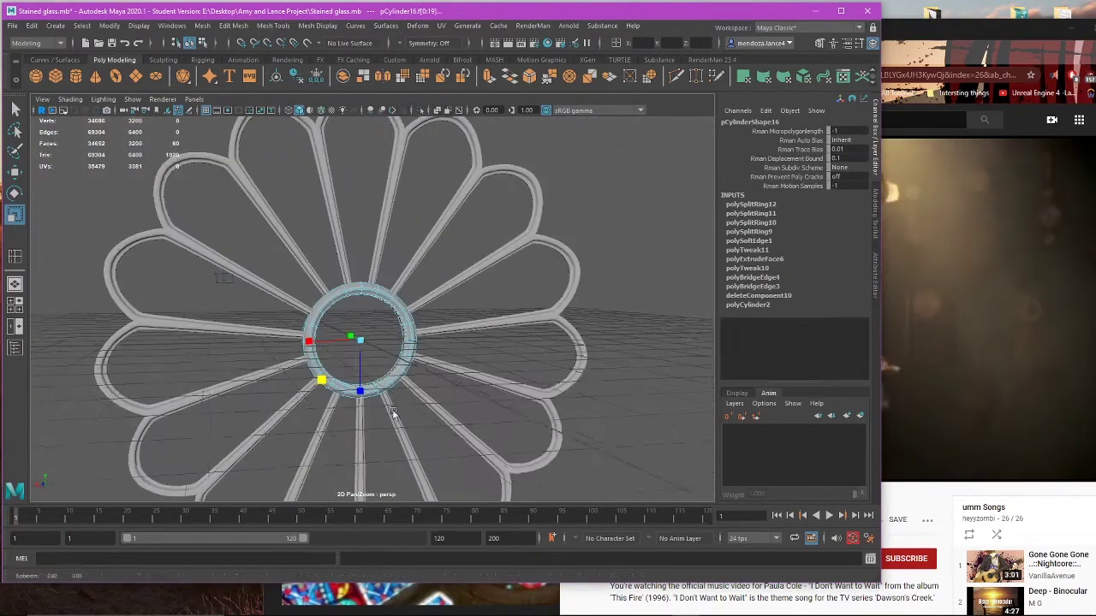
# Step: Clear the face selection and select the face loops along the inner rim of the smoothed hub ring
pyautogui.moveTo(522, 292); pyautogui.dragTo(555, 276, button='right')
pyautogui.keyDown('alt'); pyautogui.moveTo(375, 353); pyautogui.dragTo(544, 267); pyautogui.keyUp('alt')
pyautogui.scroll(3, 414, 357)
pyautogui.scroll(3, 415, 298)
pyautogui.moveTo(660, 269); pyautogui.dragTo(661, 300, button='right')
pyautogui.click(406, 261)
pyautogui.keyDown('alt'); pyautogui.moveTo(407, 261); pyautogui.dragTo(431, 232); pyautogui.keyUp('alt')
pyautogui.click(428, 237)
pyautogui.press('3')
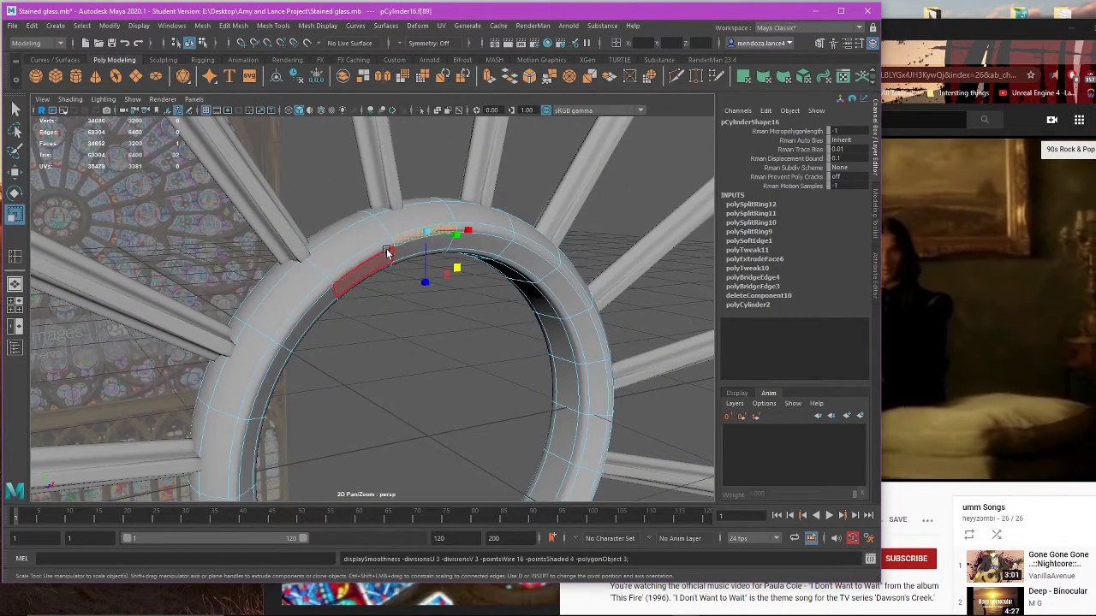
pyautogui.keyDown('alt'); pyautogui.moveTo(269, 274); pyautogui.dragTo(400, 286); pyautogui.keyUp('alt')
pyautogui.keyDown('shift'); pyautogui.click(423, 259); pyautogui.keyUp('shift')
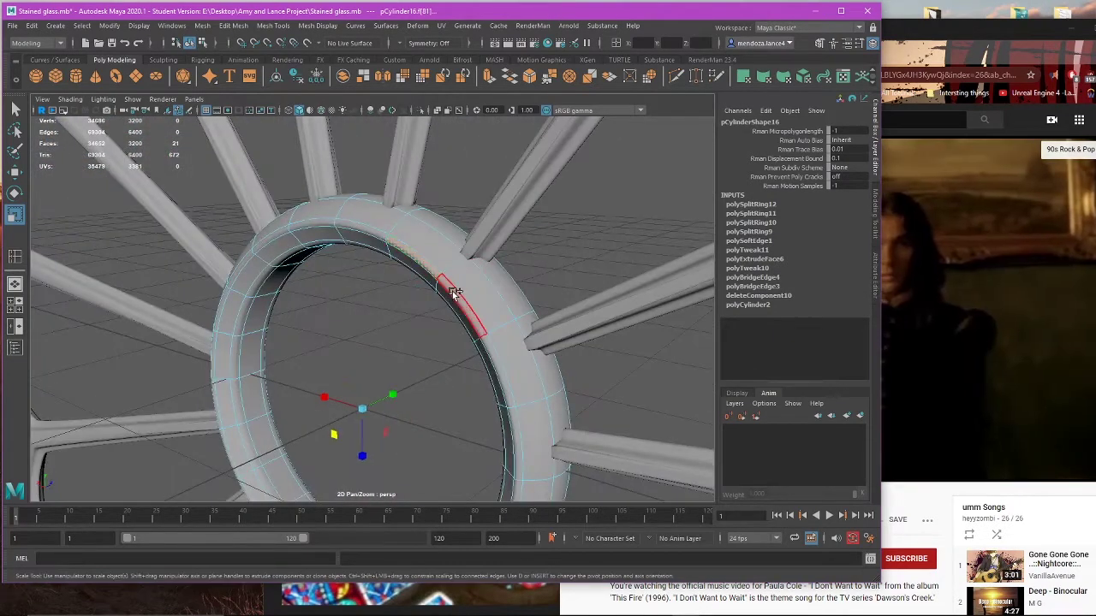
pyautogui.keyDown('shift'); pyautogui.doubleClick(454, 295); pyautogui.keyUp('shift')
# Step: Return to whole-object selection of the hub ring and examine its smoothed shape from several angles
pyautogui.keyDown('alt'); pyautogui.moveTo(473, 380); pyautogui.dragTo(392, 288); pyautogui.keyUp('alt')
pyautogui.press('r')
pyautogui.click(658, 277)
pyautogui.click(436, 309)
pyautogui.press('3')
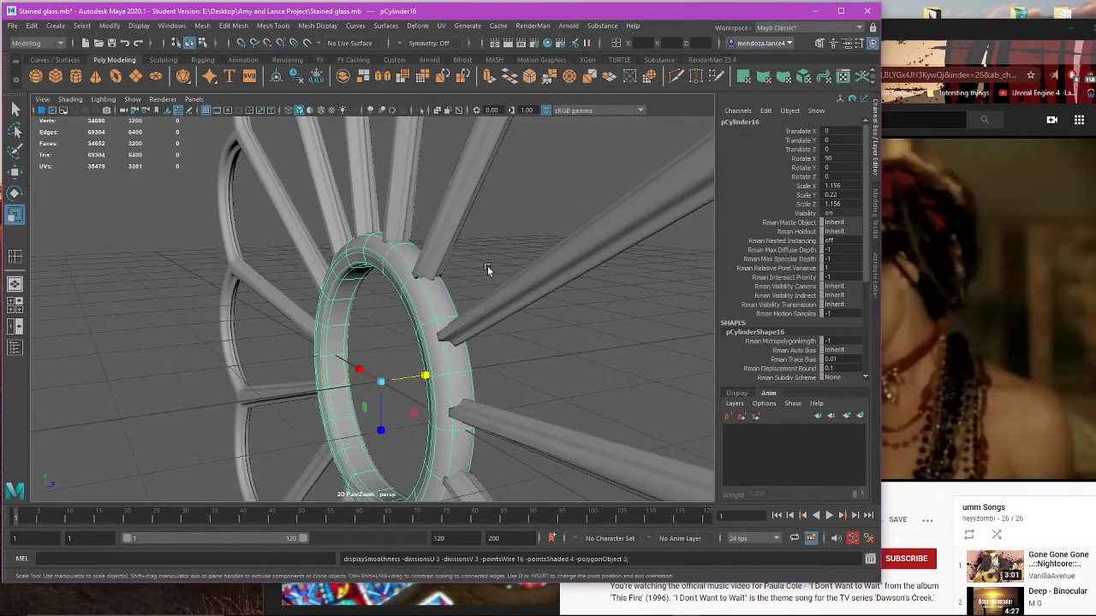
pyautogui.click(487, 267)
pyautogui.keyDown('alt'); pyautogui.moveTo(487, 269); pyautogui.dragTo(416, 306); pyautogui.keyUp('alt')
pyautogui.keyDown('alt'); pyautogui.moveTo(509, 291); pyautogui.dragTo(577, 285); pyautogui.keyUp('alt')
pyautogui.keyDown('alt'); pyautogui.moveTo(428, 306); pyautogui.dragTo(535, 296); pyautogui.keyUp('alt')
pyautogui.click(460, 301)
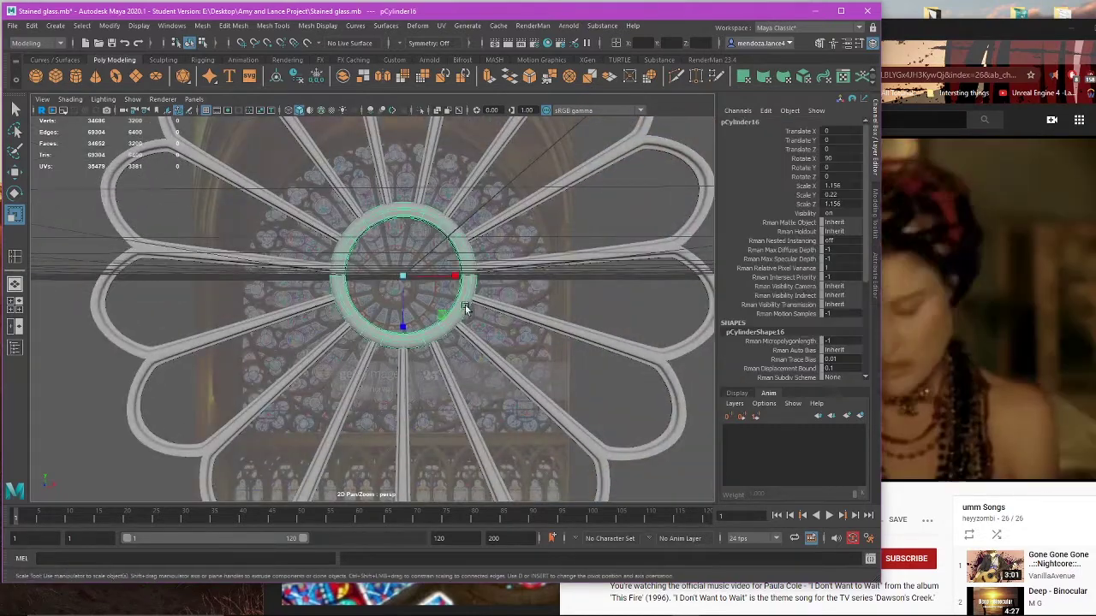
# Step: Switch to the front view, deselect the hub ring and compare the petal frames with the reference photo
pyautogui.press('space')
pyautogui.press('space')
pyautogui.scroll(-6, 447, 372)
pyautogui.keyDown('alt'); pyautogui.moveTo(437, 368); pyautogui.dragTo(406, 393, button='middle'); pyautogui.keyUp('alt')
pyautogui.scroll(1, 386, 386)
pyautogui.press('w')
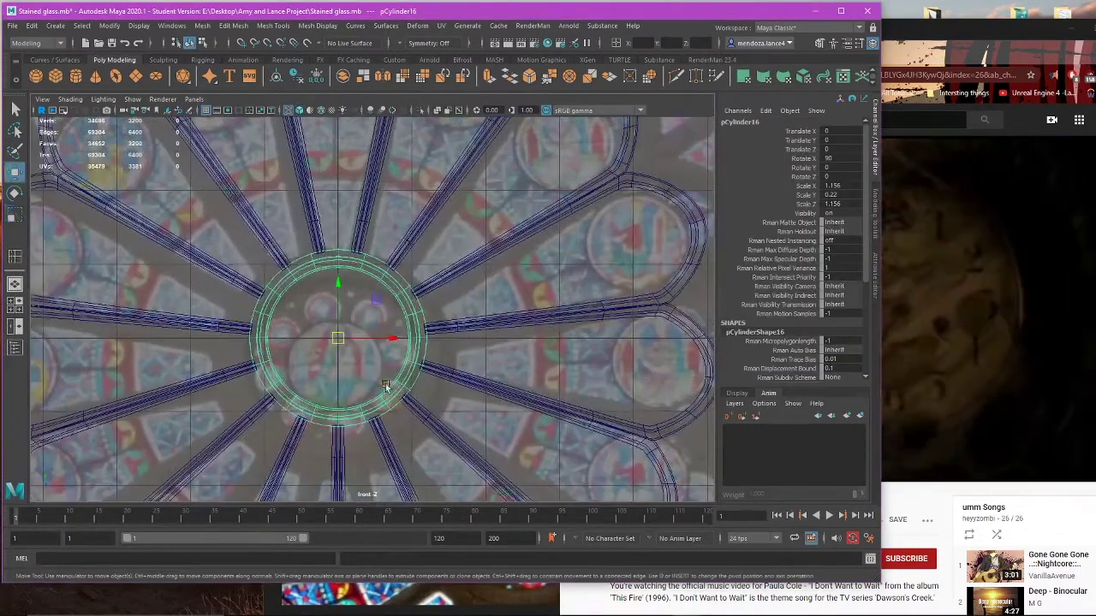
pyautogui.click(356, 299)
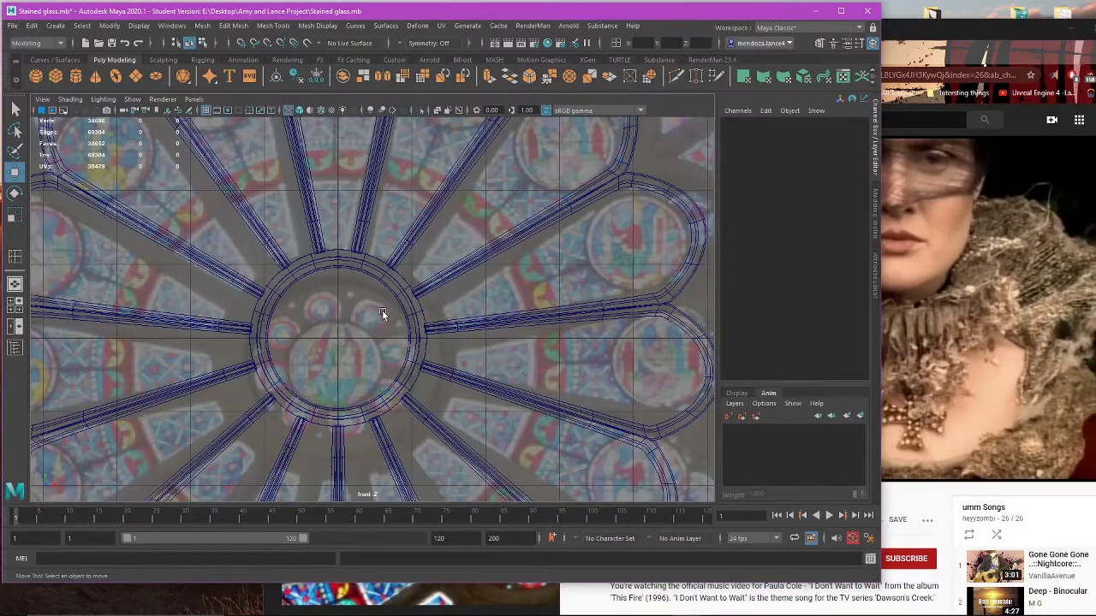
pyautogui.scroll(-3, 334, 265)
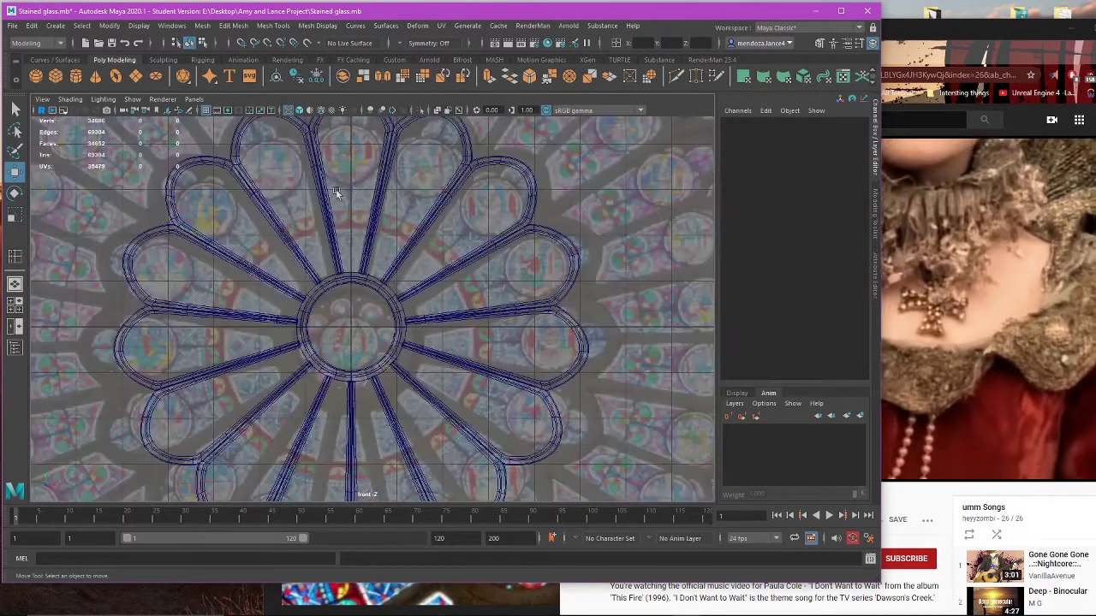
pyautogui.scroll(1, 343, 223)
# Step: Save the stained glass scene
pyautogui.click(12, 25)
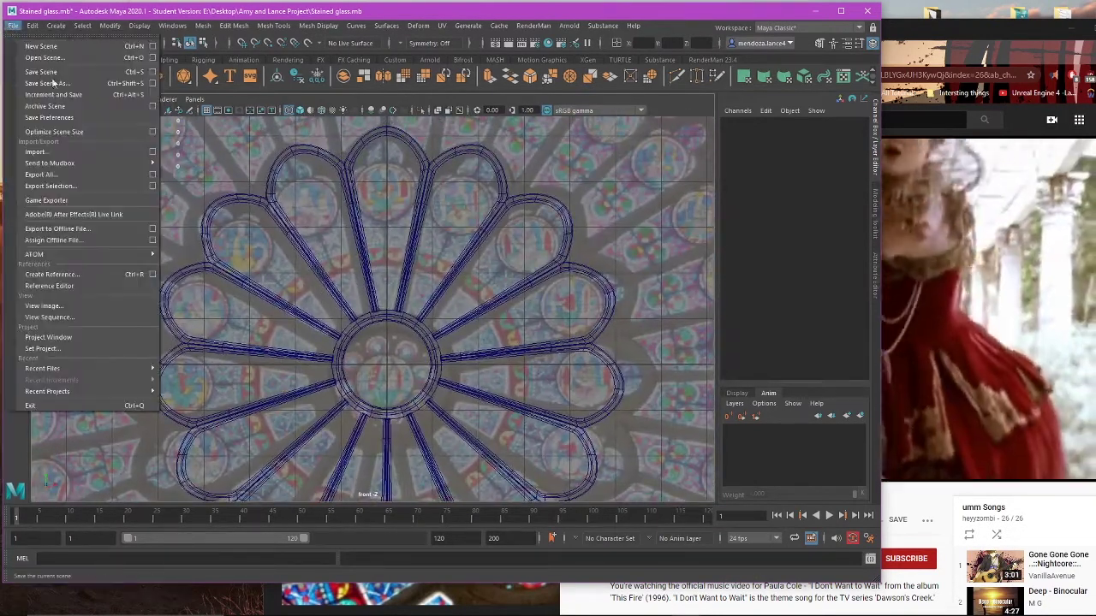
pyautogui.click(38, 83)
pyautogui.click(523, 323)
pyautogui.press('w')
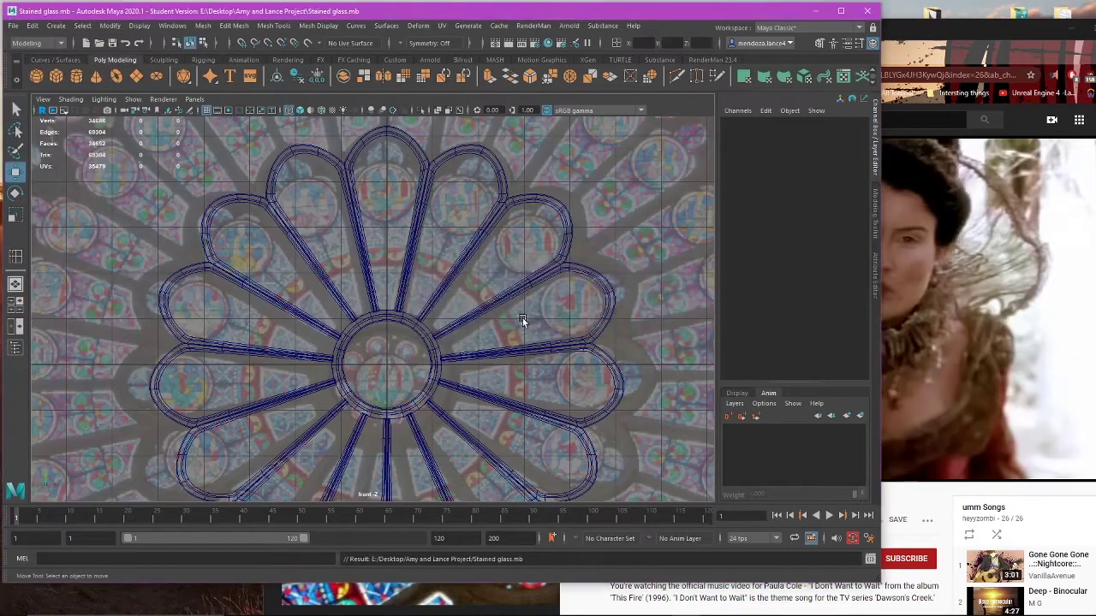
# Step: Create a polygon cylinder at the hub's center and rotate it 90 degrees about X so its cap faces the front
pyautogui.scroll(1, 522, 306)
pyautogui.scroll(-2, 521, 303)
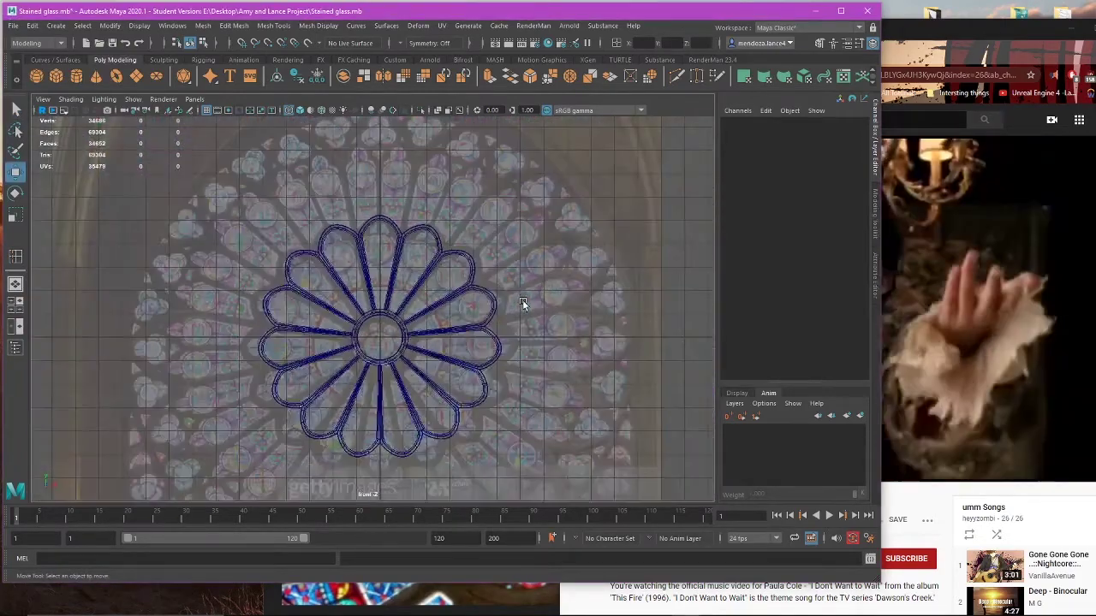
pyautogui.scroll(4, 435, 364)
pyautogui.keyDown('alt'); pyautogui.moveTo(436, 359); pyautogui.dragTo(394, 182, button='middle'); pyautogui.keyUp('alt')
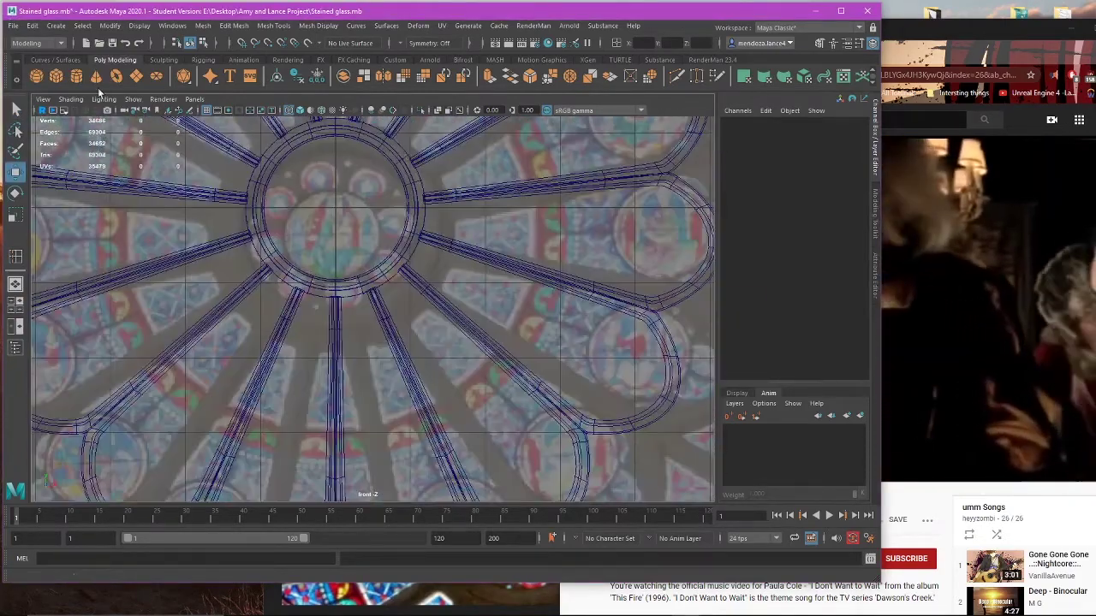
pyautogui.click(76, 77)
pyautogui.press('f')
pyautogui.press('e')
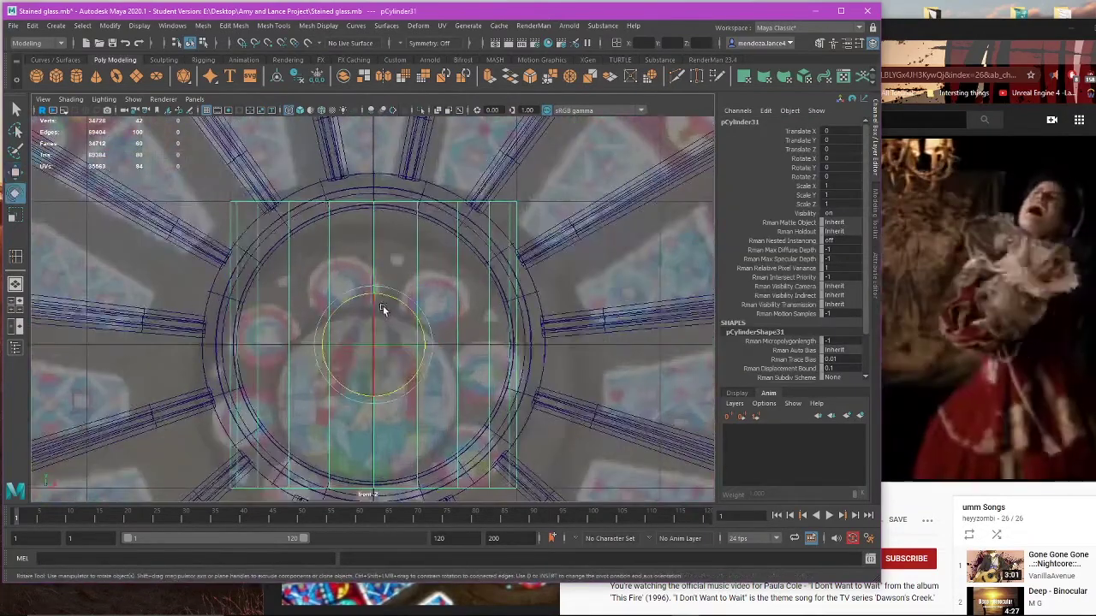
pyautogui.moveTo(373, 308); pyautogui.dragTo(387, 365)
# Step: Scale the cylinder down to about 0.34 in X and Z inside the hub ring
pyautogui.scroll(-5, 414, 343)
pyautogui.scroll(2, 432, 338)
pyautogui.press('w')
pyautogui.scroll(2, 433, 338)
pyautogui.press('r')
pyautogui.scroll(2, 382, 376)
pyautogui.press('w')
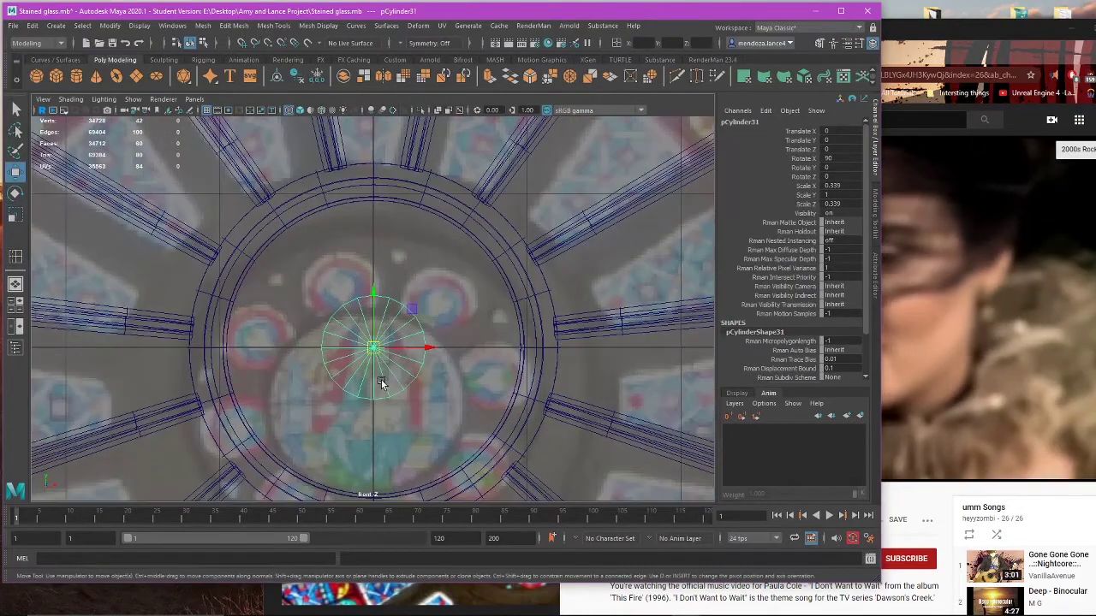
# Step: Raise the cylinder to Translate Y about 0.41 and undo its sideways move so it stays on the vertical centerline
pyautogui.moveTo(372, 324); pyautogui.dragTo(386, 288)
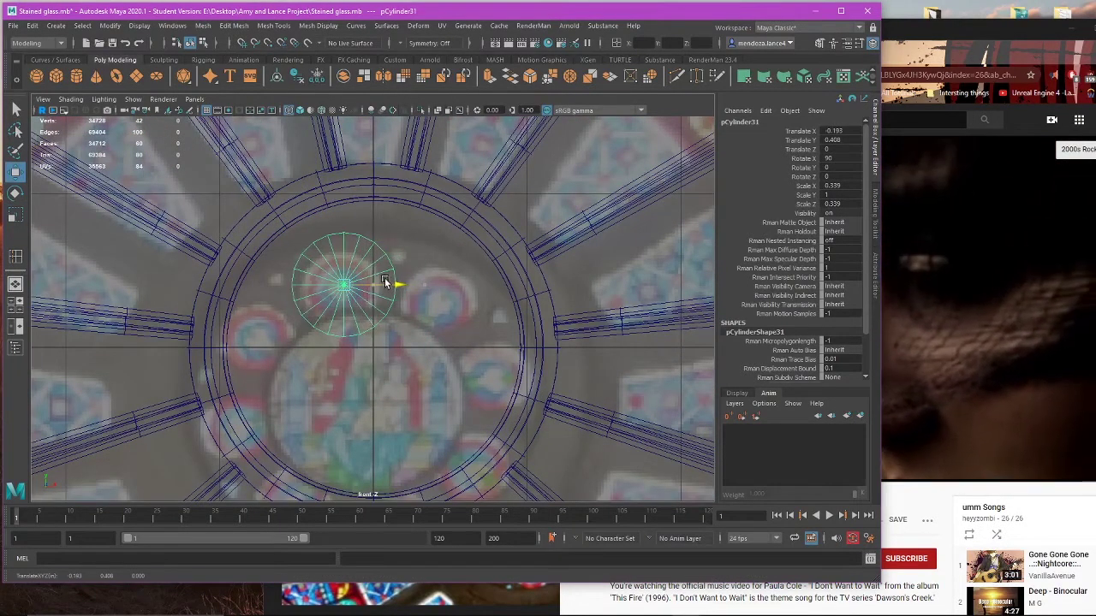
pyautogui.scroll(3, 387, 288)
pyautogui.scroll(3, 372, 282)
pyautogui.keyDown('alt'); pyautogui.moveTo(373, 281); pyautogui.dragTo(394, 300, button='middle'); pyautogui.keyUp('alt')
pyautogui.hotkey('ctrl', 'z')
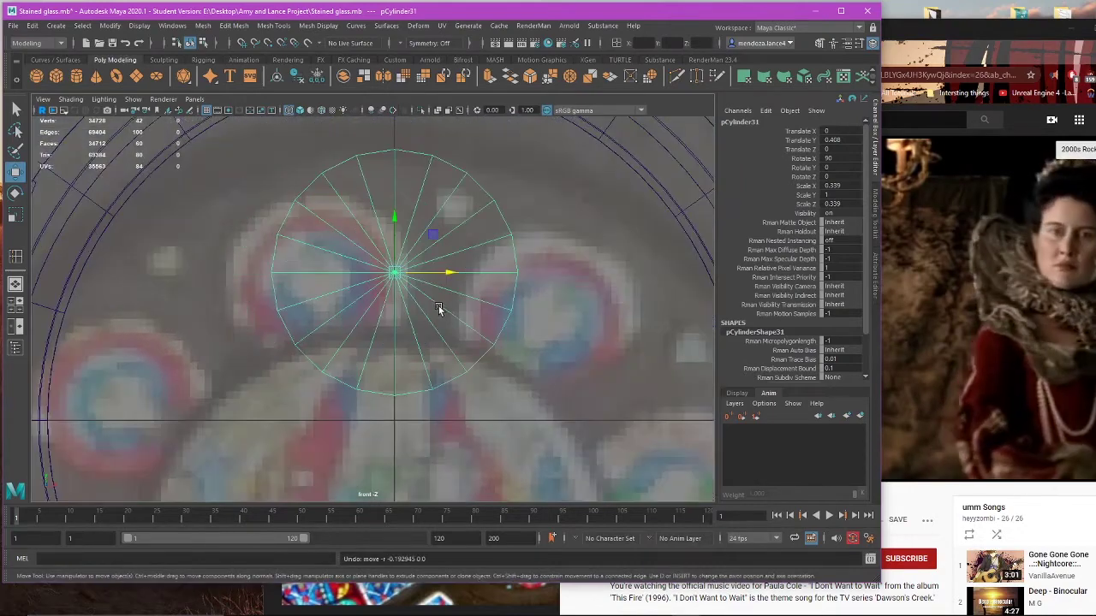
# Step: Set the cylinder's axis subdivisions to 10
pyautogui.keyDown('alt'); pyautogui.moveTo(538, 328); pyautogui.dragTo(484, 294, button='middle'); pyautogui.keyUp('alt')
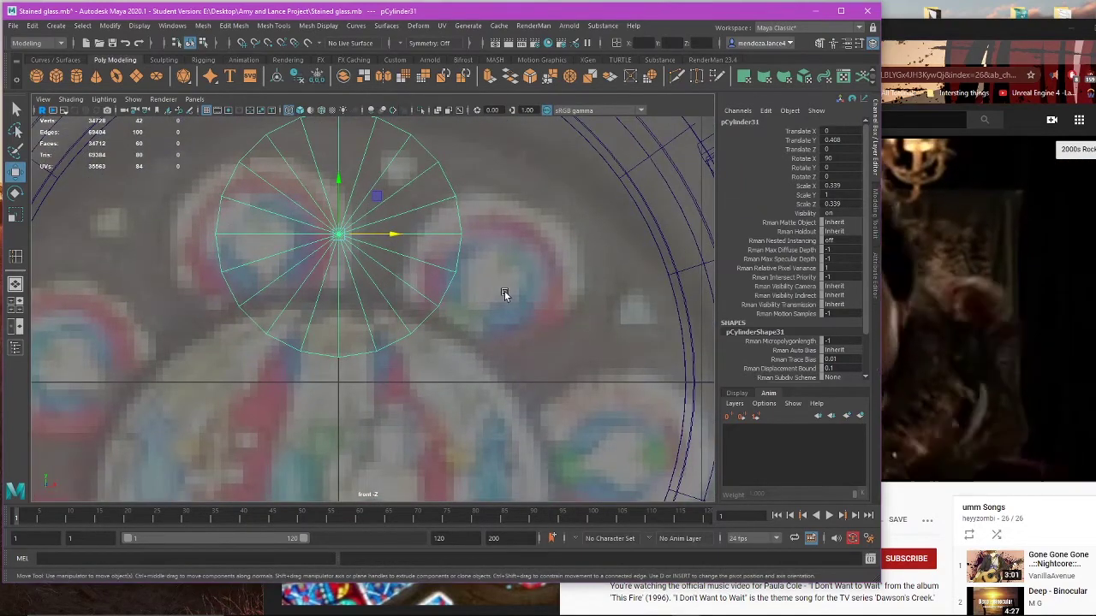
pyautogui.scroll(-6, 429, 267)
pyautogui.scroll(3, 404, 287)
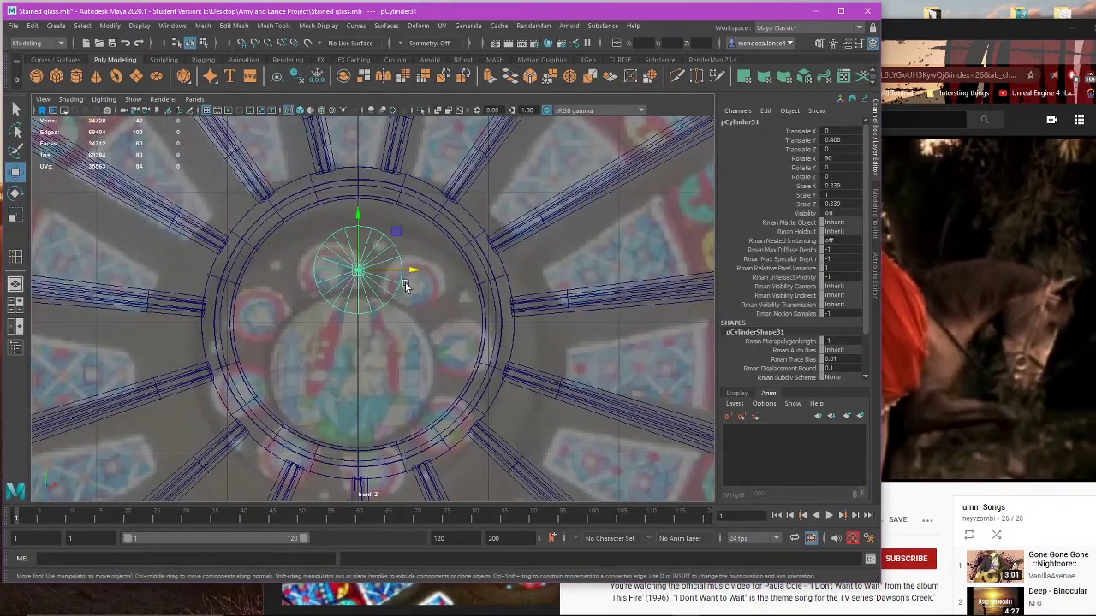
pyautogui.scroll(3, 403, 287)
pyautogui.keyDown('alt'); pyautogui.moveTo(403, 276); pyautogui.dragTo(406, 283, button='middle'); pyautogui.keyUp('alt')
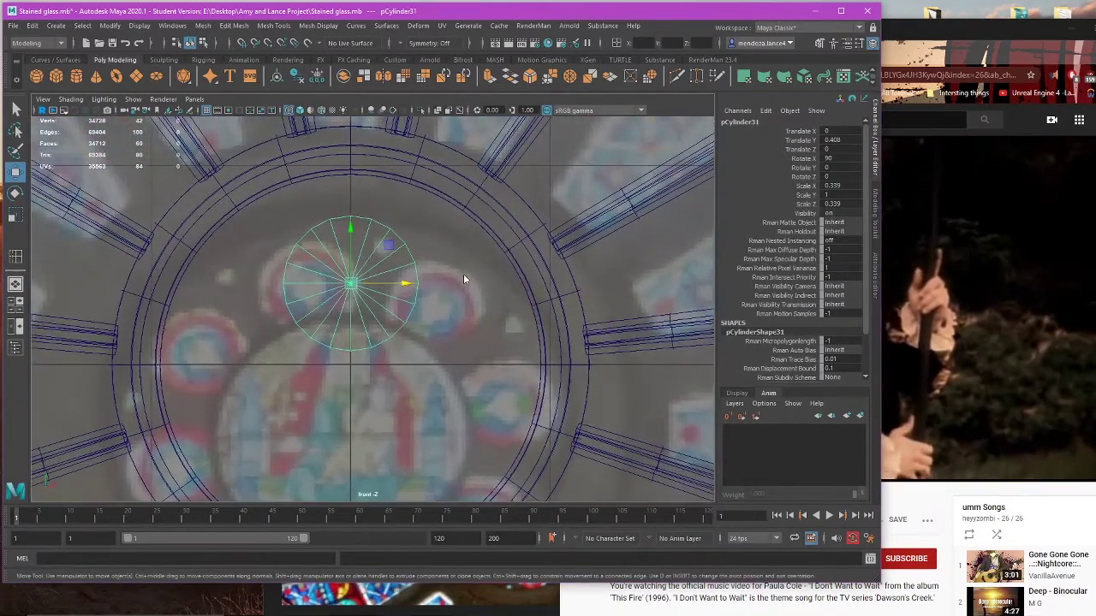
pyautogui.moveTo(463, 275); pyautogui.dragTo(517, 260, button='right')
pyautogui.scroll(-3, 776, 350)
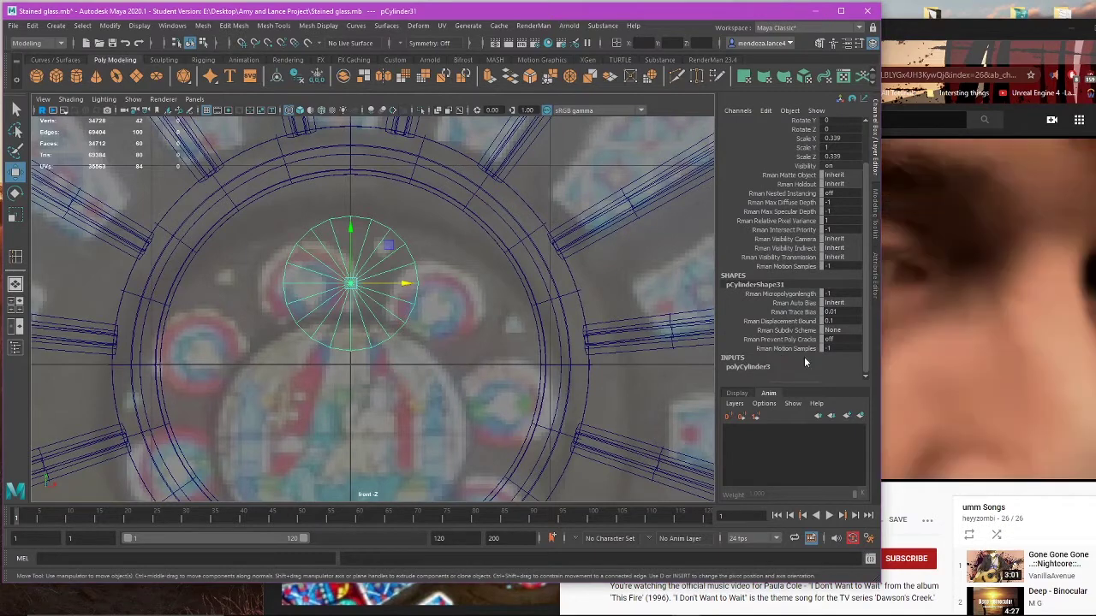
pyautogui.click(753, 368)
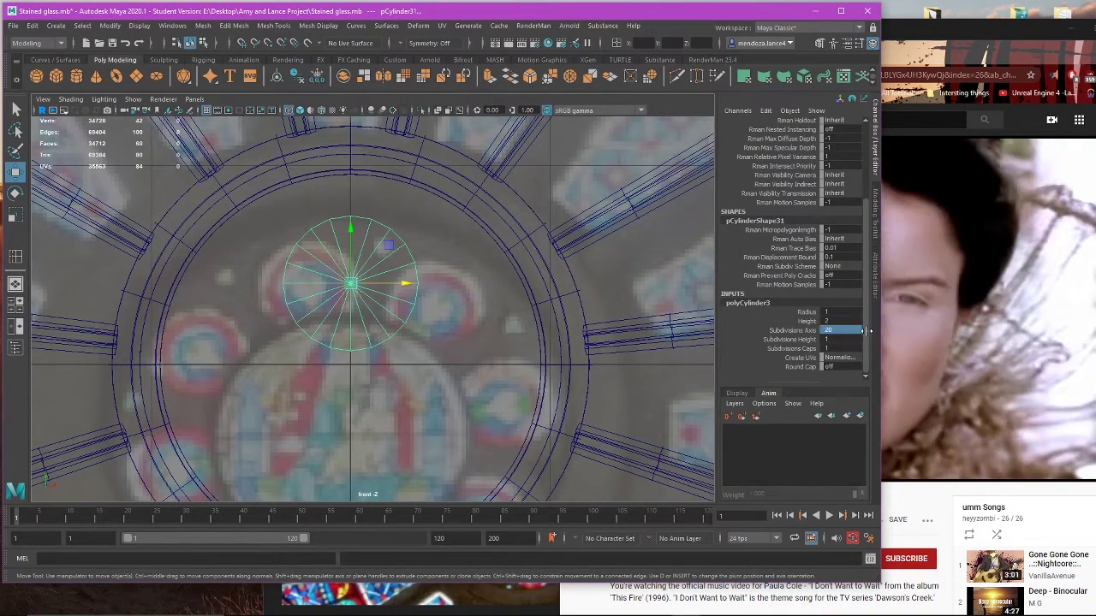
pyautogui.write('10')
pyautogui.press('Return')
pyautogui.scroll(2, 422, 283)
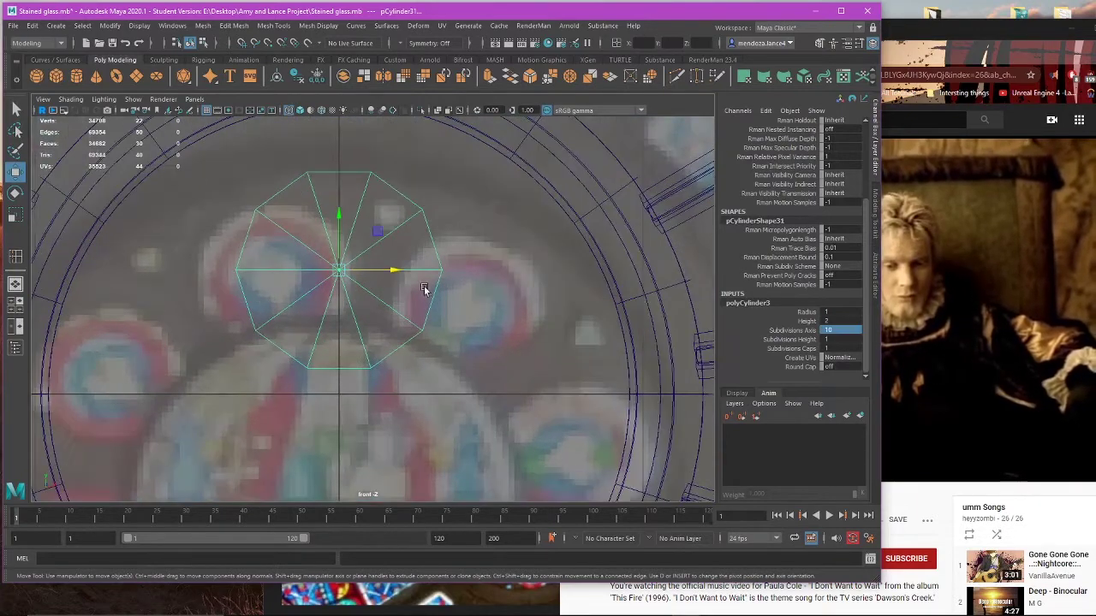
# Step: Delete the cylinder's lower wedge and wall faces to open the circle at its base
pyautogui.moveTo(504, 255); pyautogui.dragTo(505, 283, button='right')
pyautogui.scroll(2, 371, 364)
pyautogui.click(336, 370)
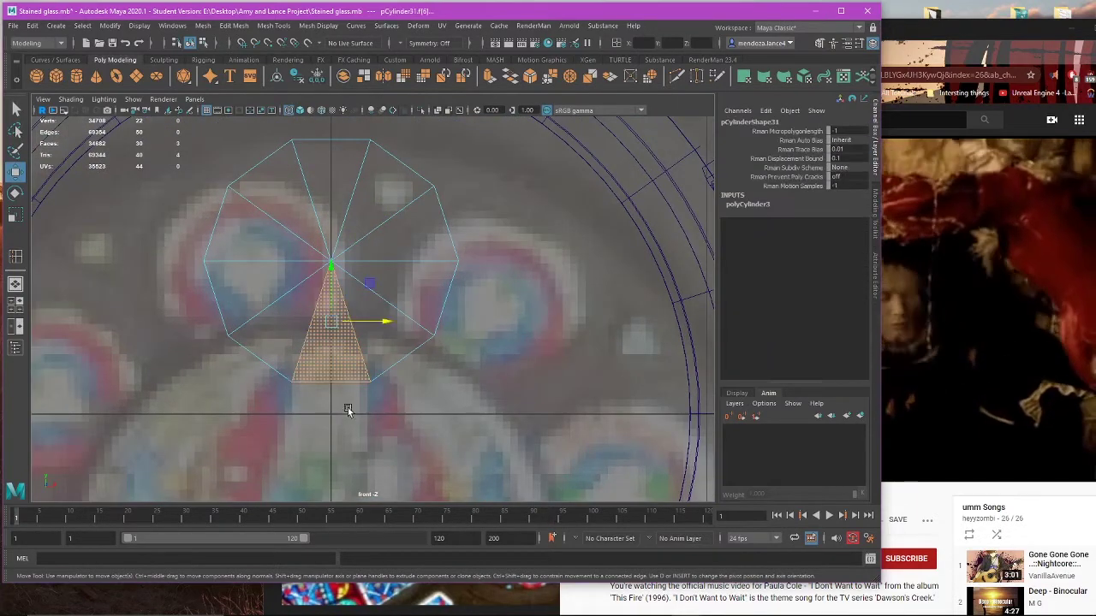
pyautogui.press('Delete')
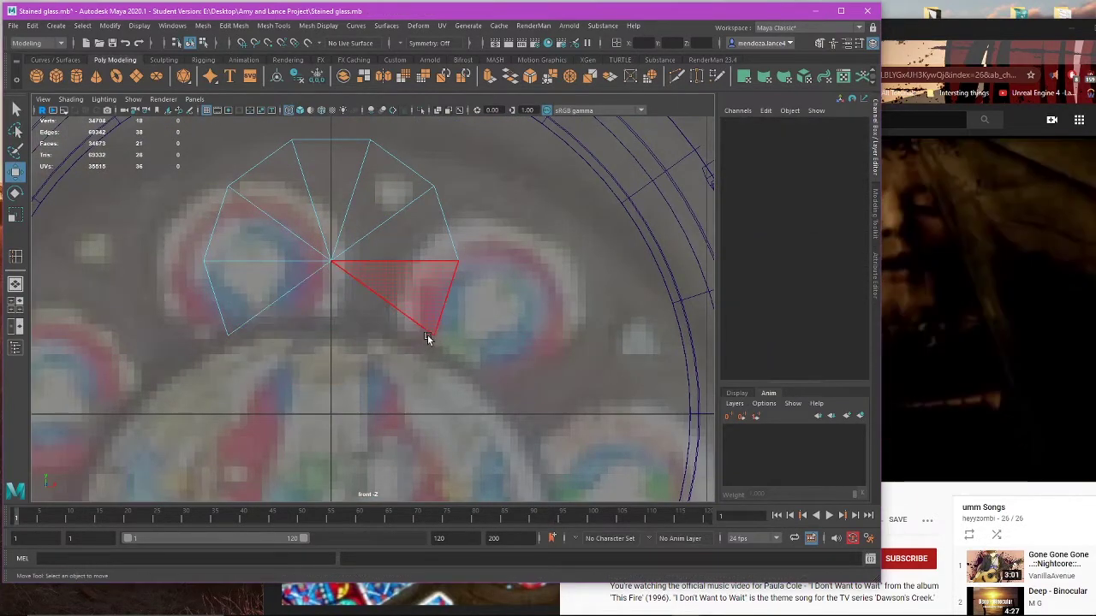
# Step: Delete the cylinder's remaining cap faces, leaving only the arched wall strip
pyautogui.scroll(-6, 373, 306)
pyautogui.scroll(4, 378, 308)
pyautogui.moveTo(331, 264); pyautogui.dragTo(362, 301)
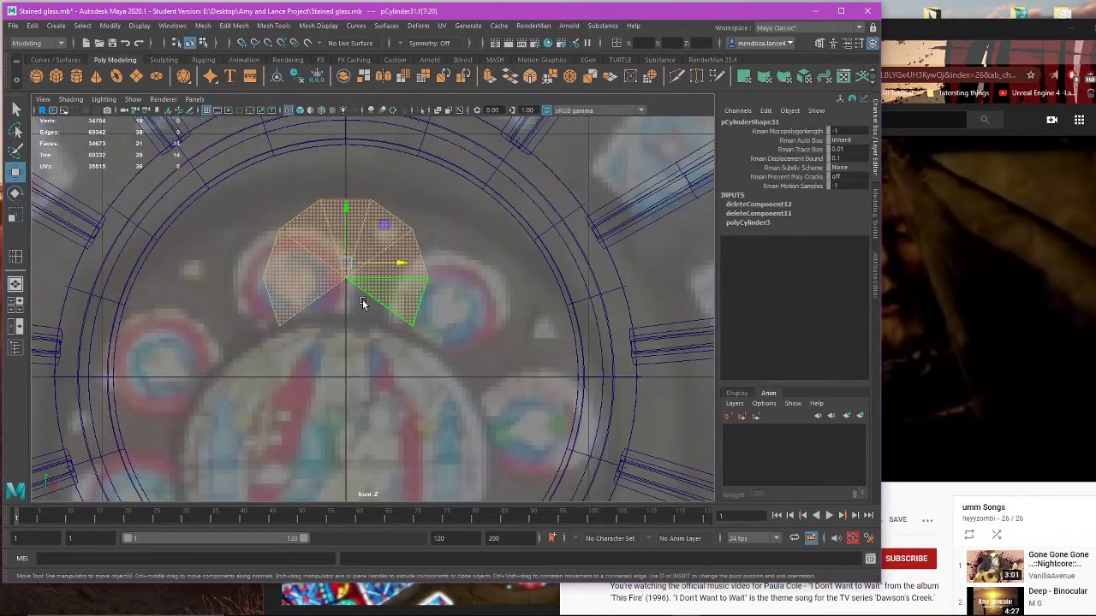
pyautogui.press('Delete')
# Step: Select all faces of the arched wall strip in the perspective view and ready the Scale tool
pyautogui.press('space')
pyautogui.press('space')
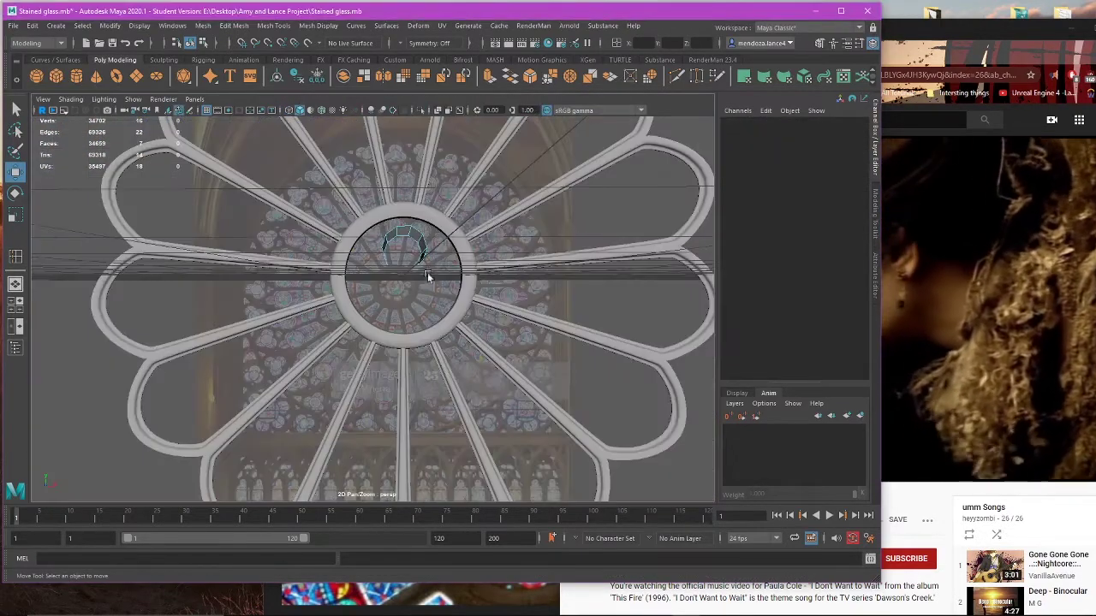
pyautogui.scroll(4, 423, 243)
pyautogui.click(476, 223)
pyautogui.press('e')
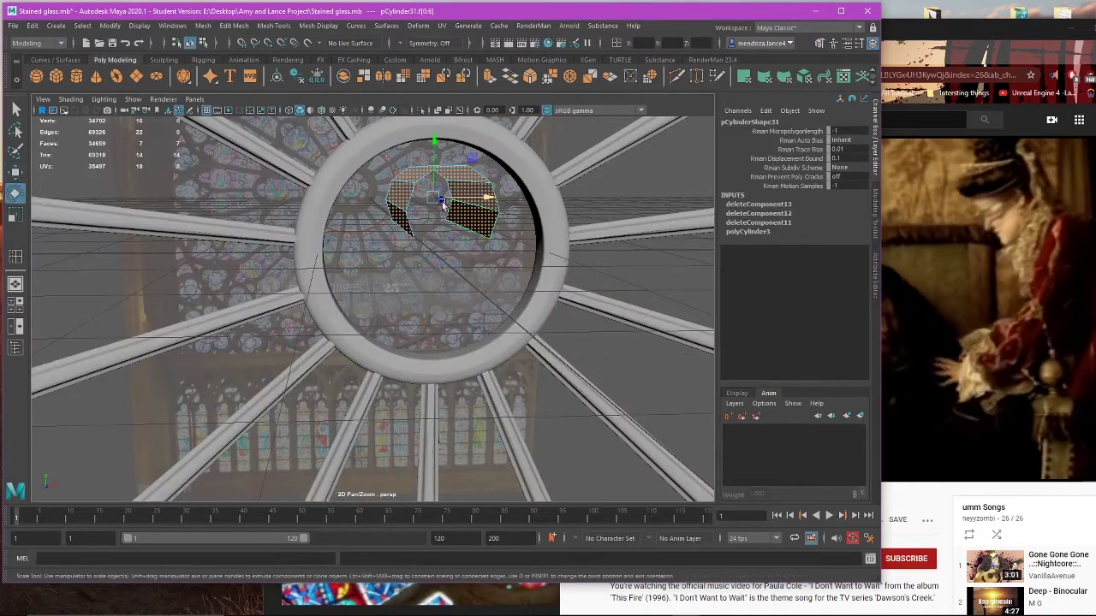
pyautogui.press('r')
pyautogui.keyDown('alt'); pyautogui.moveTo(472, 253); pyautogui.dragTo(343, 293); pyautogui.keyUp('alt')
# Step: Extrude the arched strip's faces inward in the front view with a Local Translate Z of about -0.053
pyautogui.press('space')
pyautogui.press('space')
pyautogui.scroll(3, 414, 257)
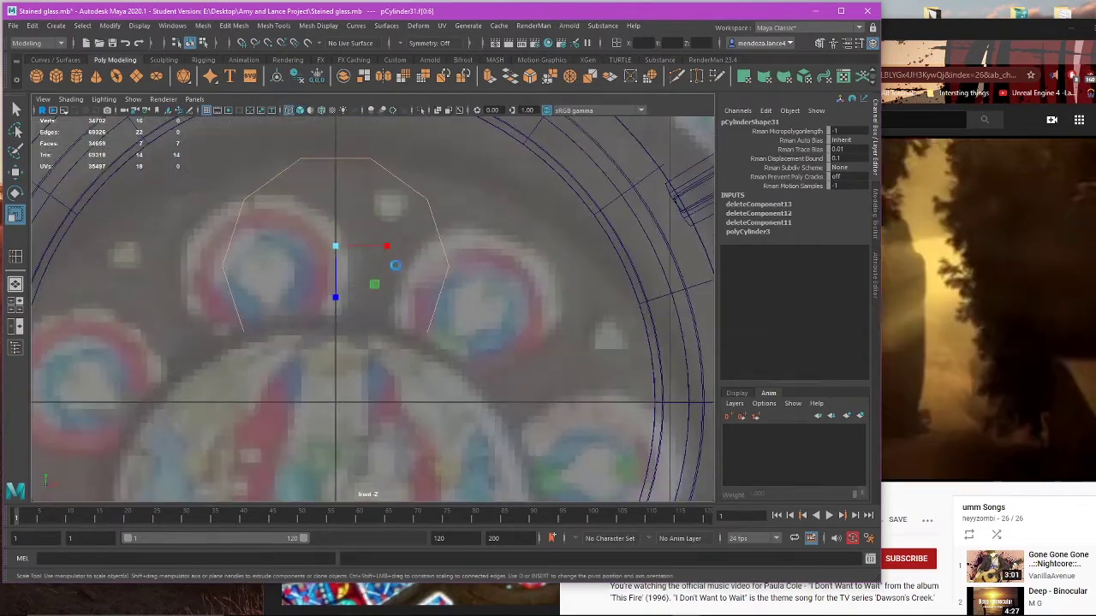
pyautogui.hotkey('ctrl', 'e')
pyautogui.moveTo(424, 150); pyautogui.dragTo(411, 163)
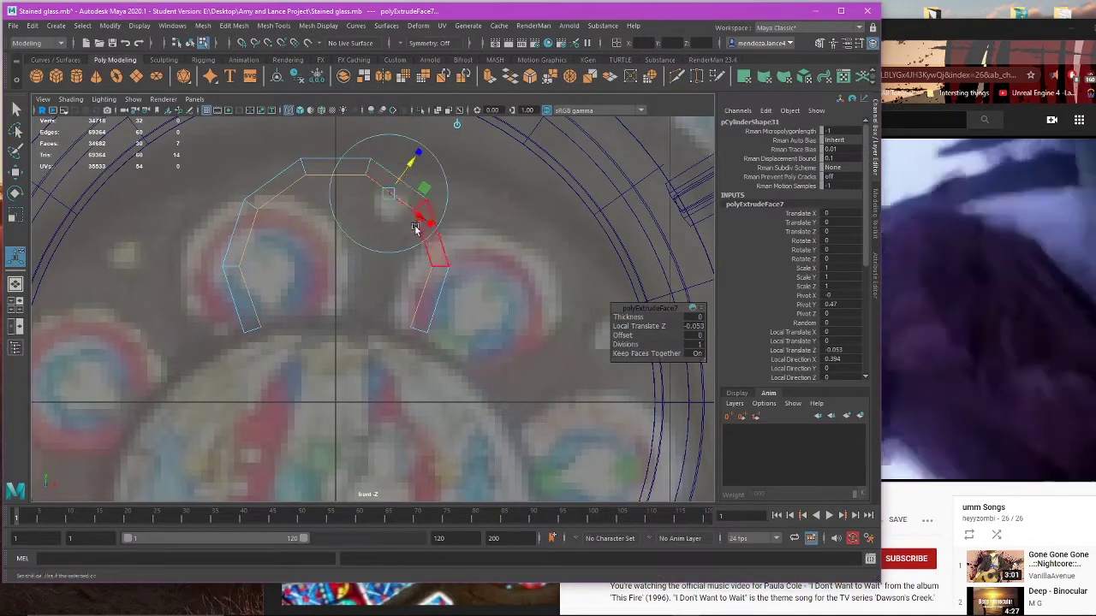
pyautogui.scroll(-5, 402, 244)
pyautogui.scroll(4, 381, 257)
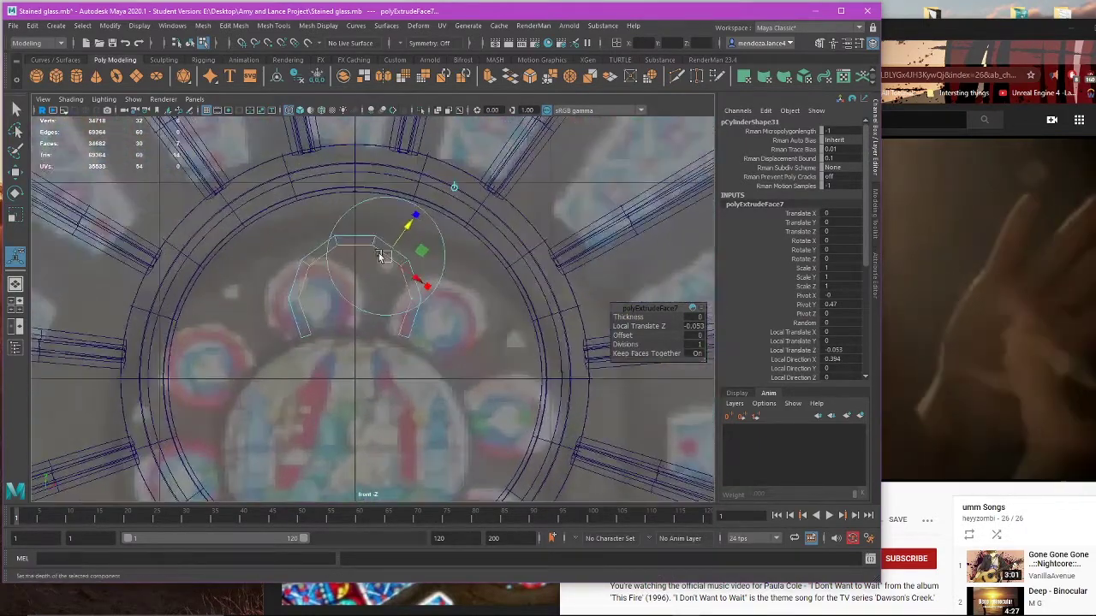
# Step: Return to object selection and turn on smooth mesh preview for the arch
pyautogui.press('w')
pyautogui.moveTo(377, 230); pyautogui.dragTo(417, 213, button='right')
pyautogui.keyDown('alt'); pyautogui.moveTo(391, 247); pyautogui.dragTo(397, 271, button='middle'); pyautogui.keyUp('alt')
pyautogui.press('3')
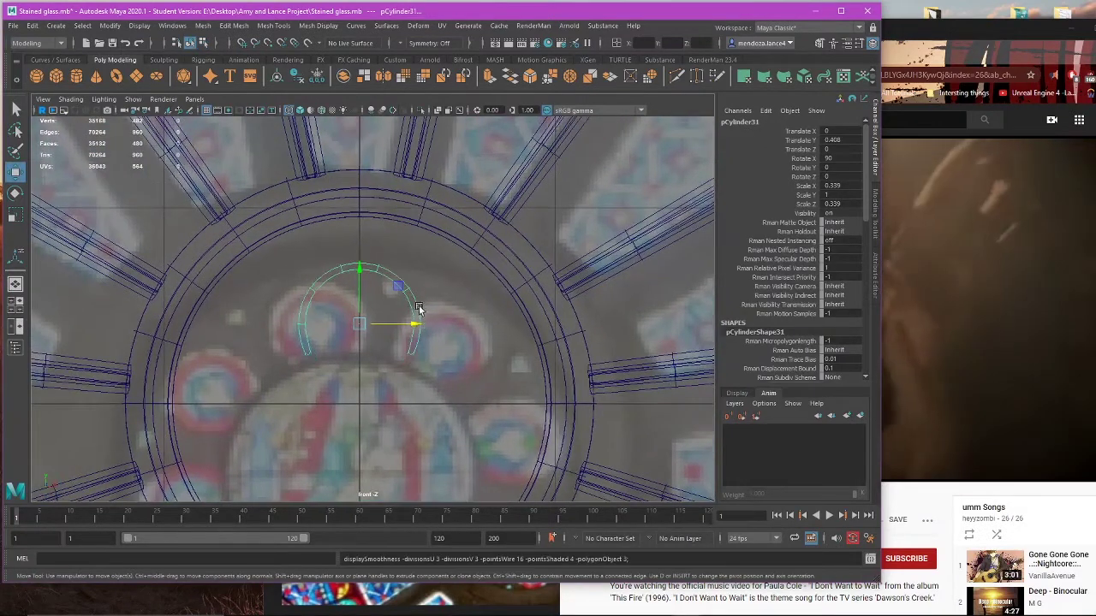
# Step: Reselect the arch and move it up to Translate Y about 0.61, just beneath the hub ring's upper inner edge
pyautogui.click(451, 314)
pyautogui.click(412, 321)
pyautogui.moveTo(358, 265); pyautogui.dragTo(361, 227)
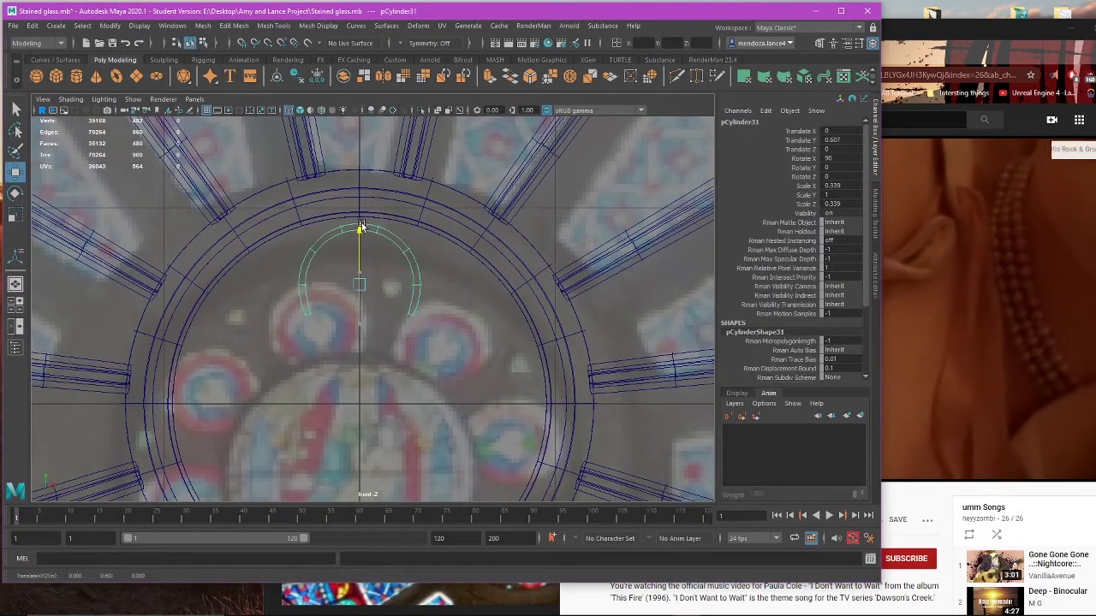
# Step: Display the arch shaded without smooth preview and reduce its depth to a Scale Y of about 0.48
pyautogui.press('5')
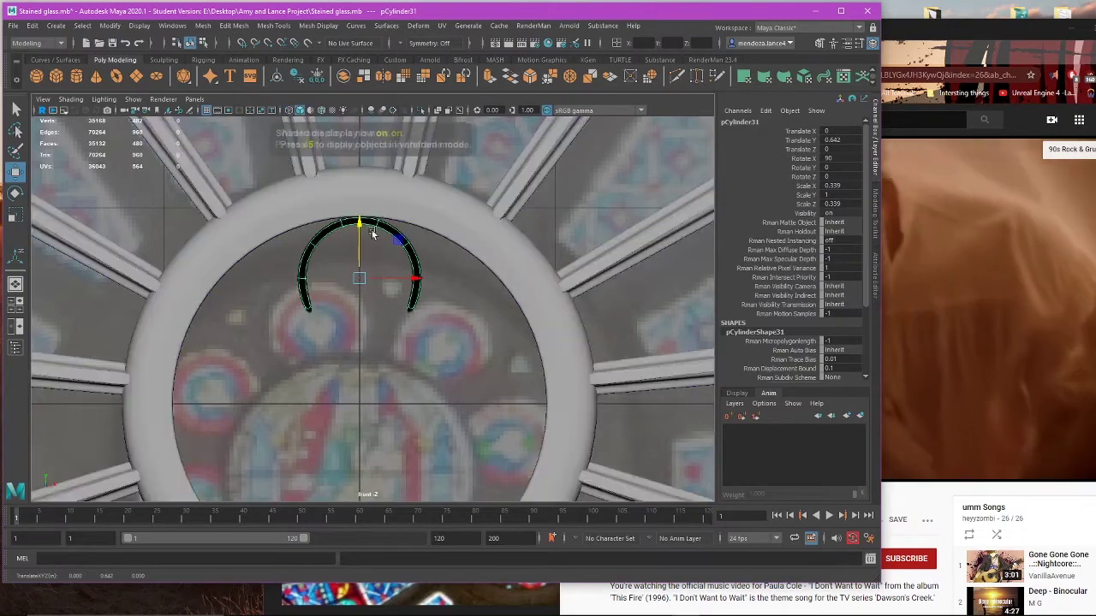
pyautogui.press('1')
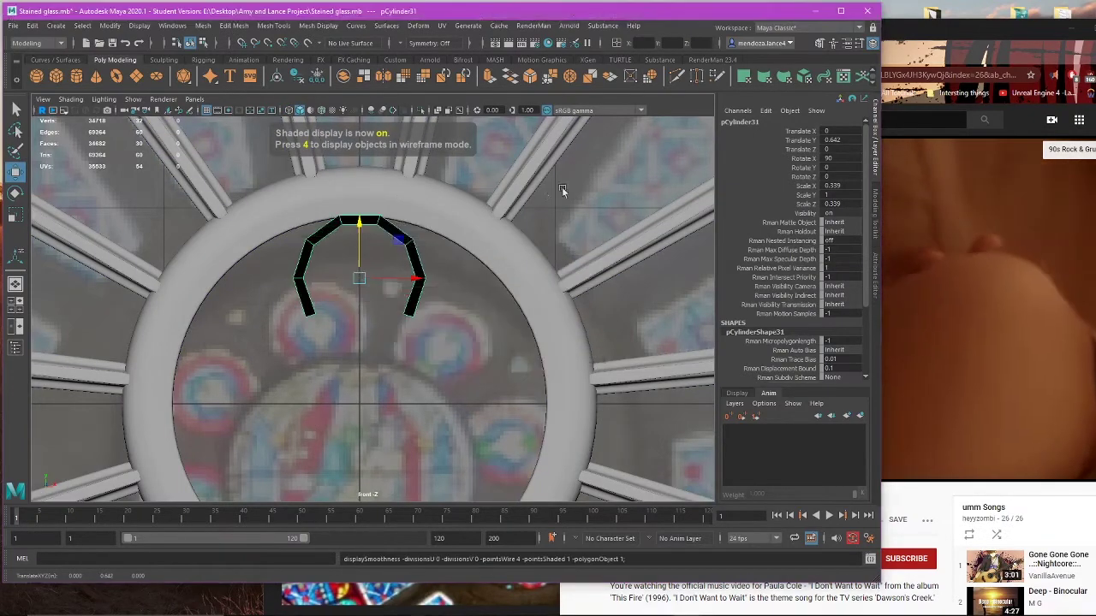
pyautogui.press('space')
pyautogui.press('space')
pyautogui.keyDown('alt'); pyautogui.moveTo(485, 244); pyautogui.dragTo(341, 350); pyautogui.keyUp('alt')
pyautogui.hotkey('ctrl', 'z')
pyautogui.press('e')
pyautogui.press('r')
pyautogui.press('space')
pyautogui.press('space')
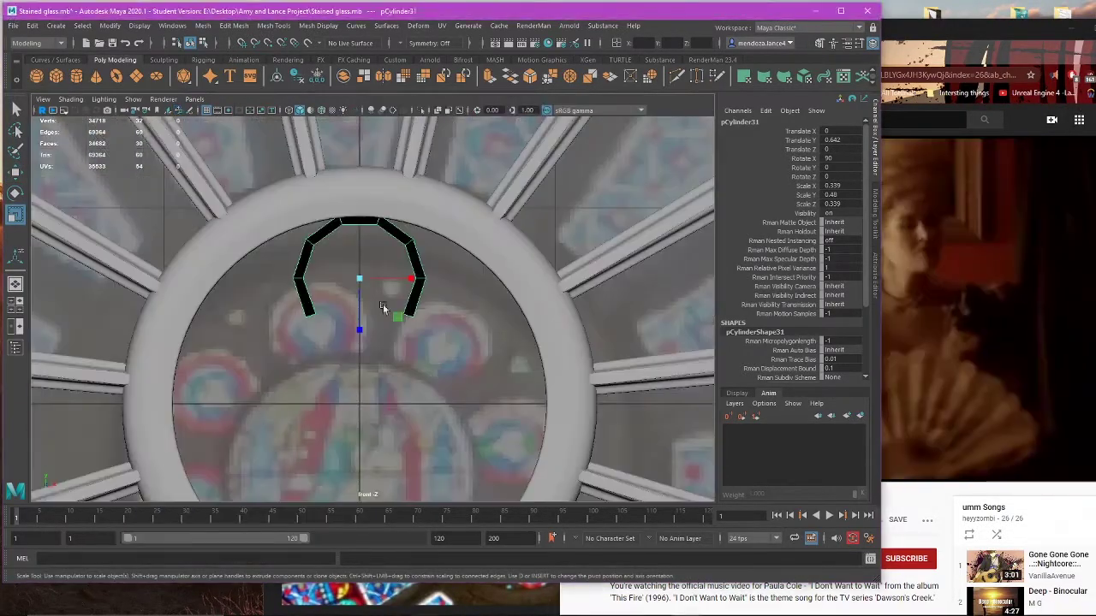
# Step: Narrow the arch's depth further against the hub ring in the side view, to a Scale Y of about 0.192
pyautogui.press('space')
pyautogui.press('space')
pyautogui.press('4')
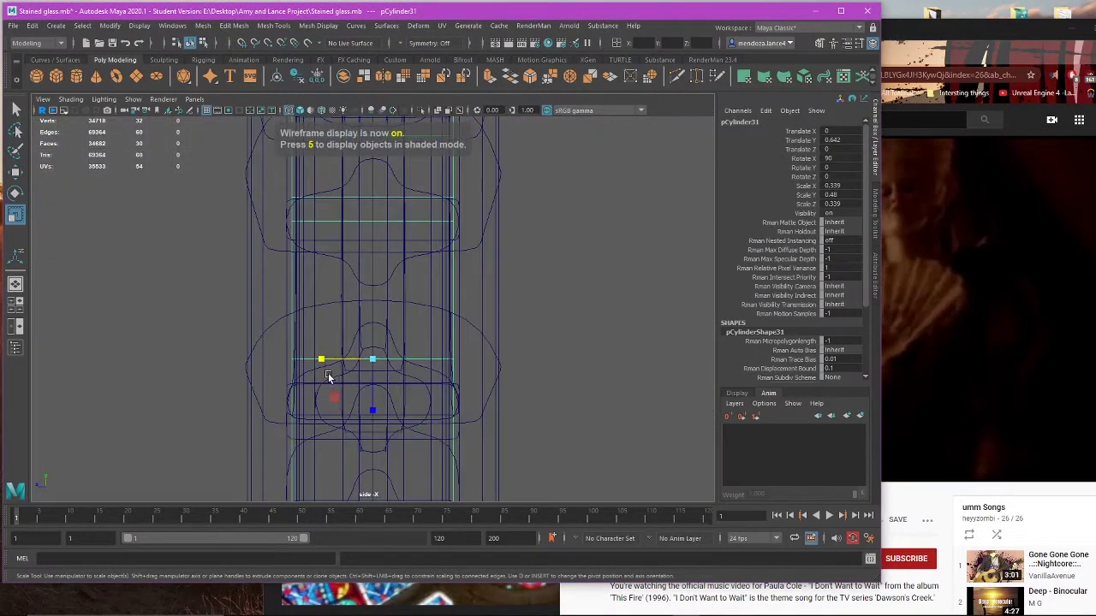
pyautogui.moveTo(327, 377); pyautogui.dragTo(356, 362)
pyautogui.press('space')
pyautogui.press('space')
pyautogui.press('f')
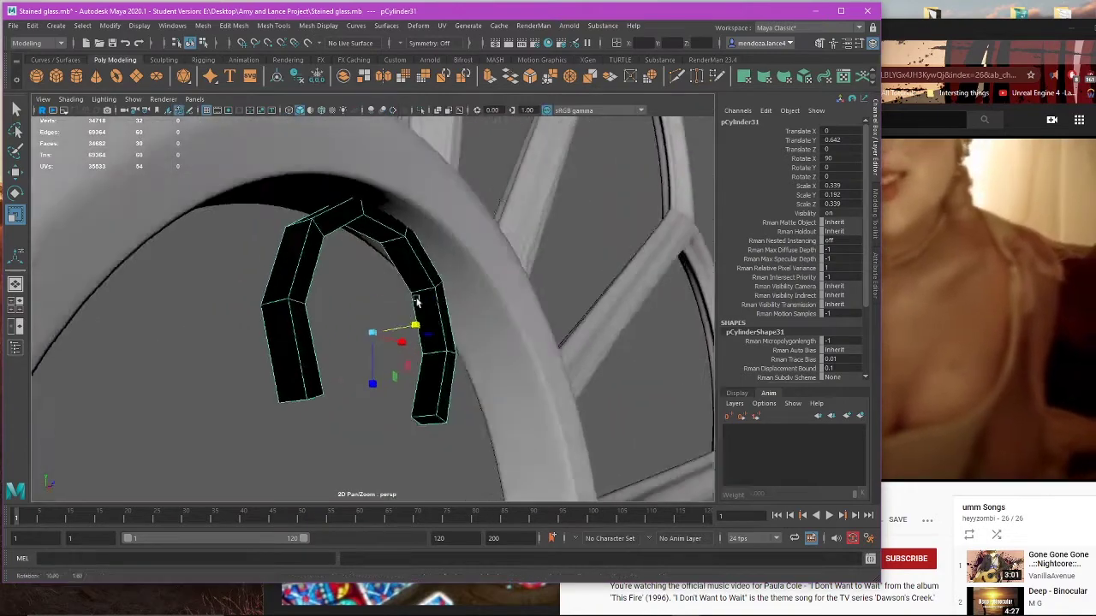
# Step: Reverse the normals of all the arch's faces and return it to smooth preview
pyautogui.scroll(-5, 374, 296)
pyautogui.press('w')
pyautogui.keyDown('alt'); pyautogui.moveTo(417, 300); pyautogui.dragTo(352, 195); pyautogui.keyUp('alt')
pyautogui.click(387, 25)
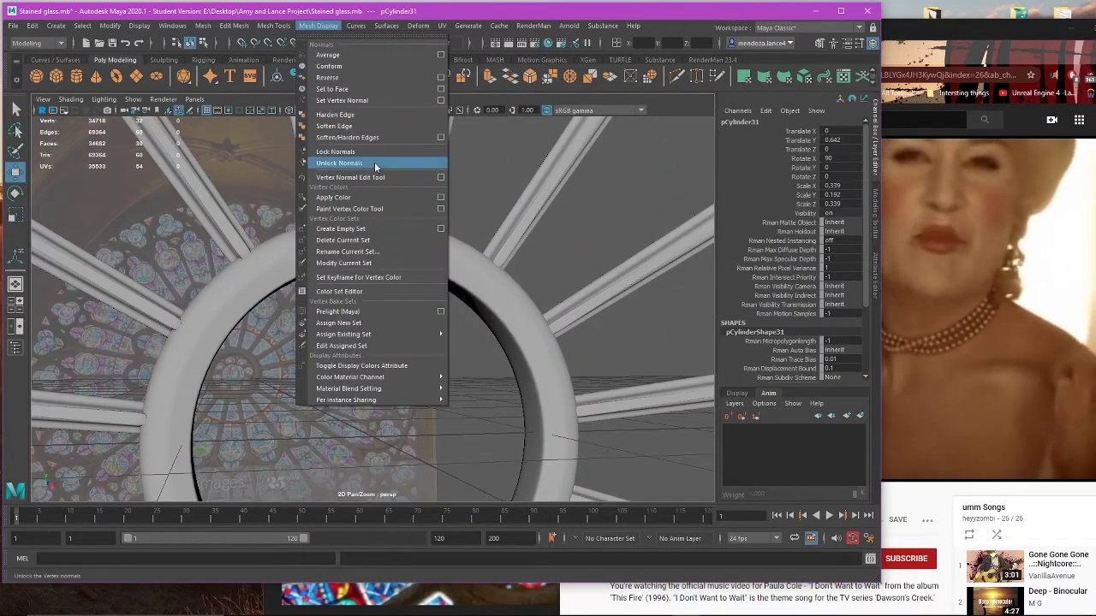
pyautogui.click(319, 25)
pyautogui.click(318, 25)
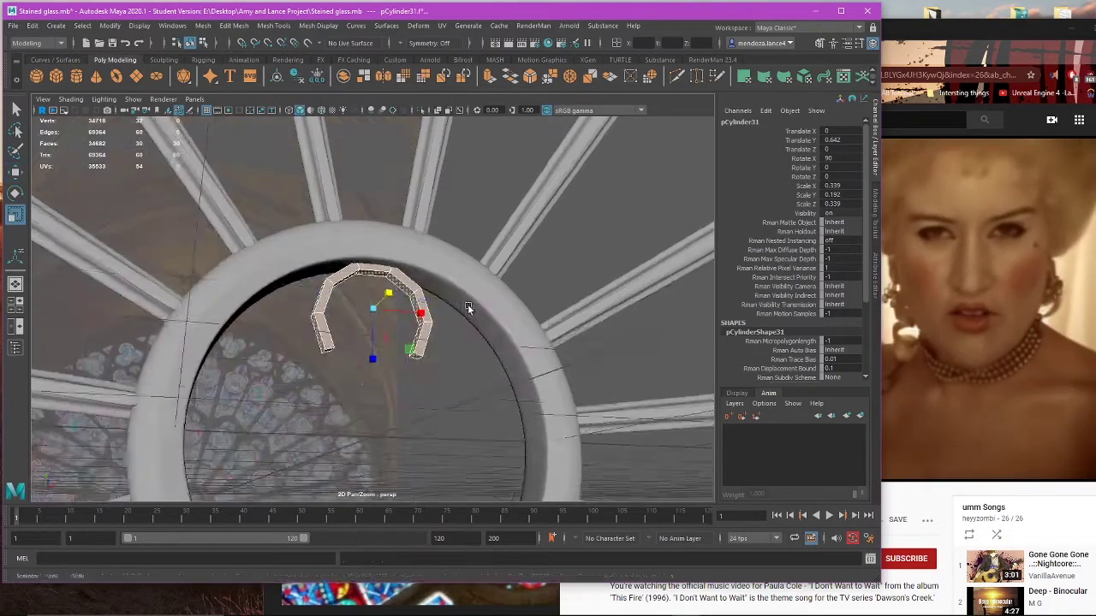
pyautogui.keyDown('alt'); pyautogui.moveTo(472, 311); pyautogui.dragTo(427, 332); pyautogui.keyUp('alt')
pyautogui.click(444, 362)
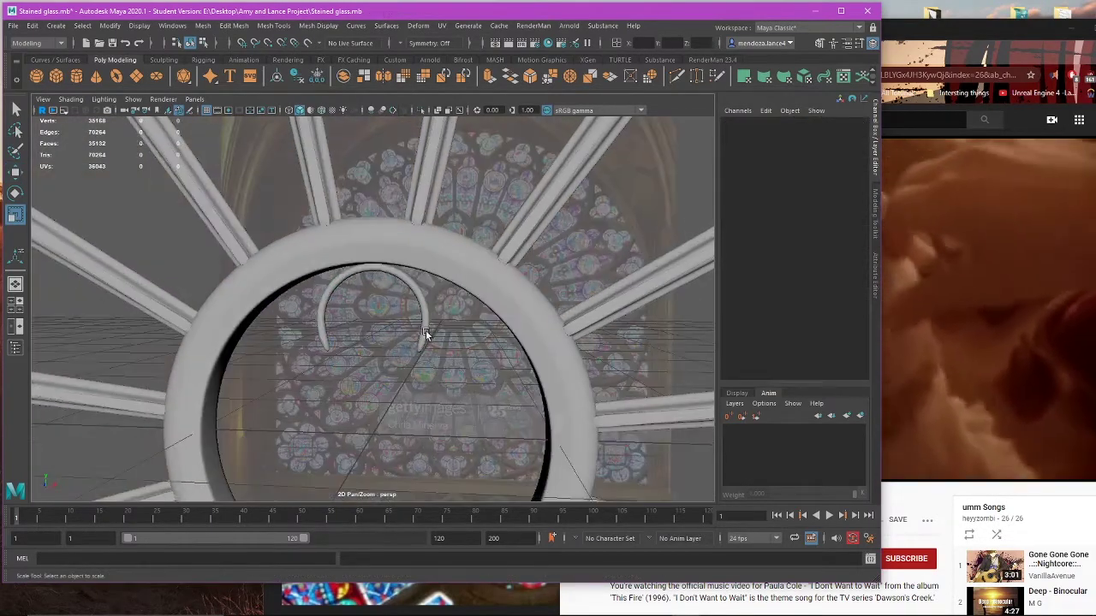
# Step: Turn off the arch's smooth preview and insert an edge loop close to each of its two open ends
pyautogui.click(425, 331)
pyautogui.press('1')
pyautogui.keyDown('alt'); pyautogui.moveTo(425, 330); pyautogui.dragTo(467, 391, button='right'); pyautogui.keyUp('alt')
pyautogui.keyDown('alt'); pyautogui.moveTo(478, 384); pyautogui.dragTo(435, 355); pyautogui.keyUp('alt')
pyautogui.click(232, 24)
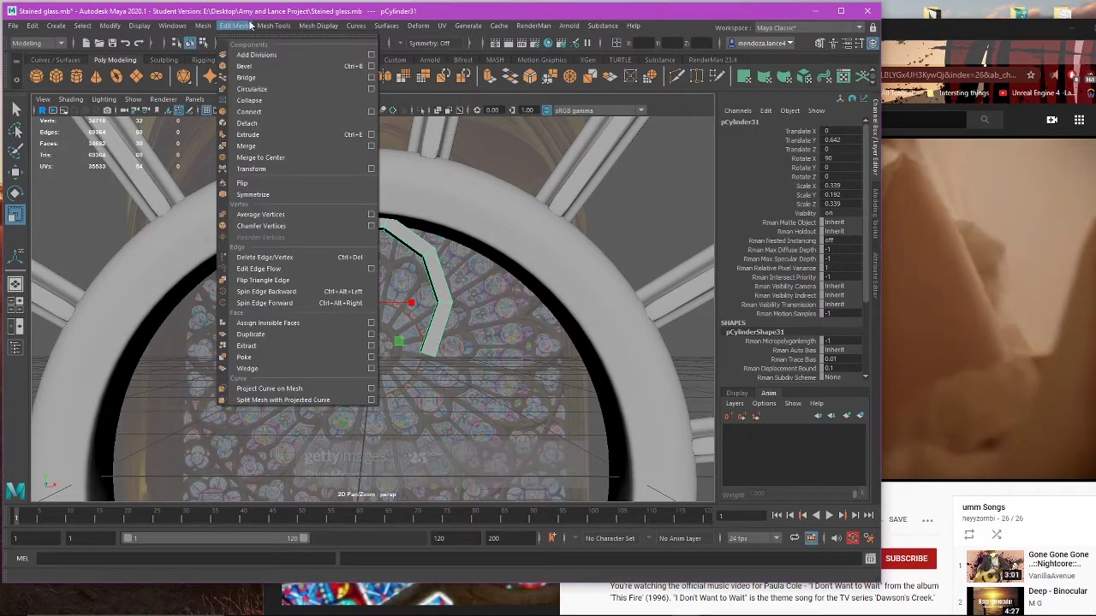
pyautogui.moveTo(275, 28)
pyautogui.click(299, 112)
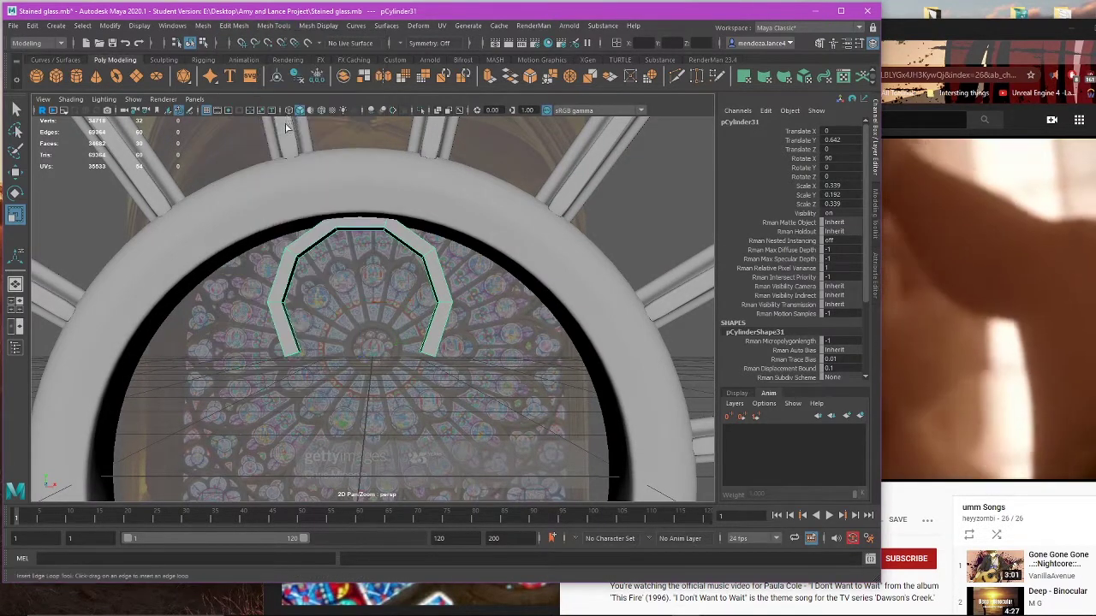
pyautogui.scroll(3, 466, 374)
pyautogui.click(448, 373)
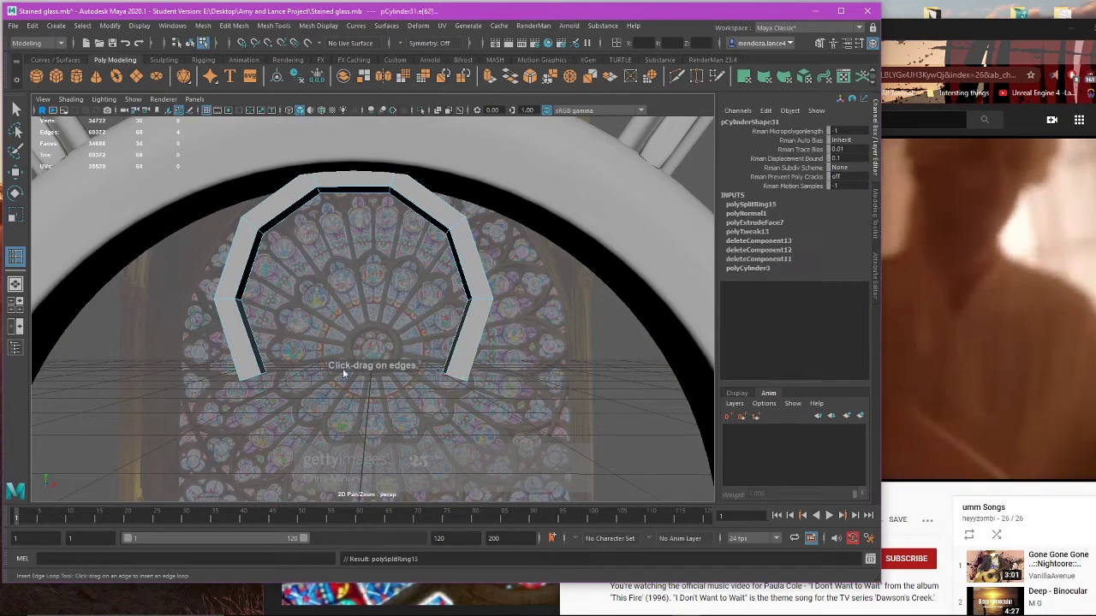
pyautogui.click(261, 374)
# Step: Turn smooth preview back on for the arch, return to object selection and reselect it
pyautogui.press('w')
pyautogui.press('3')
pyautogui.moveTo(395, 296); pyautogui.dragTo(415, 281, button='right')
pyautogui.click(411, 292)
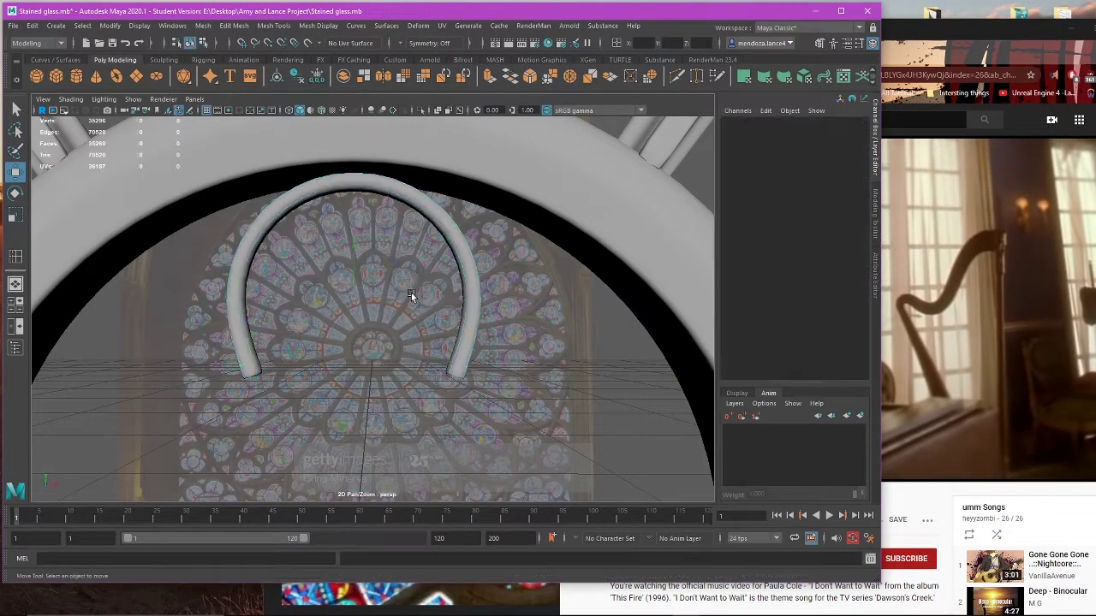
pyautogui.scroll(-5, 411, 297)
pyautogui.click(413, 330)
pyautogui.scroll(3, 455, 380)
# Step: Bring up the arch in the front view and set modelling symmetry to World X
pyautogui.press('space')
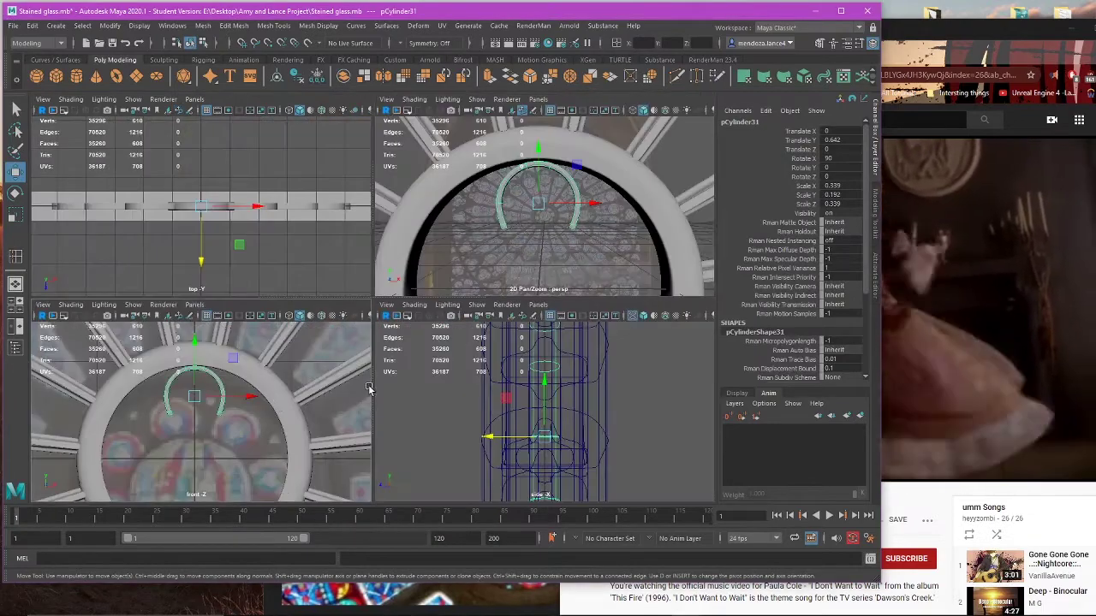
pyautogui.press('space')
pyautogui.press('space')
pyautogui.scroll(3, 329, 389)
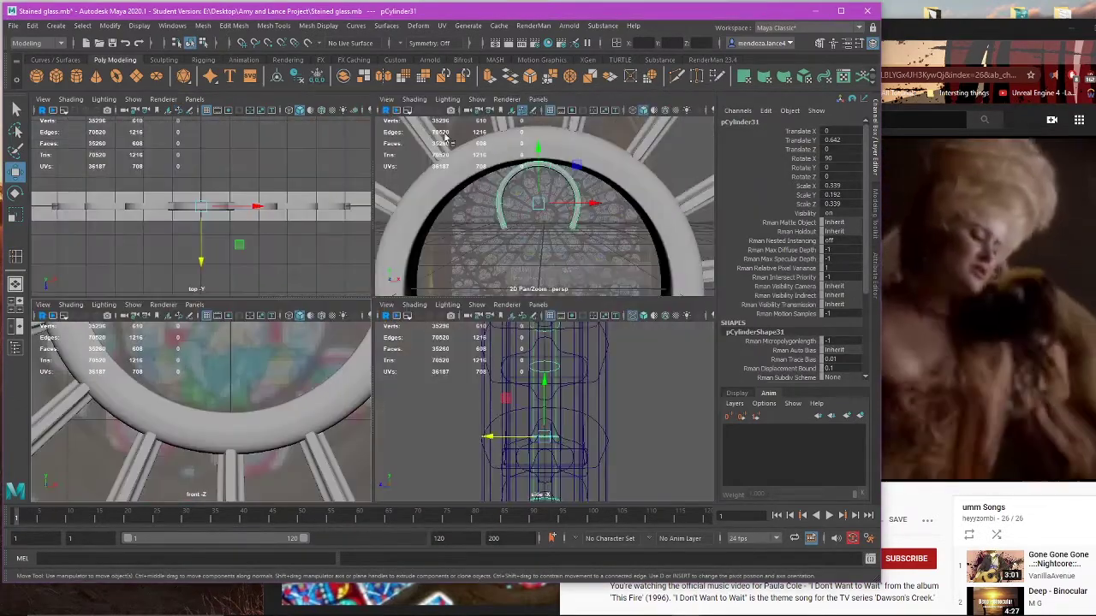
pyautogui.press('space')
pyautogui.scroll(-5, 405, 245)
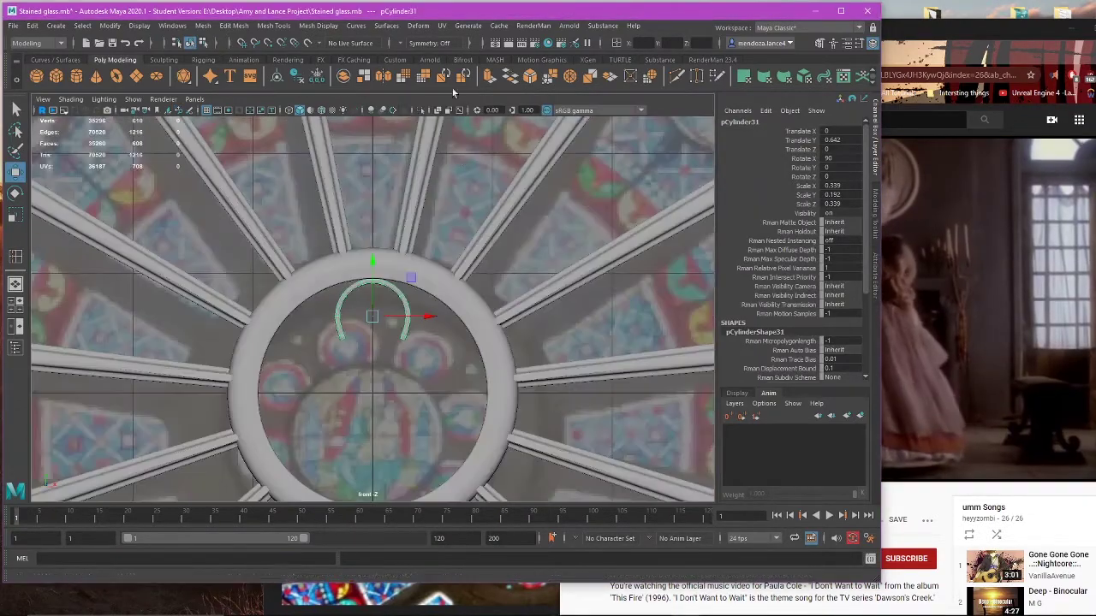
pyautogui.click(421, 44)
pyautogui.click(429, 98)
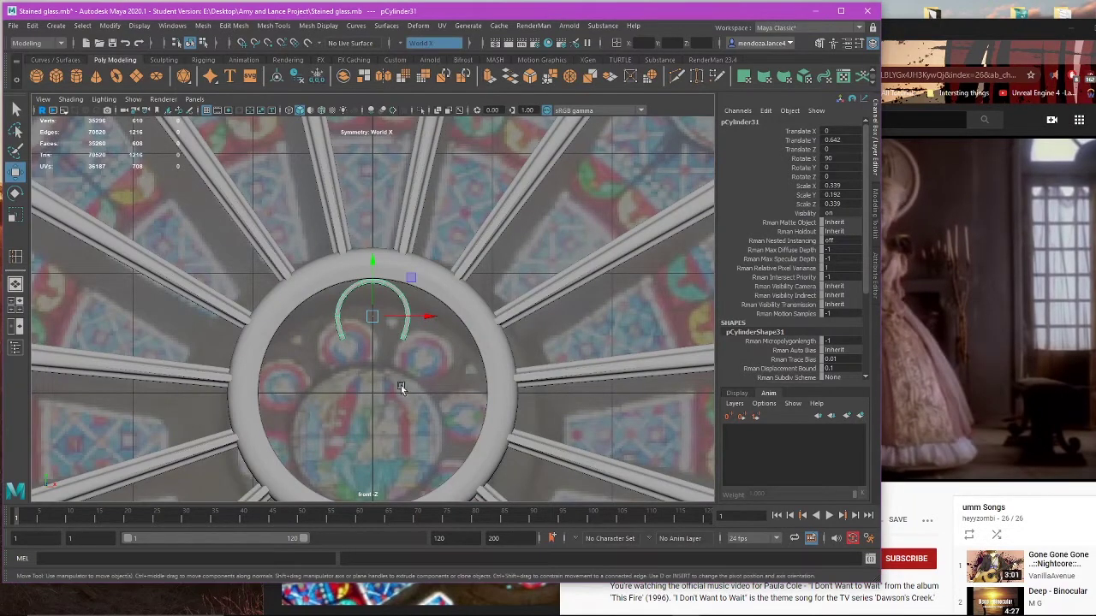
# Step: Move the vertices at the arch's two lower ends slightly inward and up in vertex mode, and select its outermost side vertices
pyautogui.moveTo(438, 363); pyautogui.dragTo(354, 276, button='right')
pyautogui.scroll(2, 434, 377)
pyautogui.moveTo(463, 344); pyautogui.dragTo(382, 395)
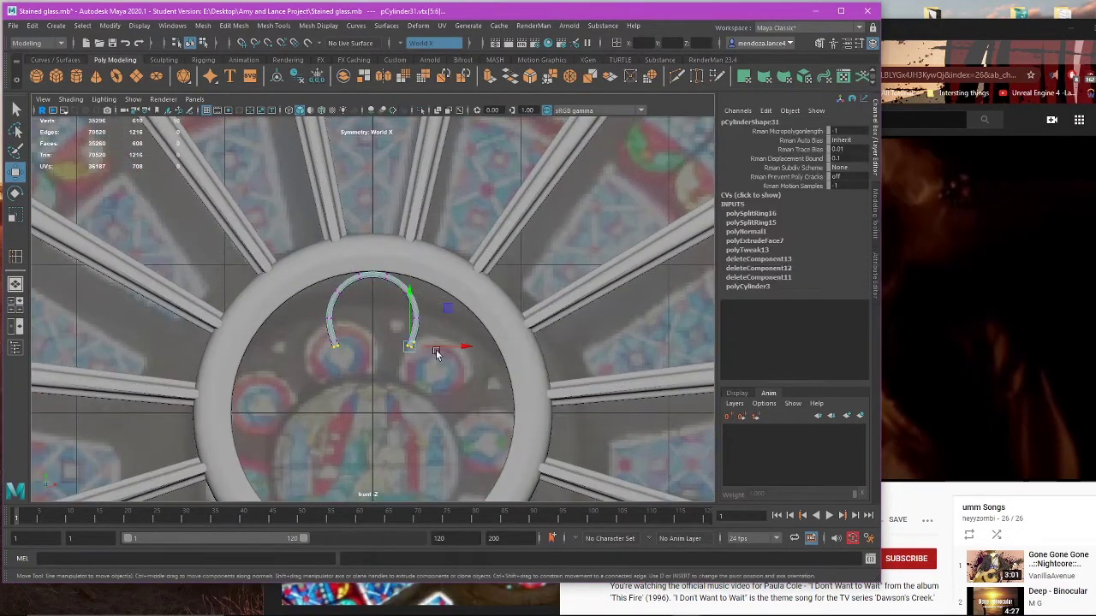
pyautogui.scroll(3, 464, 363)
pyautogui.moveTo(473, 357); pyautogui.dragTo(469, 360)
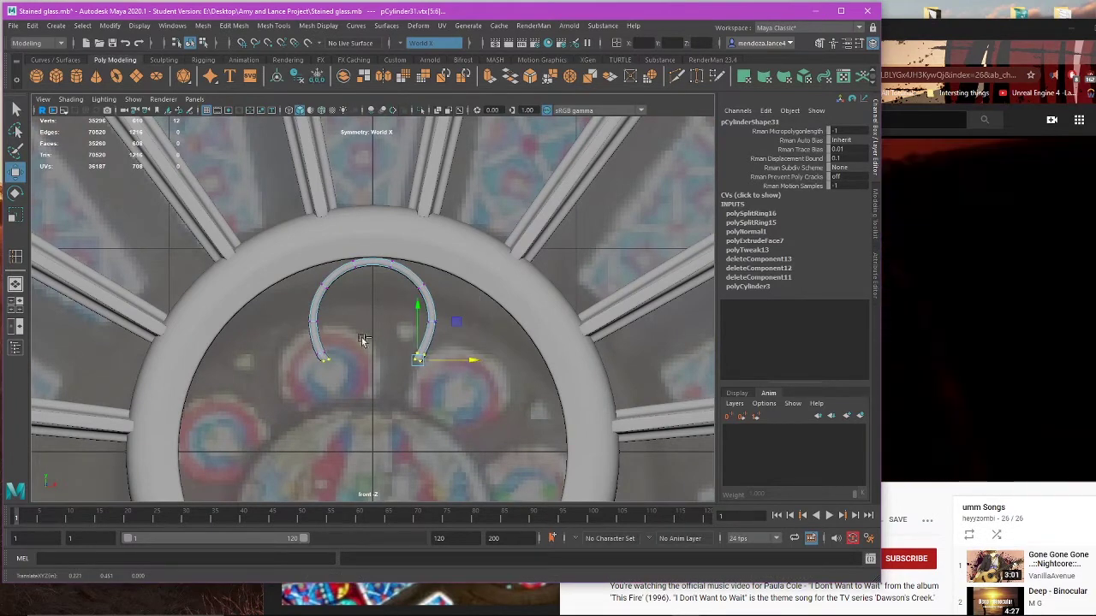
pyautogui.hotkey('ctrl', 'z')
pyautogui.moveTo(256, 335); pyautogui.dragTo(340, 366)
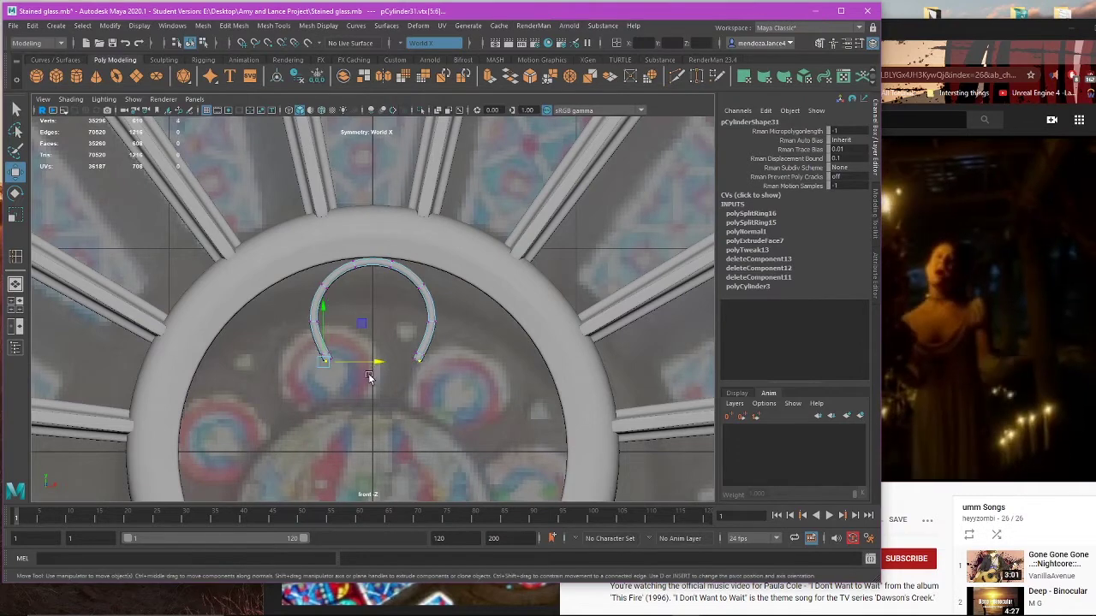
pyautogui.scroll(4, 369, 377)
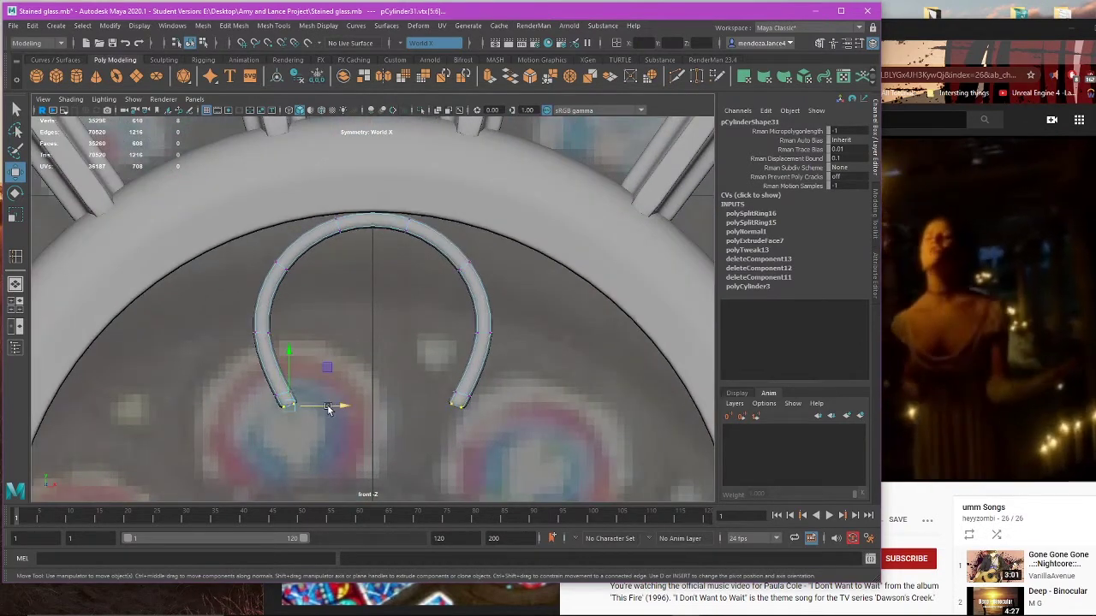
pyautogui.moveTo(328, 409); pyautogui.dragTo(333, 408)
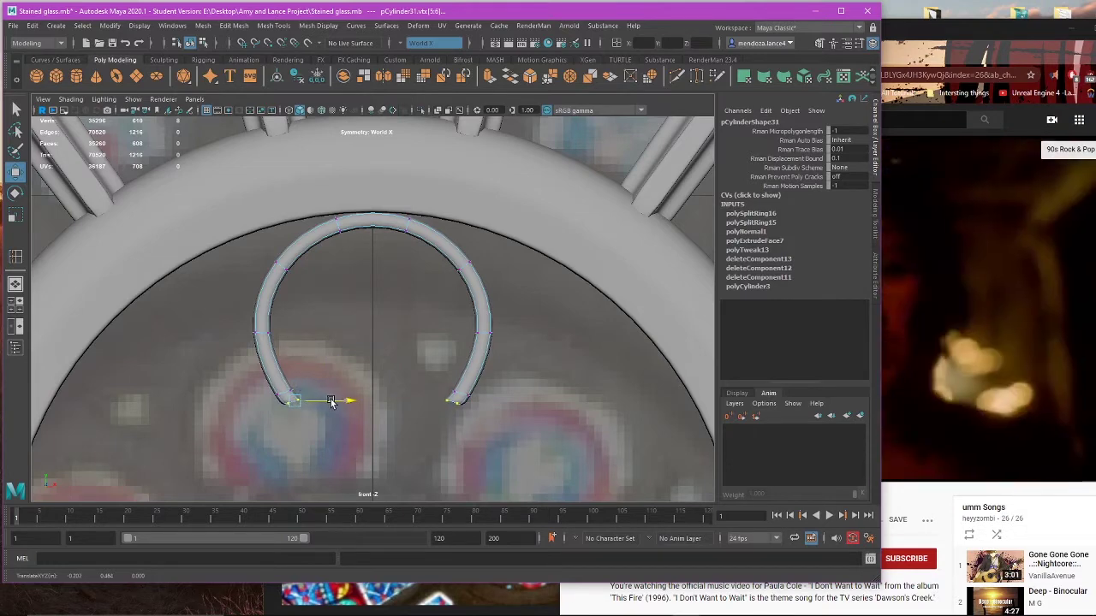
pyautogui.moveTo(220, 318); pyautogui.dragTo(309, 334)
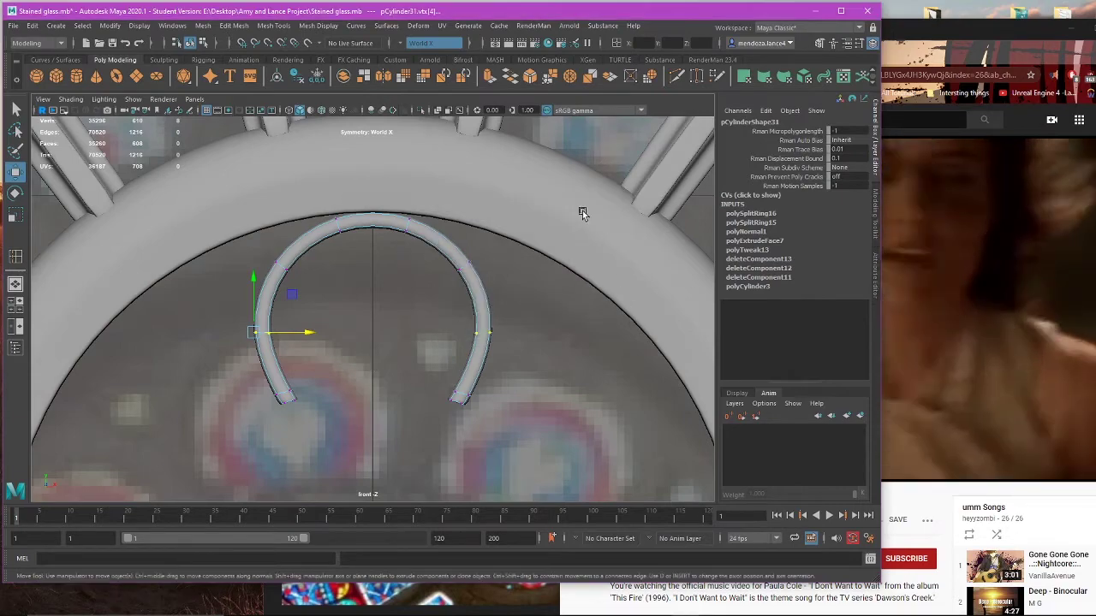
# Step: Return to object selection in the perspective view and reselect the whole arch
pyautogui.press('space')
pyautogui.press('space')
pyautogui.keyDown('alt'); pyautogui.moveTo(525, 274); pyautogui.dragTo(587, 269); pyautogui.keyUp('alt')
pyautogui.scroll(-5, 576, 288)
pyautogui.moveTo(611, 254); pyautogui.dragTo(654, 241, button='right')
pyautogui.click(619, 255)
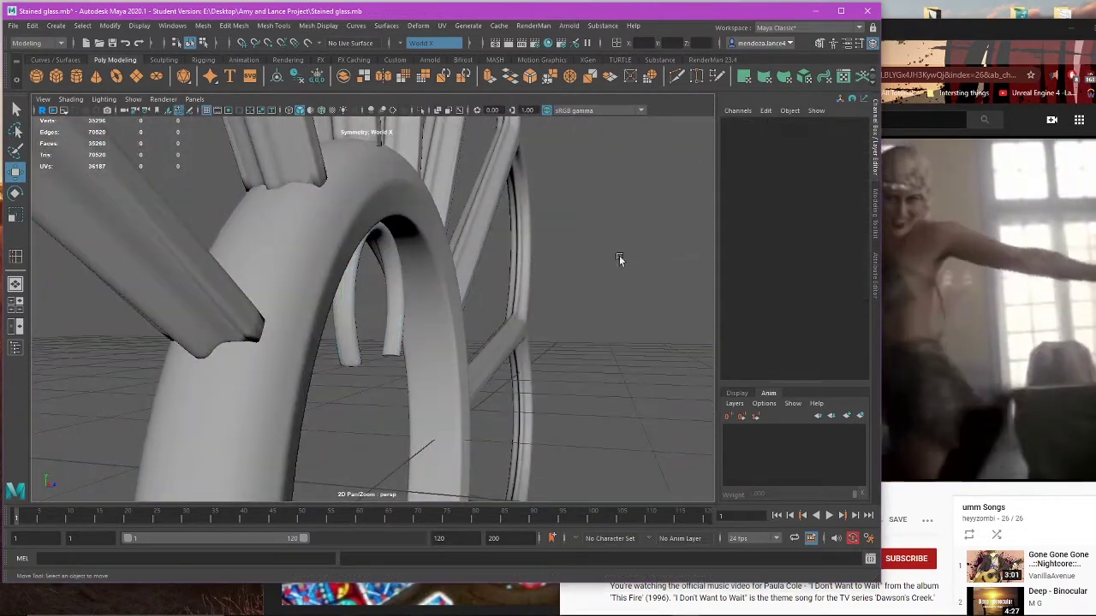
pyautogui.keyDown('alt'); pyautogui.moveTo(619, 255); pyautogui.dragTo(453, 279); pyautogui.keyUp('alt')
pyautogui.click(448, 287)
# Step: Move the arch's pivot down to the centre of the hub in the front view and ready the Rotate tool
pyautogui.press('space')
pyautogui.press('space')
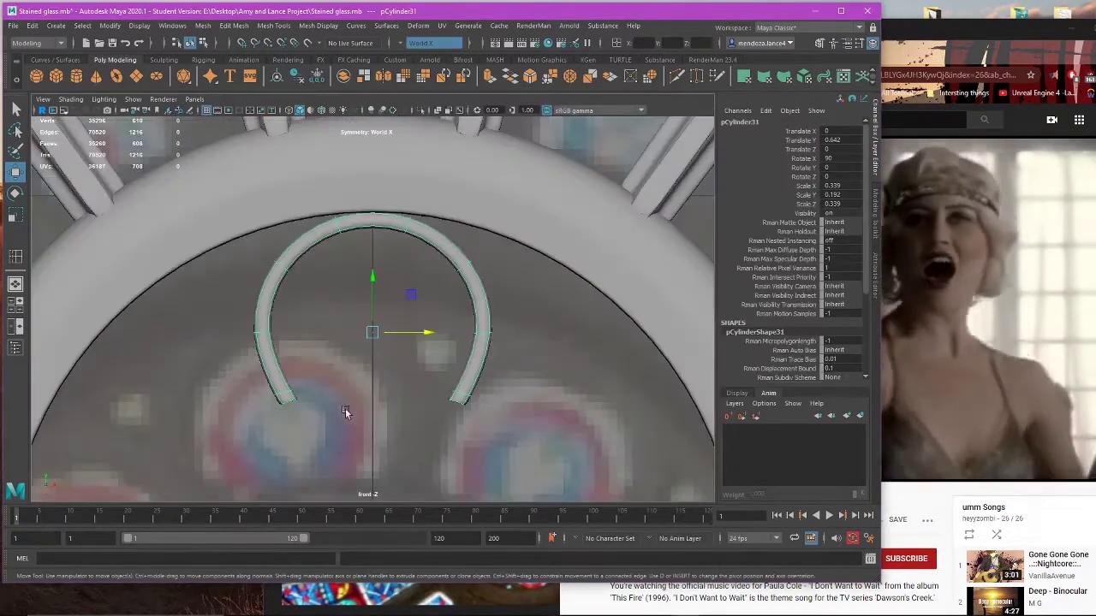
pyautogui.scroll(-5, 385, 403)
pyautogui.scroll(4, 391, 372)
pyautogui.press('d')
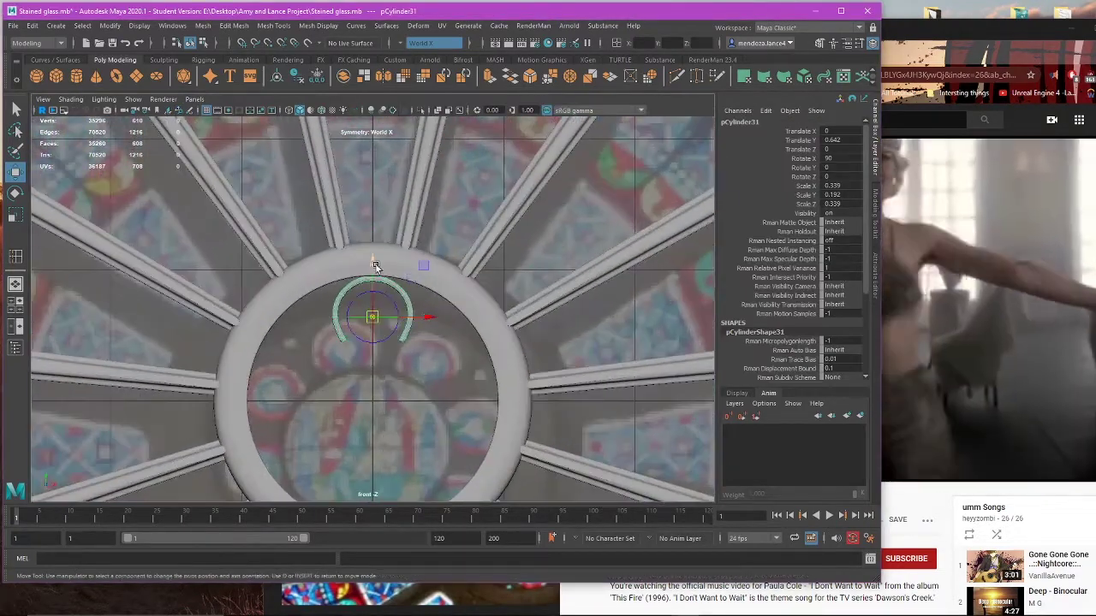
pyautogui.moveTo(375, 265); pyautogui.dragTo(379, 401)
pyautogui.press('e')
# Step: Duplicate the arch and rotate the copy clockwise around the hub centre to a Rotate Z of about -53.73
pyautogui.scroll(4, 432, 368)
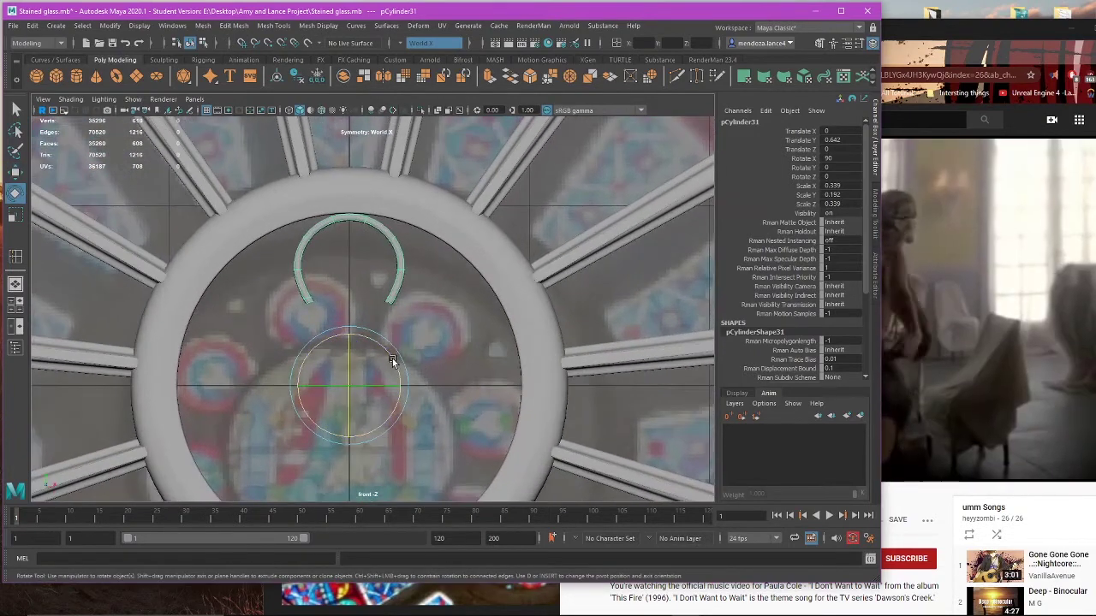
pyautogui.moveTo(388, 353); pyautogui.dragTo(419, 397)
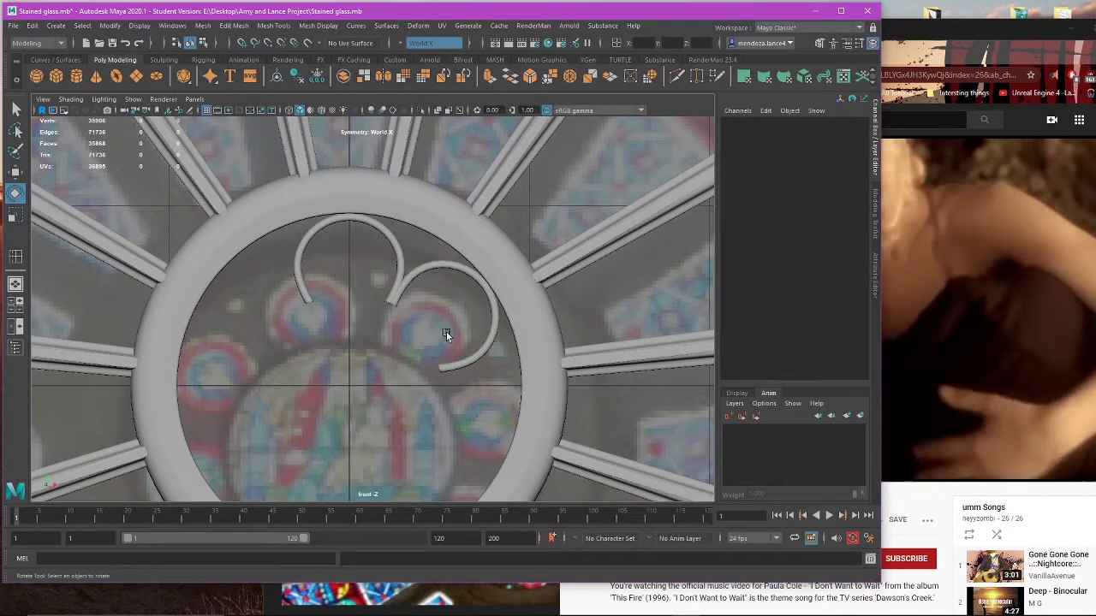
pyautogui.scroll(6, 427, 308)
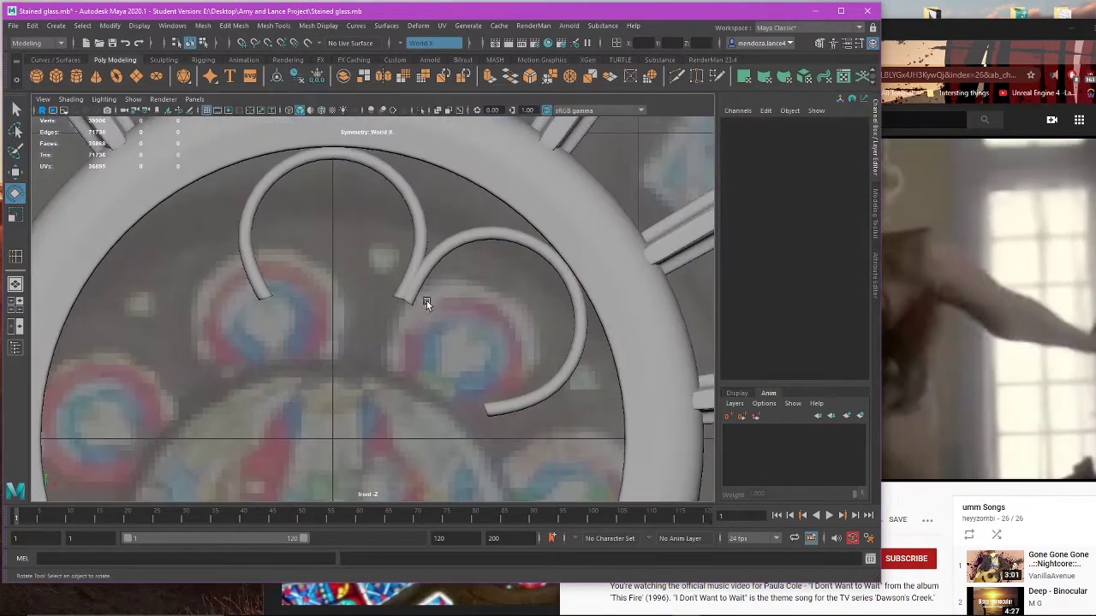
pyautogui.press('space')
pyautogui.press('space')
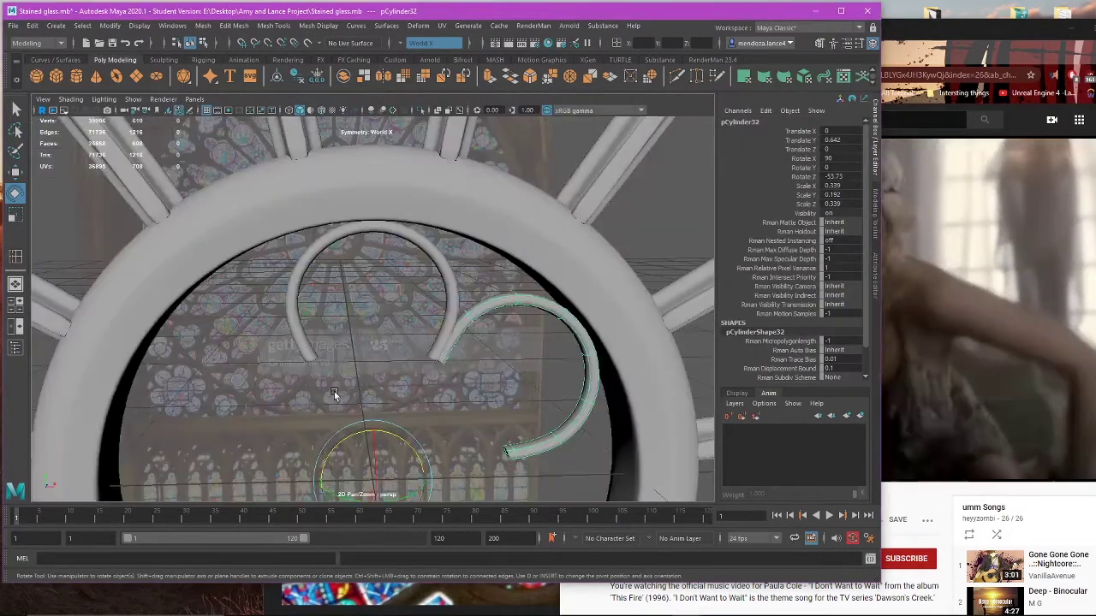
# Step: Adjust the copied arch's rotation around the hub centre to a Rotate Z of -54 so its end meets the first arch
pyautogui.press('space')
pyautogui.press('space')
pyautogui.scroll(-8, 370, 387)
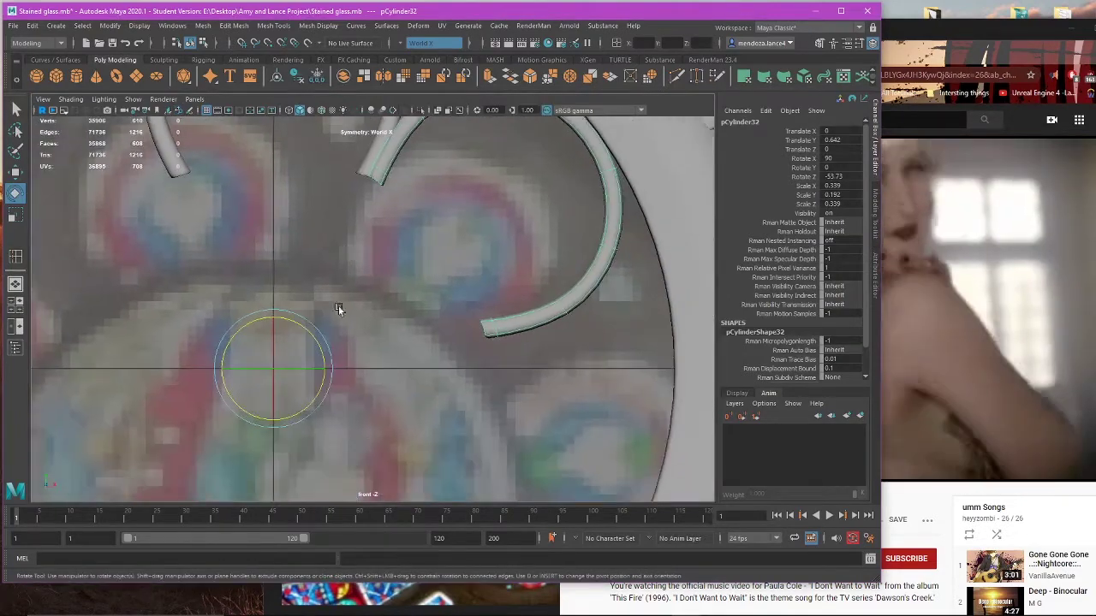
pyautogui.scroll(3, 370, 327)
pyautogui.moveTo(334, 334); pyautogui.dragTo(332, 337)
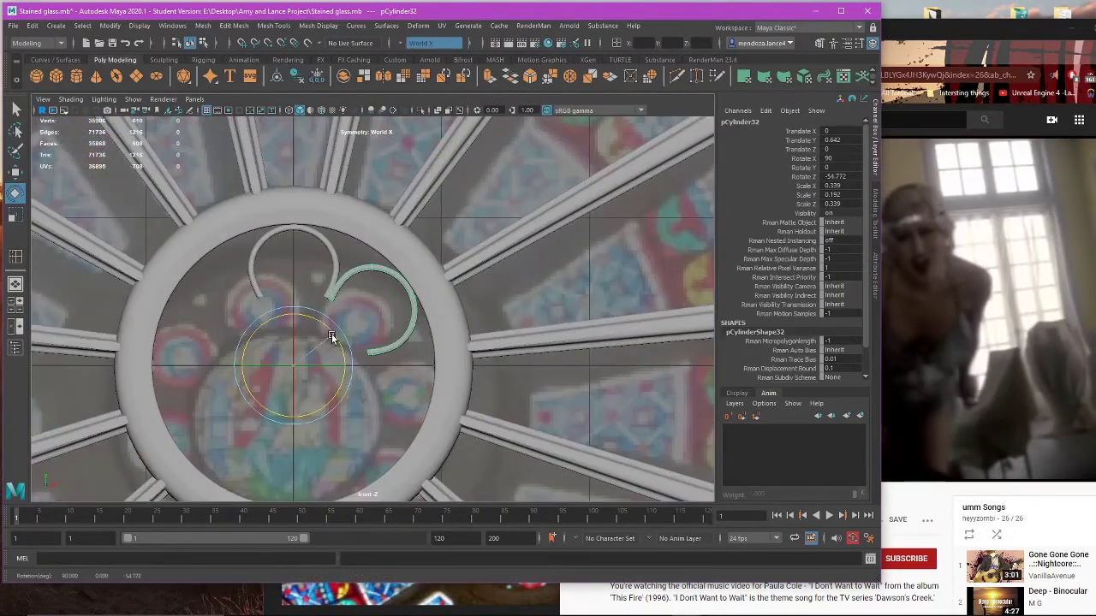
pyautogui.click(369, 305)
pyautogui.scroll(5, 368, 304)
pyautogui.keyDown('alt'); pyautogui.moveTo(260, 302); pyautogui.dragTo(304, 310, button='middle'); pyautogui.keyUp('alt')
pyautogui.scroll(1, 308, 314)
pyautogui.hotkey('ctrl', 'z')
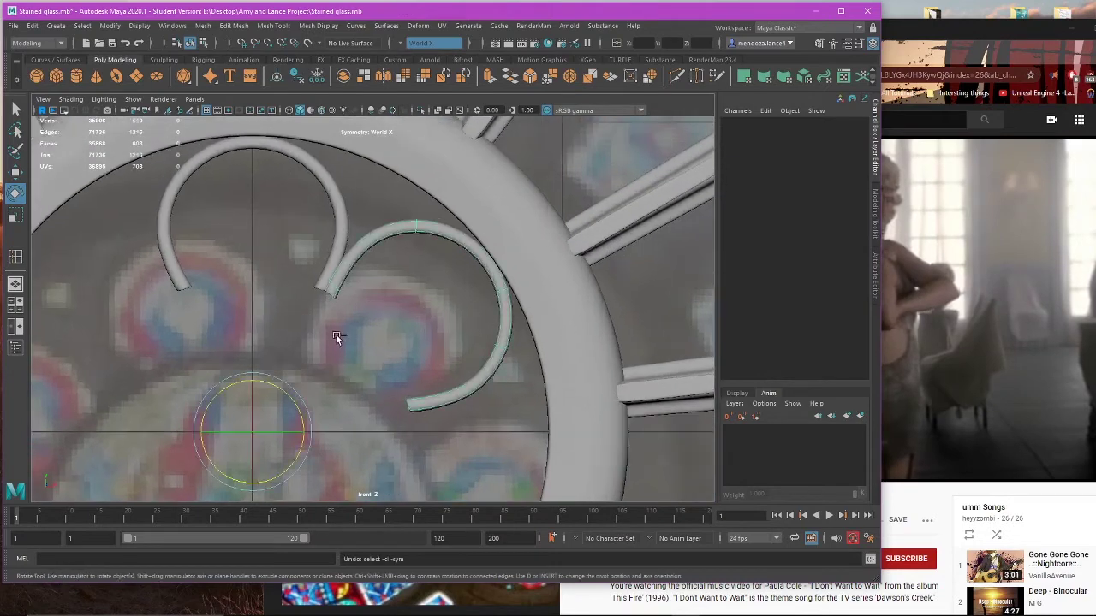
pyautogui.scroll(-8, 351, 325)
pyautogui.scroll(2, 385, 284)
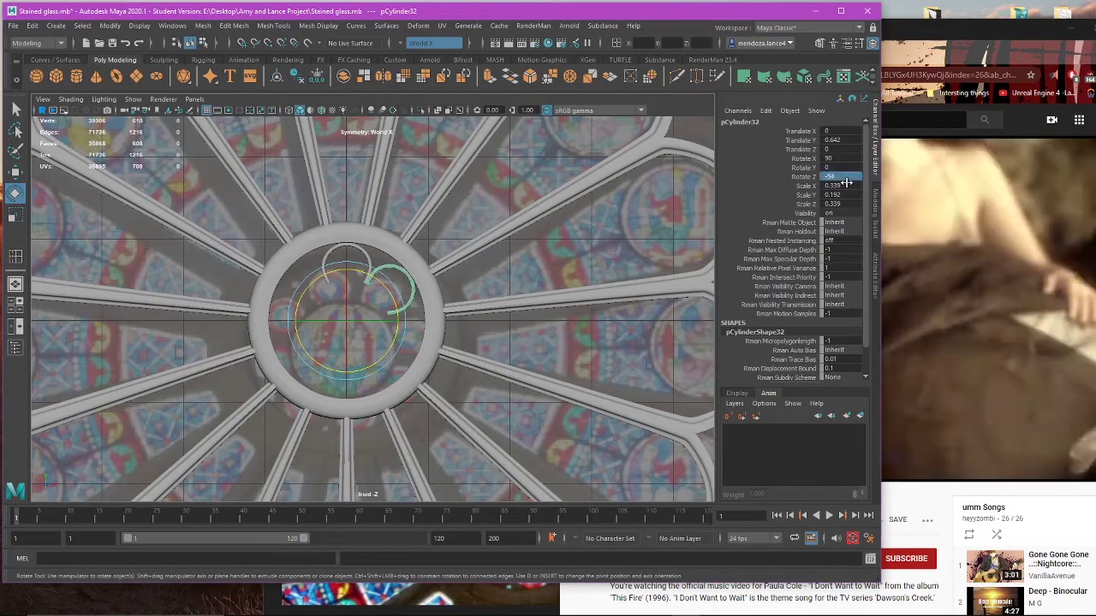
pyautogui.scroll(3, 398, 317)
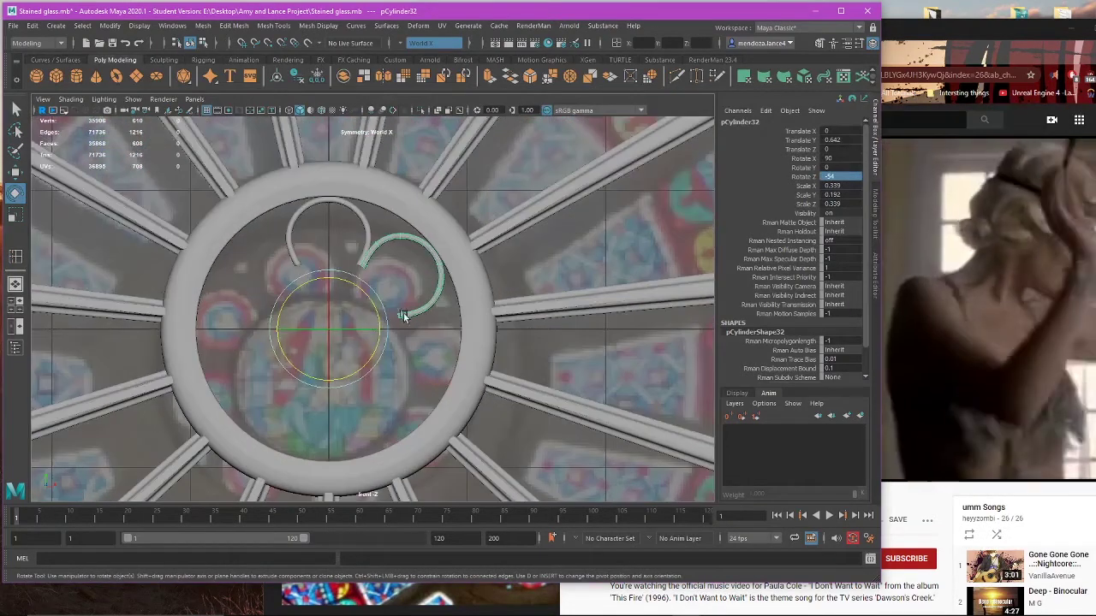
pyautogui.keyDown('alt'); pyautogui.moveTo(402, 315); pyautogui.dragTo(428, 315, button='middle'); pyautogui.keyUp('alt')
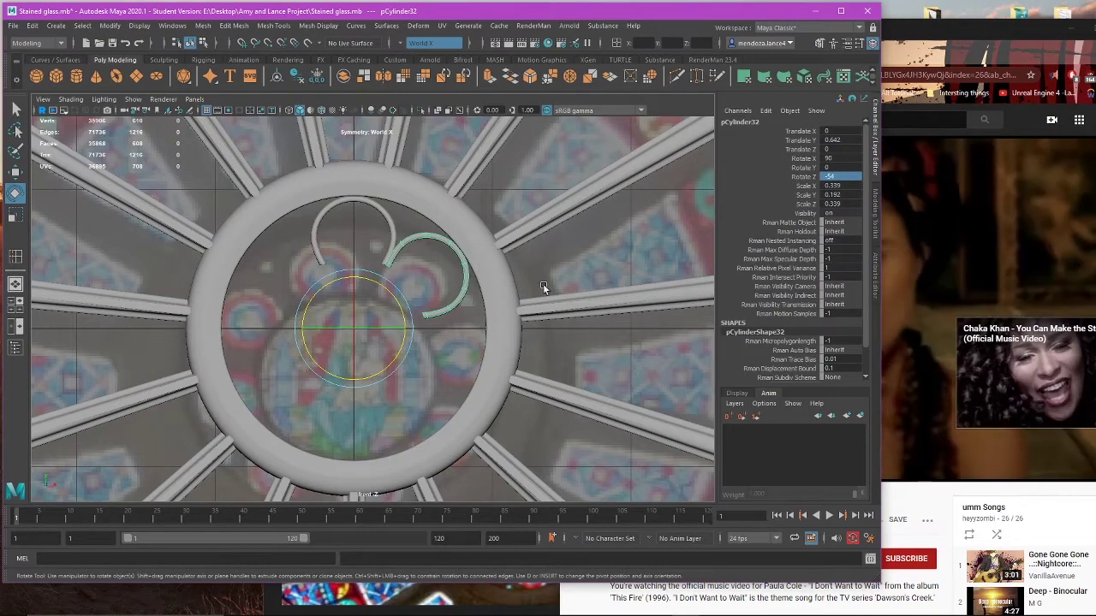
pyautogui.moveTo(939, 464); pyautogui.dragTo(571, 463)
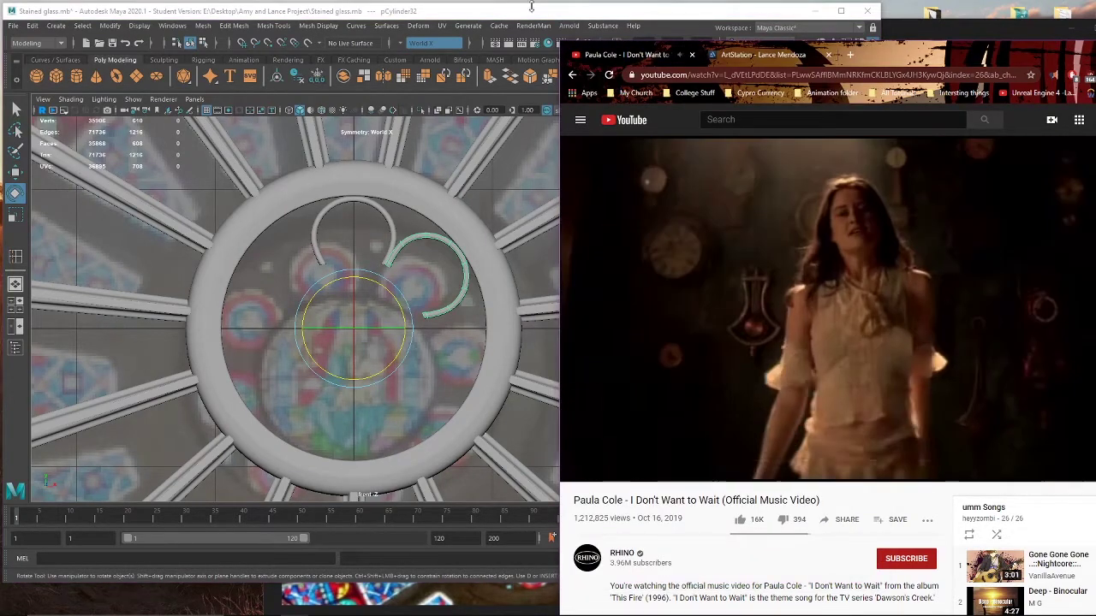
pyautogui.click(530, 7)
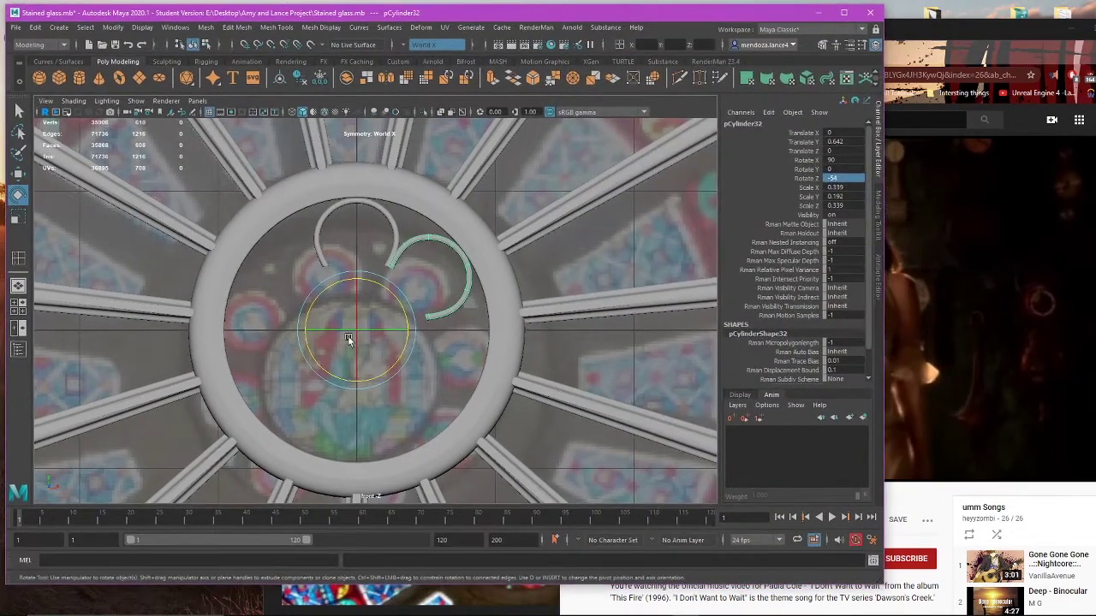
# Step: Try duplicating the rotated arc and turning the copy about 55° further clockwise around the rose window's centre
pyautogui.hotkey('ctrl', 'd')
pyautogui.scroll(3, 399, 318)
pyautogui.moveTo(396, 311); pyautogui.dragTo(399, 362)
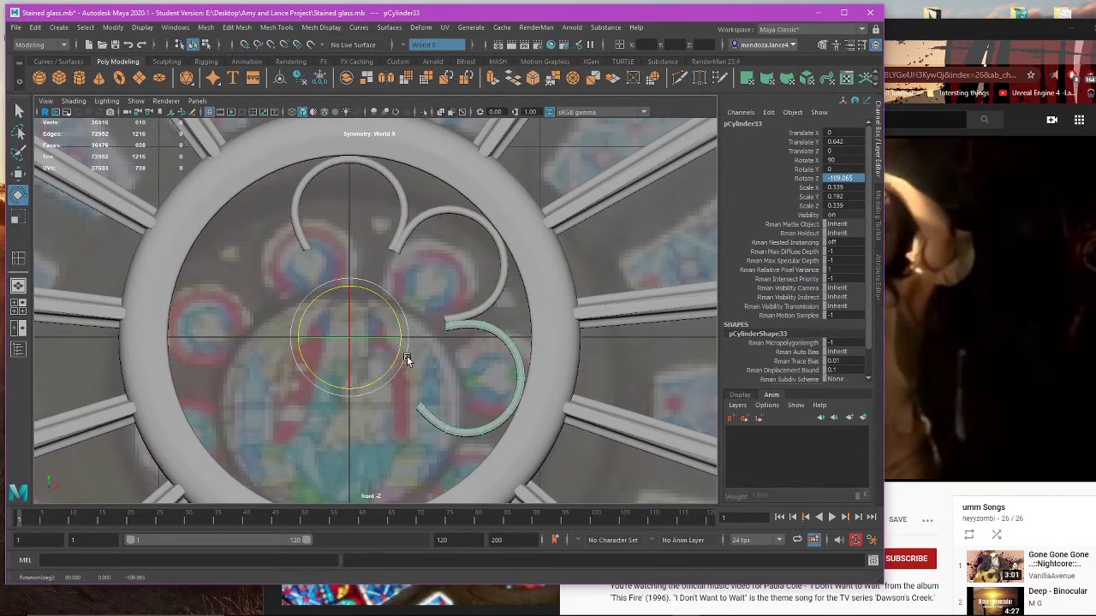
pyautogui.hotkey('ctrl', 'z')
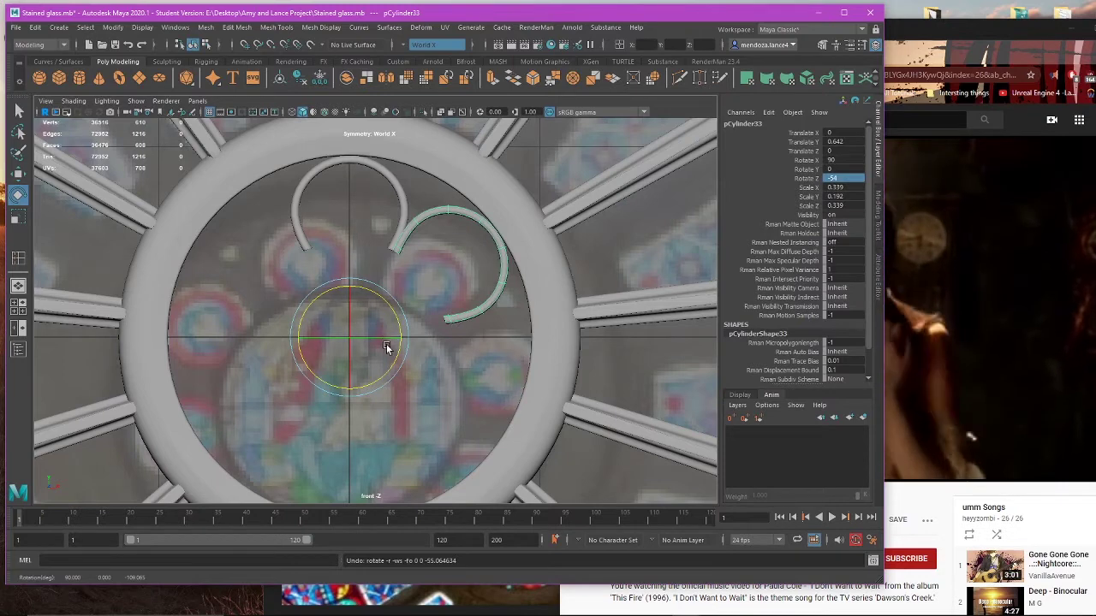
pyautogui.press('w')
pyautogui.press('e')
pyautogui.moveTo(394, 313); pyautogui.dragTo(407, 349)
pyautogui.press('Delete')
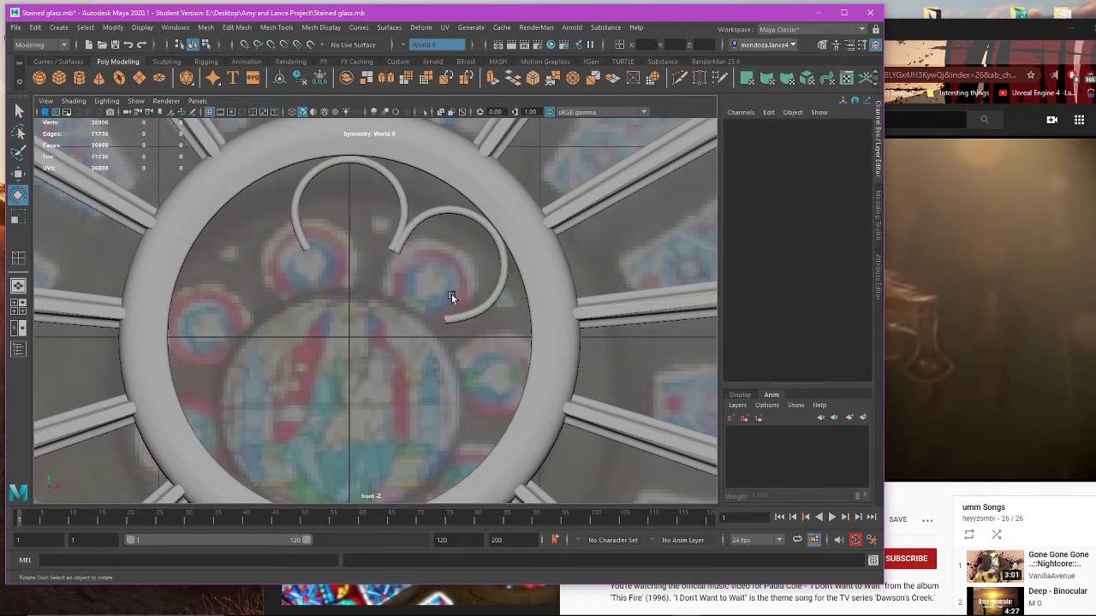
# Step: Delete the rotated second arc and select the original arc at the top of the central ring
pyautogui.click(455, 313)
pyautogui.press('Delete')
pyautogui.click(393, 246)
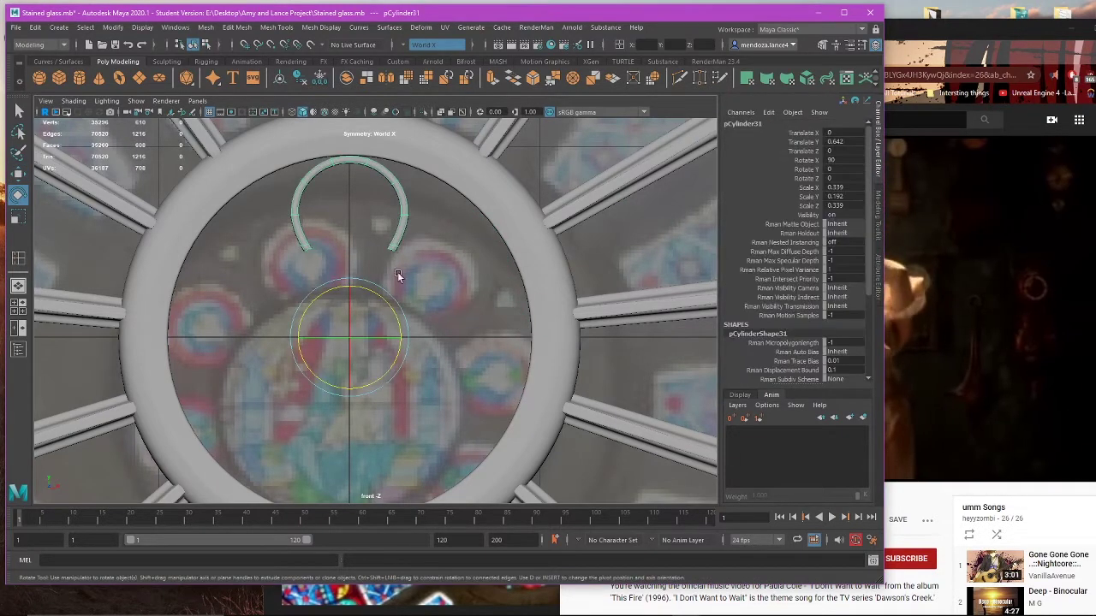
pyautogui.hotkey('ctrl', 'd')
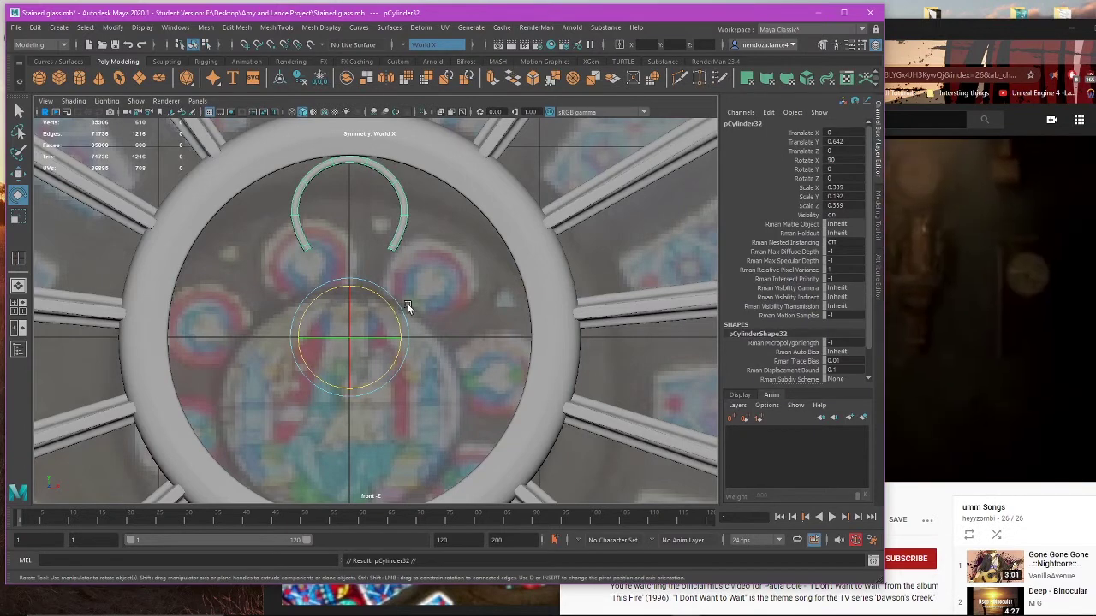
pyautogui.press('Delete')
pyautogui.click(394, 242)
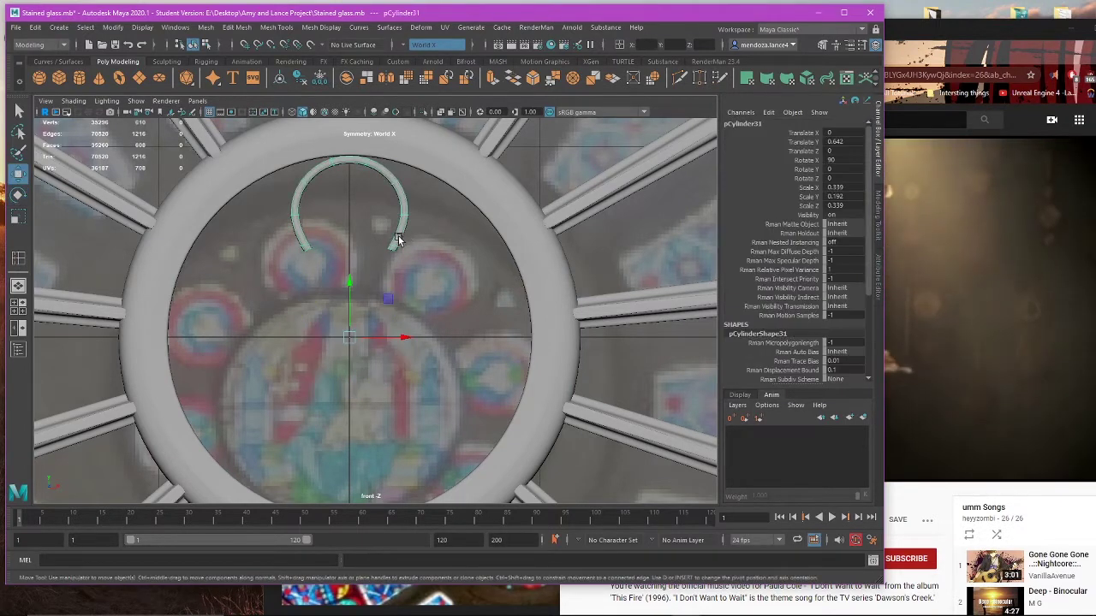
pyautogui.hotkey('ctrl', 'z')
# Step: Freeze the transformations of the top arc inside the central ring
pyautogui.press('w')
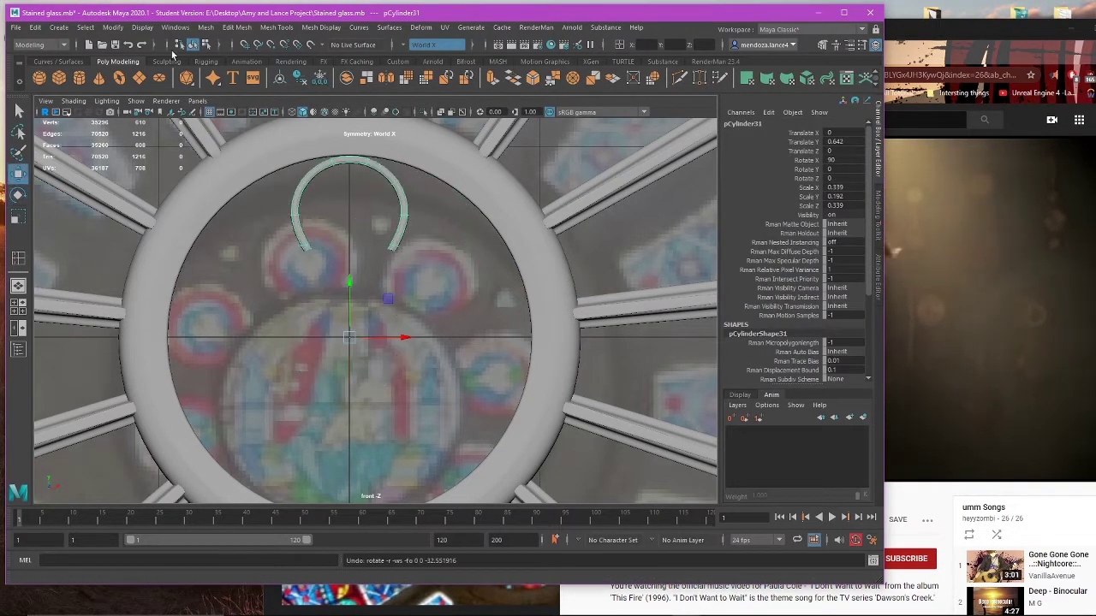
pyautogui.click(188, 31)
pyautogui.click(112, 27)
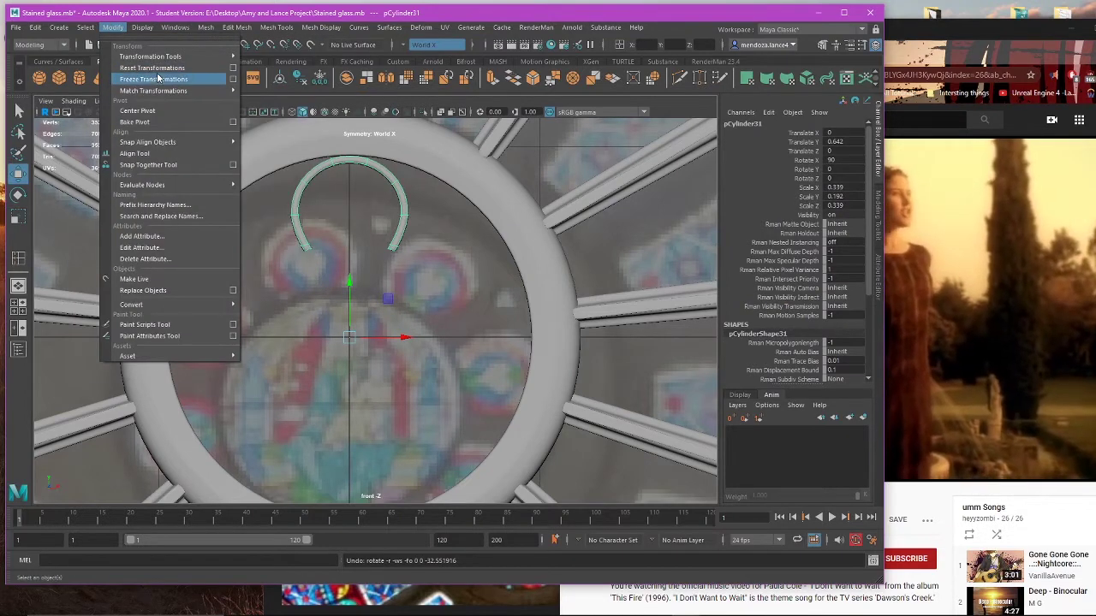
pyautogui.click(160, 77)
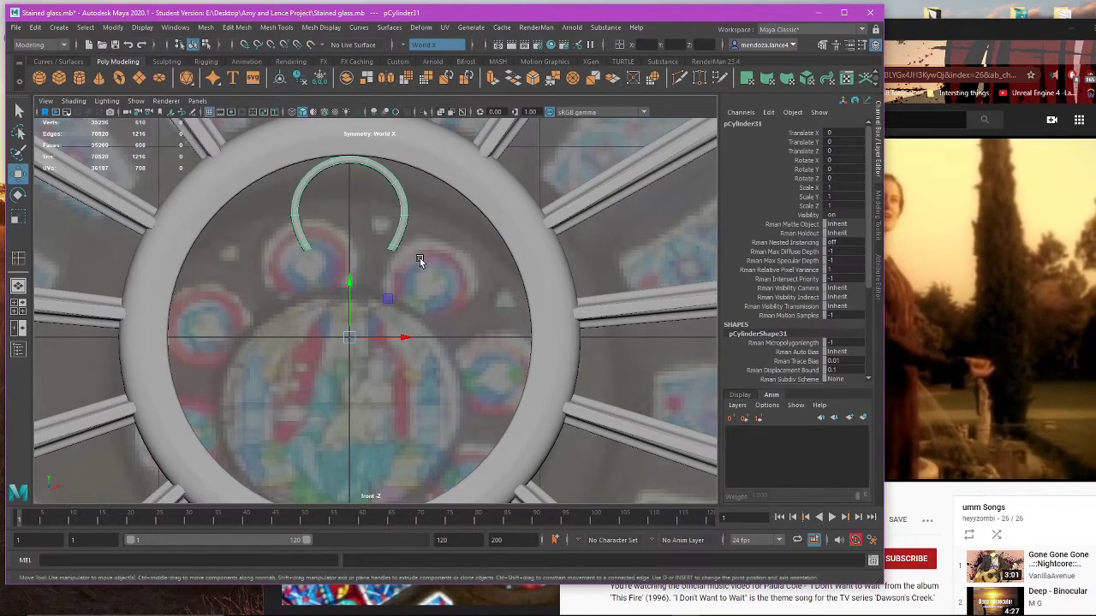
# Step: Duplicate the top arc and set the copy's Rotate Z to -54
pyautogui.press('e')
pyautogui.moveTo(394, 318)
pyautogui.mouseDown()
pyautogui.moveTo(408, 353)
pyautogui.moveTo(396, 330)
pyautogui.mouseUp()
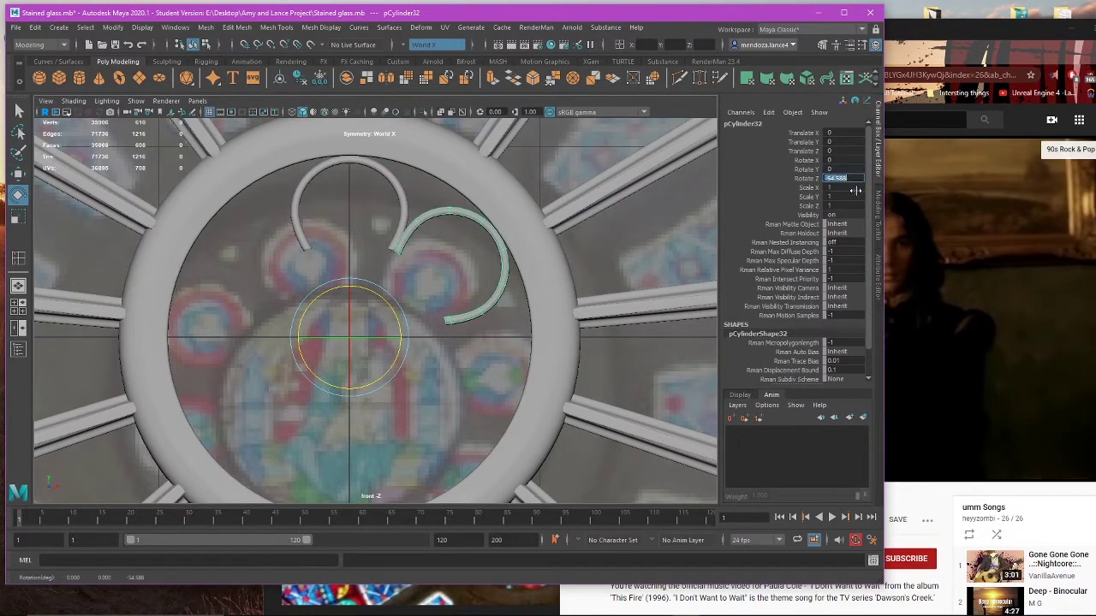
pyautogui.write('-54')
pyautogui.press('Return')
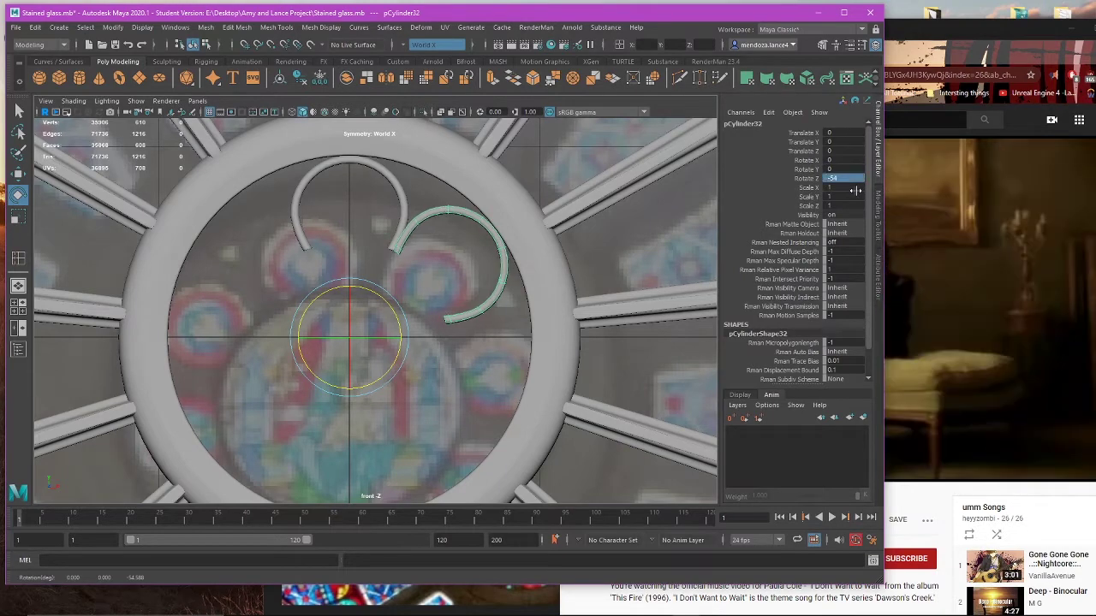
# Step: Repeat the rotated duplication five times with Duplicate with Transform to spread arcs around the central ring
pyautogui.press('w')
pyautogui.hotkey('shift', 'd')
pyautogui.hotkey('shift', 'd')
pyautogui.hotkey('shift', 'd')
pyautogui.hotkey('shift', 'd')
pyautogui.hotkey('shift', 'd')
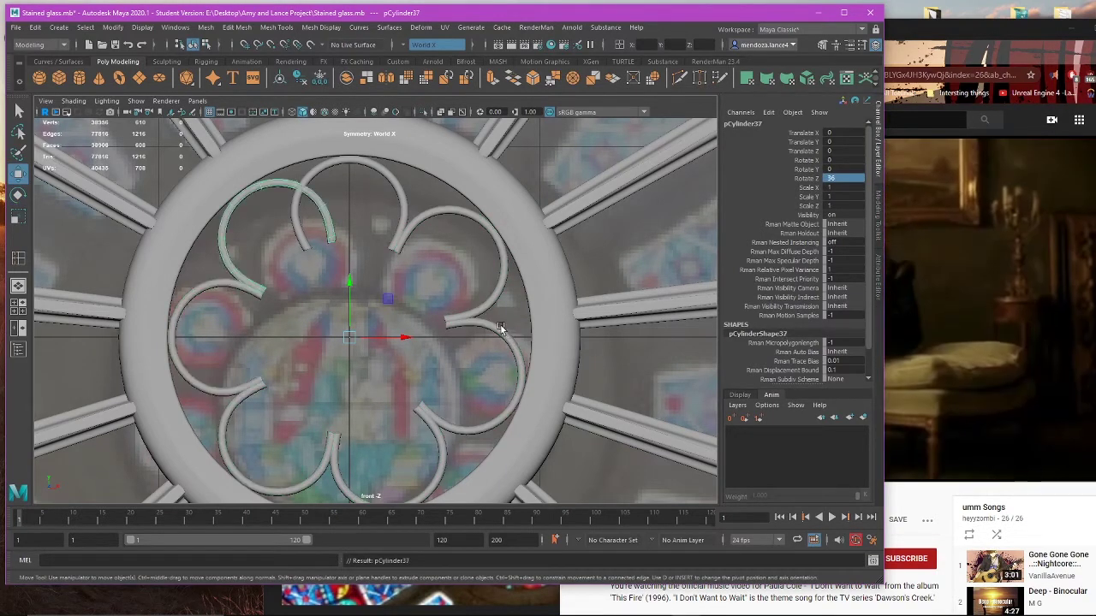
# Step: Undo the repeated duplicates, remove the rotated copy and undo the trial rotation of the original top arc
pyautogui.hotkey('ctrl', 'z')
pyautogui.hotkey('ctrl', 'z')
pyautogui.hotkey('ctrl', 'z')
pyautogui.hotkey('ctrl', 'z')
pyautogui.hotkey('ctrl', 'z')
pyautogui.hotkey('ctrl', 'z')
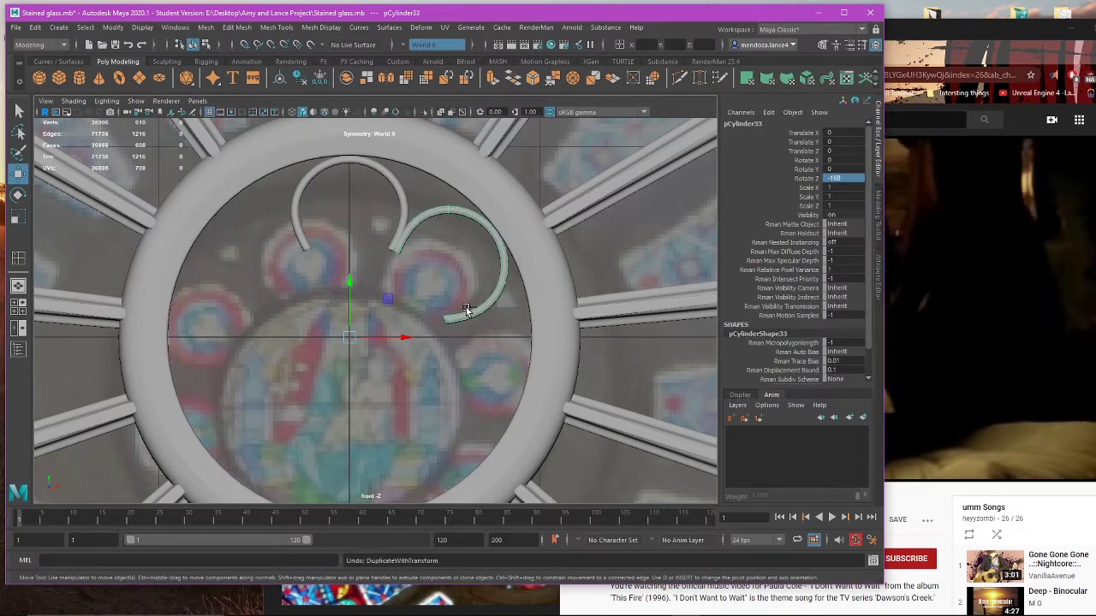
pyautogui.press('Delete')
pyautogui.click(402, 236)
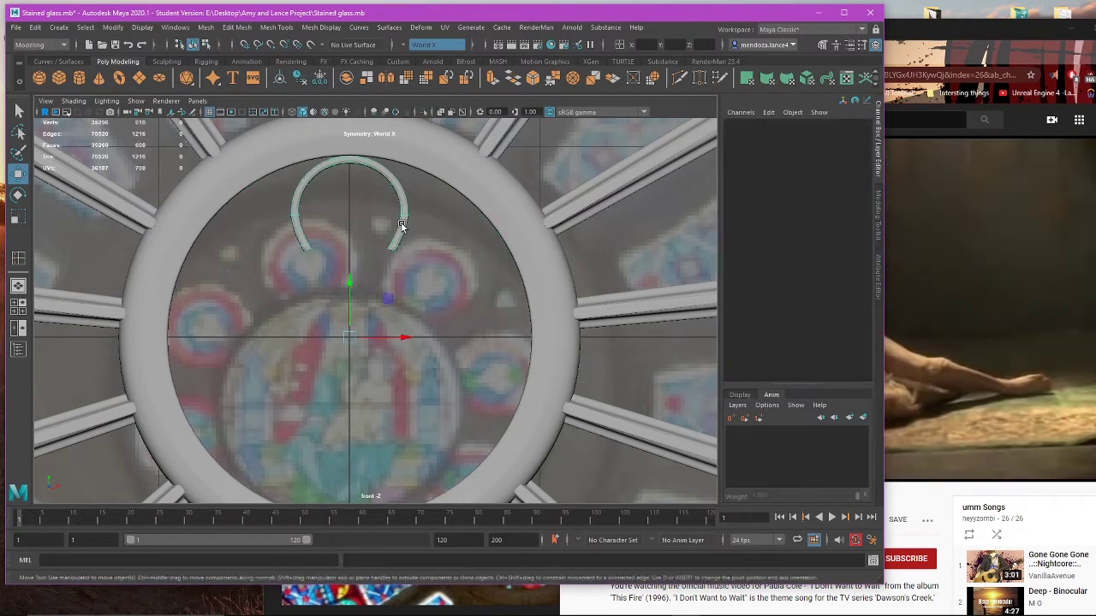
pyautogui.press('e')
pyautogui.hotkey('ctrl', 'z')
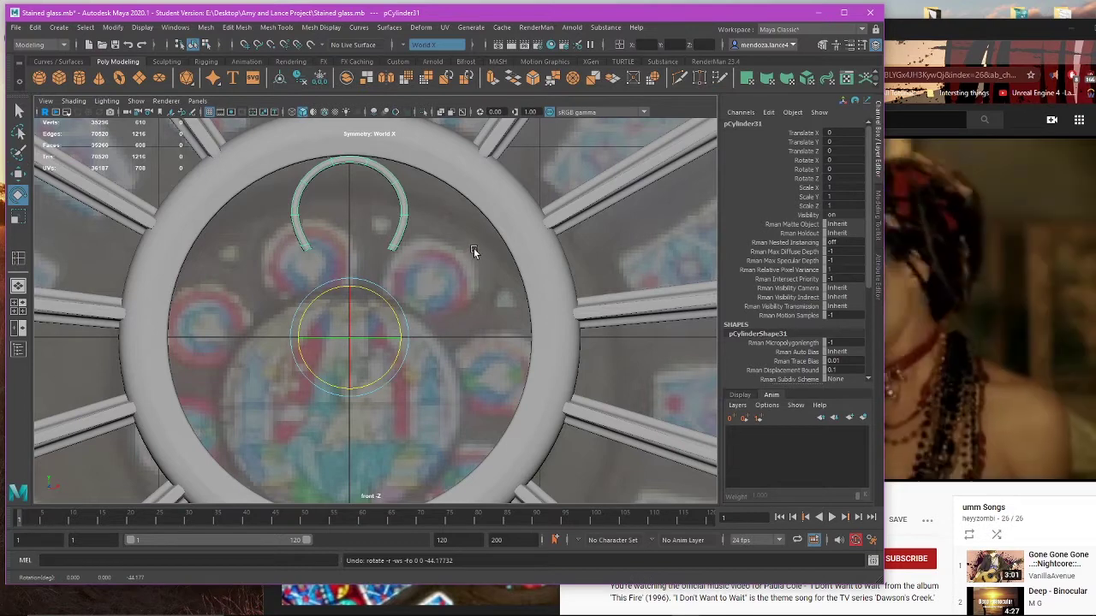
# Step: Center the pivot of the top arc on its own geometry
pyautogui.scroll(1, 430, 274)
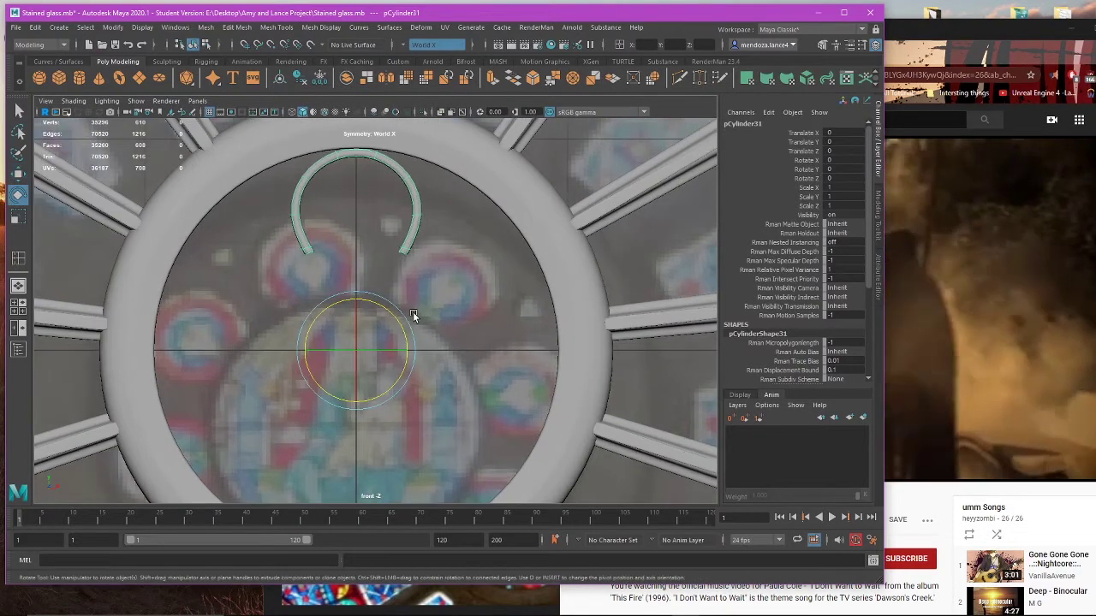
pyautogui.keyDown('alt'); pyautogui.moveTo(428, 277); pyautogui.dragTo(457, 293, button='middle'); pyautogui.keyUp('alt')
pyautogui.press('w')
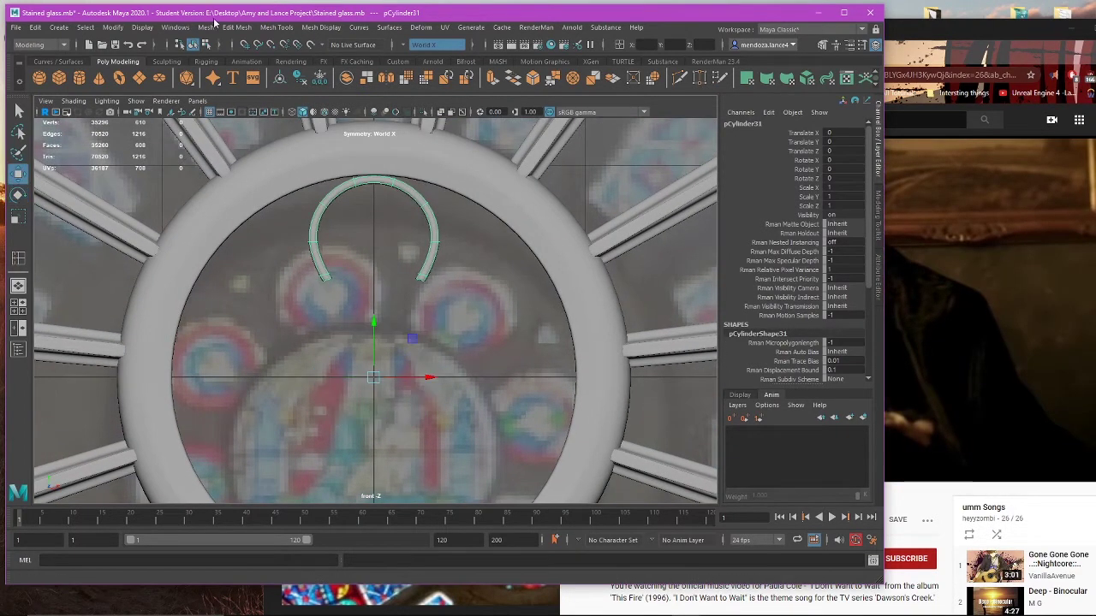
pyautogui.click(113, 29)
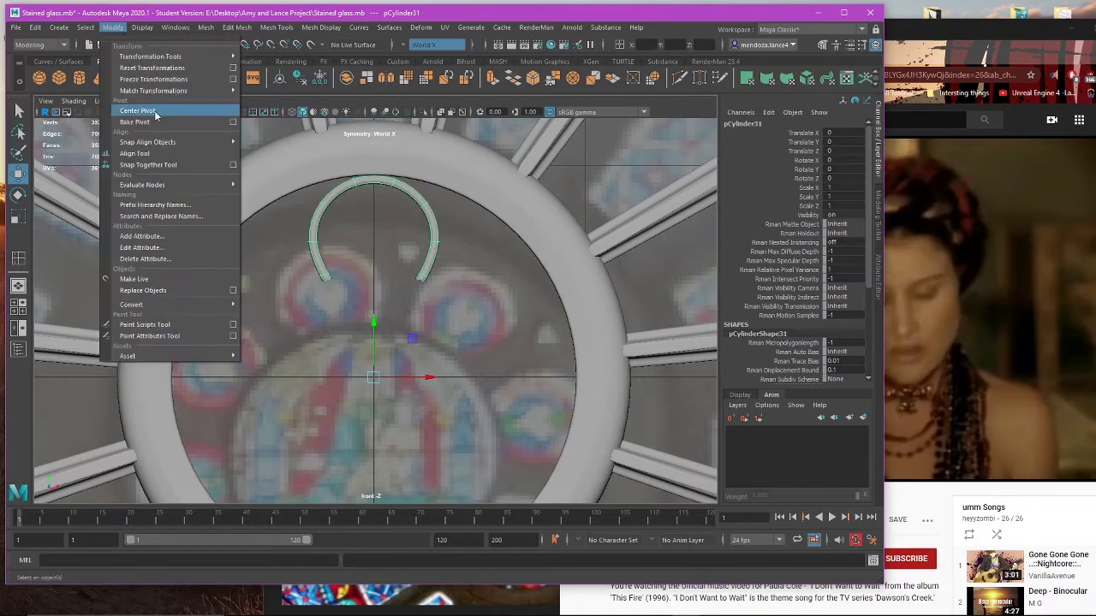
pyautogui.click(137, 110)
# Step: Try scaling the top arc to about 0.661 in X and Y and moving it up about 0.089 against the ring
pyautogui.scroll(-8, 440, 257)
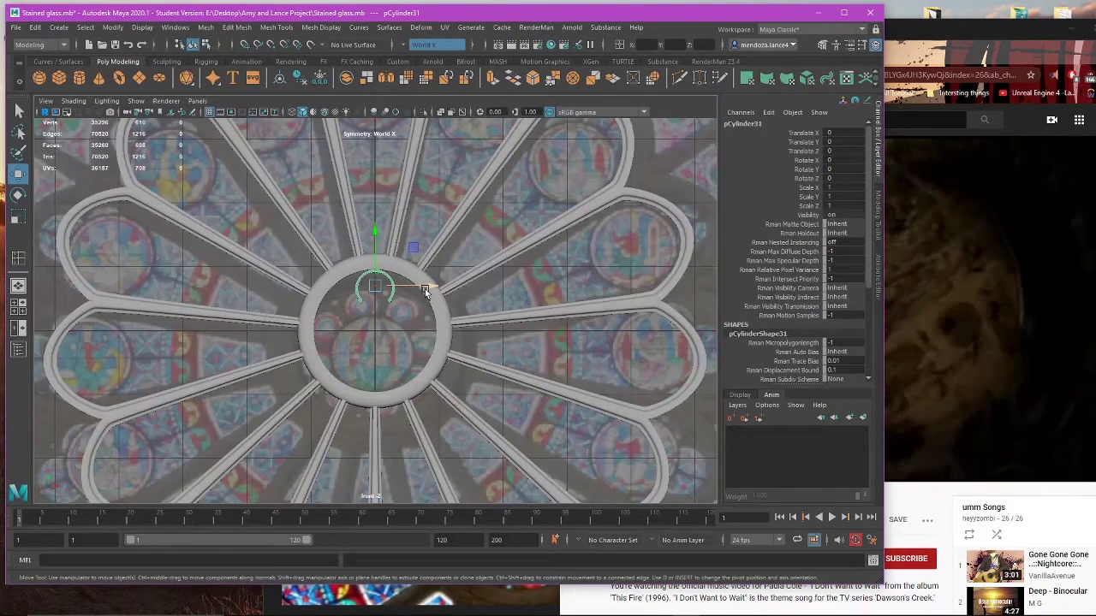
pyautogui.scroll(6, 426, 292)
pyautogui.press('r')
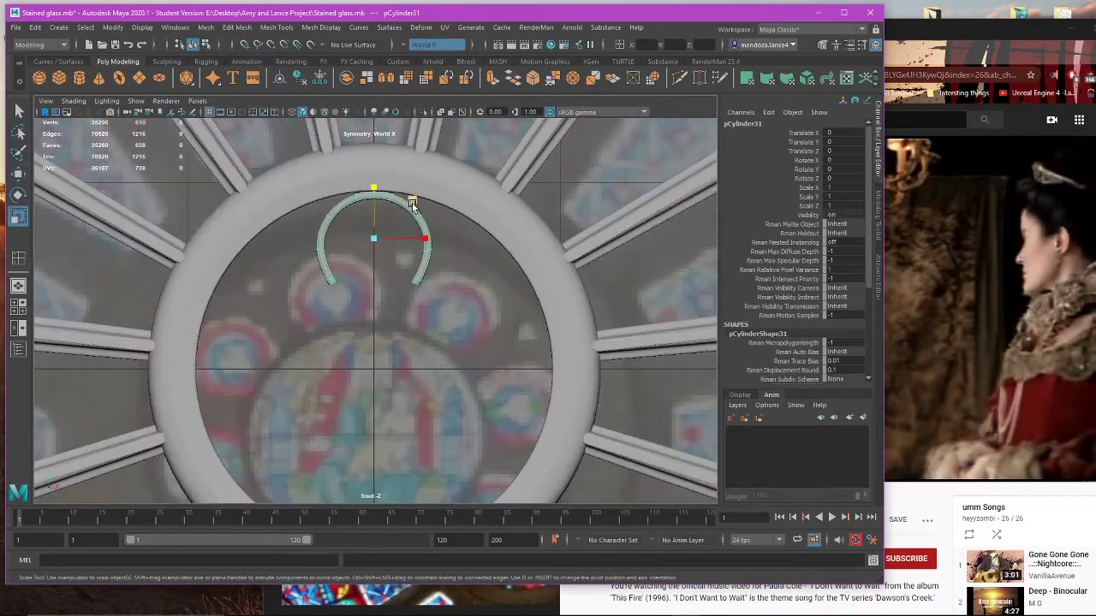
pyautogui.moveTo(412, 204); pyautogui.dragTo(377, 190)
pyautogui.press('w')
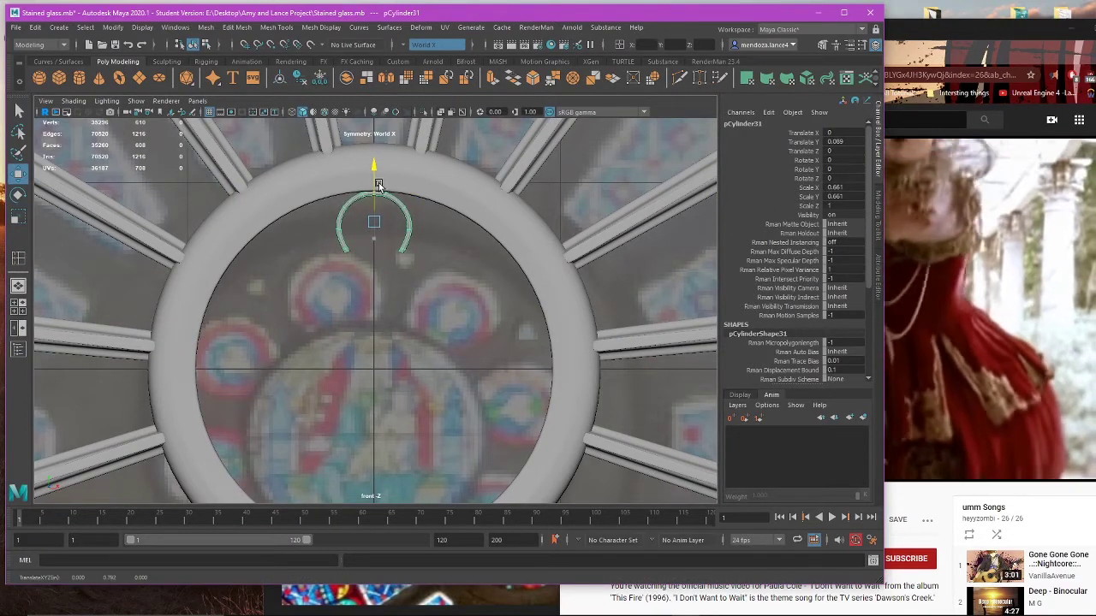
pyautogui.scroll(-7, 400, 212)
pyautogui.scroll(6, 414, 240)
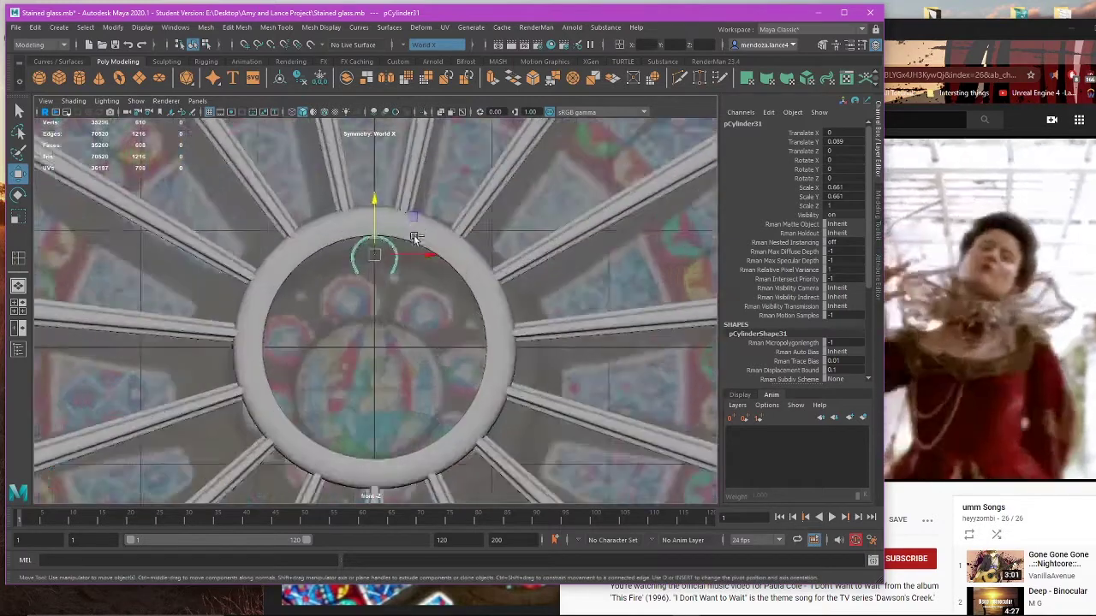
pyautogui.hotkey('ctrl', 'z')
pyautogui.hotkey('ctrl', 'z')
# Step: Scale the top arc to about 0.911 in X and Y and move it up about 0.023 to touch the ring
pyautogui.scroll(2, 415, 242)
pyautogui.press('r')
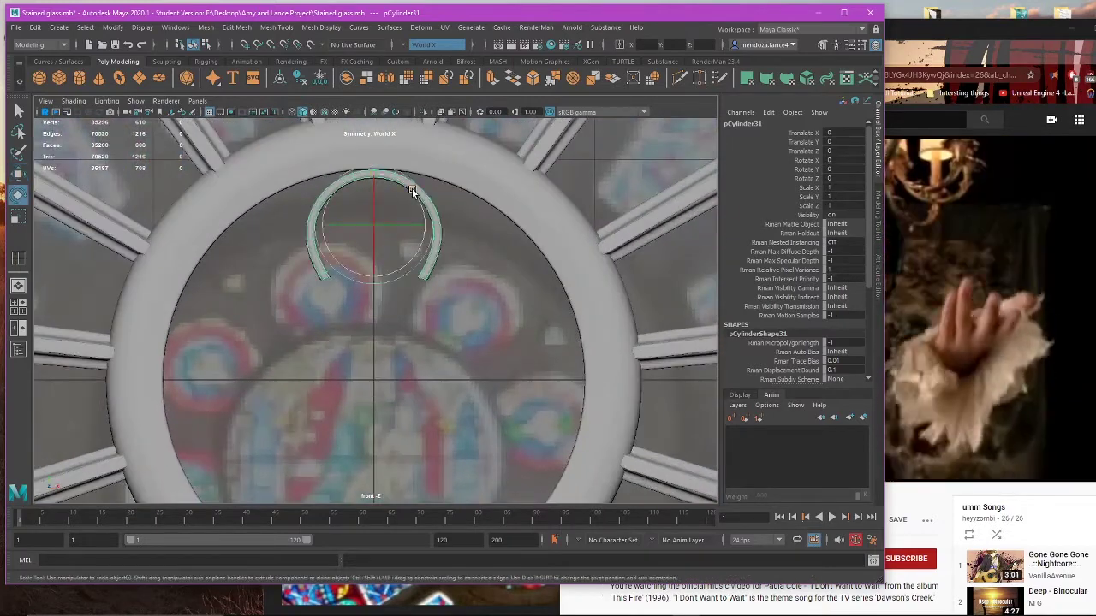
pyautogui.moveTo(411, 188); pyautogui.dragTo(373, 173)
pyautogui.press('w')
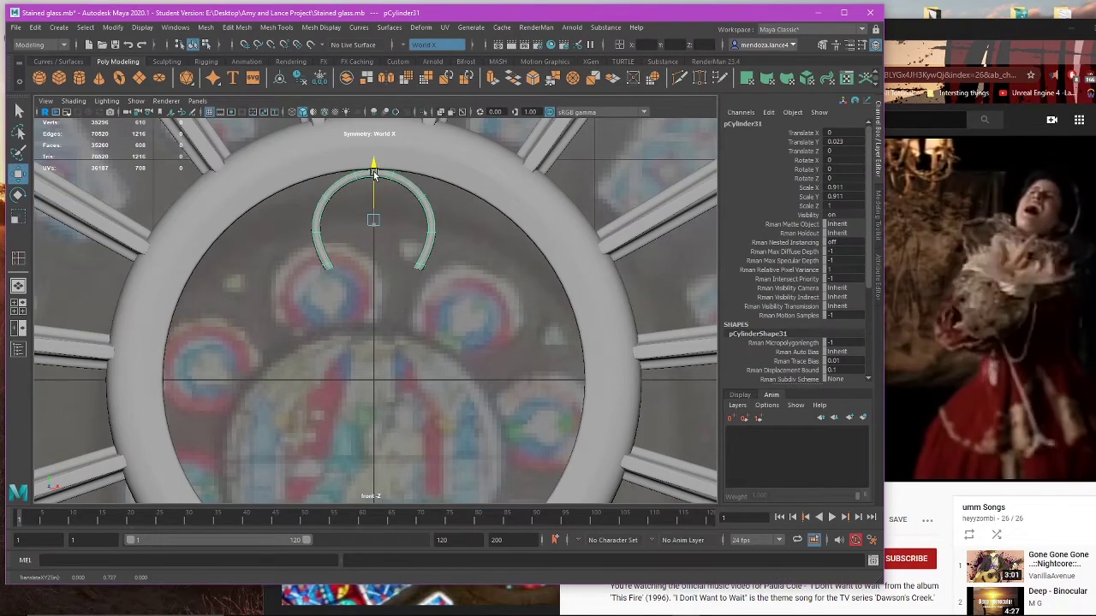
# Step: Move the resized top arc's pivot to the centre of the rose window at the grid origin
pyautogui.click(424, 250)
pyautogui.click(428, 249)
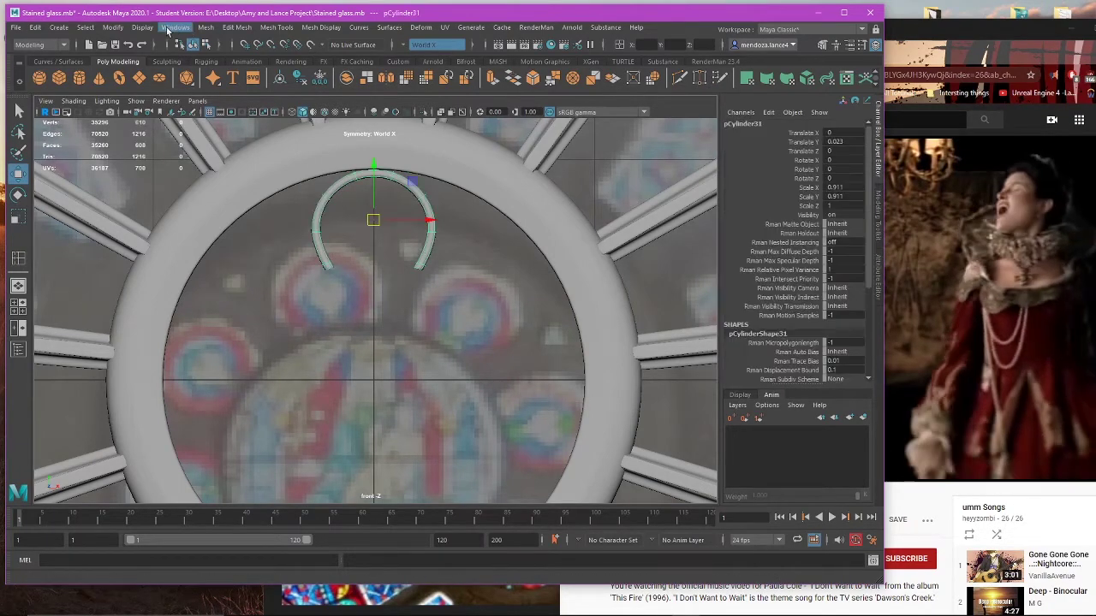
pyautogui.click(175, 28)
pyautogui.moveTo(113, 29)
pyautogui.click(148, 110)
pyautogui.scroll(-5, 196, 155)
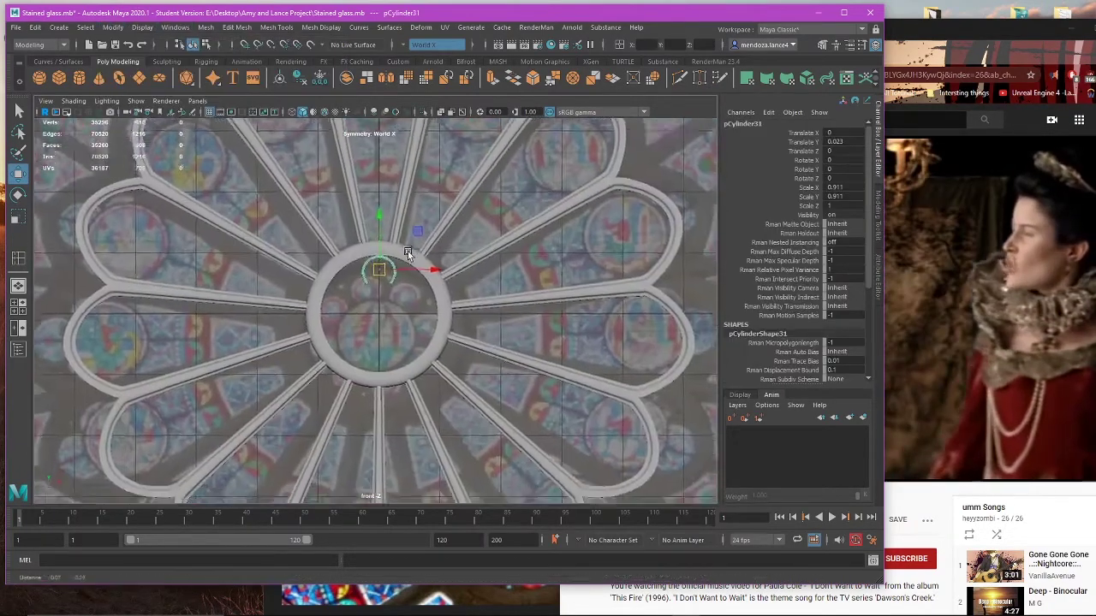
pyautogui.scroll(3, 398, 242)
pyautogui.scroll(5, 381, 336)
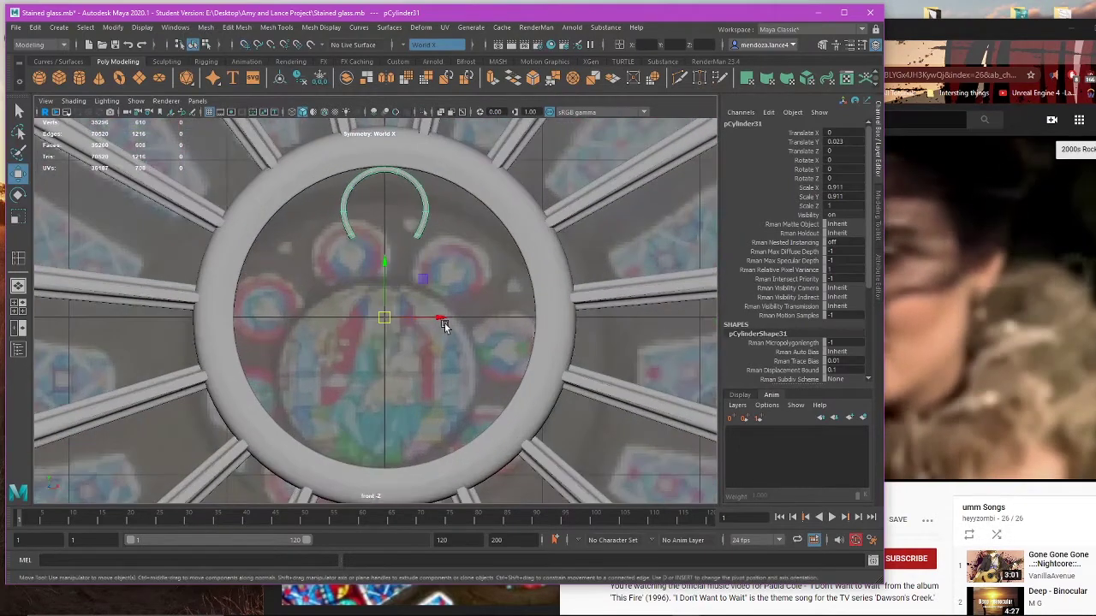
pyautogui.scroll(-5, 390, 336)
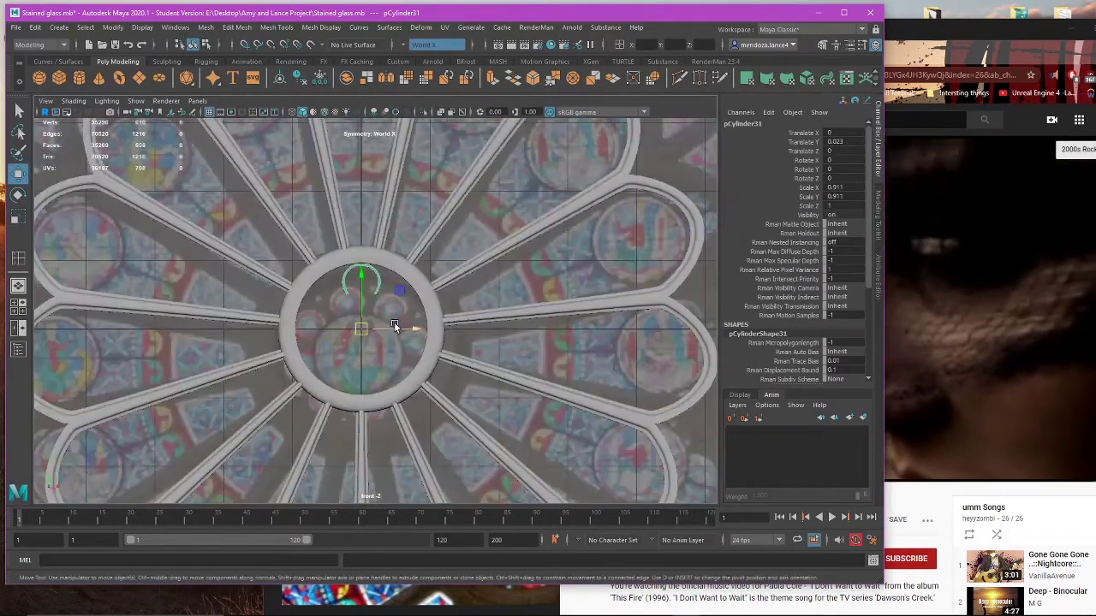
# Step: Duplicate the resized arc and rotate the copy clockwise to about -47.3° in Z around the window's centre
pyautogui.scroll(3, 403, 325)
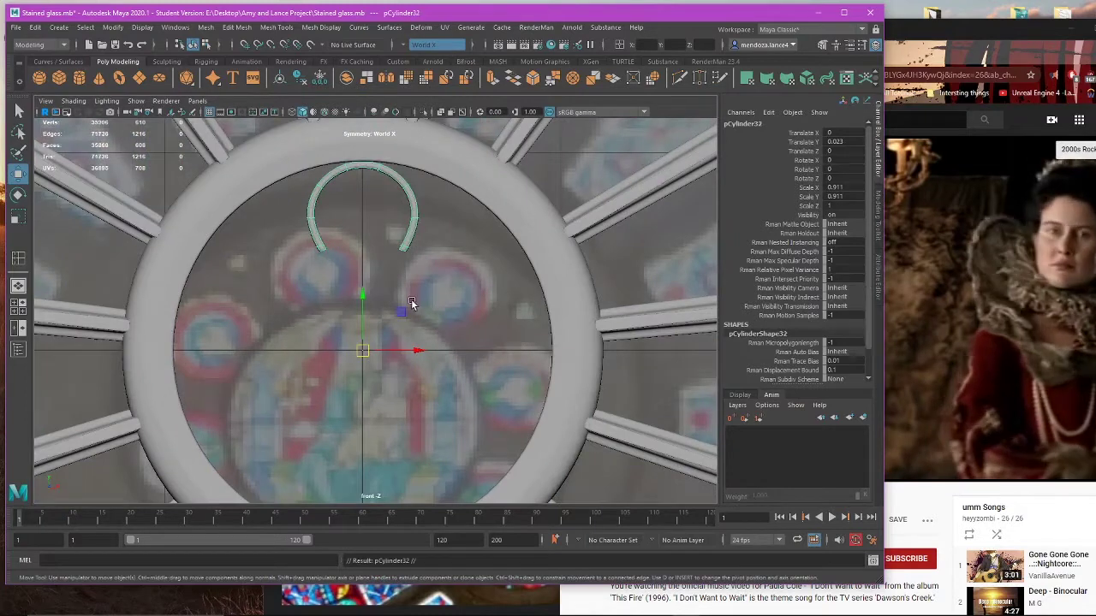
pyautogui.press('e')
pyautogui.moveTo(399, 313); pyautogui.dragTo(425, 355)
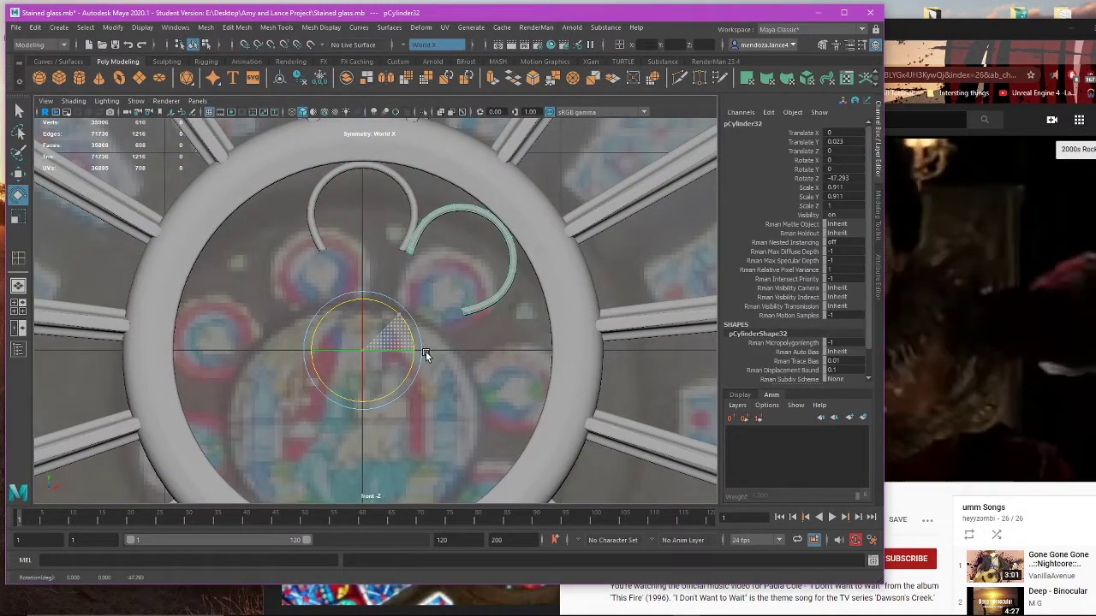
pyautogui.press('w')
pyautogui.scroll(-3, 453, 325)
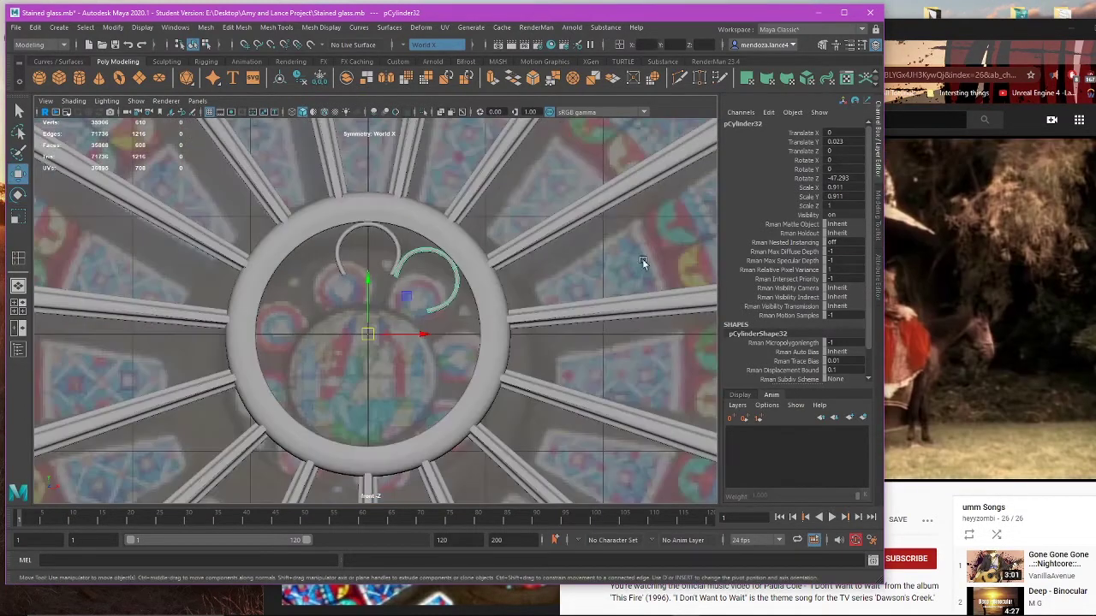
# Step: Set the duplicated arc's Z rotation to -46° and deselect it
pyautogui.write('-')
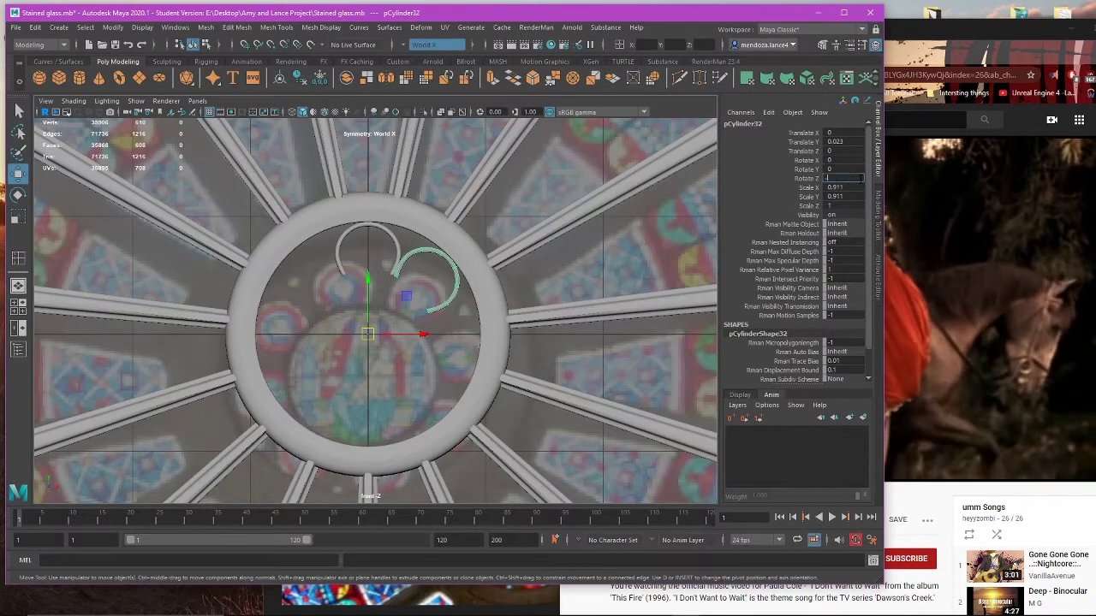
pyautogui.write('46')
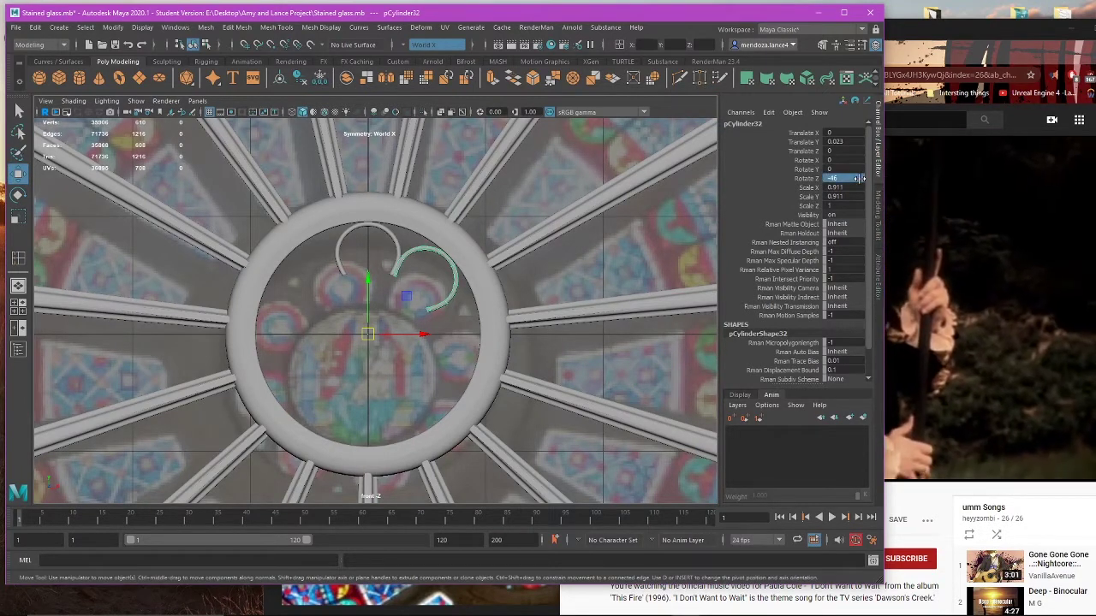
pyautogui.press('Return')
pyautogui.click(451, 362)
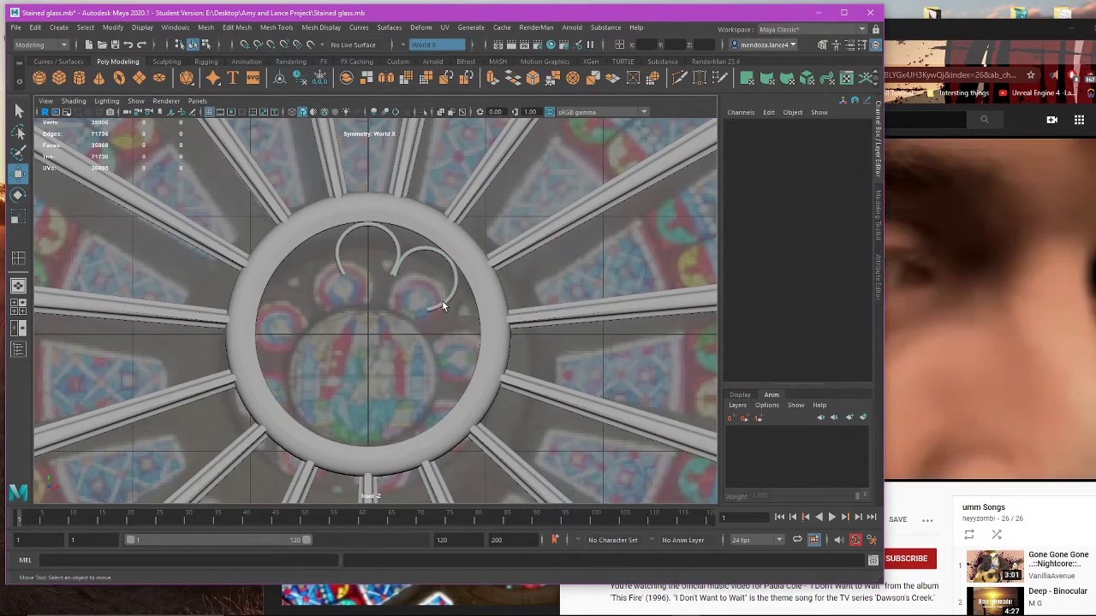
# Step: Select the duplicated arc beside the top arc and delete it
pyautogui.click(443, 306)
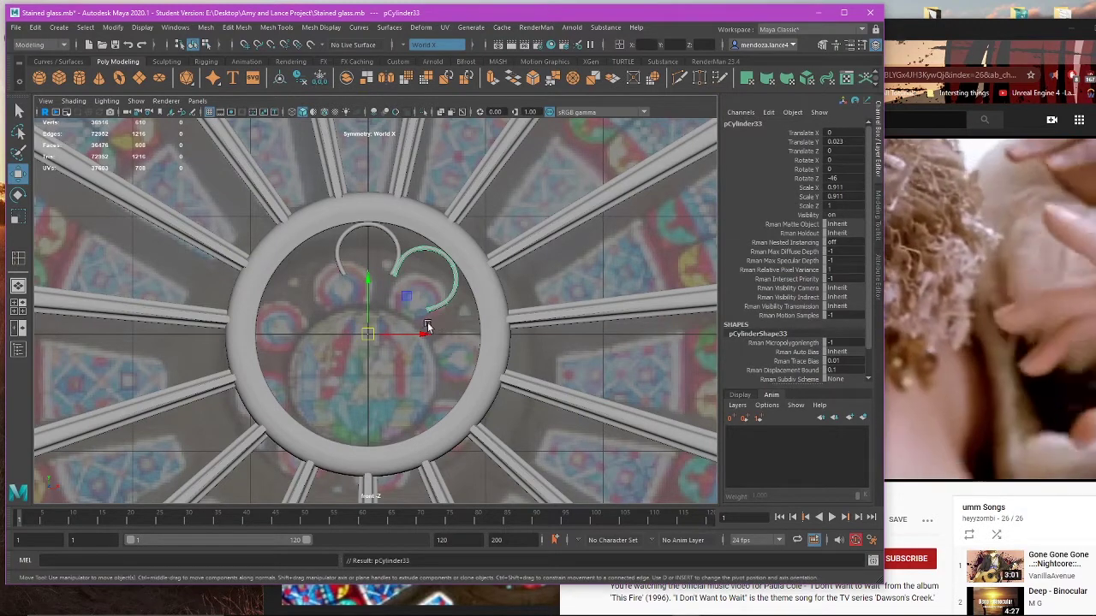
pyautogui.click(430, 357)
pyautogui.click(421, 301)
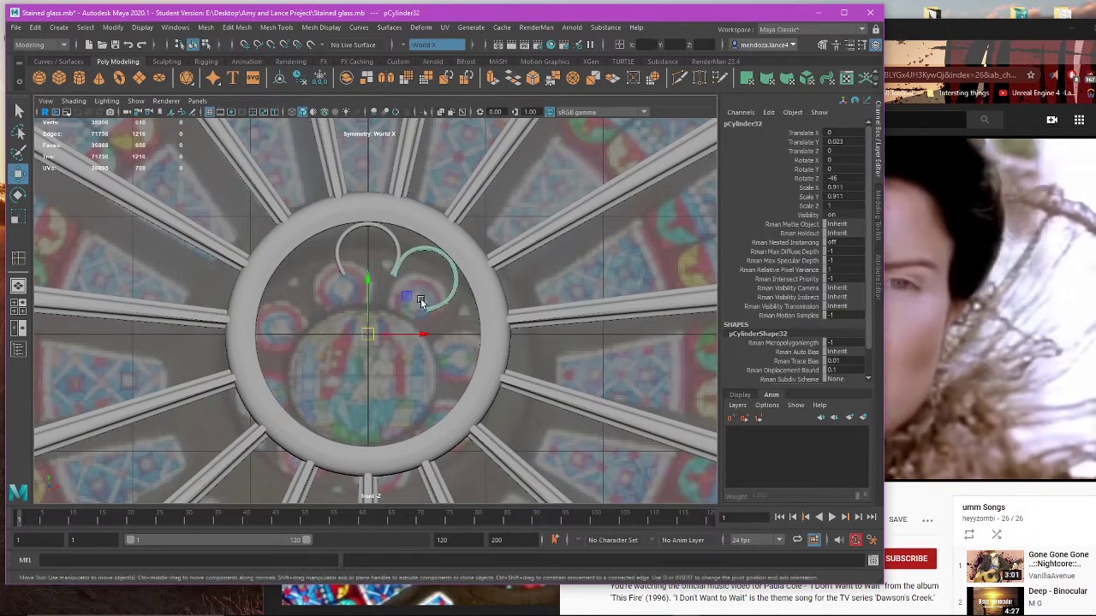
pyautogui.scroll(3, 420, 302)
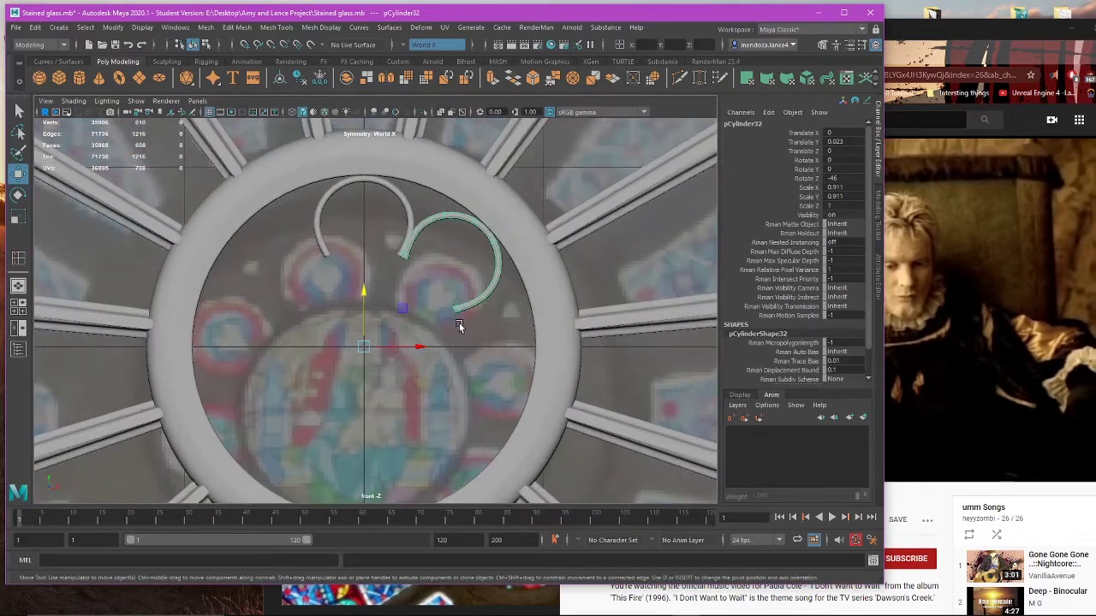
pyautogui.press('Delete')
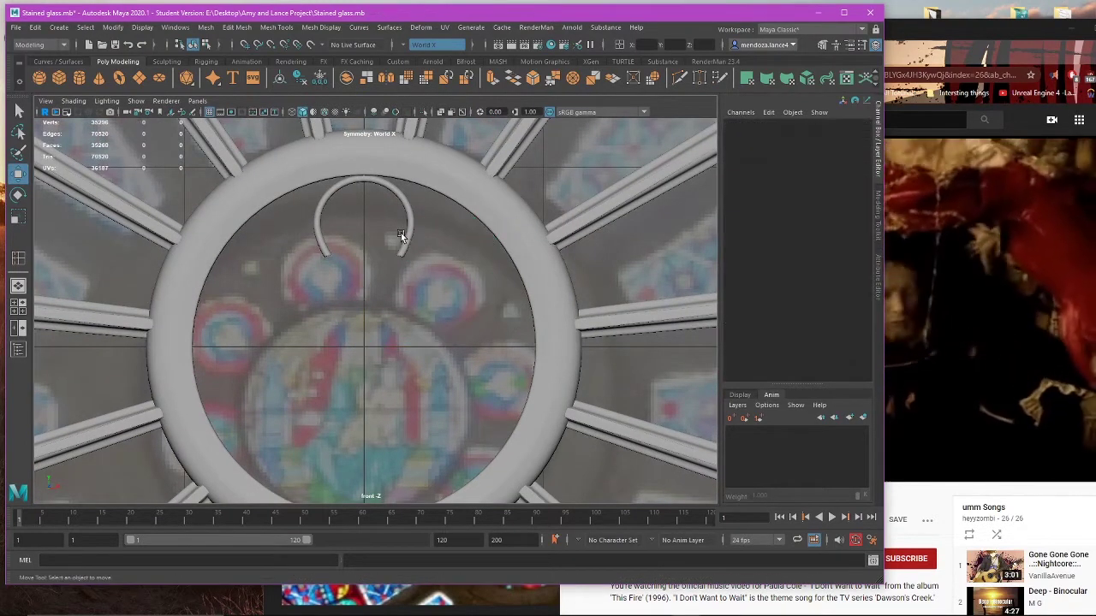
# Step: Duplicate the top arc again and rotate the copy about the window's centre to -46° in Z
pyautogui.click(405, 239)
pyautogui.hotkey('ctrl', 'd')
pyautogui.press('e')
pyautogui.moveTo(411, 319); pyautogui.dragTo(422, 359)
pyautogui.click(848, 178)
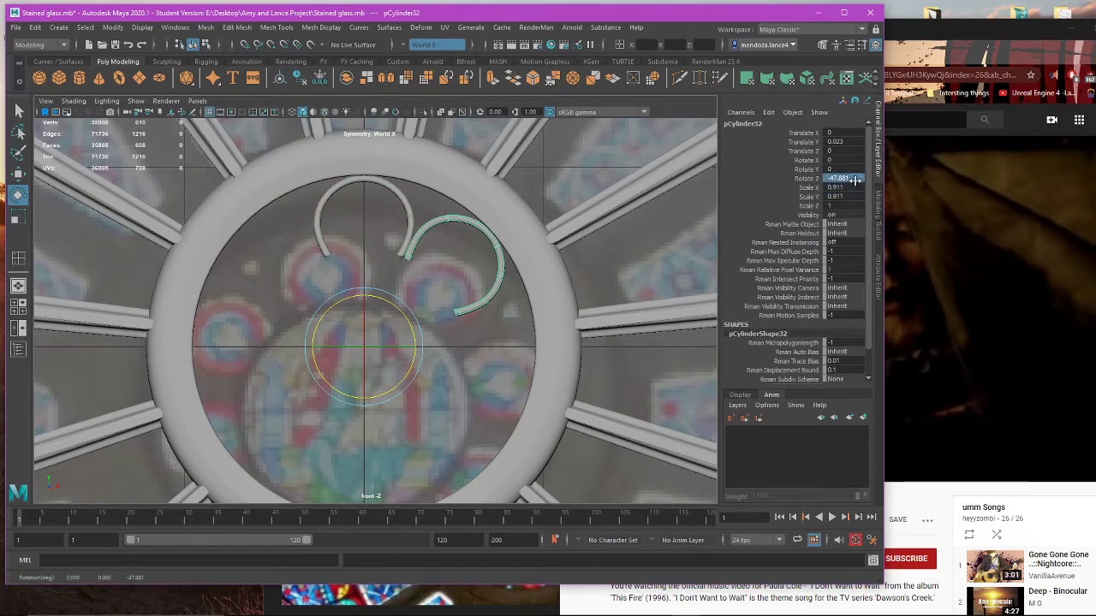
pyautogui.write('-46')
pyautogui.press('Return')
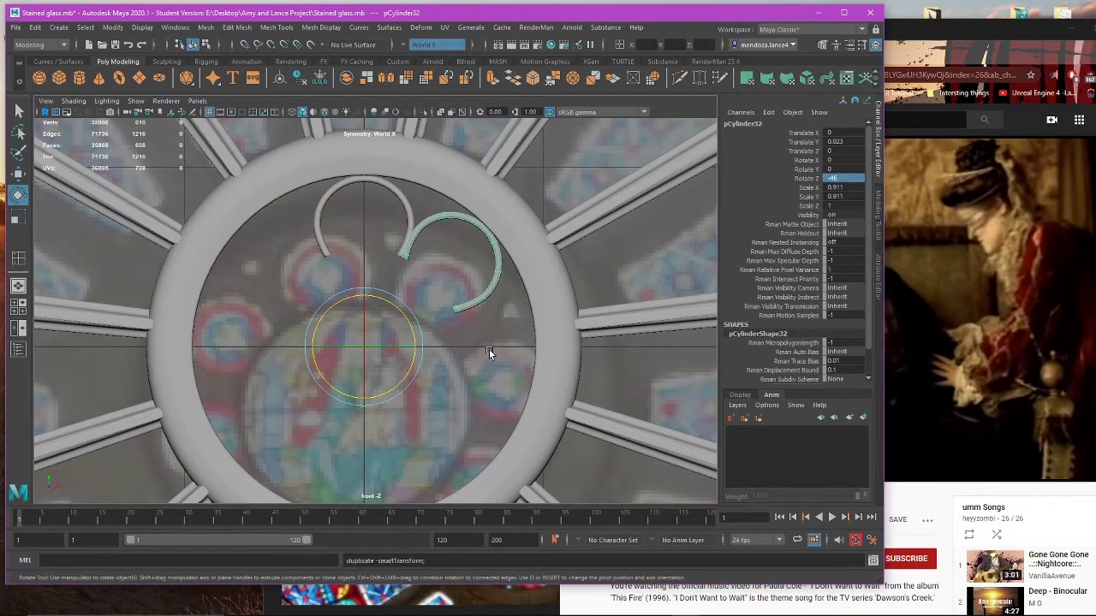
# Step: Repeat the rotated duplication six times to carry the arcs around the inside of the central ring
pyautogui.hotkey('shift', 'd')
pyautogui.hotkey('shift', 'd')
pyautogui.hotkey('shift', 'd')
pyautogui.hotkey('shift', 'd')
pyautogui.hotkey('shift', 'd')
pyautogui.hotkey('shift', 'd')
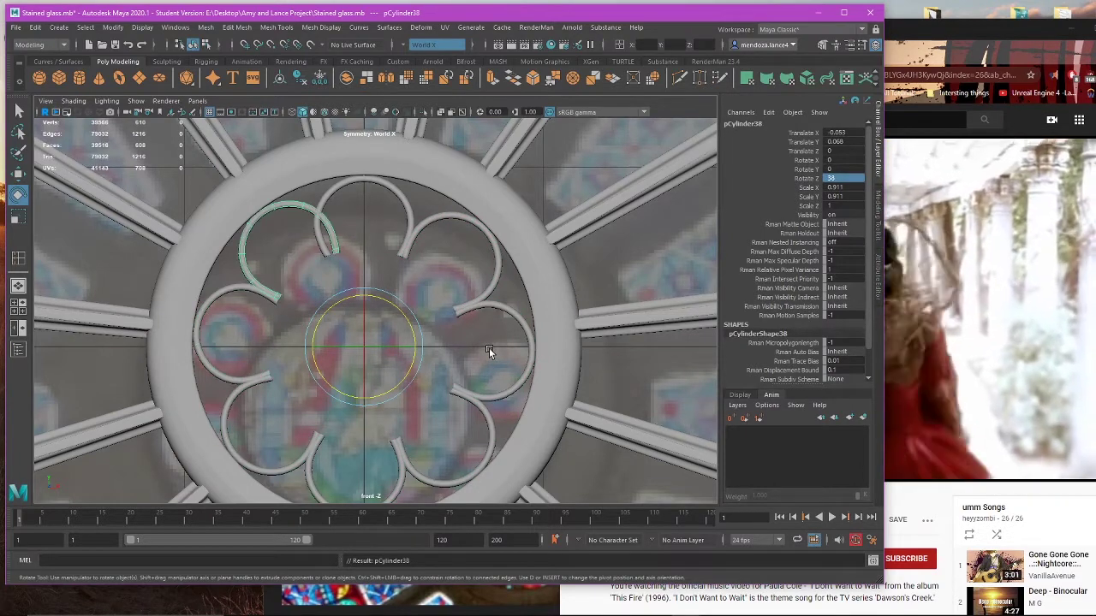
# Step: Undo the six repeated arc copies and the -46° rotation of the first copy
pyautogui.hotkey('ctrl', 'z')
pyautogui.hotkey('ctrl', 'z')
pyautogui.hotkey('ctrl', 'z')
pyautogui.hotkey('ctrl', 'z')
pyautogui.hotkey('ctrl', 'z')
pyautogui.hotkey('ctrl', 'z')
pyautogui.hotkey('ctrl', 'z')
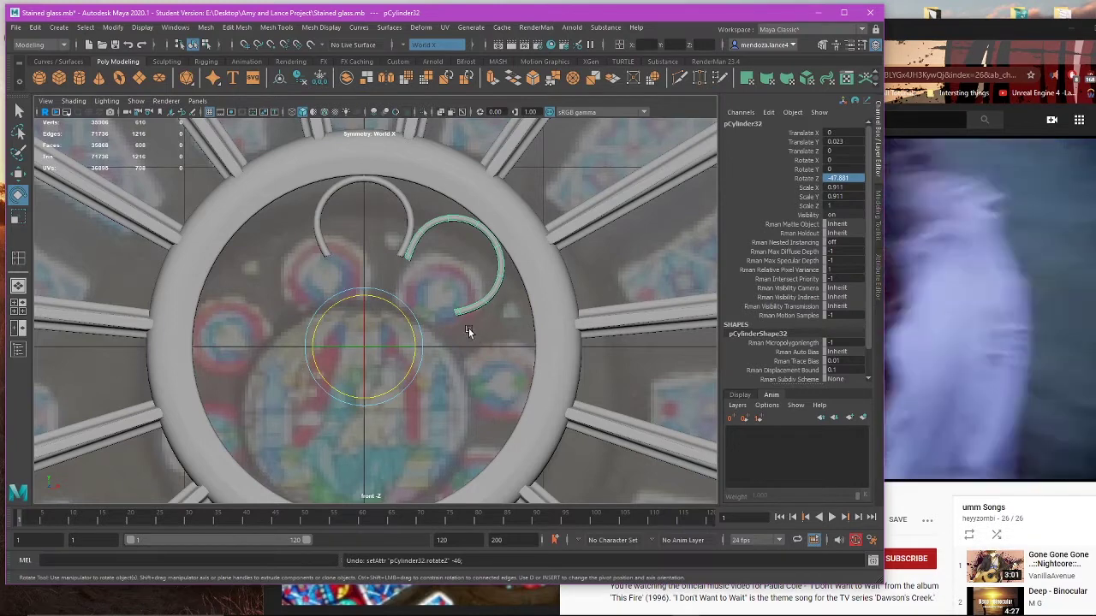
# Step: Replace the copy with a fresh duplicate of the top arc rotated to -45° in Z, and delete that duplicate as well
pyautogui.press('Delete')
pyautogui.hotkey('ctrl', 'z')
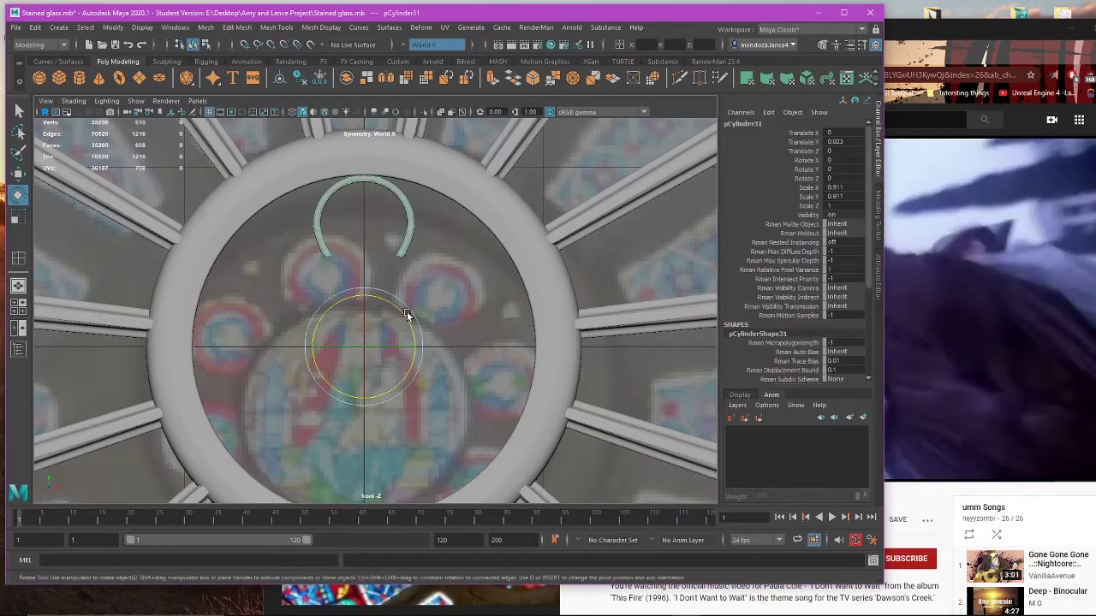
pyautogui.moveTo(399, 314); pyautogui.dragTo(438, 347)
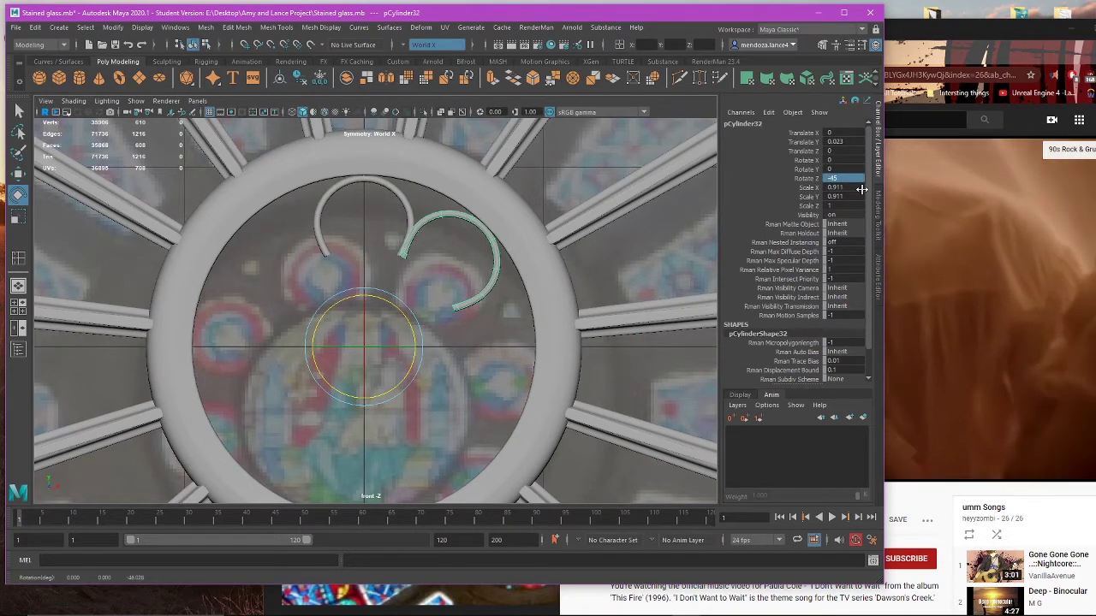
pyautogui.press('Return')
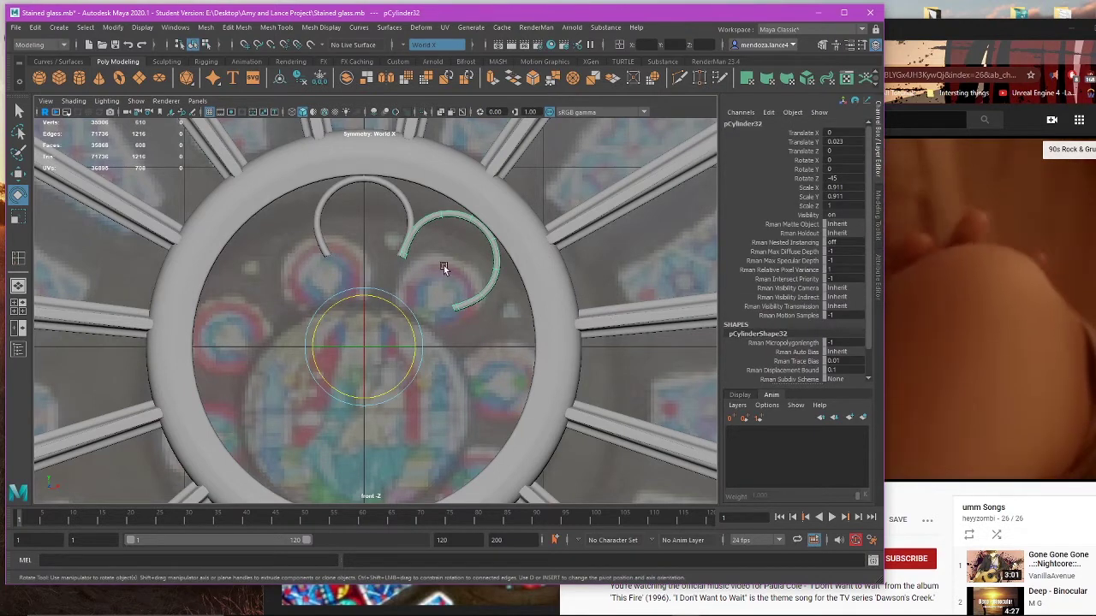
pyautogui.press('Delete')
pyautogui.click(409, 250)
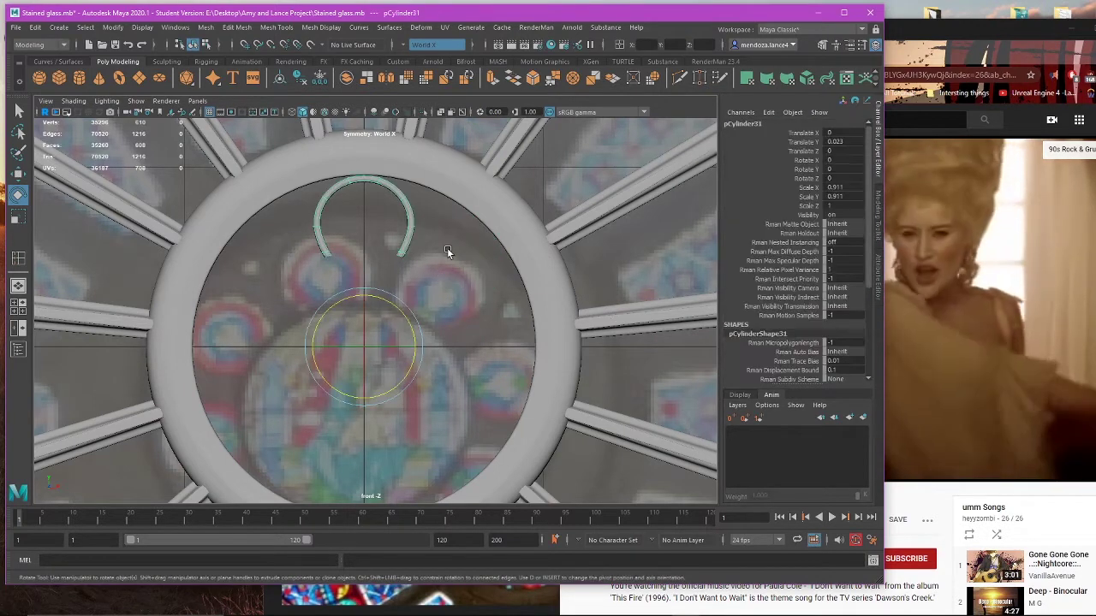
# Step: Narrow both lower ends of the top arc by moving their inner vertices slightly outward with symmetry on
pyautogui.moveTo(448, 252); pyautogui.dragTo(402, 242, button='right')
pyautogui.scroll(10, 399, 248)
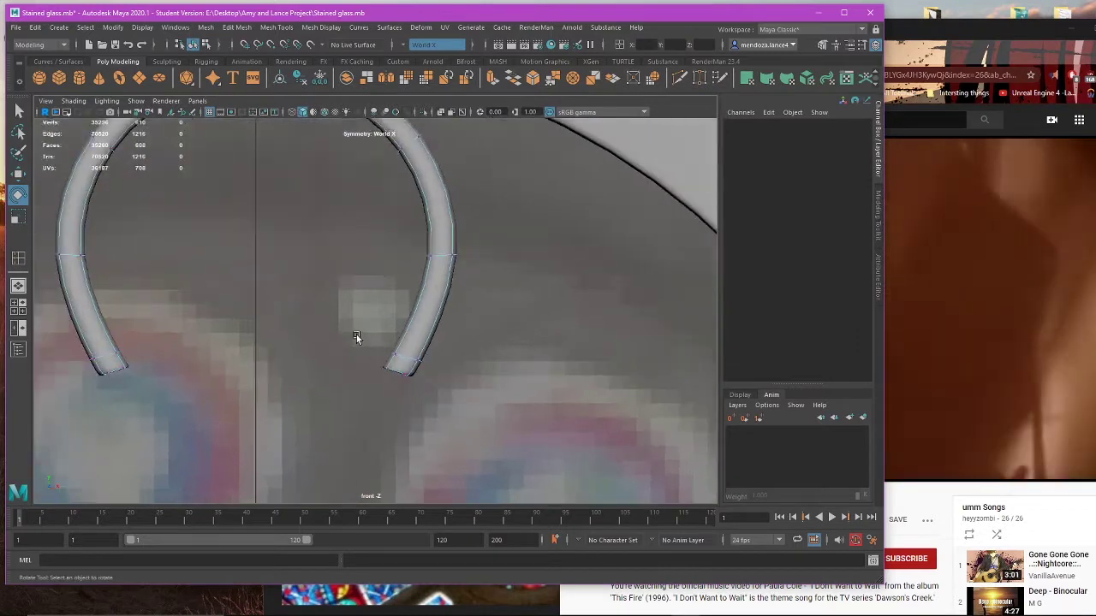
pyautogui.press('w')
pyautogui.moveTo(395, 384); pyautogui.dragTo(428, 377)
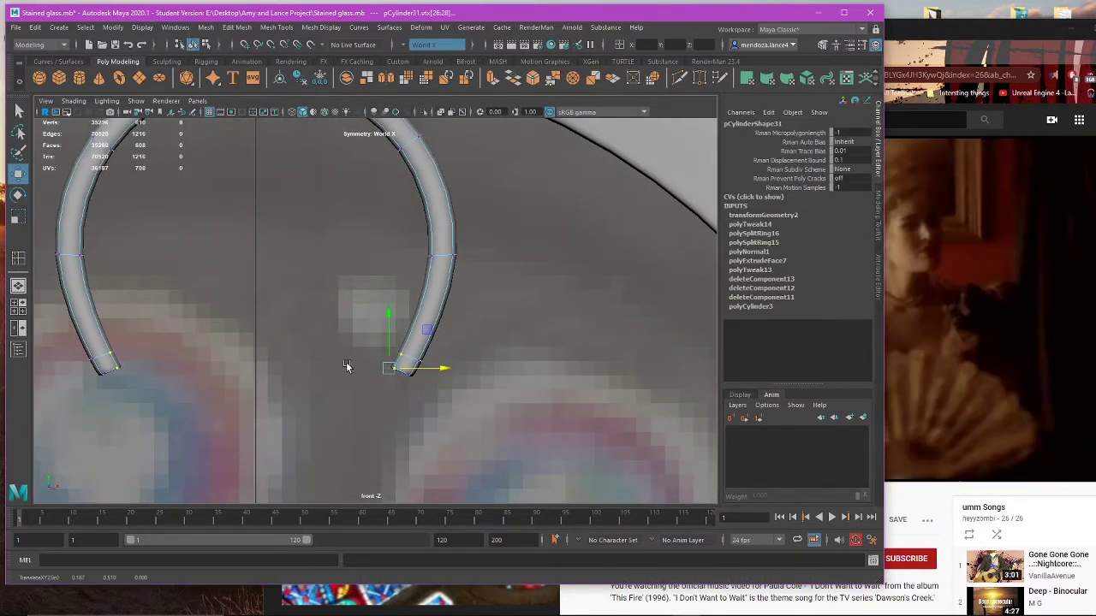
pyautogui.click(480, 386)
pyautogui.moveTo(440, 370)
pyautogui.mouseDown()
pyautogui.moveTo(402, 393)
pyautogui.moveTo(439, 377)
pyautogui.mouseUp()
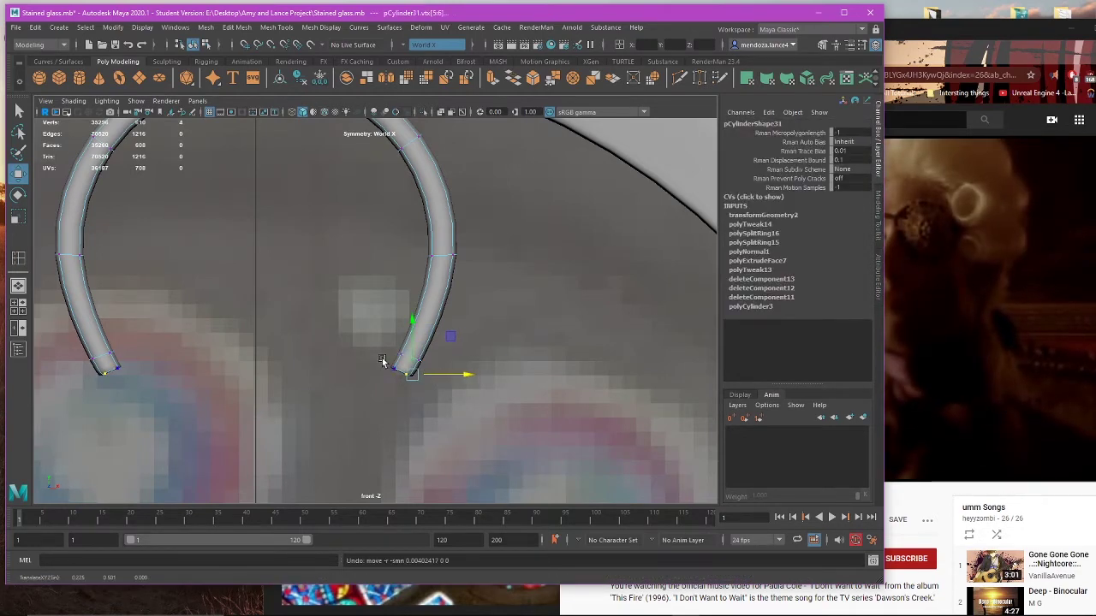
pyautogui.moveTo(377, 363); pyautogui.dragTo(426, 376)
# Step: Try shifting all vertices at both lower ends of the arc slightly inward
pyautogui.scroll(-5, 482, 358)
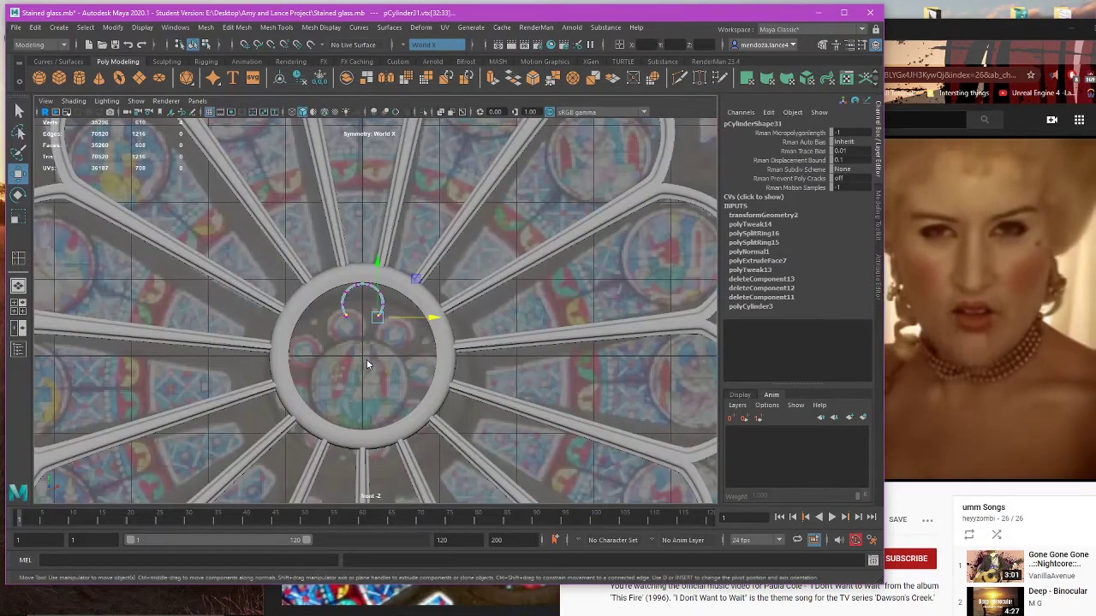
pyautogui.moveTo(366, 365); pyautogui.dragTo(371, 306, button='right')
pyautogui.scroll(5, 399, 325)
pyautogui.scroll(2, 401, 373)
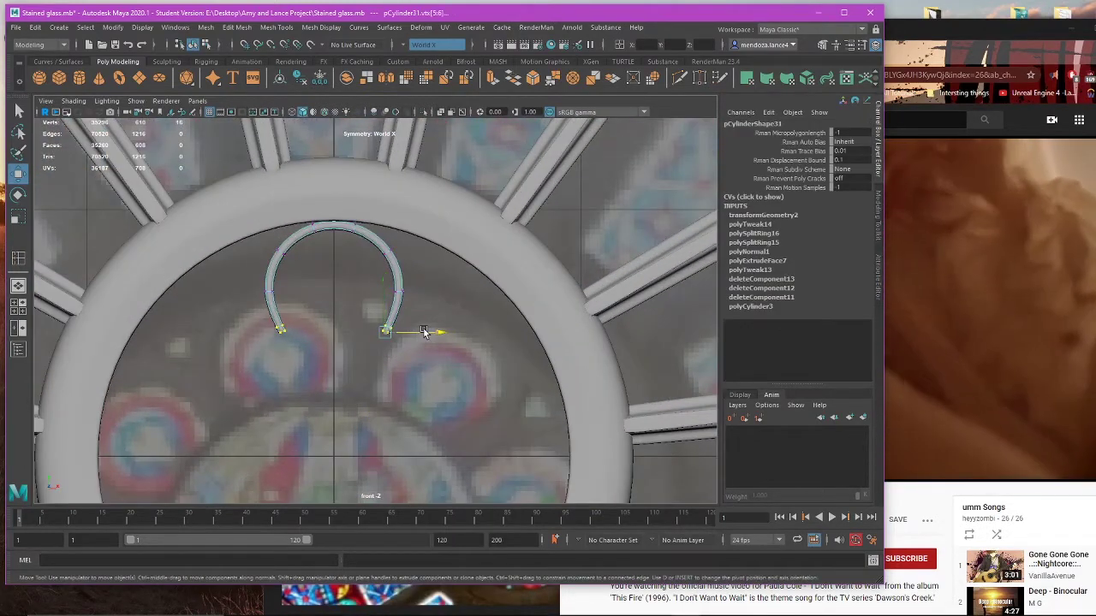
pyautogui.moveTo(424, 332); pyautogui.dragTo(422, 332)
pyautogui.scroll(2, 395, 337)
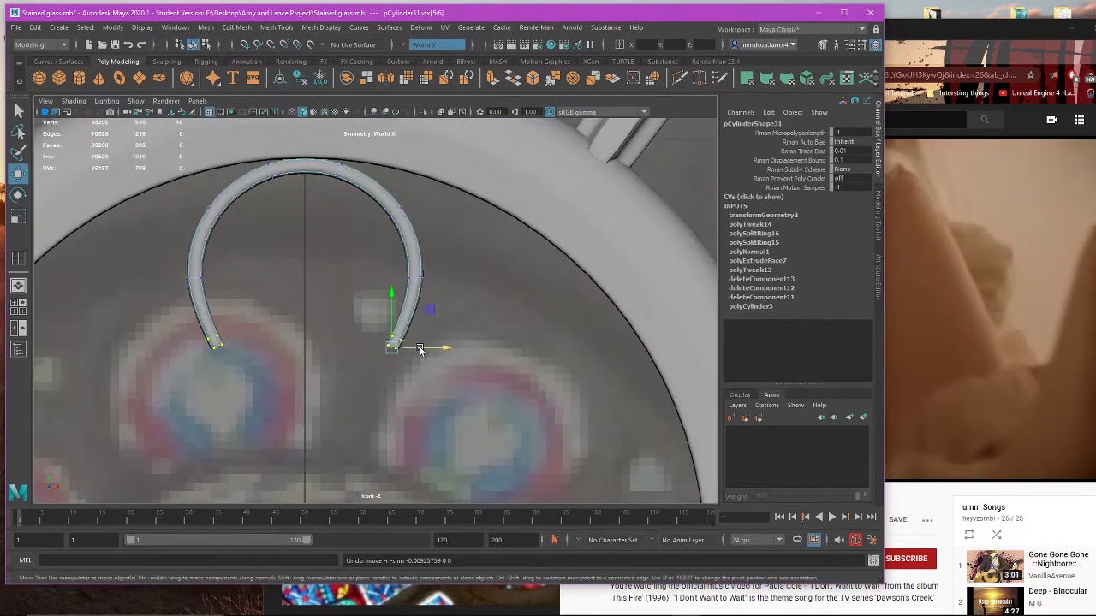
# Step: Delete the edge loops next to both lower ends of the top arc
pyautogui.scroll(2, 420, 350)
pyautogui.moveTo(481, 333); pyautogui.dragTo(325, 258, button='right')
pyautogui.scroll(2, 423, 344)
pyautogui.click(408, 350)
pyautogui.hotkey('ctrl', 'Delete')
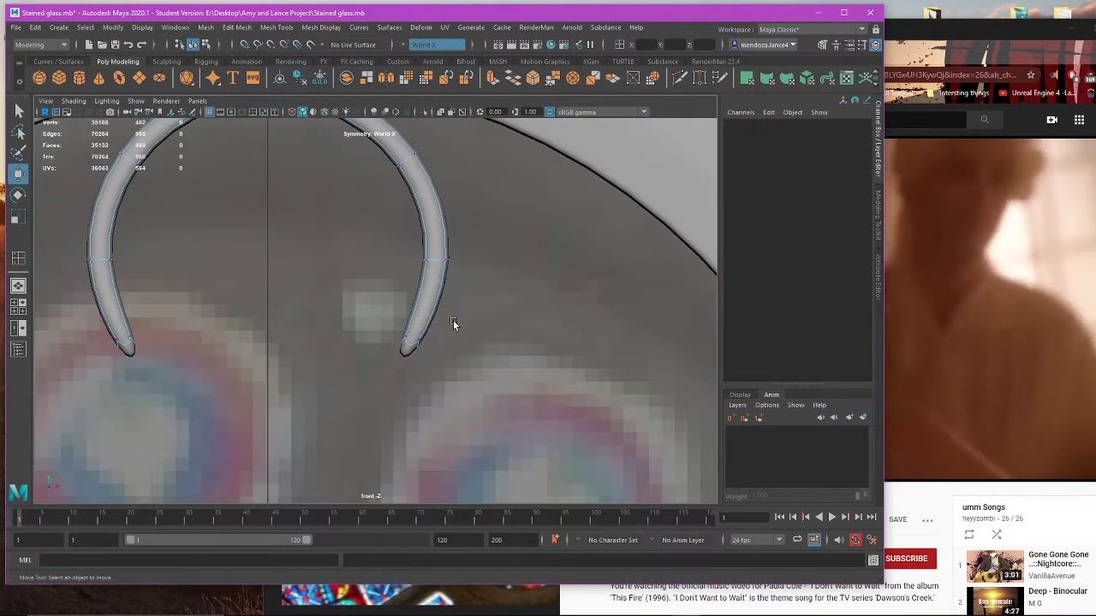
# Step: Move the end faces of the top arc slightly down and inward to extend its tips
pyautogui.moveTo(453, 320); pyautogui.dragTo(379, 285, button='right')
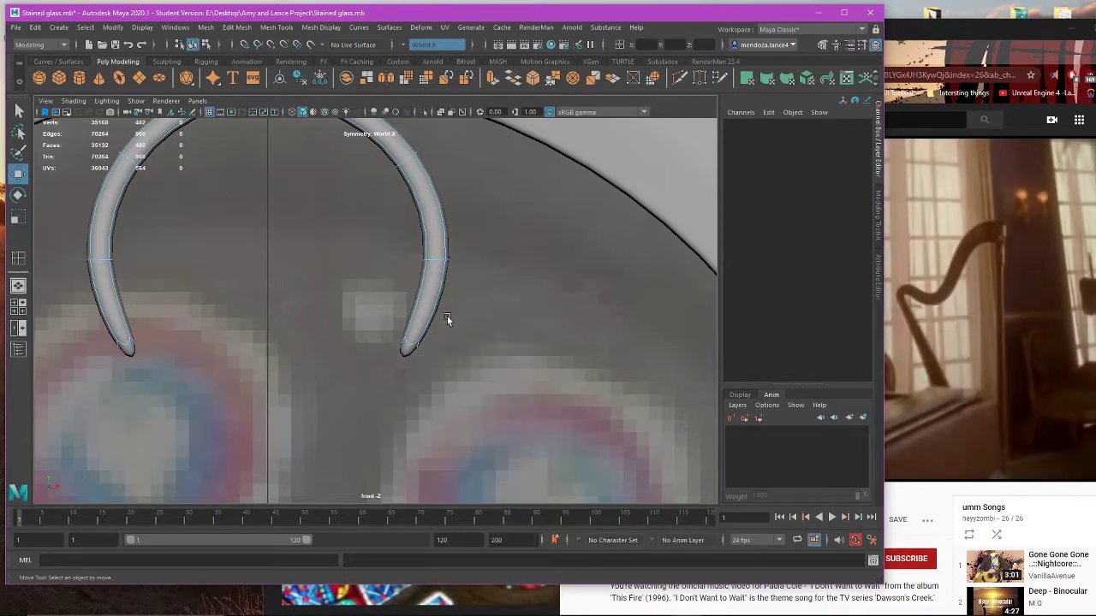
pyautogui.moveTo(446, 316); pyautogui.dragTo(399, 360)
pyautogui.moveTo(397, 314); pyautogui.dragTo(411, 336)
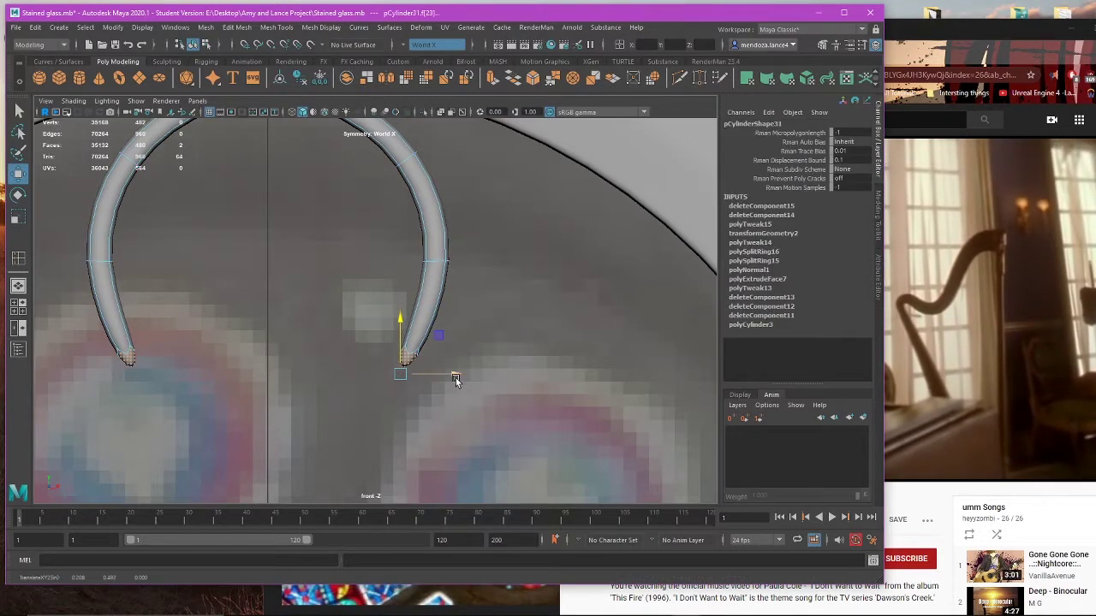
pyautogui.moveTo(456, 377); pyautogui.dragTo(446, 374)
# Step: Lower the vertices at the widest part of the arc's two sides slightly and return to object selection
pyautogui.moveTo(498, 261); pyautogui.dragTo(424, 252, button='right')
pyautogui.moveTo(411, 243); pyautogui.dragTo(501, 290)
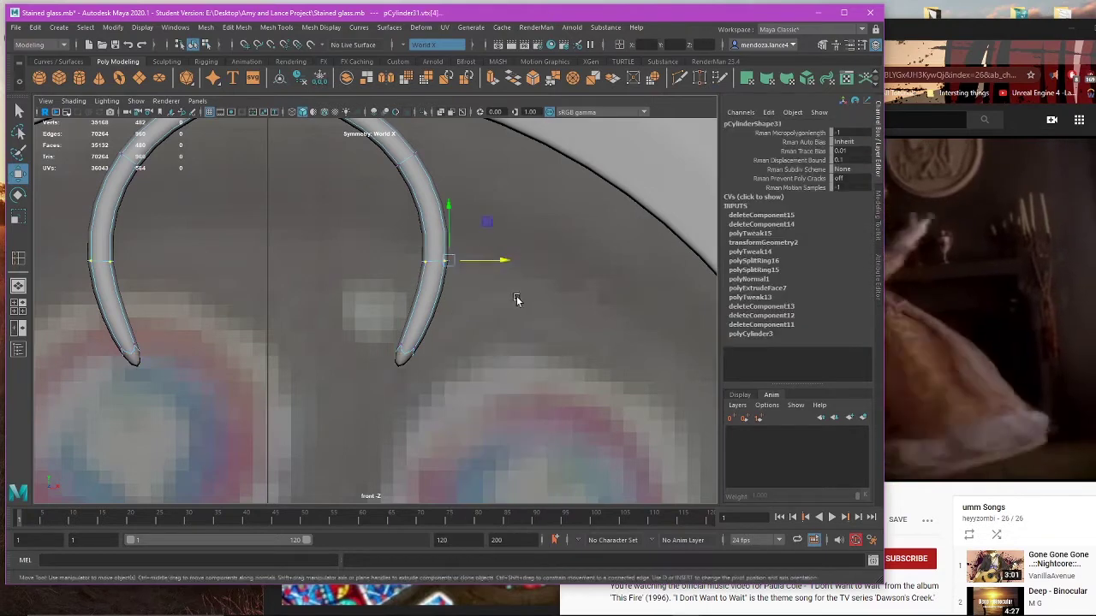
pyautogui.press('w')
pyautogui.moveTo(447, 216); pyautogui.dragTo(448, 221)
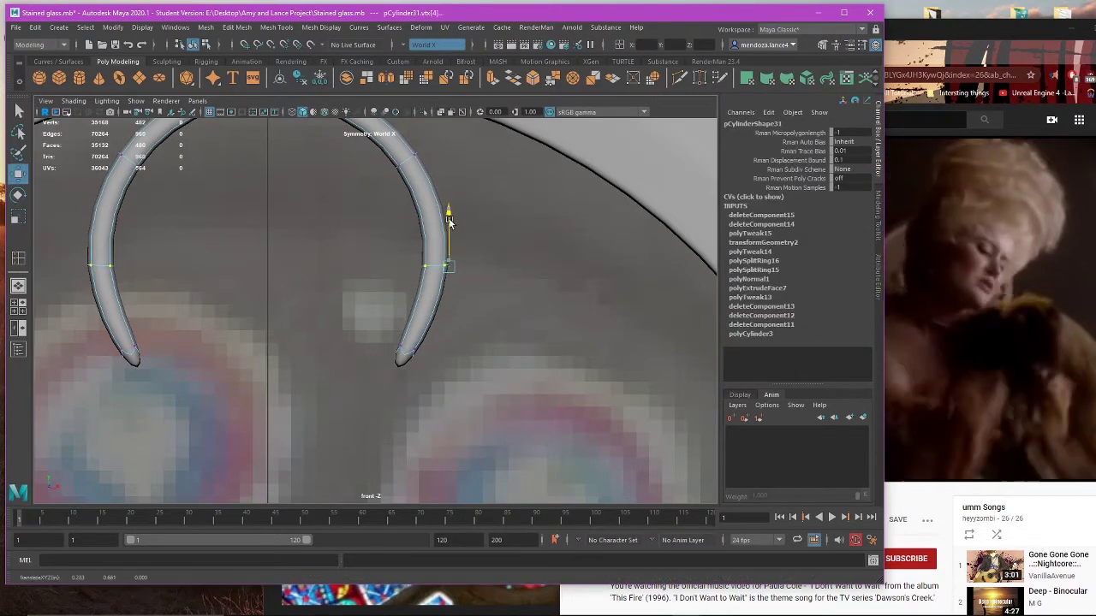
pyautogui.scroll(-3, 465, 302)
pyautogui.scroll(2, 465, 302)
pyautogui.moveTo(482, 305); pyautogui.dragTo(419, 283, button='right')
pyautogui.click(417, 283)
# Step: Turn off the arc's smooth mesh preview and freeze its transformations
pyautogui.scroll(-4, 411, 289)
pyautogui.scroll(4, 437, 330)
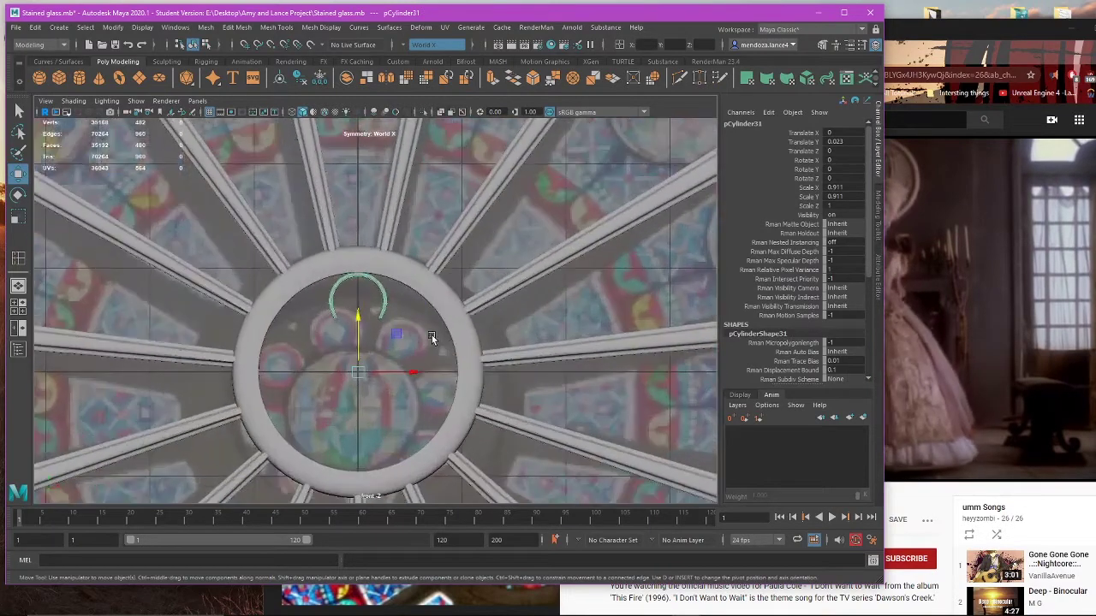
pyautogui.scroll(5, 403, 274)
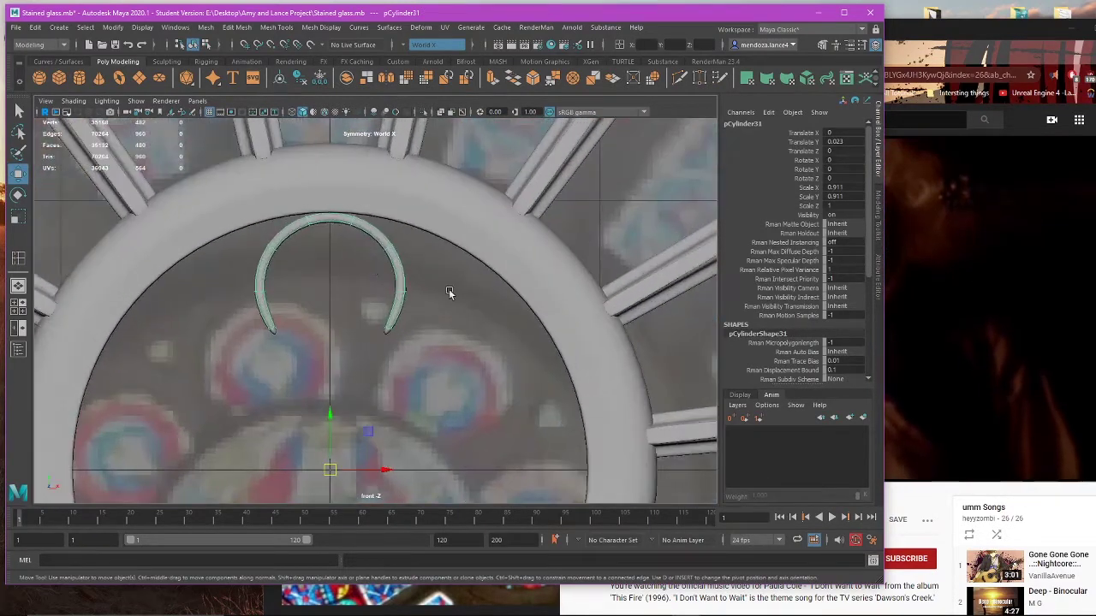
pyautogui.press('1')
pyautogui.press('3')
pyautogui.press('1')
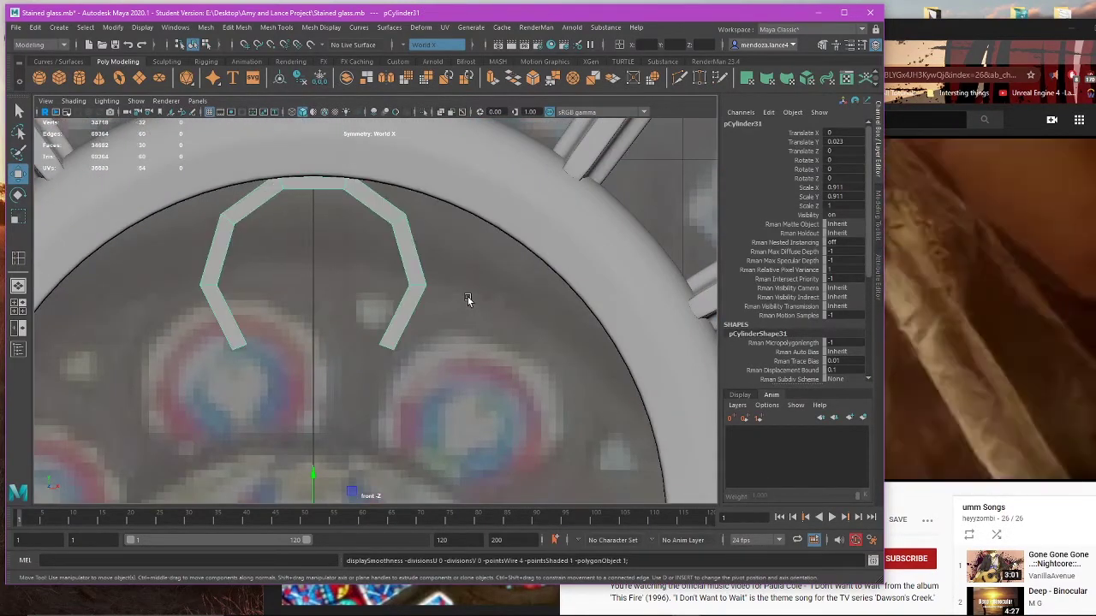
pyautogui.scroll(-5, 470, 295)
pyautogui.scroll(-5, 470, 295)
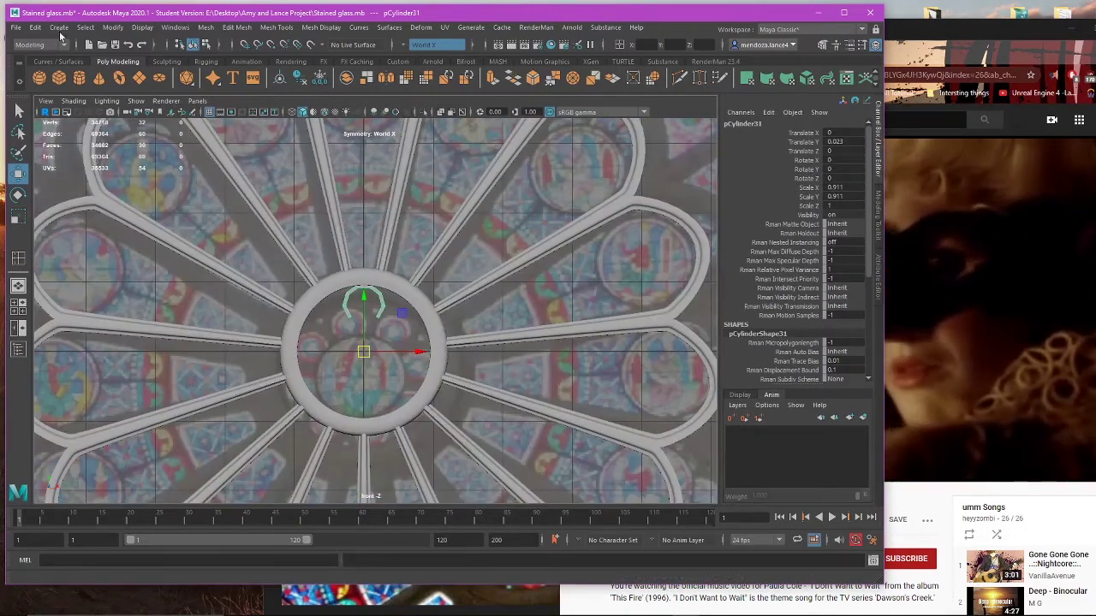
pyautogui.click(112, 27)
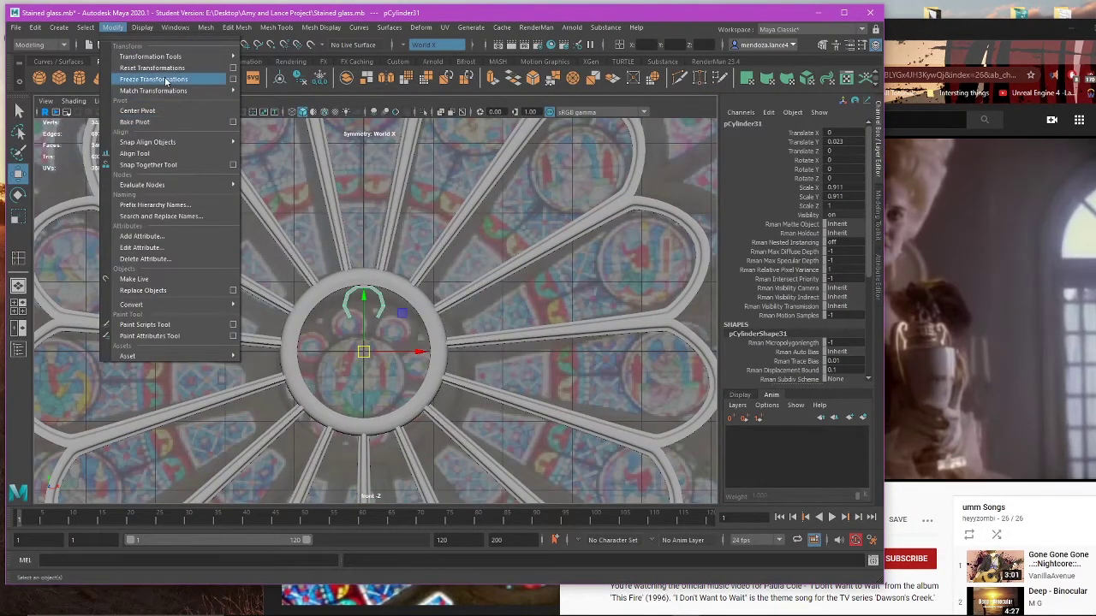
pyautogui.click(154, 79)
# Step: Duplicate the frozen arc, rotate the copy to -45° in Z about the window's centre, and show both arcs smoothed
pyautogui.scroll(3, 392, 354)
pyautogui.hotkey('ctrl', 'd')
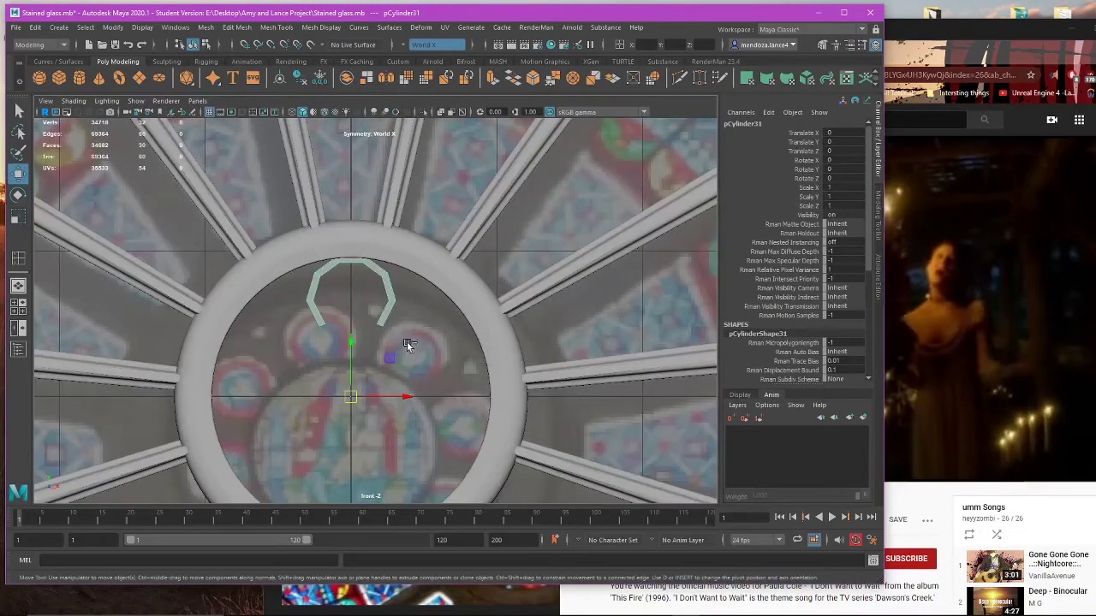
pyautogui.press('e')
pyautogui.moveTo(396, 350); pyautogui.dragTo(416, 398)
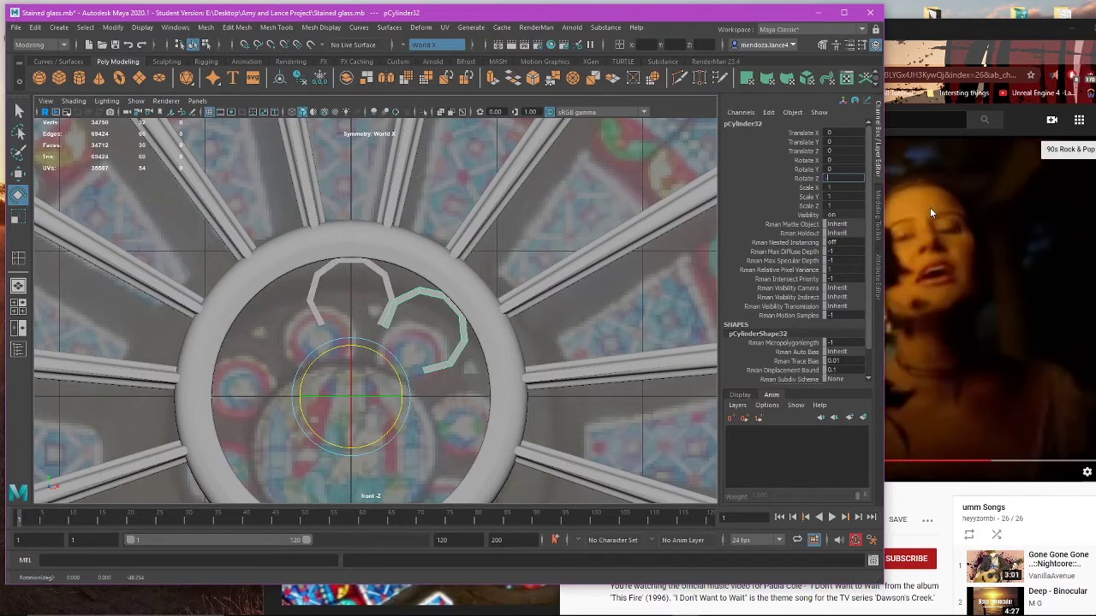
pyautogui.write('-45')
pyautogui.press('Return')
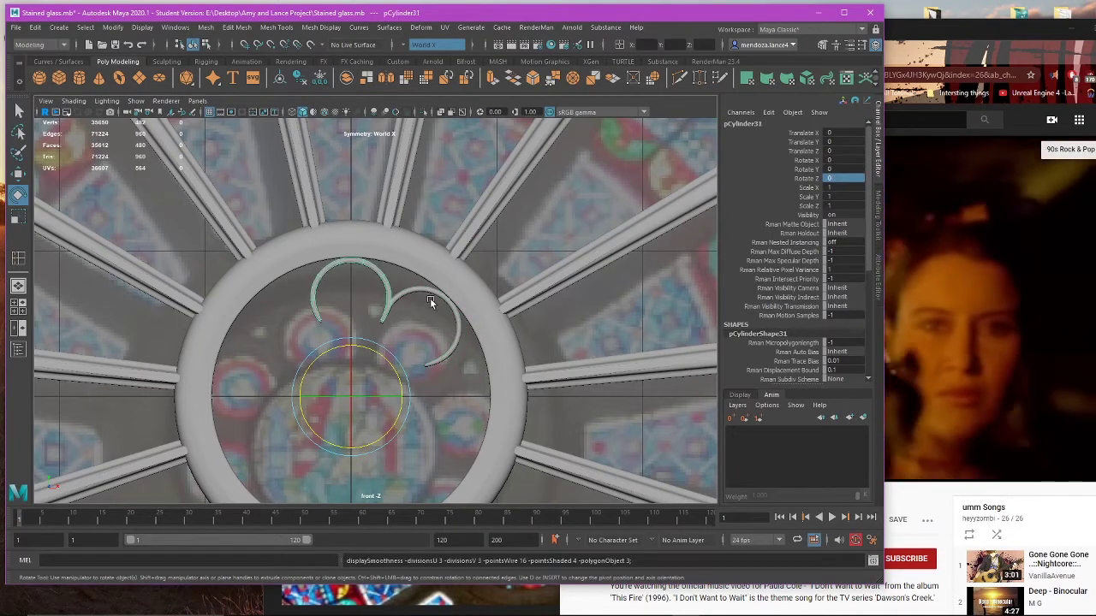
pyautogui.press('w')
pyautogui.keyDown('shift'); pyautogui.click(494, 366); pyautogui.keyUp('shift')
pyautogui.keyDown('shift'); pyautogui.click(494, 366); pyautogui.keyUp('shift')
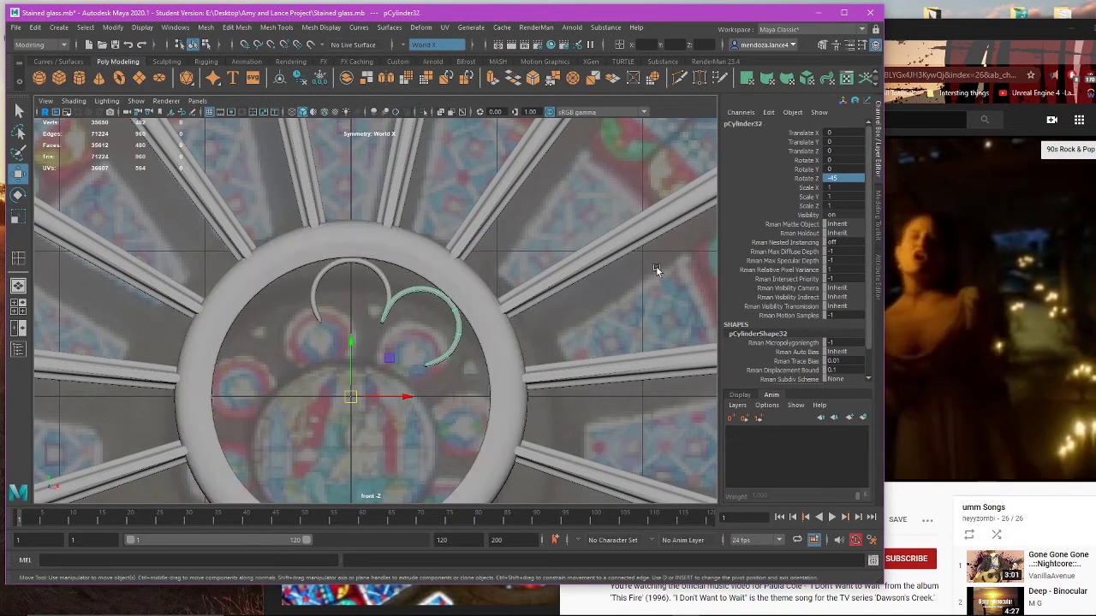
# Step: Duplicate the -45° arc and rotate the copy to -90° in Z about the window's centre
pyautogui.scroll(-2, 370, 384)
pyautogui.scroll(3, 403, 318)
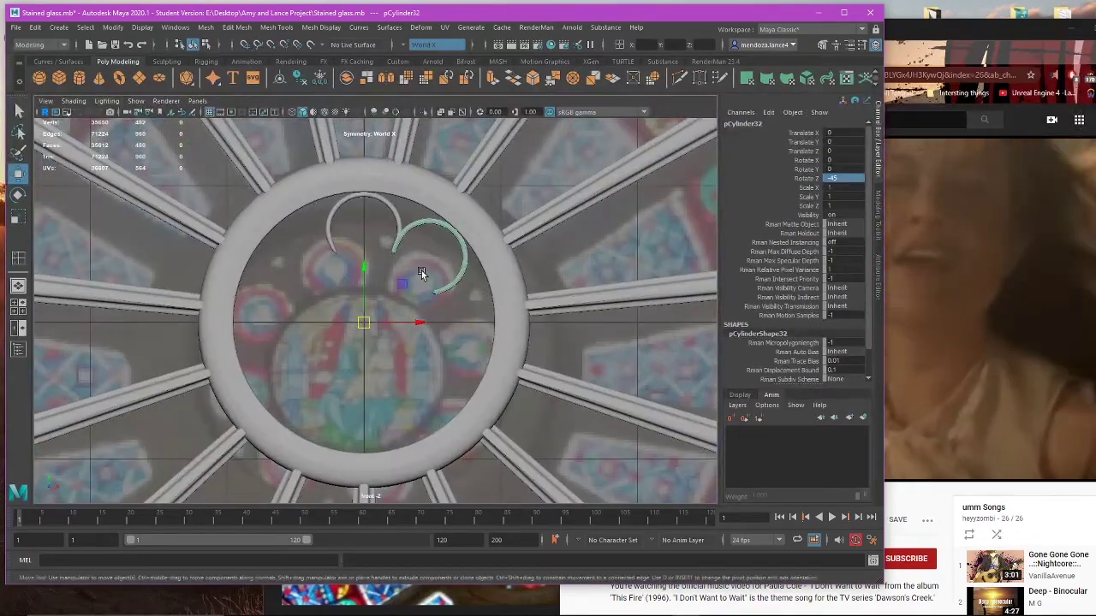
pyautogui.hotkey('ctrl', 'd')
pyautogui.press('e')
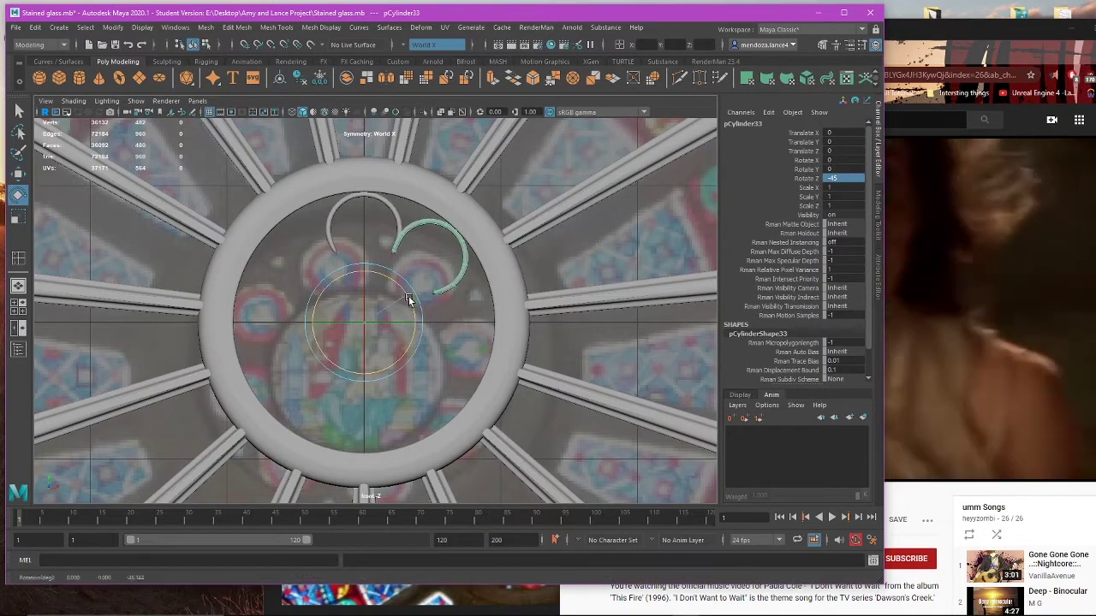
pyautogui.moveTo(411, 298); pyautogui.dragTo(416, 335)
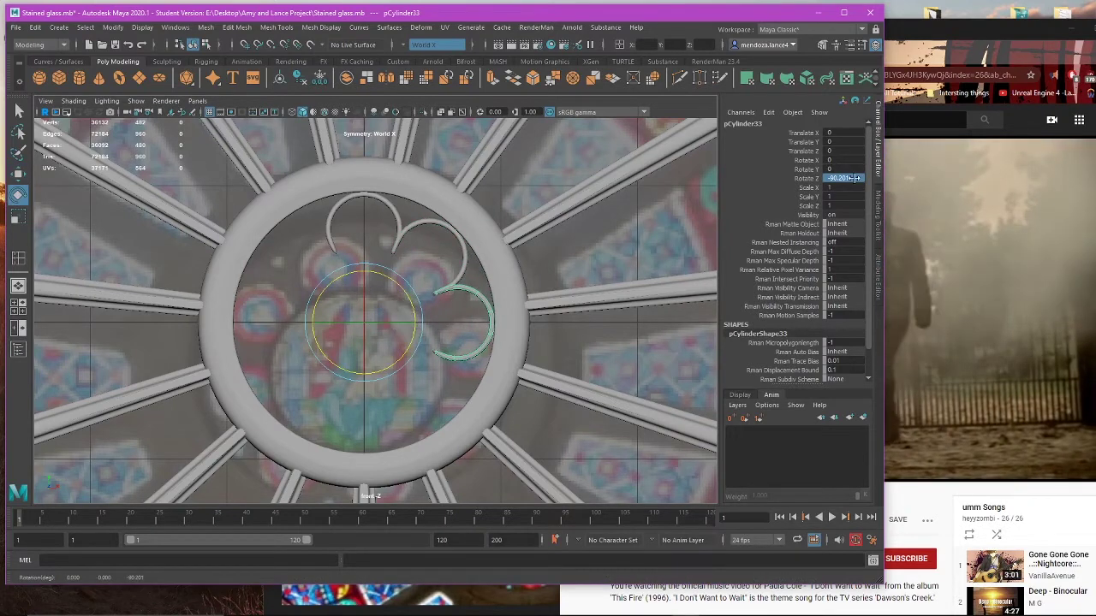
pyautogui.write('-90')
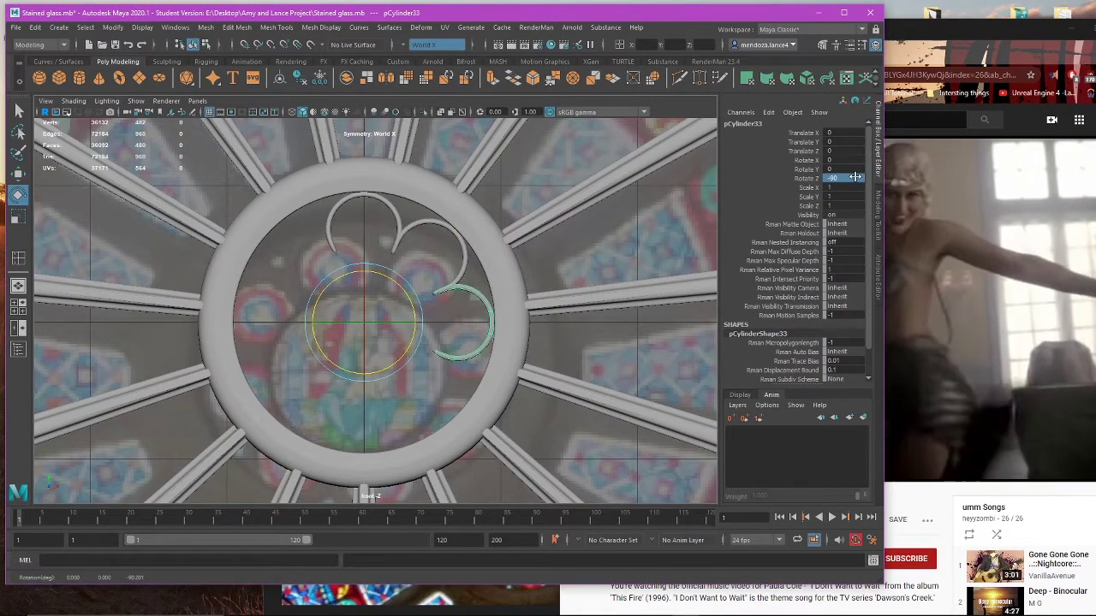
pyautogui.press('Return')
# Step: Repeat the duplication with the same 45° rotation until eight arcs complete the ring, and clear the selection
pyautogui.press('w')
pyautogui.hotkey('shift', 'd')
pyautogui.hotkey('shift', 'd')
pyautogui.hotkey('shift', 'd')
pyautogui.hotkey('shift', 'd')
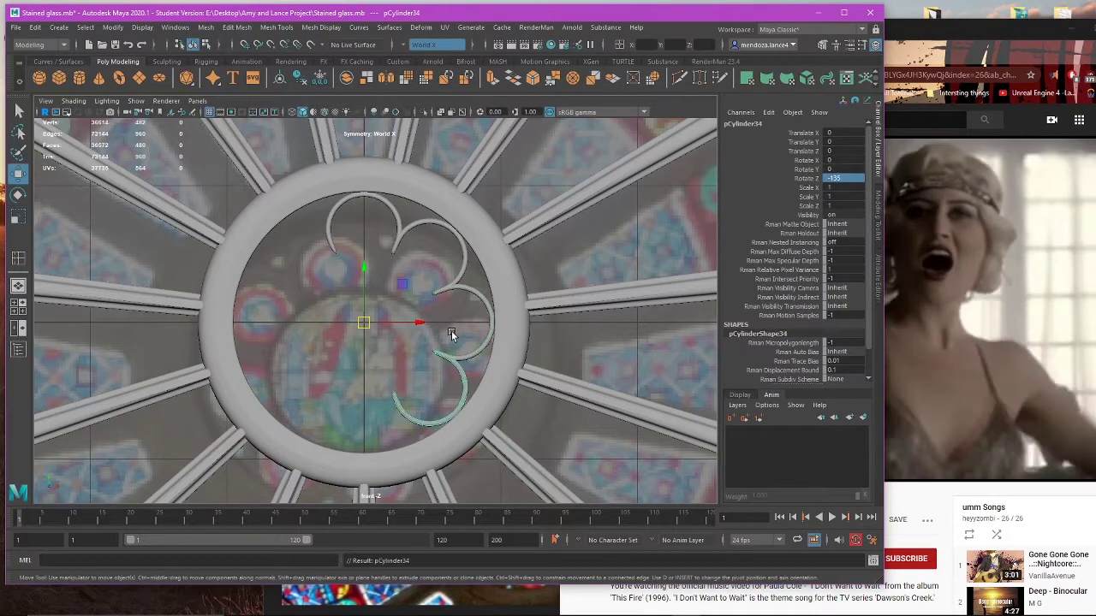
pyautogui.hotkey('shift', 'd')
pyautogui.hotkey('shift', 'd')
pyautogui.click(345, 316)
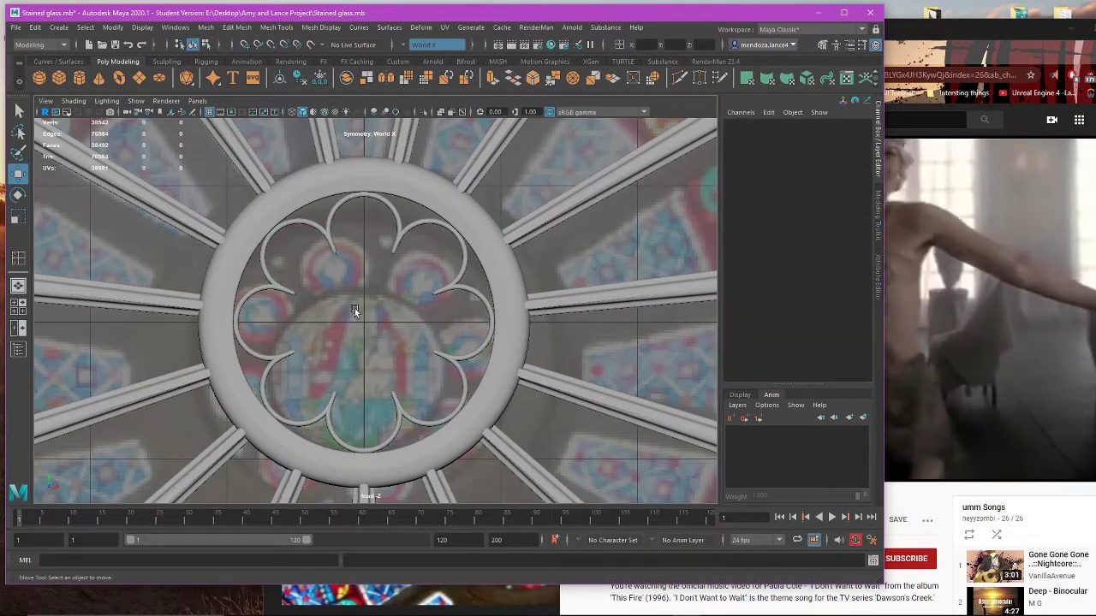
# Step: Examine the ring of arcs inside the central circle in the perspective view, framing one of the arcs
pyautogui.keyDown('alt'); pyautogui.moveTo(359, 320); pyautogui.dragTo(377, 344, button='middle'); pyautogui.keyUp('alt')
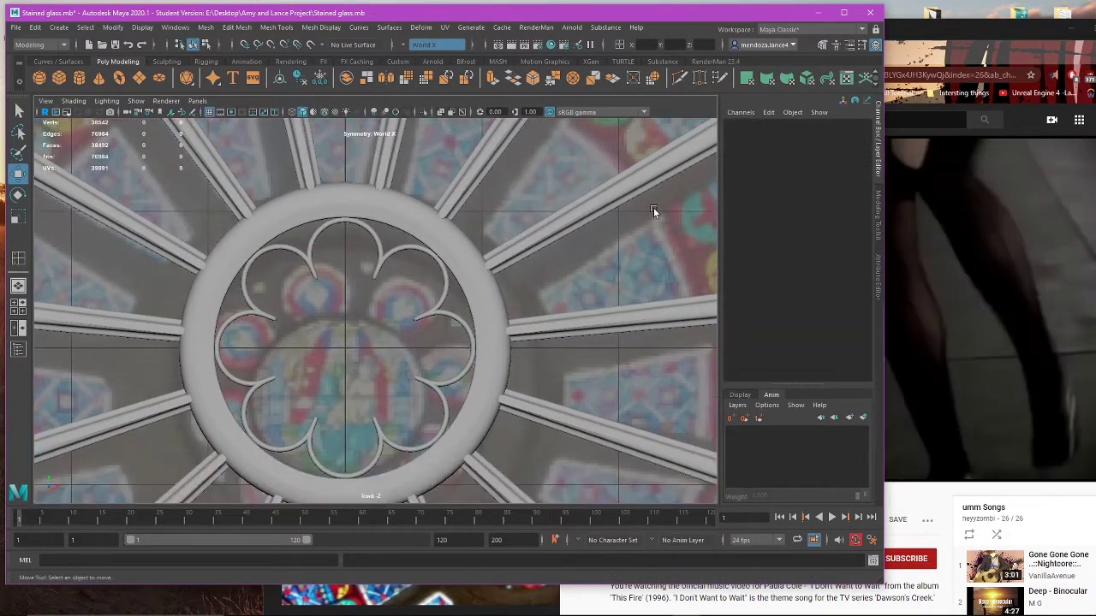
pyautogui.press('space')
pyautogui.press('space')
pyautogui.press('f')
pyautogui.keyDown('alt'); pyautogui.moveTo(467, 302); pyautogui.dragTo(441, 337); pyautogui.keyUp('alt')
pyautogui.scroll(6, 441, 338)
pyautogui.keyDown('alt'); pyautogui.moveTo(440, 337); pyautogui.dragTo(242, 306, button='middle'); pyautogui.keyUp('alt')
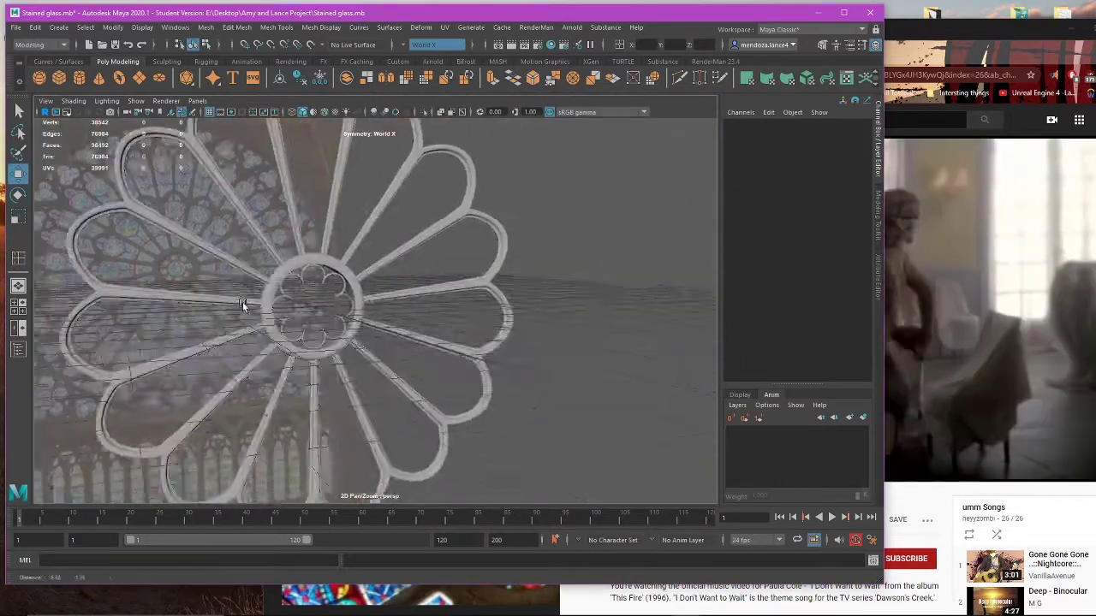
pyautogui.moveTo(243, 304)
pyautogui.keyDown('alt'); pyautogui.mouseDown()
pyautogui.moveTo(320, 310)
pyautogui.moveTo(286, 320)
pyautogui.moveTo(256, 298)
pyautogui.mouseUp(); pyautogui.keyUp('alt')
pyautogui.click(322, 288)
pyautogui.press('f')
pyautogui.scroll(-6, 286, 320)
pyautogui.scroll(-5, 303, 310)
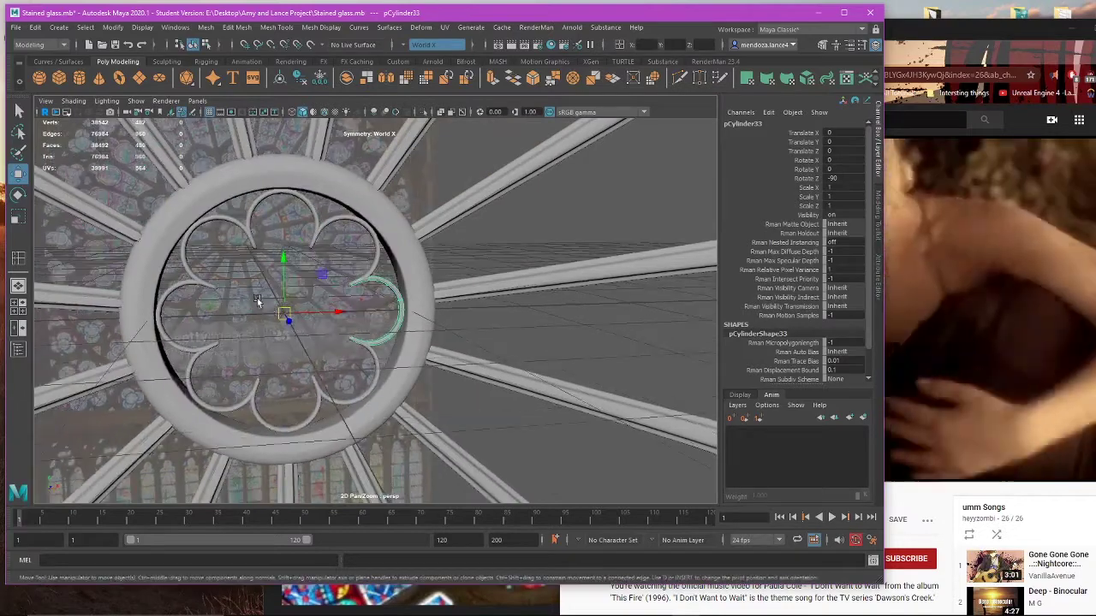
# Step: Select all eight arcs of the ring together
pyautogui.click(255, 294)
pyautogui.moveTo(354, 384); pyautogui.dragTo(354, 384)
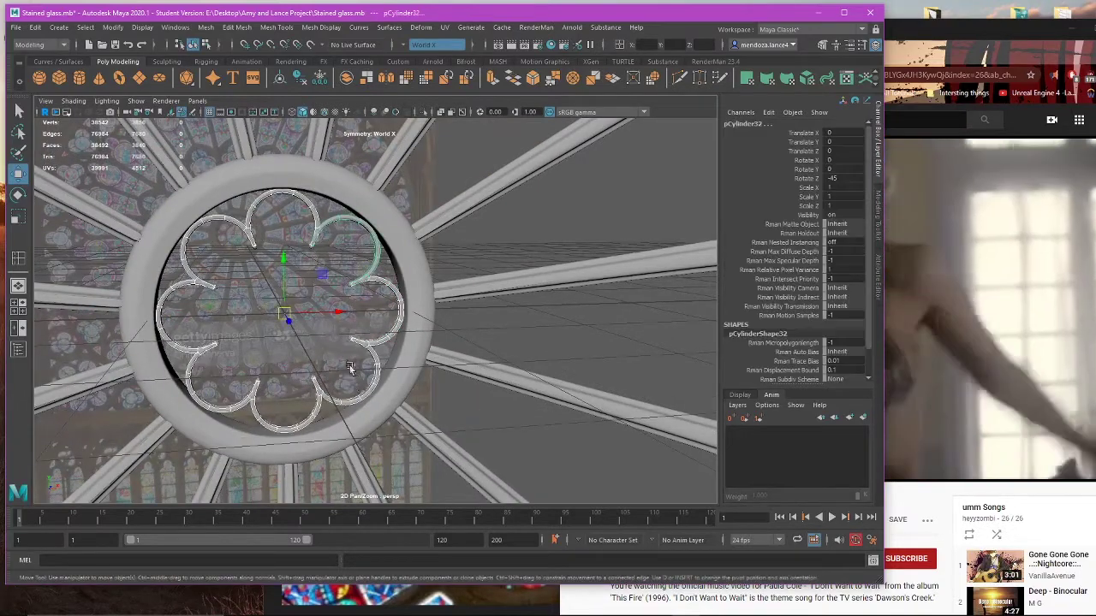
pyautogui.keyDown('alt'); pyautogui.moveTo(282, 315); pyautogui.dragTo(301, 277); pyautogui.keyUp('alt')
pyautogui.keyDown('alt'); pyautogui.moveTo(350, 276); pyautogui.dragTo(386, 292, button='middle'); pyautogui.keyUp('alt')
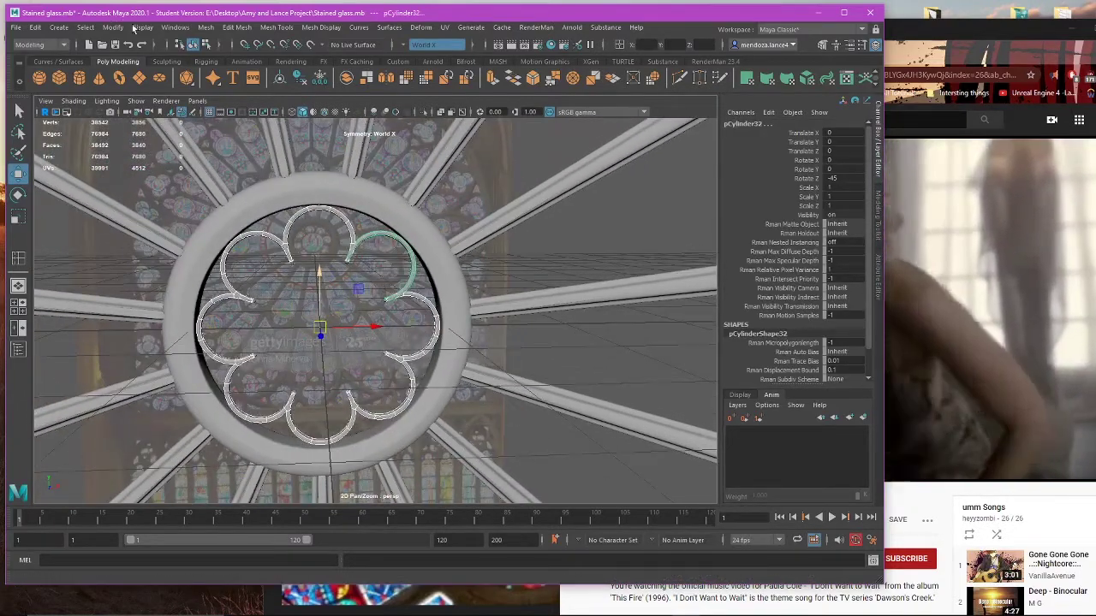
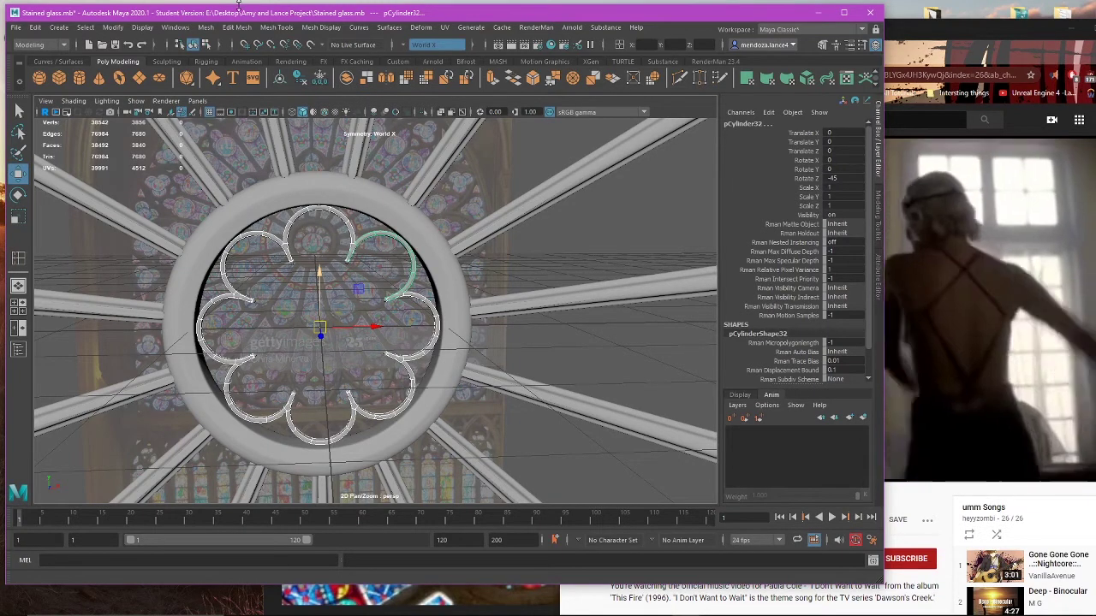
pyautogui.moveTo(228, 20); pyautogui.dragTo(225, 16)
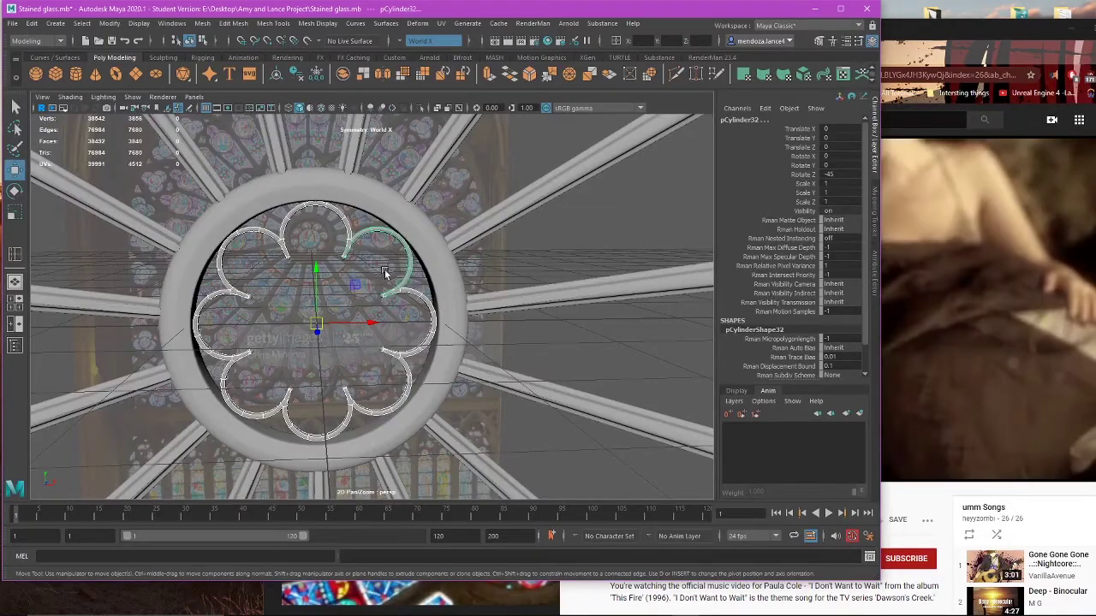
# Step: Delete the seven duplicated arcs, keeping only the original arc at the top of the circle
pyautogui.click(444, 282)
pyautogui.keyDown('alt'); pyautogui.moveTo(445, 286); pyautogui.dragTo(385, 342); pyautogui.keyUp('alt')
pyautogui.scroll(3, 385, 308)
pyautogui.hotkey('ctrl', 'z')
pyautogui.scroll(3, 385, 342)
pyautogui.scroll(-6, 385, 342)
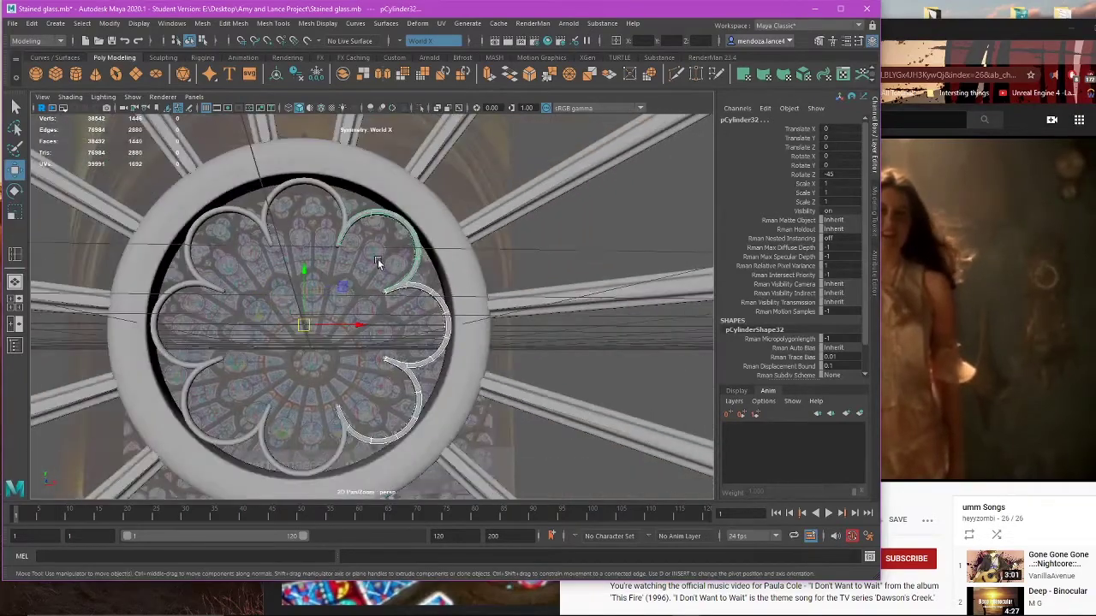
pyautogui.click(376, 351)
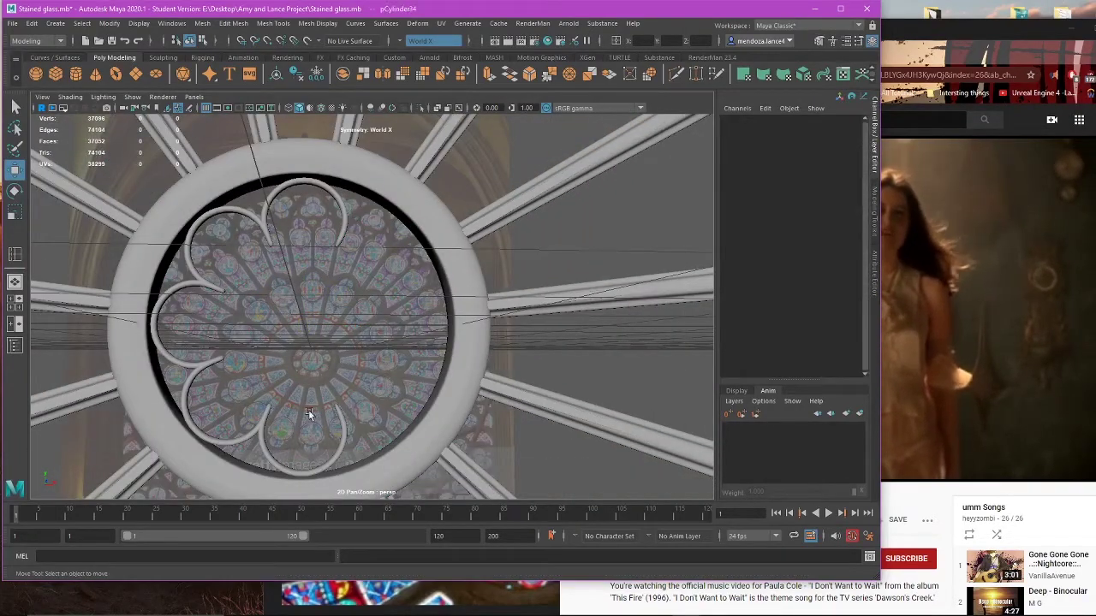
pyautogui.moveTo(300, 424); pyautogui.dragTo(303, 425)
pyautogui.press('Delete')
pyautogui.moveTo(228, 262); pyautogui.dragTo(207, 300)
pyautogui.press('Delete')
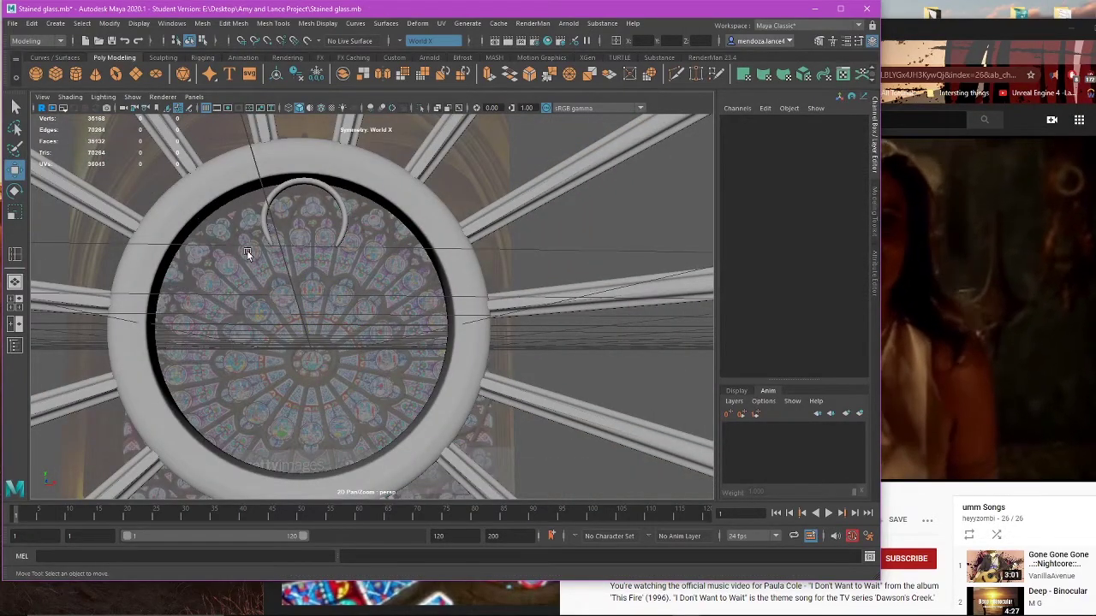
pyautogui.click(264, 232)
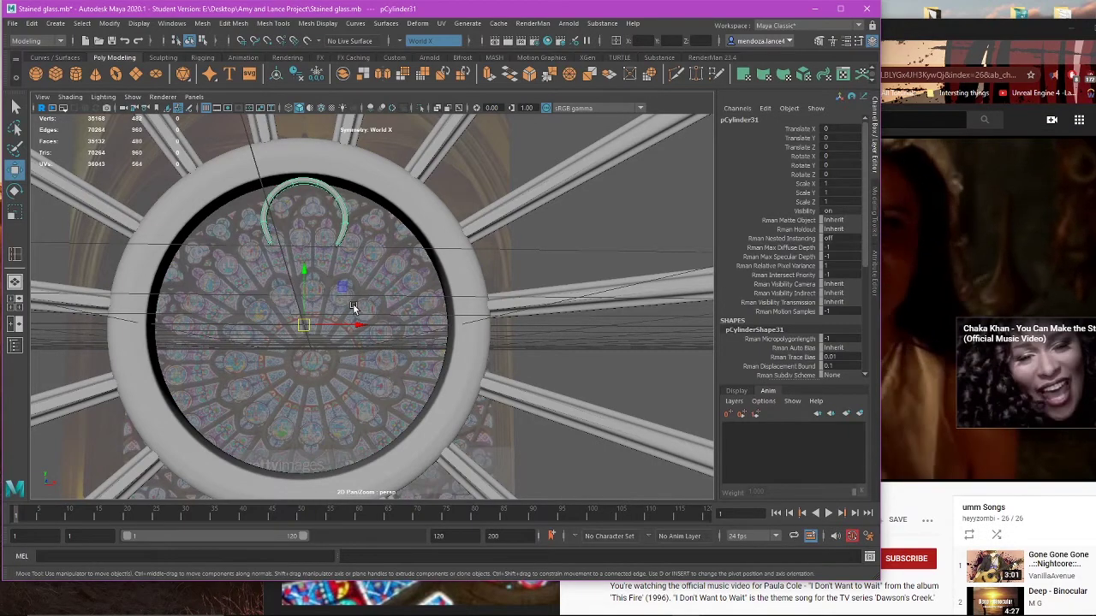
# Step: Undo the arc deletions to restore the full ring, and clear the selection
pyautogui.hotkey('ctrl', 'z')
pyautogui.hotkey('ctrl', 'z')
pyautogui.hotkey('ctrl', 'z')
pyautogui.hotkey('ctrl', 'z')
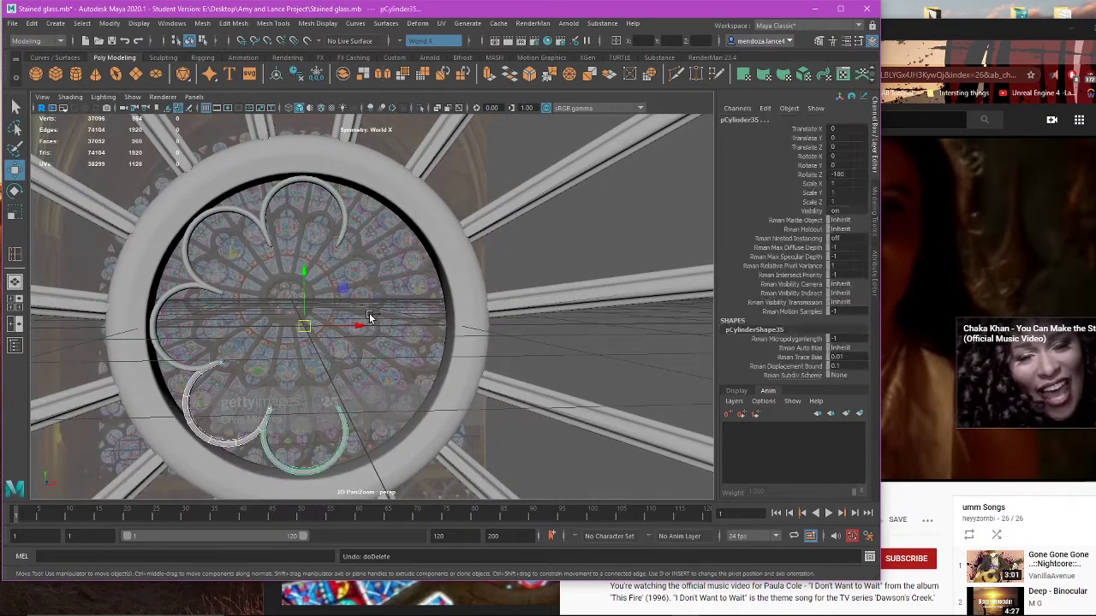
pyautogui.hotkey('ctrl', 'z')
pyautogui.hotkey('ctrl', 'z')
pyautogui.click(401, 358)
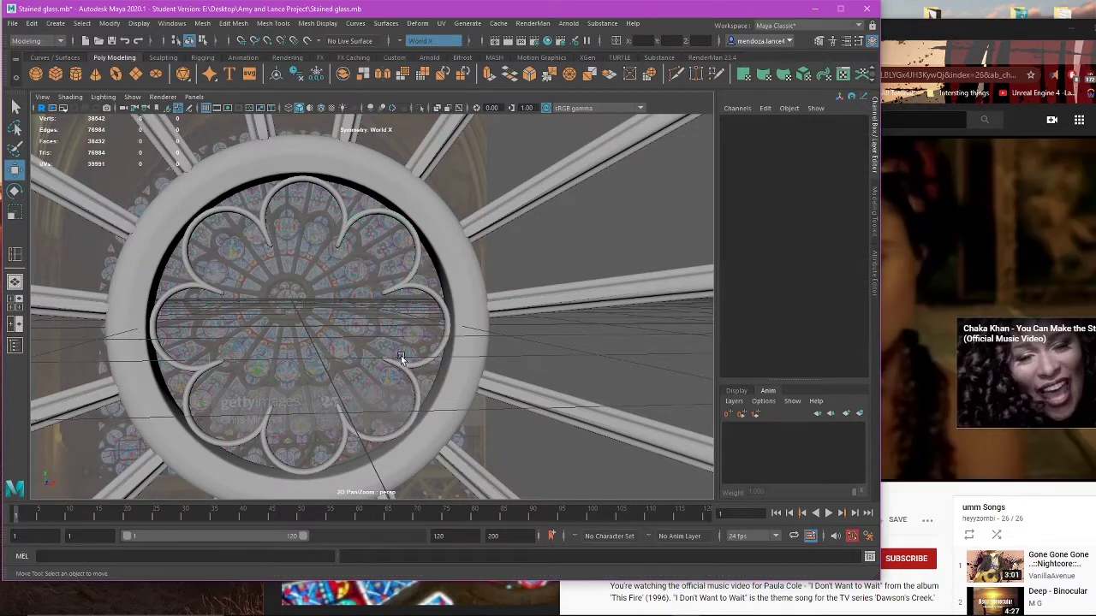
# Step: Turn the smooth mesh preview off and back on for the -90° arc to compare its shape
pyautogui.click(413, 363)
pyautogui.press('1')
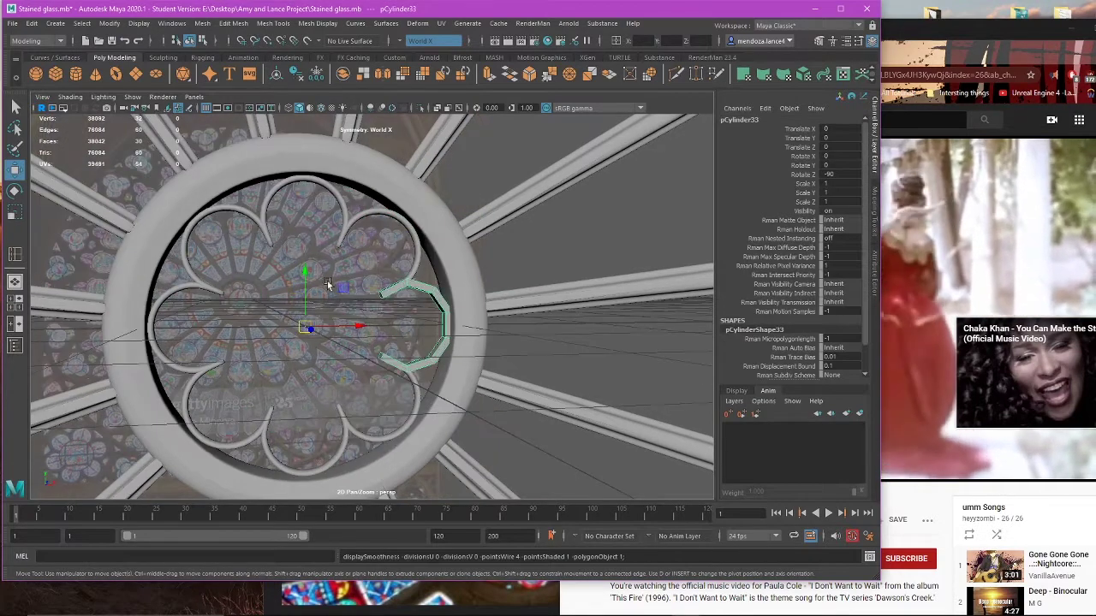
pyautogui.press('3')
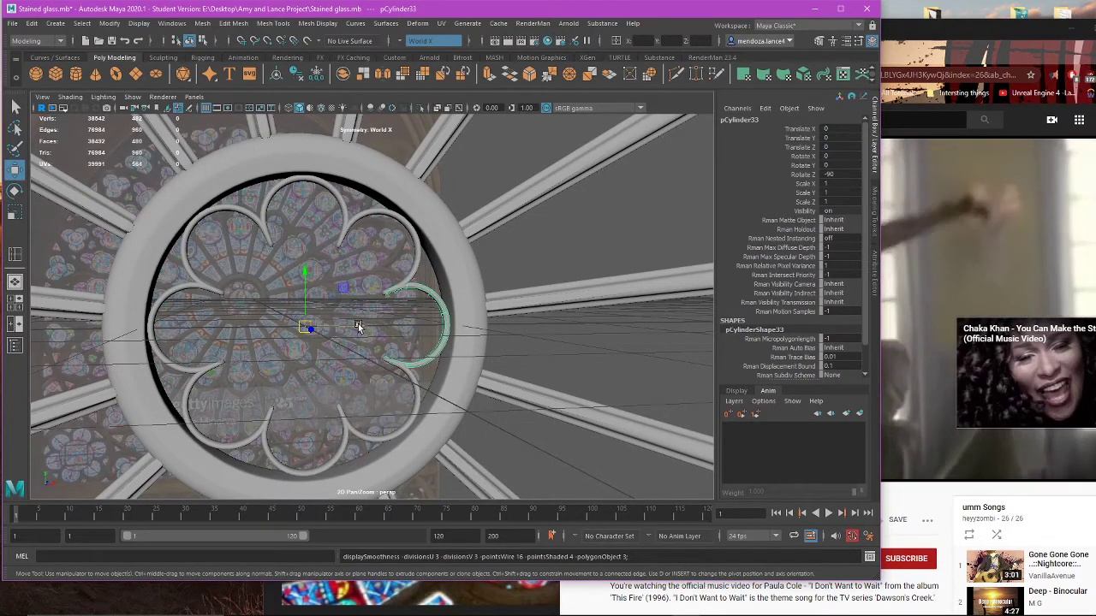
# Step: Switch to the browser, rewind and pause the music video, and bring the rose window reference photo up behind Maya
pyautogui.click(913, 497)
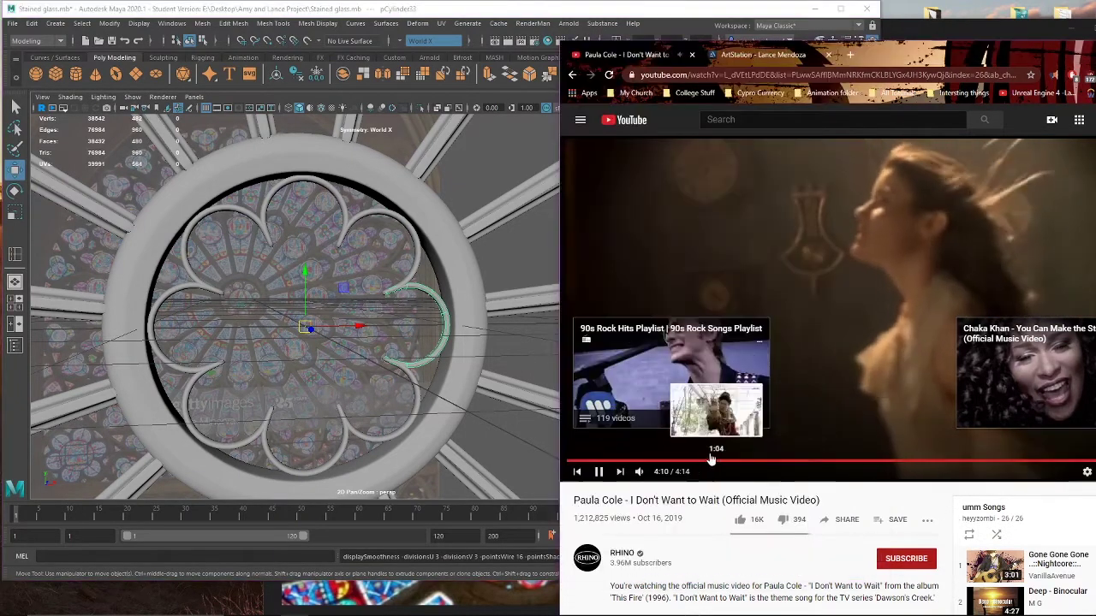
pyautogui.click(580, 461)
pyautogui.click(585, 425)
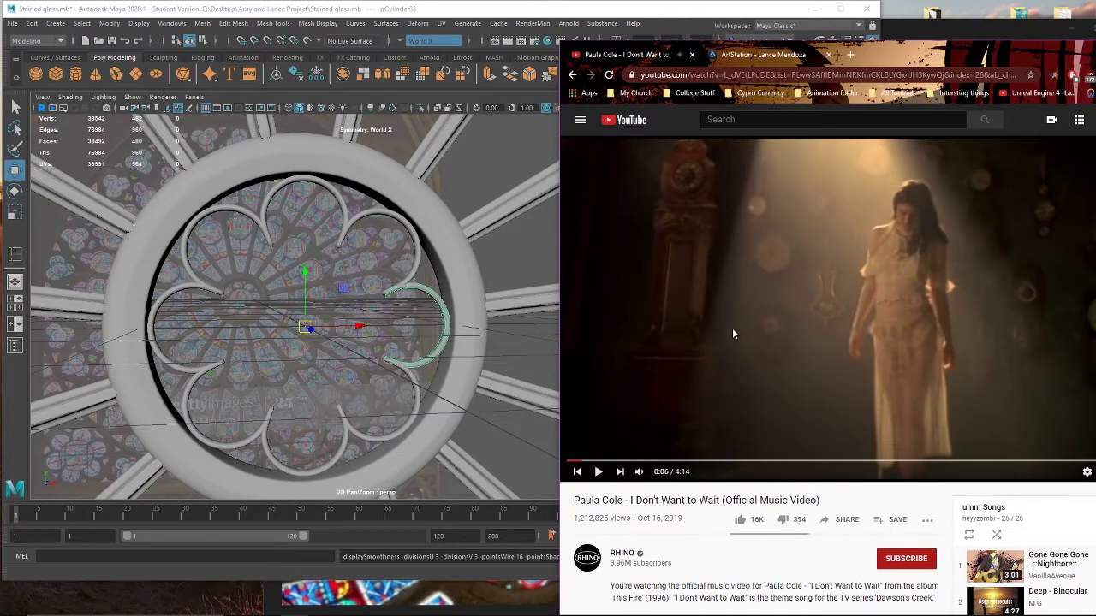
pyautogui.hotkey('alt', 'Tab')
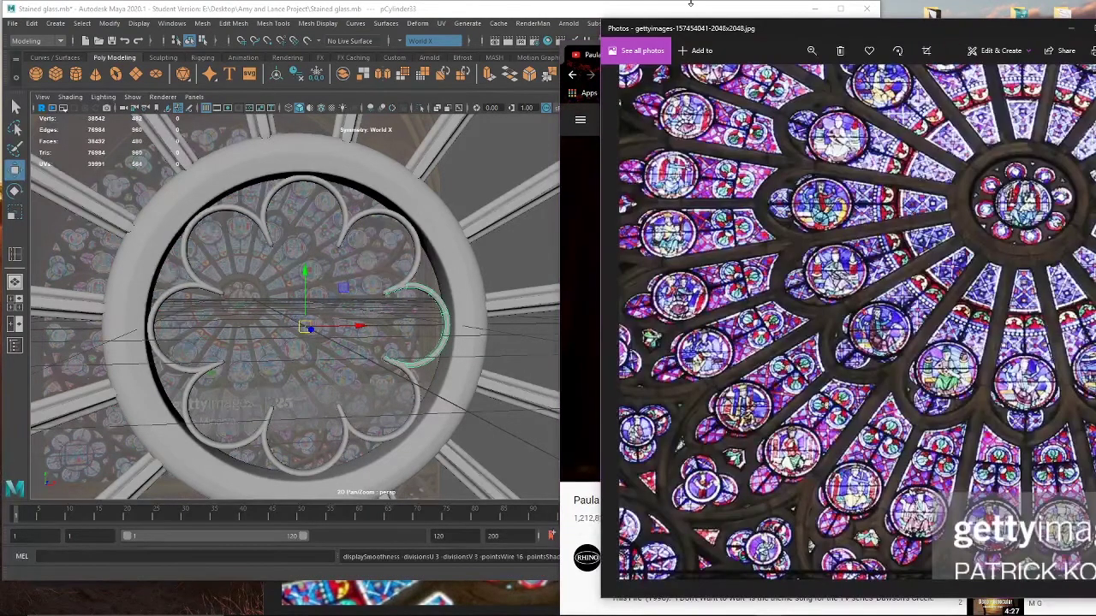
pyautogui.hotkey('alt', 'Tab')
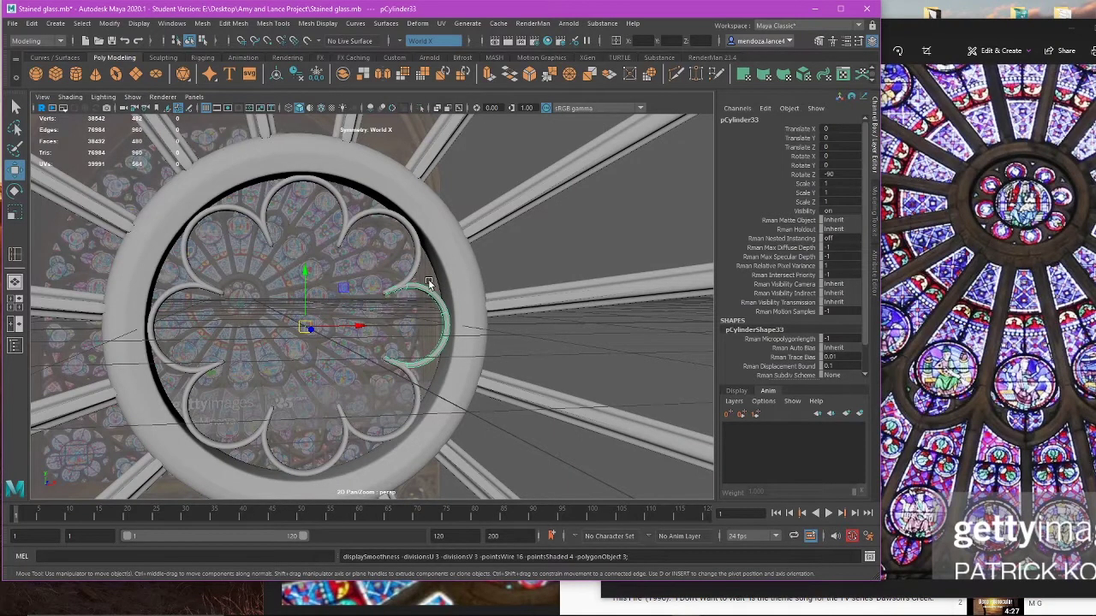
# Step: Turn off the smooth mesh preview on all eight arcs of the ring
pyautogui.moveTo(251, 237); pyautogui.dragTo(399, 327)
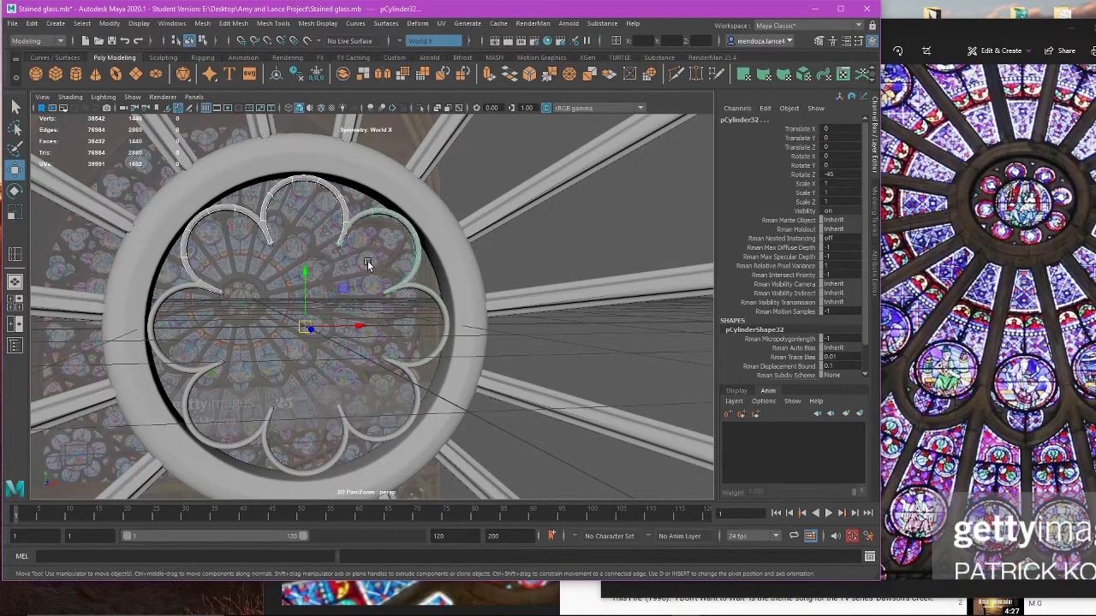
pyautogui.press('1')
pyautogui.hotkey('shift', 'd')
pyautogui.press('1')
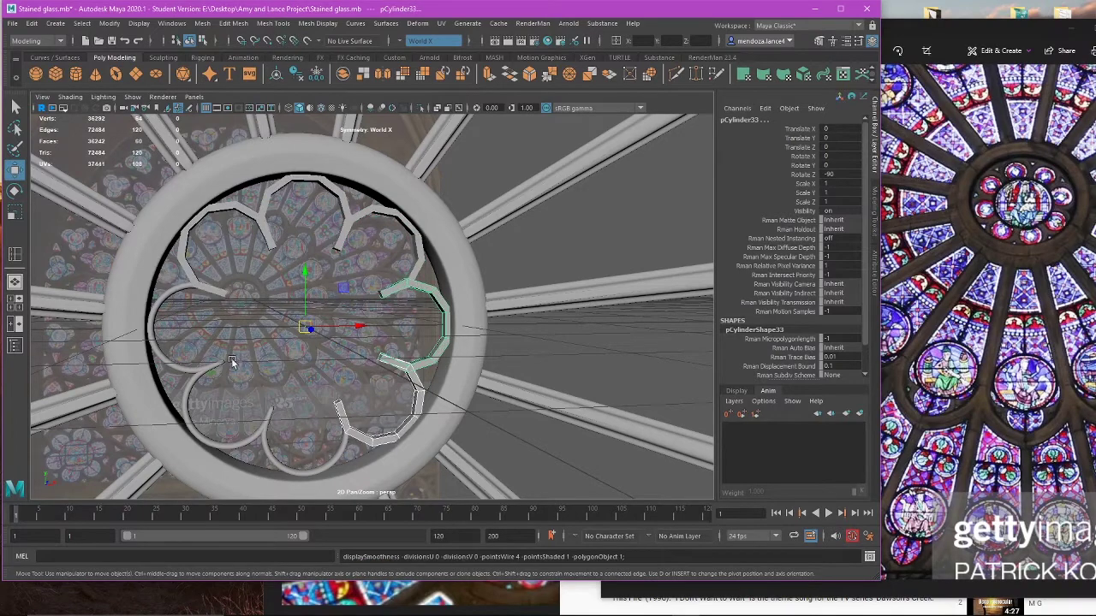
pyautogui.moveTo(277, 434); pyautogui.dragTo(277, 434)
pyautogui.press('1')
pyautogui.click(319, 360)
pyautogui.scroll(-4, 368, 353)
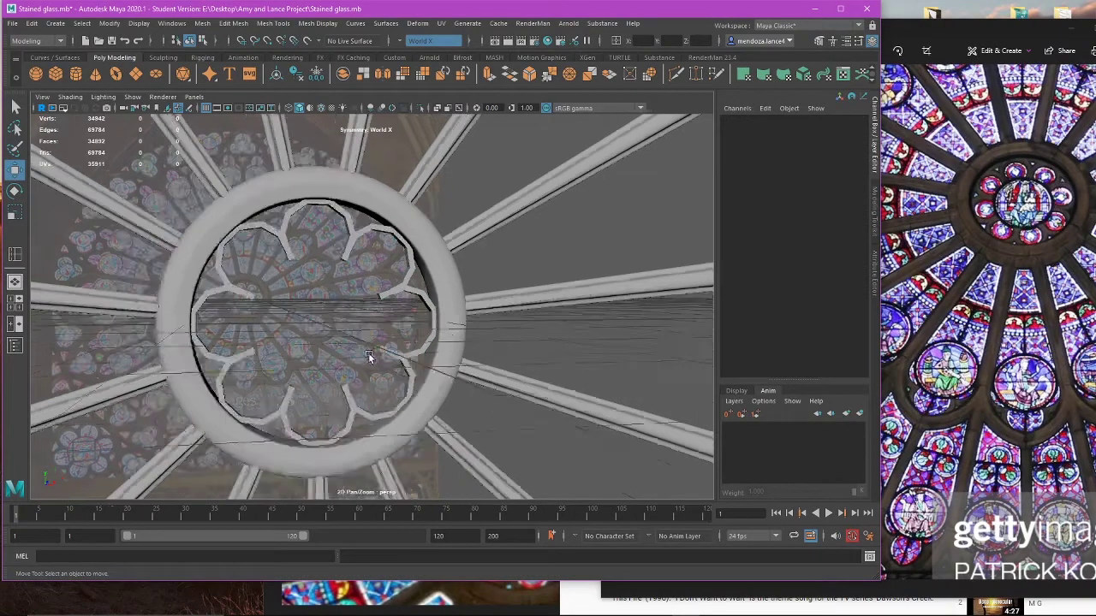
# Step: Select the whole ring of arcs, turn its smooth mesh preview back on, and deselect it
pyautogui.moveTo(392, 362)
pyautogui.keyDown('alt'); pyautogui.mouseDown()
pyautogui.moveTo(343, 369)
pyautogui.moveTo(367, 350)
pyautogui.moveTo(397, 358)
pyautogui.mouseUp(); pyautogui.keyUp('alt')
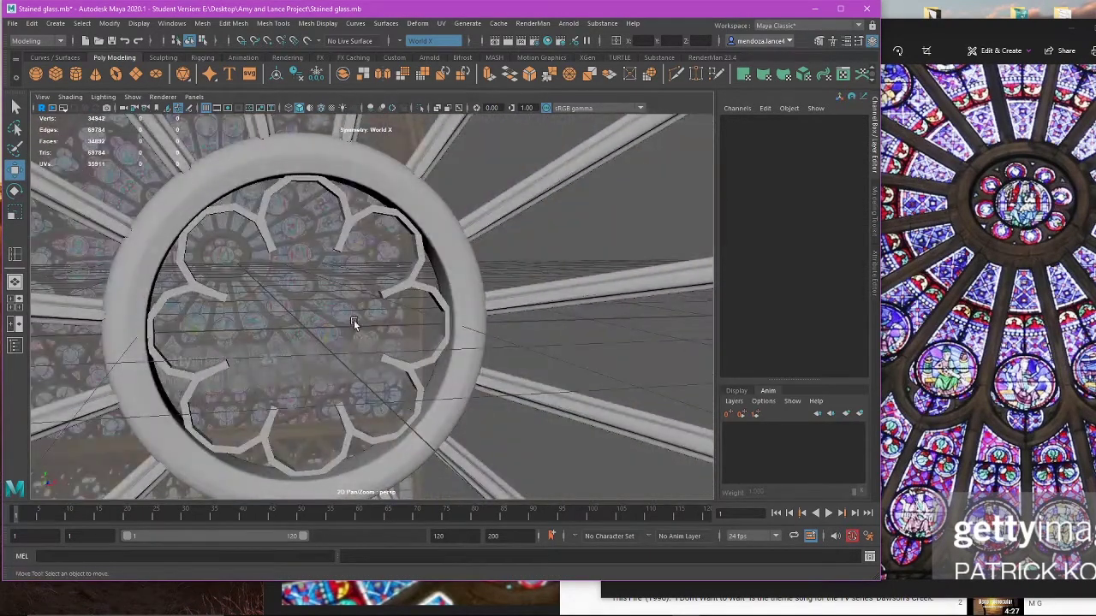
pyautogui.click(390, 420)
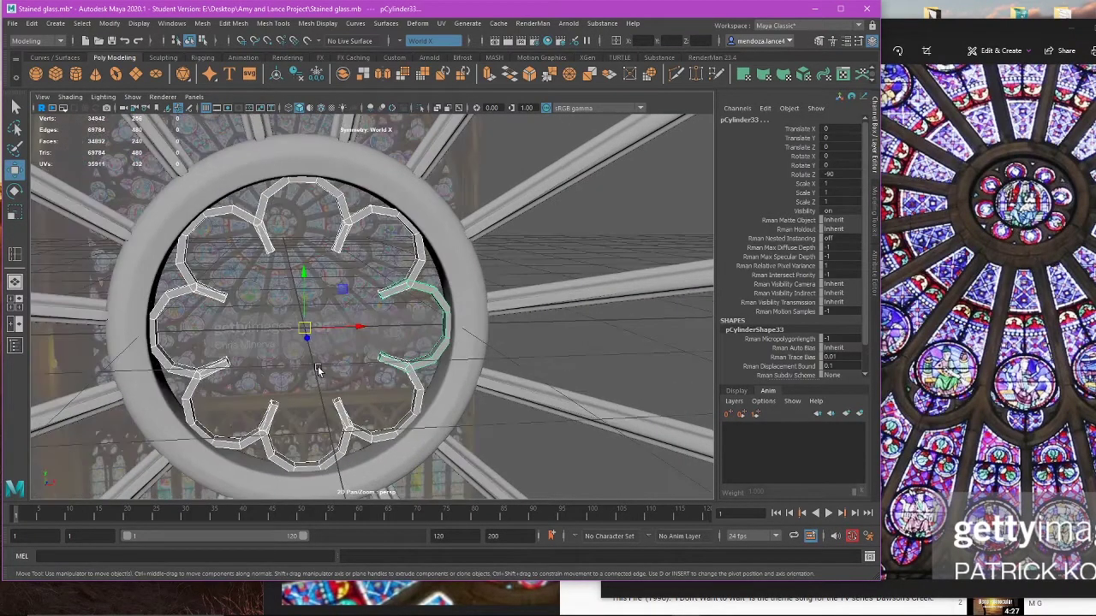
pyautogui.press('3')
pyautogui.click(336, 366)
# Step: Check the smoothed ring from several angles and save the scene under its existing name
pyautogui.keyDown('alt'); pyautogui.moveTo(337, 367); pyautogui.dragTo(276, 285); pyautogui.keyUp('alt')
pyautogui.keyDown('alt'); pyautogui.moveTo(243, 271); pyautogui.dragTo(309, 287, button='middle'); pyautogui.keyUp('alt')
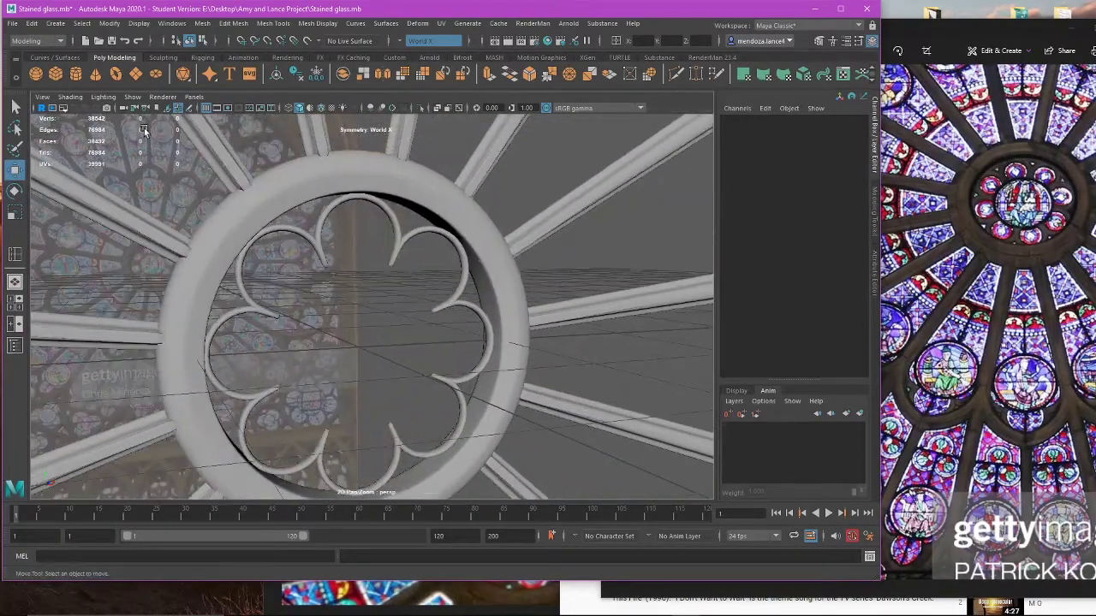
pyautogui.scroll(-5, 380, 308)
pyautogui.keyDown('alt'); pyautogui.moveTo(380, 308); pyautogui.dragTo(315, 303); pyautogui.keyUp('alt')
pyautogui.scroll(2, 344, 305)
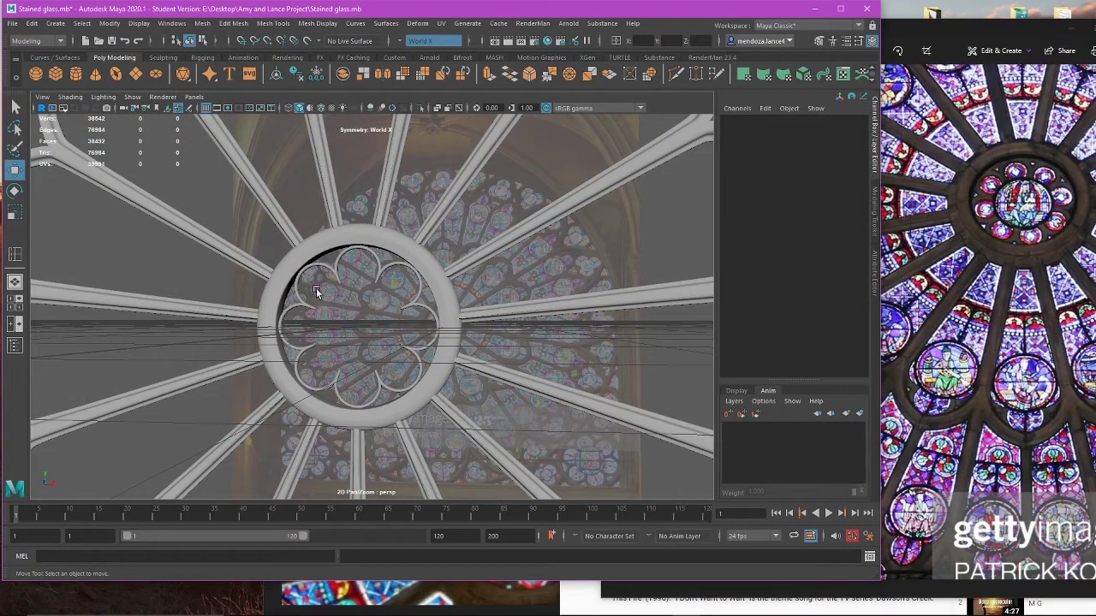
pyautogui.scroll(3, 316, 288)
pyautogui.click(16, 28)
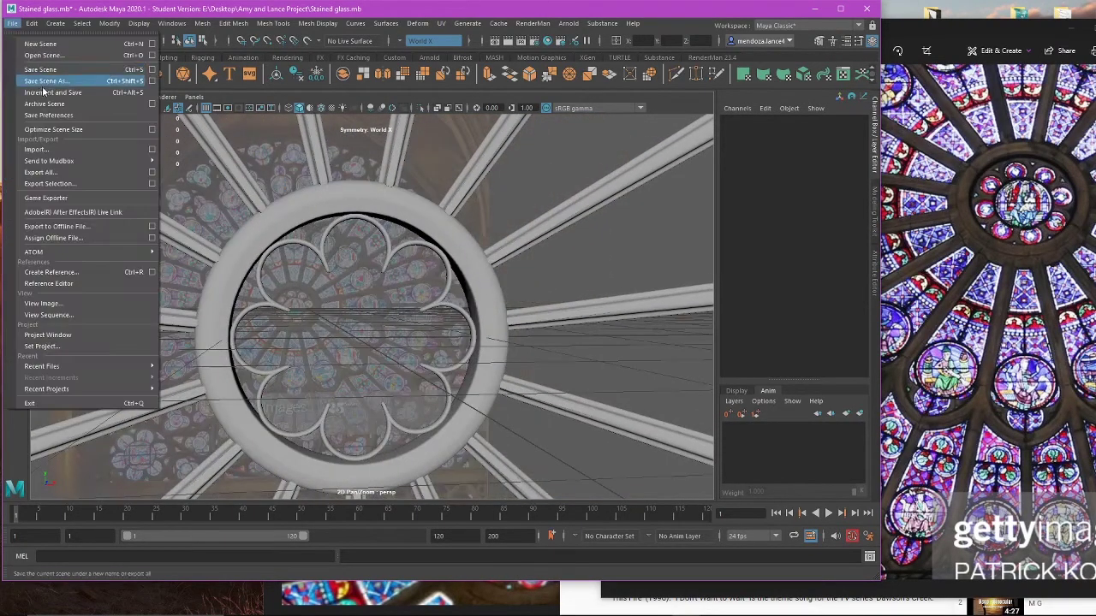
pyautogui.click(54, 73)
pyautogui.click(522, 324)
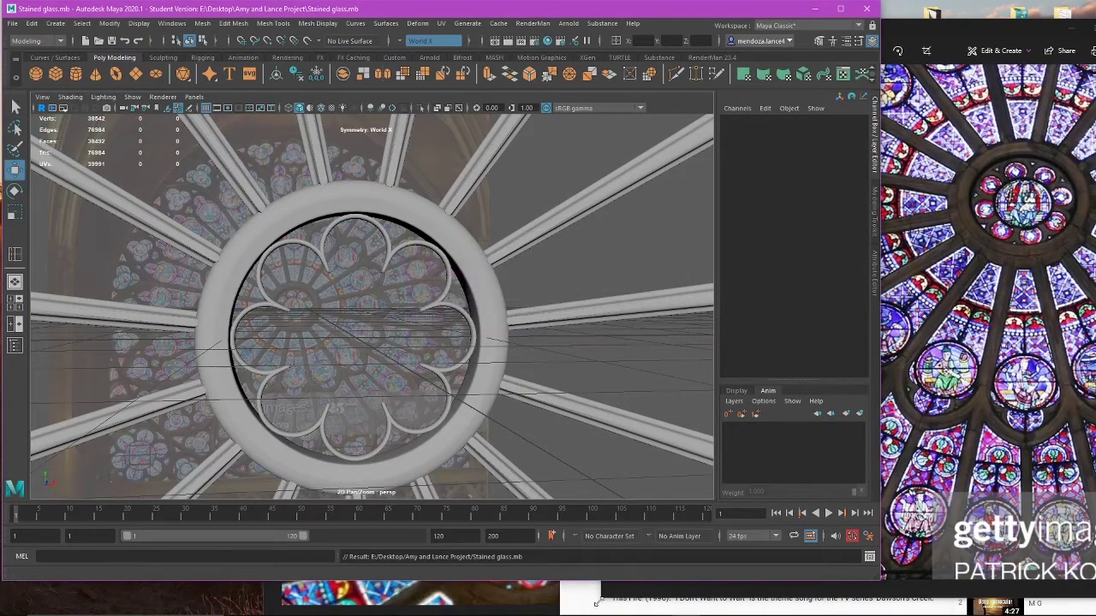
# Step: Switch to the browser and search the web for "blue zones" in the open new tab
pyautogui.hotkey('alt', 'Tab')
pyautogui.click(843, 55)
pyautogui.write('blue zones')
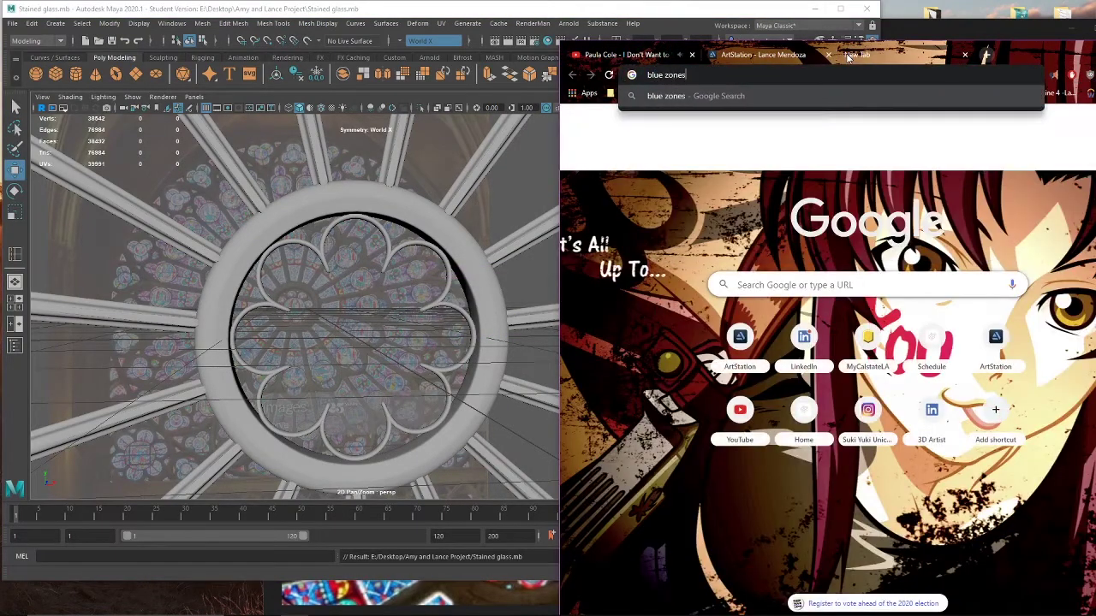
pyautogui.press('Return')
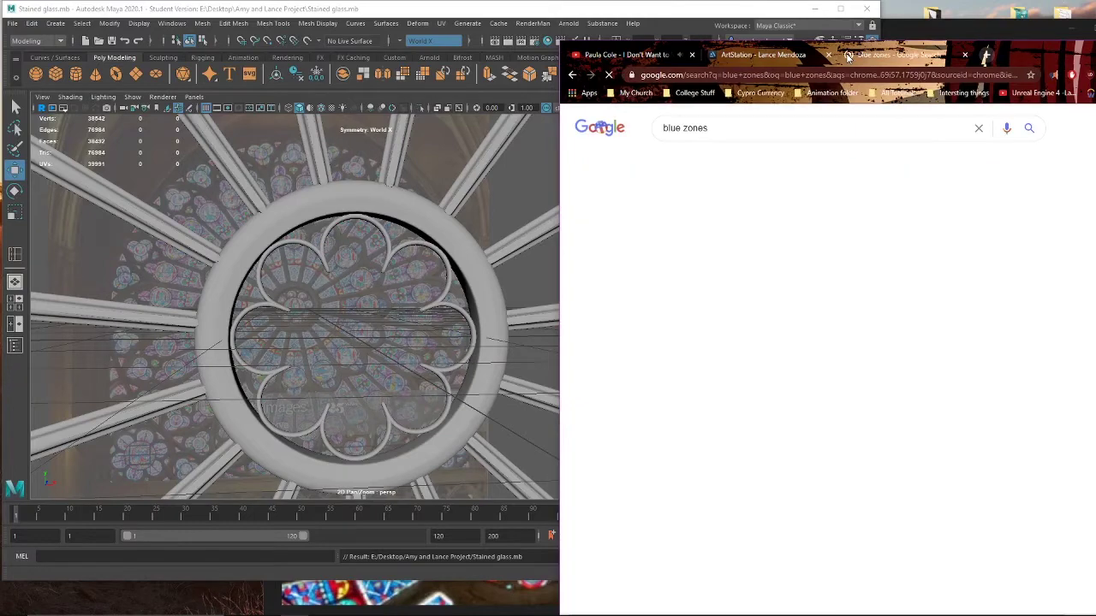
pyautogui.moveTo(847, 55); pyautogui.dragTo(983, 74)
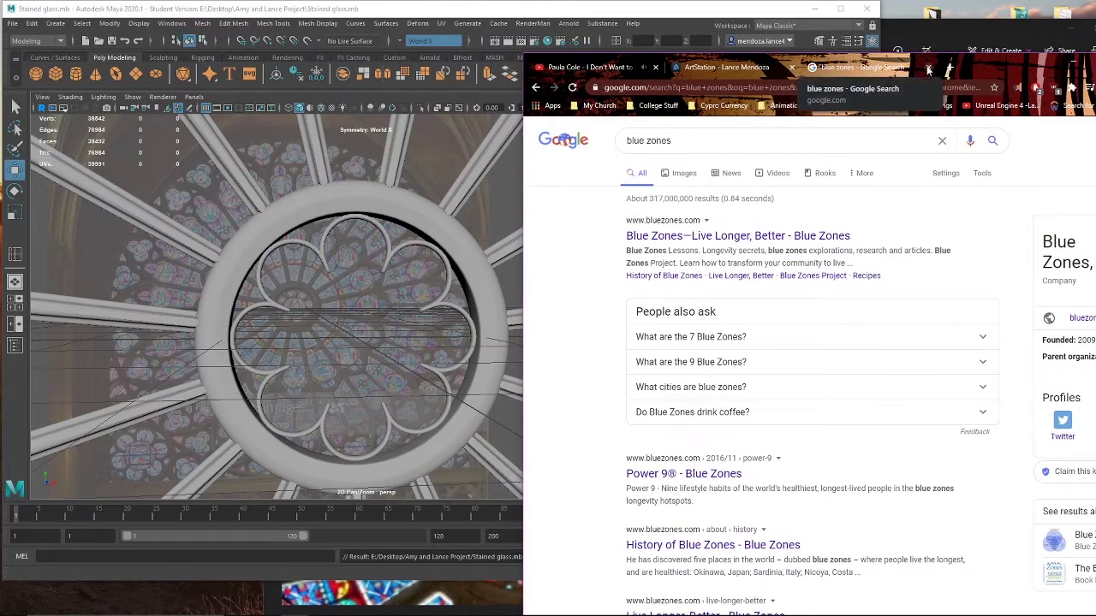
pyautogui.click(929, 68)
pyautogui.rightClick(887, 67)
pyautogui.click(981, 156)
pyautogui.click(980, 156)
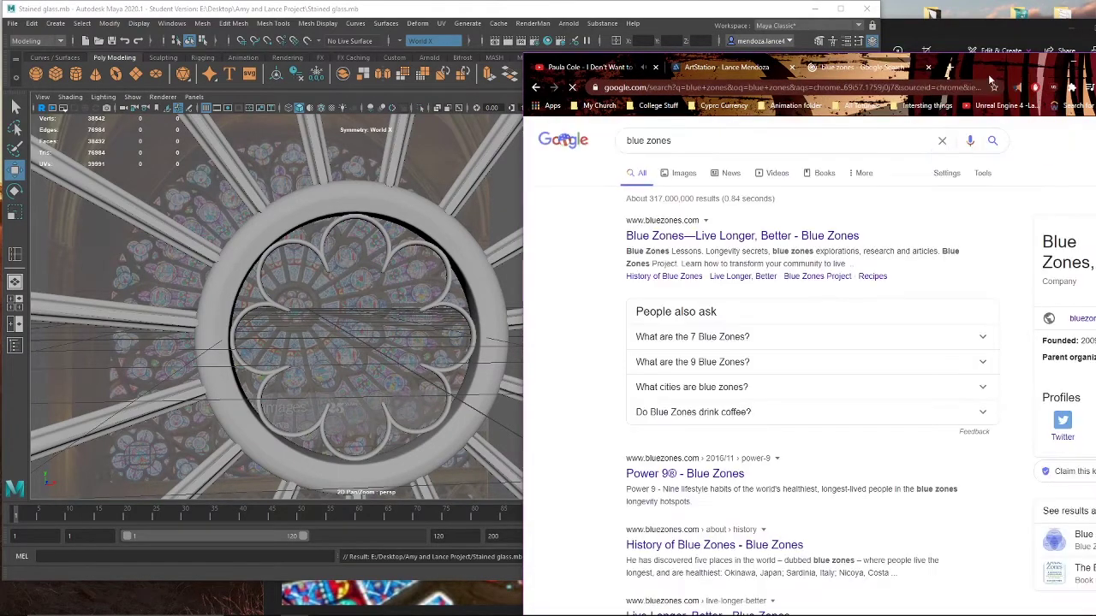
# Step: Show the image results for the blue zones search and preview the blue "Longevity Hotspots" world map
pyautogui.moveTo(987, 73); pyautogui.dragTo(941, 65)
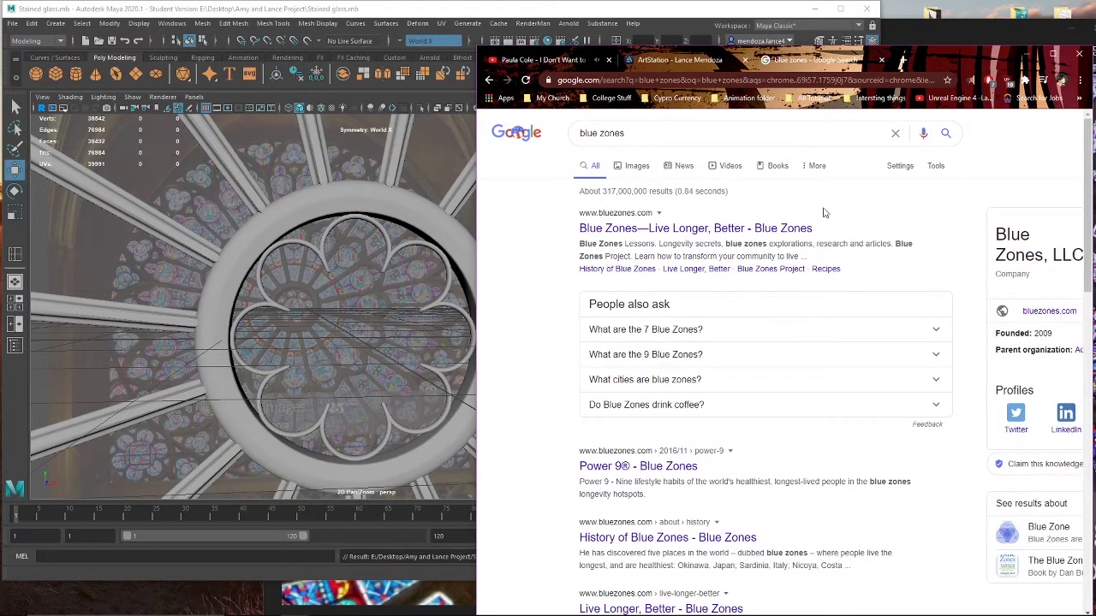
pyautogui.moveTo(929, 65); pyautogui.dragTo(969, 69)
pyautogui.scroll(-3, 871, 386)
pyautogui.scroll(2, 871, 385)
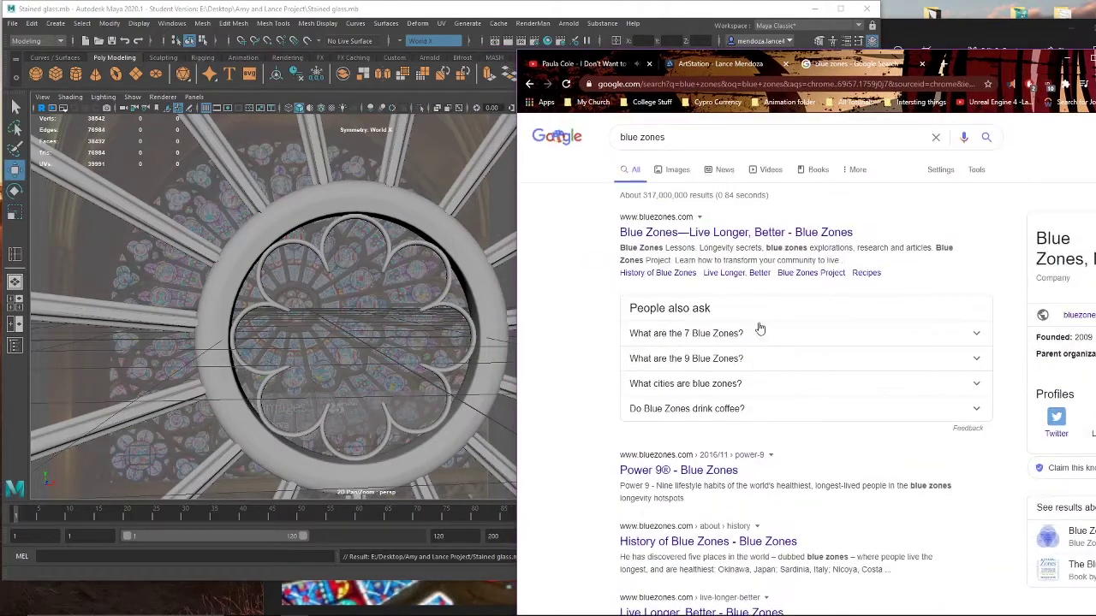
pyautogui.click(675, 169)
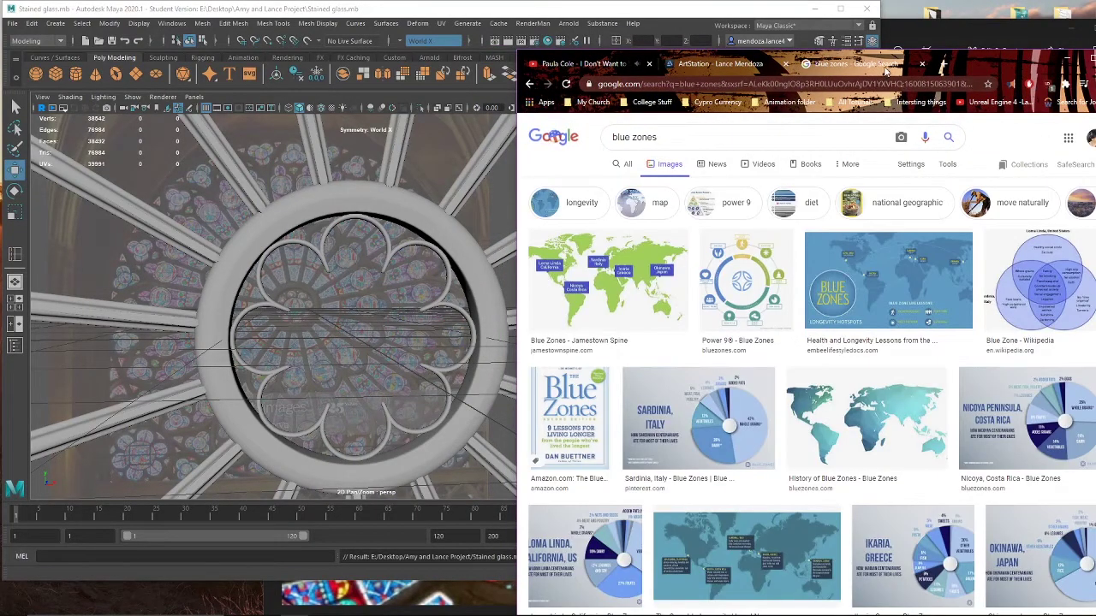
pyautogui.click(888, 282)
# Step: Open the previewed Blue Zones map image in its own browser tab and examine it at full size
pyautogui.moveTo(942, 65); pyautogui.dragTo(646, 89)
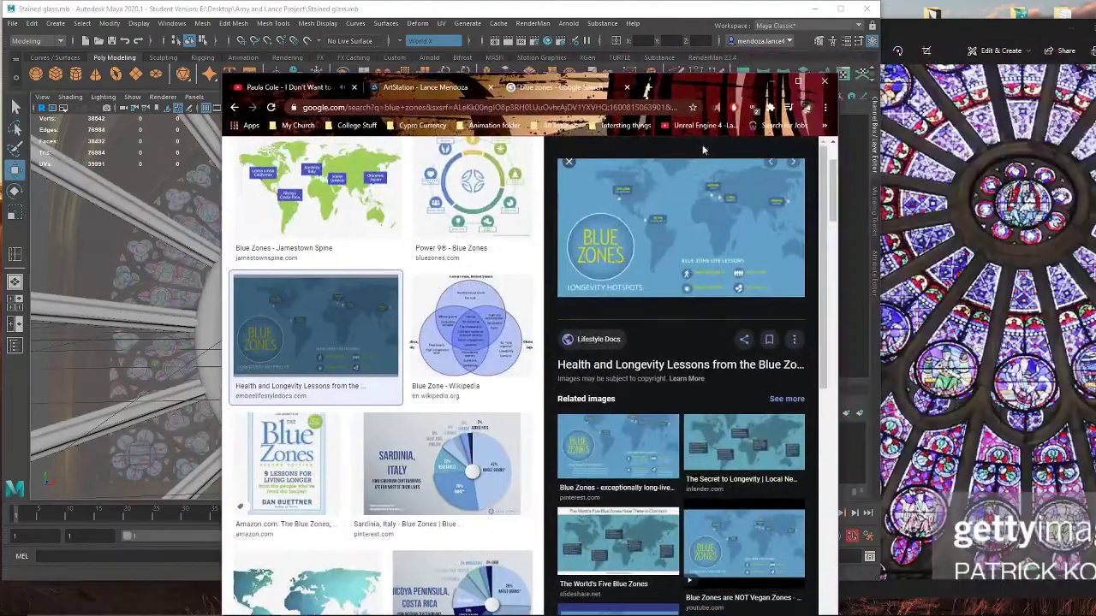
pyautogui.rightClick(743, 206)
pyautogui.click(813, 327)
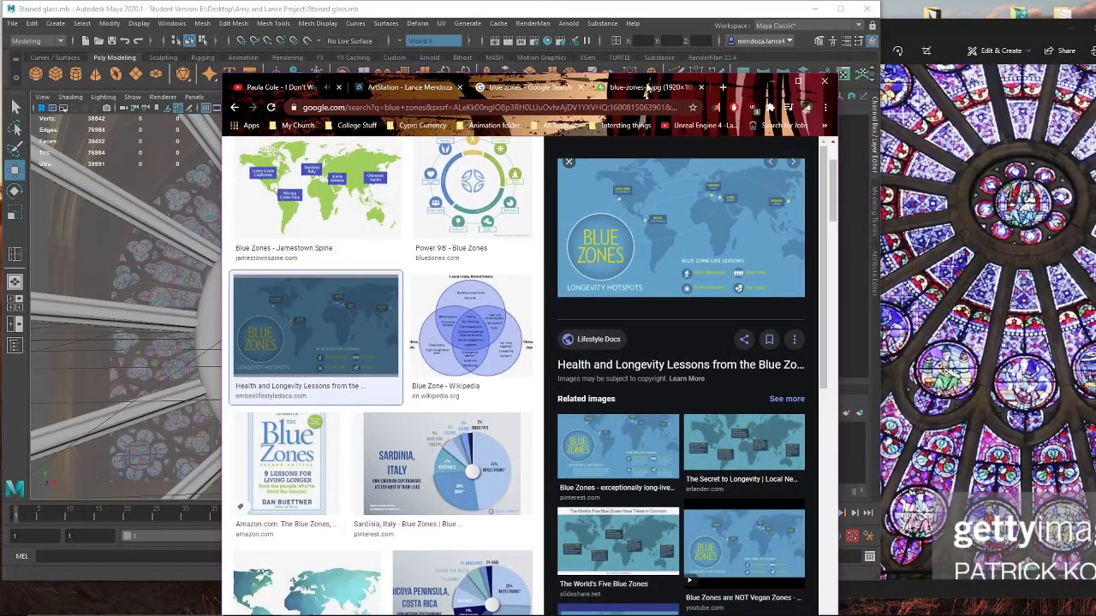
pyautogui.click(684, 89)
pyautogui.rightClick(635, 322)
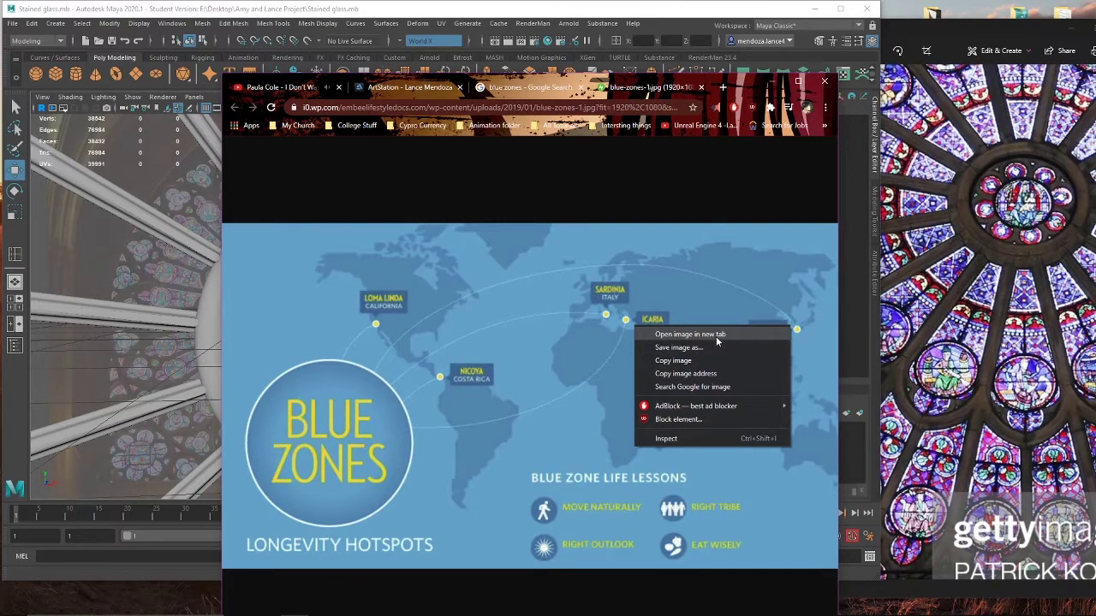
pyautogui.click(579, 310)
pyautogui.click(579, 306)
pyautogui.click(595, 288)
# Step: Open the Lifestyle Docs article behind the map, send its link in the Discord direct message, and minimize Discord
pyautogui.click(565, 87)
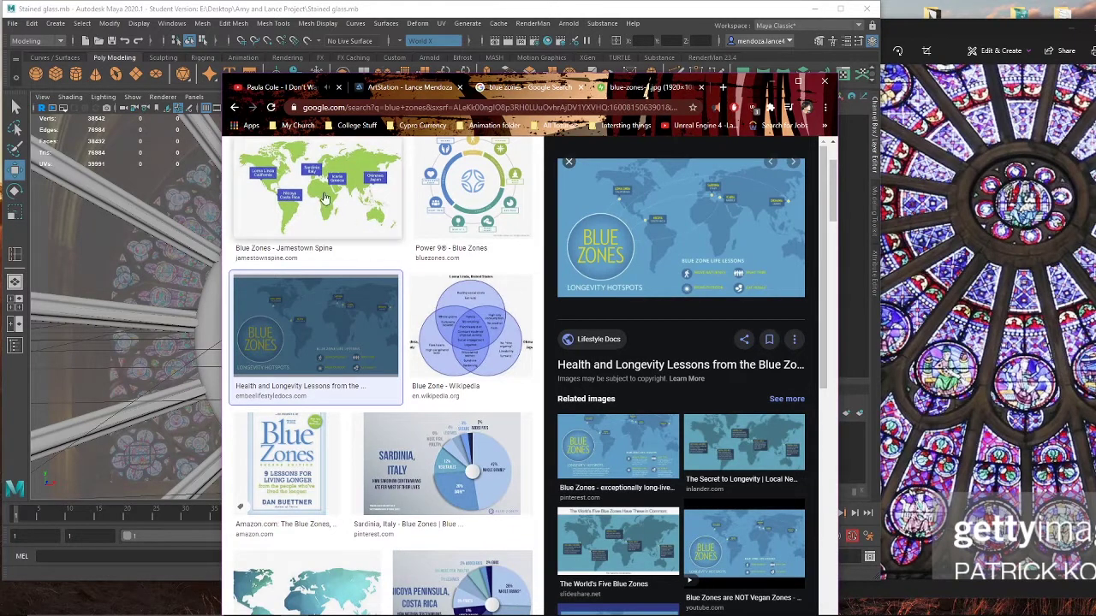
pyautogui.click(599, 340)
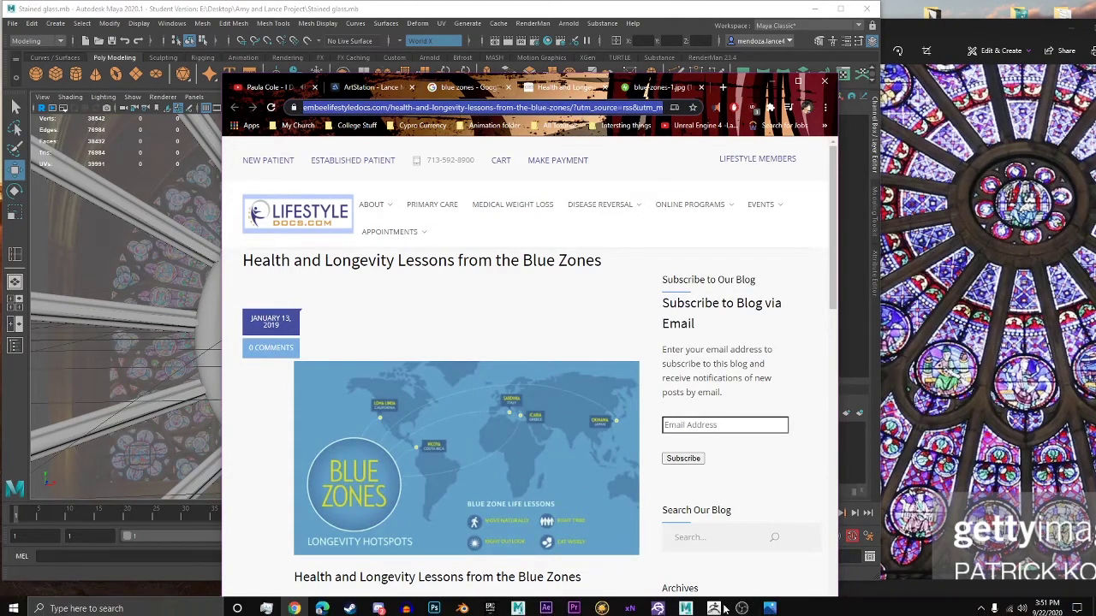
pyautogui.click(378, 605)
pyautogui.write('https://embeelifestyledocs.com/health-and-longevity-lessons-from-the-blue-zones/?utm_source=rss&utm_medium=rss&utm_campaign=health-and-longevity-lessons-from-the-blue-zones')
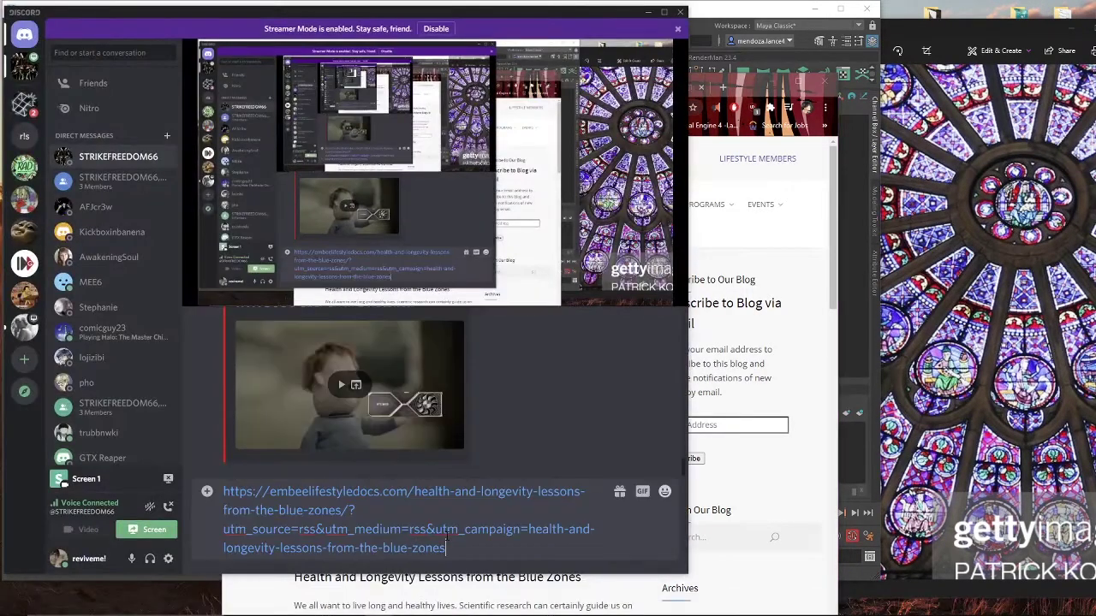
pyautogui.press('Return')
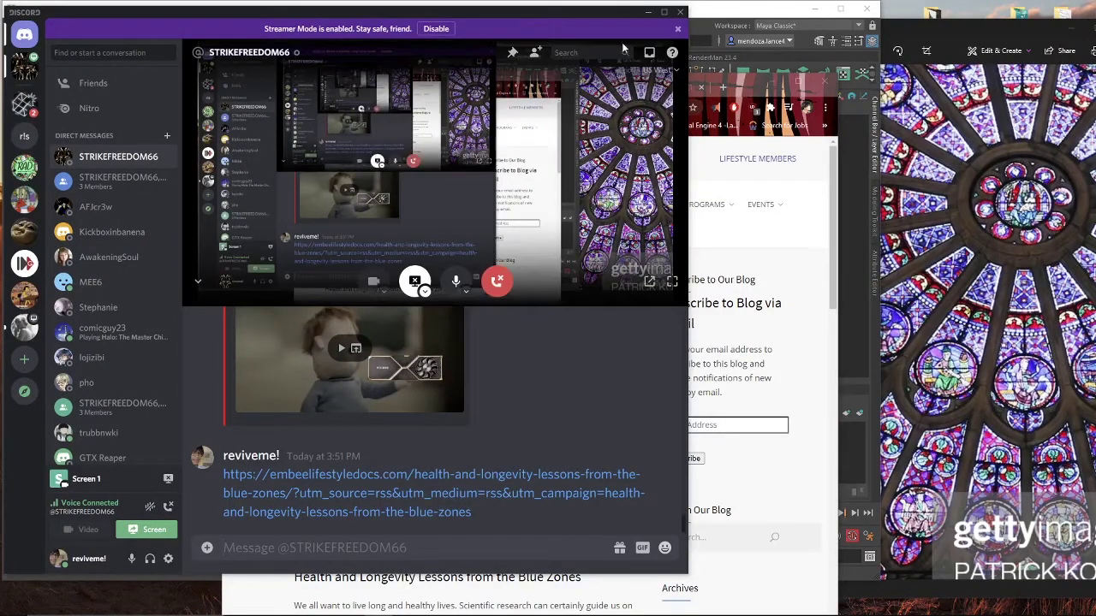
pyautogui.click(648, 13)
# Step: Skim the Blue Zones article, and close the map image tab and the article tab
pyautogui.moveTo(763, 90); pyautogui.dragTo(988, 80)
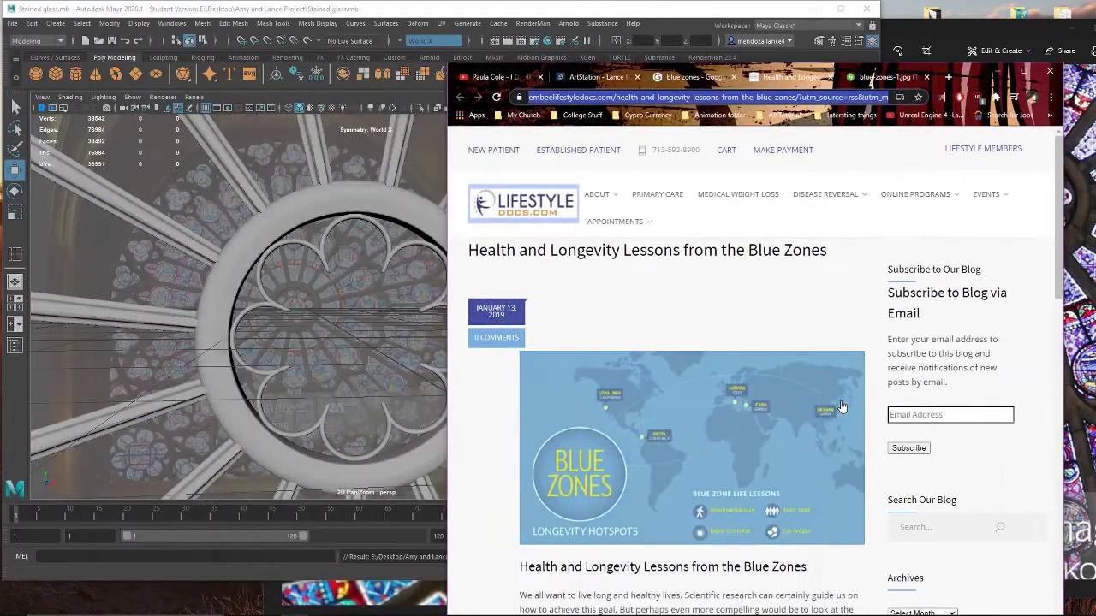
pyautogui.scroll(-2, 685, 343)
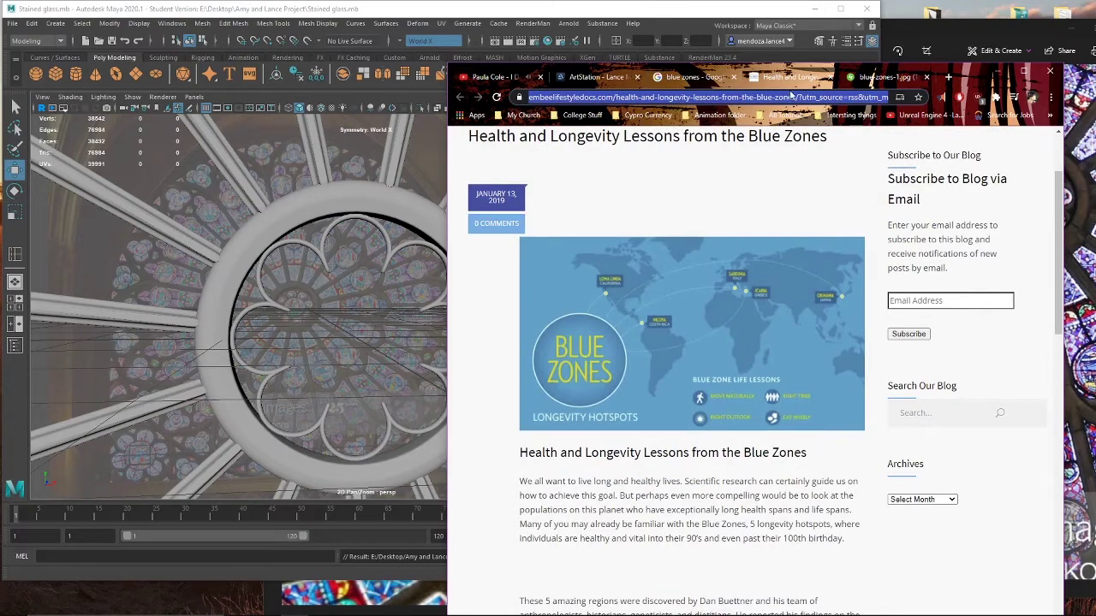
pyautogui.click(883, 78)
pyautogui.click(925, 77)
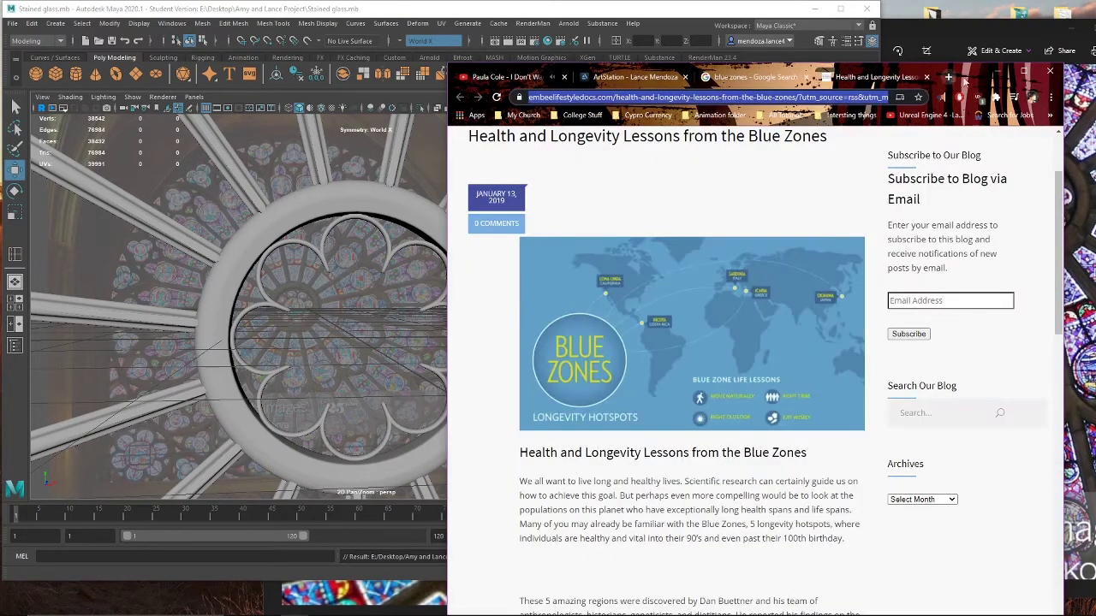
pyautogui.moveTo(966, 80); pyautogui.dragTo(1013, 73)
pyautogui.click(945, 75)
# Step: Bring the rose window reference photo back in front of the browser and switch to Maya
pyautogui.rightClick(925, 181)
pyautogui.click(974, 31)
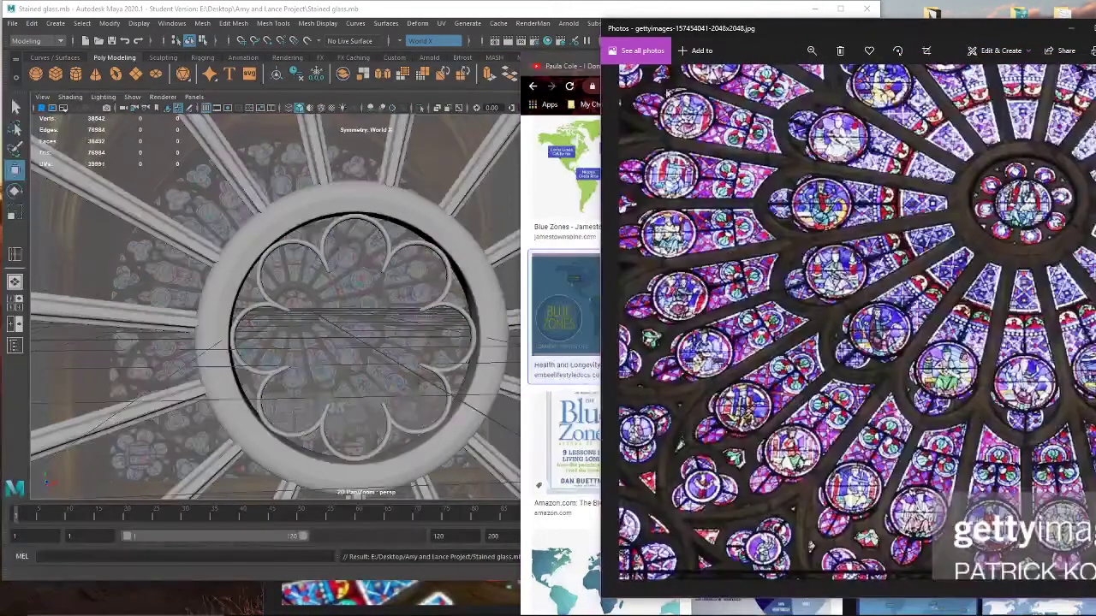
pyautogui.click(558, 66)
pyautogui.click(890, 68)
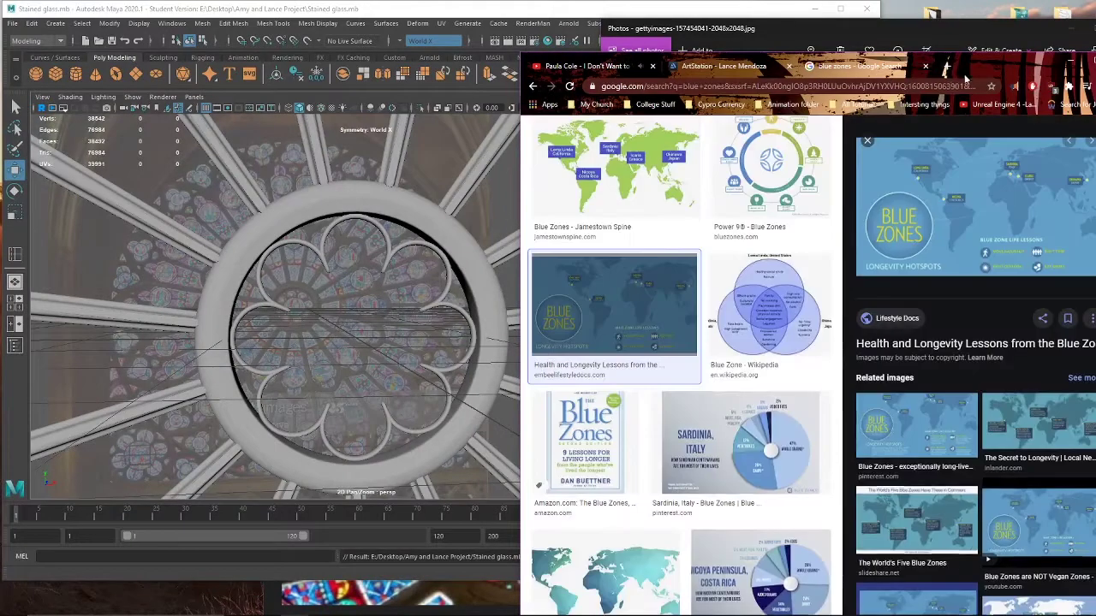
pyautogui.moveTo(965, 77); pyautogui.dragTo(979, 75)
pyautogui.click(995, 38)
pyautogui.click(549, 10)
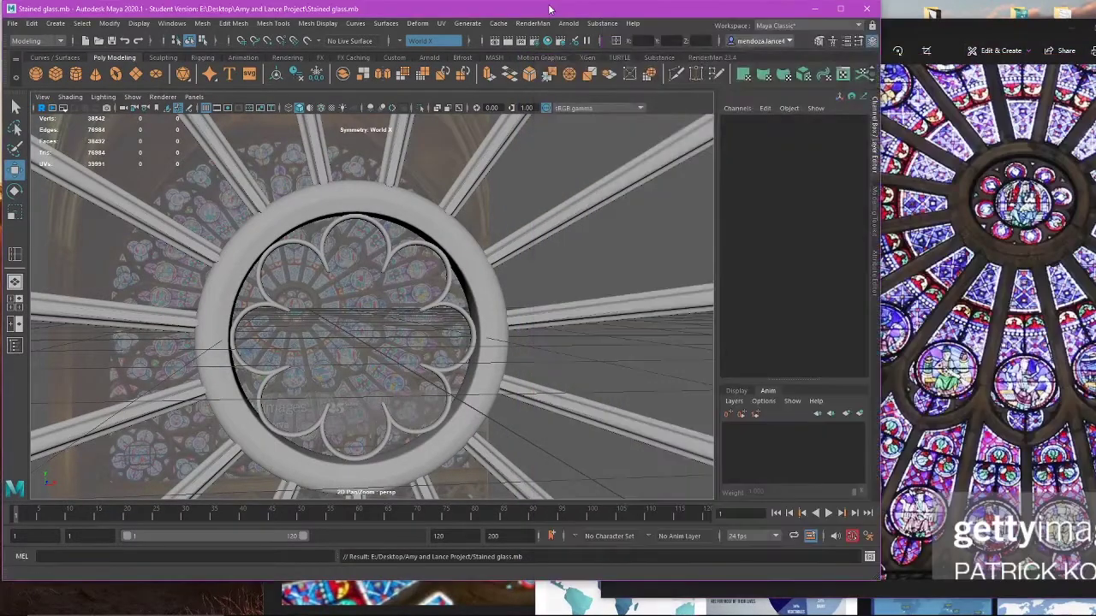
# Step: Save the scene under its existing name, accepting the student version notice
pyautogui.scroll(-3, 496, 274)
pyautogui.scroll(4, 470, 354)
pyautogui.scroll(-4, 460, 337)
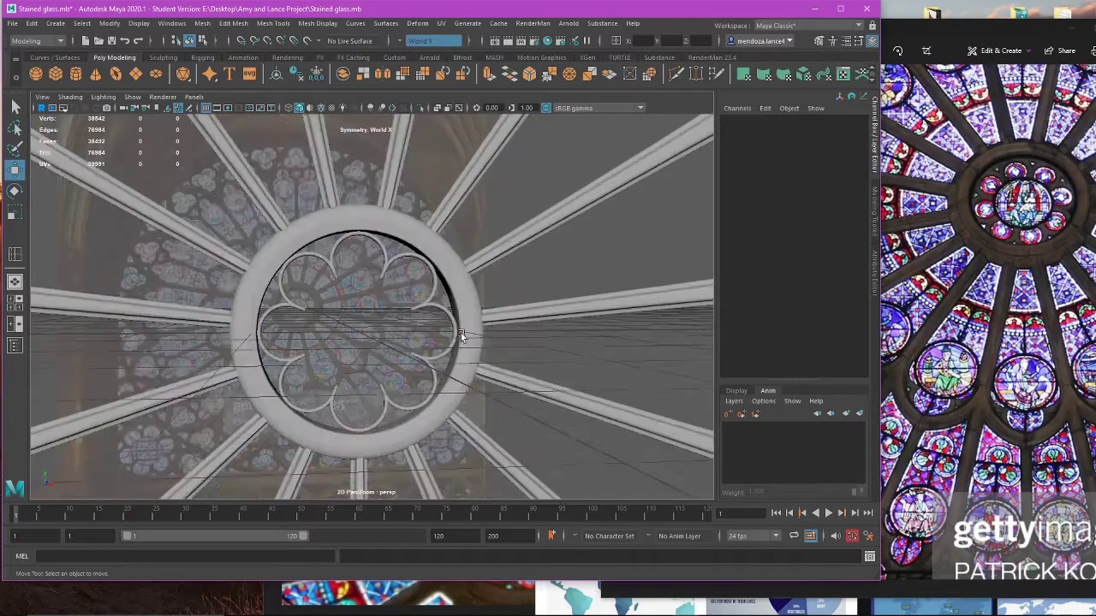
pyautogui.scroll(2, 459, 338)
pyautogui.press('q')
pyautogui.click(13, 24)
pyautogui.click(39, 75)
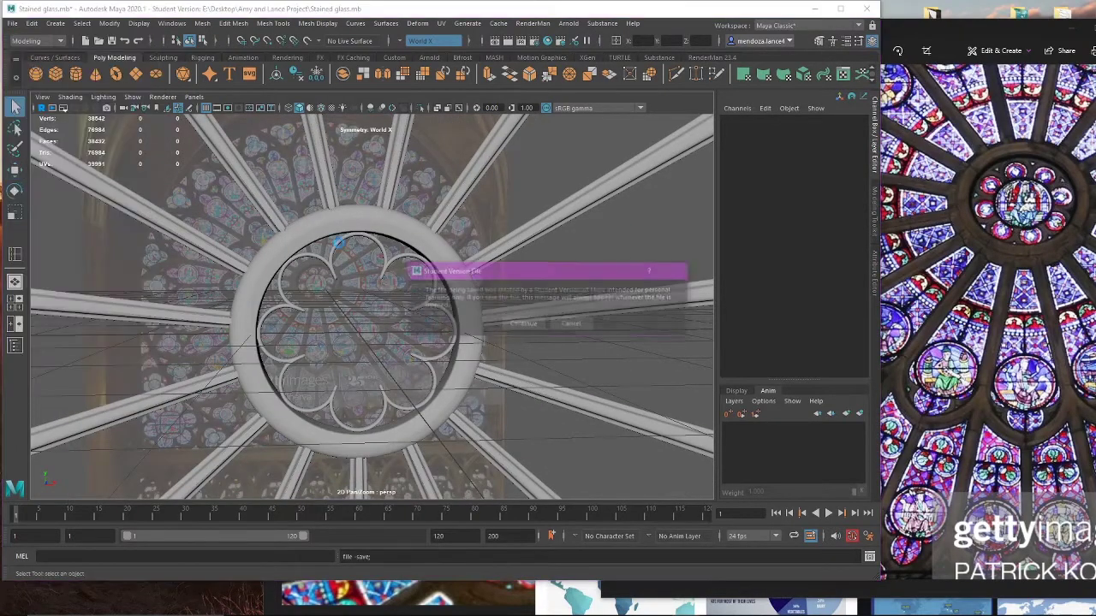
pyautogui.click(518, 324)
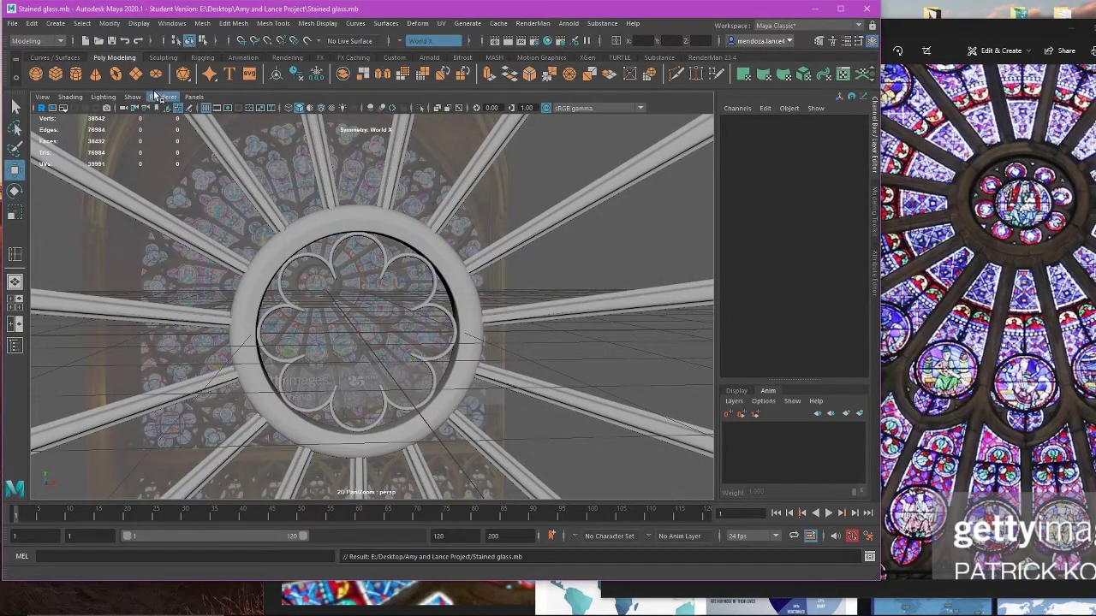
# Step: Create a polygon torus at the origin and rotate it 90 degrees around X to face the front
pyautogui.click(120, 73)
pyautogui.press('e')
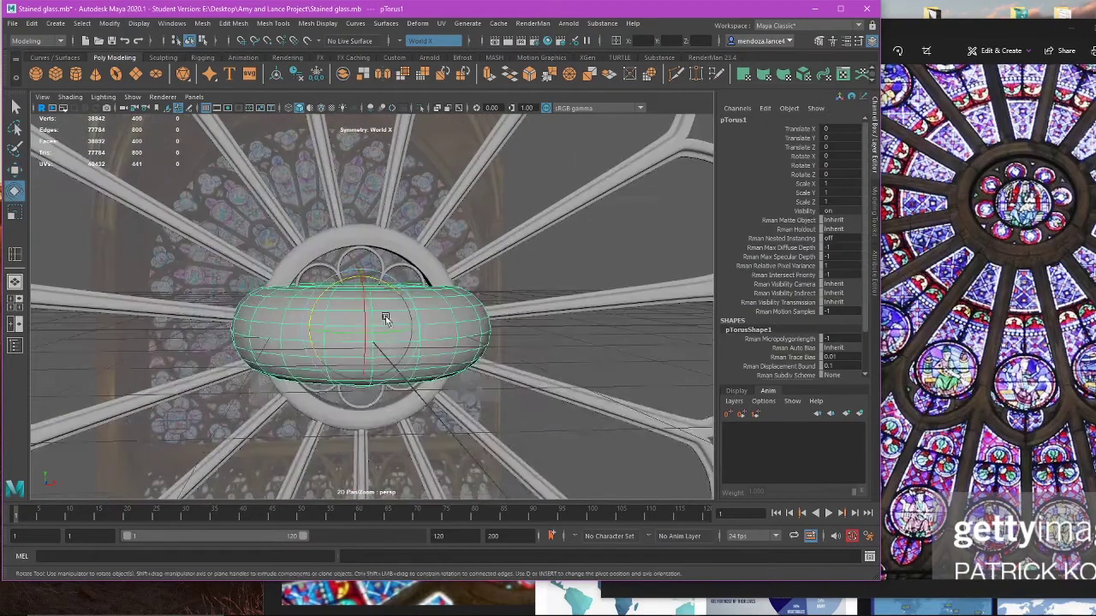
pyautogui.moveTo(363, 292); pyautogui.dragTo(382, 366)
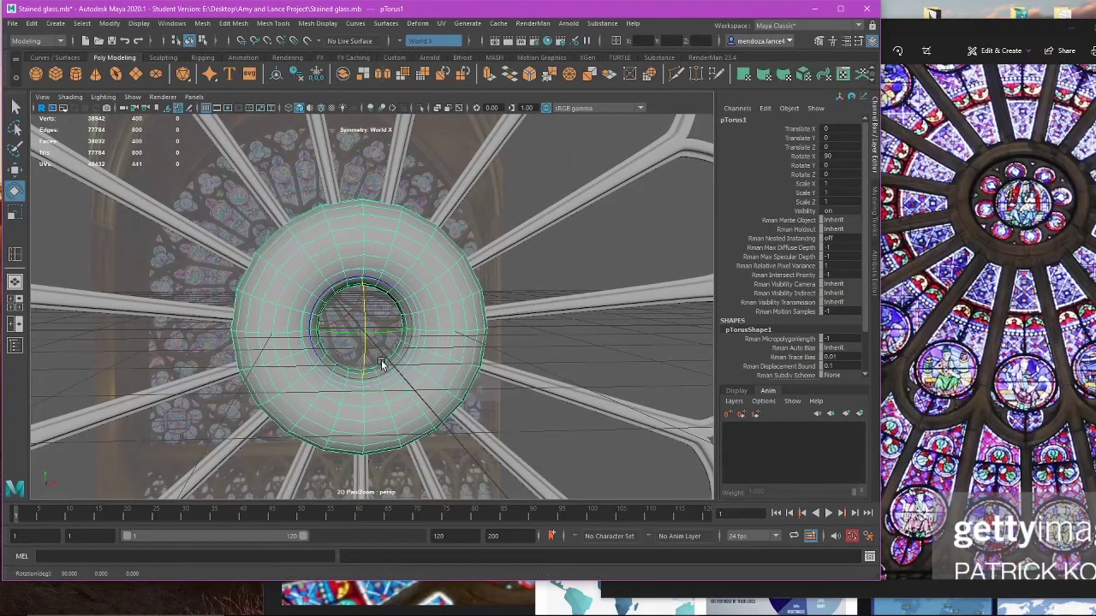
# Step: Set both the axis and height subdivisions of the torus to 4
pyautogui.scroll(-5, 779, 311)
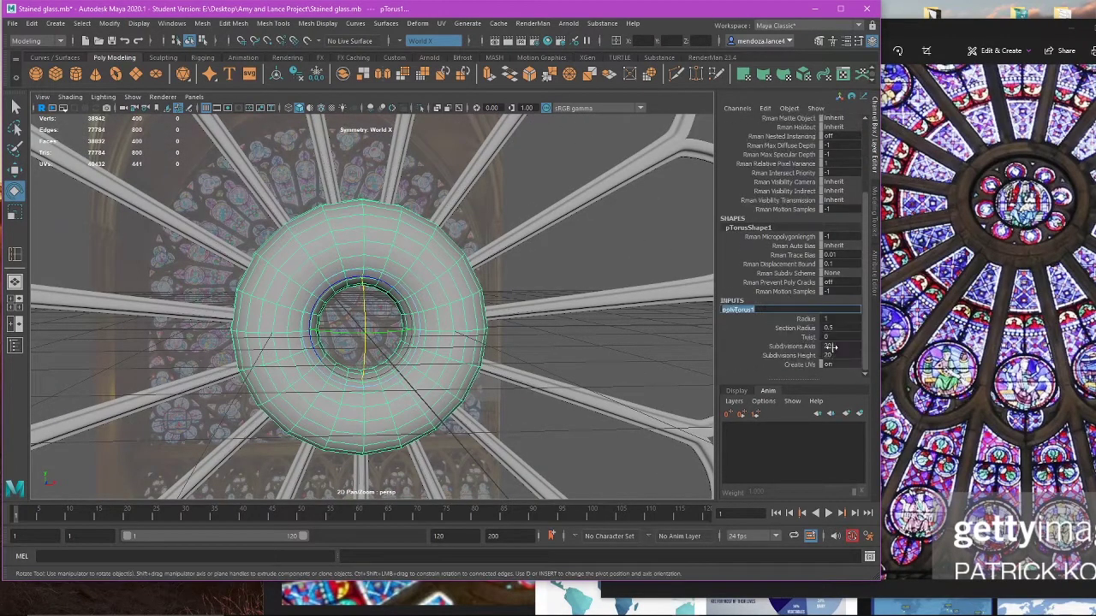
pyautogui.moveTo(803, 347); pyautogui.dragTo(827, 358)
pyautogui.moveTo(842, 359); pyautogui.dragTo(434, 324, button='middle')
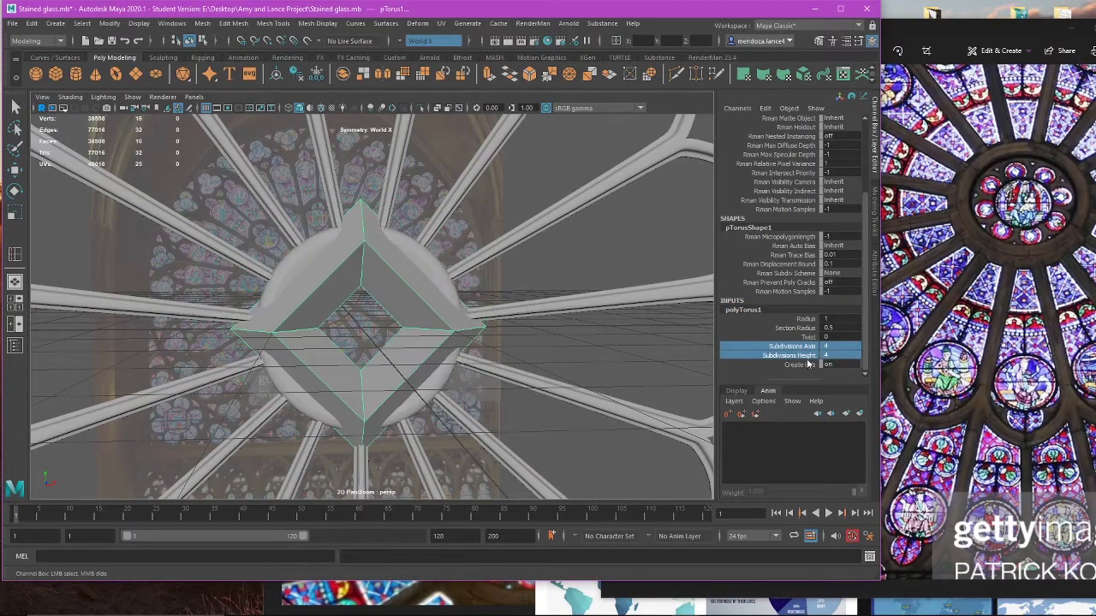
pyautogui.scroll(-2, 561, 350)
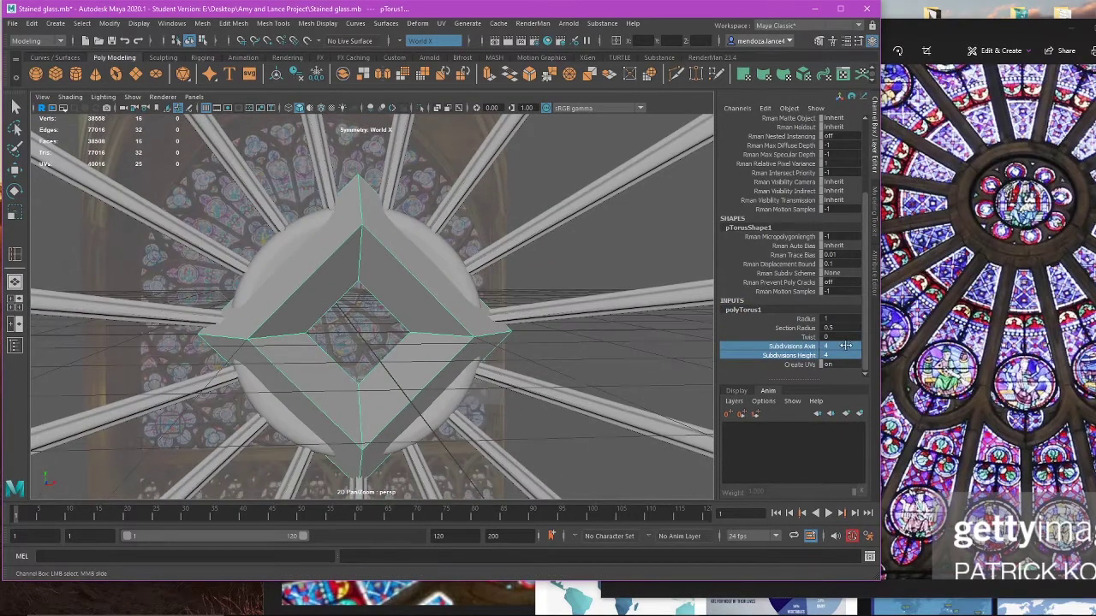
pyautogui.keyDown('alt'); pyautogui.moveTo(514, 318); pyautogui.dragTo(618, 334); pyautogui.keyUp('alt')
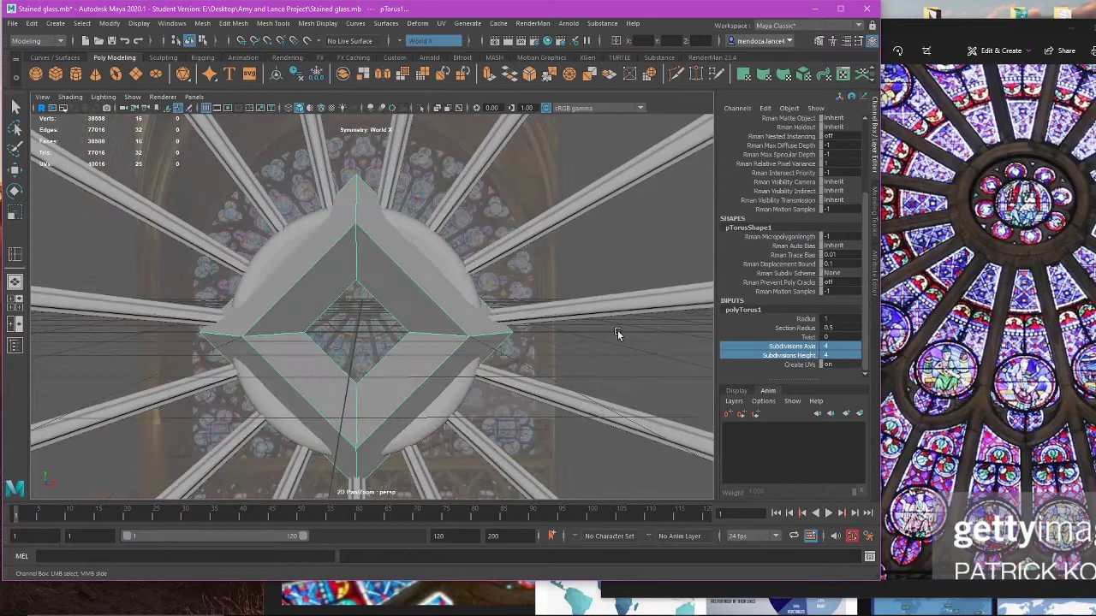
# Step: Undo the stray height subdivision change and set the torus's axis subdivisions to 20
pyautogui.click(839, 346)
pyautogui.write('20')
pyautogui.press('Return')
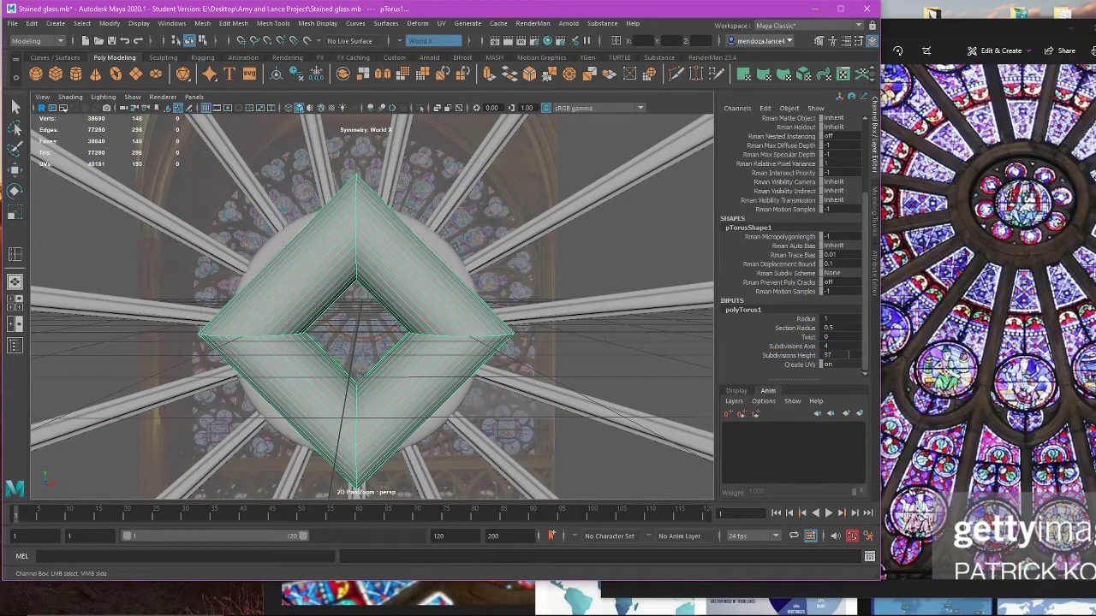
pyautogui.hotkey('ctrl', 'z')
pyautogui.moveTo(832, 346); pyautogui.dragTo(829, 345, button='middle')
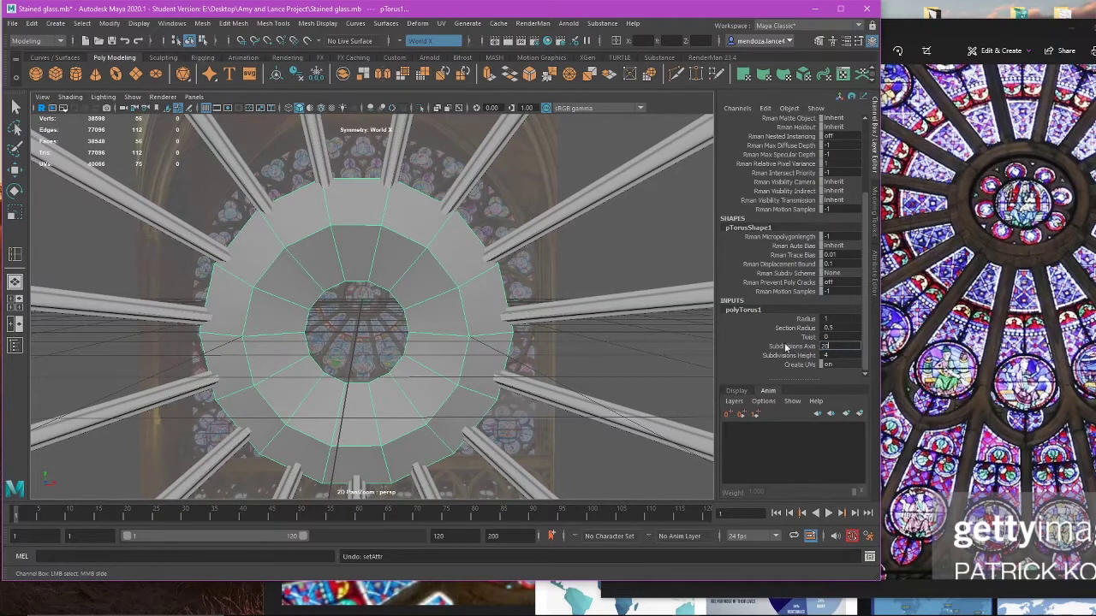
pyautogui.press('Return')
# Step: Scale the torus down to fit inside the ring of arcs and set its axis subdivisions to 10
pyautogui.scroll(-5, 369, 276)
pyautogui.scroll(3, 369, 277)
pyautogui.press('w')
pyautogui.press('r')
pyautogui.moveTo(400, 362)
pyautogui.mouseDown()
pyautogui.moveTo(381, 359)
pyautogui.moveTo(430, 341)
pyautogui.moveTo(471, 350)
pyautogui.moveTo(452, 368)
pyautogui.moveTo(390, 351)
pyautogui.moveTo(258, 346)
pyautogui.moveTo(386, 350)
pyautogui.mouseUp()
pyautogui.scroll(4, 382, 360)
pyautogui.keyDown('alt'); pyautogui.moveTo(621, 350); pyautogui.dragTo(674, 347); pyautogui.keyUp('alt')
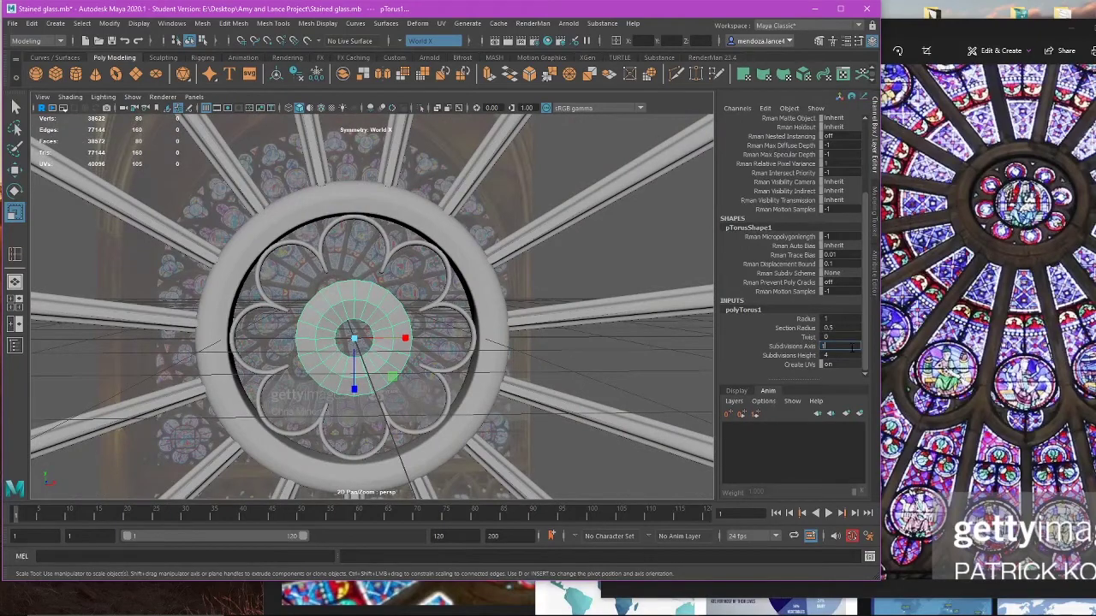
pyautogui.press('Return')
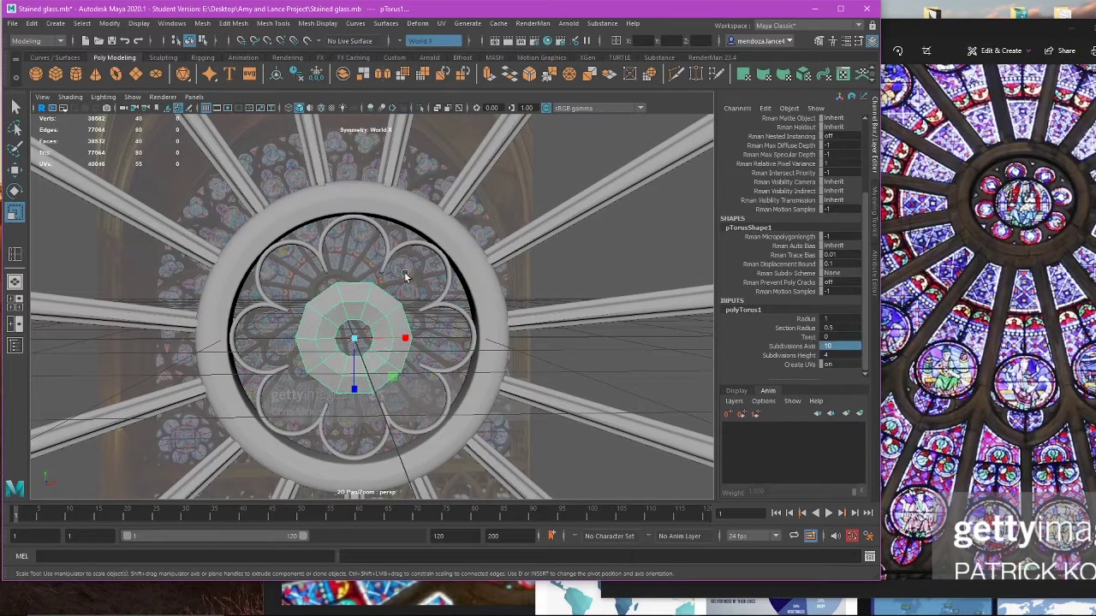
# Step: Scale the torus to about 0.433 in X and Z and 0.149 in Y inside the arc ring
pyautogui.scroll(2, 396, 318)
pyautogui.press('e')
pyautogui.press('r')
pyautogui.moveTo(386, 380); pyautogui.dragTo(396, 387)
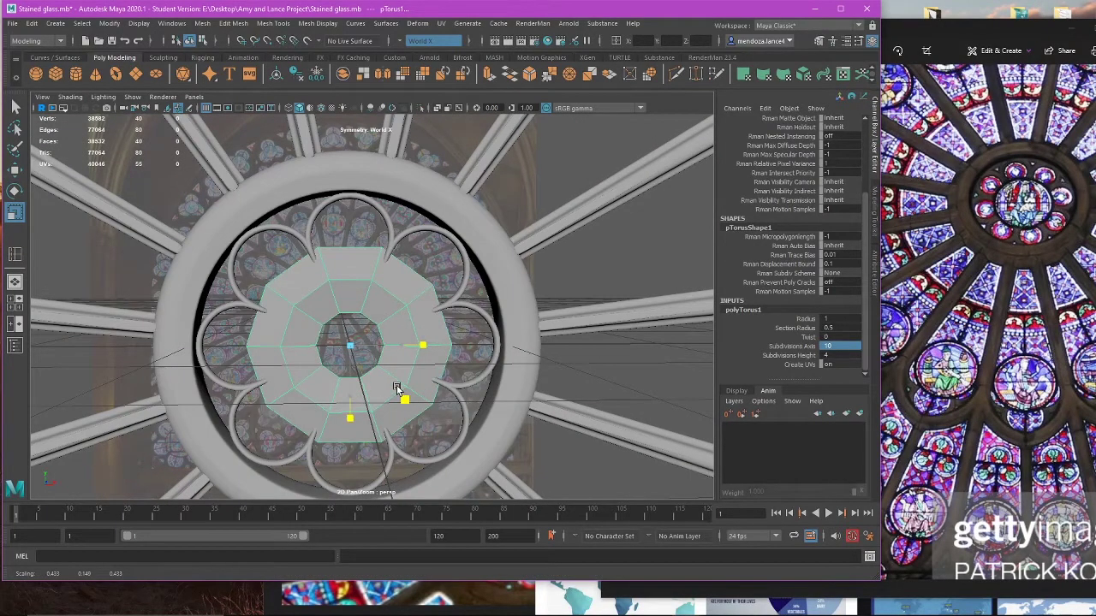
# Step: Try to scale the torus's inner vertices outward in a wireframe front view with World X symmetry on
pyautogui.press('space')
pyautogui.press('space')
pyautogui.rightClick(349, 306)
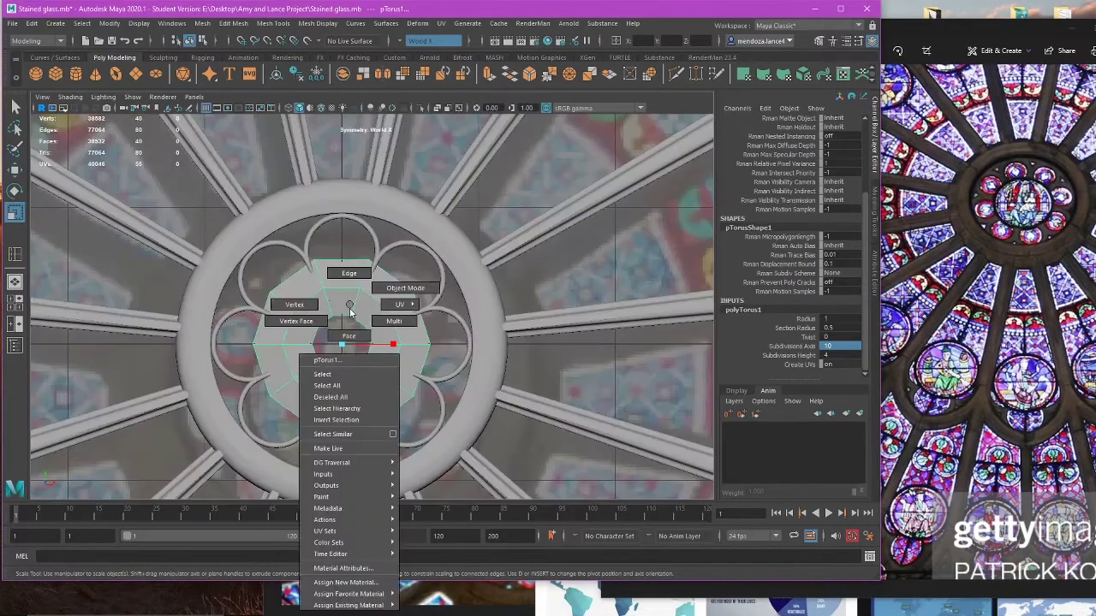
pyautogui.moveTo(350, 313); pyautogui.dragTo(301, 300, button='right')
pyautogui.scroll(3, 333, 310)
pyautogui.press('4')
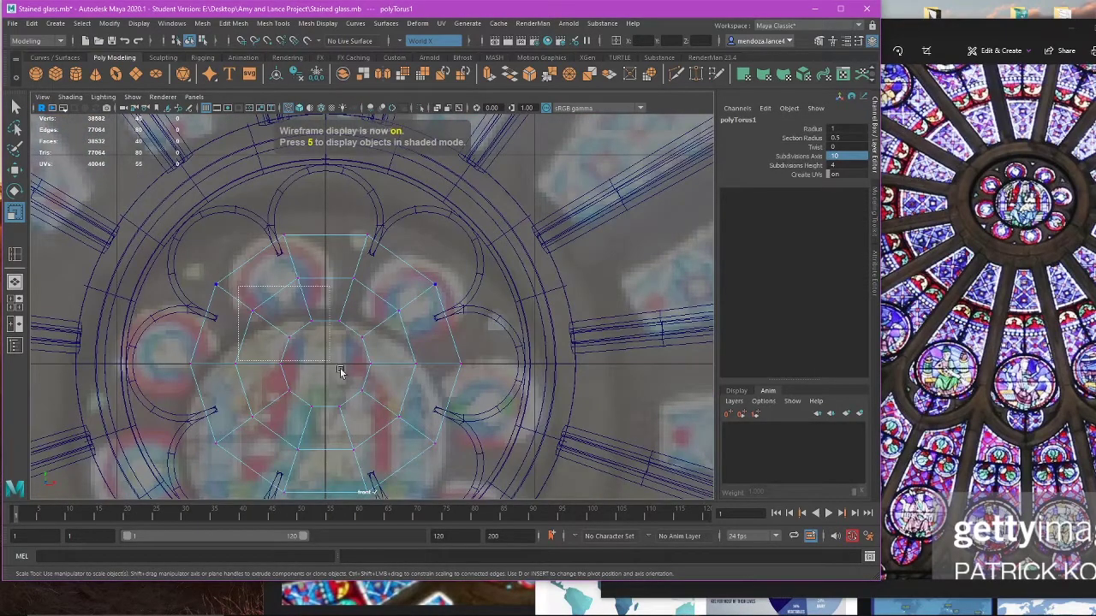
pyautogui.moveTo(340, 371); pyautogui.dragTo(419, 471)
pyautogui.keyDown('shift'); pyautogui.moveTo(358, 296); pyautogui.dragTo(358, 295); pyautogui.keyUp('shift')
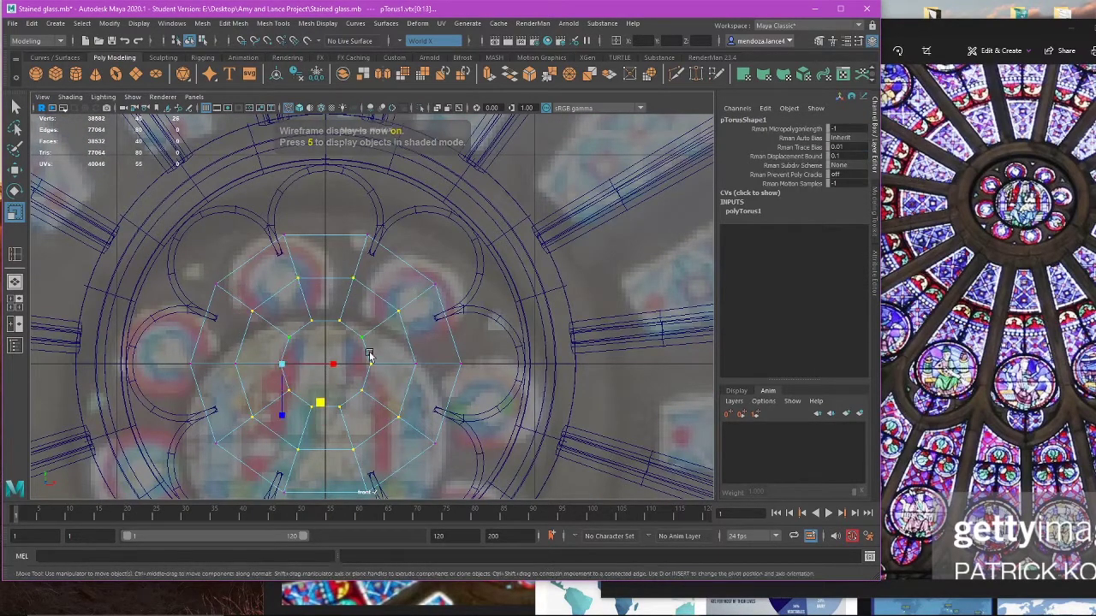
pyautogui.moveTo(322, 404); pyautogui.dragTo(330, 408)
pyautogui.hotkey('ctrl', 'z')
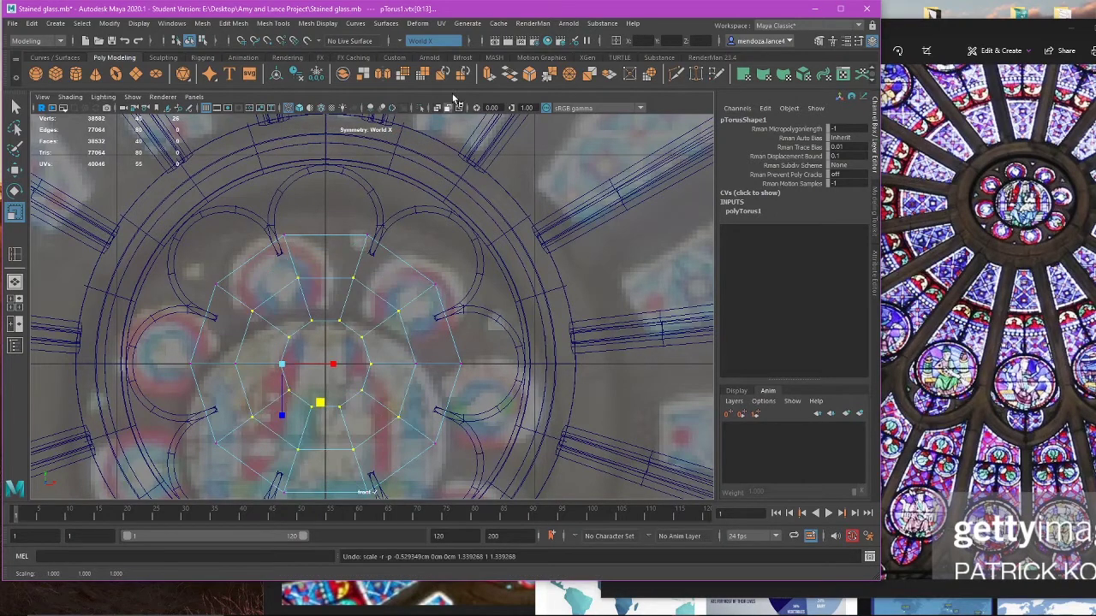
# Step: Turn symmetry off and try again to scale the selected inner vertices of the torus, undoing that scale
pyautogui.click(433, 40)
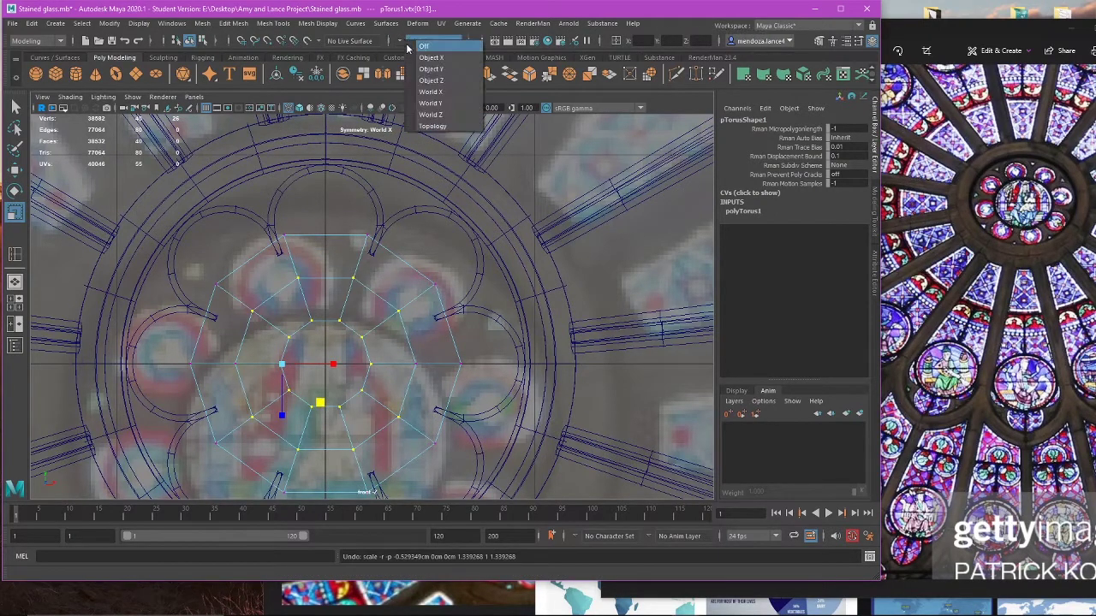
pyautogui.click(433, 51)
pyautogui.moveTo(323, 404); pyautogui.dragTo(328, 410)
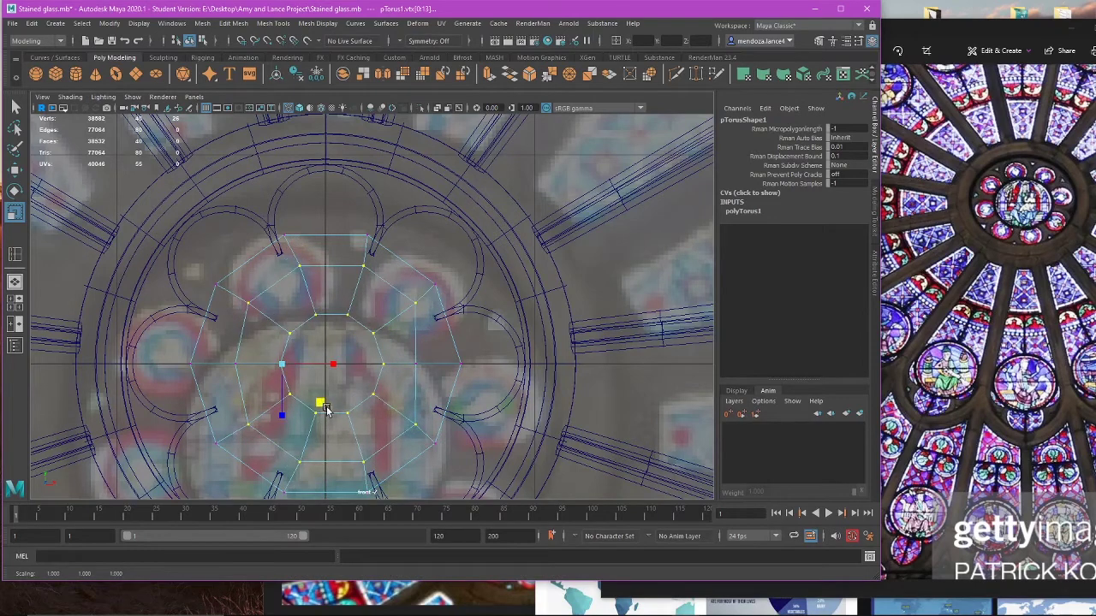
pyautogui.hotkey('ctrl', 'z')
# Step: Select all inner vertices of the torus and scale them outward by about 1.9 in X and Z, leaving a thin ring
pyautogui.press('w')
pyautogui.keyDown('shift'); pyautogui.moveTo(405, 354); pyautogui.dragTo(418, 367); pyautogui.keyUp('shift')
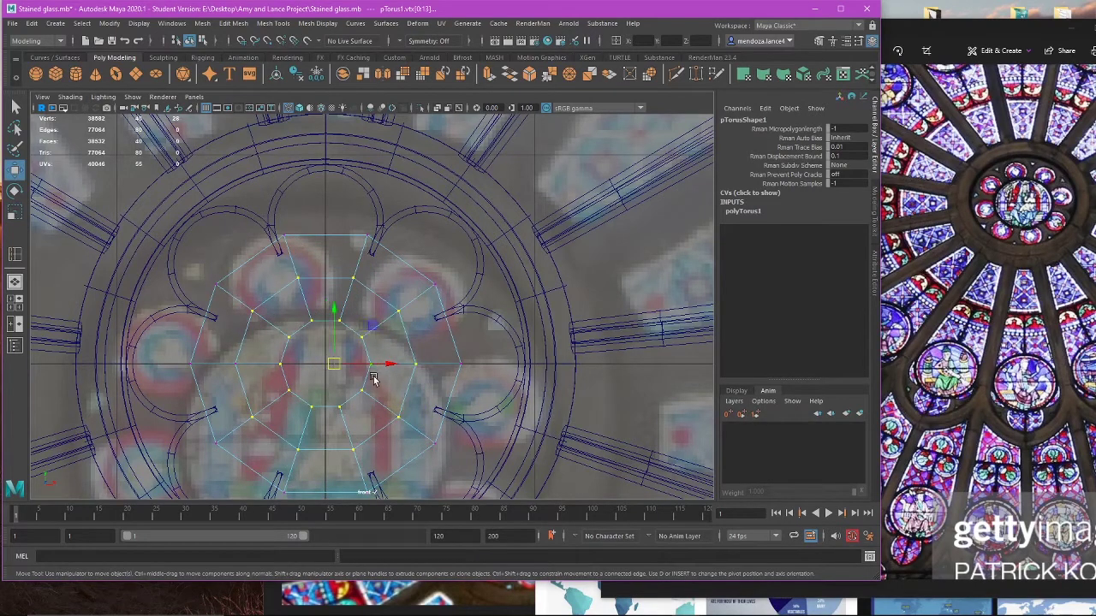
pyautogui.moveTo(254, 383); pyautogui.dragTo(255, 384)
pyautogui.press('r')
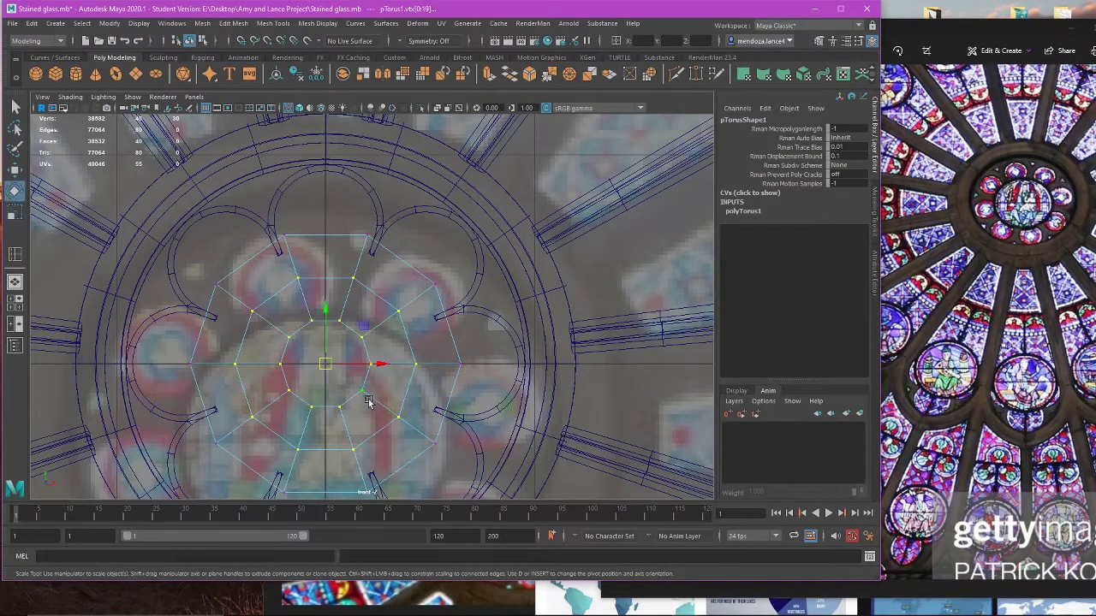
pyautogui.moveTo(361, 409); pyautogui.dragTo(380, 417)
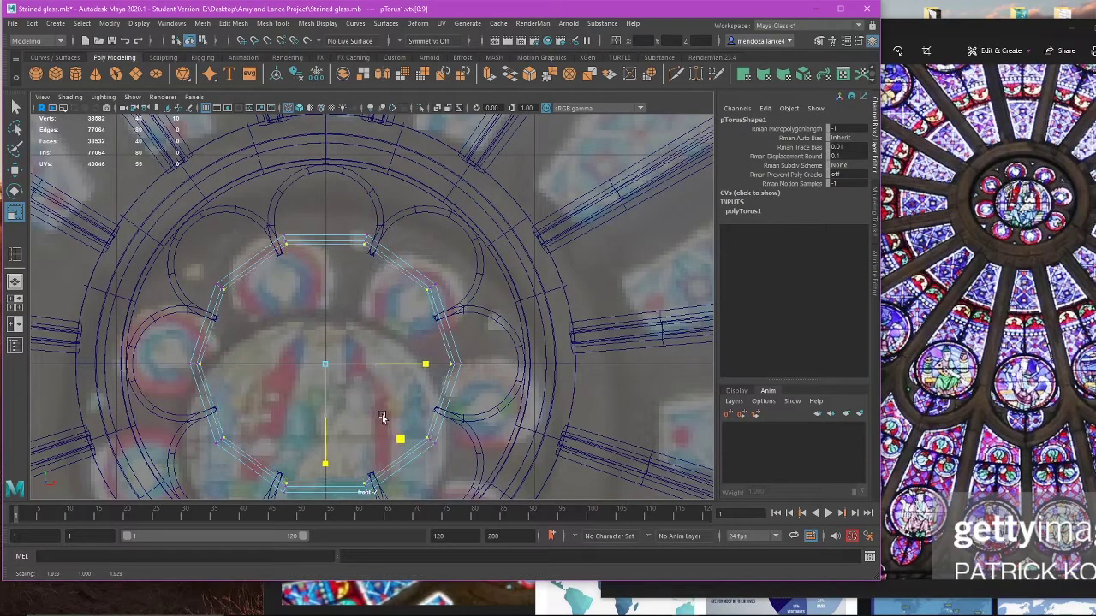
# Step: Inspect the thin torus ring in perspective and delete the whole torus from inside the arcs
pyautogui.press('space')
pyautogui.keyDown('alt'); pyautogui.moveTo(506, 261); pyautogui.dragTo(472, 198); pyautogui.keyUp('alt')
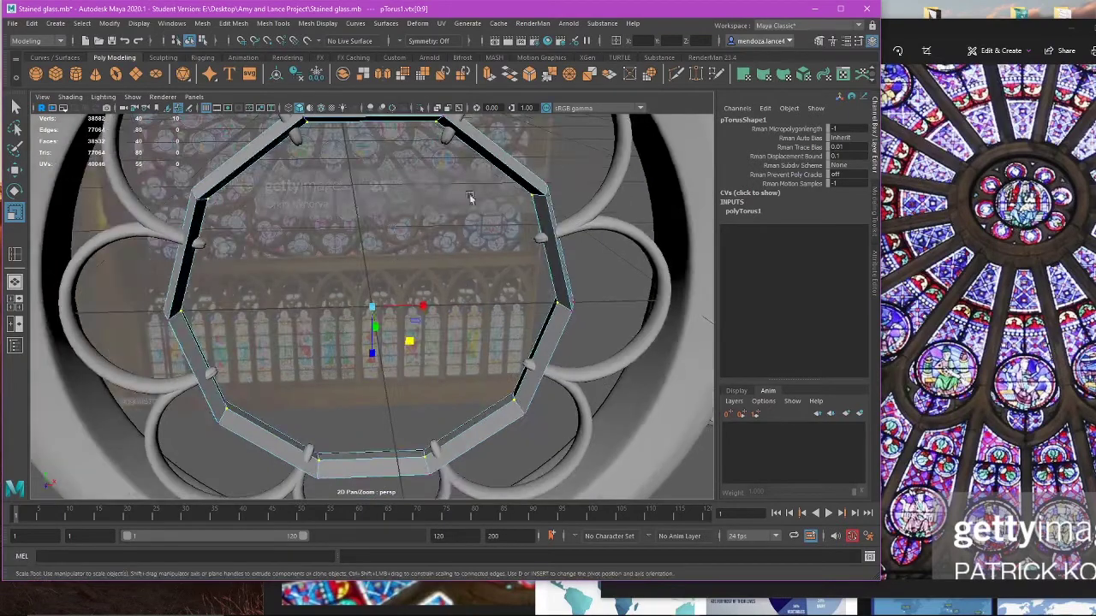
pyautogui.moveTo(473, 198); pyautogui.dragTo(505, 162, button='right')
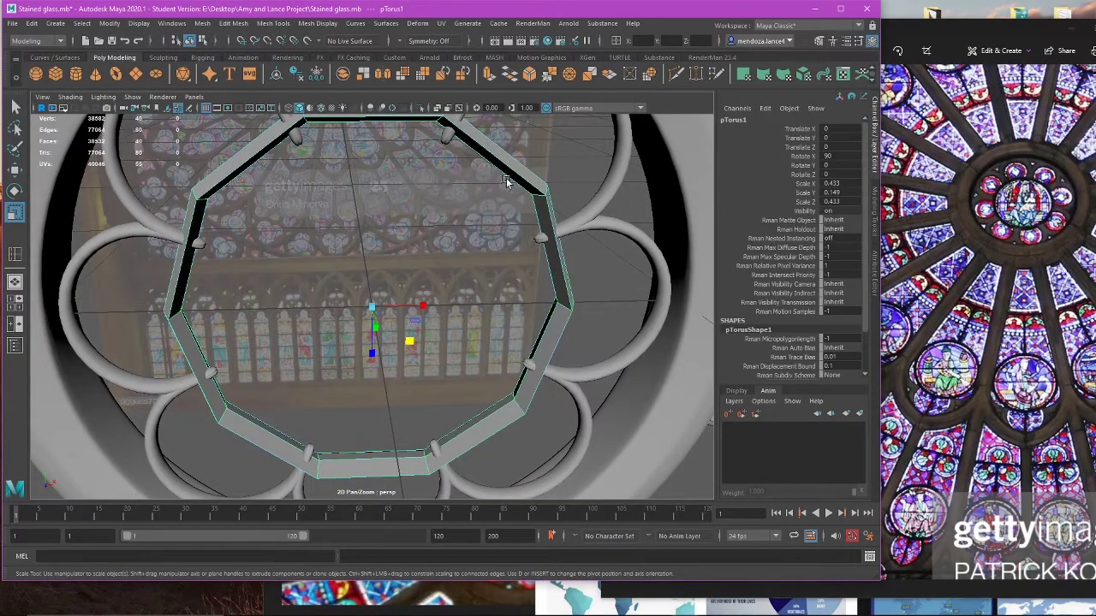
pyautogui.press('Delete')
pyautogui.scroll(-5, 454, 264)
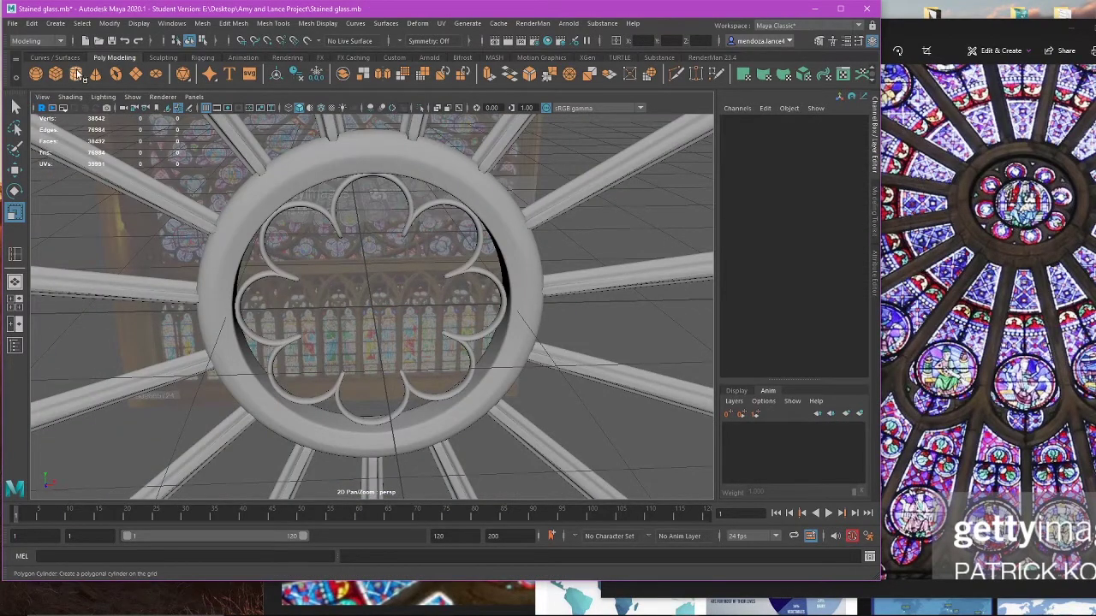
# Step: Create a polygon cylinder with 10 axis subdivisions and 2 cap subdivisions
pyautogui.click(76, 74)
pyautogui.scroll(2, 377, 278)
pyautogui.press('e')
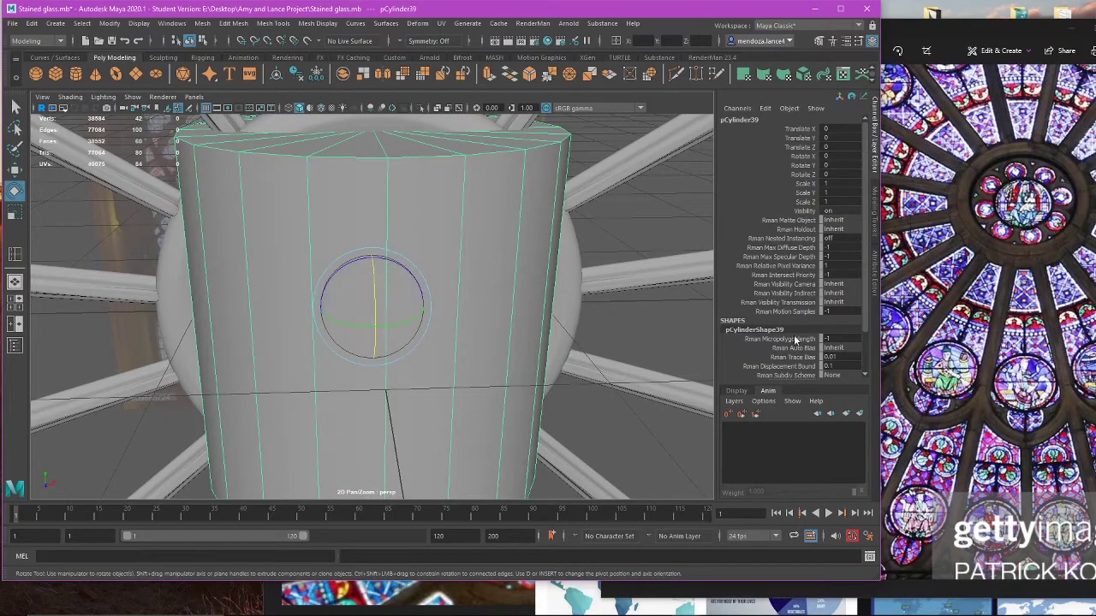
pyautogui.scroll(-2, 796, 342)
pyautogui.scroll(-3, 820, 362)
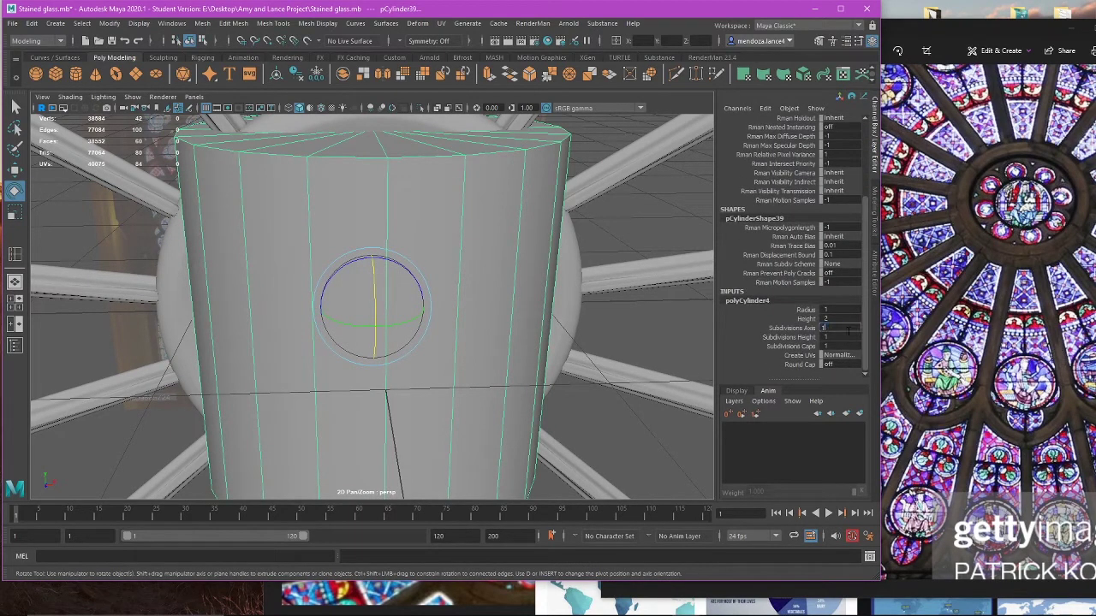
pyautogui.press('Return')
pyautogui.scroll(-3, 533, 277)
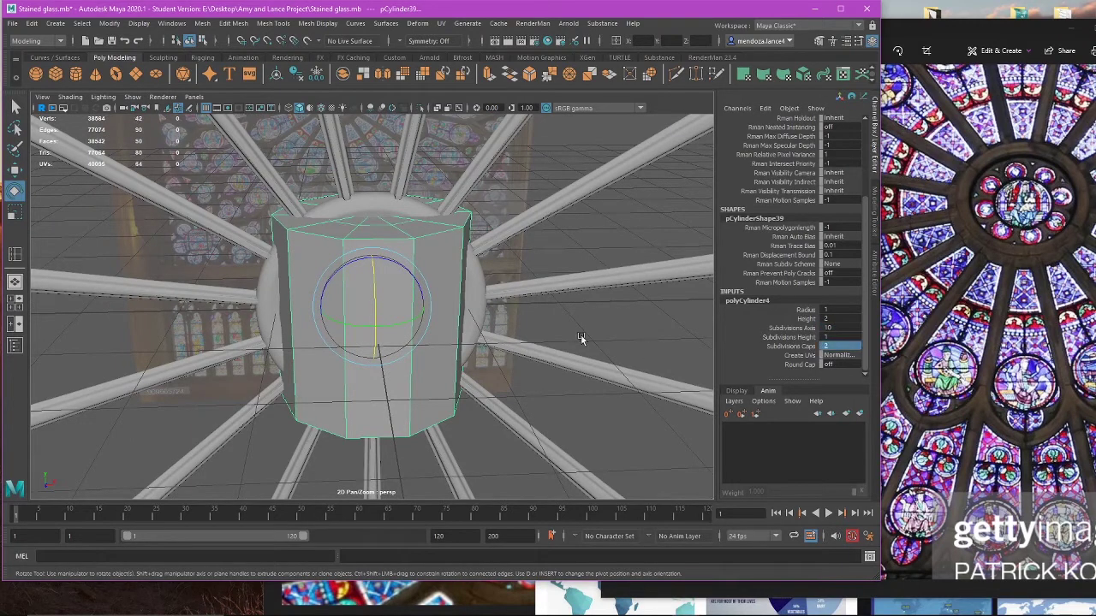
# Step: Rotate the cylinder to -90 degrees in X so its caps face the front of the window
pyautogui.press('k')
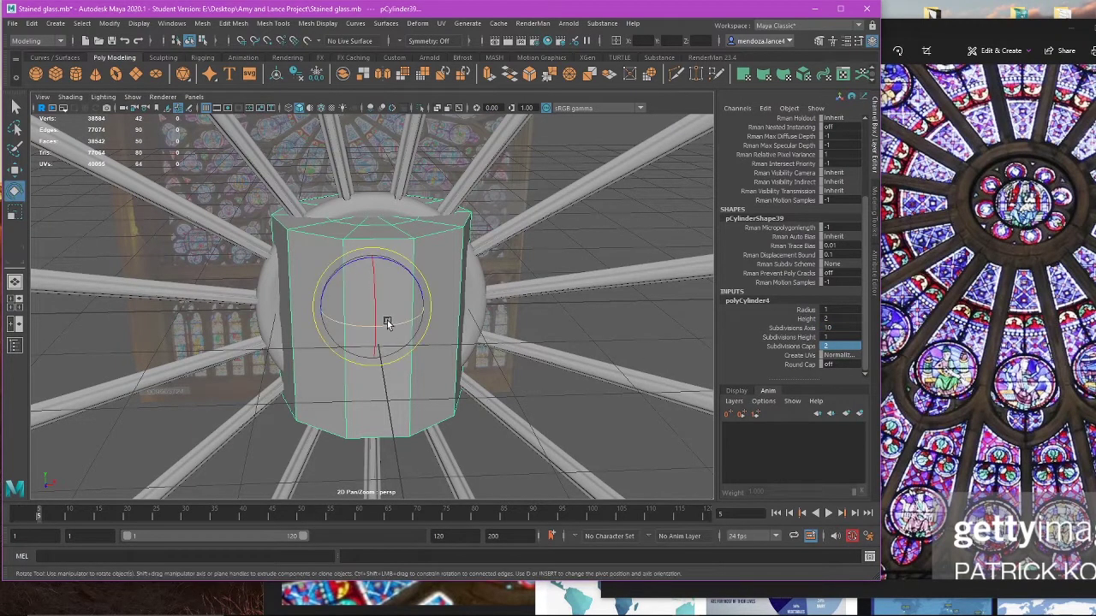
pyautogui.hotkey('ctrl', 'z')
pyautogui.press('k')
pyautogui.press('e')
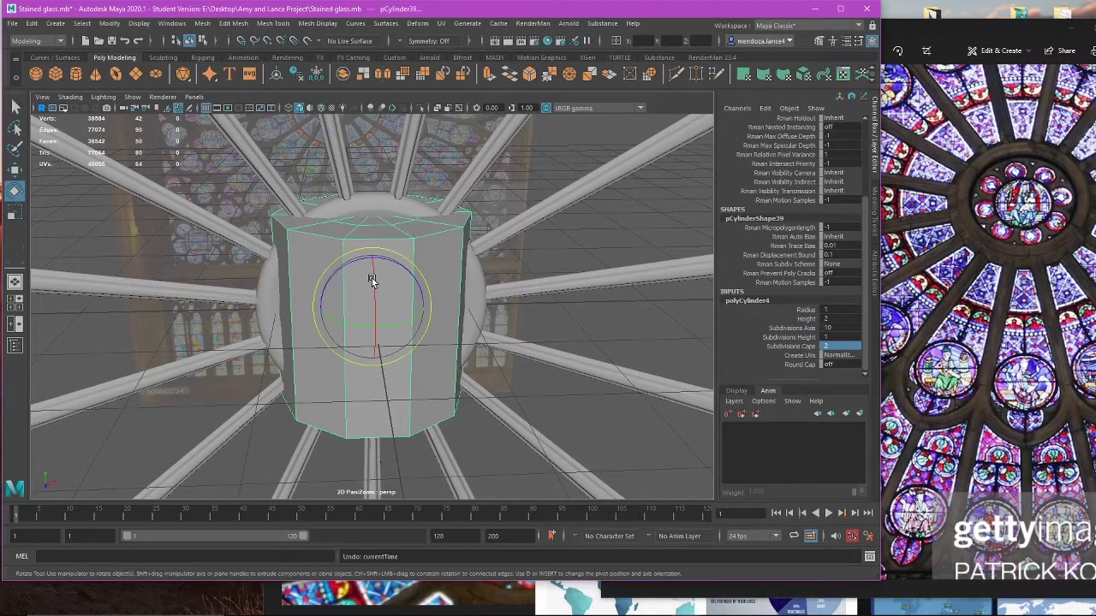
pyautogui.moveTo(373, 284); pyautogui.dragTo(382, 354)
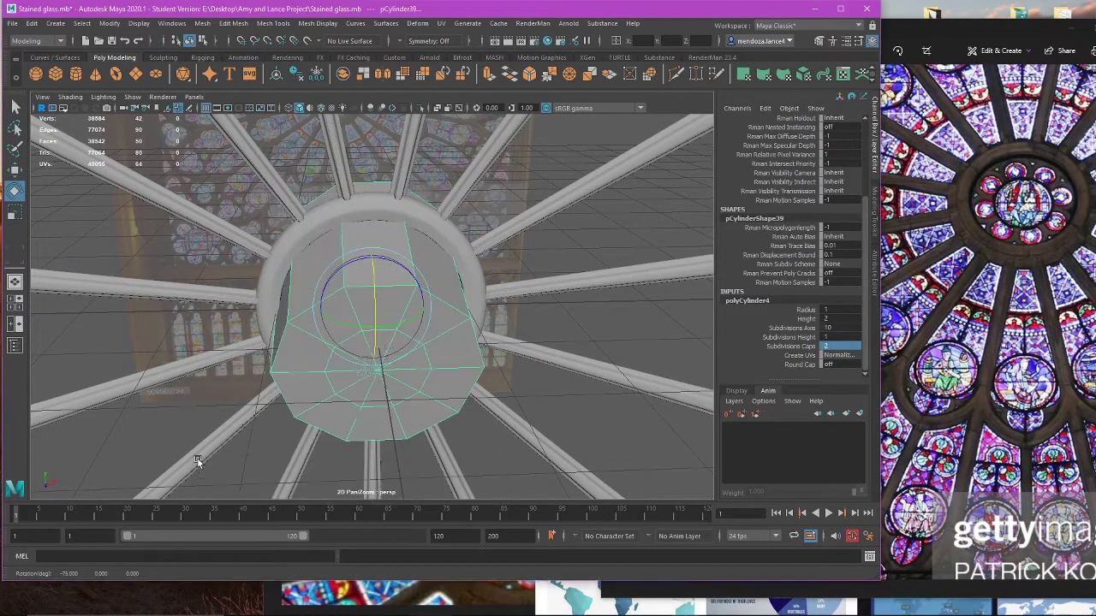
# Step: Scale the cylinder to about 0.607 in X and Z so its corners meet the inner ends of the arcs
pyautogui.press('space')
pyautogui.press('space')
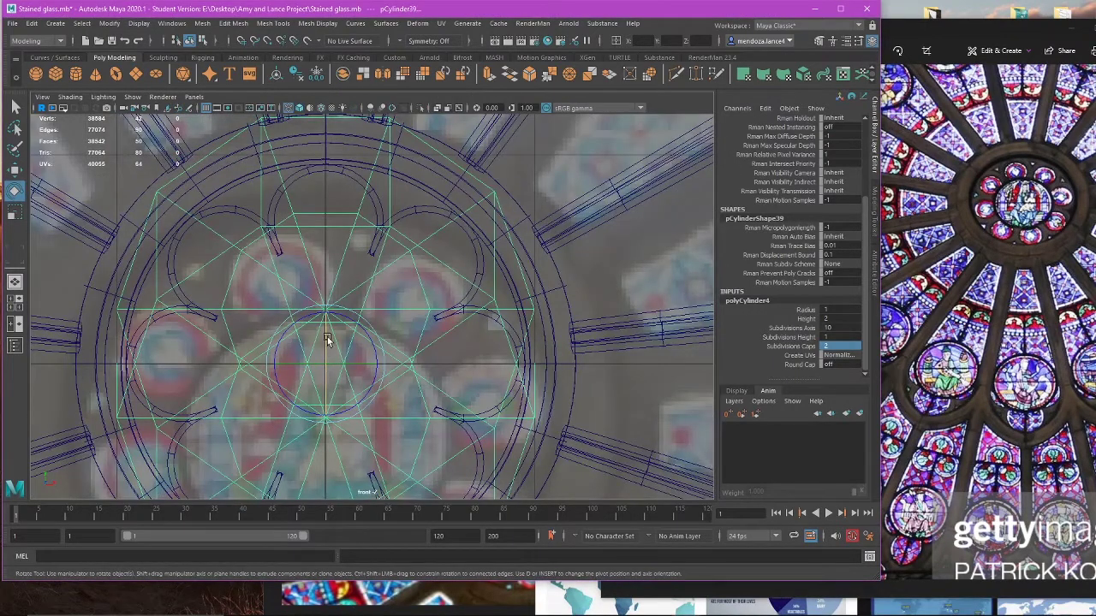
pyautogui.scroll(-5, 377, 324)
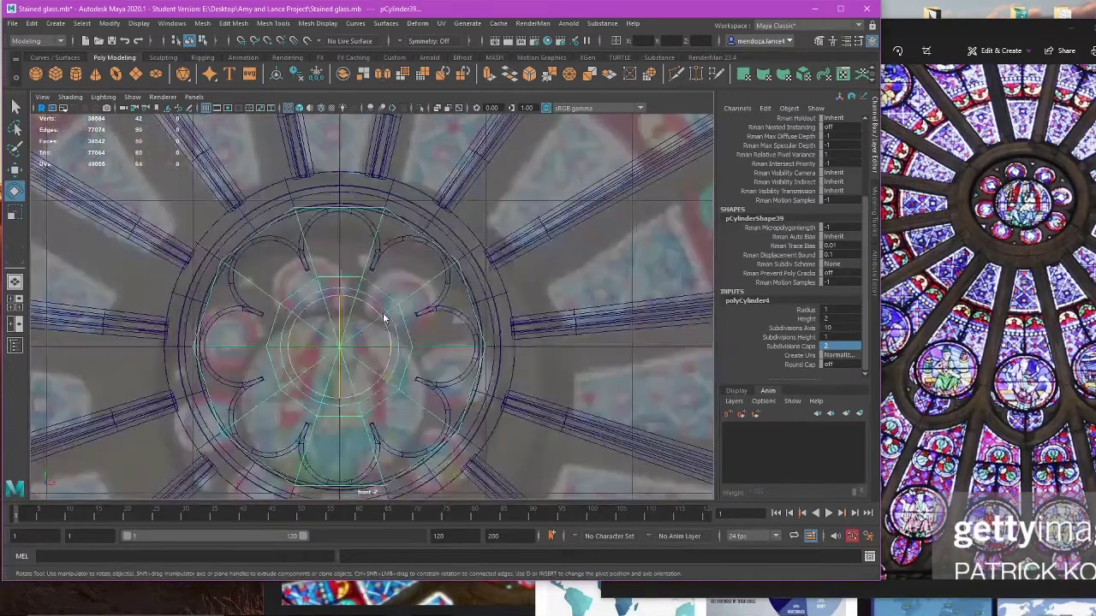
pyautogui.moveTo(383, 317); pyautogui.dragTo(425, 293, button='right')
pyautogui.press('r')
pyautogui.moveTo(379, 310); pyautogui.dragTo(367, 308)
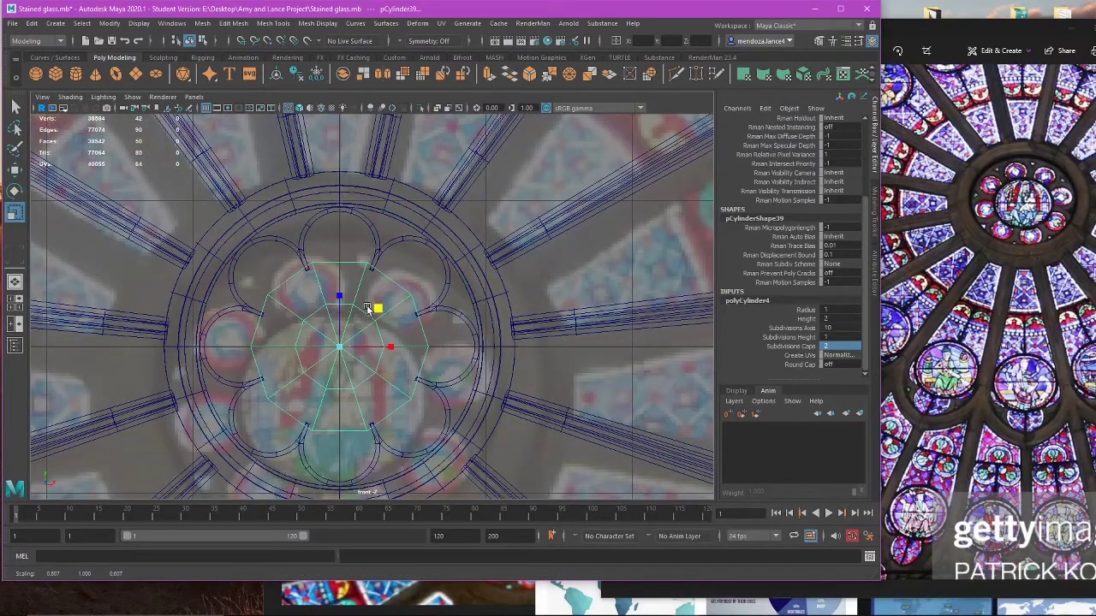
# Step: Delete the central faces of both cylinder caps
pyautogui.moveTo(398, 305); pyautogui.dragTo(399, 333, button='right')
pyautogui.scroll(4, 356, 331)
pyautogui.moveTo(311, 331); pyautogui.dragTo(361, 408)
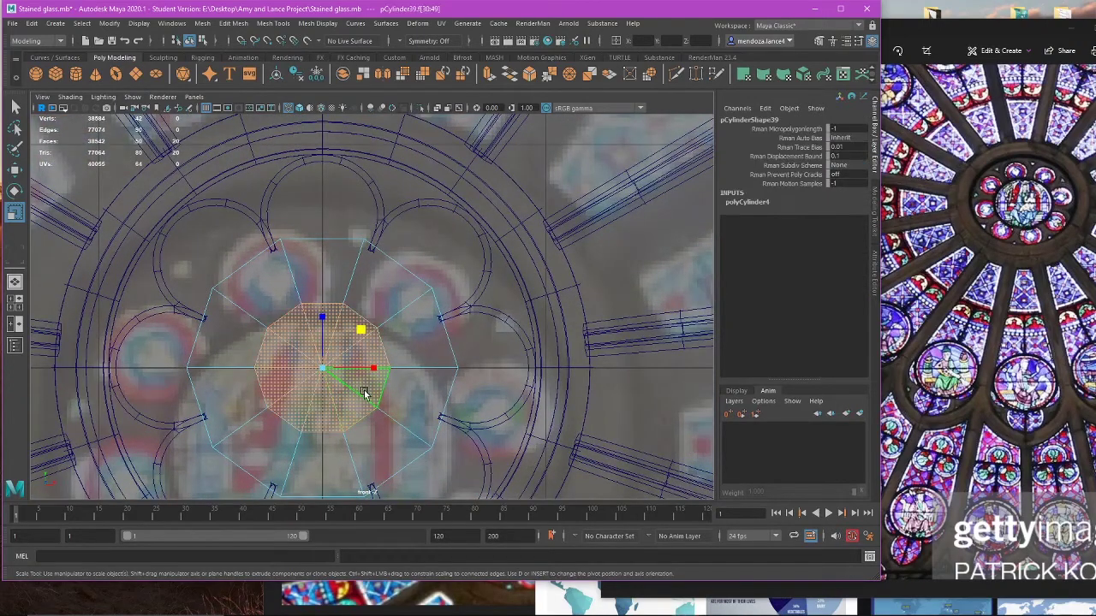
pyautogui.press('Delete')
# Step: Scale the cylinder's inner cap vertices outward by about 1.94 in X and Z, leaving a thin ten-sided rim
pyautogui.moveTo(372, 317); pyautogui.dragTo(227, 303, button='right')
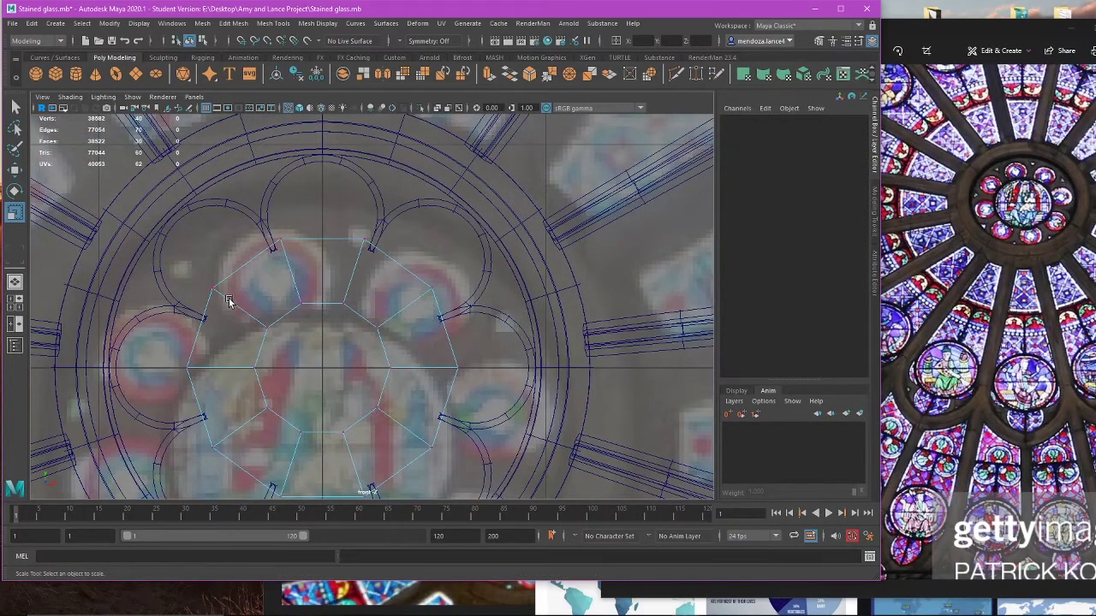
pyautogui.moveTo(228, 303); pyautogui.dragTo(412, 463)
pyautogui.moveTo(374, 333); pyautogui.dragTo(388, 333)
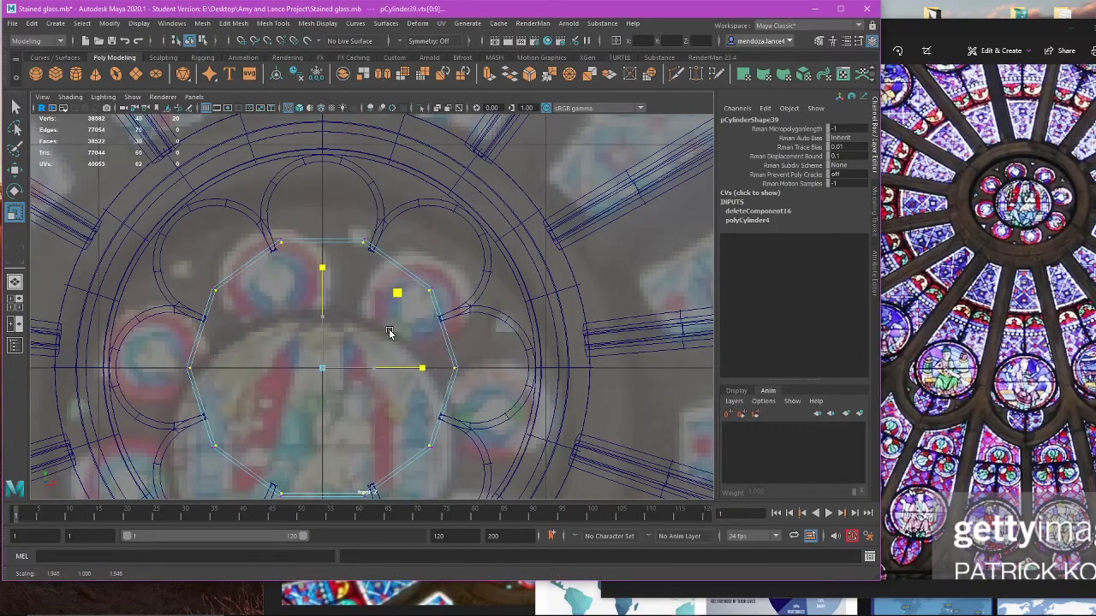
# Step: Scale the cylinder to about 0.254 in Y and move it to about -0.016 in Z to fit the window frame
pyautogui.press('w')
pyautogui.press('space')
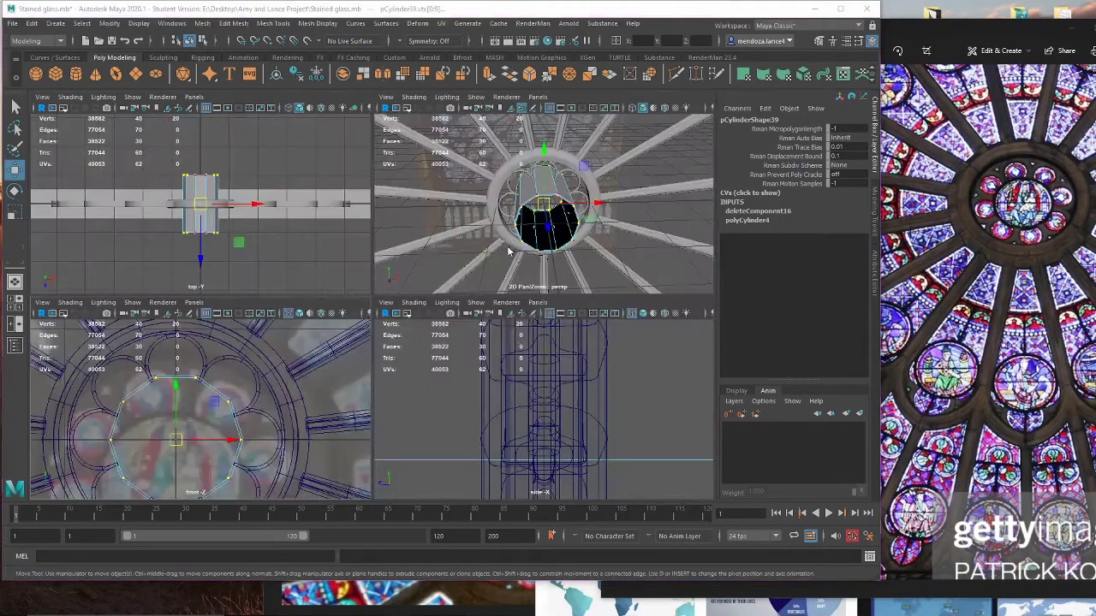
pyautogui.press('space')
pyautogui.keyDown('alt'); pyautogui.moveTo(484, 281); pyautogui.dragTo(568, 303); pyautogui.keyUp('alt')
pyautogui.moveTo(599, 276); pyautogui.dragTo(650, 250, button='right')
pyautogui.press('e')
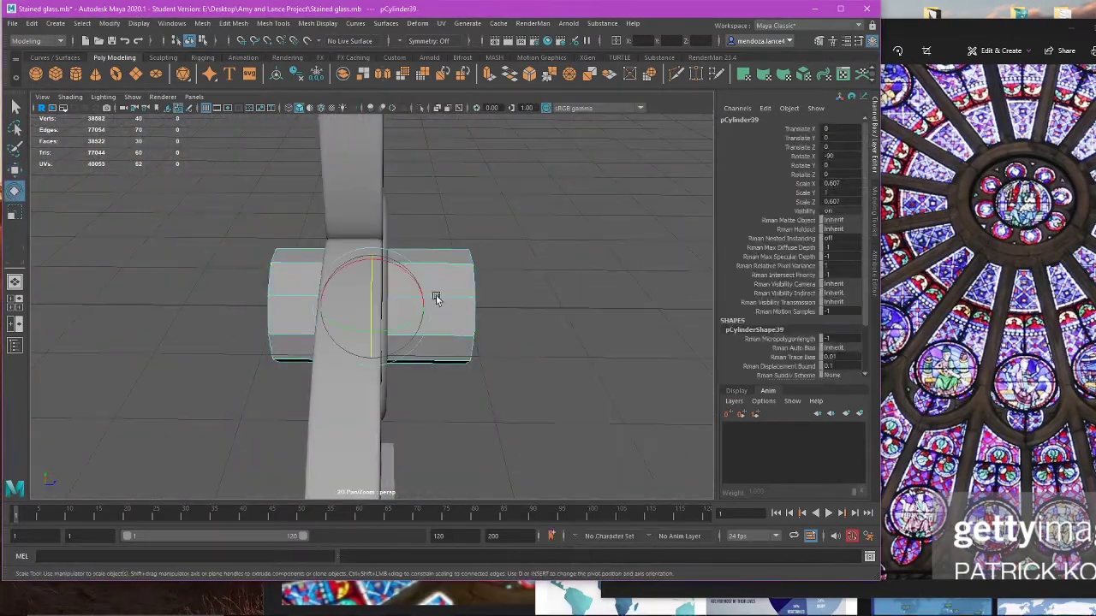
pyautogui.press('r')
pyautogui.moveTo(322, 307); pyautogui.dragTo(420, 306)
pyautogui.press('w')
pyautogui.press('f')
# Step: Reduce the cylinder ring's depth slightly further so it sits closer to the frame's thickness
pyautogui.press('r')
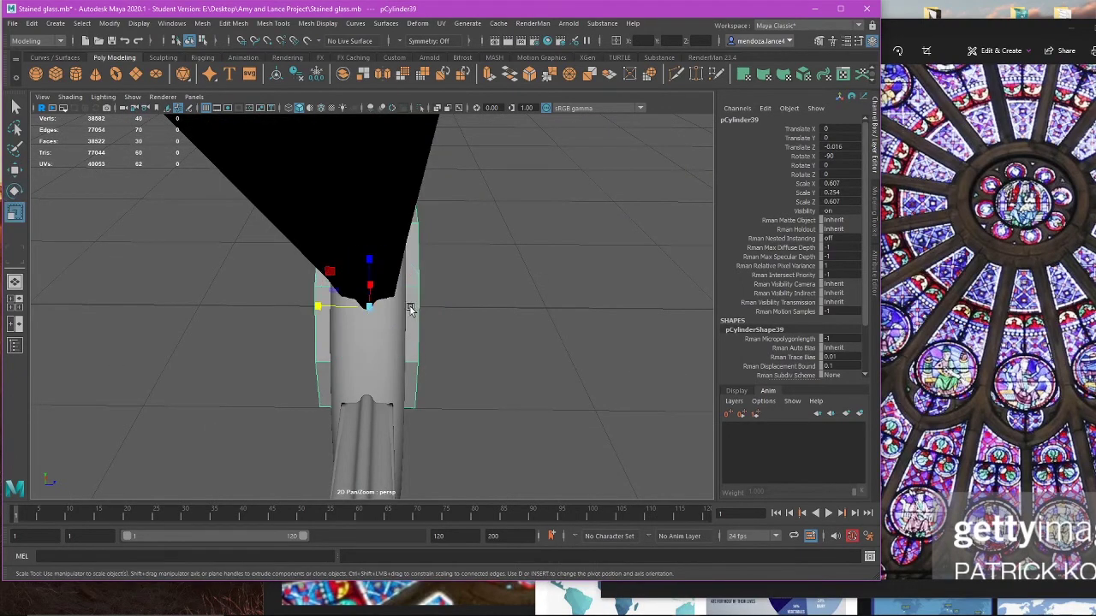
pyautogui.hotkey('ctrl', 'z')
pyautogui.moveTo(318, 306); pyautogui.dragTo(329, 308)
pyautogui.keyDown('alt'); pyautogui.moveTo(492, 310); pyautogui.dragTo(420, 300); pyautogui.keyUp('alt')
pyautogui.scroll(3, 426, 313)
# Step: Try to bridge the front and back inner edge loops of the cylinder ring all at once
pyautogui.moveTo(430, 280); pyautogui.dragTo(430, 243, button='right')
pyautogui.keyDown('alt'); pyautogui.moveTo(432, 245); pyautogui.dragTo(502, 247); pyautogui.keyUp('alt')
pyautogui.scroll(2, 496, 250)
pyautogui.keyDown('alt'); pyautogui.moveTo(477, 259); pyautogui.dragTo(409, 314, button='middle'); pyautogui.keyUp('alt')
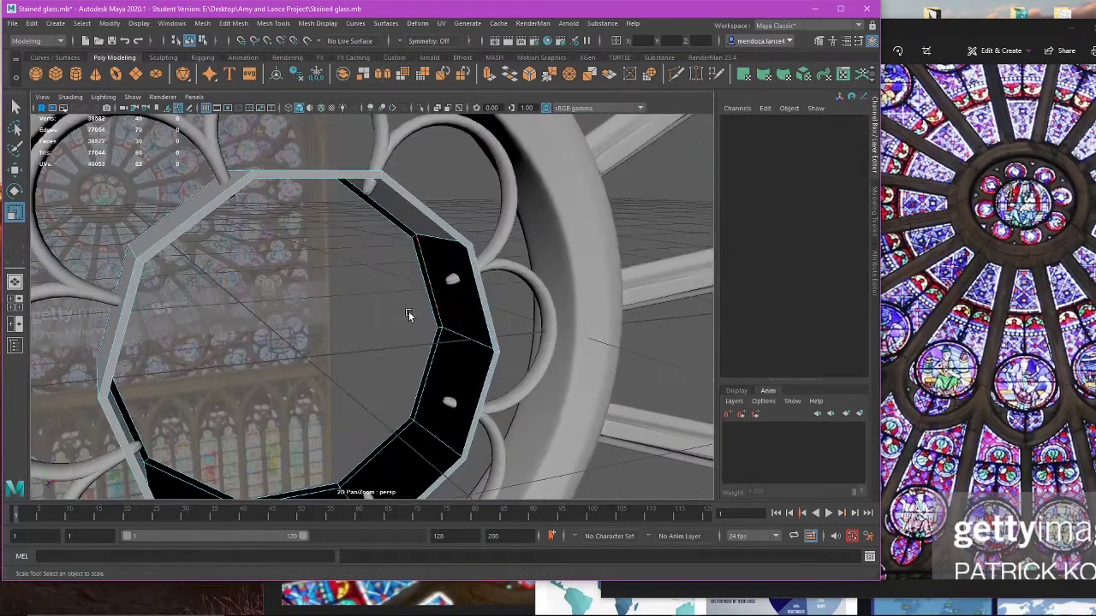
pyautogui.click(419, 284)
pyautogui.doubleClick(385, 221)
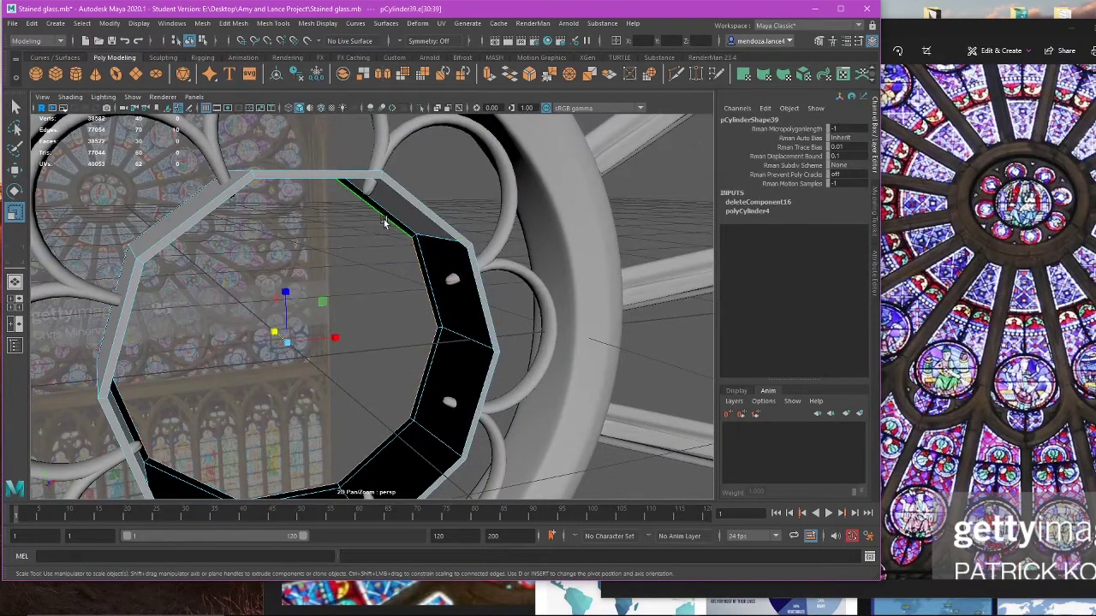
pyautogui.hotkey('ctrl', 'z')
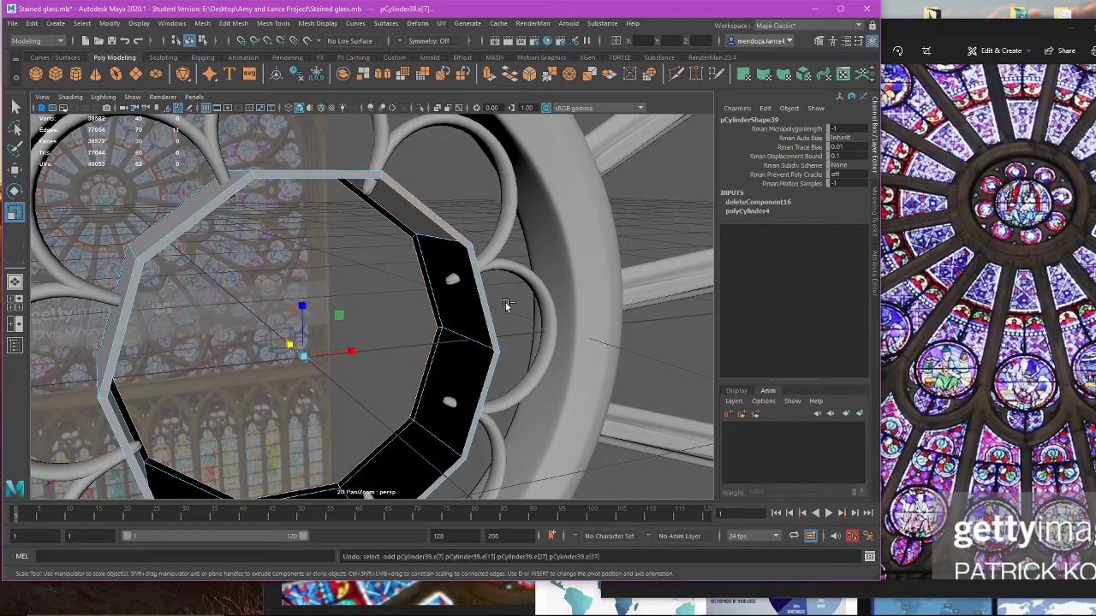
pyautogui.keyDown('shift'); pyautogui.click(480, 308); pyautogui.keyUp('shift')
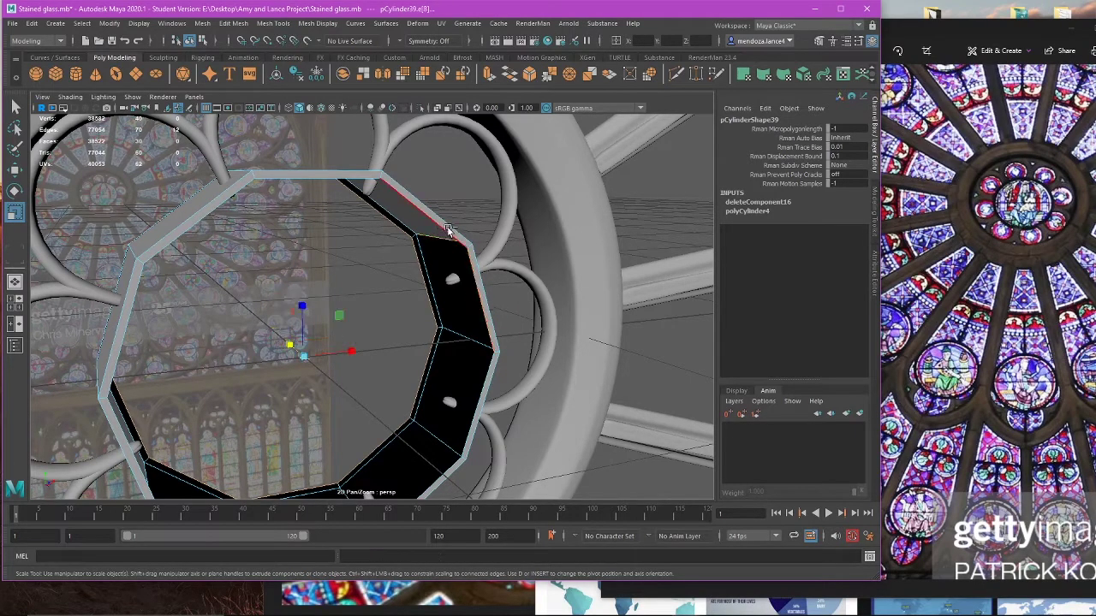
pyautogui.keyDown('shift'); pyautogui.doubleClick(438, 223); pyautogui.keyUp('shift')
pyautogui.click(274, 26)
pyautogui.moveTo(238, 24)
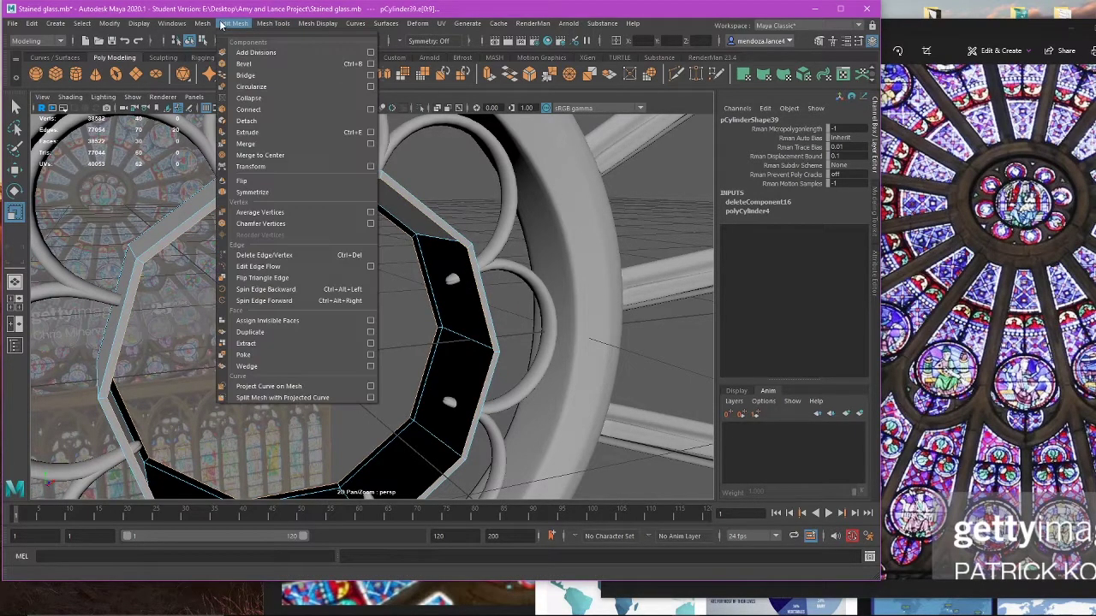
pyautogui.click(267, 78)
pyautogui.scroll(-5, 517, 298)
pyautogui.keyDown('alt'); pyautogui.moveTo(519, 299); pyautogui.dragTo(388, 350); pyautogui.keyUp('alt')
pyautogui.hotkey('ctrl', 'z')
pyautogui.scroll(4, 388, 351)
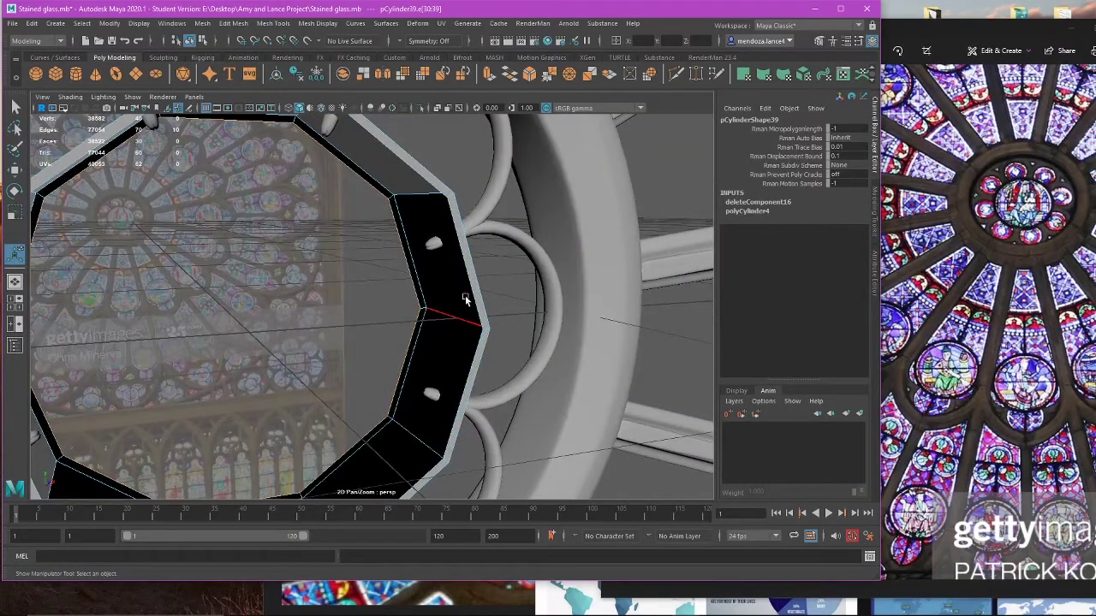
# Step: Bridge one pair of facing front and back inner edges to form a face of the ring's inner wall
pyautogui.keyDown('alt'); pyautogui.moveTo(465, 298); pyautogui.dragTo(399, 224); pyautogui.keyUp('alt')
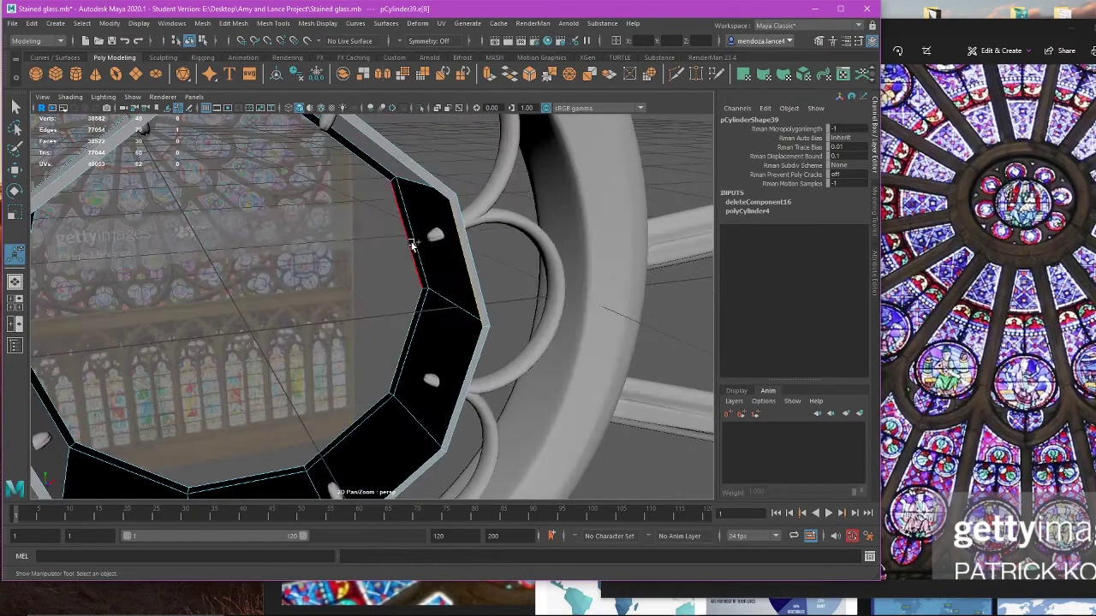
pyautogui.click(231, 23)
pyautogui.click(282, 63)
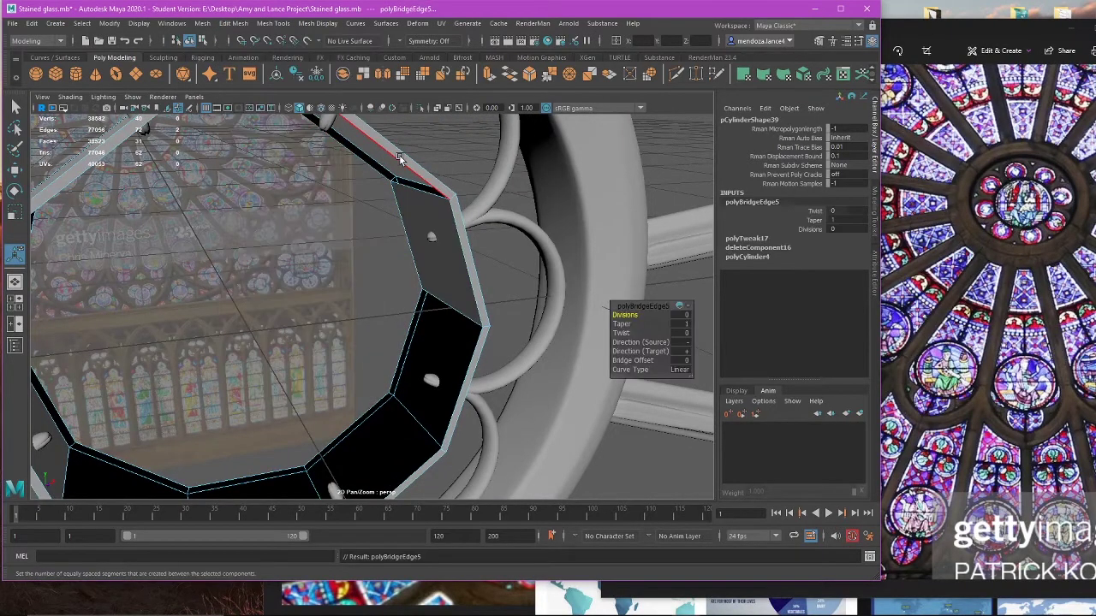
# Step: Bridge the remaining facing front and back inner edges to close the ring's inner wall, and return to object selection
pyautogui.click(377, 171)
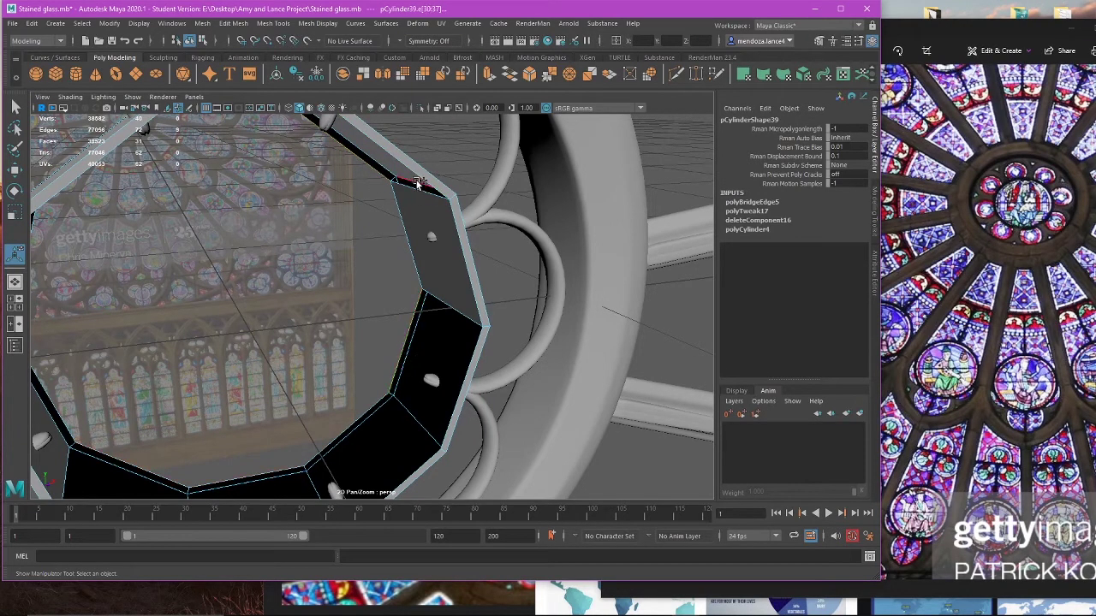
pyautogui.press('g')
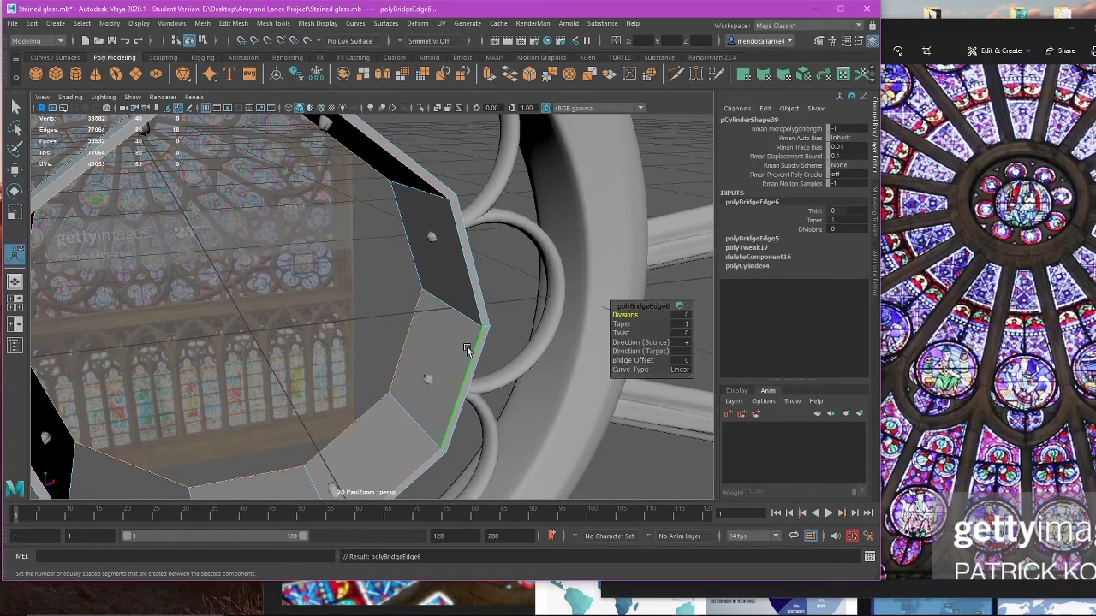
pyautogui.scroll(-3, 468, 350)
pyautogui.keyDown('alt'); pyautogui.moveTo(468, 350); pyautogui.dragTo(350, 306); pyautogui.keyUp('alt')
pyautogui.moveTo(308, 287); pyautogui.dragTo(346, 264, button='right')
pyautogui.keyDown('alt'); pyautogui.moveTo(346, 264); pyautogui.dragTo(383, 387); pyautogui.keyUp('alt')
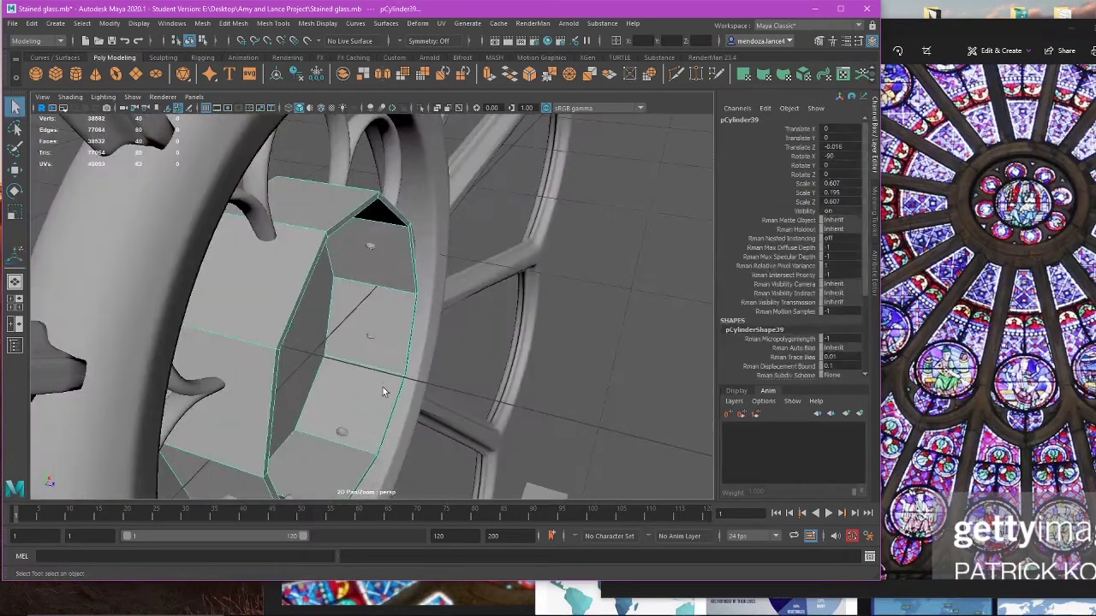
# Step: Scale the ring's depth down to about 0.064 in Y
pyautogui.press('w')
pyautogui.press('r')
pyautogui.scroll(-3, 371, 404)
pyautogui.scroll(2, 369, 405)
pyautogui.moveTo(274, 333); pyautogui.dragTo(313, 343)
pyautogui.keyDown('alt'); pyautogui.moveTo(427, 369); pyautogui.dragTo(320, 428); pyautogui.keyUp('alt')
# Step: In the shaded front view, scale the ring to about 0.585 in X and Z to fit against the arc ends
pyautogui.press('space')
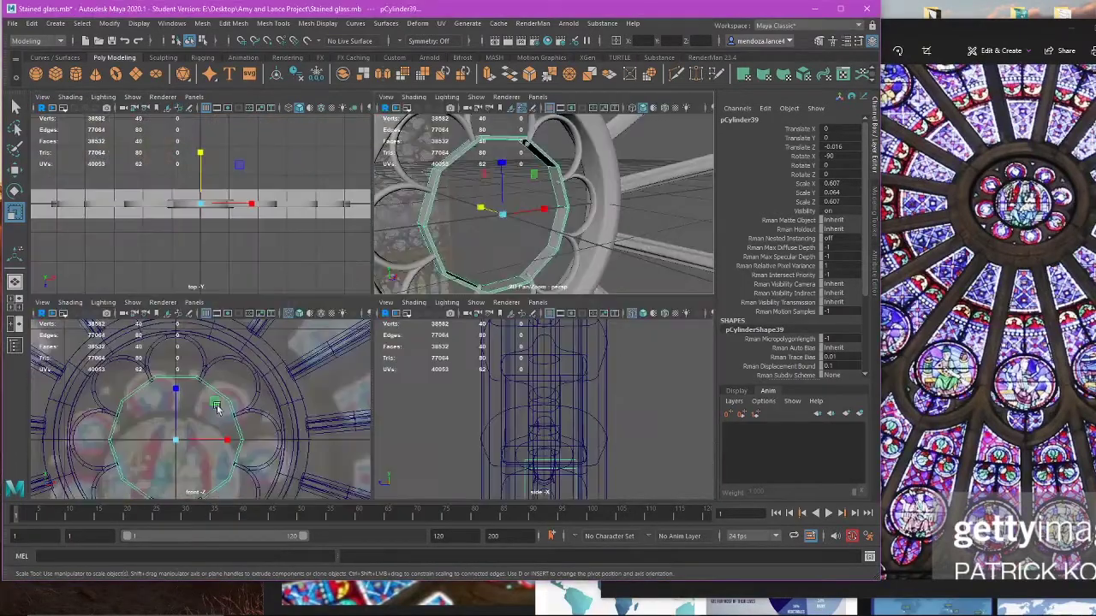
pyautogui.press('space')
pyautogui.keyDown('alt'); pyautogui.moveTo(325, 391); pyautogui.dragTo(278, 338, button='middle'); pyautogui.keyUp('alt')
pyautogui.keyDown('alt'); pyautogui.moveTo(278, 339); pyautogui.dragTo(313, 334, button='right'); pyautogui.keyUp('alt')
pyautogui.keyDown('alt'); pyautogui.moveTo(268, 342); pyautogui.dragTo(355, 338, button='middle'); pyautogui.keyUp('alt')
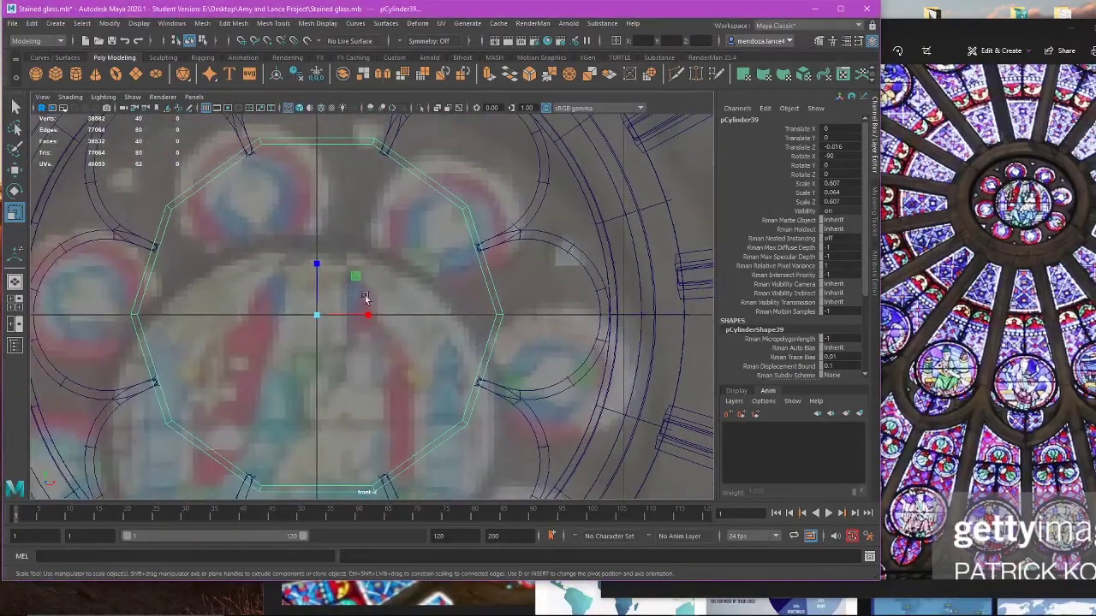
pyautogui.press('5')
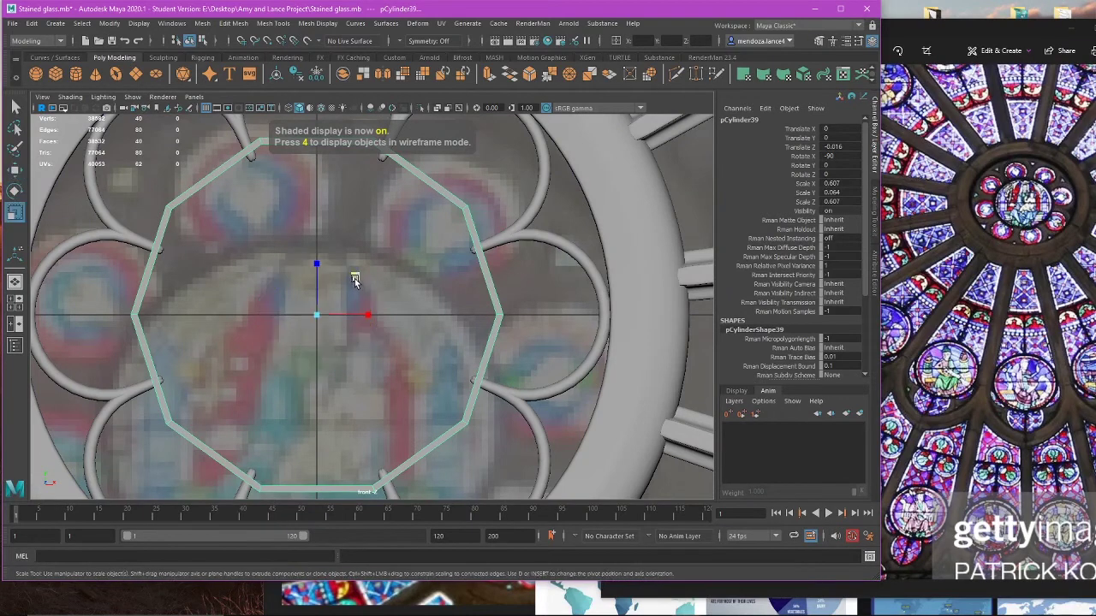
pyautogui.moveTo(356, 280); pyautogui.dragTo(358, 281)
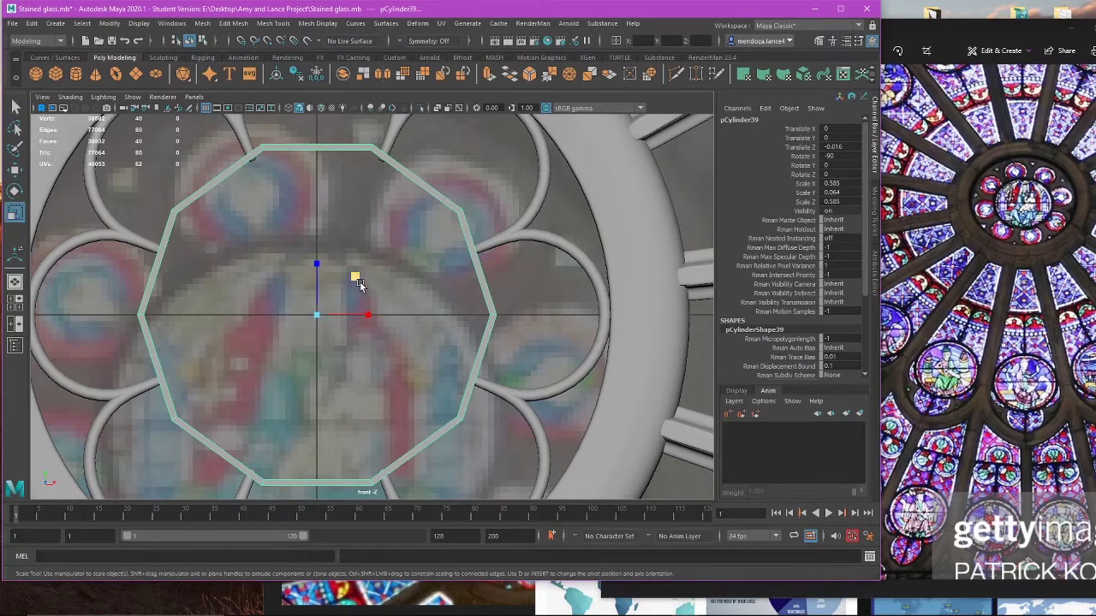
# Step: Try scaling the ring smaller in X and Z, to about 0.554 and 0.575, undoing each attempt
pyautogui.click(354, 278)
pyautogui.moveTo(355, 278); pyautogui.dragTo(352, 280)
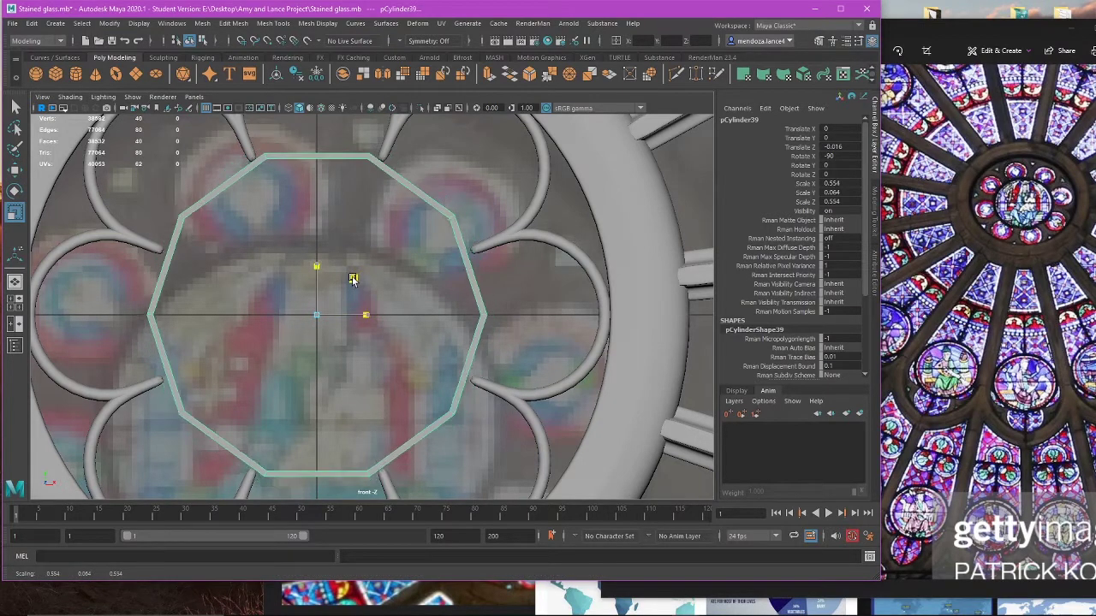
pyautogui.hotkey('ctrl', 'z')
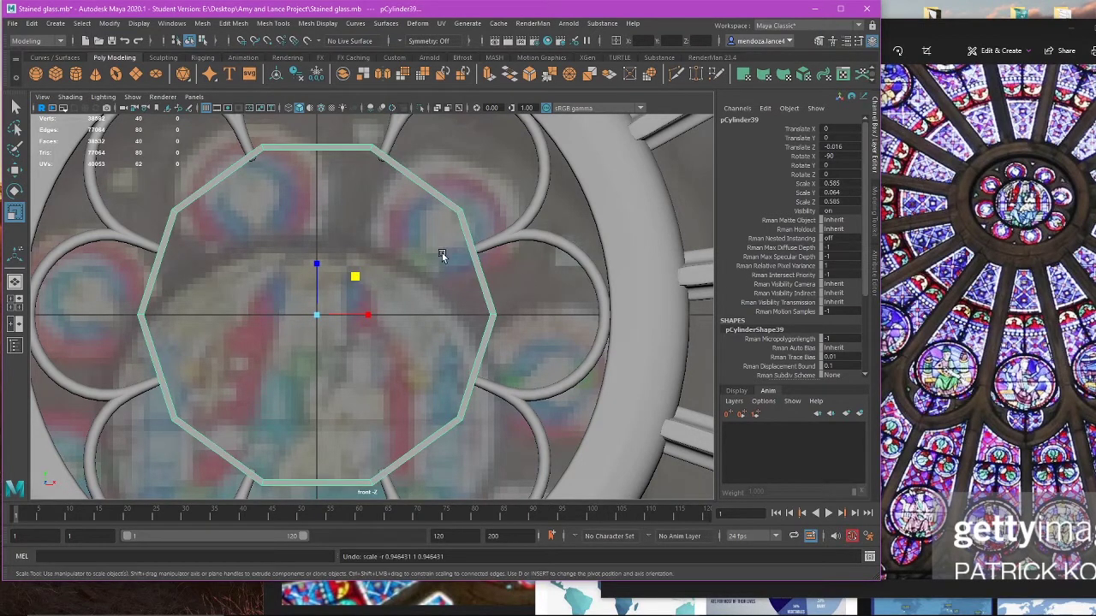
pyautogui.moveTo(358, 277); pyautogui.dragTo(358, 277)
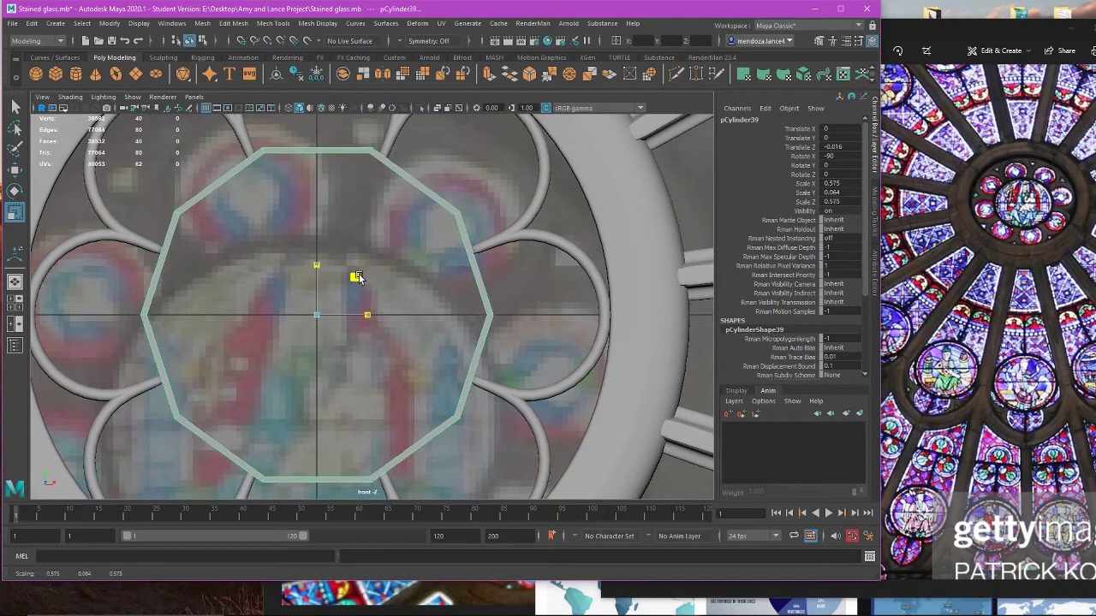
pyautogui.hotkey('ctrl', 'z')
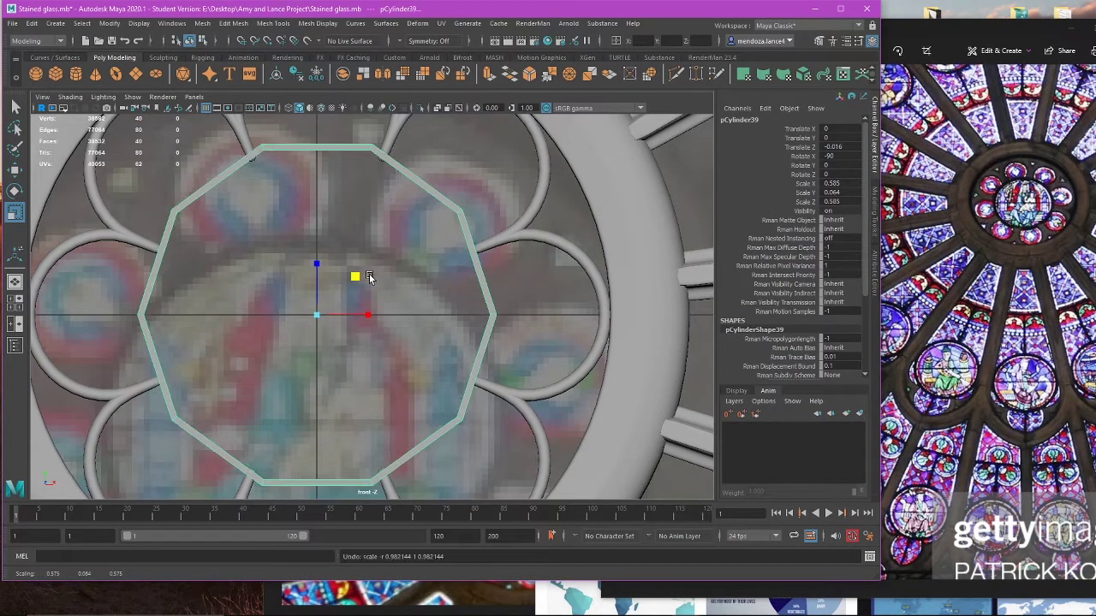
# Step: Scale the ring's depth to about 0.096 in Y and move it to about -0.002 in Z
pyautogui.keyDown('alt'); pyautogui.moveTo(428, 245); pyautogui.dragTo(422, 283, button='middle'); pyautogui.keyUp('alt')
pyautogui.press('space')
pyautogui.press('space')
pyautogui.keyDown('alt'); pyautogui.moveTo(498, 275); pyautogui.dragTo(359, 328); pyautogui.keyUp('alt')
pyautogui.moveTo(266, 344); pyautogui.dragTo(286, 353)
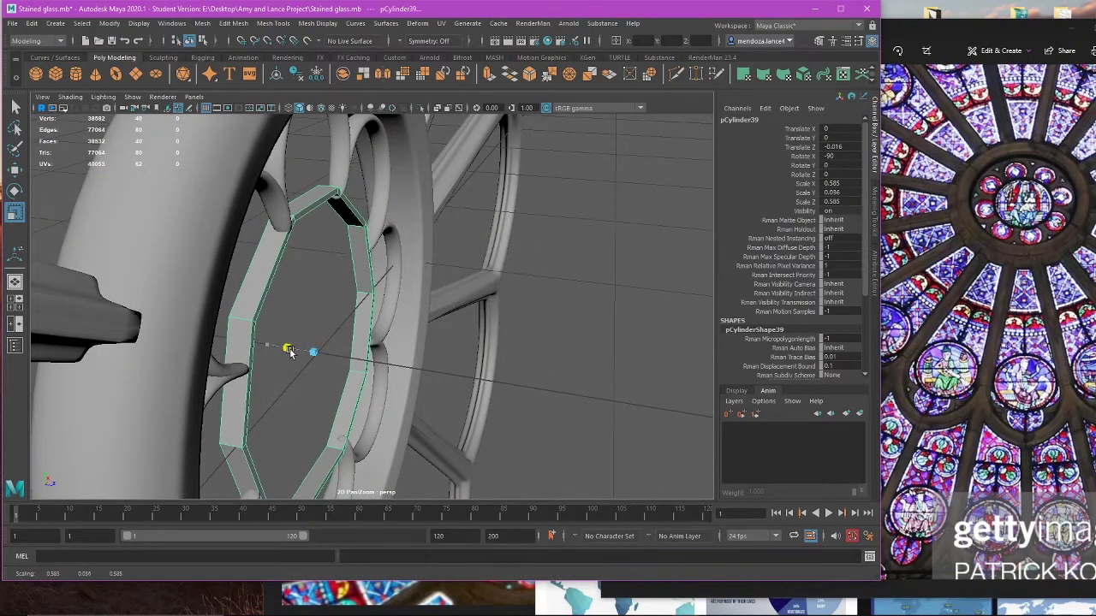
pyautogui.press('w')
pyautogui.moveTo(352, 355); pyautogui.dragTo(390, 230)
pyautogui.press('f')
pyautogui.scroll(5, 403, 346)
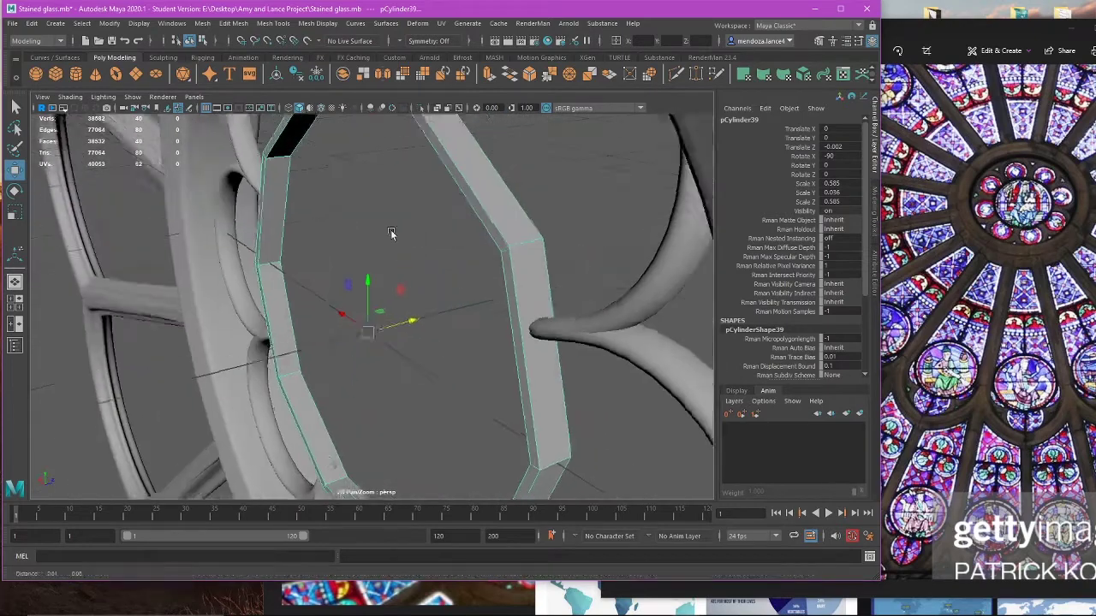
# Step: Select the ring's inner wall faces, try scaling them in the front view, and undo the change
pyautogui.keyDown('shift'); pyautogui.moveTo(363, 255); pyautogui.dragTo(298, 208, button='right'); pyautogui.keyUp('shift')
pyautogui.click(296, 201)
pyautogui.keyDown('shift'); pyautogui.doubleClick(278, 252); pyautogui.keyUp('shift')
pyautogui.press('space')
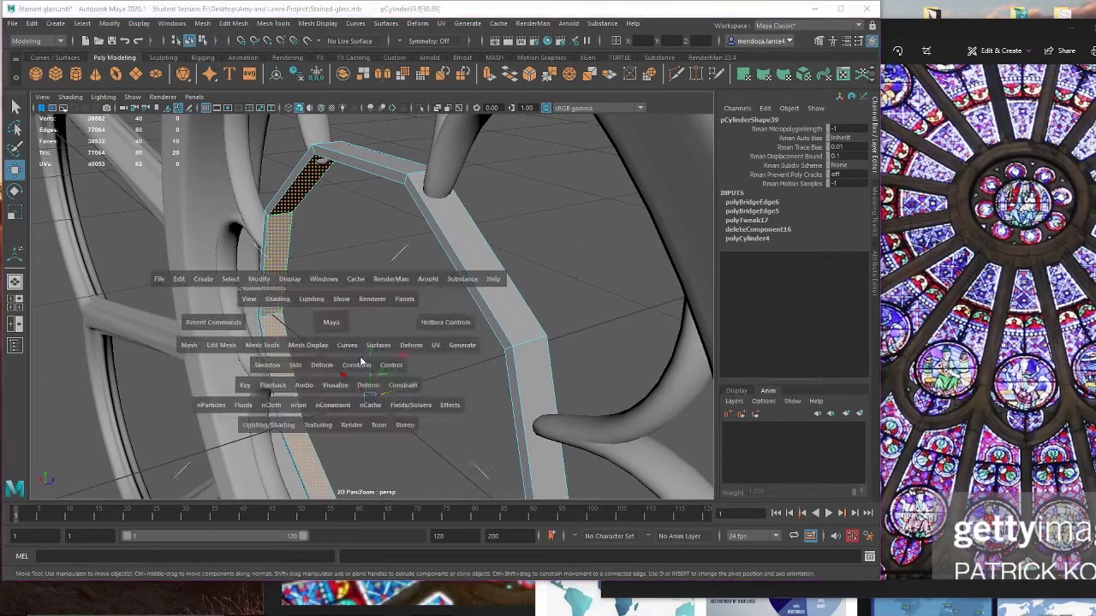
pyautogui.press('space')
pyautogui.press('r')
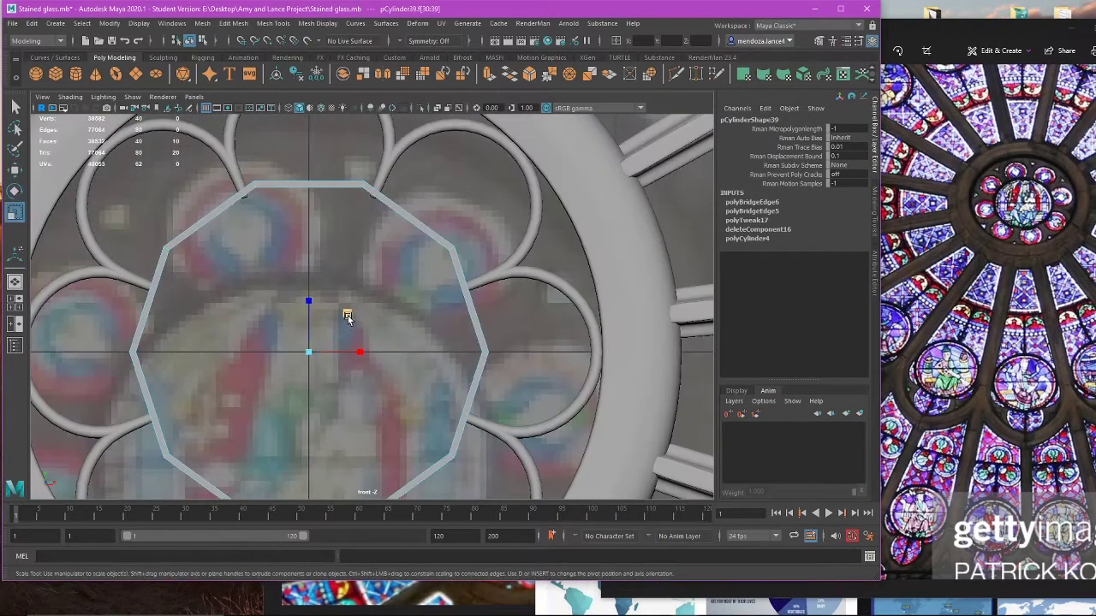
pyautogui.moveTo(348, 316); pyautogui.dragTo(344, 317)
pyautogui.hotkey('ctrl', 'z')
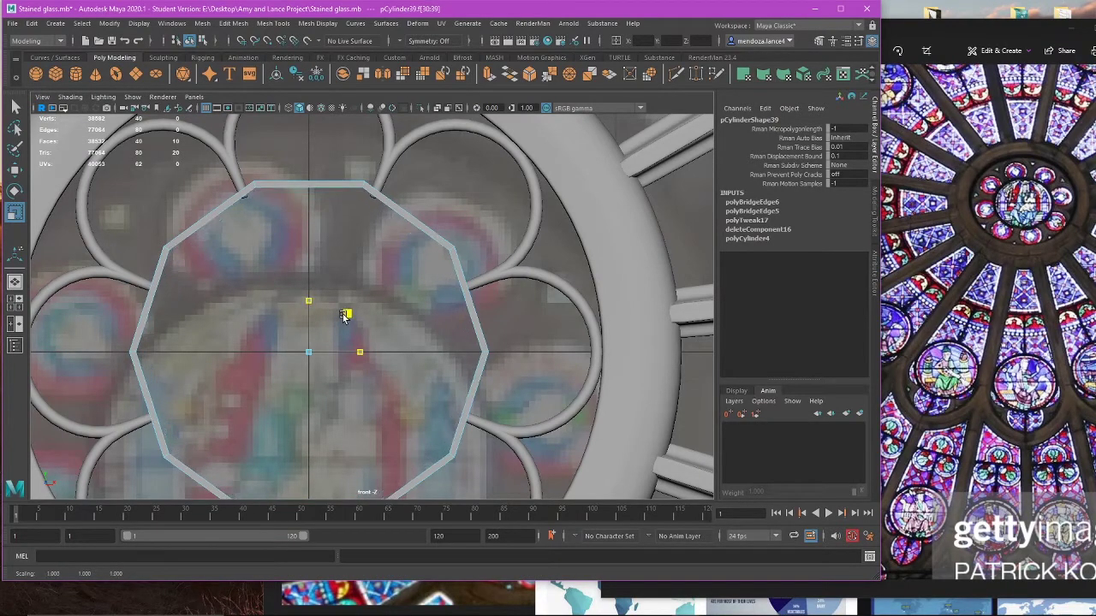
# Step: Show the ring with smooth mesh preview, return to object mode and deselect it
pyautogui.scroll(-4, 342, 314)
pyautogui.press('space')
pyautogui.press('space')
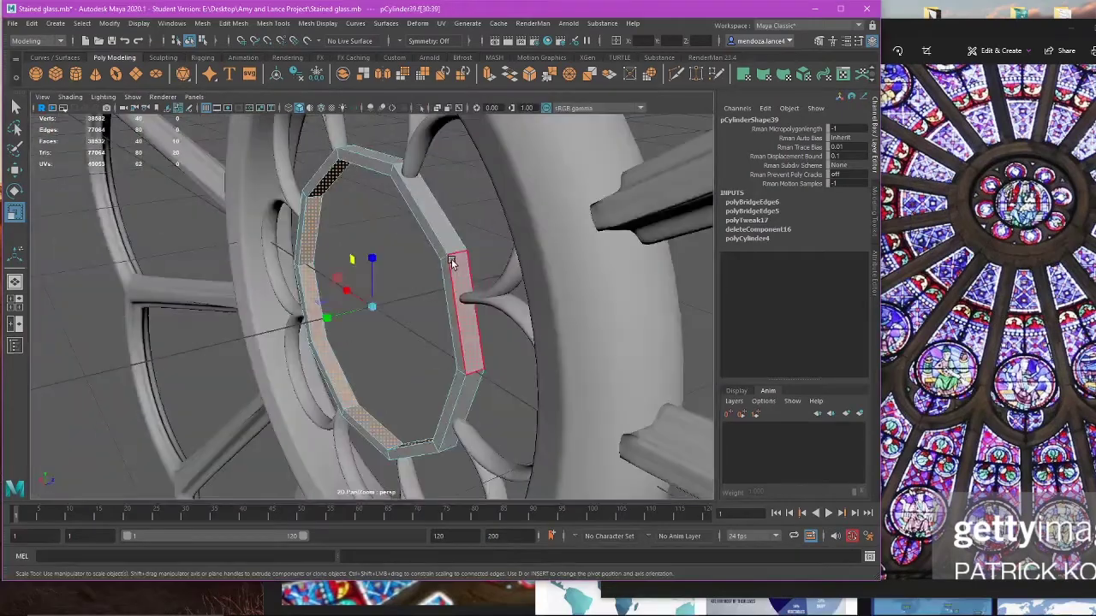
pyautogui.scroll(-4, 452, 258)
pyautogui.keyDown('alt'); pyautogui.moveTo(452, 258); pyautogui.dragTo(419, 244); pyautogui.keyUp('alt')
pyautogui.press('3')
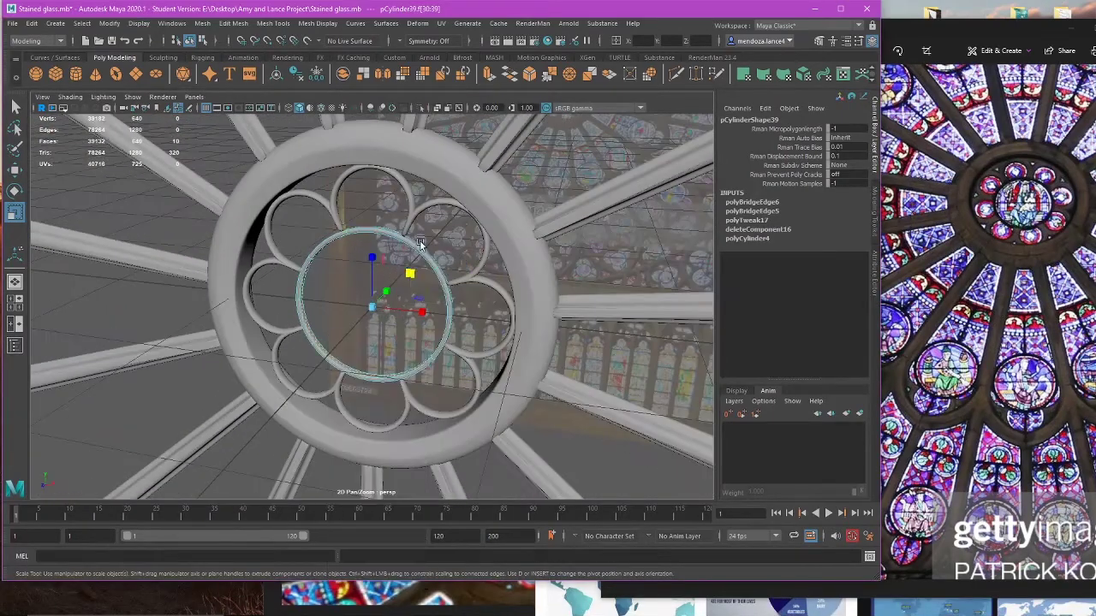
pyautogui.moveTo(419, 244); pyautogui.dragTo(436, 227, button='right')
pyautogui.keyDown('alt'); pyautogui.moveTo(380, 304); pyautogui.dragTo(337, 392); pyautogui.keyUp('alt')
pyautogui.click(331, 299)
pyautogui.scroll(4, 361, 300)
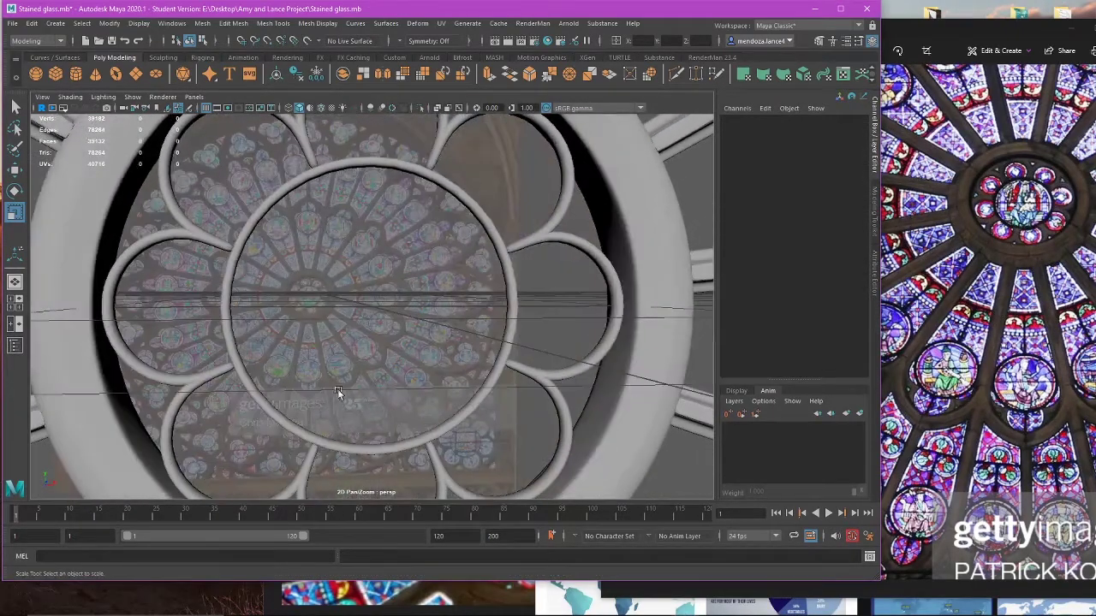
# Step: Try scaling the ring in the front view while comparing its unsmoothed and smoothed display, and undo the scaling
pyautogui.click(275, 409)
pyautogui.press('space')
pyautogui.press('space')
pyautogui.scroll(4, 360, 381)
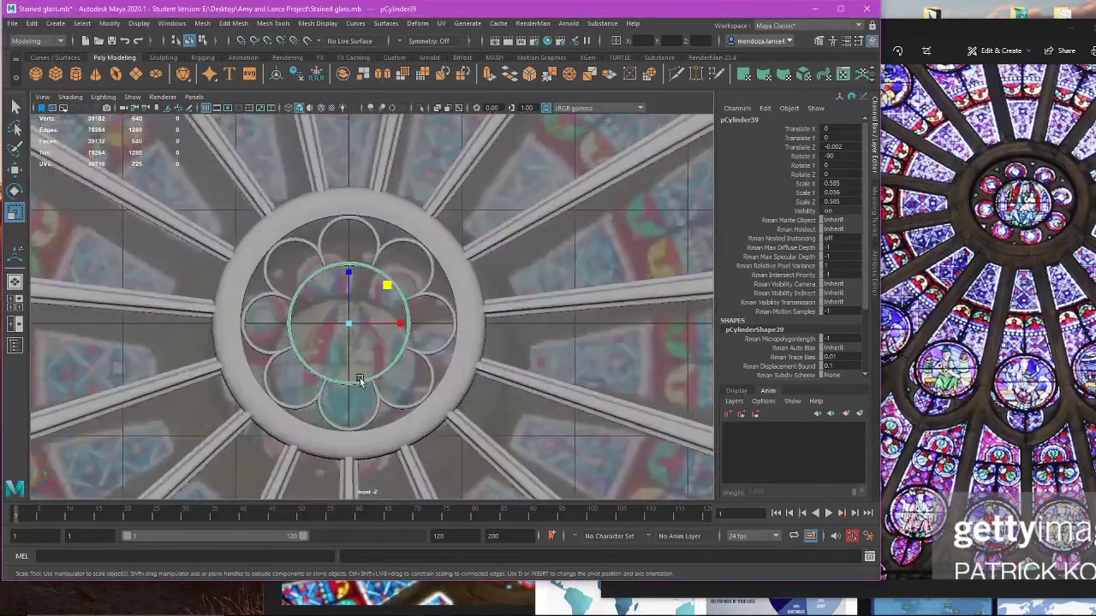
pyautogui.scroll(3, 360, 381)
pyautogui.moveTo(365, 302); pyautogui.dragTo(365, 302)
pyautogui.press('1')
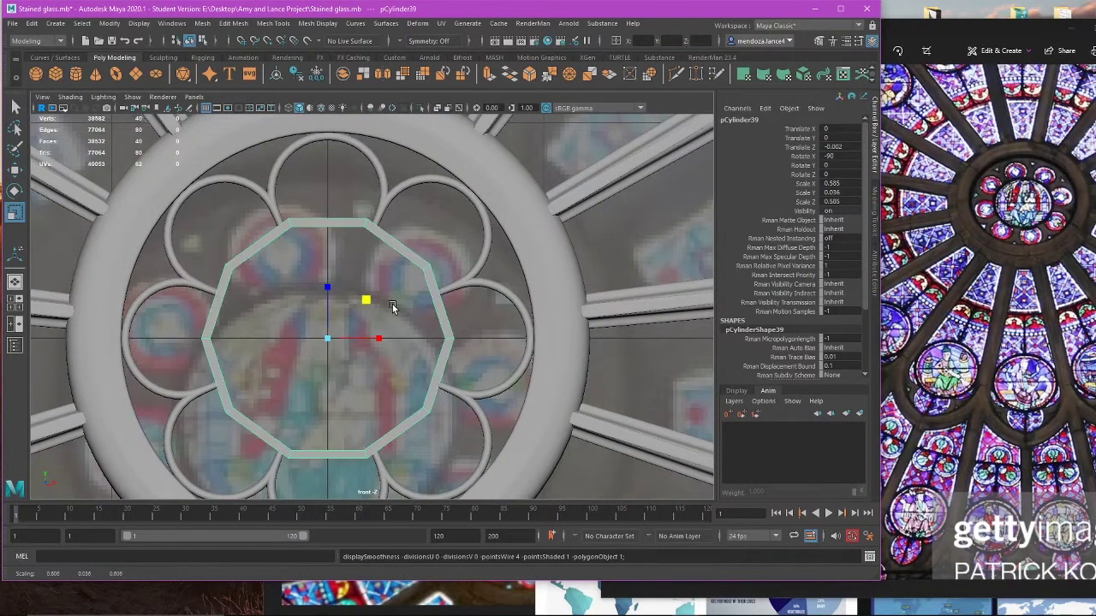
pyautogui.press('3')
pyautogui.hotkey('ctrl', 'z')
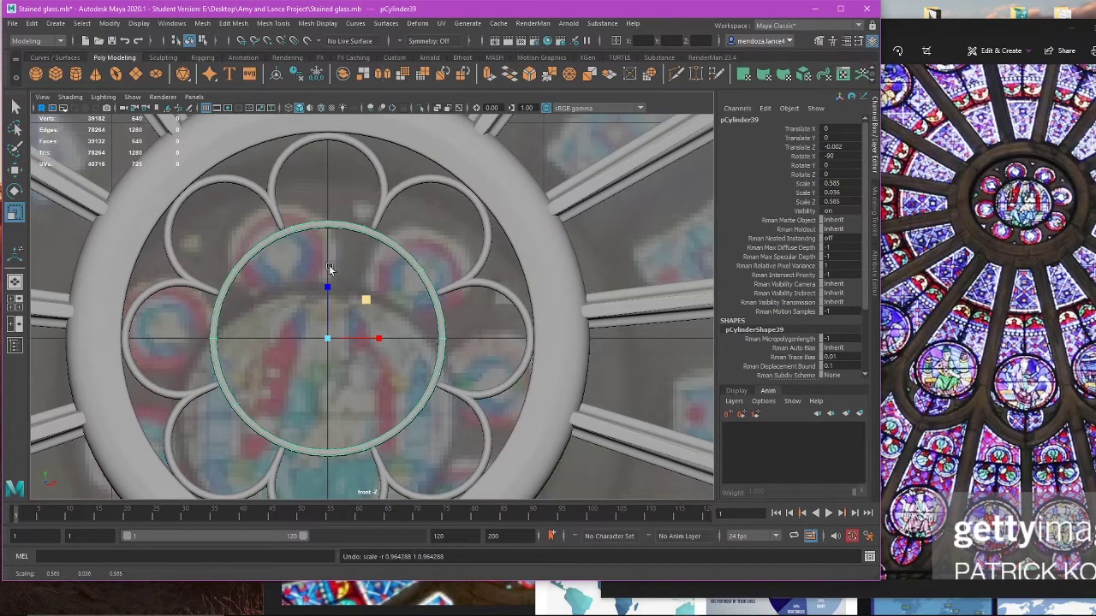
# Step: Freeze the ring's transformations and scale it to about 1.054 in X and Y so it meets the arc ends
pyautogui.click(55, 23)
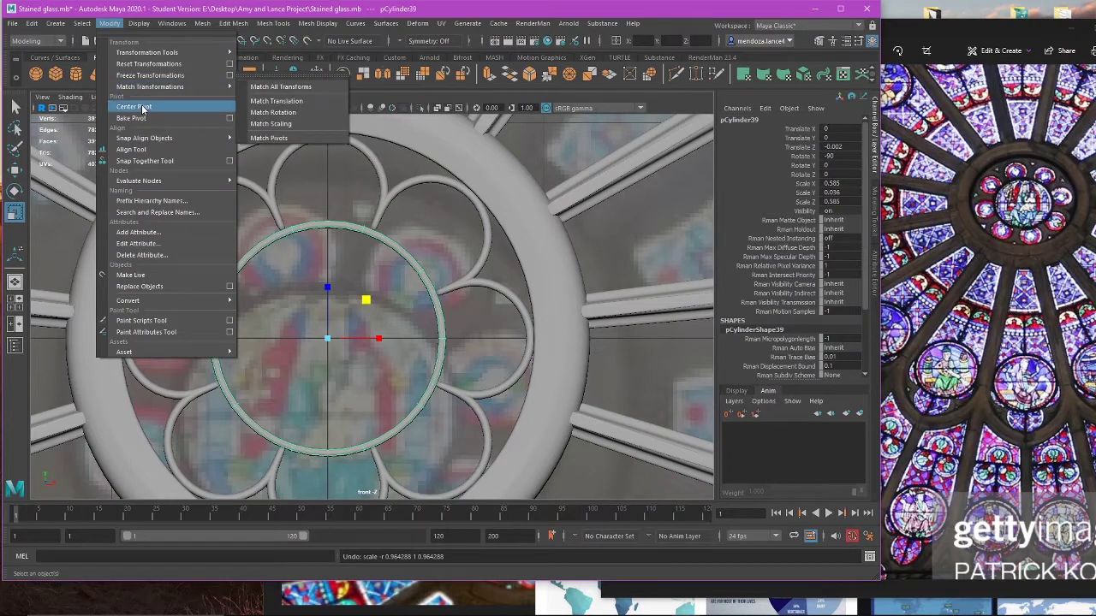
pyautogui.click(158, 76)
pyautogui.scroll(4, 397, 298)
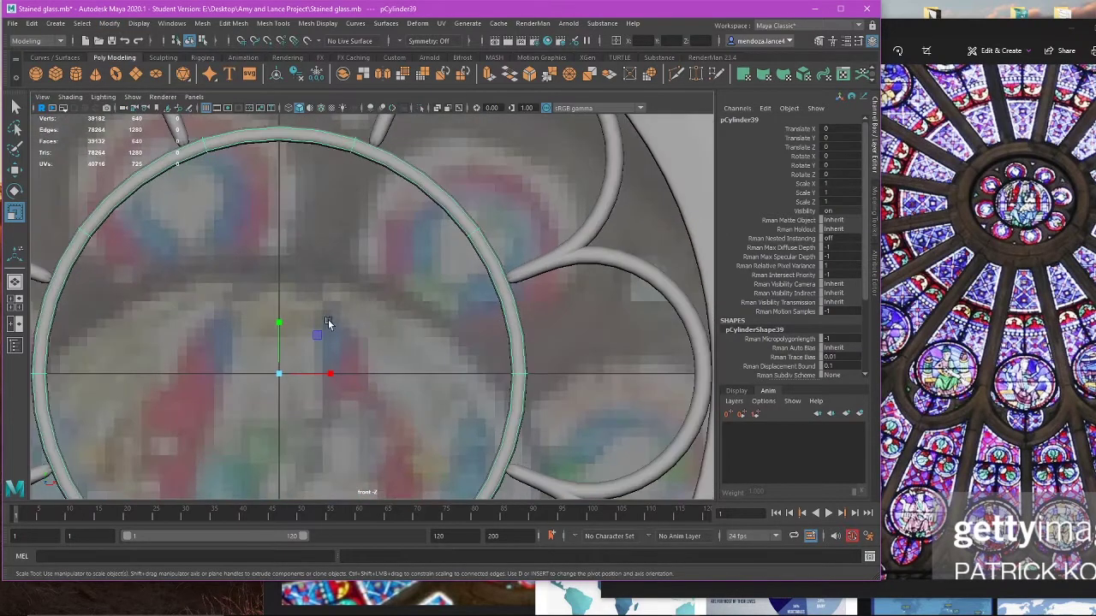
pyautogui.keyDown('alt'); pyautogui.moveTo(328, 319); pyautogui.dragTo(333, 344, button='middle'); pyautogui.keyUp('alt')
pyautogui.moveTo(322, 359); pyautogui.dragTo(328, 361)
pyautogui.hotkey('ctrl', 'z')
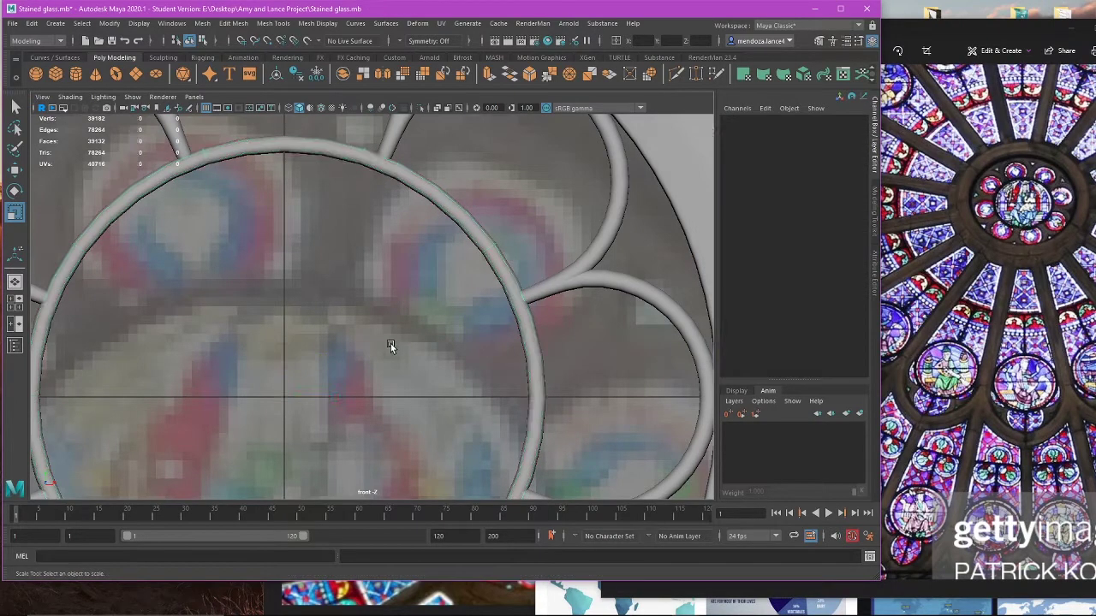
# Step: Examine how the smoothed ring fits the eight arcs and the surrounding frame from near and far
pyautogui.scroll(-5, 392, 343)
pyautogui.press('space')
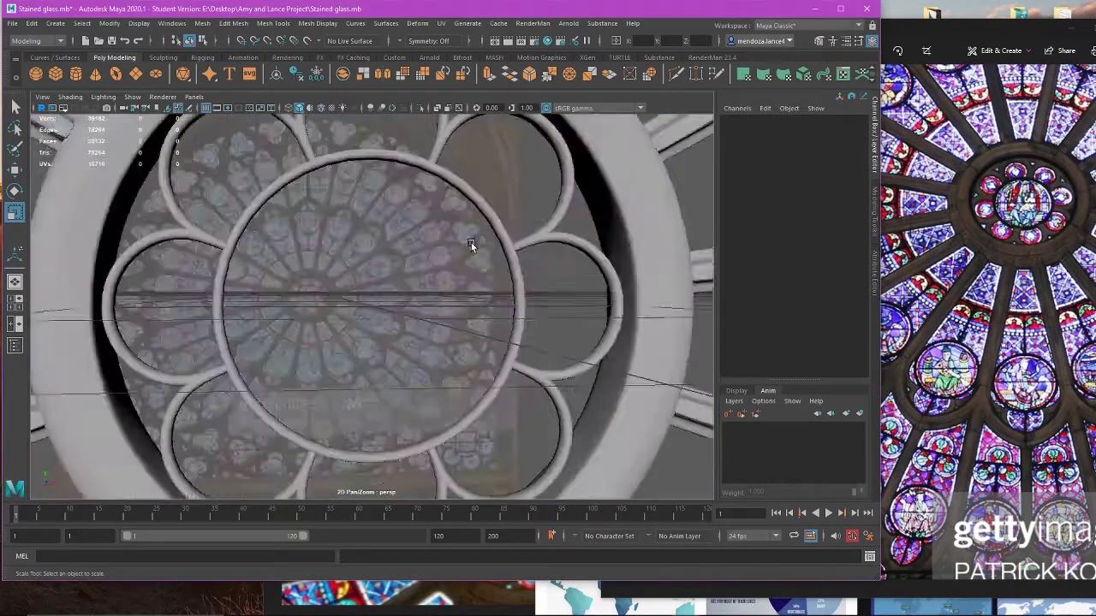
pyautogui.scroll(-10, 471, 246)
pyautogui.keyDown('alt'); pyautogui.moveTo(444, 281); pyautogui.dragTo(417, 313); pyautogui.keyUp('alt')
pyautogui.scroll(4, 416, 314)
pyautogui.keyDown('alt'); pyautogui.moveTo(416, 313); pyautogui.dragTo(362, 326, button='middle'); pyautogui.keyUp('alt')
pyautogui.scroll(8, 362, 326)
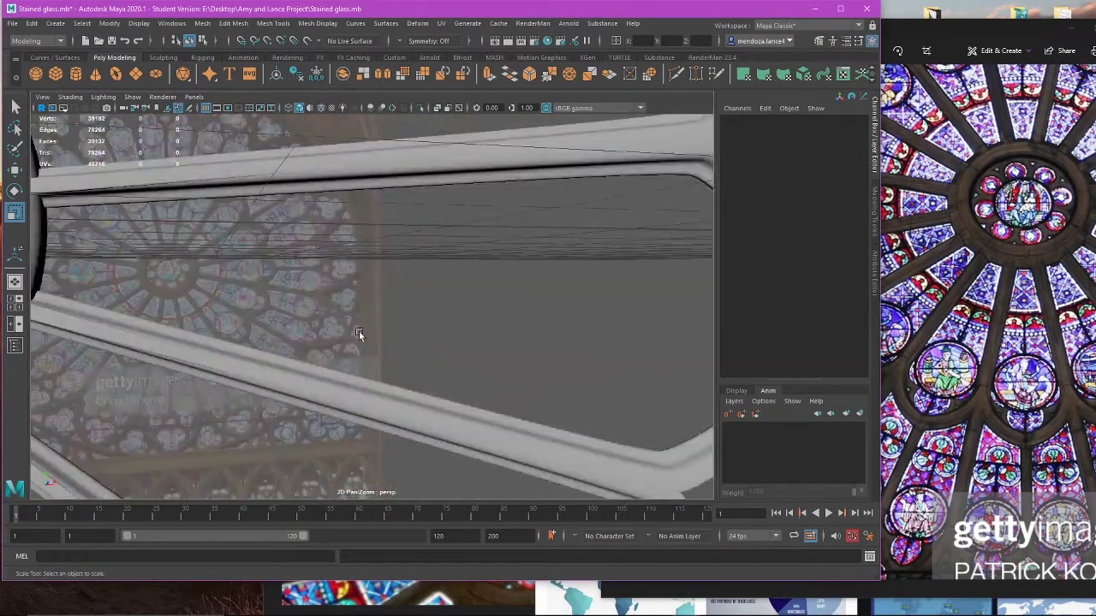
pyautogui.scroll(-5, 357, 334)
pyautogui.scroll(8, 347, 322)
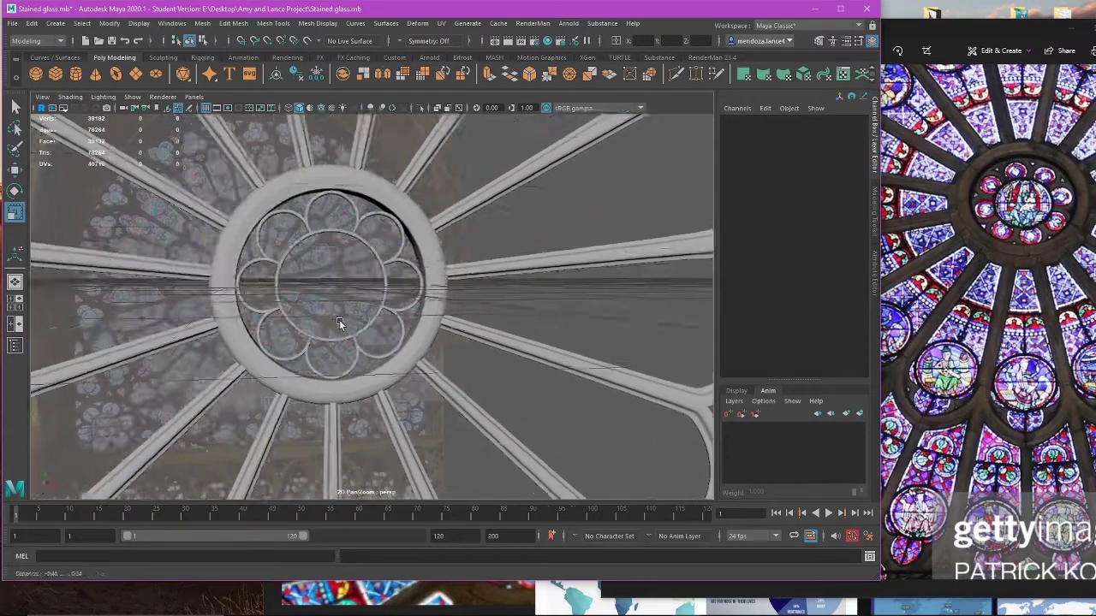
pyautogui.scroll(5, 339, 324)
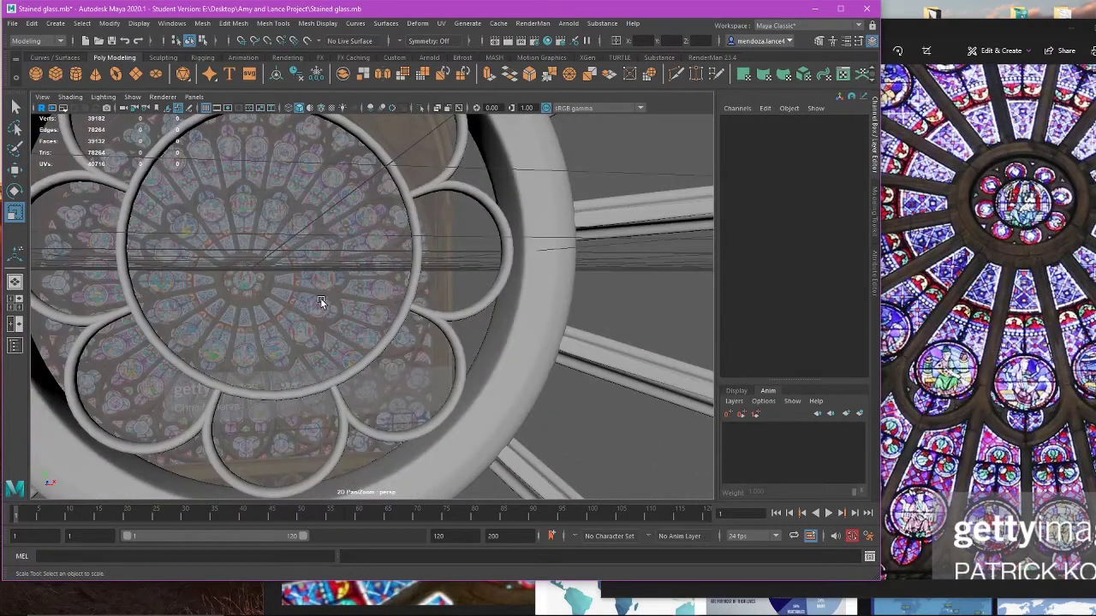
pyautogui.scroll(-5, 321, 301)
pyautogui.scroll(5, 346, 296)
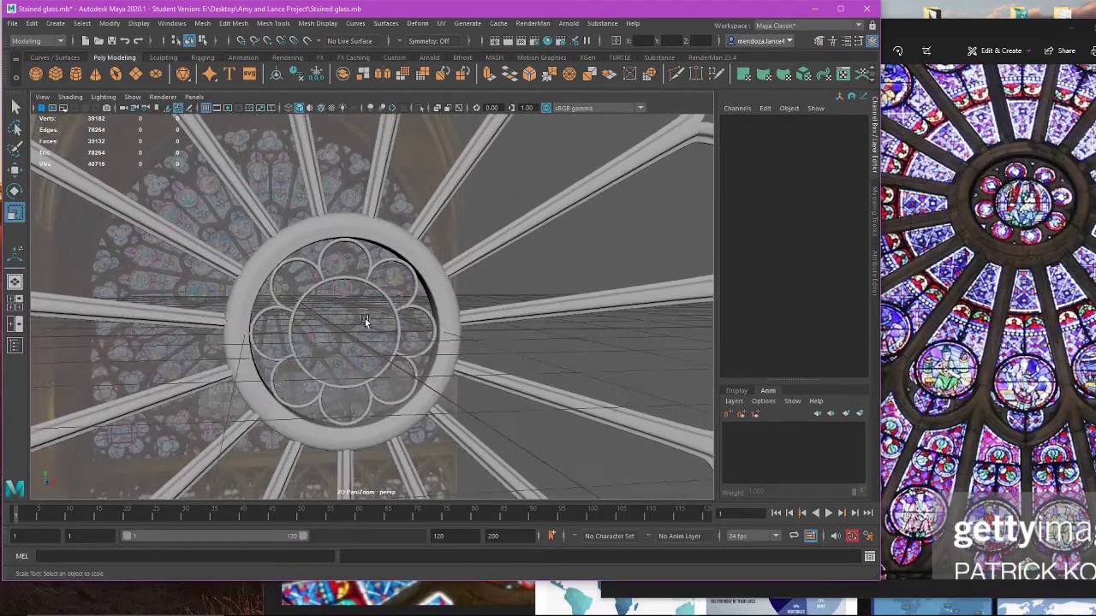
# Step: Select the inner ring together with the eight arcs and combine them into one mesh
pyautogui.click(425, 284)
pyautogui.scroll(-5, 436, 304)
pyautogui.scroll(5, 428, 316)
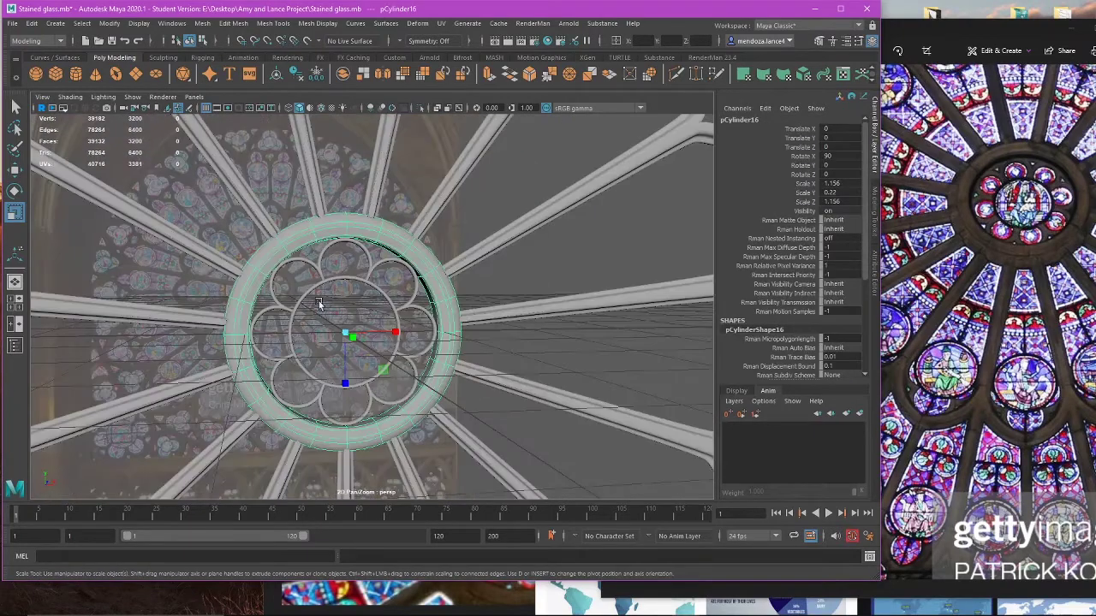
pyautogui.moveTo(397, 387); pyautogui.dragTo(391, 382)
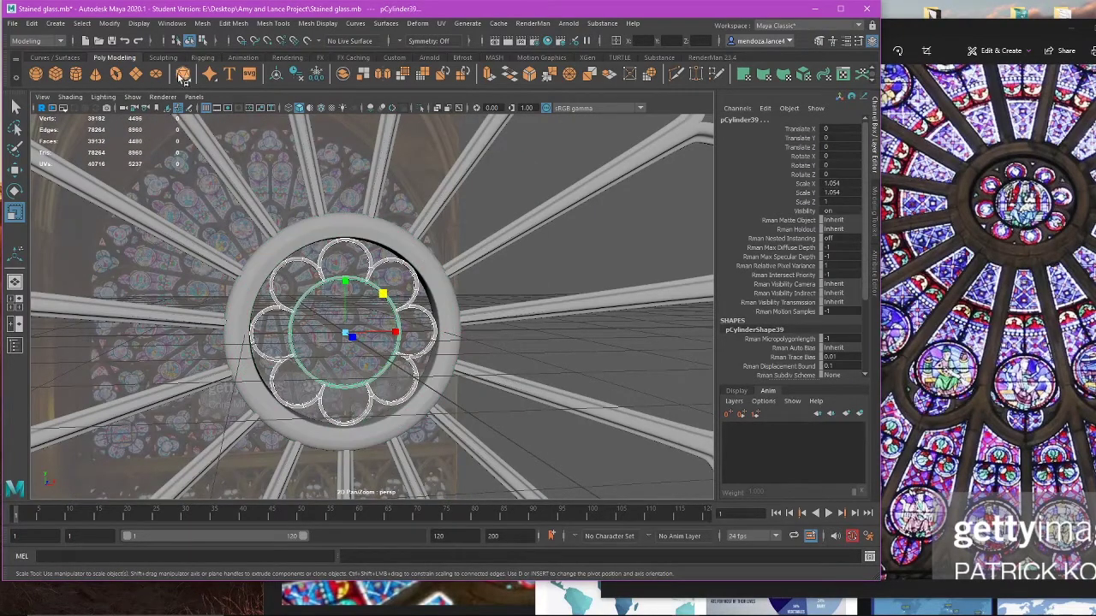
pyautogui.click(174, 24)
pyautogui.moveTo(202, 24)
pyautogui.click(226, 66)
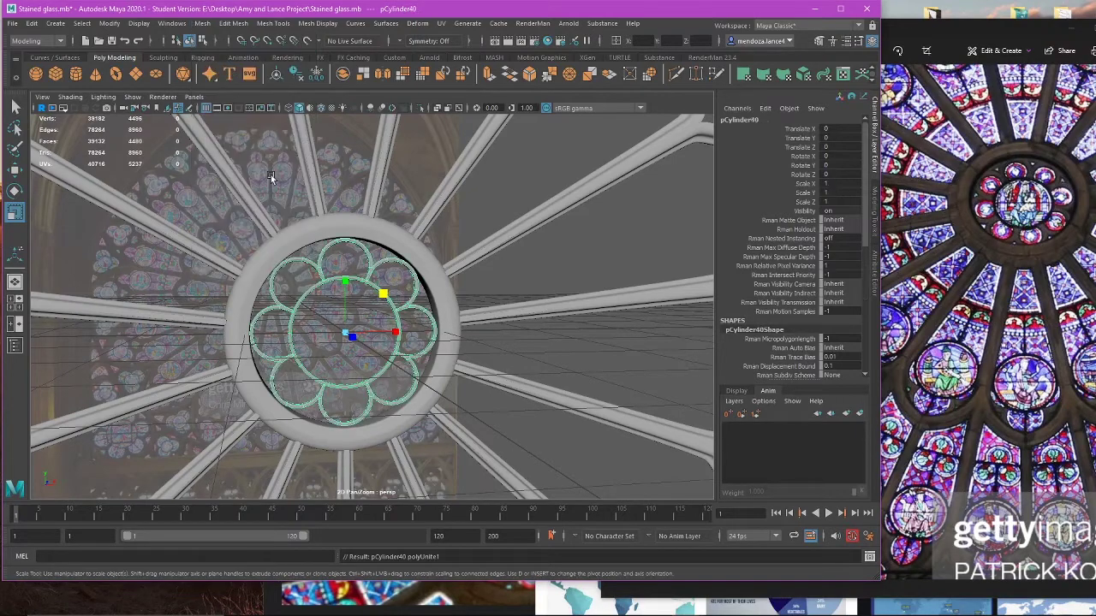
# Step: Show the combined mesh unsmoothed and inspect the joints where the arcs meet the ring
pyautogui.keyDown('alt'); pyautogui.moveTo(371, 313); pyautogui.dragTo(353, 276, button='middle'); pyautogui.keyUp('alt')
pyautogui.moveTo(326, 296); pyautogui.dragTo(387, 295)
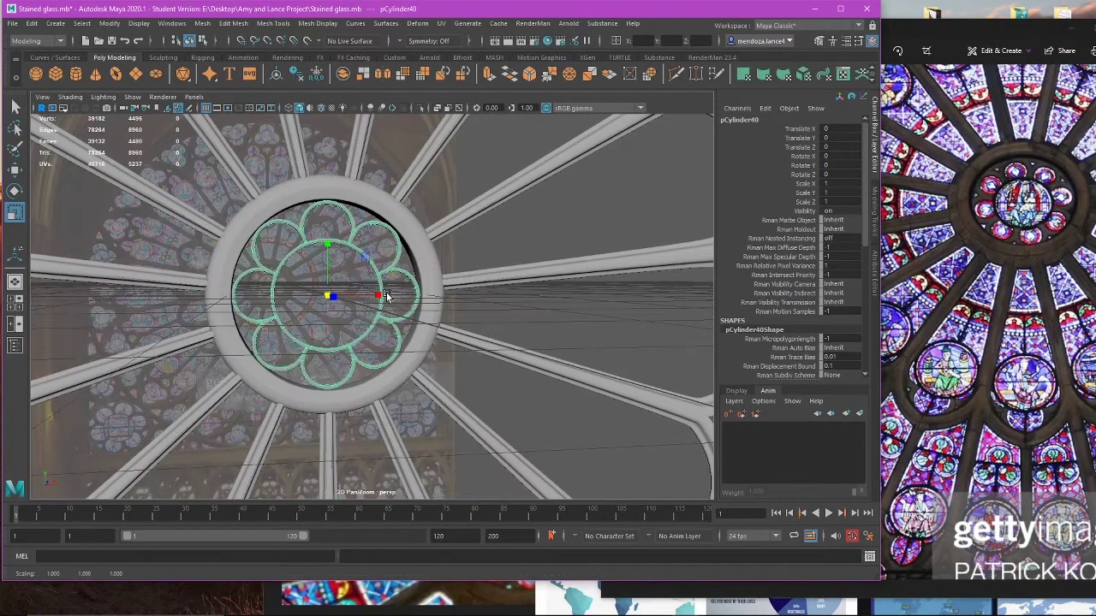
pyautogui.hotkey('ctrl', 'z')
pyautogui.click(337, 317)
pyautogui.keyDown('alt'); pyautogui.moveTo(337, 317); pyautogui.dragTo(385, 250, button='right'); pyautogui.keyUp('alt')
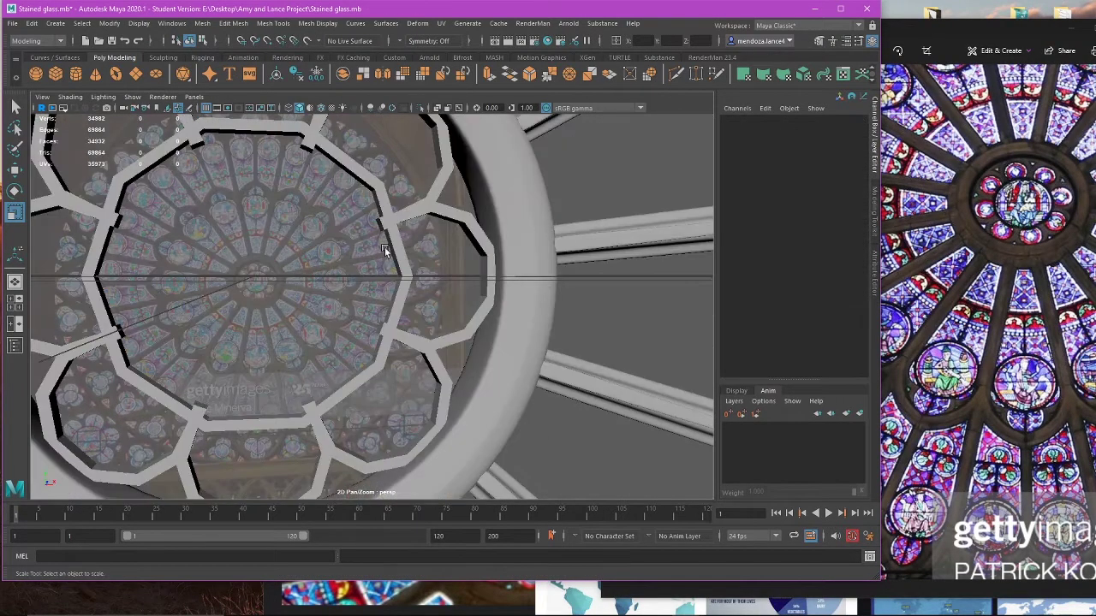
# Step: Compare the combined ring-and-arc mesh in smoothed and unsmoothed display, from near and far
pyautogui.click(388, 249)
pyautogui.press('3')
pyautogui.scroll(-5, 390, 266)
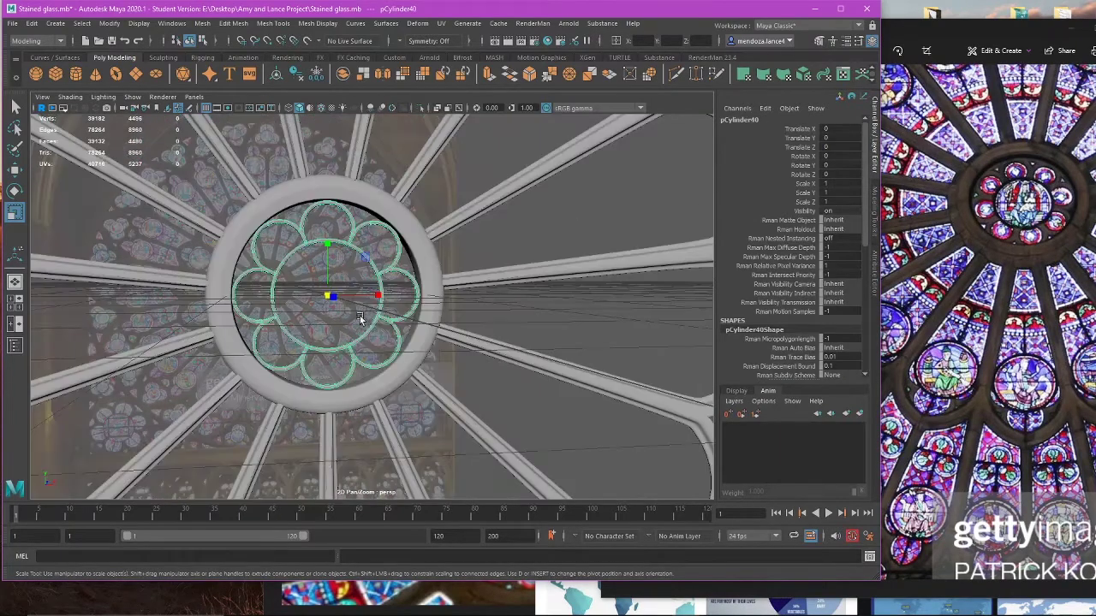
pyautogui.press('1')
pyautogui.scroll(5, 364, 324)
pyautogui.scroll(-4, 365, 325)
pyautogui.scroll(3, 364, 324)
pyautogui.click(339, 316)
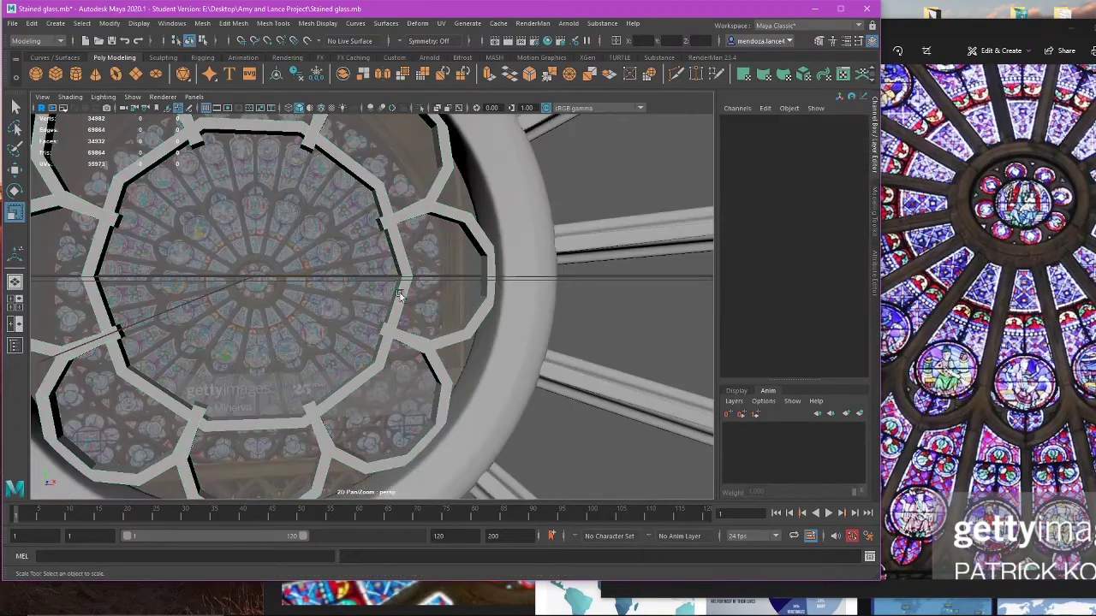
pyautogui.click(410, 291)
pyautogui.scroll(-5, 403, 308)
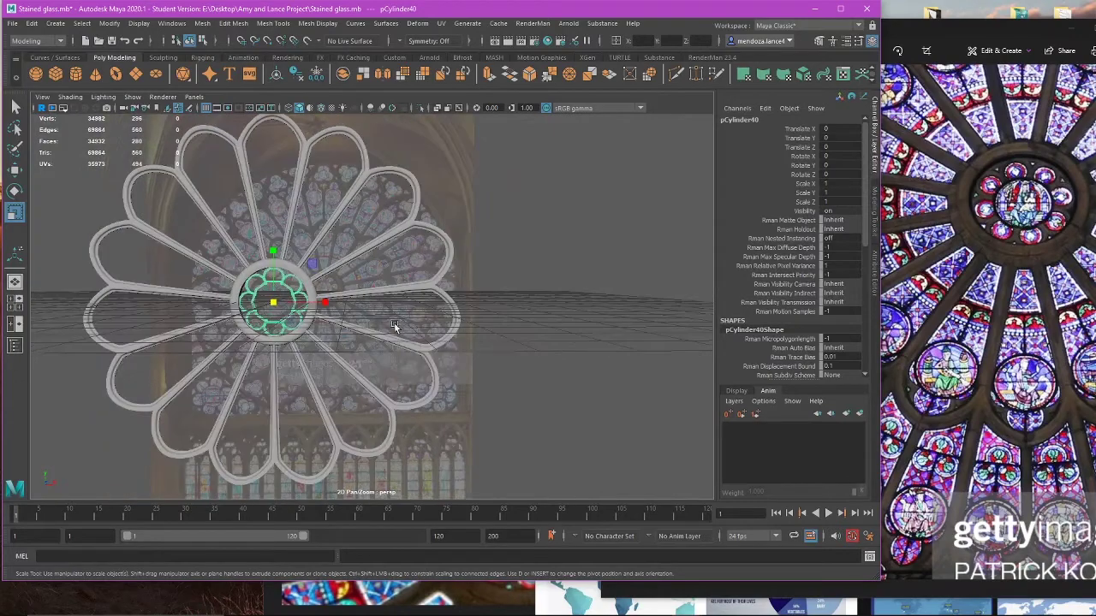
pyautogui.scroll(4, 354, 322)
pyautogui.press('f')
pyautogui.scroll(4, 406, 302)
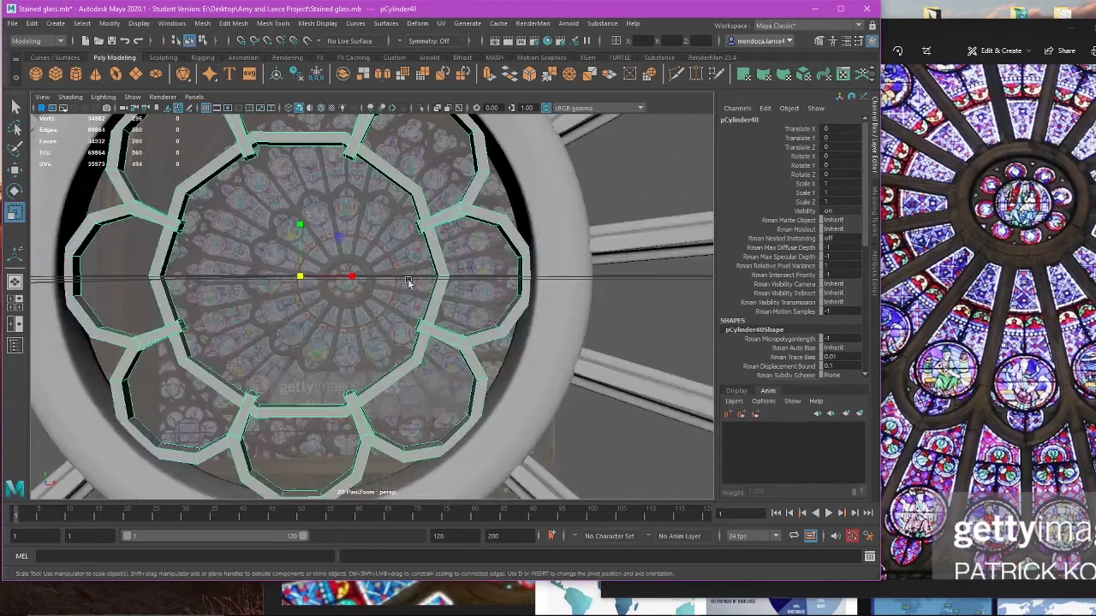
# Step: Turn off the smoothed display of the circular frame surrounding the arcs
pyautogui.moveTo(393, 182); pyautogui.dragTo(431, 173, button='right')
pyautogui.click(532, 195)
pyautogui.press('1')
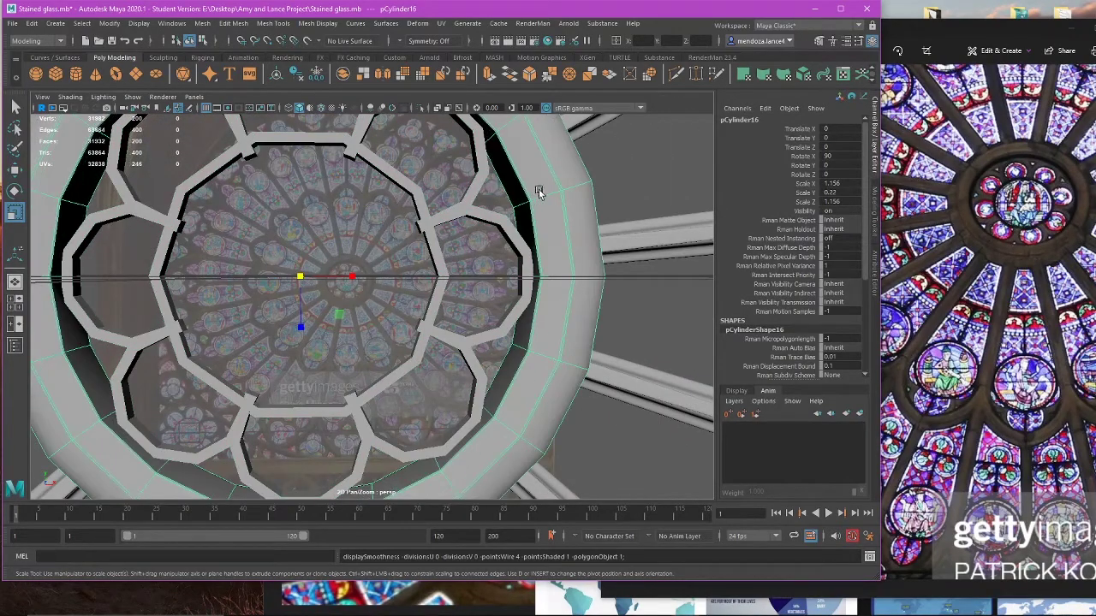
pyautogui.moveTo(539, 189); pyautogui.dragTo(540, 222, button='right')
# Step: Separate the inner ring's faces from the eight arcs and show both resulting meshes smoothed
pyautogui.click(388, 188)
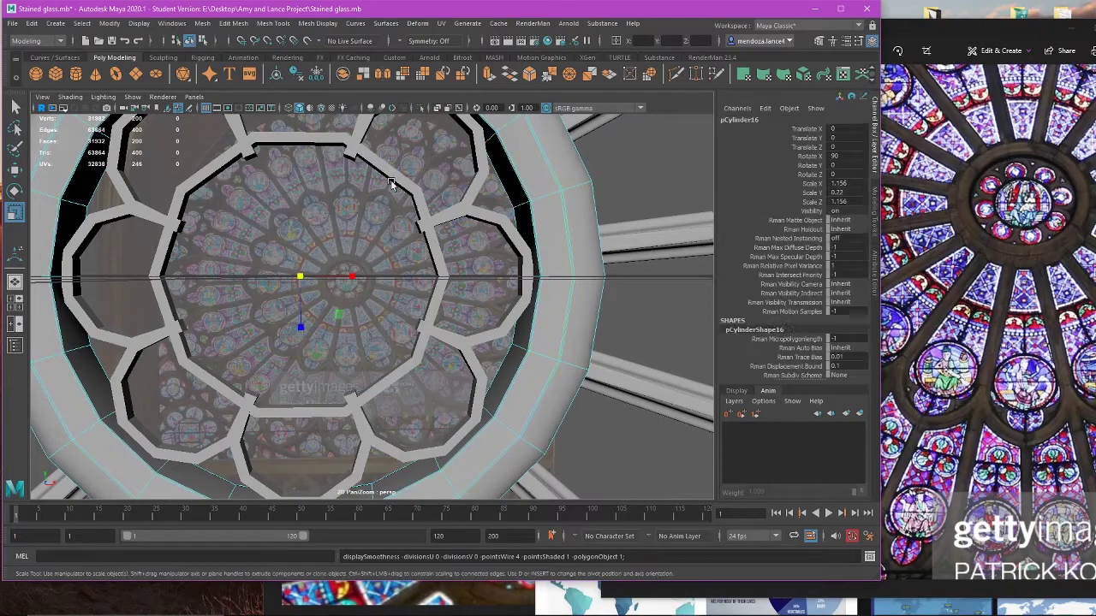
pyautogui.press('f')
pyautogui.moveTo(370, 245); pyautogui.dragTo(344, 267, button='right')
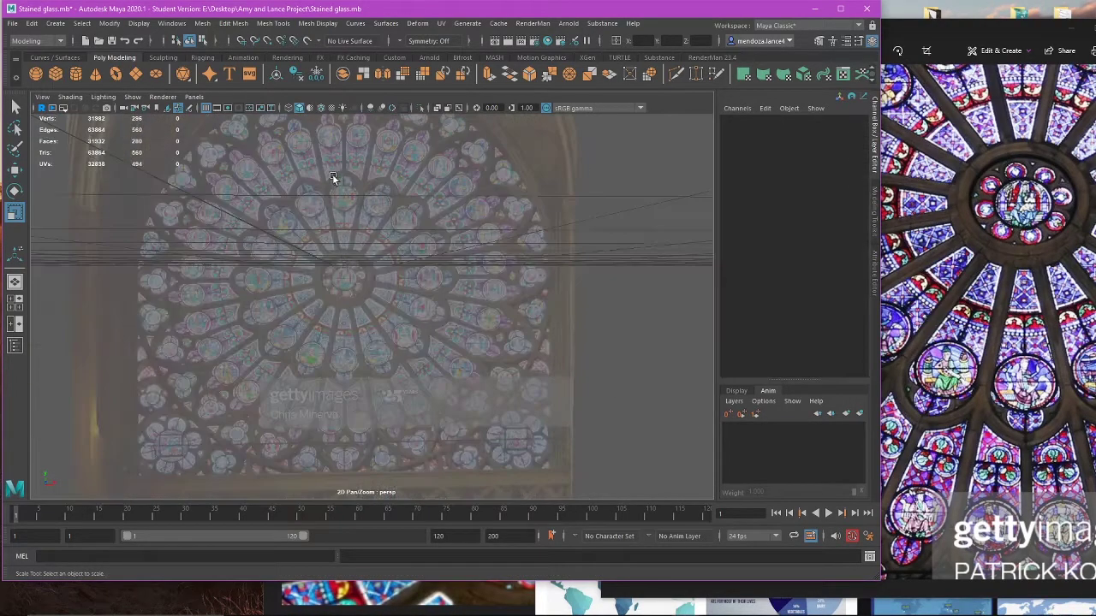
pyautogui.doubleClick(341, 238)
pyautogui.press('w')
pyautogui.click(202, 23)
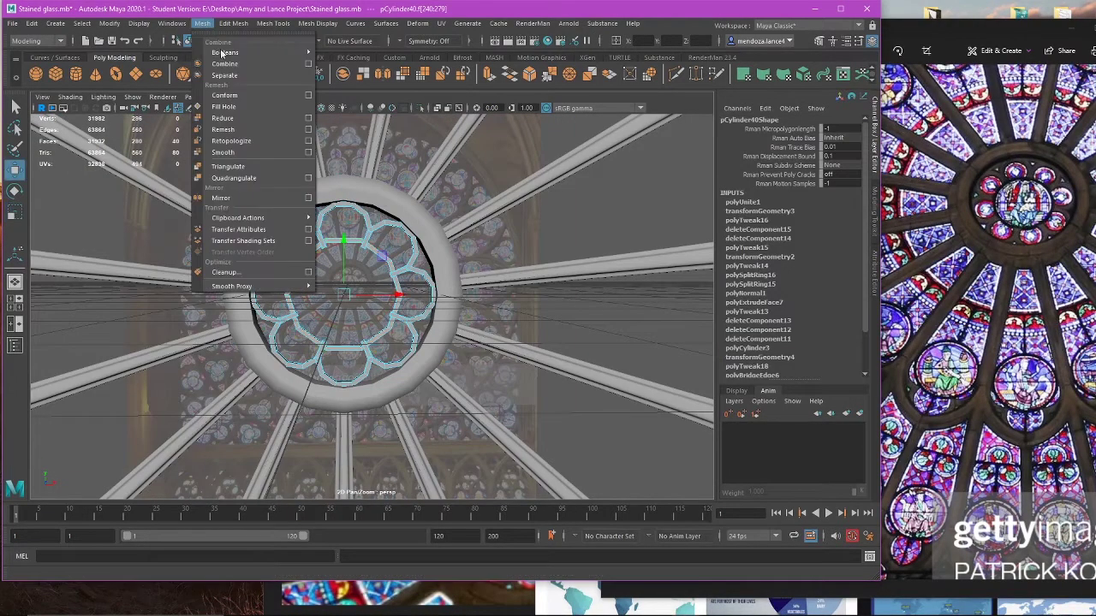
pyautogui.click(227, 81)
pyautogui.press('3')
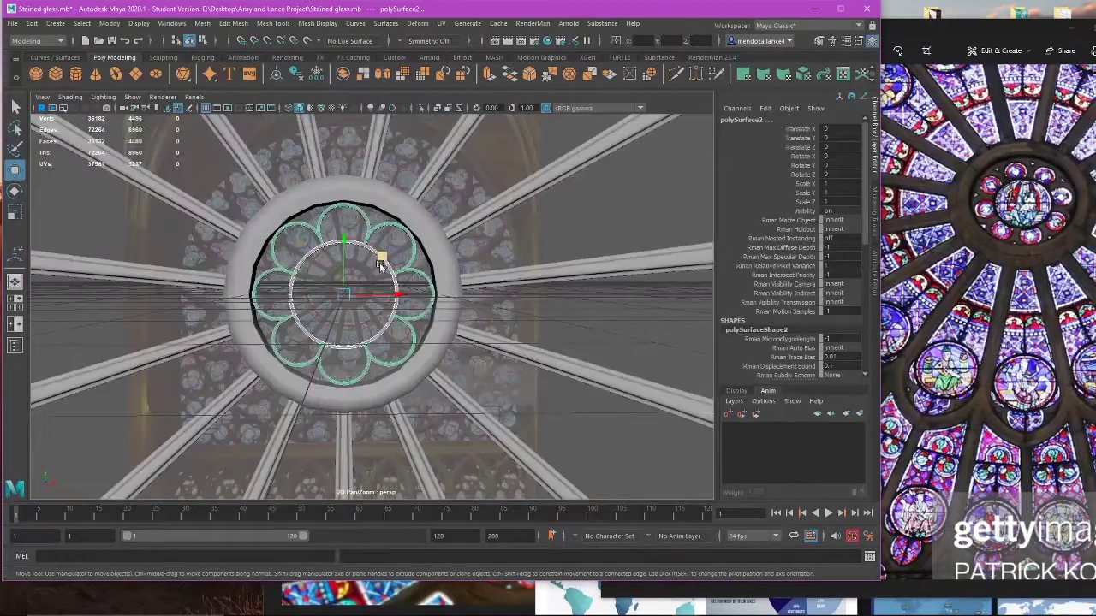
pyautogui.moveTo(364, 285); pyautogui.dragTo(638, 277)
pyautogui.hotkey('ctrl', 'z')
pyautogui.hotkey('ctrl', 'd')
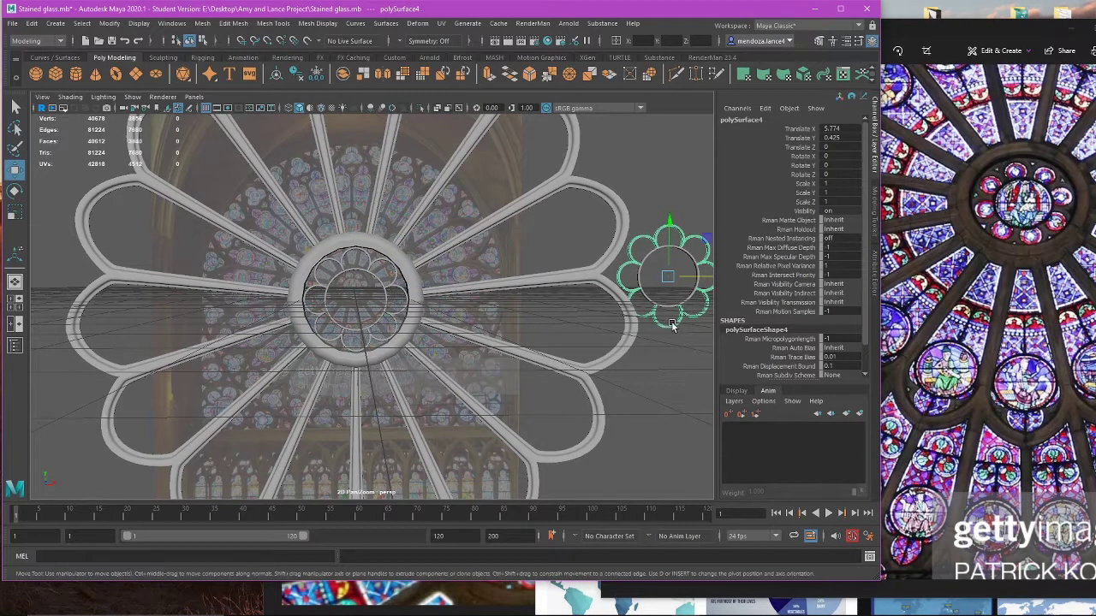
pyautogui.press('Delete')
pyautogui.click(672, 306)
pyautogui.click(368, 278)
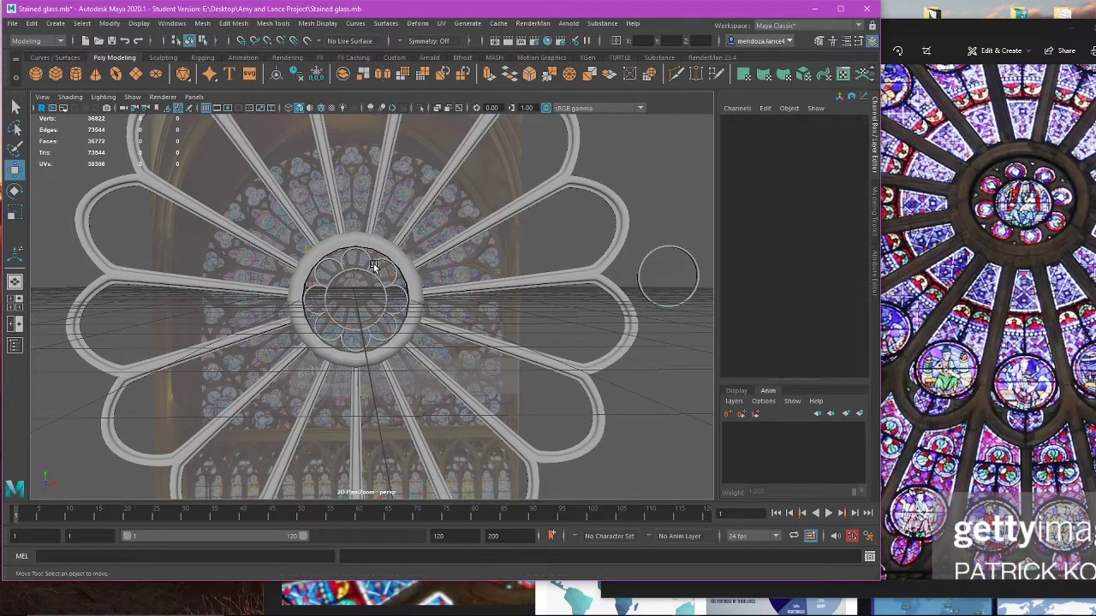
pyautogui.click(372, 274)
pyautogui.moveTo(383, 302); pyautogui.dragTo(443, 301)
pyautogui.hotkey('ctrl', 'z')
pyautogui.scroll(3, 397, 293)
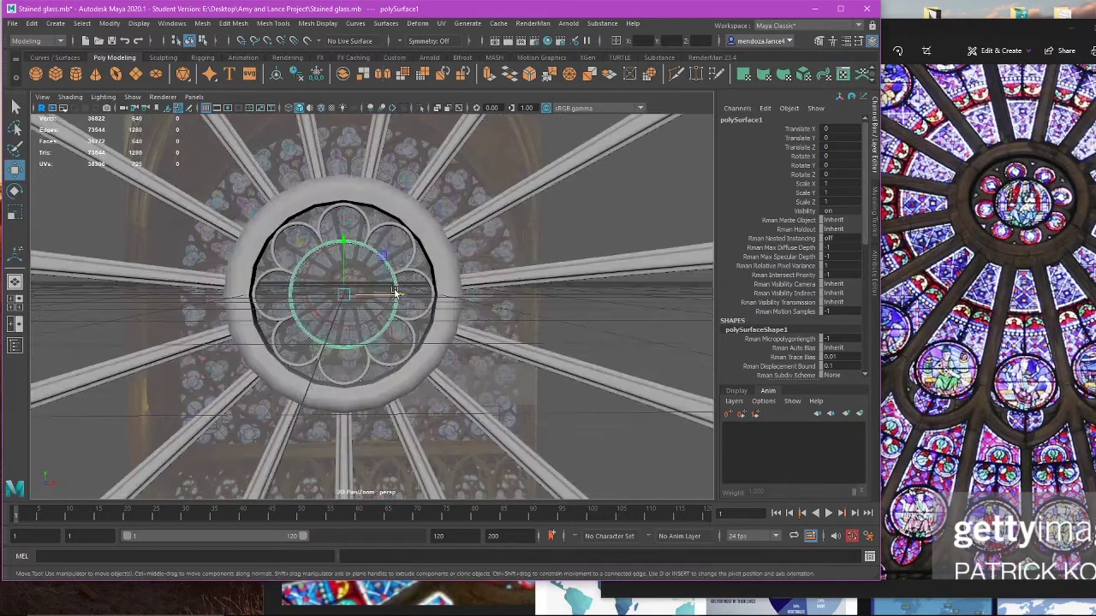
pyautogui.scroll(-5, 396, 280)
pyautogui.click(603, 320)
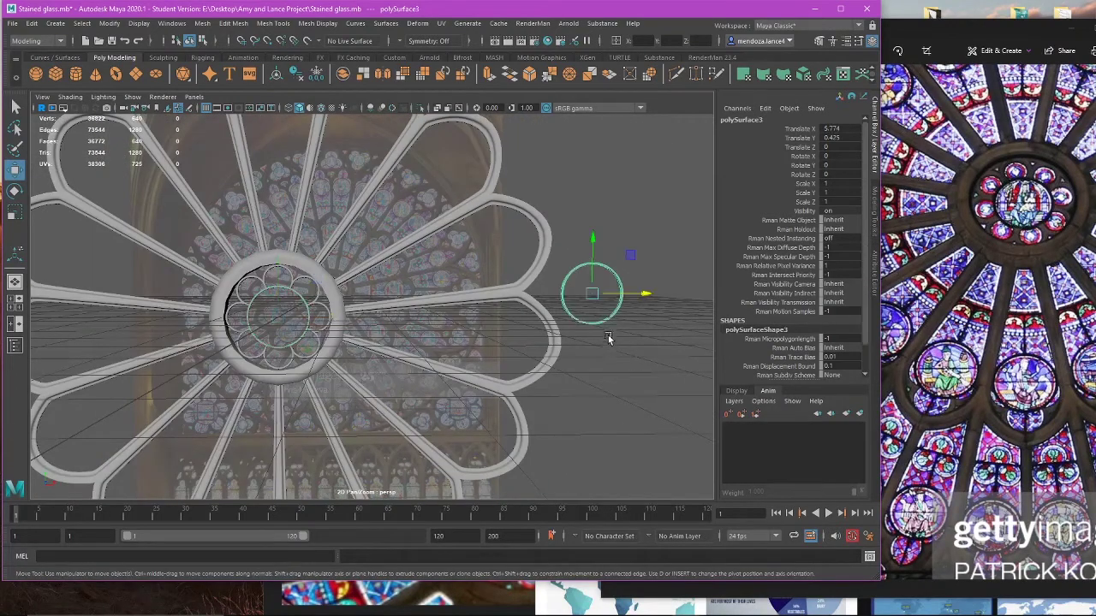
pyautogui.click(389, 317)
# Step: Duplicate the inner ring in the front view and scale the copy to about 1.696 in X and Y as an outer ring
pyautogui.click(302, 316)
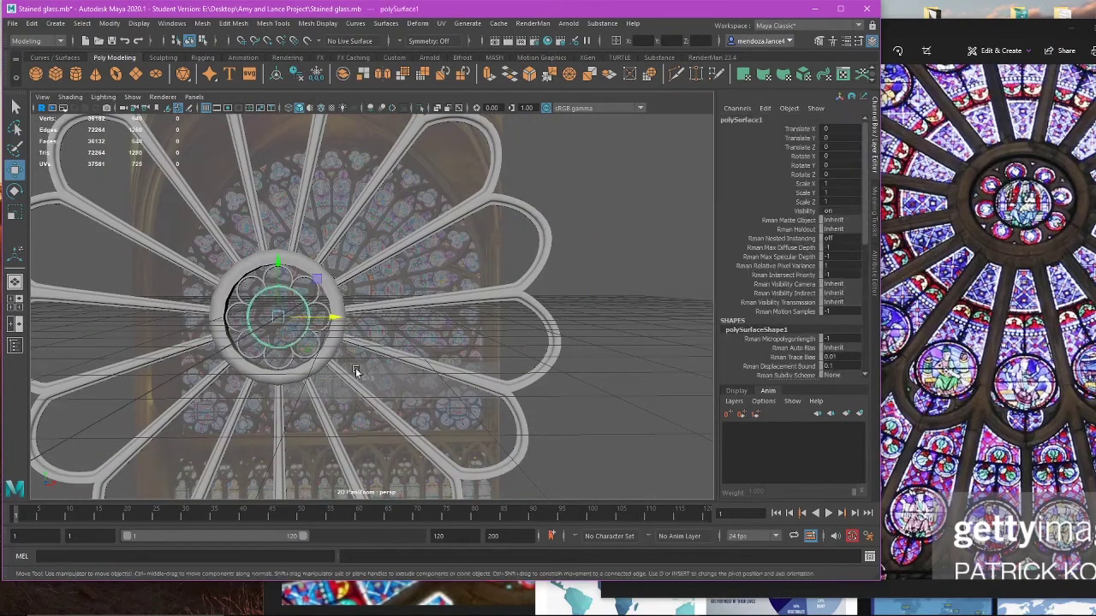
pyautogui.press('space')
pyautogui.press('space')
pyautogui.scroll(2, 401, 321)
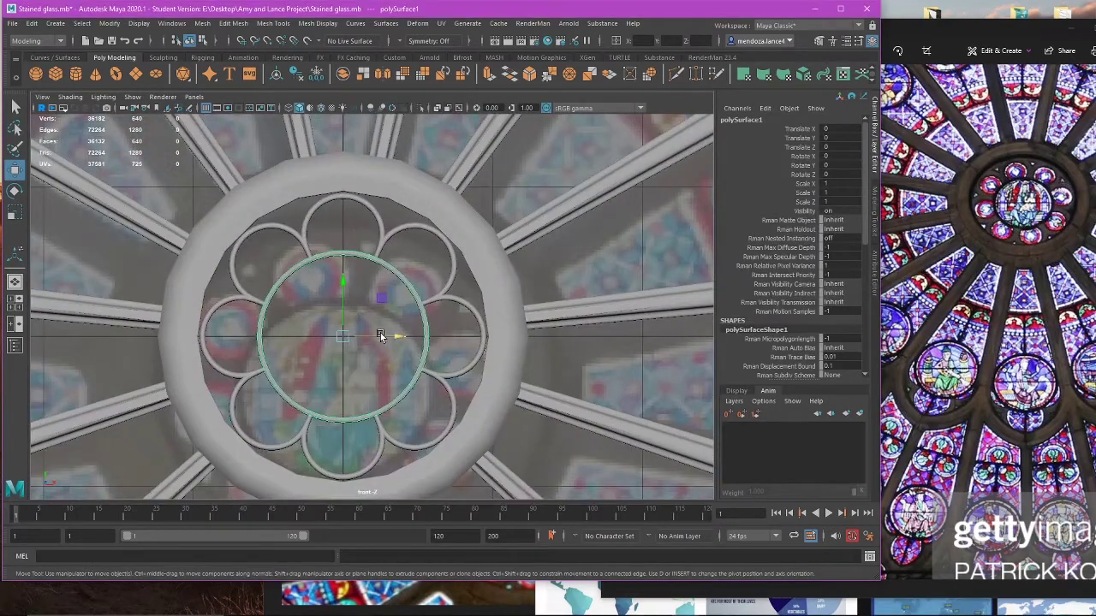
pyautogui.hotkey('ctrl', 'e')
pyautogui.press('r')
pyautogui.hotkey('ctrl', 'z')
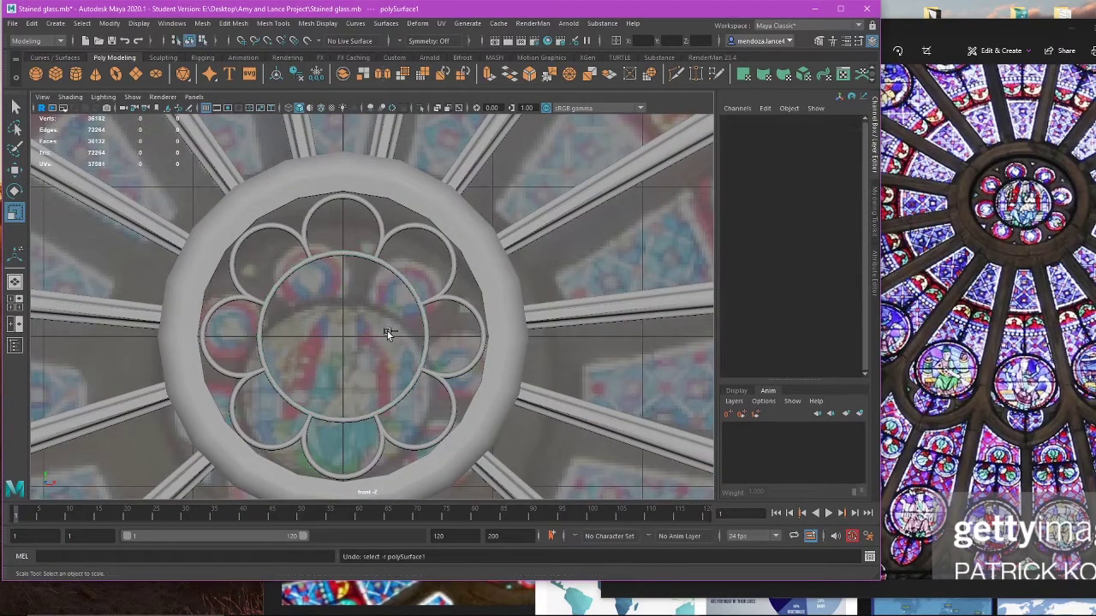
pyautogui.press('w')
pyautogui.click(393, 275)
pyautogui.hotkey('ctrl', 'd')
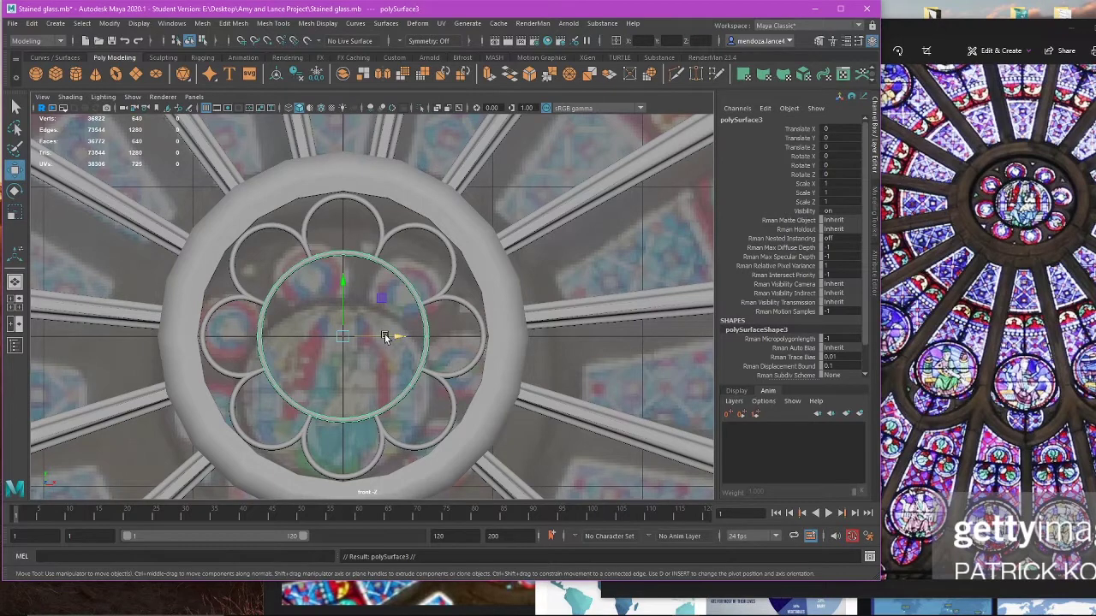
pyautogui.press('r')
pyautogui.moveTo(380, 306); pyautogui.dragTo(404, 291)
# Step: Select the original inner ring and the eight arcs and combine them into one mesh again
pyautogui.click(308, 297)
pyautogui.click(286, 276)
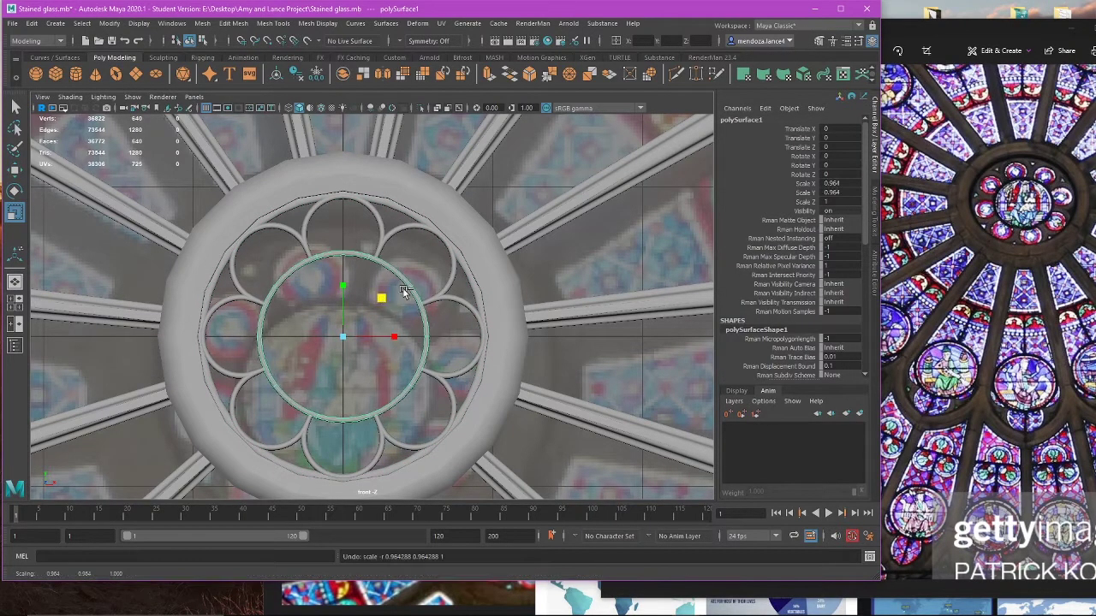
pyautogui.keyDown('shift'); pyautogui.click(436, 286); pyautogui.keyUp('shift')
pyautogui.press('w')
pyautogui.click(202, 23)
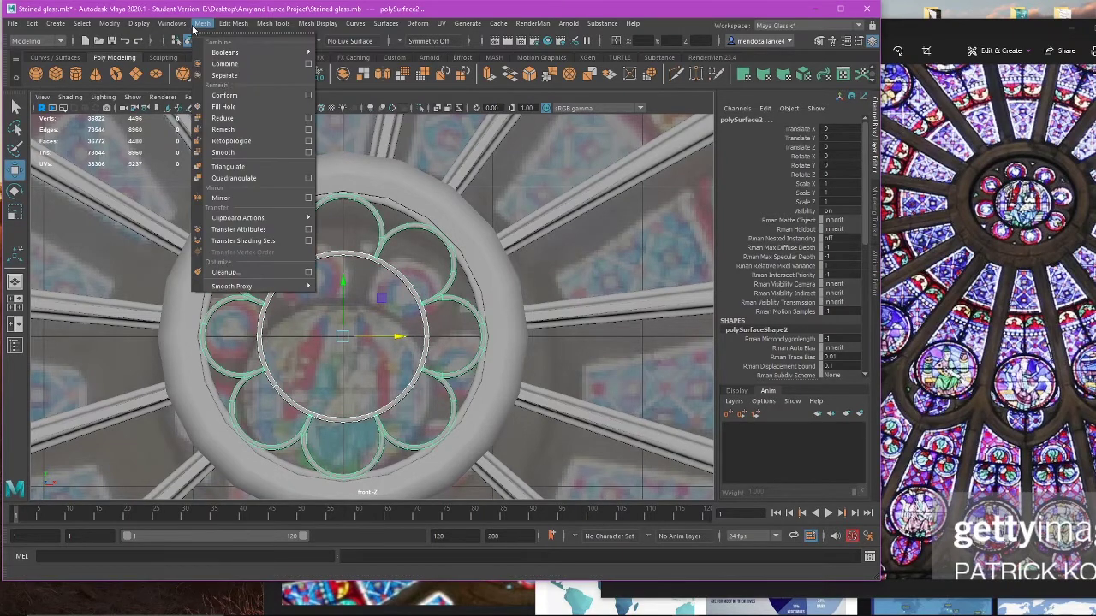
pyautogui.click(232, 66)
# Step: Scale the combined ring-and-arc mesh to about 0.964 in X and Y to fit inside the outer thin ring
pyautogui.scroll(2, 393, 281)
pyautogui.press('r')
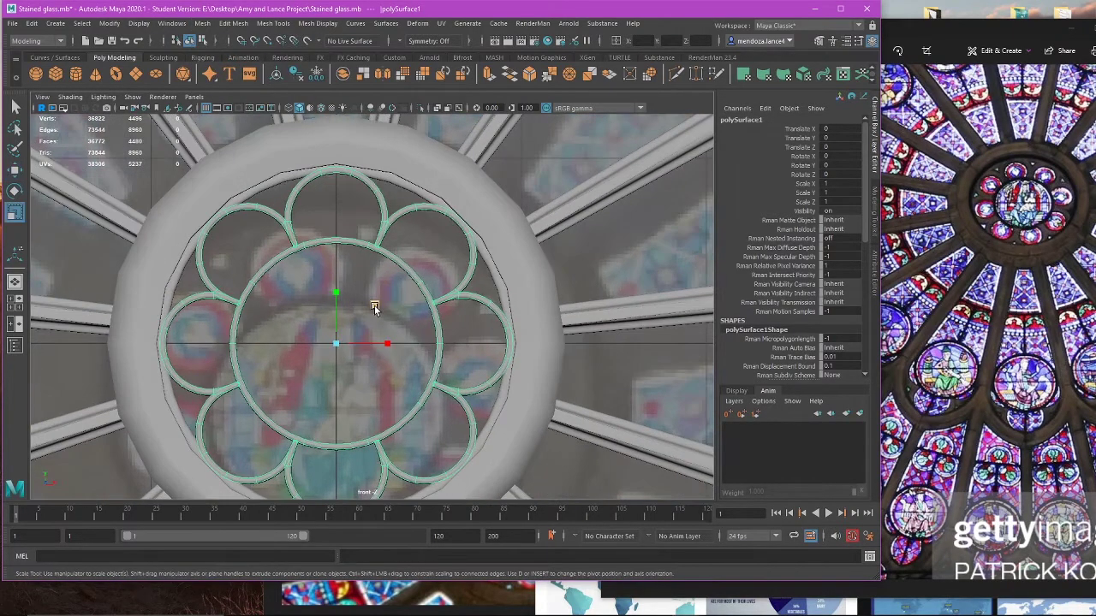
pyautogui.moveTo(374, 305); pyautogui.dragTo(374, 308)
# Step: Examine in the perspective view how the arcs and the outer thin ring sit inside the circular frame
pyautogui.press('space')
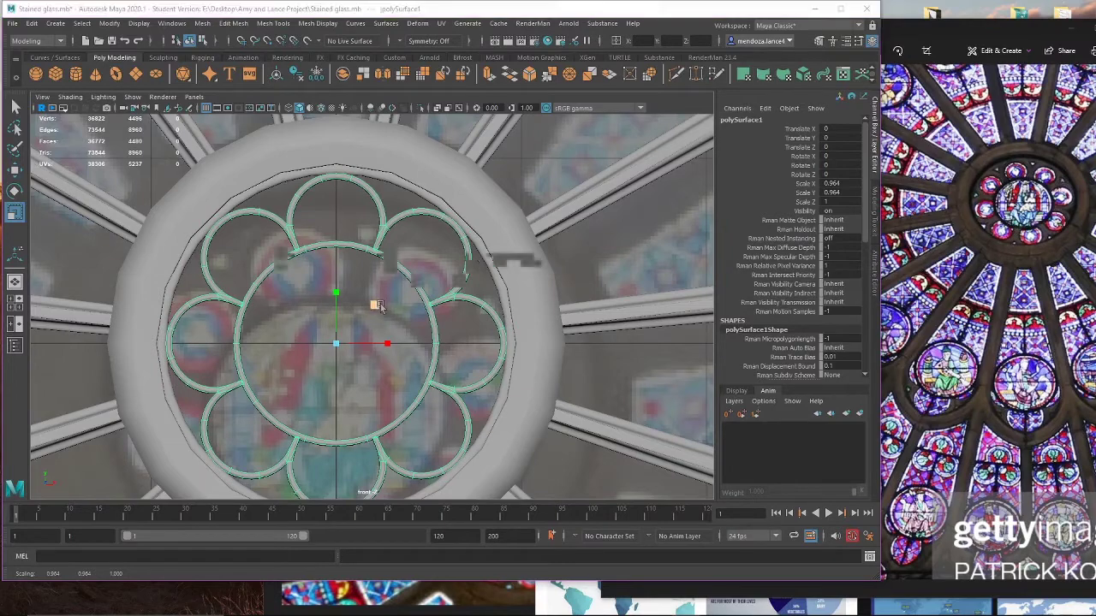
pyautogui.press('space')
pyautogui.click(602, 295)
pyautogui.keyDown('alt'); pyautogui.moveTo(603, 294); pyautogui.dragTo(495, 320); pyautogui.keyUp('alt')
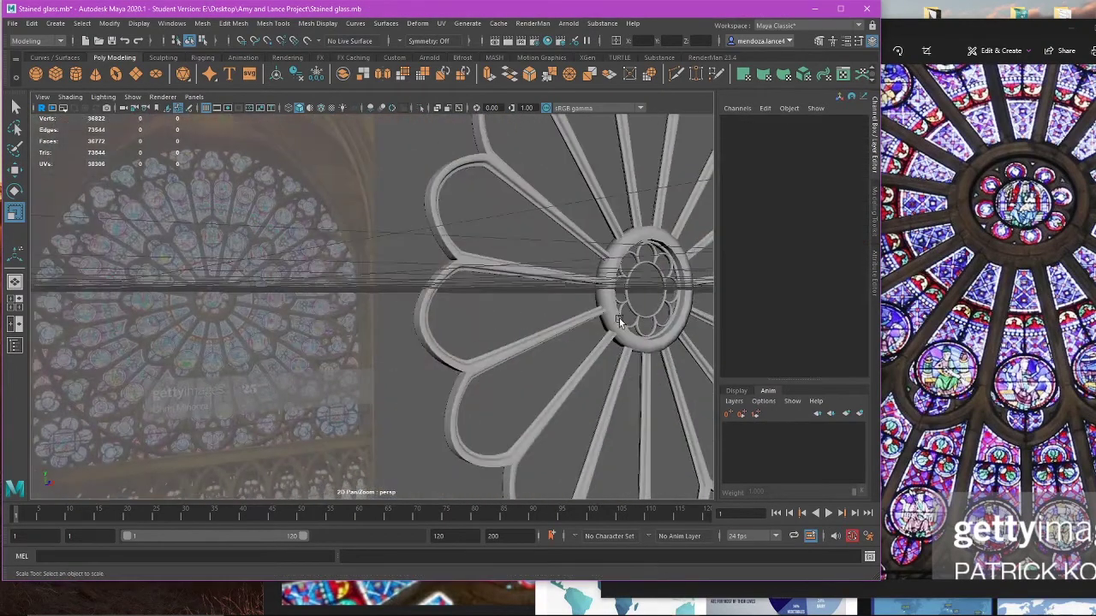
pyautogui.click(604, 326)
pyautogui.keyDown('alt'); pyautogui.moveTo(584, 329); pyautogui.dragTo(509, 276); pyautogui.keyUp('alt')
pyautogui.scroll(5, 534, 338)
pyautogui.scroll(-3, 534, 337)
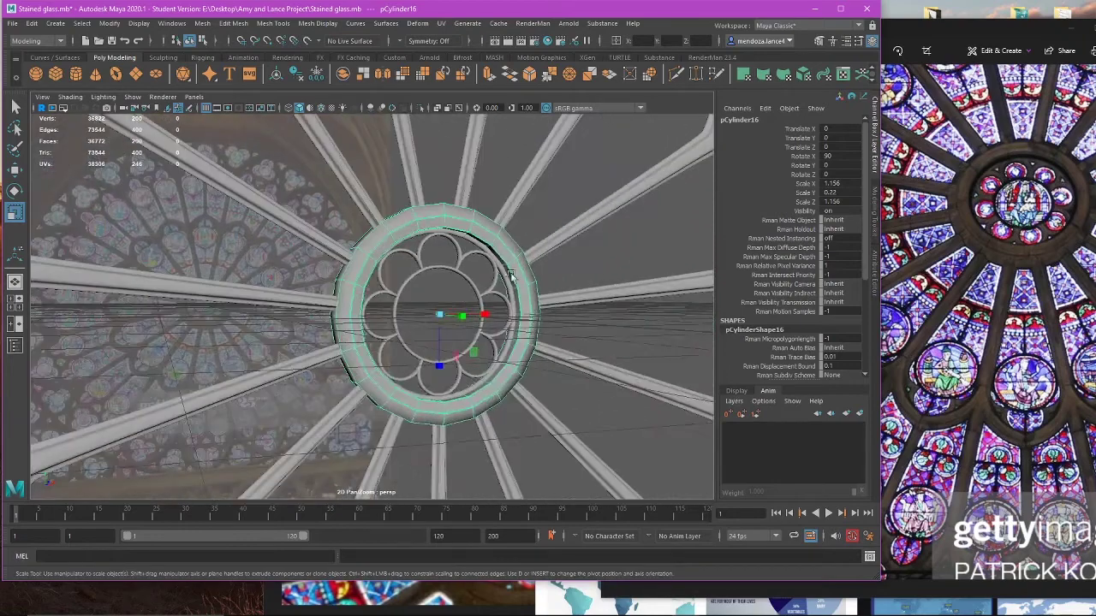
# Step: Combine the ring-and-arc mesh with the outer thin ring into one mesh
pyautogui.click(493, 263)
pyautogui.scroll(5, 483, 274)
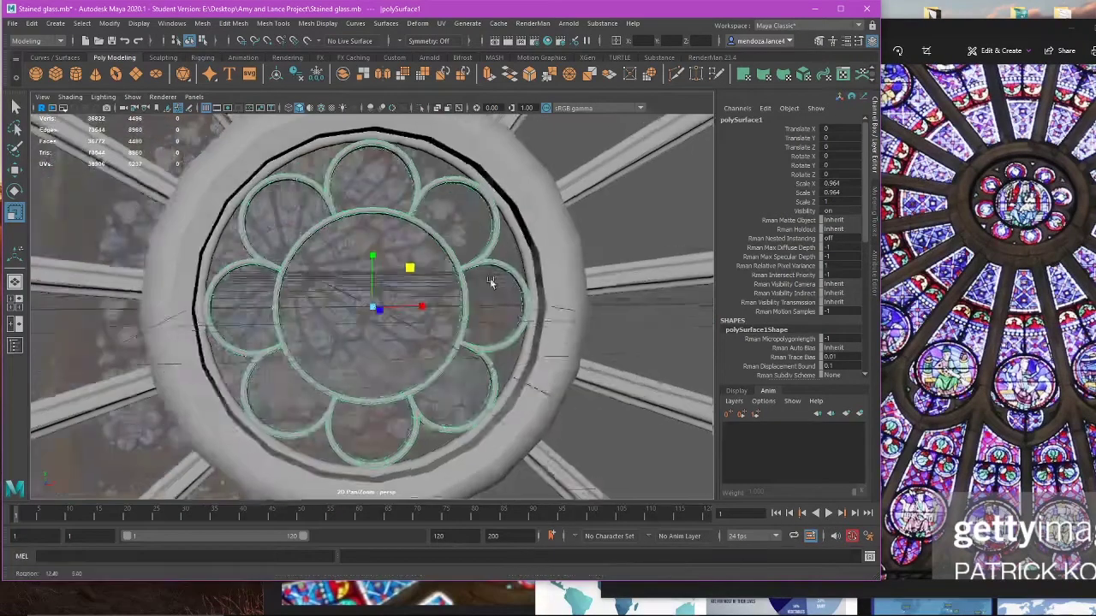
pyautogui.keyDown('shift'); pyautogui.click(527, 243); pyautogui.keyUp('shift')
pyautogui.scroll(-5, 513, 254)
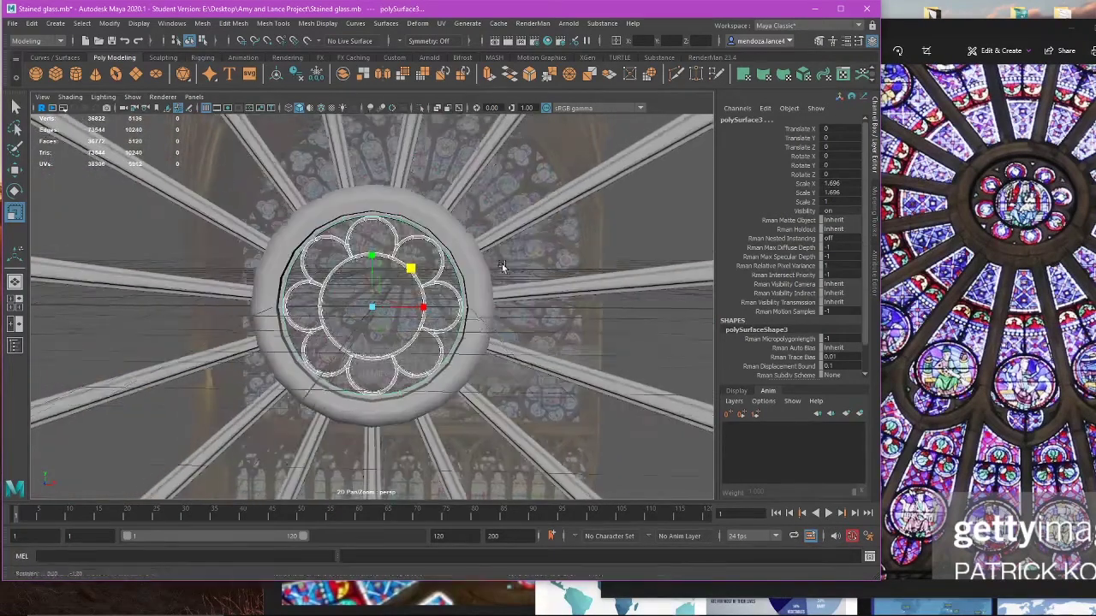
pyautogui.press('w')
pyautogui.click(202, 25)
pyautogui.click(231, 64)
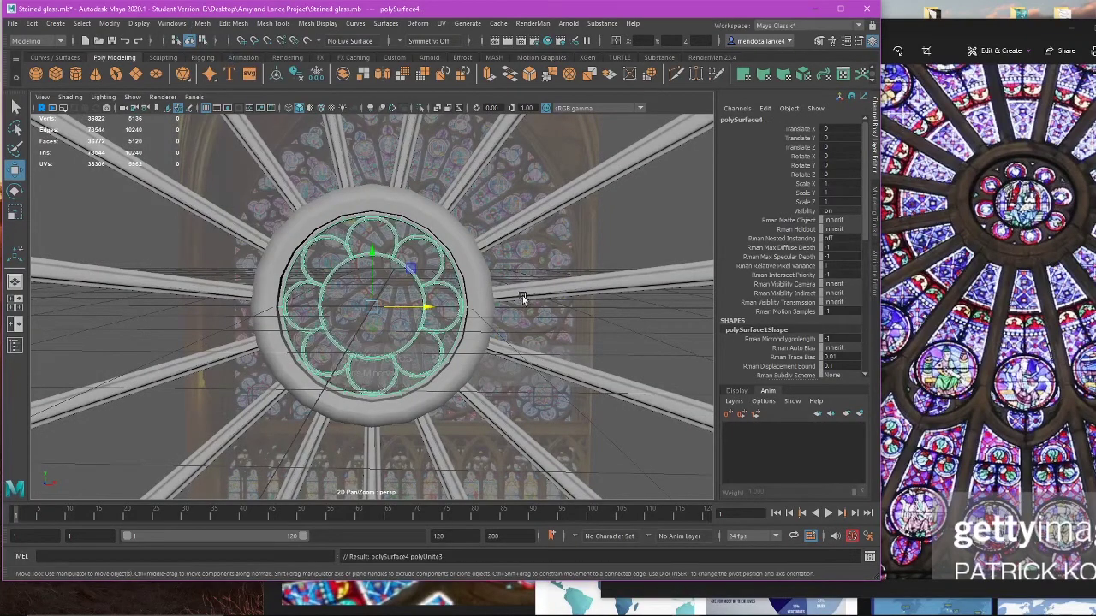
# Step: Show the circular frame smoothed and inspect the fit of the rings and arcs inside it
pyautogui.click(470, 283)
pyautogui.press('3')
pyautogui.click(548, 261)
pyautogui.moveTo(436, 287)
pyautogui.keyDown('alt'); pyautogui.mouseDown()
pyautogui.moveTo(477, 288)
pyautogui.moveTo(420, 301)
pyautogui.moveTo(473, 305)
pyautogui.moveTo(477, 322)
pyautogui.moveTo(443, 274)
pyautogui.moveTo(469, 284)
pyautogui.moveTo(409, 276)
pyautogui.moveTo(431, 303)
pyautogui.mouseUp(); pyautogui.keyUp('alt')
pyautogui.scroll(2, 471, 284)
pyautogui.click(485, 306)
pyautogui.click(549, 245)
pyautogui.click(443, 274)
pyautogui.scroll(2, 474, 279)
# Step: Separate the combined center mesh into its individual rings and arcs
pyautogui.press('F11')
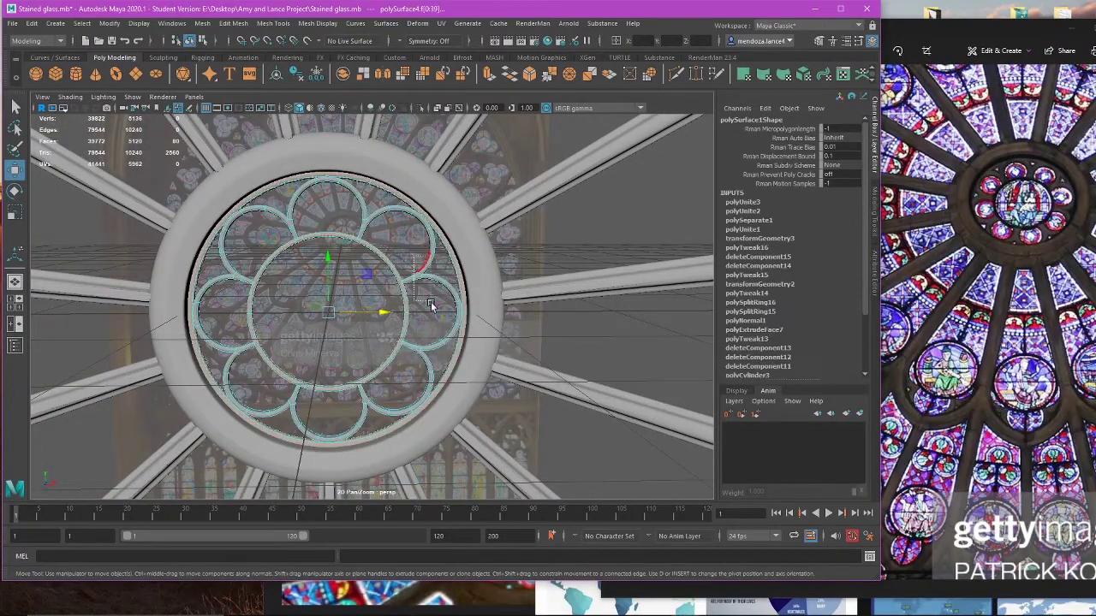
pyautogui.moveTo(443, 289); pyautogui.dragTo(414, 280, button='right')
pyautogui.click(202, 23)
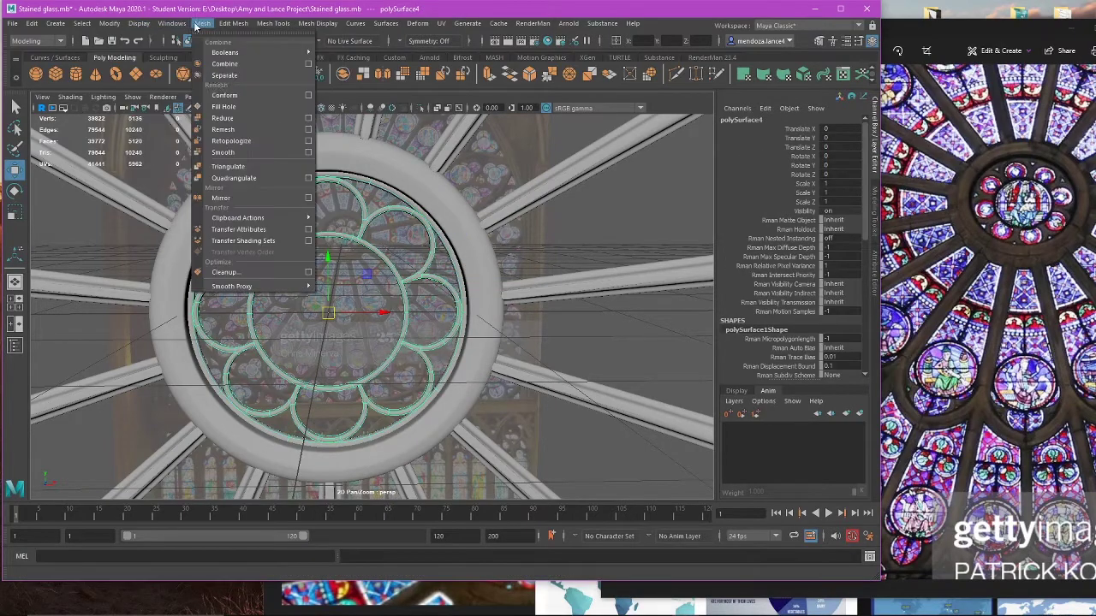
pyautogui.click(224, 79)
# Step: Combine the thin outer ring with the inner ring and show the resulting mesh smoothed
pyautogui.click(388, 215)
pyautogui.click(398, 199)
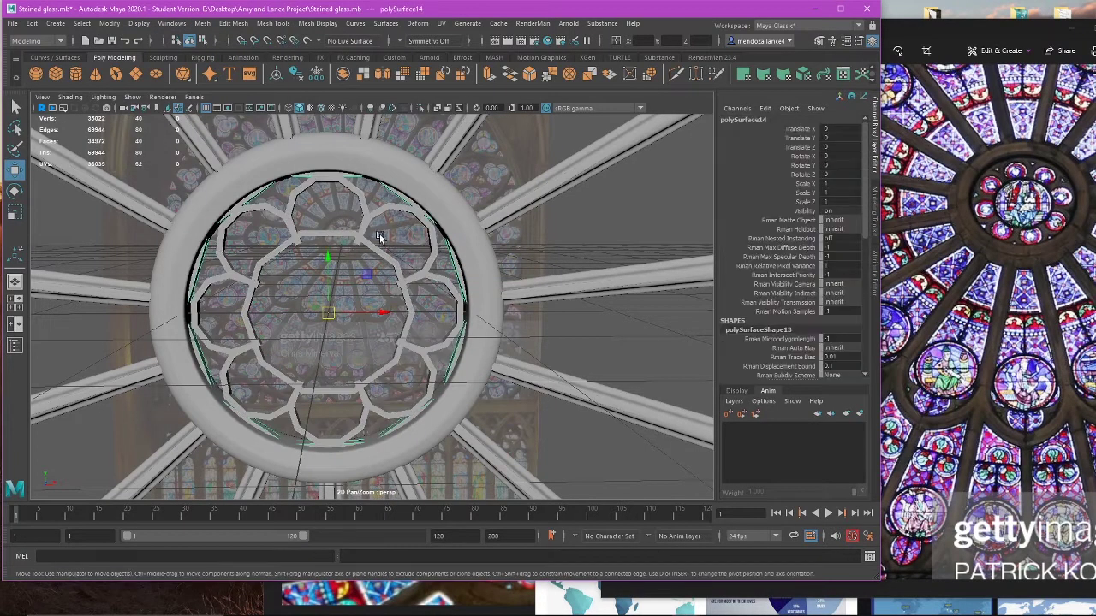
pyautogui.keyDown('shift'); pyautogui.click(374, 246); pyautogui.keyUp('shift')
pyautogui.click(203, 26)
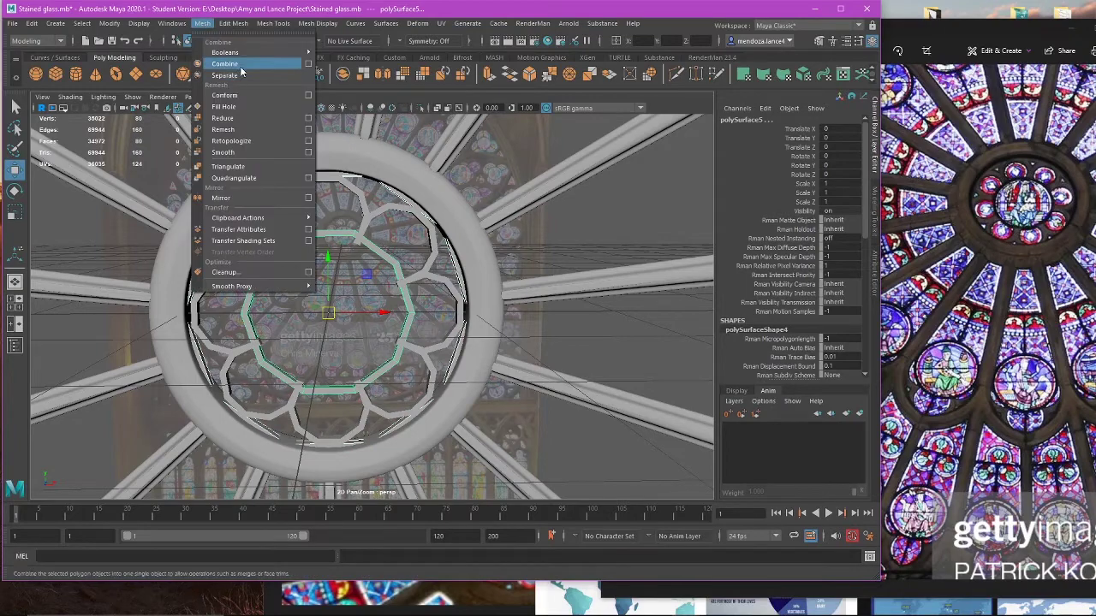
pyautogui.click(239, 65)
pyautogui.press('3')
# Step: Delete seven of the eight arcs, keeping only the topmost one
pyautogui.click(538, 240)
pyautogui.click(428, 258)
pyautogui.click(430, 261)
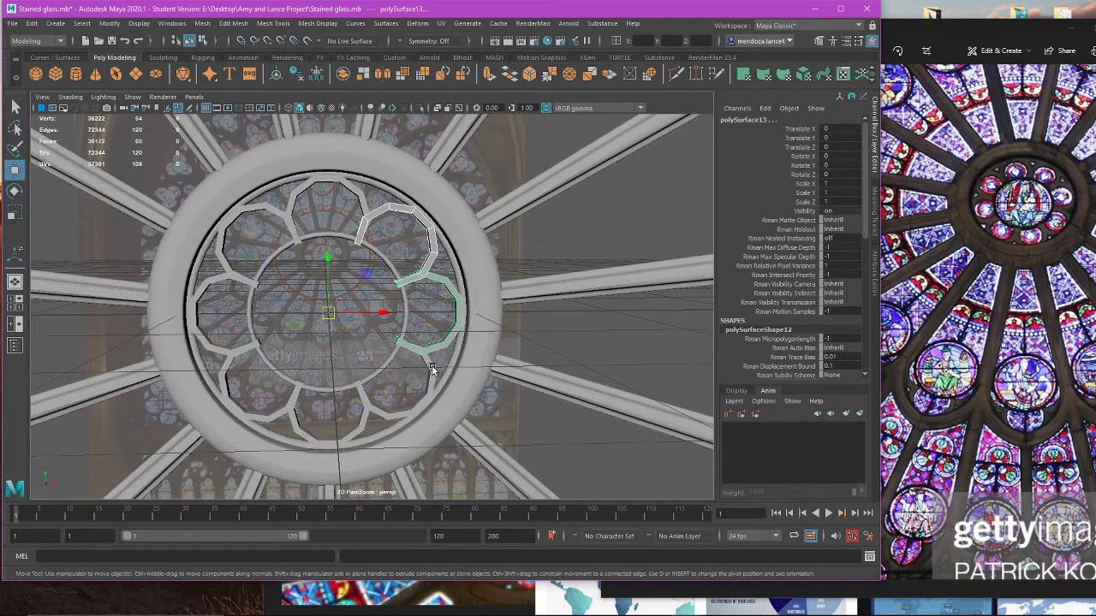
pyautogui.click(356, 413)
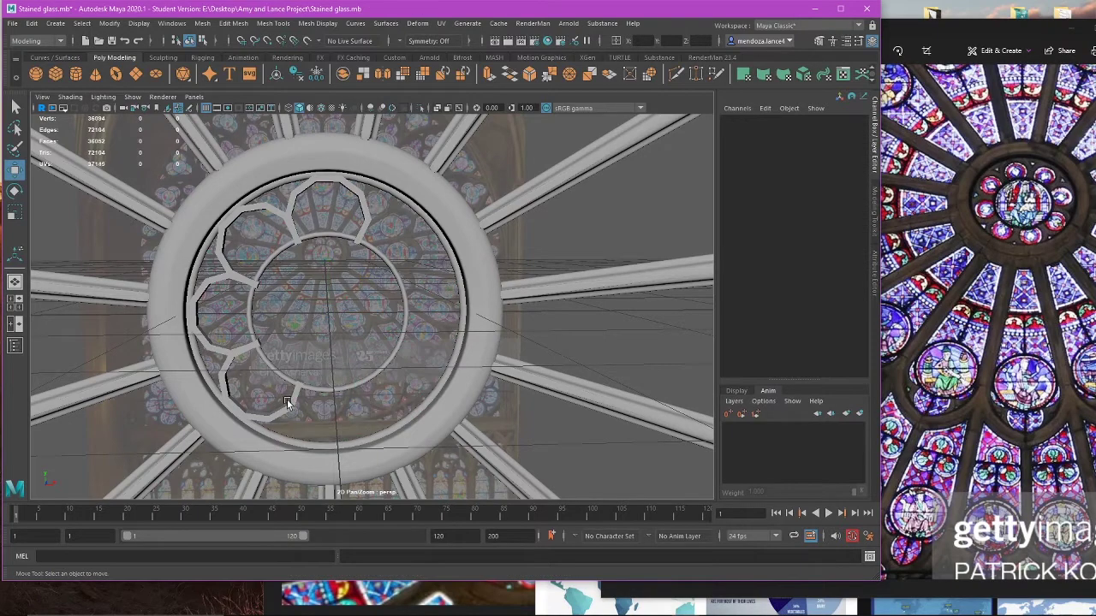
pyautogui.click(239, 358)
pyautogui.press('Delete')
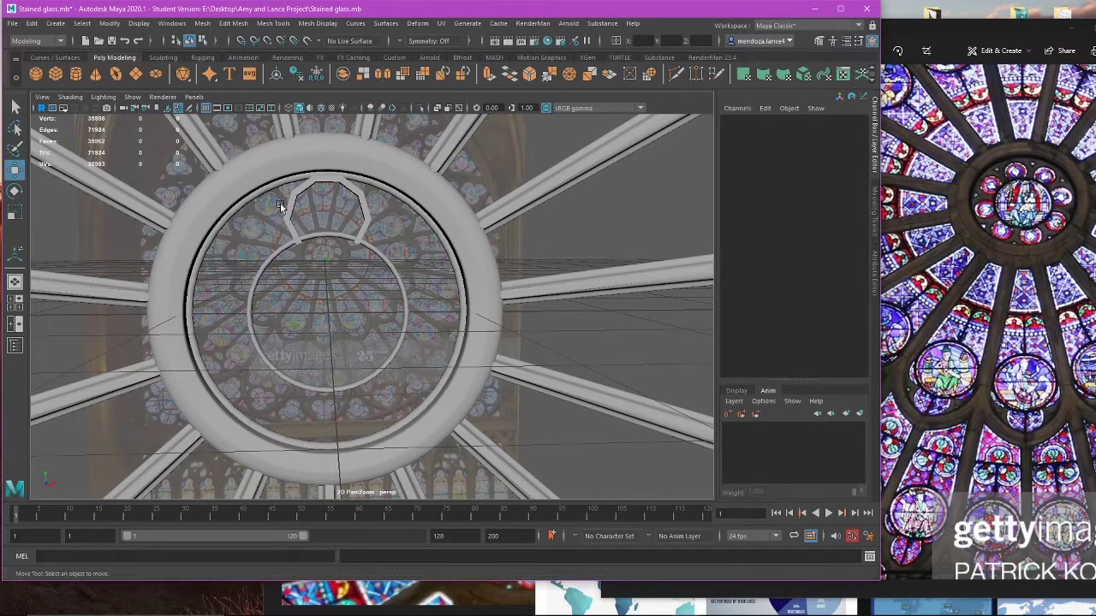
# Step: Scale the inner vertices of the single arc toward its center in the front view to thicken the arc
pyautogui.click(296, 211)
pyautogui.press('space')
pyautogui.press('space')
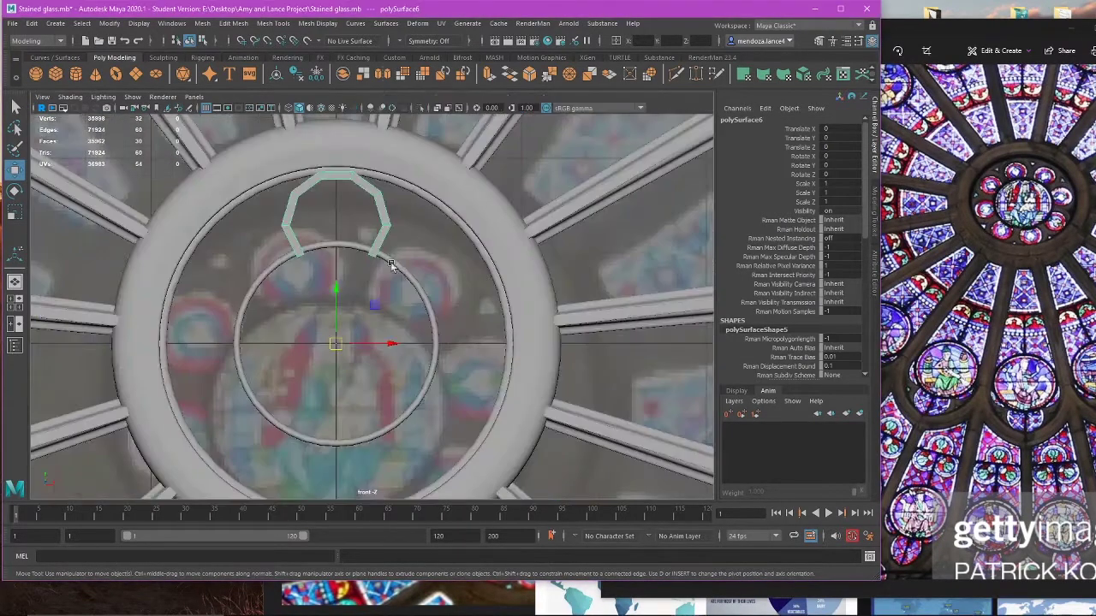
pyautogui.scroll(2, 390, 261)
pyautogui.moveTo(432, 304); pyautogui.dragTo(362, 303, button='right')
pyautogui.press('4')
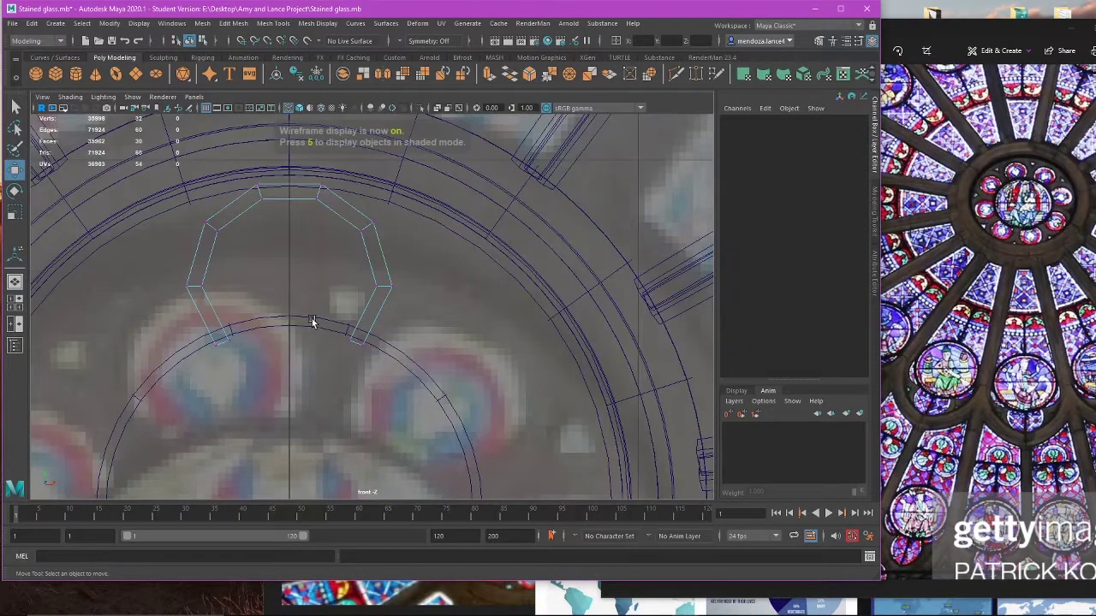
pyautogui.press('5')
pyautogui.moveTo(386, 297); pyautogui.dragTo(386, 297)
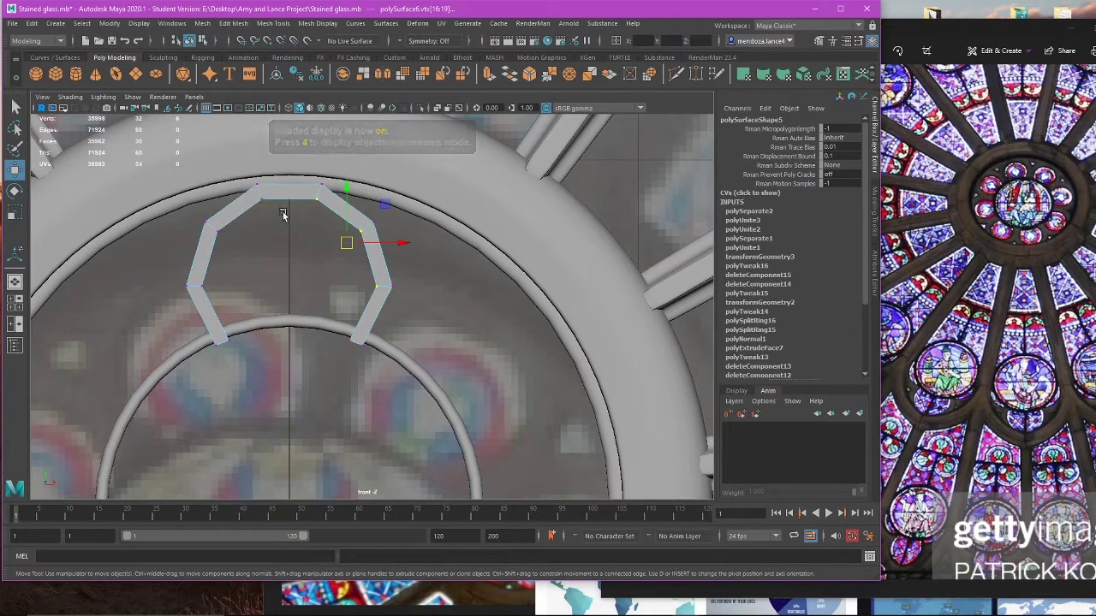
pyautogui.keyDown('shift'); pyautogui.moveTo(202, 219); pyautogui.dragTo(224, 238); pyautogui.keyUp('shift')
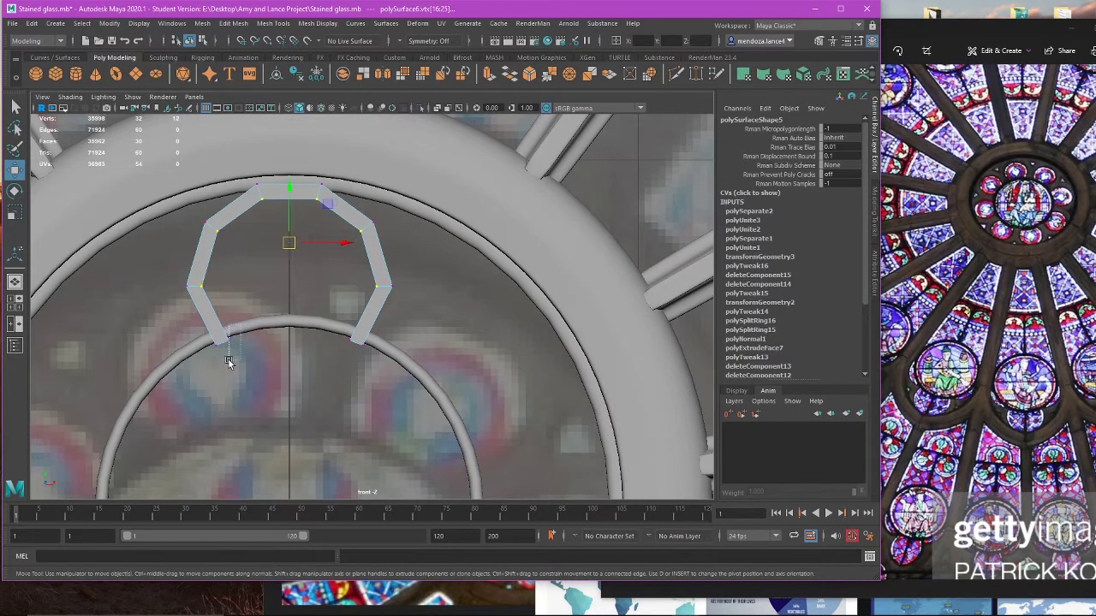
pyautogui.keyDown('shift'); pyautogui.moveTo(356, 355); pyautogui.dragTo(356, 355); pyautogui.keyUp('shift')
pyautogui.press('r')
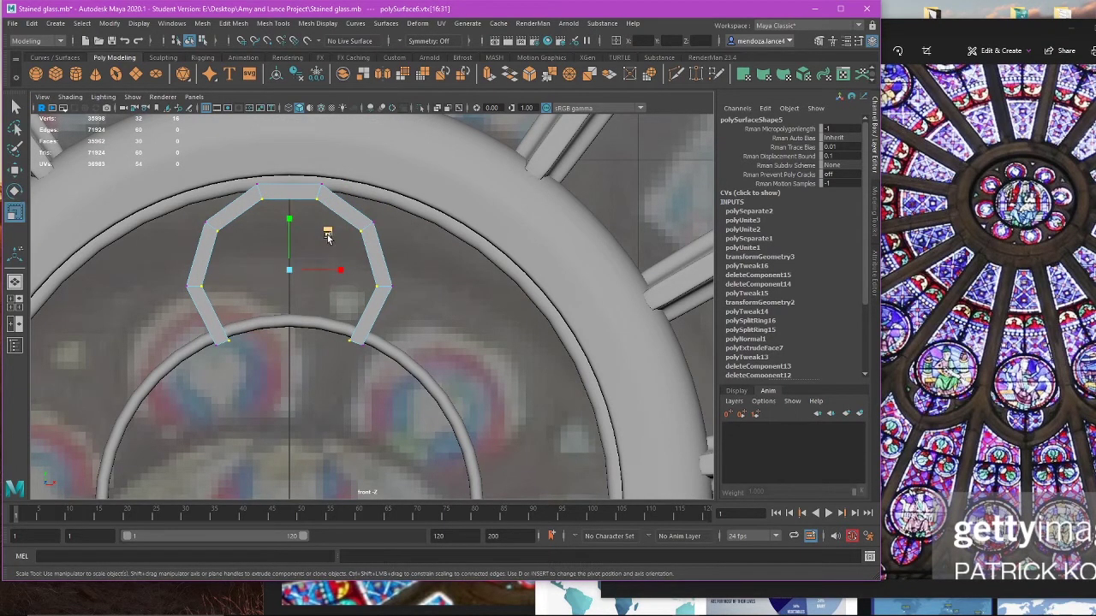
pyautogui.moveTo(328, 234); pyautogui.dragTo(321, 238)
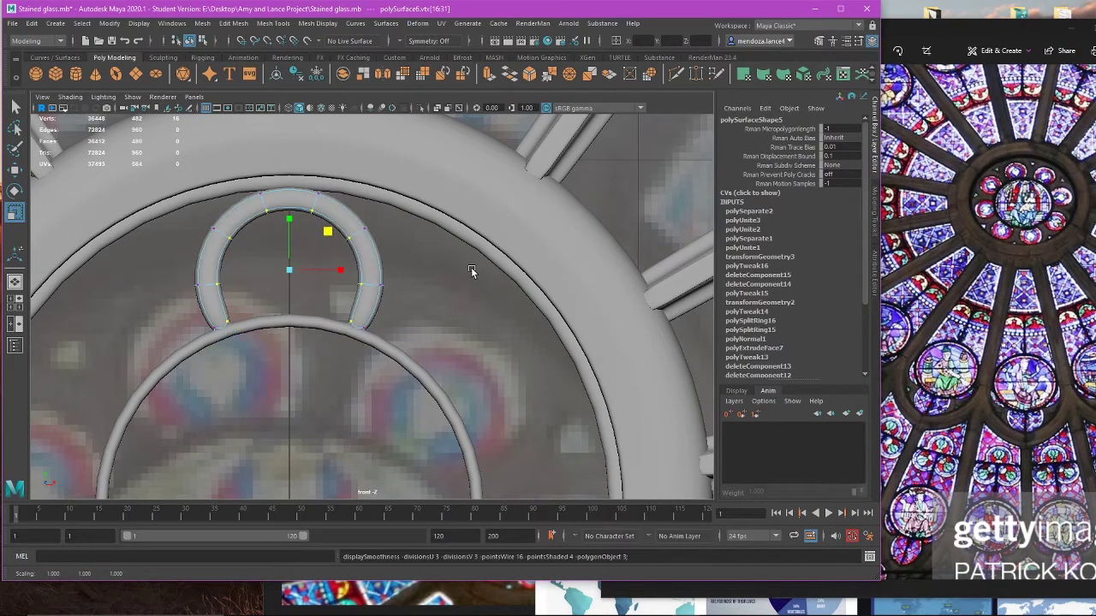
# Step: Return the thickened arc to object mode and show it smoothed to judge its new thickness
pyautogui.scroll(-5, 471, 268)
pyautogui.scroll(6, 428, 311)
pyautogui.press('1')
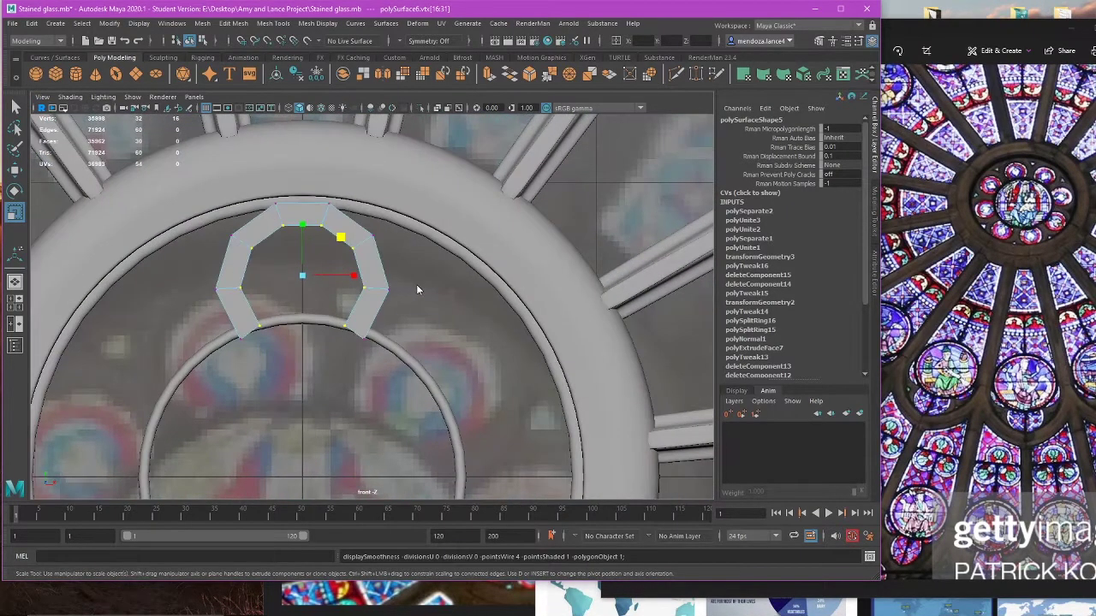
pyautogui.moveTo(416, 284); pyautogui.dragTo(449, 258, button='right')
pyautogui.click(374, 290)
pyautogui.press('3')
pyautogui.click(425, 304)
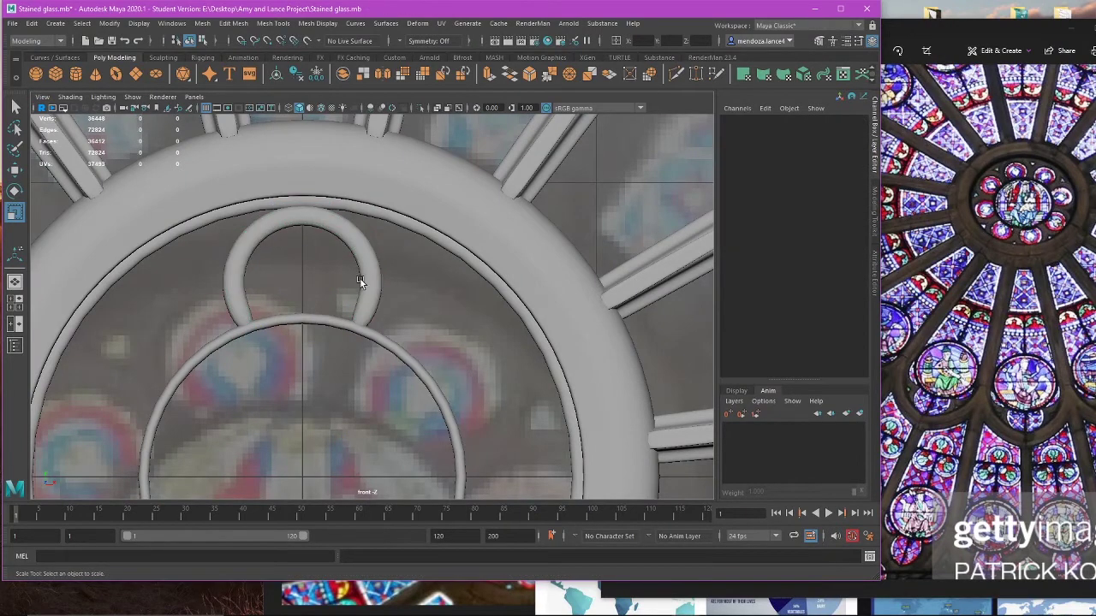
# Step: Duplicate the thickened arc and rotate the copy -45 degrees about Z
pyautogui.click(370, 278)
pyautogui.scroll(-5, 370, 278)
pyautogui.scroll(3, 380, 293)
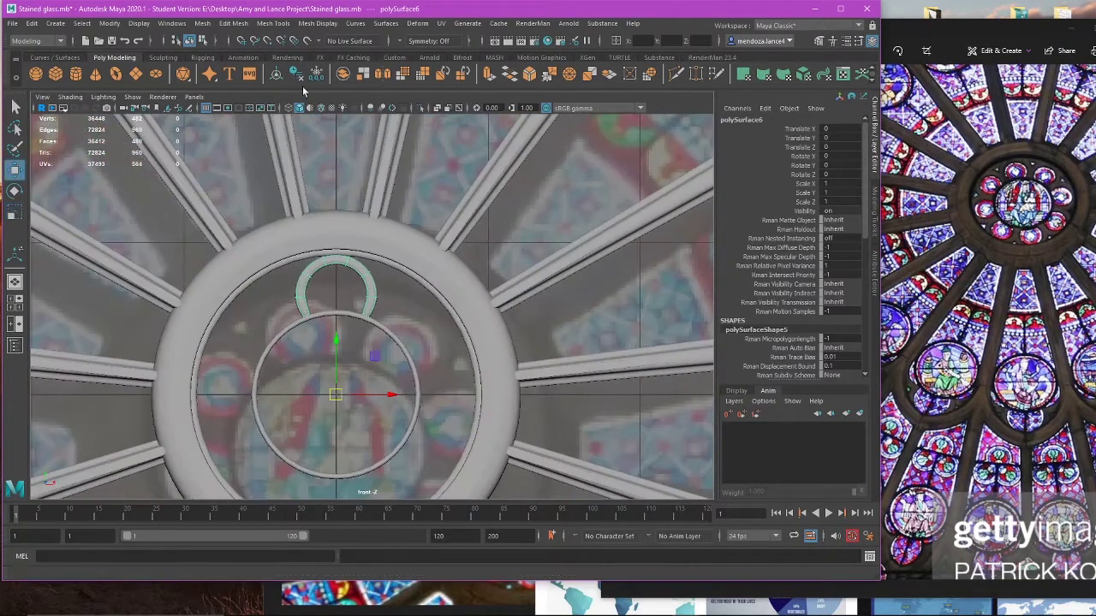
pyautogui.click(202, 23)
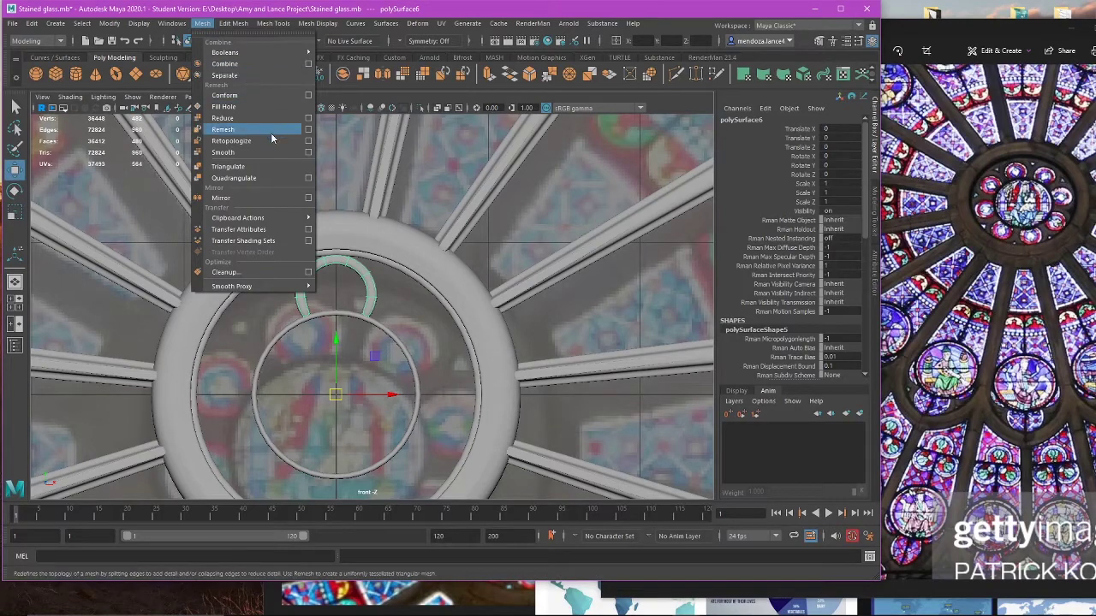
pyautogui.click(497, 214)
pyautogui.click(371, 278)
pyautogui.hotkey('ctrl', 'd')
pyautogui.press('e')
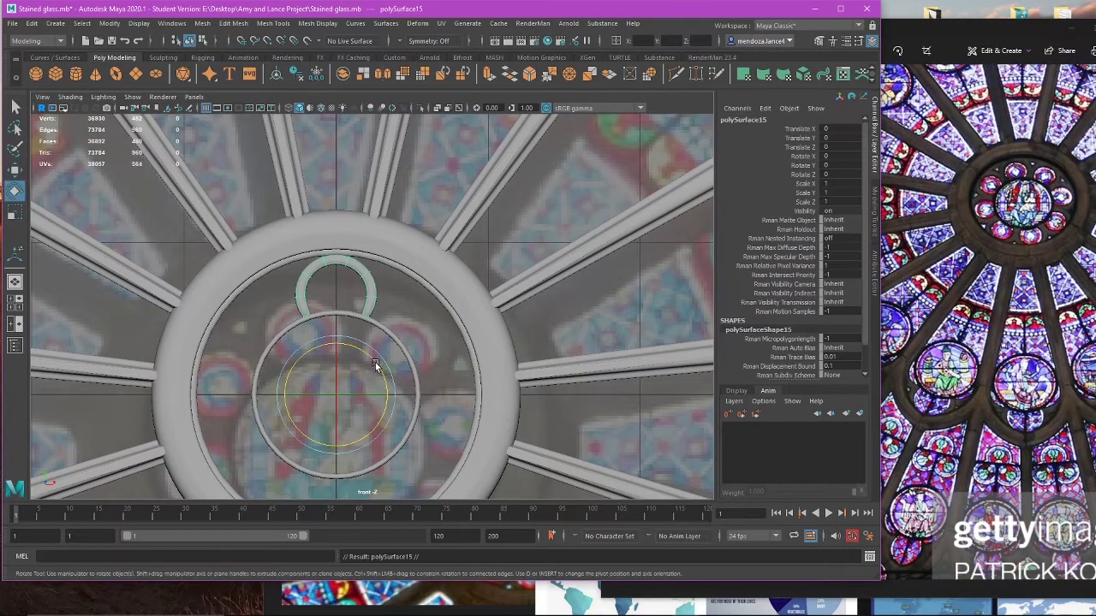
pyautogui.moveTo(375, 363); pyautogui.dragTo(406, 405)
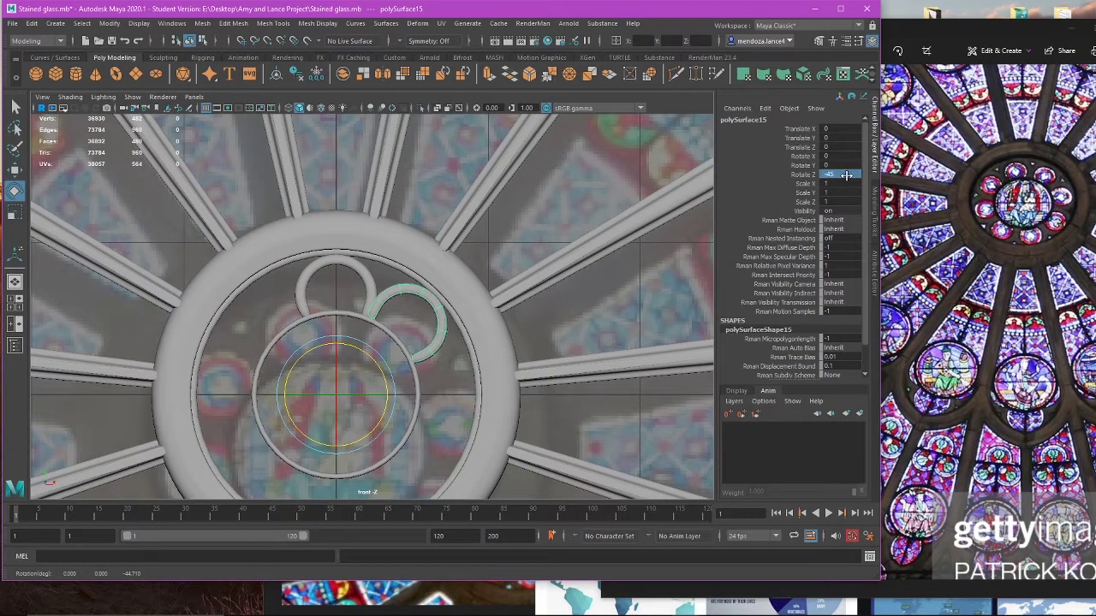
pyautogui.press('w')
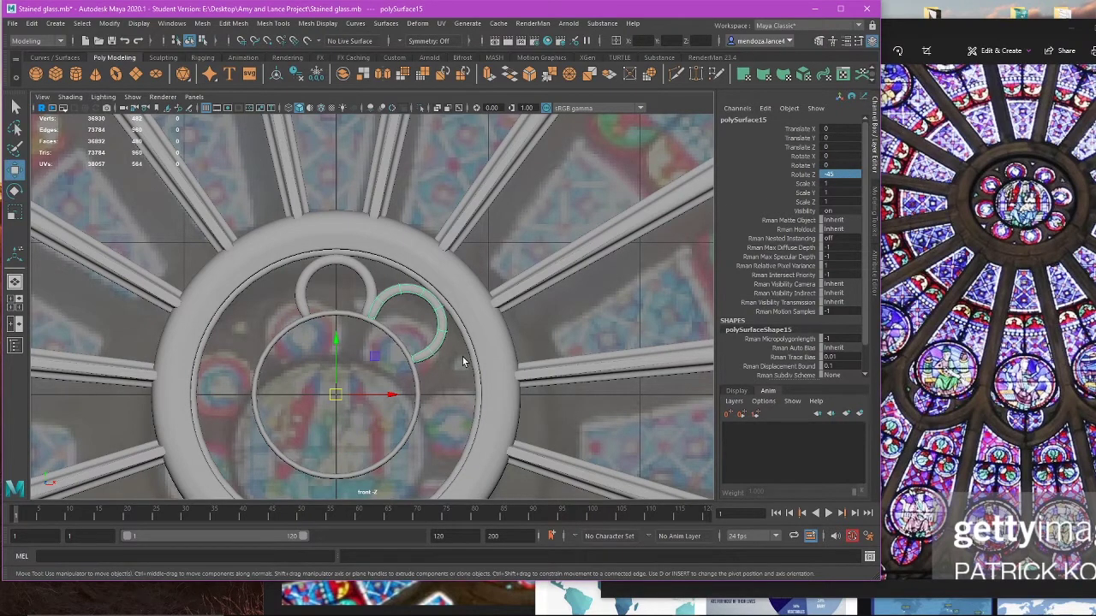
# Step: Repeat the duplicate with its rotation six more times to complete the circle of eight arcs
pyautogui.hotkey('shift', 'd')
pyautogui.hotkey('shift', 'd')
pyautogui.hotkey('shift', 'd')
pyautogui.hotkey('shift', 'd')
pyautogui.hotkey('shift', 'd')
pyautogui.hotkey('shift', 'd')
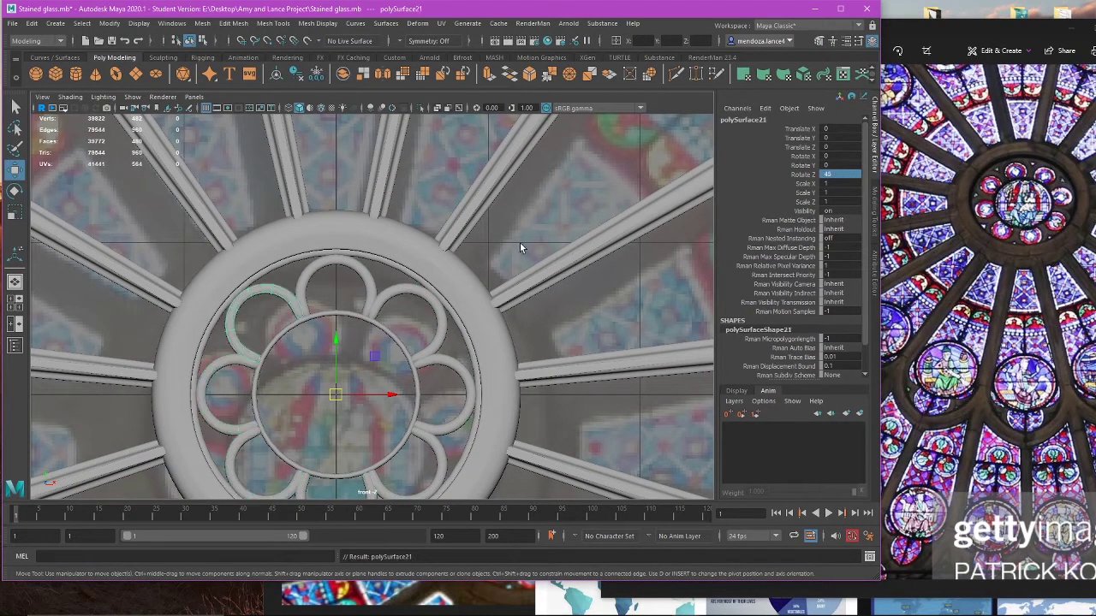
pyautogui.click(521, 248)
pyautogui.scroll(-5, 420, 367)
pyautogui.scroll(4, 421, 369)
# Step: Switch the thin rings and the two arcs to the right of the topmost one to unsmoothed display
pyautogui.click(416, 352)
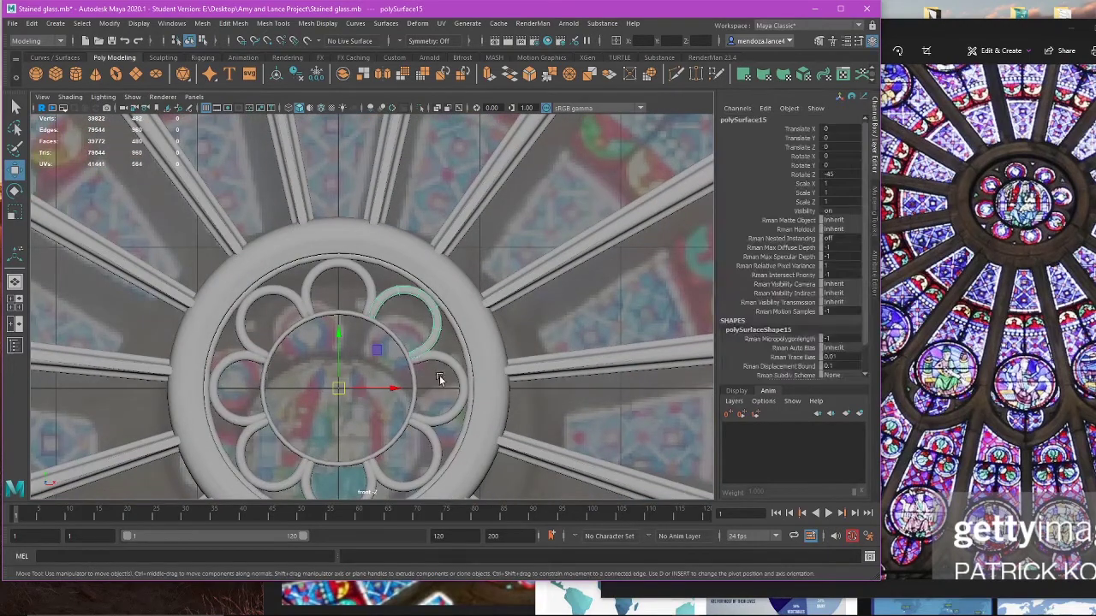
pyautogui.scroll(4, 439, 379)
pyautogui.click(475, 331)
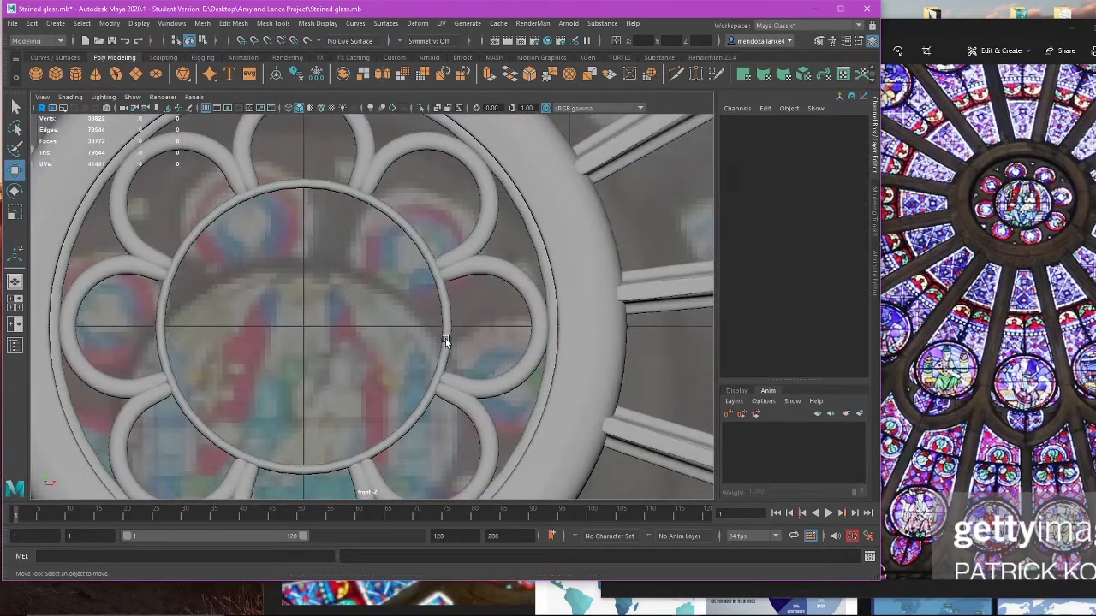
pyautogui.click(445, 339)
pyautogui.keyDown('shift'); pyautogui.click(478, 248); pyautogui.keyUp('shift')
pyautogui.keyDown('shift'); pyautogui.click(471, 266); pyautogui.keyUp('shift')
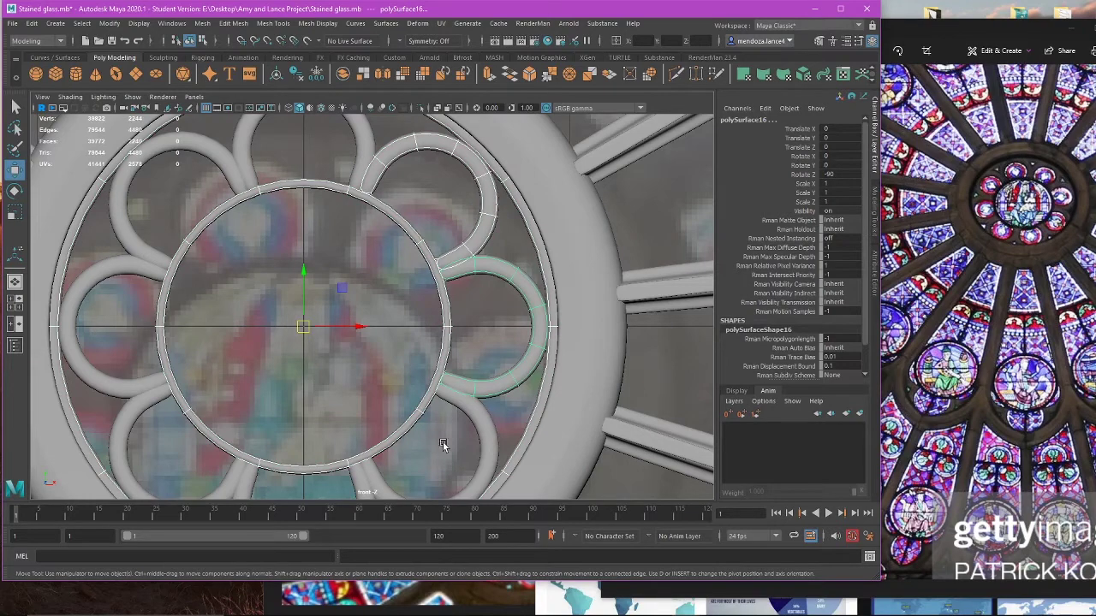
pyautogui.scroll(-5, 460, 374)
pyautogui.scroll(4, 478, 372)
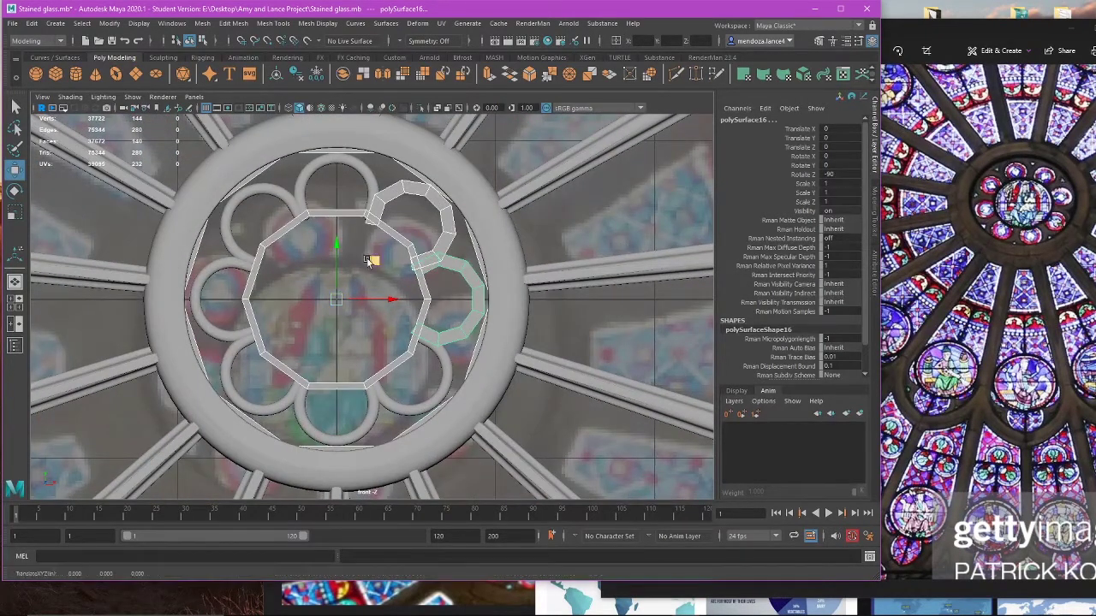
pyautogui.press('Delete')
pyautogui.click(424, 374)
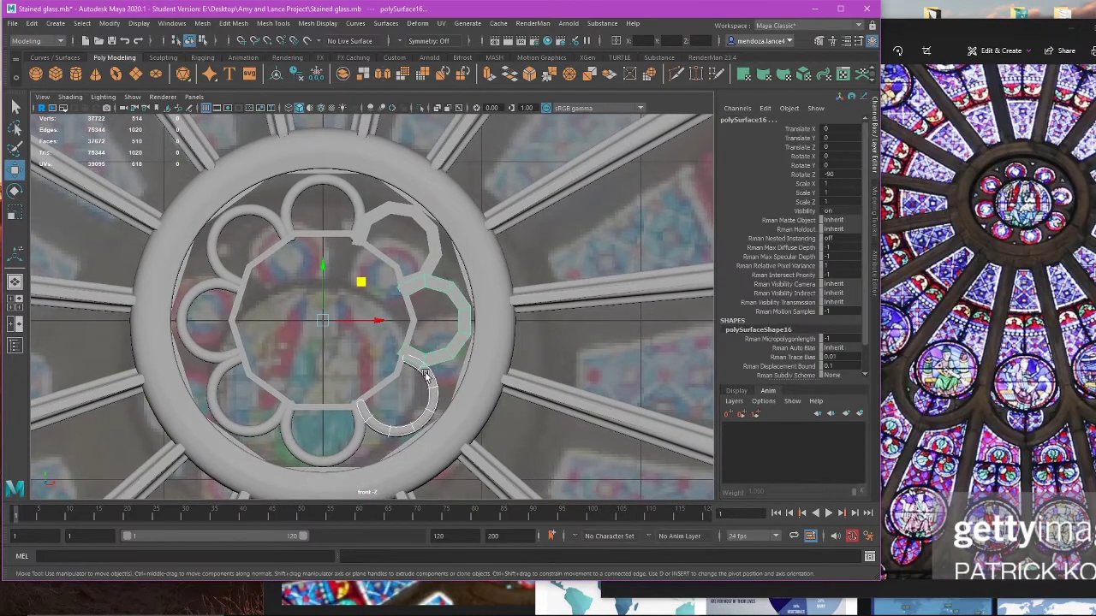
pyautogui.click(360, 209)
pyautogui.press('1')
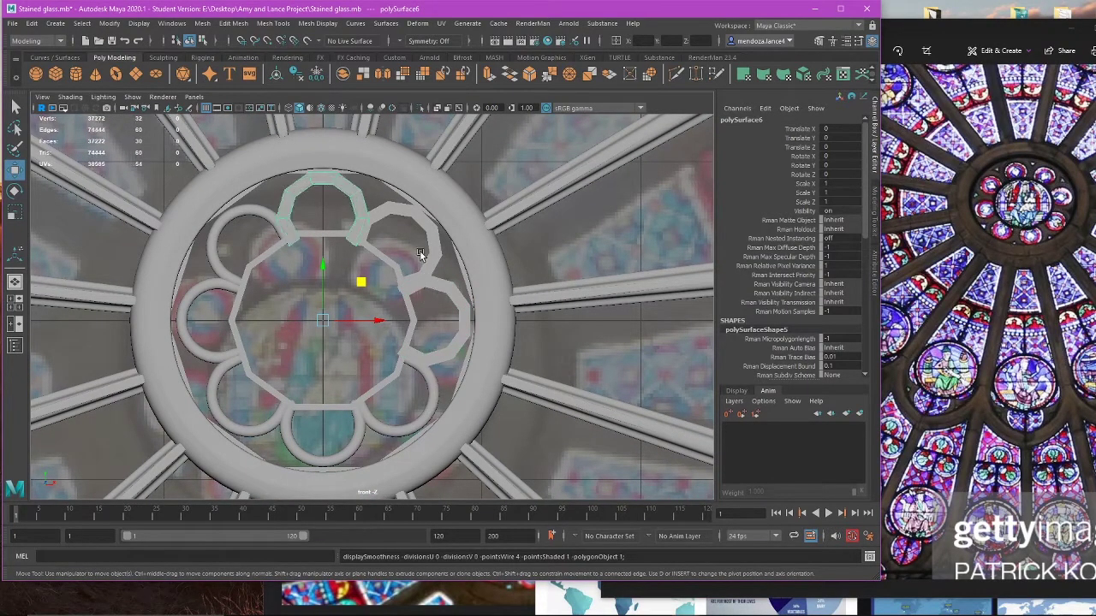
pyautogui.press('3')
# Step: Select all eight arcs and combine them into one mesh
pyautogui.click(416, 256)
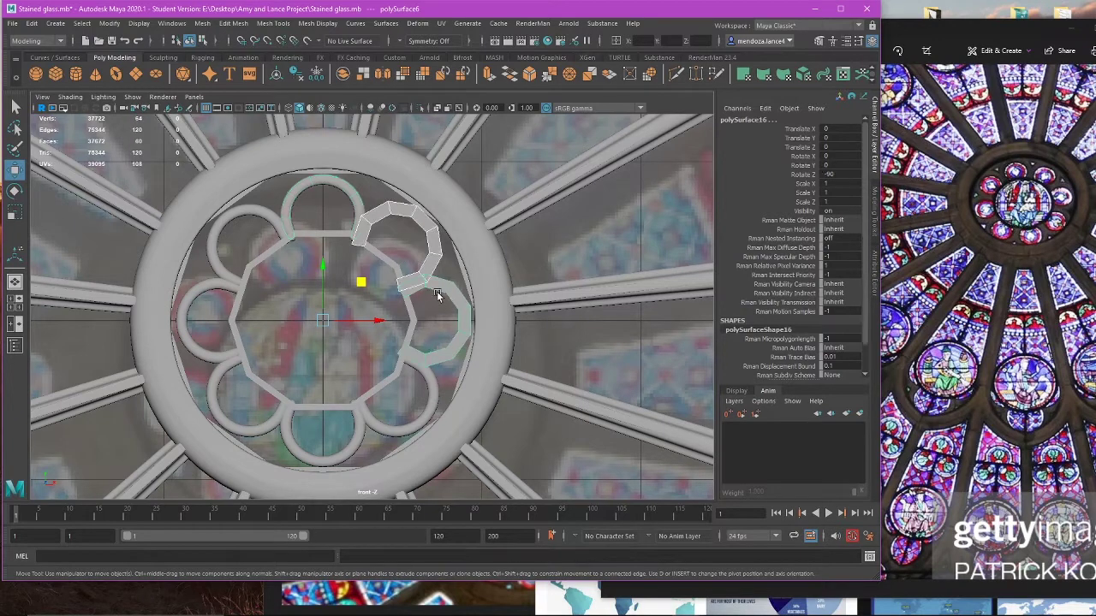
pyautogui.click(433, 390)
pyautogui.keyDown('shift'); pyautogui.click(354, 441); pyautogui.keyUp('shift')
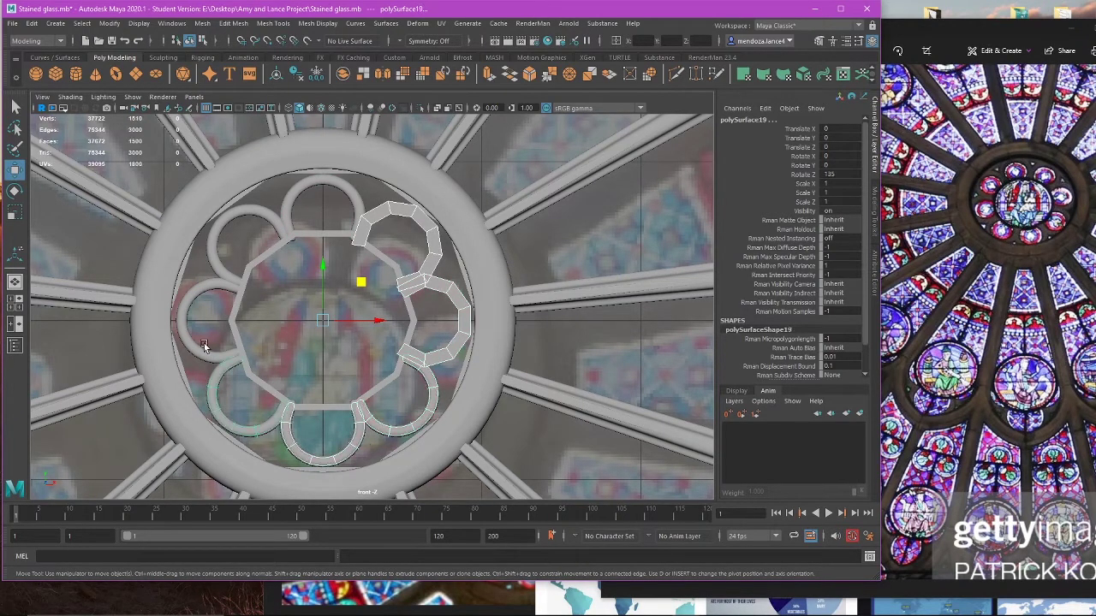
pyautogui.keyDown('shift'); pyautogui.click(220, 252); pyautogui.keyUp('shift')
pyautogui.keyDown('shift'); pyautogui.click(285, 225); pyautogui.keyUp('shift')
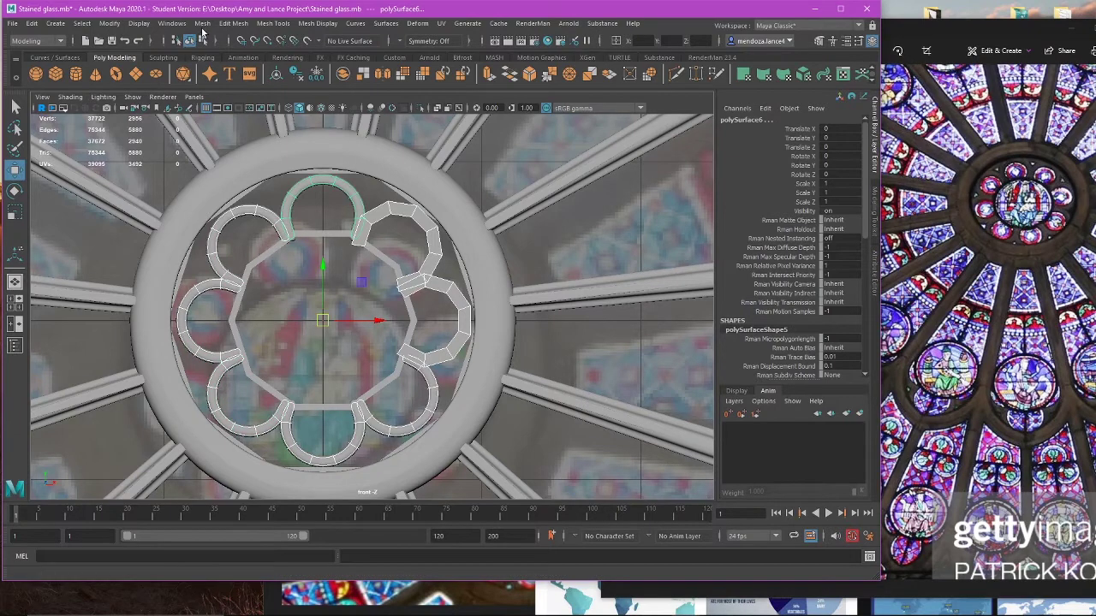
pyautogui.click(202, 23)
pyautogui.click(224, 53)
pyautogui.click(410, 317)
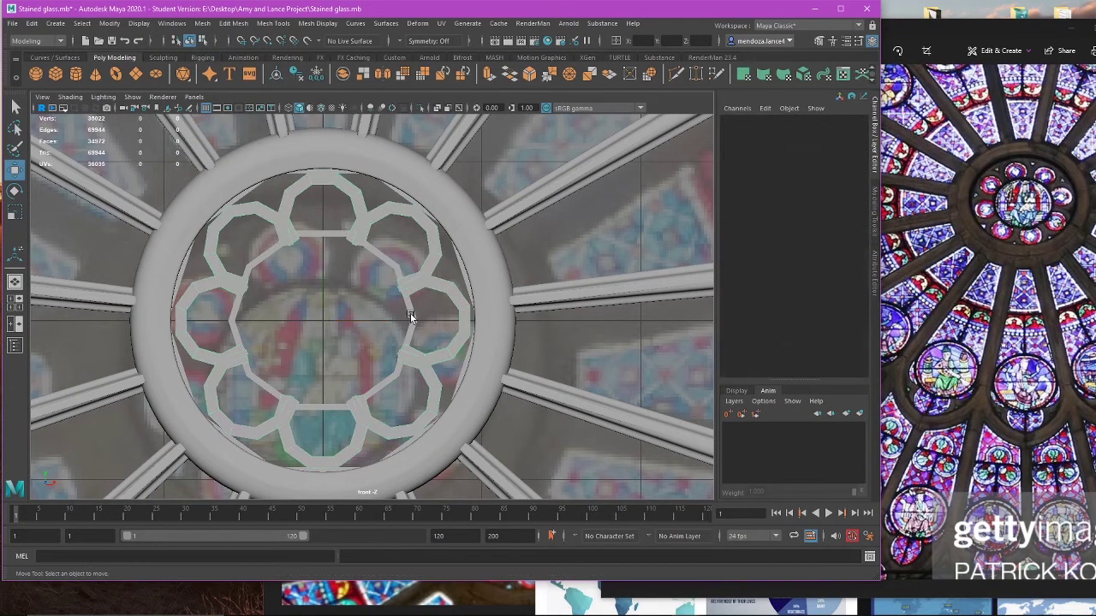
# Step: Show the thin rings smoothed and scale the inner ring's inner face loop inward to thicken that ring
pyautogui.click(409, 315)
pyautogui.click(405, 324)
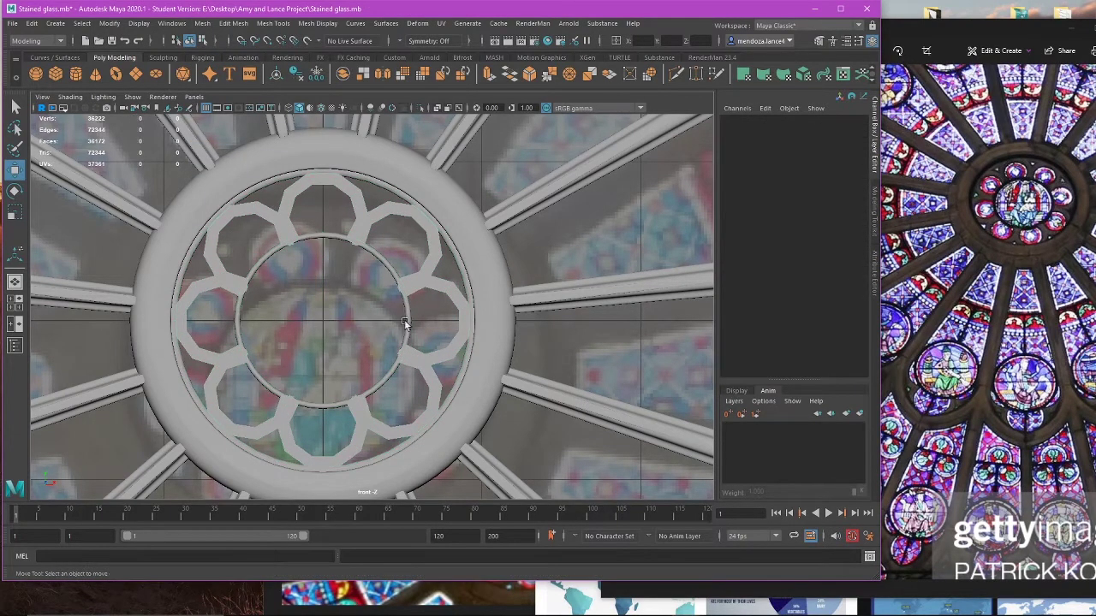
pyautogui.click(405, 304)
pyautogui.scroll(3, 399, 309)
pyautogui.moveTo(384, 244); pyautogui.dragTo(385, 262, button='right')
pyautogui.scroll(3, 396, 240)
pyautogui.scroll(2, 396, 239)
pyautogui.doubleClick(420, 251)
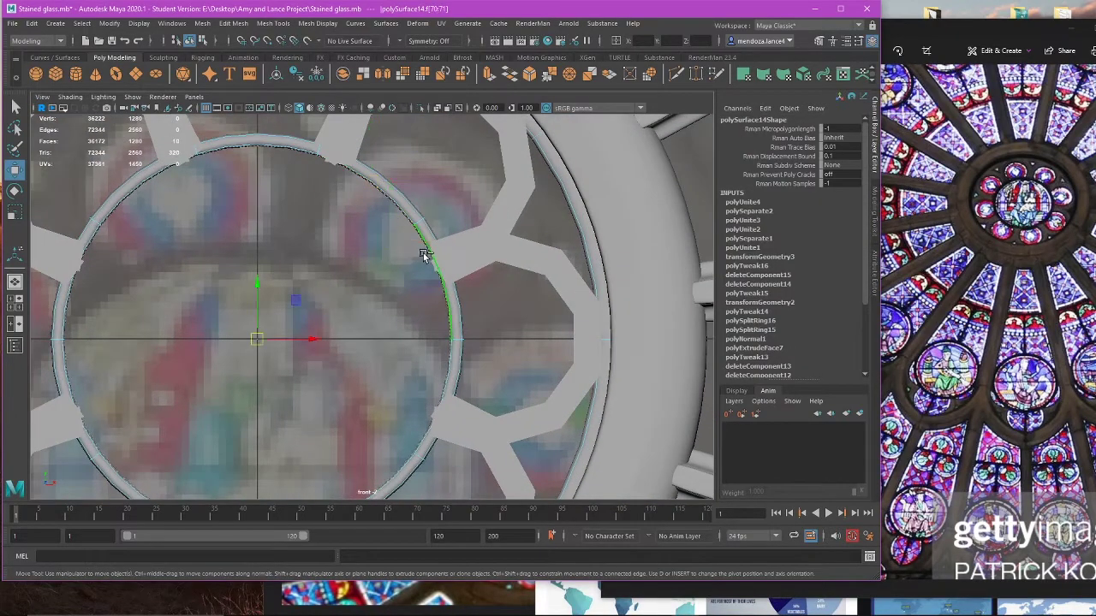
pyautogui.press('r')
pyautogui.moveTo(301, 310); pyautogui.dragTo(294, 304)
pyautogui.hotkey('ctrl', 'z')
# Step: Return to object mode and show the combined arcs smoothed
pyautogui.moveTo(339, 278); pyautogui.dragTo(366, 253, button='right')
pyautogui.click(474, 246)
pyautogui.press('3')
pyautogui.click(348, 295)
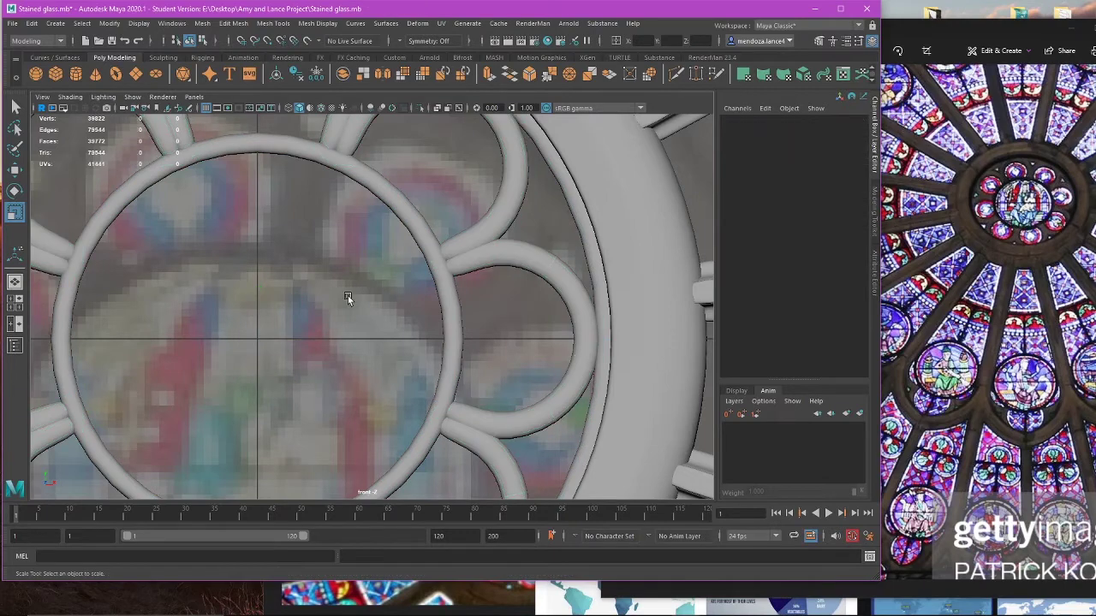
# Step: Examine how the thickened inner ring and the eight arcs fit together in the front and perspective views
pyautogui.scroll(-6, 349, 294)
pyautogui.scroll(3, 357, 291)
pyautogui.keyDown('alt'); pyautogui.moveTo(303, 304); pyautogui.dragTo(398, 267, button='middle'); pyautogui.keyUp('alt')
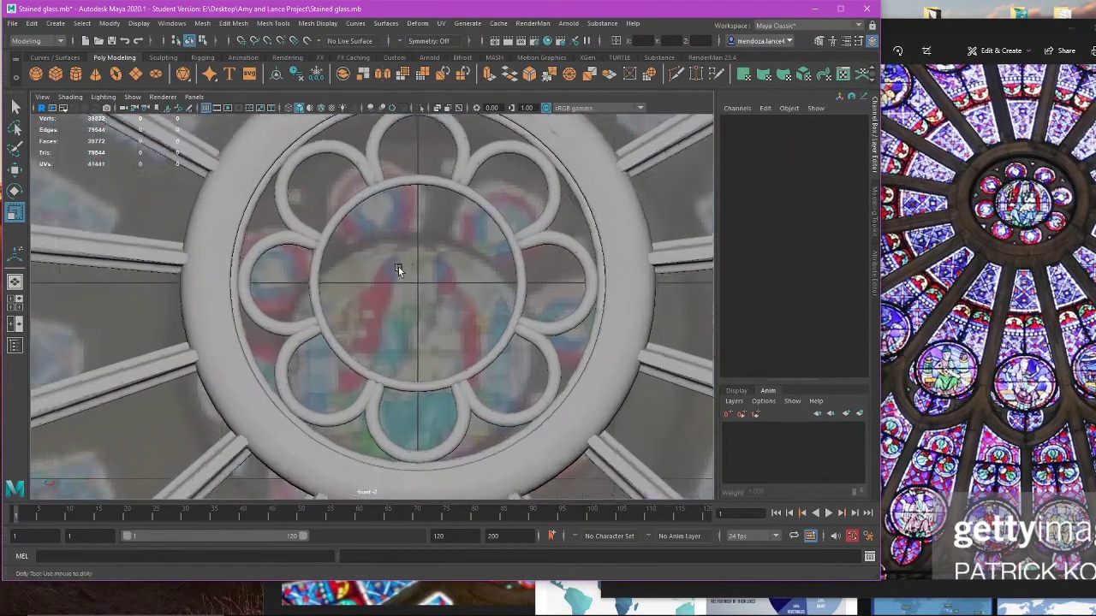
pyautogui.scroll(3, 398, 266)
pyautogui.press('space')
pyautogui.press('space')
pyautogui.keyDown('alt'); pyautogui.moveTo(368, 259); pyautogui.dragTo(409, 236); pyautogui.keyUp('alt')
pyautogui.click(431, 271)
pyautogui.keyDown('alt'); pyautogui.moveTo(409, 231); pyautogui.dragTo(387, 264, button='middle'); pyautogui.keyUp('alt')
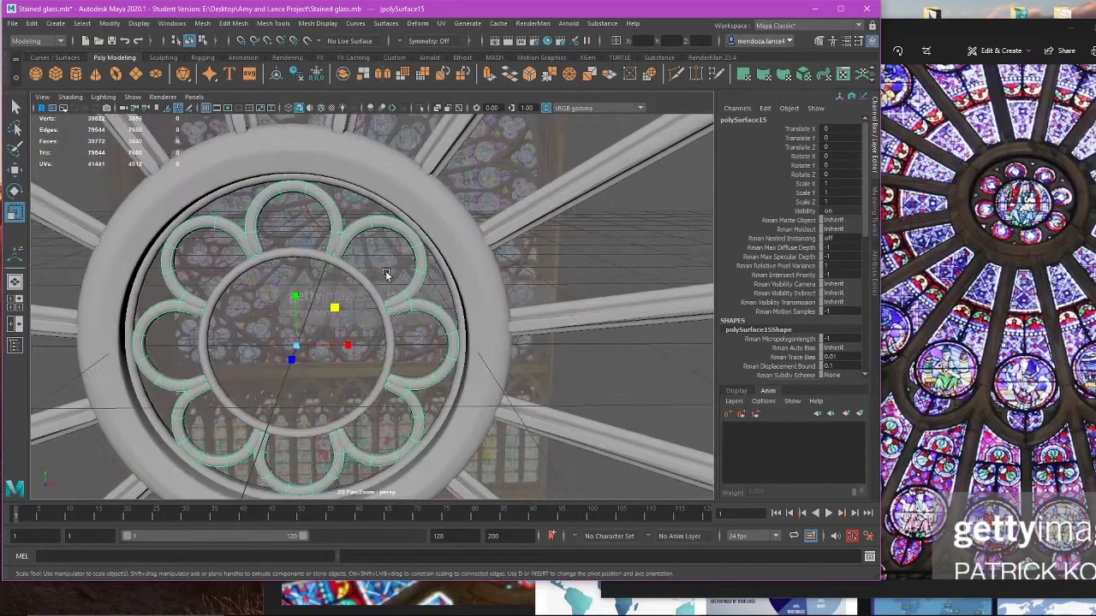
# Step: Delete the faces of the seven copied arcs from the combined mesh, leaving only the topmost arc
pyautogui.click(406, 285)
pyautogui.click(406, 284)
pyautogui.moveTo(389, 259); pyautogui.dragTo(390, 291, button='right')
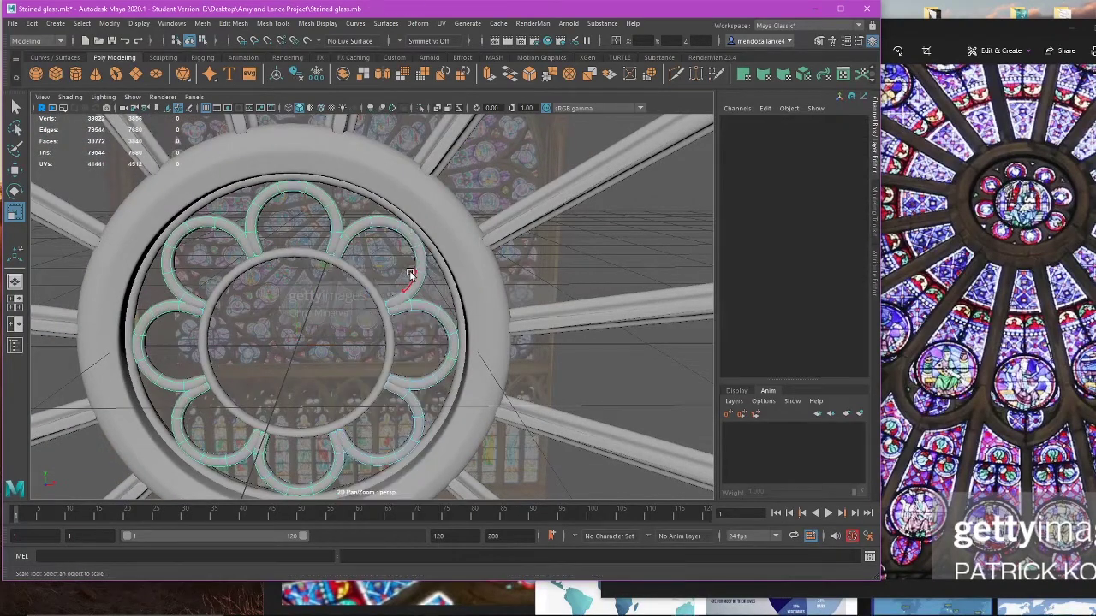
pyautogui.doubleClick(411, 275)
pyautogui.press('Delete')
pyautogui.doubleClick(426, 319)
pyautogui.press('Delete')
pyautogui.doubleClick(407, 390)
pyautogui.press('Delete')
pyautogui.doubleClick(340, 443)
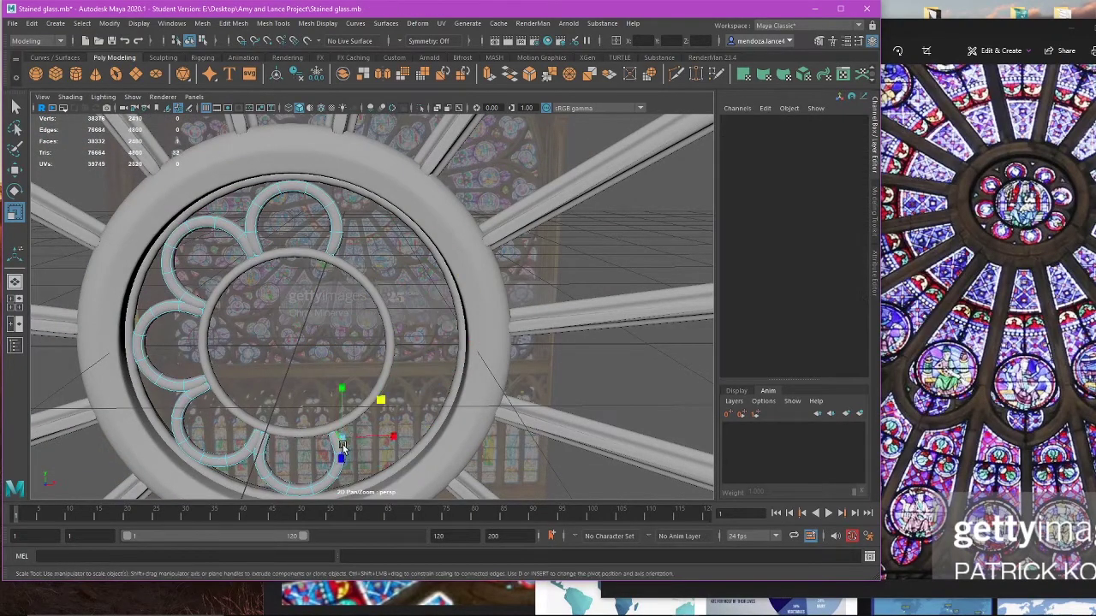
pyautogui.press('Delete')
pyautogui.doubleClick(245, 447)
pyautogui.press('Delete')
pyautogui.doubleClick(172, 383)
pyautogui.press('Delete')
pyautogui.doubleClick(178, 288)
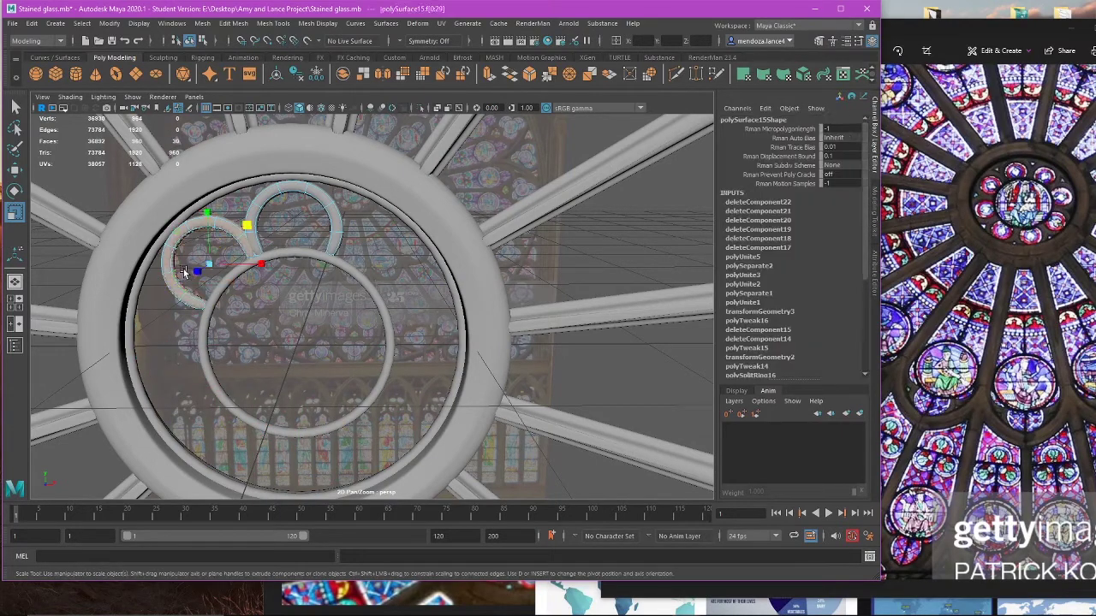
pyautogui.press('Delete')
# Step: Insert edge loops close to both open ends of the topmost arc, then show it smoothed in object mode
pyautogui.moveTo(262, 227); pyautogui.dragTo(293, 207, button='right')
pyautogui.click(297, 210)
pyautogui.scroll(5, 340, 235)
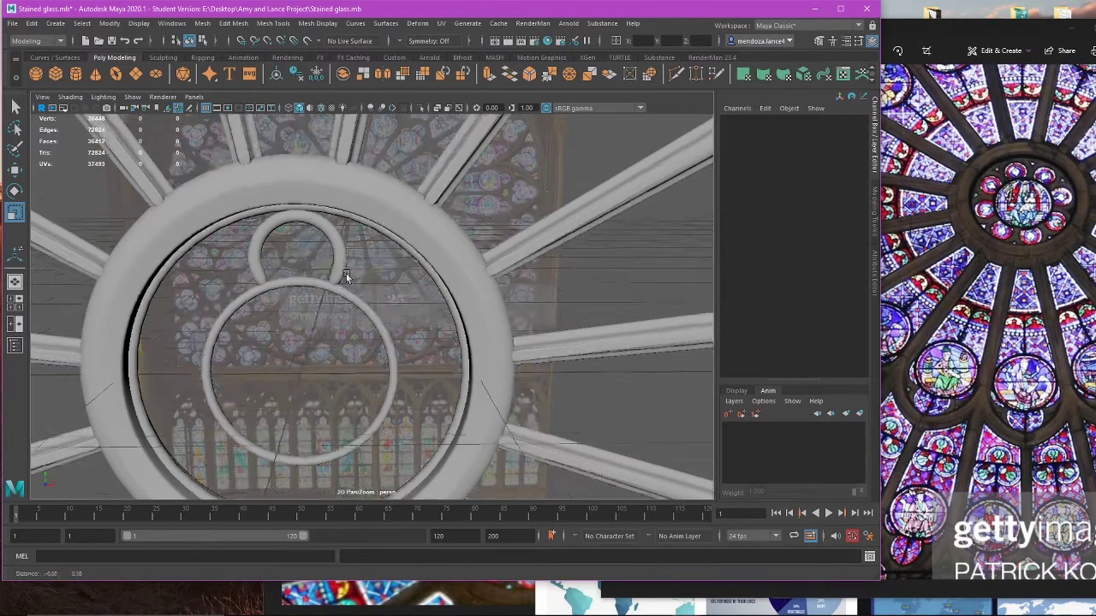
pyautogui.click(330, 308)
pyautogui.scroll(1, 368, 263)
pyautogui.click(268, 23)
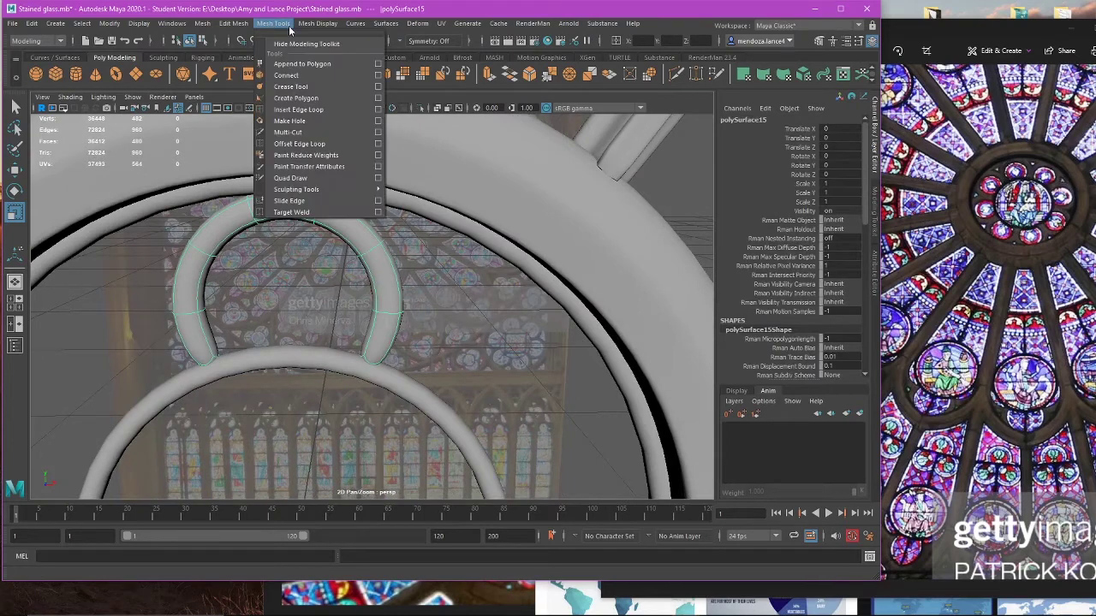
pyautogui.click(350, 108)
pyautogui.press('1')
pyautogui.click(385, 375)
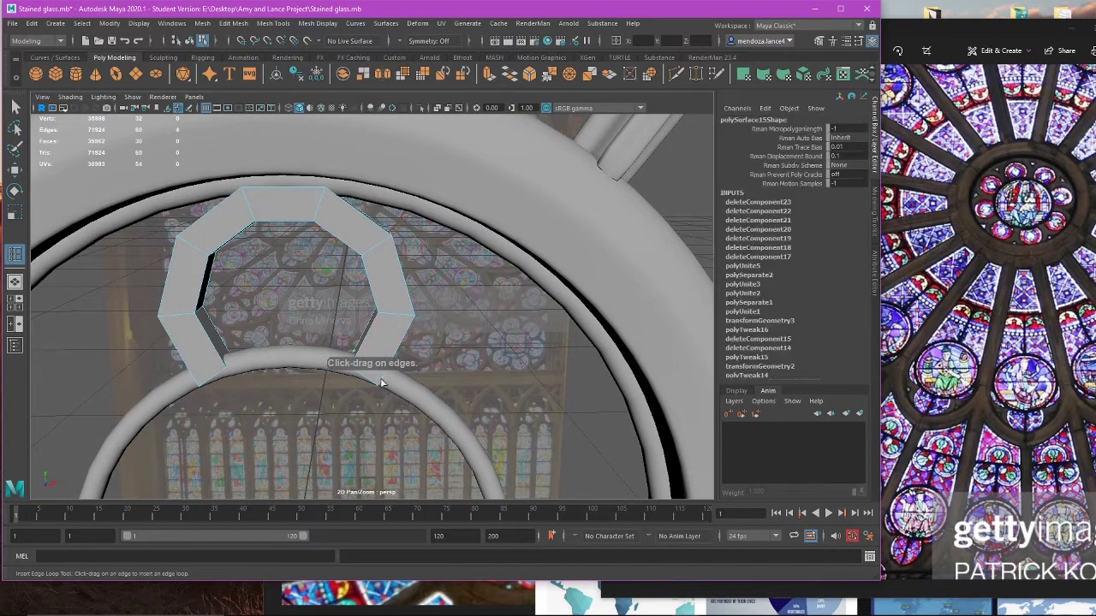
pyautogui.click(222, 370)
pyautogui.press('w')
pyautogui.press('3')
pyautogui.moveTo(486, 309); pyautogui.dragTo(511, 285, button='right')
pyautogui.click(430, 340)
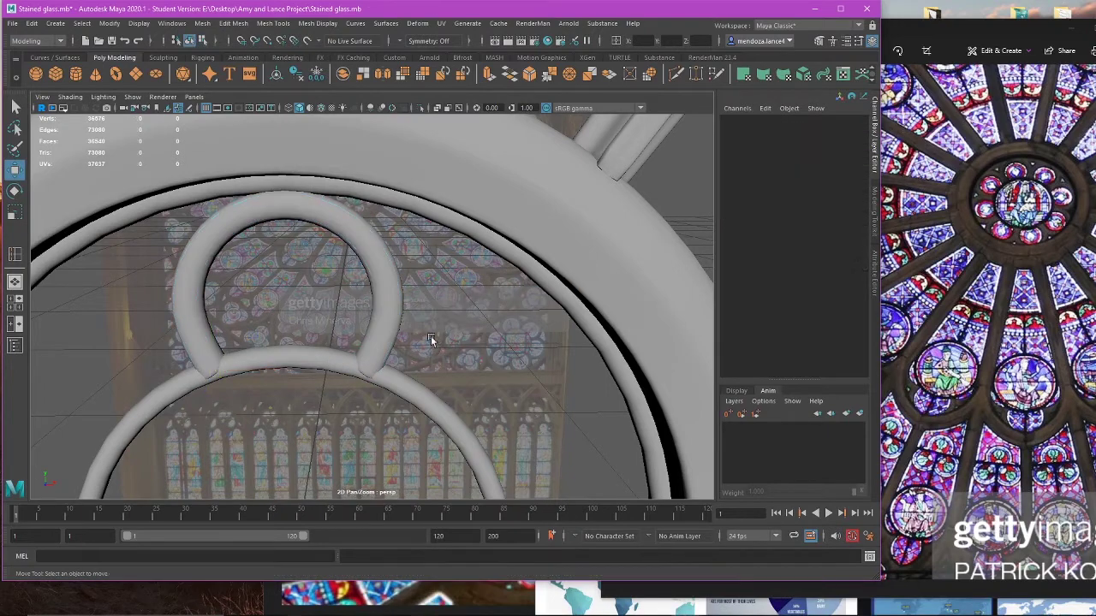
# Step: Center the topmost arc's pivot and scale it along Z to 0.648
pyautogui.keyDown('alt'); pyautogui.moveTo(431, 339); pyautogui.dragTo(482, 338); pyautogui.keyUp('alt')
pyautogui.click(392, 339)
pyautogui.keyDown('alt'); pyautogui.moveTo(482, 338); pyautogui.dragTo(376, 329, button='middle'); pyautogui.keyUp('alt')
pyautogui.scroll(2, 376, 329)
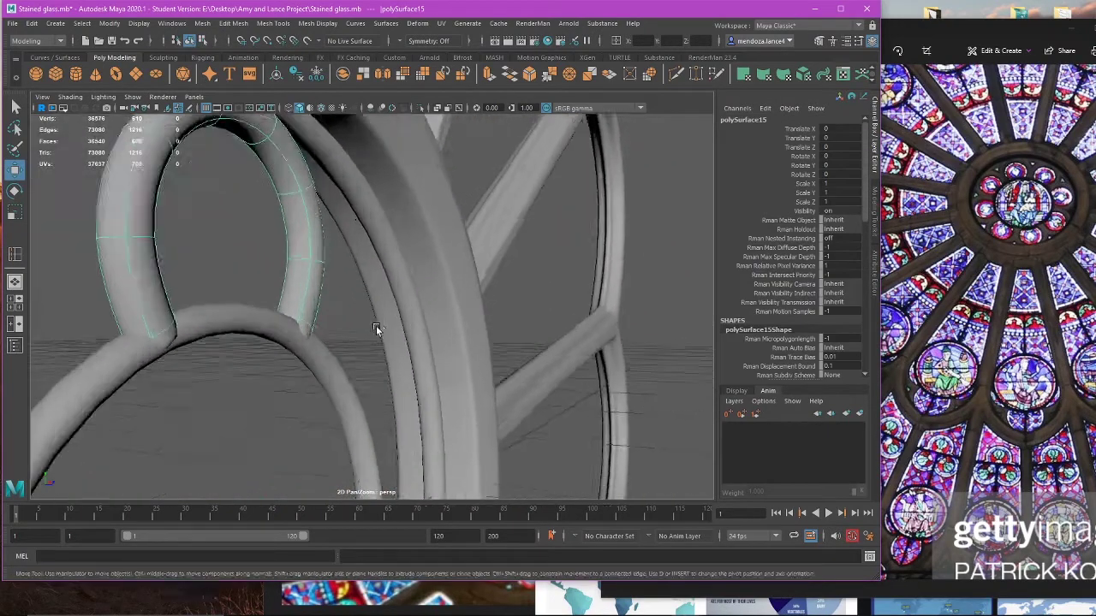
pyautogui.keyDown('alt'); pyautogui.moveTo(376, 329); pyautogui.dragTo(303, 296); pyautogui.keyUp('alt')
pyautogui.press('r')
pyautogui.scroll(-4, 317, 310)
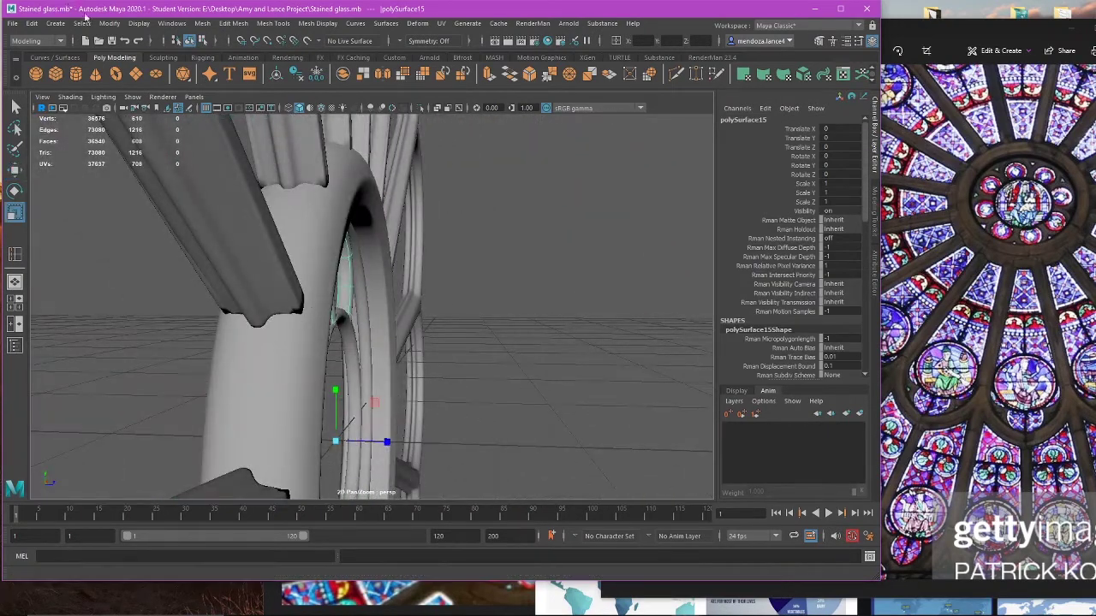
pyautogui.click(109, 24)
pyautogui.click(165, 106)
pyautogui.scroll(5, 372, 269)
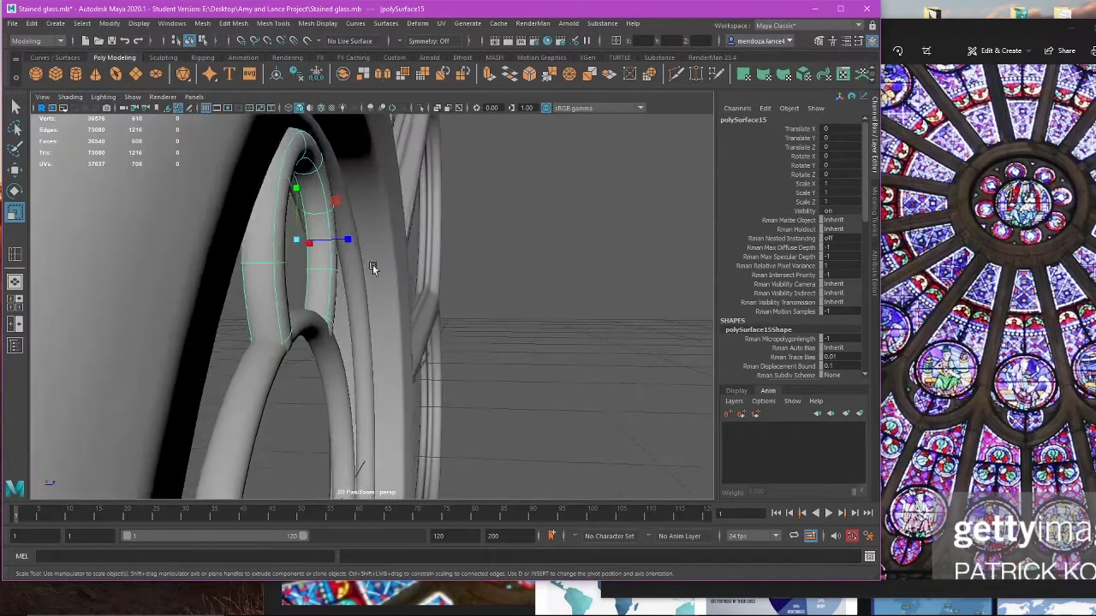
pyautogui.keyDown('alt'); pyautogui.moveTo(373, 267); pyautogui.dragTo(352, 261); pyautogui.keyUp('alt')
pyautogui.moveTo(326, 224); pyautogui.dragTo(297, 248)
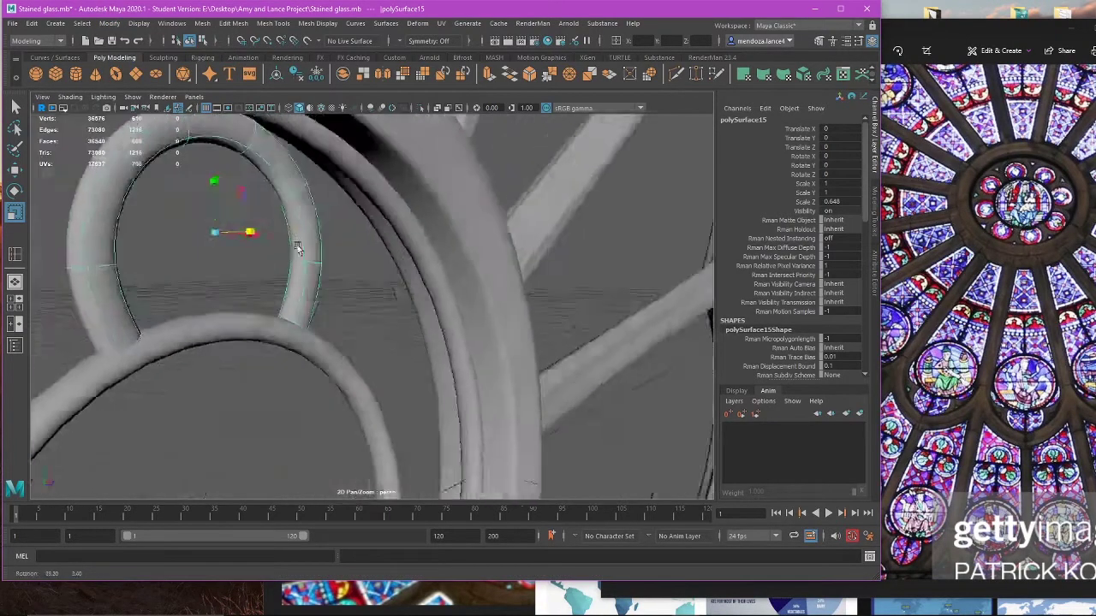
pyautogui.scroll(-3, 298, 248)
pyautogui.scroll(2, 392, 271)
pyautogui.click(430, 251)
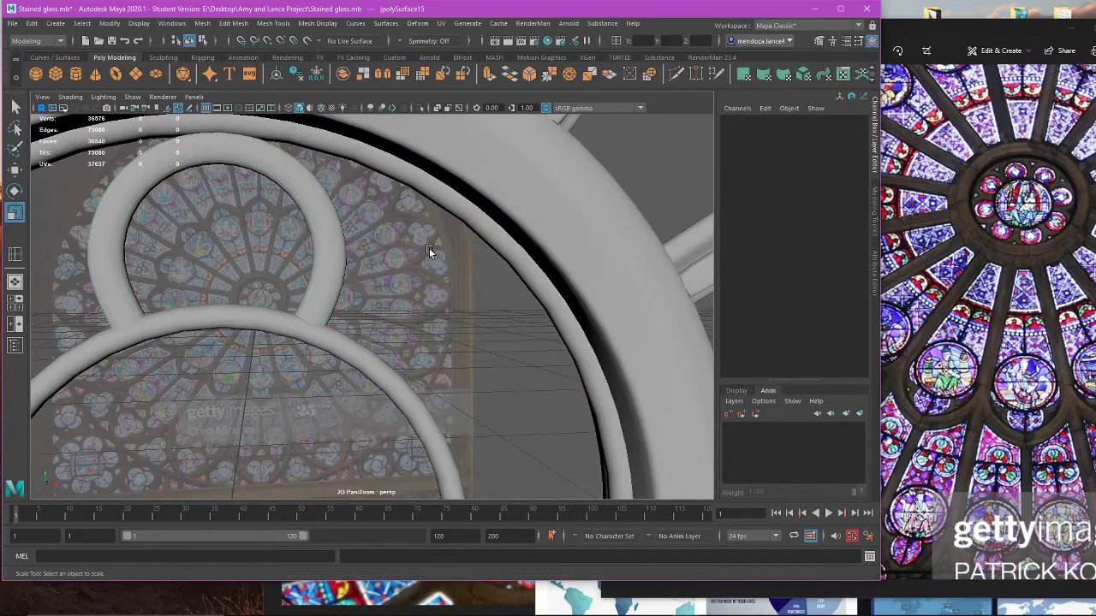
# Step: Insert edge loops close to the front and back outer corners of the inner ring
pyautogui.keyDown('alt'); pyautogui.moveTo(430, 251); pyautogui.dragTo(196, 235); pyautogui.keyUp('alt')
pyautogui.click(421, 320)
pyautogui.press('1')
pyautogui.press('3')
pyautogui.click(447, 274)
pyautogui.click(421, 320)
pyautogui.press('1')
pyautogui.click(14, 255)
pyautogui.scroll(3, 388, 314)
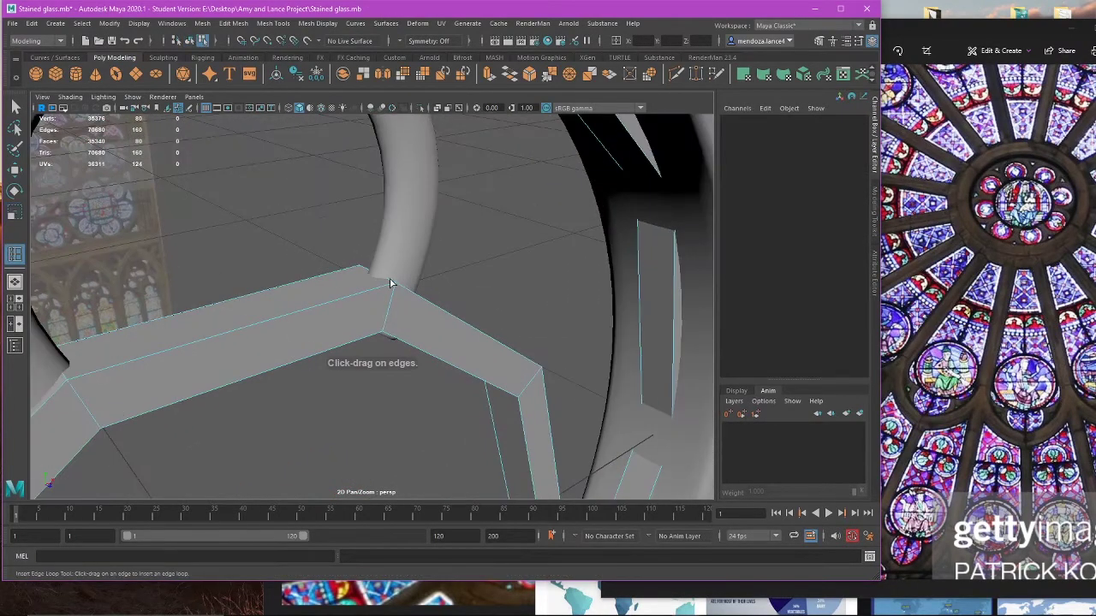
pyautogui.click(391, 283)
pyautogui.click(395, 285)
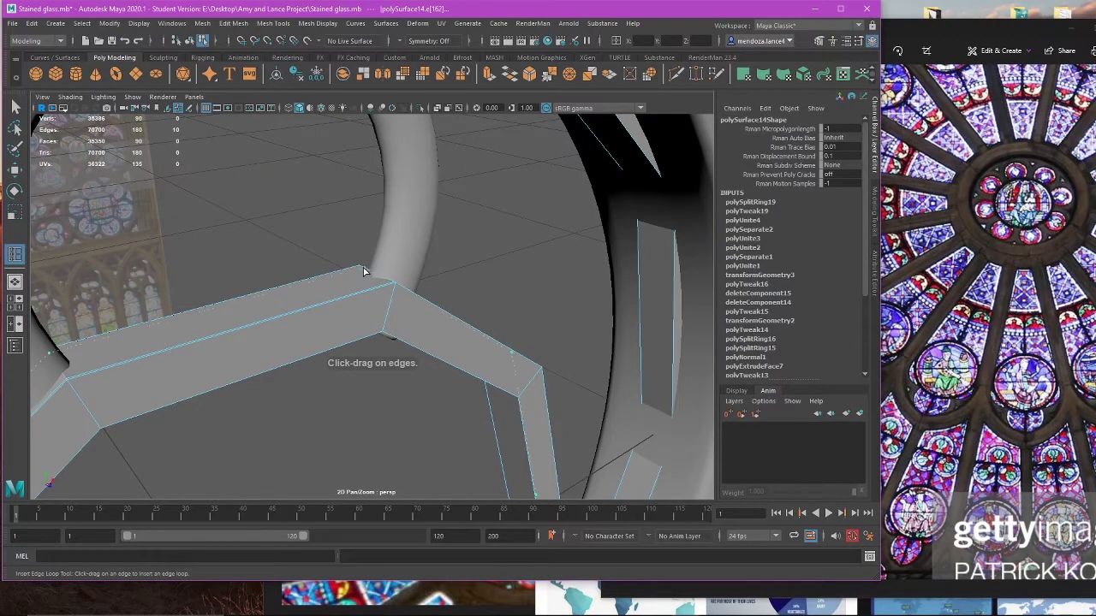
pyautogui.click(360, 269)
# Step: Show the thin rings smoothed, return to object mode and clear the selection
pyautogui.press('3')
pyautogui.press('w')
pyautogui.press('1')
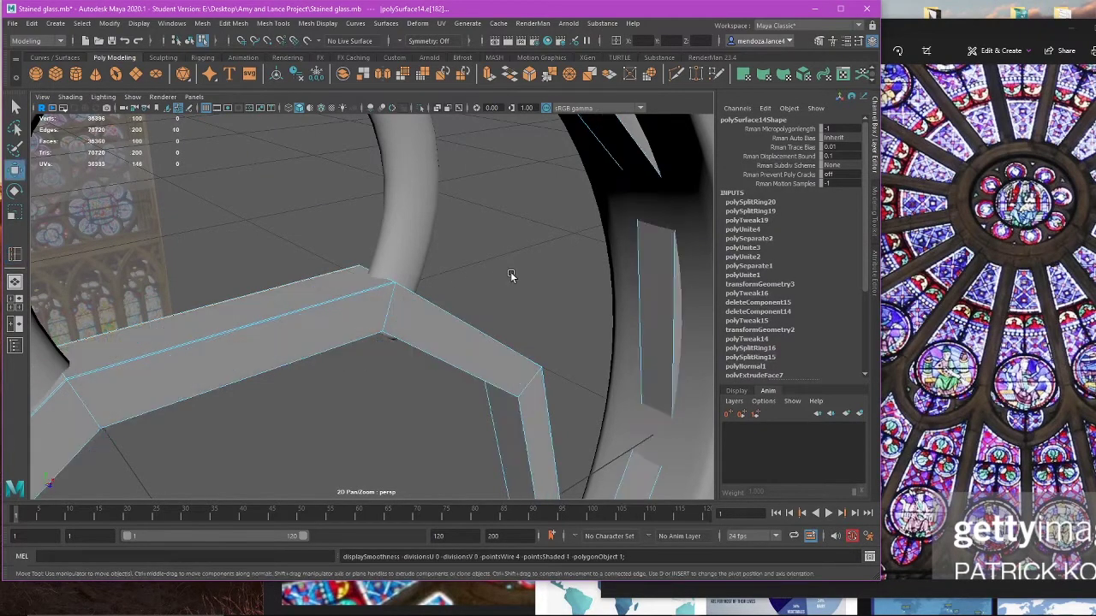
pyautogui.press('3')
pyautogui.moveTo(502, 240); pyautogui.dragTo(561, 226, button='right')
pyautogui.click(522, 238)
pyautogui.keyDown('alt'); pyautogui.moveTo(521, 238); pyautogui.dragTo(377, 291); pyautogui.keyUp('alt')
pyautogui.scroll(-4, 462, 256)
pyautogui.click(418, 288)
pyautogui.scroll(-2, 419, 288)
pyautogui.click(500, 269)
# Step: Try duplicating the top arc, moving the copy's pivot to the ring center and rotating it -45 degrees about Z
pyautogui.click(376, 245)
pyautogui.scroll(2, 407, 304)
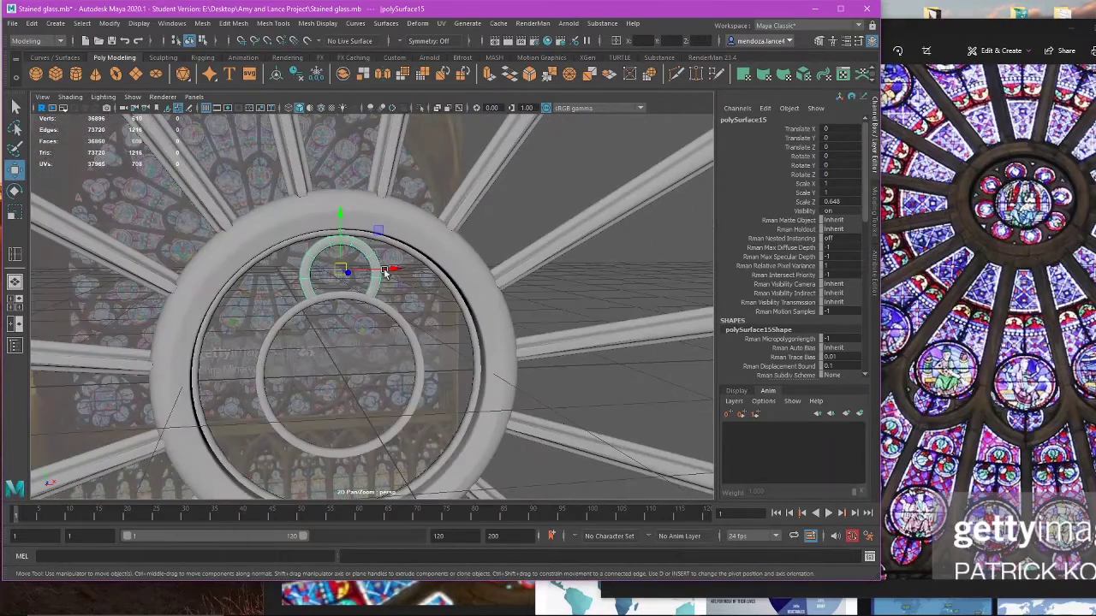
pyautogui.hotkey('ctrl', 'd')
pyautogui.press('space')
pyautogui.press('space')
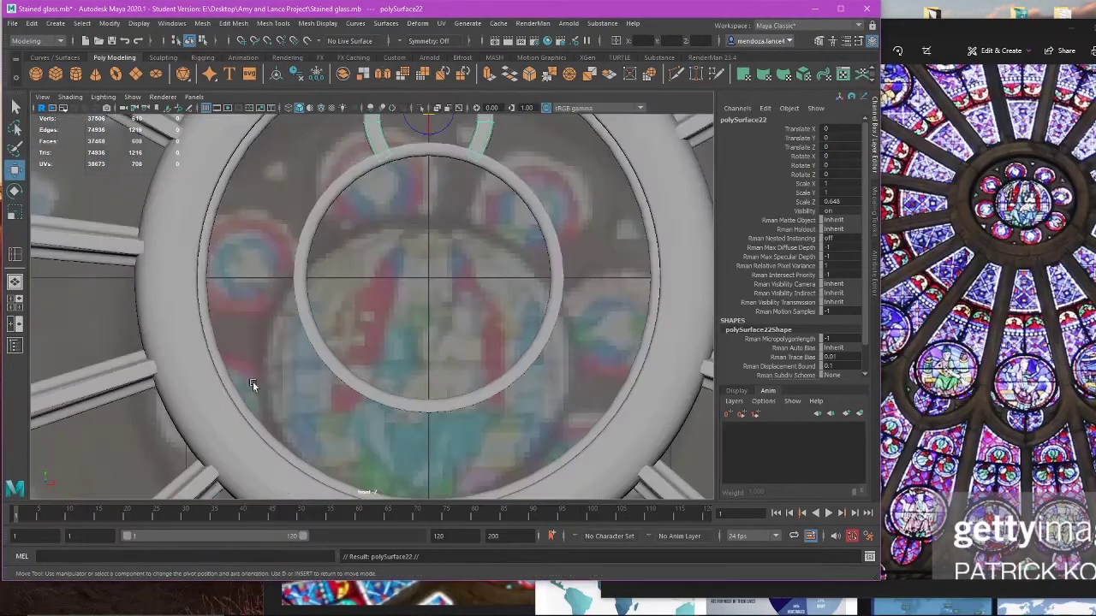
pyautogui.scroll(-8, 252, 381)
pyautogui.press('d')
pyautogui.scroll(4, 385, 274)
pyautogui.moveTo(384, 270); pyautogui.dragTo(471, 354)
pyautogui.scroll(3, 389, 334)
pyautogui.press('e')
pyautogui.click(842, 173)
pyautogui.write('-')
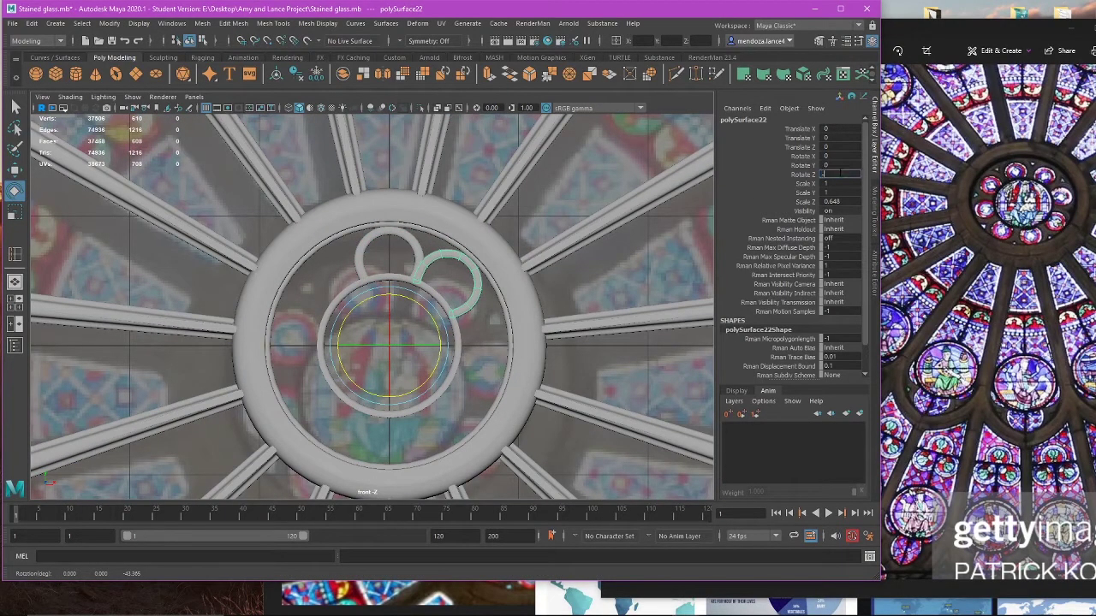
pyautogui.write('45')
pyautogui.press('Return')
# Step: Delete the rotated copy of the arc
pyautogui.press('w')
pyautogui.click(483, 326)
pyautogui.click(475, 306)
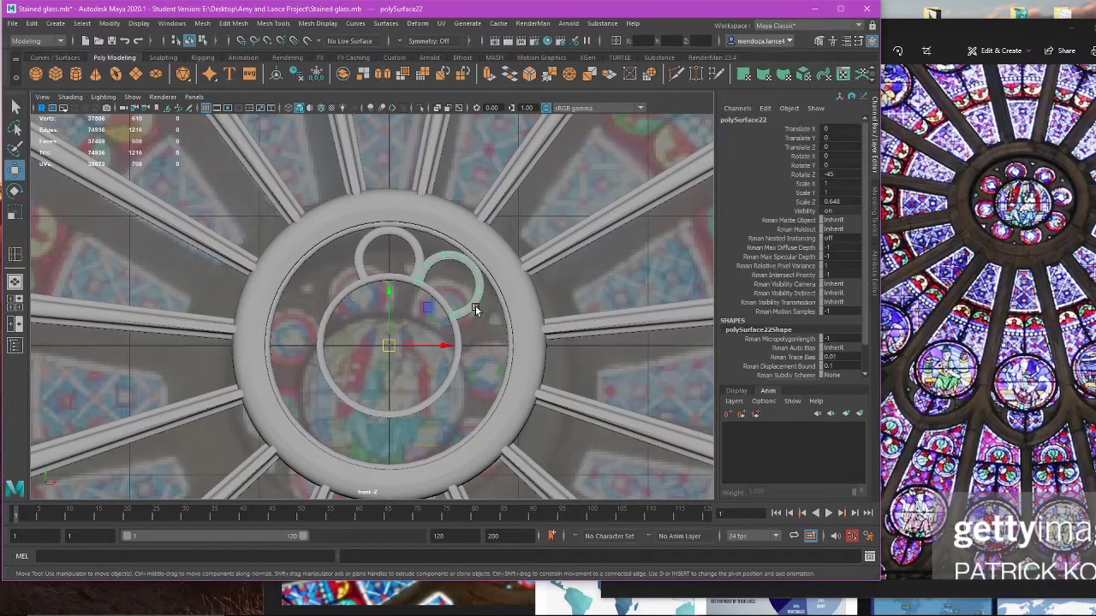
pyautogui.click(475, 306)
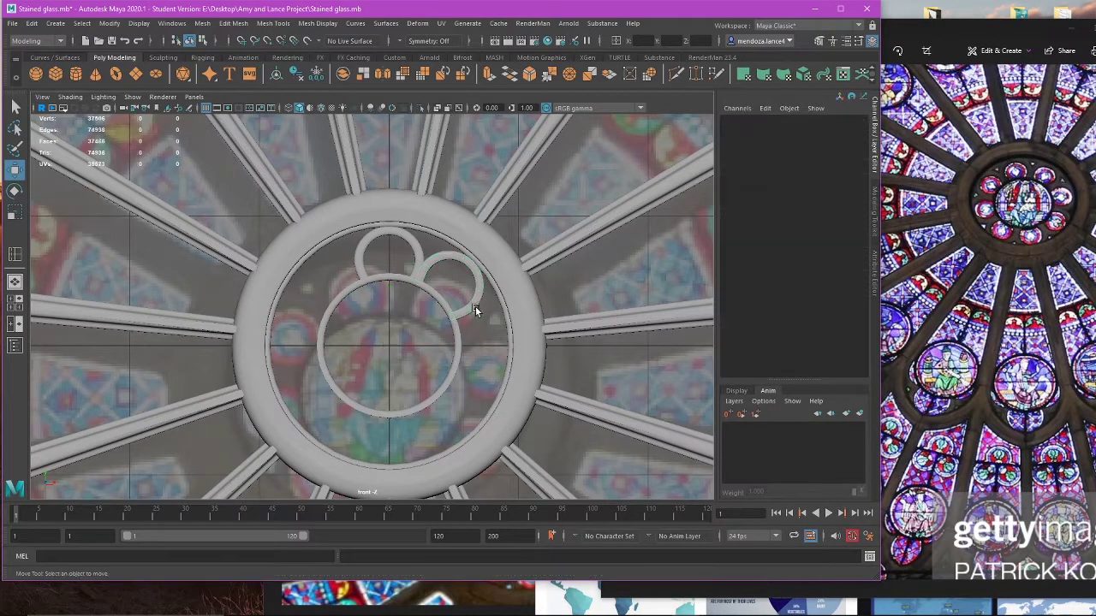
pyautogui.click(470, 299)
pyautogui.press('Delete')
# Step: Snap the original top arc's pivot to the grid center of the rings
pyautogui.click(422, 261)
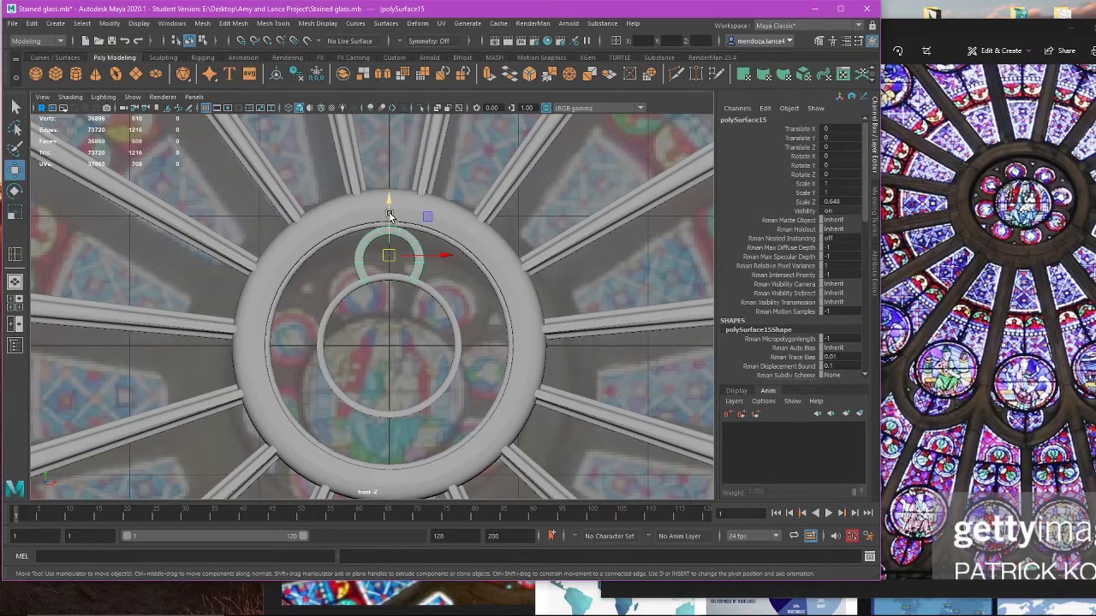
pyautogui.press('d')
pyautogui.press('x')
pyautogui.moveTo(388, 205); pyautogui.dragTo(412, 350)
pyautogui.press('d')
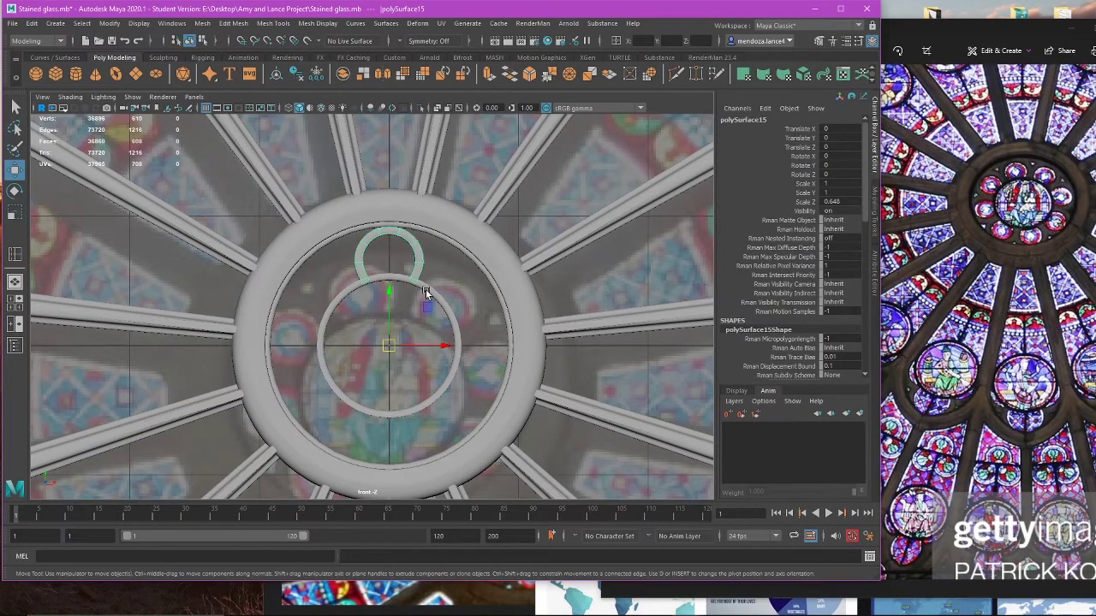
# Step: Duplicate the top arc and set the copy's Z rotation to -45
pyautogui.hotkey('ctrl', 'd')
pyautogui.press('e')
pyautogui.moveTo(428, 286); pyautogui.dragTo(463, 342)
pyautogui.click(849, 175)
pyautogui.write('-')
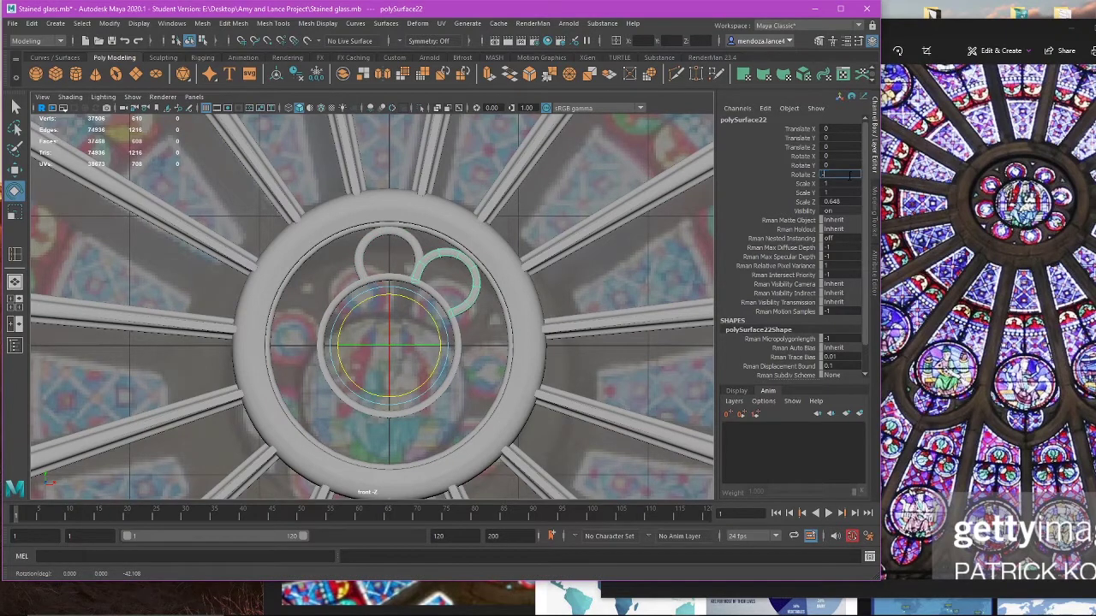
pyautogui.write('45')
pyautogui.press('Return')
# Step: Repeat the rotated duplication six times to complete a circle of eight arcs around the inner ring
pyautogui.hotkey('shift', 'd')
pyautogui.hotkey('shift', 'd')
pyautogui.hotkey('shift', 'd')
pyautogui.hotkey('shift', 'd')
pyautogui.hotkey('shift', 'd')
pyautogui.hotkey('shift', 'd')
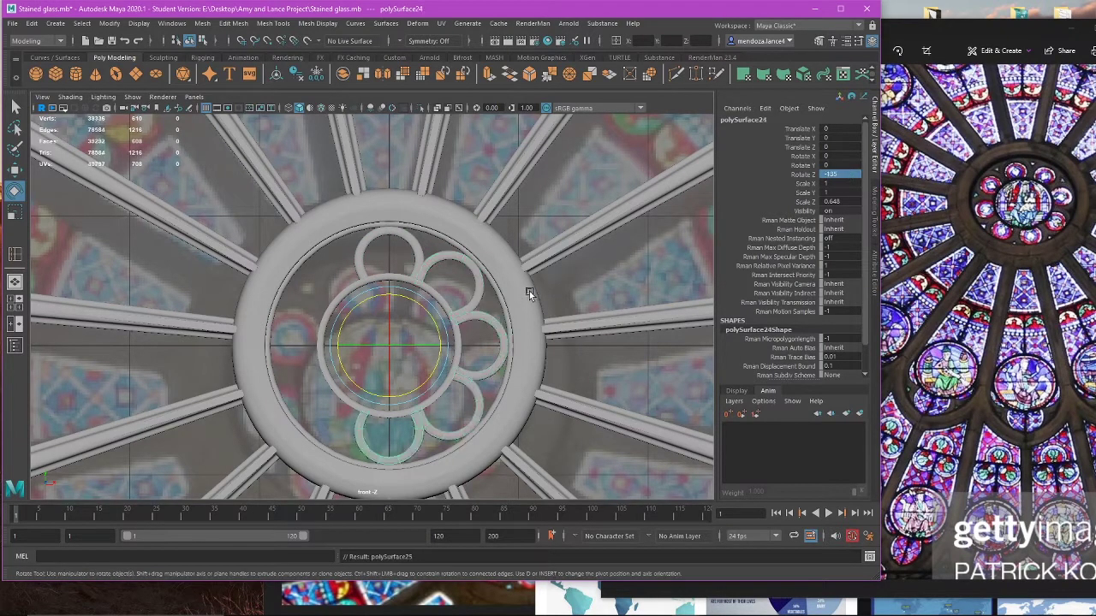
pyautogui.click(501, 280)
pyautogui.scroll(2, 434, 269)
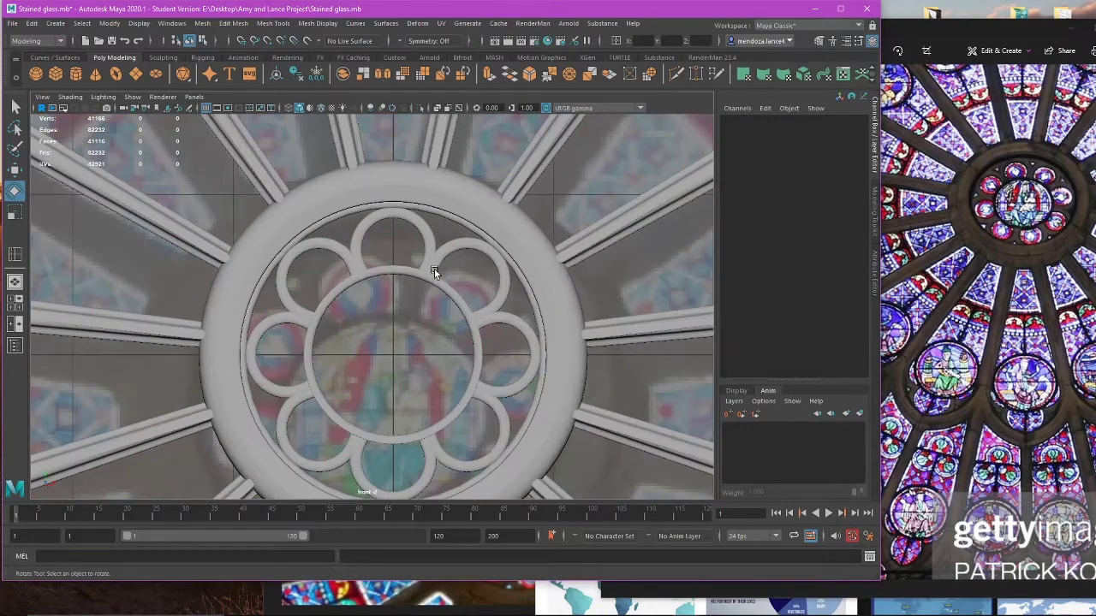
# Step: Examine in perspective how the eight arcs fit between the thin inner and outer rings
pyautogui.press('space')
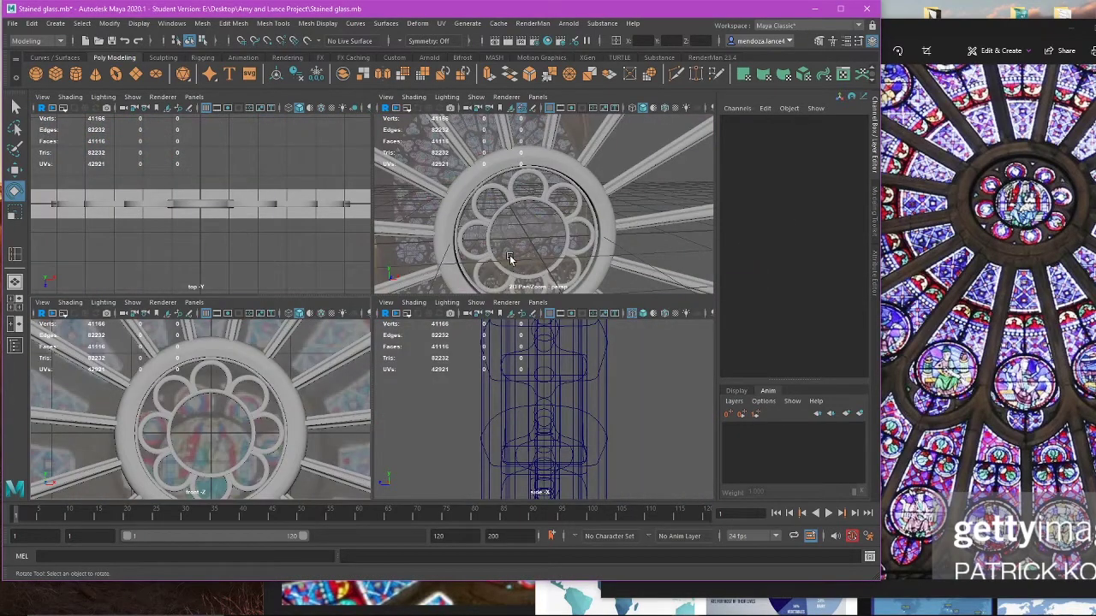
pyautogui.press('a')
pyautogui.press('space')
pyautogui.scroll(8, 419, 346)
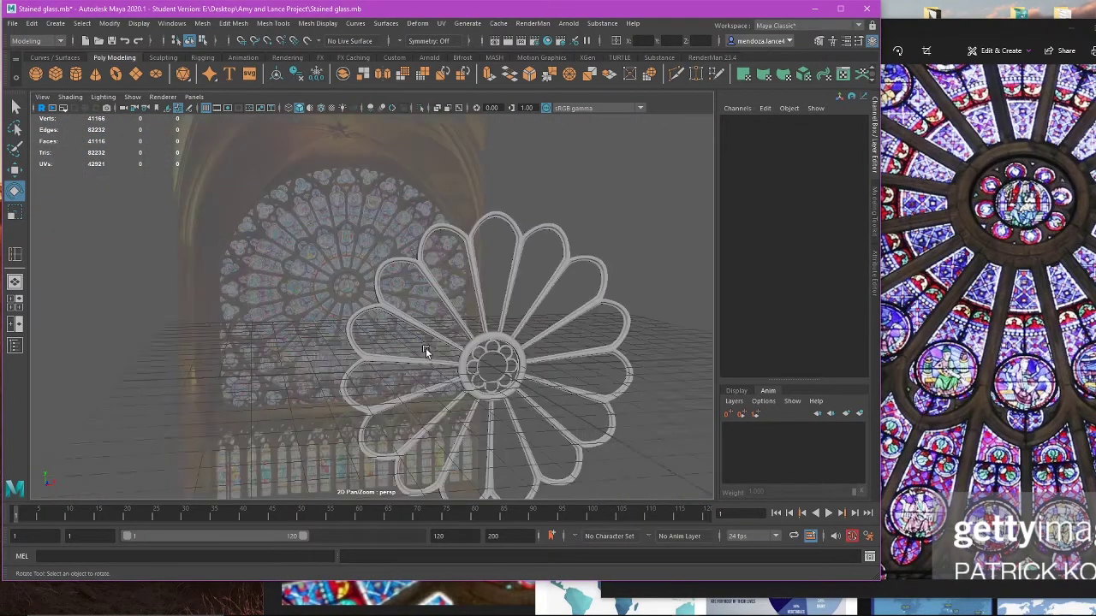
pyautogui.keyDown('alt'); pyautogui.moveTo(428, 352); pyautogui.dragTo(418, 320, button='middle'); pyautogui.keyUp('alt')
pyautogui.click(397, 283)
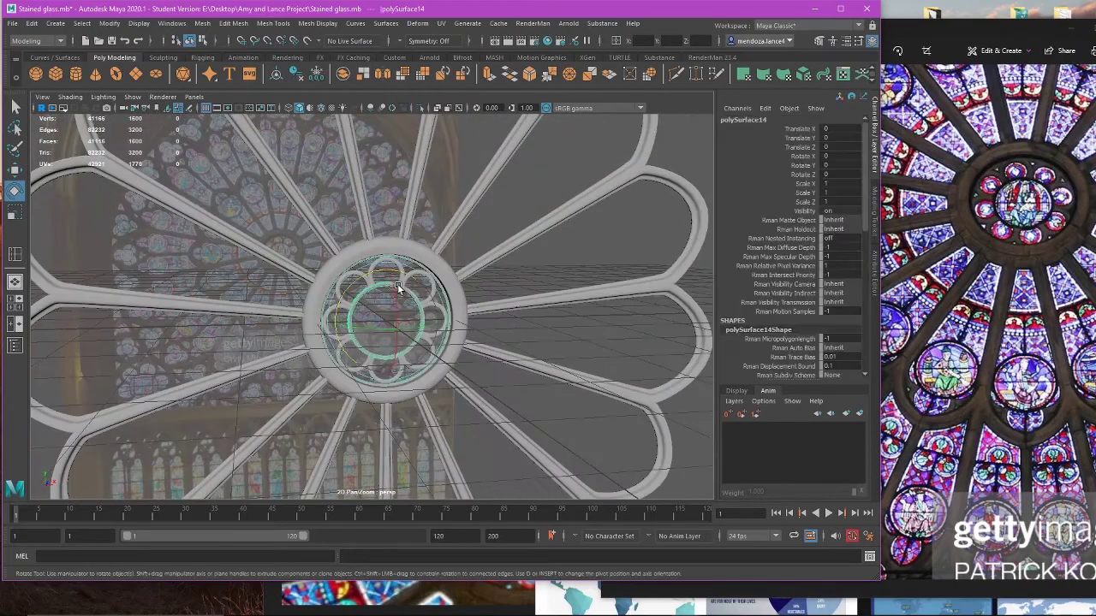
pyautogui.press('f')
pyautogui.press('w')
pyautogui.press('[')
pyautogui.scroll(5, 448, 298)
pyautogui.scroll(-1, 447, 300)
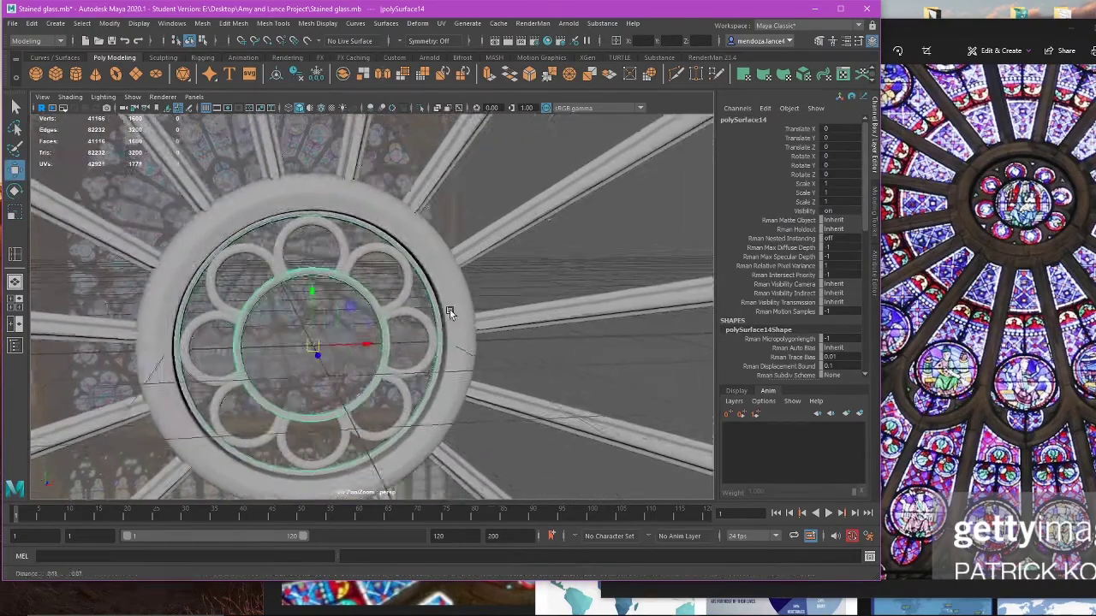
pyautogui.scroll(4, 448, 308)
pyautogui.scroll(-4, 449, 306)
pyautogui.keyDown('alt'); pyautogui.moveTo(443, 298); pyautogui.dragTo(398, 283); pyautogui.keyUp('alt')
pyautogui.scroll(4, 384, 273)
pyautogui.scroll(-4, 385, 276)
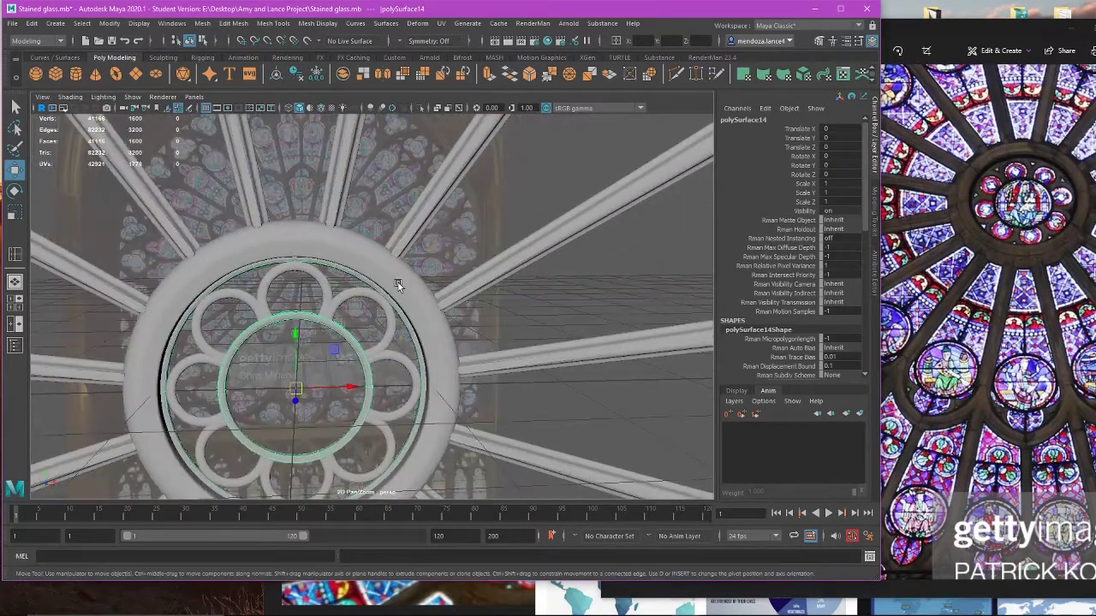
pyautogui.keyDown('alt'); pyautogui.moveTo(394, 279); pyautogui.dragTo(377, 120, button='middle'); pyautogui.keyUp('alt')
# Step: Switch the thin rings' mesh to face selection in the front view and select the outer ring's faces
pyautogui.press('space')
pyautogui.press('space')
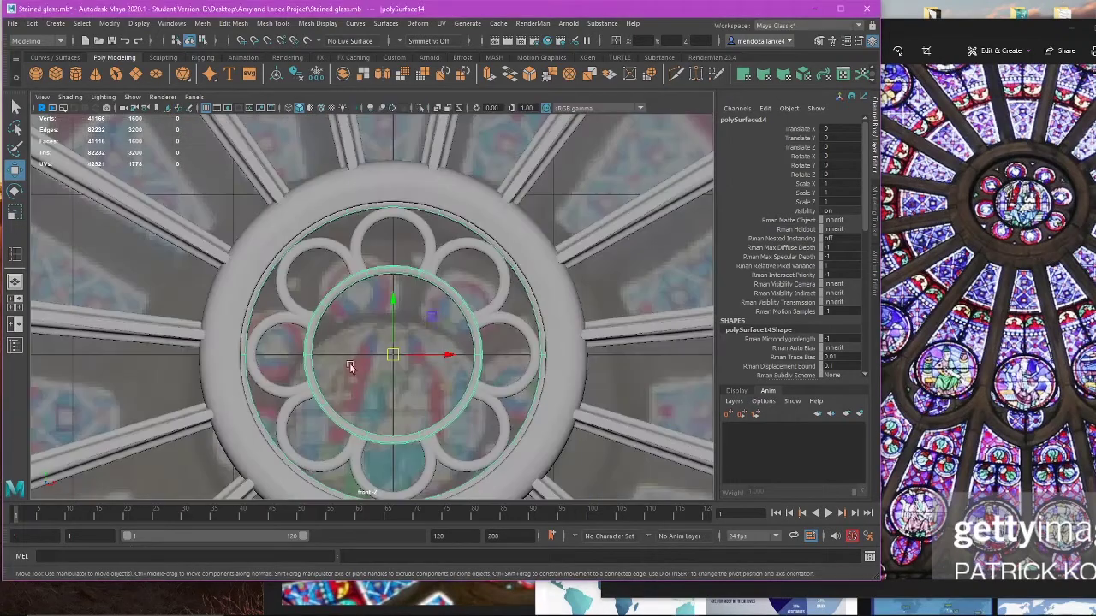
pyautogui.keyDown('alt'); pyautogui.moveTo(466, 292); pyautogui.dragTo(444, 309, button='middle'); pyautogui.keyUp('alt')
pyautogui.scroll(2, 445, 310)
pyautogui.moveTo(410, 246); pyautogui.dragTo(418, 232, button='right')
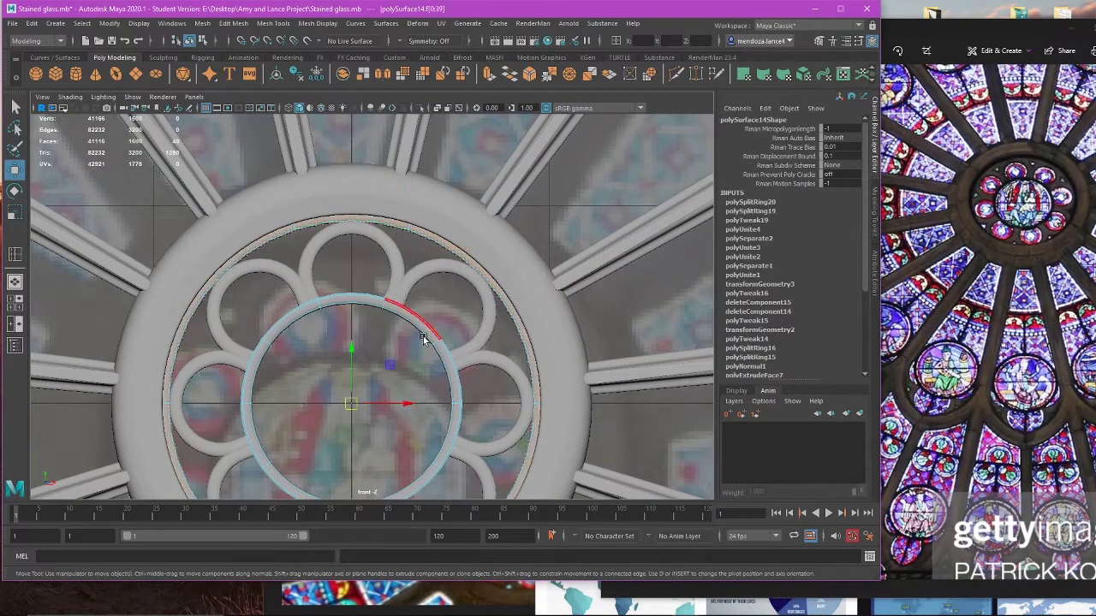
# Step: Try scaling all the selected outer ring faces inward
pyautogui.press('r')
pyautogui.moveTo(387, 363); pyautogui.dragTo(383, 366)
pyautogui.hotkey('ctrl', 'z')
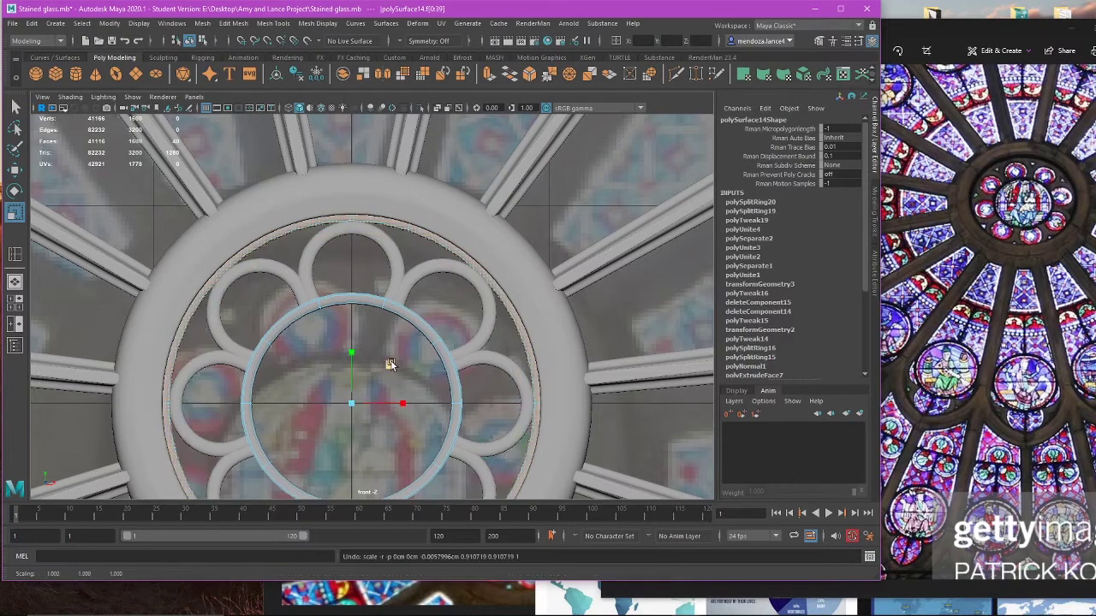
# Step: Scale the thin outer ring's inner face loop slightly inward to thicken the ring, then return to object mode
pyautogui.click(428, 241)
pyautogui.keyDown('shift'); pyautogui.doubleClick(395, 228); pyautogui.keyUp('shift')
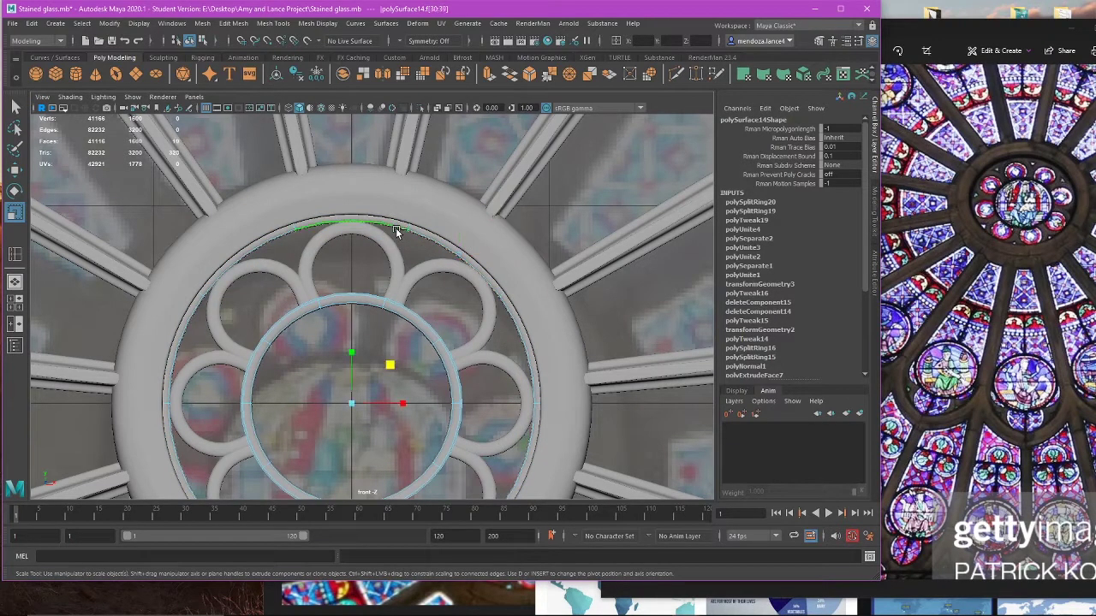
pyautogui.moveTo(390, 363); pyautogui.dragTo(389, 366)
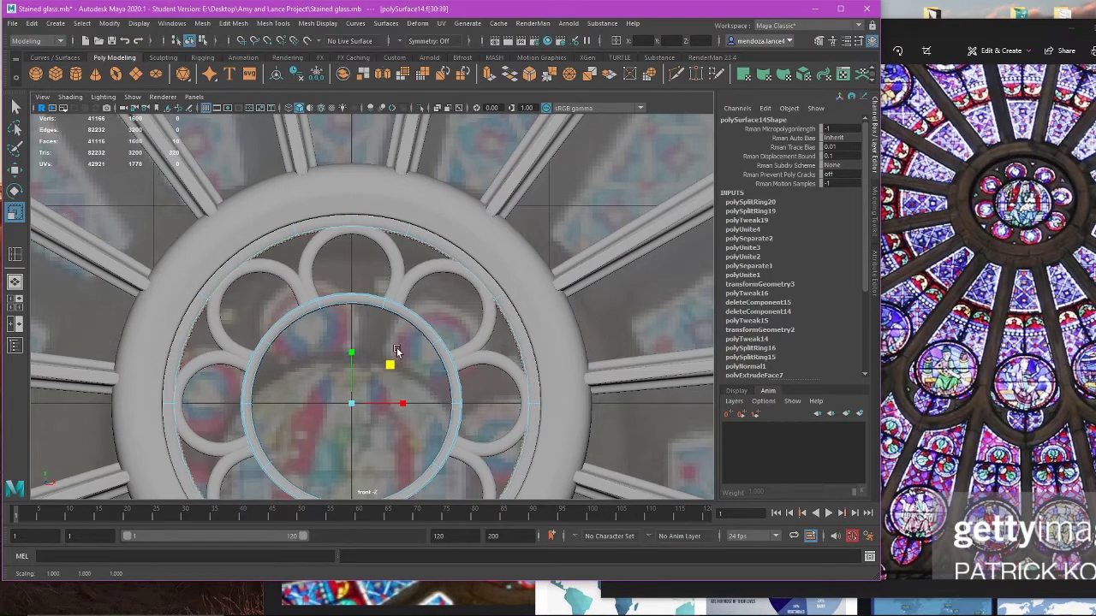
pyautogui.moveTo(397, 303); pyautogui.dragTo(453, 288, button='right')
pyautogui.click(327, 358)
pyautogui.click(441, 245)
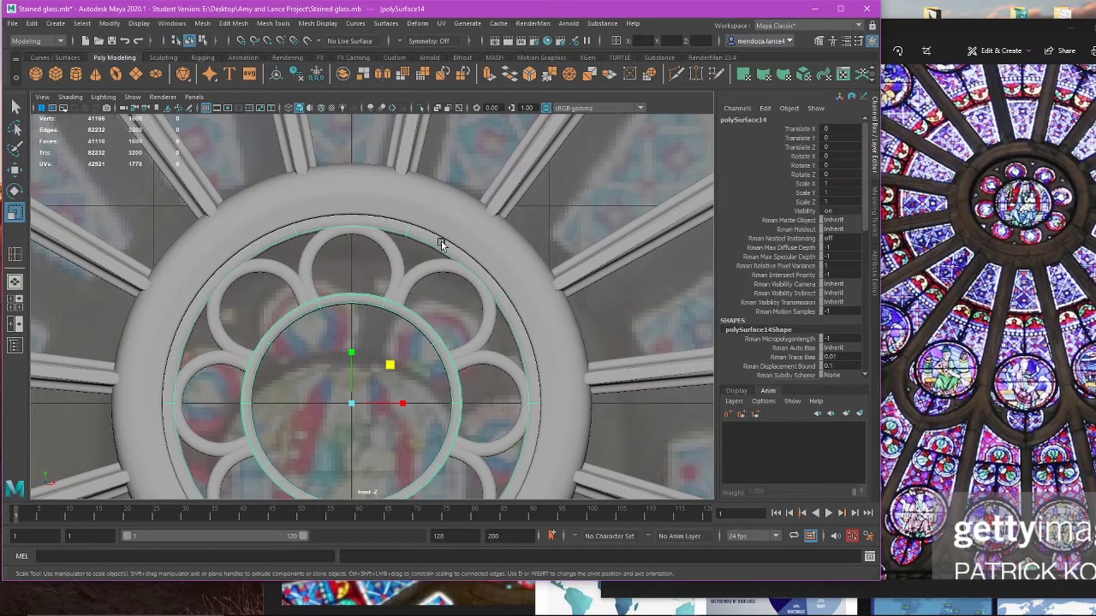
# Step: Examine the thickened outer ring and the arcs from the front and side in the perspective view
pyautogui.press('space')
pyautogui.press('space')
pyautogui.keyDown('alt'); pyautogui.moveTo(499, 270); pyautogui.dragTo(539, 271); pyautogui.keyUp('alt')
pyautogui.press('f')
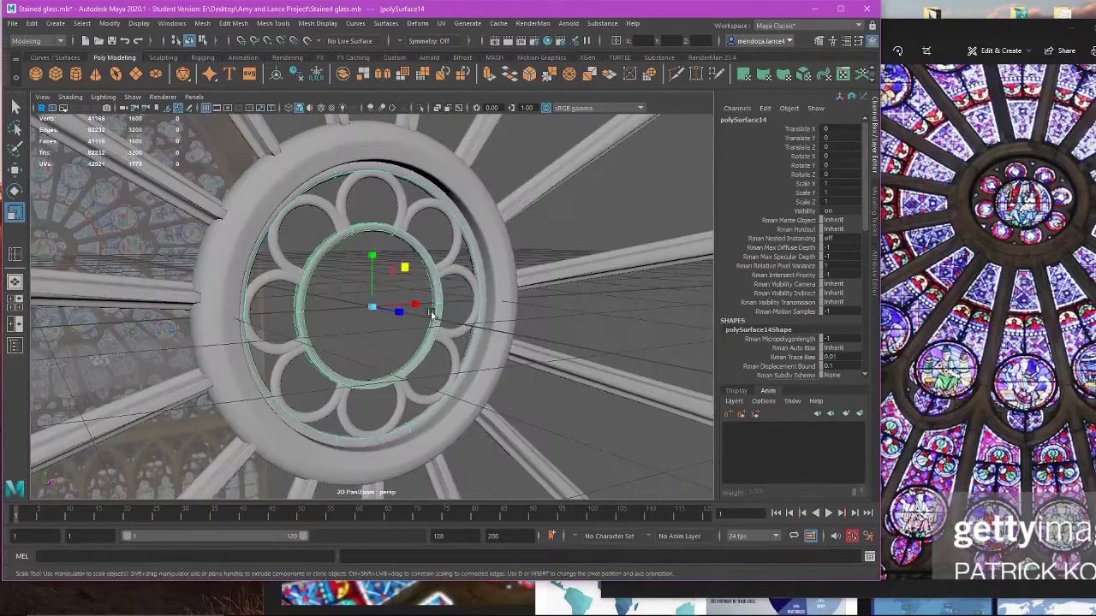
pyautogui.moveTo(433, 316)
pyautogui.keyDown('alt'); pyautogui.mouseDown()
pyautogui.moveTo(461, 321)
pyautogui.moveTo(456, 336)
pyautogui.moveTo(420, 323)
pyautogui.mouseUp(); pyautogui.keyUp('alt')
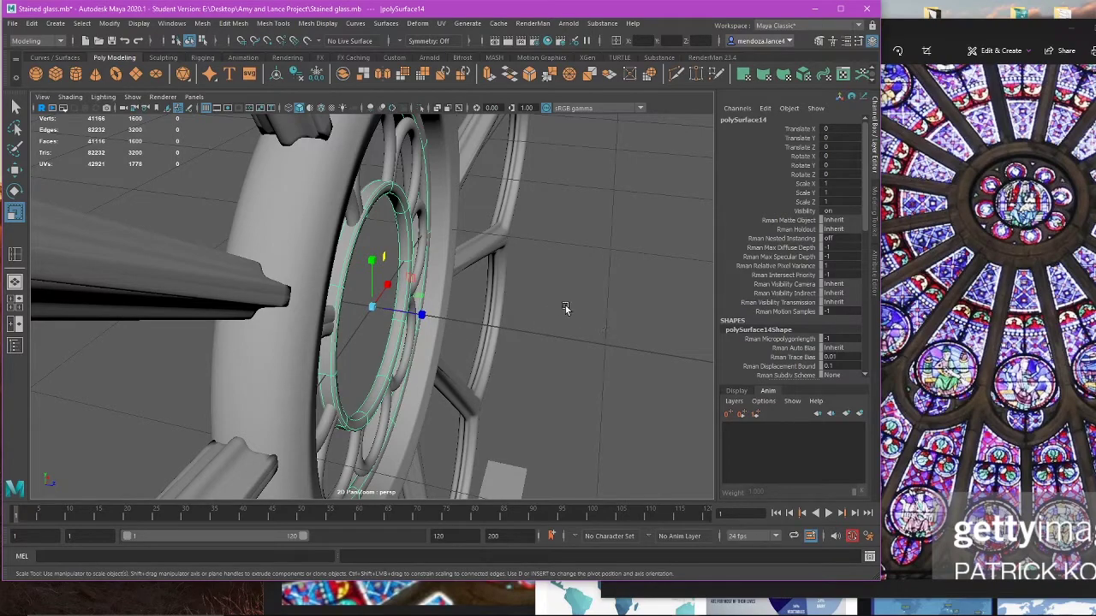
# Step: Insert an edge loop around the outer thin ring, restore its smooth preview and return to object mode
pyautogui.keyDown('alt'); pyautogui.moveTo(565, 308); pyautogui.dragTo(420, 392); pyautogui.keyUp('alt')
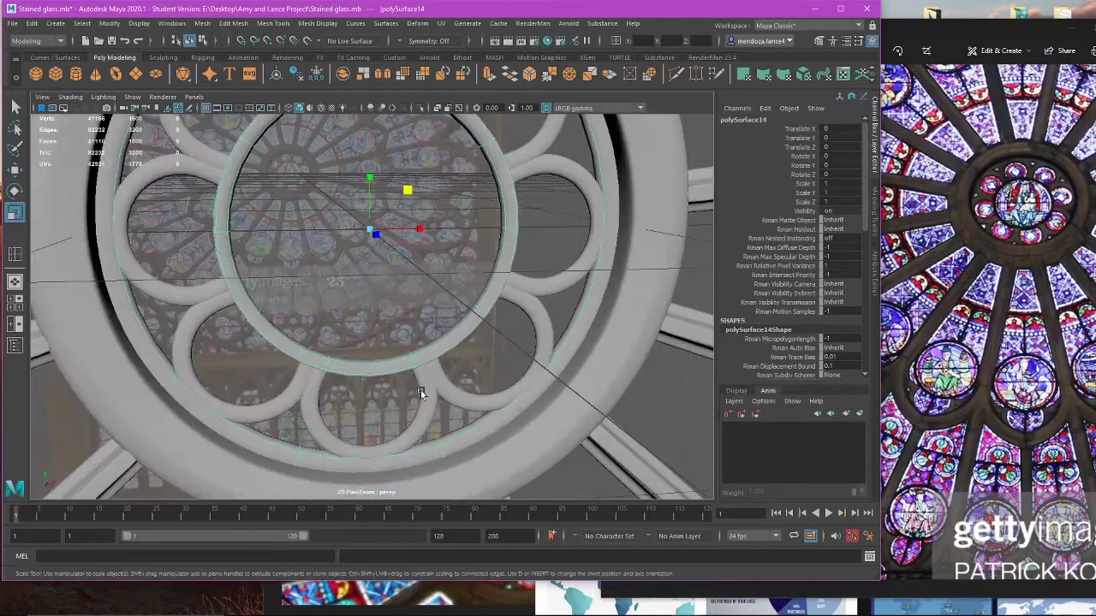
pyautogui.click(14, 255)
pyautogui.press('1')
pyautogui.click(295, 463)
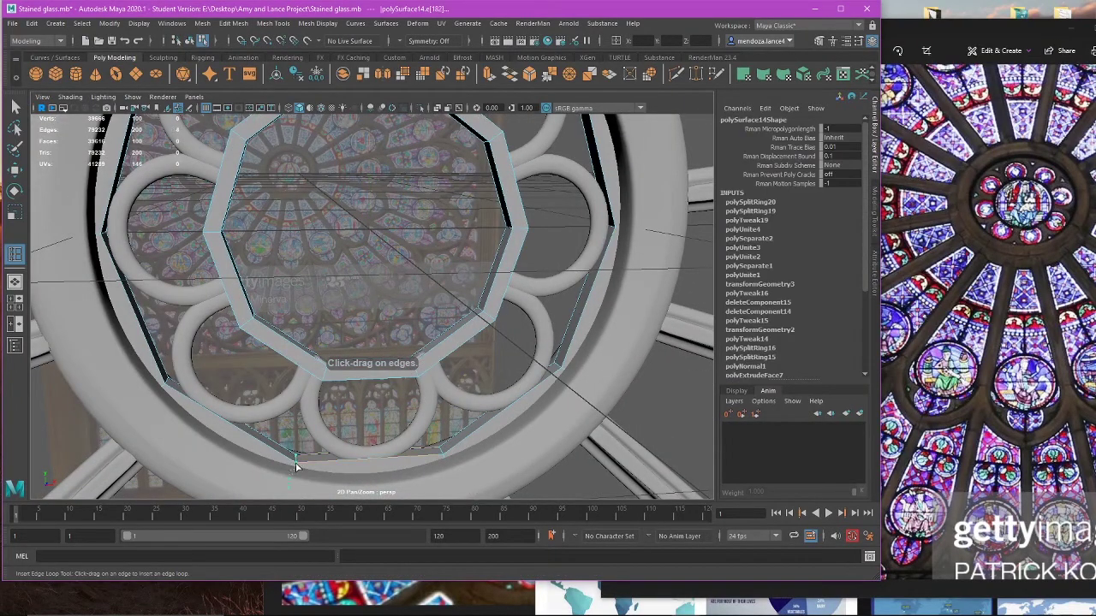
pyautogui.hotkey('ctrl', 'z')
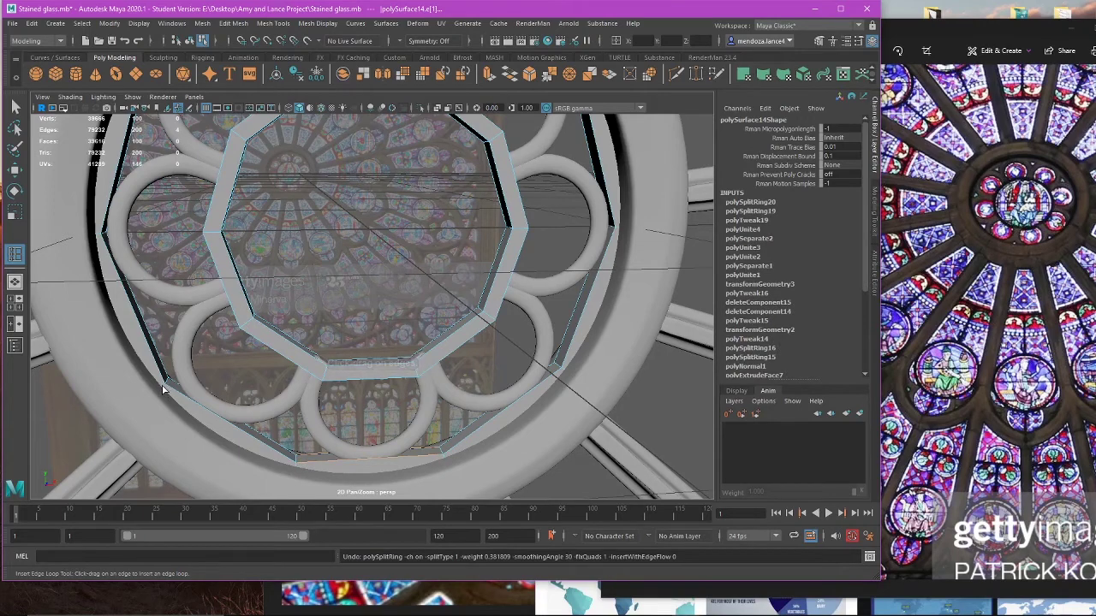
pyautogui.click(163, 385)
pyautogui.press('3')
pyautogui.press('w')
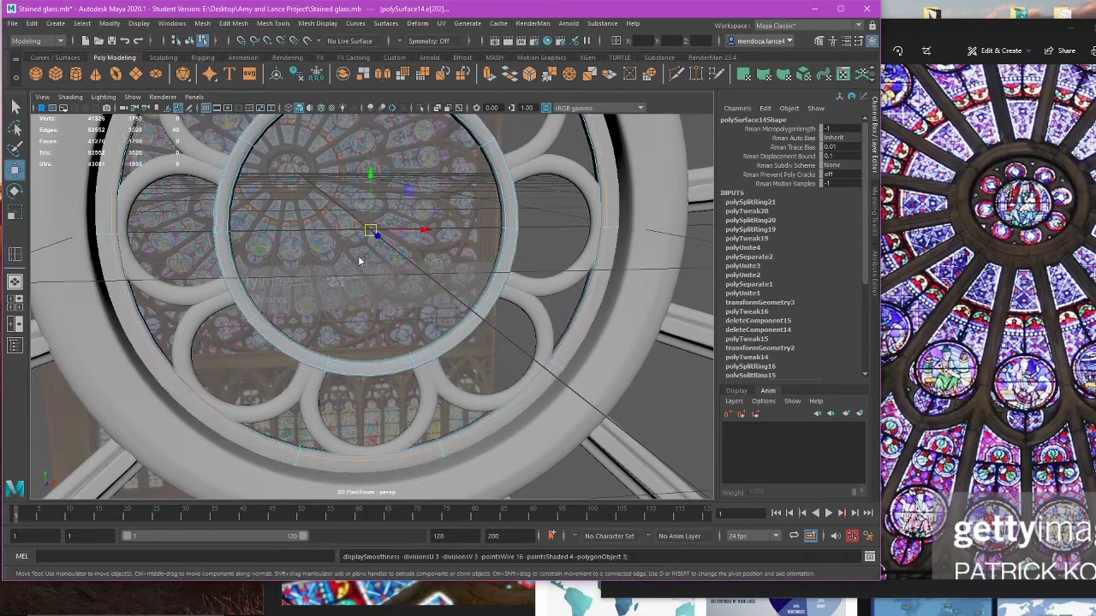
pyautogui.moveTo(359, 262); pyautogui.dragTo(386, 243, button='right')
pyautogui.click(379, 249)
# Step: Select the thin rings' mesh again and switch it to face selection, picking the outer ring's faces
pyautogui.keyDown('alt'); pyautogui.moveTo(344, 294); pyautogui.dragTo(391, 296); pyautogui.keyUp('alt')
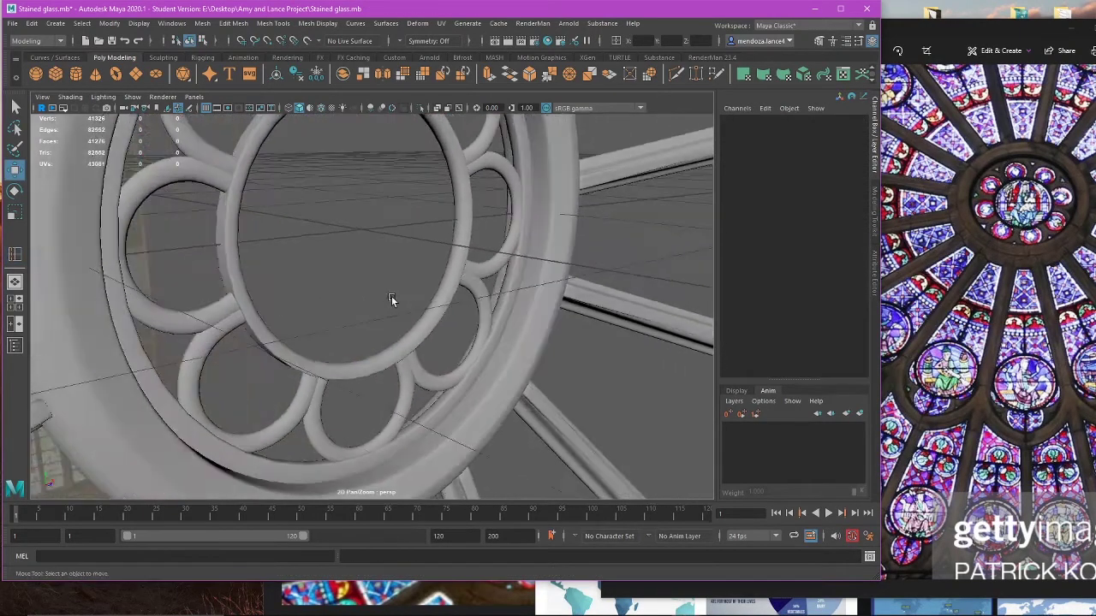
pyautogui.click(502, 273)
pyautogui.keyDown('alt'); pyautogui.moveTo(501, 272); pyautogui.dragTo(340, 314); pyautogui.keyUp('alt')
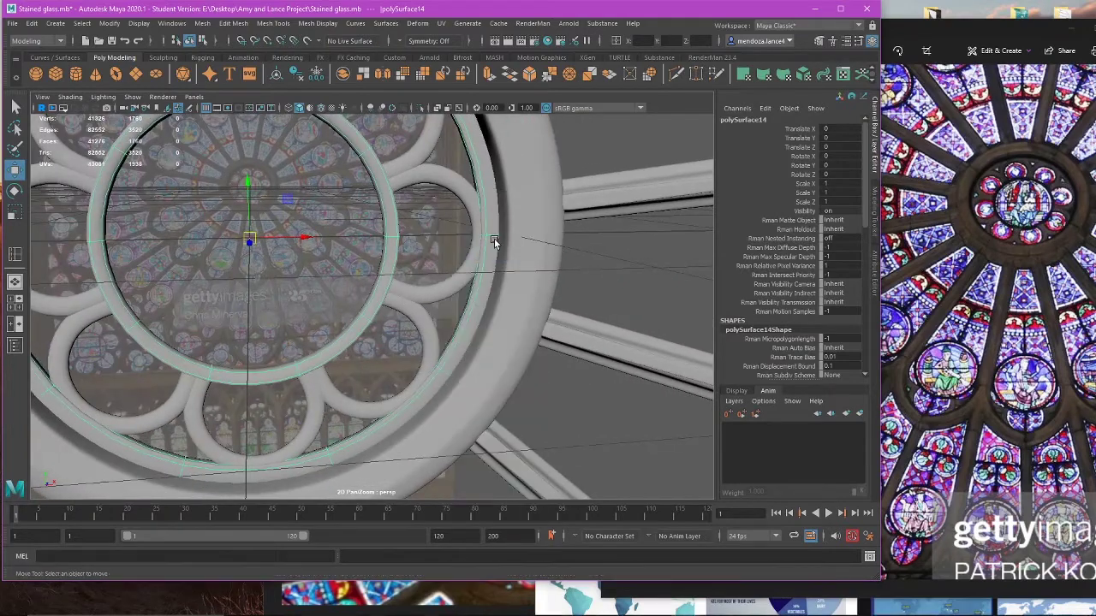
pyautogui.moveTo(494, 241); pyautogui.dragTo(484, 276, button='right')
pyautogui.doubleClick(479, 276)
pyautogui.scroll(-3, 297, 257)
pyautogui.keyDown('alt'); pyautogui.moveTo(296, 257); pyautogui.dragTo(387, 291); pyautogui.keyUp('alt')
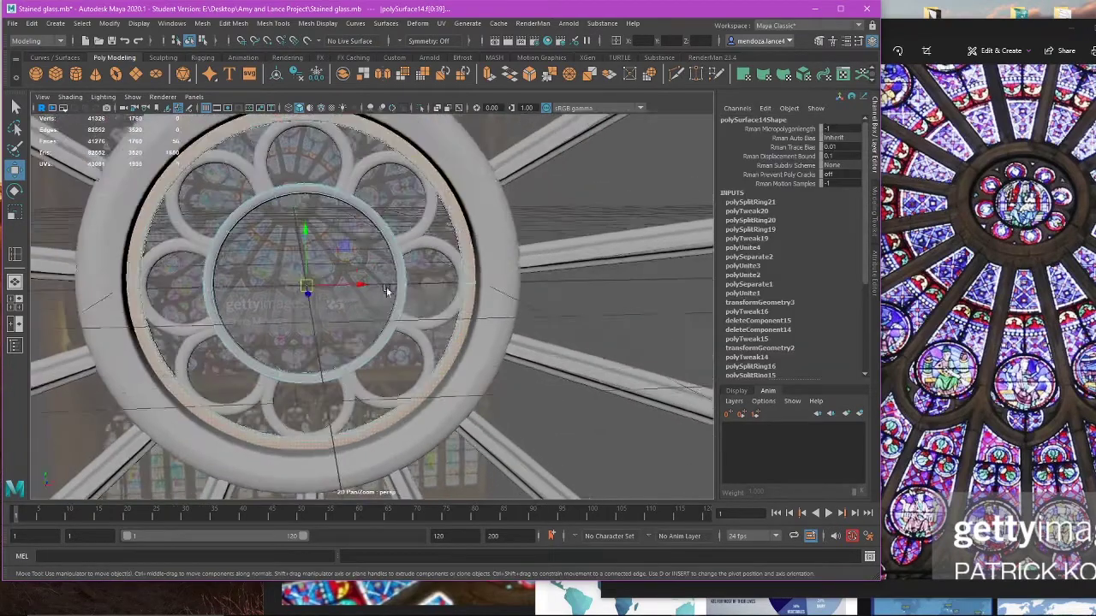
# Step: Select the face loops along the outer thin ring's inner edge, scale them slightly outward in X and Y, and return to object mode
pyautogui.click(455, 228)
pyautogui.keyDown('alt'); pyautogui.moveTo(456, 228); pyautogui.dragTo(430, 178); pyautogui.keyUp('alt')
pyautogui.keyDown('shift'); pyautogui.doubleClick(417, 176); pyautogui.keyUp('shift')
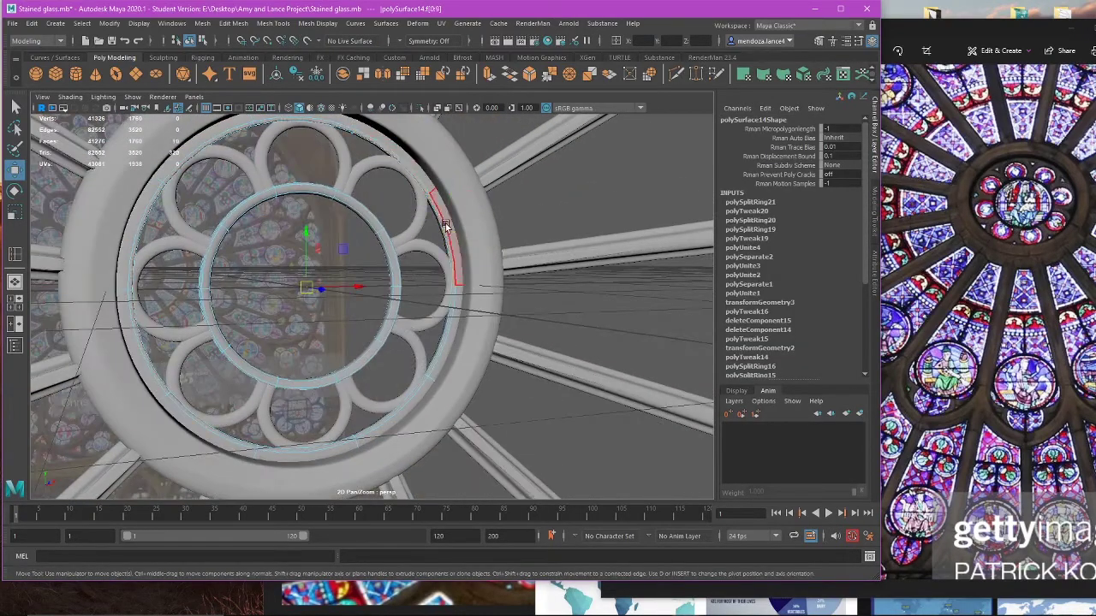
pyautogui.scroll(5, 453, 233)
pyautogui.keyDown('alt'); pyautogui.moveTo(454, 237); pyautogui.dragTo(464, 361); pyautogui.keyUp('alt')
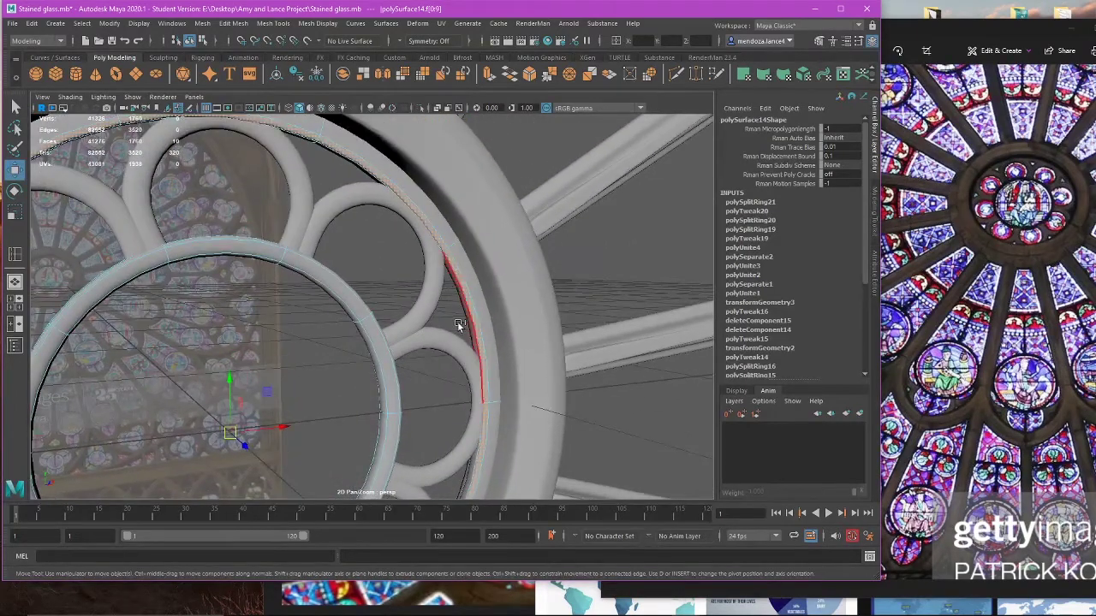
pyautogui.keyDown('alt'); pyautogui.moveTo(457, 321); pyautogui.dragTo(431, 269); pyautogui.keyUp('alt')
pyautogui.keyDown('shift'); pyautogui.doubleClick(362, 181); pyautogui.keyUp('shift')
pyautogui.keyDown('alt'); pyautogui.moveTo(347, 326); pyautogui.dragTo(303, 368); pyautogui.keyUp('alt')
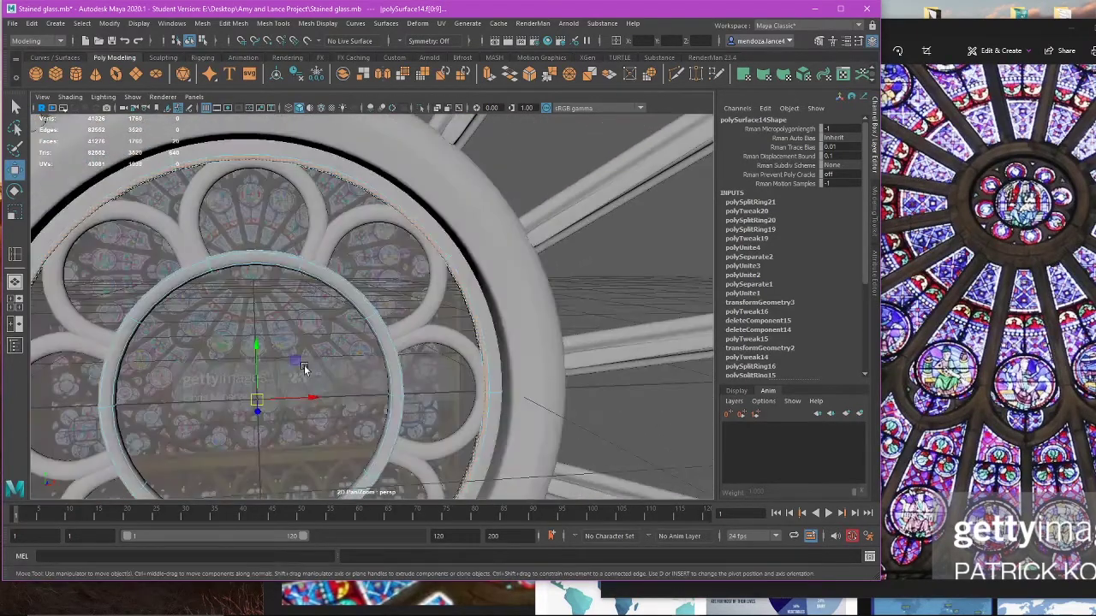
pyautogui.press('r')
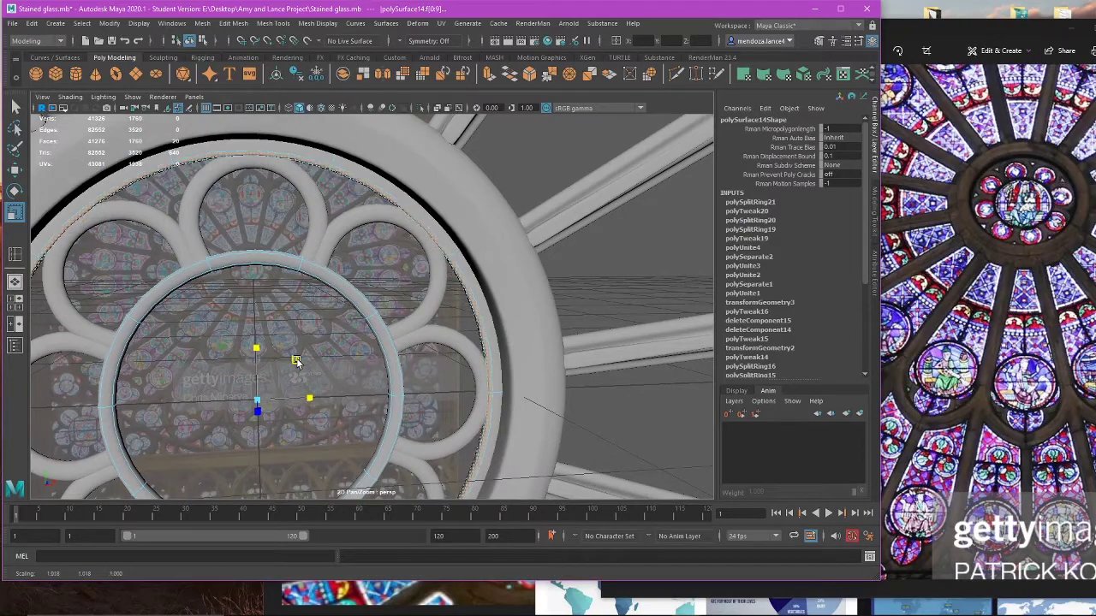
pyautogui.moveTo(296, 359); pyautogui.dragTo(325, 358)
pyautogui.click(320, 356)
pyautogui.scroll(-5, 320, 356)
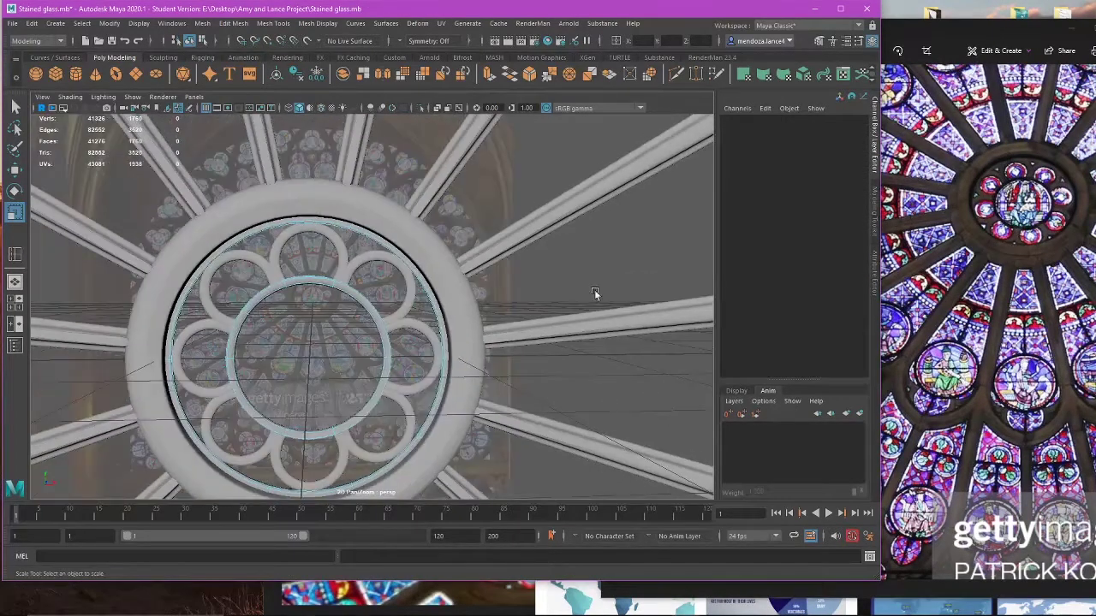
pyautogui.moveTo(595, 291); pyautogui.dragTo(634, 272, button='right')
pyautogui.click(634, 271)
# Step: Examine the window's center rings and arcs against the reference image from several distances
pyautogui.keyDown('alt'); pyautogui.moveTo(359, 279); pyautogui.dragTo(363, 322); pyautogui.keyUp('alt')
pyautogui.scroll(-4, 377, 325)
pyautogui.scroll(2, 383, 322)
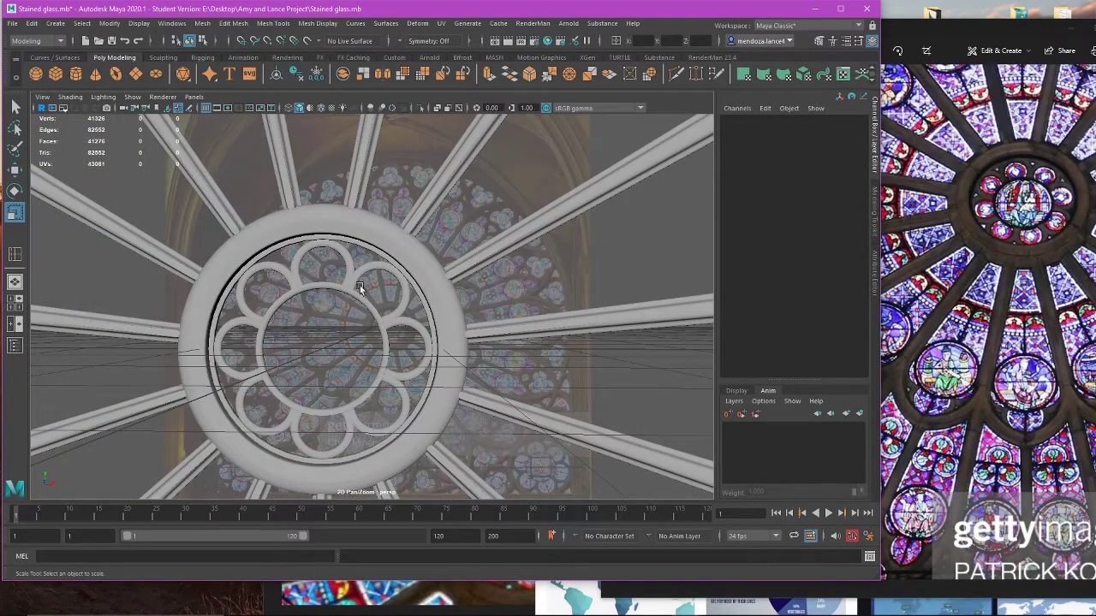
pyautogui.scroll(-4, 360, 287)
pyautogui.keyDown('alt'); pyautogui.moveTo(370, 300); pyautogui.dragTo(399, 346); pyautogui.keyUp('alt')
pyautogui.scroll(5, 420, 320)
pyautogui.keyDown('alt'); pyautogui.moveTo(399, 347); pyautogui.dragTo(415, 312, button='middle'); pyautogui.keyUp('alt')
pyautogui.scroll(-4, 417, 319)
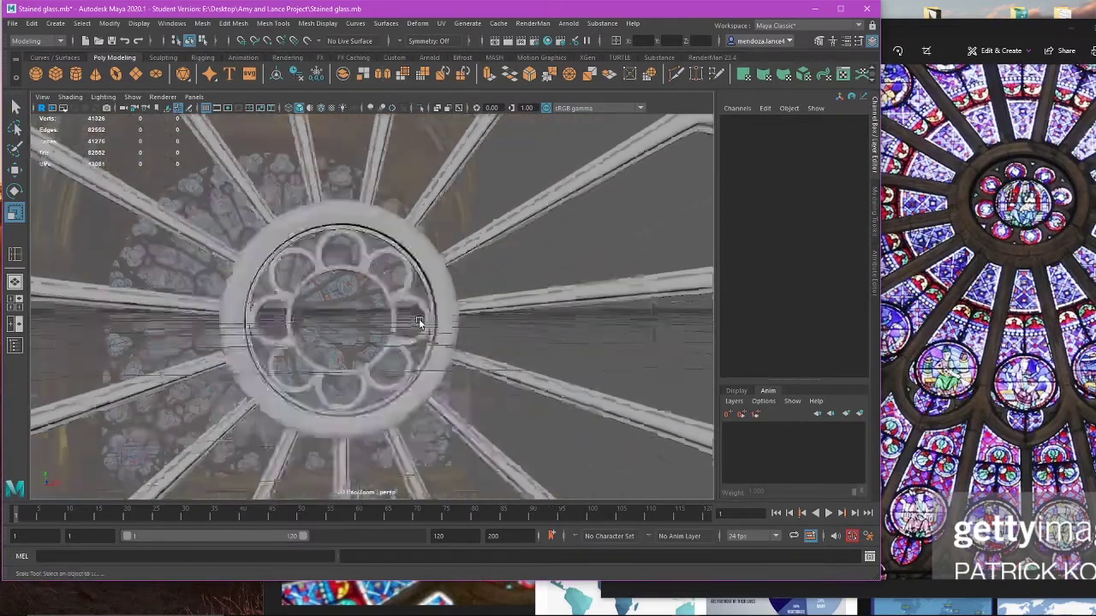
pyautogui.scroll(-3, 419, 321)
pyautogui.moveTo(419, 330)
pyautogui.keyDown('alt'); pyautogui.mouseDown()
pyautogui.moveTo(422, 344)
pyautogui.moveTo(659, 335)
pyautogui.moveTo(421, 338)
pyautogui.mouseUp(); pyautogui.keyUp('alt')
pyautogui.scroll(-6, 420, 336)
pyautogui.scroll(5, 409, 334)
# Step: Select all the petal-shaped frames radiating around the center and combine them into one mesh
pyautogui.moveTo(479, 278); pyautogui.dragTo(517, 381)
pyautogui.keyDown('alt'); pyautogui.moveTo(524, 389); pyautogui.dragTo(395, 341, button='middle'); pyautogui.keyUp('alt')
pyautogui.scroll(6, 320, 392)
pyautogui.scroll(-3, 320, 393)
pyautogui.keyDown('alt'); pyautogui.moveTo(320, 392); pyautogui.dragTo(367, 371, button='middle'); pyautogui.keyUp('alt')
pyautogui.scroll(3, 349, 377)
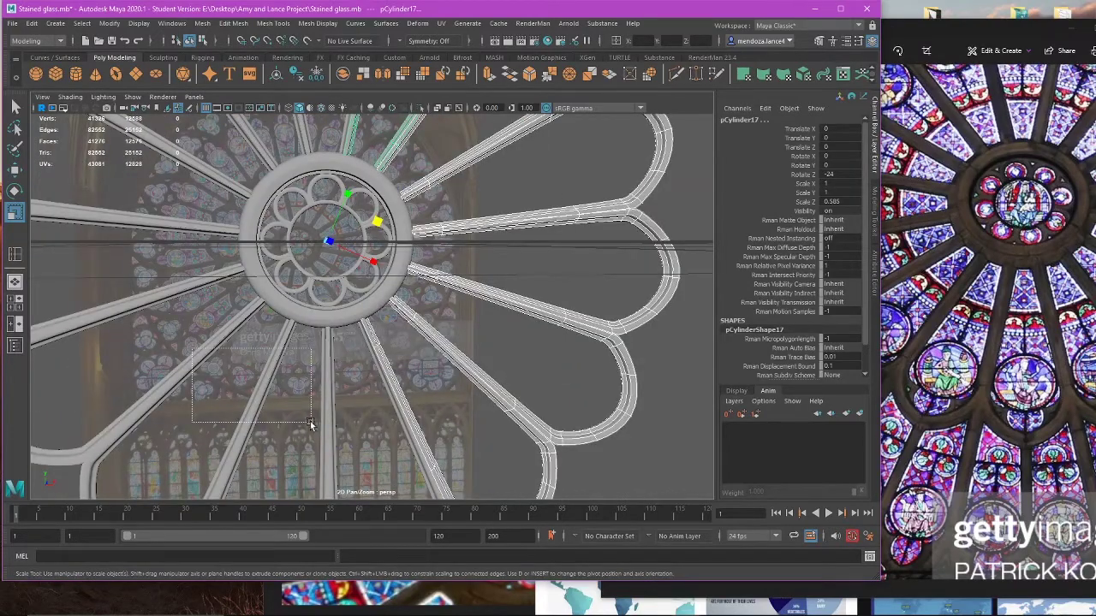
pyautogui.moveTo(310, 423); pyautogui.dragTo(311, 425)
pyautogui.scroll(-3, 311, 424)
pyautogui.scroll(3, 383, 437)
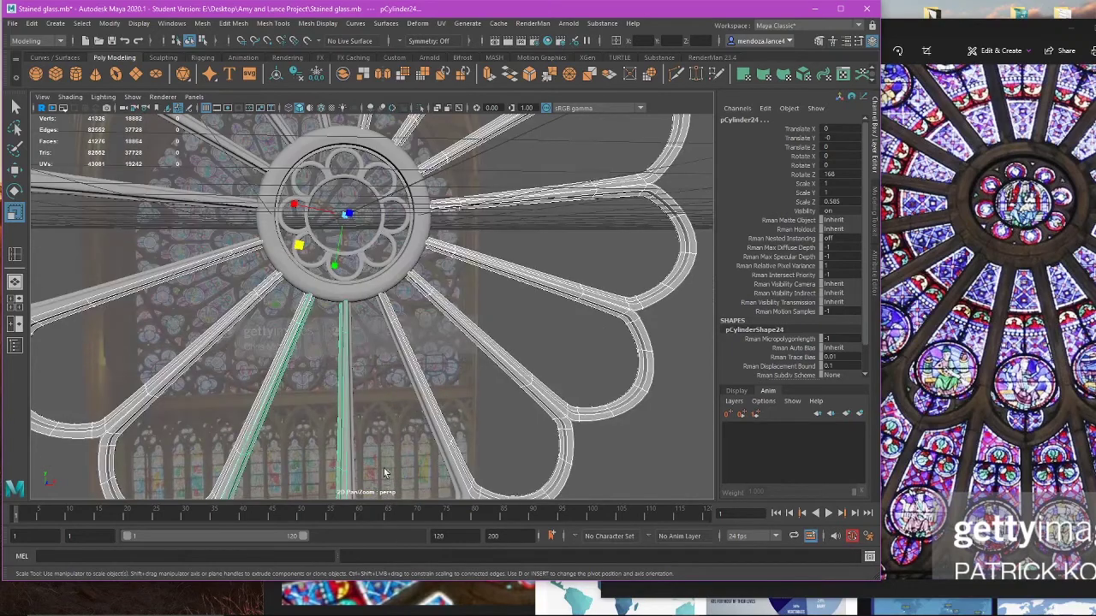
pyautogui.scroll(-3, 384, 474)
pyautogui.scroll(4, 348, 343)
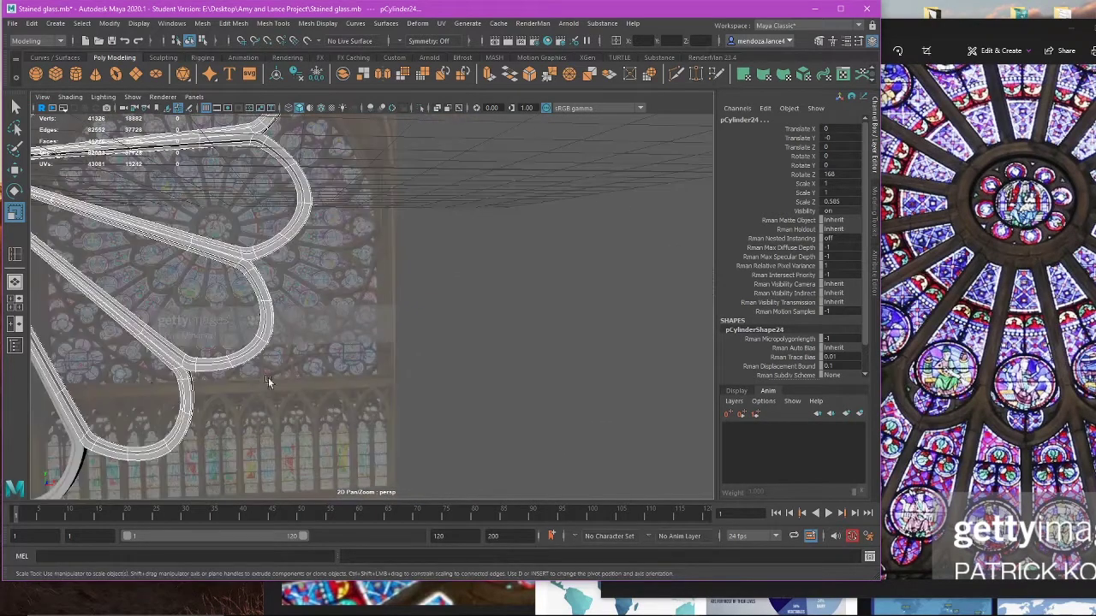
pyautogui.moveTo(268, 381); pyautogui.dragTo(347, 345, button='middle')
pyautogui.click(531, 377)
pyautogui.scroll(-4, 531, 377)
pyautogui.scroll(2, 318, 305)
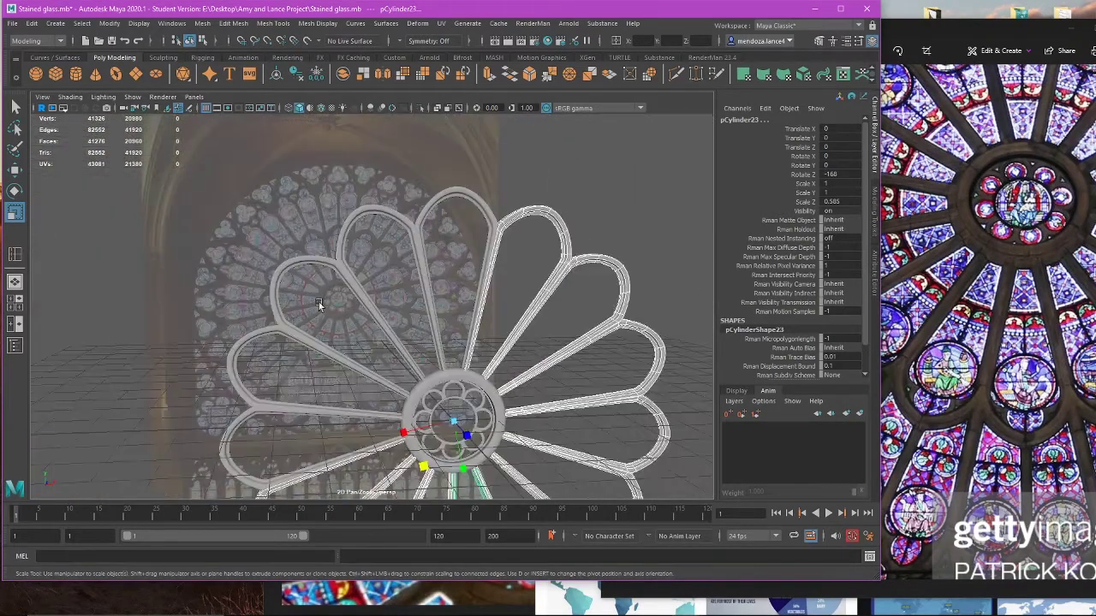
pyautogui.keyDown('shift'); pyautogui.moveTo(324, 399); pyautogui.dragTo(326, 418); pyautogui.keyUp('shift')
pyautogui.keyDown('shift'); pyautogui.moveTo(446, 268); pyautogui.dragTo(380, 287); pyautogui.keyUp('shift')
pyautogui.scroll(-4, 334, 214)
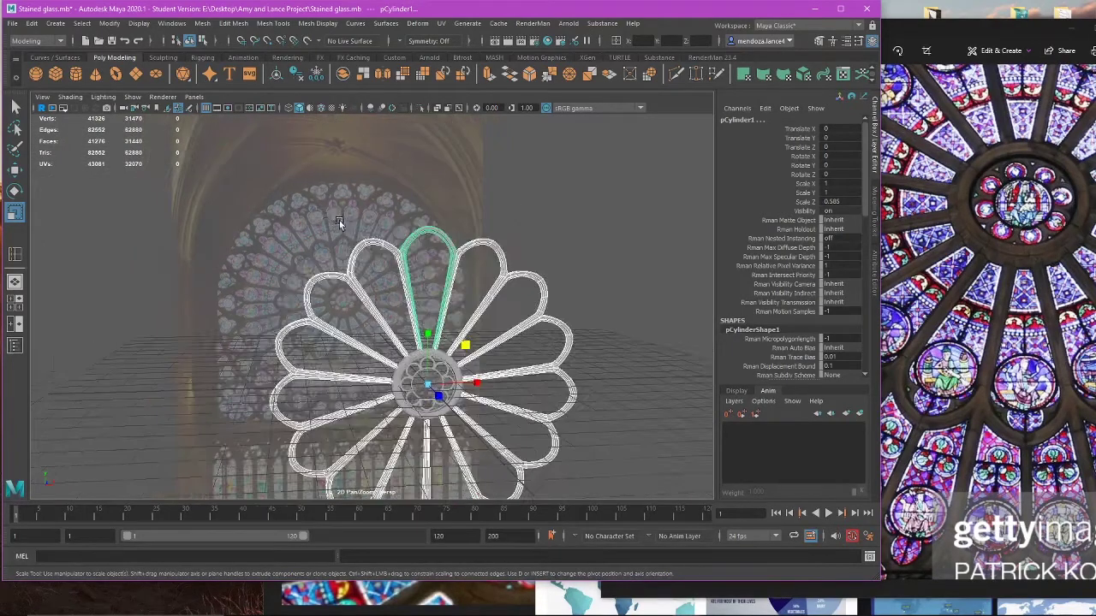
pyautogui.keyDown('alt'); pyautogui.moveTo(339, 220); pyautogui.dragTo(231, 166, button='middle'); pyautogui.keyUp('alt')
pyautogui.click(214, 23)
pyautogui.click(226, 58)
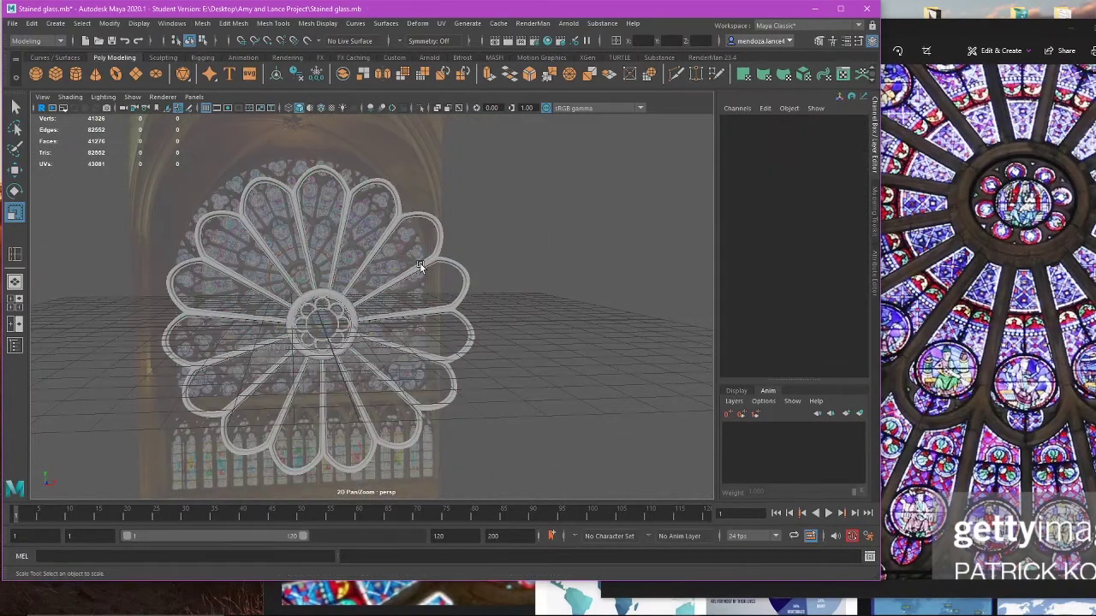
# Step: Select the combined petal mesh and show it in the front view over the reference image
pyautogui.press('w')
pyautogui.scroll(-4, 442, 263)
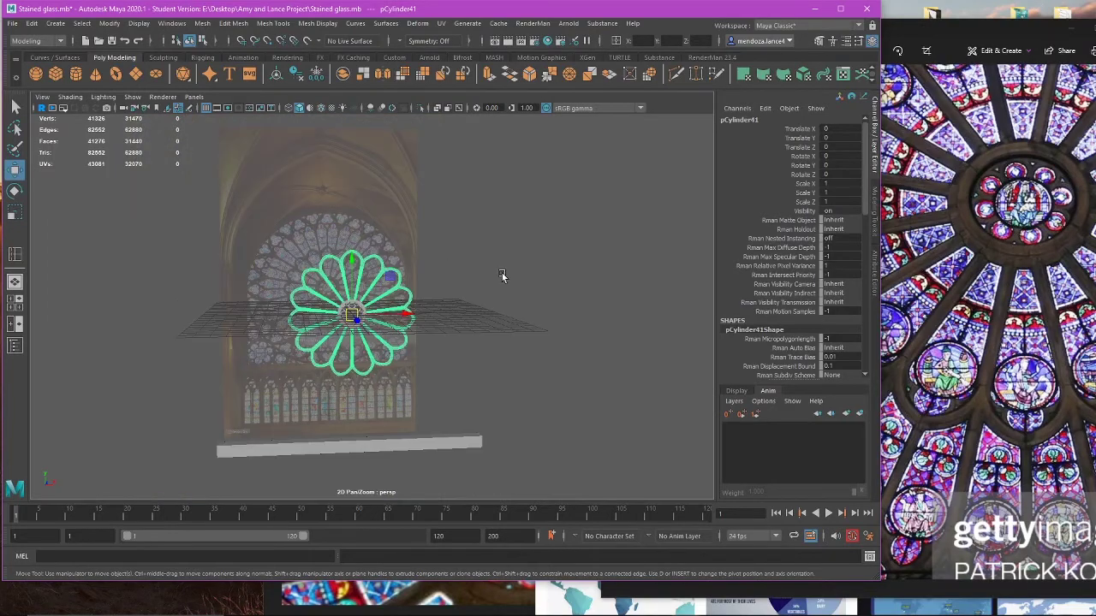
pyautogui.click(966, 325)
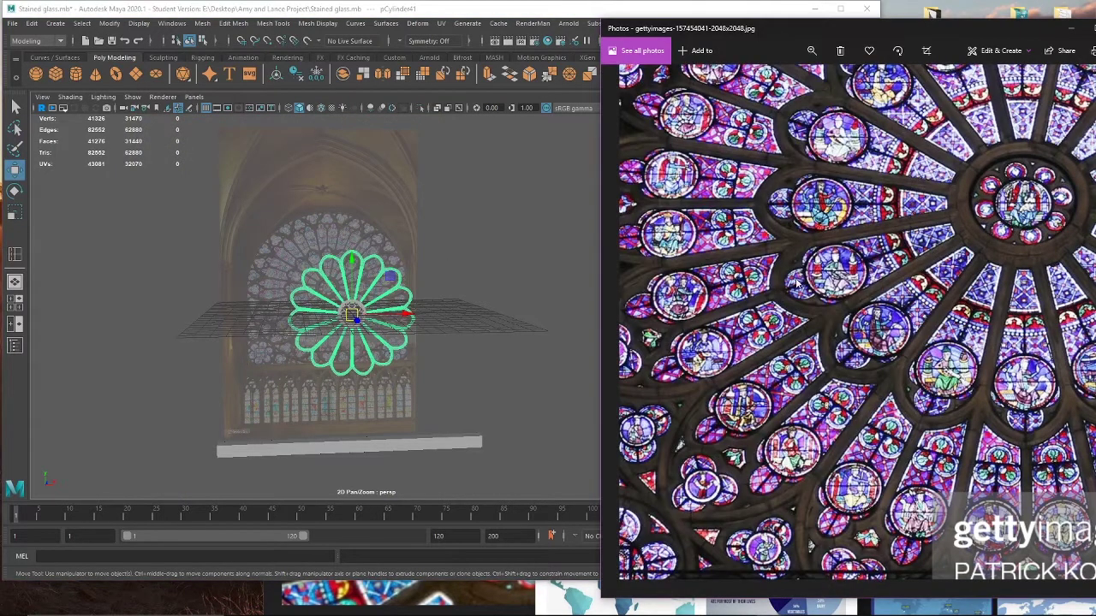
pyautogui.click(513, 246)
pyautogui.scroll(5, 409, 327)
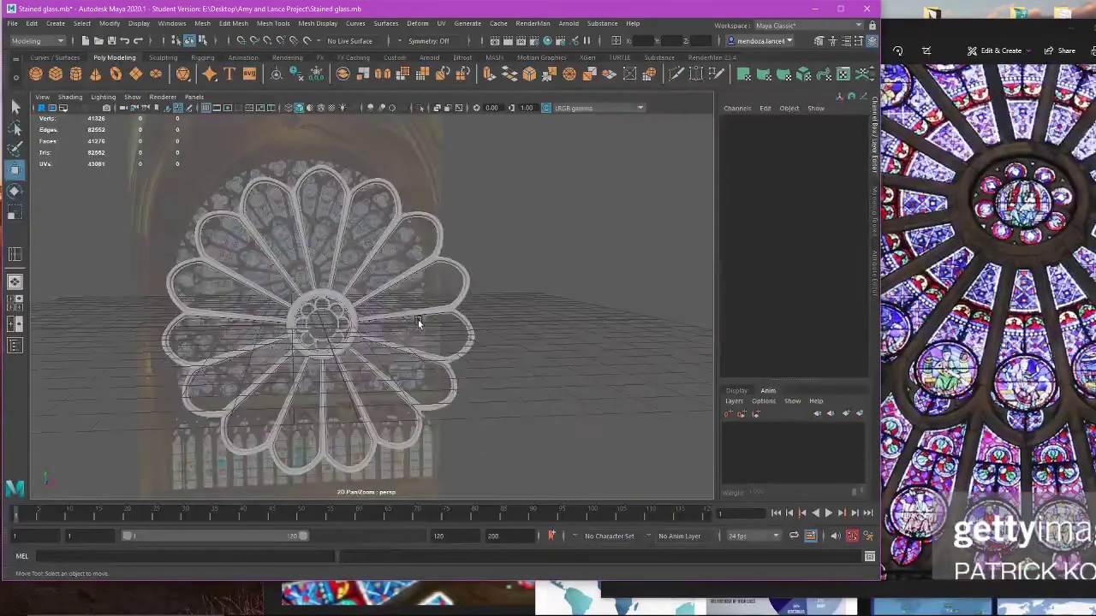
pyautogui.click(422, 319)
pyautogui.moveTo(494, 329)
pyautogui.keyDown('alt'); pyautogui.mouseDown()
pyautogui.moveTo(470, 339)
pyautogui.moveTo(505, 337)
pyautogui.mouseUp(); pyautogui.keyUp('alt')
pyautogui.scroll(-4, 476, 336)
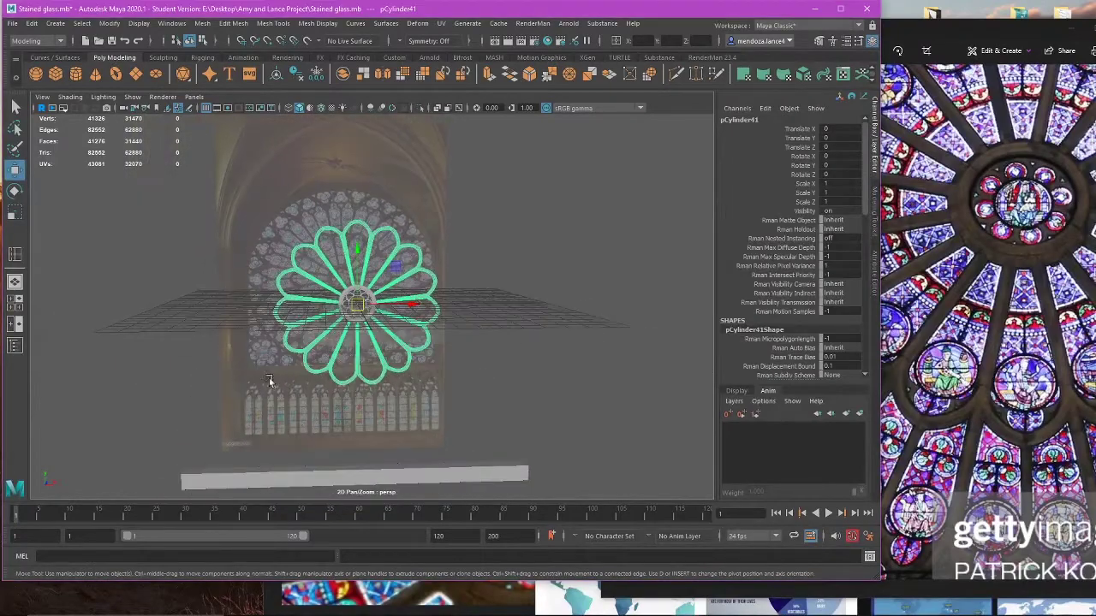
pyautogui.press('space')
pyautogui.press('space')
pyautogui.scroll(-8, 317, 345)
pyautogui.scroll(-3, 327, 347)
pyautogui.scroll(3, 368, 325)
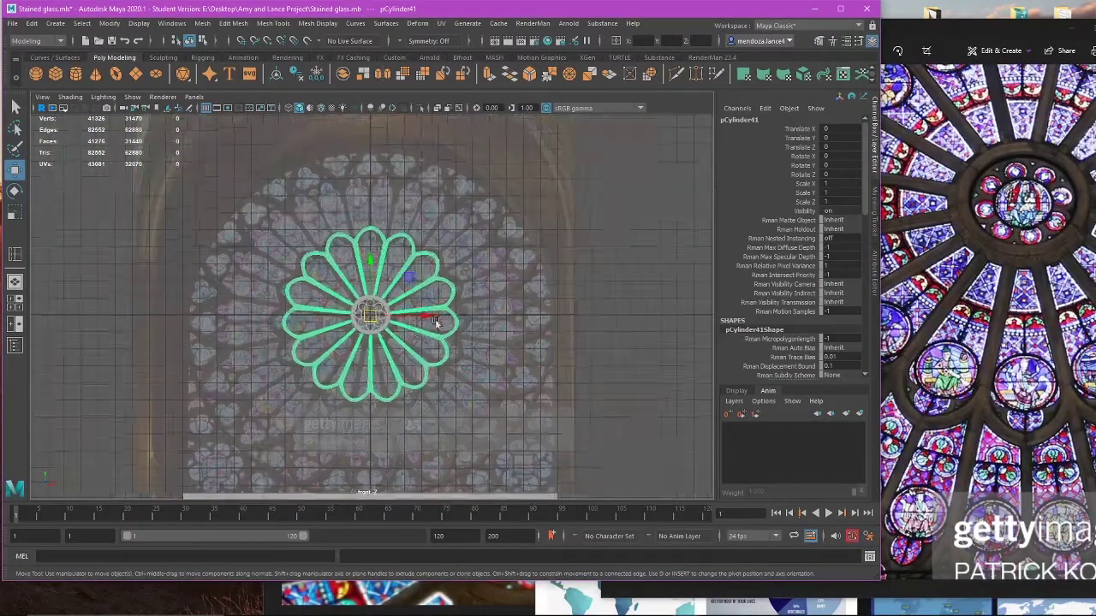
pyautogui.hotkey('ctrl', 'e')
pyautogui.press('e')
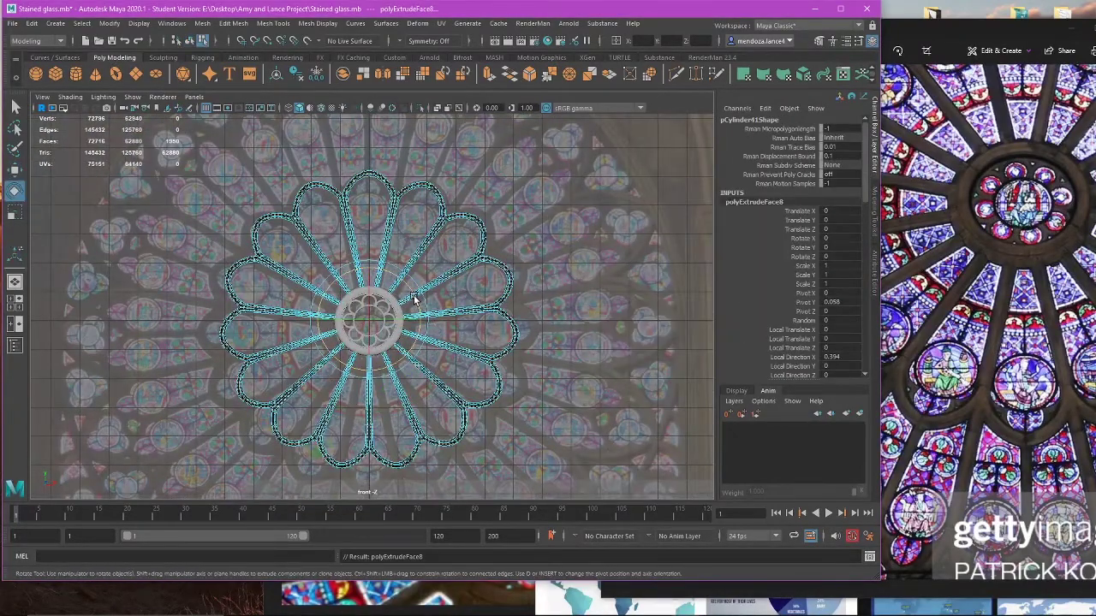
pyautogui.hotkey('ctrl', 'z')
# Step: Duplicate the combined petal mesh and set the copy's Rotate Z to -15
pyautogui.click(437, 284)
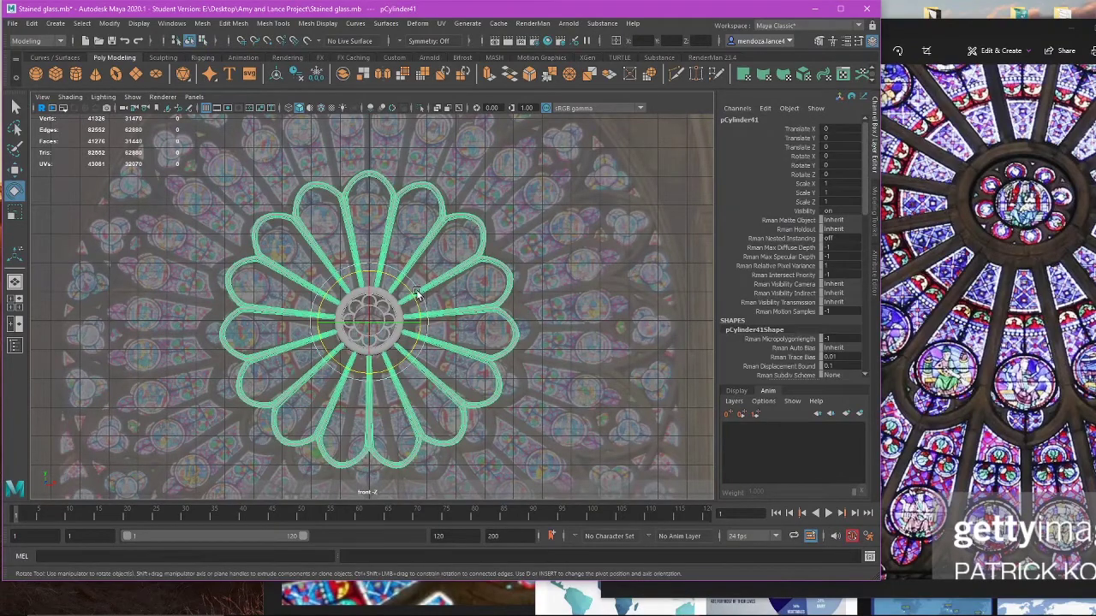
pyautogui.hotkey('ctrl', 'd')
pyautogui.moveTo(409, 292); pyautogui.dragTo(414, 307)
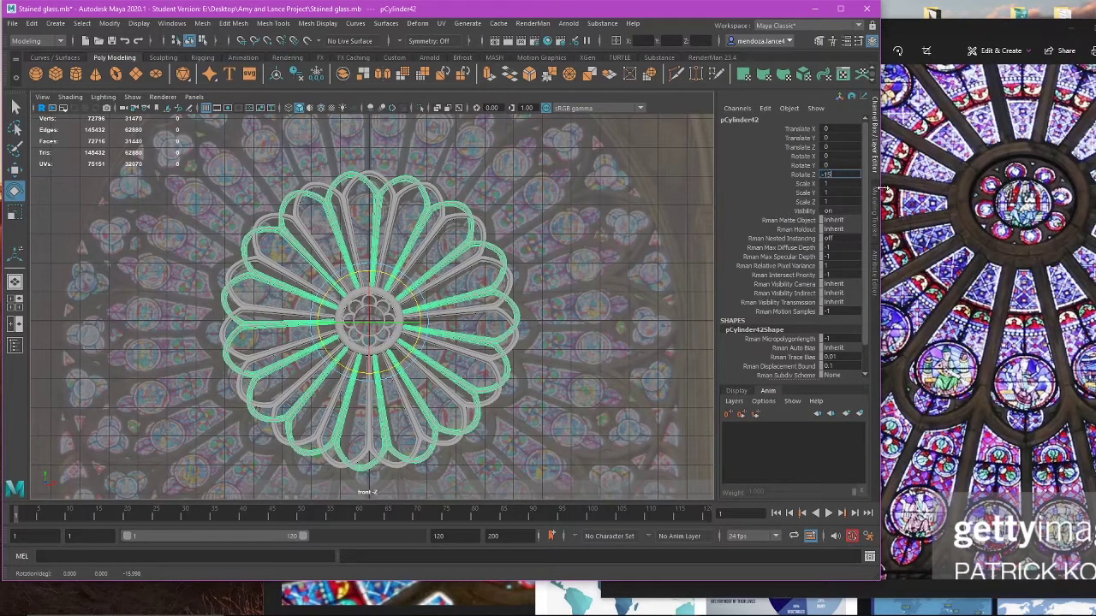
pyautogui.press('Return')
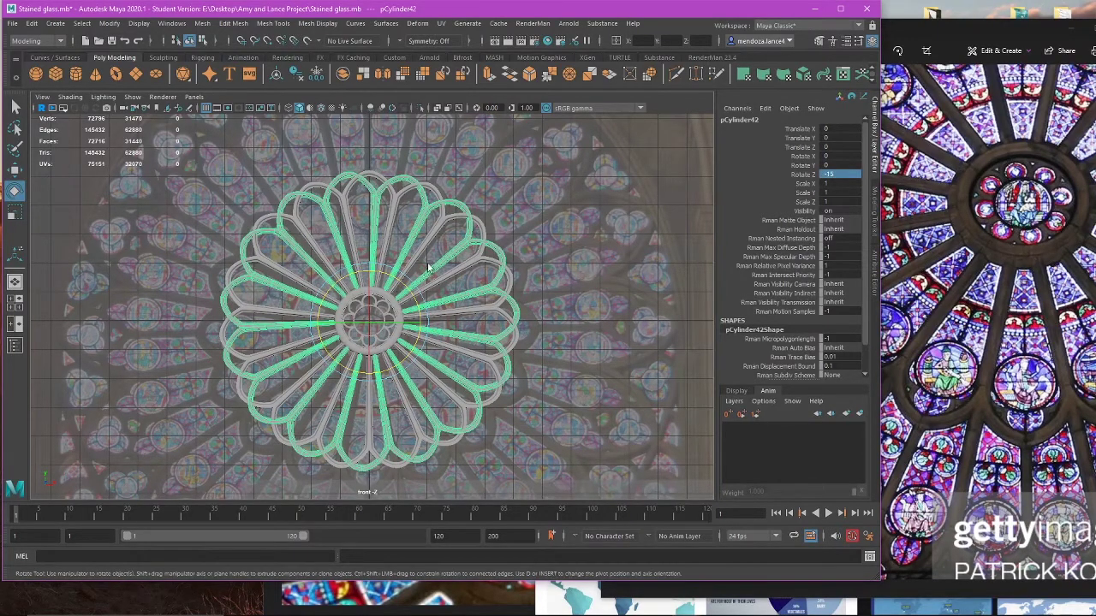
pyautogui.scroll(4, 419, 279)
pyautogui.scroll(-3, 418, 303)
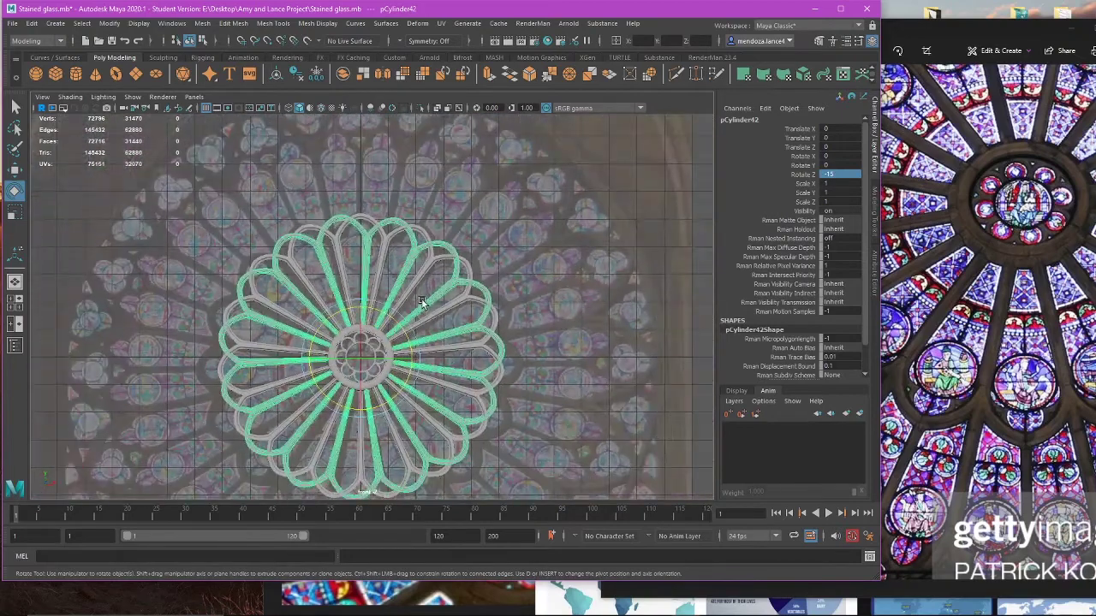
# Step: Check the petal layout in the reference photo and undo the duplicate's rotation
pyautogui.hotkey('alt', 'Tab')
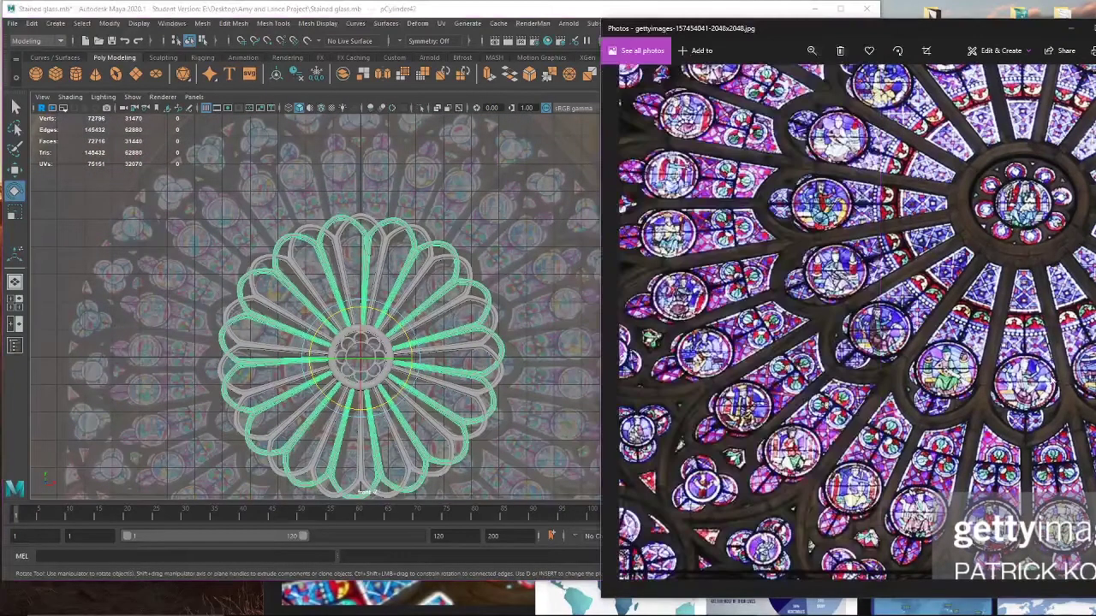
pyautogui.click(445, 199)
pyautogui.click(434, 255)
pyautogui.hotkey('ctrl', 'z')
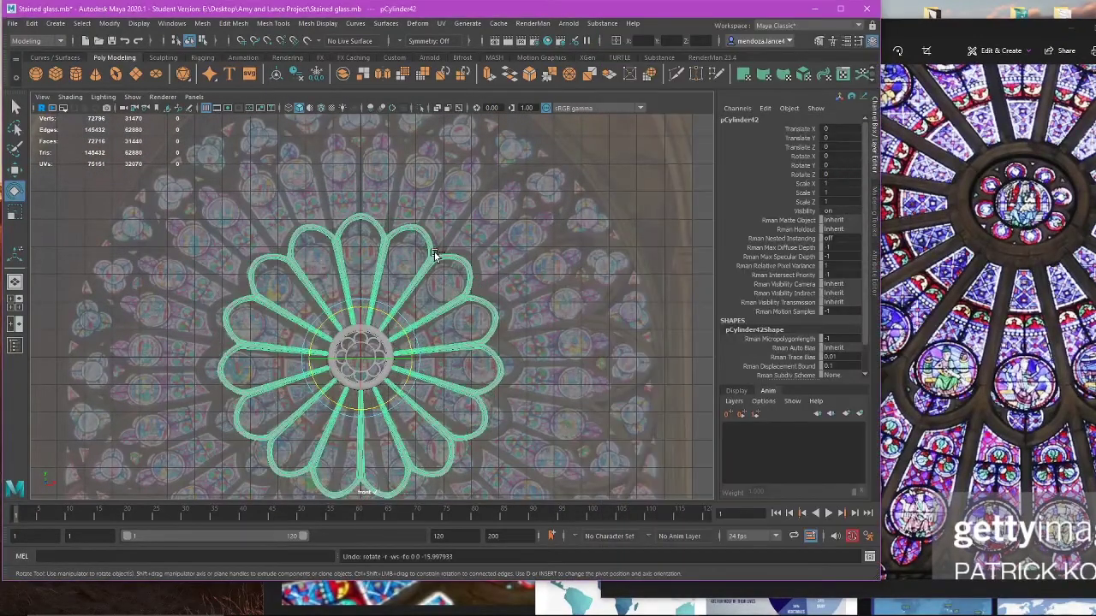
# Step: Try scaling the petal mesh up to about 1.7 in X and Y over the reference image, and undo the scaling
pyautogui.press('r')
pyautogui.moveTo(399, 323); pyautogui.dragTo(420, 313)
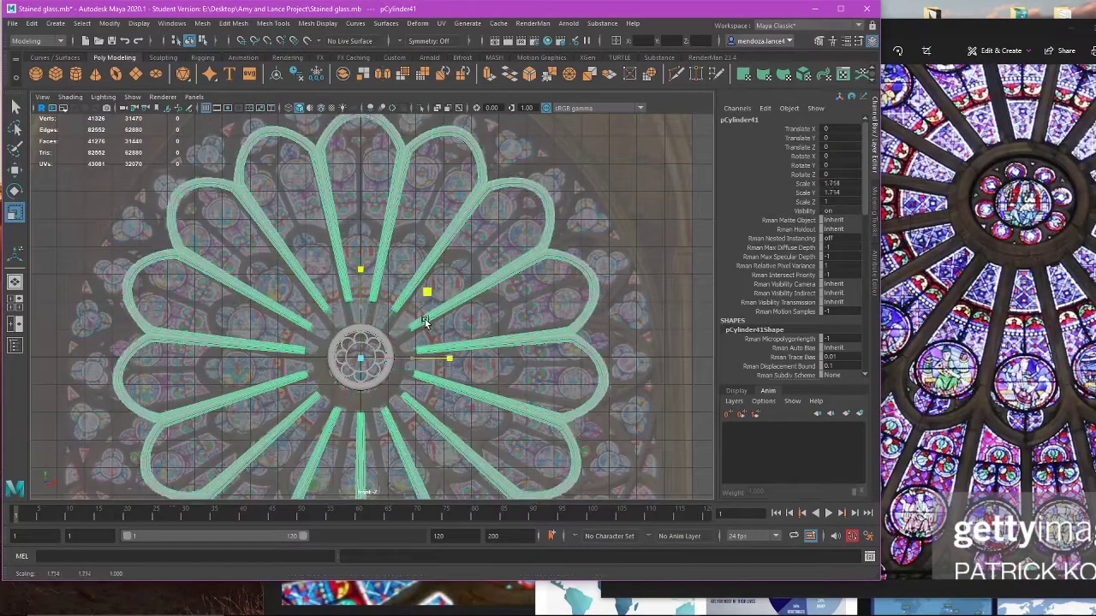
pyautogui.hotkey('ctrl', 'z')
pyautogui.scroll(3, 401, 321)
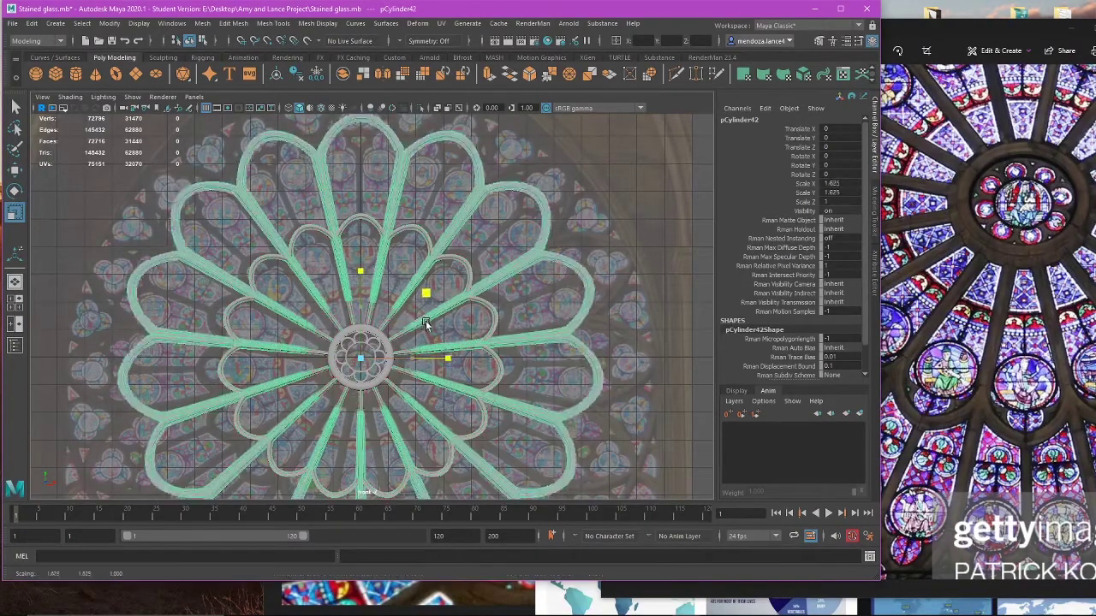
pyautogui.scroll(-5, 443, 315)
pyautogui.scroll(-3, 446, 316)
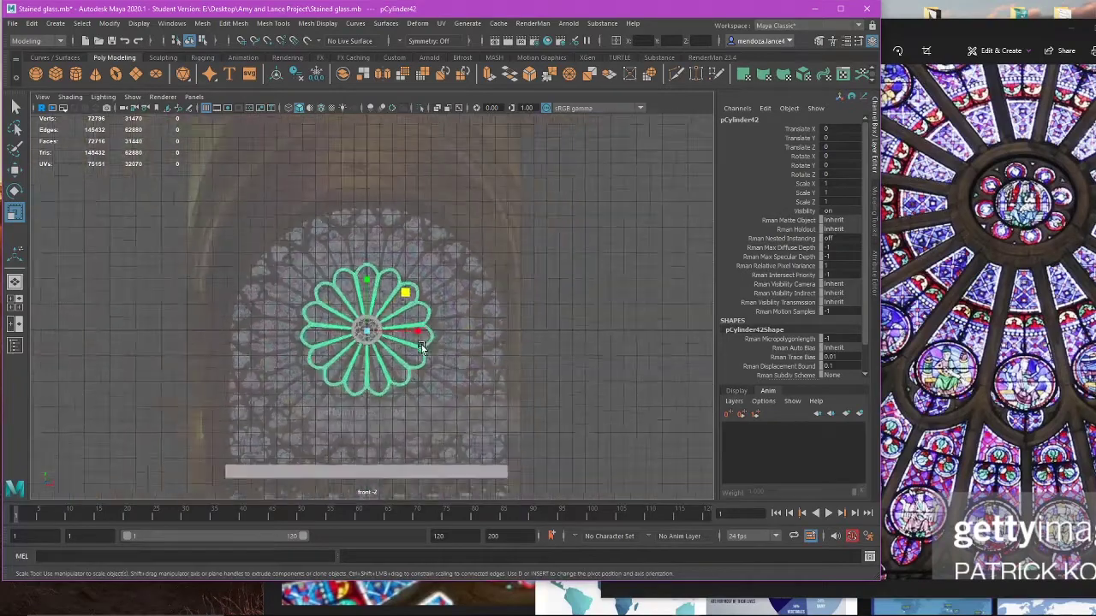
# Step: Scale the combined petal mesh up to about 3.93 in X and Y so its petals extend beyond the inner tier
pyautogui.scroll(5, 422, 345)
pyautogui.keyDown('alt'); pyautogui.moveTo(405, 290); pyautogui.dragTo(432, 332, button='middle'); pyautogui.keyUp('alt')
pyautogui.moveTo(408, 358); pyautogui.dragTo(522, 245)
pyautogui.scroll(-2, 476, 338)
pyautogui.scroll(-3, 479, 336)
pyautogui.scroll(2, 488, 308)
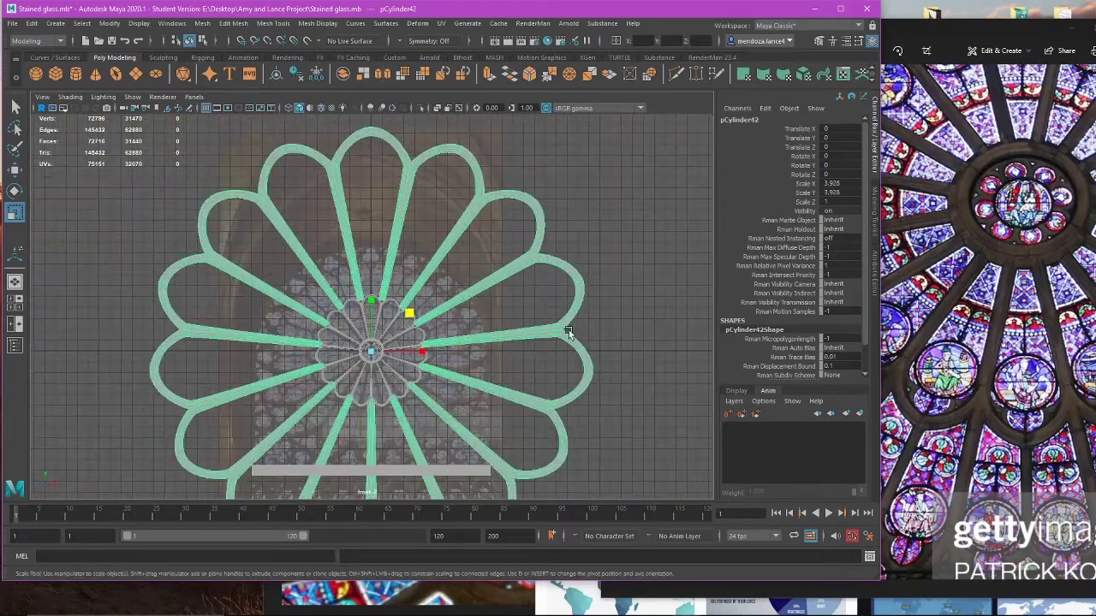
# Step: Delete the upper-right petals of the enlarged mesh in face mode, keeping the topmost petal
pyautogui.moveTo(601, 238); pyautogui.dragTo(603, 264, button='right')
pyautogui.scroll(2, 548, 278)
pyautogui.doubleClick(514, 283)
pyautogui.press('Delete')
pyautogui.doubleClick(472, 213)
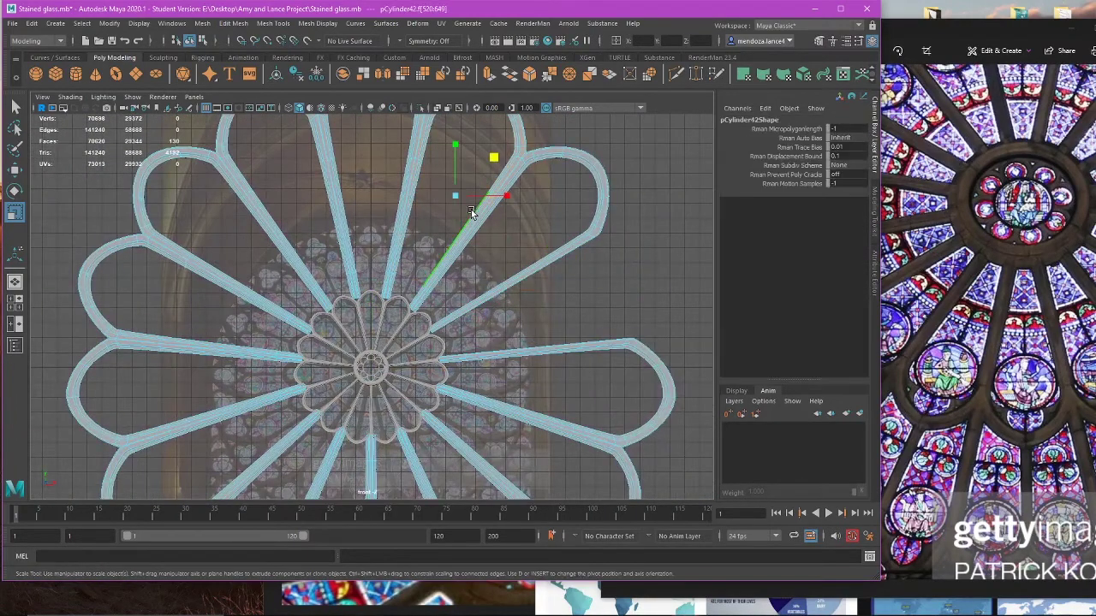
pyautogui.press('Delete')
pyautogui.doubleClick(480, 222)
pyautogui.press('Delete')
# Step: Delete the enlarged mesh's petals along the right and lower-right sides
pyautogui.doubleClick(551, 351)
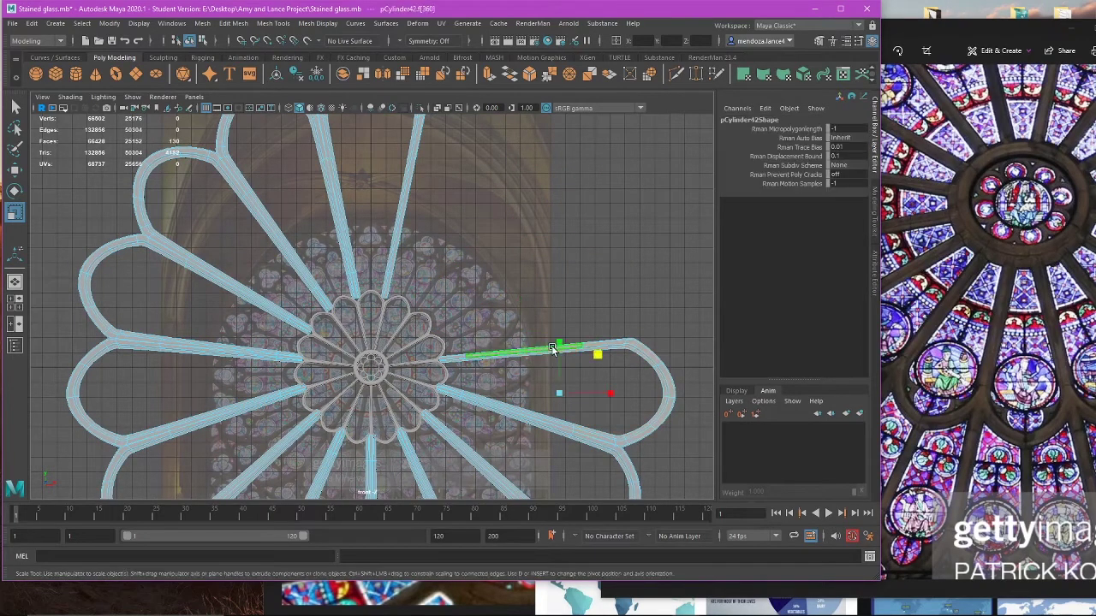
pyautogui.press('Delete')
pyautogui.doubleClick(520, 413)
pyautogui.press('Delete')
pyautogui.doubleClick(465, 459)
pyautogui.press('Delete')
pyautogui.doubleClick(419, 489)
pyautogui.press('Delete')
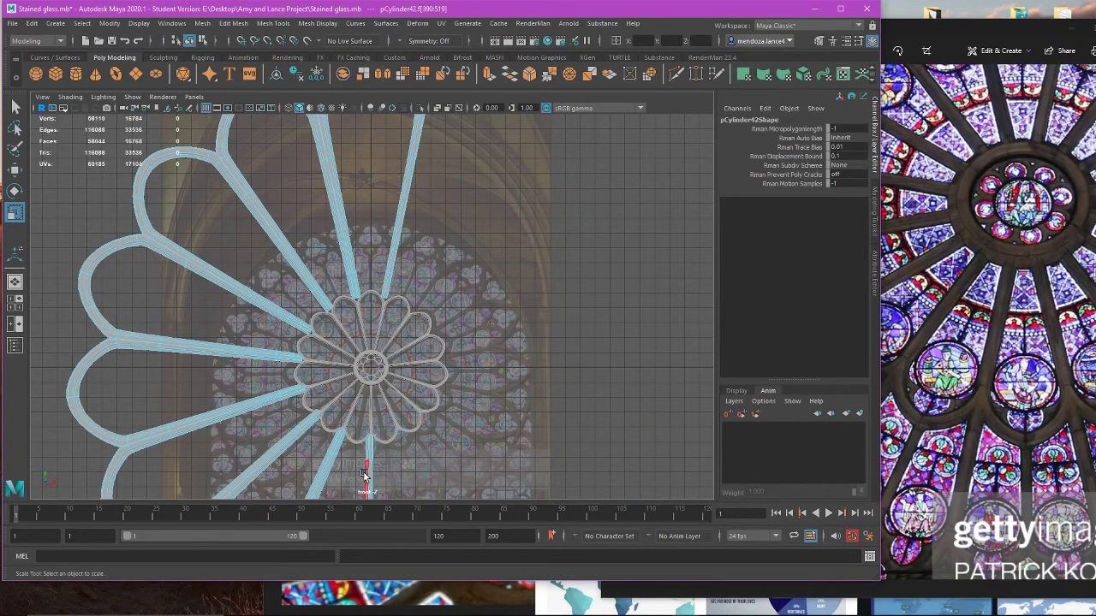
# Step: Delete the enlarged mesh's petals around the bottom and lower left
pyautogui.doubleClick(369, 477)
pyautogui.press('Delete')
pyautogui.doubleClick(333, 465)
pyautogui.press('Delete')
pyautogui.doubleClick(259, 394)
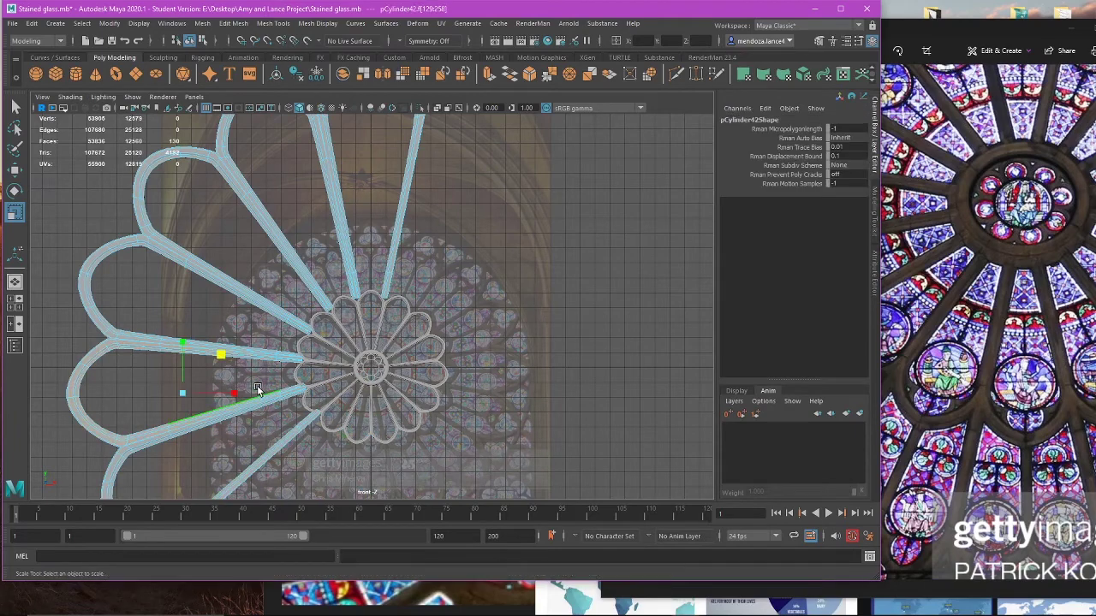
pyautogui.press('Delete')
pyautogui.doubleClick(269, 357)
pyautogui.press('Delete')
# Step: Delete the last left and upper-left petals so only the top petal remains, and return to object mode
pyautogui.doubleClick(264, 396)
pyautogui.press('Delete')
pyautogui.click(261, 306)
pyautogui.press('Delete')
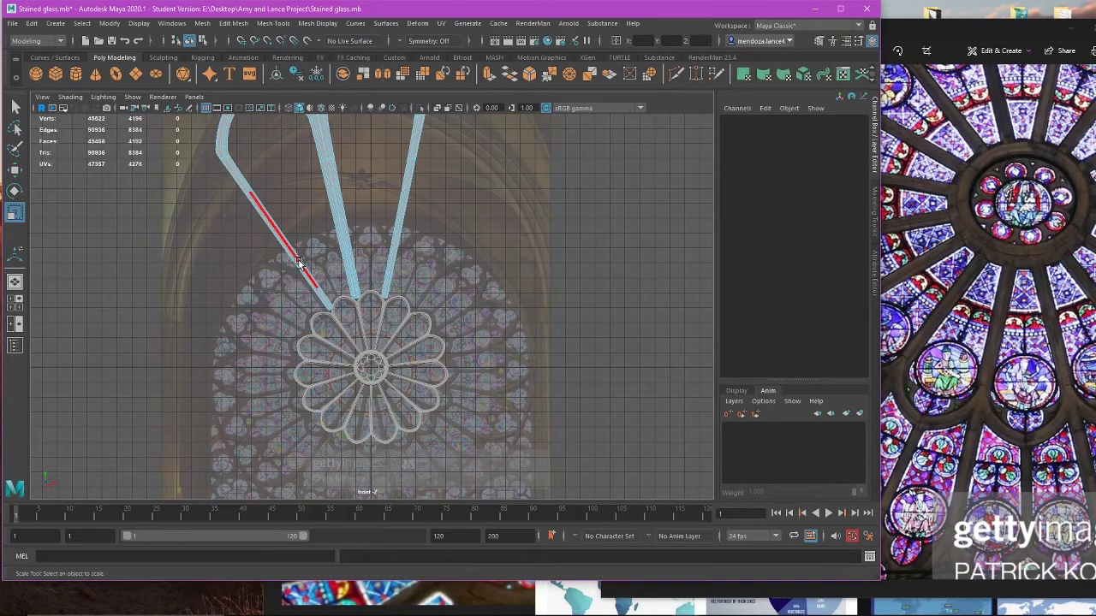
pyautogui.doubleClick(296, 262)
pyautogui.press('Delete')
pyautogui.moveTo(493, 211); pyautogui.dragTo(506, 198, button='right')
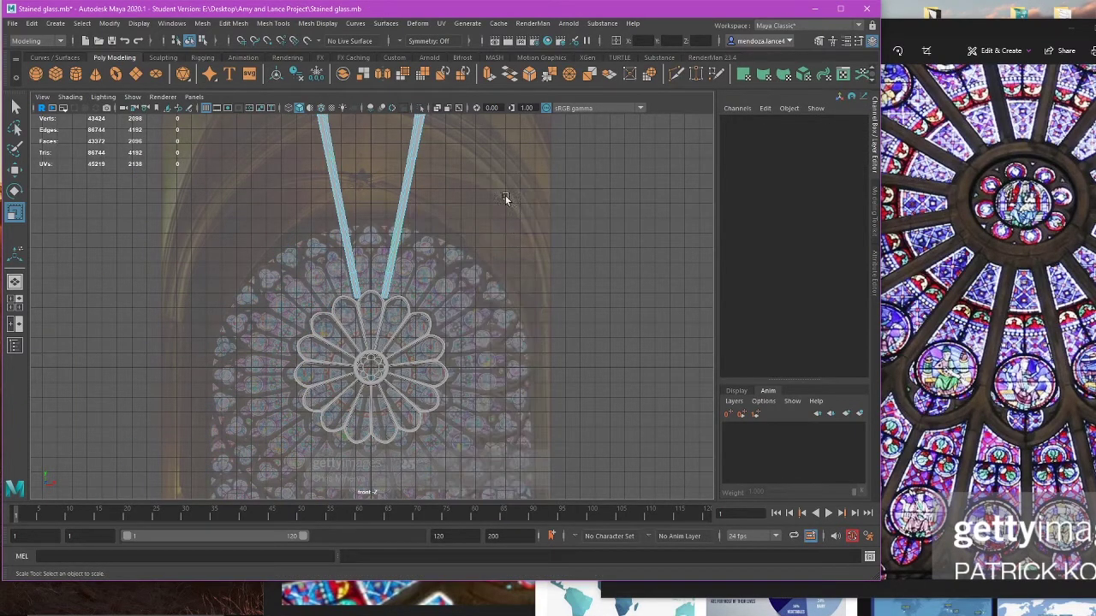
# Step: Scale the remaining top petal frame down to about 1.827 in X and Y to fit the outer tracery in the reference
pyautogui.keyDown('alt'); pyautogui.moveTo(459, 250); pyautogui.dragTo(434, 290, button='middle'); pyautogui.keyUp('alt')
pyautogui.scroll(1, 447, 326)
pyautogui.press('w')
pyautogui.click(109, 23)
pyautogui.click(441, 332)
pyautogui.click(378, 274)
pyautogui.press('r')
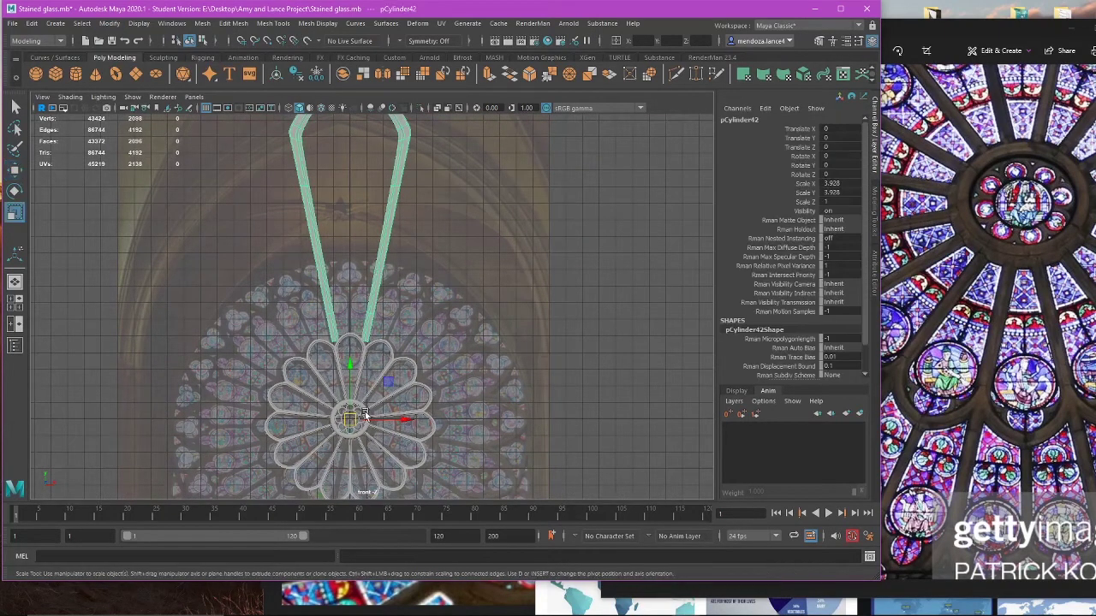
pyautogui.moveTo(390, 384); pyautogui.dragTo(375, 386)
pyautogui.keyDown('alt'); pyautogui.moveTo(375, 386); pyautogui.dragTo(401, 350, button='right'); pyautogui.keyUp('alt')
pyautogui.click(418, 359)
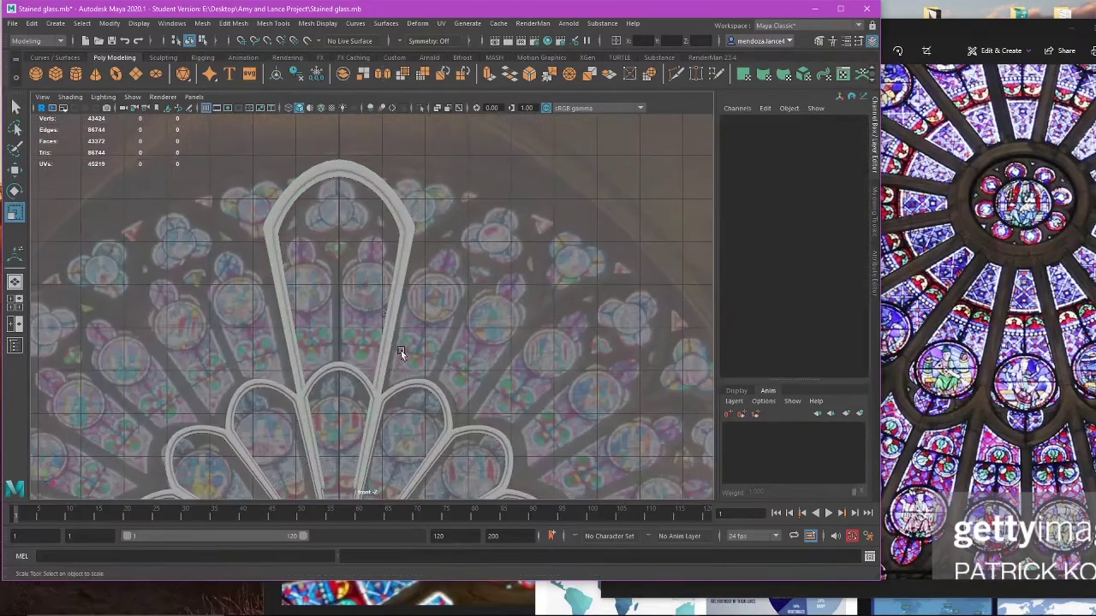
pyautogui.click(388, 310)
pyautogui.keyDown('alt'); pyautogui.moveTo(391, 310); pyautogui.dragTo(368, 409, button='right'); pyautogui.keyUp('alt')
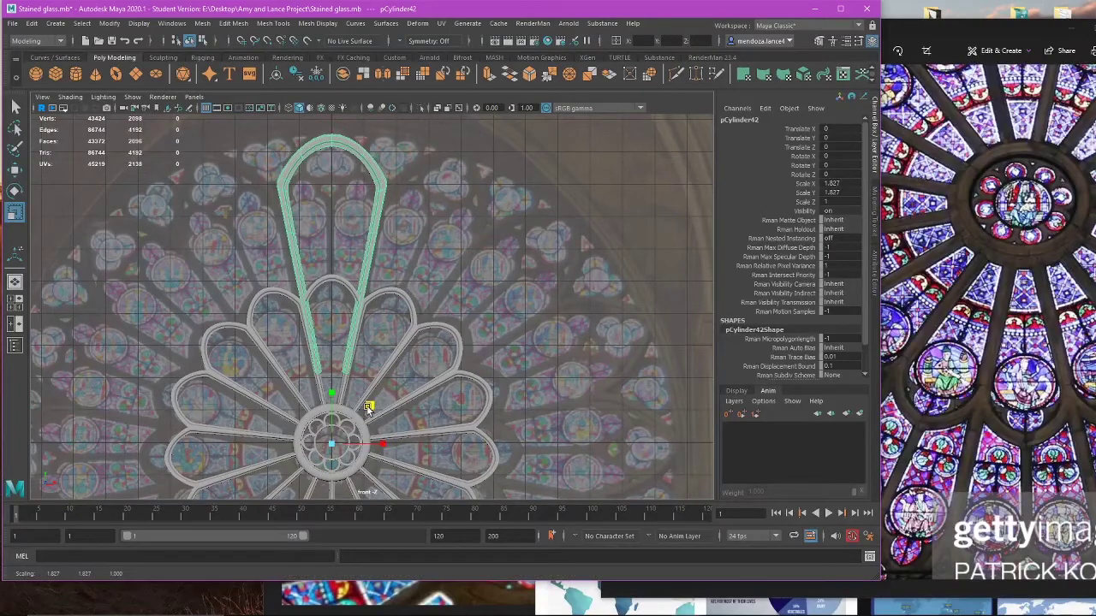
pyautogui.keyDown('alt'); pyautogui.moveTo(390, 305); pyautogui.dragTo(381, 387, button='right'); pyautogui.keyUp('alt')
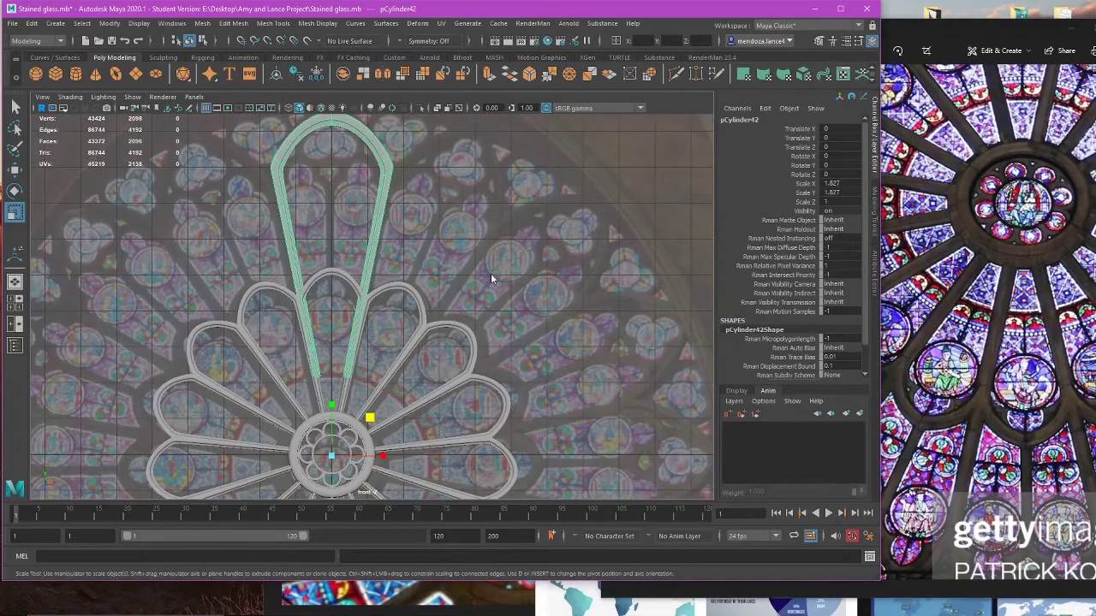
# Step: Move the petal frame's lower end vertices up to the tip of the inner petal below it
pyautogui.moveTo(490, 274); pyautogui.dragTo(419, 286, button='right')
pyautogui.scroll(2, 325, 325)
pyautogui.moveTo(209, 368); pyautogui.dragTo(418, 462)
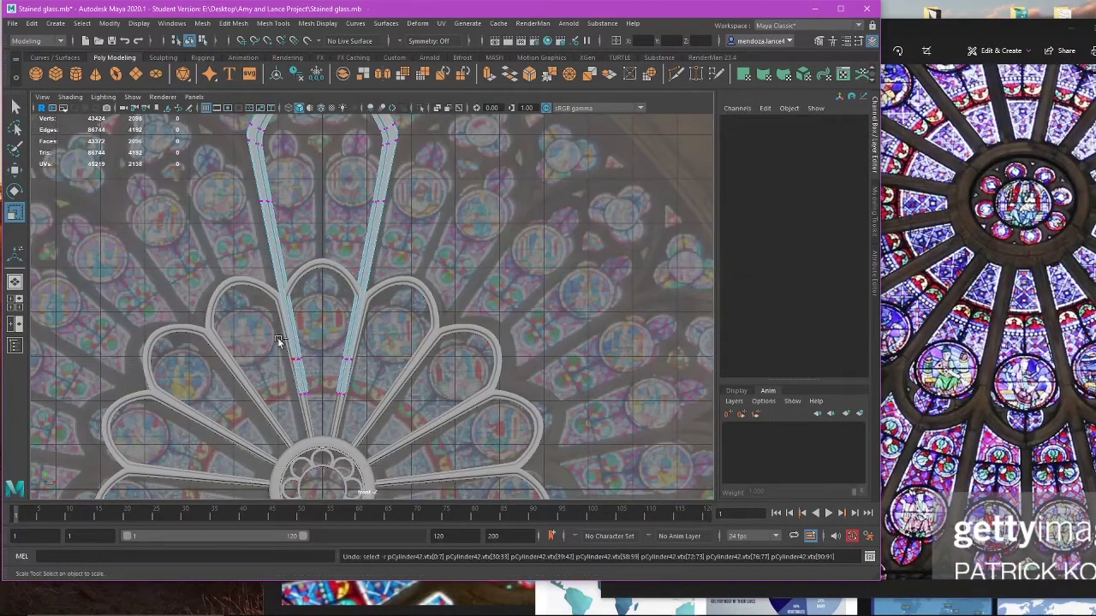
pyautogui.press('w')
pyautogui.moveTo(319, 336); pyautogui.dragTo(322, 248)
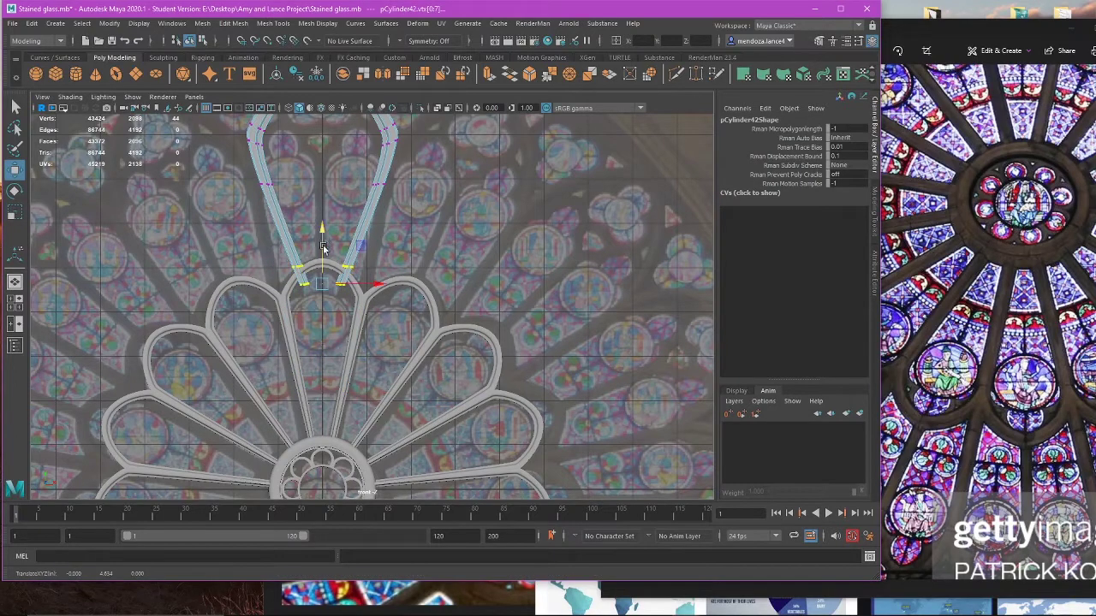
pyautogui.keyDown('alt'); pyautogui.moveTo(324, 250); pyautogui.dragTo(334, 347, button='middle'); pyautogui.keyUp('alt')
pyautogui.scroll(3, 357, 367)
pyautogui.keyDown('alt'); pyautogui.moveTo(341, 386); pyautogui.dragTo(390, 316, button='middle'); pyautogui.keyUp('alt')
# Step: Turn on World X symmetry and move the frame's lower ends onto the junctions between the inner petals
pyautogui.click(405, 41)
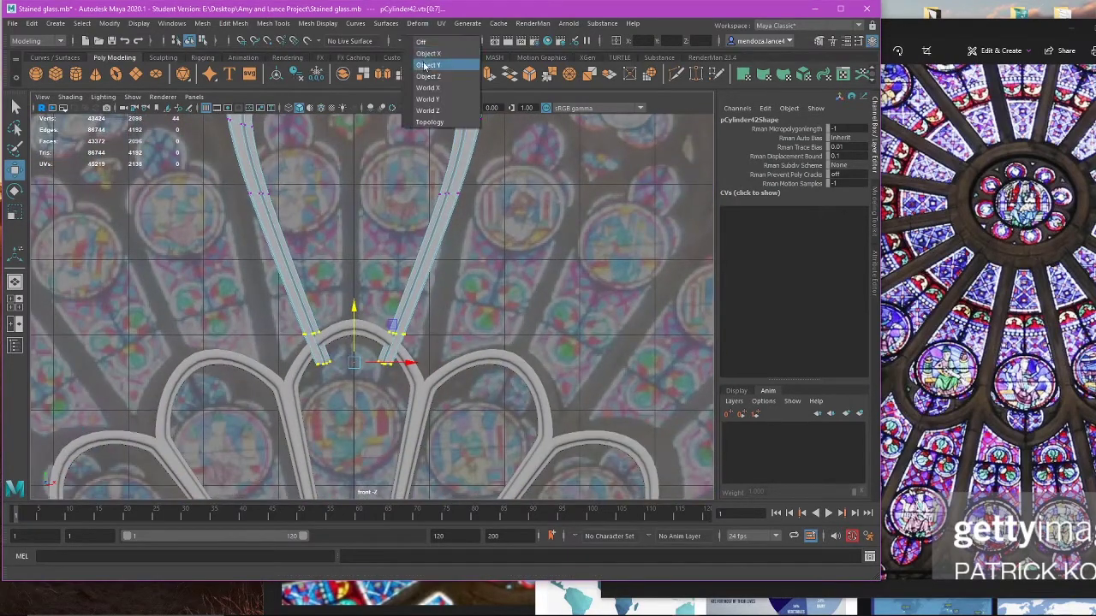
pyautogui.click(425, 88)
pyautogui.keyDown('alt'); pyautogui.moveTo(368, 369); pyautogui.dragTo(362, 342, button='right'); pyautogui.keyUp('alt')
pyautogui.moveTo(362, 343); pyautogui.dragTo(316, 334)
pyautogui.moveTo(265, 285); pyautogui.dragTo(266, 301)
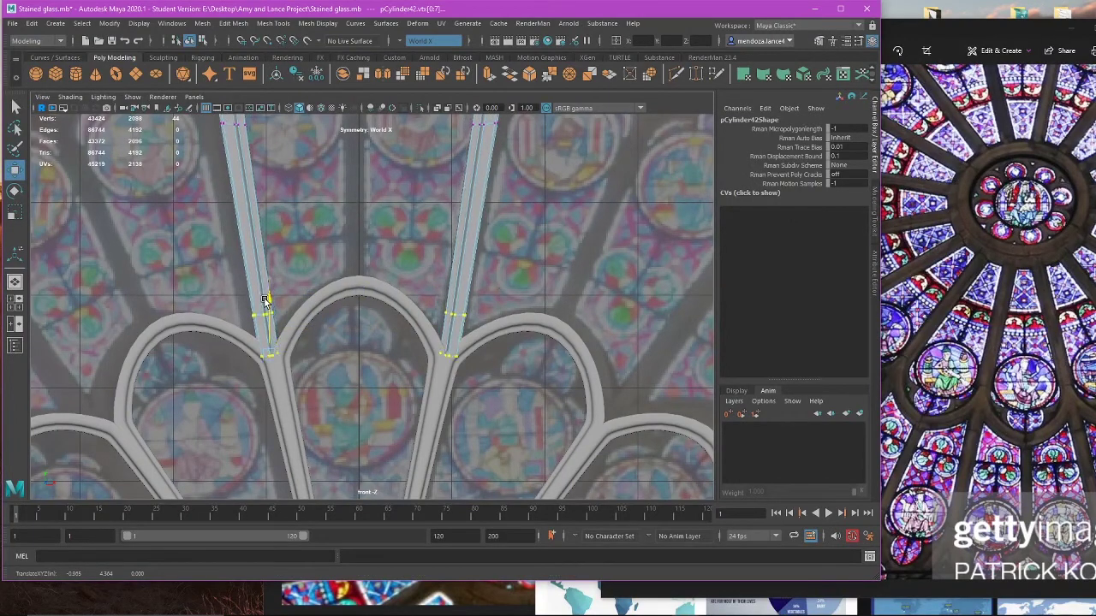
pyautogui.moveTo(313, 352); pyautogui.dragTo(332, 361)
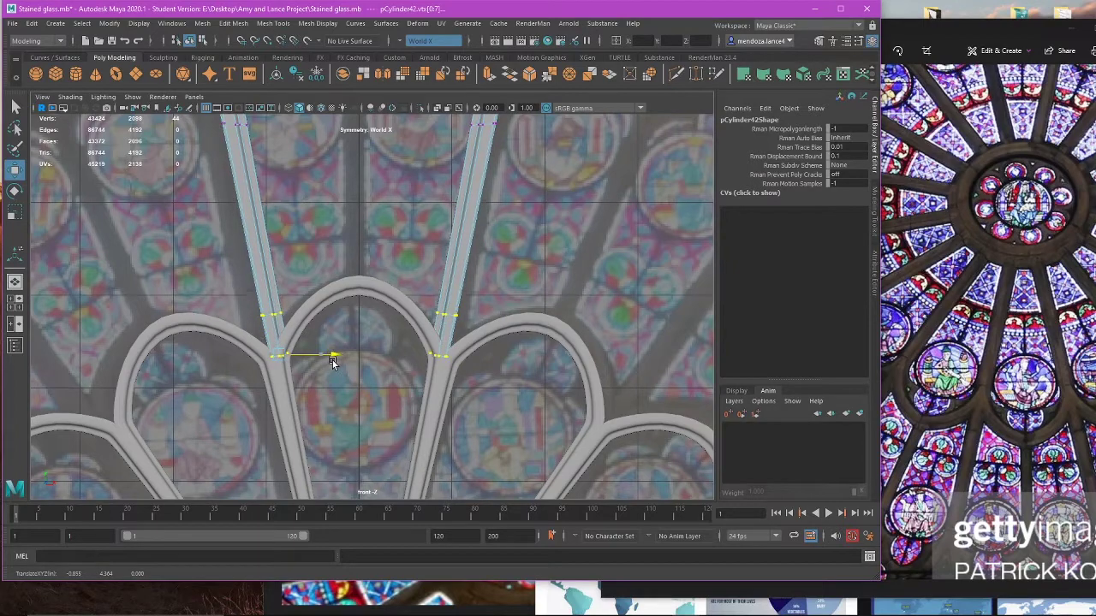
pyautogui.click(501, 316)
pyautogui.keyDown('alt'); pyautogui.moveTo(524, 310); pyautogui.dragTo(505, 262, button='middle'); pyautogui.keyUp('alt')
pyautogui.scroll(4, 443, 326)
pyautogui.moveTo(526, 200); pyautogui.dragTo(580, 183, button='right')
pyautogui.click(530, 250)
pyautogui.scroll(-6, 524, 257)
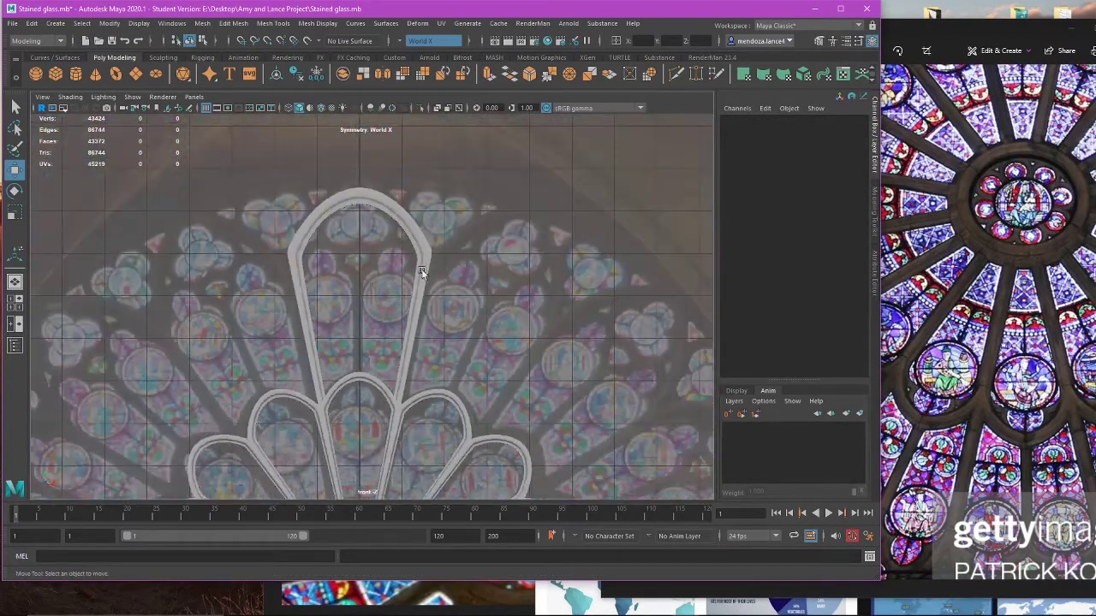
# Step: Show the outer petal frame in wireframe and compare its unsmoothed and smoothed shapes over the reference
pyautogui.scroll(2, 422, 277)
pyautogui.scroll(1, 423, 286)
pyautogui.click(400, 267)
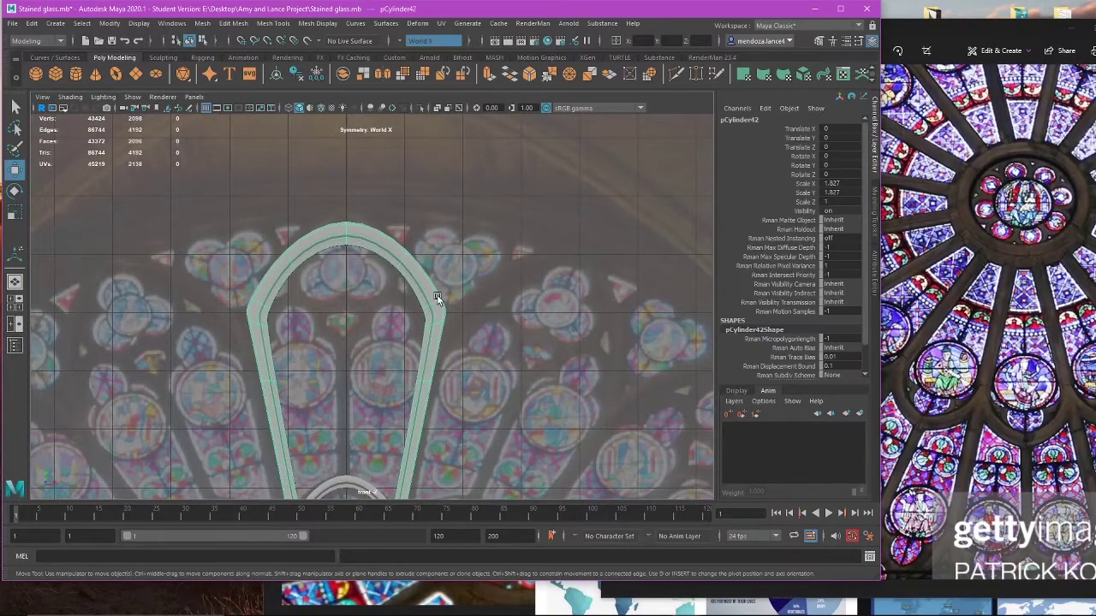
pyautogui.press('4')
pyautogui.moveTo(506, 220); pyautogui.dragTo(425, 212, button='right')
pyautogui.scroll(2, 458, 248)
pyautogui.keyDown('alt'); pyautogui.moveTo(481, 287); pyautogui.dragTo(517, 280, button='middle'); pyautogui.keyUp('alt')
pyautogui.press('1')
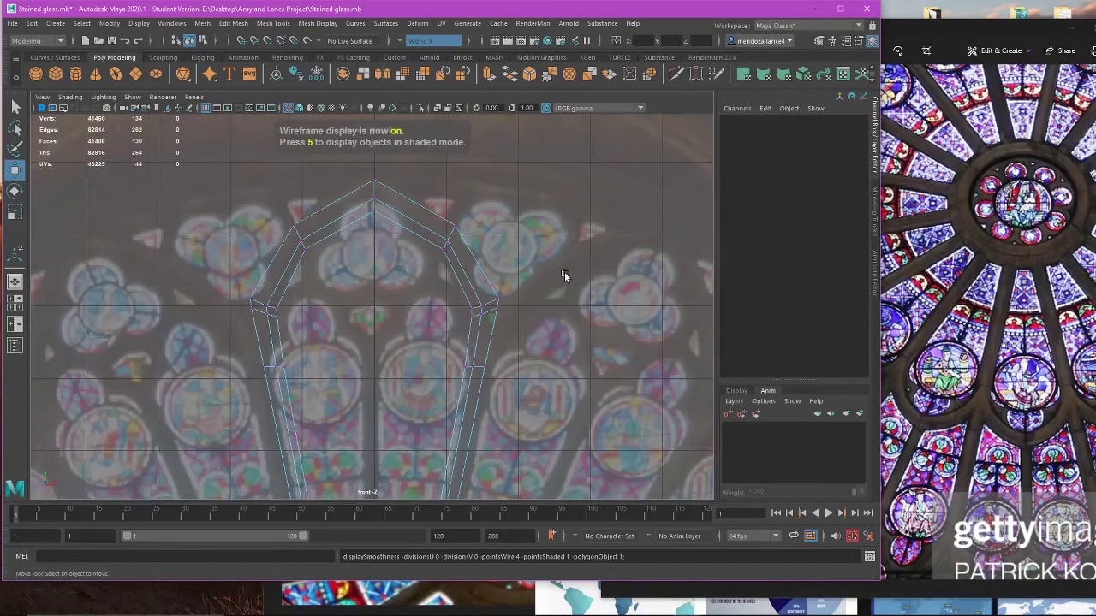
pyautogui.press('3')
# Step: Delete the extra edge loops near the shoulders of the outer petal's arch on both sides
pyautogui.moveTo(588, 271); pyautogui.dragTo(588, 234, button='right')
pyautogui.scroll(4, 516, 269)
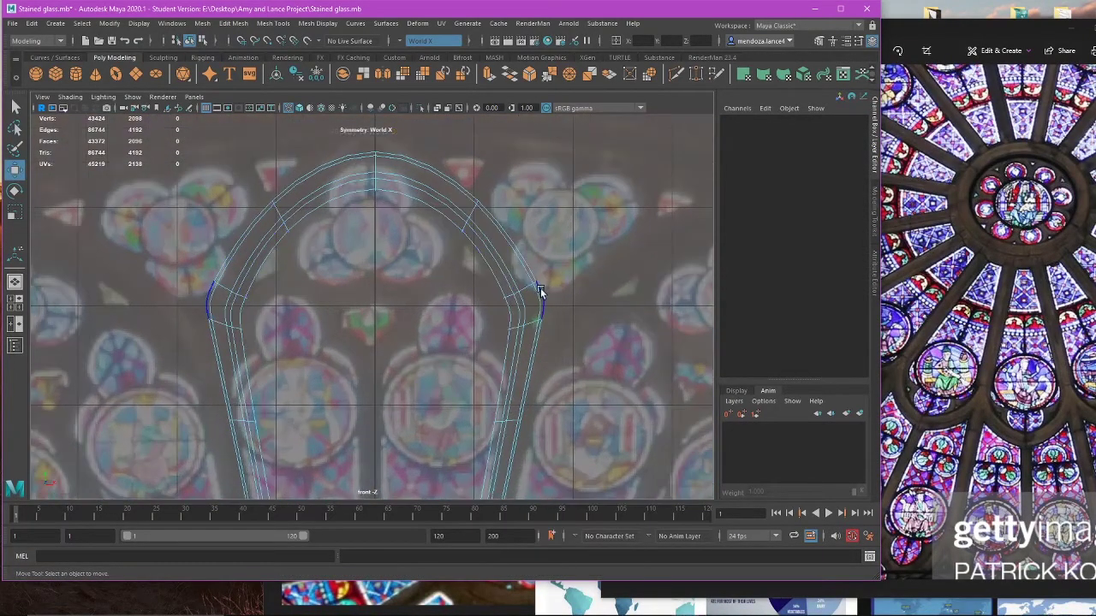
pyautogui.doubleClick(537, 293)
pyautogui.press('Delete')
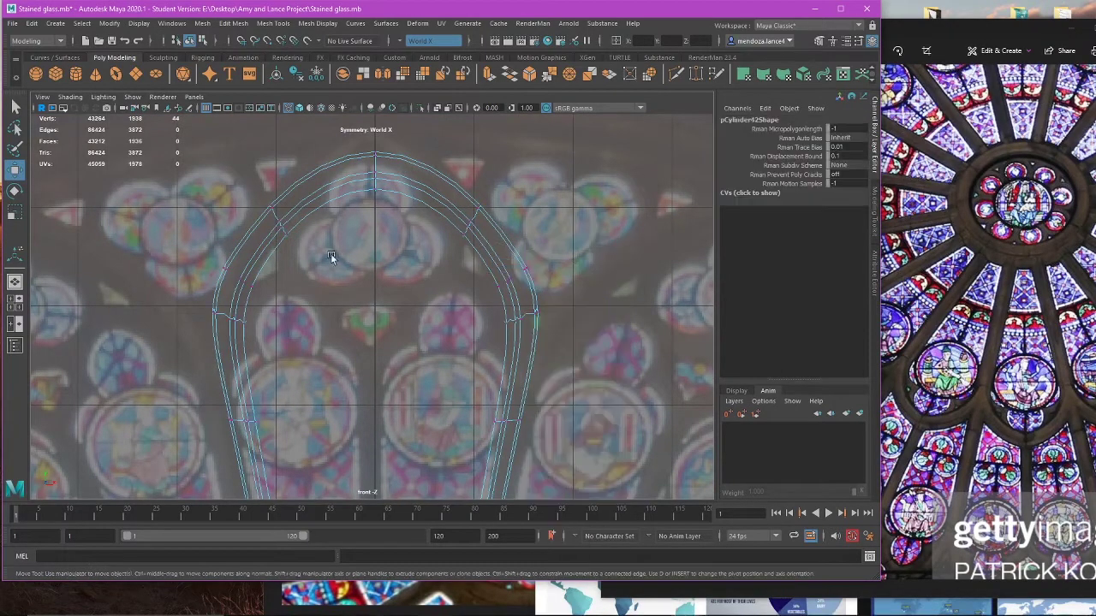
pyautogui.press('Delete')
# Step: Select the vertices at the arch's crown and check the frame's outline against the reference in object mode
pyautogui.scroll(-3, 514, 295)
pyautogui.moveTo(354, 170); pyautogui.dragTo(394, 250)
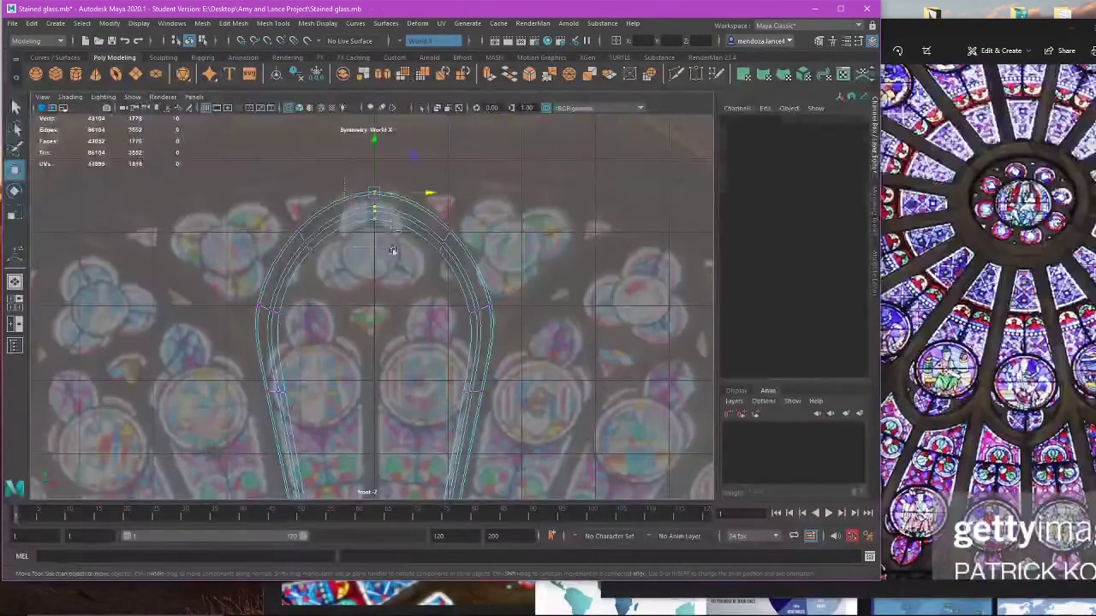
pyautogui.keyDown('alt'); pyautogui.moveTo(408, 217); pyautogui.dragTo(420, 290, button='middle'); pyautogui.keyUp('alt')
pyautogui.moveTo(489, 262); pyautogui.dragTo(499, 257, button='right')
pyautogui.keyDown('alt'); pyautogui.moveTo(397, 268); pyautogui.dragTo(401, 282, button='middle'); pyautogui.keyUp('alt')
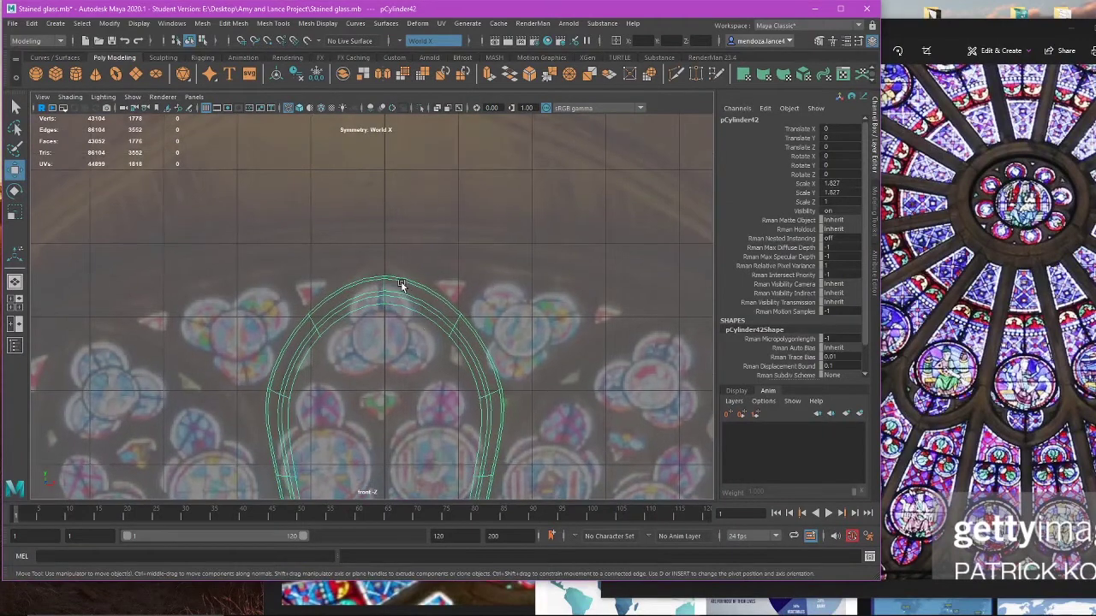
pyautogui.click(432, 318)
pyautogui.keyDown('alt'); pyautogui.moveTo(453, 325); pyautogui.dragTo(463, 276, button='middle'); pyautogui.keyUp('alt')
pyautogui.click(463, 276)
pyautogui.scroll(-3, 524, 258)
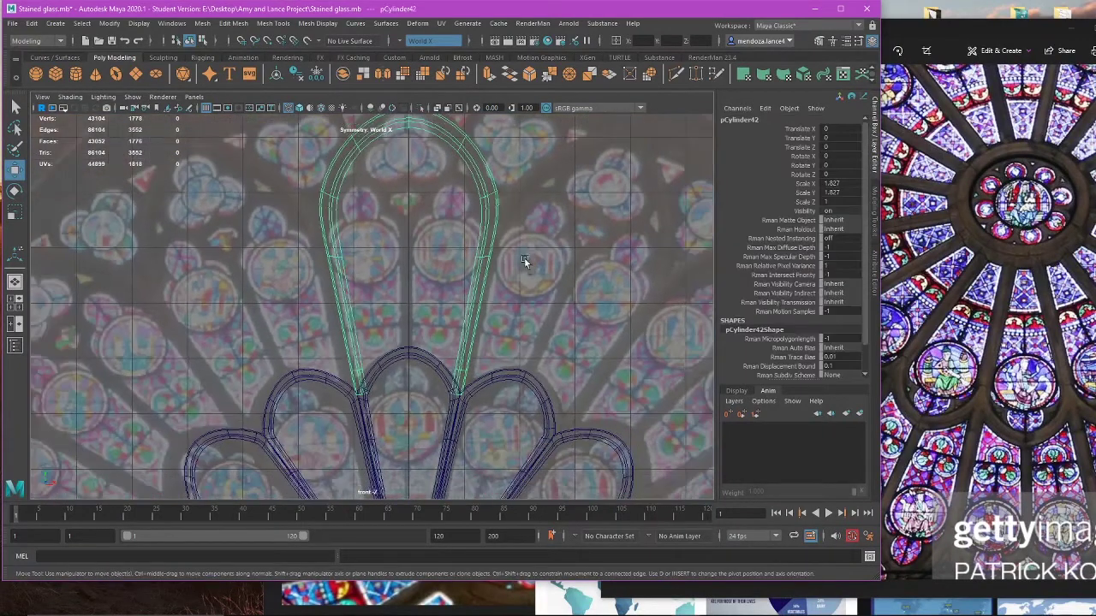
# Step: Center the outer petal frame's pivot and reselect the frame
pyautogui.click(111, 24)
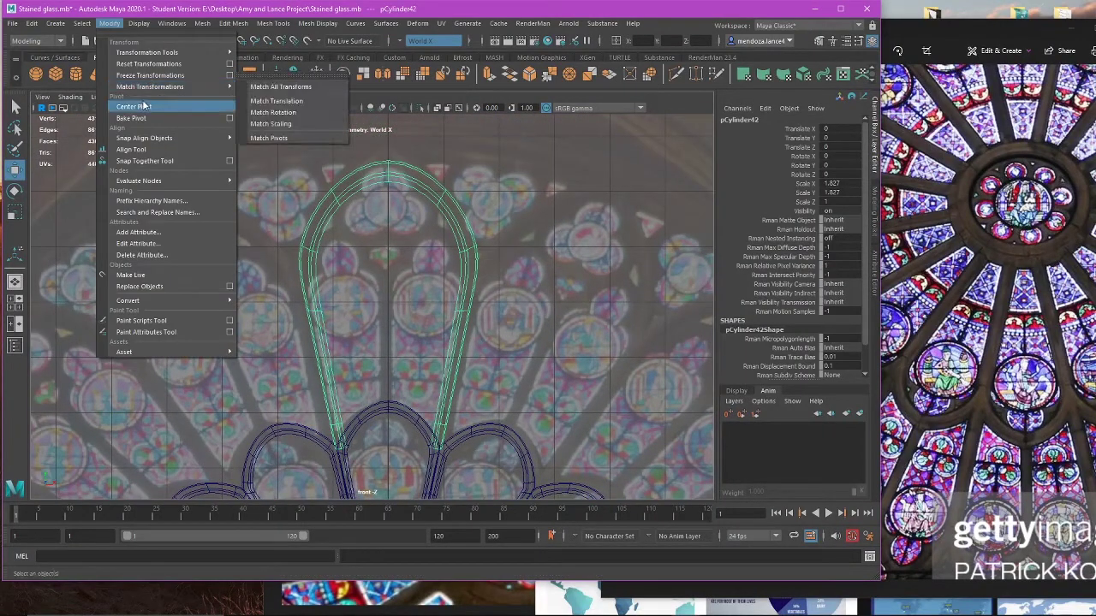
pyautogui.click(147, 106)
pyautogui.click(511, 232)
pyautogui.scroll(3, 511, 232)
pyautogui.keyDown('alt'); pyautogui.moveTo(496, 233); pyautogui.dragTo(507, 267, button='middle'); pyautogui.keyUp('alt')
pyautogui.click(519, 310)
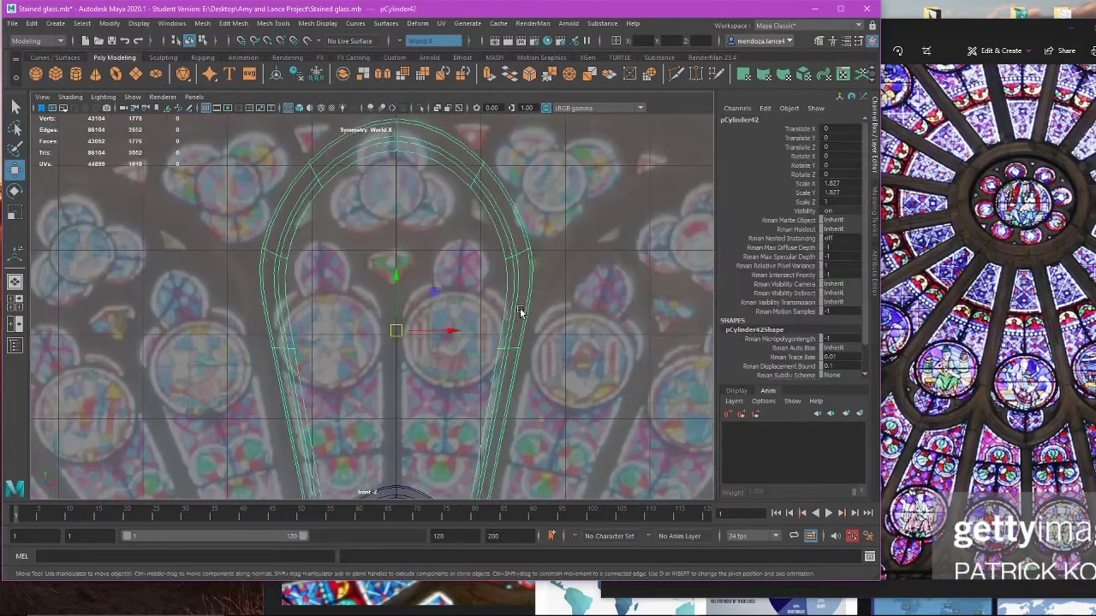
# Step: Adjust the frame's shoulder, side and lower end vertices symmetrically so it follows the dark tracery in the reference
pyautogui.moveTo(587, 269); pyautogui.dragTo(516, 257, button='right')
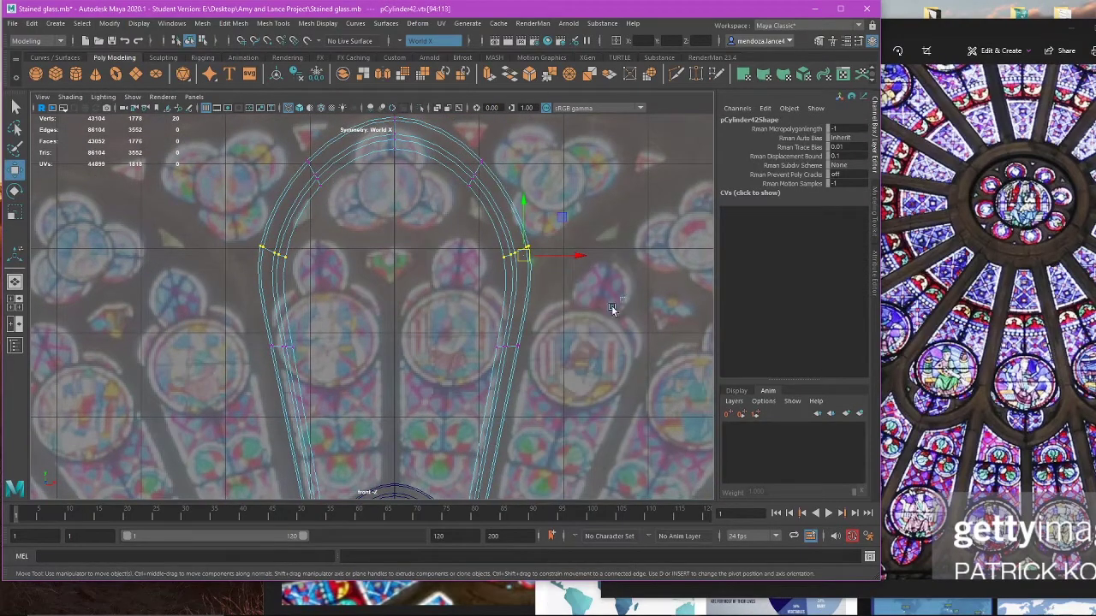
pyautogui.keyDown('alt'); pyautogui.moveTo(509, 432); pyautogui.dragTo(518, 300, button='middle'); pyautogui.keyUp('alt')
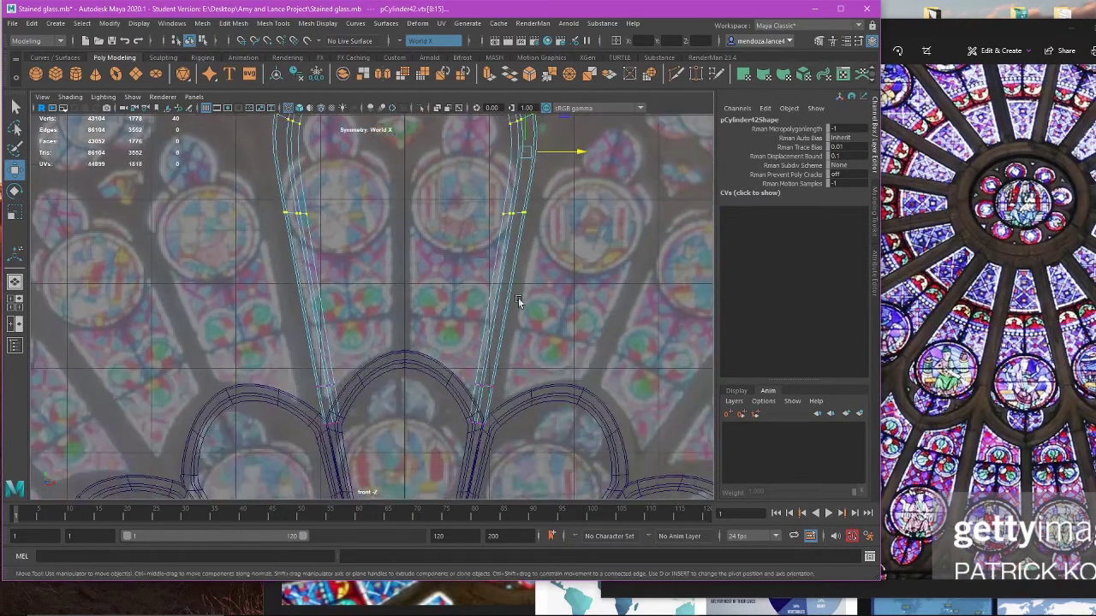
pyautogui.moveTo(526, 425); pyautogui.dragTo(529, 427)
pyautogui.scroll(2, 530, 427)
pyautogui.keyDown('alt'); pyautogui.moveTo(529, 425); pyautogui.dragTo(486, 373, button='middle'); pyautogui.keyUp('alt')
pyautogui.scroll(1, 458, 334)
pyautogui.keyDown('alt'); pyautogui.moveTo(458, 334); pyautogui.dragTo(421, 388, button='middle'); pyautogui.keyUp('alt')
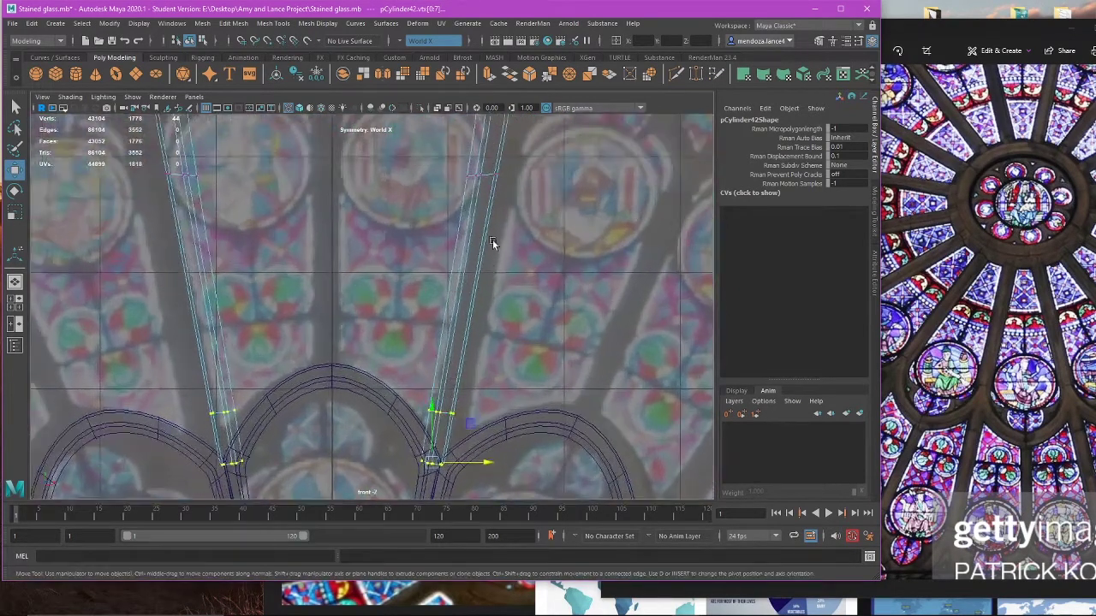
pyautogui.keyDown('alt'); pyautogui.moveTo(492, 241); pyautogui.dragTo(430, 426, button='middle'); pyautogui.keyUp('alt')
pyautogui.moveTo(430, 402); pyautogui.dragTo(429, 403)
pyautogui.keyDown('alt'); pyautogui.moveTo(430, 403); pyautogui.dragTo(465, 325, button='middle'); pyautogui.keyUp('alt')
pyautogui.scroll(1, 492, 206)
# Step: Switch to the perspective view, frame the selected part of the petal closely and enter face mode
pyautogui.press('space')
pyautogui.press('space')
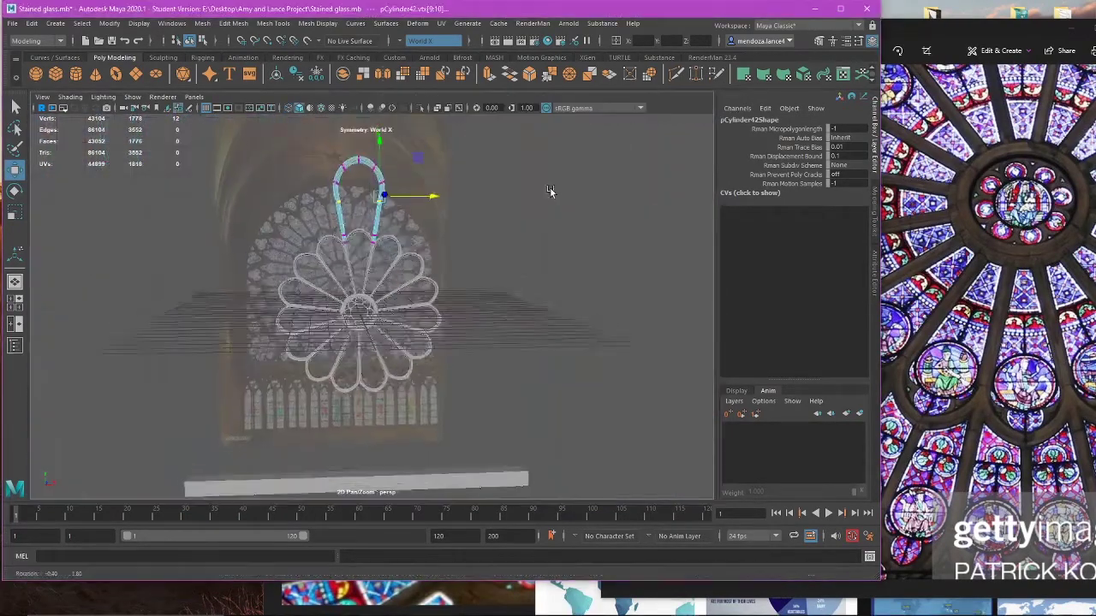
pyautogui.press('f')
pyautogui.keyDown('alt'); pyautogui.moveTo(497, 234); pyautogui.dragTo(648, 262); pyautogui.keyUp('alt')
pyautogui.moveTo(648, 262); pyautogui.dragTo(536, 248, button='right')
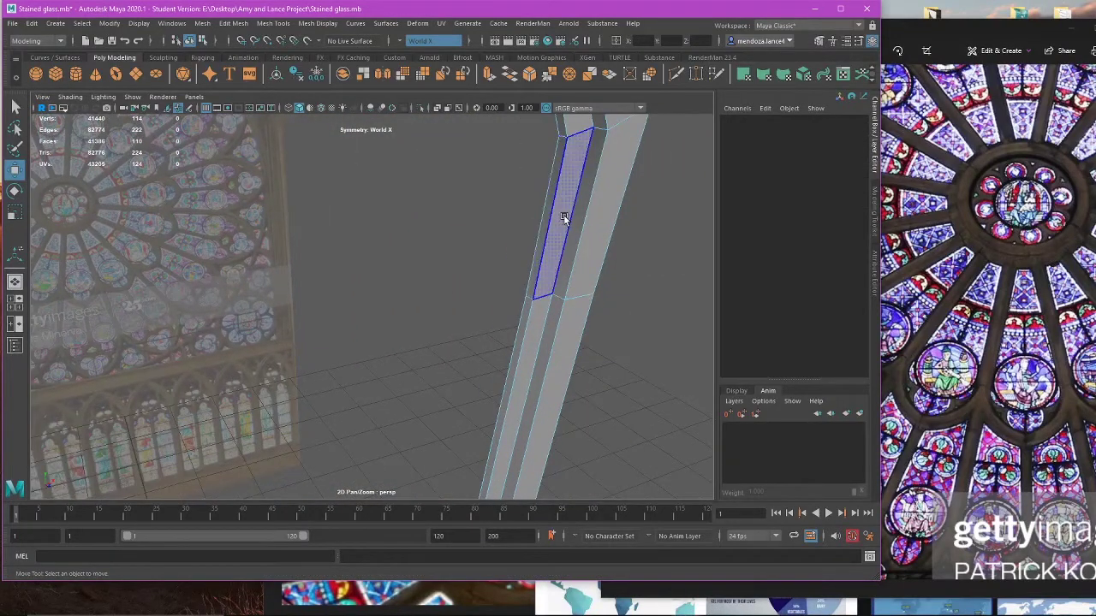
# Step: Delete the lengthwise band of narrow side faces along the arch frame, including the remaining face on the leg
pyautogui.click(563, 218)
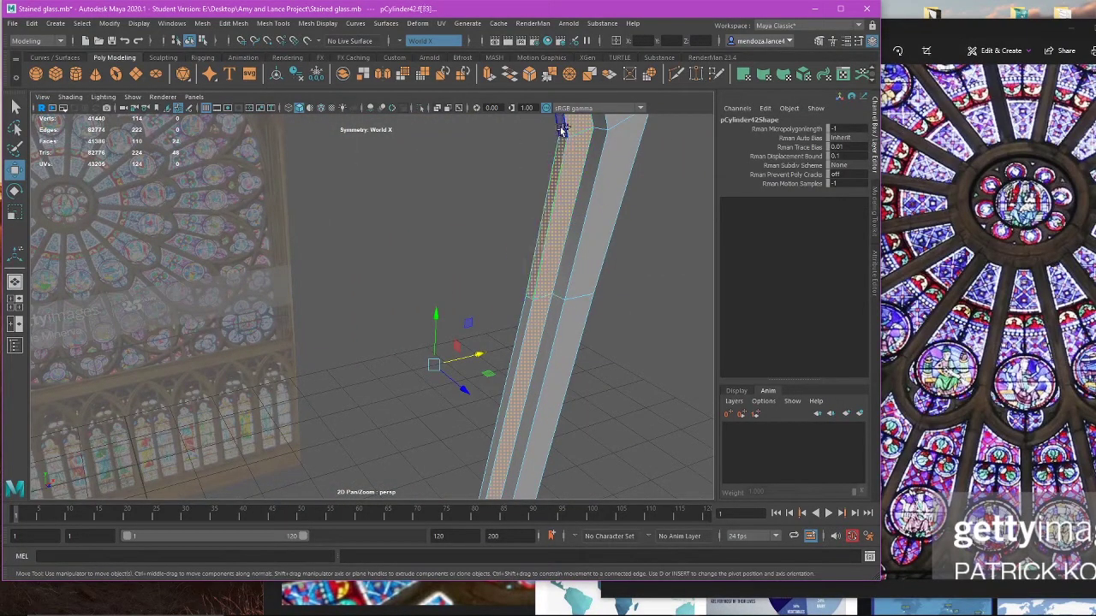
pyautogui.keyDown('alt'); pyautogui.moveTo(577, 168); pyautogui.dragTo(566, 256); pyautogui.keyUp('alt')
pyautogui.press('Delete')
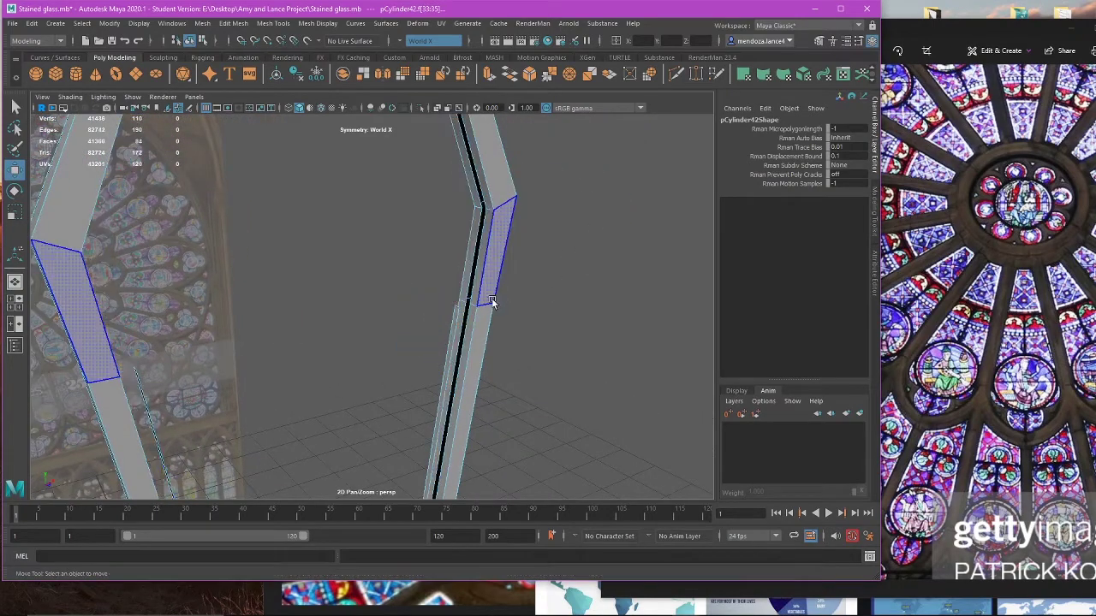
pyautogui.click(453, 326)
pyautogui.press('Delete')
# Step: Delete the leftover floating face strip inside the top of the arch
pyautogui.moveTo(559, 232); pyautogui.dragTo(557, 206, button='right')
pyautogui.click(484, 221)
pyautogui.scroll(-4, 485, 190)
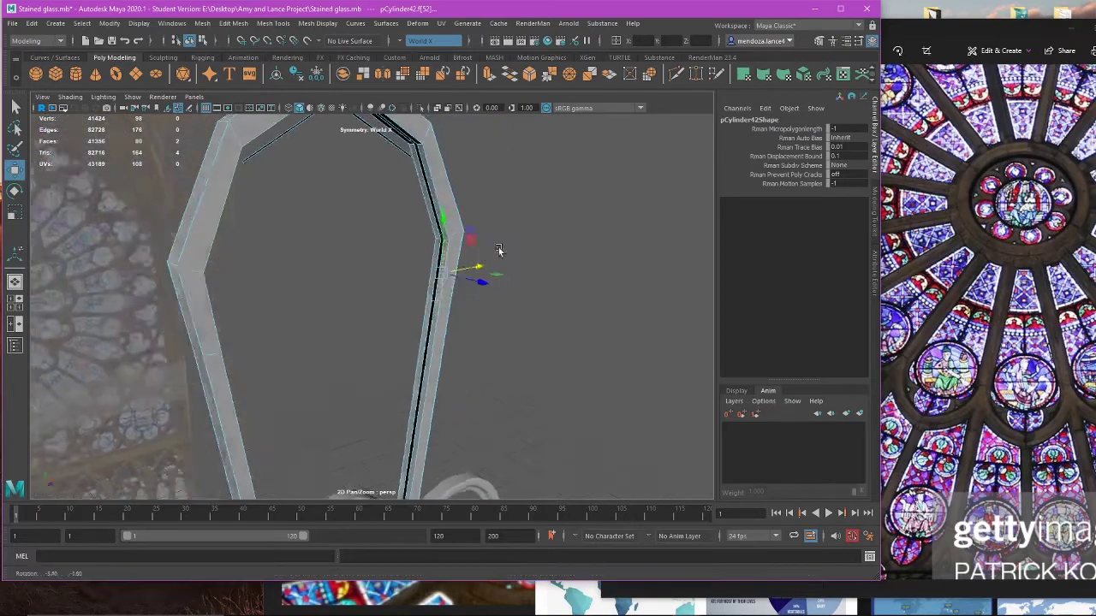
pyautogui.keyDown('alt'); pyautogui.moveTo(499, 250); pyautogui.dragTo(347, 259); pyautogui.keyUp('alt')
pyautogui.scroll(4, 348, 259)
pyautogui.click(357, 197)
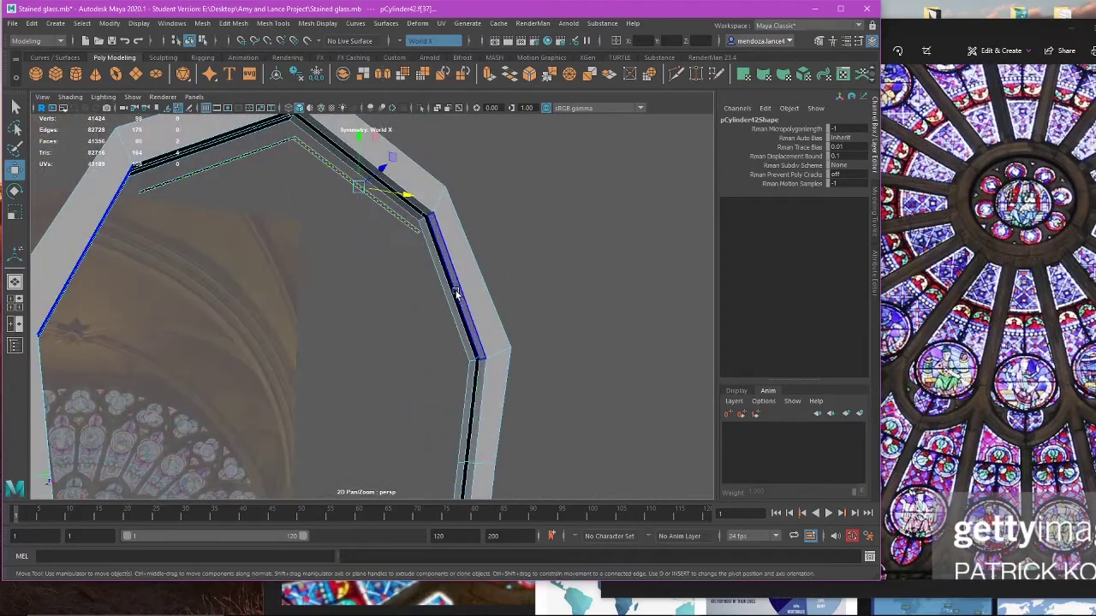
pyautogui.click(457, 292)
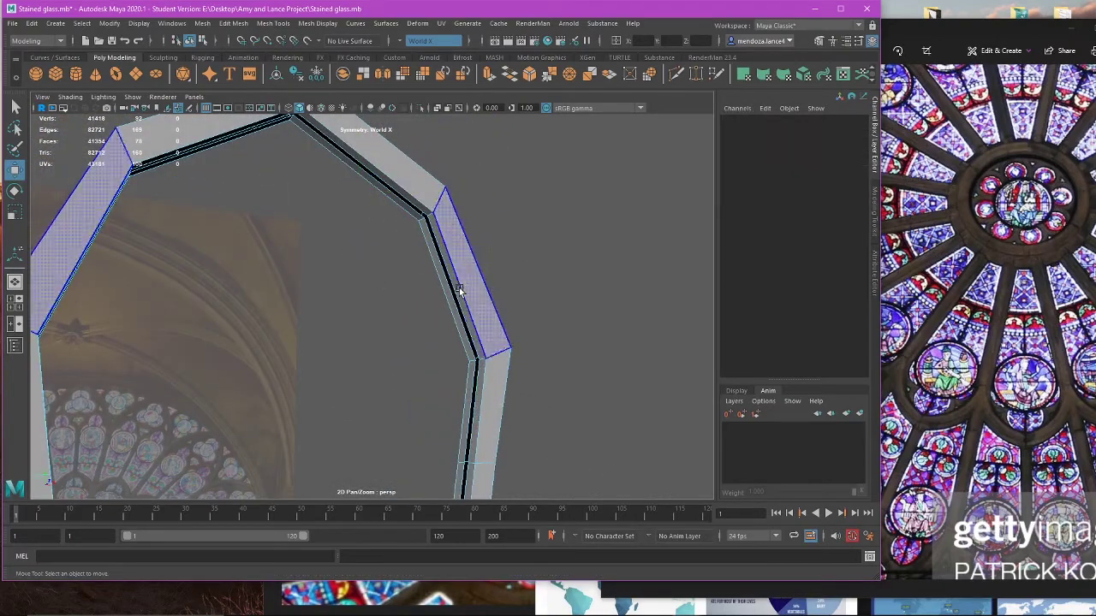
# Step: Select the thin inner strip faces all the way around the arch, down both legs
pyautogui.keyDown('shift'); pyautogui.click(480, 384); pyautogui.keyUp('shift')
pyautogui.scroll(-4, 497, 317)
pyautogui.keyDown('alt'); pyautogui.moveTo(505, 279); pyautogui.dragTo(474, 325); pyautogui.keyUp('alt')
pyautogui.scroll(4, 454, 306)
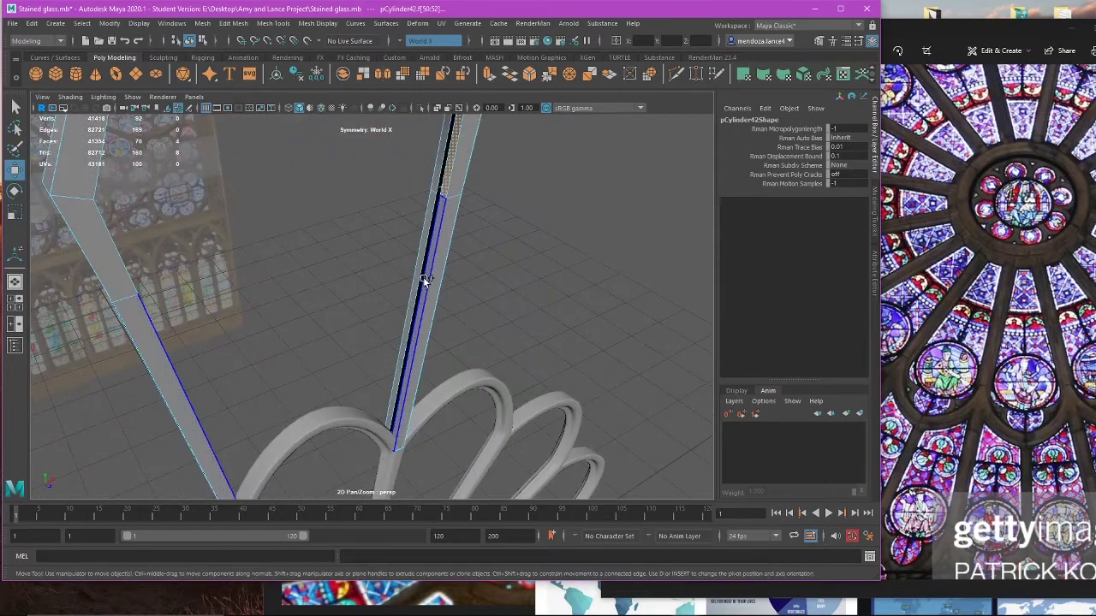
pyautogui.click(416, 275)
pyautogui.keyDown('alt'); pyautogui.moveTo(454, 167); pyautogui.dragTo(411, 309); pyautogui.keyUp('alt')
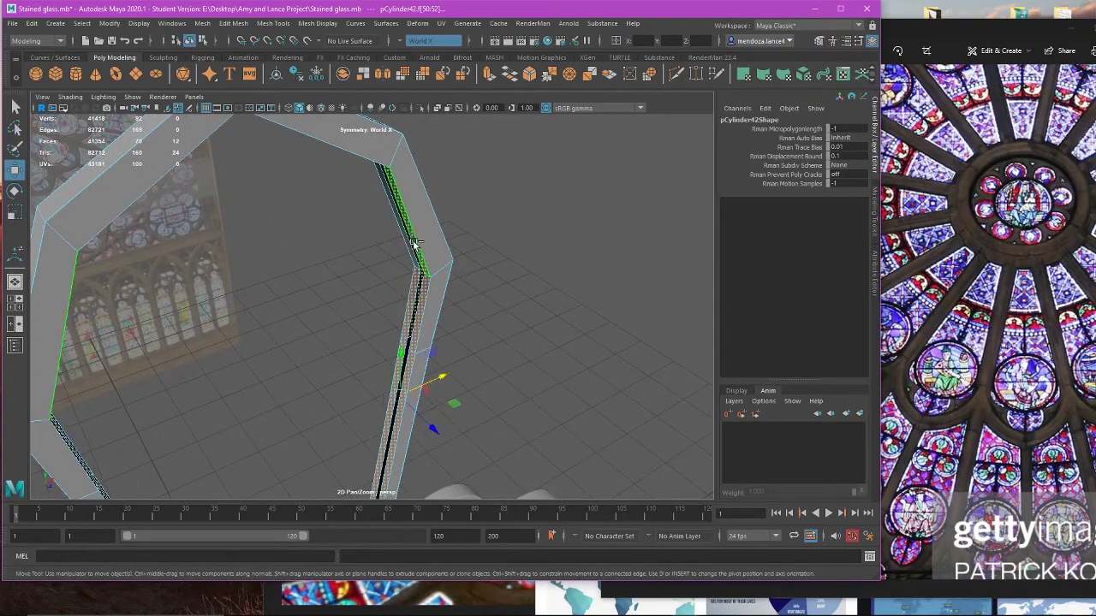
pyautogui.keyDown('alt'); pyautogui.moveTo(409, 245); pyautogui.dragTo(373, 345); pyautogui.keyUp('alt')
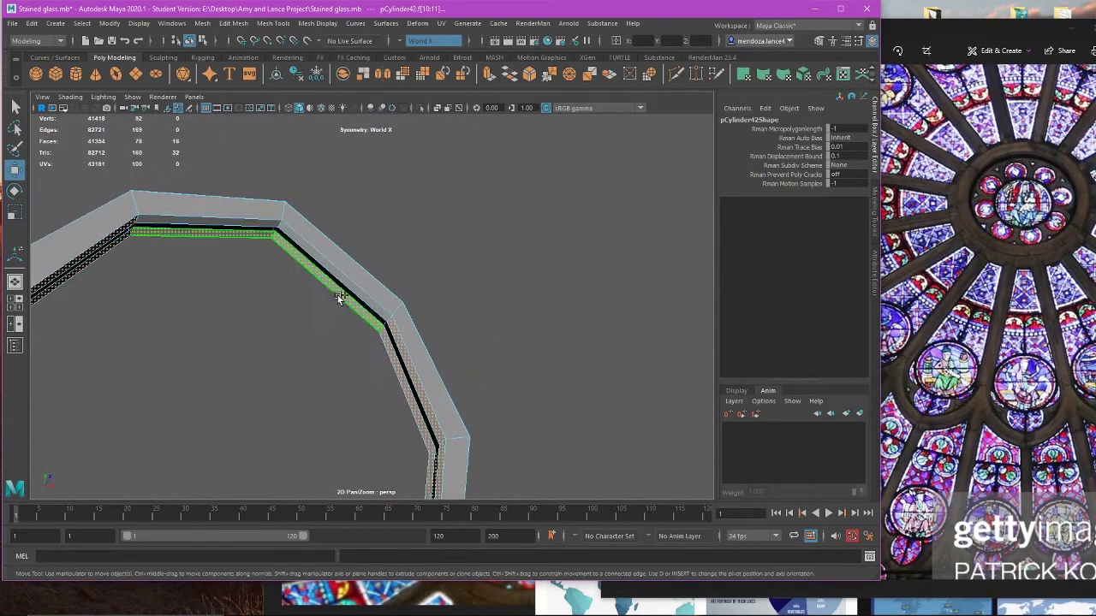
pyautogui.press('Delete')
pyautogui.moveTo(513, 270); pyautogui.dragTo(513, 310, button='right')
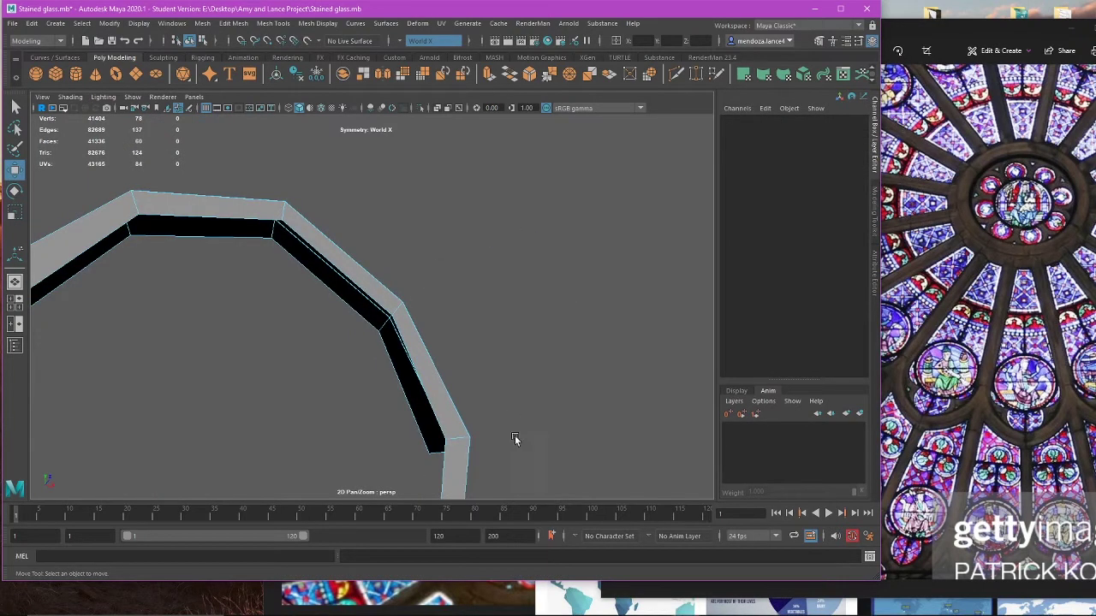
pyautogui.keyDown('alt'); pyautogui.moveTo(514, 434); pyautogui.dragTo(526, 181, button='middle'); pyautogui.keyUp('alt')
pyautogui.keyDown('alt'); pyautogui.moveTo(481, 317); pyautogui.dragTo(479, 186, button='middle'); pyautogui.keyUp('alt')
pyautogui.keyDown('alt'); pyautogui.moveTo(479, 187); pyautogui.dragTo(349, 462); pyautogui.keyUp('alt')
pyautogui.hotkey('ctrl', 'z')
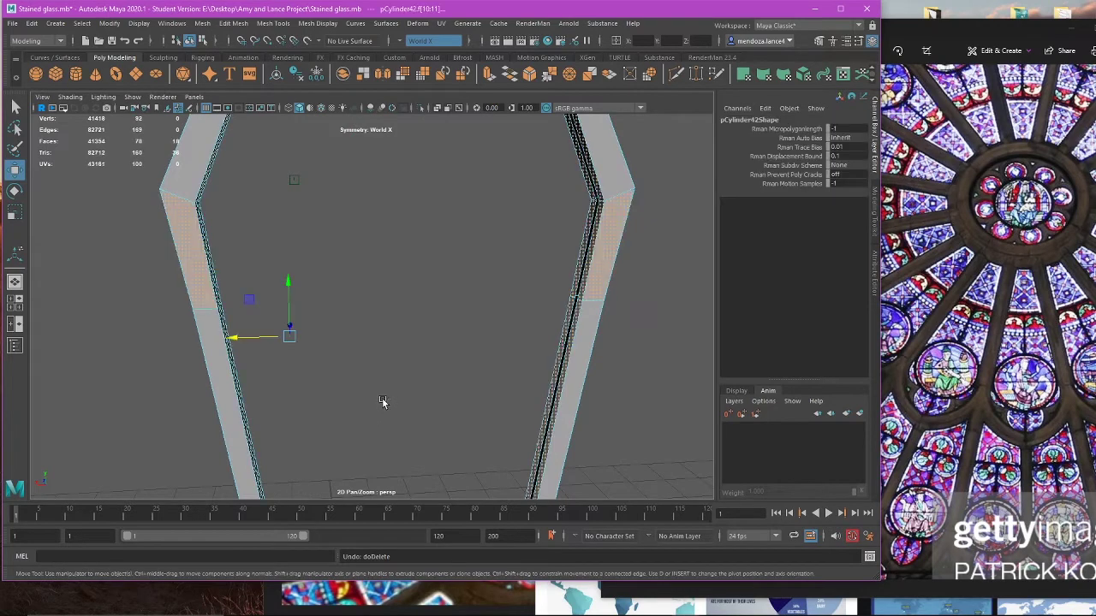
# Step: Deselect the wide face on each side of the arch and delete the remaining selected inner strip faces
pyautogui.keyDown('alt'); pyautogui.moveTo(184, 265); pyautogui.dragTo(224, 295, button='middle'); pyautogui.keyUp('alt')
pyautogui.keyDown('ctrl'); pyautogui.rightClick(229, 289); pyautogui.keyUp('ctrl')
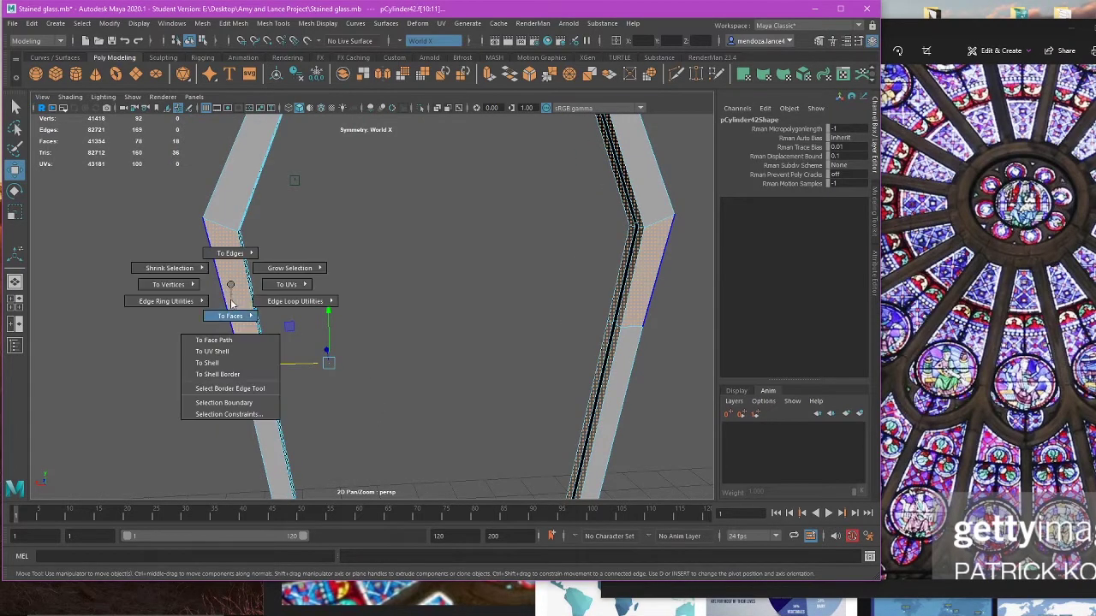
pyautogui.keyDown('ctrl'); pyautogui.moveTo(231, 297); pyautogui.dragTo(234, 296, button='right'); pyautogui.keyUp('ctrl')
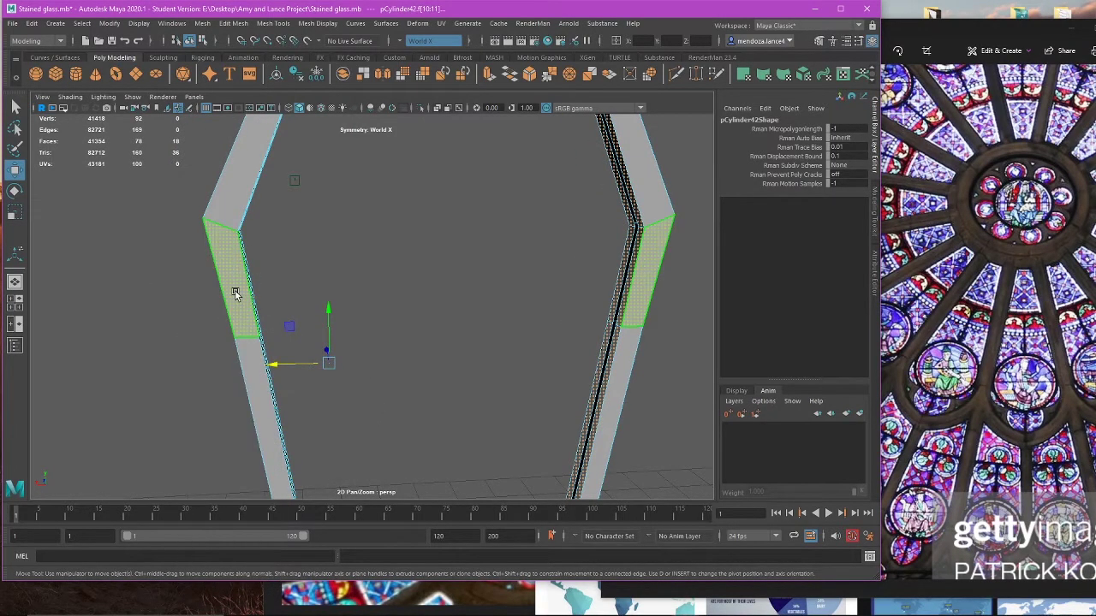
pyautogui.scroll(-3, 364, 320)
pyautogui.press('Delete')
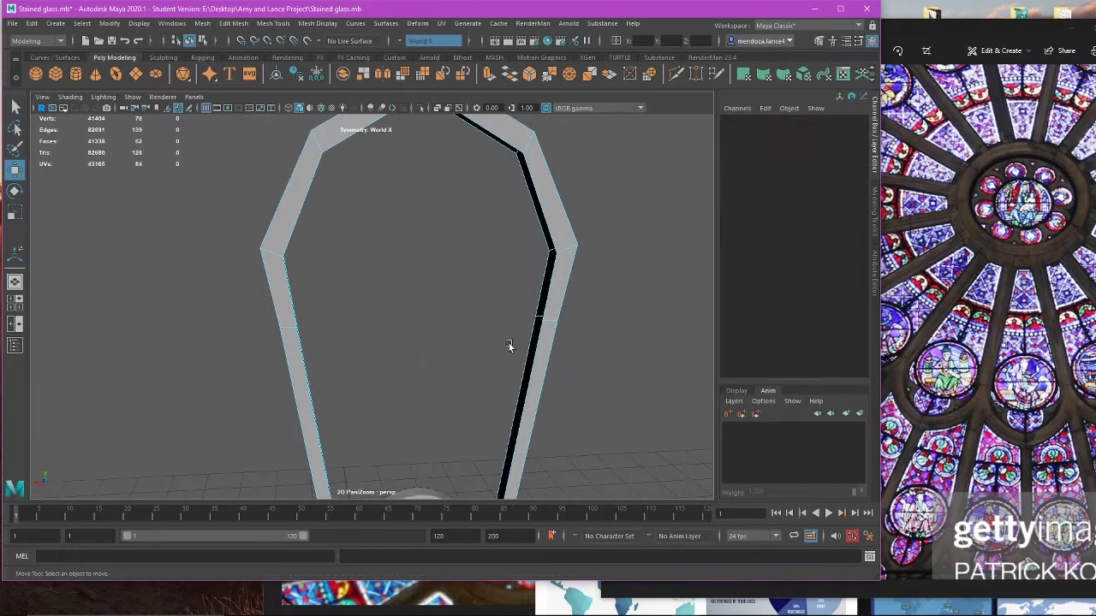
# Step: Delete the lengthwise middle edge loop on the arch's wide front face, together with its leftover vertices
pyautogui.keyDown('alt'); pyautogui.moveTo(509, 345); pyautogui.dragTo(447, 358); pyautogui.keyUp('alt')
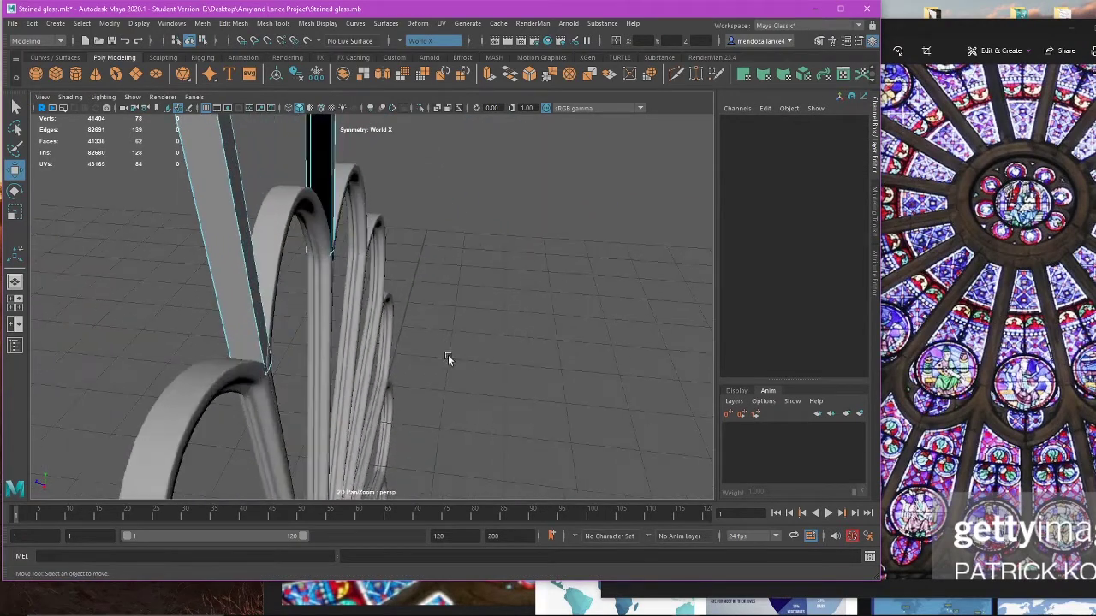
pyautogui.keyDown('alt'); pyautogui.moveTo(512, 281); pyautogui.dragTo(280, 412); pyautogui.keyUp('alt')
pyautogui.keyDown('alt'); pyautogui.moveTo(280, 412); pyautogui.dragTo(374, 272, button='middle'); pyautogui.keyUp('alt')
pyautogui.doubleClick(336, 329)
pyautogui.press('Delete')
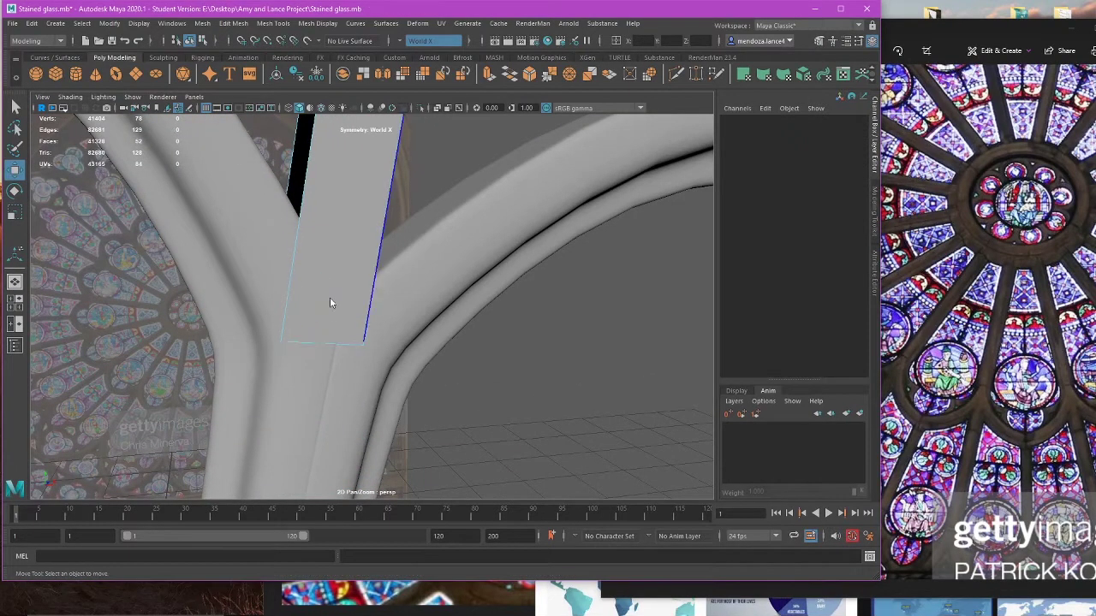
pyautogui.moveTo(330, 297); pyautogui.dragTo(317, 297, button='right')
pyautogui.click(317, 297)
pyautogui.scroll(-3, 346, 287)
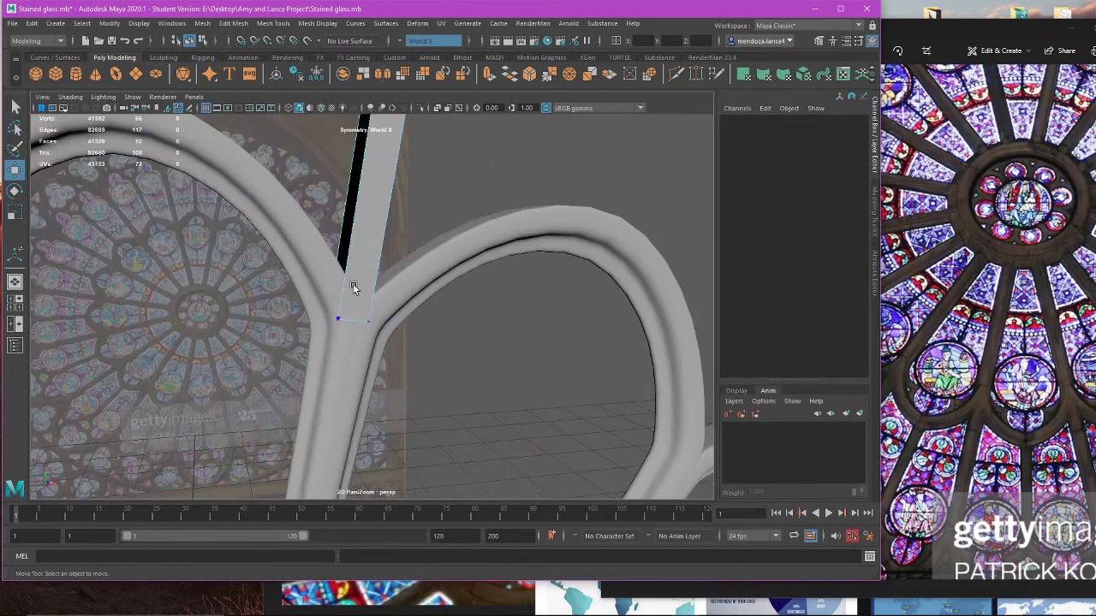
pyautogui.scroll(5, 343, 294)
pyautogui.scroll(-4, 330, 340)
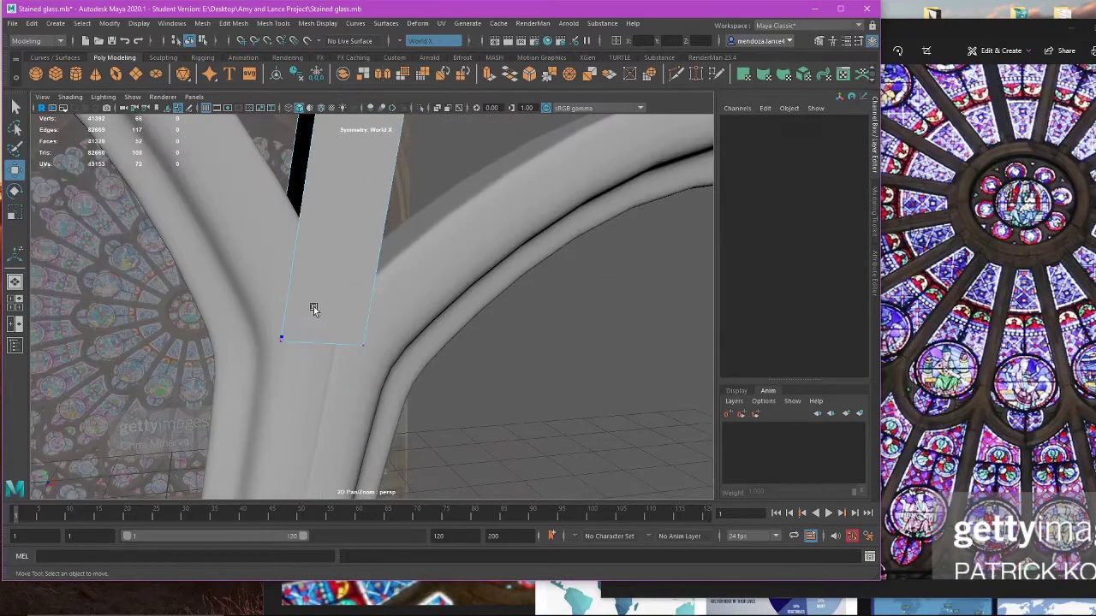
# Step: Switch to wireframe display and delete the extra cap faces at the lower ends of the arch legs
pyautogui.click(314, 308)
pyautogui.press('4')
pyautogui.keyDown('alt'); pyautogui.moveTo(276, 343); pyautogui.dragTo(404, 361); pyautogui.keyUp('alt')
pyautogui.click(520, 369)
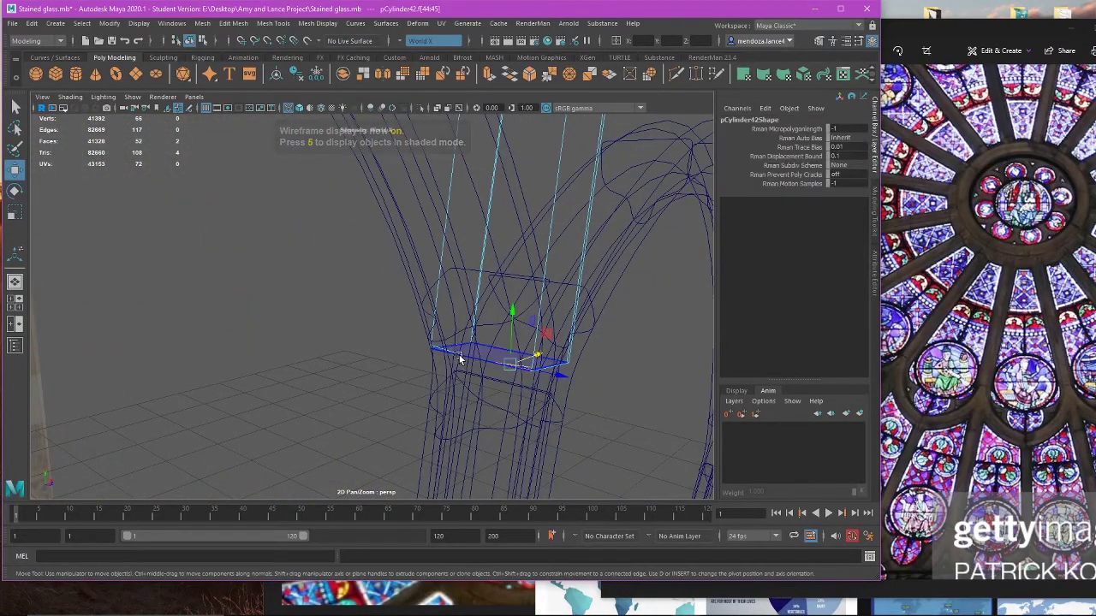
pyautogui.press('1')
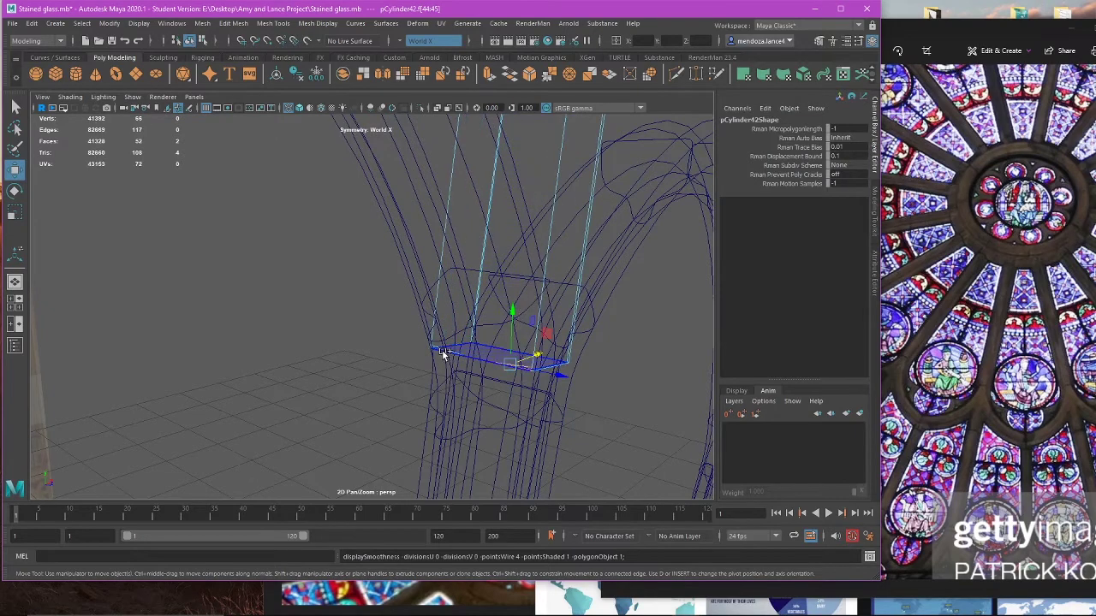
pyautogui.click(441, 347)
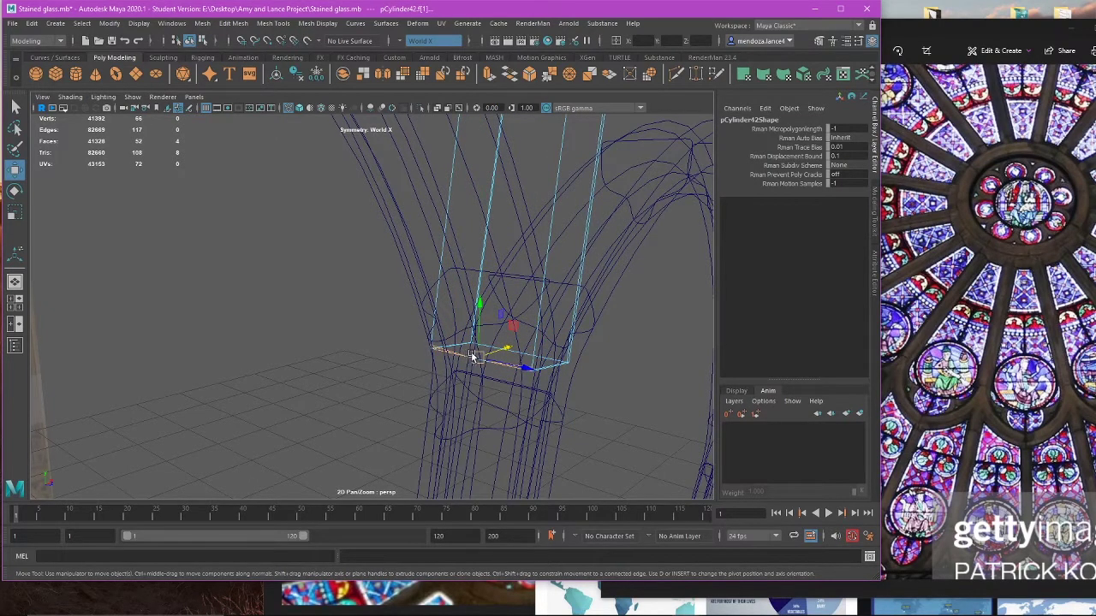
pyautogui.press('Delete')
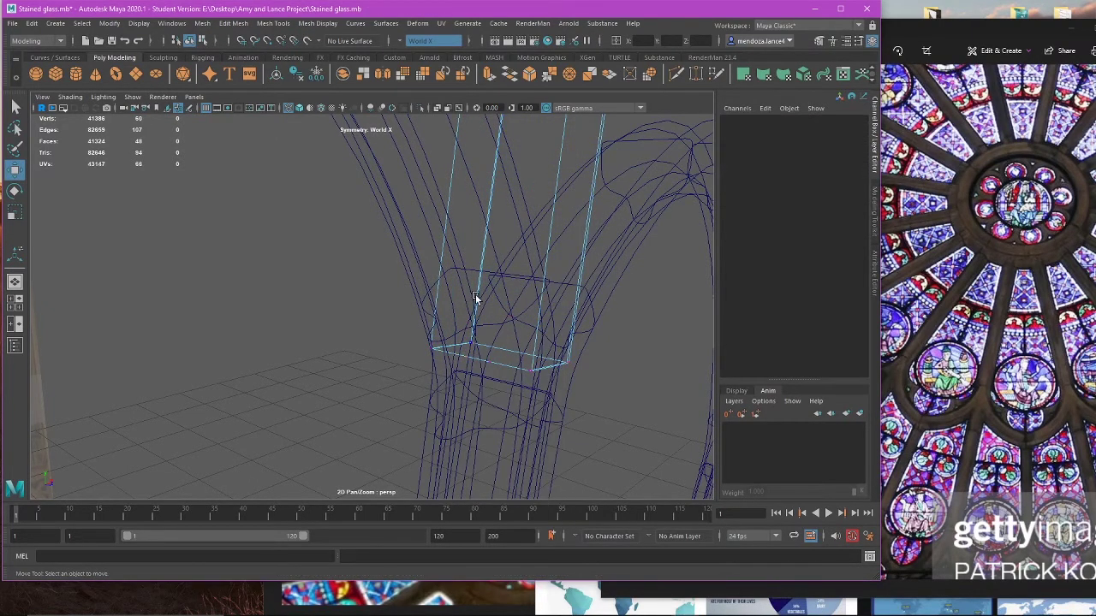
# Step: Return to shaded display with the arch previewed smooth, and isolate the arch in the viewport
pyautogui.click(481, 355)
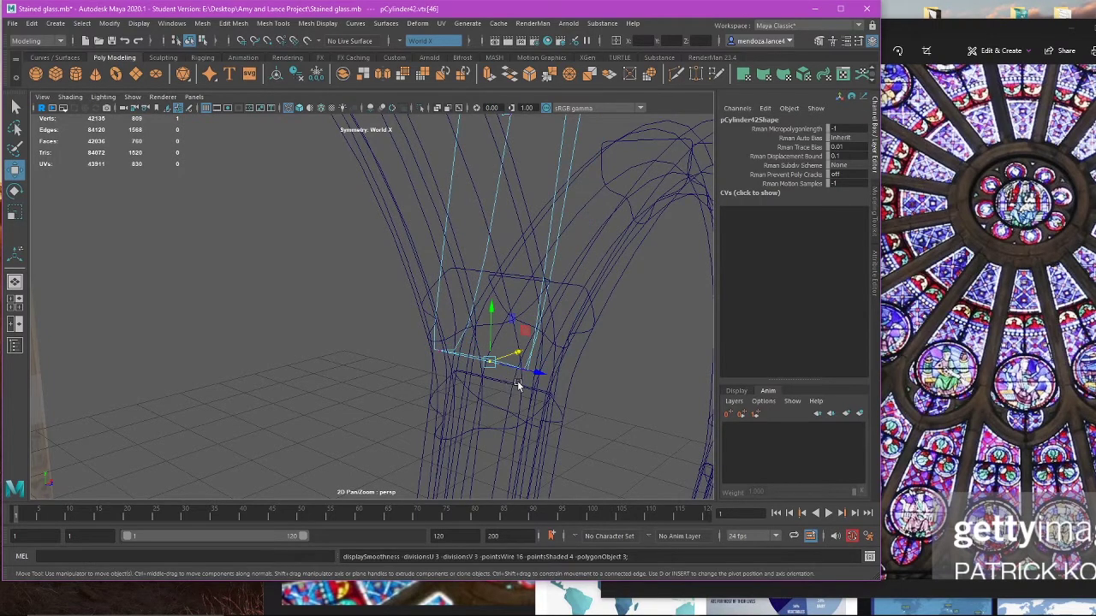
pyautogui.press('5')
pyautogui.scroll(-10, 448, 386)
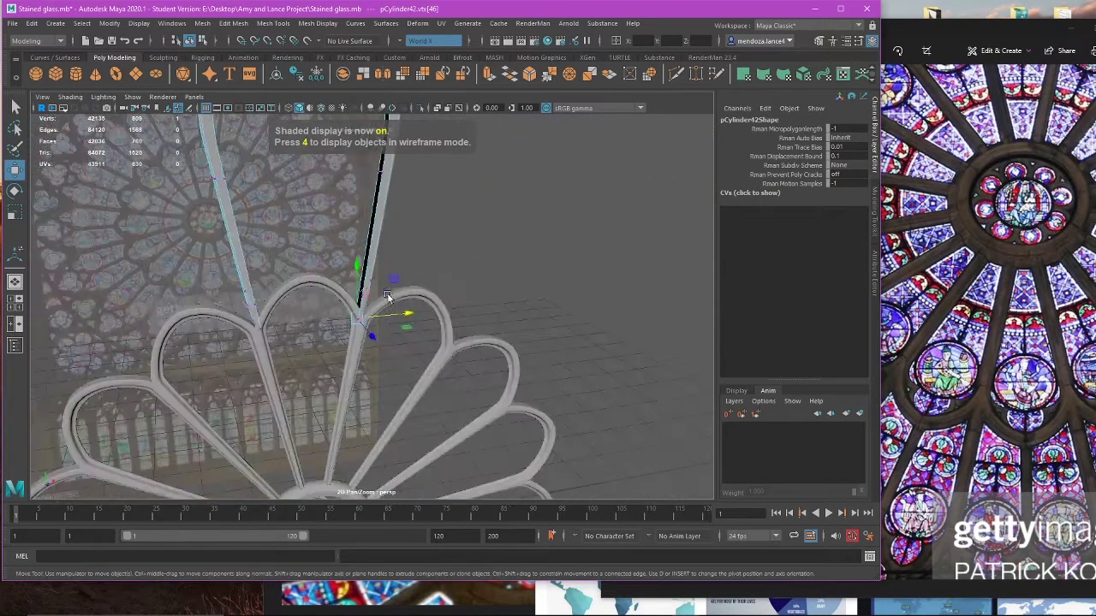
pyautogui.keyDown('alt'); pyautogui.moveTo(447, 265); pyautogui.dragTo(472, 393); pyautogui.keyUp('alt')
pyautogui.moveTo(470, 180); pyautogui.dragTo(500, 167, button='right')
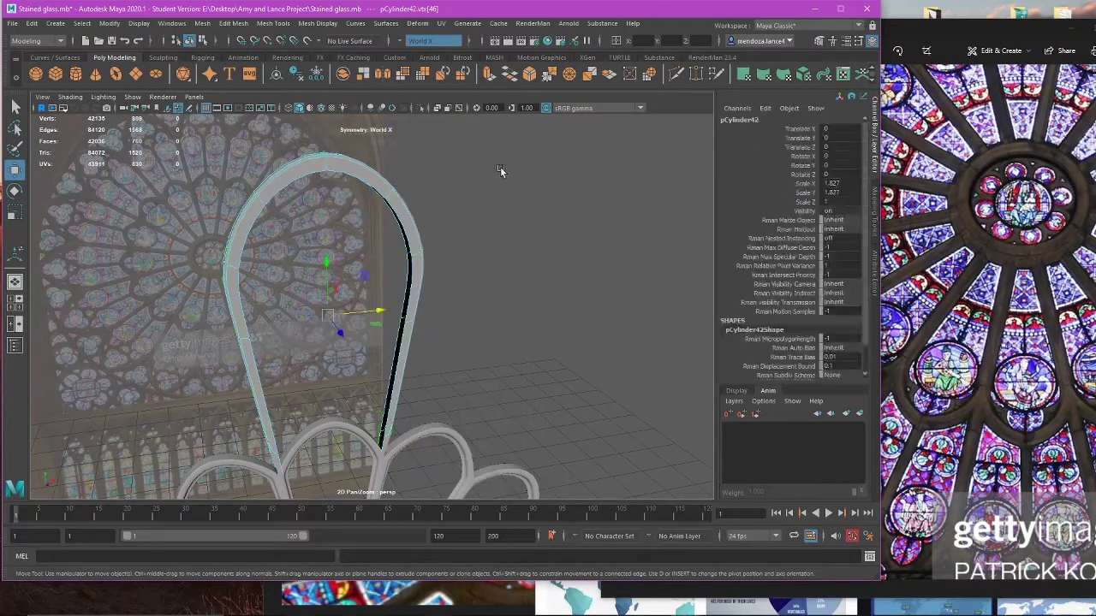
pyautogui.click(500, 167)
pyautogui.click(397, 193)
pyautogui.click(419, 109)
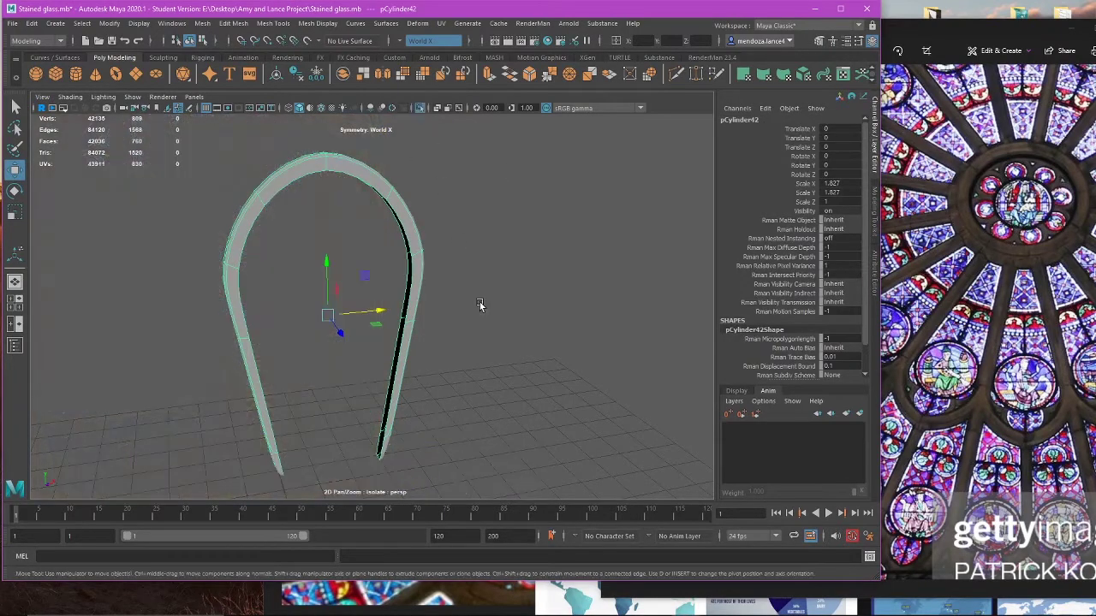
pyautogui.click(453, 305)
# Step: Turn off the arch's smooth preview and examine the lower end of its leg
pyautogui.scroll(5, 438, 305)
pyautogui.click(339, 390)
pyautogui.keyDown('alt'); pyautogui.moveTo(339, 390); pyautogui.dragTo(402, 364); pyautogui.keyUp('alt')
pyautogui.scroll(5, 402, 365)
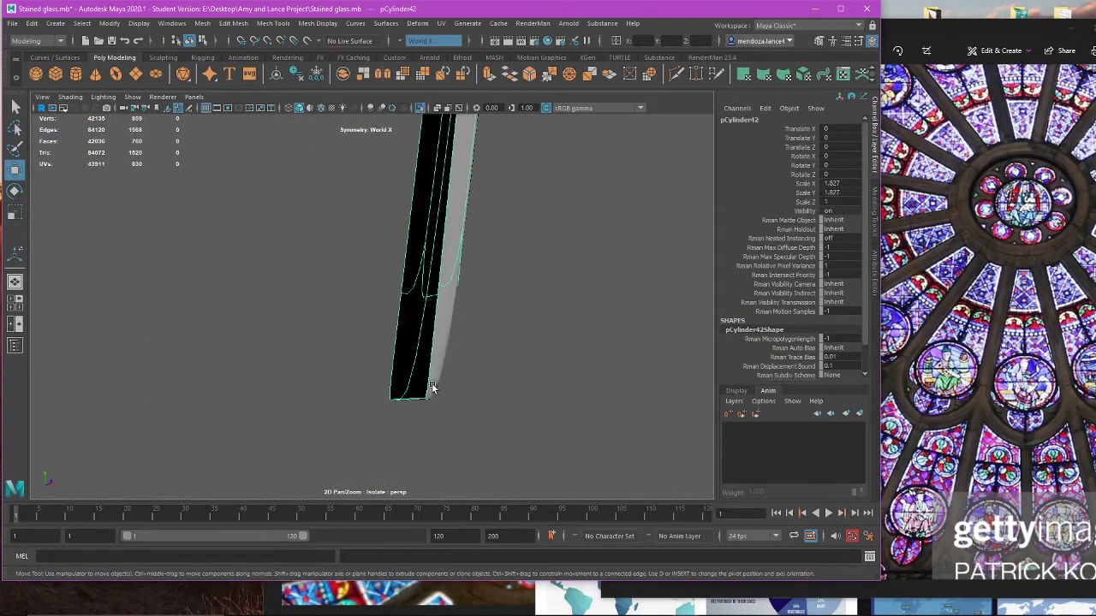
pyautogui.press('1')
pyautogui.moveTo(543, 280); pyautogui.dragTo(488, 257, button='right')
pyautogui.keyDown('alt'); pyautogui.moveTo(467, 332); pyautogui.dragTo(477, 297); pyautogui.keyUp('alt')
pyautogui.scroll(2, 477, 298)
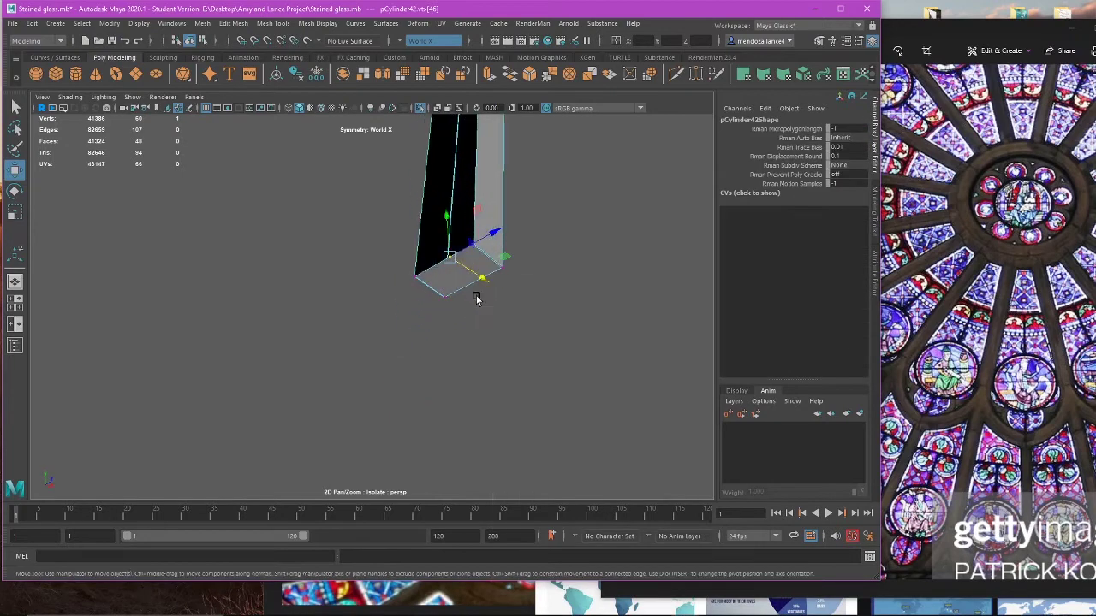
pyautogui.keyDown('alt'); pyautogui.moveTo(473, 312); pyautogui.dragTo(433, 352, button='middle'); pyautogui.keyUp('alt')
pyautogui.scroll(2, 433, 352)
pyautogui.scroll(5, 432, 356)
# Step: Delete the extra lengthwise edge loops along the arch's rim, along with their leftover vertices
pyautogui.moveTo(513, 304); pyautogui.dragTo(514, 272, button='right')
pyautogui.doubleClick(496, 327)
pyautogui.scroll(-5, 495, 334)
pyautogui.scroll(-5, 495, 336)
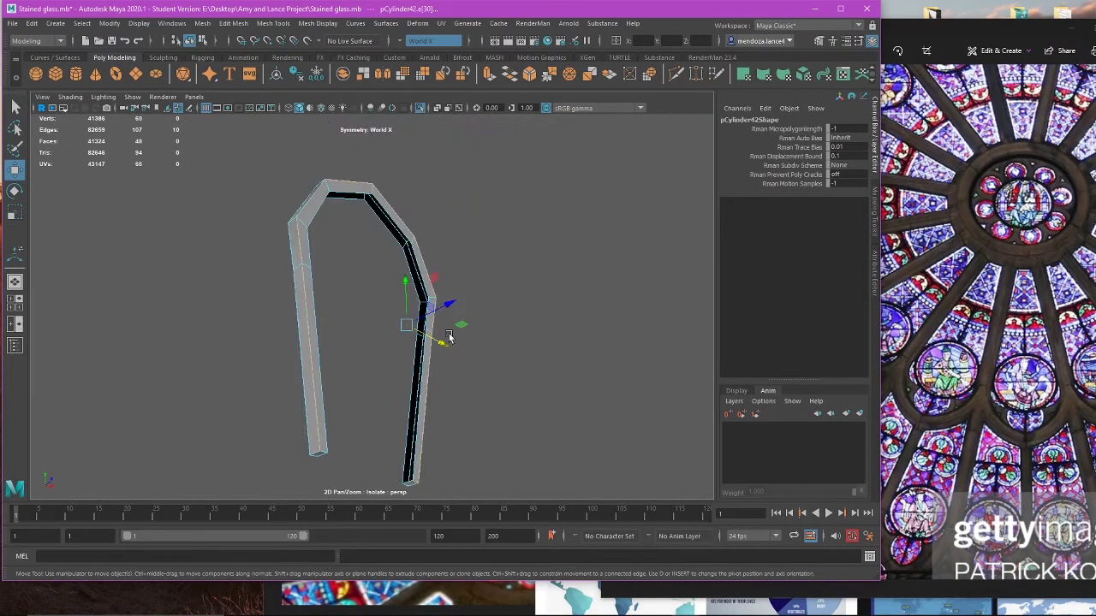
pyautogui.keyDown('alt'); pyautogui.moveTo(450, 335); pyautogui.dragTo(180, 389); pyautogui.keyUp('alt')
pyautogui.scroll(6, 416, 232)
pyautogui.keyDown('alt'); pyautogui.moveTo(300, 250); pyautogui.dragTo(341, 291); pyautogui.keyUp('alt')
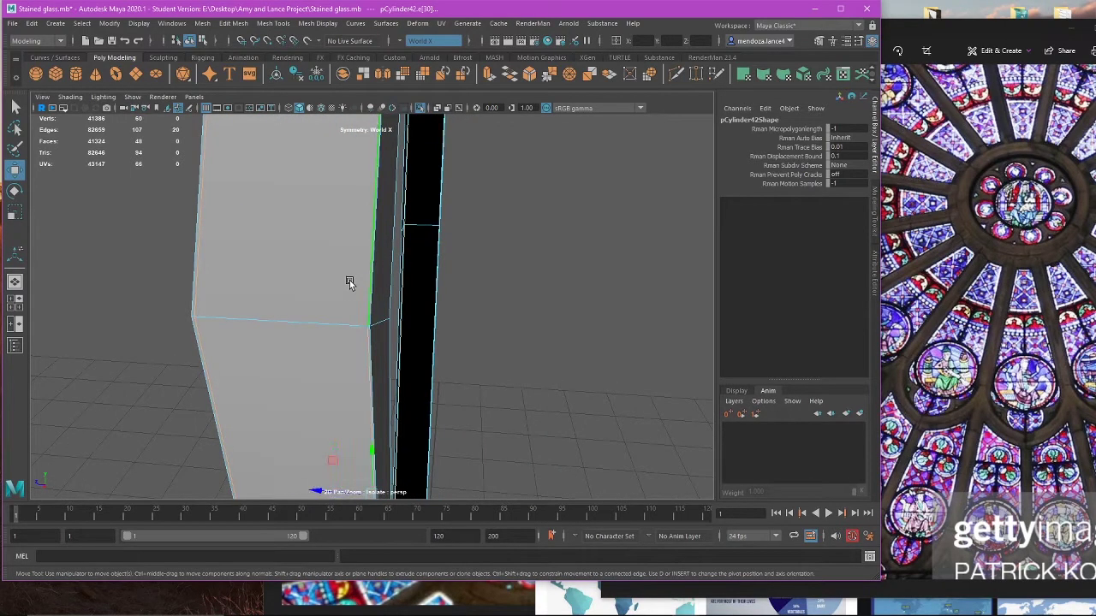
pyautogui.press('Delete')
pyautogui.moveTo(363, 230); pyautogui.dragTo(305, 246, button='right')
pyautogui.press('Delete')
pyautogui.scroll(-8, 327, 281)
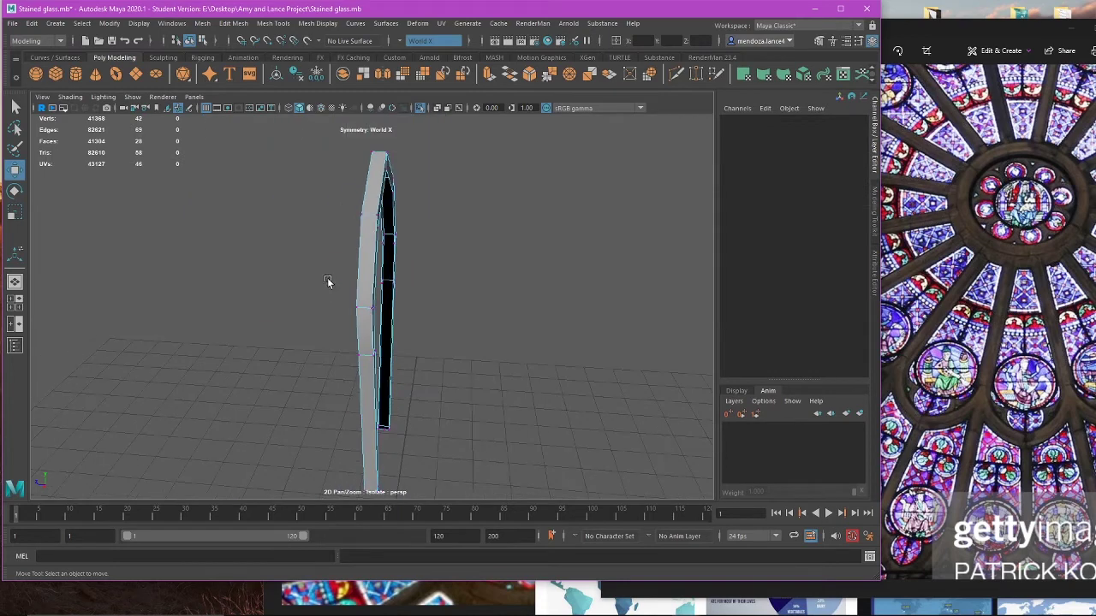
# Step: Delete the faces closing off the lower end of the arch leg
pyautogui.keyDown('alt'); pyautogui.moveTo(327, 281); pyautogui.dragTo(362, 291); pyautogui.keyUp('alt')
pyautogui.scroll(5, 377, 290)
pyautogui.moveTo(404, 287); pyautogui.dragTo(403, 313, button='right')
pyautogui.click(289, 278)
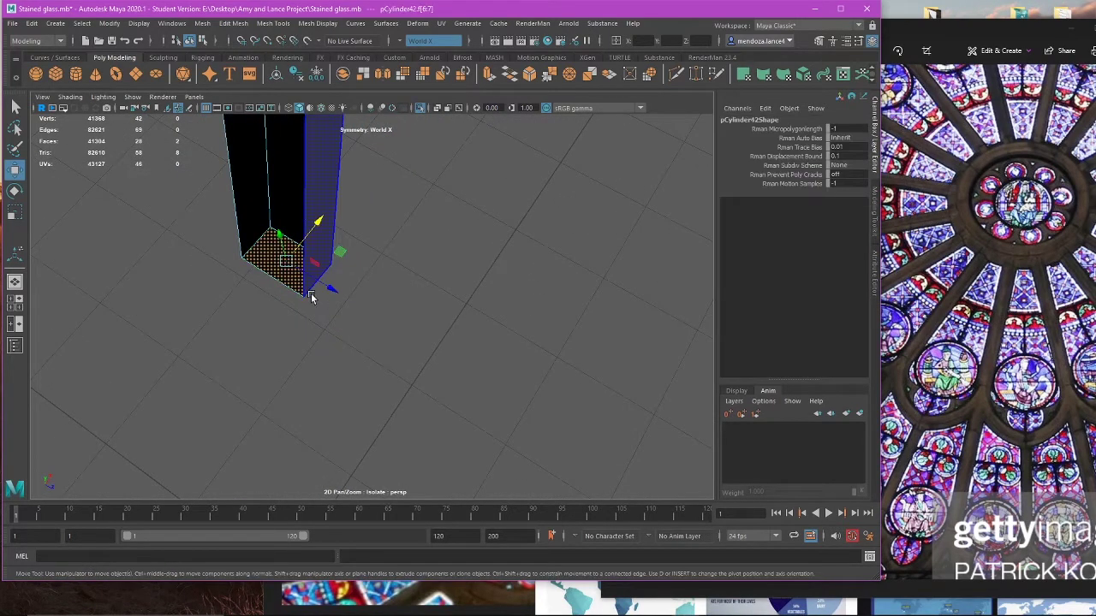
pyautogui.keyDown('alt'); pyautogui.moveTo(311, 296); pyautogui.dragTo(331, 282); pyautogui.keyUp('alt')
pyautogui.press('Delete')
pyautogui.moveTo(244, 253); pyautogui.dragTo(250, 270, button='right')
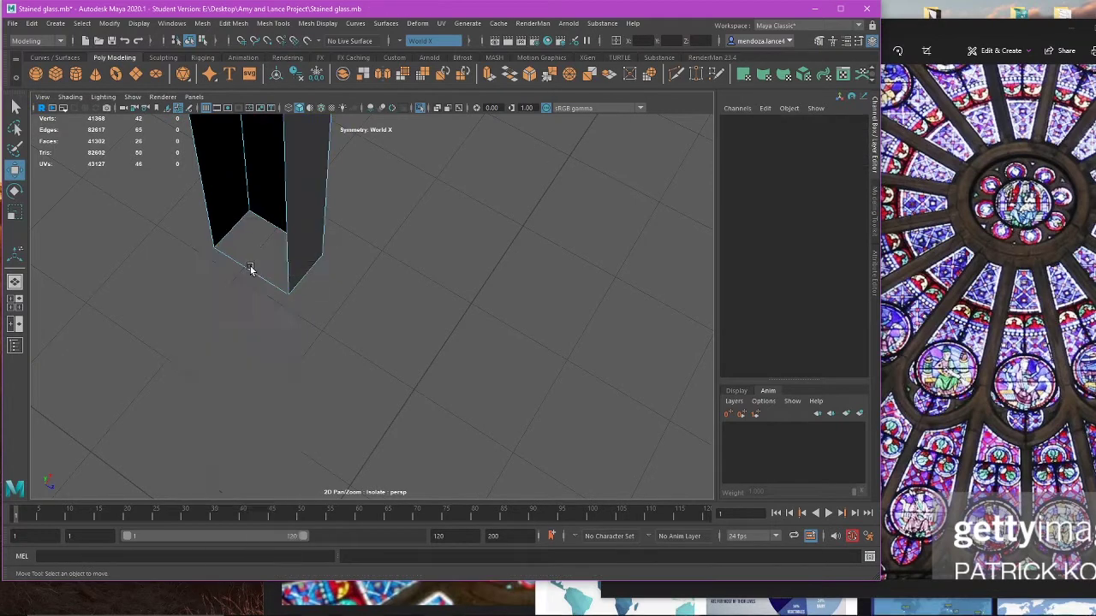
pyautogui.click(250, 270)
pyautogui.press('Delete')
# Step: Bridge the open edges at the lower end of the arch leg
pyautogui.click(232, 242)
pyautogui.keyDown('alt'); pyautogui.moveTo(232, 242); pyautogui.dragTo(314, 360); pyautogui.keyUp('alt')
pyautogui.click(202, 23)
pyautogui.moveTo(223, 28)
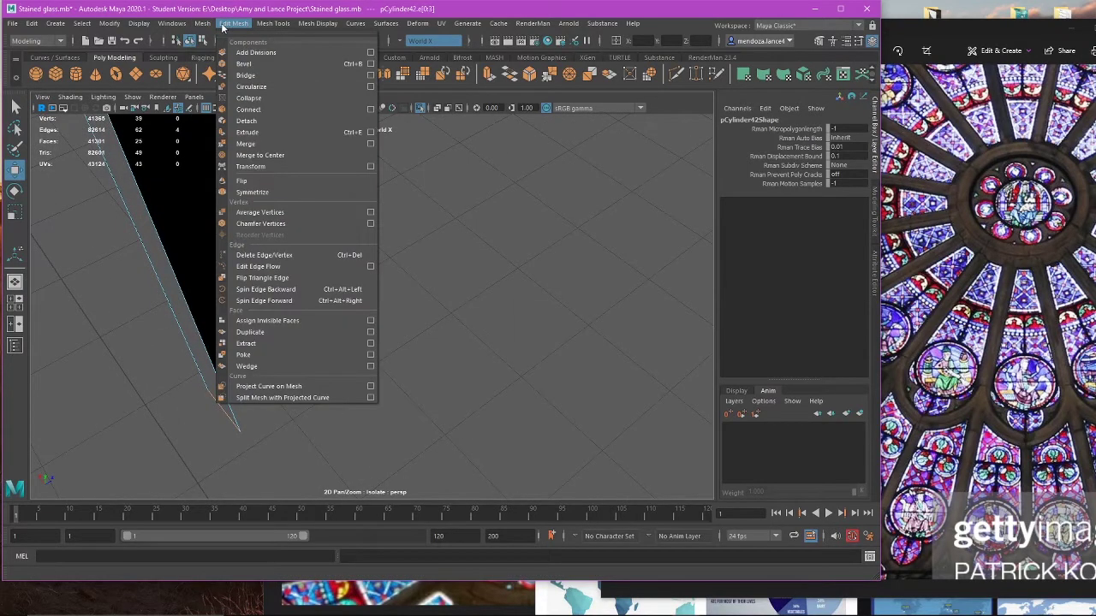
pyautogui.click(250, 77)
# Step: Bridge the open inner-side edges along the lowest segment of the arch leg, keeping the mesh unsmoothed
pyautogui.scroll(-5, 391, 298)
pyautogui.keyDown('alt'); pyautogui.moveTo(385, 299); pyautogui.dragTo(203, 292); pyautogui.keyUp('alt')
pyautogui.press('1')
pyautogui.keyDown('alt'); pyautogui.moveTo(371, 232); pyautogui.dragTo(363, 315, button='middle'); pyautogui.keyUp('alt')
pyautogui.doubleClick(362, 314)
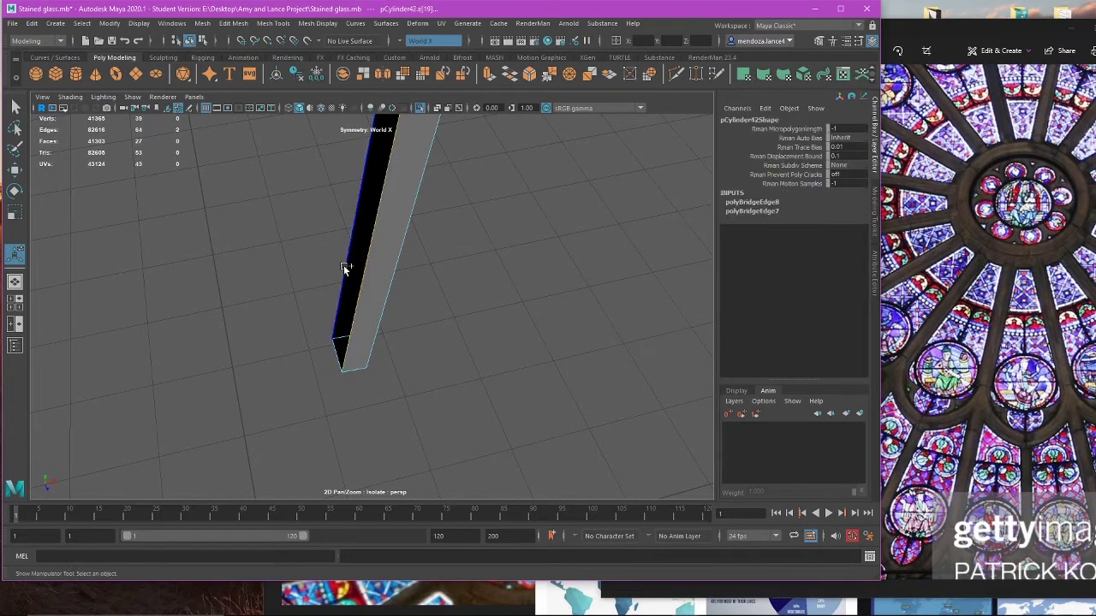
pyautogui.scroll(-4, 366, 280)
pyautogui.scroll(-5, 369, 278)
pyautogui.press('g')
# Step: Bridge the open inner-side edges along the successive upper segments of the arch legs, up to the curved shoulders
pyautogui.keyDown('alt'); pyautogui.moveTo(421, 230); pyautogui.dragTo(399, 294); pyautogui.keyUp('alt')
pyautogui.scroll(6, 371, 308)
pyautogui.click(390, 270)
pyautogui.keyDown('shift'); pyautogui.click(372, 266); pyautogui.keyUp('shift')
pyautogui.press('g')
pyautogui.click(387, 186)
pyautogui.keyDown('shift'); pyautogui.click(368, 171); pyautogui.keyUp('shift')
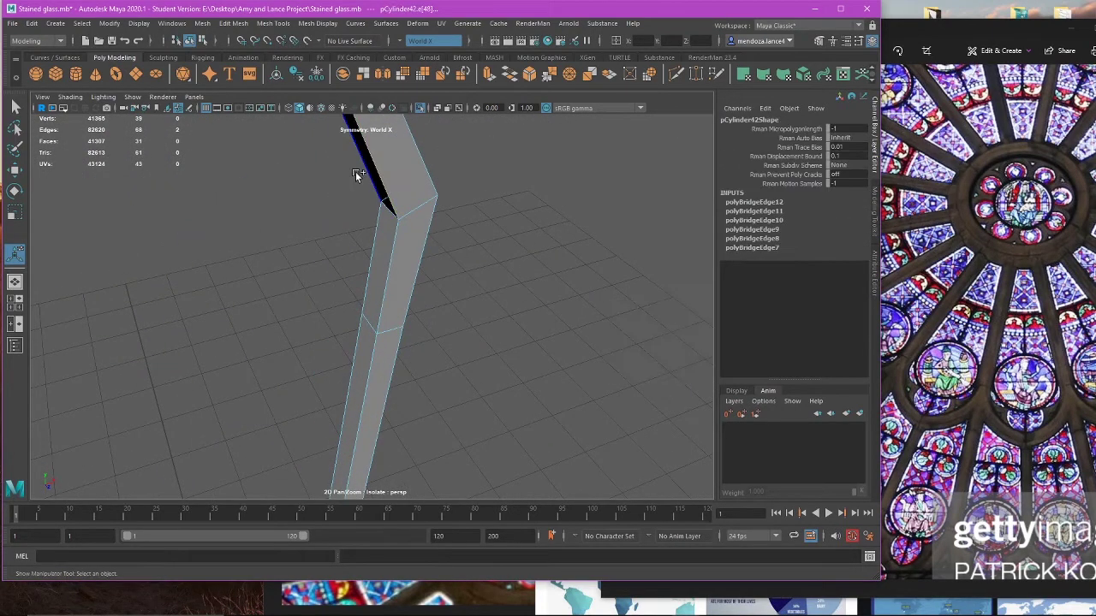
pyautogui.press('g')
# Step: Bridge the last open inner-side edges beneath the arch's apex and show the frame smoothed
pyautogui.scroll(-5, 376, 236)
pyautogui.keyDown('alt'); pyautogui.moveTo(378, 236); pyautogui.dragTo(378, 251, button='middle'); pyautogui.keyUp('alt')
pyautogui.keyDown('alt'); pyautogui.moveTo(378, 250); pyautogui.dragTo(403, 275); pyautogui.keyUp('alt')
pyautogui.scroll(5, 380, 367)
pyautogui.keyDown('alt'); pyautogui.moveTo(370, 213); pyautogui.dragTo(380, 303, button='middle'); pyautogui.keyUp('alt')
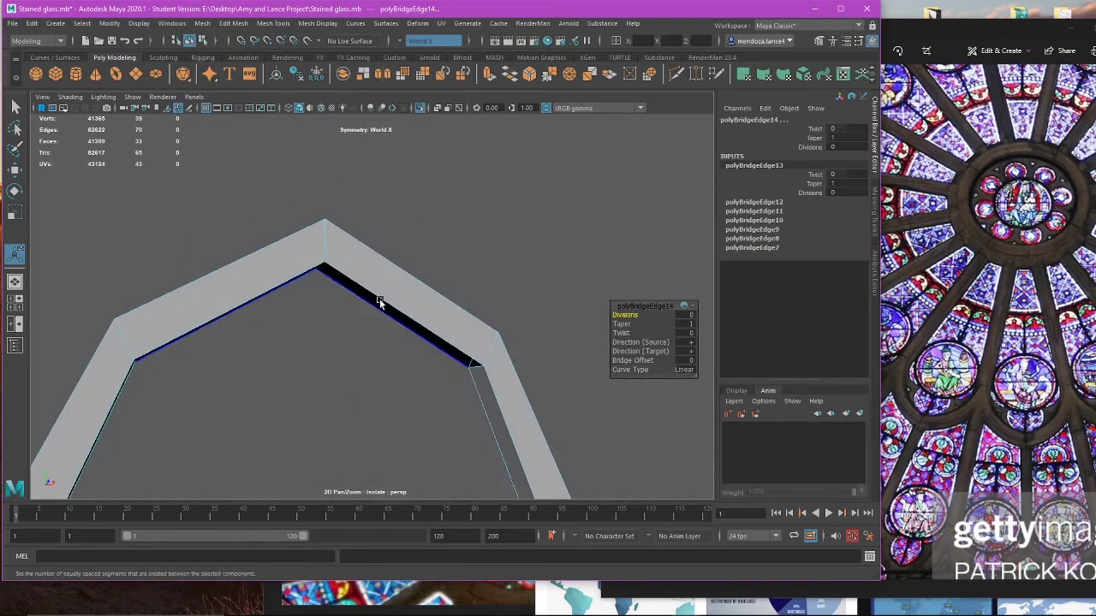
pyautogui.click(377, 299)
pyautogui.keyDown('shift'); pyautogui.click(369, 309); pyautogui.keyUp('shift')
pyautogui.press('g')
pyautogui.scroll(-6, 377, 313)
pyautogui.press('3')
pyautogui.keyDown('alt'); pyautogui.moveTo(408, 337); pyautogui.dragTo(416, 246, button='middle'); pyautogui.keyUp('alt')
pyautogui.scroll(-2, 359, 393)
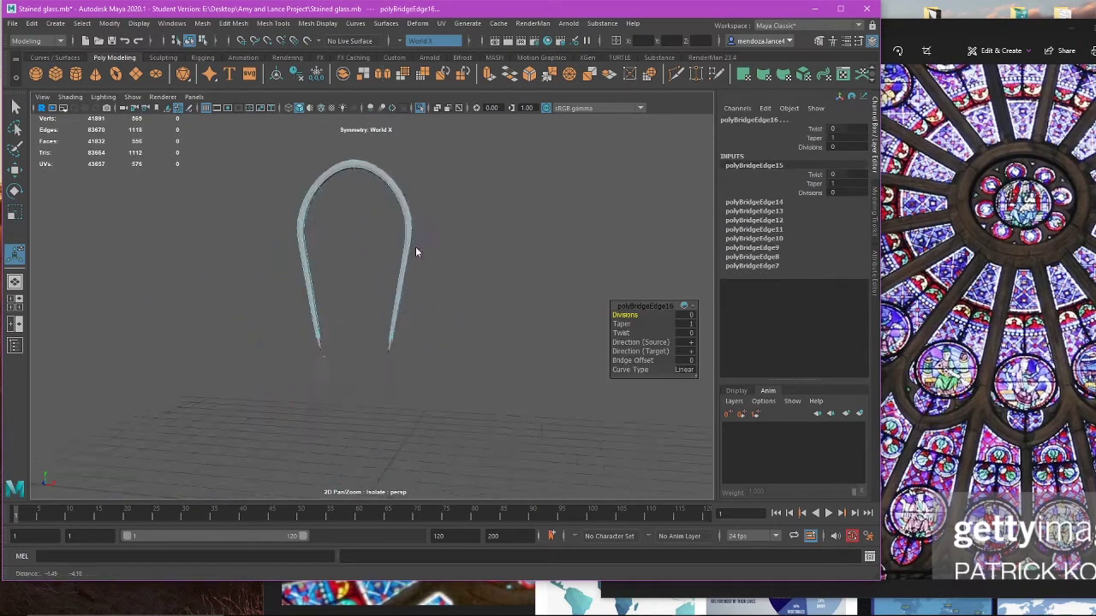
# Step: Delete the leftover face at the lower end of the arch's left leg
pyautogui.hotkey('alt', 'space')
pyautogui.press('alt')
pyautogui.keyDown('alt'); pyautogui.moveTo(396, 371); pyautogui.dragTo(411, 331, button='middle'); pyautogui.keyUp('alt')
pyautogui.scroll(6, 382, 356)
pyautogui.moveTo(384, 299); pyautogui.dragTo(384, 330, button='right')
pyautogui.press('q')
pyautogui.moveTo(362, 347); pyautogui.dragTo(272, 433)
pyautogui.press('w')
pyautogui.press('Delete')
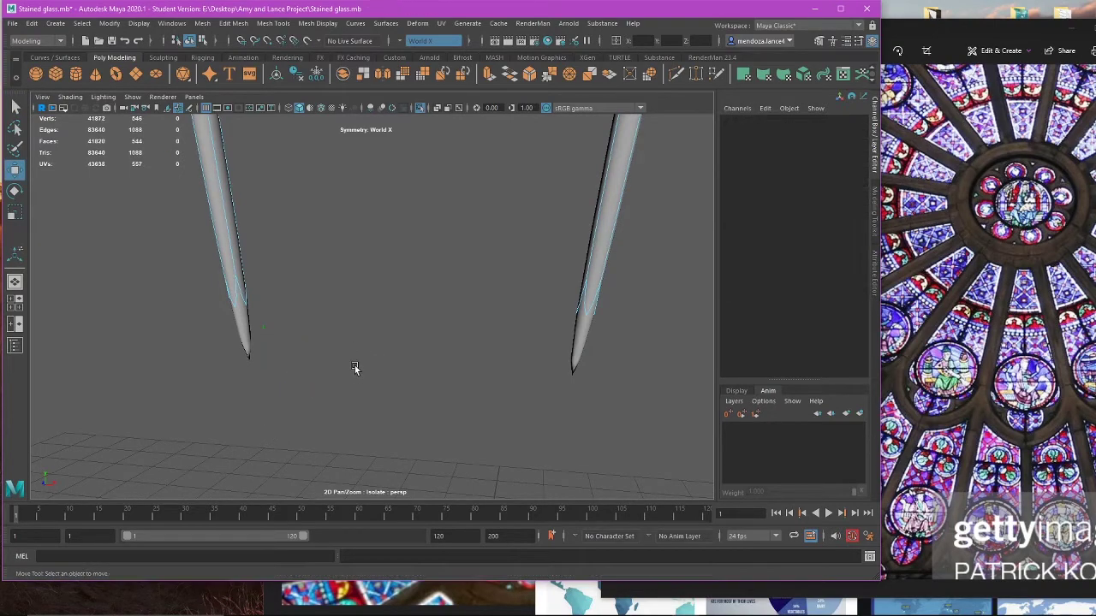
# Step: Raise the apex vertices of the unsmoothed arch slightly in the front view, with the smooth preview turned back on
pyautogui.click(241, 300)
pyautogui.press('1')
pyautogui.press('space')
pyautogui.press('space')
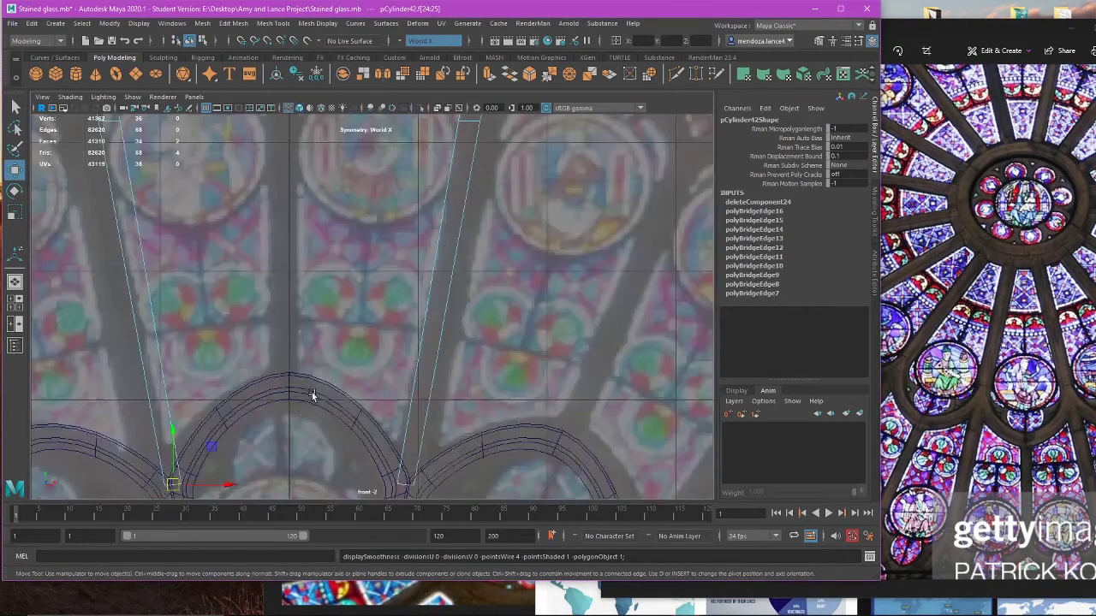
pyautogui.scroll(-6, 328, 388)
pyautogui.keyDown('alt'); pyautogui.moveTo(438, 366); pyautogui.dragTo(465, 435, button='middle'); pyautogui.keyUp('alt')
pyautogui.press('3')
pyautogui.keyDown('alt'); pyautogui.moveTo(437, 344); pyautogui.dragTo(461, 471, button='middle'); pyautogui.keyUp('alt')
pyautogui.scroll(4, 391, 305)
pyautogui.press('1')
pyautogui.moveTo(463, 209); pyautogui.dragTo(516, 191, button='right')
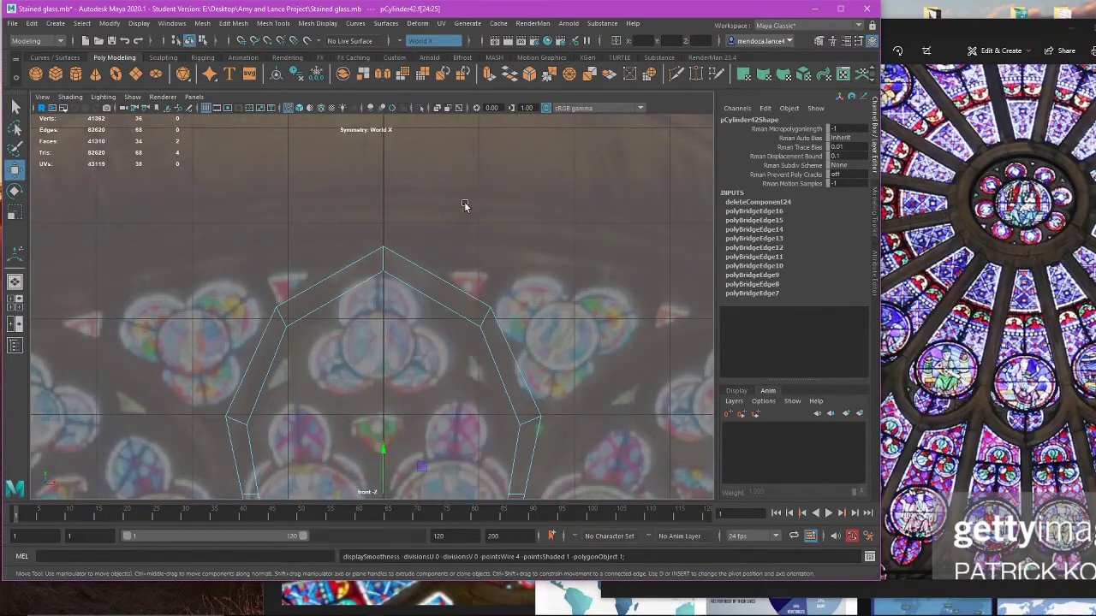
pyautogui.moveTo(400, 222); pyautogui.dragTo(366, 314)
pyautogui.moveTo(444, 212); pyautogui.dragTo(390, 209, button='right')
pyautogui.moveTo(353, 207); pyautogui.dragTo(409, 310)
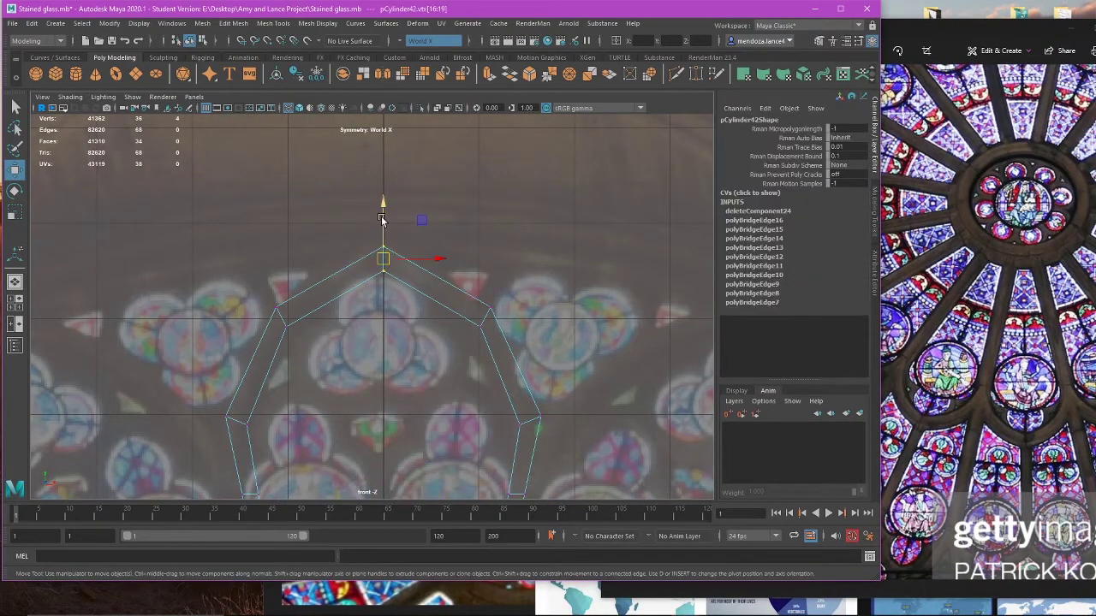
pyautogui.moveTo(383, 214); pyautogui.dragTo(386, 195)
pyautogui.scroll(-3, 410, 242)
pyautogui.press('3')
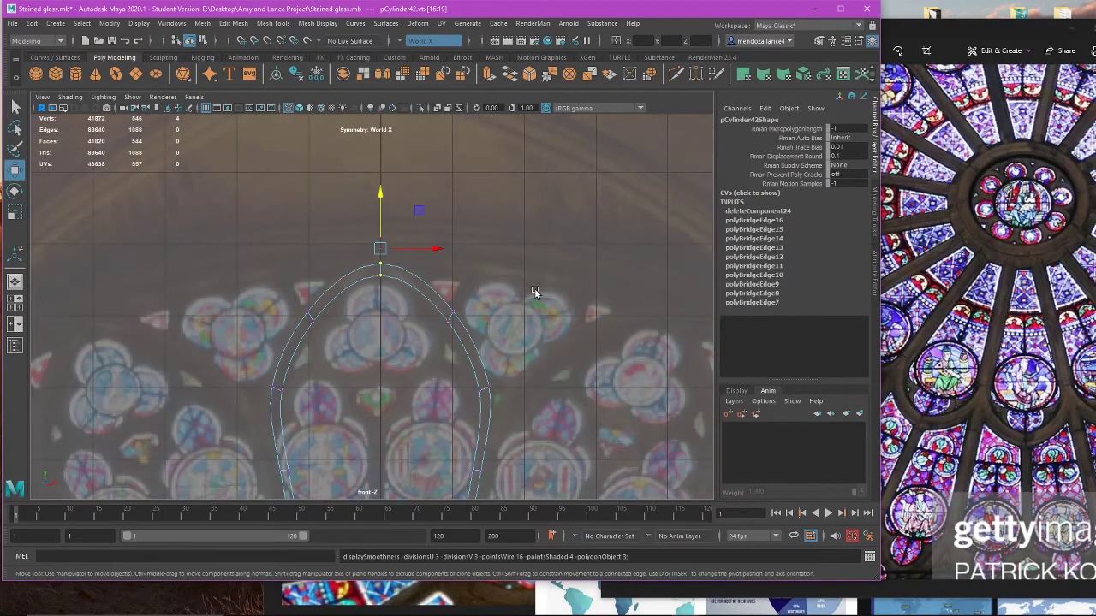
# Step: Insert edge loops close to both sides of the arch's apex to sharpen its point, and return to object mode
pyautogui.moveTo(536, 270); pyautogui.dragTo(574, 246, button='right')
pyautogui.click(503, 265)
pyautogui.click(452, 327)
pyautogui.scroll(3, 484, 340)
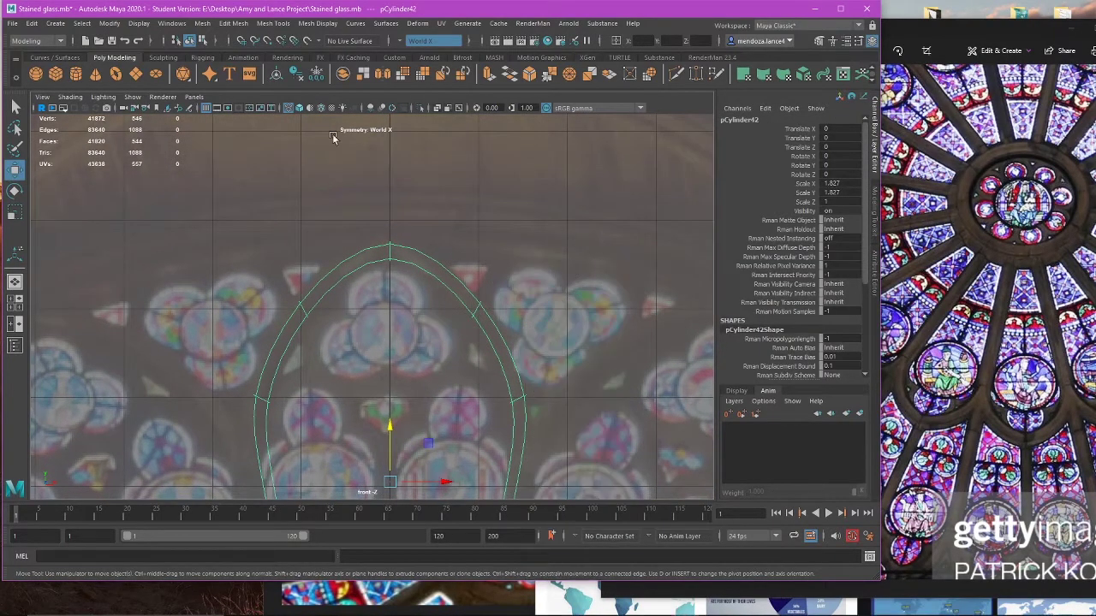
pyautogui.click(319, 23)
pyautogui.moveTo(267, 24)
pyautogui.click(293, 109)
pyautogui.scroll(5, 427, 215)
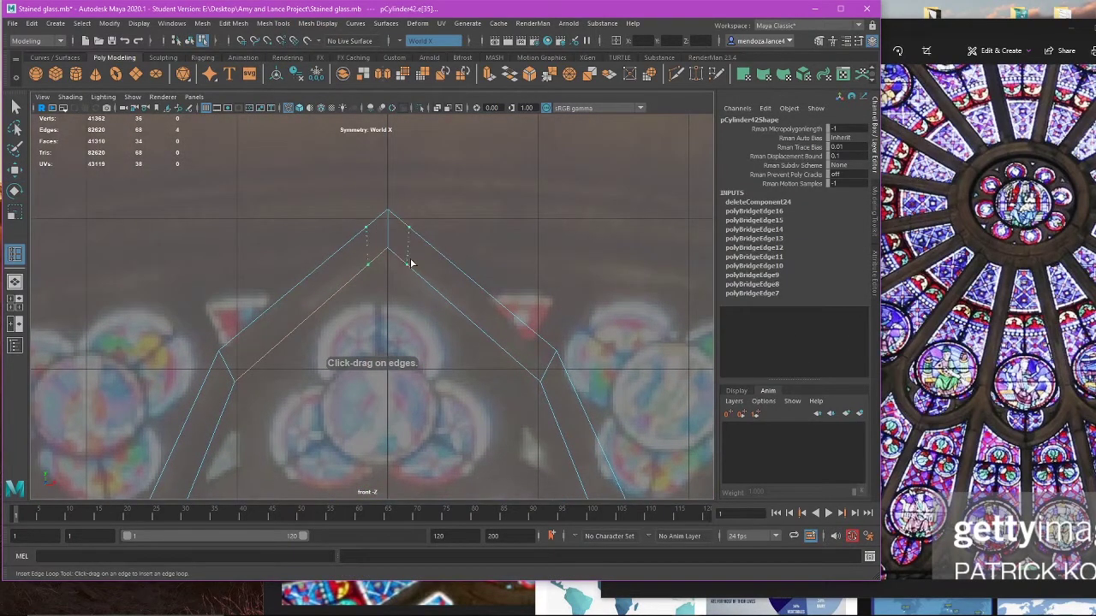
pyautogui.click(410, 263)
pyautogui.press('w')
pyautogui.moveTo(517, 251); pyautogui.dragTo(533, 248, button='right')
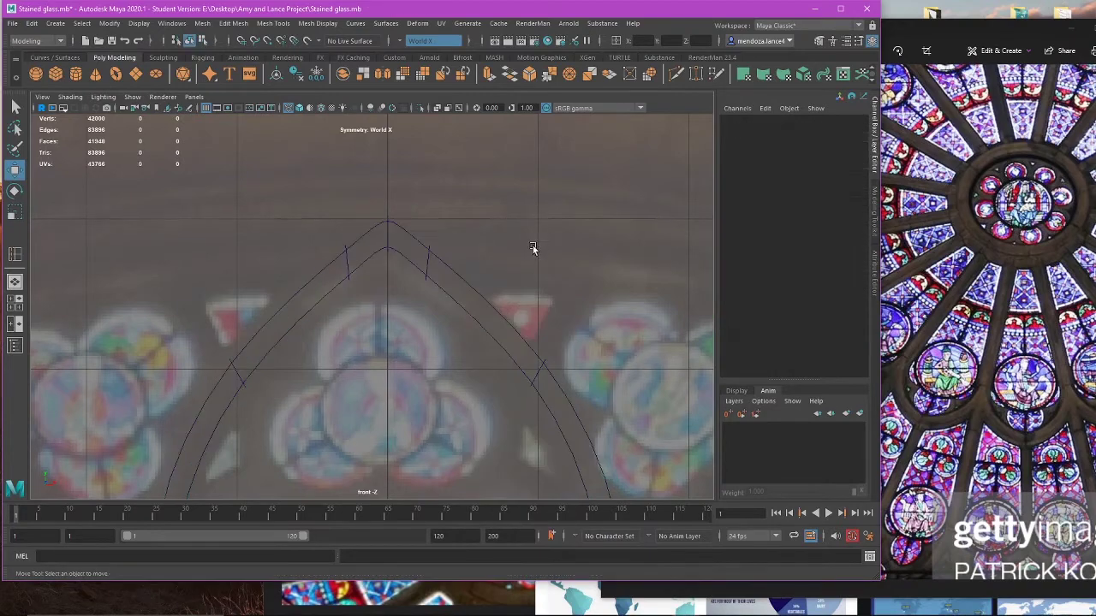
# Step: Insert edge loops close to the lower ends of both arch legs
pyautogui.scroll(-5, 513, 274)
pyautogui.keyDown('alt'); pyautogui.moveTo(480, 342); pyautogui.dragTo(440, 165, button='middle'); pyautogui.keyUp('alt')
pyautogui.scroll(2, 494, 245)
pyautogui.keyDown('alt'); pyautogui.moveTo(419, 371); pyautogui.dragTo(429, 275, button='middle'); pyautogui.keyUp('alt')
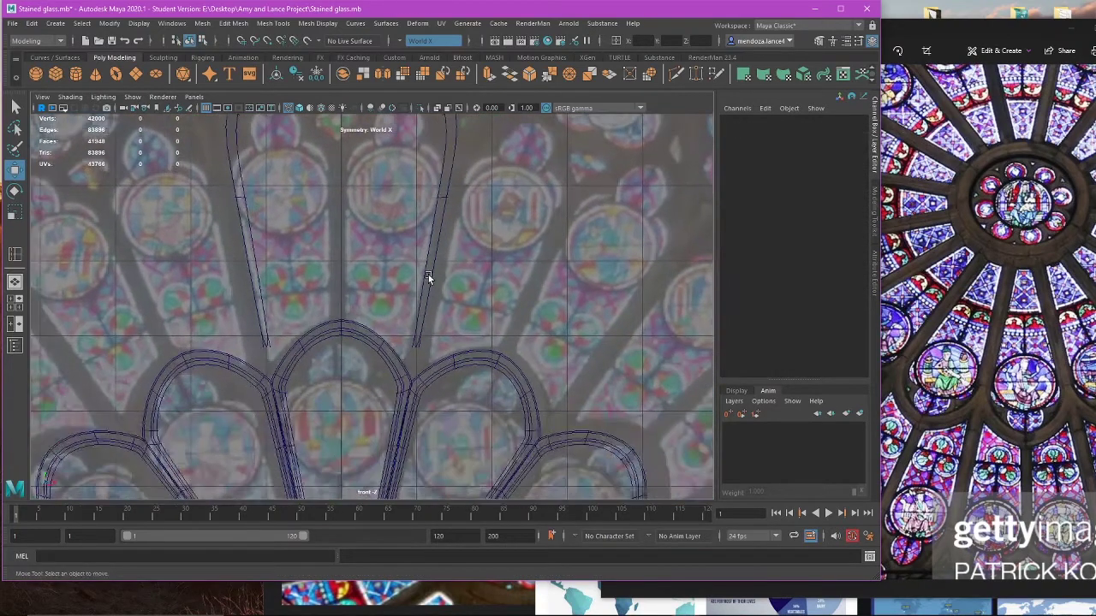
pyautogui.click(428, 283)
pyautogui.scroll(3, 438, 294)
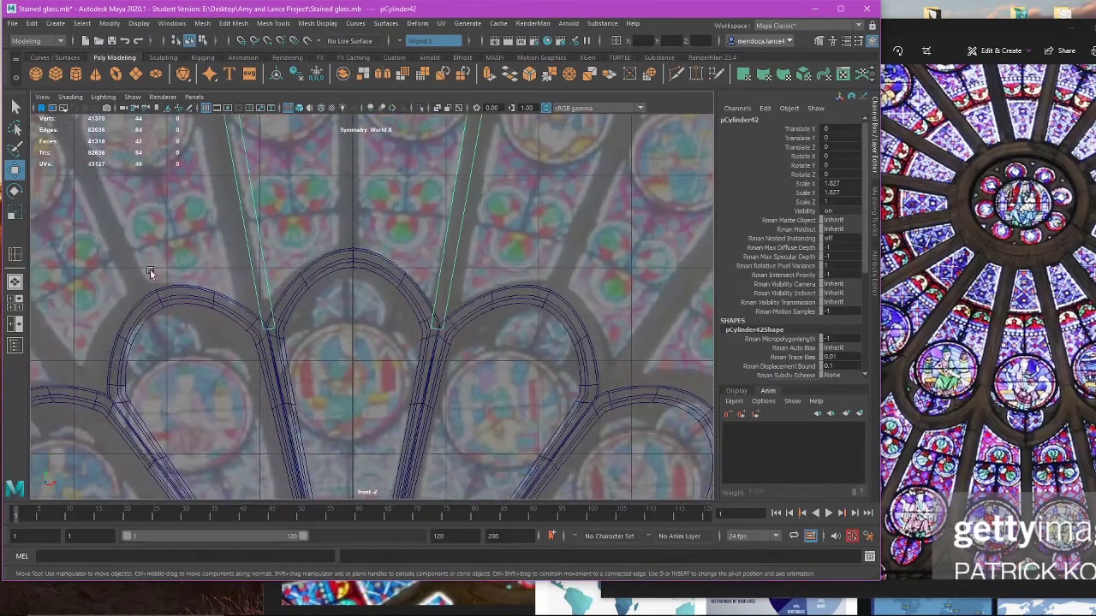
pyautogui.click(15, 255)
pyautogui.scroll(2, 489, 360)
pyautogui.click(447, 333)
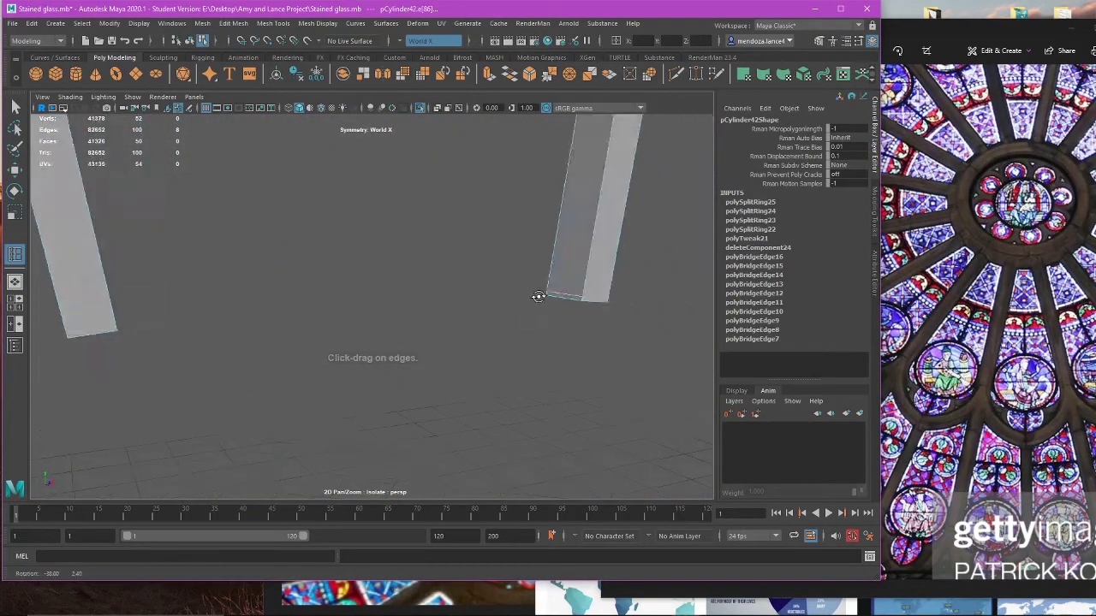
# Step: Examine the smoothed arch and its leg ends in the perspective view
pyautogui.scroll(-4, 546, 297)
pyautogui.keyDown('alt'); pyautogui.moveTo(547, 289); pyautogui.dragTo(526, 377, button='middle'); pyautogui.keyUp('alt')
pyautogui.moveTo(592, 237); pyautogui.dragTo(635, 217, button='right')
pyautogui.scroll(-4, 614, 252)
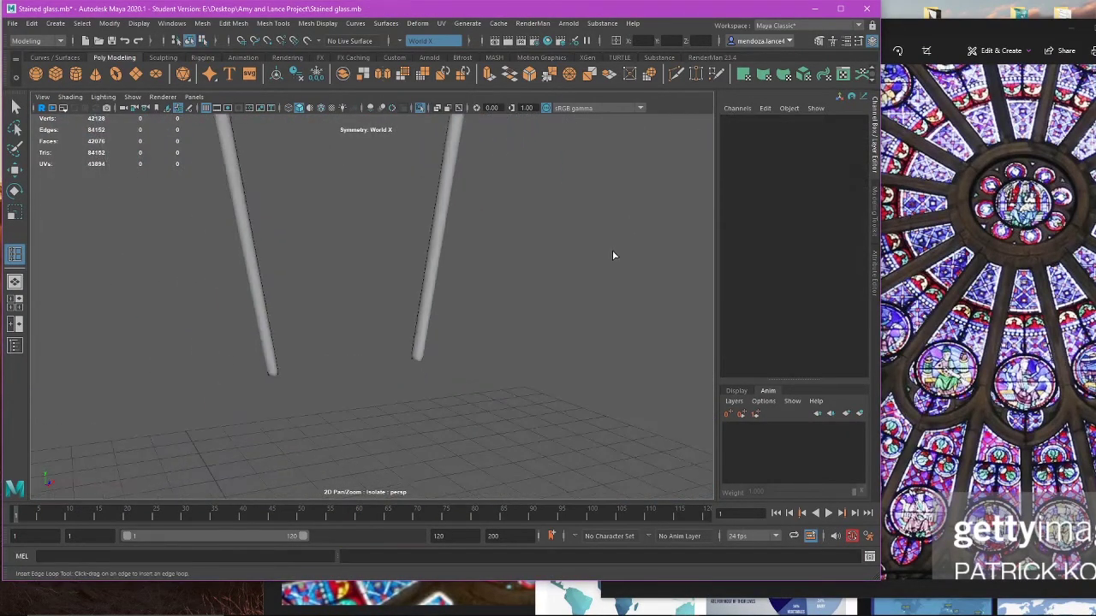
pyautogui.keyDown('alt'); pyautogui.moveTo(613, 253); pyautogui.dragTo(681, 367, button='middle'); pyautogui.keyUp('alt')
pyautogui.keyDown('alt'); pyautogui.moveTo(680, 366); pyautogui.dragTo(599, 369); pyautogui.keyUp('alt')
pyautogui.scroll(-4, 582, 342)
pyautogui.keyDown('alt'); pyautogui.moveTo(560, 317); pyautogui.dragTo(558, 372, button='middle'); pyautogui.keyUp('alt')
pyautogui.keyDown('alt'); pyautogui.moveTo(559, 372); pyautogui.dragTo(552, 355); pyautogui.keyUp('alt')
pyautogui.click(446, 295)
pyautogui.press('space')
pyautogui.press('space')
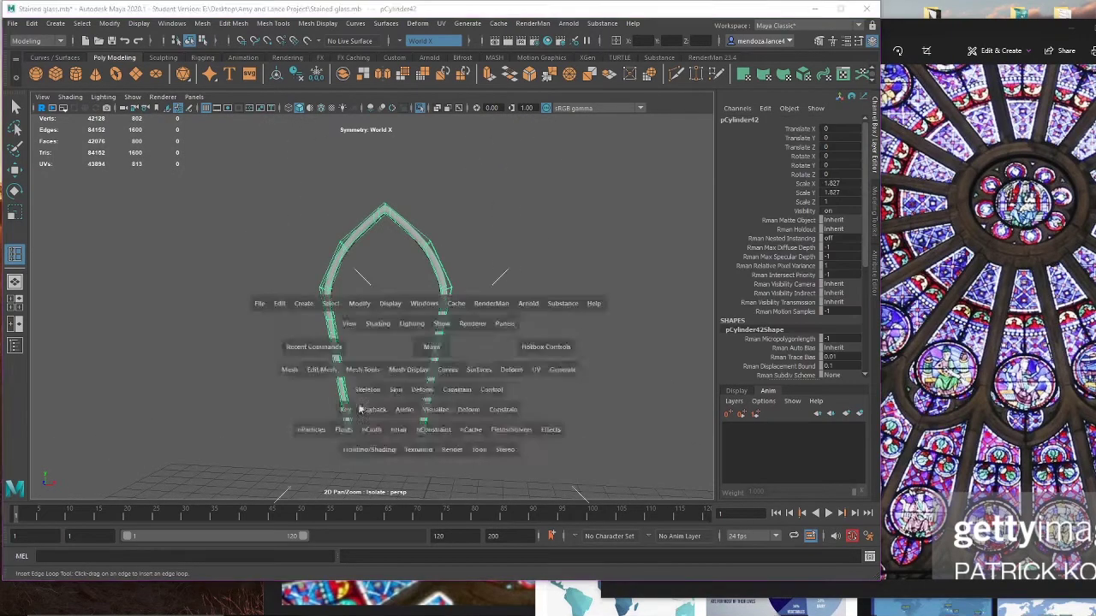
# Step: Compare the arch with the reference image in the front view using smoothed, shaded display
pyautogui.hotkey('ctrl', 'z')
pyautogui.scroll(-4, 368, 325)
pyautogui.keyDown('alt'); pyautogui.moveTo(444, 228); pyautogui.dragTo(418, 360, button='middle'); pyautogui.keyUp('alt')
pyautogui.press('w')
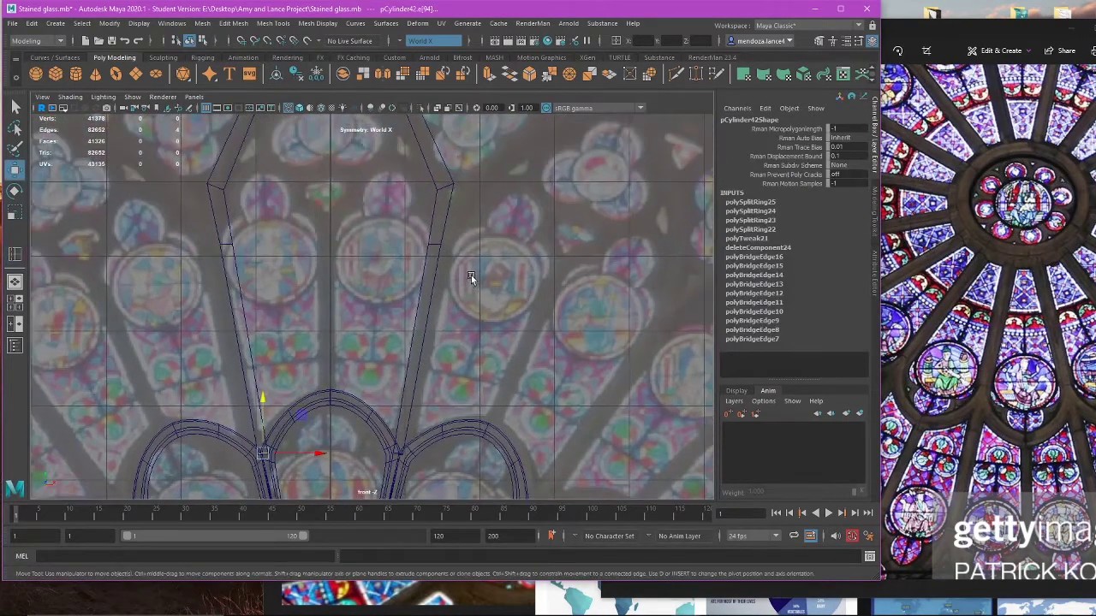
pyautogui.moveTo(435, 276); pyautogui.dragTo(392, 298)
pyautogui.press('3')
pyautogui.press('5')
pyautogui.click(459, 253)
pyautogui.scroll(3, 438, 367)
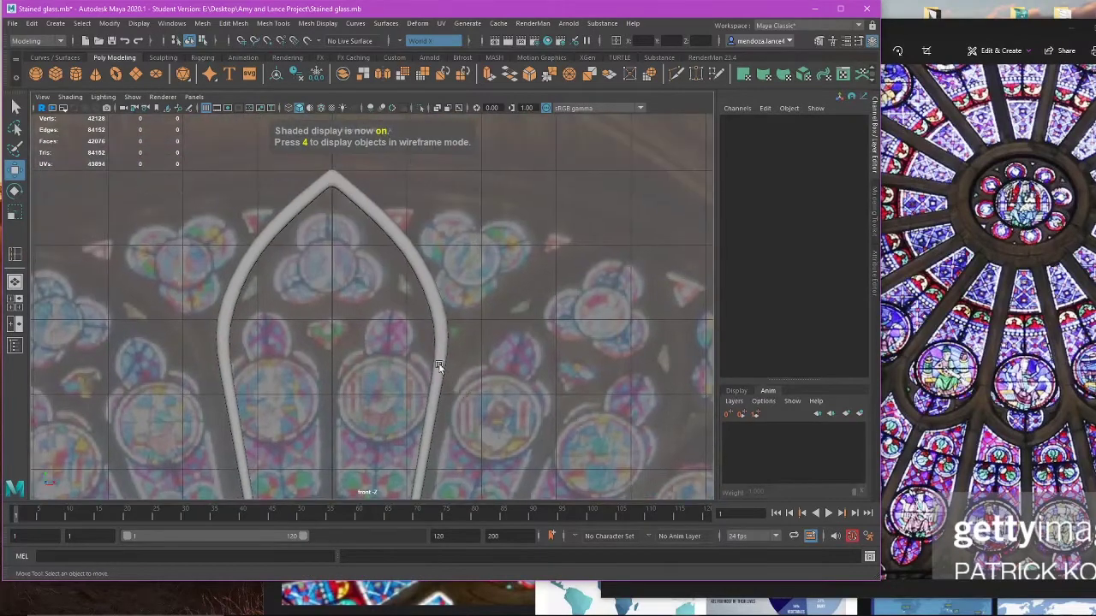
# Step: Lower the arch's apex vertices slightly in the wireframe front view to match the reference image
pyautogui.click(423, 276)
pyautogui.press('4')
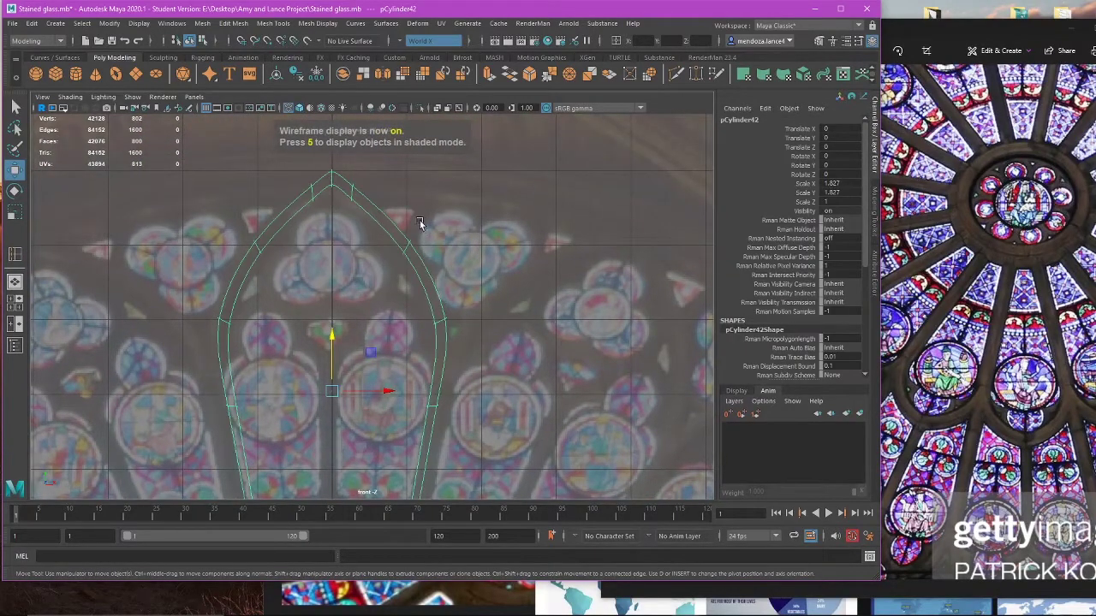
pyautogui.keyDown('alt'); pyautogui.moveTo(420, 225); pyautogui.dragTo(448, 321, button='middle'); pyautogui.keyUp('alt')
pyautogui.scroll(1, 448, 321)
pyautogui.moveTo(487, 225); pyautogui.dragTo(432, 226, button='right')
pyautogui.moveTo(368, 306); pyautogui.dragTo(369, 308)
pyautogui.scroll(3, 379, 277)
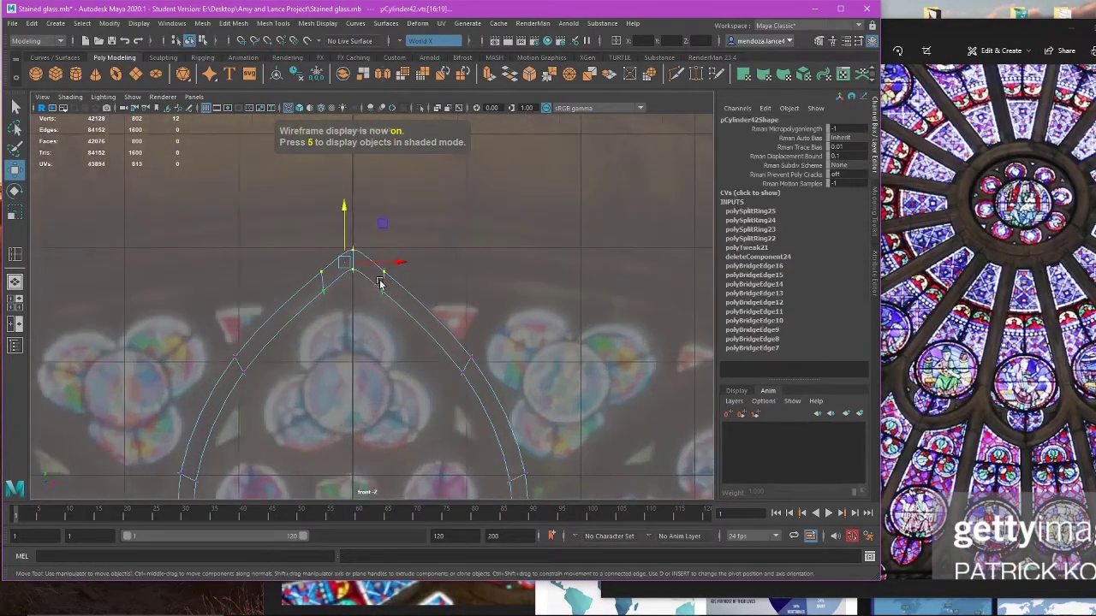
pyautogui.moveTo(341, 201); pyautogui.dragTo(333, 290)
pyautogui.moveTo(341, 202); pyautogui.dragTo(349, 209)
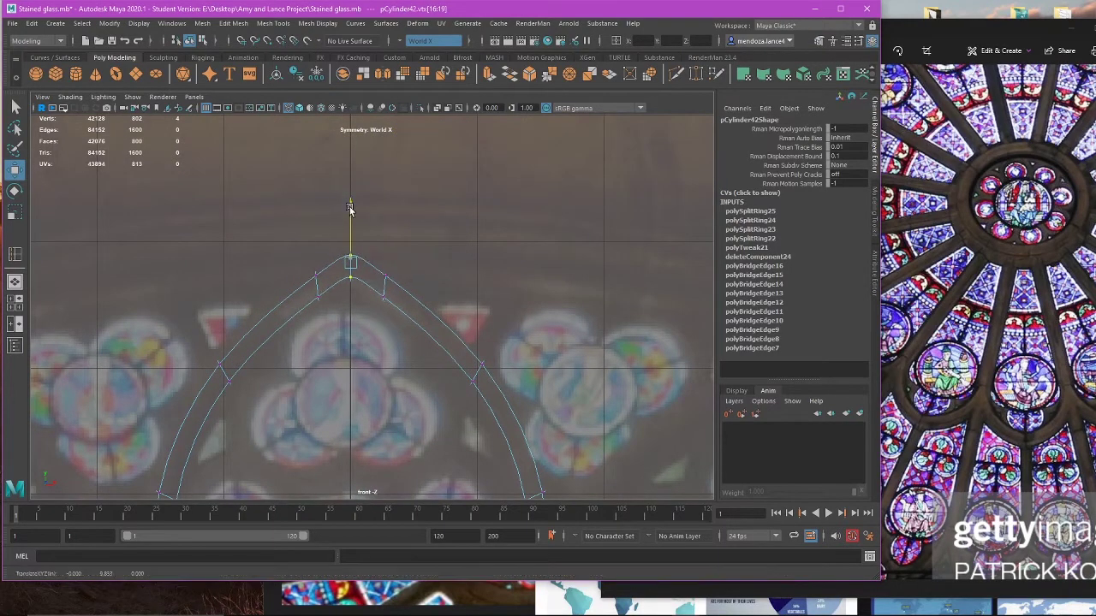
pyautogui.scroll(-2, 376, 280)
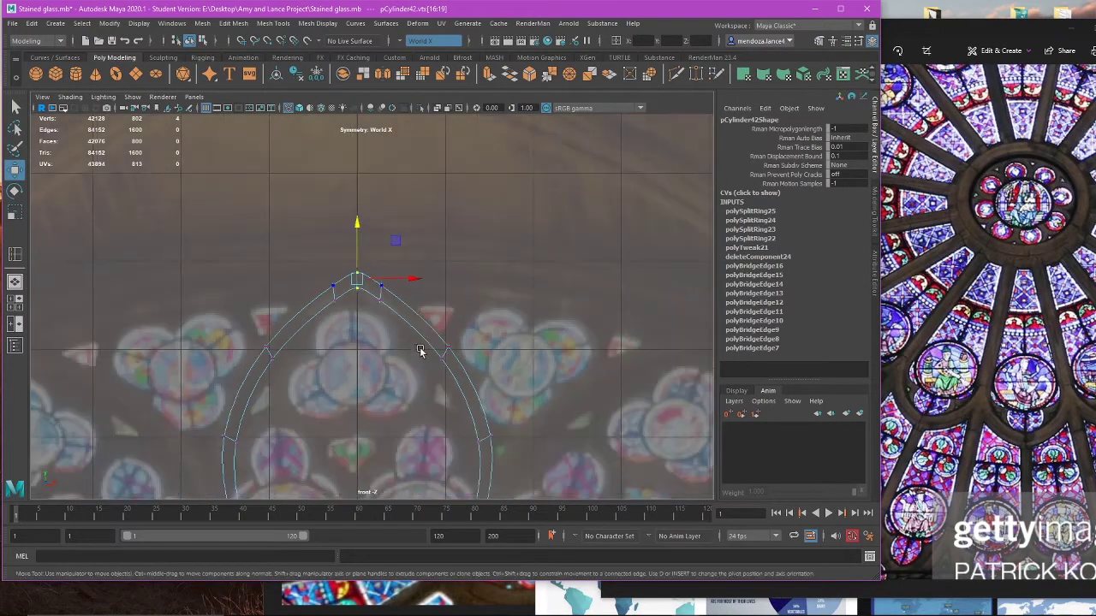
# Step: Nudge the vertices along the arch's upper curved sides slightly inward to follow the reference image
pyautogui.keyDown('alt'); pyautogui.moveTo(427, 335); pyautogui.dragTo(424, 233, button='middle'); pyautogui.keyUp('alt')
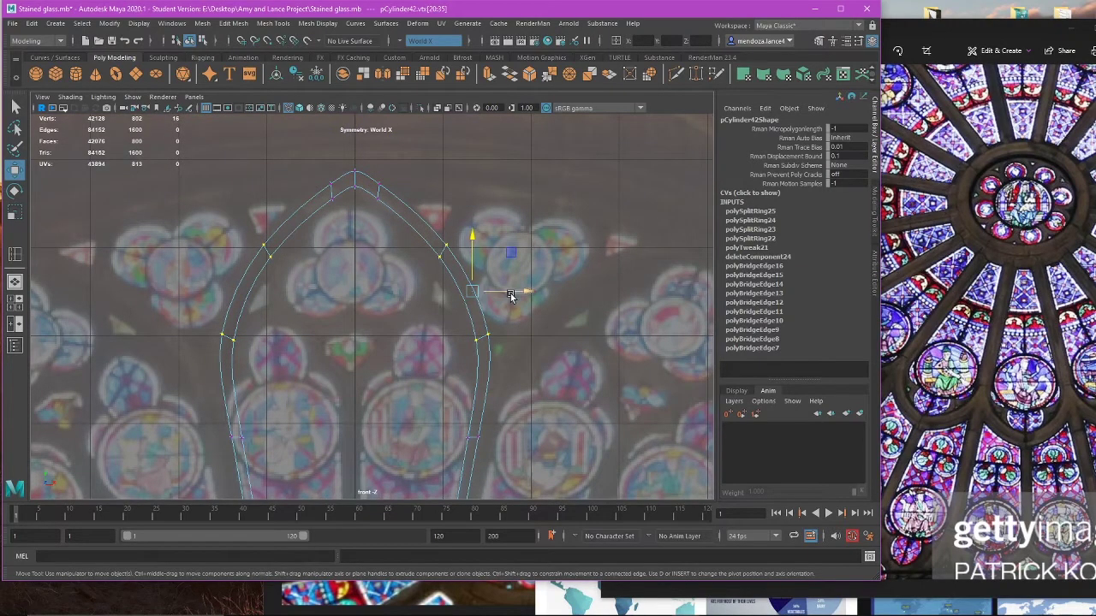
pyautogui.moveTo(520, 294); pyautogui.dragTo(516, 294)
pyautogui.keyDown('alt'); pyautogui.moveTo(527, 405); pyautogui.dragTo(540, 296, button='middle'); pyautogui.keyUp('alt')
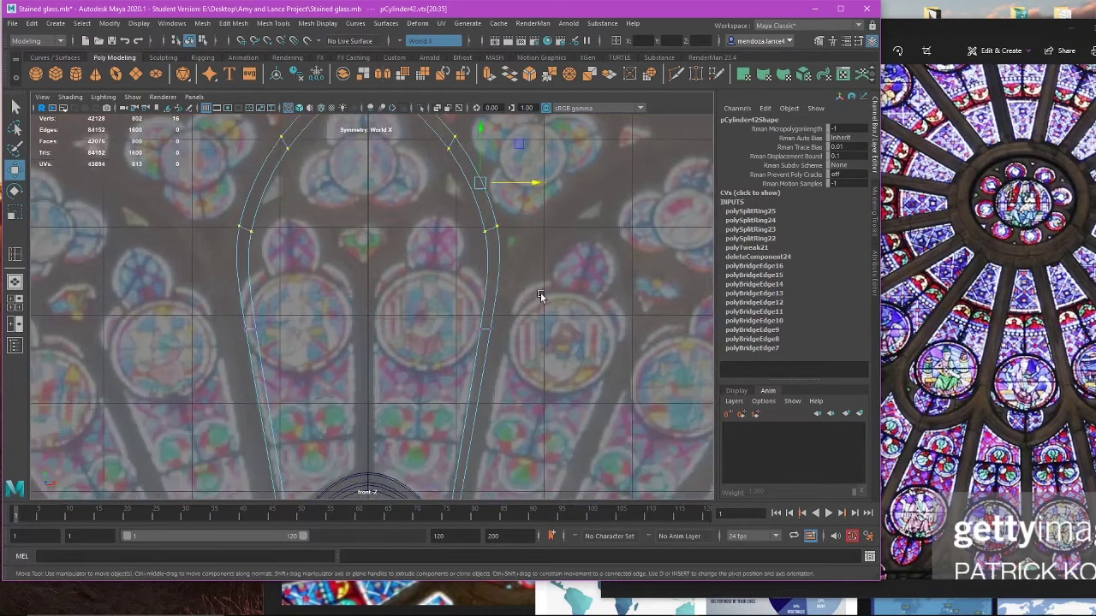
pyautogui.keyDown('alt'); pyautogui.moveTo(456, 399); pyautogui.dragTo(488, 273, button='middle'); pyautogui.keyUp('alt')
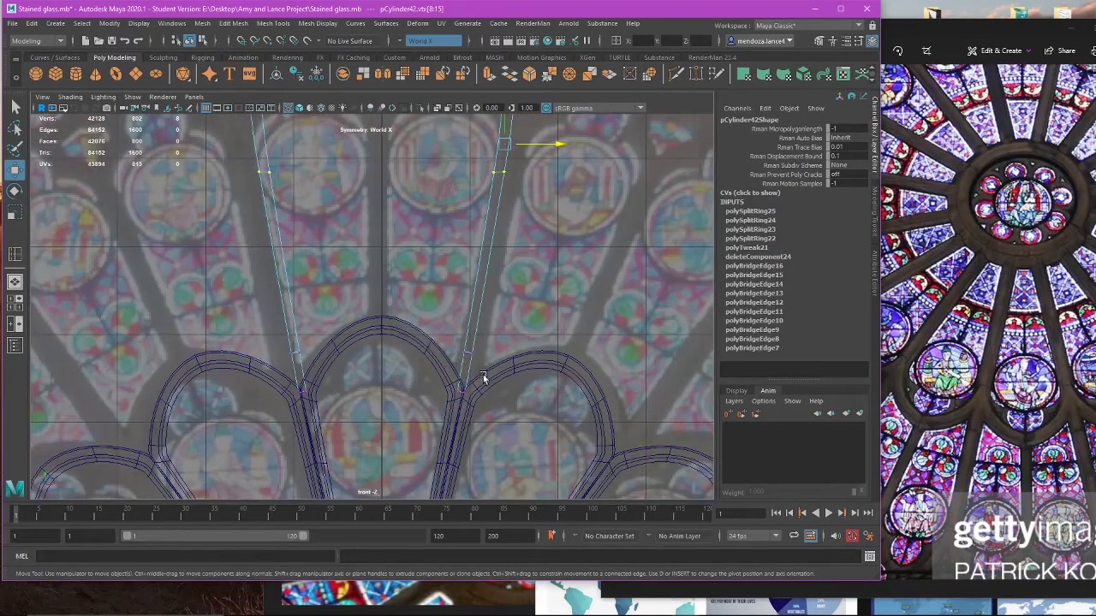
# Step: Shift the inner vertices at the lower leg ends sideways so the legs fit the joints between the smaller arches
pyautogui.scroll(2, 465, 405)
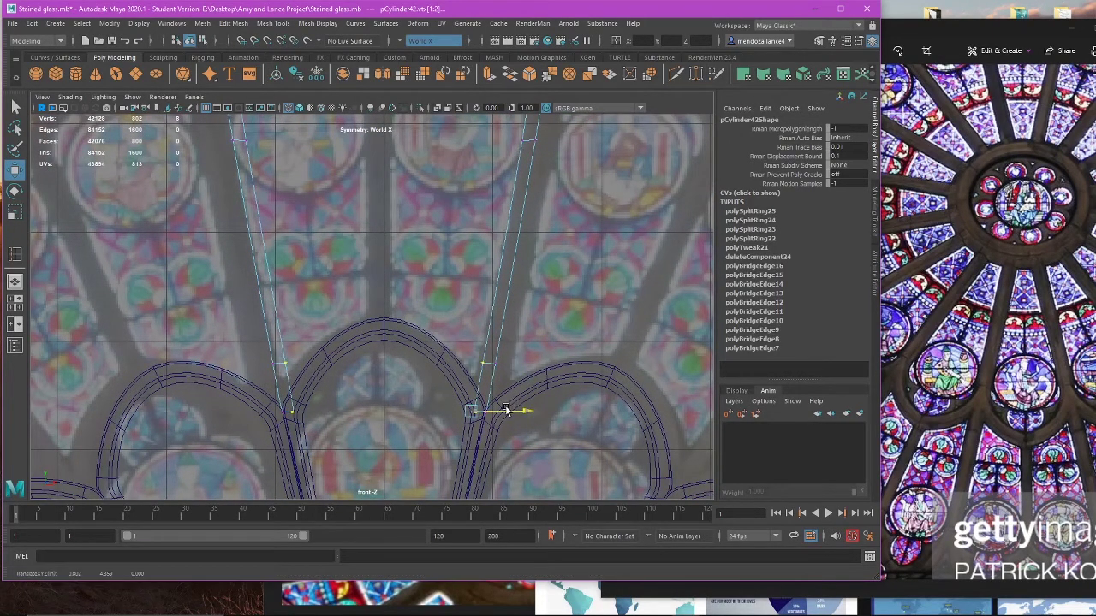
pyautogui.press('5')
pyautogui.scroll(5, 513, 413)
pyautogui.keyDown('alt'); pyautogui.moveTo(331, 221); pyautogui.dragTo(371, 432, button='middle'); pyautogui.keyUp('alt')
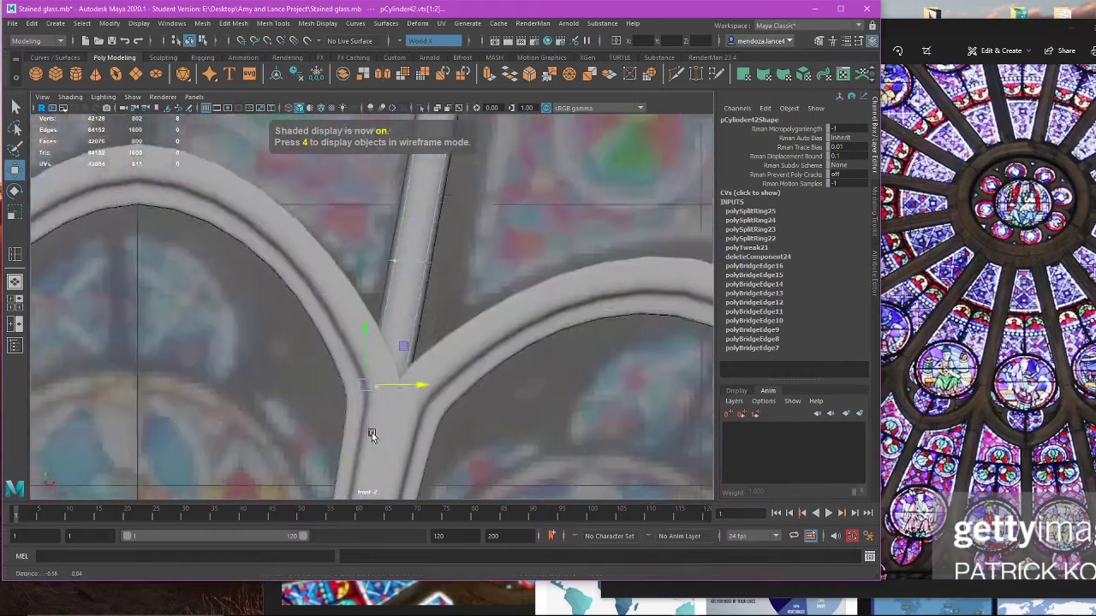
pyautogui.scroll(3, 373, 430)
pyautogui.moveTo(400, 437); pyautogui.dragTo(406, 439)
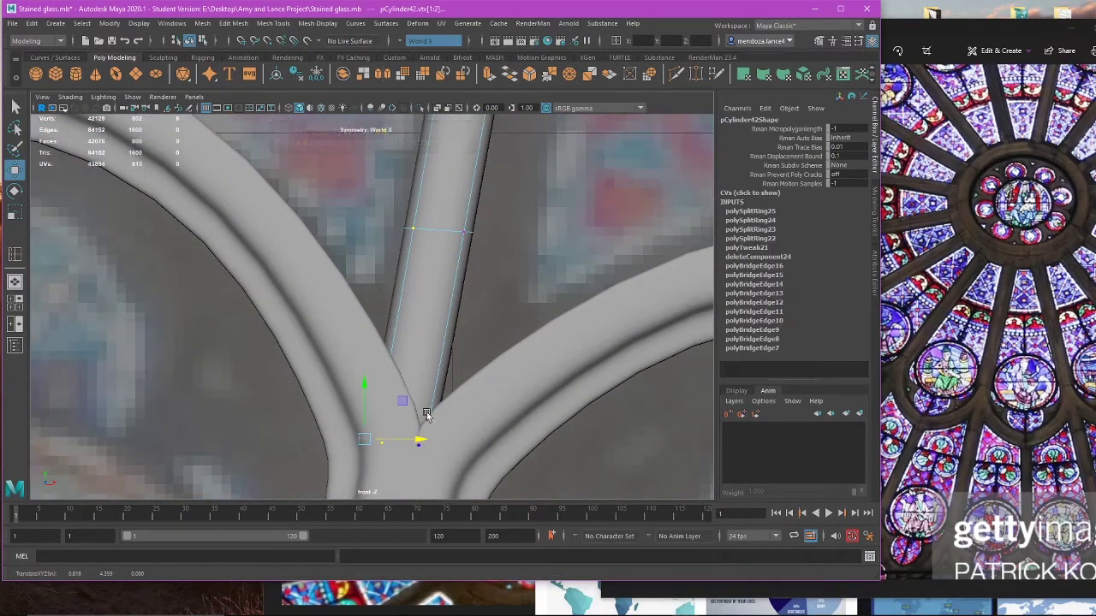
# Step: Examine the adjusted arch in the perspective view in object mode
pyautogui.scroll(-5, 428, 414)
pyautogui.press('space')
pyautogui.press('space')
pyautogui.scroll(-5, 463, 251)
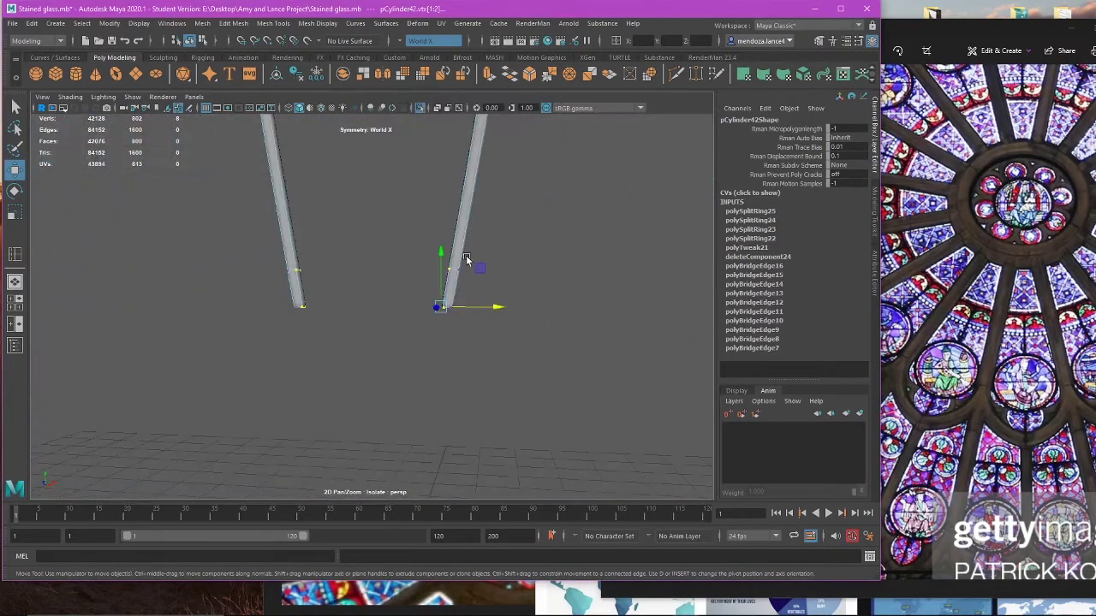
pyautogui.keyDown('alt'); pyautogui.moveTo(467, 259); pyautogui.dragTo(451, 326, button='middle'); pyautogui.keyUp('alt')
pyautogui.moveTo(456, 305); pyautogui.dragTo(501, 269, button='right')
pyautogui.click(458, 239)
pyautogui.scroll(-3, 392, 357)
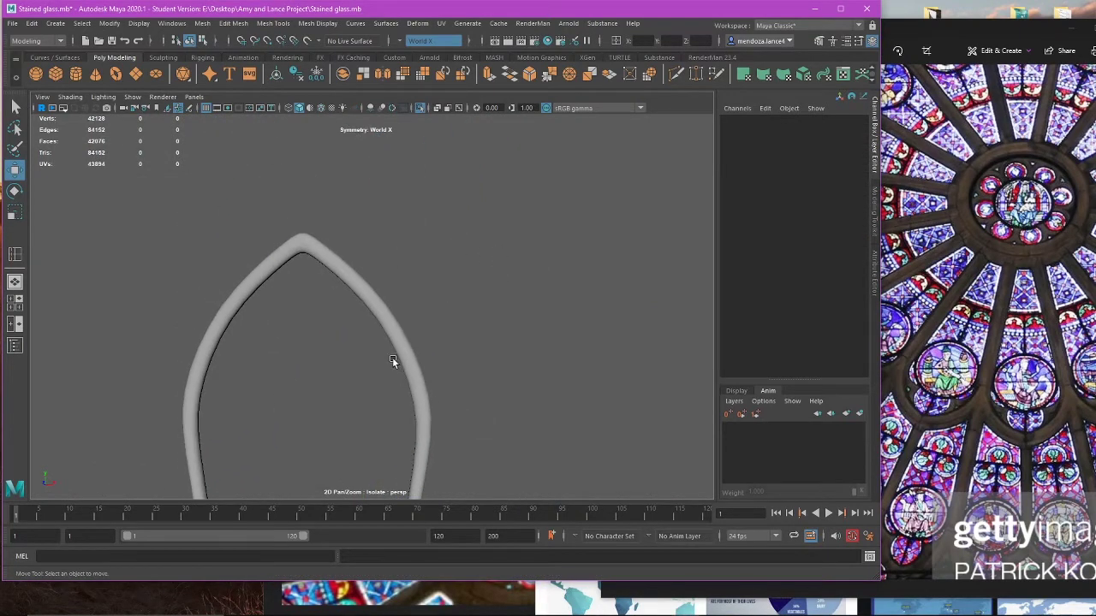
# Step: Insert an edge loop along the arch's inner front rim, smooth the preview again, and return to object mode
pyautogui.click(396, 334)
pyautogui.click(14, 254)
pyautogui.press('1')
pyautogui.scroll(3, 321, 252)
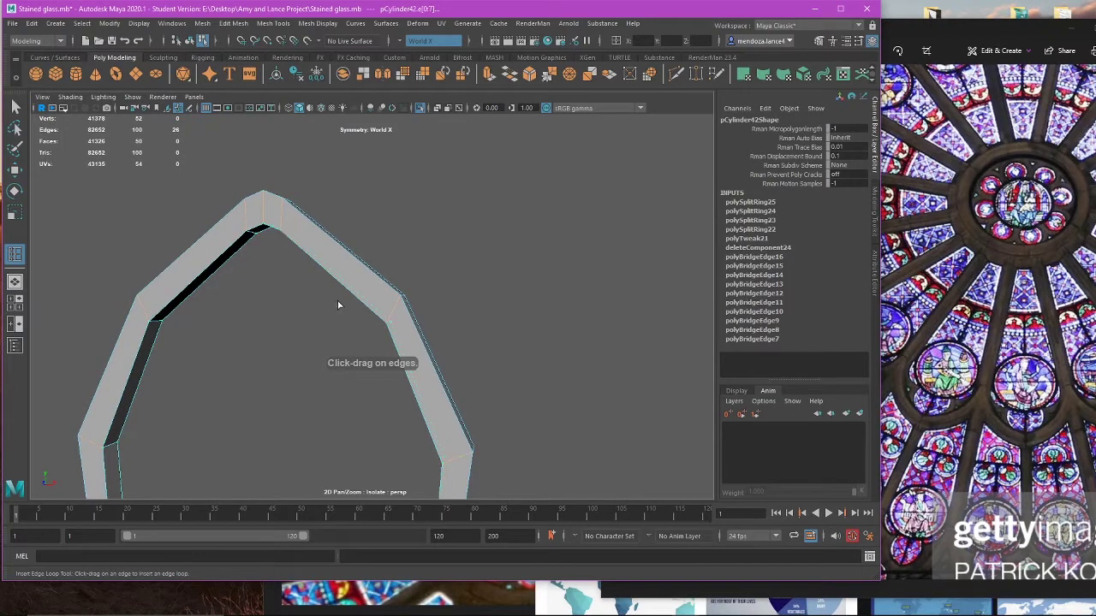
pyautogui.keyDown('alt'); pyautogui.moveTo(338, 305); pyautogui.dragTo(463, 314); pyautogui.keyUp('alt')
pyautogui.scroll(3, 332, 260)
pyautogui.keyDown('alt'); pyautogui.moveTo(332, 259); pyautogui.dragTo(336, 312, button='middle'); pyautogui.keyUp('alt')
pyautogui.scroll(3, 335, 311)
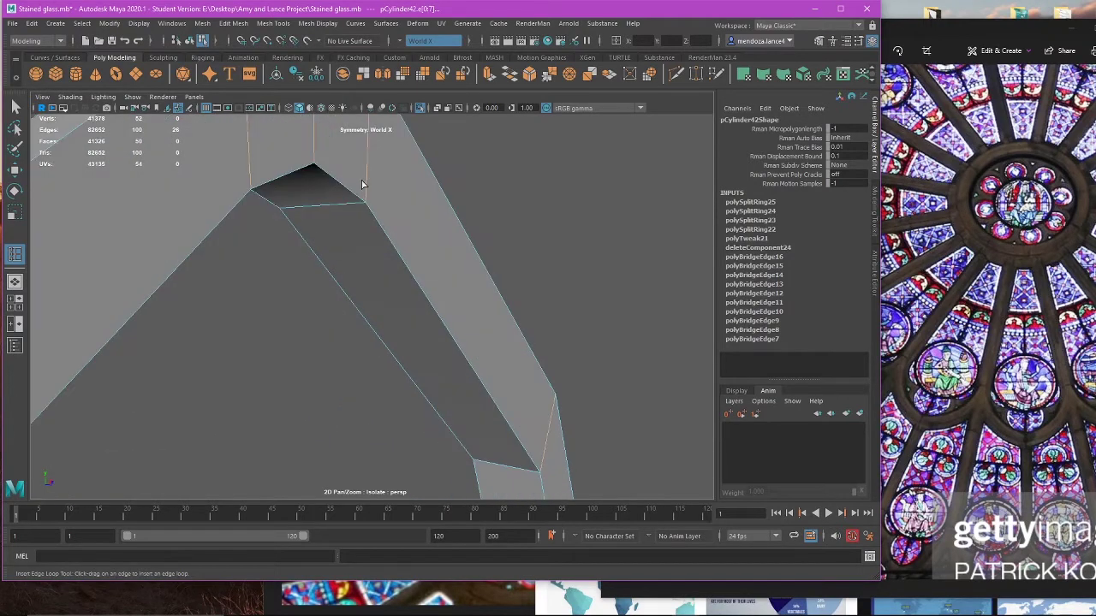
pyautogui.click(367, 201)
pyautogui.press('w')
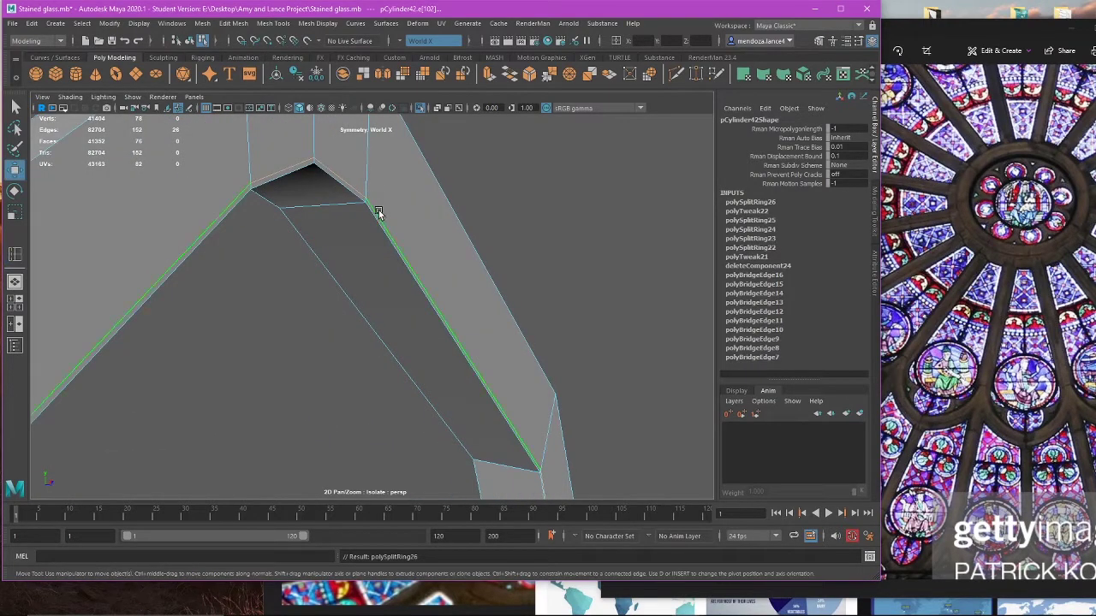
pyautogui.press('3')
pyautogui.moveTo(472, 229); pyautogui.dragTo(514, 218, button='right')
pyautogui.click(518, 248)
# Step: Check the smoothed arch's overall shape and switch to the rose window reference photo in Photos
pyautogui.scroll(-5, 525, 304)
pyautogui.keyDown('alt'); pyautogui.moveTo(525, 307); pyautogui.dragTo(509, 375); pyautogui.keyUp('alt')
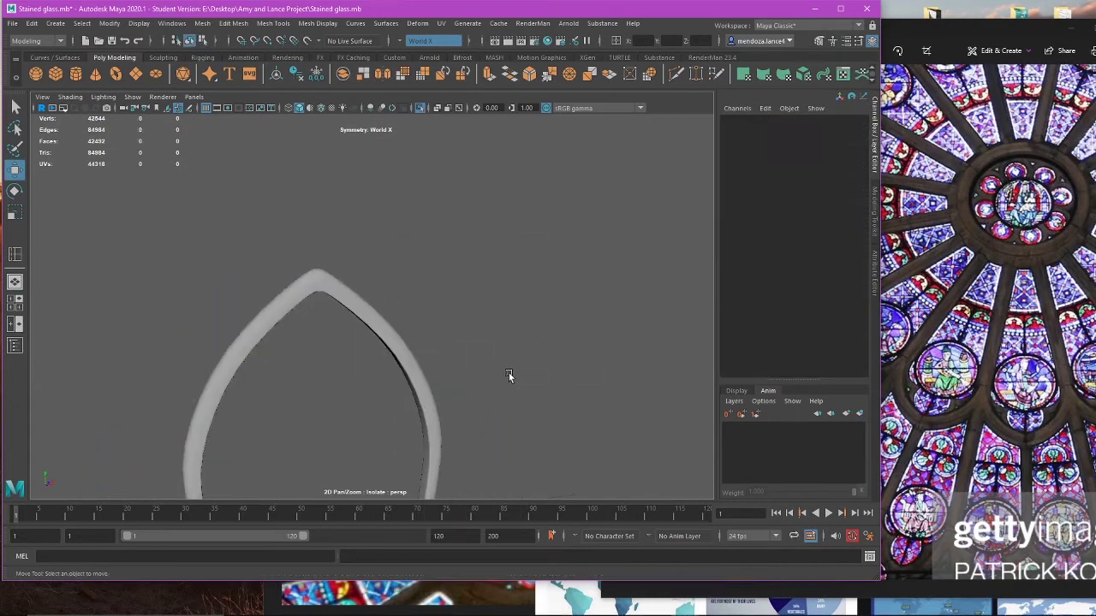
pyautogui.keyDown('alt'); pyautogui.moveTo(508, 375); pyautogui.dragTo(443, 282, button='middle'); pyautogui.keyUp('alt')
pyautogui.click(1040, 430)
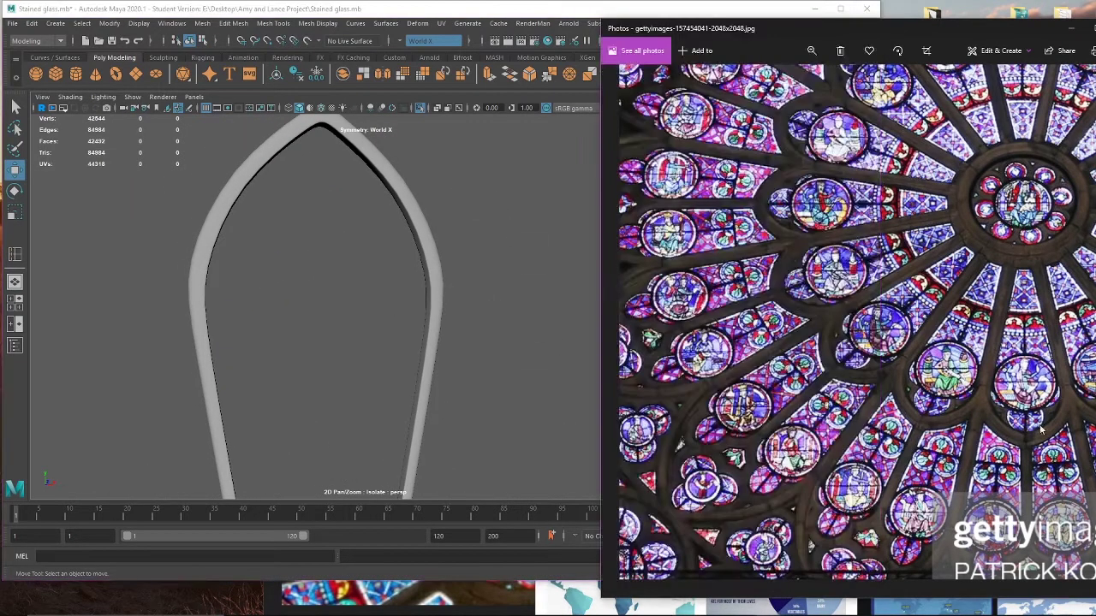
# Step: Switch back to Maya, select the pointed arch, and compare it with the reference image in the front view
pyautogui.click(457, 236)
pyautogui.keyDown('alt'); pyautogui.moveTo(485, 270); pyautogui.dragTo(452, 303, button='middle'); pyautogui.keyUp('alt')
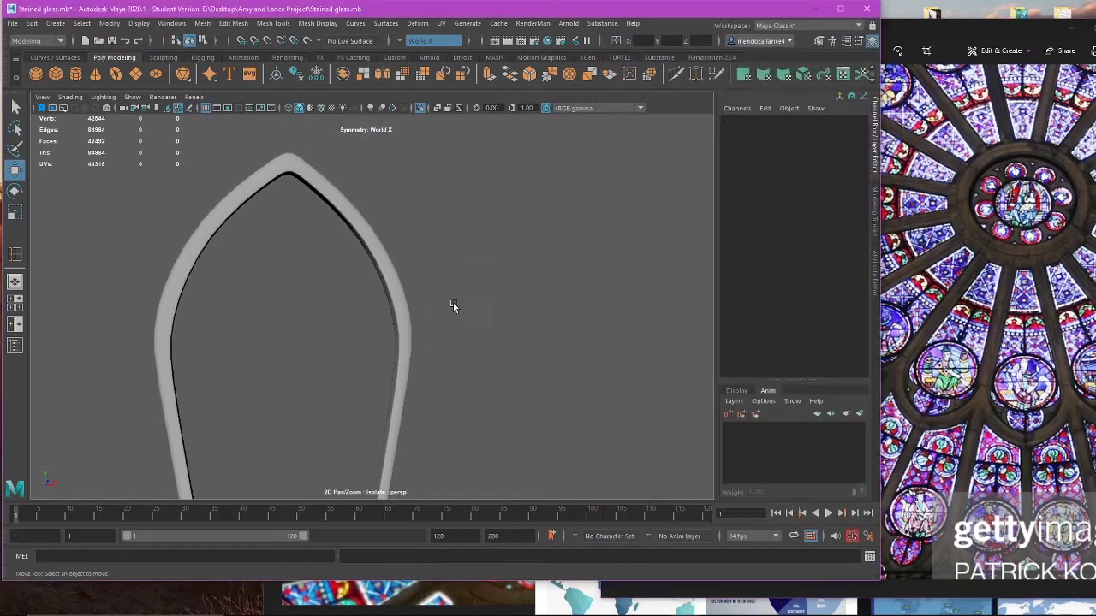
pyautogui.scroll(-5, 483, 338)
pyautogui.keyDown('alt'); pyautogui.moveTo(490, 344); pyautogui.dragTo(483, 226, button='middle'); pyautogui.keyUp('alt')
pyautogui.scroll(4, 399, 298)
pyautogui.keyDown('alt'); pyautogui.moveTo(395, 300); pyautogui.dragTo(352, 350); pyautogui.keyUp('alt')
pyautogui.click(352, 346)
pyautogui.press('space')
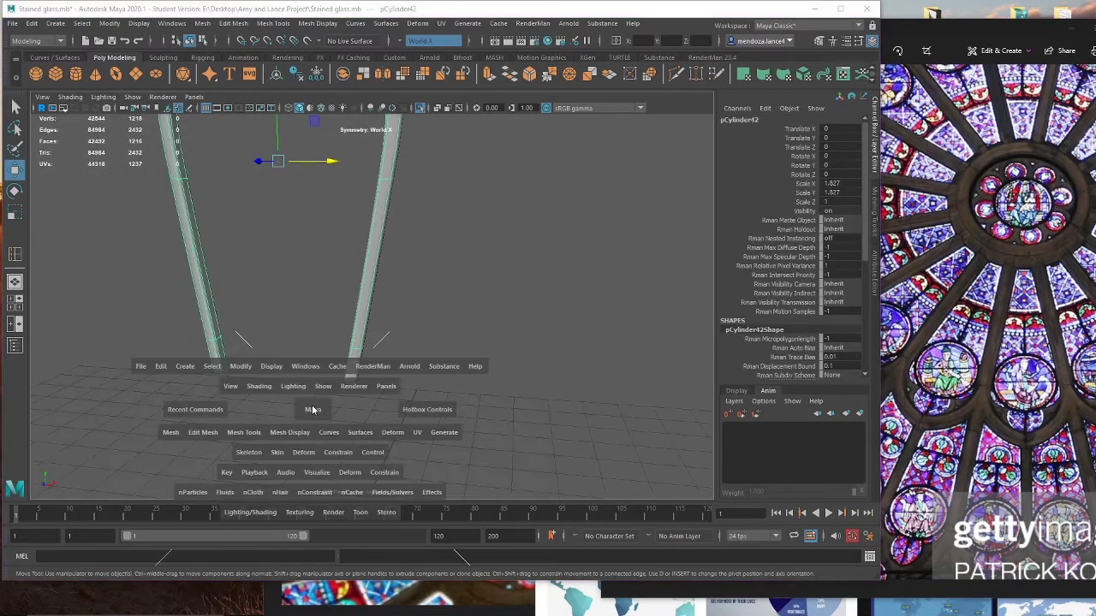
pyautogui.press('space')
pyautogui.scroll(-6, 434, 259)
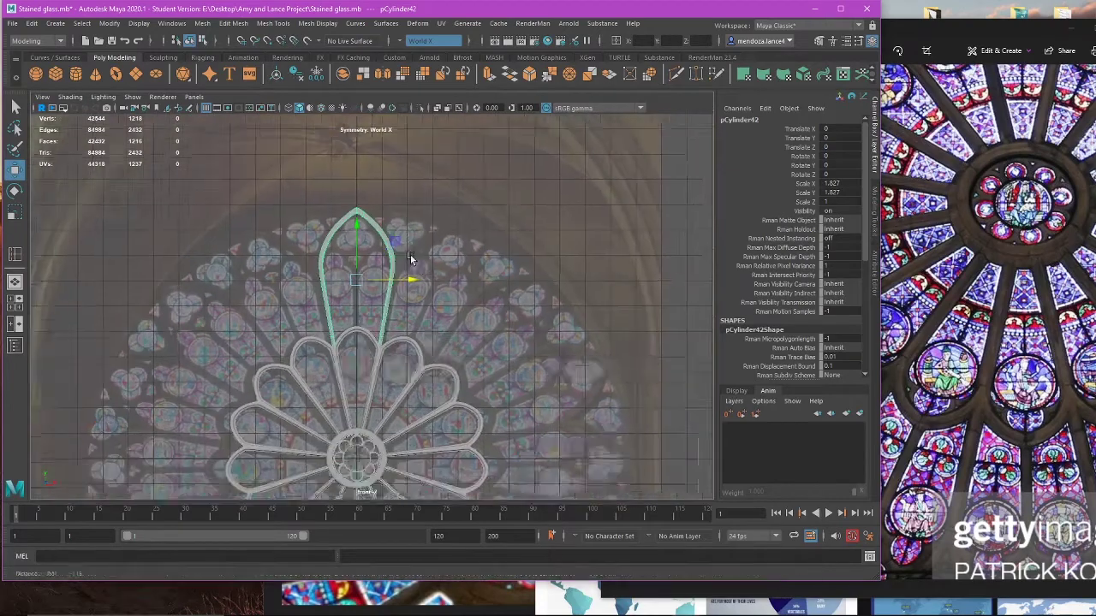
# Step: Turn off the isolated display in the perspective view so the smaller arches and reference image are shown with the pointed arch
pyautogui.press('space')
pyautogui.press('space')
pyautogui.click(419, 109)
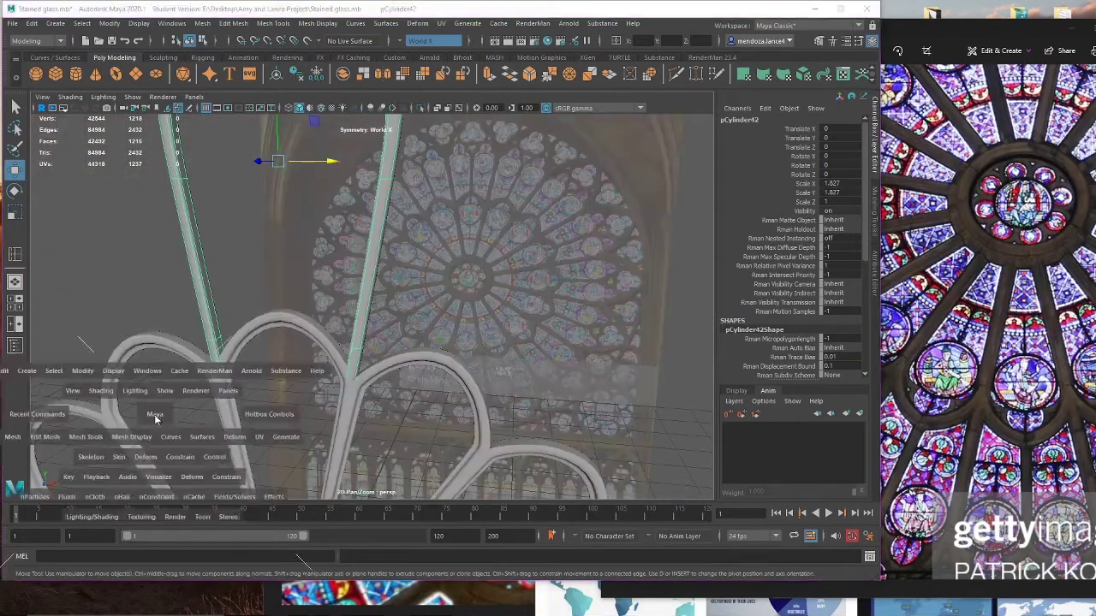
pyautogui.press('space')
pyautogui.press('space')
pyautogui.press('space')
pyautogui.press('space')
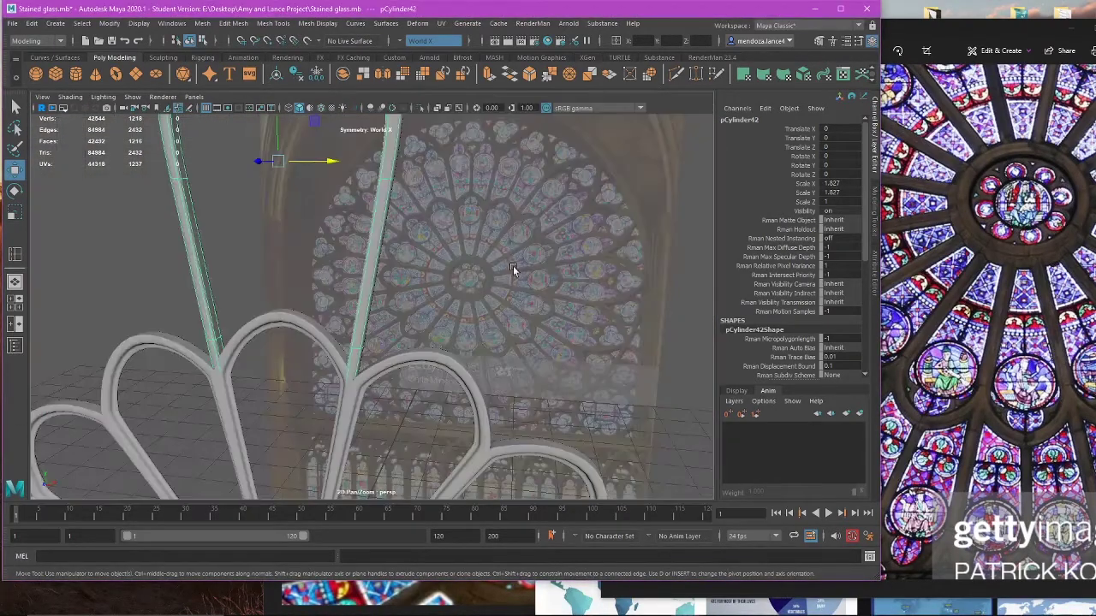
pyautogui.click(514, 269)
# Step: Insert an edge loop along the pointed arch's outer front rim, restore the smooth preview, and return to object mode
pyautogui.scroll(3, 357, 390)
pyautogui.keyDown('alt'); pyautogui.moveTo(357, 390); pyautogui.dragTo(156, 382); pyautogui.keyUp('alt')
pyautogui.keyDown('alt'); pyautogui.moveTo(157, 382); pyautogui.dragTo(381, 344, button='right'); pyautogui.keyUp('alt')
pyautogui.click(380, 344)
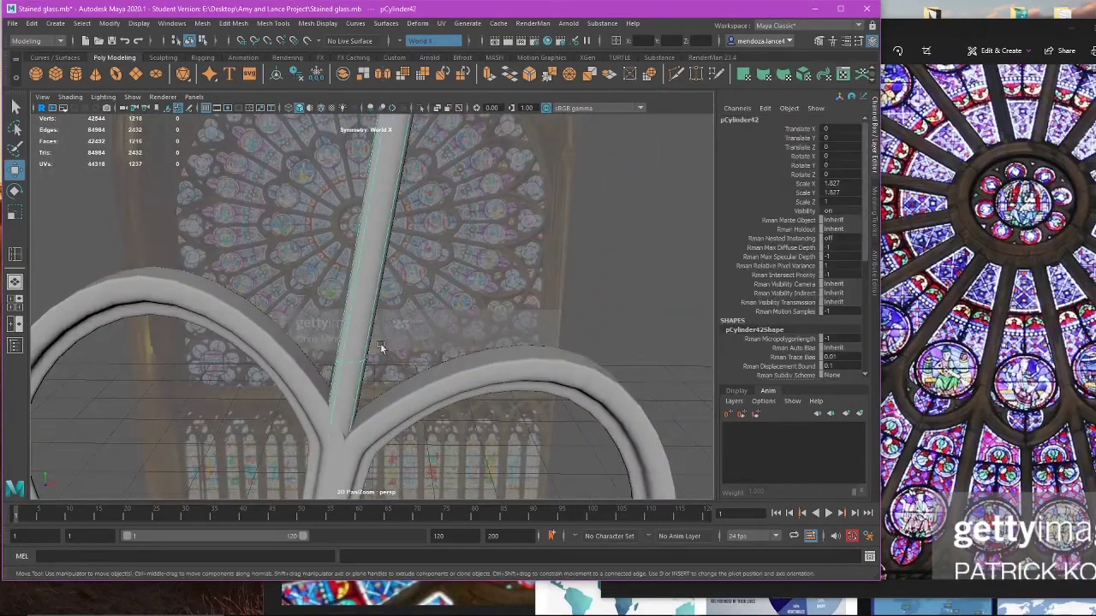
pyautogui.click(15, 254)
pyautogui.press('1')
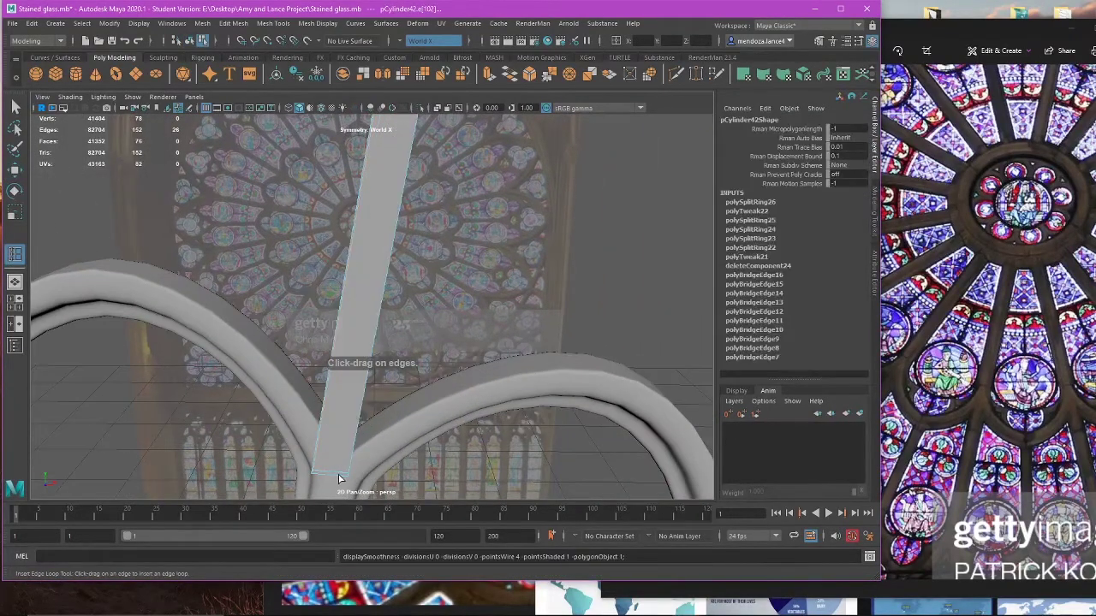
pyautogui.click(347, 477)
pyautogui.press('3')
pyautogui.press('w')
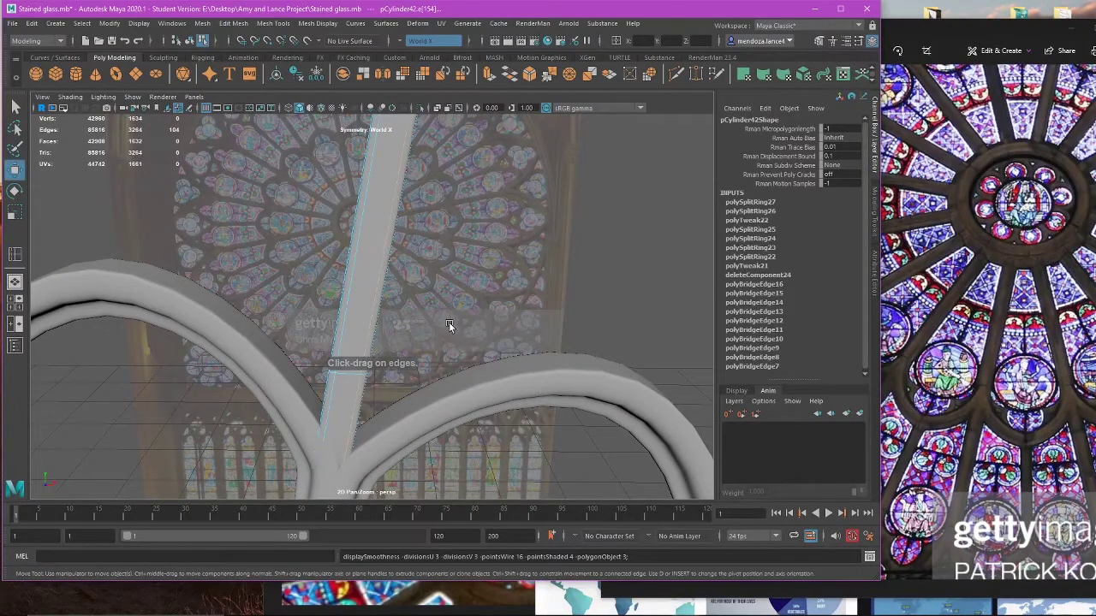
pyautogui.moveTo(449, 305); pyautogui.dragTo(493, 289, button='right')
pyautogui.click(447, 357)
# Step: Examine the joint between the pointed arch's leg and the smaller arches, and switch to the front view
pyautogui.keyDown('alt'); pyautogui.moveTo(447, 357); pyautogui.dragTo(450, 272); pyautogui.keyUp('alt')
pyautogui.keyDown('alt'); pyautogui.moveTo(449, 272); pyautogui.dragTo(458, 296, button='right'); pyautogui.keyUp('alt')
pyautogui.click(384, 322)
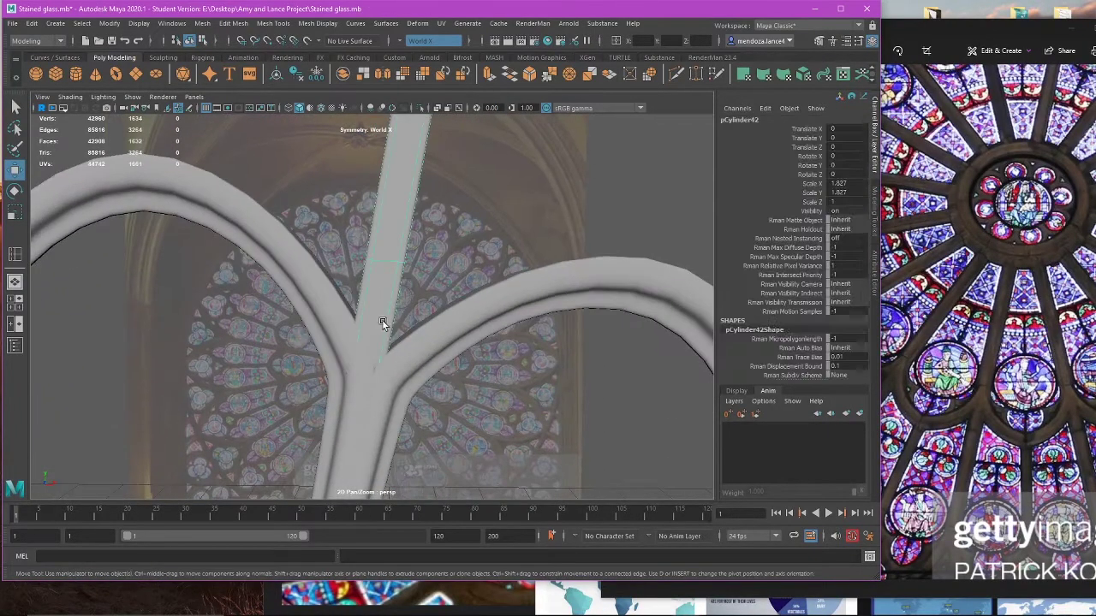
pyautogui.keyDown('alt'); pyautogui.moveTo(383, 322); pyautogui.dragTo(387, 383); pyautogui.keyUp('alt')
pyautogui.keyDown('alt'); pyautogui.moveTo(387, 382); pyautogui.dragTo(399, 412, button='right'); pyautogui.keyUp('alt')
pyautogui.click(399, 412)
pyautogui.click(359, 403)
pyautogui.press('space')
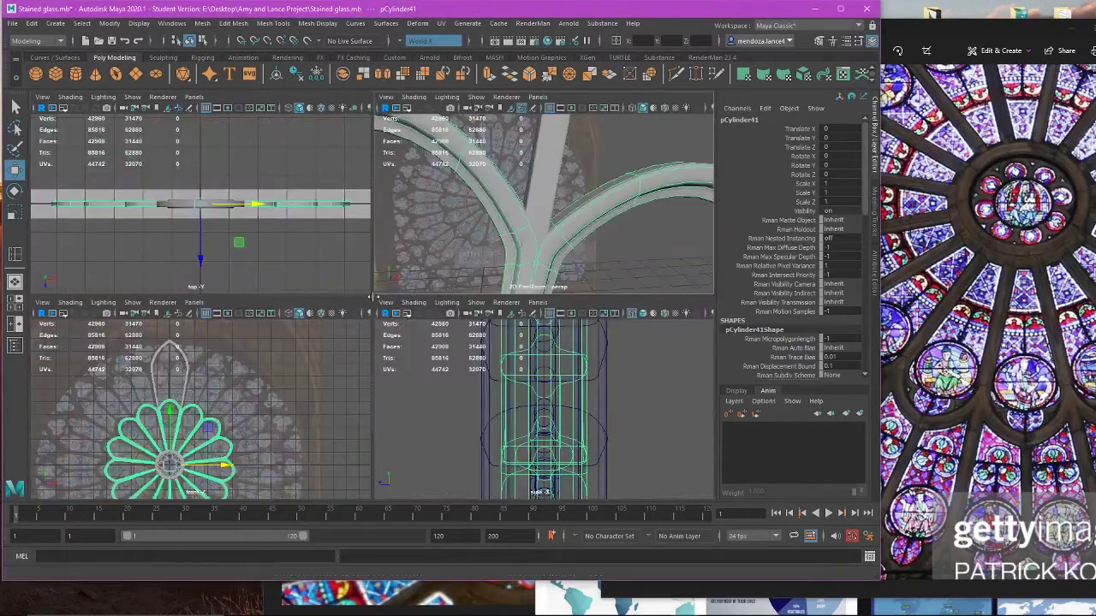
pyautogui.press('space')
# Step: Shift the inner vertices at the pointed arch's lower leg ends slightly outward in the wireframe front view
pyautogui.keyDown('alt'); pyautogui.moveTo(267, 430); pyautogui.dragTo(353, 308, button='right'); pyautogui.keyUp('alt')
pyautogui.scroll(5, 268, 268)
pyautogui.click(240, 270)
pyautogui.scroll(3, 380, 346)
pyautogui.scroll(3, 257, 315)
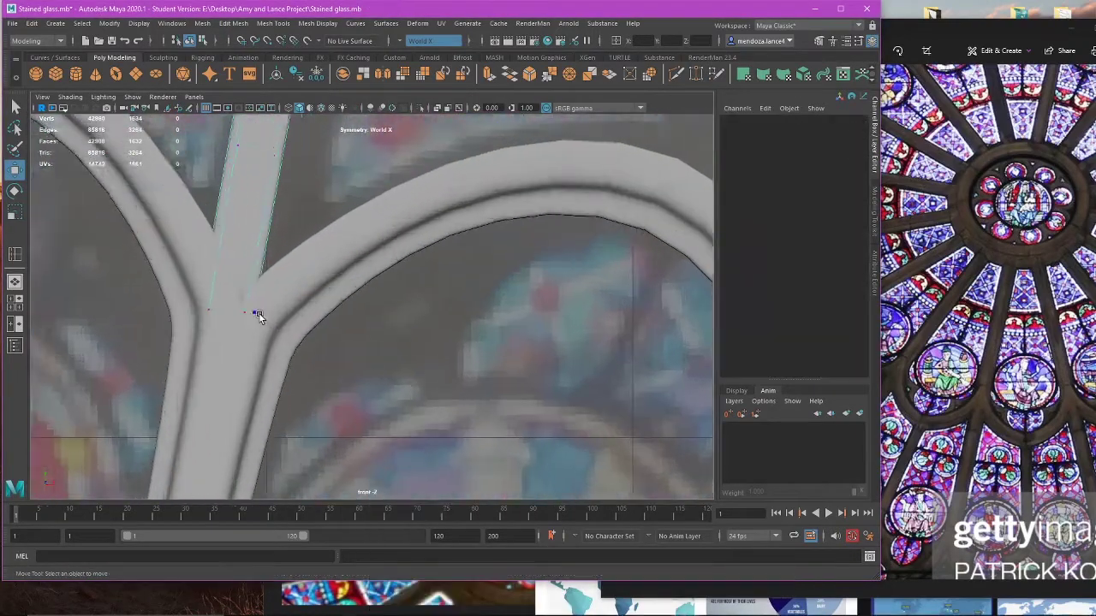
pyautogui.keyDown('alt'); pyautogui.moveTo(257, 316); pyautogui.dragTo(396, 322, button='middle'); pyautogui.keyUp('alt')
pyautogui.scroll(5, 396, 323)
pyautogui.moveTo(284, 292); pyautogui.dragTo(424, 328)
pyautogui.scroll(2, 401, 356)
pyautogui.press('4')
pyautogui.scroll(-10, 558, 320)
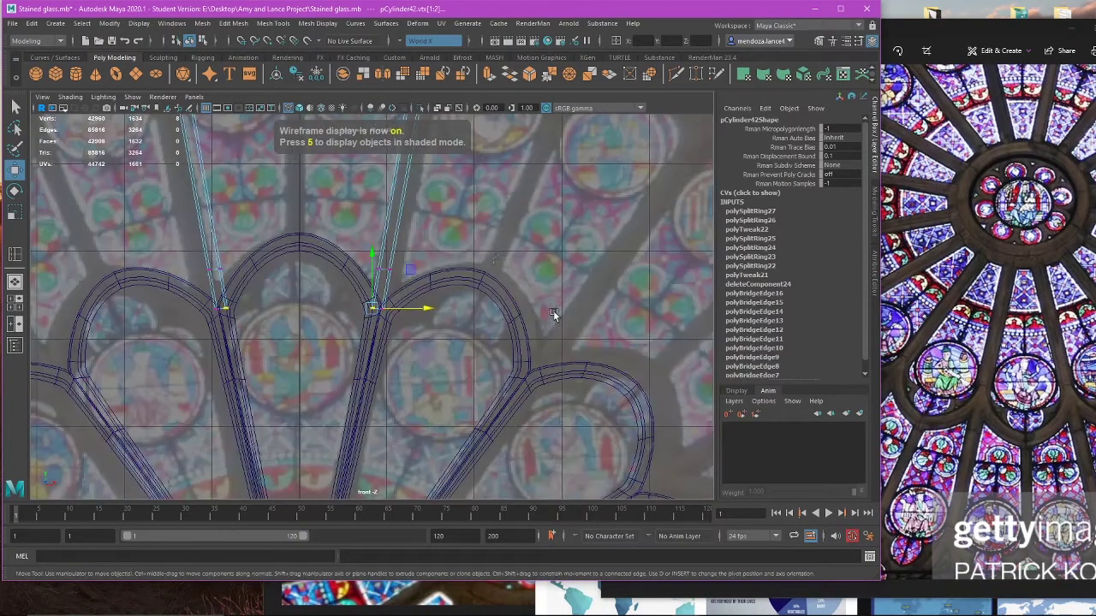
pyautogui.keyDown('alt'); pyautogui.moveTo(479, 293); pyautogui.dragTo(467, 344, button='middle'); pyautogui.keyUp('alt')
pyautogui.scroll(4, 428, 347)
pyautogui.moveTo(407, 319); pyautogui.dragTo(409, 320)
pyautogui.scroll(2, 411, 330)
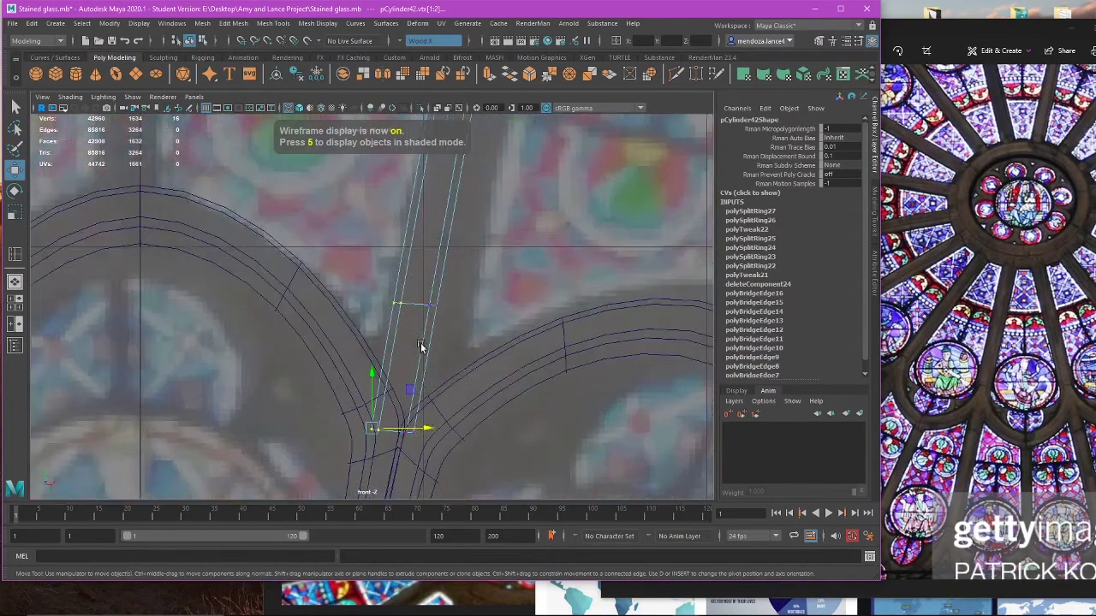
pyautogui.moveTo(417, 426); pyautogui.dragTo(422, 430)
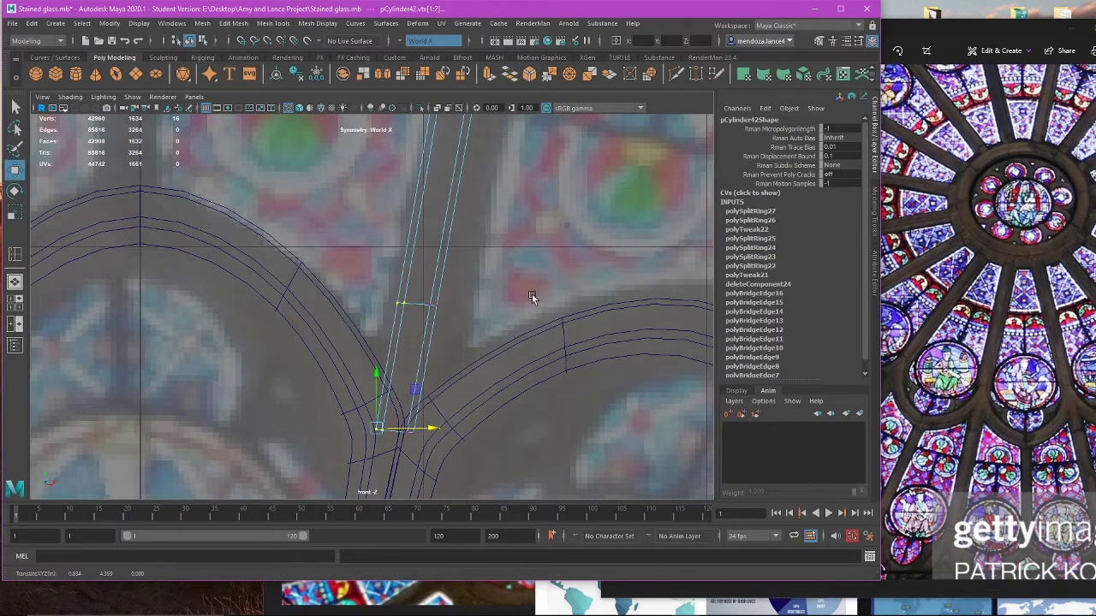
# Step: Shift the outer vertices at the leg ends inward to narrow the legs, and return to shaded display in object mode
pyautogui.moveTo(532, 296); pyautogui.dragTo(415, 495)
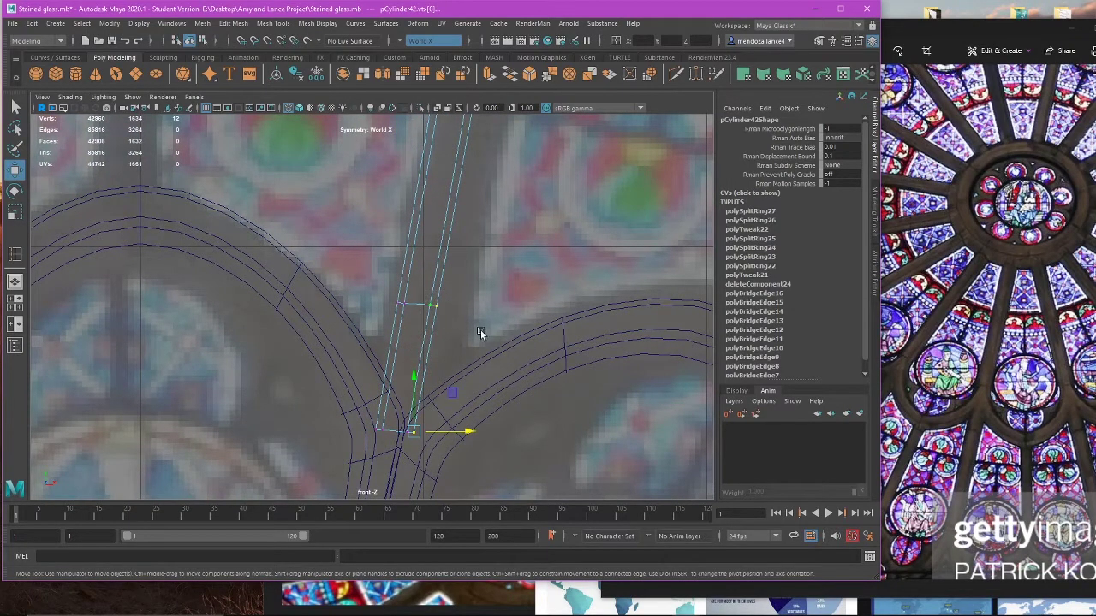
pyautogui.moveTo(445, 435); pyautogui.dragTo(451, 435)
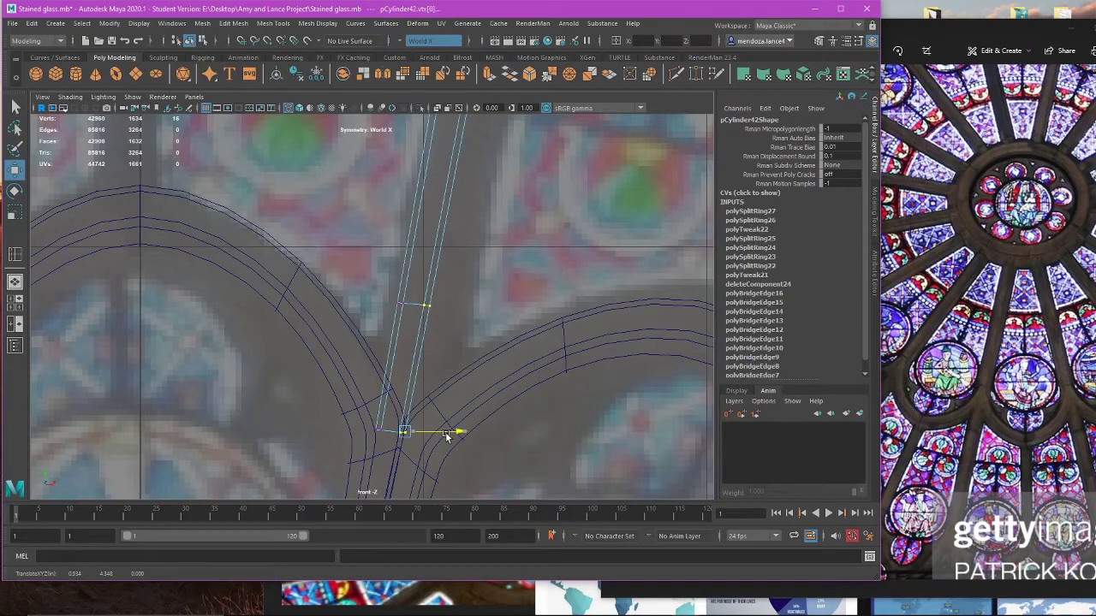
pyautogui.press('5')
pyautogui.scroll(6, 457, 438)
pyautogui.rightClick(479, 235)
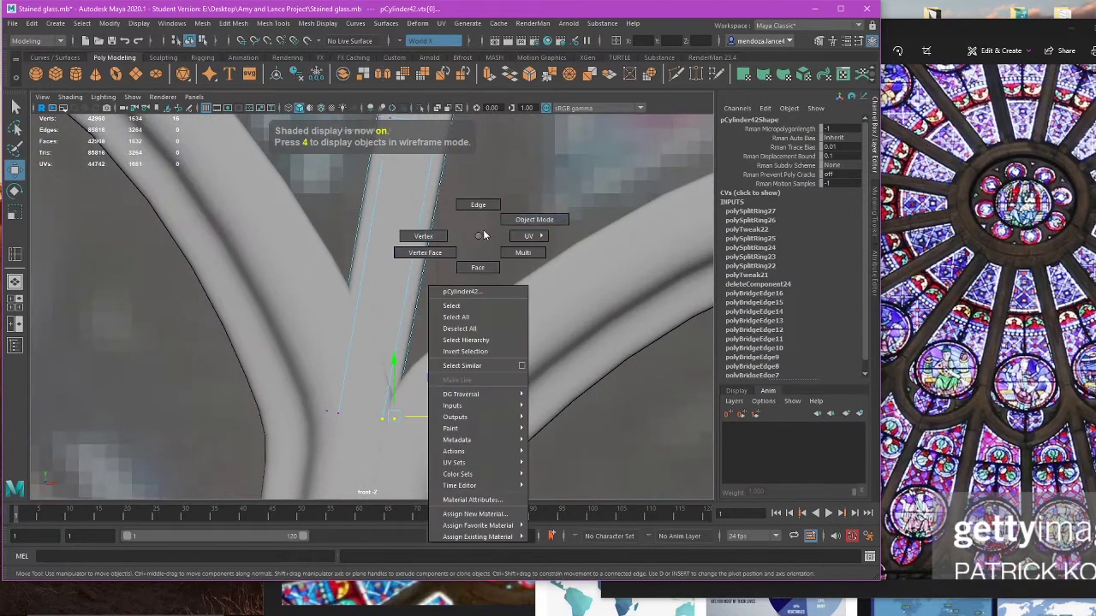
pyautogui.click(484, 236)
pyautogui.scroll(-5, 492, 231)
pyautogui.click(392, 261)
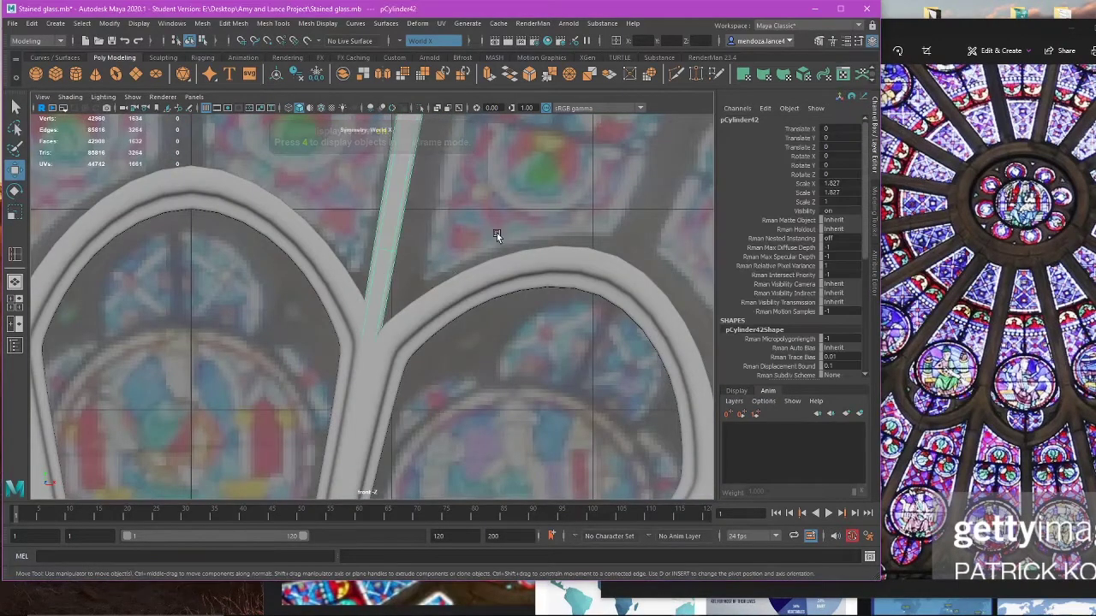
# Step: Scale the pointed arch in depth to a Scale Z of about 1.045 in the perspective view
pyautogui.press('space')
pyautogui.press('space')
pyautogui.press('f')
pyautogui.keyDown('alt'); pyautogui.moveTo(423, 325); pyautogui.dragTo(337, 306); pyautogui.keyUp('alt')
pyautogui.press('r')
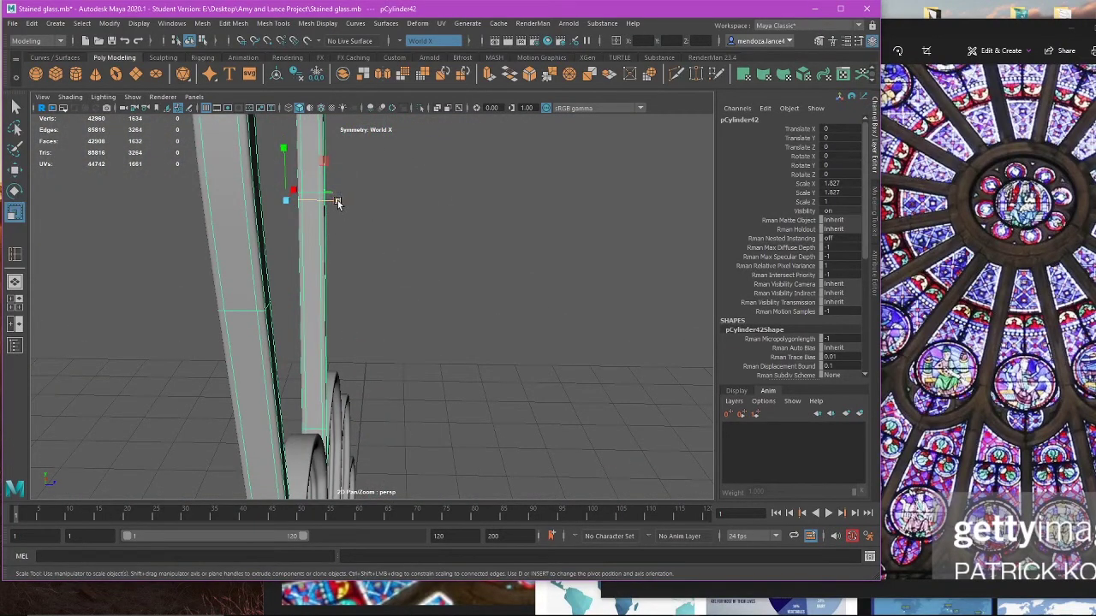
pyautogui.moveTo(337, 203); pyautogui.dragTo(340, 204)
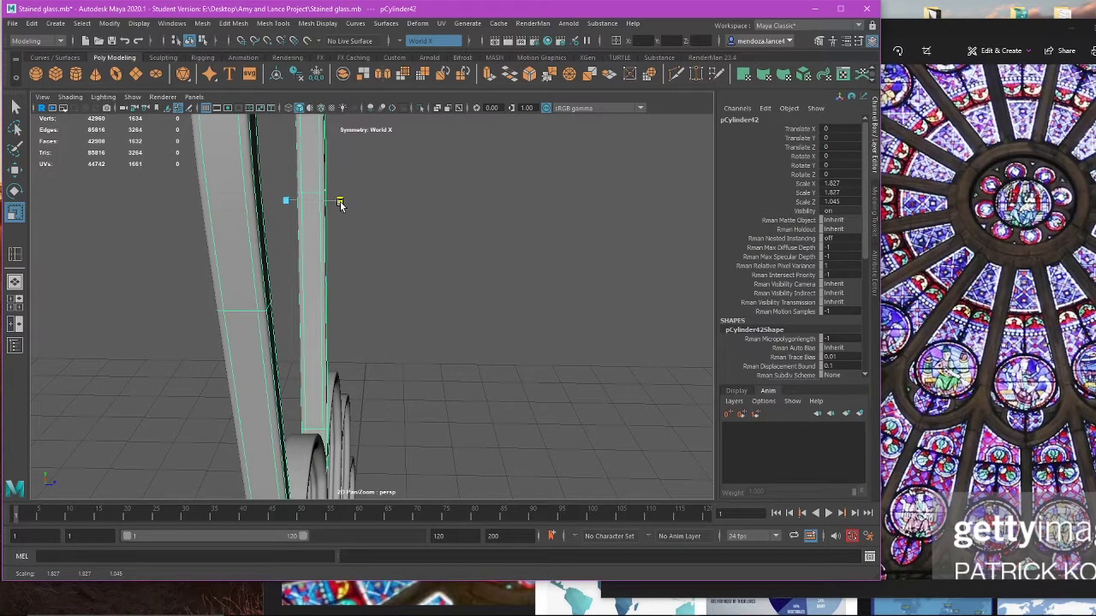
# Step: Set the pointed arch's Scale X and Scale Y to 1.83 and check how its leg meets the smaller arches
pyautogui.click(447, 333)
pyautogui.keyDown('alt'); pyautogui.moveTo(448, 333); pyautogui.dragTo(352, 417); pyautogui.keyUp('alt')
pyautogui.click(363, 353)
pyautogui.keyDown('alt'); pyautogui.moveTo(352, 417); pyautogui.dragTo(454, 328, button='middle'); pyautogui.keyUp('alt')
pyautogui.scroll(4, 455, 328)
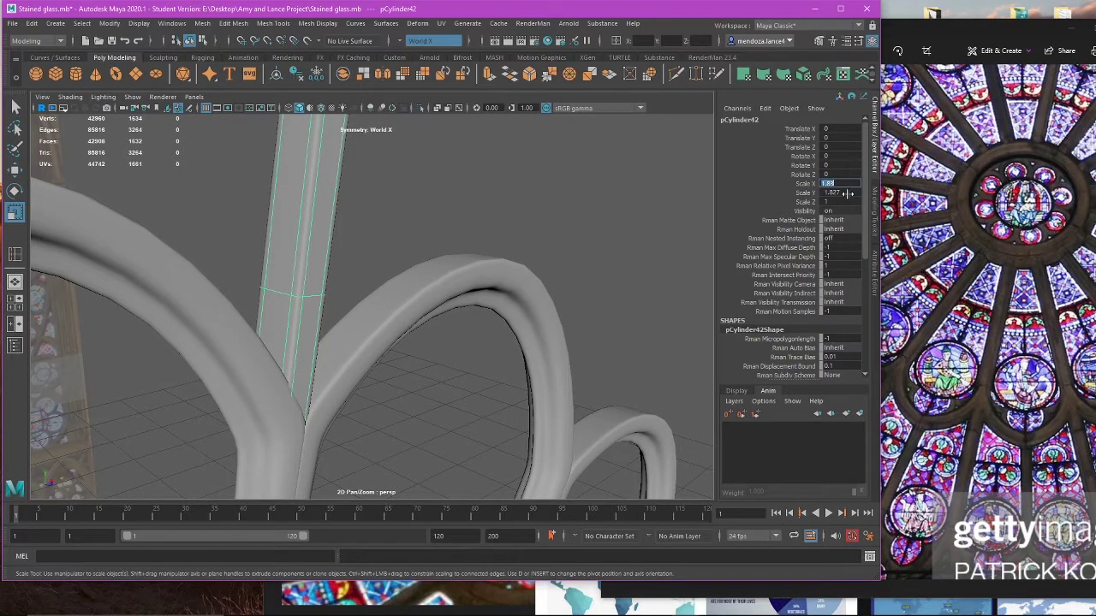
pyautogui.click(426, 220)
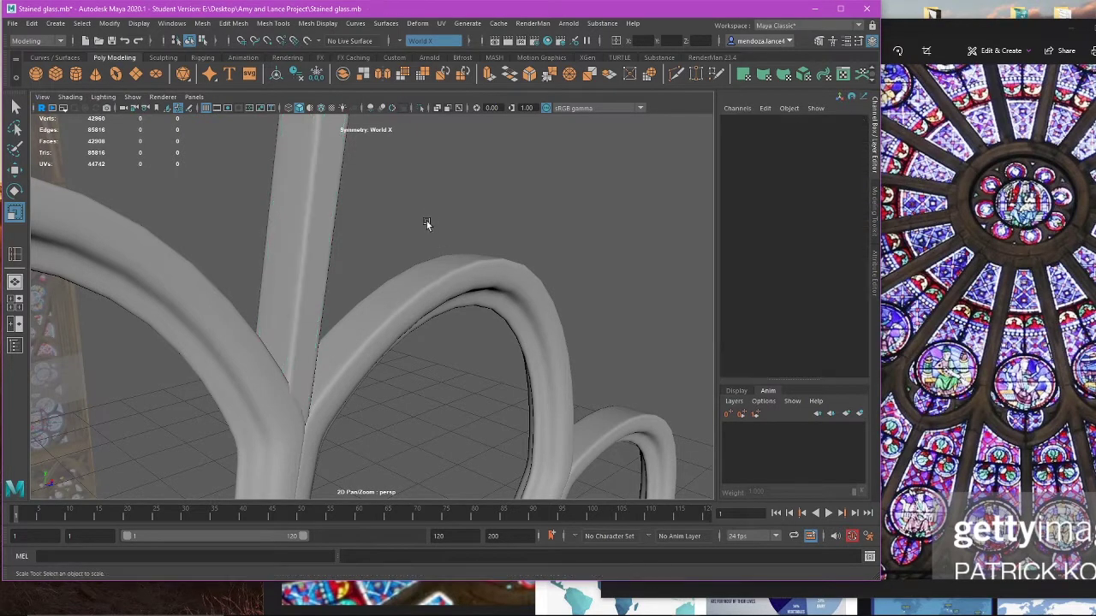
pyautogui.keyDown('alt'); pyautogui.moveTo(377, 274); pyautogui.dragTo(202, 267); pyautogui.keyUp('alt')
pyautogui.keyDown('alt'); pyautogui.moveTo(201, 267); pyautogui.dragTo(225, 253, button='middle'); pyautogui.keyUp('alt')
pyautogui.keyDown('alt'); pyautogui.moveTo(428, 303); pyautogui.dragTo(445, 382); pyautogui.keyUp('alt')
pyautogui.click(476, 356)
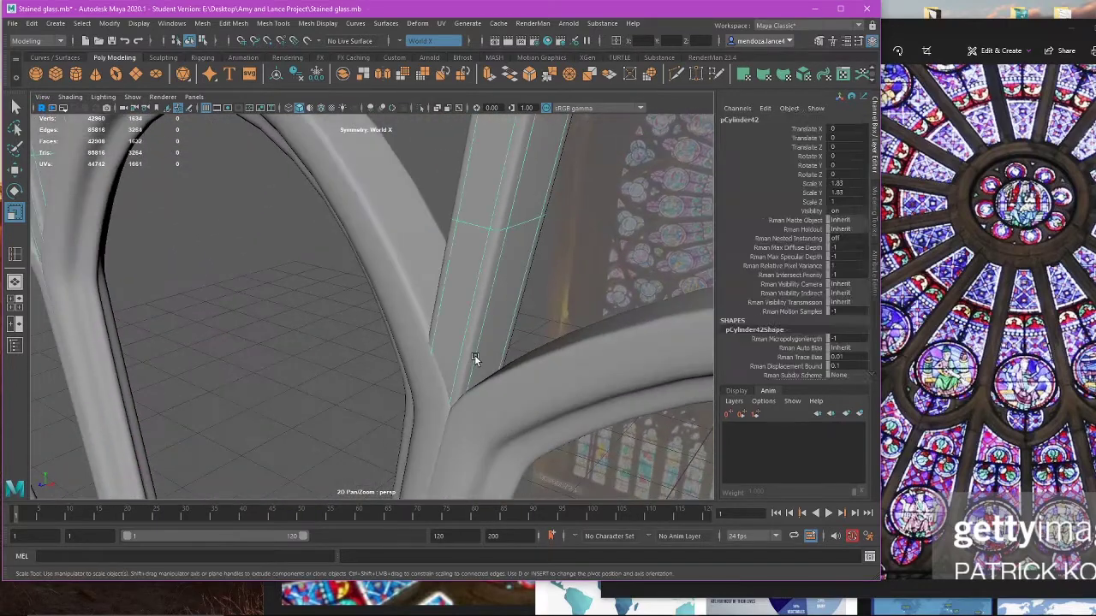
# Step: Try a Scale X and Scale Y of 1.85 on the pointed arch, and undo it
pyautogui.press('f')
pyautogui.moveTo(811, 184); pyautogui.dragTo(849, 195)
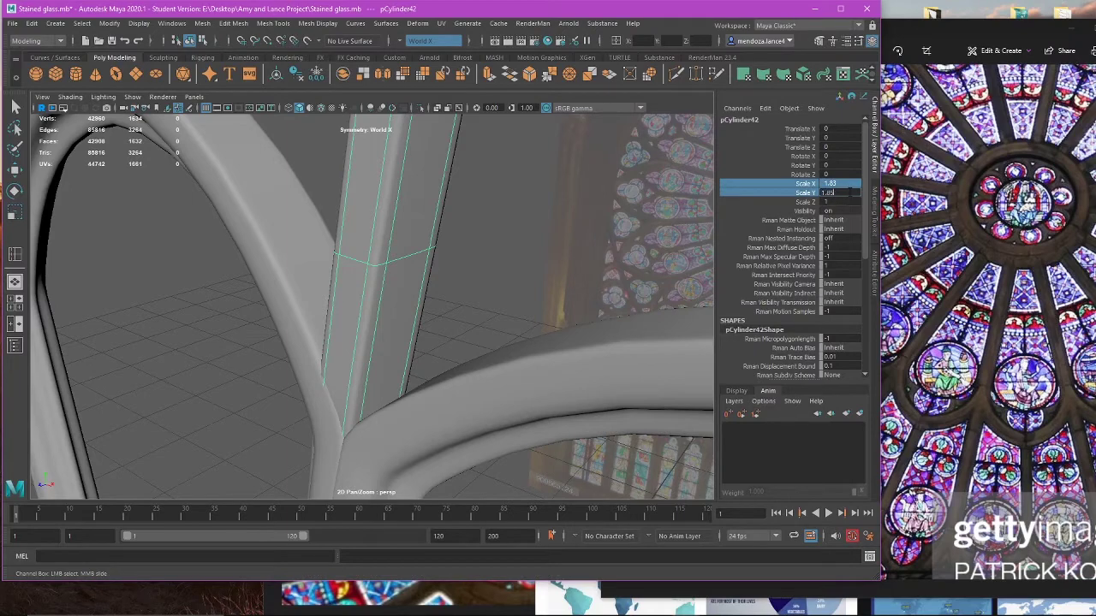
pyautogui.moveTo(846, 193); pyautogui.dragTo(849, 196, button='middle')
pyautogui.keyDown('alt'); pyautogui.moveTo(582, 233); pyautogui.dragTo(511, 333); pyautogui.keyUp('alt')
pyautogui.hotkey('ctrl', 'z')
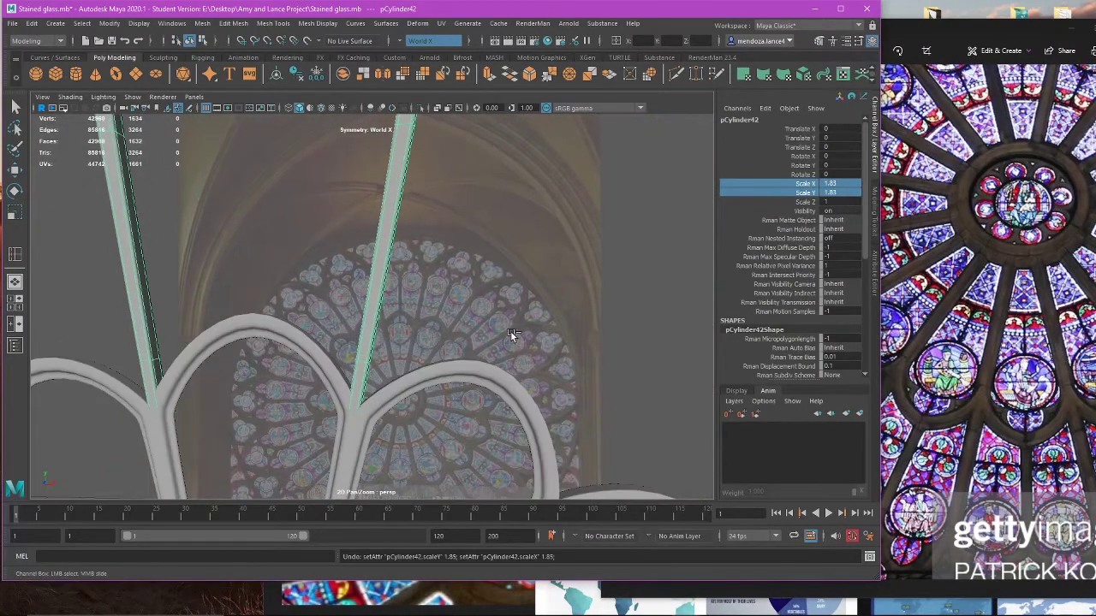
# Step: Examine the scaled arch and its joints with the smaller arches from the front and at an angle
pyautogui.press('f')
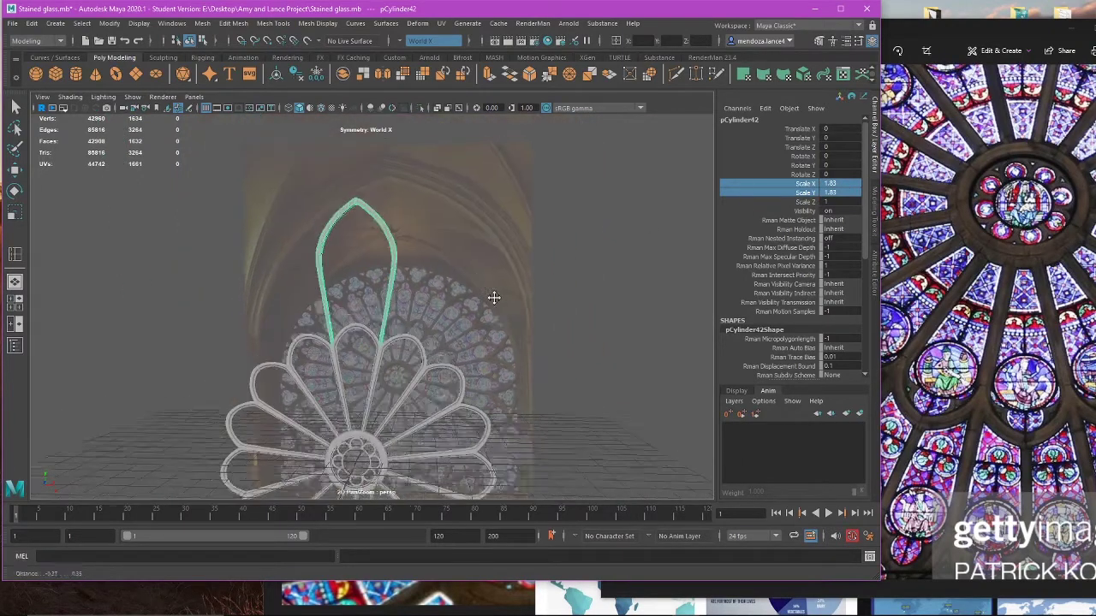
pyautogui.press('space')
pyautogui.press('space')
pyautogui.keyDown('alt'); pyautogui.moveTo(342, 235); pyautogui.dragTo(399, 306); pyautogui.keyUp('alt')
pyautogui.press('w')
pyautogui.press('r')
pyautogui.scroll(4, 456, 333)
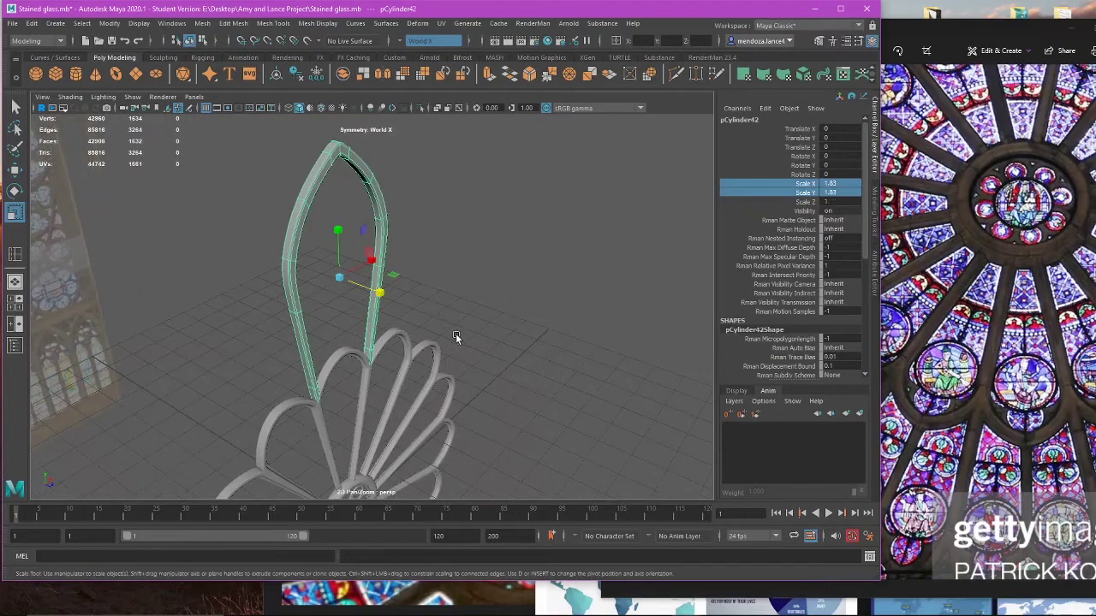
pyautogui.keyDown('alt'); pyautogui.moveTo(455, 333); pyautogui.dragTo(450, 339); pyautogui.keyUp('alt')
pyautogui.keyDown('alt'); pyautogui.moveTo(451, 339); pyautogui.dragTo(485, 266, button='middle'); pyautogui.keyUp('alt')
pyautogui.scroll(4, 486, 268)
# Step: Undo the pointed arch's Scale X and Scale Y changes
pyautogui.hotkey('ctrl', 'z')
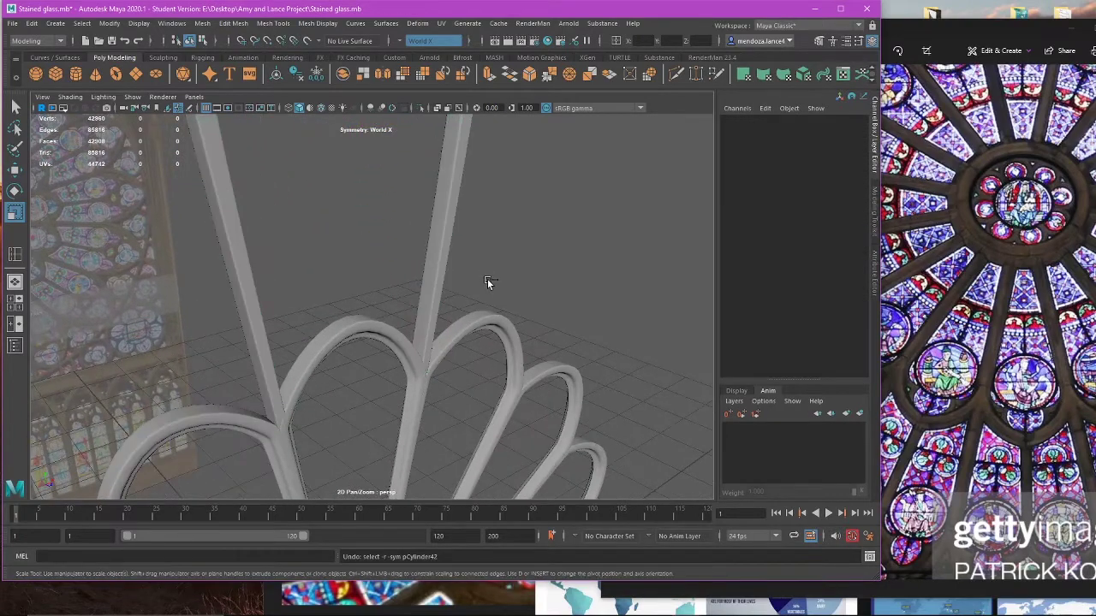
pyautogui.hotkey('ctrl', 'z')
pyautogui.hotkey('ctrl', 'z')
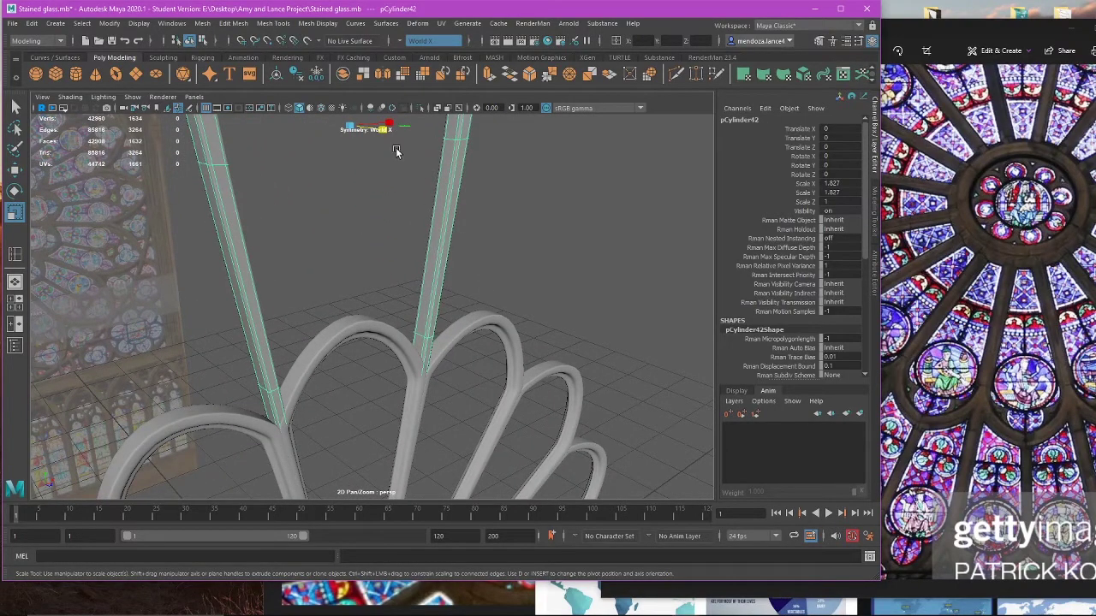
# Step: Set the pointed arch's Scale Z to 1.02 while viewing the leg joint up close
pyautogui.keyDown('alt'); pyautogui.moveTo(425, 254); pyautogui.dragTo(354, 313); pyautogui.keyUp('alt')
pyautogui.keyDown('alt'); pyautogui.moveTo(354, 315); pyautogui.dragTo(310, 269, button='middle'); pyautogui.keyUp('alt')
pyautogui.scroll(5, 374, 301)
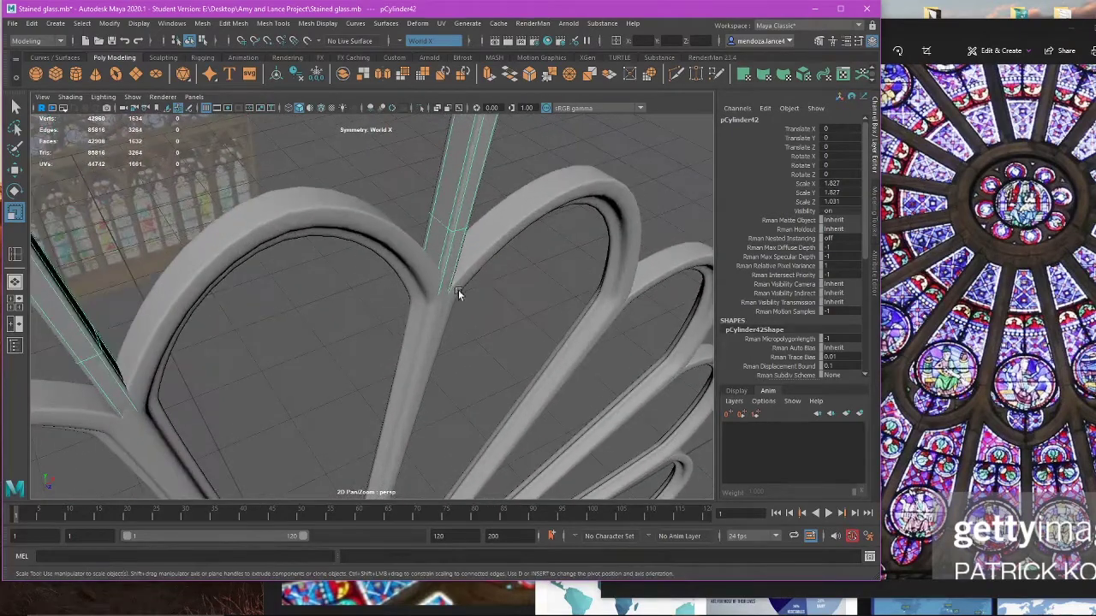
pyautogui.scroll(4, 480, 300)
pyautogui.keyDown('alt'); pyautogui.moveTo(599, 310); pyautogui.dragTo(524, 344, button='middle'); pyautogui.keyUp('alt')
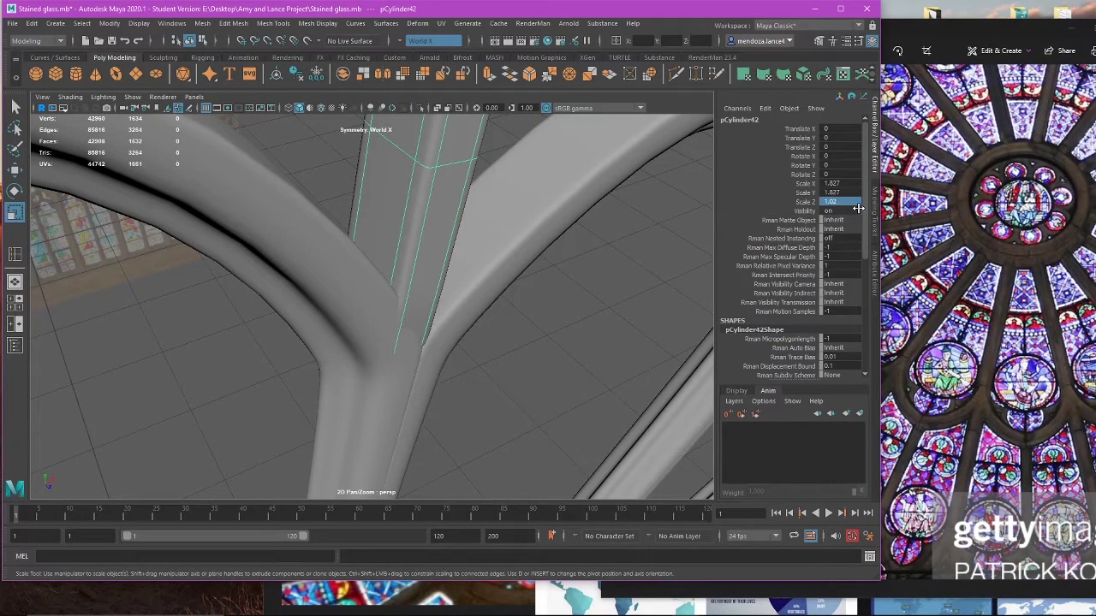
# Step: Reduce the pointed arch's Scale Z to 1.01 and inspect the leg joints from several angles
pyautogui.keyDown('alt'); pyautogui.moveTo(606, 428); pyautogui.dragTo(777, 279); pyautogui.keyUp('alt')
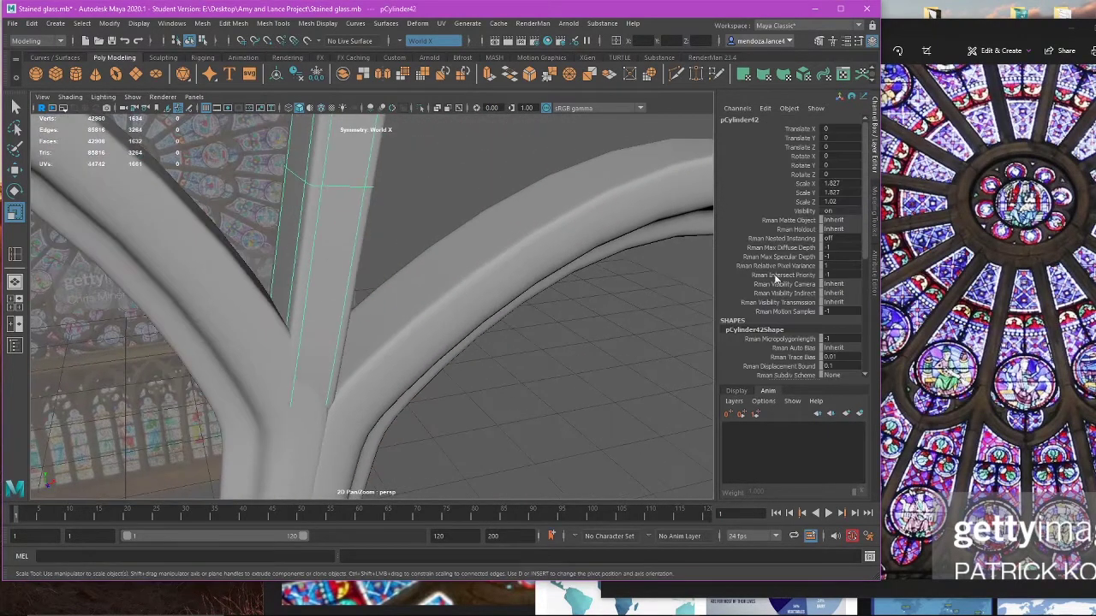
pyautogui.click(809, 202)
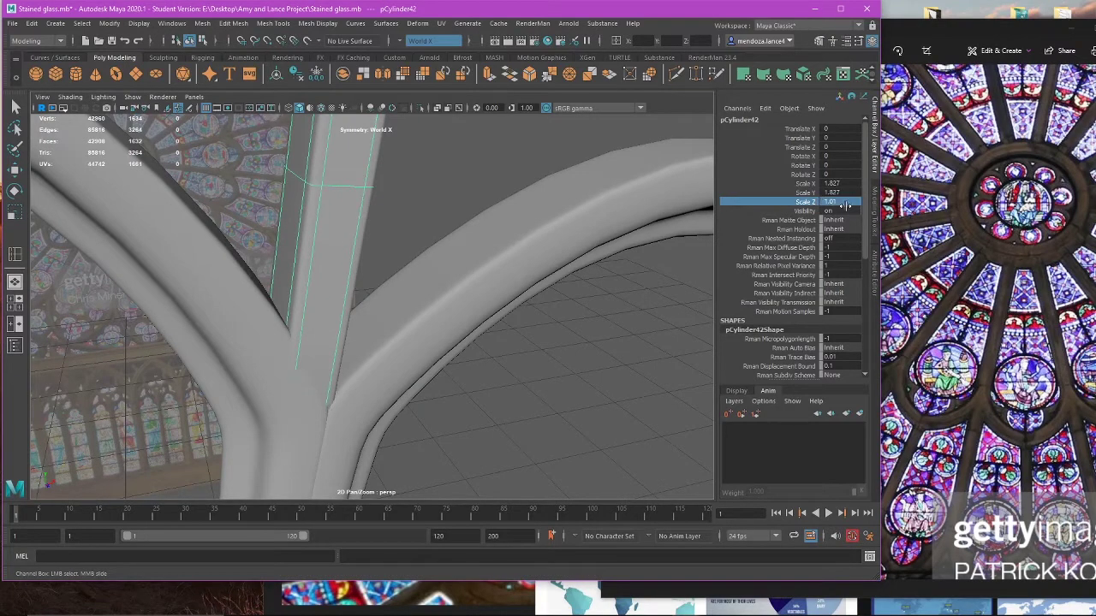
pyautogui.click(509, 391)
pyautogui.keyDown('alt'); pyautogui.moveTo(509, 390); pyautogui.dragTo(277, 318); pyautogui.keyUp('alt')
pyautogui.click(277, 318)
pyautogui.keyDown('alt'); pyautogui.moveTo(297, 367); pyautogui.dragTo(431, 343); pyautogui.keyUp('alt')
pyautogui.click(479, 358)
pyautogui.click(431, 343)
# Step: Set the pointed arch's Scale Z to 1.05
pyautogui.click(832, 202)
pyautogui.write('1')
pyautogui.press('Return')
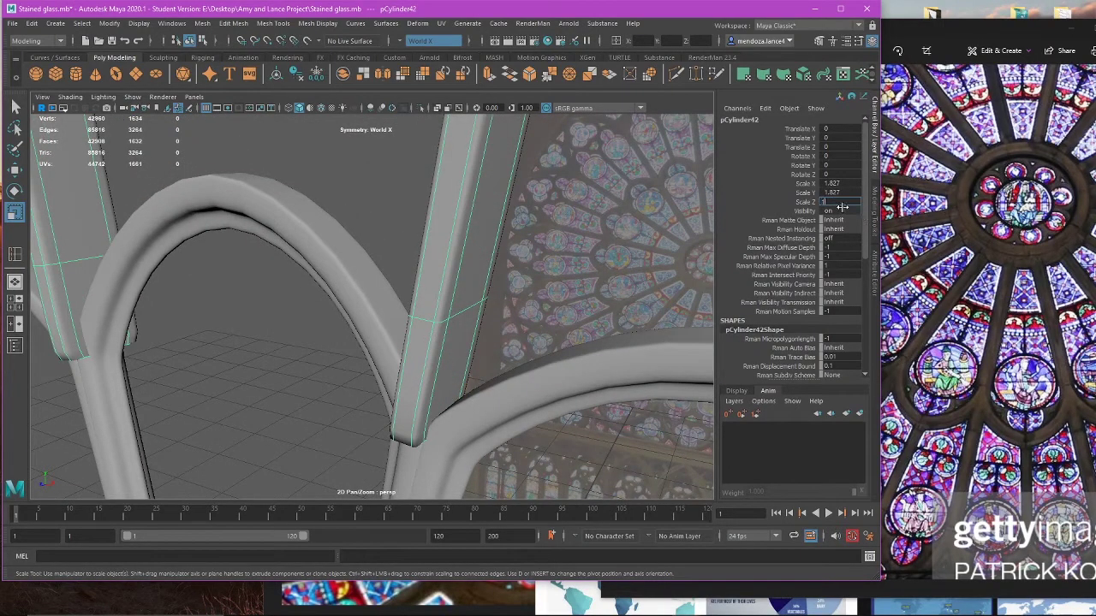
pyautogui.write('5')
pyautogui.press('Return')
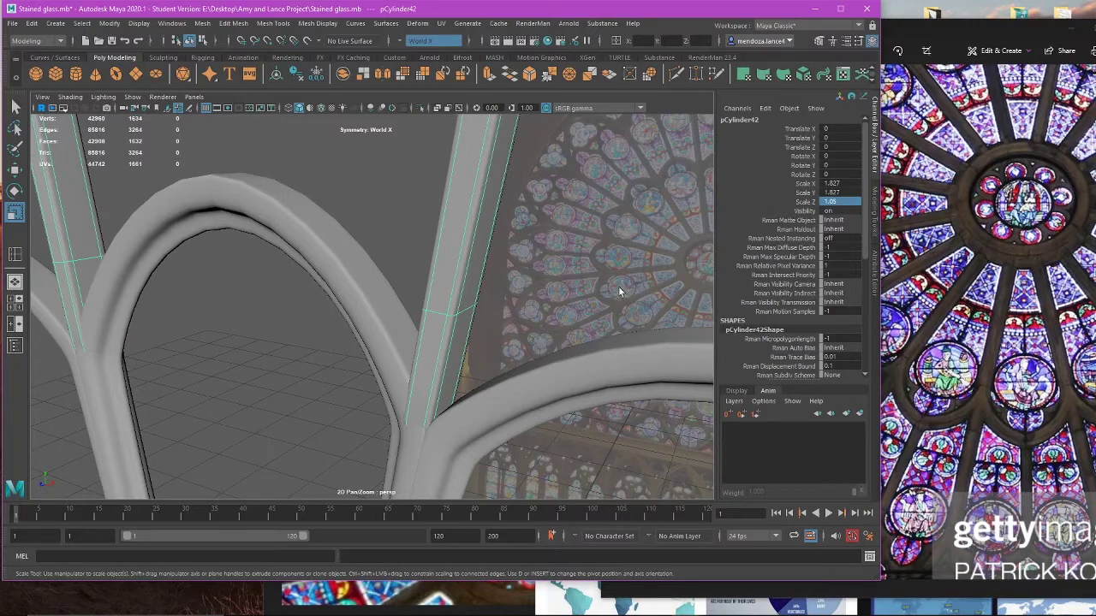
# Step: Set the pointed arch's Scale Z to 1.005 and inspect the leg joint from several angles
pyautogui.keyDown('alt'); pyautogui.moveTo(619, 286); pyautogui.dragTo(372, 317); pyautogui.keyUp('alt')
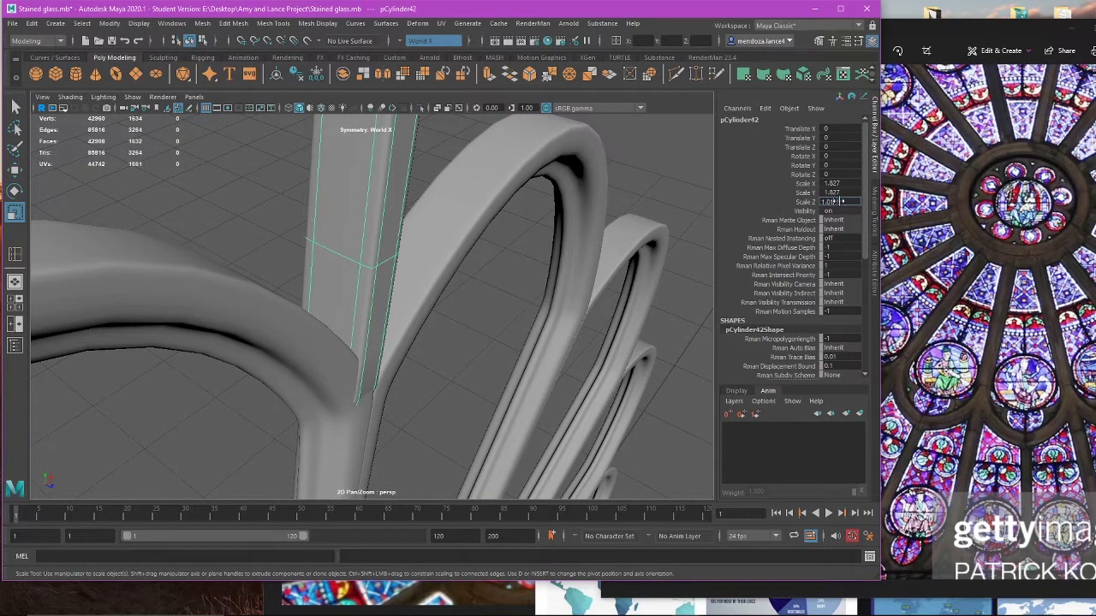
pyautogui.press('Return')
pyautogui.keyDown('alt'); pyautogui.moveTo(535, 271); pyautogui.dragTo(398, 295); pyautogui.keyUp('alt')
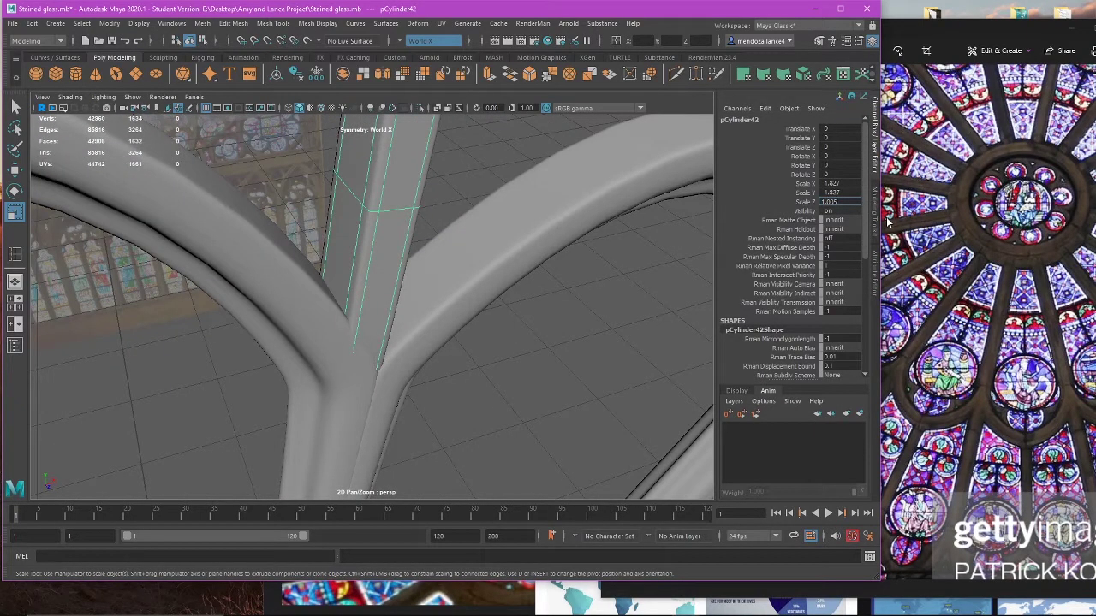
pyautogui.click(564, 341)
pyautogui.keyDown('alt'); pyautogui.moveTo(564, 341); pyautogui.dragTo(556, 304); pyautogui.keyUp('alt')
pyautogui.click(551, 332)
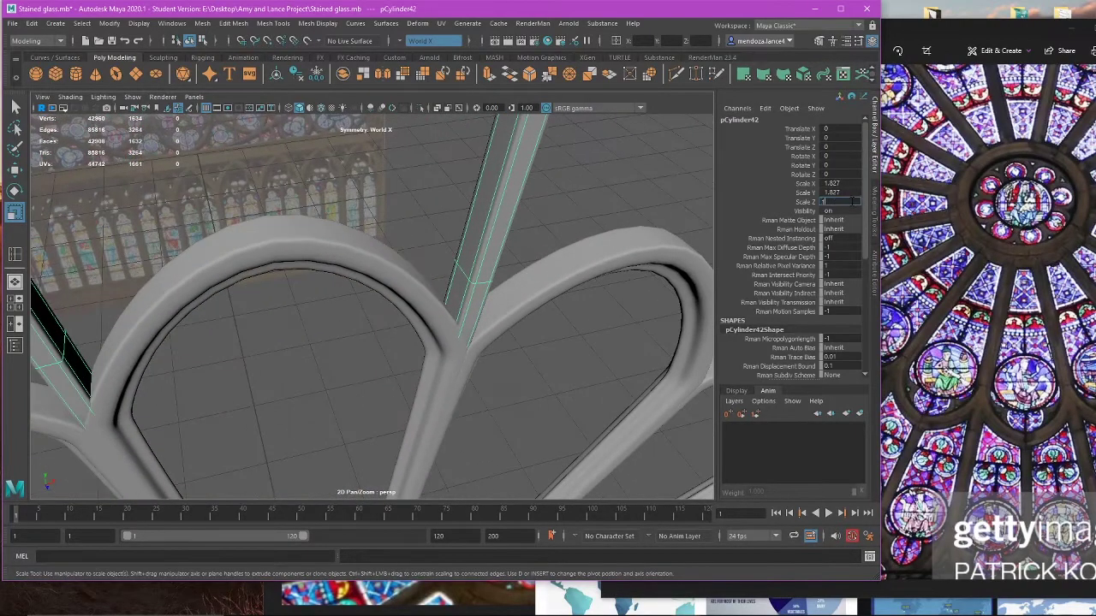
# Step: Set the pointed arch's Scale Z back to 1 and compare the leg joint with the reference photo
pyautogui.click(553, 370)
pyautogui.scroll(3, 551, 363)
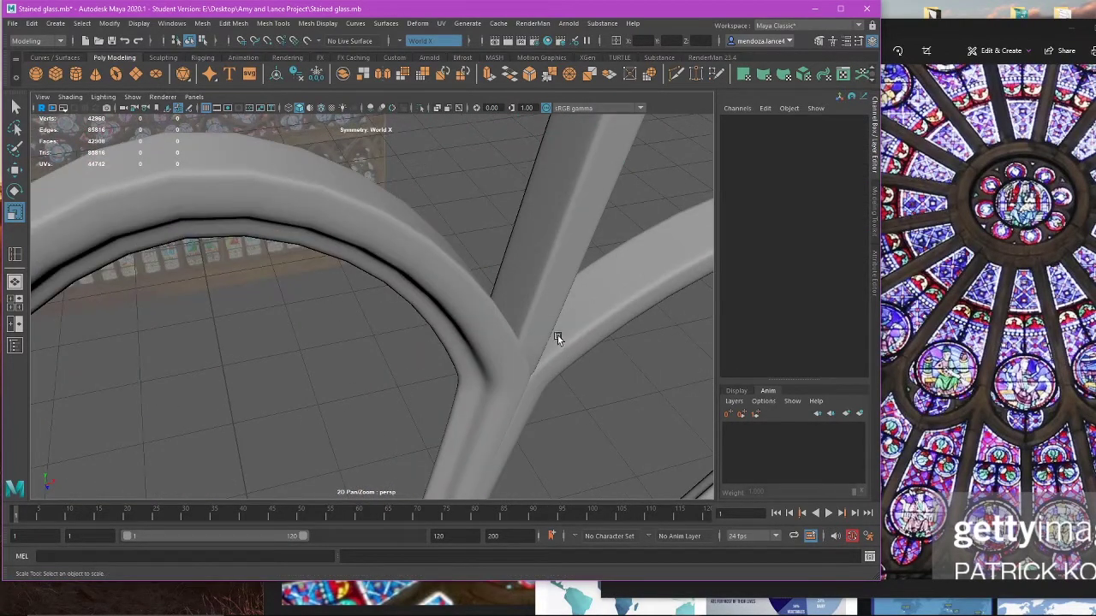
pyautogui.keyDown('alt'); pyautogui.moveTo(558, 336); pyautogui.dragTo(478, 348); pyautogui.keyUp('alt')
pyautogui.click(880, 382)
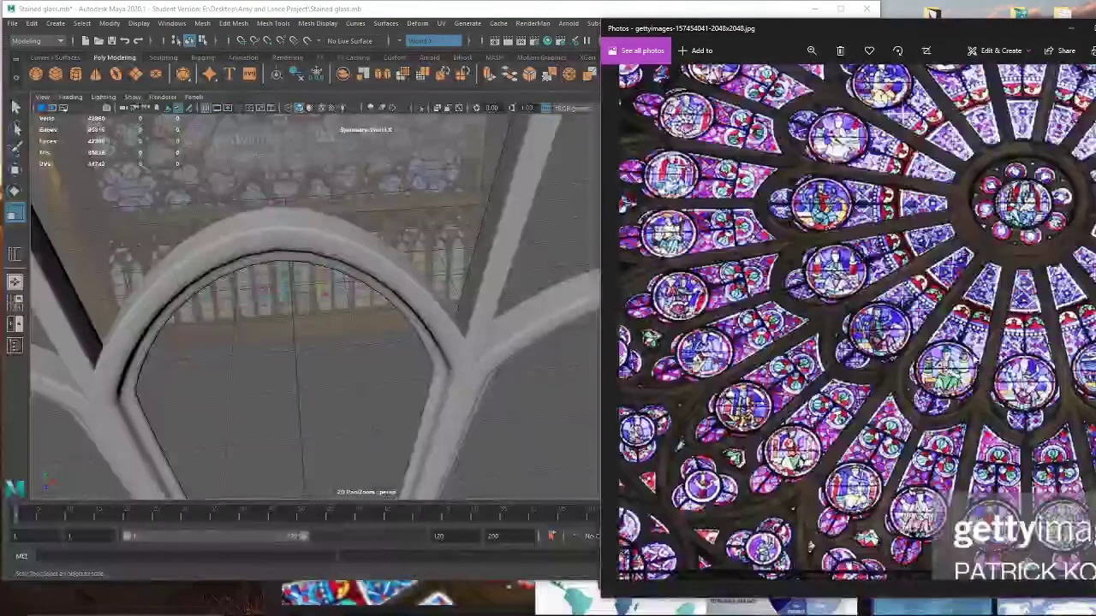
pyautogui.scroll(-6, 261, 270)
pyautogui.keyDown('alt'); pyautogui.moveTo(316, 220); pyautogui.dragTo(419, 232); pyautogui.keyUp('alt')
pyautogui.scroll(-5, 394, 265)
# Step: Switch the pointed arch to face selection and select the face loops along the side of its leg
pyautogui.click(403, 273)
pyautogui.moveTo(487, 137); pyautogui.dragTo(486, 169, button='right')
pyautogui.scroll(1, 377, 296)
pyautogui.click(366, 305)
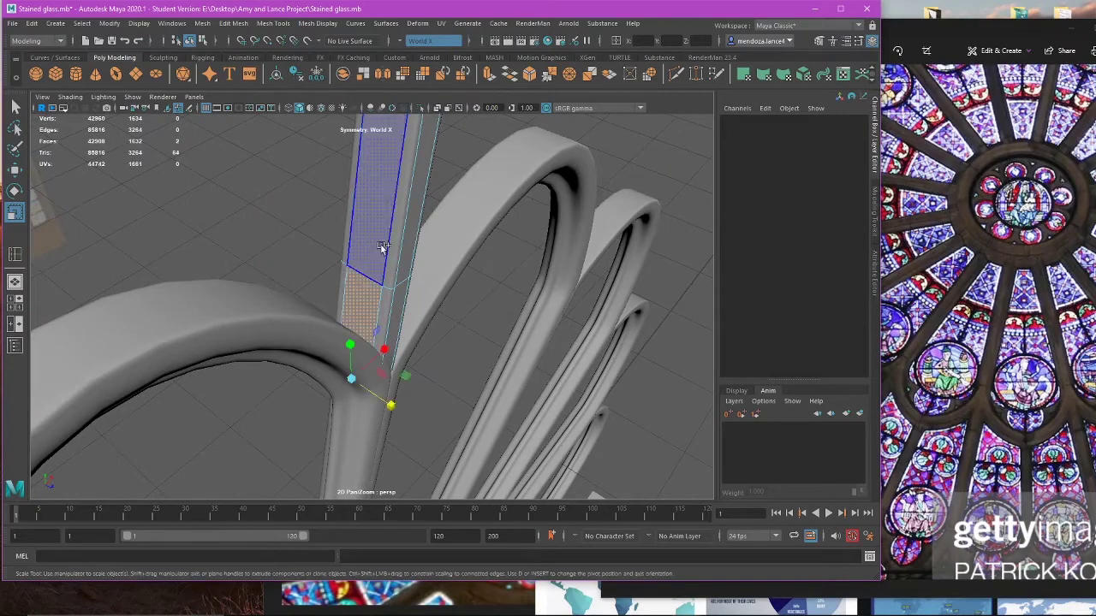
pyautogui.keyDown('shift'); pyautogui.doubleClick(382, 246); pyautogui.keyUp('shift')
pyautogui.keyDown('shift'); pyautogui.moveTo(380, 302); pyautogui.dragTo(382, 310); pyautogui.keyUp('shift')
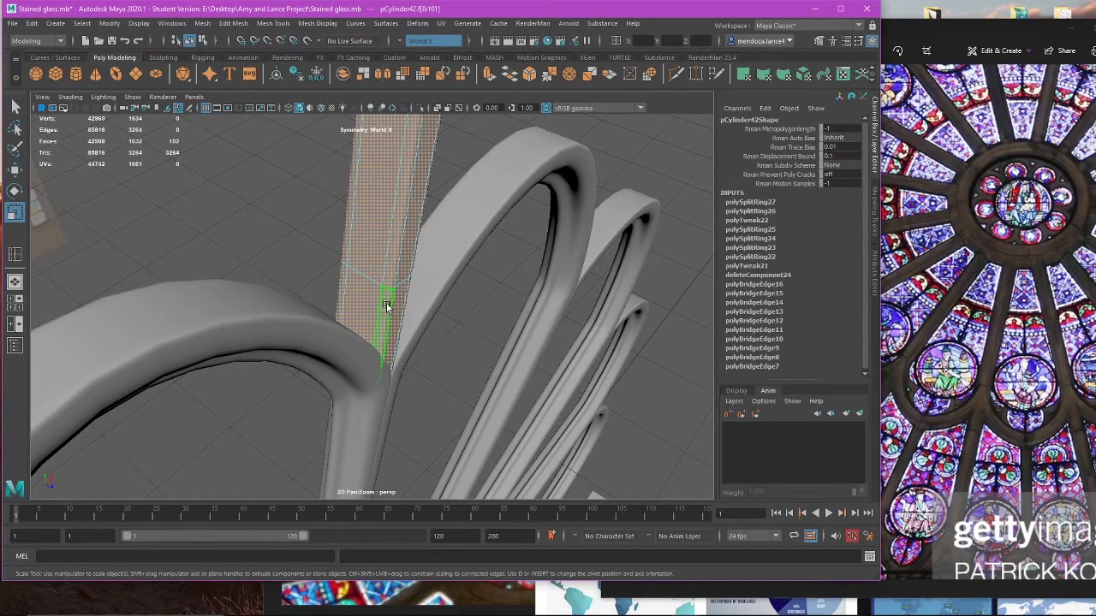
pyautogui.click(386, 306)
pyautogui.keyDown('shift'); pyautogui.doubleClick(391, 245); pyautogui.keyUp('shift')
pyautogui.keyDown('shift'); pyautogui.click(373, 250); pyautogui.keyUp('shift')
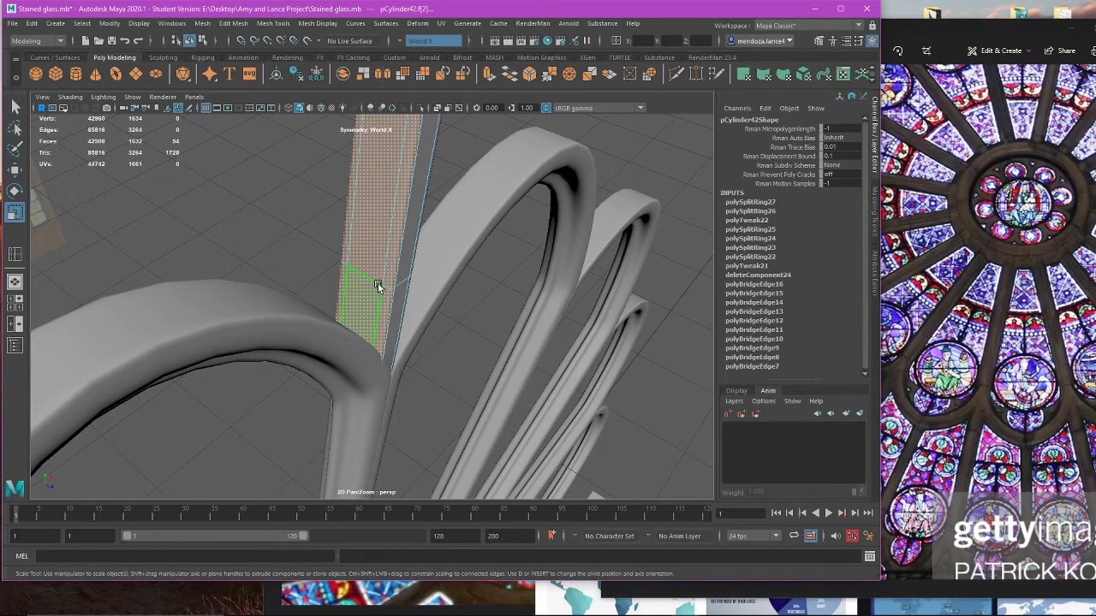
# Step: Restore the leg's face selection and move its pivot down to the leg joint
pyautogui.keyDown('alt'); pyautogui.moveTo(378, 287); pyautogui.dragTo(408, 362); pyautogui.keyUp('alt')
pyautogui.keyDown('alt'); pyautogui.moveTo(341, 317); pyautogui.dragTo(260, 307); pyautogui.keyUp('alt')
pyautogui.click(293, 351)
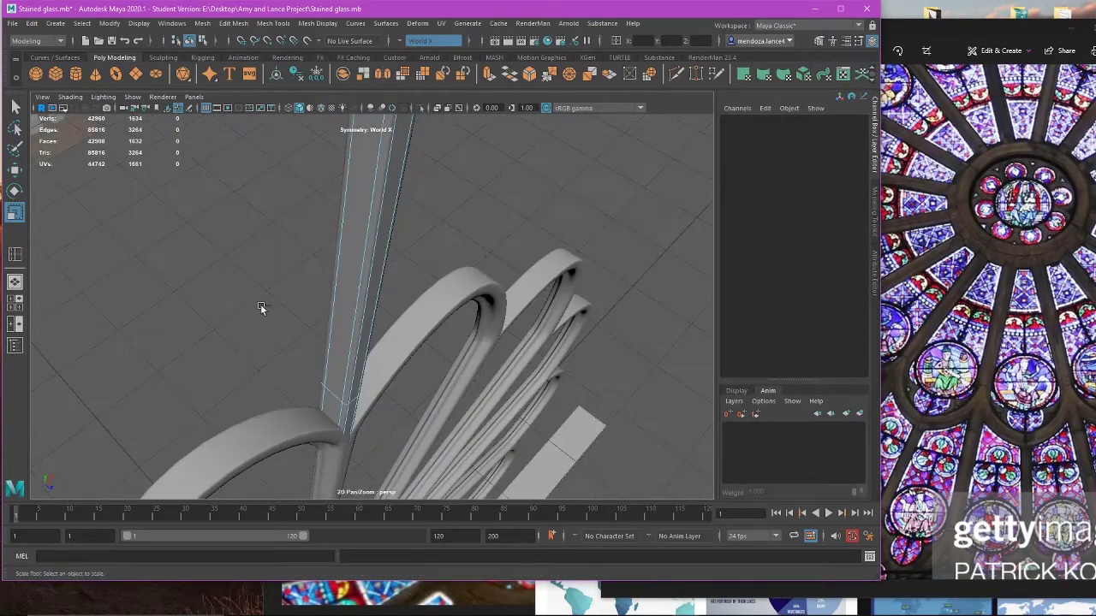
pyautogui.hotkey('ctrl', 'z')
pyautogui.press('w')
pyautogui.scroll(-4, 317, 241)
pyautogui.keyDown('alt'); pyautogui.moveTo(318, 241); pyautogui.dragTo(326, 221); pyautogui.keyUp('alt')
pyautogui.press('d')
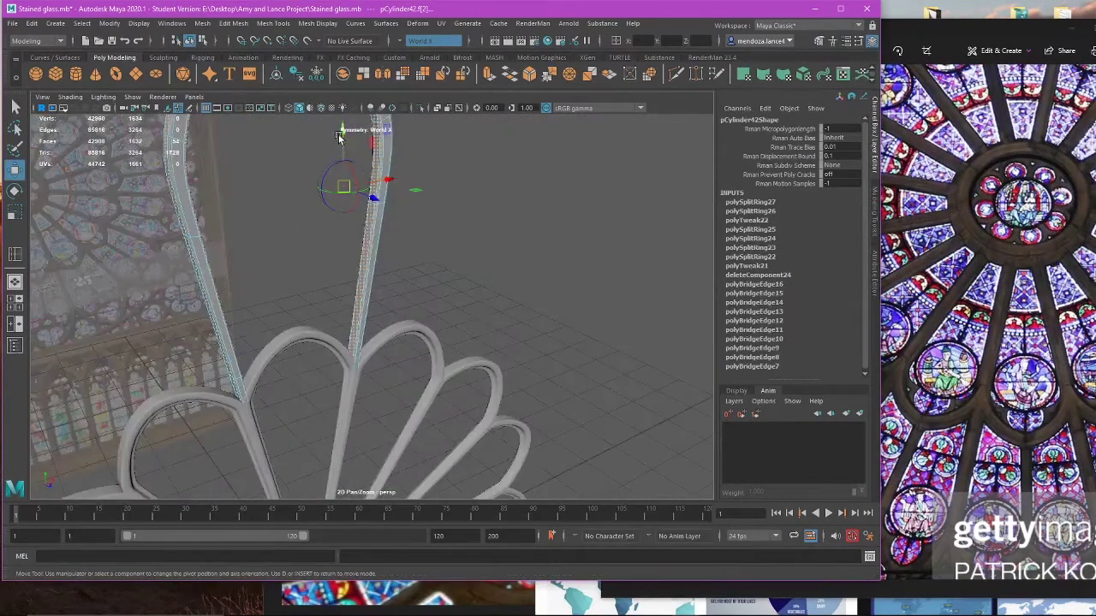
pyautogui.moveTo(343, 137); pyautogui.dragTo(349, 315)
# Step: Try scaling the selected leg faces along Z and check the leg's lower end in wireframe
pyautogui.scroll(4, 370, 347)
pyautogui.keyDown('alt'); pyautogui.moveTo(375, 370); pyautogui.dragTo(289, 397); pyautogui.keyUp('alt')
pyautogui.press('r')
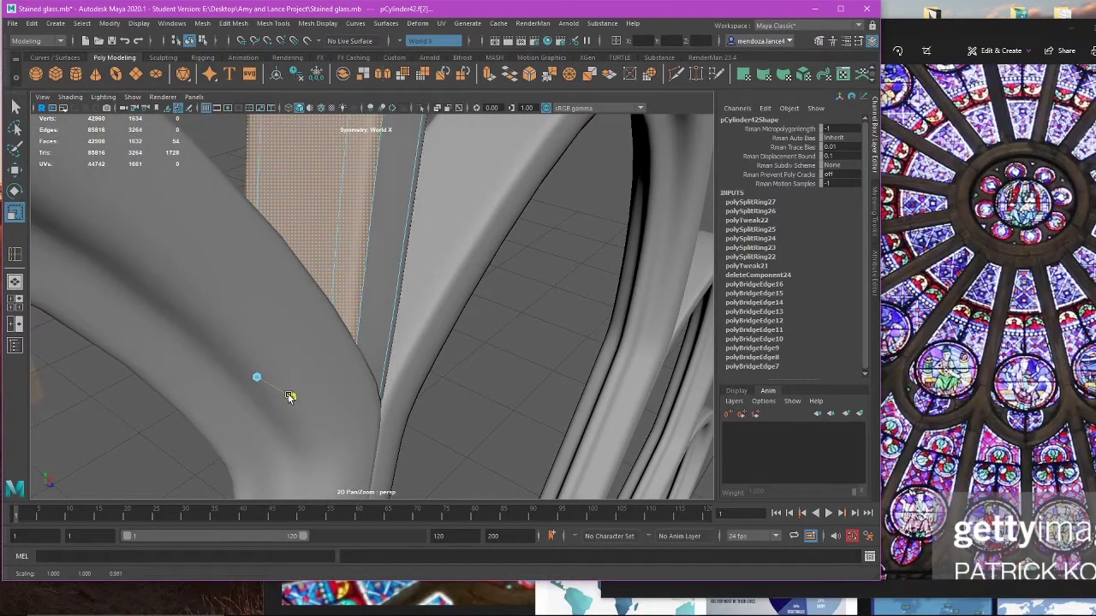
pyautogui.hotkey('ctrl', 'z')
pyautogui.press('4')
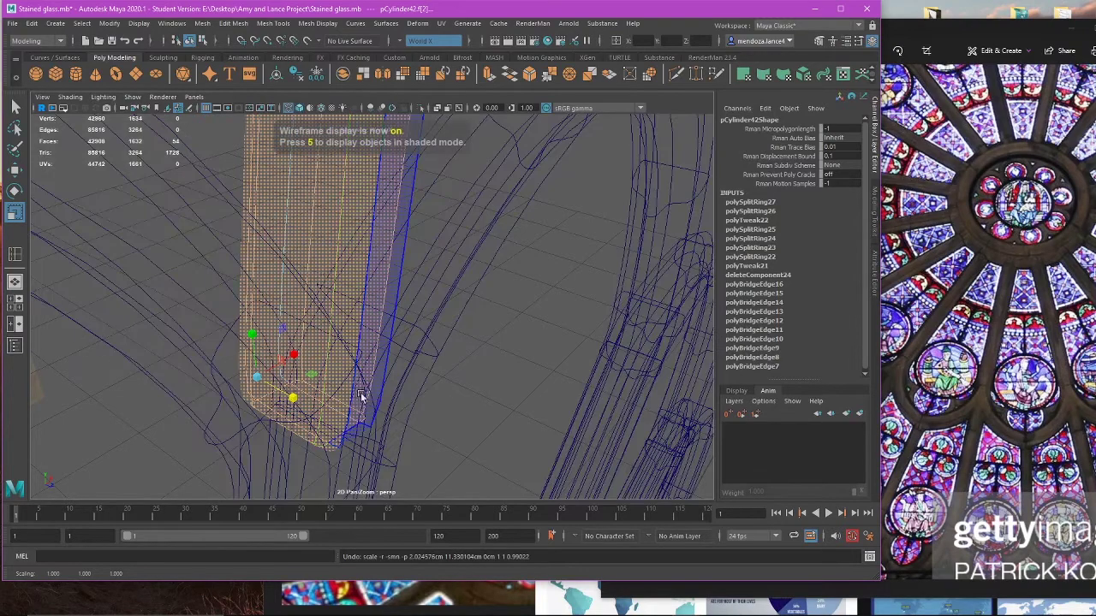
pyautogui.press('5')
pyautogui.press('4')
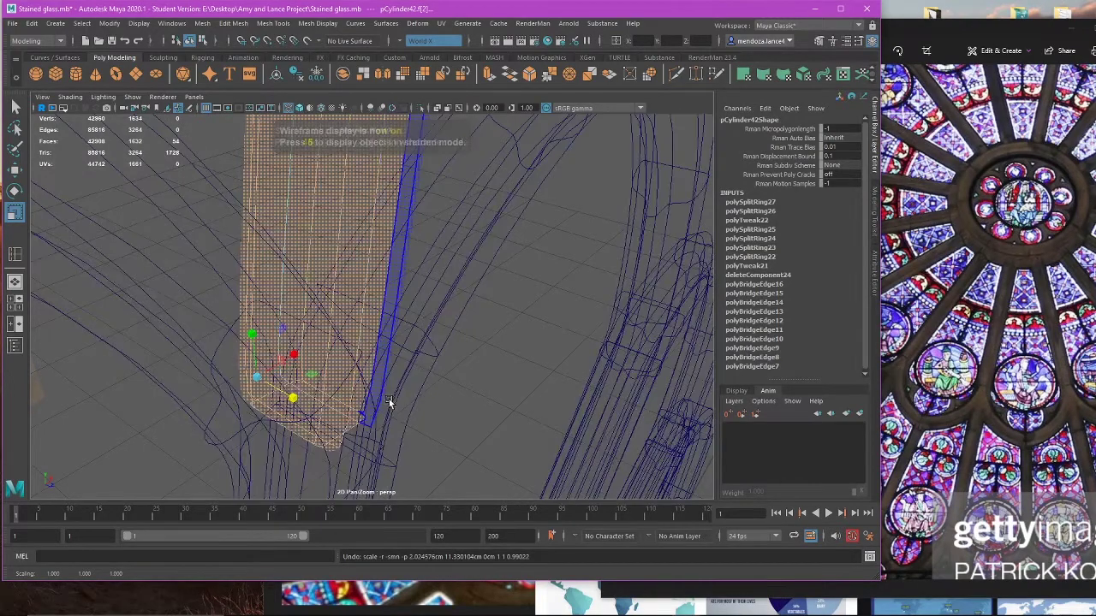
pyautogui.keyDown('alt'); pyautogui.moveTo(367, 411); pyautogui.dragTo(352, 399); pyautogui.keyUp('alt')
pyautogui.press('5')
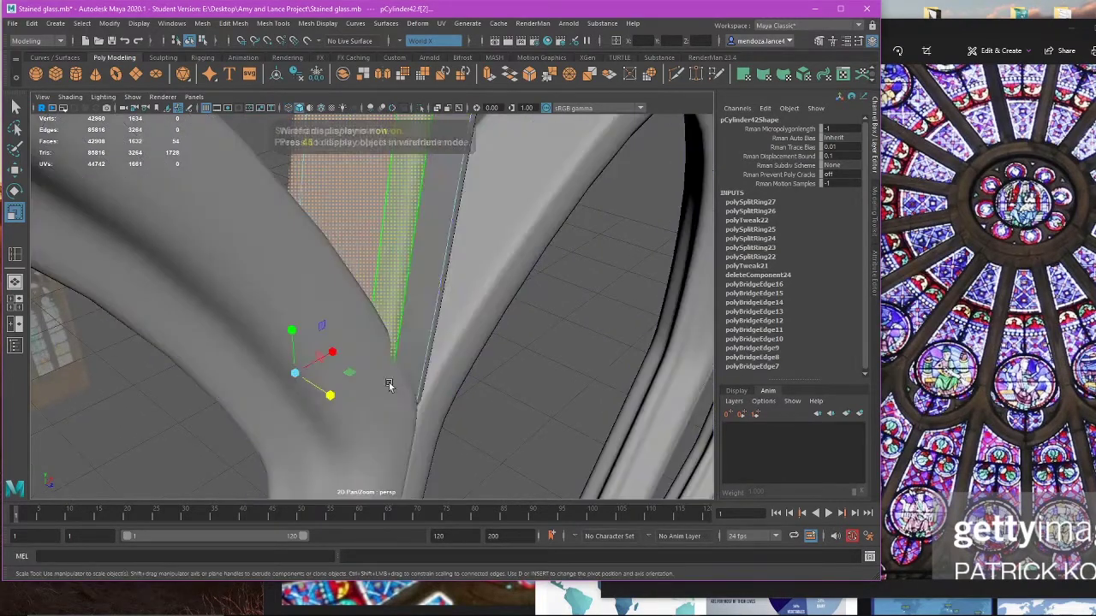
# Step: Reselect only the faces along the pointed arch's inner side, following them from the legs up to the apex
pyautogui.keyDown('alt'); pyautogui.moveTo(446, 303); pyautogui.dragTo(644, 225); pyautogui.keyUp('alt')
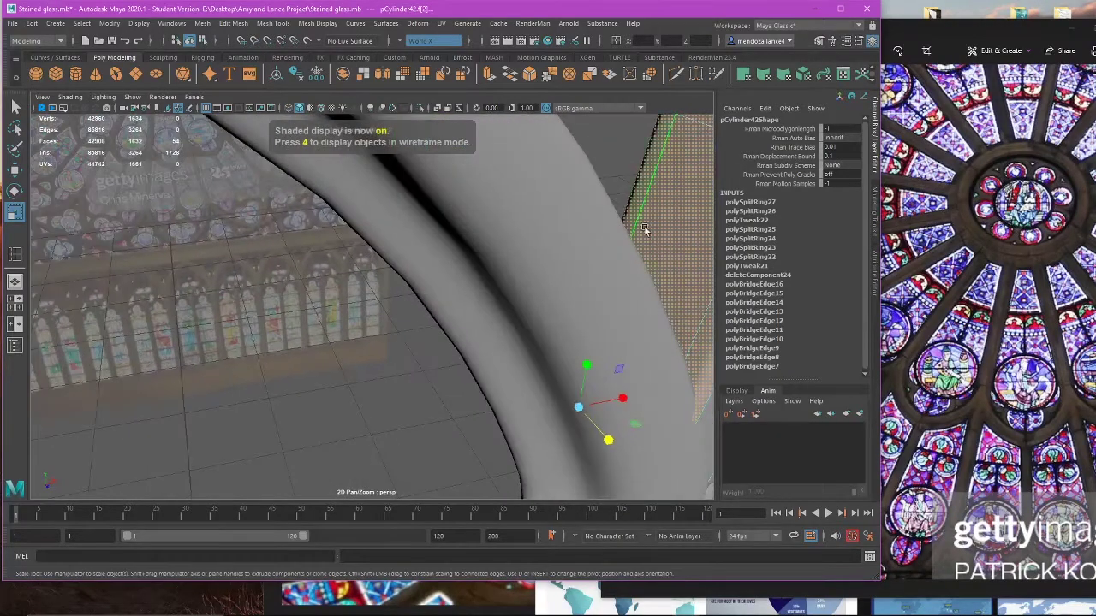
pyautogui.keyDown('alt'); pyautogui.moveTo(691, 136); pyautogui.dragTo(539, 308); pyautogui.keyUp('alt')
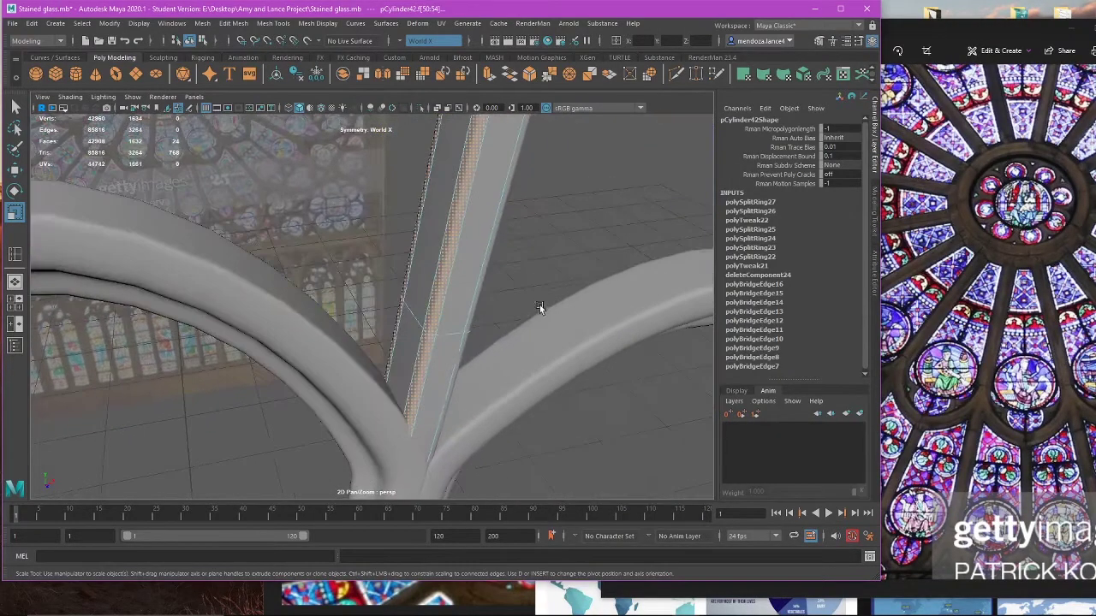
pyautogui.keyDown('alt'); pyautogui.moveTo(416, 289); pyautogui.dragTo(484, 428); pyautogui.keyUp('alt')
pyautogui.keyDown('alt'); pyautogui.moveTo(506, 215); pyautogui.dragTo(434, 174); pyautogui.keyUp('alt')
pyautogui.press('r')
pyautogui.keyDown('shift'); pyautogui.click(434, 176); pyautogui.keyUp('shift')
pyautogui.keyDown('alt'); pyautogui.moveTo(434, 214); pyautogui.dragTo(372, 171); pyautogui.keyUp('alt')
pyautogui.keyDown('alt'); pyautogui.moveTo(372, 171); pyautogui.dragTo(370, 254, button='middle'); pyautogui.keyUp('alt')
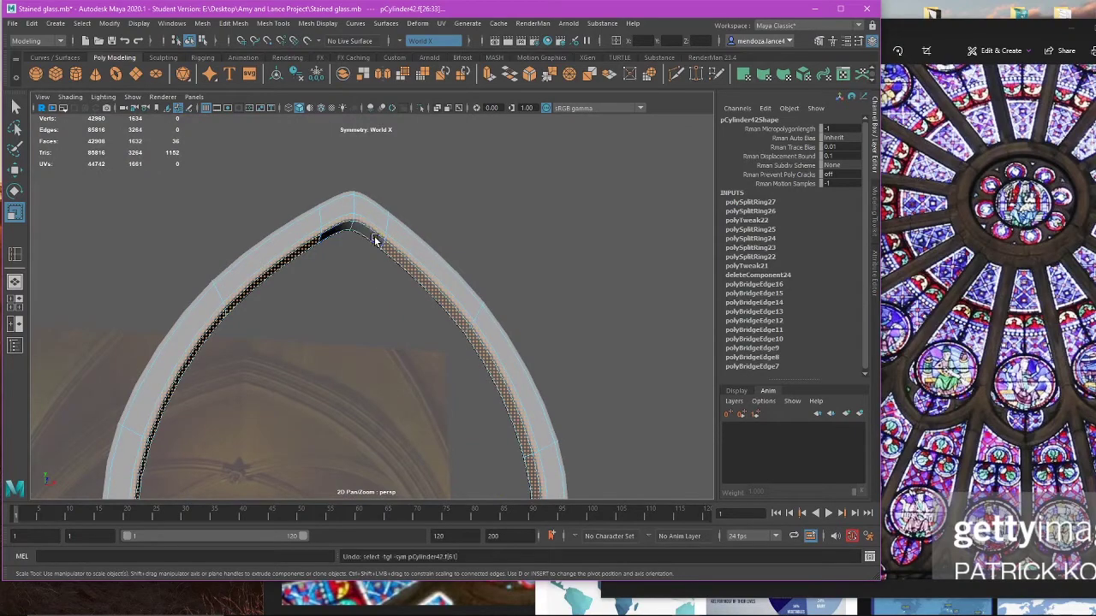
pyautogui.scroll(-5, 372, 246)
pyautogui.keyDown('alt'); pyautogui.moveTo(416, 371); pyautogui.dragTo(379, 251, button='middle'); pyautogui.keyUp('alt')
pyautogui.keyDown('alt'); pyautogui.moveTo(379, 252); pyautogui.dragTo(356, 195); pyautogui.keyUp('alt')
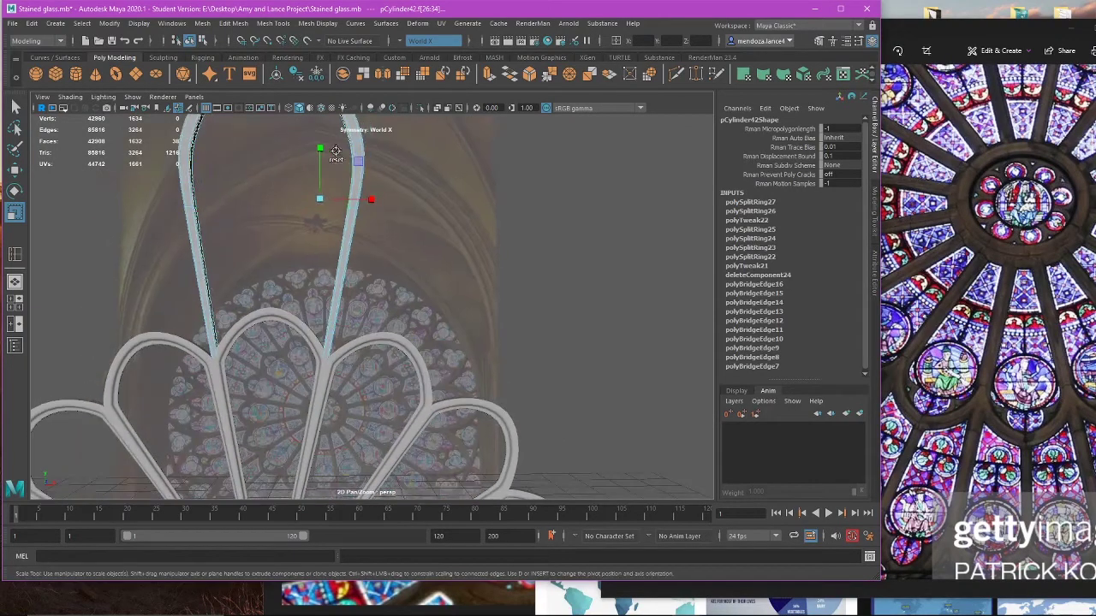
# Step: Move the pivot of the selected inner faces down to the leg joint
pyautogui.press('d')
pyautogui.keyDown('alt'); pyautogui.moveTo(343, 332); pyautogui.dragTo(394, 263); pyautogui.keyUp('alt')
pyautogui.scroll(3, 334, 420)
pyautogui.keyDown('alt'); pyautogui.moveTo(335, 421); pyautogui.dragTo(391, 366, button='middle'); pyautogui.keyUp('alt')
pyautogui.scroll(2, 392, 366)
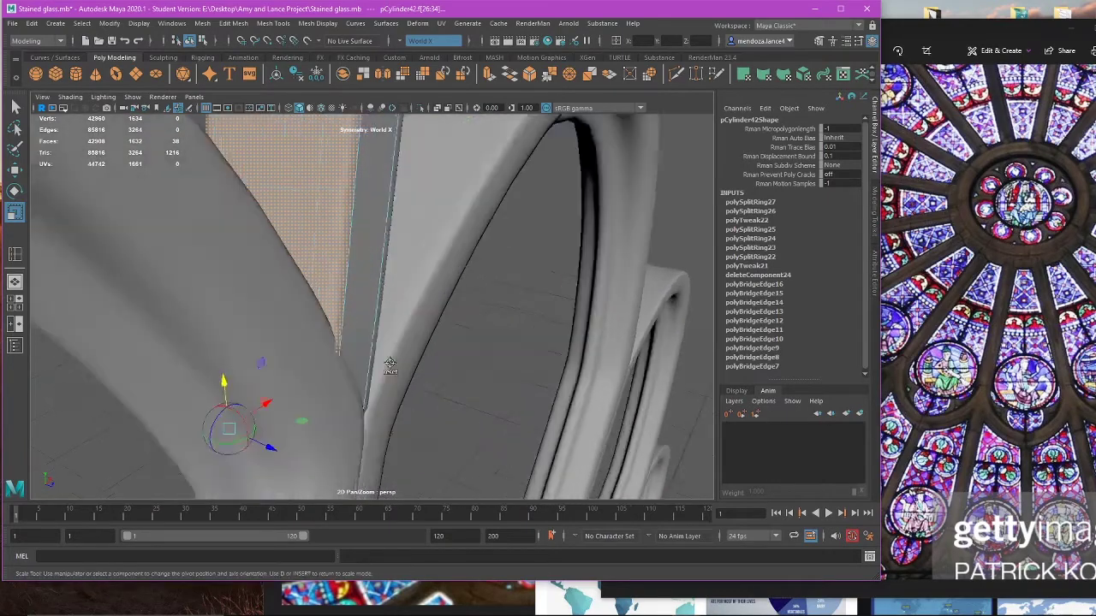
# Step: Scale the selected inner faces along Z by a factor of about 1.03 to fit the leg joint
pyautogui.press('w')
pyautogui.scroll(-1, 312, 420)
pyautogui.press('r')
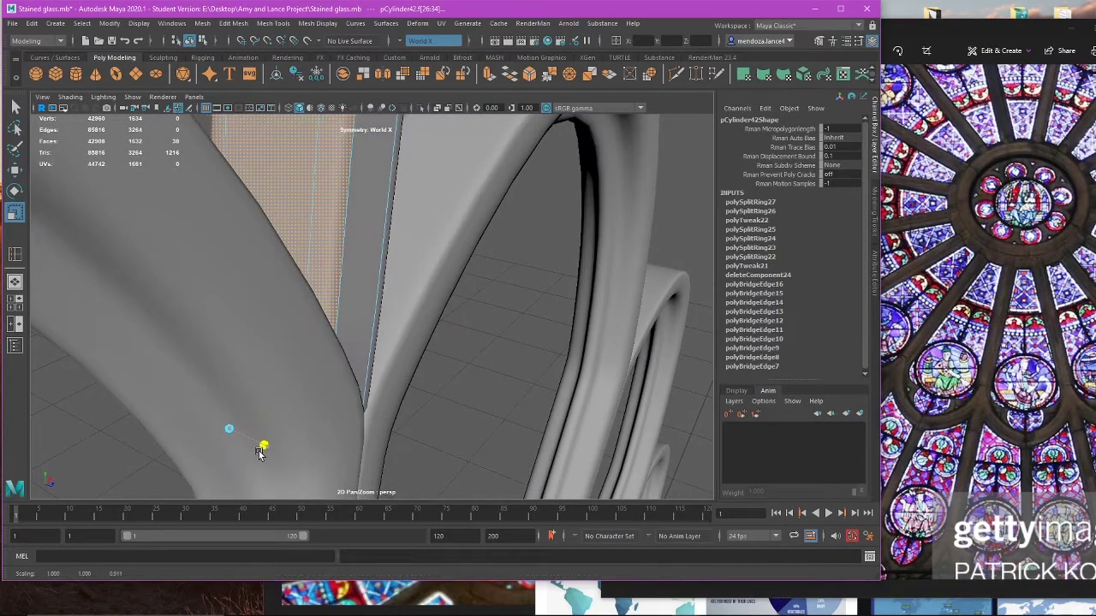
pyautogui.keyDown('alt'); pyautogui.moveTo(302, 421); pyautogui.dragTo(273, 373); pyautogui.keyUp('alt')
pyautogui.moveTo(234, 441); pyautogui.dragTo(233, 442)
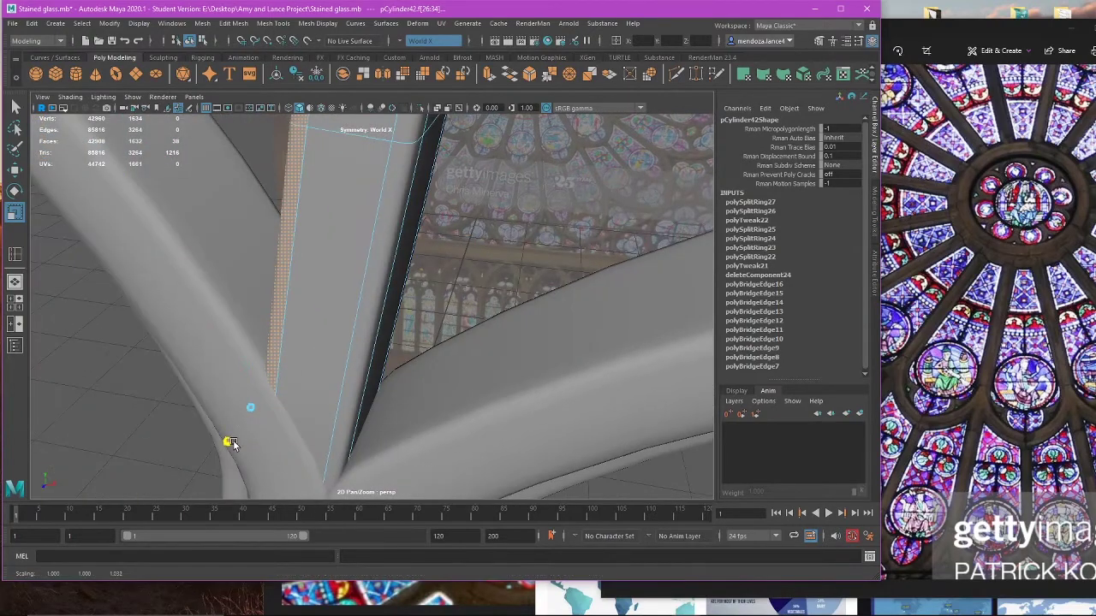
pyautogui.keyDown('alt'); pyautogui.moveTo(309, 497); pyautogui.dragTo(294, 450, button='middle'); pyautogui.keyUp('alt')
pyautogui.scroll(1, 295, 364)
pyautogui.scroll(-8, 319, 352)
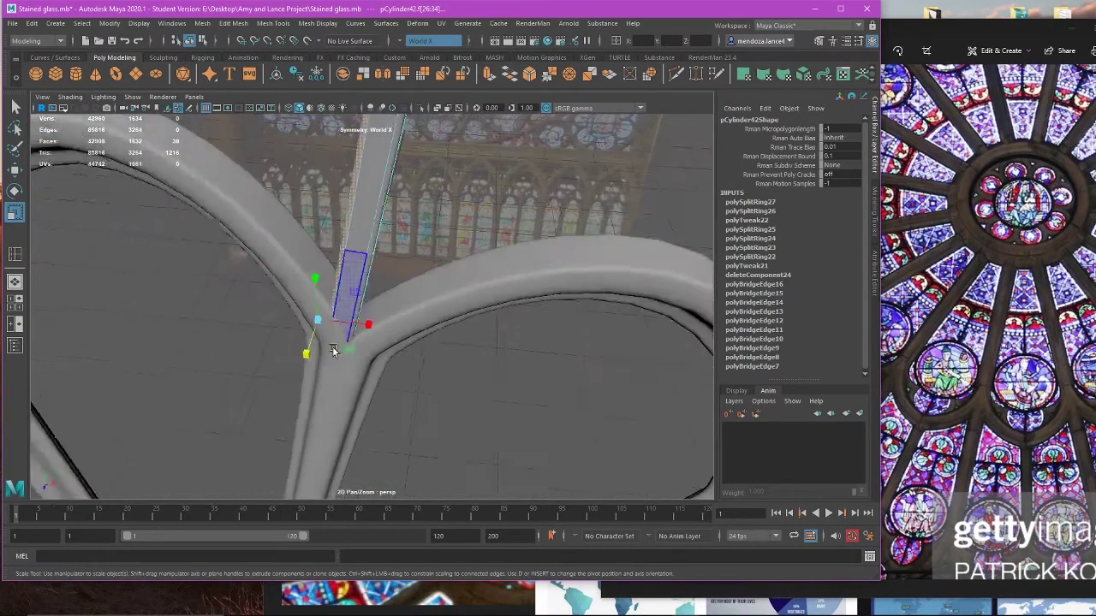
# Step: Return the pointed arch to object mode, deselect it and check its overall shape
pyautogui.rightClick(509, 192)
pyautogui.moveTo(510, 195); pyautogui.dragTo(557, 177, button='right')
pyautogui.click(486, 229)
pyautogui.keyDown('alt'); pyautogui.moveTo(486, 229); pyautogui.dragTo(435, 259); pyautogui.keyUp('alt')
pyautogui.click(480, 349)
pyautogui.scroll(-5, 489, 349)
pyautogui.click(542, 320)
pyautogui.scroll(4, 513, 315)
pyautogui.press('w')
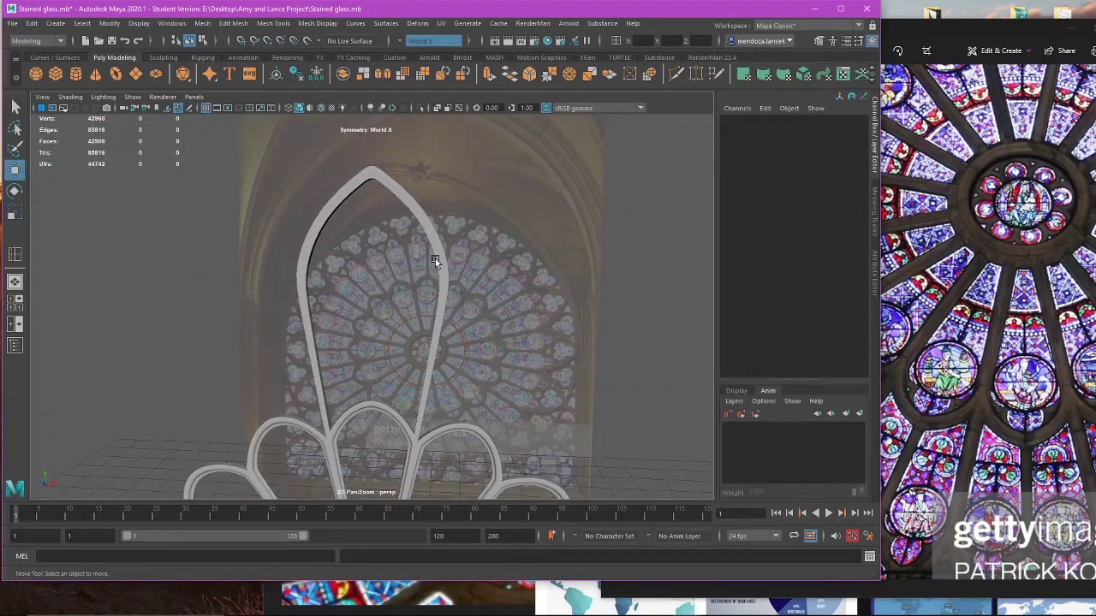
# Step: Switch to the Photos window and zoom out the rose window reference to compare it with the modelled arch
pyautogui.click(1086, 288)
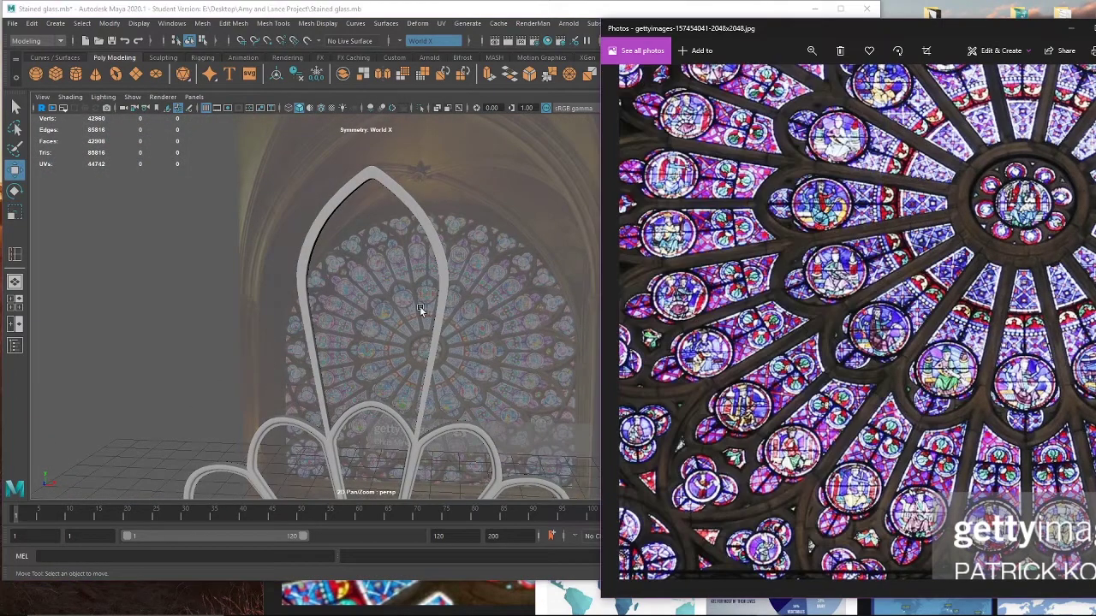
pyautogui.scroll(-3, 960, 326)
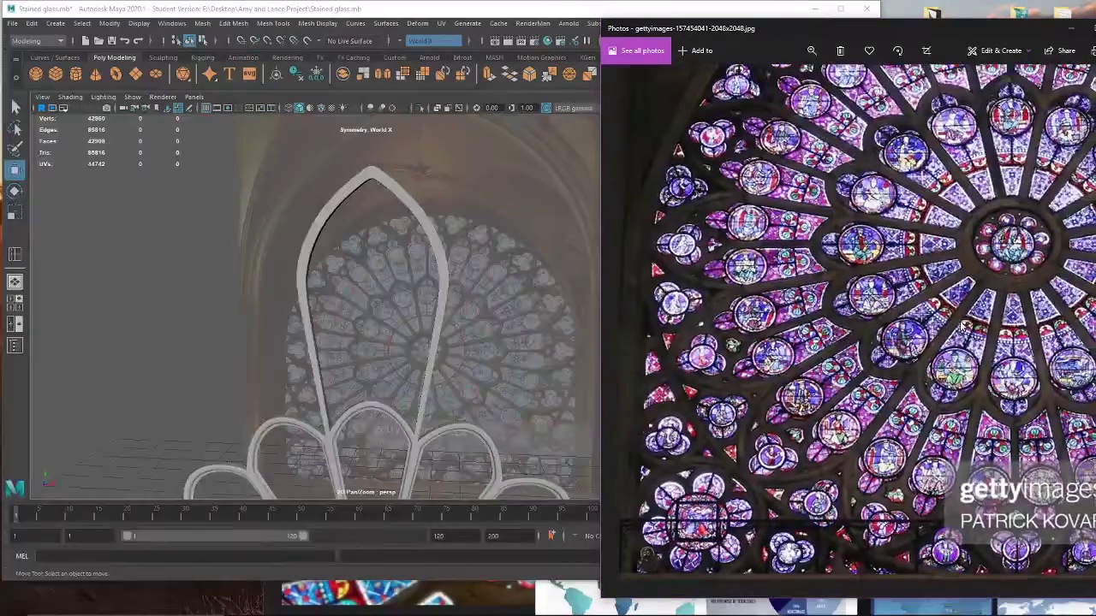
pyautogui.keyDown('alt'); pyautogui.moveTo(375, 280); pyautogui.dragTo(287, 301, button='middle'); pyautogui.keyUp('alt')
pyautogui.click(950, 330)
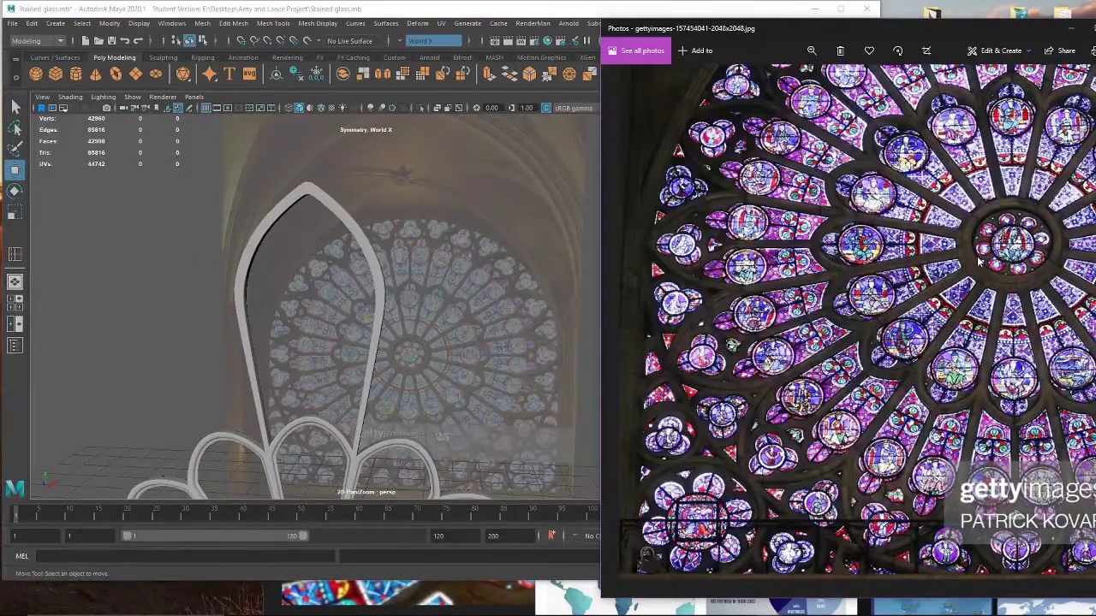
pyautogui.scroll(-2, 978, 261)
# Step: Return to Maya, select the pointed arch and freeze its transformations
pyautogui.click(365, 237)
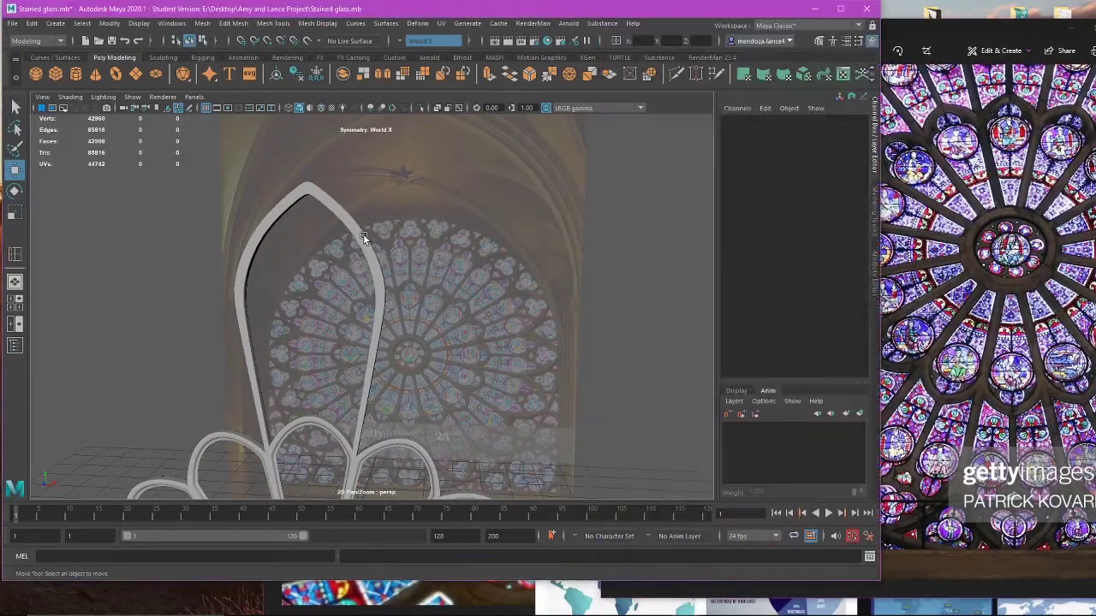
pyautogui.scroll(-5, 443, 333)
pyautogui.keyDown('alt'); pyautogui.moveTo(443, 335); pyautogui.dragTo(440, 257, button='middle'); pyautogui.keyUp('alt')
pyautogui.scroll(3, 462, 200)
pyautogui.keyDown('alt'); pyautogui.moveTo(461, 202); pyautogui.dragTo(445, 205); pyautogui.keyUp('alt')
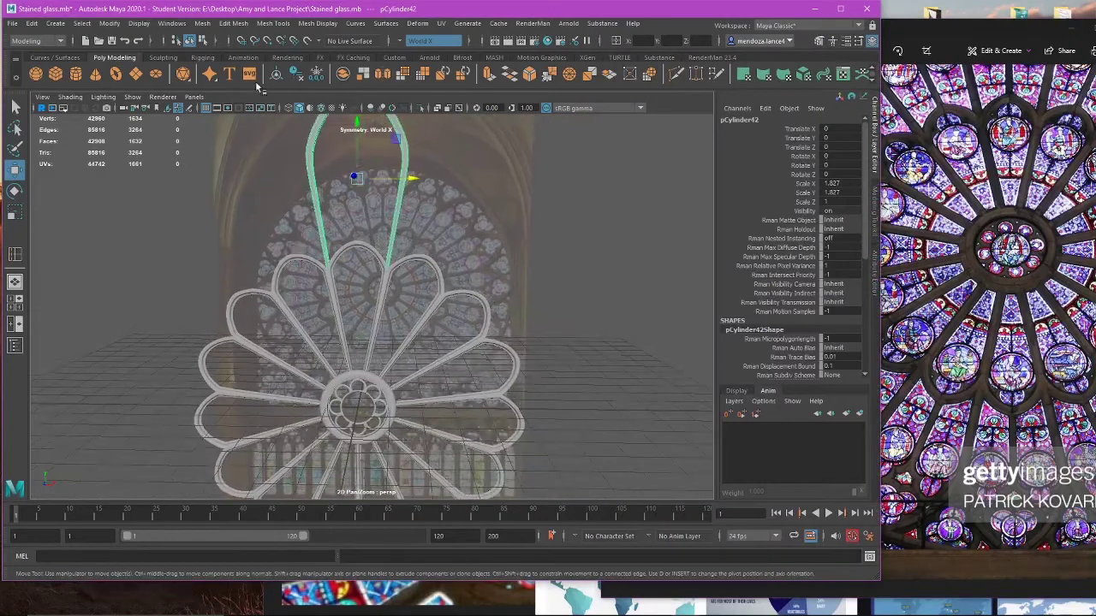
pyautogui.click(109, 23)
pyautogui.click(142, 77)
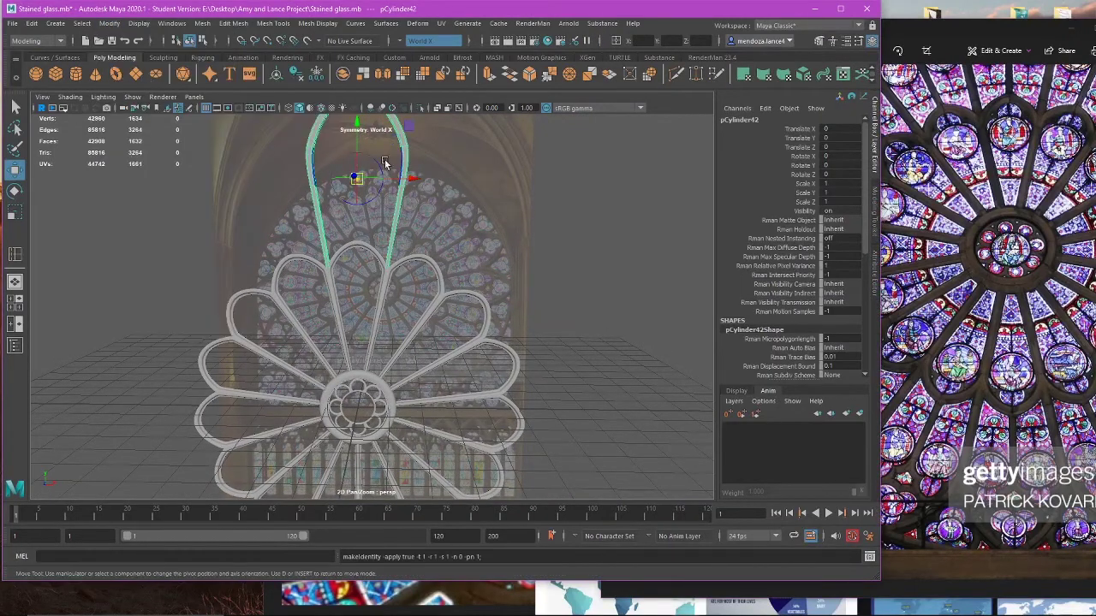
# Step: Move the pointed arch's pivot to the centre of the rosette and duplicate the arch
pyautogui.click(541, 247)
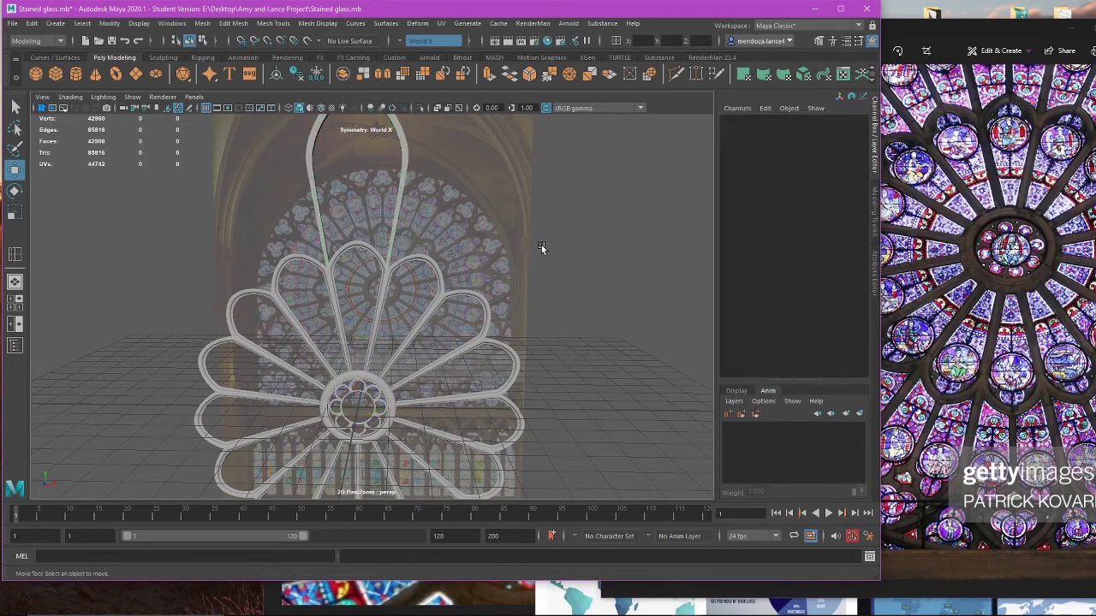
pyautogui.click(405, 208)
pyautogui.keyDown('alt'); pyautogui.moveTo(423, 244); pyautogui.dragTo(430, 233); pyautogui.keyUp('alt')
pyautogui.click(430, 233)
pyautogui.scroll(5, 385, 249)
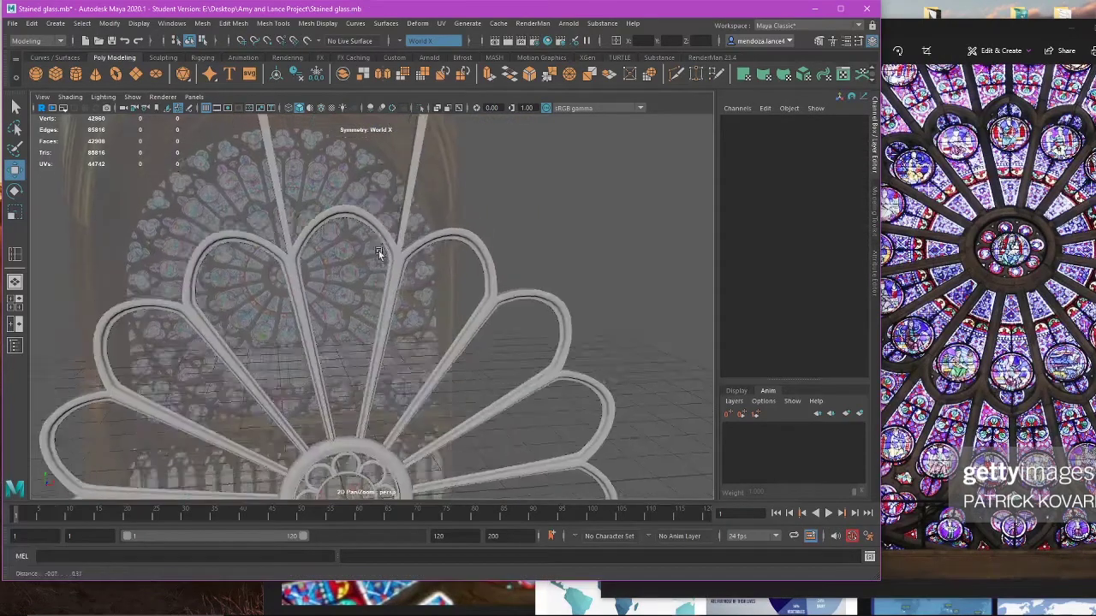
pyautogui.keyDown('alt'); pyautogui.moveTo(378, 251); pyautogui.dragTo(400, 296, button='middle'); pyautogui.keyUp('alt')
pyautogui.keyDown('alt'); pyautogui.moveTo(399, 296); pyautogui.dragTo(459, 333); pyautogui.keyUp('alt')
pyautogui.scroll(-5, 469, 247)
pyautogui.click(407, 248)
pyautogui.keyDown('alt'); pyautogui.moveTo(459, 332); pyautogui.dragTo(454, 266, button='middle'); pyautogui.keyUp('alt')
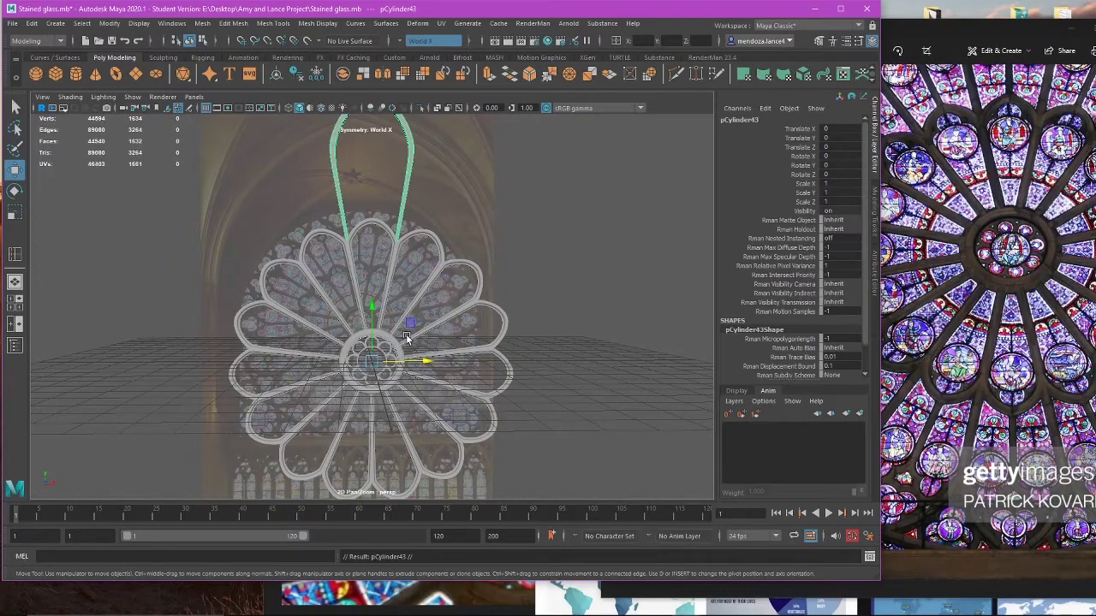
# Step: Rotate the duplicated arch around the rosette's centre, setting its Rotate Z to -24
pyautogui.press('e')
pyautogui.moveTo(403, 323); pyautogui.dragTo(423, 334)
pyautogui.keyDown('alt'); pyautogui.moveTo(549, 276); pyautogui.dragTo(500, 329, button='middle'); pyautogui.keyUp('alt')
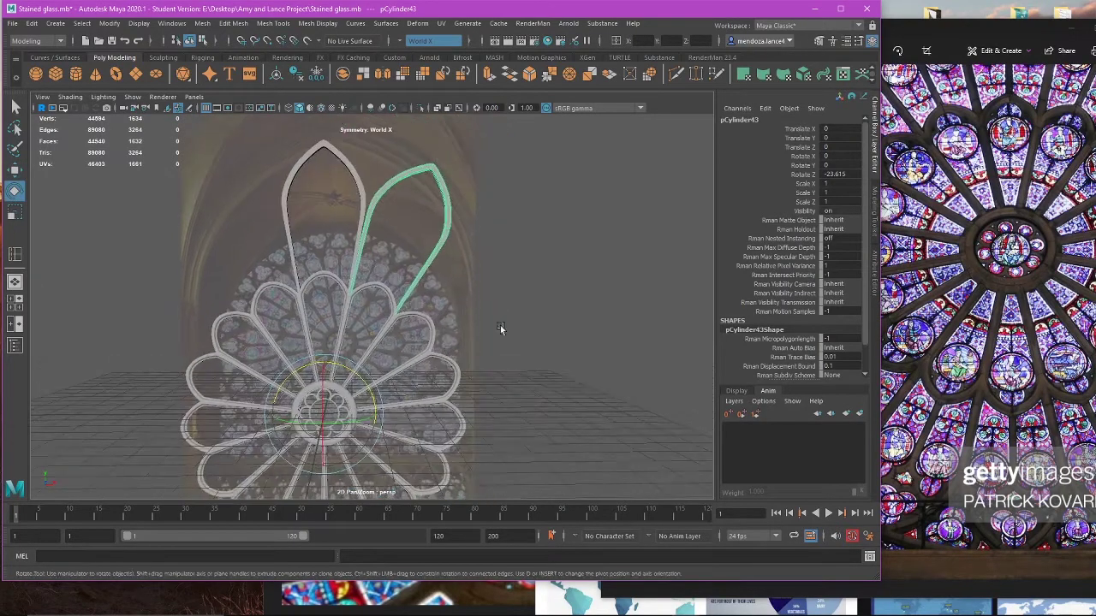
pyautogui.scroll(4, 518, 228)
pyautogui.keyDown('alt'); pyautogui.moveTo(519, 229); pyautogui.dragTo(491, 296, button='middle'); pyautogui.keyUp('alt')
pyautogui.scroll(2, 492, 296)
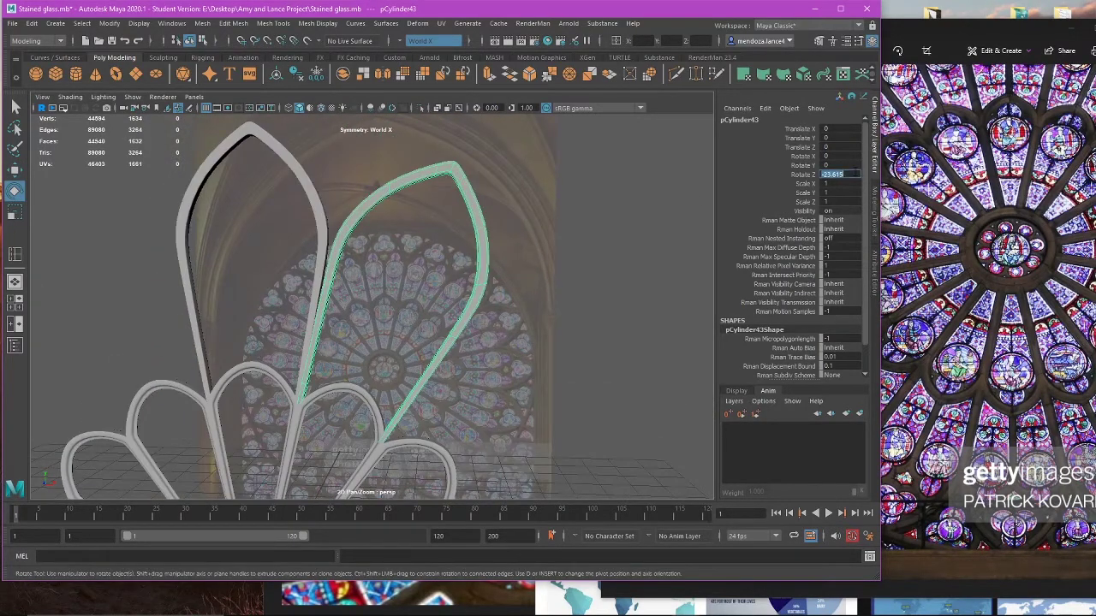
pyautogui.press('Return')
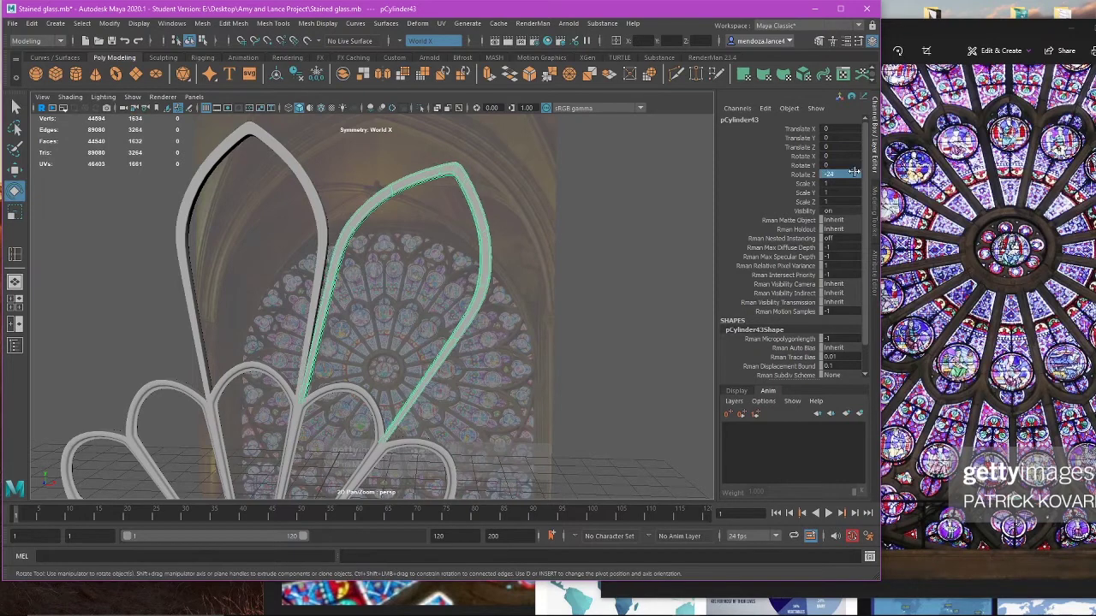
# Step: Undo the last rotation and try Rotate Z values of -22 and -23 on the duplicated arch
pyautogui.hotkey('ctrl', 'z')
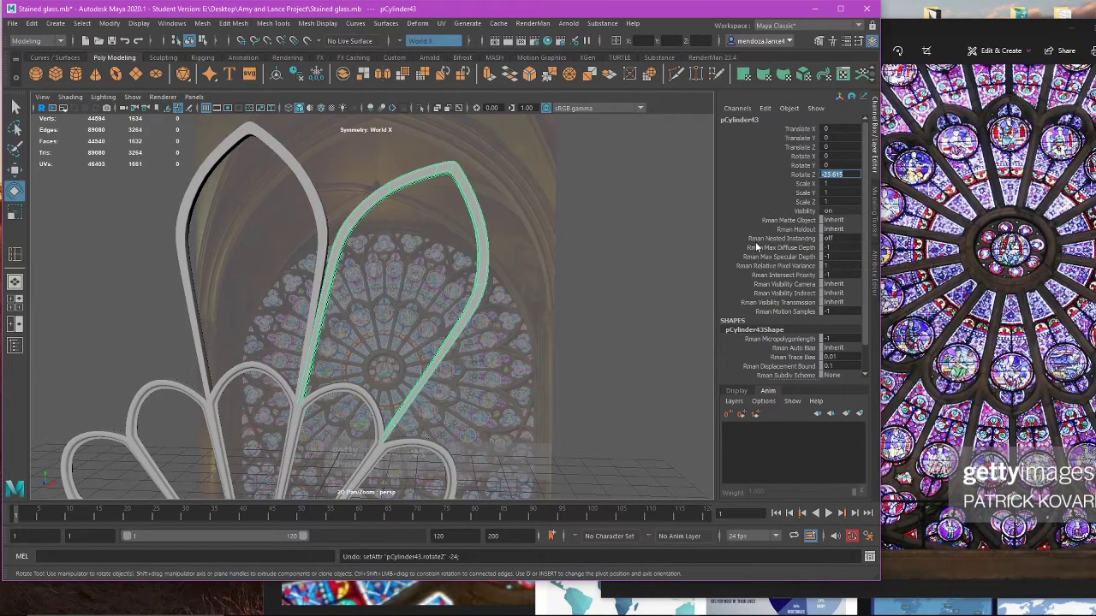
pyautogui.write('-22')
pyautogui.press('Return')
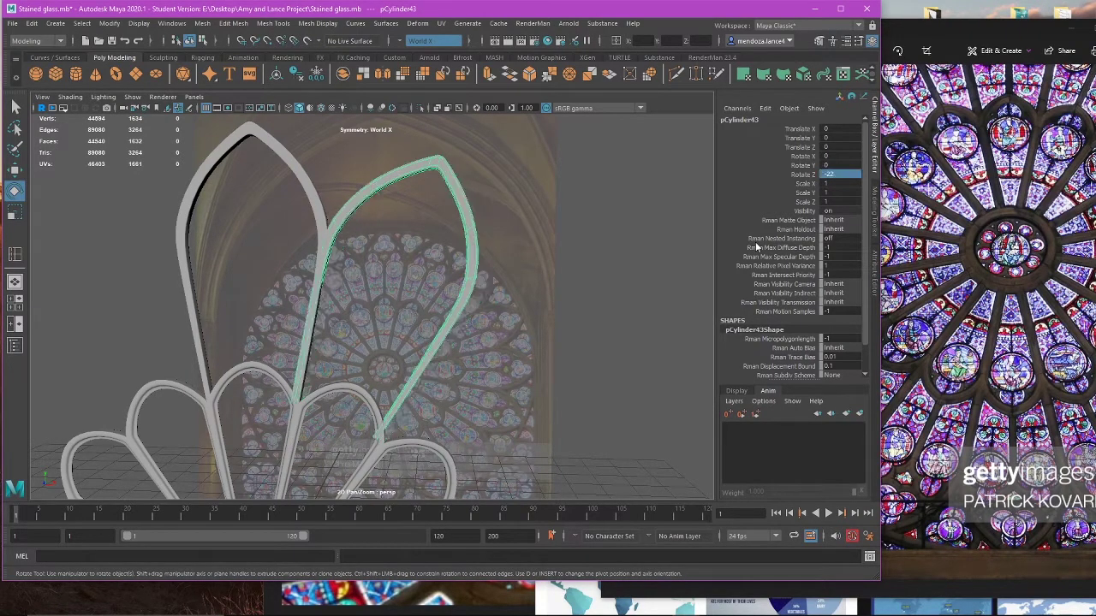
pyautogui.hotkey('ctrl', 'z')
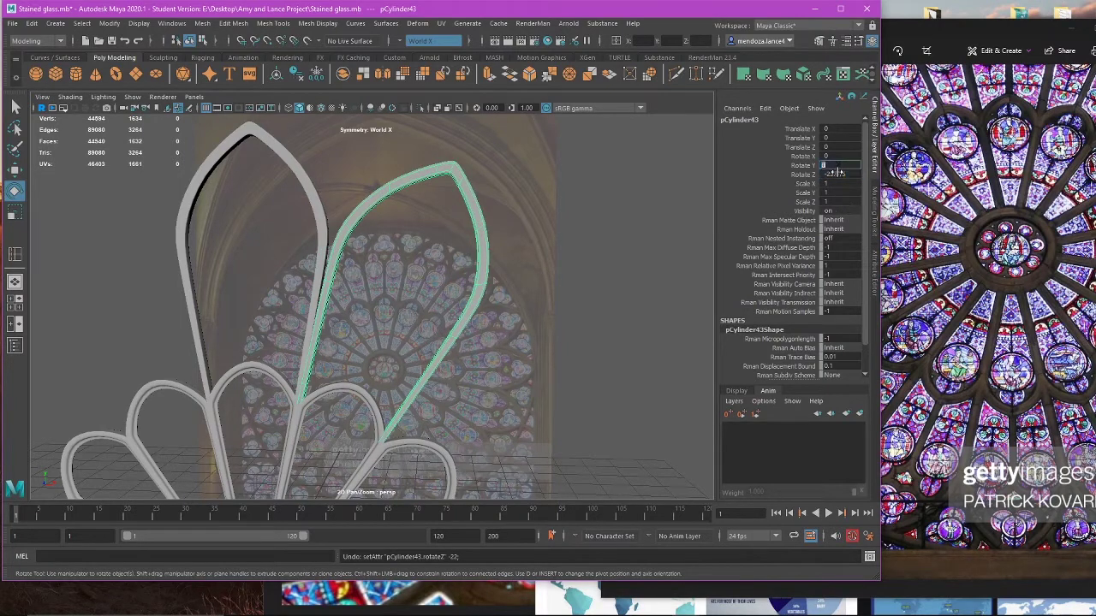
pyautogui.write('-23')
pyautogui.press('Return')
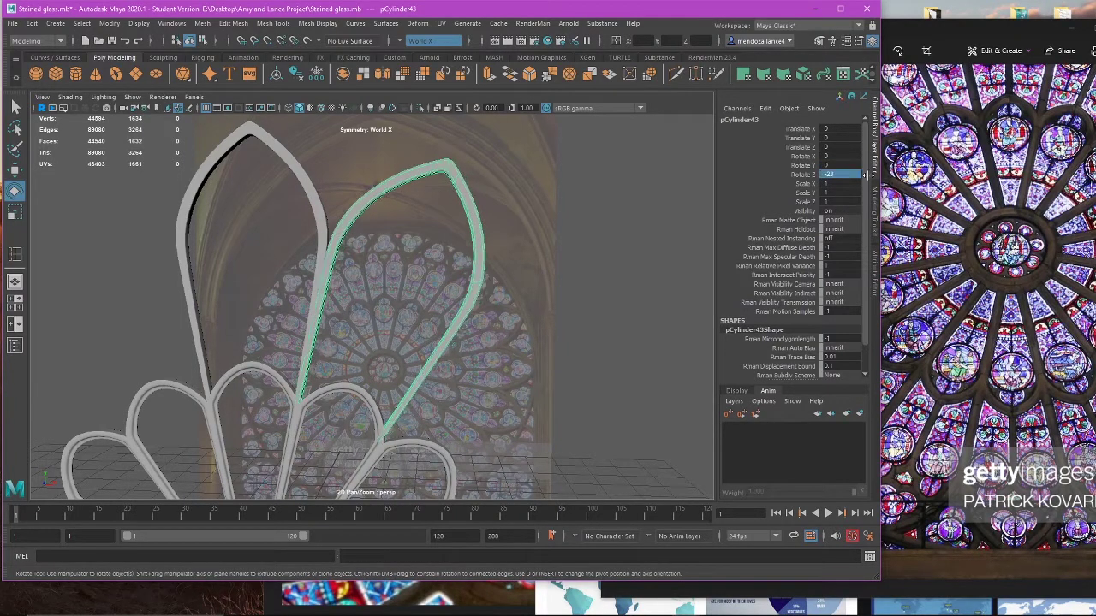
# Step: Delete the rotated arch duplicate and select the original upright pointed arch
pyautogui.click(521, 334)
pyautogui.scroll(-4, 520, 353)
pyautogui.keyDown('alt'); pyautogui.moveTo(521, 354); pyautogui.dragTo(518, 282, button='middle'); pyautogui.keyUp('alt')
pyautogui.hotkey('ctrl', 'z')
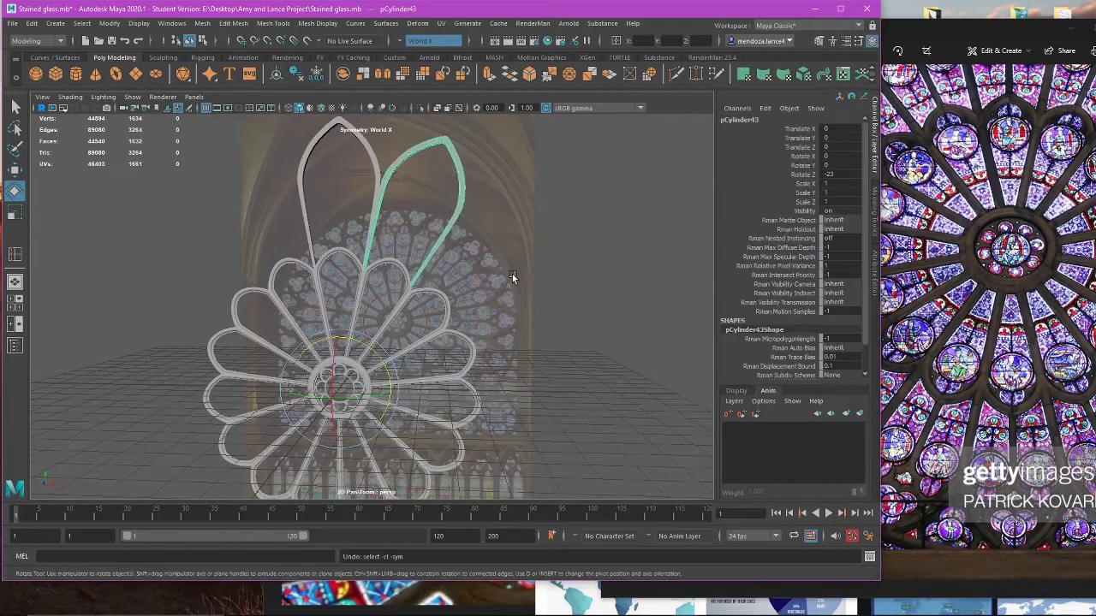
pyautogui.hotkey('ctrl', 'd')
pyautogui.press('Delete')
pyautogui.click(376, 182)
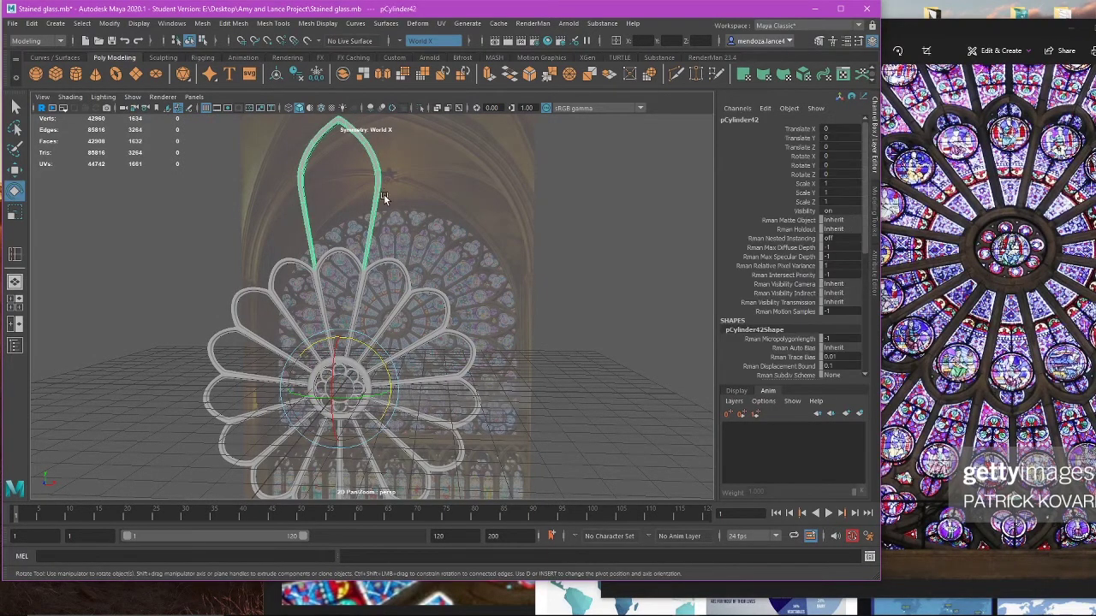
# Step: Duplicate the upright arch and set the copy's Rotate Z to -23
pyautogui.hotkey('ctrl', 'd')
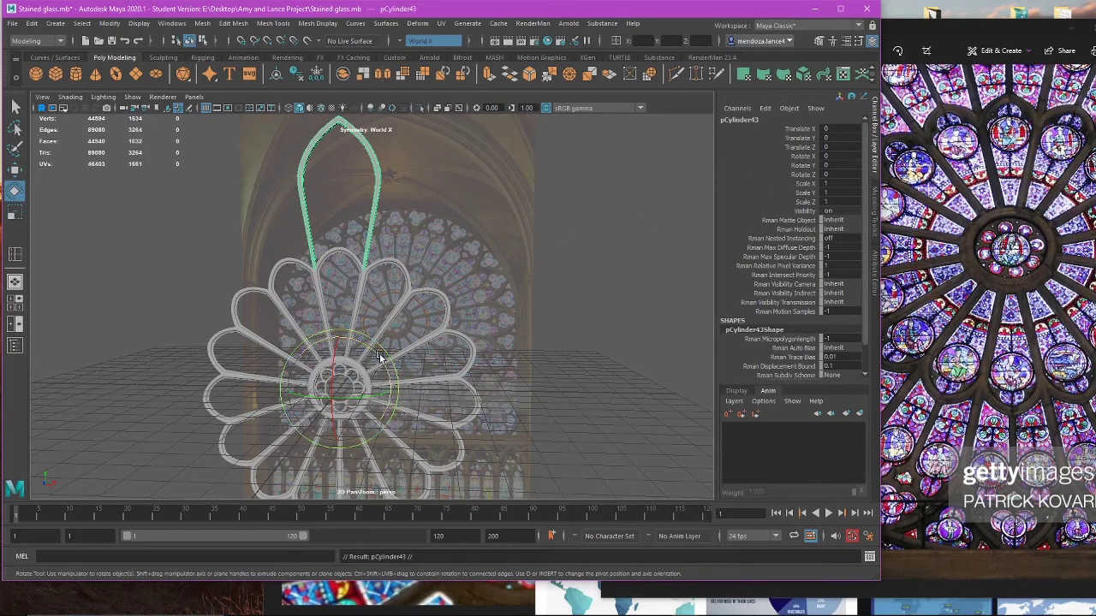
pyautogui.moveTo(380, 357); pyautogui.dragTo(464, 347)
pyautogui.click(855, 174)
pyautogui.write('-2')
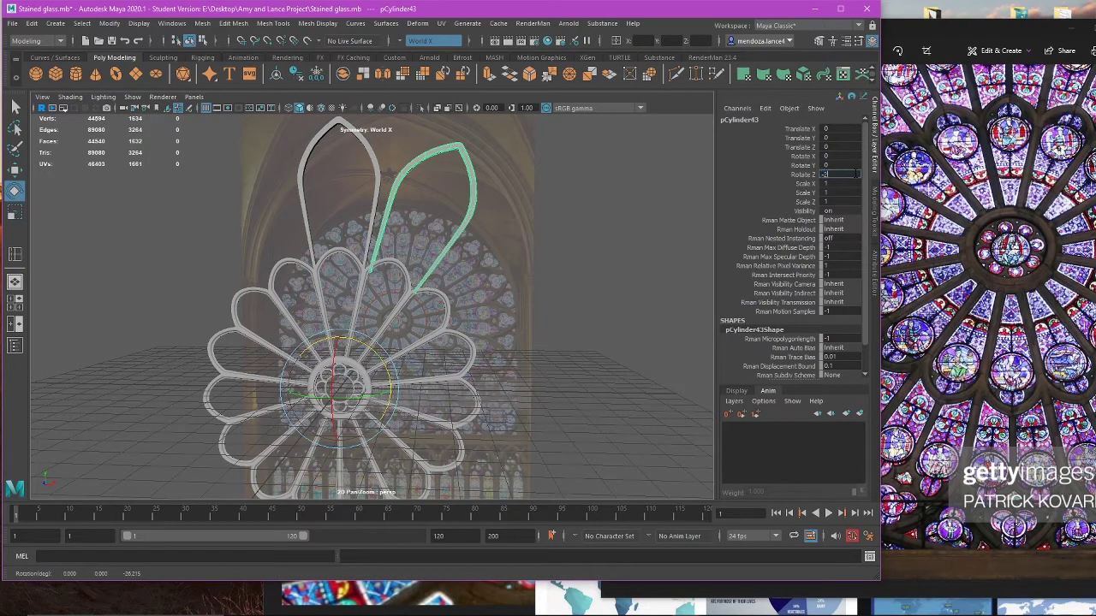
pyautogui.write('3')
pyautogui.press('Return')
# Step: Repeat the duplication with the same rotation until pointed arches run all the way around the rosette, and inspect the ring
pyautogui.hotkey('shift', 'd')
pyautogui.hotkey('shift', 'd')
pyautogui.hotkey('shift', 'd')
pyautogui.hotkey('shift', 'd')
pyautogui.hotkey('shift', 'd')
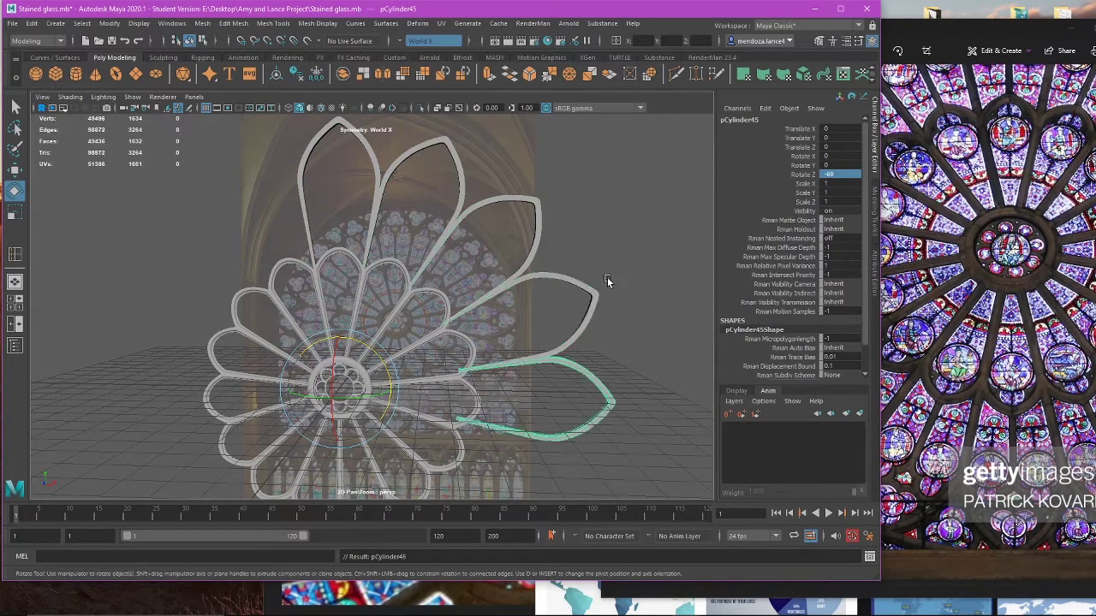
pyautogui.hotkey('shift', 'd')
pyautogui.hotkey('shift', 'd')
pyautogui.hotkey('shift', 'd')
pyautogui.hotkey('shift', 'd')
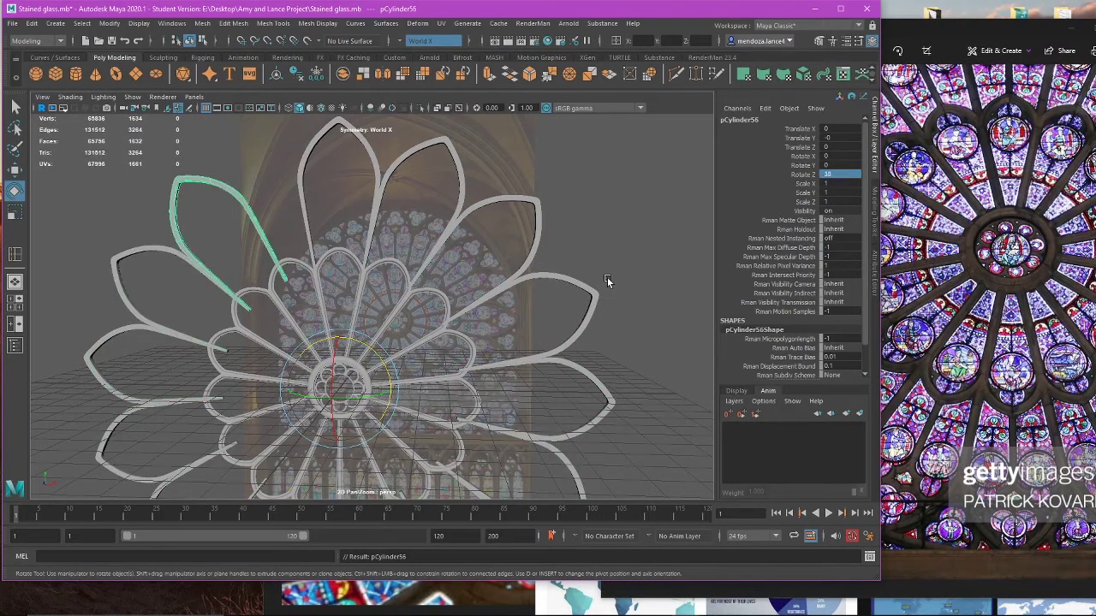
pyautogui.keyDown('alt'); pyautogui.moveTo(618, 292); pyautogui.dragTo(628, 269); pyautogui.keyUp('alt')
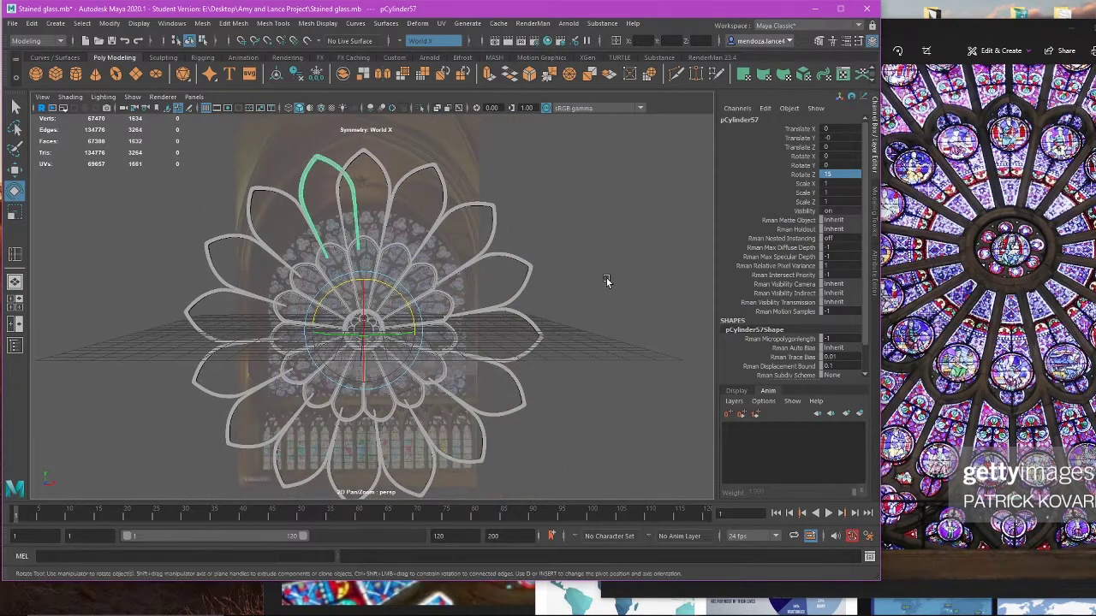
pyautogui.scroll(2, 603, 279)
pyautogui.scroll(-3, 606, 280)
pyautogui.keyDown('alt'); pyautogui.moveTo(503, 208); pyautogui.dragTo(494, 257); pyautogui.keyUp('alt')
# Step: Undo the repeated duplicates and delete the last extra copy, keeping the upright arch and one rotated neighbour
pyautogui.hotkey('ctrl', 'z')
pyautogui.hotkey('ctrl', 'z')
pyautogui.hotkey('ctrl', 'z')
pyautogui.hotkey('ctrl', 'z')
pyautogui.hotkey('ctrl', 'z')
pyautogui.hotkey('ctrl', 'z')
pyautogui.hotkey('ctrl', 'z')
pyautogui.hotkey('ctrl', 'z')
pyautogui.hotkey('ctrl', 'z')
pyautogui.hotkey('ctrl', 'z')
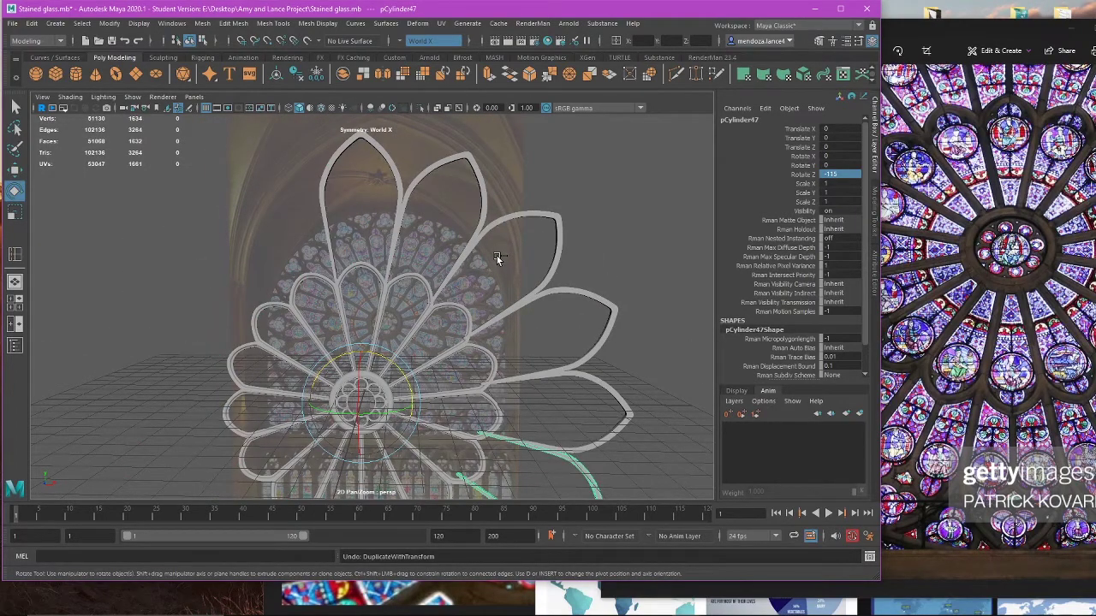
pyautogui.hotkey('ctrl', 'z')
pyautogui.hotkey('ctrl', 'z')
pyautogui.hotkey('ctrl', 'z')
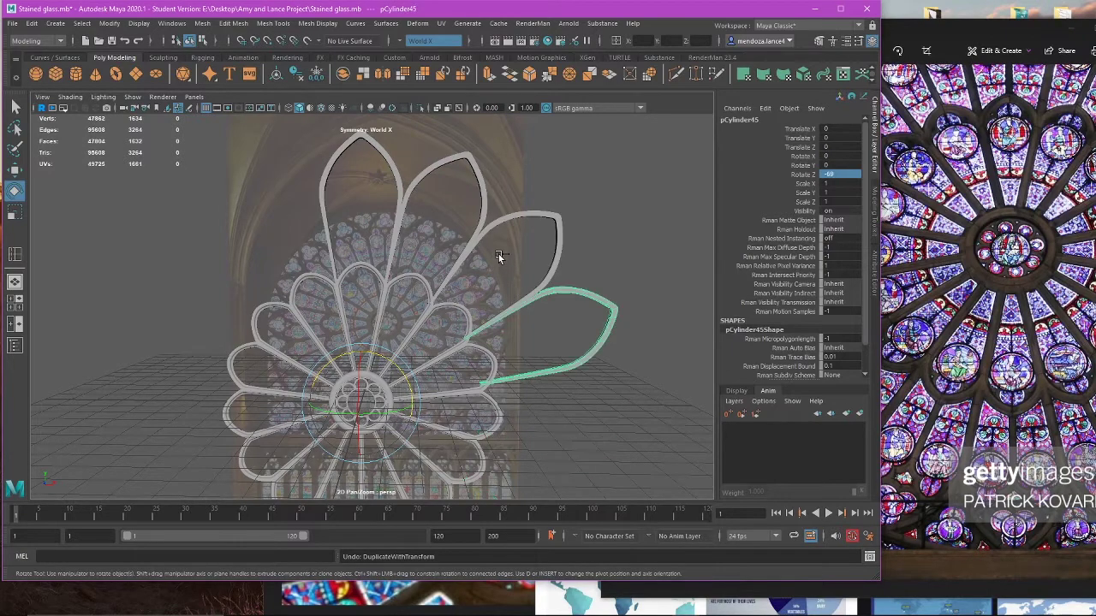
pyautogui.keyDown('alt'); pyautogui.moveTo(499, 254); pyautogui.dragTo(578, 291, button='right'); pyautogui.keyUp('alt')
pyautogui.press('Delete')
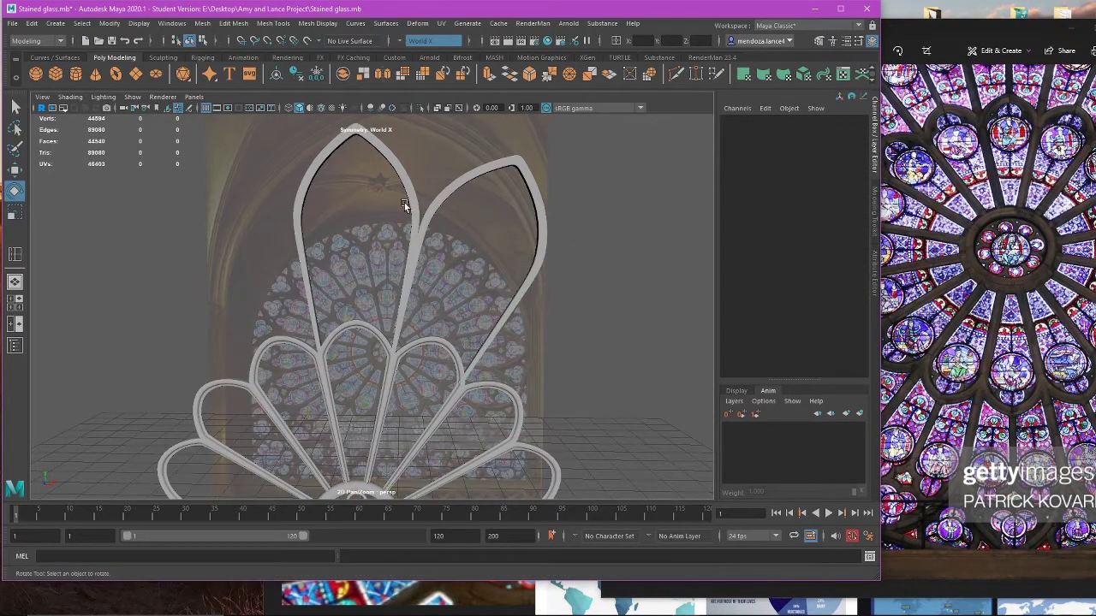
# Step: Select the upright pointed arch and frame its shoulder in the front view
pyautogui.click(416, 205)
pyautogui.keyDown('alt'); pyautogui.moveTo(460, 226); pyautogui.dragTo(387, 288, button='middle'); pyautogui.keyUp('alt')
pyautogui.hotkey('alt', 'Tab')
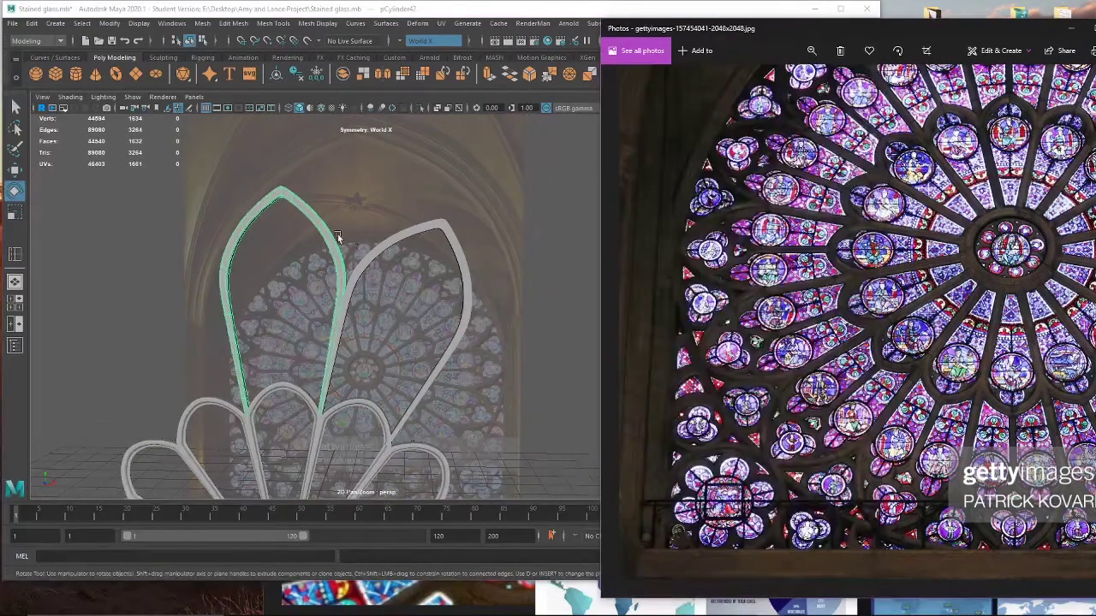
pyautogui.keyDown('alt'); pyautogui.moveTo(338, 238); pyautogui.dragTo(401, 300, button='right'); pyautogui.keyUp('alt')
pyautogui.keyDown('alt'); pyautogui.moveTo(402, 300); pyautogui.dragTo(377, 283); pyautogui.keyUp('alt')
pyautogui.press('space')
pyautogui.press('space')
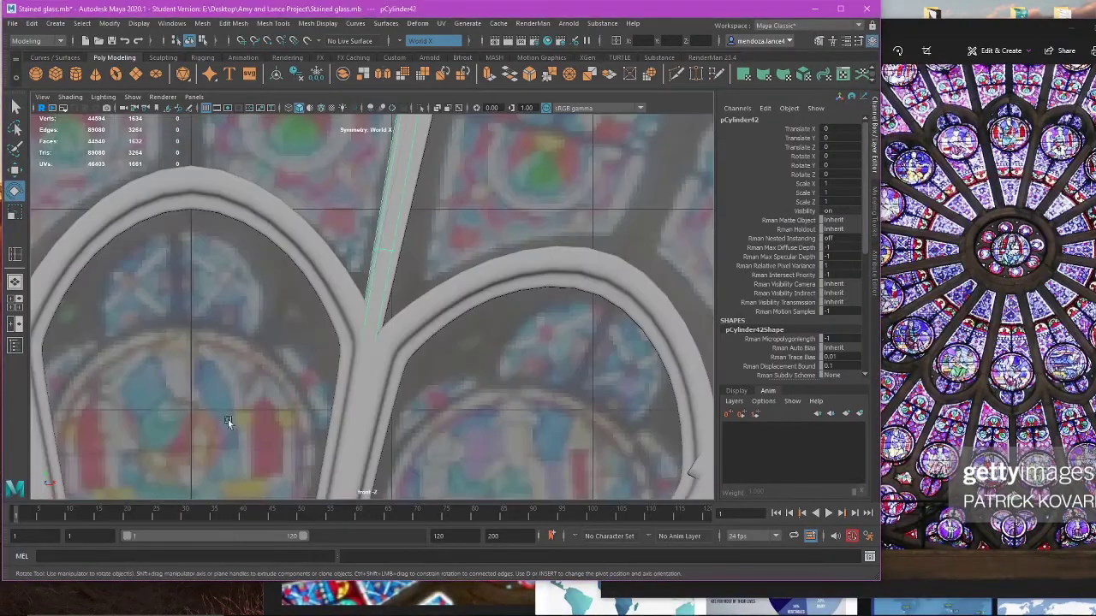
pyautogui.press('f')
pyautogui.keyDown('alt'); pyautogui.moveTo(384, 319); pyautogui.dragTo(474, 267, button='right'); pyautogui.keyUp('alt')
pyautogui.keyDown('alt'); pyautogui.moveTo(474, 266); pyautogui.dragTo(395, 319, button='middle'); pyautogui.keyUp('alt')
# Step: In wireframe display, move the outer vertices at the upright arch's widest point outward toward the neighbouring arch
pyautogui.moveTo(437, 228); pyautogui.dragTo(377, 235, button='right')
pyautogui.keyDown('alt'); pyautogui.moveTo(377, 248); pyautogui.dragTo(415, 313, button='right'); pyautogui.keyUp('alt')
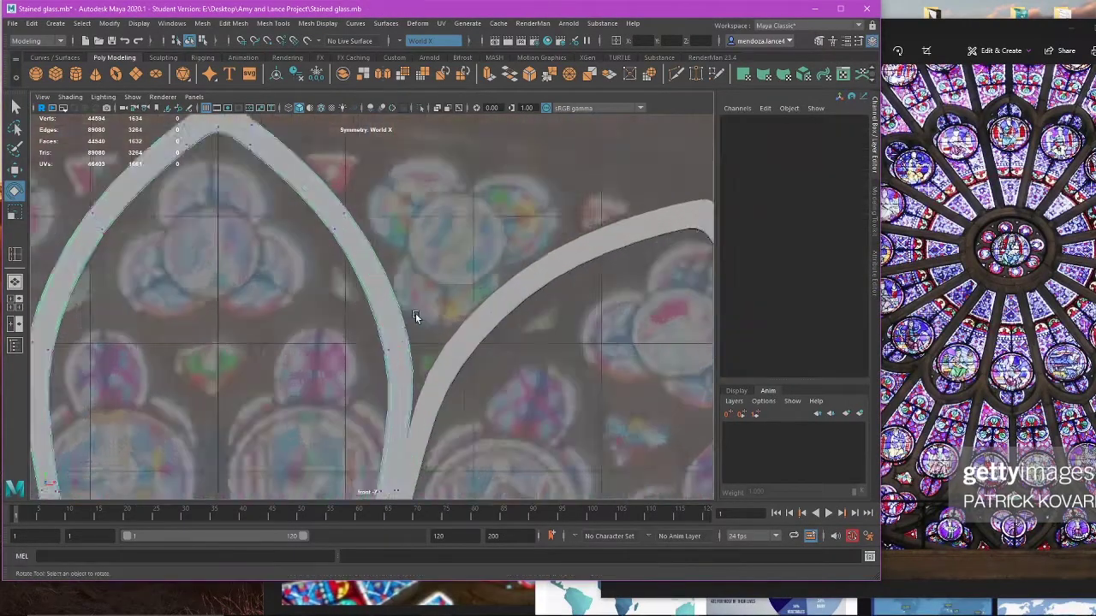
pyautogui.scroll(3, 415, 317)
pyautogui.click(428, 415)
pyautogui.scroll(2, 436, 385)
pyautogui.press('w')
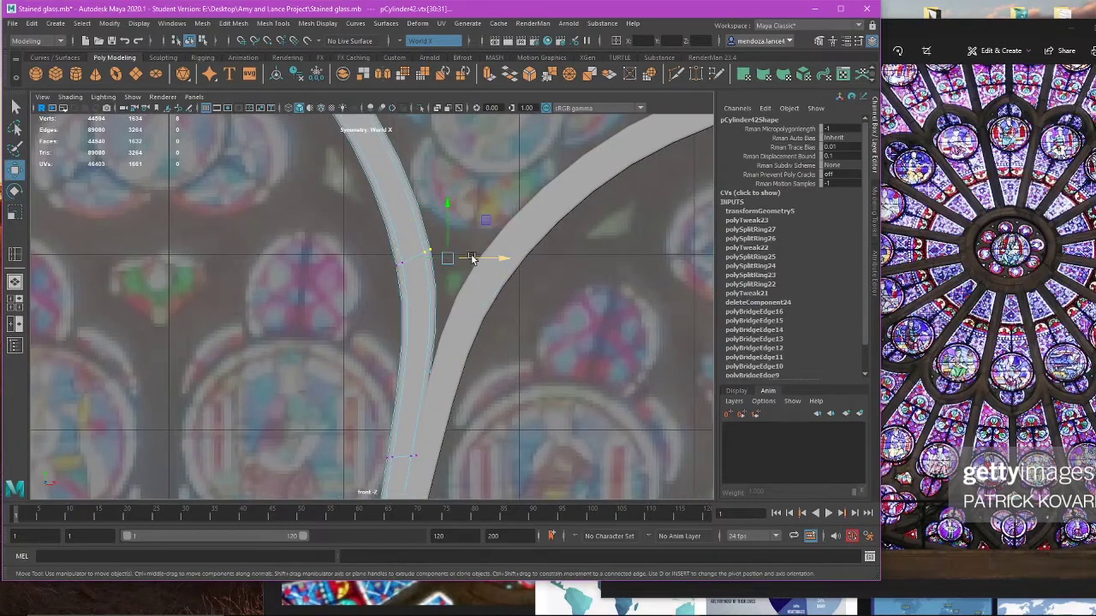
pyautogui.moveTo(471, 259)
pyautogui.mouseDown()
pyautogui.moveTo(506, 259)
pyautogui.moveTo(475, 263)
pyautogui.mouseUp()
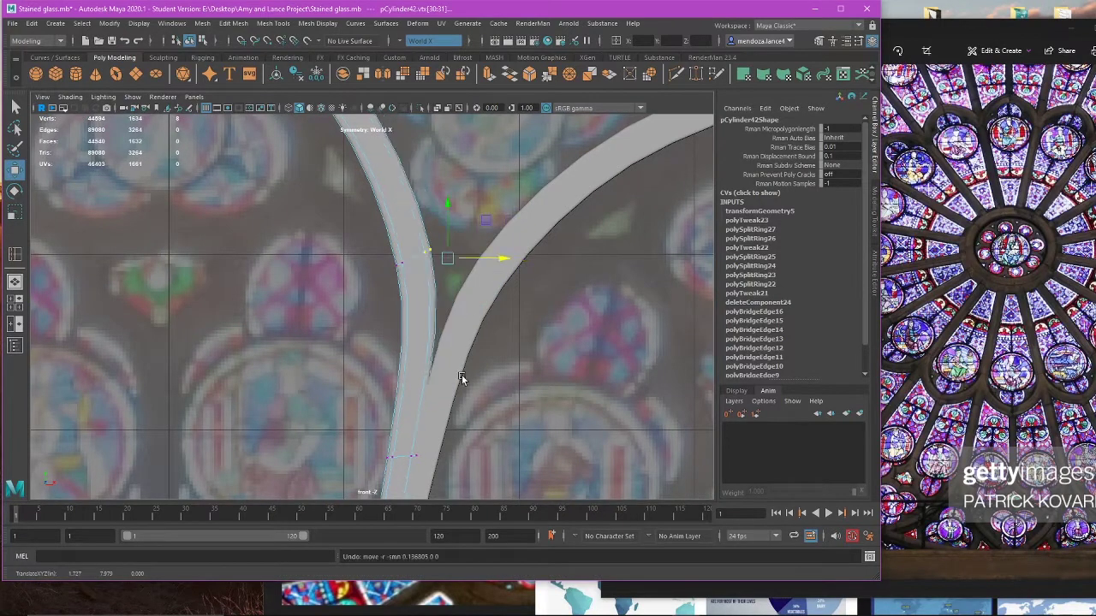
pyautogui.press('4')
pyautogui.keyDown('alt'); pyautogui.moveTo(469, 427); pyautogui.dragTo(457, 462, button='middle'); pyautogui.keyUp('alt')
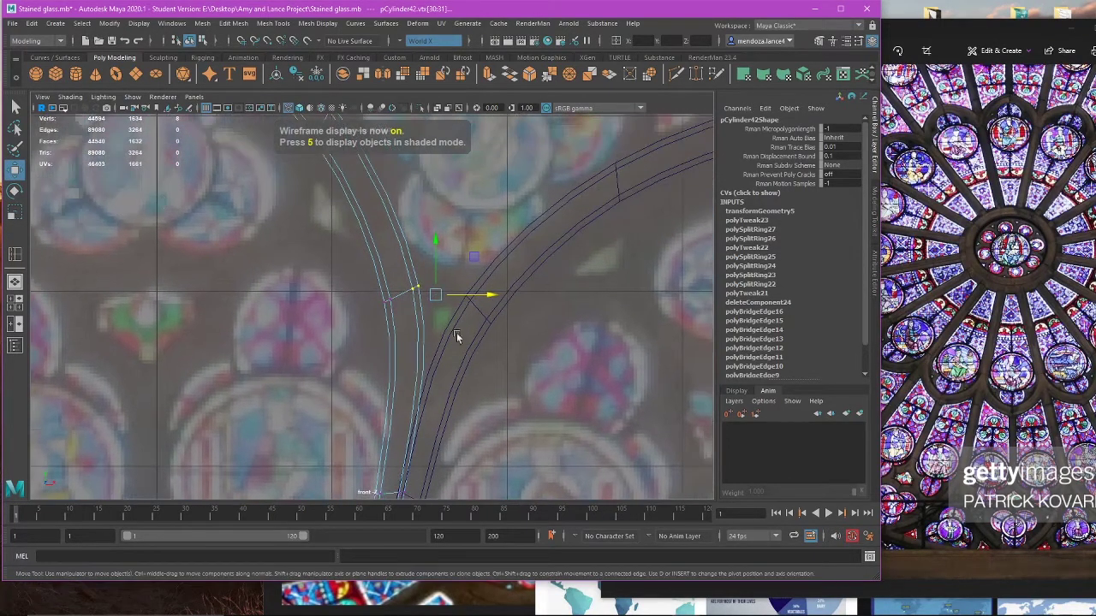
pyautogui.moveTo(478, 297); pyautogui.dragTo(502, 297)
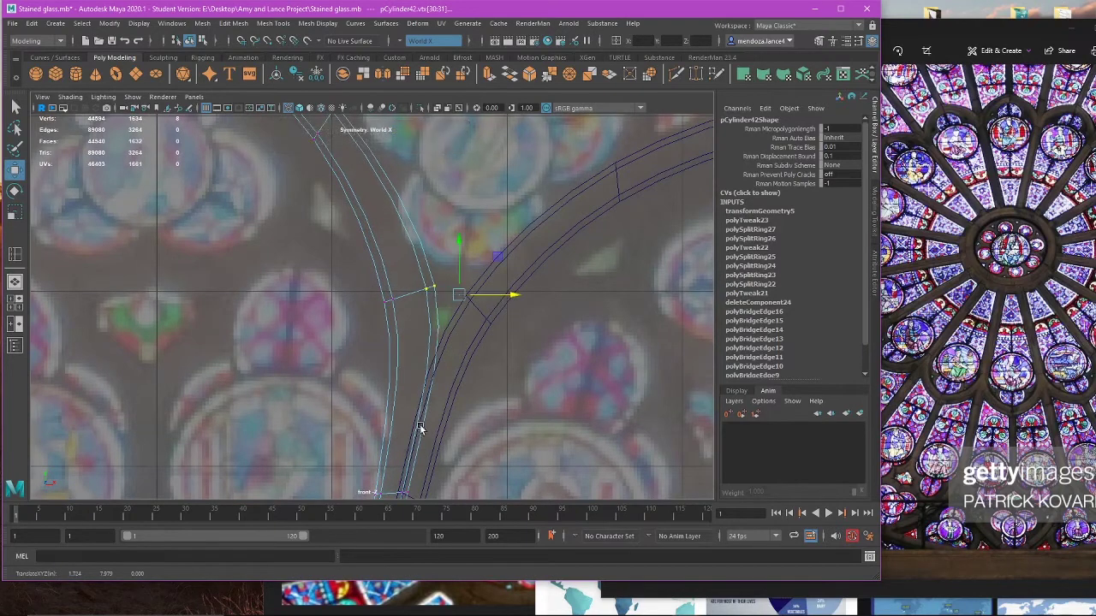
# Step: Move the inner vertices at the arch's widest point slightly outward
pyautogui.keyDown('alt'); pyautogui.moveTo(420, 422); pyautogui.dragTo(436, 379, button='middle'); pyautogui.keyUp('alt')
pyautogui.scroll(-2, 452, 309)
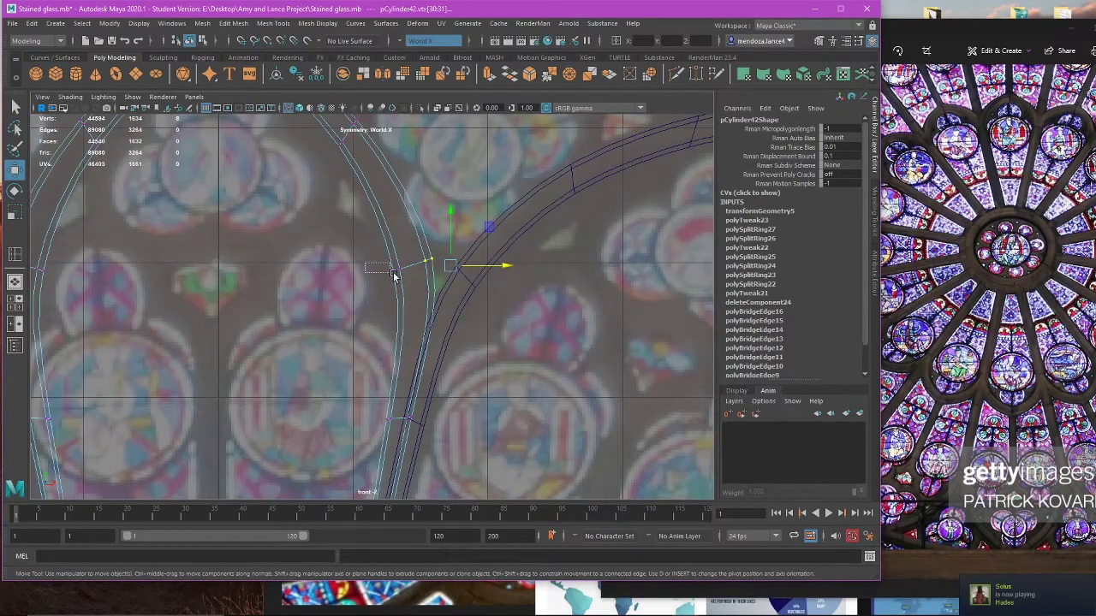
pyautogui.moveTo(452, 275); pyautogui.dragTo(462, 281)
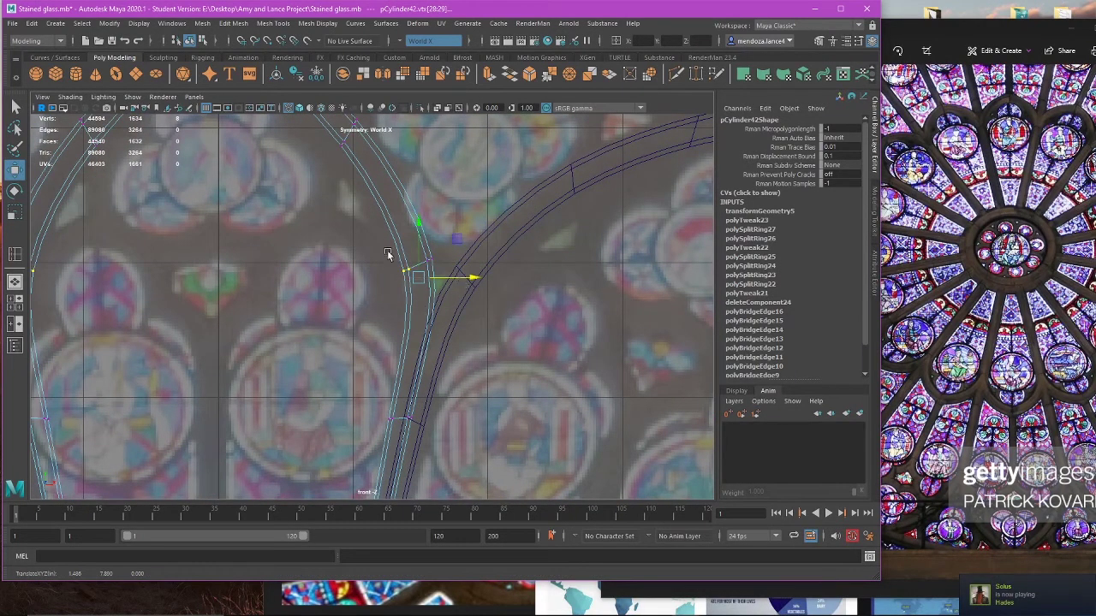
pyautogui.moveTo(388, 238); pyautogui.dragTo(478, 271)
# Step: Adjust the vertex rows at the middle and near the base of the arch's sides horizontally to straighten the legs
pyautogui.keyDown('alt'); pyautogui.moveTo(405, 405); pyautogui.dragTo(468, 287, button='middle'); pyautogui.keyUp('alt')
pyautogui.moveTo(391, 272); pyautogui.dragTo(521, 334)
pyautogui.keyDown('alt'); pyautogui.moveTo(516, 337); pyautogui.dragTo(495, 354, button='middle'); pyautogui.keyUp('alt')
pyautogui.moveTo(498, 280); pyautogui.dragTo(493, 281)
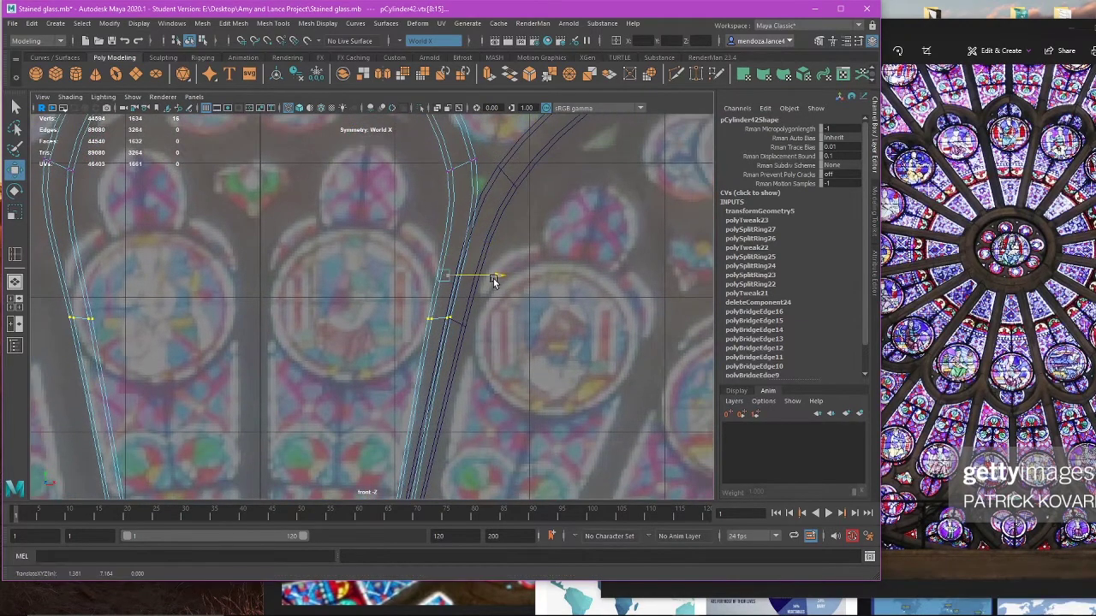
pyautogui.keyDown('alt'); pyautogui.moveTo(485, 309); pyautogui.dragTo(474, 240, button='middle'); pyautogui.keyUp('alt')
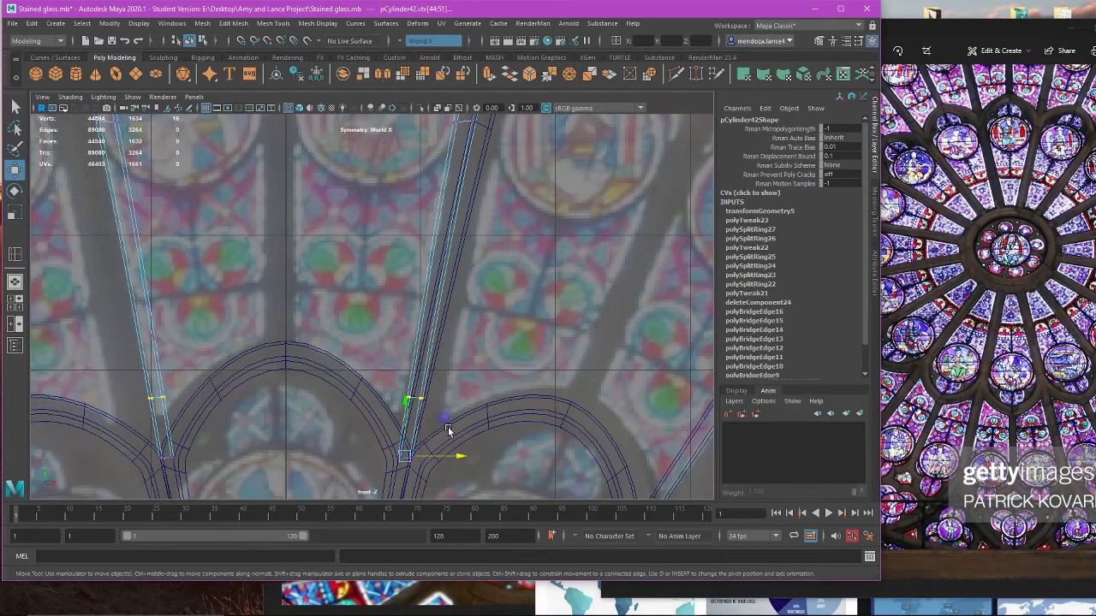
pyautogui.moveTo(443, 458); pyautogui.dragTo(438, 458)
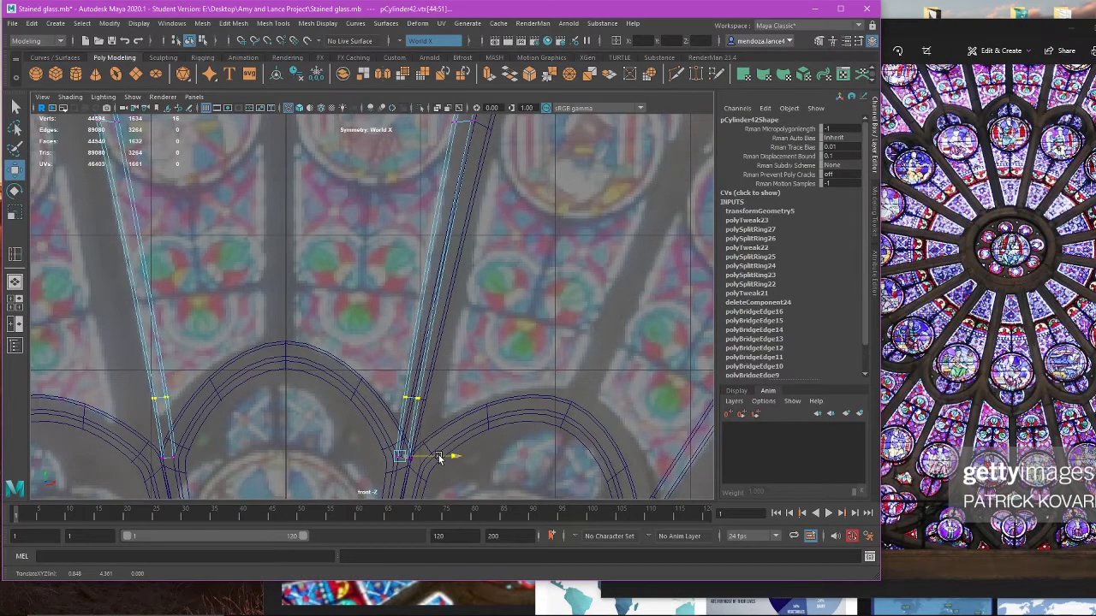
# Step: Return to the perspective view and delete the rotated arch copy
pyautogui.press('space')
pyautogui.press('space')
pyautogui.press('f')
pyautogui.scroll(-8, 479, 334)
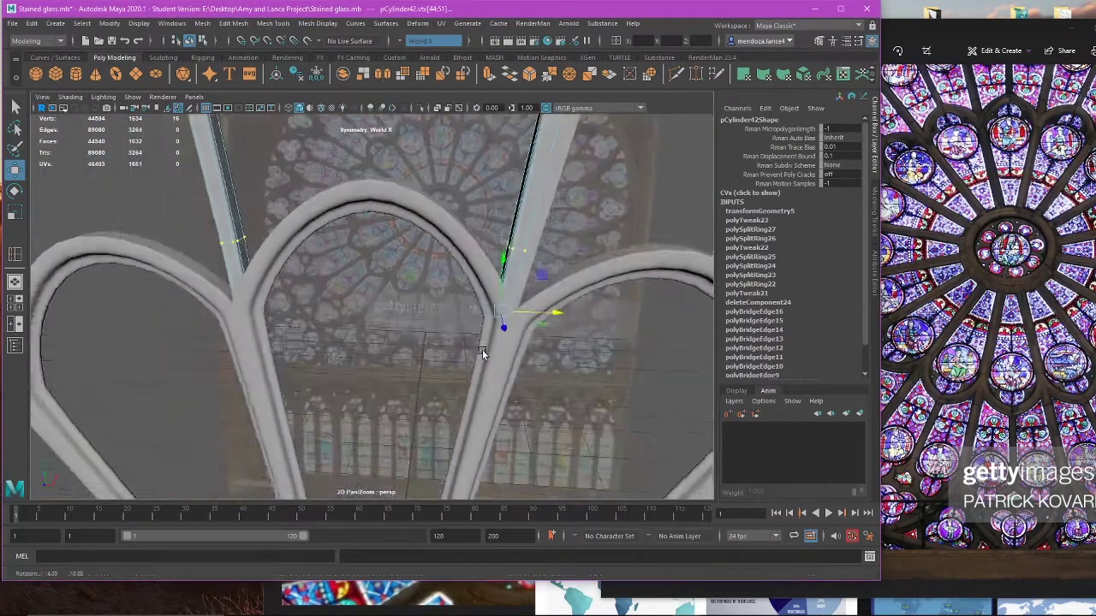
pyautogui.keyDown('alt'); pyautogui.moveTo(560, 273); pyautogui.dragTo(512, 312, button='middle'); pyautogui.keyUp('alt')
pyautogui.moveTo(499, 257); pyautogui.dragTo(537, 237, button='right')
pyautogui.click(587, 293)
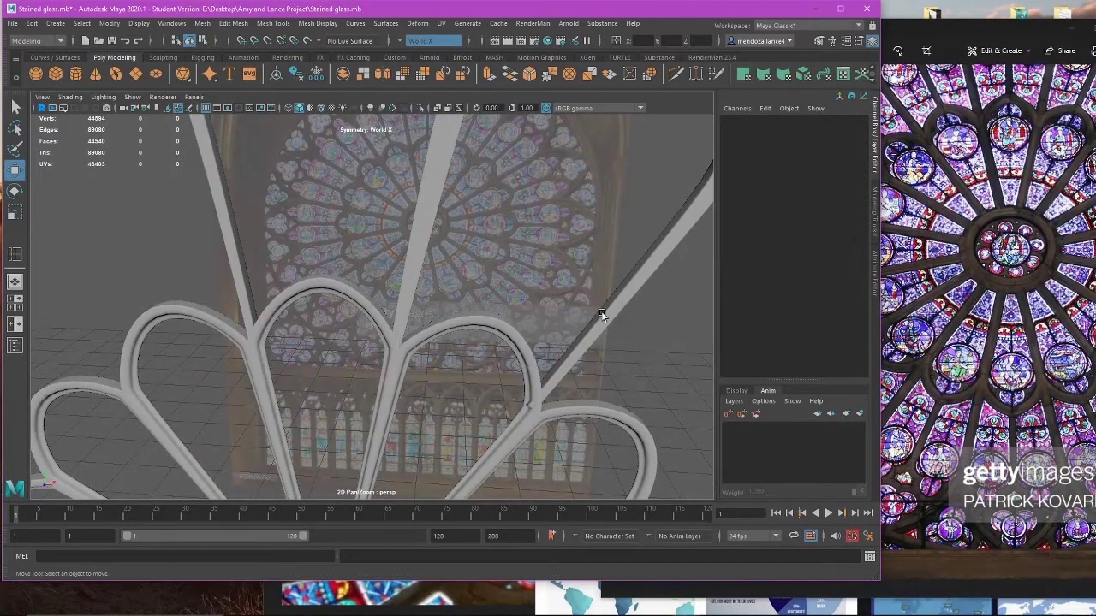
pyautogui.click(602, 315)
pyautogui.press('f')
pyautogui.press('Delete')
# Step: Move the outer mid-side vertices of the remaining pointed arch slightly outward and lower the whole mid-side vertex row
pyautogui.click(416, 190)
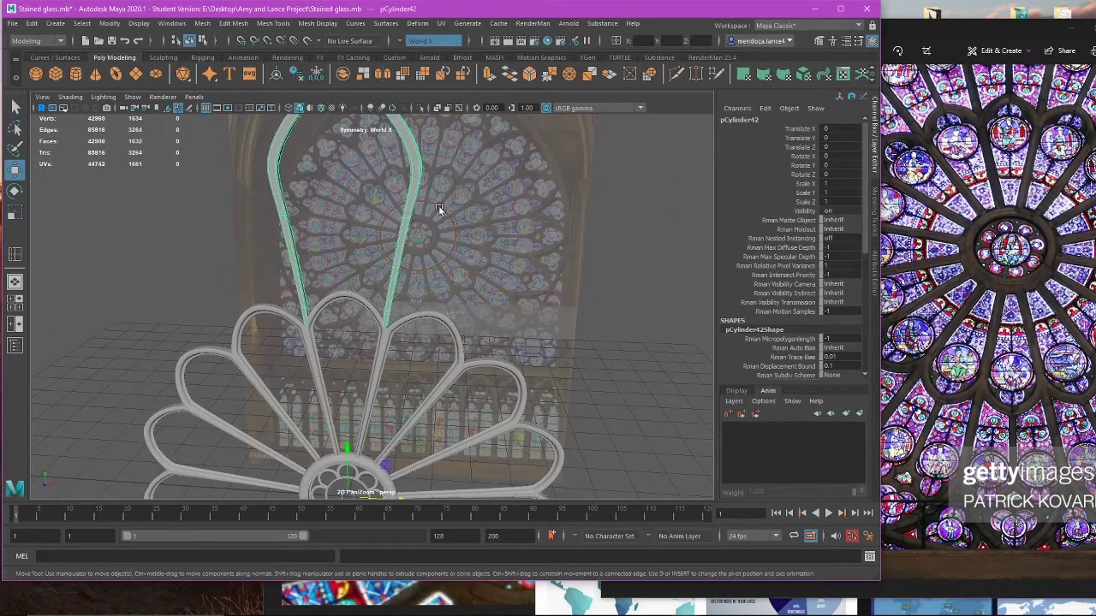
pyautogui.keyDown('alt'); pyautogui.moveTo(440, 247); pyautogui.dragTo(445, 224); pyautogui.keyUp('alt')
pyautogui.scroll(3, 445, 223)
pyautogui.keyDown('alt'); pyautogui.moveTo(446, 223); pyautogui.dragTo(441, 335, button='middle'); pyautogui.keyUp('alt')
pyautogui.scroll(5, 441, 336)
pyautogui.keyDown('alt'); pyautogui.moveTo(476, 347); pyautogui.dragTo(524, 301); pyautogui.keyUp('alt')
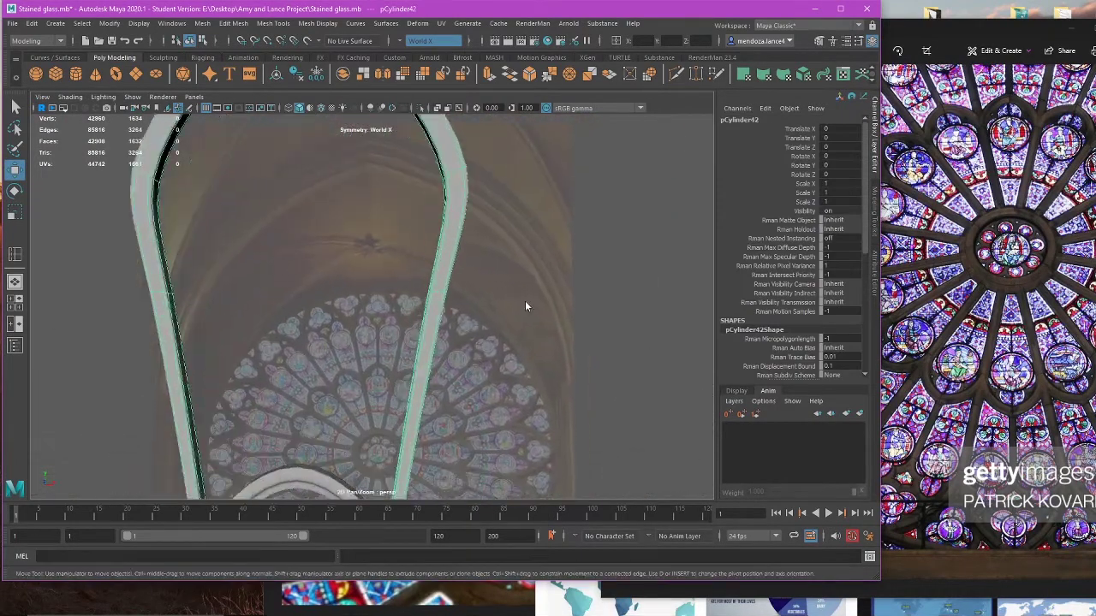
pyautogui.moveTo(525, 300); pyautogui.dragTo(475, 286, button='right')
pyautogui.moveTo(506, 274); pyautogui.dragTo(436, 333)
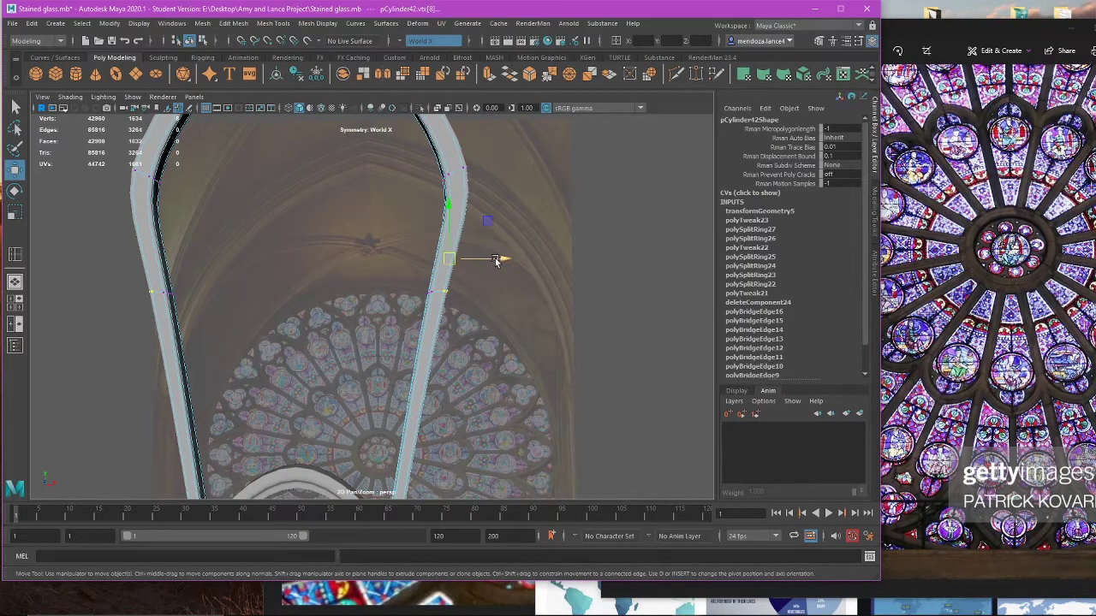
pyautogui.moveTo(494, 260); pyautogui.dragTo(501, 260)
pyautogui.moveTo(395, 276); pyautogui.dragTo(531, 358)
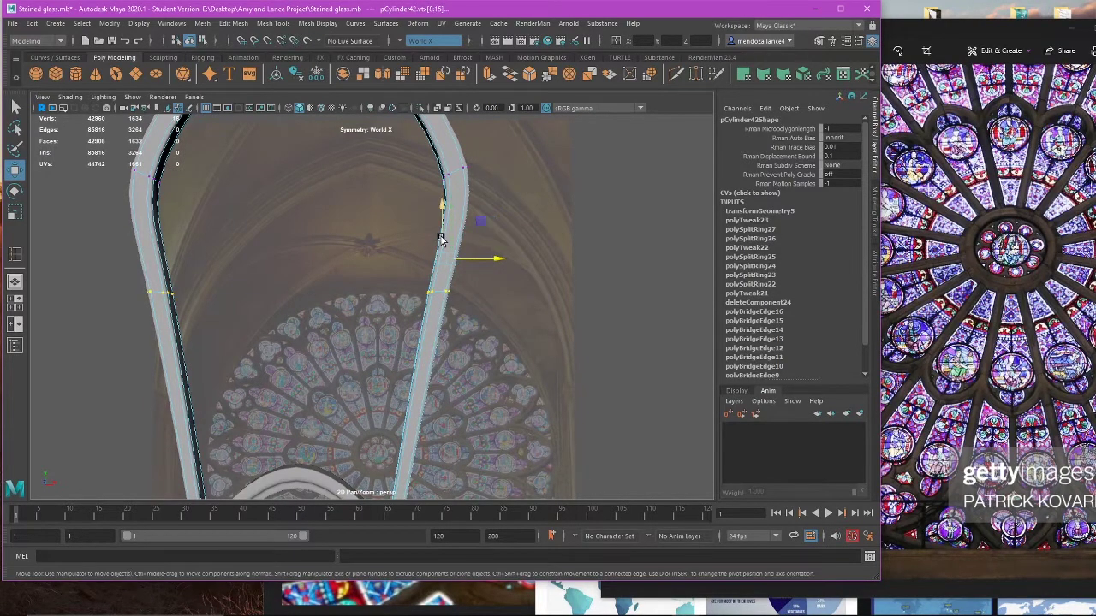
pyautogui.moveTo(441, 231); pyautogui.dragTo(441, 292)
# Step: In the front view, tilt the arch's mid-side vertex row slightly, lower it further and scale it to about 0.97 horizontally
pyautogui.press('space')
pyautogui.press('space')
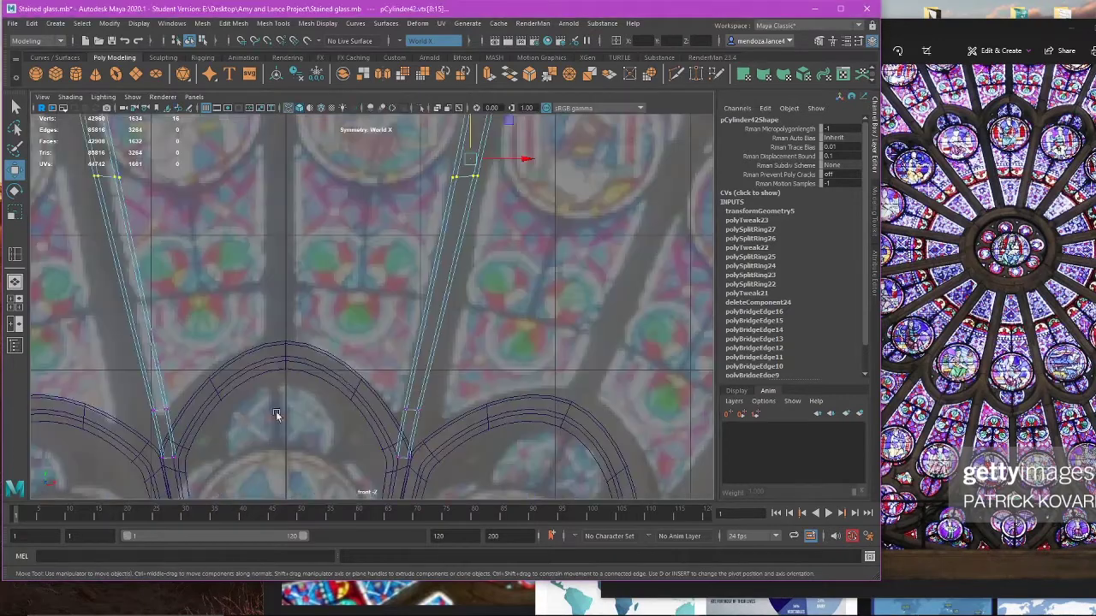
pyautogui.scroll(-5, 345, 377)
pyautogui.keyDown('alt'); pyautogui.moveTo(348, 305); pyautogui.dragTo(334, 381, button='middle'); pyautogui.keyUp('alt')
pyautogui.scroll(3, 403, 362)
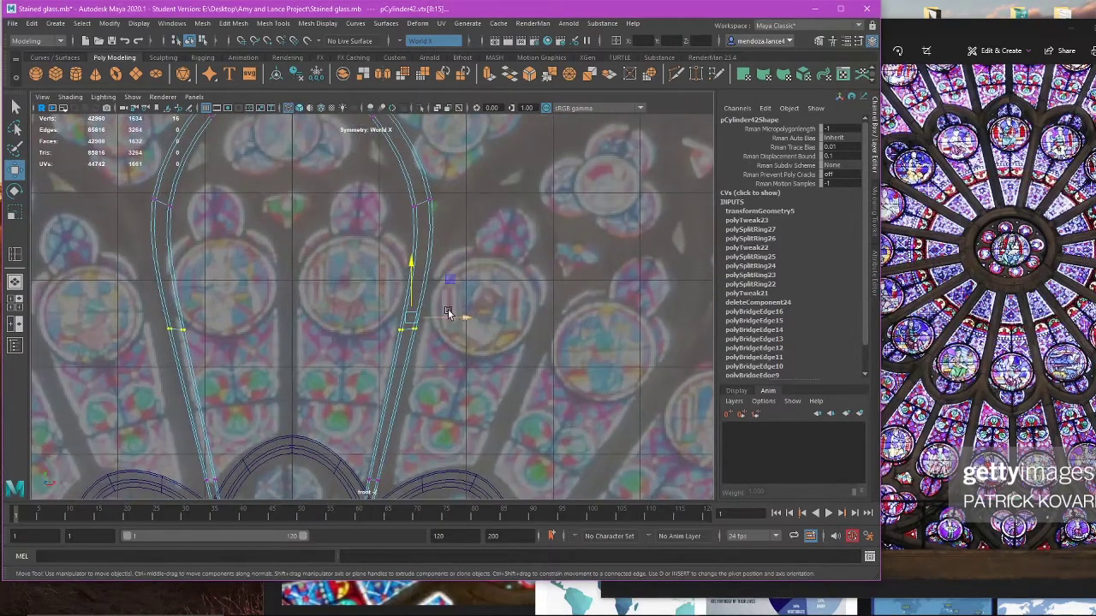
pyautogui.press('e')
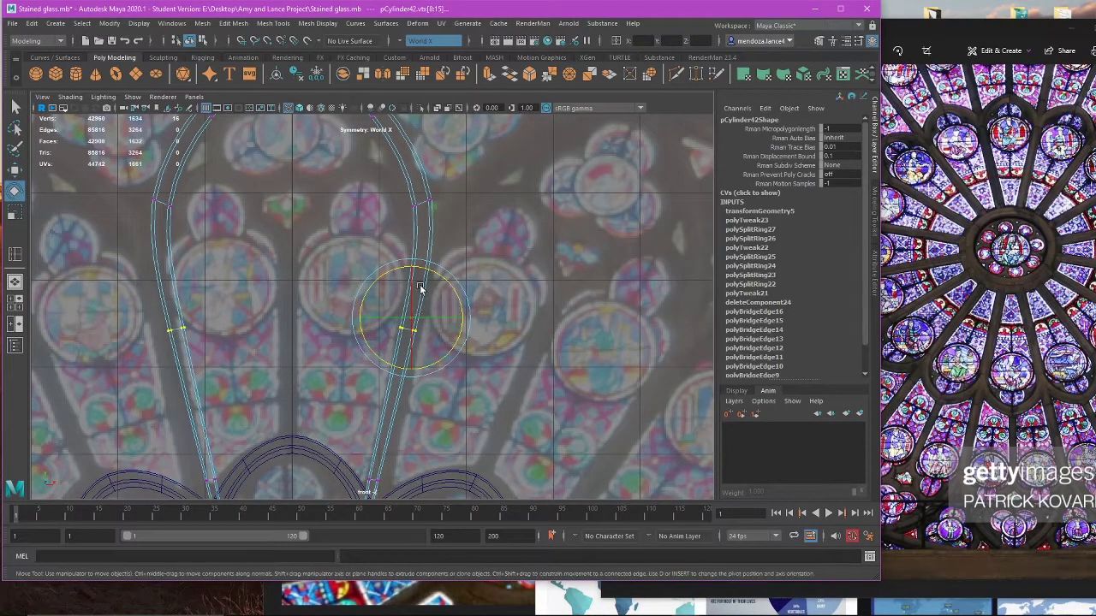
pyautogui.press('w')
pyautogui.moveTo(453, 308); pyautogui.dragTo(449, 332, button='middle')
pyautogui.moveTo(448, 332); pyautogui.dragTo(445, 335)
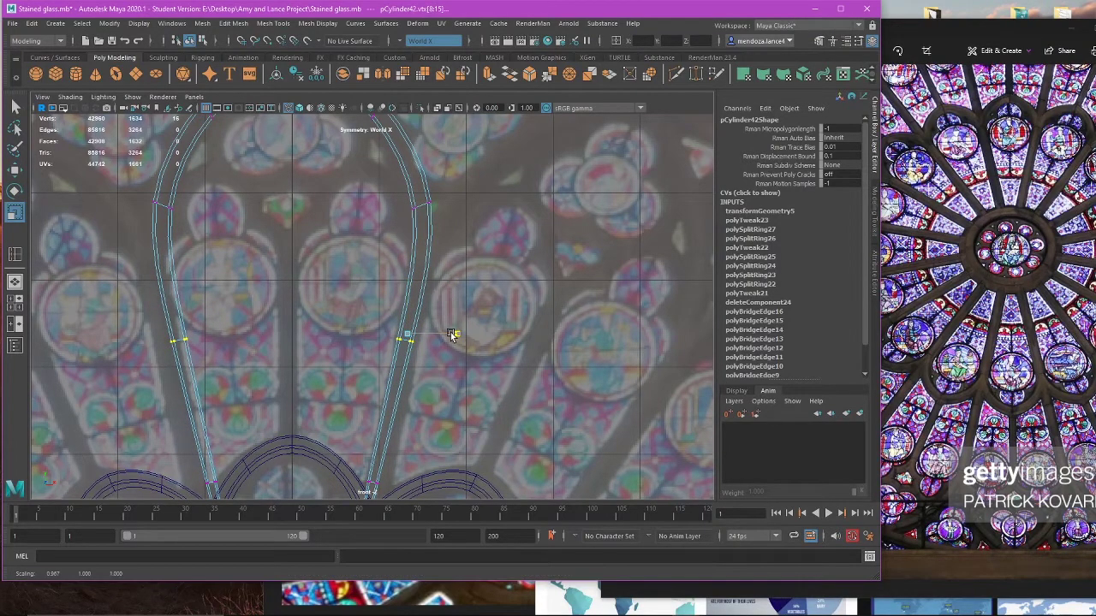
pyautogui.press('r')
# Step: Return to the perspective view and select the whole pointed arch in object mode
pyautogui.press('space')
pyautogui.press('space')
pyautogui.scroll(3, 541, 268)
pyautogui.moveTo(543, 267); pyautogui.dragTo(577, 256, button='right')
pyautogui.click(547, 329)
pyautogui.scroll(-5, 548, 329)
pyautogui.click(468, 318)
pyautogui.keyDown('alt'); pyautogui.moveTo(472, 343); pyautogui.dragTo(459, 282); pyautogui.keyUp('alt')
# Step: Center the arch's pivot, then snap the pivot to the grid point at the rosette's center in the front view
pyautogui.press('w')
pyautogui.click(107, 23)
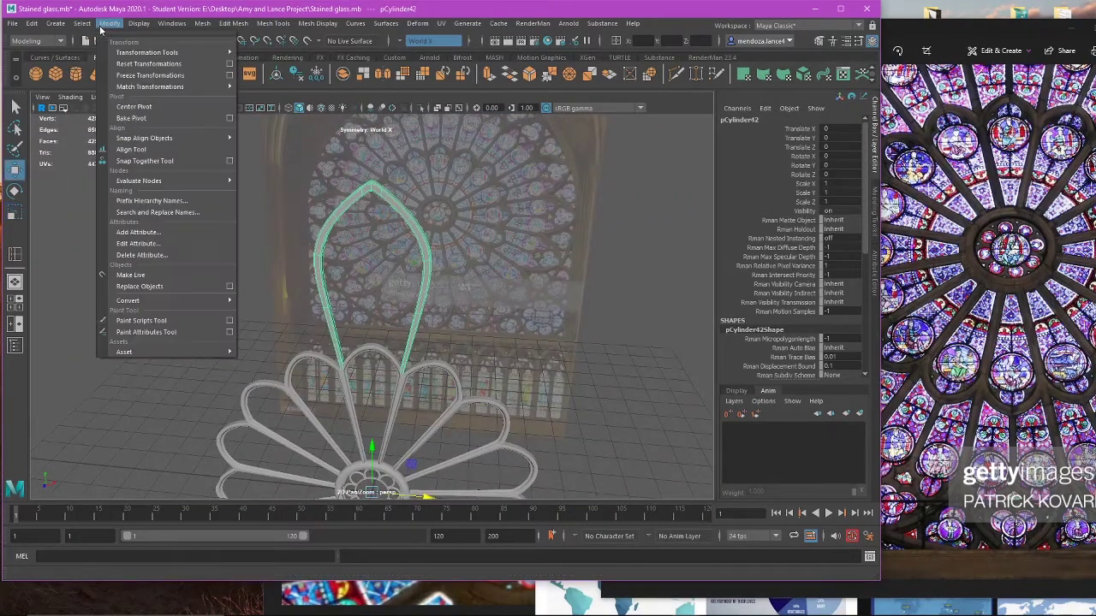
pyautogui.click(135, 106)
pyautogui.keyDown('alt'); pyautogui.moveTo(340, 281); pyautogui.dragTo(212, 206); pyautogui.keyUp('alt')
pyautogui.press('space')
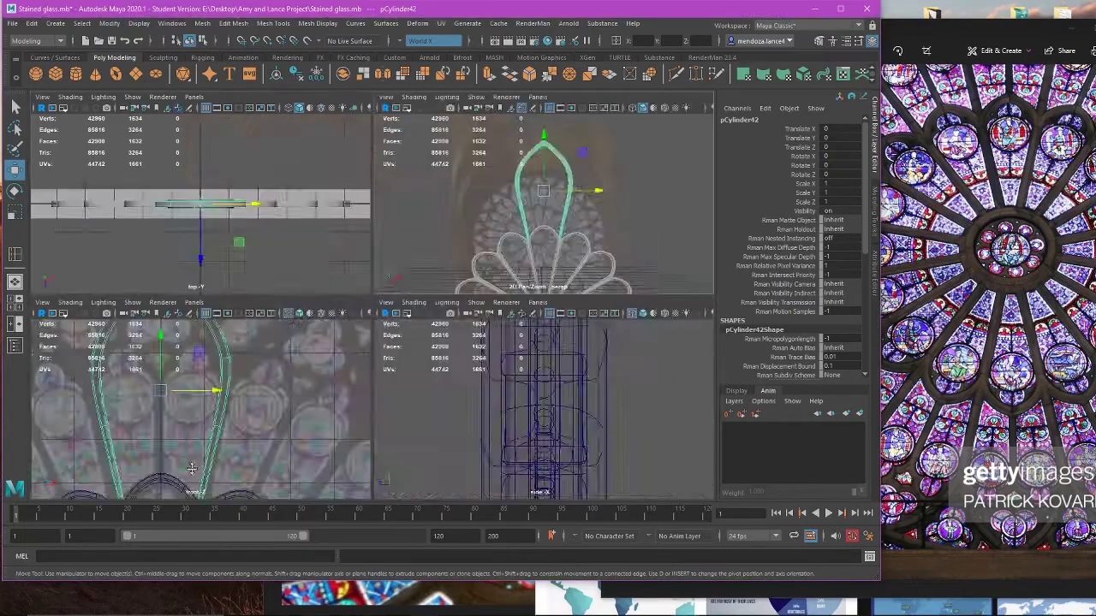
pyautogui.press('space')
pyautogui.scroll(-5, 320, 362)
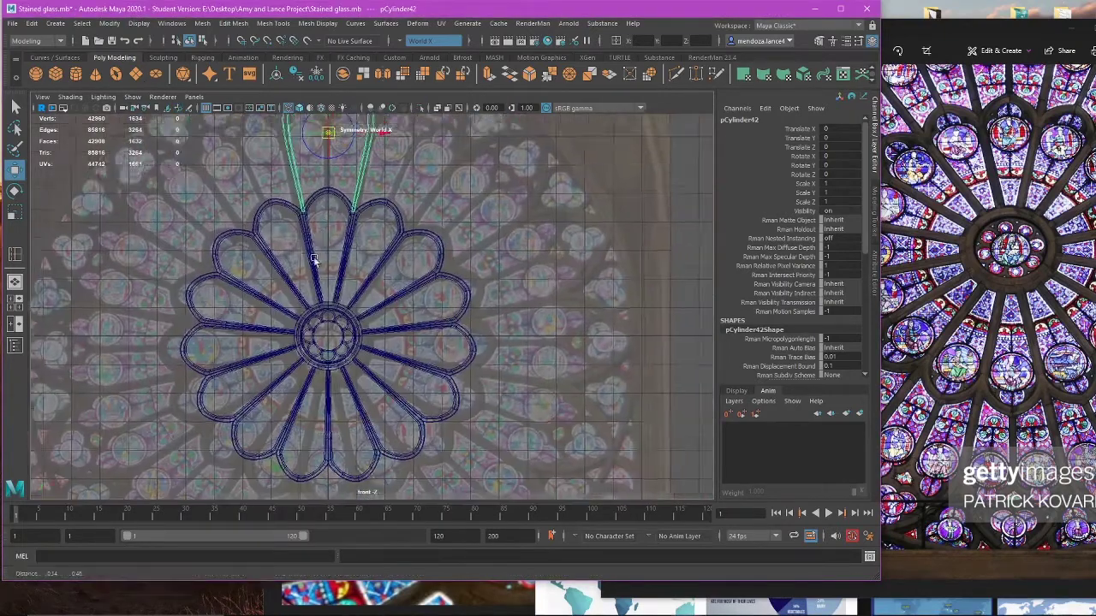
pyautogui.keyDown('alt'); pyautogui.moveTo(314, 260); pyautogui.dragTo(307, 305, button='middle'); pyautogui.keyUp('alt')
pyautogui.press('x')
pyautogui.moveTo(322, 142); pyautogui.dragTo(339, 400)
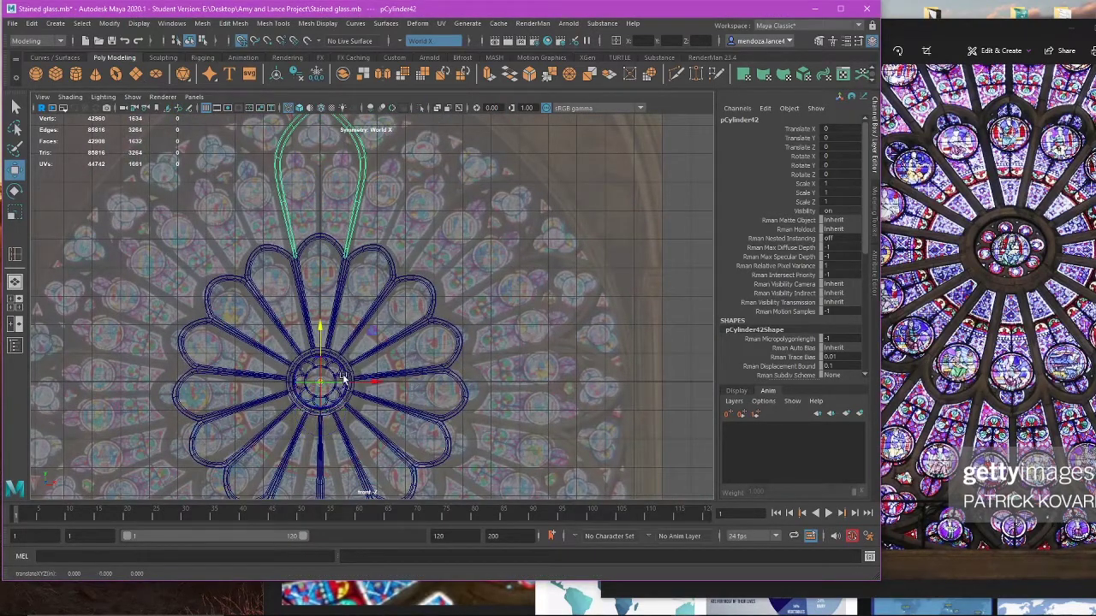
# Step: Create a rotated duplicate of the pointed arch around the rosette's center and set its Rotate Z to -24
pyautogui.press('e')
pyautogui.keyDown('shift'); pyautogui.moveTo(364, 351); pyautogui.dragTo(377, 371); pyautogui.keyUp('shift')
pyautogui.scroll(10, 377, 372)
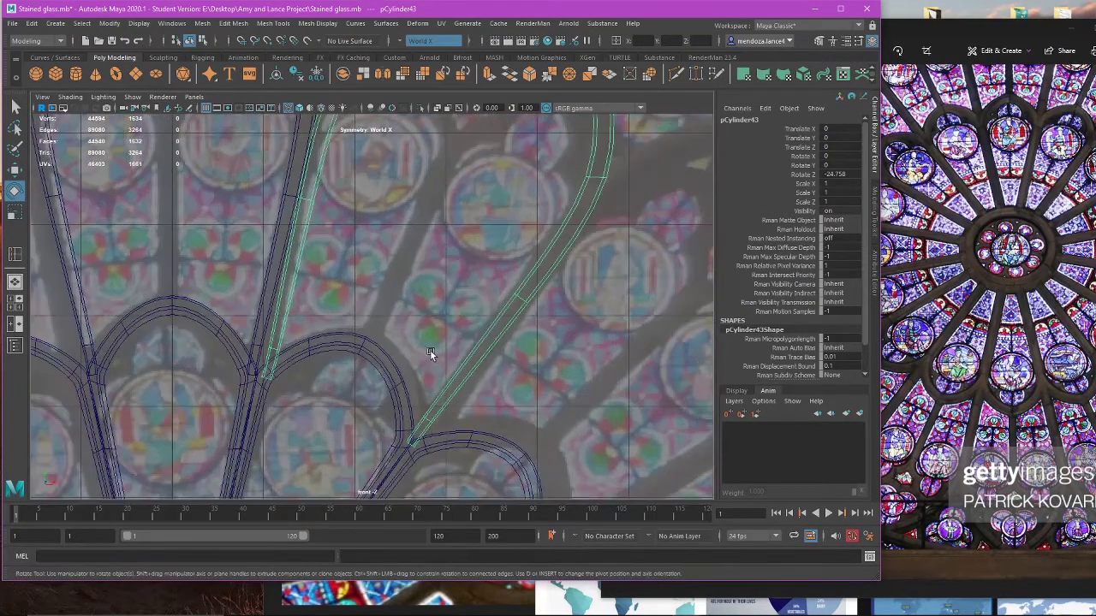
pyautogui.keyDown('alt'); pyautogui.moveTo(530, 339); pyautogui.dragTo(538, 362, button='middle'); pyautogui.keyUp('alt')
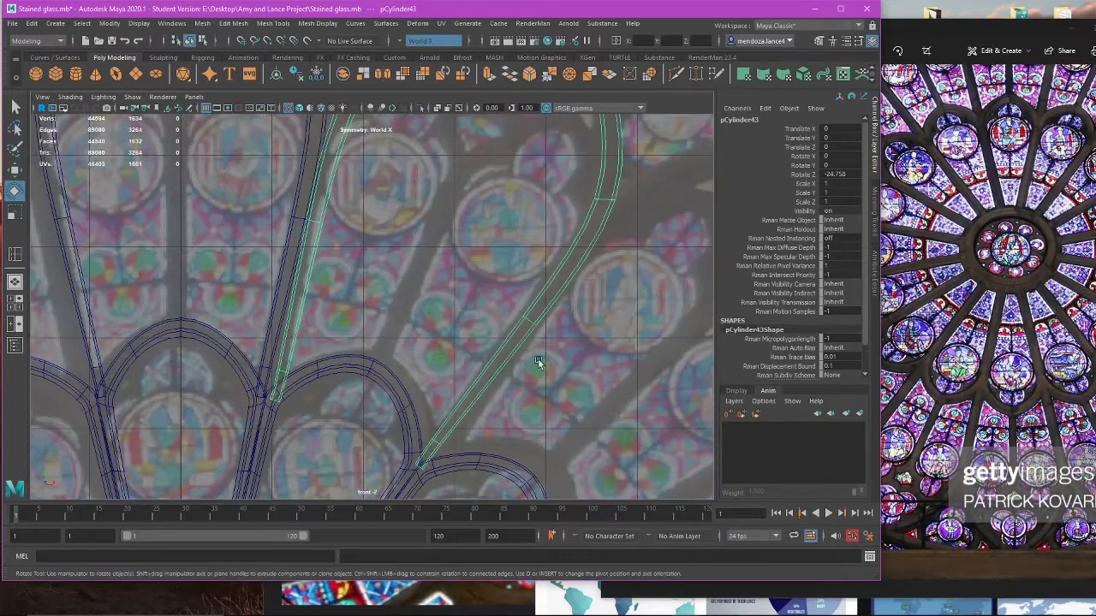
pyautogui.click(854, 178)
pyautogui.write('-24')
pyautogui.press('Return')
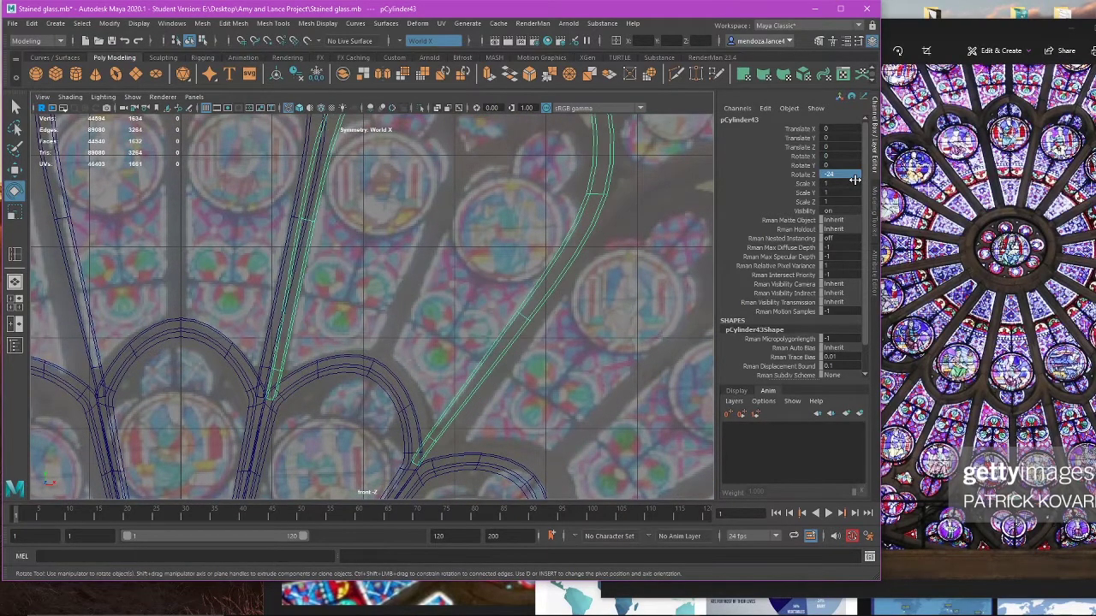
# Step: Repeat the rotated duplication of the pointed arch until the copies complete the circle around the rosette
pyautogui.scroll(-10, 471, 411)
pyautogui.hotkey('shift', 'd')
pyautogui.hotkey('shift', 'd')
pyautogui.hotkey('shift', 'd')
pyautogui.hotkey('shift', 'd')
pyautogui.hotkey('shift', 'd')
pyautogui.hotkey('shift', 'd')
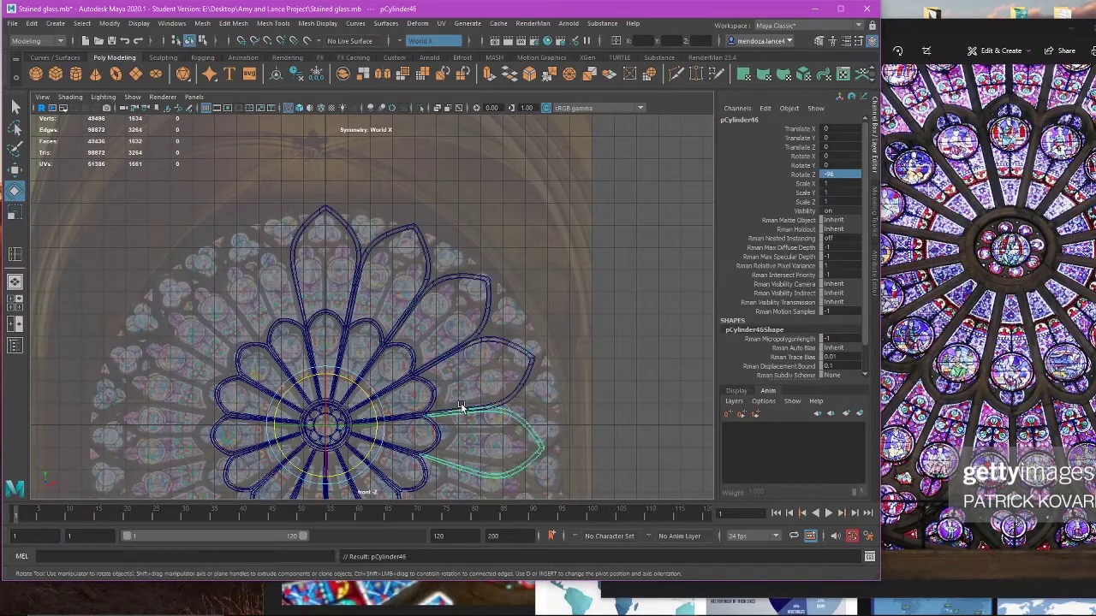
pyautogui.hotkey('shift', 'd')
pyautogui.hotkey('shift', 'd')
pyautogui.hotkey('shift', 'd')
pyautogui.hotkey('shift', 'd')
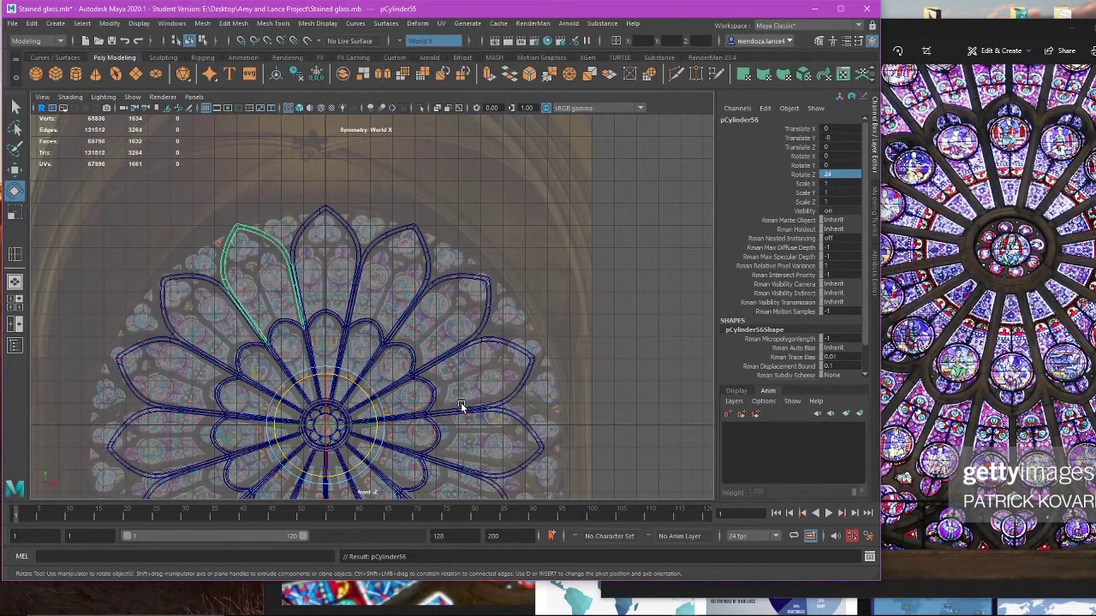
# Step: Examine how the outer ring of arches fits around the rosette in the perspective view
pyautogui.press('space')
pyautogui.press('space')
pyautogui.click(584, 255)
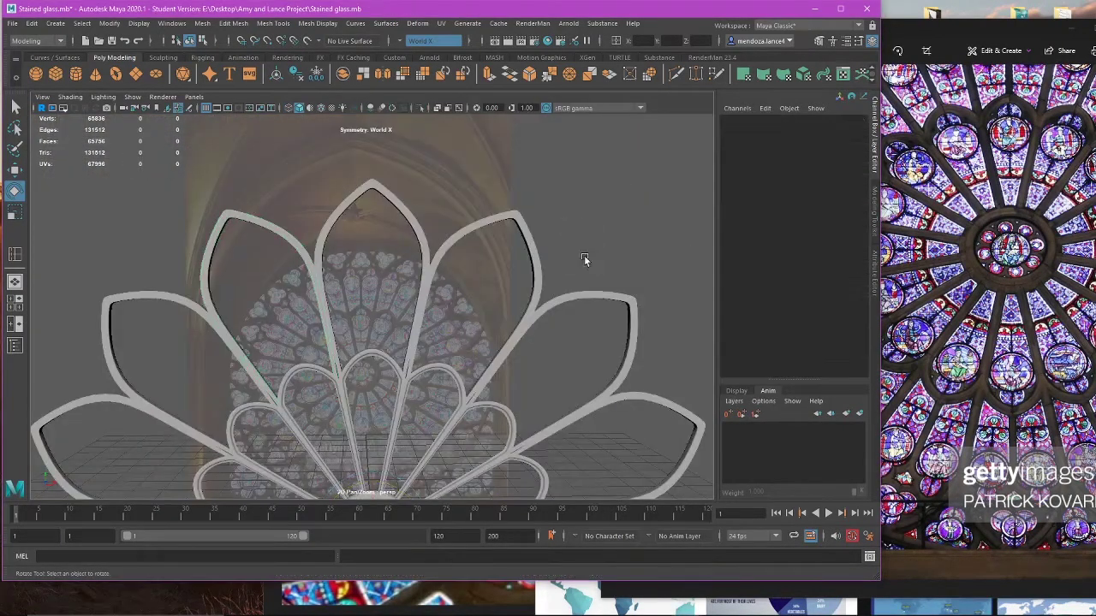
pyautogui.keyDown('alt'); pyautogui.moveTo(584, 255); pyautogui.dragTo(477, 388); pyautogui.keyUp('alt')
pyautogui.scroll(-4, 476, 388)
pyautogui.keyDown('alt'); pyautogui.moveTo(477, 388); pyautogui.dragTo(456, 191, button='middle'); pyautogui.keyUp('alt')
pyautogui.scroll(5, 457, 290)
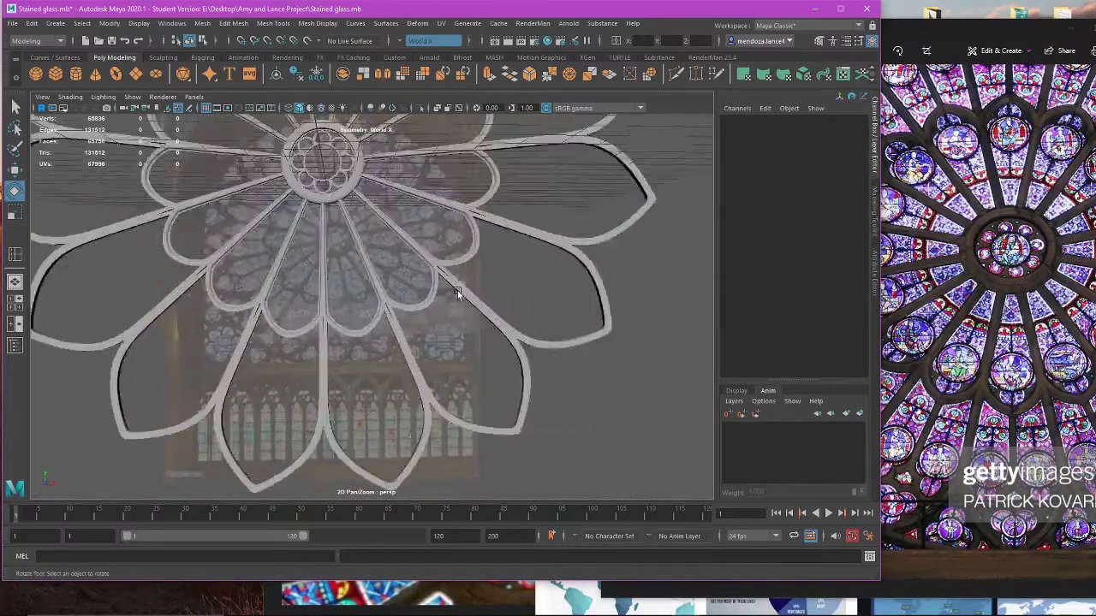
pyautogui.keyDown('alt'); pyautogui.moveTo(457, 290); pyautogui.dragTo(428, 289); pyautogui.keyUp('alt')
pyautogui.scroll(-7, 452, 342)
pyautogui.keyDown('alt'); pyautogui.moveTo(461, 322); pyautogui.dragTo(465, 350, button='middle'); pyautogui.keyUp('alt')
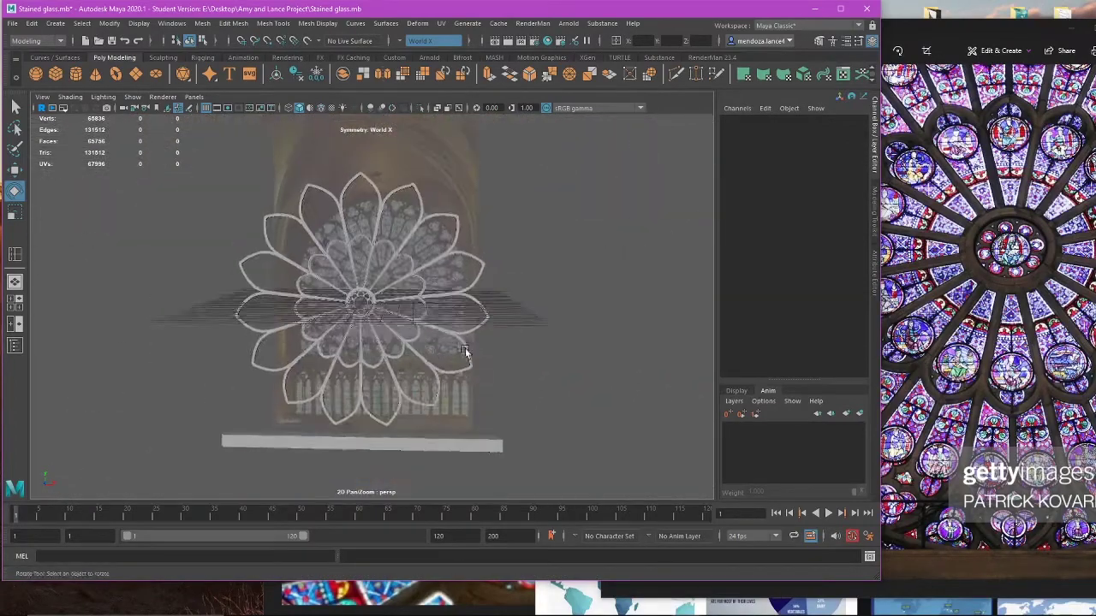
pyautogui.keyDown('alt'); pyautogui.moveTo(464, 350); pyautogui.dragTo(443, 489); pyautogui.keyUp('alt')
# Step: Delete arch copies on the right of the rosette and undo the deletion that also removed the base slab
pyautogui.click(428, 242)
pyautogui.press('Delete')
pyautogui.moveTo(276, 414); pyautogui.dragTo(446, 447)
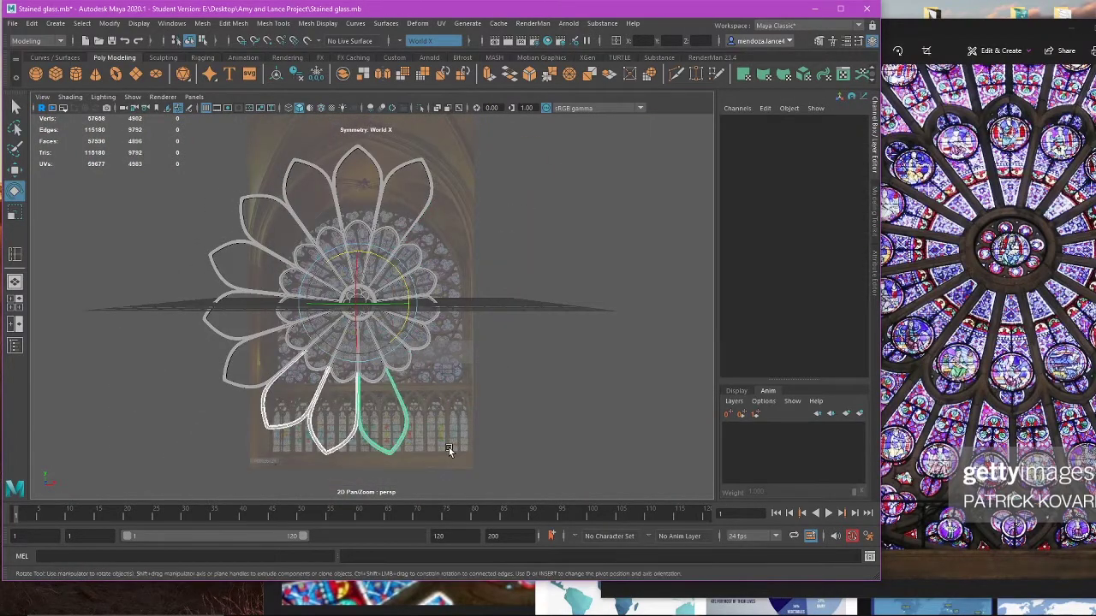
pyautogui.scroll(-3, 473, 411)
pyautogui.hotkey('ctrl', 'z')
pyautogui.hotkey('ctrl', 'z')
pyautogui.scroll(3, 453, 415)
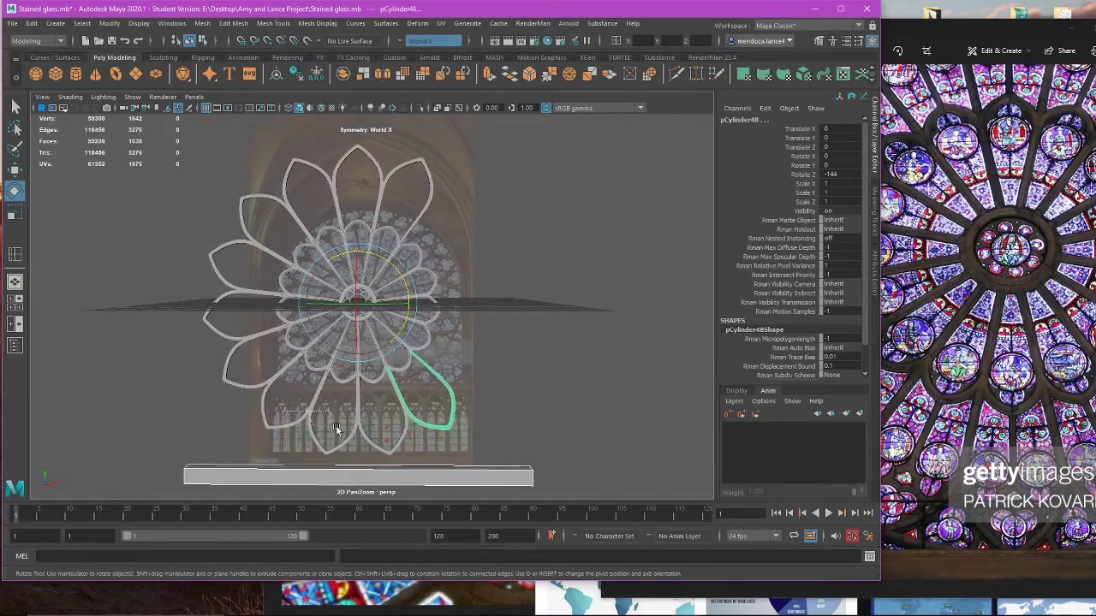
# Step: Delete the lower and left arch copies, keeping only the two copies beside the top arch
pyautogui.moveTo(286, 417); pyautogui.dragTo(378, 433)
pyautogui.press('Delete')
pyautogui.click(457, 408)
pyautogui.press('Delete')
pyautogui.click(278, 363)
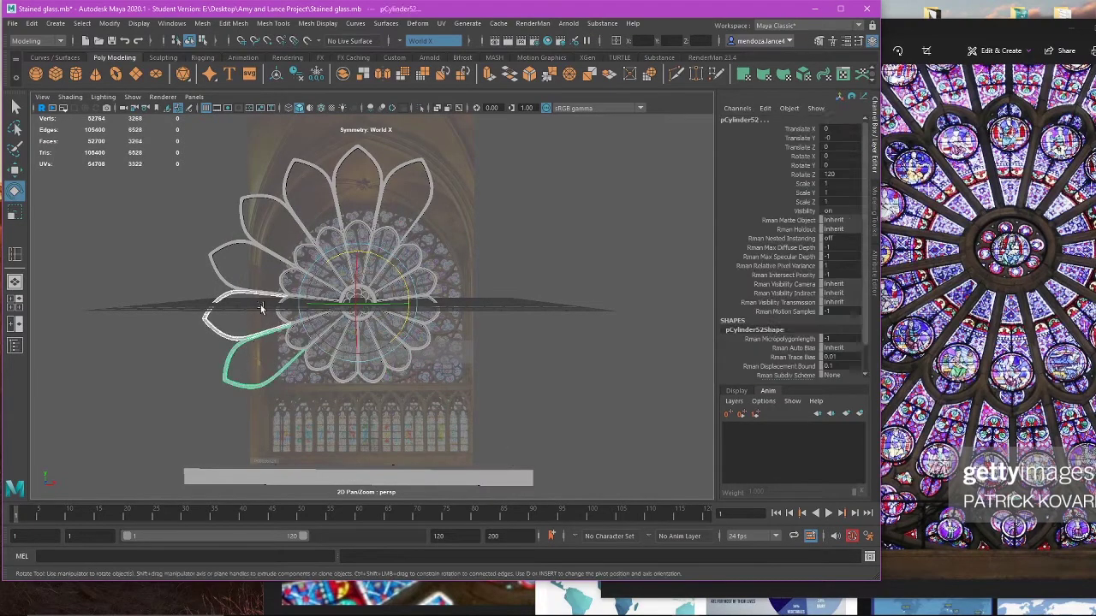
pyautogui.press('Delete')
pyautogui.click(243, 226)
pyautogui.press('Delete')
pyautogui.scroll(6, 311, 217)
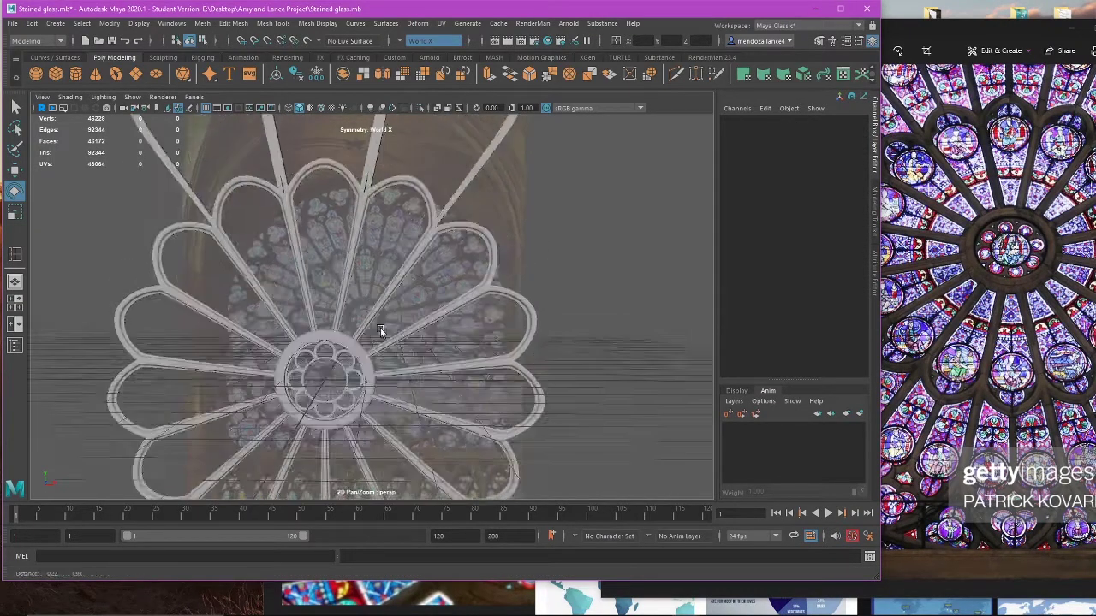
# Step: Select the top pointed arch and open it for vertex editing in the front view
pyautogui.click(358, 204)
pyautogui.press('space')
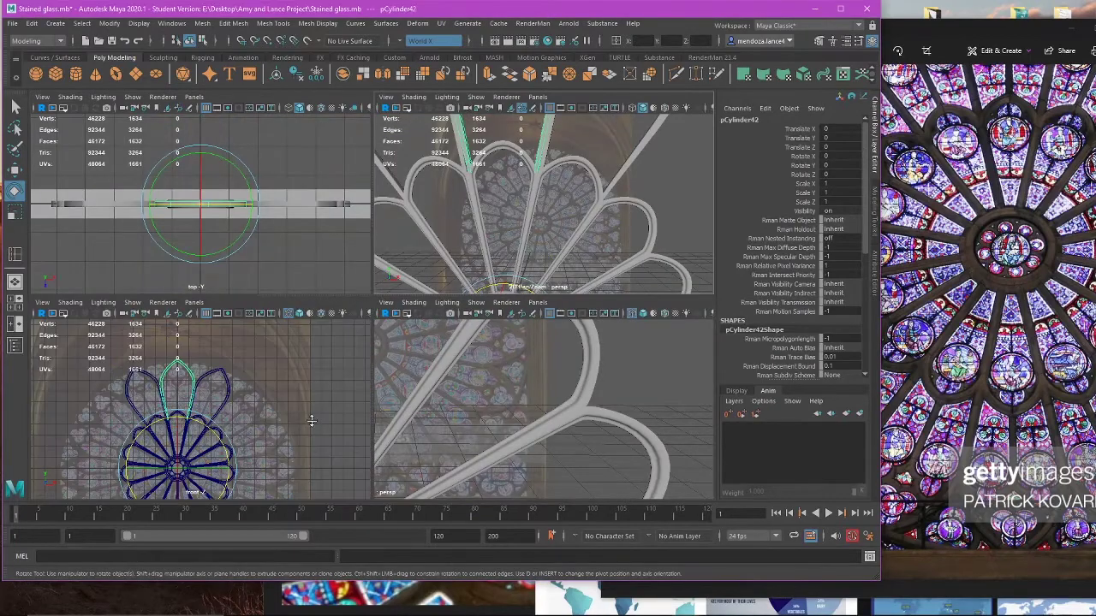
pyautogui.press('space')
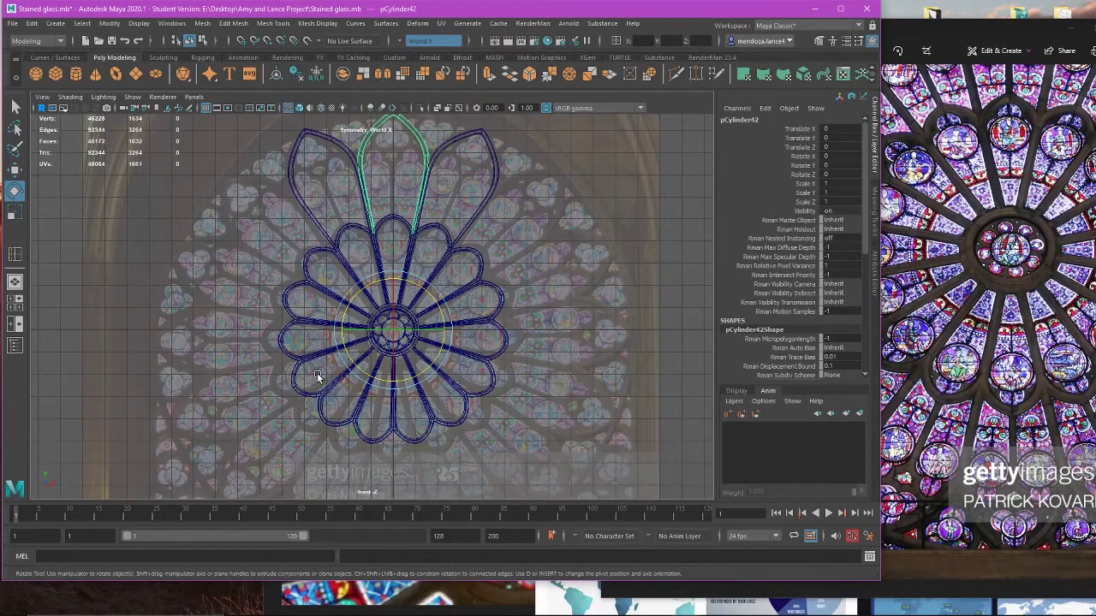
pyautogui.keyDown('alt'); pyautogui.moveTo(428, 235); pyautogui.dragTo(395, 340, button='middle'); pyautogui.keyUp('alt')
pyautogui.scroll(7, 405, 344)
pyautogui.moveTo(530, 313); pyautogui.dragTo(484, 319, button='right')
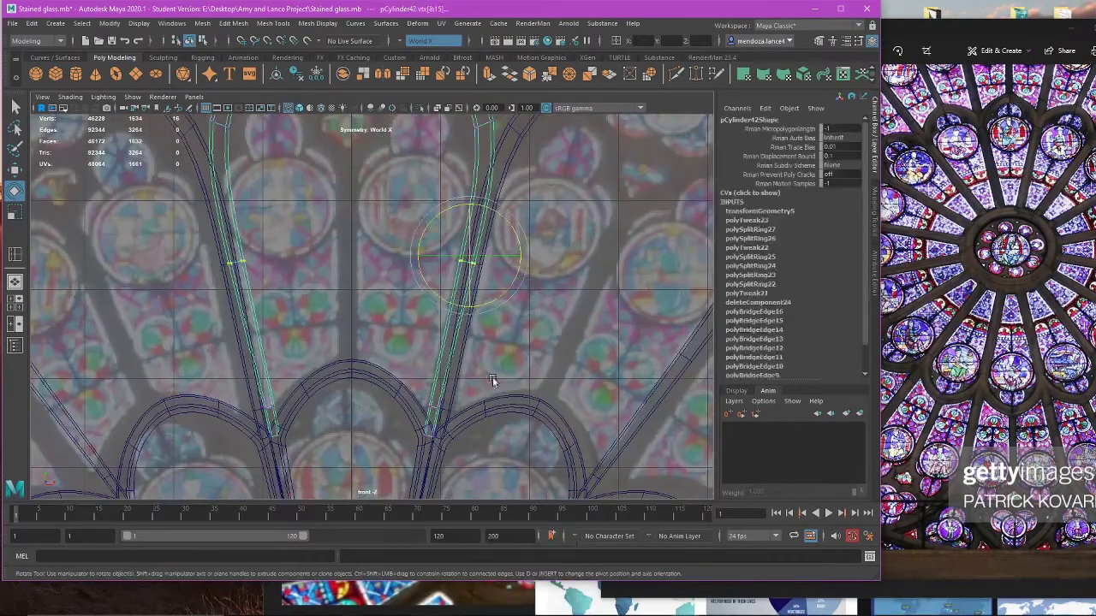
# Step: Move the outer vertices at the base of the arch's right leg slightly outward toward the neighboring copy
pyautogui.keyDown('alt'); pyautogui.moveTo(492, 377); pyautogui.dragTo(475, 303, button='middle'); pyautogui.keyUp('alt')
pyautogui.scroll(4, 475, 335)
pyautogui.press('4')
pyautogui.moveTo(484, 320); pyautogui.dragTo(433, 396)
pyautogui.keyDown('alt'); pyautogui.moveTo(442, 394); pyautogui.dragTo(402, 345, button='middle'); pyautogui.keyUp('alt')
pyautogui.scroll(3, 406, 347)
pyautogui.press('w')
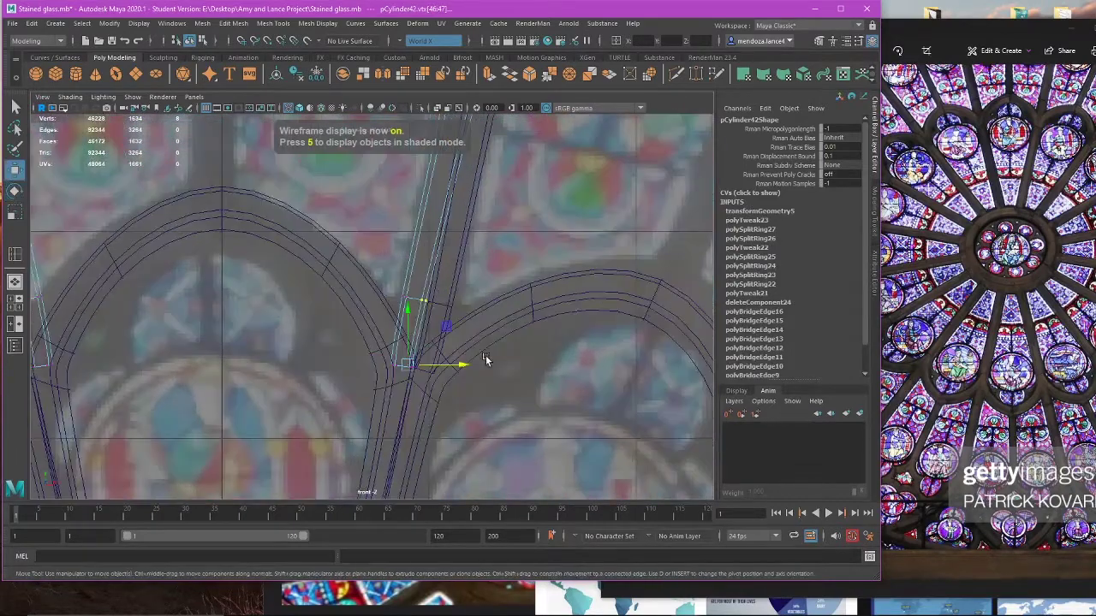
pyautogui.press('5')
pyautogui.scroll(3, 481, 360)
pyautogui.moveTo(464, 386); pyautogui.dragTo(471, 388)
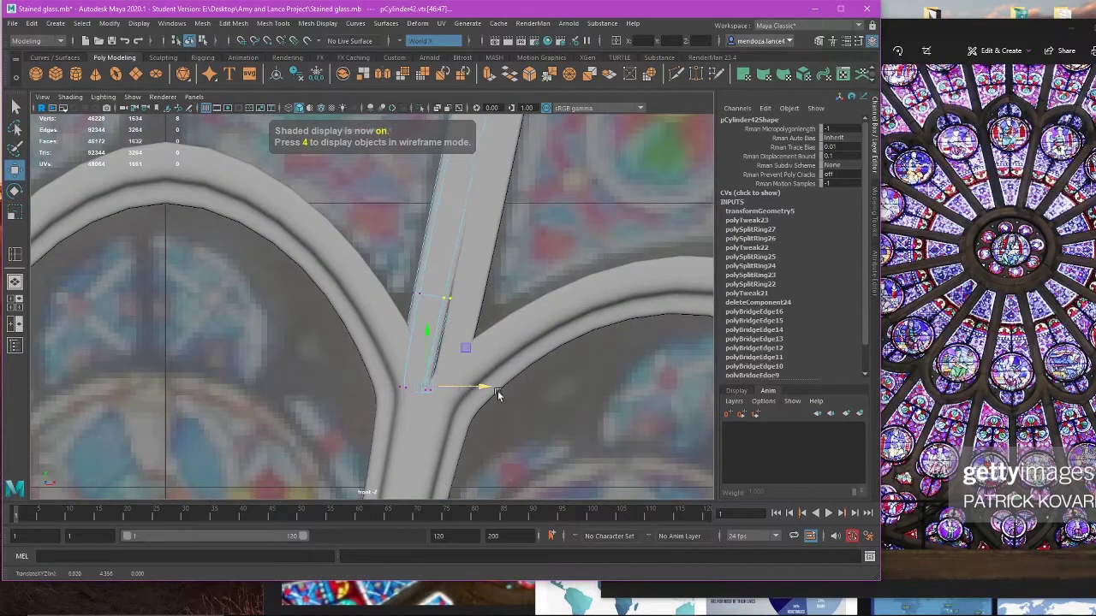
pyautogui.moveTo(535, 370); pyautogui.dragTo(485, 389)
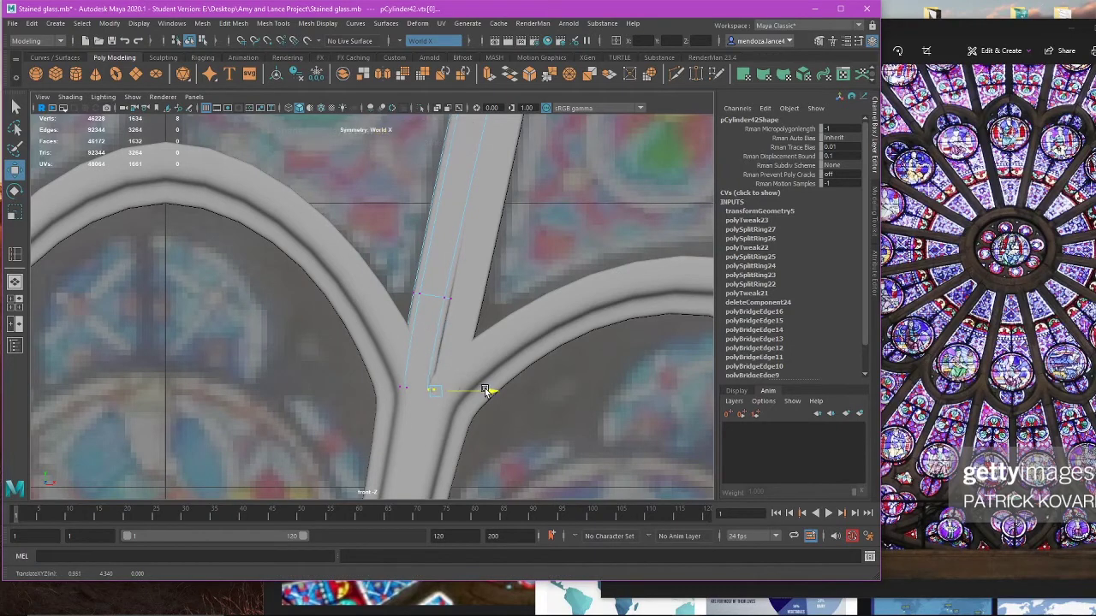
# Step: Adjust the inner vertices near the base of the arch's right leg, raising the lowest pair slightly
pyautogui.moveTo(375, 280); pyautogui.dragTo(433, 311)
pyautogui.moveTo(447, 381); pyautogui.dragTo(451, 383)
pyautogui.moveTo(346, 365); pyautogui.dragTo(413, 403)
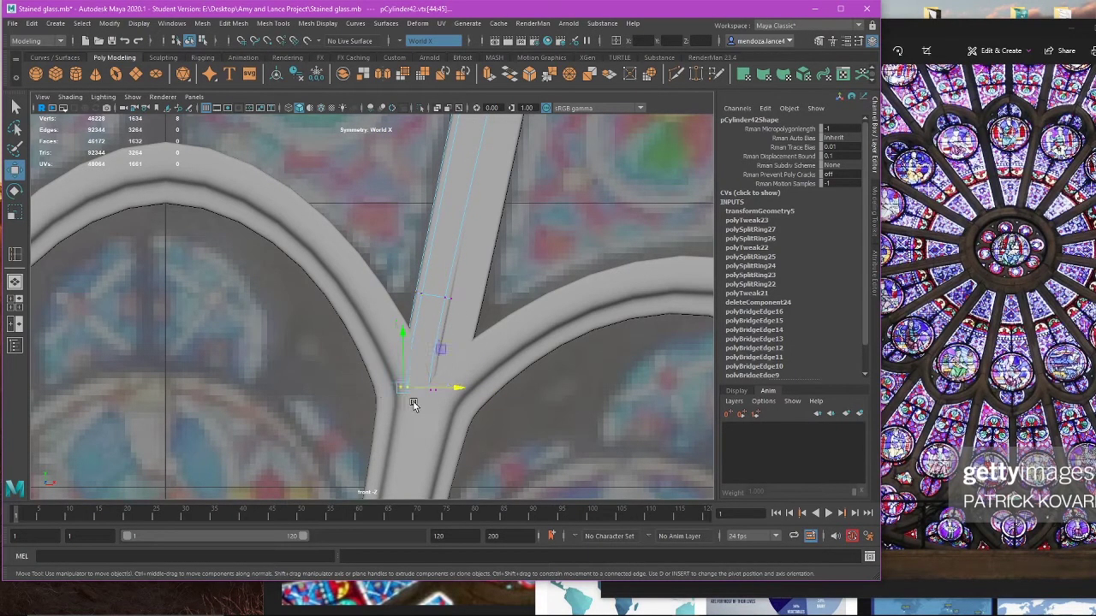
pyautogui.moveTo(402, 355); pyautogui.dragTo(402, 350)
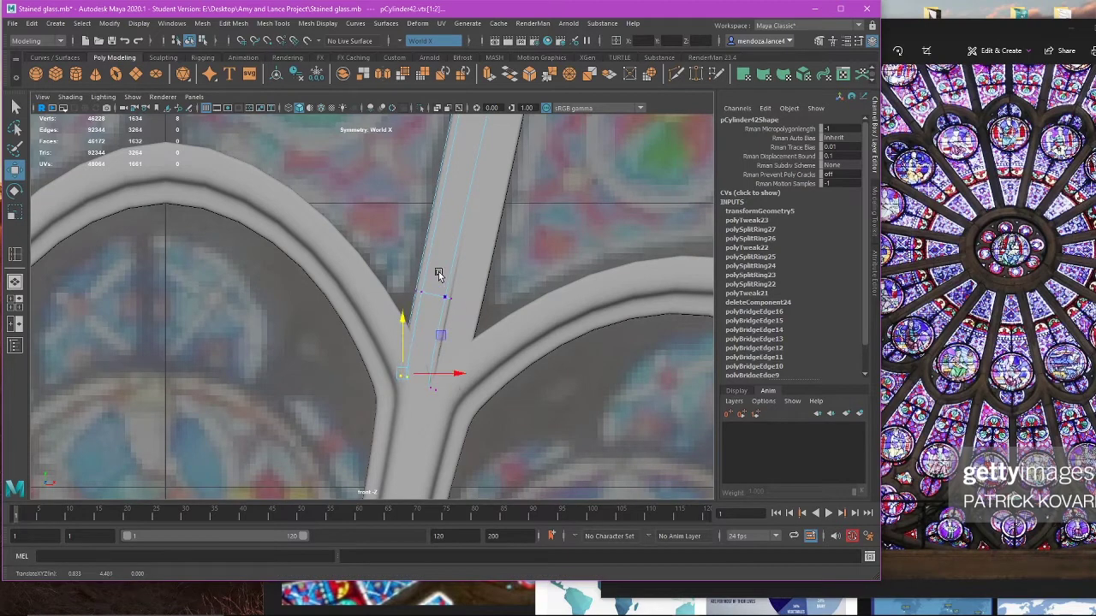
# Step: Nudge the outer vertices near the right leg's base further outward and undo the last change
pyautogui.moveTo(438, 274); pyautogui.dragTo(462, 316)
pyautogui.moveTo(470, 388)
pyautogui.mouseDown()
pyautogui.moveTo(465, 401)
pyautogui.moveTo(485, 392)
pyautogui.mouseUp()
pyautogui.click(476, 397)
pyautogui.hotkey('ctrl', 'z')
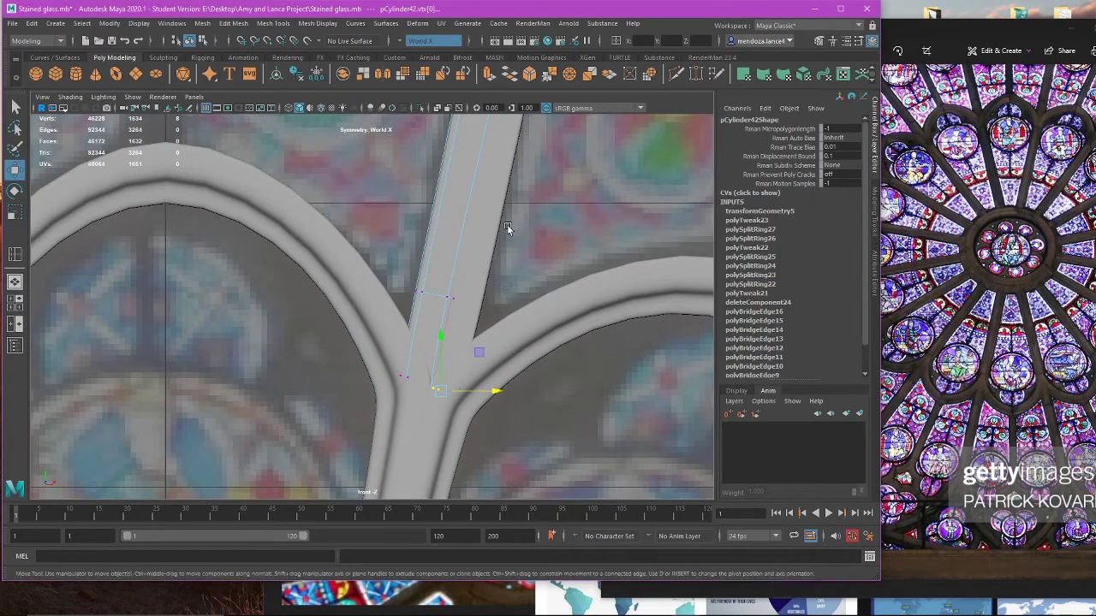
# Step: Return to object mode in the perspective view and delete the two remaining rotated arch copies
pyautogui.press('space')
pyautogui.press('space')
pyautogui.scroll(-5, 521, 237)
pyautogui.moveTo(578, 188); pyautogui.dragTo(603, 178, button='right')
pyautogui.click(608, 245)
pyautogui.click(609, 247)
pyautogui.scroll(-6, 620, 276)
pyautogui.press('Delete')
pyautogui.moveTo(298, 186); pyautogui.dragTo(301, 238)
pyautogui.press('Delete')
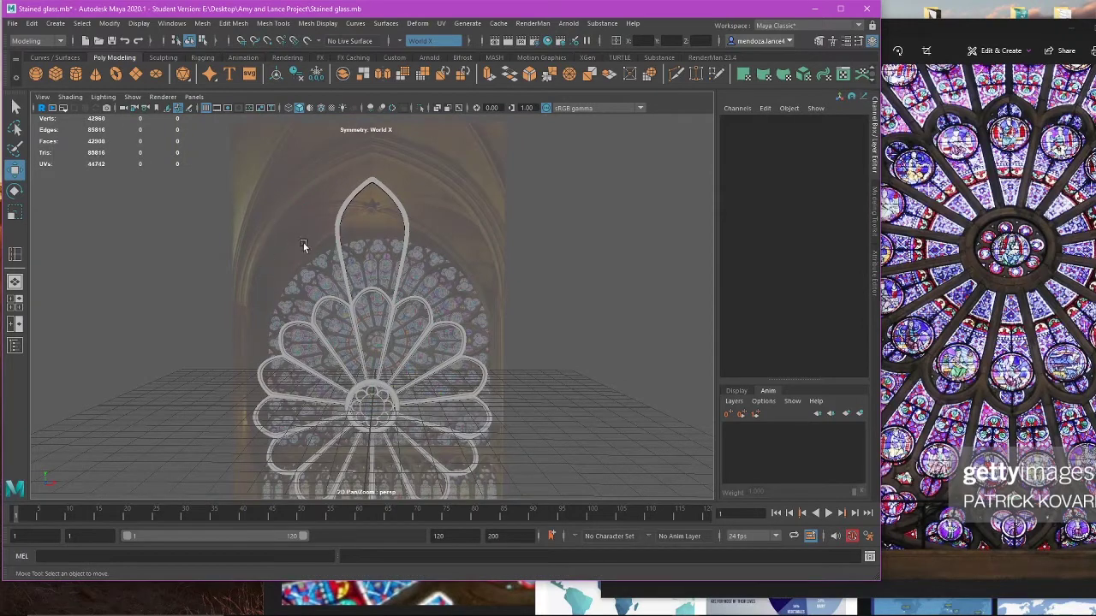
# Step: Duplicate the refined pointed arch and set the copy's Rotate Z to -24
pyautogui.moveTo(382, 224); pyautogui.dragTo(452, 238)
pyautogui.hotkey('ctrl', 'd')
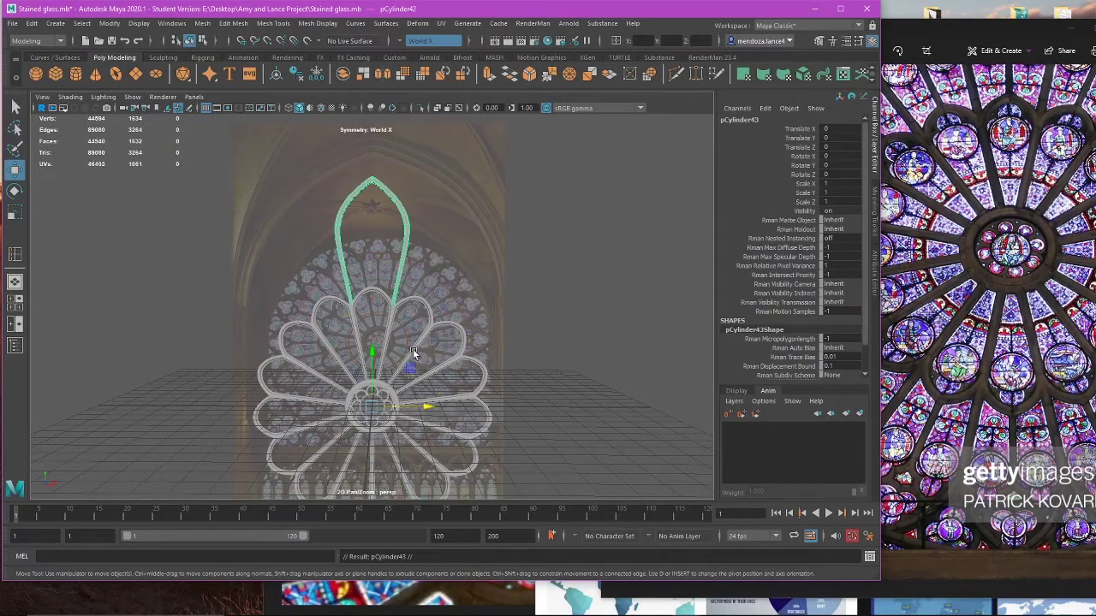
pyautogui.press('e')
pyautogui.moveTo(402, 361); pyautogui.dragTo(436, 383)
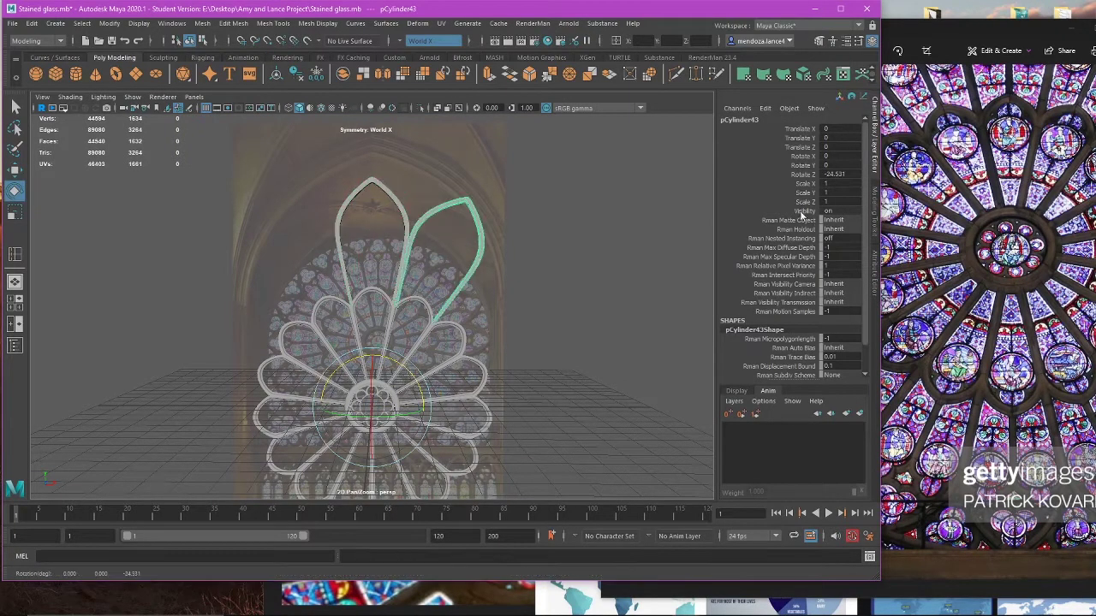
pyautogui.click(849, 178)
pyautogui.write('-24')
pyautogui.press('Return')
pyautogui.press('w')
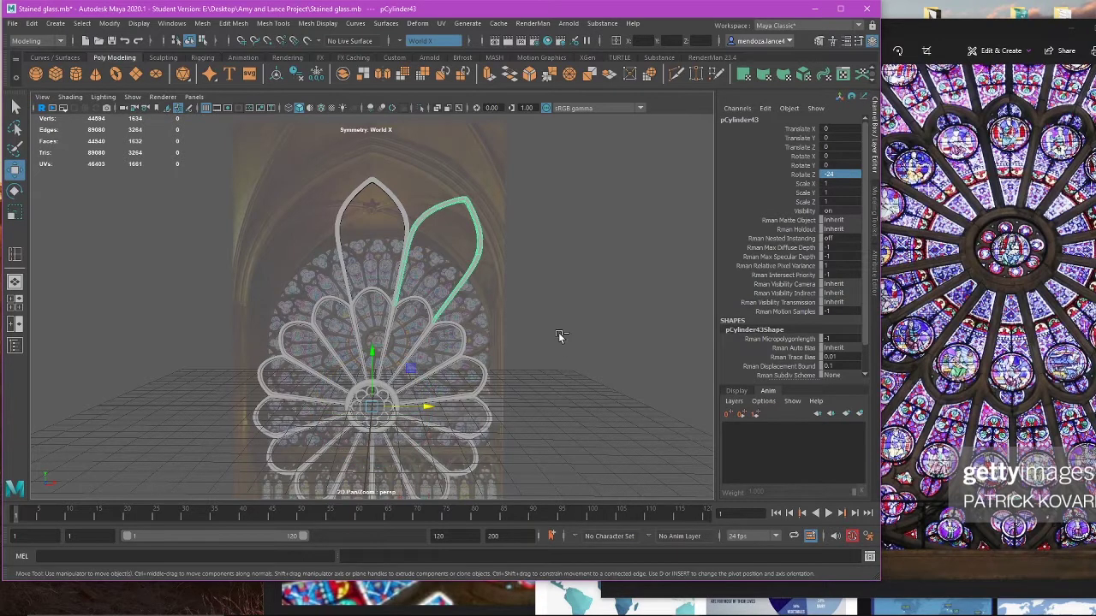
# Step: Repeat the rotated duplication of the refined arch until the outer ring closes around the rosette, then clear the selection
pyautogui.hotkey('shift', 'd')
pyautogui.hotkey('shift', 'd')
pyautogui.hotkey('shift', 'd')
pyautogui.hotkey('shift', 'd')
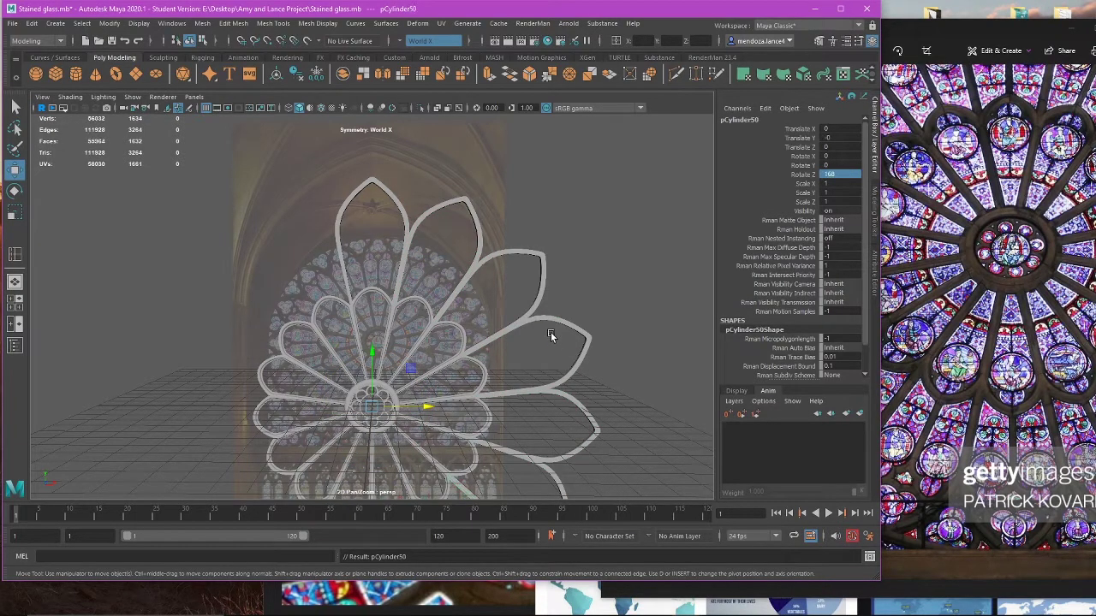
pyautogui.hotkey('shift', 'd')
pyautogui.hotkey('shift', 'd')
pyautogui.hotkey('shift', 'd')
pyautogui.hotkey('shift', 'd')
pyautogui.click(422, 245)
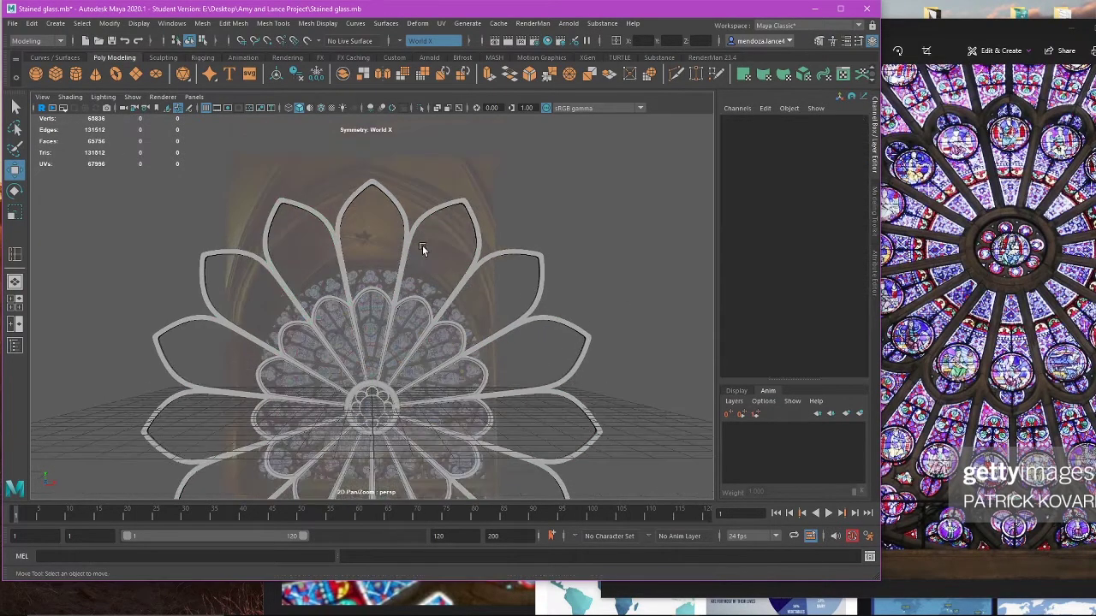
# Step: Examine the closed ring of pointed arches around the rosette from several angles in the perspective view
pyautogui.scroll(5, 422, 245)
pyautogui.keyDown('alt'); pyautogui.moveTo(450, 274); pyautogui.dragTo(365, 374, button='middle'); pyautogui.keyUp('alt')
pyautogui.scroll(6, 365, 374)
pyautogui.scroll(-4, 374, 353)
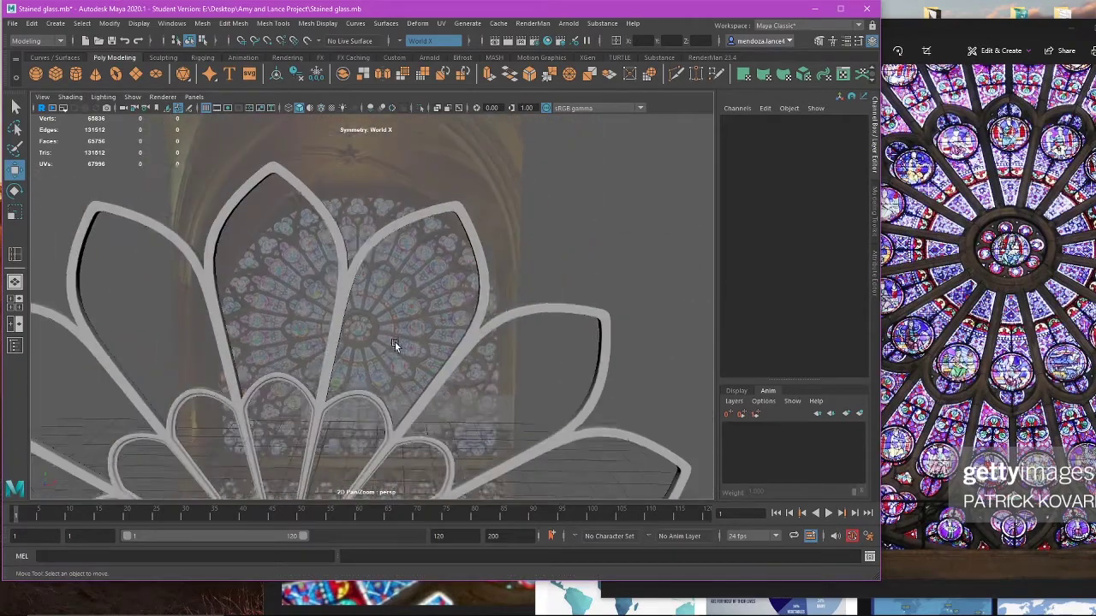
pyautogui.scroll(-5, 395, 341)
pyautogui.keyDown('alt'); pyautogui.moveTo(429, 344); pyautogui.dragTo(393, 327); pyautogui.keyUp('alt')
pyautogui.scroll(5, 384, 334)
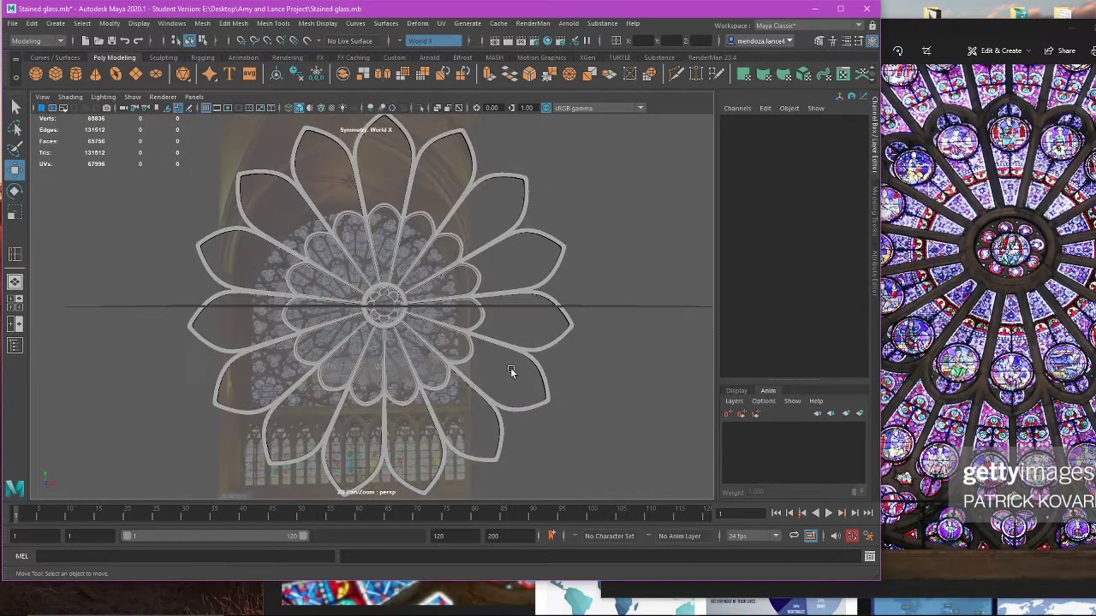
pyautogui.keyDown('alt'); pyautogui.moveTo(313, 260); pyautogui.dragTo(337, 298, button='middle'); pyautogui.keyUp('alt')
# Step: Save the scene with the completed outer ring and return to the Move tool
pyautogui.click(12, 24)
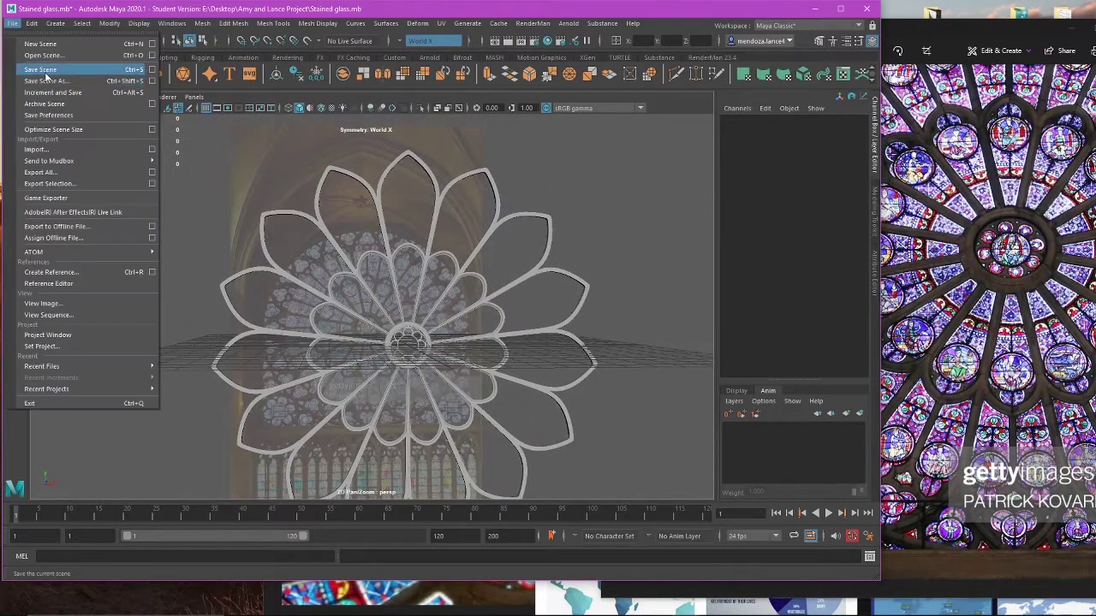
pyautogui.click(44, 69)
pyautogui.click(512, 318)
pyautogui.press('w')
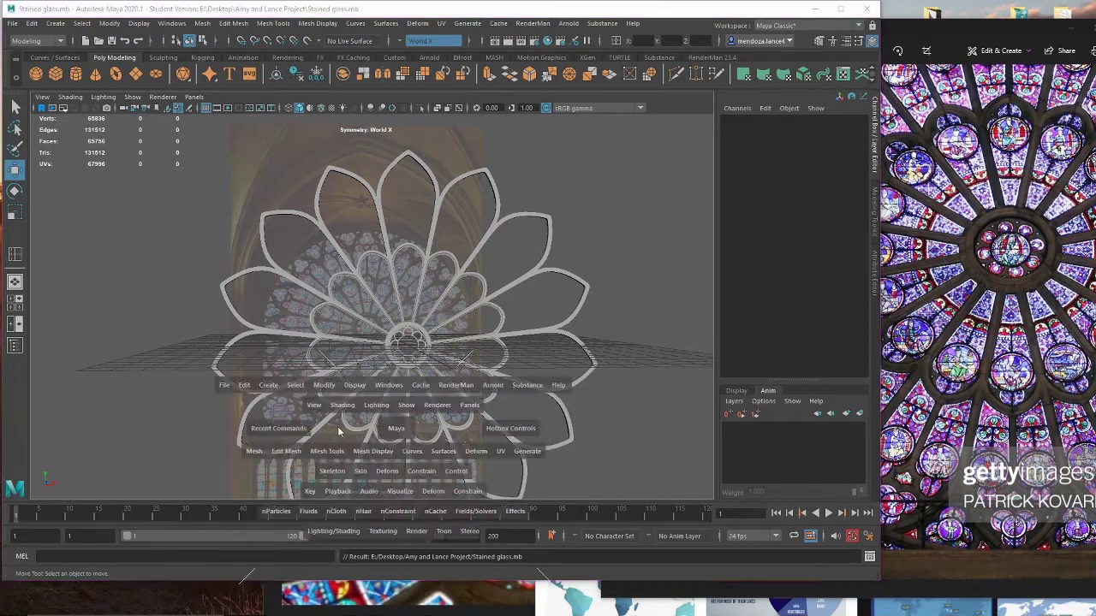
# Step: Switch to the front view, frame the whole rosette over the reference image and save the scene again
pyautogui.press('space')
pyautogui.press('space')
pyautogui.scroll(3, 466, 303)
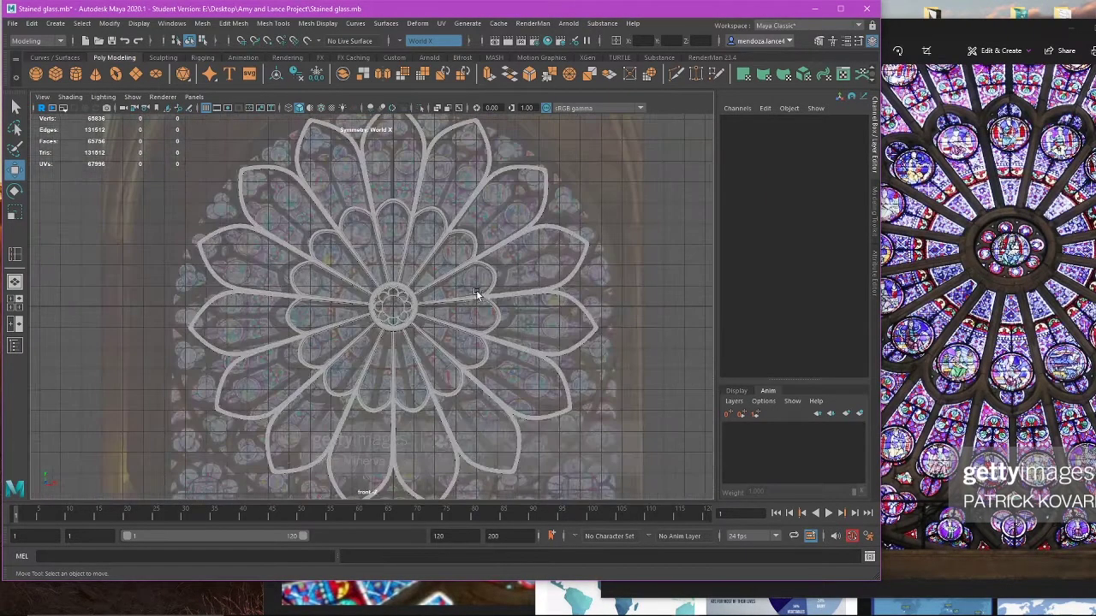
pyautogui.click(12, 23)
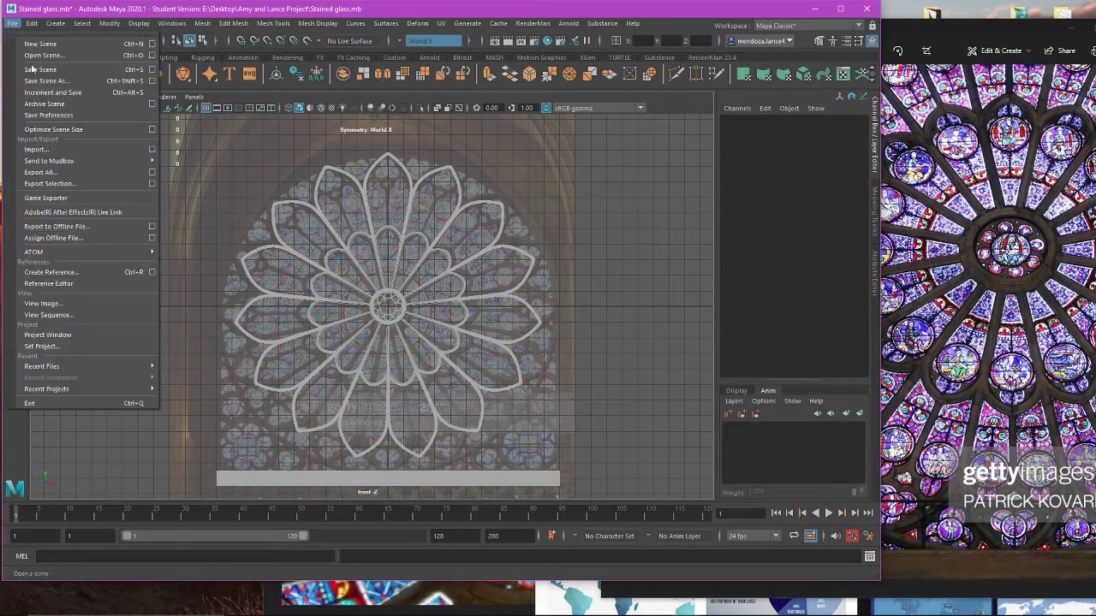
pyautogui.click(51, 70)
pyautogui.click(522, 322)
pyautogui.press('w')
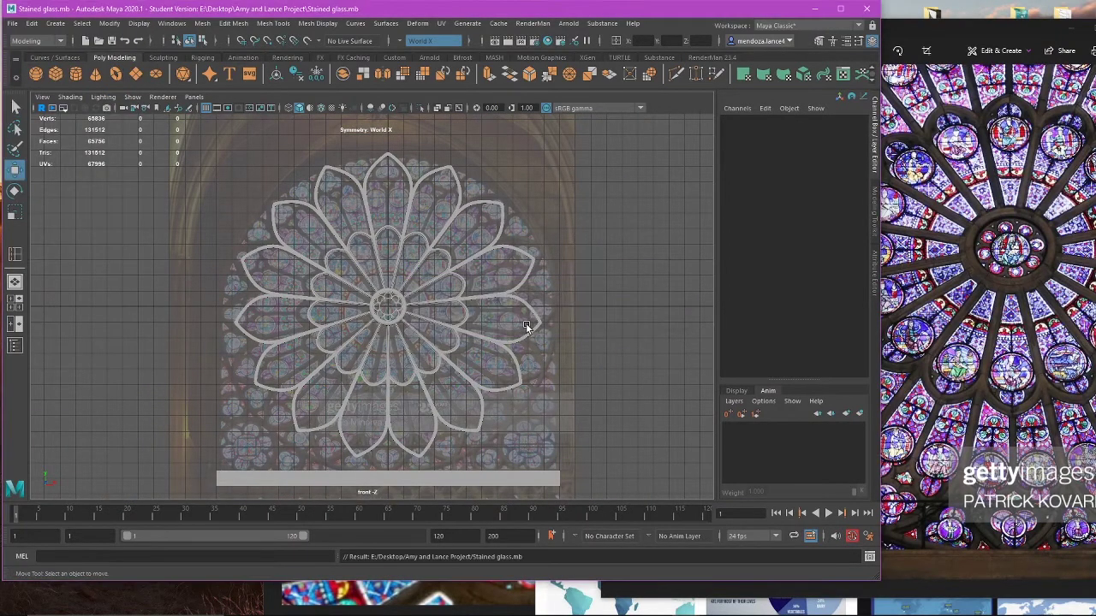
# Step: Select all the pointed arches of the outer ring, combine them into one mesh and clear the selection
pyautogui.click(524, 320)
pyautogui.scroll(2, 590, 348)
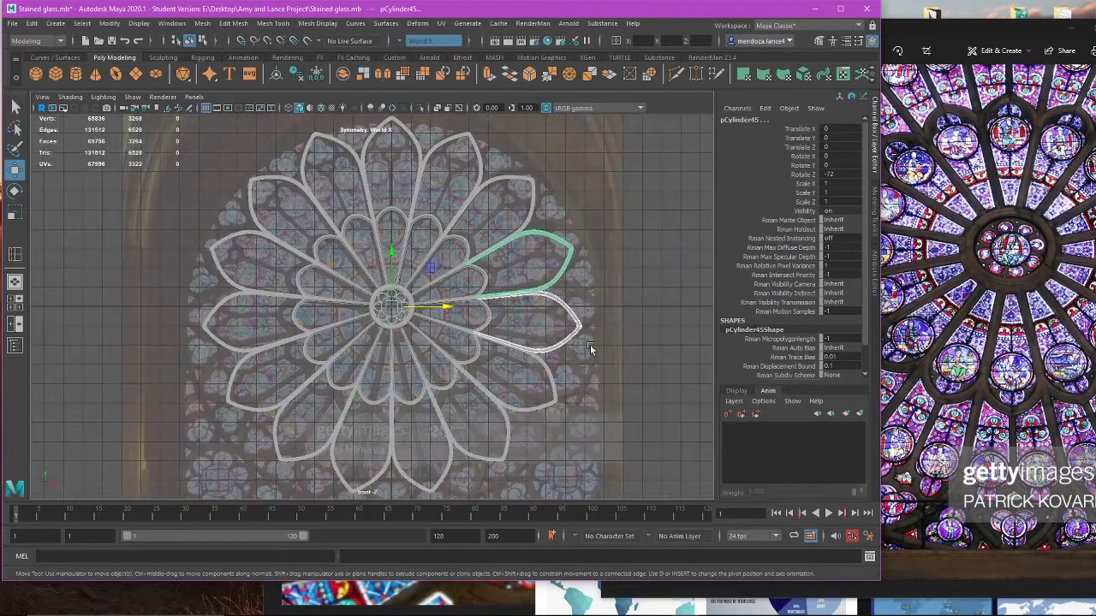
pyautogui.scroll(1, 603, 318)
pyautogui.scroll(1, 581, 321)
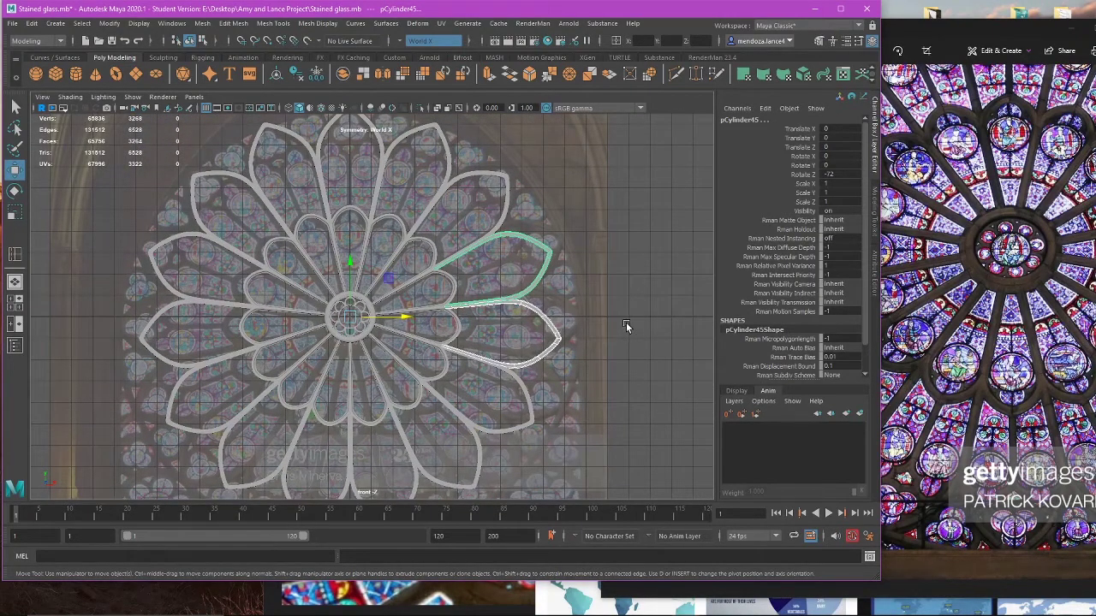
pyautogui.scroll(3, 621, 316)
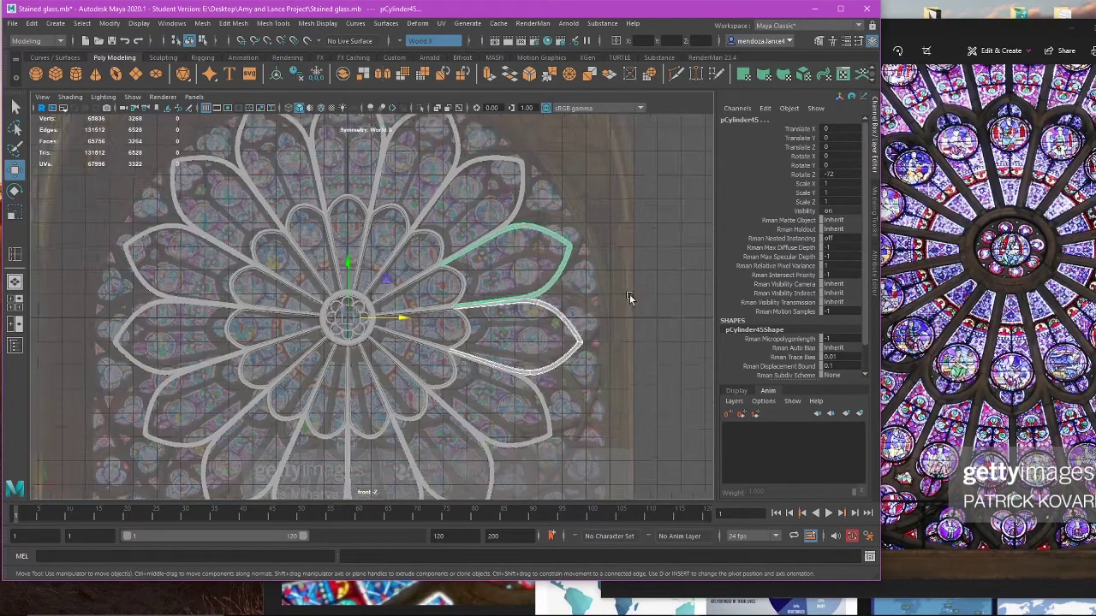
pyautogui.keyDown('alt'); pyautogui.moveTo(530, 230); pyautogui.dragTo(583, 250, button='middle'); pyautogui.keyUp('alt')
pyautogui.scroll(-3, 583, 250)
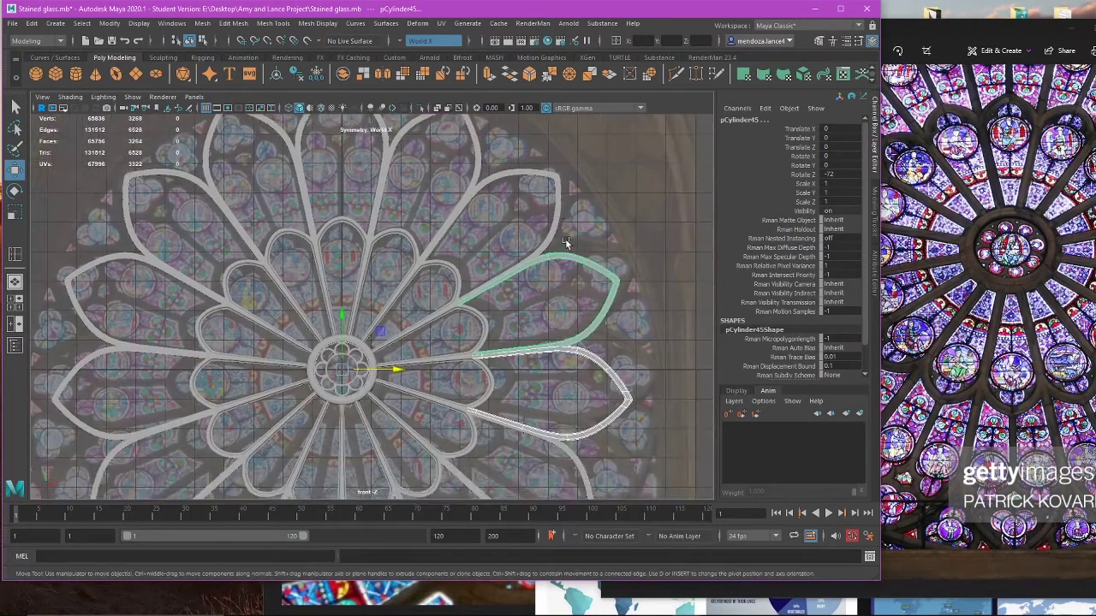
pyautogui.keyDown('shift'); pyautogui.click(438, 185); pyautogui.keyUp('shift')
pyautogui.keyDown('shift'); pyautogui.moveTo(358, 163); pyautogui.dragTo(432, 178); pyautogui.keyUp('shift')
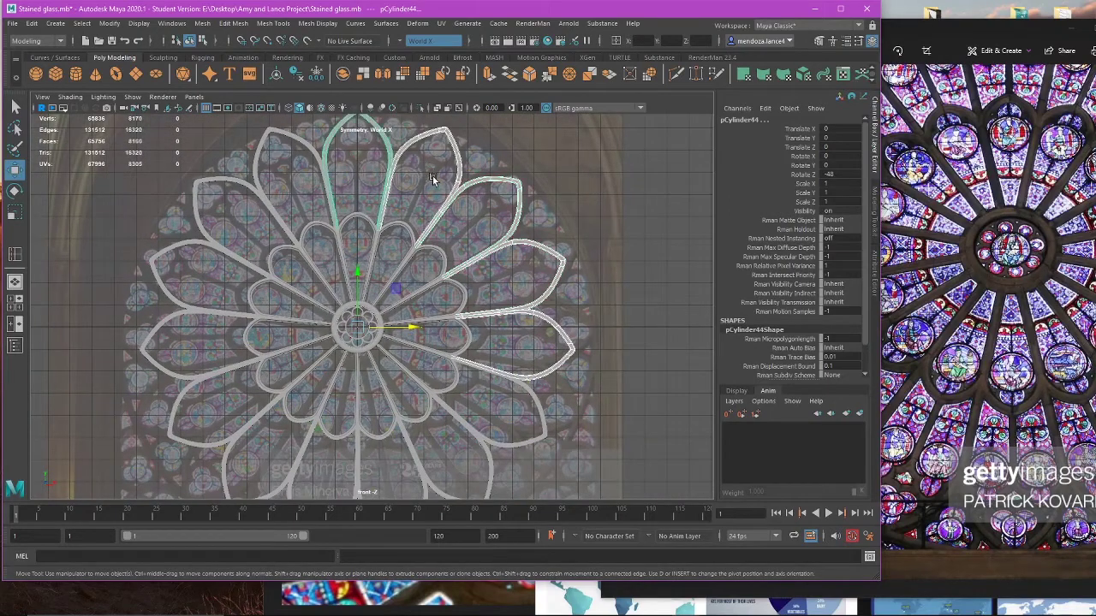
pyautogui.keyDown('shift'); pyautogui.moveTo(227, 206); pyautogui.dragTo(272, 204); pyautogui.keyUp('shift')
pyautogui.keyDown('shift'); pyautogui.moveTo(172, 304); pyautogui.dragTo(156, 350); pyautogui.keyUp('shift')
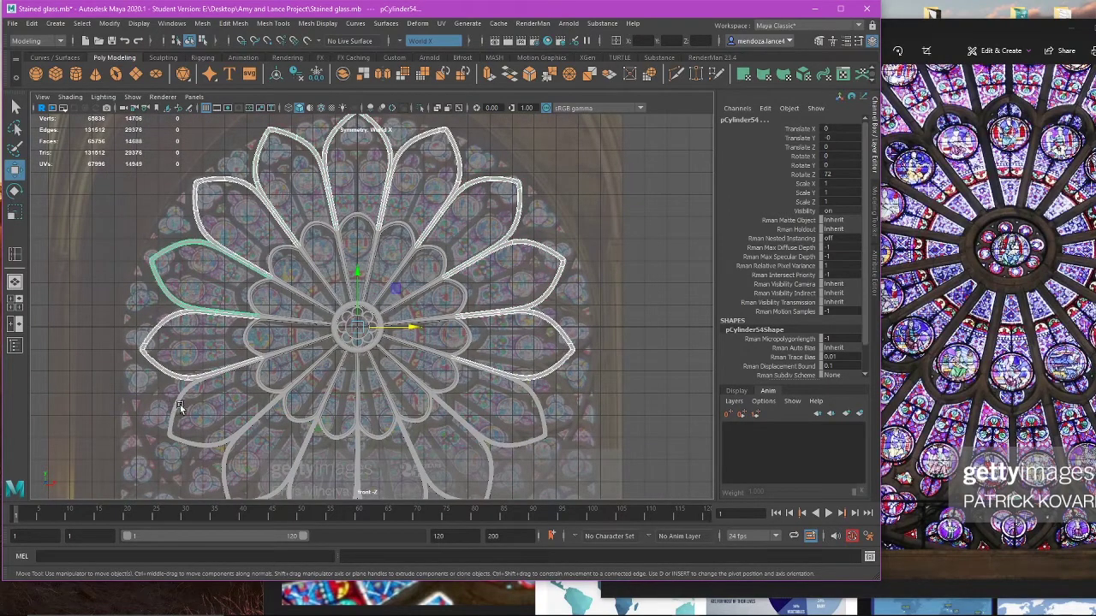
pyautogui.keyDown('alt'); pyautogui.moveTo(179, 404); pyautogui.dragTo(220, 297, button='middle'); pyautogui.keyUp('alt')
pyautogui.keyDown('shift'); pyautogui.moveTo(229, 326); pyautogui.dragTo(295, 374); pyautogui.keyUp('shift')
pyautogui.keyDown('shift'); pyautogui.moveTo(386, 405); pyautogui.dragTo(415, 400); pyautogui.keyUp('shift')
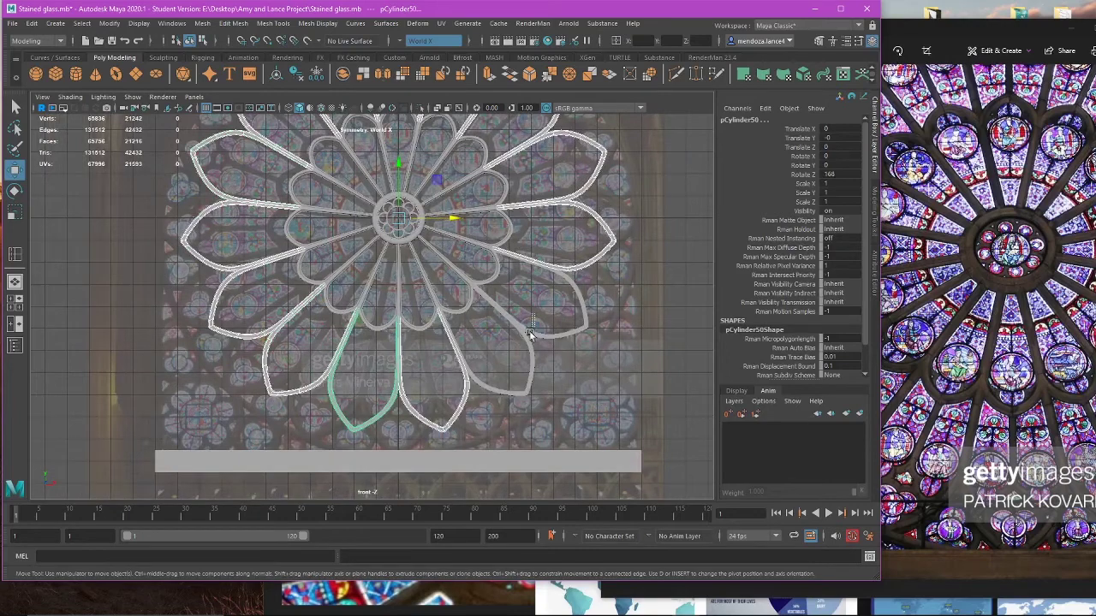
pyautogui.keyDown('shift'); pyautogui.moveTo(529, 329); pyautogui.dragTo(512, 376); pyautogui.keyUp('shift')
pyautogui.keyDown('alt'); pyautogui.moveTo(496, 316); pyautogui.dragTo(443, 372, button='middle'); pyautogui.keyUp('alt')
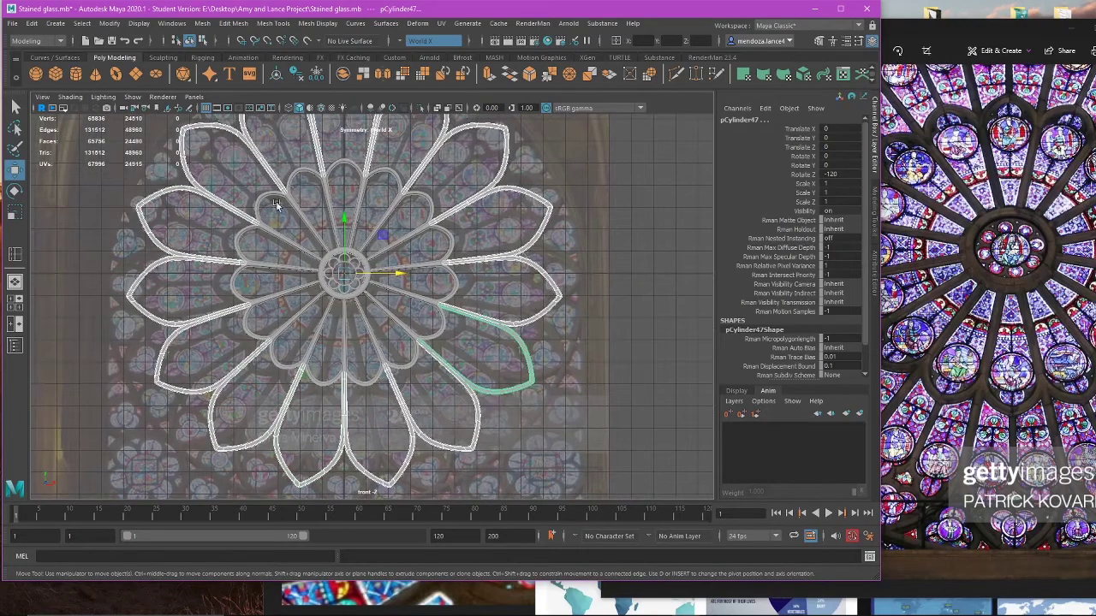
pyautogui.click(199, 24)
pyautogui.click(221, 63)
pyautogui.click(587, 231)
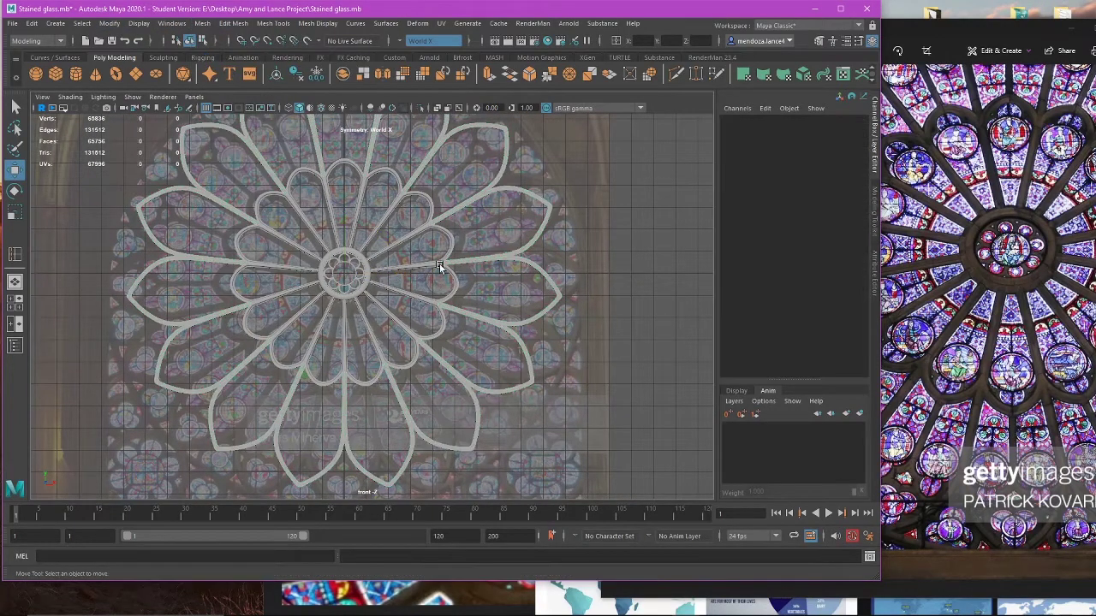
# Step: Combine the thick central ring with the thinner ring frame inside it into one mesh and clear the selection
pyautogui.click(440, 267)
pyautogui.click(471, 262)
pyautogui.click(362, 276)
pyautogui.scroll(3, 359, 274)
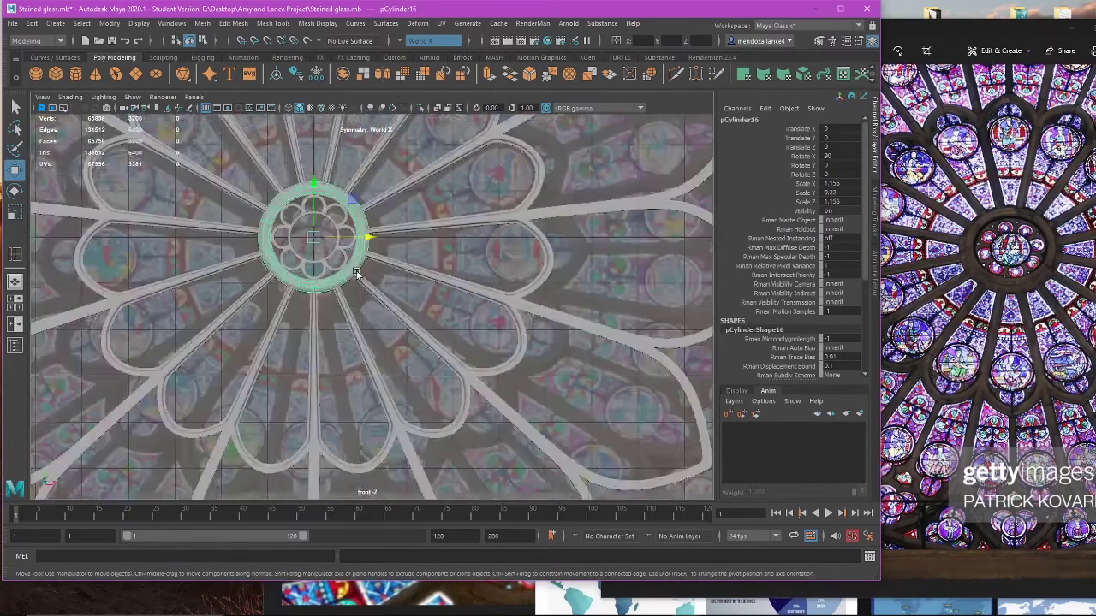
pyautogui.scroll(3, 355, 272)
pyautogui.keyDown('alt'); pyautogui.moveTo(338, 214); pyautogui.dragTo(374, 307, button='middle'); pyautogui.keyUp('alt')
pyautogui.scroll(5, 374, 307)
pyautogui.keyDown('shift'); pyautogui.click(388, 305); pyautogui.keyUp('shift')
pyautogui.scroll(-6, 382, 309)
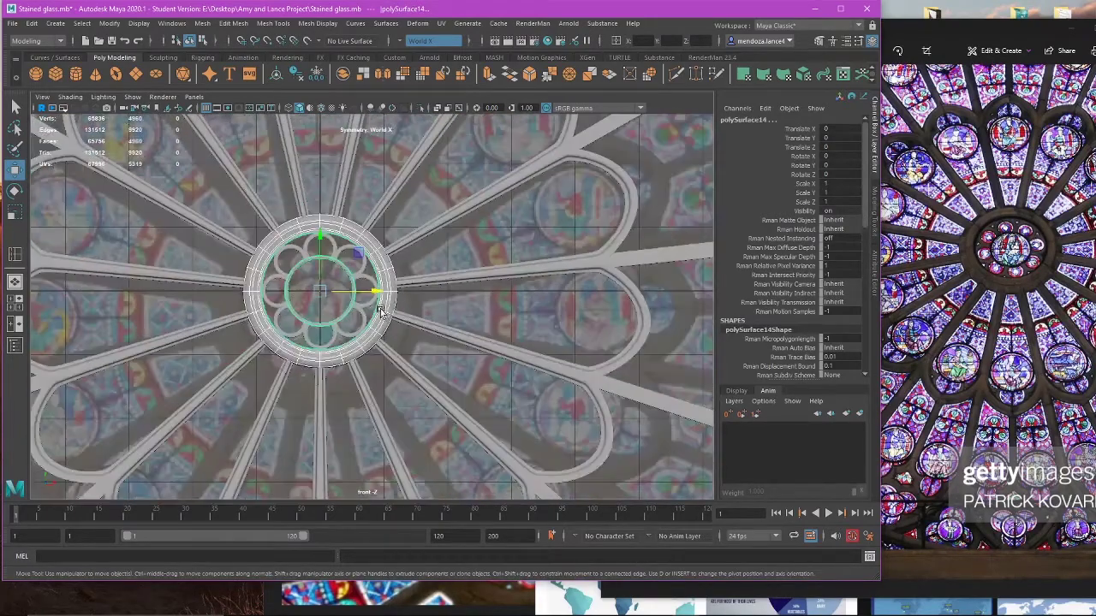
pyautogui.scroll(2, 380, 311)
pyautogui.click(201, 24)
pyautogui.click(224, 64)
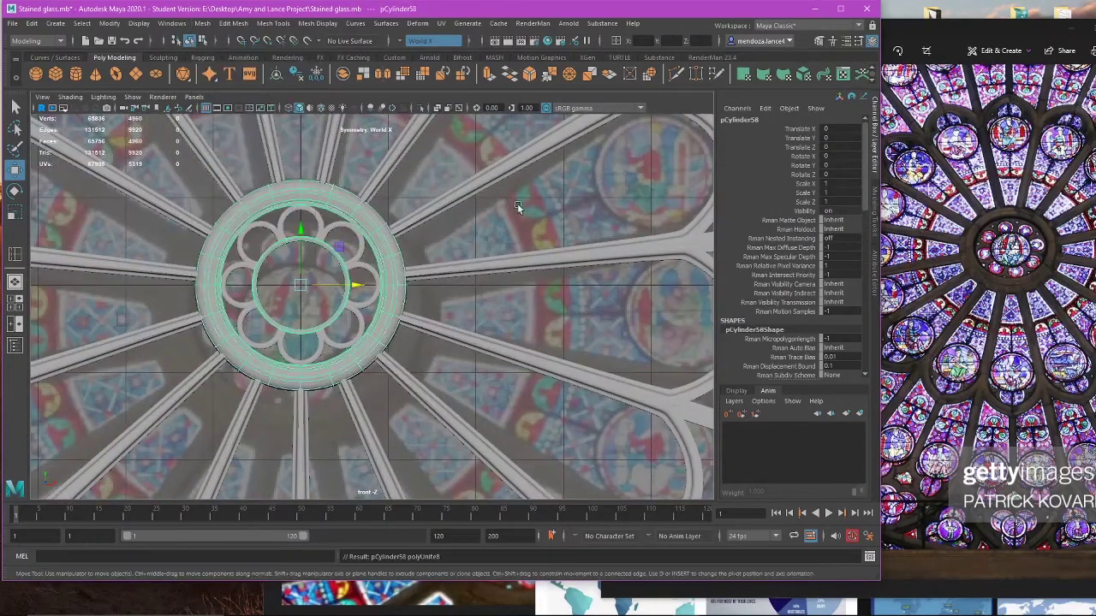
pyautogui.click(517, 203)
pyautogui.click(388, 298)
pyautogui.click(544, 199)
# Step: Return to the perspective view, orbit around the window frame and save the scene
pyautogui.scroll(-8, 513, 265)
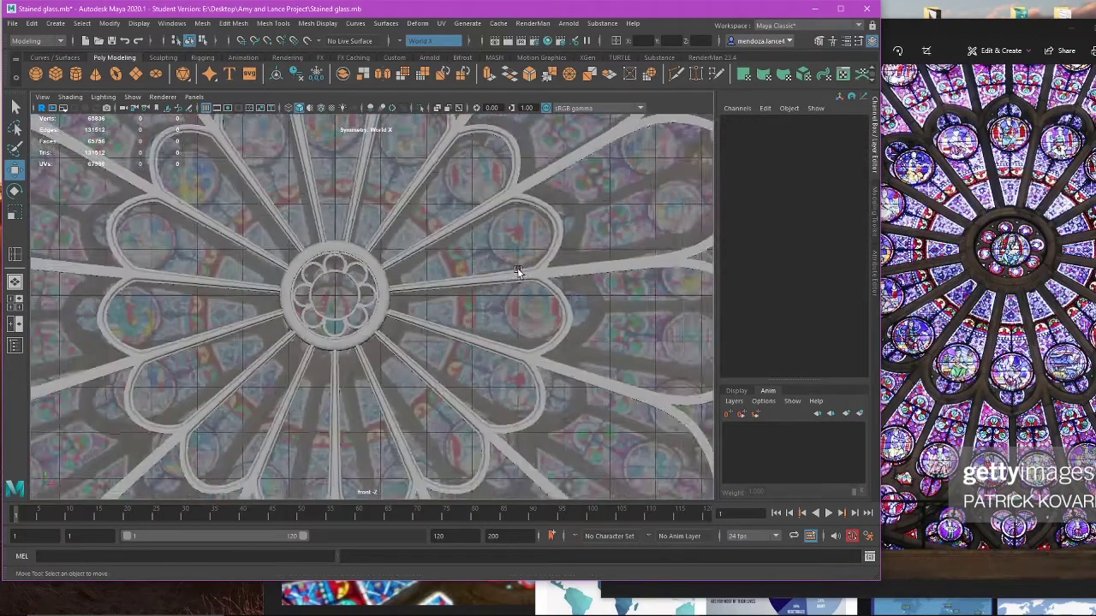
pyautogui.press('space')
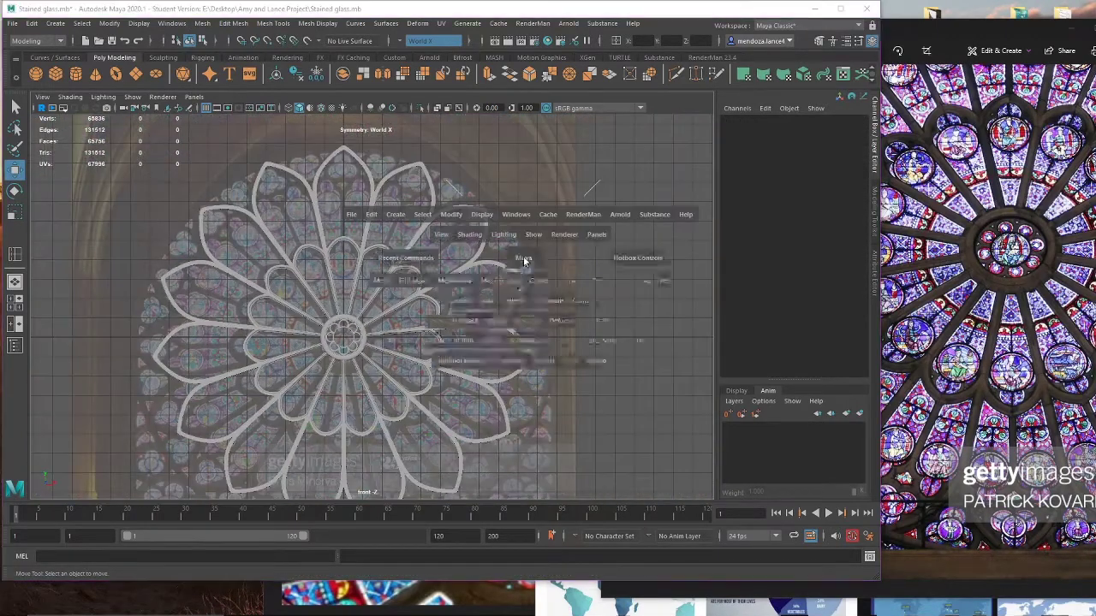
pyautogui.click(522, 258)
pyautogui.scroll(-3, 504, 322)
pyautogui.moveTo(504, 322)
pyautogui.keyDown('alt'); pyautogui.mouseDown()
pyautogui.moveTo(554, 334)
pyautogui.moveTo(514, 328)
pyautogui.mouseUp(); pyautogui.keyUp('alt')
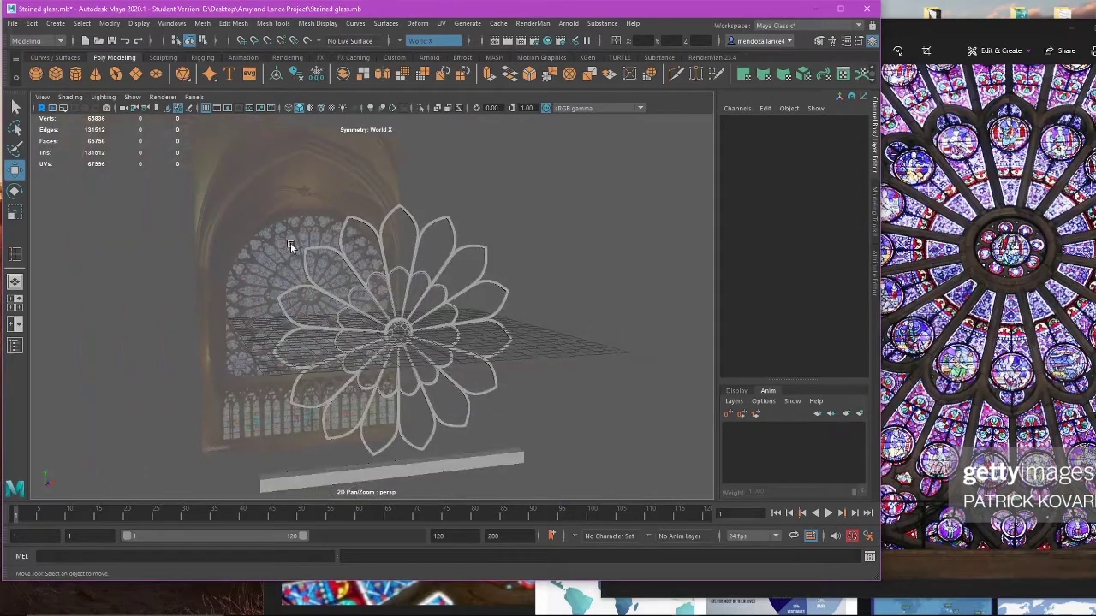
pyautogui.keyDown('alt'); pyautogui.moveTo(291, 247); pyautogui.dragTo(332, 273); pyautogui.keyUp('alt')
pyautogui.click(30, 22)
pyautogui.click(60, 75)
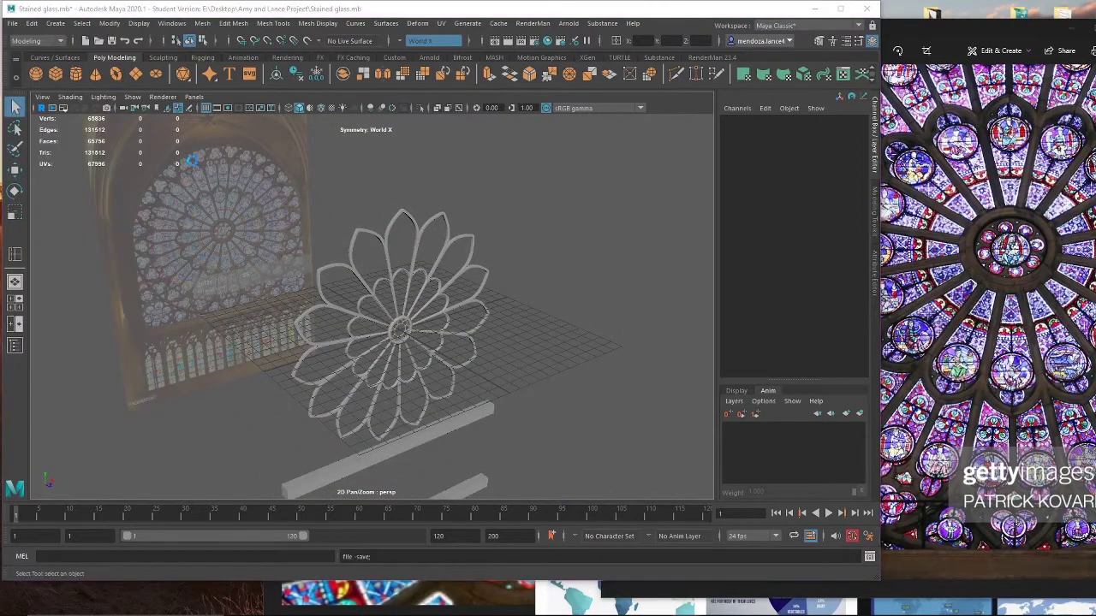
pyautogui.click(512, 320)
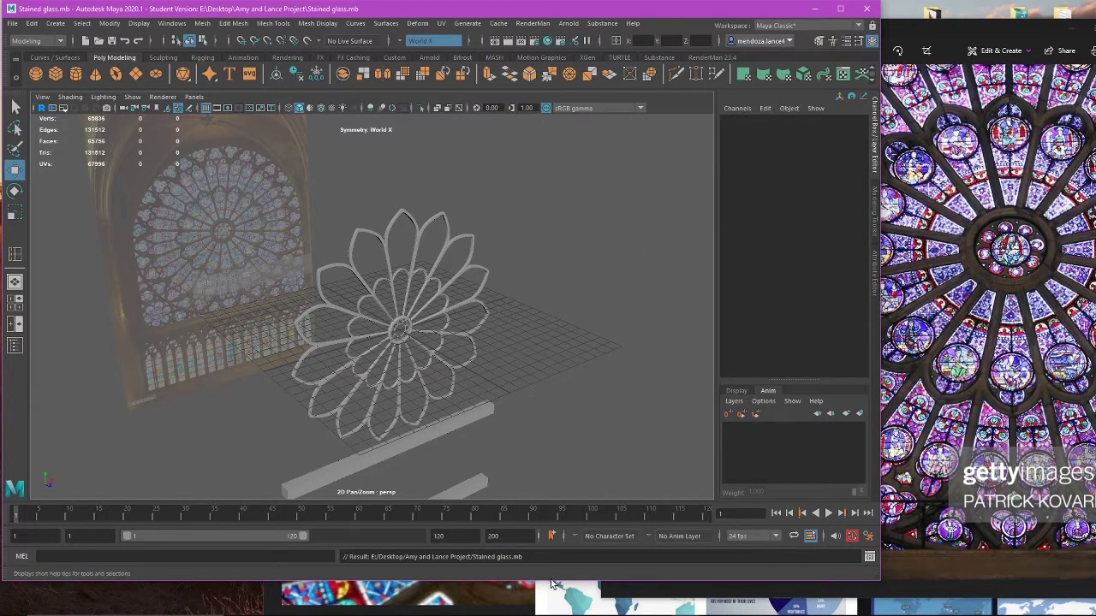
# Step: Switch to Chrome, close the blue zones search tab, bring up the YouTube tab and reposition the window
pyautogui.click(699, 609)
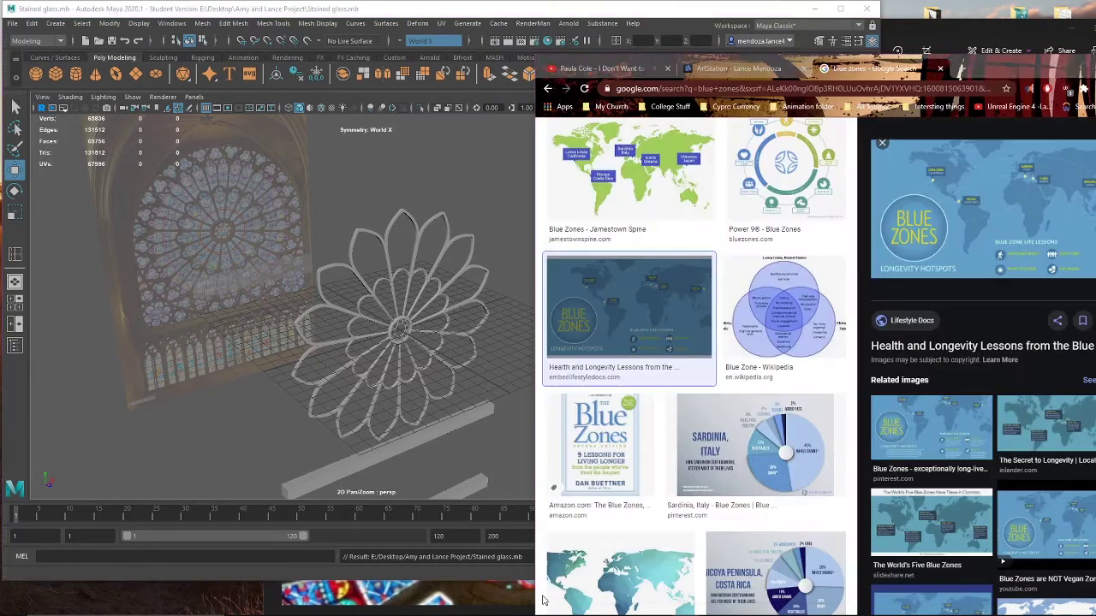
pyautogui.click(937, 69)
pyautogui.click(618, 67)
pyautogui.moveTo(922, 72); pyautogui.dragTo(797, 37)
pyautogui.scroll(-5, 950, 391)
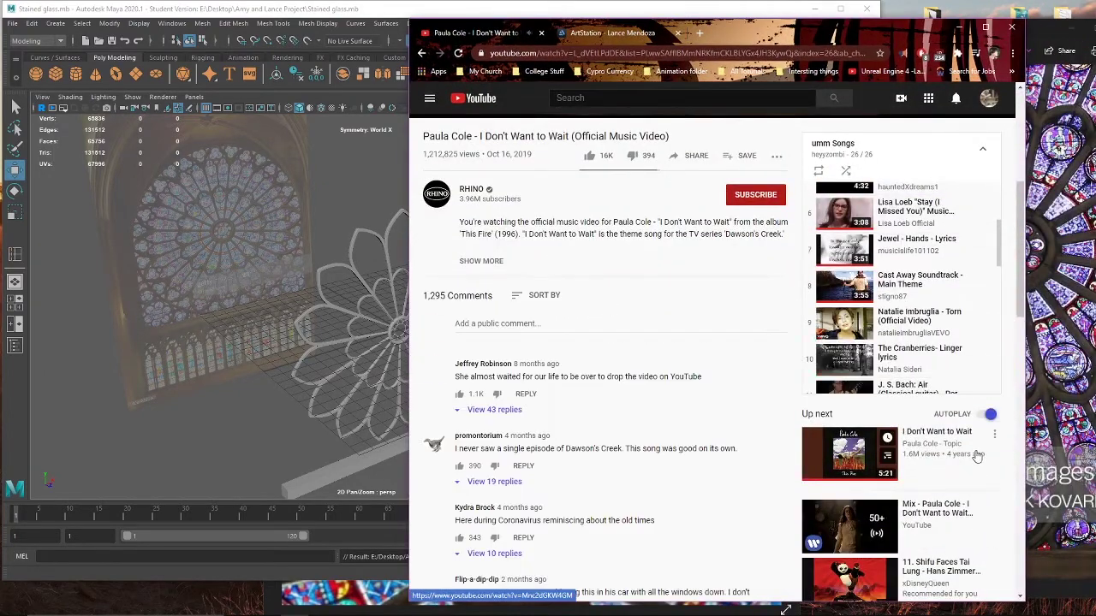
pyautogui.scroll(4, 727, 360)
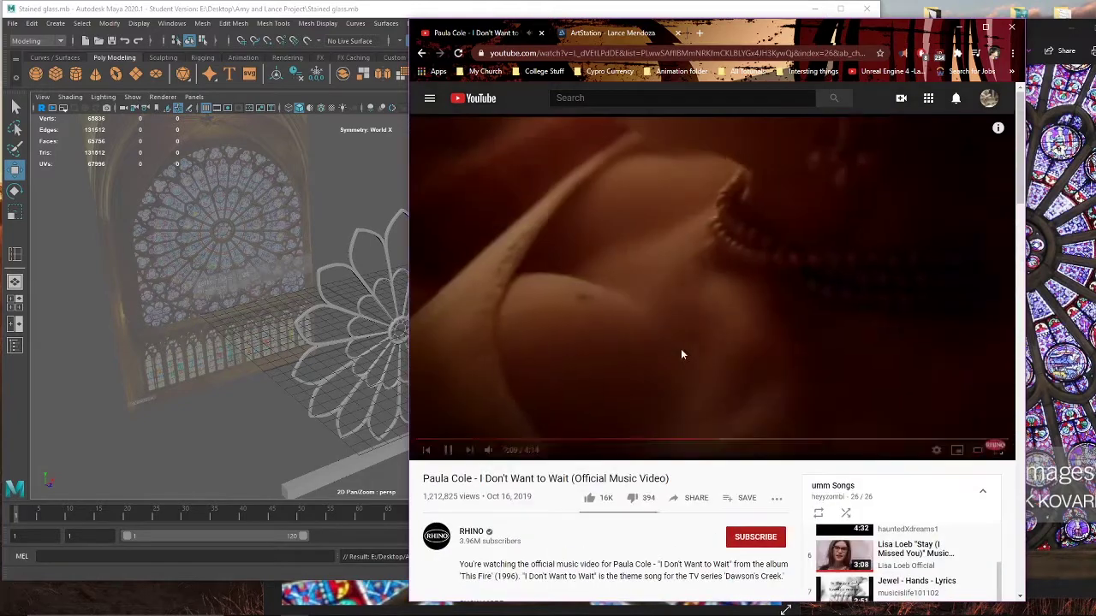
pyautogui.click(429, 98)
pyautogui.click(426, 99)
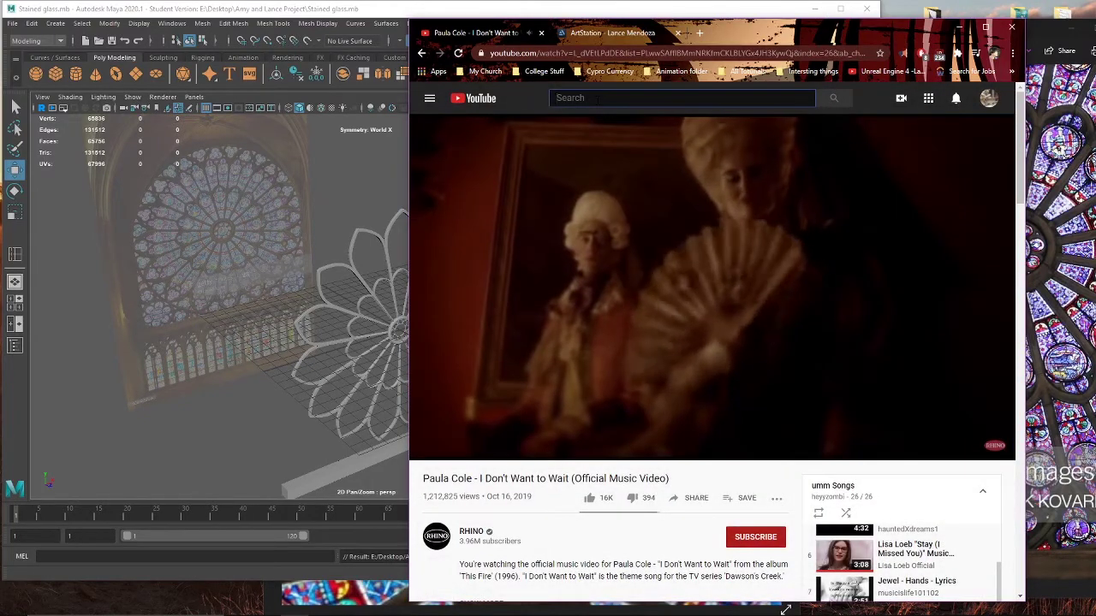
# Step: Search YouTube for "tracy chapman fast car lyrics", play the Tracy Chapman - Fast car video and move the browser window aside
pyautogui.click(597, 99)
pyautogui.write('tracy chapman')
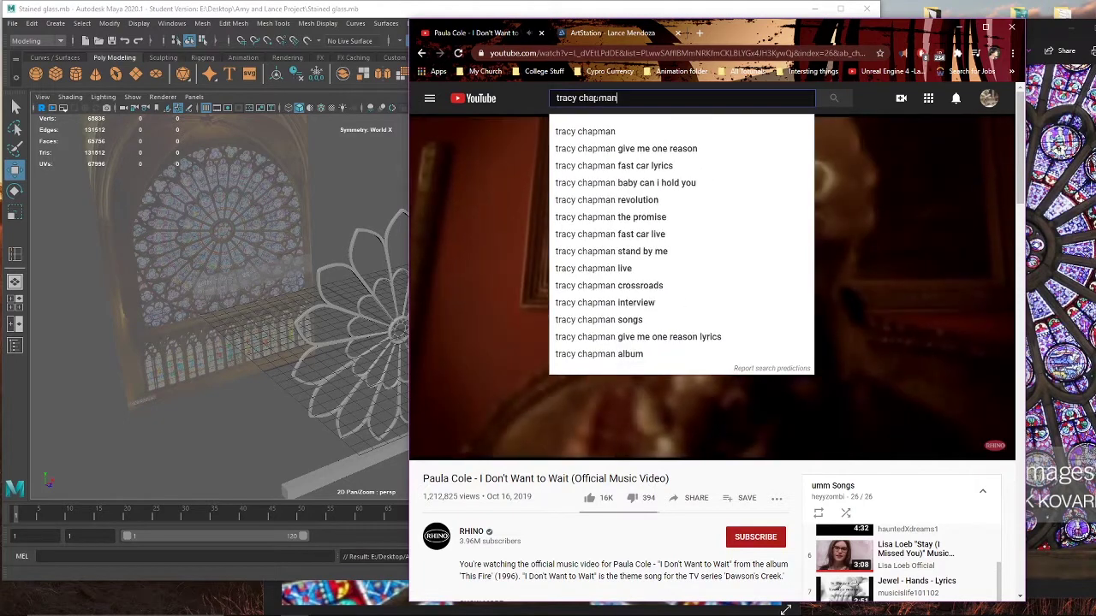
pyautogui.click(659, 160)
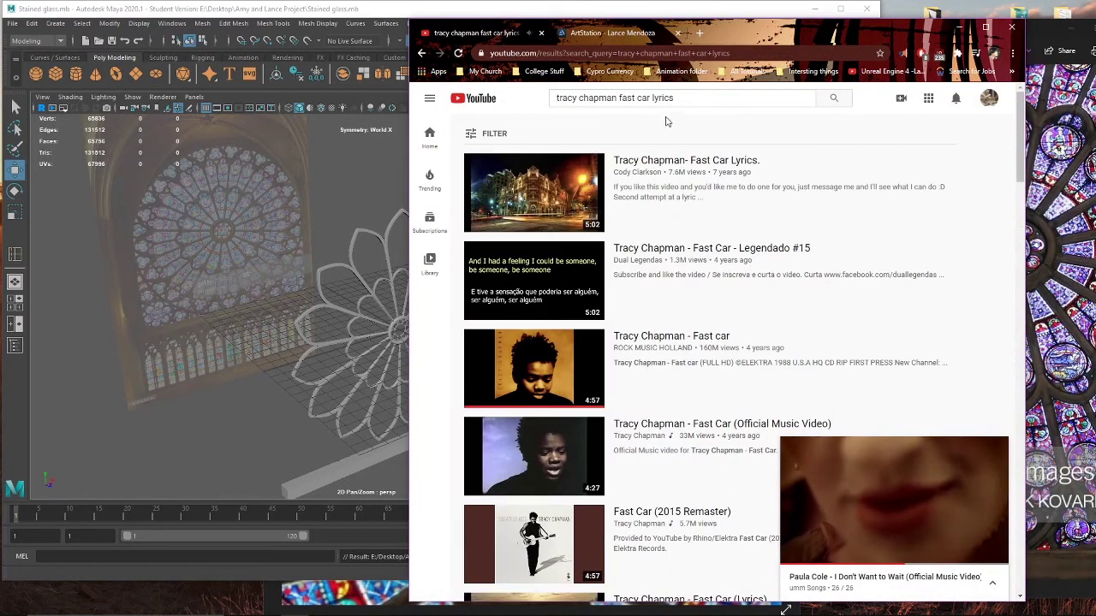
pyautogui.moveTo(678, 98); pyautogui.dragTo(663, 99)
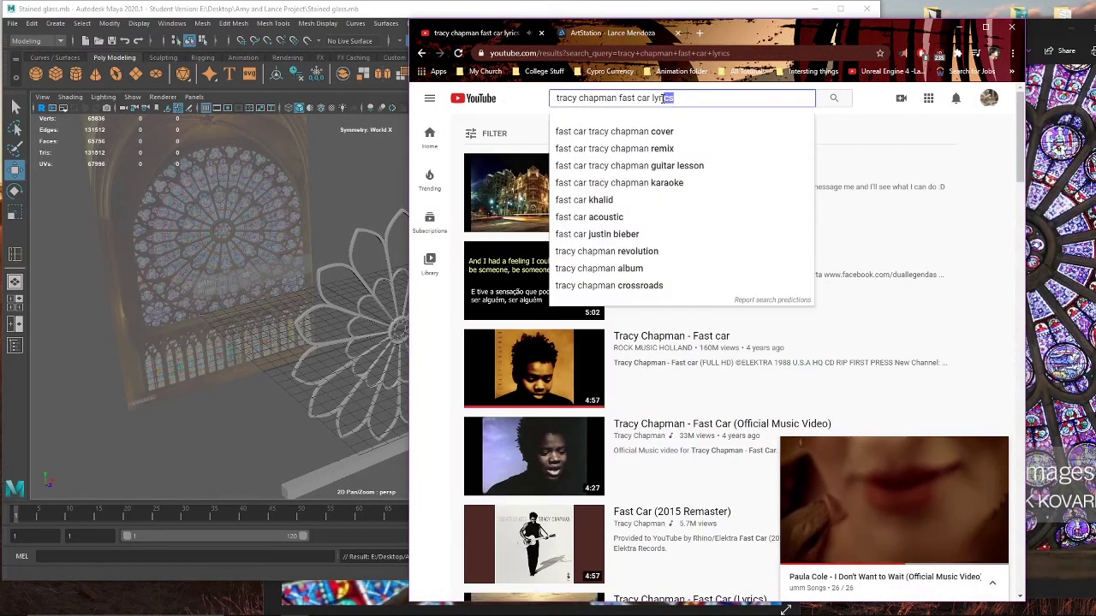
pyautogui.click(899, 323)
pyautogui.moveTo(755, 32); pyautogui.dragTo(950, 179)
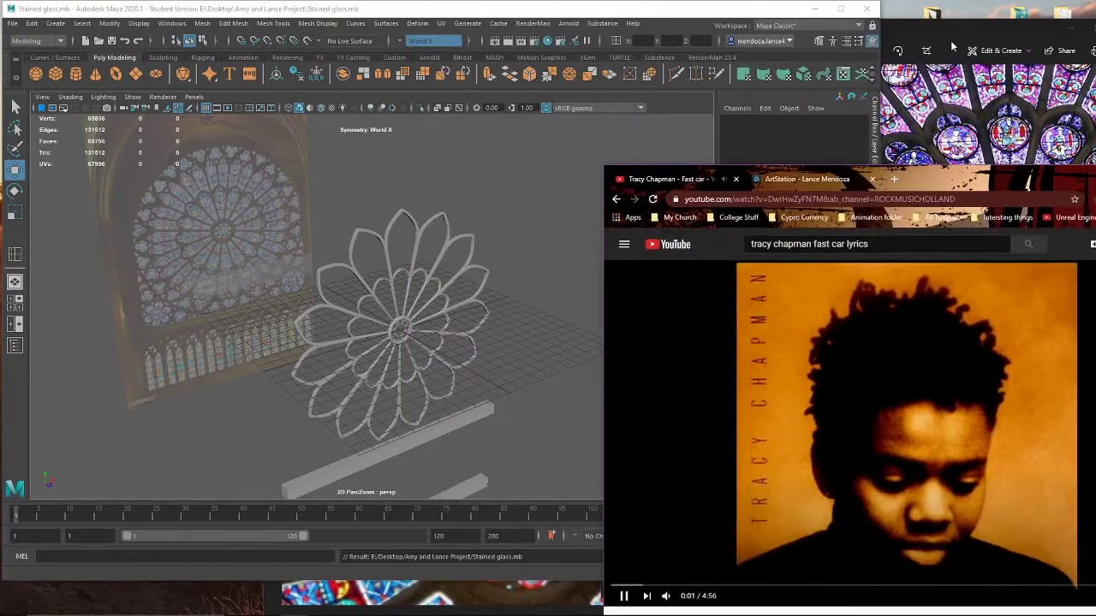
# Step: Examine the tracery around the rose window in the reference photo in Photos and compare it with the Maya rosette
pyautogui.click(953, 45)
pyautogui.moveTo(909, 33); pyautogui.dragTo(860, 30)
pyautogui.scroll(-3, 827, 342)
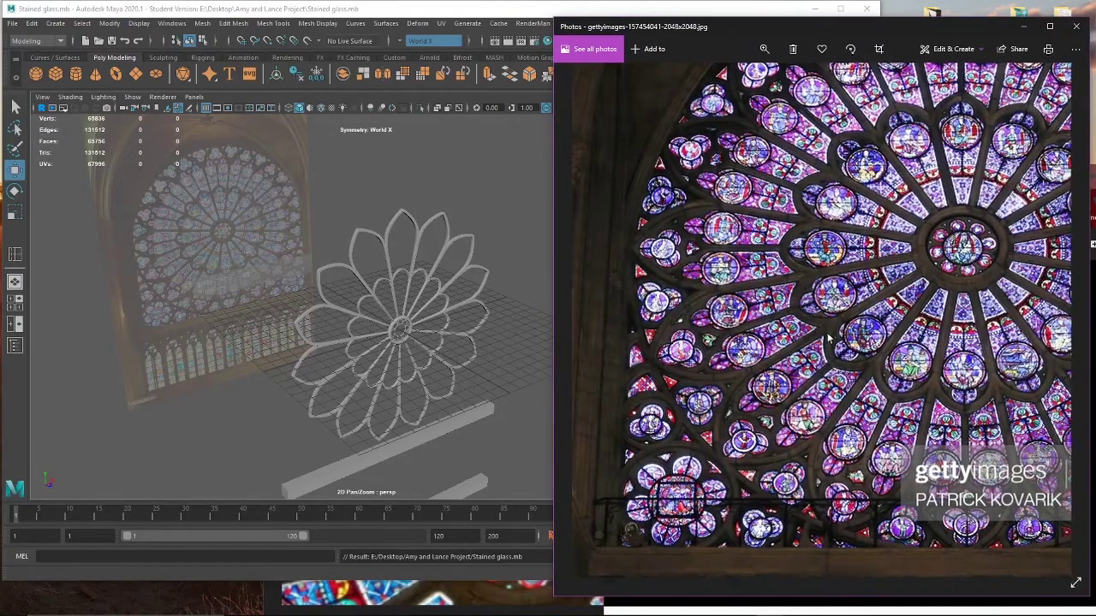
pyautogui.click(465, 336)
pyautogui.click(551, 348)
pyautogui.keyDown('alt'); pyautogui.moveTo(567, 361); pyautogui.dragTo(973, 340); pyautogui.keyUp('alt')
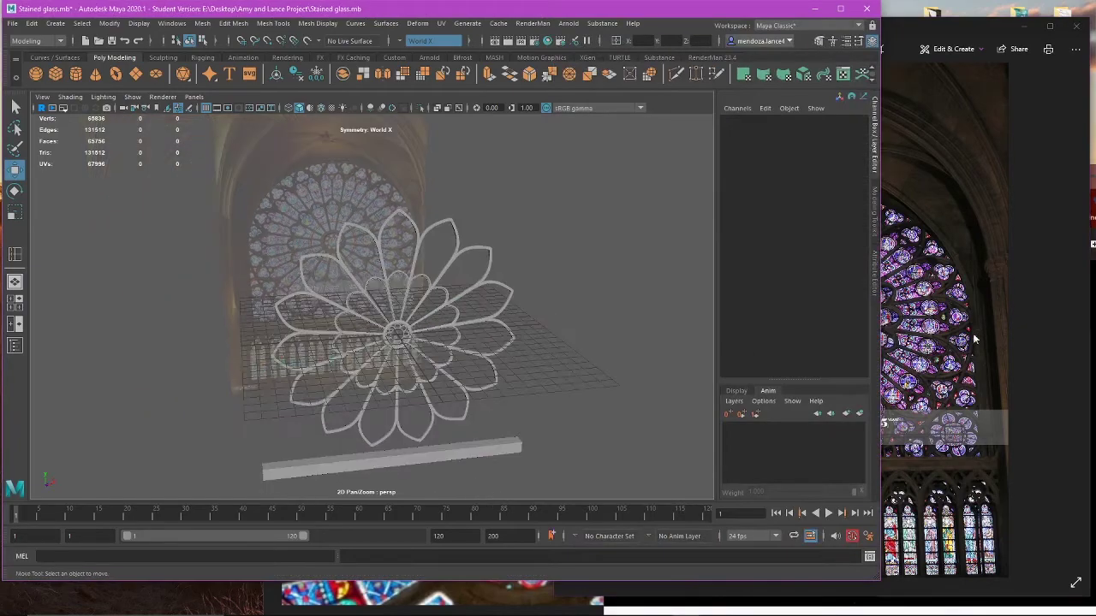
pyautogui.click(974, 339)
pyautogui.scroll(5, 942, 321)
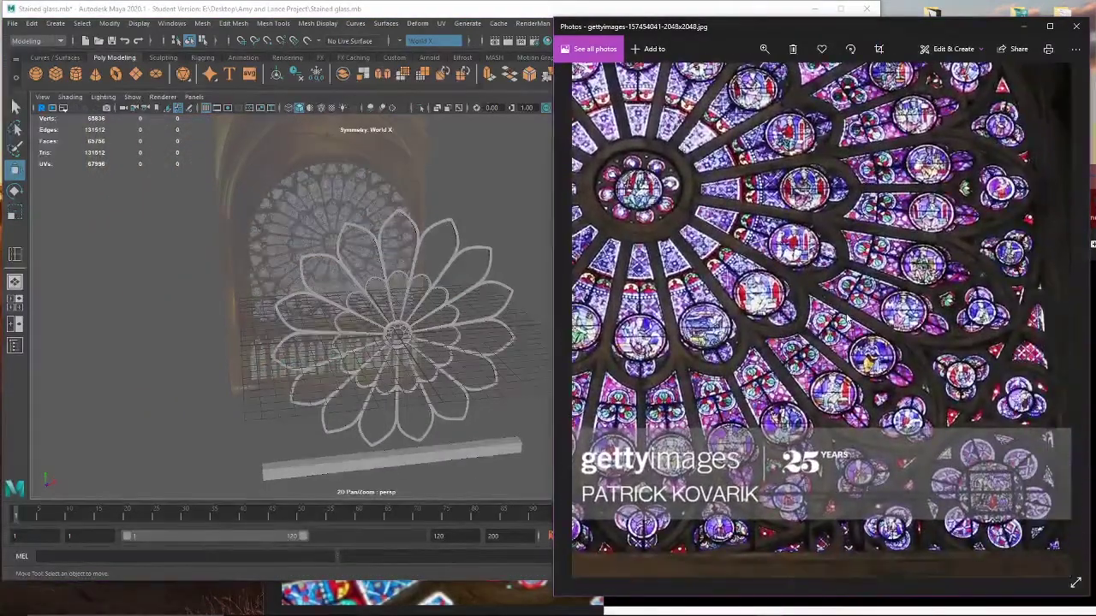
# Step: Examine the petal arches and medallions in the Photos reference image and switch back to Maya
pyautogui.scroll(3, 907, 341)
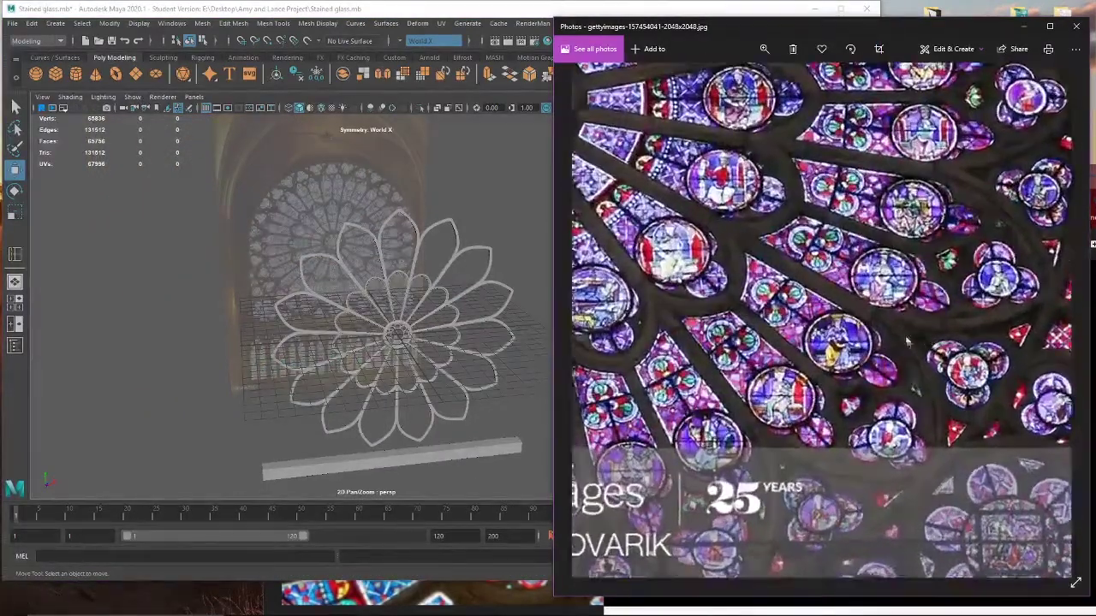
pyautogui.scroll(3, 900, 334)
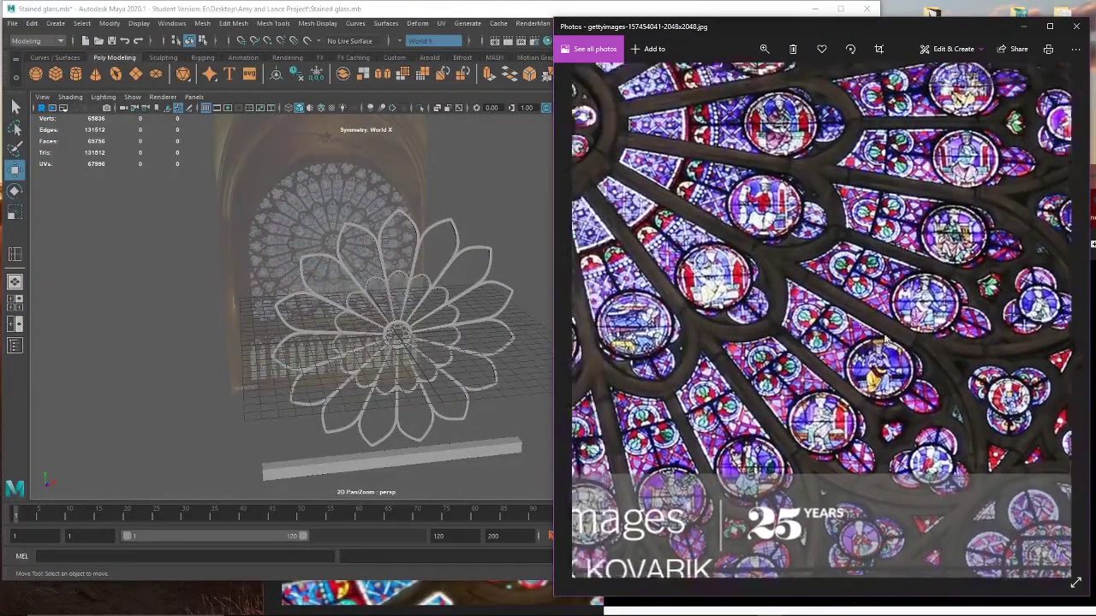
pyautogui.moveTo(886, 339); pyautogui.dragTo(922, 351)
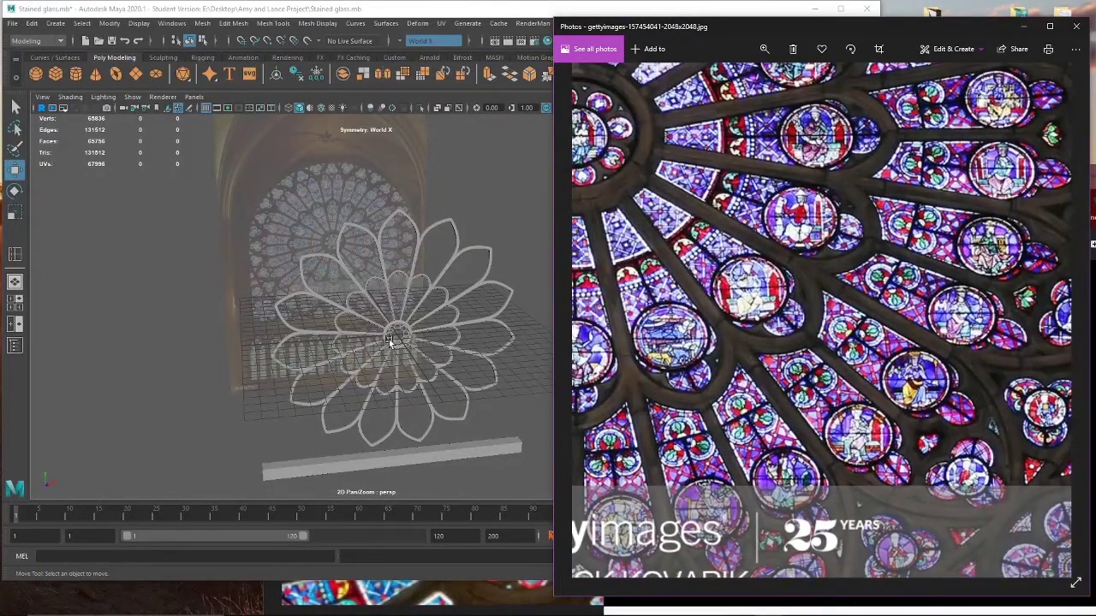
pyautogui.click(447, 360)
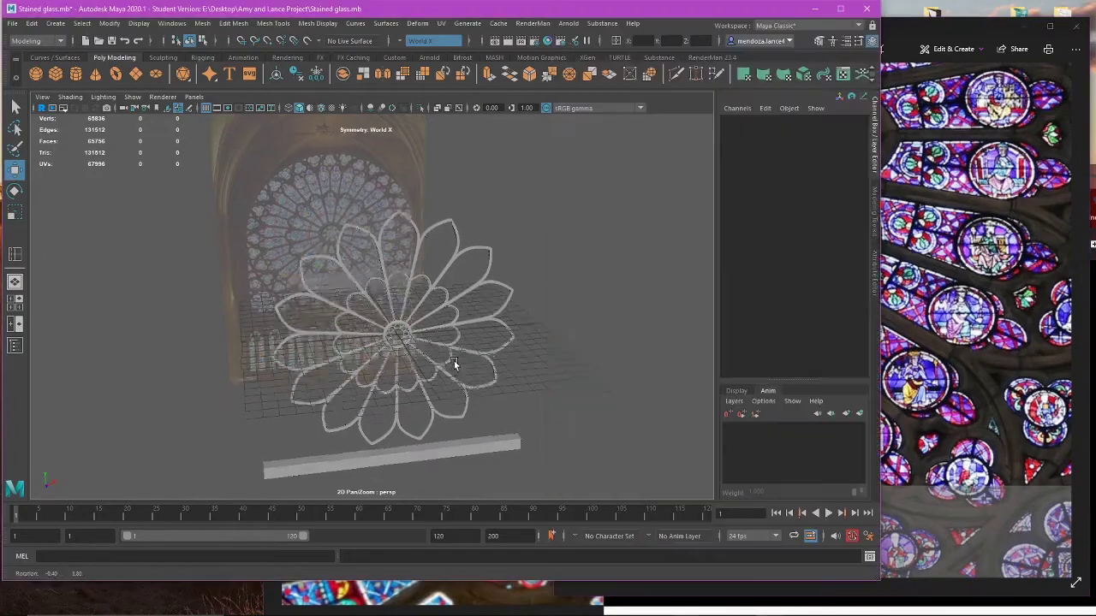
pyautogui.scroll(5, 452, 361)
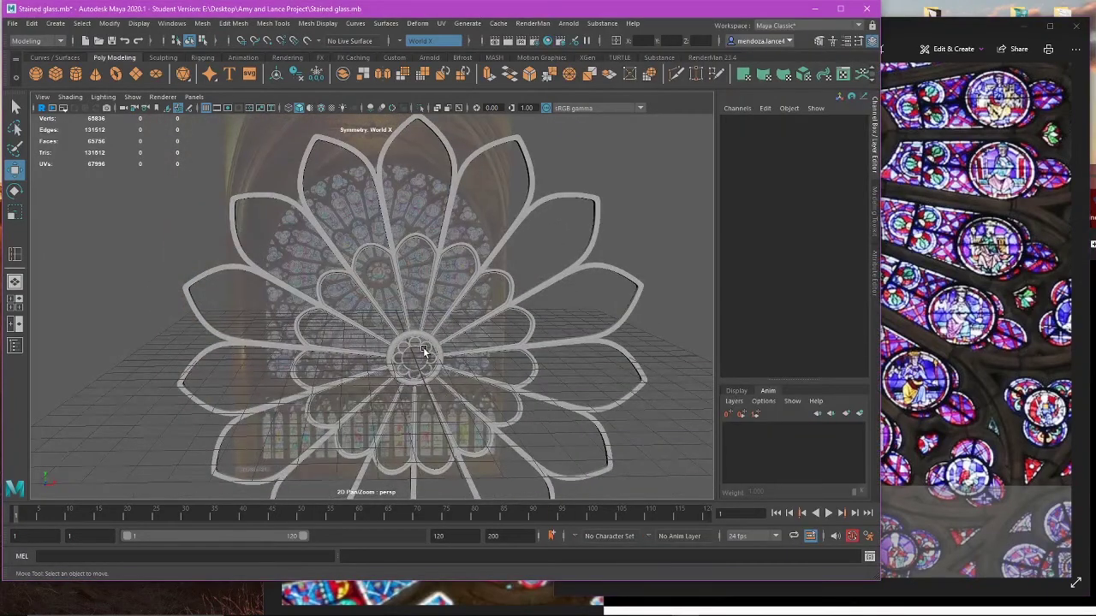
pyautogui.click(422, 345)
pyautogui.scroll(3, 422, 345)
pyautogui.click(455, 359)
pyautogui.scroll(-4, 463, 369)
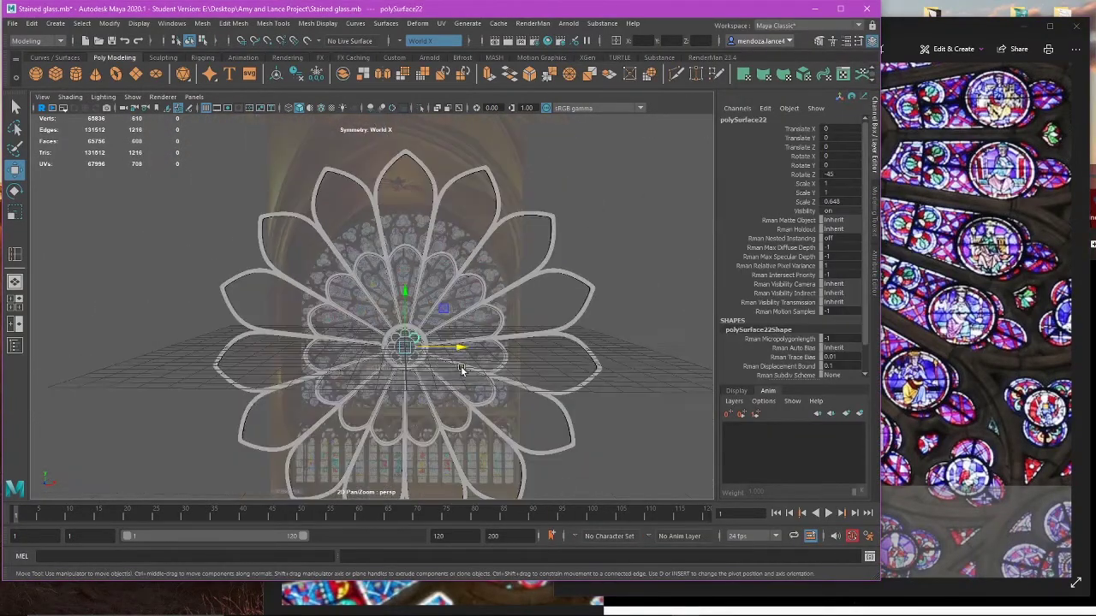
pyautogui.scroll(8, 440, 363)
pyautogui.keyDown('alt'); pyautogui.moveTo(572, 435); pyautogui.dragTo(378, 264, button='middle'); pyautogui.keyUp('alt')
pyautogui.scroll(4, 391, 308)
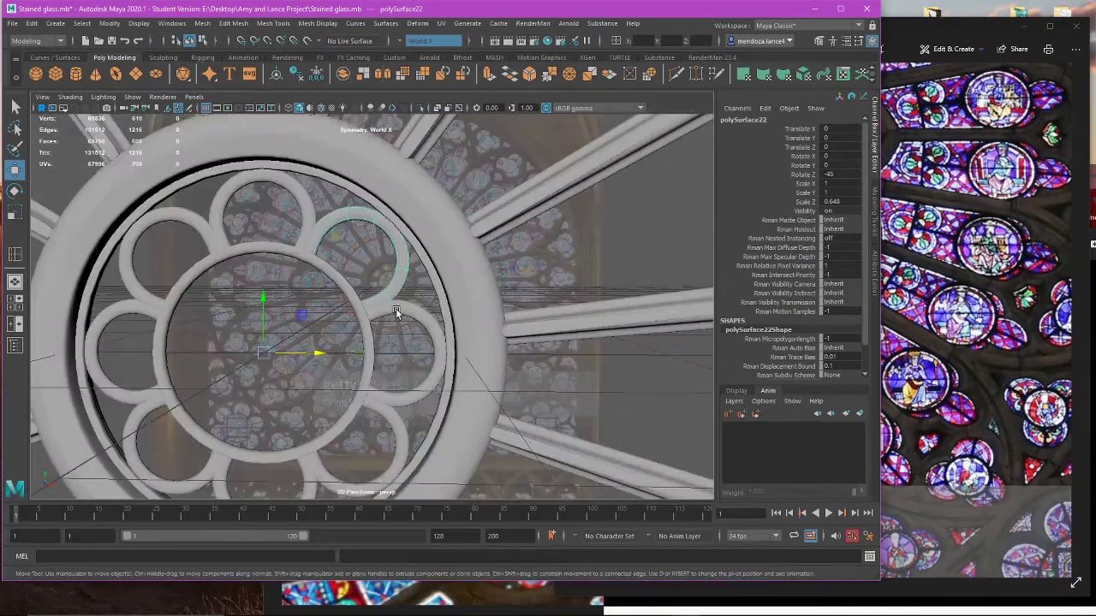
pyautogui.keyDown('shift'); pyautogui.click(394, 309); pyautogui.keyUp('shift')
pyautogui.keyDown('shift'); pyautogui.click(391, 414); pyautogui.keyUp('shift')
pyautogui.keyDown('alt'); pyautogui.moveTo(310, 450); pyautogui.dragTo(416, 374, button='middle'); pyautogui.keyUp('alt')
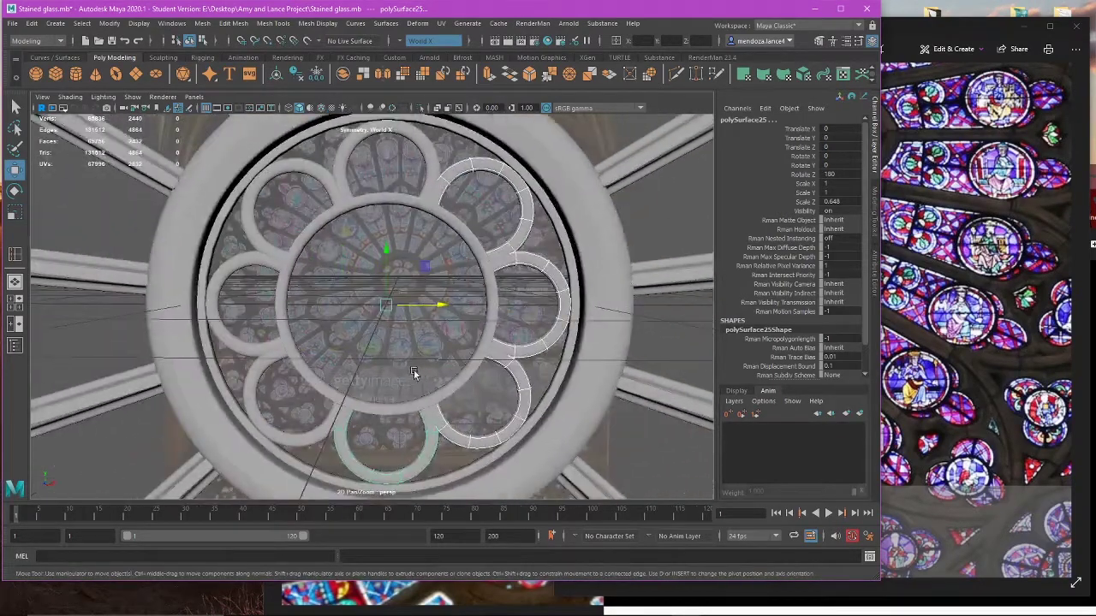
# Step: Save the scene, duplicate the uppermost lobe of the central rosette and raise the copy to Translate Y 3.686
pyautogui.click(348, 154)
pyautogui.scroll(-3, 348, 154)
pyautogui.press('q')
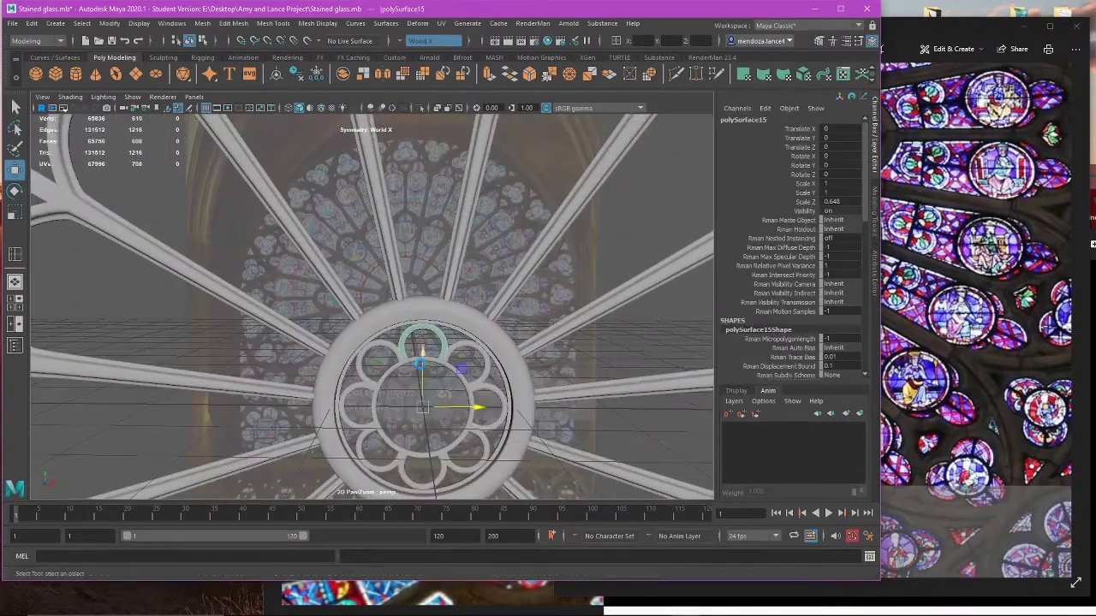
pyautogui.hotkey('ctrl', 's')
pyautogui.click(522, 323)
pyautogui.press('w')
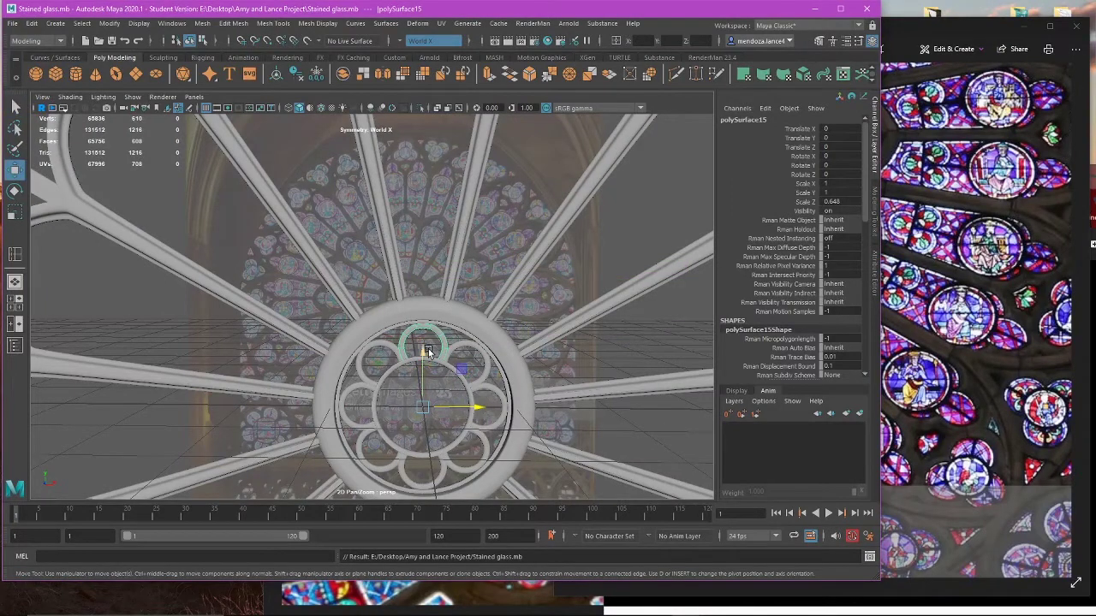
pyautogui.hotkey('ctrl', 'z')
pyautogui.hotkey('ctrl', 'd')
pyautogui.moveTo(423, 352); pyautogui.dragTo(414, 11)
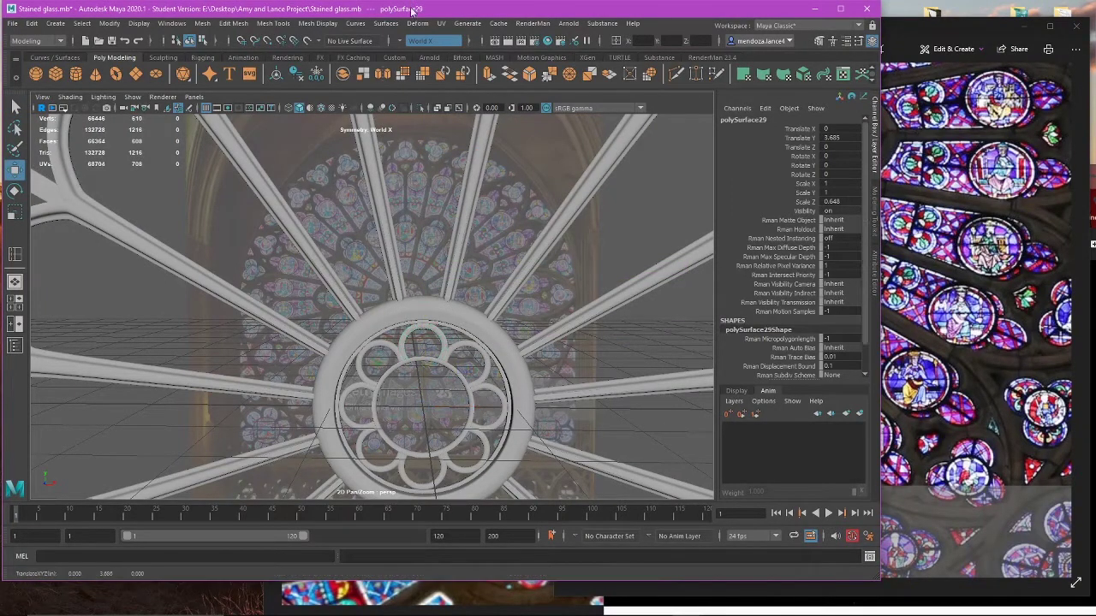
# Step: Combine the eight original lobes of the central rosette into one mesh
pyautogui.click(450, 349)
pyautogui.keyDown('shift'); pyautogui.click(437, 341); pyautogui.keyUp('shift')
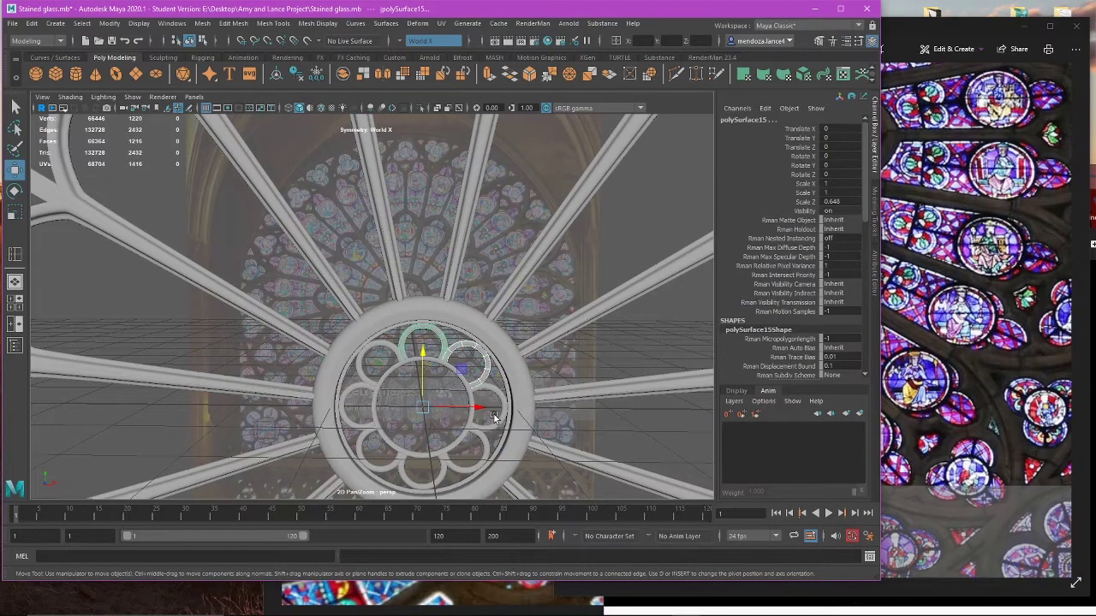
pyautogui.keyDown('shift'); pyautogui.click(492, 427); pyautogui.keyUp('shift')
pyautogui.keyDown('shift'); pyautogui.click(479, 450); pyautogui.keyUp('shift')
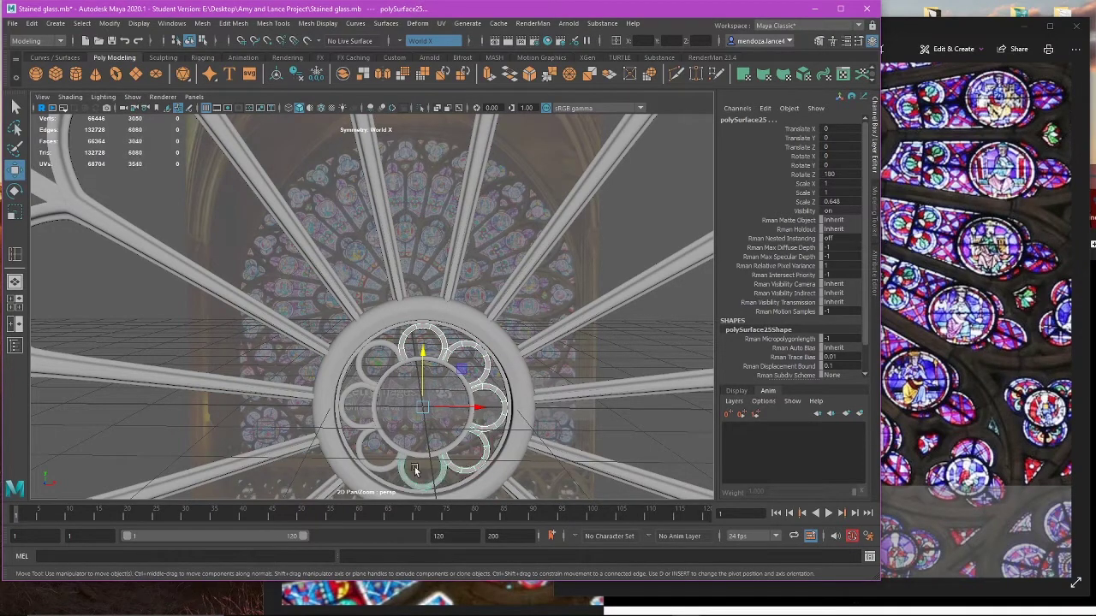
pyautogui.keyDown('shift'); pyautogui.click(417, 469); pyautogui.keyUp('shift')
pyautogui.keyDown('shift'); pyautogui.click(380, 462); pyautogui.keyUp('shift')
pyautogui.keyDown('shift'); pyautogui.click(347, 427); pyautogui.keyUp('shift')
pyautogui.keyDown('shift'); pyautogui.click(361, 376); pyautogui.keyUp('shift')
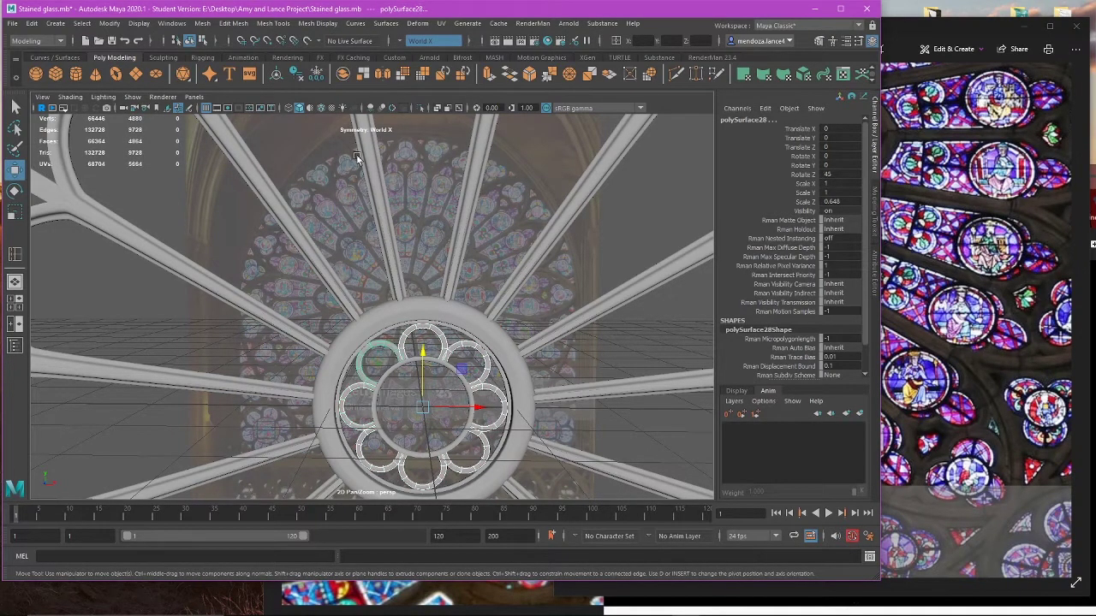
pyautogui.click(203, 24)
pyautogui.click(263, 65)
# Step: Select the duplicated lobe inside the upper inner arch and switch to the front view
pyautogui.scroll(-5, 436, 285)
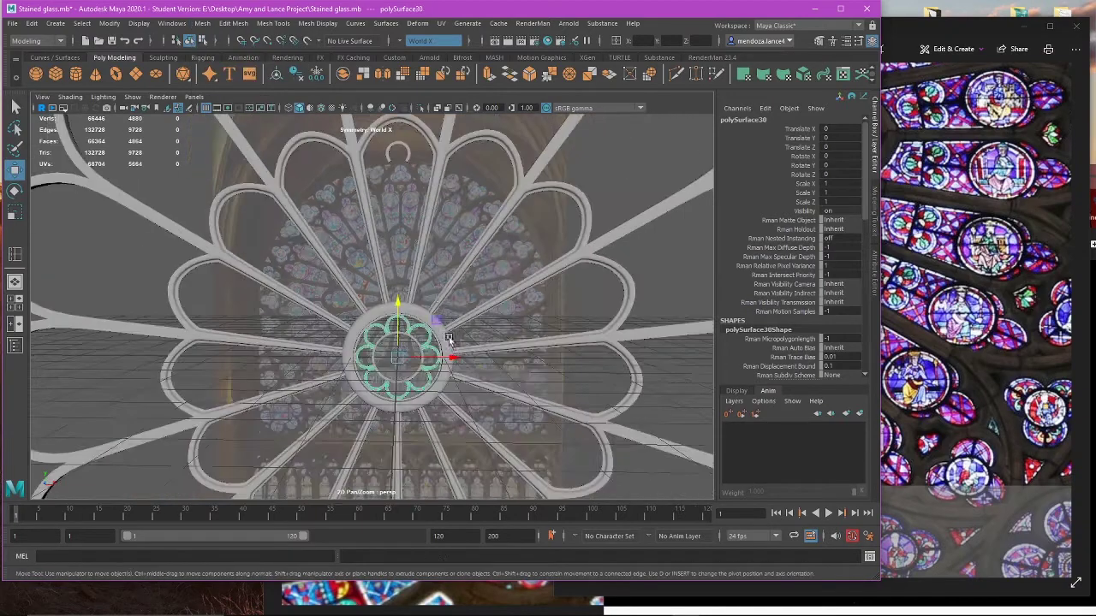
pyautogui.keyDown('alt'); pyautogui.moveTo(437, 284); pyautogui.dragTo(462, 345, button='middle'); pyautogui.keyUp('alt')
pyautogui.click(424, 414)
pyautogui.click(423, 414)
pyautogui.scroll(3, 428, 377)
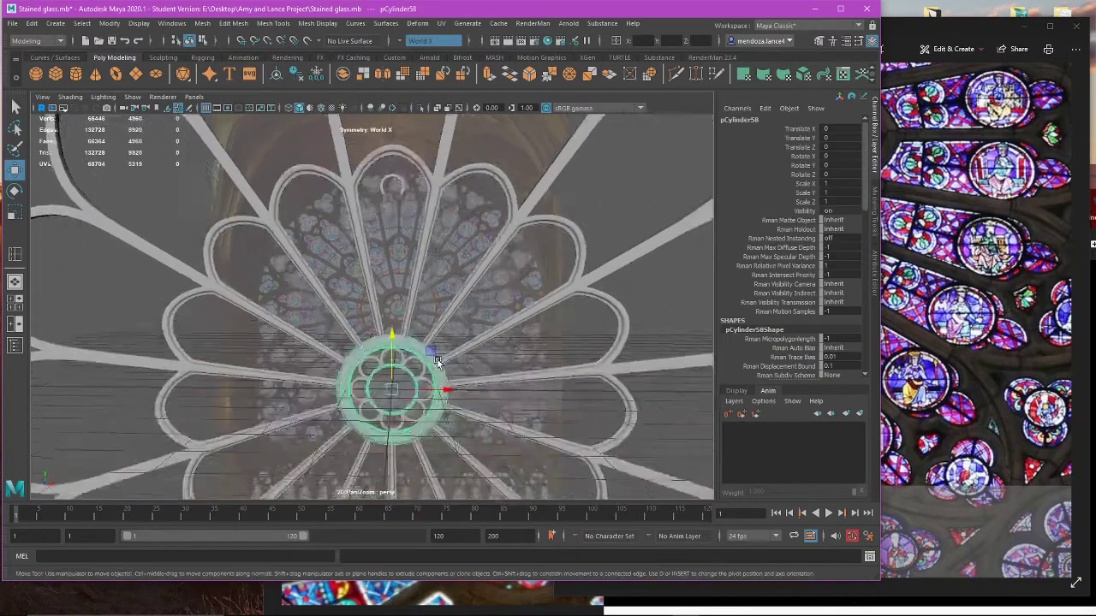
pyautogui.keyDown('alt'); pyautogui.moveTo(387, 245); pyautogui.dragTo(398, 373, button='middle'); pyautogui.keyUp('alt')
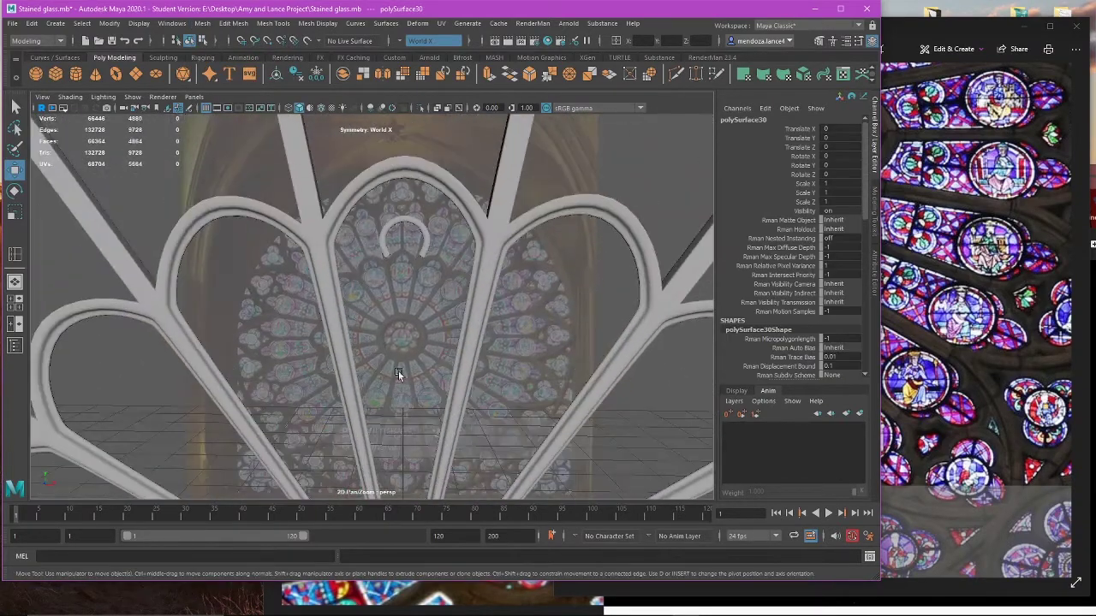
pyautogui.click(382, 222)
pyautogui.click(386, 227)
pyautogui.press('space')
pyautogui.press('space')
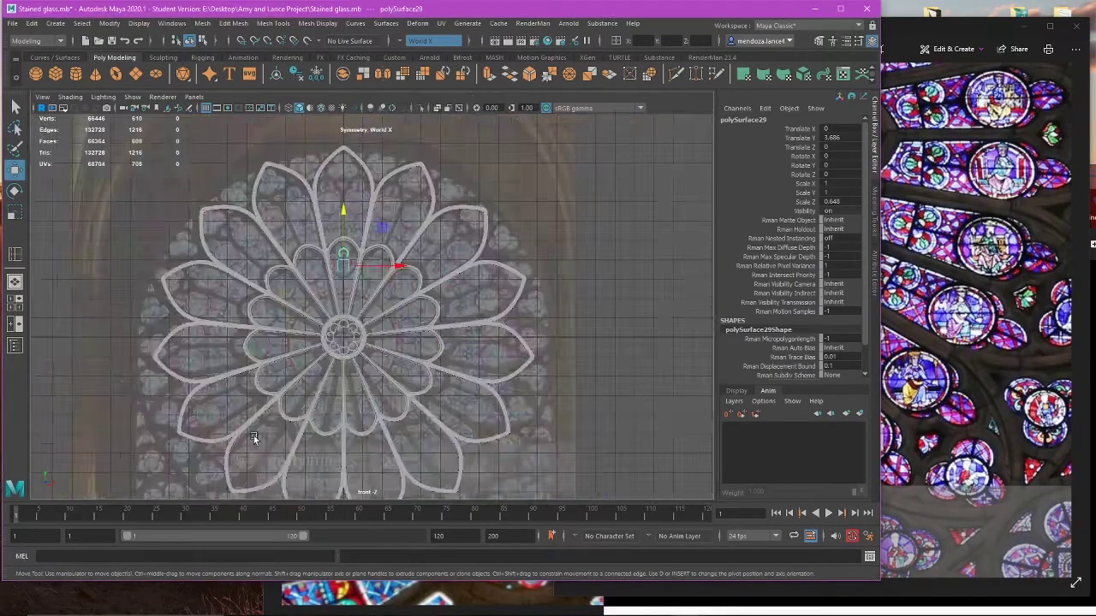
# Step: Raise the duplicated lobe to Translate Y 3.912 over the reference image and undo a trial enlargement
pyautogui.press('f')
pyautogui.scroll(-7, 391, 304)
pyautogui.scroll(4, 402, 332)
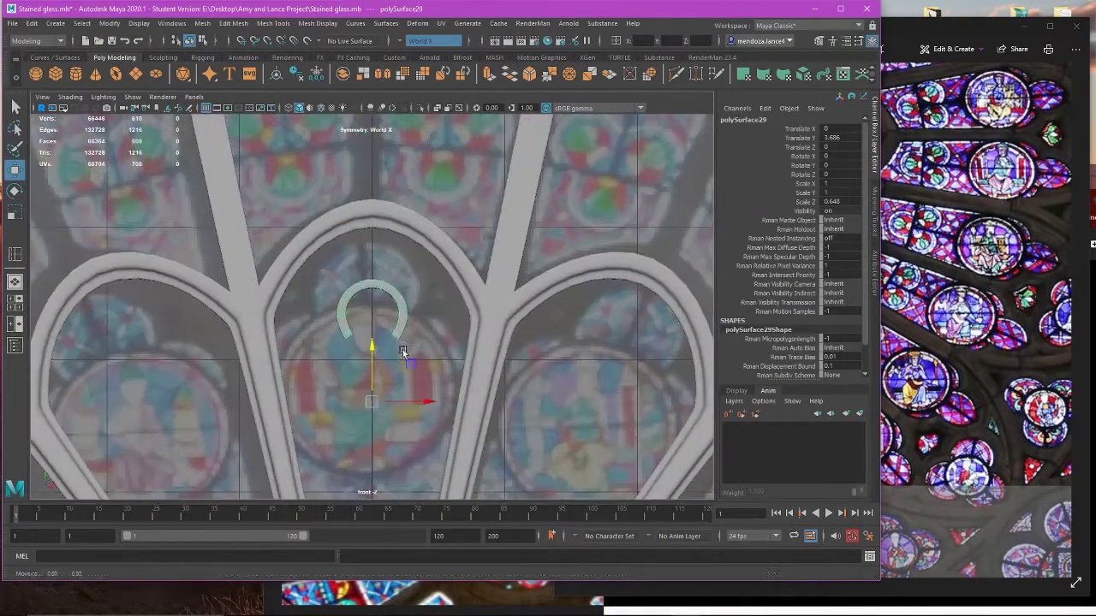
pyautogui.scroll(2, 403, 351)
pyautogui.moveTo(369, 385); pyautogui.dragTo(420, 353)
pyautogui.press('r')
pyautogui.hotkey('ctrl', 'z')
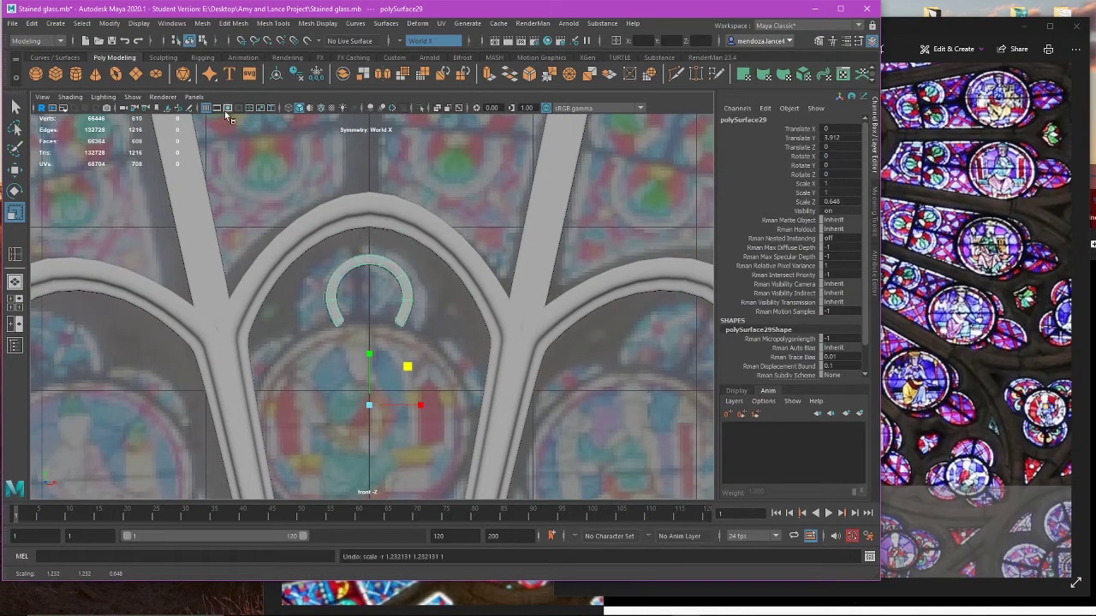
# Step: Center the pivot of the duplicated lobe
pyautogui.press('w')
pyautogui.click(170, 25)
pyautogui.moveTo(211, 24)
pyautogui.click(224, 65)
pyautogui.scroll(1, 426, 386)
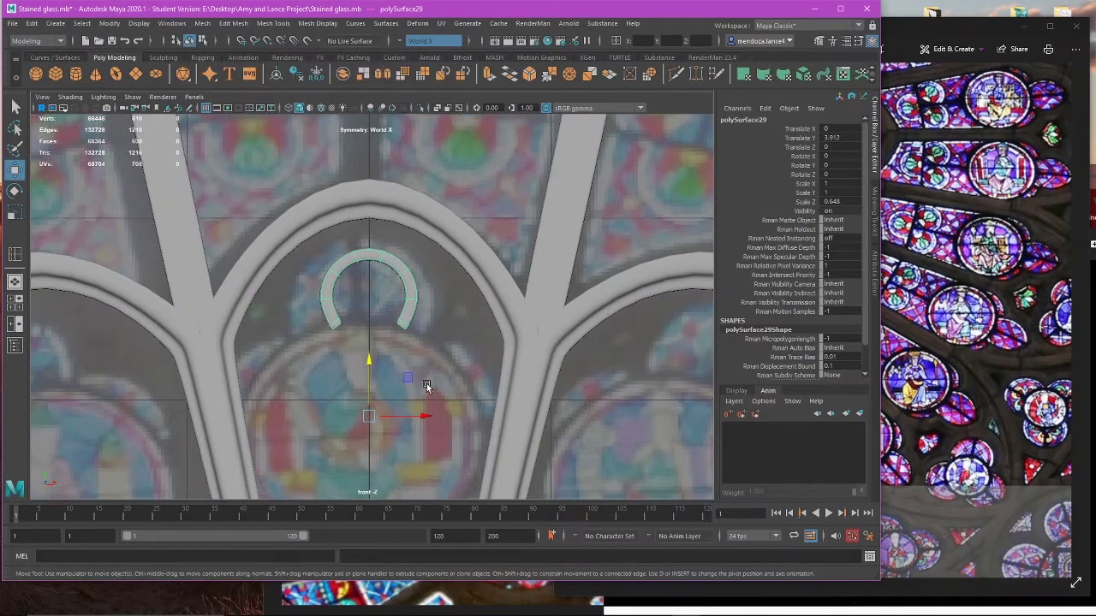
pyautogui.click(109, 23)
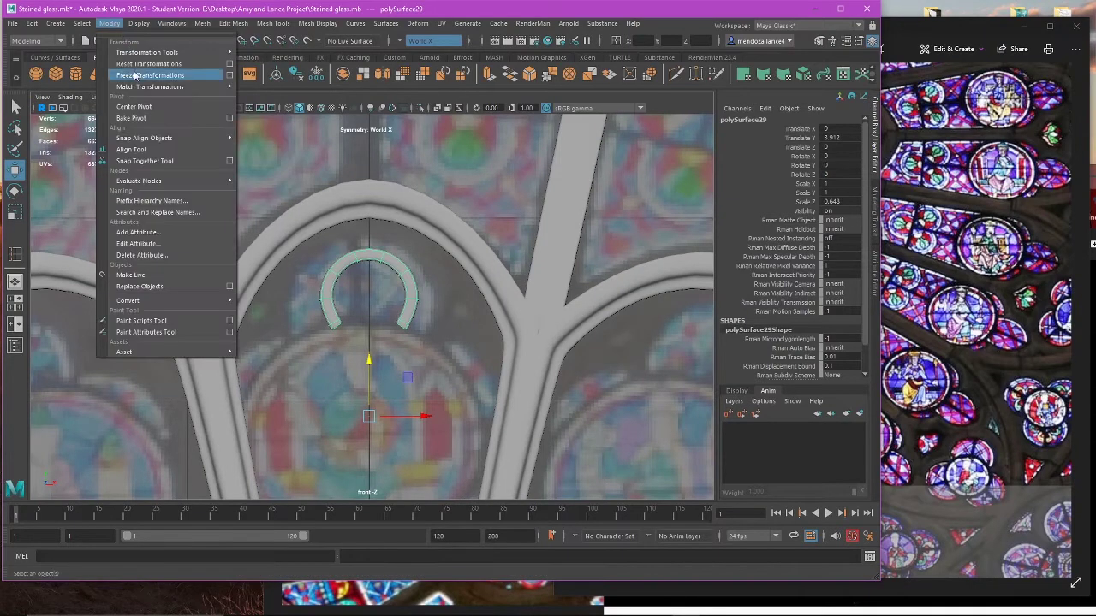
pyautogui.click(134, 107)
# Step: Scale the duplicated lobe to 1.679 in X and Y and raise it to Translate Y 3.948
pyautogui.scroll(2, 409, 257)
pyautogui.press('r')
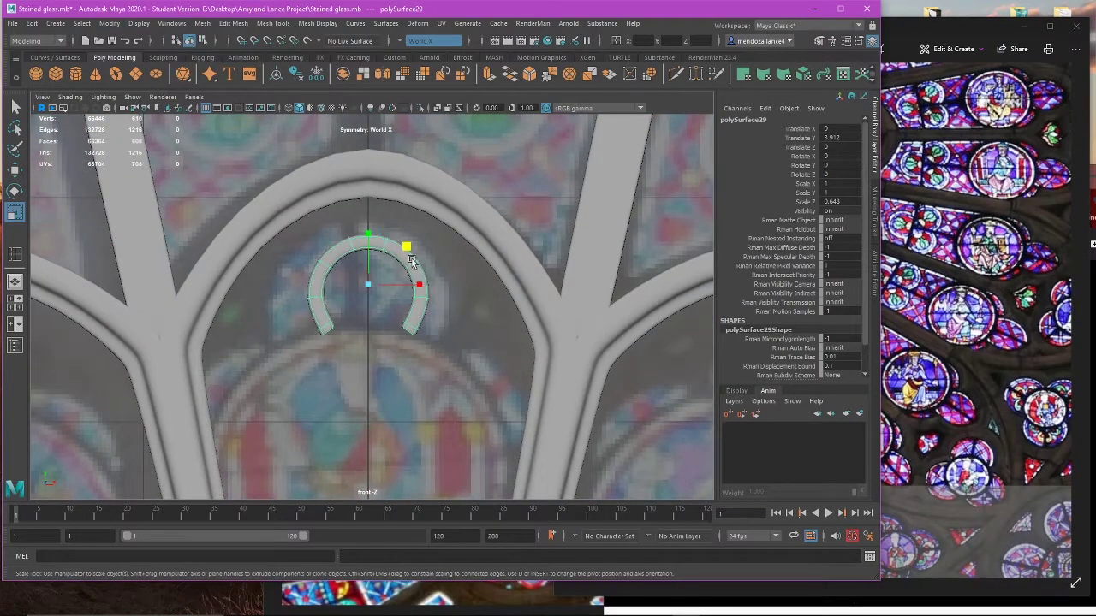
pyautogui.moveTo(411, 259); pyautogui.dragTo(434, 253)
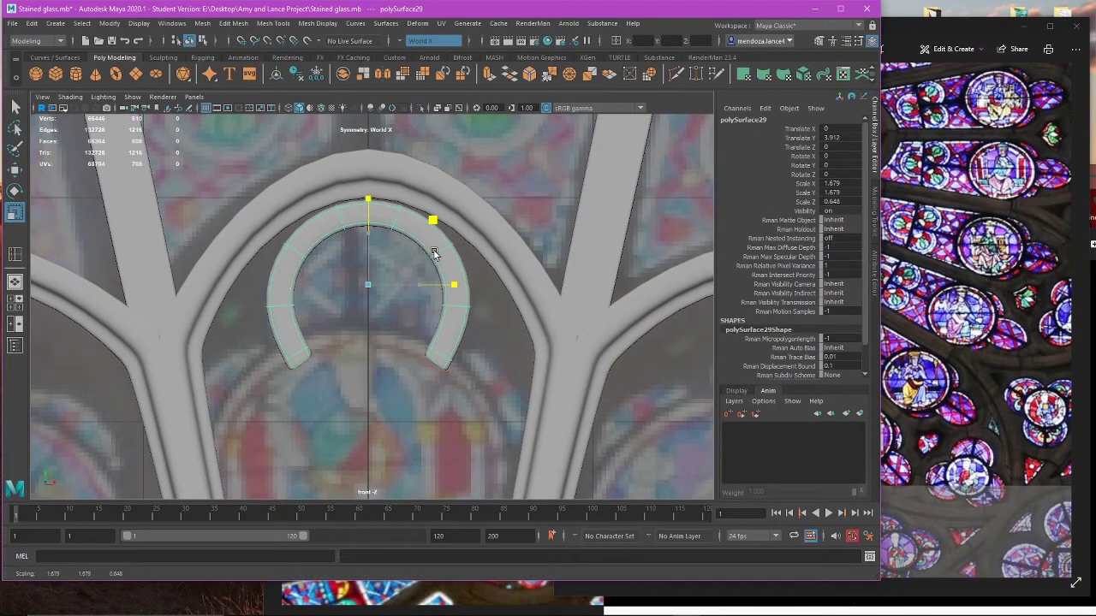
pyautogui.press('w')
pyautogui.moveTo(374, 234); pyautogui.dragTo(374, 226)
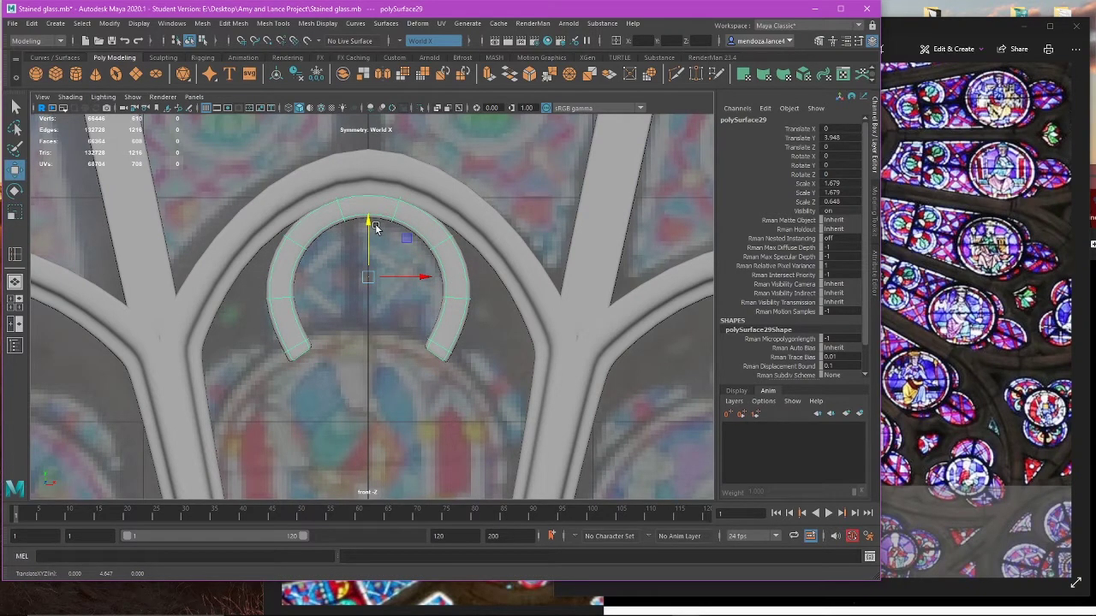
# Step: Try shifting the lobe sideways, undo the shift and show the front view in wireframe
pyautogui.moveTo(403, 277); pyautogui.dragTo(691, 326)
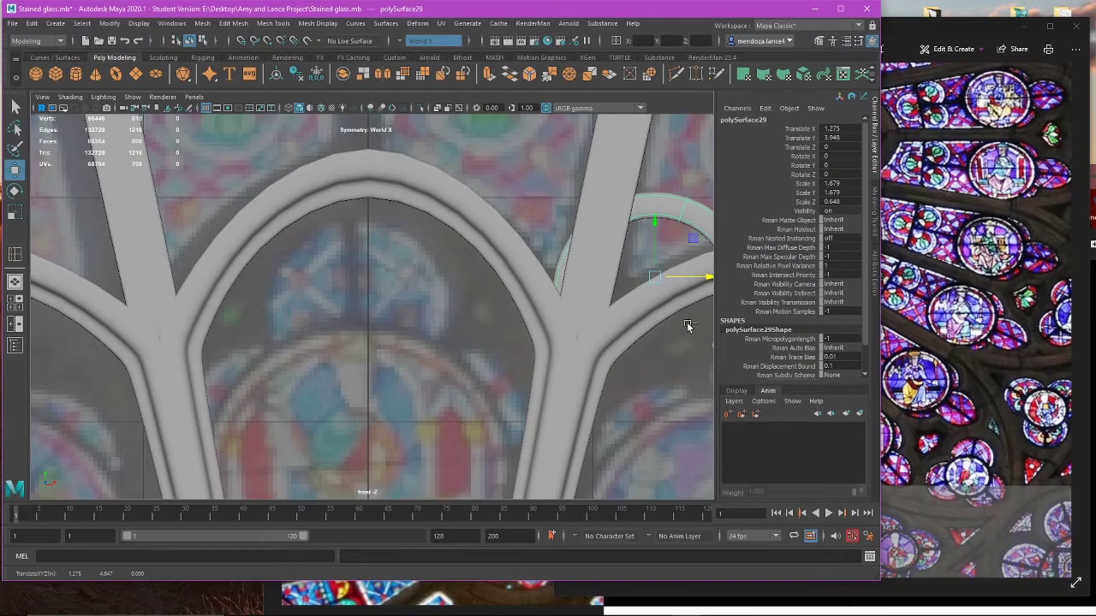
pyautogui.scroll(-6, 516, 352)
pyautogui.press('4')
pyautogui.scroll(4, 504, 349)
pyautogui.hotkey('ctrl', 'z')
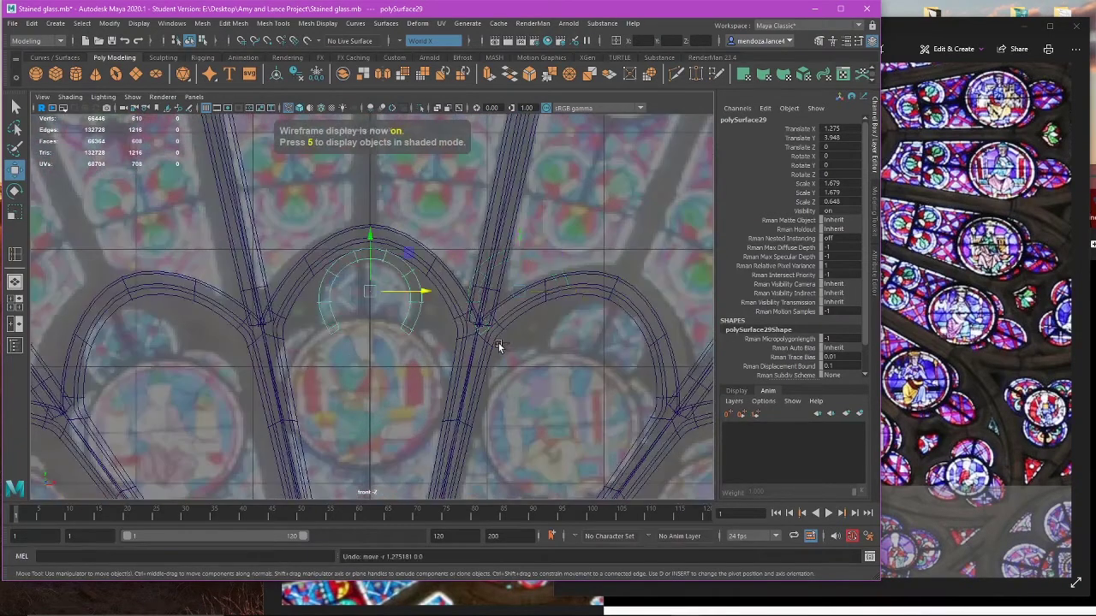
# Step: Compare the lobe with the inner arches in the reference photo and raise it to Translate Y 3.997
pyautogui.scroll(3, 391, 318)
pyautogui.click(1010, 312)
pyautogui.moveTo(861, 190); pyautogui.dragTo(1008, 530)
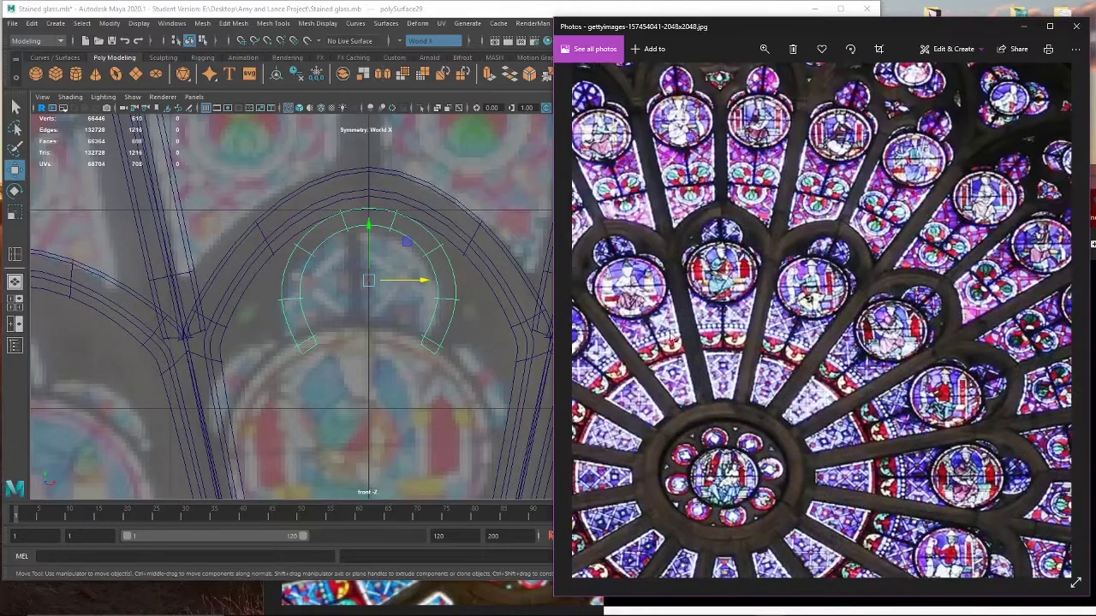
pyautogui.click(338, 340)
pyautogui.moveTo(363, 248); pyautogui.dragTo(364, 239)
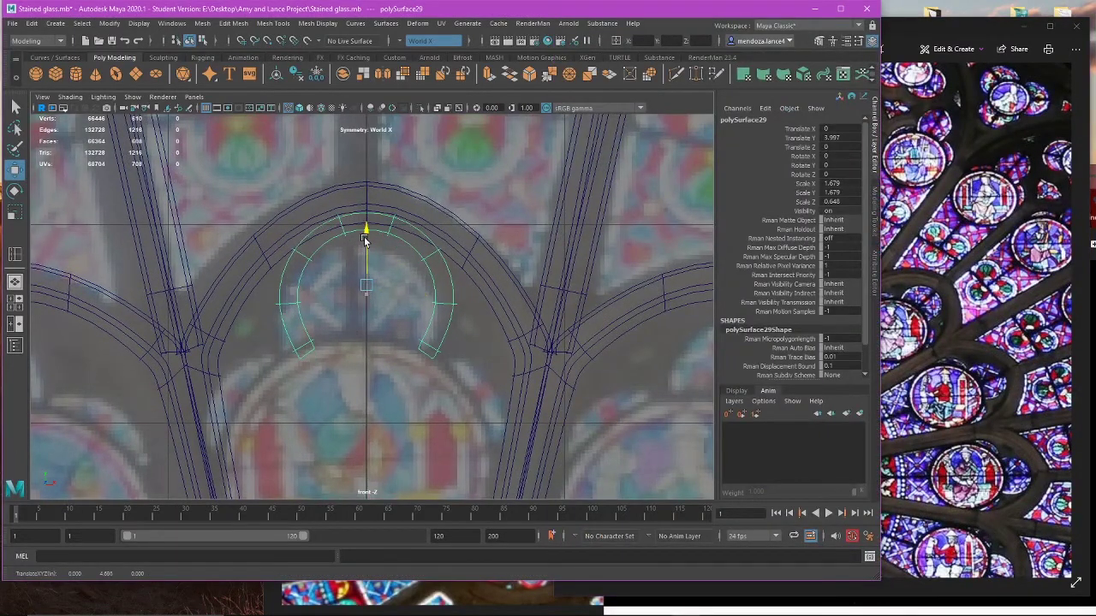
pyautogui.scroll(1, 411, 328)
# Step: Check the lobe against the reference photo again and turn off smooth preview on the lobe and surrounding arch frame
pyautogui.scroll(-2, 470, 330)
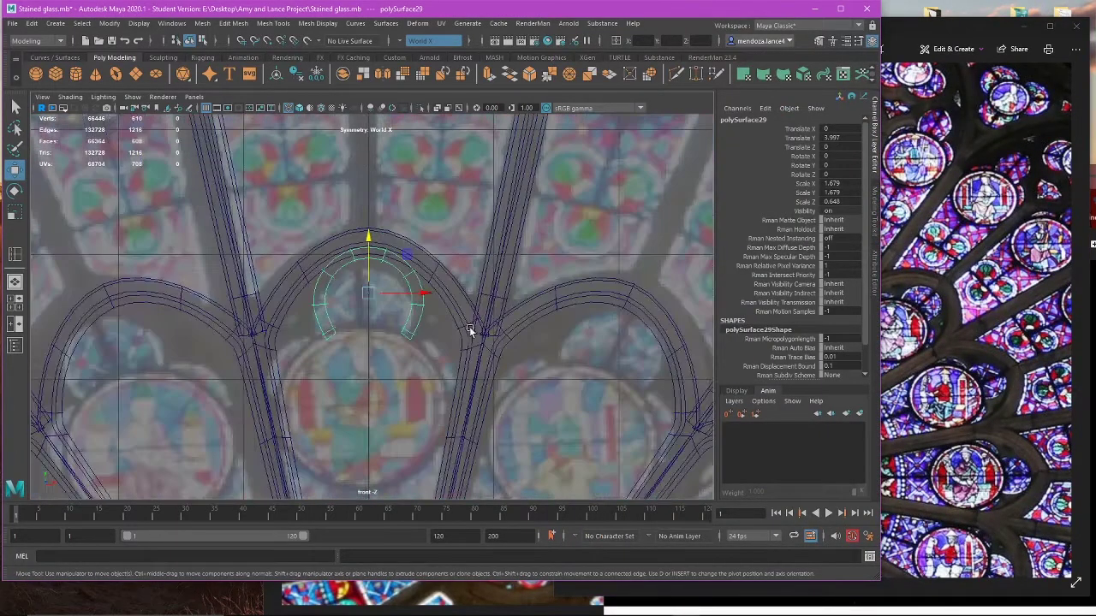
pyautogui.scroll(3, 420, 348)
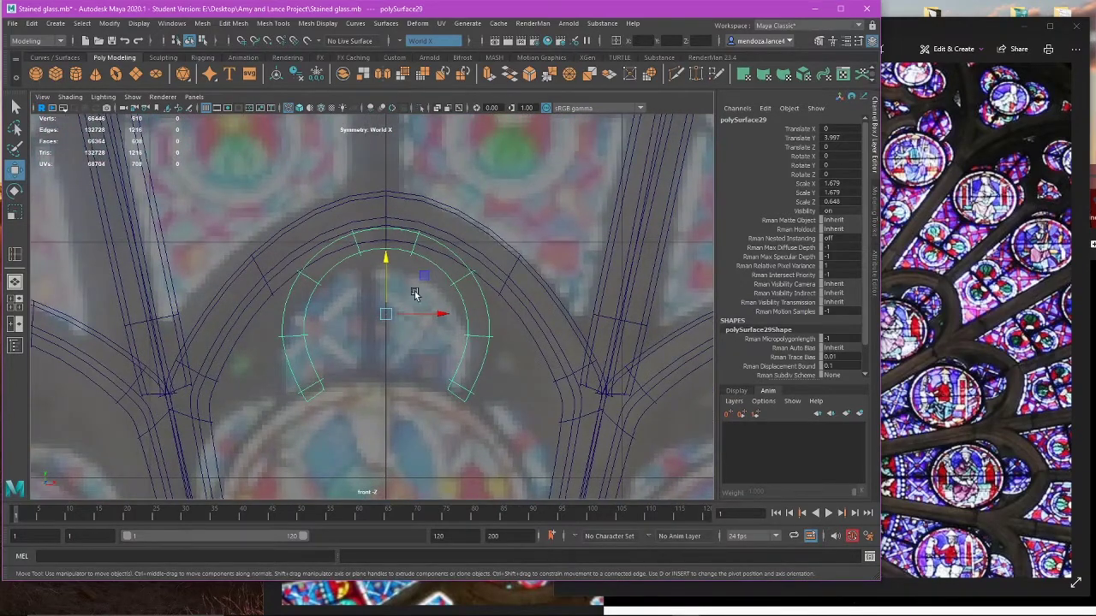
pyautogui.click(1031, 348)
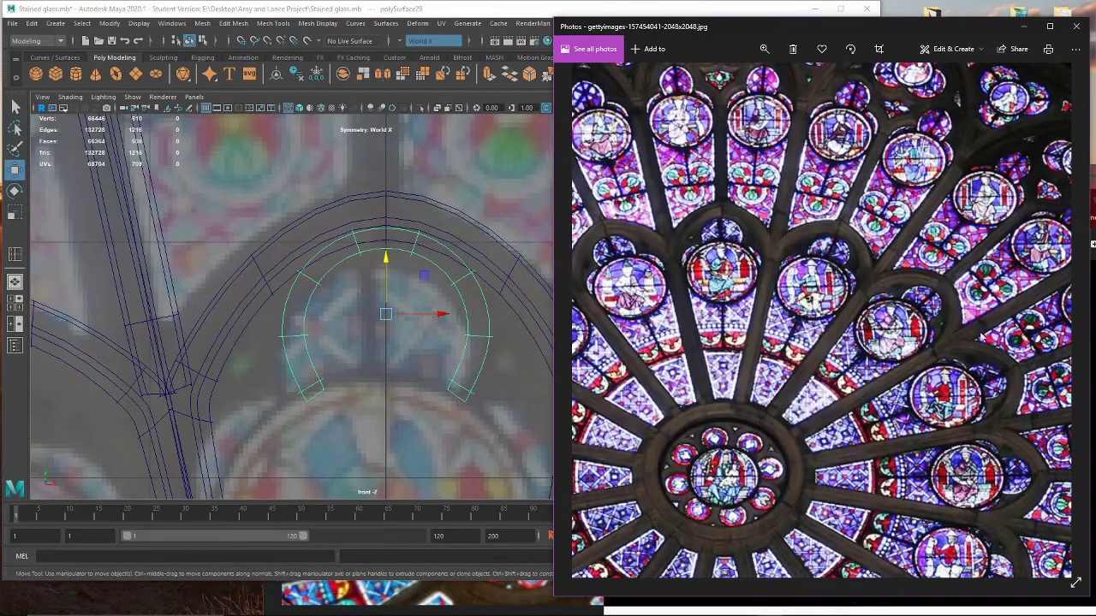
pyautogui.click(343, 347)
pyautogui.moveTo(379, 342); pyautogui.dragTo(374, 268, button='right')
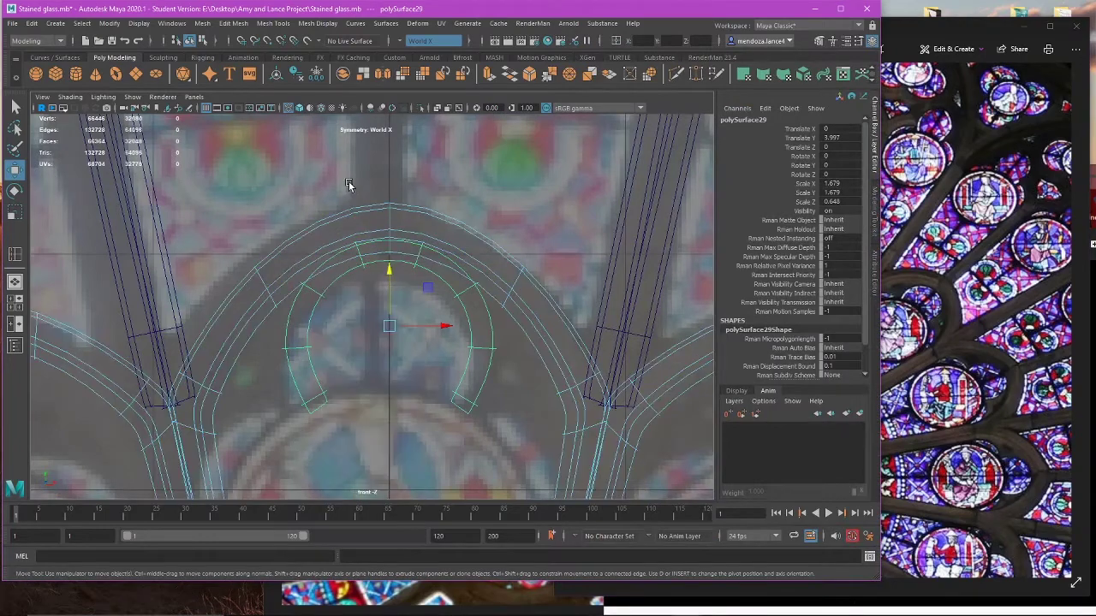
pyautogui.scroll(-2, 412, 310)
pyautogui.scroll(2, 412, 310)
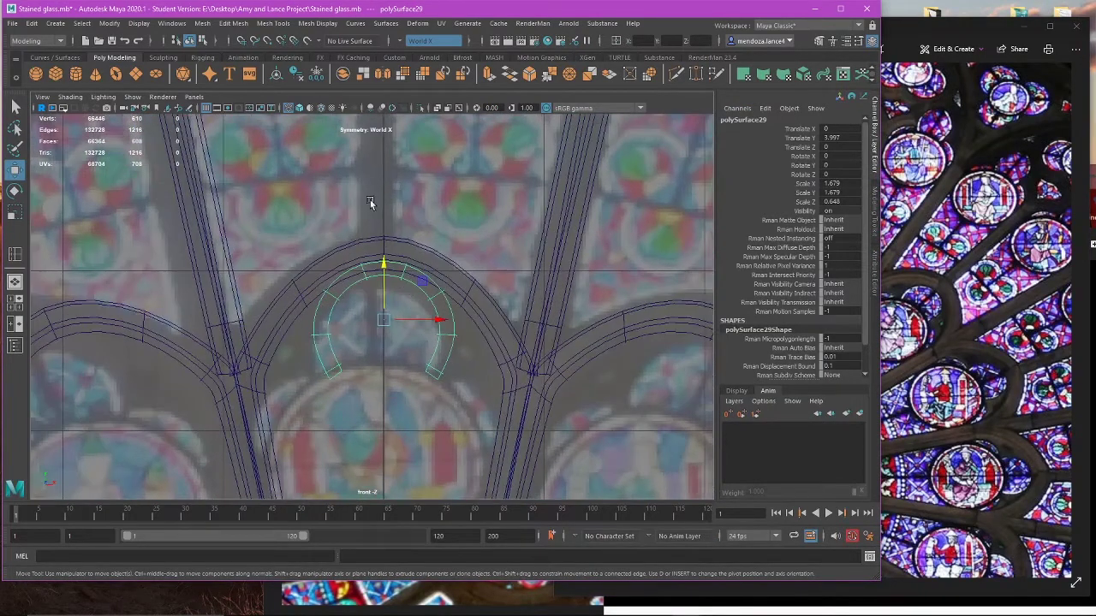
pyautogui.press('1')
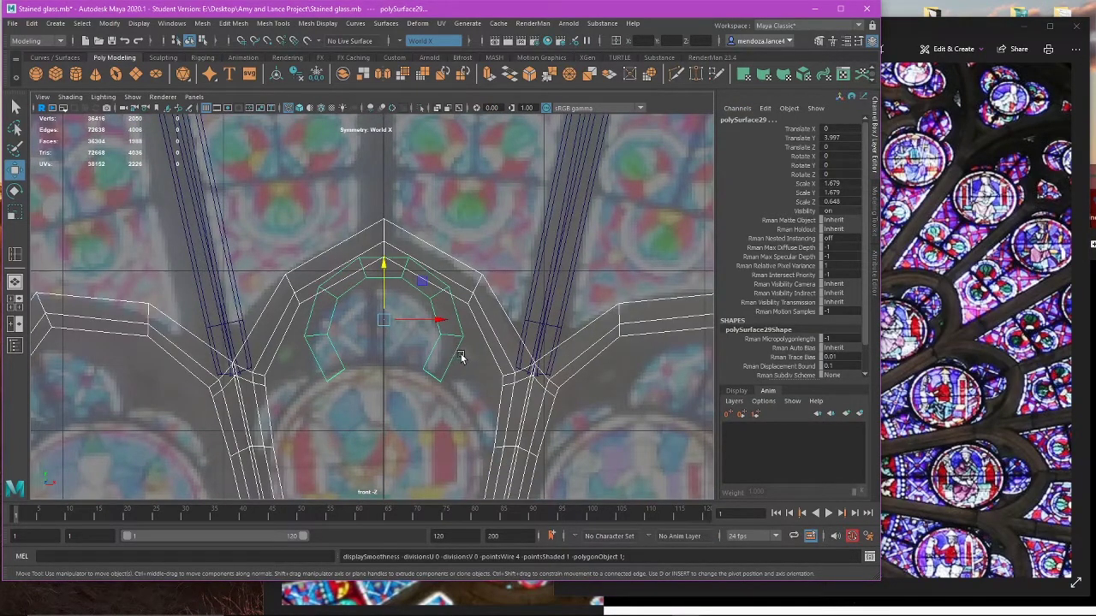
# Step: Turn on smooth preview for the lobe and surrounding arch frame, keeping only the lobe selected for comparison with the reference
pyautogui.press('3')
pyautogui.click(433, 412)
pyautogui.keyDown('alt'); pyautogui.moveTo(461, 365); pyautogui.dragTo(459, 309, button='middle'); pyautogui.keyUp('alt')
pyautogui.click(446, 316)
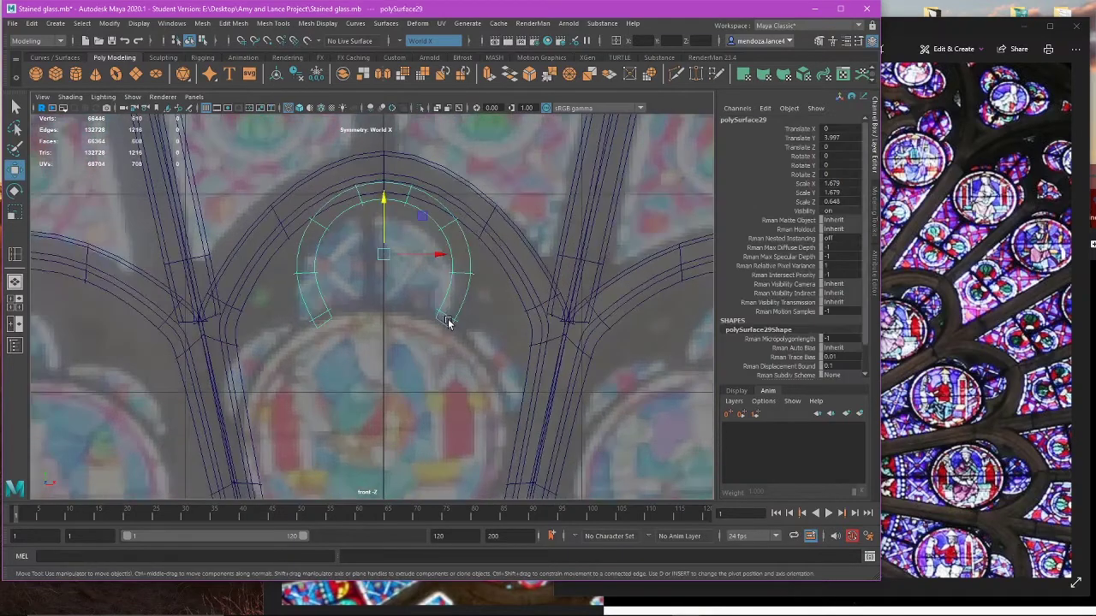
pyautogui.scroll(-3, 447, 318)
pyautogui.scroll(4, 450, 304)
pyautogui.scroll(3, 417, 335)
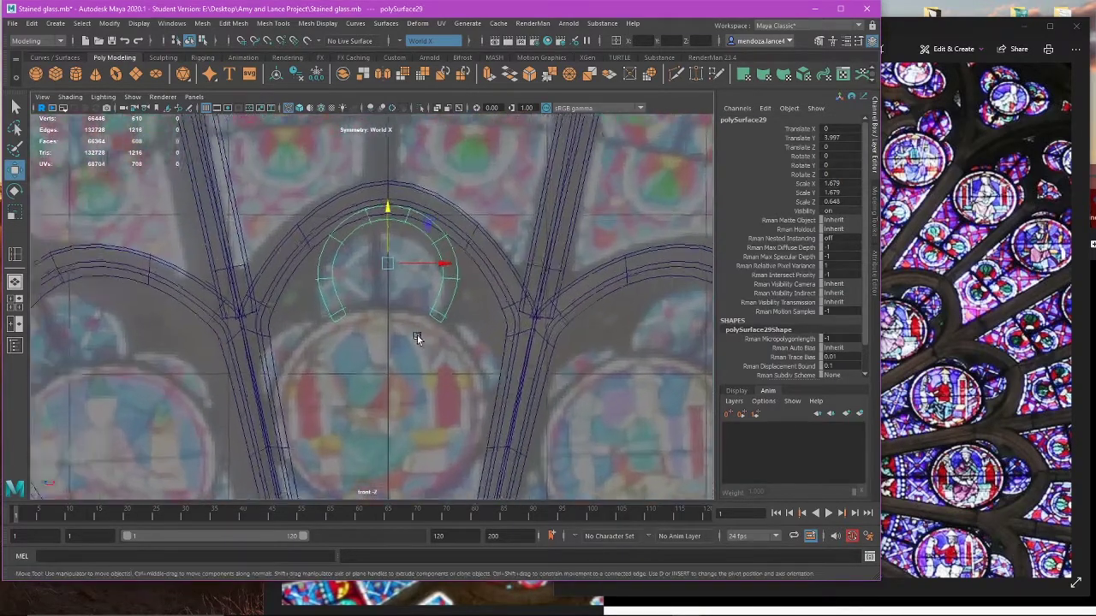
# Step: Delete the extra edge loop near the lobe's lower ends and turn off smooth preview on the lobe
pyautogui.click(477, 326)
pyautogui.scroll(1, 467, 330)
pyautogui.moveTo(470, 303); pyautogui.dragTo(470, 251, button='right')
pyautogui.doubleClick(457, 311)
pyautogui.press('Delete')
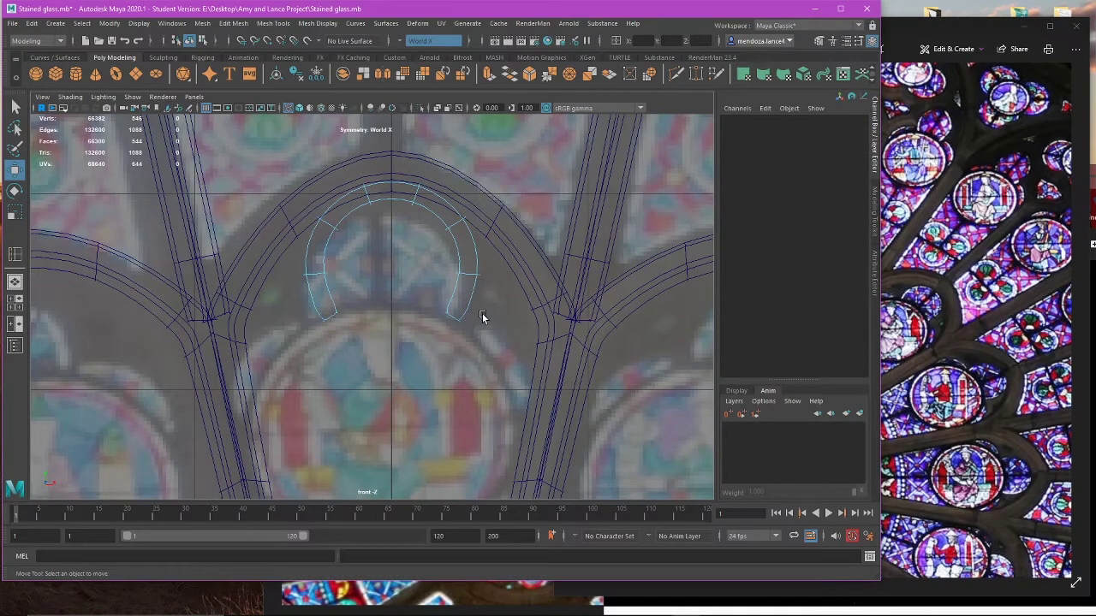
pyautogui.moveTo(385, 260); pyautogui.dragTo(522, 289, button='right')
pyautogui.press('Delete')
pyautogui.press('1')
pyautogui.scroll(2, 492, 318)
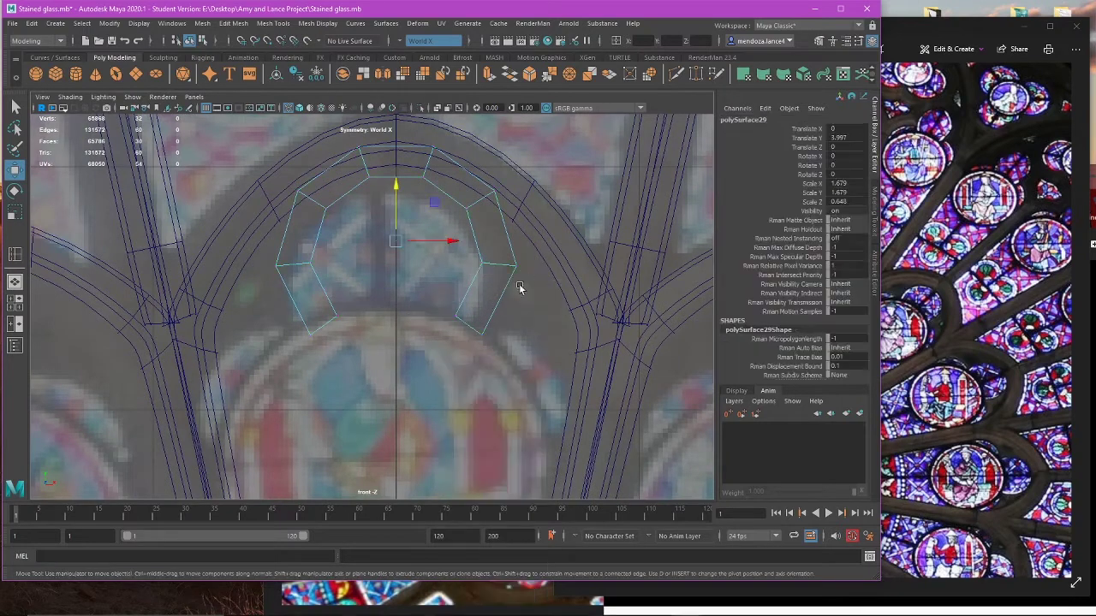
# Step: Insert a mirrored edge loop across the lowest segment of each lobe arm, about halfway along it
pyautogui.click(303, 24)
pyautogui.moveTo(272, 23)
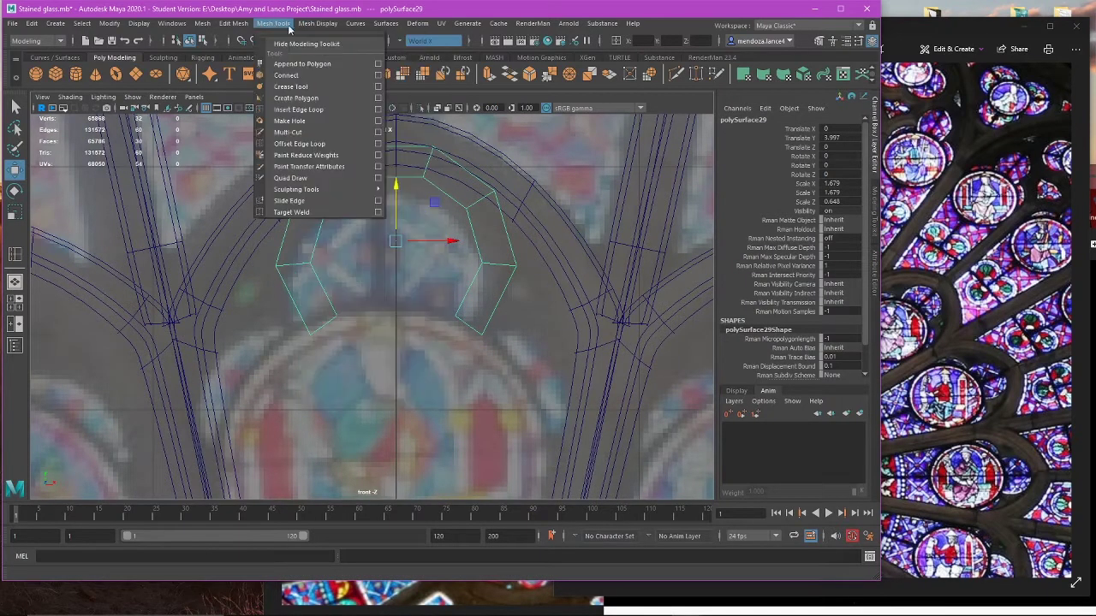
pyautogui.click(308, 108)
pyautogui.click(497, 305)
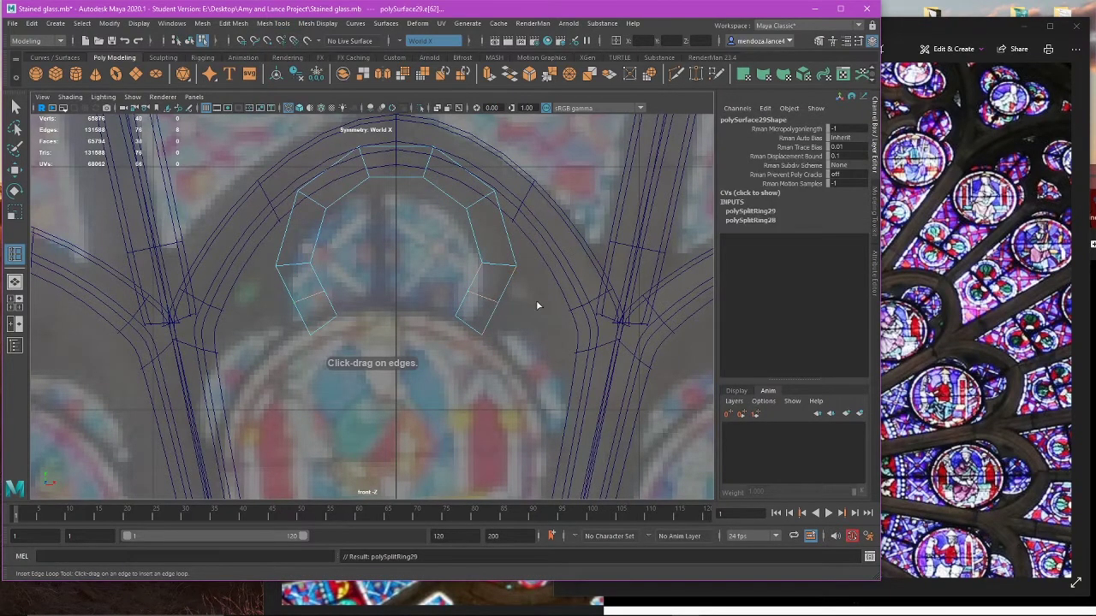
# Step: Extrude the outer side faces of the new lowest segments on both lobe arms
pyautogui.moveTo(539, 304); pyautogui.dragTo(539, 324, button='right')
pyautogui.press('w')
pyautogui.press('space')
pyautogui.press('space')
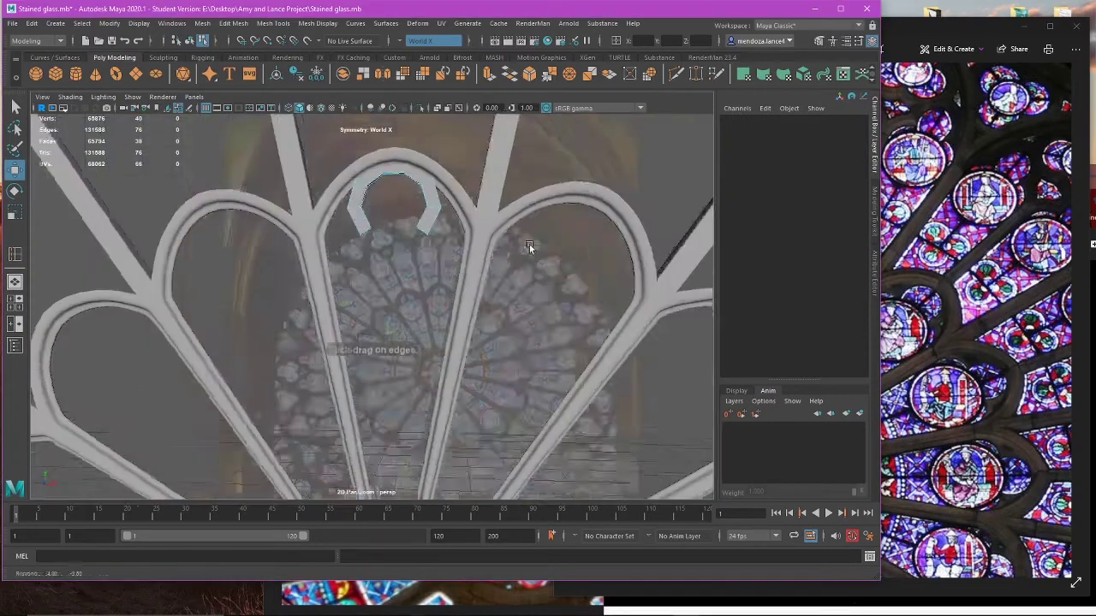
pyautogui.keyDown('alt'); pyautogui.moveTo(526, 244); pyautogui.dragTo(371, 197); pyautogui.keyUp('alt')
pyautogui.scroll(4, 372, 198)
pyautogui.keyDown('alt'); pyautogui.moveTo(371, 198); pyautogui.dragTo(372, 256, button='middle'); pyautogui.keyUp('alt')
pyautogui.press('space')
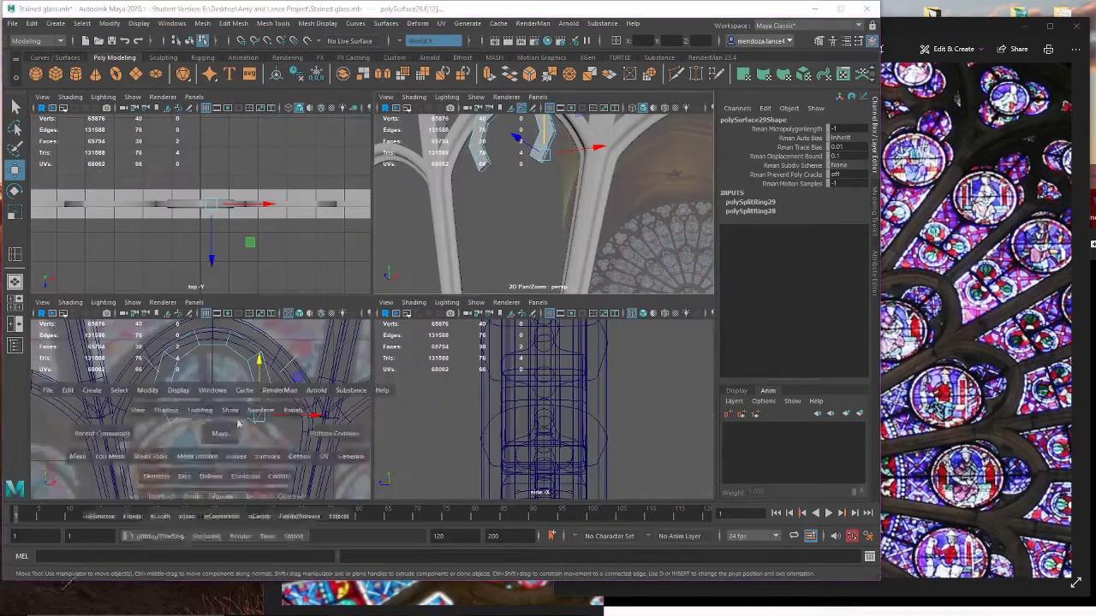
pyautogui.press('space')
pyautogui.scroll(3, 471, 355)
pyautogui.hotkey('ctrl', 'e')
pyautogui.press('w')
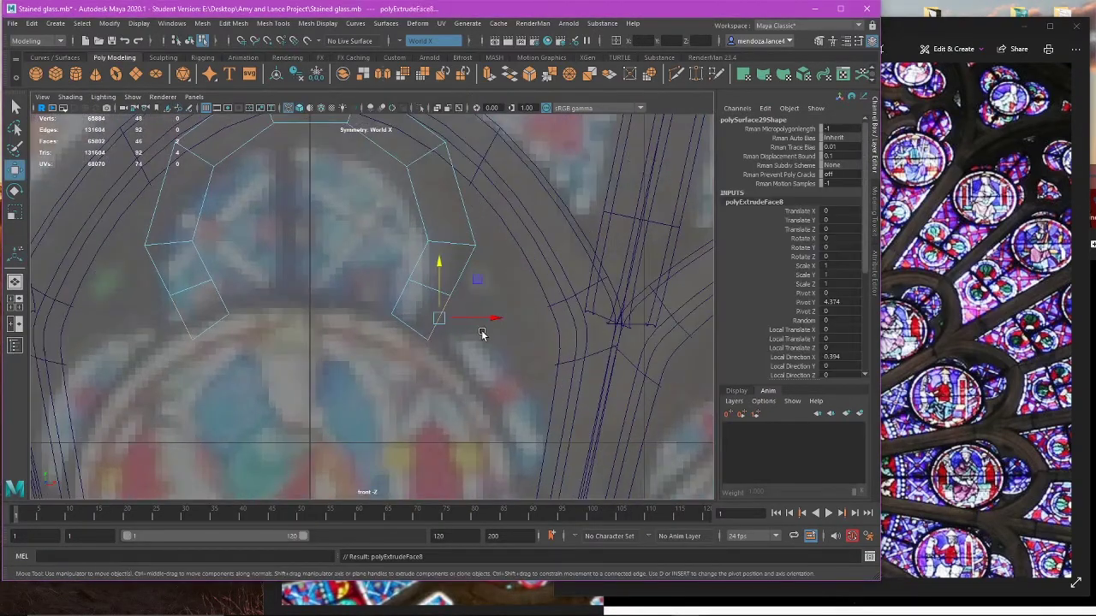
# Step: Move the extruded faces outward and down along the medallion's rim, checking the shape in smooth preview
pyautogui.moveTo(497, 322)
pyautogui.mouseDown()
pyautogui.moveTo(561, 324)
pyautogui.moveTo(538, 301)
pyautogui.moveTo(508, 313)
pyautogui.mouseUp()
pyautogui.press('e')
pyautogui.hotkey('ctrl', 'z')
pyautogui.press('w')
pyautogui.press('3')
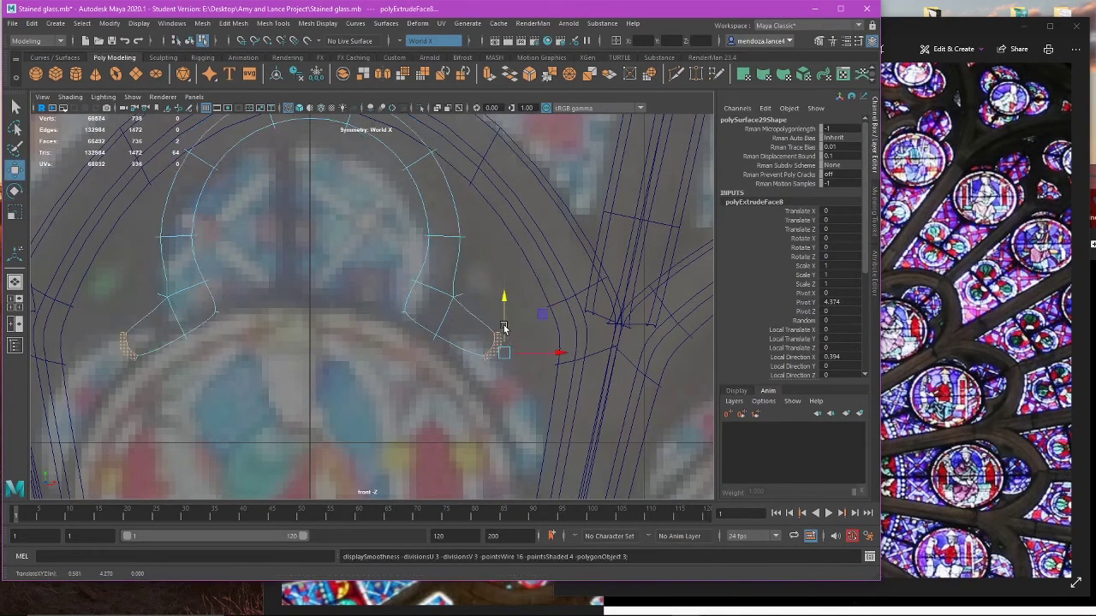
pyautogui.press('1')
pyautogui.scroll(-10, 522, 365)
pyautogui.scroll(7, 473, 349)
pyautogui.scroll(3, 511, 369)
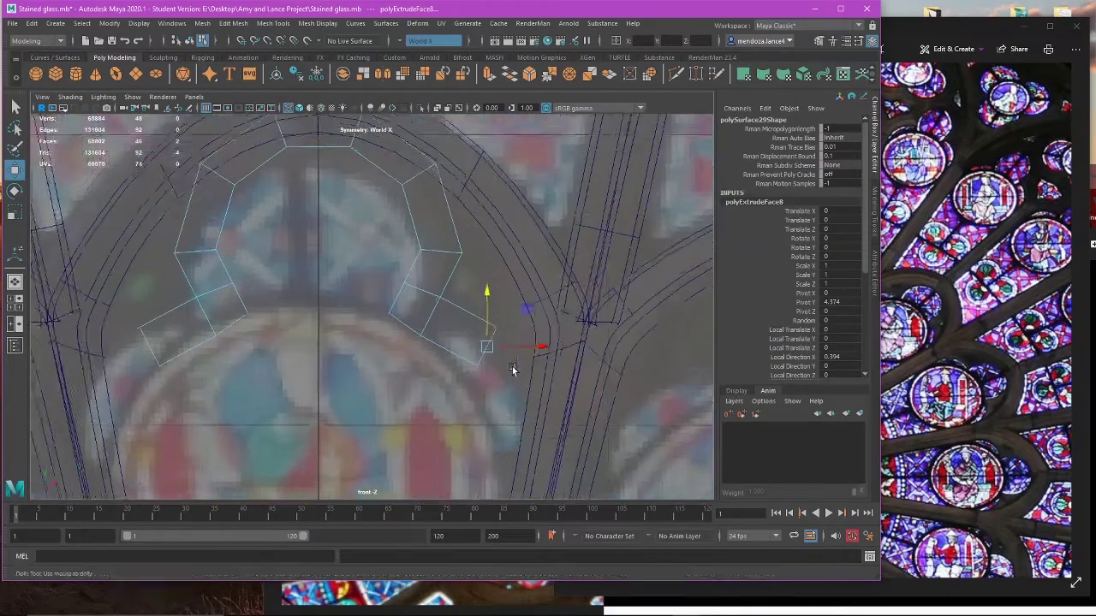
pyautogui.scroll(1, 524, 383)
pyautogui.keyDown('alt'); pyautogui.moveTo(517, 361); pyautogui.dragTo(447, 313, button='middle'); pyautogui.keyUp('alt')
pyautogui.moveTo(381, 282); pyautogui.dragTo(281, 267, button='right')
pyautogui.moveTo(313, 285); pyautogui.dragTo(320, 291)
pyautogui.click(361, 295)
pyautogui.moveTo(397, 312); pyautogui.dragTo(438, 265)
pyautogui.hotkey('ctrl', 'z')
# Step: Extrude the end faces of both branches again with Local Translate Z 0.113 and lower them along the medallion's rim
pyautogui.moveTo(469, 273); pyautogui.dragTo(470, 300, button='right')
pyautogui.click(462, 304)
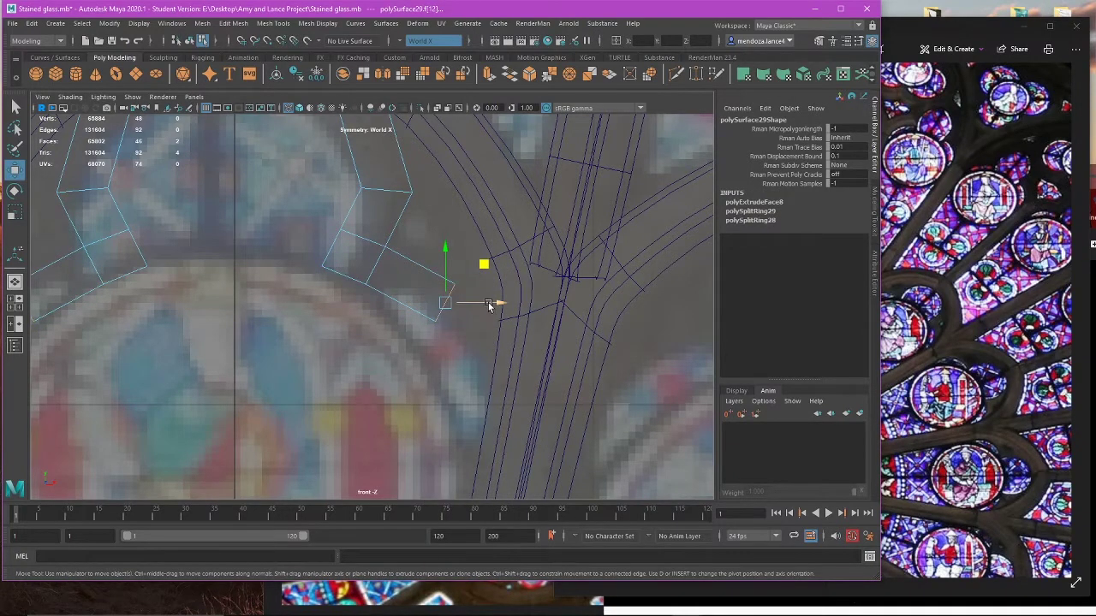
pyautogui.hotkey('ctrl', 'e')
pyautogui.moveTo(473, 316); pyautogui.dragTo(509, 335)
pyautogui.press('w')
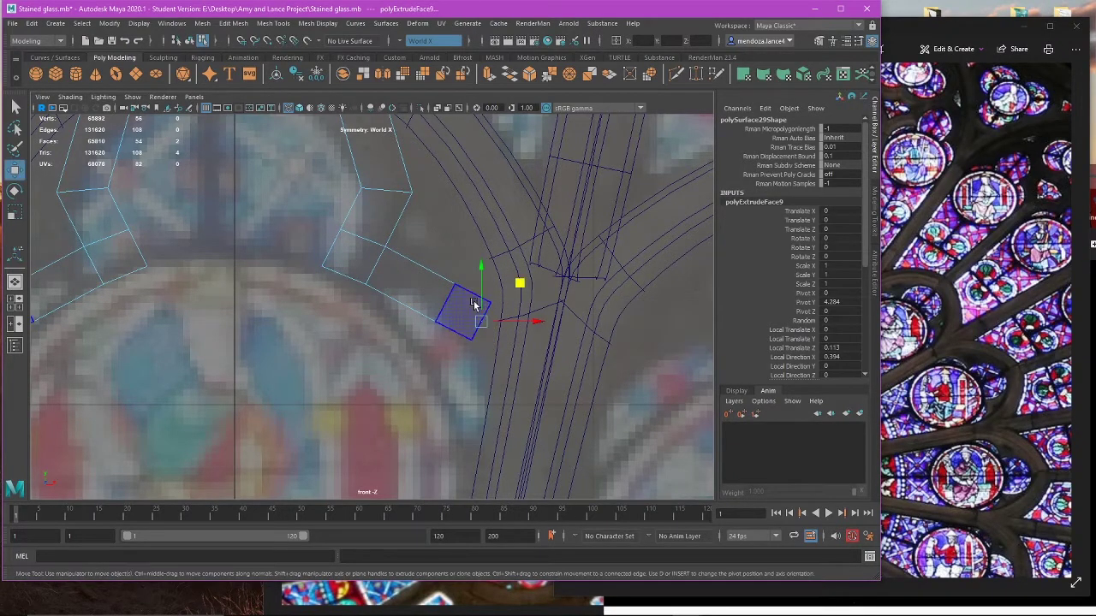
pyautogui.moveTo(482, 291); pyautogui.dragTo(484, 332)
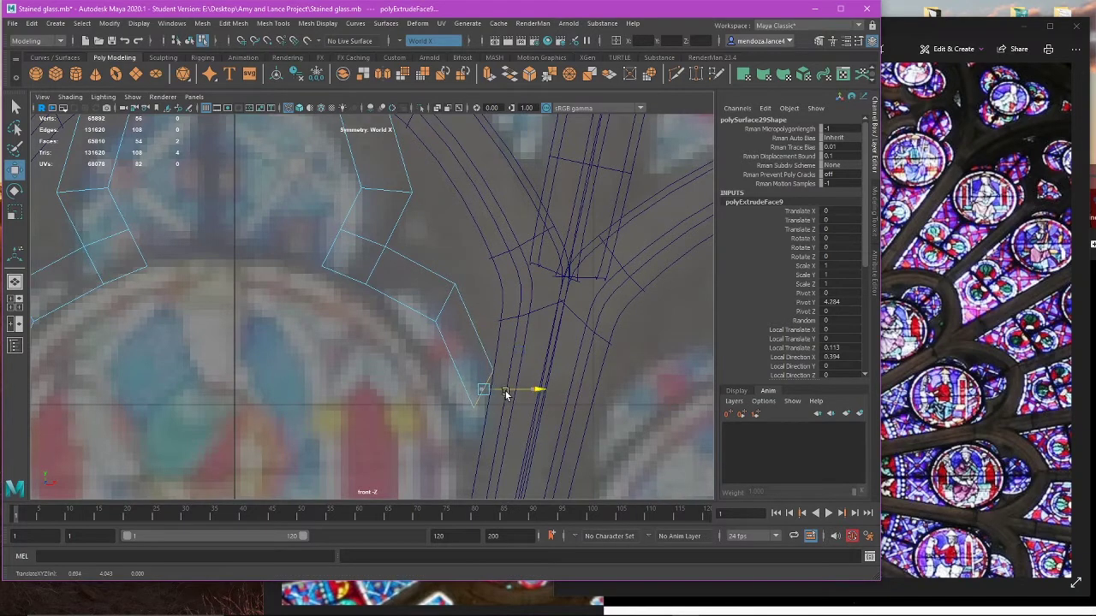
# Step: Lower the vertices at the joint between the two extruded branch segments to follow the medallion's curve
pyautogui.moveTo(480, 294); pyautogui.dragTo(426, 255, button='right')
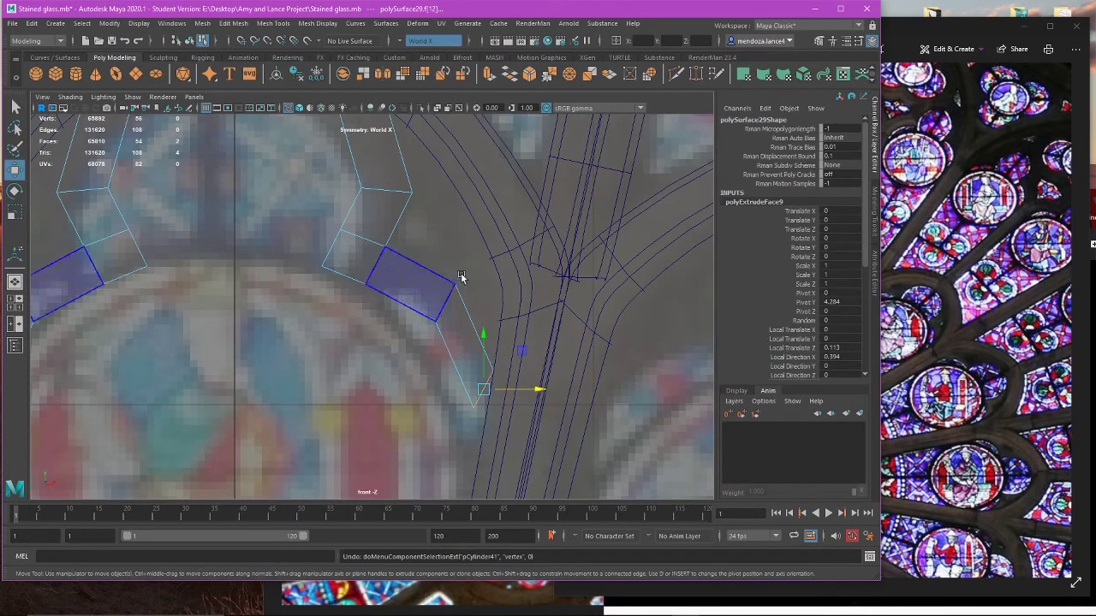
pyautogui.moveTo(470, 269); pyautogui.dragTo(367, 243, button='right')
pyautogui.moveTo(450, 255); pyautogui.dragTo(466, 349)
pyautogui.hotkey('ctrl', 'z')
pyautogui.moveTo(445, 259); pyautogui.dragTo(445, 272)
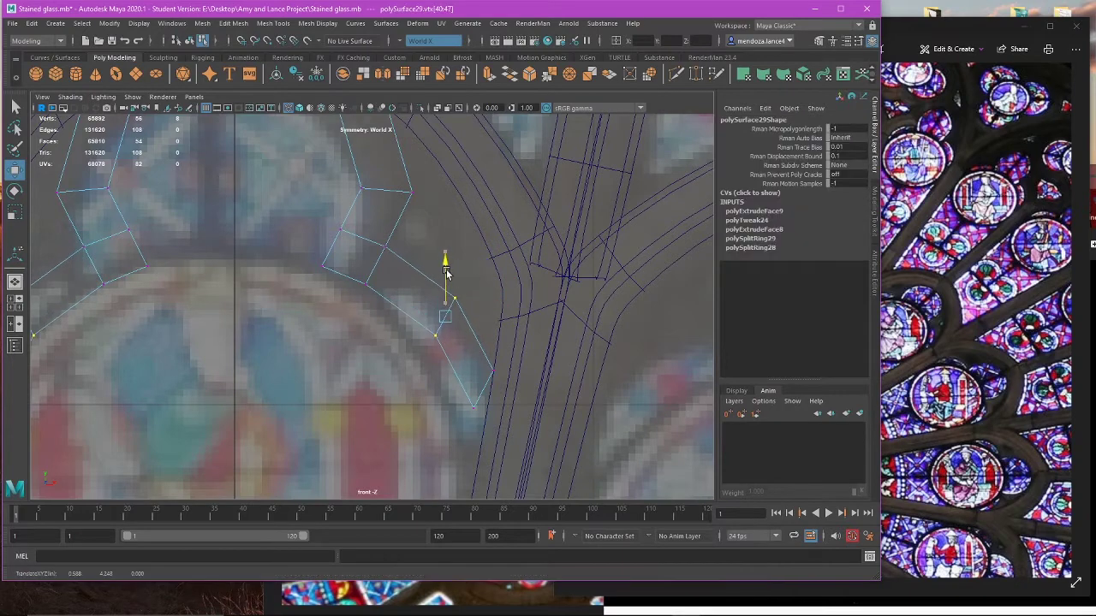
# Step: Lower the branch's end vertices and move the inner tip vertex outward and down against the straight rib
pyautogui.moveTo(422, 354); pyautogui.dragTo(532, 486)
pyautogui.scroll(1, 496, 401)
pyautogui.keyDown('alt'); pyautogui.moveTo(497, 401); pyautogui.dragTo(443, 340, button='middle'); pyautogui.keyUp('alt')
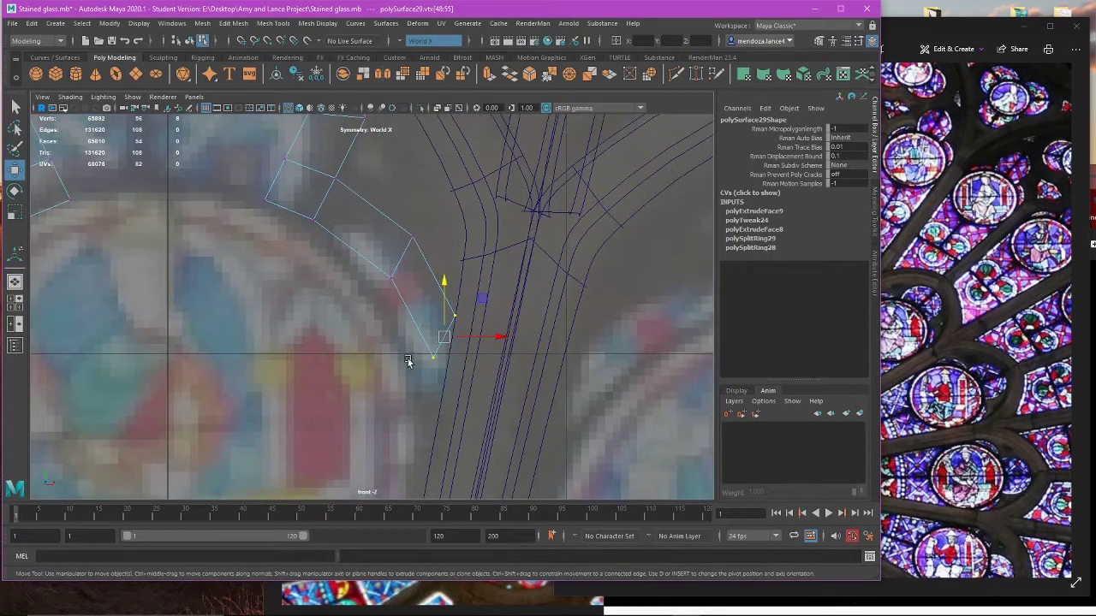
pyautogui.moveTo(450, 317); pyautogui.dragTo(447, 312)
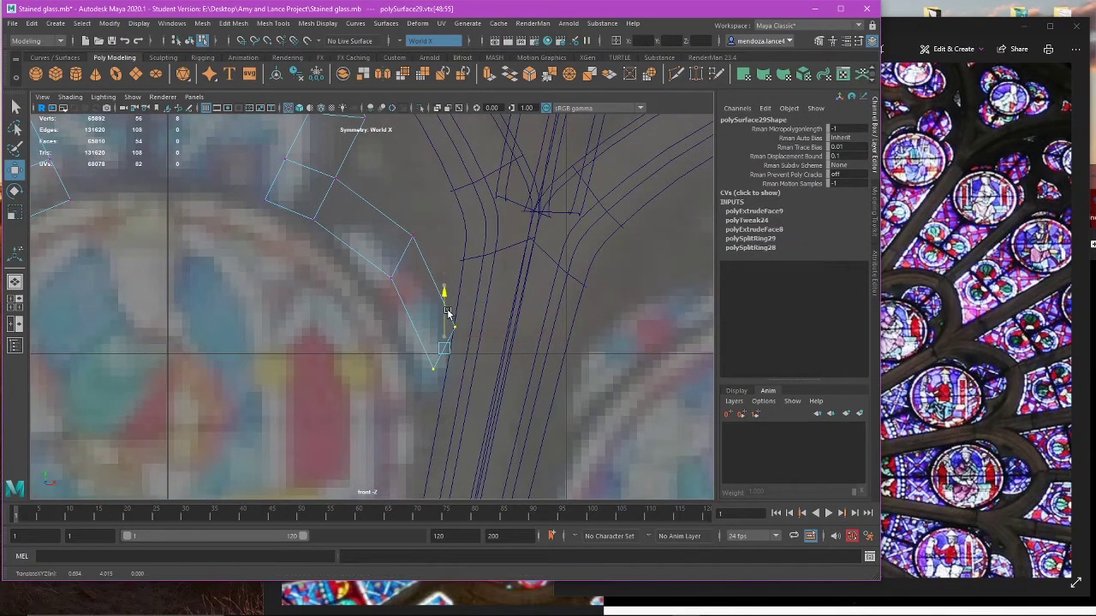
pyautogui.moveTo(399, 351); pyautogui.dragTo(476, 424)
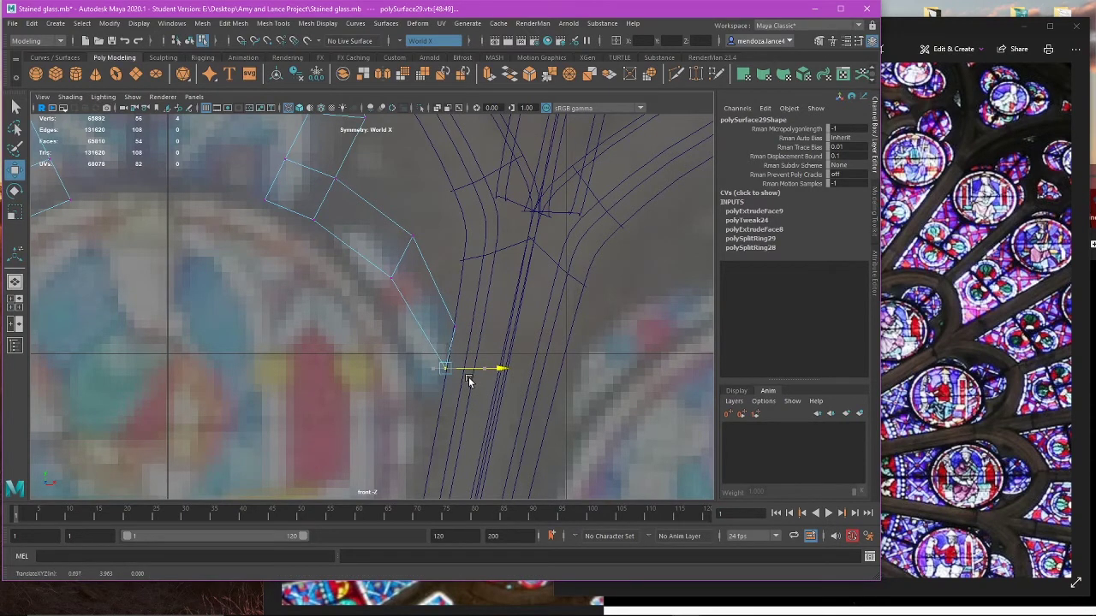
pyautogui.moveTo(445, 337); pyautogui.dragTo(445, 354)
# Step: Move the outer vertex at the branch's end so it meets the edge of the straight rib
pyautogui.moveTo(471, 315)
pyautogui.mouseDown()
pyautogui.moveTo(443, 334)
pyautogui.moveTo(458, 327)
pyautogui.mouseUp()
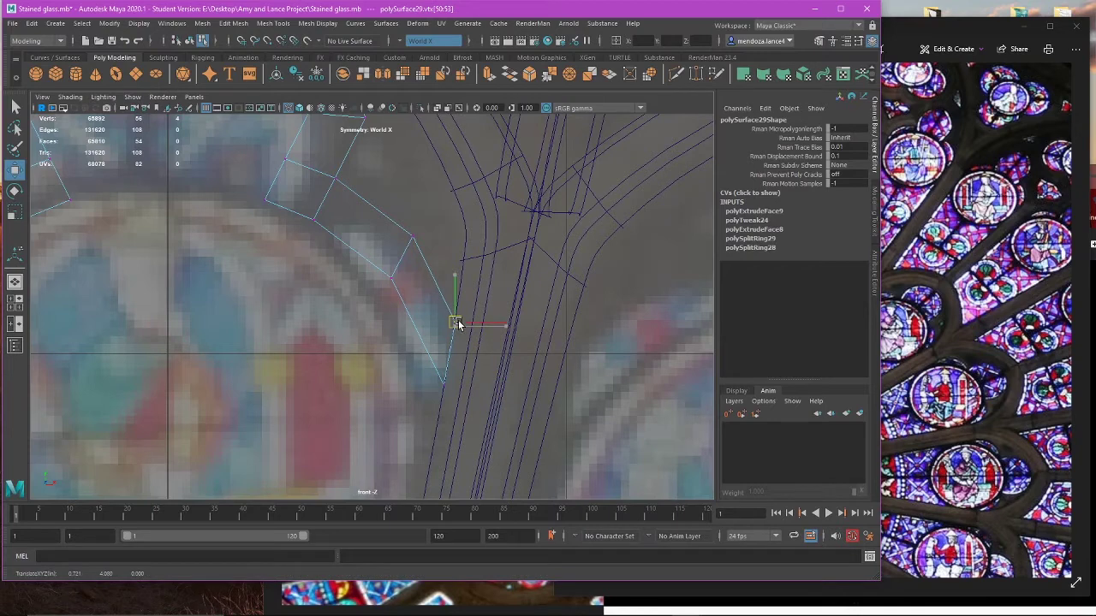
pyautogui.click(490, 285)
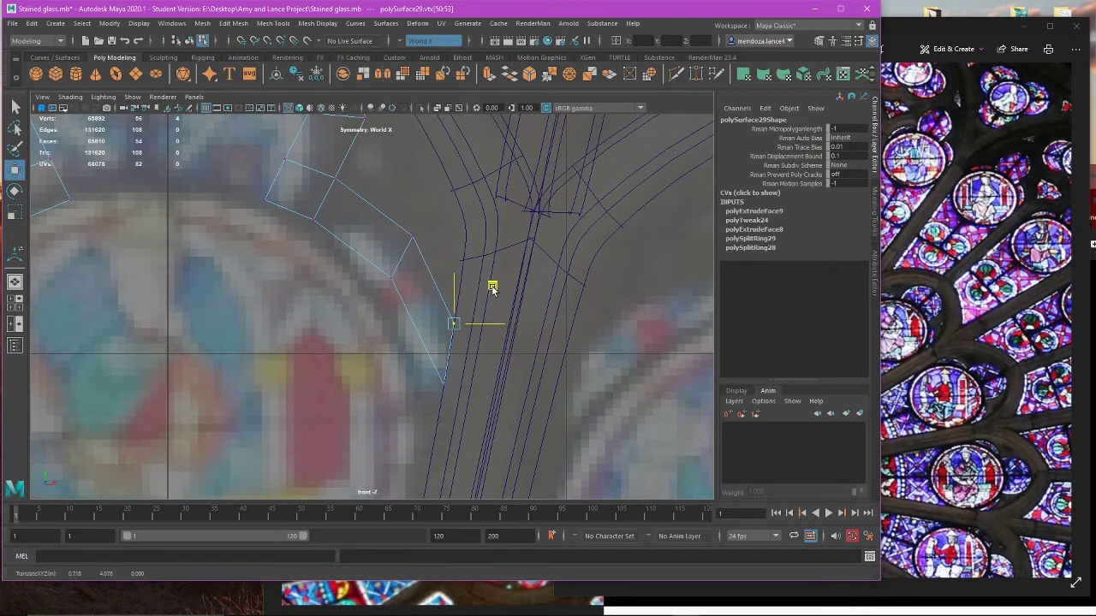
pyautogui.scroll(5, 468, 310)
pyautogui.moveTo(549, 306); pyautogui.dragTo(579, 298)
# Step: Delete the faces across the top of the lobe, leaving separate mirrored arms on each side
pyautogui.scroll(-6, 579, 296)
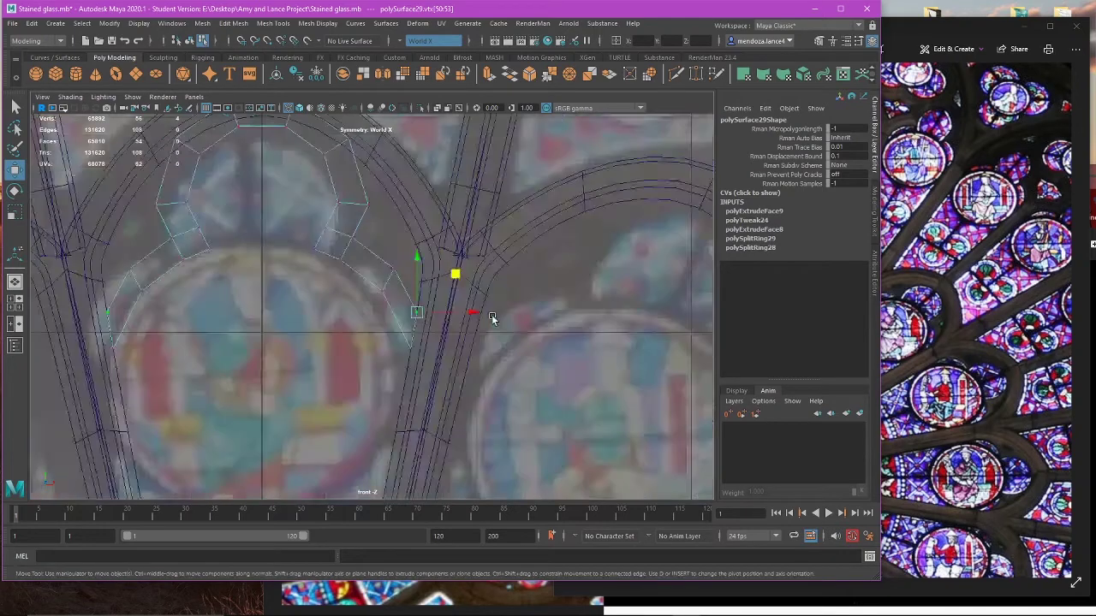
pyautogui.scroll(3, 470, 341)
pyautogui.scroll(3, 386, 295)
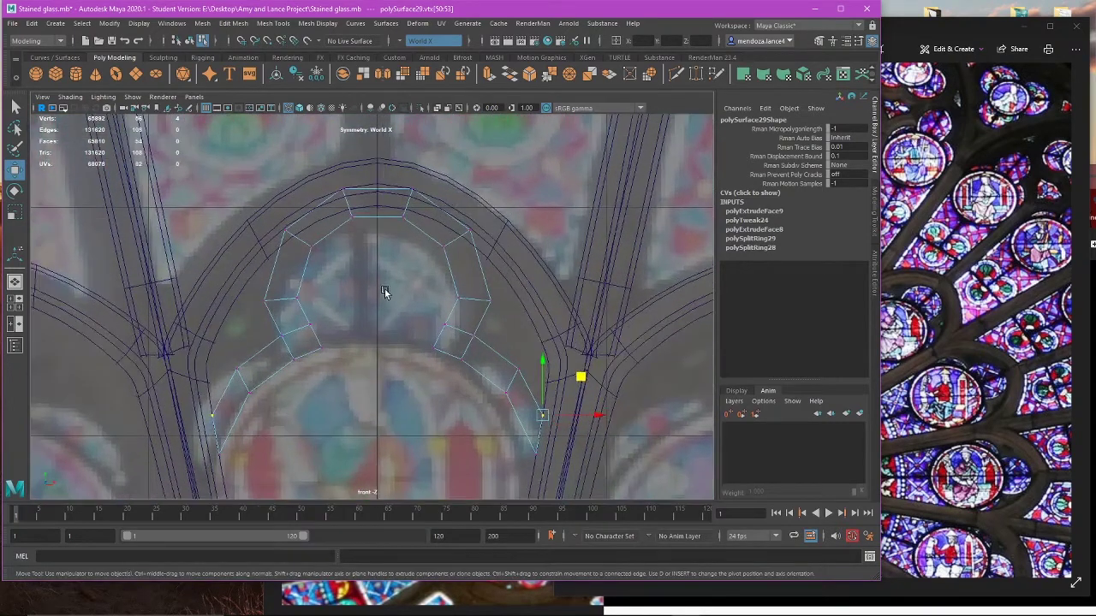
pyautogui.moveTo(390, 264); pyautogui.dragTo(390, 291, button='right')
pyautogui.moveTo(360, 145); pyautogui.dragTo(430, 263)
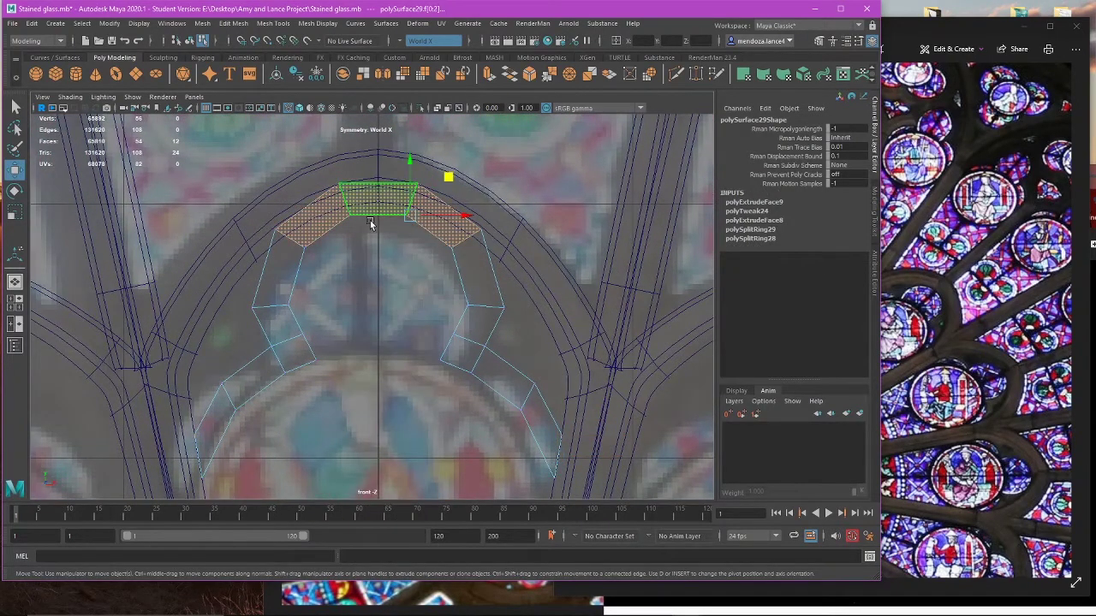
pyautogui.press('Delete')
# Step: Raise the inner top vertex of each arm and lower the outer one so the cut ends follow the arch
pyautogui.moveTo(432, 239); pyautogui.dragTo(364, 219, button='right')
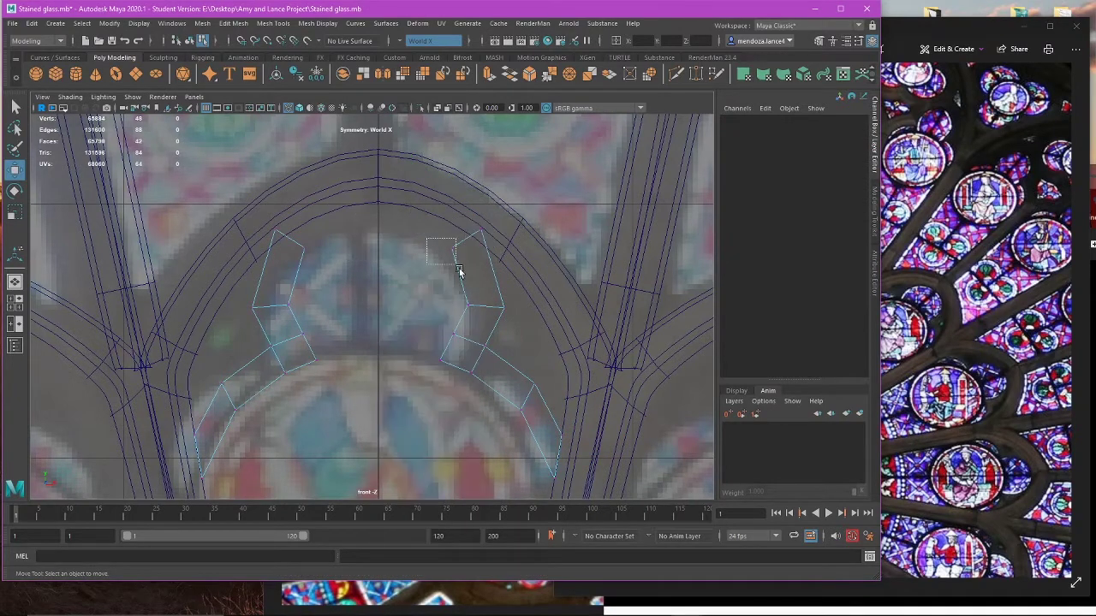
pyautogui.click(454, 242)
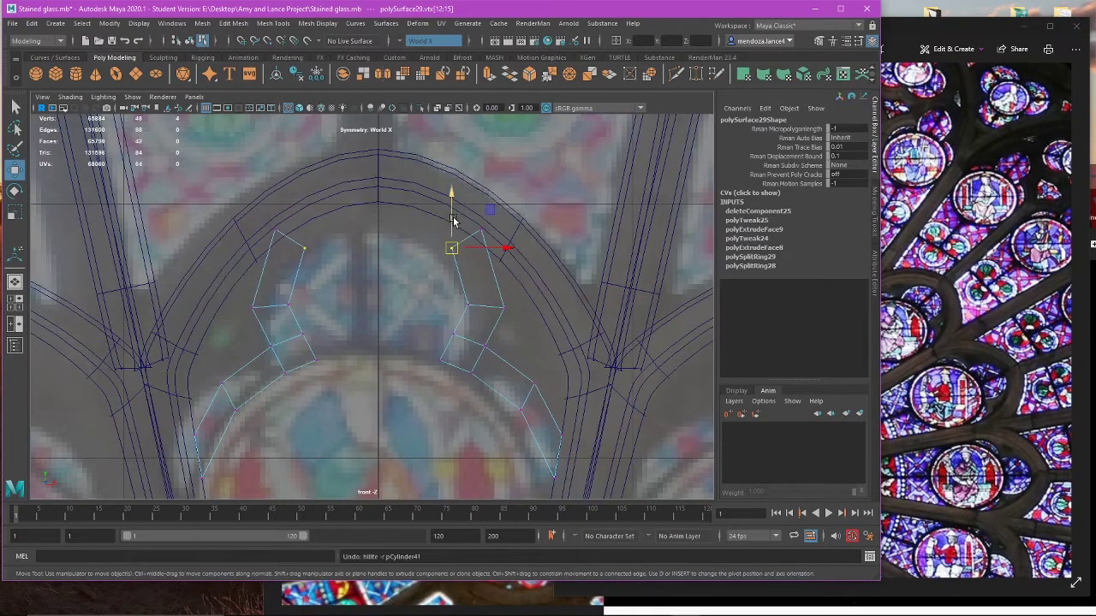
pyautogui.moveTo(458, 216); pyautogui.dragTo(453, 202)
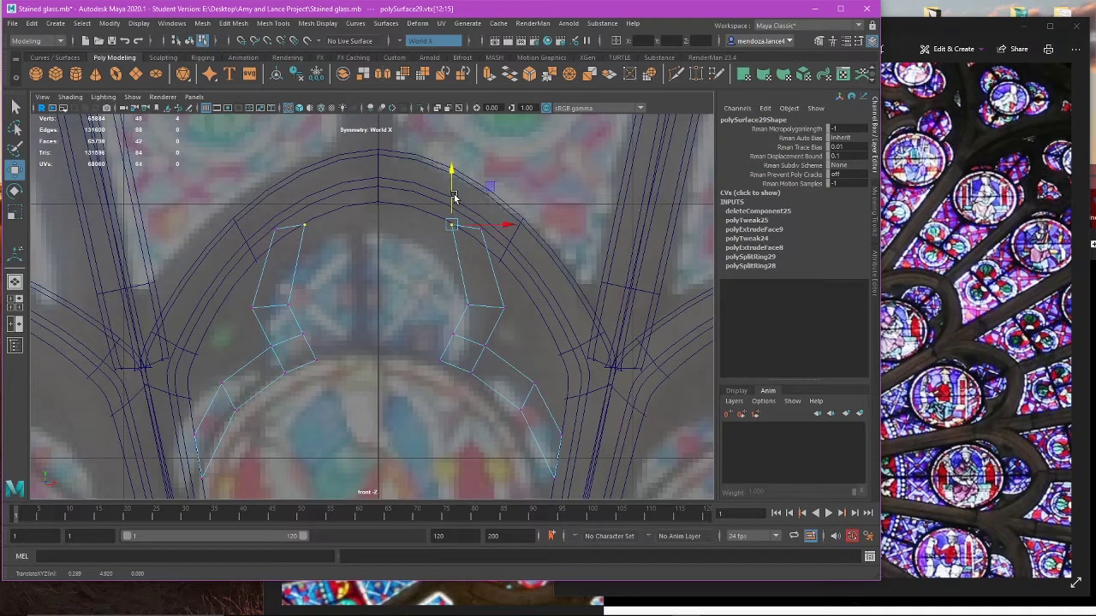
pyautogui.moveTo(455, 241); pyautogui.dragTo(485, 246)
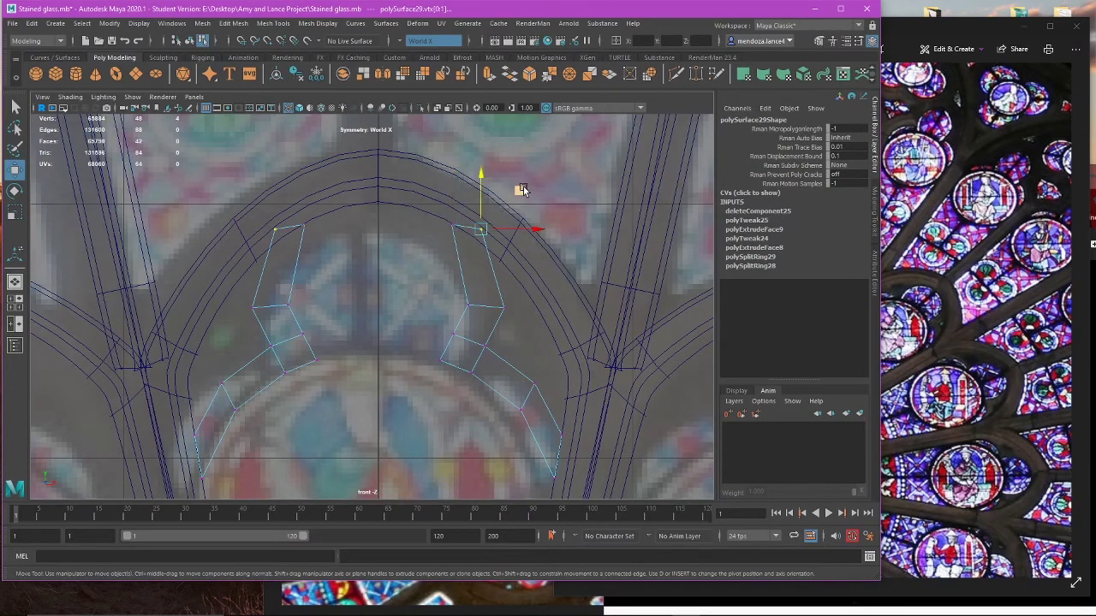
pyautogui.moveTo(522, 190)
pyautogui.mouseDown()
pyautogui.moveTo(531, 215)
pyautogui.moveTo(524, 208)
pyautogui.mouseUp()
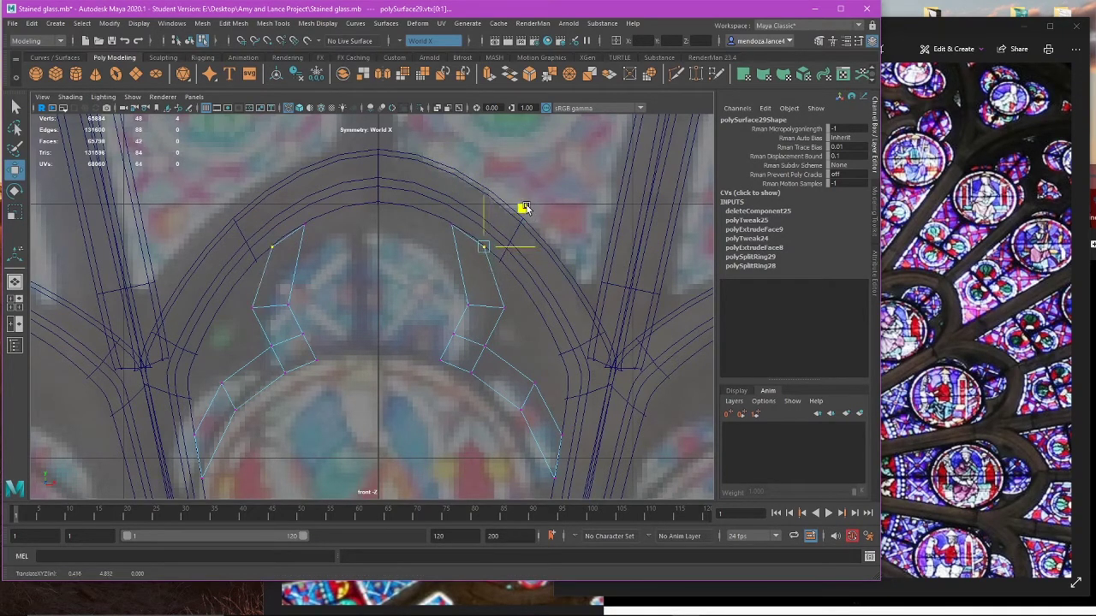
# Step: Raise the vertices at each arm's widest bend and adjust those at the joint below to smooth the curve
pyautogui.moveTo(437, 295); pyautogui.dragTo(555, 339)
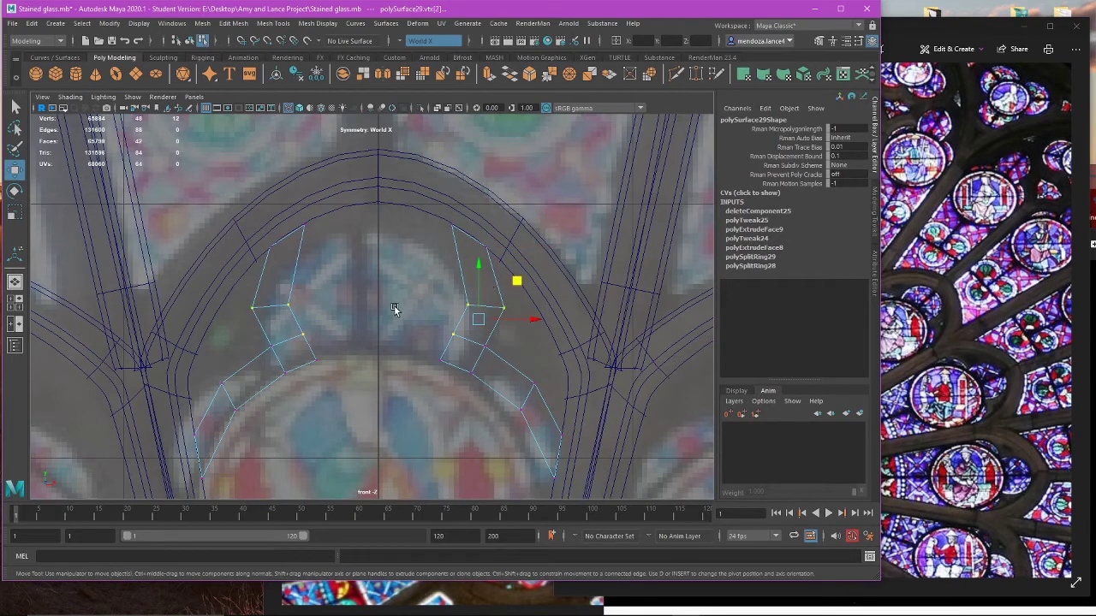
pyautogui.keyDown('ctrl'); pyautogui.moveTo(410, 321); pyautogui.dragTo(496, 386); pyautogui.keyUp('ctrl')
pyautogui.moveTo(491, 283); pyautogui.dragTo(490, 262)
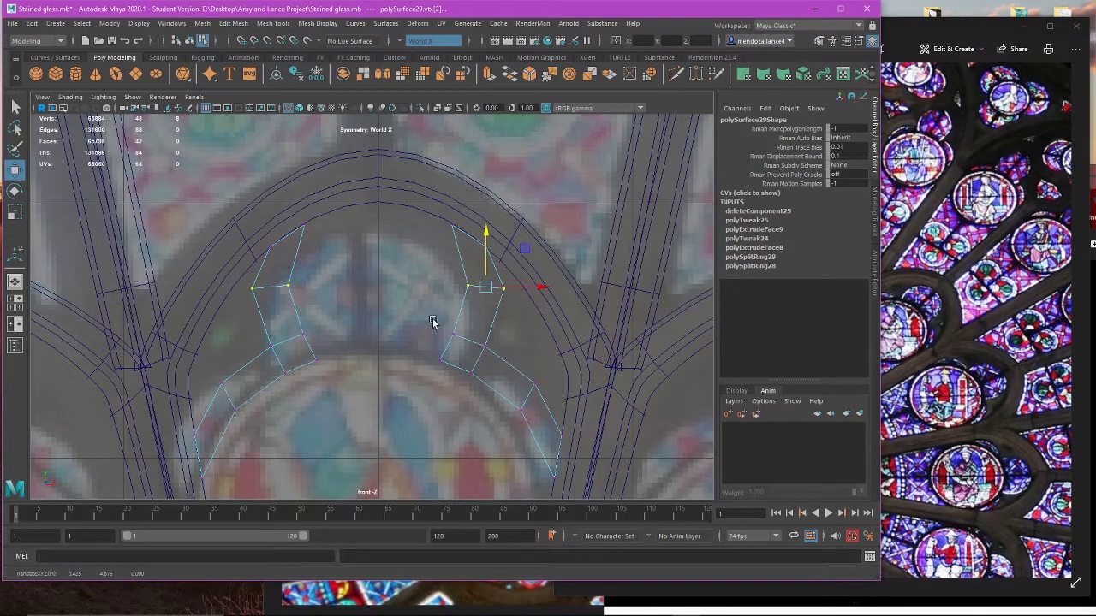
pyautogui.moveTo(433, 322); pyautogui.dragTo(507, 361)
pyautogui.moveTo(511, 310); pyautogui.dragTo(511, 299)
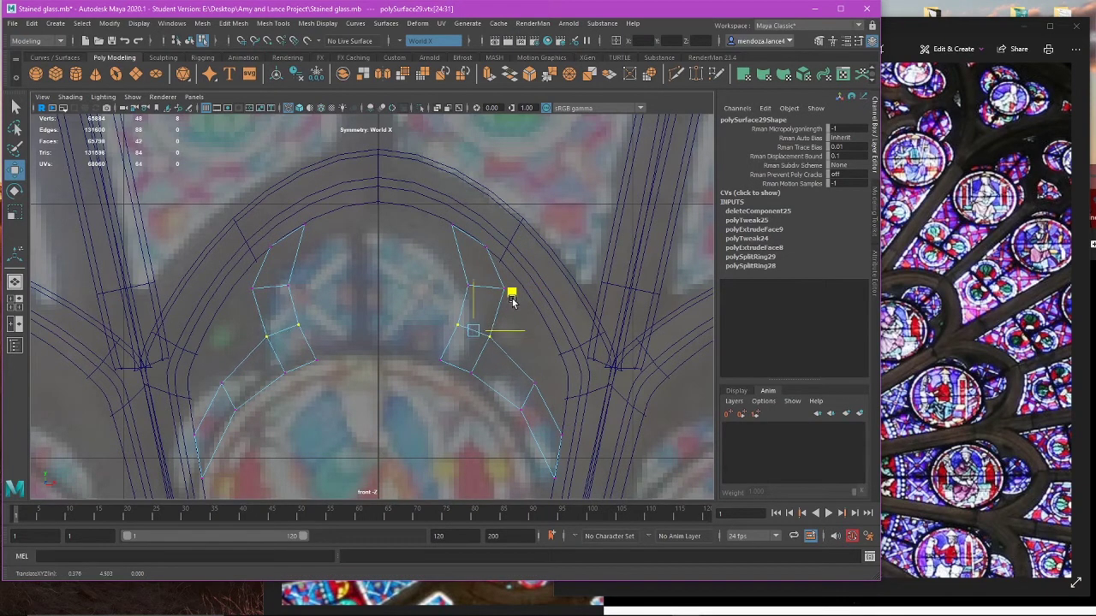
pyautogui.moveTo(582, 309); pyautogui.dragTo(484, 353)
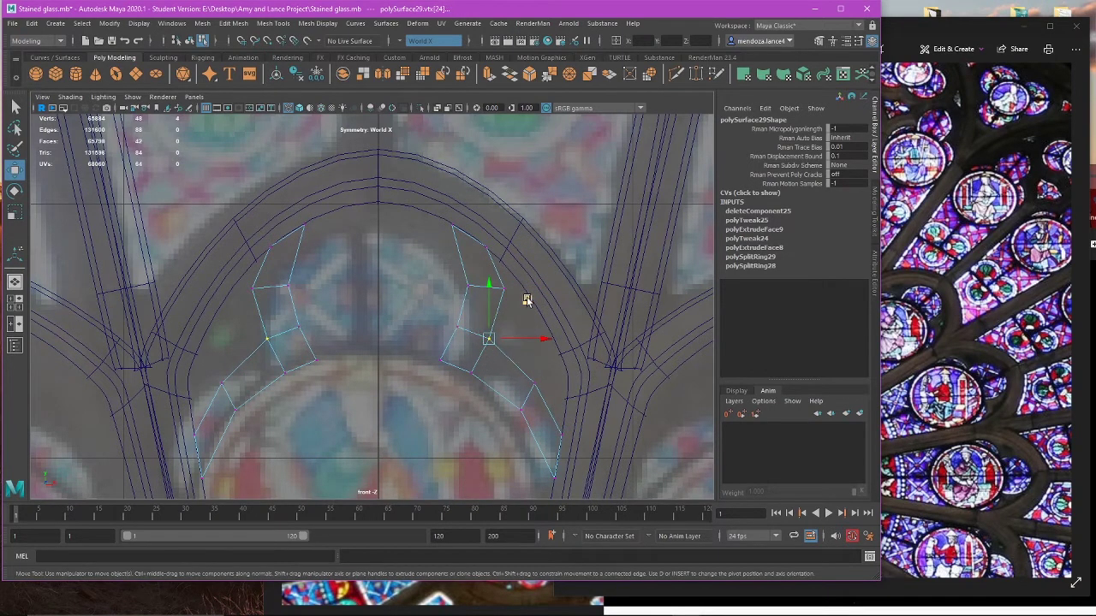
pyautogui.moveTo(527, 299); pyautogui.dragTo(526, 306, button='middle')
# Step: Turn on smooth preview for the reshaped arms and inspect how they meet the arch in perspective
pyautogui.press('space')
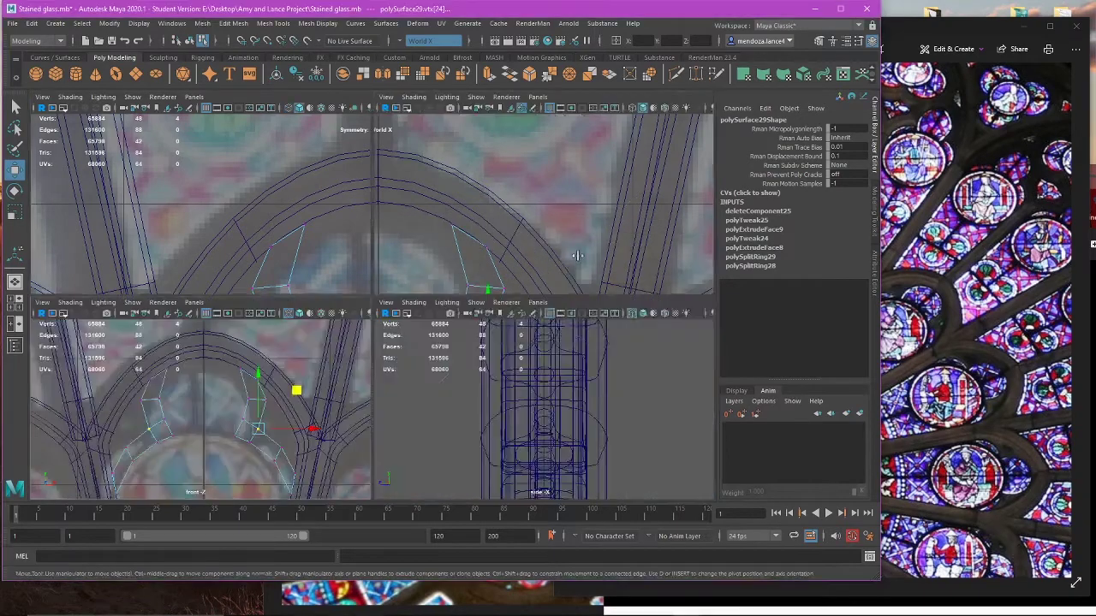
pyautogui.press('space')
pyautogui.press('3')
pyautogui.keyDown('alt'); pyautogui.moveTo(525, 280); pyautogui.dragTo(394, 401); pyautogui.keyUp('alt')
pyautogui.scroll(5, 500, 329)
pyautogui.scroll(-6, 501, 327)
pyautogui.press('space')
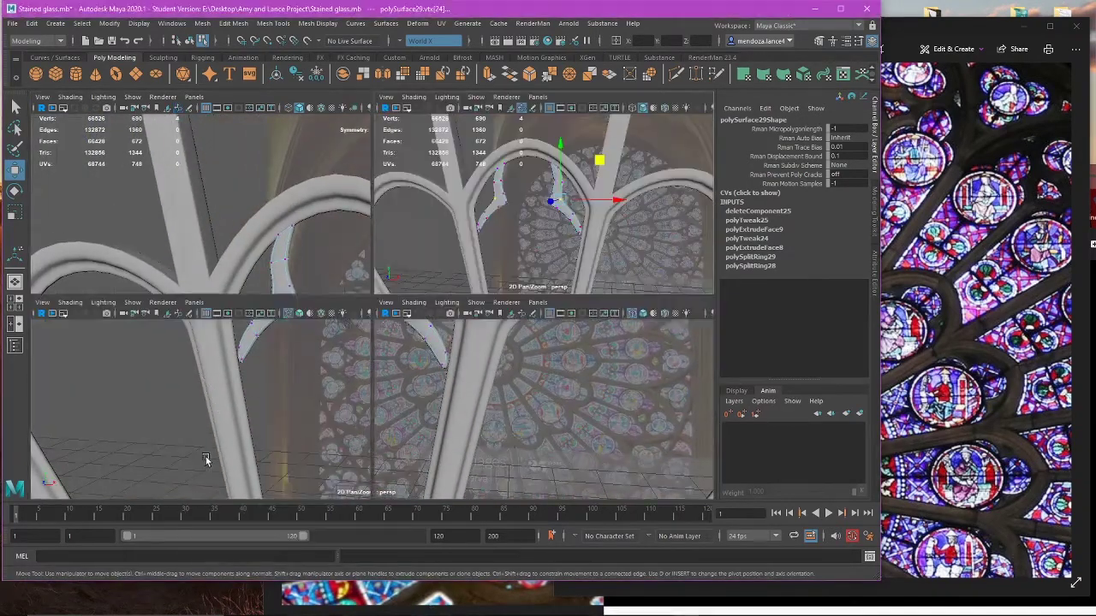
# Step: With smooth preview on, shift all the vertices at each arm's lower joint outward and down in the front view
pyautogui.press('space')
pyautogui.scroll(5, 406, 375)
pyautogui.scroll(2, 356, 329)
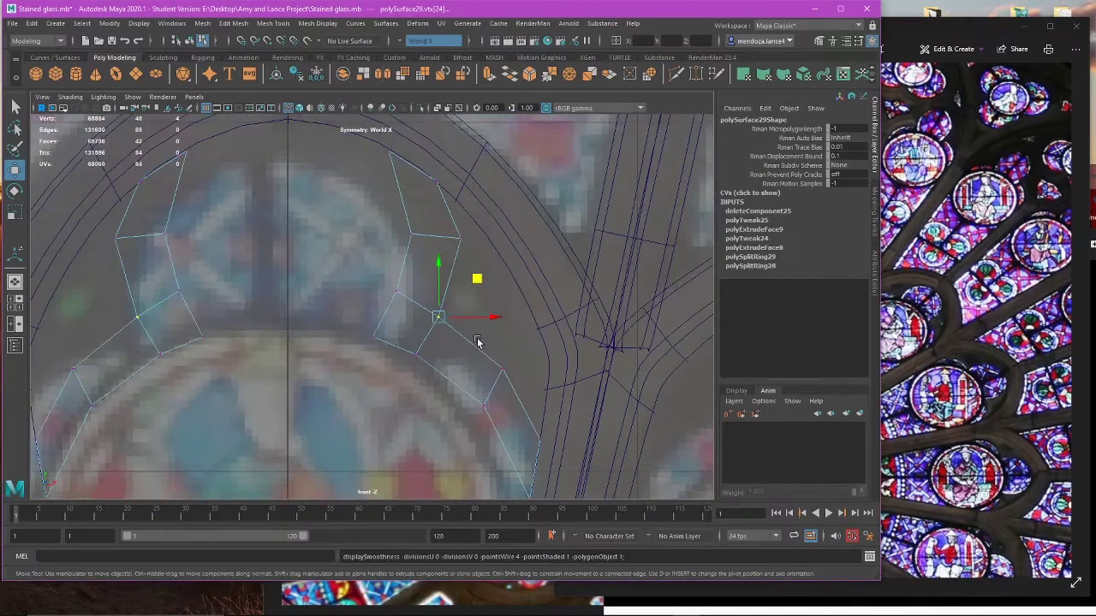
pyautogui.press('3')
pyautogui.moveTo(314, 248); pyautogui.dragTo(417, 366)
pyautogui.moveTo(325, 275); pyautogui.dragTo(486, 423)
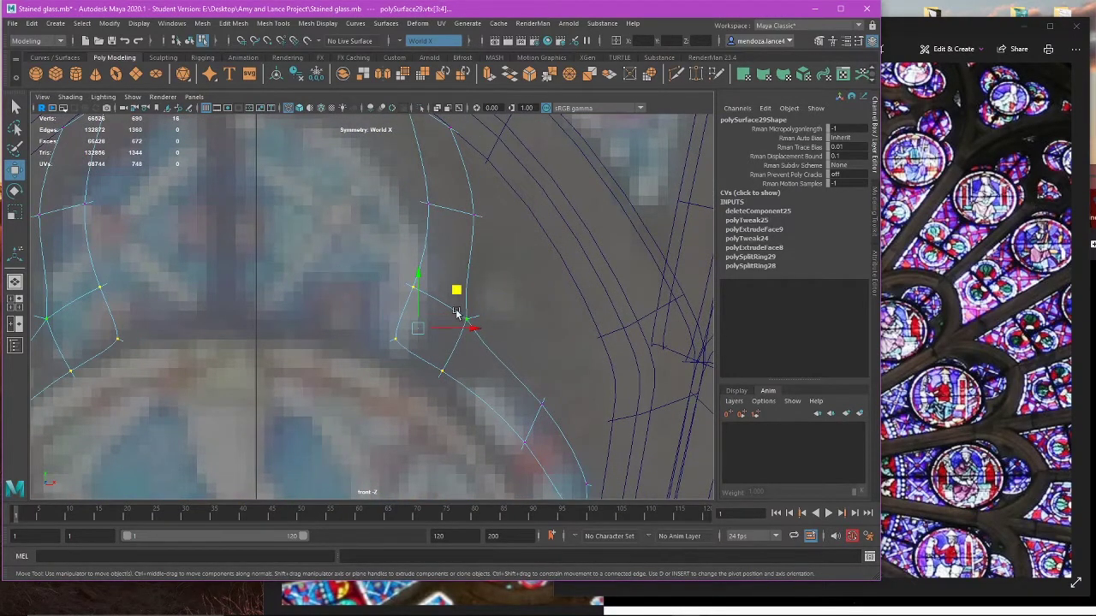
pyautogui.moveTo(457, 294); pyautogui.dragTo(476, 321)
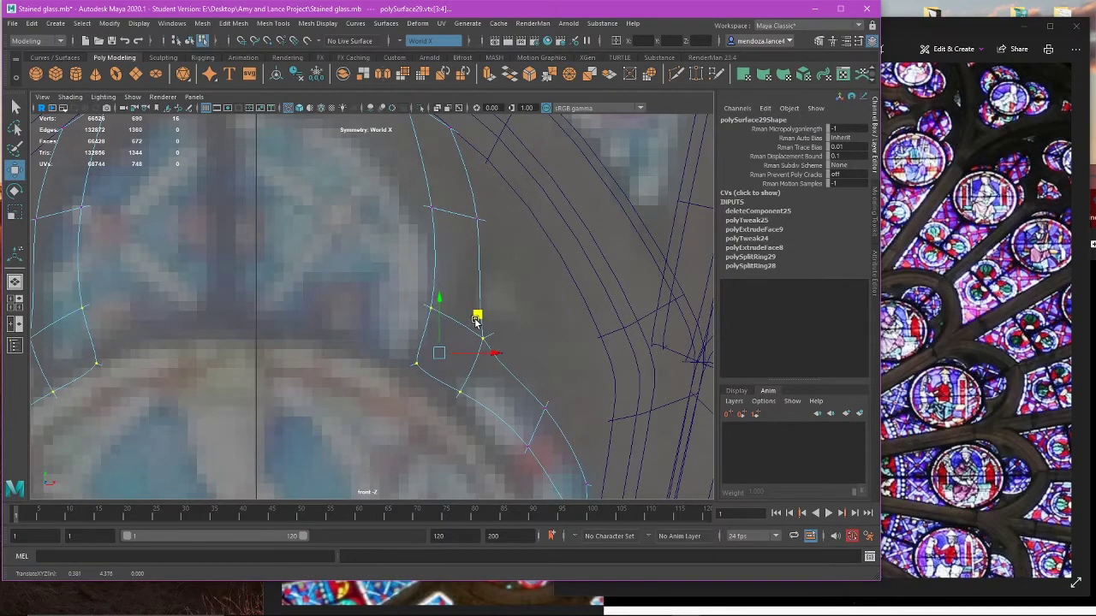
pyautogui.scroll(-8, 501, 356)
pyautogui.keyDown('alt'); pyautogui.moveTo(445, 294); pyautogui.dragTo(447, 307, button='middle'); pyautogui.keyUp('alt')
pyautogui.scroll(4, 454, 324)
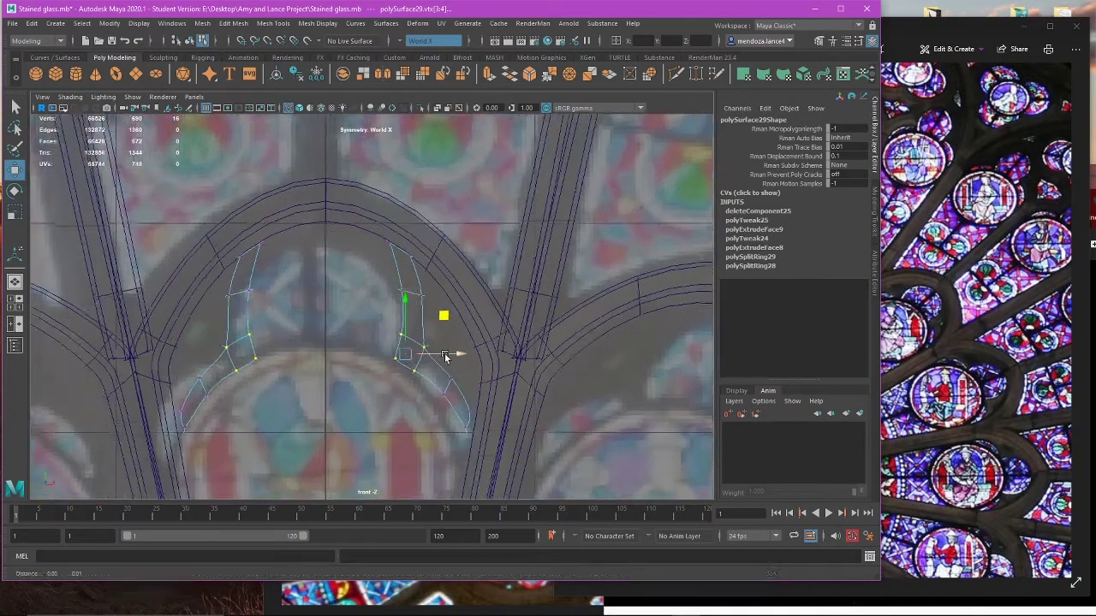
# Step: Reposition each arm's upper cut end in the front view, moving its outer vertex outward and down onto the arch
pyautogui.moveTo(365, 220); pyautogui.dragTo(422, 275)
pyautogui.scroll(1, 418, 267)
pyautogui.moveTo(402, 225); pyautogui.dragTo(408, 233)
pyautogui.moveTo(451, 261); pyautogui.dragTo(444, 255)
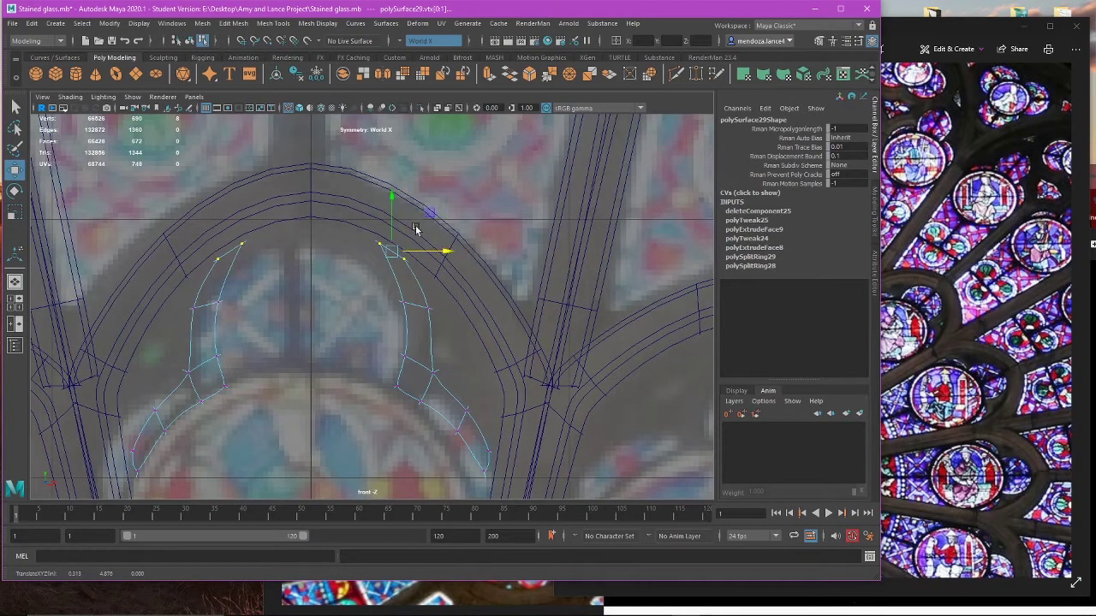
pyautogui.scroll(3, 416, 257)
pyautogui.moveTo(409, 293); pyautogui.dragTo(409, 280)
pyautogui.moveTo(554, 302); pyautogui.dragTo(416, 366)
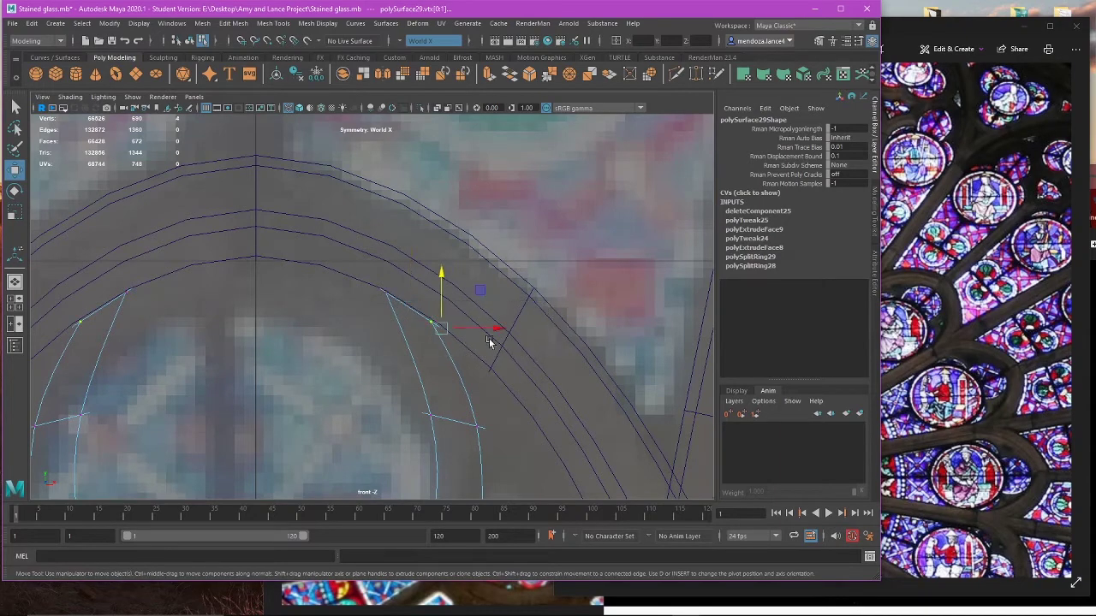
pyautogui.moveTo(489, 329); pyautogui.dragTo(504, 328)
pyautogui.moveTo(455, 274); pyautogui.dragTo(459, 293)
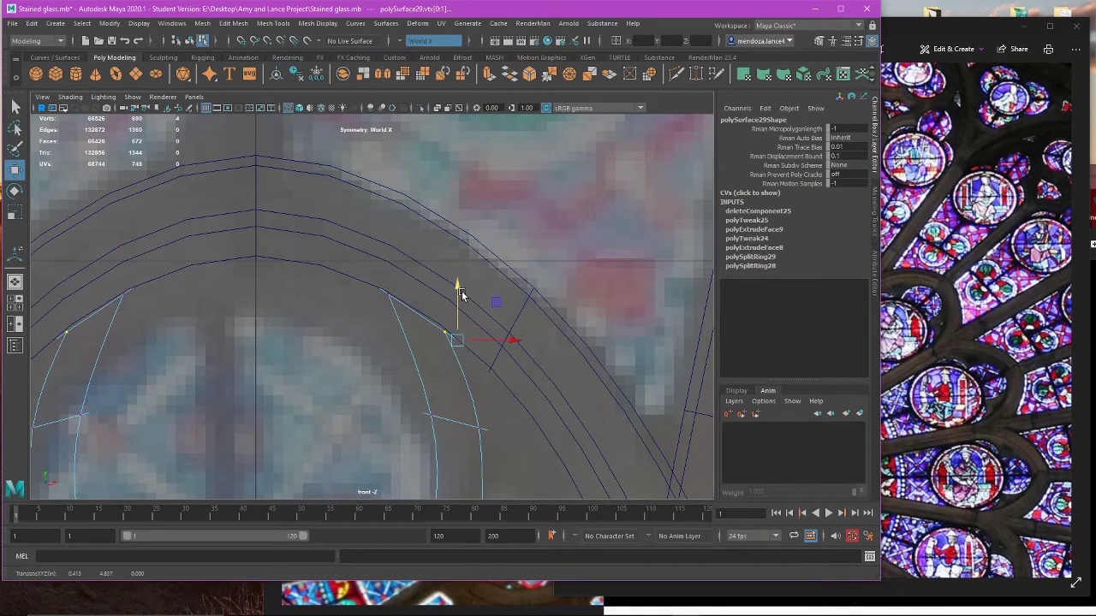
# Step: In shaded display, nudge each arm's cut end inward and up, raising the inner top vertex to meet the arch
pyautogui.press('5')
pyautogui.scroll(-3, 462, 300)
pyautogui.scroll(4, 419, 355)
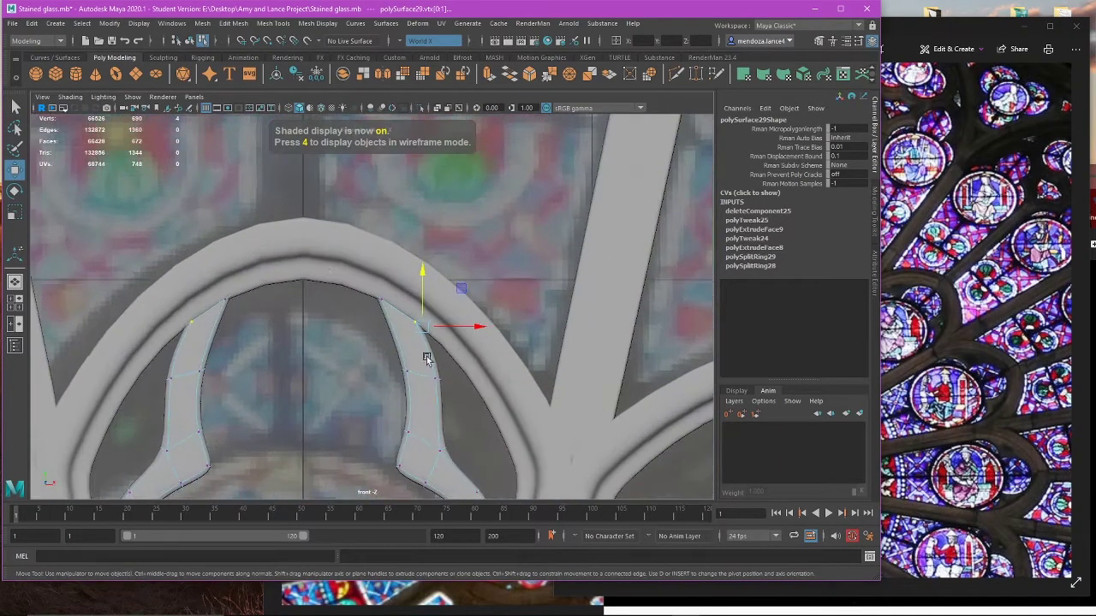
pyautogui.moveTo(459, 337); pyautogui.dragTo(431, 311)
pyautogui.moveTo(385, 281); pyautogui.dragTo(384, 277)
pyautogui.scroll(2, 438, 366)
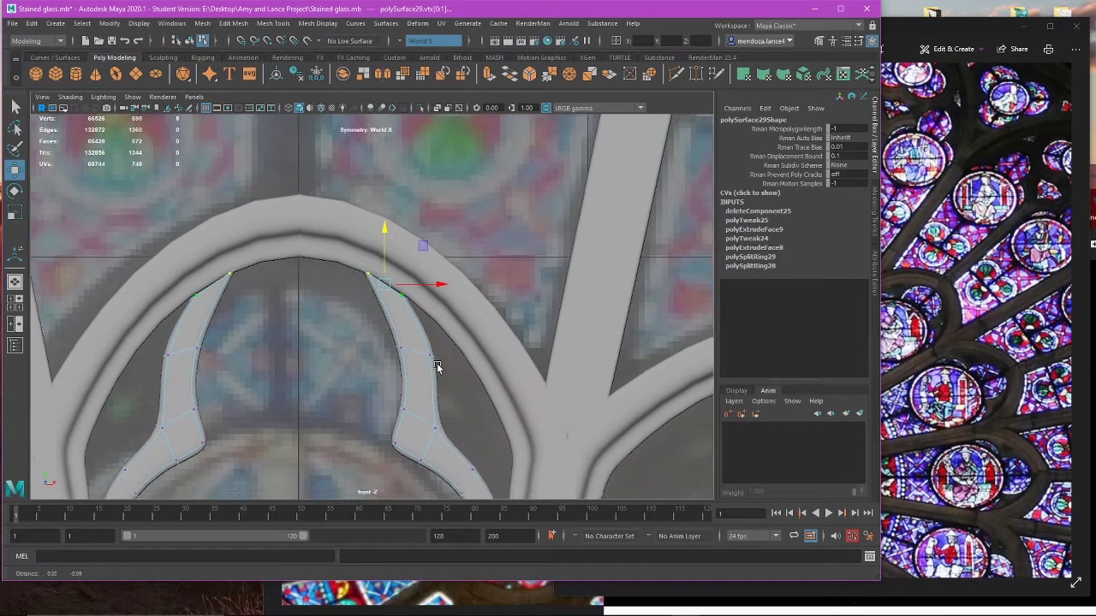
pyautogui.press('e')
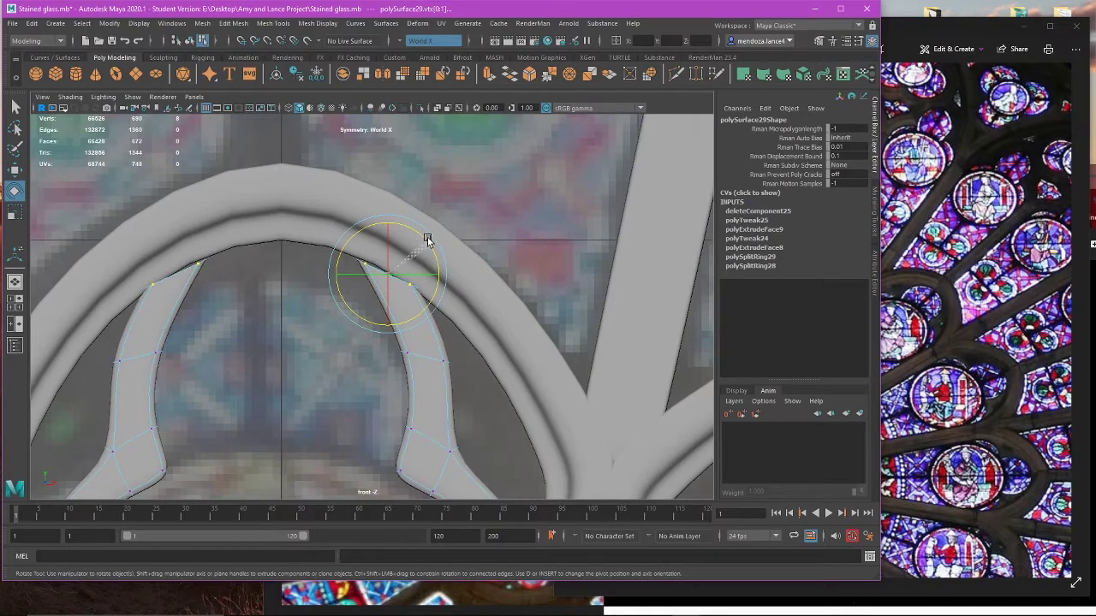
pyautogui.press('w')
pyautogui.moveTo(294, 235); pyautogui.dragTo(385, 304)
pyautogui.moveTo(352, 230); pyautogui.dragTo(351, 224)
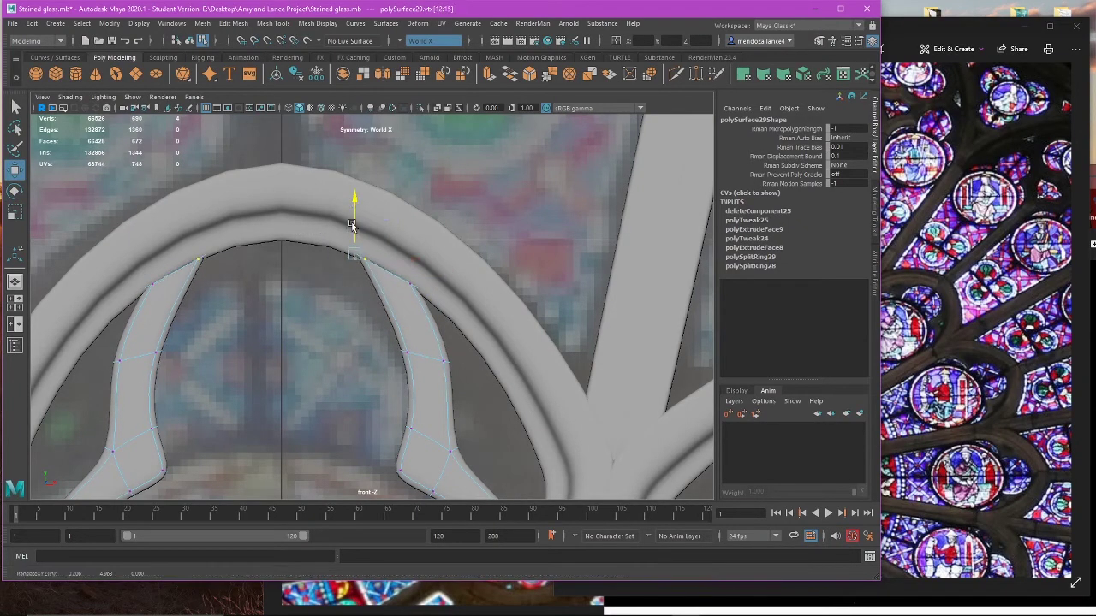
# Step: Thin the pair of arms by scaling the whole object in depth to a Z scale of 0.439
pyautogui.press('space')
pyautogui.press('space')
pyautogui.keyDown('alt'); pyautogui.moveTo(466, 275); pyautogui.dragTo(589, 239); pyautogui.keyUp('alt')
pyautogui.press('f')
pyautogui.moveTo(589, 243); pyautogui.dragTo(623, 213, button='right')
pyautogui.press('r')
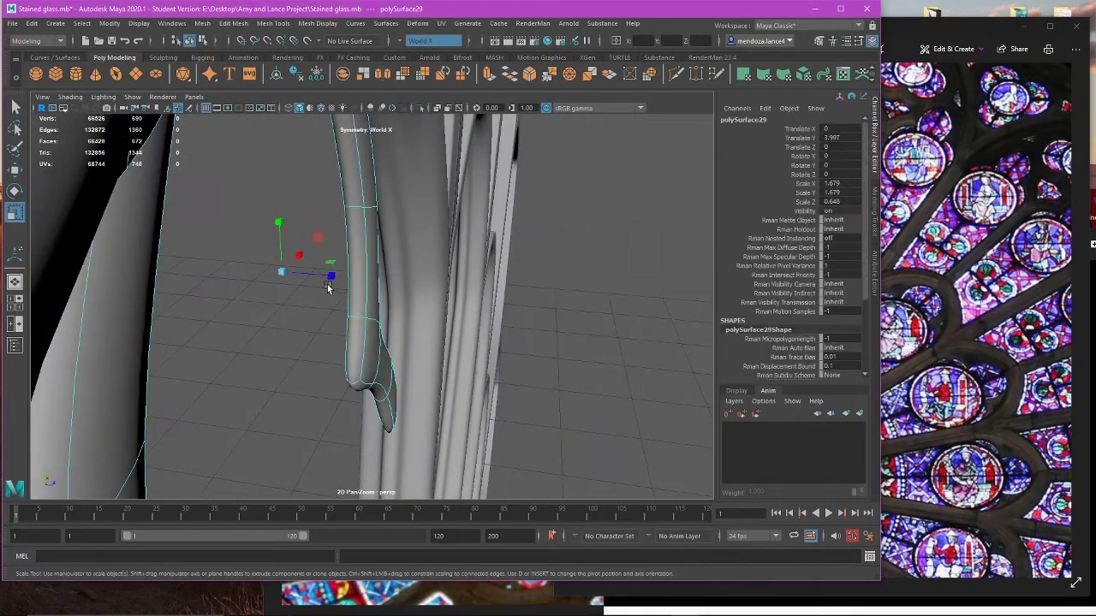
pyautogui.moveTo(330, 278); pyautogui.dragTo(320, 274)
pyautogui.keyDown('alt'); pyautogui.moveTo(556, 315); pyautogui.dragTo(470, 417); pyautogui.keyUp('alt')
pyautogui.scroll(-5, 469, 343)
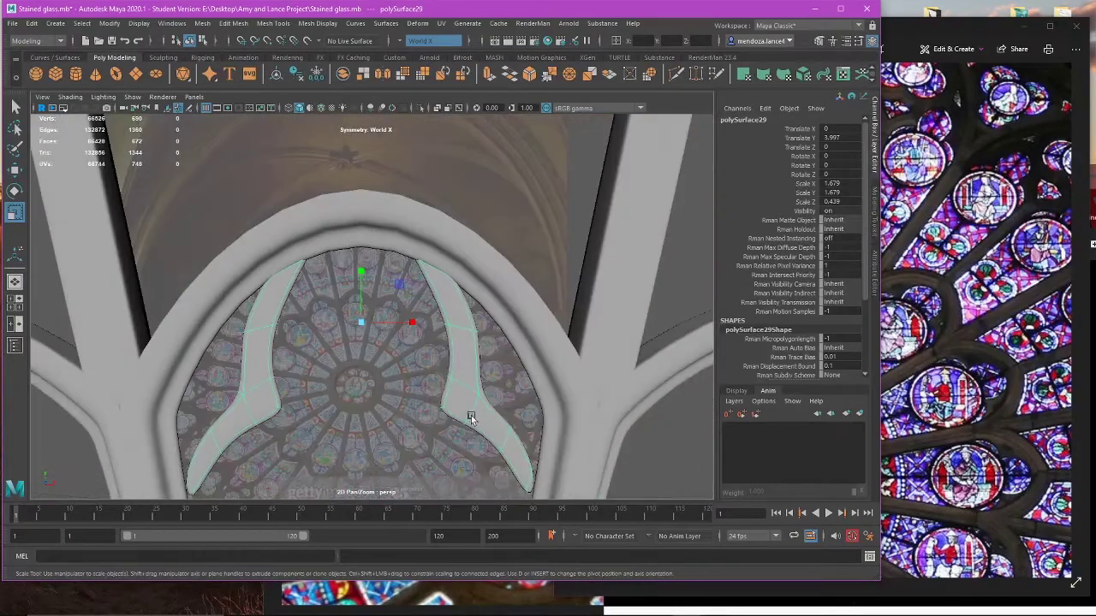
# Step: In the front wireframe view, move the arms' top end vertices toward the centre and raise them to the arch's inner edge
pyautogui.press('space')
pyautogui.press('space')
pyautogui.moveTo(312, 349); pyautogui.dragTo(290, 311, button='right')
pyautogui.scroll(1, 292, 314)
pyautogui.press('4')
pyautogui.moveTo(295, 223); pyautogui.dragTo(434, 309)
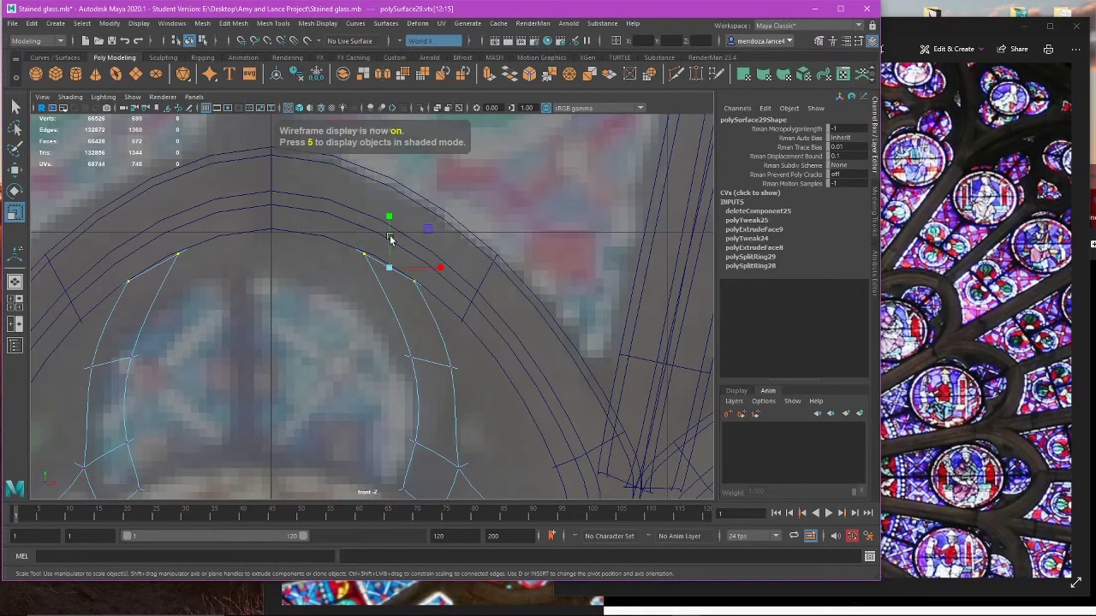
pyautogui.press('w')
pyautogui.moveTo(439, 267); pyautogui.dragTo(411, 266)
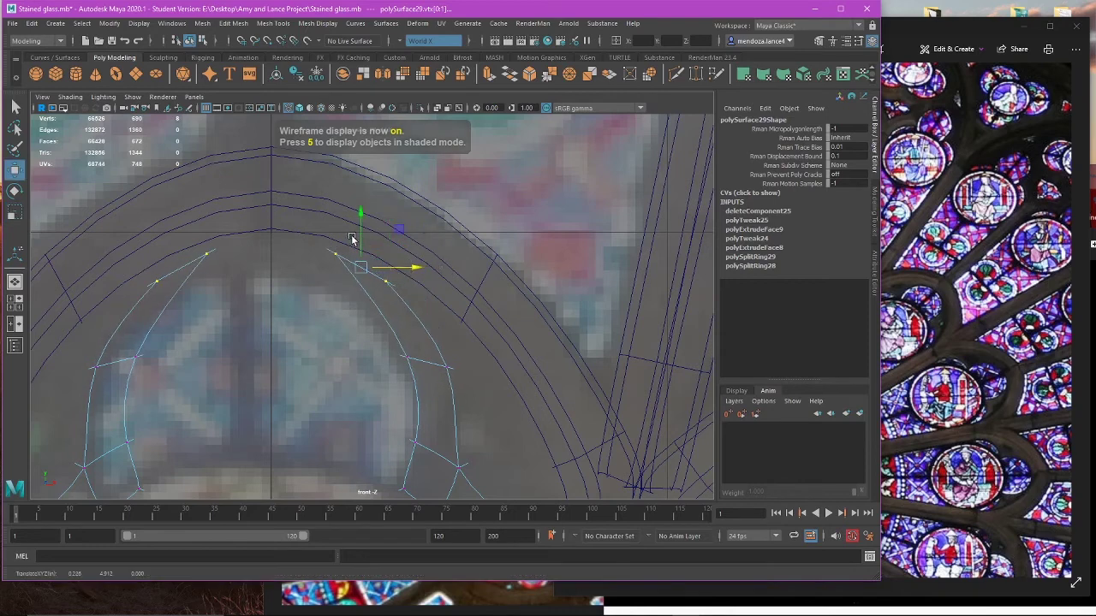
pyautogui.moveTo(360, 238); pyautogui.dragTo(361, 226)
# Step: Move the outer top vertex of each arm outward along the arch and check the shape in shaded smooth preview
pyautogui.moveTo(461, 266)
pyautogui.mouseDown()
pyautogui.moveTo(366, 287)
pyautogui.moveTo(453, 281)
pyautogui.mouseUp()
pyautogui.moveTo(421, 245); pyautogui.dragTo(428, 258)
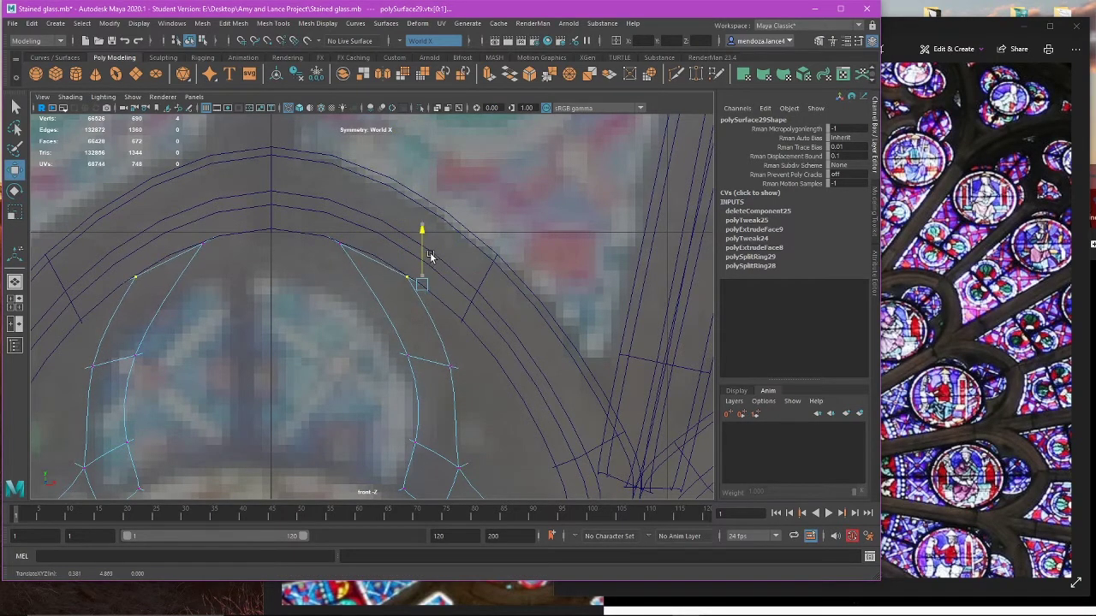
pyautogui.scroll(-3, 431, 367)
pyautogui.scroll(3, 431, 372)
pyautogui.press('5')
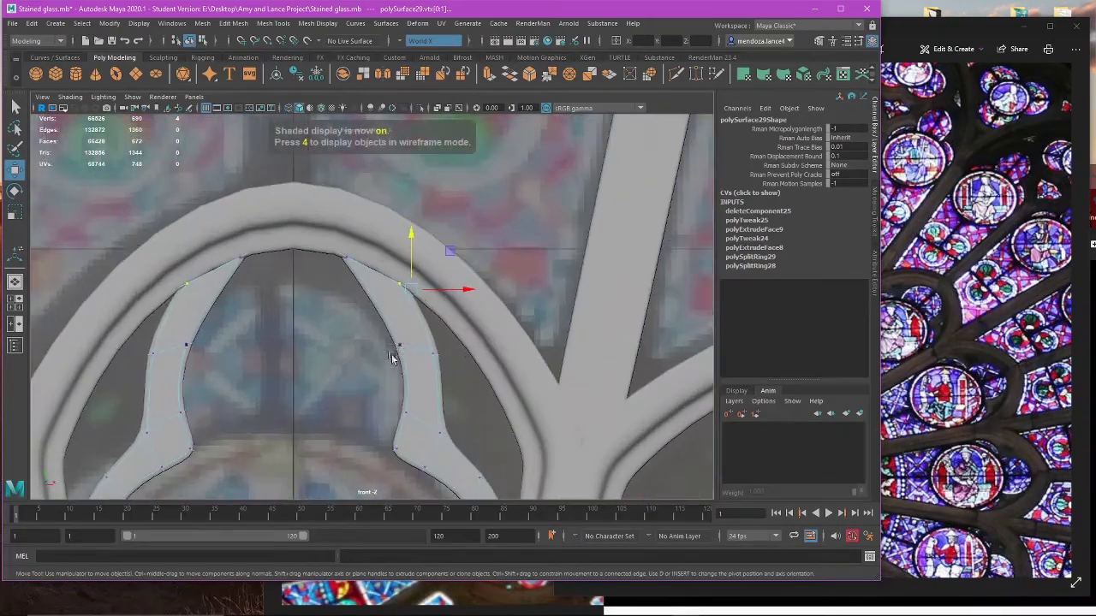
pyautogui.scroll(2, 371, 294)
pyautogui.press('1')
pyautogui.press('3')
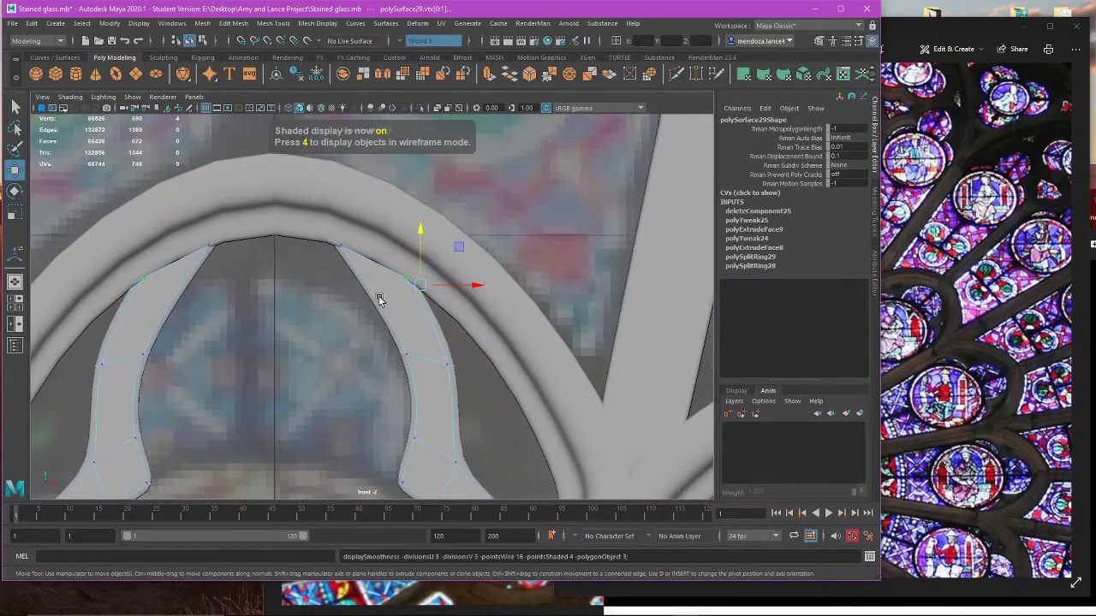
# Step: Isolate the pair of arms in the perspective view so their open cut ends are accessible
pyautogui.press('space')
pyautogui.press('space')
pyautogui.keyDown('alt'); pyautogui.moveTo(447, 228); pyautogui.dragTo(455, 304); pyautogui.keyUp('alt')
pyautogui.moveTo(456, 304); pyautogui.dragTo(454, 334, button='right')
pyautogui.click(420, 107)
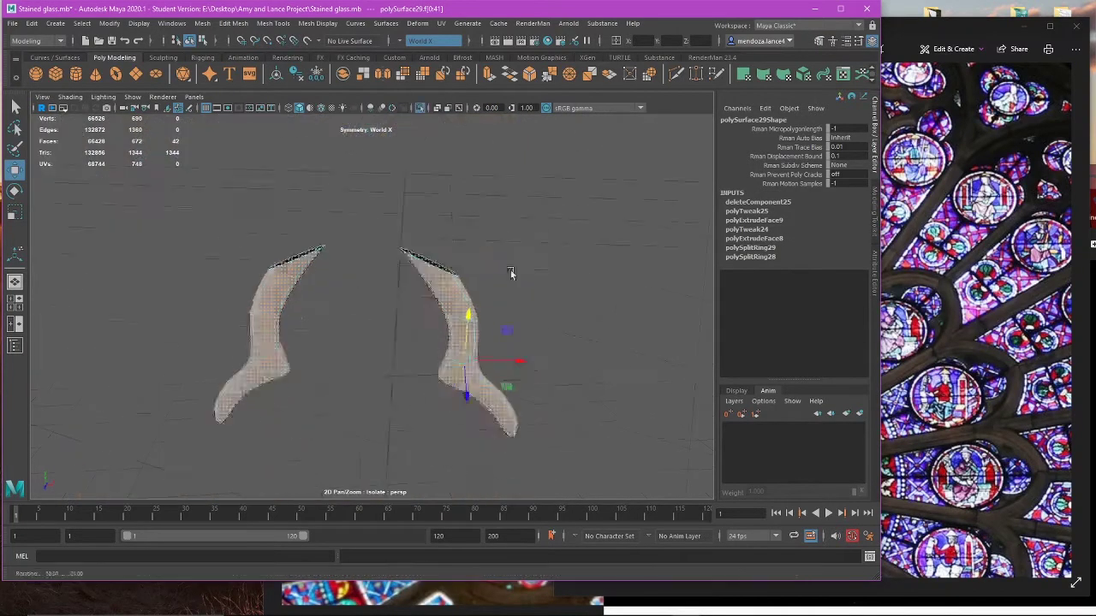
# Step: Bridge the border edges across the open top ends of both arms, then inspect their lower tips
pyautogui.moveTo(511, 269)
pyautogui.keyDown('alt'); pyautogui.mouseDown()
pyautogui.moveTo(543, 293)
pyautogui.moveTo(525, 275)
pyautogui.mouseUp(); pyautogui.keyUp('alt')
pyautogui.doubleClick(453, 284)
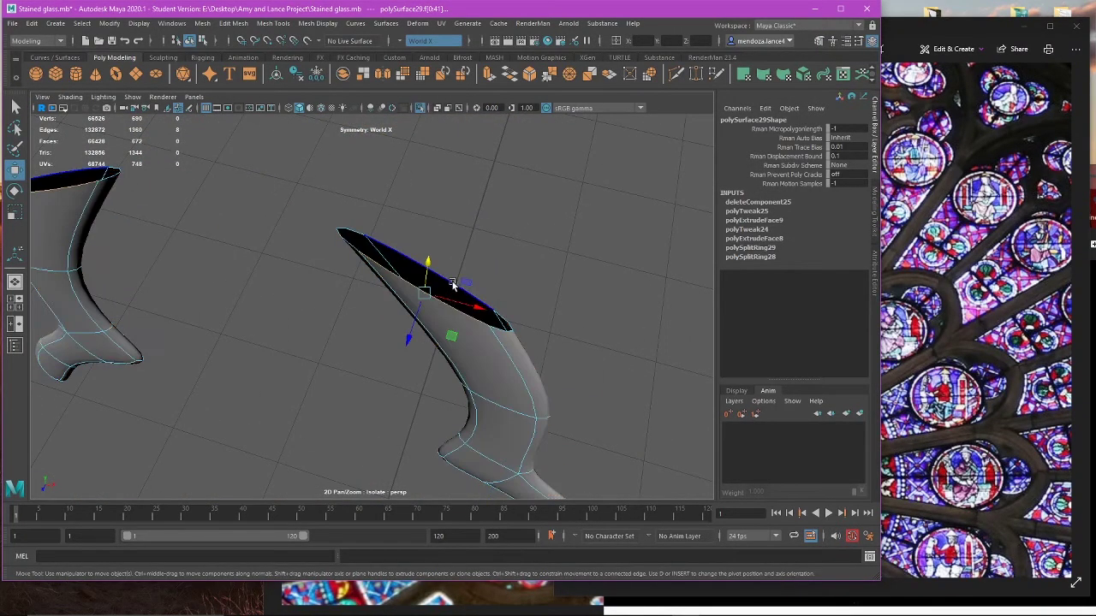
pyautogui.click(236, 24)
pyautogui.click(260, 78)
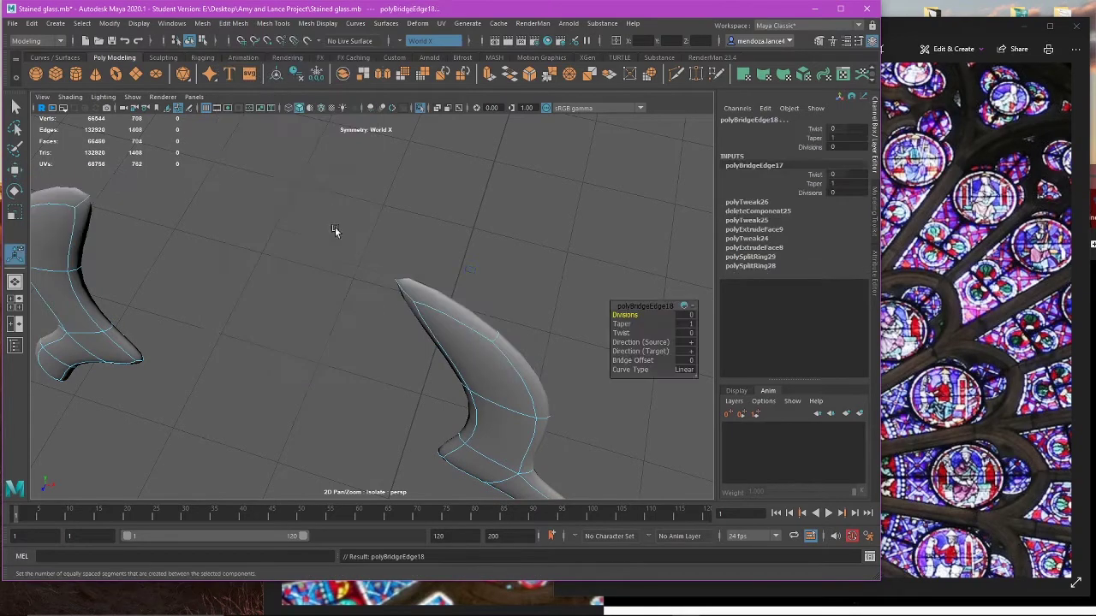
pyautogui.keyDown('alt'); pyautogui.moveTo(337, 232); pyautogui.dragTo(452, 244); pyautogui.keyUp('alt')
pyautogui.keyDown('alt'); pyautogui.moveTo(462, 330); pyautogui.dragTo(376, 186, button='middle'); pyautogui.keyUp('alt')
pyautogui.keyDown('alt'); pyautogui.moveTo(415, 360); pyautogui.dragTo(433, 300); pyautogui.keyUp('alt')
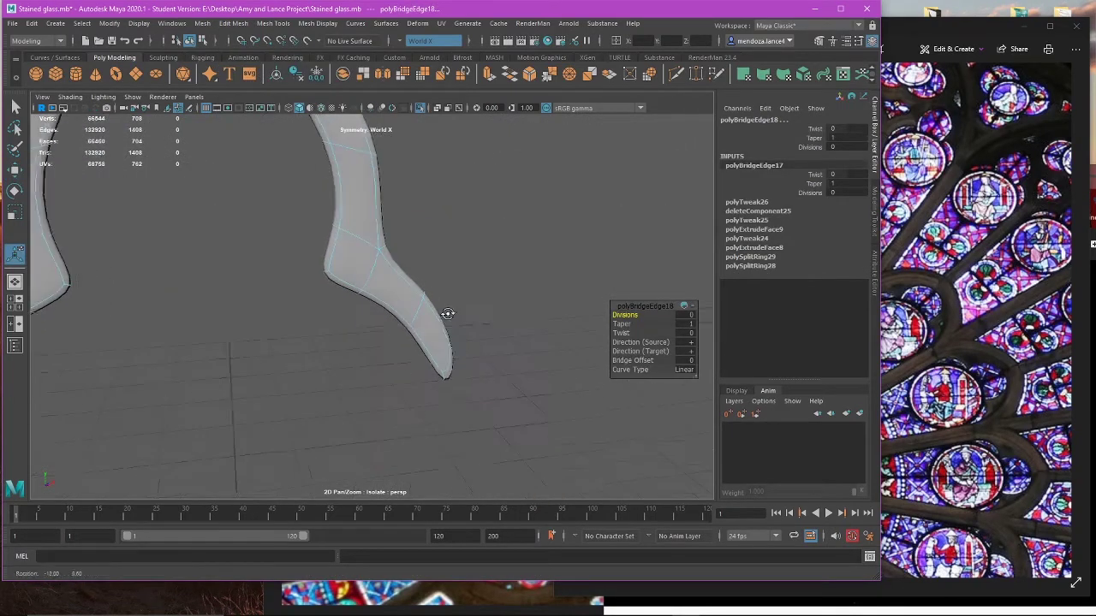
# Step: In the front view, rotate the upper pair of vertices at each arm's joint until roughly level, checking the smoothed result
pyautogui.press('space')
pyautogui.press('space')
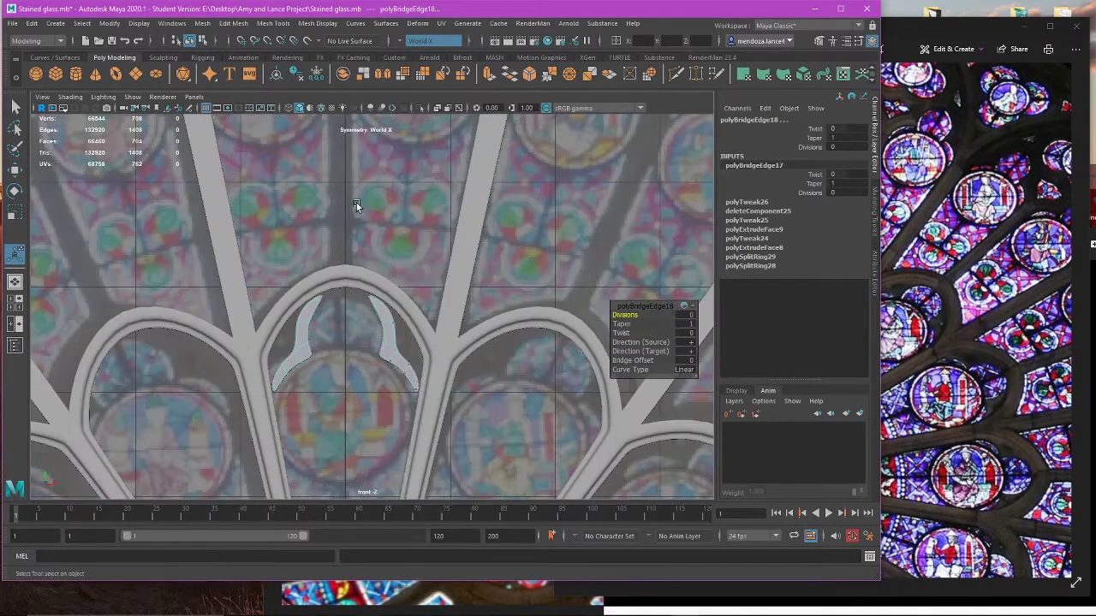
pyautogui.press('q')
pyautogui.keyDown('alt'); pyautogui.moveTo(356, 203); pyautogui.dragTo(418, 286, button='right'); pyautogui.keyUp('alt')
pyautogui.press('1')
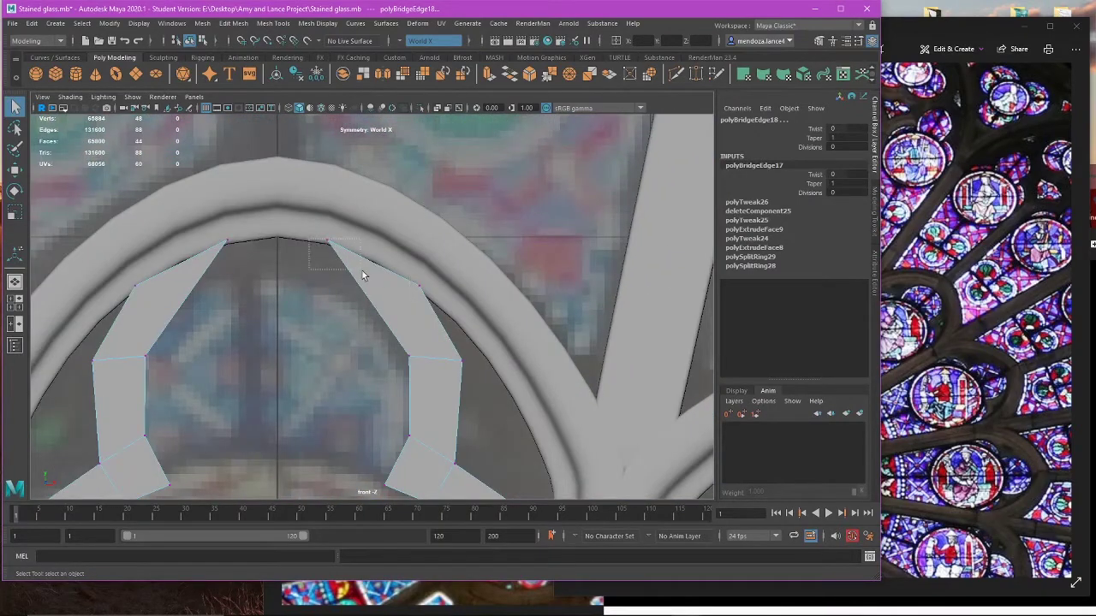
pyautogui.moveTo(339, 265); pyautogui.dragTo(395, 216)
pyautogui.press('w')
pyautogui.scroll(-5, 424, 334)
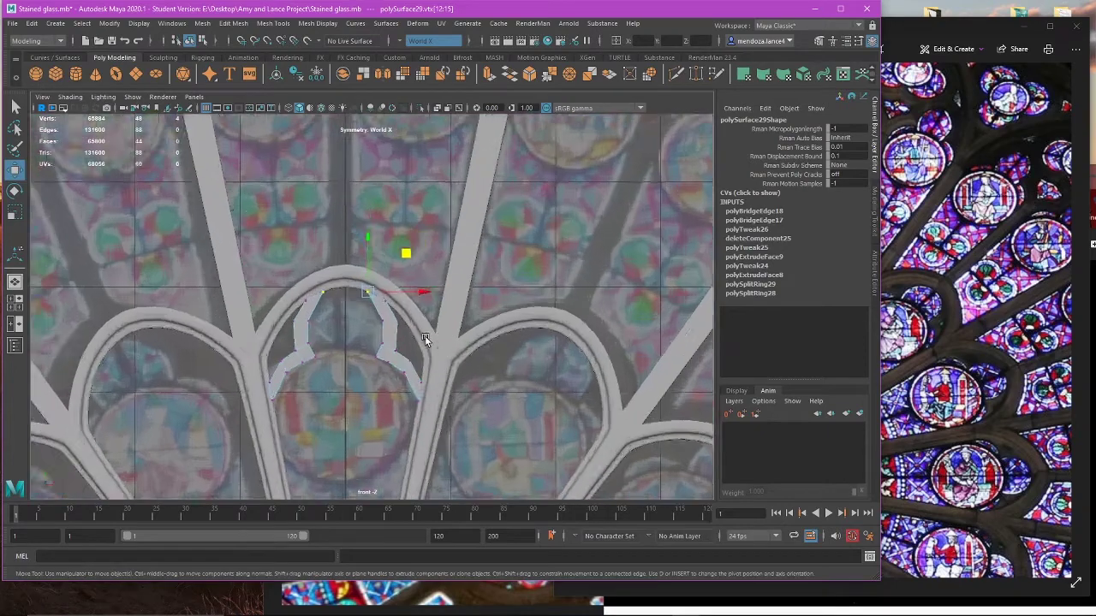
pyautogui.scroll(2, 424, 336)
pyautogui.keyDown('alt'); pyautogui.moveTo(416, 380); pyautogui.dragTo(382, 318, button='middle'); pyautogui.keyUp('alt')
pyautogui.scroll(4, 383, 341)
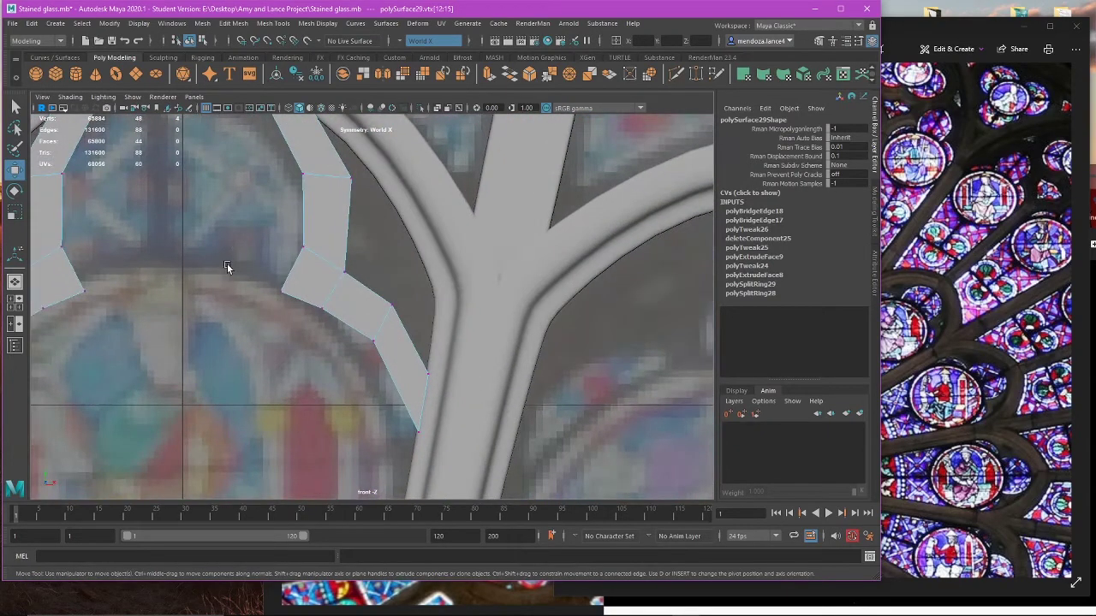
pyautogui.moveTo(261, 225); pyautogui.dragTo(364, 293)
pyautogui.press('e')
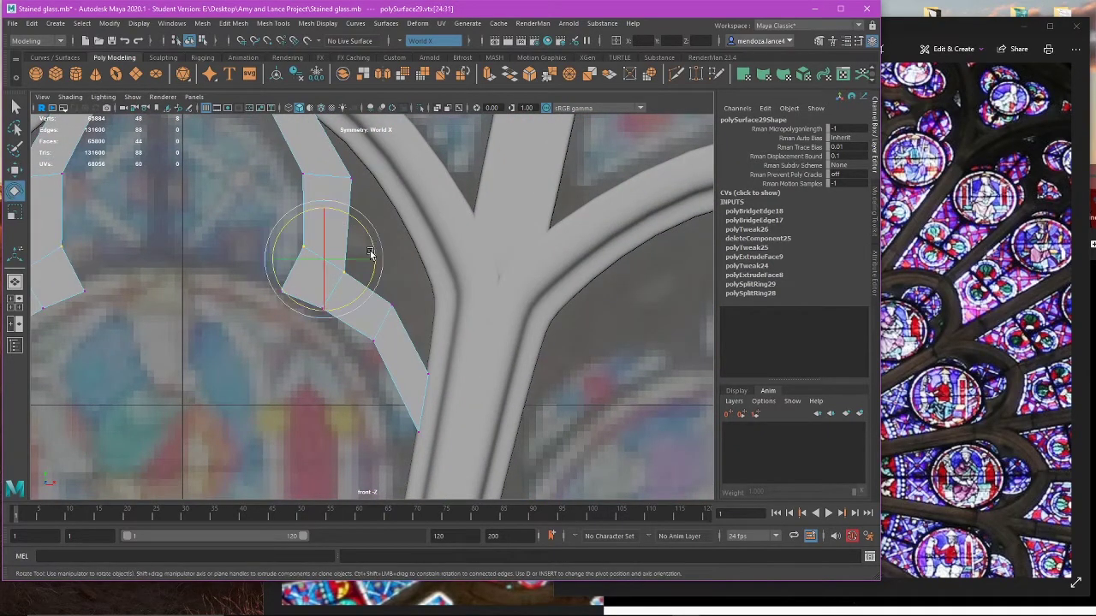
pyautogui.moveTo(361, 225); pyautogui.dragTo(358, 218)
pyautogui.press('3')
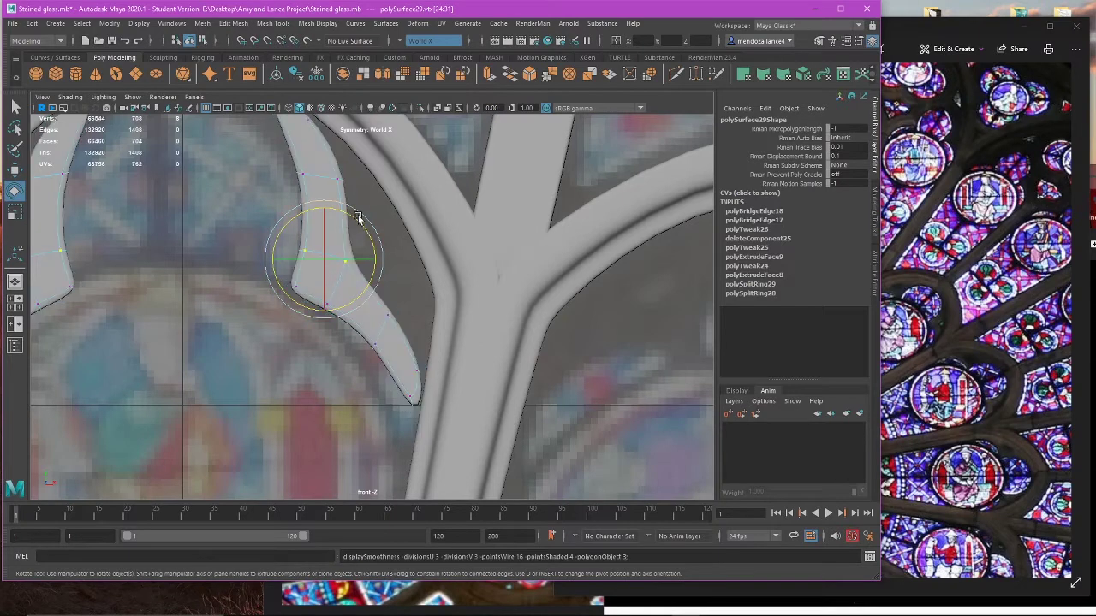
# Step: With smoothing off, lower each joint's outer vertex and shift the inner vertices of the joint and upper bend toward the centre
pyautogui.press('1')
pyautogui.press('w')
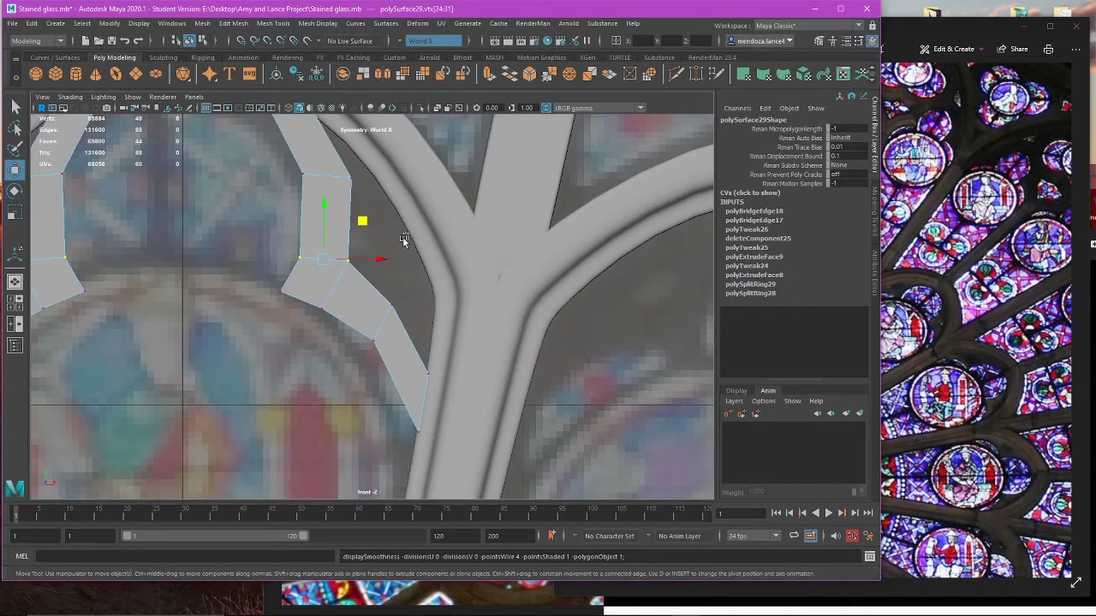
pyautogui.moveTo(356, 266); pyautogui.dragTo(371, 232)
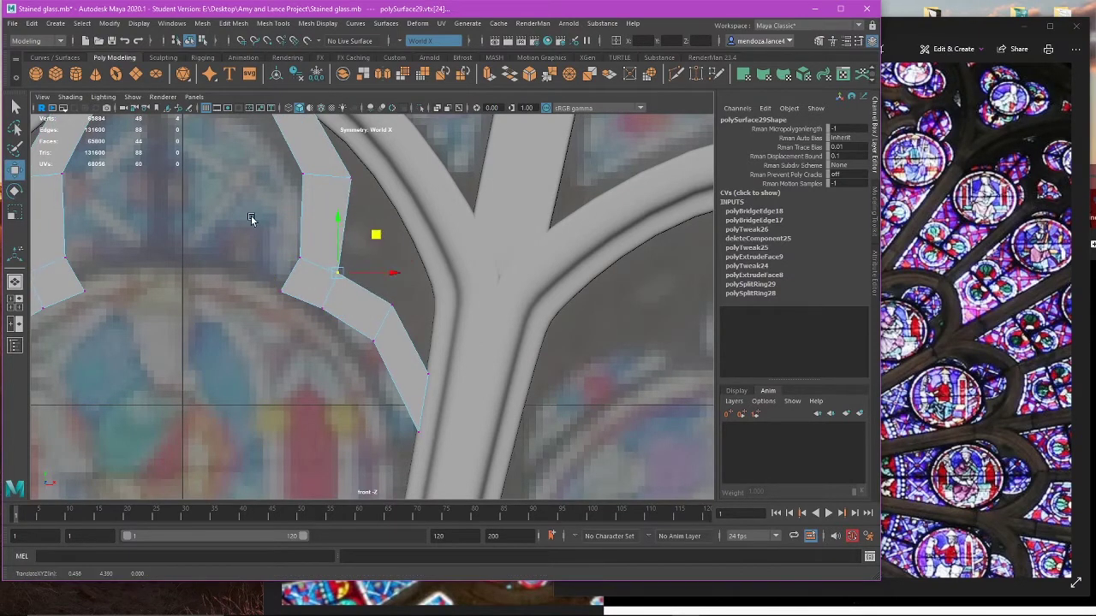
pyautogui.moveTo(252, 220); pyautogui.dragTo(315, 268)
pyautogui.scroll(-6, 324, 294)
pyautogui.scroll(5, 330, 297)
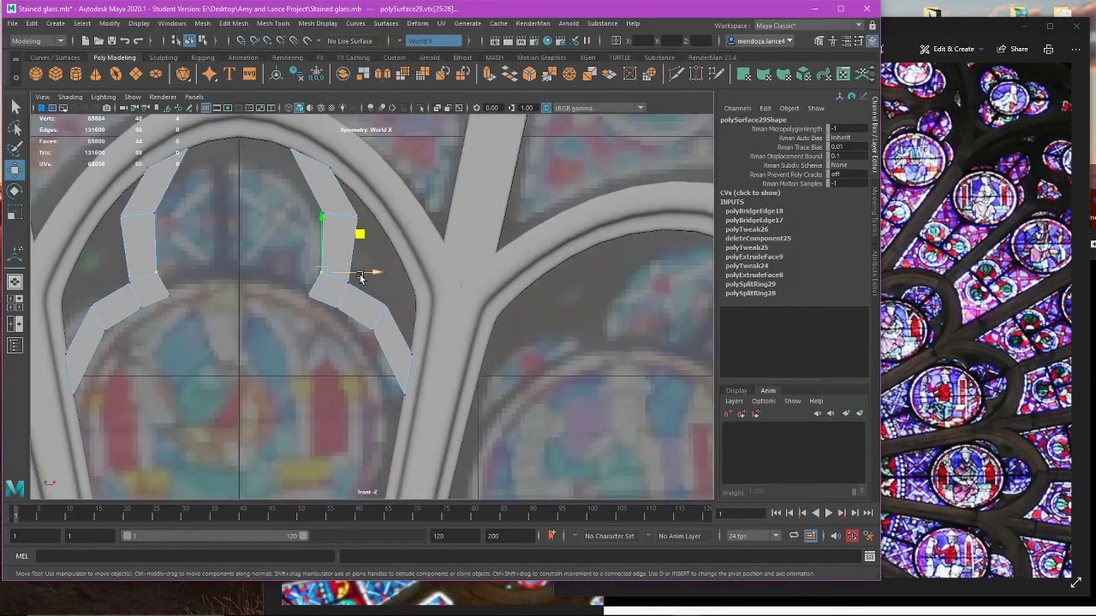
pyautogui.moveTo(326, 328); pyautogui.dragTo(327, 329)
pyautogui.moveTo(368, 285); pyautogui.dragTo(364, 285)
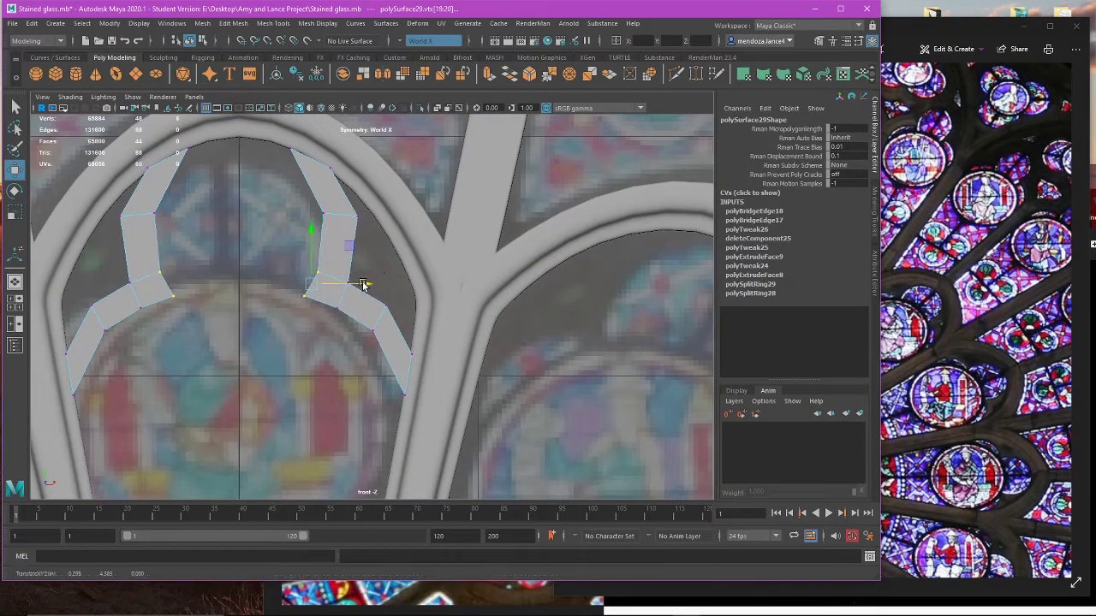
pyautogui.moveTo(291, 193); pyautogui.dragTo(359, 213)
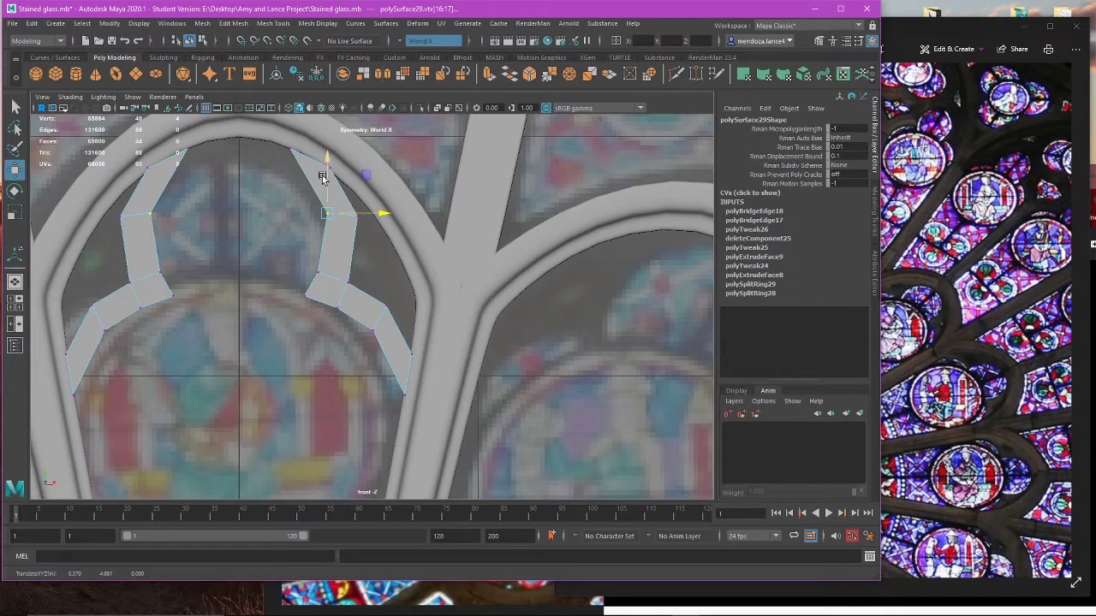
# Step: Try rotating the top end vertices of both arms level and narrowing the ends, reverting these edits
pyautogui.moveTo(271, 134); pyautogui.dragTo(315, 168)
pyautogui.keyDown('alt'); pyautogui.moveTo(318, 176); pyautogui.dragTo(325, 273, button='middle'); pyautogui.keyUp('alt')
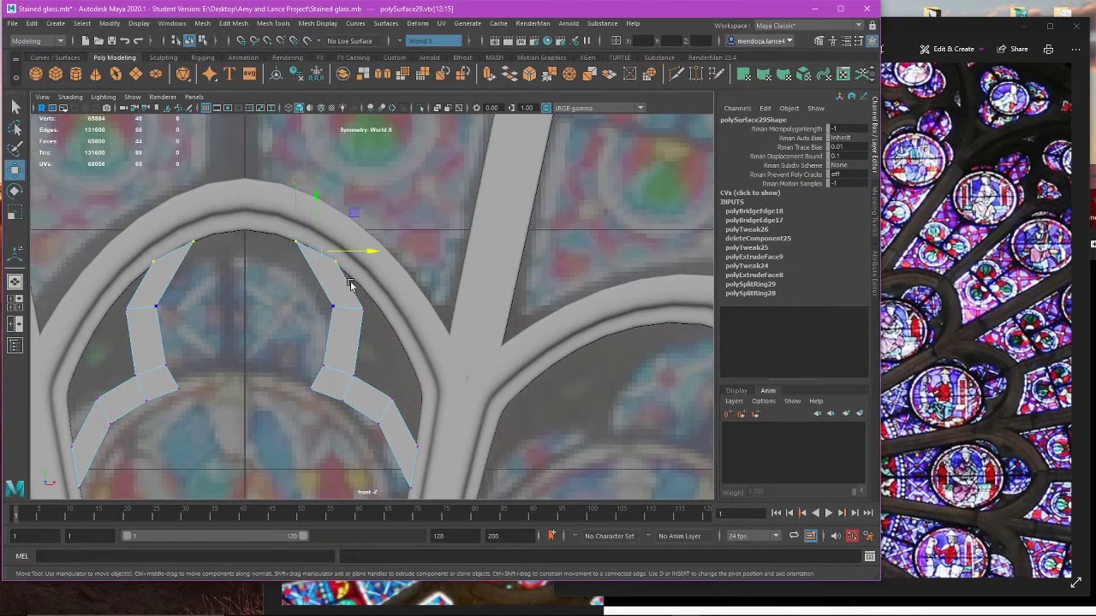
pyautogui.press('e')
pyautogui.moveTo(359, 227); pyautogui.dragTo(344, 199)
pyautogui.press('r')
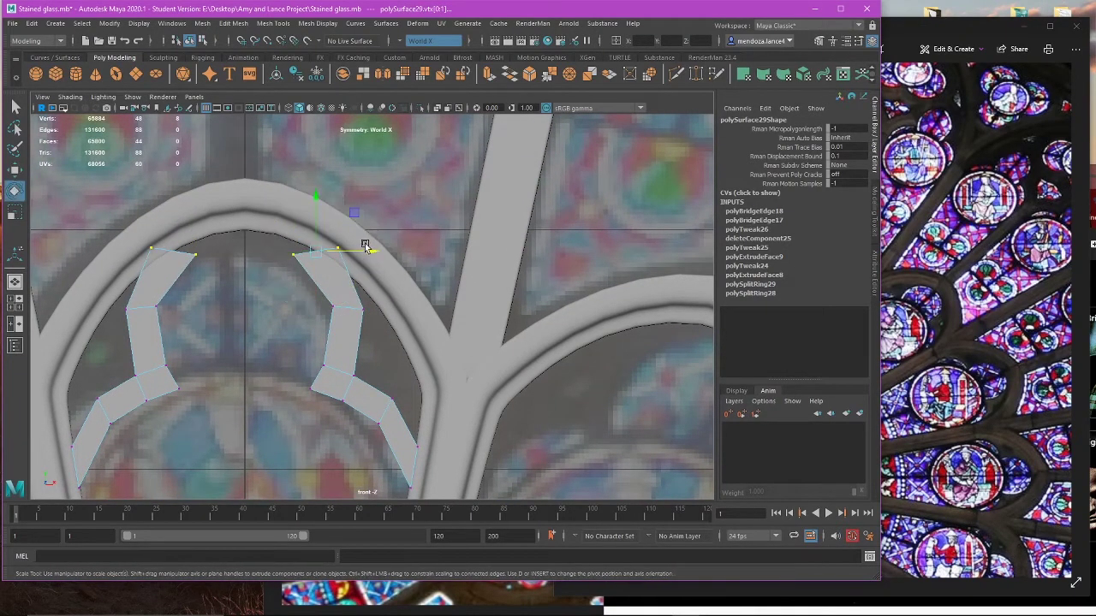
pyautogui.moveTo(360, 245); pyautogui.dragTo(346, 257)
pyautogui.press('w')
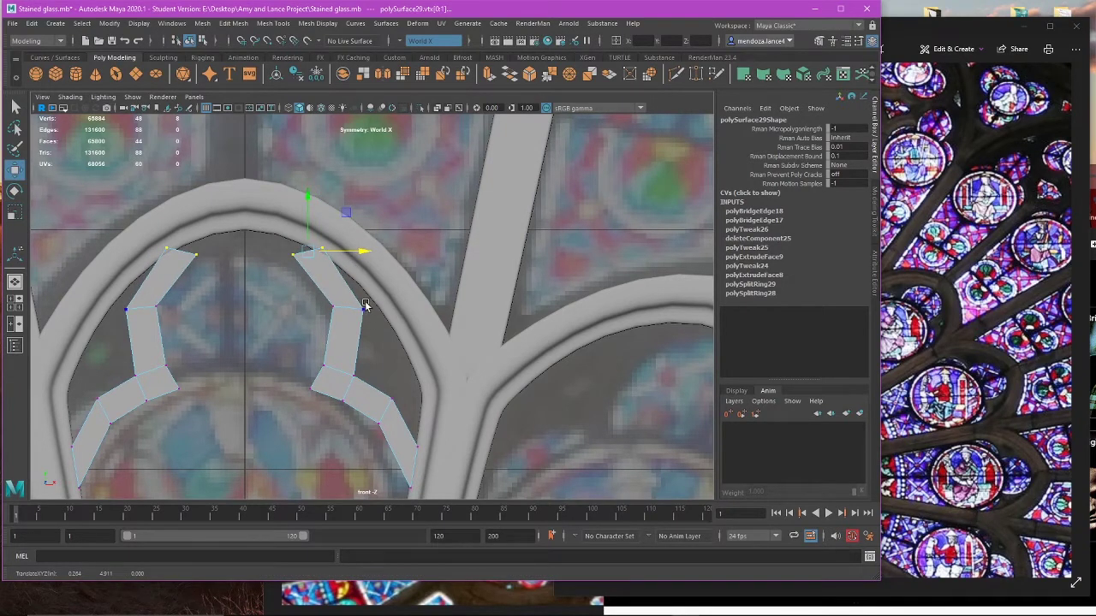
pyautogui.hotkey('ctrl', 'z')
pyautogui.hotkey('ctrl', 'z')
pyautogui.hotkey('ctrl', 'z')
# Step: Select the pair of arms as an object and insert an edge loop across the top segment of both arms
pyautogui.moveTo(448, 193); pyautogui.dragTo(473, 179, button='right')
pyautogui.click(405, 214)
pyautogui.click(346, 291)
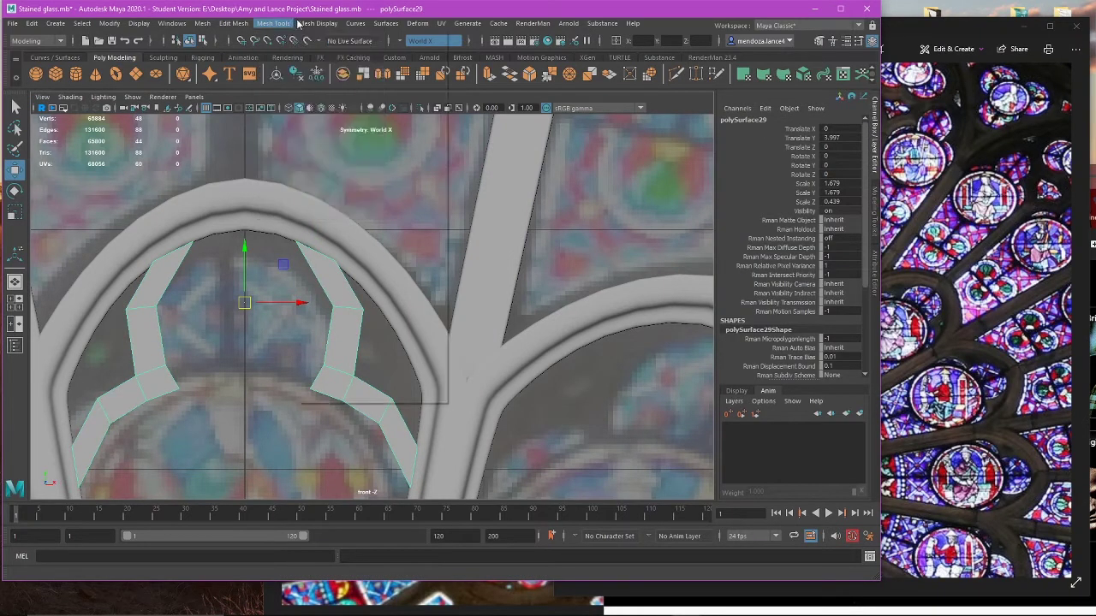
pyautogui.click(273, 23)
pyautogui.click(317, 108)
pyautogui.scroll(2, 310, 293)
pyautogui.click(305, 287)
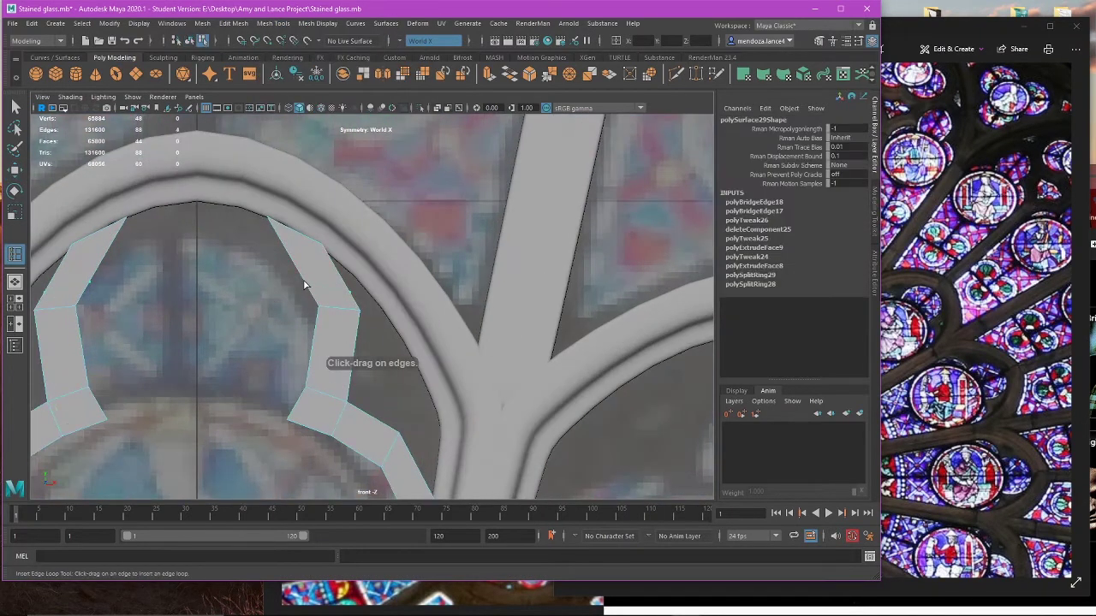
pyautogui.click(301, 269)
pyautogui.press('e')
pyautogui.press('w')
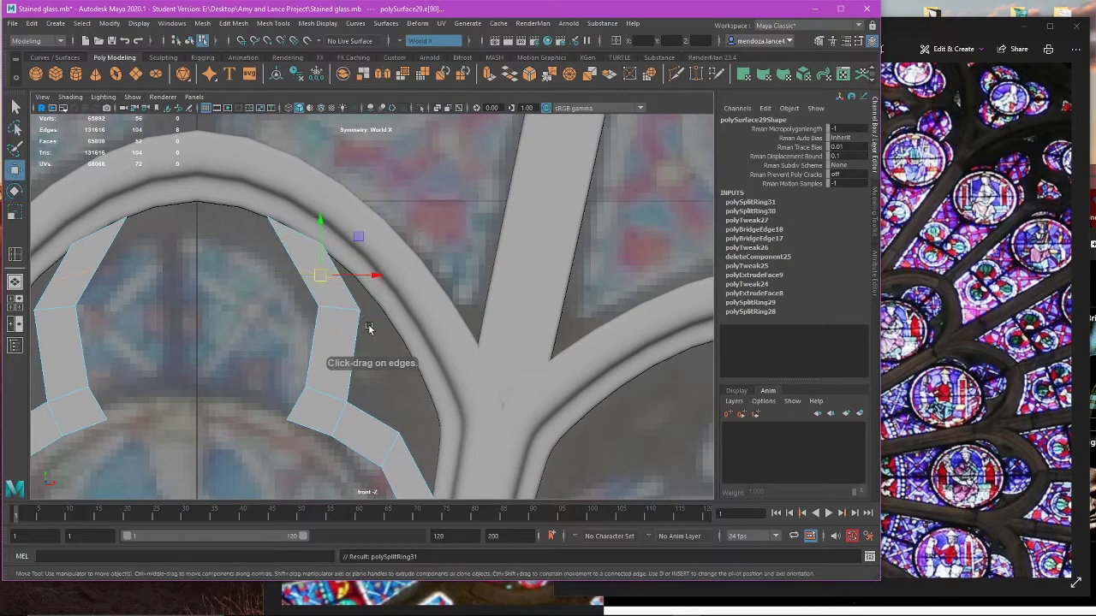
# Step: Lower the upper bend's edge on both arms, then lower the new edge above it and rotate it roughly level
pyautogui.click(335, 307)
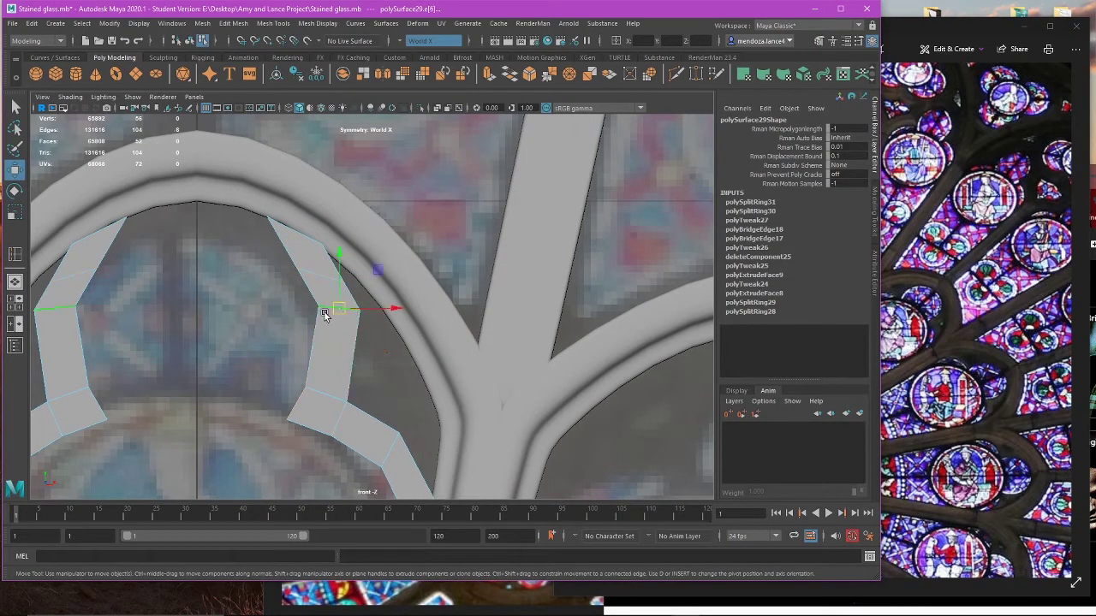
pyautogui.click(318, 308)
pyautogui.moveTo(339, 262); pyautogui.dragTo(335, 303)
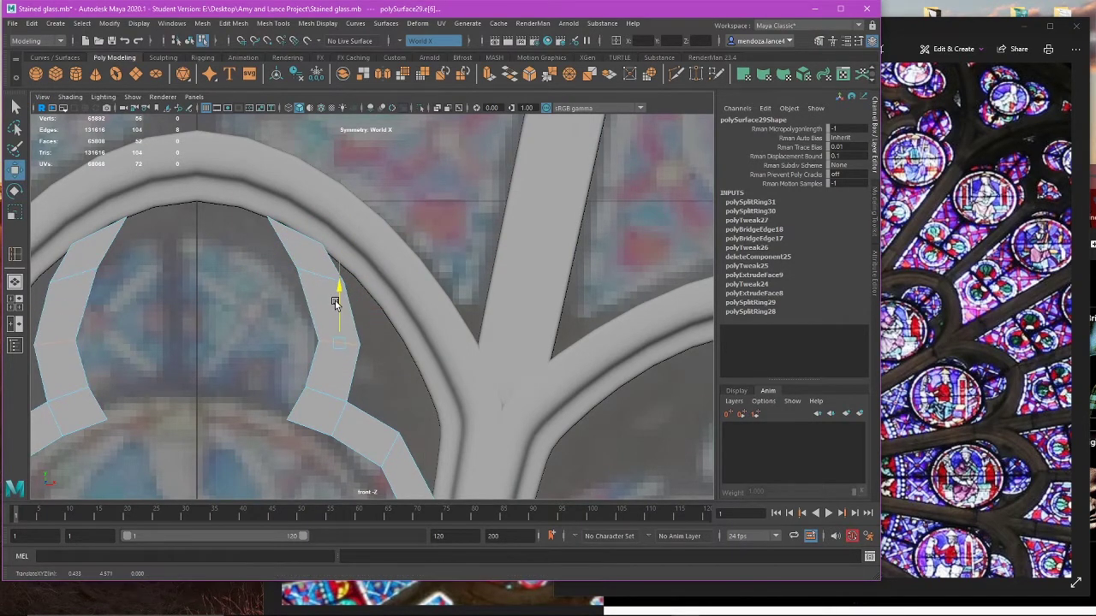
pyautogui.click(321, 279)
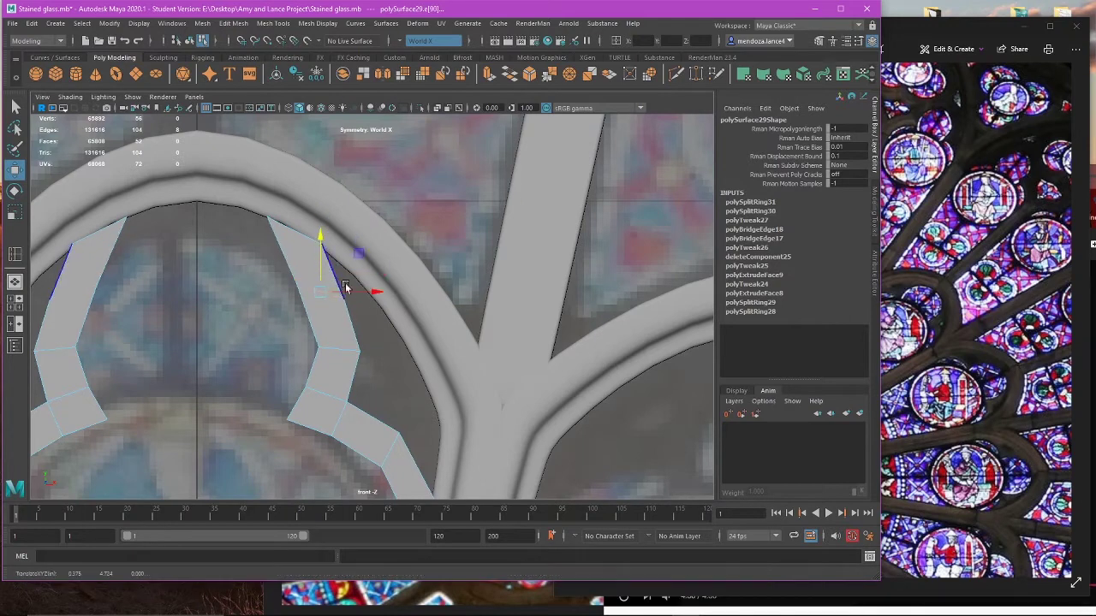
pyautogui.press('e')
pyautogui.moveTo(389, 273); pyautogui.dragTo(372, 250)
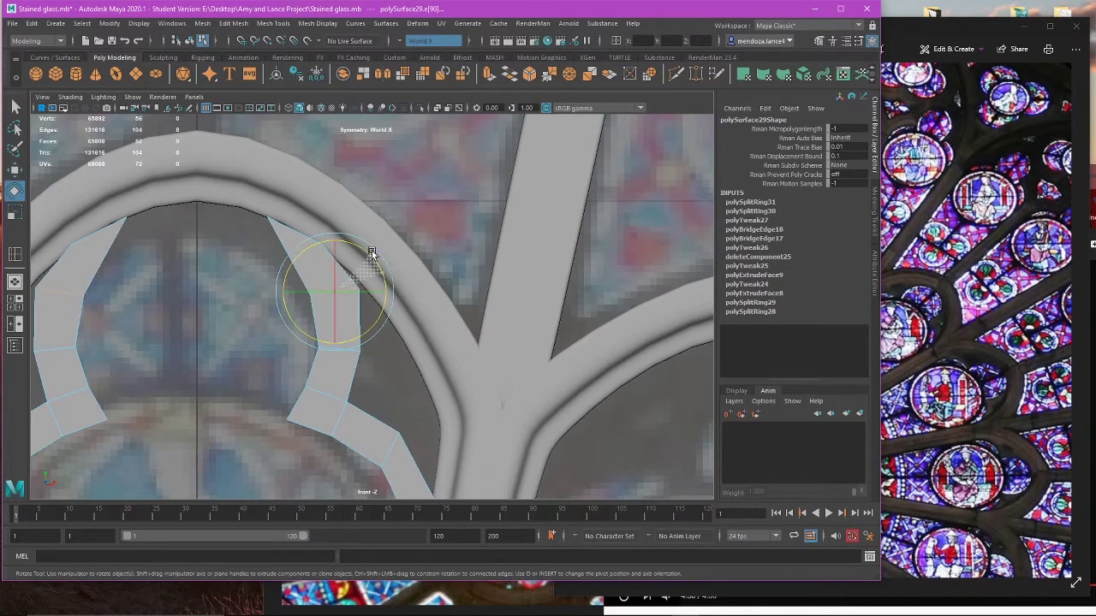
# Step: Nudge the new loop's outer vertex toward the centre on both arms, then check the smoothed shape within the window frame
pyautogui.moveTo(440, 222); pyautogui.dragTo(386, 226, button='right')
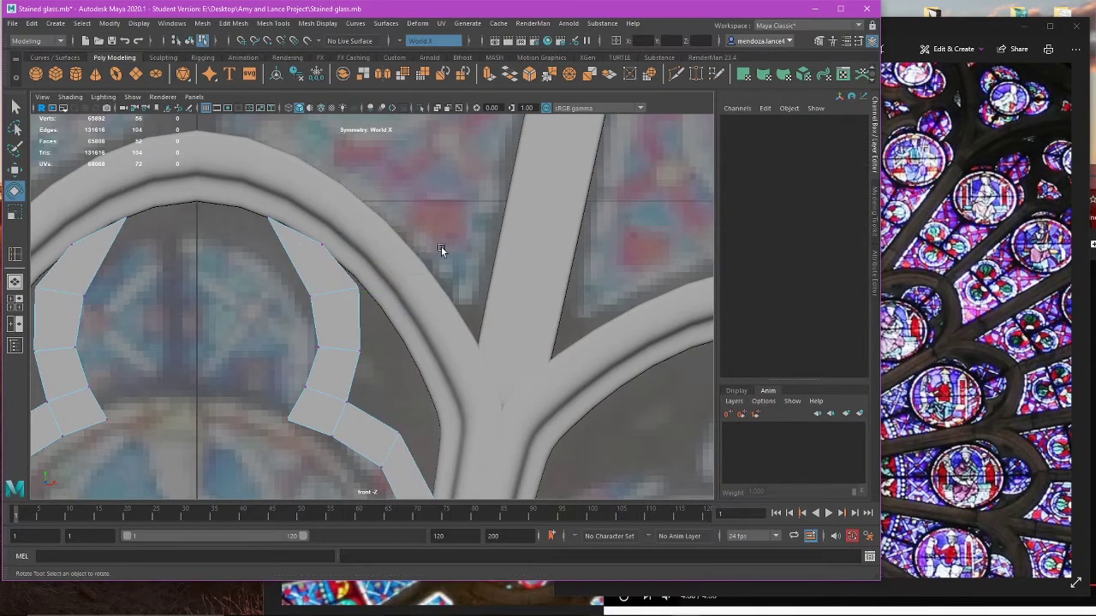
pyautogui.click(360, 290)
pyautogui.press('w')
pyautogui.moveTo(405, 287); pyautogui.dragTo(399, 288)
pyautogui.moveTo(218, 205); pyautogui.dragTo(377, 277)
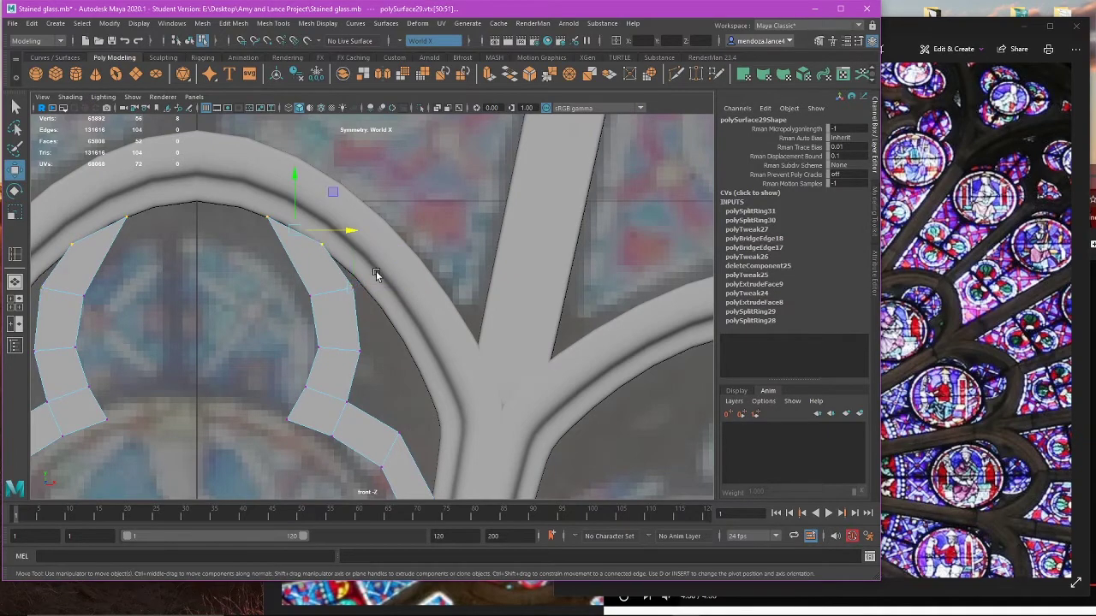
pyautogui.press('3')
pyautogui.scroll(-6, 387, 250)
pyautogui.scroll(2, 393, 297)
pyautogui.scroll(5, 398, 297)
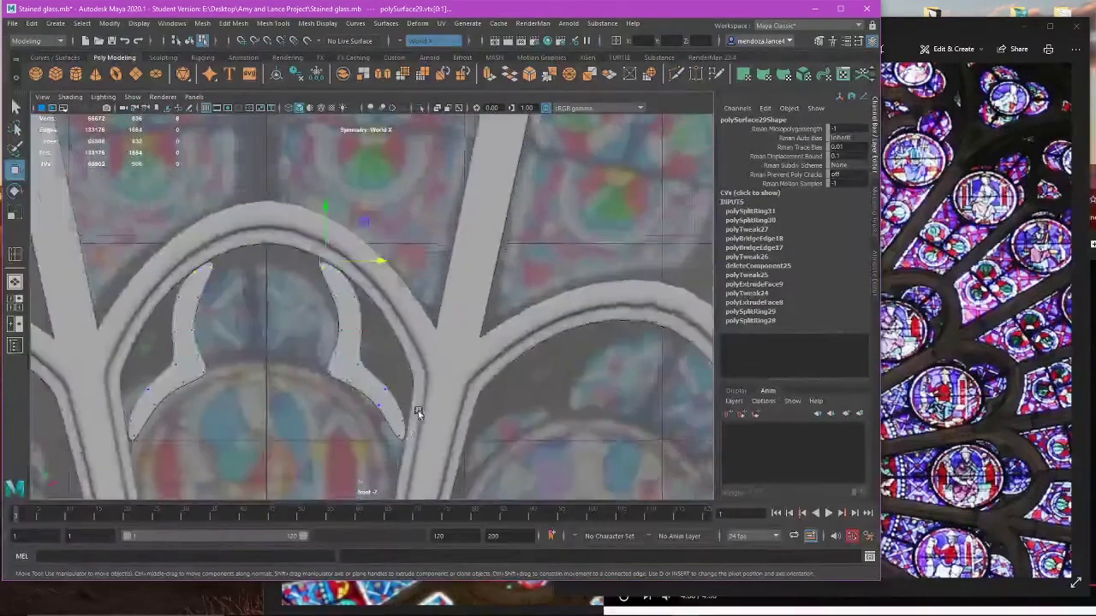
# Step: With smoothing off, shift the lower bend's vertices up toward the centre and insert an edge loop across each arm's lowest segment
pyautogui.keyDown('alt'); pyautogui.moveTo(355, 225); pyautogui.dragTo(372, 261, button='middle'); pyautogui.keyUp('alt')
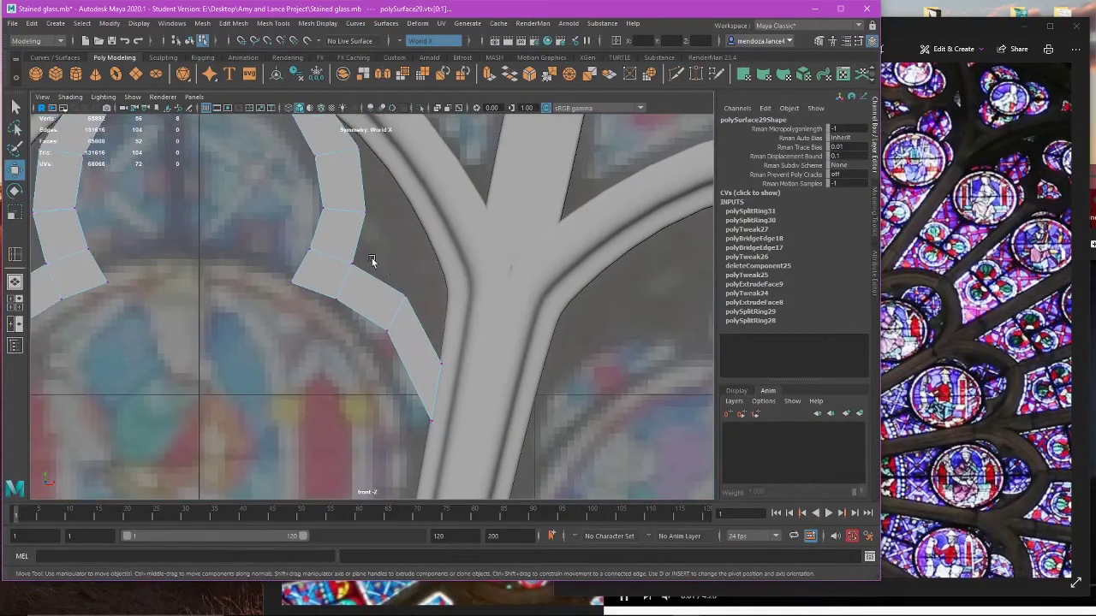
pyautogui.moveTo(423, 315); pyautogui.dragTo(406, 307)
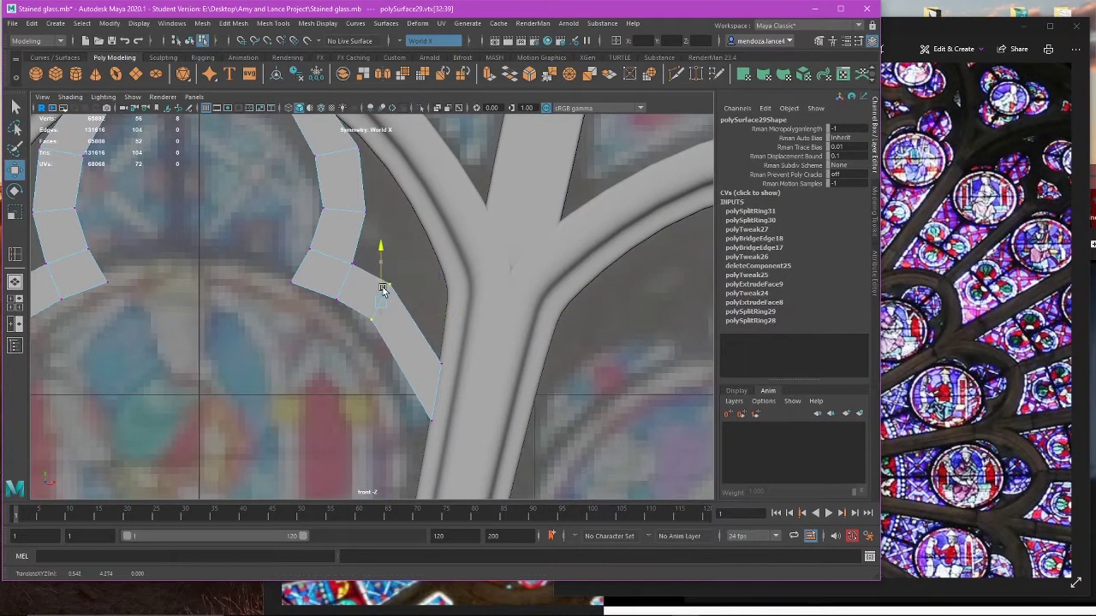
pyautogui.click(12, 260)
pyautogui.click(420, 334)
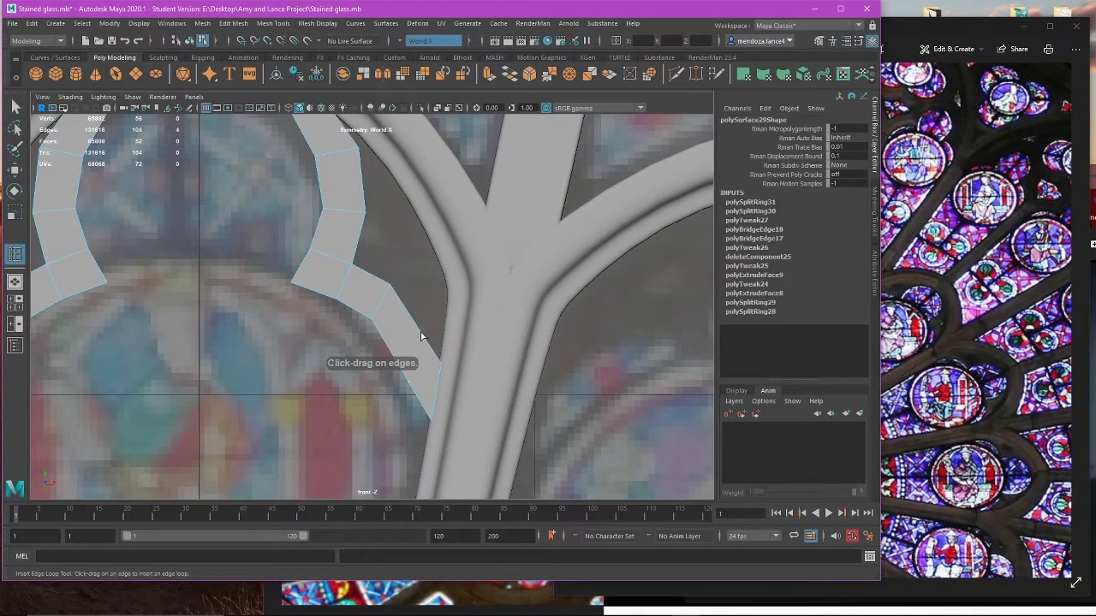
# Step: Rotate the new edge across the lowest segment so it cuts squarely across each arm, redoing the first attempt
pyautogui.press('e')
pyautogui.moveTo(443, 320); pyautogui.dragTo(456, 336)
pyautogui.press('r')
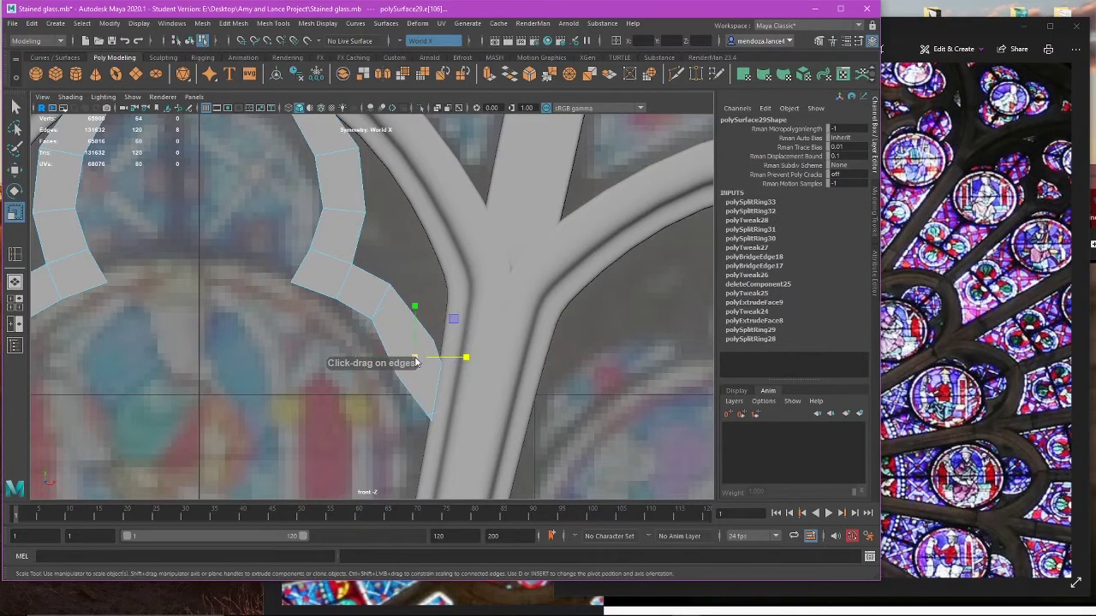
pyautogui.hotkey('ctrl', 'z')
pyautogui.press('e')
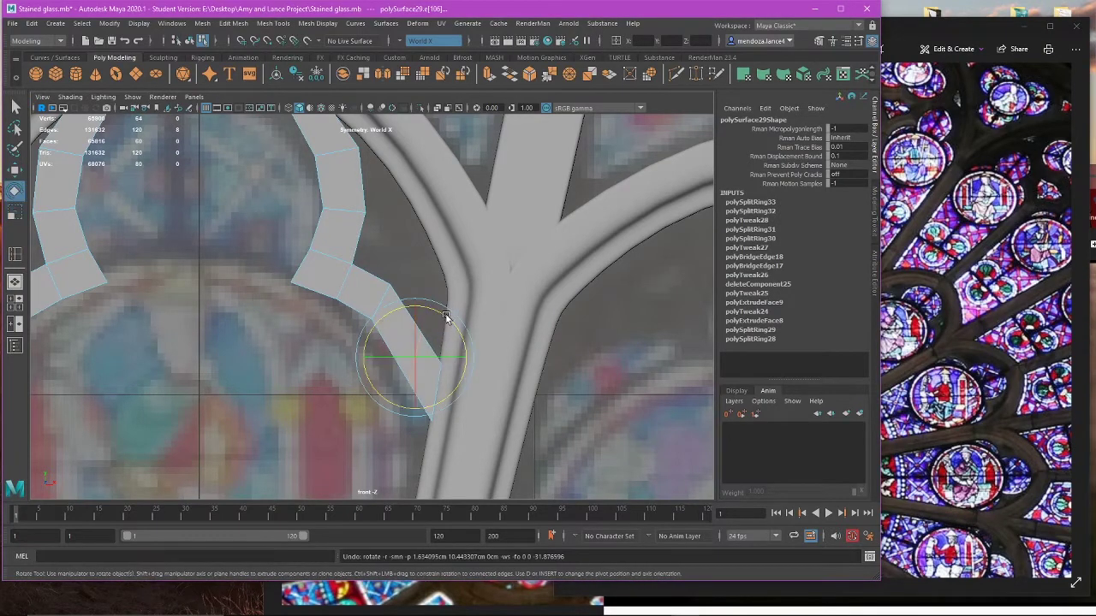
pyautogui.moveTo(447, 317); pyautogui.dragTo(457, 337)
# Step: Raise the new lower loop's inner and outer vertices, then move them together up and toward the centre to round the arm
pyautogui.press('w')
pyautogui.moveTo(419, 279); pyautogui.dragTo(401, 285, button='right')
pyautogui.moveTo(486, 313); pyautogui.dragTo(424, 402)
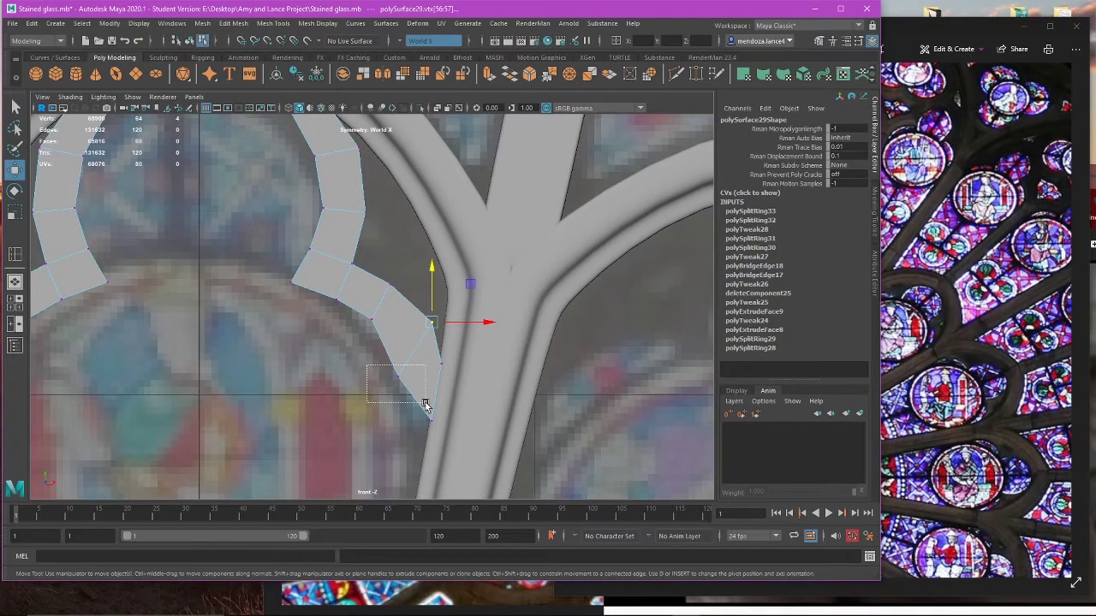
pyautogui.moveTo(434, 338); pyautogui.dragTo(439, 321)
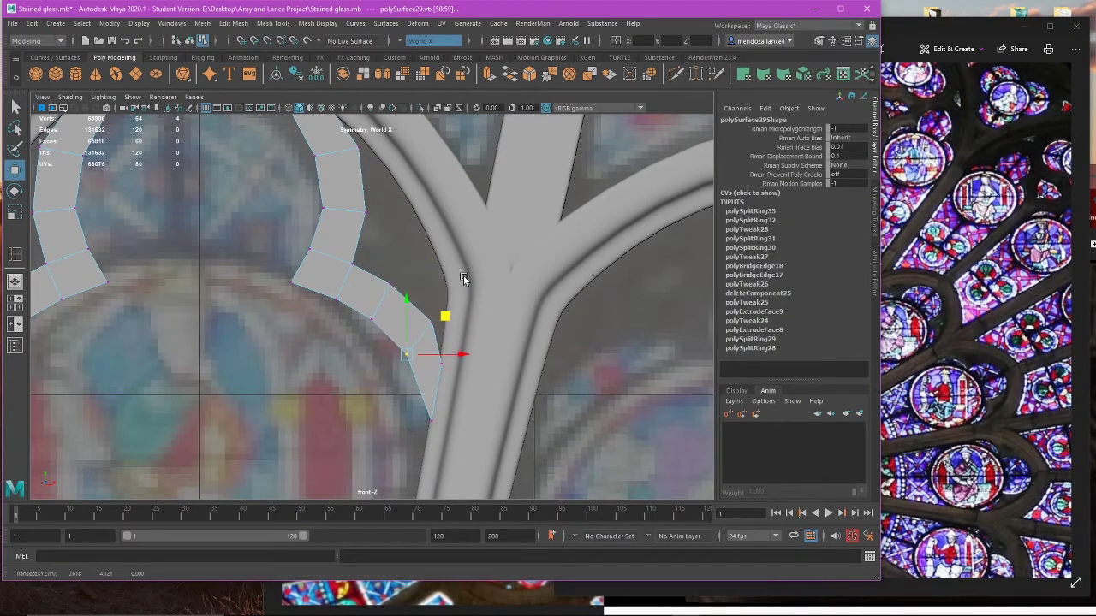
pyautogui.moveTo(462, 279); pyautogui.dragTo(410, 332)
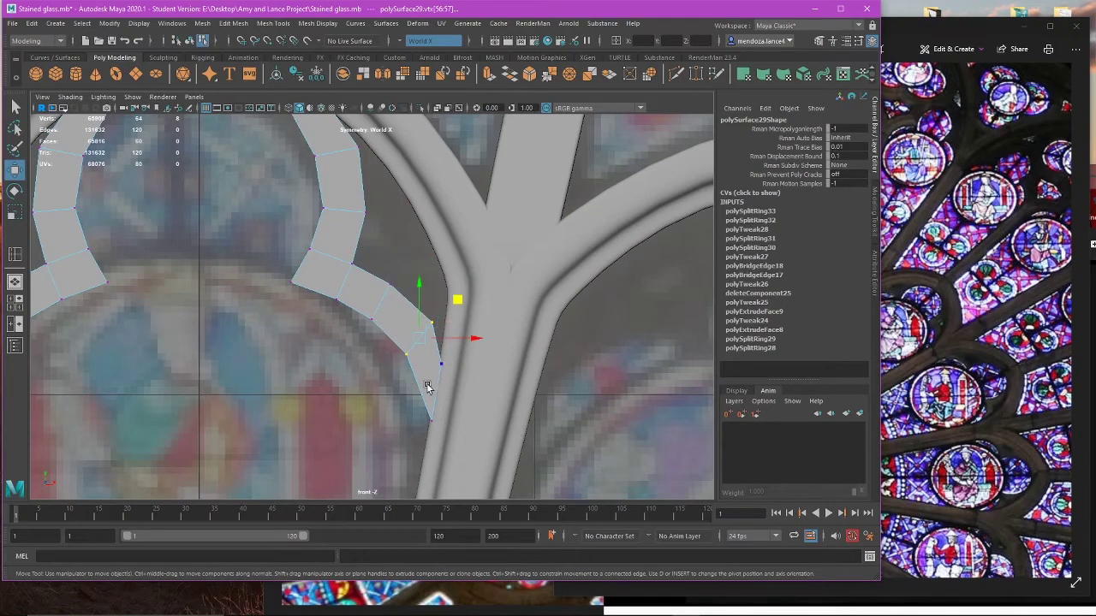
pyautogui.moveTo(457, 298); pyautogui.dragTo(447, 290, button='middle')
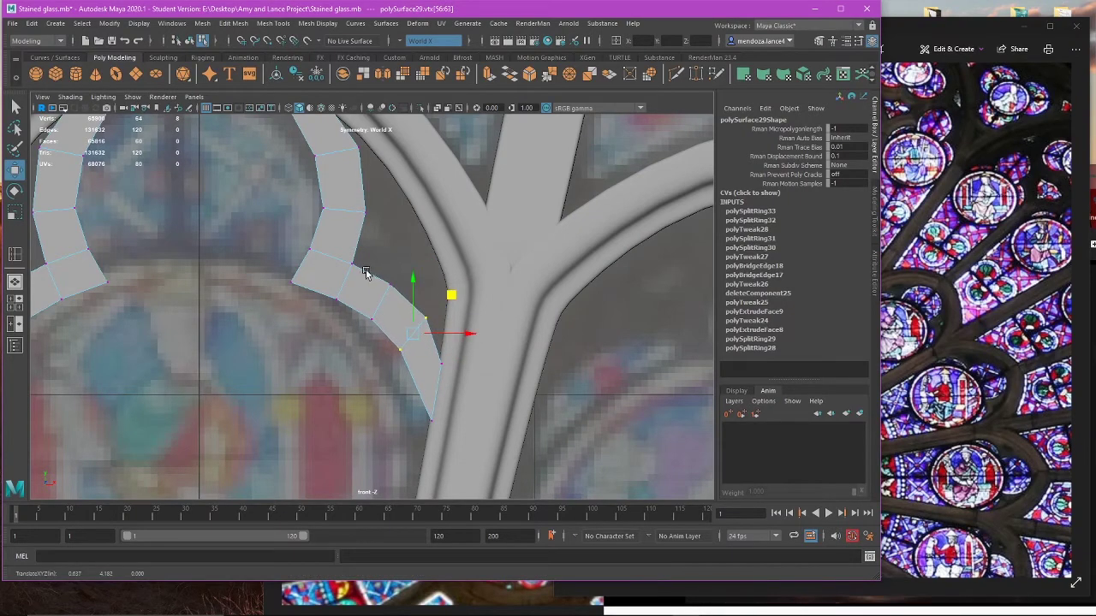
# Step: Nudge the vertices around each arm's joint slightly and check the arms against the whole window
pyautogui.moveTo(207, 231); pyautogui.dragTo(263, 267)
pyautogui.moveTo(358, 306); pyautogui.dragTo(360, 307)
pyautogui.scroll(-9, 368, 306)
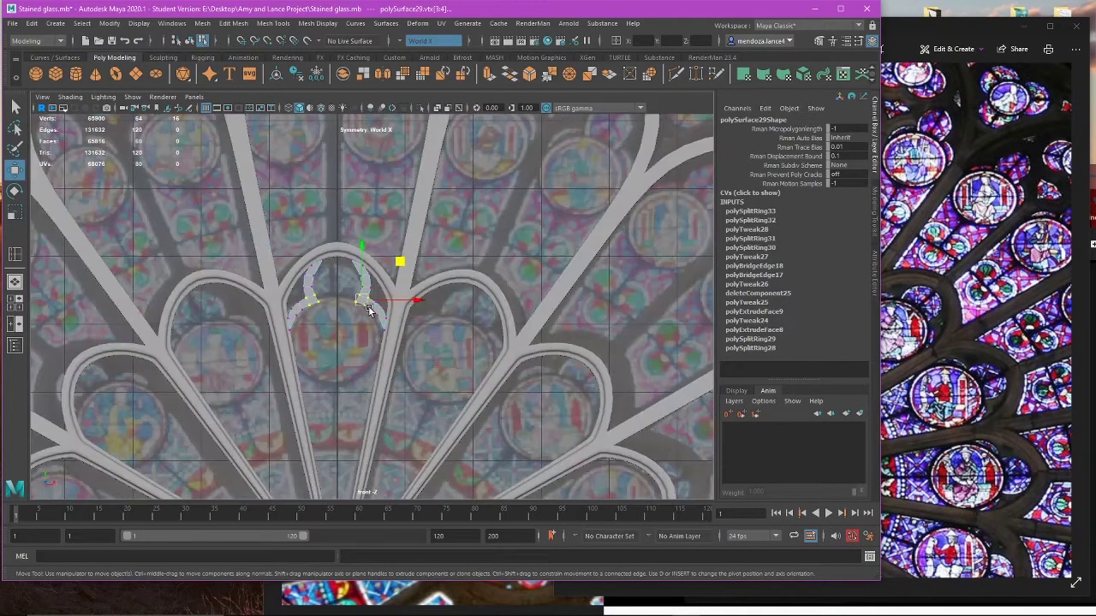
pyautogui.scroll(7, 371, 307)
pyautogui.keyDown('alt'); pyautogui.moveTo(338, 289); pyautogui.dragTo(357, 307, button='middle'); pyautogui.keyUp('alt')
pyautogui.scroll(2, 474, 322)
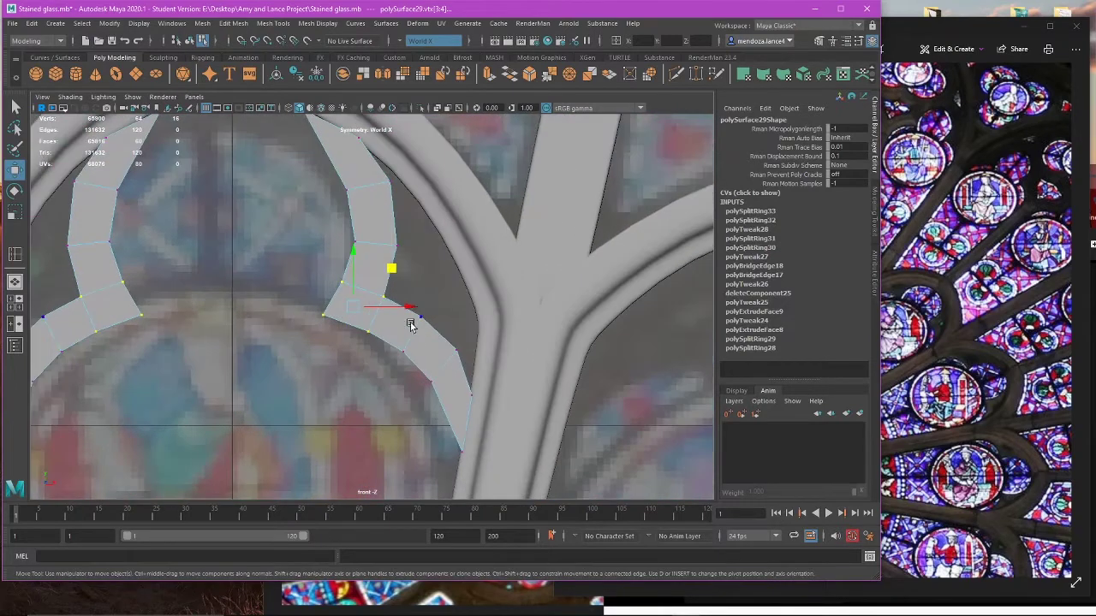
# Step: Move the two vertex rows of each lower arm outward and slightly up to follow the medallion's rim
pyautogui.moveTo(450, 296); pyautogui.dragTo(450, 293)
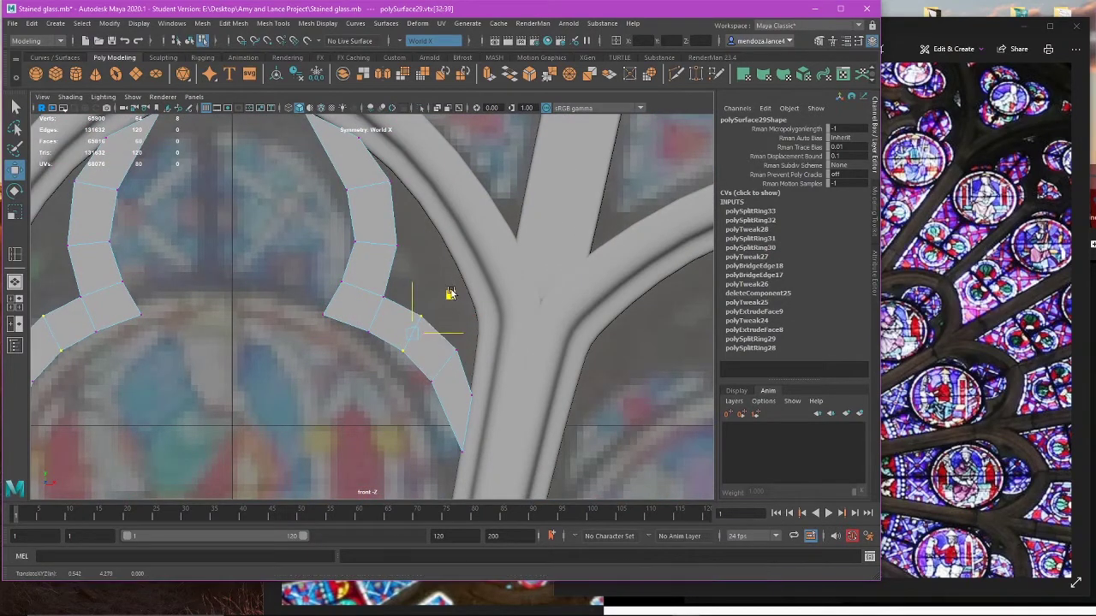
pyautogui.moveTo(512, 335); pyautogui.dragTo(426, 374)
pyautogui.moveTo(477, 335); pyautogui.dragTo(487, 323, button='middle')
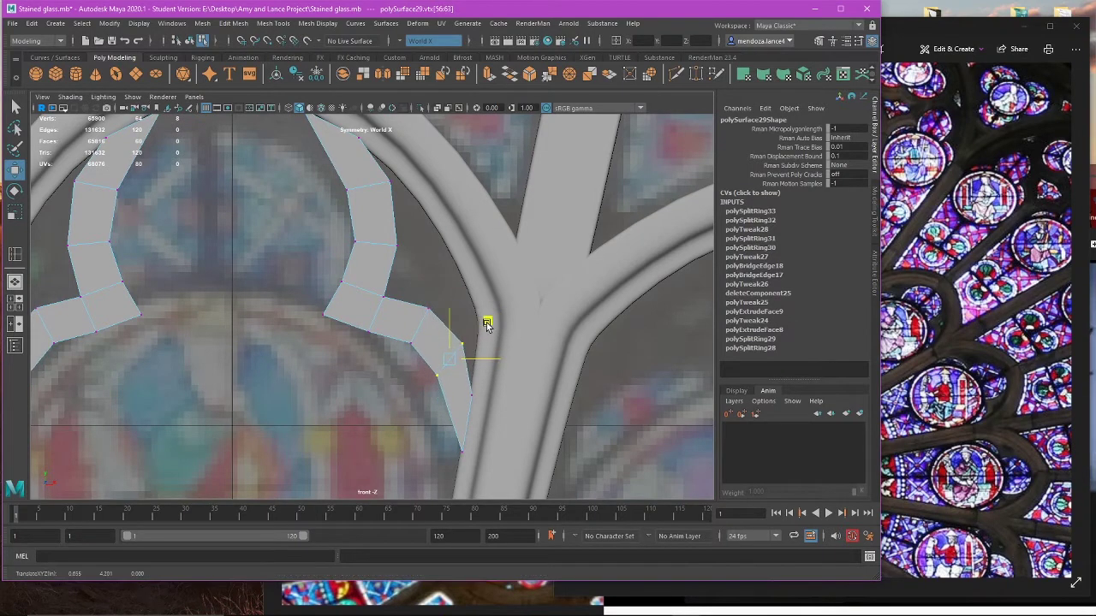
# Step: Lower each joint's inner corner vertex and the inner vertex just above it, then preview the arms smoothed
pyautogui.moveTo(294, 293); pyautogui.dragTo(343, 341)
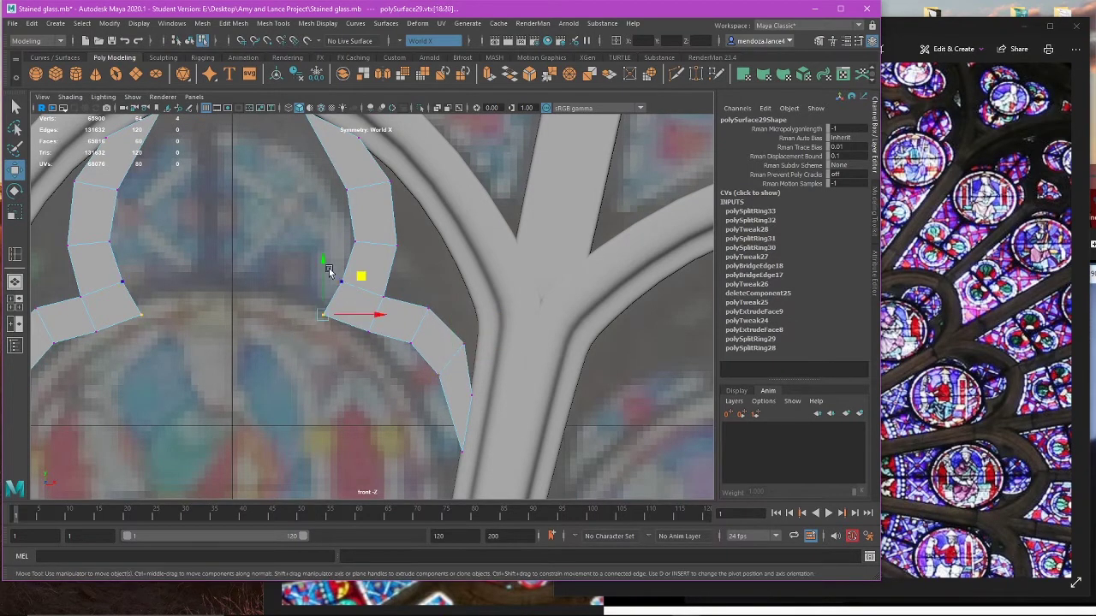
pyautogui.moveTo(329, 271); pyautogui.dragTo(333, 282, button='middle')
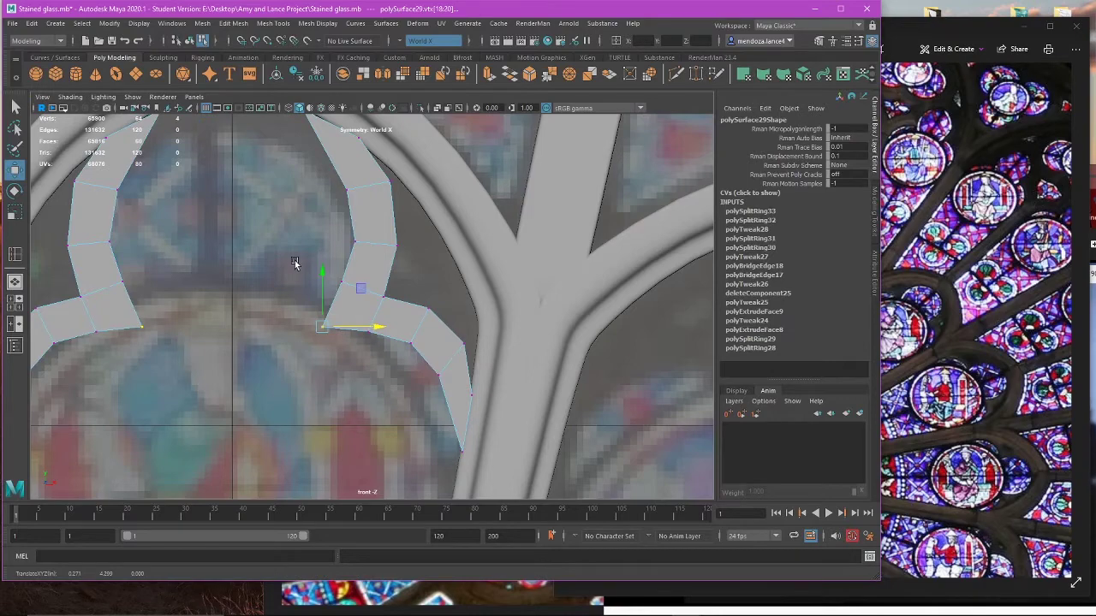
pyautogui.moveTo(294, 262); pyautogui.dragTo(350, 294)
pyautogui.moveTo(337, 248); pyautogui.dragTo(338, 246)
pyautogui.scroll(-6, 385, 287)
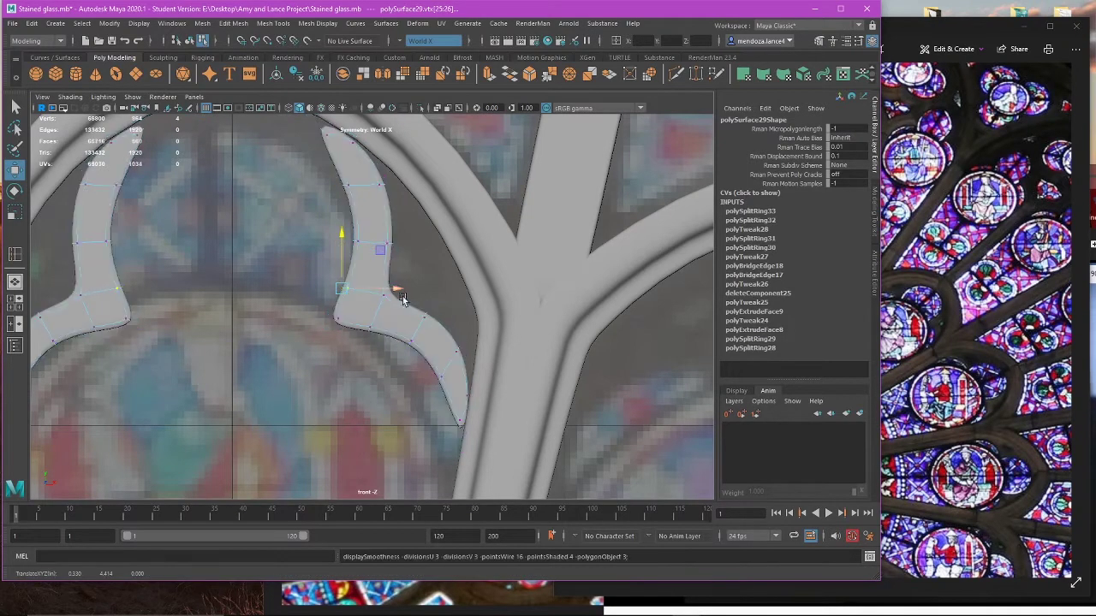
# Step: Switch to the perspective view and select the curved tracery as a whole object with smooth preview off
pyautogui.press('space')
pyautogui.press('space')
pyautogui.press('f')
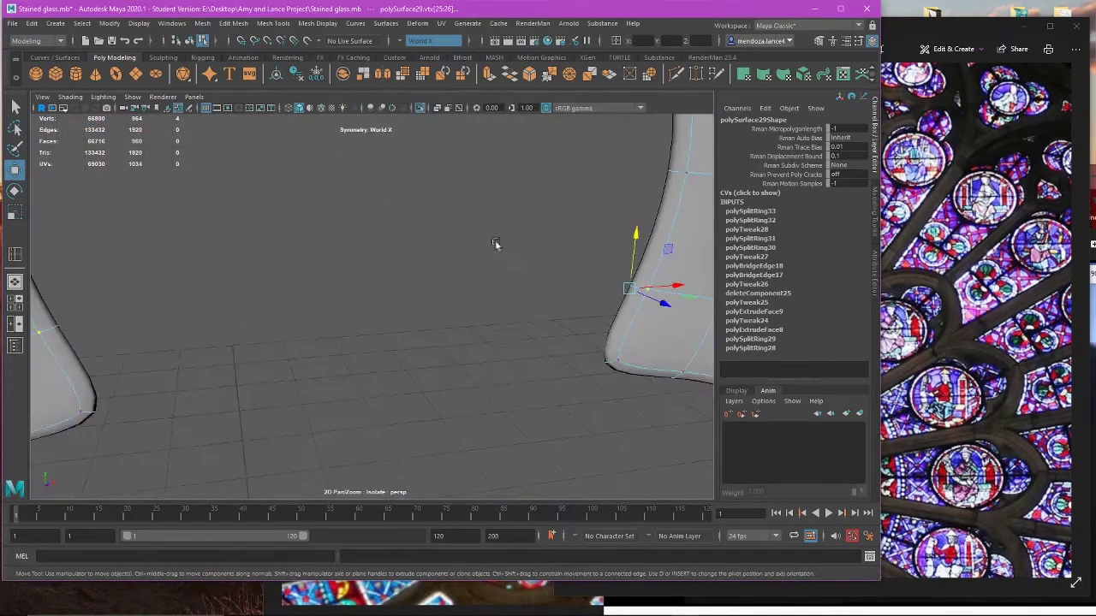
pyautogui.scroll(-6, 498, 254)
pyautogui.keyDown('alt'); pyautogui.moveTo(499, 263); pyautogui.dragTo(433, 301); pyautogui.keyUp('alt')
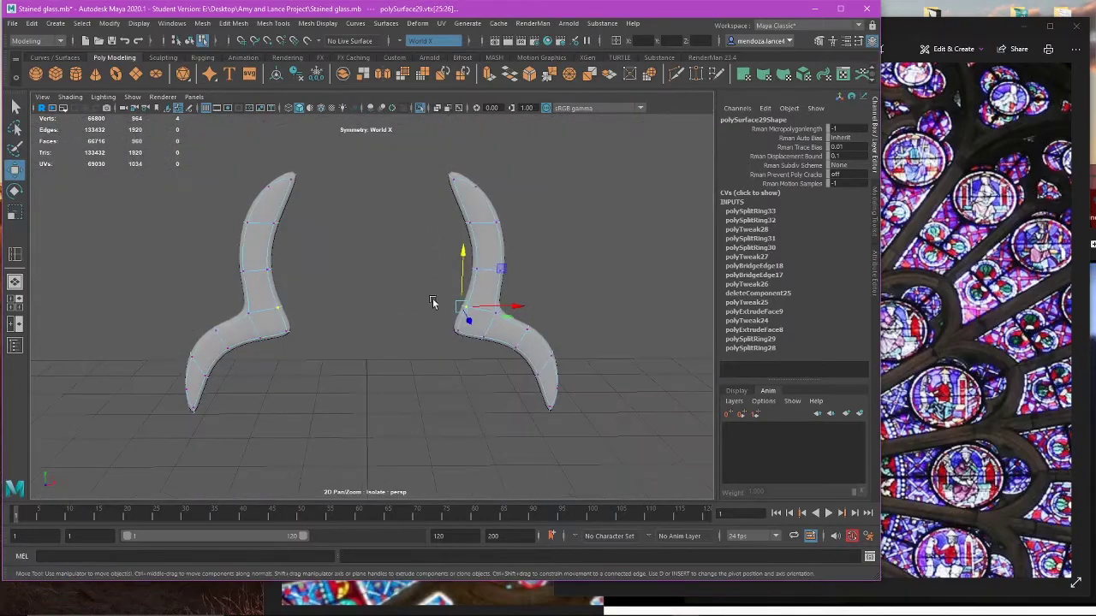
pyautogui.press('F8')
pyautogui.click(613, 180)
pyautogui.click(488, 219)
pyautogui.press('1')
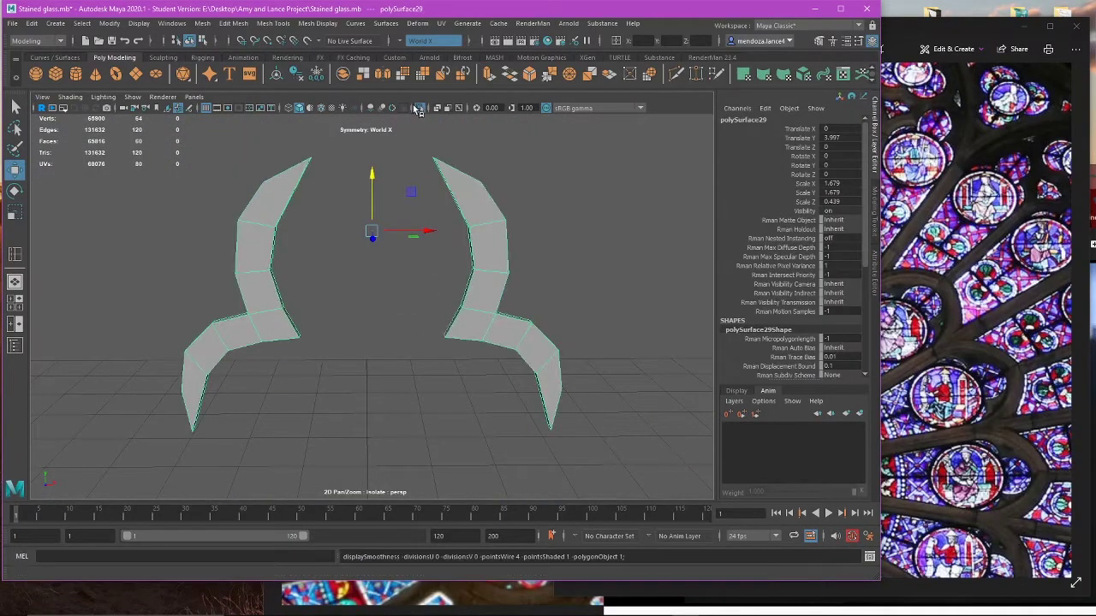
# Step: Turn off isolation so the curved tracery appears inside the central arch with the rest of the window frame
pyautogui.click(419, 109)
pyautogui.click(392, 299)
pyautogui.scroll(-5, 391, 299)
pyautogui.keyDown('alt'); pyautogui.moveTo(462, 279); pyautogui.dragTo(443, 318); pyautogui.keyUp('alt')
pyautogui.click(444, 317)
pyautogui.press('f')
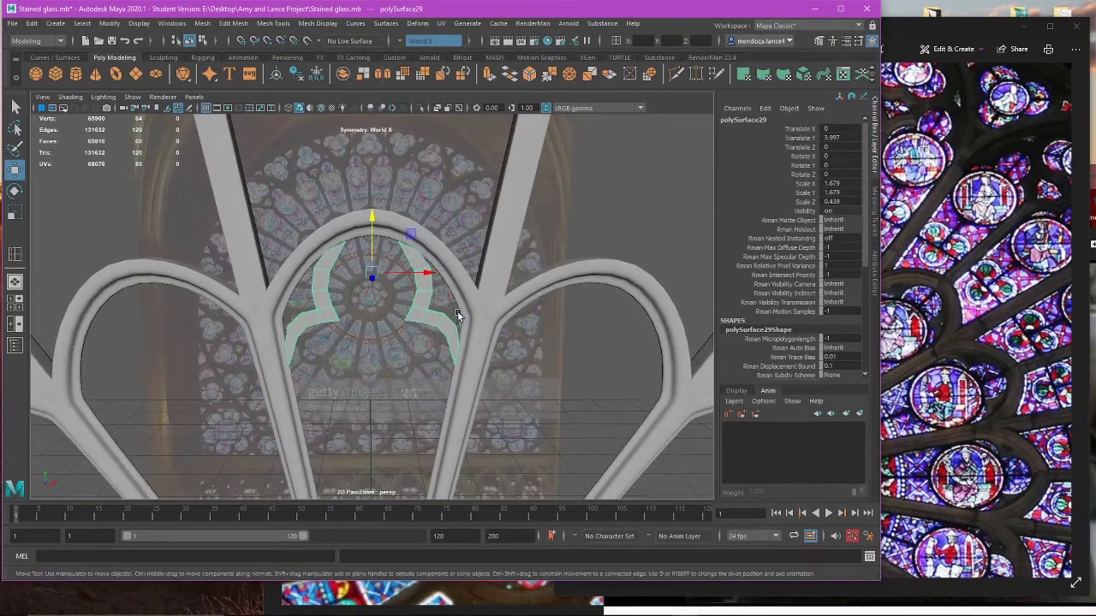
# Step: Center the pivot of the curved tracery, freeze its transformations and preview it smoothed
pyautogui.click(115, 25)
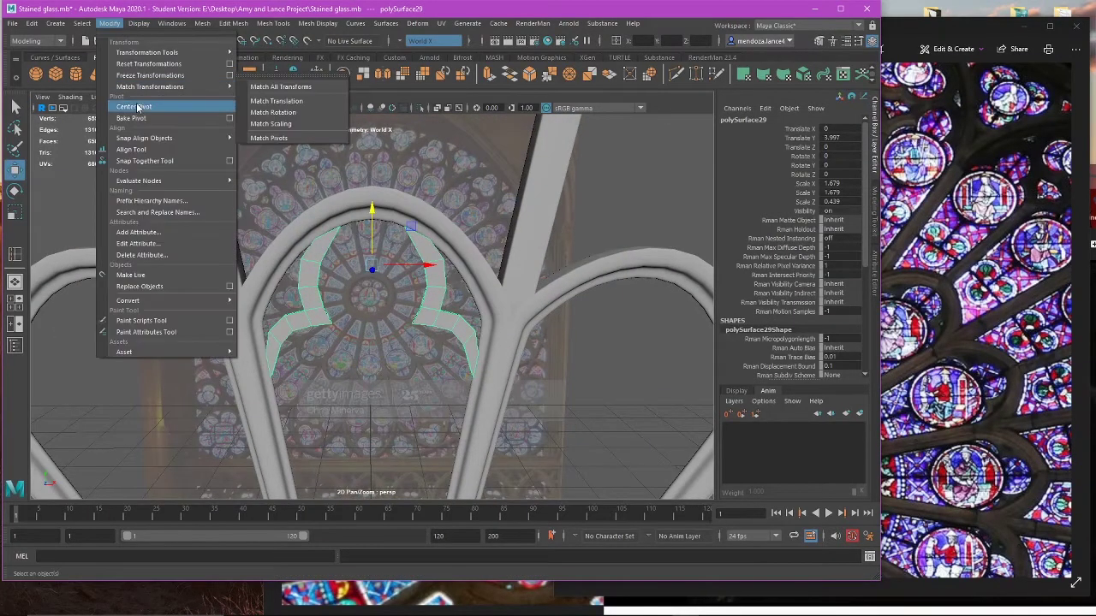
pyautogui.click(141, 106)
pyautogui.click(115, 26)
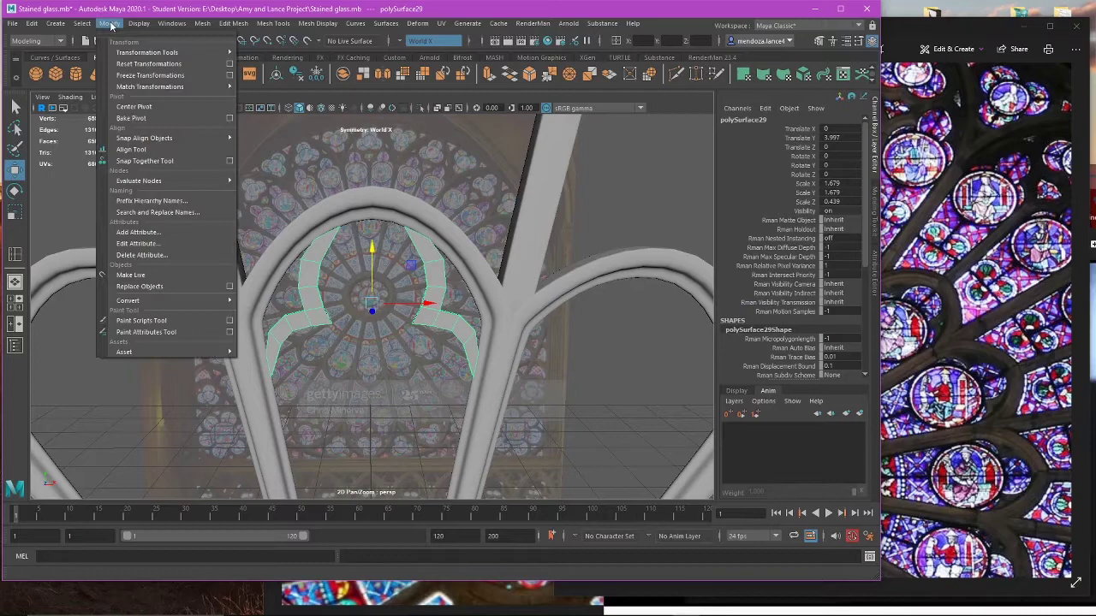
pyautogui.click(160, 75)
pyautogui.click(397, 320)
pyautogui.keyDown('alt'); pyautogui.moveTo(397, 320); pyautogui.dragTo(615, 356); pyautogui.keyUp('alt')
pyautogui.click(423, 314)
# Step: Switch to the browser, pause the music video, and bring the rose window reference photo to the front
pyautogui.click(1092, 364)
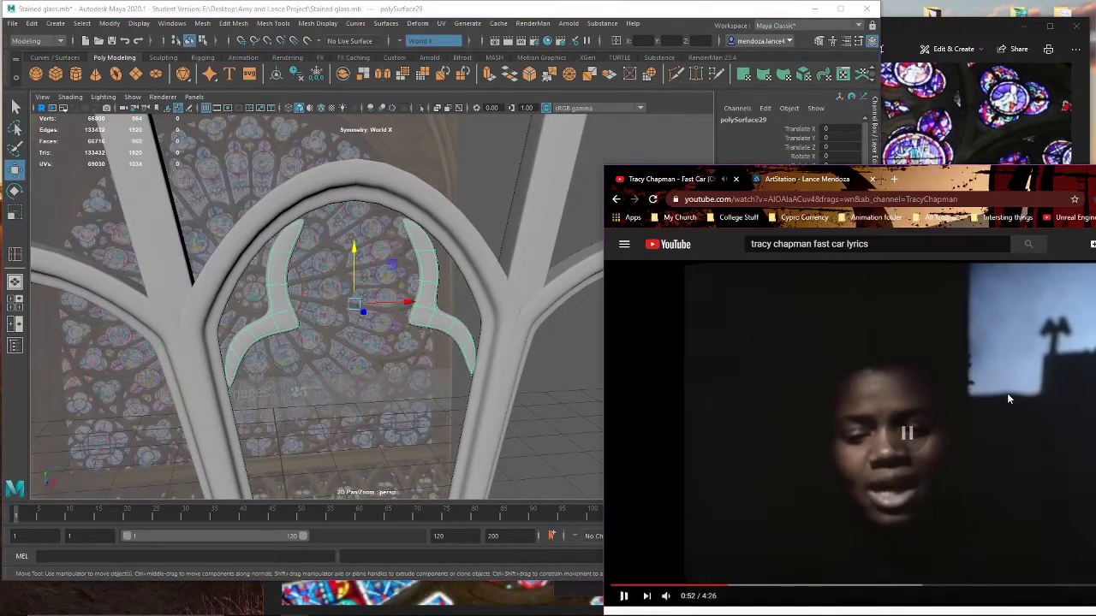
pyautogui.click(989, 141)
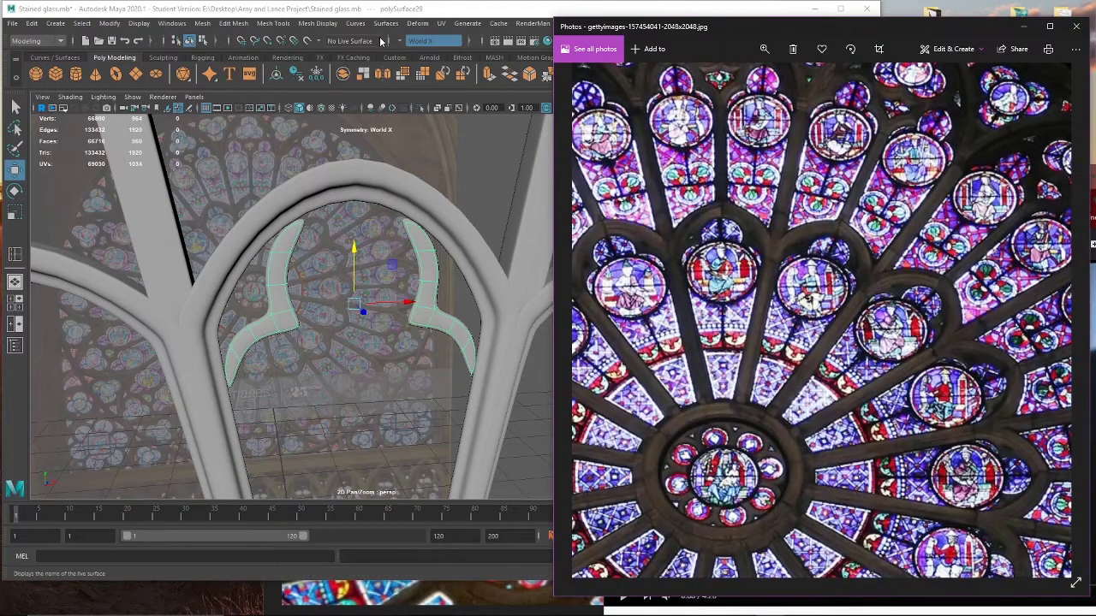
pyautogui.hotkey('alt', 'Tab')
pyautogui.click(654, 609)
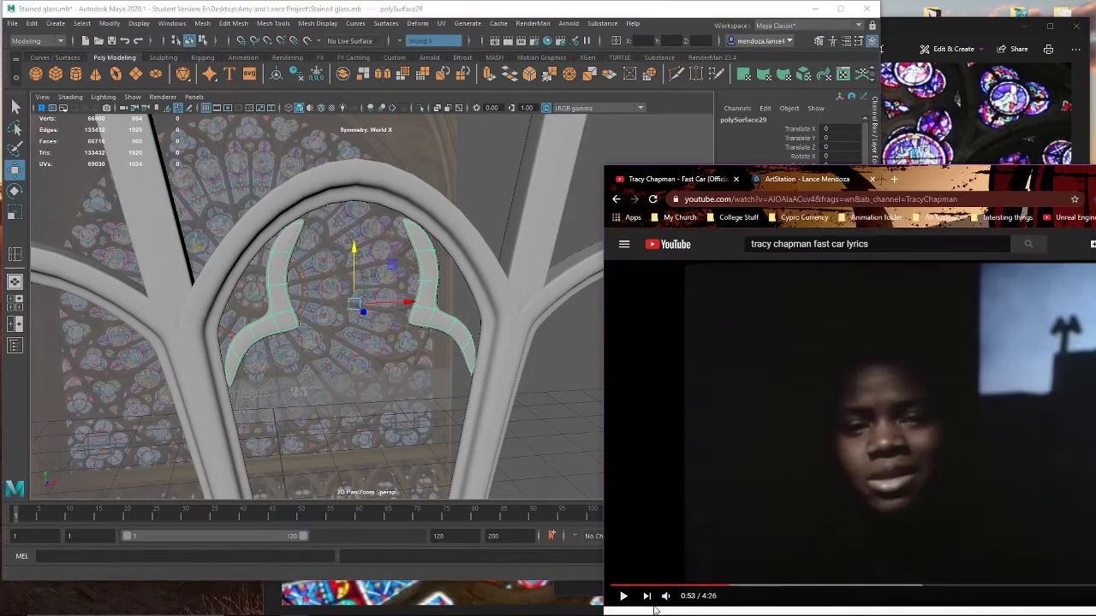
pyautogui.click(958, 29)
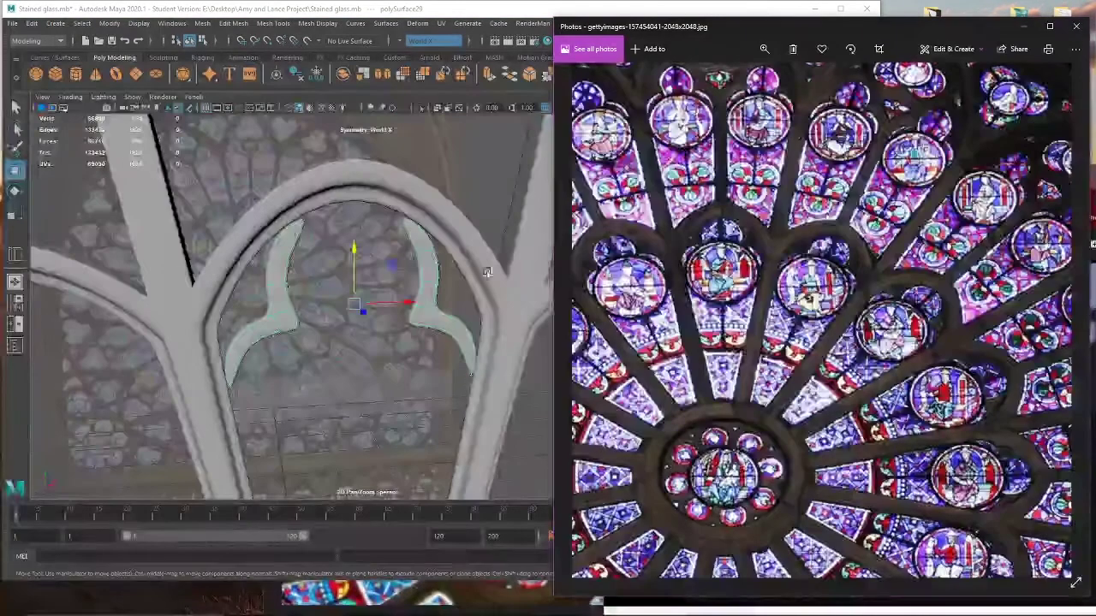
# Step: In the front wireframe view, move the two inner-edge vertices of the tracery's upper arm outward to narrow it
pyautogui.keyDown('alt'); pyautogui.moveTo(396, 296); pyautogui.dragTo(404, 350); pyautogui.keyUp('alt')
pyautogui.press('space')
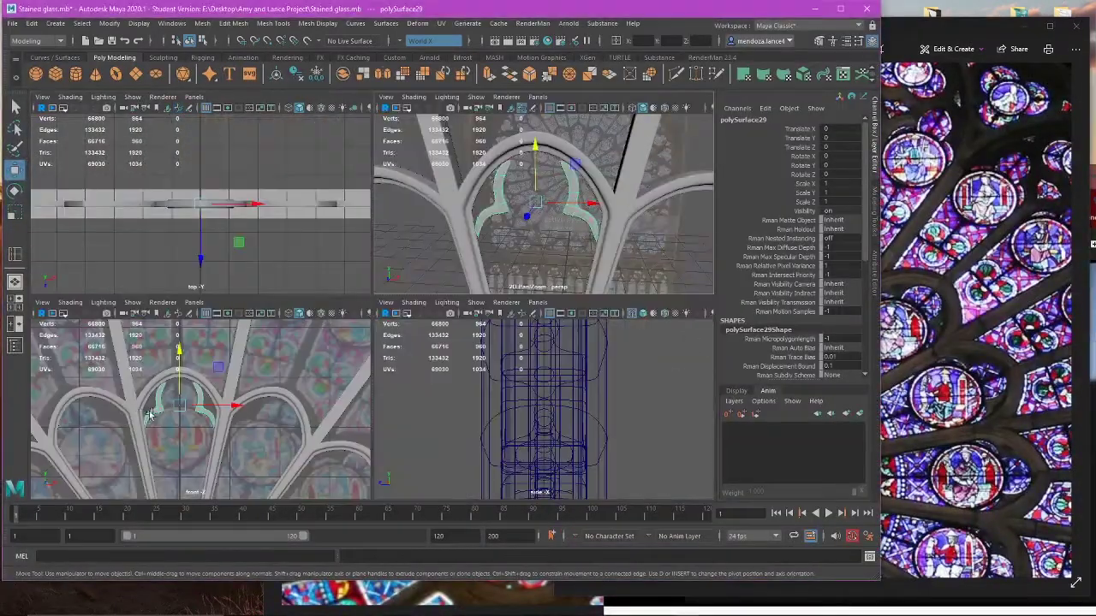
pyautogui.press('space')
pyautogui.scroll(3, 364, 325)
pyautogui.press('4')
pyautogui.scroll(2, 373, 291)
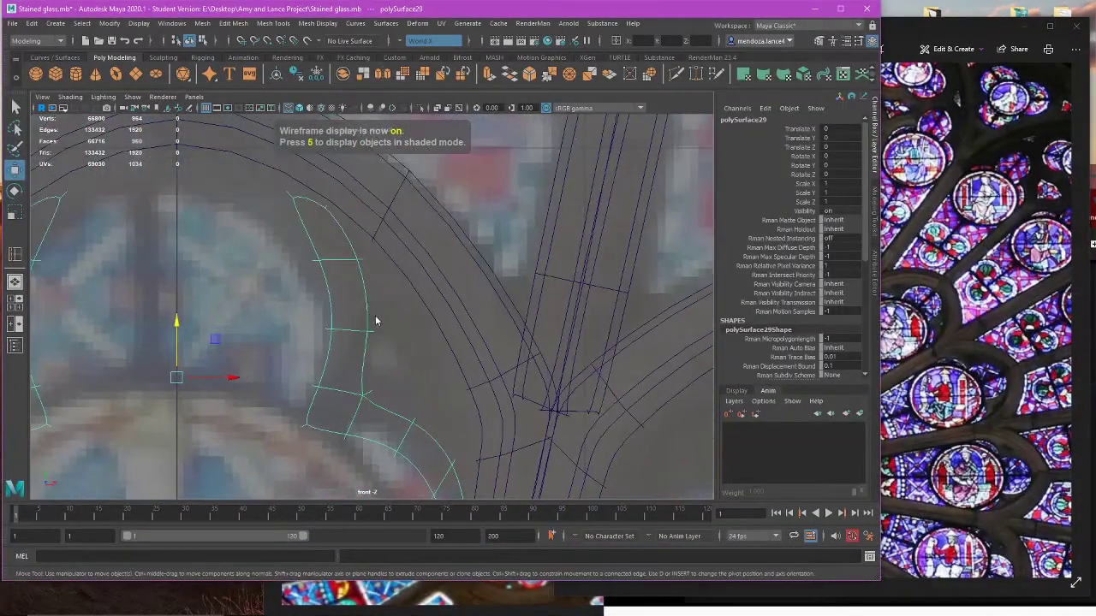
pyautogui.moveTo(374, 304); pyautogui.dragTo(338, 282, button='right')
pyautogui.click(380, 304)
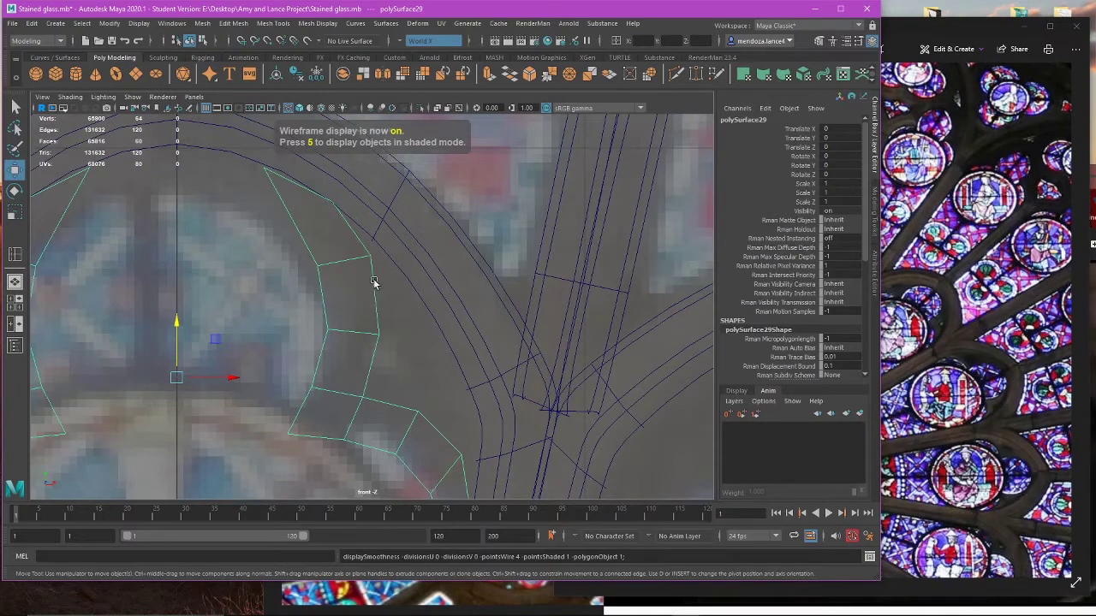
pyautogui.moveTo(400, 235); pyautogui.dragTo(320, 234, button='right')
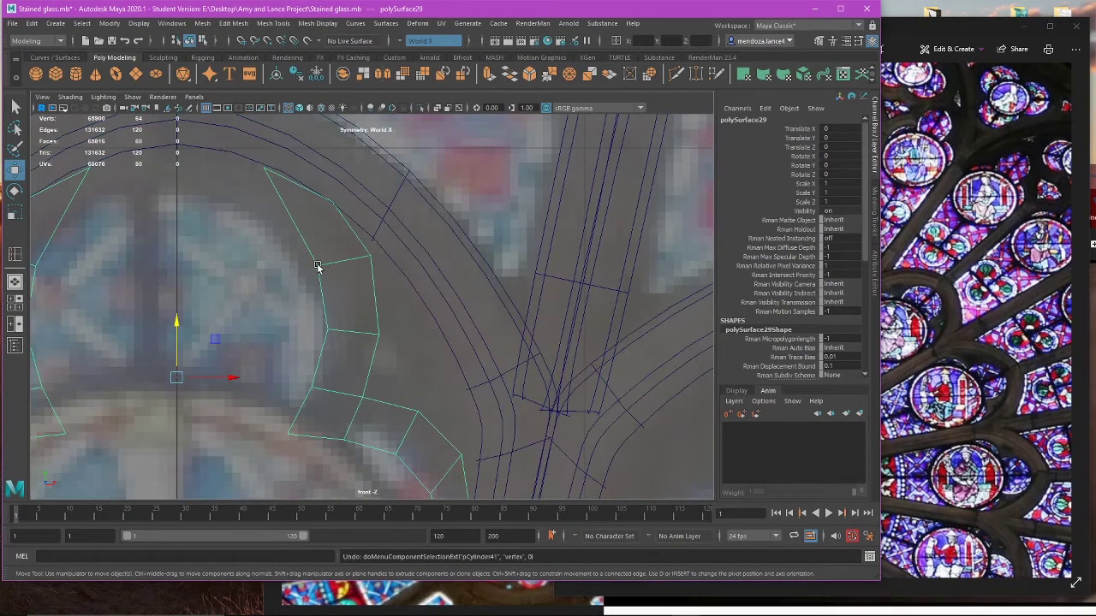
pyautogui.moveTo(422, 213); pyautogui.dragTo(384, 298)
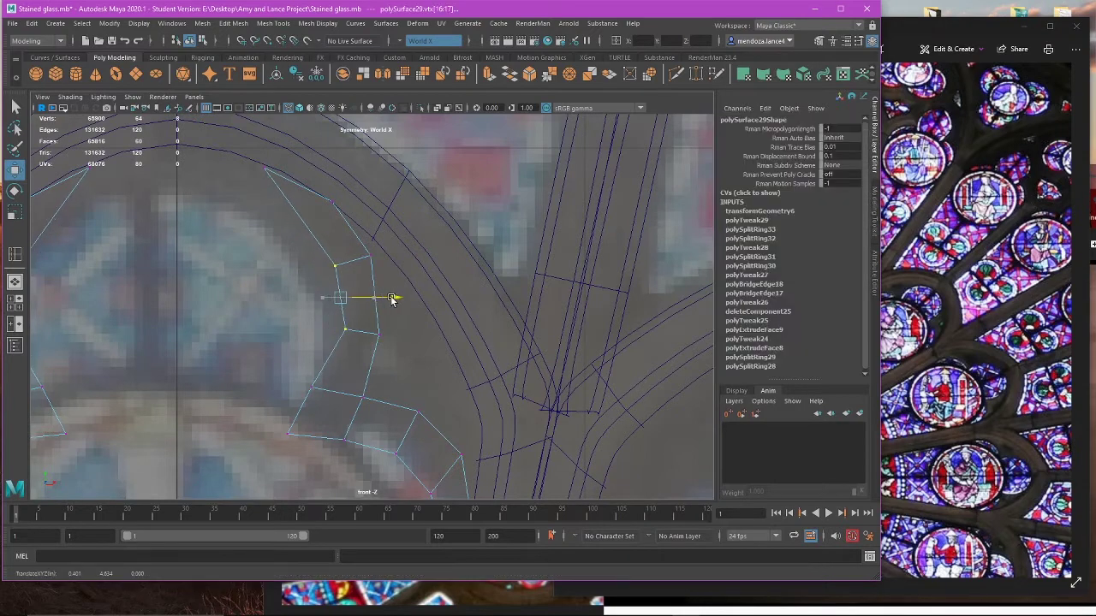
# Step: Move the upper arm's tip vertex and the inner vertex above the pointed corner outward to thin the band
pyautogui.moveTo(244, 172); pyautogui.dragTo(332, 166)
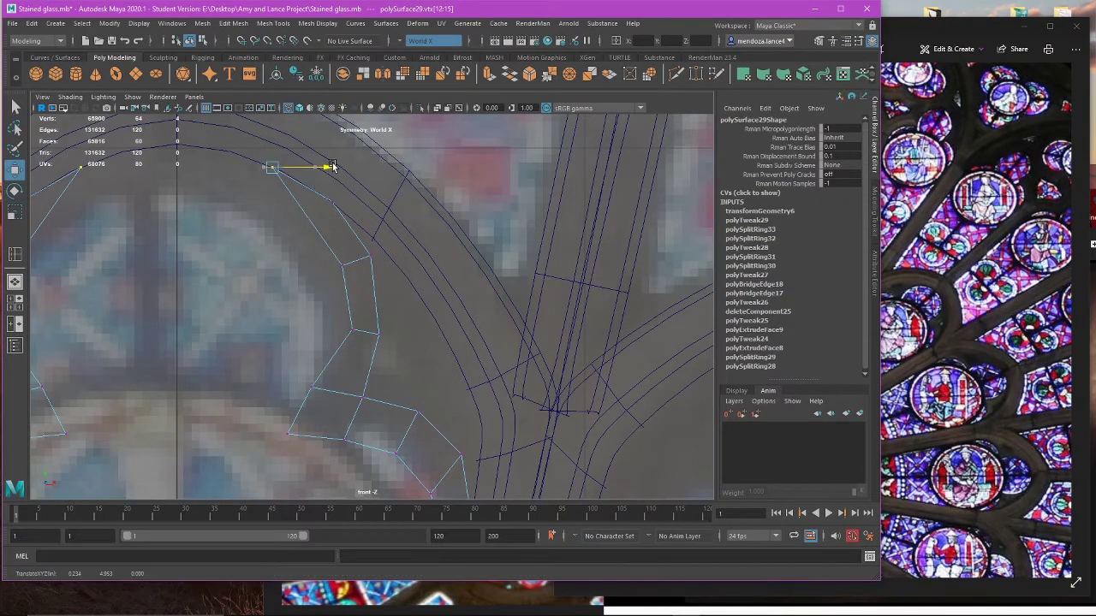
pyautogui.moveTo(270, 346); pyautogui.dragTo(320, 419)
pyautogui.keyDown('alt'); pyautogui.moveTo(328, 395); pyautogui.dragTo(323, 366, button='middle'); pyautogui.keyUp('alt')
pyautogui.scroll(2, 322, 365)
pyautogui.moveTo(336, 371); pyautogui.dragTo(346, 371)
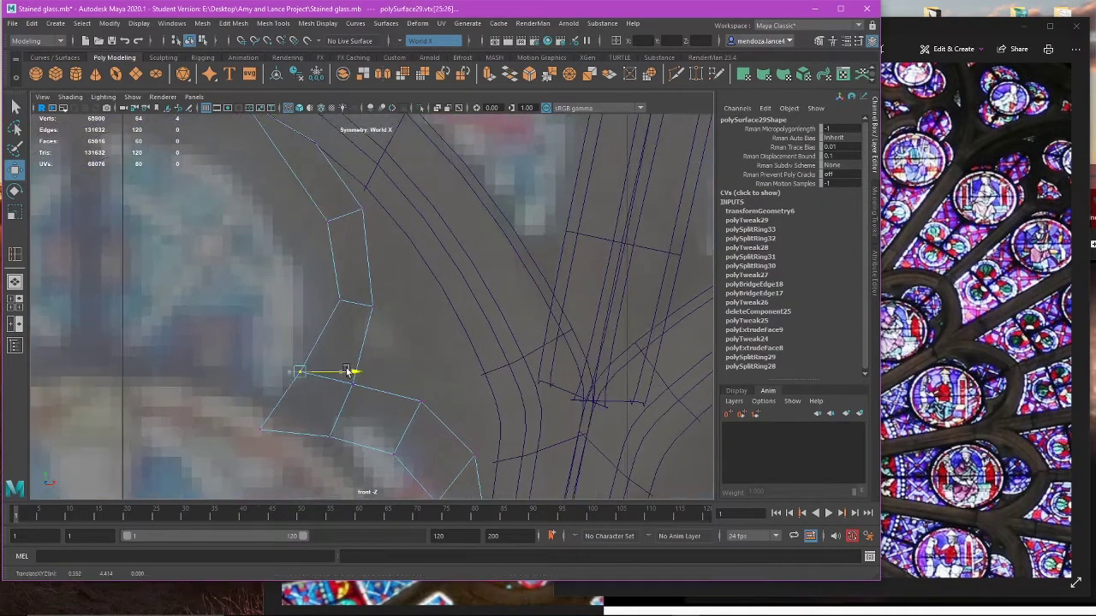
pyautogui.scroll(-3, 359, 446)
pyautogui.scroll(3, 385, 379)
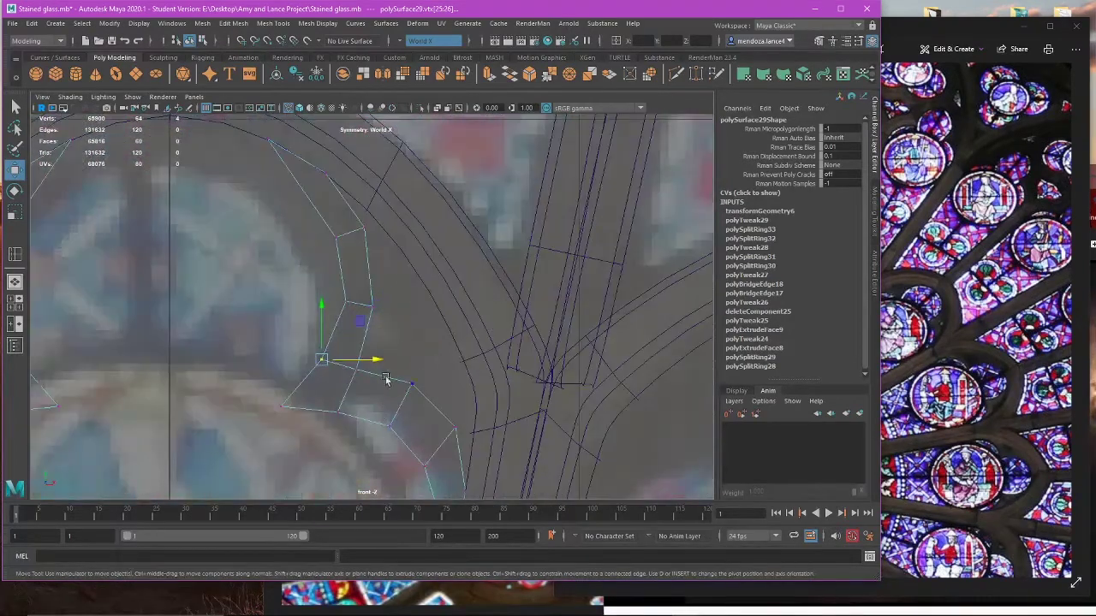
# Step: Nudge the upper inner-edge vertex slightly inward and check the curve in smoothed, shaded display
pyautogui.moveTo(365, 238); pyautogui.dragTo(363, 238)
pyautogui.moveTo(311, 267); pyautogui.dragTo(337, 287)
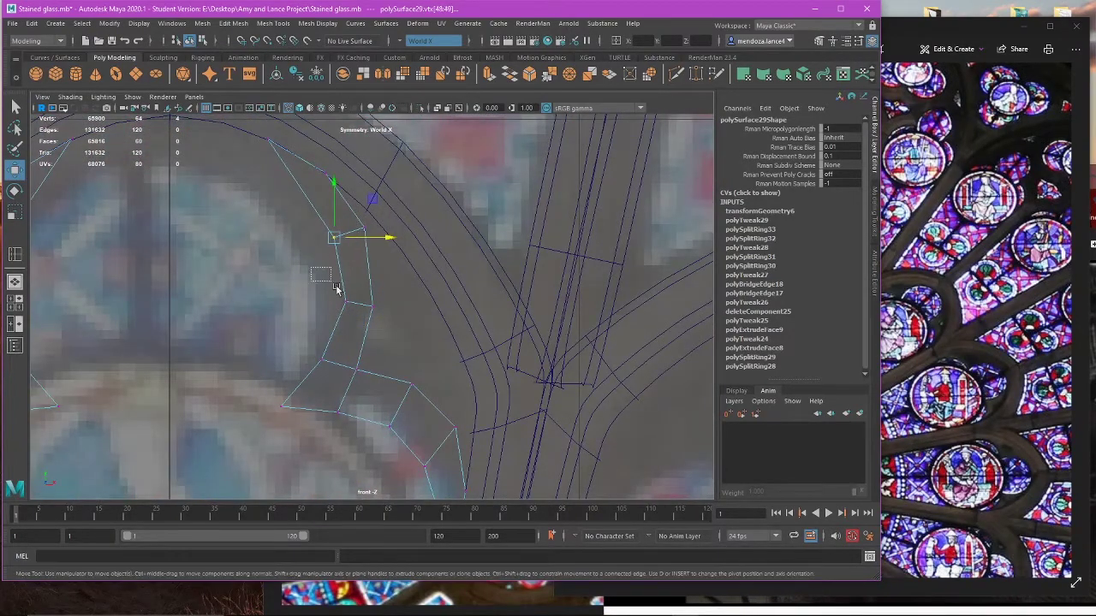
pyautogui.press('1')
pyautogui.press('5')
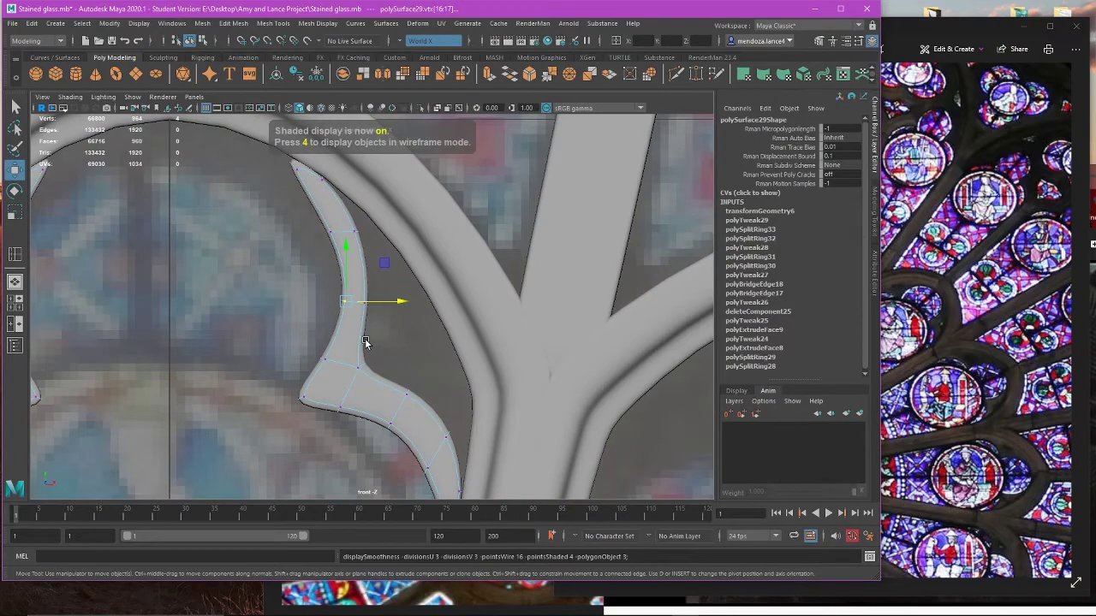
pyautogui.scroll(-2, 306, 194)
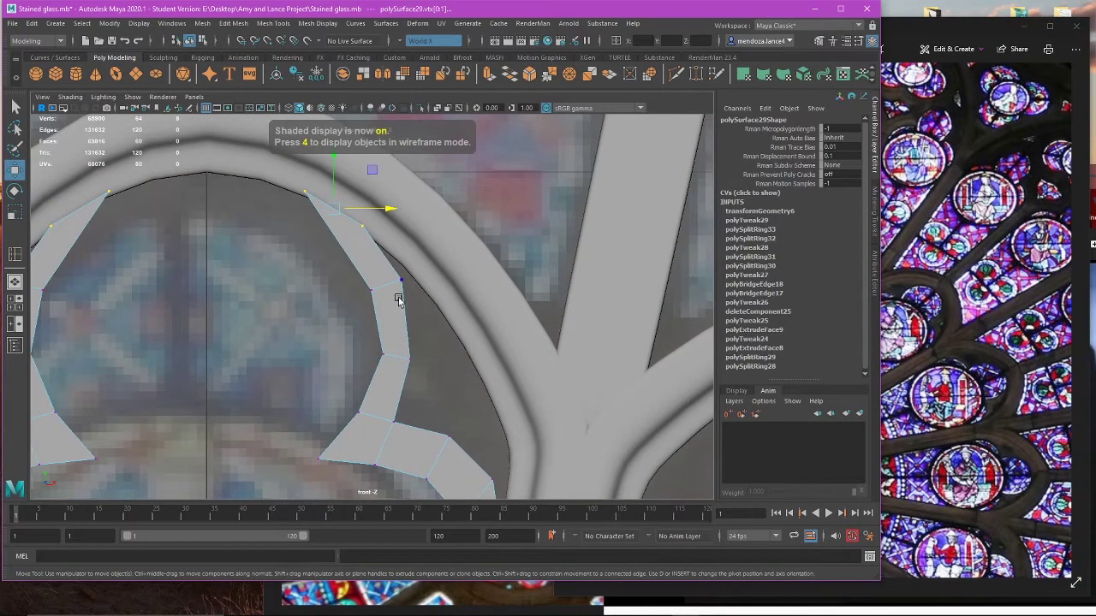
# Step: In unsmoothed wireframe, raise the two lower-edge vertices beside the pointed corner to slim the lower arm
pyautogui.scroll(-5, 400, 304)
pyautogui.keyDown('alt'); pyautogui.moveTo(417, 396); pyautogui.dragTo(420, 371, button='middle'); pyautogui.keyUp('alt')
pyautogui.scroll(4, 421, 371)
pyautogui.press('1')
pyautogui.press('4')
pyautogui.keyDown('alt'); pyautogui.moveTo(475, 351); pyautogui.dragTo(430, 282, button='middle'); pyautogui.keyUp('alt')
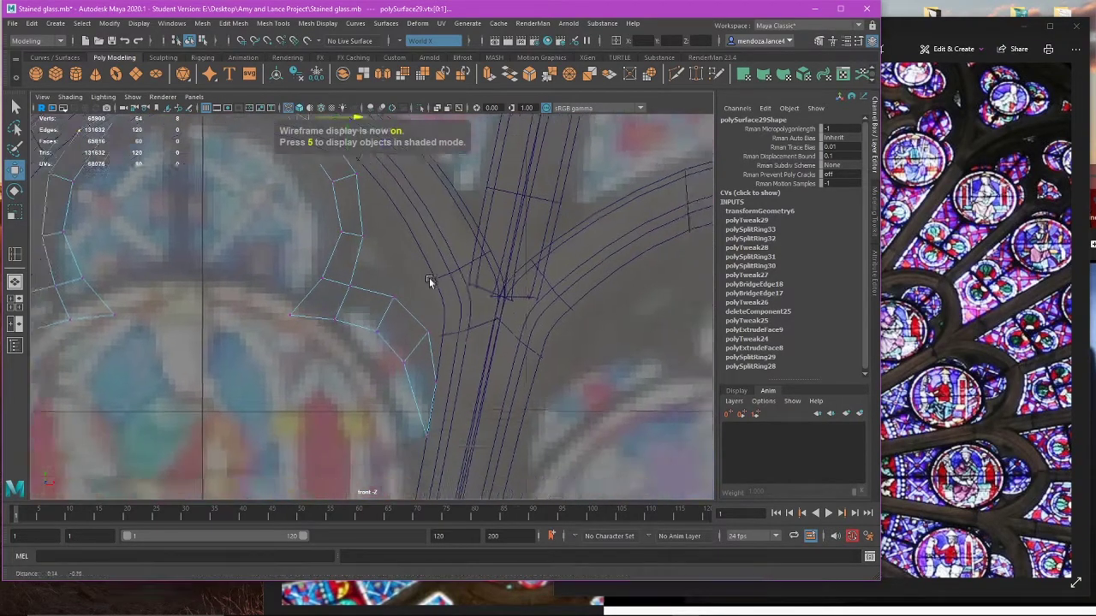
pyautogui.scroll(1, 343, 308)
pyautogui.moveTo(357, 280); pyautogui.dragTo(358, 274)
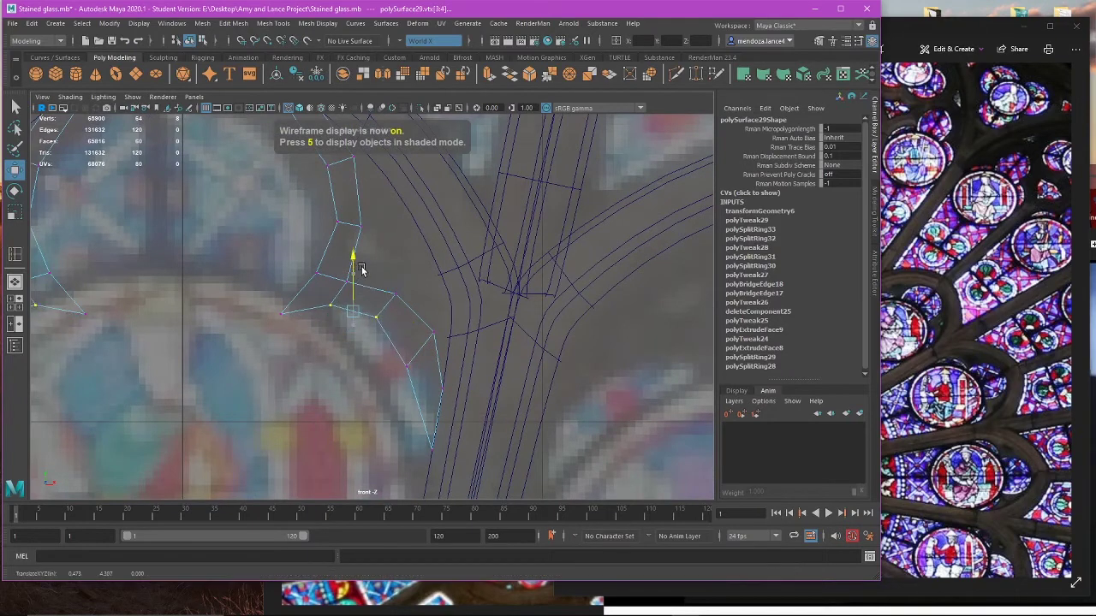
# Step: Move the inner-edge vertex near the end of the lower arm outward to thin that section
pyautogui.moveTo(361, 341); pyautogui.dragTo(413, 404)
pyautogui.moveTo(438, 368); pyautogui.dragTo(453, 367)
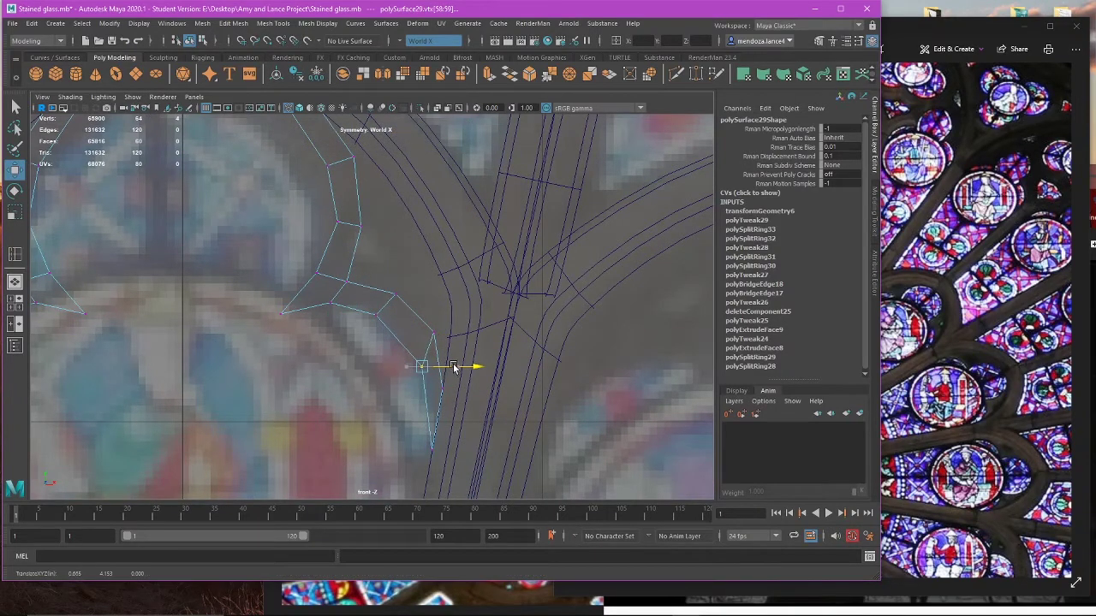
pyautogui.click(378, 313)
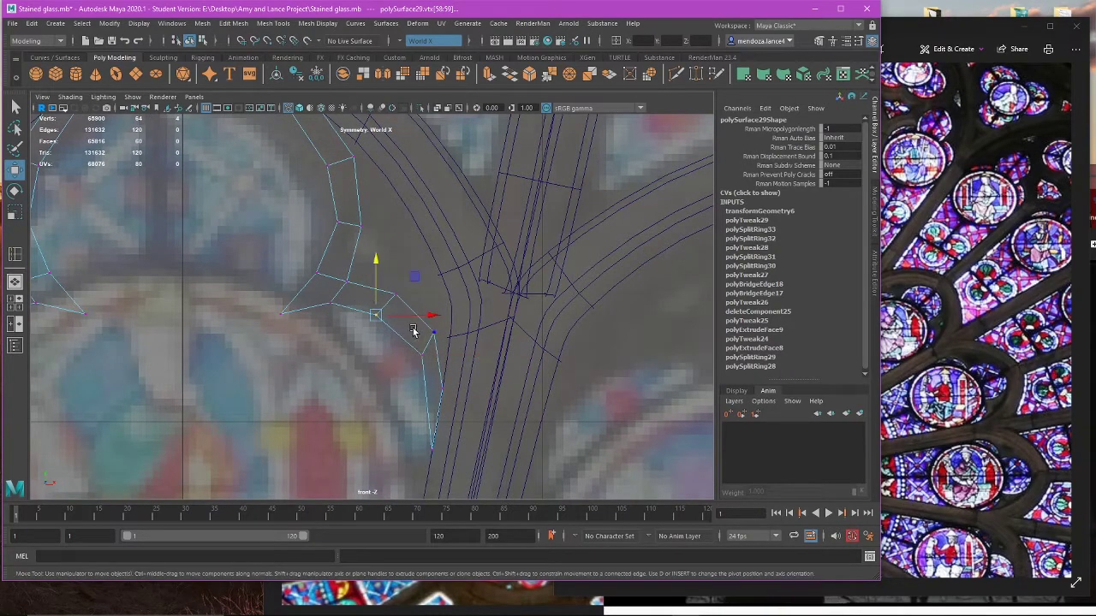
# Step: Examine the smoothed tracery inside the arch in the perspective view and return to object mode
pyautogui.scroll(-6, 391, 322)
pyautogui.press('space')
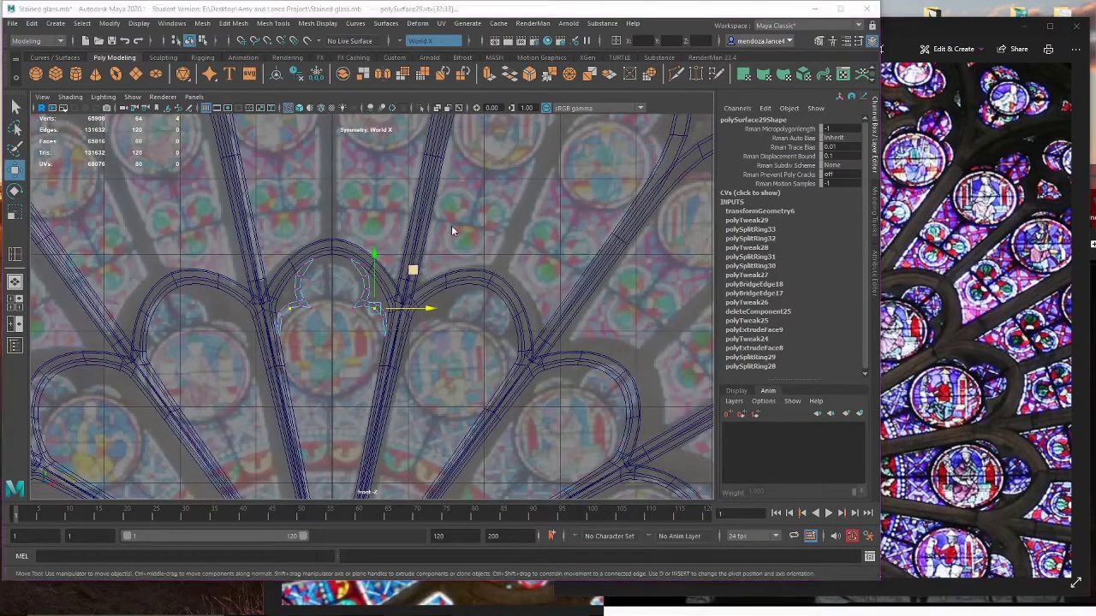
pyautogui.press('space')
pyautogui.scroll(5, 457, 276)
pyautogui.scroll(-4, 428, 309)
pyautogui.keyDown('alt'); pyautogui.moveTo(428, 309); pyautogui.dragTo(442, 248); pyautogui.keyUp('alt')
pyautogui.scroll(3, 398, 209)
pyautogui.press('3')
pyautogui.scroll(-4, 428, 260)
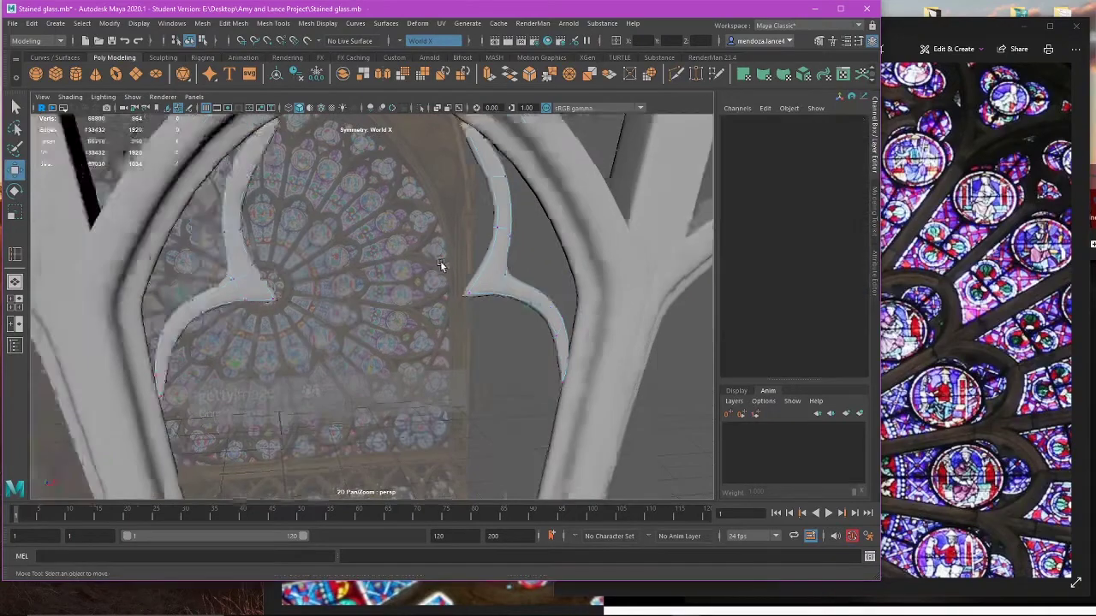
pyautogui.moveTo(433, 248); pyautogui.dragTo(469, 237, button='right')
pyautogui.click(436, 239)
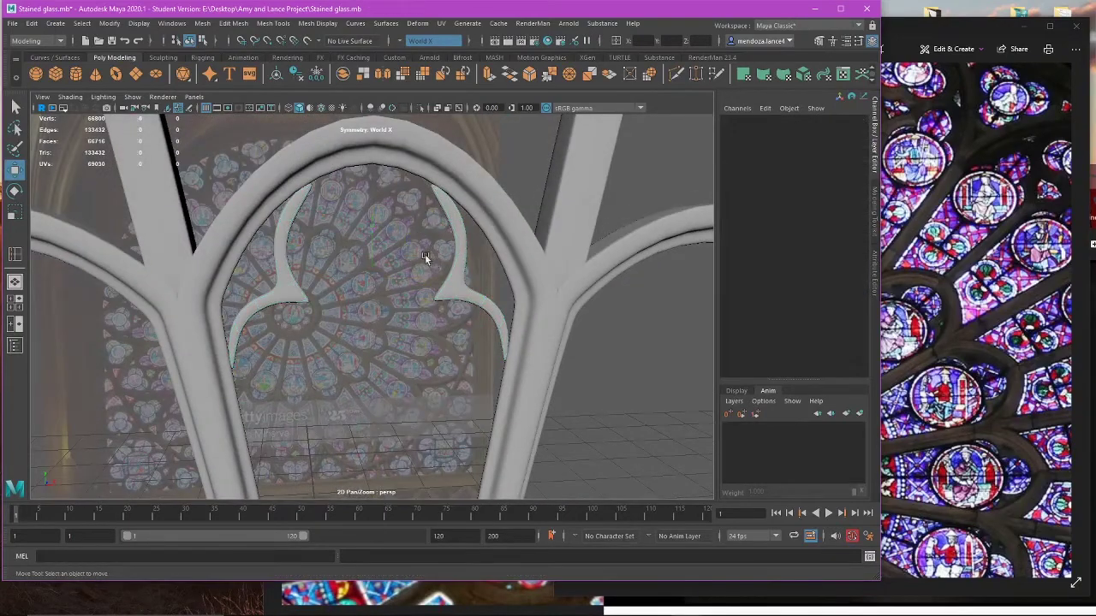
pyautogui.keyDown('alt'); pyautogui.moveTo(425, 254); pyautogui.dragTo(381, 251); pyautogui.keyUp('alt')
# Step: In the front view, raise the vertices at the tracery's upper tips toward the surrounding arch
pyautogui.click(464, 245)
pyautogui.press('space')
pyautogui.press('space')
pyautogui.scroll(8, 385, 257)
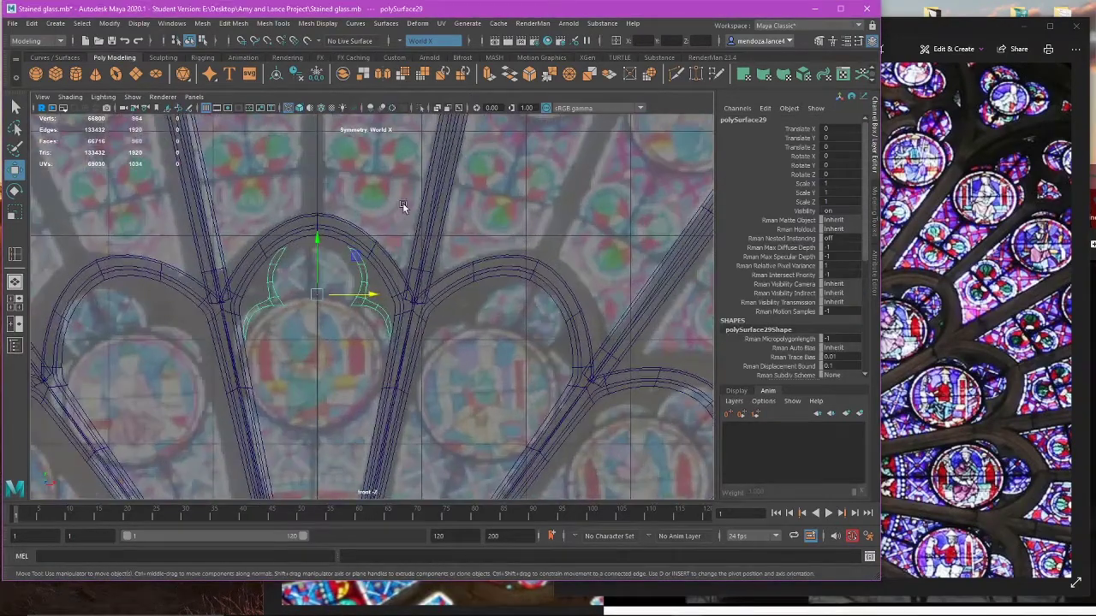
pyautogui.moveTo(329, 334); pyautogui.dragTo(443, 370)
pyautogui.moveTo(324, 284); pyautogui.dragTo(417, 331)
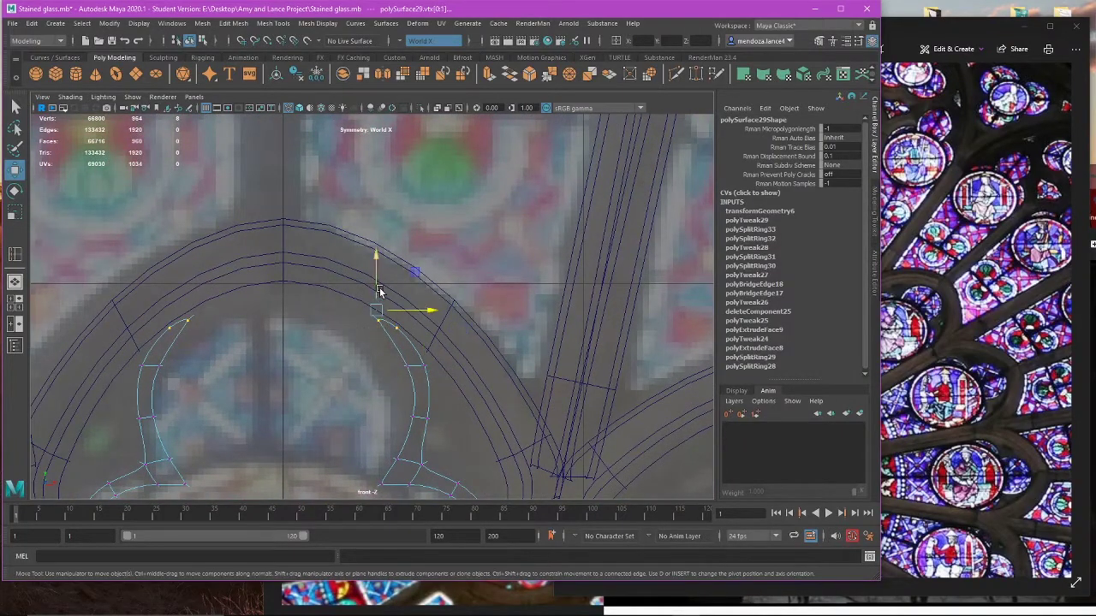
pyautogui.moveTo(379, 292); pyautogui.dragTo(382, 288)
# Step: Move the inner-edge vertex midway along the upper arm slightly inward, checking the curve in shaded smooth preview
pyautogui.moveTo(375, 405); pyautogui.dragTo(426, 439)
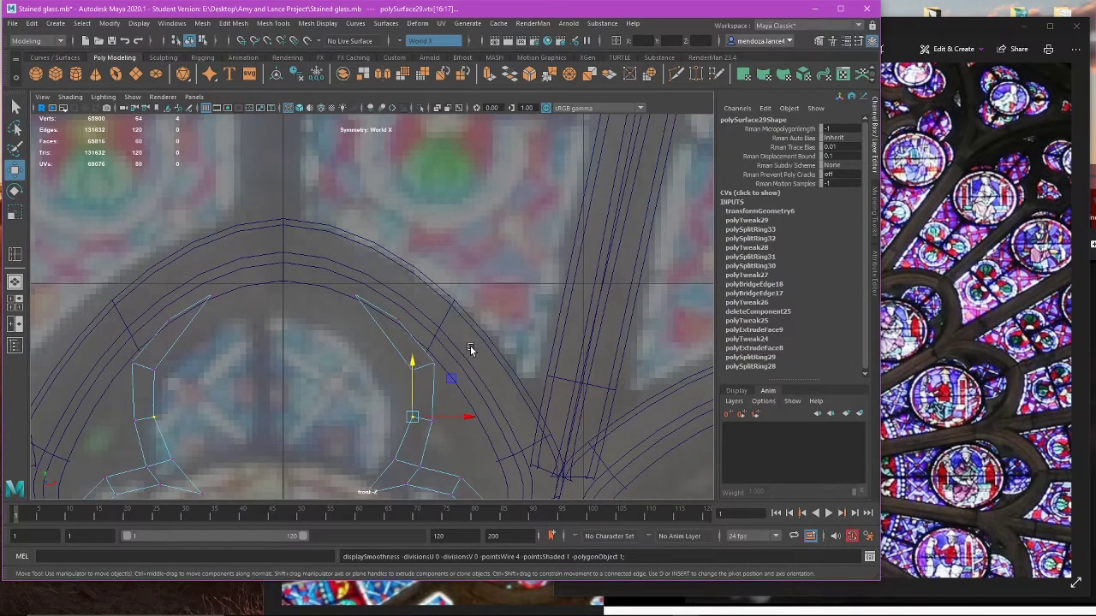
pyautogui.press('1')
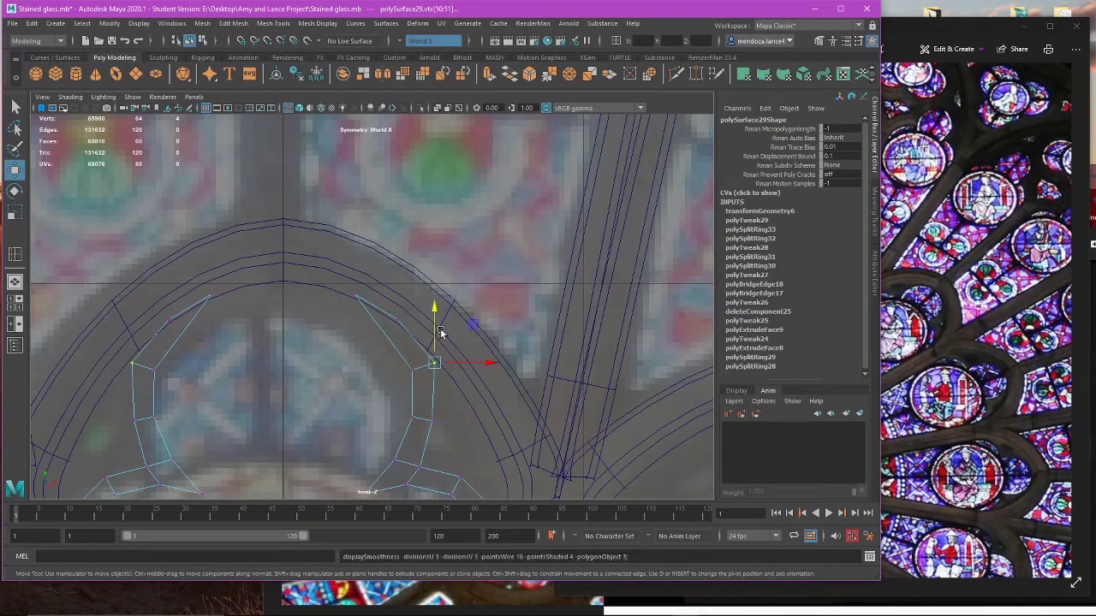
pyautogui.press('5')
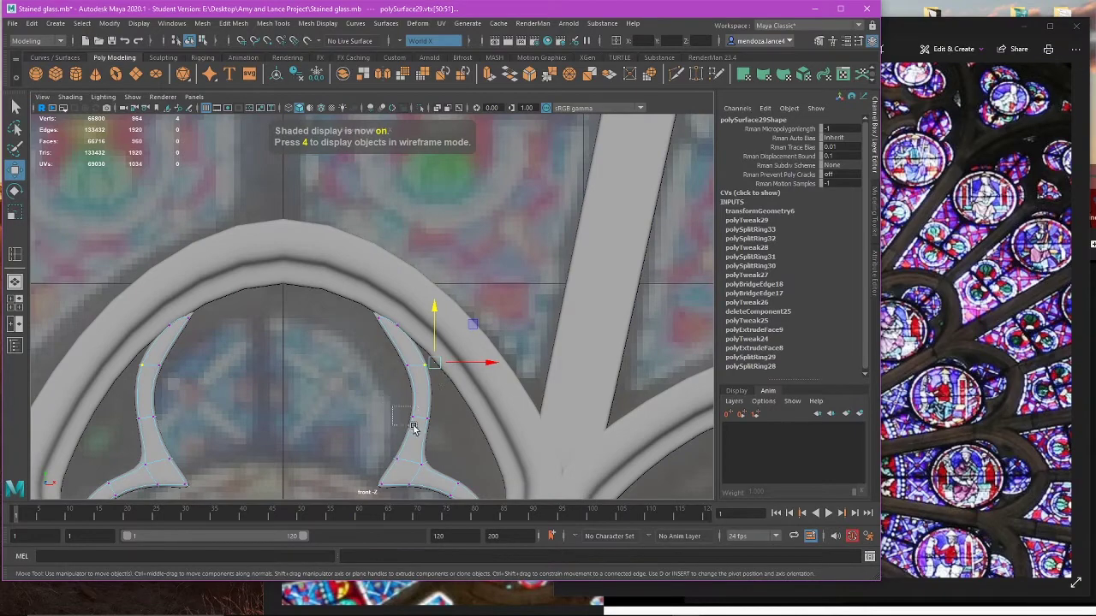
pyautogui.moveTo(466, 417); pyautogui.dragTo(458, 415)
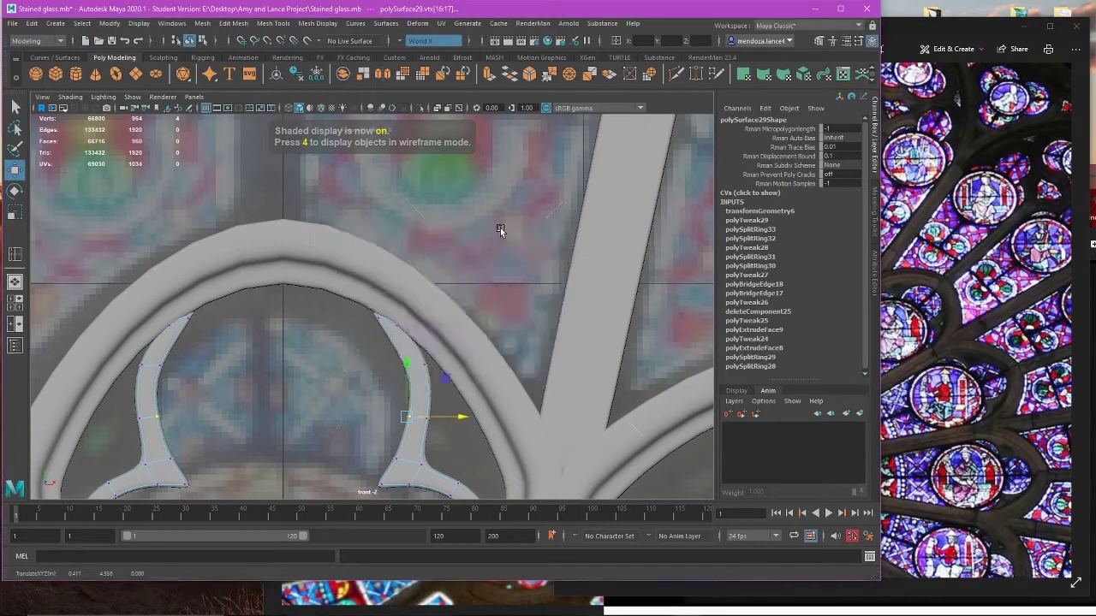
# Step: Return to object mode in the perspective view and inspect how the tracery's upper tip meets the arch
pyautogui.press('space')
pyautogui.press('space')
pyautogui.moveTo(536, 194); pyautogui.dragTo(562, 167, button='right')
pyautogui.click(516, 167)
pyautogui.keyDown('alt'); pyautogui.moveTo(505, 206); pyautogui.dragTo(398, 332); pyautogui.keyUp('alt')
pyautogui.keyDown('alt'); pyautogui.moveTo(398, 332); pyautogui.dragTo(446, 308, button='right'); pyautogui.keyUp('alt')
pyautogui.click(446, 308)
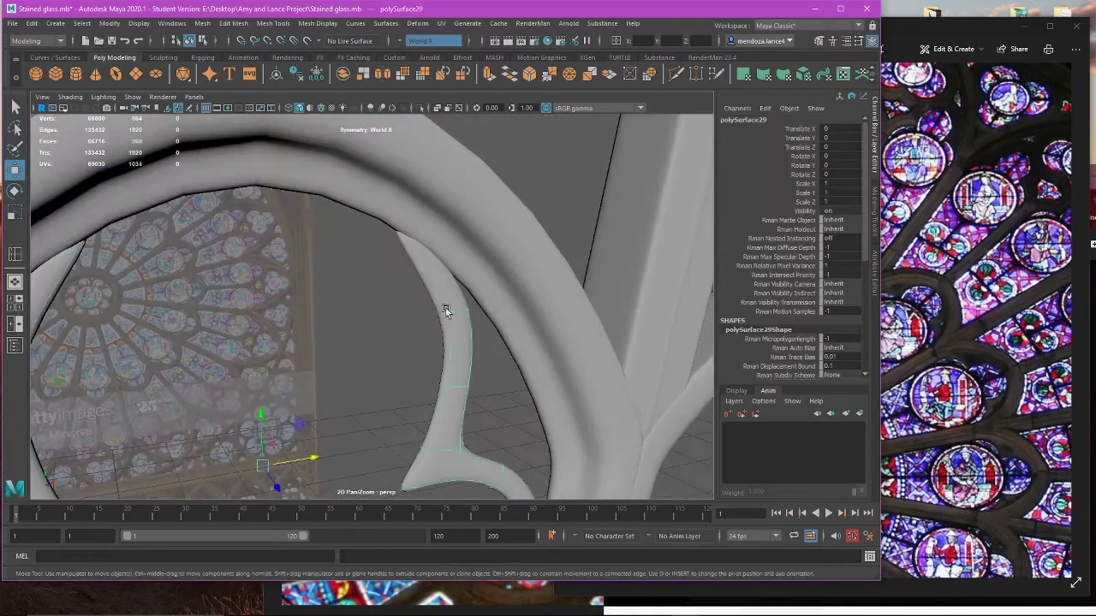
# Step: Show the tracery unsmoothed, try inserting edge loops along its upper arm near the front face's borders, and preview it smoothed
pyautogui.press('1')
pyautogui.keyDown('alt'); pyautogui.moveTo(375, 261); pyautogui.dragTo(382, 294, button='middle'); pyautogui.keyUp('alt')
pyautogui.click(15, 255)
pyautogui.keyDown('alt'); pyautogui.moveTo(488, 373); pyautogui.dragTo(560, 364, button='right'); pyautogui.keyUp('alt')
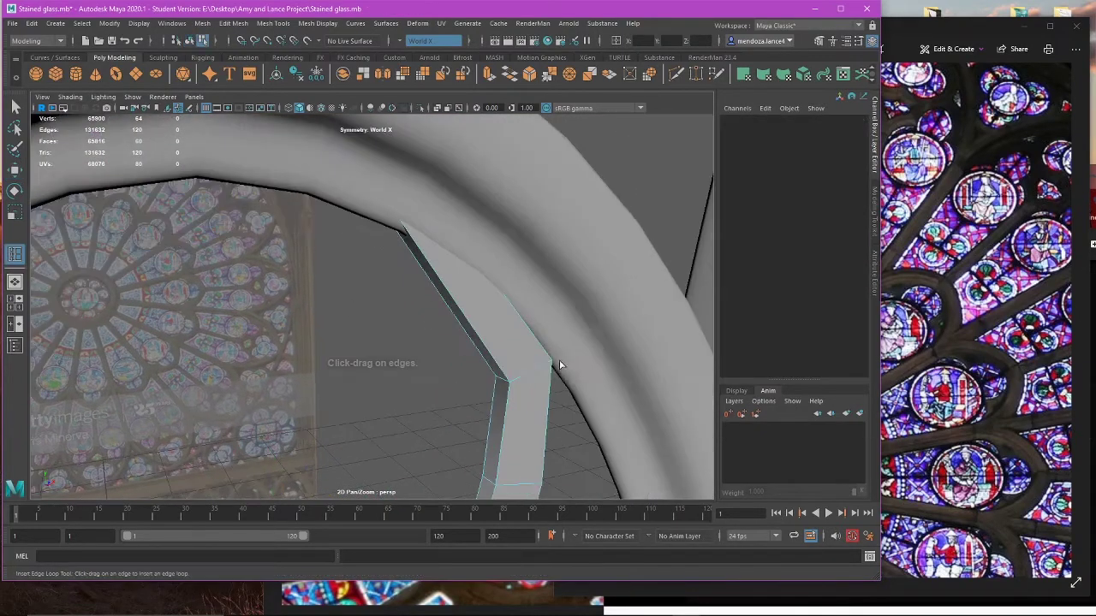
pyautogui.click(511, 385)
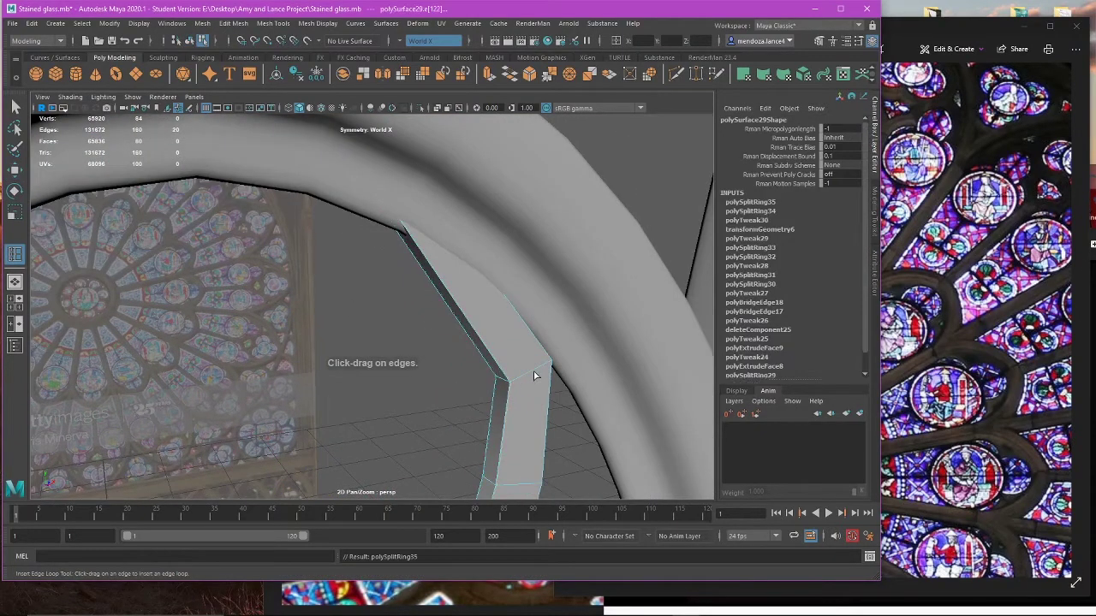
pyautogui.click(550, 368)
pyautogui.click(553, 366)
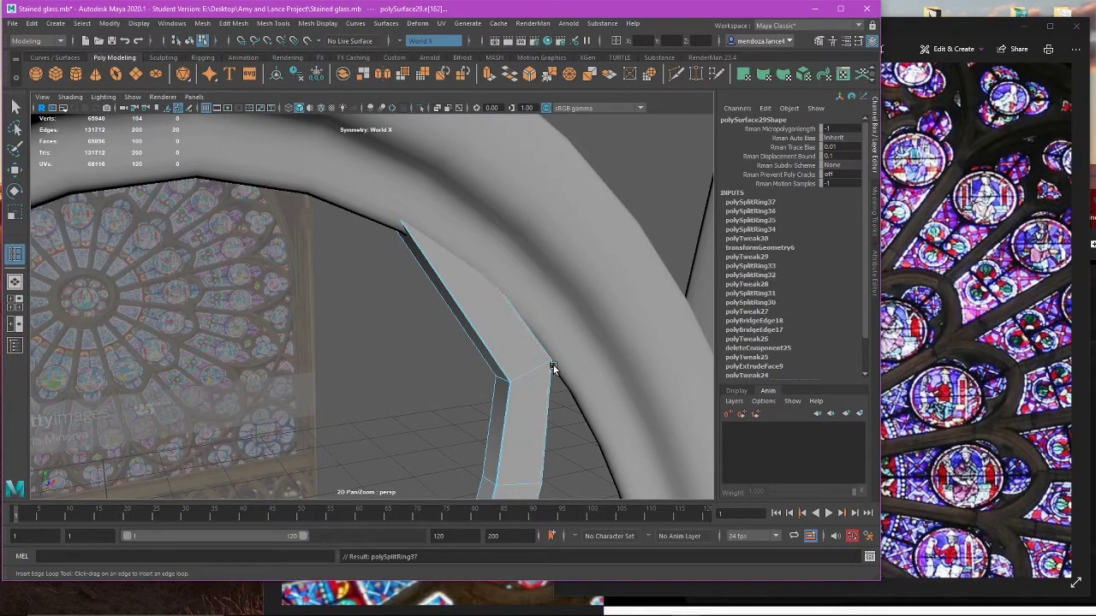
pyautogui.press('w')
pyautogui.press('3')
# Step: Return to object mode and examine the smoothed tracery's edges and cusps in the perspective and front views
pyautogui.scroll(-5, 561, 369)
pyautogui.keyDown('alt'); pyautogui.moveTo(563, 368); pyautogui.dragTo(565, 299); pyautogui.keyUp('alt')
pyautogui.moveTo(588, 217); pyautogui.dragTo(617, 206, button='right')
pyautogui.click(548, 236)
pyautogui.scroll(-4, 543, 240)
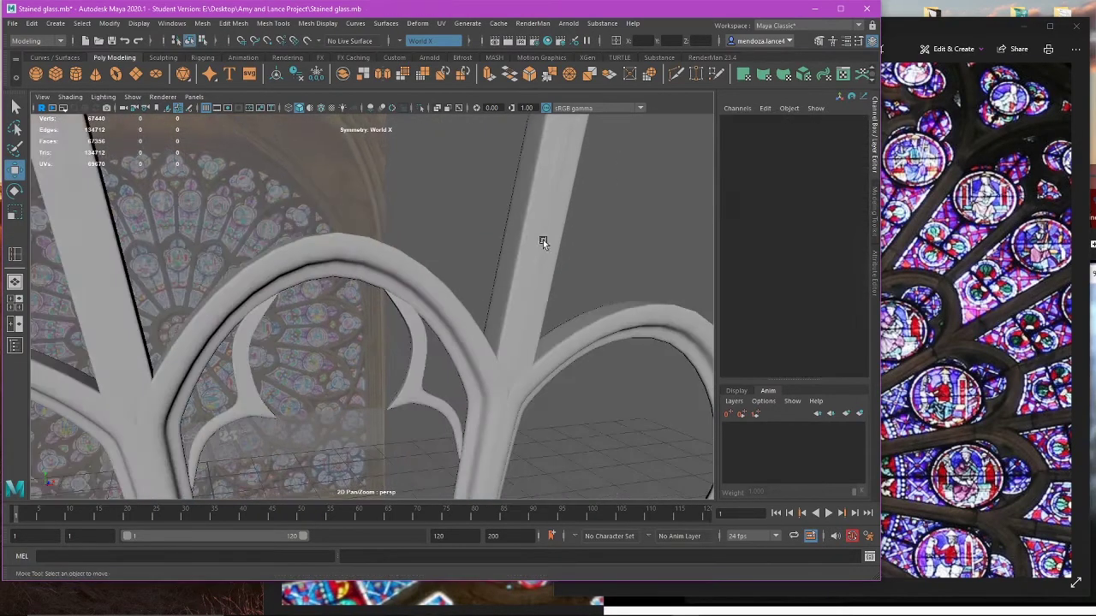
pyautogui.keyDown('alt'); pyautogui.moveTo(543, 239); pyautogui.dragTo(457, 411); pyautogui.keyUp('alt')
pyautogui.keyDown('alt'); pyautogui.moveTo(457, 411); pyautogui.dragTo(438, 375, button='middle'); pyautogui.keyUp('alt')
pyautogui.moveTo(437, 375)
pyautogui.keyDown('alt'); pyautogui.mouseDown()
pyautogui.moveTo(436, 394)
pyautogui.moveTo(454, 393)
pyautogui.moveTo(423, 345)
pyautogui.moveTo(432, 362)
pyautogui.mouseUp(); pyautogui.keyUp('alt')
pyautogui.scroll(4, 431, 392)
pyautogui.scroll(4, 390, 349)
pyautogui.click(390, 349)
pyautogui.press('space')
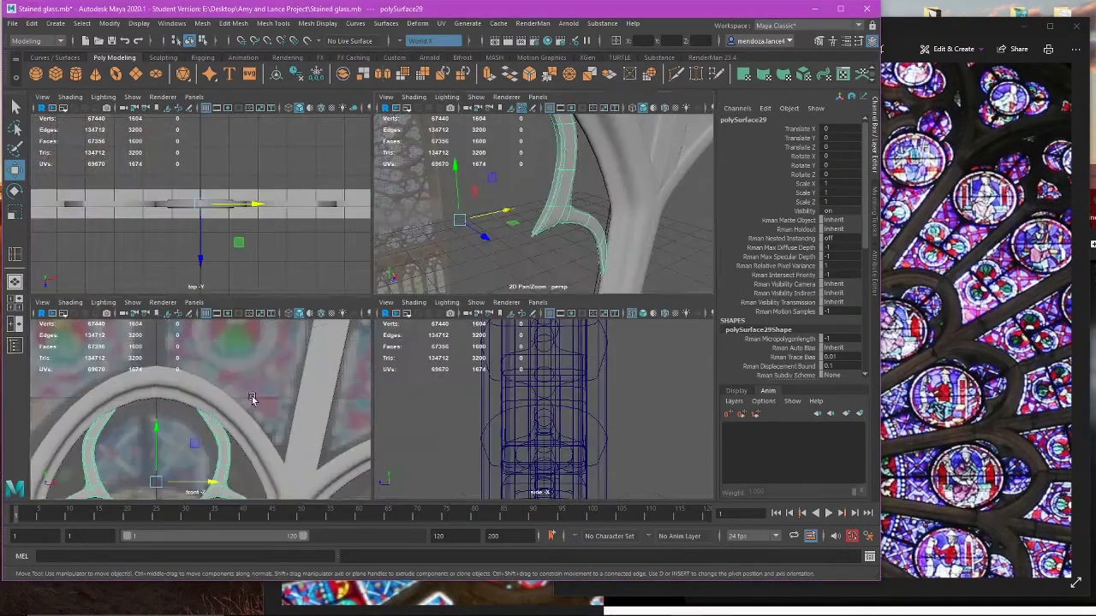
pyautogui.press('space')
pyautogui.scroll(-3, 398, 377)
pyautogui.scroll(4, 411, 314)
# Step: Undo the edge loops just inserted along the tracery's borders
pyautogui.hotkey('ctrl', 'z')
pyautogui.hotkey('ctrl', 'z')
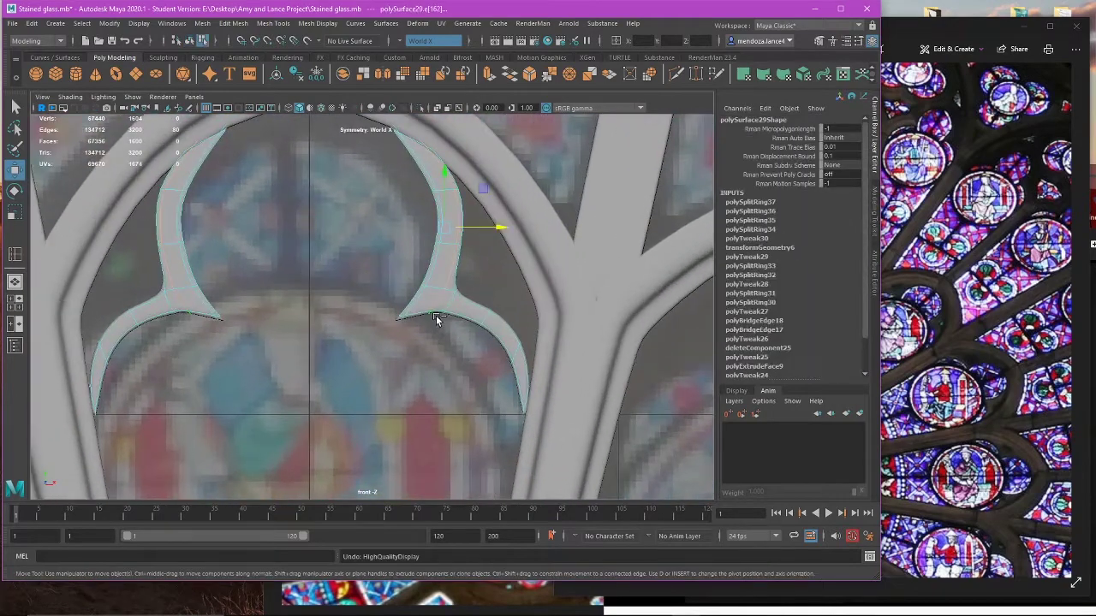
pyautogui.scroll(2, 439, 317)
pyautogui.hotkey('ctrl', 'z')
pyautogui.hotkey('ctrl', 'z')
# Step: In the front view, move the edge loop at the tracery's inner cusp tip slightly outward and upward
pyautogui.keyDown('alt'); pyautogui.moveTo(467, 326); pyautogui.dragTo(423, 352, button='middle'); pyautogui.keyUp('alt')
pyautogui.moveTo(364, 305); pyautogui.dragTo(281, 286, button='right')
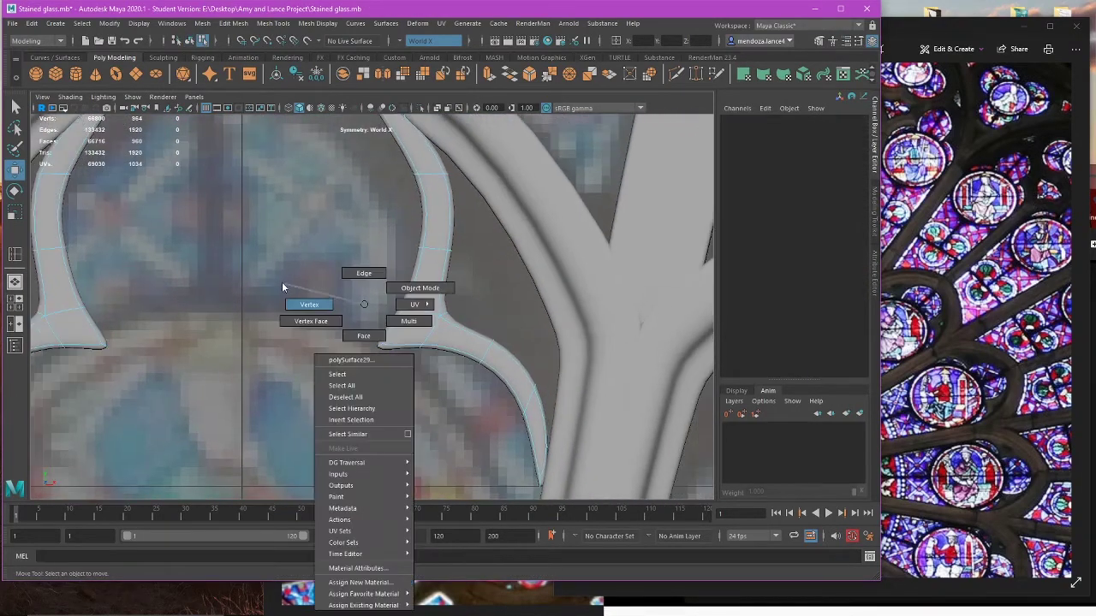
pyautogui.scroll(2, 387, 360)
pyautogui.doubleClick(387, 365)
pyautogui.moveTo(390, 379); pyautogui.dragTo(410, 377)
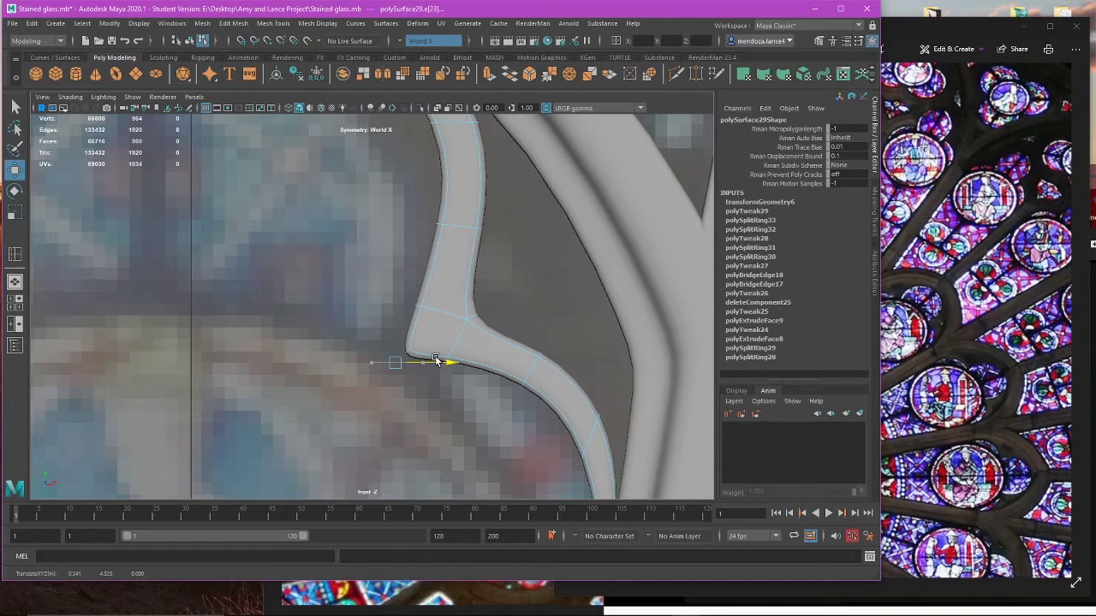
pyautogui.scroll(-6, 440, 354)
pyautogui.scroll(4, 441, 351)
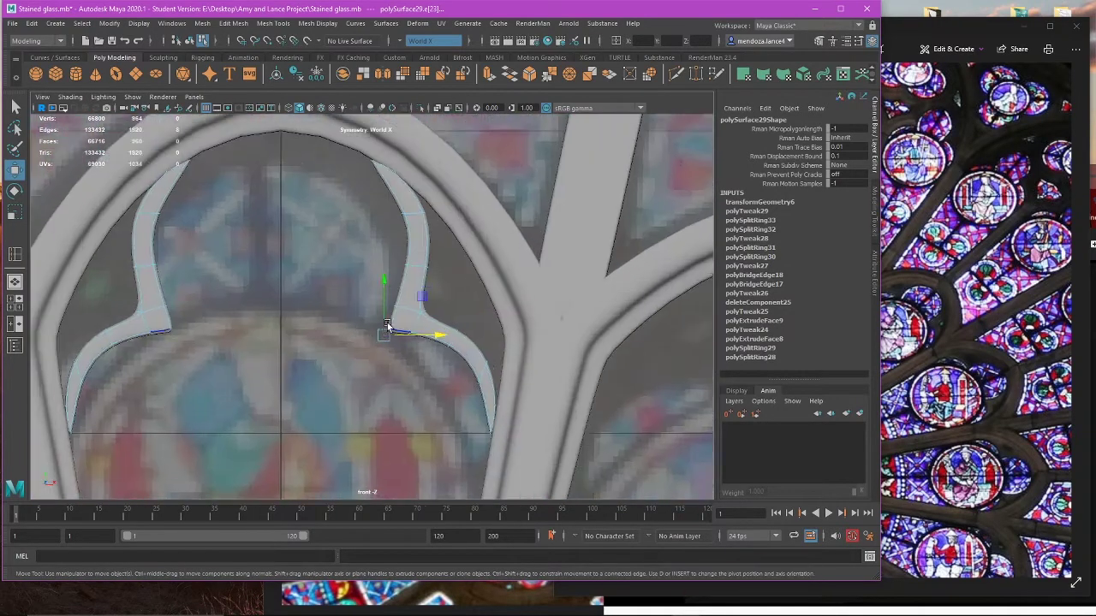
pyautogui.moveTo(384, 323); pyautogui.dragTo(383, 315)
pyautogui.scroll(3, 402, 308)
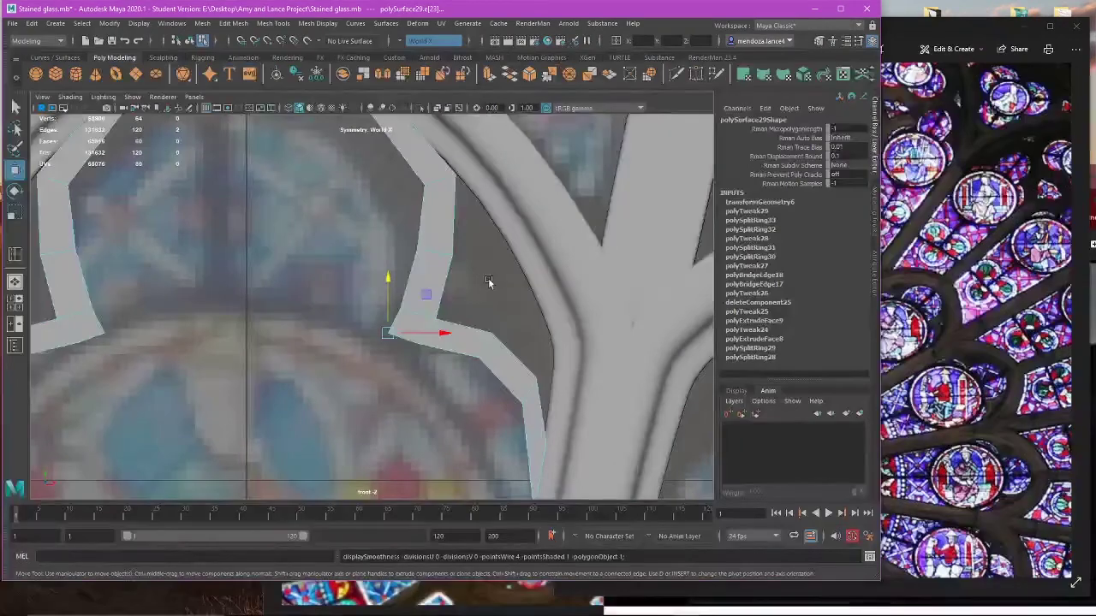
# Step: Shift the two pairs of vertices on the arm just above the cusp to refine its curve, and preview it smoothed
pyautogui.scroll(1, 429, 283)
pyautogui.moveTo(357, 298); pyautogui.dragTo(451, 327)
pyautogui.moveTo(426, 288); pyautogui.dragTo(427, 286)
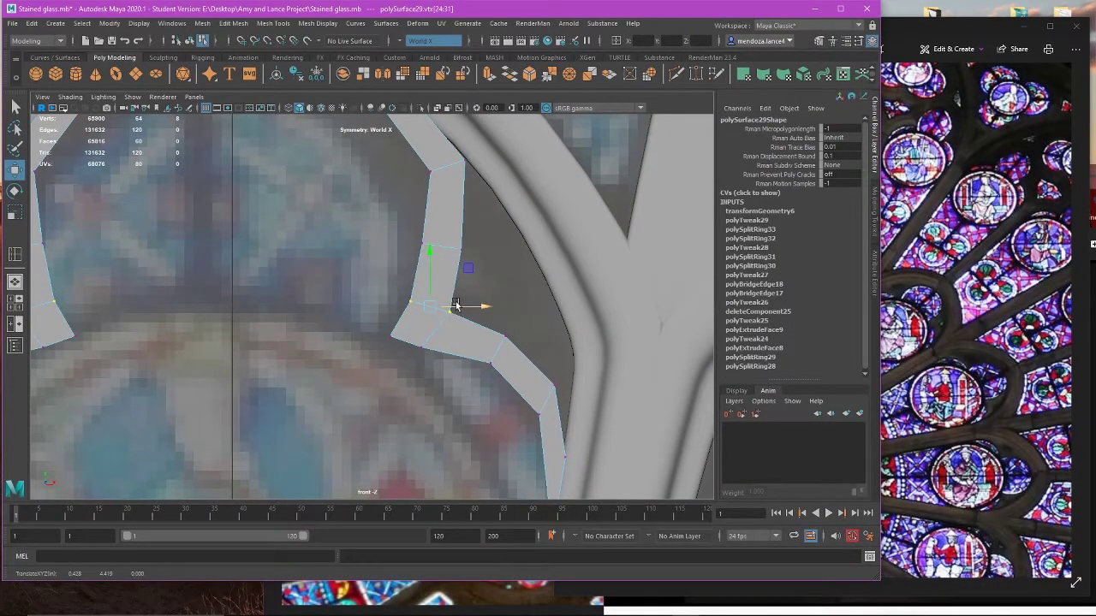
pyautogui.moveTo(380, 225); pyautogui.dragTo(470, 275)
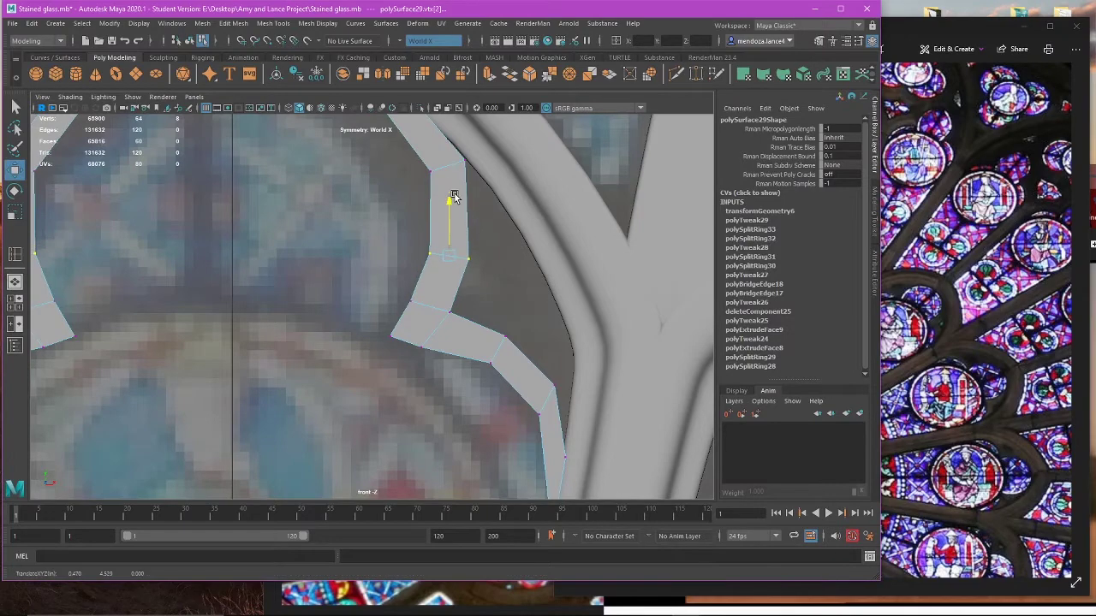
pyautogui.scroll(-5, 450, 257)
pyautogui.scroll(2, 433, 338)
pyautogui.press('3')
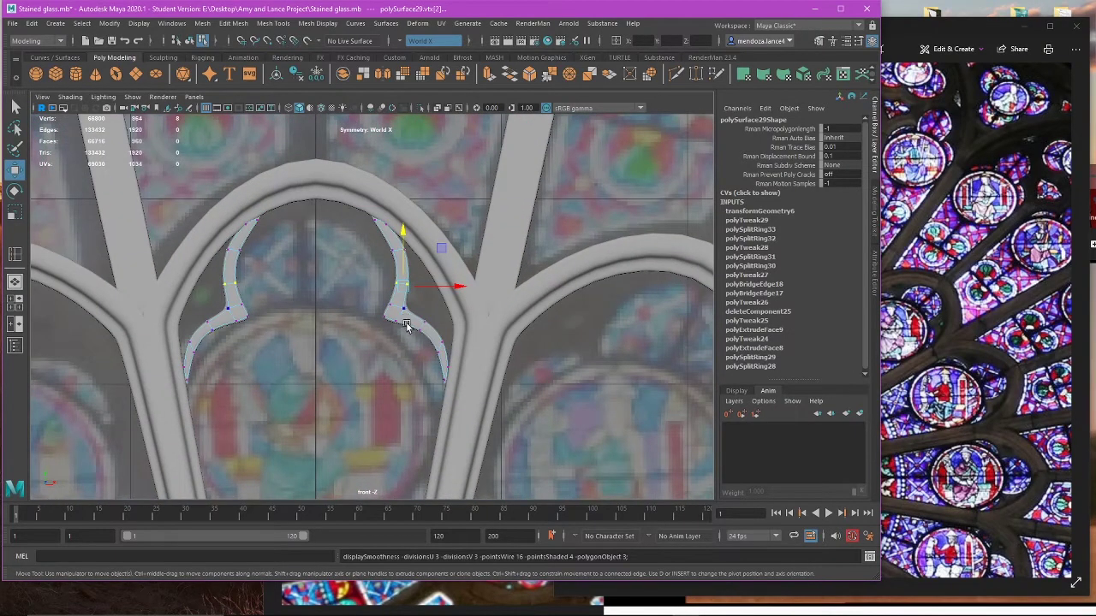
# Step: Move the underside vertices beside the cusp up and slightly outward in the unsmoothed cage, and check the smoothed shape in object mode
pyautogui.scroll(6, 407, 326)
pyautogui.press('1')
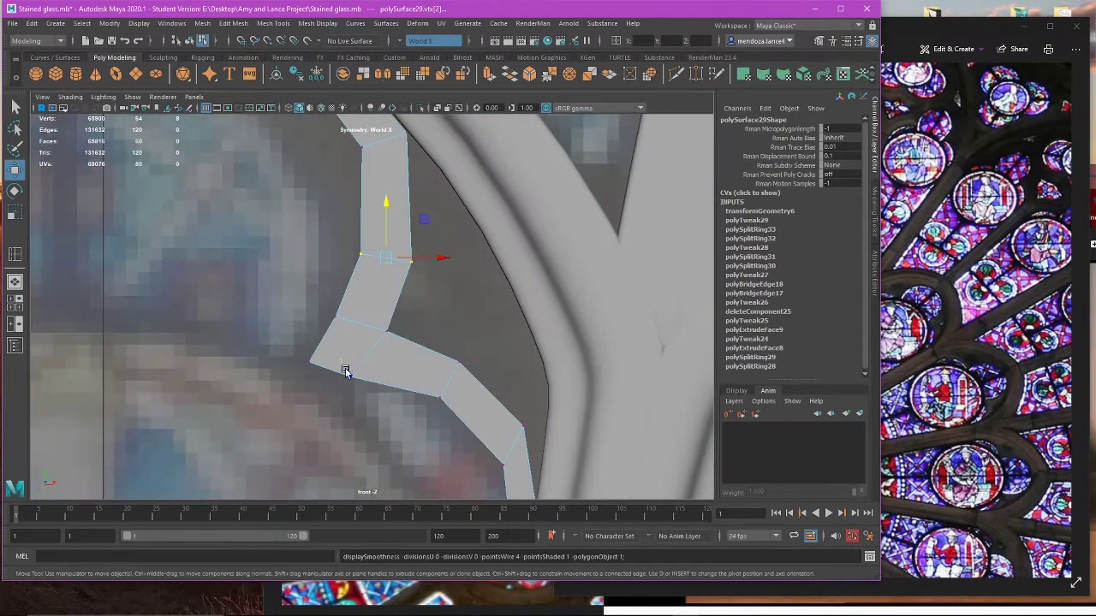
pyautogui.moveTo(344, 368); pyautogui.dragTo(370, 390)
pyautogui.moveTo(387, 339); pyautogui.dragTo(398, 332)
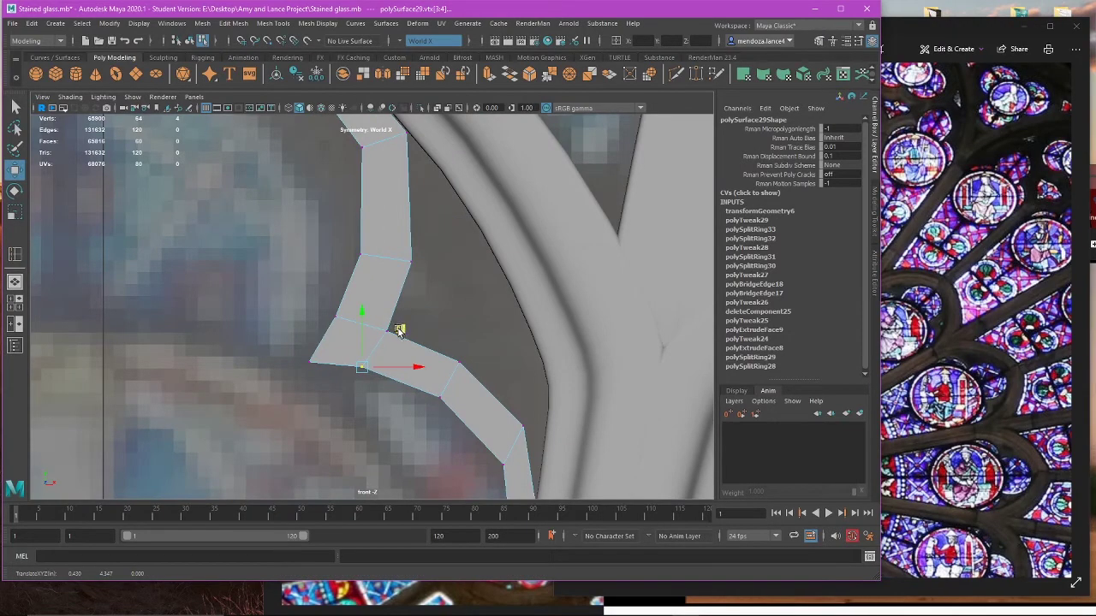
pyautogui.scroll(-8, 399, 330)
pyautogui.moveTo(363, 303); pyautogui.dragTo(407, 277, button='right')
pyautogui.press('3')
pyautogui.scroll(2, 372, 320)
pyautogui.click(354, 352)
pyautogui.scroll(-8, 358, 352)
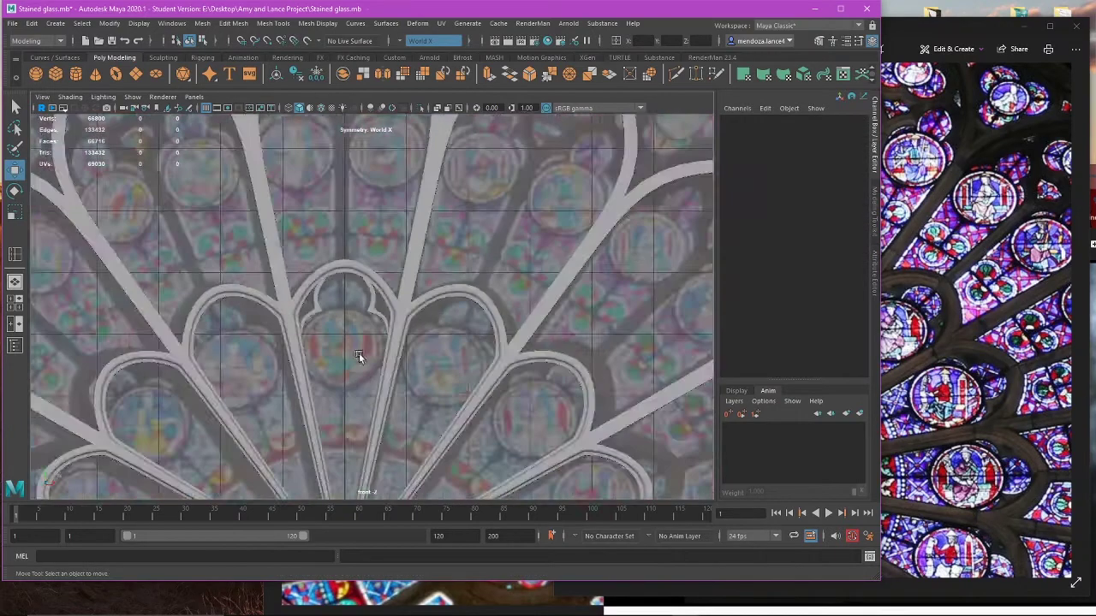
# Step: Try inserting an edge loop along the inner border of the tracery's upper arm in the front view, and undo it
pyautogui.scroll(4, 359, 352)
pyautogui.click(373, 314)
pyautogui.scroll(5, 357, 214)
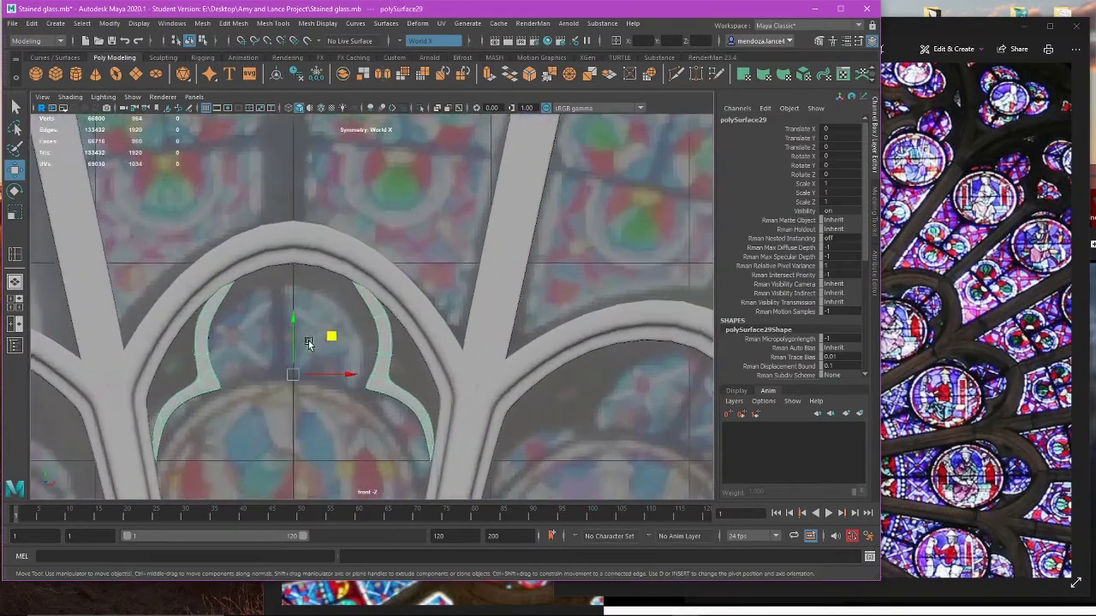
pyautogui.click(14, 256)
pyautogui.scroll(3, 362, 406)
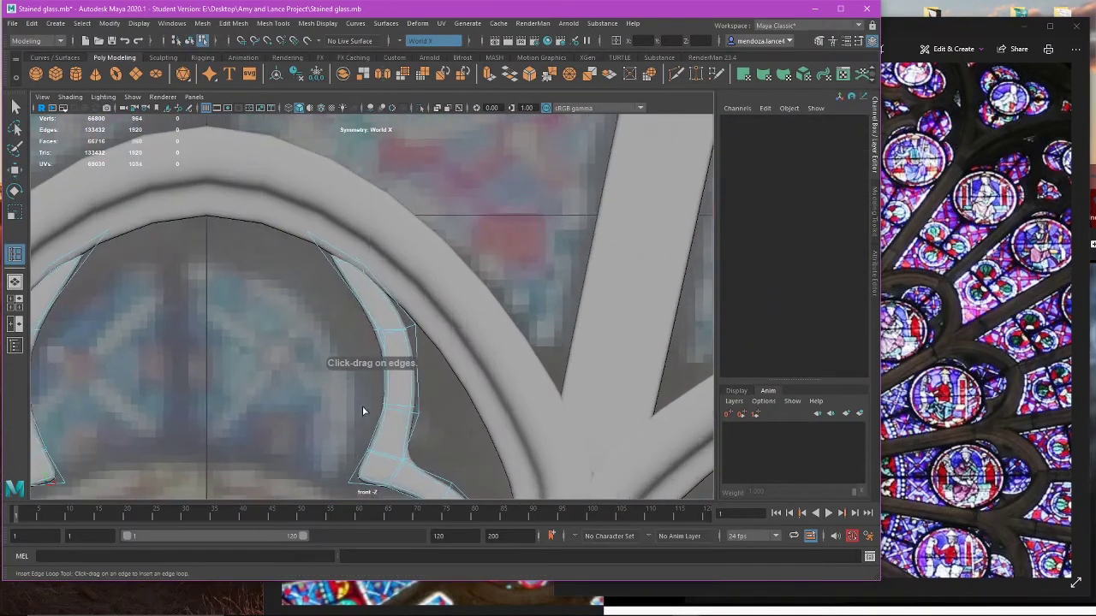
pyautogui.click(388, 340)
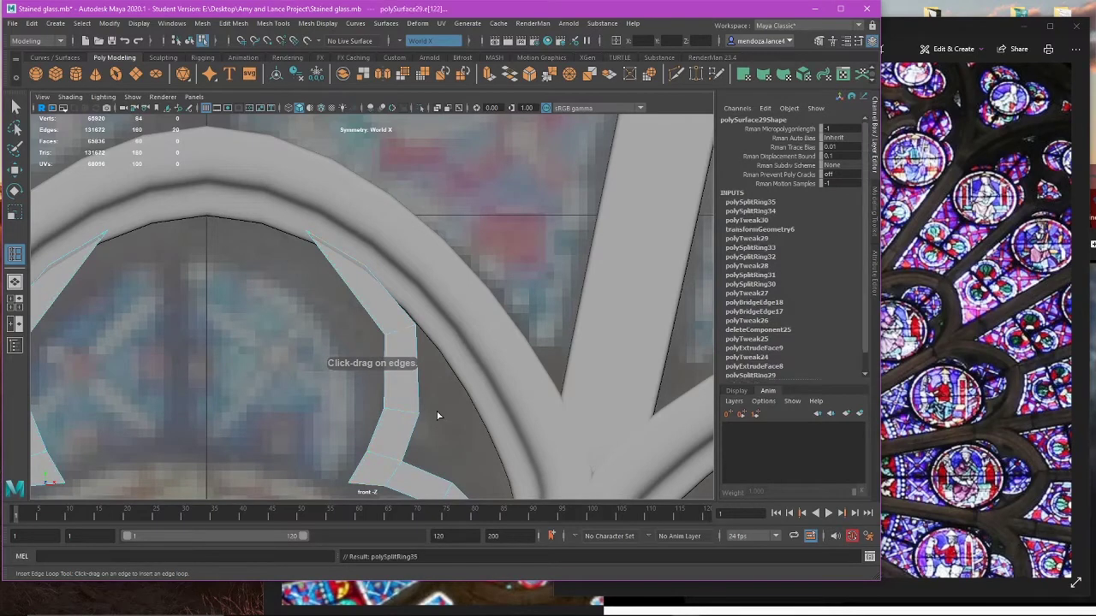
pyautogui.keyDown('alt'); pyautogui.moveTo(440, 415); pyautogui.dragTo(436, 336, button='middle'); pyautogui.keyUp('alt')
pyautogui.hotkey('ctrl', 'z')
# Step: In the perspective view, insert edge loops close to both borders of the tracery's inner side face to sharpen its smoothed edges
pyautogui.press('space')
pyautogui.press('space')
pyautogui.keyDown('alt'); pyautogui.moveTo(522, 261); pyautogui.dragTo(334, 334); pyautogui.keyUp('alt')
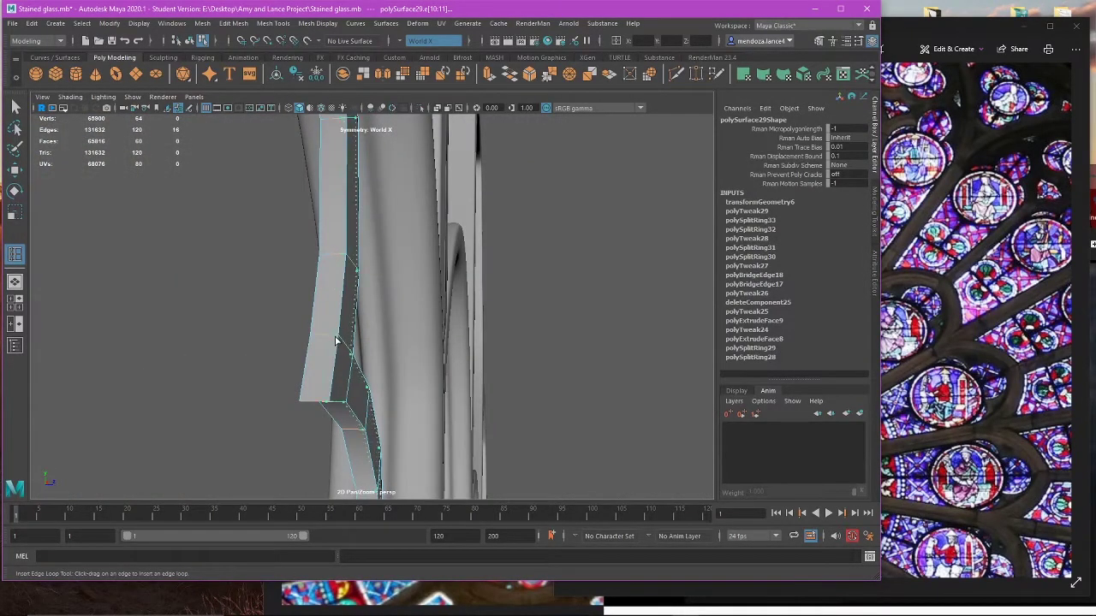
pyautogui.click(337, 340)
pyautogui.click(312, 338)
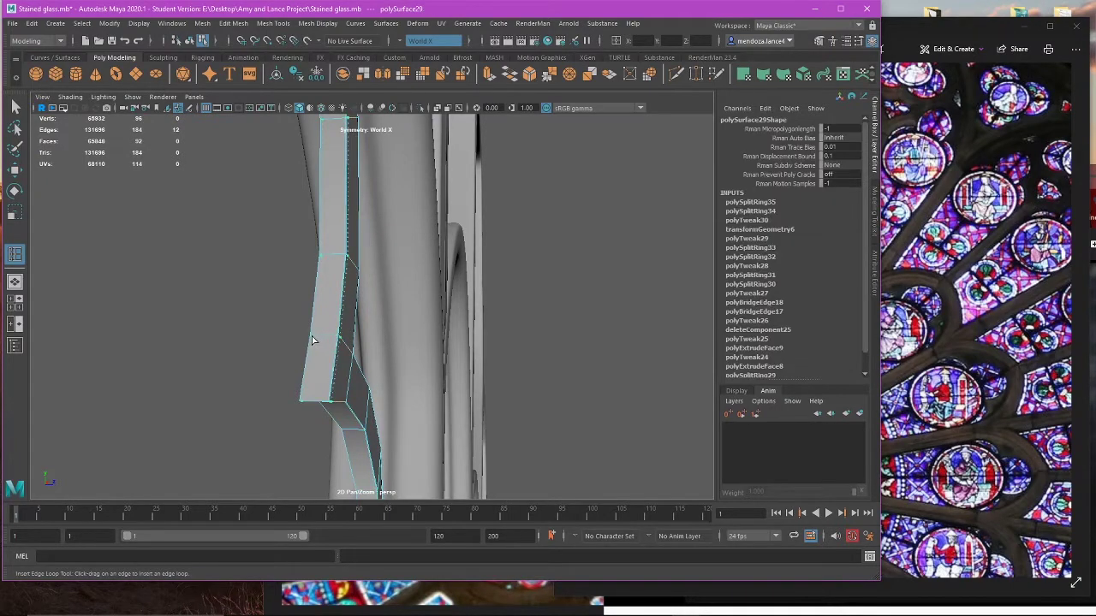
pyautogui.click(317, 335)
pyautogui.press('w')
pyautogui.keyDown('alt'); pyautogui.moveTo(318, 335); pyautogui.dragTo(351, 331); pyautogui.keyUp('alt')
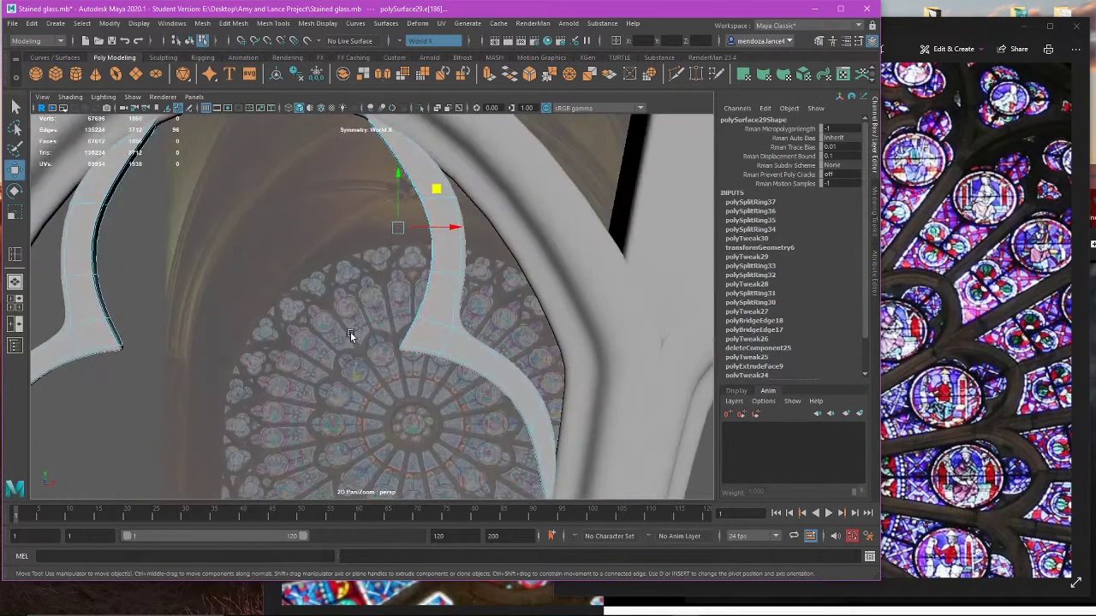
# Step: Examine the sharpened tracery inside the arch in the perspective view and return to object mode
pyautogui.scroll(-2, 351, 331)
pyautogui.keyDown('alt'); pyautogui.moveTo(437, 310); pyautogui.dragTo(379, 330); pyautogui.keyUp('alt')
pyautogui.keyDown('alt'); pyautogui.moveTo(379, 330); pyautogui.dragTo(380, 279, button='middle'); pyautogui.keyUp('alt')
pyautogui.scroll(3, 375, 379)
pyautogui.scroll(-4, 394, 373)
pyautogui.moveTo(394, 321); pyautogui.dragTo(416, 286, button='right')
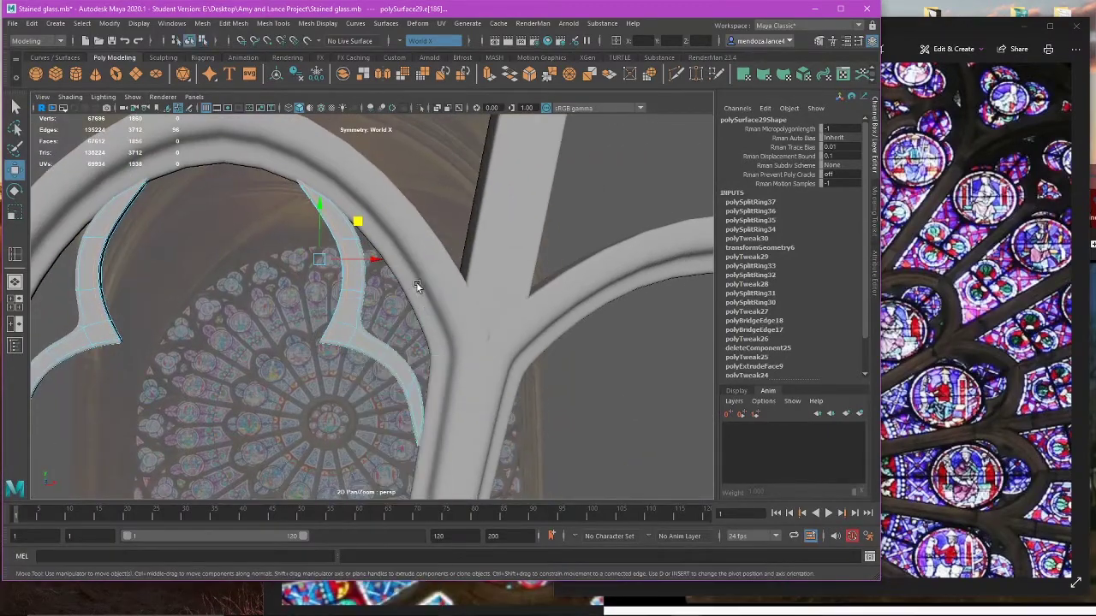
pyautogui.click(416, 286)
pyautogui.keyDown('alt'); pyautogui.moveTo(416, 286); pyautogui.dragTo(235, 282); pyautogui.keyUp('alt')
pyautogui.click(378, 348)
pyautogui.click(234, 282)
# Step: In the front view, try pulling the unsmoothed tracery's upper-tip vertices down and outward inside the arch
pyautogui.press('space')
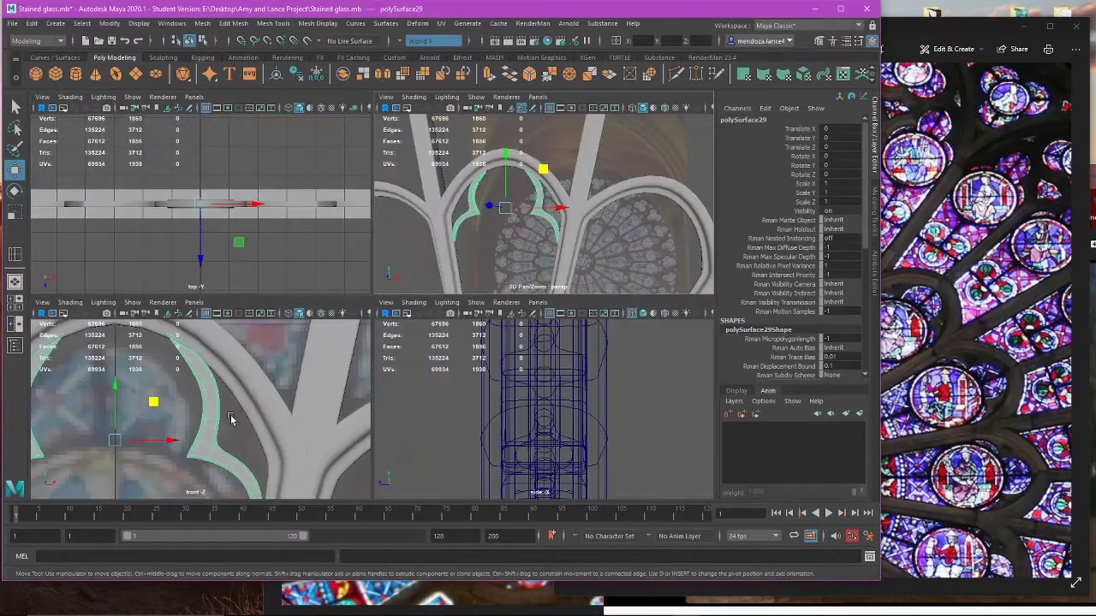
pyautogui.press('space')
pyautogui.scroll(3, 272, 287)
pyautogui.keyDown('alt'); pyautogui.moveTo(294, 175); pyautogui.dragTo(343, 279, button='middle'); pyautogui.keyUp('alt')
pyautogui.press('1')
pyautogui.moveTo(285, 246); pyautogui.dragTo(248, 230, button='right')
pyautogui.moveTo(263, 160); pyautogui.dragTo(386, 257)
pyautogui.moveTo(332, 161); pyautogui.dragTo(337, 182)
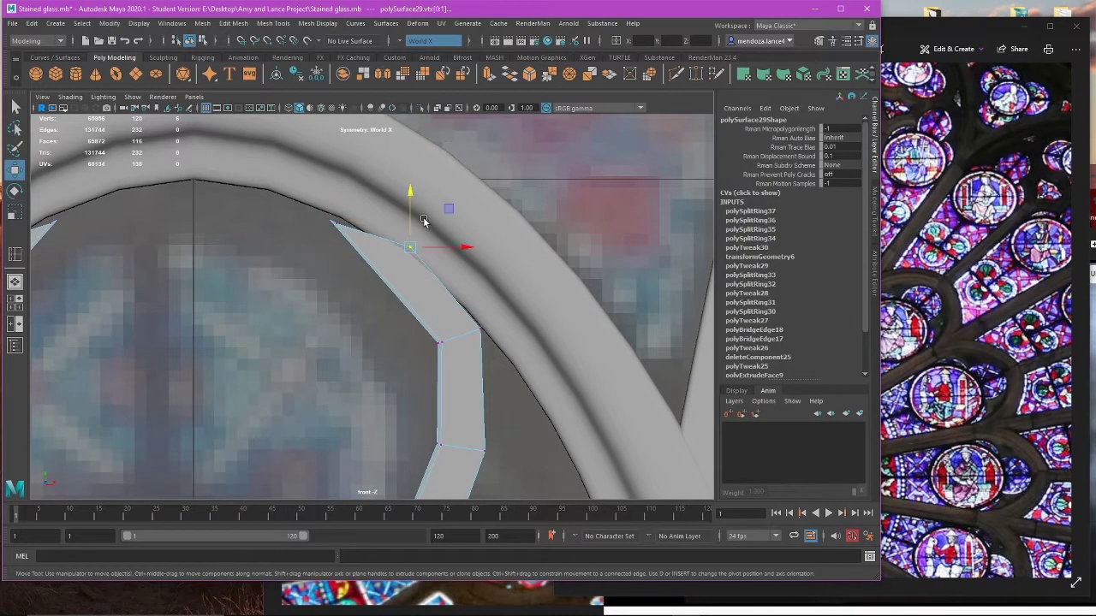
pyautogui.moveTo(449, 210)
pyautogui.mouseDown()
pyautogui.moveTo(385, 177)
pyautogui.moveTo(441, 203)
pyautogui.mouseUp()
pyautogui.moveTo(267, 190); pyautogui.dragTo(379, 272)
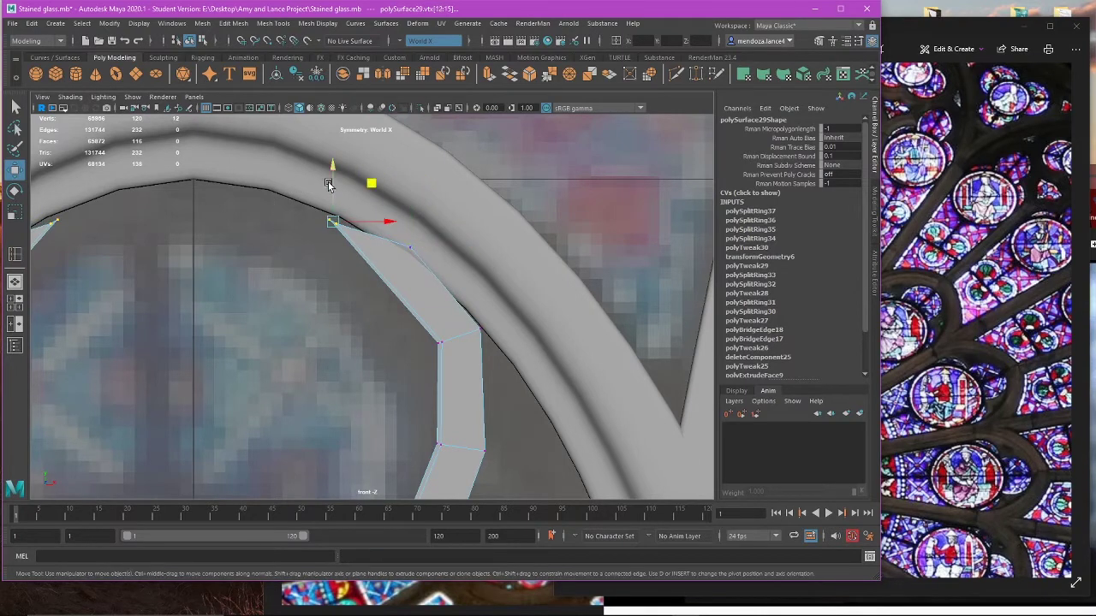
pyautogui.moveTo(329, 186); pyautogui.dragTo(331, 272)
pyautogui.moveTo(387, 309); pyautogui.dragTo(420, 306)
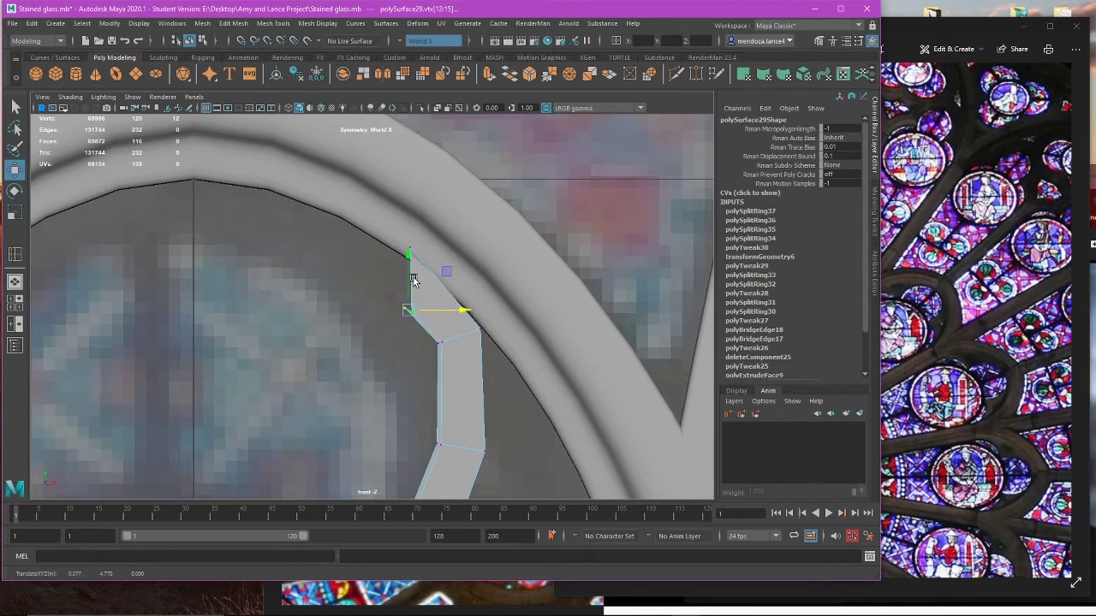
# Step: Undo the upper-tip vertex moves and the last edge loop inserted on the tracery
pyautogui.hotkey('ctrl', 'z')
pyautogui.hotkey('ctrl', 'z')
pyautogui.hotkey('ctrl', 'z')
pyautogui.hotkey('ctrl', 'z')
pyautogui.hotkey('ctrl', 'z')
pyautogui.hotkey('ctrl', 'z')
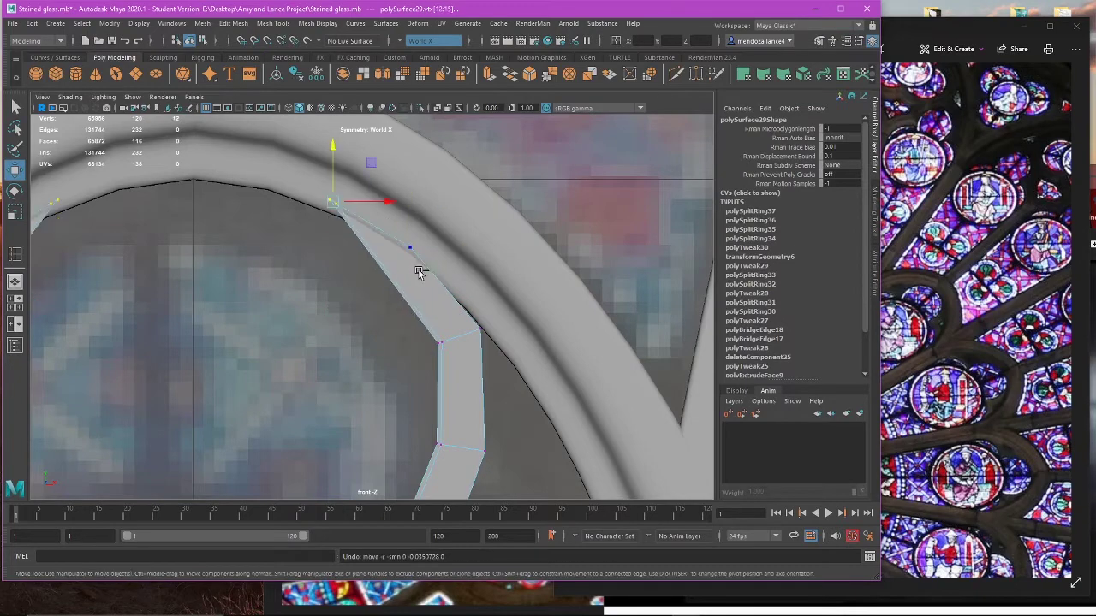
pyautogui.hotkey('ctrl', 'z')
pyautogui.hotkey('ctrl', 'z')
pyautogui.hotkey('ctrl', 'z')
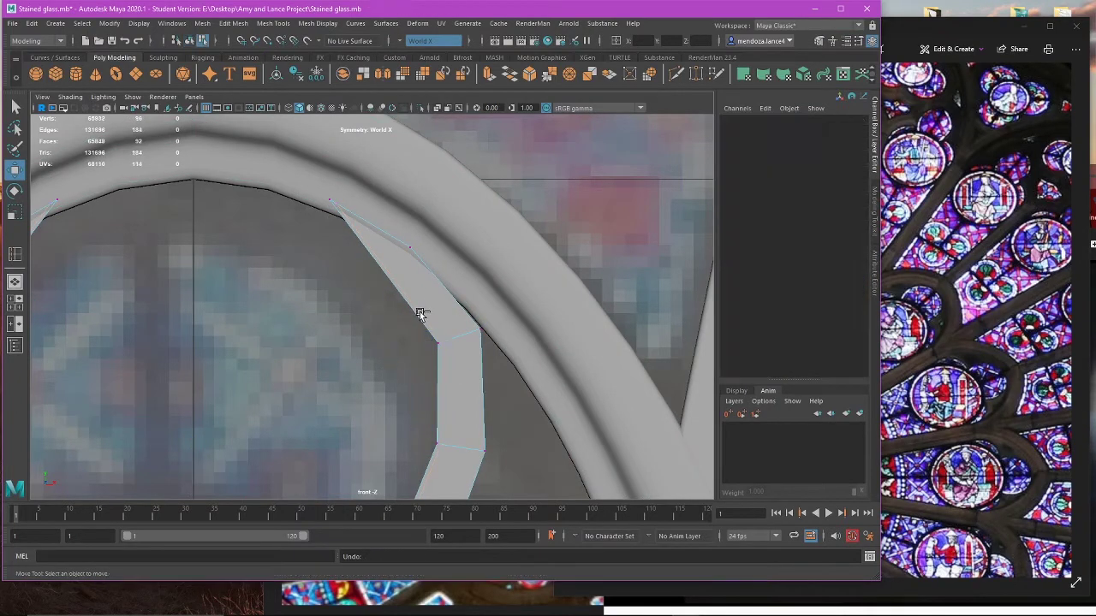
# Step: Display the front view in wireframe and lower the inner vertices at the tracery's upper tips beneath the arch
pyautogui.scroll(-10, 359, 327)
pyautogui.scroll(2, 362, 330)
pyautogui.click(361, 325)
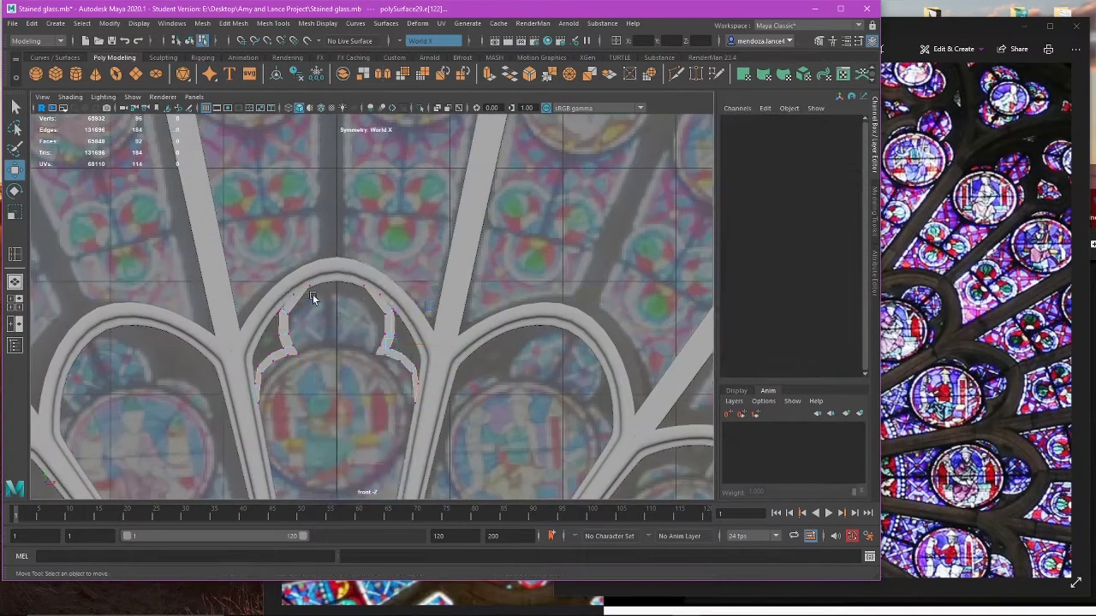
pyautogui.scroll(5, 334, 287)
pyautogui.press('4')
pyautogui.moveTo(313, 219); pyautogui.dragTo(383, 290)
pyautogui.scroll(2, 362, 222)
pyautogui.moveTo(361, 211); pyautogui.dragTo(399, 245)
pyautogui.hotkey('ctrl', 'z')
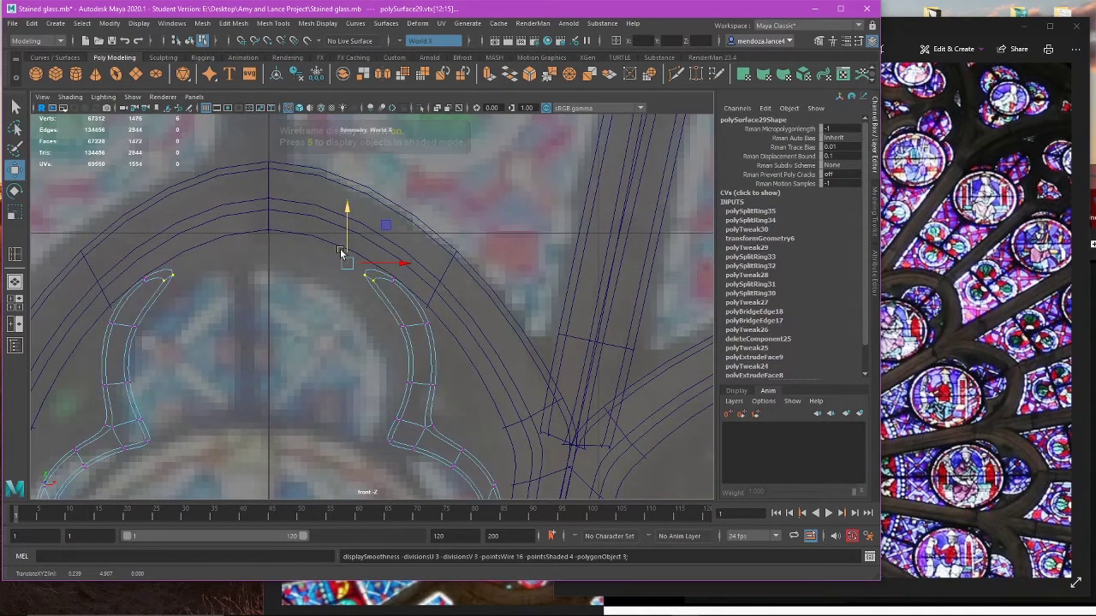
pyautogui.moveTo(344, 240); pyautogui.dragTo(349, 253)
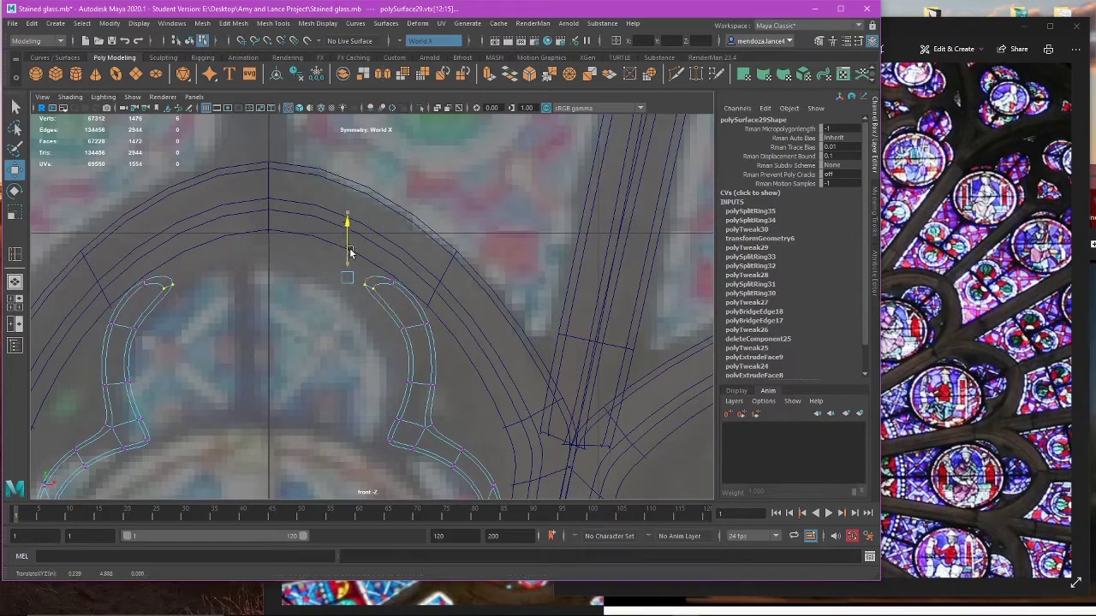
pyautogui.moveTo(397, 281); pyautogui.dragTo(348, 237)
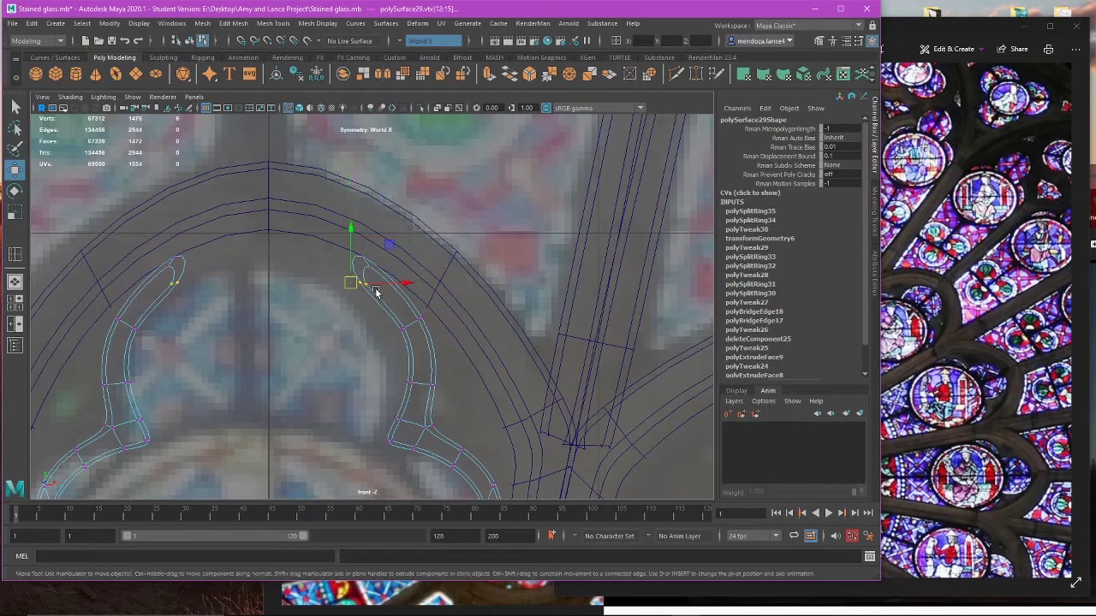
# Step: Display the tracery unsmoothed and reposition its upper-tip vertices beneath the arch
pyautogui.press('1')
pyautogui.moveTo(391, 250); pyautogui.dragTo(418, 268)
pyautogui.click(349, 236)
pyautogui.moveTo(334, 181); pyautogui.dragTo(356, 203)
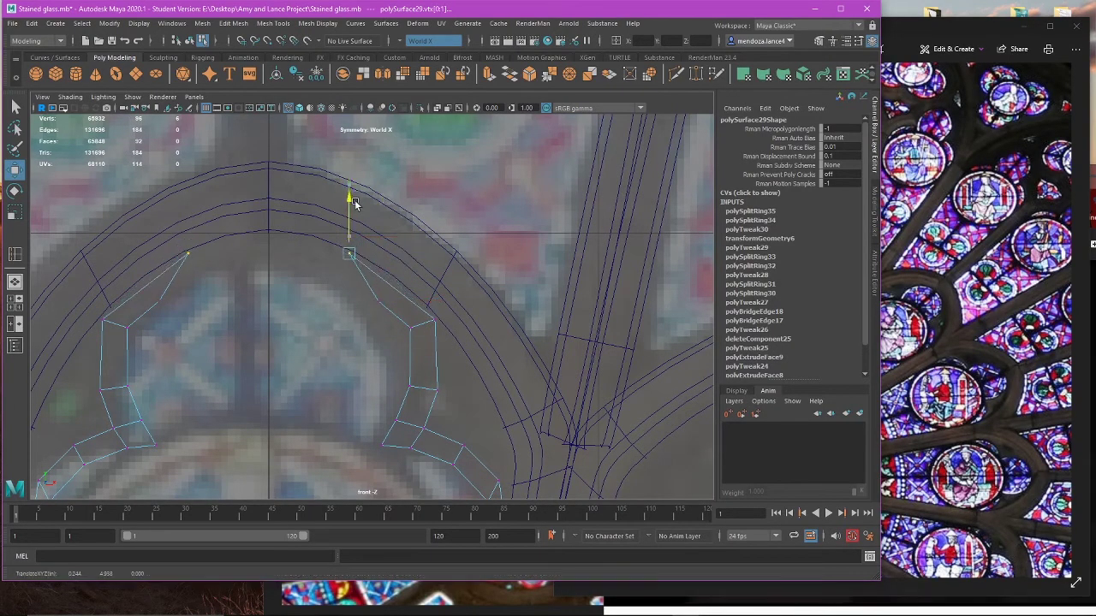
# Step: Move the tracery's upper shoulder vertices inward and slightly up, select the inner tip vertices and restore the smoothed display
pyautogui.moveTo(493, 316); pyautogui.dragTo(402, 343)
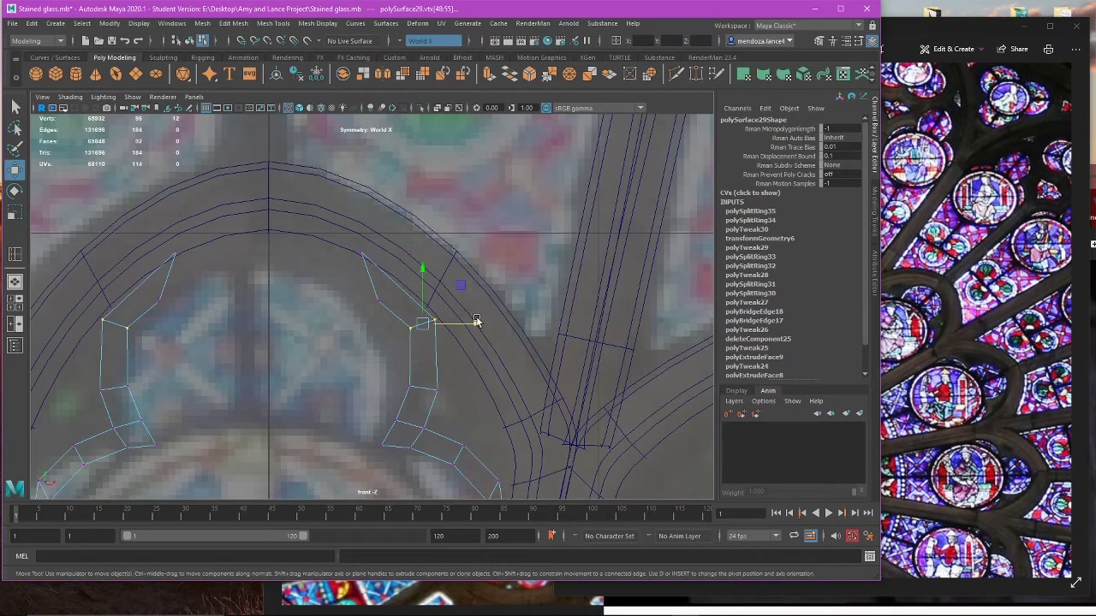
pyautogui.moveTo(460, 289); pyautogui.dragTo(445, 281)
pyautogui.moveTo(362, 299); pyautogui.dragTo(396, 307)
pyautogui.press('3')
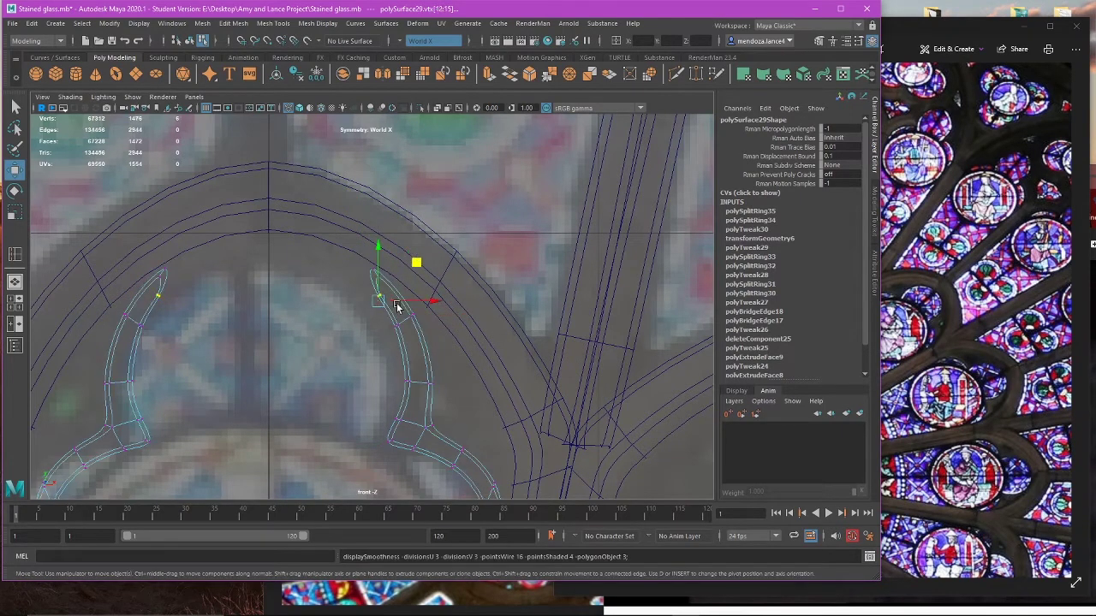
# Step: On the smoothed tracery, move the whole tip up and inward toward the arch, adjust the shoulders and lower the inner tip vertices
pyautogui.scroll(2, 422, 304)
pyautogui.moveTo(311, 216); pyautogui.dragTo(389, 317)
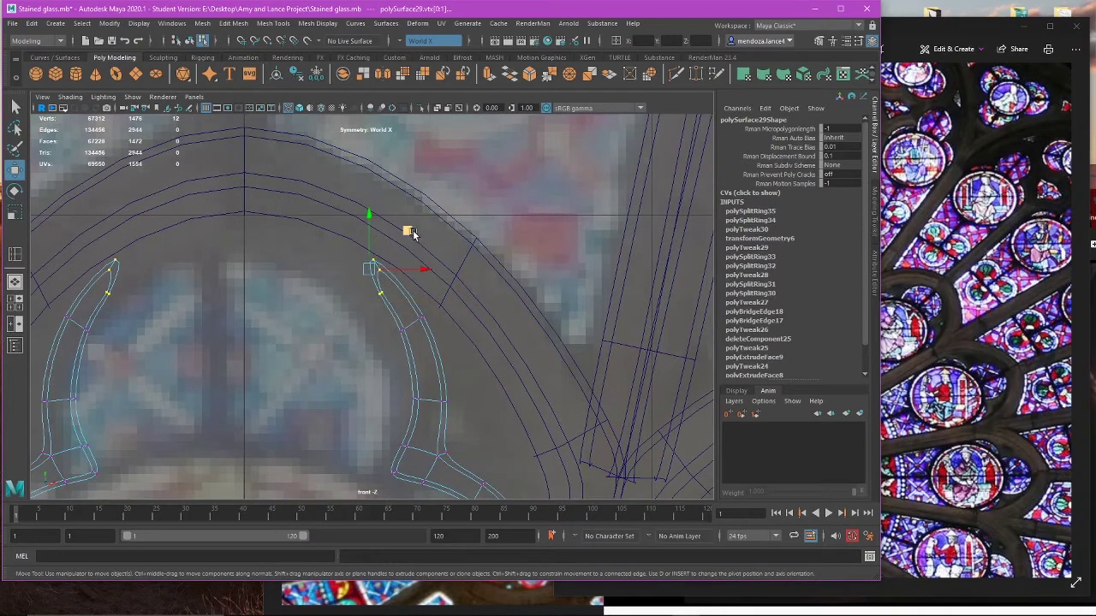
pyautogui.moveTo(410, 231); pyautogui.dragTo(393, 219)
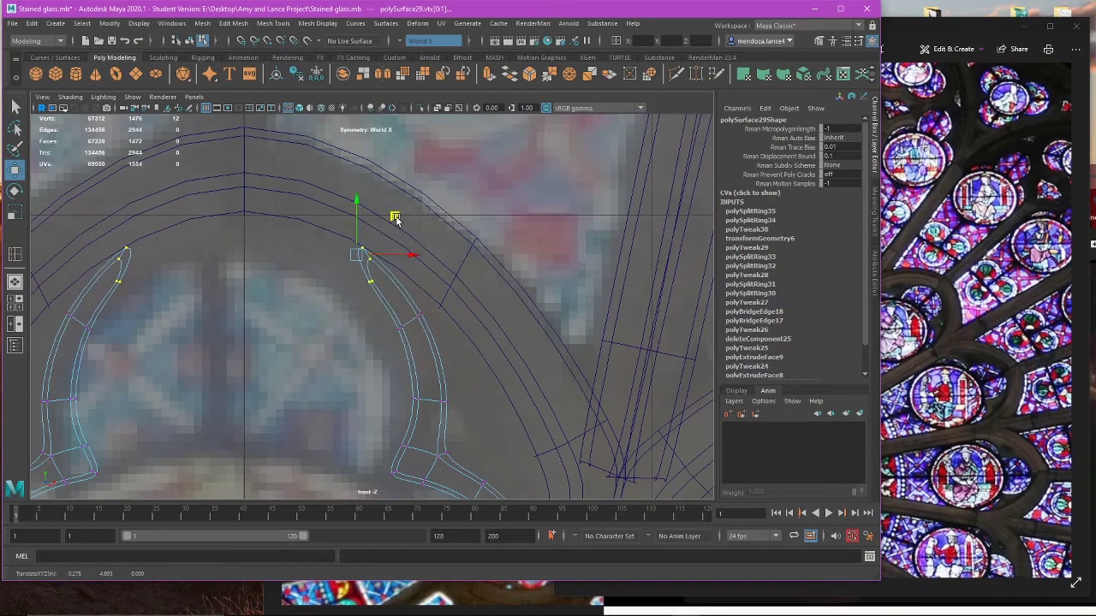
pyautogui.moveTo(356, 309); pyautogui.dragTo(455, 359)
pyautogui.moveTo(447, 282); pyautogui.dragTo(456, 279)
pyautogui.moveTo(340, 271); pyautogui.dragTo(394, 298)
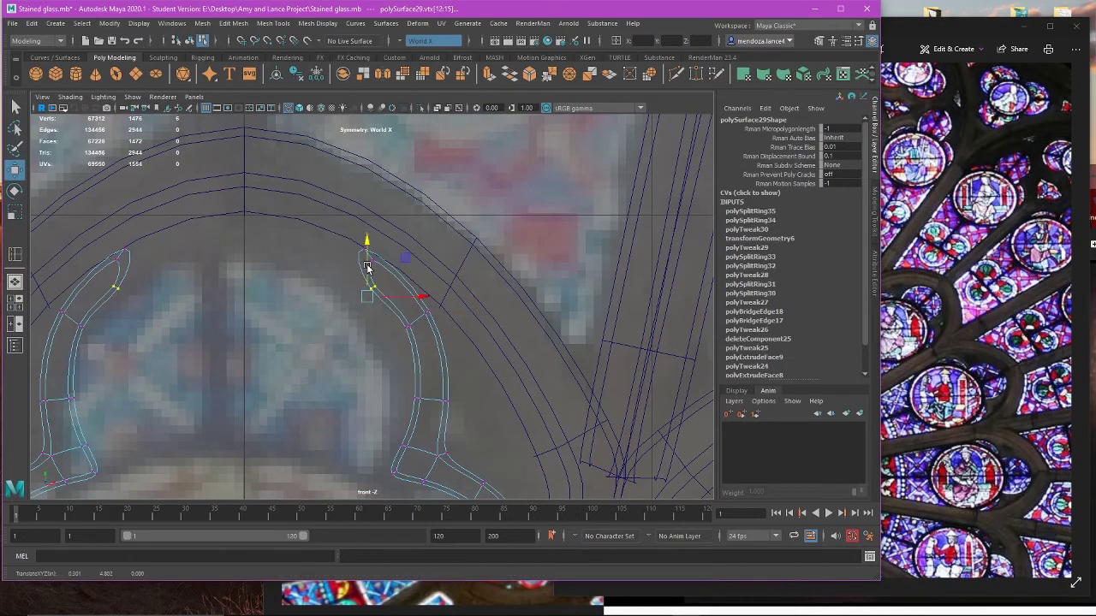
pyautogui.press('1')
pyautogui.press('3')
# Step: Examine the smoothed tracery and the curve of its tips inside the arch in the perspective view
pyautogui.press('space')
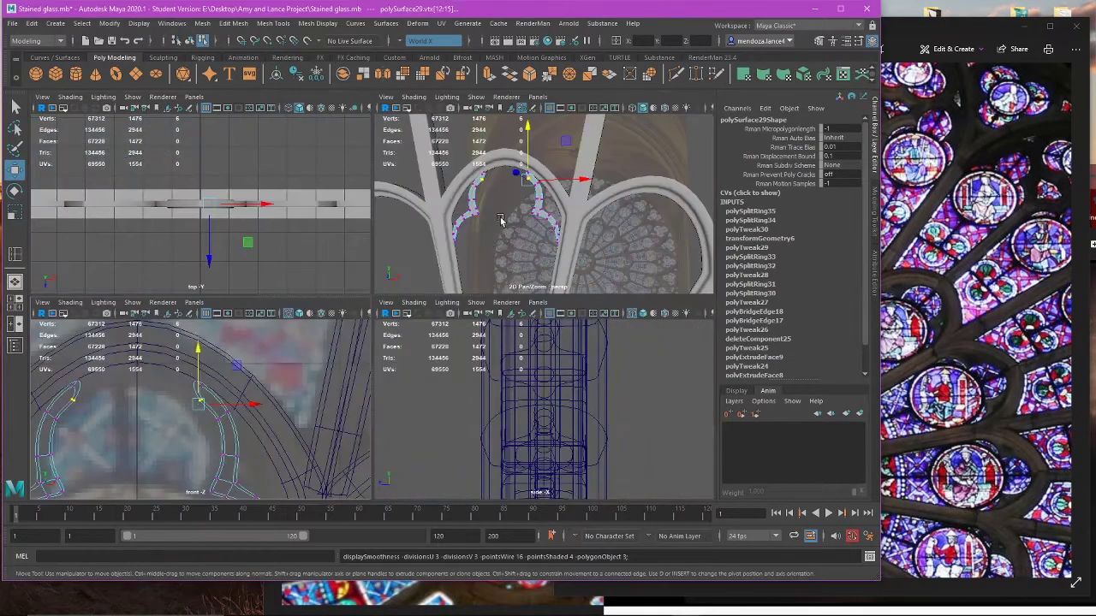
pyautogui.keyDown('alt'); pyautogui.moveTo(485, 261); pyautogui.dragTo(492, 262); pyautogui.keyUp('alt')
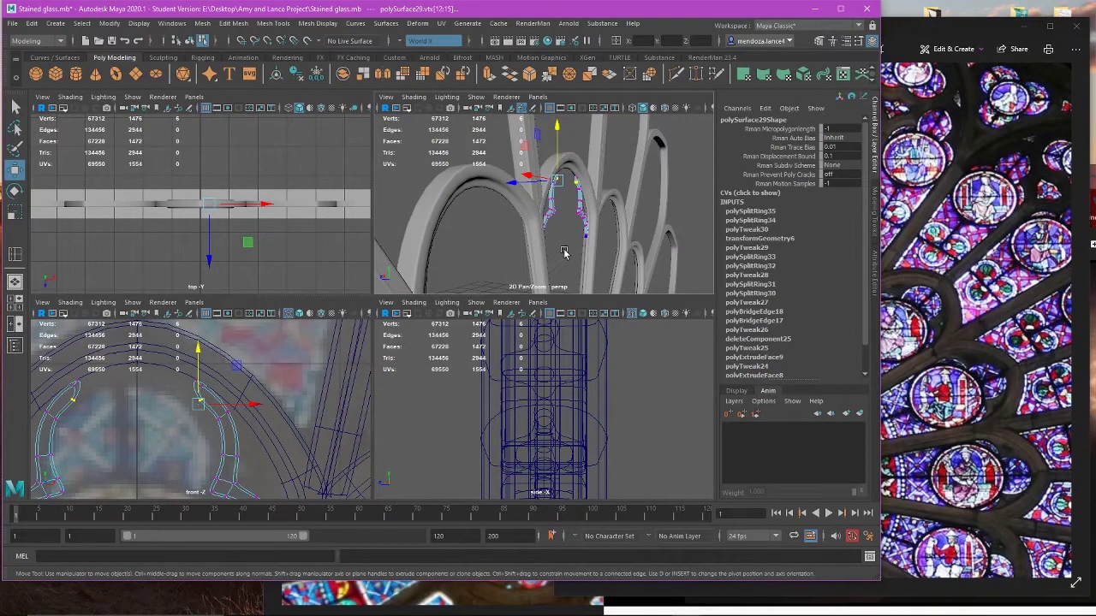
pyautogui.keyDown('alt'); pyautogui.moveTo(564, 252); pyautogui.dragTo(521, 257); pyautogui.keyUp('alt')
pyautogui.press('space')
pyautogui.keyDown('alt'); pyautogui.moveTo(531, 240); pyautogui.dragTo(577, 359, button='right'); pyautogui.keyUp('alt')
pyautogui.keyDown('alt'); pyautogui.moveTo(577, 360); pyautogui.dragTo(494, 316, button='middle'); pyautogui.keyUp('alt')
pyautogui.keyDown('alt'); pyautogui.moveTo(494, 316); pyautogui.dragTo(403, 301); pyautogui.keyUp('alt')
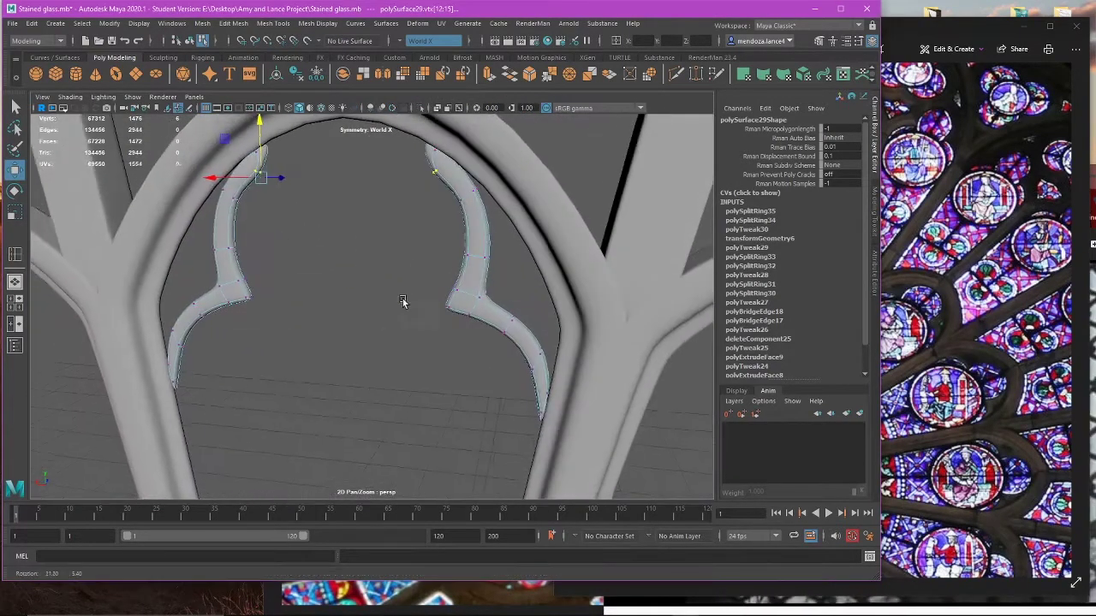
pyautogui.keyDown('alt'); pyautogui.moveTo(403, 300); pyautogui.dragTo(435, 257, button='right'); pyautogui.keyUp('alt')
pyautogui.keyDown('alt'); pyautogui.moveTo(435, 256); pyautogui.dragTo(426, 328, button='middle'); pyautogui.keyUp('alt')
pyautogui.moveTo(416, 289); pyautogui.dragTo(517, 338)
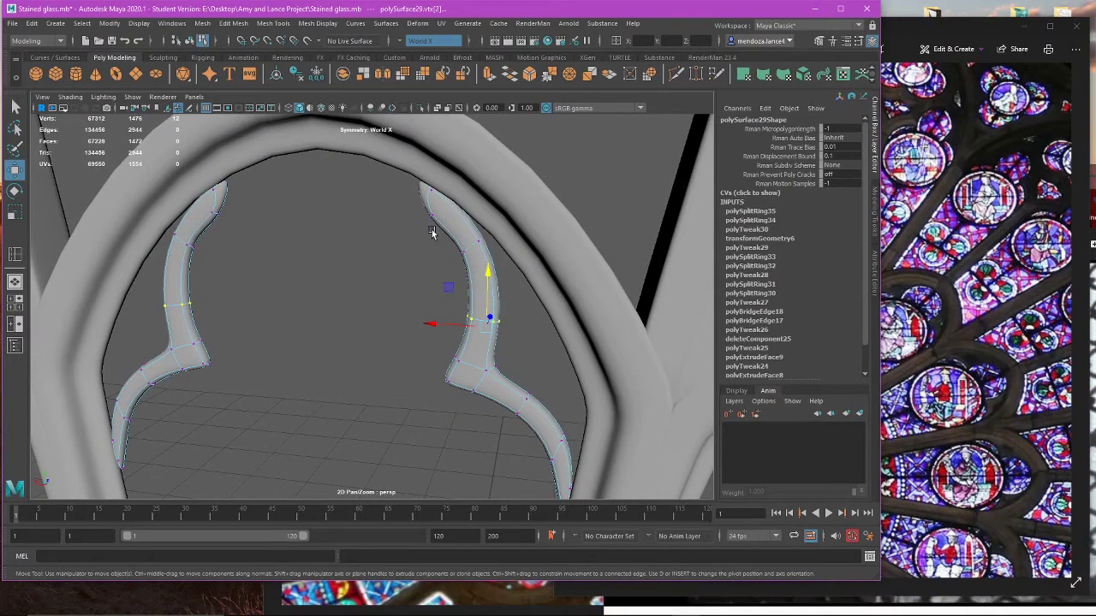
pyautogui.keyDown('alt'); pyautogui.moveTo(432, 233); pyautogui.dragTo(455, 303); pyautogui.keyUp('alt')
pyautogui.press('space')
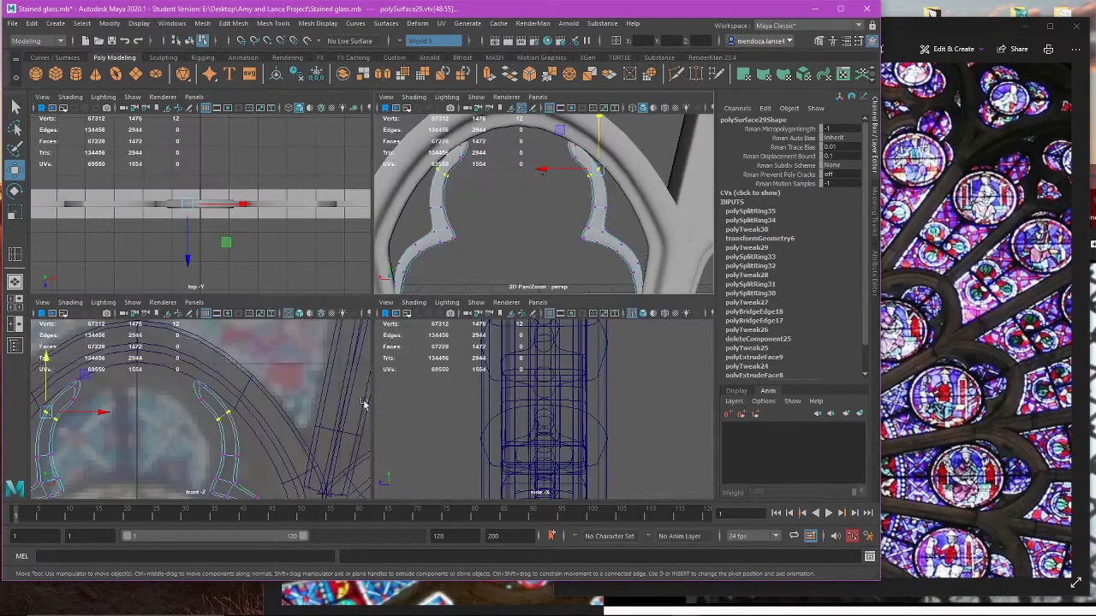
# Step: Show the front view shaded with the tracery unsmoothed and fit its outer tip vertices against the arch's inner edge
pyautogui.press('space')
pyautogui.scroll(4, 296, 325)
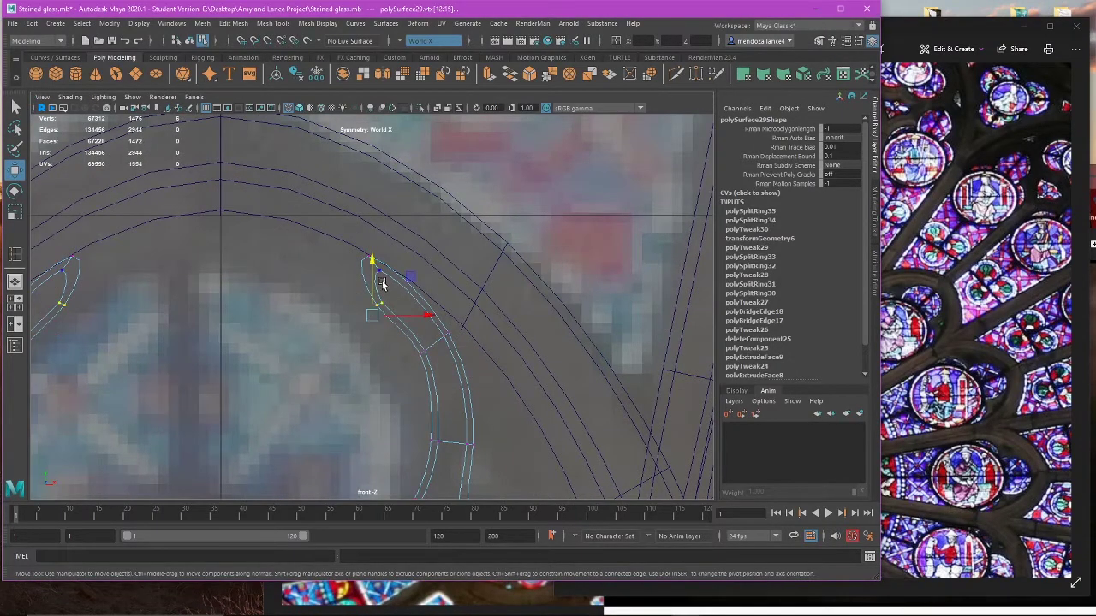
pyautogui.press('1')
pyautogui.press('5')
pyautogui.scroll(-6, 403, 302)
pyautogui.scroll(4, 397, 301)
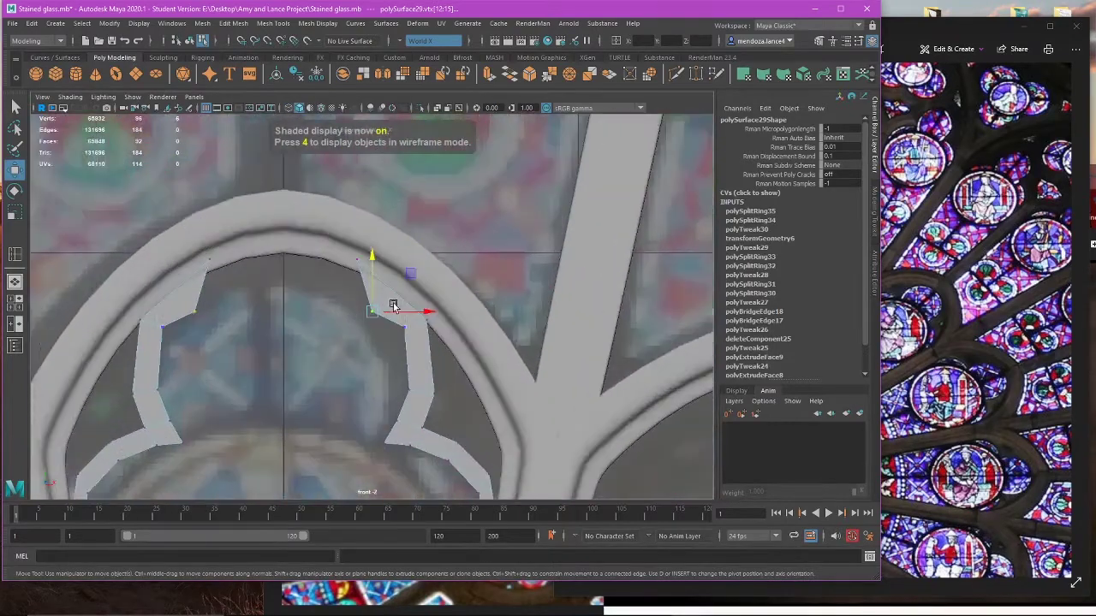
pyautogui.scroll(-1, 395, 306)
pyautogui.scroll(2, 398, 307)
pyautogui.moveTo(426, 283); pyautogui.dragTo(411, 270)
pyautogui.moveTo(328, 232); pyautogui.dragTo(368, 264)
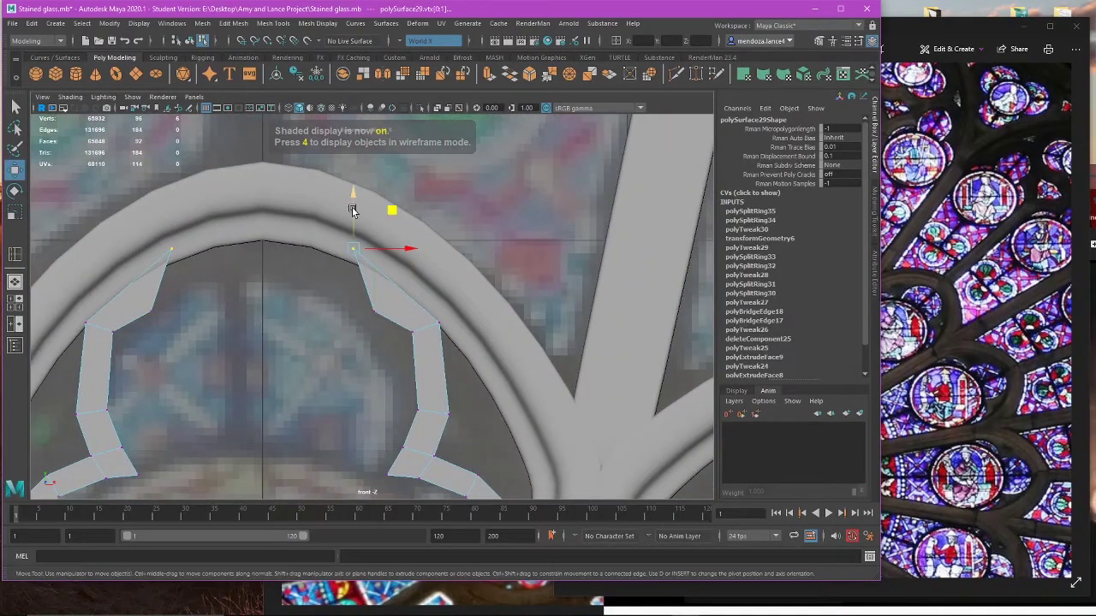
pyautogui.moveTo(352, 205); pyautogui.dragTo(353, 216)
# Step: Move the tracery's upper shoulder vertices inward, refine the inner tip vertices and show the smoothed shape against the reference
pyautogui.moveTo(485, 308); pyautogui.dragTo(455, 330)
pyautogui.moveTo(345, 302); pyautogui.dragTo(386, 330)
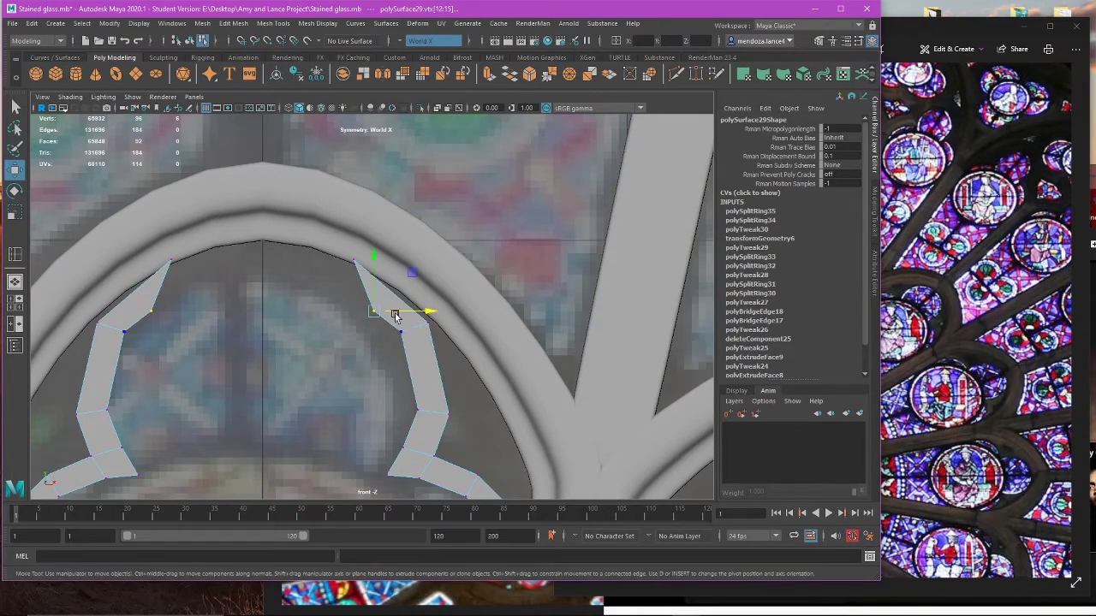
pyautogui.scroll(-1, 402, 282)
pyautogui.scroll(-3, 412, 297)
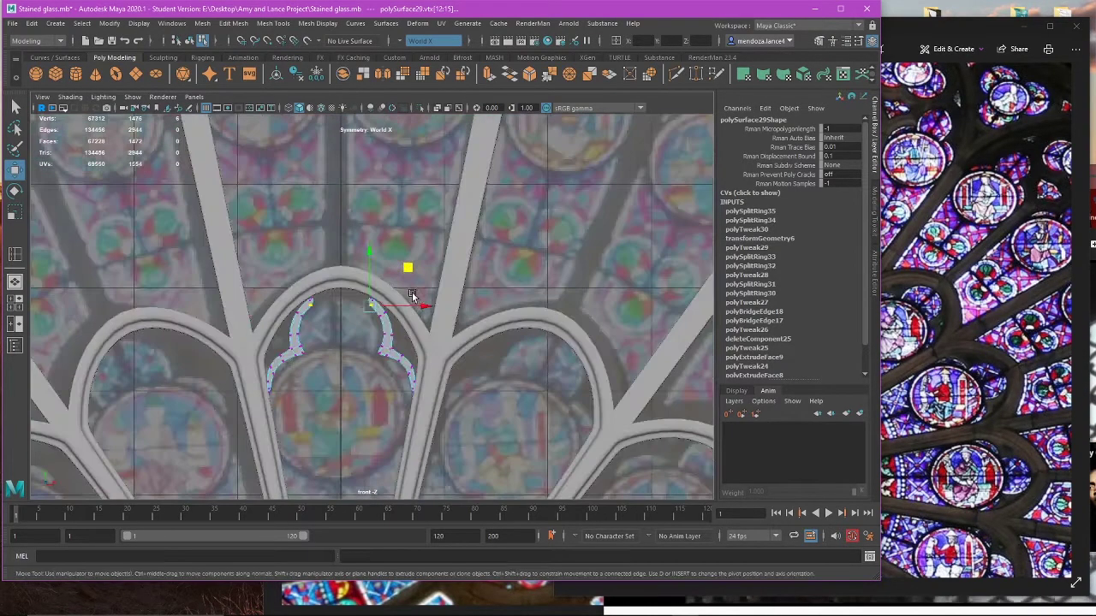
pyautogui.scroll(4, 413, 297)
# Step: In the perspective view, insert an edge loop along the tracery's thickness and display the tracery smoothed
pyautogui.press('space')
pyautogui.press('space')
pyautogui.keyDown('alt'); pyautogui.moveTo(476, 249); pyautogui.dragTo(334, 317); pyautogui.keyUp('alt')
pyautogui.moveTo(374, 259); pyautogui.dragTo(409, 244, button='right')
pyautogui.click(411, 276)
pyautogui.keyDown('alt'); pyautogui.moveTo(411, 277); pyautogui.dragTo(369, 279); pyautogui.keyUp('alt')
pyautogui.press('g')
pyautogui.keyDown('alt'); pyautogui.moveTo(229, 212); pyautogui.dragTo(269, 282); pyautogui.keyUp('alt')
pyautogui.keyDown('alt'); pyautogui.moveTo(269, 282); pyautogui.dragTo(355, 292, button='middle'); pyautogui.keyUp('alt')
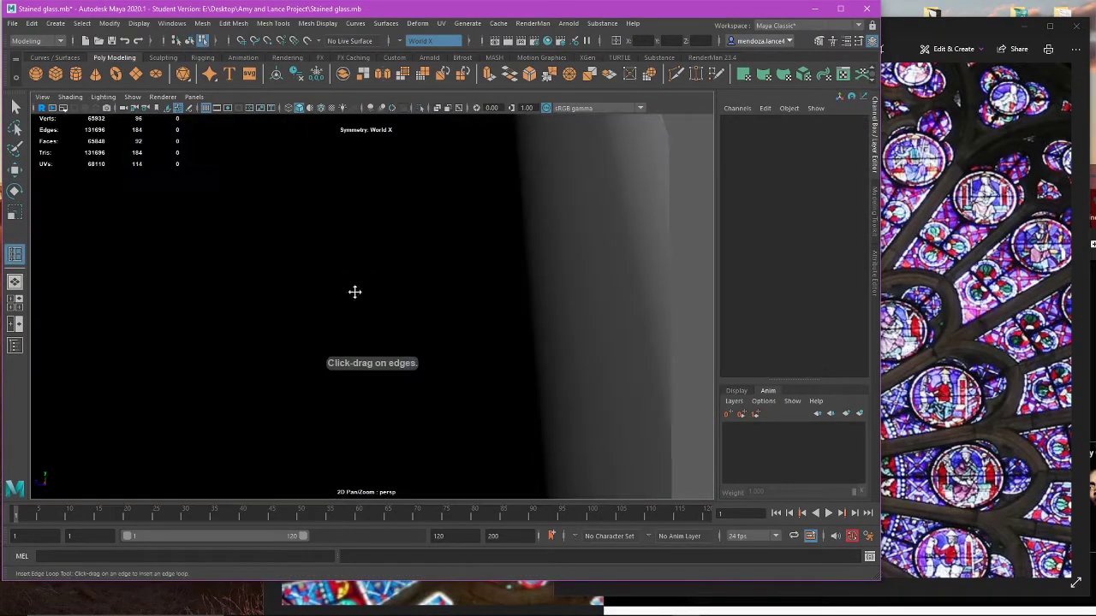
pyautogui.scroll(-4, 354, 292)
pyautogui.click(301, 303)
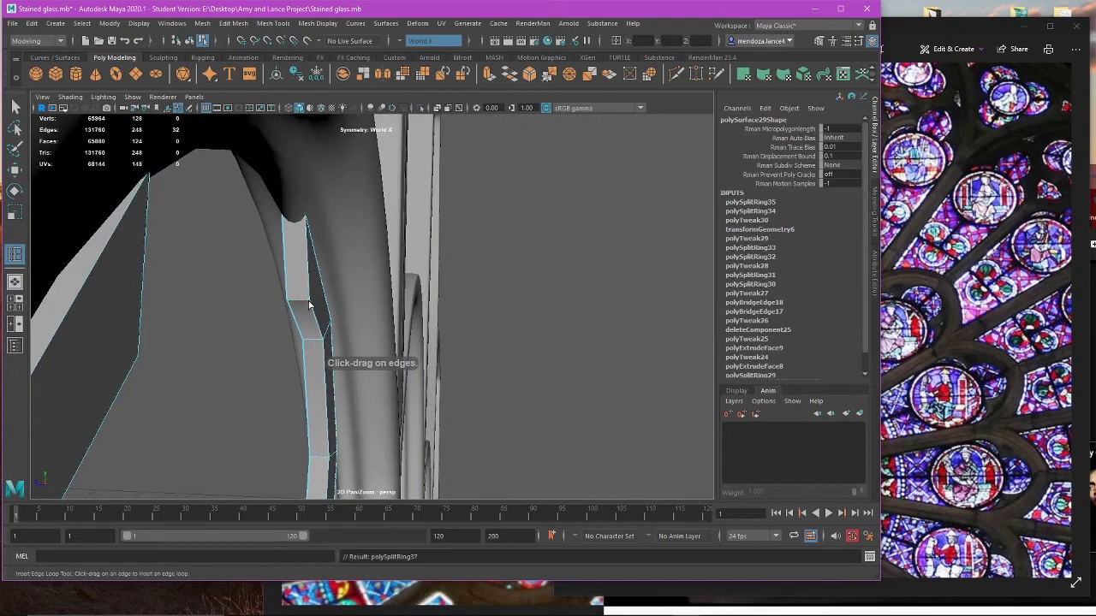
pyautogui.press('w')
pyautogui.press('3')
pyautogui.keyDown('alt'); pyautogui.moveTo(317, 303); pyautogui.dragTo(259, 320); pyautogui.keyUp('alt')
pyautogui.click(297, 348)
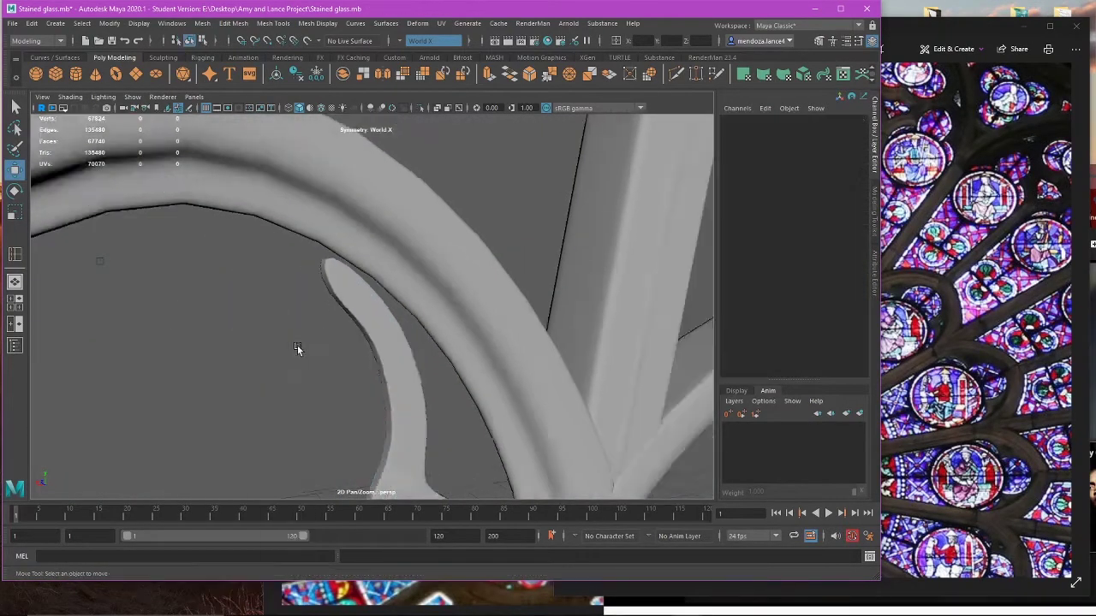
pyautogui.scroll(-5, 297, 349)
# Step: In the front view, select the tracery's tip and upper shoulder vertices and shift them inward together
pyautogui.click(396, 340)
pyautogui.press('space')
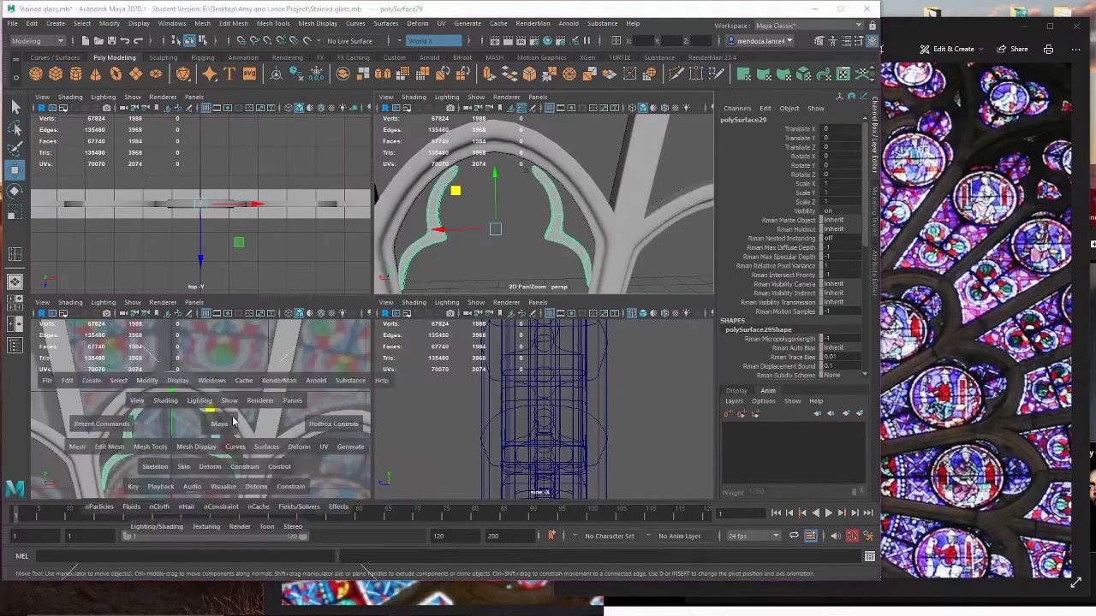
pyautogui.scroll(5, 371, 363)
pyautogui.moveTo(319, 304); pyautogui.dragTo(278, 323, button='right')
pyautogui.scroll(3, 345, 323)
pyautogui.moveTo(397, 339); pyautogui.dragTo(397, 340)
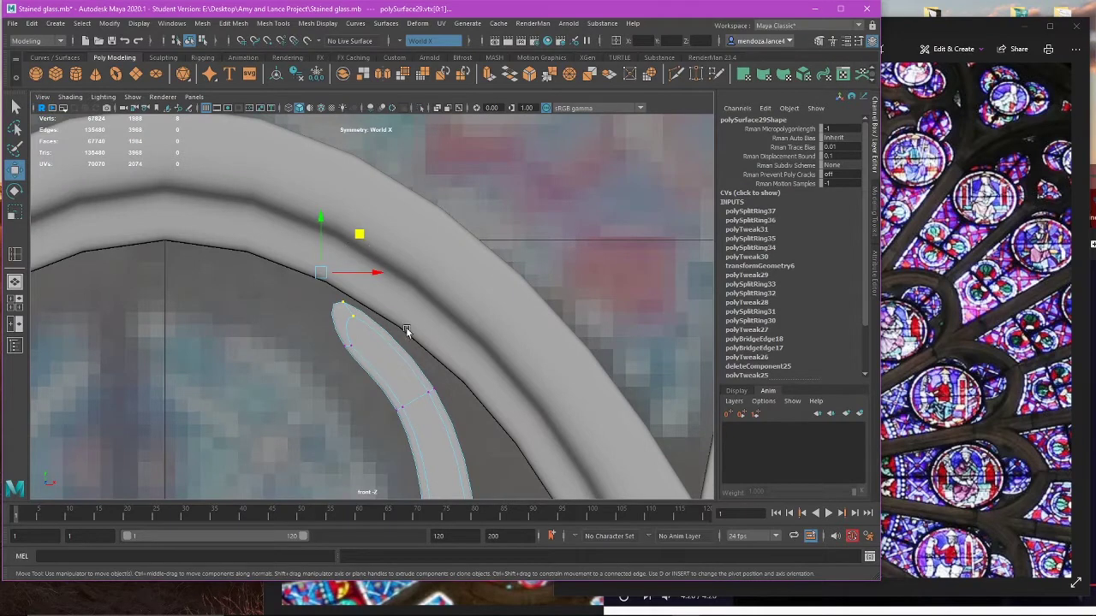
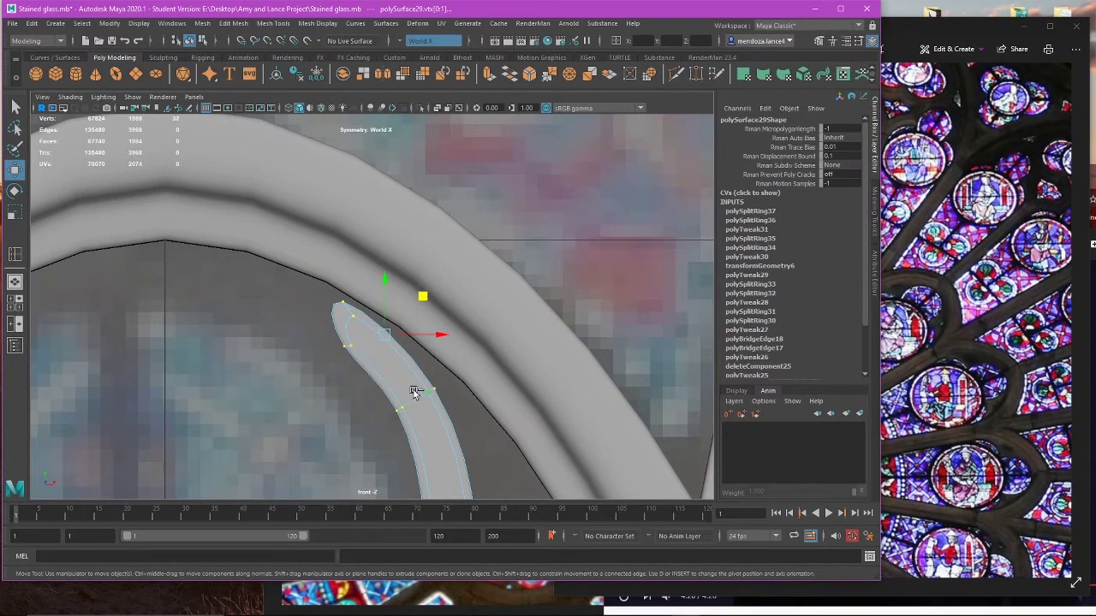
pyautogui.moveTo(431, 298)
pyautogui.mouseDown()
pyautogui.moveTo(439, 289)
pyautogui.moveTo(410, 300)
pyautogui.mouseUp()
# Step: Nudge only the tracery's uppermost tip vertices to meet the inner edge of the arch
pyautogui.scroll(-5, 437, 295)
pyautogui.scroll(4, 404, 379)
pyautogui.moveTo(330, 277); pyautogui.dragTo(392, 315)
pyautogui.moveTo(346, 262); pyautogui.dragTo(347, 259)
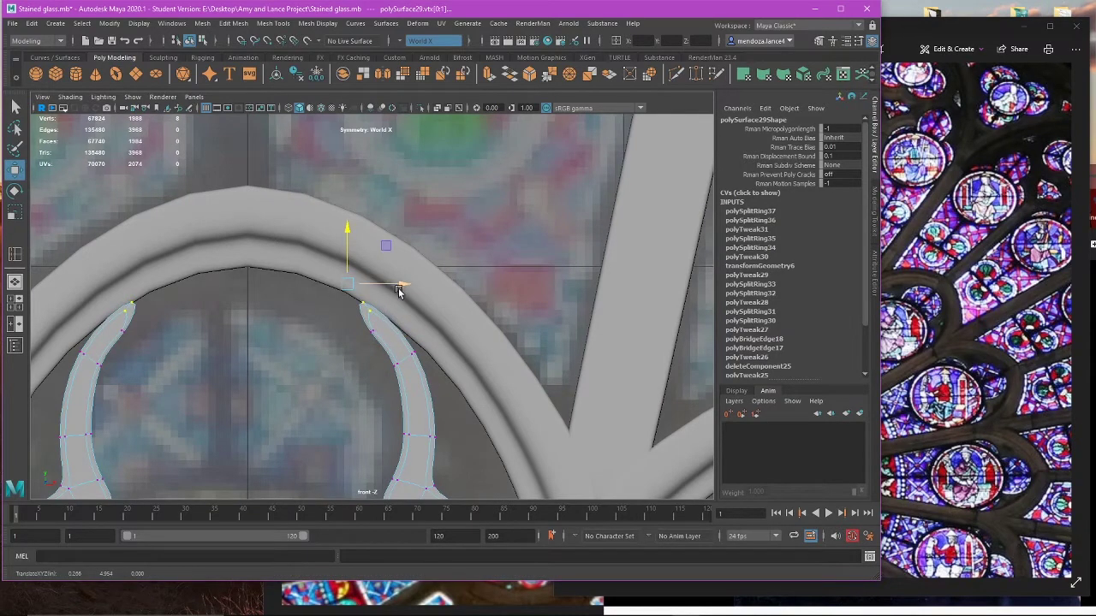
pyautogui.moveTo(396, 288); pyautogui.dragTo(396, 288)
# Step: Adjust the tracery's upper shoulder vertices and the pointed inner cusp vertices above the round medallion
pyautogui.moveTo(446, 335); pyautogui.dragTo(410, 360)
pyautogui.moveTo(369, 352); pyautogui.dragTo(449, 358)
pyautogui.keyDown('alt'); pyautogui.moveTo(415, 423); pyautogui.dragTo(398, 297, button='middle'); pyautogui.keyUp('alt')
pyautogui.moveTo(366, 295); pyautogui.dragTo(394, 387)
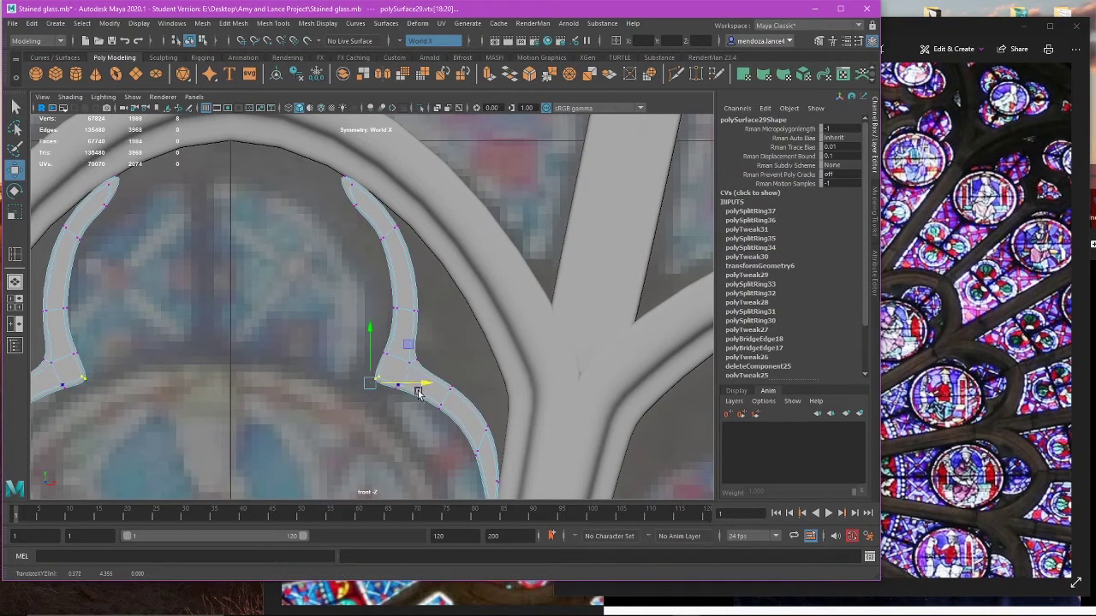
# Step: Examine the reshaped tracery in the perspective view from several angles, checking its curves, thickness and fit inside the arch
pyautogui.scroll(-10, 431, 384)
pyautogui.scroll(5, 443, 378)
pyautogui.press('space')
pyautogui.press('space')
pyautogui.scroll(5, 532, 229)
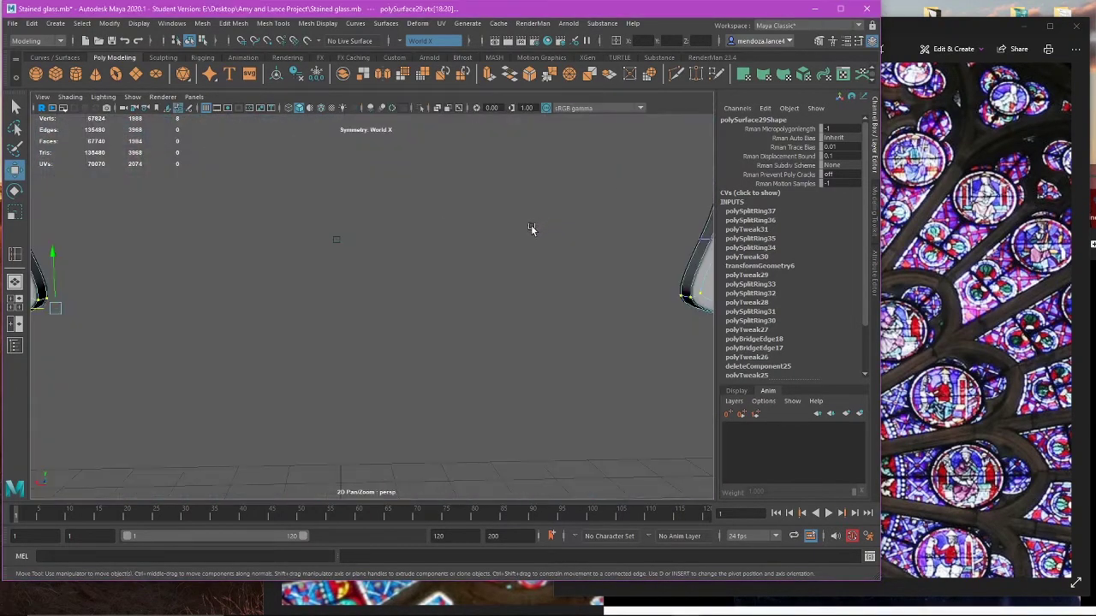
pyautogui.press('f')
pyautogui.click(540, 162)
pyautogui.scroll(-5, 514, 193)
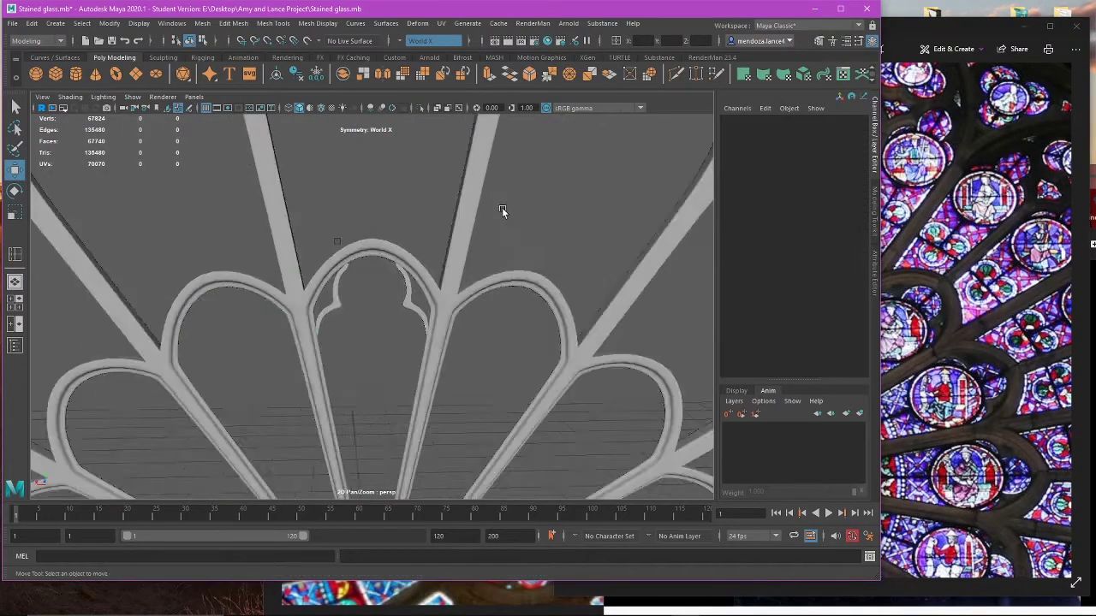
pyautogui.keyDown('alt'); pyautogui.moveTo(501, 207); pyautogui.dragTo(574, 228); pyautogui.keyUp('alt')
pyautogui.scroll(5, 505, 355)
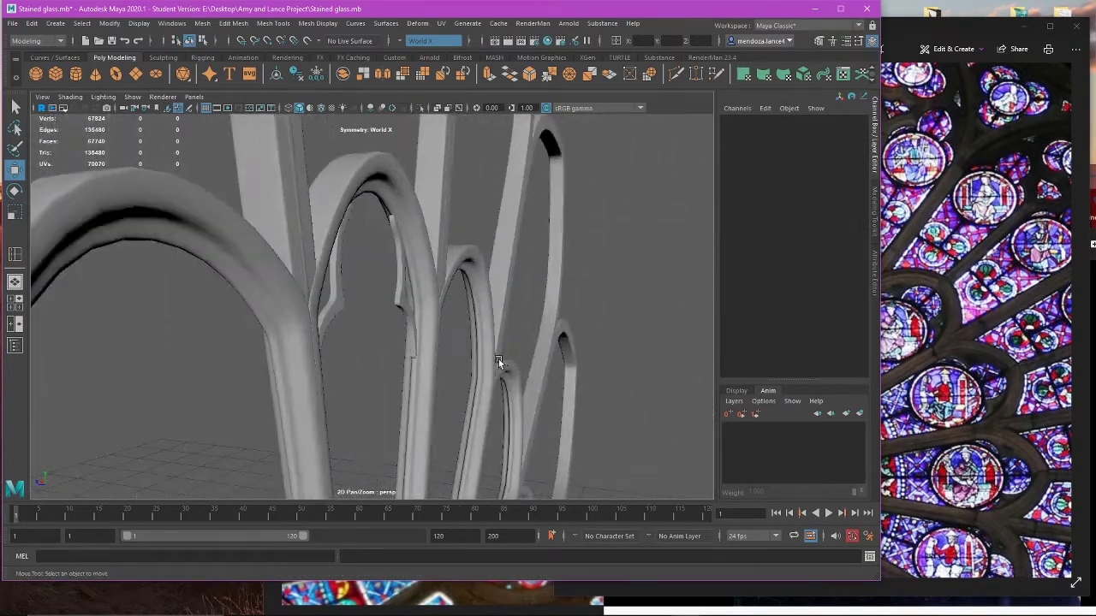
pyautogui.keyDown('alt'); pyautogui.moveTo(499, 362); pyautogui.dragTo(352, 335); pyautogui.keyUp('alt')
pyautogui.scroll(5, 431, 285)
pyautogui.keyDown('alt'); pyautogui.moveTo(431, 285); pyautogui.dragTo(353, 380); pyautogui.keyUp('alt')
pyautogui.scroll(3, 477, 286)
pyautogui.click(547, 270)
pyautogui.keyDown('alt'); pyautogui.moveTo(497, 297); pyautogui.dragTo(442, 353, button='middle'); pyautogui.keyUp('alt')
pyautogui.scroll(3, 442, 318)
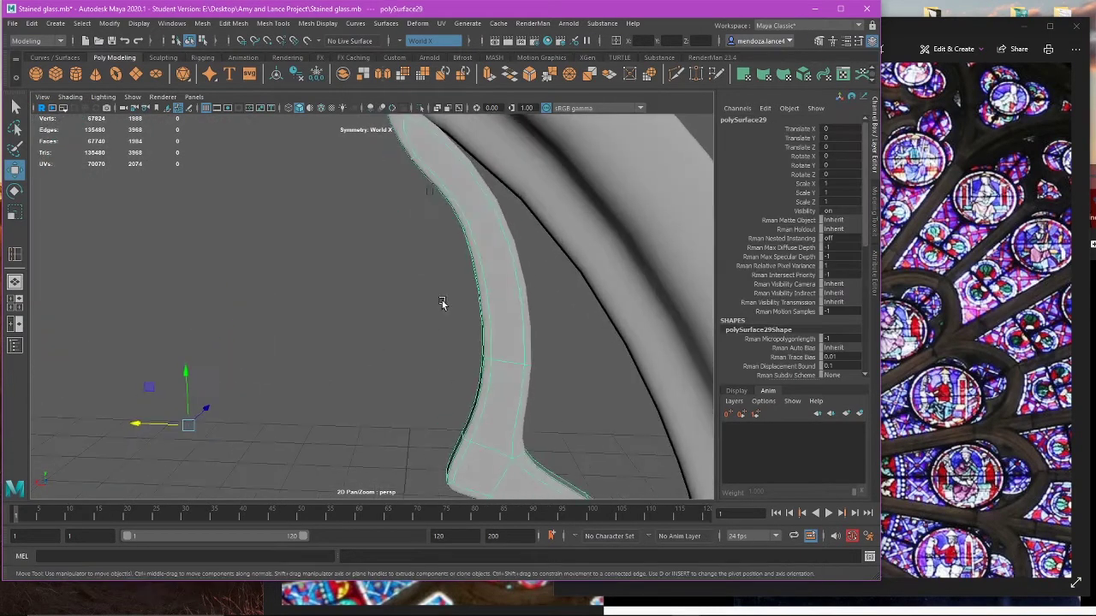
pyautogui.keyDown('alt'); pyautogui.moveTo(442, 303); pyautogui.dragTo(437, 349, button='middle'); pyautogui.keyUp('alt')
# Step: Unsmooth the tracery in the front view and move its inner tip vertices upward and toward the arch's centerline
pyautogui.moveTo(404, 277); pyautogui.dragTo(320, 245, button='right')
pyautogui.scroll(-5, 393, 259)
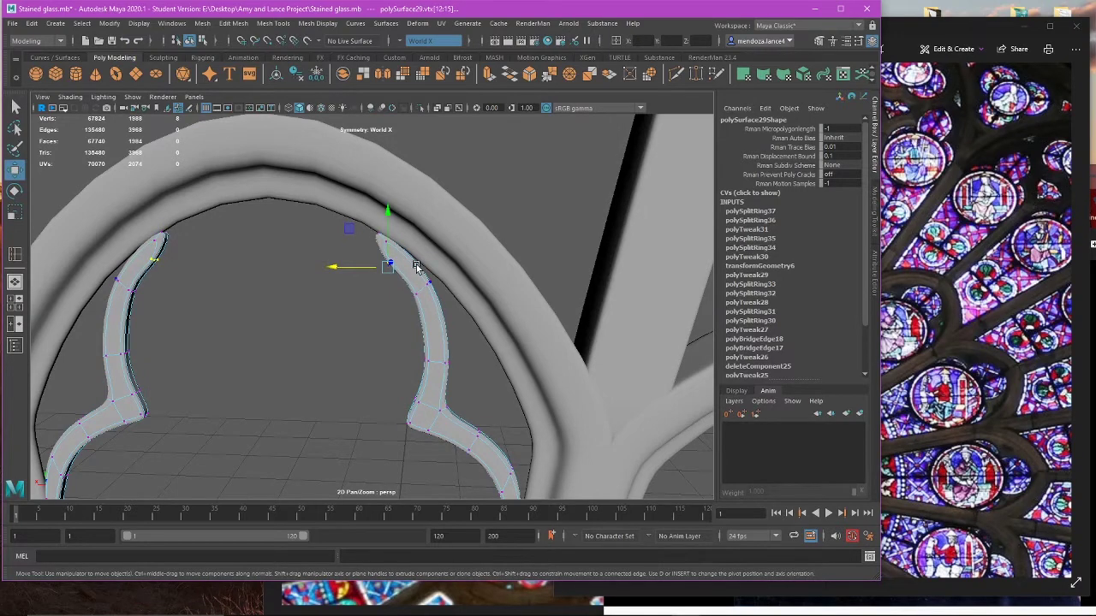
pyautogui.scroll(1, 416, 266)
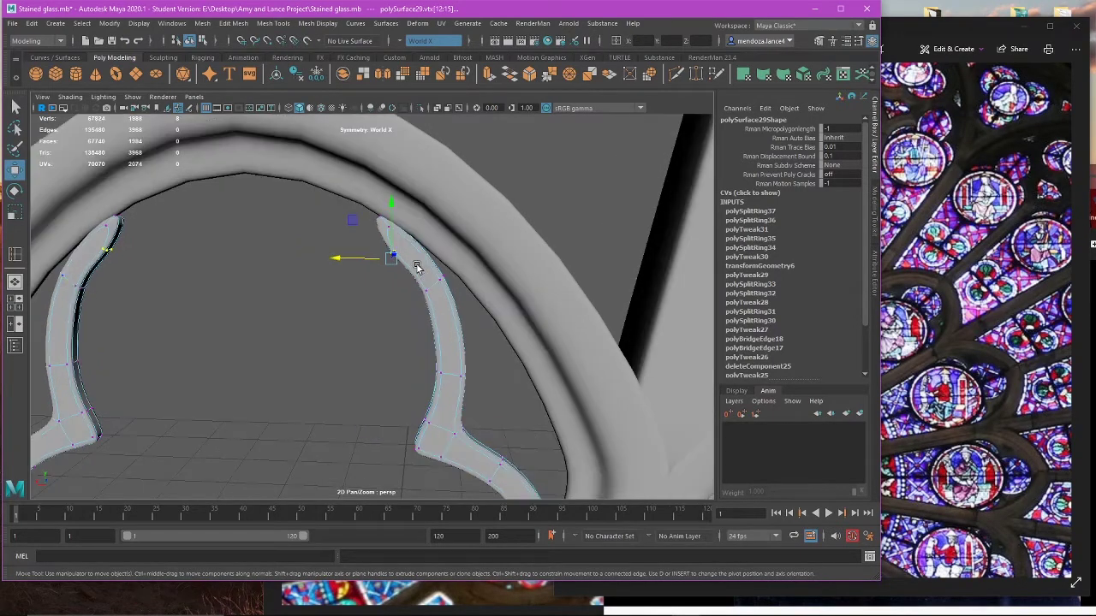
pyautogui.scroll(-4, 422, 259)
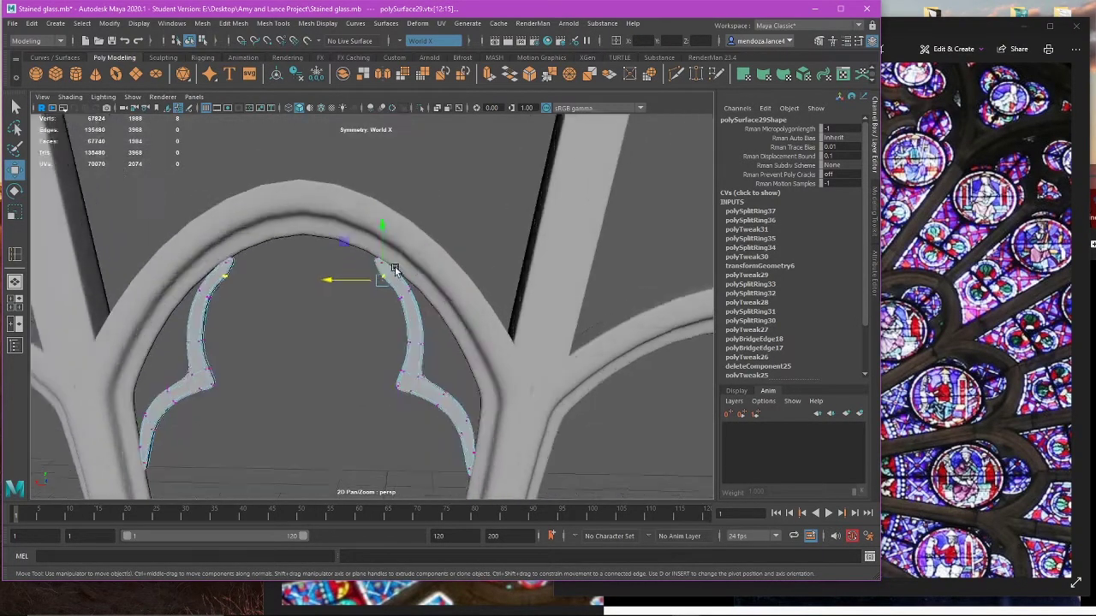
pyautogui.press('space')
pyautogui.press('space')
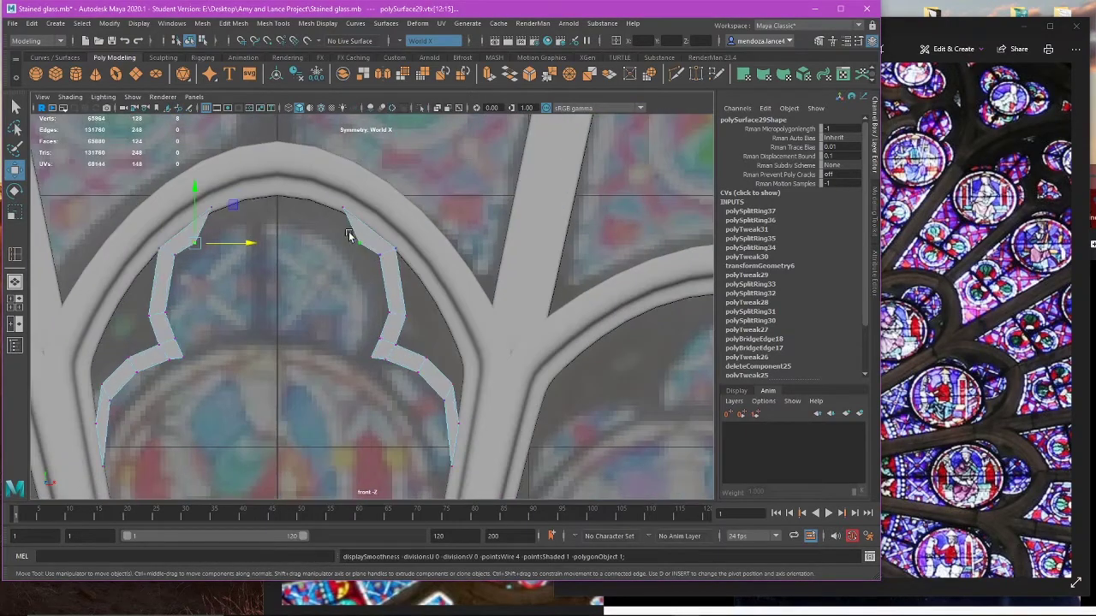
pyautogui.scroll(5, 349, 237)
pyautogui.moveTo(145, 339); pyautogui.dragTo(193, 337)
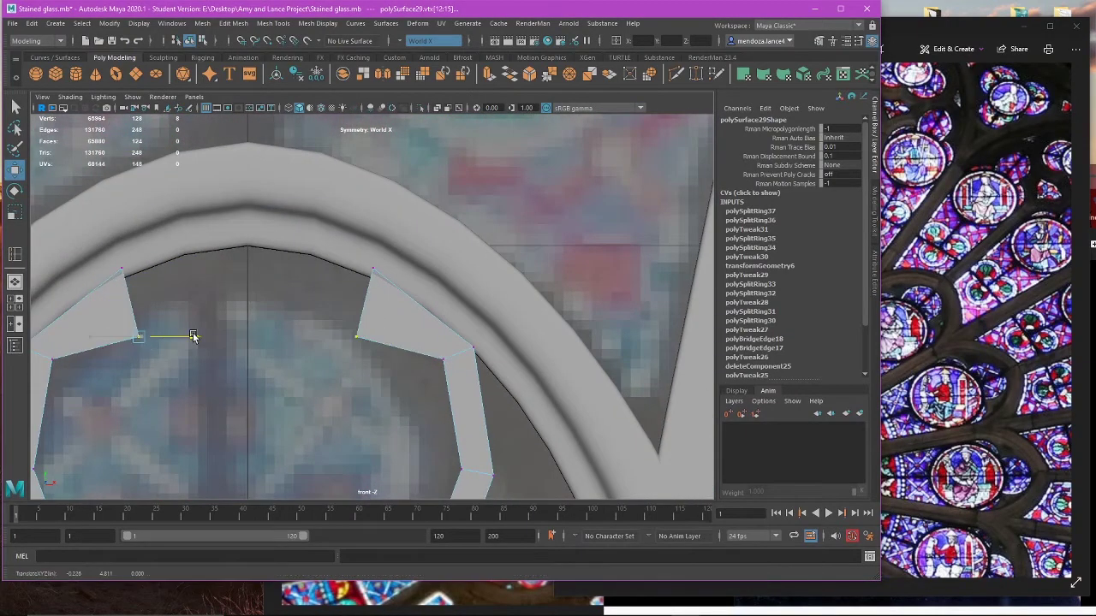
pyautogui.moveTo(138, 298); pyautogui.dragTo(155, 244)
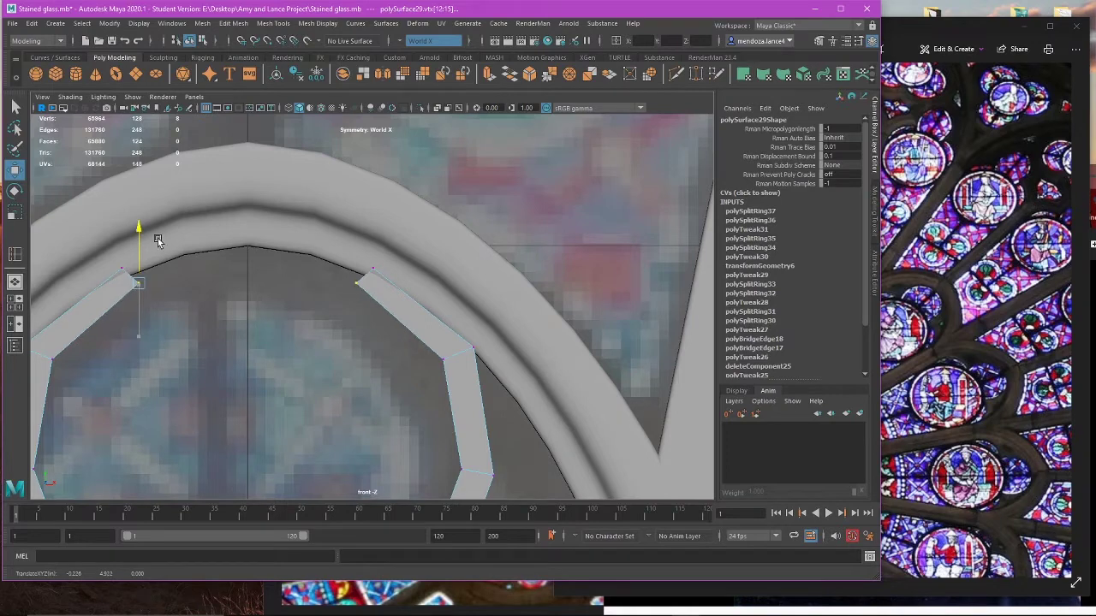
pyautogui.moveTo(183, 283); pyautogui.dragTo(198, 295)
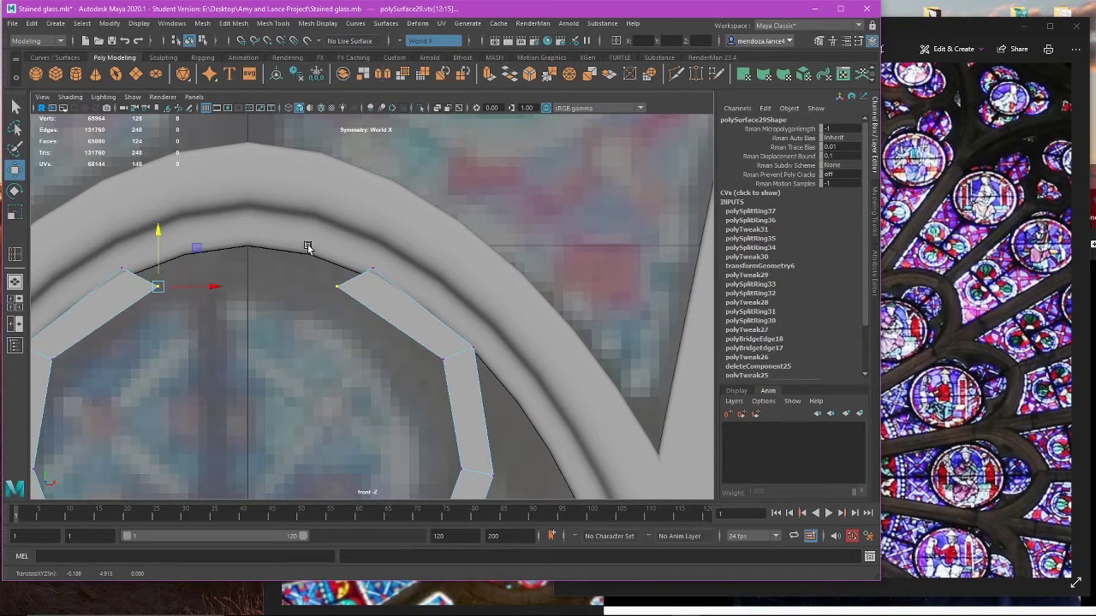
# Step: Lower the tracery's upper shoulder vertices and move the outer tip vertices down and outward along the arch's inner edge
pyautogui.moveTo(322, 239); pyautogui.dragTo(382, 271)
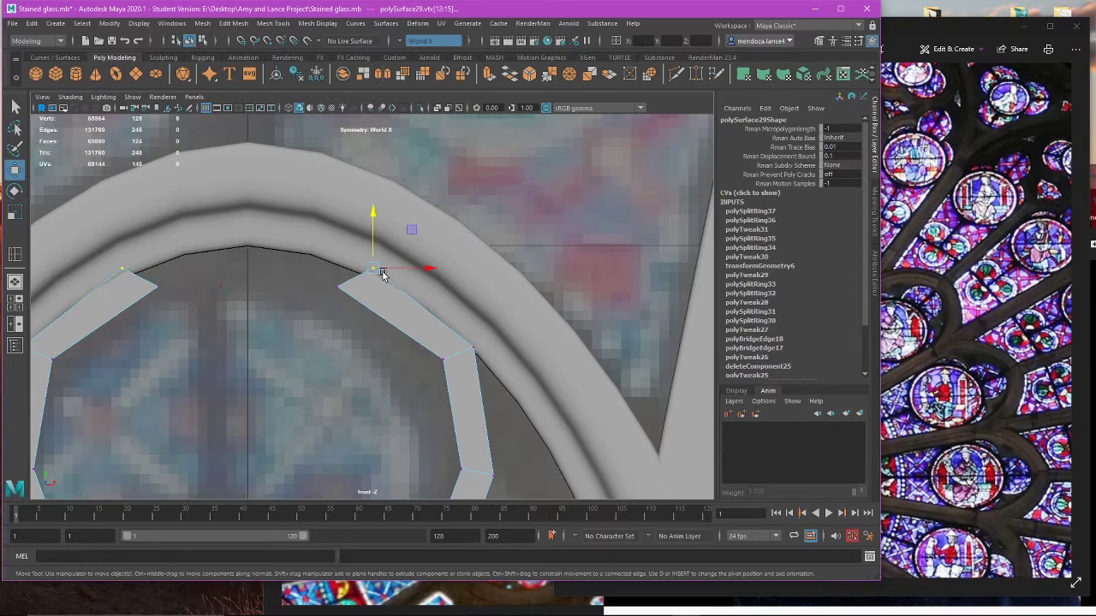
pyautogui.moveTo(343, 229); pyautogui.dragTo(381, 248)
pyautogui.hotkey('ctrl', 'z')
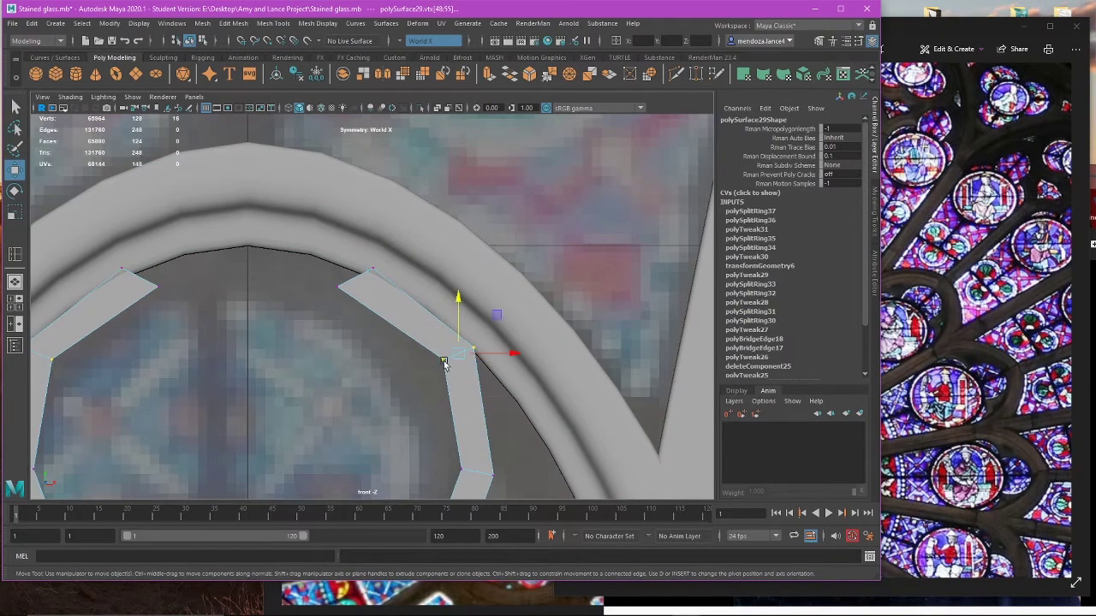
pyautogui.moveTo(459, 304); pyautogui.dragTo(459, 334)
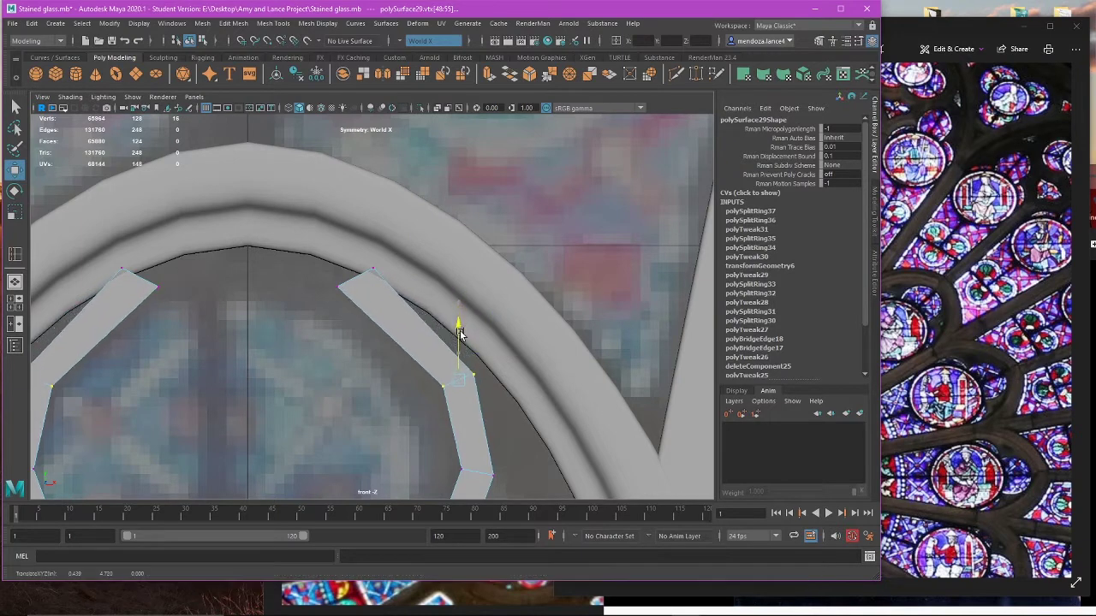
pyautogui.click(370, 271)
pyautogui.moveTo(374, 229); pyautogui.dragTo(442, 295)
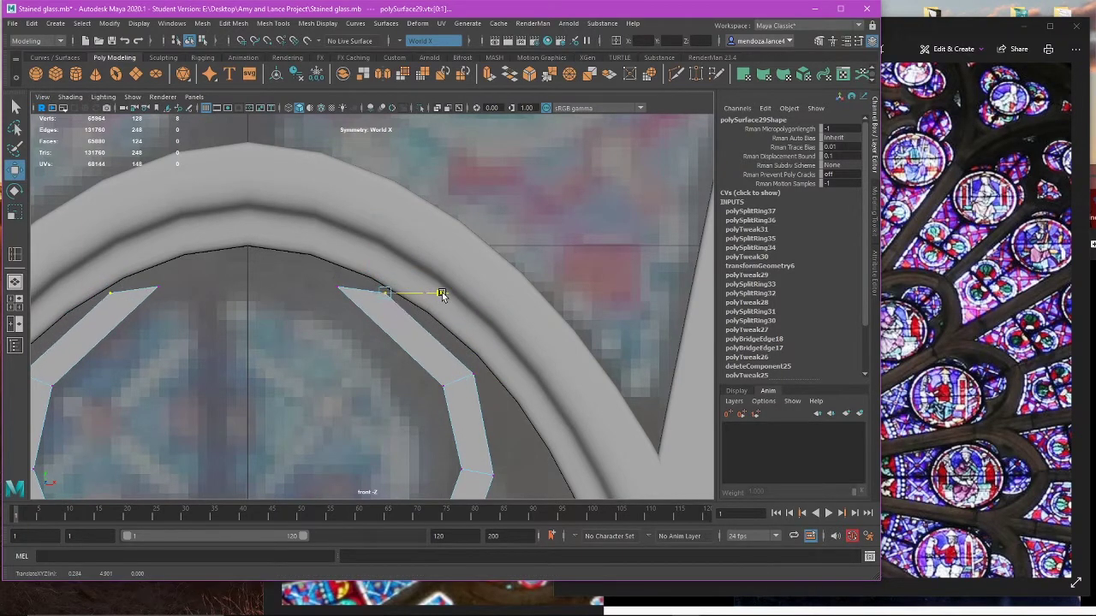
# Step: Try raising the tracery's inner tip vertices toward the arch, checking the shape in smooth preview
pyautogui.moveTo(327, 272); pyautogui.dragTo(371, 316)
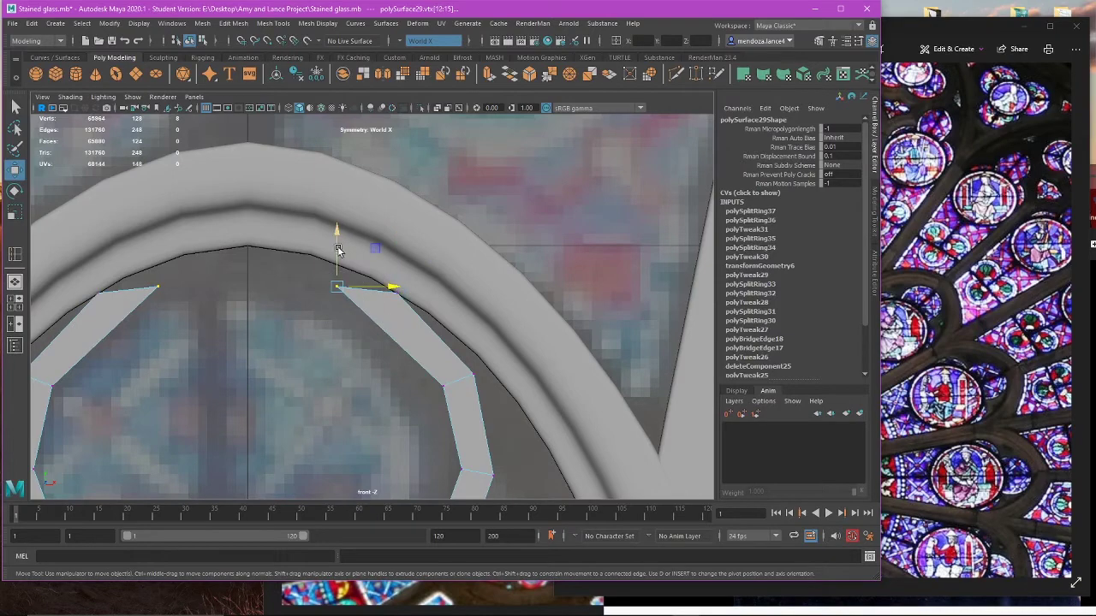
pyautogui.moveTo(338, 249); pyautogui.dragTo(346, 233)
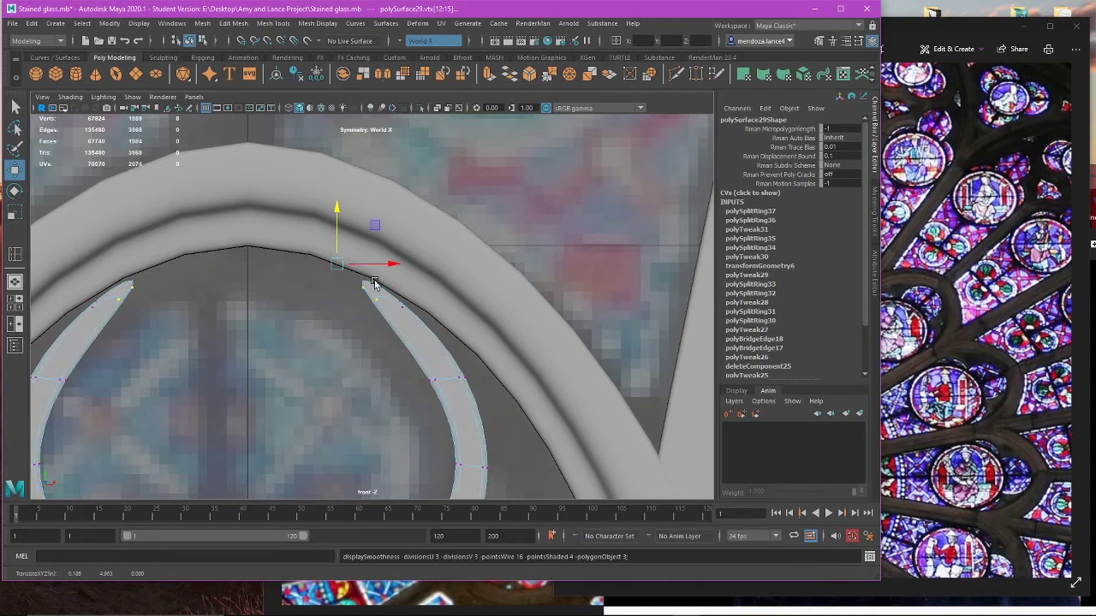
pyautogui.scroll(-5, 351, 235)
pyautogui.scroll(6, 416, 294)
pyautogui.scroll(3, 422, 294)
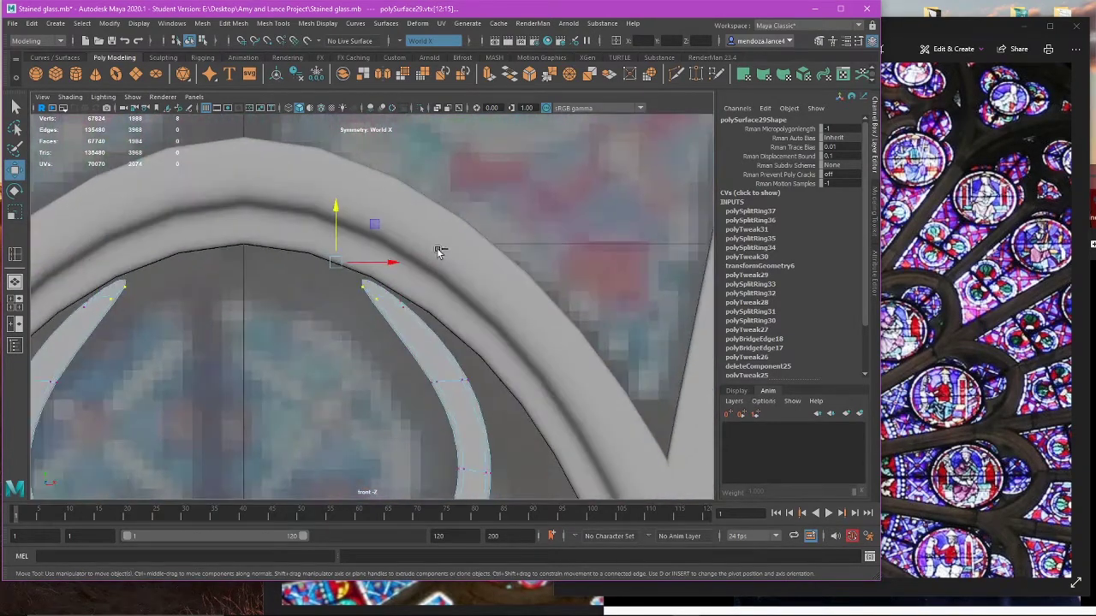
pyautogui.hotkey('ctrl', 'z')
pyautogui.press('1')
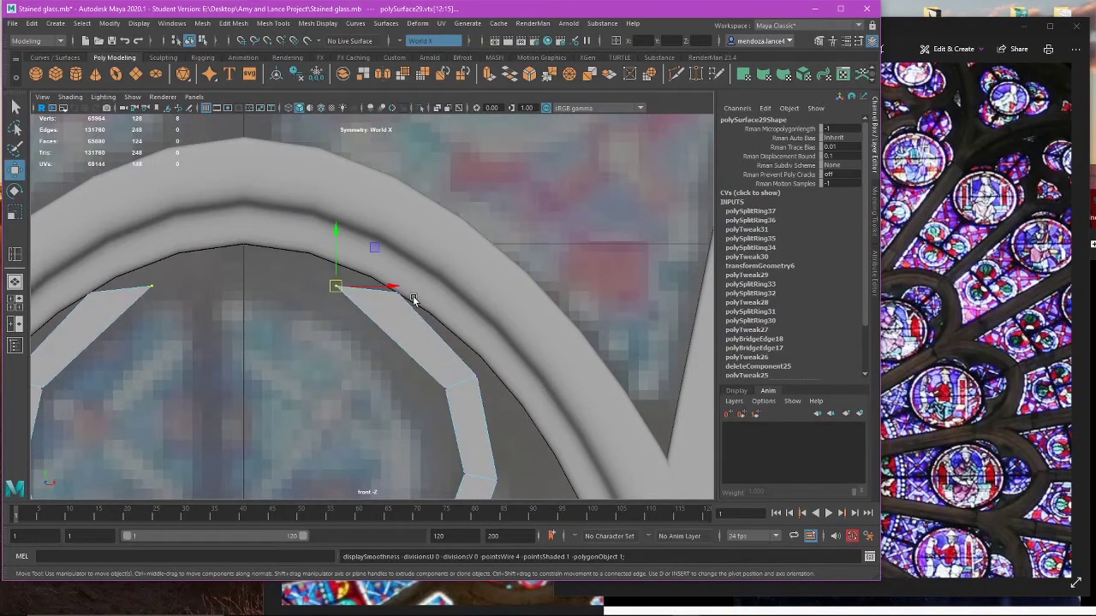
# Step: Smooth the tracery in the perspective view and delete the lengthwise edge loops running along the middle of its faces
pyautogui.press('space')
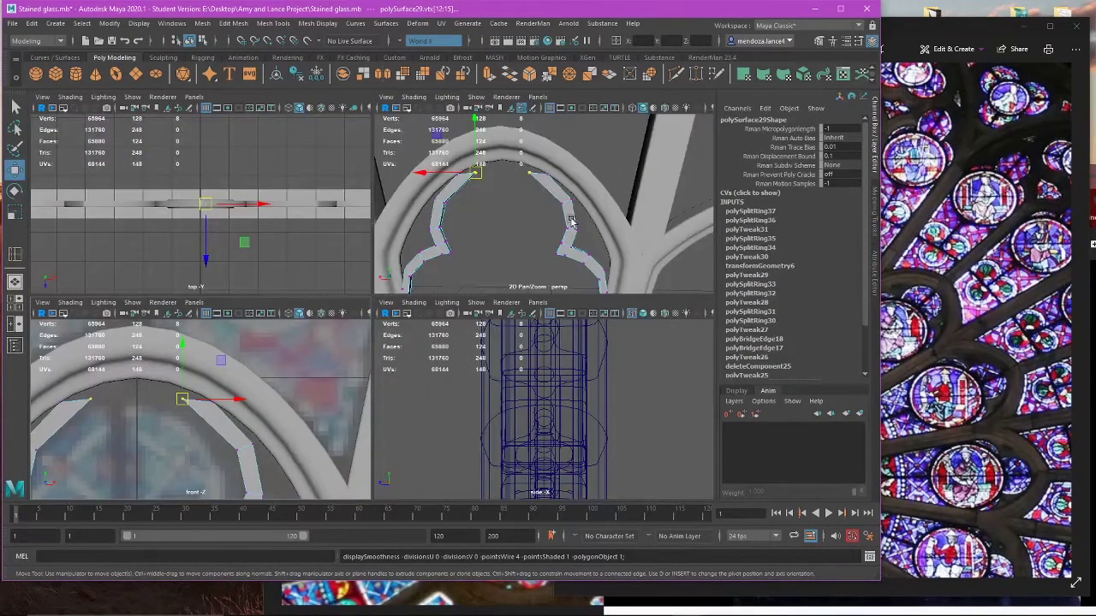
pyautogui.press('space')
pyautogui.keyDown('alt'); pyautogui.moveTo(445, 287); pyautogui.dragTo(514, 283); pyautogui.keyUp('alt')
pyautogui.scroll(6, 418, 279)
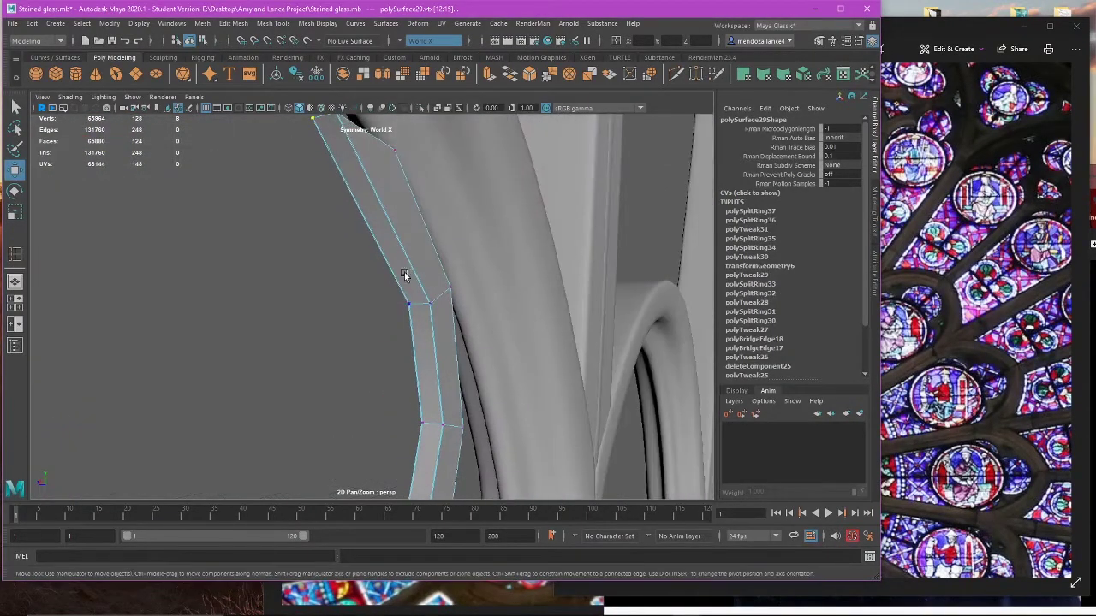
pyautogui.scroll(3, 405, 274)
pyautogui.press('3')
pyautogui.moveTo(472, 269); pyautogui.dragTo(457, 214, button='right')
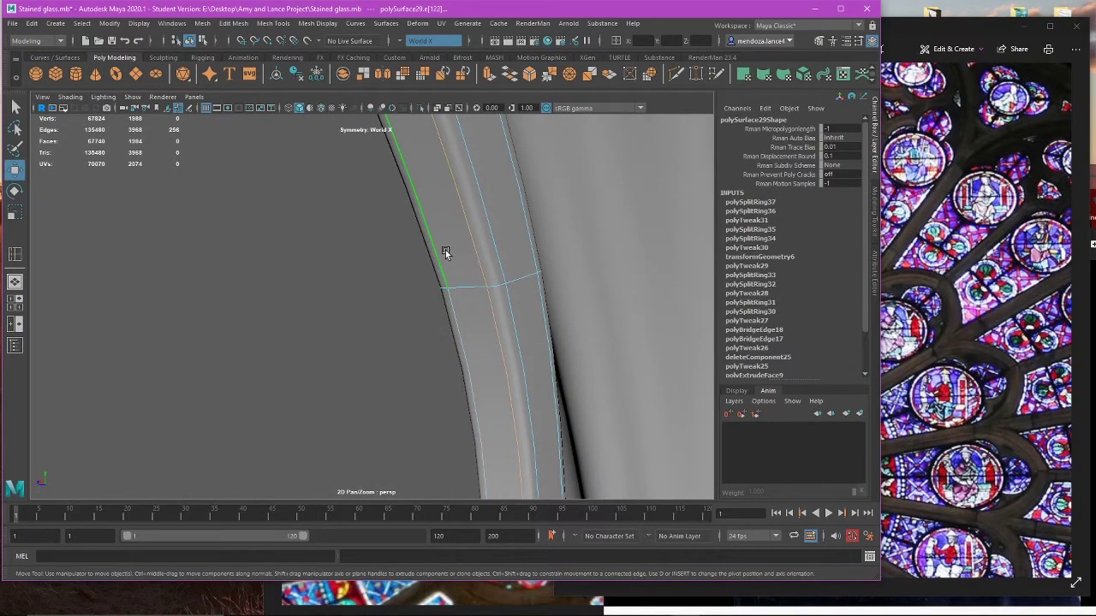
pyautogui.scroll(-8, 446, 250)
pyautogui.keyDown('alt'); pyautogui.moveTo(455, 266); pyautogui.dragTo(482, 252); pyautogui.keyUp('alt')
pyautogui.scroll(3, 481, 251)
pyautogui.hotkey('ctrl', 'Delete')
pyautogui.moveTo(416, 298); pyautogui.dragTo(384, 271, button='right')
pyautogui.press('Delete')
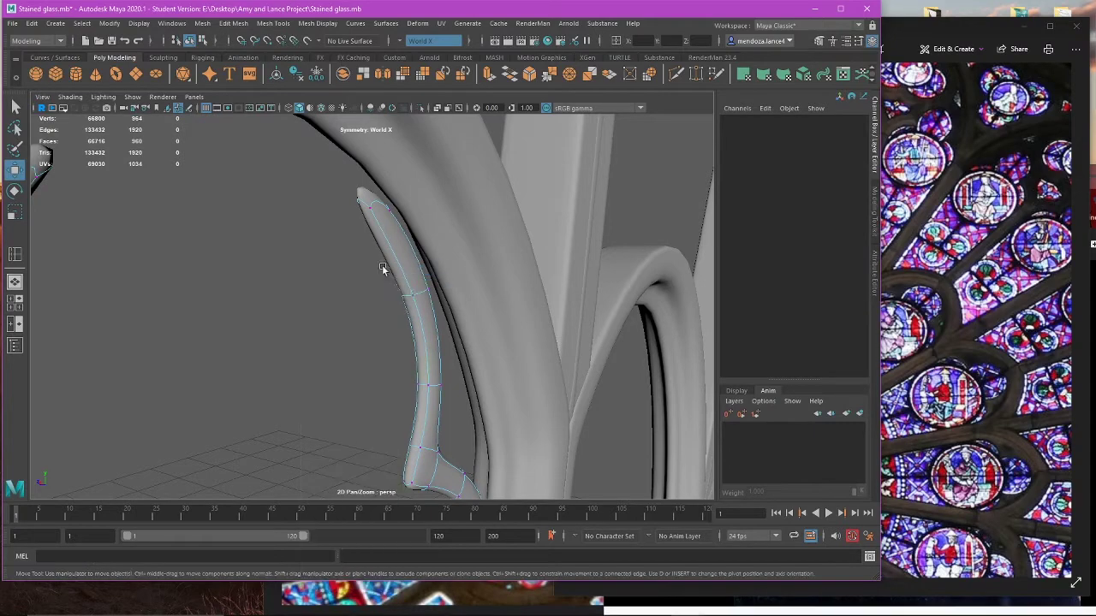
# Step: Move the tracery's neck and pointed inner cusp vertices inward toward the centerline in the front view, and save the scene
pyautogui.keyDown('alt'); pyautogui.moveTo(428, 391); pyautogui.dragTo(391, 398); pyautogui.keyUp('alt')
pyautogui.press('space')
pyautogui.press('space')
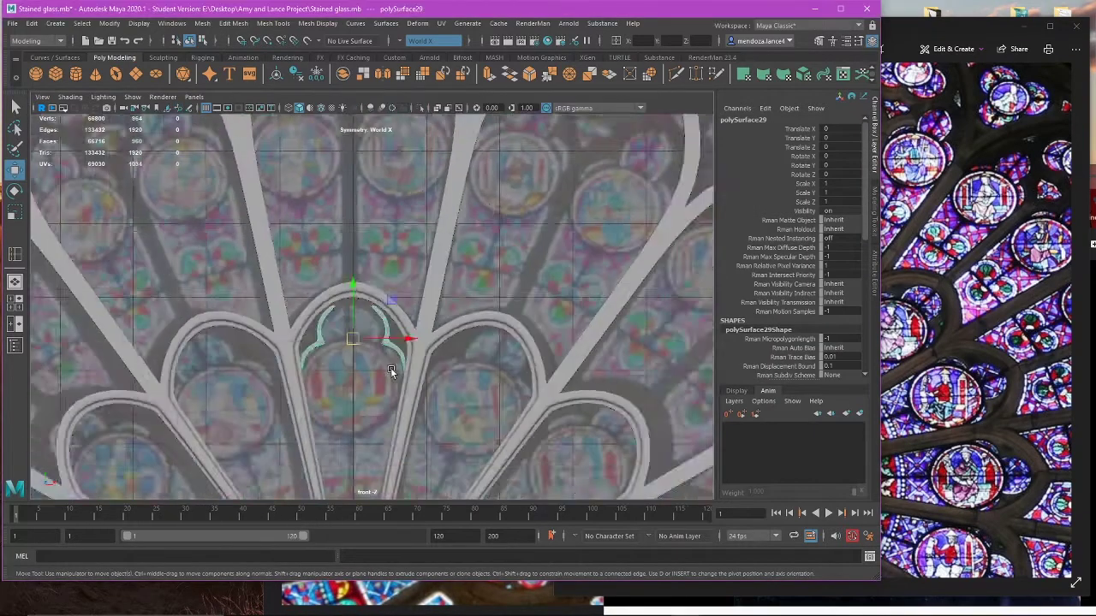
pyautogui.scroll(5, 394, 368)
pyautogui.keyDown('alt'); pyautogui.moveTo(372, 370); pyautogui.dragTo(353, 372, button='middle'); pyautogui.keyUp('alt')
pyautogui.moveTo(349, 305); pyautogui.dragTo(266, 305, button='right')
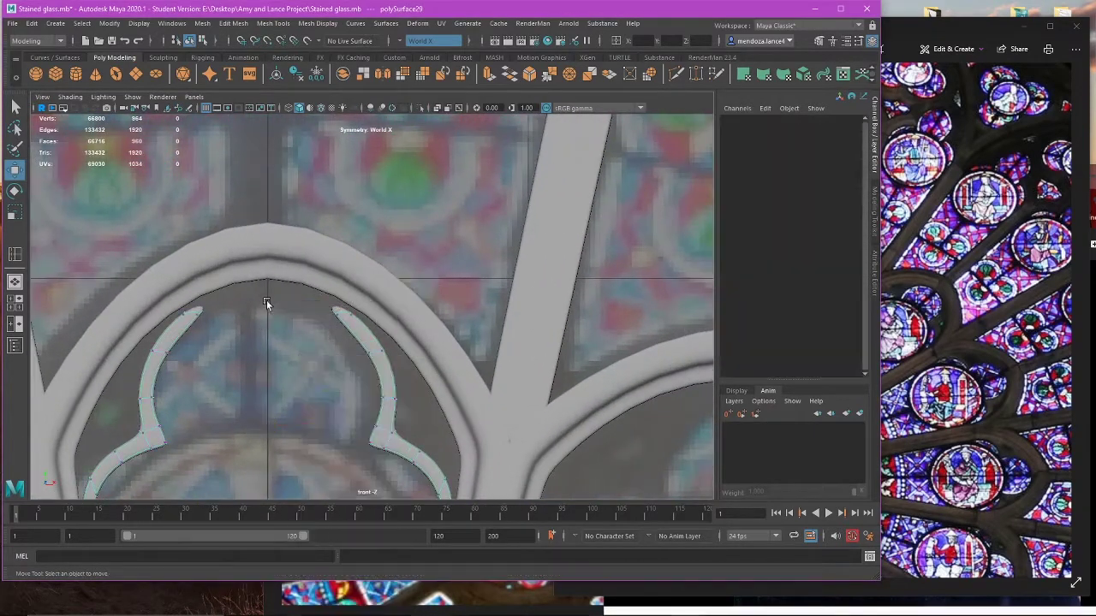
pyautogui.moveTo(423, 344); pyautogui.dragTo(314, 372)
pyautogui.moveTo(426, 392); pyautogui.dragTo(398, 402)
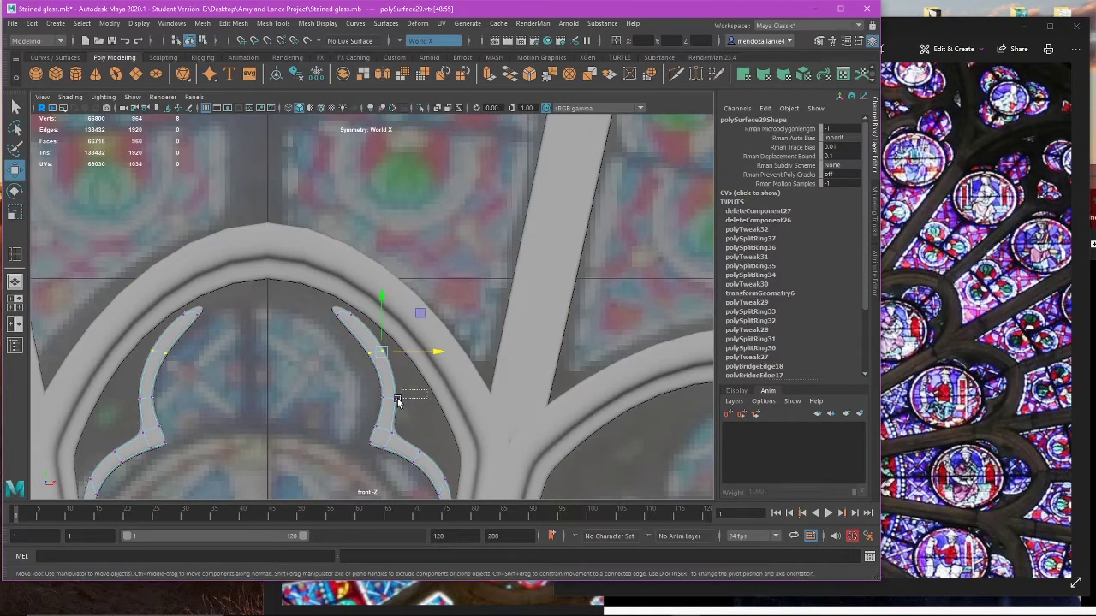
pyautogui.keyDown('alt'); pyautogui.moveTo(327, 423); pyautogui.dragTo(342, 370, button='middle'); pyautogui.keyUp('alt')
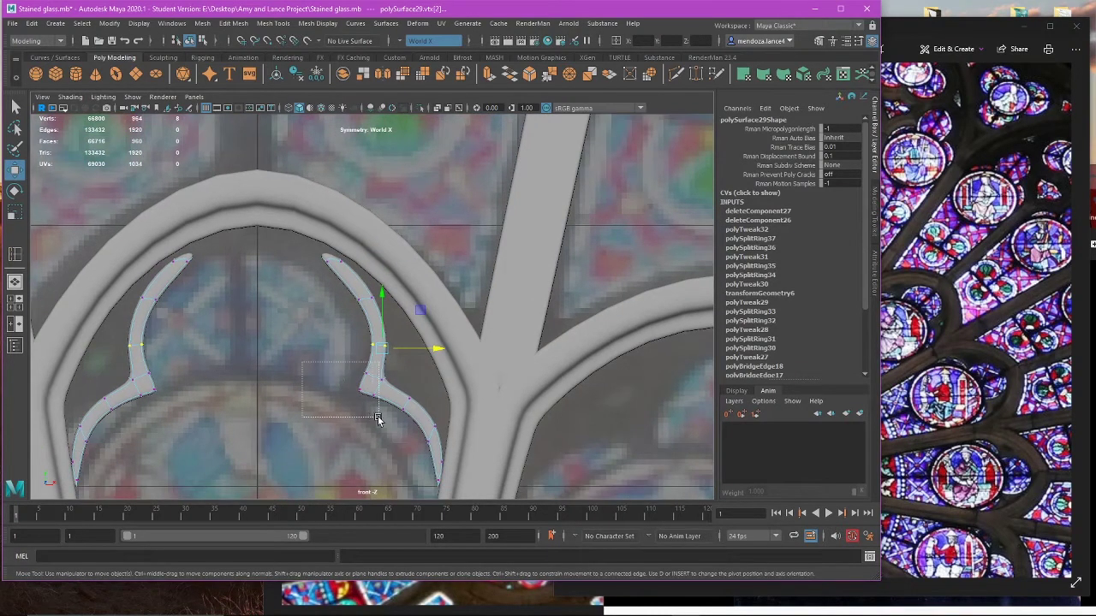
pyautogui.moveTo(434, 375); pyautogui.dragTo(425, 375)
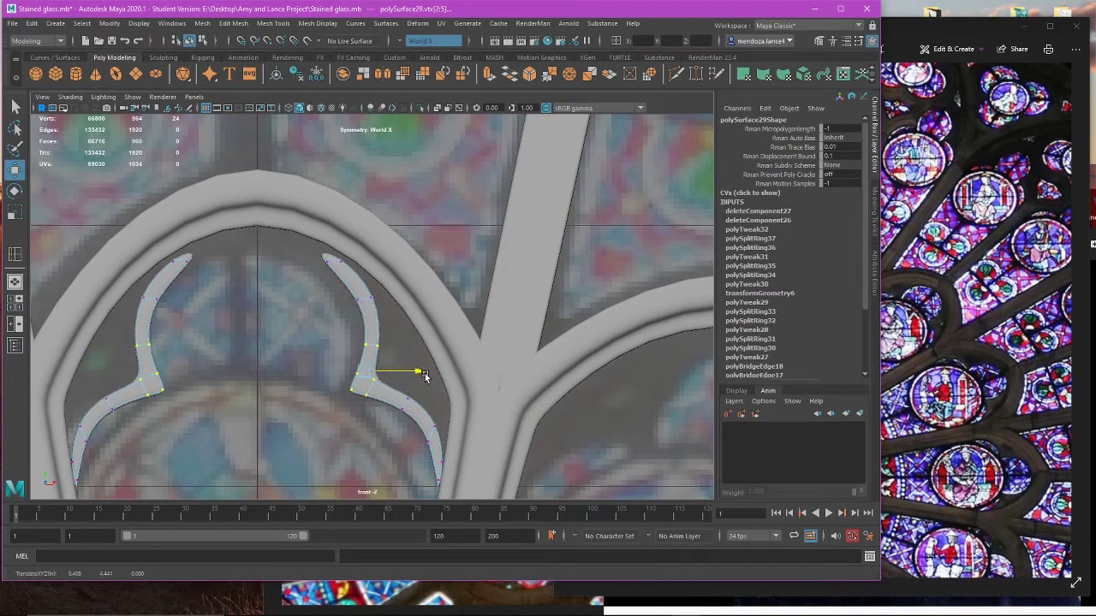
pyautogui.moveTo(317, 291); pyautogui.dragTo(393, 304)
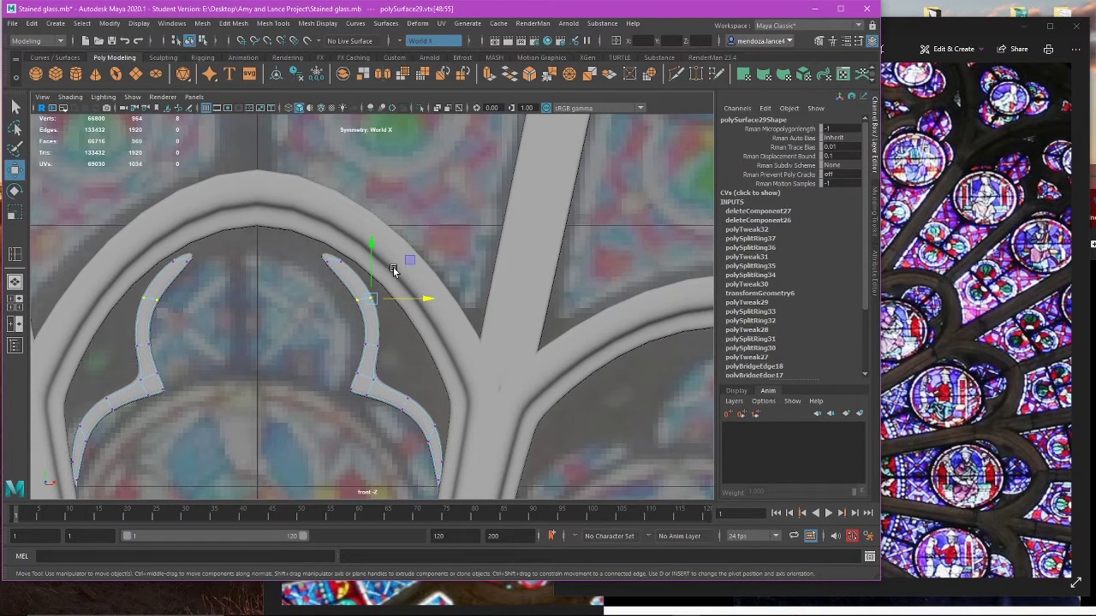
pyautogui.hotkey('ctrl', 's')
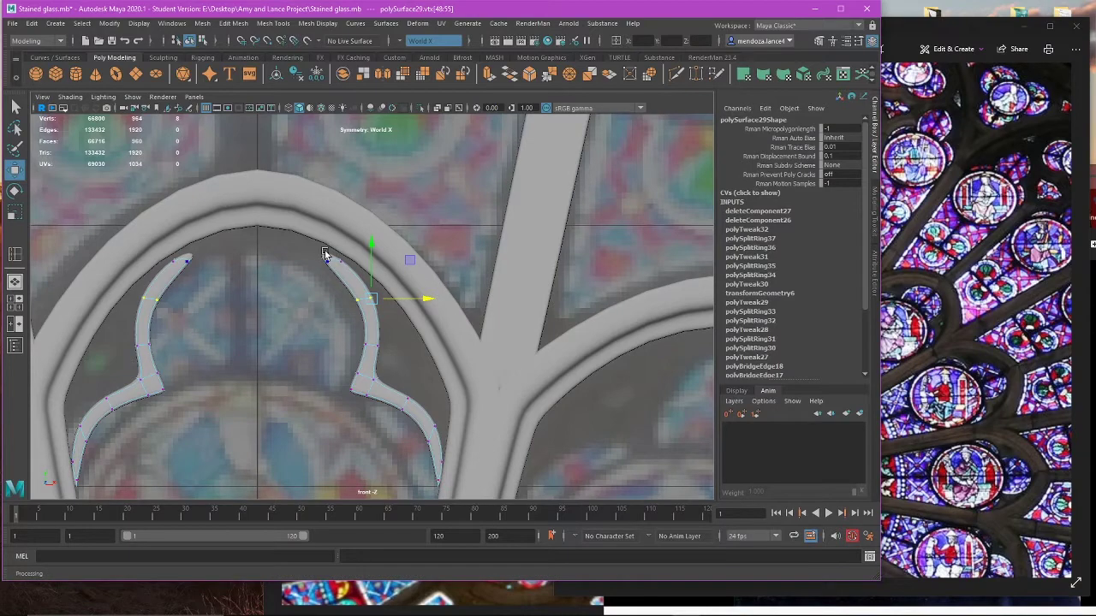
# Step: Extrude the end faces at the tracery's two upper tips and undo the trial sideways move
pyautogui.moveTo(325, 254); pyautogui.dragTo(324, 281, button='right')
pyautogui.click(330, 259)
pyautogui.press('space')
pyautogui.press('space')
pyautogui.press('f')
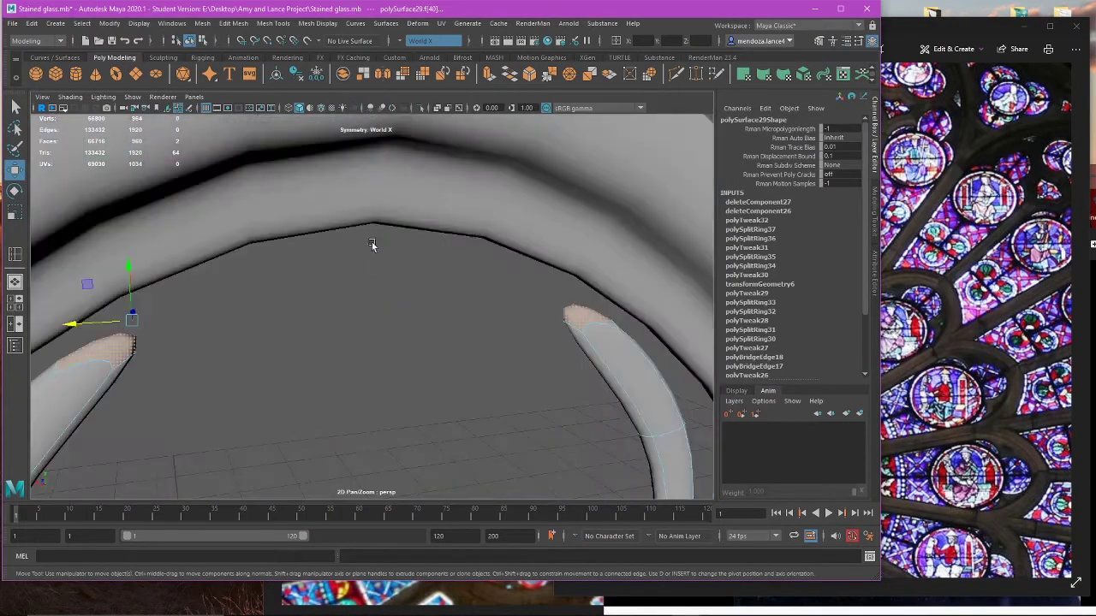
pyautogui.keyDown('alt'); pyautogui.moveTo(372, 243); pyautogui.dragTo(394, 299); pyautogui.keyUp('alt')
pyautogui.scroll(-5, 377, 283)
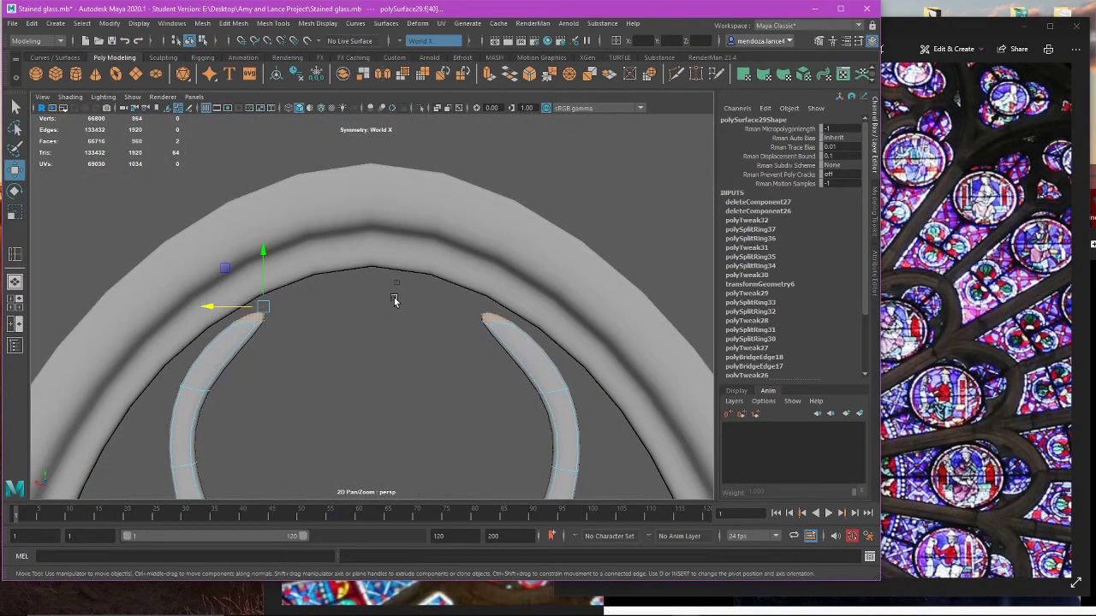
pyautogui.hotkey('ctrl', 'e')
pyautogui.press('w')
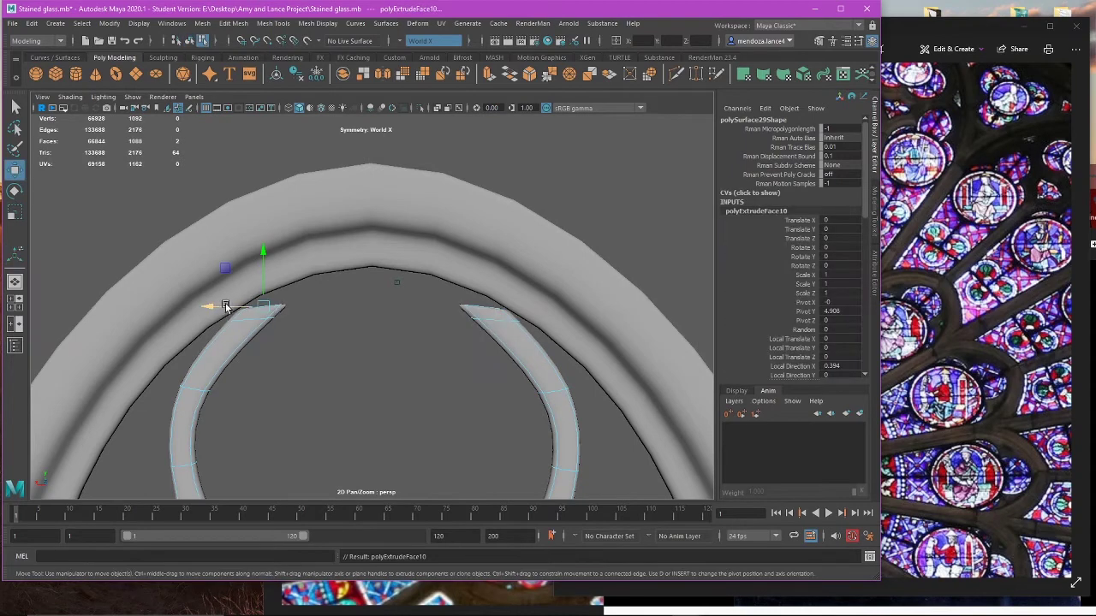
pyautogui.moveTo(225, 306); pyautogui.dragTo(330, 344)
pyautogui.hotkey('ctrl', 'z')
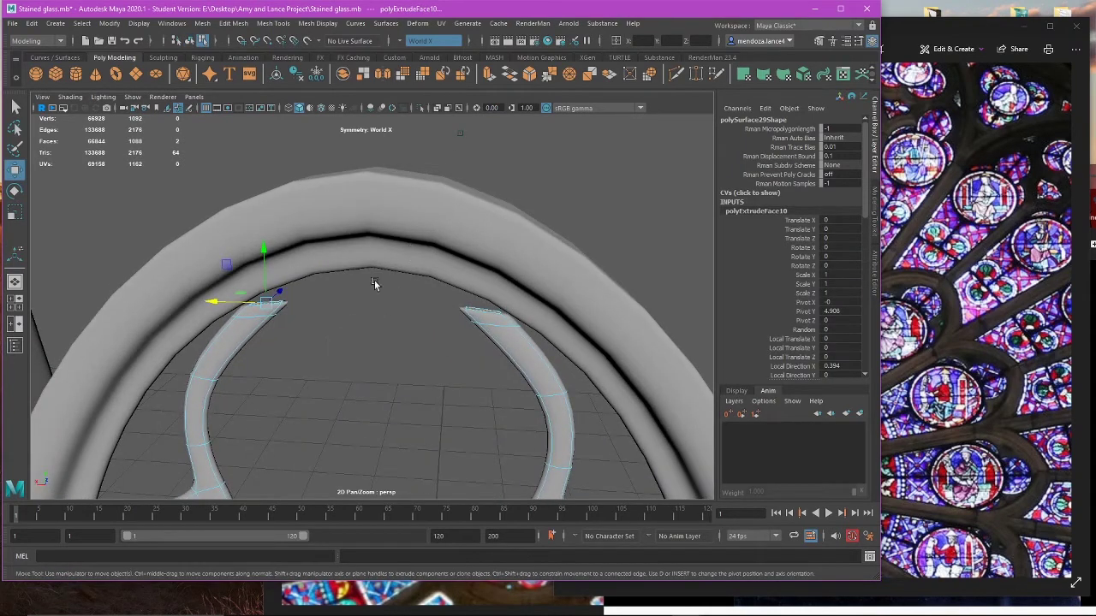
# Step: Pull the extruded end faces inward and up so both tips meet at the arch's apex
pyautogui.click(377, 326)
pyautogui.click(483, 312)
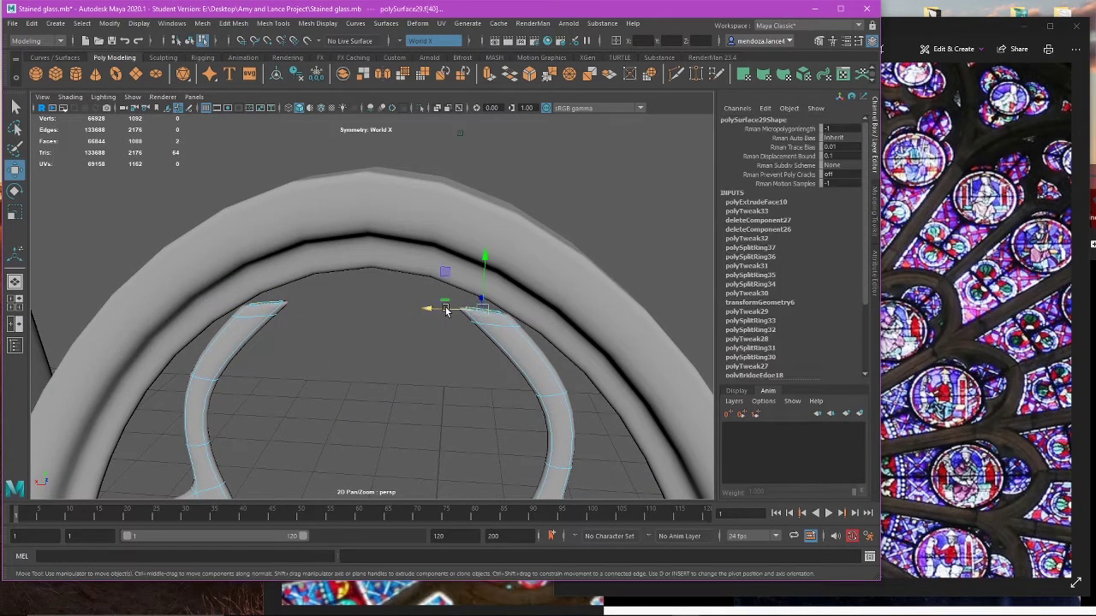
pyautogui.moveTo(444, 311); pyautogui.dragTo(414, 279)
pyautogui.scroll(-3, 373, 231)
pyautogui.scroll(2, 402, 293)
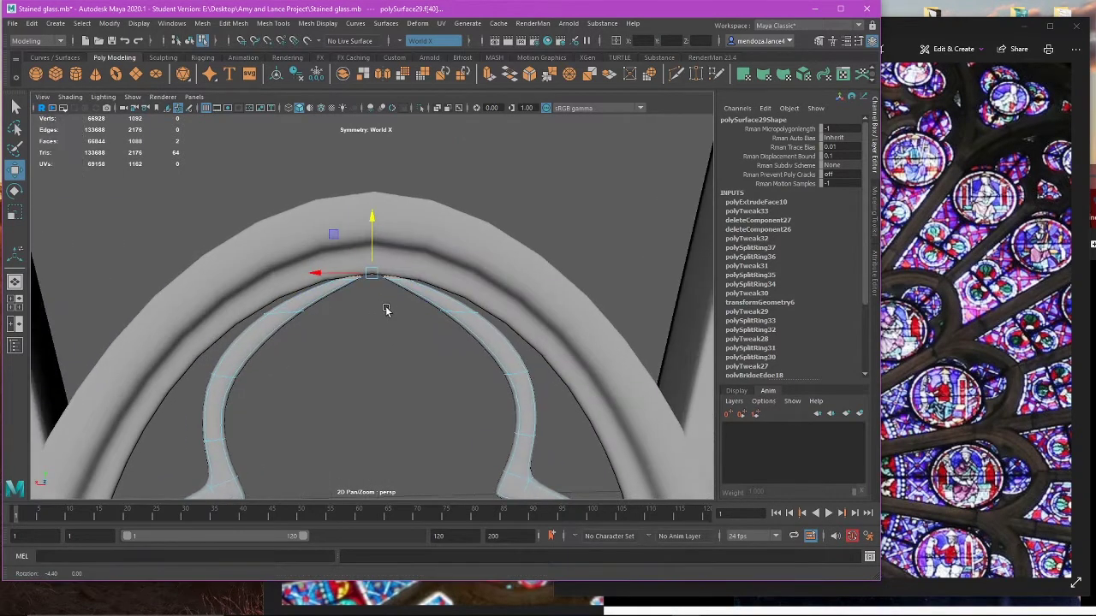
# Step: Delete the end faces and the extruded segments at both upper tips of the tracery, leaving the ends open
pyautogui.press('Delete')
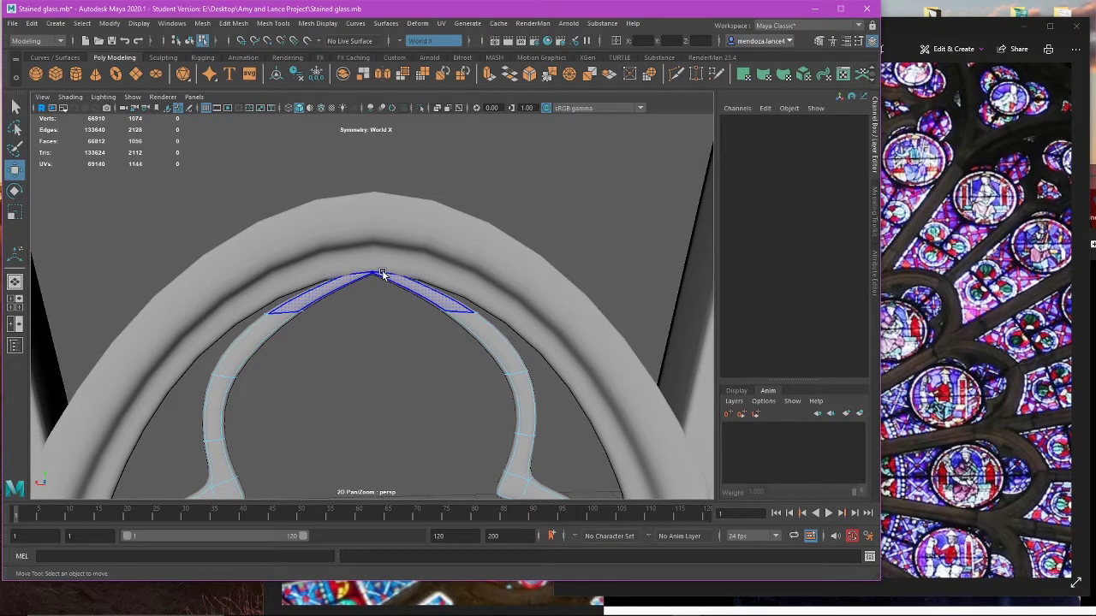
pyautogui.rightClick(542, 206)
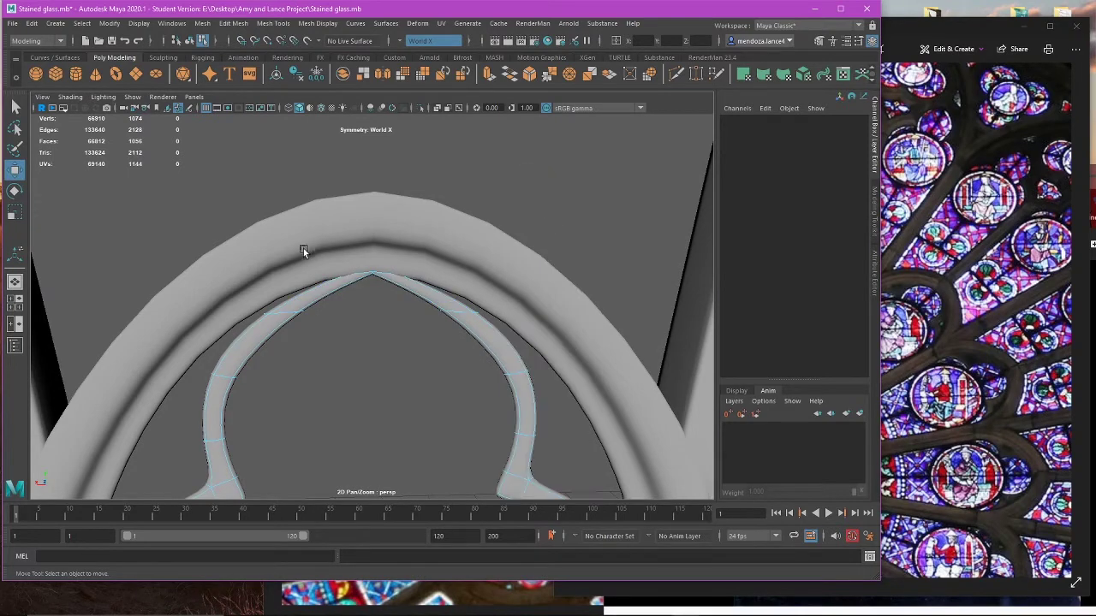
pyautogui.click(448, 294)
pyautogui.press('Delete')
pyautogui.moveTo(570, 235); pyautogui.dragTo(569, 204, button='right')
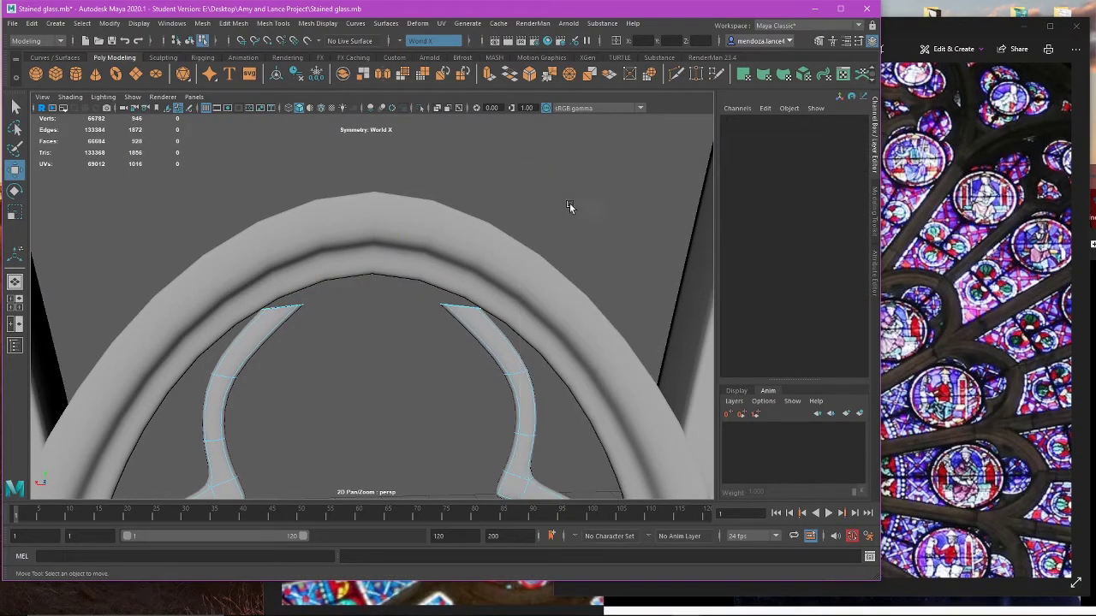
# Step: Rotate the open border edges at the tracery's upper tips so they cut squarely across the curved pieces
pyautogui.keyDown('alt'); pyautogui.moveTo(428, 312); pyautogui.dragTo(420, 359); pyautogui.keyUp('alt')
pyautogui.scroll(4, 424, 355)
pyautogui.scroll(-5, 453, 331)
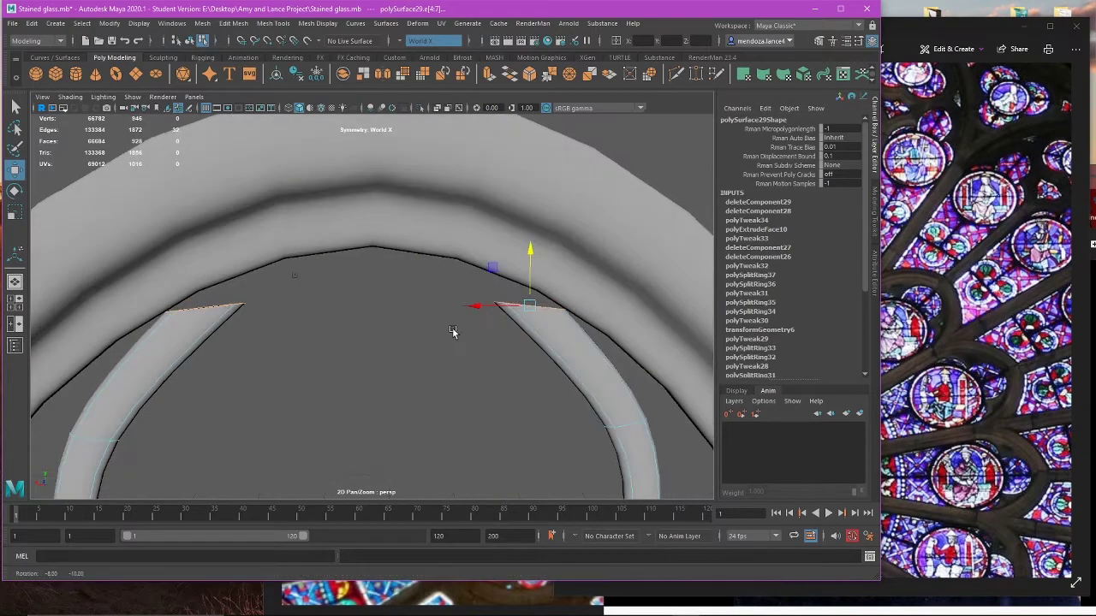
pyautogui.press('space')
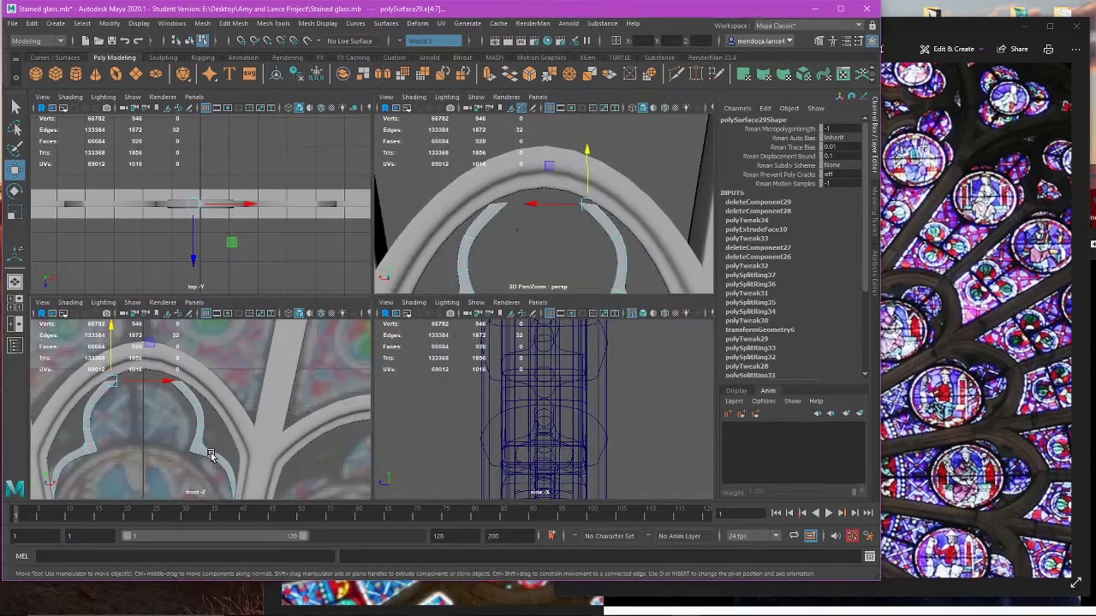
pyautogui.press('space')
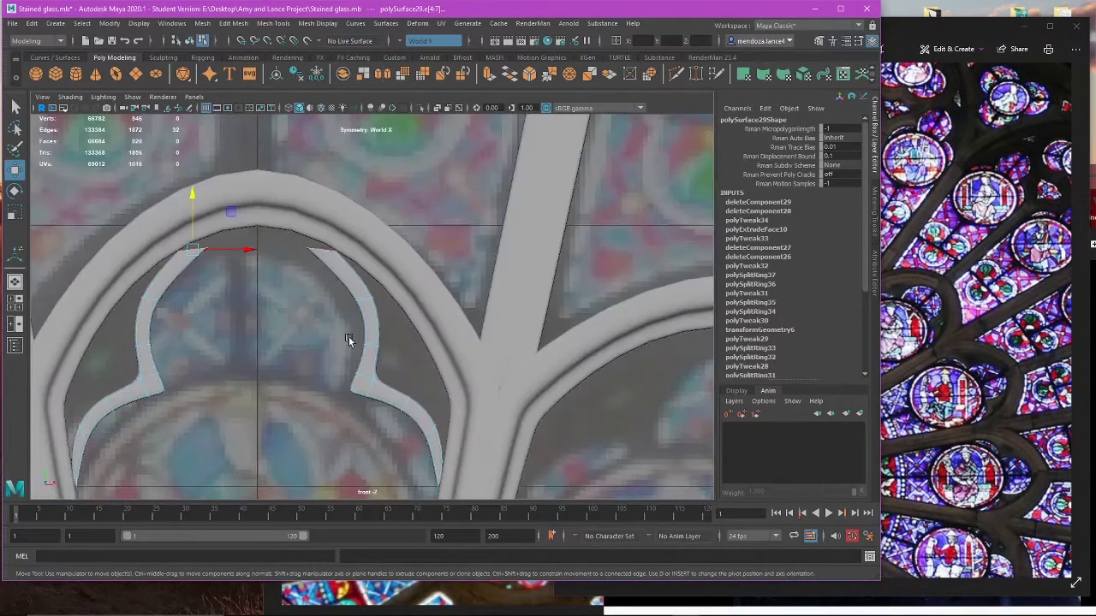
pyautogui.scroll(3, 350, 325)
pyautogui.press('e')
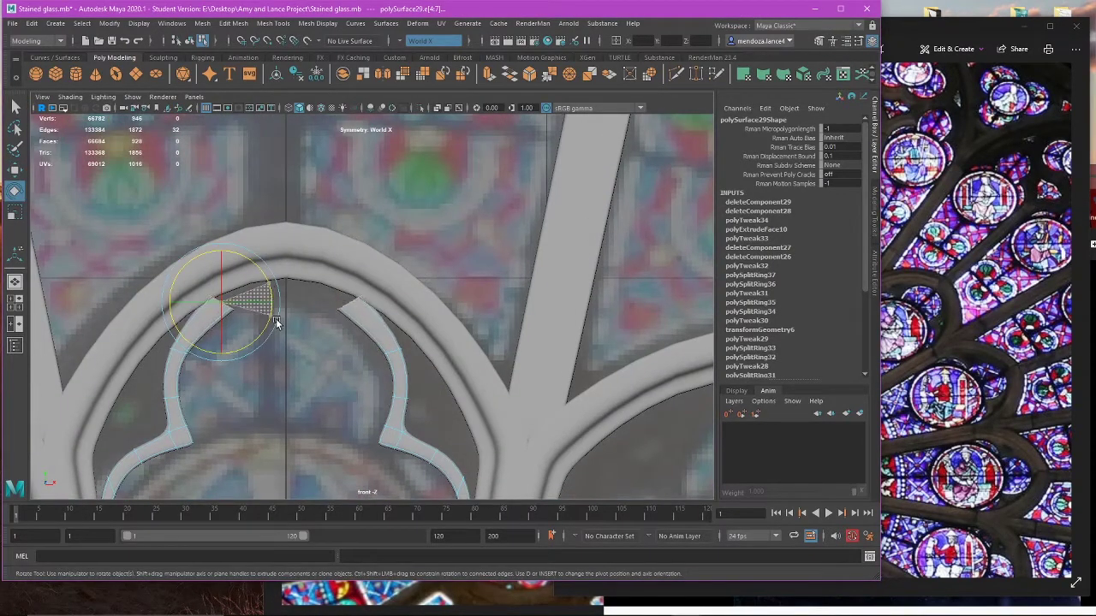
pyautogui.moveTo(548, 208); pyautogui.dragTo(382, 206, button='right')
# Step: Adjust the tip vertices in the front view so the open ends sit against the arch's inner edge with even thickness
pyautogui.scroll(2, 341, 315)
pyautogui.moveTo(335, 338); pyautogui.dragTo(337, 339)
pyautogui.scroll(3, 391, 286)
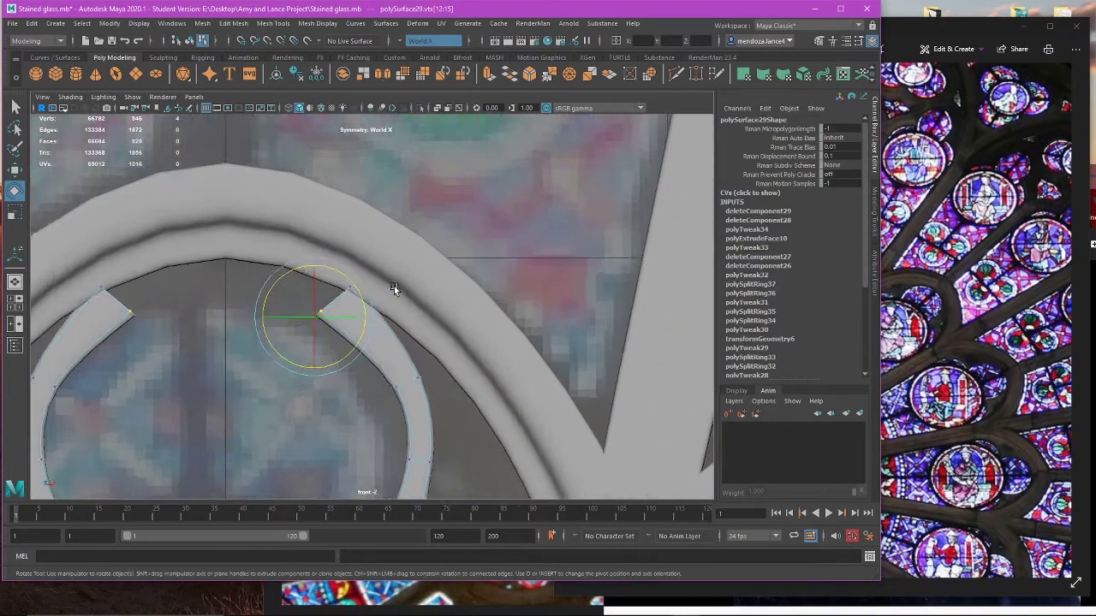
pyautogui.press('4')
pyautogui.press('w')
pyautogui.moveTo(390, 240); pyautogui.dragTo(374, 247)
pyautogui.moveTo(243, 304); pyautogui.dragTo(309, 353)
pyautogui.press('5')
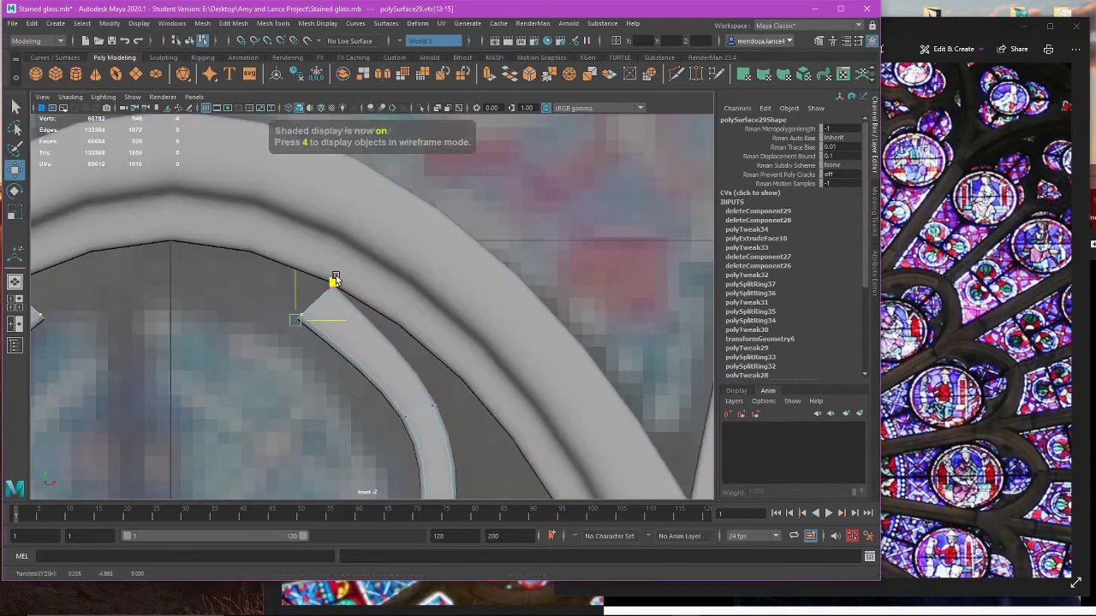
pyautogui.scroll(-5, 360, 310)
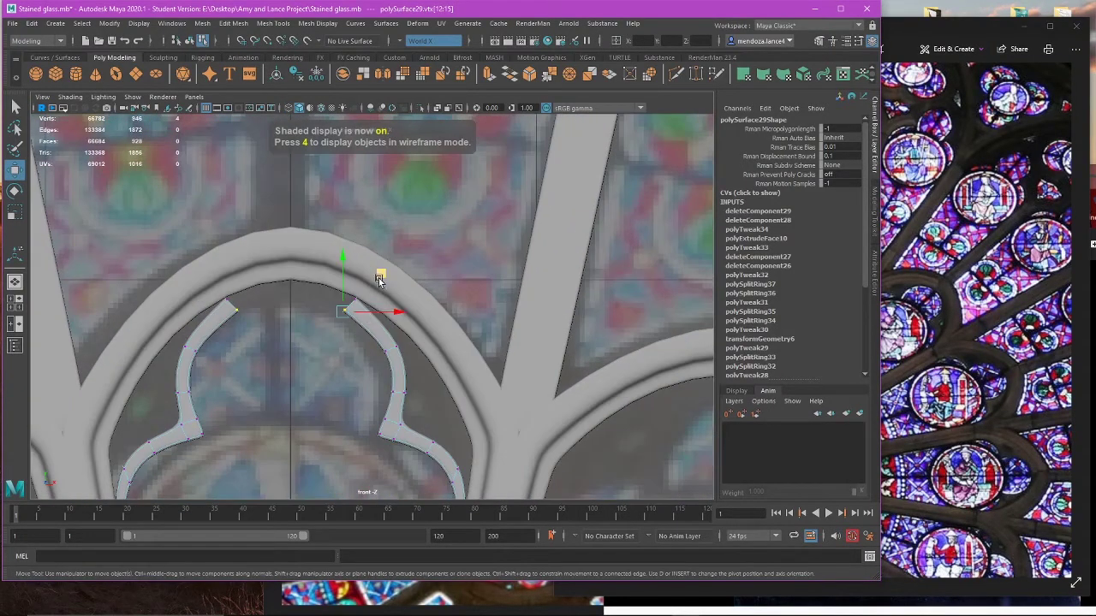
# Step: Extrude the open border edges at both upper tips toward the arch's apex and snap the new edges onto the centre line
pyautogui.moveTo(379, 281); pyautogui.dragTo(383, 276)
pyautogui.moveTo(430, 249); pyautogui.dragTo(420, 200, button='right')
pyautogui.scroll(4, 369, 282)
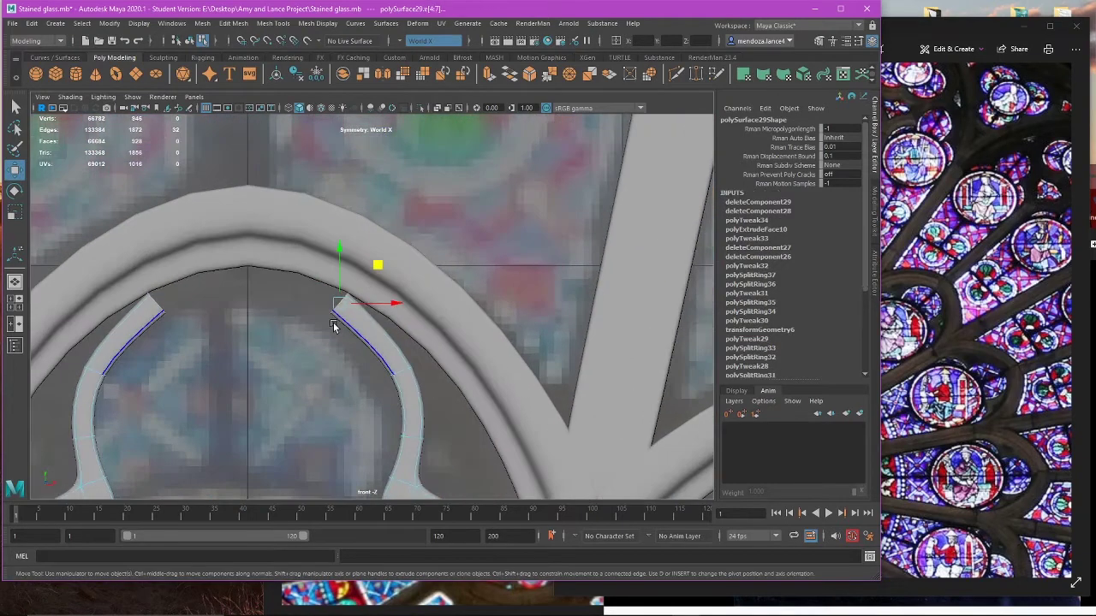
pyautogui.hotkey('ctrl', 'e')
pyautogui.moveTo(386, 303); pyautogui.dragTo(253, 251)
pyautogui.press('r')
pyautogui.press('w')
pyautogui.press('r')
pyautogui.press('w')
pyautogui.press('x')
# Step: Merge the first group of coincident vertices where the two extruded tips meet at the apex, with a 0.01 distance threshold
pyautogui.press('space')
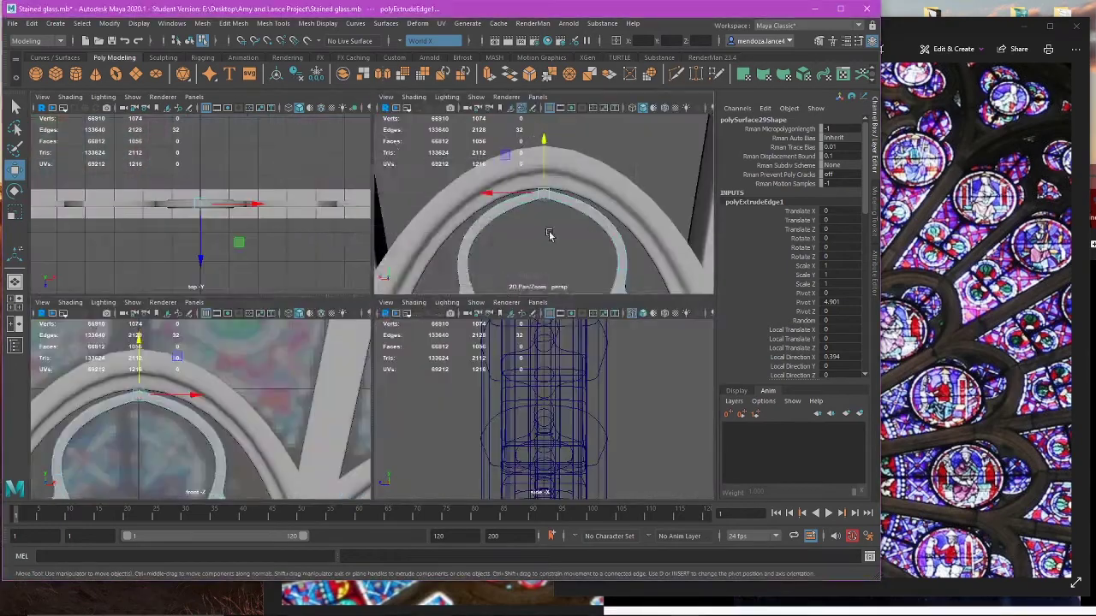
pyautogui.press('space')
pyautogui.keyDown('alt'); pyautogui.moveTo(448, 240); pyautogui.dragTo(404, 323); pyautogui.keyUp('alt')
pyautogui.press('4')
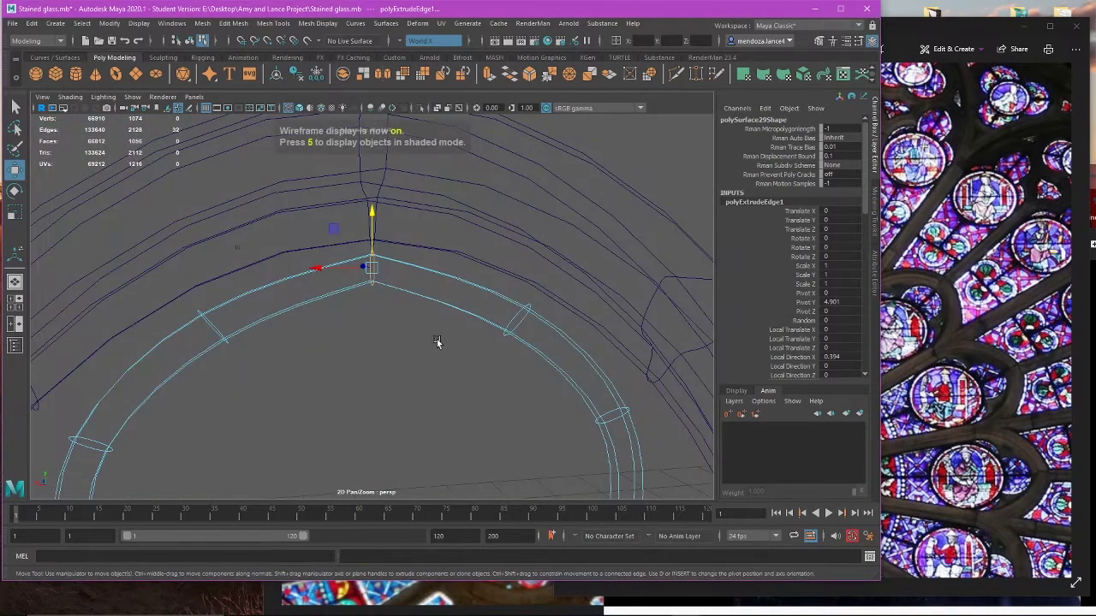
pyautogui.moveTo(438, 340); pyautogui.dragTo(349, 293, button='right')
pyautogui.press('1')
pyautogui.scroll(4, 435, 279)
pyautogui.keyDown('alt'); pyautogui.moveTo(436, 279); pyautogui.dragTo(354, 340, button='middle'); pyautogui.keyUp('alt')
pyautogui.keyDown('alt'); pyautogui.moveTo(355, 341); pyautogui.dragTo(319, 428); pyautogui.keyUp('alt')
pyautogui.click(234, 23)
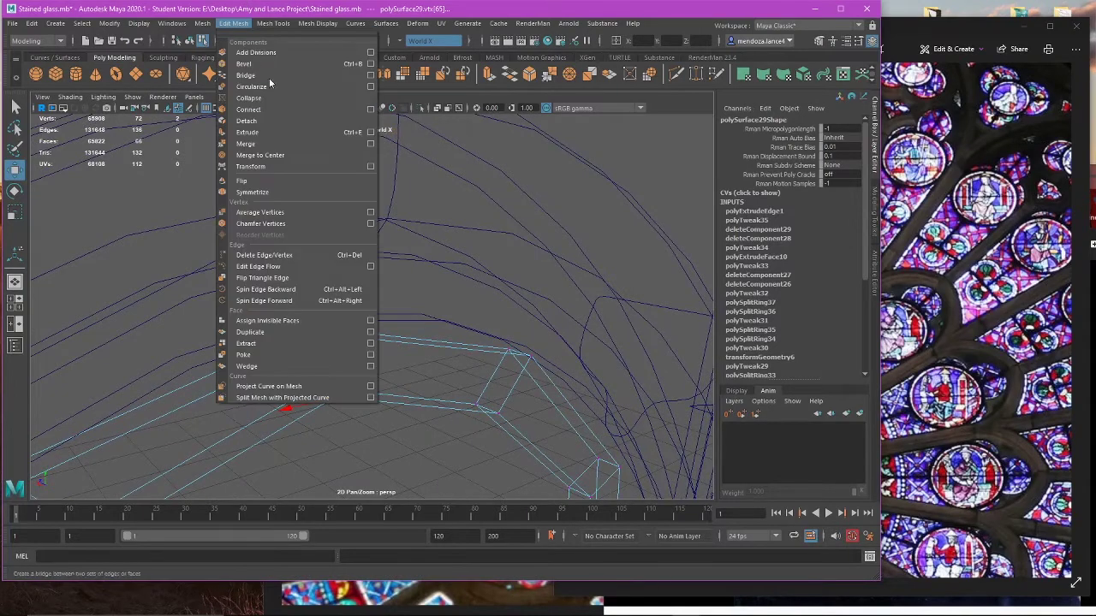
pyautogui.click(264, 139)
# Step: Repeat the merge on the remaining coincident vertices of the apex seam to join both halves of the tracery
pyautogui.click(313, 377)
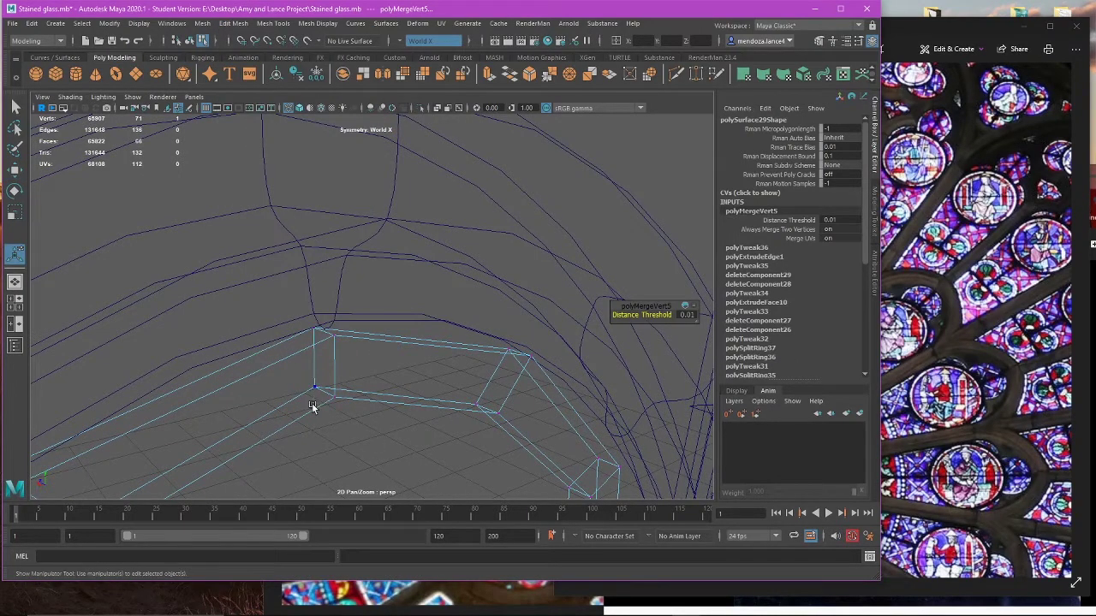
pyautogui.click(312, 406)
pyautogui.moveTo(297, 368); pyautogui.dragTo(320, 398)
pyautogui.press('g')
pyautogui.moveTo(366, 326); pyautogui.dragTo(322, 368)
pyautogui.press('g')
pyautogui.moveTo(263, 309); pyautogui.dragTo(321, 344)
pyautogui.press('g')
pyautogui.press('5')
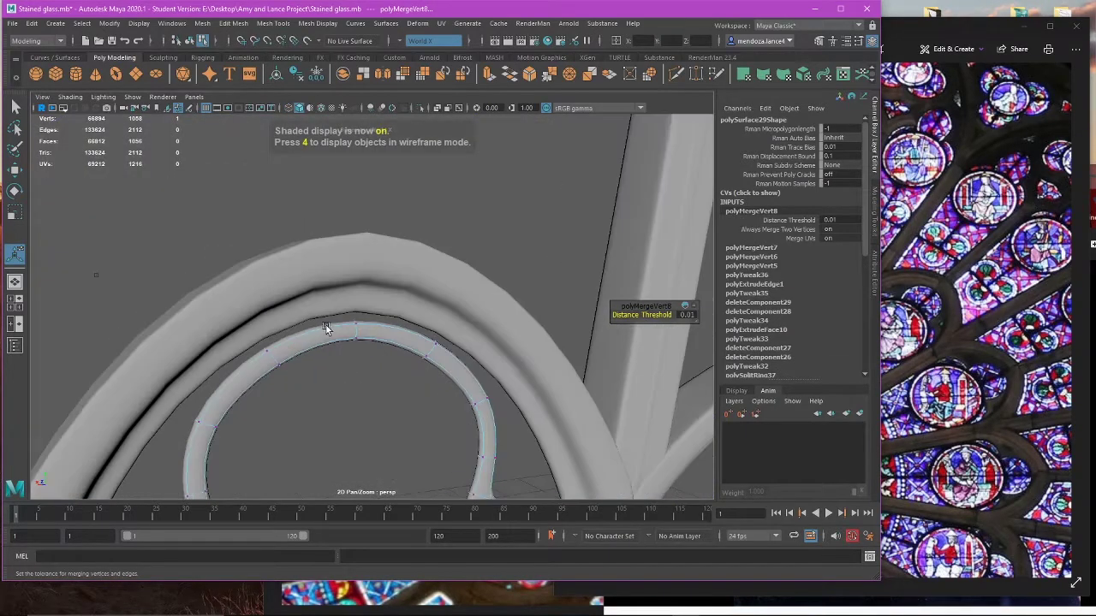
# Step: Raise the apex vertices to the arch's inner edge and spread the neighbouring vertices symmetrically outward to round the top curve
pyautogui.scroll(-3, 325, 328)
pyautogui.press('space')
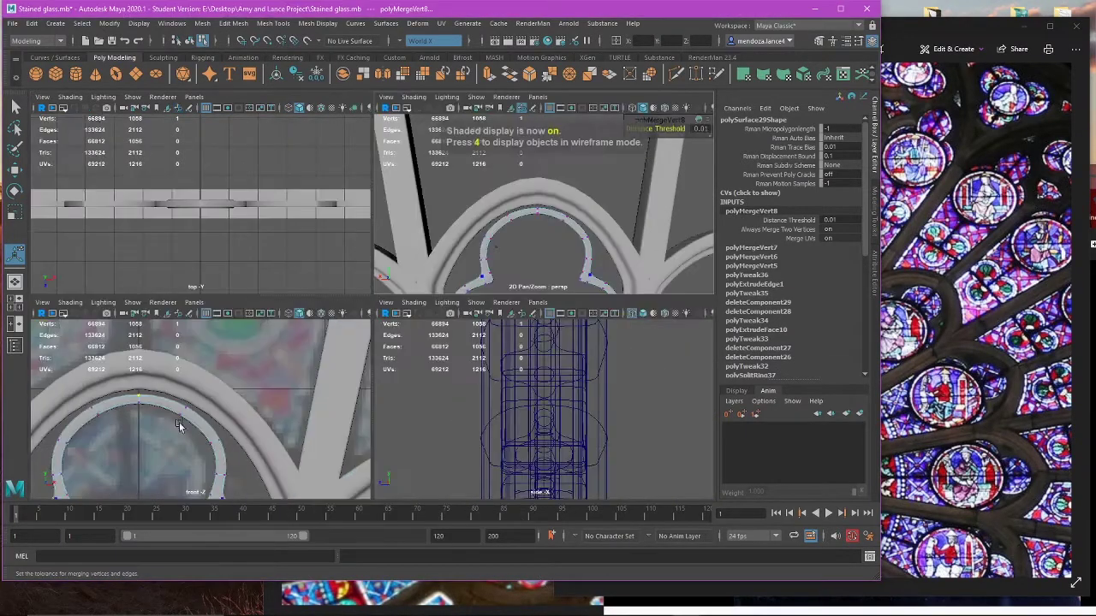
pyautogui.press('space')
pyautogui.scroll(2, 243, 283)
pyautogui.press('w')
pyautogui.click(220, 271)
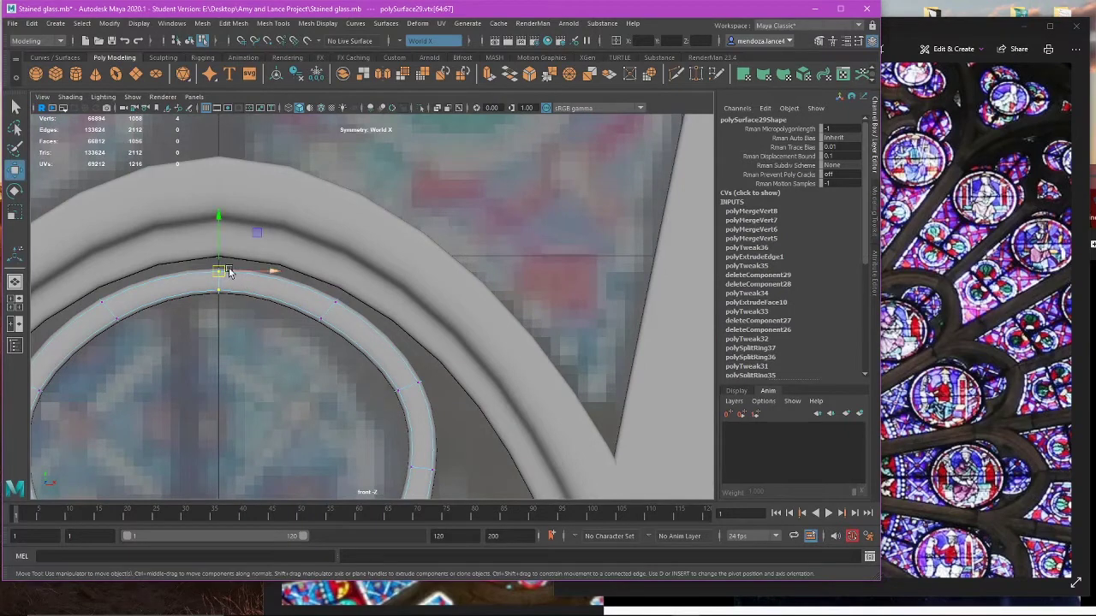
pyautogui.moveTo(219, 257)
pyautogui.mouseDown()
pyautogui.moveTo(217, 237)
pyautogui.moveTo(219, 254)
pyautogui.mouseUp()
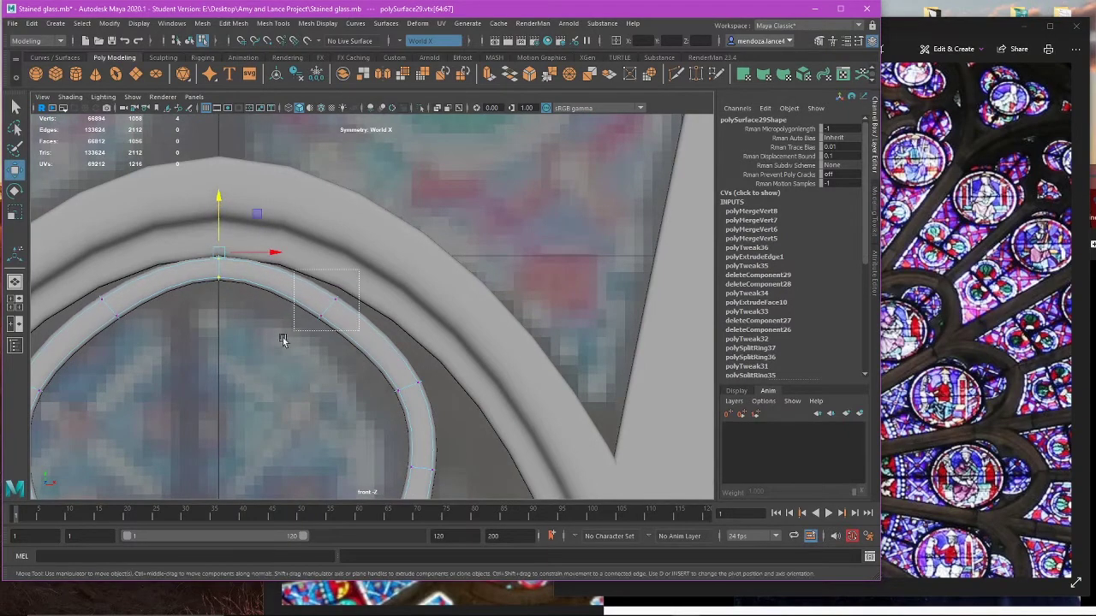
pyautogui.moveTo(282, 340); pyautogui.dragTo(287, 335)
pyautogui.moveTo(362, 303); pyautogui.dragTo(390, 302)
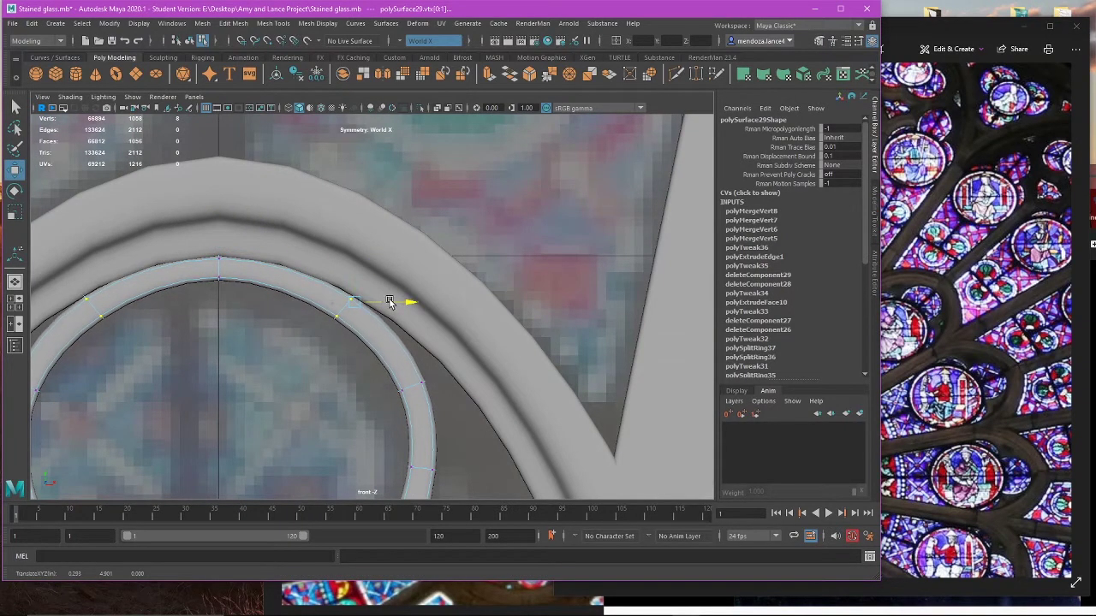
# Step: Move the vertices of the tracery's lower curves and their ends outward so the curves widen toward the arch's inner sides
pyautogui.scroll(-8, 391, 265)
pyautogui.scroll(5, 391, 351)
pyautogui.keyDown('alt'); pyautogui.moveTo(389, 381); pyautogui.dragTo(368, 263, button='middle'); pyautogui.keyUp('alt')
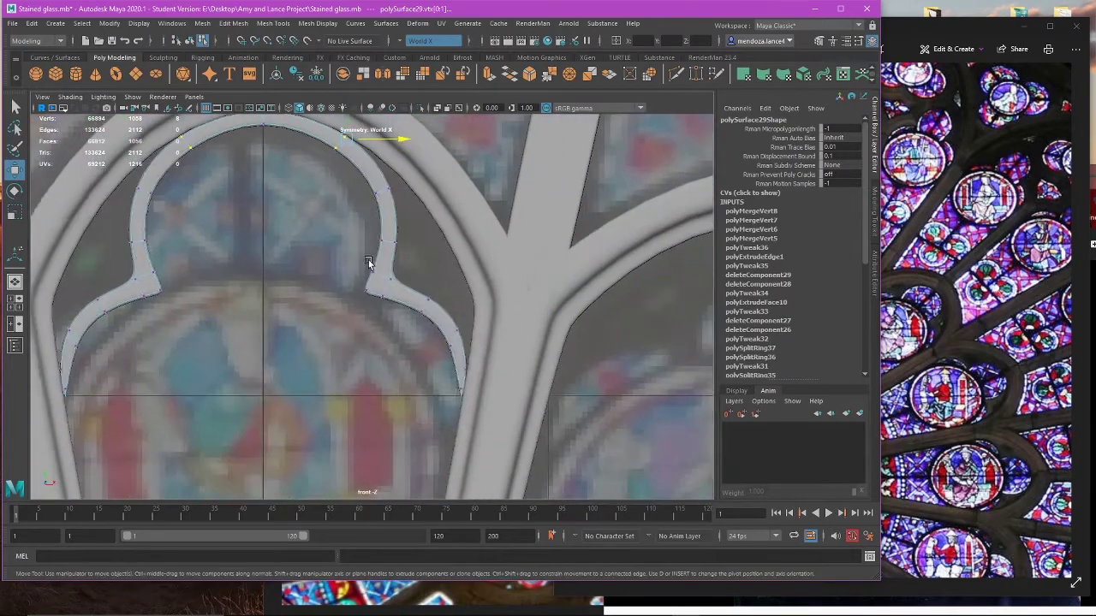
pyautogui.moveTo(469, 382); pyautogui.dragTo(493, 359)
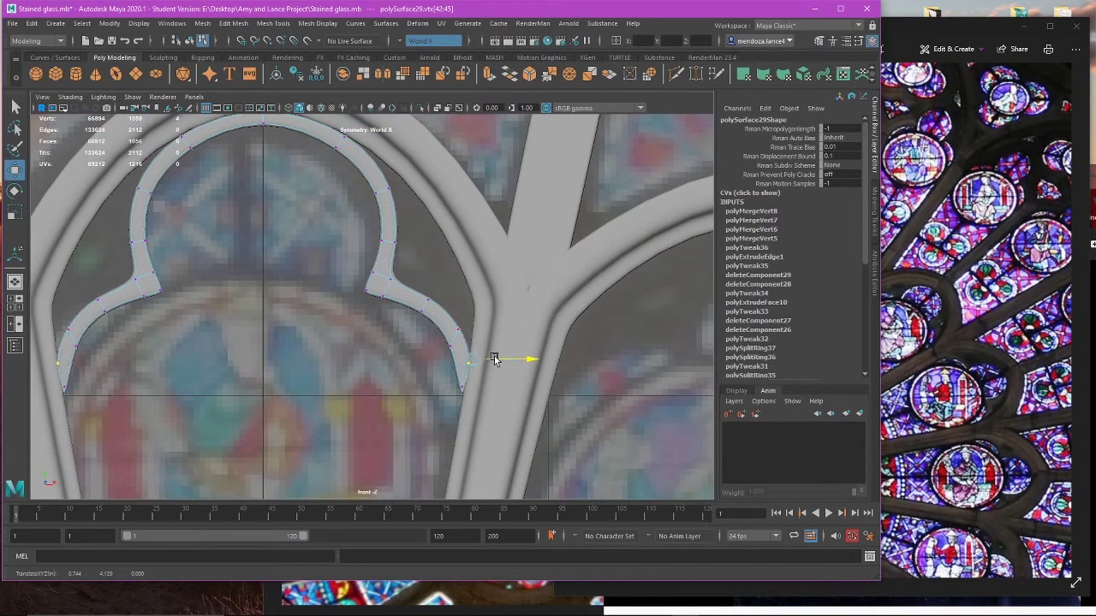
pyautogui.moveTo(430, 378); pyautogui.dragTo(501, 413)
pyautogui.moveTo(403, 292); pyautogui.dragTo(468, 310)
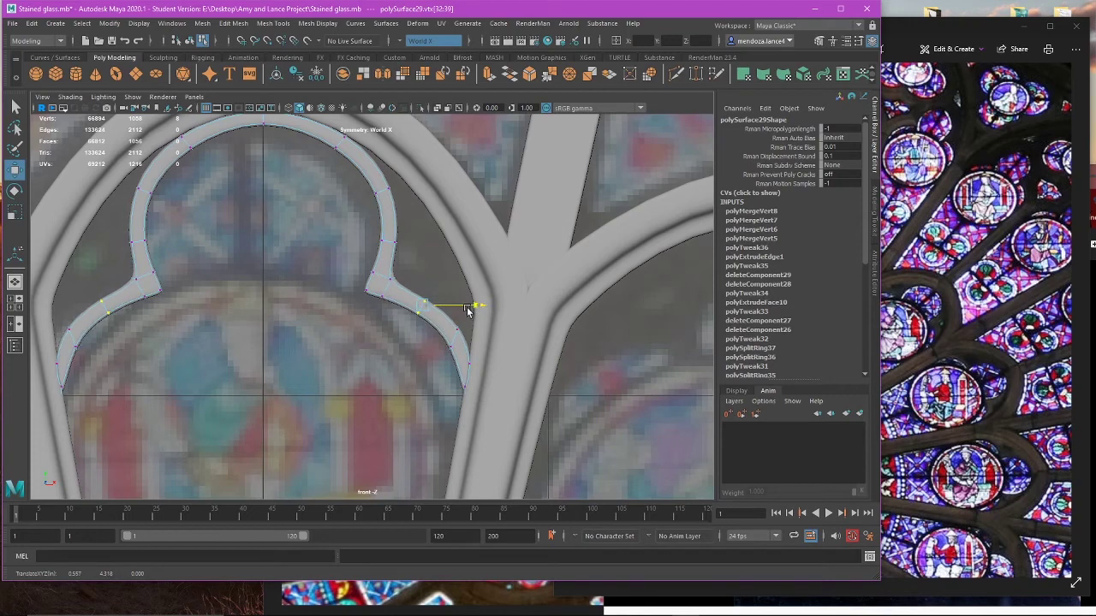
pyautogui.moveTo(432, 343); pyautogui.dragTo(485, 338)
pyautogui.press('e')
pyautogui.press('w')
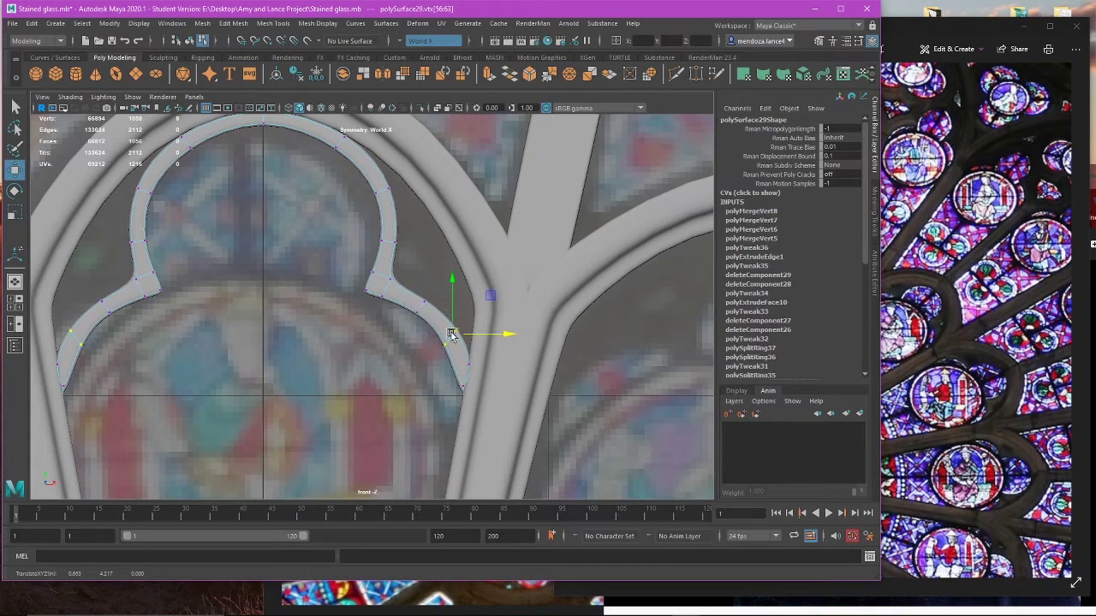
# Step: Adjust the vertices at the inward-pointing cusps on both sides of the tracery
pyautogui.scroll(1, 467, 352)
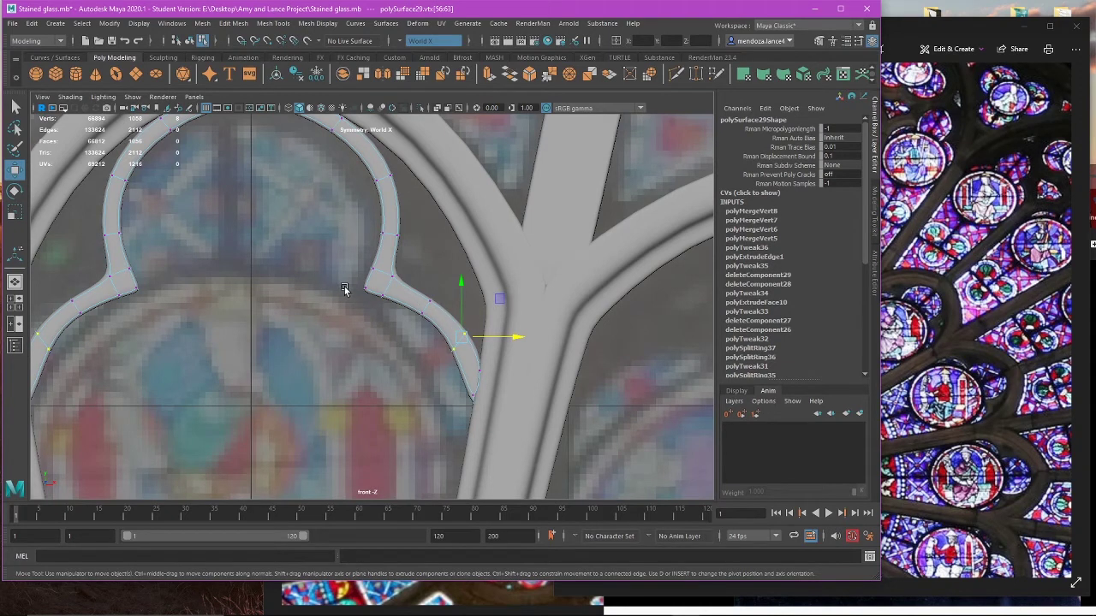
pyautogui.moveTo(341, 285); pyautogui.dragTo(381, 307)
pyautogui.moveTo(358, 264); pyautogui.dragTo(361, 268)
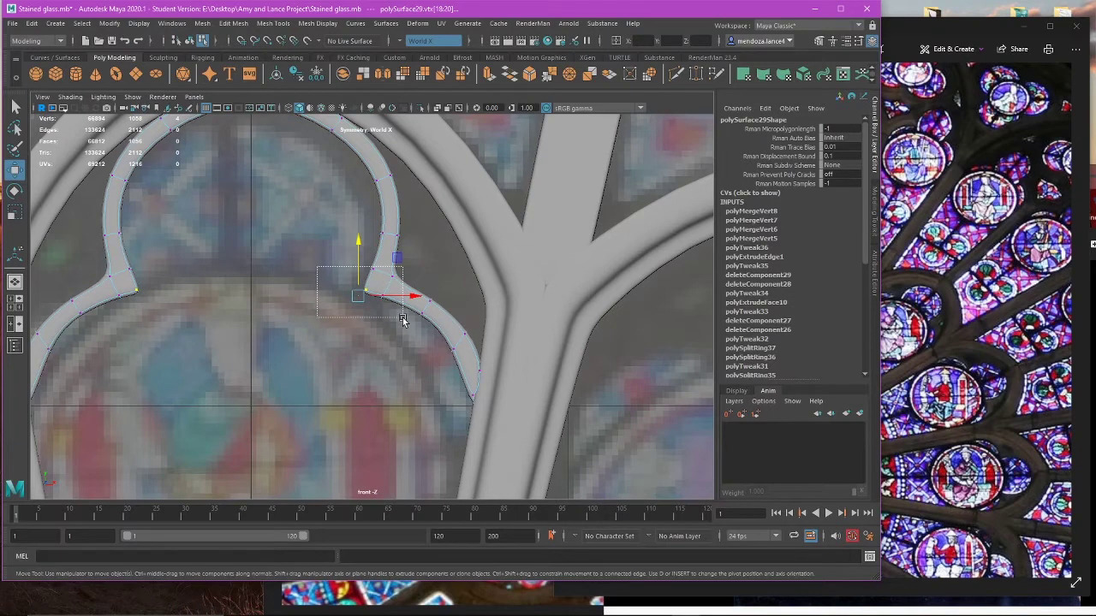
# Step: Undo the accidental deselection and refine the end and outer-edge vertices of the lower curves into a smoother arc
pyautogui.click(462, 286)
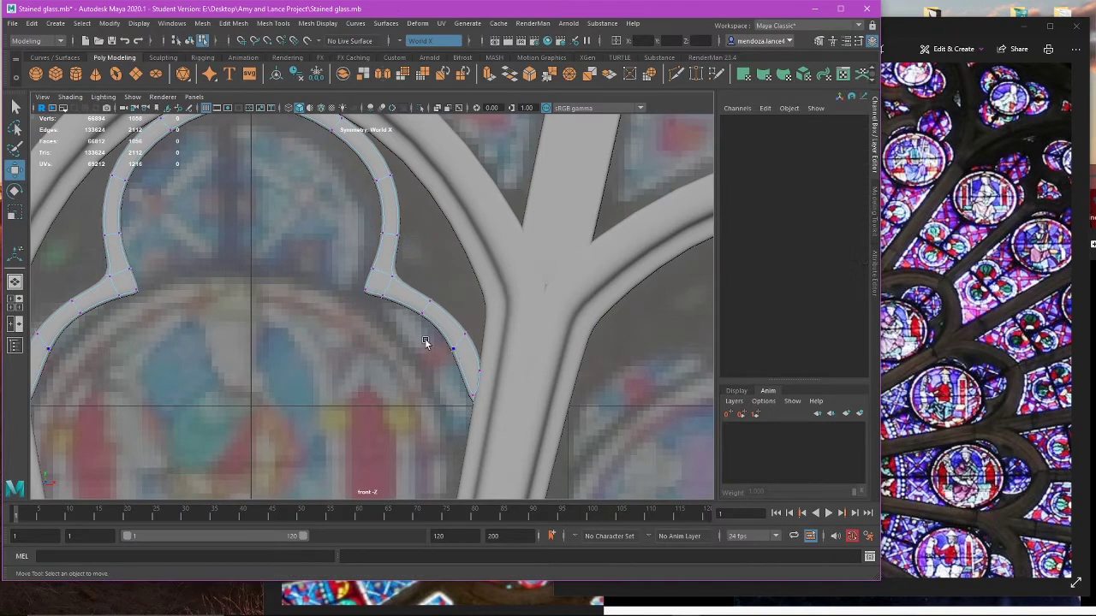
pyautogui.moveTo(425, 342); pyautogui.dragTo(485, 430)
pyautogui.hotkey('ctrl', 'z')
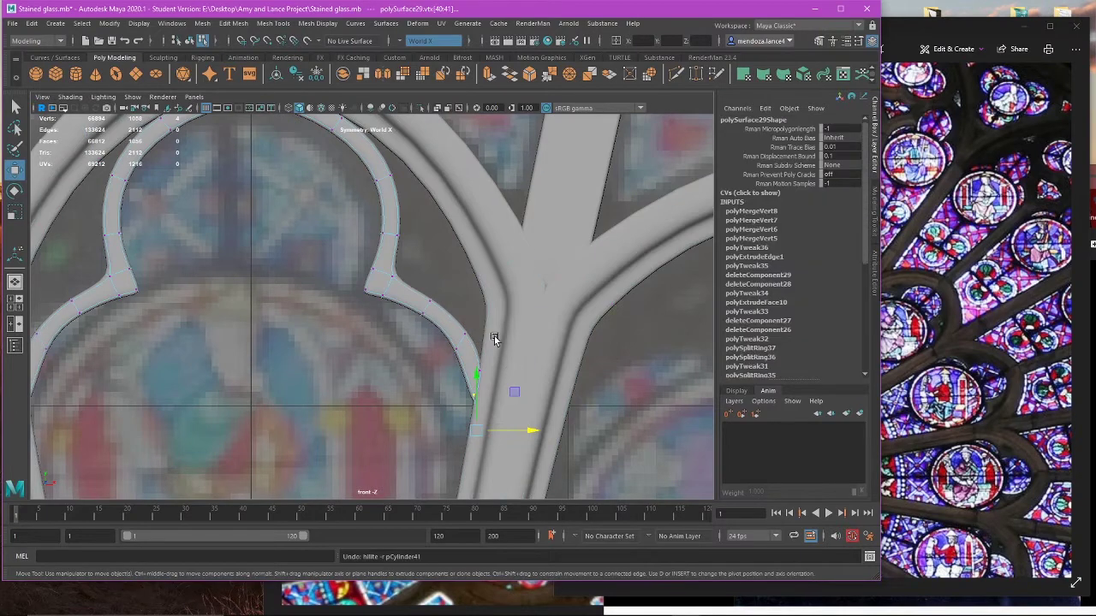
pyautogui.moveTo(488, 335); pyautogui.dragTo(496, 347)
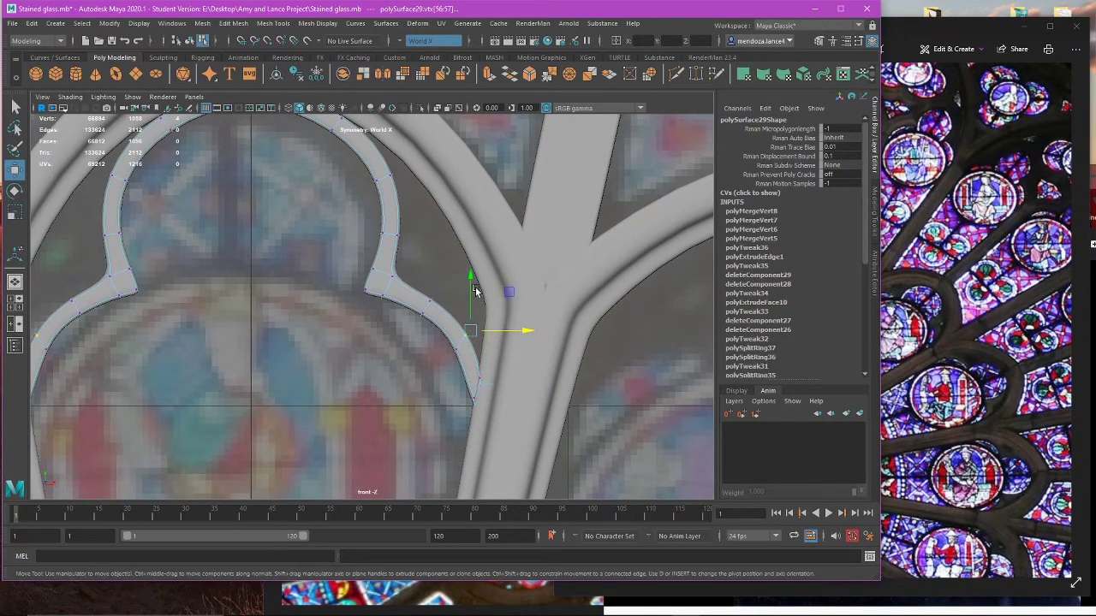
pyautogui.moveTo(475, 291); pyautogui.dragTo(471, 296)
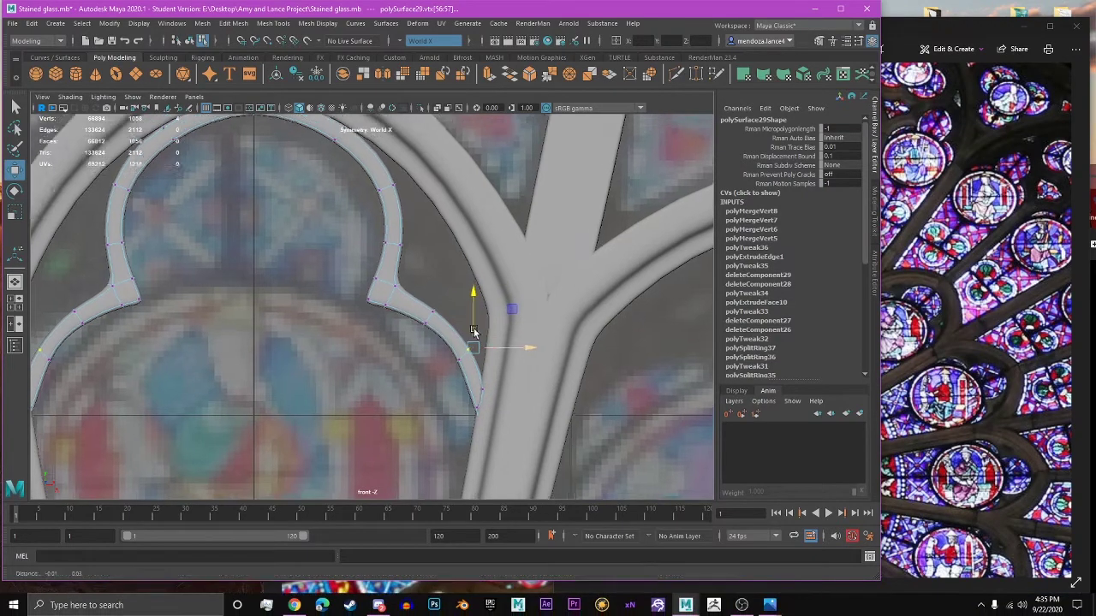
# Step: Return to object mode and examine the joined tracery in perspective against the whole rose window
pyautogui.press('space')
pyautogui.press('space')
pyautogui.keyDown('alt'); pyautogui.moveTo(504, 242); pyautogui.dragTo(408, 316); pyautogui.keyUp('alt')
pyautogui.moveTo(407, 316); pyautogui.dragTo(448, 286, button='right')
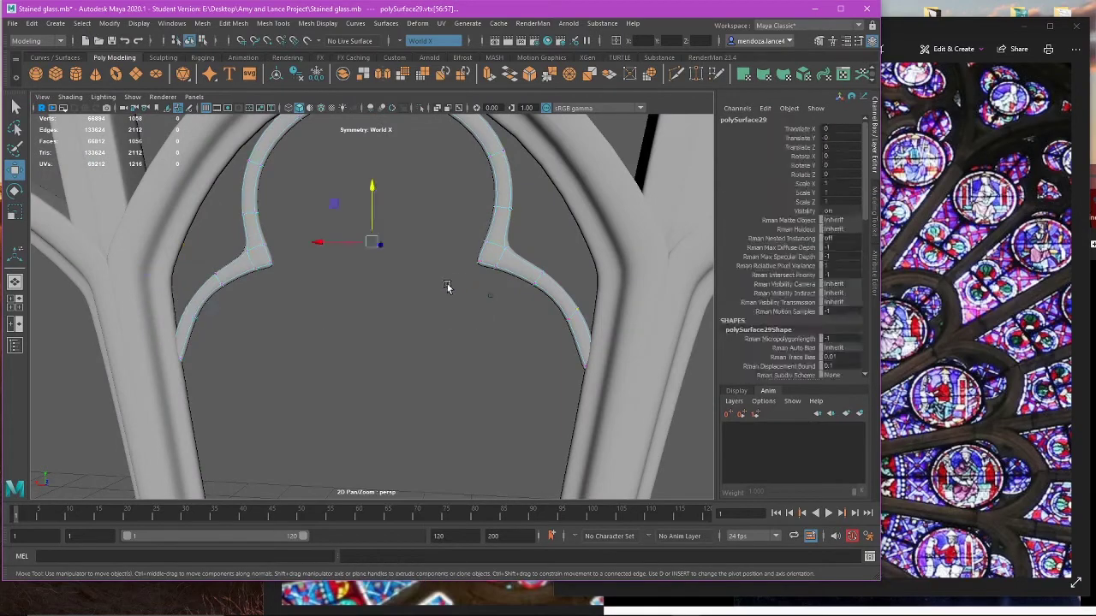
pyautogui.click(447, 287)
pyautogui.scroll(-10, 408, 318)
pyautogui.scroll(-7, 442, 314)
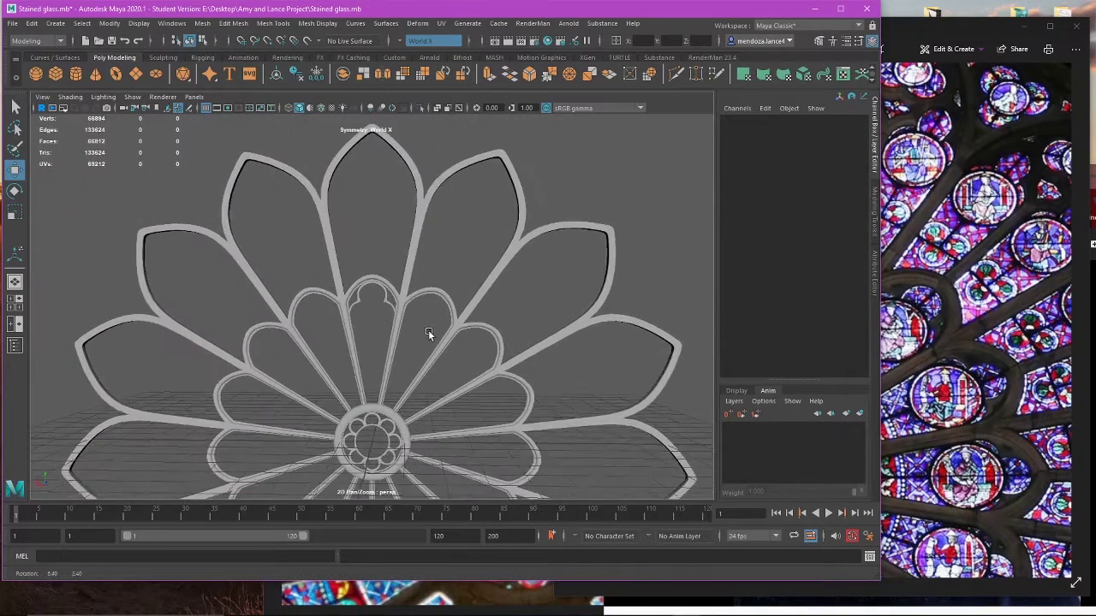
pyautogui.scroll(3, 420, 331)
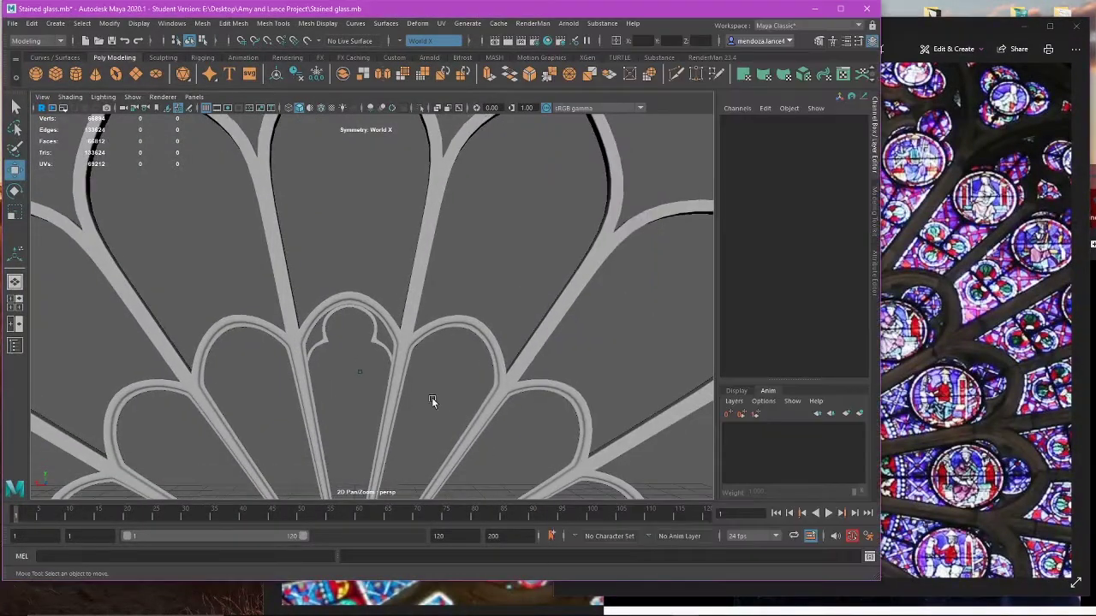
pyautogui.scroll(5, 434, 372)
# Step: Move the apex vertices and their neighbours up in the front view so the tracery's top sinks into the arch
pyautogui.click(483, 337)
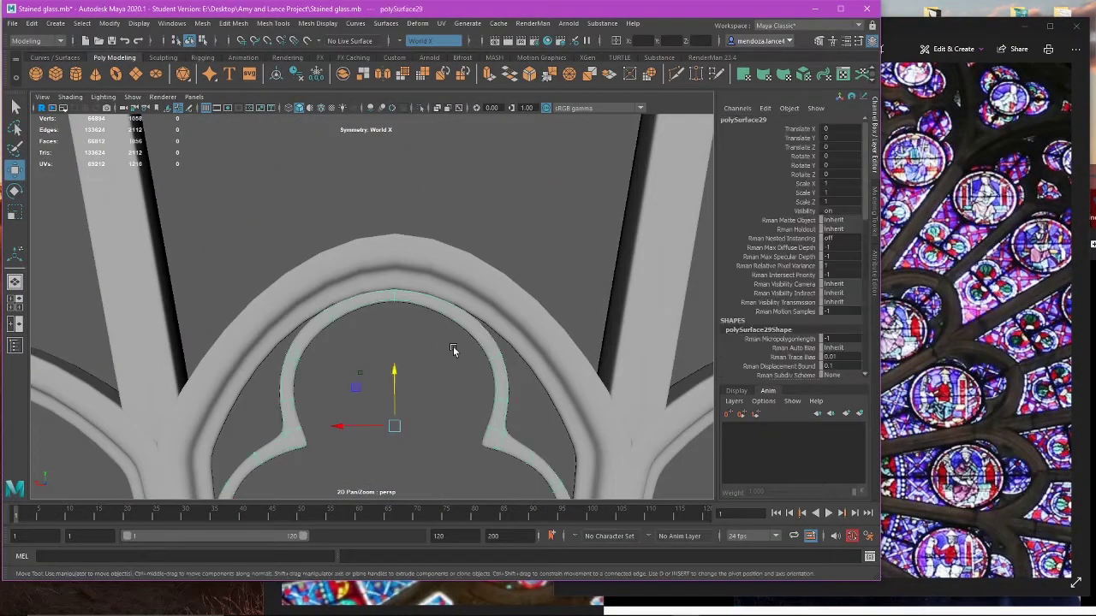
pyautogui.press('space')
pyautogui.press('space')
pyautogui.keyDown('alt'); pyautogui.moveTo(407, 119); pyautogui.dragTo(402, 221, button='middle'); pyautogui.keyUp('alt')
pyautogui.scroll(1, 403, 219)
pyautogui.moveTo(494, 167); pyautogui.dragTo(442, 164, button='right')
pyautogui.keyDown('alt'); pyautogui.moveTo(208, 262); pyautogui.dragTo(331, 314, button='middle'); pyautogui.keyUp('alt')
pyautogui.moveTo(216, 209); pyautogui.dragTo(503, 333)
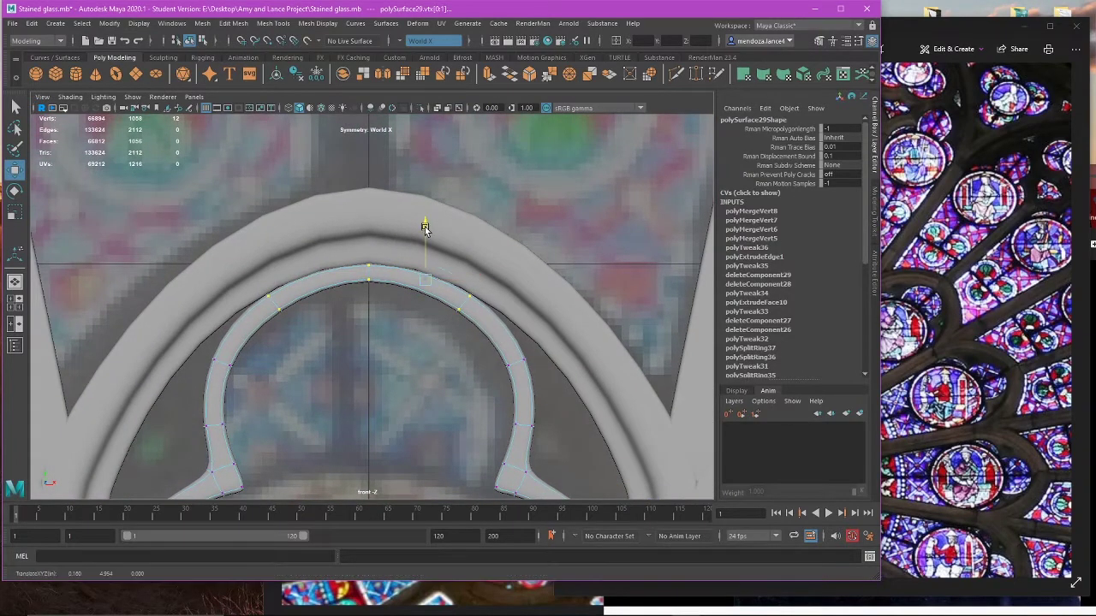
pyautogui.moveTo(424, 226); pyautogui.dragTo(425, 207)
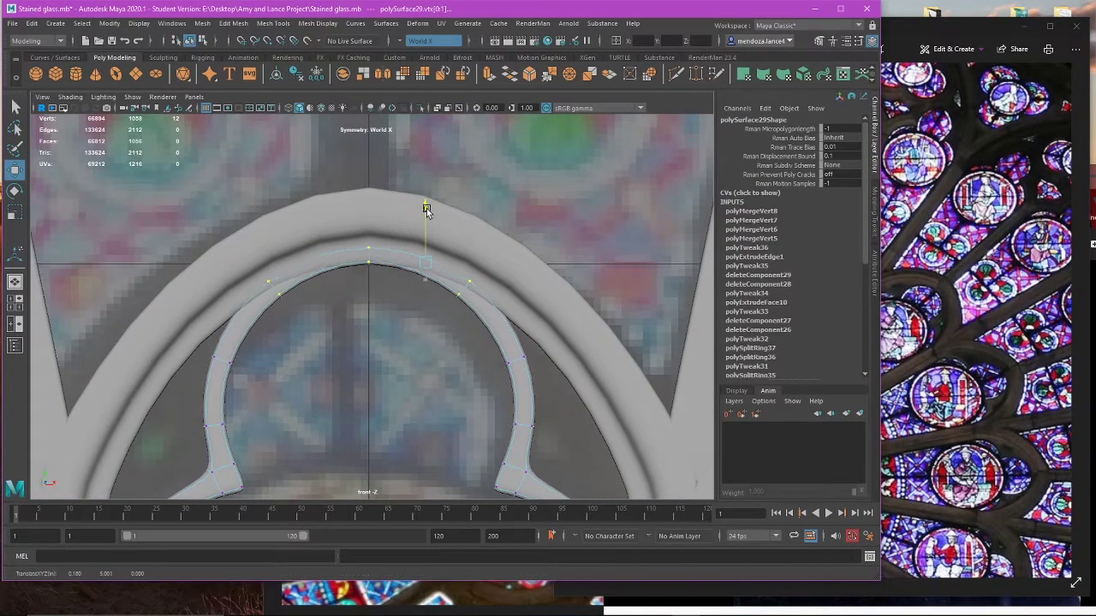
# Step: Shift the upper lobe's side vertices up and outward on both sides to even out its rounded shape
pyautogui.click(511, 364)
pyautogui.moveTo(522, 322); pyautogui.dragTo(523, 305)
pyautogui.moveTo(560, 345); pyautogui.dragTo(565, 345)
pyautogui.moveTo(453, 400); pyautogui.dragTo(562, 421)
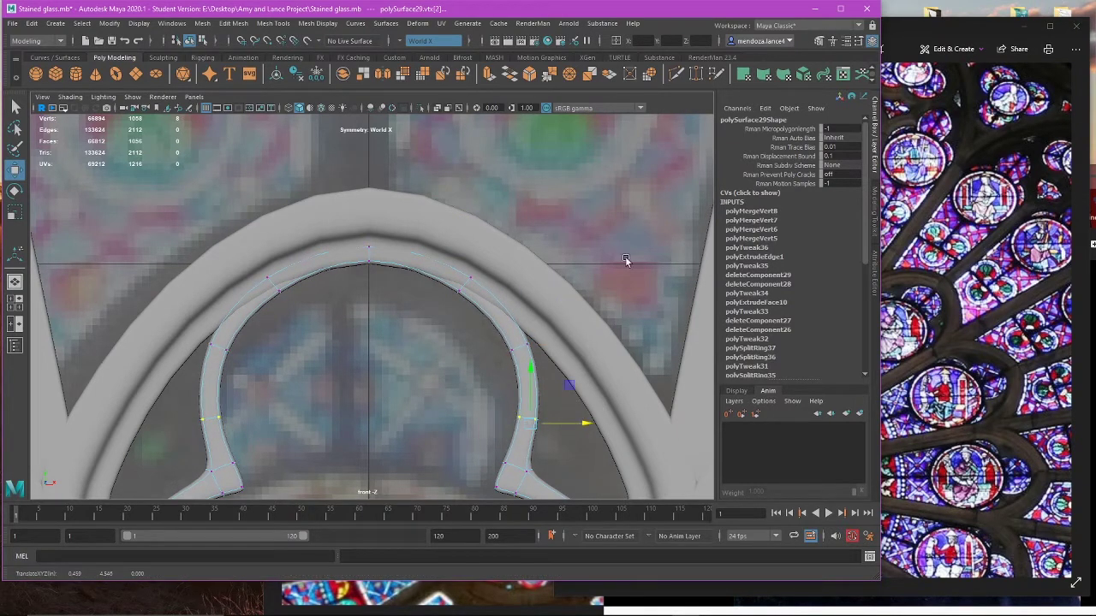
# Step: Return to object mode and examine the reshaped upper lobe of the tracery in the perspective view
pyautogui.press('space')
pyautogui.press('space')
pyautogui.press('f')
pyautogui.moveTo(543, 210); pyautogui.dragTo(590, 199, button='right')
pyautogui.click(526, 276)
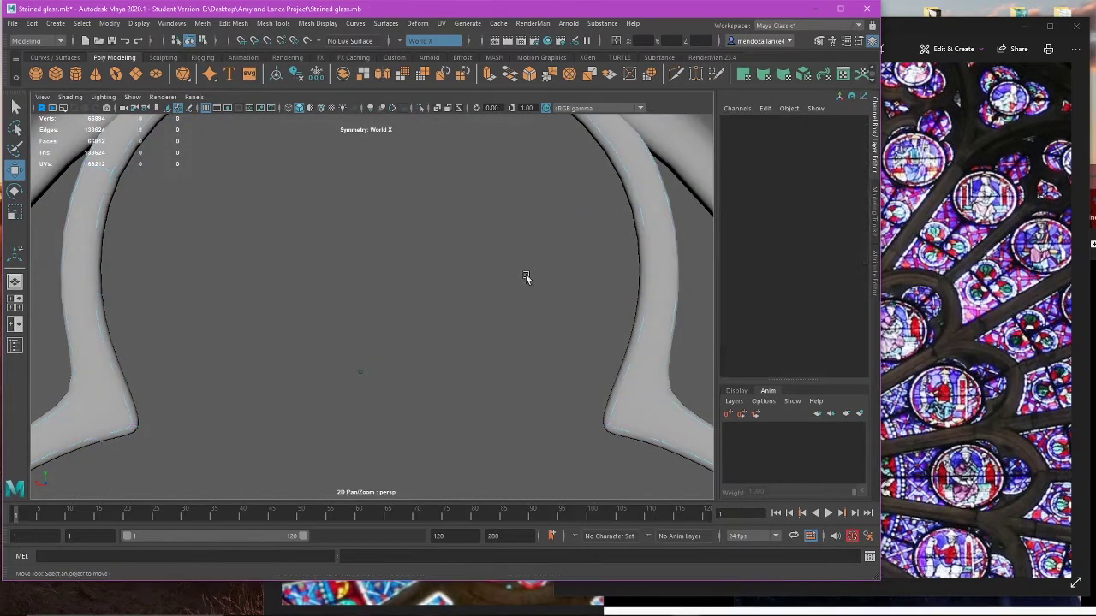
pyautogui.scroll(-10, 485, 317)
pyautogui.keyDown('alt'); pyautogui.moveTo(493, 332); pyautogui.dragTo(432, 356); pyautogui.keyUp('alt')
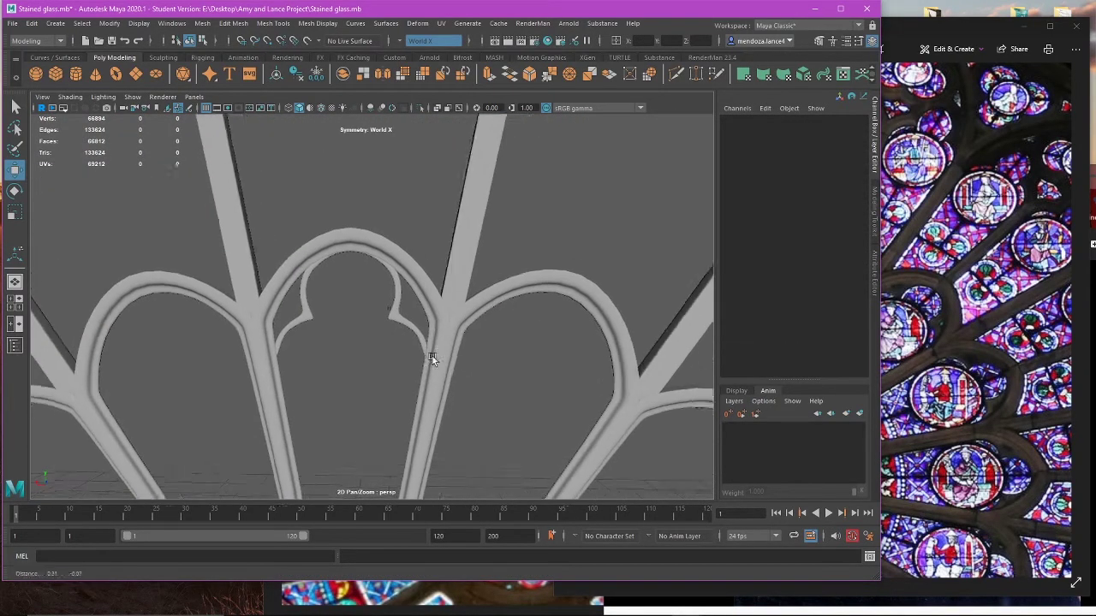
pyautogui.scroll(3, 432, 357)
# Step: Adjust the inner-edge and end vertices of the tracery's lower curves in the front view to refine their thickness
pyautogui.click(403, 313)
pyautogui.press('space')
pyautogui.press('space')
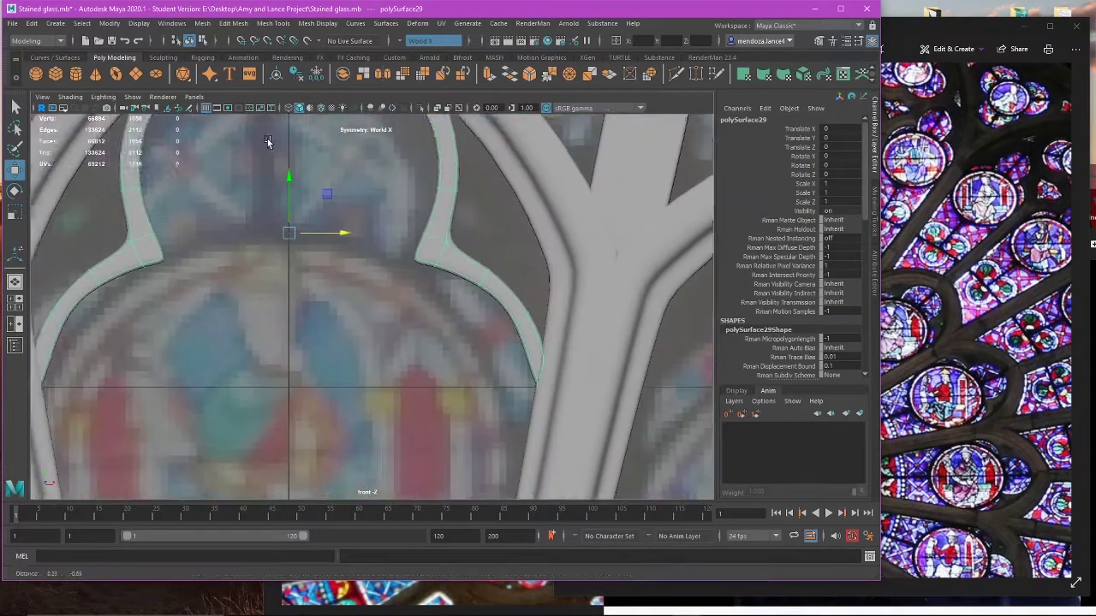
pyautogui.keyDown('alt'); pyautogui.moveTo(412, 279); pyautogui.dragTo(340, 255, button='middle'); pyautogui.keyUp('alt')
pyautogui.moveTo(366, 255); pyautogui.dragTo(300, 236, button='right')
pyautogui.scroll(3, 487, 300)
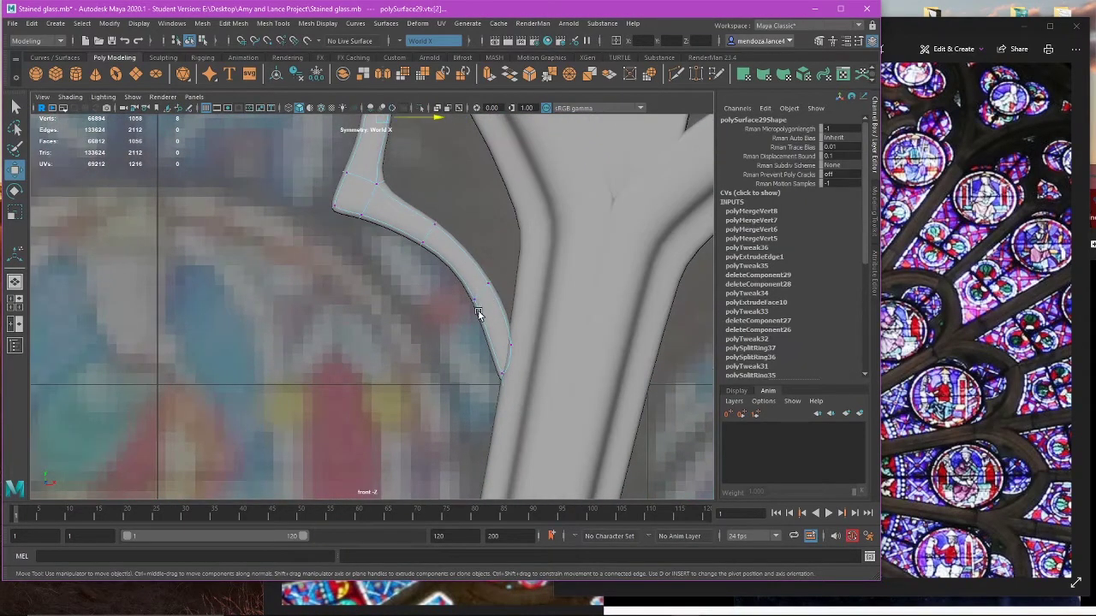
pyautogui.moveTo(477, 262); pyautogui.dragTo(476, 275)
pyautogui.click(422, 247)
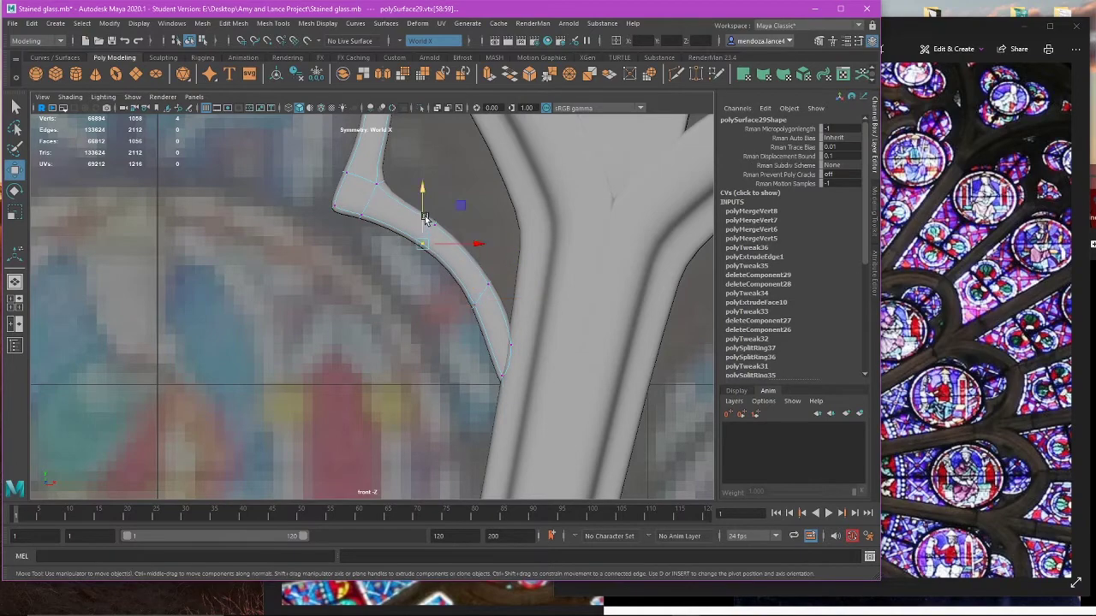
pyautogui.moveTo(494, 372); pyautogui.dragTo(592, 455)
pyautogui.scroll(-8, 508, 243)
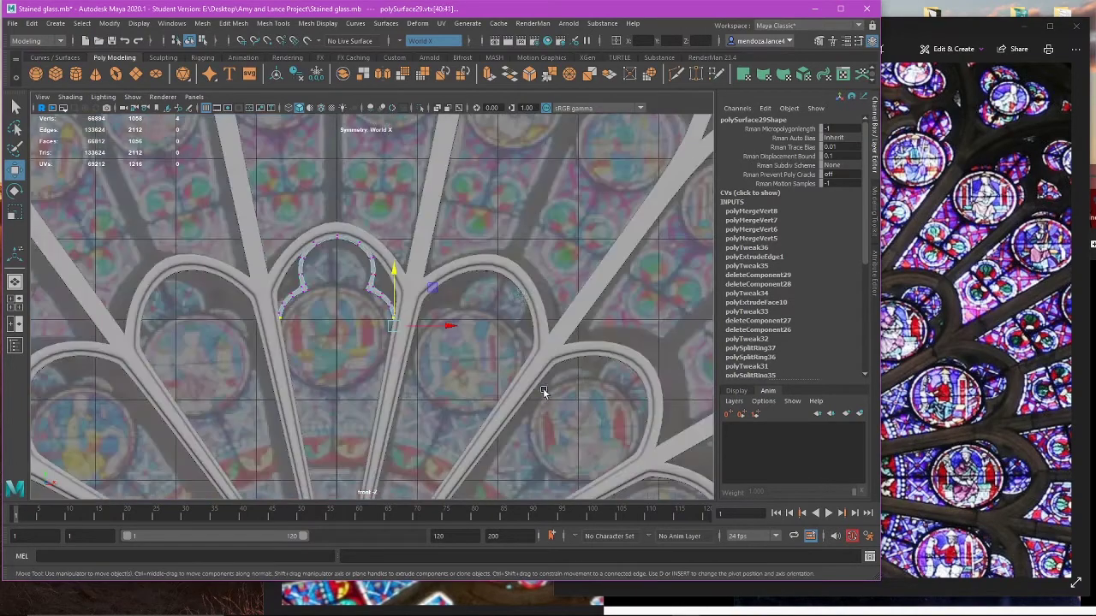
# Step: Examine the finished tracery in perspective in object mode and compare it with the rose window reference in Photos
pyautogui.press('space')
pyautogui.press('space')
pyautogui.keyDown('alt'); pyautogui.moveTo(485, 266); pyautogui.dragTo(526, 362); pyautogui.keyUp('alt')
pyautogui.moveTo(551, 305); pyautogui.dragTo(607, 289, button='right')
pyautogui.click(606, 289)
pyautogui.keyDown('alt'); pyautogui.moveTo(606, 291); pyautogui.dragTo(442, 346); pyautogui.keyUp('alt')
pyautogui.click(914, 406)
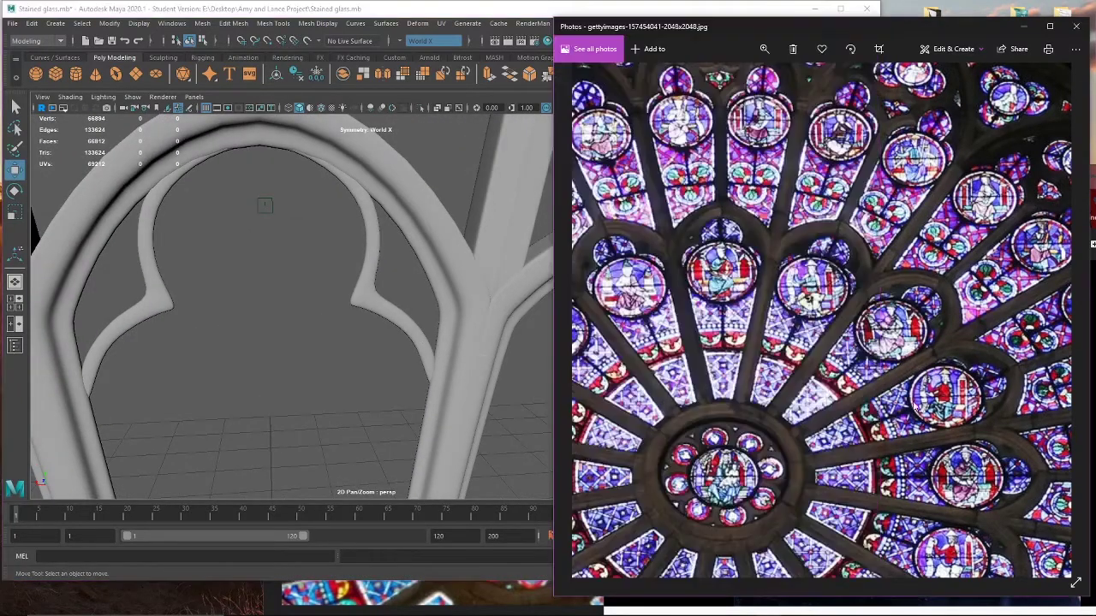
# Step: Move the inner side vertices of the tracery's upper lobe slightly inward on both sides in the front view
pyautogui.keyDown('alt'); pyautogui.moveTo(339, 357); pyautogui.dragTo(377, 297); pyautogui.keyUp('alt')
pyautogui.click(375, 298)
pyautogui.keyDown('alt'); pyautogui.moveTo(375, 300); pyautogui.dragTo(266, 463, button='middle'); pyautogui.keyUp('alt')
pyautogui.press('space')
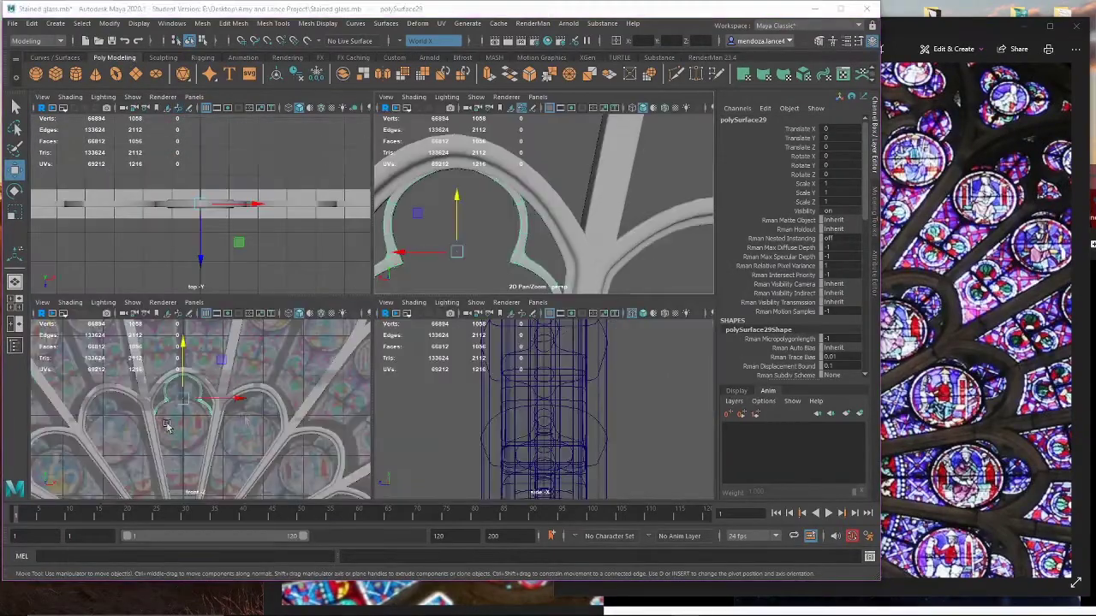
pyautogui.press('space')
pyautogui.keyDown('alt'); pyautogui.moveTo(380, 240); pyautogui.dragTo(376, 310, button='middle'); pyautogui.keyUp('alt')
pyautogui.scroll(3, 376, 310)
pyautogui.scroll(2, 376, 308)
pyautogui.moveTo(417, 249); pyautogui.dragTo(368, 245, button='right')
pyautogui.scroll(5, 384, 379)
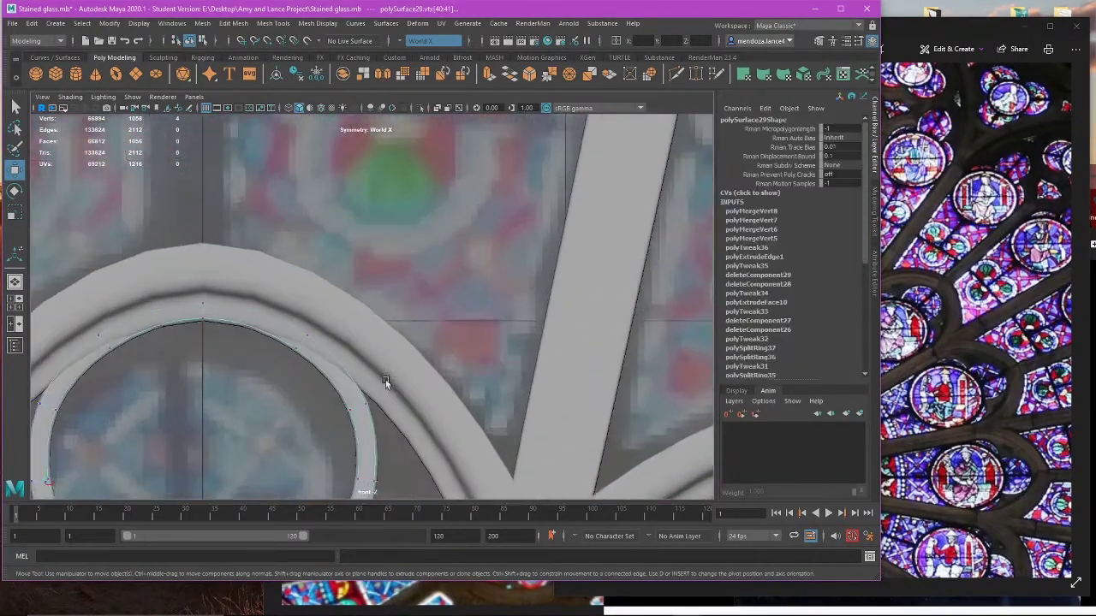
pyautogui.moveTo(358, 495); pyautogui.dragTo(357, 494)
pyautogui.keyDown('alt'); pyautogui.moveTo(358, 478); pyautogui.dragTo(367, 358, button='middle'); pyautogui.keyUp('alt')
pyautogui.scroll(2, 370, 352)
pyautogui.moveTo(417, 338); pyautogui.dragTo(412, 338)
pyautogui.scroll(-5, 411, 339)
pyautogui.scroll(4, 362, 317)
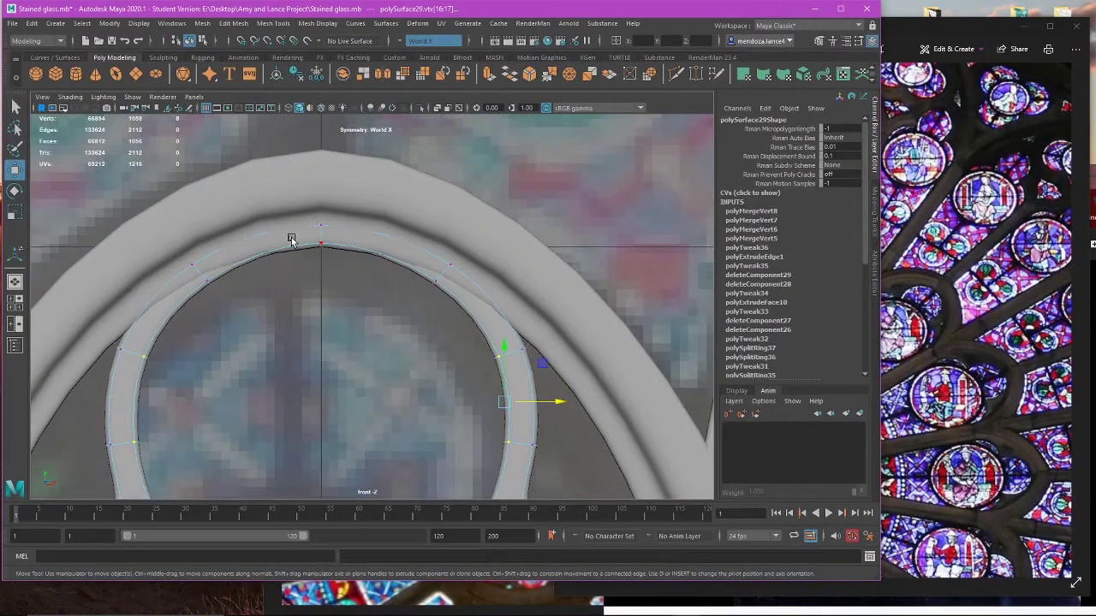
# Step: Lower the top inner-edge vertices of the upper lobe slightly and check the edge up close in the perspective view
pyautogui.scroll(2, 298, 235)
pyautogui.keyDown('alt'); pyautogui.moveTo(298, 236); pyautogui.dragTo(364, 262, button='middle'); pyautogui.keyUp('alt')
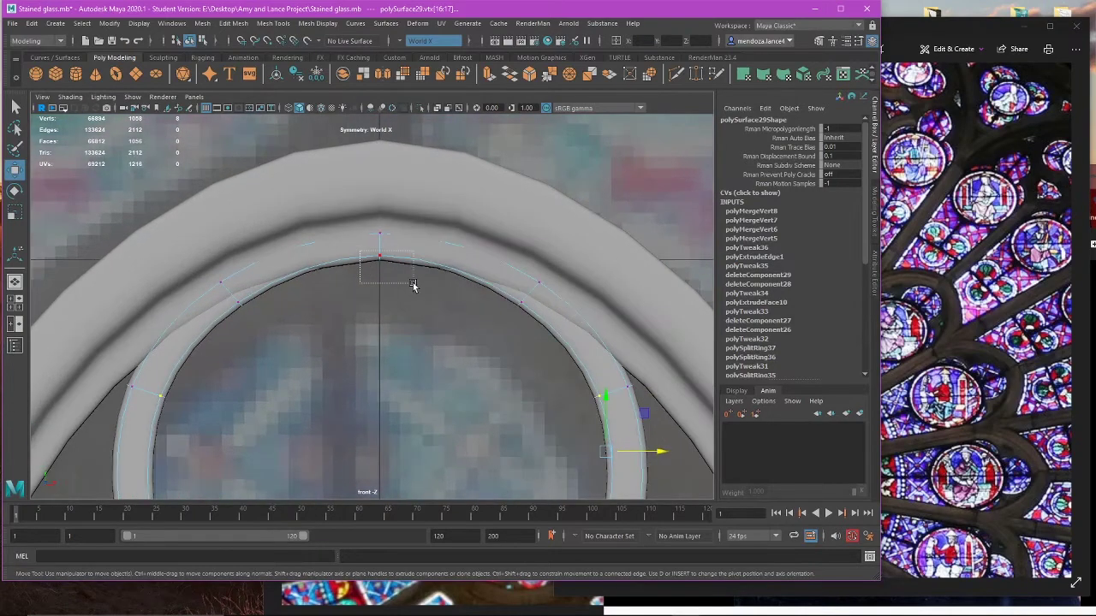
pyautogui.moveTo(412, 285); pyautogui.dragTo(413, 285)
pyautogui.keyDown('shift'); pyautogui.moveTo(259, 325); pyautogui.dragTo(259, 326); pyautogui.keyUp('shift')
pyautogui.moveTo(308, 241); pyautogui.dragTo(308, 245)
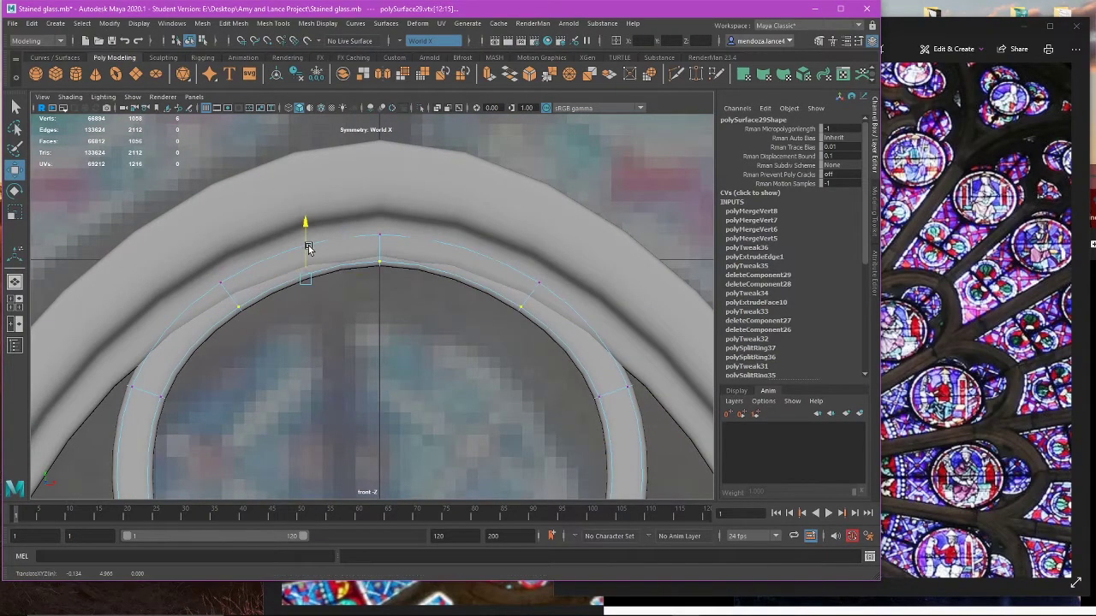
pyautogui.press('space')
pyautogui.press('space')
pyautogui.press('f')
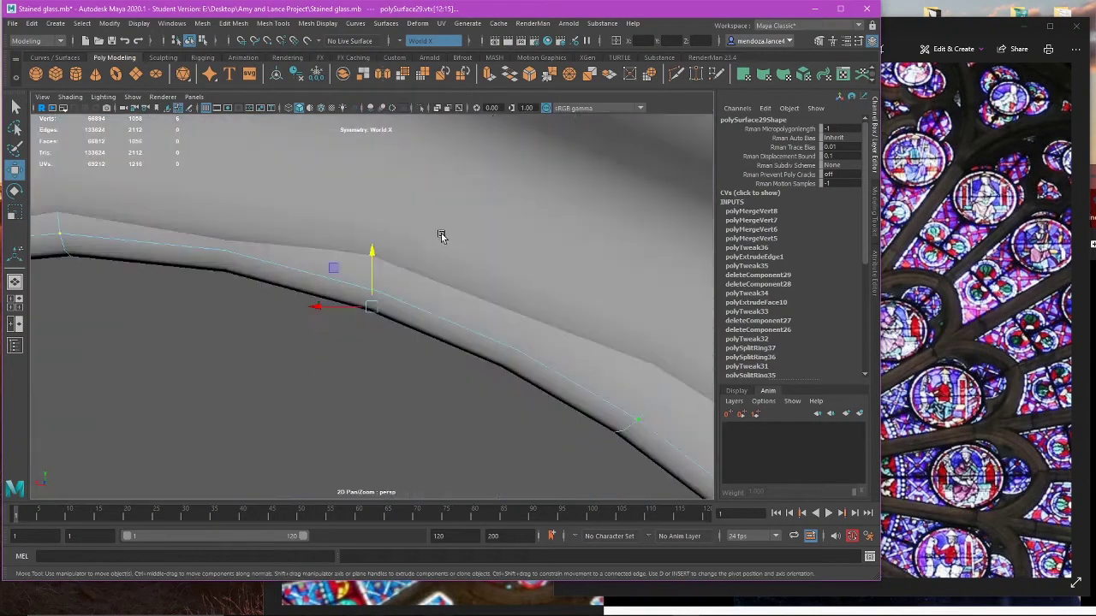
# Step: Raise the upper lobe's top outer vertex slightly in the front view and adjust the outer vertices beside it
pyautogui.press('space')
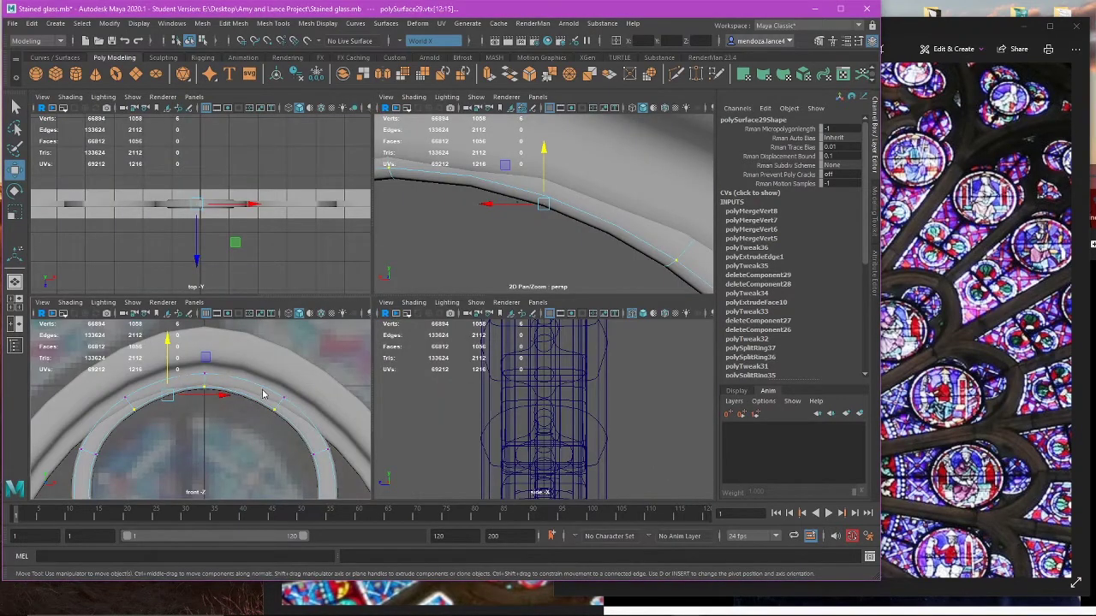
pyautogui.press('space')
pyautogui.press('f')
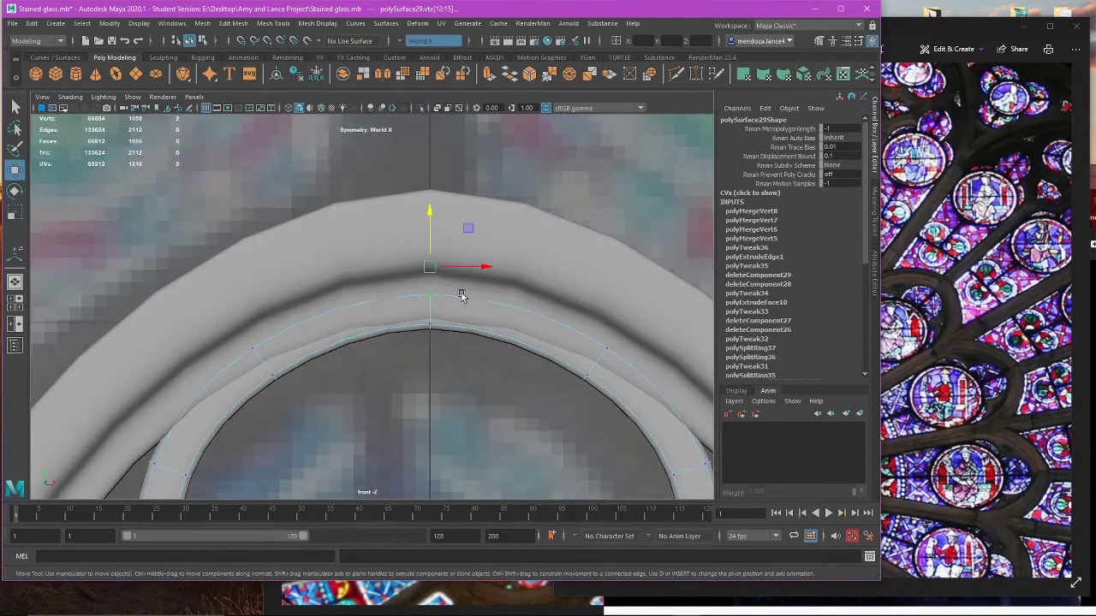
pyautogui.moveTo(429, 247); pyautogui.dragTo(431, 241)
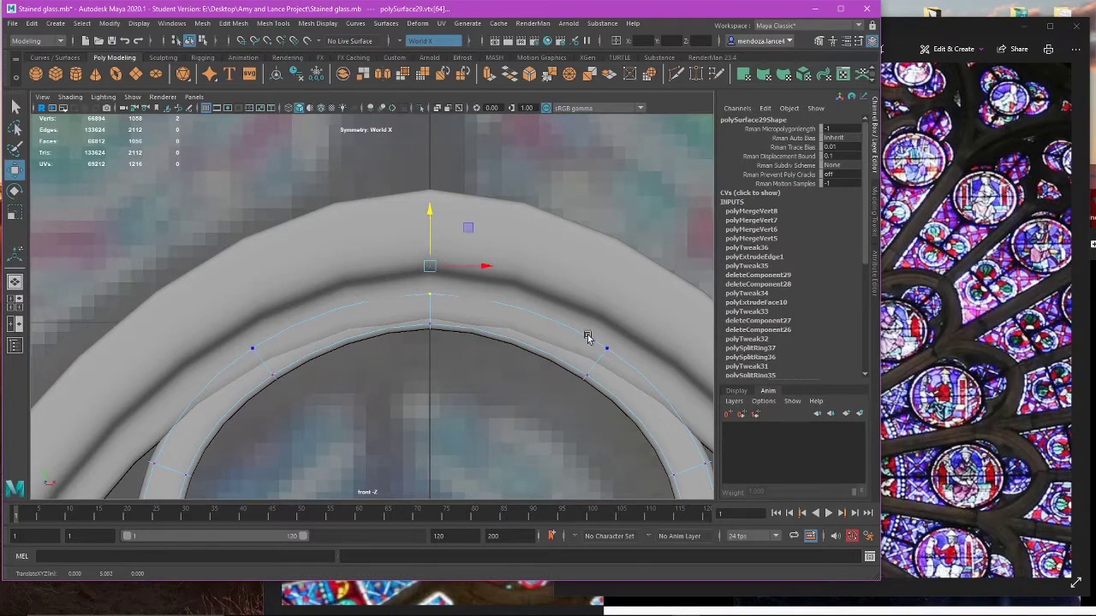
pyautogui.moveTo(587, 337); pyautogui.dragTo(663, 337)
# Step: Return to object mode and examine the refined tracery inside the central arch in the perspective view
pyautogui.press('space')
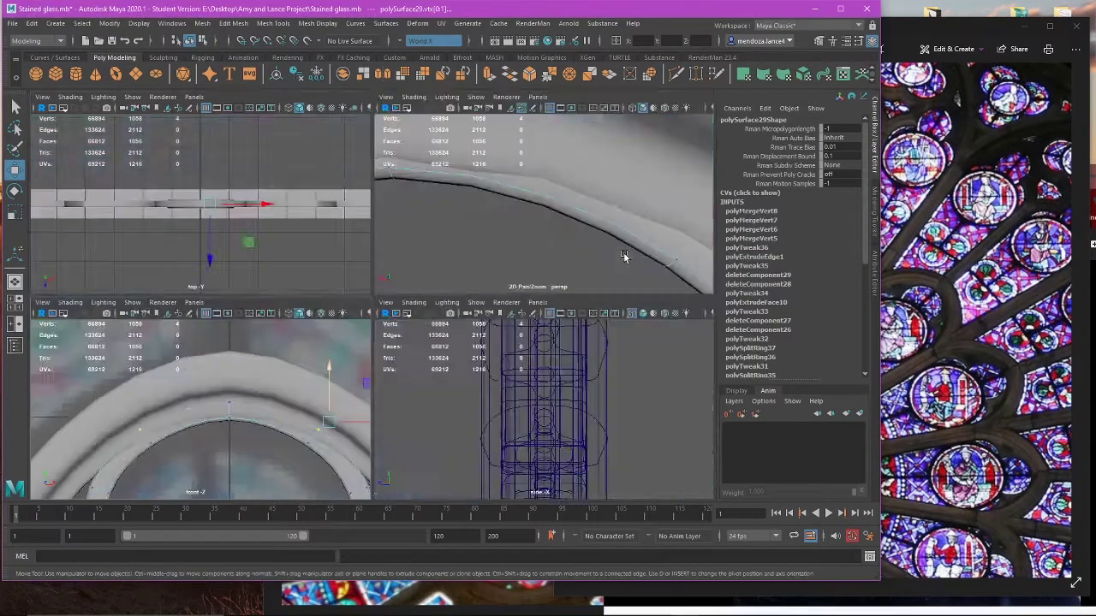
pyautogui.press('space')
pyautogui.press('\\')
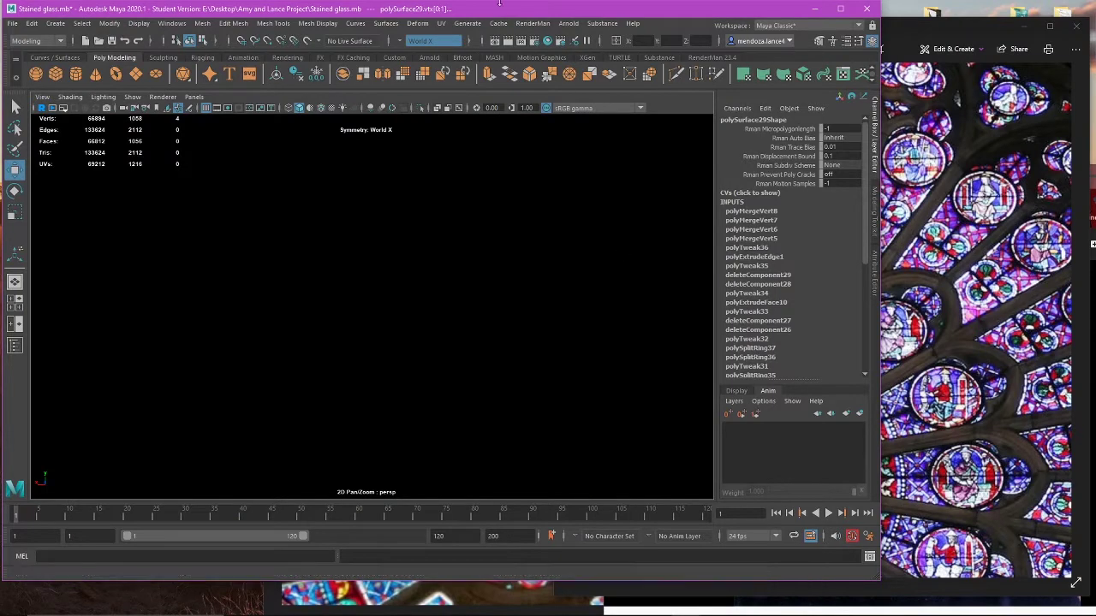
pyautogui.press('f')
pyautogui.scroll(-5, 431, 245)
pyautogui.click(496, 359)
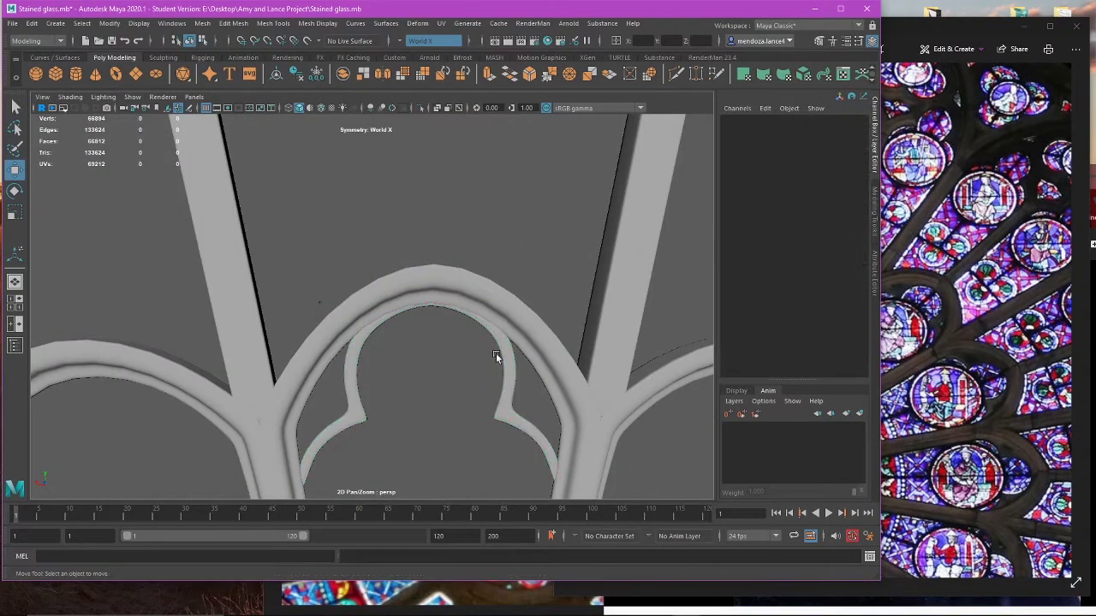
pyautogui.keyDown('alt'); pyautogui.moveTo(496, 359); pyautogui.dragTo(407, 414); pyautogui.keyUp('alt')
pyautogui.click(354, 390)
pyautogui.scroll(2, 381, 382)
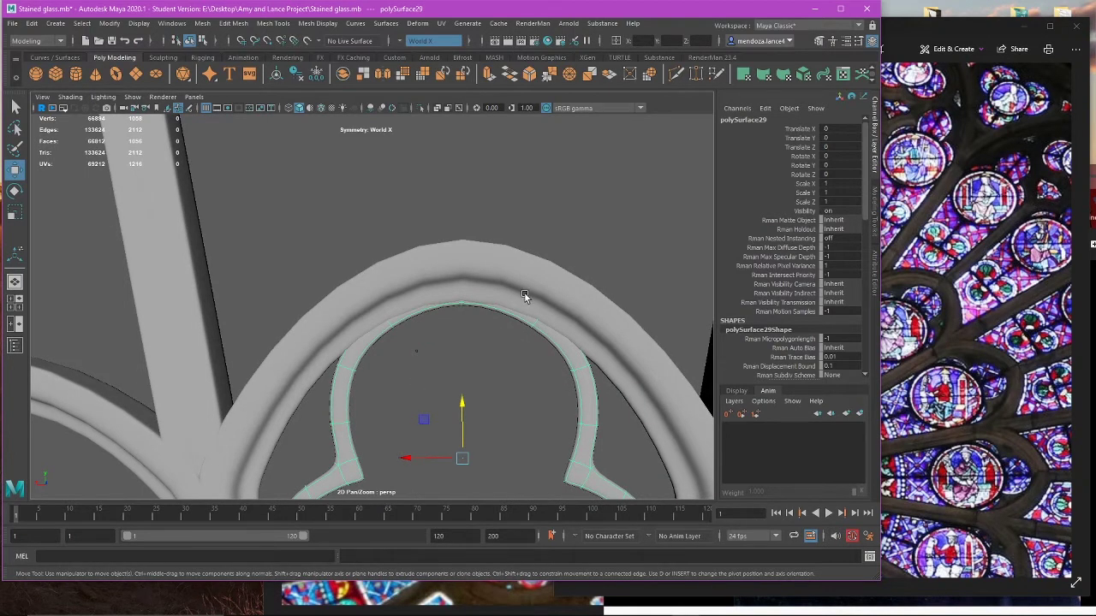
# Step: Switch to the Chrome browser and search for amazon fresh in a new tab
pyautogui.moveTo(846, 607)
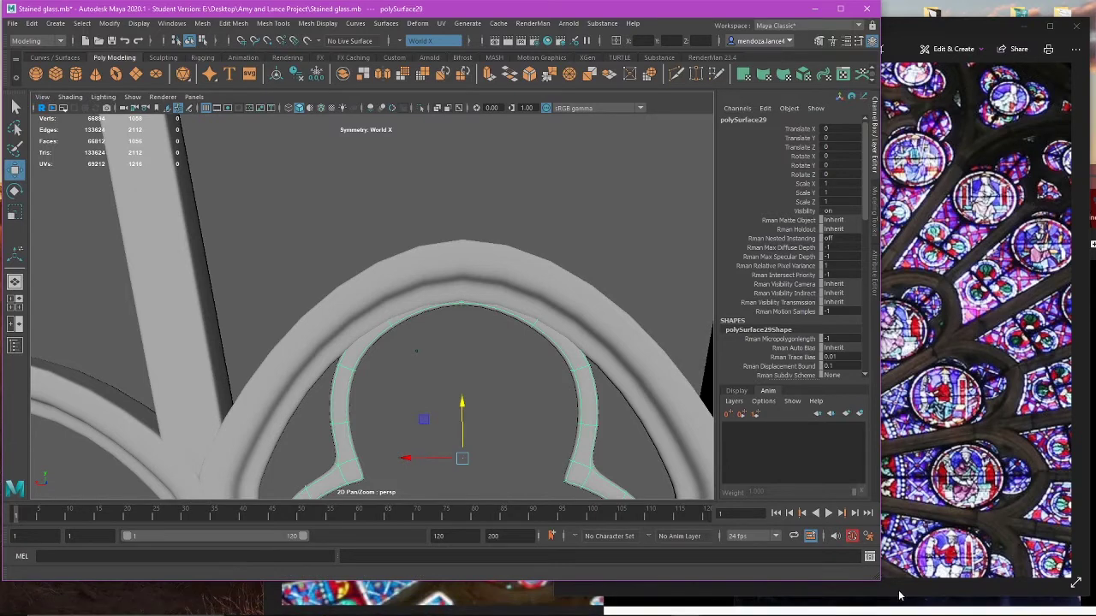
pyautogui.click(932, 601)
pyautogui.moveTo(976, 165); pyautogui.dragTo(855, 149)
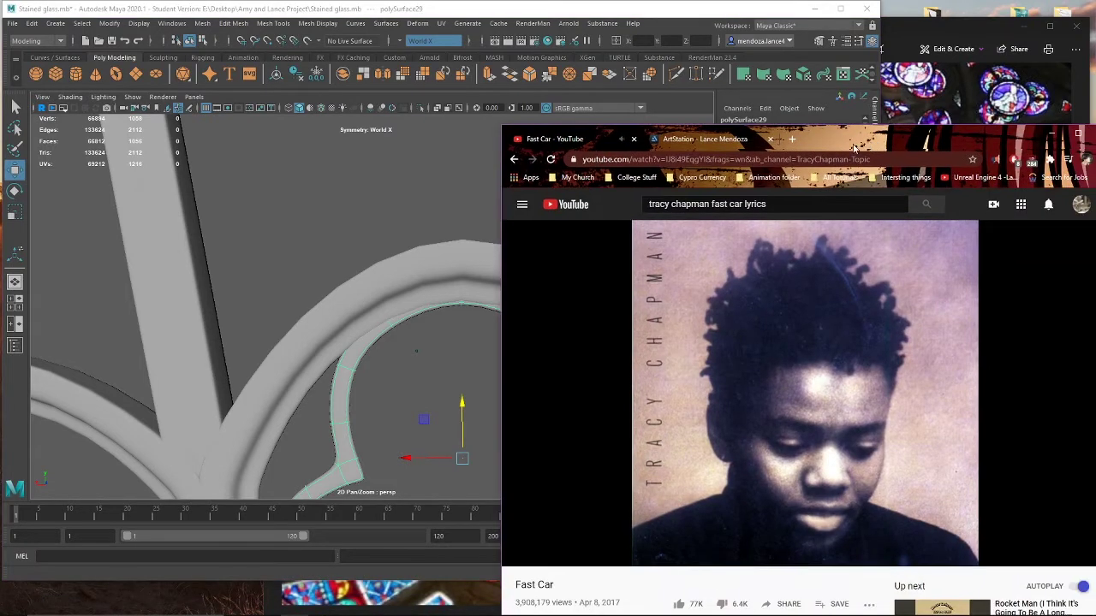
pyautogui.click(793, 138)
pyautogui.write('amazon fresh')
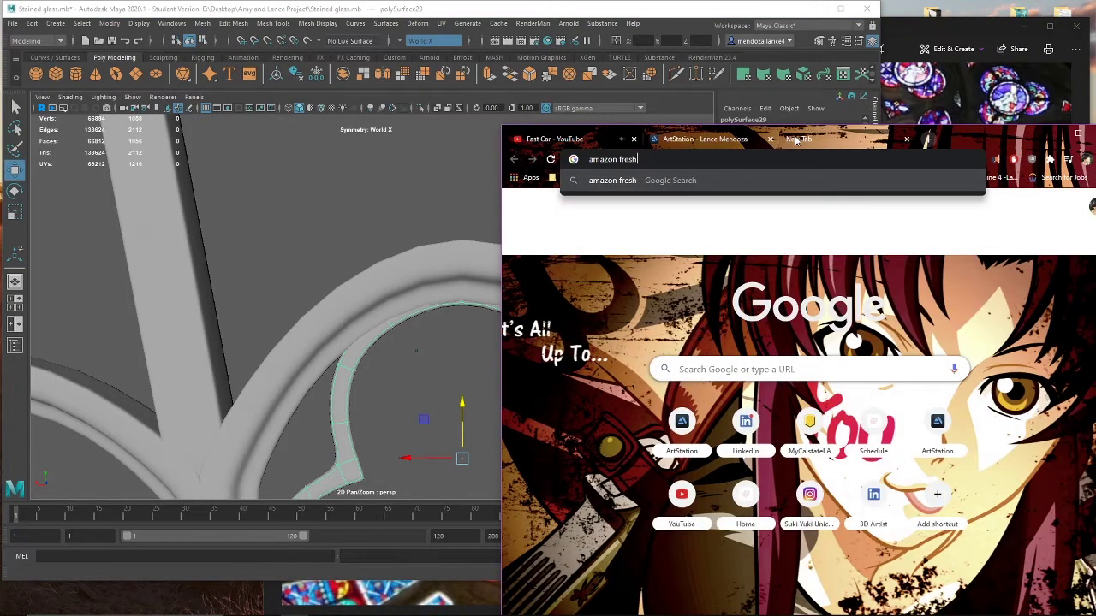
pyautogui.press('Return')
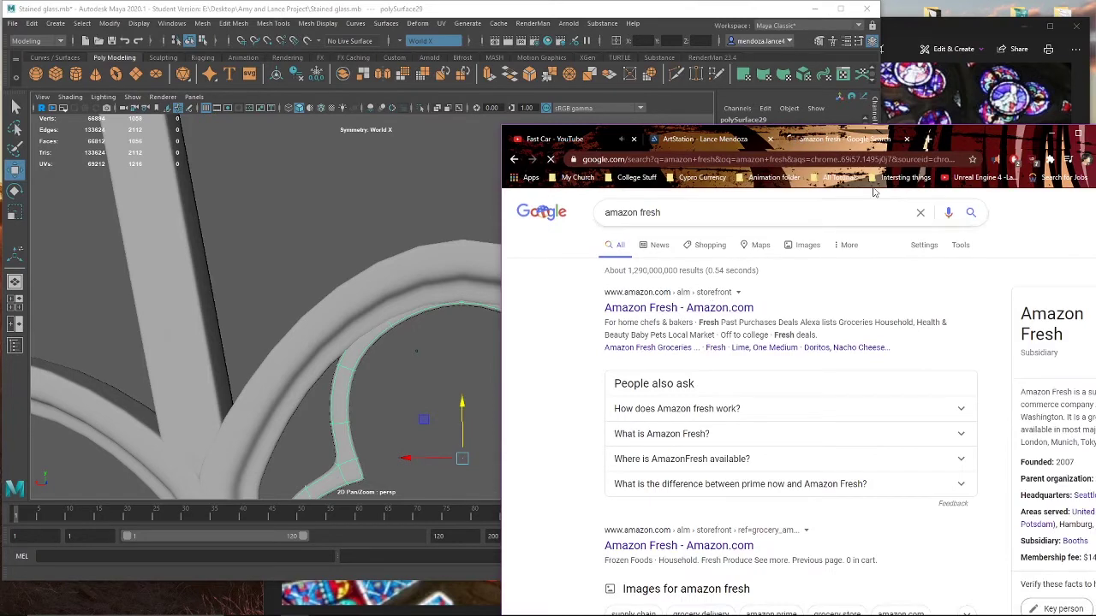
# Step: Open the Amazon Fresh storefront and browse further items in its Fresh Produce section
pyautogui.moveTo(976, 138); pyautogui.dragTo(935, 89)
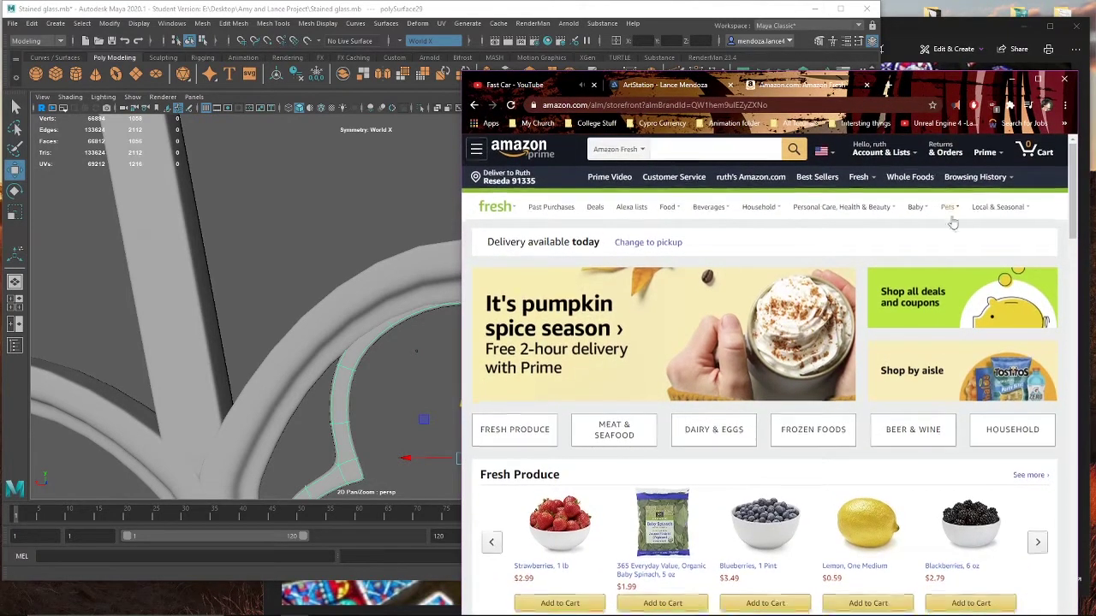
pyautogui.scroll(-3, 953, 222)
pyautogui.click(1037, 316)
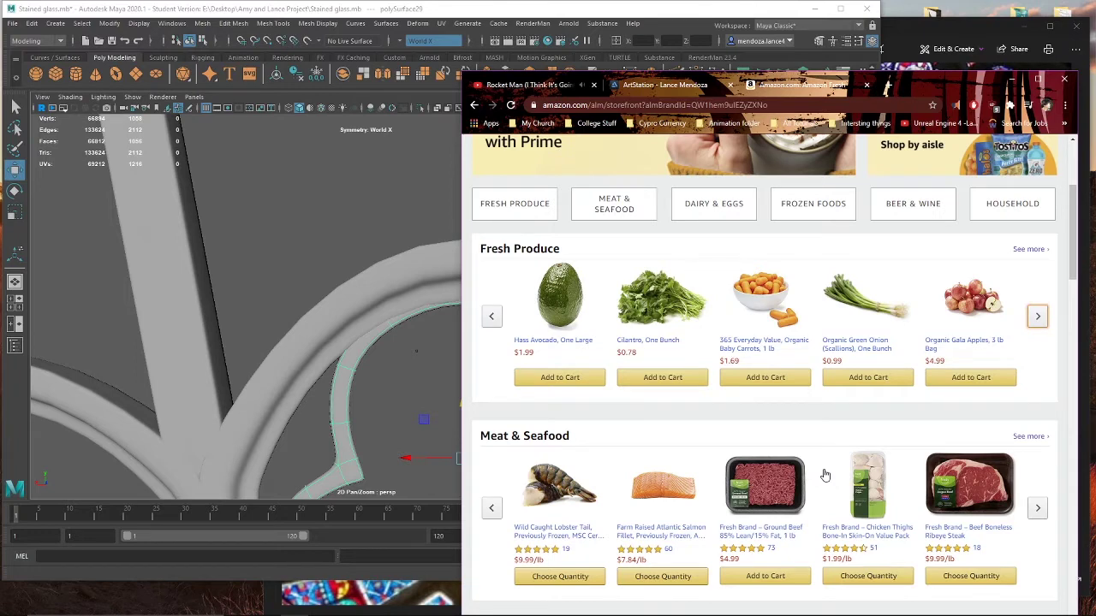
# Step: Open the Fresh Brand 85% lean ground beef product page and reposition and widen the browser window
pyautogui.click(787, 537)
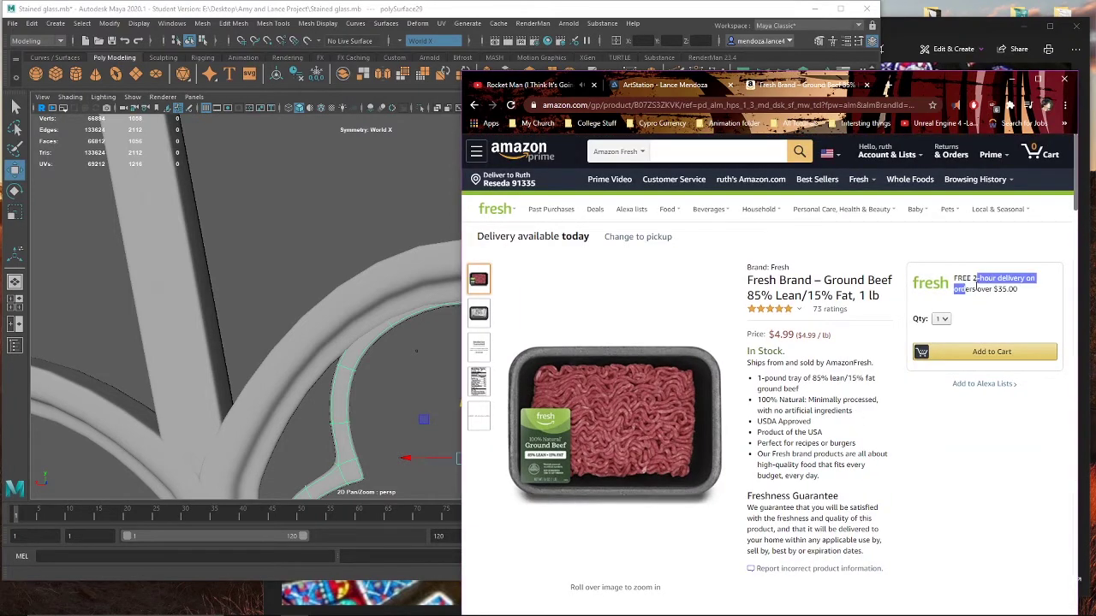
pyautogui.moveTo(1025, 294); pyautogui.dragTo(963, 281)
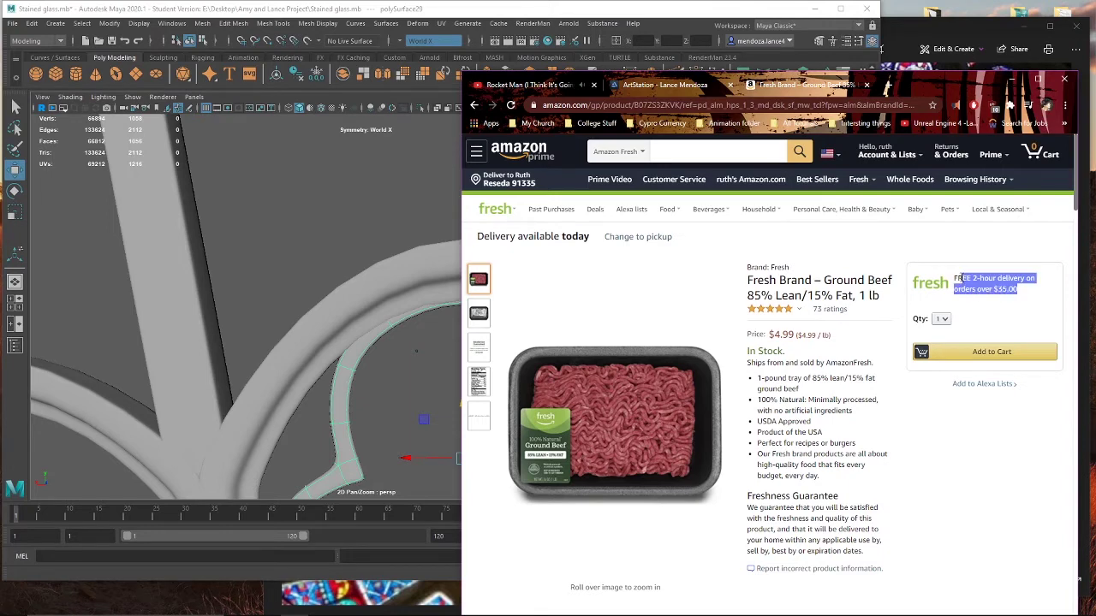
pyautogui.click(960, 279)
pyautogui.moveTo(950, 90); pyautogui.dragTo(770, 25)
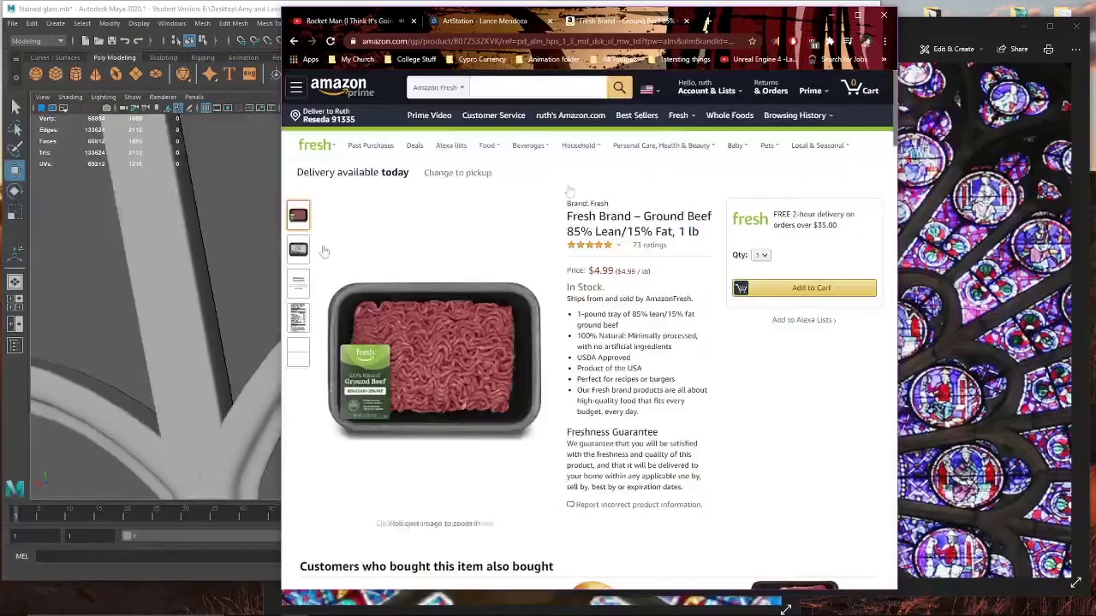
pyautogui.moveTo(280, 165); pyautogui.dragTo(164, 167)
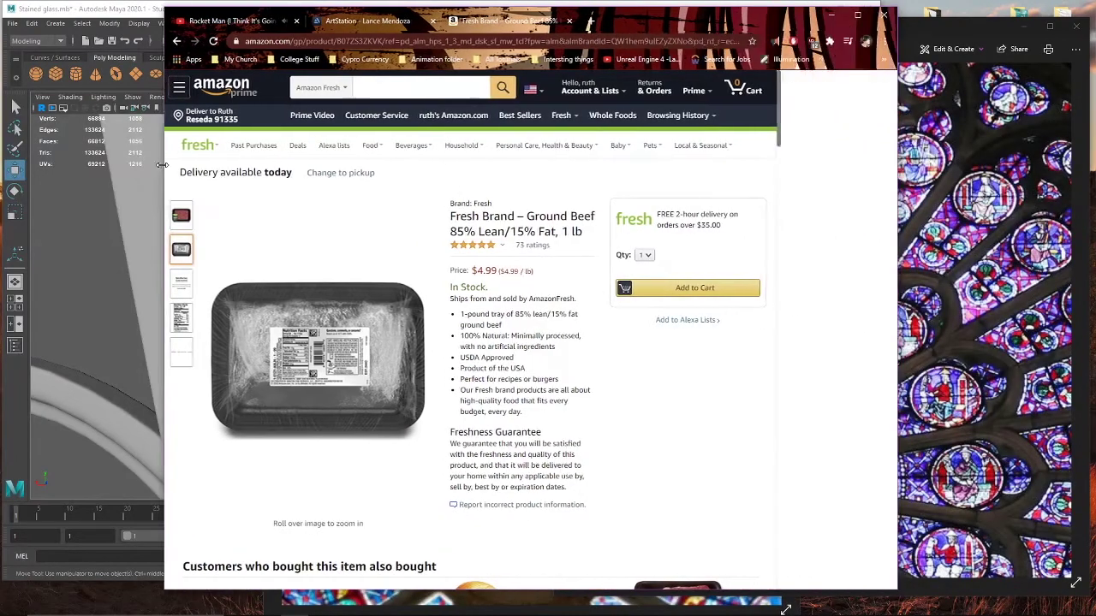
# Step: Review the ground beef's product images, delivery offer and related items
pyautogui.moveTo(180, 218)
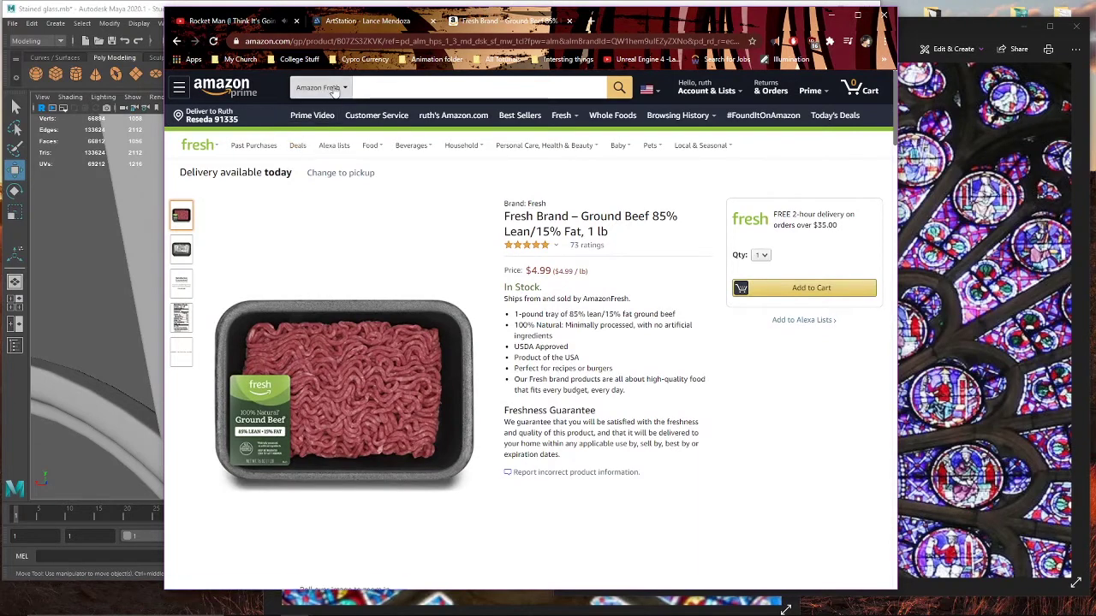
pyautogui.moveTo(845, 234)
pyautogui.mouseDown()
pyautogui.moveTo(777, 226)
pyautogui.moveTo(777, 215)
pyautogui.moveTo(843, 237)
pyautogui.mouseUp()
pyautogui.click(846, 235)
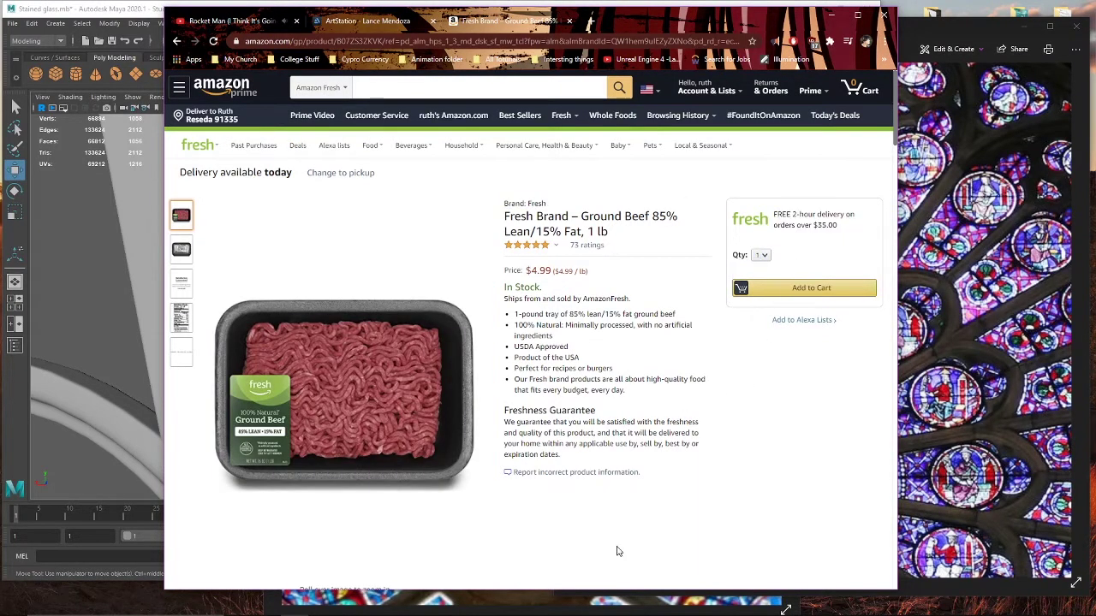
pyautogui.scroll(-3, 575, 566)
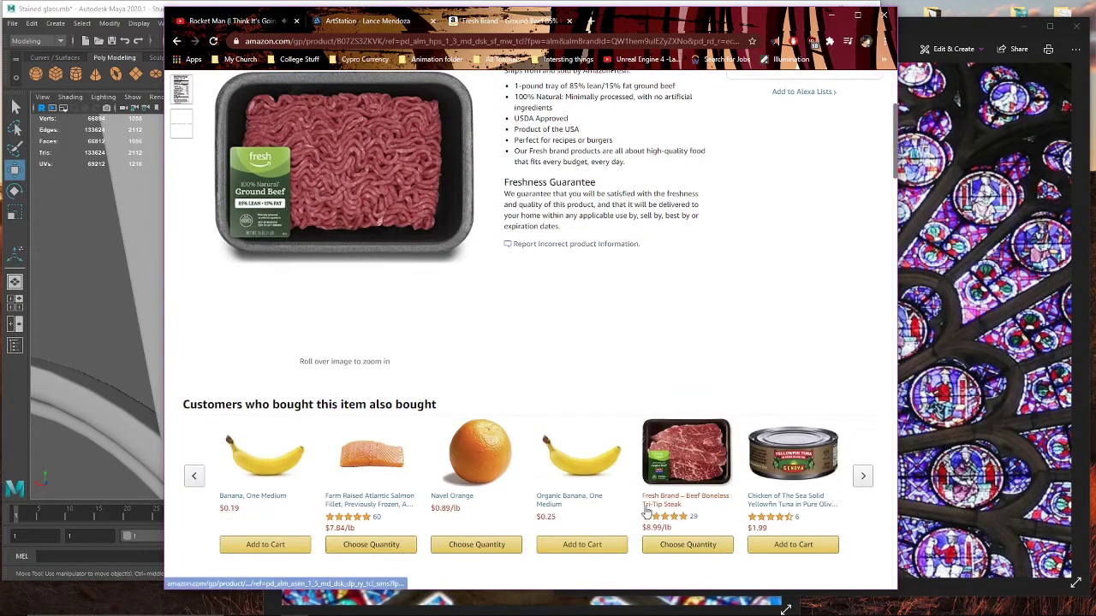
pyautogui.scroll(3, 653, 506)
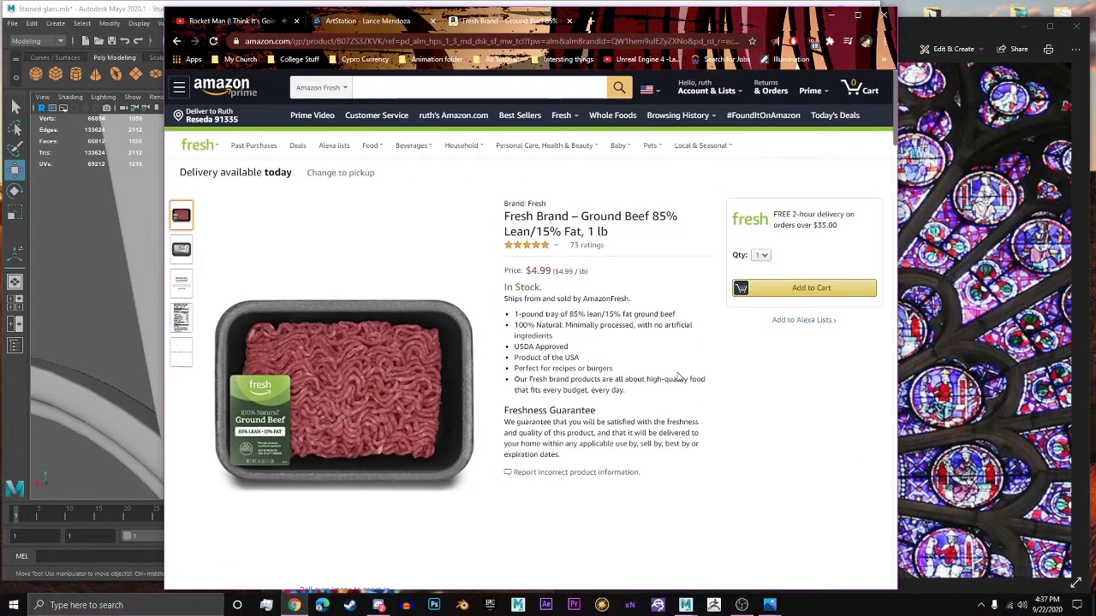
# Step: Go back to the Amazon Fresh storefront and page through the Meat & Seafood items
pyautogui.click(178, 43)
pyautogui.scroll(-4, 542, 374)
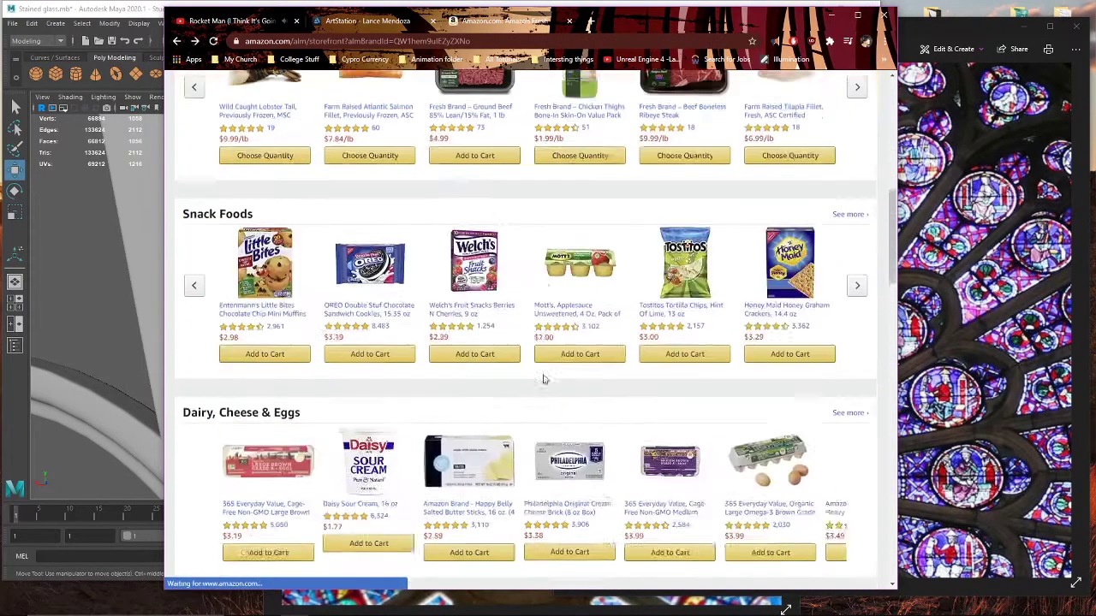
pyautogui.scroll(2, 565, 371)
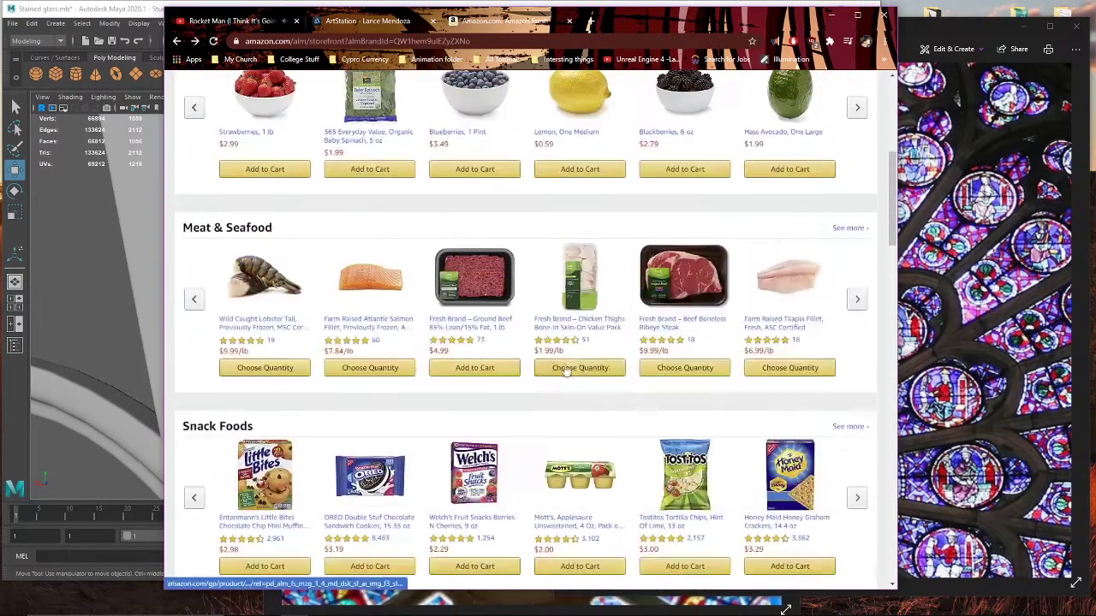
pyautogui.click(857, 302)
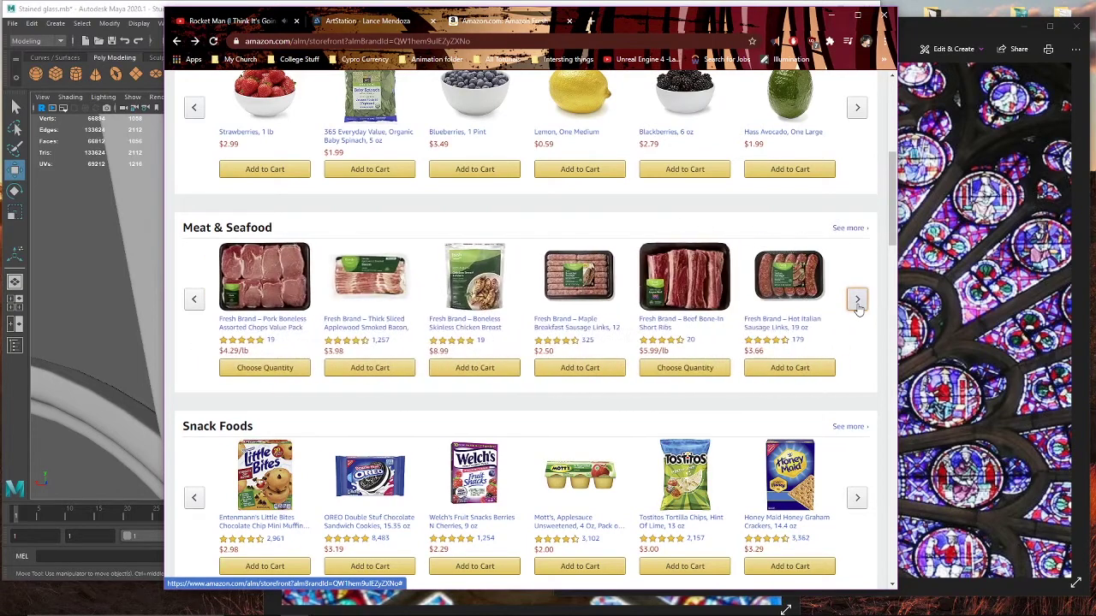
pyautogui.click(857, 301)
pyautogui.click(858, 301)
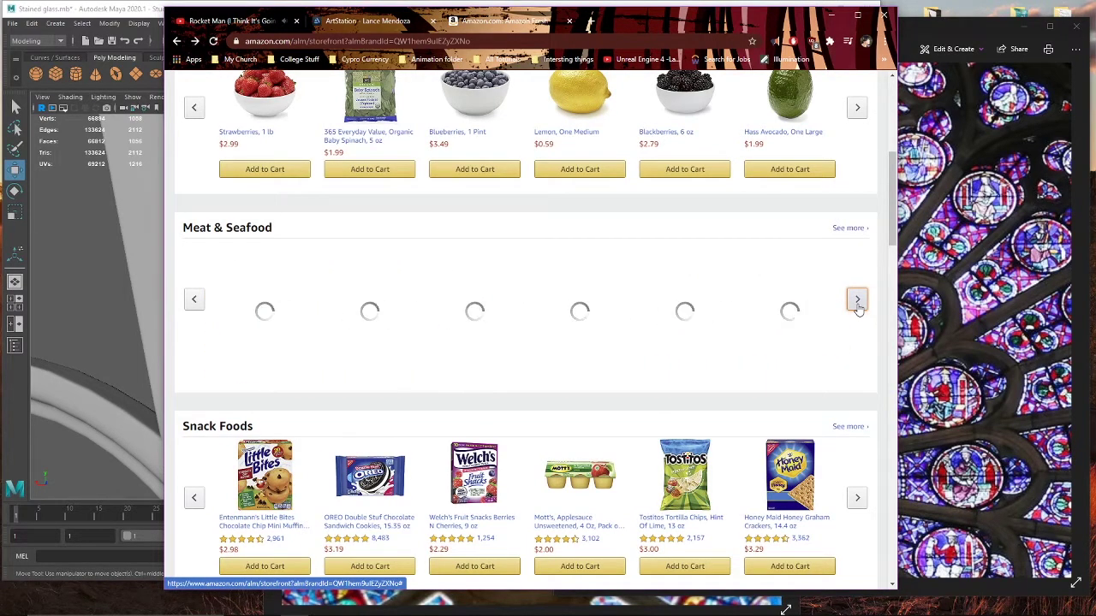
pyautogui.click(858, 302)
pyautogui.click(857, 302)
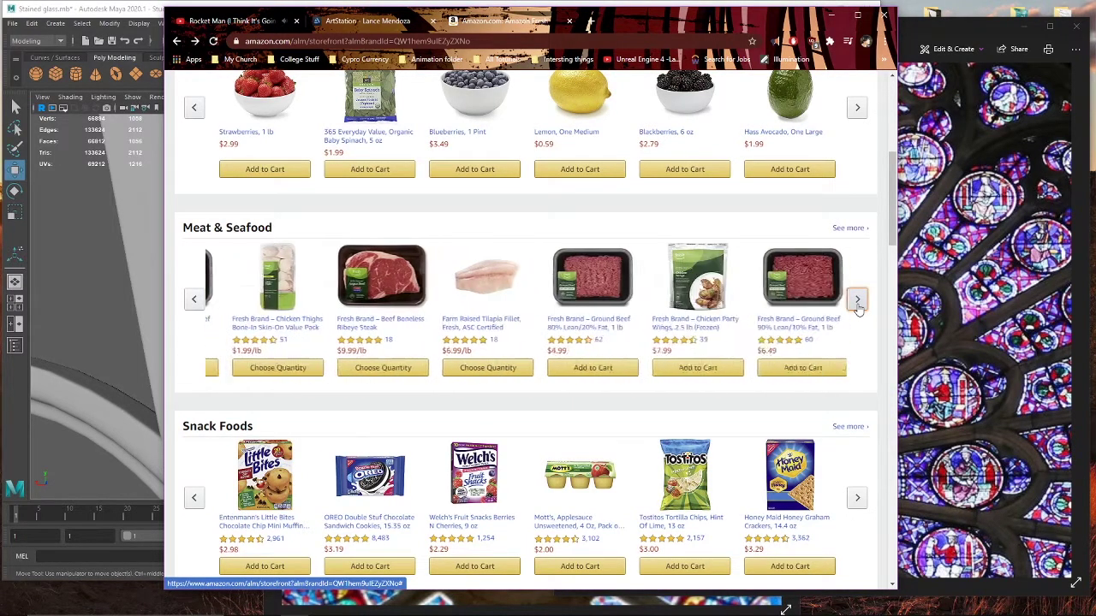
pyautogui.click(857, 300)
# Step: Open the product page for the Fresh Brand Hot Italian Sausage Links, 19 oz
pyautogui.scroll(3, 852, 308)
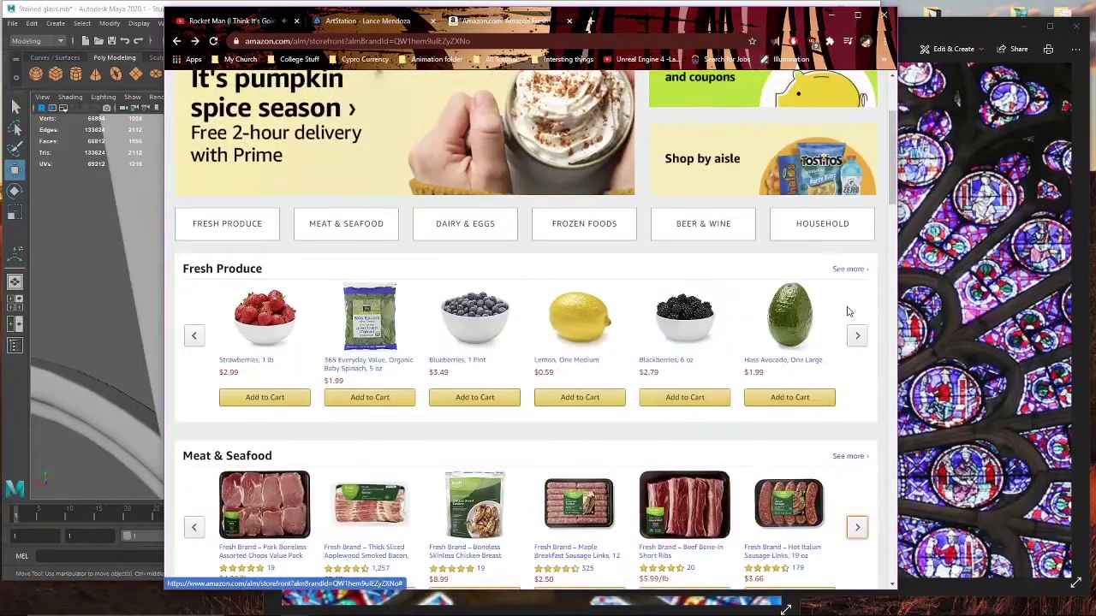
pyautogui.scroll(-2, 847, 312)
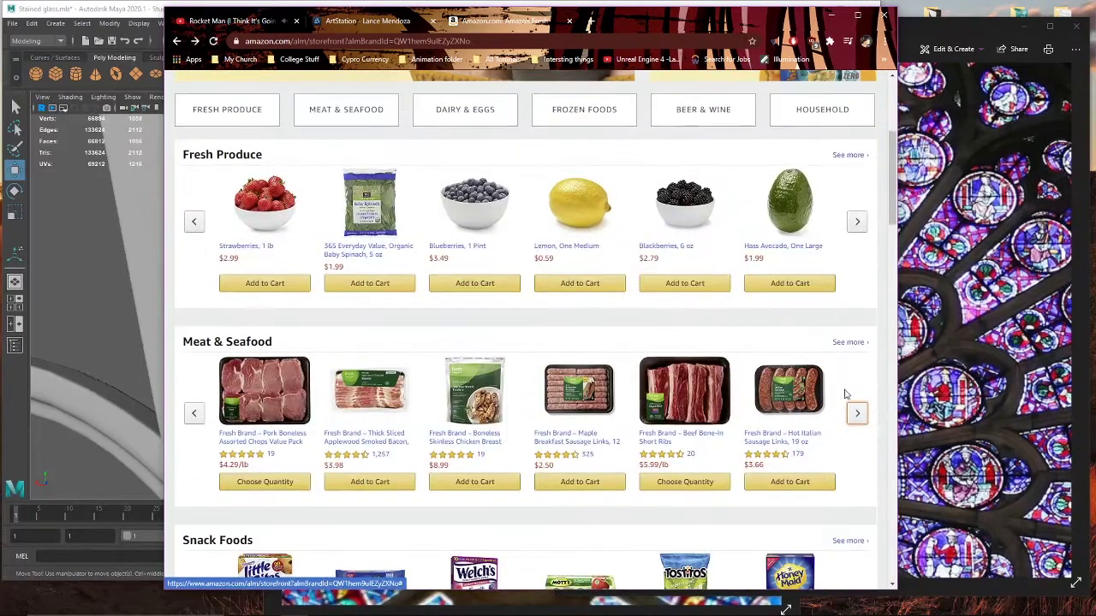
pyautogui.click(801, 442)
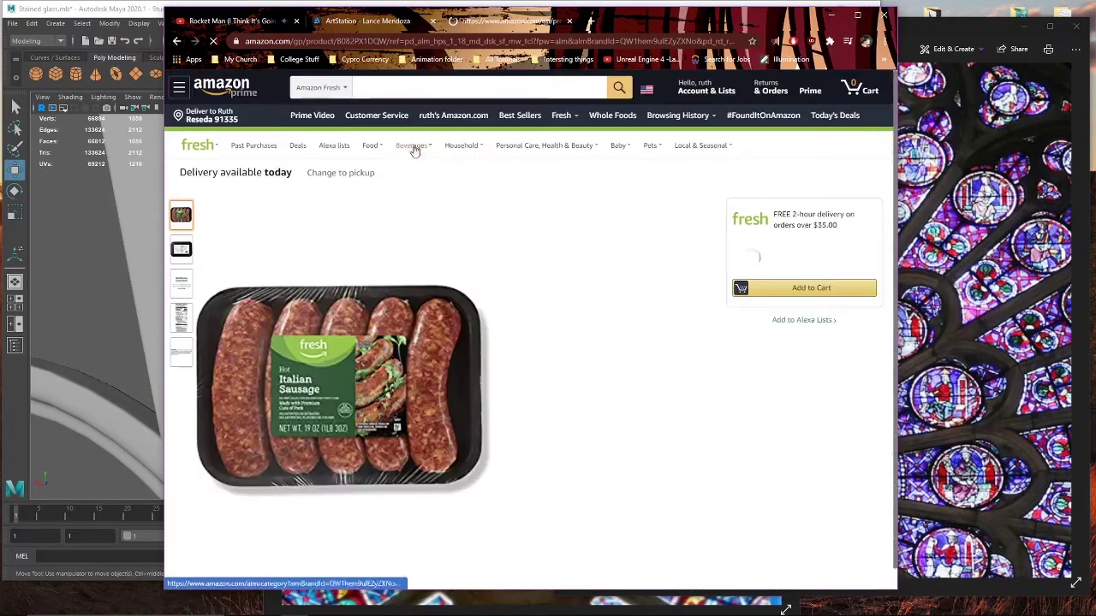
# Step: Go back to the Amazon Fresh storefront, return to its header banners, and shift the browser window aside
pyautogui.click(178, 42)
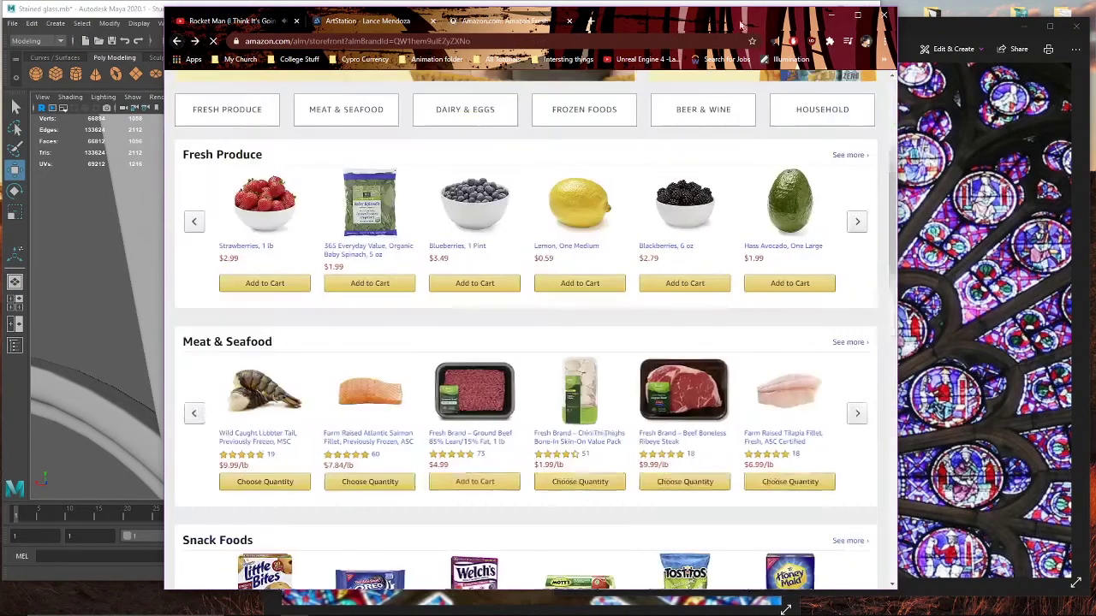
pyautogui.moveTo(741, 26); pyautogui.dragTo(851, 31)
pyautogui.scroll(-2, 869, 282)
pyautogui.scroll(5, 869, 283)
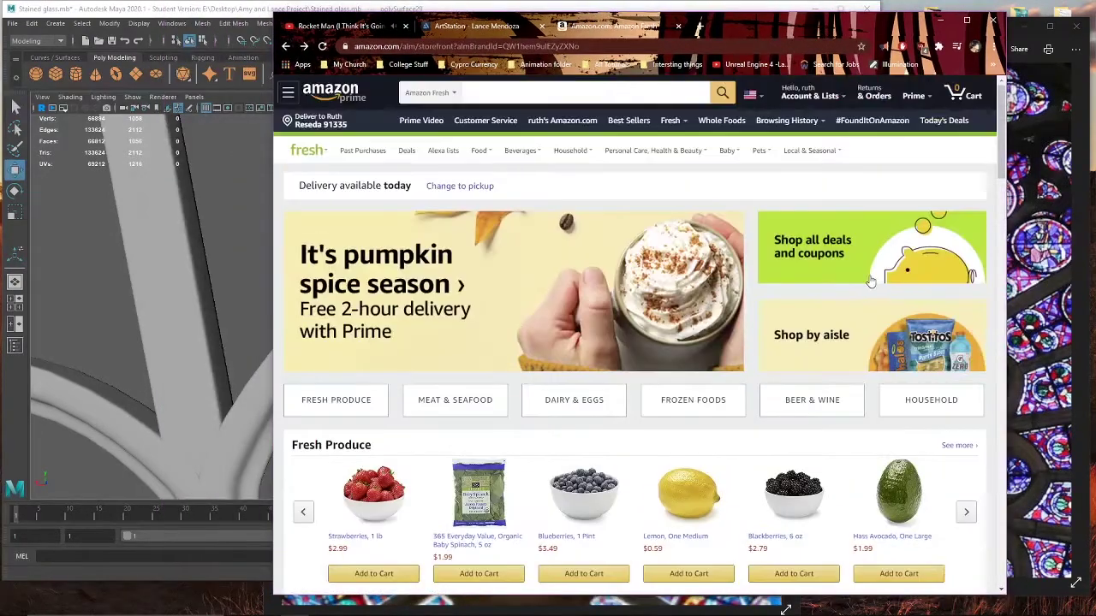
# Step: Look through the open browser tabs, move the browser window farther off Maya, and switch back to the Maya scene
pyautogui.click(476, 25)
pyautogui.click(587, 28)
pyautogui.moveTo(830, 33); pyautogui.dragTo(920, 34)
pyautogui.click(565, 28)
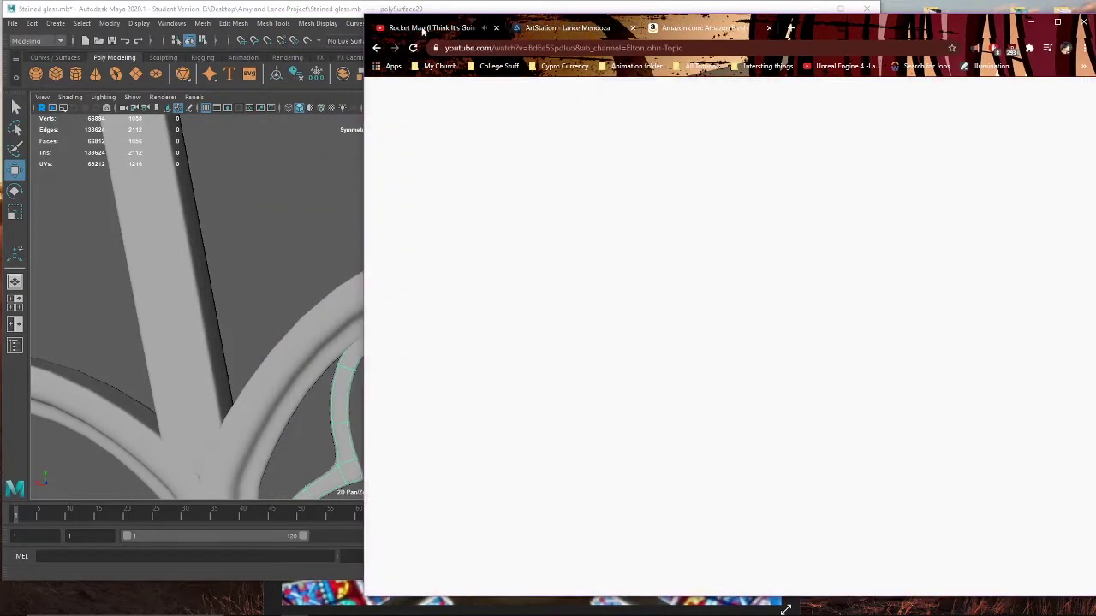
pyautogui.click(428, 27)
pyautogui.click(702, 27)
pyautogui.click(690, 11)
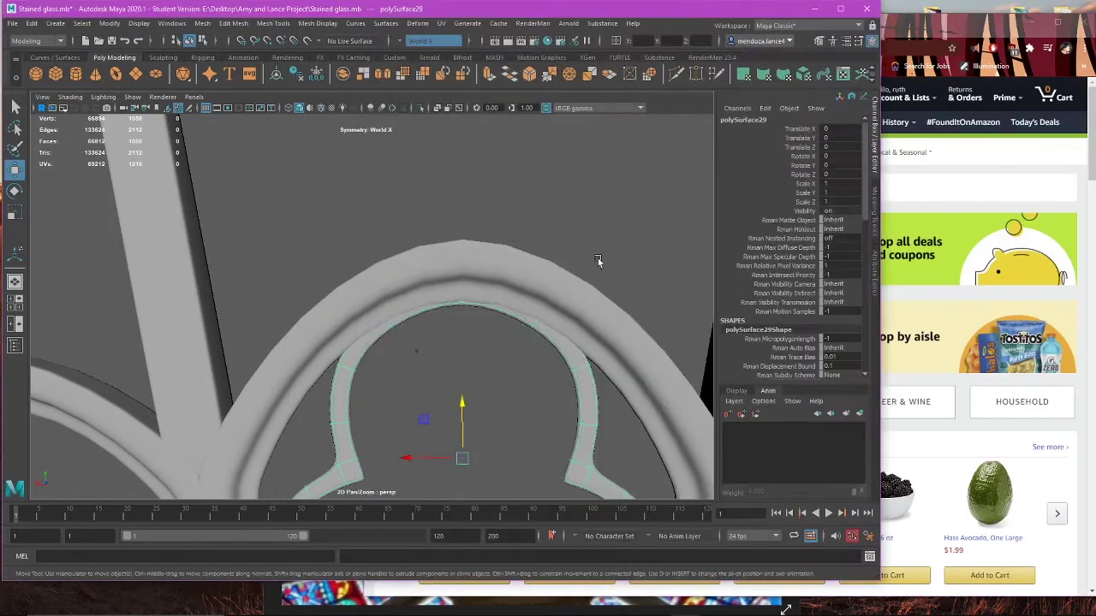
# Step: In the front view, select the vertices at the trefoil's inward cusp tips and raise them slightly
pyautogui.scroll(-4, 511, 316)
pyautogui.keyDown('alt'); pyautogui.moveTo(539, 372); pyautogui.dragTo(536, 344, button='middle'); pyautogui.keyUp('alt')
pyautogui.press('space')
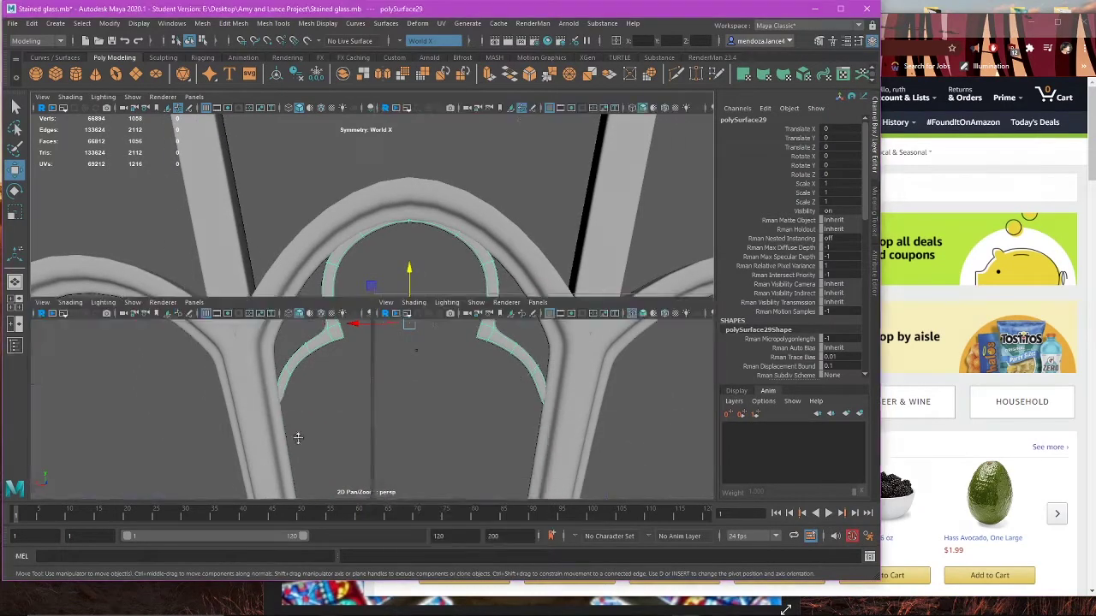
pyautogui.press('space')
pyautogui.scroll(4, 407, 377)
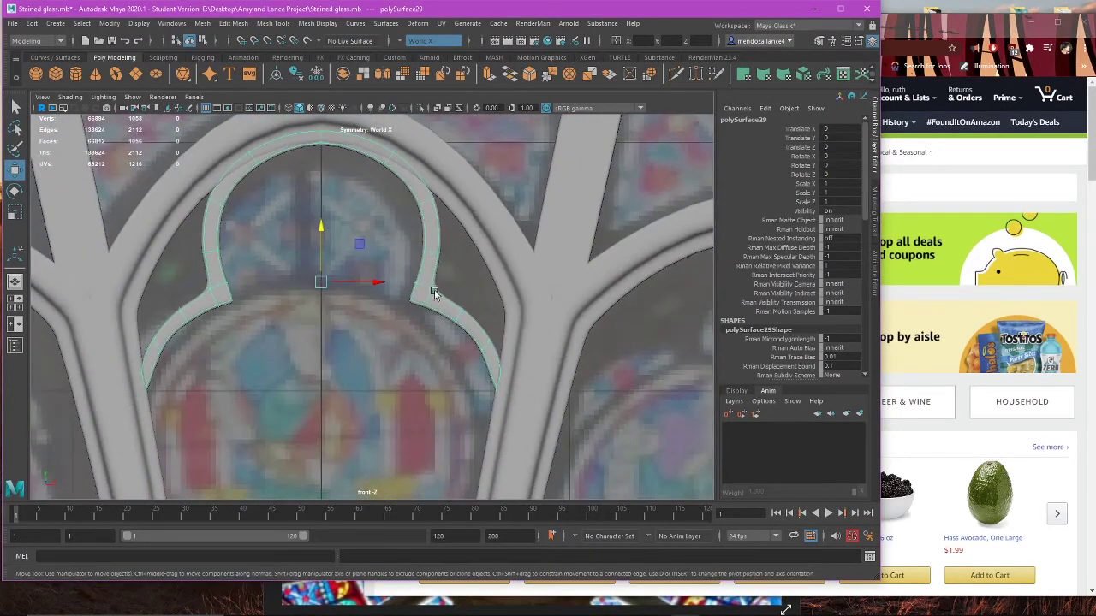
pyautogui.moveTo(434, 293); pyautogui.dragTo(398, 274, button='right')
pyautogui.scroll(3, 399, 279)
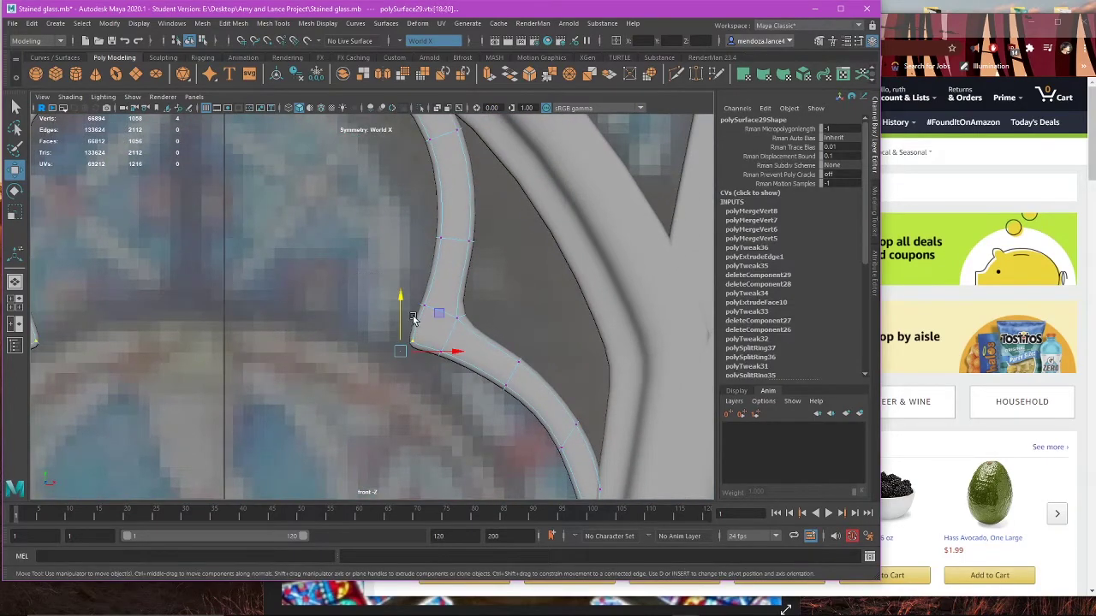
pyautogui.moveTo(402, 333); pyautogui.dragTo(400, 321)
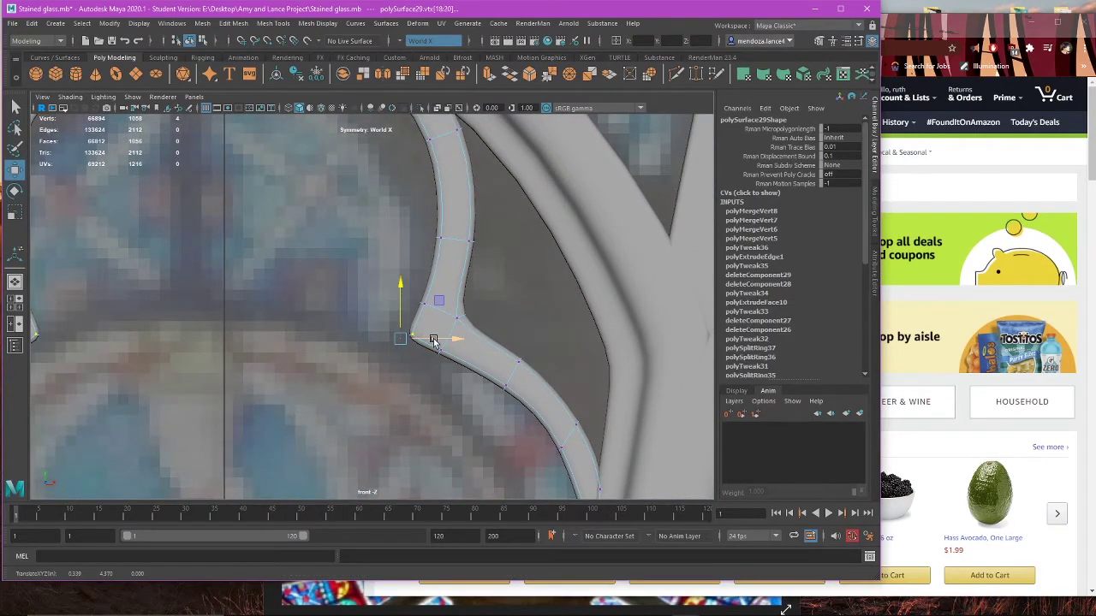
pyautogui.scroll(-5, 435, 341)
pyautogui.scroll(4, 420, 342)
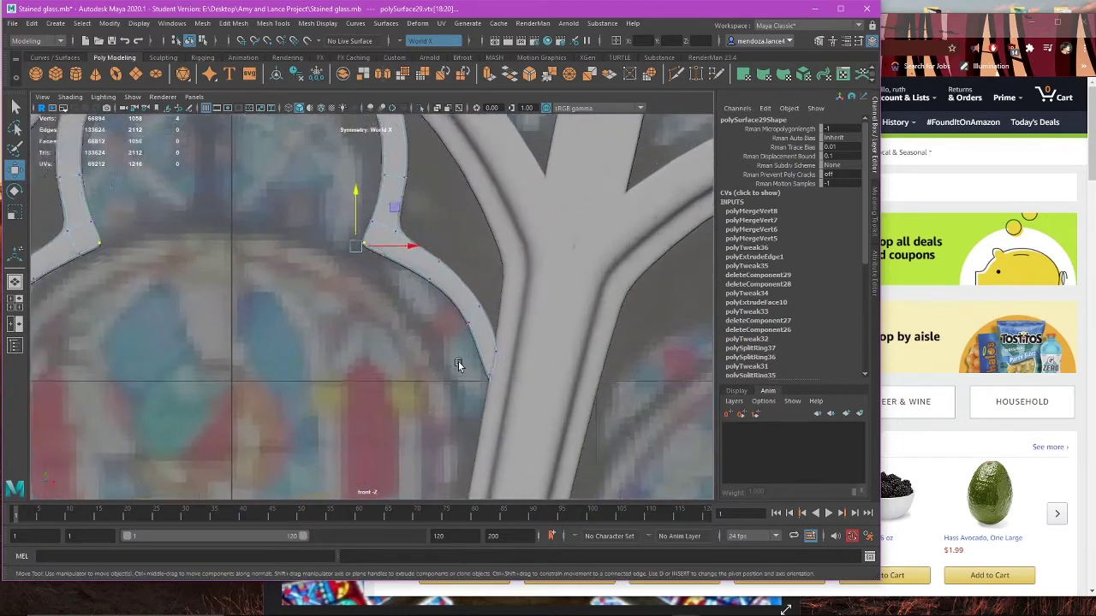
# Step: Adjust the outer-edge vertices of the trefoil's lower arm to smooth its curve below the cusp
pyautogui.scroll(2, 458, 365)
pyautogui.keyDown('alt'); pyautogui.moveTo(437, 318); pyautogui.dragTo(377, 363, button='middle'); pyautogui.keyUp('alt')
pyautogui.moveTo(455, 341); pyautogui.dragTo(454, 341)
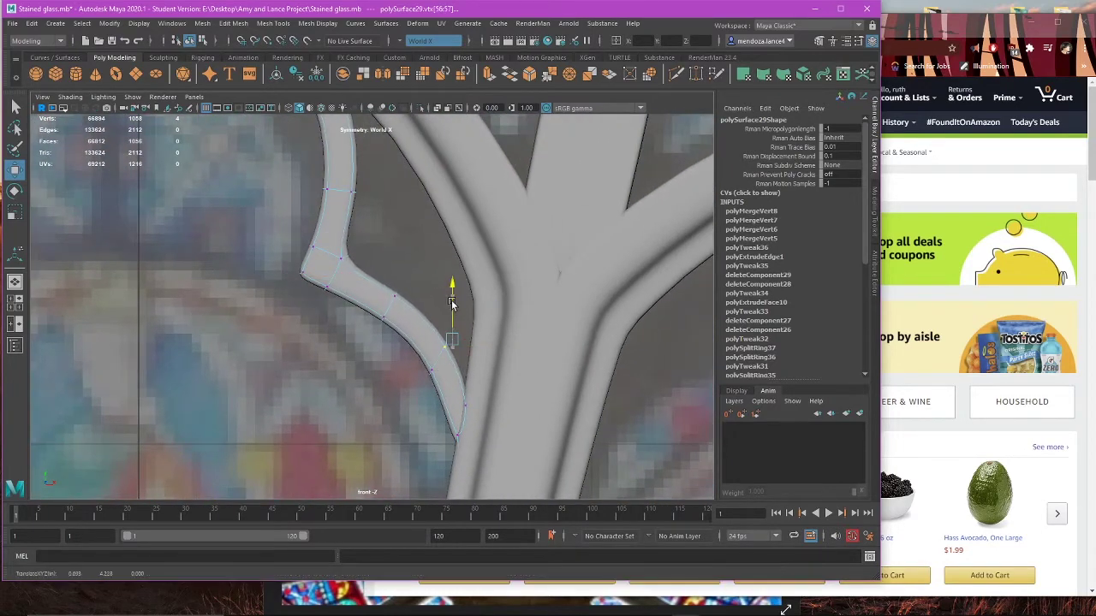
pyautogui.moveTo(423, 279); pyautogui.dragTo(397, 258)
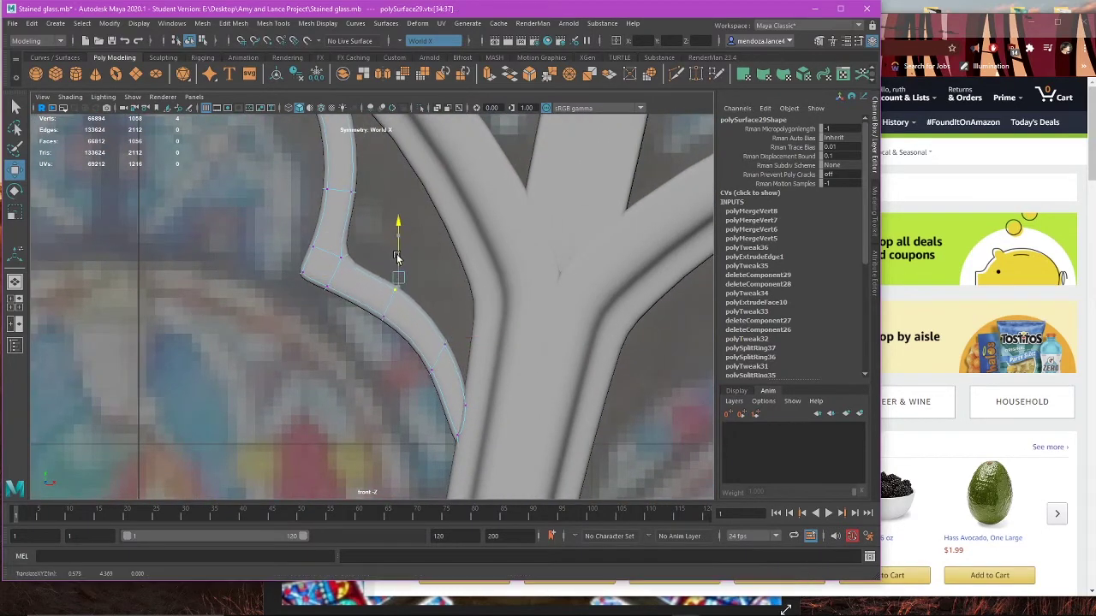
pyautogui.scroll(1, 391, 317)
pyautogui.keyDown('alt'); pyautogui.moveTo(452, 400); pyautogui.dragTo(438, 380, button='middle'); pyautogui.keyUp('alt')
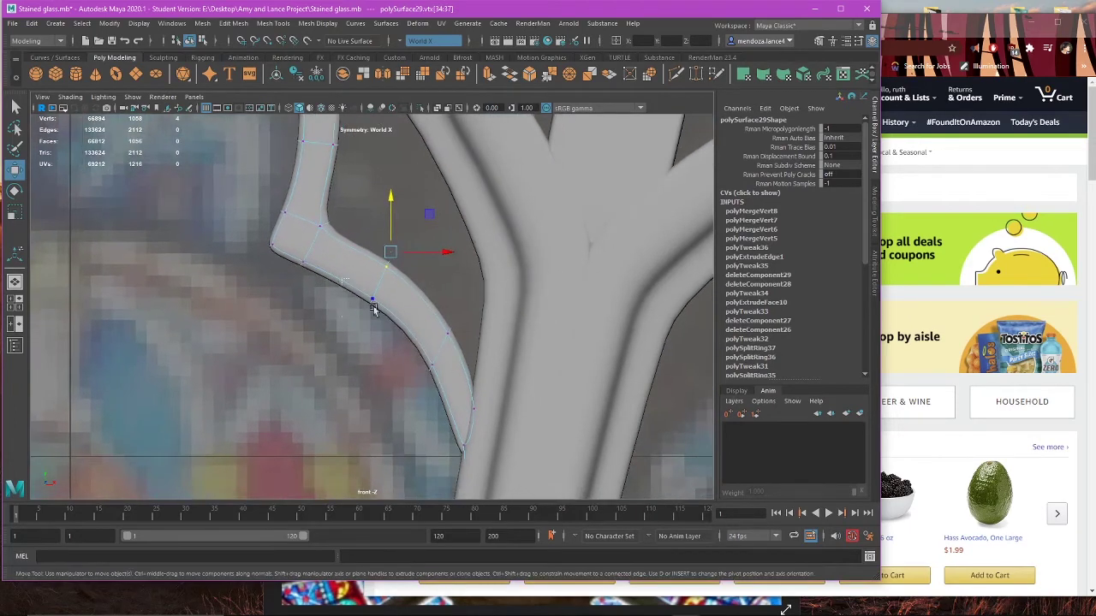
pyautogui.moveTo(374, 266); pyautogui.dragTo(370, 266)
# Step: Shift the lower-edge vertices beside the trefoil's cusp tip outward along the arm
pyautogui.moveTo(236, 238); pyautogui.dragTo(272, 229)
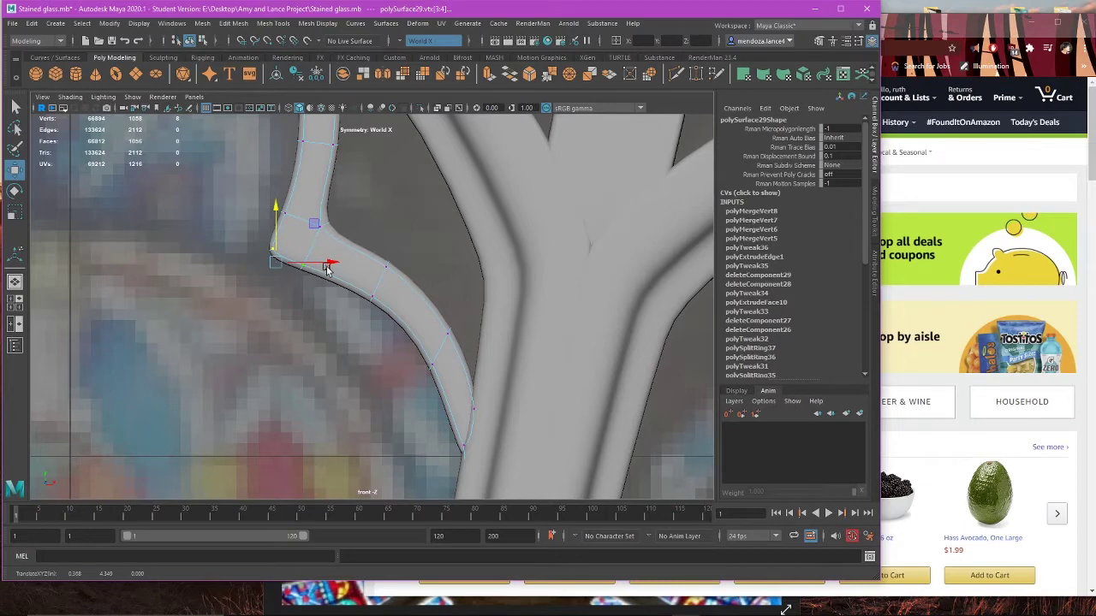
pyautogui.click(297, 268)
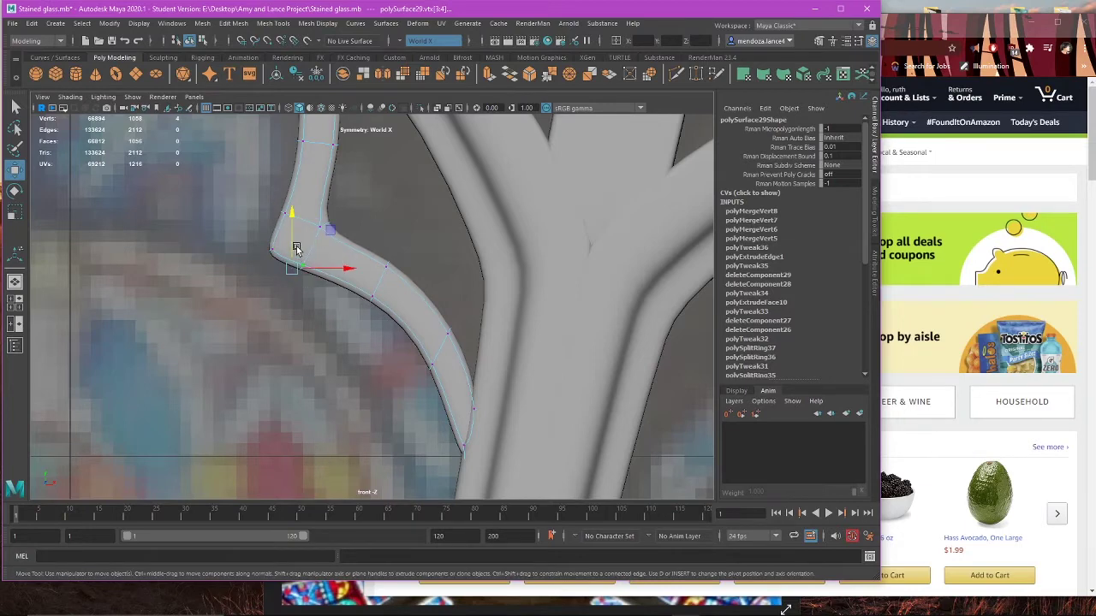
pyautogui.moveTo(328, 269); pyautogui.dragTo(339, 268)
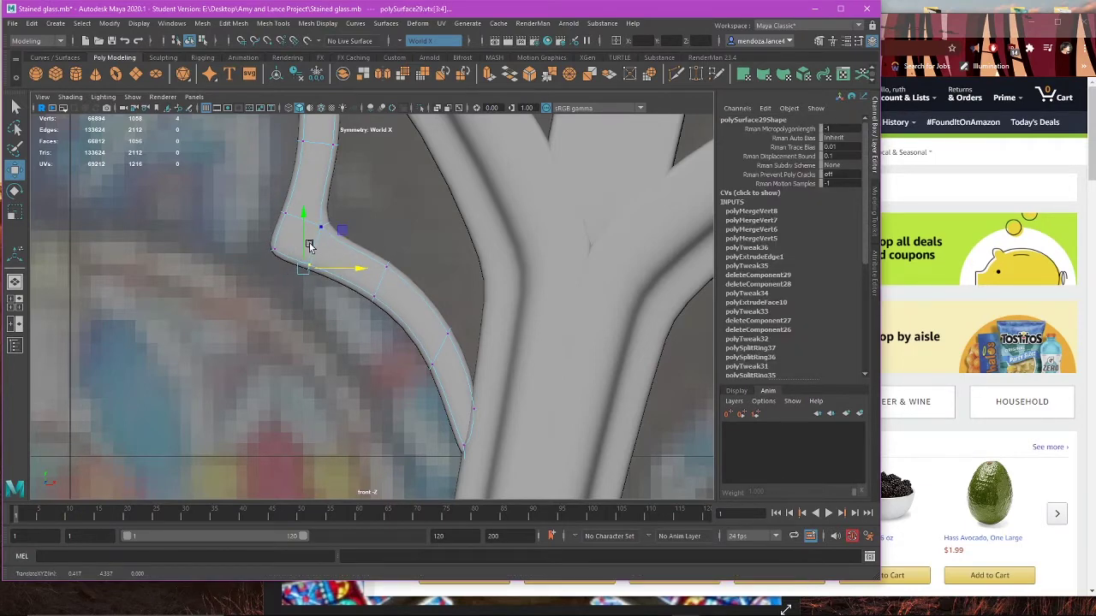
pyautogui.hotkey('ctrl', 'z')
pyautogui.click(309, 238)
# Step: With smooth preview off, adjust the lower and outer vertices at the cusp's bend, then restore the smooth preview
pyautogui.press('1')
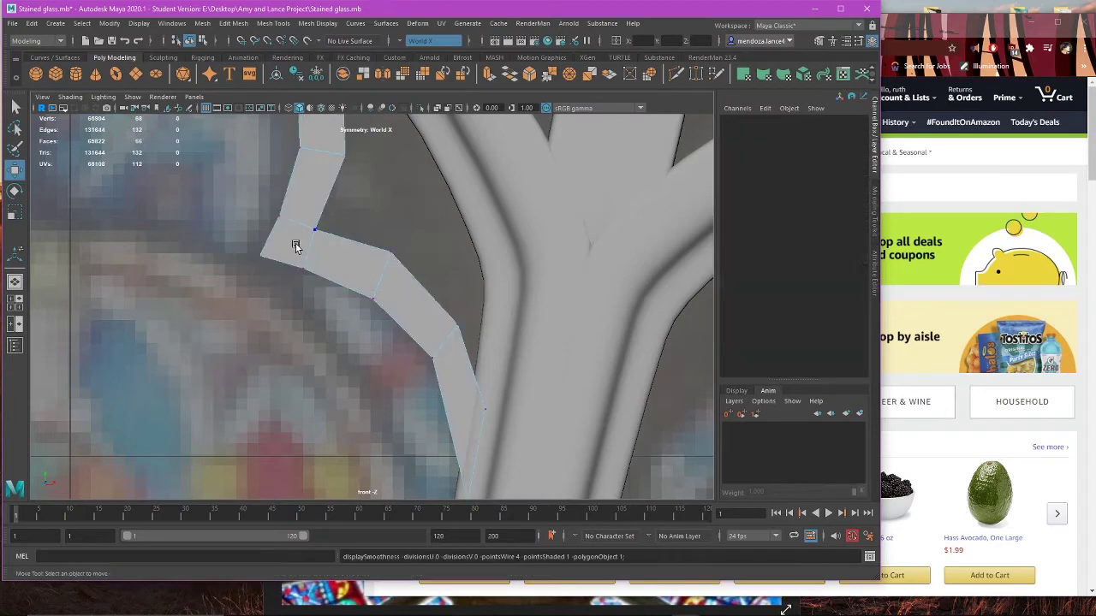
pyautogui.press('3')
pyautogui.moveTo(348, 254); pyautogui.dragTo(293, 290)
pyautogui.press('1')
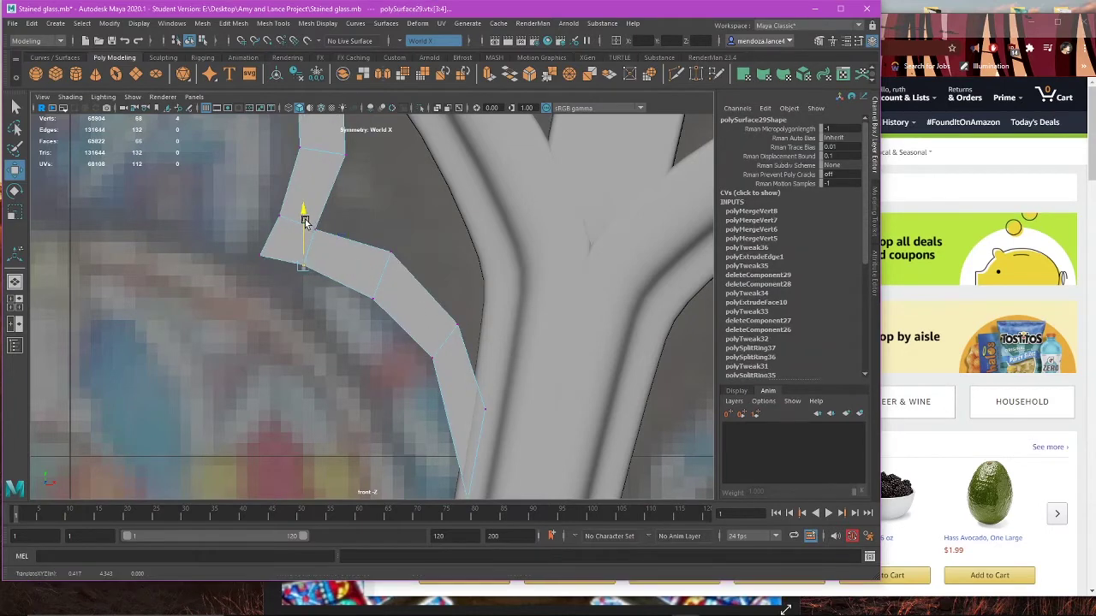
pyautogui.moveTo(305, 219); pyautogui.dragTo(331, 211)
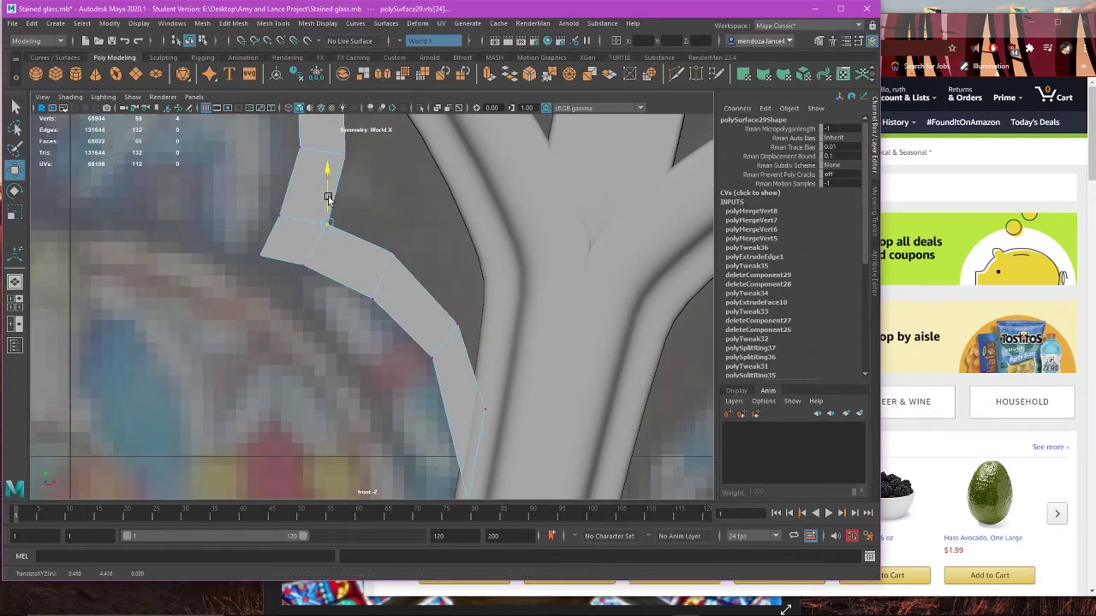
pyautogui.press('3')
pyautogui.scroll(-5, 490, 210)
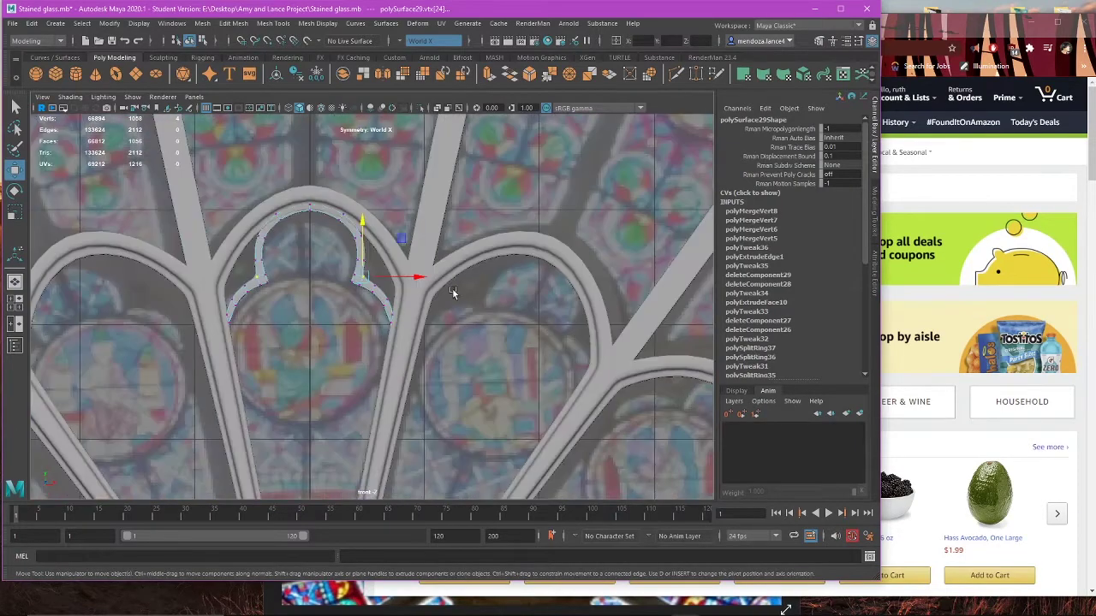
# Step: Lower the two inner-edge vertex pairs along the trefoil's lower arms slightly, then return to object mode and deselect the piece
pyautogui.moveTo(401, 189); pyautogui.dragTo(414, 185, button='right')
pyautogui.scroll(-3, 400, 193)
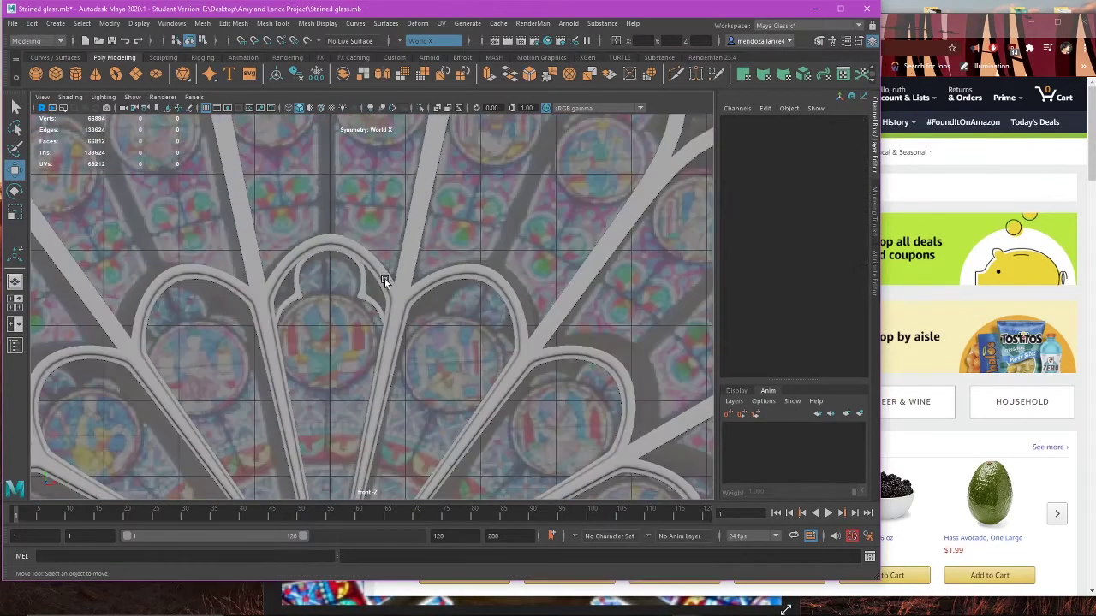
pyautogui.scroll(6, 394, 324)
pyautogui.scroll(6, 392, 318)
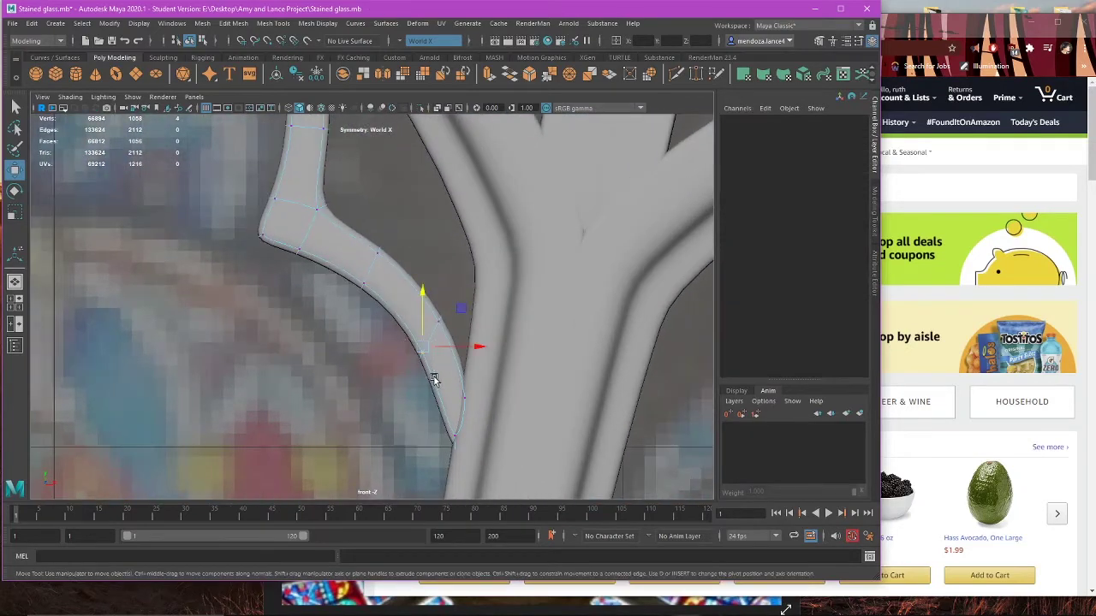
pyautogui.moveTo(420, 290); pyautogui.dragTo(419, 297)
pyautogui.moveTo(324, 274); pyautogui.dragTo(367, 303)
pyautogui.moveTo(361, 256); pyautogui.dragTo(362, 261)
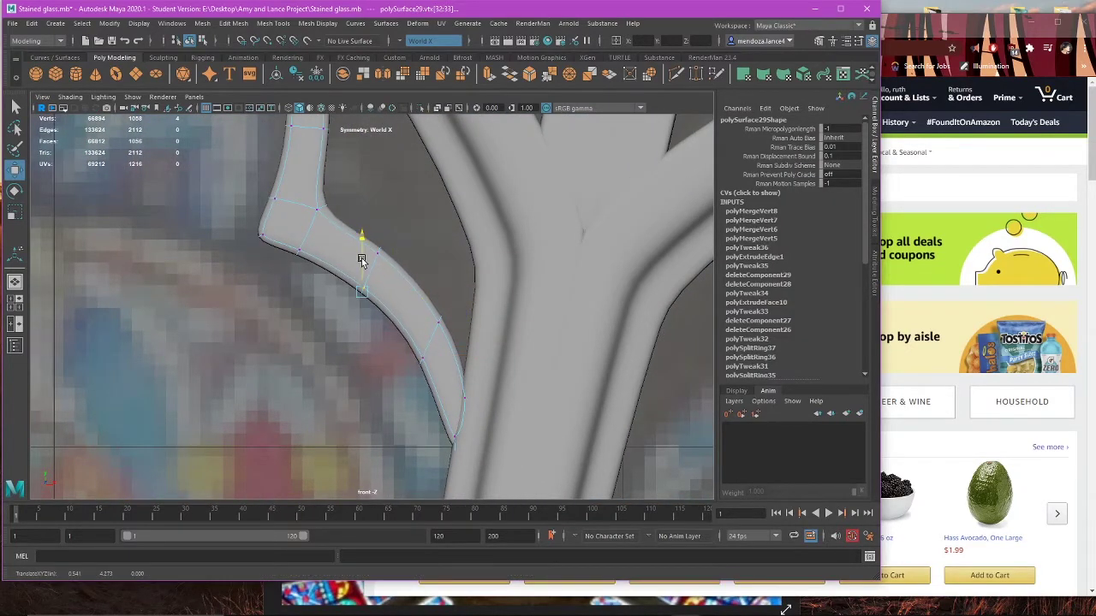
pyautogui.scroll(-8, 403, 324)
pyautogui.scroll(2, 406, 327)
pyautogui.moveTo(524, 211); pyautogui.dragTo(545, 197, button='right')
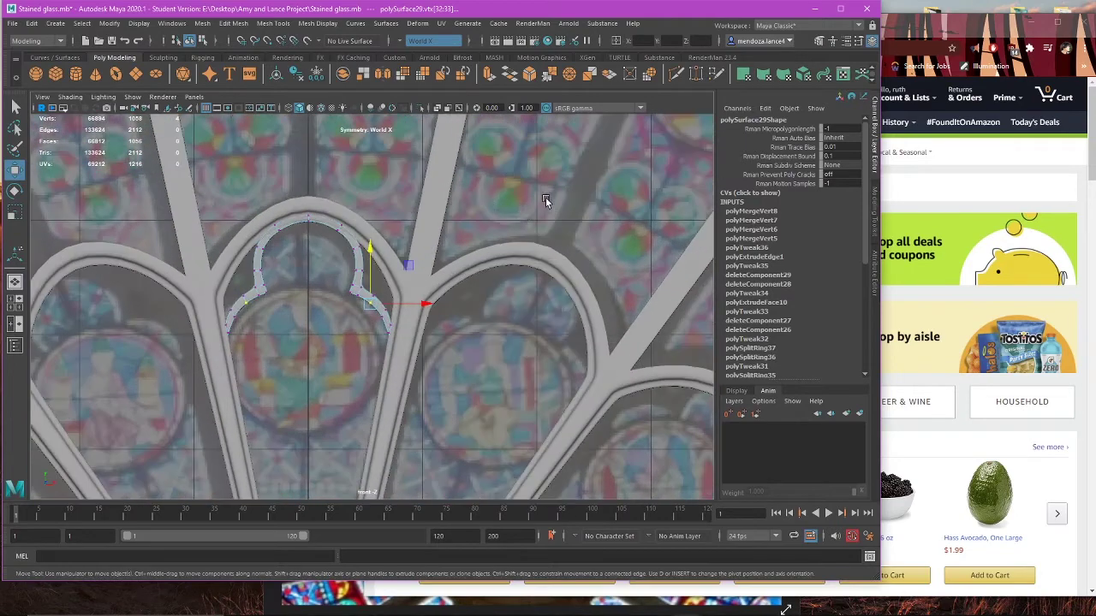
pyautogui.click(545, 197)
# Step: Reselect the trefoil piece in vertex mode and reposition the end vertices of its lower arms against the arch
pyautogui.scroll(1, 374, 296)
pyautogui.click(374, 297)
pyautogui.scroll(3, 421, 306)
pyautogui.moveTo(556, 344); pyautogui.dragTo(497, 332, button='right')
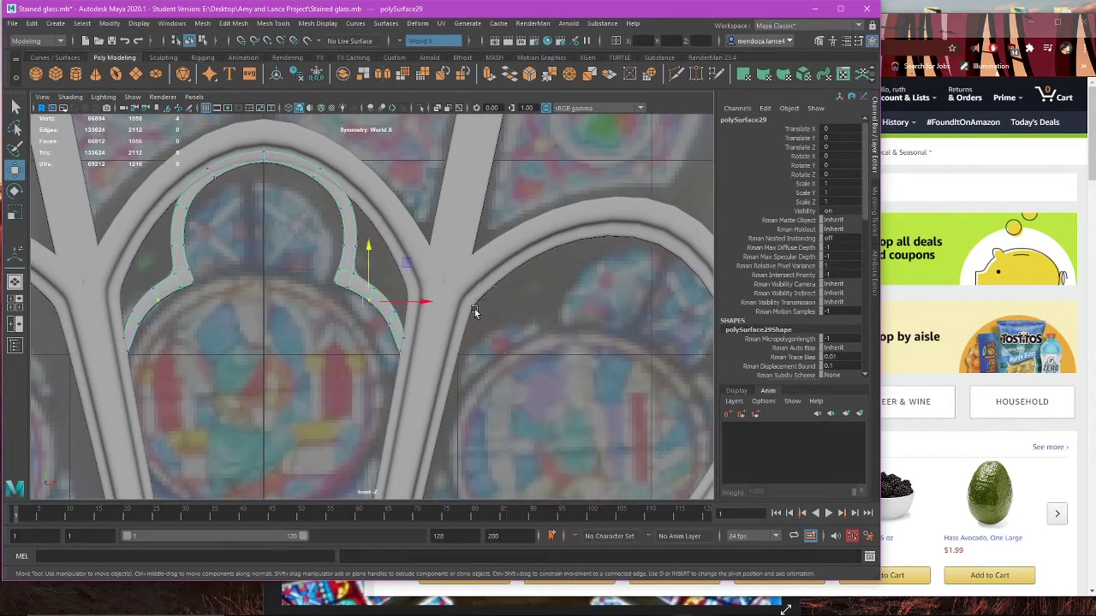
pyautogui.scroll(5, 379, 399)
pyautogui.moveTo(364, 402); pyautogui.dragTo(440, 434)
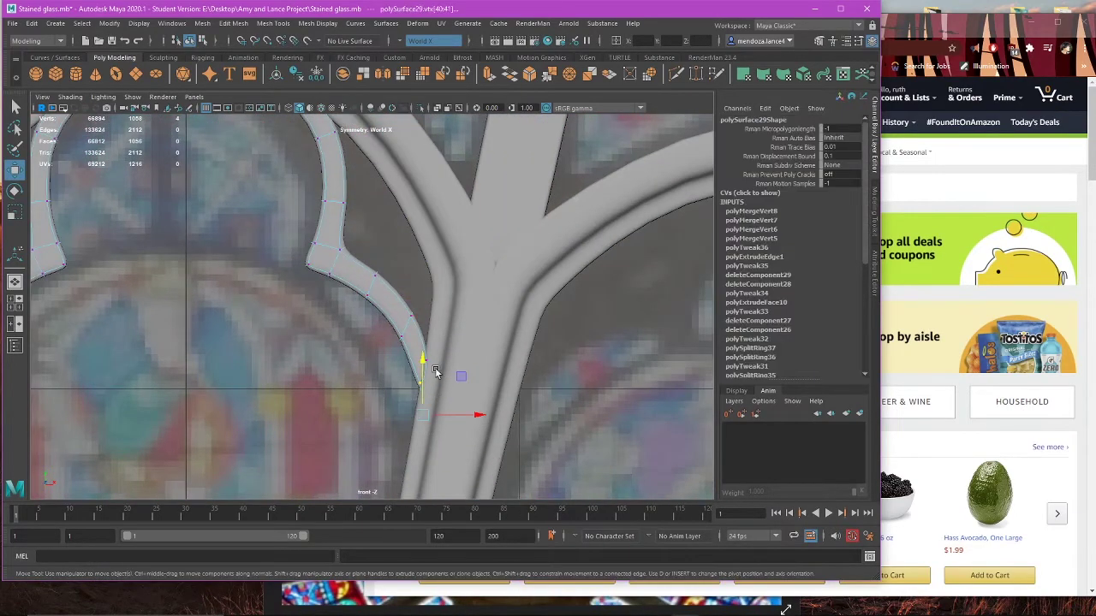
pyautogui.moveTo(418, 376); pyautogui.dragTo(415, 384)
pyautogui.moveTo(463, 417); pyautogui.dragTo(469, 427)
# Step: Nudge the inner vertex just above the arm's lower end, then raise it together with the outer-edge vertex
pyautogui.scroll(2, 406, 348)
pyautogui.moveTo(416, 375); pyautogui.dragTo(417, 374)
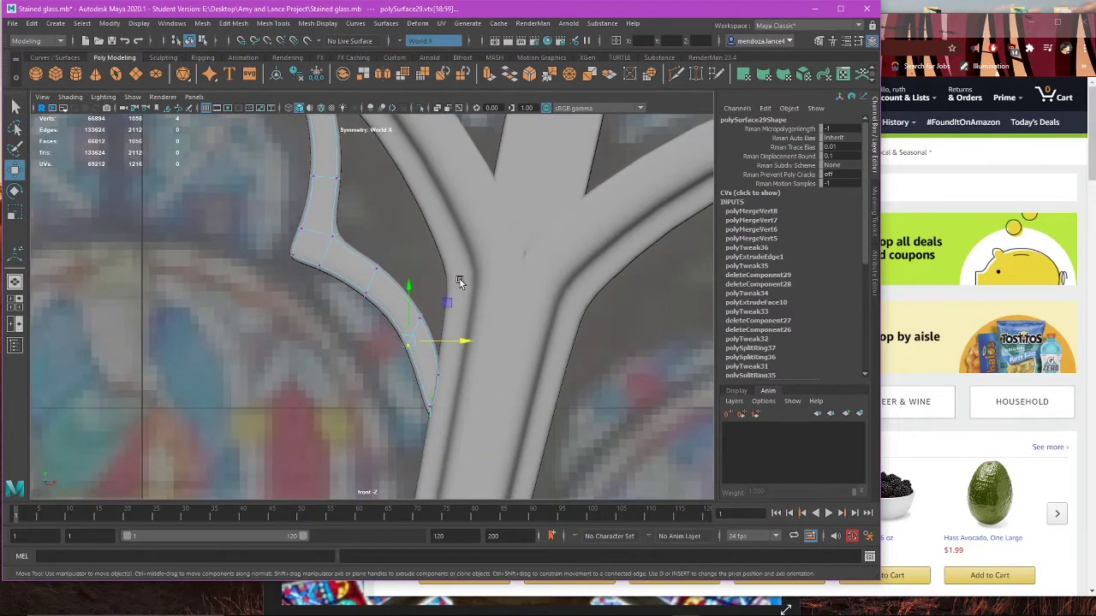
pyautogui.moveTo(414, 334); pyautogui.dragTo(412, 368)
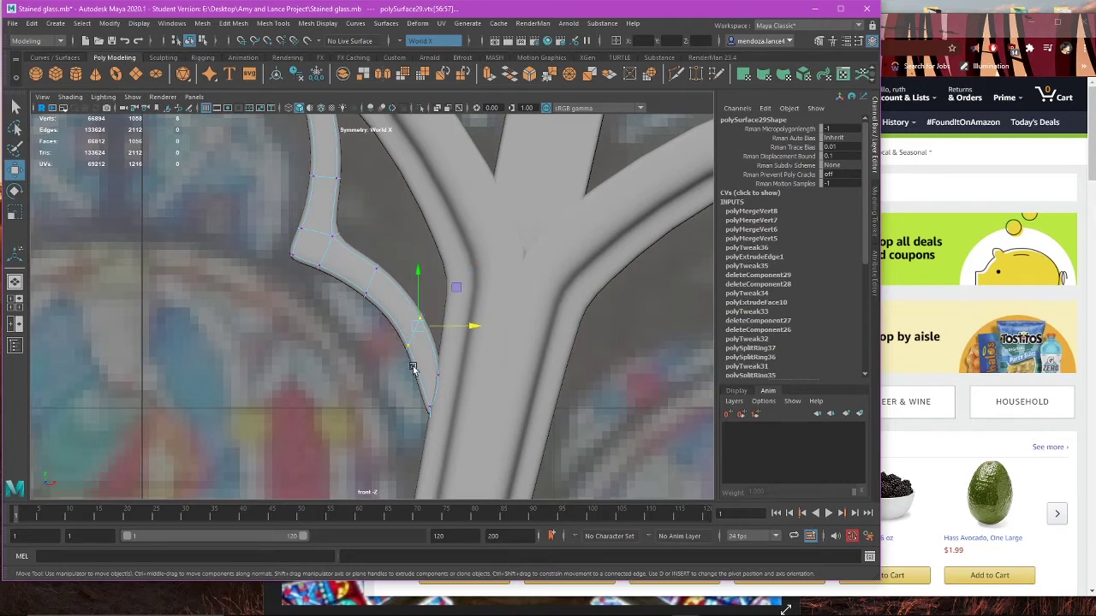
pyautogui.moveTo(421, 296); pyautogui.dragTo(423, 288)
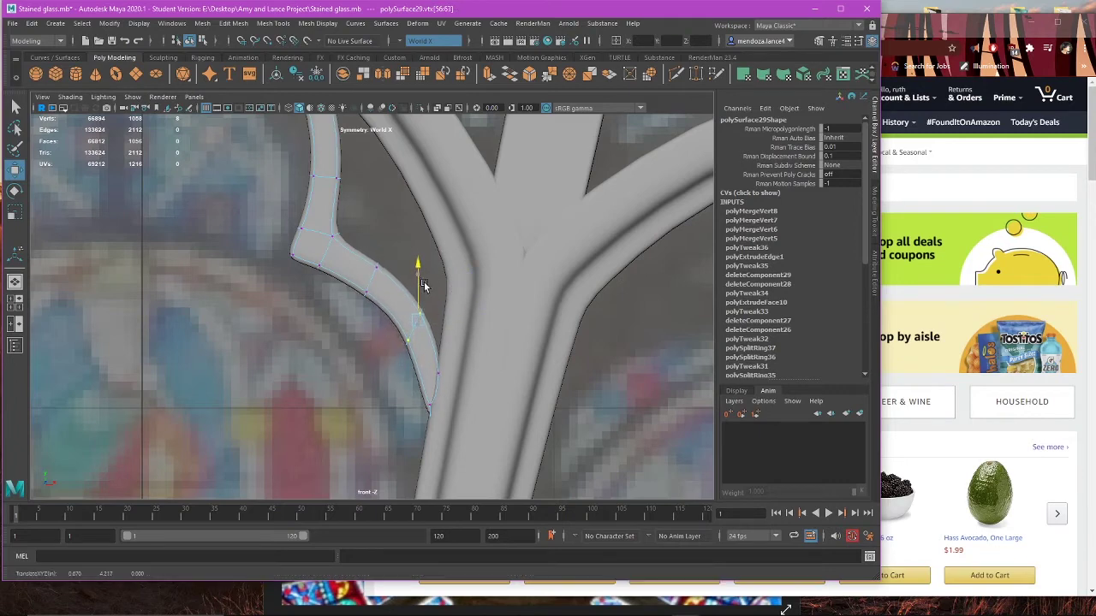
# Step: Lower the inner-edge vertices midway along the arm slightly, and undo the last lowering of their outer-edge counterparts
pyautogui.moveTo(328, 268); pyautogui.dragTo(387, 312)
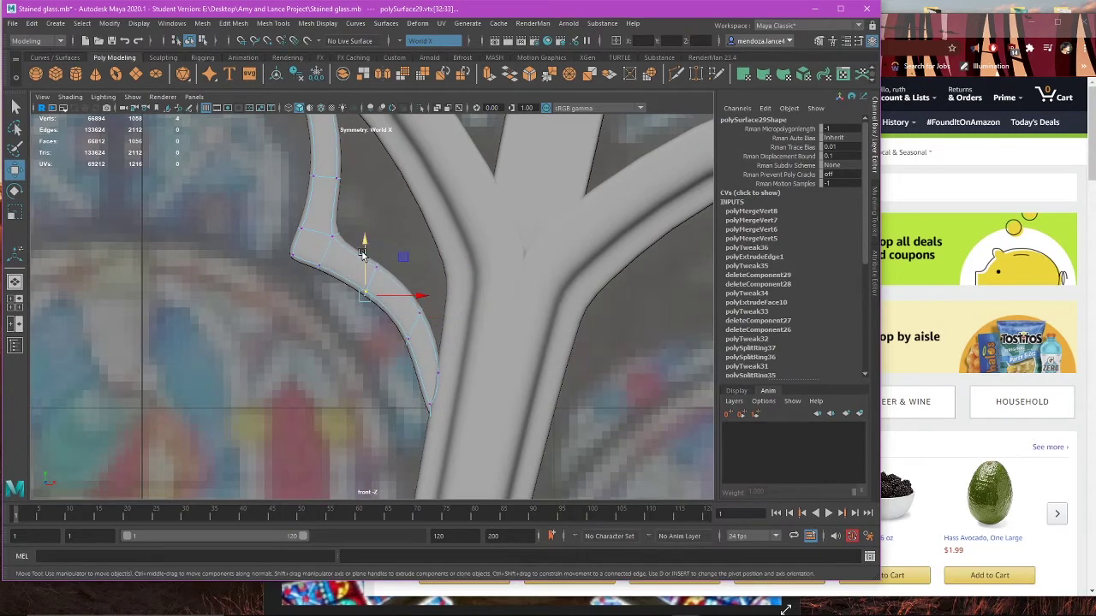
pyautogui.moveTo(363, 254); pyautogui.dragTo(364, 258)
pyautogui.moveTo(435, 235); pyautogui.dragTo(376, 244)
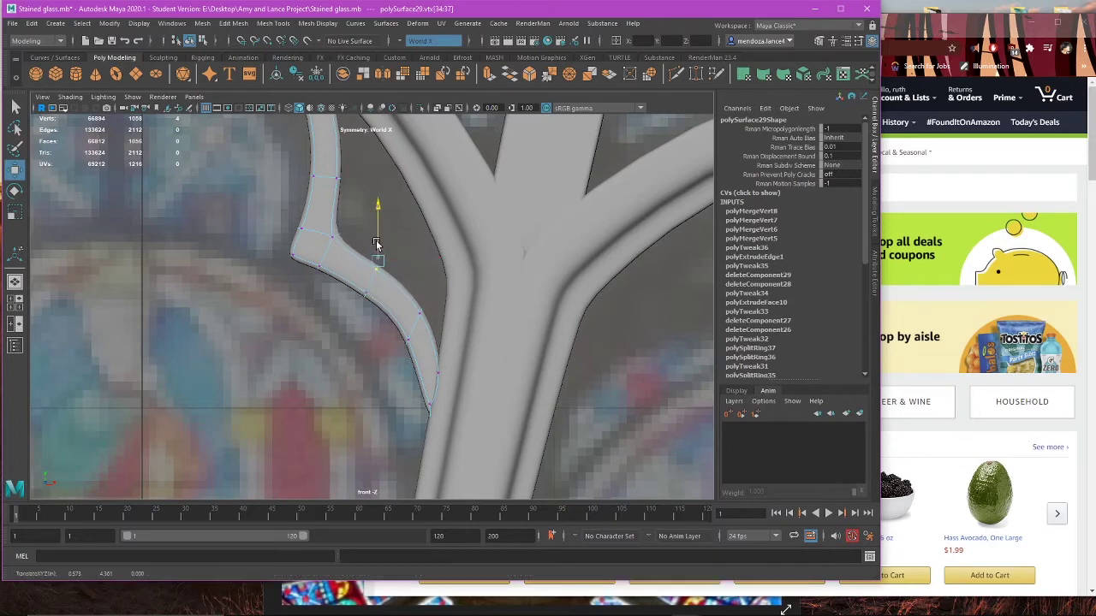
pyautogui.hotkey('ctrl', 'z')
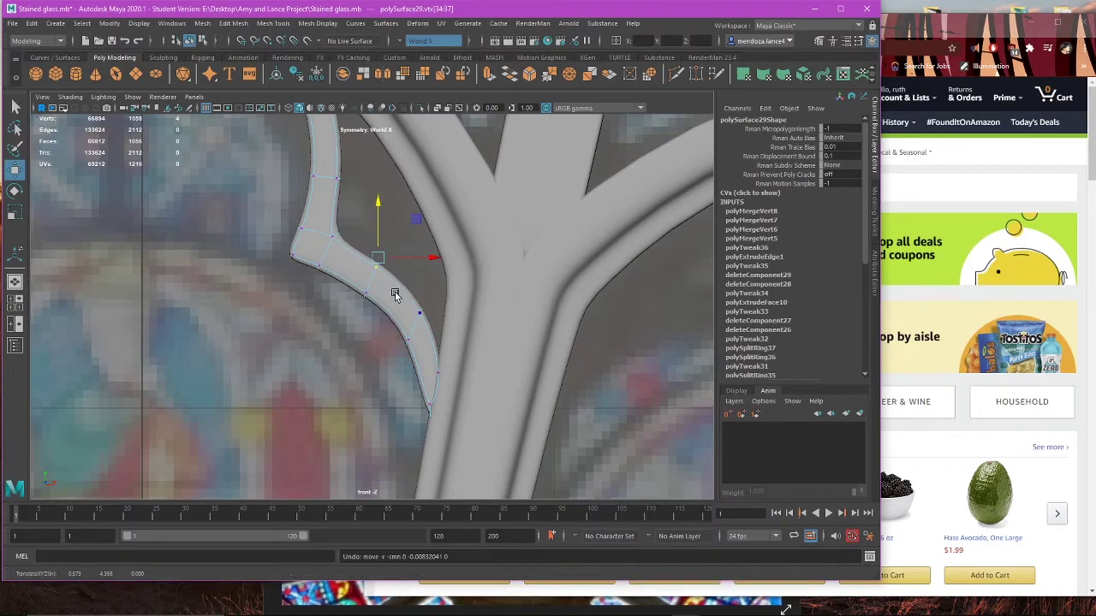
# Step: Examine the trefoil's reshaped arms and cusps in the perspective view from several angles in object mode
pyautogui.keyDown('alt'); pyautogui.moveTo(333, 308); pyautogui.dragTo(376, 353, button='middle'); pyautogui.keyUp('alt')
pyautogui.scroll(-8, 386, 339)
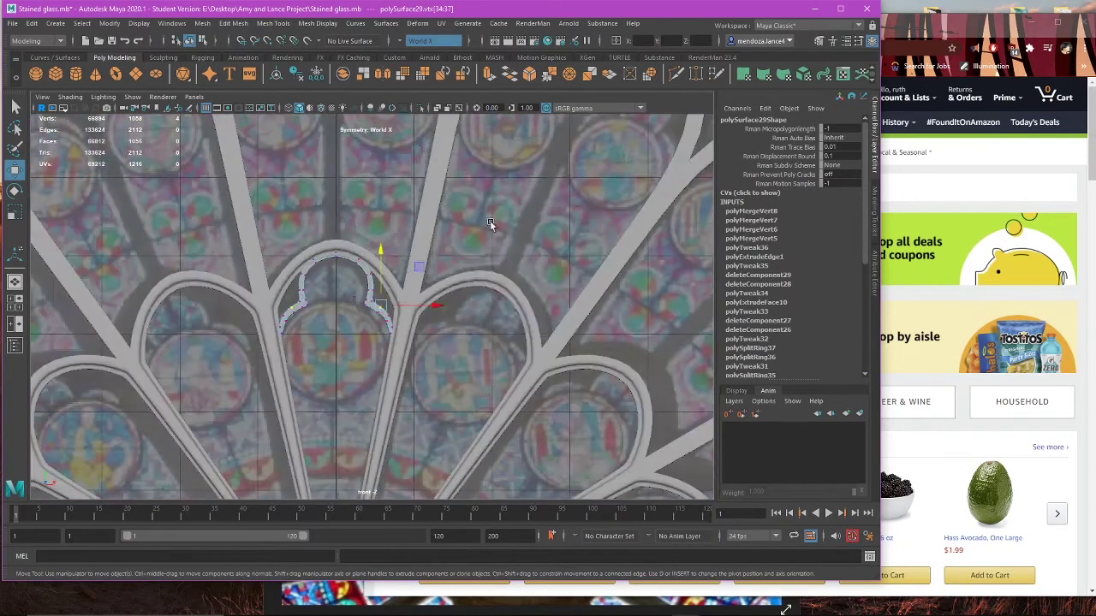
pyautogui.press('space')
pyautogui.press('space')
pyautogui.scroll(-3, 441, 304)
pyautogui.press('f')
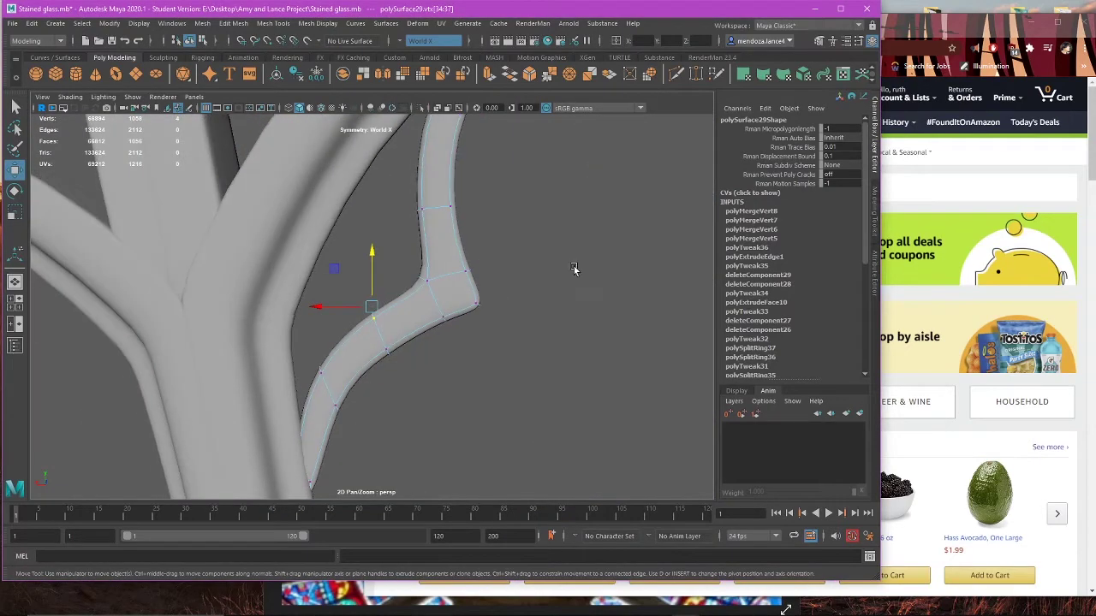
pyautogui.click(575, 268)
pyautogui.scroll(-6, 548, 313)
pyautogui.keyDown('alt'); pyautogui.moveTo(548, 313); pyautogui.dragTo(313, 308); pyautogui.keyUp('alt')
pyautogui.moveTo(314, 307); pyautogui.dragTo(377, 276, button='right')
pyautogui.keyDown('alt'); pyautogui.moveTo(387, 336); pyautogui.dragTo(354, 292); pyautogui.keyUp('alt')
pyautogui.click(302, 371)
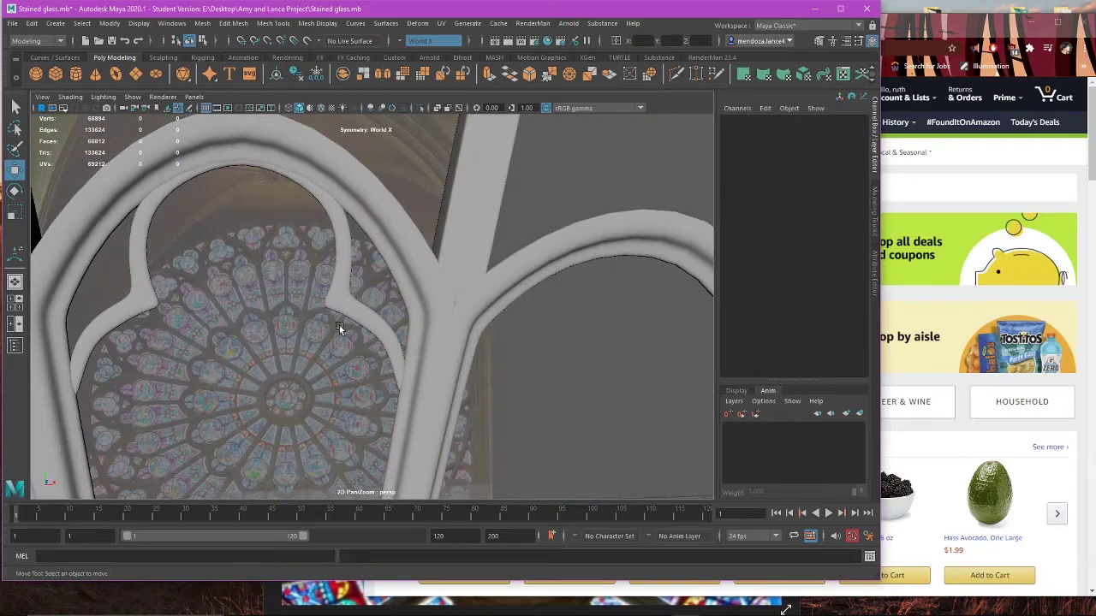
pyautogui.click(340, 304)
pyautogui.keyDown('alt'); pyautogui.moveTo(340, 328); pyautogui.dragTo(434, 335); pyautogui.keyUp('alt')
pyautogui.scroll(5, 343, 306)
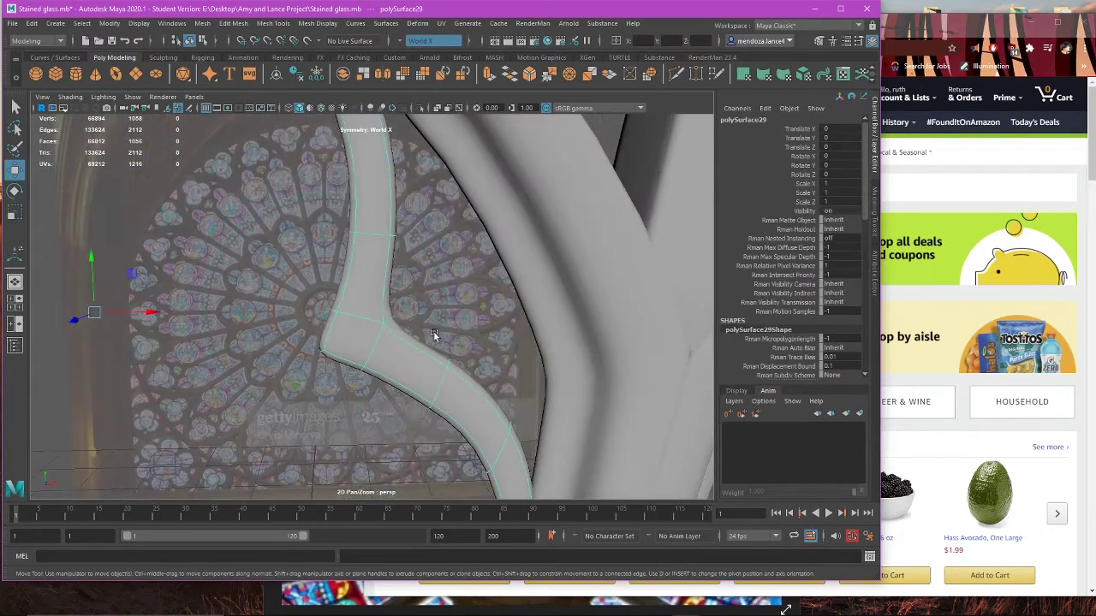
# Step: Examine the smoothed trefoil against the reference image in the front view, with nothing selected
pyautogui.press('3')
pyautogui.press('space')
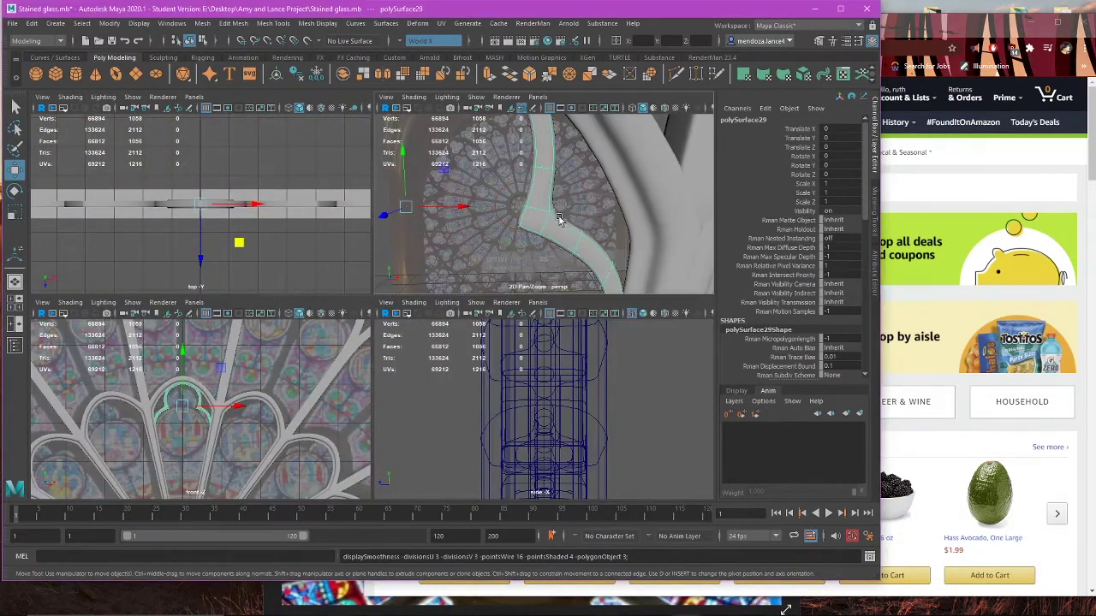
pyautogui.press('space')
pyautogui.press('space')
pyautogui.press('space')
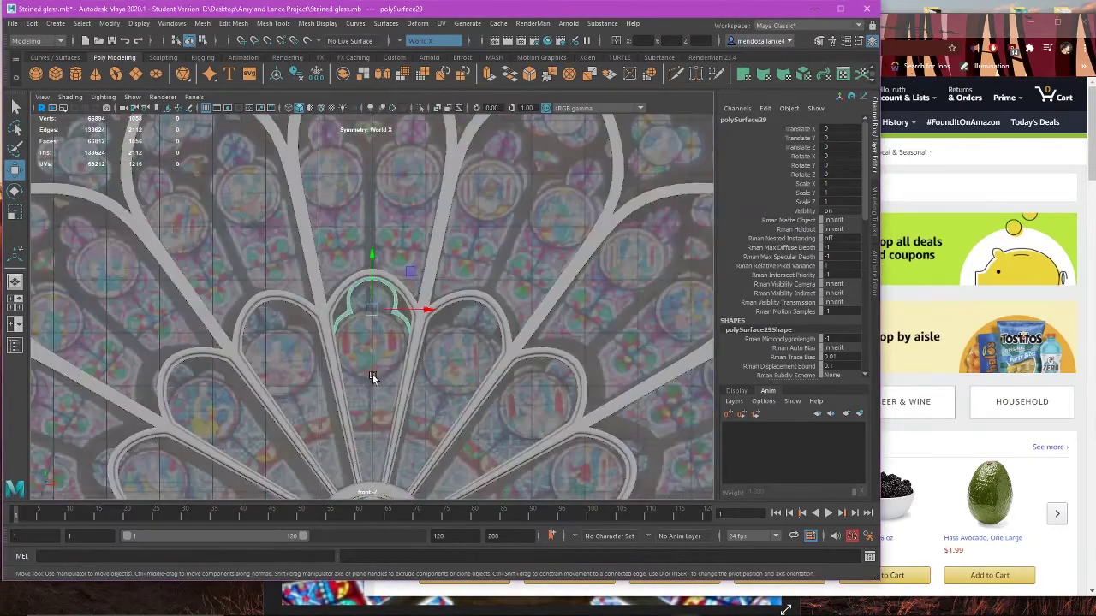
pyautogui.keyDown('alt'); pyautogui.moveTo(373, 374); pyautogui.dragTo(447, 367, button='right'); pyautogui.keyUp('alt')
pyautogui.keyDown('alt'); pyautogui.moveTo(547, 372); pyautogui.dragTo(399, 358, button='middle'); pyautogui.keyUp('alt')
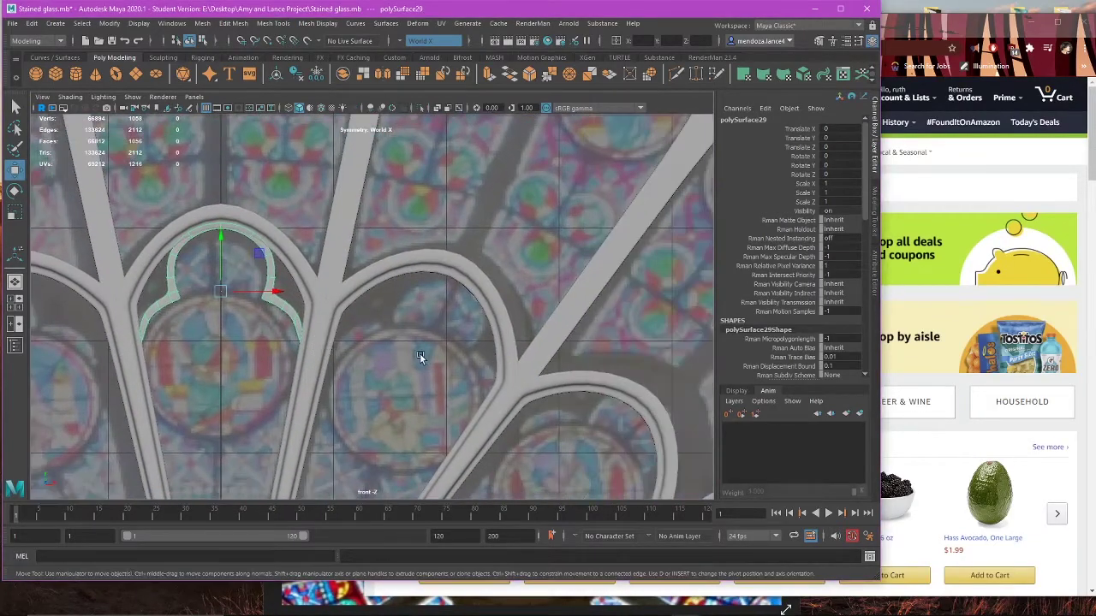
pyautogui.click(420, 354)
pyautogui.keyDown('alt'); pyautogui.moveTo(330, 310); pyautogui.dragTo(406, 334, button='middle'); pyautogui.keyUp('alt')
pyautogui.keyDown('alt'); pyautogui.moveTo(394, 334); pyautogui.dragTo(406, 334, button='right'); pyautogui.keyUp('alt')
pyautogui.click(985, 26)
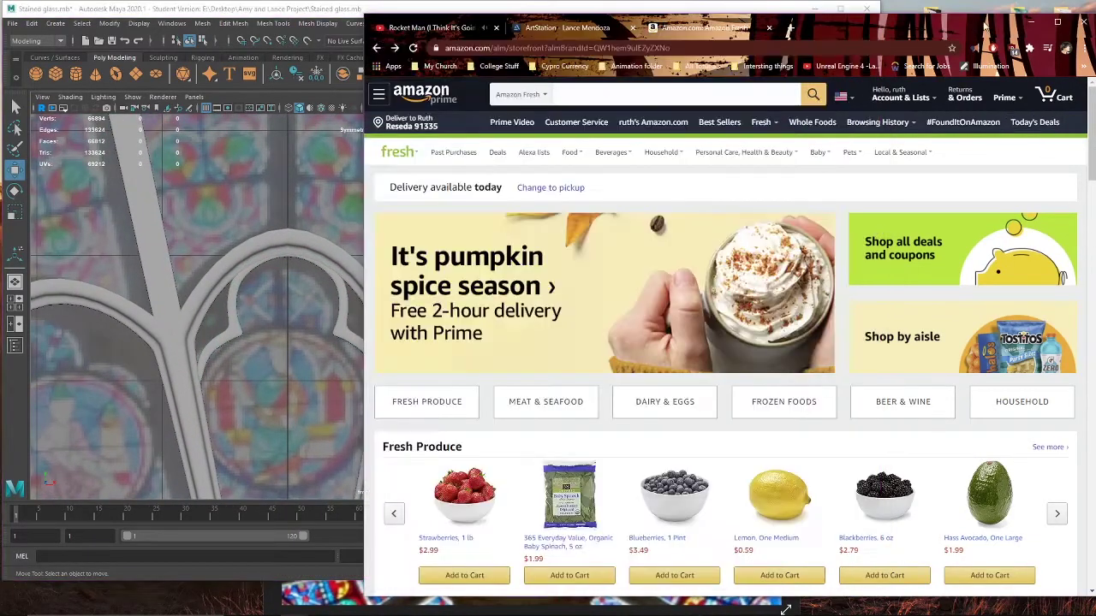
pyautogui.click(576, 28)
pyautogui.click(462, 31)
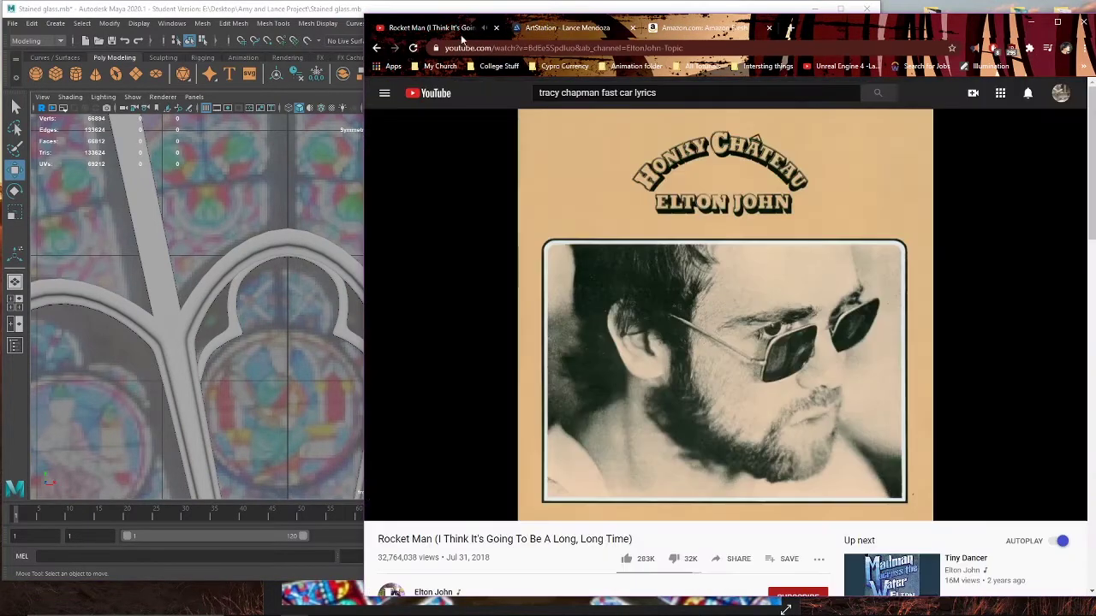
pyautogui.click(695, 28)
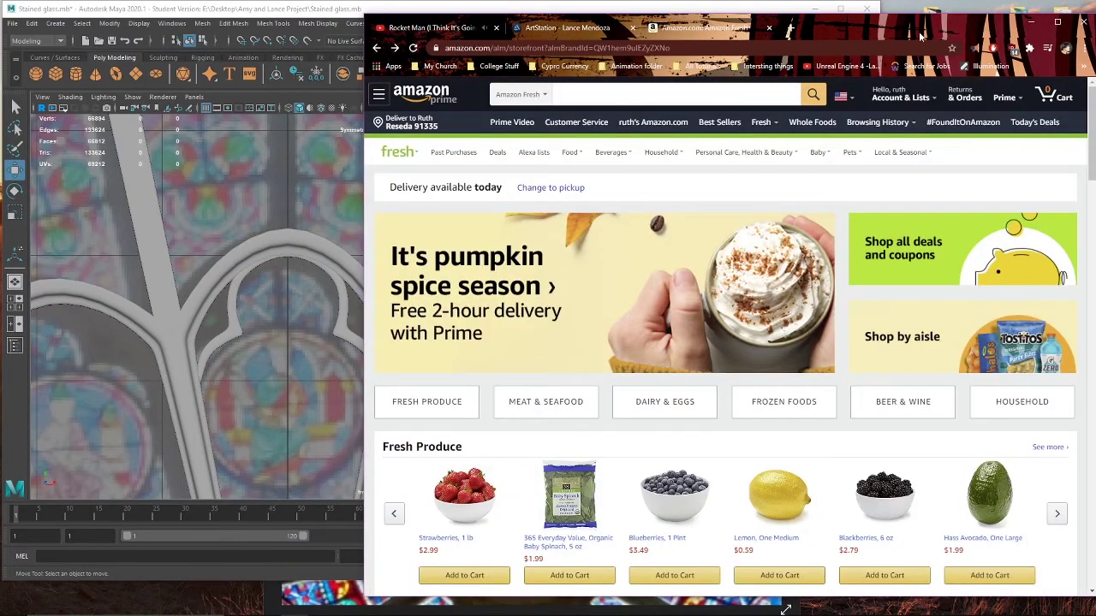
# Step: Move the browser window out of the way and bring the rose window reference photo up beside Maya
pyautogui.moveTo(920, 36); pyautogui.dragTo(973, 152)
pyautogui.click(974, 97)
pyautogui.click(487, 12)
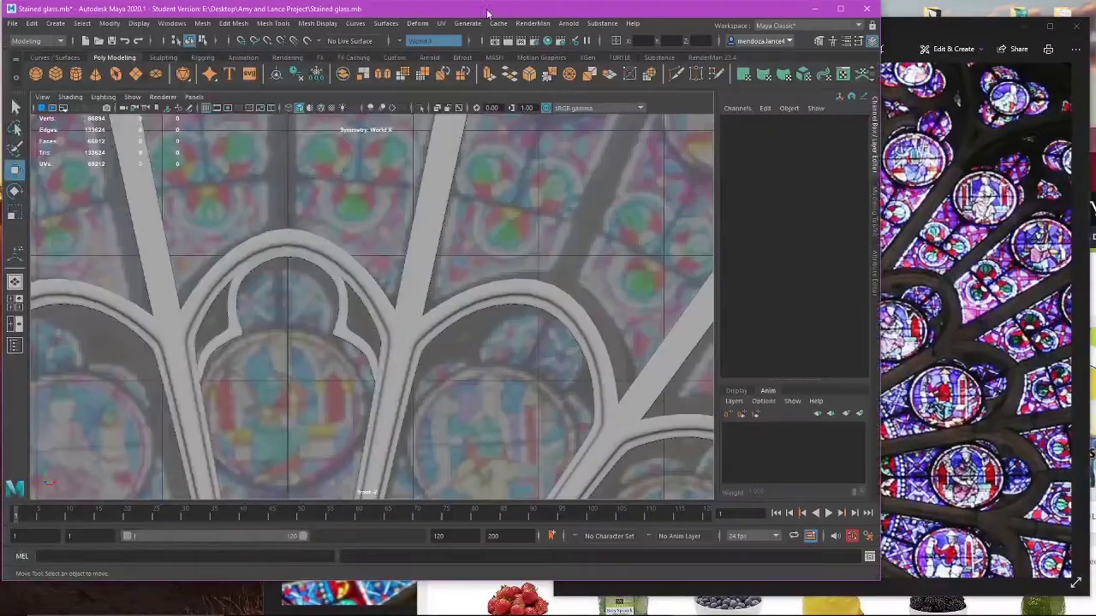
pyautogui.click(936, 265)
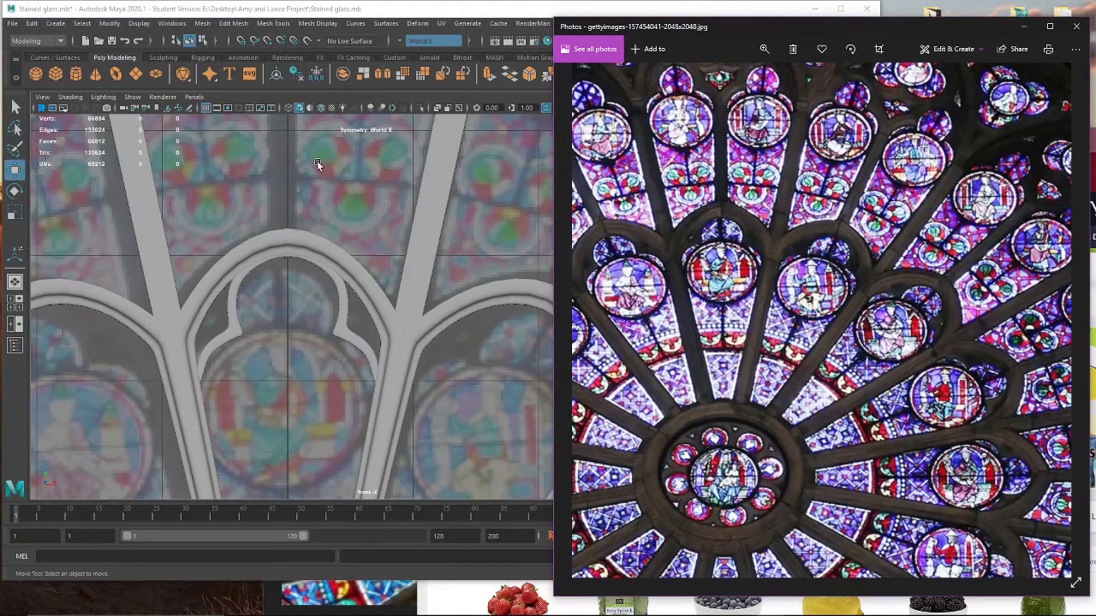
# Step: Enter vertex mode on the trefoil and move the two outer-edge vertices on each side of the upper lobe outward
pyautogui.keyDown('alt'); pyautogui.moveTo(417, 351); pyautogui.dragTo(419, 336, button='middle'); pyautogui.keyUp('alt')
pyautogui.scroll(3, 417, 335)
pyautogui.click(350, 322)
pyautogui.scroll(3, 350, 321)
pyautogui.keyDown('alt'); pyautogui.moveTo(350, 322); pyautogui.dragTo(390, 334, button='middle'); pyautogui.keyUp('alt')
pyautogui.moveTo(421, 167); pyautogui.dragTo(384, 166, button='right')
pyautogui.scroll(2, 474, 240)
pyautogui.click(371, 303)
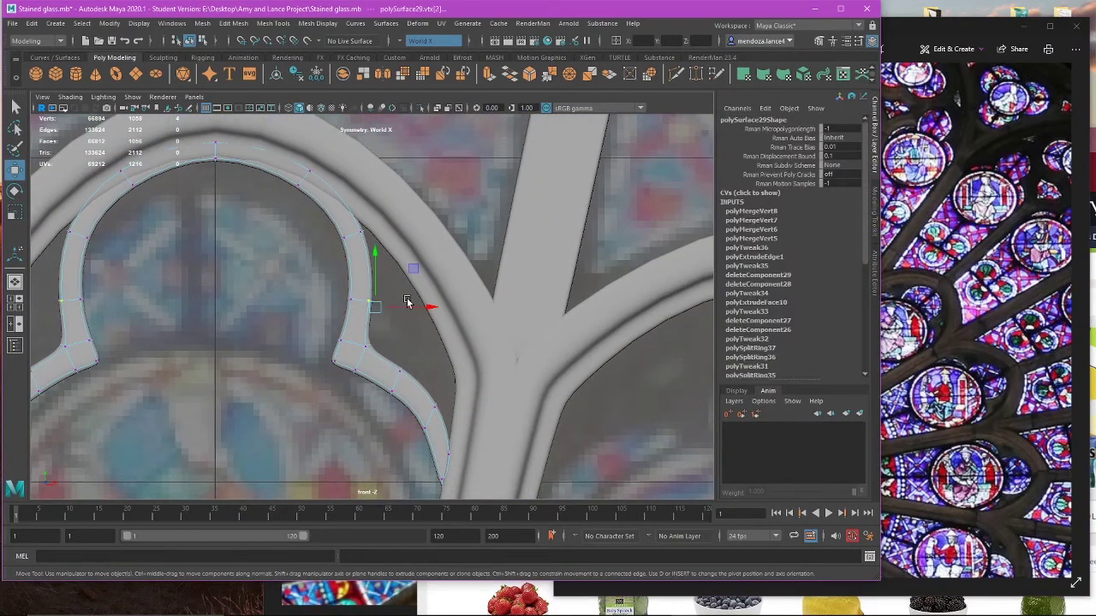
pyautogui.moveTo(353, 251); pyautogui.dragTo(432, 270)
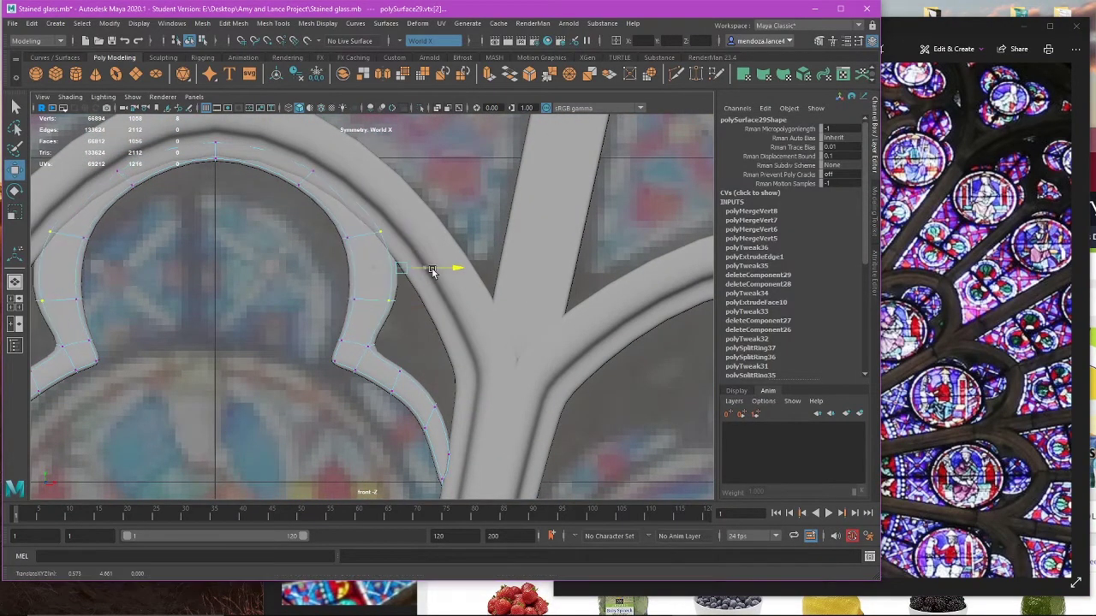
# Step: Move the upper outer-edge vertices of the lower arms up and outward, and pull the notch vertex behind the cusp outward
pyautogui.moveTo(433, 341); pyautogui.dragTo(422, 361)
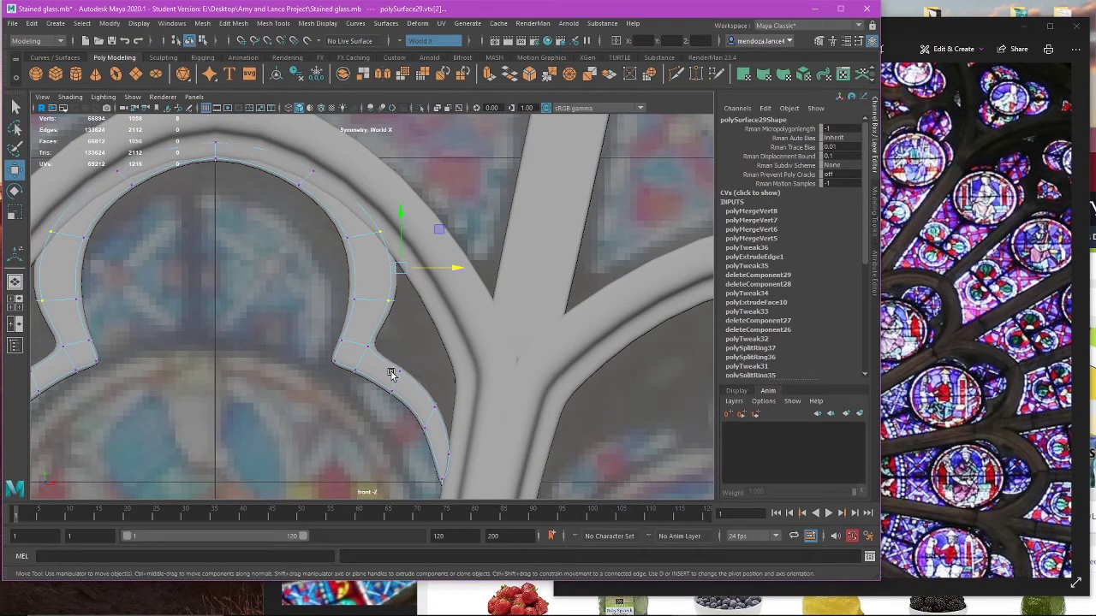
pyautogui.keyDown('shift'); pyautogui.moveTo(429, 416); pyautogui.dragTo(428, 416); pyautogui.keyUp('shift')
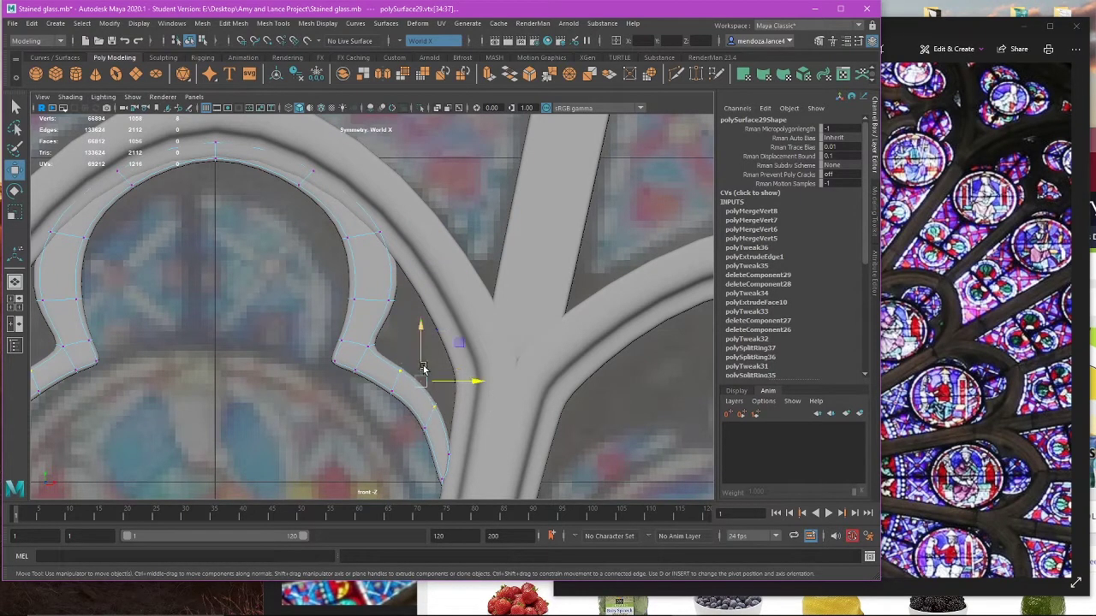
pyautogui.moveTo(424, 357); pyautogui.dragTo(465, 361)
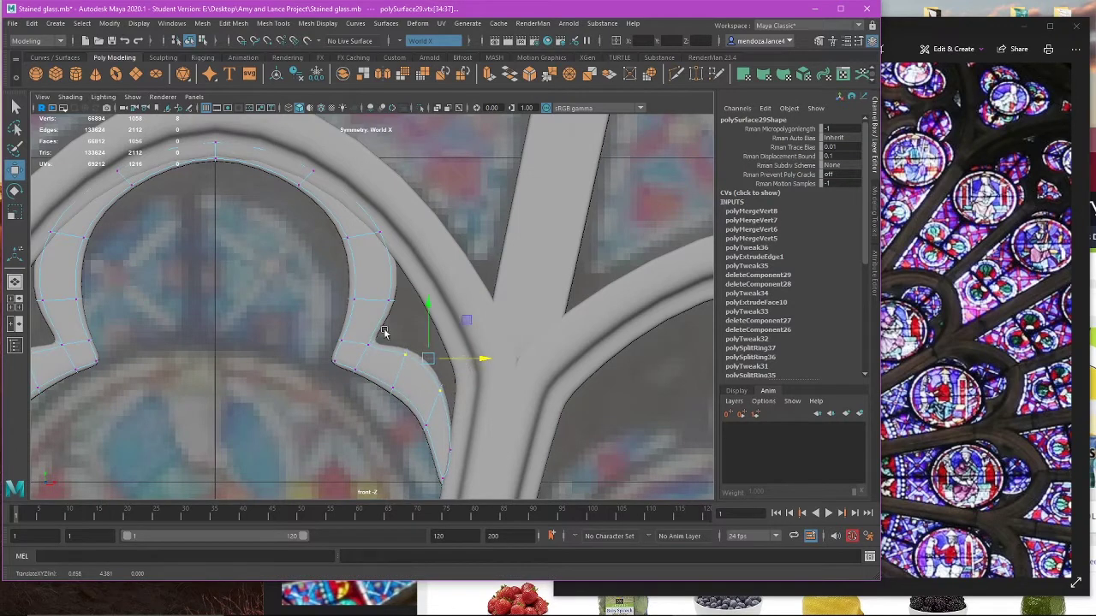
pyautogui.moveTo(366, 334); pyautogui.dragTo(419, 346)
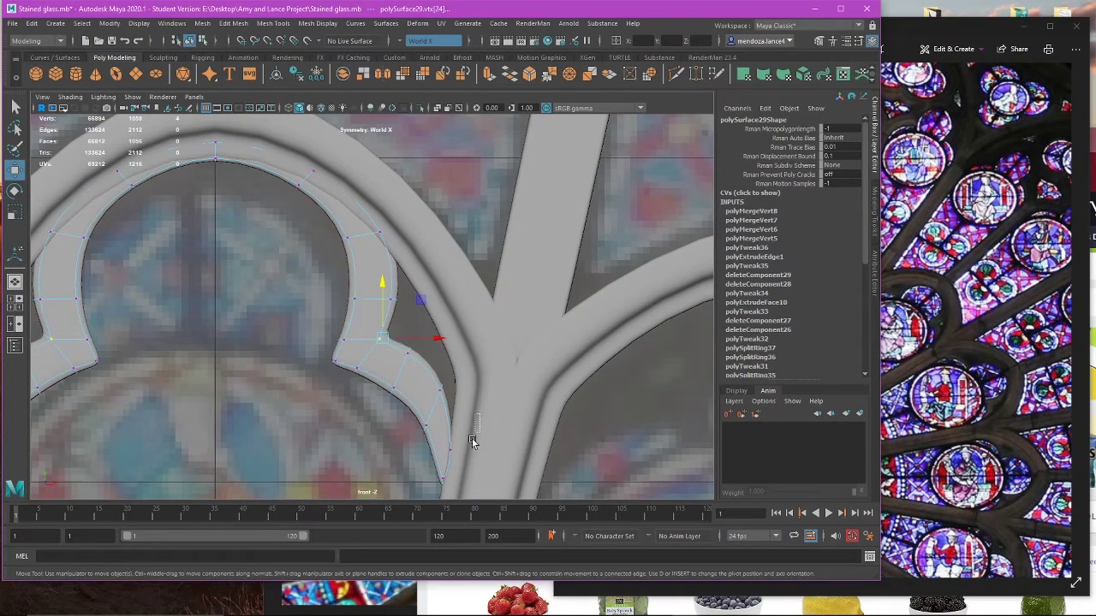
# Step: Raise the outer-edge vertex near the arm's lower end and nudge the end vertices sideways against the arch
pyautogui.moveTo(472, 440); pyautogui.dragTo(443, 464)
pyautogui.moveTo(454, 415); pyautogui.dragTo(457, 379)
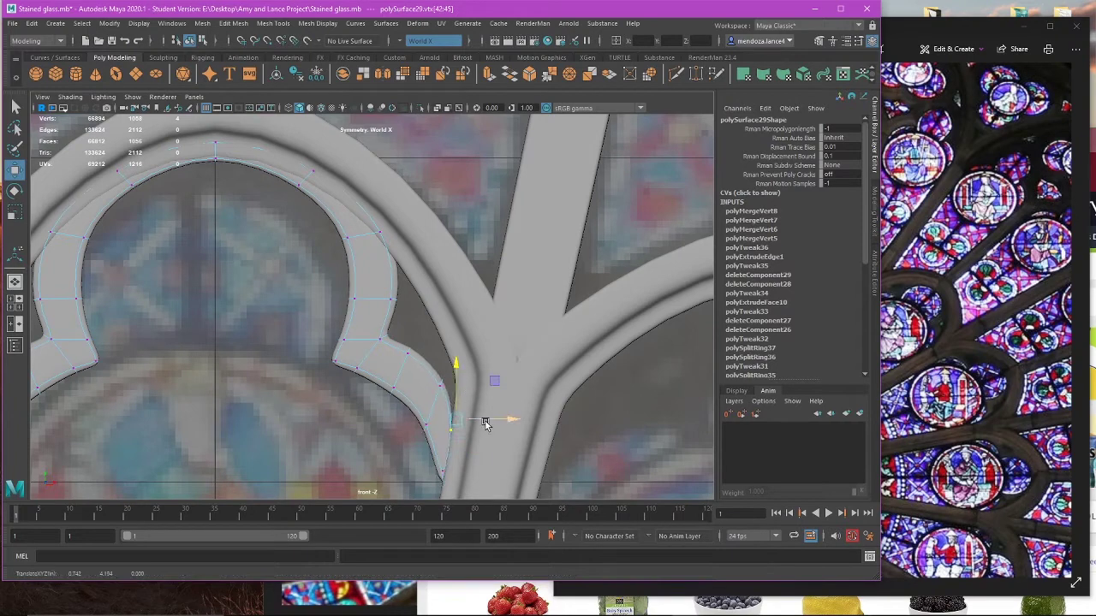
pyautogui.moveTo(481, 420); pyautogui.dragTo(477, 420)
pyautogui.keyDown('alt'); pyautogui.moveTo(485, 318); pyautogui.dragTo(486, 287, button='middle'); pyautogui.keyUp('alt')
pyautogui.moveTo(481, 436); pyautogui.dragTo(482, 436)
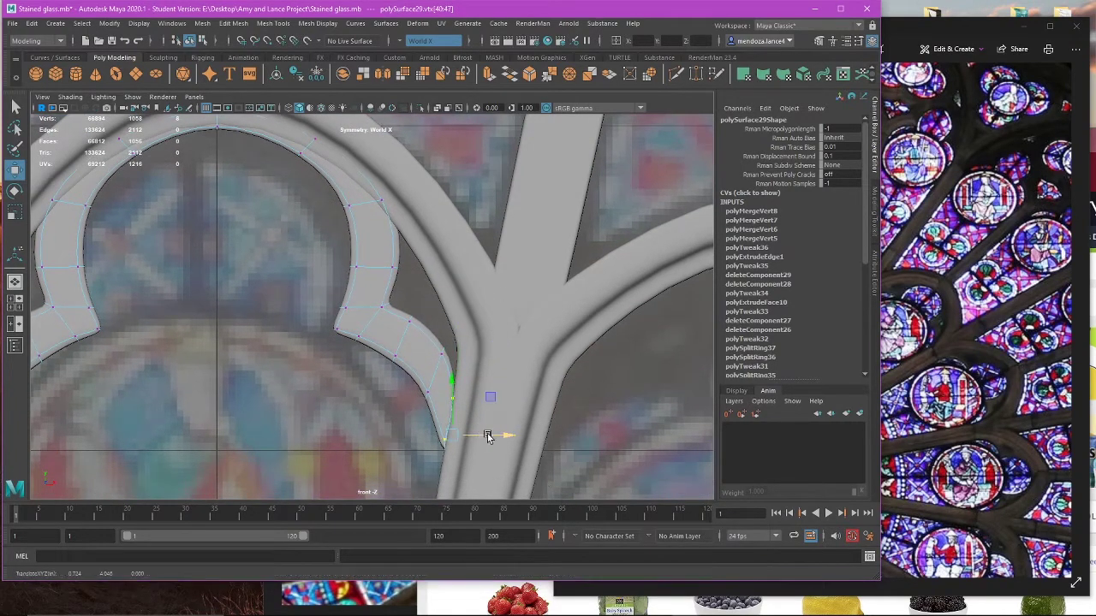
# Step: Check the arm-end vertices in wireframe, try scaling them horizontally, and undo the scaling
pyautogui.press('4')
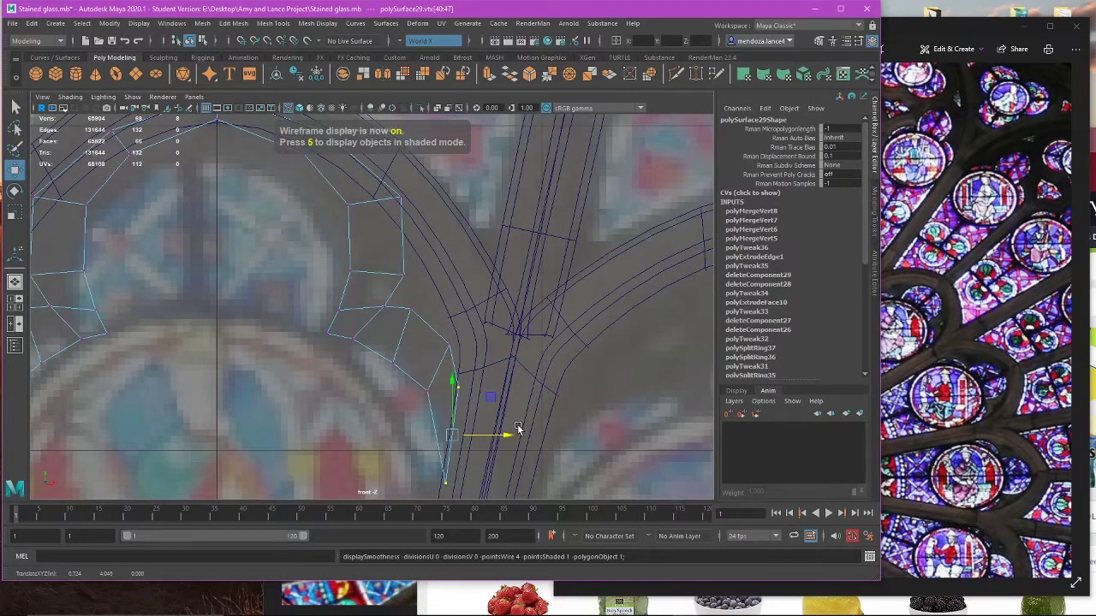
pyautogui.press('5')
pyautogui.press('r')
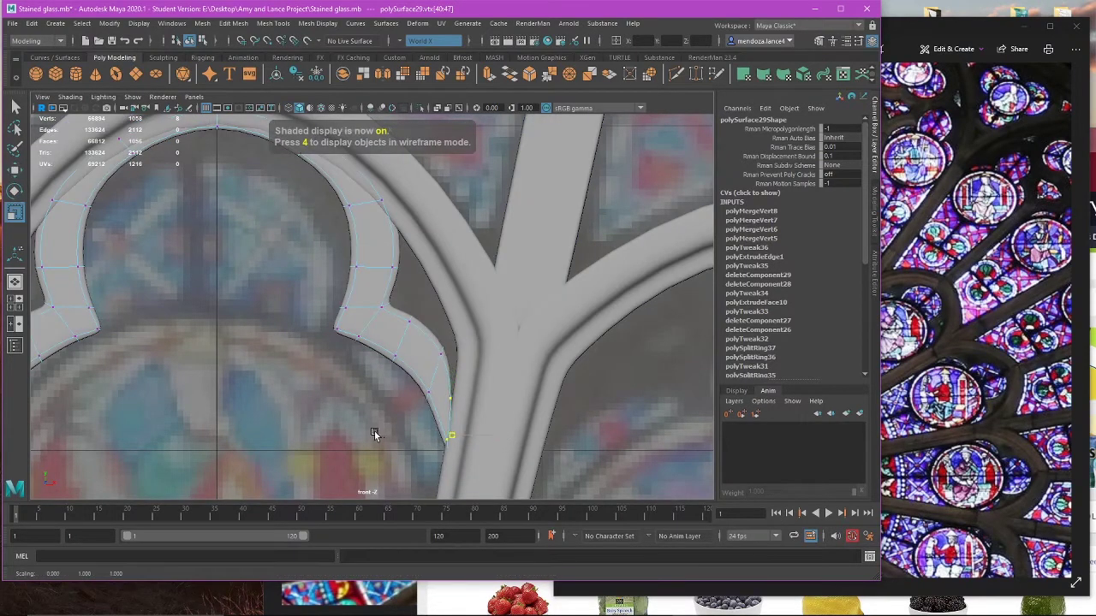
pyautogui.moveTo(374, 431); pyautogui.dragTo(378, 431)
pyautogui.hotkey('ctrl', 'z')
# Step: Shift the outer-edge vertex midway down the arm toward the arch, and adjust the height of the one above it
pyautogui.scroll(1, 492, 421)
pyautogui.moveTo(549, 351); pyautogui.dragTo(459, 428)
pyautogui.press('w')
pyautogui.moveTo(472, 375); pyautogui.dragTo(483, 379)
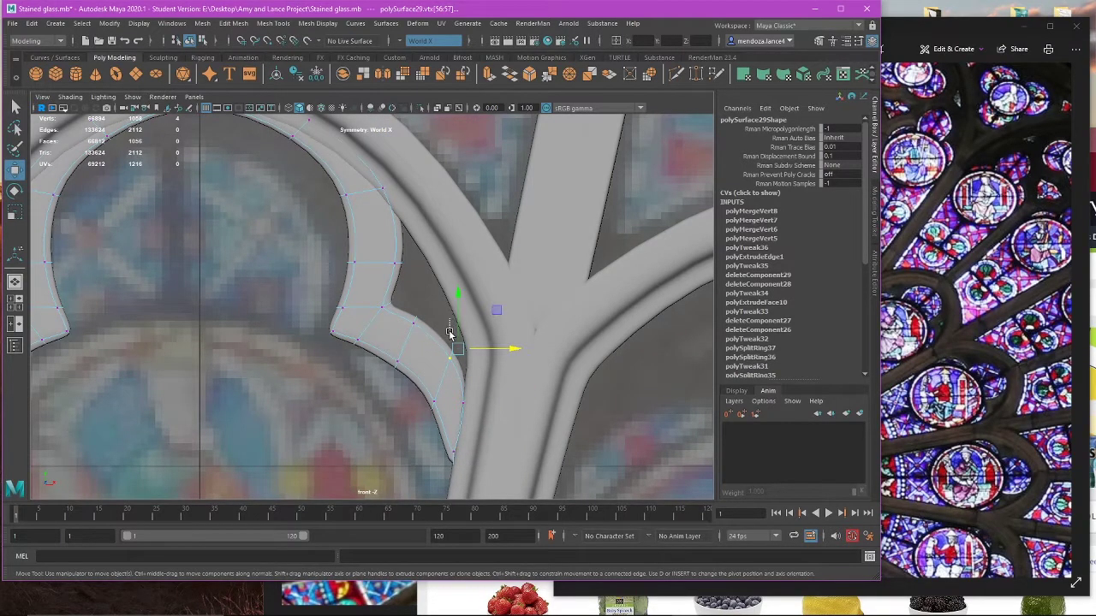
pyautogui.moveTo(449, 333); pyautogui.dragTo(427, 337)
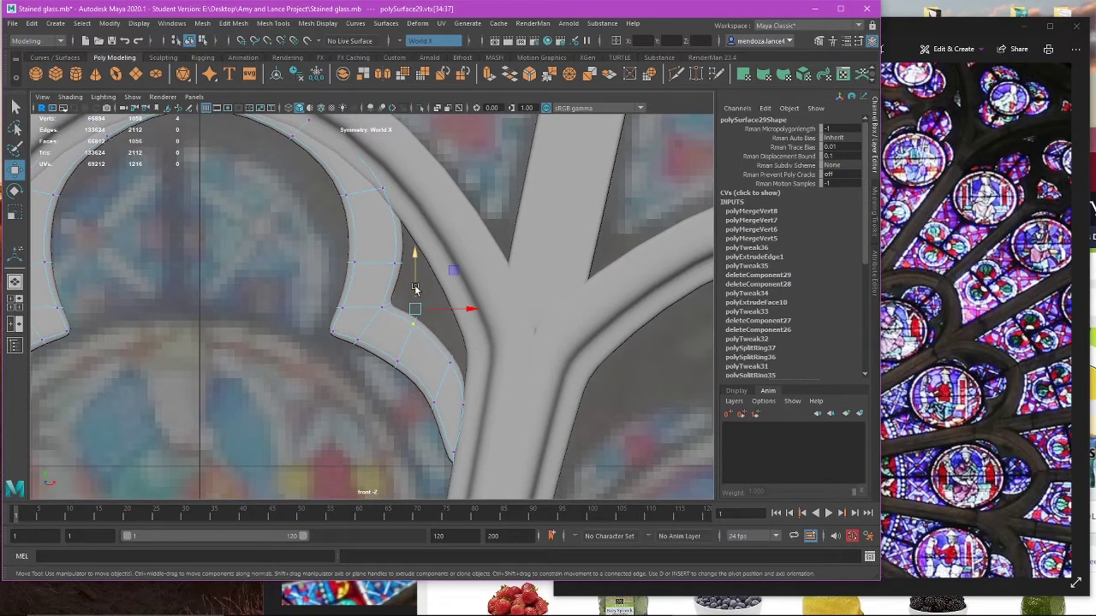
pyautogui.moveTo(416, 275); pyautogui.dragTo(416, 282)
# Step: Examine the widened trefoil arm in the front view and close up in the perspective view
pyautogui.scroll(-7, 394, 342)
pyautogui.keyDown('alt'); pyautogui.moveTo(397, 361); pyautogui.dragTo(409, 386, button='middle'); pyautogui.keyUp('alt')
pyautogui.press('space')
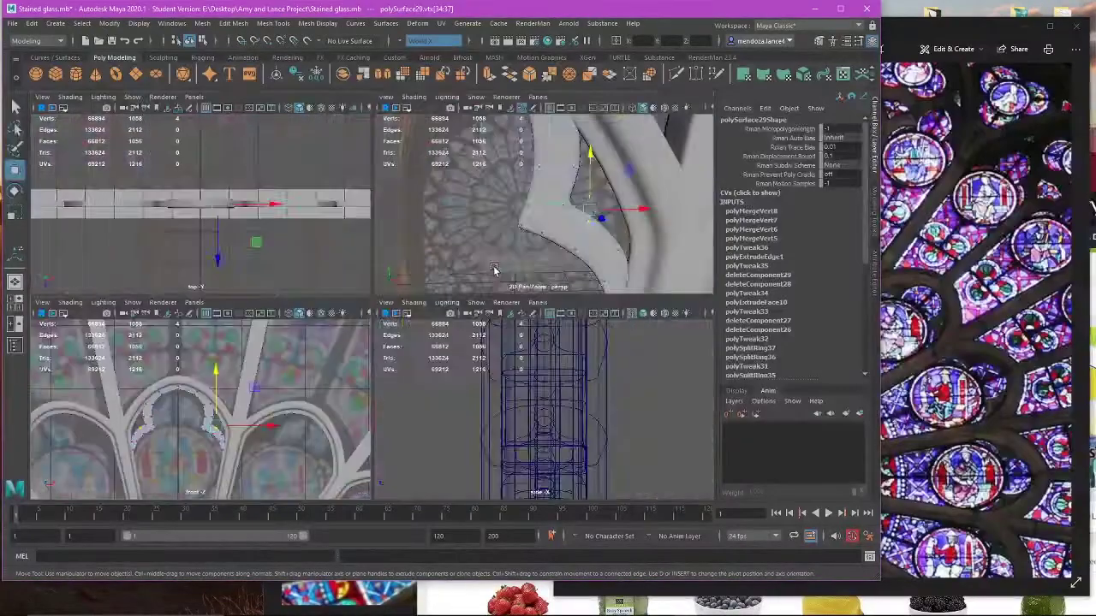
pyautogui.press('space')
pyautogui.press('f')
pyautogui.keyDown('alt'); pyautogui.moveTo(462, 292); pyautogui.dragTo(385, 342); pyautogui.keyUp('alt')
# Step: In front-view wireframe, raise the outer-edge vertices at the trefoil's crown into the arch and spread the flanking ones slightly outward
pyautogui.press('space')
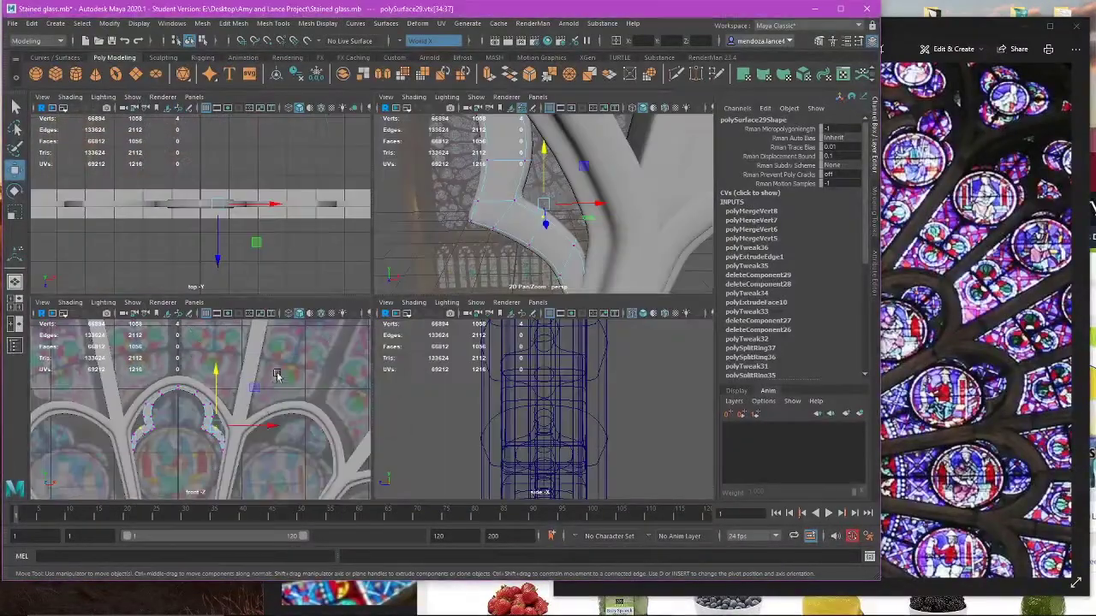
pyautogui.press('space')
pyautogui.keyDown('alt'); pyautogui.moveTo(297, 327); pyautogui.dragTo(335, 369, button='middle'); pyautogui.keyUp('alt')
pyautogui.press('4')
pyautogui.keyDown('alt'); pyautogui.moveTo(360, 367); pyautogui.dragTo(475, 336, button='right'); pyautogui.keyUp('alt')
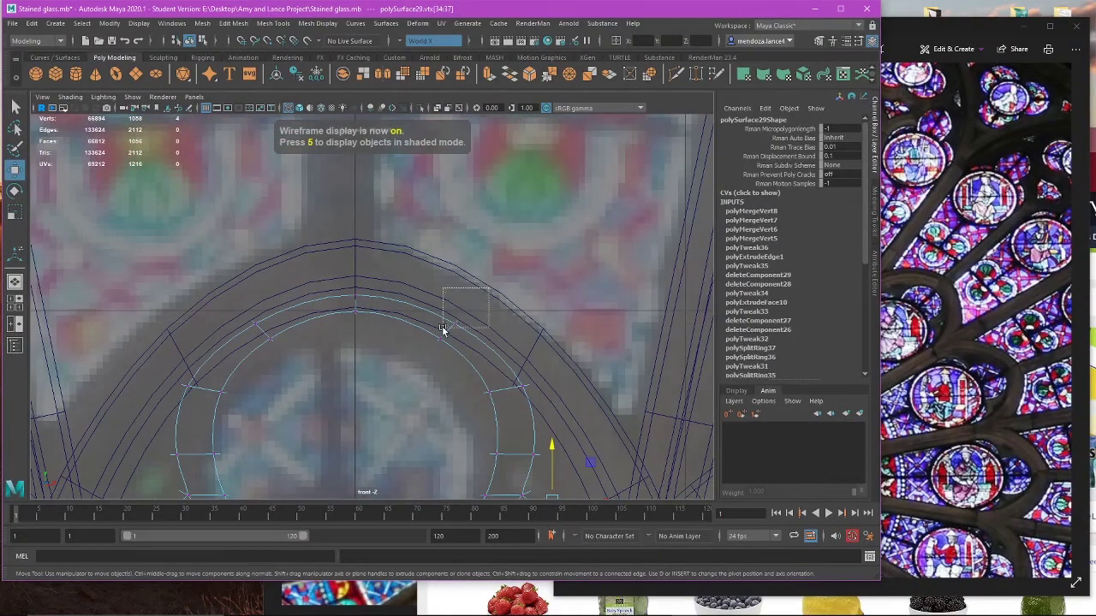
pyautogui.moveTo(442, 329); pyautogui.dragTo(443, 330)
pyautogui.keyDown('shift'); pyautogui.moveTo(387, 275); pyautogui.dragTo(337, 312); pyautogui.keyUp('shift')
pyautogui.moveTo(409, 244); pyautogui.dragTo(418, 213)
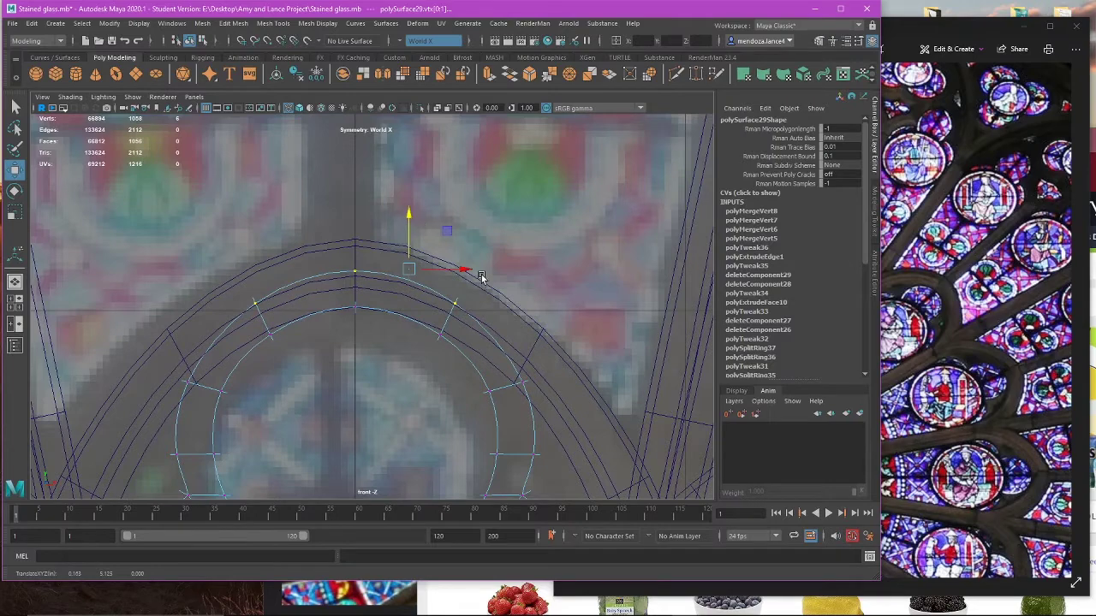
pyautogui.moveTo(463, 272); pyautogui.dragTo(481, 264)
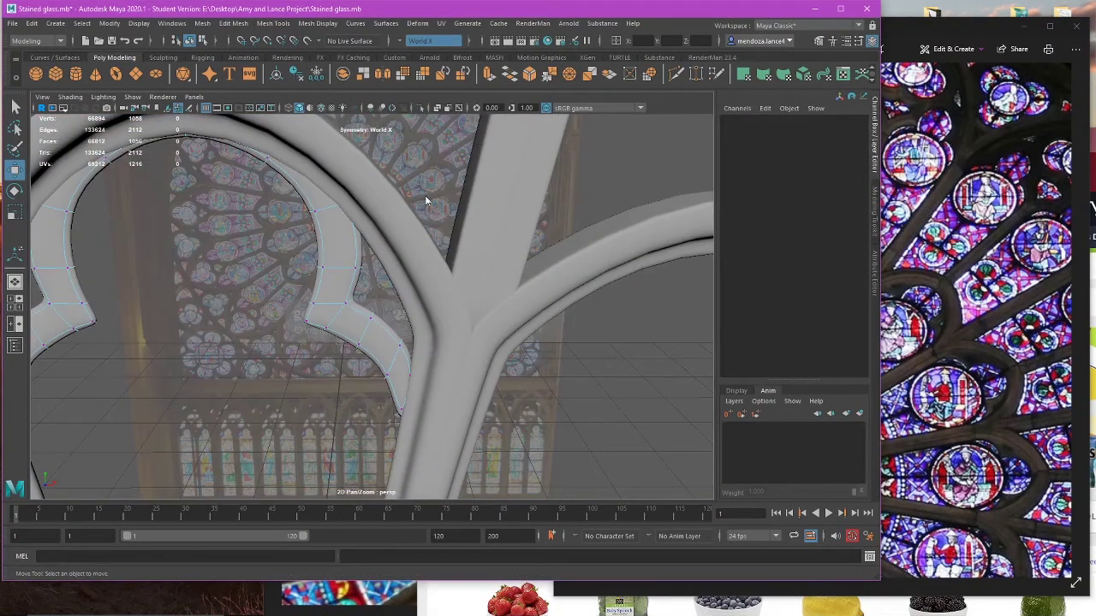
# Step: Examine the trefoil in the perspective view from several angles, comparing its unsmoothed and smoothed shapes where it meets the arch
pyautogui.keyDown('alt'); pyautogui.moveTo(425, 195); pyautogui.dragTo(388, 376); pyautogui.keyUp('alt')
pyautogui.keyDown('alt'); pyautogui.moveTo(390, 377); pyautogui.dragTo(415, 325, button='middle'); pyautogui.keyUp('alt')
pyautogui.keyDown('alt'); pyautogui.moveTo(415, 324); pyautogui.dragTo(451, 340, button='right'); pyautogui.keyUp('alt')
pyautogui.click(452, 341)
pyautogui.press('1')
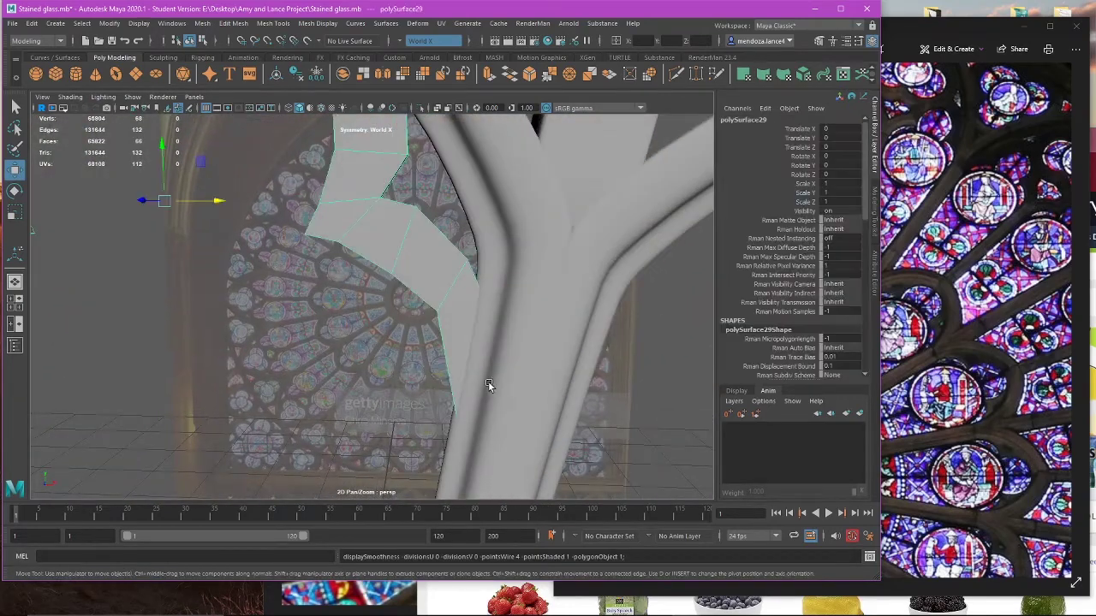
pyautogui.press('3')
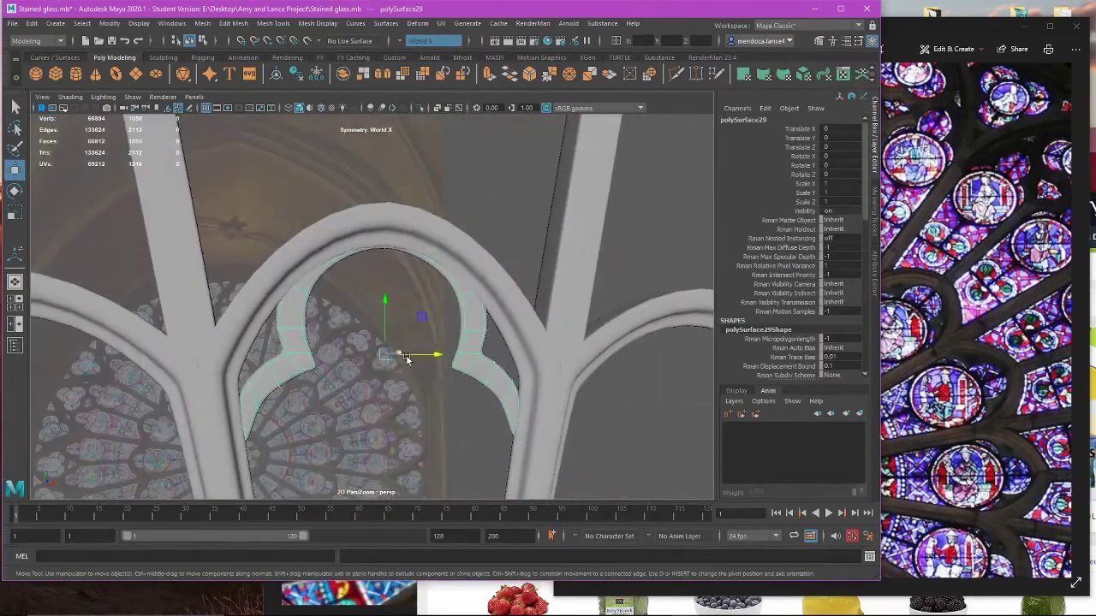
pyautogui.click(489, 404)
pyautogui.keyDown('alt'); pyautogui.moveTo(489, 403); pyautogui.dragTo(381, 321, button='right'); pyautogui.keyUp('alt')
pyautogui.keyDown('alt'); pyautogui.moveTo(382, 319); pyautogui.dragTo(371, 319); pyautogui.keyUp('alt')
pyautogui.keyDown('alt'); pyautogui.moveTo(371, 319); pyautogui.dragTo(407, 339, button='right'); pyautogui.keyUp('alt')
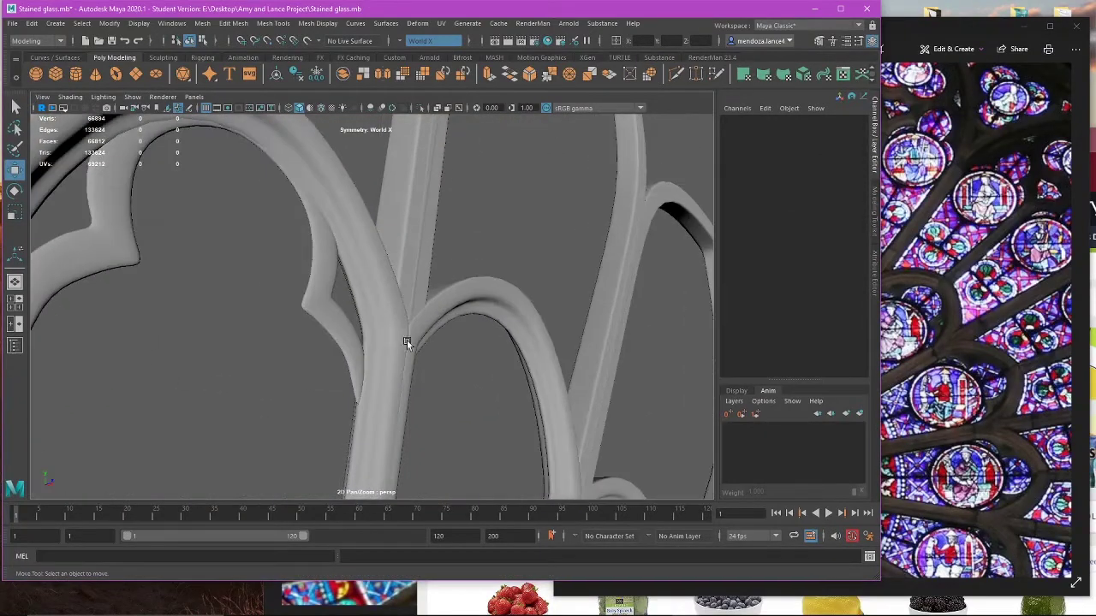
pyautogui.keyDown('alt'); pyautogui.moveTo(364, 331); pyautogui.dragTo(309, 331); pyautogui.keyUp('alt')
pyautogui.click(394, 236)
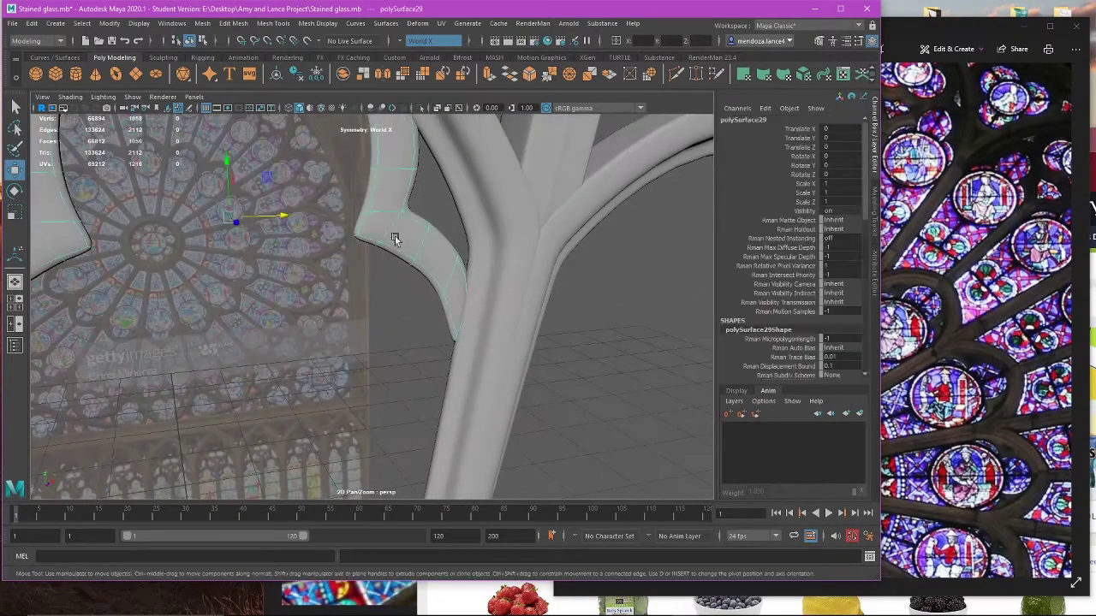
pyautogui.keyDown('alt'); pyautogui.moveTo(395, 236); pyautogui.dragTo(349, 291); pyautogui.keyUp('alt')
pyautogui.keyDown('alt'); pyautogui.moveTo(349, 291); pyautogui.dragTo(308, 322, button='middle'); pyautogui.keyUp('alt')
# Step: Show the trefoil unsmoothed, enter vertex mode in the front view, and raise the cusp-tip vertex slightly while shifting it outward
pyautogui.press('1')
pyautogui.press('space')
pyautogui.press('space')
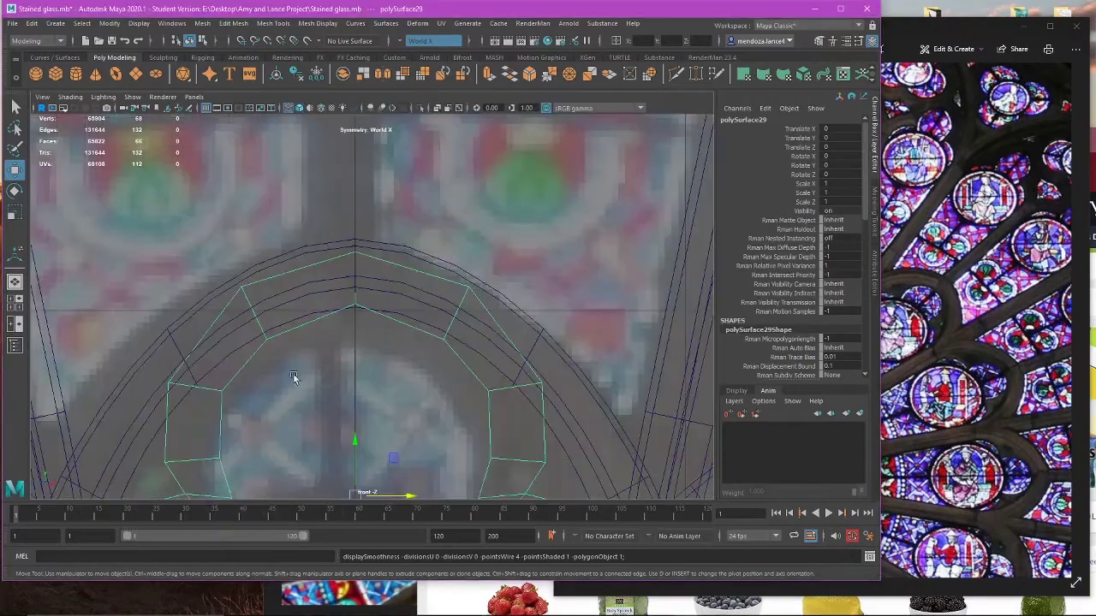
pyautogui.keyDown('alt'); pyautogui.moveTo(449, 371); pyautogui.dragTo(385, 10, button='middle'); pyautogui.keyUp('alt')
pyautogui.moveTo(411, 198); pyautogui.dragTo(355, 198, button='right')
pyautogui.keyDown('alt'); pyautogui.moveTo(355, 224); pyautogui.dragTo(202, 382, button='middle'); pyautogui.keyUp('alt')
pyautogui.scroll(2, 205, 368)
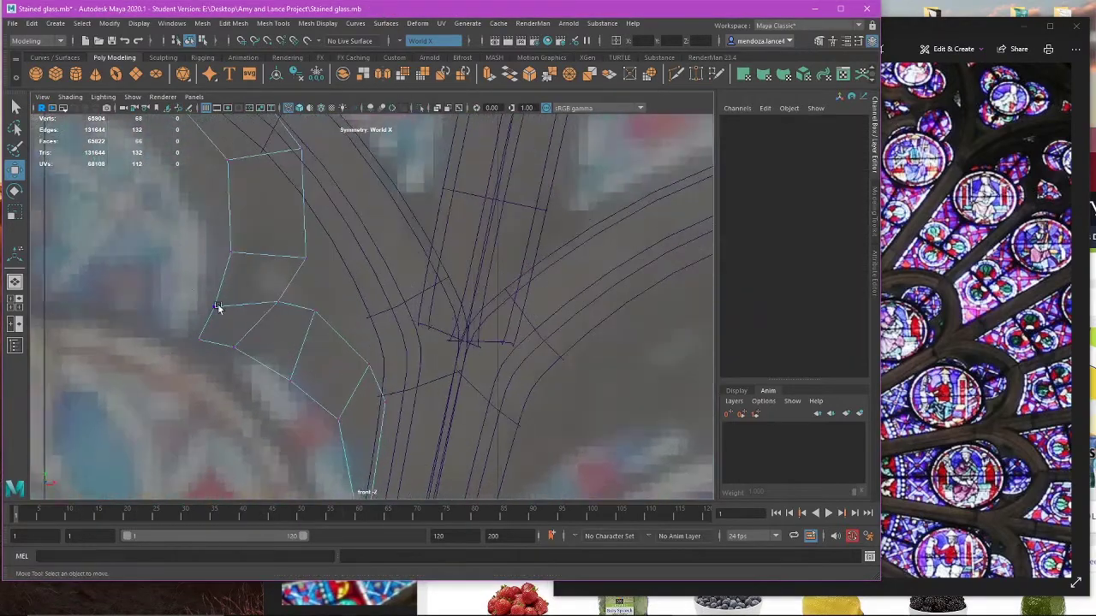
pyautogui.moveTo(239, 315); pyautogui.dragTo(241, 317)
pyautogui.keyDown('alt'); pyautogui.moveTo(240, 318); pyautogui.dragTo(391, 332, button='middle'); pyautogui.keyUp('alt')
pyautogui.scroll(2, 391, 332)
pyautogui.moveTo(376, 299); pyautogui.dragTo(409, 304)
pyautogui.moveTo(314, 326); pyautogui.dragTo(372, 376)
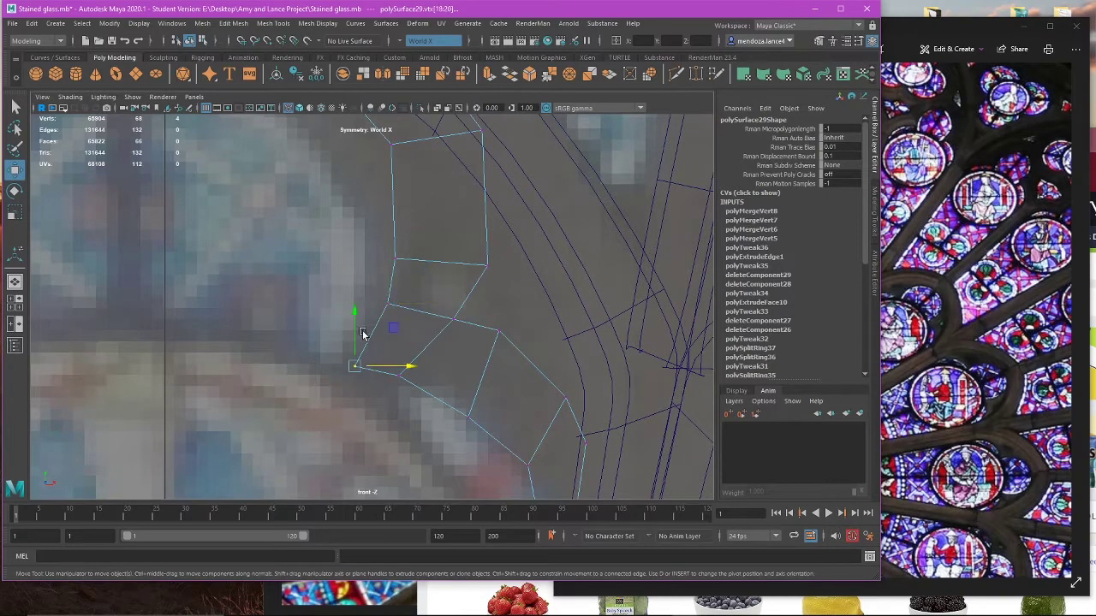
pyautogui.moveTo(393, 332)
pyautogui.mouseDown()
pyautogui.moveTo(407, 308)
pyautogui.moveTo(397, 314)
pyautogui.mouseUp()
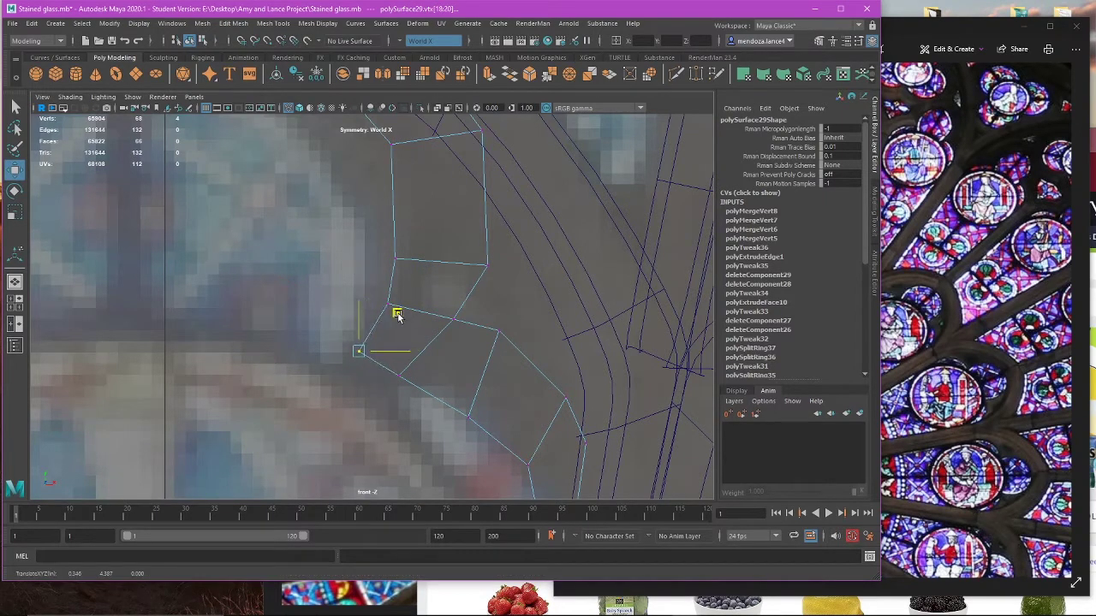
# Step: Move the notch vertex behind the cusp and its lower outer-edge neighbour outward, and raise the vertex row just above the cusp
pyautogui.click(454, 318)
pyautogui.moveTo(493, 280); pyautogui.dragTo(552, 316)
pyautogui.click(485, 330)
pyautogui.press('3')
pyautogui.press('1')
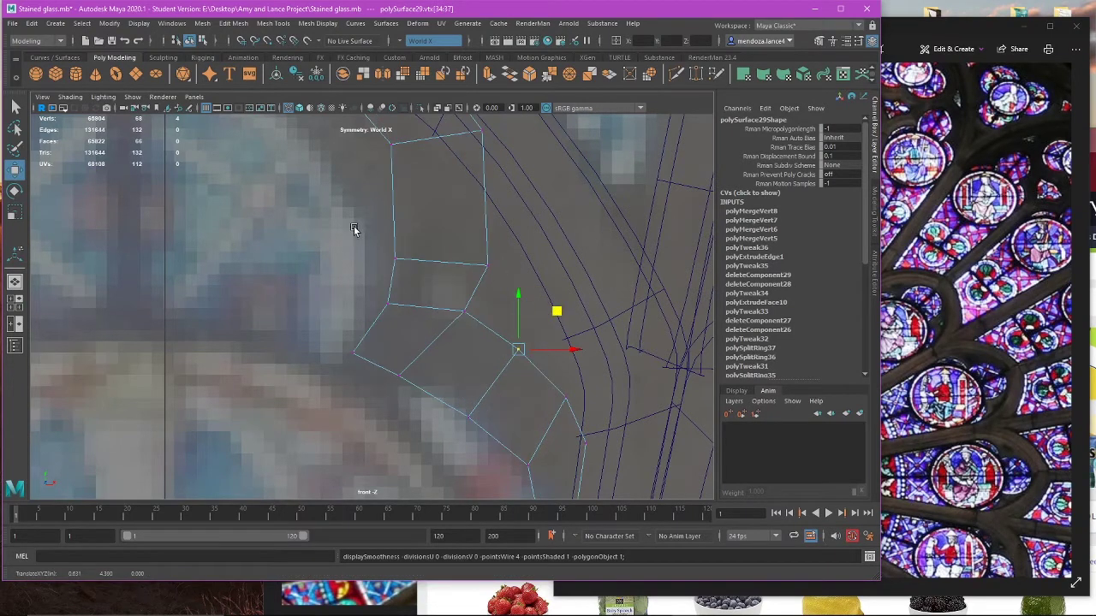
pyautogui.moveTo(353, 226); pyautogui.dragTo(528, 289)
pyautogui.moveTo(443, 215); pyautogui.dragTo(443, 213)
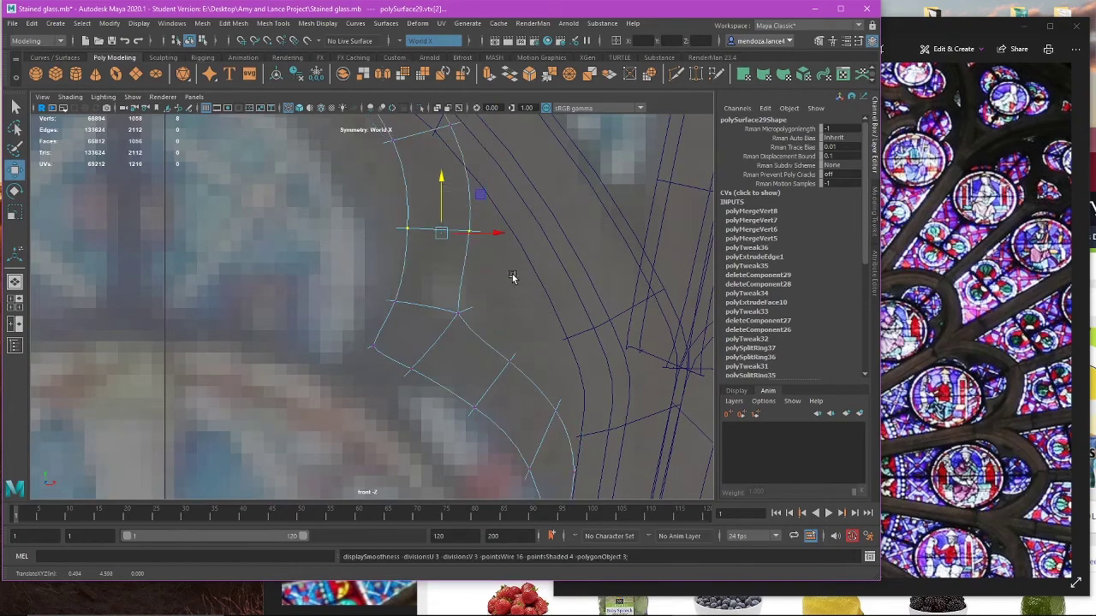
# Step: Switch the front view to shaded display around the trefoil's lower arm and clear the vertex selection
pyautogui.scroll(-5, 514, 276)
pyautogui.scroll(4, 475, 351)
pyautogui.press('5')
pyautogui.scroll(6, 474, 354)
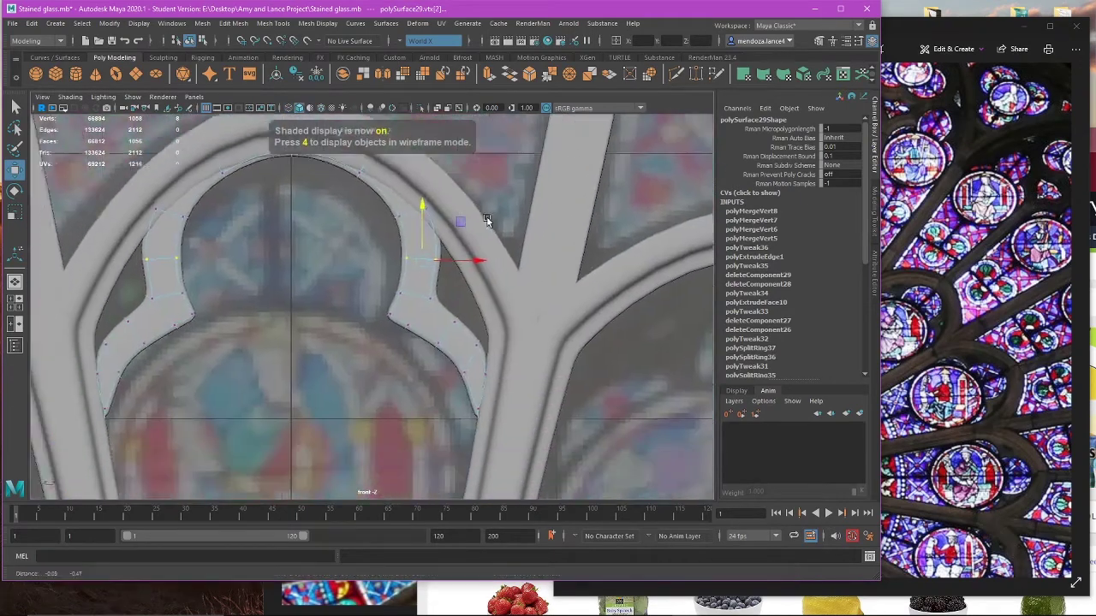
pyautogui.click(468, 363)
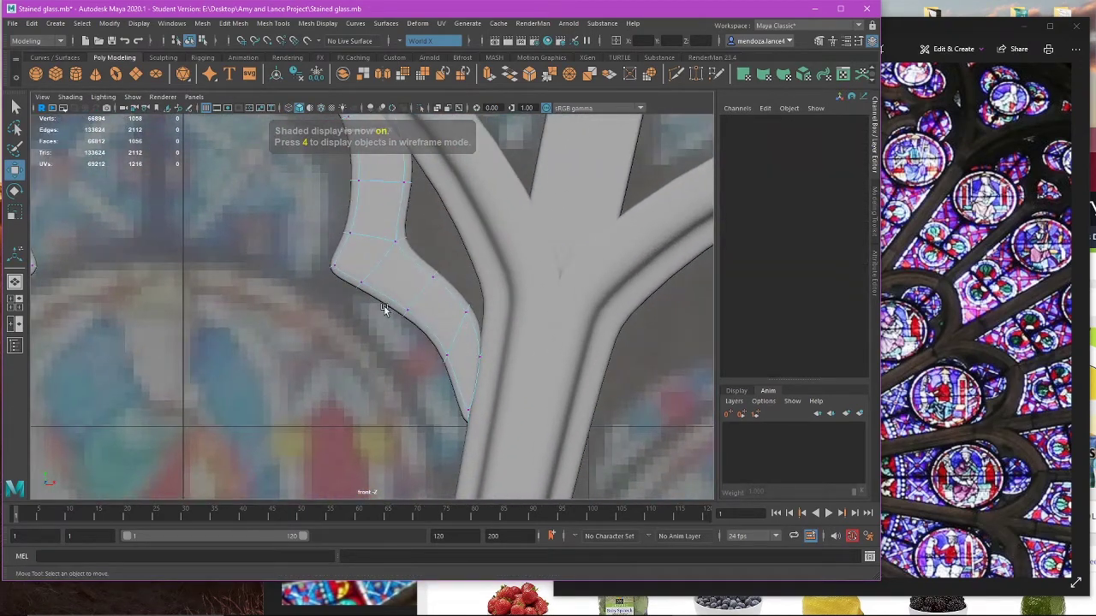
pyautogui.moveTo(385, 308); pyautogui.dragTo(418, 330)
pyautogui.moveTo(487, 292); pyautogui.dragTo(459, 324)
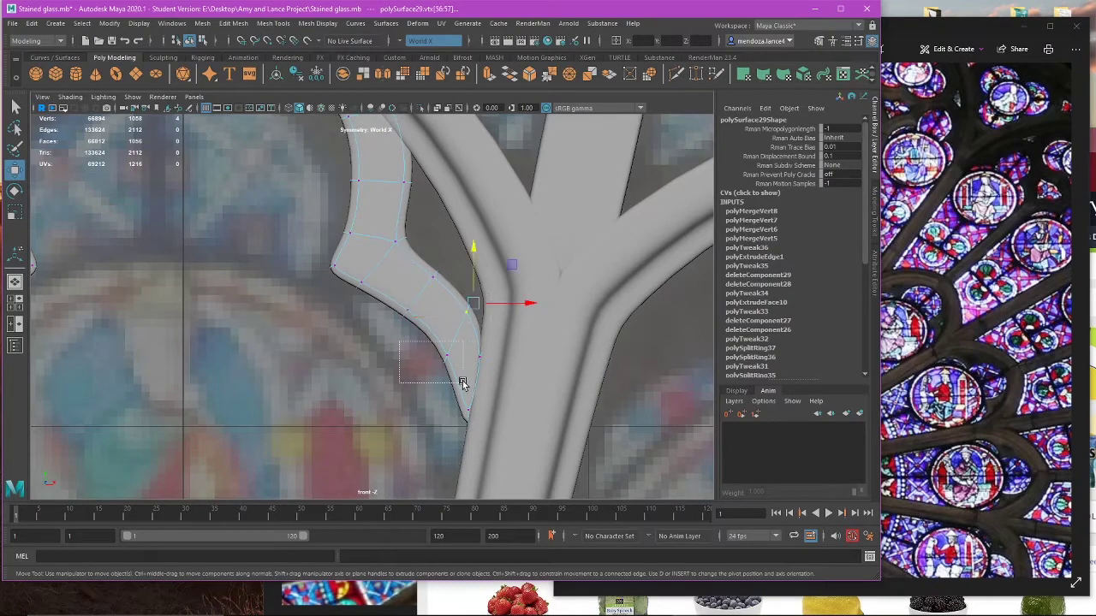
pyautogui.moveTo(462, 383); pyautogui.dragTo(463, 384)
pyautogui.moveTo(350, 274); pyautogui.dragTo(385, 308)
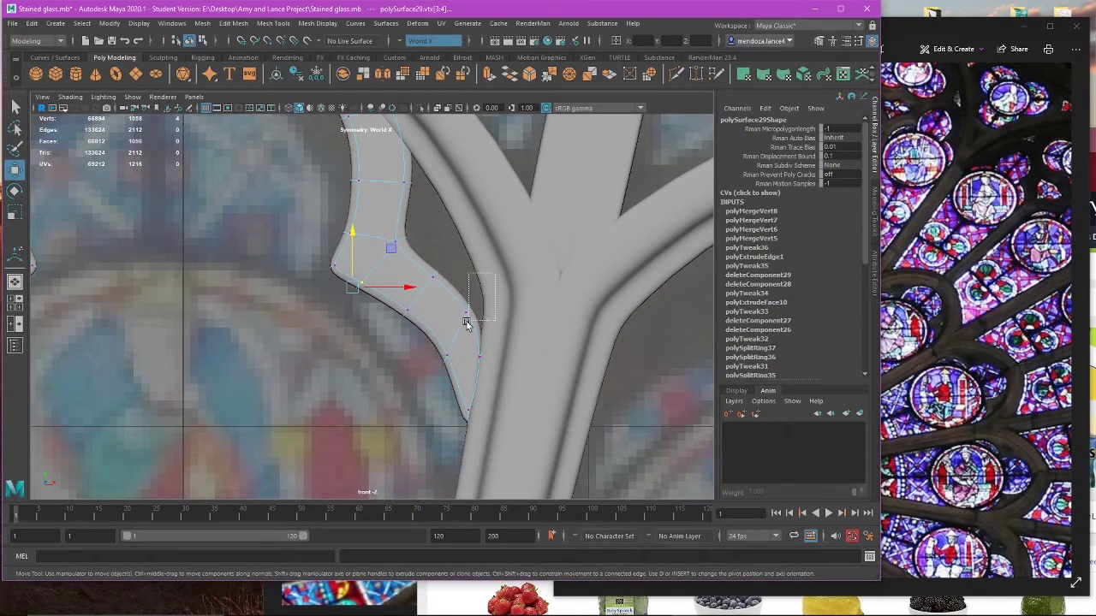
pyautogui.moveTo(456, 329); pyautogui.dragTo(456, 332)
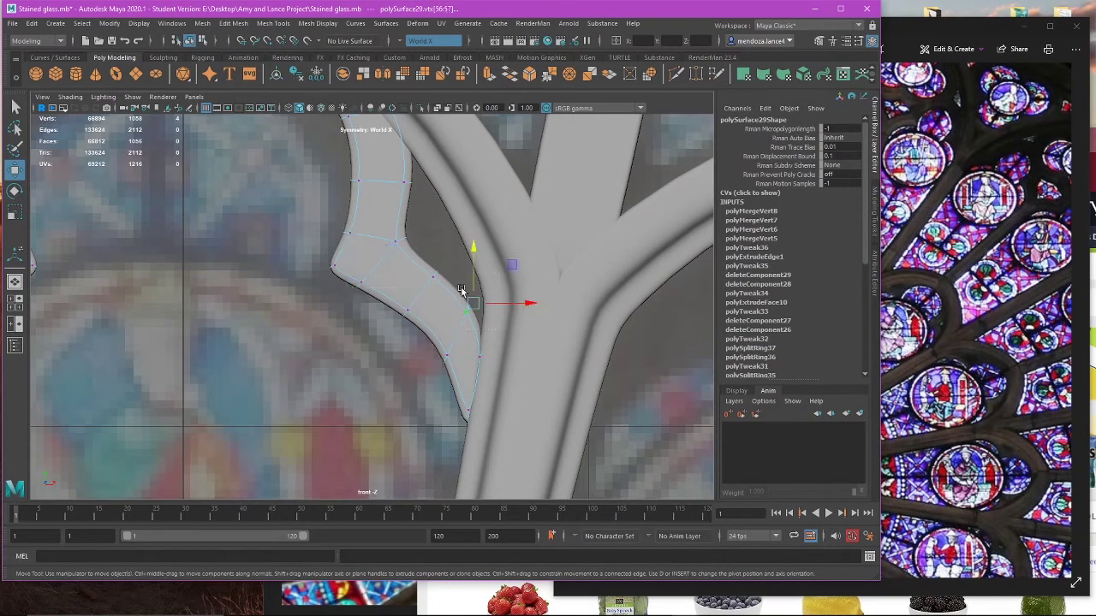
pyautogui.hotkey('ctrl', 'z')
# Step: Lower the cusp-tip vertex and its neighbouring inner-edge vertex slightly, and extend the cusp tip further toward the arch's centre
pyautogui.moveTo(281, 248); pyautogui.dragTo(350, 285)
pyautogui.press('4')
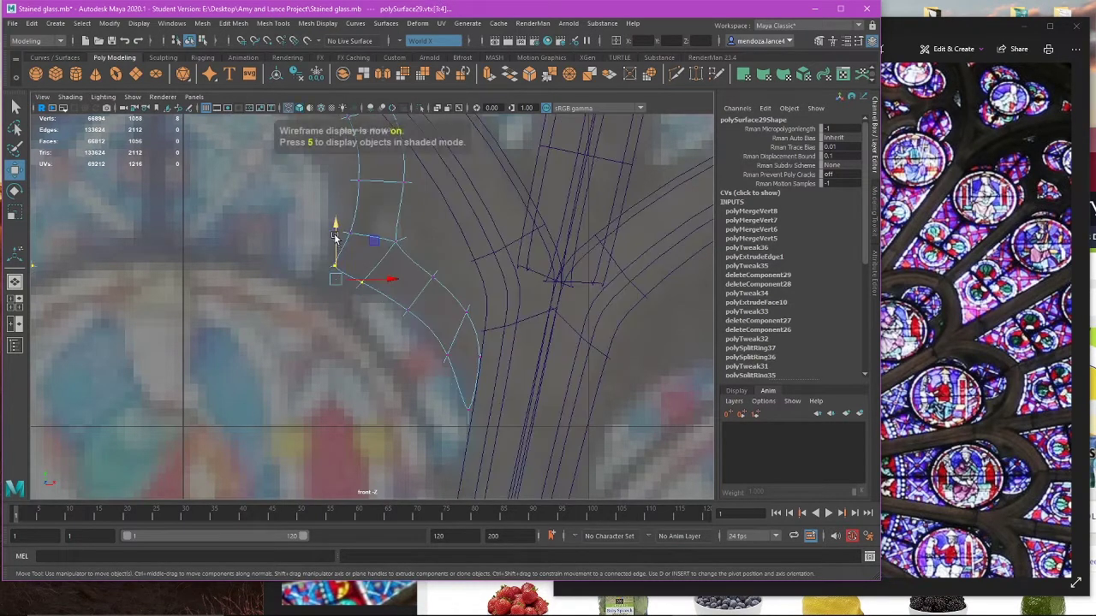
pyautogui.press('5')
pyautogui.moveTo(337, 236); pyautogui.dragTo(354, 320)
pyautogui.hotkey('ctrl', 'z')
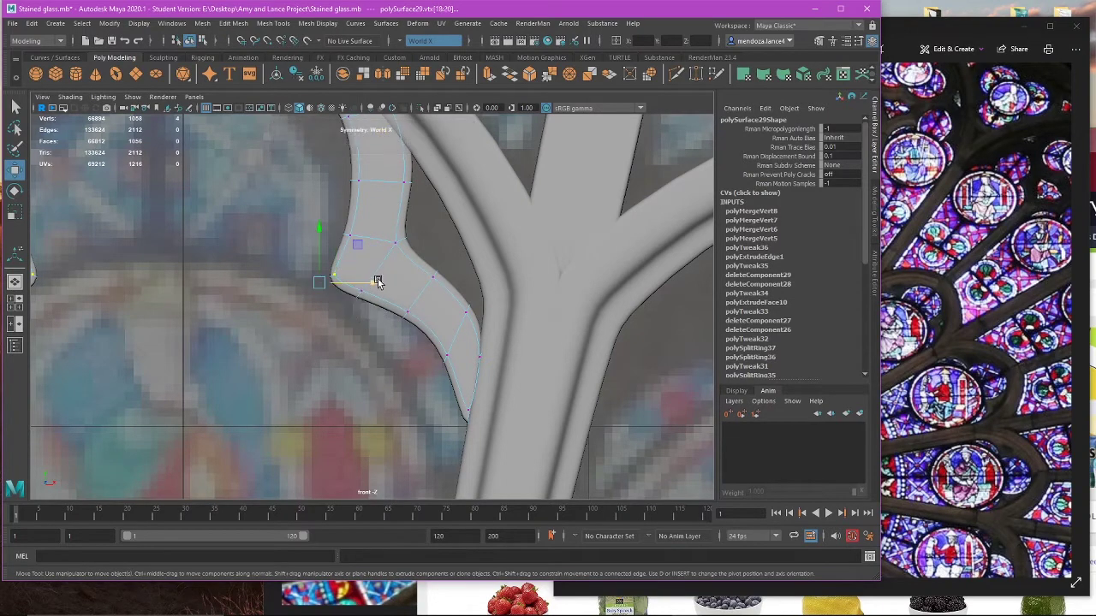
pyautogui.moveTo(378, 283); pyautogui.dragTo(367, 286)
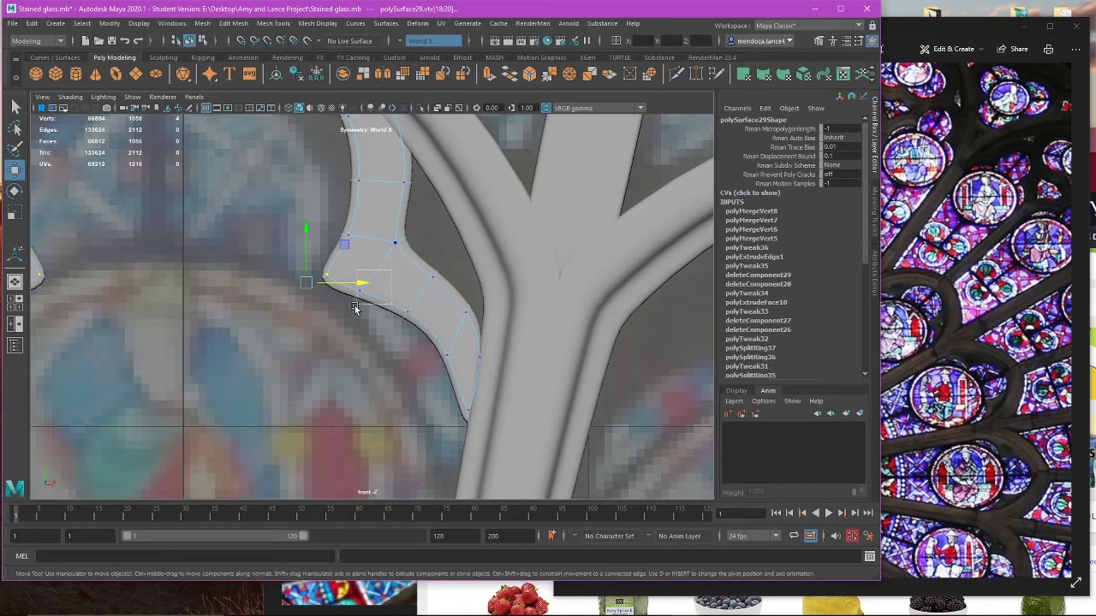
# Step: Shift the inner-edge vertices below the cusp slightly to smooth the lower arm's curve, moving the one beside the cusp outward
pyautogui.click(379, 287)
pyautogui.moveTo(348, 271); pyautogui.dragTo(402, 291)
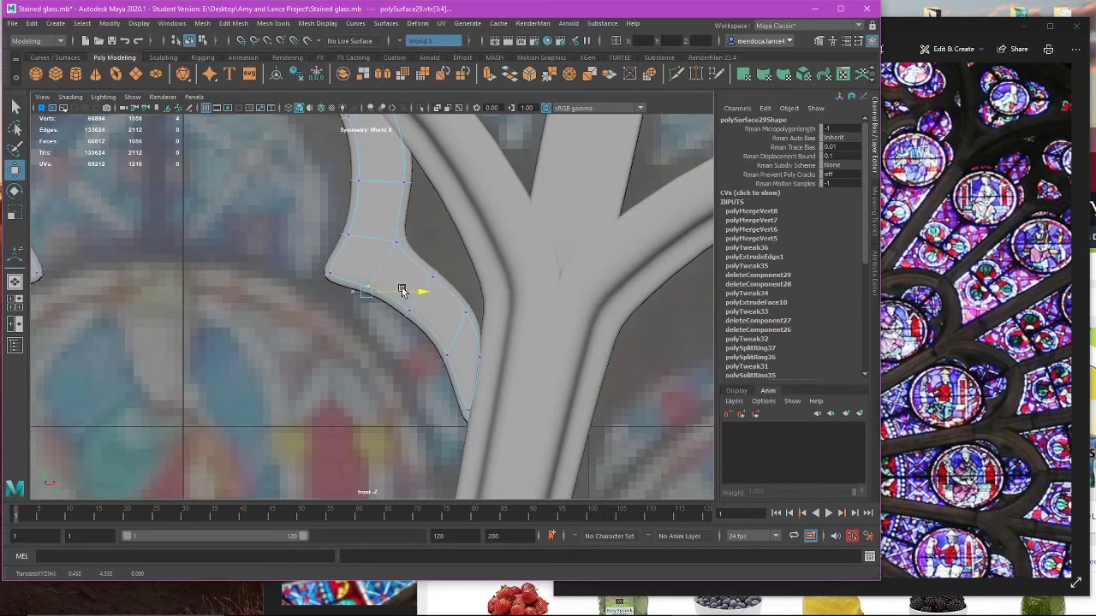
pyautogui.moveTo(458, 336); pyautogui.dragTo(476, 358)
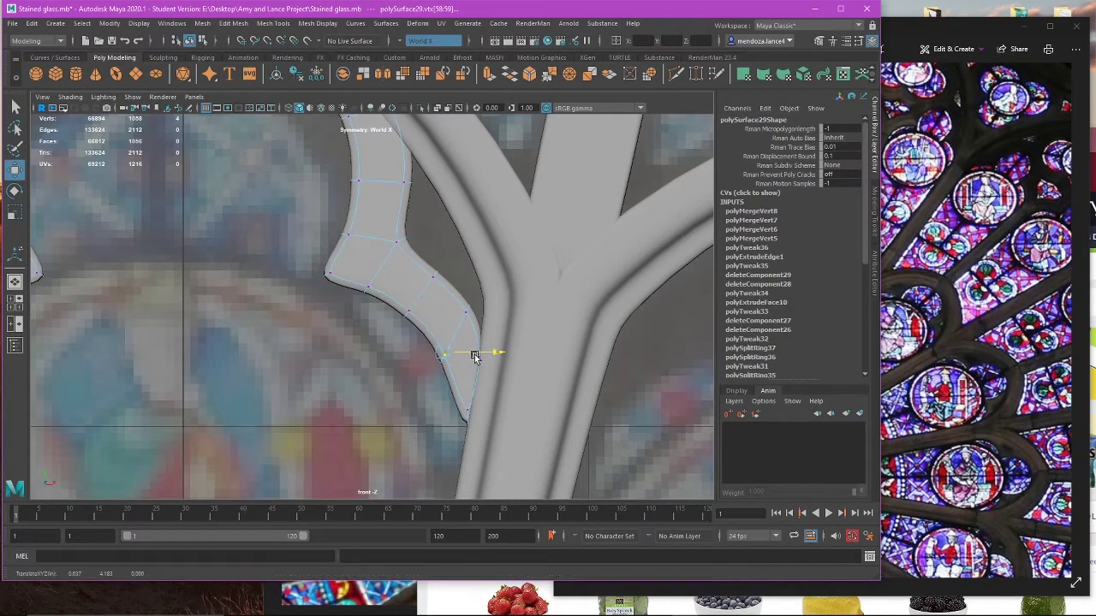
pyautogui.moveTo(393, 304); pyautogui.dragTo(401, 281)
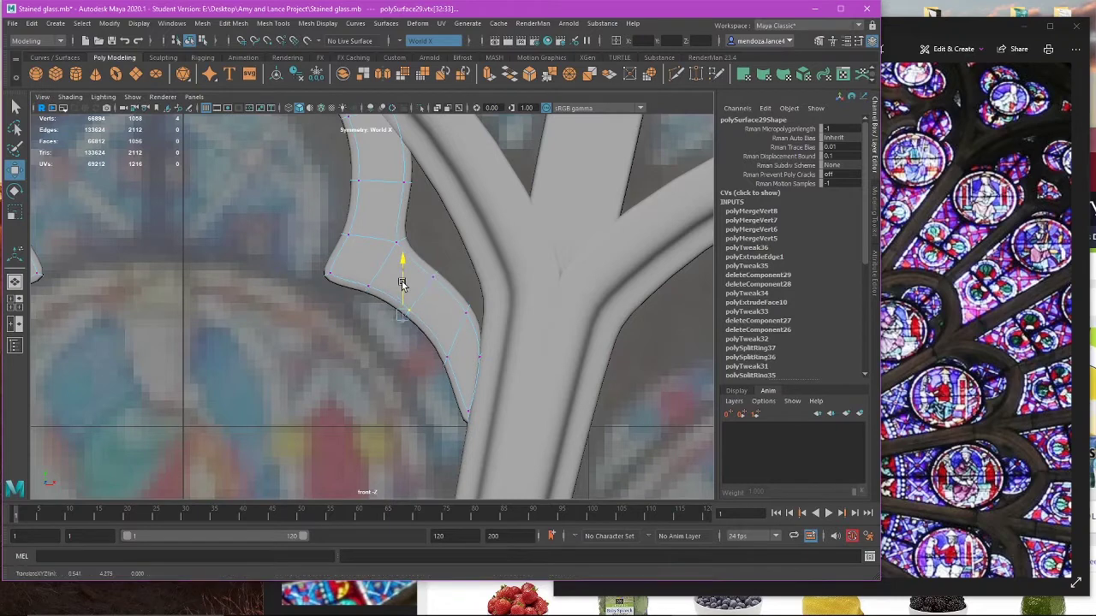
pyautogui.moveTo(440, 318); pyautogui.dragTo(437, 316)
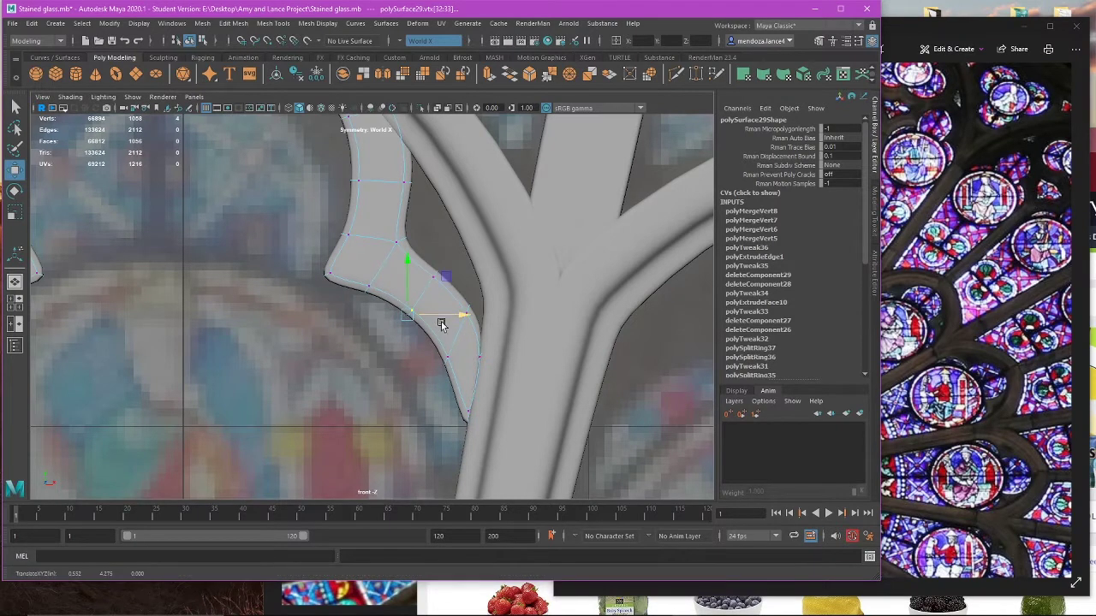
# Step: Lower the lower arm's tip vertices slightly along the arch, return to object mode and check the trefoil within the whole window
pyautogui.moveTo(444, 391); pyautogui.dragTo(476, 420)
pyautogui.keyDown('alt'); pyautogui.moveTo(475, 420); pyautogui.dragTo(485, 381, button='middle'); pyautogui.keyUp('alt')
pyautogui.click(485, 382)
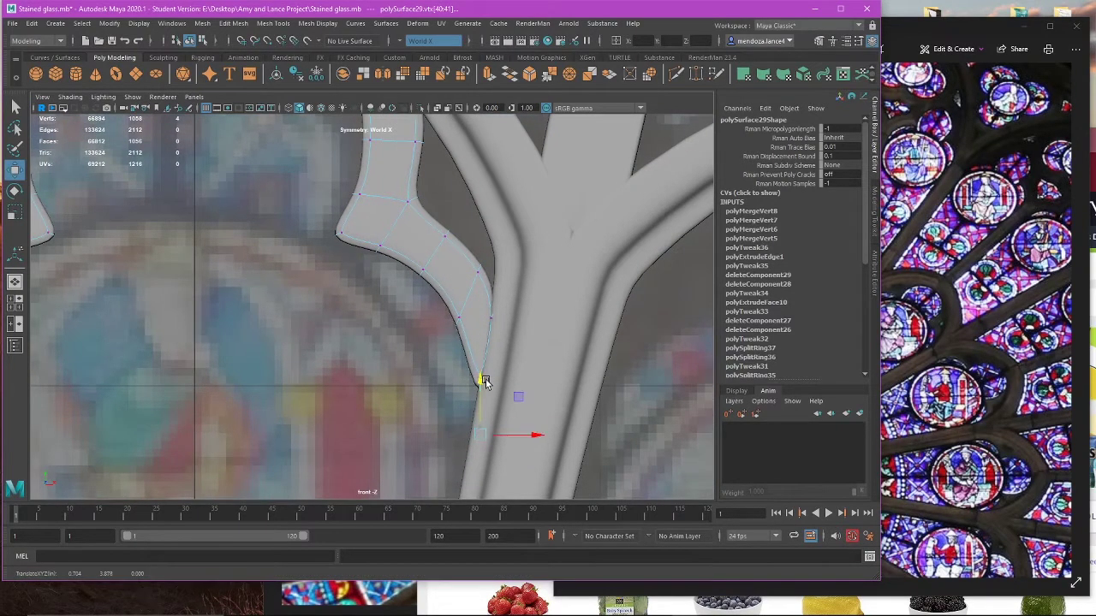
pyautogui.keyDown('alt'); pyautogui.moveTo(481, 263); pyautogui.dragTo(470, 308, button='middle'); pyautogui.keyUp('alt')
pyautogui.scroll(1, 472, 309)
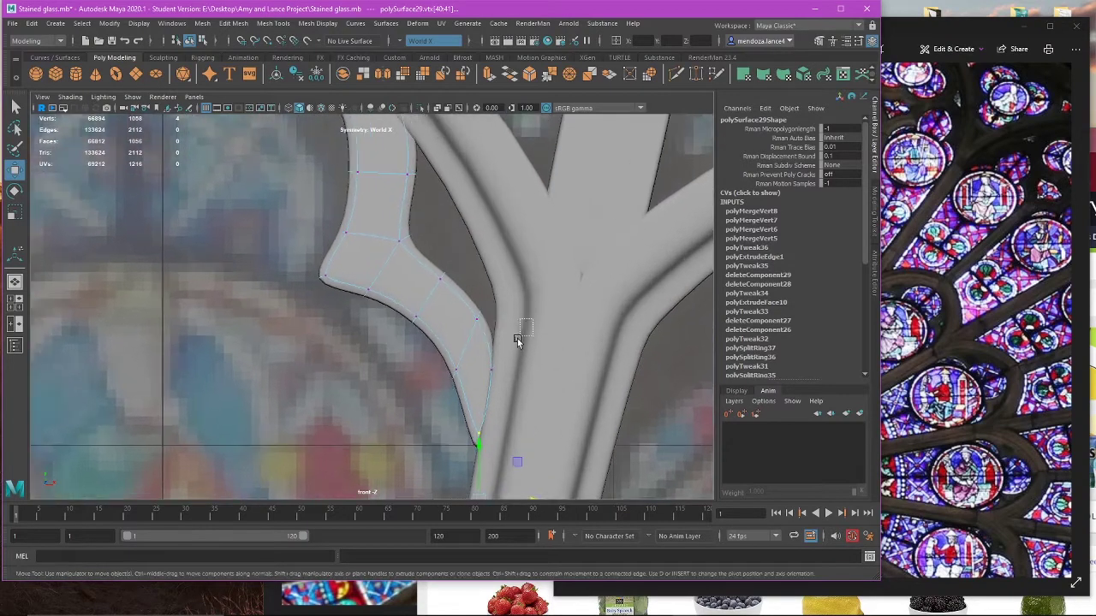
pyautogui.moveTo(517, 338); pyautogui.dragTo(547, 310, button='right')
pyautogui.click(463, 319)
pyautogui.click(397, 326)
pyautogui.scroll(-5, 346, 343)
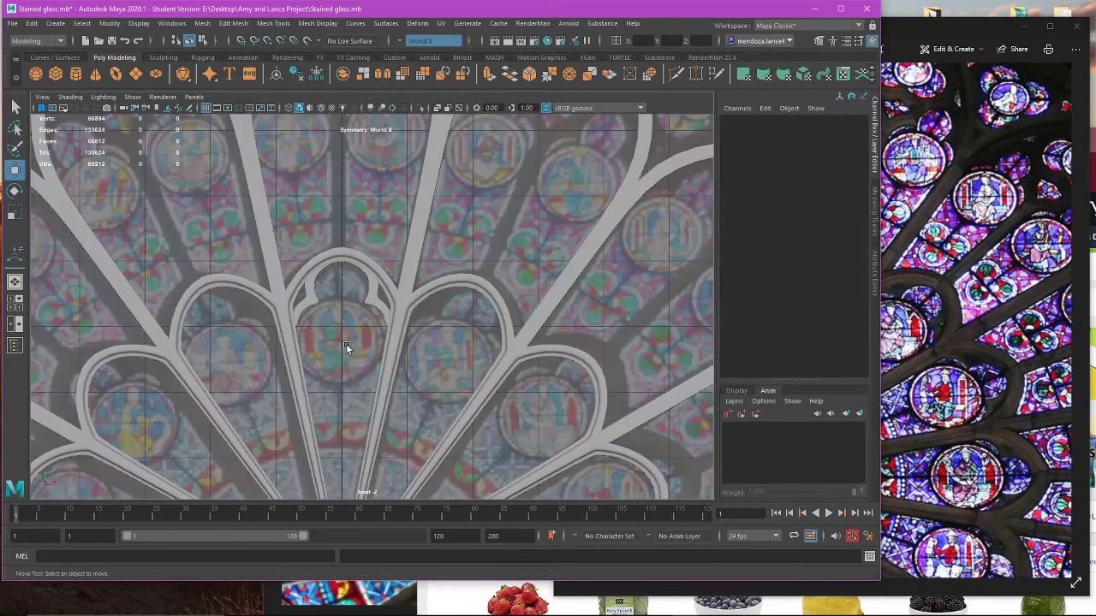
pyautogui.scroll(6, 385, 338)
pyautogui.scroll(3, 404, 327)
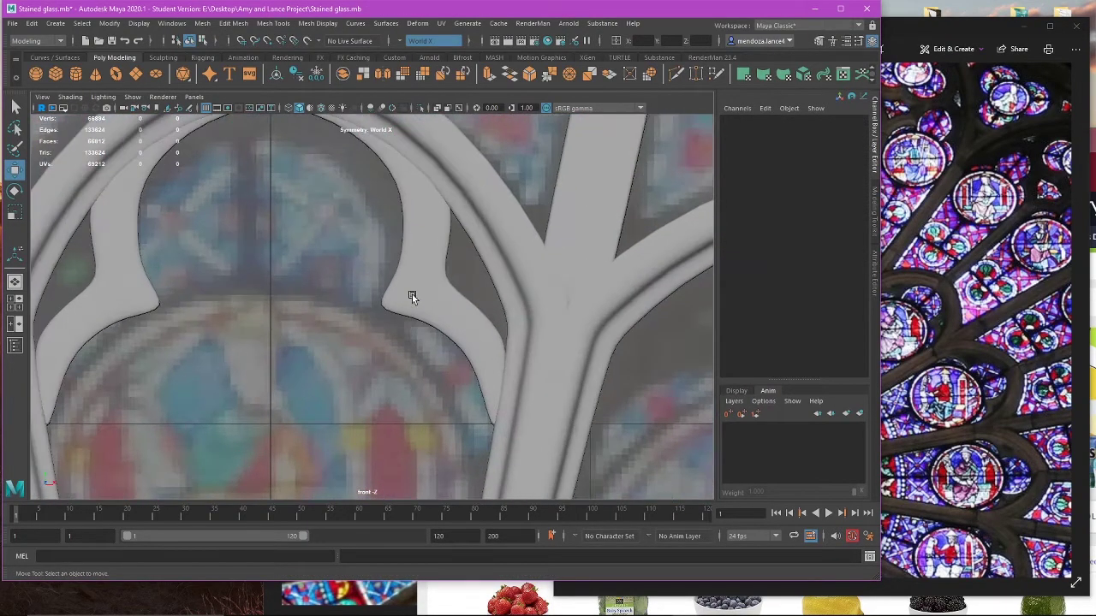
# Step: In the perspective view, show the trefoil unsmoothed and insert an edge loop near the end of its lower arm
pyautogui.press('space')
pyautogui.press('space')
pyautogui.click(453, 269)
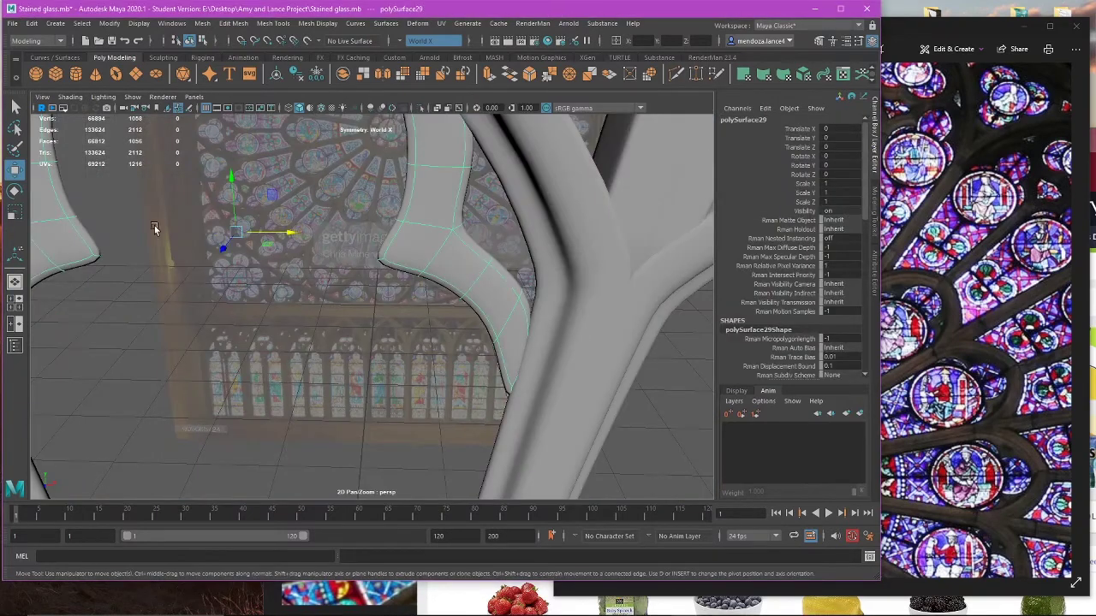
pyautogui.click(290, 26)
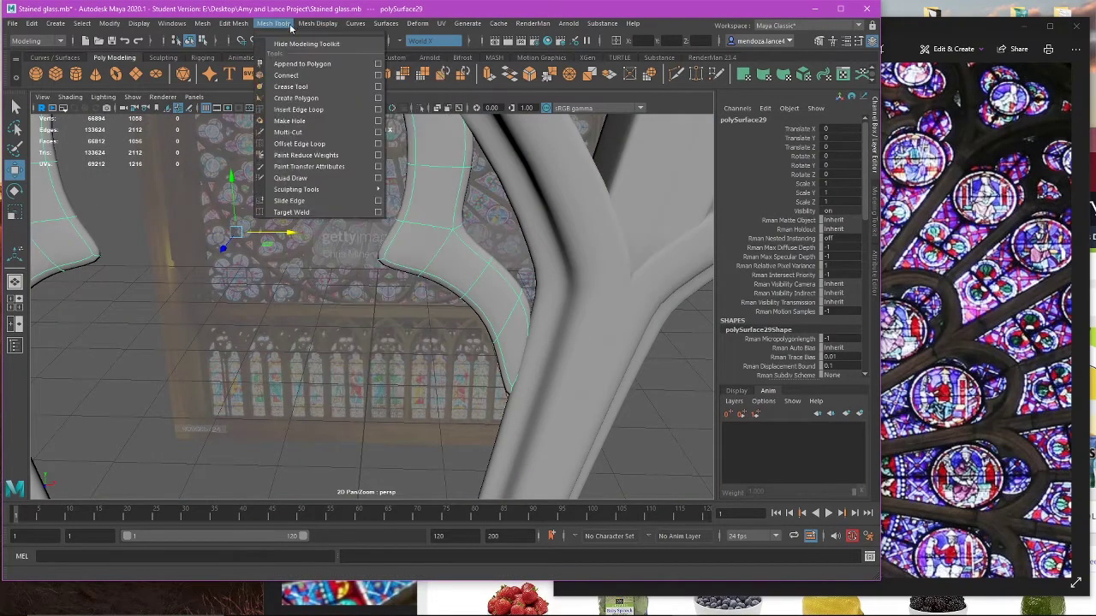
pyautogui.click(308, 98)
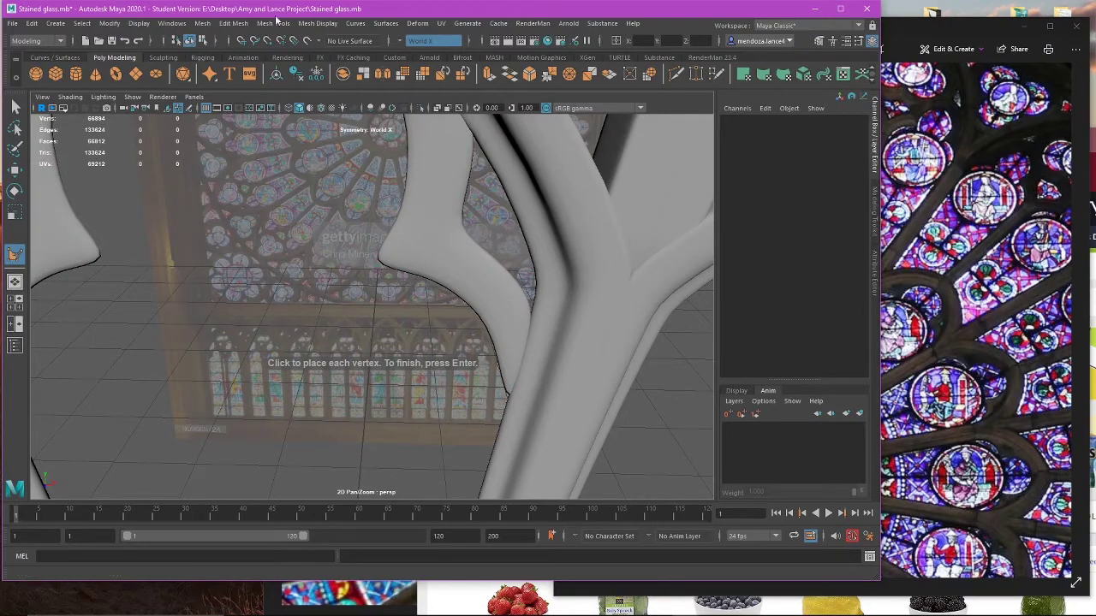
pyautogui.click(277, 23)
pyautogui.click(308, 109)
pyautogui.keyDown('alt'); pyautogui.moveTo(402, 282); pyautogui.dragTo(478, 261); pyautogui.keyUp('alt')
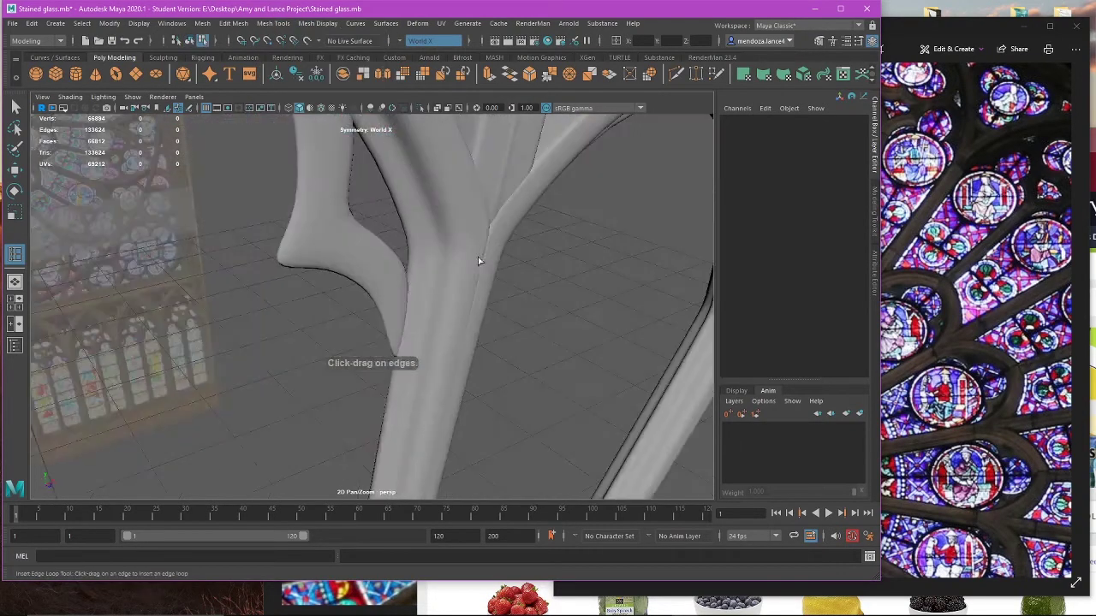
pyautogui.press('1')
pyautogui.click(394, 359)
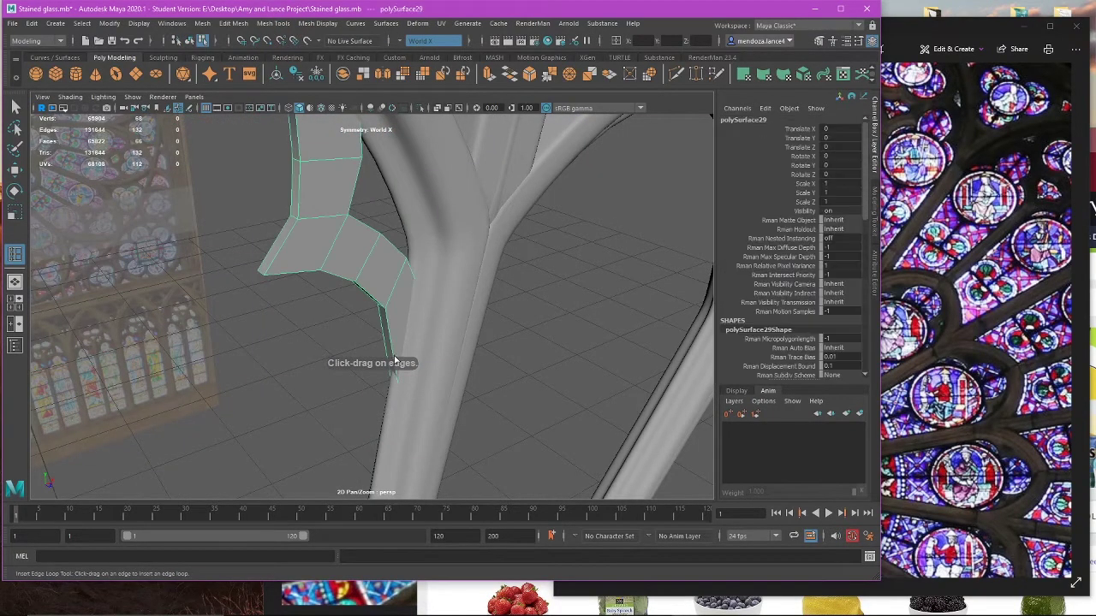
pyautogui.keyDown('alt'); pyautogui.moveTo(411, 364); pyautogui.dragTo(443, 313); pyautogui.keyUp('alt')
pyautogui.press('4')
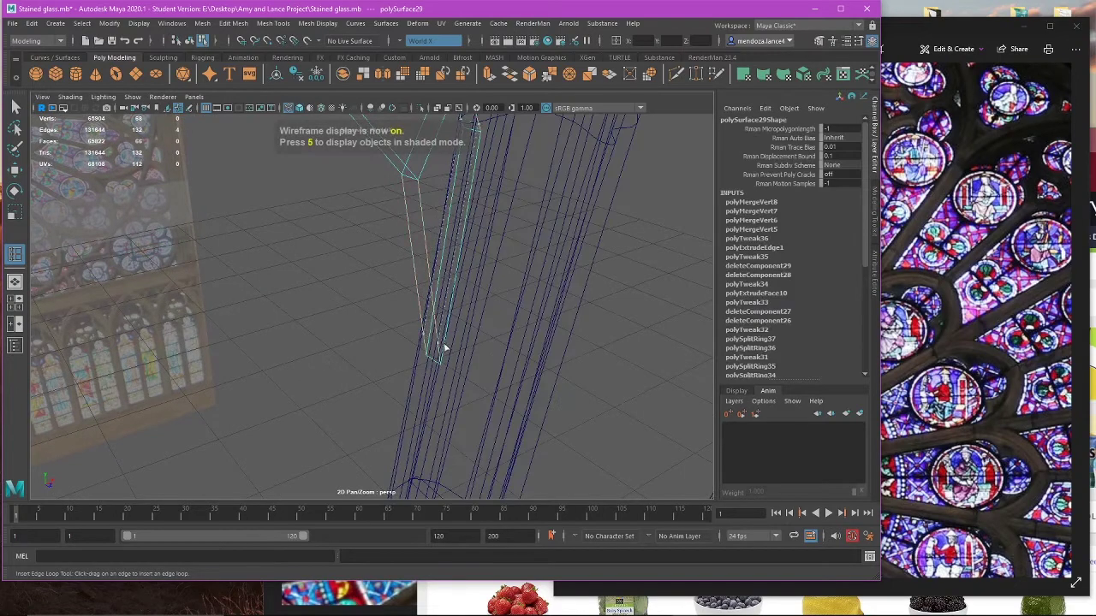
pyautogui.click(444, 356)
pyautogui.press('5')
# Step: Examine the trefoil from several angles in the perspective view to judge how its arms meet the arch
pyautogui.keyDown('alt'); pyautogui.moveTo(463, 343); pyautogui.dragTo(480, 301, button='right'); pyautogui.keyUp('alt')
pyautogui.keyDown('alt'); pyautogui.moveTo(481, 300); pyautogui.dragTo(406, 289); pyautogui.keyUp('alt')
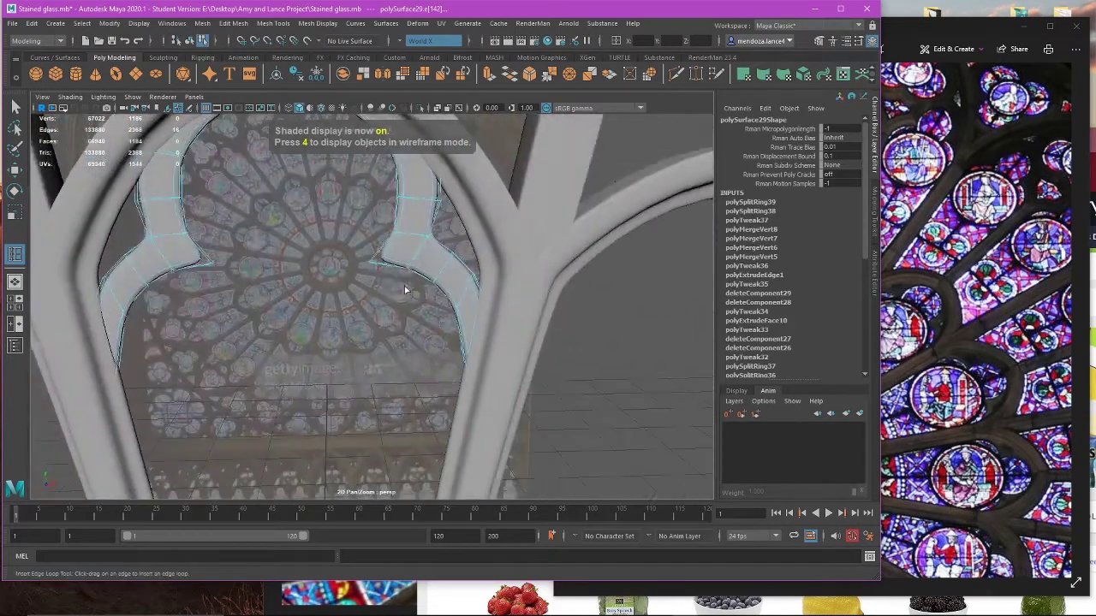
pyautogui.keyDown('alt'); pyautogui.moveTo(406, 289); pyautogui.dragTo(329, 267, button='right'); pyautogui.keyUp('alt')
pyautogui.keyDown('alt'); pyautogui.moveTo(328, 267); pyautogui.dragTo(318, 281); pyautogui.keyUp('alt')
pyautogui.click(357, 268)
pyautogui.keyDown('alt'); pyautogui.moveTo(309, 330); pyautogui.dragTo(328, 305); pyautogui.keyUp('alt')
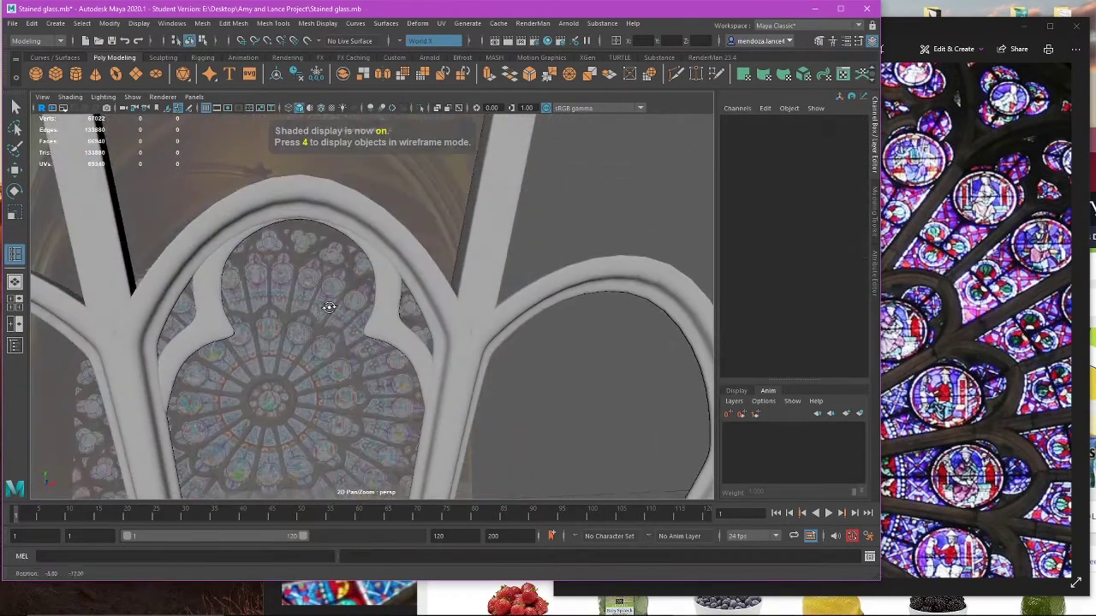
pyautogui.keyDown('alt'); pyautogui.moveTo(328, 305); pyautogui.dragTo(370, 297, button='right'); pyautogui.keyUp('alt')
# Step: In the front view, enter vertex mode on the trefoil and move the lower arm's tip vertices slightly inward
pyautogui.click(384, 316)
pyautogui.press('space')
pyautogui.press('space')
pyautogui.press('w')
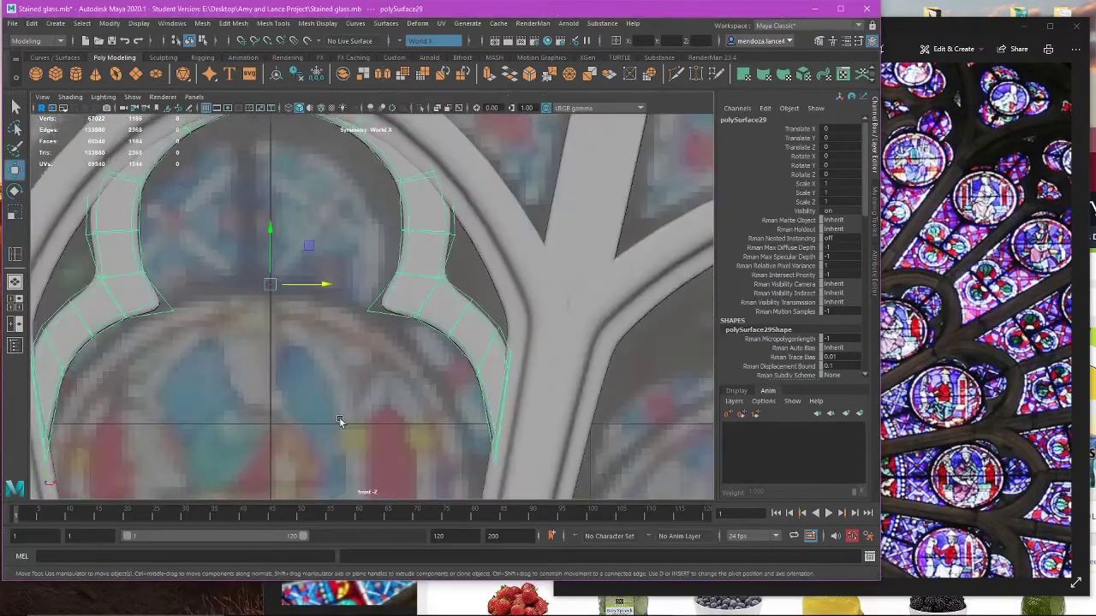
pyautogui.keyDown('alt'); pyautogui.moveTo(488, 413); pyautogui.dragTo(369, 360, button='middle'); pyautogui.keyUp('alt')
pyautogui.keyDown('alt'); pyautogui.moveTo(369, 360); pyautogui.dragTo(402, 353, button='right'); pyautogui.keyUp('alt')
pyautogui.press('4')
pyautogui.moveTo(565, 305); pyautogui.dragTo(477, 308, button='right')
pyautogui.keyDown('alt'); pyautogui.moveTo(428, 353); pyautogui.dragTo(465, 364, button='right'); pyautogui.keyUp('alt')
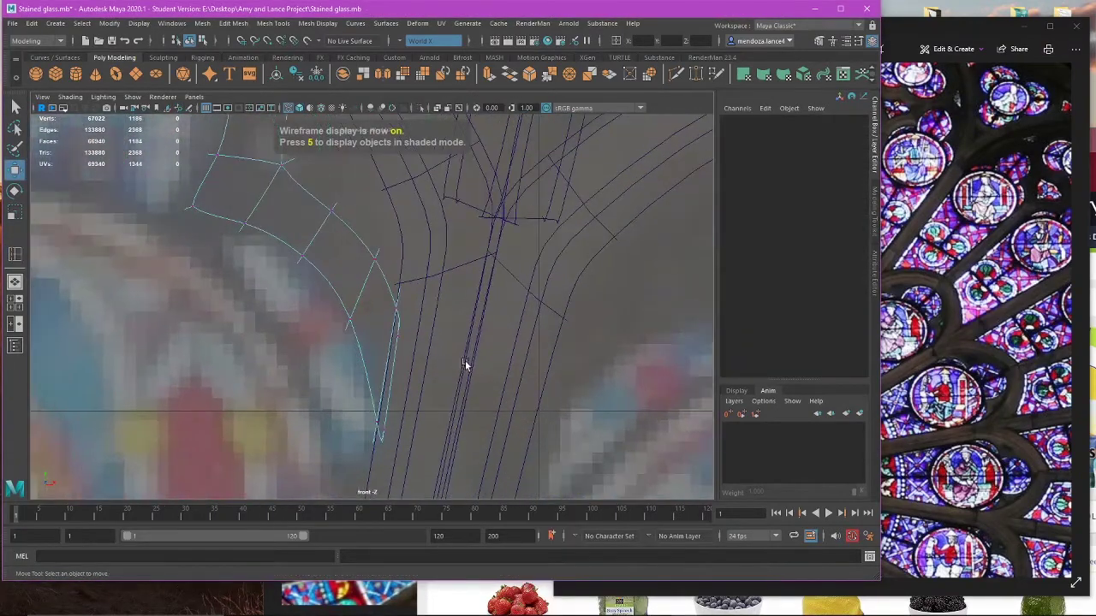
pyautogui.moveTo(459, 377); pyautogui.dragTo(335, 489)
pyautogui.keyDown('alt'); pyautogui.moveTo(377, 480); pyautogui.dragTo(410, 409, button='middle'); pyautogui.keyUp('alt')
pyautogui.keyDown('alt'); pyautogui.moveTo(410, 410); pyautogui.dragTo(464, 406, button='right'); pyautogui.keyUp('alt')
pyautogui.press('5')
pyautogui.press('5')
pyautogui.moveTo(466, 385); pyautogui.dragTo(454, 381, button='middle')
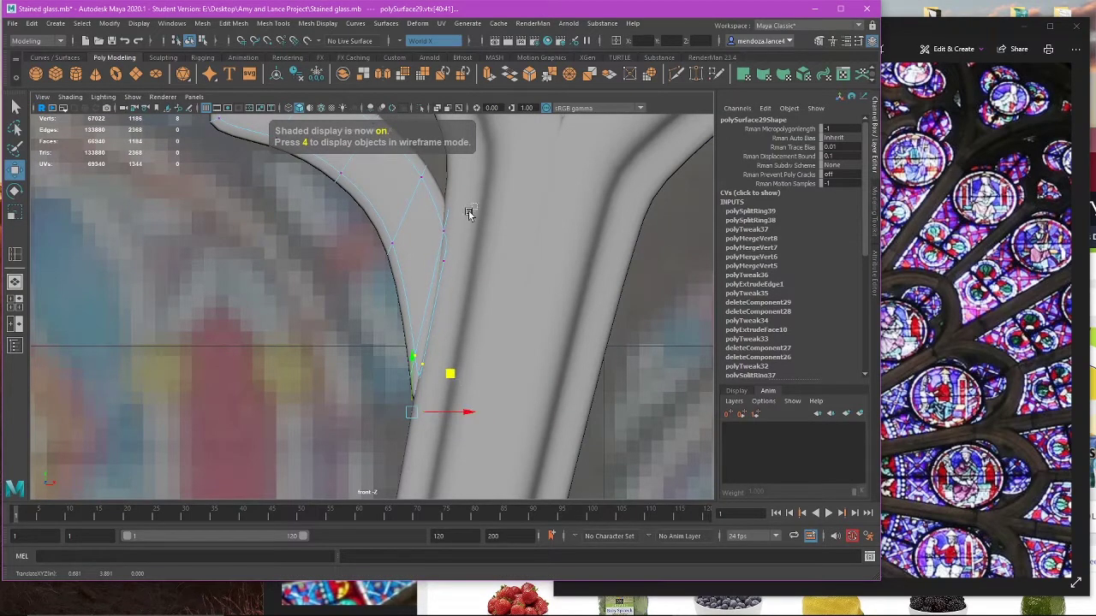
# Step: In wireframe, shift the outer-edge vertices near the arm's end slightly inward and raise the new loop's outer vertices, finishing in shaded display
pyautogui.moveTo(469, 212); pyautogui.dragTo(415, 278)
pyautogui.press('4')
pyautogui.keyDown('alt'); pyautogui.moveTo(449, 250); pyautogui.dragTo(445, 351, button='middle'); pyautogui.keyUp('alt')
pyautogui.moveTo(494, 311); pyautogui.dragTo(487, 312)
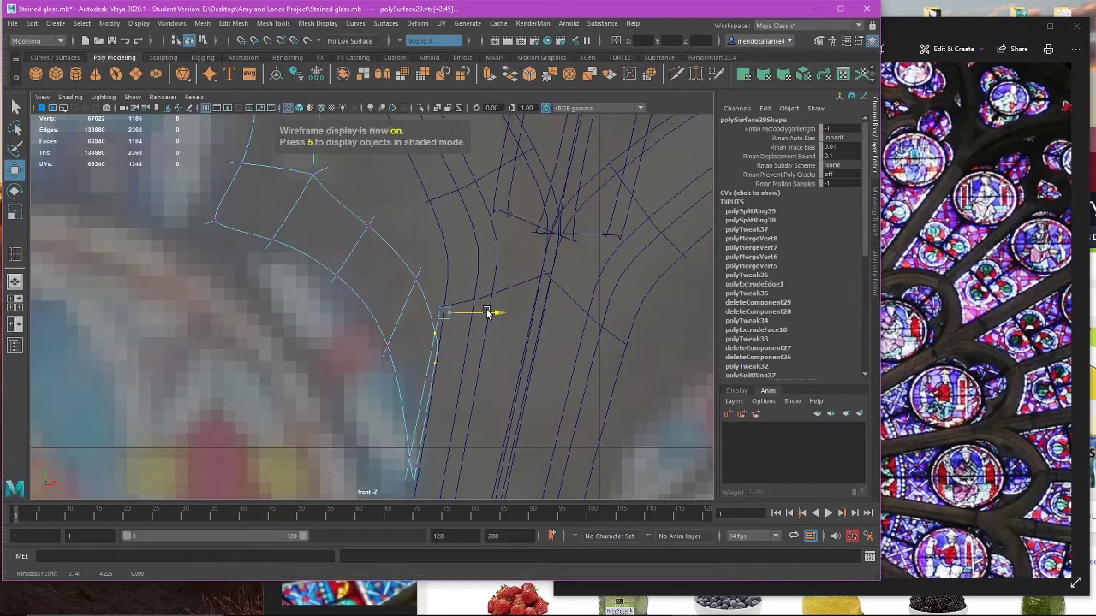
pyautogui.click(443, 301)
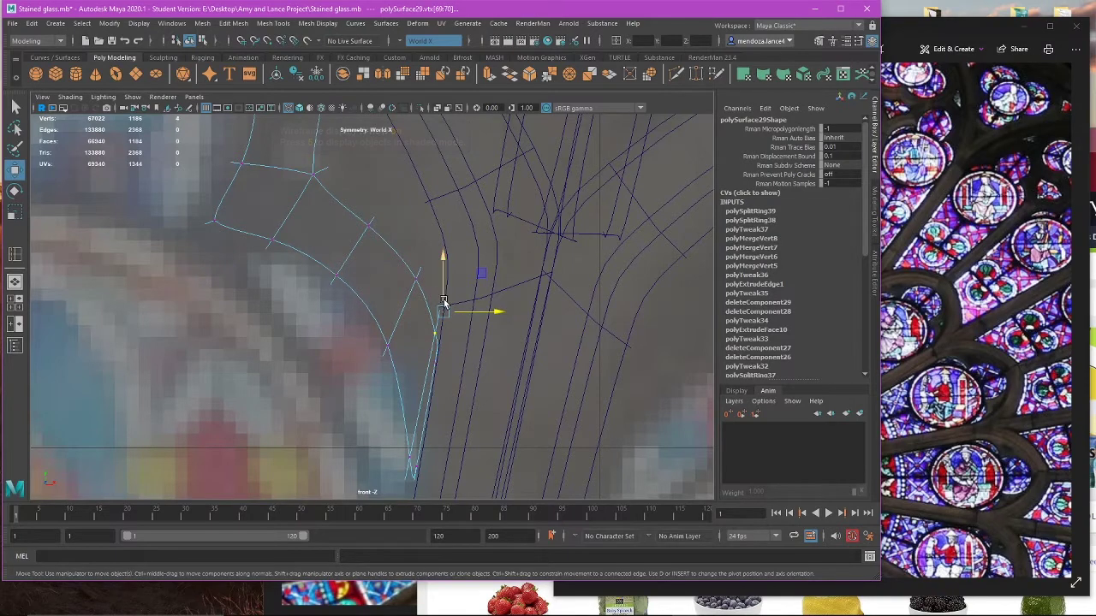
pyautogui.moveTo(488, 275); pyautogui.dragTo(485, 260)
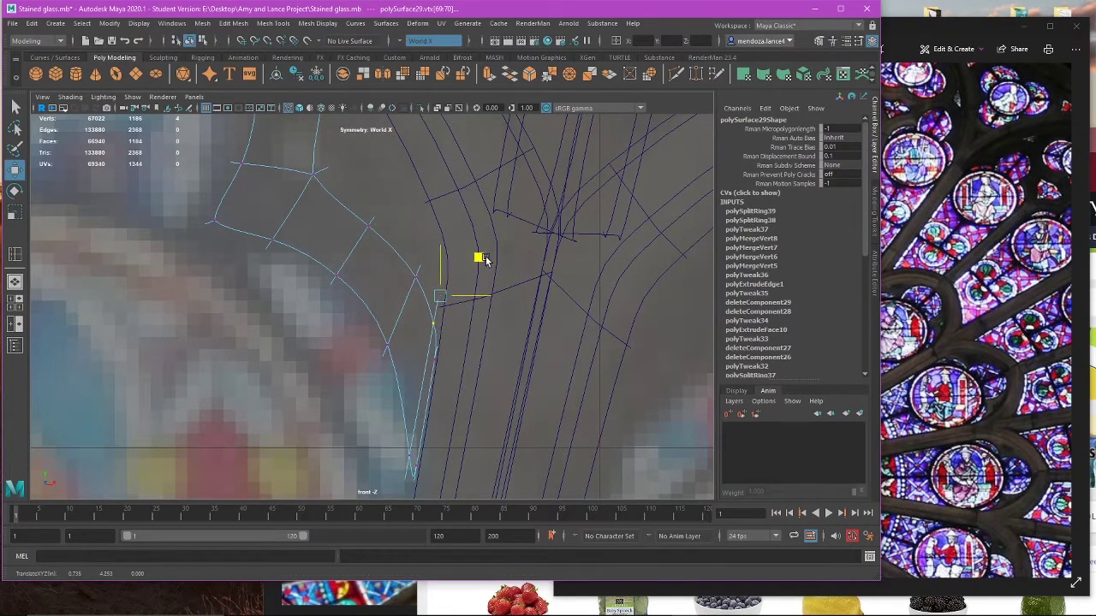
pyautogui.click(300, 364)
pyautogui.press('5')
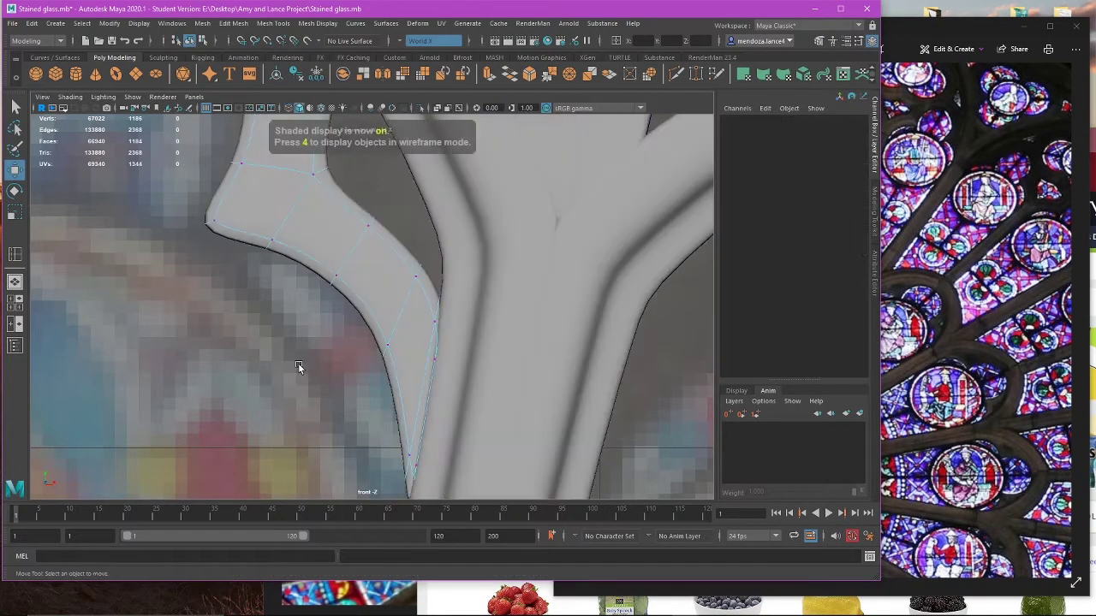
# Step: Return to object mode and compare the whole trefoil with the reference image in the front view
pyautogui.scroll(-5, 298, 363)
pyautogui.moveTo(284, 315); pyautogui.dragTo(340, 276, button='right')
pyautogui.scroll(2, 342, 323)
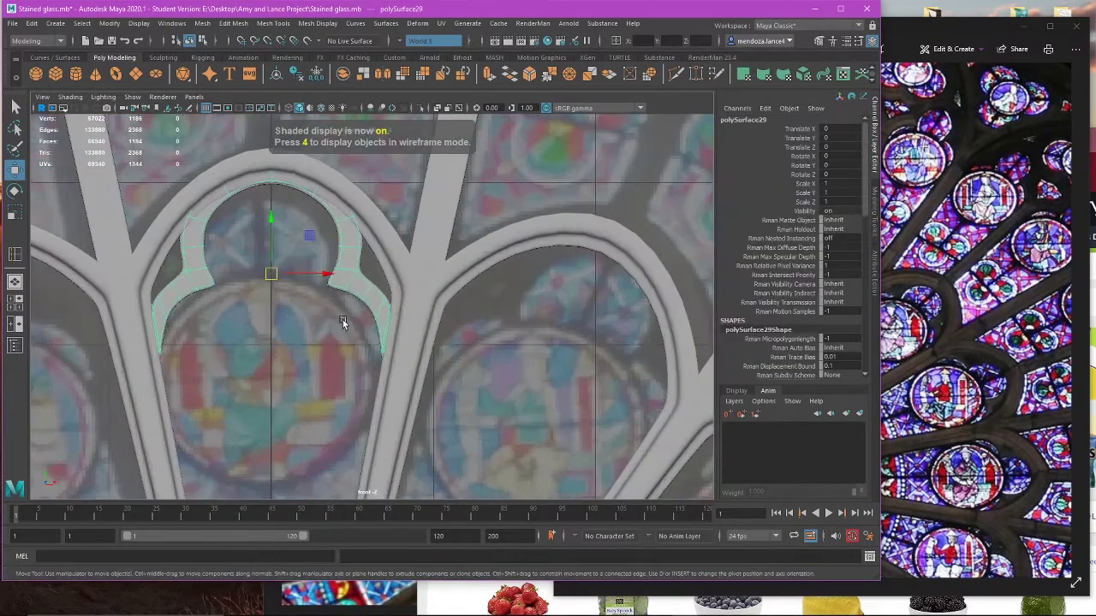
pyautogui.click(319, 336)
pyautogui.scroll(1, 318, 336)
pyautogui.scroll(-3, 278, 334)
pyautogui.click(345, 308)
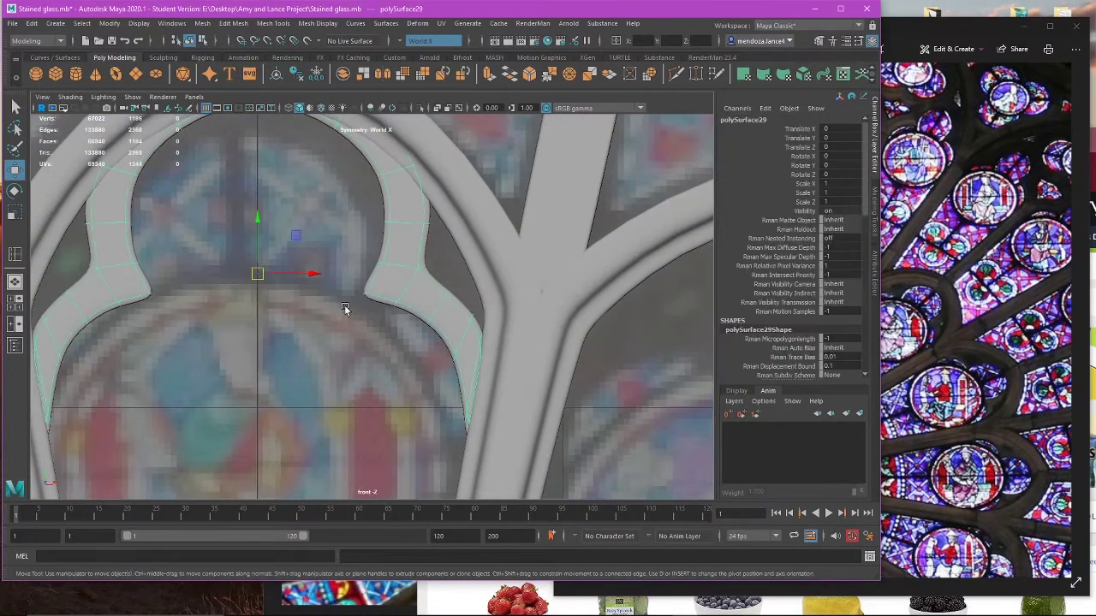
# Step: Enter vertex mode on the trefoil and move the cusp-tip vertex slightly outward and up
pyautogui.scroll(4, 384, 286)
pyautogui.scroll(1, 343, 293)
pyautogui.moveTo(348, 295); pyautogui.dragTo(304, 297, button='right')
pyautogui.moveTo(384, 310); pyautogui.dragTo(438, 357)
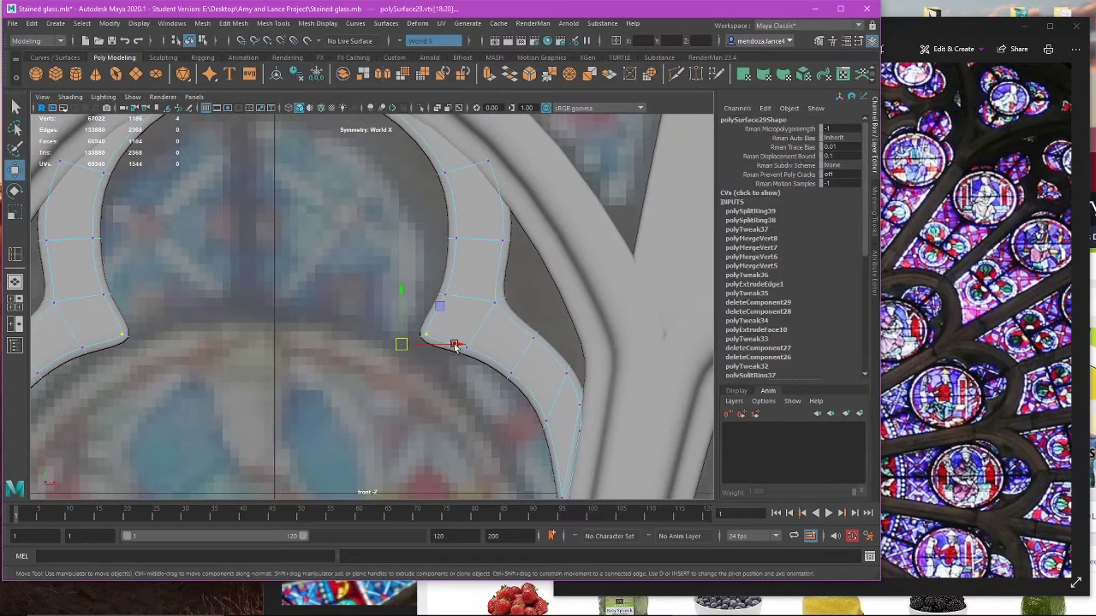
pyautogui.moveTo(443, 314); pyautogui.dragTo(452, 304, button='middle')
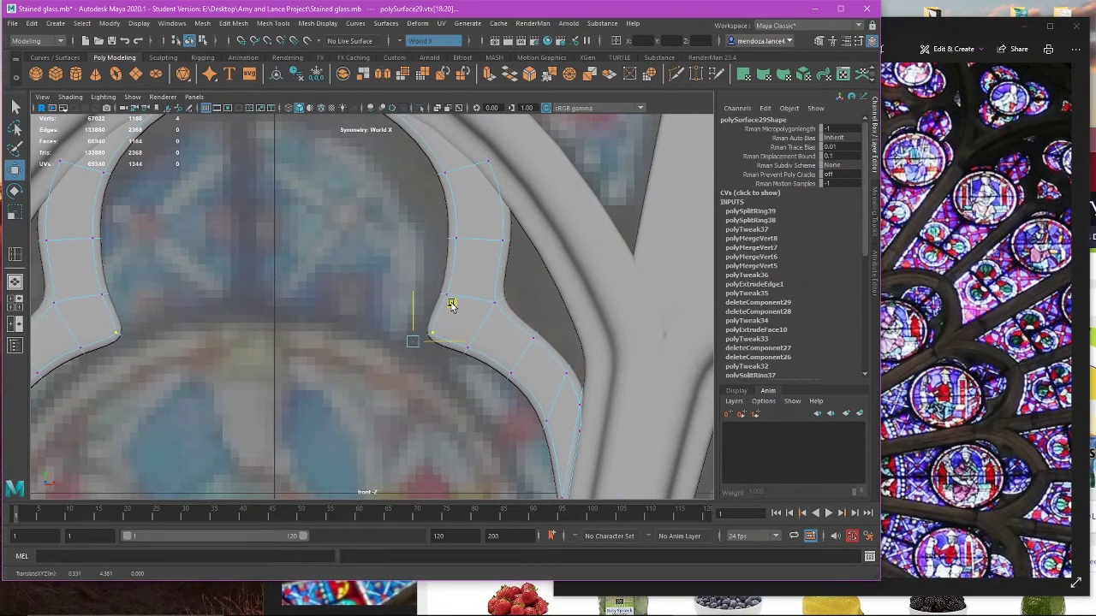
# Step: Return to object mode and inspect the finished trefoil within the central arch and surrounding tracery in the perspective view
pyautogui.moveTo(349, 316); pyautogui.dragTo(370, 296, button='right')
pyautogui.scroll(-6, 360, 312)
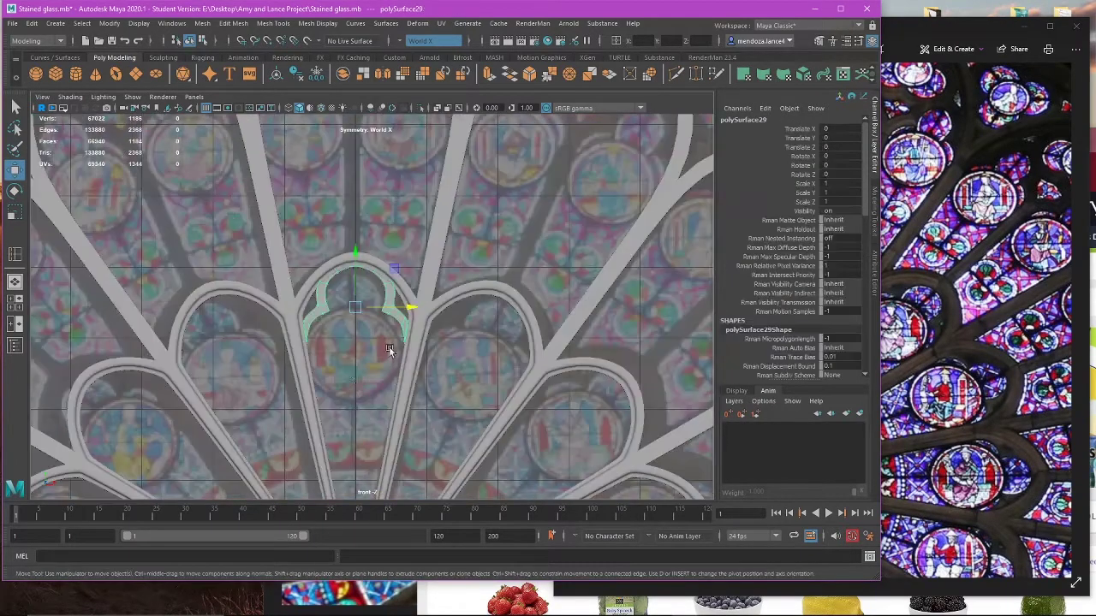
pyautogui.click(359, 377)
pyautogui.scroll(2, 360, 373)
pyautogui.press('space')
pyautogui.press('space')
pyautogui.keyDown('alt'); pyautogui.moveTo(518, 244); pyautogui.dragTo(403, 296); pyautogui.keyUp('alt')
pyautogui.click(489, 311)
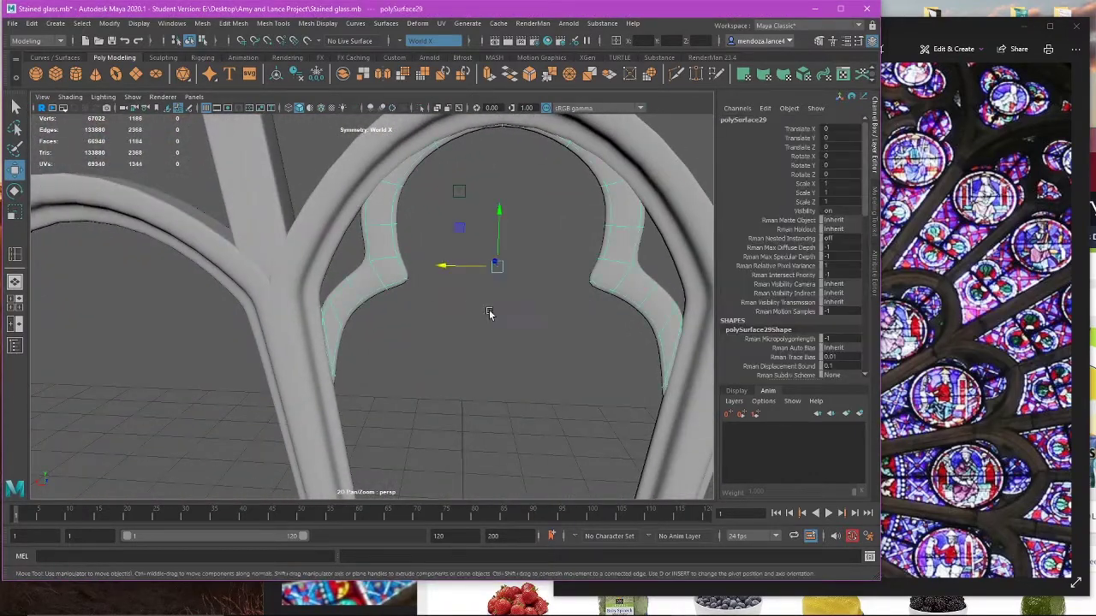
pyautogui.keyDown('alt'); pyautogui.moveTo(489, 311); pyautogui.dragTo(274, 310); pyautogui.keyUp('alt')
pyautogui.scroll(-4, 367, 337)
pyautogui.click(372, 365)
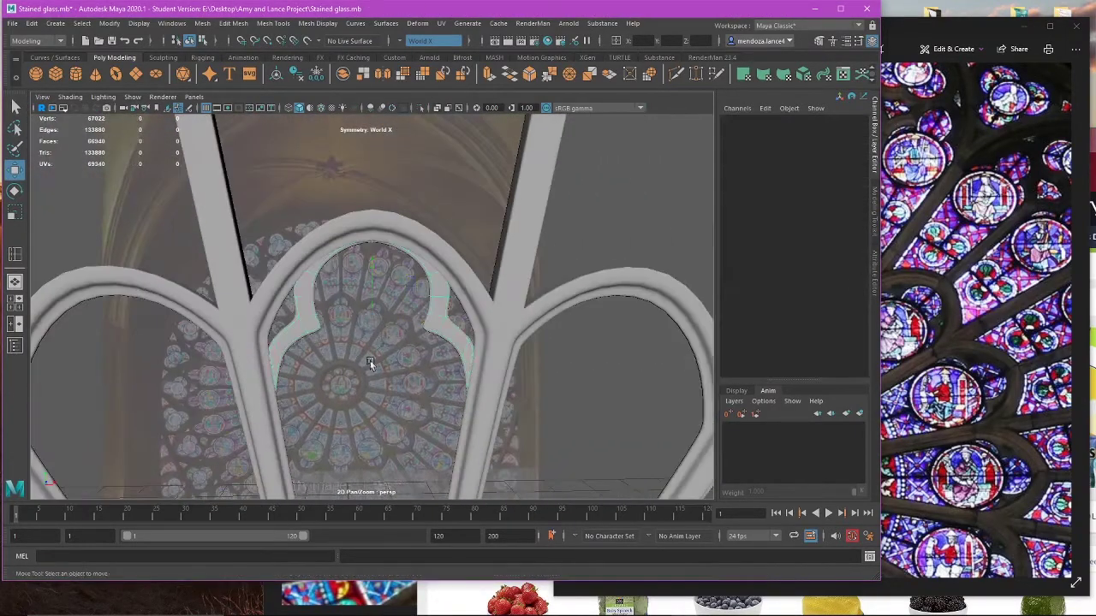
pyautogui.scroll(-4, 378, 348)
pyautogui.scroll(-5, 379, 345)
pyautogui.click(416, 322)
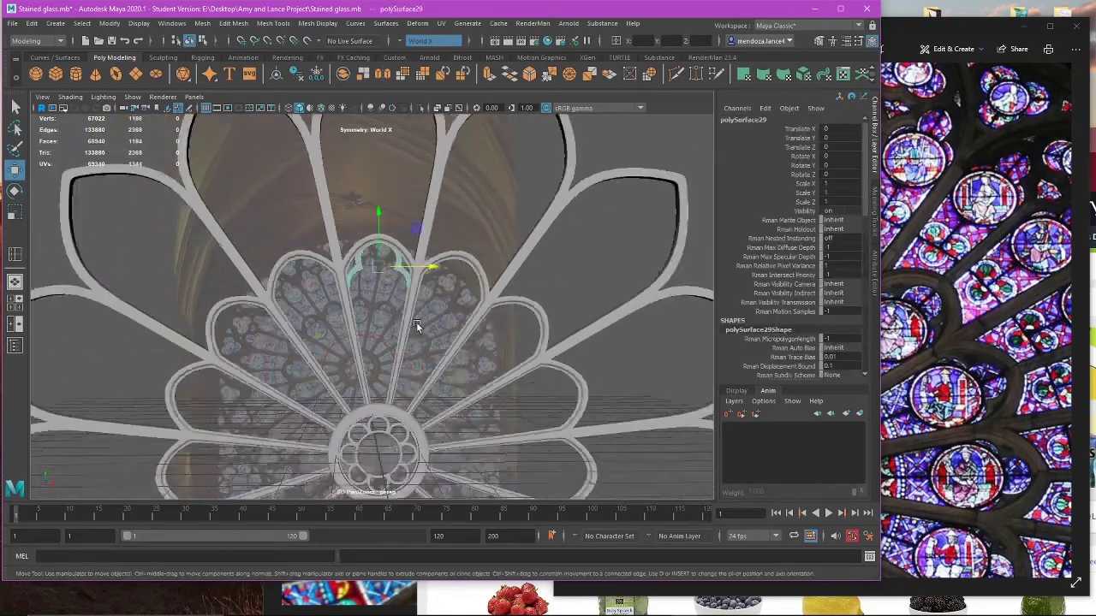
# Step: In the front view, move the trefoil's pivot down to the centre of the wheel, snapped to the grid
pyautogui.press('space')
pyautogui.press('space')
pyautogui.scroll(-3, 376, 342)
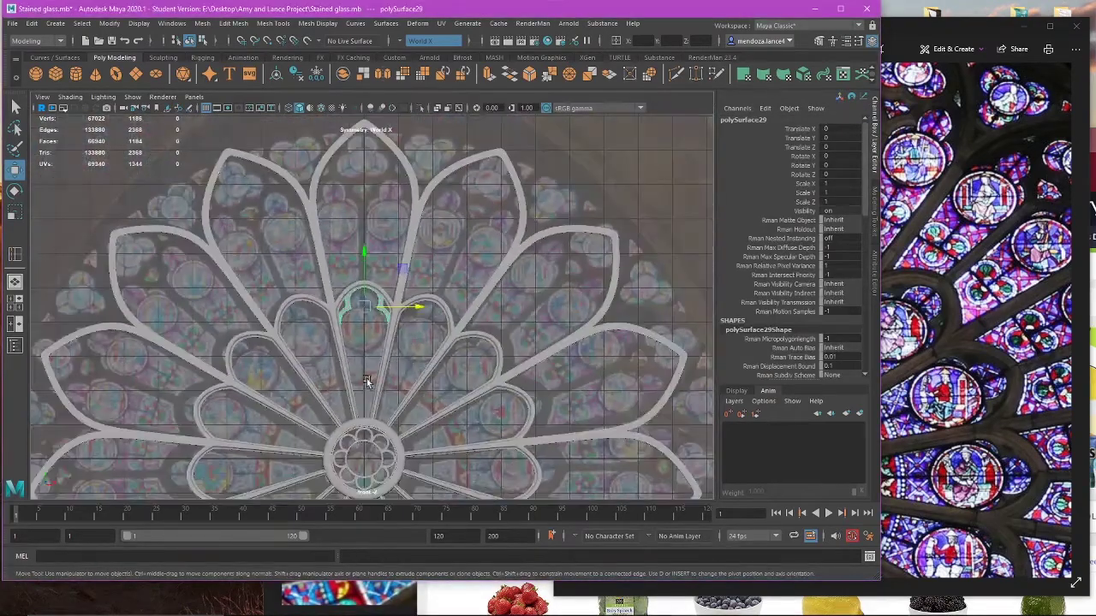
pyautogui.scroll(1, 390, 325)
pyautogui.press('d')
pyautogui.press('x')
pyautogui.moveTo(375, 158); pyautogui.dragTo(340, 421)
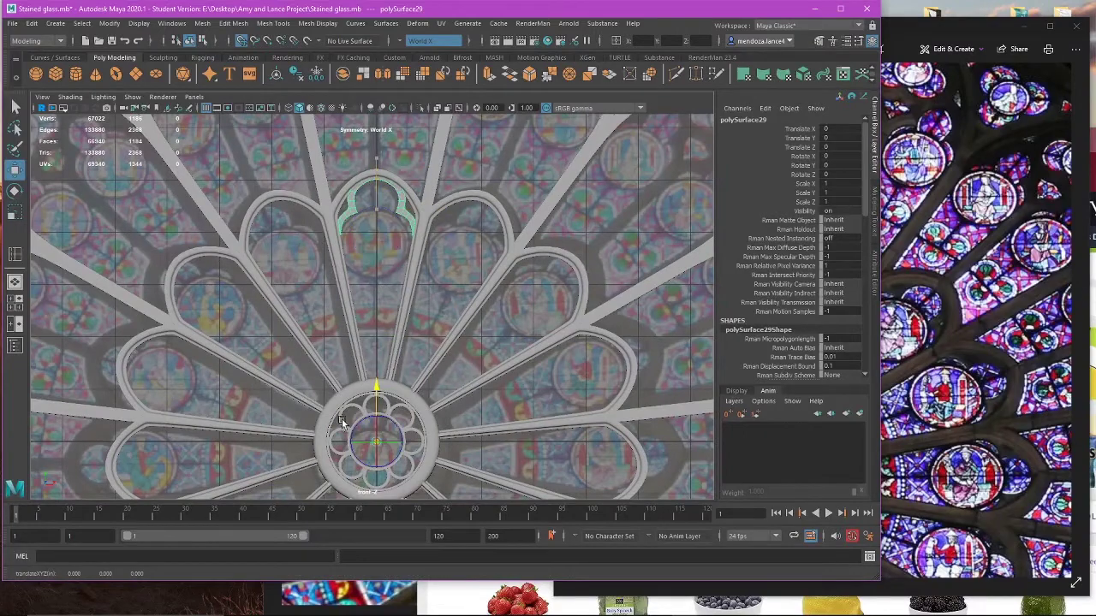
pyautogui.scroll(1, 477, 356)
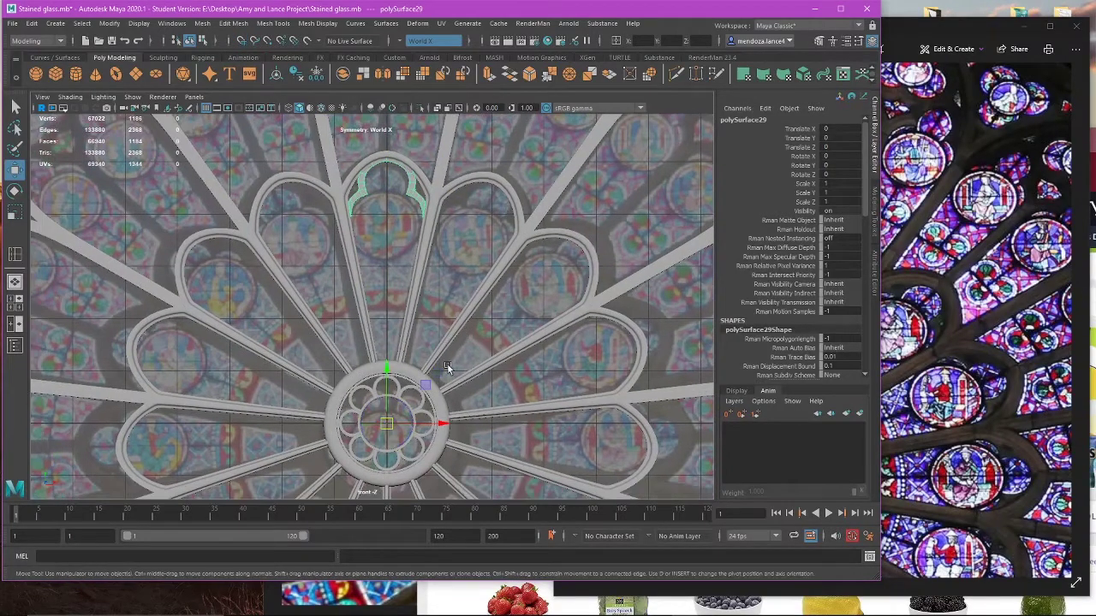
# Step: Duplicate the trefoil and rotate the copy into the neighbouring small arch with Rotate Z set to -24
pyautogui.hotkey('ctrl', 'd')
pyautogui.press('e')
pyautogui.moveTo(420, 387); pyautogui.dragTo(435, 400)
pyautogui.scroll(5, 513, 326)
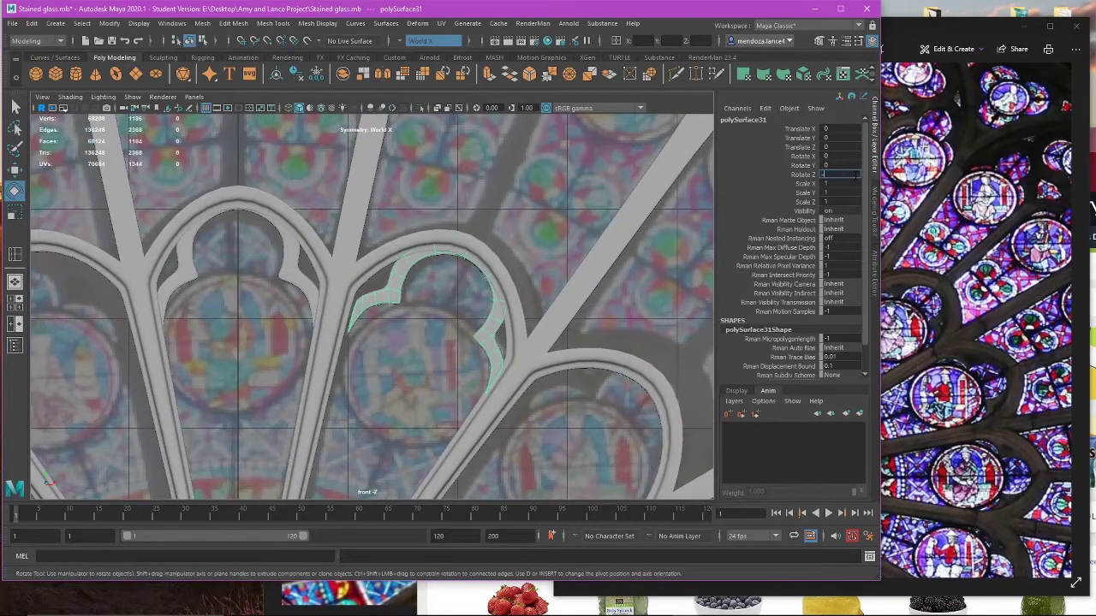
pyautogui.press('Return')
pyautogui.scroll(-8, 384, 348)
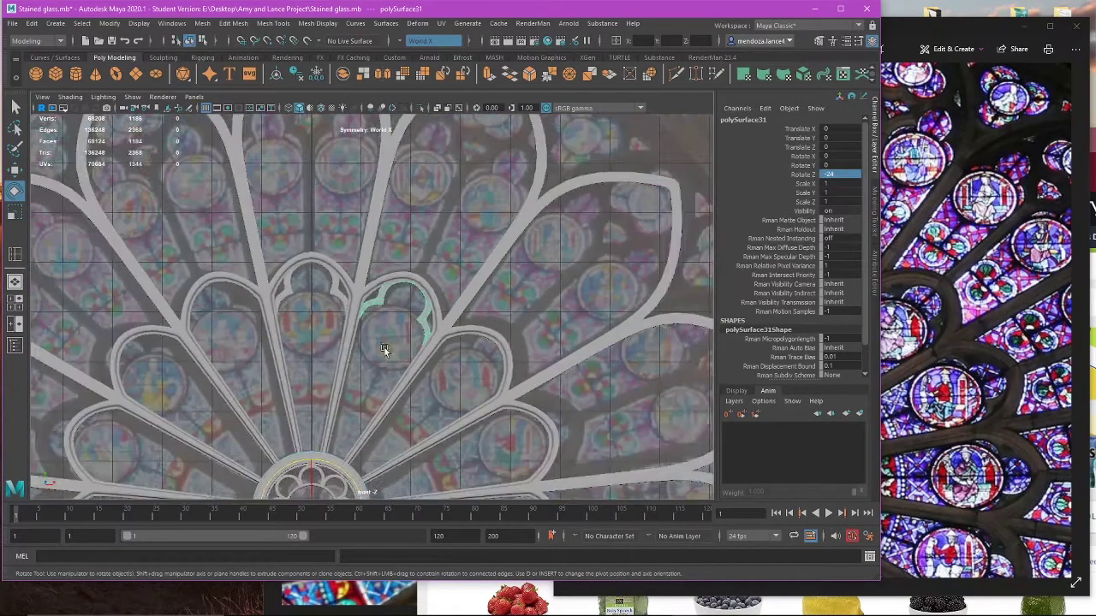
# Step: Repeat the transformed duplication around the wheel until every small arch holds a trefoil, and clear the selection
pyautogui.hotkey('shift', 'd')
pyautogui.hotkey('shift', 'd')
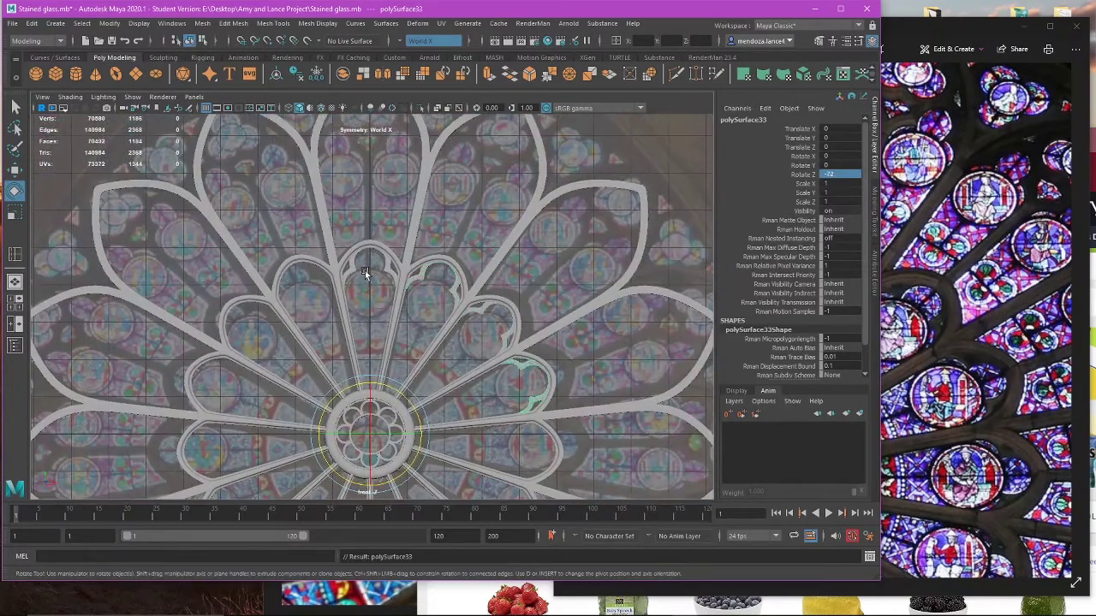
pyautogui.hotkey('shift', 'd')
pyautogui.hotkey('shift', 'd')
pyautogui.hotkey('shift', 'd')
pyautogui.hotkey('shift', 'd')
pyautogui.hotkey('shift', 'd')
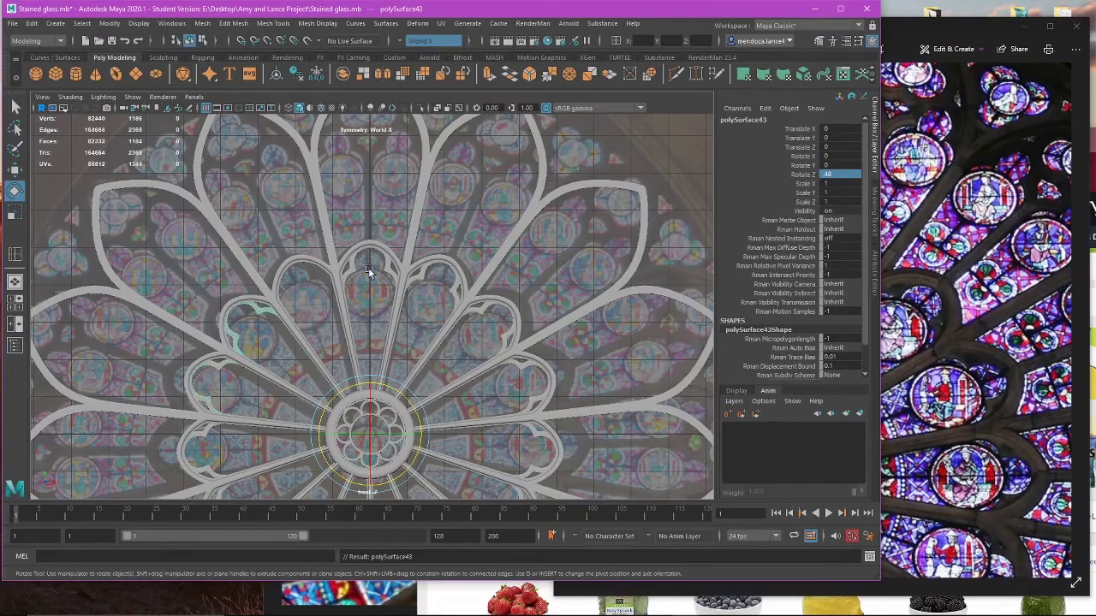
pyautogui.click(449, 239)
# Step: Inspect the full ring of trefoils from several angles and distances in the perspective view
pyautogui.press('space')
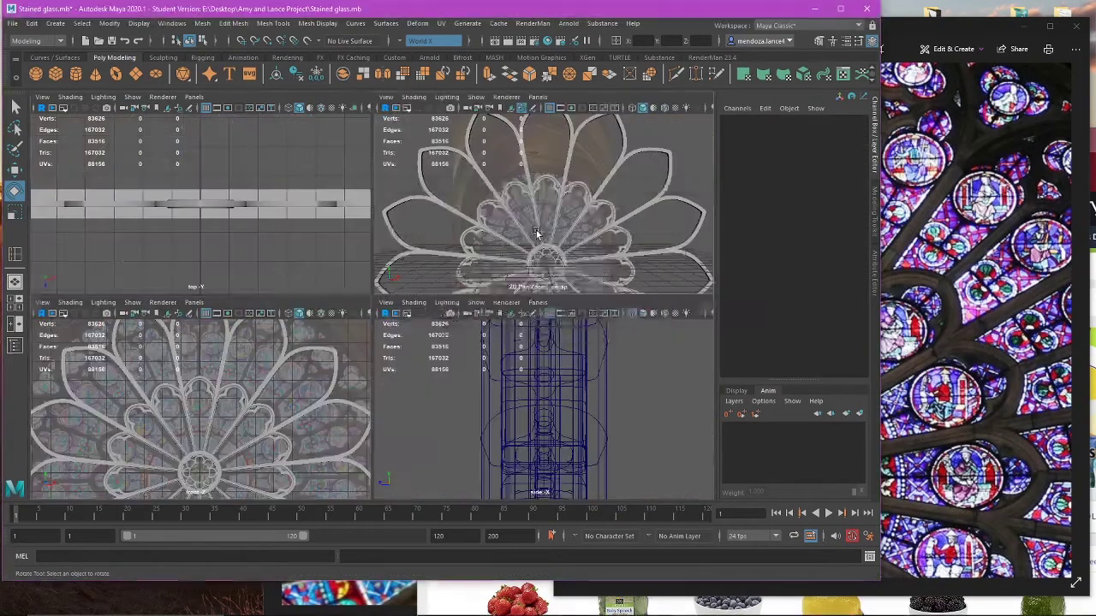
pyautogui.press('space')
pyautogui.scroll(-4, 515, 289)
pyautogui.keyDown('alt'); pyautogui.moveTo(514, 294); pyautogui.dragTo(478, 255); pyautogui.keyUp('alt')
pyautogui.scroll(5, 467, 240)
pyautogui.keyDown('alt'); pyautogui.moveTo(467, 240); pyautogui.dragTo(383, 332, button='middle'); pyautogui.keyUp('alt')
pyautogui.keyDown('alt'); pyautogui.moveTo(382, 332); pyautogui.dragTo(460, 305); pyautogui.keyUp('alt')
pyautogui.scroll(-5, 406, 308)
pyautogui.scroll(-3, 406, 304)
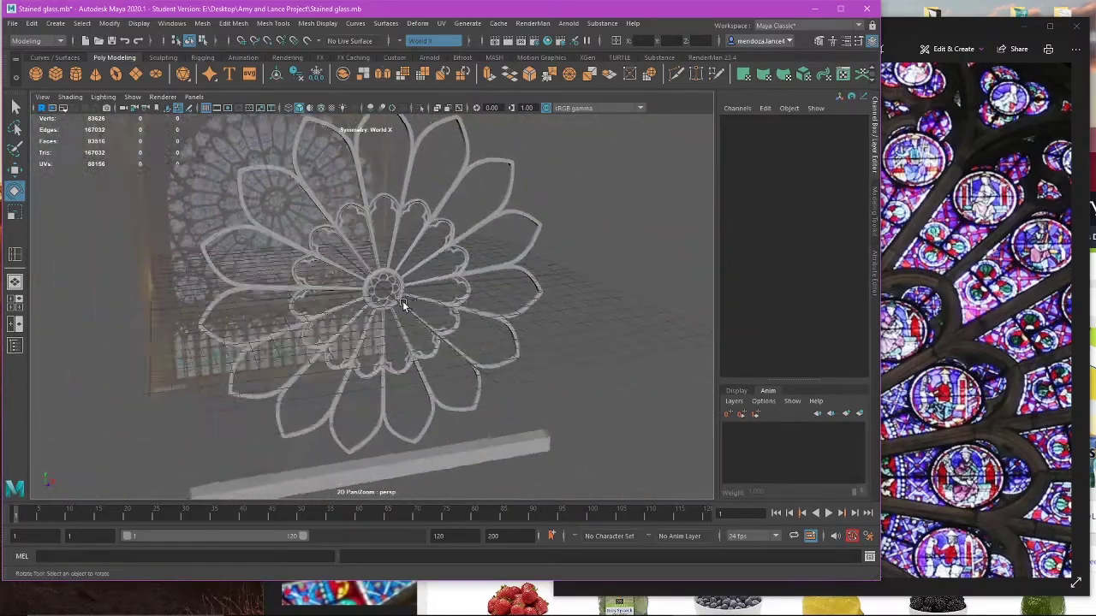
pyautogui.scroll(1, 460, 304)
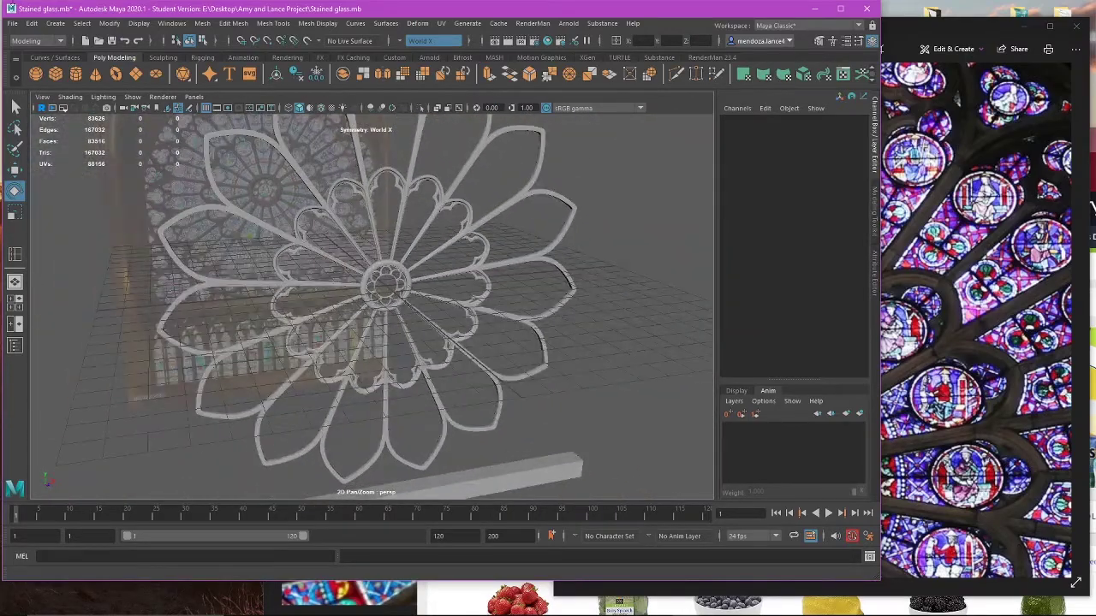
# Step: Save the scene with the full ring of trefoils and accept the student version notice
pyautogui.click(14, 24)
pyautogui.click(56, 74)
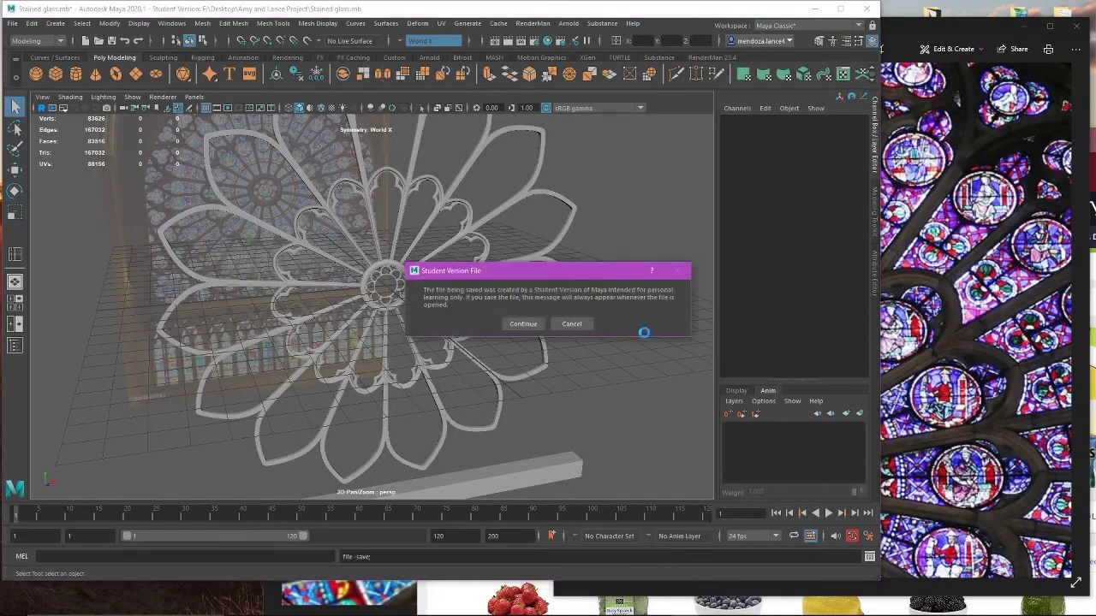
pyautogui.click(523, 324)
pyautogui.press('e')
# Step: Compare the wheel with the upper part of the reference photo, examining the outer petals, and view it from the front
pyautogui.click(990, 392)
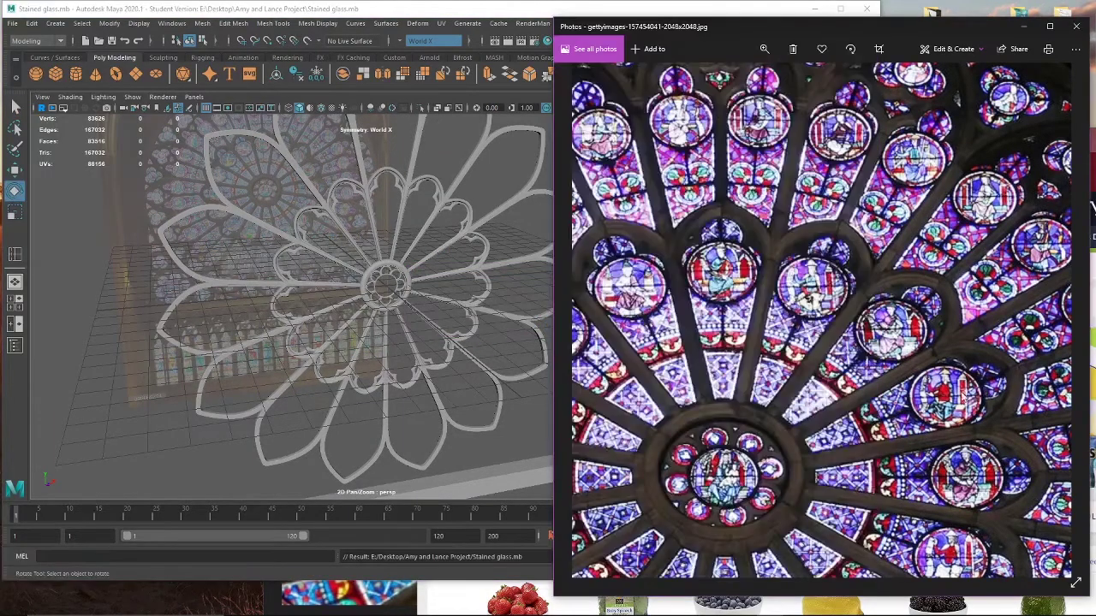
pyautogui.click(458, 221)
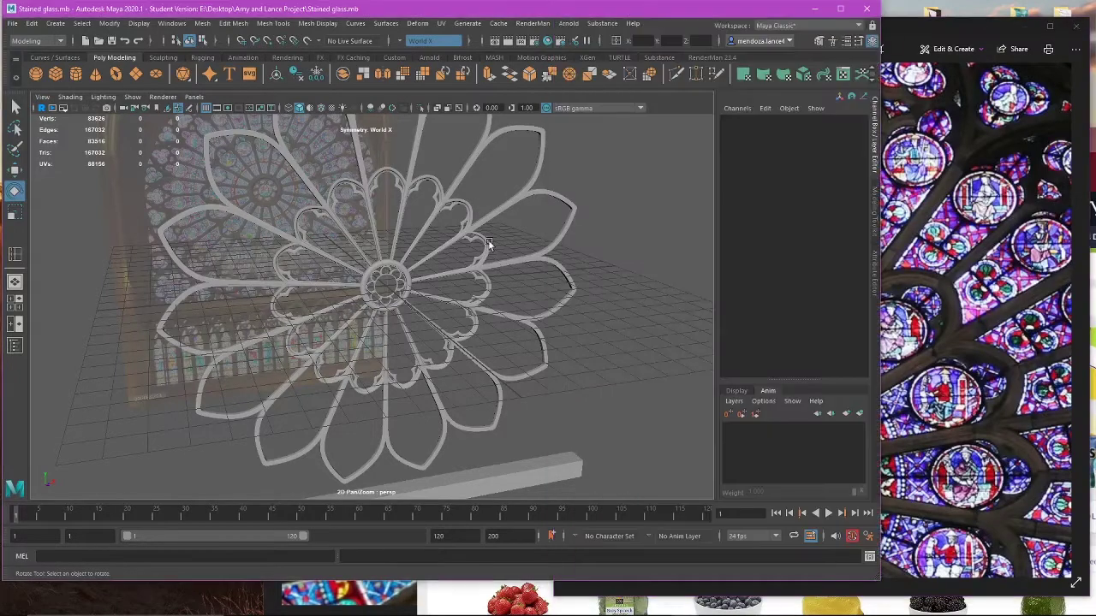
pyautogui.keyDown('alt'); pyautogui.moveTo(488, 244); pyautogui.dragTo(436, 279); pyautogui.keyUp('alt')
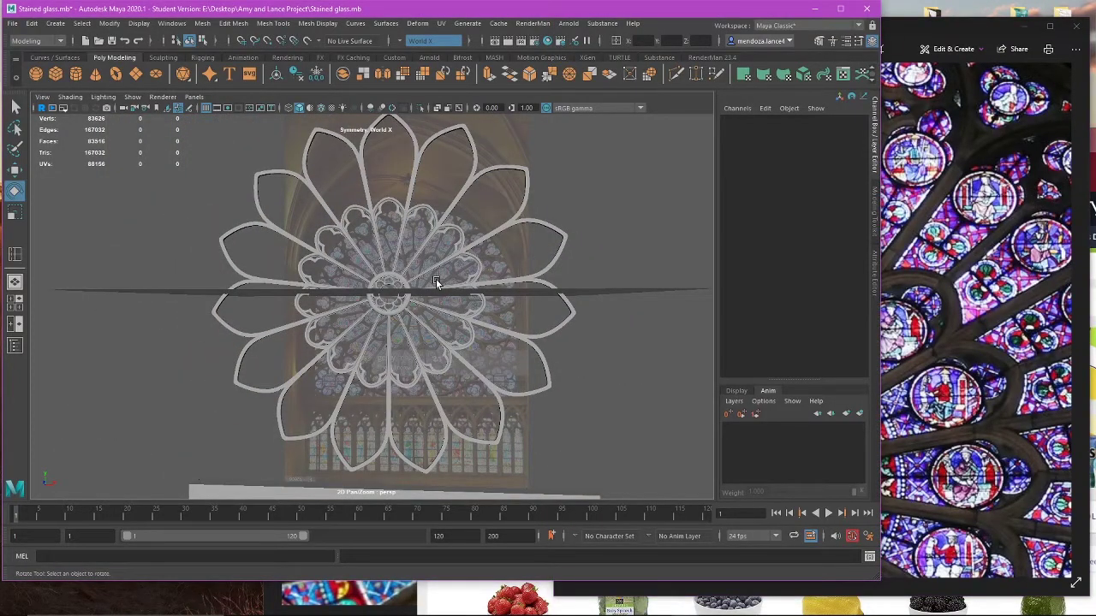
pyautogui.click(974, 244)
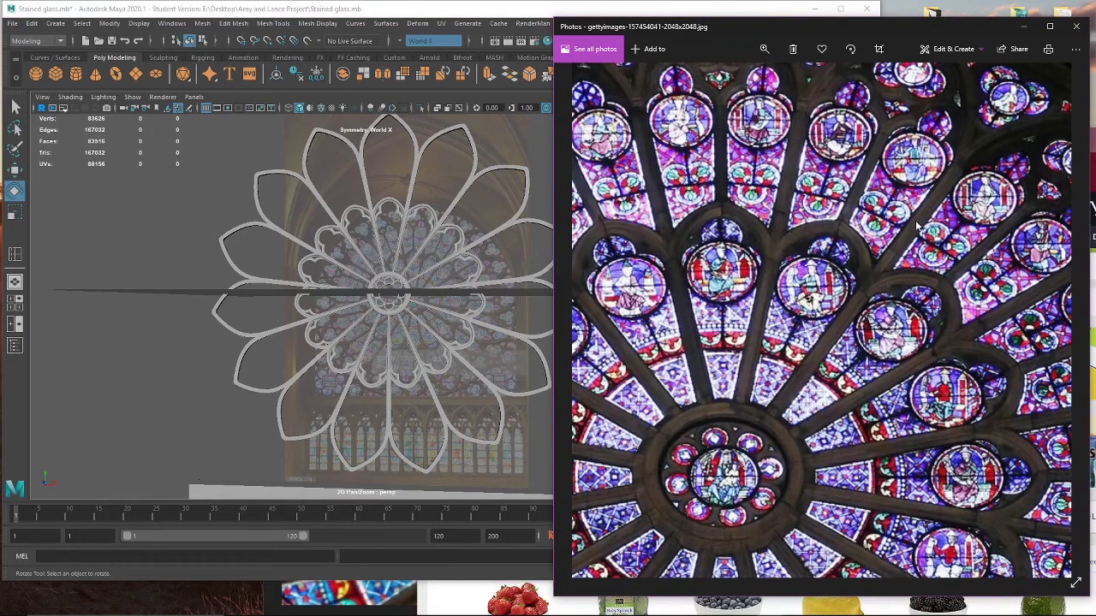
pyautogui.moveTo(909, 204); pyautogui.dragTo(898, 271)
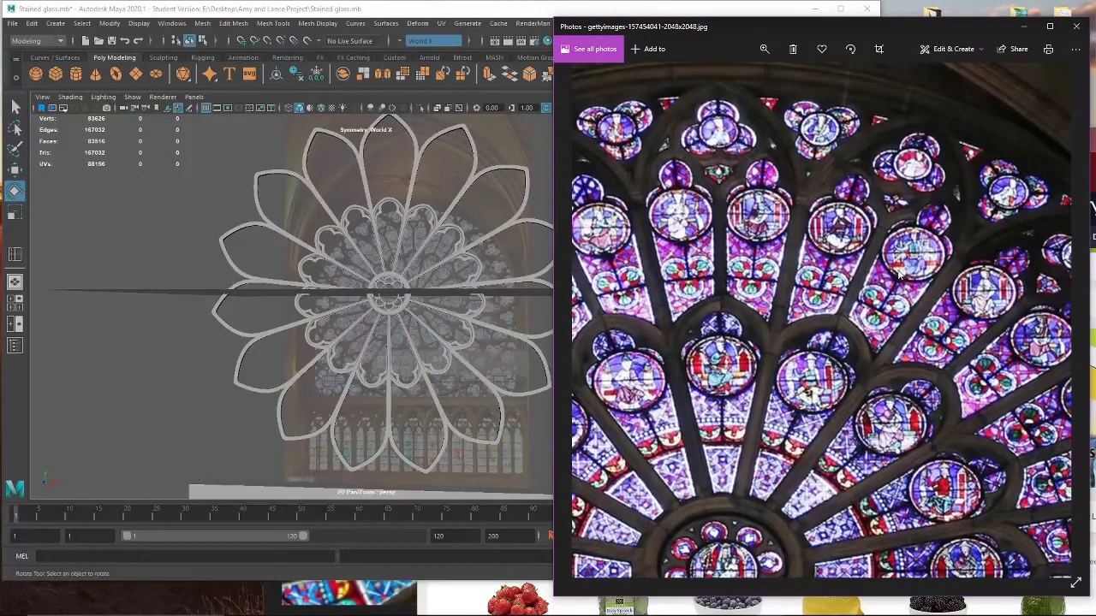
pyautogui.click(414, 235)
pyautogui.keyDown('alt'); pyautogui.moveTo(452, 294); pyautogui.dragTo(459, 374, button='middle'); pyautogui.keyUp('alt')
pyautogui.click(1059, 329)
pyautogui.moveTo(901, 228); pyautogui.dragTo(908, 295)
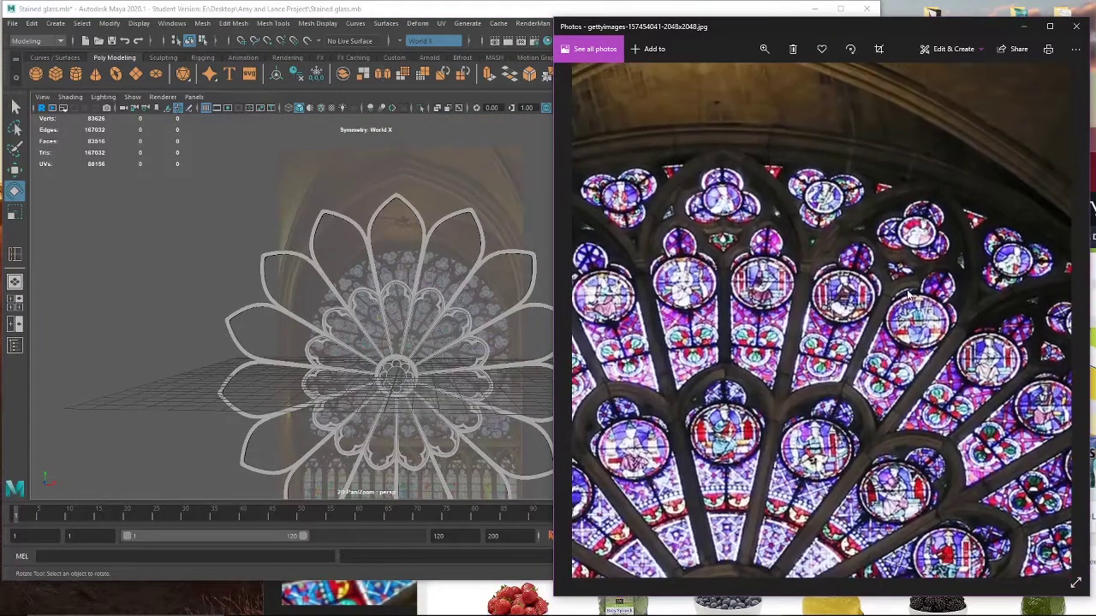
pyautogui.click(416, 301)
pyautogui.press('space')
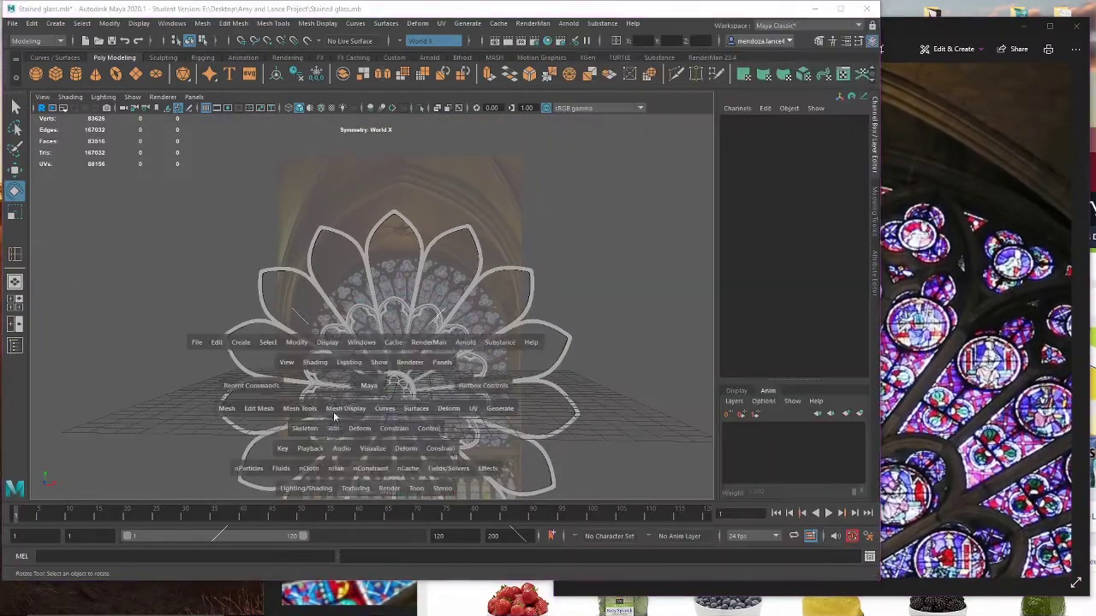
pyautogui.press('space')
pyautogui.scroll(5, 461, 335)
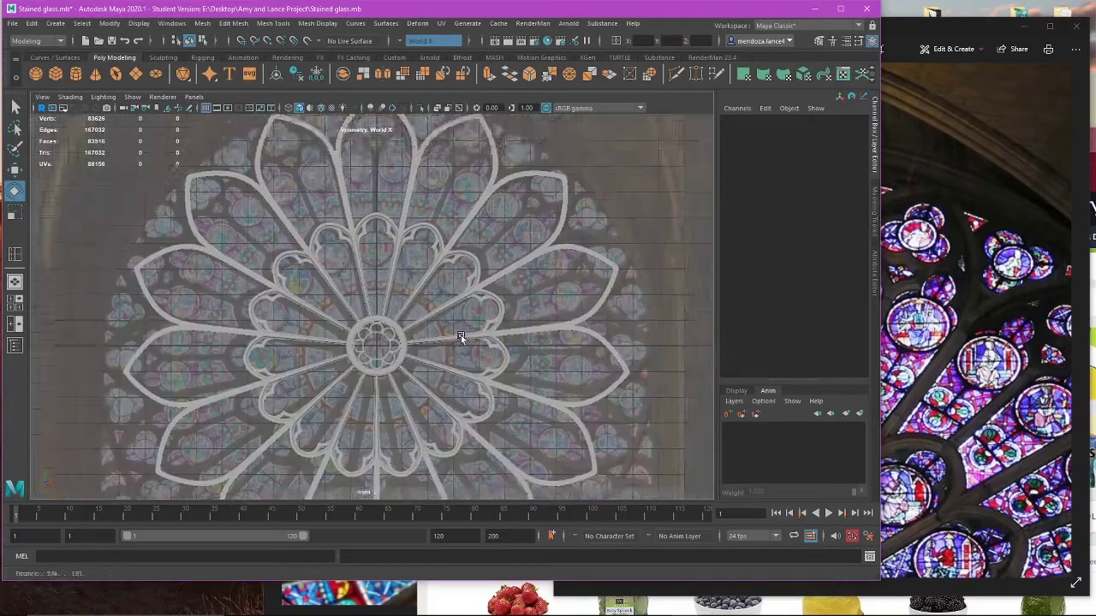
pyautogui.scroll(2, 461, 335)
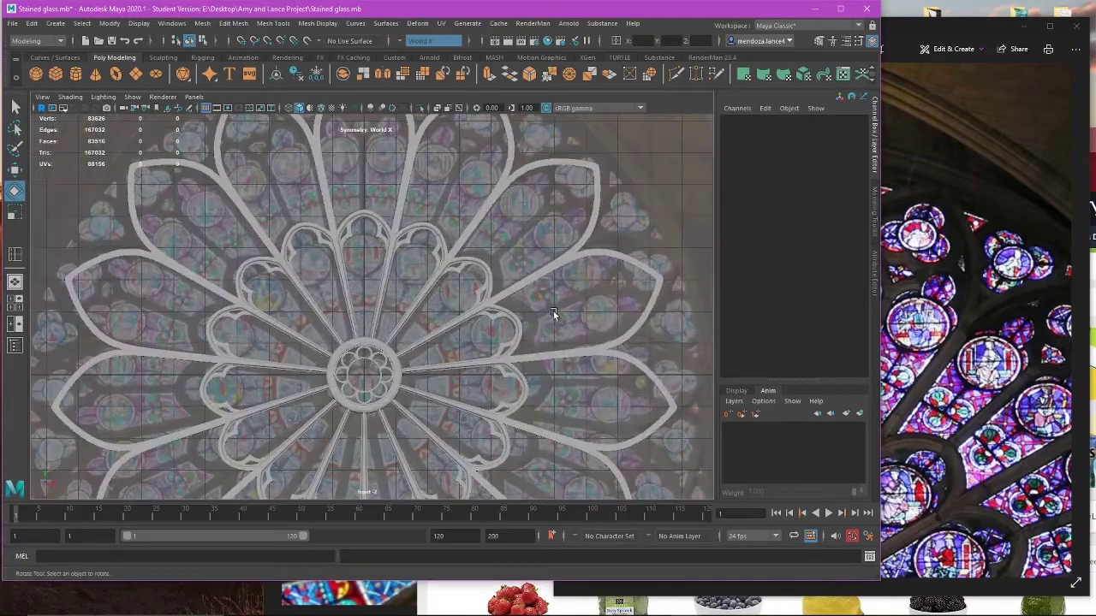
# Step: Save the scene again from the front view, continuing past the student version notice
pyautogui.click(14, 23)
pyautogui.click(51, 70)
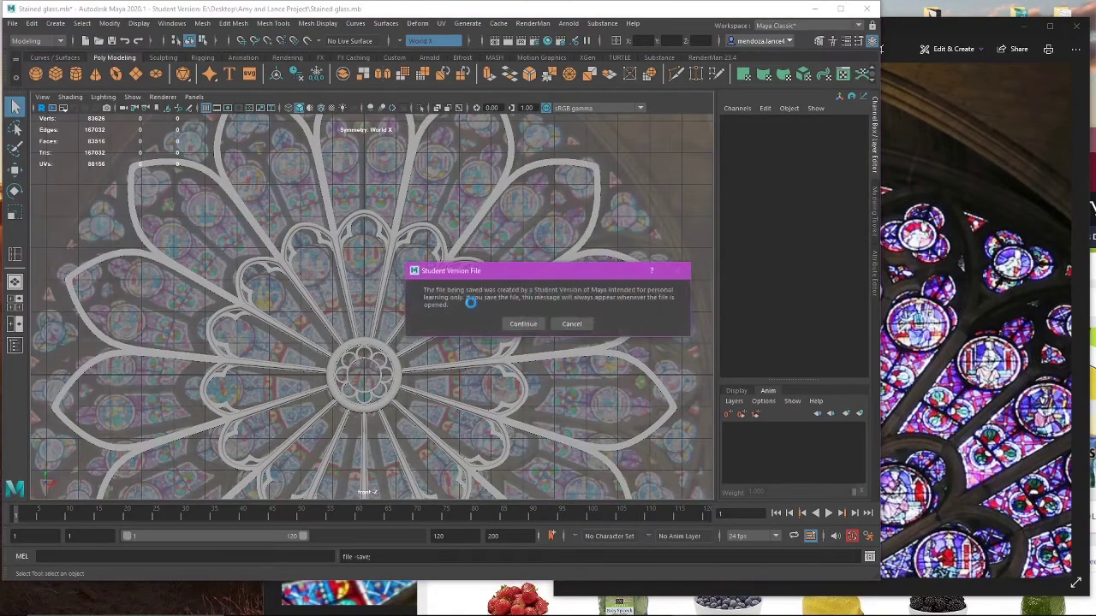
pyautogui.click(522, 324)
pyautogui.press('e')
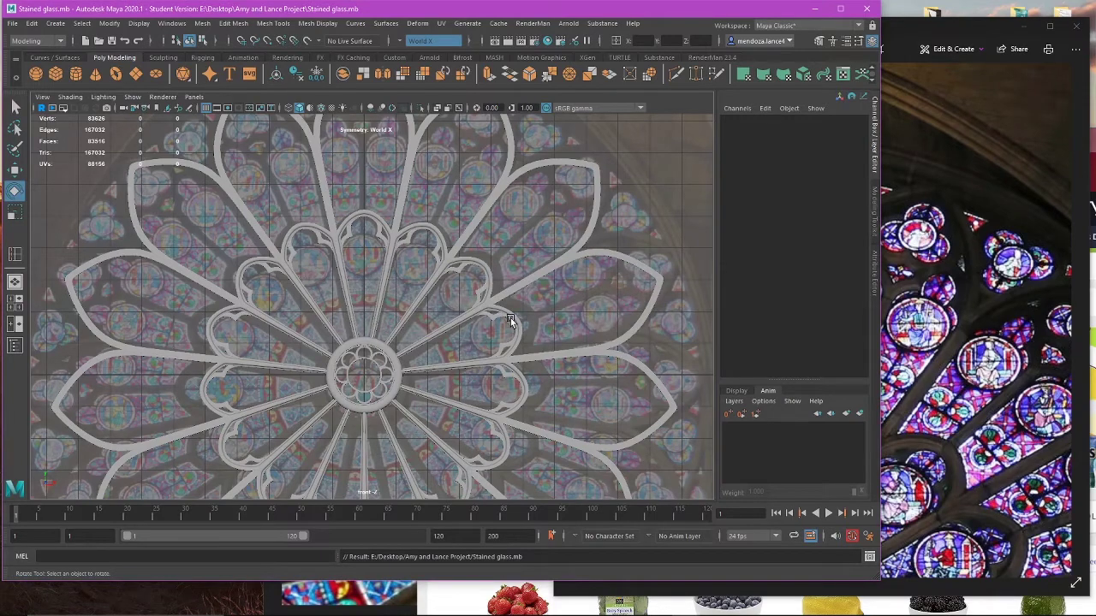
# Step: Select the lobed ring inside the wheel's central hub and duplicate it
pyautogui.scroll(-2, 520, 146)
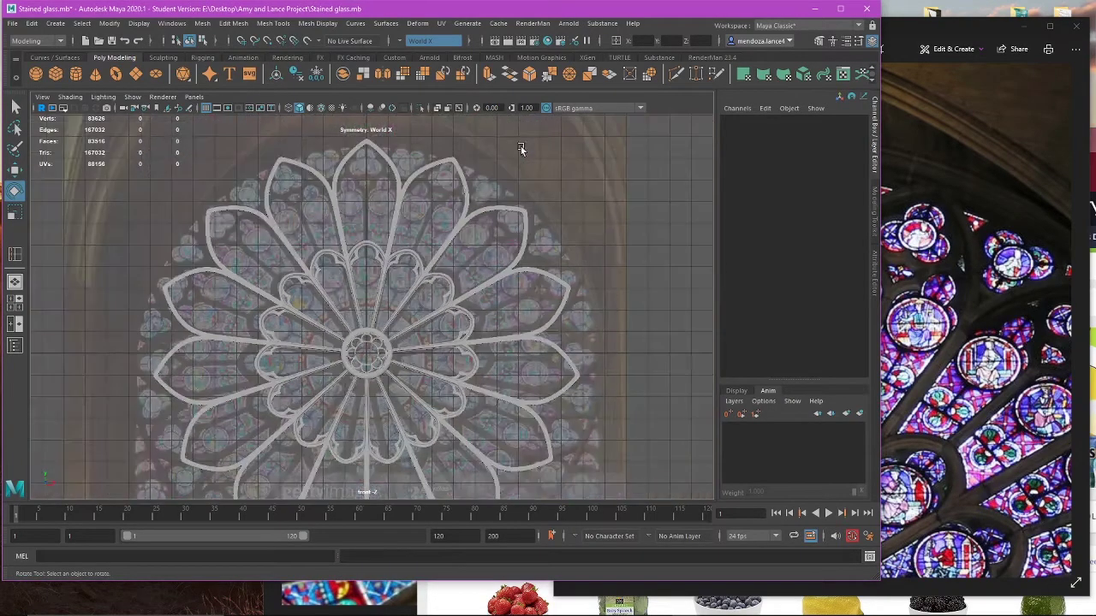
pyautogui.scroll(3, 433, 268)
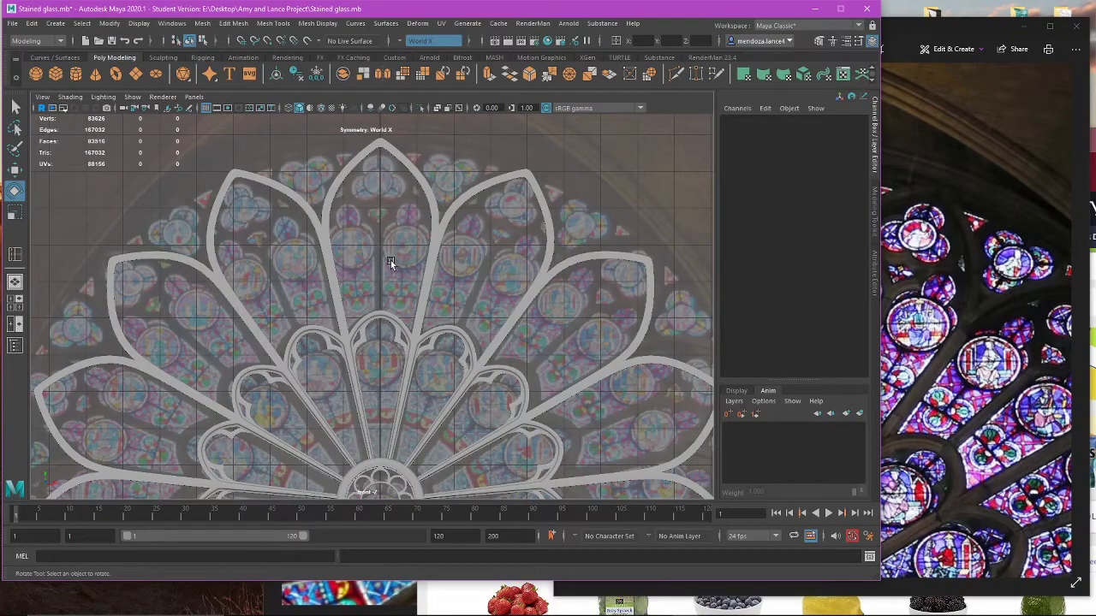
pyautogui.scroll(-2, 390, 262)
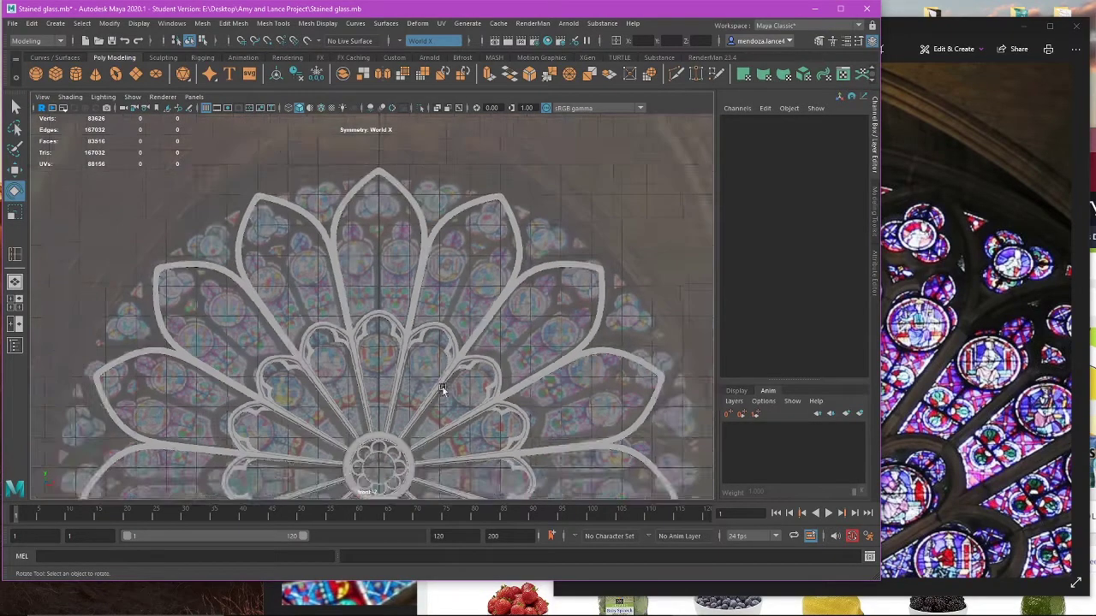
pyautogui.keyDown('alt'); pyautogui.moveTo(444, 391); pyautogui.dragTo(454, 328, button='middle'); pyautogui.keyUp('alt')
pyautogui.scroll(3, 455, 328)
pyautogui.click(463, 331)
pyautogui.scroll(2, 460, 257)
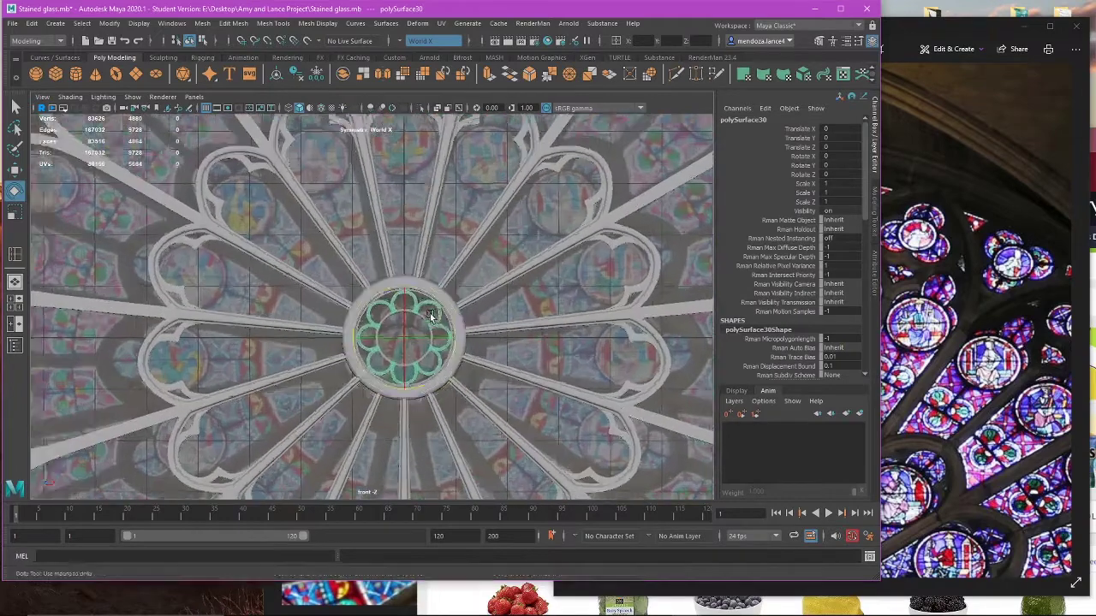
pyautogui.press('w')
pyautogui.hotkey('ctrl', 'd')
# Step: Move the copied lobed ring straight up into the tip of the top outer petal, to a Translate Y of 8.37
pyautogui.moveTo(412, 291); pyautogui.dragTo(410, 31)
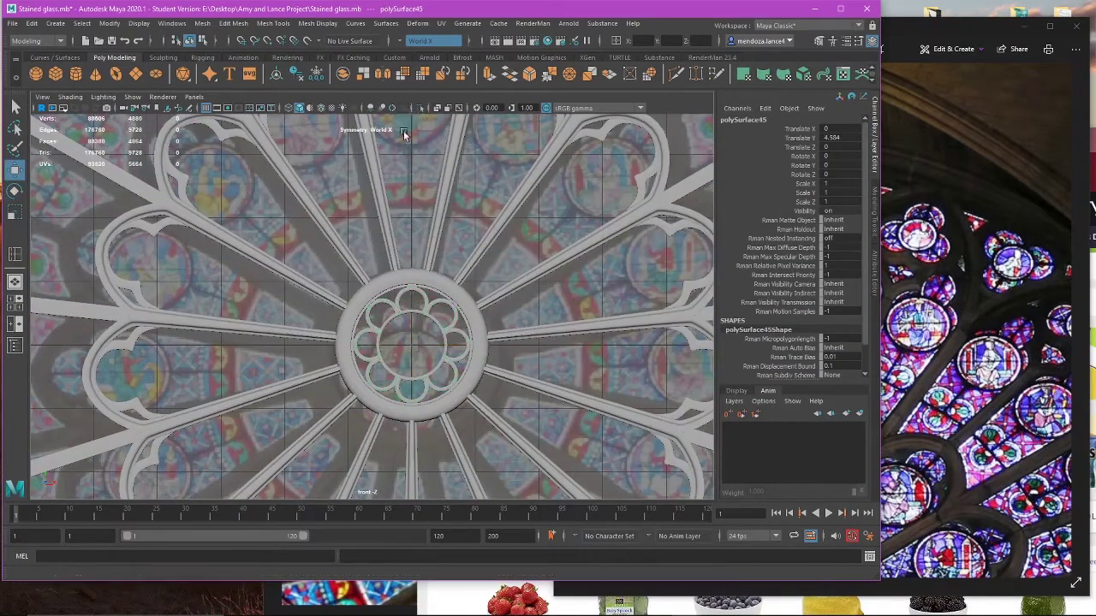
pyautogui.keyDown('alt'); pyautogui.moveTo(405, 133); pyautogui.dragTo(391, 433, button='middle'); pyautogui.keyUp('alt')
pyautogui.moveTo(397, 317); pyautogui.dragTo(396, 116)
pyautogui.keyDown('alt'); pyautogui.moveTo(397, 177); pyautogui.dragTo(398, 276, button='middle'); pyautogui.keyUp('alt')
pyautogui.scroll(1, 398, 276)
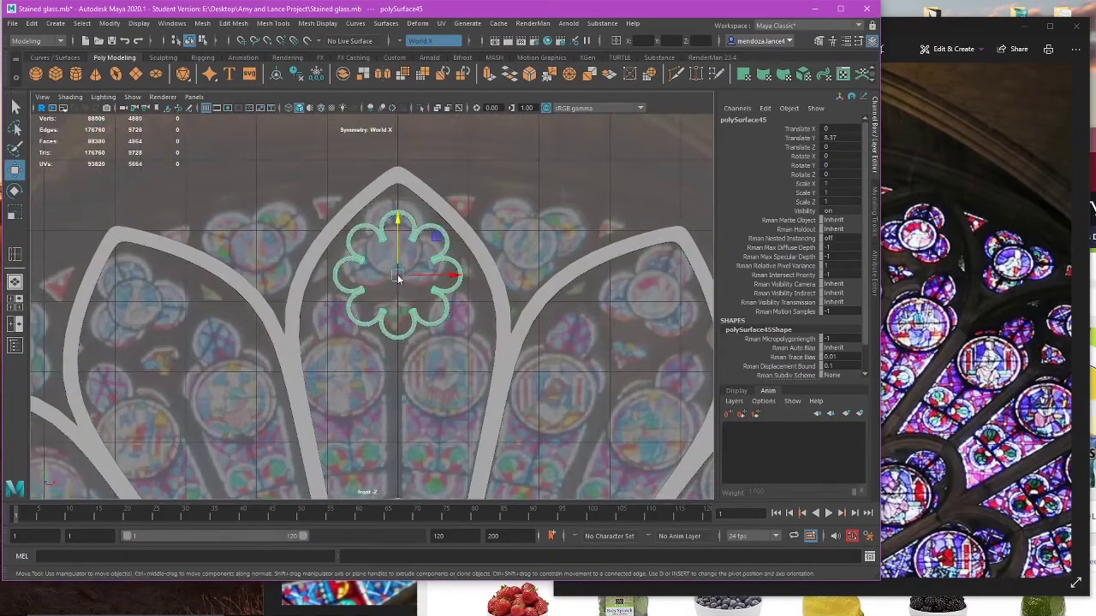
# Step: In face mode, delete the copied ring's faces down to its top lobe, and undo back to the three upper lobes
pyautogui.moveTo(397, 280); pyautogui.dragTo(391, 295, button='right')
pyautogui.moveTo(344, 274); pyautogui.dragTo(507, 350)
pyautogui.scroll(4, 470, 320)
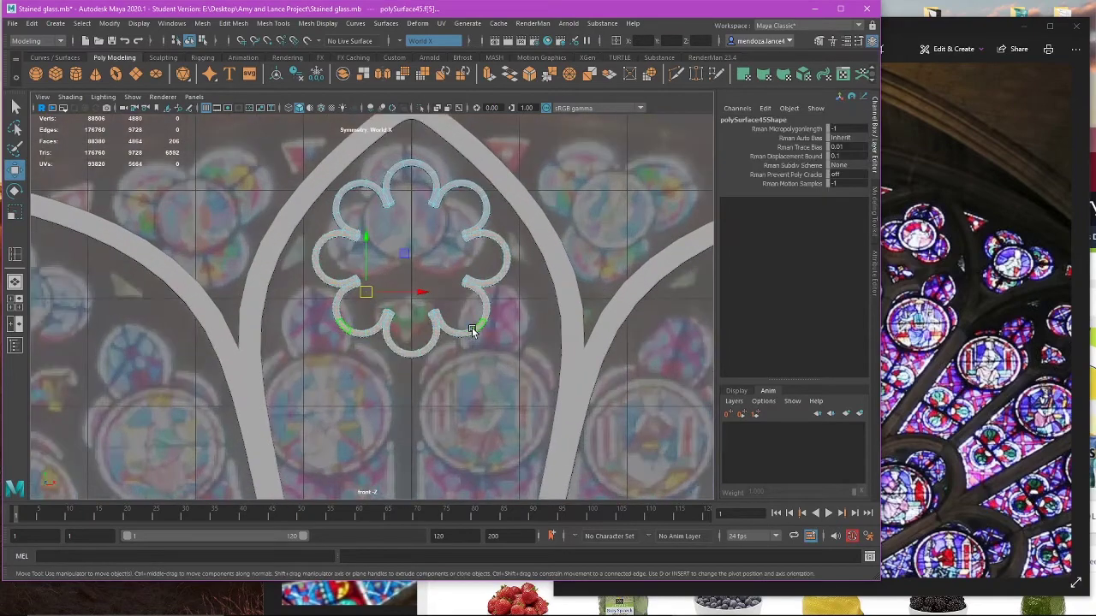
pyautogui.press('Delete')
pyautogui.press('Delete')
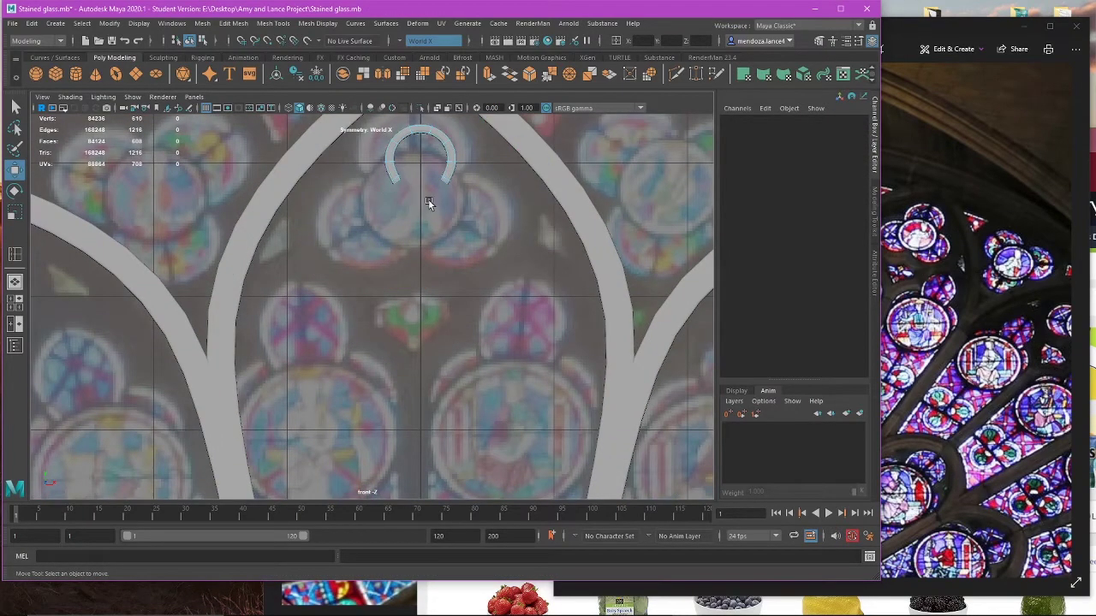
pyautogui.scroll(-3, 456, 226)
pyautogui.hotkey('ctrl', 'z')
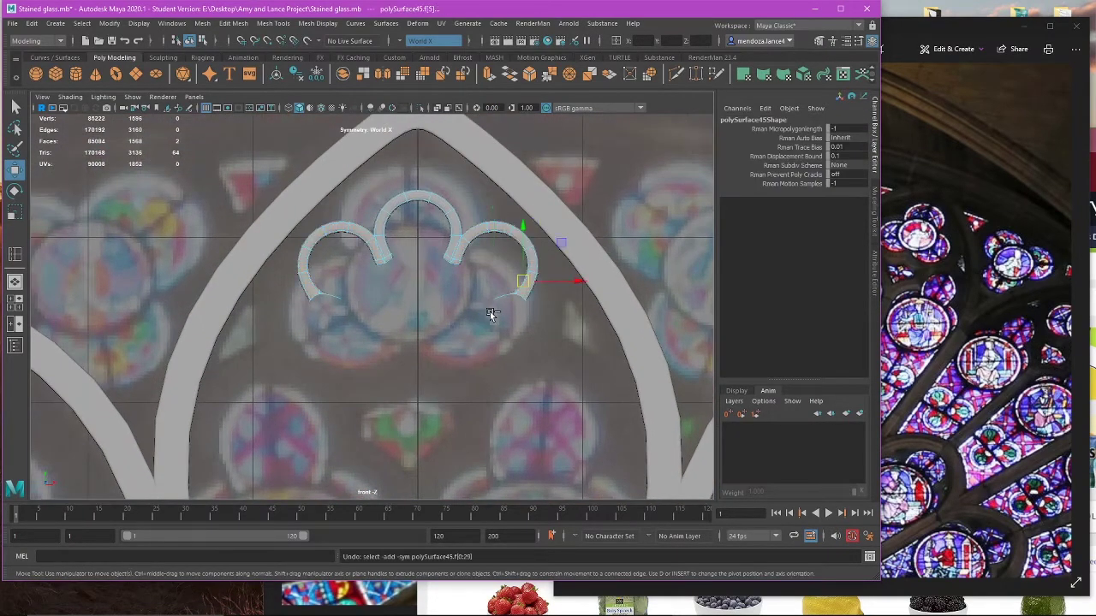
# Step: Undo the earlier face deletions, then delete the ring's two middle side lobes and three lower lobes, keeping the three complete upper lobes
pyautogui.hotkey('ctrl', 'z')
pyautogui.hotkey('ctrl', 'z')
pyautogui.click(542, 307)
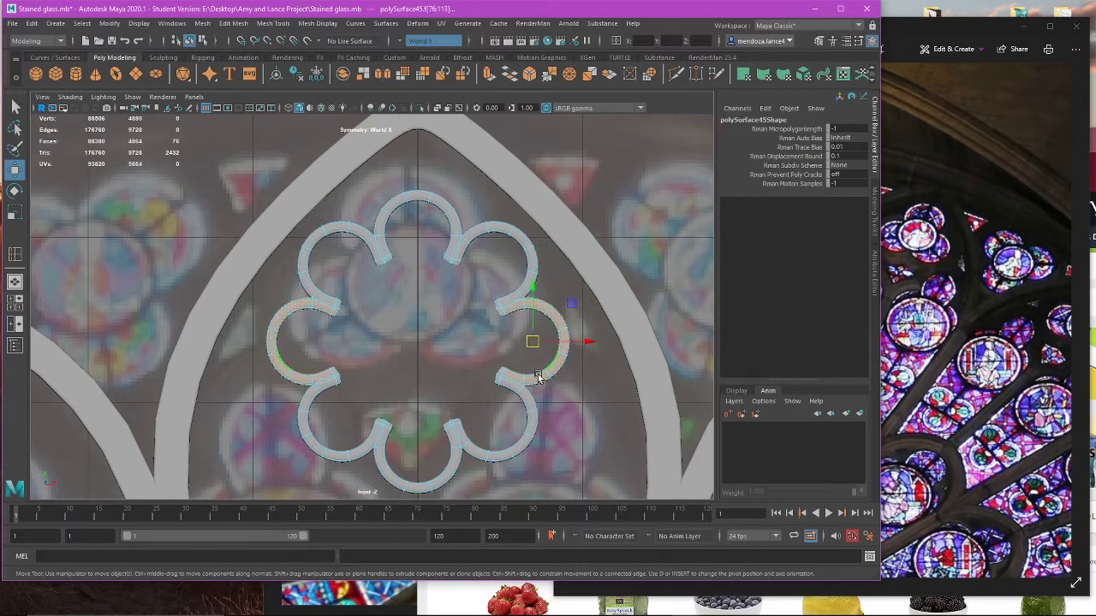
pyautogui.press('Delete')
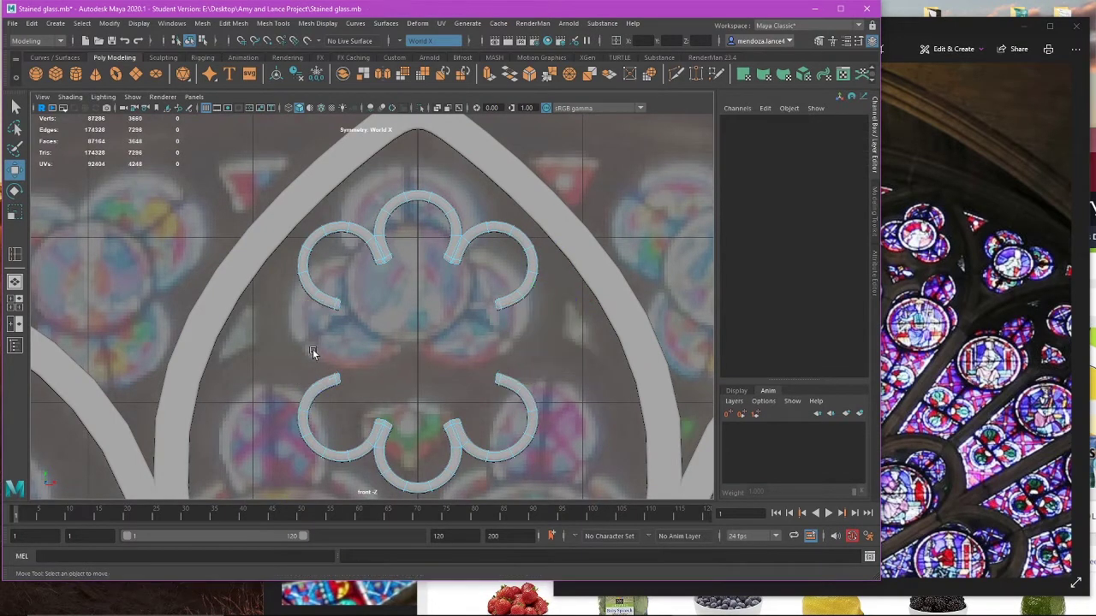
pyautogui.moveTo(270, 354); pyautogui.dragTo(539, 500)
pyautogui.press('Delete')
# Step: Try to rotate the faces of the two outer lobes symmetrically by about 65 degrees
pyautogui.rightClick(536, 302)
pyautogui.click(549, 296)
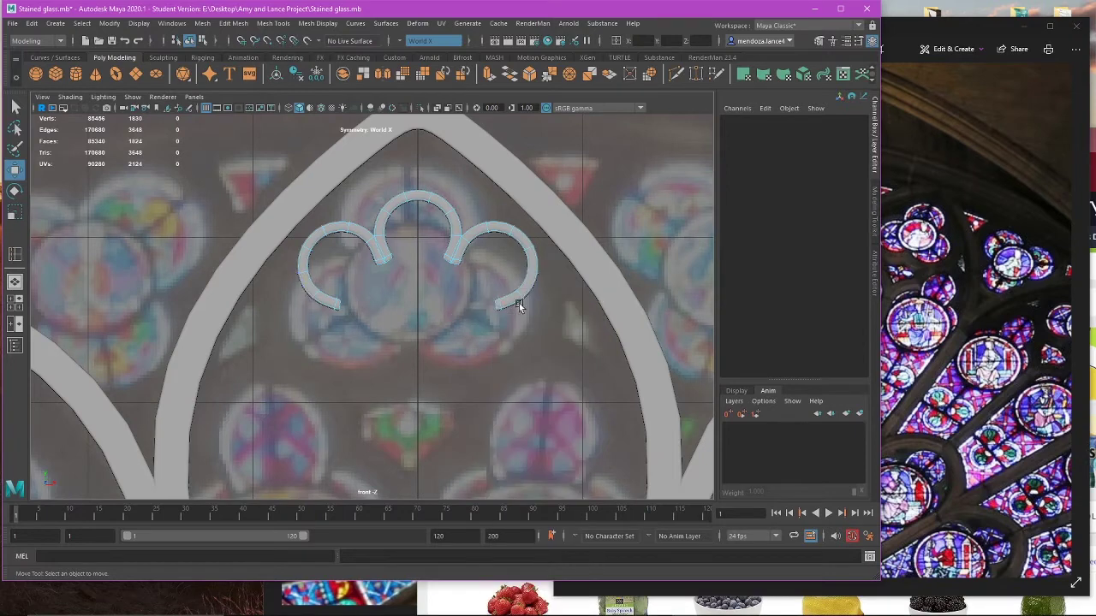
pyautogui.press('e')
pyautogui.moveTo(539, 271)
pyautogui.mouseDown()
pyautogui.moveTo(544, 307)
pyautogui.moveTo(532, 242)
pyautogui.moveTo(548, 267)
pyautogui.mouseUp()
pyautogui.press('w')
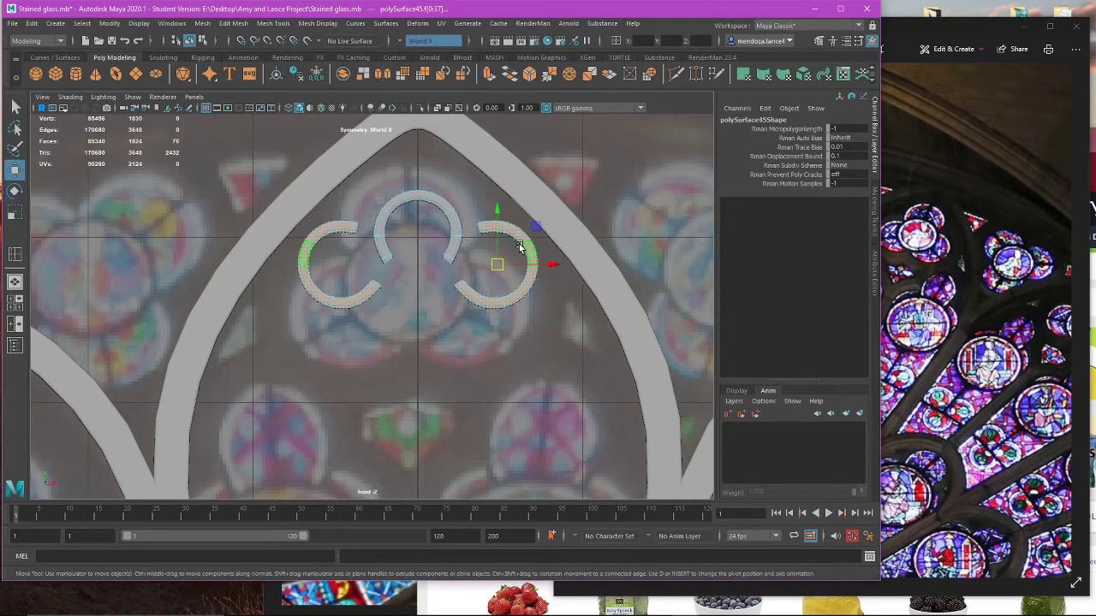
pyautogui.hotkey('ctrl', 'z')
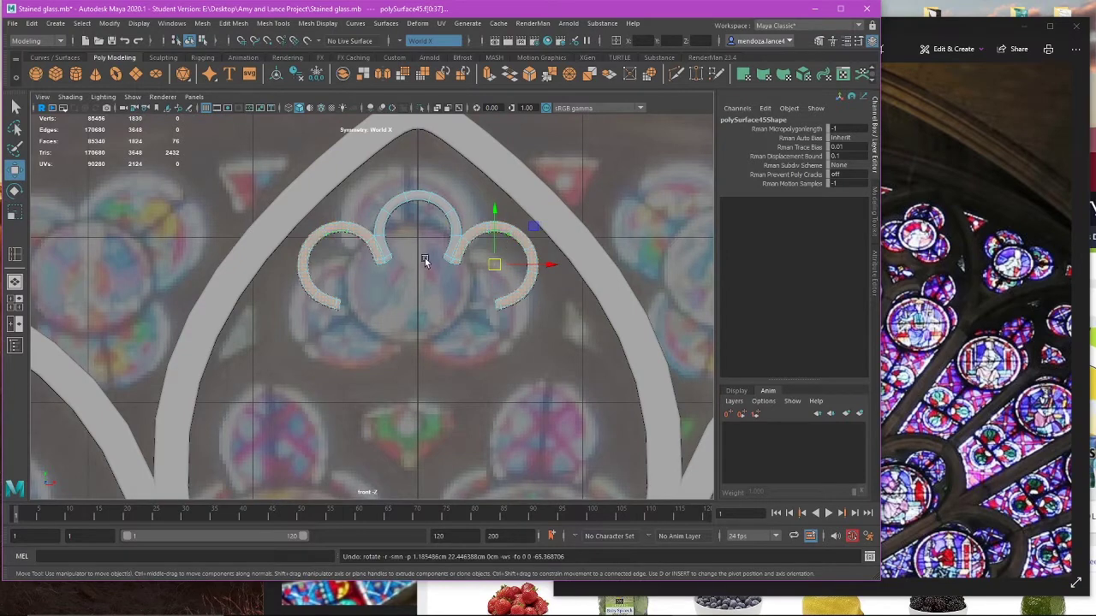
# Step: Center the pivot of the three-lobed piece and enlarge it to about 1.875 in X and Y
pyautogui.moveTo(425, 262); pyautogui.dragTo(452, 281, button='right')
pyautogui.press('r')
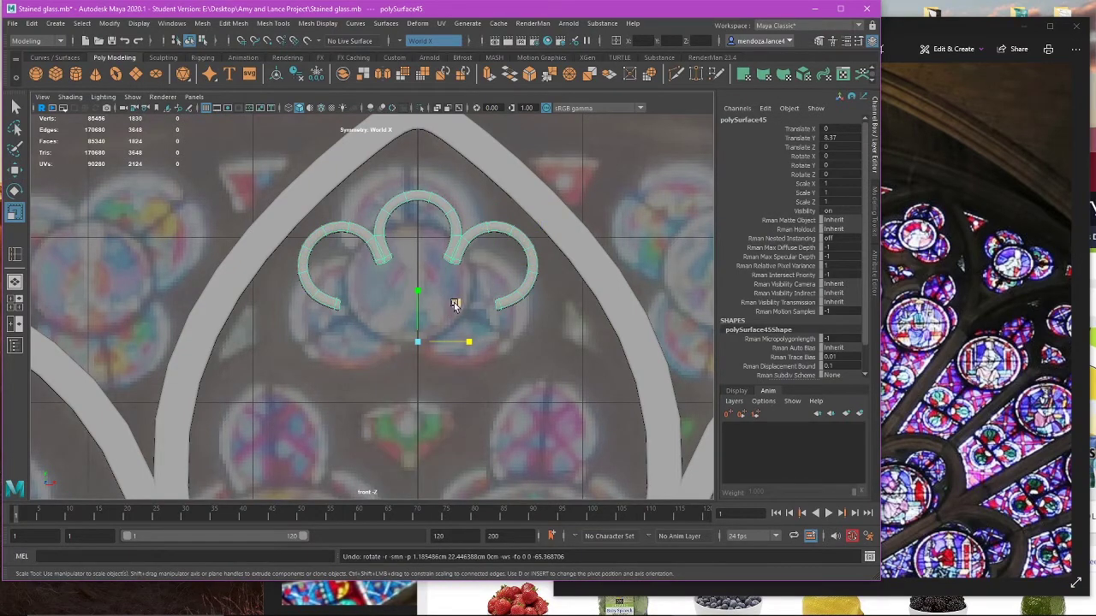
pyautogui.click(112, 24)
pyautogui.click(161, 108)
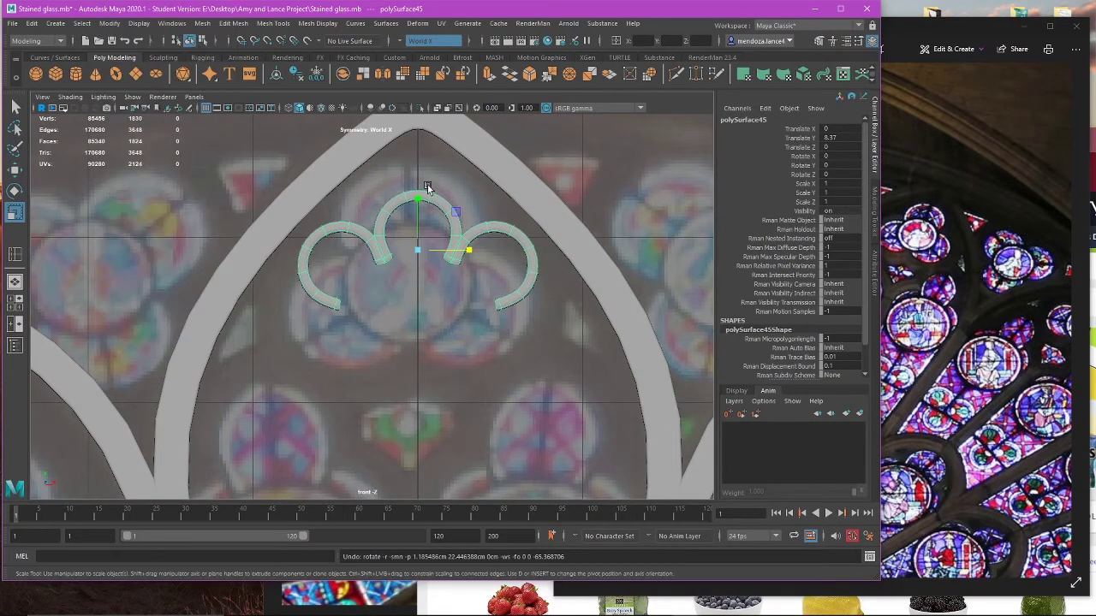
pyautogui.moveTo(453, 211); pyautogui.dragTo(487, 212)
pyautogui.scroll(-3, 488, 212)
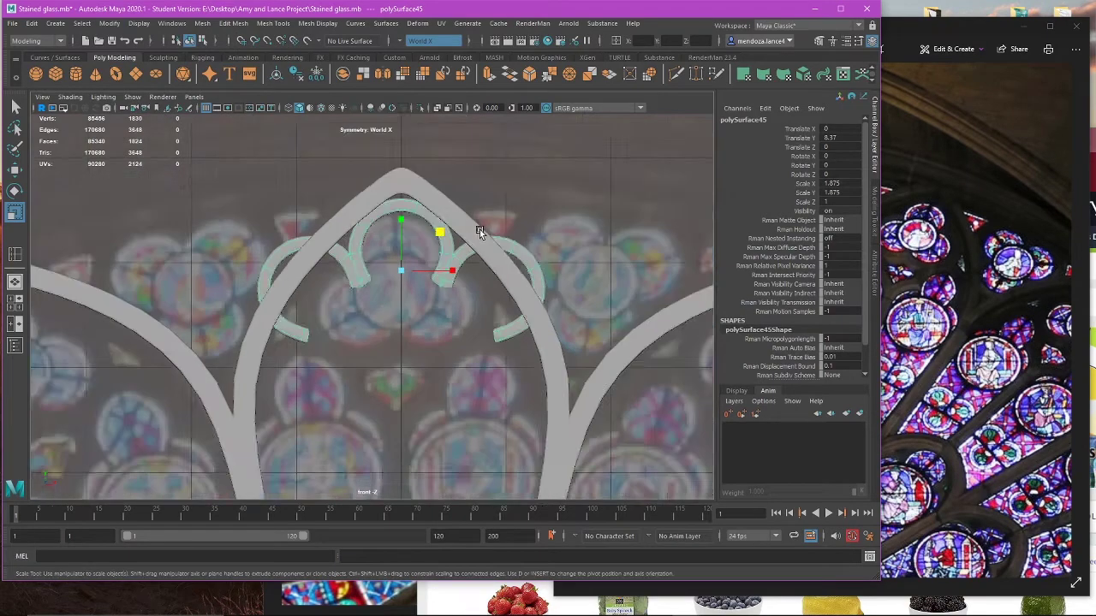
# Step: In wireframe, fit the three-lobed piece under the petal's tip at Translate Y 8.438 with Scale X and Y of 1.741
pyautogui.scroll(2, 479, 229)
pyautogui.press('4')
pyautogui.scroll(1, 403, 237)
pyautogui.moveTo(405, 232); pyautogui.dragTo(444, 231)
pyautogui.hotkey('ctrl', 'z')
pyautogui.press('w')
pyautogui.press('r')
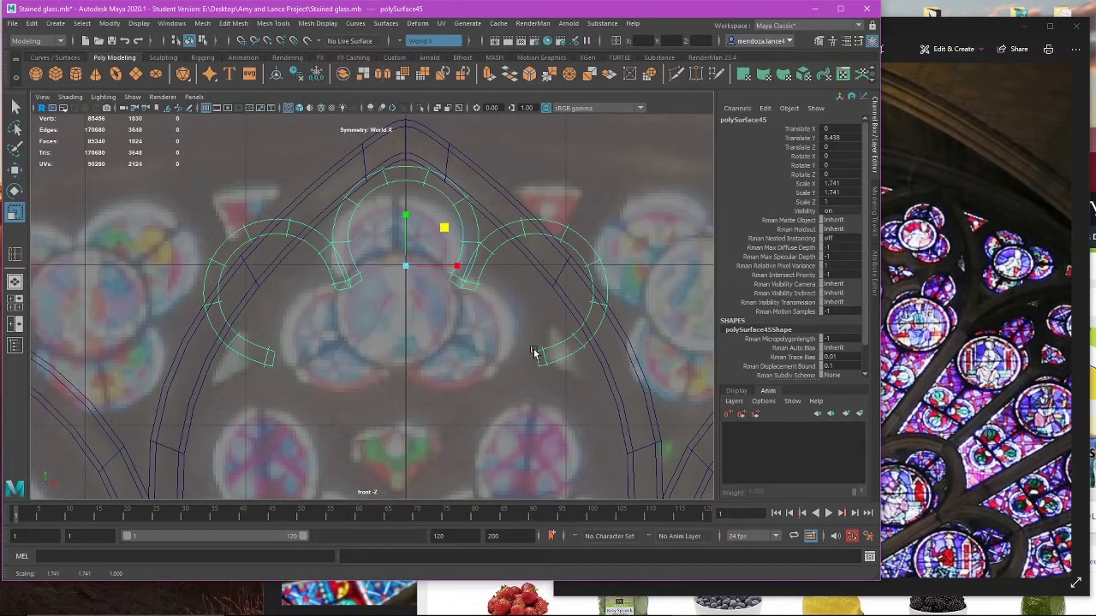
pyautogui.click(522, 351)
pyautogui.keyDown('alt'); pyautogui.moveTo(521, 350); pyautogui.dragTo(517, 327, button='middle'); pyautogui.keyUp('alt')
pyautogui.click(548, 321)
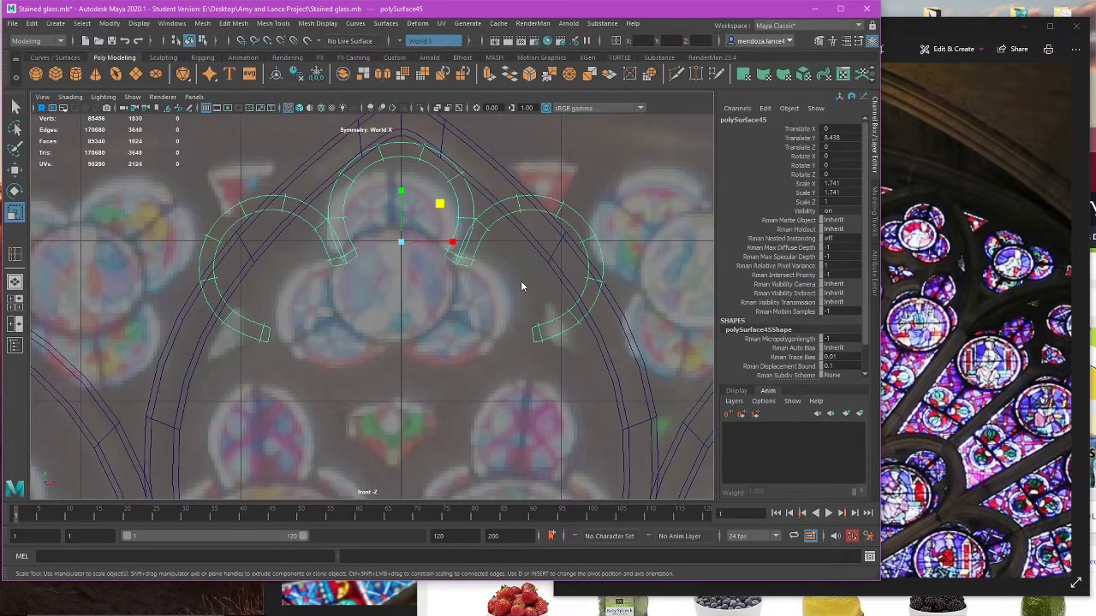
# Step: Select the faces of the two side lobes, rotate them and move them down and inward to form a trefoil below the top lobe
pyautogui.press('F11')
pyautogui.doubleClick(572, 334)
pyautogui.press('e')
pyautogui.moveTo(573, 241); pyautogui.dragTo(575, 306)
pyautogui.moveTo(582, 267); pyautogui.dragTo(538, 268)
pyautogui.moveTo(484, 219); pyautogui.dragTo(484, 270)
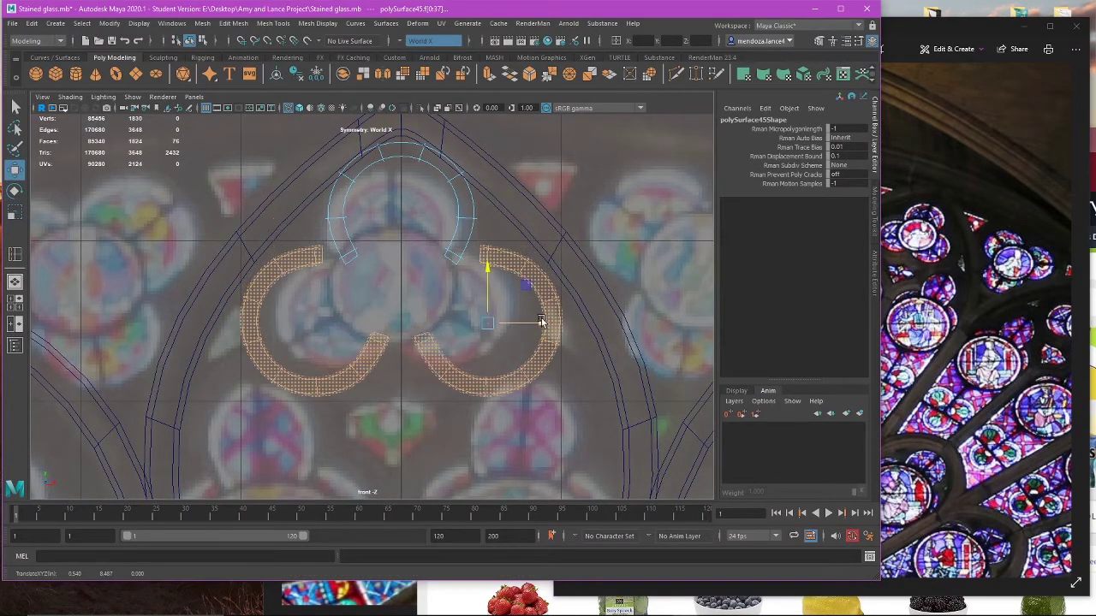
pyautogui.moveTo(541, 321); pyautogui.dragTo(520, 324)
pyautogui.moveTo(468, 284); pyautogui.dragTo(463, 294)
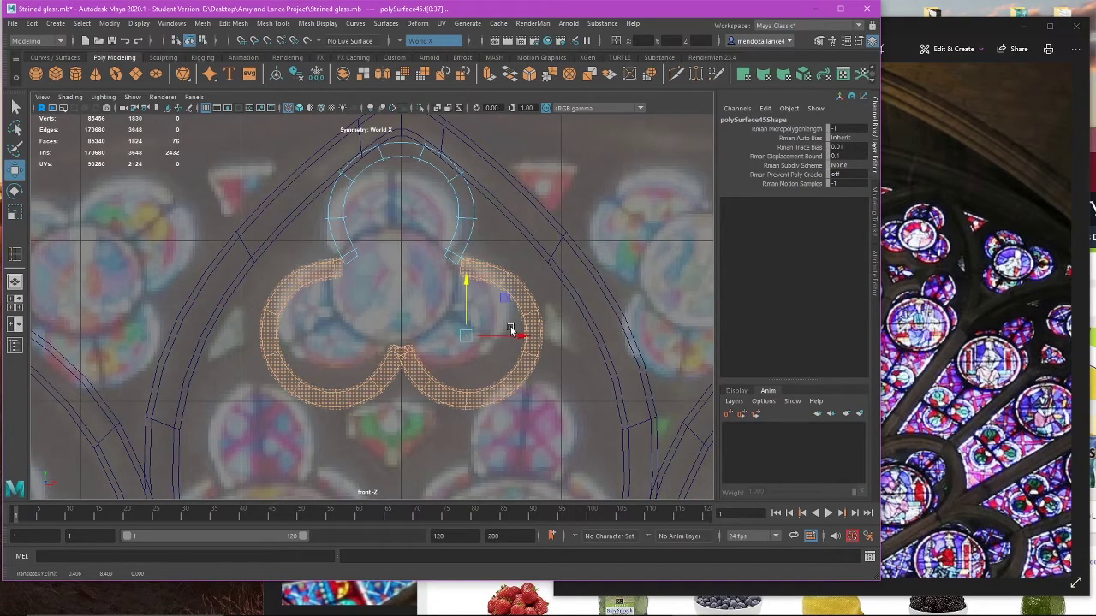
# Step: Examine the joints between the trefoil's lobes and its fit inside the petal arch in the shaded perspective view
pyautogui.press('space')
pyautogui.press('space')
pyautogui.moveTo(575, 202); pyautogui.dragTo(630, 186, button='right')
pyautogui.click(539, 224)
pyautogui.scroll(4, 534, 226)
pyautogui.scroll(5, 534, 226)
pyautogui.keyDown('alt'); pyautogui.moveTo(411, 146); pyautogui.dragTo(333, 343, button='middle'); pyautogui.keyUp('alt')
pyautogui.click(398, 277)
pyautogui.press('f')
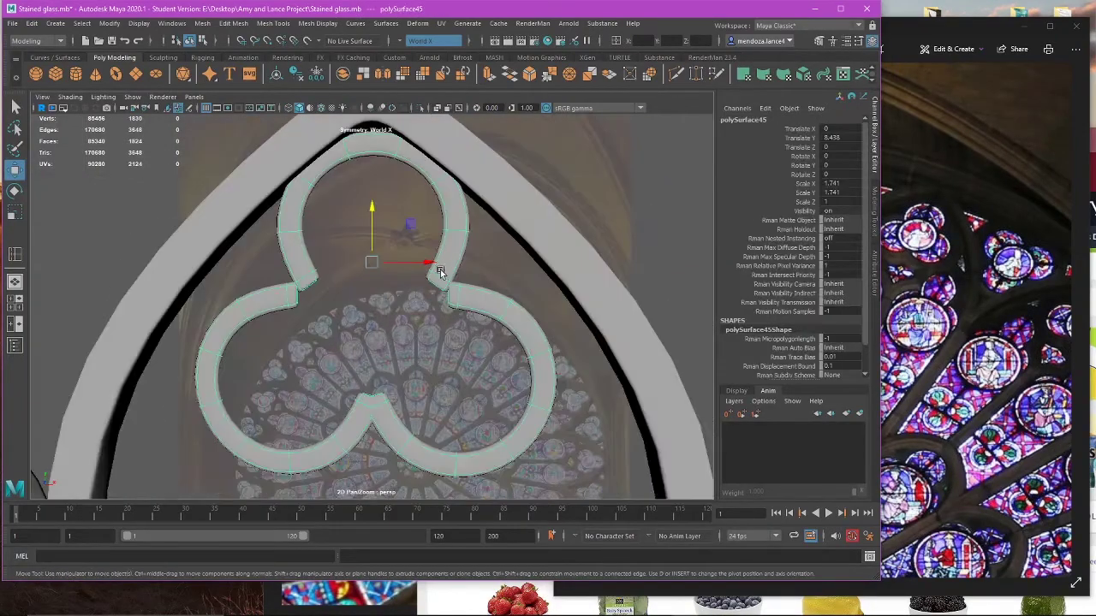
# Step: Try to rotate the faces of the two side lobes by about 14 degrees in the front view
pyautogui.press('space')
pyautogui.press('space')
pyautogui.moveTo(434, 353)
pyautogui.mouseDown(button='right')
pyautogui.moveTo(439, 363)
pyautogui.moveTo(445, 336)
pyautogui.mouseUp(button='right')
pyautogui.press('e')
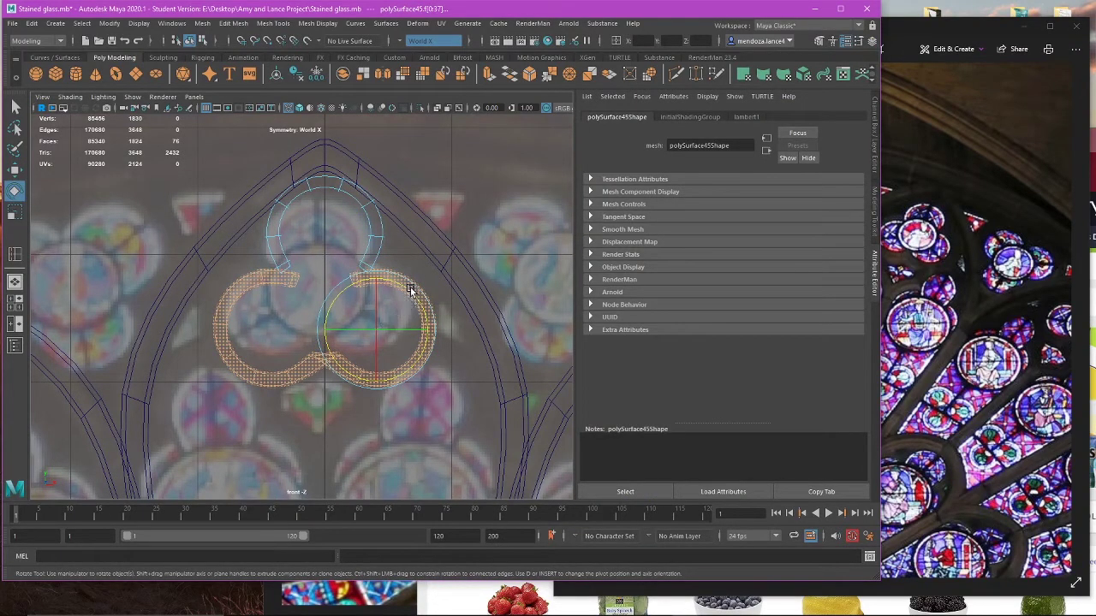
pyautogui.press('space')
pyautogui.press('space')
pyautogui.scroll(2, 450, 294)
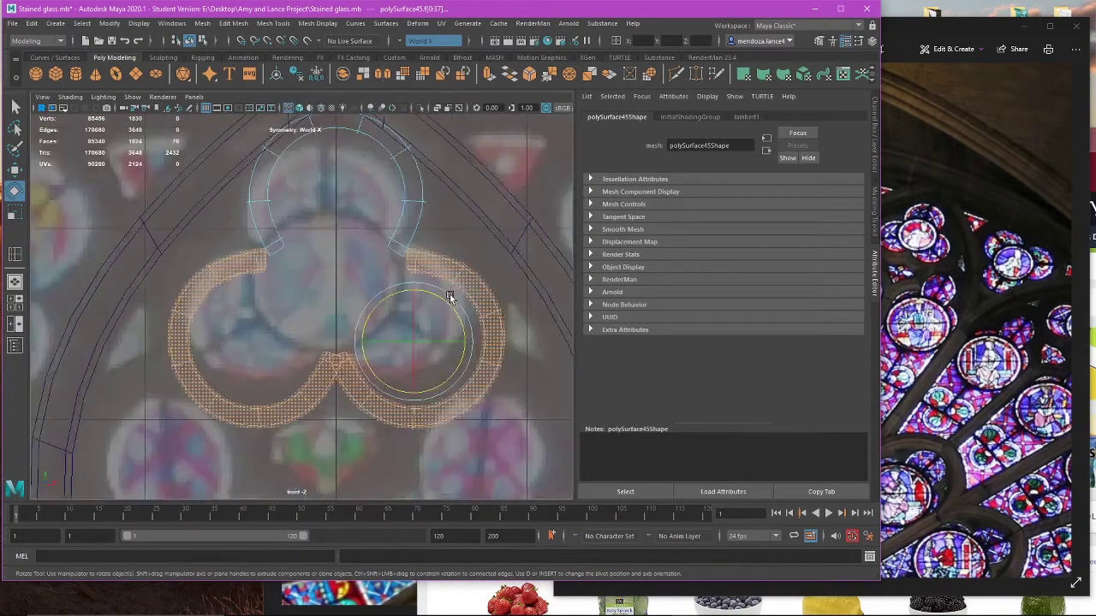
pyautogui.moveTo(446, 297)
pyautogui.mouseDown()
pyautogui.moveTo(417, 286)
pyautogui.moveTo(440, 314)
pyautogui.mouseUp()
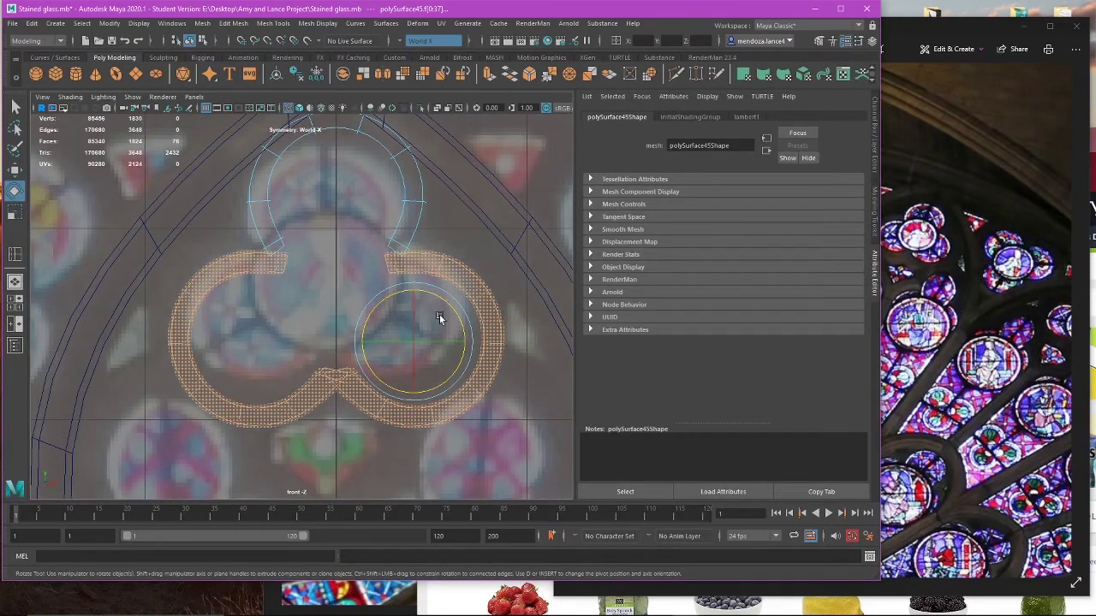
pyautogui.hotkey('ctrl', 'z')
# Step: Turn symmetry off, select only the right lobe's faces, and switch World X symmetry back on
pyautogui.press('w')
pyautogui.click(432, 40)
pyautogui.click(411, 48)
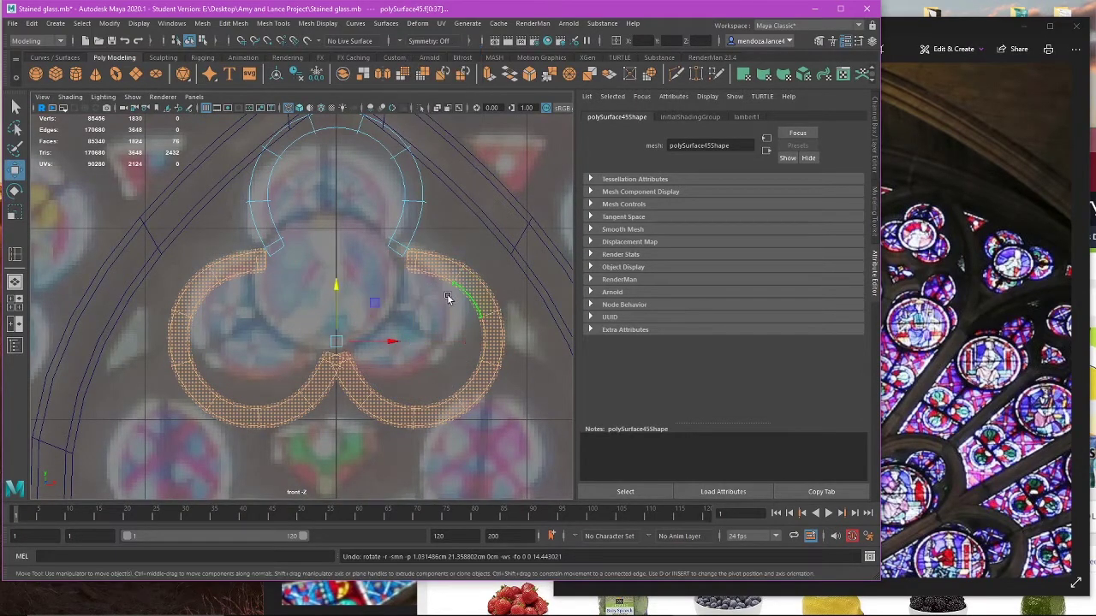
pyautogui.press('e')
pyautogui.doubleClick(469, 296)
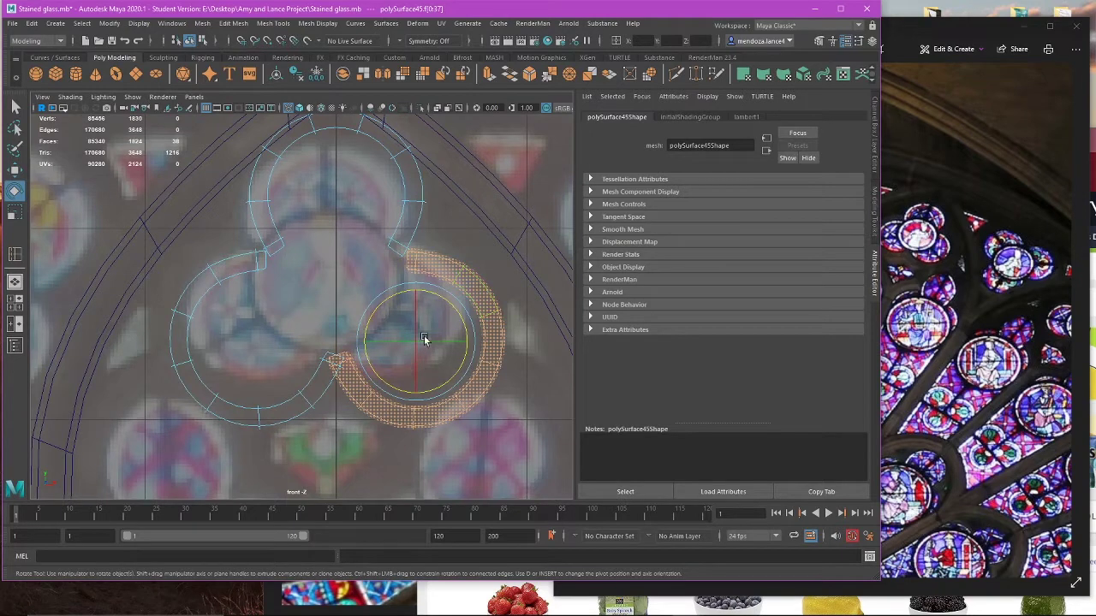
pyautogui.click(405, 43)
pyautogui.click(429, 93)
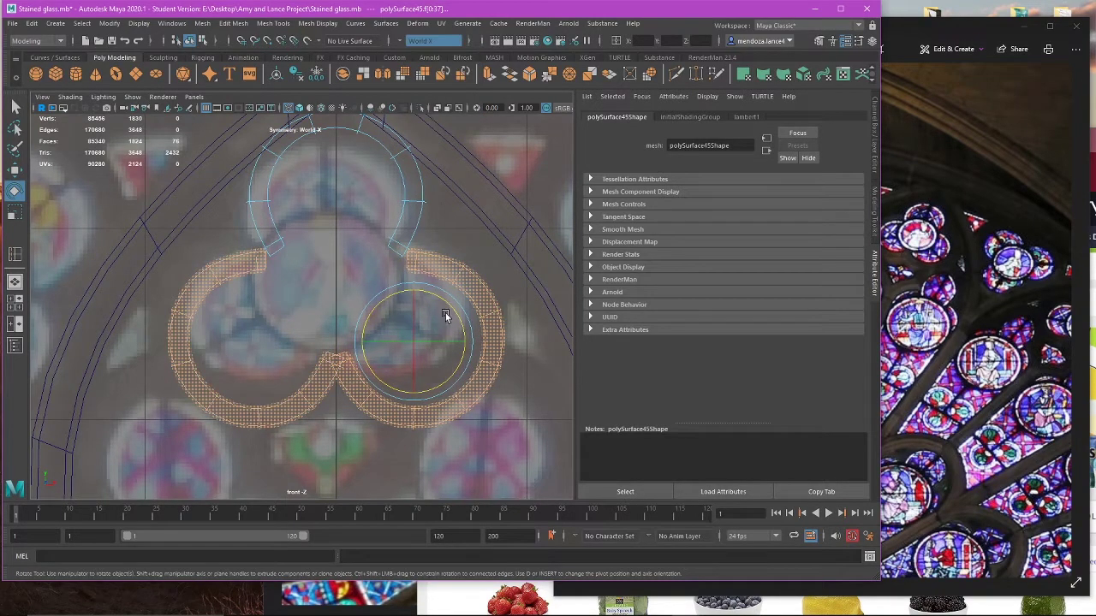
# Step: Try to rotate both side lobes by about 26 degrees and shift them slightly sideways
pyautogui.moveTo(448, 314); pyautogui.dragTo(436, 285)
pyautogui.hotkey('ctrl', 'z')
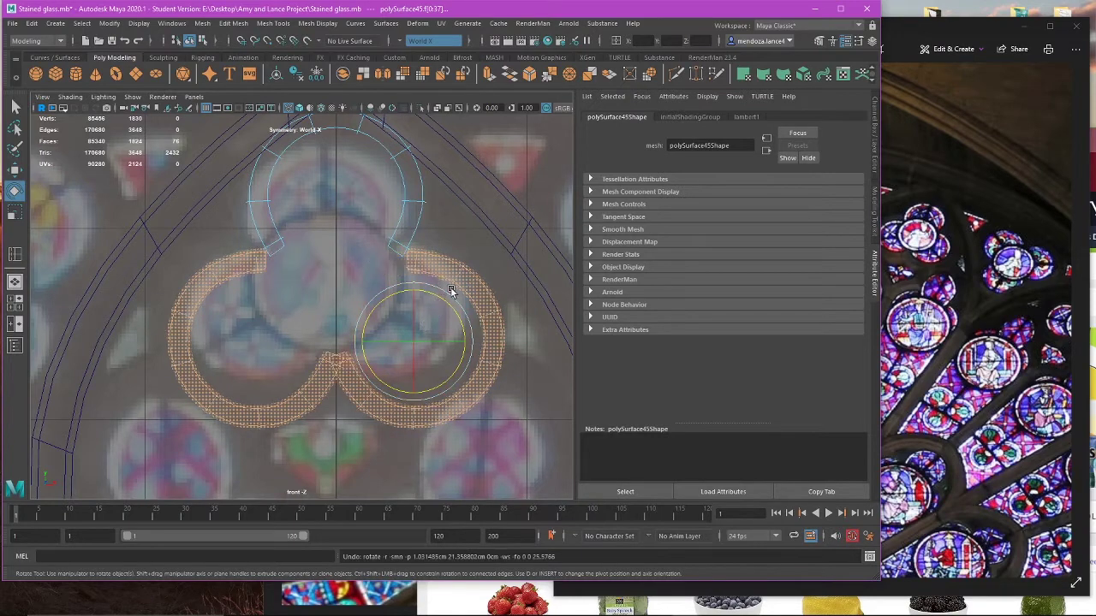
pyautogui.press('w')
pyautogui.moveTo(465, 342); pyautogui.dragTo(467, 342)
pyautogui.hotkey('ctrl', 'z')
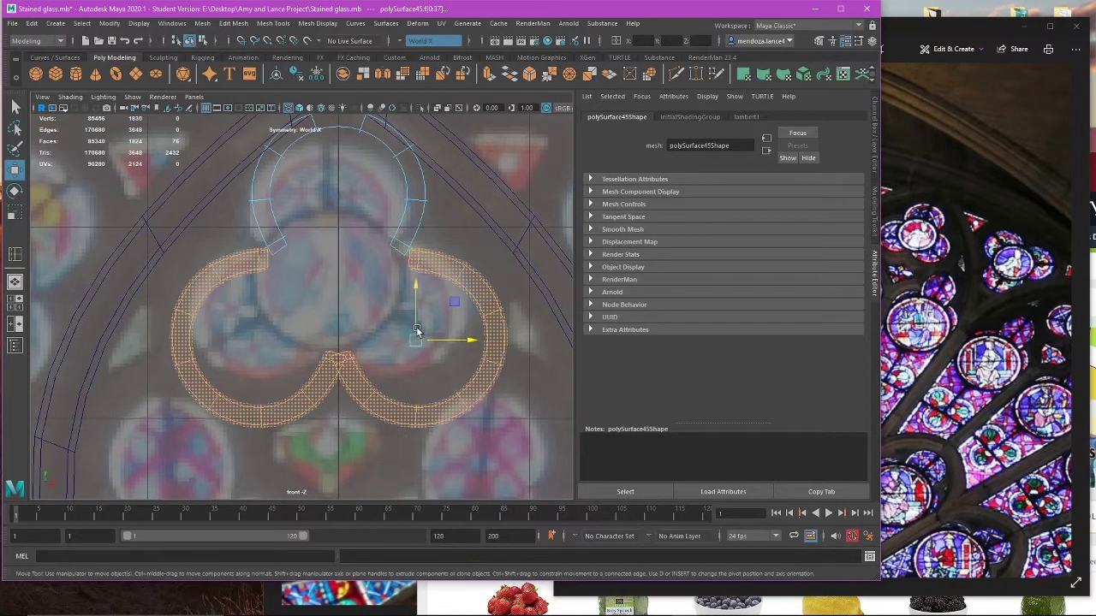
# Step: Undo the earlier moves of the side lobes, back to before they were joined at the centre line
pyautogui.hotkey('ctrl', 'z')
pyautogui.hotkey('ctrl', 'z')
pyautogui.hotkey('ctrl', 'z')
pyautogui.hotkey('ctrl', 'z')
pyautogui.hotkey('ctrl', 'z')
pyautogui.hotkey('ctrl', 'z')
pyautogui.hotkey('ctrl', 'z')
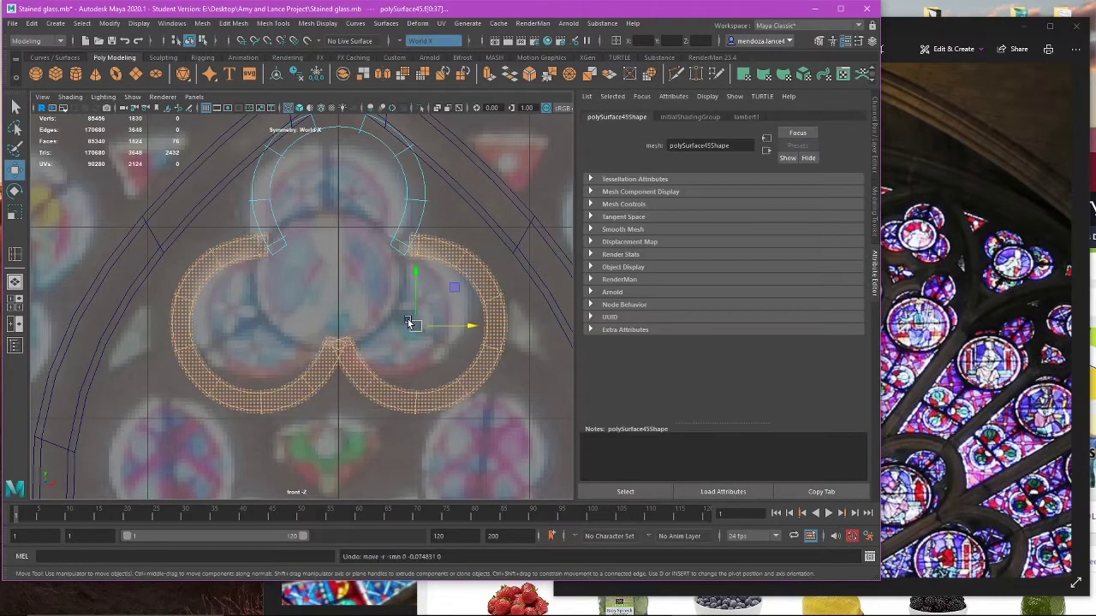
# Step: Rotate the side lobes so their upper ends turn toward the top lobe, and move them inward until their lower ends meet
pyautogui.press('e')
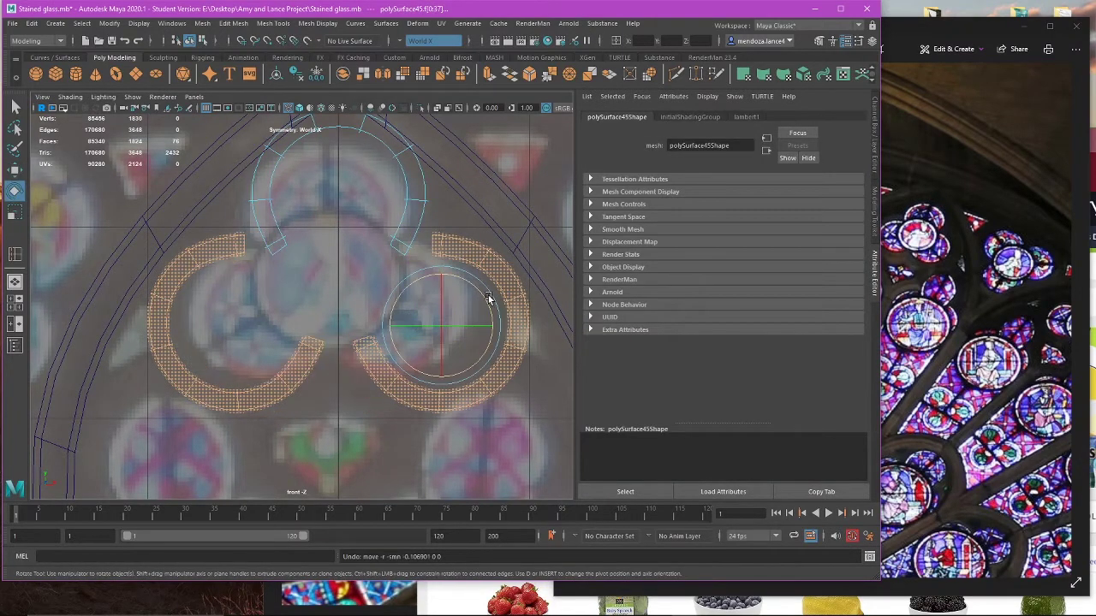
pyautogui.moveTo(471, 283); pyautogui.dragTo(460, 276)
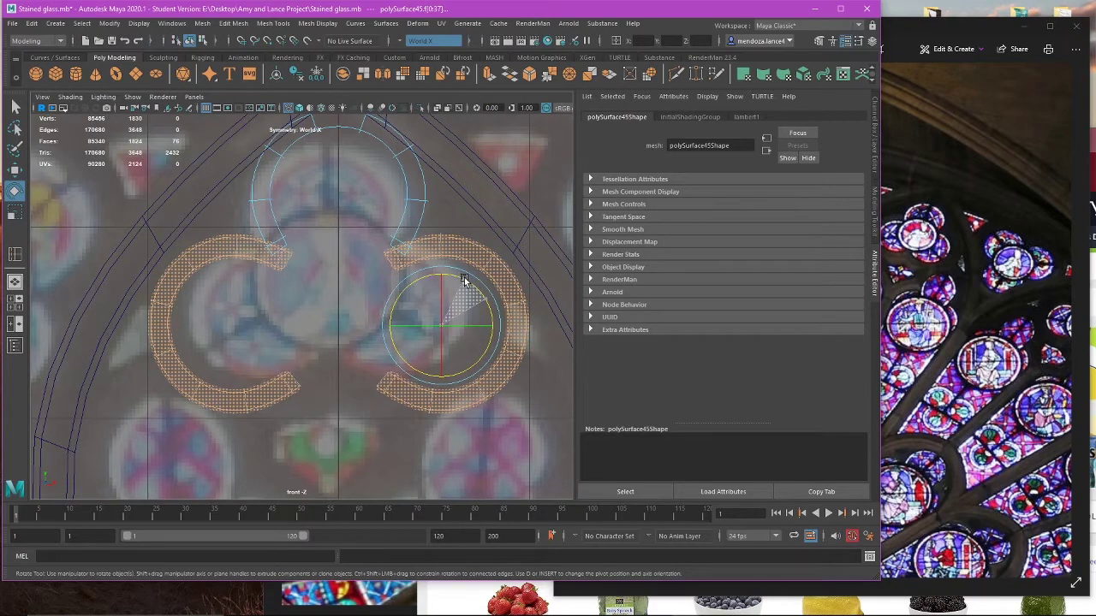
pyautogui.press('w')
pyautogui.moveTo(489, 319)
pyautogui.mouseDown()
pyautogui.moveTo(458, 327)
pyautogui.moveTo(472, 306)
pyautogui.moveTo(435, 301)
pyautogui.moveTo(465, 291)
pyautogui.moveTo(472, 311)
pyautogui.mouseUp()
pyautogui.press('e')
pyautogui.press('w')
pyautogui.press('e')
pyautogui.press('r')
pyautogui.press('e')
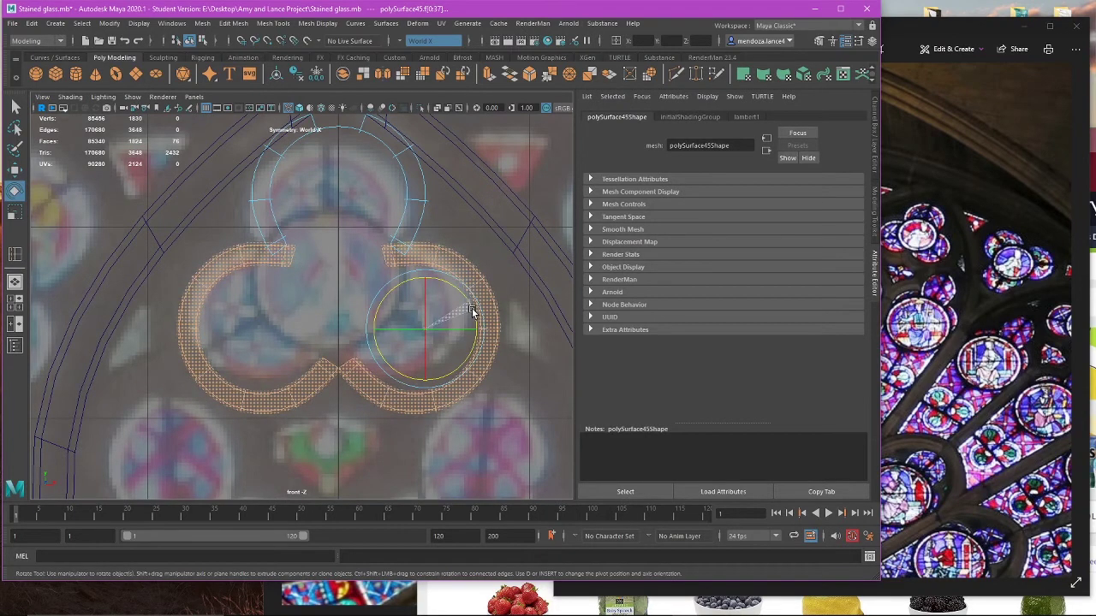
# Step: Fine-tune the rotation and horizontal position of the side lobes to line their upper ends up with the top lobe
pyautogui.press('w')
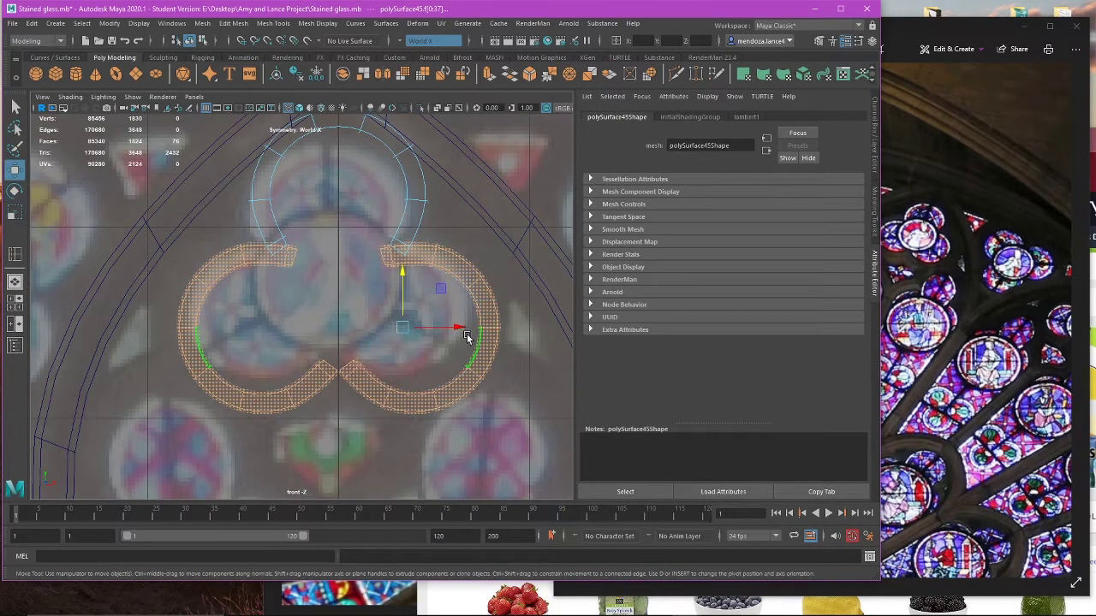
pyautogui.moveTo(467, 330)
pyautogui.mouseDown()
pyautogui.moveTo(457, 306)
pyautogui.moveTo(446, 330)
pyautogui.mouseUp()
pyautogui.press('e')
pyautogui.press('w')
pyautogui.press('e')
pyautogui.press('w')
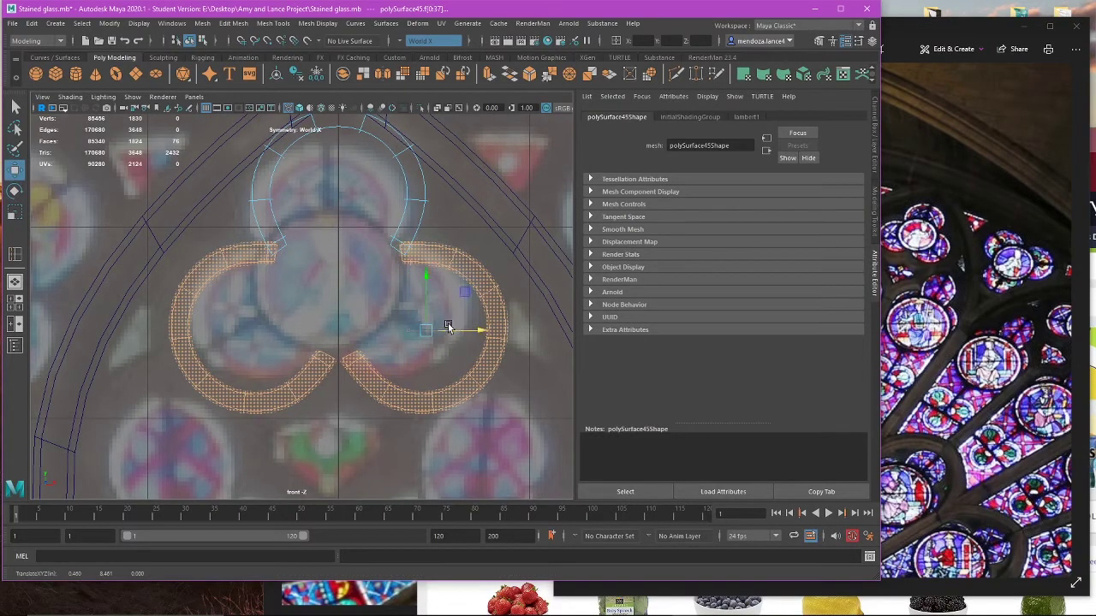
# Step: Move the trefoil's two lower lobes slightly closer together and down, keeping them symmetrical about the centre line
pyautogui.press('e')
pyautogui.press('w')
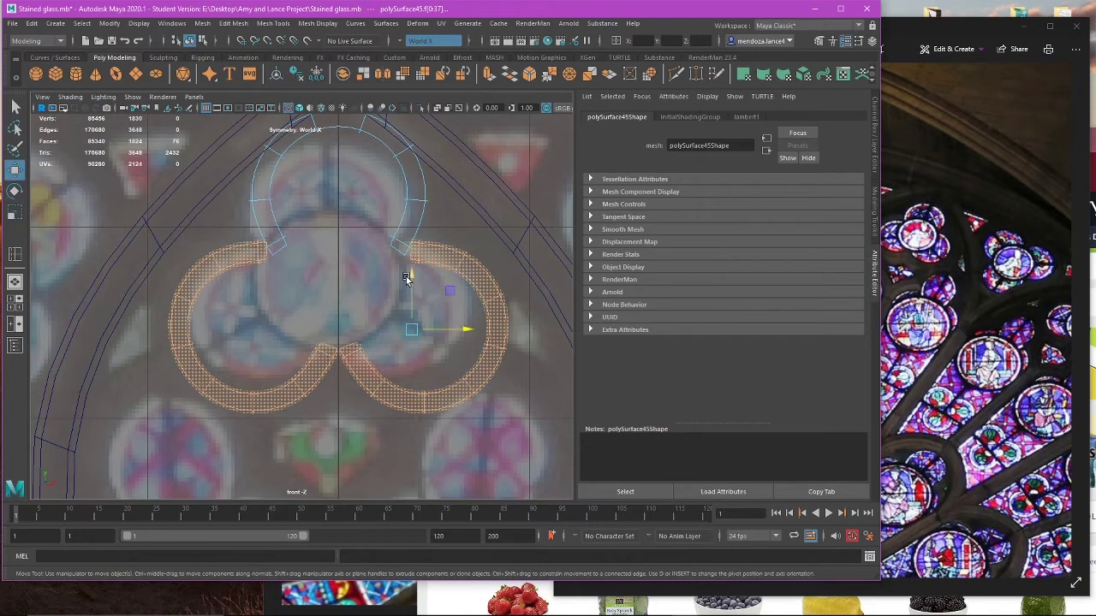
pyautogui.moveTo(407, 279); pyautogui.dragTo(407, 286)
pyautogui.scroll(-6, 453, 330)
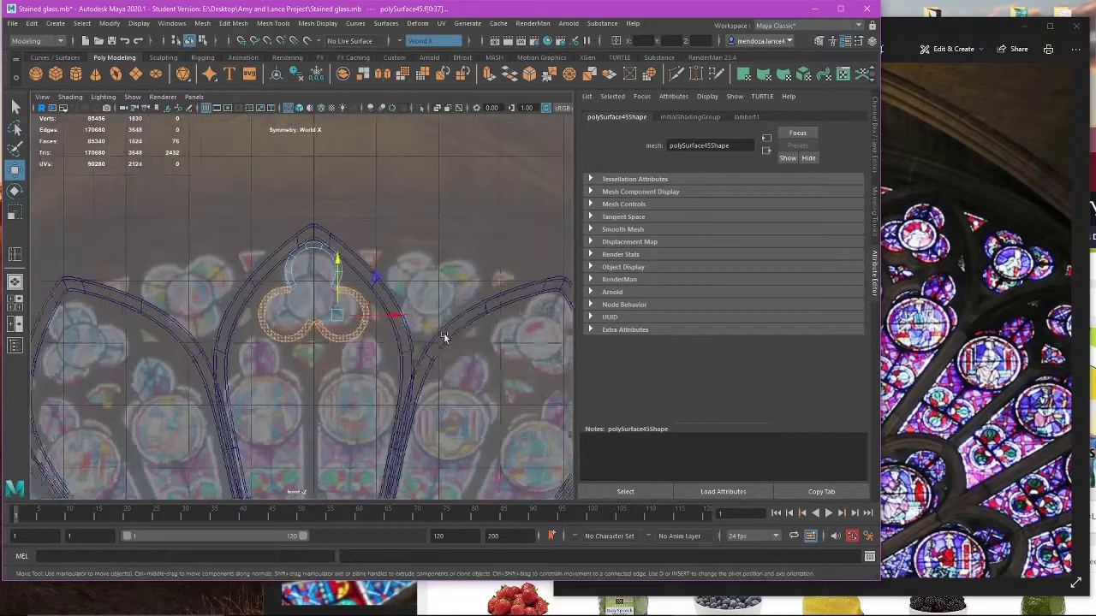
# Step: Return to object selection in the perspective view and examine the trefoil within its arch and the whole rose window
pyautogui.press('space')
pyautogui.press('space')
pyautogui.moveTo(496, 169); pyautogui.dragTo(518, 161, button='right')
pyautogui.click(433, 259)
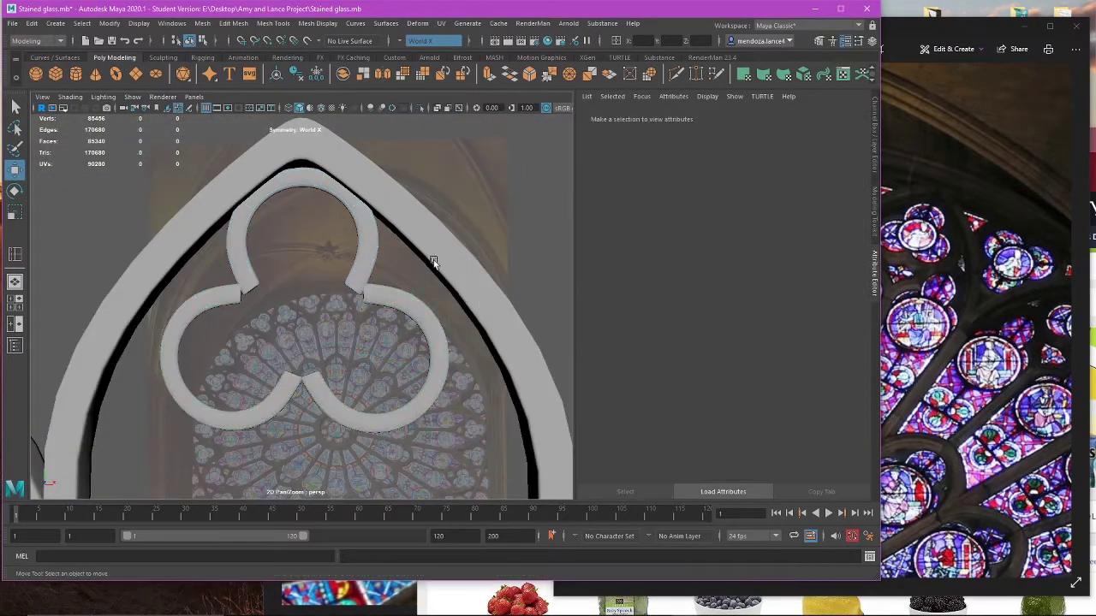
pyautogui.scroll(-4, 433, 260)
pyautogui.keyDown('alt'); pyautogui.moveTo(373, 287); pyautogui.dragTo(363, 308); pyautogui.keyUp('alt')
pyautogui.click(362, 309)
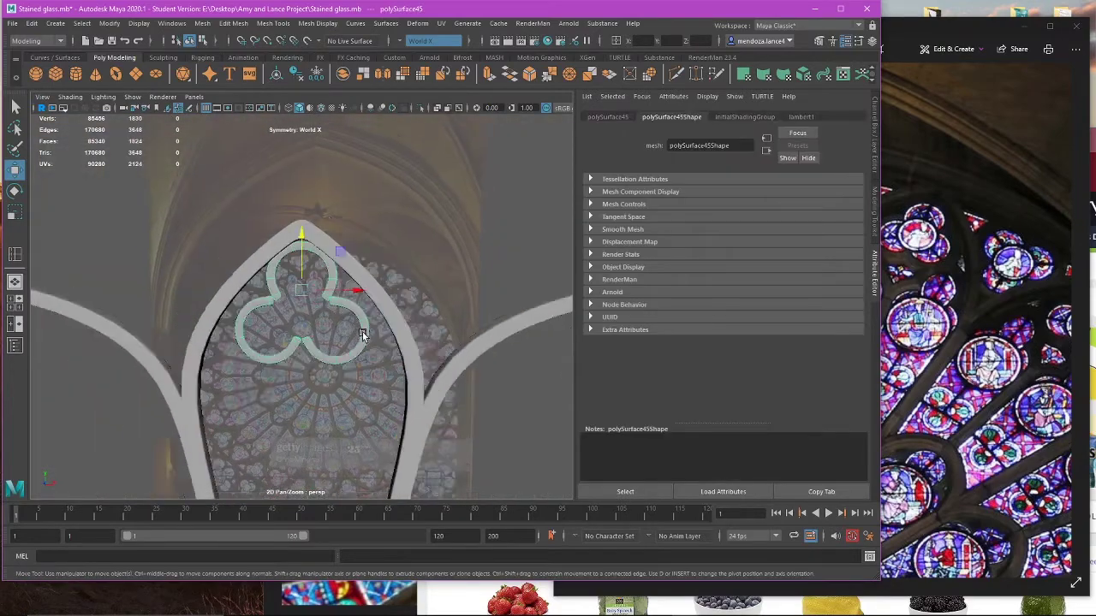
pyautogui.press('f')
pyautogui.keyDown('alt'); pyautogui.moveTo(380, 349); pyautogui.dragTo(325, 240); pyautogui.keyUp('alt')
pyautogui.click(437, 363)
pyautogui.scroll(-4, 316, 256)
# Step: Save the scene and continue past the student version notice
pyautogui.click(8, 24)
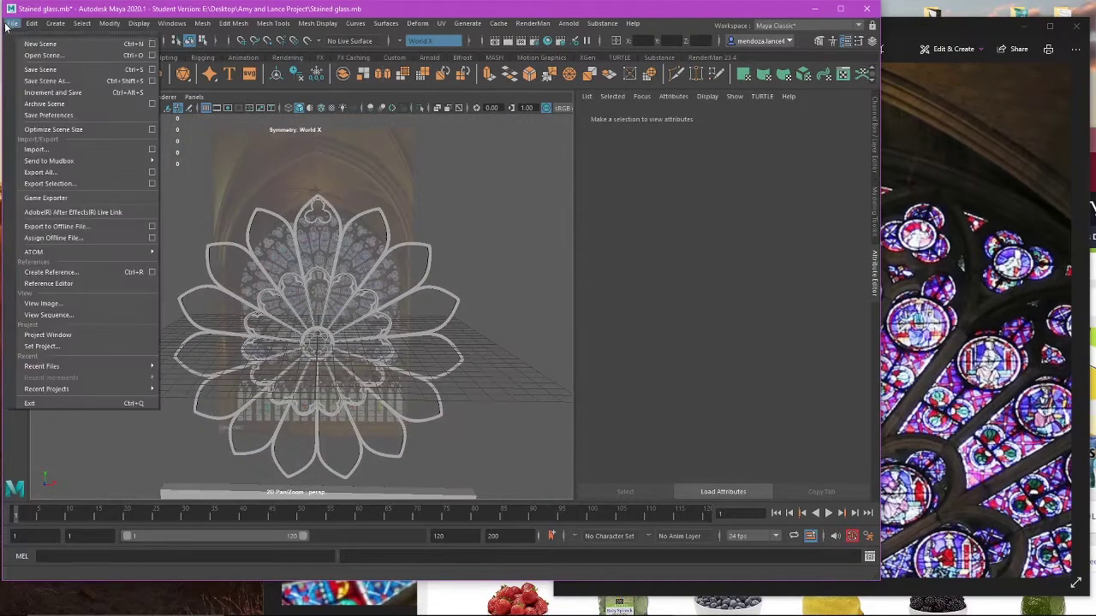
pyautogui.click(56, 68)
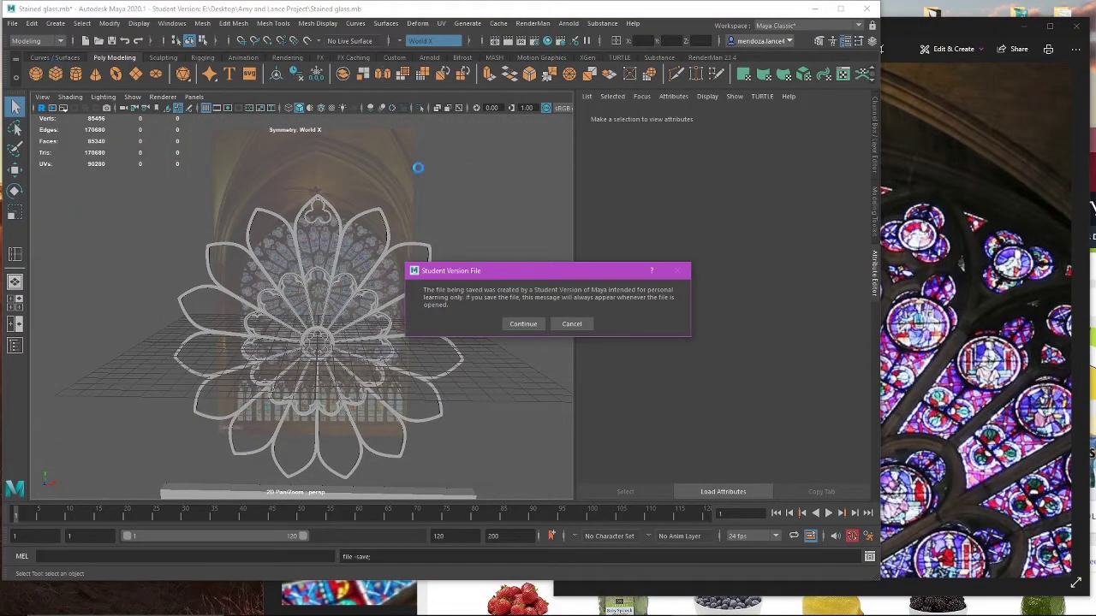
pyautogui.click(514, 324)
pyautogui.press('w')
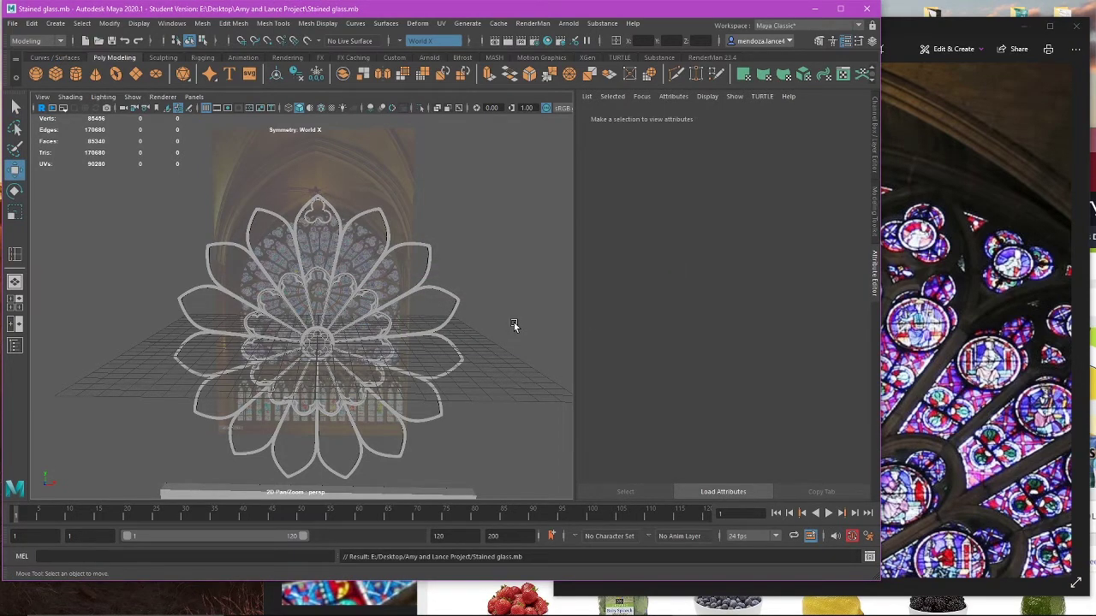
# Step: Turn off symmetry and display the trefoil mesh without smoothing, with its faces selected
pyautogui.click(313, 214)
pyautogui.press('f')
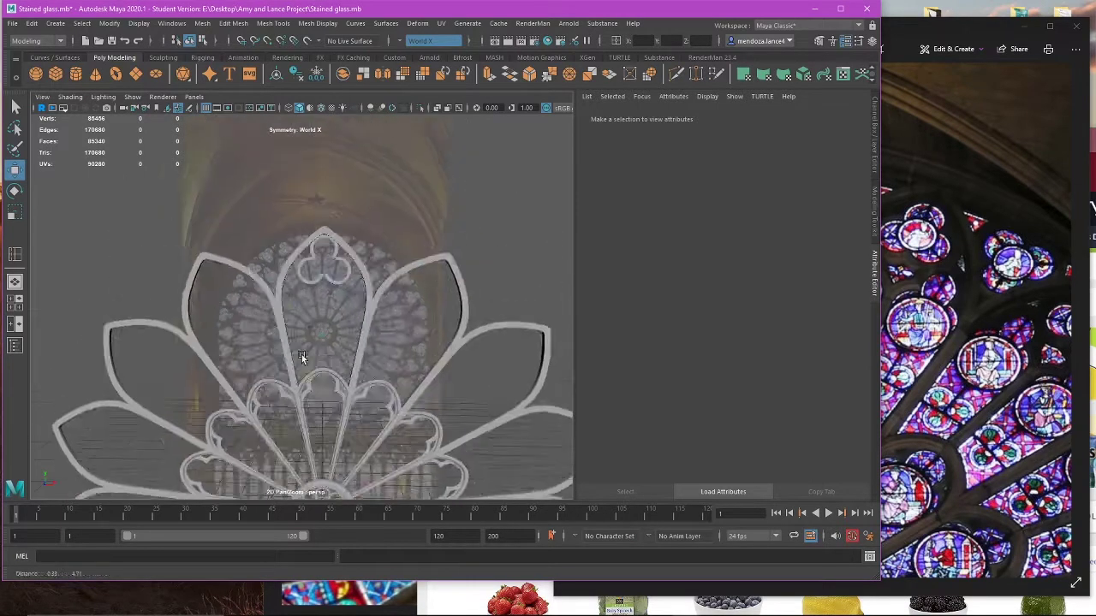
pyautogui.press('space')
pyautogui.press('space')
pyautogui.keyDown('alt'); pyautogui.moveTo(409, 281); pyautogui.dragTo(428, 269, button='middle'); pyautogui.keyUp('alt')
pyautogui.scroll(5, 386, 291)
pyautogui.scroll(4, 422, 226)
pyautogui.scroll(1, 382, 327)
pyautogui.scroll(4, 382, 327)
pyautogui.keyDown('alt'); pyautogui.moveTo(382, 327); pyautogui.dragTo(386, 305, button='middle'); pyautogui.keyUp('alt')
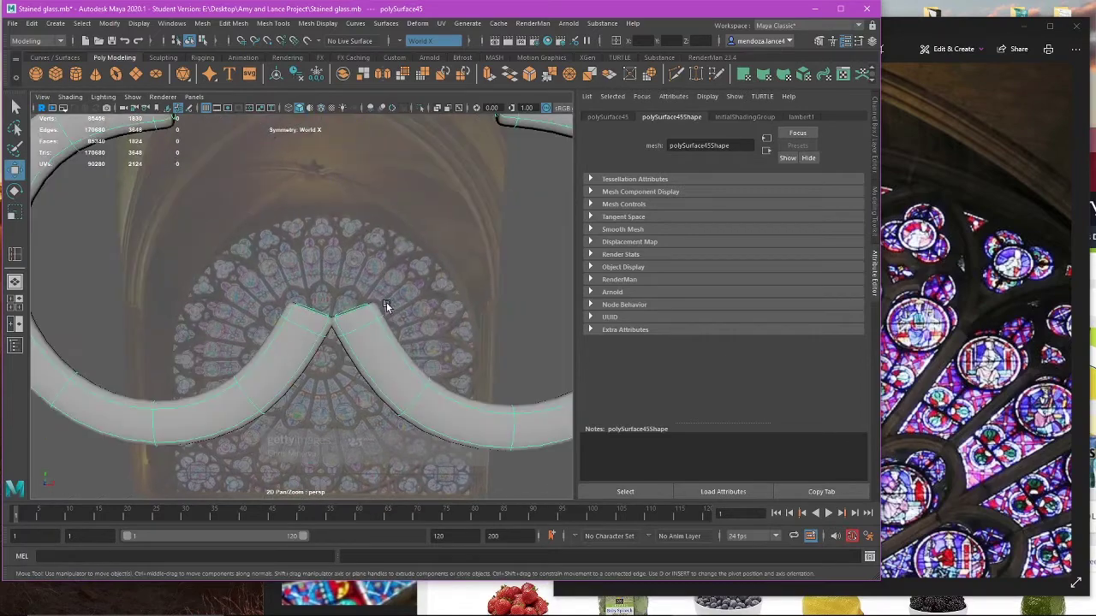
pyautogui.moveTo(394, 257); pyautogui.dragTo(398, 274, button='right')
pyautogui.scroll(5, 399, 281)
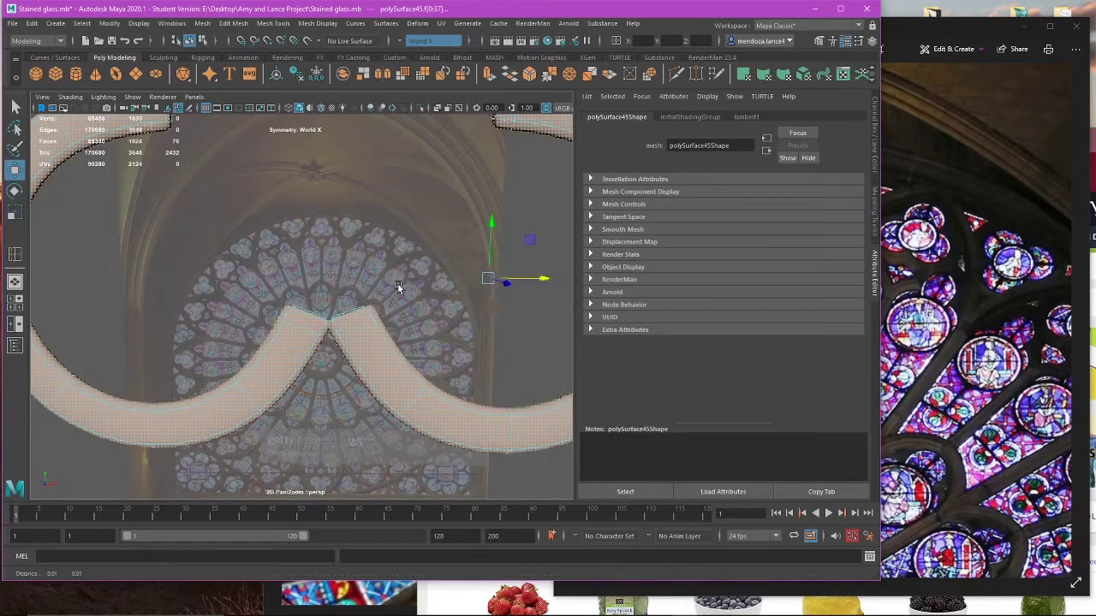
pyautogui.click(403, 43)
pyautogui.click(418, 47)
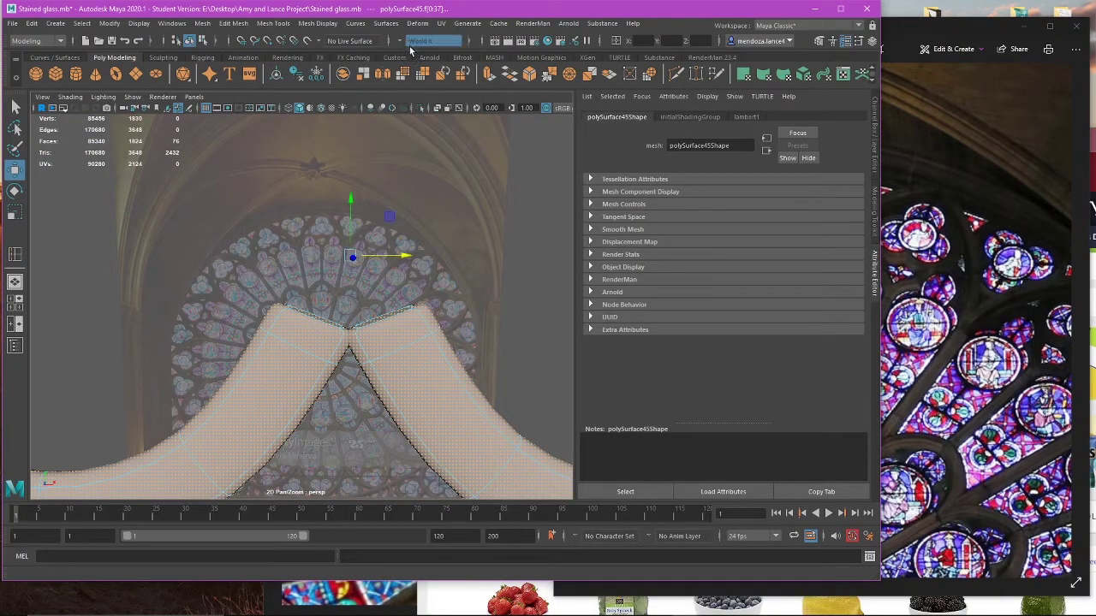
pyautogui.press('1')
# Step: Delete the extra support edges at the lower lobes' bottom tips, along with the leftover vertices
pyautogui.scroll(-5, 428, 303)
pyautogui.keyDown('alt'); pyautogui.moveTo(428, 303); pyautogui.dragTo(523, 306, button='middle'); pyautogui.keyUp('alt')
pyautogui.keyDown('alt'); pyautogui.moveTo(524, 307); pyautogui.dragTo(460, 338); pyautogui.keyUp('alt')
pyautogui.scroll(5, 460, 338)
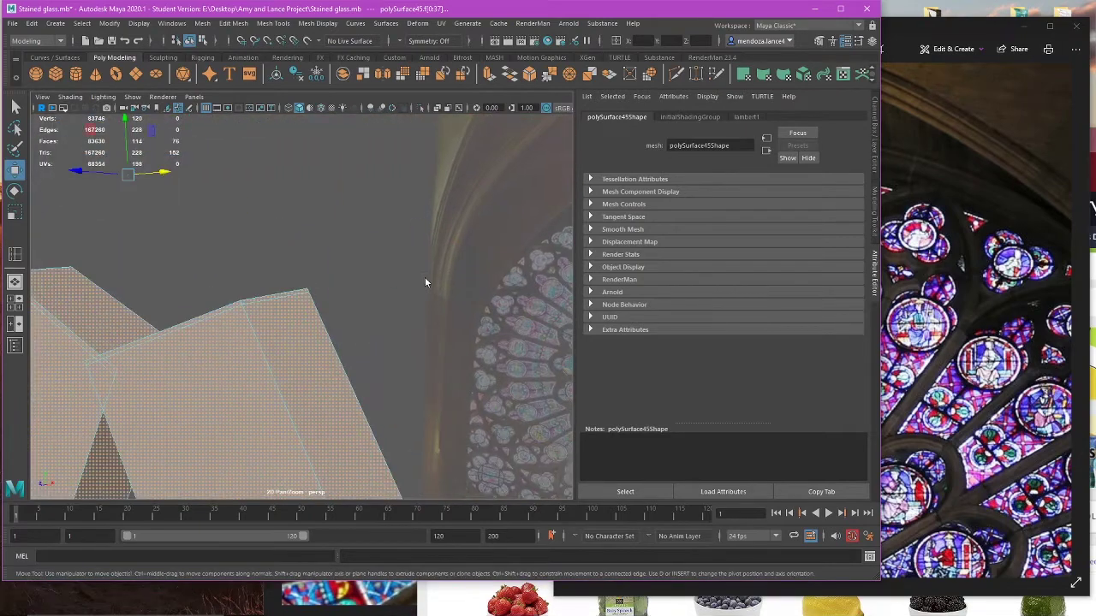
pyautogui.moveTo(425, 292); pyautogui.dragTo(423, 262, button='right')
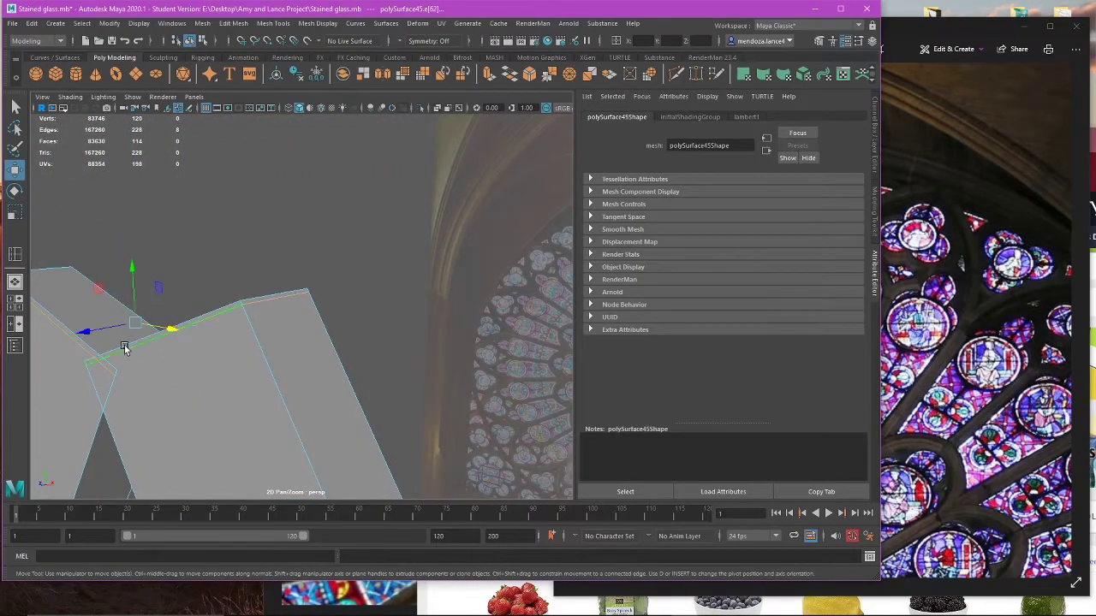
pyautogui.press('Delete')
pyautogui.moveTo(378, 224); pyautogui.dragTo(332, 223, button='right')
pyautogui.doubleClick(305, 349)
pyautogui.scroll(-5, 320, 339)
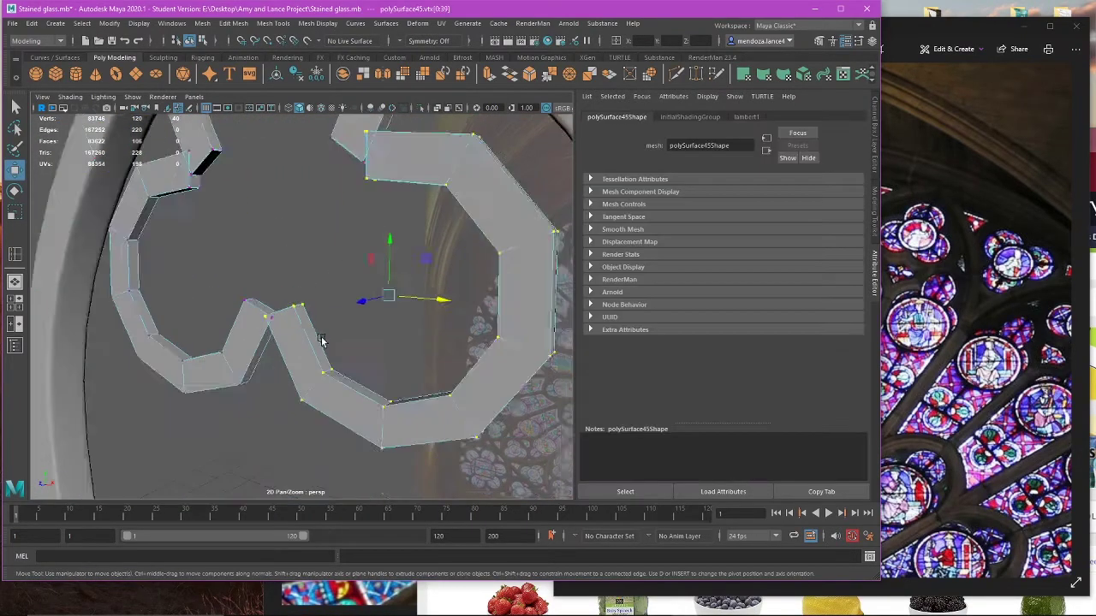
pyautogui.scroll(-6, 321, 340)
pyautogui.press('Delete')
# Step: Delete the extra support edges where the upper lobe meets both lower lobes, along with the leftover vertices
pyautogui.scroll(7, 386, 202)
pyautogui.keyDown('alt'); pyautogui.moveTo(359, 203); pyautogui.dragTo(383, 200); pyautogui.keyUp('alt')
pyautogui.keyDown('alt'); pyautogui.moveTo(384, 200); pyautogui.dragTo(366, 353, button='middle'); pyautogui.keyUp('alt')
pyautogui.moveTo(375, 286); pyautogui.dragTo(369, 246, button='right')
pyautogui.scroll(3, 361, 274)
pyautogui.click(358, 297)
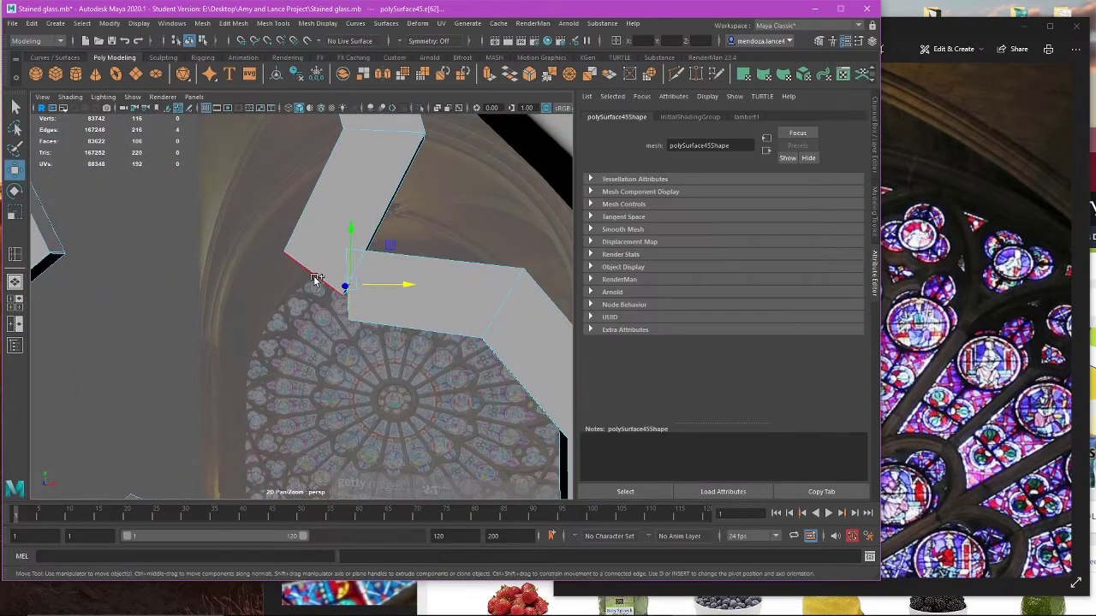
pyautogui.keyDown('alt'); pyautogui.moveTo(319, 273); pyautogui.dragTo(423, 352, button='middle'); pyautogui.keyUp('alt')
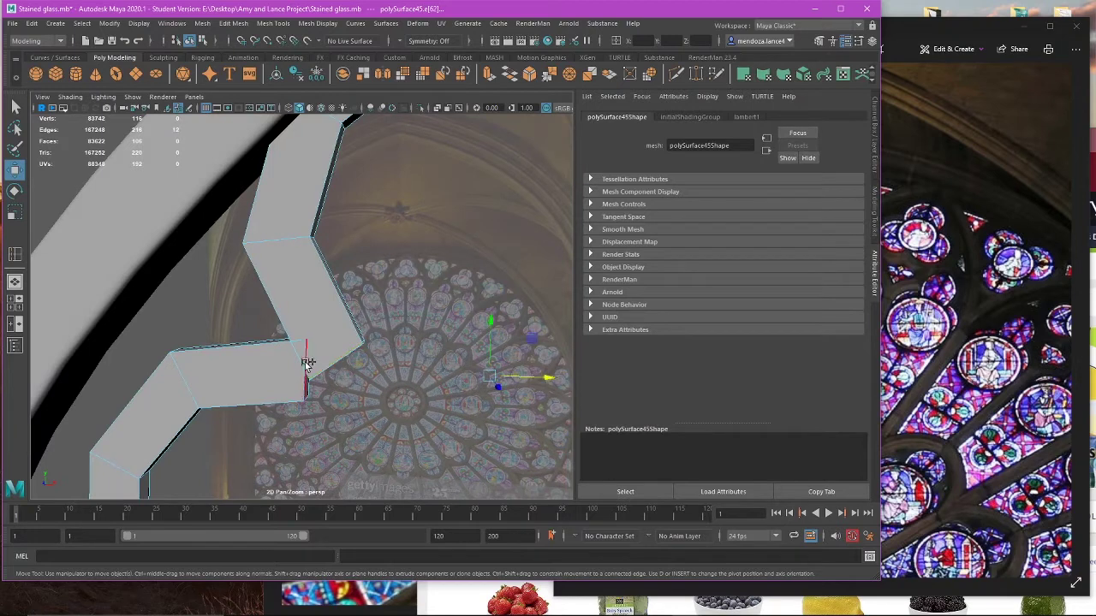
pyautogui.press('Delete')
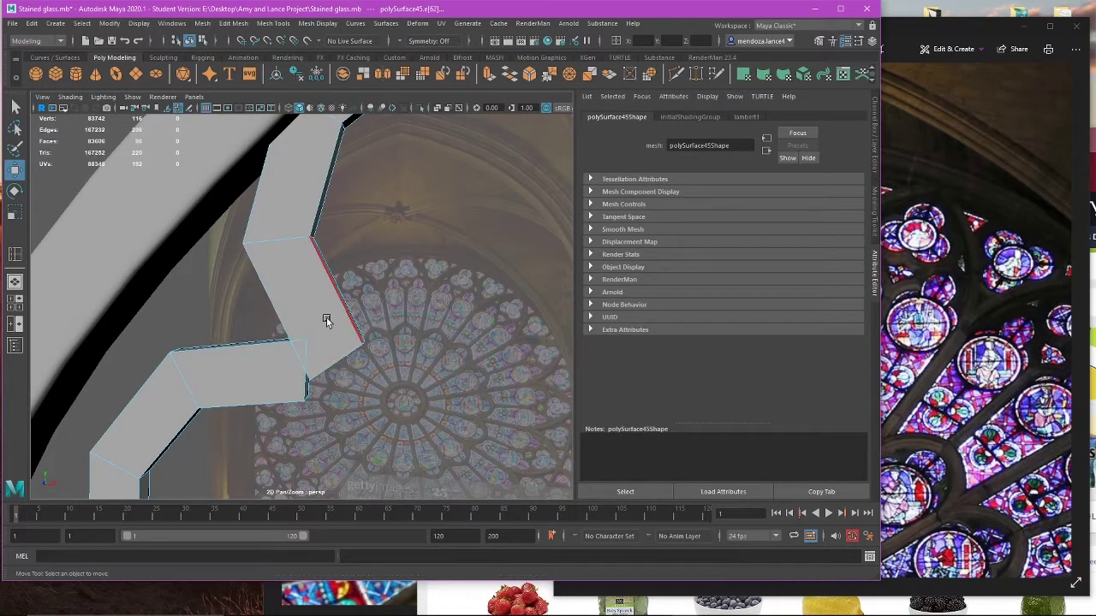
pyautogui.click(296, 338)
pyautogui.press('Delete')
pyautogui.scroll(-5, 394, 408)
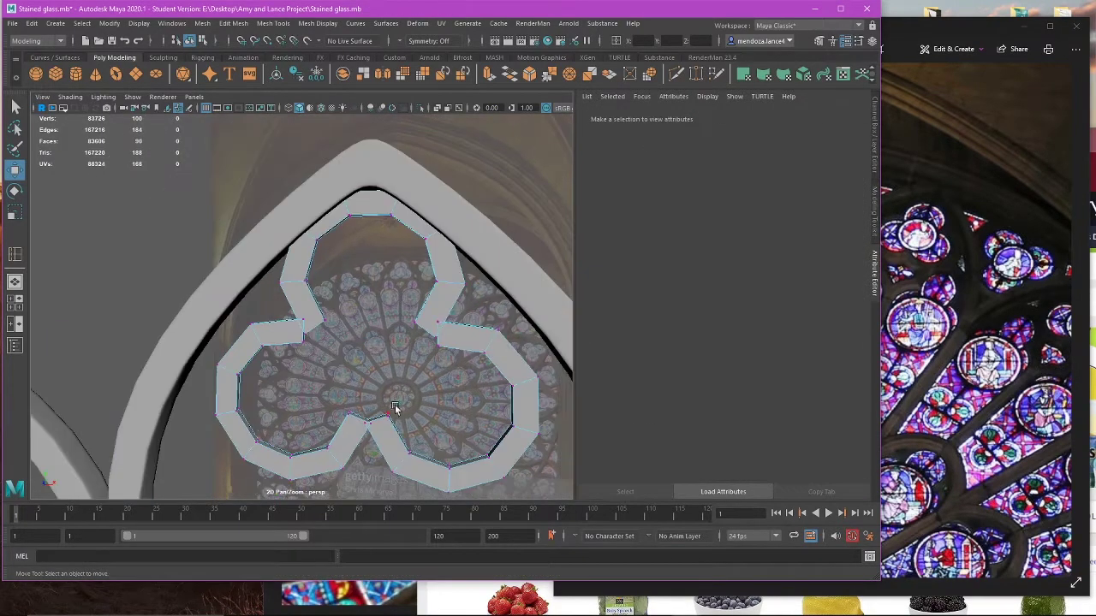
pyautogui.doubleClick(490, 360)
pyautogui.press('Delete')
# Step: Return to object selection and examine the simplified trefoil's bottom junction up close
pyautogui.moveTo(379, 305); pyautogui.dragTo(463, 289, button='right')
pyautogui.click(396, 300)
pyautogui.keyDown('alt'); pyautogui.moveTo(355, 368); pyautogui.dragTo(394, 382); pyautogui.keyUp('alt')
pyautogui.click(380, 440)
pyautogui.scroll(5, 370, 428)
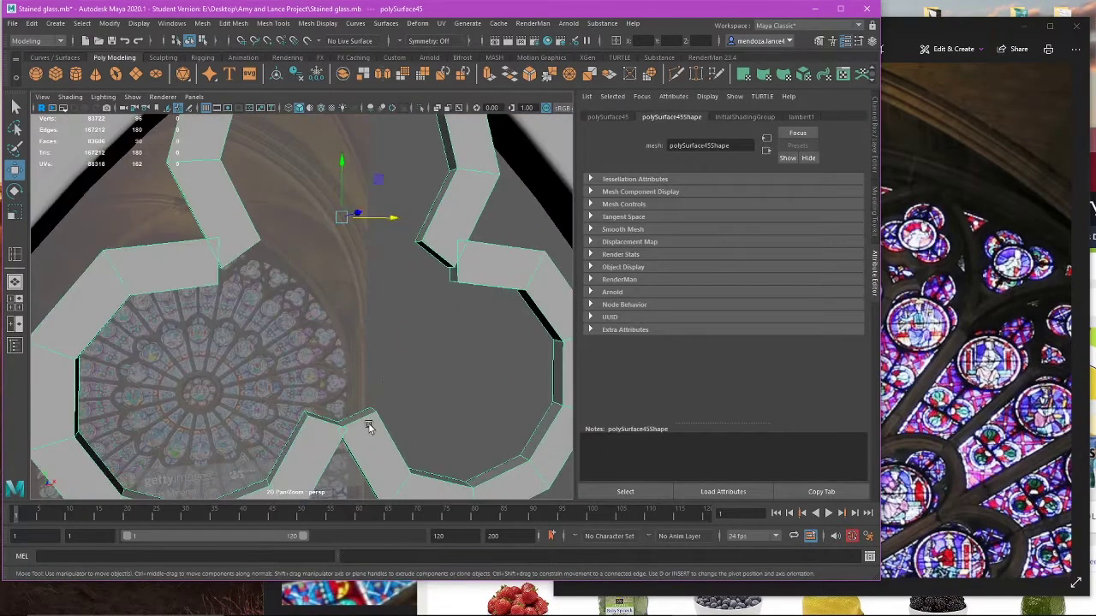
pyautogui.keyDown('alt'); pyautogui.moveTo(367, 423); pyautogui.dragTo(373, 370, button='middle'); pyautogui.keyUp('alt')
pyautogui.scroll(-3, 342, 317)
pyautogui.scroll(4, 350, 313)
pyautogui.scroll(-4, 349, 313)
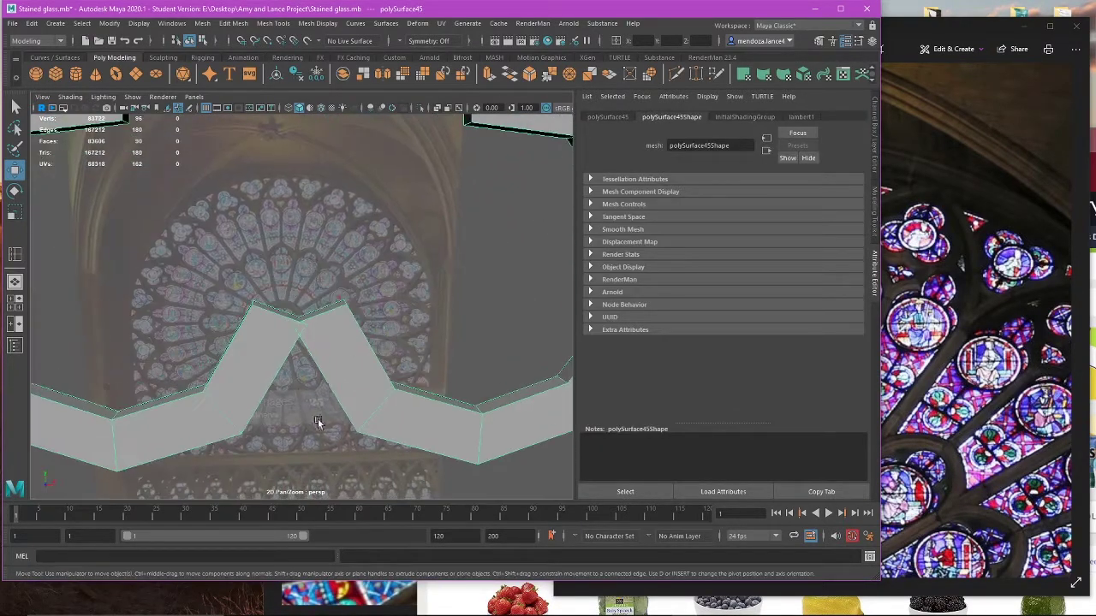
# Step: Enable World X symmetry and move the overlapping inner vertices at the bottom junction apart in the front view
pyautogui.press('space')
pyautogui.press('space')
pyautogui.moveTo(335, 291); pyautogui.dragTo(262, 264, button='right')
pyautogui.scroll(7, 333, 350)
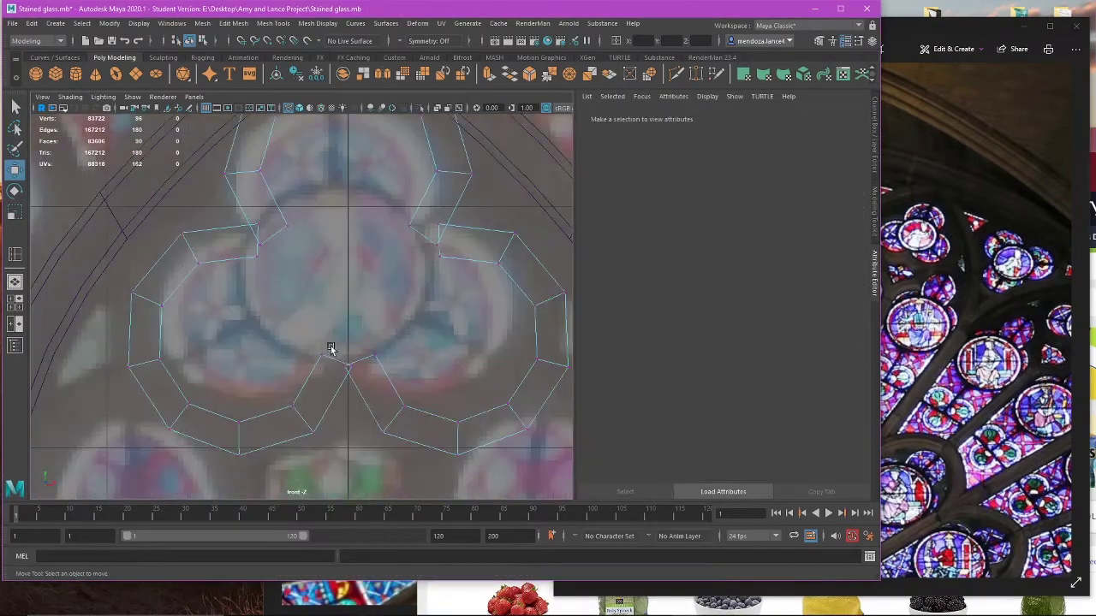
pyautogui.moveTo(370, 403); pyautogui.dragTo(409, 401)
pyautogui.click(400, 42)
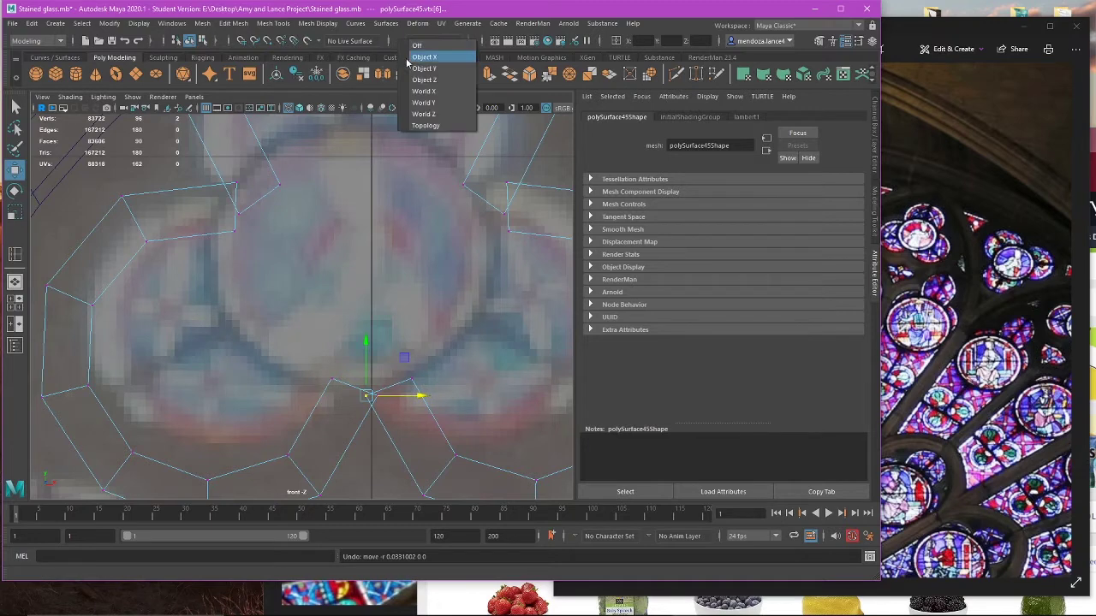
pyautogui.click(440, 365)
pyautogui.scroll(6, 377, 286)
pyautogui.keyDown('alt'); pyautogui.moveTo(394, 411); pyautogui.dragTo(363, 336, button='middle'); pyautogui.keyUp('alt')
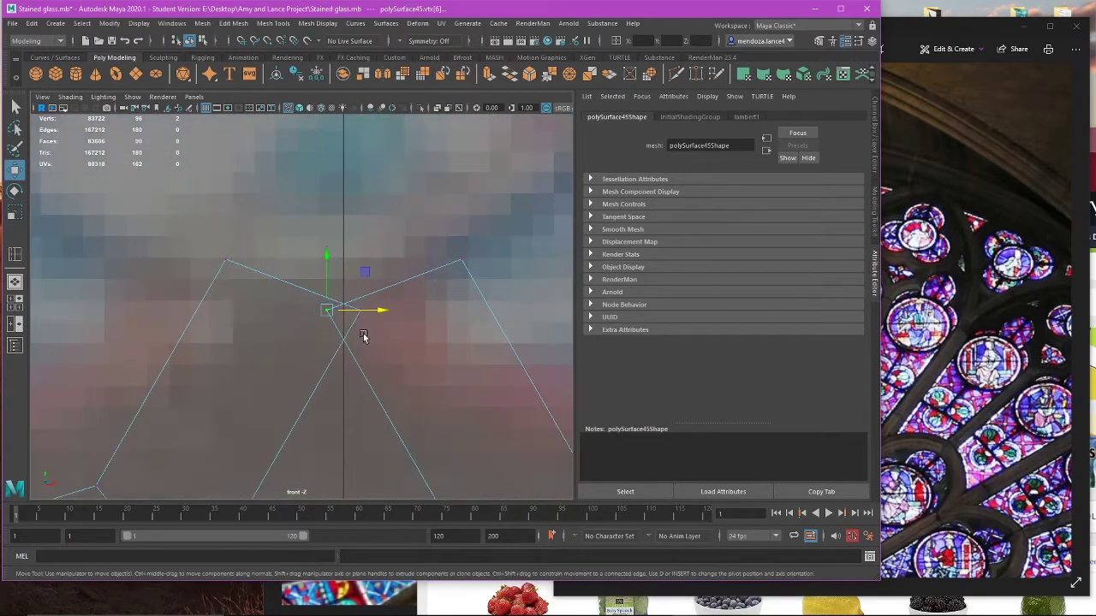
pyautogui.click(410, 41)
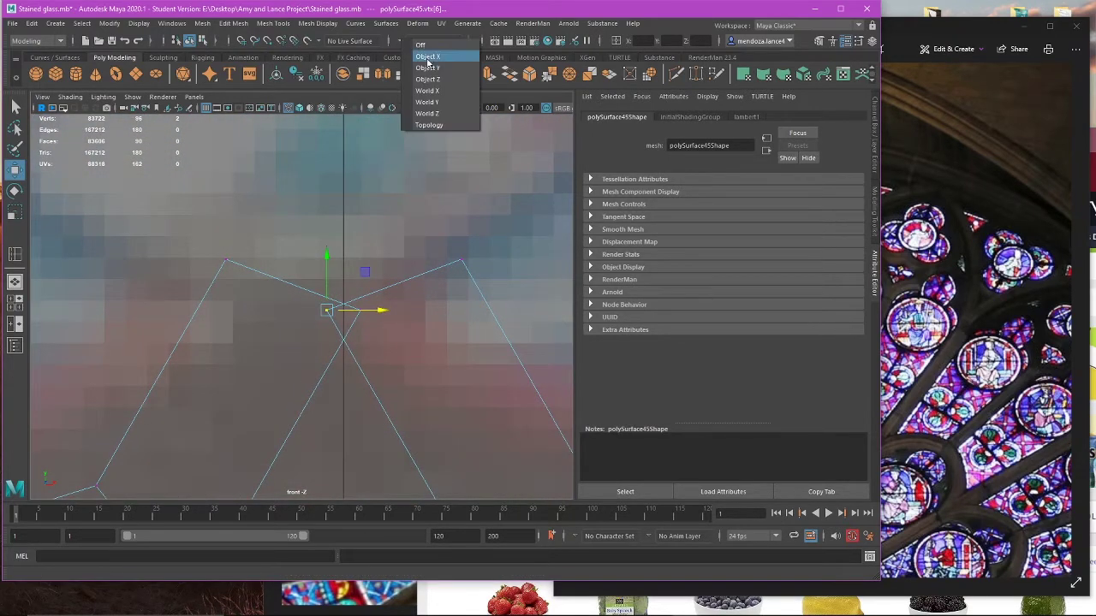
pyautogui.click(432, 85)
pyautogui.moveTo(381, 310); pyautogui.dragTo(404, 314)
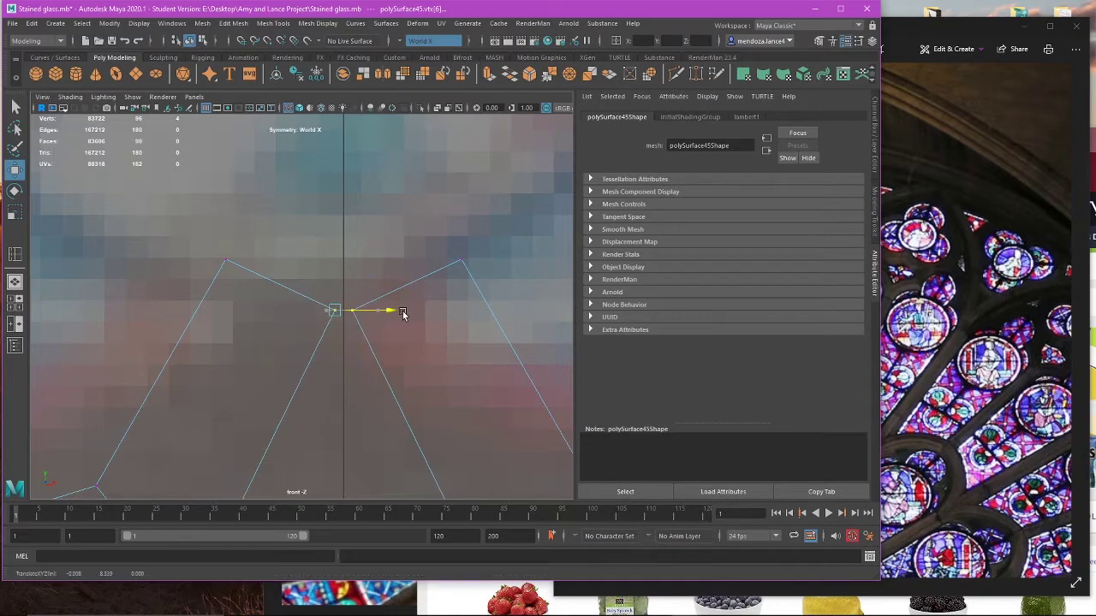
# Step: Delete the two end faces of the lower lobes at the bottom junction in the perspective view
pyautogui.press('space')
pyautogui.press('space')
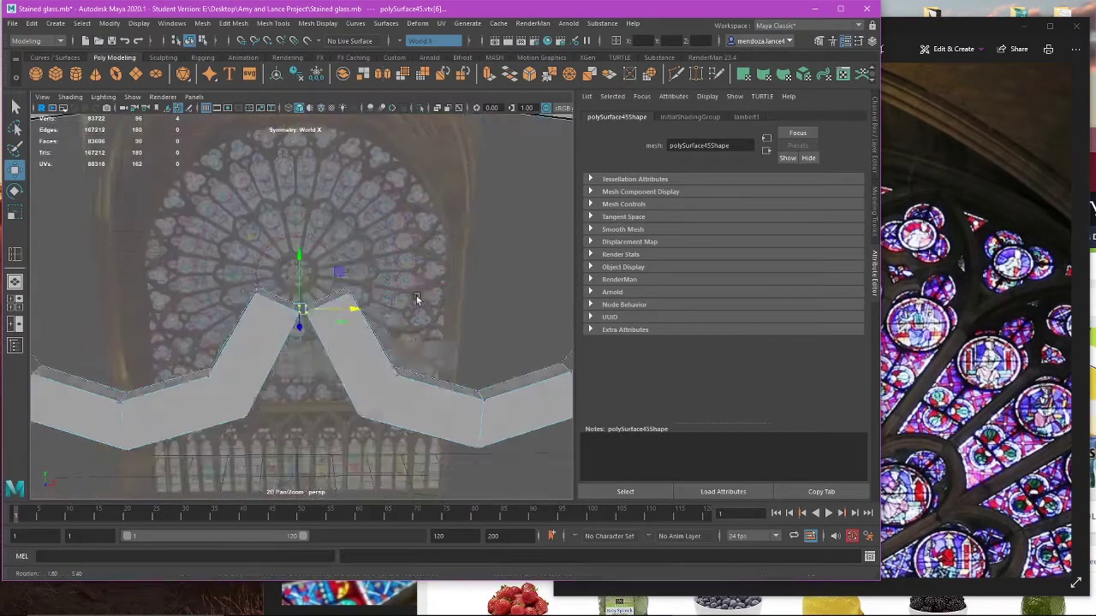
pyautogui.moveTo(460, 198); pyautogui.dragTo(460, 246, button='right')
pyautogui.doubleClick(432, 329)
pyautogui.keyDown('alt'); pyautogui.moveTo(418, 326); pyautogui.dragTo(322, 397, button='middle'); pyautogui.keyUp('alt')
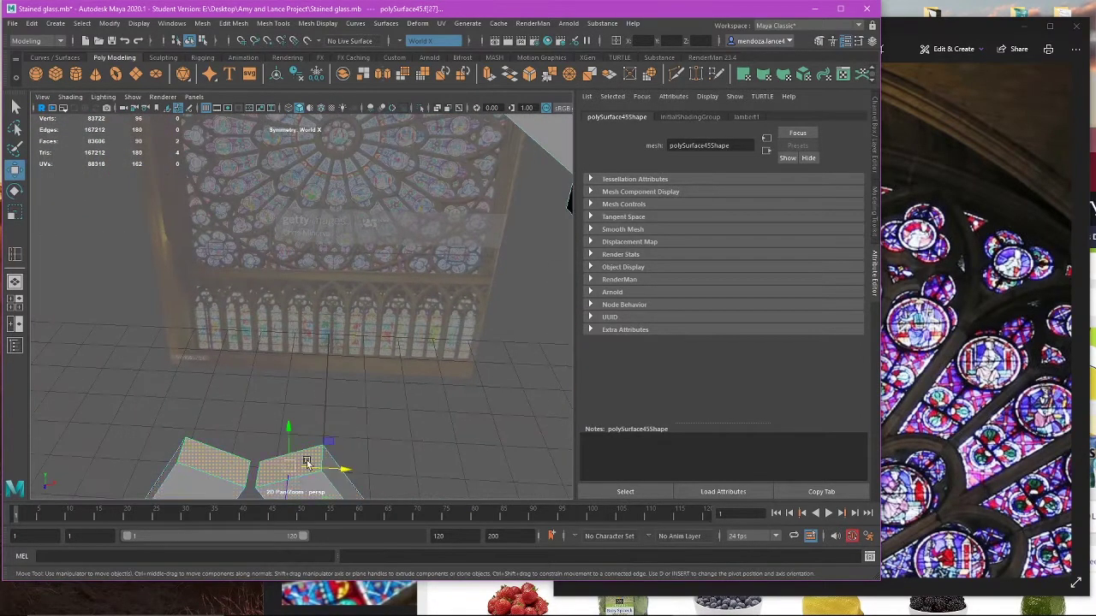
pyautogui.keyDown('alt'); pyautogui.moveTo(306, 463); pyautogui.dragTo(360, 392, button='middle'); pyautogui.keyUp('alt')
pyautogui.scroll(3, 359, 392)
pyautogui.scroll(-5, 359, 390)
pyautogui.press('Delete')
pyautogui.scroll(2, 356, 356)
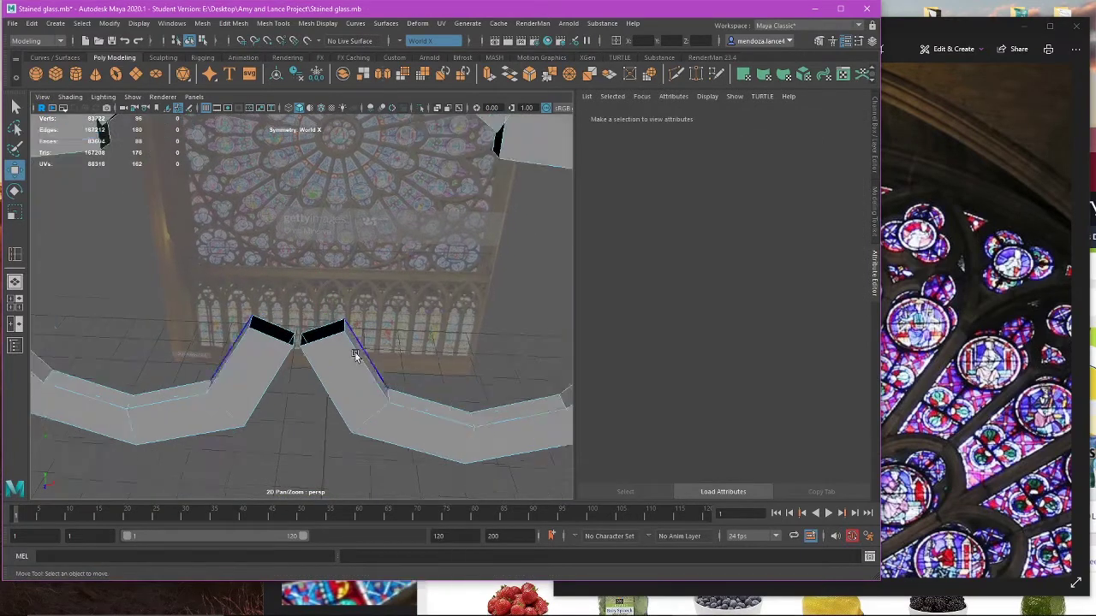
# Step: Bridge the matching end edges of the two lobe tips at the bottom junction on the front and back sides
pyautogui.scroll(2, 354, 354)
pyautogui.click(330, 350)
pyautogui.scroll(3, 331, 350)
pyautogui.click(232, 23)
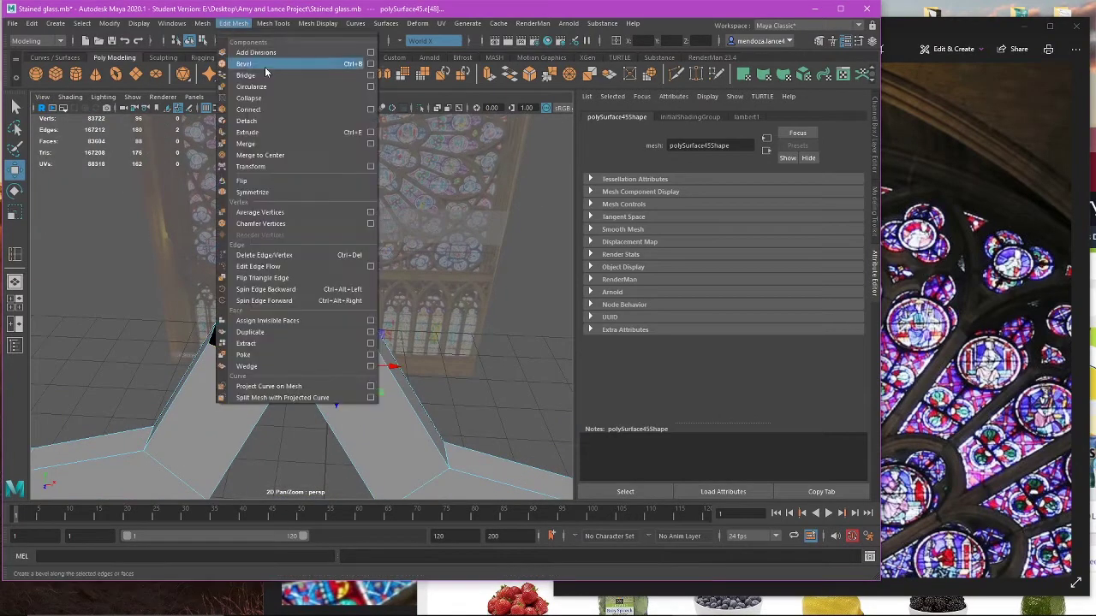
pyautogui.click(244, 72)
pyautogui.click(348, 341)
pyautogui.press('g')
pyautogui.keyDown('alt'); pyautogui.moveTo(345, 345); pyautogui.dragTo(305, 345); pyautogui.keyUp('alt')
pyautogui.scroll(-5, 290, 377)
pyautogui.scroll(10, 303, 347)
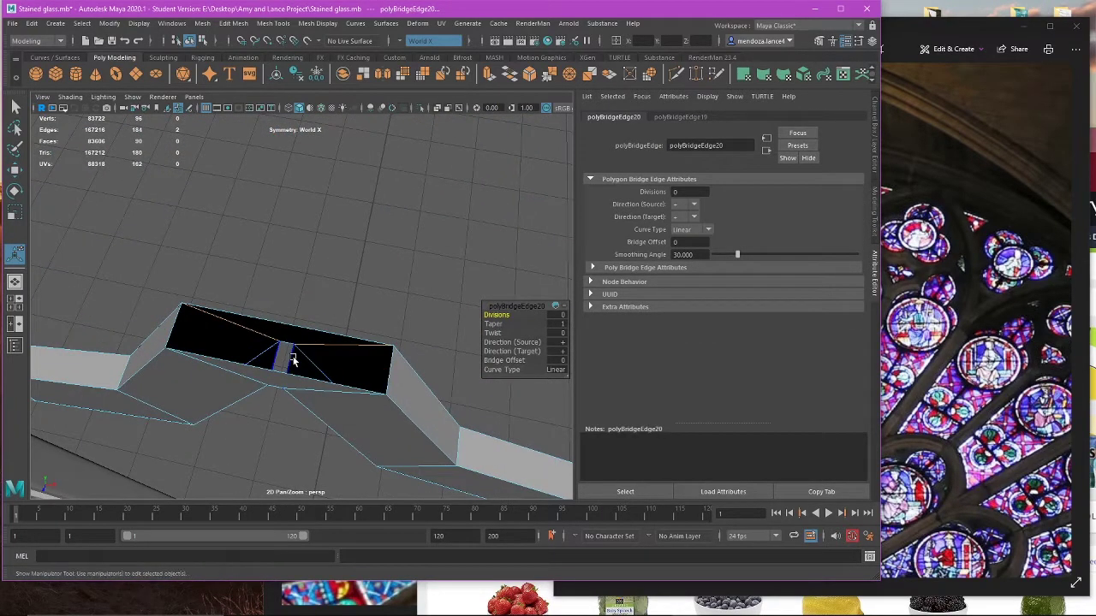
pyautogui.click(291, 358)
pyautogui.press('w')
pyautogui.press('r')
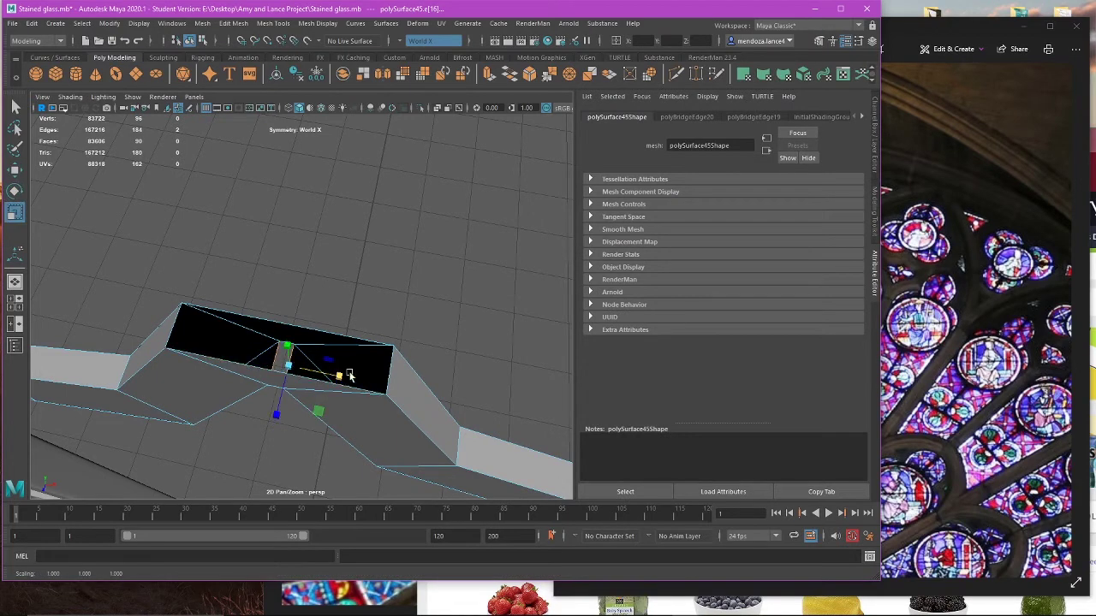
# Step: Try to merge the overlapping inner vertices at the trefoil's bottom junction to their center with World X symmetry on
pyautogui.keyDown('alt'); pyautogui.moveTo(393, 391); pyautogui.dragTo(403, 359, button='middle'); pyautogui.keyUp('alt')
pyautogui.moveTo(471, 259); pyautogui.dragTo(395, 248, button='right')
pyautogui.scroll(5, 346, 303)
pyautogui.click(317, 328)
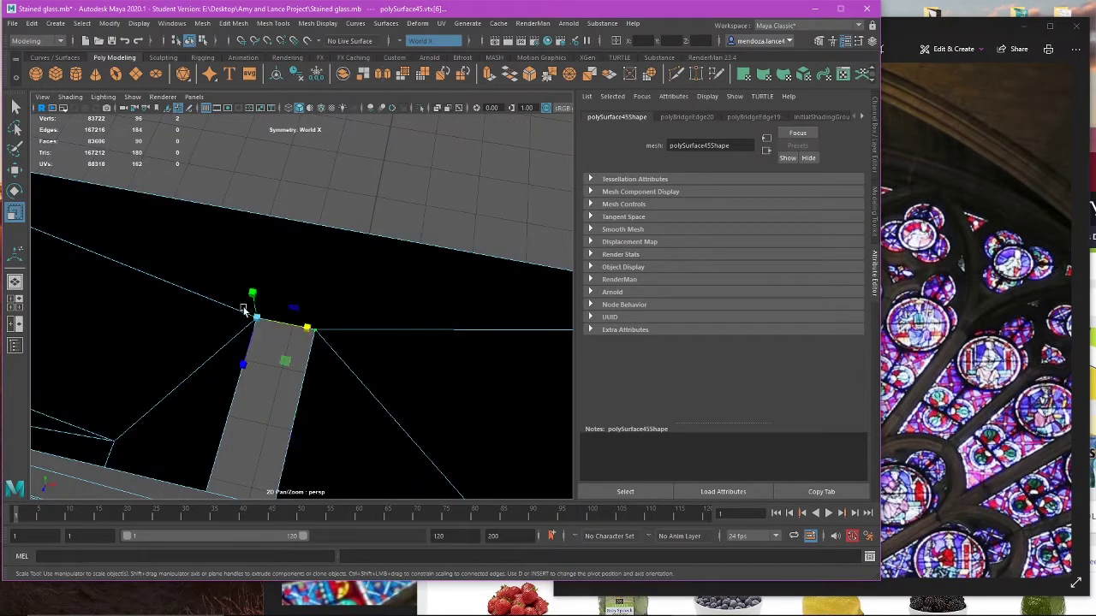
pyautogui.press('w')
pyautogui.click(875, 133)
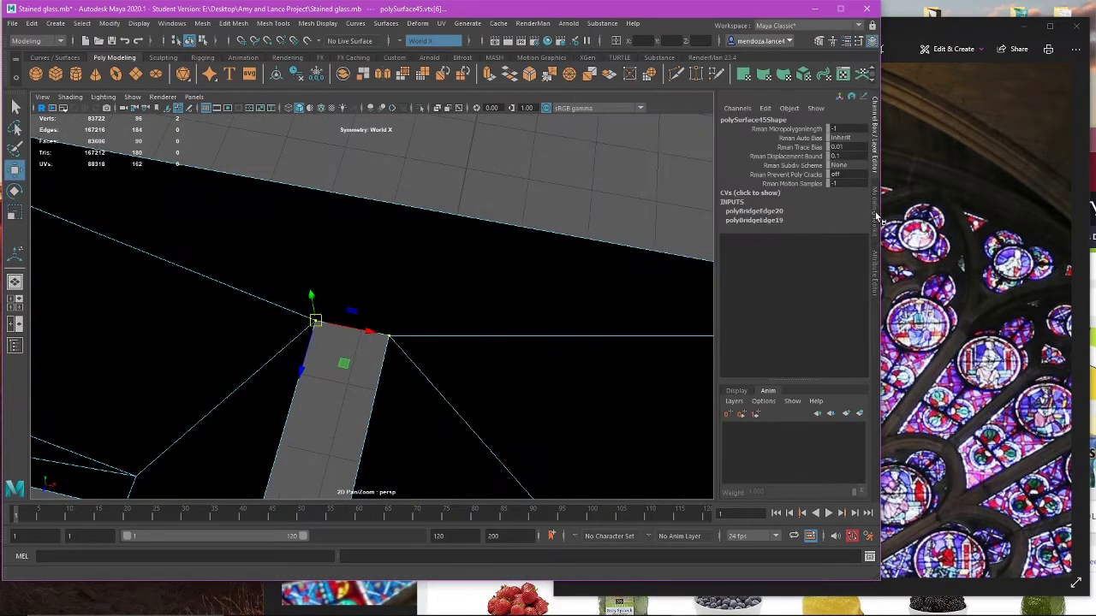
pyautogui.click(875, 221)
pyautogui.scroll(-1, 788, 359)
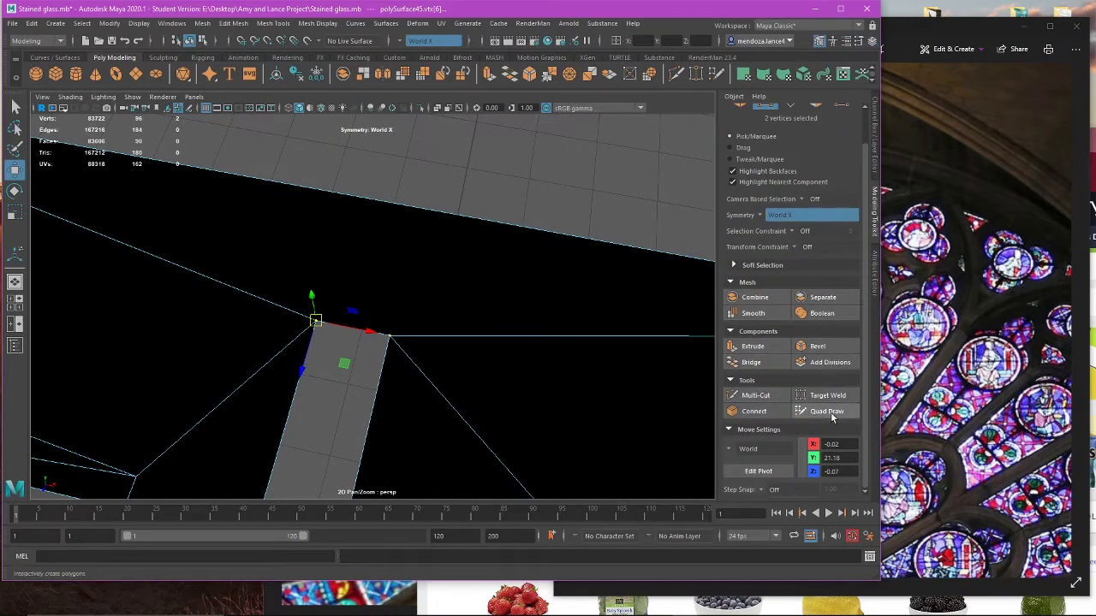
pyautogui.click(263, 24)
pyautogui.moveTo(236, 28)
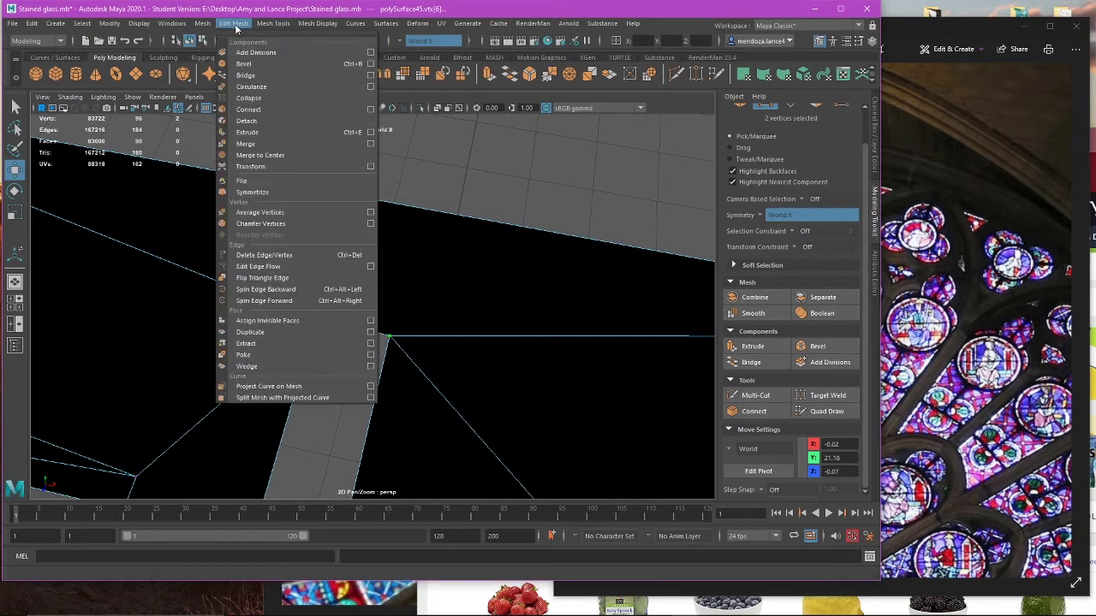
pyautogui.click(269, 154)
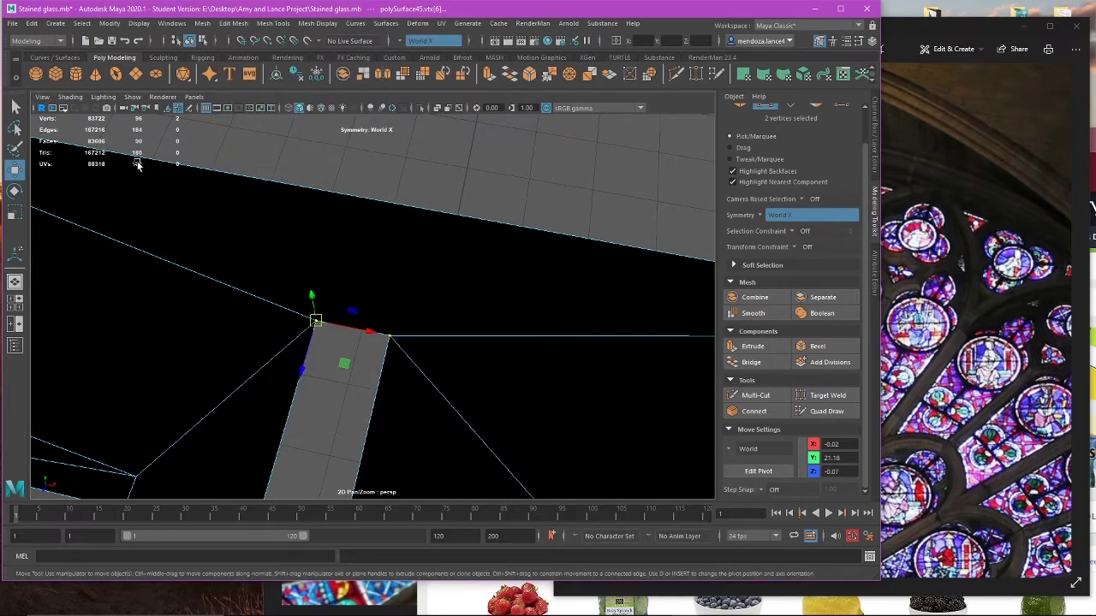
# Step: Return to object selection, save the scene, and reselect the trefoil mesh
pyautogui.moveTo(457, 181); pyautogui.dragTo(481, 171, button='right')
pyautogui.click(476, 171)
pyautogui.click(7, 26)
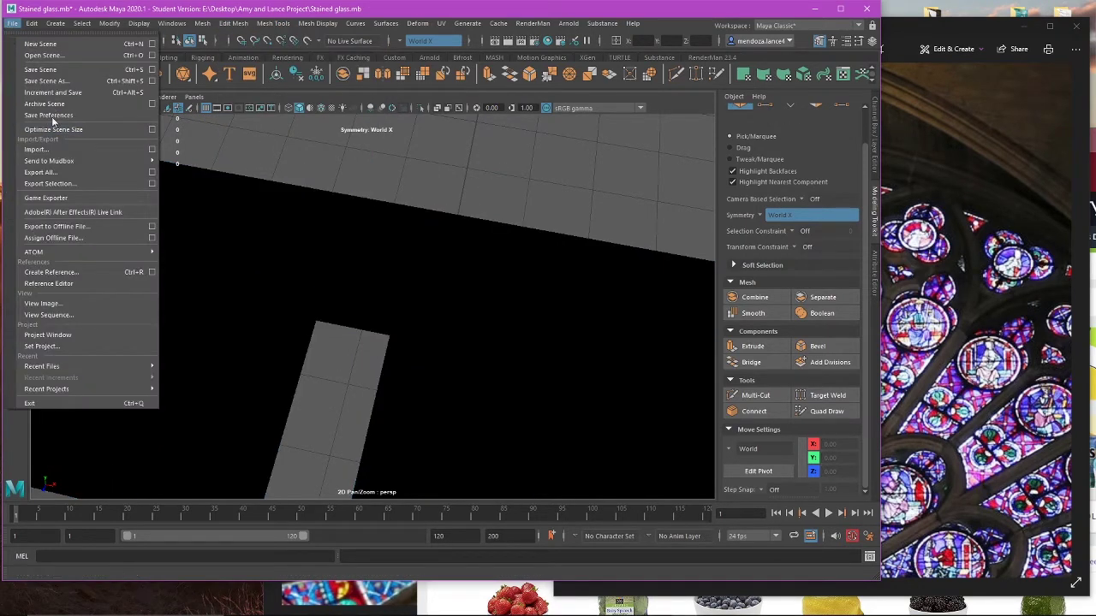
pyautogui.click(40, 69)
pyautogui.click(524, 324)
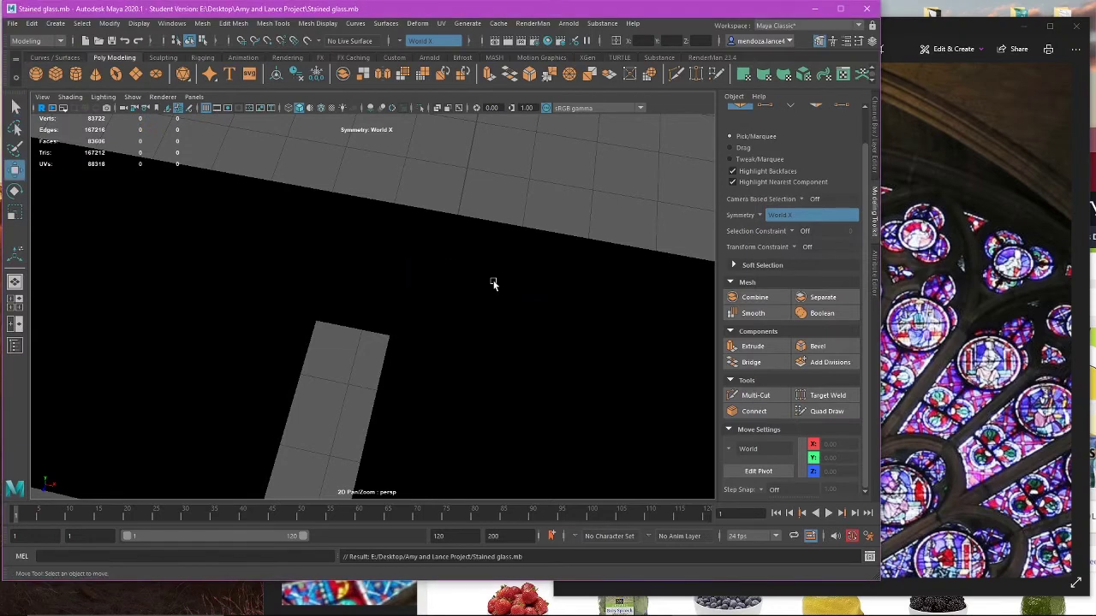
pyautogui.click(490, 285)
# Step: Turn symmetry off and merge the two inner vertices on one side of the bottom junction to their center
pyautogui.moveTo(551, 198); pyautogui.dragTo(461, 183, button='right')
pyautogui.moveTo(252, 291); pyautogui.dragTo(273, 303)
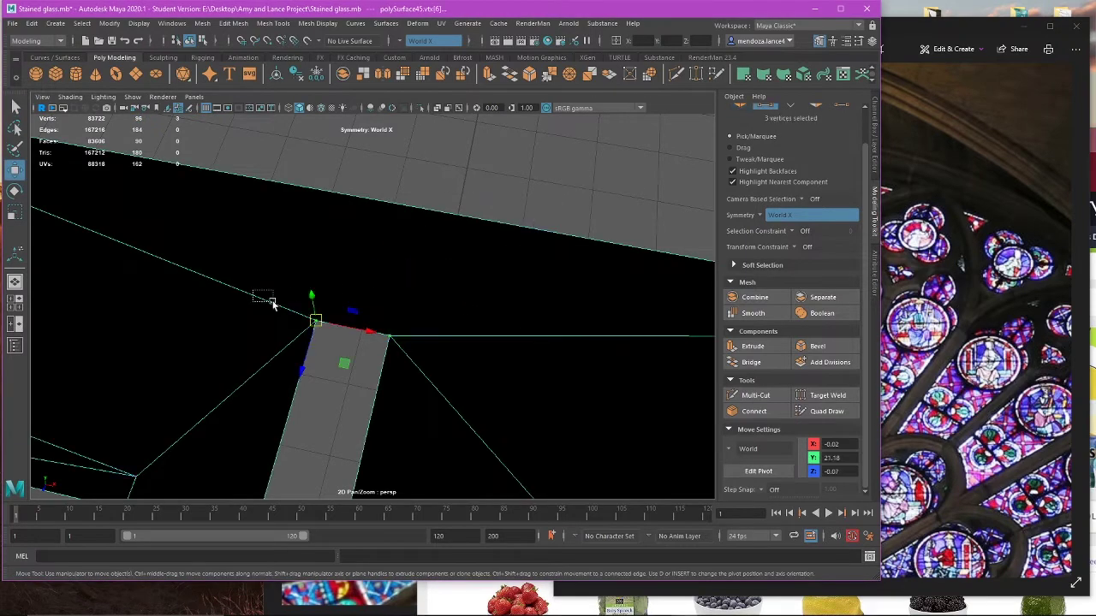
pyautogui.click(414, 40)
pyautogui.click(418, 45)
pyautogui.click(231, 23)
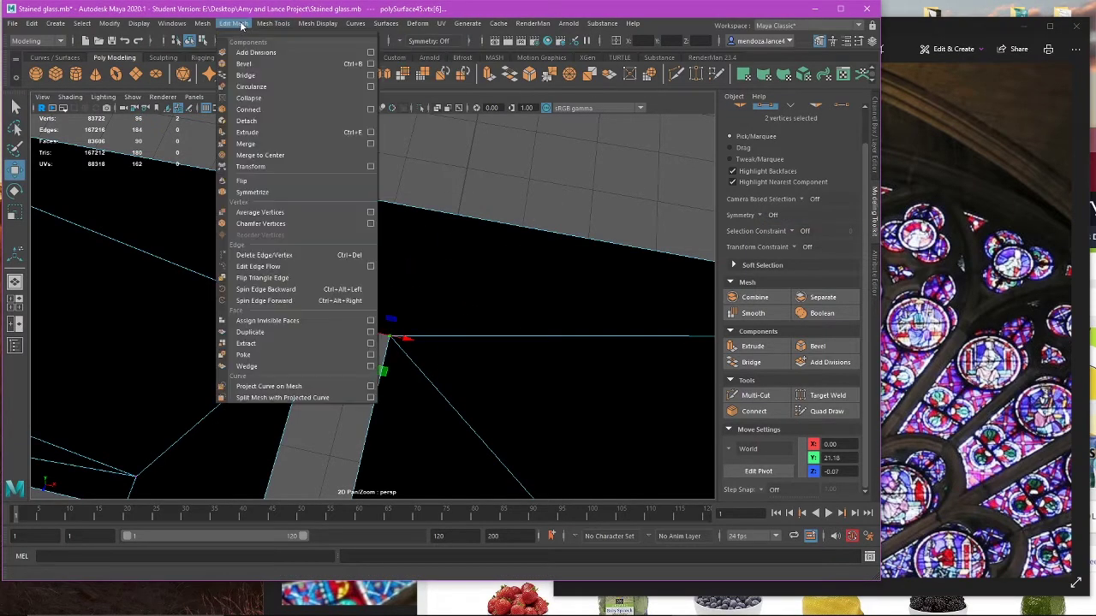
pyautogui.click(251, 154)
# Step: Repeat Merge to Center on the matching inner vertex pair on the other side of the bottom junction
pyautogui.scroll(-7, 391, 230)
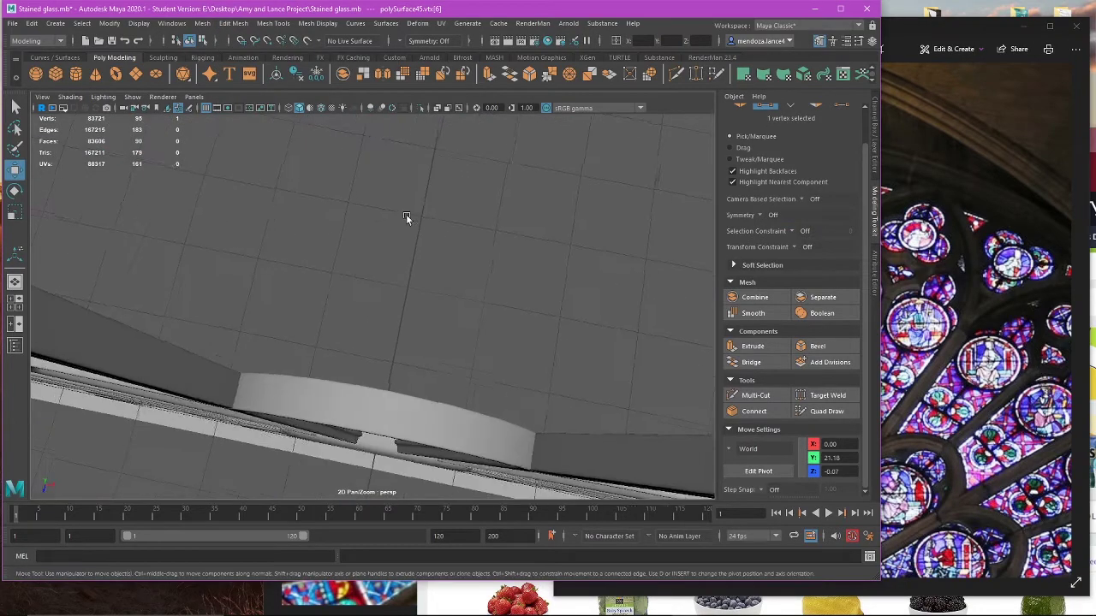
pyautogui.keyDown('alt'); pyautogui.moveTo(426, 238); pyautogui.dragTo(418, 327, button='middle'); pyautogui.keyUp('alt')
pyautogui.keyDown('alt'); pyautogui.moveTo(417, 326); pyautogui.dragTo(437, 341); pyautogui.keyUp('alt')
pyautogui.press('g')
pyautogui.press('4')
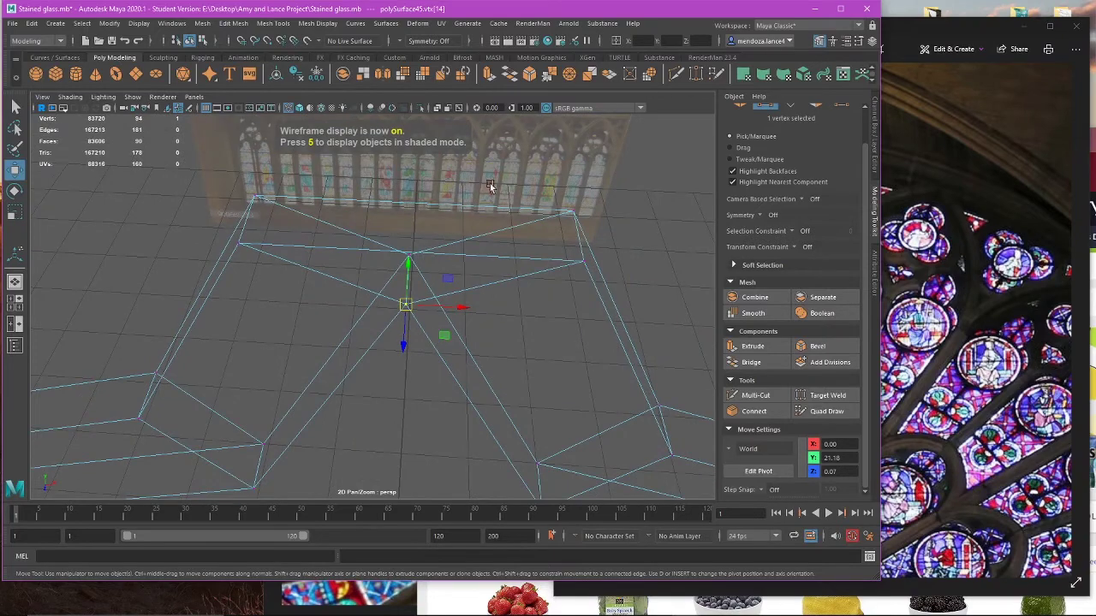
pyautogui.press('5')
# Step: Bridge the two open end edges across the top of the bottom junction and check the trefoil in smooth preview
pyautogui.moveTo(491, 179); pyautogui.dragTo(493, 144, button='right')
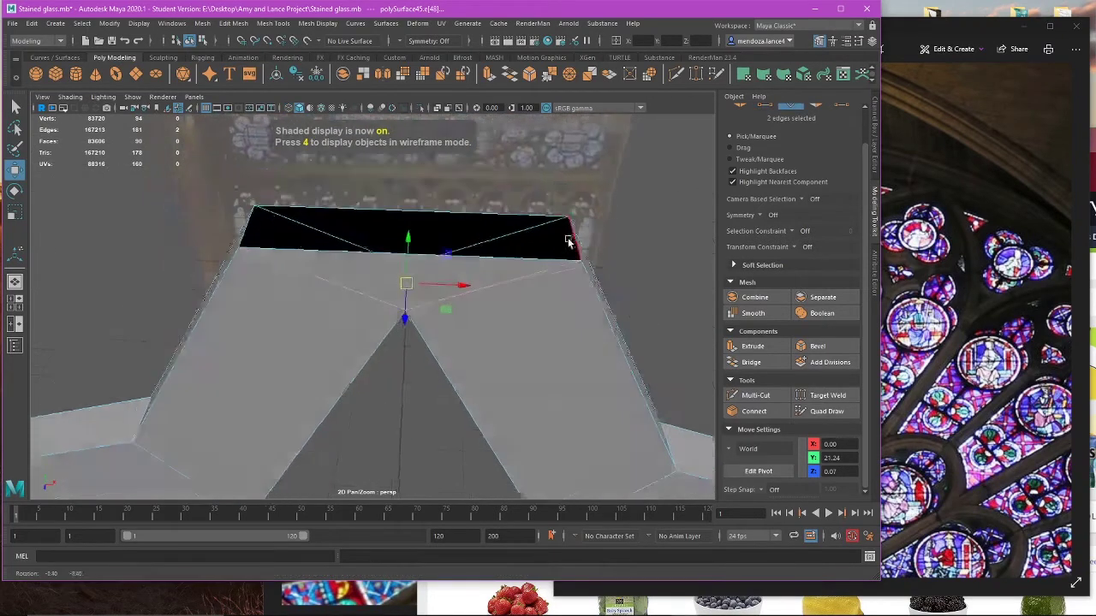
pyautogui.click(568, 241)
pyautogui.keyDown('alt'); pyautogui.moveTo(568, 241); pyautogui.dragTo(462, 343); pyautogui.keyUp('alt')
pyautogui.keyDown('shift'); pyautogui.click(505, 362); pyautogui.keyUp('shift')
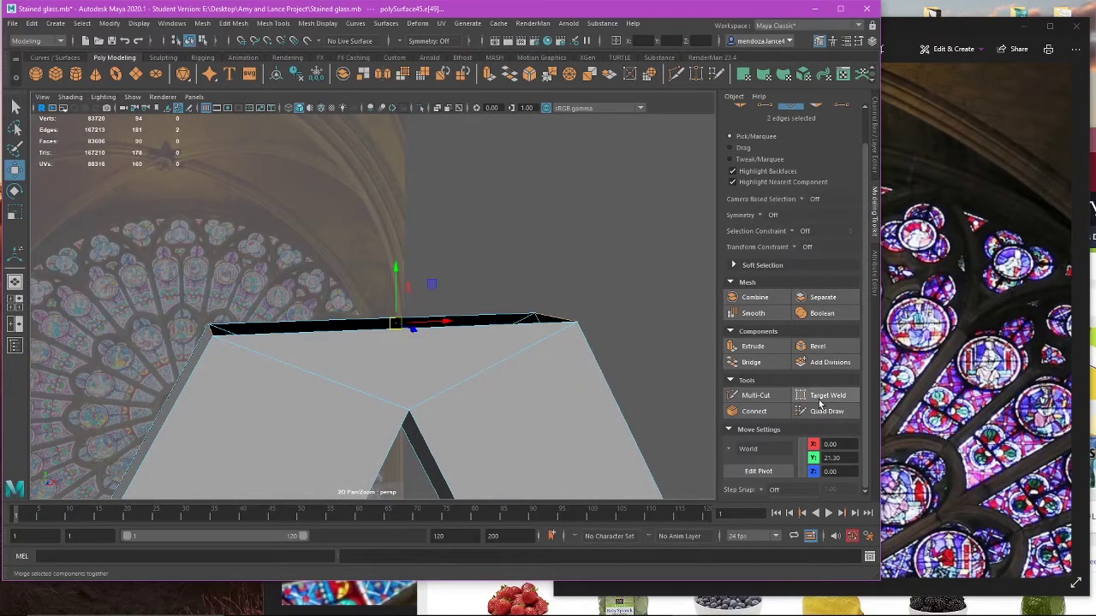
pyautogui.click(751, 362)
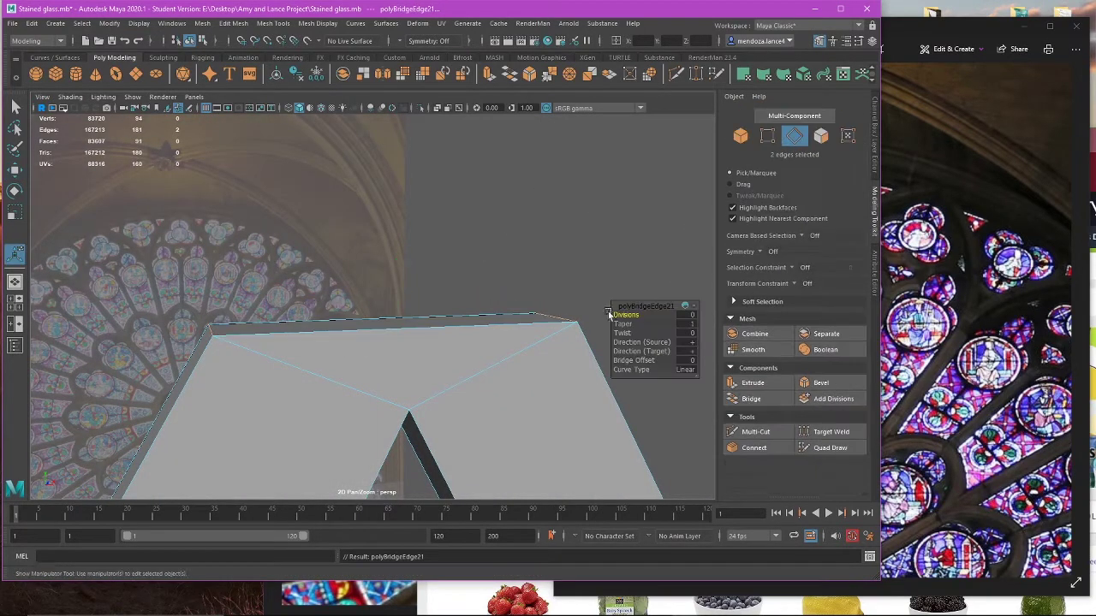
pyautogui.press('w')
pyautogui.press('3')
pyautogui.scroll(-5, 530, 234)
pyautogui.moveTo(529, 235)
pyautogui.keyDown('alt'); pyautogui.mouseDown()
pyautogui.moveTo(519, 257)
pyautogui.moveTo(529, 254)
pyautogui.mouseUp(); pyautogui.keyUp('alt')
pyautogui.press('1')
pyautogui.moveTo(539, 257); pyautogui.dragTo(599, 243, button='right')
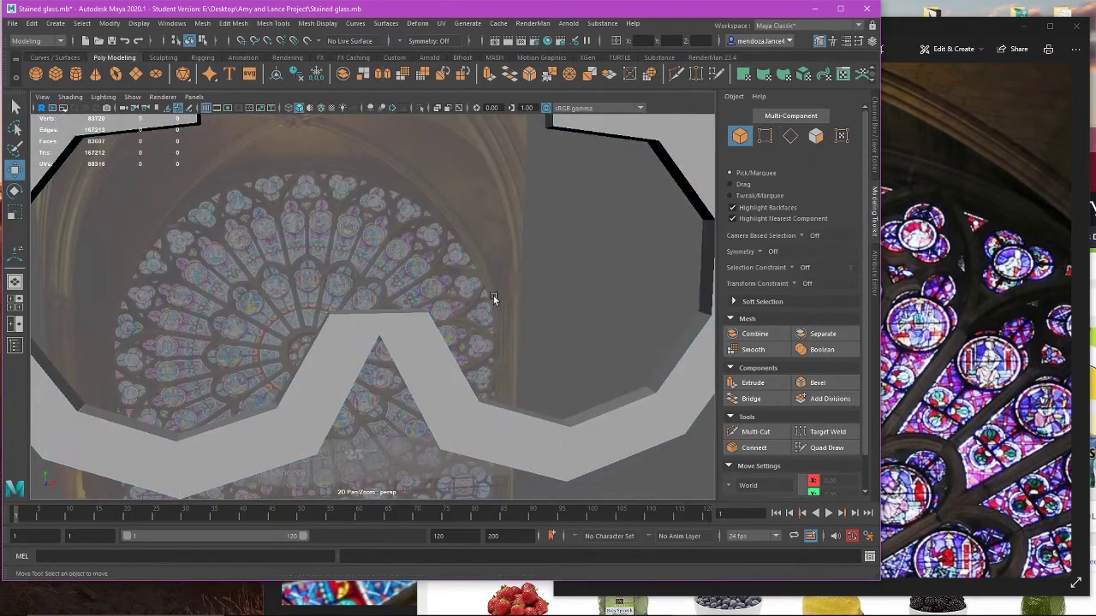
# Step: Insert an edge loop across the middle of the newly bridged top face at the bottom junction
pyautogui.scroll(5, 387, 287)
pyautogui.click(316, 23)
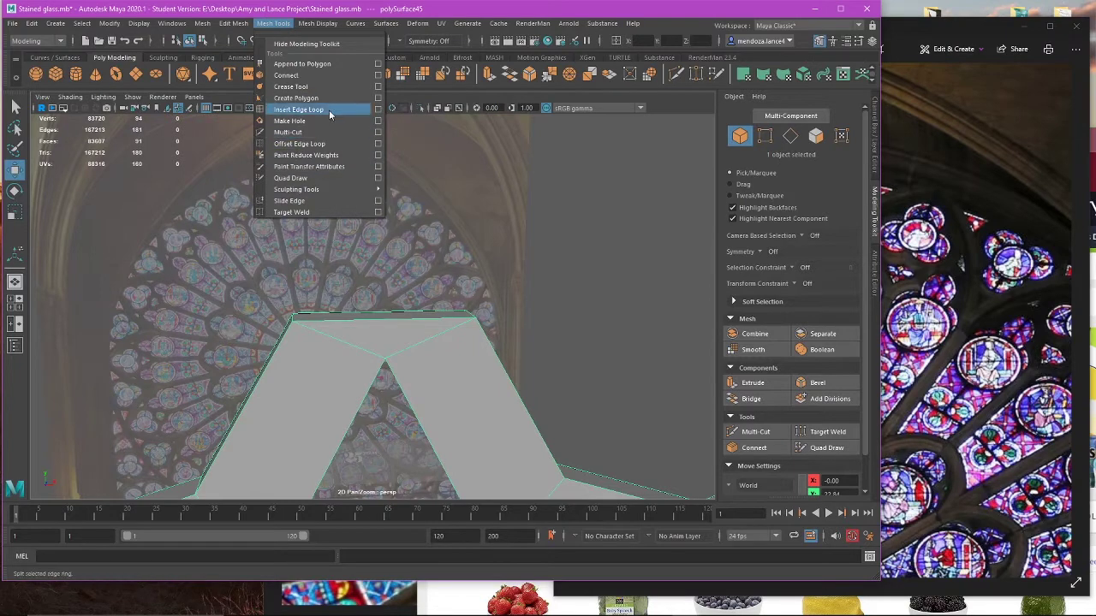
pyautogui.click(329, 110)
pyautogui.scroll(3, 412, 343)
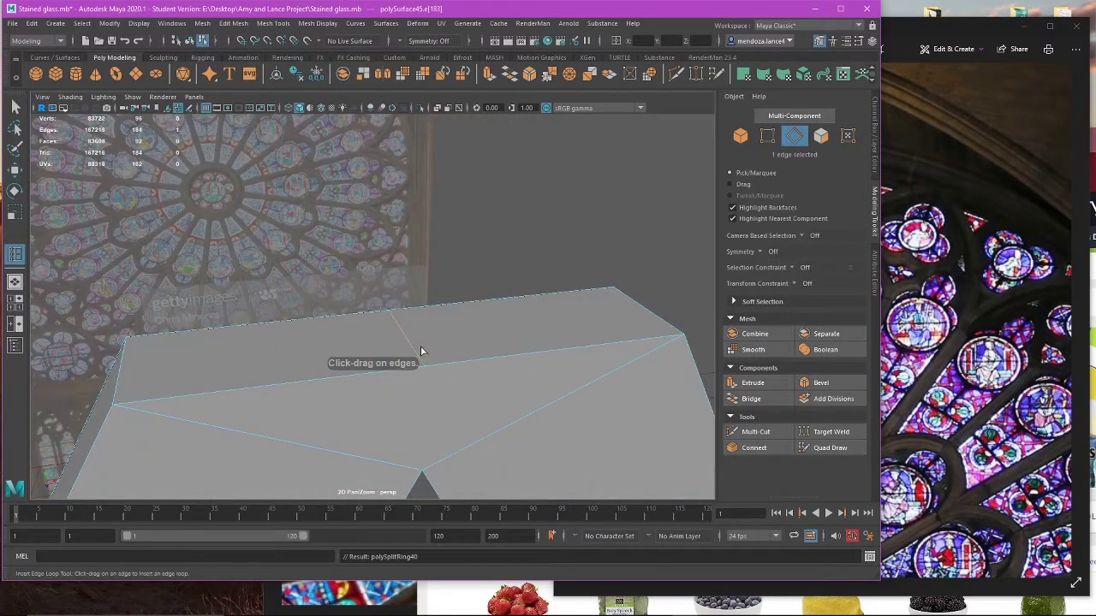
# Step: Snap the new middle vertices of the bottom junction onto the vertical center line in the wireframe front view
pyautogui.press('space')
pyautogui.press('space')
pyautogui.press('w')
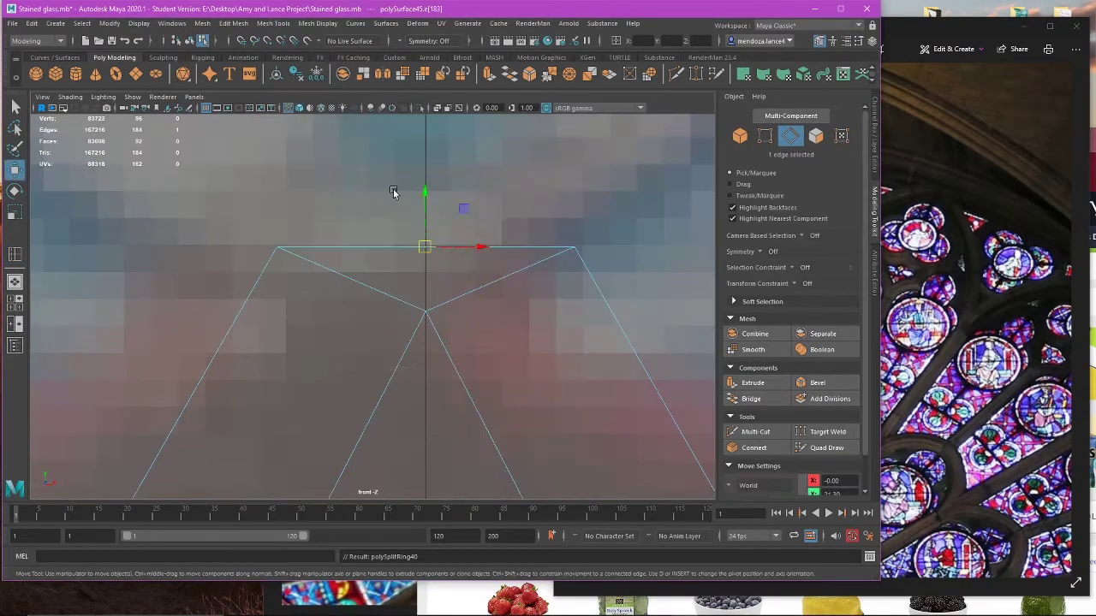
pyautogui.scroll(2, 393, 190)
pyautogui.press('4')
pyautogui.press('F9')
pyautogui.moveTo(424, 204); pyautogui.dragTo(458, 242)
pyautogui.keyDown('alt'); pyautogui.moveTo(458, 242); pyautogui.dragTo(405, 313, button='middle'); pyautogui.keyUp('alt')
pyautogui.scroll(2, 405, 312)
pyautogui.press('x')
pyautogui.moveTo(420, 311); pyautogui.dragTo(422, 315)
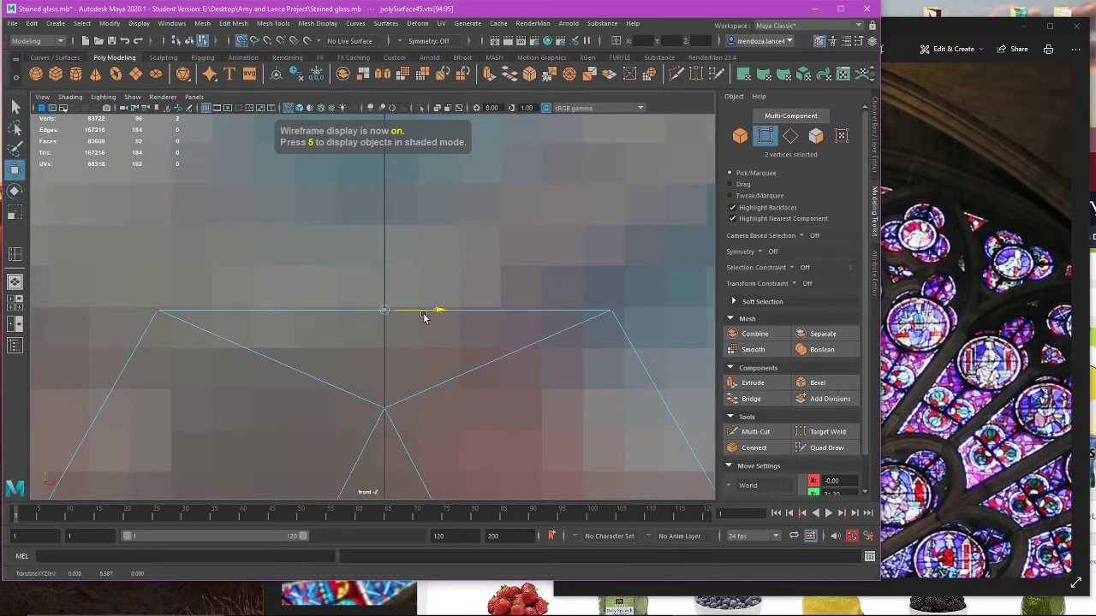
# Step: Raise the middle top vertices of the bottom junction along Y to form a tall pointed cusp between the lower lobes
pyautogui.scroll(-6, 385, 284)
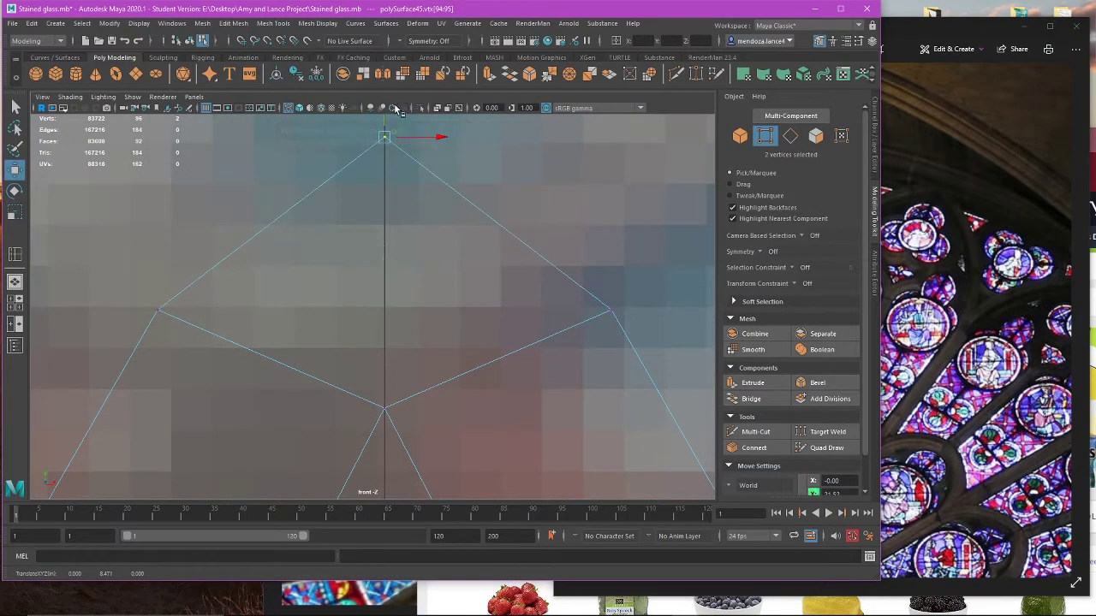
pyautogui.scroll(3, 377, 257)
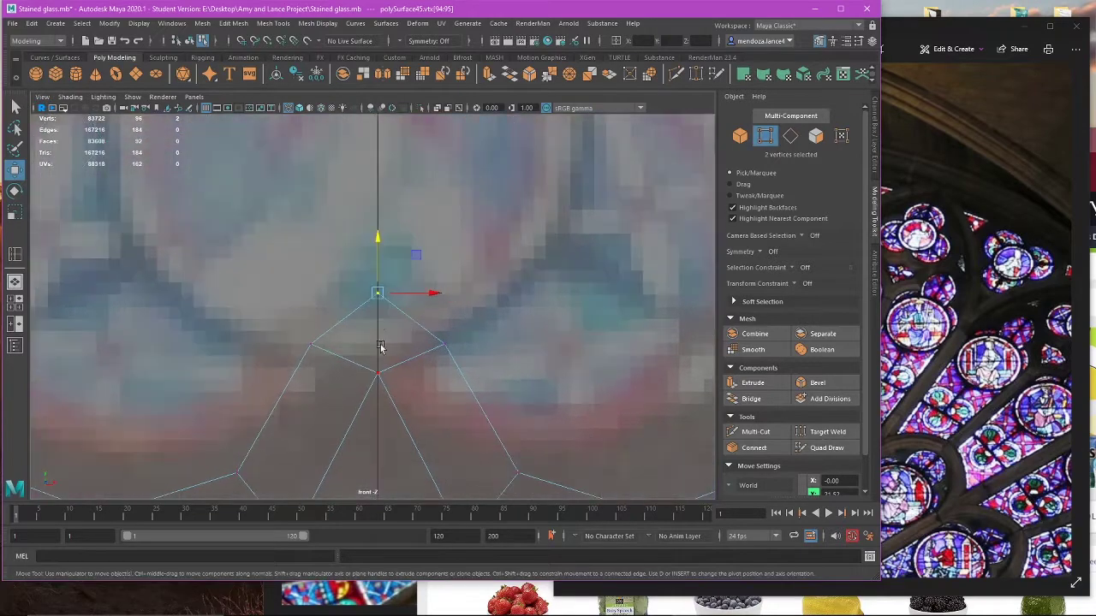
pyautogui.moveTo(374, 265); pyautogui.dragTo(376, 204)
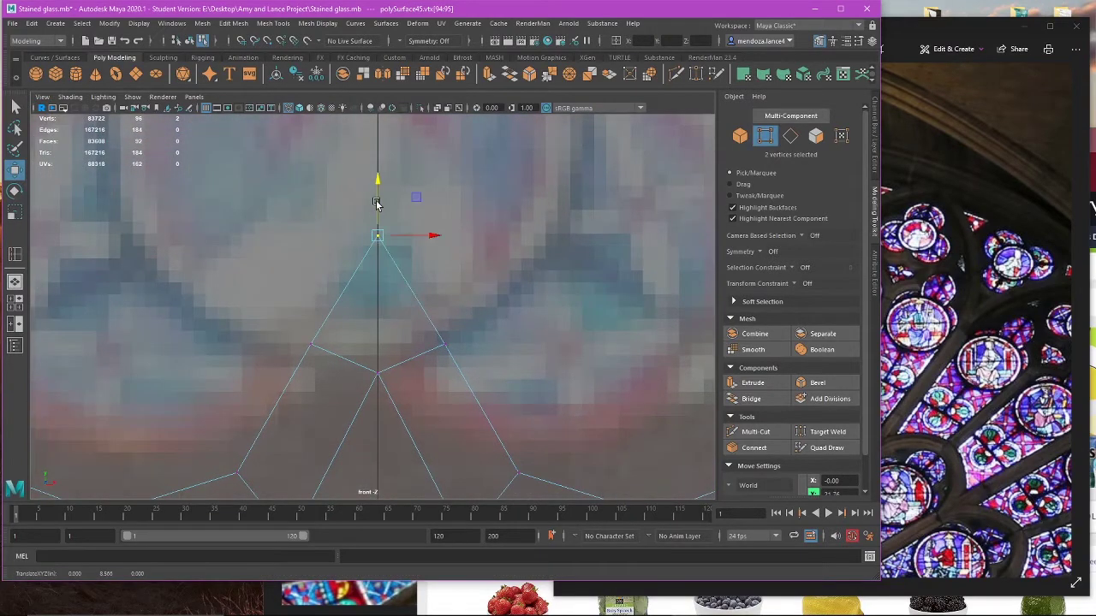
pyautogui.moveTo(349, 362); pyautogui.dragTo(420, 402)
pyautogui.scroll(-4, 424, 370)
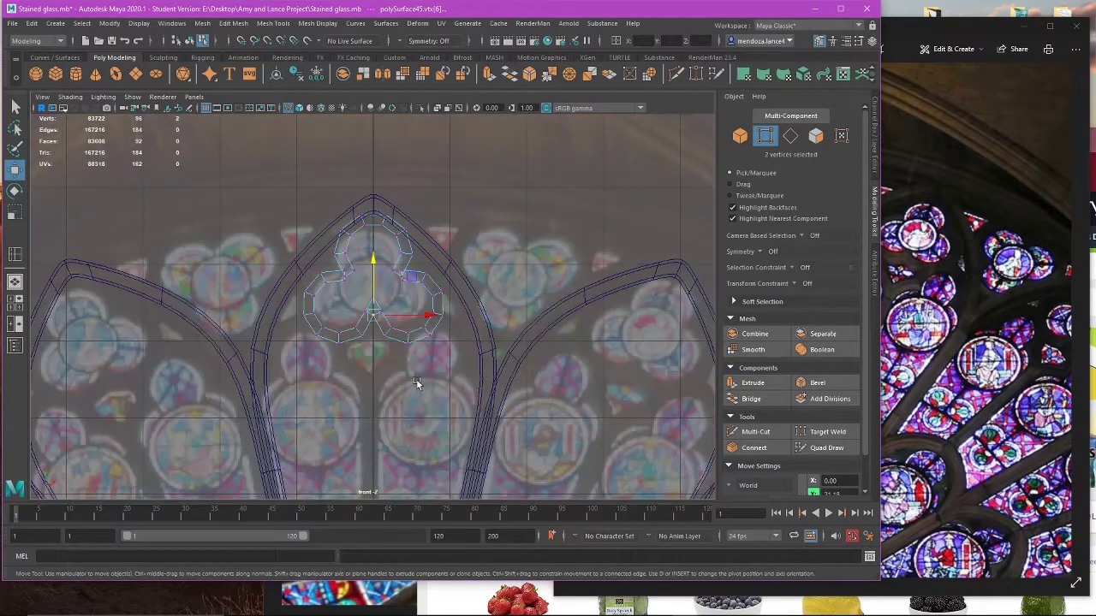
pyautogui.scroll(2, 387, 306)
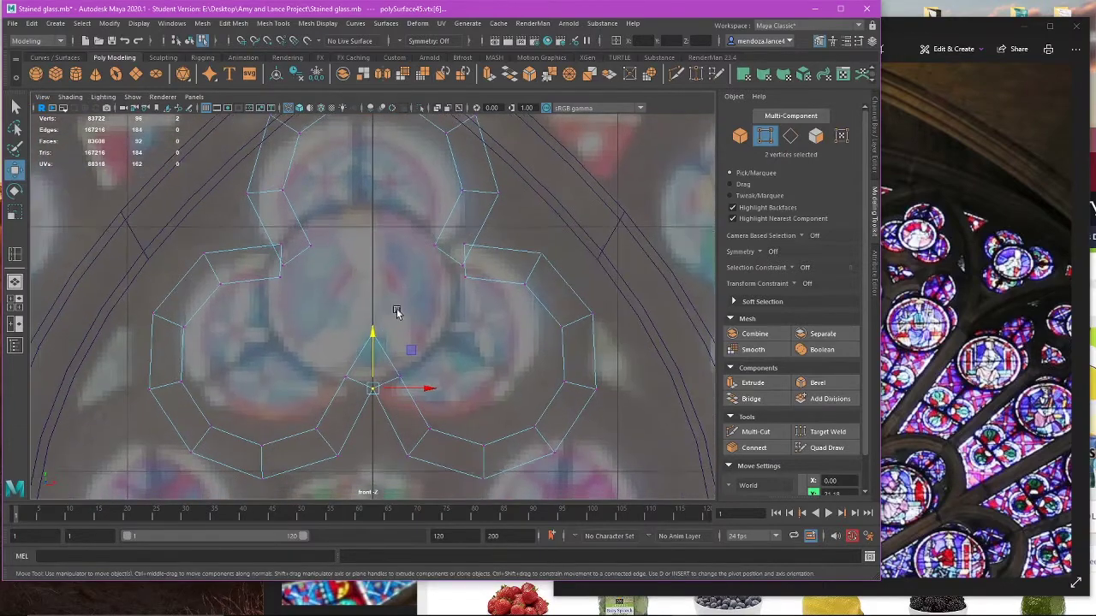
# Step: Examine the smoothed trefoil in the perspective view, including the gaps beside the top lobe, and restore the unsmoothed display
pyautogui.press('space')
pyautogui.press('space')
pyautogui.press('f')
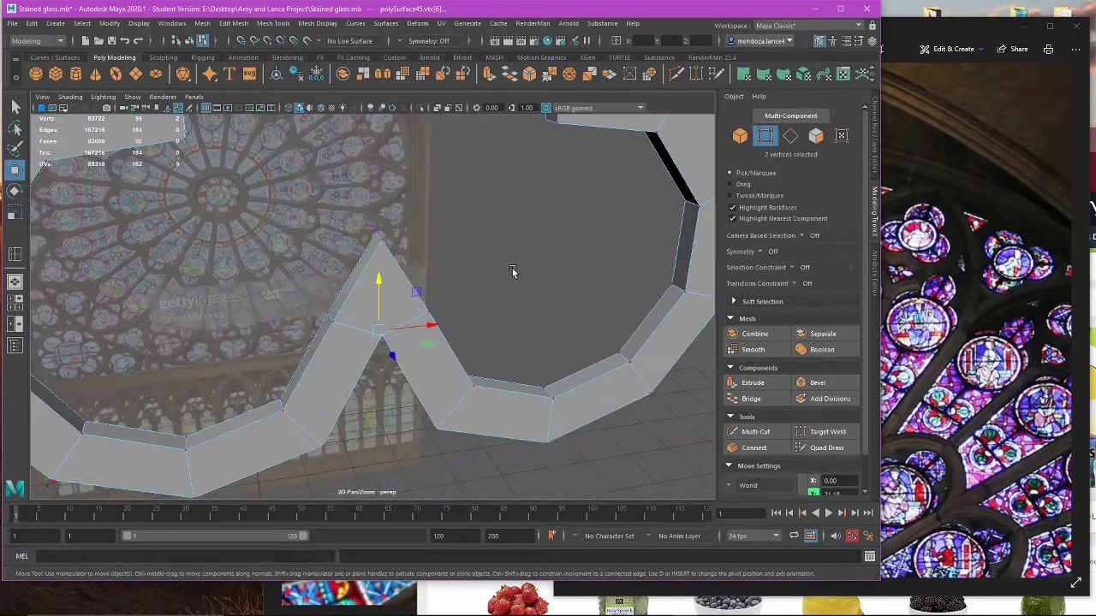
pyautogui.moveTo(523, 262); pyautogui.dragTo(565, 240, button='right')
pyautogui.keyDown('alt'); pyautogui.moveTo(565, 240); pyautogui.dragTo(484, 248); pyautogui.keyUp('alt')
pyautogui.keyDown('alt'); pyautogui.moveTo(486, 247); pyautogui.dragTo(479, 313, button='middle'); pyautogui.keyUp('alt')
pyautogui.keyDown('alt'); pyautogui.moveTo(480, 313); pyautogui.dragTo(492, 269); pyautogui.keyUp('alt')
pyautogui.keyDown('alt'); pyautogui.moveTo(492, 268); pyautogui.dragTo(480, 310, button='middle'); pyautogui.keyUp('alt')
pyautogui.scroll(2, 522, 310)
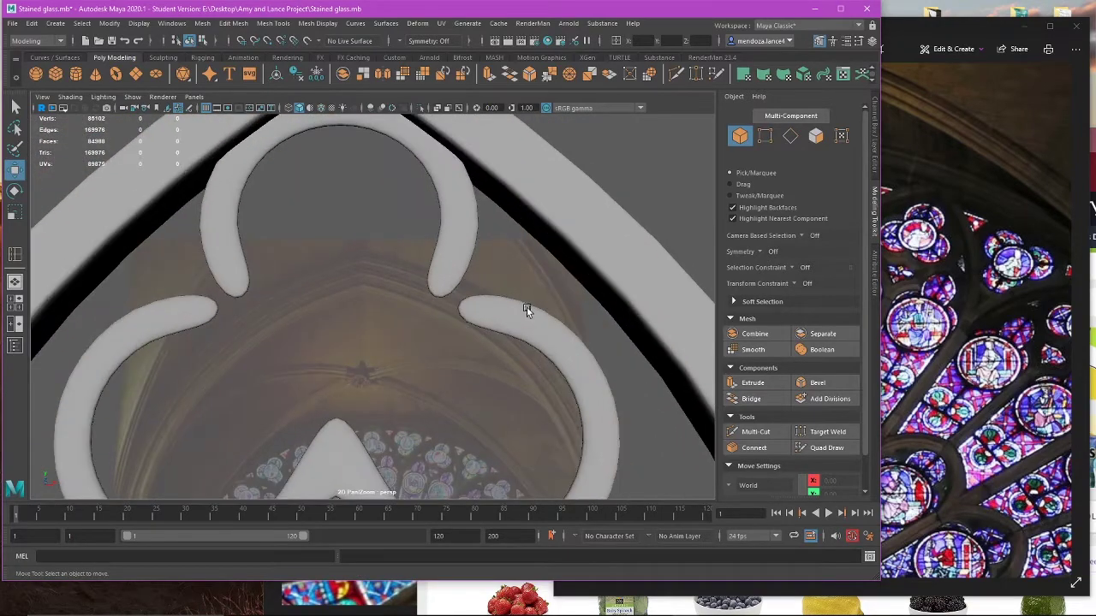
pyautogui.click(521, 320)
pyautogui.press('1')
# Step: Move the top lobe's outer tip vertices to meet the right lobe's upper corner in the front view
pyautogui.scroll(3, 516, 338)
pyautogui.moveTo(502, 305); pyautogui.dragTo(450, 305, button='right')
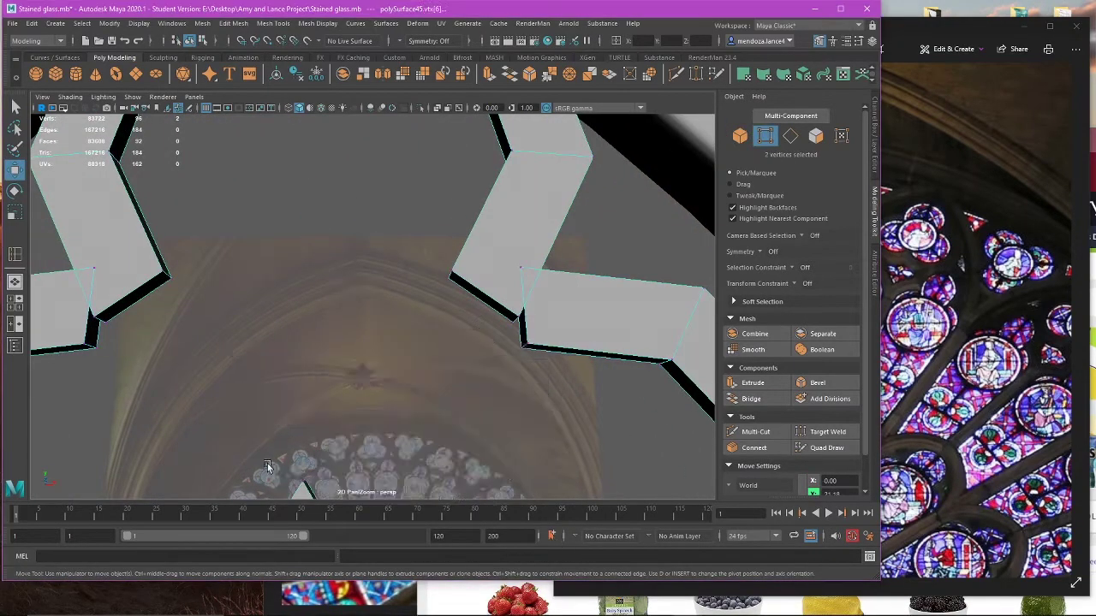
pyautogui.press('space')
pyautogui.press('space')
pyautogui.scroll(5, 376, 312)
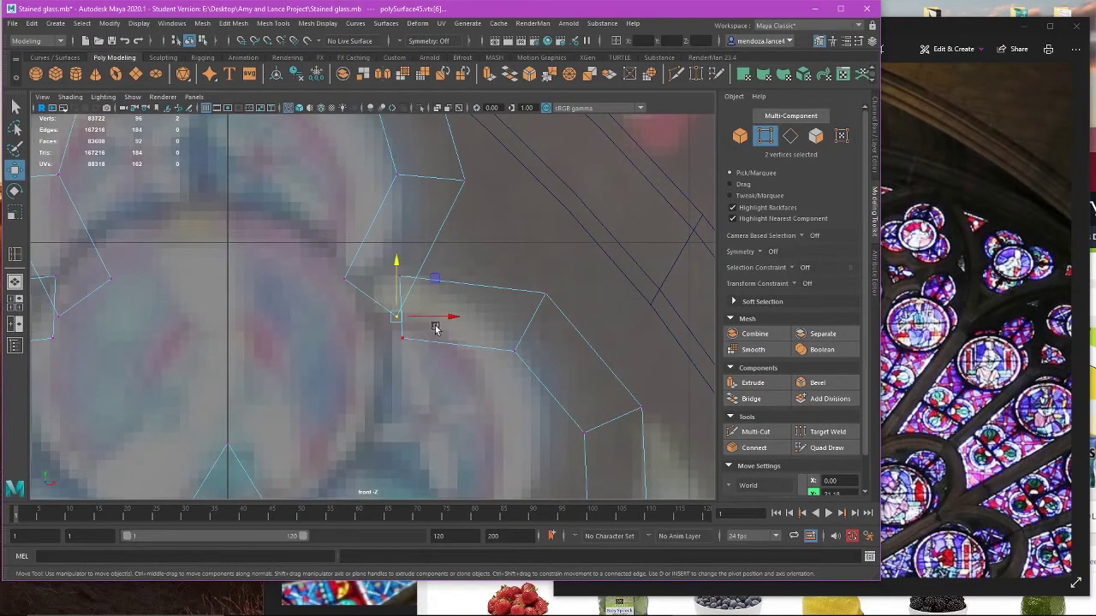
pyautogui.moveTo(433, 279); pyautogui.dragTo(437, 236, button='middle')
pyautogui.moveTo(367, 264); pyautogui.dragTo(412, 267)
pyautogui.hotkey('ctrl', 'z')
pyautogui.click(506, 262)
pyautogui.scroll(3, 381, 281)
pyautogui.moveTo(435, 270); pyautogui.dragTo(445, 270, button='middle')
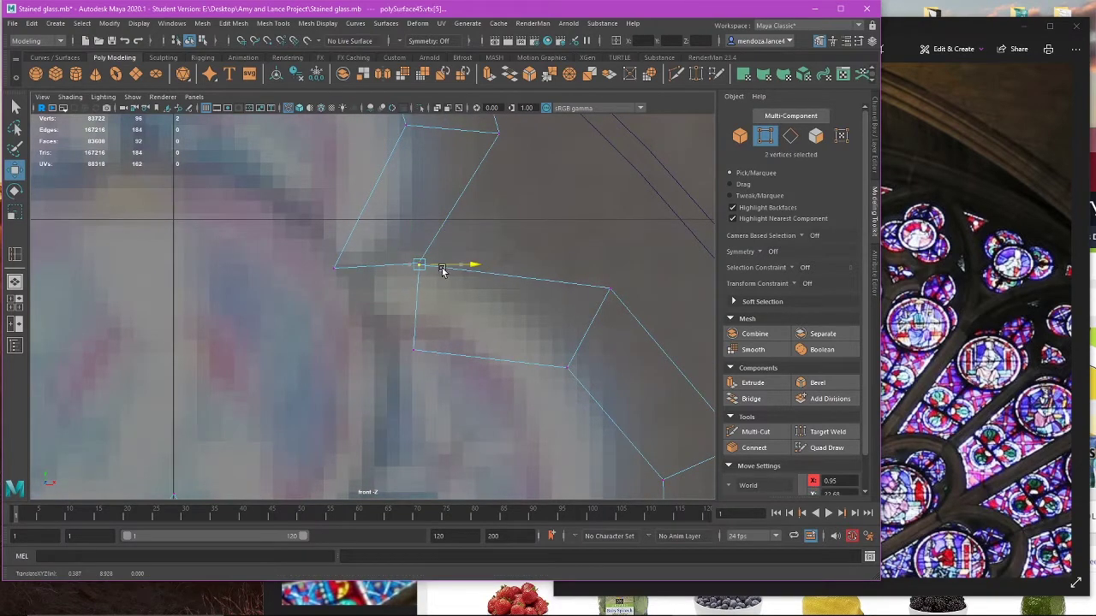
# Step: Move the inner tip vertices of the right lobe and the top lobe closer together at their junction
pyautogui.moveTo(354, 318); pyautogui.dragTo(484, 419)
pyautogui.moveTo(455, 324); pyautogui.dragTo(407, 284, button='middle')
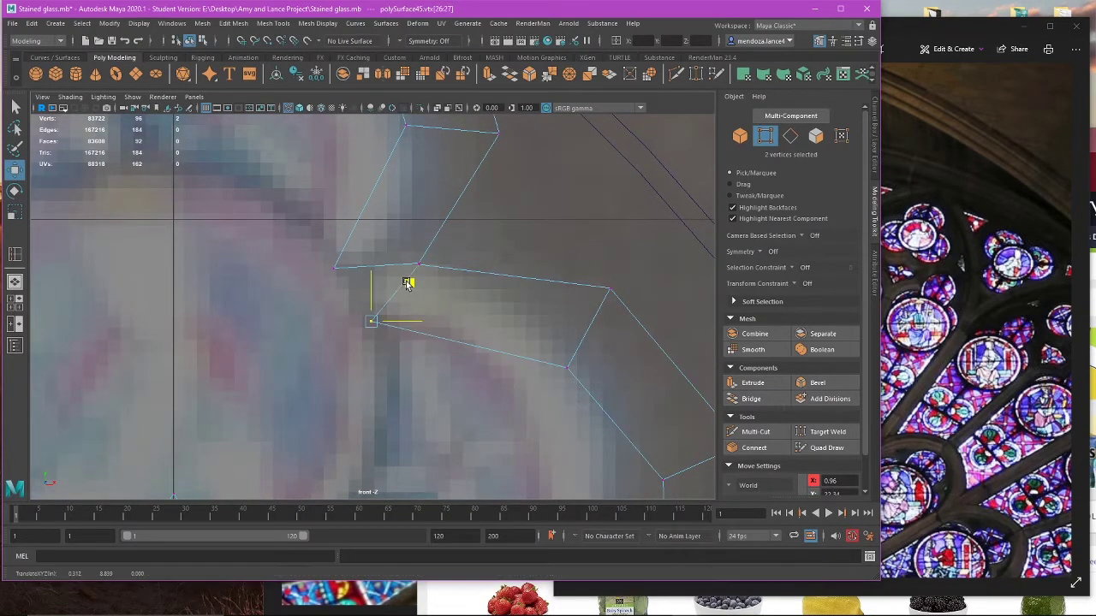
pyautogui.moveTo(321, 259); pyautogui.dragTo(300, 229, button='middle')
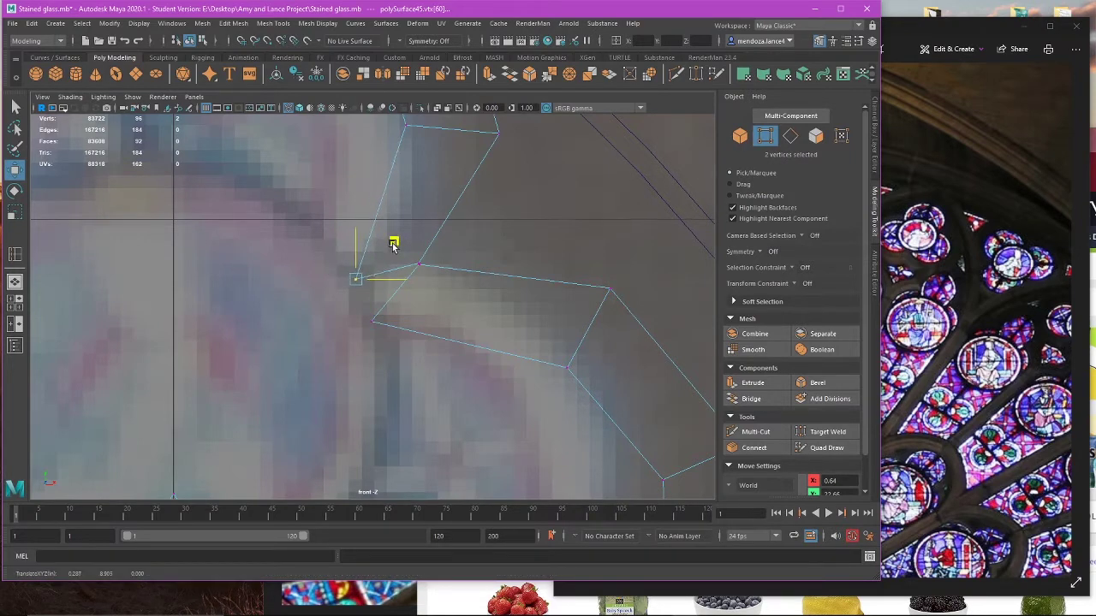
pyautogui.moveTo(389, 255); pyautogui.dragTo(385, 255, button='middle')
# Step: Undo all the vertex moves made at the junction between the top and right lobes
pyautogui.press('space')
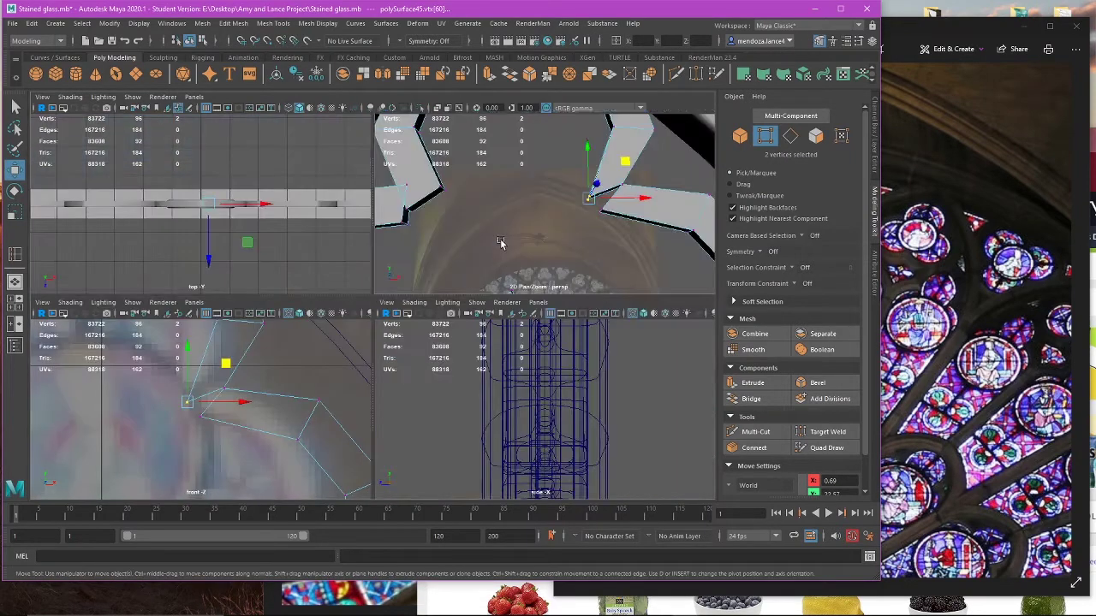
pyautogui.press('space')
pyautogui.scroll(-4, 422, 322)
pyautogui.hotkey('ctrl', 'z')
pyautogui.hotkey('ctrl', 'z')
pyautogui.hotkey('ctrl', 'z')
pyautogui.hotkey('ctrl', 'z')
pyautogui.hotkey('ctrl', 'z')
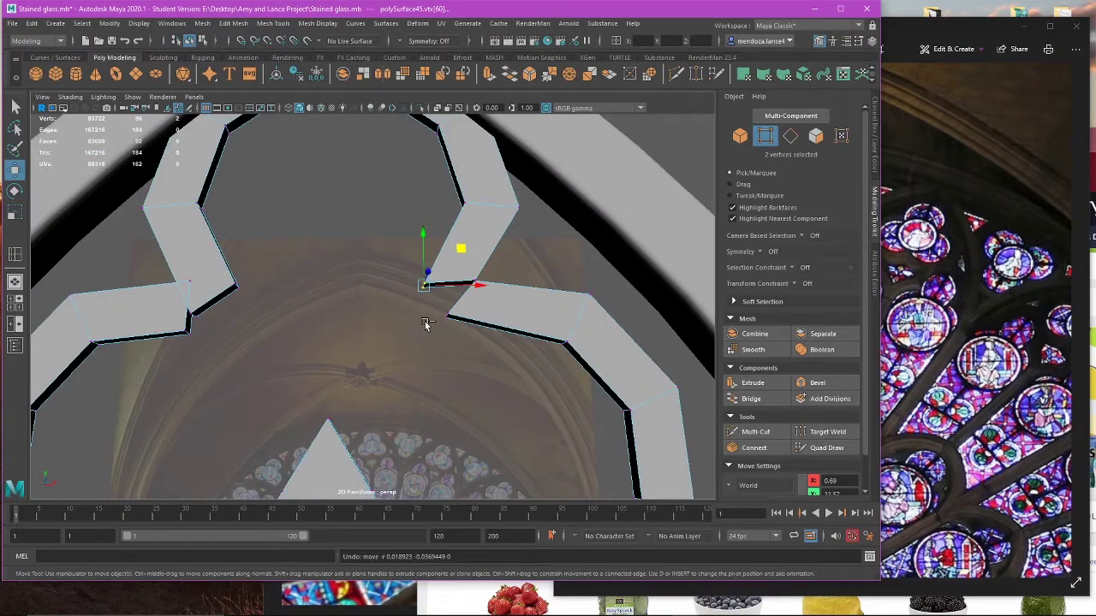
pyautogui.hotkey('ctrl', 'z')
pyautogui.hotkey('ctrl', 'z')
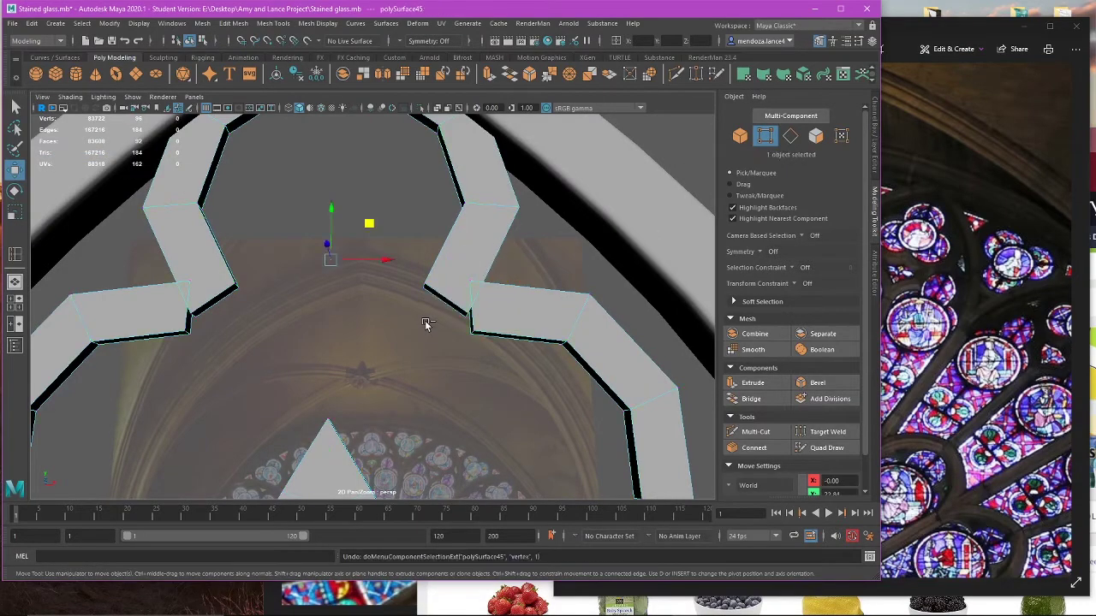
# Step: Turn on World X symmetry for editing the trefoil mesh in the front view
pyautogui.press('space')
pyautogui.press('space')
pyautogui.scroll(-5, 458, 337)
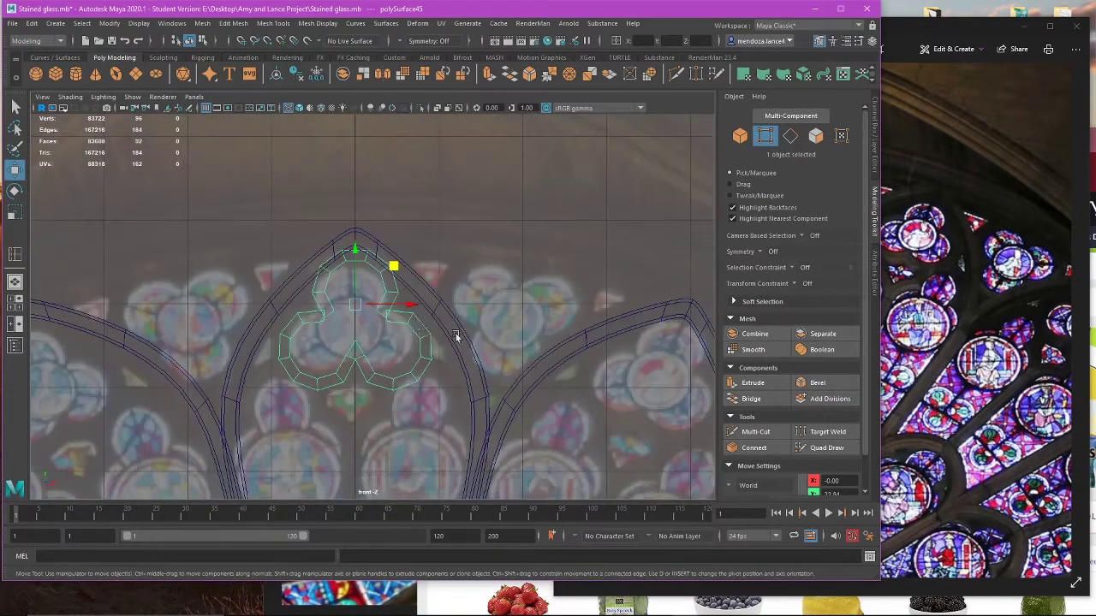
pyautogui.scroll(2, 430, 163)
pyautogui.click(431, 41)
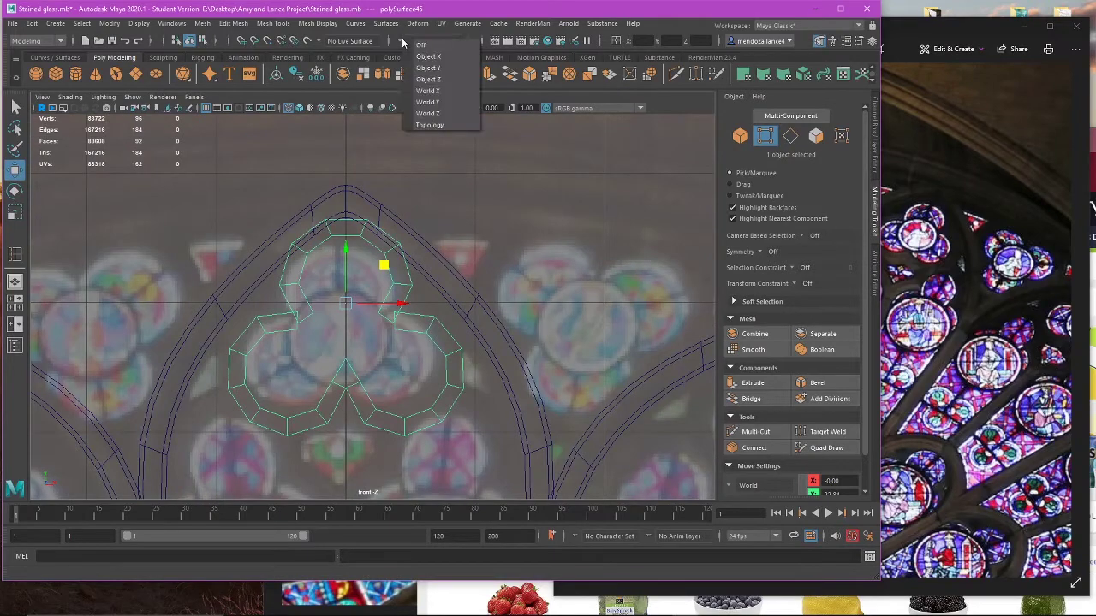
pyautogui.click(430, 92)
# Step: Delete the end cap faces of the top and side lobes at both side junctions, using symmetry
pyautogui.press('space')
pyautogui.press('space')
pyautogui.keyDown('alt'); pyautogui.moveTo(492, 284); pyautogui.dragTo(433, 293); pyautogui.keyUp('alt')
pyautogui.moveTo(403, 272); pyautogui.dragTo(404, 301, button='right')
pyautogui.doubleClick(505, 343)
pyautogui.scroll(5, 470, 315)
pyautogui.click(500, 305)
pyautogui.keyDown('shift'); pyautogui.click(541, 346); pyautogui.keyUp('shift')
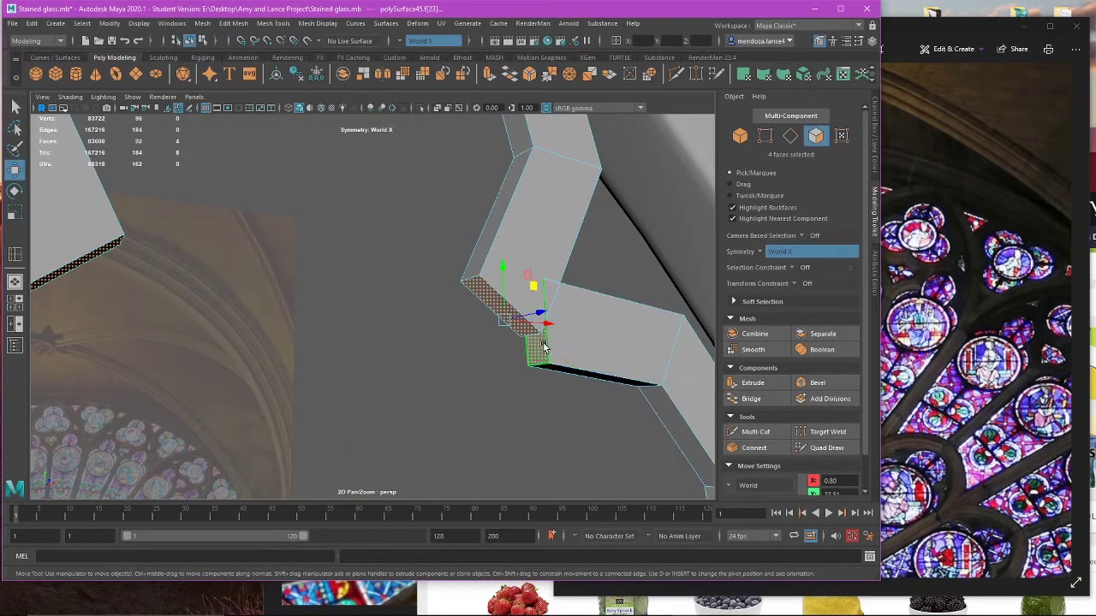
pyautogui.press('Delete')
# Step: Move the top lobe's outer tip vertices onto the side lobe's upper corner in the front view
pyautogui.press('space')
pyautogui.press('space')
pyautogui.press('space')
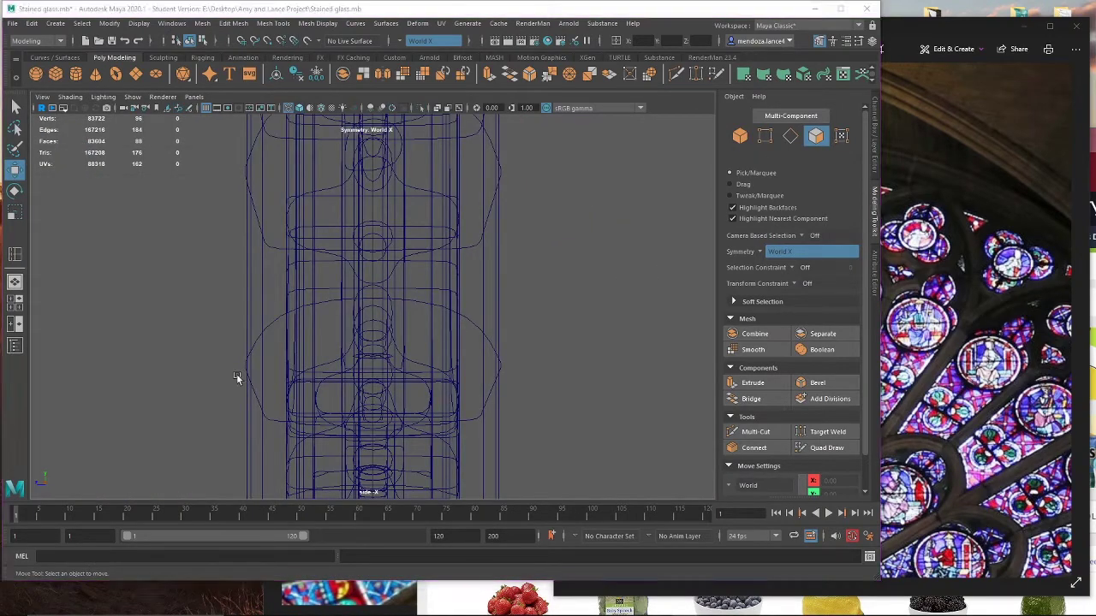
pyautogui.press('space')
pyautogui.moveTo(522, 248); pyautogui.dragTo(466, 251, button='right')
pyautogui.scroll(6, 463, 355)
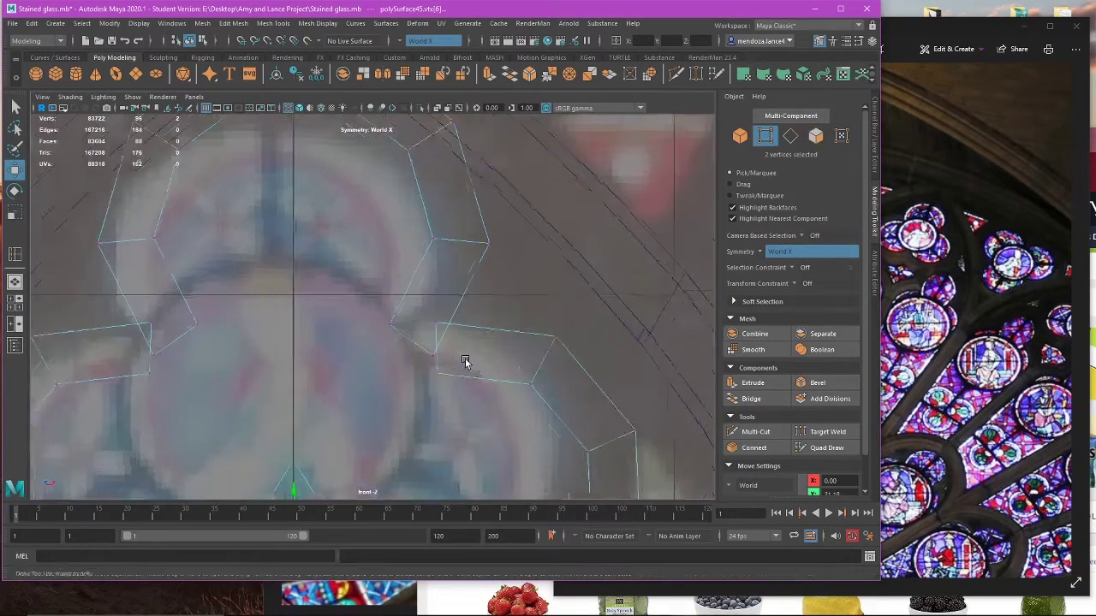
pyautogui.moveTo(408, 359); pyautogui.dragTo(459, 370)
pyautogui.moveTo(476, 331); pyautogui.dragTo(480, 288)
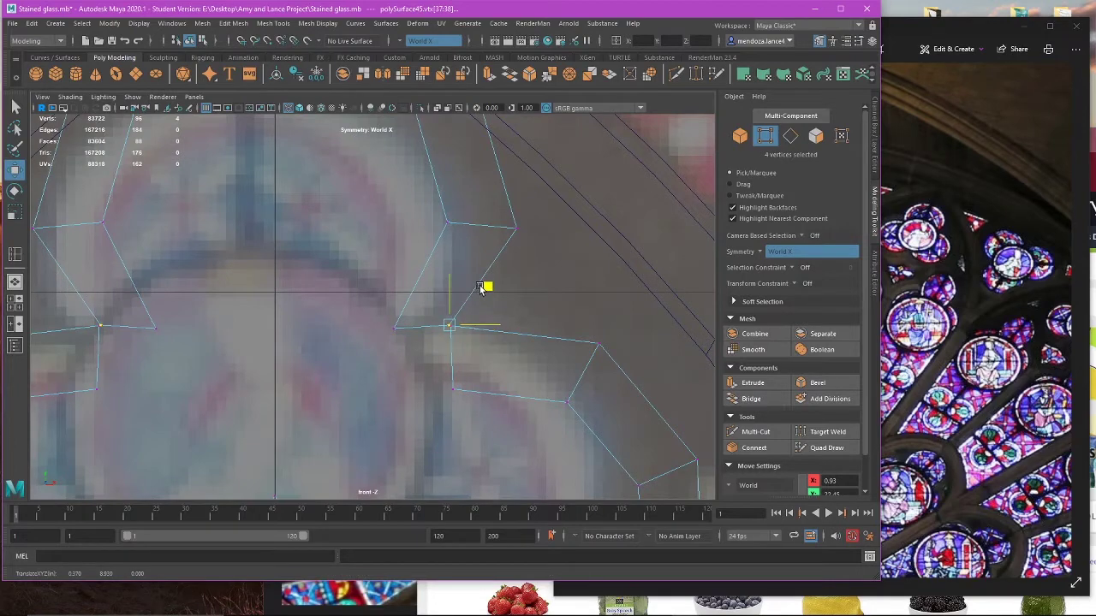
# Step: Bring the inner tip vertices of the top and side lobes together at one point inside the side junction
pyautogui.scroll(1, 517, 302)
pyautogui.moveTo(354, 300); pyautogui.dragTo(434, 372)
pyautogui.click(451, 384)
pyautogui.moveTo(396, 283); pyautogui.dragTo(395, 306)
pyautogui.click(459, 327)
pyautogui.moveTo(498, 330); pyautogui.dragTo(451, 333)
pyautogui.click(456, 397)
pyautogui.moveTo(322, 315); pyautogui.dragTo(420, 365)
pyautogui.moveTo(427, 322); pyautogui.dragTo(439, 330)
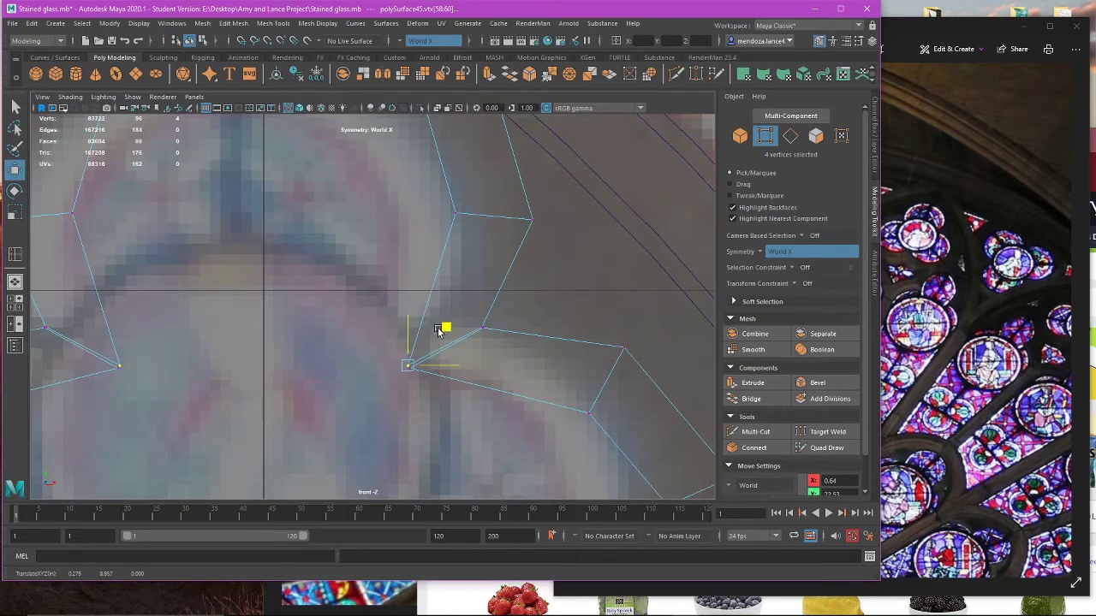
# Step: Merge one set of overlapping inner tip vertices to center at the side junctions in the perspective view
pyautogui.press('space')
pyautogui.press('space')
pyautogui.keyDown('alt'); pyautogui.moveTo(572, 220); pyautogui.dragTo(514, 271); pyautogui.keyUp('alt')
pyautogui.moveTo(385, 265); pyautogui.dragTo(332, 264, button='right')
pyautogui.keyDown('alt'); pyautogui.moveTo(512, 290); pyautogui.dragTo(468, 310, button='middle'); pyautogui.keyUp('alt')
pyautogui.scroll(2, 467, 309)
pyautogui.moveTo(364, 315); pyautogui.dragTo(434, 370)
pyautogui.keyDown('alt'); pyautogui.moveTo(469, 361); pyautogui.dragTo(397, 355, button='middle'); pyautogui.keyUp('alt')
pyautogui.scroll(3, 397, 355)
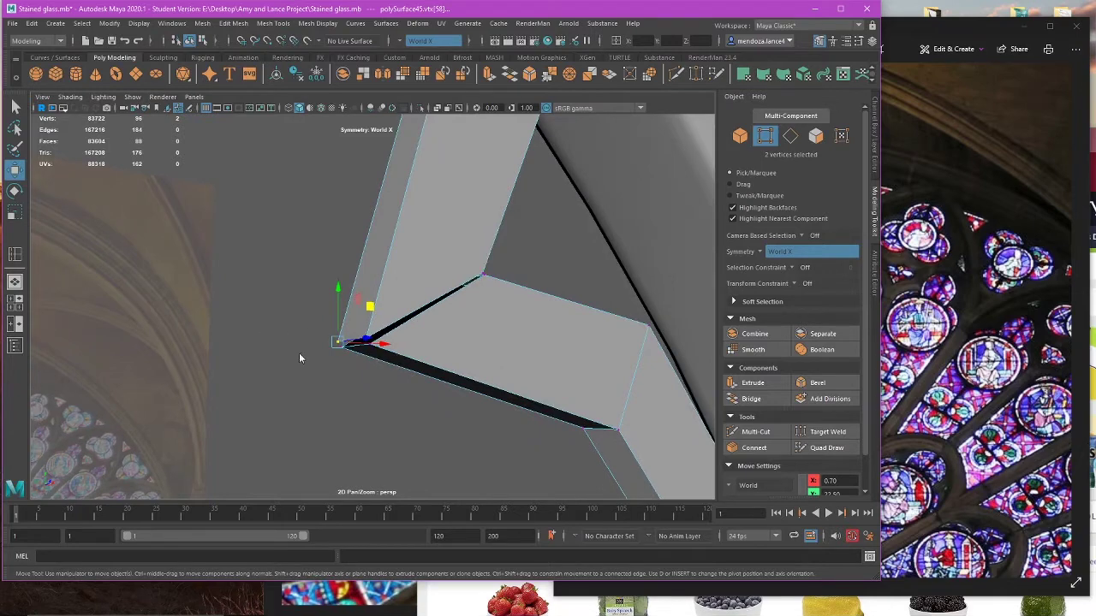
pyautogui.moveTo(300, 267); pyautogui.dragTo(234, 264, button='right')
pyautogui.moveTo(262, 289); pyautogui.dragTo(345, 384)
pyautogui.click(234, 23)
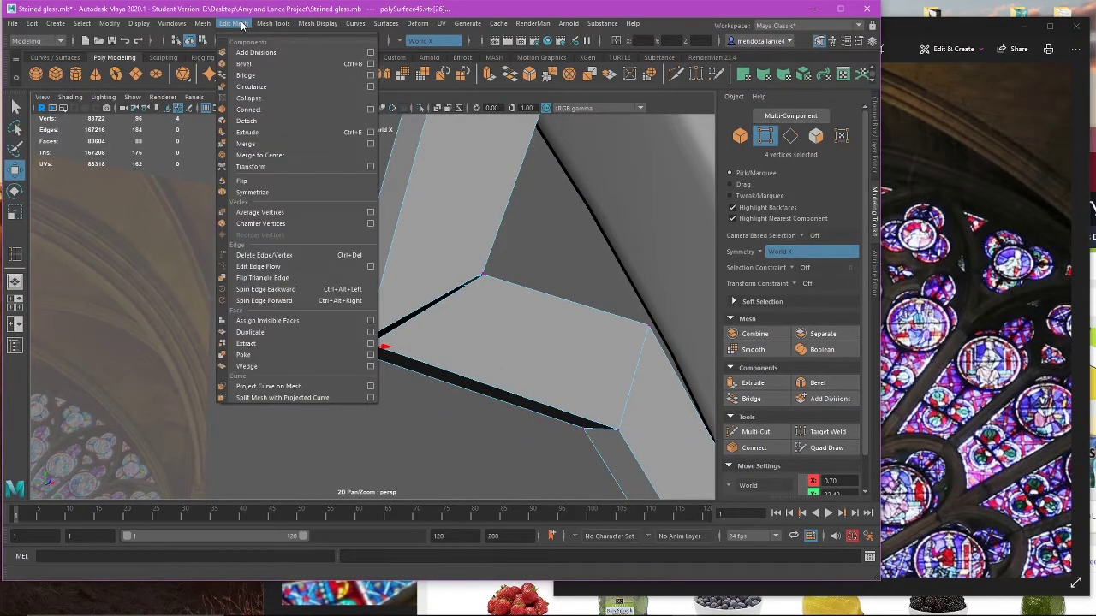
pyautogui.click(284, 158)
pyautogui.scroll(3, 387, 343)
pyautogui.scroll(-3, 387, 343)
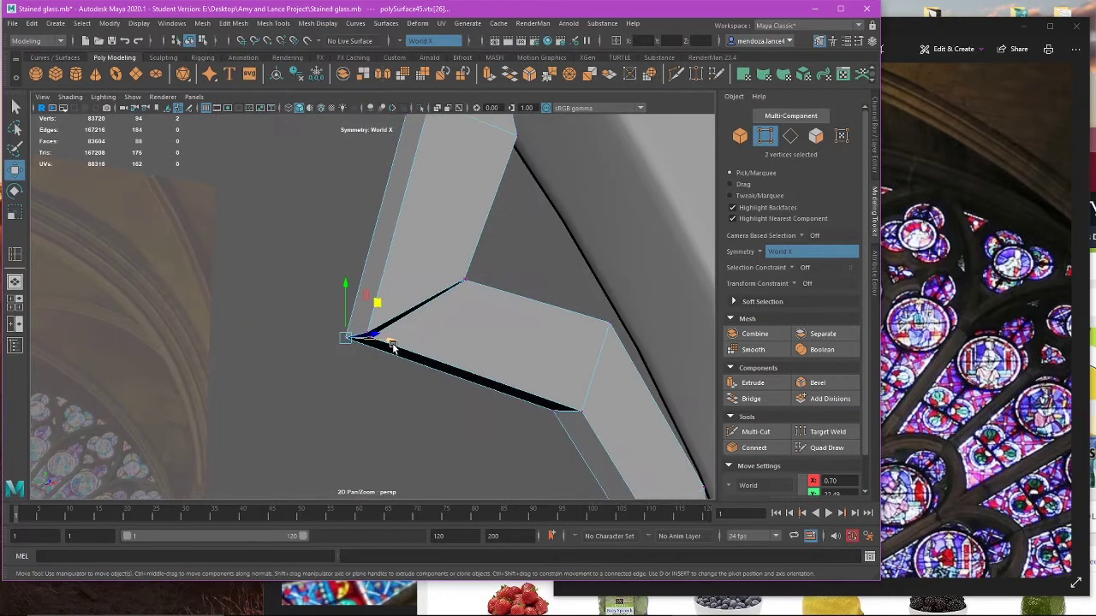
# Step: Merge the remaining overlapping inner tip and outer corner vertices at the side junctions, working in wireframe display
pyautogui.press('4')
pyautogui.moveTo(357, 309); pyautogui.dragTo(381, 355)
pyautogui.press('g')
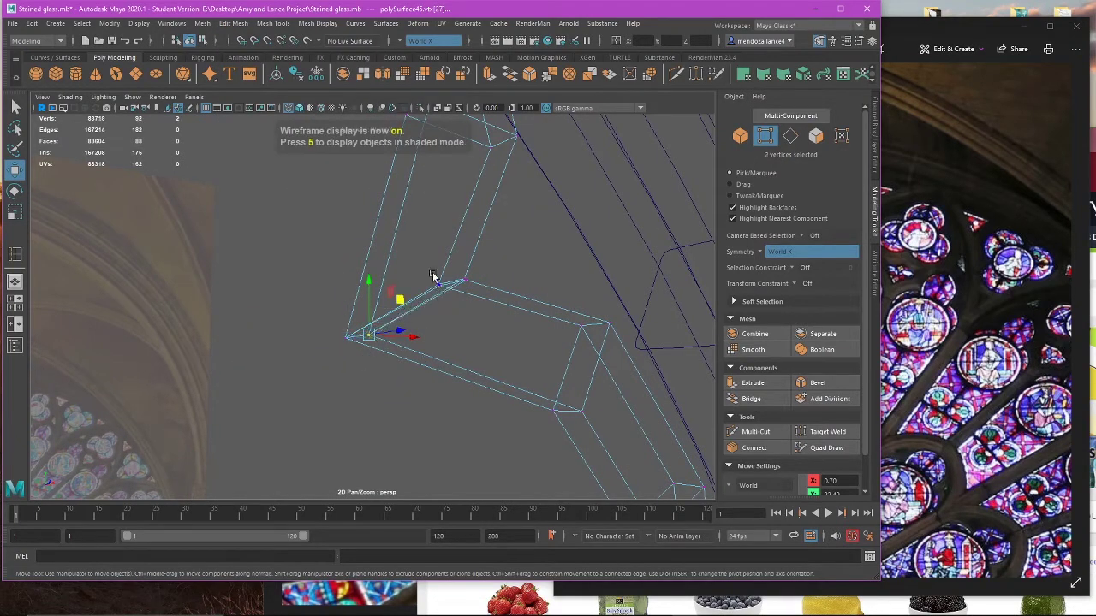
pyautogui.moveTo(420, 266); pyautogui.dragTo(449, 309)
pyautogui.moveTo(499, 274); pyautogui.dragTo(436, 316)
pyautogui.press('g')
# Step: Return to shaded display and inspect the smoothed trefoil, checking the joined side junctions
pyautogui.click(563, 276)
pyautogui.press('5')
pyautogui.scroll(-4, 458, 309)
pyautogui.click(420, 295)
pyautogui.scroll(-3, 470, 301)
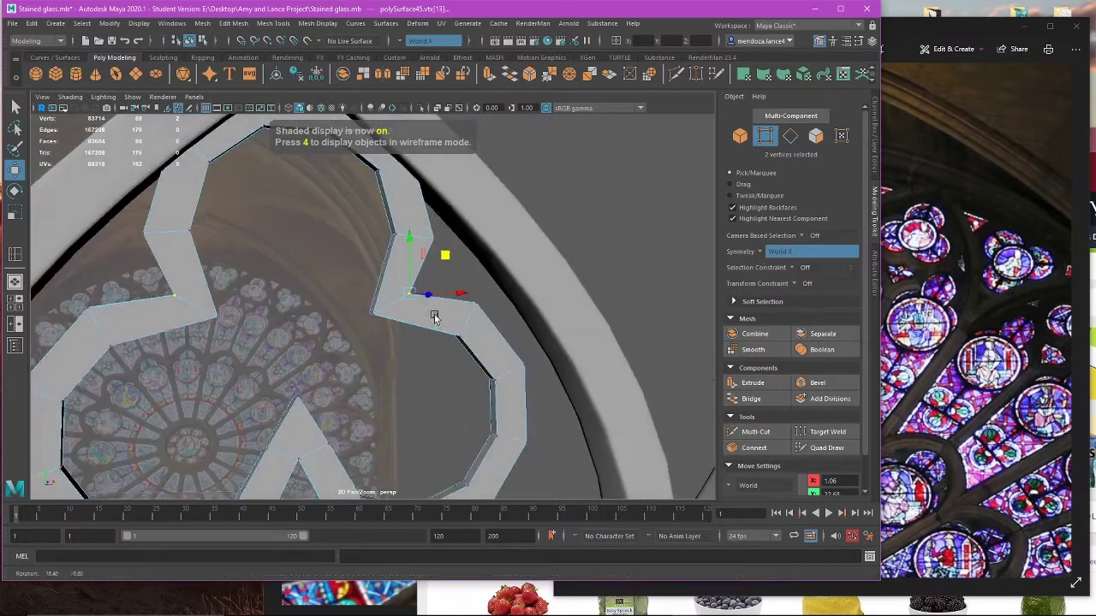
pyautogui.click(611, 206)
pyautogui.moveTo(611, 205); pyautogui.dragTo(643, 182, button='right')
pyautogui.press('3')
pyautogui.click(596, 271)
pyautogui.scroll(-3, 596, 271)
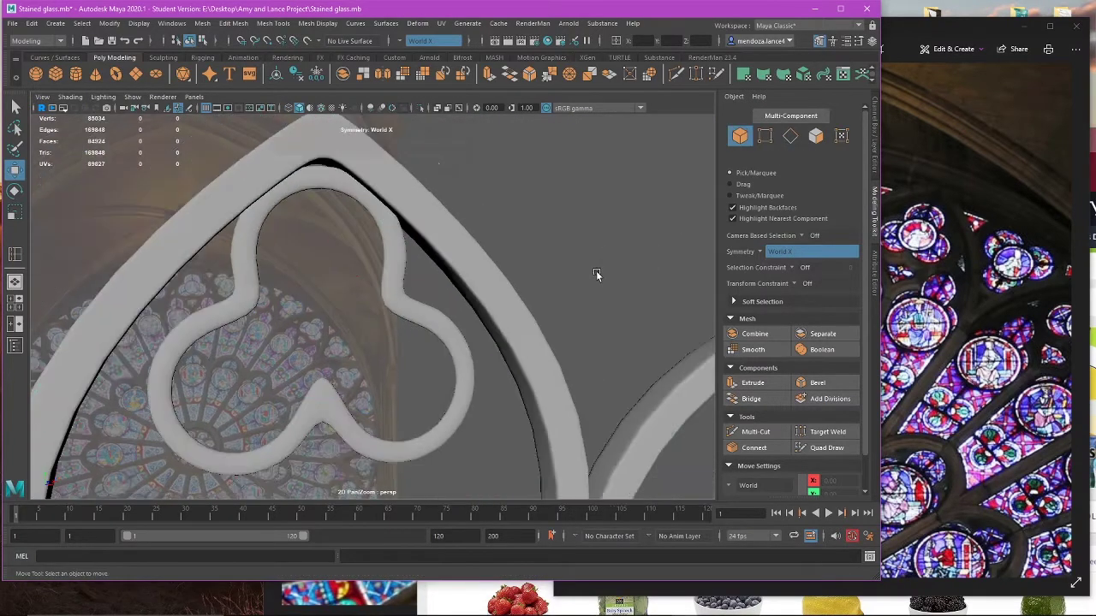
pyautogui.keyDown('alt'); pyautogui.moveTo(596, 271); pyautogui.dragTo(445, 314); pyautogui.keyUp('alt')
pyautogui.scroll(-3, 445, 314)
pyautogui.scroll(3, 445, 314)
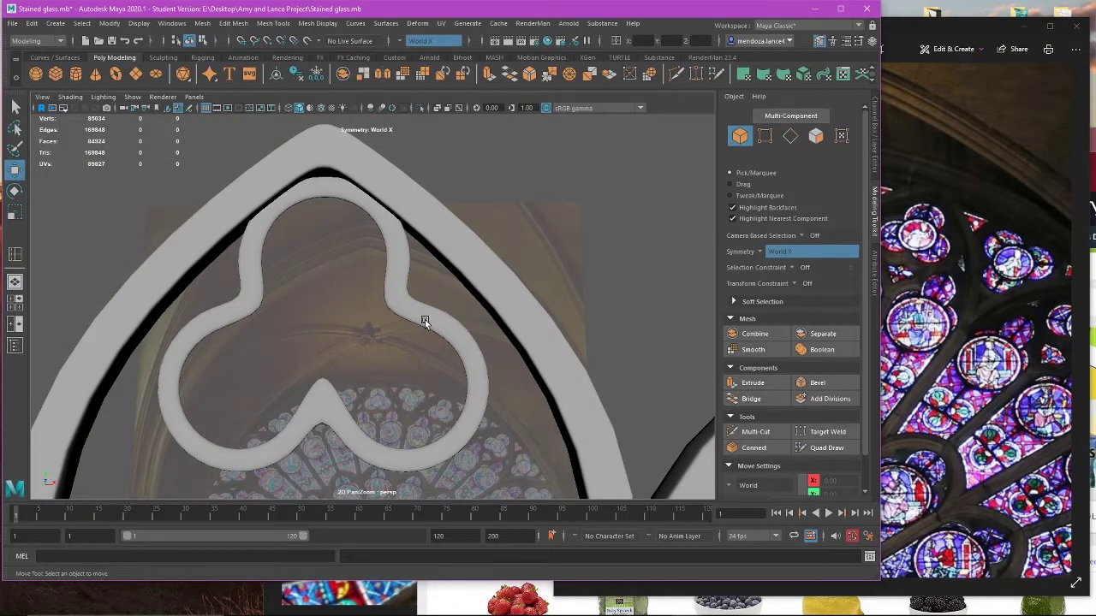
# Step: Restore the trefoil's unsmoothed display and delete the end cap faces between the two side lobes at the bottom cusp
pyautogui.click(425, 320)
pyautogui.scroll(3, 425, 320)
pyautogui.keyDown('alt'); pyautogui.moveTo(310, 454); pyautogui.dragTo(388, 323); pyautogui.keyUp('alt')
pyautogui.keyDown('alt'); pyautogui.moveTo(389, 324); pyautogui.dragTo(420, 272, button='middle'); pyautogui.keyUp('alt')
pyautogui.moveTo(404, 265); pyautogui.dragTo(402, 295, button='right')
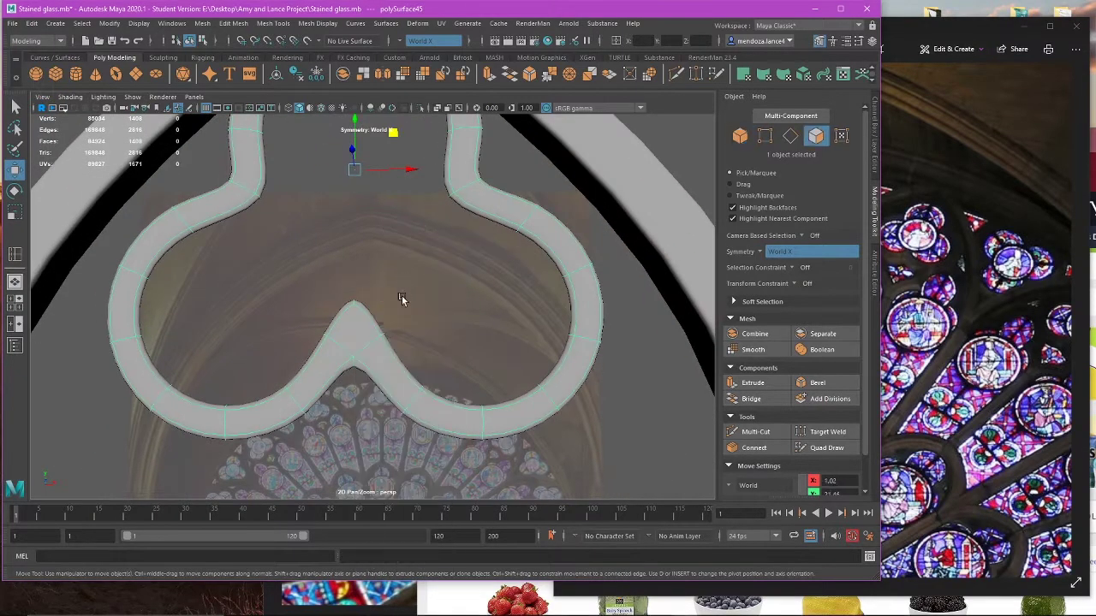
pyautogui.scroll(3, 401, 295)
pyautogui.press('1')
pyautogui.moveTo(316, 273); pyautogui.dragTo(372, 319)
pyautogui.press('Delete')
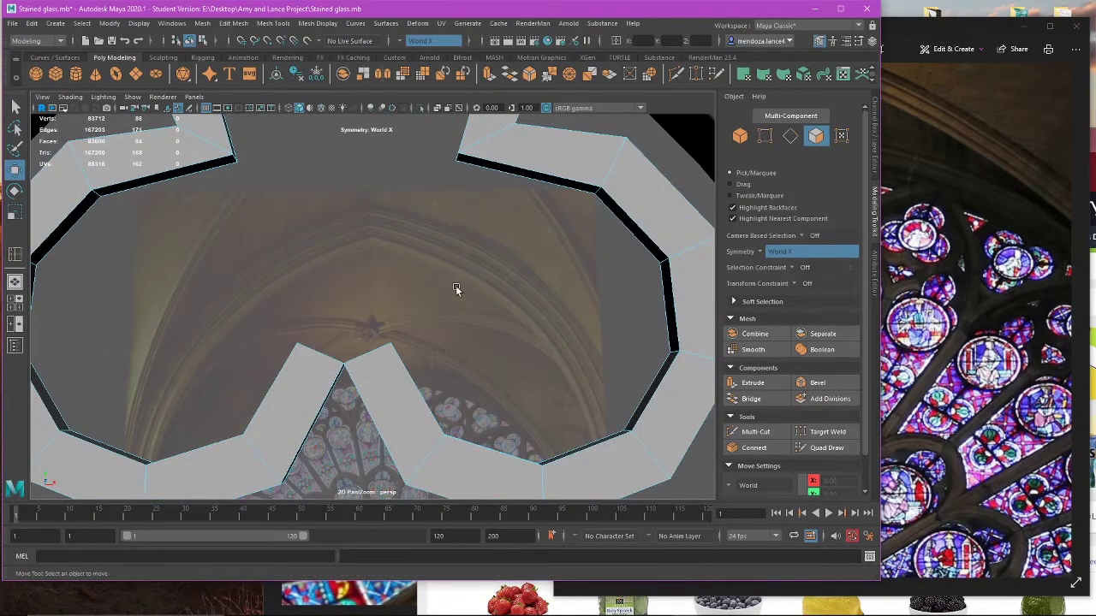
# Step: Turn off symmetry and merge one pair of the open ends' upper tip vertices to center at the bottom cusp
pyautogui.moveTo(477, 281); pyautogui.dragTo(402, 277, button='right')
pyautogui.moveTo(329, 344); pyautogui.dragTo(363, 375)
pyautogui.keyDown('alt'); pyautogui.moveTo(375, 338); pyautogui.dragTo(428, 385); pyautogui.keyUp('alt')
pyautogui.scroll(2, 428, 385)
pyautogui.keyDown('alt'); pyautogui.moveTo(428, 385); pyautogui.dragTo(454, 334, button='middle'); pyautogui.keyUp('alt')
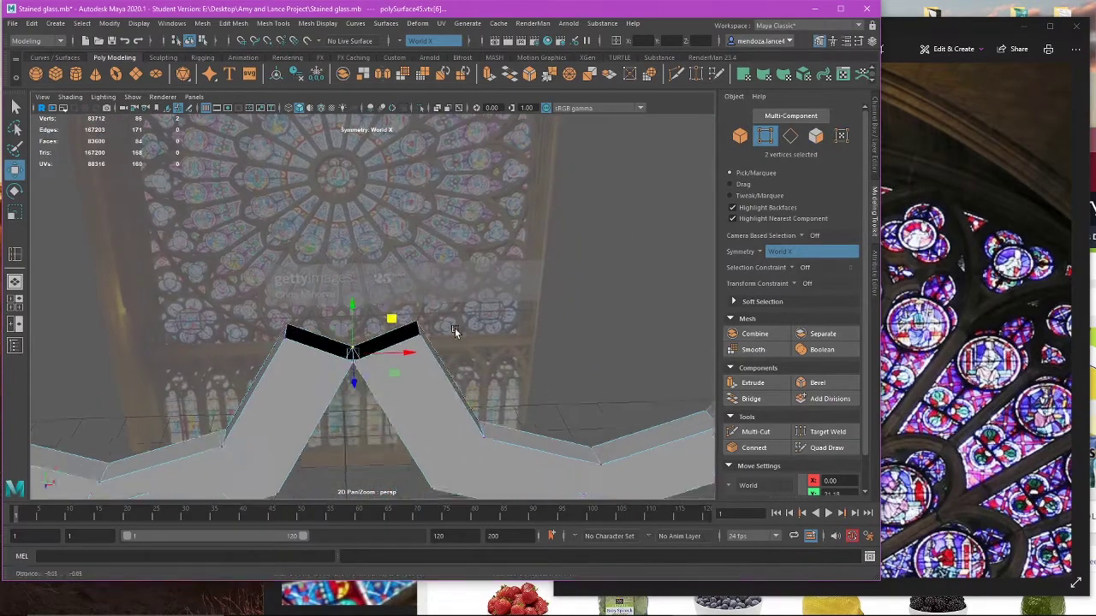
pyautogui.scroll(4, 454, 334)
pyautogui.click(342, 344)
pyautogui.click(505, 336)
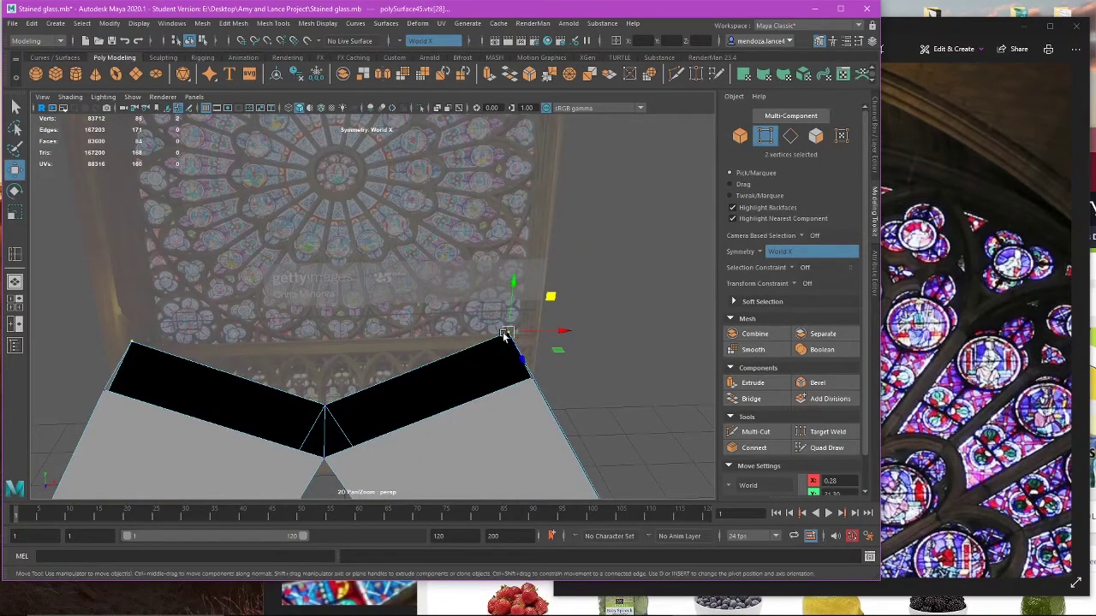
pyautogui.click(194, 340)
pyautogui.click(510, 337)
pyautogui.click(452, 40)
pyautogui.click(423, 49)
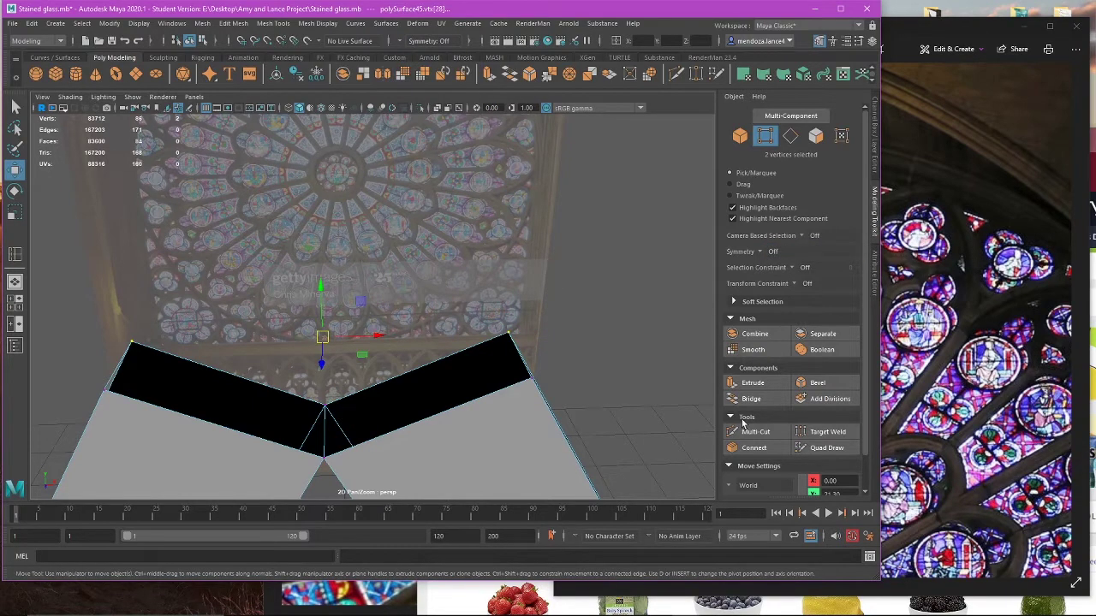
pyautogui.click(276, 23)
pyautogui.moveTo(304, 25)
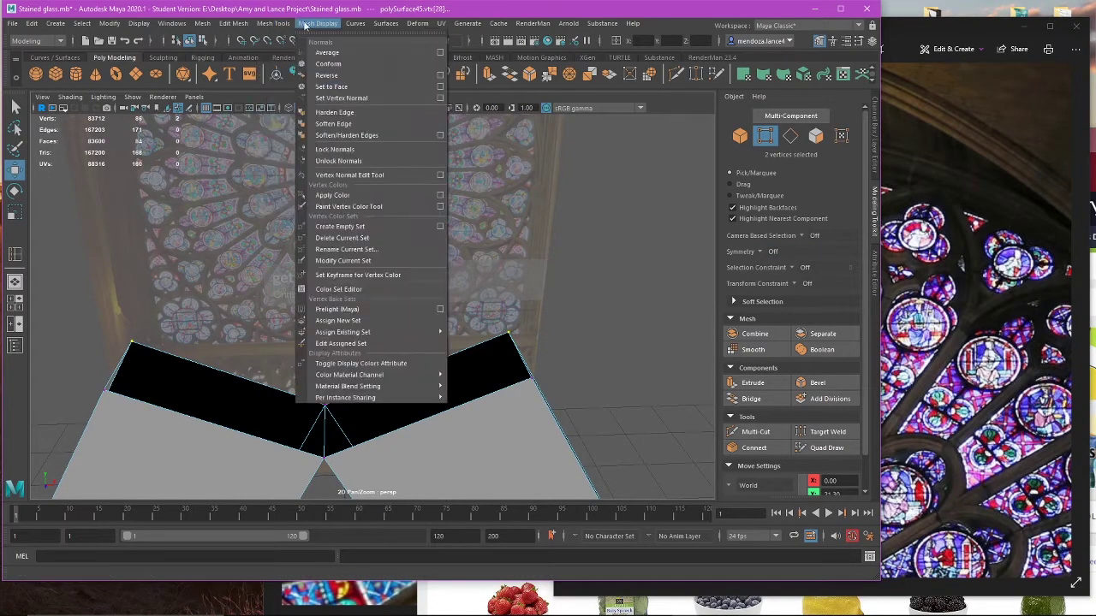
pyautogui.moveTo(235, 28)
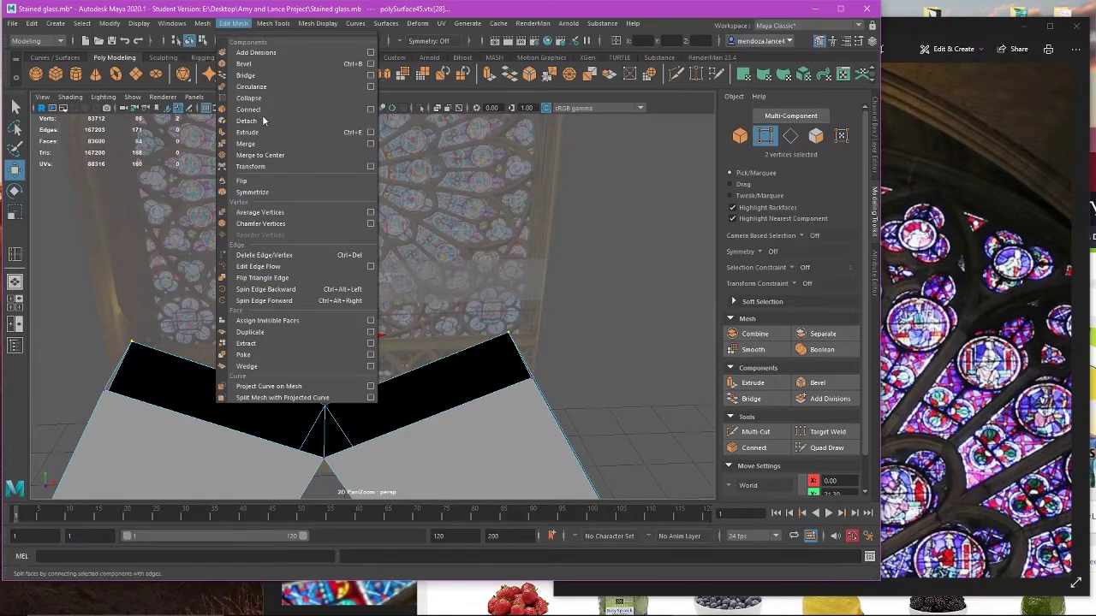
pyautogui.click(259, 154)
# Step: Merge the other pair of upper tip vertices at the bottom cusp and check the closed joint
pyautogui.click(520, 388)
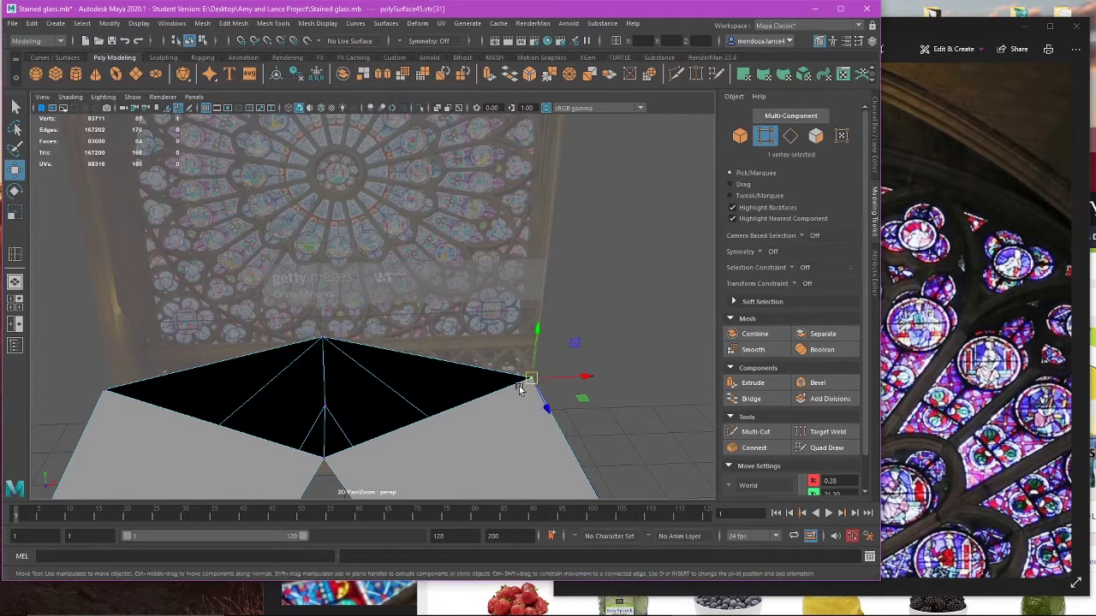
pyautogui.keyDown('shift'); pyautogui.click(127, 387); pyautogui.keyUp('shift')
pyautogui.press('g')
pyautogui.keyDown('alt'); pyautogui.moveTo(225, 382); pyautogui.dragTo(339, 365); pyautogui.keyUp('alt')
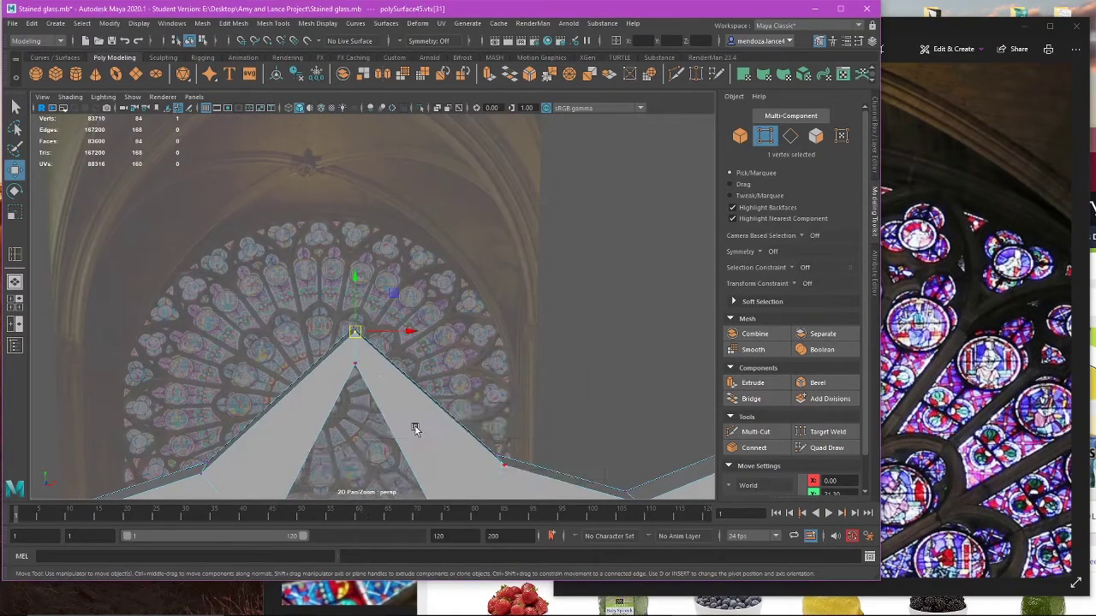
# Step: Turn World X symmetry back on and lower the cusp's centre vertices in the front view to make a shallower point
pyautogui.press('space')
pyautogui.press('space')
pyautogui.scroll(5, 311, 391)
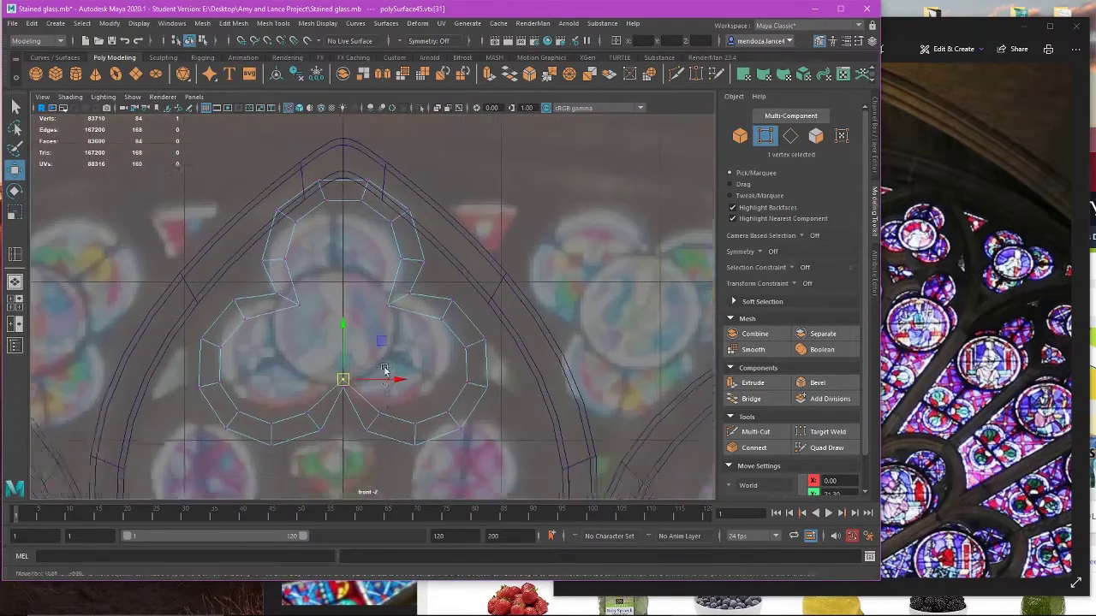
pyautogui.scroll(2, 385, 370)
pyautogui.click(433, 40)
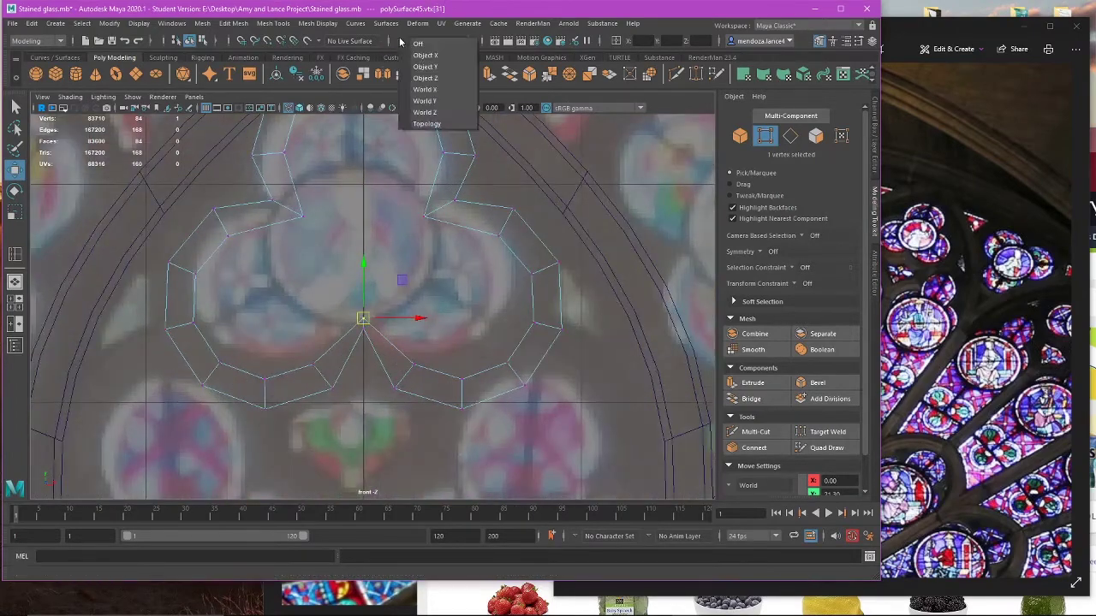
pyautogui.click(428, 89)
pyautogui.moveTo(349, 311); pyautogui.dragTo(371, 246)
pyautogui.moveTo(291, 279); pyautogui.dragTo(416, 344)
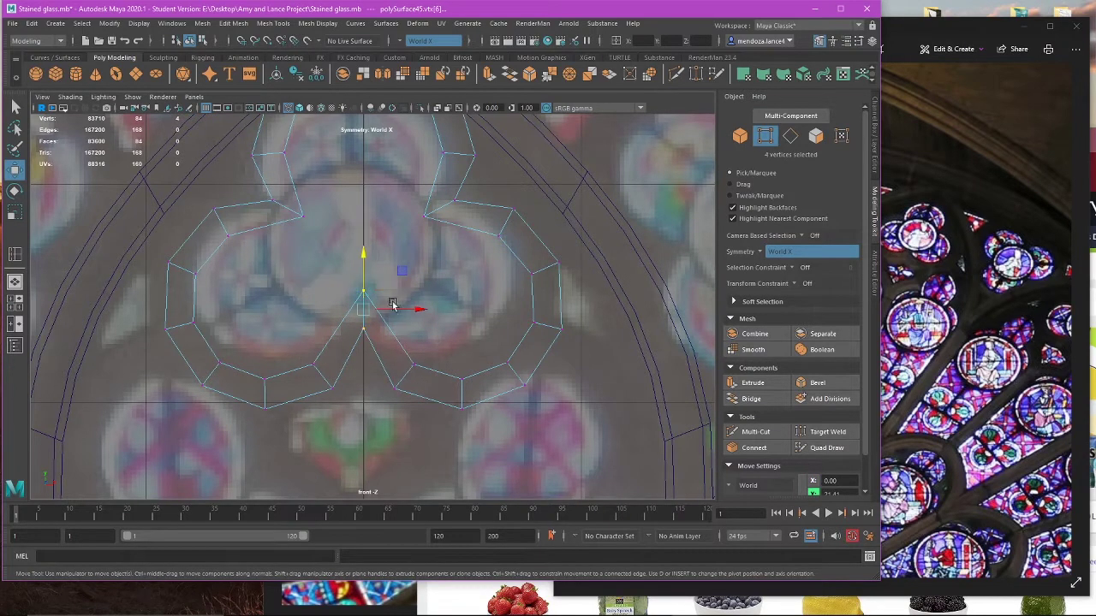
pyautogui.moveTo(361, 261)
pyautogui.mouseDown()
pyautogui.moveTo(367, 312)
pyautogui.moveTo(418, 329)
pyautogui.moveTo(361, 266)
pyautogui.mouseUp()
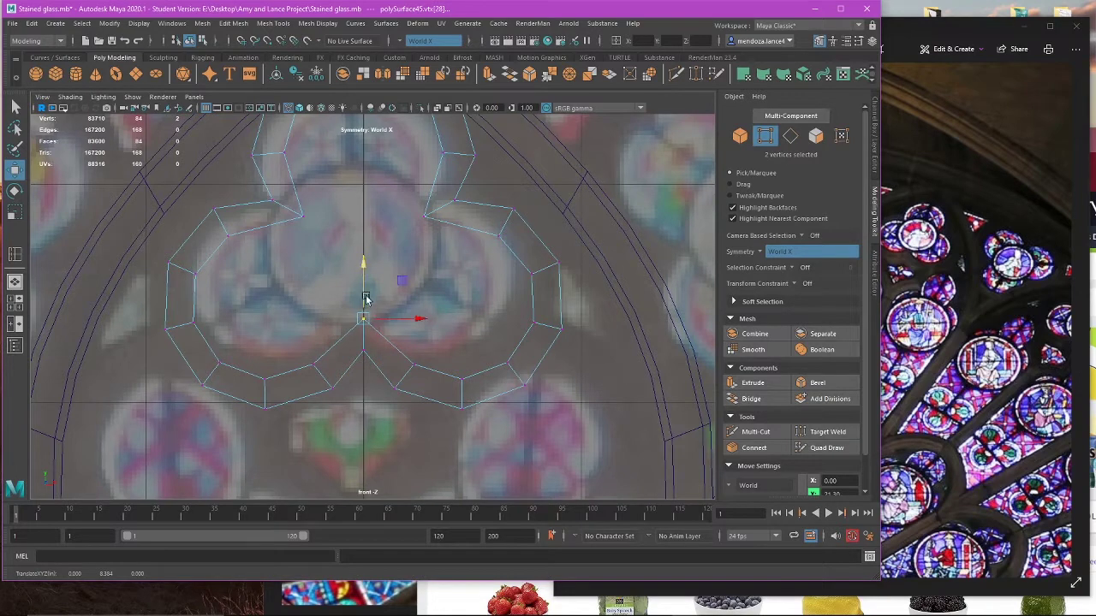
pyautogui.moveTo(391, 380); pyautogui.dragTo(337, 294)
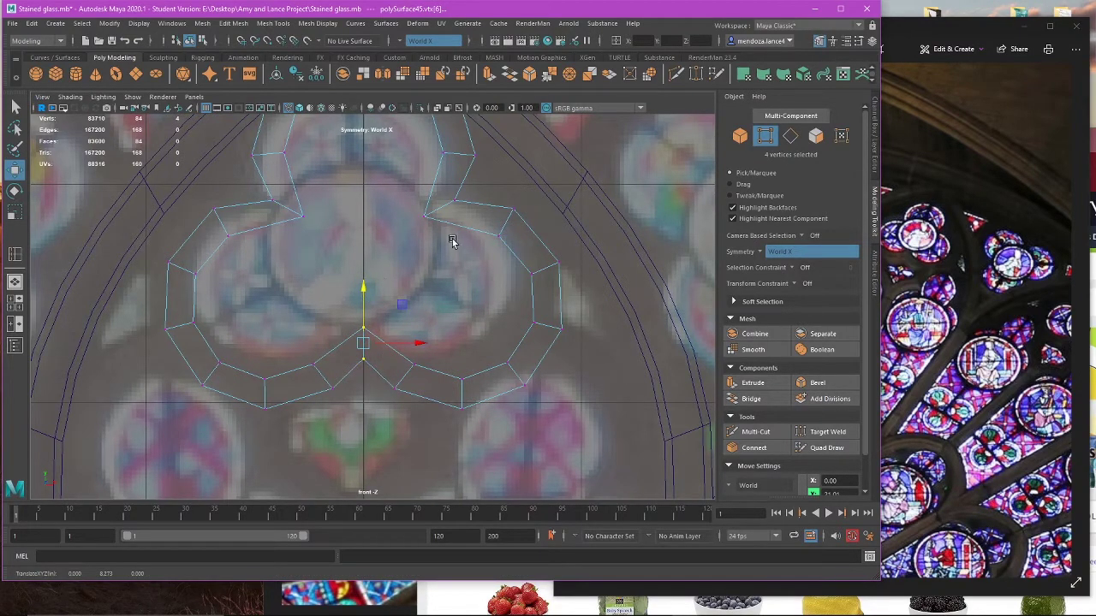
# Step: Adjust the side lobes' upper shoulder vertices symmetrically, then frame the trefoil in perspective and return to object mode
pyautogui.scroll(2, 440, 327)
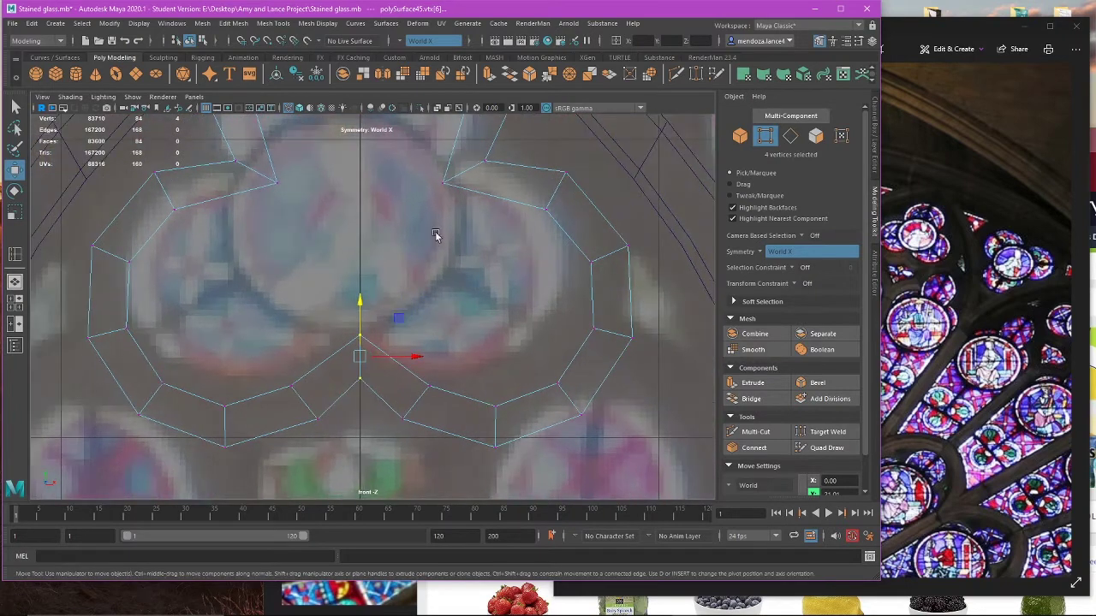
pyautogui.scroll(1, 459, 254)
pyautogui.moveTo(565, 245); pyautogui.dragTo(611, 244)
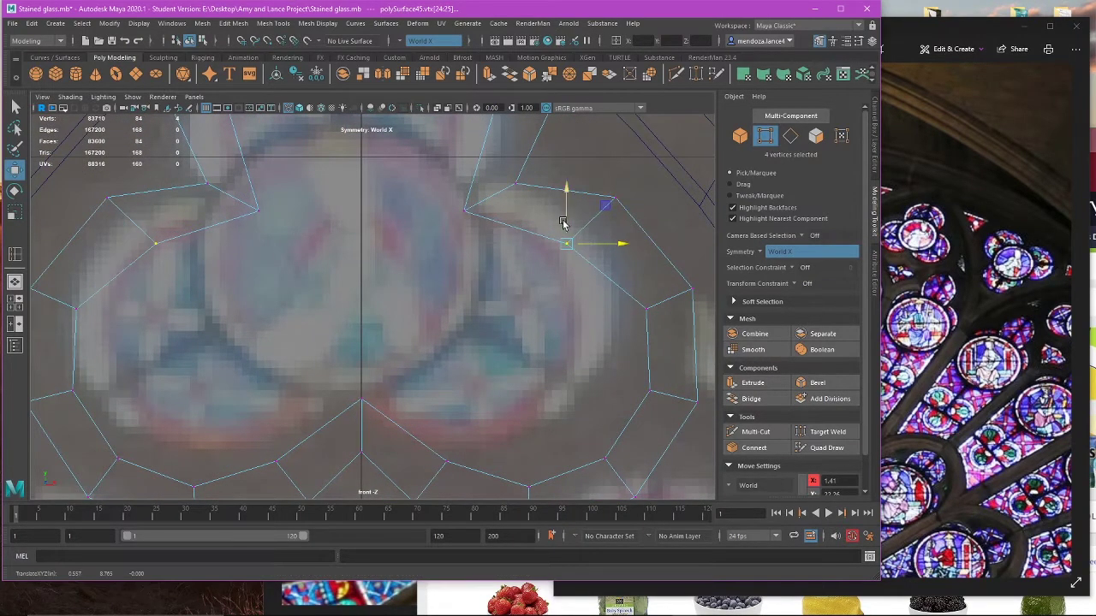
pyautogui.moveTo(609, 206); pyautogui.dragTo(614, 203)
pyautogui.press('space')
pyautogui.press('space')
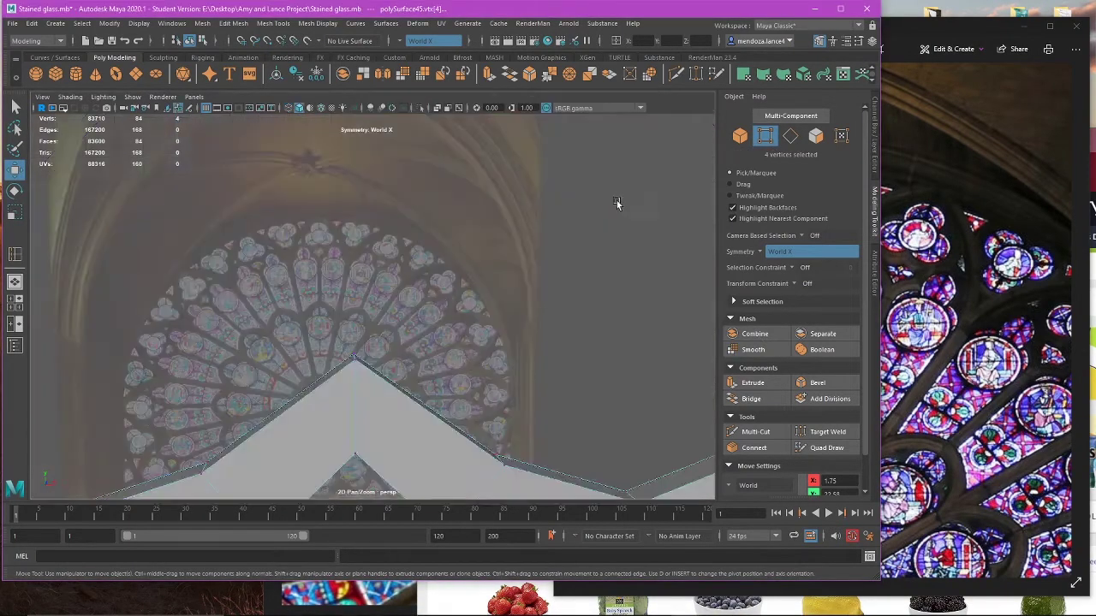
pyautogui.press('f')
pyautogui.moveTo(622, 225); pyautogui.dragTo(671, 208, button='right')
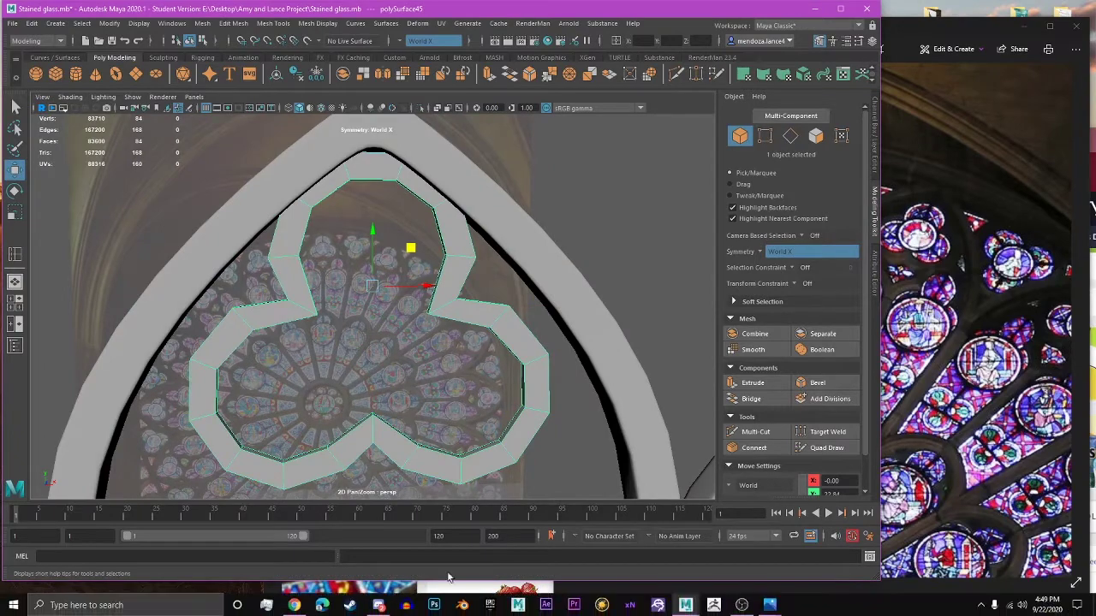
# Step: Switch to the Chrome browser and search the web in a new tab for "building a pool primintive objects"
pyautogui.click(423, 591)
pyautogui.moveTo(886, 147); pyautogui.dragTo(737, 92)
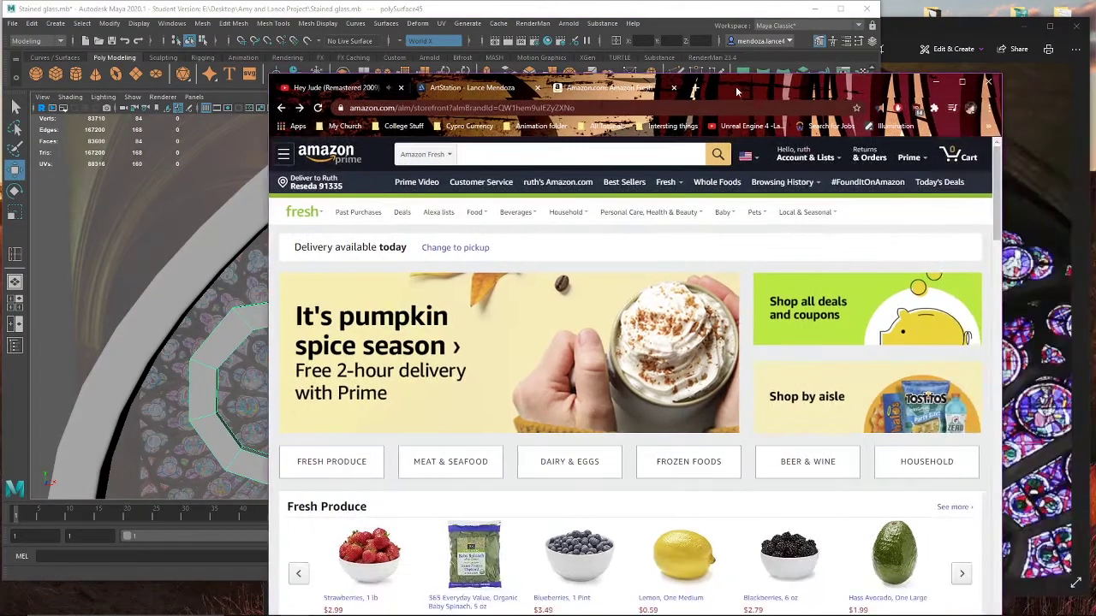
pyautogui.click(696, 89)
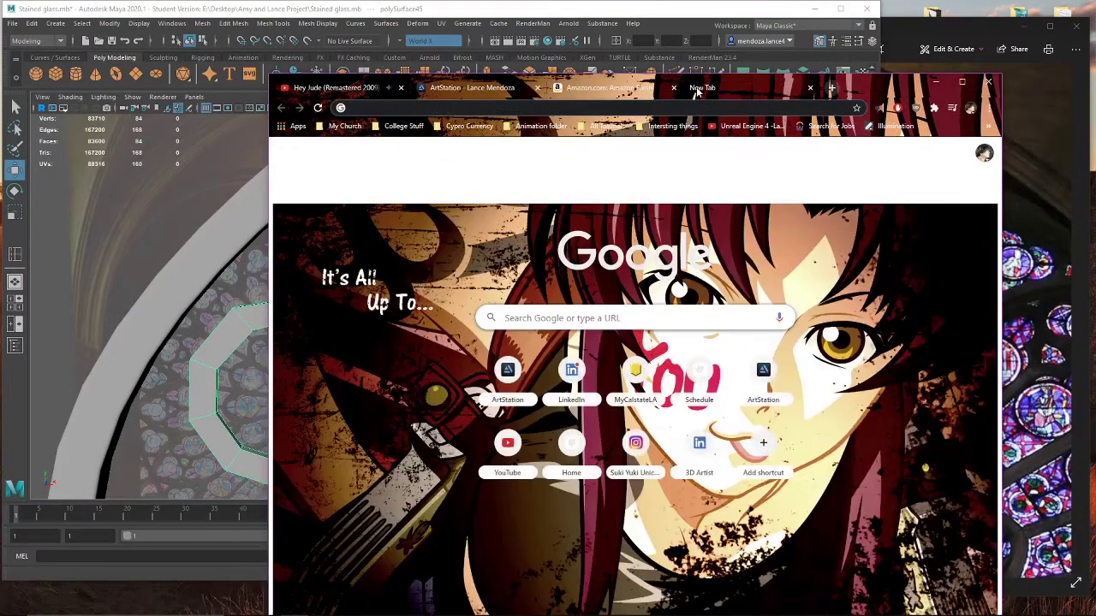
pyautogui.write('bui')
pyautogui.press('BackSpace')
pyautogui.press('BackSpace')
pyautogui.press('BackSpace')
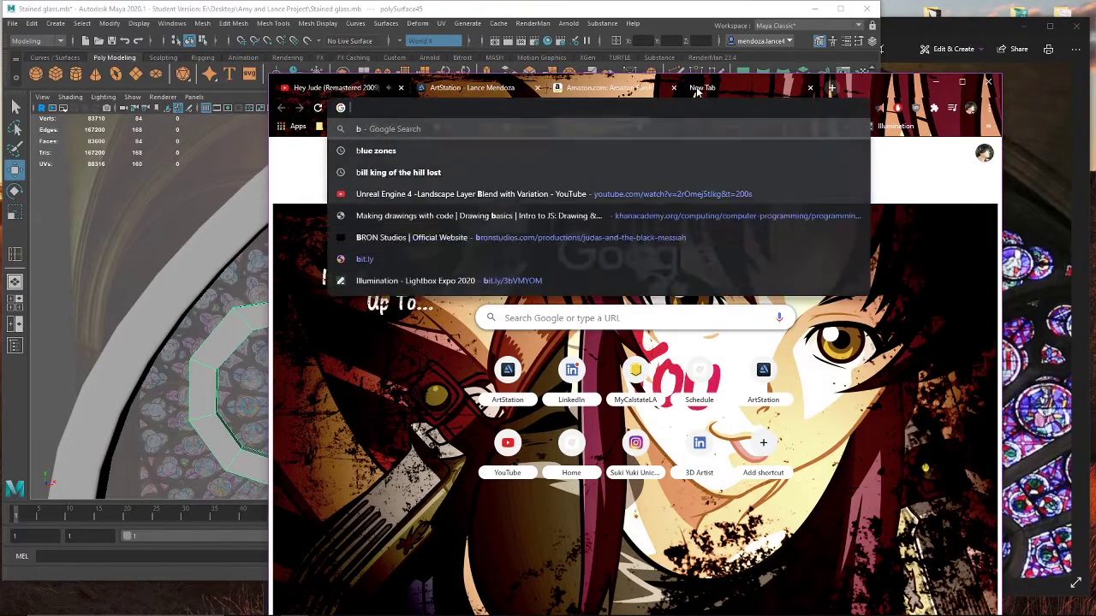
pyautogui.write('building a poo')
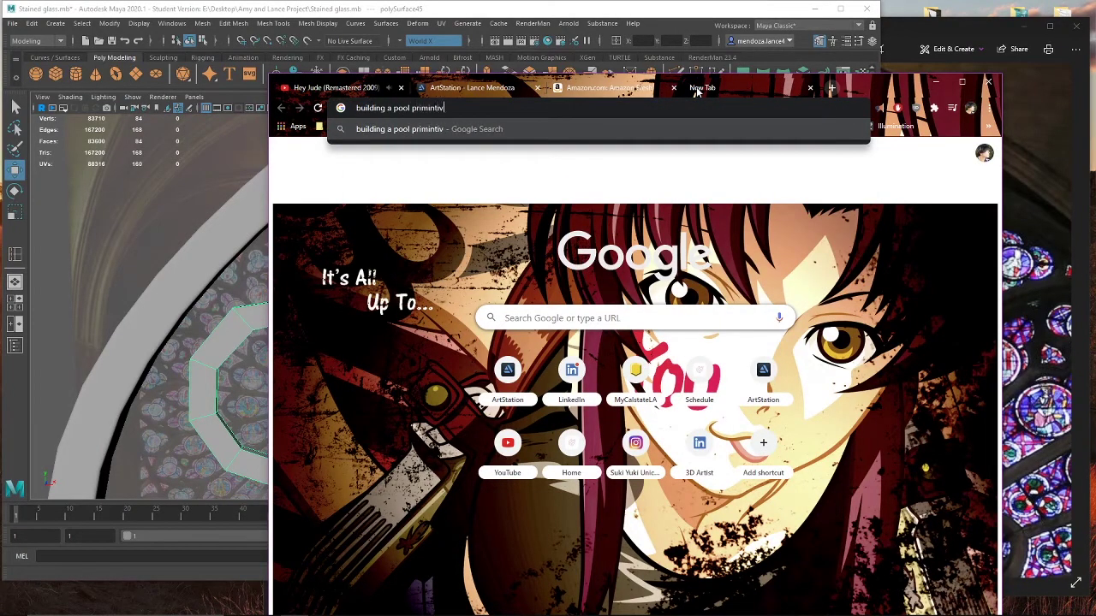
pyautogui.write('l primintive objects')
pyautogui.press('Return')
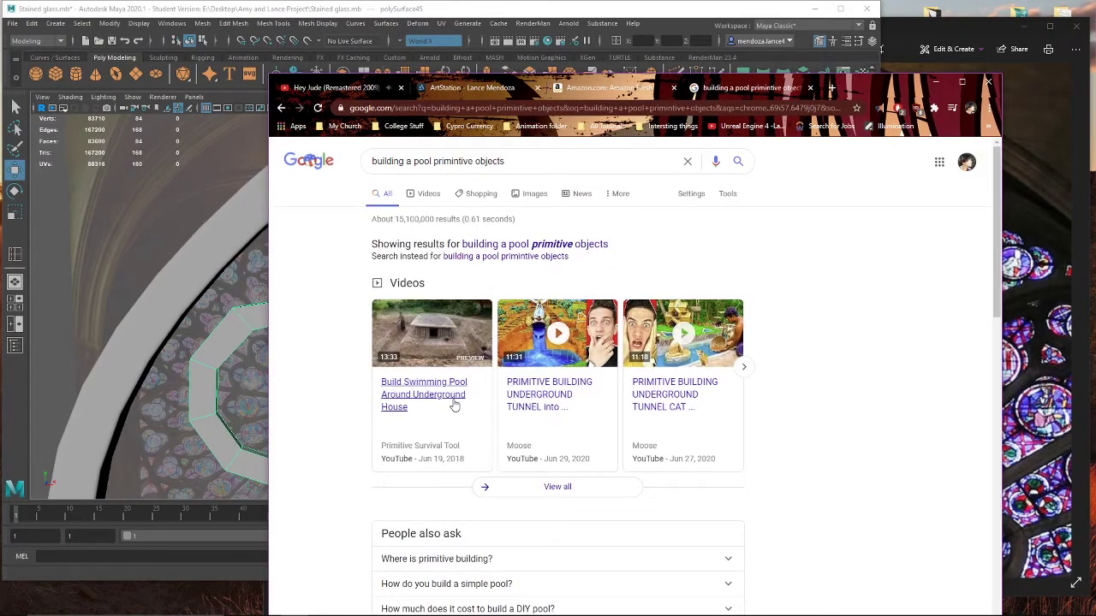
# Step: Open the "Build Swimming Pool Around Underground House" video, pause it and copy its web address
pyautogui.click(454, 406)
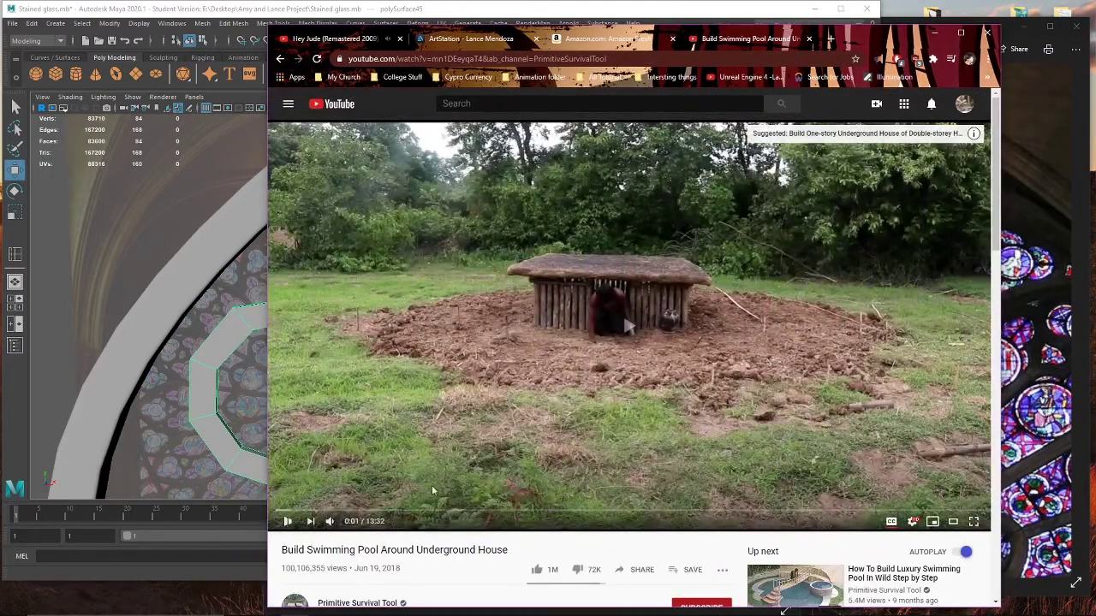
pyautogui.click(560, 400)
pyautogui.click(738, 58)
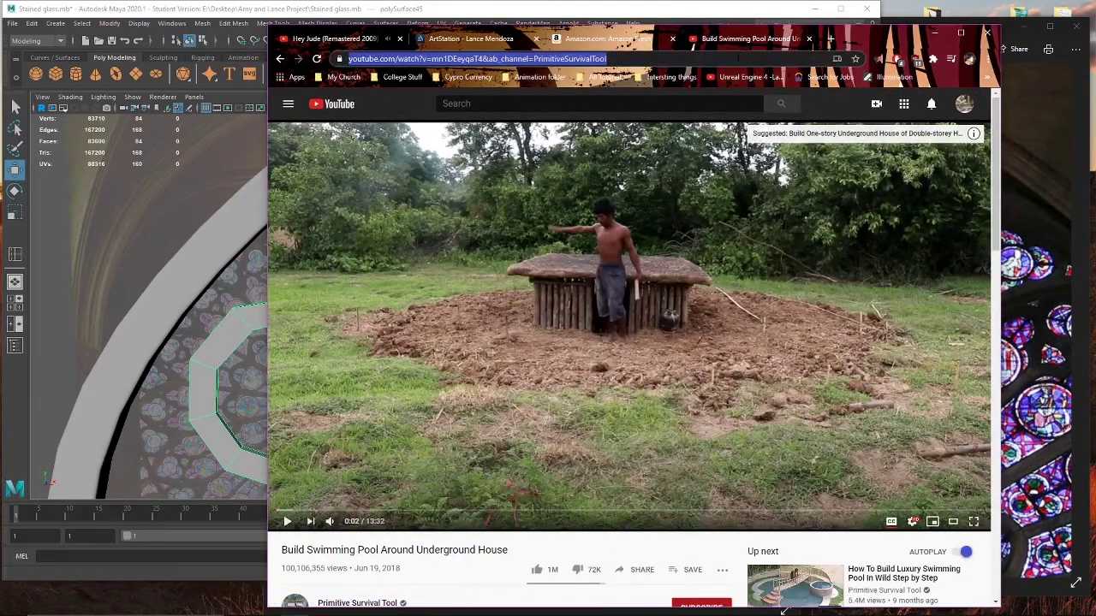
pyautogui.hotkey('ctrl', 'c')
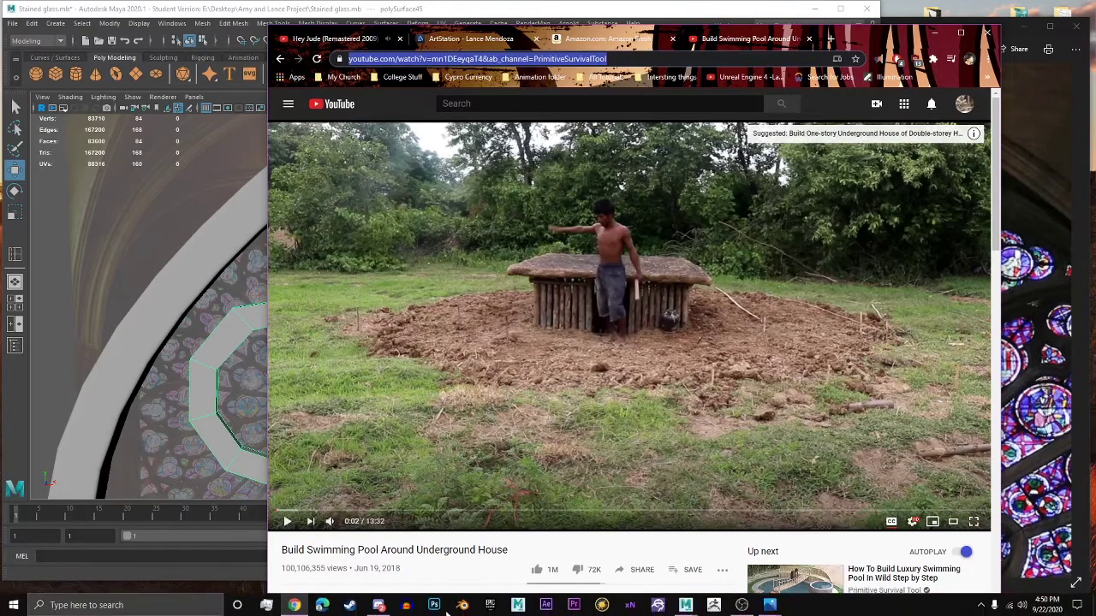
# Step: Switch to Discord, send the copied video link in the open direct message and minimize the chat window
pyautogui.click(393, 604)
pyautogui.click(512, 525)
pyautogui.hotkey('ctrl', 'v')
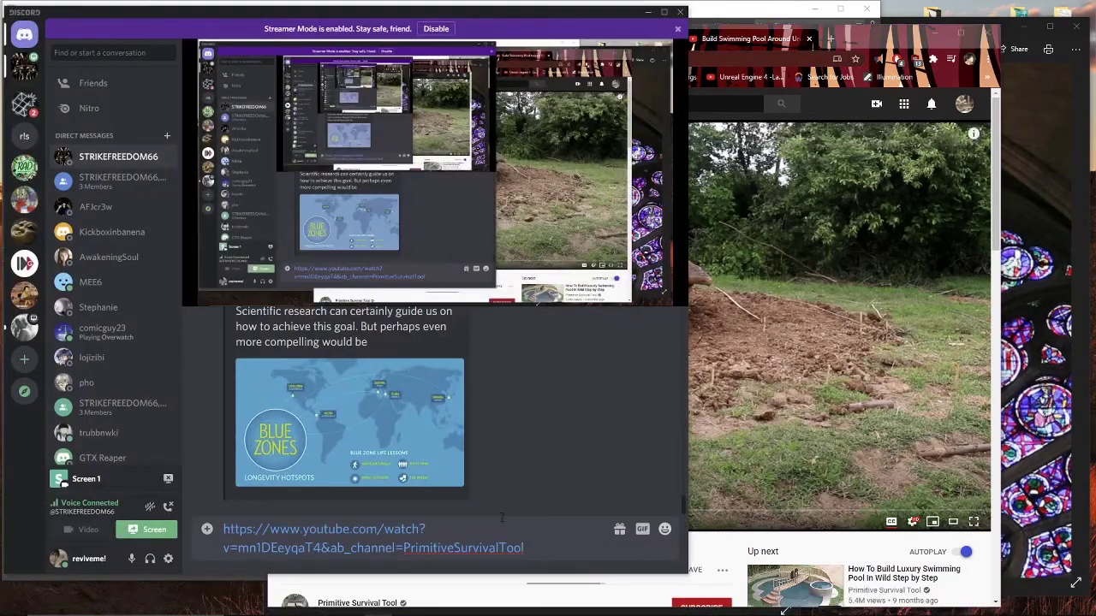
pyautogui.press('Return')
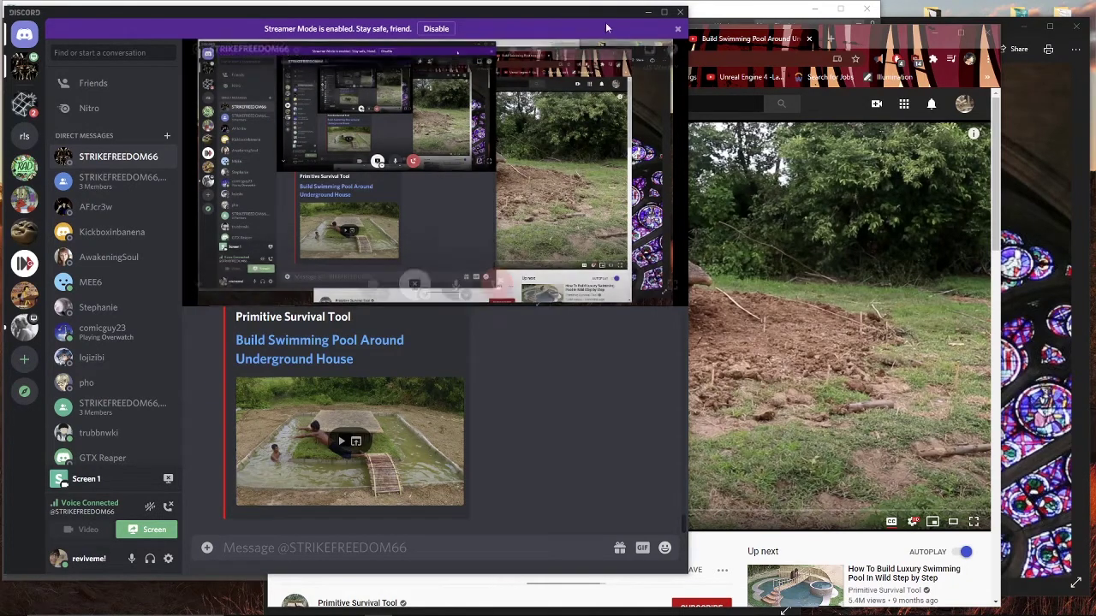
pyautogui.click(648, 12)
pyautogui.moveTo(867, 46); pyautogui.dragTo(914, 51)
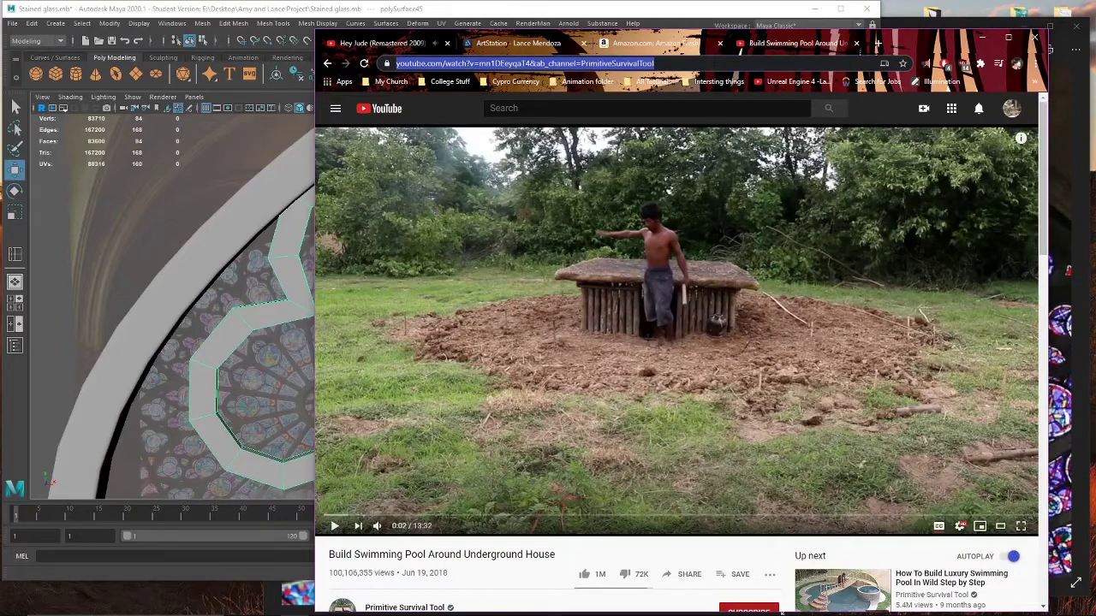
pyautogui.click(671, 48)
pyautogui.click(548, 46)
pyautogui.click(764, 46)
pyautogui.click(394, 44)
pyautogui.click(782, 47)
# Step: Resume the pool video with its volume adjusted, and resize the browser and Maya windows to sit side by side
pyautogui.moveTo(923, 44); pyautogui.dragTo(972, 31)
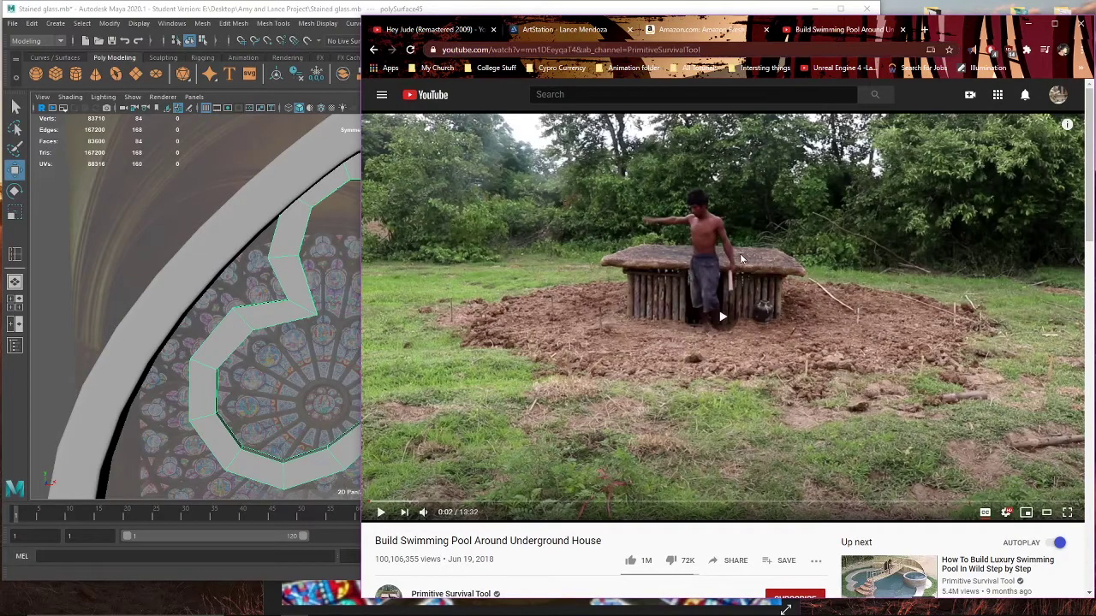
pyautogui.moveTo(963, 23); pyautogui.dragTo(973, 19)
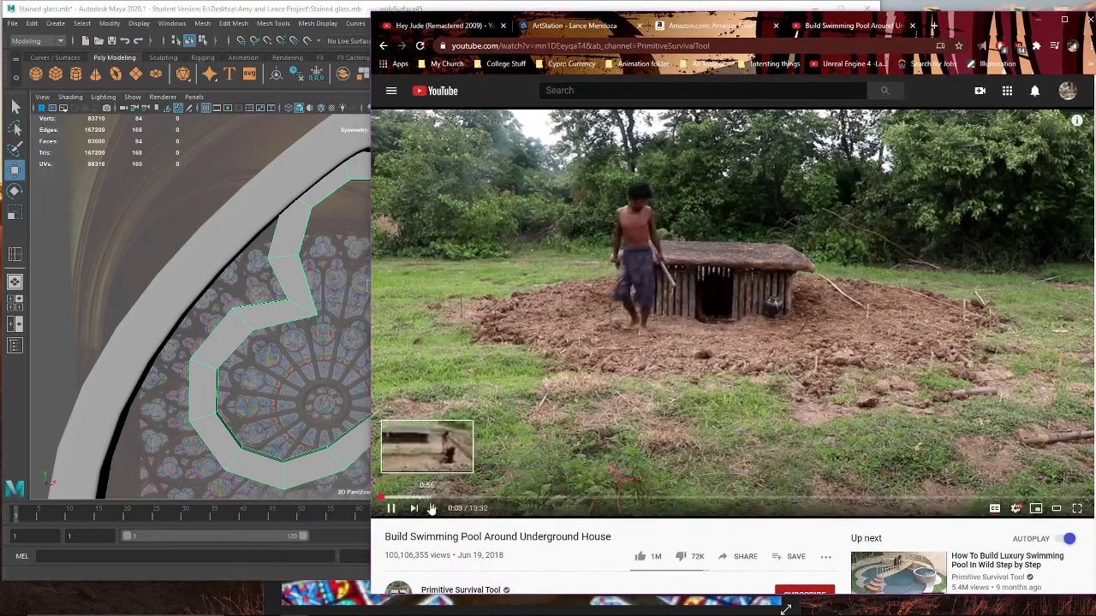
pyautogui.moveTo(434, 509)
pyautogui.moveTo(451, 511); pyautogui.dragTo(454, 512)
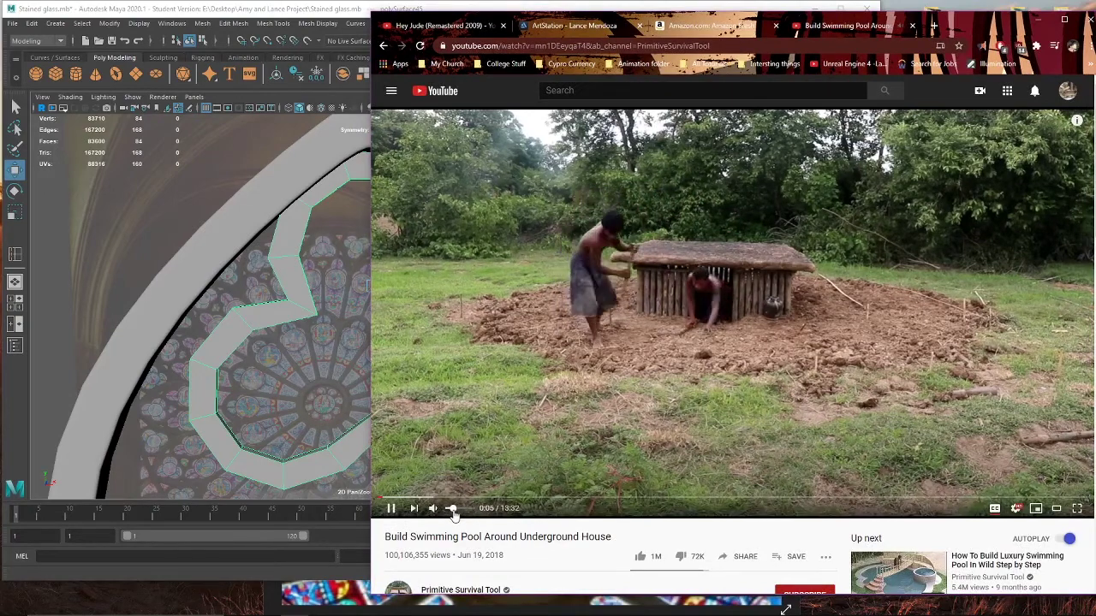
pyautogui.moveTo(374, 234); pyautogui.dragTo(880, 224)
pyautogui.moveTo(797, 194); pyautogui.dragTo(770, 196)
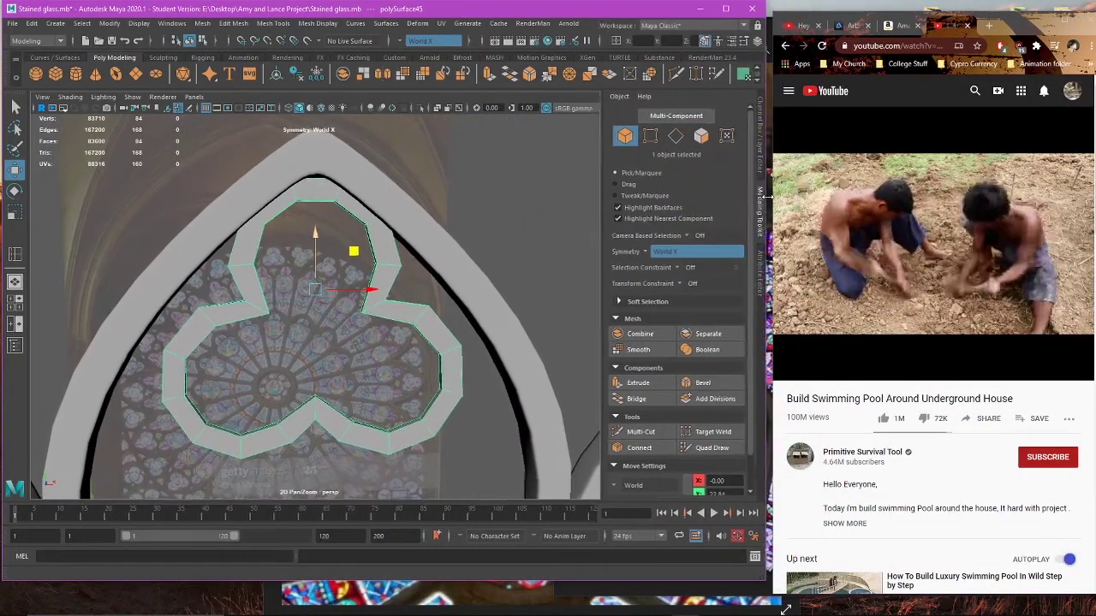
# Step: Switch Maya to the front view and select the trefoil's centre vertices at the bottom cusp in vertex mode
pyautogui.rightClick(509, 254)
pyautogui.click(527, 248)
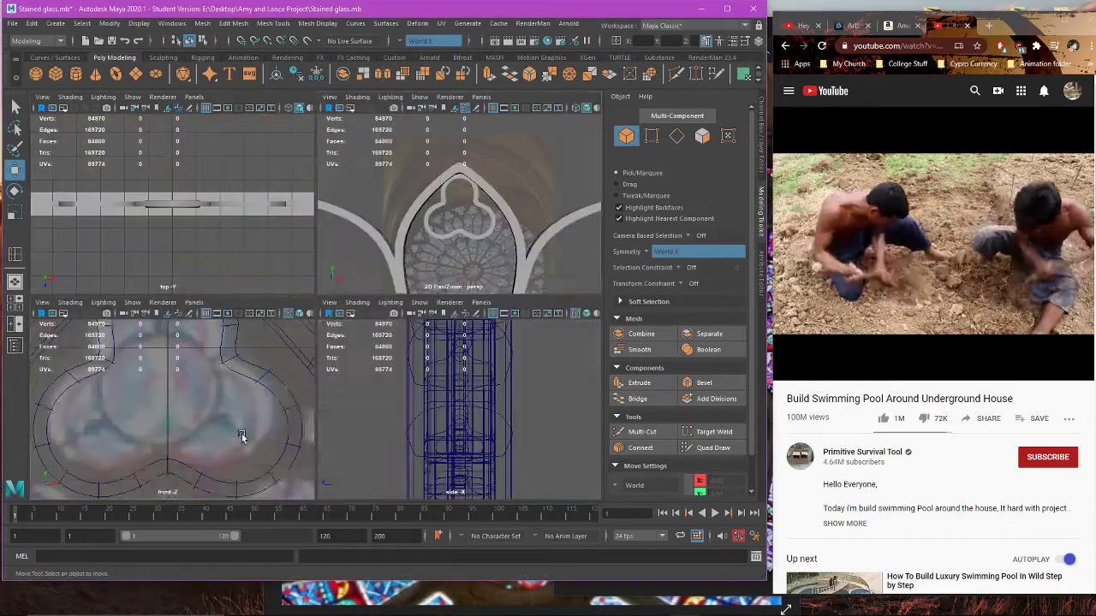
pyautogui.press('space')
pyautogui.scroll(3, 340, 368)
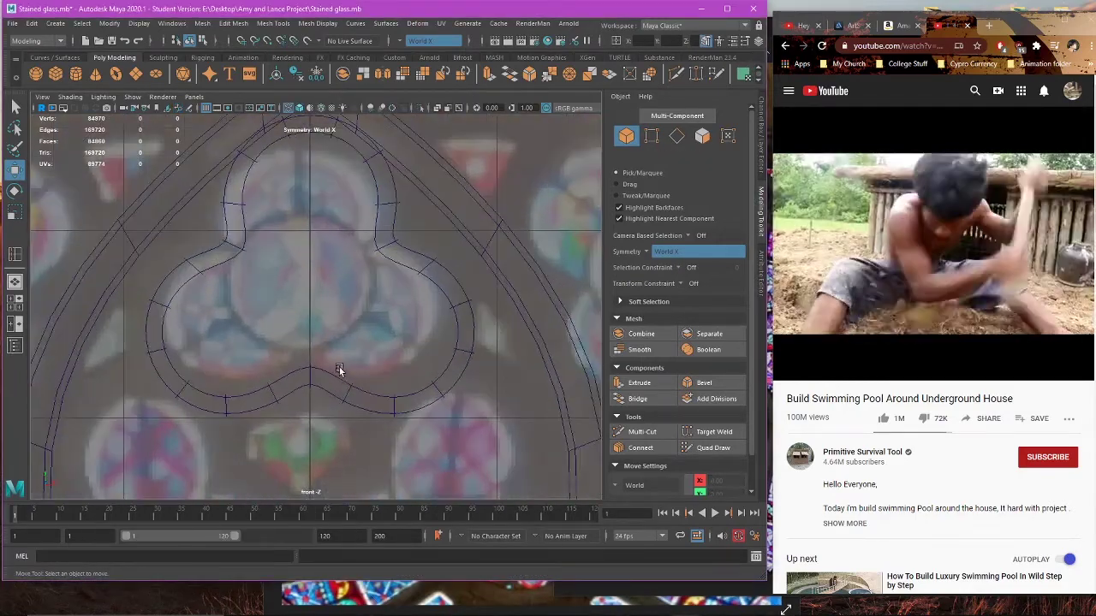
pyautogui.click(340, 373)
pyautogui.moveTo(352, 304); pyautogui.dragTo(289, 293, button='right')
pyautogui.moveTo(293, 356); pyautogui.dragTo(327, 402)
pyautogui.click(1012, 244)
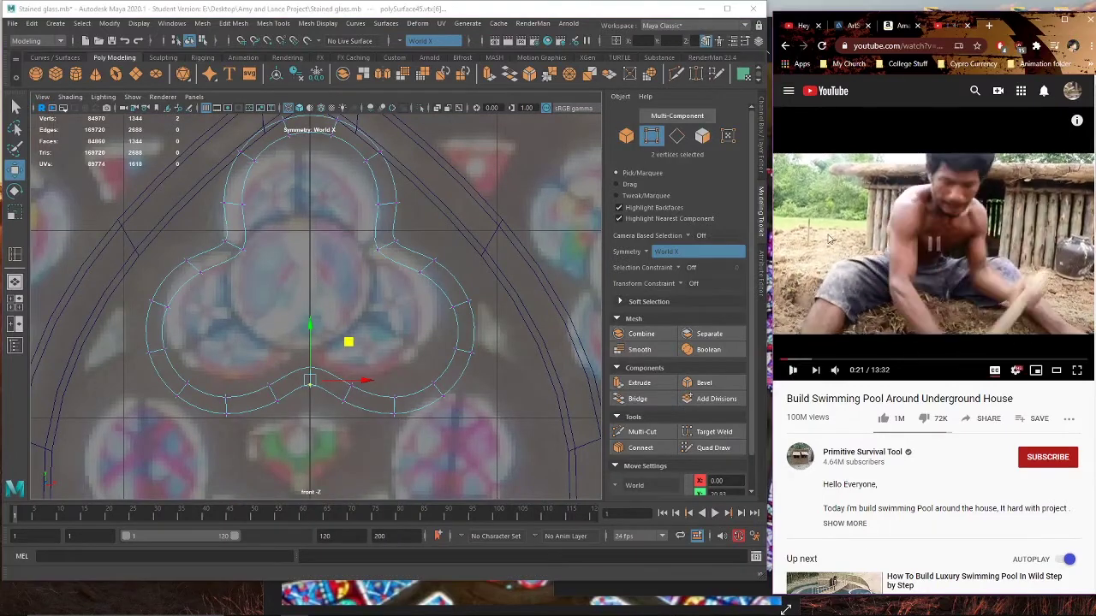
pyautogui.click(1030, 257)
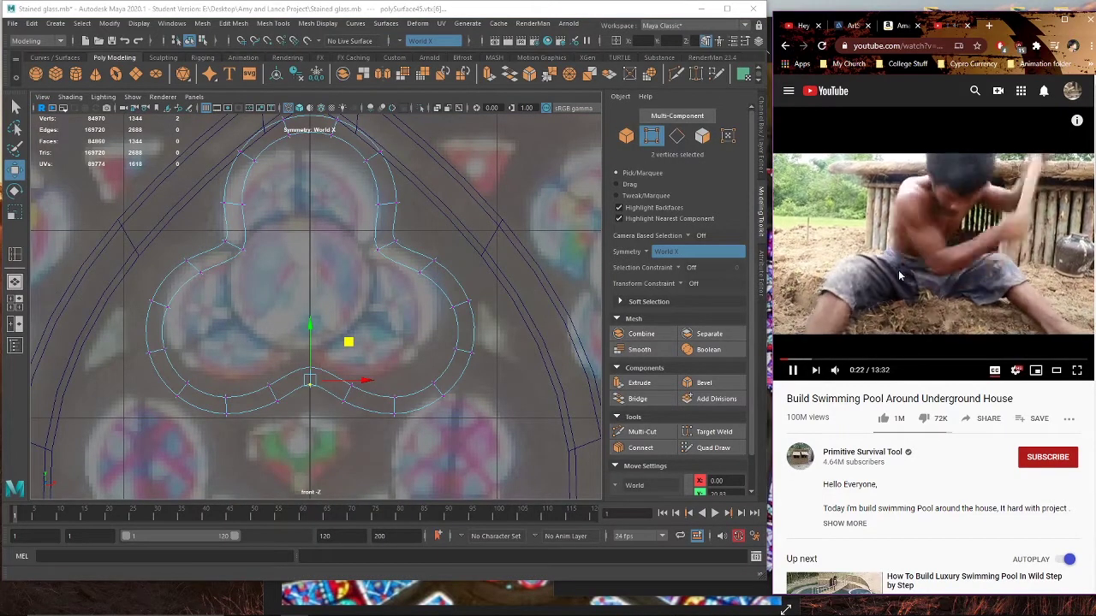
pyautogui.click(915, 206)
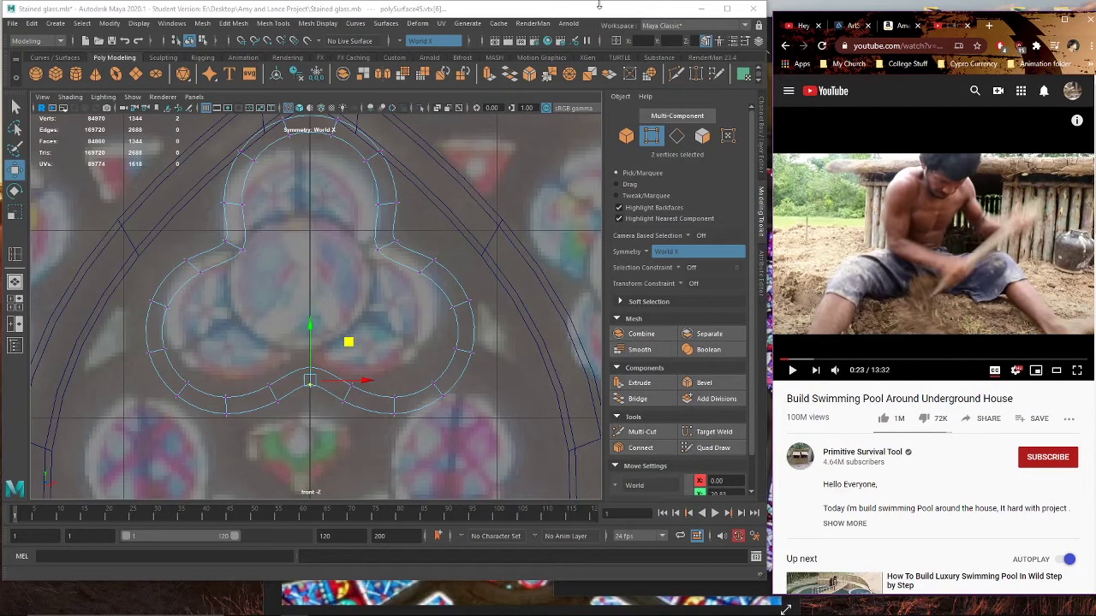
pyautogui.click(961, 292)
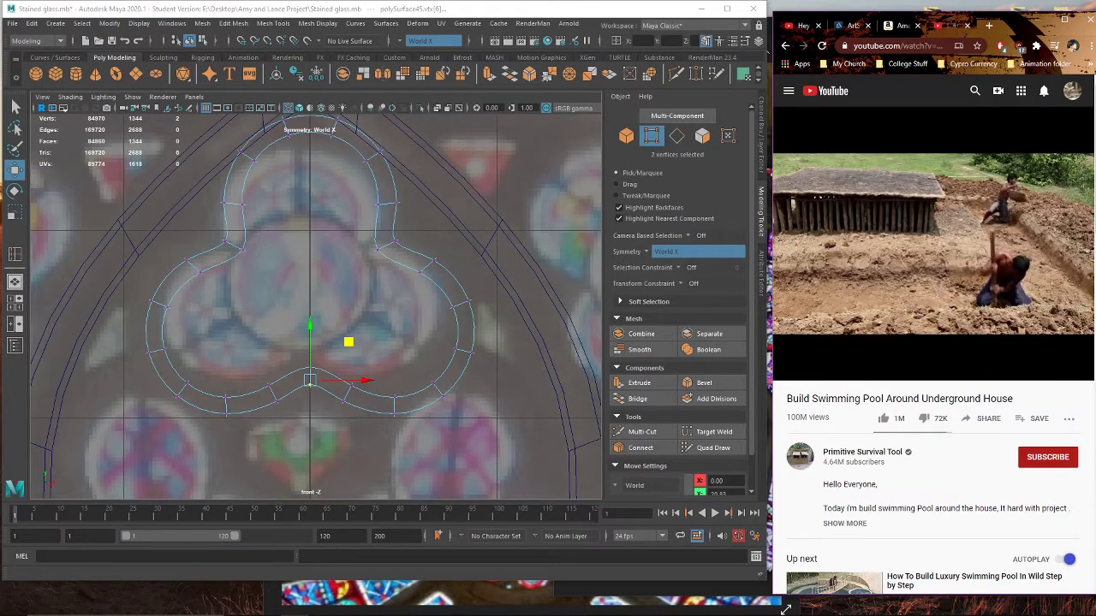
# Step: Raise the bottom cusp's upper centre vertices with smooth preview off, and turn the preview back on
pyautogui.click(587, 14)
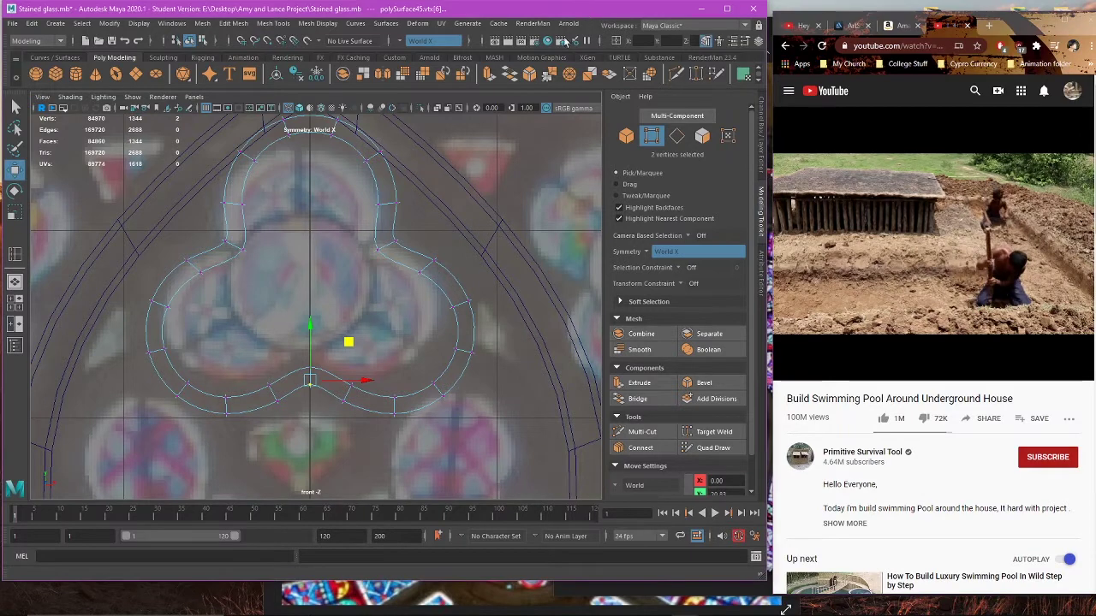
pyautogui.scroll(2, 292, 388)
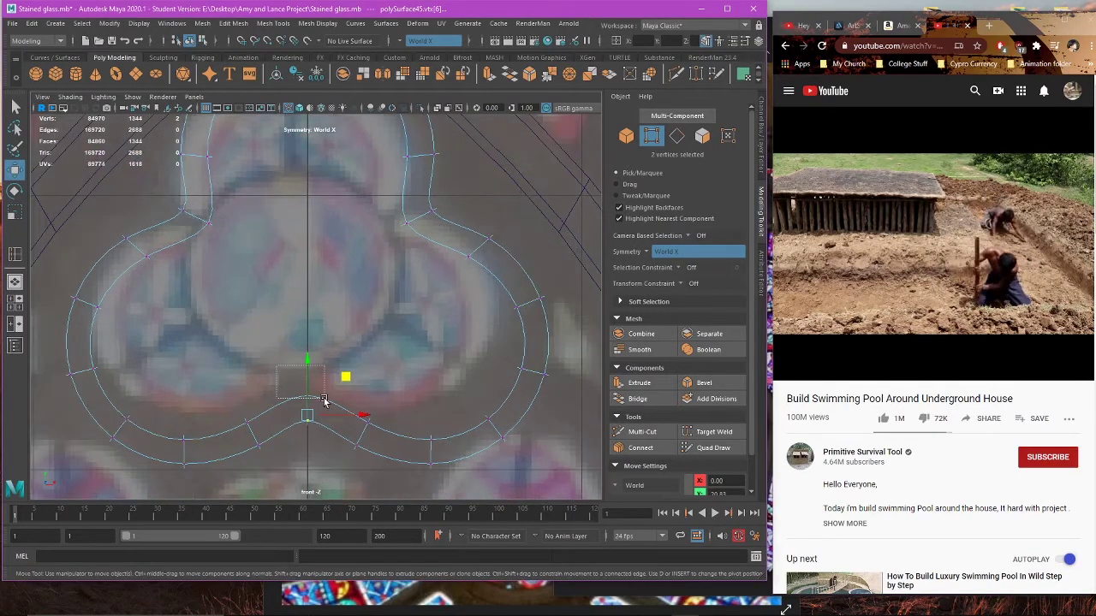
pyautogui.press('1')
pyautogui.moveTo(310, 328); pyautogui.dragTo(309, 316)
pyautogui.press('3')
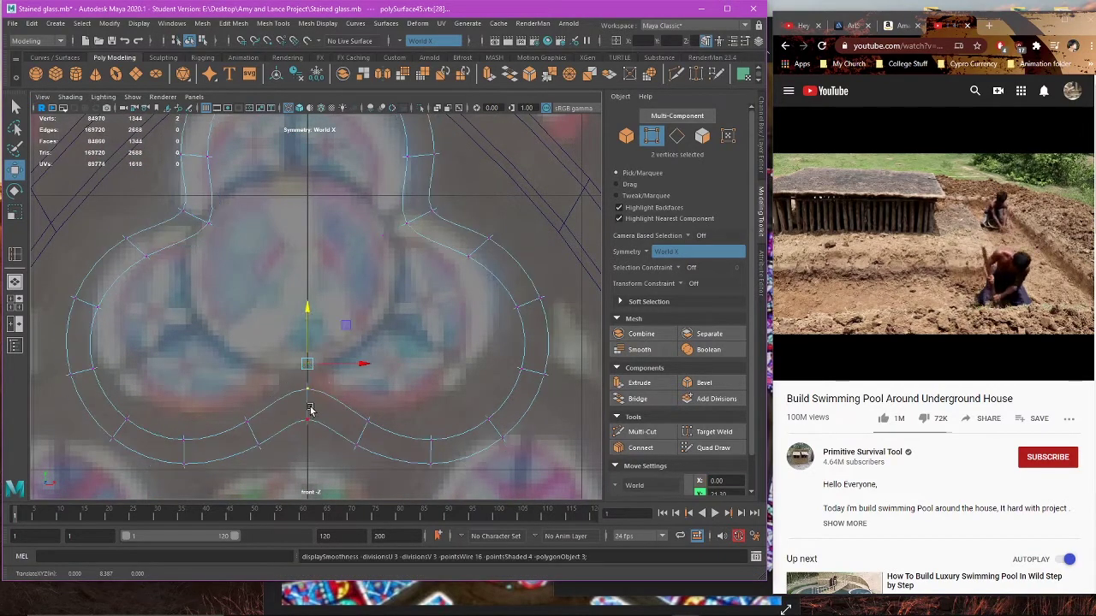
# Step: With smooth preview off, move the side notches' outer vertices symmetrically up and outward, and return to object mode in perspective
pyautogui.keyDown('alt'); pyautogui.moveTo(425, 239); pyautogui.dragTo(444, 341, button='middle'); pyautogui.keyUp('alt')
pyautogui.moveTo(364, 299); pyautogui.dragTo(436, 347)
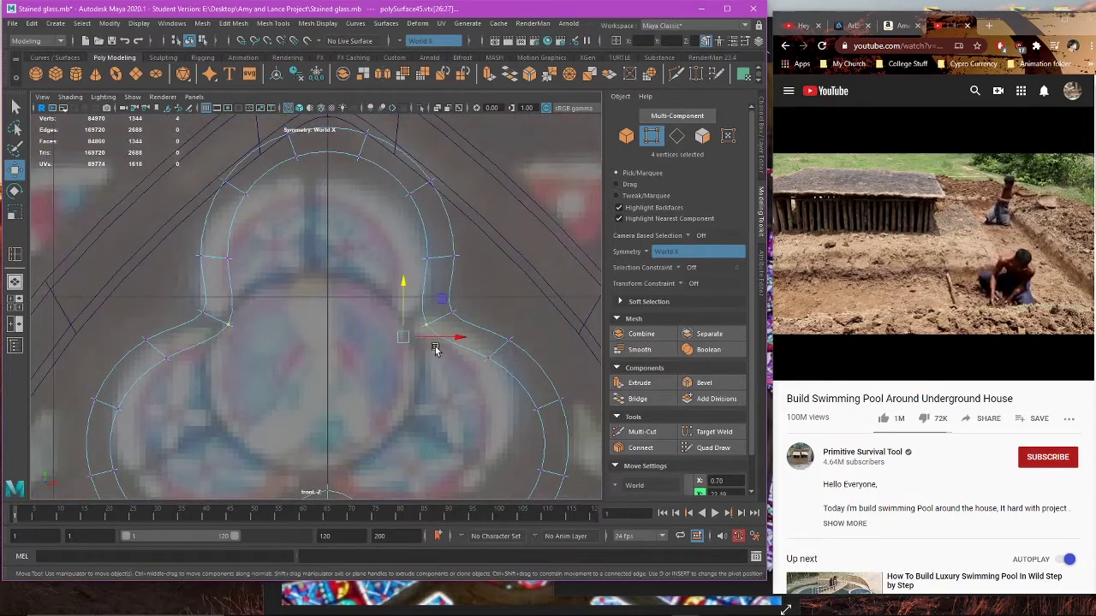
pyautogui.press('1')
pyautogui.moveTo(478, 300); pyautogui.dragTo(482, 280)
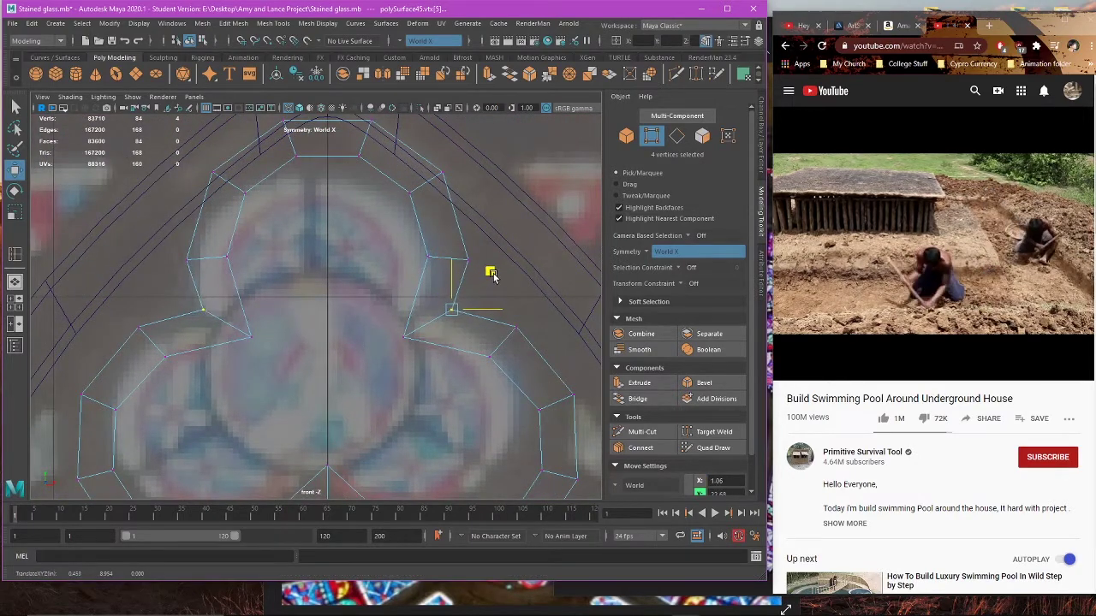
pyautogui.scroll(-3, 453, 311)
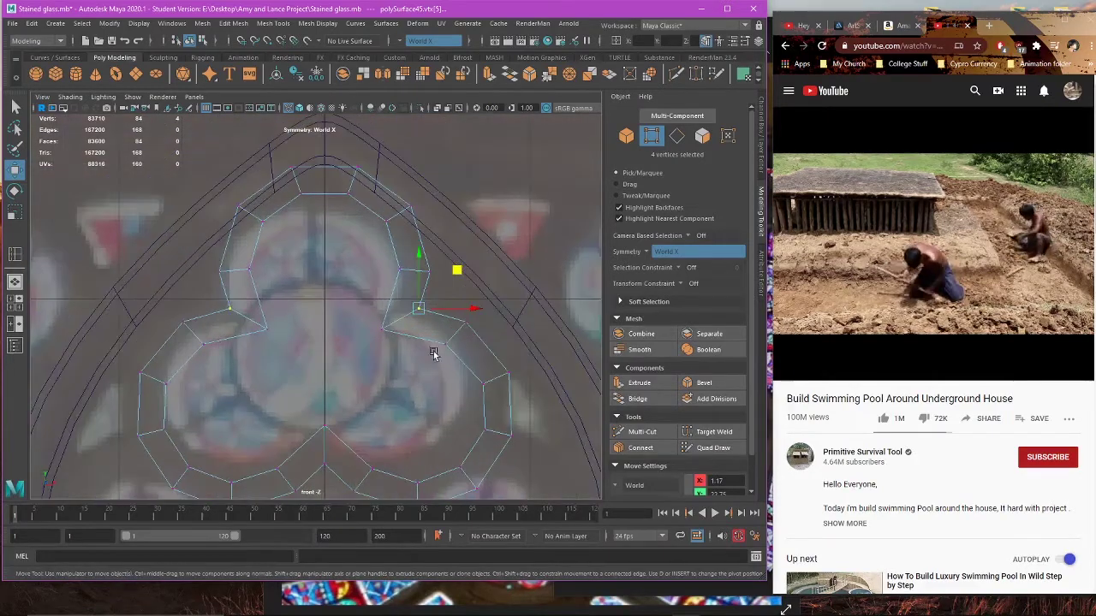
pyautogui.scroll(-2, 419, 369)
pyautogui.press('space')
pyautogui.press('space')
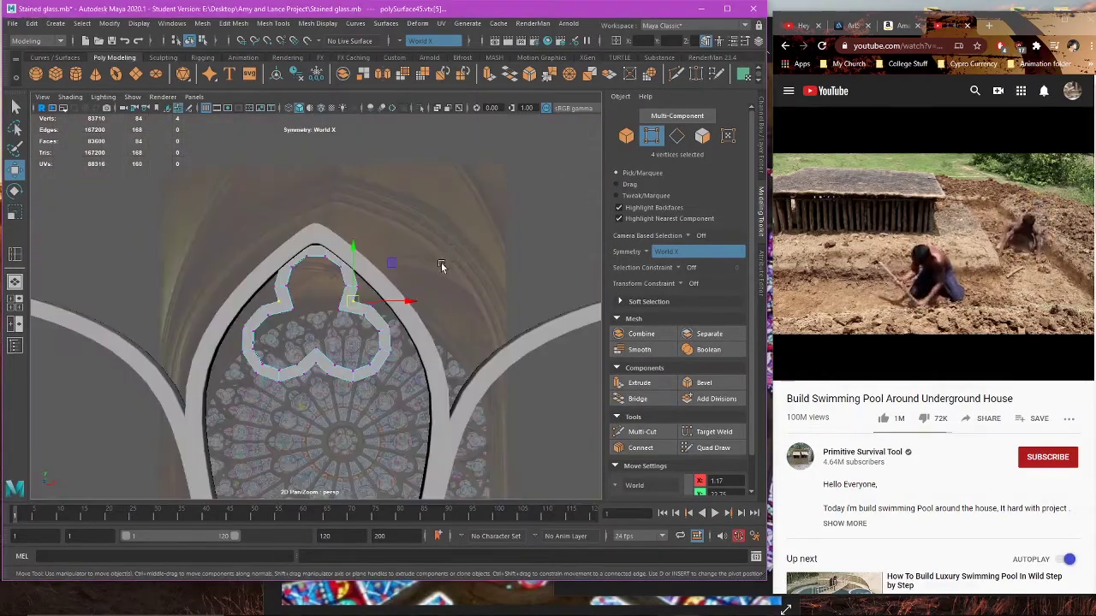
pyautogui.moveTo(446, 258); pyautogui.dragTo(477, 247, button='right')
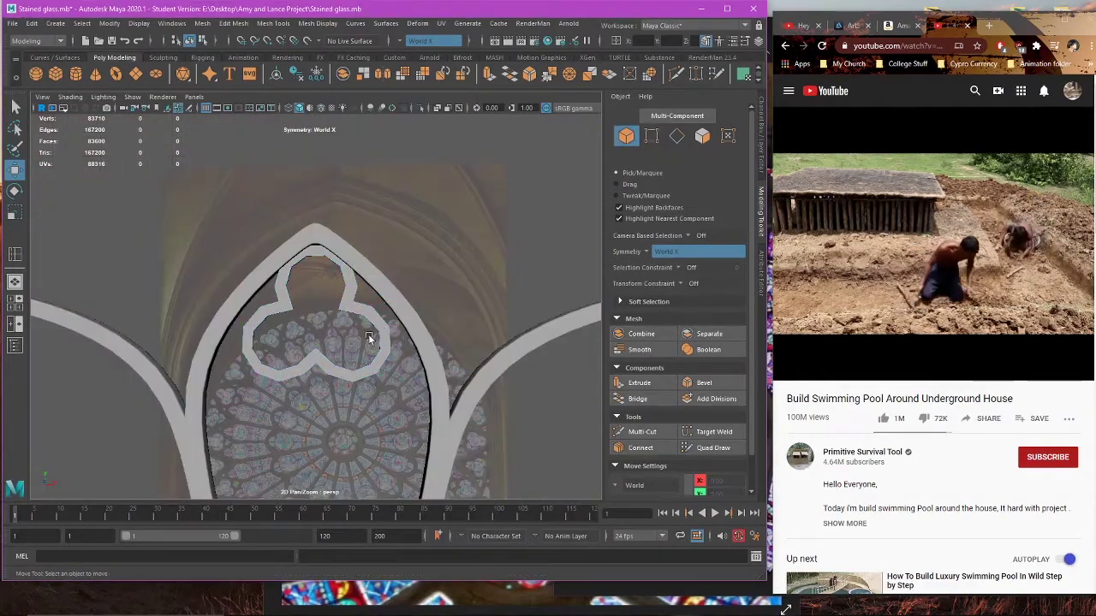
# Step: Save the scene and accept the student version notice
pyautogui.click(12, 23)
pyautogui.click(45, 71)
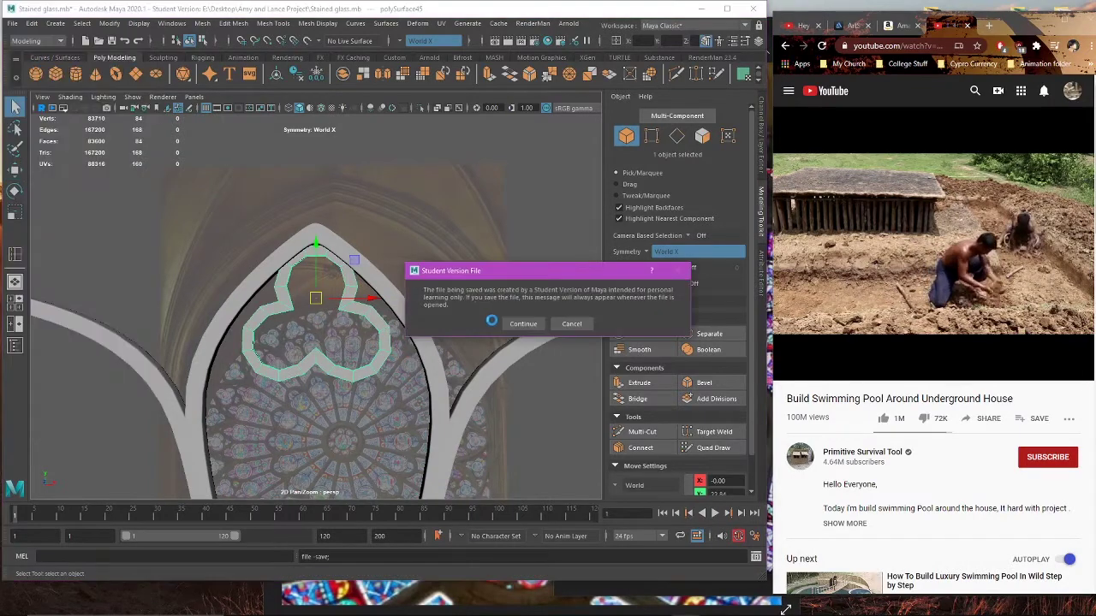
pyautogui.click(521, 324)
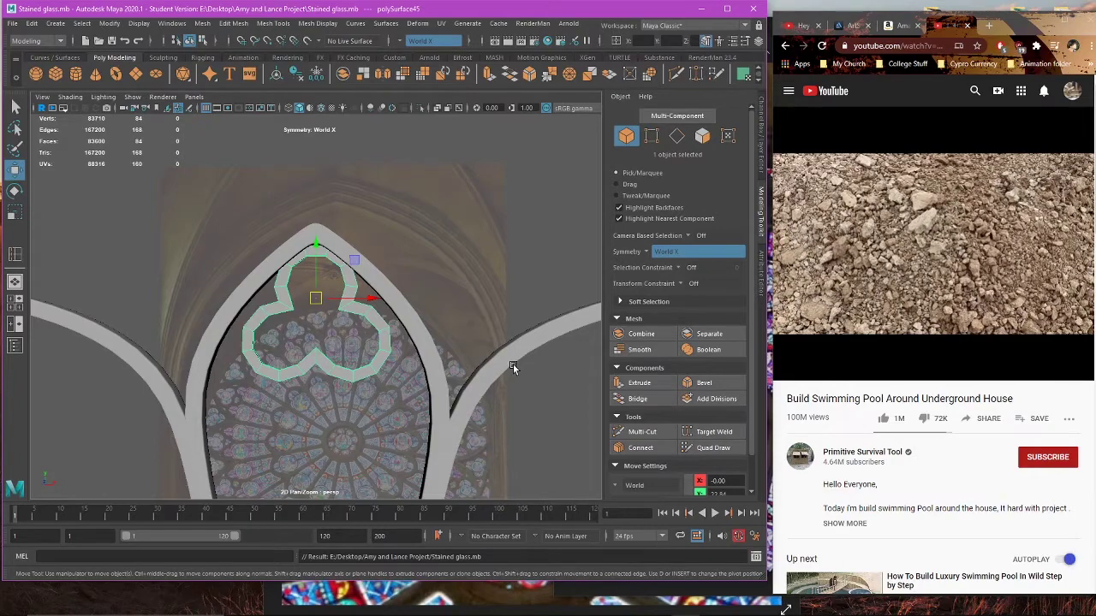
# Step: In the front view, move the side notches' inner vertices symmetrically up and outward, and nudge the outer notch vertices to match
pyautogui.press('space')
pyautogui.press('space')
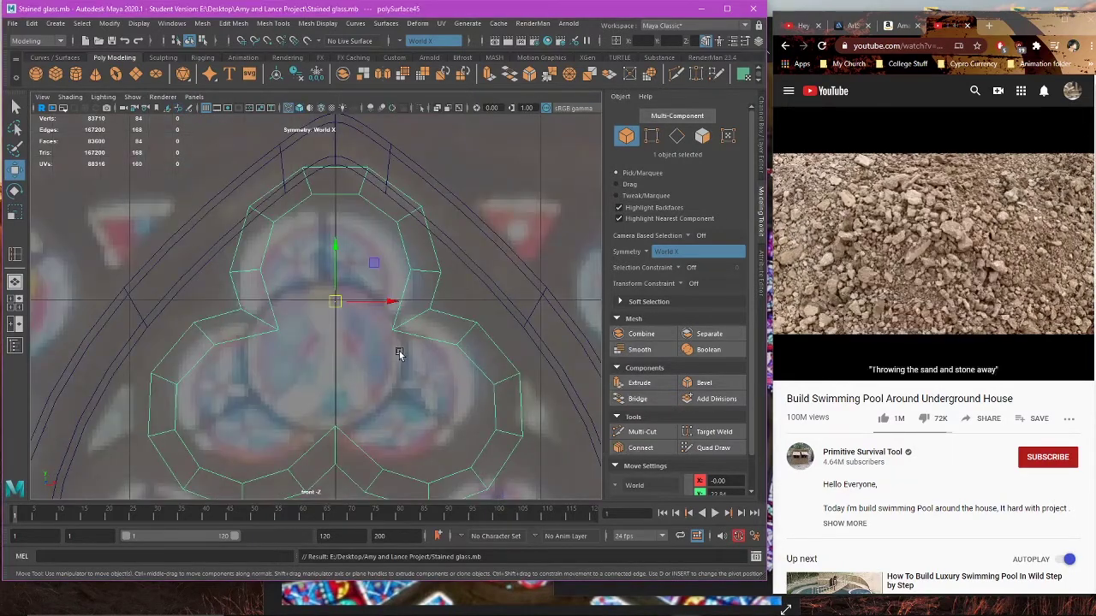
pyautogui.keyDown('alt'); pyautogui.moveTo(397, 350); pyautogui.dragTo(374, 342, button='middle'); pyautogui.keyUp('alt')
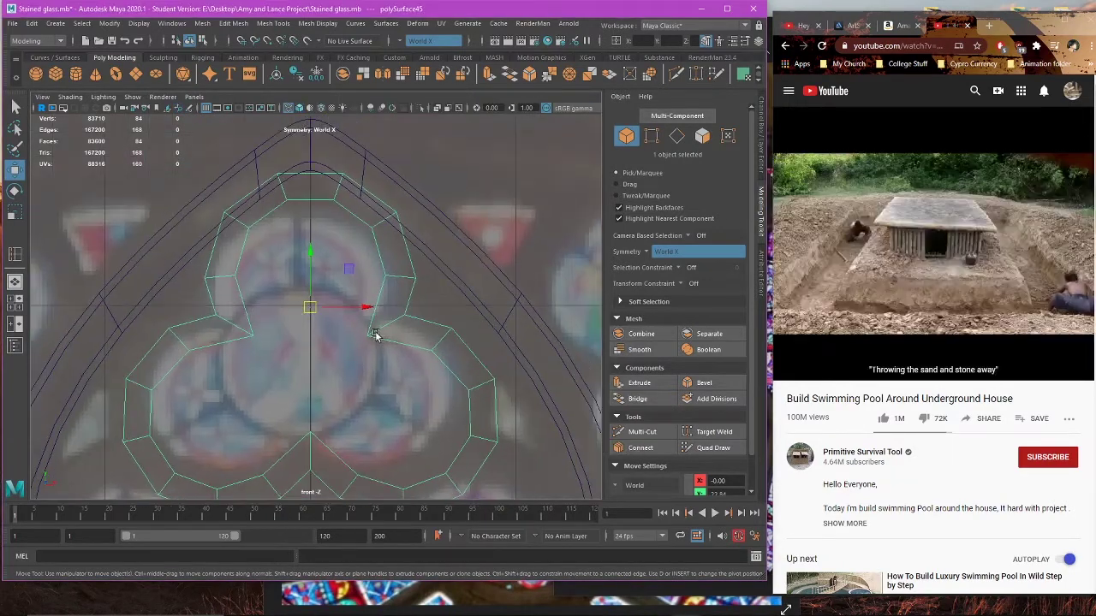
pyautogui.moveTo(374, 336); pyautogui.dragTo(368, 273, button='right')
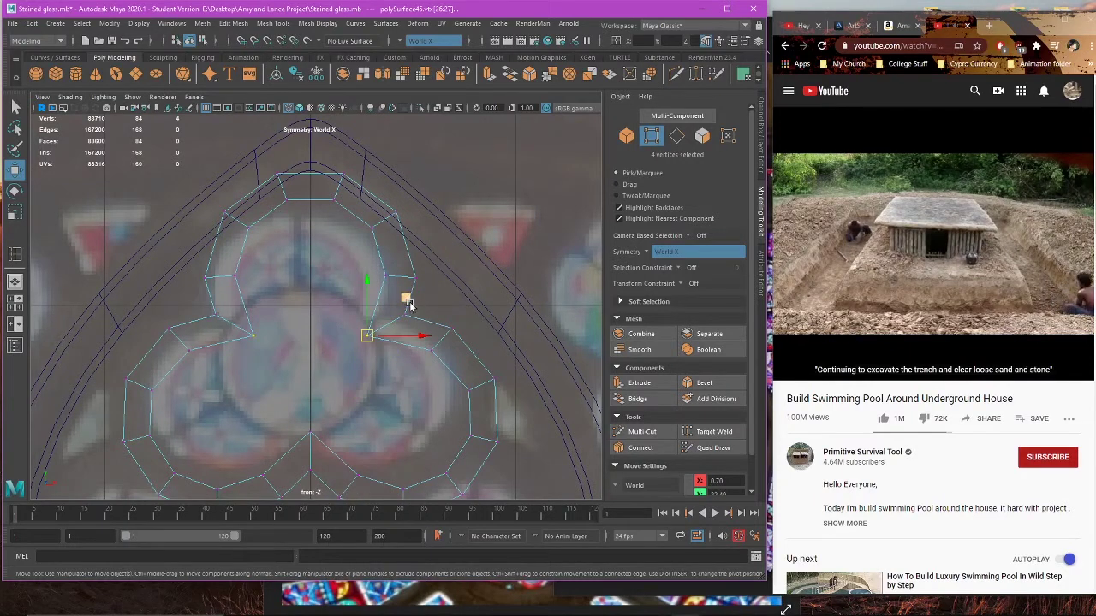
pyautogui.moveTo(408, 304); pyautogui.dragTo(390, 327)
pyautogui.moveTo(445, 283); pyautogui.dragTo(451, 284)
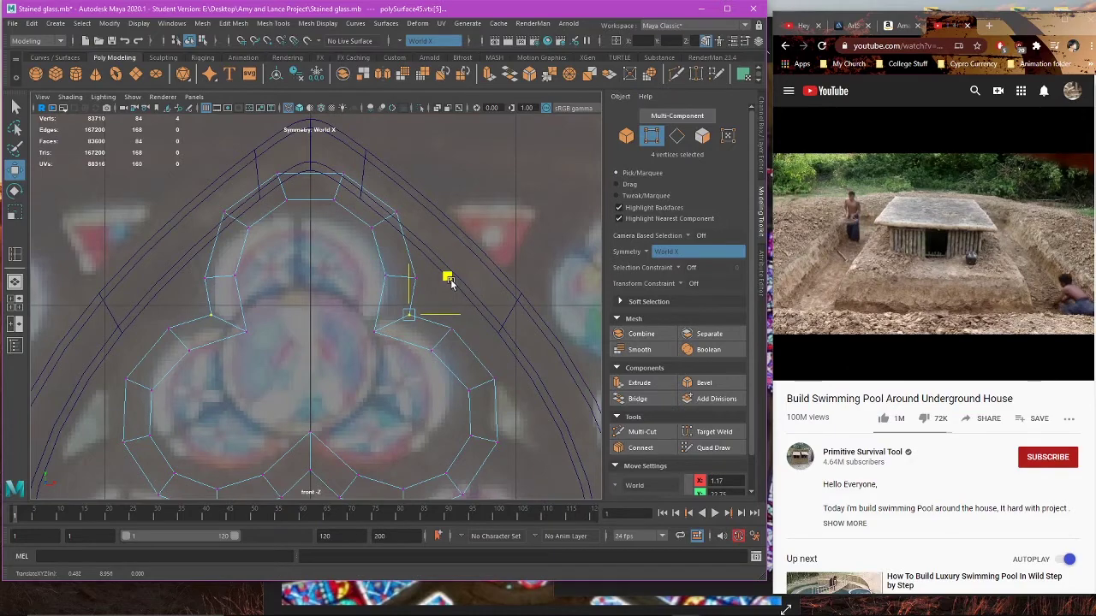
# Step: Return the trefoil to object mode in the perspective view and inspect its side notches from an angle
pyautogui.press('space')
pyautogui.press('space')
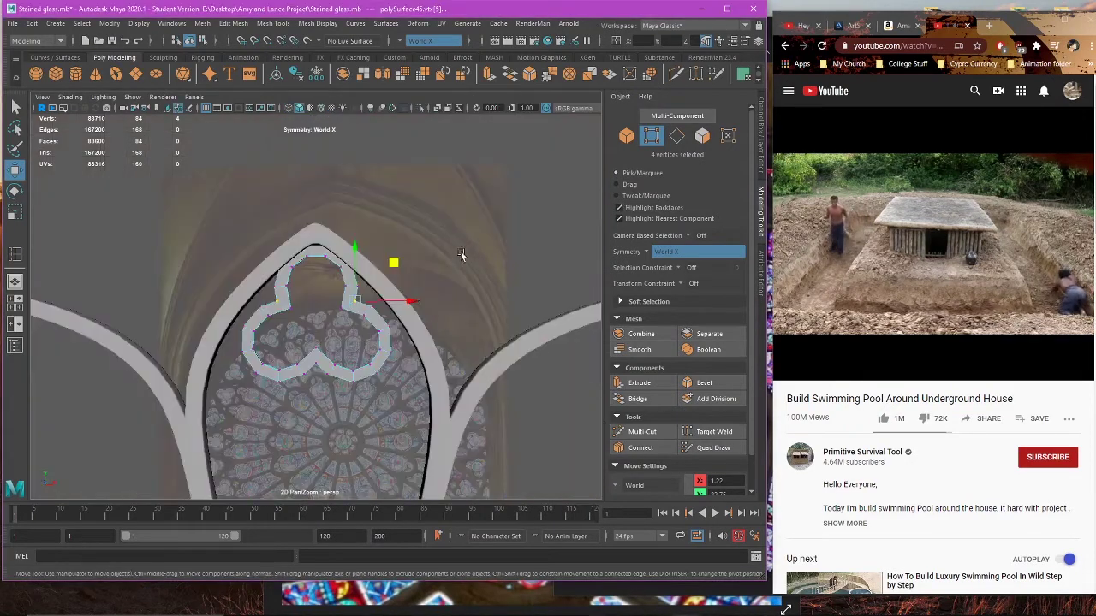
pyautogui.rightClick(507, 263)
pyautogui.moveTo(516, 262); pyautogui.dragTo(524, 259, button='right')
pyautogui.moveTo(417, 303)
pyautogui.keyDown('alt'); pyautogui.mouseDown()
pyautogui.moveTo(425, 344)
pyautogui.moveTo(417, 320)
pyautogui.mouseUp(); pyautogui.keyUp('alt')
pyautogui.click(364, 315)
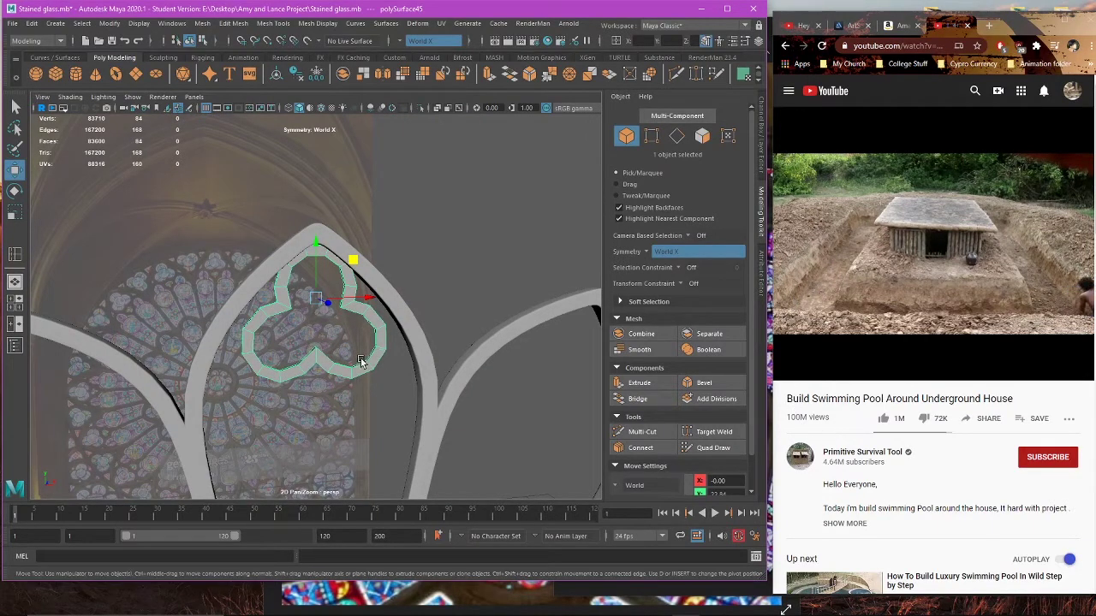
pyautogui.keyDown('alt'); pyautogui.moveTo(359, 357); pyautogui.dragTo(379, 348); pyautogui.keyUp('alt')
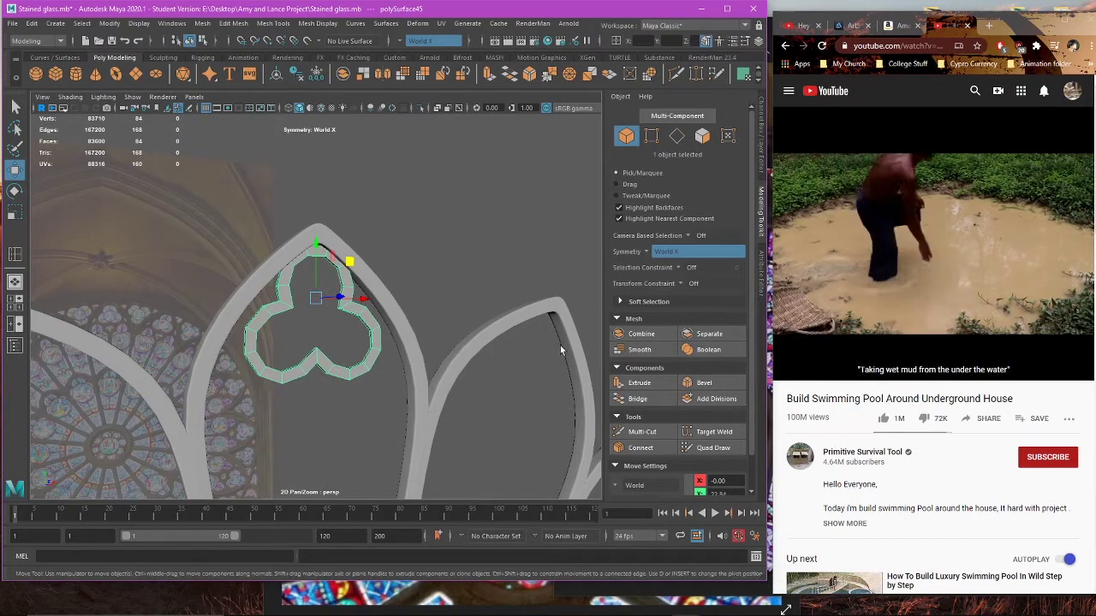
pyautogui.keyDown('alt'); pyautogui.moveTo(494, 284); pyautogui.dragTo(525, 281); pyautogui.keyUp('alt')
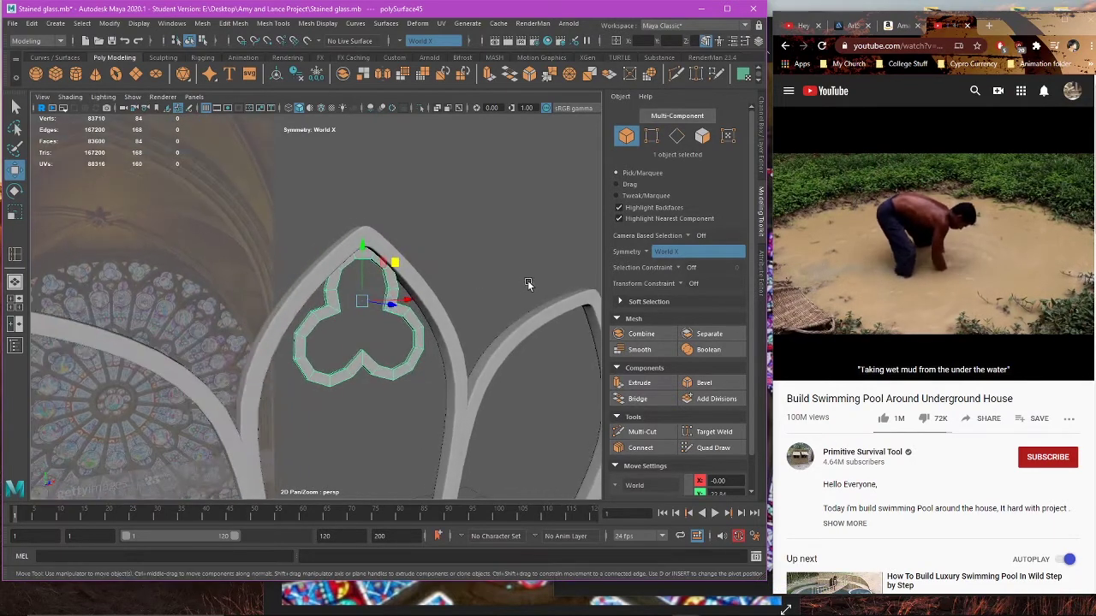
pyautogui.keyDown('alt'); pyautogui.moveTo(528, 281); pyautogui.dragTo(568, 284, button='right'); pyautogui.keyUp('alt')
pyautogui.keyDown('alt'); pyautogui.moveTo(569, 284); pyautogui.dragTo(511, 288); pyautogui.keyUp('alt')
pyautogui.press('q')
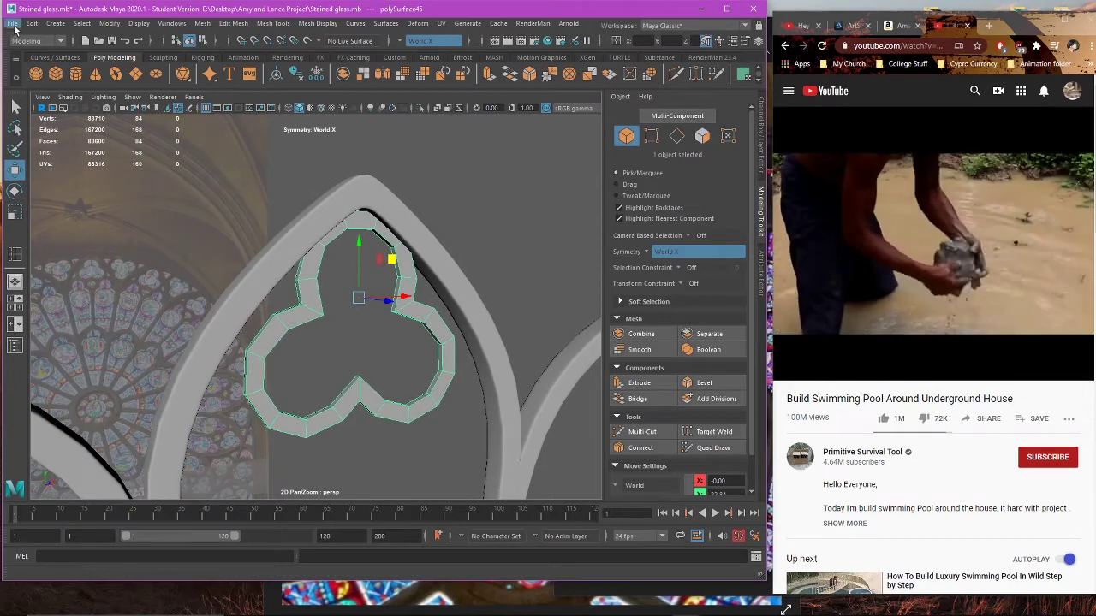
# Step: Save the scene and accept the student version notice
pyautogui.click(12, 22)
pyautogui.click(39, 55)
pyautogui.click(523, 324)
pyautogui.press('w')
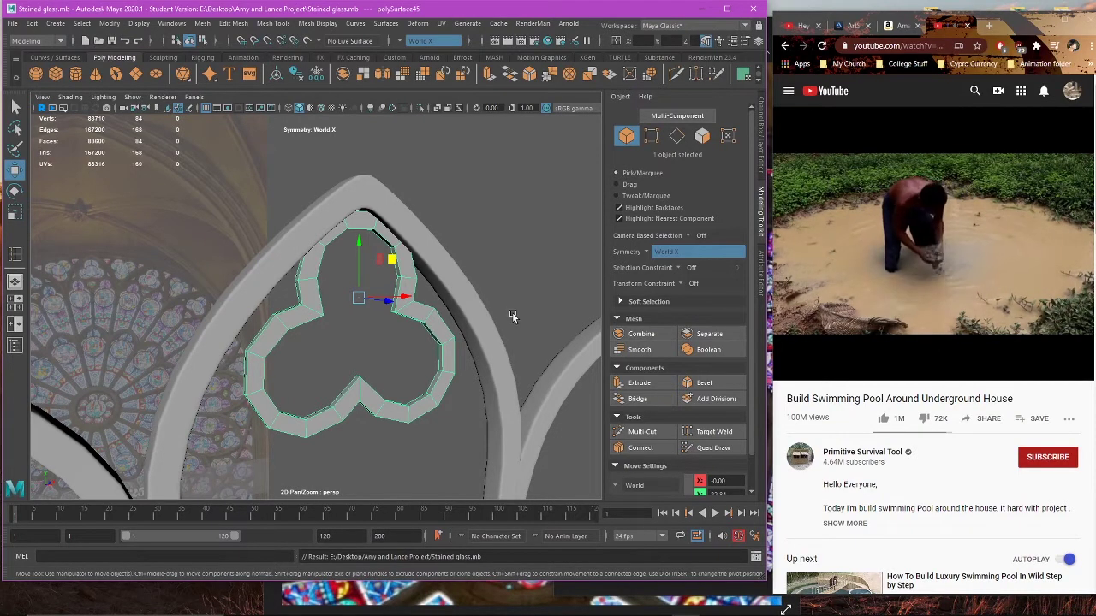
pyautogui.scroll(-3, 936, 396)
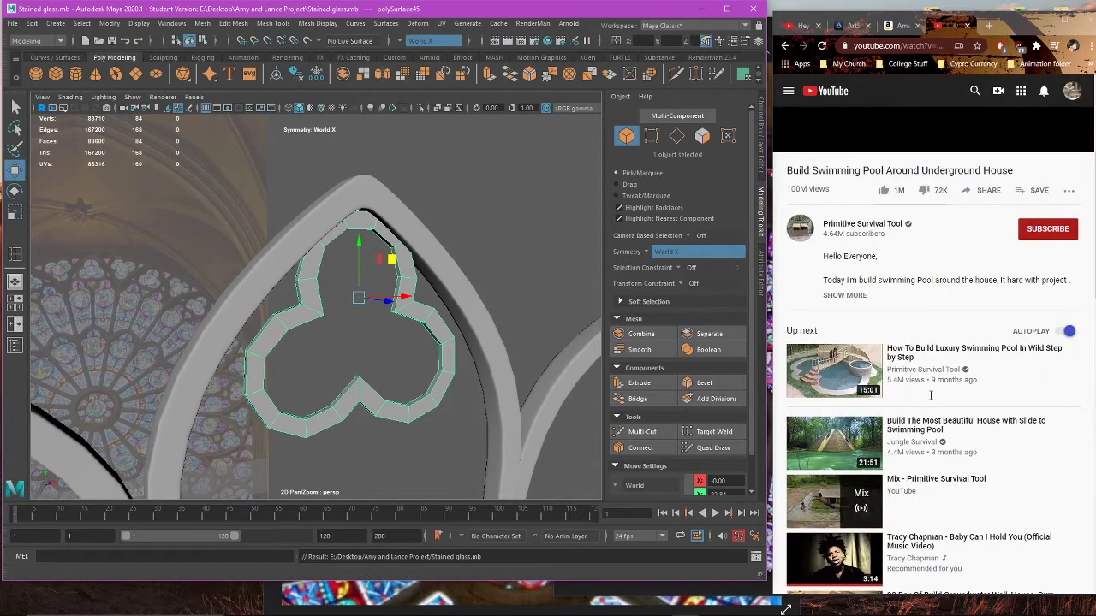
pyautogui.scroll(-3, 931, 396)
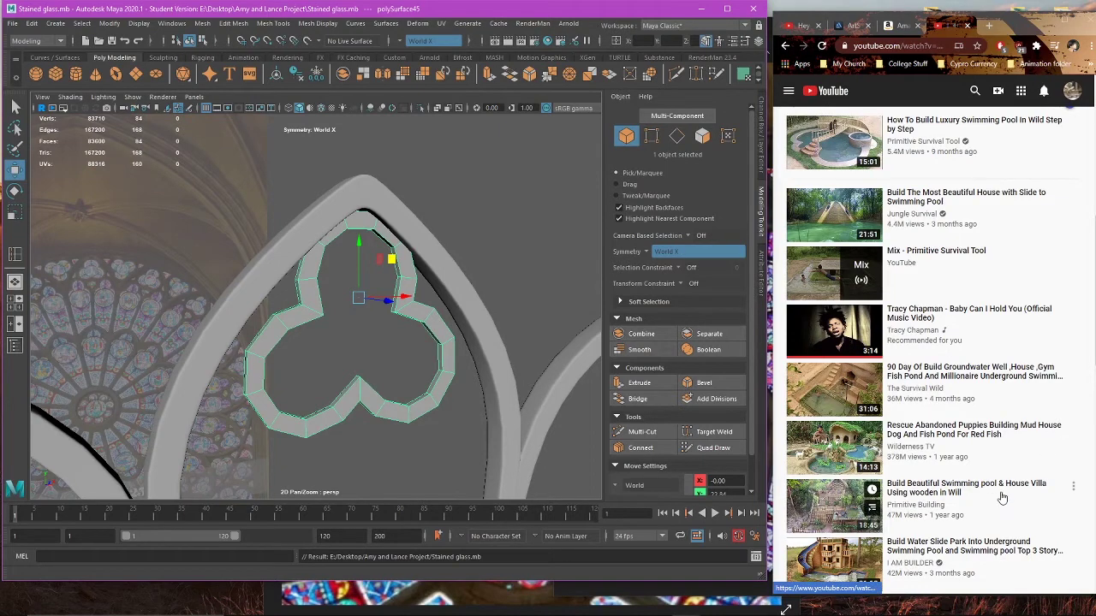
pyautogui.scroll(6, 999, 487)
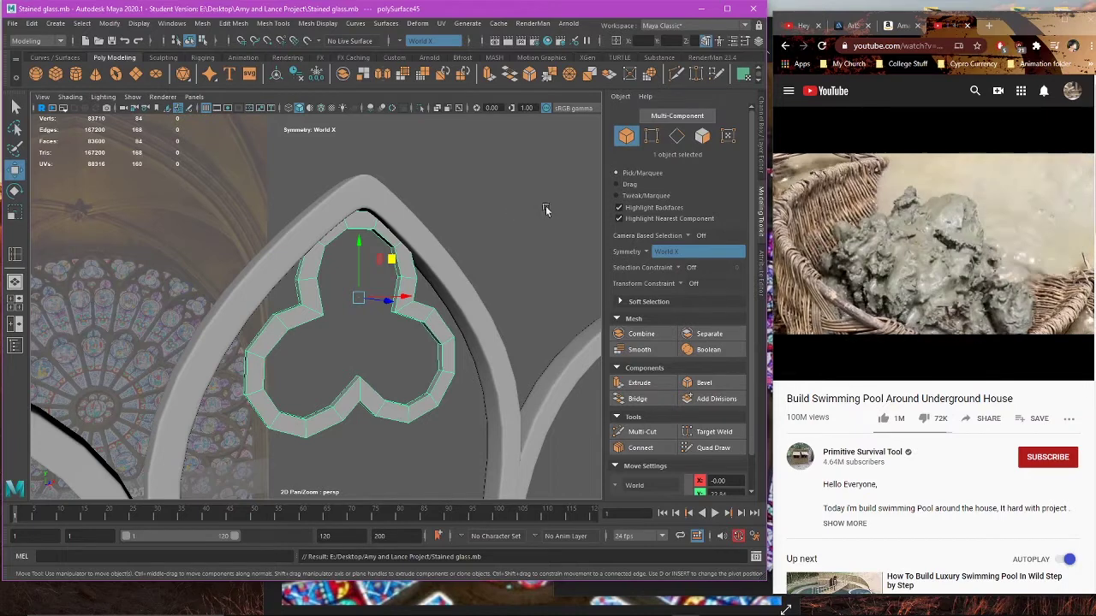
pyautogui.moveTo(847, 324)
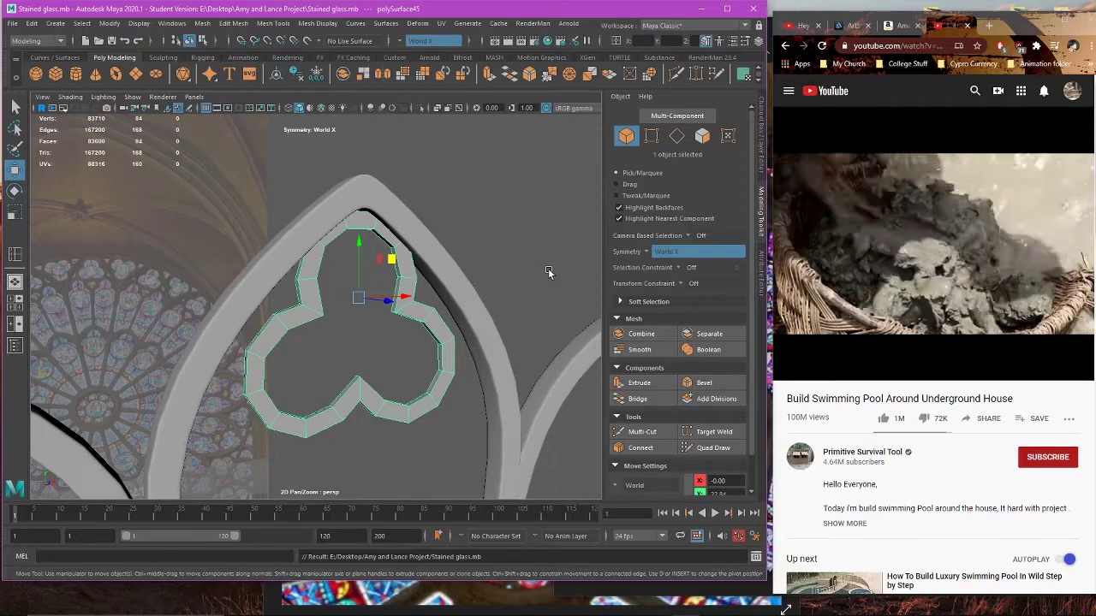
# Step: Compare the trefoil with the reference in the front view and examine its shape in perspective
pyautogui.keyDown('alt'); pyautogui.moveTo(541, 289); pyautogui.dragTo(508, 278); pyautogui.keyUp('alt')
pyautogui.press('space')
pyautogui.press('space')
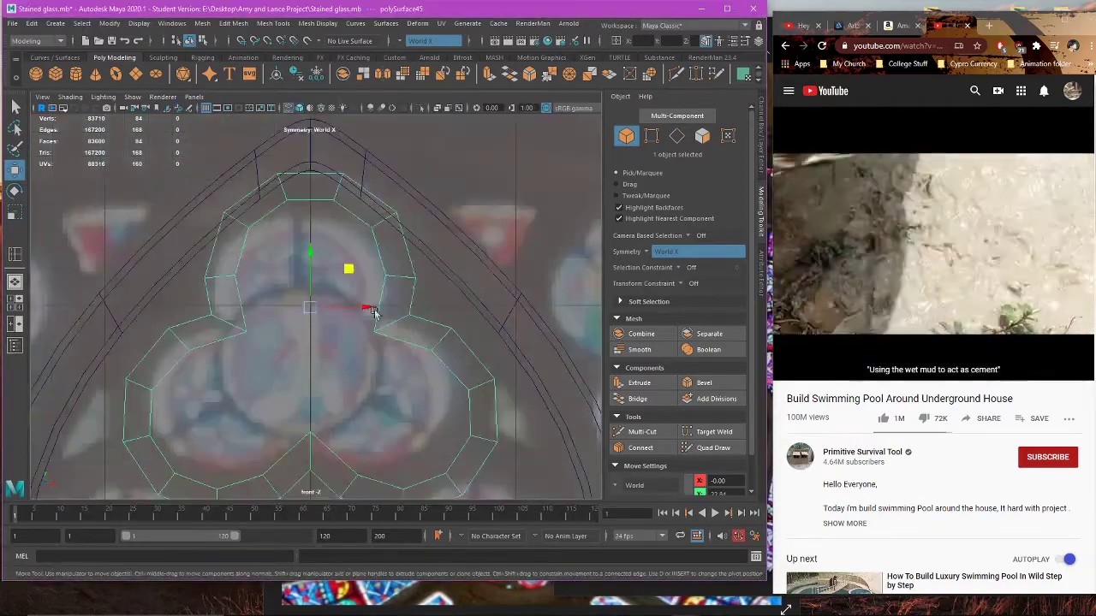
pyautogui.press('space')
pyautogui.press('space')
pyautogui.keyDown('alt'); pyautogui.moveTo(463, 218); pyautogui.dragTo(445, 253); pyautogui.keyUp('alt')
pyautogui.moveTo(492, 248)
pyautogui.keyDown('alt'); pyautogui.mouseDown(button='middle')
pyautogui.moveTo(421, 321)
pyautogui.moveTo(516, 243)
pyautogui.mouseUp(button='middle'); pyautogui.keyUp('alt')
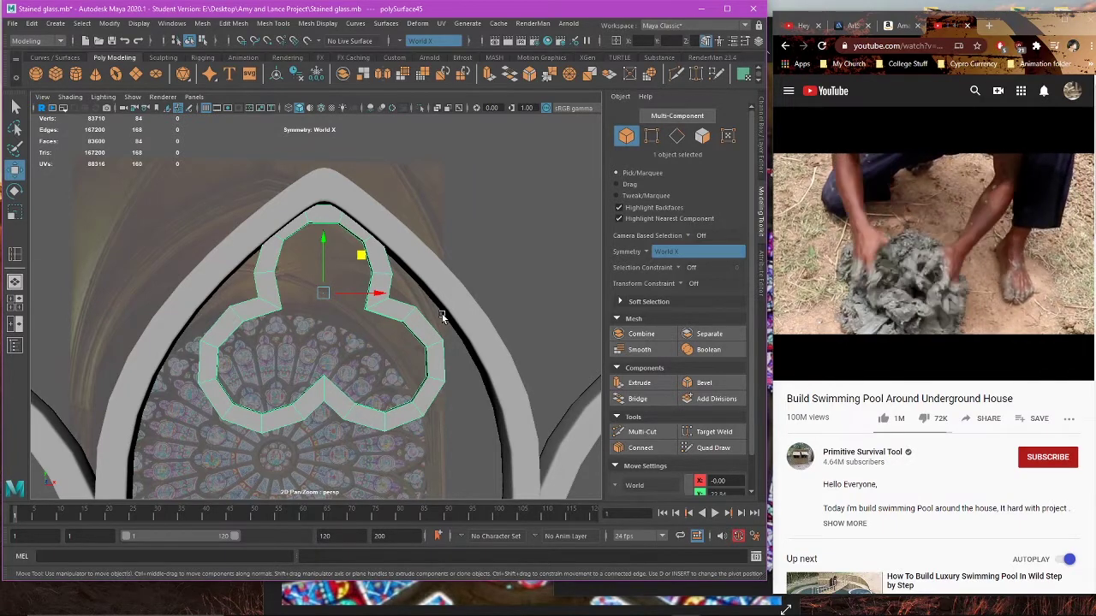
pyautogui.keyDown('alt'); pyautogui.moveTo(442, 317); pyautogui.dragTo(308, 379); pyautogui.keyUp('alt')
pyautogui.hotkey('alt', 'space')
# Step: Save the scene again over the existing file and accept the student version notice
pyautogui.click(14, 26)
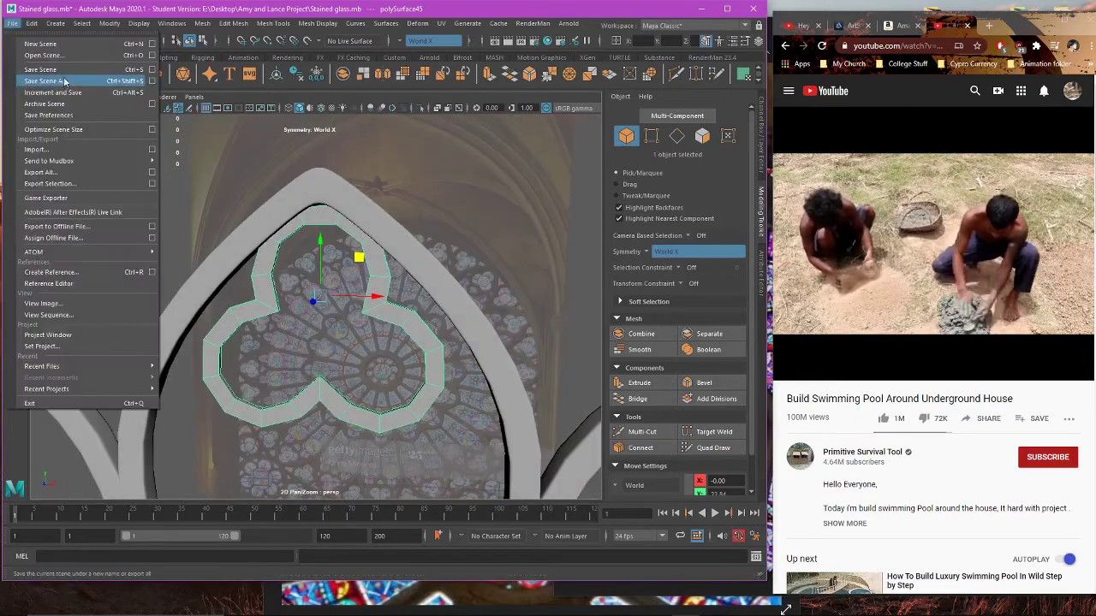
pyautogui.click(43, 80)
pyautogui.click(512, 318)
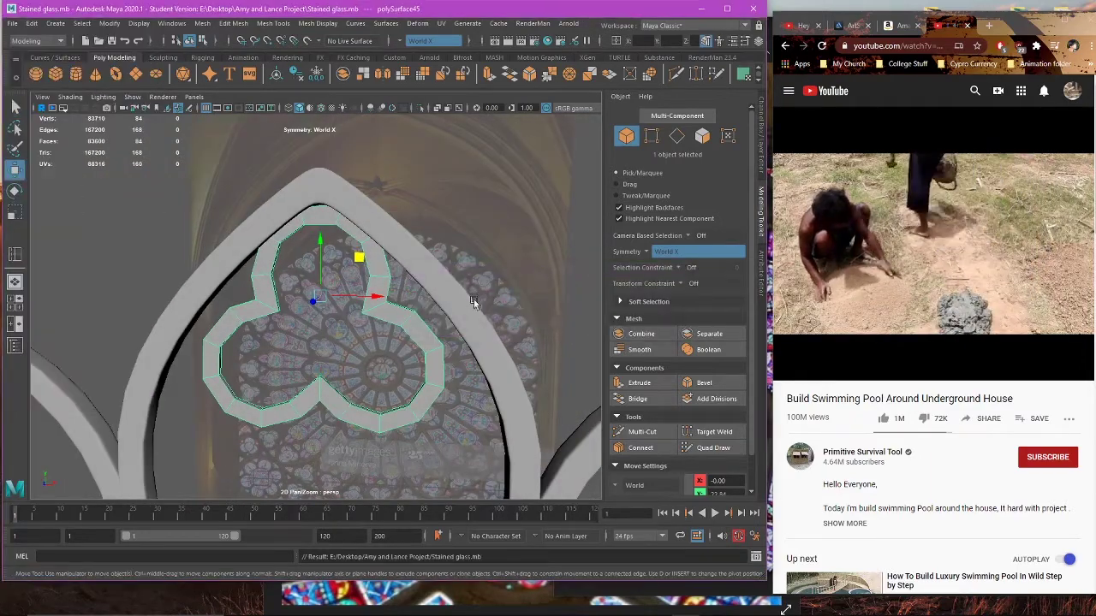
# Step: Turn on smooth preview for the trefoil and compare its side notches with the unsmoothed mesh
pyautogui.keyDown('alt'); pyautogui.moveTo(449, 342); pyautogui.dragTo(402, 359); pyautogui.keyUp('alt')
pyautogui.scroll(5, 460, 348)
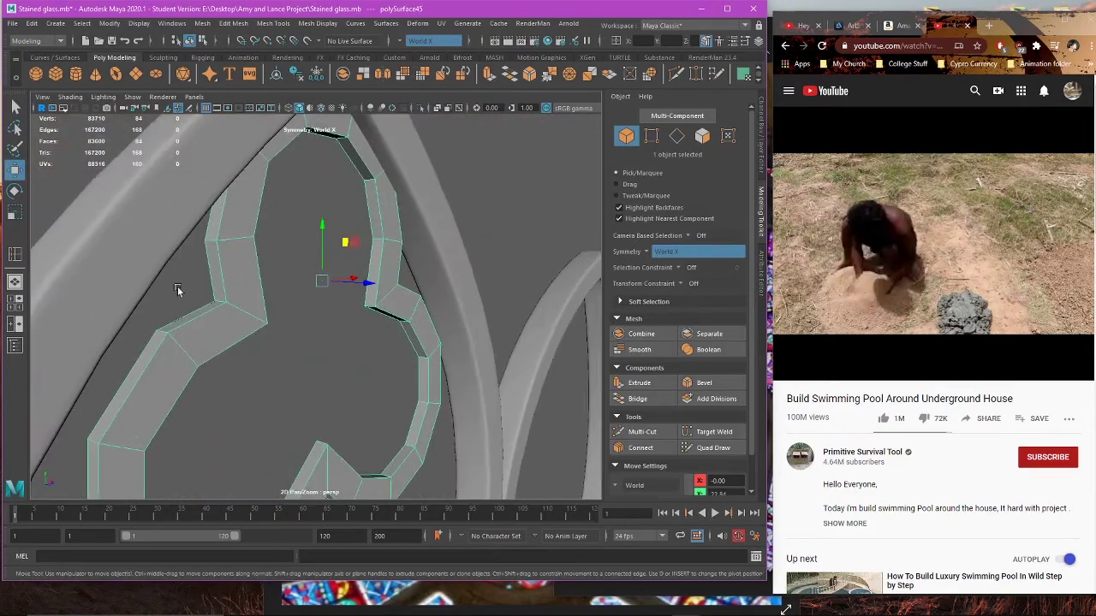
pyautogui.click(393, 326)
pyautogui.click(414, 316)
pyautogui.press('3')
pyautogui.click(464, 271)
pyautogui.click(507, 261)
pyautogui.click(414, 315)
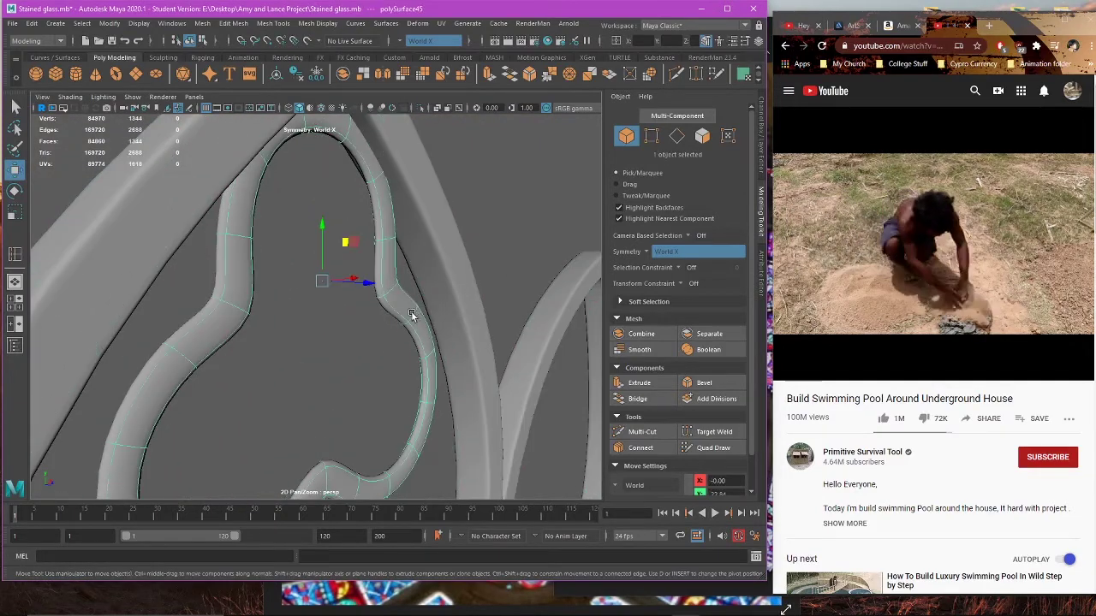
pyautogui.keyDown('alt'); pyautogui.moveTo(413, 315); pyautogui.dragTo(365, 317); pyautogui.keyUp('alt')
pyautogui.press('1')
pyautogui.press('3')
# Step: Examine the smoothed trefoil from several angles inside the arch and against the front-view reference
pyautogui.scroll(-5, 496, 229)
pyautogui.keyDown('alt'); pyautogui.moveTo(548, 255); pyautogui.dragTo(457, 289); pyautogui.keyUp('alt')
pyautogui.click(496, 229)
pyautogui.keyDown('alt'); pyautogui.moveTo(416, 325); pyautogui.dragTo(492, 337); pyautogui.keyUp('alt')
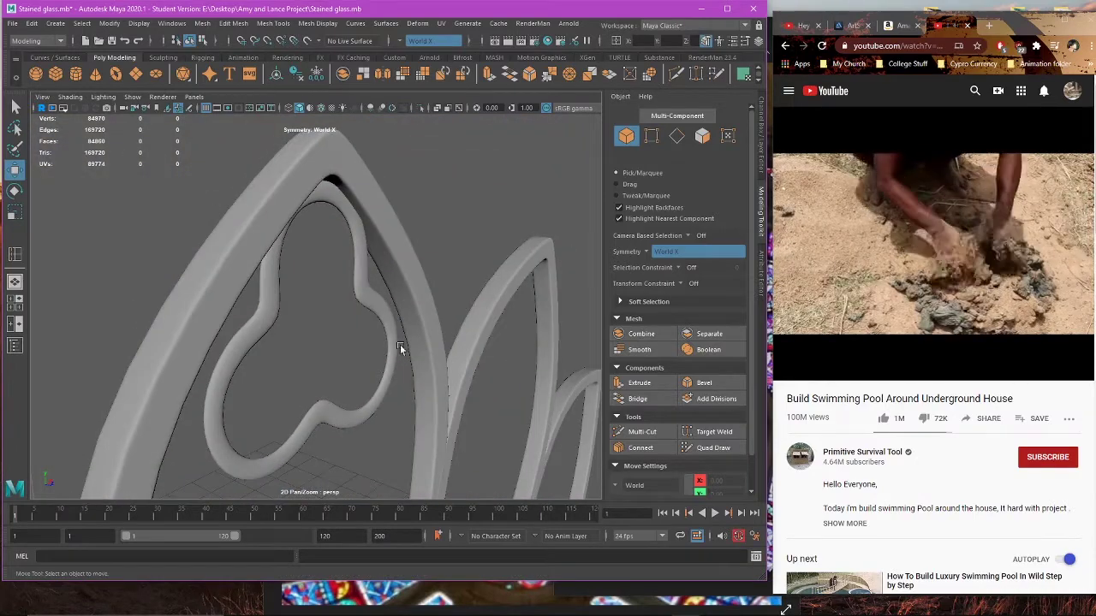
pyautogui.keyDown('alt'); pyautogui.moveTo(400, 344); pyautogui.dragTo(296, 378); pyautogui.keyUp('alt')
pyautogui.click(407, 319)
pyautogui.press('space')
pyautogui.press('space')
pyautogui.scroll(-6, 335, 392)
pyautogui.scroll(3, 336, 391)
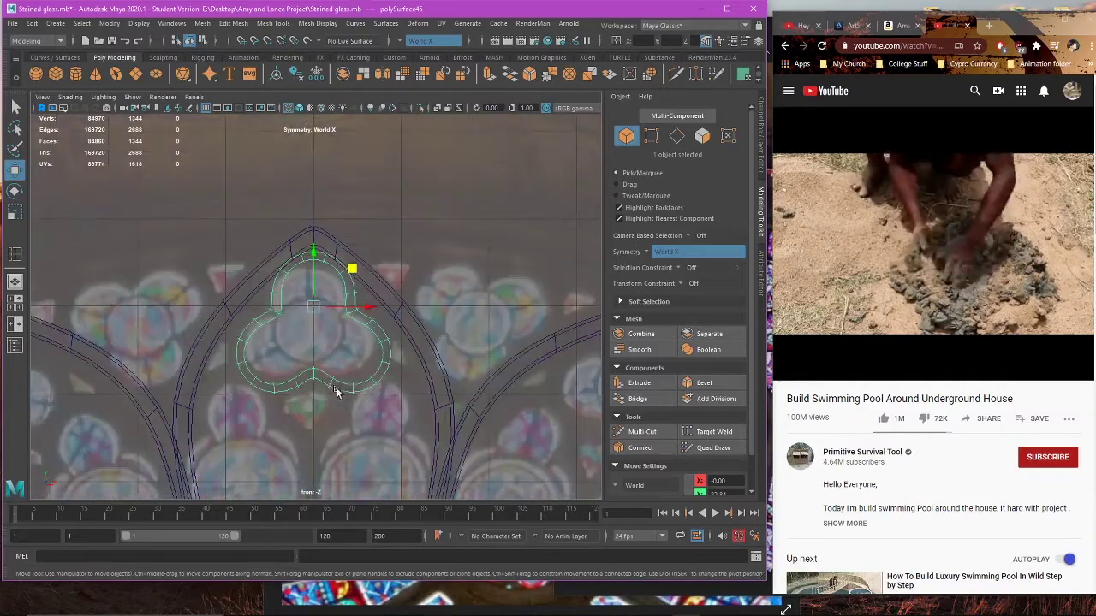
pyautogui.scroll(2, 336, 392)
pyautogui.press('space')
pyautogui.press('space')
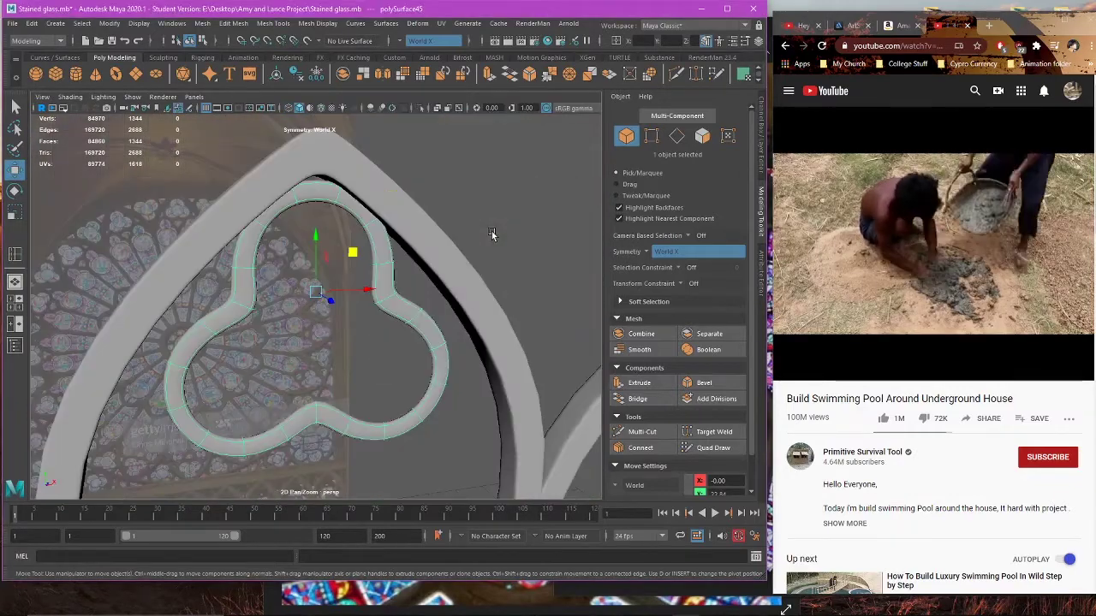
# Step: Try the Insert Edge Loop tool at the side notch's inner corner, undo it, and check the tool's settings
pyautogui.click(15, 254)
pyautogui.scroll(4, 395, 363)
pyautogui.scroll(8, 395, 363)
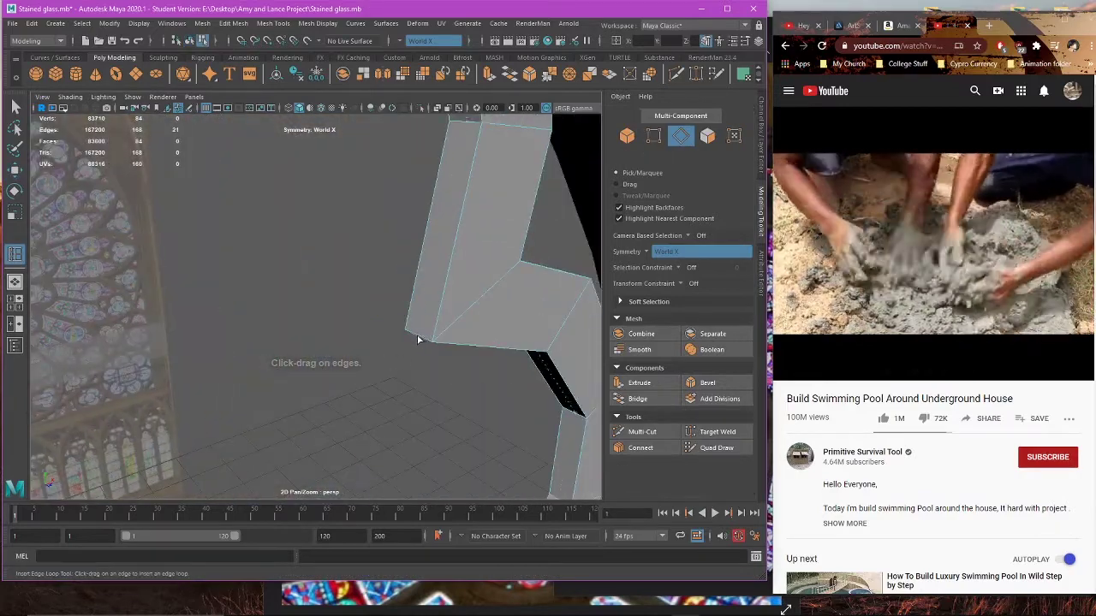
pyautogui.click(417, 337)
pyautogui.hotkey('ctrl', 'z')
pyautogui.click(18, 256)
pyautogui.doubleClick(15, 255)
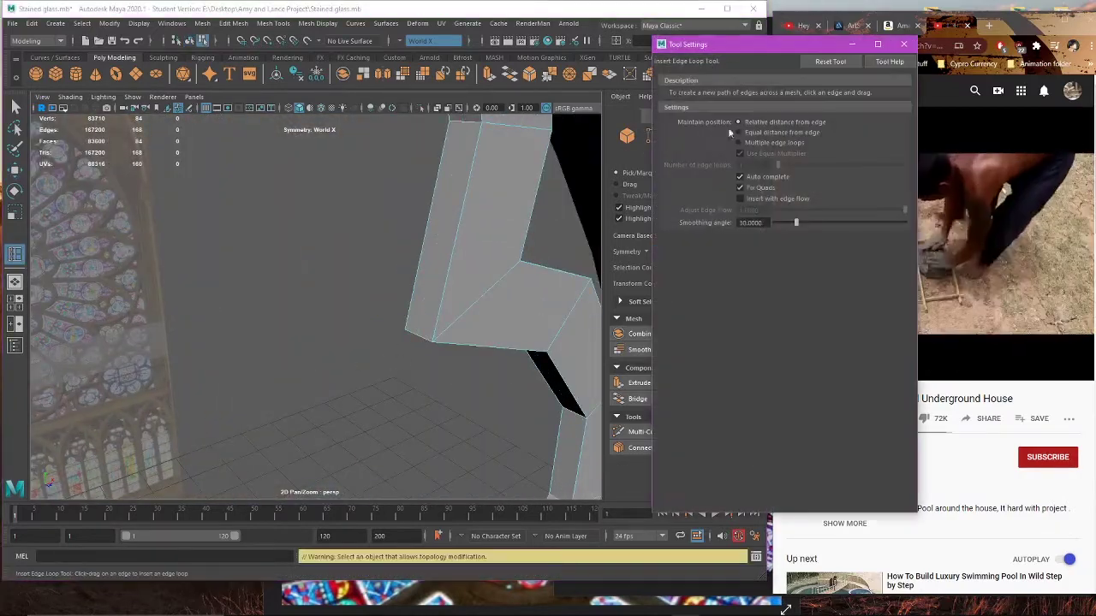
pyautogui.click(899, 43)
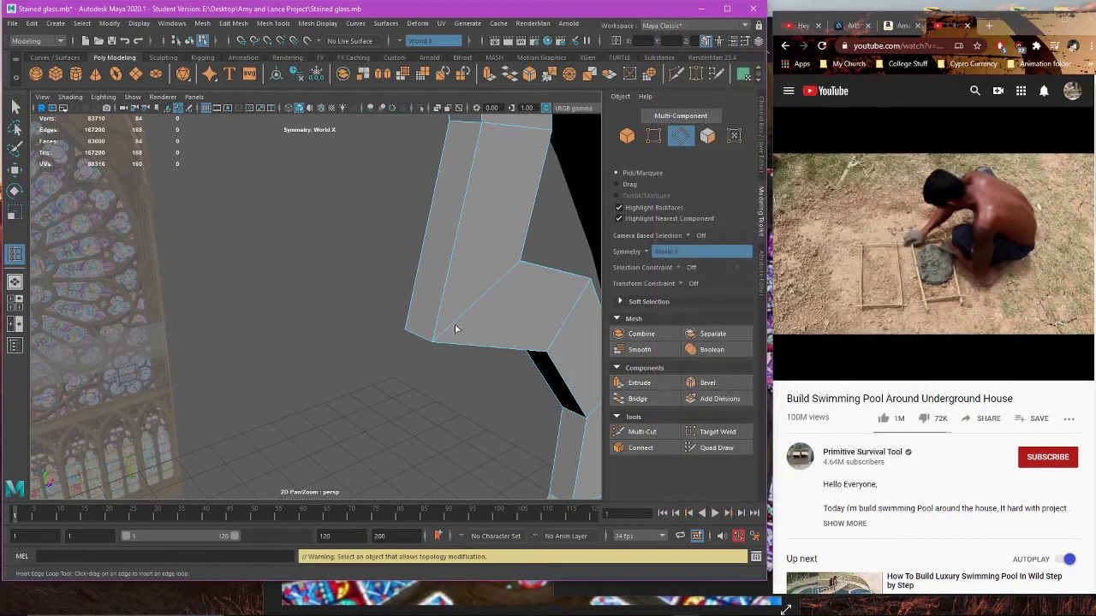
# Step: Try a lengthwise edge loop around the trefoil's inner side at the notch corner and check it with smooth preview
pyautogui.click(418, 335)
pyautogui.press('w')
pyautogui.press('3')
pyautogui.scroll(-4, 473, 334)
pyautogui.keyDown('alt'); pyautogui.moveTo(475, 334); pyautogui.dragTo(220, 301); pyautogui.keyUp('alt')
pyautogui.scroll(-3, 408, 308)
pyautogui.scroll(3, 393, 316)
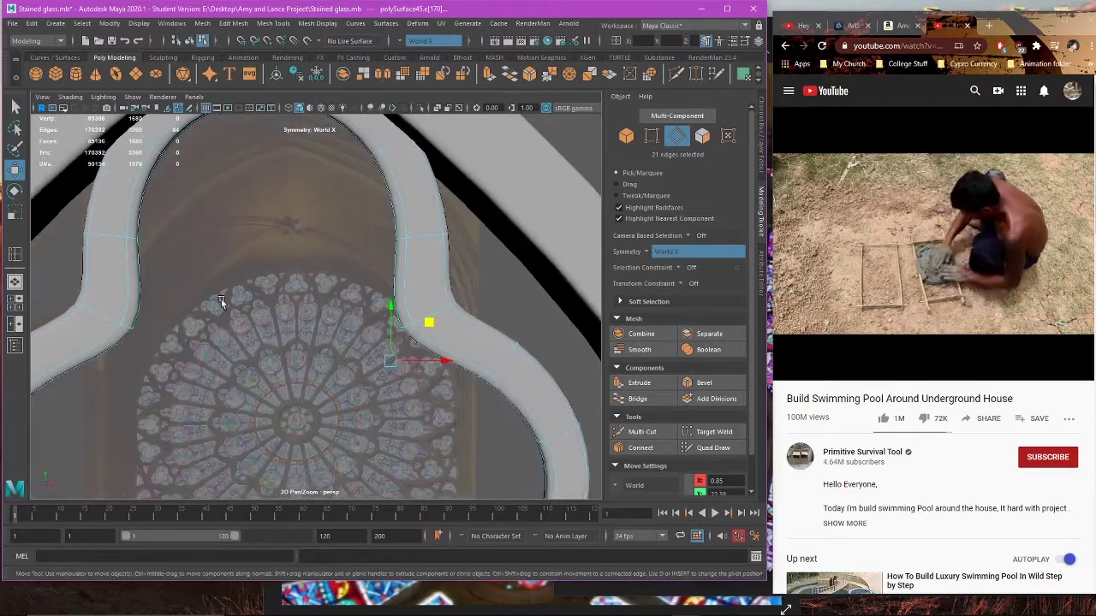
pyautogui.keyDown('alt'); pyautogui.moveTo(505, 265); pyautogui.dragTo(407, 341); pyautogui.keyUp('alt')
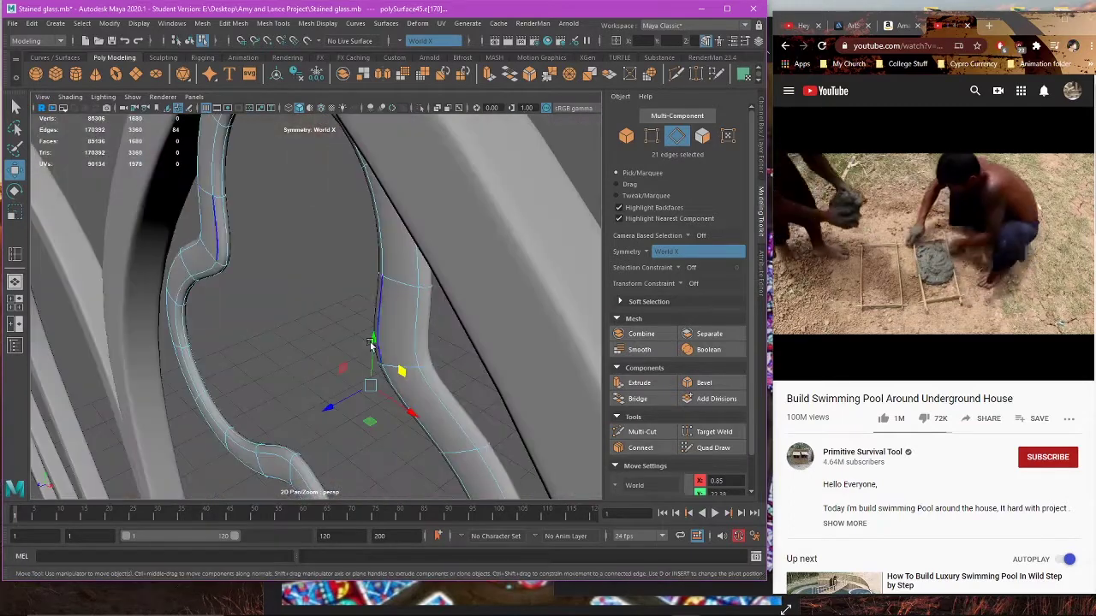
# Step: Try a second lengthwise edge loop around the trefoil frame, check it smoothed, and undo both loops
pyautogui.click(13, 256)
pyautogui.press('1')
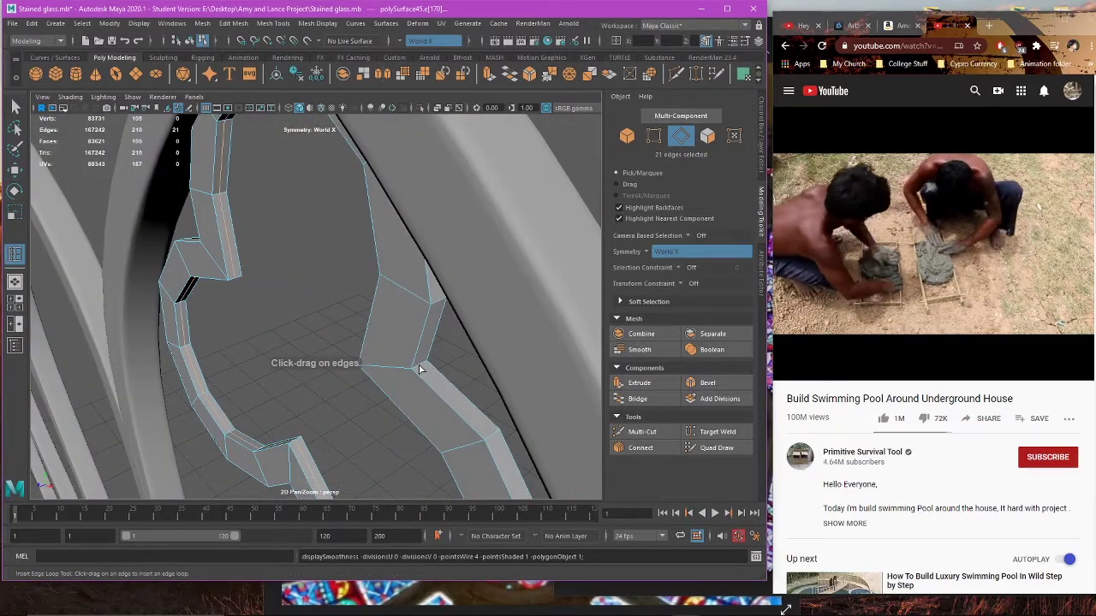
pyautogui.click(419, 369)
pyautogui.press('3')
pyautogui.keyDown('alt'); pyautogui.moveTo(368, 365); pyautogui.dragTo(427, 350); pyautogui.keyUp('alt')
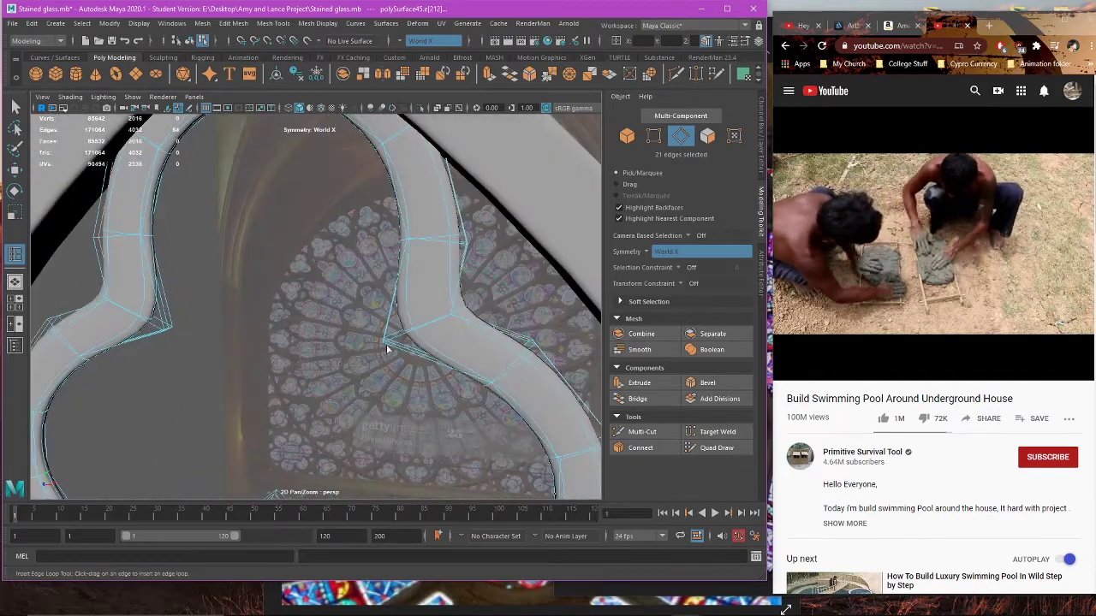
pyautogui.hotkey('ctrl', 'z')
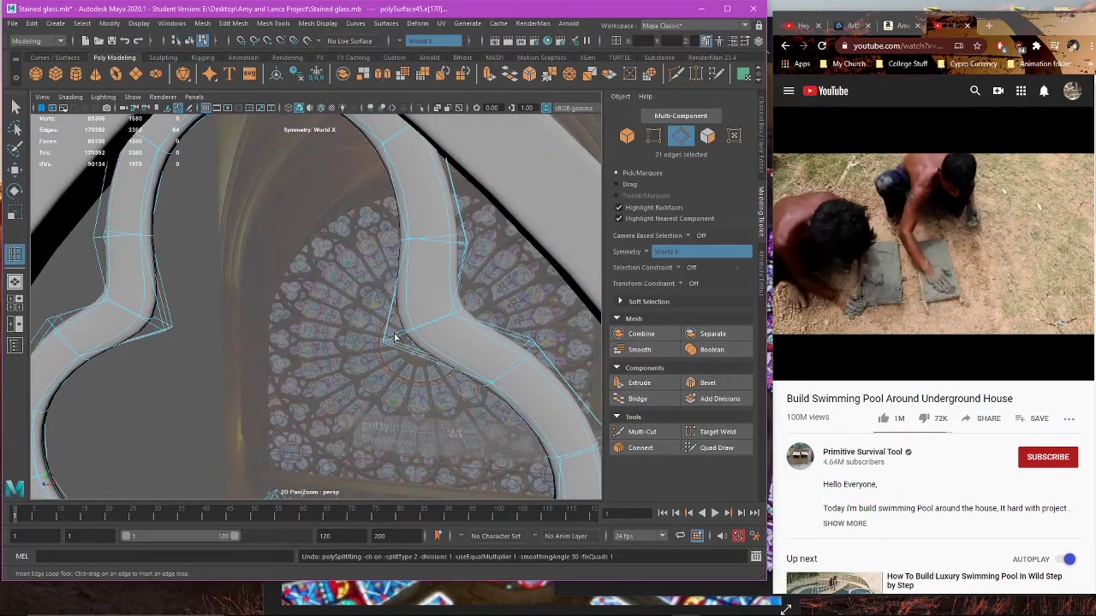
pyautogui.hotkey('ctrl', 'z')
pyautogui.hotkey('ctrl', 'z')
# Step: With smooth preview off, insert crosswise edge loops close to both sides of the side notches' corner edges, and turn the preview back on
pyautogui.keyDown('alt'); pyautogui.moveTo(368, 352); pyautogui.dragTo(406, 349); pyautogui.keyUp('alt')
pyautogui.press('1')
pyautogui.keyDown('alt'); pyautogui.moveTo(365, 341); pyautogui.dragTo(418, 350, button='right'); pyautogui.keyUp('alt')
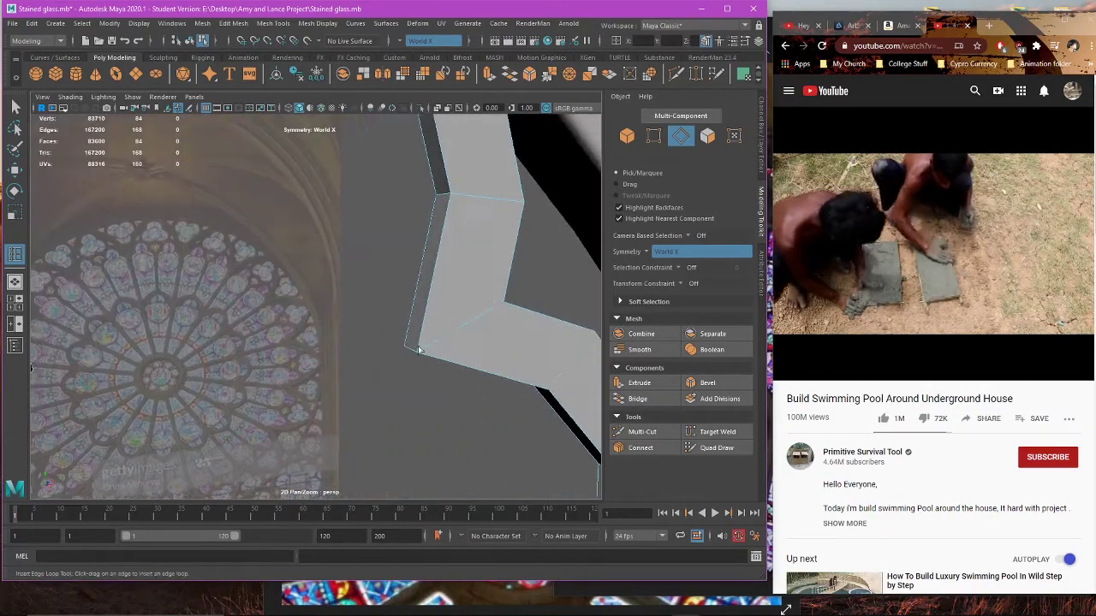
pyautogui.doubleClick(15, 255)
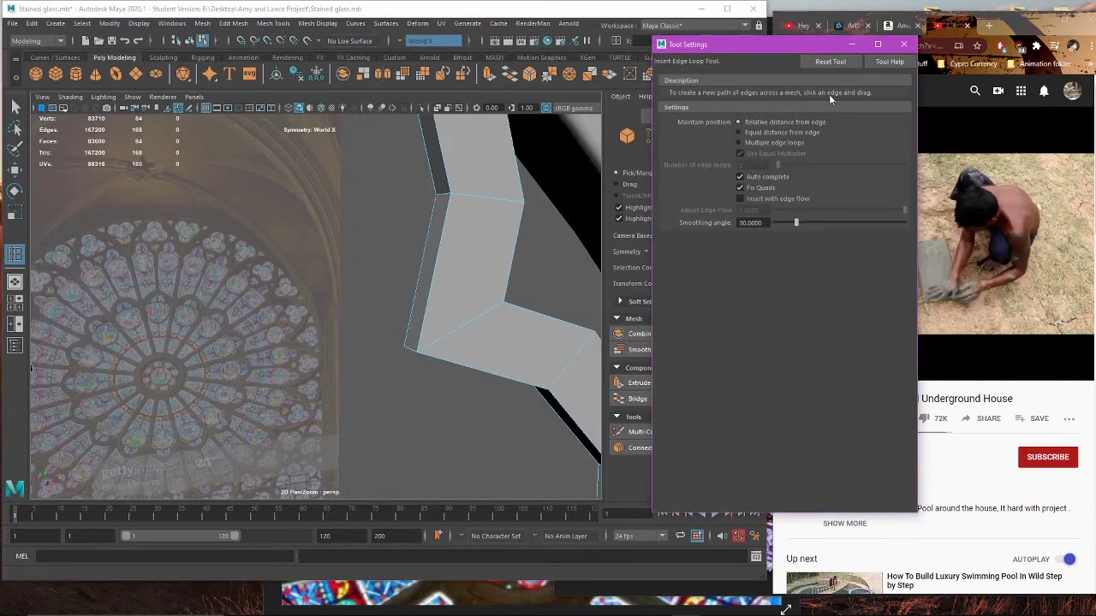
pyautogui.click(903, 43)
pyautogui.scroll(4, 472, 379)
pyautogui.scroll(-5, 485, 378)
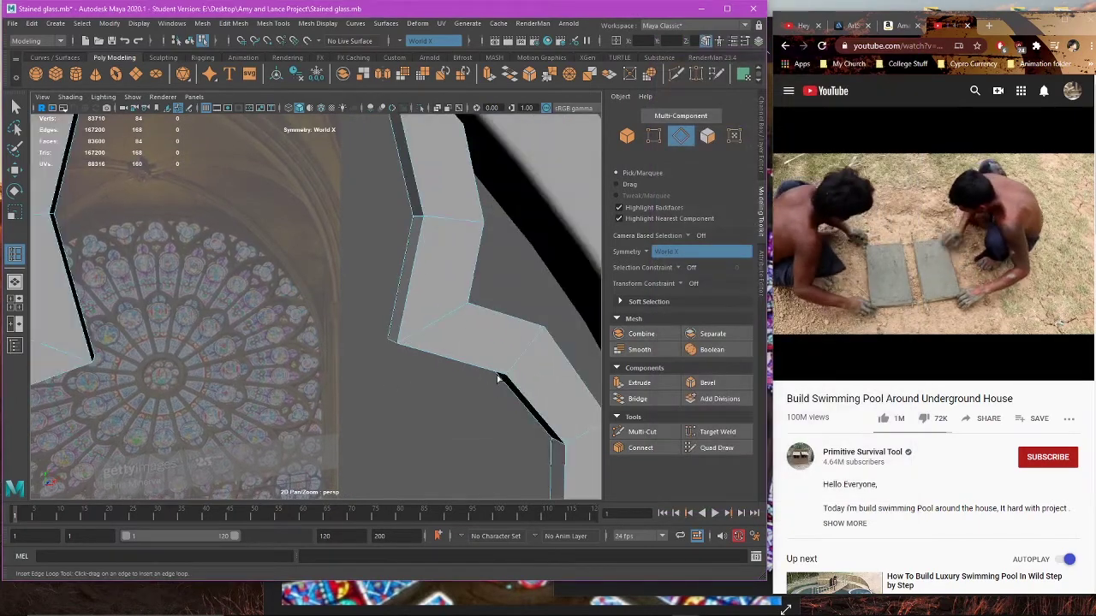
pyautogui.keyDown('alt'); pyautogui.moveTo(497, 380); pyautogui.dragTo(433, 380); pyautogui.keyUp('alt')
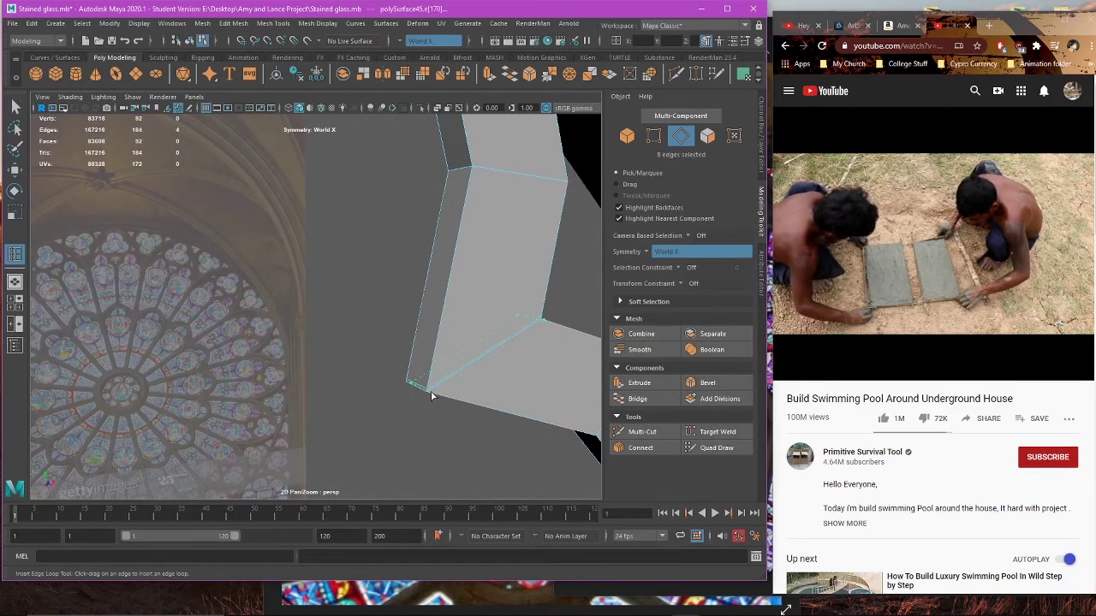
pyautogui.press('w')
pyautogui.press('3')
pyautogui.keyDown('alt'); pyautogui.moveTo(453, 390); pyautogui.dragTo(409, 374); pyautogui.keyUp('alt')
pyautogui.scroll(-5, 409, 373)
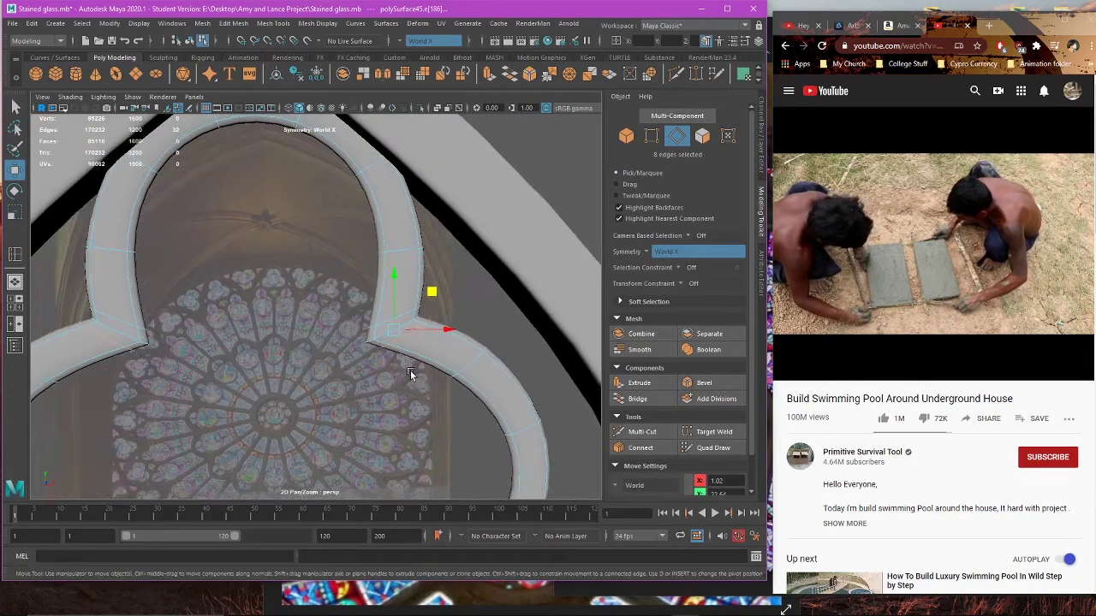
# Step: Select the original corner edge loops between the new loops at the side notches and delete them
pyautogui.scroll(3, 410, 374)
pyautogui.keyDown('alt'); pyautogui.moveTo(429, 374); pyautogui.dragTo(385, 370, button='middle'); pyautogui.keyUp('alt')
pyautogui.scroll(4, 385, 370)
pyautogui.keyDown('shift'); pyautogui.doubleClick(468, 402); pyautogui.keyUp('shift')
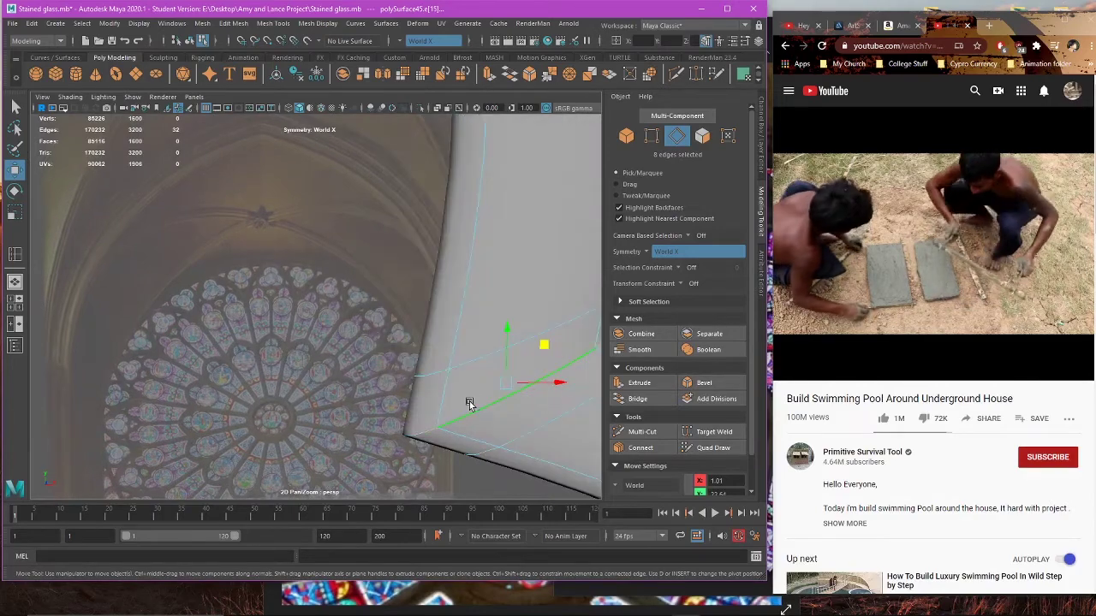
pyautogui.scroll(-6, 445, 389)
pyautogui.hotkey('ctrl', 'Delete')
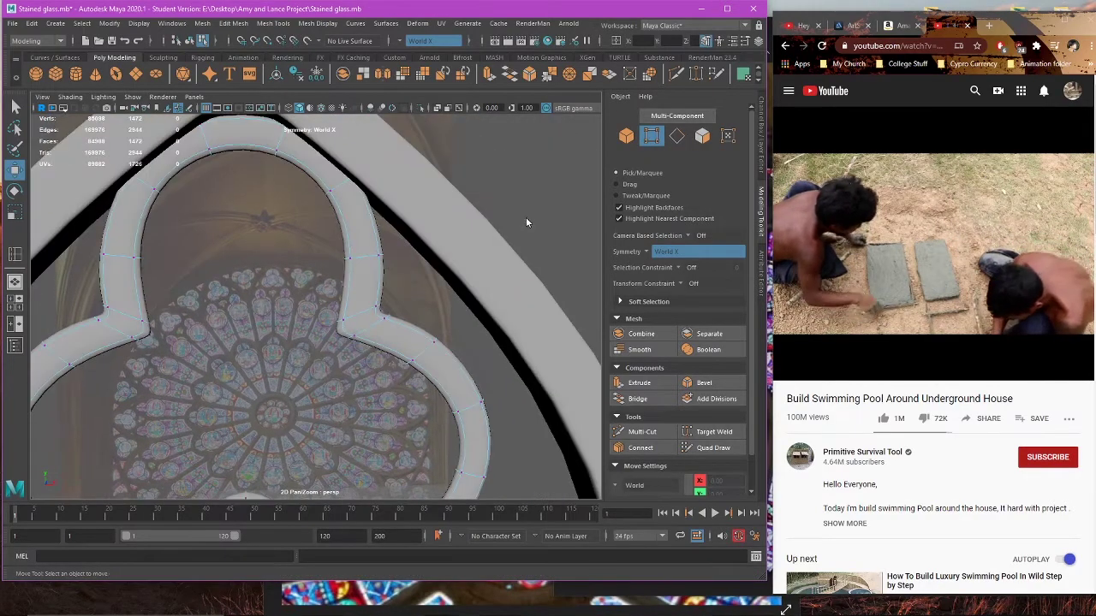
# Step: With smooth preview off, insert crosswise edge loops close to both sides of the corner edges at the trefoil's bottom cusp
pyautogui.moveTo(526, 217); pyautogui.dragTo(550, 208, button='right')
pyautogui.click(550, 208)
pyautogui.scroll(-4, 469, 296)
pyautogui.scroll(2, 367, 363)
pyautogui.keyDown('alt'); pyautogui.moveTo(327, 428); pyautogui.dragTo(377, 266, button='middle'); pyautogui.keyUp('alt')
pyautogui.click(356, 358)
pyautogui.scroll(4, 354, 343)
pyautogui.press('g')
pyautogui.scroll(4, 411, 342)
pyautogui.press('1')
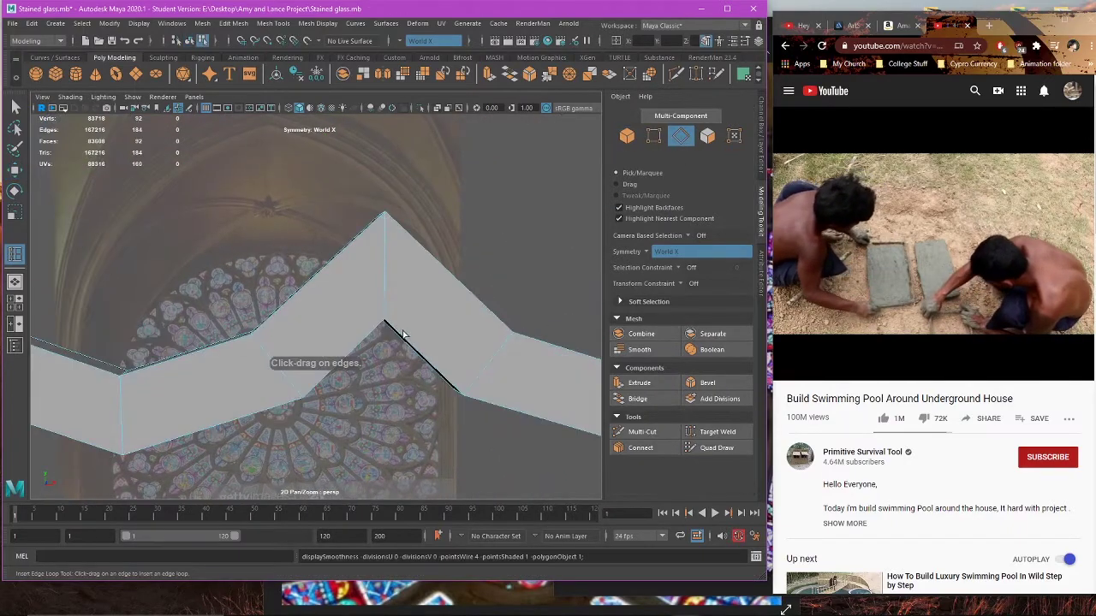
pyautogui.click(385, 325)
pyautogui.press('w')
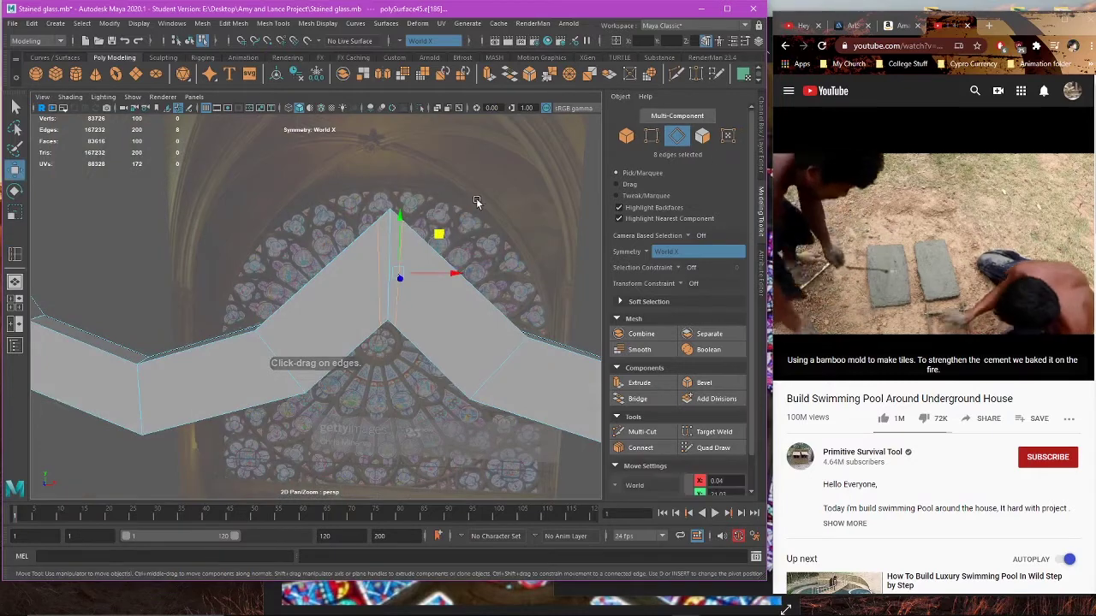
# Step: Delete the original corner edge loop between the new loops at the bottom cusp and turn smooth preview back on
pyautogui.press('3')
pyautogui.press('1')
pyautogui.rightClick(478, 208)
pyautogui.moveTo(480, 211); pyautogui.dragTo(480, 176, button='right')
pyautogui.keyDown('shift'); pyautogui.click(390, 233); pyautogui.keyUp('shift')
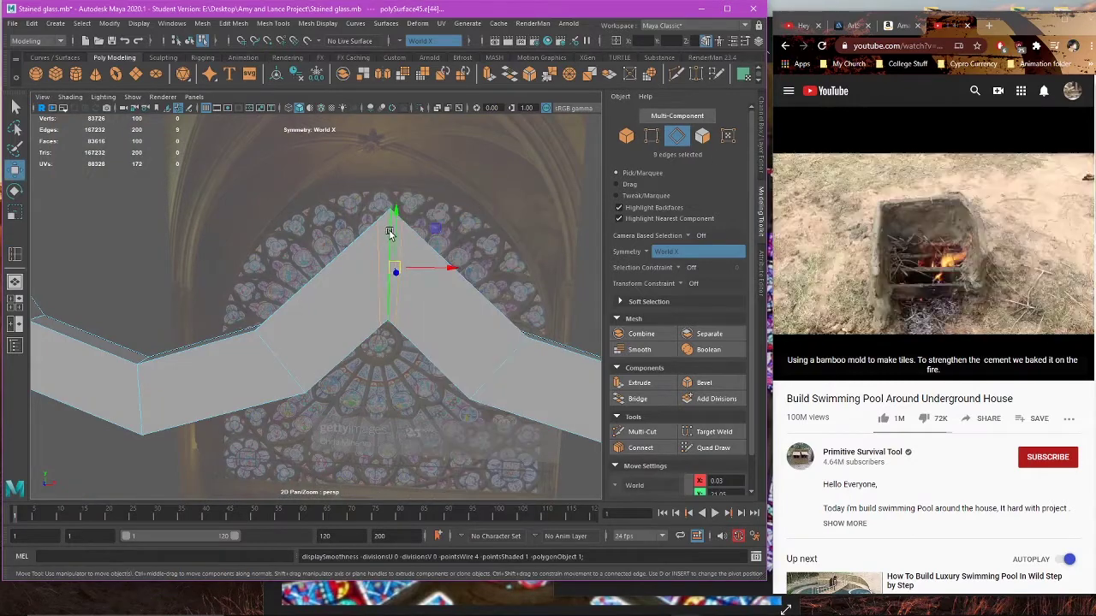
pyautogui.hotkey('ctrl', 'Delete')
pyautogui.moveTo(486, 221); pyautogui.dragTo(519, 206, button='right')
pyautogui.click(393, 320)
pyautogui.click(423, 317)
pyautogui.press('3')
pyautogui.click(501, 236)
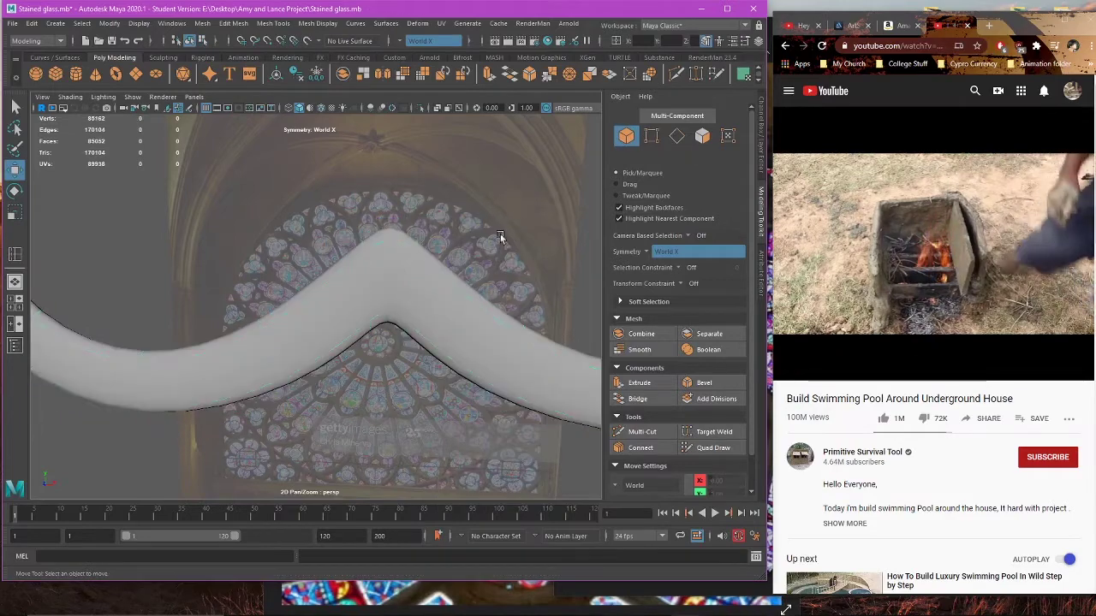
pyautogui.scroll(-10, 493, 261)
pyautogui.keyDown('alt'); pyautogui.moveTo(476, 292); pyautogui.dragTo(379, 318); pyautogui.keyUp('alt')
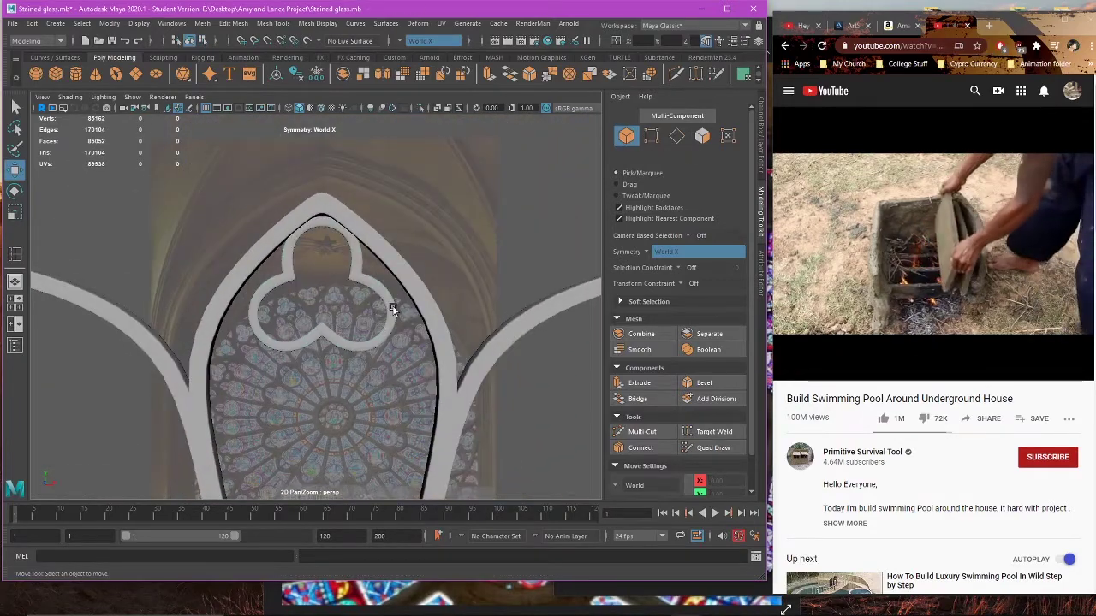
# Step: In the front view, move the upper lobe's side and shoulder vertices slightly outward on both sides to round the lobe
pyautogui.press('space')
pyautogui.press('space')
pyautogui.moveTo(498, 221); pyautogui.dragTo(482, 247, button='right')
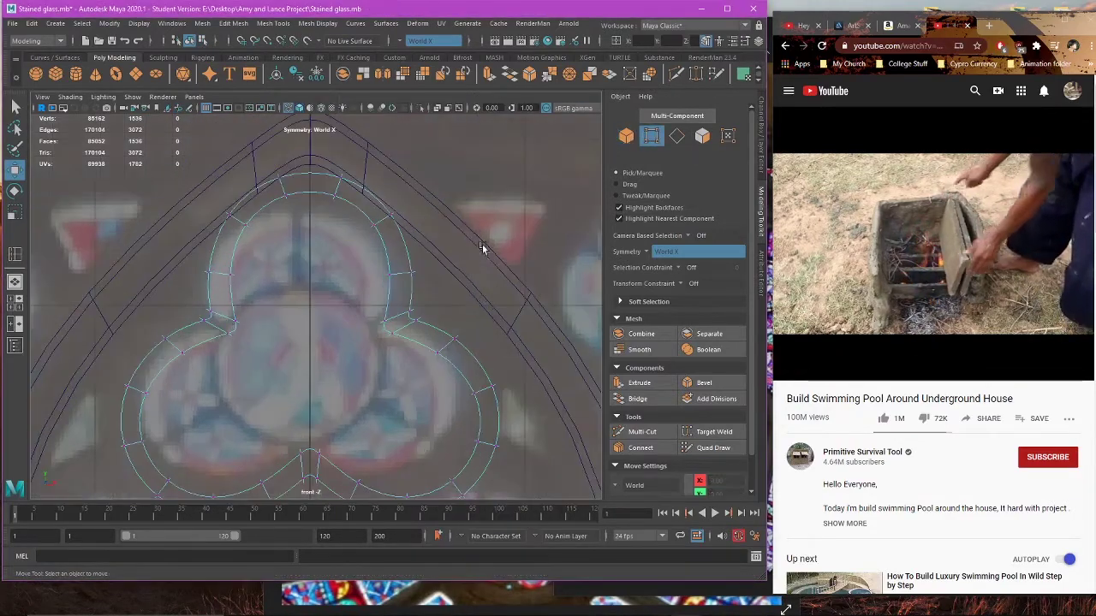
pyautogui.click(399, 269)
pyautogui.moveTo(443, 236); pyautogui.dragTo(446, 231, button='middle')
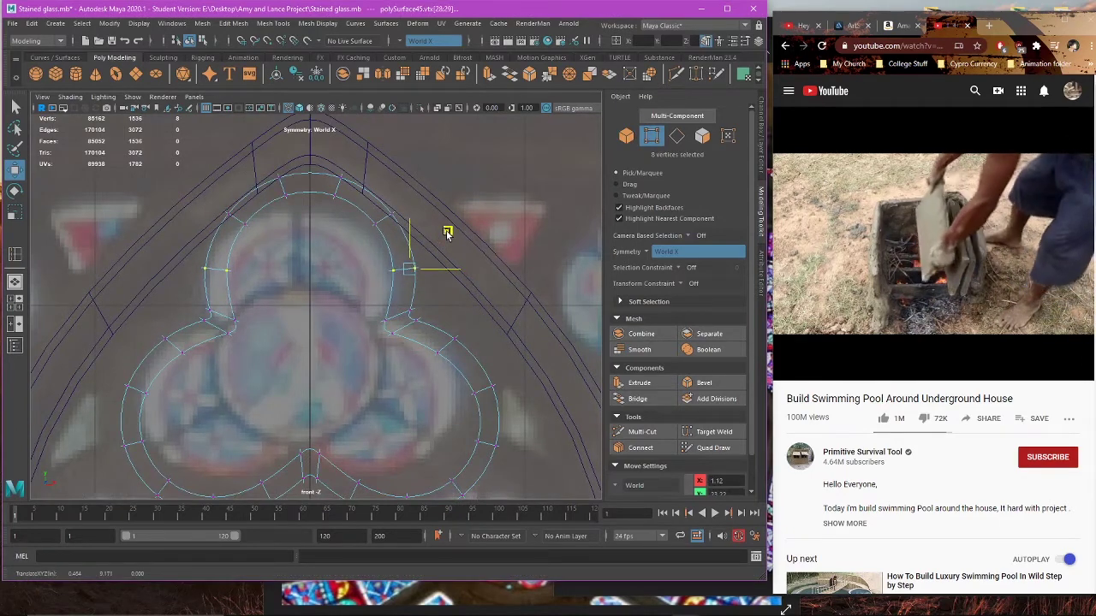
pyautogui.moveTo(350, 207); pyautogui.dragTo(458, 240)
pyautogui.moveTo(428, 181); pyautogui.dragTo(387, 227)
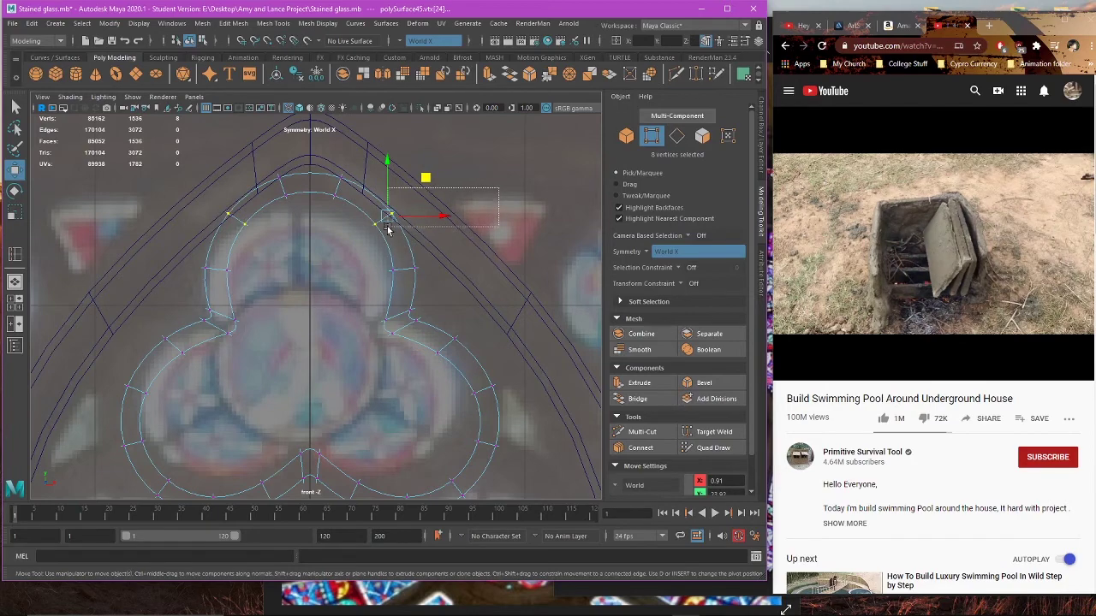
pyautogui.moveTo(425, 180); pyautogui.dragTo(429, 181, button='middle')
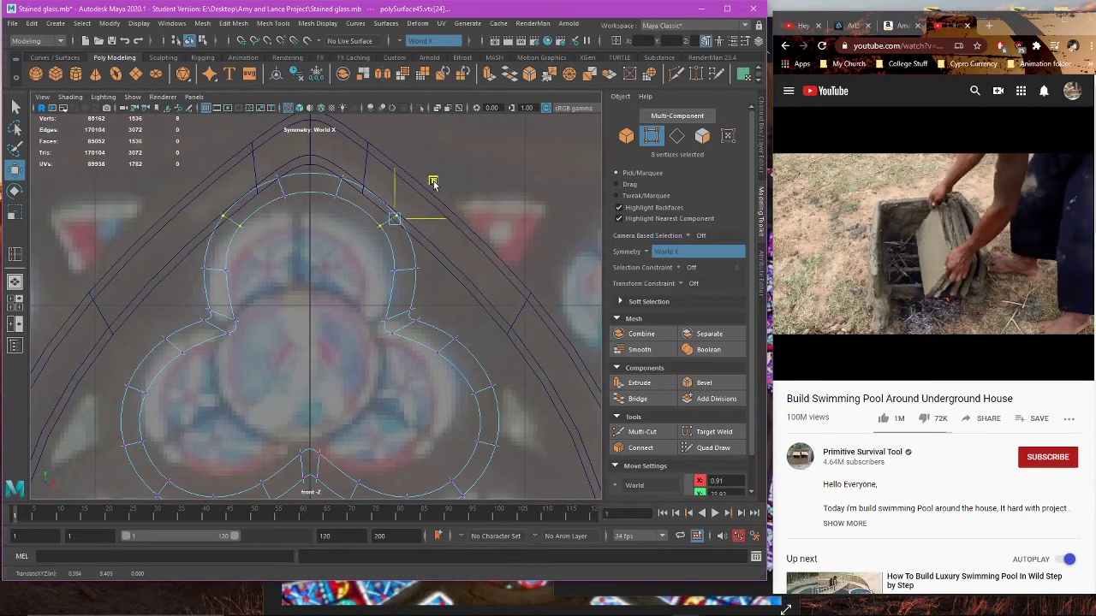
pyautogui.moveTo(434, 184); pyautogui.dragTo(435, 183)
# Step: Adjust the height of the upper lobe's outer top vertices beneath the arch point and return to object mode in perspective
pyautogui.keyDown('alt'); pyautogui.moveTo(319, 218); pyautogui.dragTo(372, 284, button='middle'); pyautogui.keyUp('alt')
pyautogui.keyDown('alt'); pyautogui.moveTo(371, 283); pyautogui.dragTo(292, 251, button='right'); pyautogui.keyUp('alt')
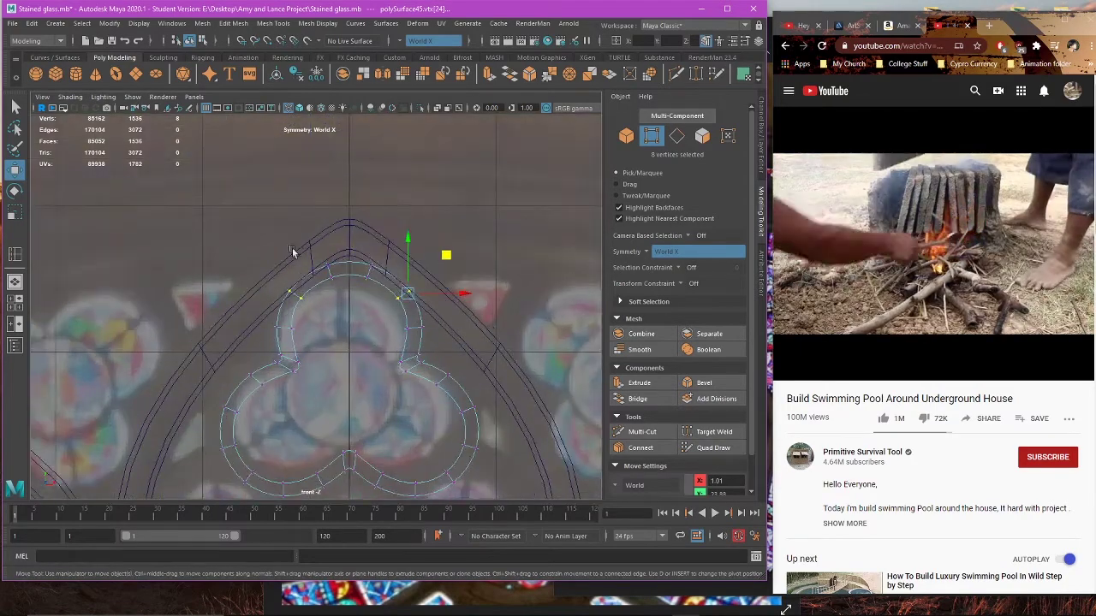
pyautogui.scroll(2, 416, 294)
pyautogui.moveTo(293, 196); pyautogui.dragTo(438, 208)
pyautogui.scroll(3, 374, 308)
pyautogui.press('space')
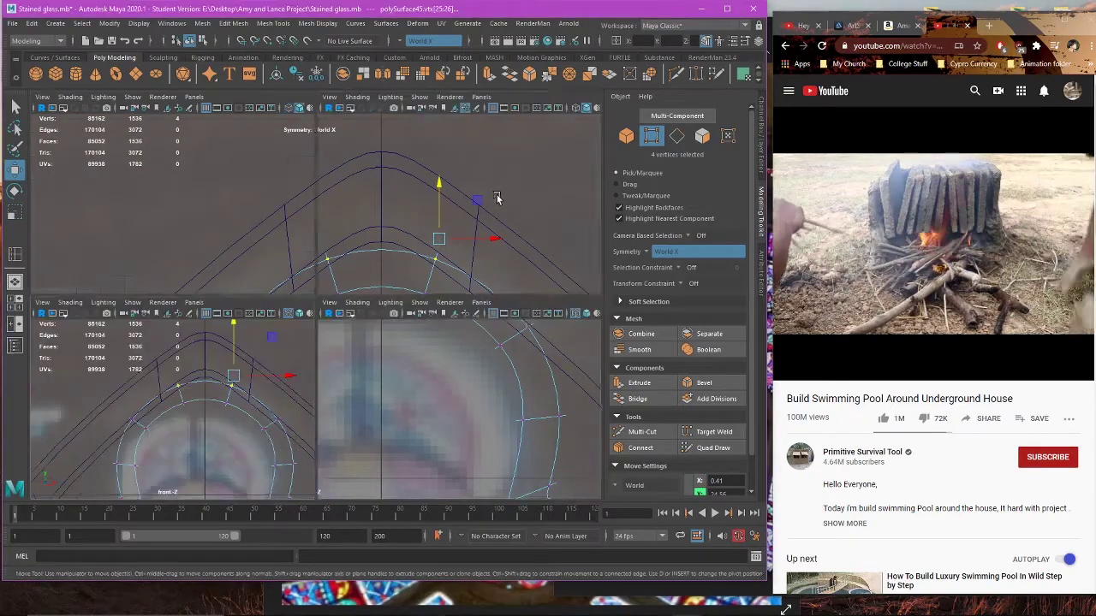
pyautogui.press('space')
pyautogui.moveTo(480, 214); pyautogui.dragTo(398, 226, button='right')
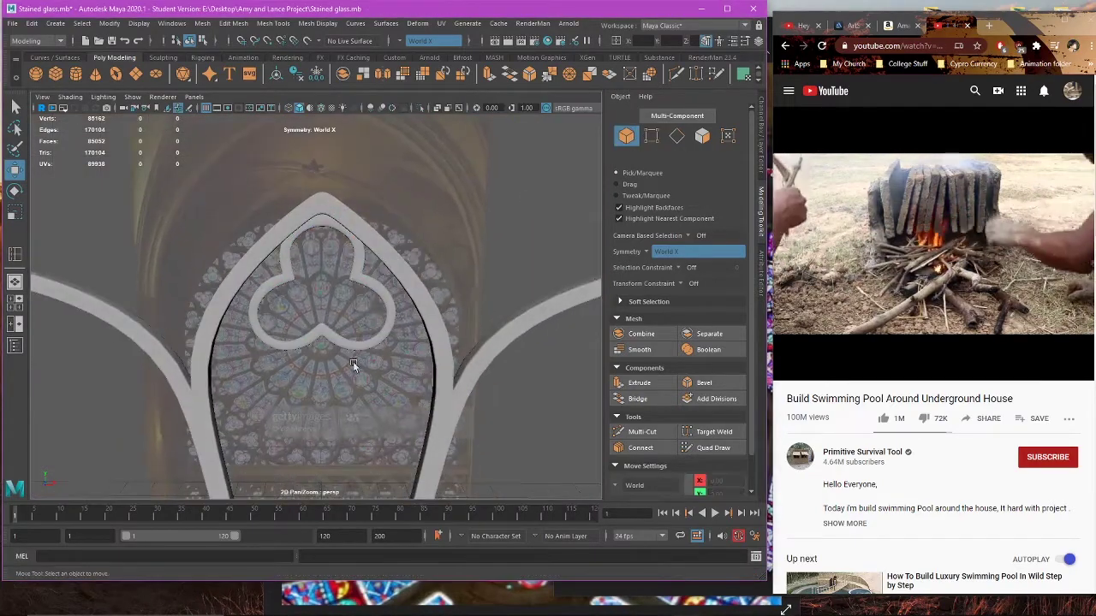
# Step: Select the whole trefoil, raise it slightly inside the arch in the front view, and check it in perspective
pyautogui.press('space')
pyautogui.press('space')
pyautogui.click(339, 382)
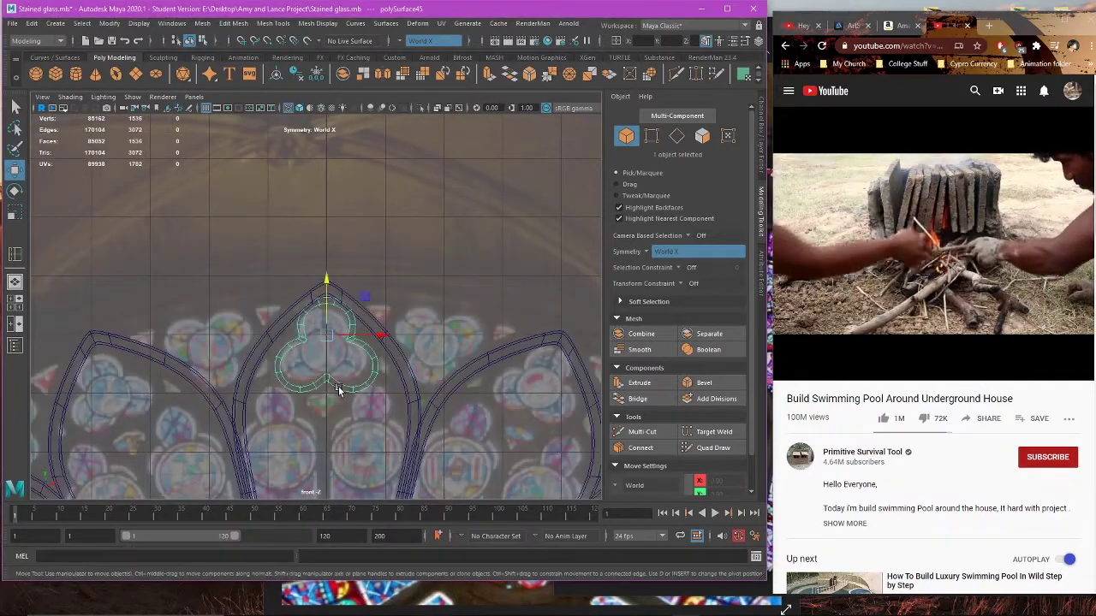
pyautogui.scroll(2, 347, 360)
pyautogui.moveTo(334, 309); pyautogui.dragTo(334, 304)
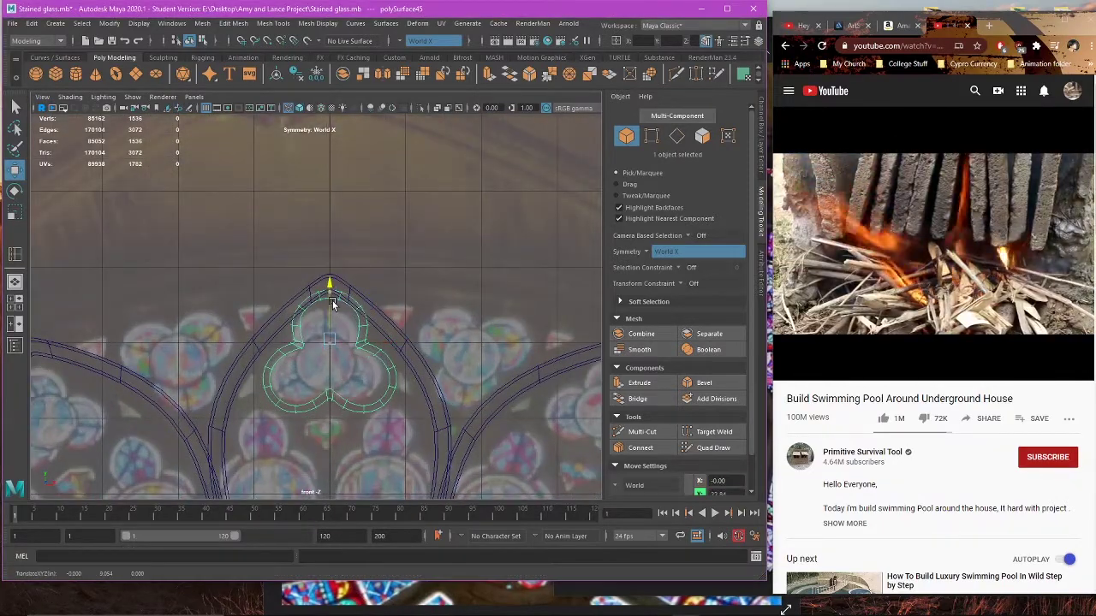
pyautogui.scroll(-3, 445, 337)
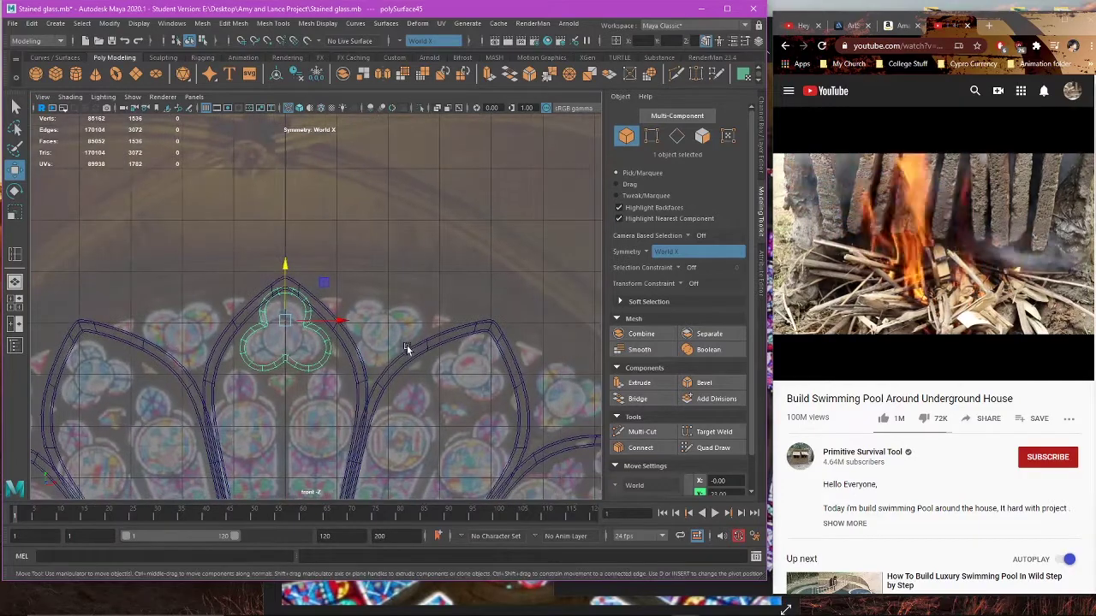
pyautogui.press('space')
pyautogui.press('space')
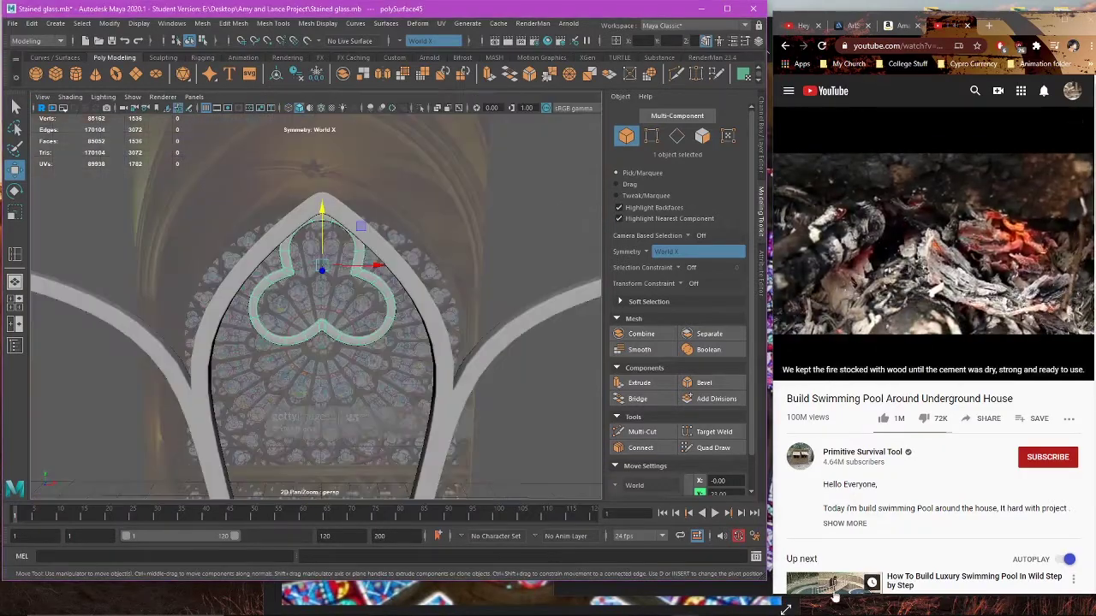
# Step: Switch to the reference photo in Photos, examine the tracery around the top trefoil, and return to Maya
pyautogui.click(717, 603)
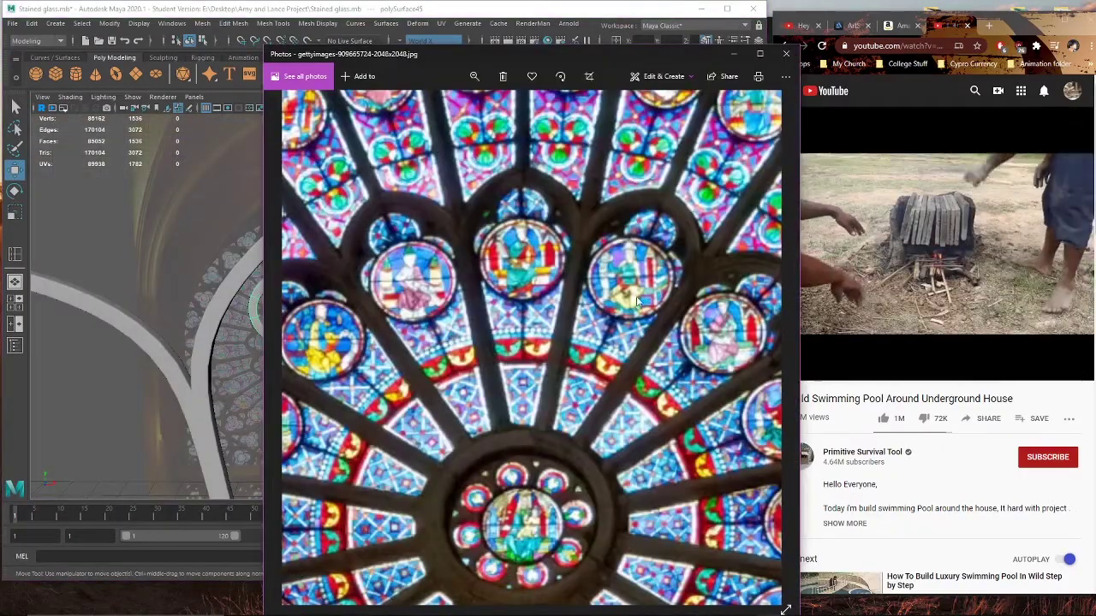
pyautogui.moveTo(591, 198); pyautogui.dragTo(555, 374)
pyautogui.moveTo(548, 257); pyautogui.dragTo(519, 386)
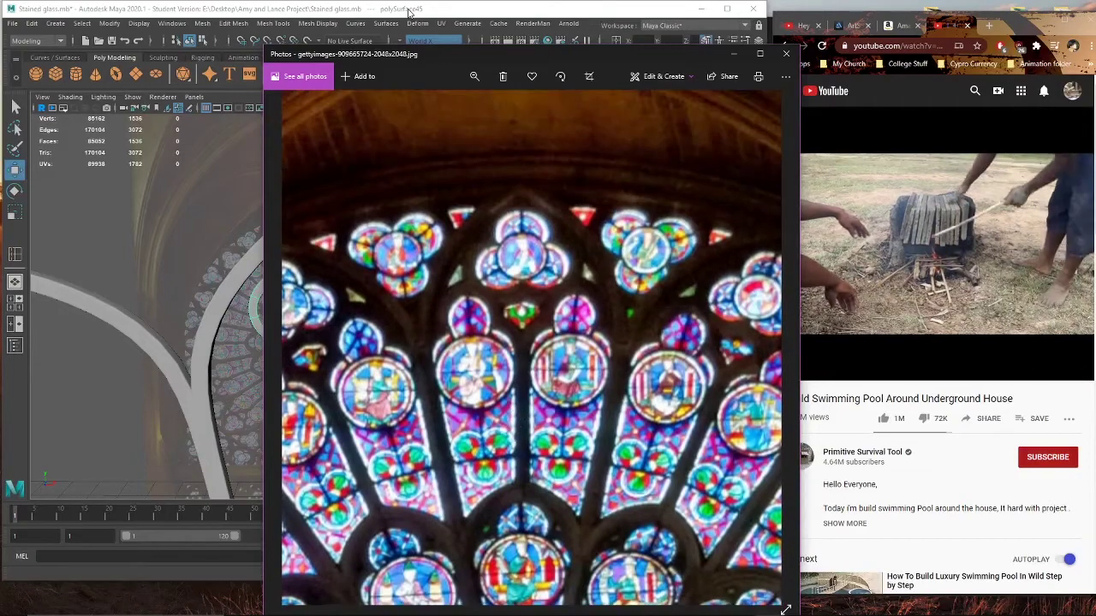
pyautogui.click(409, 11)
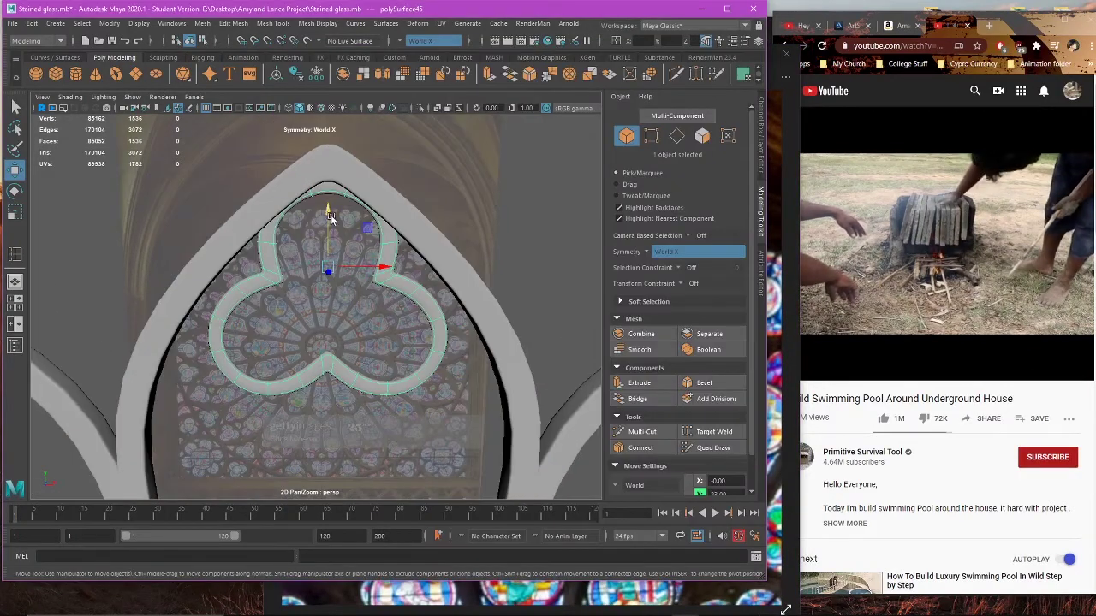
# Step: Try lowering the trefoil slightly inside the arch and undo the move
pyautogui.moveTo(332, 219); pyautogui.dragTo(331, 227)
pyautogui.press('space')
pyautogui.press('space')
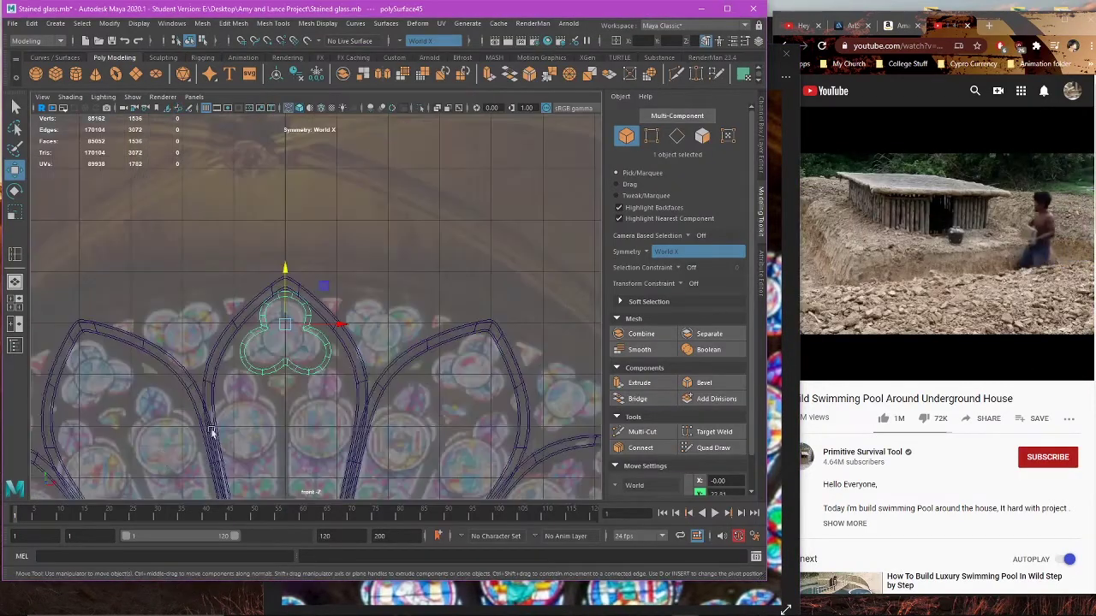
pyautogui.scroll(3, 291, 368)
pyautogui.hotkey('ctrl', 'z')
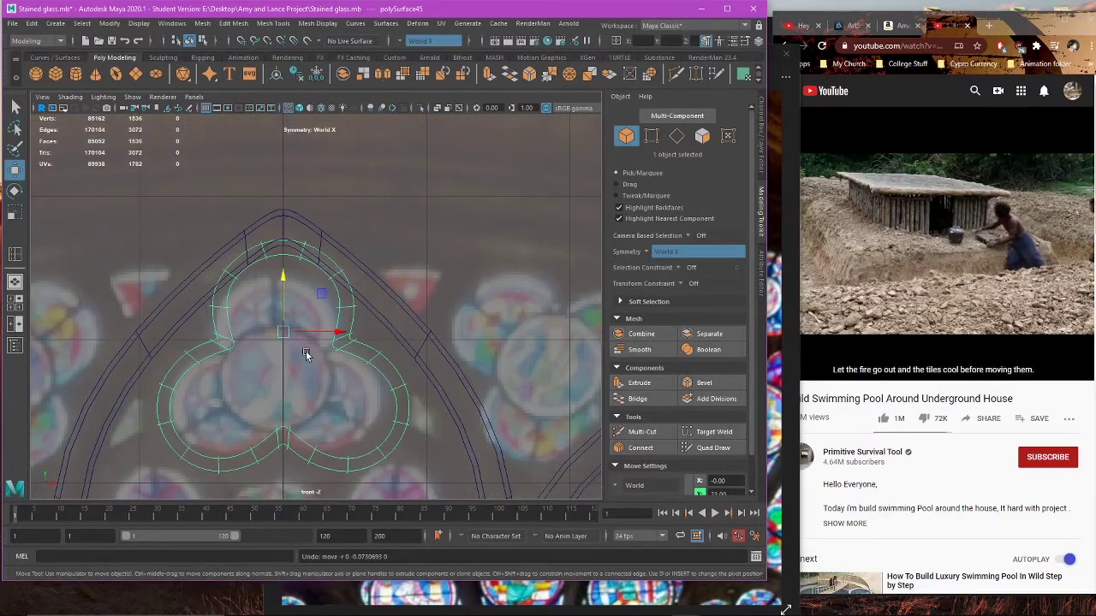
# Step: Scale the trefoil down slightly, adjust its height within the arch in the front view, and check the fit in perspective
pyautogui.keyDown('alt'); pyautogui.moveTo(306, 352); pyautogui.dragTo(324, 344, button='middle'); pyautogui.keyUp('alt')
pyautogui.press('r')
pyautogui.moveTo(340, 285); pyautogui.dragTo(337, 286)
pyautogui.press('w')
pyautogui.click(299, 270)
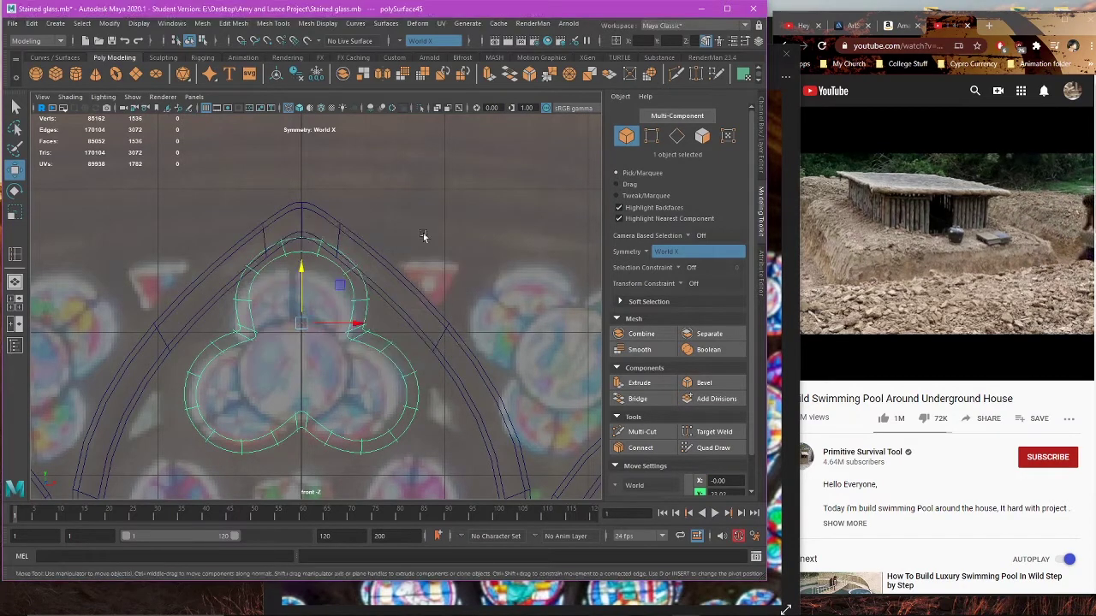
pyautogui.press('space')
pyautogui.press('space')
pyautogui.click(489, 270)
pyautogui.scroll(-8, 490, 270)
pyautogui.moveTo(489, 269)
pyautogui.keyDown('alt'); pyautogui.mouseDown()
pyautogui.moveTo(375, 313)
pyautogui.moveTo(149, 320)
pyautogui.moveTo(195, 283)
pyautogui.moveTo(411, 315)
pyautogui.mouseUp(); pyautogui.keyUp('alt')
pyautogui.press('space')
pyautogui.press('space')
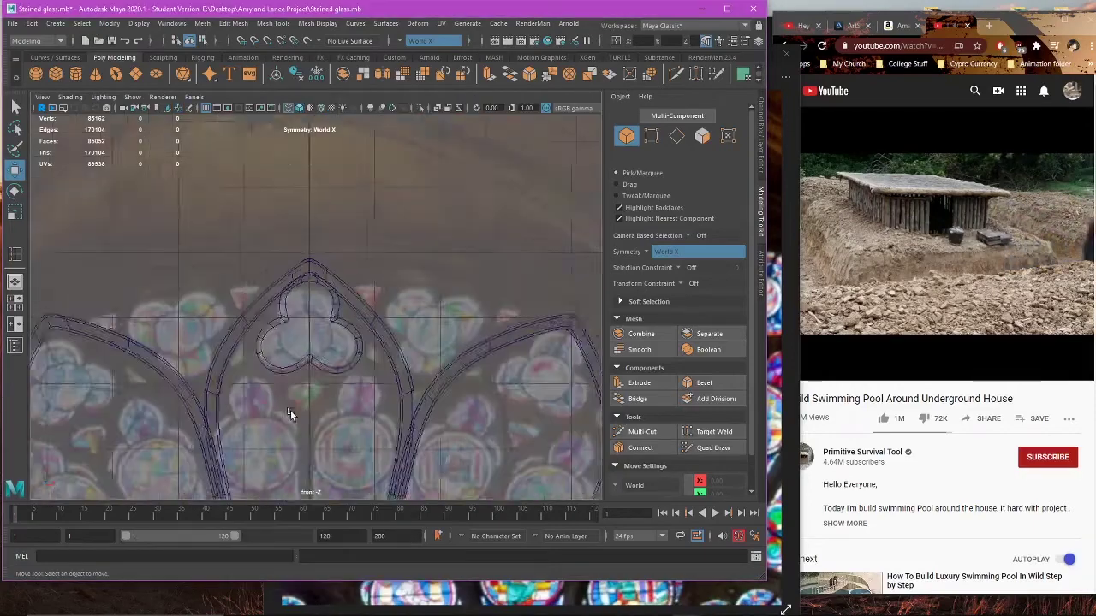
# Step: Examine the trefoil's size and position against the reference image and surrounding arches in the front view
pyautogui.scroll(-4, 292, 413)
pyautogui.keyDown('alt'); pyautogui.moveTo(337, 406); pyautogui.dragTo(285, 348, button='middle'); pyautogui.keyUp('alt')
pyautogui.scroll(4, 281, 351)
pyautogui.scroll(-3, 283, 351)
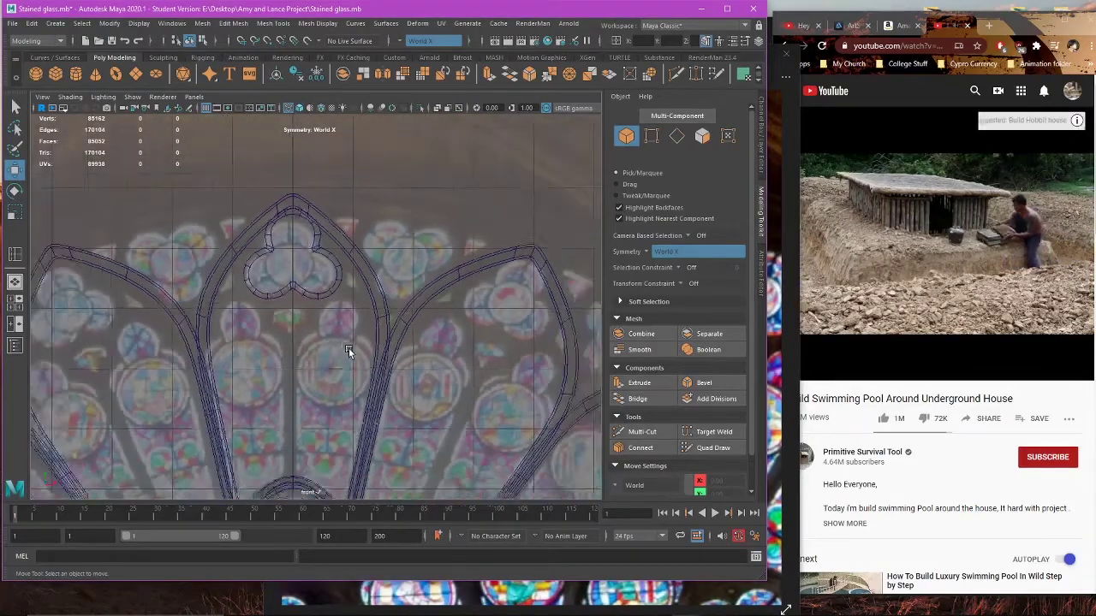
pyautogui.scroll(4, 343, 359)
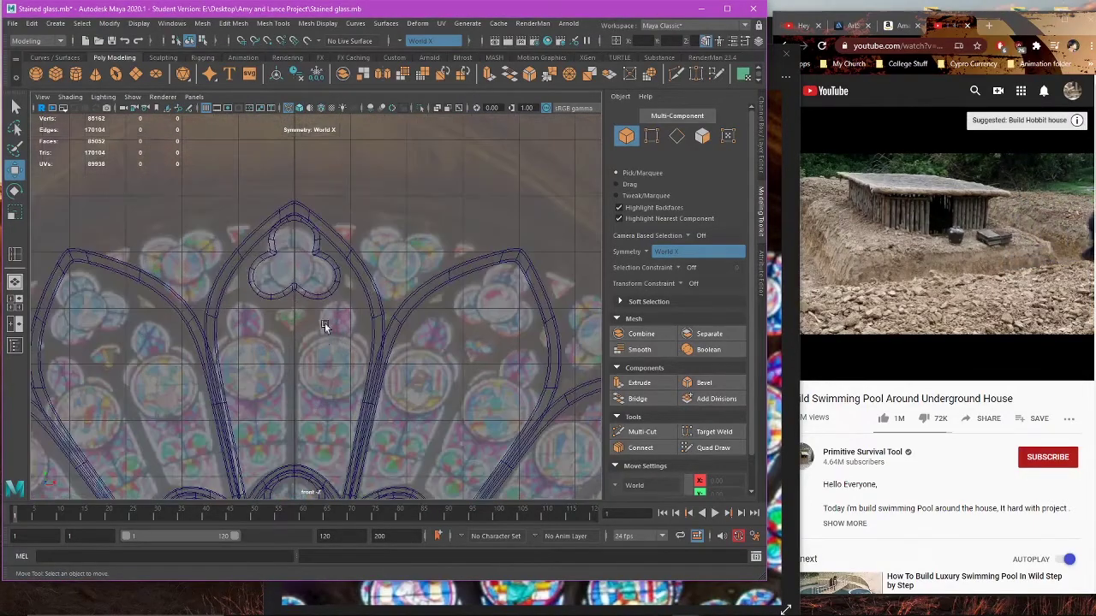
pyautogui.click(332, 300)
pyautogui.scroll(1, 302, 283)
pyautogui.scroll(2, 303, 282)
pyautogui.scroll(3, 342, 274)
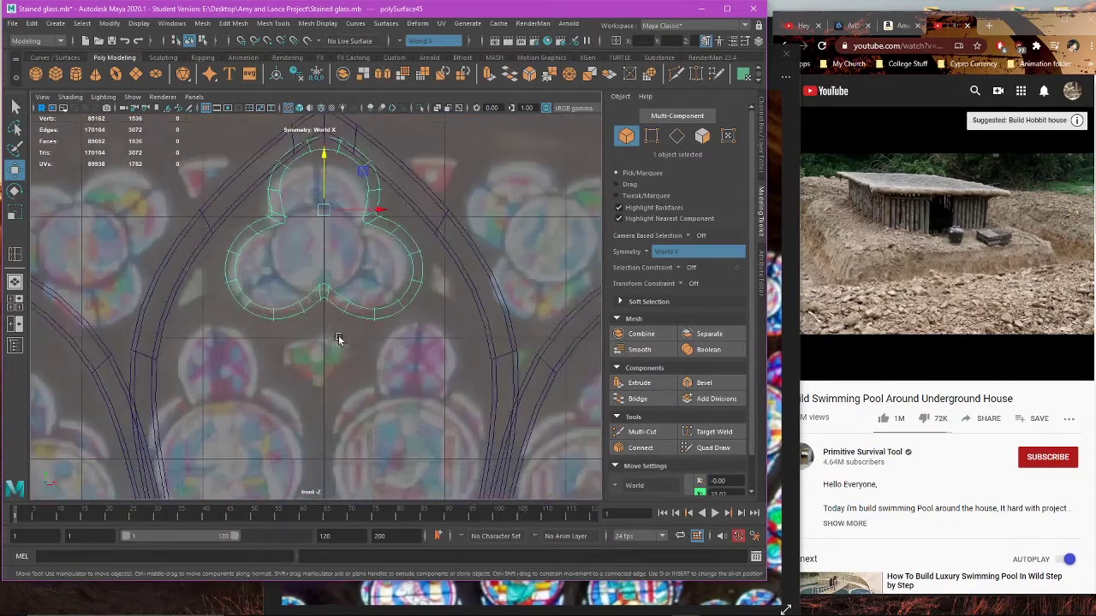
pyautogui.scroll(-2, 347, 277)
pyautogui.scroll(2, 339, 332)
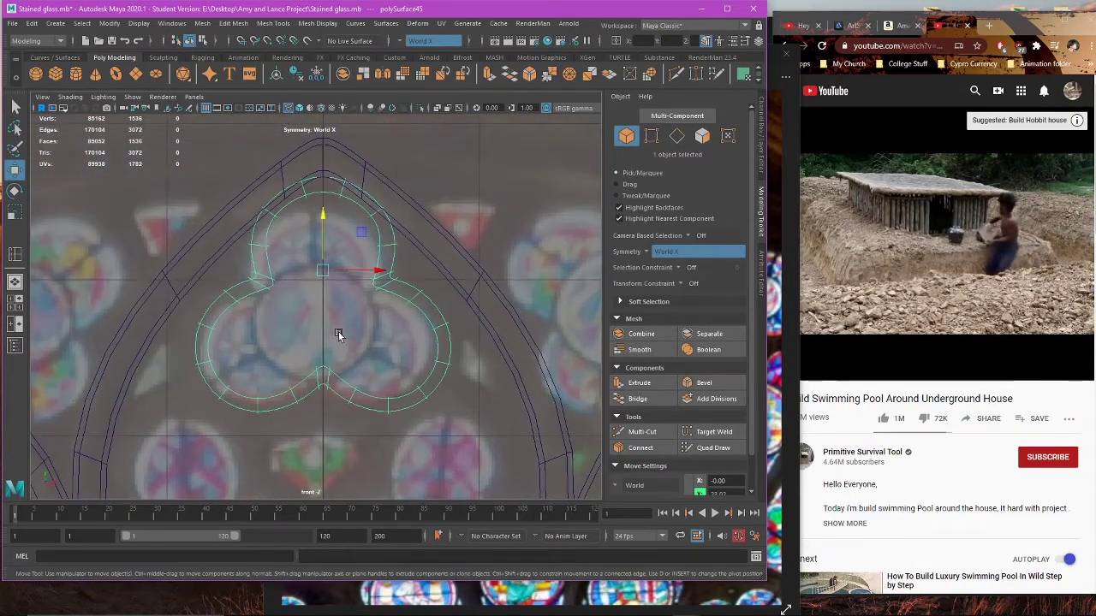
# Step: In face mode, select the complete loop of faces around the trefoil's outer rim
pyautogui.press('r')
pyautogui.press('space')
pyautogui.press('space')
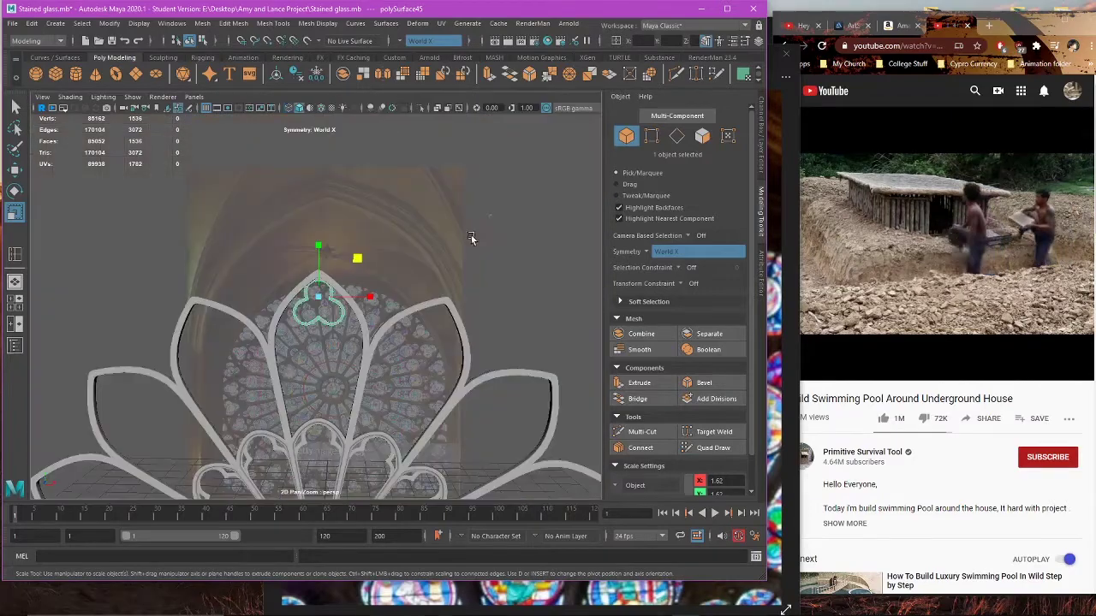
pyautogui.moveTo(492, 219); pyautogui.dragTo(493, 249, button='right')
pyautogui.scroll(6, 423, 304)
pyautogui.scroll(2, 402, 300)
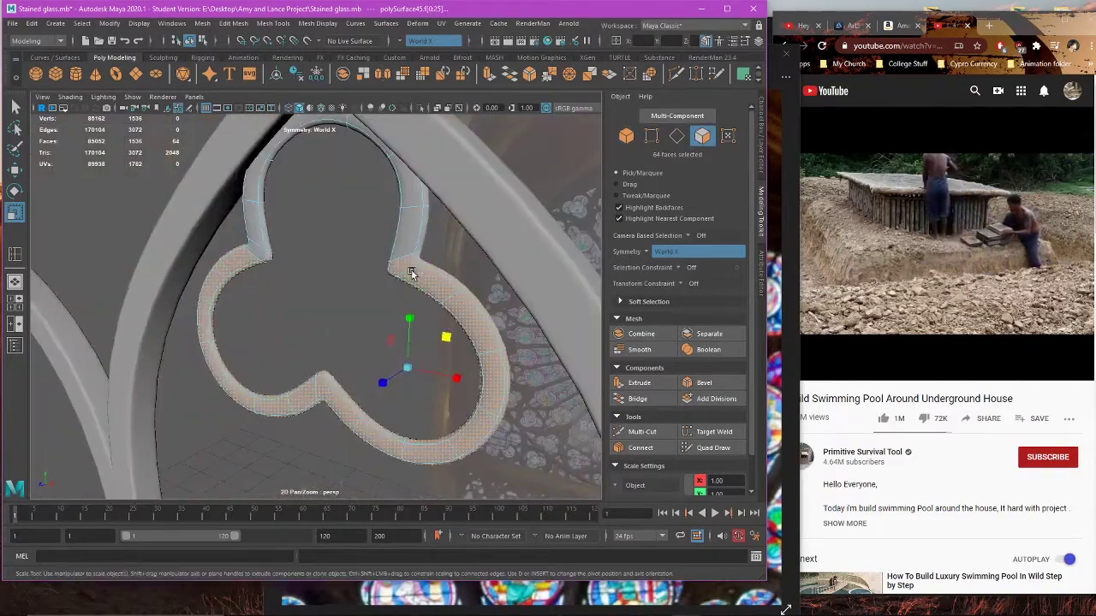
pyautogui.click(428, 260)
pyautogui.keyDown('shift'); pyautogui.doubleClick(446, 277); pyautogui.keyUp('shift')
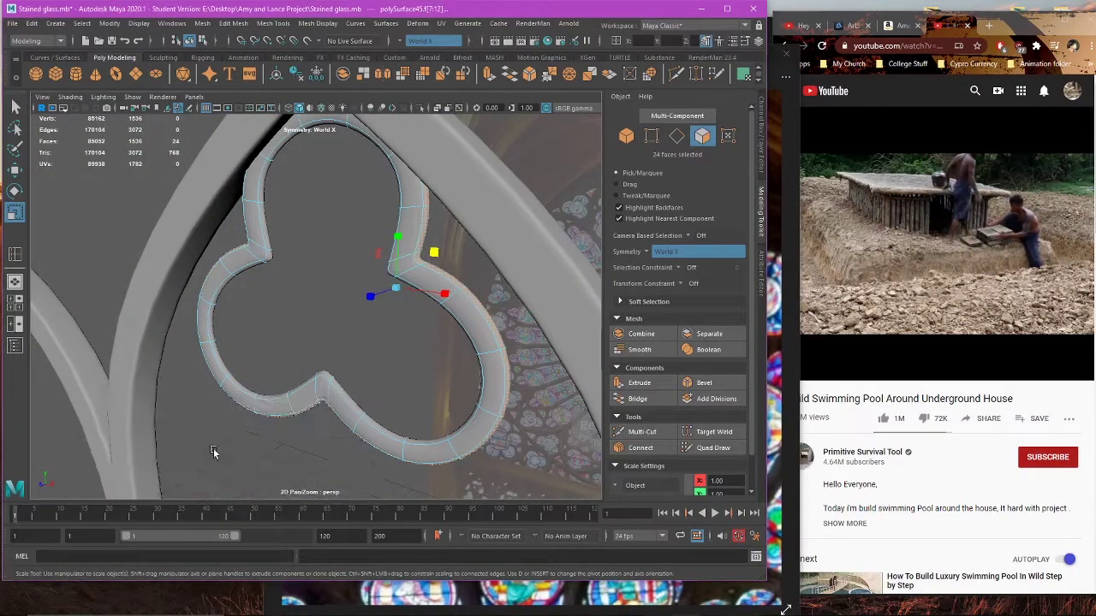
# Step: In the front view, scale the outer rim faces outward to widen the trefoil frame and realign them around its inner edge
pyautogui.press('space')
pyautogui.press('space')
pyautogui.moveTo(414, 261); pyautogui.dragTo(420, 252)
pyautogui.hotkey('ctrl', 'z')
pyautogui.press('w')
pyautogui.press('r')
pyautogui.moveTo(428, 297); pyautogui.dragTo(436, 299)
pyautogui.moveTo(415, 257); pyautogui.dragTo(383, 248)
pyautogui.press('w')
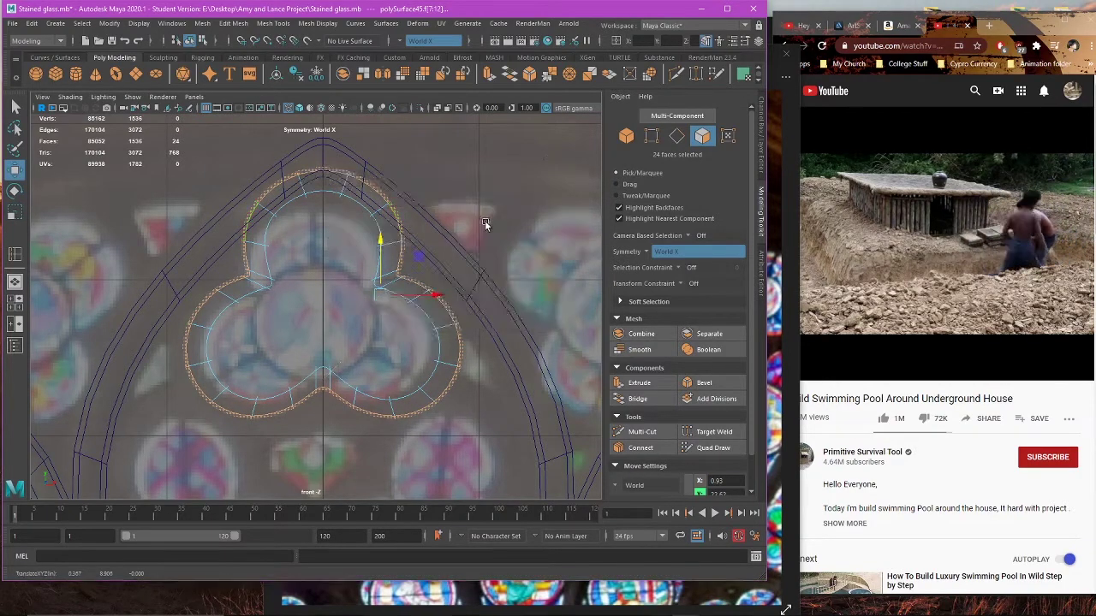
# Step: Check the widened frame in perspective, return to object mode, and lower the whole trefoil slightly in the front view
pyautogui.press('space')
pyautogui.press('space')
pyautogui.keyDown('alt'); pyautogui.moveTo(435, 250); pyautogui.dragTo(474, 251); pyautogui.keyUp('alt')
pyautogui.press('space')
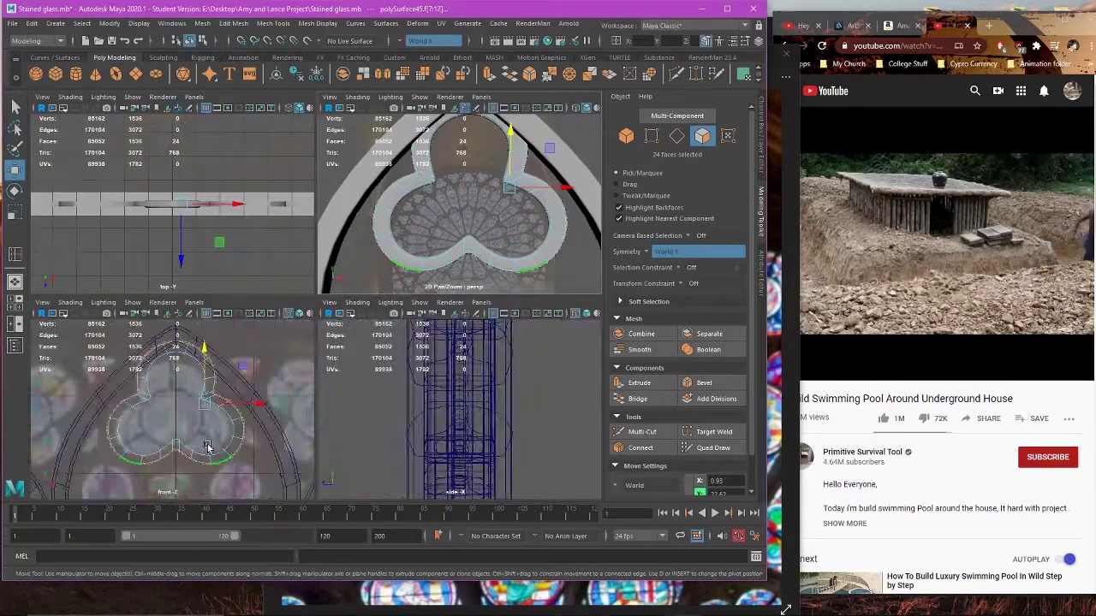
pyautogui.press('space')
pyautogui.moveTo(475, 246); pyautogui.dragTo(547, 203, button='right')
pyautogui.click(429, 292)
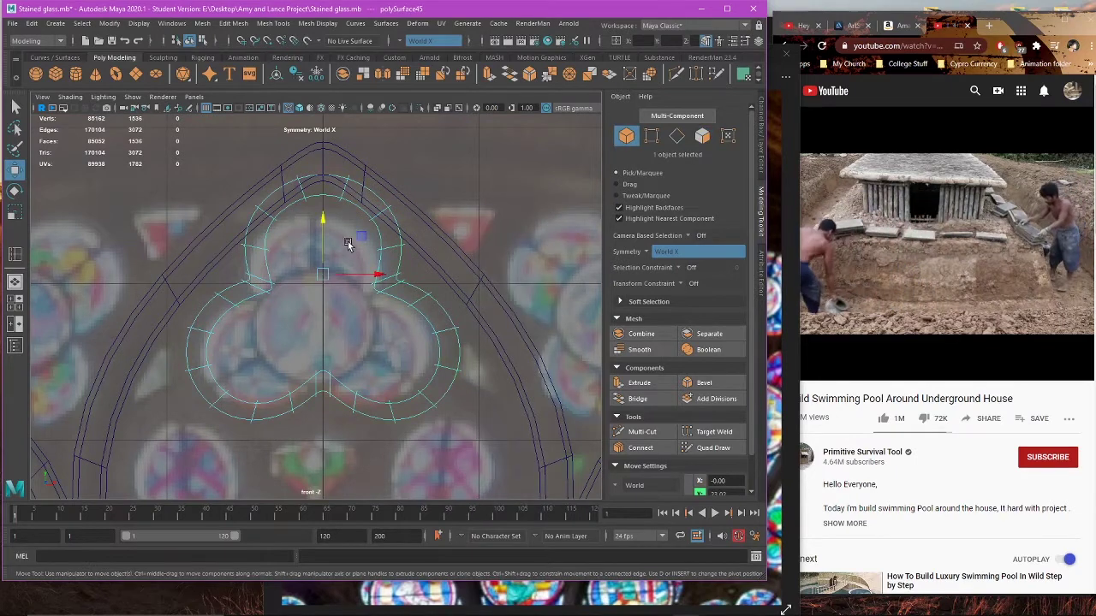
pyautogui.moveTo(324, 230); pyautogui.dragTo(324, 241)
# Step: Move the upper lobe's topmost inner and outer vertices to refit the lobe under the arch point, and return to object mode
pyautogui.moveTo(519, 183); pyautogui.dragTo(485, 183, button='right')
pyautogui.moveTo(370, 197); pyautogui.dragTo(264, 161)
pyautogui.moveTo(352, 199); pyautogui.dragTo(341, 163)
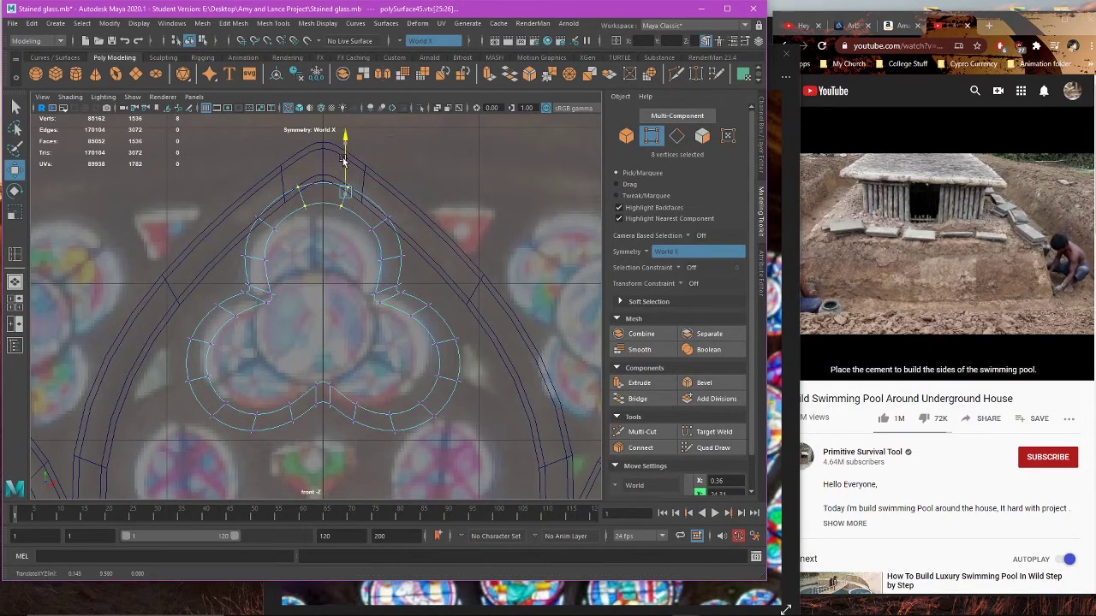
pyautogui.moveTo(432, 167); pyautogui.dragTo(458, 155, button='right')
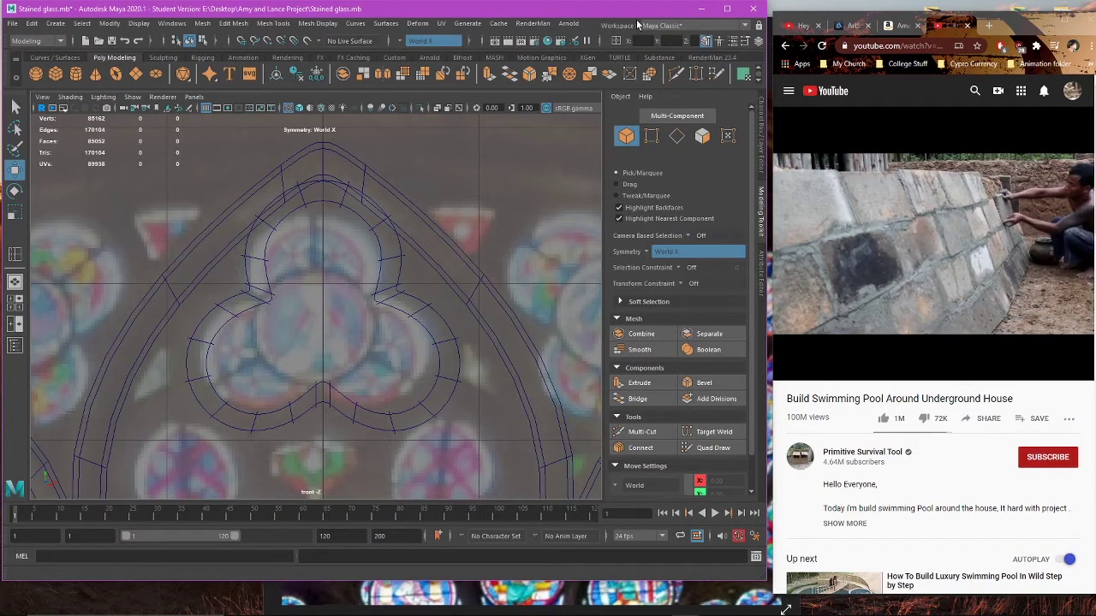
# Step: Select the top trefoil and inspect its fit inside the arch in the perspective and front views
pyautogui.click(391, 301)
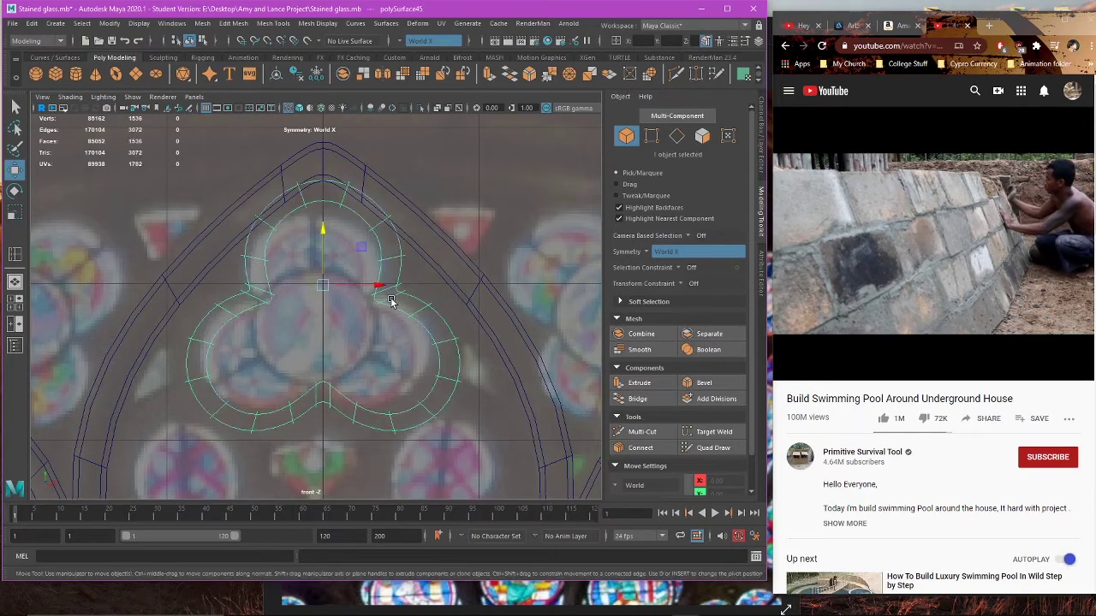
pyautogui.click(495, 239)
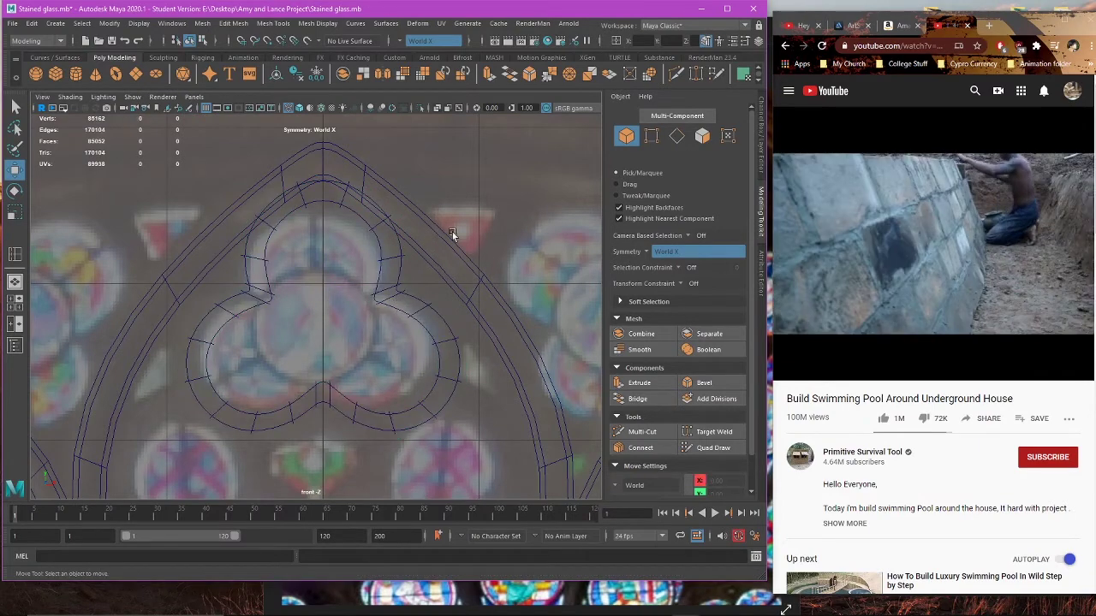
pyautogui.press('space')
pyautogui.press('space')
pyautogui.click(463, 296)
pyautogui.press('space')
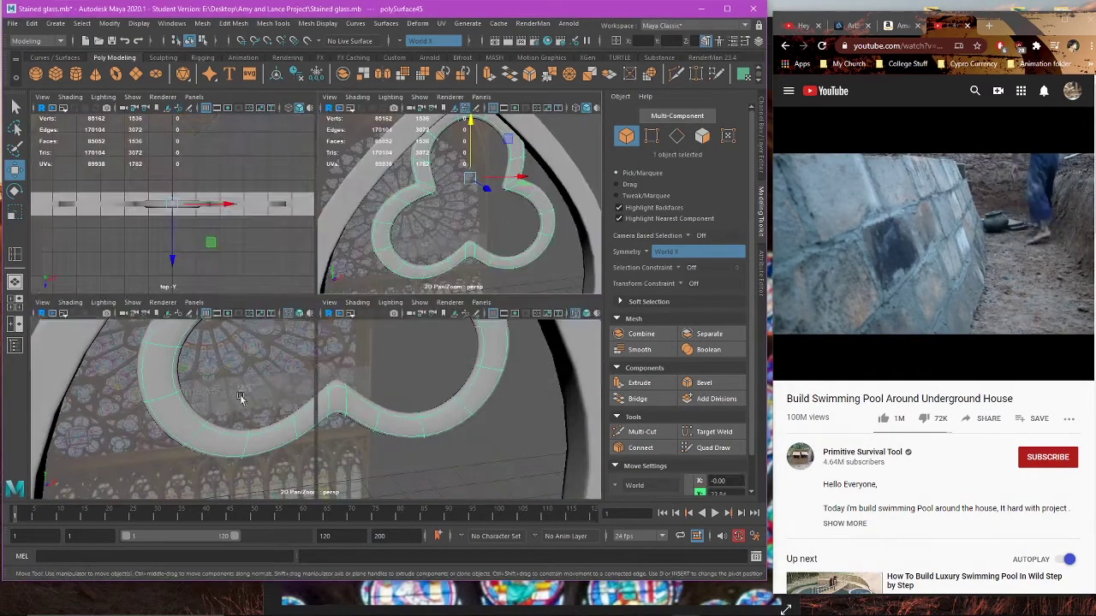
pyautogui.press('space')
pyautogui.scroll(8, 356, 340)
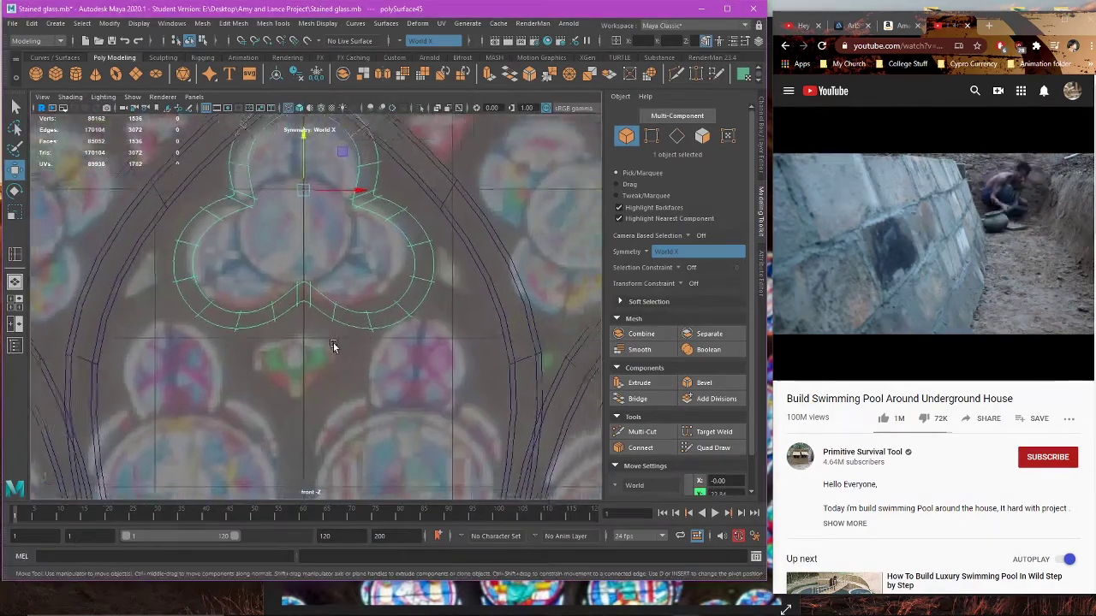
# Step: Scale the whole trefoil up slightly and lower it beneath the arch point in the front view
pyautogui.scroll(-8, 349, 271)
pyautogui.keyDown('alt'); pyautogui.moveTo(339, 284); pyautogui.dragTo(337, 307, button='middle'); pyautogui.keyUp('alt')
pyautogui.scroll(6, 337, 308)
pyautogui.press('r')
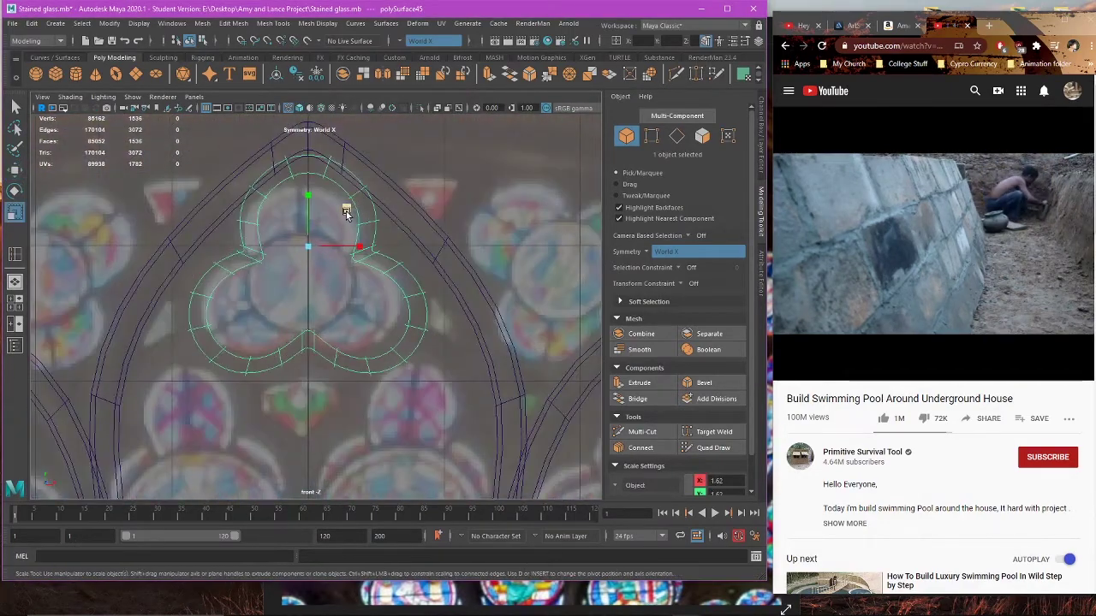
pyautogui.moveTo(347, 213); pyautogui.dragTo(311, 204)
pyautogui.press('w')
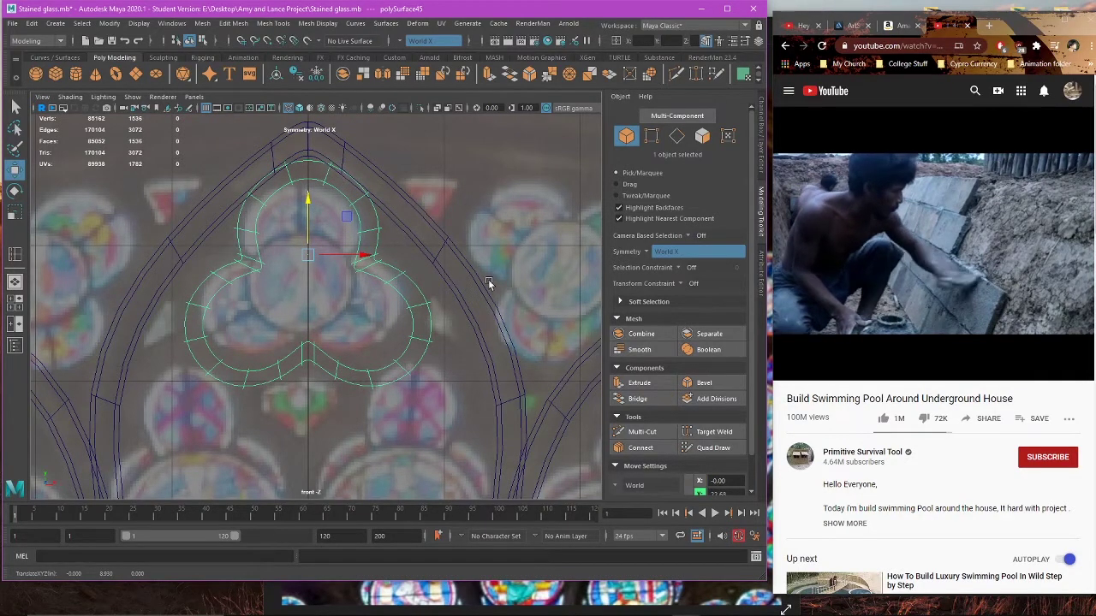
# Step: Fine-tune the trefoil's size and height against the arch frame and display the model shaded
pyautogui.press('r')
pyautogui.press('w')
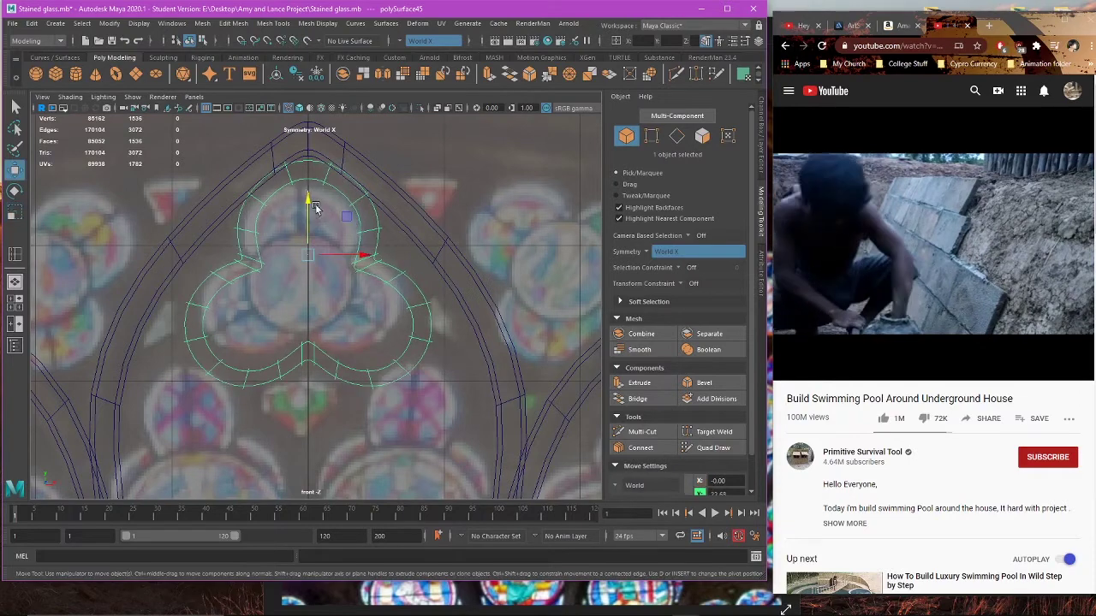
pyautogui.moveTo(310, 202)
pyautogui.mouseDown()
pyautogui.moveTo(344, 215)
pyautogui.moveTo(310, 197)
pyautogui.mouseUp()
pyautogui.press('r')
pyautogui.press('w')
pyautogui.hotkey('ctrl', 'z')
pyautogui.press('5')
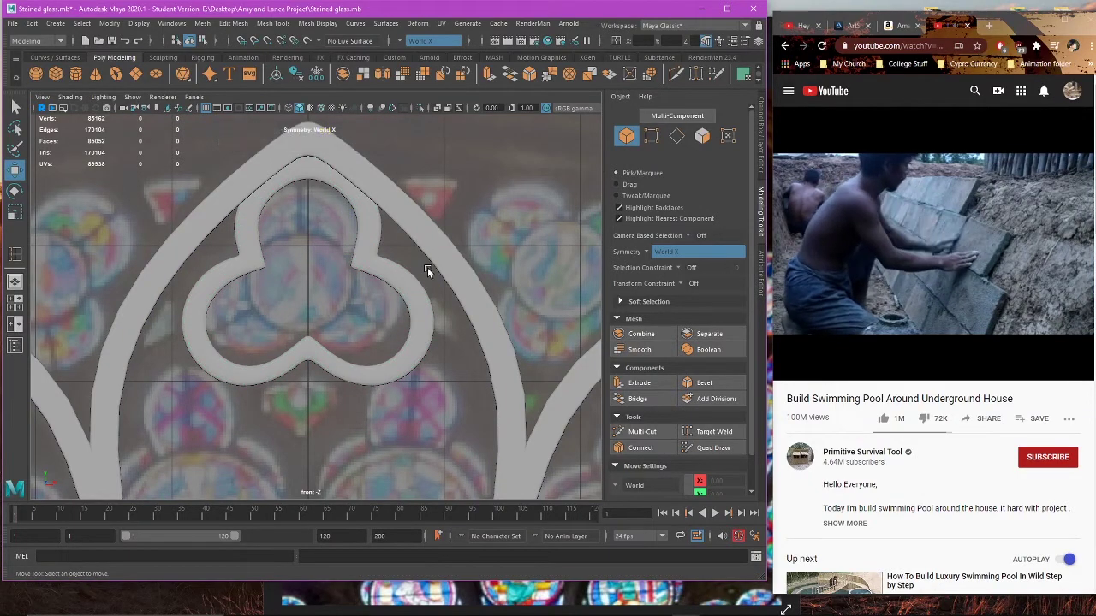
# Step: Save the scene and accept the student version notice
pyautogui.click(13, 24)
pyautogui.click(45, 77)
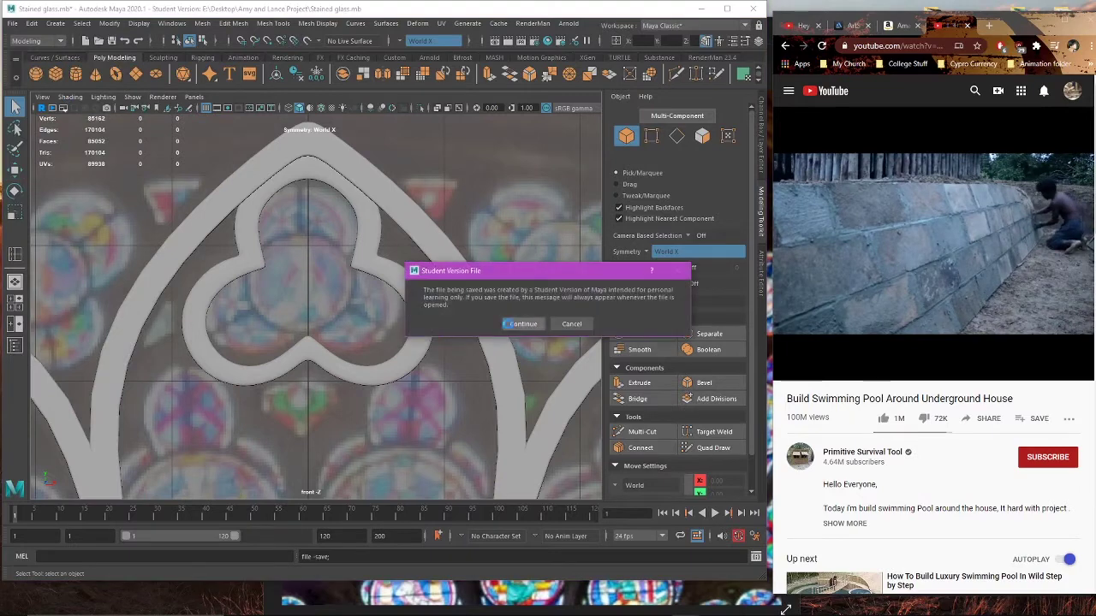
pyautogui.click(523, 323)
# Step: Duplicate the trefoil, move the copy down over the right-hand small lobed panel, and rotate it slightly clockwise
pyautogui.scroll(-3, 479, 346)
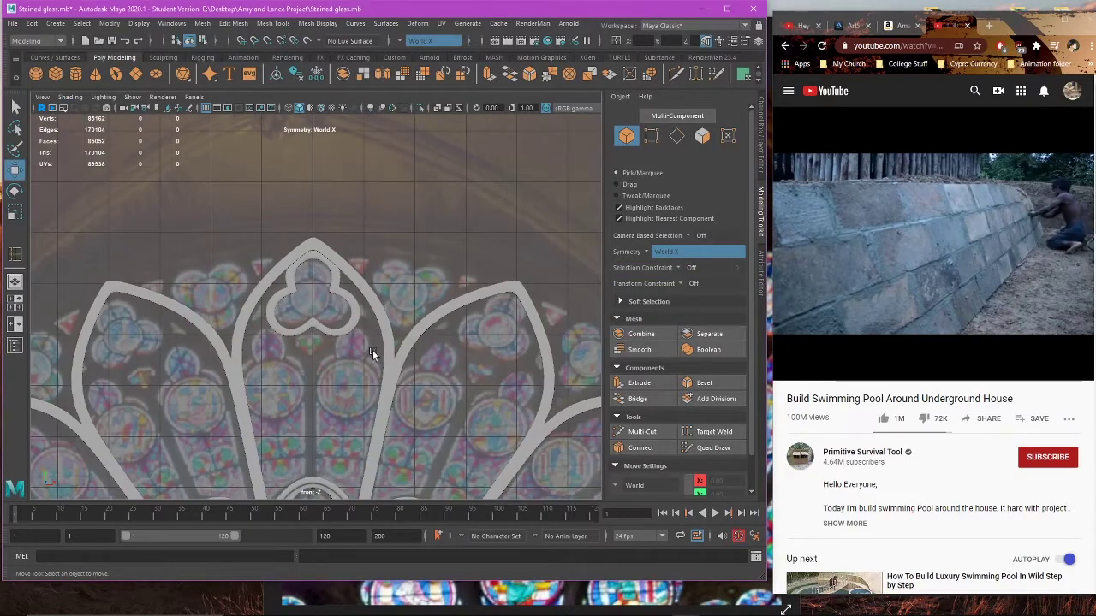
pyautogui.click(341, 328)
pyautogui.scroll(5, 342, 318)
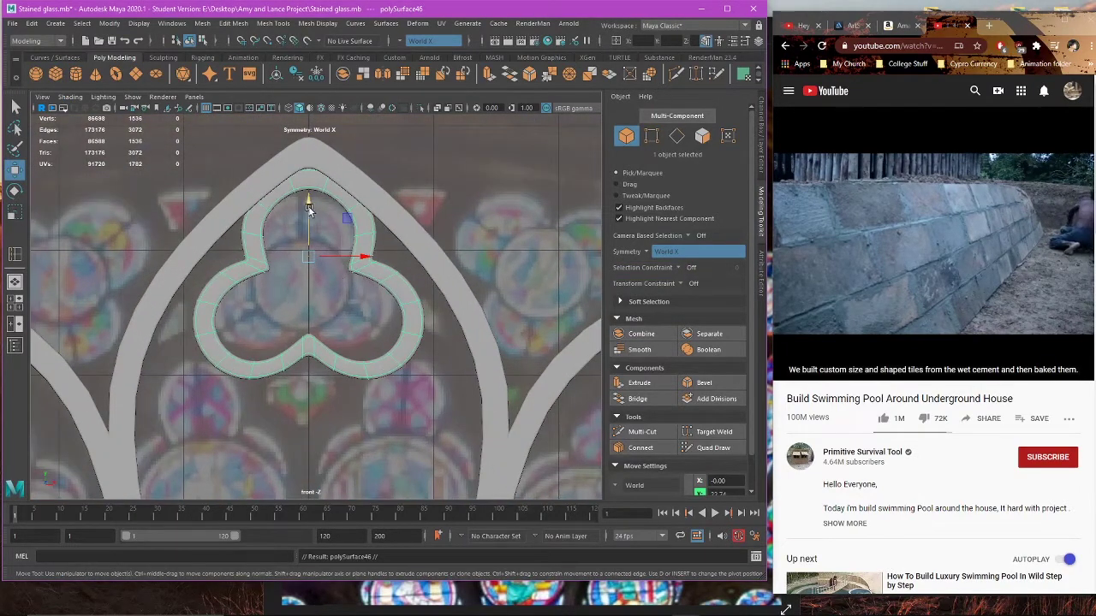
pyautogui.moveTo(309, 211); pyautogui.dragTo(309, 351)
pyautogui.keyDown('alt'); pyautogui.moveTo(408, 422); pyautogui.dragTo(454, 256, button='middle'); pyautogui.keyUp('alt')
pyautogui.moveTo(387, 283); pyautogui.dragTo(477, 274)
pyautogui.press('e')
pyautogui.press('r')
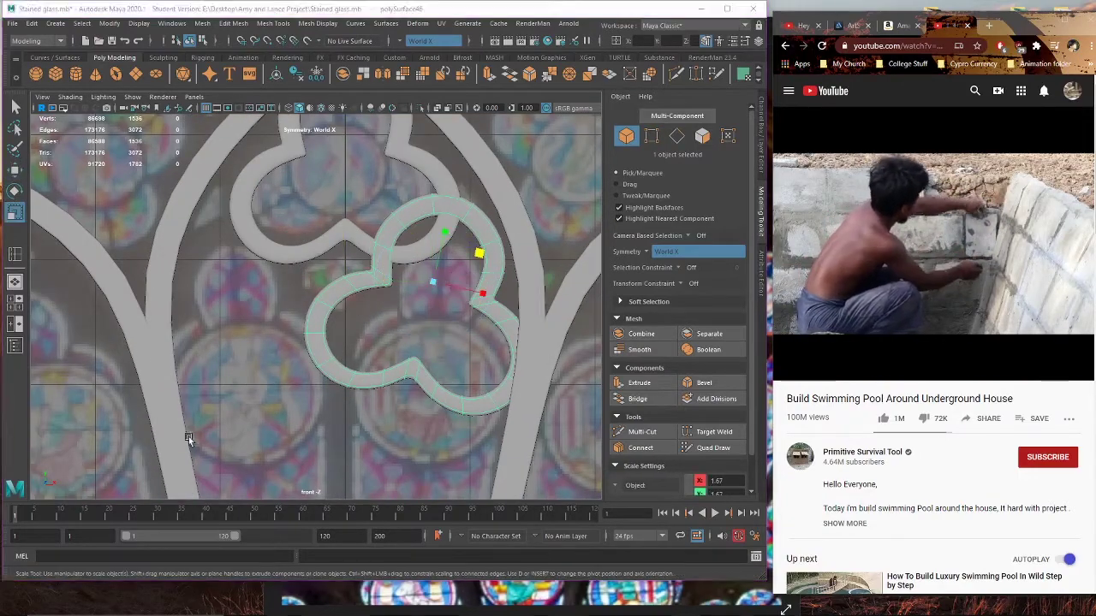
# Step: In wireframe display, center the copied trefoil's pivot and scale the copy down toward the small lobed panel
pyautogui.press('space')
pyautogui.press('space')
pyautogui.press('4')
pyautogui.scroll(1, 475, 320)
pyautogui.keyDown('alt'); pyautogui.moveTo(538, 299); pyautogui.dragTo(484, 301, button='middle'); pyautogui.keyUp('alt')
pyautogui.press('w')
pyautogui.click(108, 23)
pyautogui.click(135, 107)
pyautogui.scroll(1, 485, 301)
pyautogui.press('r')
pyautogui.scroll(-2, 420, 256)
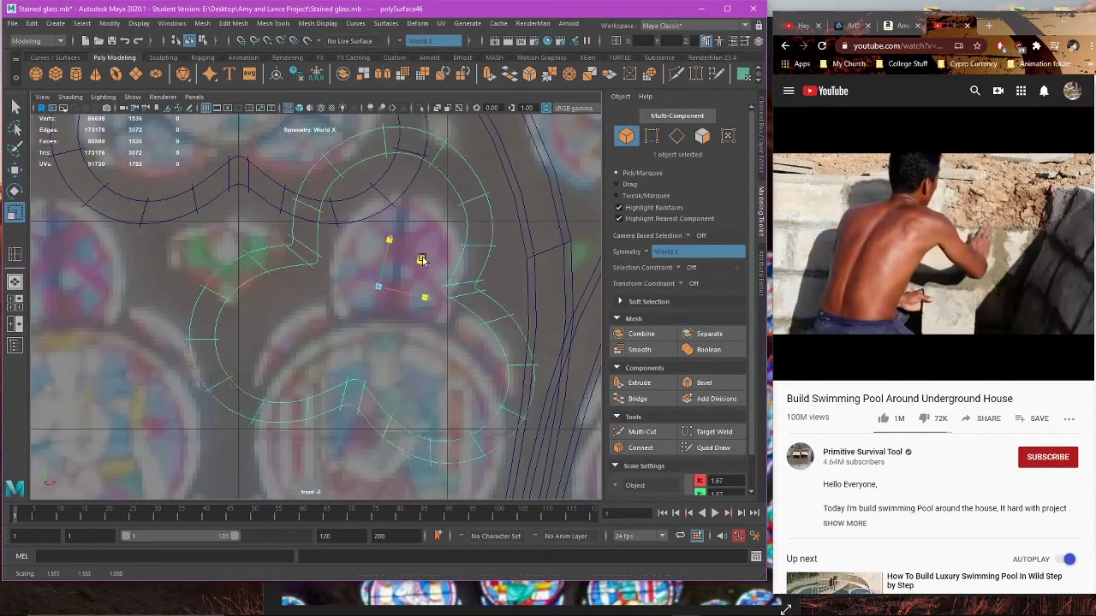
# Step: Shift the reduced trefoil copy right and adjust its height over the purple glass panel
pyautogui.press('w')
pyautogui.scroll(-3, 419, 282)
pyautogui.scroll(2, 407, 292)
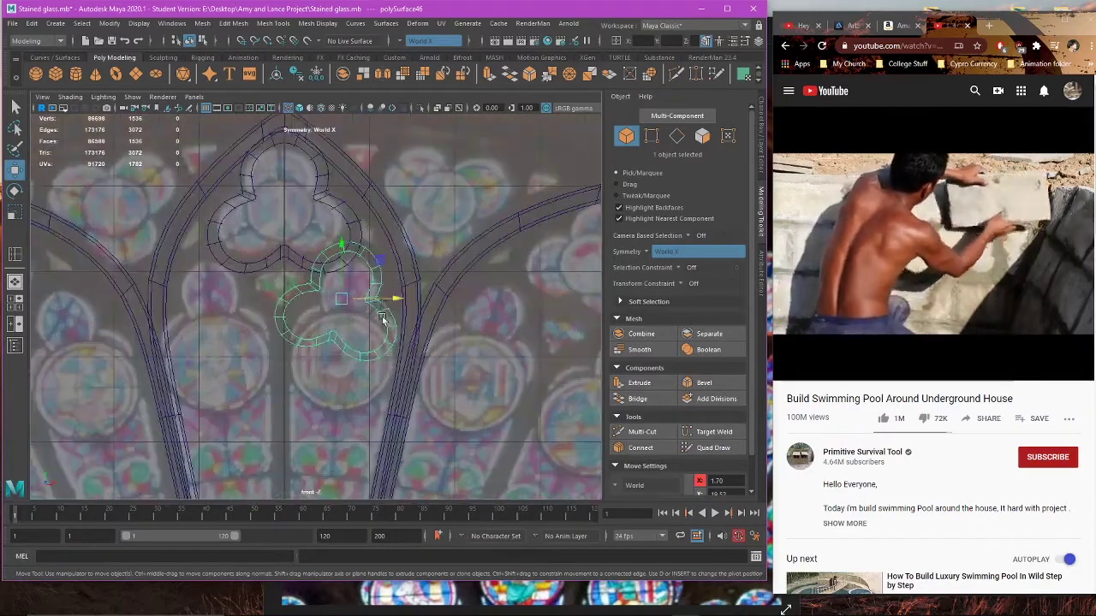
pyautogui.moveTo(391, 300); pyautogui.dragTo(402, 307)
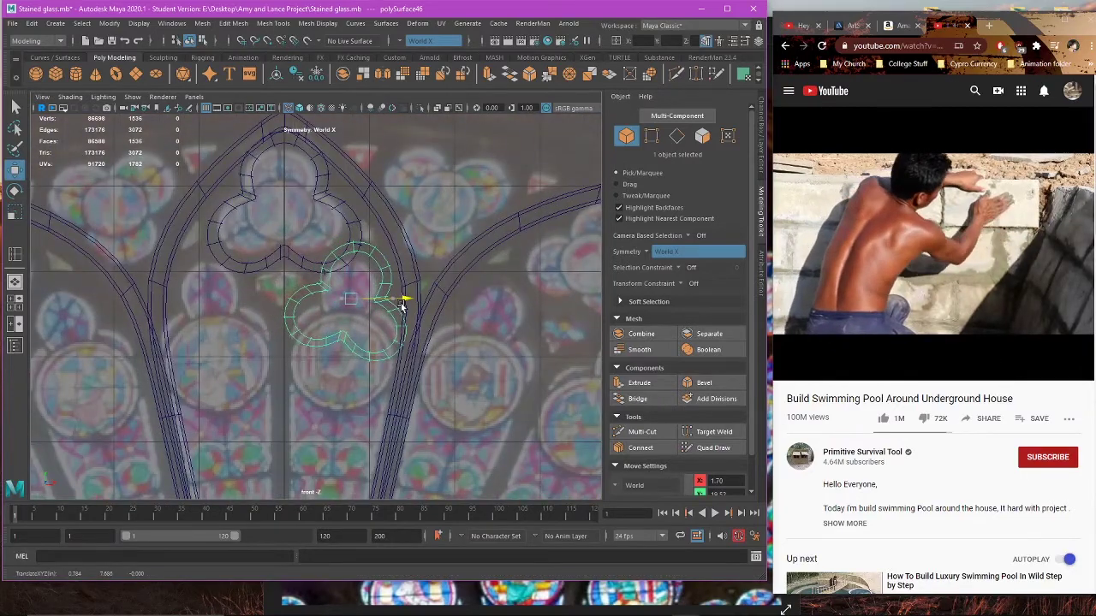
pyautogui.scroll(1, 399, 299)
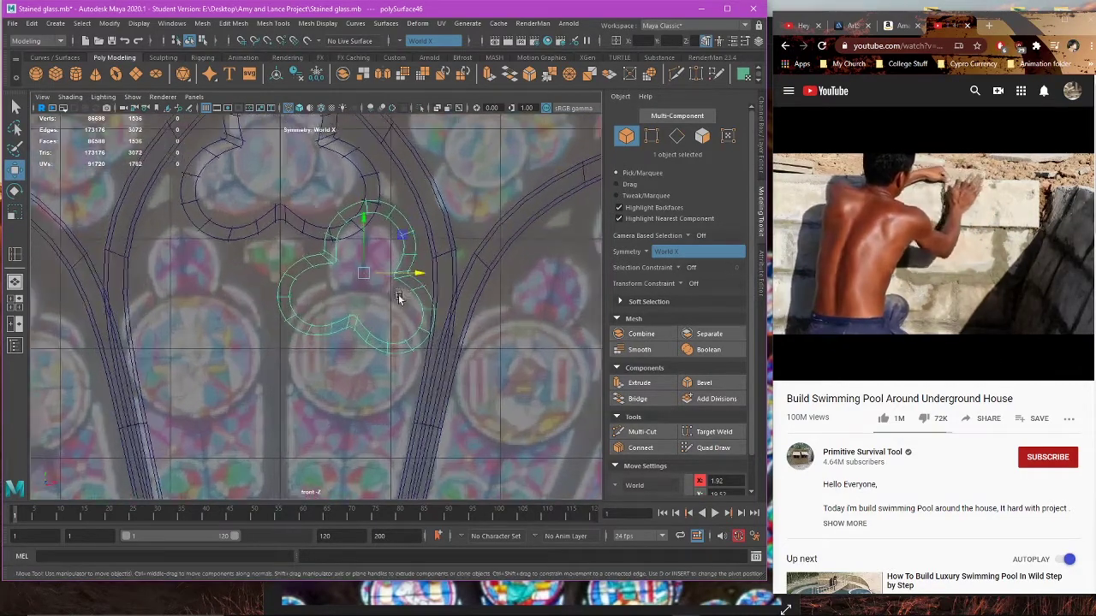
pyautogui.scroll(1, 403, 267)
pyautogui.moveTo(371, 226); pyautogui.dragTo(372, 223)
pyautogui.moveTo(377, 290); pyautogui.dragTo(428, 274, button='right')
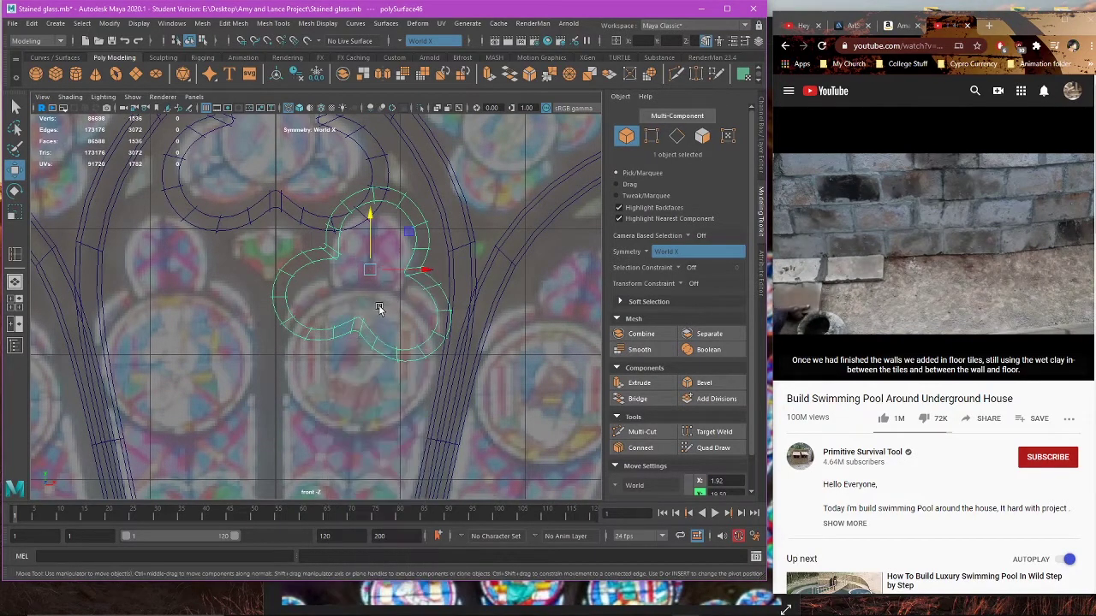
# Step: Undo the copy's repositioning, scaling and pivot centering
pyautogui.hotkey('ctrl', 'z')
pyautogui.hotkey('ctrl', 'z')
pyautogui.hotkey('ctrl', 'z')
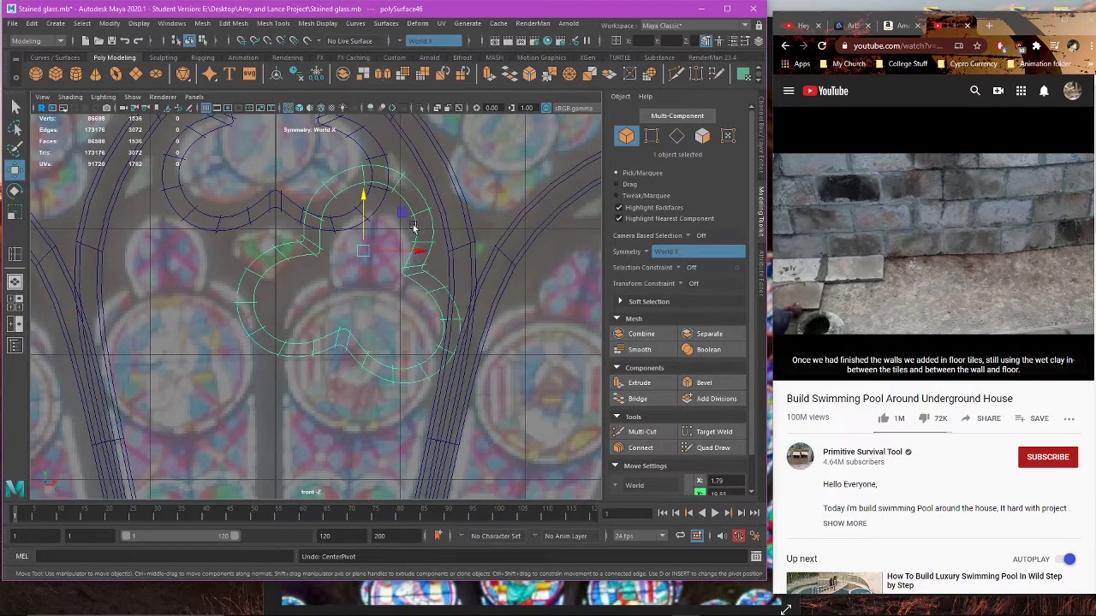
# Step: Scale the tilted copy down slightly, lower it around the purple glass panel, and display the model shaded
pyautogui.moveTo(364, 208); pyautogui.dragTo(364, 222)
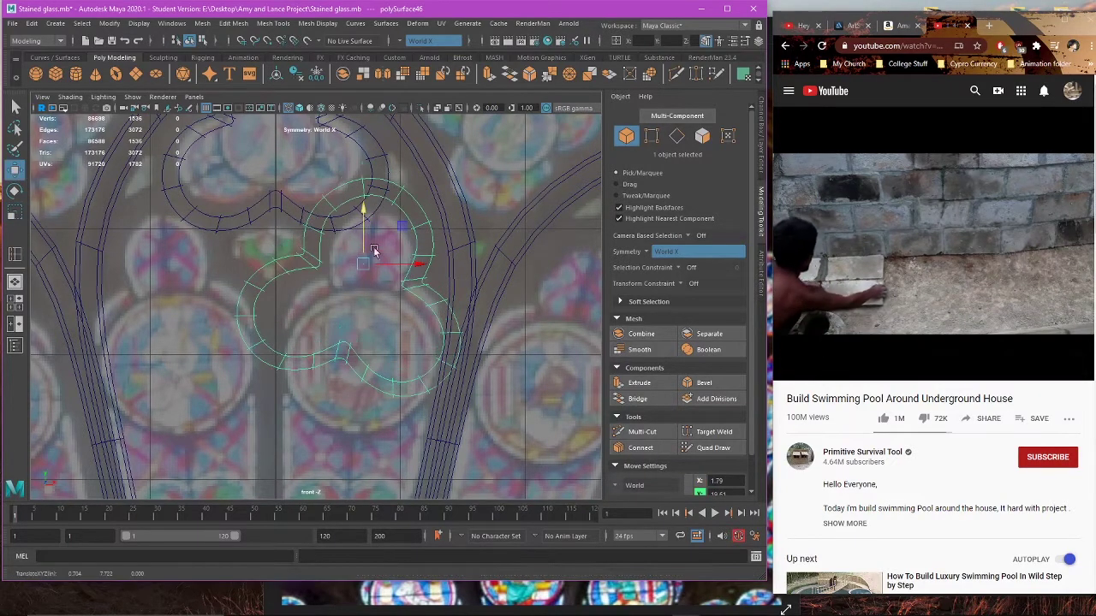
pyautogui.moveTo(395, 268); pyautogui.dragTo(373, 238)
pyautogui.press('r')
pyautogui.press('w')
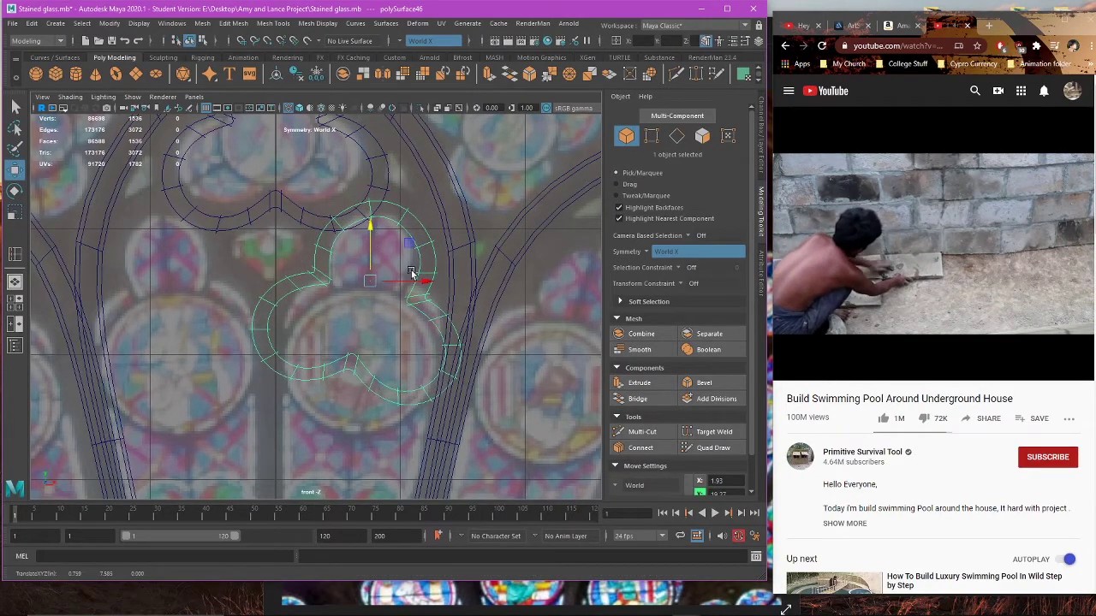
pyautogui.press('5')
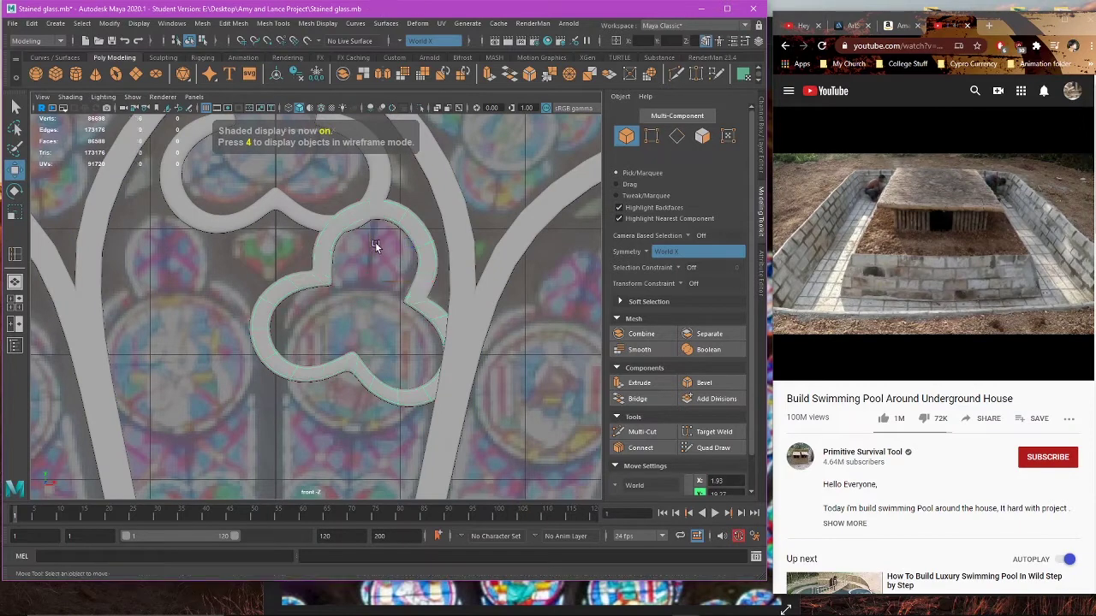
pyautogui.moveTo(371, 231); pyautogui.dragTo(372, 238)
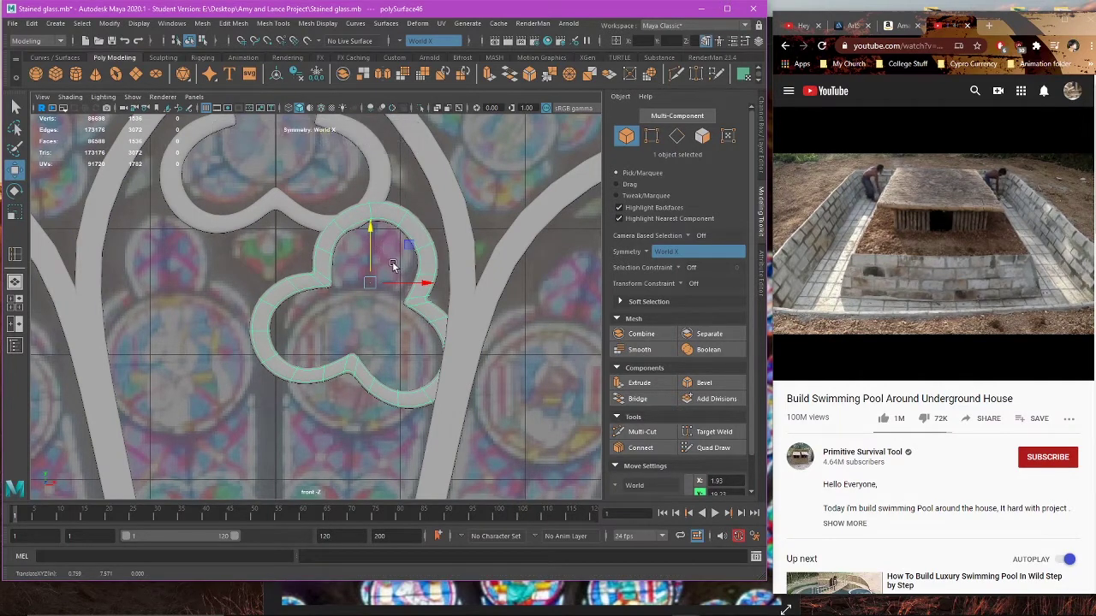
# Step: Scale the original top trefoil down slightly and raise it back under the arch point
pyautogui.keyDown('alt'); pyautogui.moveTo(328, 235); pyautogui.dragTo(360, 339, button='middle'); pyautogui.keyUp('alt')
pyautogui.click(322, 314)
pyautogui.press('r')
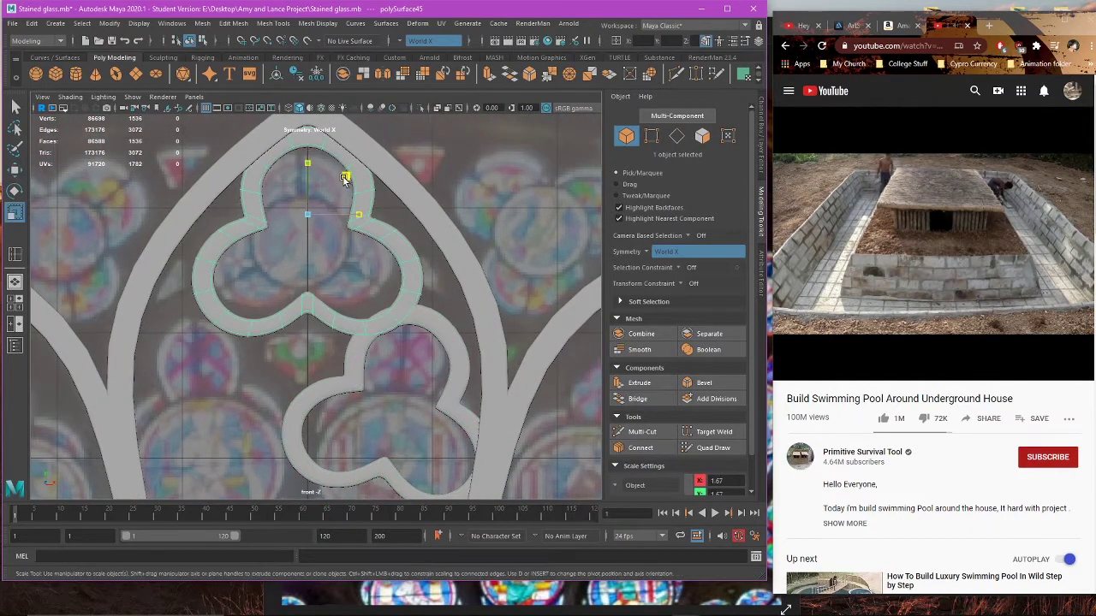
pyautogui.moveTo(344, 178); pyautogui.dragTo(308, 148)
pyautogui.press('w')
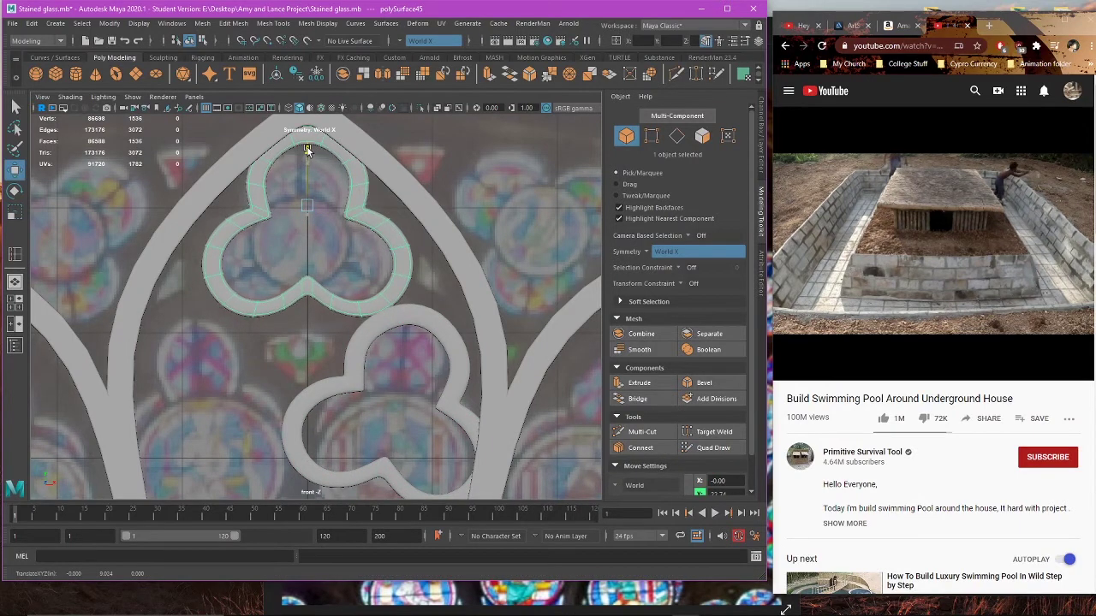
# Step: Delete the tilted trefoil copy
pyautogui.click(436, 335)
pyautogui.keyDown('alt'); pyautogui.moveTo(437, 334); pyautogui.dragTo(393, 266, button='middle'); pyautogui.keyUp('alt')
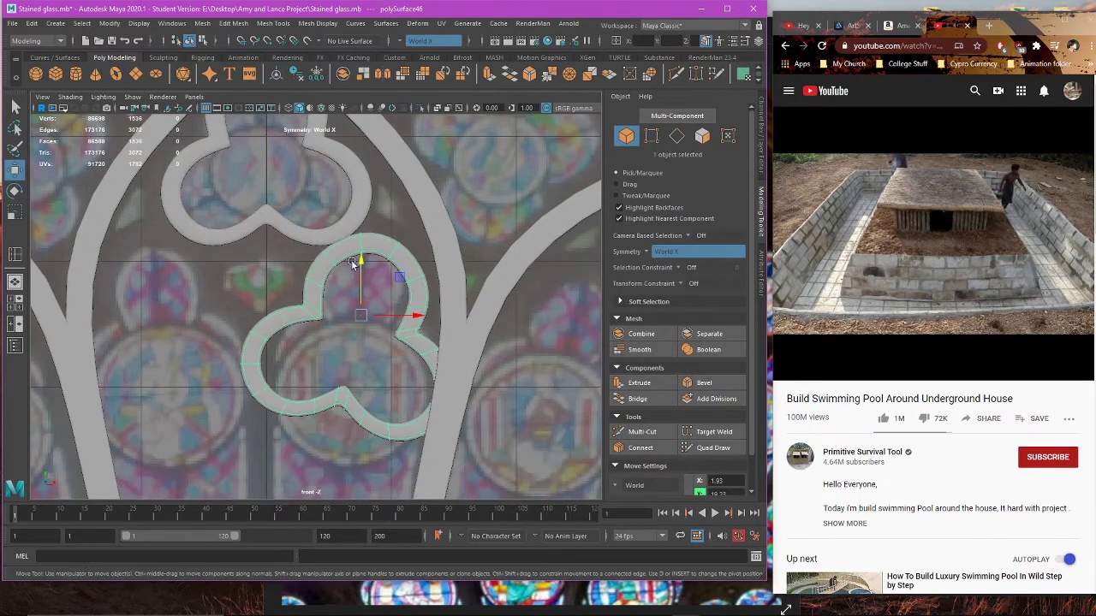
pyautogui.press('Delete')
# Step: Duplicate the resized top trefoil and move the copy down and right around the right-hand purple glass panel
pyautogui.click(308, 232)
pyautogui.hotkey('ctrl', 'd')
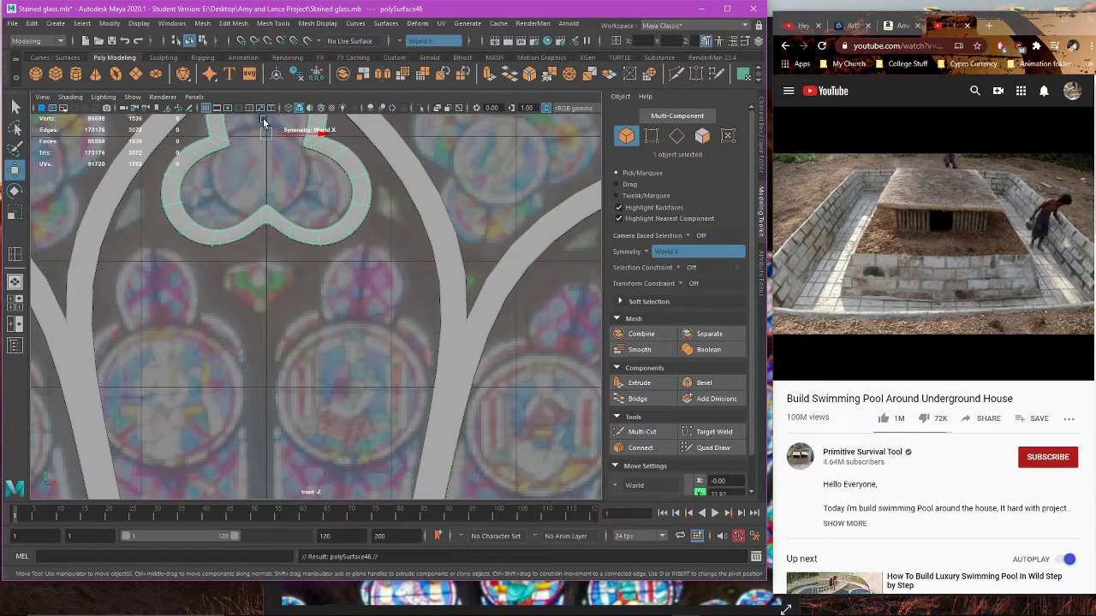
pyautogui.moveTo(264, 122); pyautogui.dragTo(421, 301, button='middle')
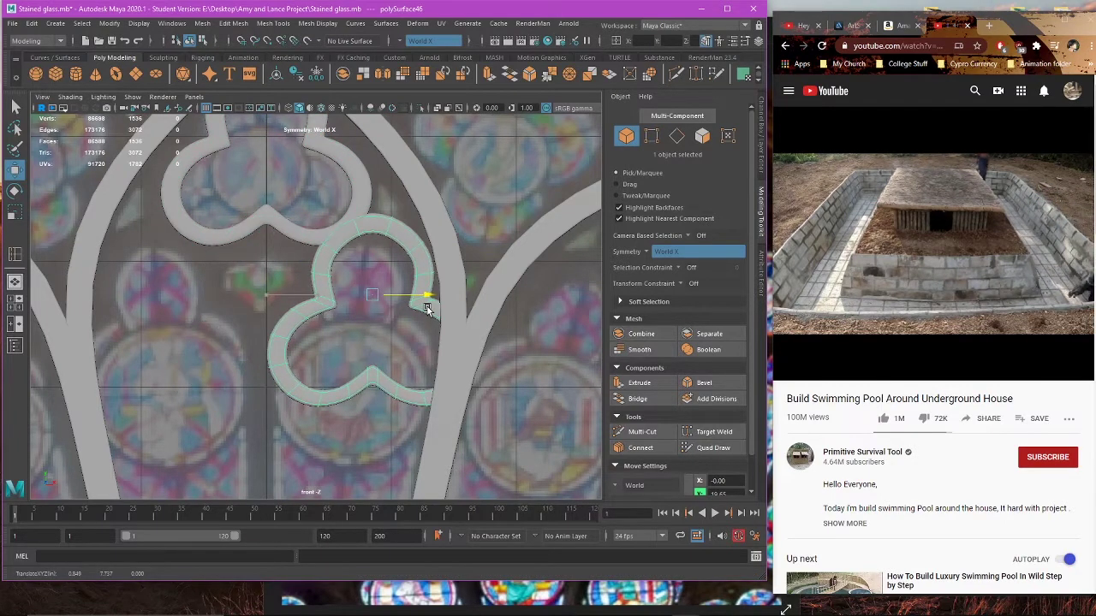
pyautogui.moveTo(428, 308); pyautogui.dragTo(415, 308)
# Step: In wireframe display, rotate the new copy slightly clockwise and shift it right to follow the reference panel
pyautogui.press('4')
pyautogui.keyDown('alt'); pyautogui.moveTo(433, 309); pyautogui.dragTo(433, 286, button='middle'); pyautogui.keyUp('alt')
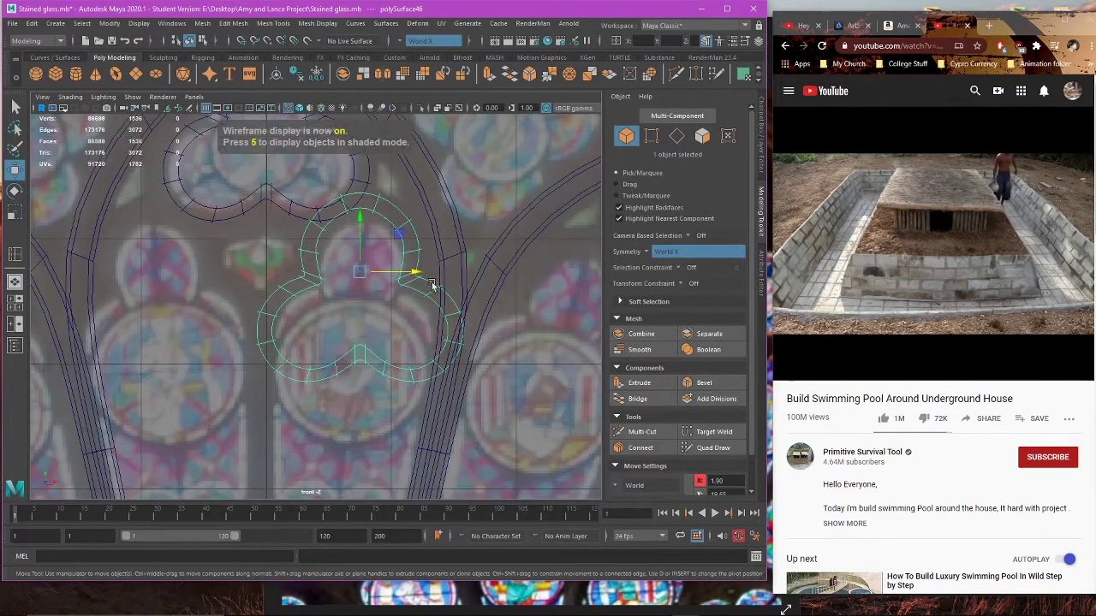
pyautogui.press('e')
pyautogui.moveTo(407, 259); pyautogui.dragTo(410, 275)
pyautogui.press('w')
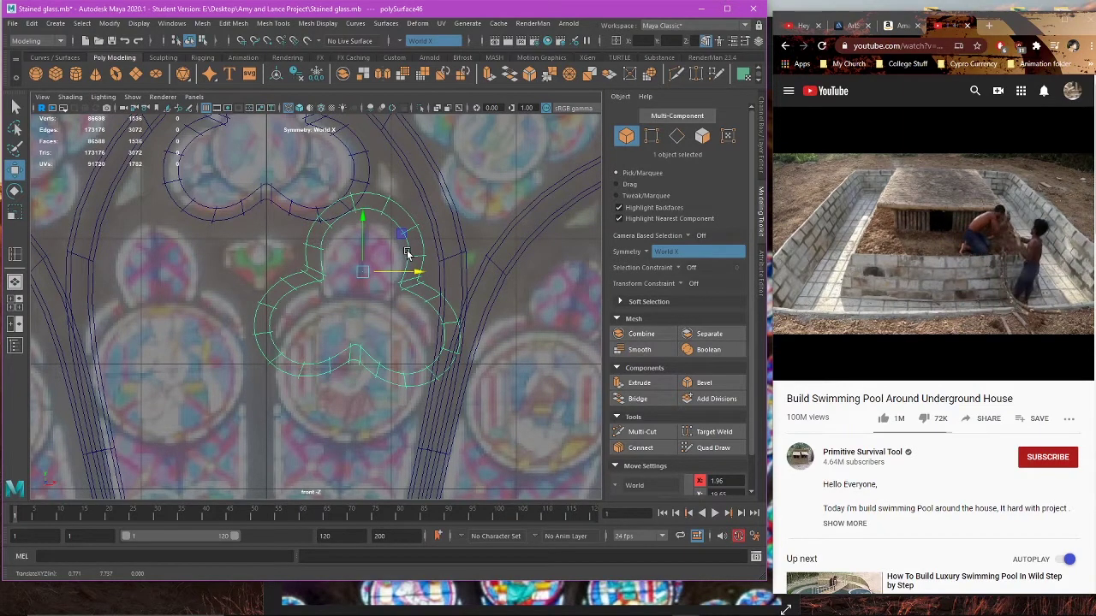
# Step: In face mode, select the faces along the copied trefoil's bottom cusp and lower lobe ends, and delete them
pyautogui.keyDown('alt'); pyautogui.moveTo(456, 274); pyautogui.dragTo(417, 261, button='right'); pyautogui.keyUp('alt')
pyautogui.keyDown('alt'); pyautogui.moveTo(360, 301); pyautogui.dragTo(397, 272, button='middle'); pyautogui.keyUp('alt')
pyautogui.moveTo(394, 272); pyautogui.dragTo(391, 291, button='right')
pyautogui.press('1')
pyautogui.press('3')
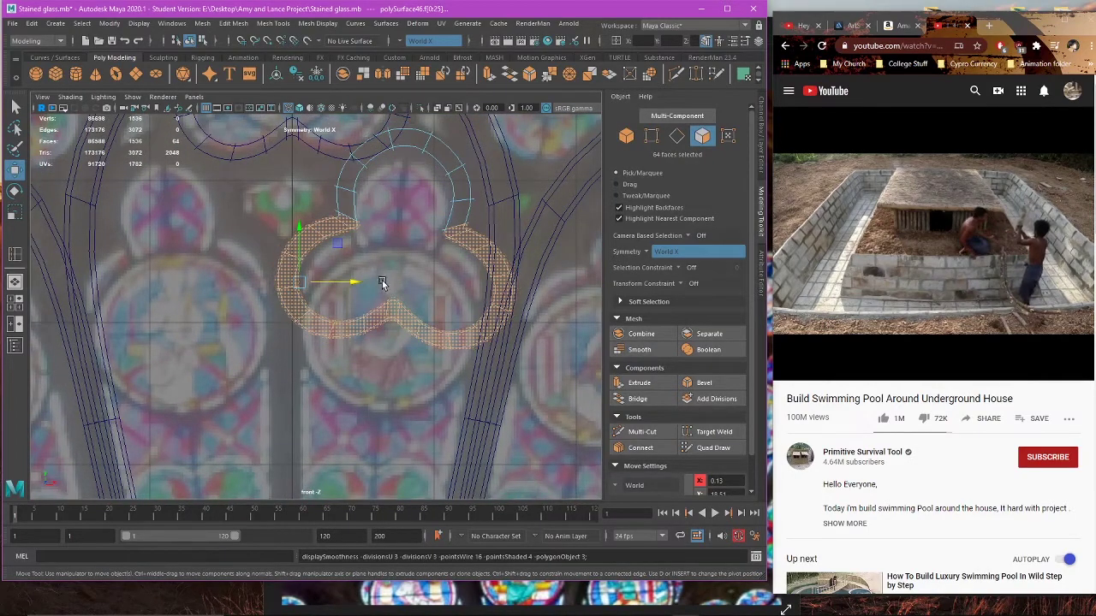
pyautogui.moveTo(339, 267); pyautogui.dragTo(352, 276)
pyautogui.moveTo(457, 361)
pyautogui.mouseDown()
pyautogui.moveTo(466, 363)
pyautogui.moveTo(446, 365)
pyautogui.mouseUp()
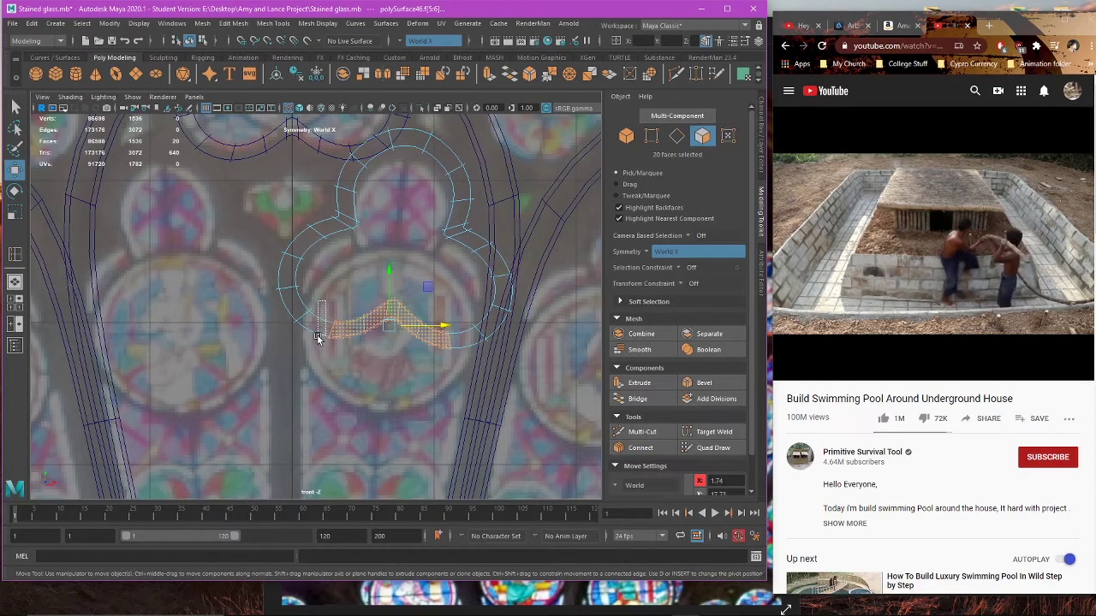
pyautogui.keyDown('shift'); pyautogui.moveTo(466, 368); pyautogui.dragTo(465, 370); pyautogui.keyUp('shift')
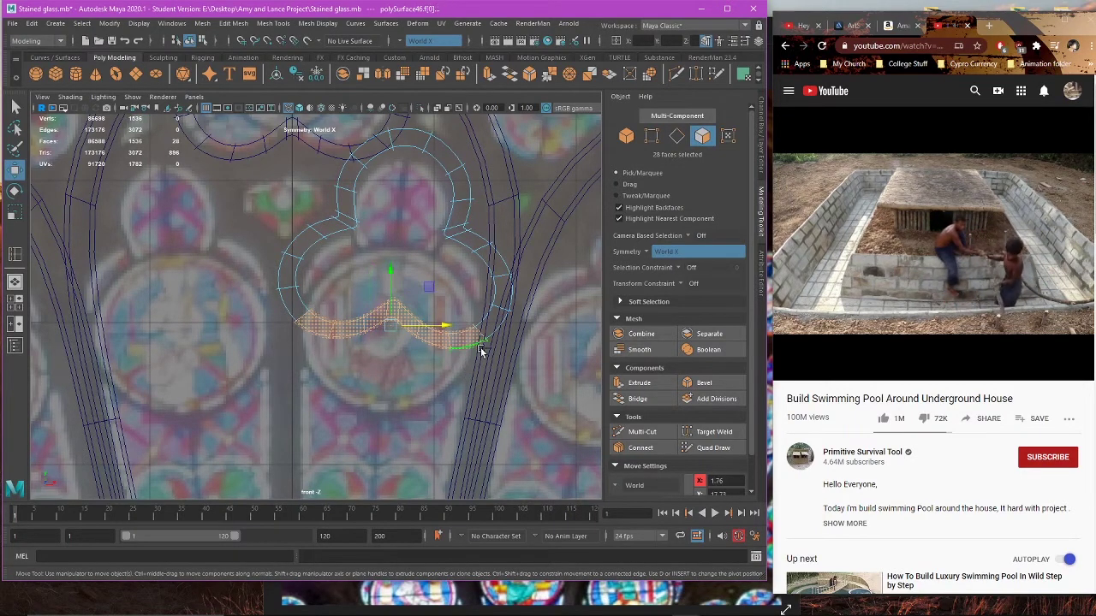
pyautogui.press('Delete')
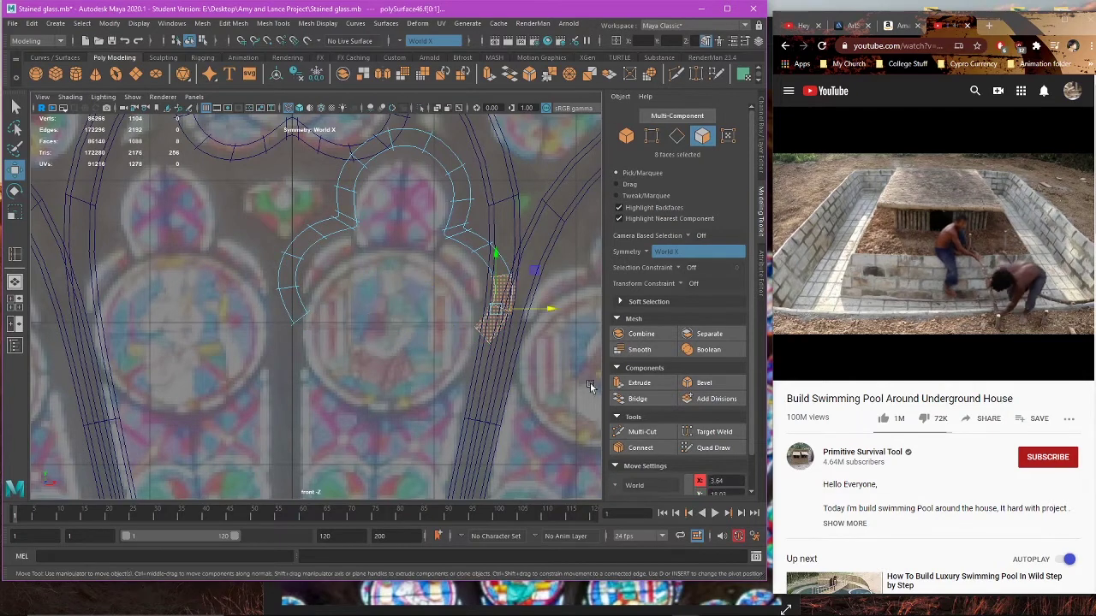
# Step: Delete the copy's right-lobe faces overlapping the arch frame, and undo the last extra face deletion
pyautogui.moveTo(504, 318); pyautogui.dragTo(501, 319)
pyautogui.press('Delete')
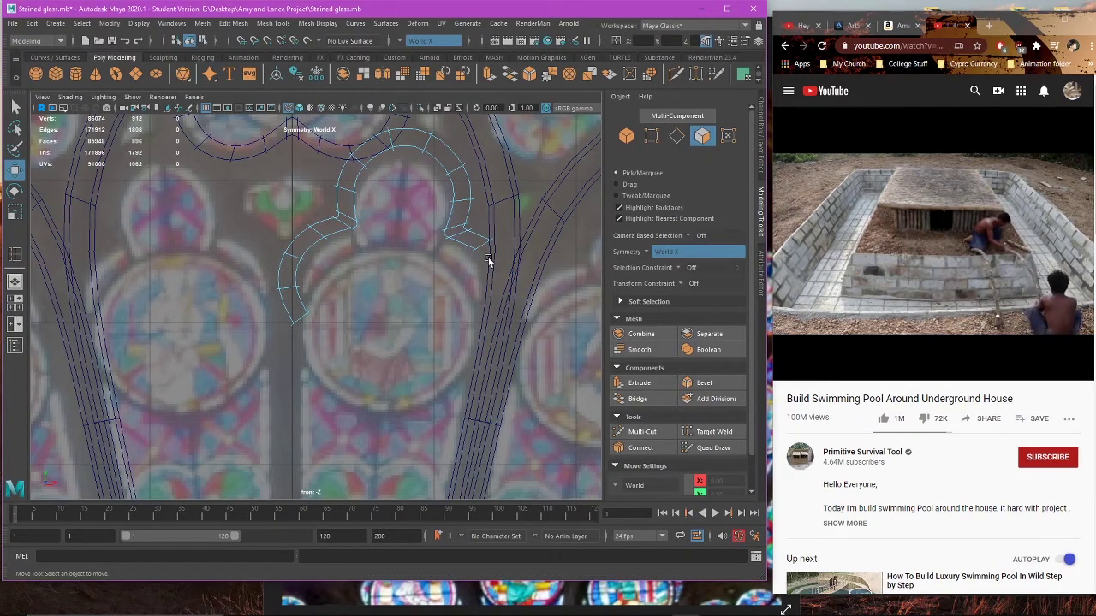
pyautogui.hotkey('ctrl', 'z')
pyautogui.hotkey('ctrl', 'z')
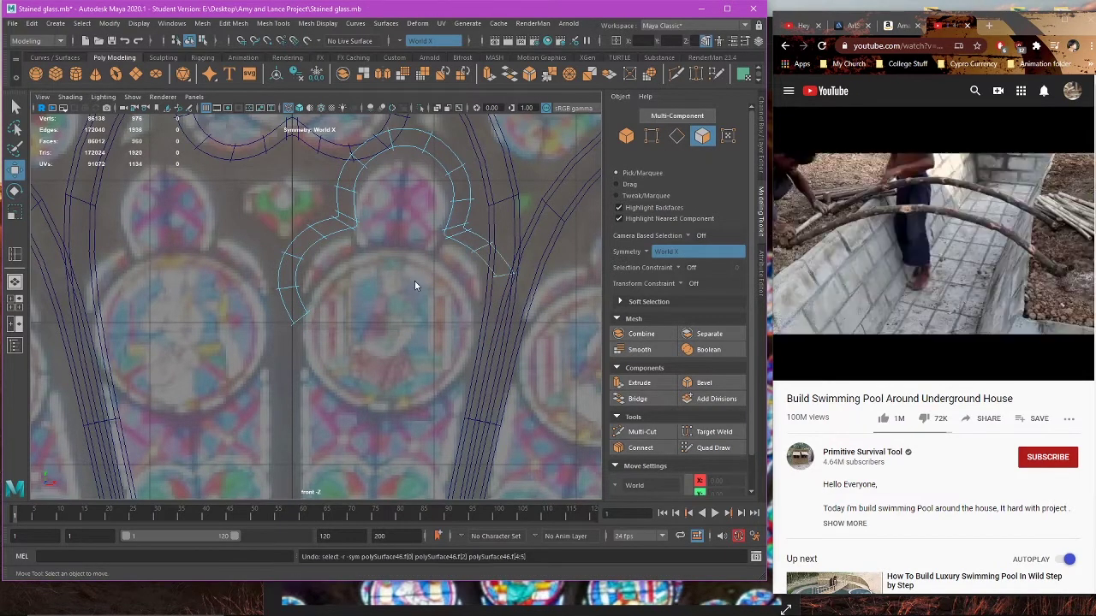
# Step: Undo the deletion of the trefoil copy's right-lobe end faces
pyautogui.moveTo(485, 268); pyautogui.dragTo(530, 295)
pyautogui.moveTo(468, 240); pyautogui.dragTo(541, 271)
pyautogui.hotkey('ctrl', 'z')
pyautogui.hotkey('ctrl', 'z')
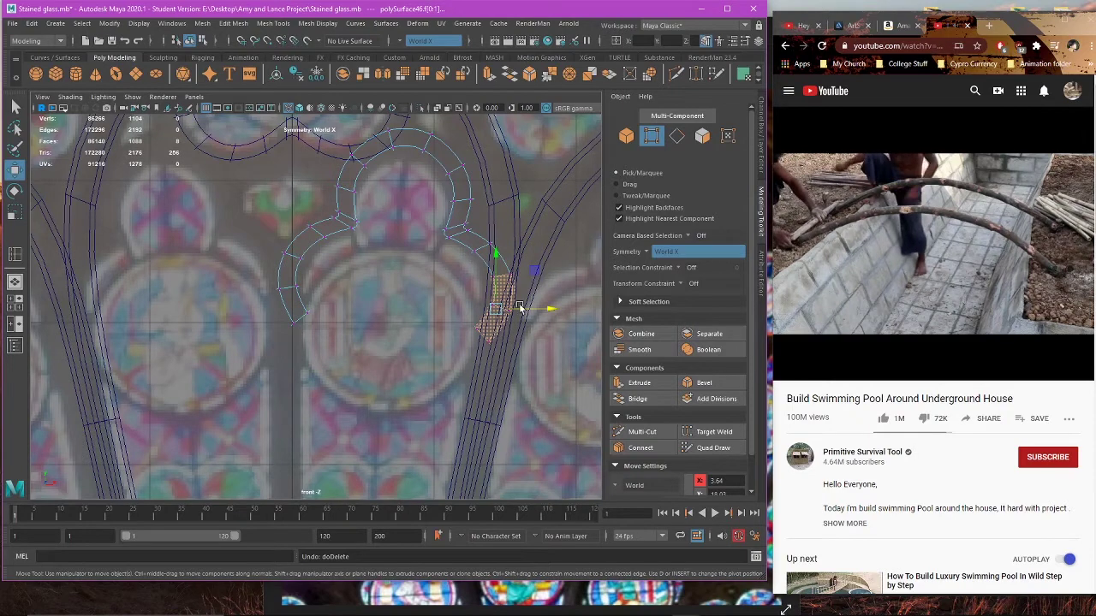
# Step: Move the vertices at the copy's right-lobe end down along the arch frame, and adjust the vertices just outside the right cusp
pyautogui.moveTo(441, 296); pyautogui.dragTo(563, 361)
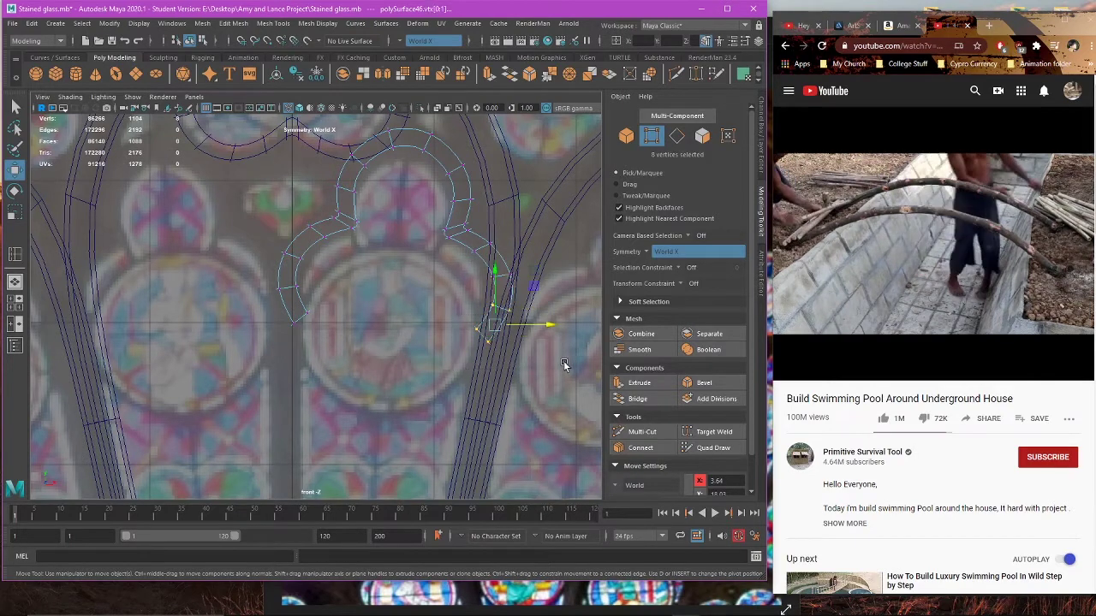
pyautogui.moveTo(455, 279); pyautogui.dragTo(399, 276, button='right')
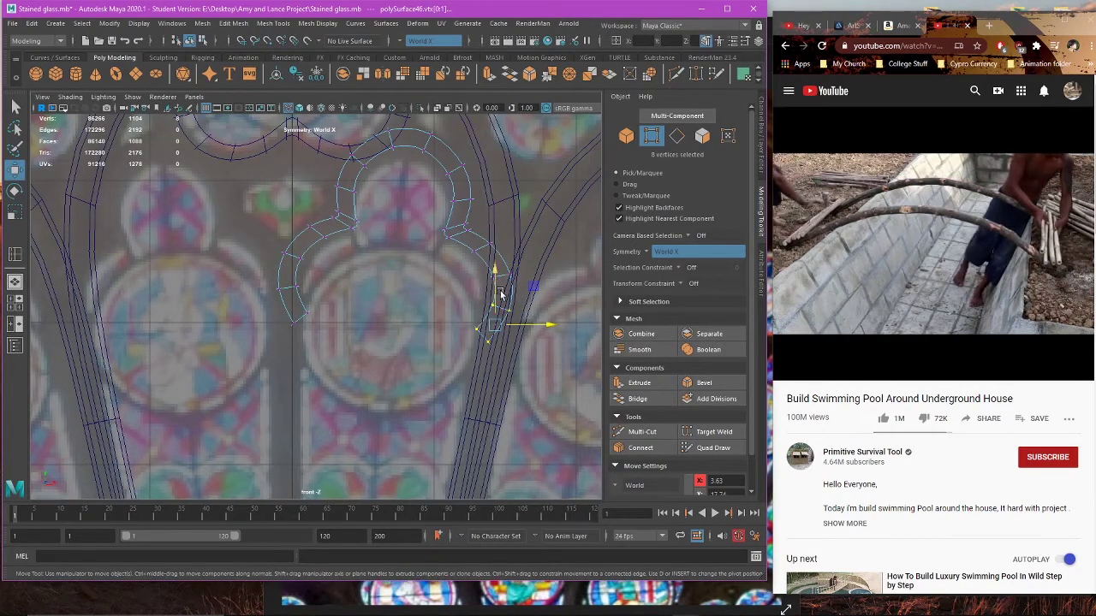
pyautogui.moveTo(498, 285)
pyautogui.mouseDown()
pyautogui.moveTo(497, 303)
pyautogui.moveTo(532, 297)
pyautogui.moveTo(495, 280)
pyautogui.mouseUp()
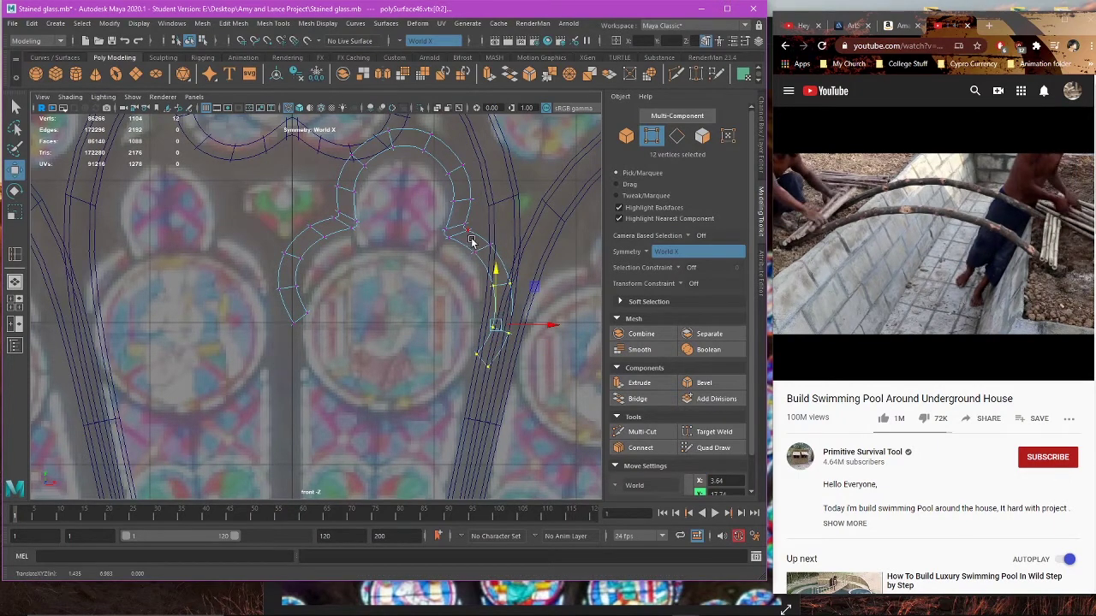
pyautogui.moveTo(468, 240); pyautogui.dragTo(503, 264)
pyautogui.moveTo(484, 206); pyautogui.dragTo(485, 209)
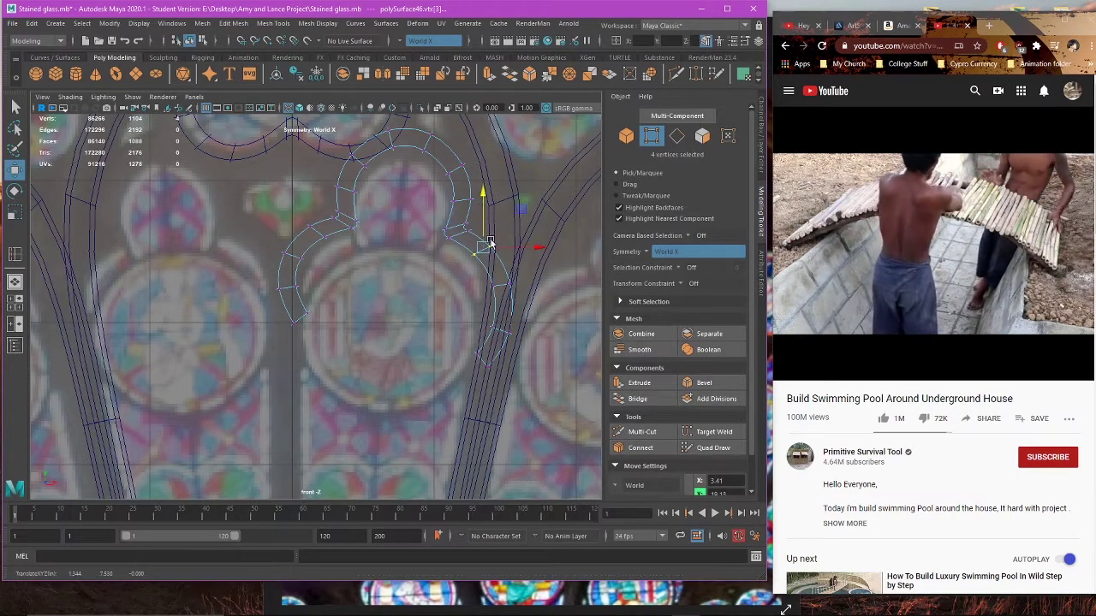
pyautogui.moveTo(435, 318); pyautogui.dragTo(548, 414)
pyautogui.click(545, 260)
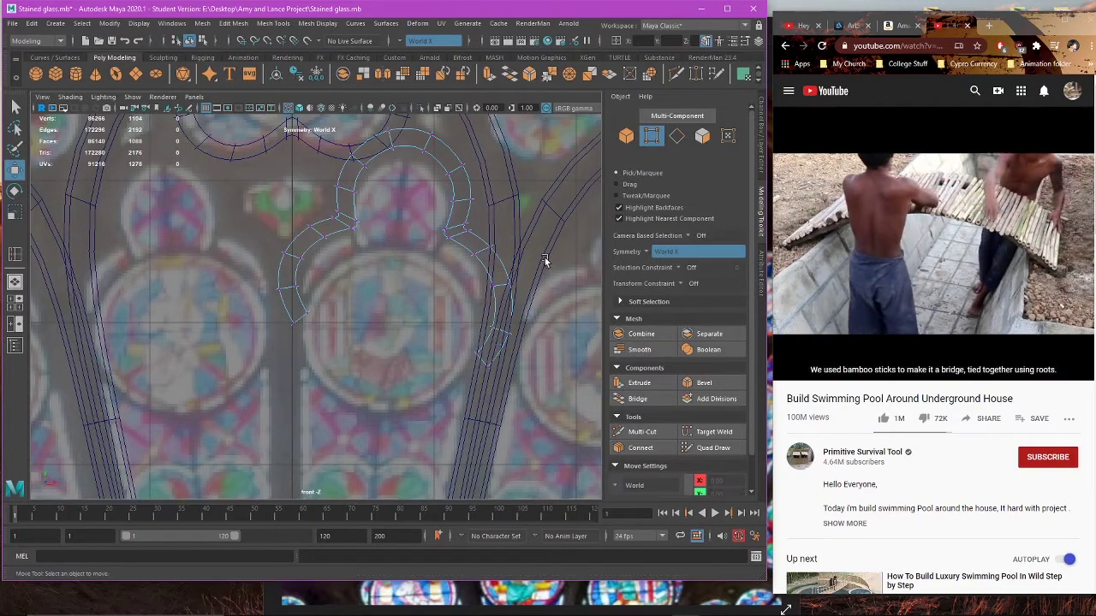
# Step: Delete the lowest end faces of the copy's right lobe and reposition the vertices just above them against the arch frame
pyautogui.moveTo(468, 298); pyautogui.dragTo(463, 332, button='right')
pyautogui.moveTo(396, 316); pyautogui.dragTo(535, 386)
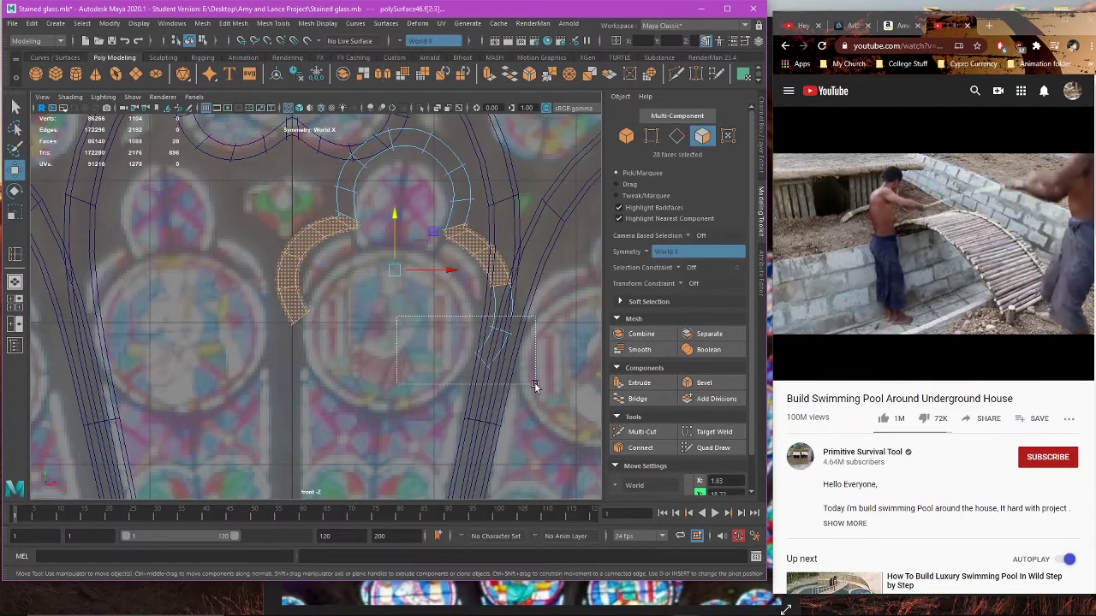
pyautogui.press('Delete')
pyautogui.rightClick(548, 298)
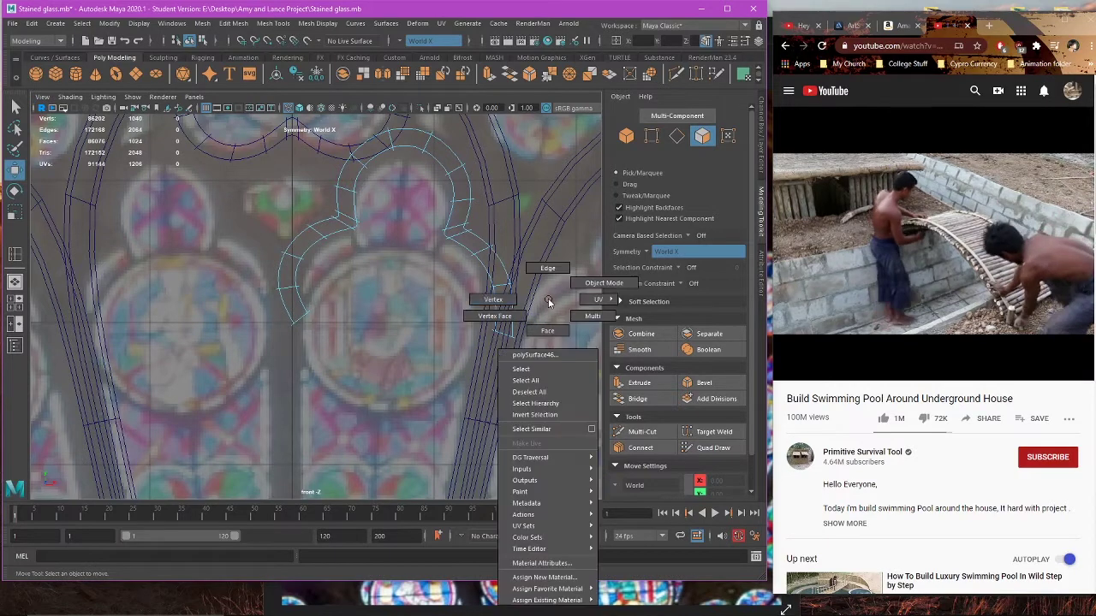
pyautogui.moveTo(547, 298); pyautogui.dragTo(494, 300, button='right')
pyautogui.moveTo(480, 351); pyautogui.dragTo(505, 254)
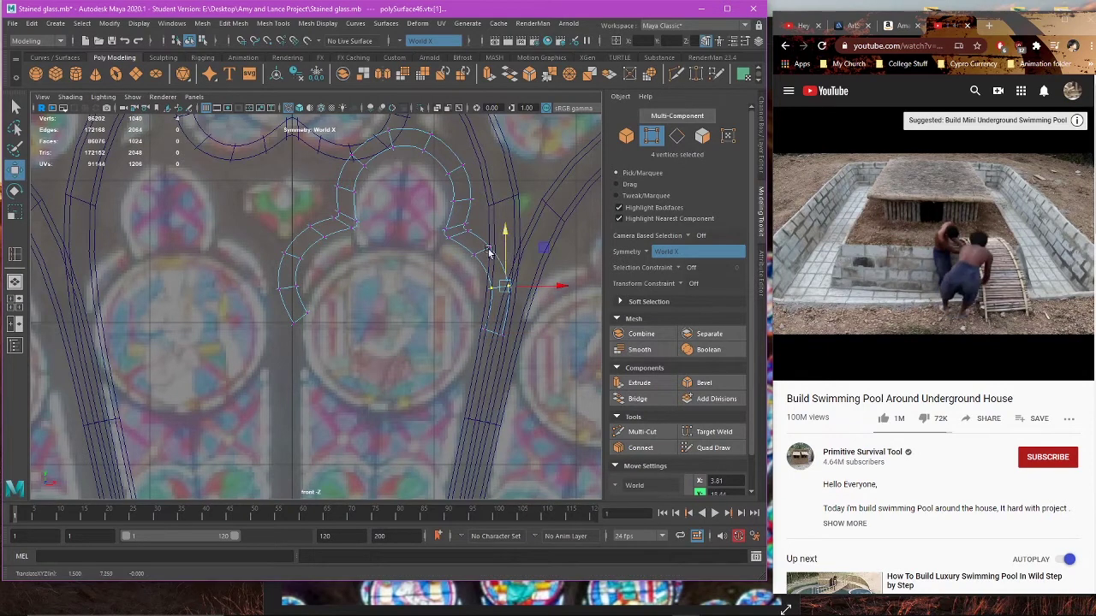
# Step: Try to delete the left lobe's end faces and scale the remaining end edges flat
pyautogui.keyDown('alt'); pyautogui.moveTo(341, 305); pyautogui.dragTo(429, 273, button='middle'); pyautogui.keyUp('alt')
pyautogui.moveTo(406, 271); pyautogui.dragTo(369, 318)
pyautogui.moveTo(483, 255); pyautogui.dragTo(379, 258, button='right')
pyautogui.doubleClick(379, 258)
pyautogui.scroll(-4, 394, 262)
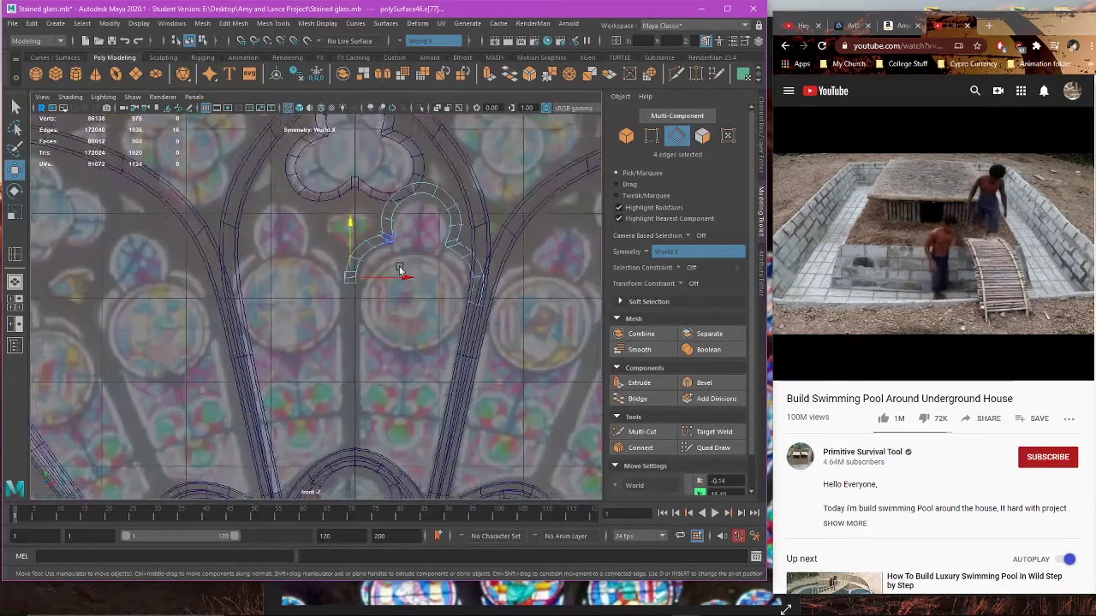
pyautogui.press('r')
pyautogui.moveTo(360, 227); pyautogui.dragTo(347, 366)
pyautogui.hotkey('ctrl', 'z')
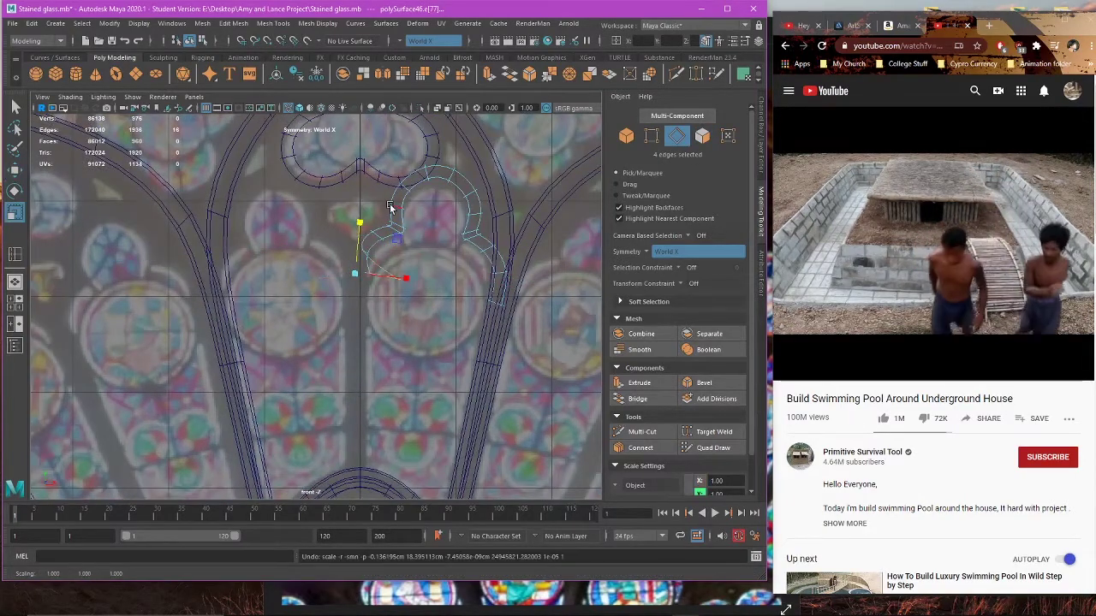
pyautogui.scroll(5, 476, 257)
pyautogui.keyDown('alt'); pyautogui.moveTo(476, 257); pyautogui.dragTo(393, 293); pyautogui.keyUp('alt')
pyautogui.hotkey('ctrl', 'z')
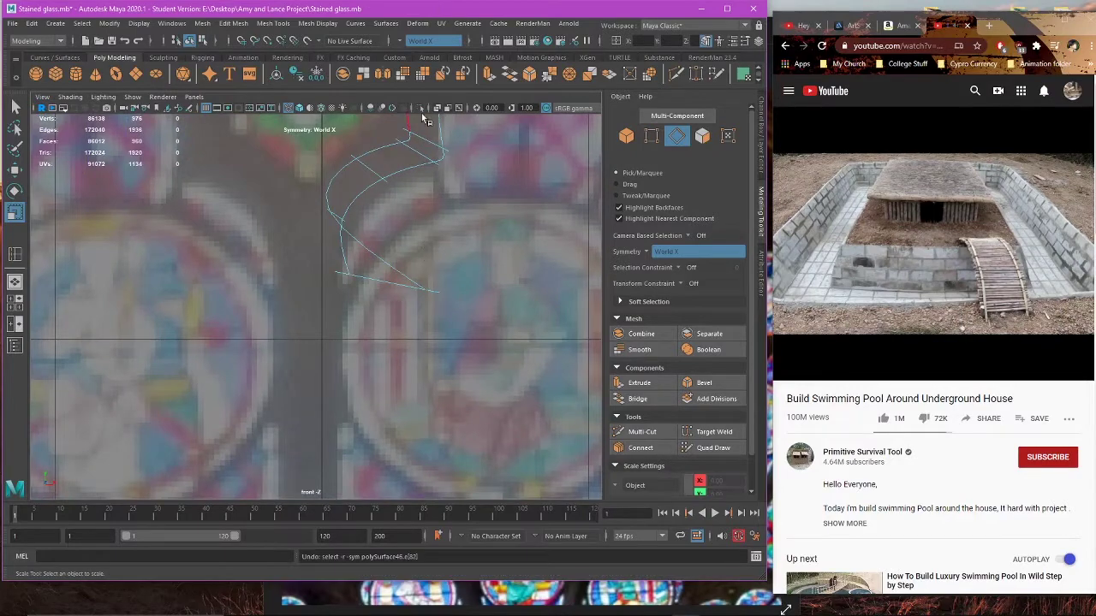
# Step: Undo the left-lobe edits to restore its deleted end faces
pyautogui.scroll(-8, 445, 260)
pyautogui.press('space')
pyautogui.press('space')
pyautogui.moveTo(424, 272); pyautogui.dragTo(466, 249, button='right')
pyautogui.scroll(-4, 422, 260)
pyautogui.keyDown('alt'); pyautogui.moveTo(399, 446); pyautogui.dragTo(390, 379, button='middle'); pyautogui.keyUp('alt')
pyautogui.hotkey('ctrl', 'z')
pyautogui.hotkey('ctrl', 'z')
pyautogui.hotkey('ctrl', 'z')
pyautogui.keyDown('alt'); pyautogui.moveTo(405, 390); pyautogui.dragTo(377, 351); pyautogui.keyUp('alt')
# Step: Turn modelling symmetry off and return to the front wireframe view
pyautogui.click(407, 42)
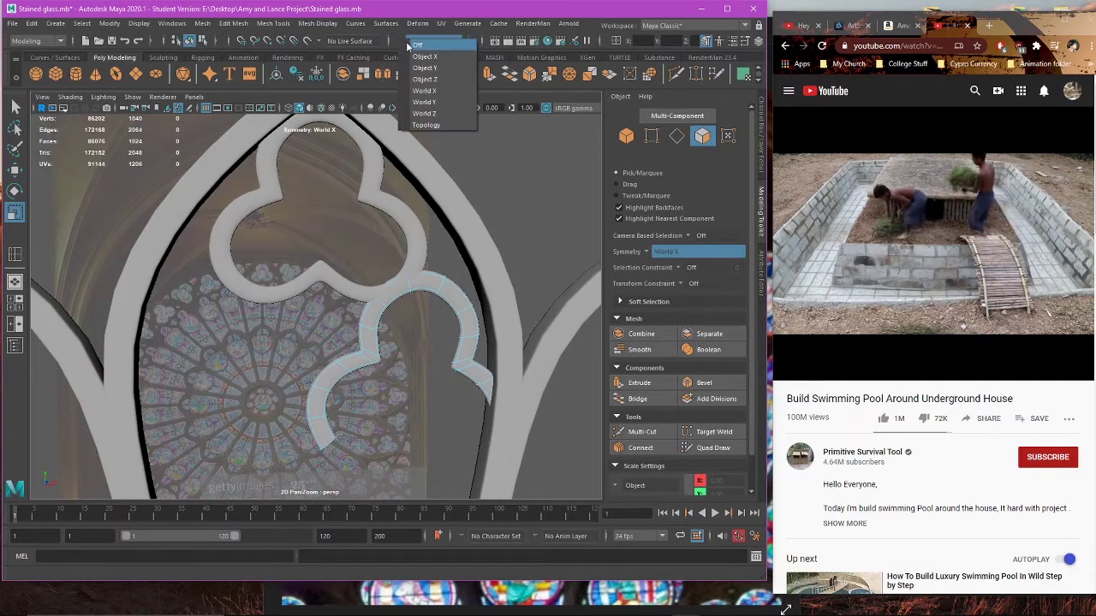
pyautogui.click(412, 45)
pyautogui.press('space')
pyautogui.press('space')
pyautogui.scroll(5, 345, 326)
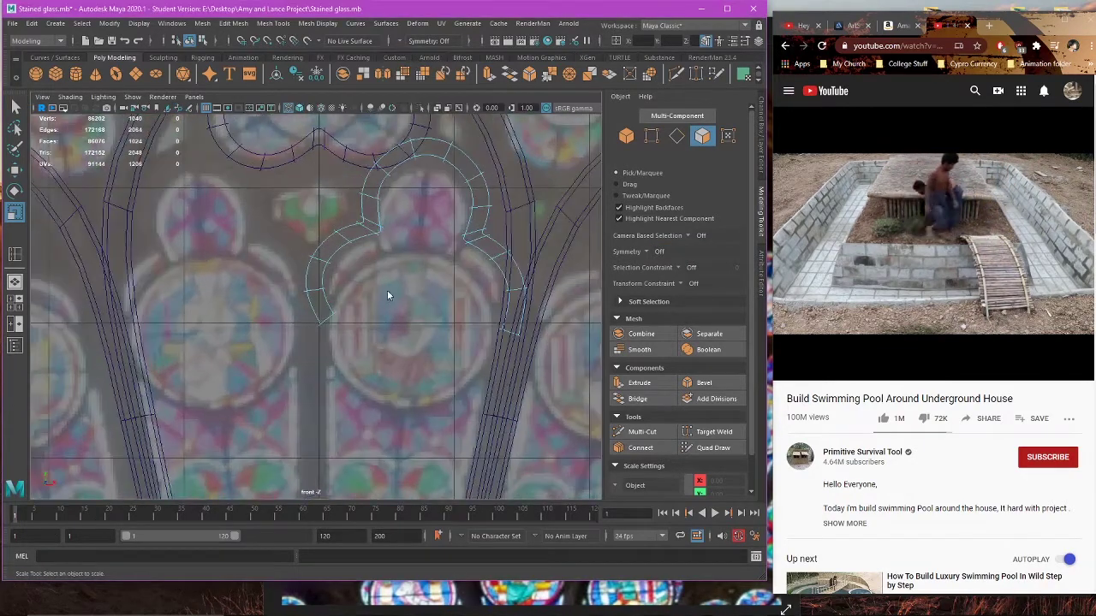
pyautogui.moveTo(387, 291); pyautogui.dragTo(387, 319, button='right')
pyautogui.moveTo(367, 301); pyautogui.dragTo(310, 291)
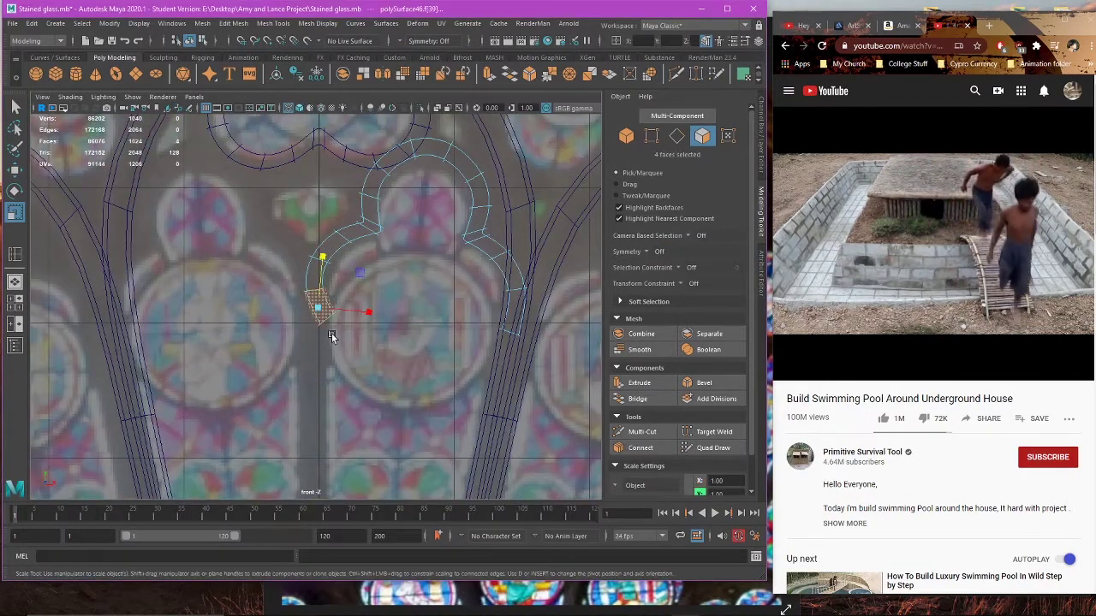
pyautogui.rightClick(428, 273)
pyautogui.click(426, 243)
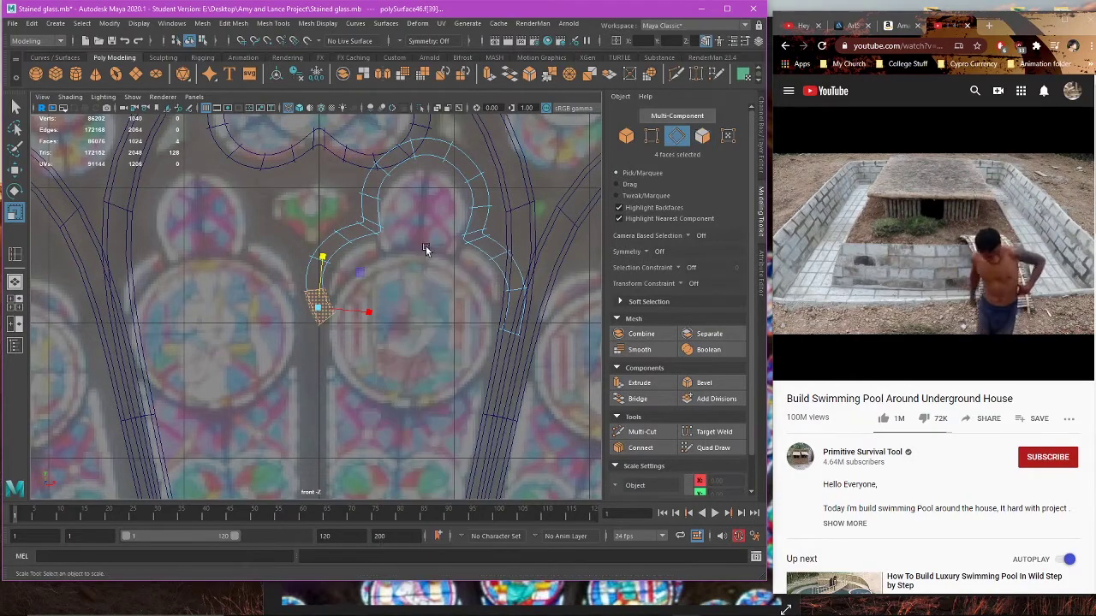
# Step: Duplicate the whole tracery piece and rotate the duplicate about half a turn so that it faces the opposite way
pyautogui.moveTo(392, 245); pyautogui.dragTo(434, 230, button='right')
pyautogui.scroll(-5, 420, 278)
pyautogui.scroll(3, 418, 275)
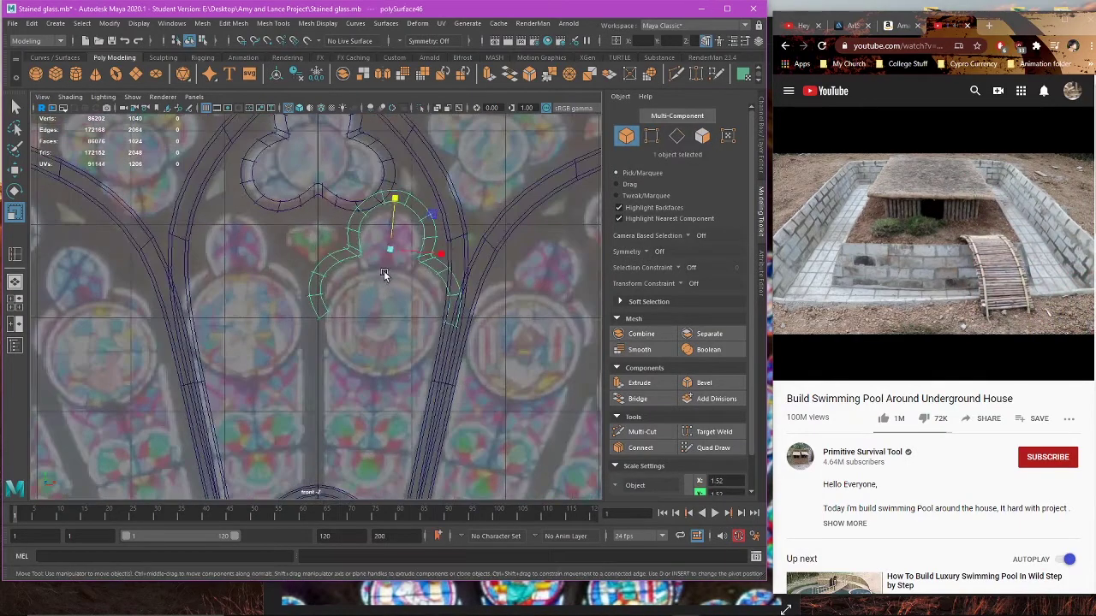
pyautogui.press('w')
pyautogui.hotkey('ctrl', 'd')
pyautogui.press('e')
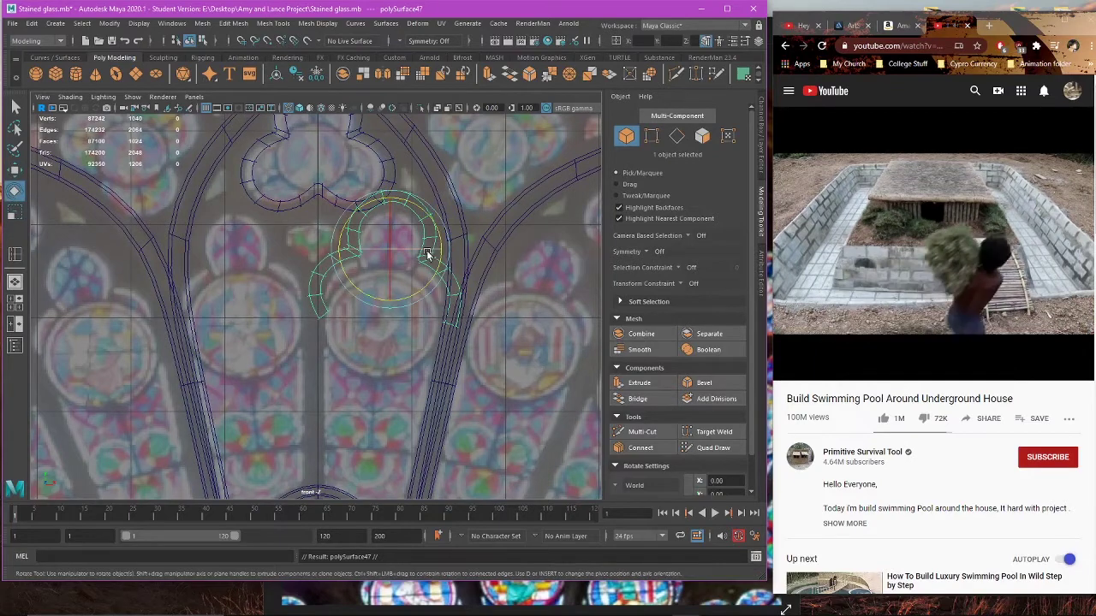
pyautogui.moveTo(428, 252); pyautogui.dragTo(267, 257)
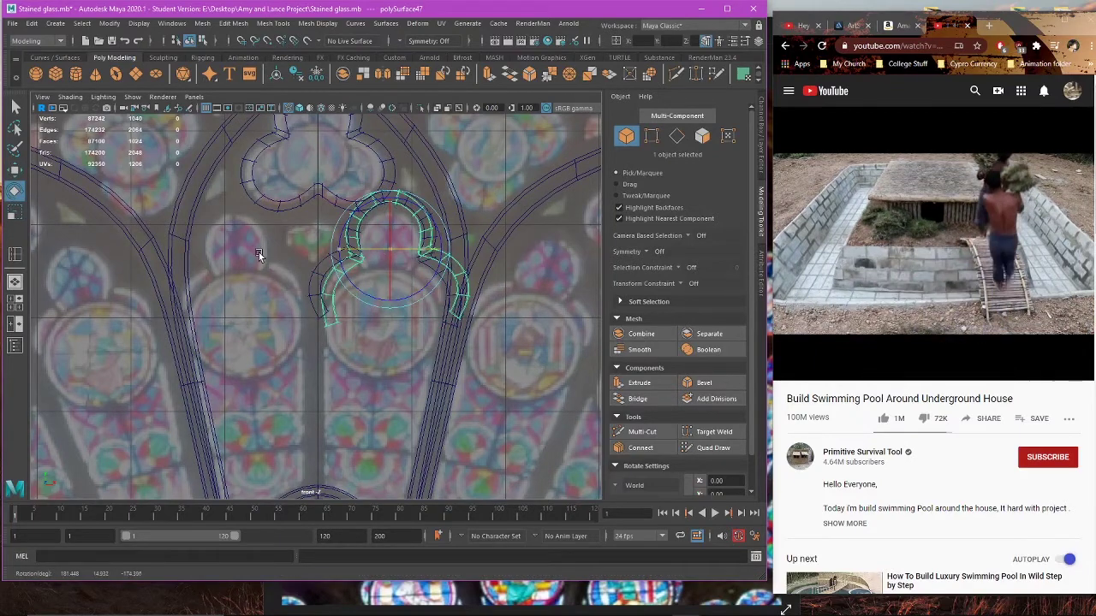
# Step: Rotate the duplicate further and set its Rotate Y to 0
pyautogui.click(761, 137)
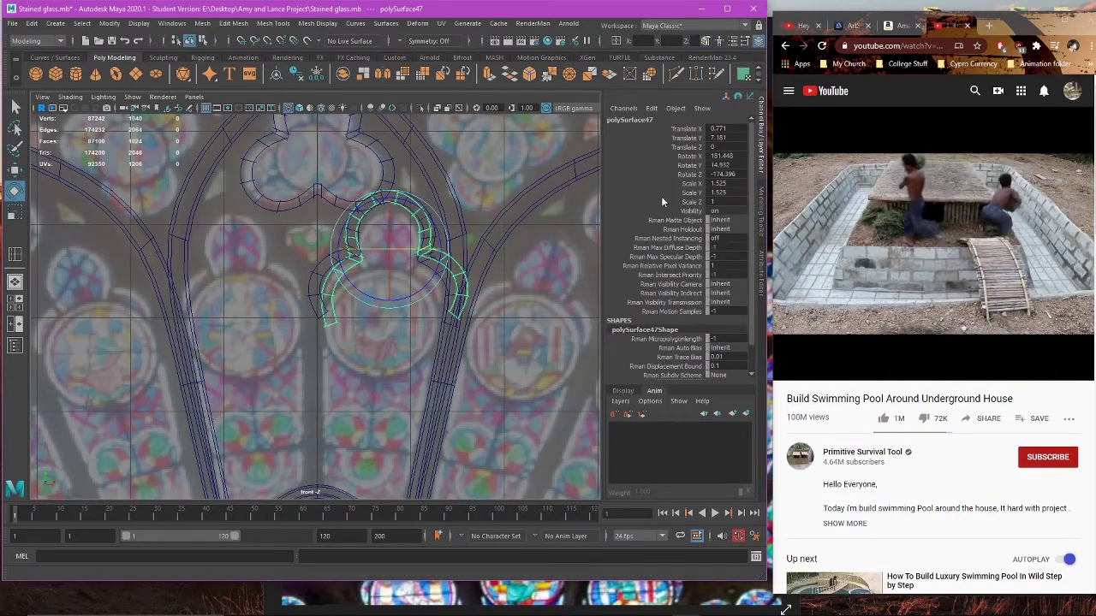
pyautogui.moveTo(411, 250); pyautogui.dragTo(460, 254)
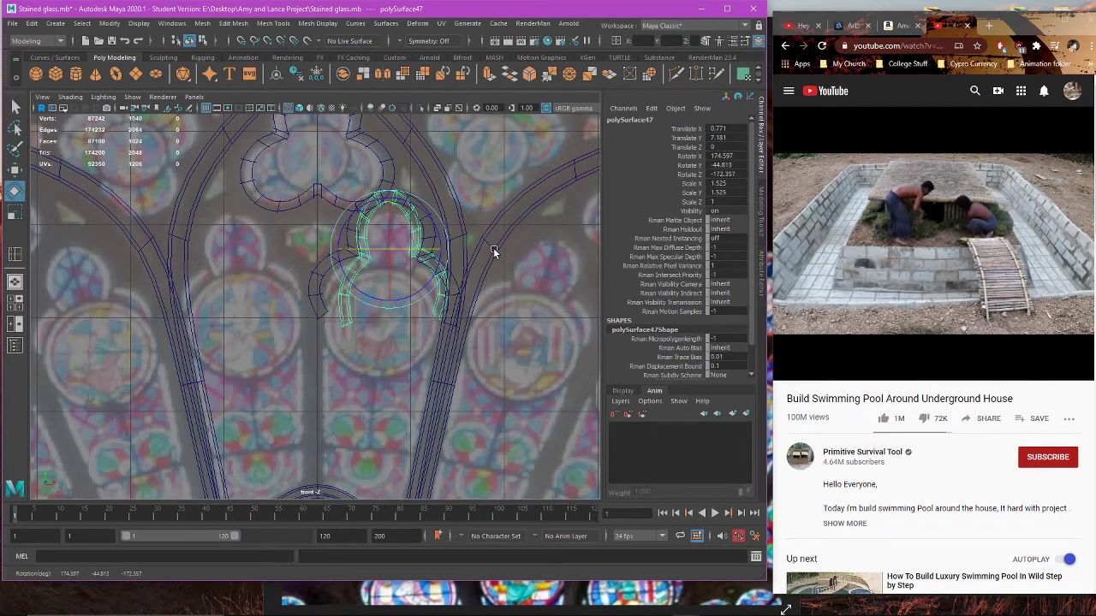
pyautogui.click(730, 165)
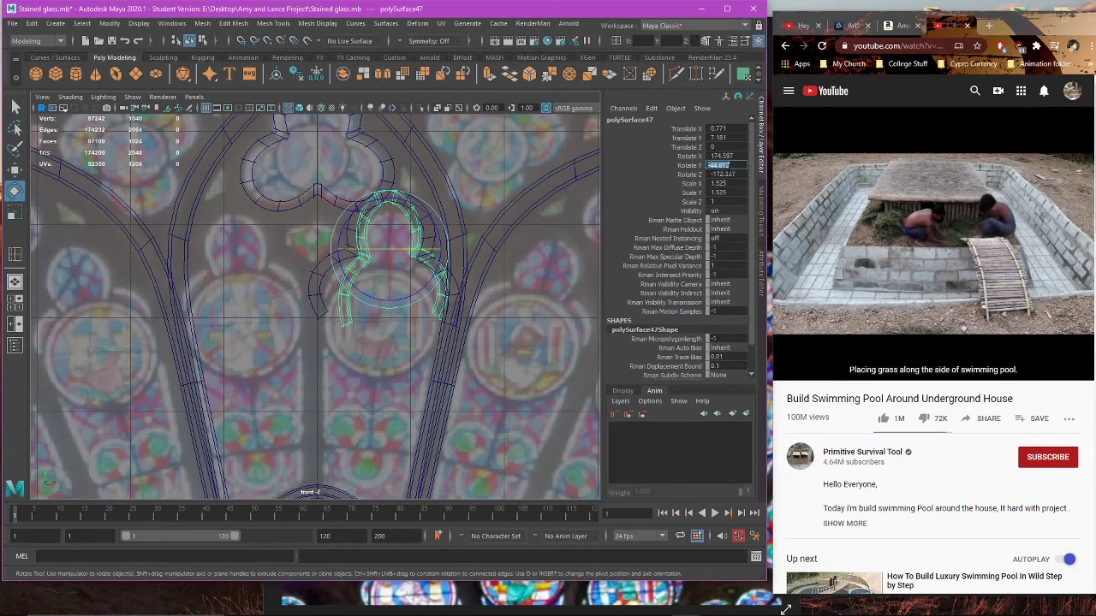
pyautogui.write('0')
pyautogui.press('Return')
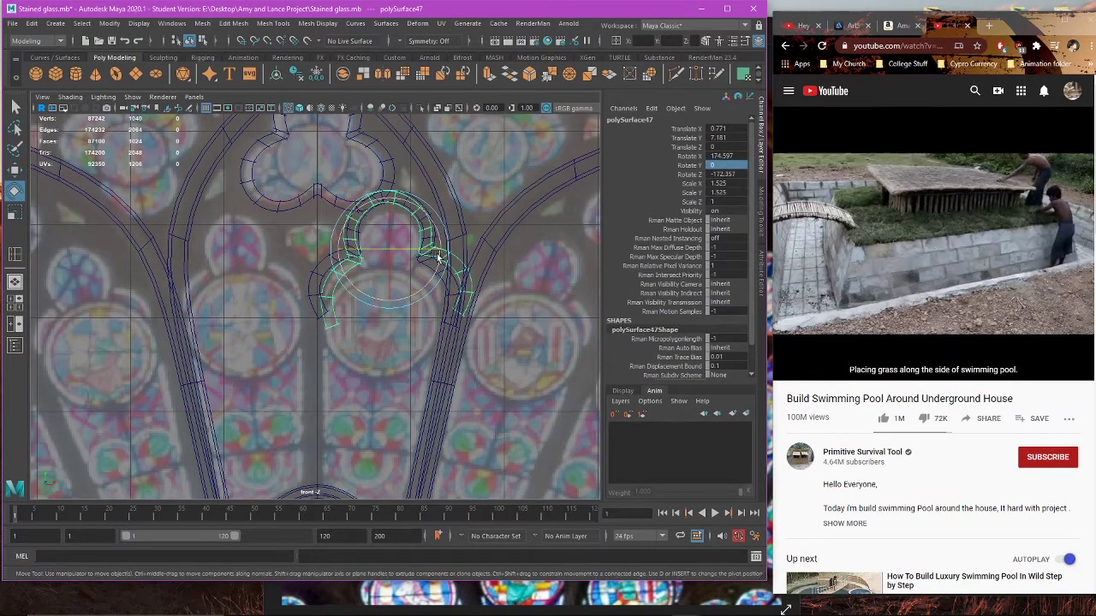
# Step: Move the duplicate horizontally over the left-hand purple glass panel, to about -0.783 in Translate X
pyautogui.press('w')
pyautogui.moveTo(445, 247); pyautogui.dragTo(255, 250)
pyautogui.keyDown('alt'); pyautogui.moveTo(264, 252); pyautogui.dragTo(338, 255, button='middle'); pyautogui.keyUp('alt')
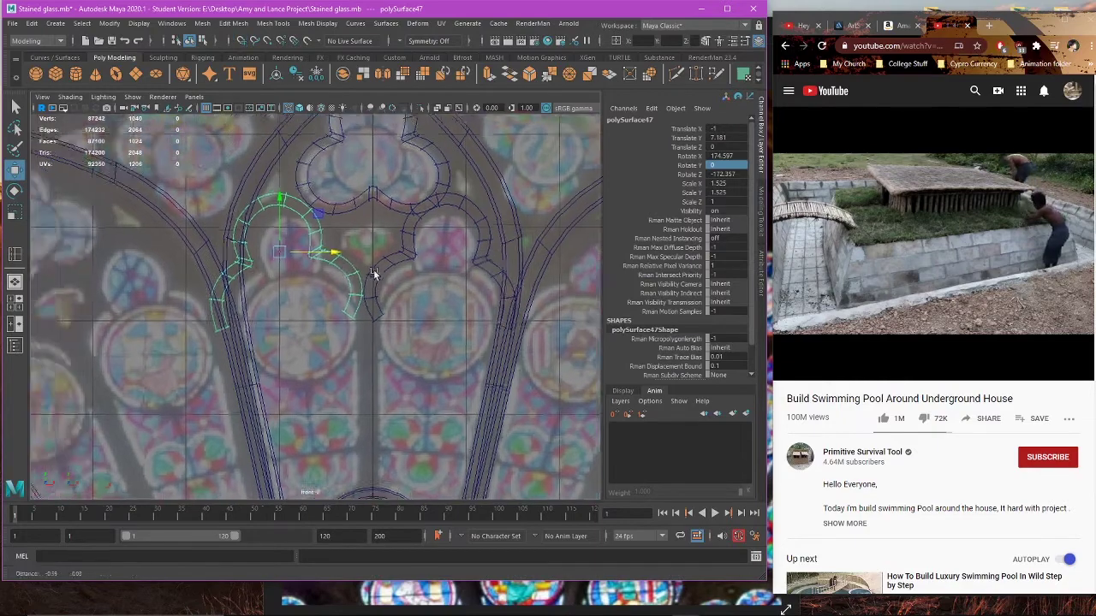
pyautogui.scroll(2, 339, 252)
pyautogui.moveTo(340, 240); pyautogui.dragTo(365, 243)
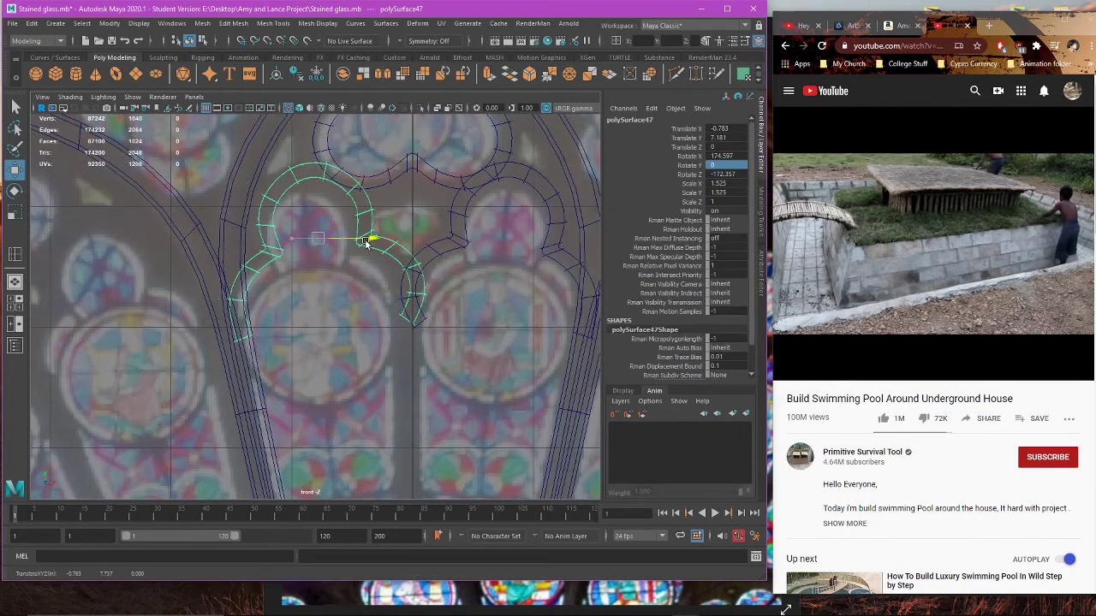
# Step: Delete the end faces of the duplicate's inner lobe where it overlaps the right-hand piece at the centre
pyautogui.keyDown('alt'); pyautogui.moveTo(496, 274); pyautogui.dragTo(478, 281, button='middle'); pyautogui.keyUp('alt')
pyautogui.moveTo(477, 280); pyautogui.dragTo(478, 311, button='right')
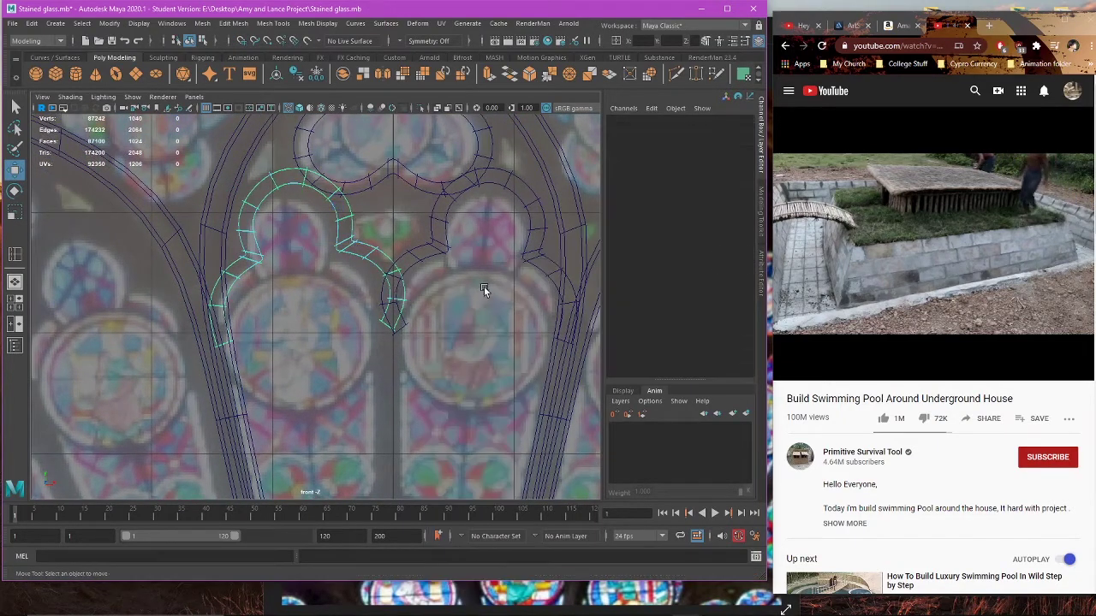
pyautogui.moveTo(483, 287); pyautogui.dragTo(344, 369)
pyautogui.press('Delete')
# Step: In shaded perspective view, delete the end faces of the right-hand piece's inner lobe below the centre junction
pyautogui.press('space')
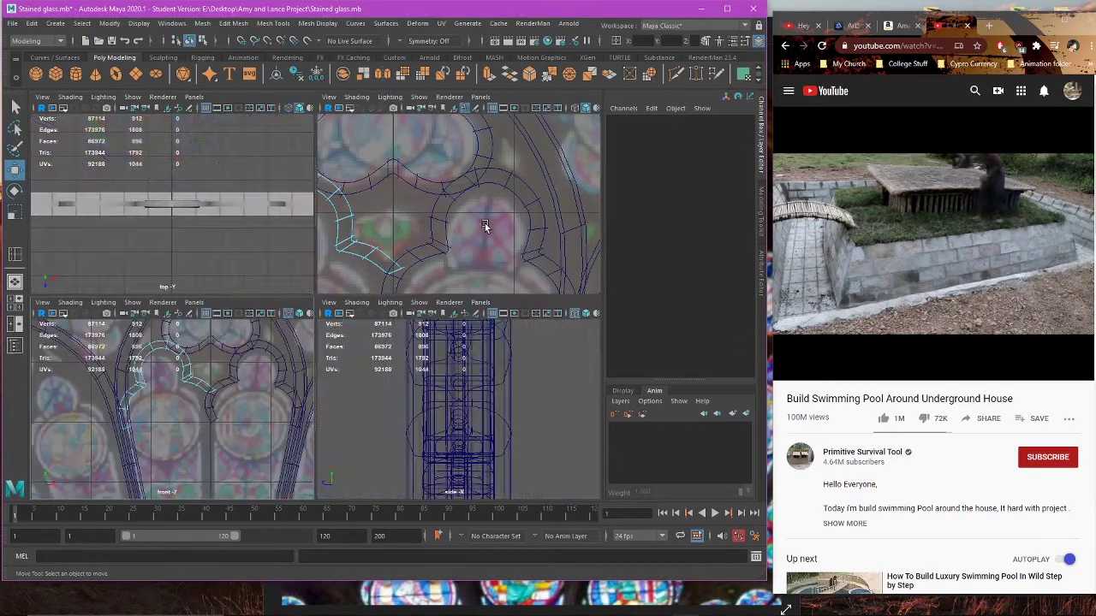
pyautogui.press('5')
pyautogui.press('space')
pyautogui.click(356, 358)
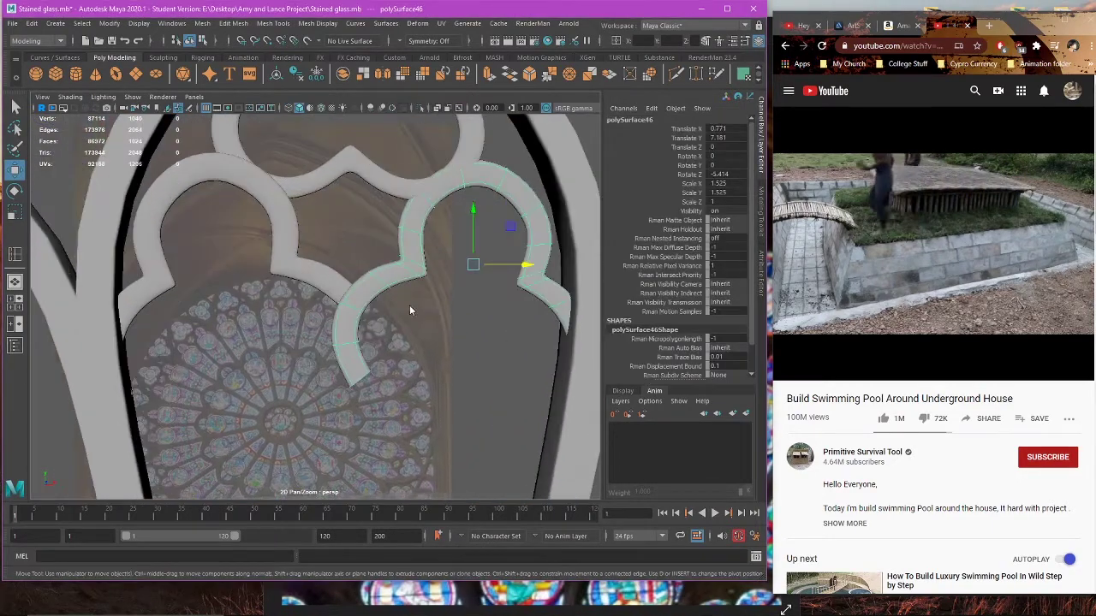
pyautogui.moveTo(409, 305); pyautogui.dragTo(411, 333, button='right')
pyautogui.moveTo(411, 333); pyautogui.dragTo(287, 416)
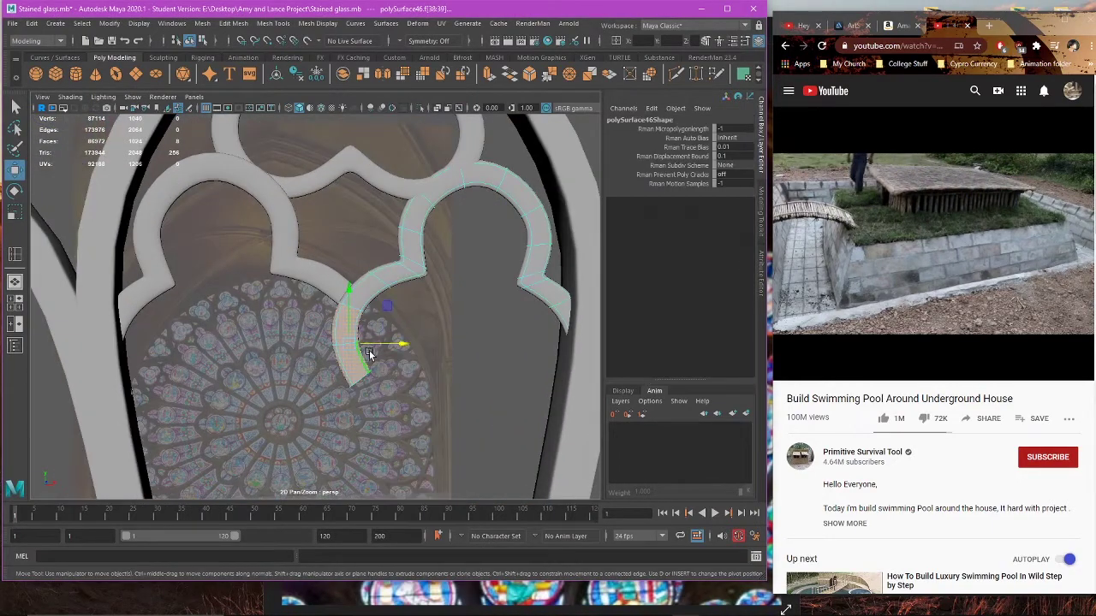
pyautogui.press('Delete')
# Step: In wireframe display, select the left and right tracery pieces in object mode and combine them into one mesh
pyautogui.moveTo(362, 261); pyautogui.dragTo(367, 269, button='right')
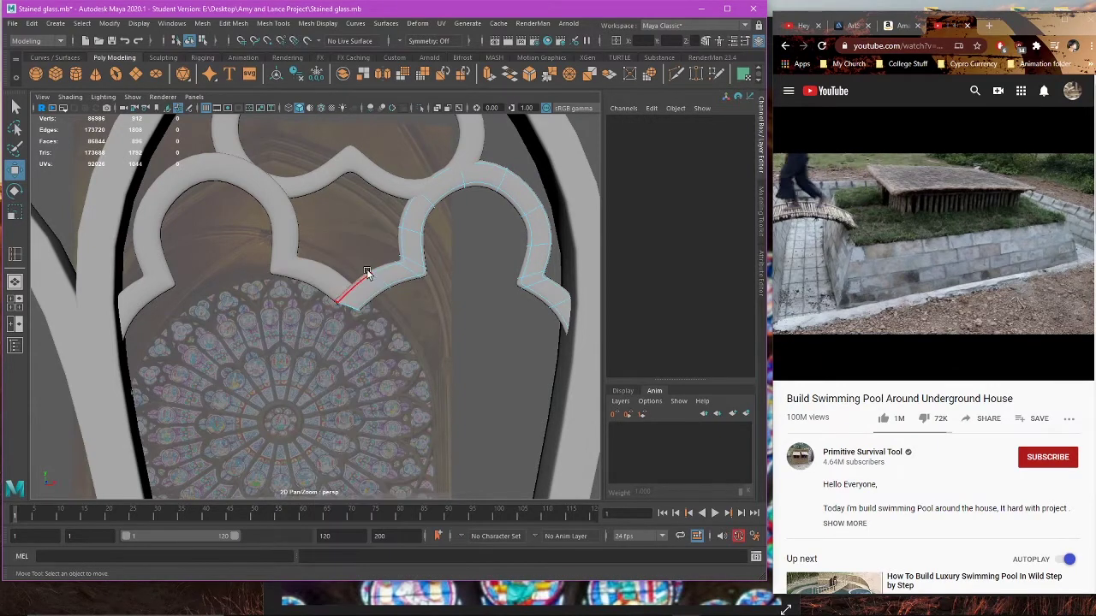
pyautogui.press('4')
pyautogui.moveTo(267, 258); pyautogui.dragTo(382, 313)
pyautogui.moveTo(477, 264); pyautogui.dragTo(503, 248, button='right')
pyautogui.click(448, 270)
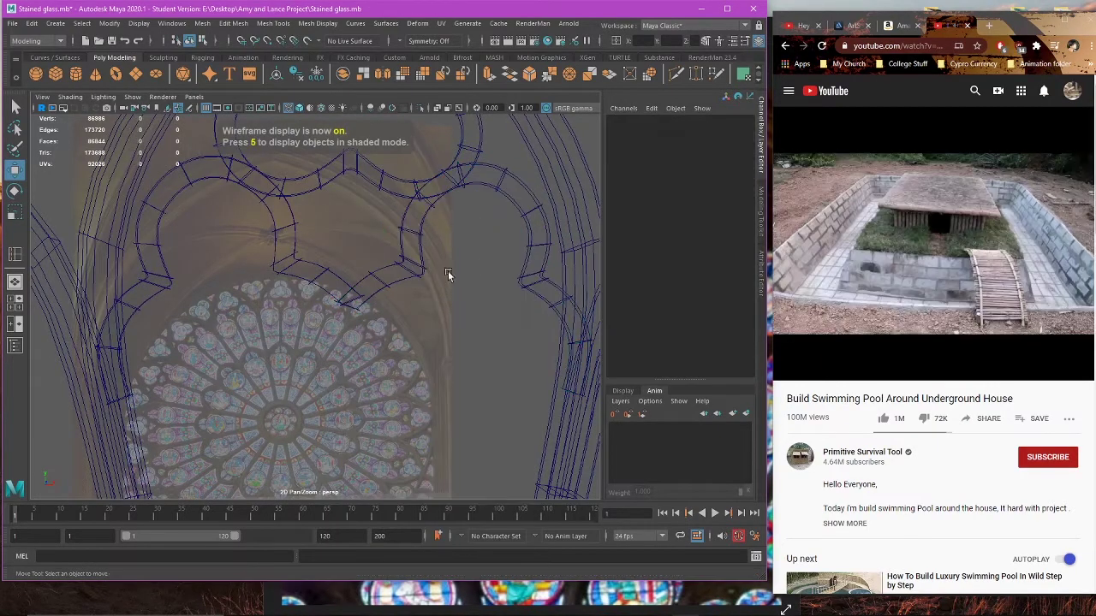
pyautogui.moveTo(204, 284); pyautogui.dragTo(389, 342)
pyautogui.click(202, 24)
pyautogui.click(233, 61)
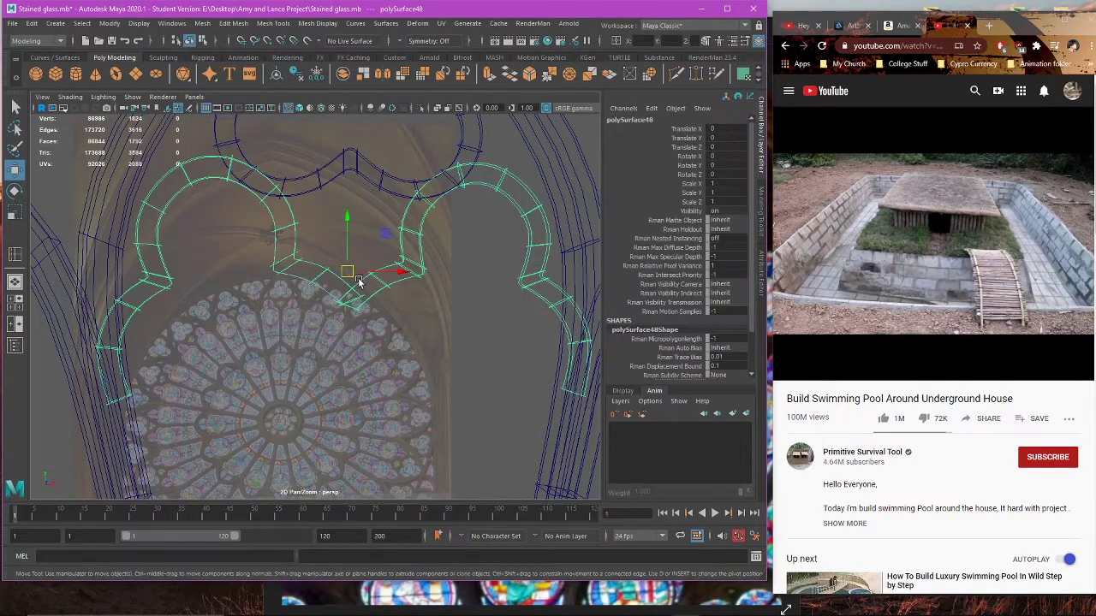
pyautogui.press('space')
pyautogui.press('space')
pyautogui.keyDown('alt'); pyautogui.moveTo(510, 343); pyautogui.dragTo(507, 347, button='middle'); pyautogui.keyUp('alt')
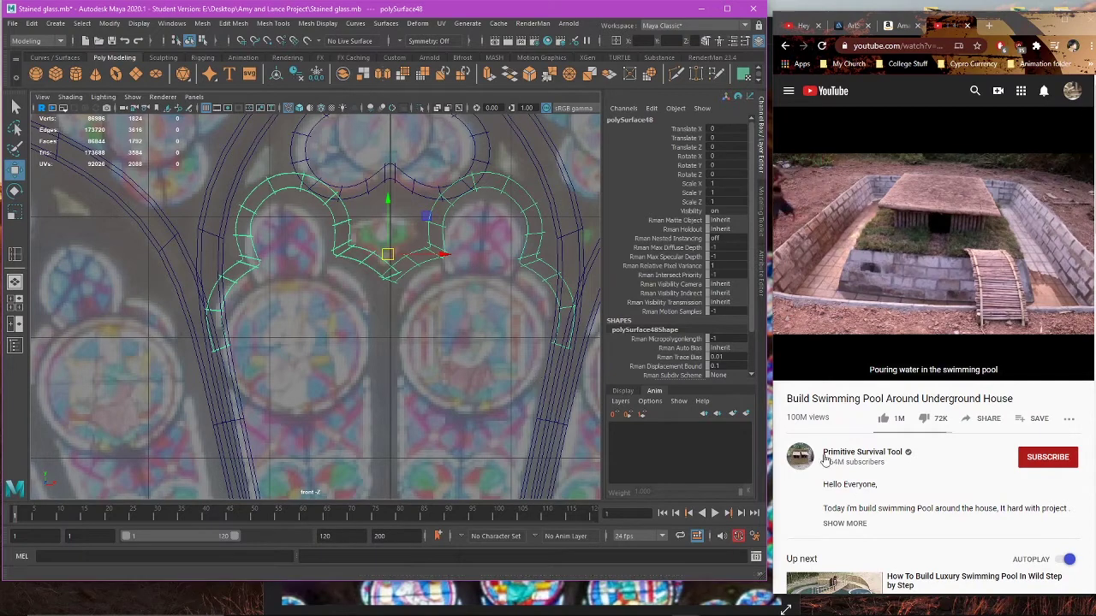
pyautogui.click(867, 523)
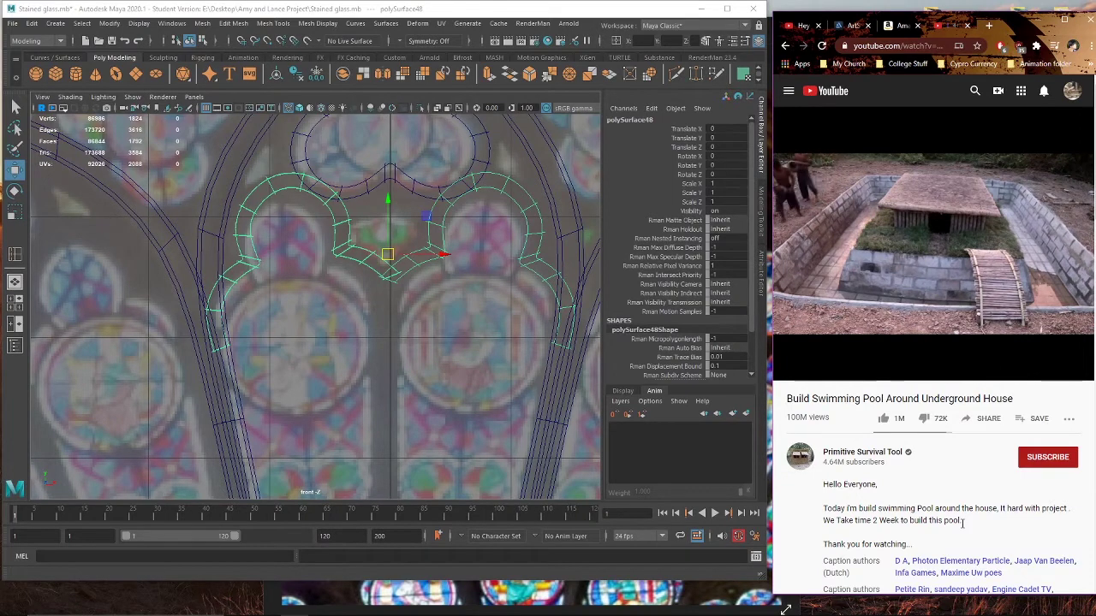
pyautogui.click(463, 11)
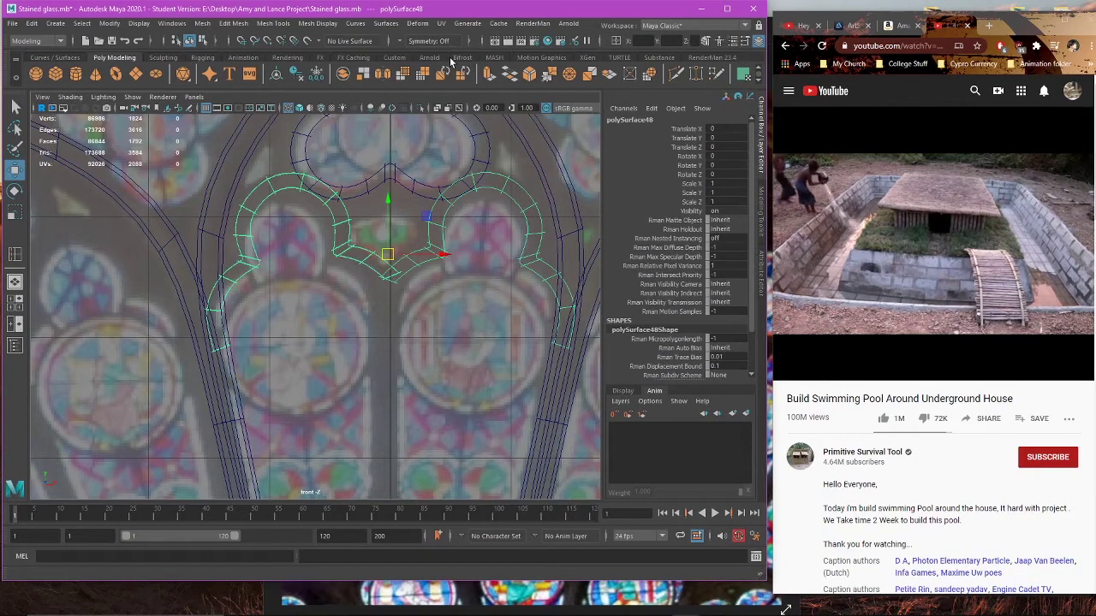
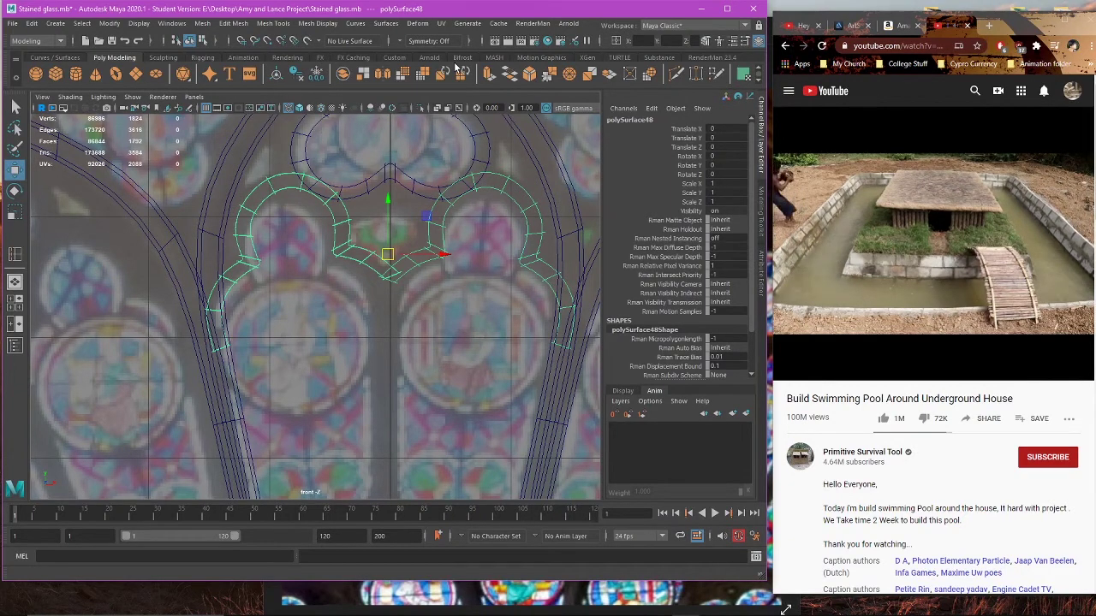
# Step: Select the open end edges of the right-hand tracery piece at the centre junction and flatten them level with Scale
pyautogui.scroll(3, 400, 262)
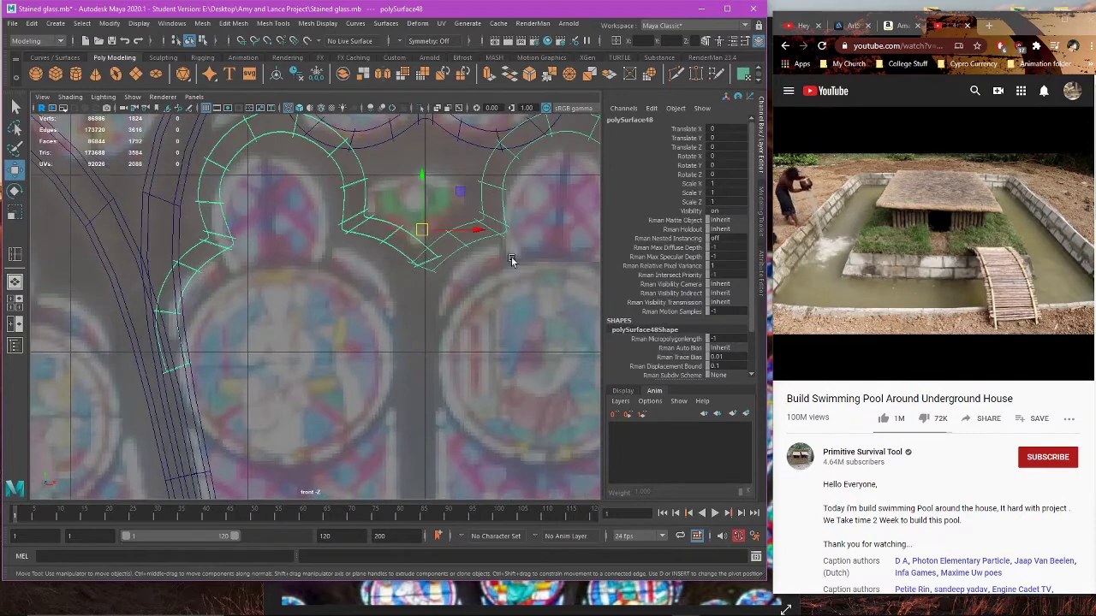
pyautogui.keyDown('alt'); pyautogui.moveTo(510, 250); pyautogui.dragTo(439, 243, button='middle'); pyautogui.keyUp('alt')
pyautogui.moveTo(498, 221); pyautogui.dragTo(493, 254, button='right')
pyautogui.press('space')
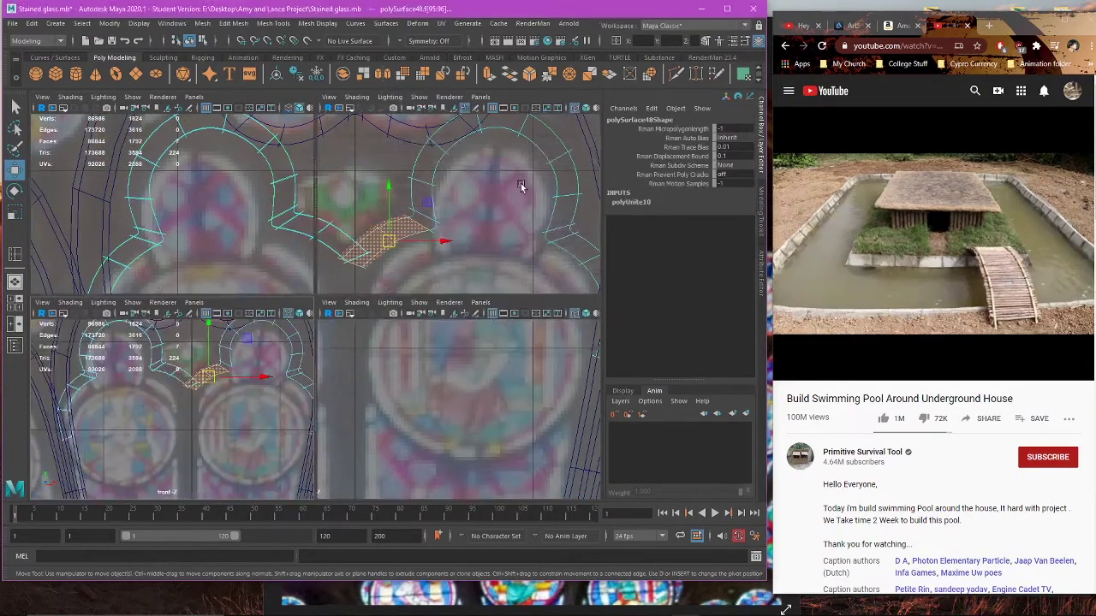
pyautogui.press('space')
pyautogui.scroll(6, 439, 227)
pyautogui.press('5')
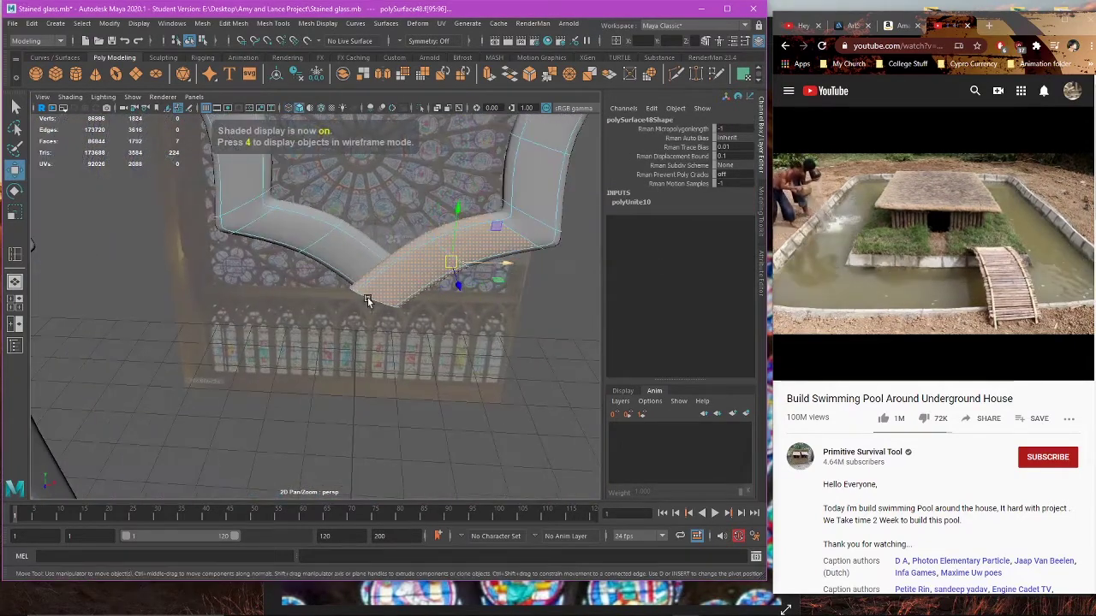
pyautogui.keyDown('alt'); pyautogui.moveTo(427, 263); pyautogui.dragTo(394, 303); pyautogui.keyUp('alt')
pyautogui.keyDown('alt'); pyautogui.moveTo(394, 303); pyautogui.dragTo(489, 273, button='right'); pyautogui.keyUp('alt')
pyautogui.doubleClick(386, 332)
pyautogui.press('r')
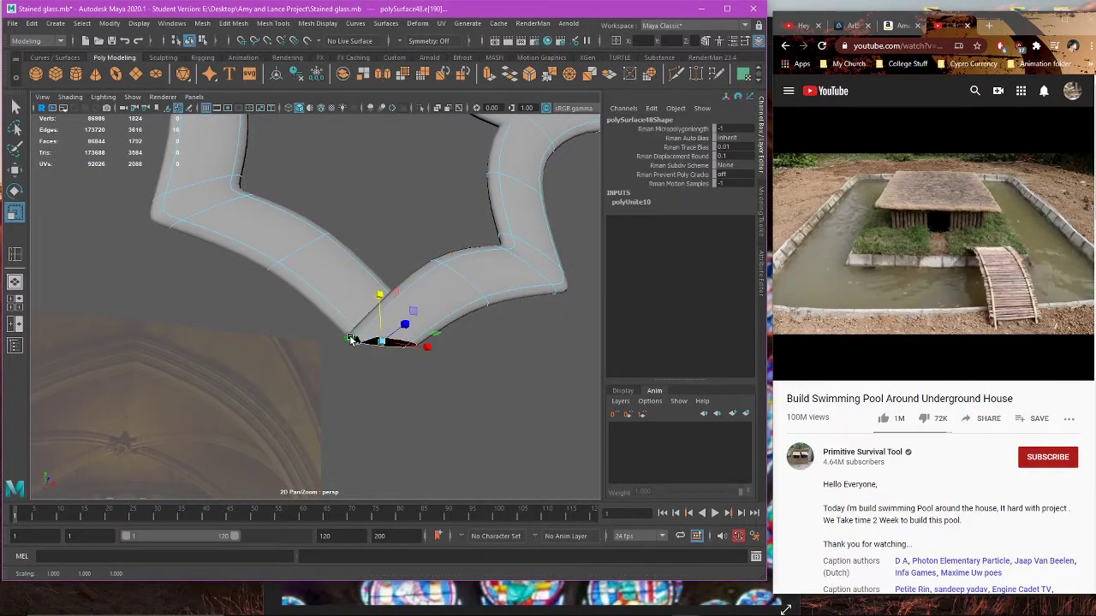
pyautogui.keyDown('alt'); pyautogui.moveTo(374, 359); pyautogui.dragTo(427, 395); pyautogui.keyUp('alt')
# Step: In front view, move the flattened end of the right-hand piece horizontally to its own side of the centre line
pyautogui.press('space')
pyautogui.press('space')
pyautogui.press('w')
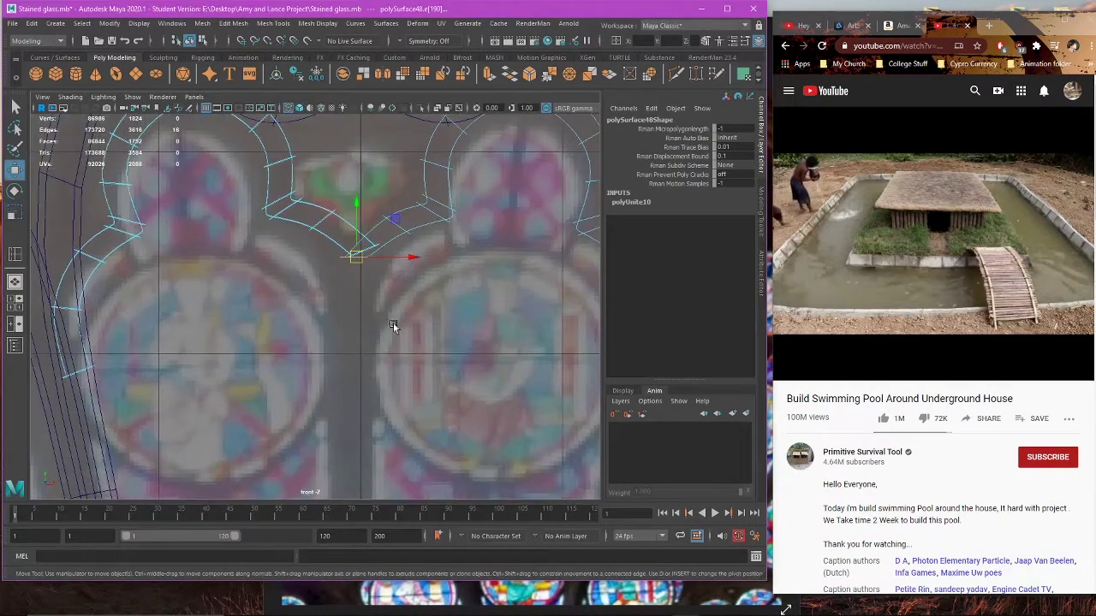
pyautogui.moveTo(405, 258); pyautogui.dragTo(350, 223)
# Step: In unsmoothed display, set the left-hand end's pivot on its inner corner and snap that corner onto the vertical centre line
pyautogui.scroll(5, 436, 234)
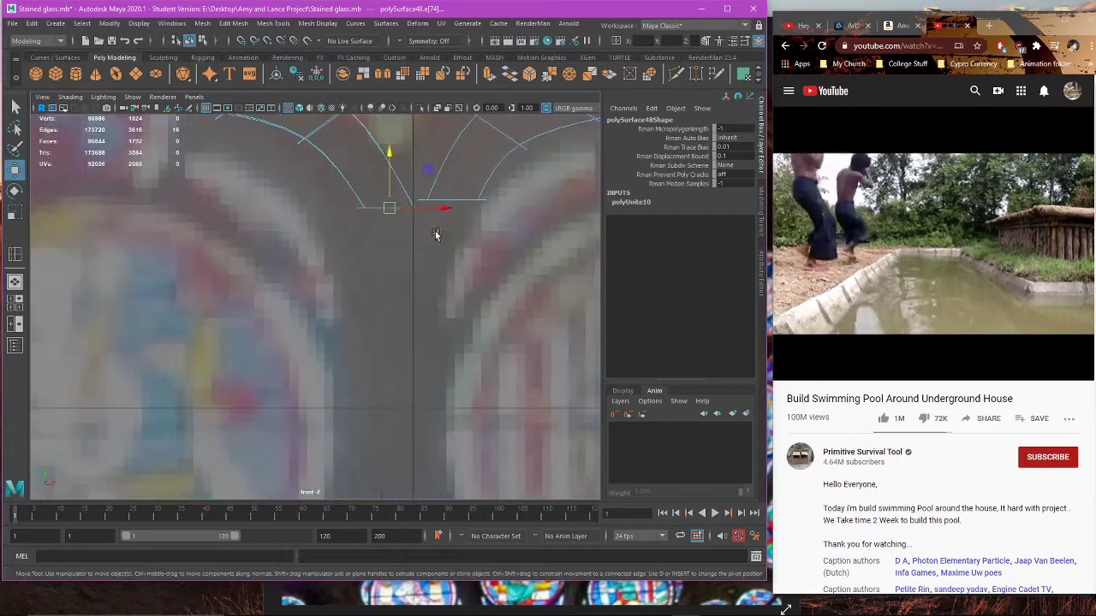
pyautogui.scroll(5, 304, 361)
pyautogui.keyDown('alt'); pyautogui.moveTo(436, 234); pyautogui.dragTo(306, 374, button='middle'); pyautogui.keyUp('alt')
pyautogui.press('1')
pyautogui.scroll(2, 306, 374)
pyautogui.press('d')
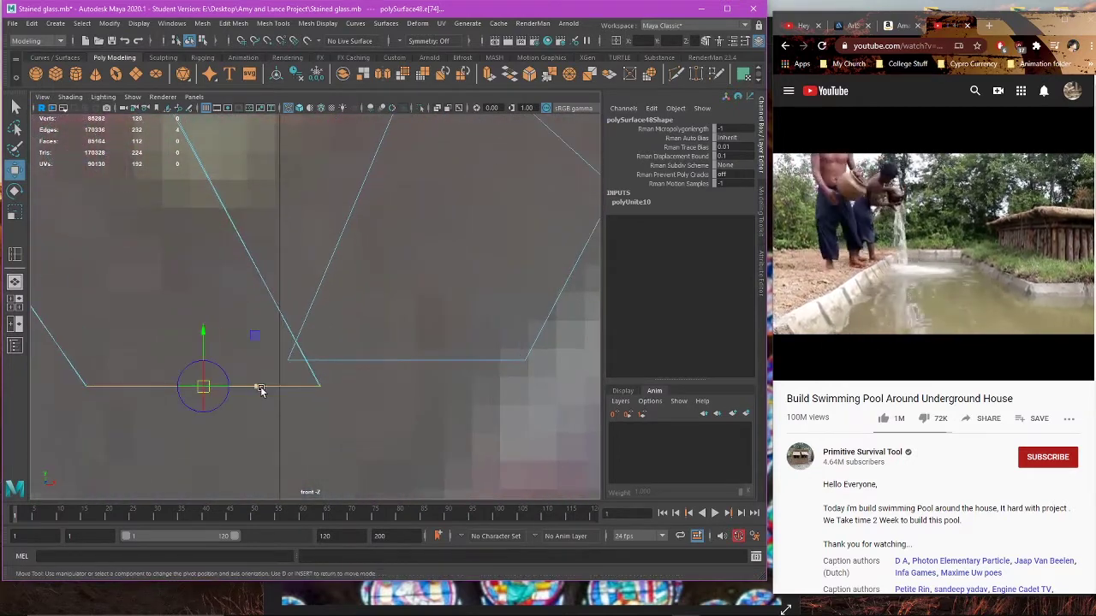
pyautogui.press('v')
pyautogui.moveTo(257, 386); pyautogui.dragTo(338, 386)
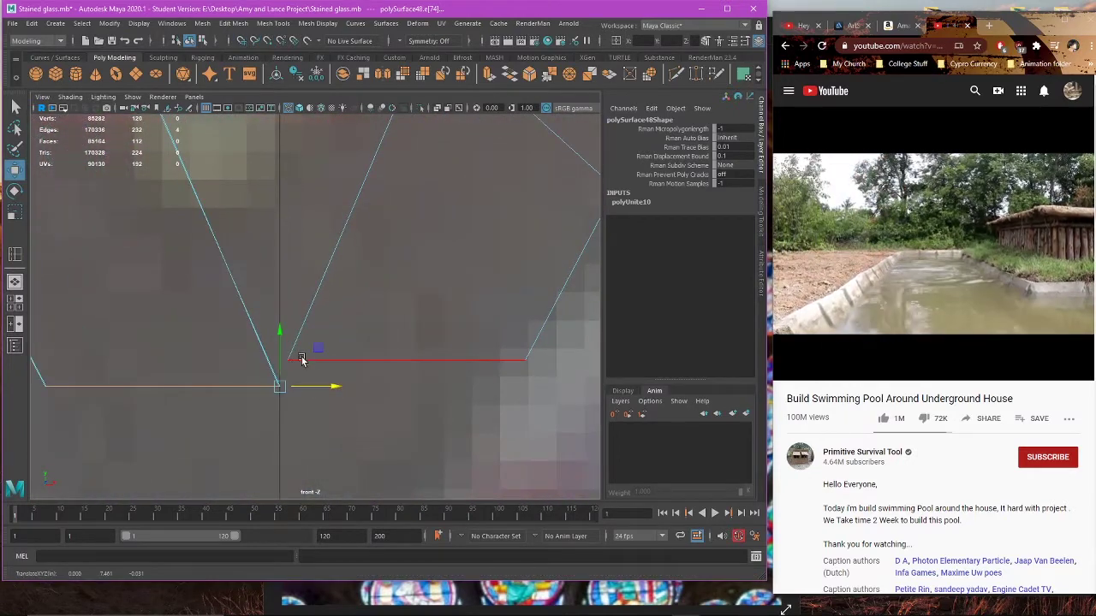
# Step: Lower the right-hand end's vertices level with the left-hand end and snap their inner corner onto the centre line
pyautogui.moveTo(306, 304); pyautogui.dragTo(243, 298, button='right')
pyautogui.moveTo(272, 325); pyautogui.dragTo(543, 382)
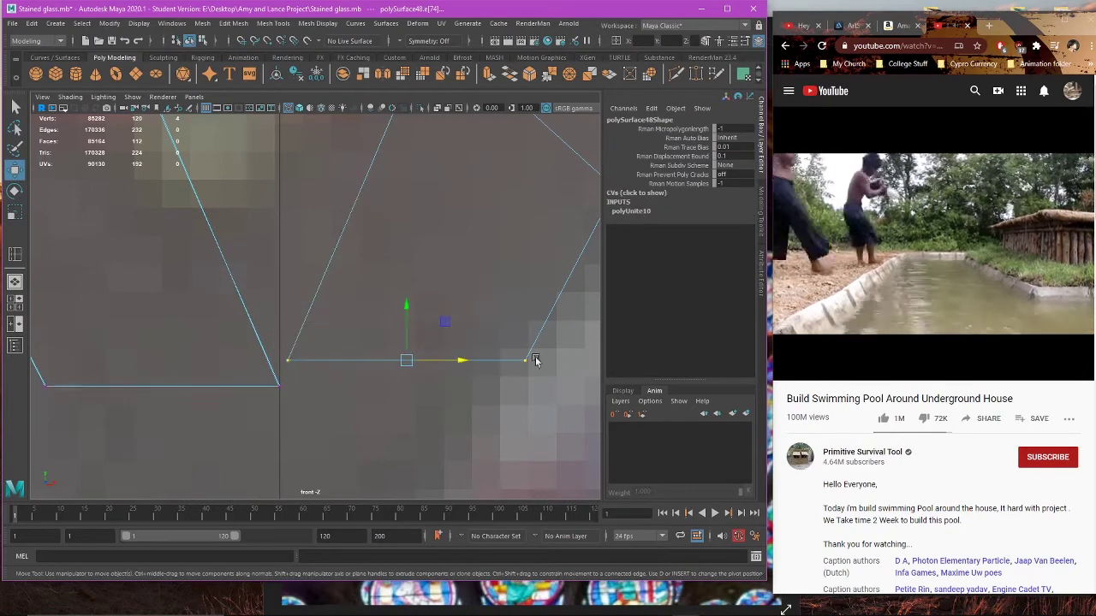
pyautogui.press('x')
pyautogui.moveTo(406, 307); pyautogui.dragTo(392, 361)
pyautogui.hotkey('ctrl', 'z')
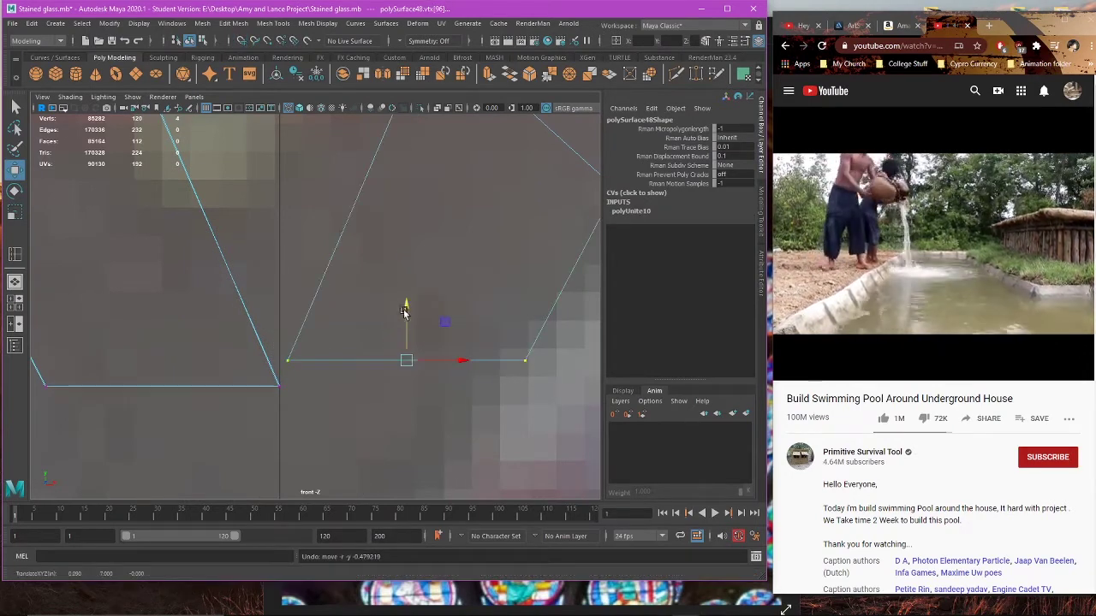
pyautogui.moveTo(406, 312); pyautogui.dragTo(406, 338)
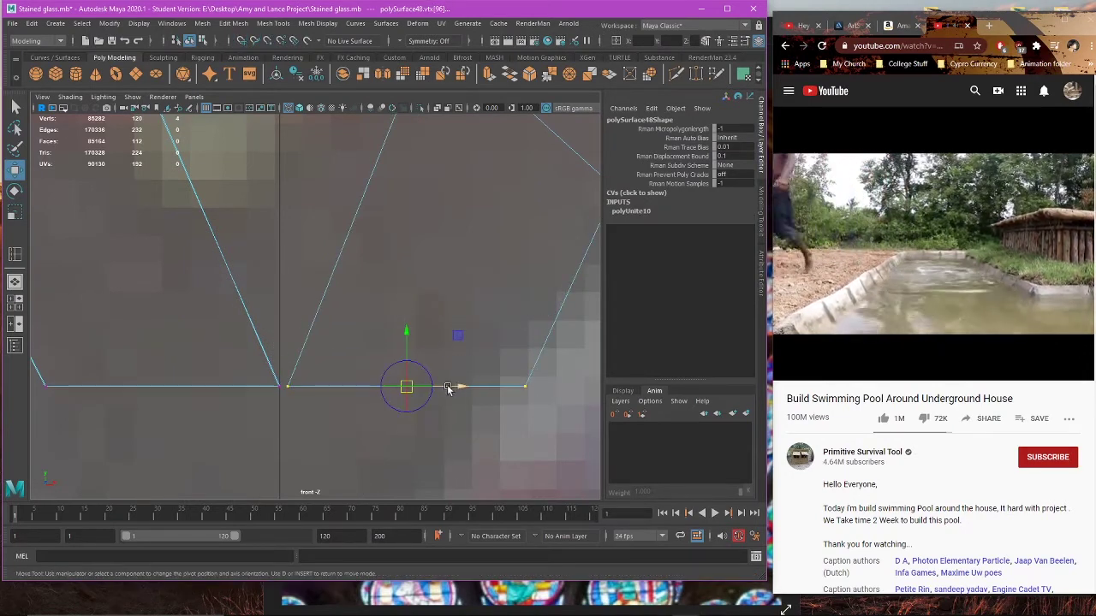
pyautogui.moveTo(456, 389); pyautogui.dragTo(326, 390)
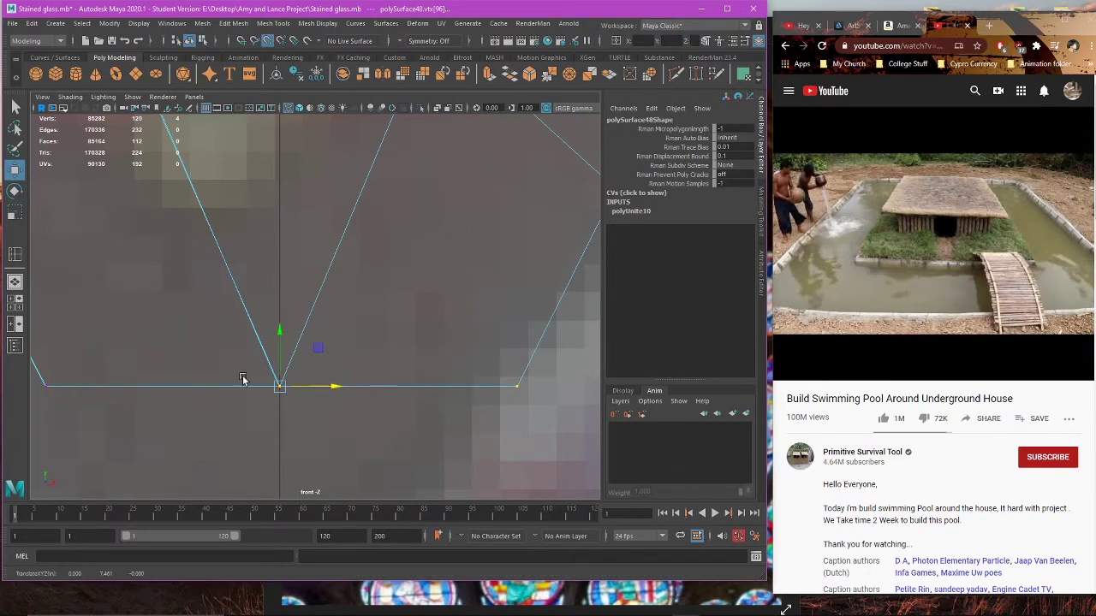
# Step: Examine the centre junction in shaded perspective, comparing smoothed and unsmoothed display and viewing the tracery from the side
pyautogui.moveTo(232, 377); pyautogui.dragTo(296, 417)
pyautogui.press('space')
pyautogui.press('space')
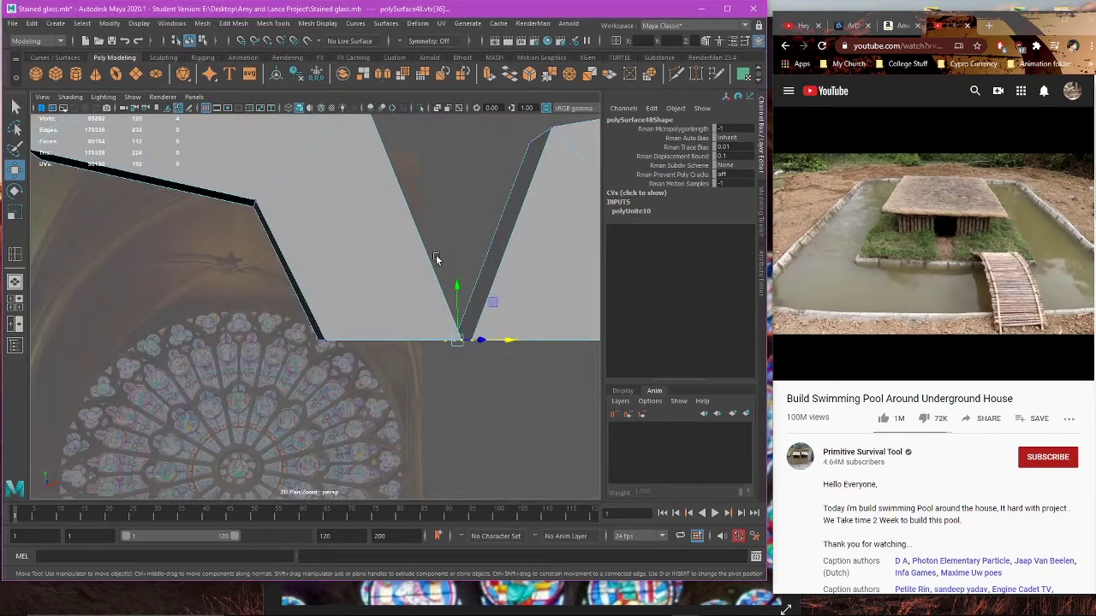
pyautogui.rightClick(436, 254)
pyautogui.keyDown('alt'); pyautogui.moveTo(371, 289); pyautogui.dragTo(502, 343); pyautogui.keyUp('alt')
pyautogui.click(397, 306)
pyautogui.scroll(3, 428, 315)
pyautogui.press('3')
pyautogui.scroll(-3, 449, 324)
pyautogui.press('1')
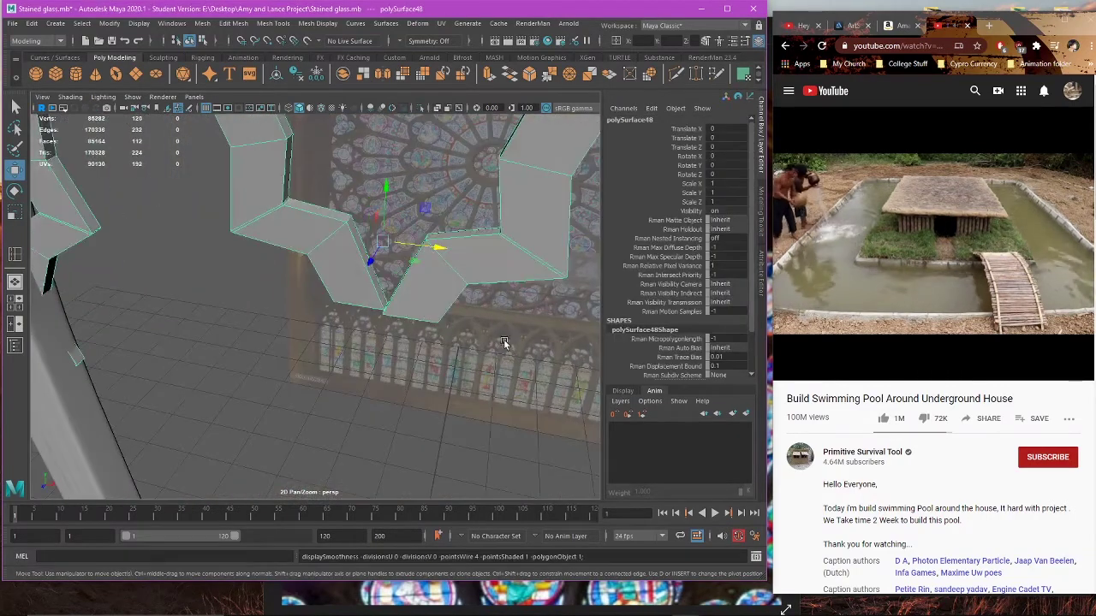
pyautogui.scroll(3, 411, 338)
pyautogui.keyDown('alt'); pyautogui.moveTo(409, 337); pyautogui.dragTo(411, 350); pyautogui.keyUp('alt')
pyautogui.keyDown('alt'); pyautogui.moveTo(416, 192); pyautogui.dragTo(334, 275); pyautogui.keyUp('alt')
pyautogui.keyDown('alt'); pyautogui.moveTo(377, 362); pyautogui.dragTo(443, 303); pyautogui.keyUp('alt')
pyautogui.scroll(-5, 477, 325)
pyautogui.click(350, 292)
pyautogui.click(313, 285)
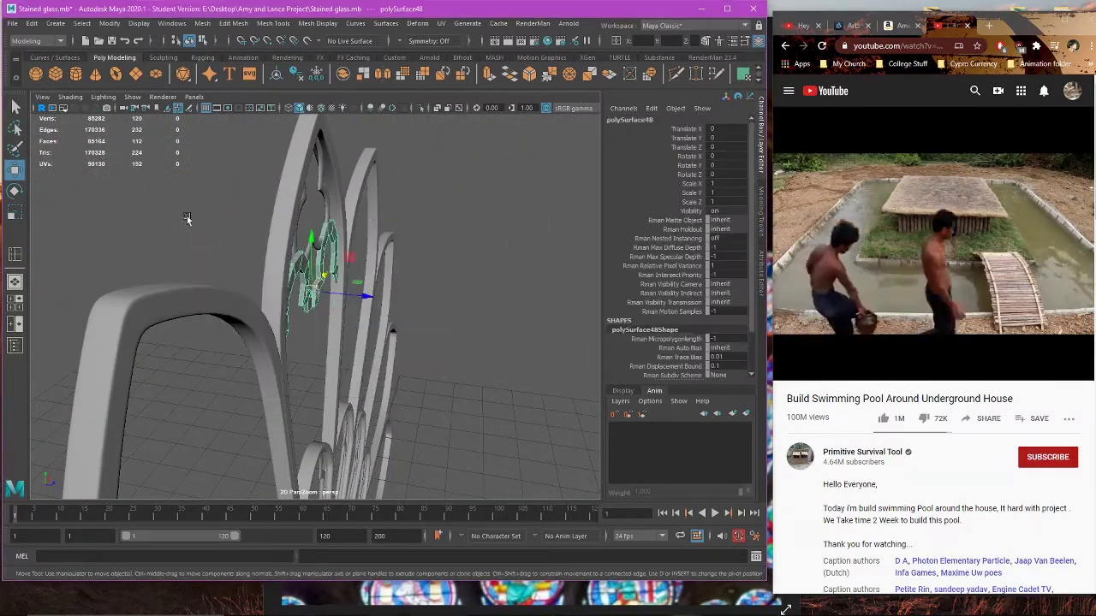
# Step: Examine the tracery's depth alignment from above in wireframe display
pyautogui.press('space')
pyautogui.press('space')
pyautogui.press('4')
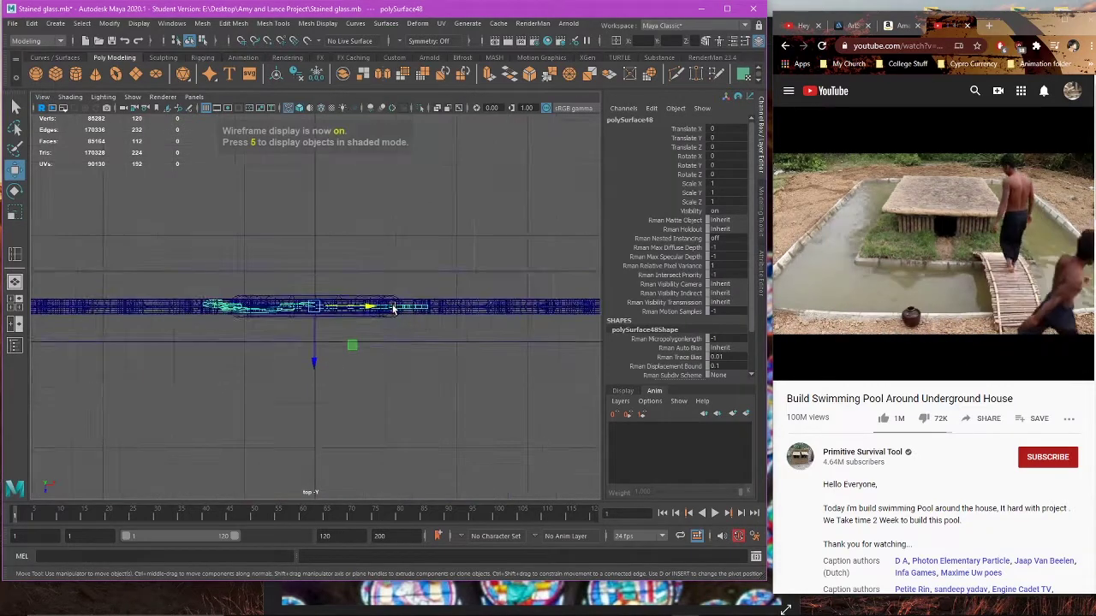
pyautogui.scroll(5, 381, 308)
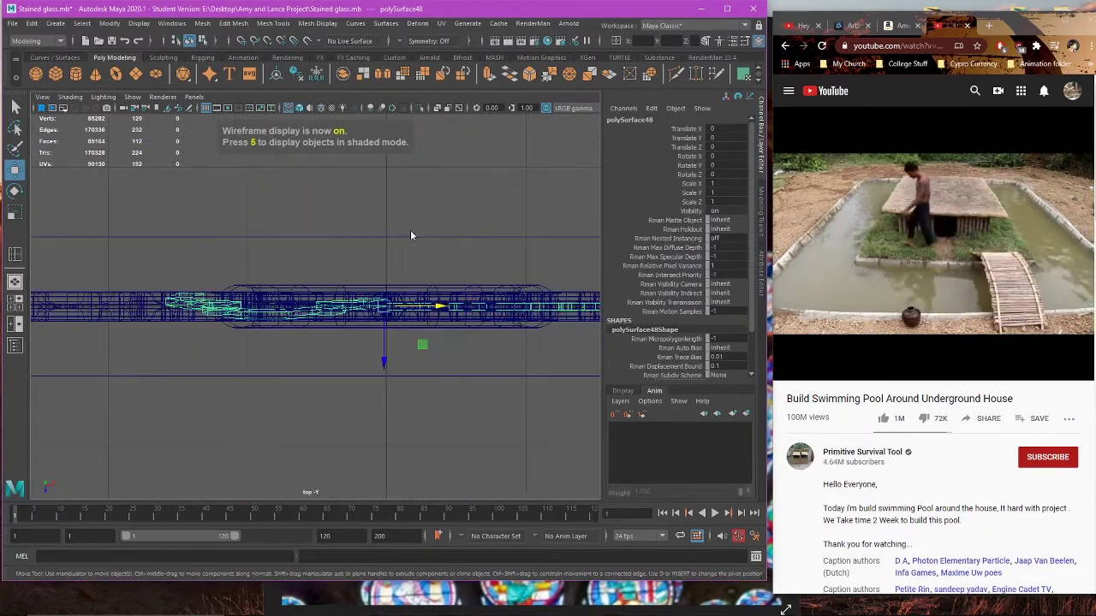
pyautogui.moveTo(410, 230); pyautogui.dragTo(346, 231, button='right')
pyautogui.scroll(3, 447, 223)
pyautogui.press('space')
pyautogui.press('space')
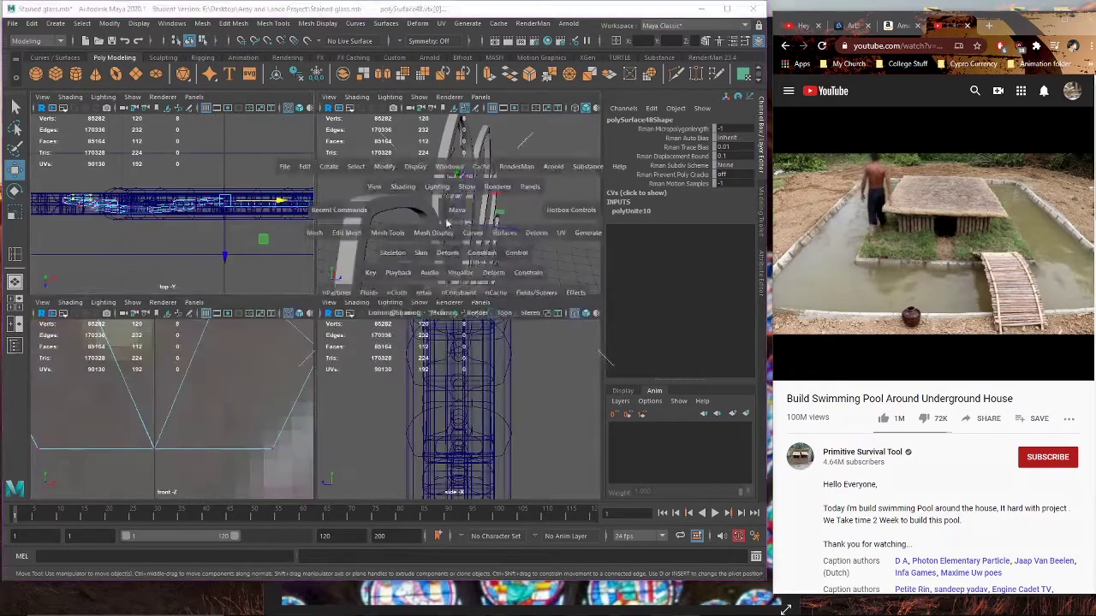
# Step: Select the left-hand tracery piece's lengthwise edge loops, front and back, and flatten them in depth with Scale
pyautogui.moveTo(448, 223)
pyautogui.keyDown('alt'); pyautogui.mouseDown()
pyautogui.moveTo(354, 243)
pyautogui.moveTo(347, 281)
pyautogui.moveTo(326, 295)
pyautogui.moveTo(290, 277)
pyautogui.moveTo(301, 321)
pyautogui.moveTo(311, 321)
pyautogui.mouseUp(); pyautogui.keyUp('alt')
pyautogui.scroll(5, 348, 281)
pyautogui.moveTo(399, 232); pyautogui.dragTo(401, 206, button='right')
pyautogui.doubleClick(310, 266)
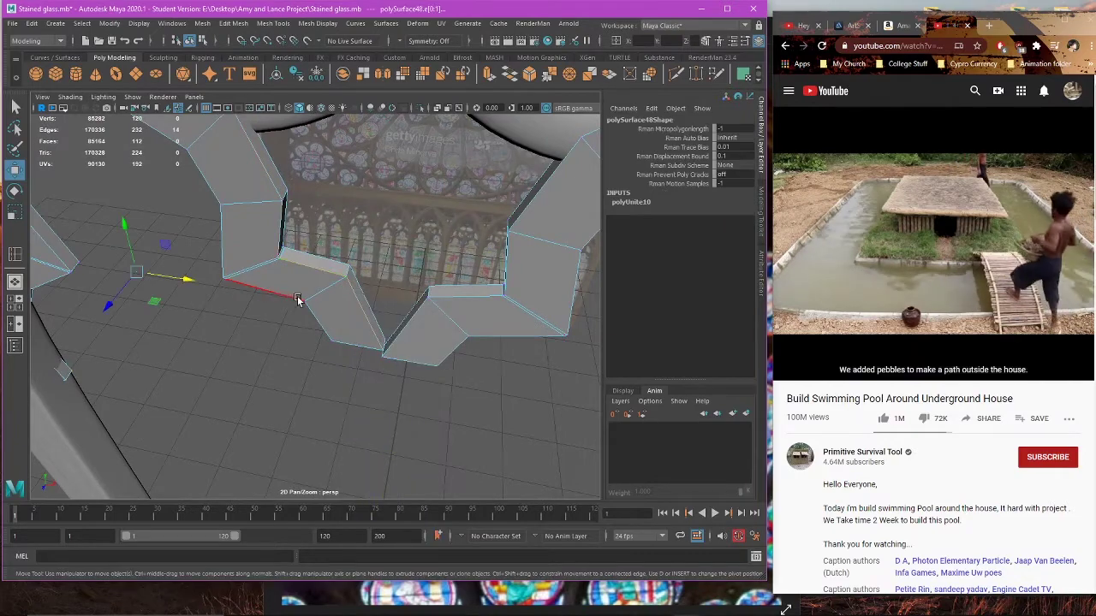
pyautogui.keyDown('alt'); pyautogui.moveTo(285, 293); pyautogui.dragTo(418, 296); pyautogui.keyUp('alt')
pyautogui.scroll(-4, 418, 296)
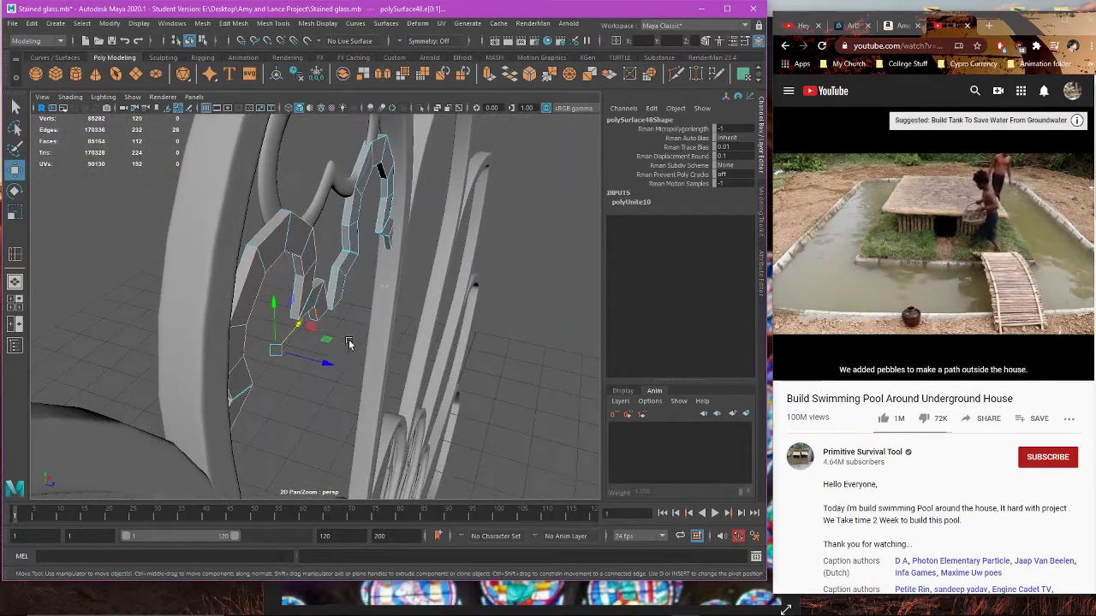
pyautogui.press('r')
pyautogui.keyDown('alt'); pyautogui.moveTo(328, 360); pyautogui.dragTo(305, 340); pyautogui.keyUp('alt')
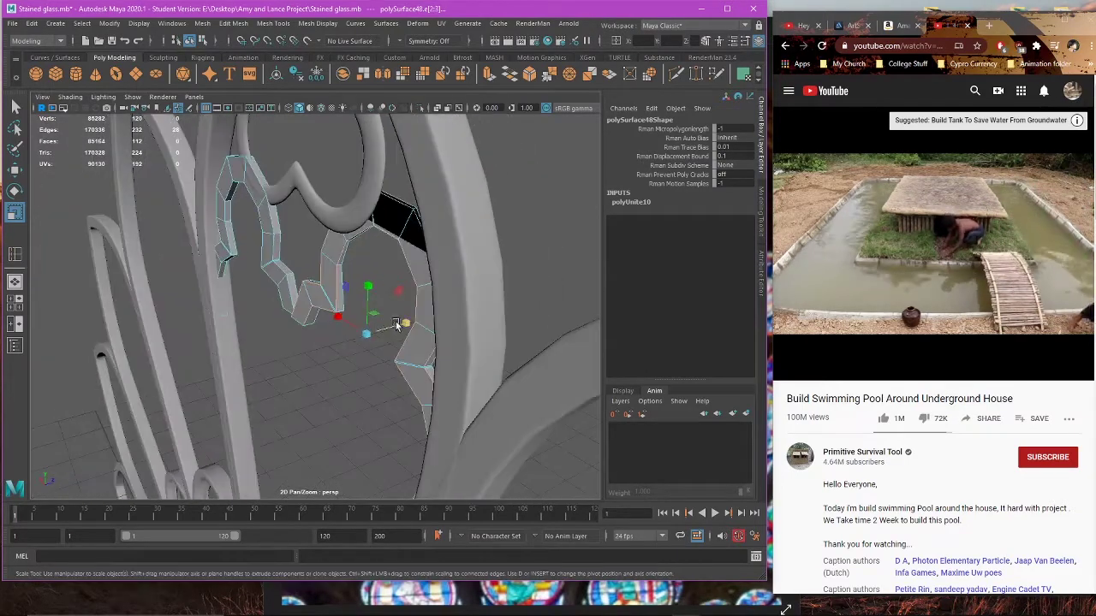
pyautogui.keyDown('alt'); pyautogui.moveTo(399, 325); pyautogui.dragTo(342, 305); pyautogui.keyUp('alt')
# Step: In front view, turn on the smoothed preview of the joined tracery and check it against the reference image
pyautogui.press('space')
pyautogui.press('space')
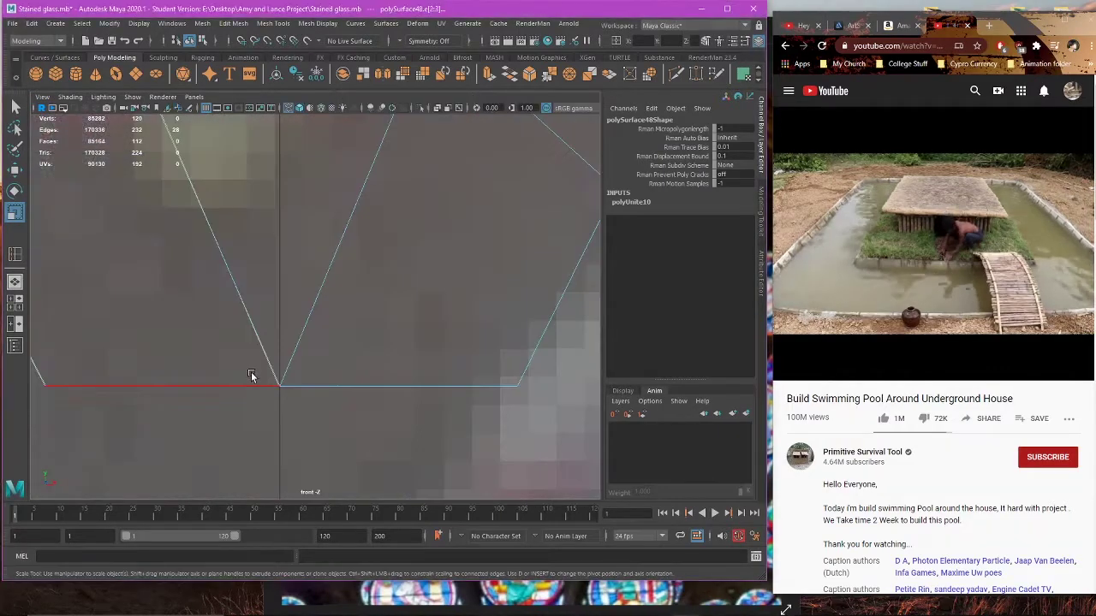
pyautogui.press('space')
pyautogui.press('space')
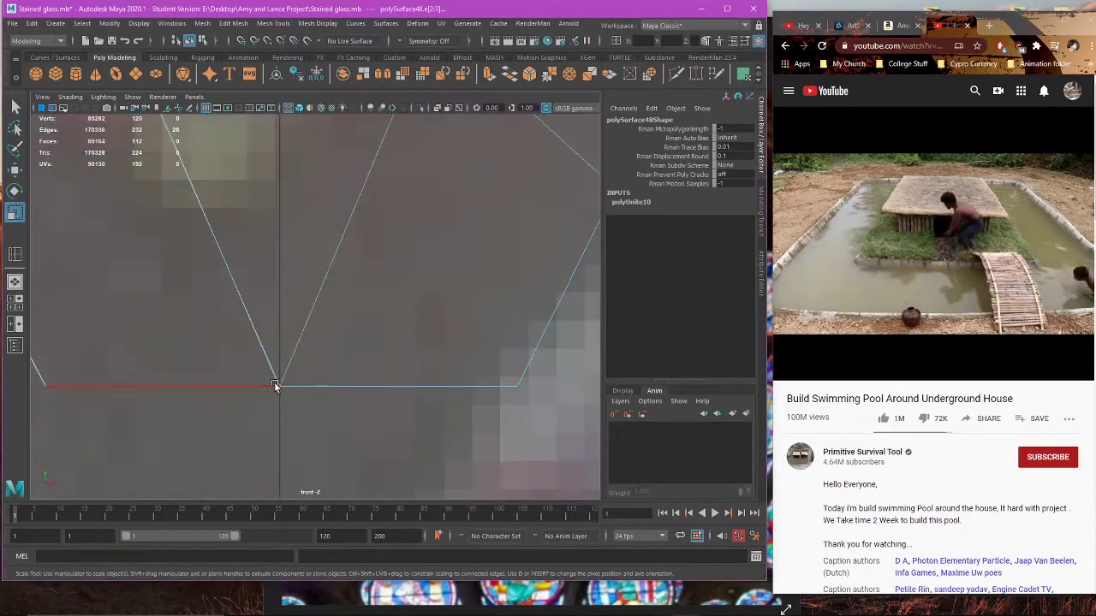
pyautogui.scroll(-10, 324, 372)
pyautogui.keyDown('alt'); pyautogui.moveTo(233, 343); pyautogui.dragTo(361, 383, button='middle'); pyautogui.keyUp('alt')
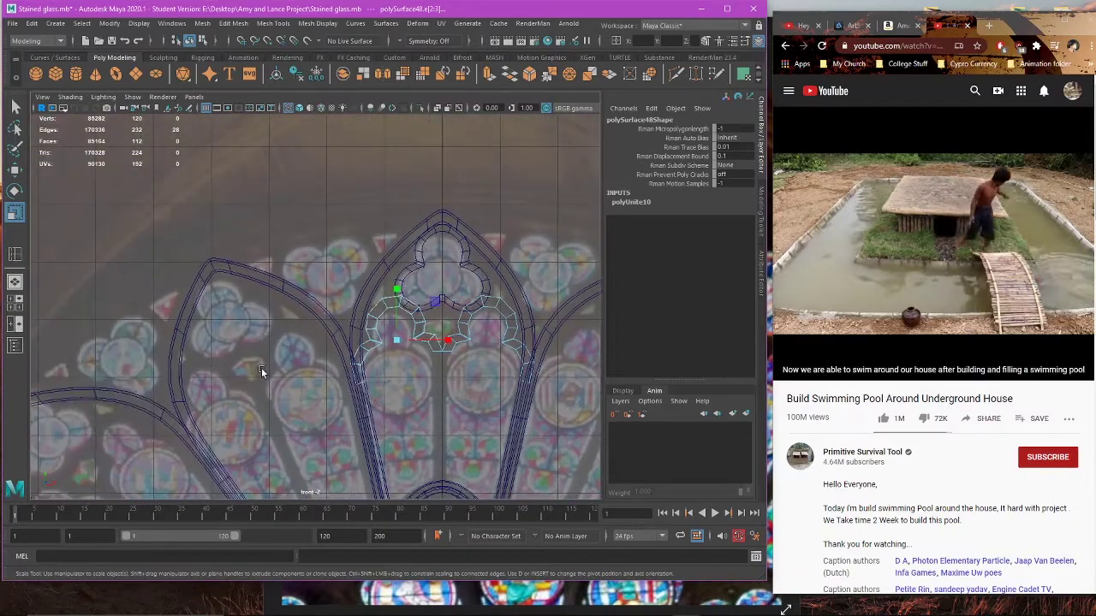
pyautogui.scroll(5, 276, 365)
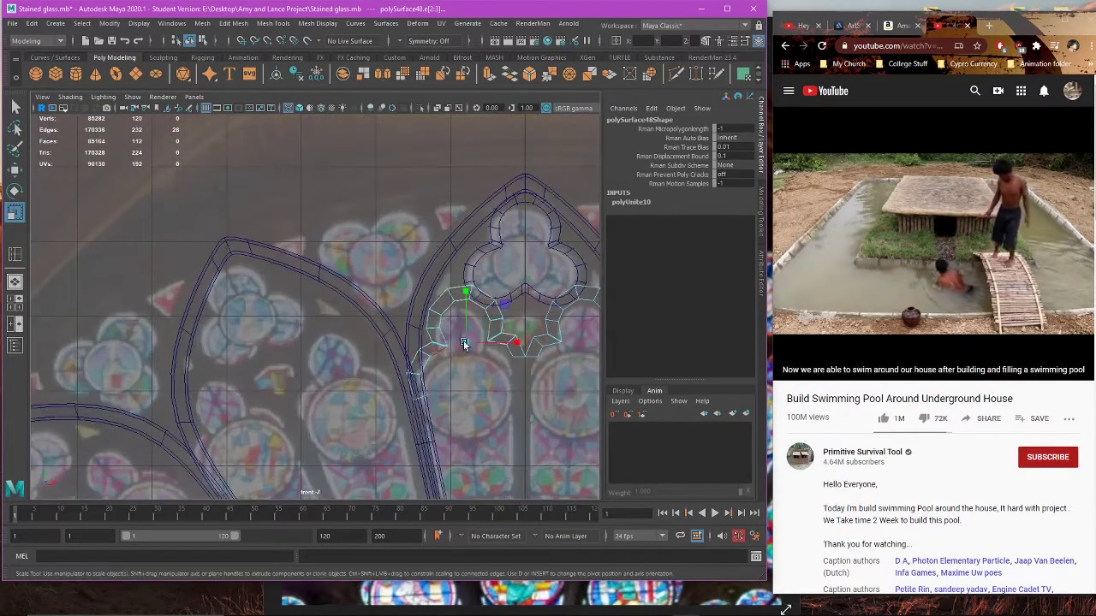
pyautogui.keyDown('alt'); pyautogui.moveTo(465, 345); pyautogui.dragTo(279, 323, button='middle'); pyautogui.keyUp('alt')
pyautogui.scroll(4, 278, 351)
pyautogui.press('3')
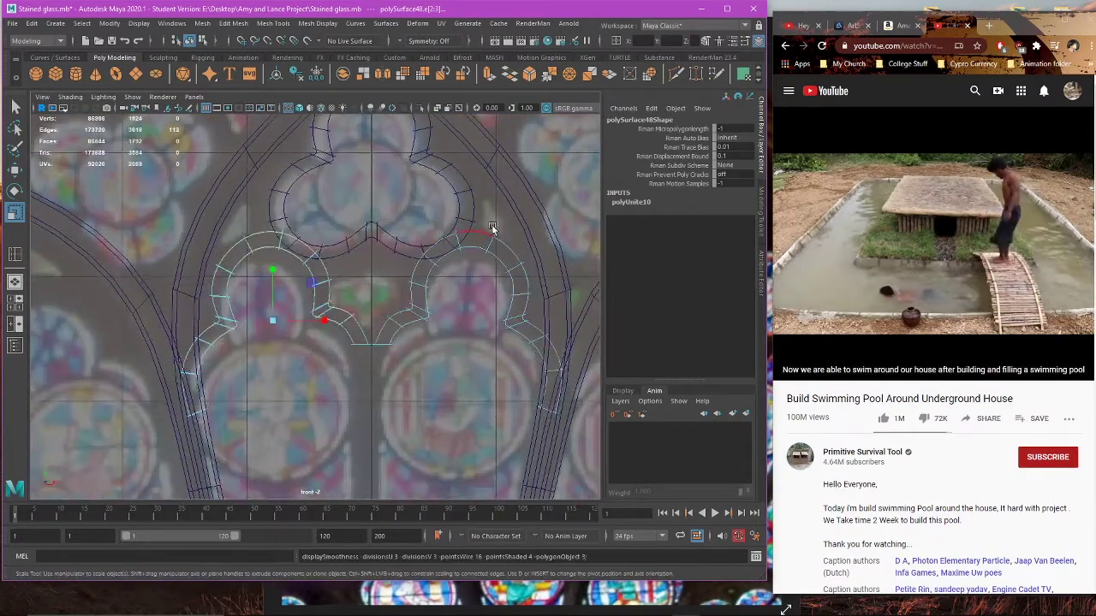
# Step: In perspective view, select the cross-section edge loops on both inner lobes just above the centre junction
pyautogui.press('space')
pyautogui.press('space')
pyautogui.moveTo(467, 239)
pyautogui.keyDown('alt'); pyautogui.mouseDown()
pyautogui.moveTo(420, 220)
pyautogui.moveTo(453, 257)
pyautogui.moveTo(447, 274)
pyautogui.mouseUp(); pyautogui.keyUp('alt')
pyautogui.scroll(4, 481, 286)
pyautogui.moveTo(490, 264)
pyautogui.mouseDown(button='right')
pyautogui.moveTo(471, 259)
pyautogui.moveTo(484, 250)
pyautogui.mouseUp(button='right')
pyautogui.scroll(4, 481, 256)
pyautogui.press('w')
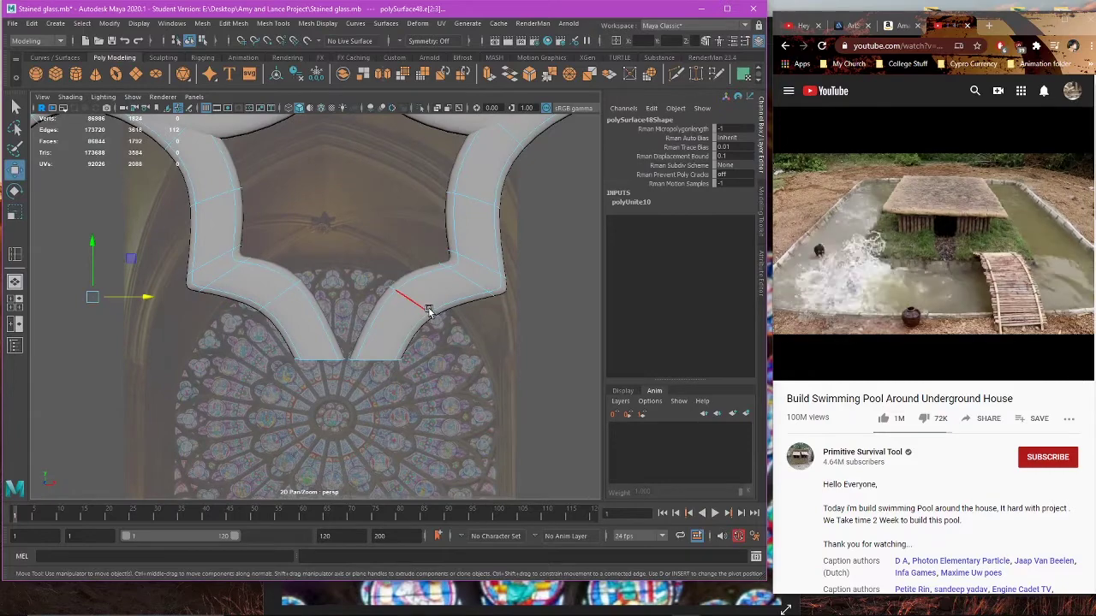
pyautogui.scroll(2, 411, 314)
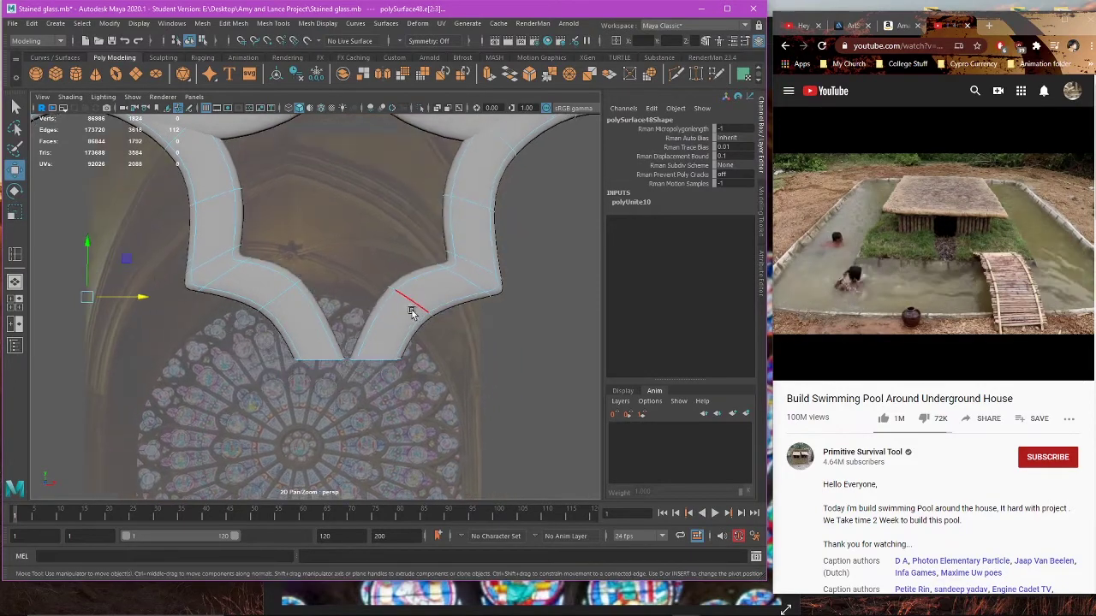
pyautogui.keyDown('shift'); pyautogui.doubleClick(287, 300); pyautogui.keyUp('shift')
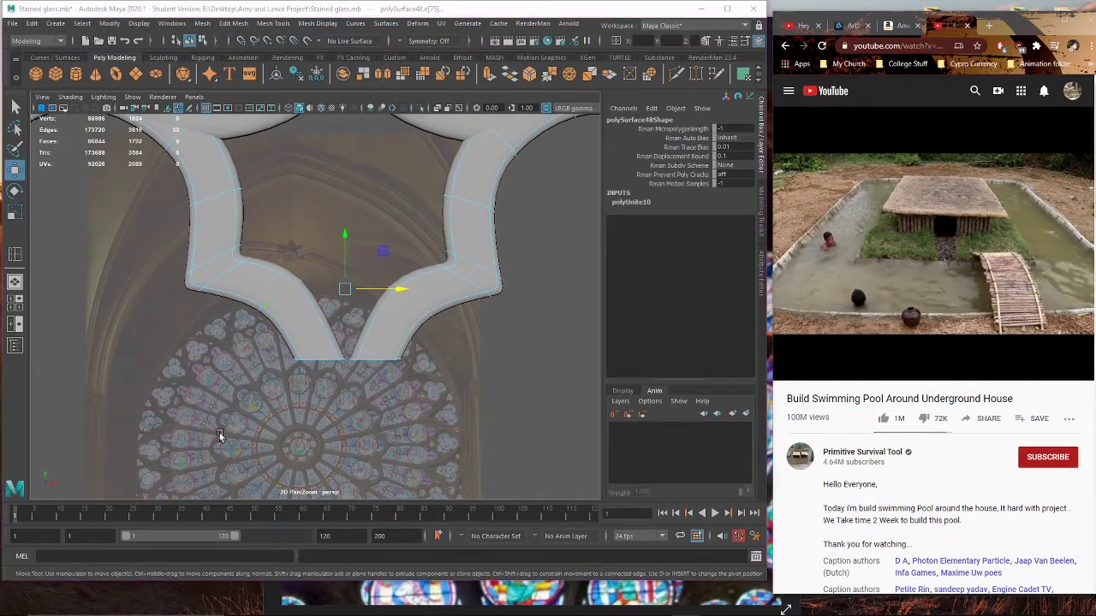
# Step: In front view, move the two selected edge loops slightly down toward the centre junction
pyautogui.press('space')
pyautogui.press('space')
pyautogui.scroll(4, 441, 334)
pyautogui.scroll(2, 443, 332)
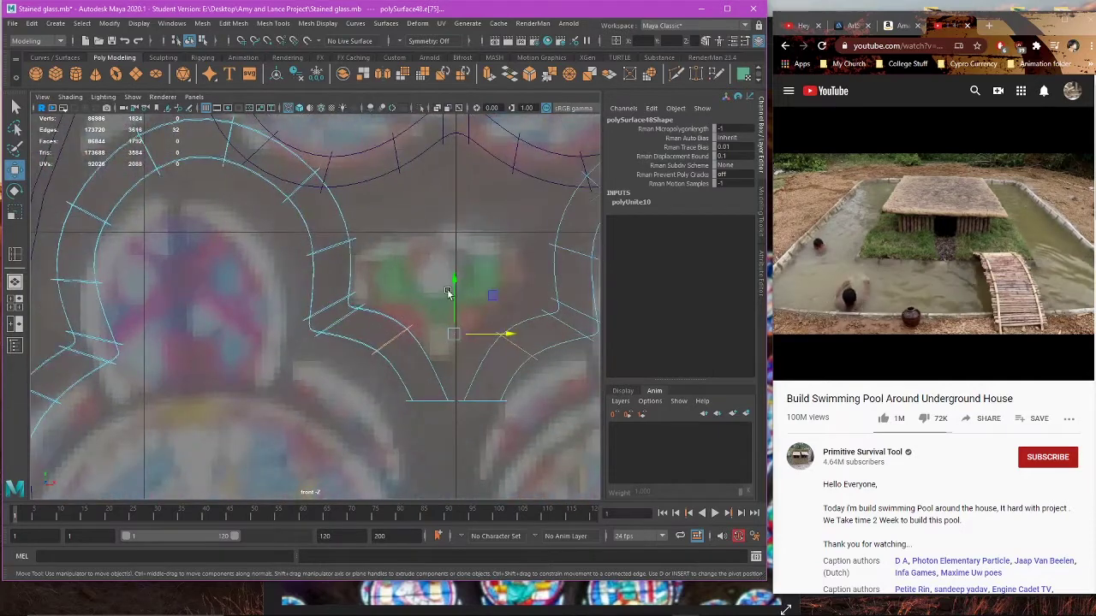
pyautogui.moveTo(448, 289); pyautogui.dragTo(453, 297)
pyautogui.keyDown('alt'); pyautogui.moveTo(492, 377); pyautogui.dragTo(411, 360, button='middle'); pyautogui.keyUp('alt')
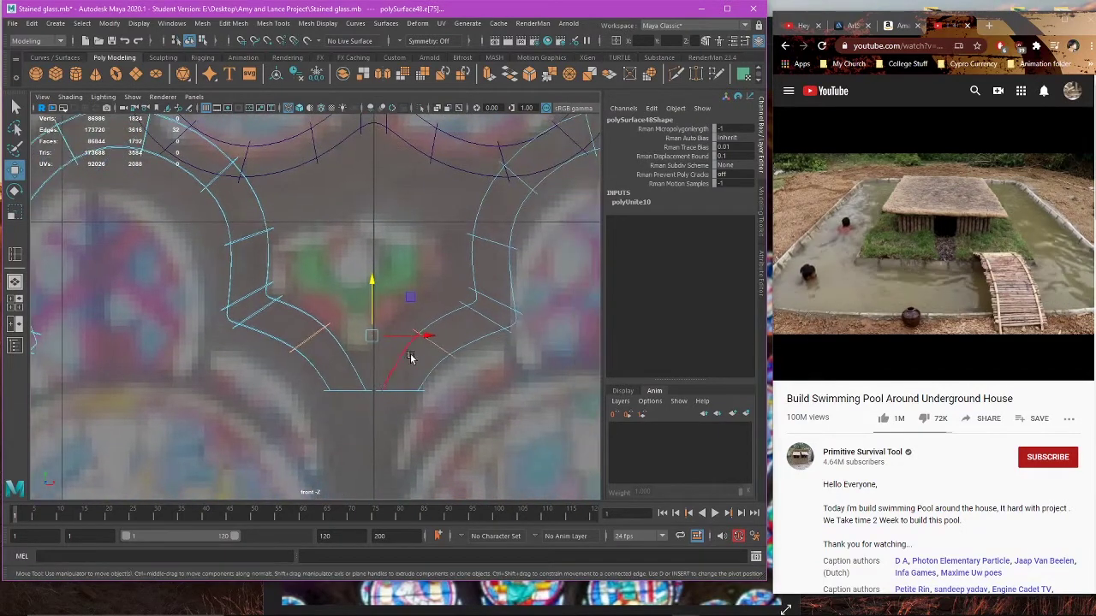
# Step: In shaded display, select the outer vertices of the junction's lower ends and set symmetry to World X
pyautogui.press('5')
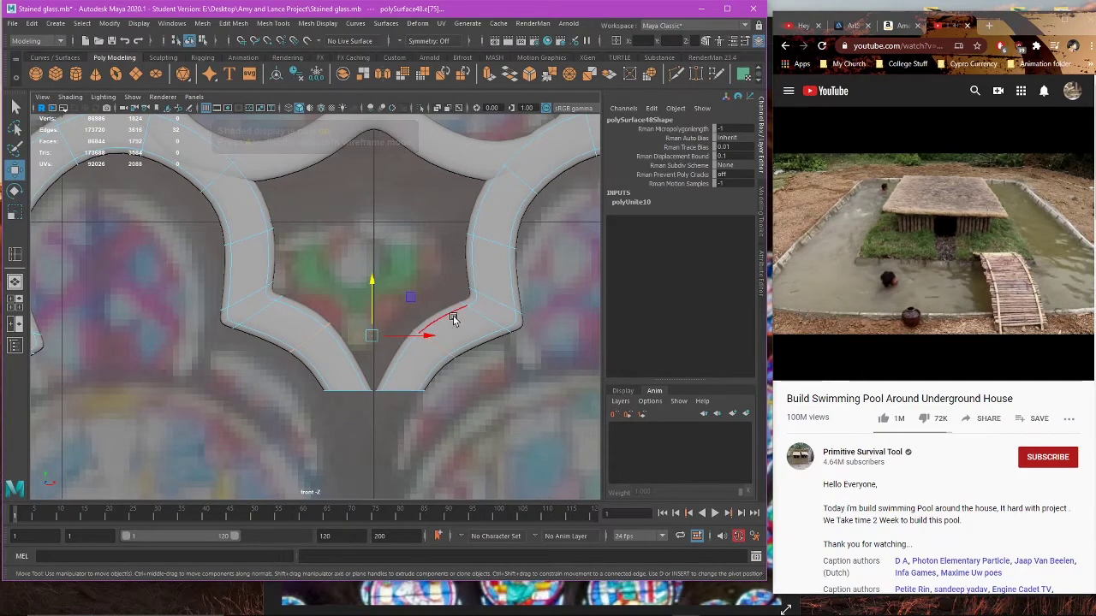
pyautogui.press('F9')
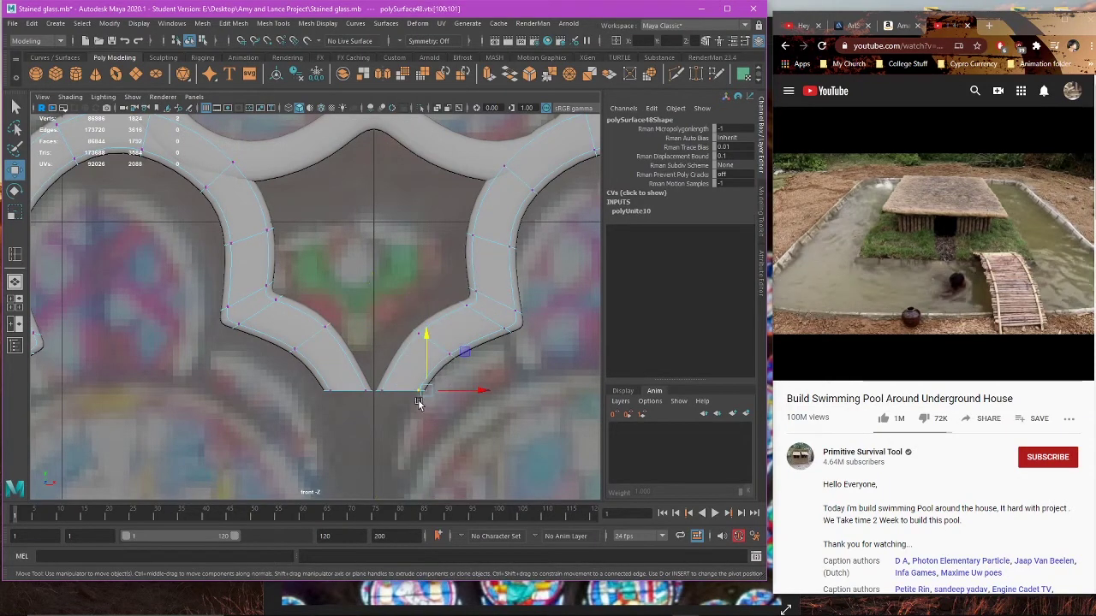
pyautogui.click(431, 40)
pyautogui.click(432, 96)
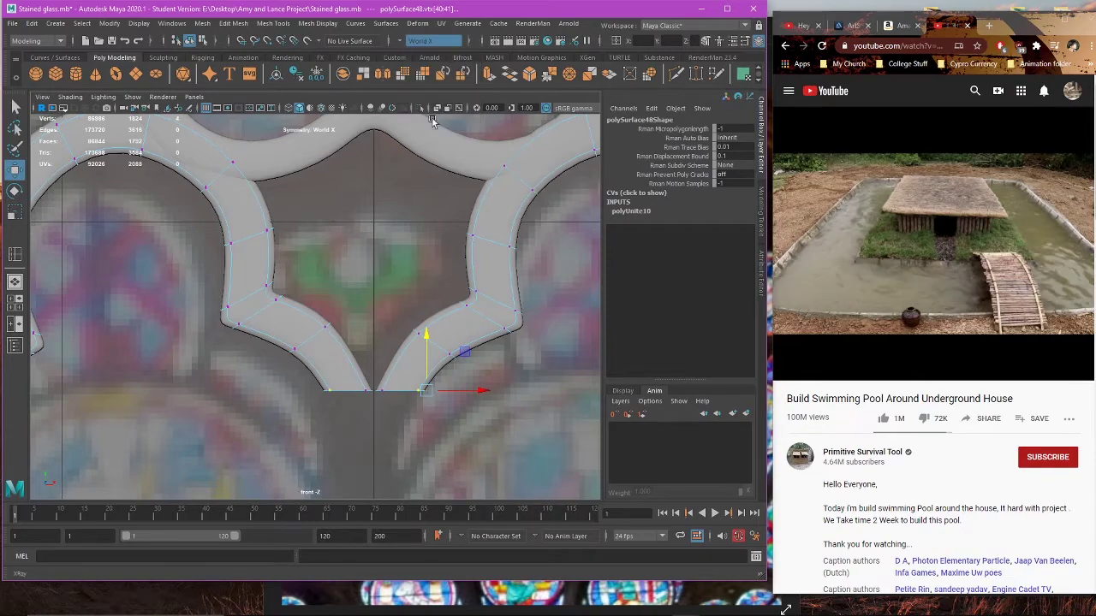
# Step: Move the selected outer vertices of the junction's lower ends slightly outward along X and examine the central gap in perspective view
pyautogui.moveTo(454, 391); pyautogui.dragTo(462, 392)
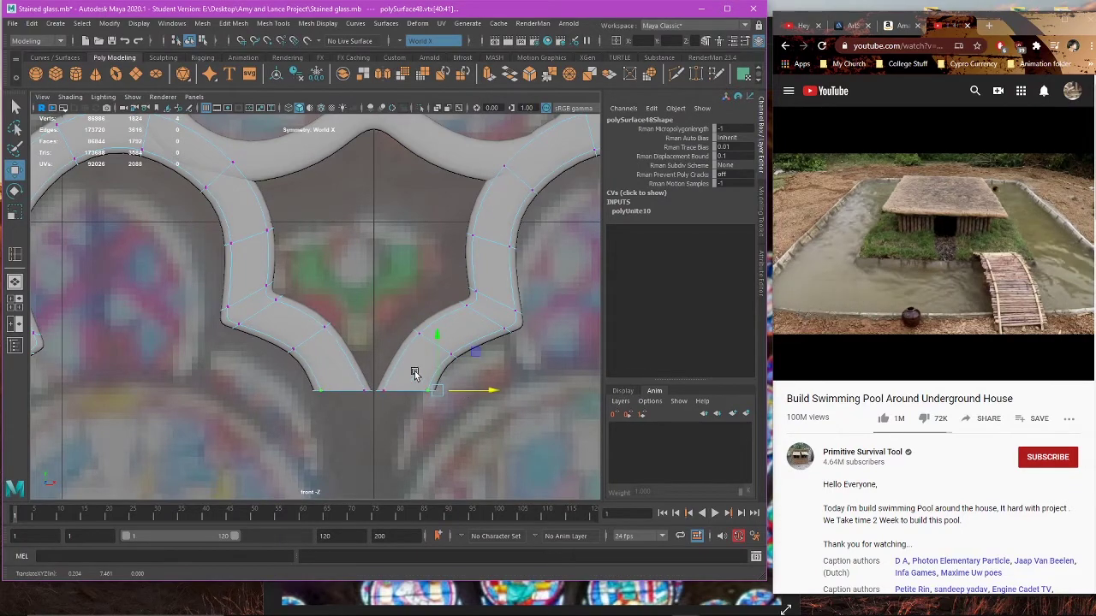
pyautogui.press('space')
pyautogui.press('space')
pyautogui.scroll(4, 482, 264)
pyautogui.keyDown('alt'); pyautogui.moveTo(482, 264); pyautogui.dragTo(381, 416); pyautogui.keyUp('alt')
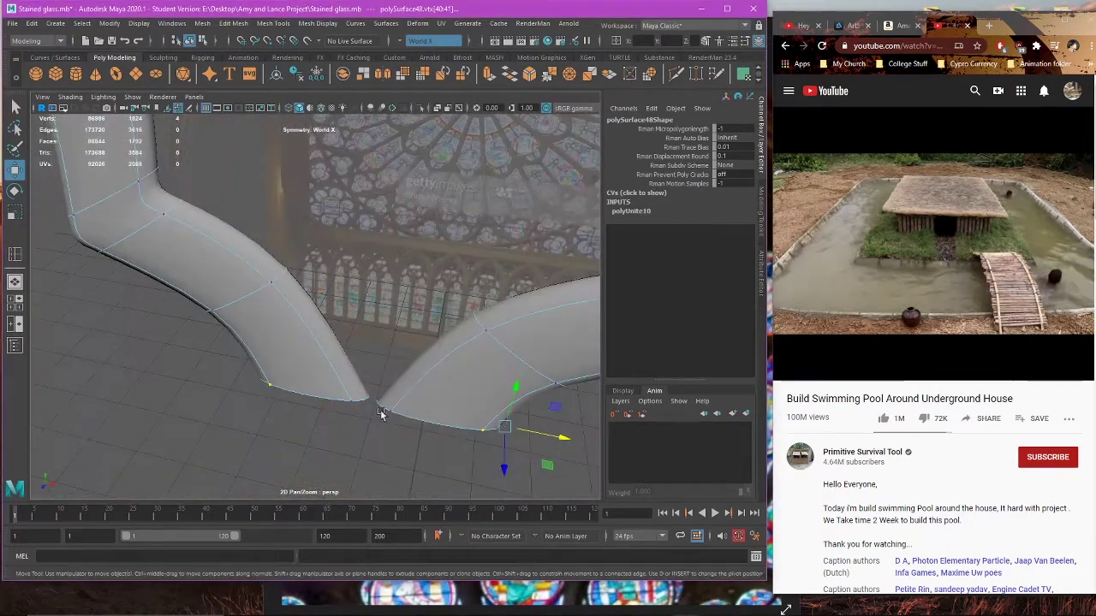
pyautogui.keyDown('alt'); pyautogui.moveTo(380, 415); pyautogui.dragTo(382, 323, button='middle'); pyautogui.keyUp('alt')
pyautogui.scroll(4, 382, 324)
# Step: Switch the tracery to object mode and turn off its smoothed preview
pyautogui.moveTo(472, 154); pyautogui.dragTo(476, 152, button='right')
pyautogui.click(432, 257)
pyautogui.click(433, 263)
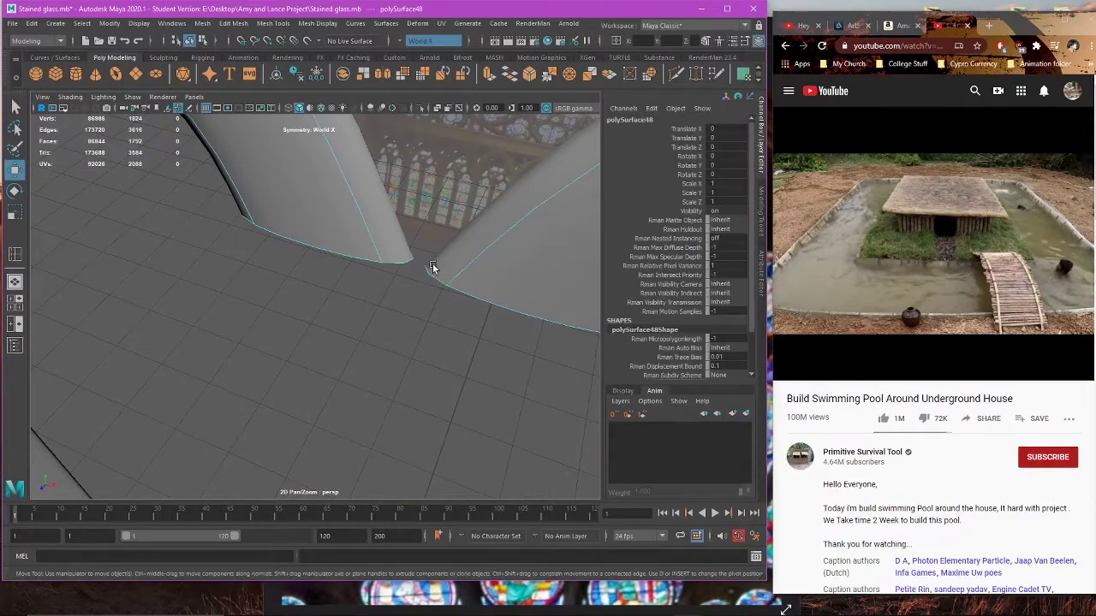
pyautogui.press('1')
pyautogui.click(441, 350)
pyautogui.click(425, 297)
# Step: Select all faces of the tracery's left half, bringing the centre junction into close view
pyautogui.keyDown('alt'); pyautogui.moveTo(426, 297); pyautogui.dragTo(316, 284); pyautogui.keyUp('alt')
pyautogui.moveTo(453, 235); pyautogui.dragTo(457, 264, button='right')
pyautogui.click(243, 342)
pyautogui.keyDown('shift'); pyautogui.doubleClick(211, 404); pyautogui.keyUp('shift')
pyautogui.hotkey('ctrl', 'shift', 'i')
pyautogui.keyDown('alt'); pyautogui.moveTo(295, 306); pyautogui.dragTo(304, 216); pyautogui.keyUp('alt')
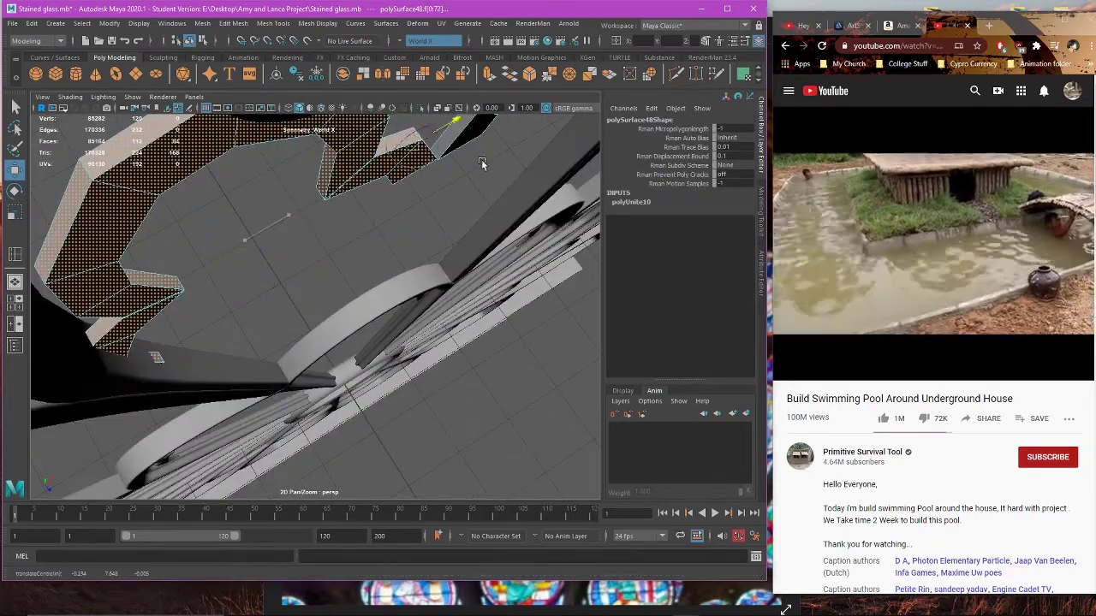
pyautogui.keyDown('alt'); pyautogui.moveTo(479, 194); pyautogui.dragTo(361, 269); pyautogui.keyUp('alt')
# Step: Try to reposition the left half's pivot and snap the half to the centre junction with World X symmetry on, and undo the last change
pyautogui.moveTo(347, 214); pyautogui.dragTo(354, 293)
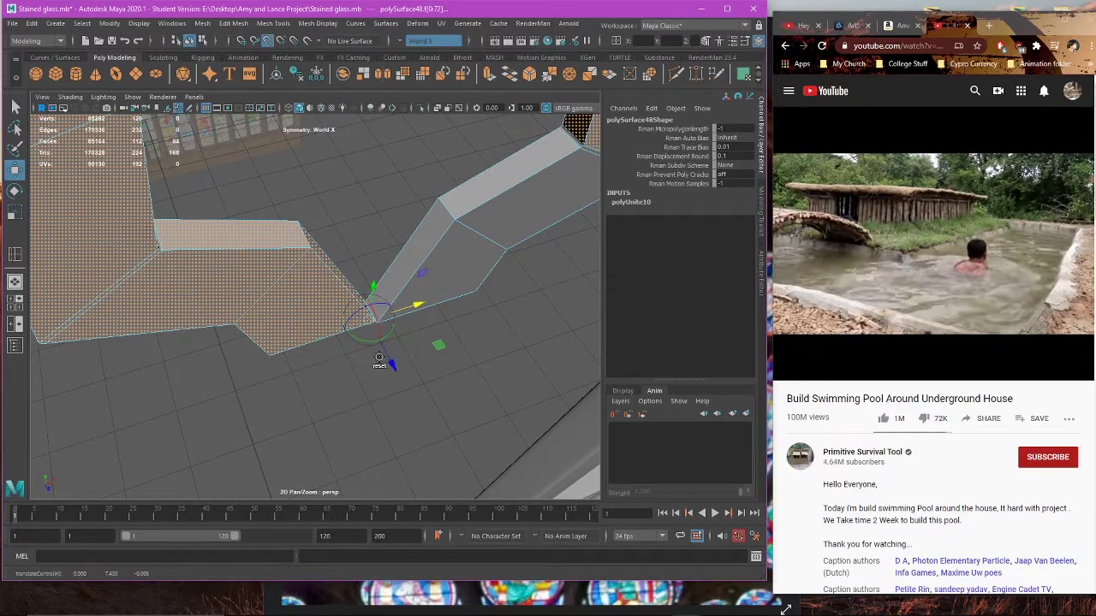
pyautogui.scroll(5, 438, 377)
pyautogui.scroll(-10, 440, 375)
pyautogui.keyDown('alt'); pyautogui.moveTo(474, 387); pyautogui.dragTo(314, 318); pyautogui.keyUp('alt')
pyautogui.scroll(5, 540, 394)
pyautogui.scroll(-2, 360, 351)
pyautogui.press('v')
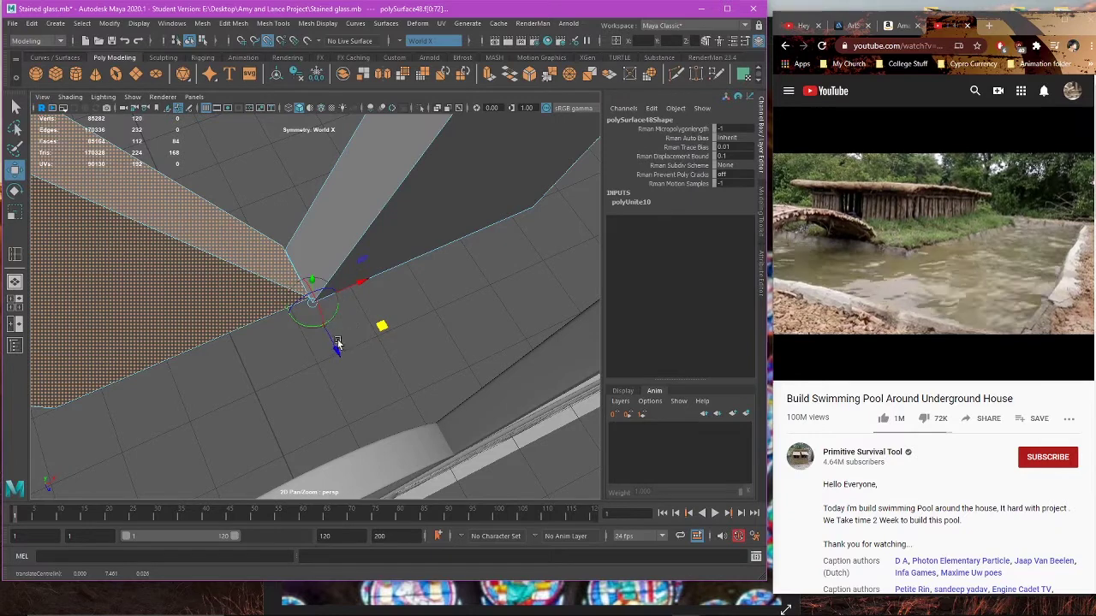
pyautogui.moveTo(337, 346); pyautogui.dragTo(324, 333)
pyautogui.keyDown('alt'); pyautogui.moveTo(330, 294); pyautogui.dragTo(636, 382); pyautogui.keyUp('alt')
pyautogui.scroll(-5, 371, 252)
pyautogui.keyDown('alt'); pyautogui.moveTo(435, 339); pyautogui.dragTo(367, 399); pyautogui.keyUp('alt')
pyautogui.hotkey('ctrl', 'z')
# Step: Turn symmetry off and select all vertices of the tracery's left half
pyautogui.click(409, 43)
pyautogui.click(411, 46)
pyautogui.click(464, 391)
pyautogui.scroll(3, 343, 342)
pyautogui.click(324, 310)
pyautogui.keyDown('alt'); pyautogui.moveTo(325, 310); pyautogui.dragTo(350, 291); pyautogui.keyUp('alt')
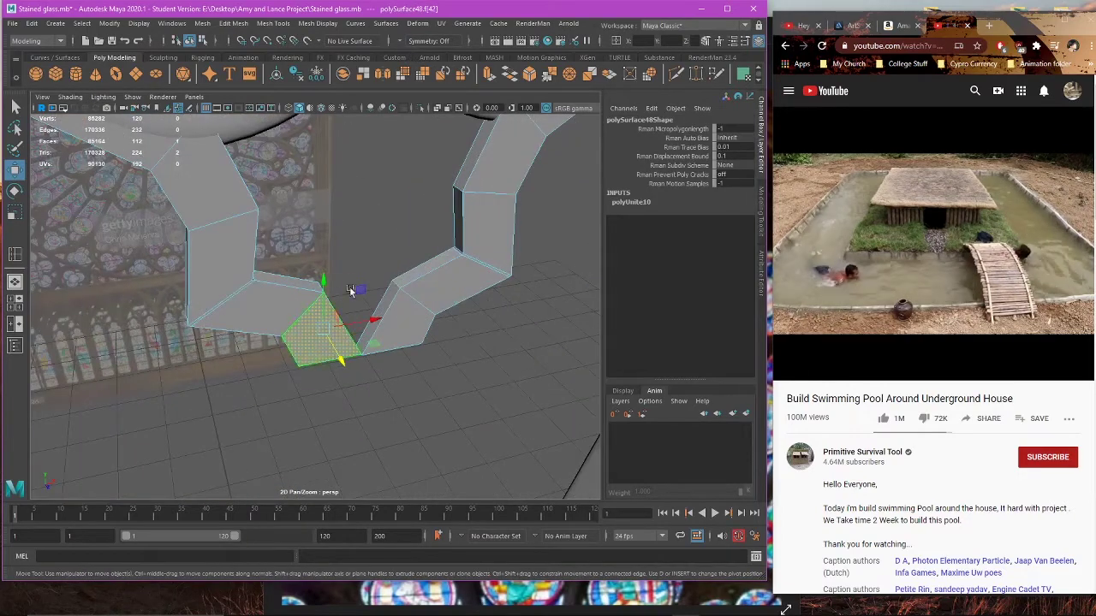
pyautogui.doubleClick(285, 339)
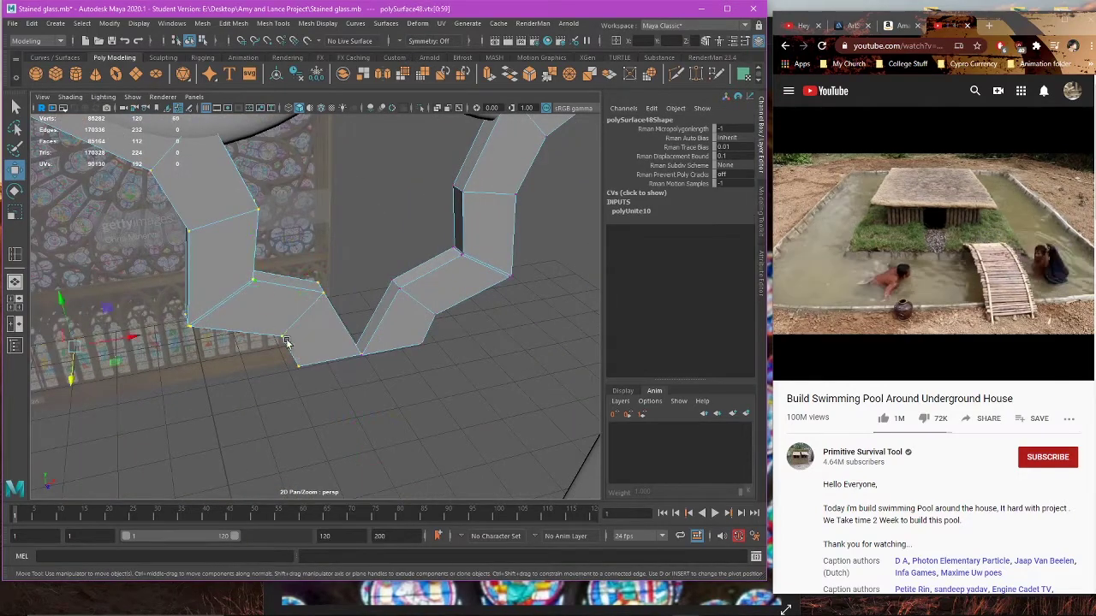
# Step: Place the left half's pivot on its innermost bottom vertex at the centre junction, using vertex snapping
pyautogui.keyDown('alt'); pyautogui.moveTo(286, 342); pyautogui.dragTo(317, 378); pyautogui.keyUp('alt')
pyautogui.moveTo(203, 350); pyautogui.dragTo(370, 315)
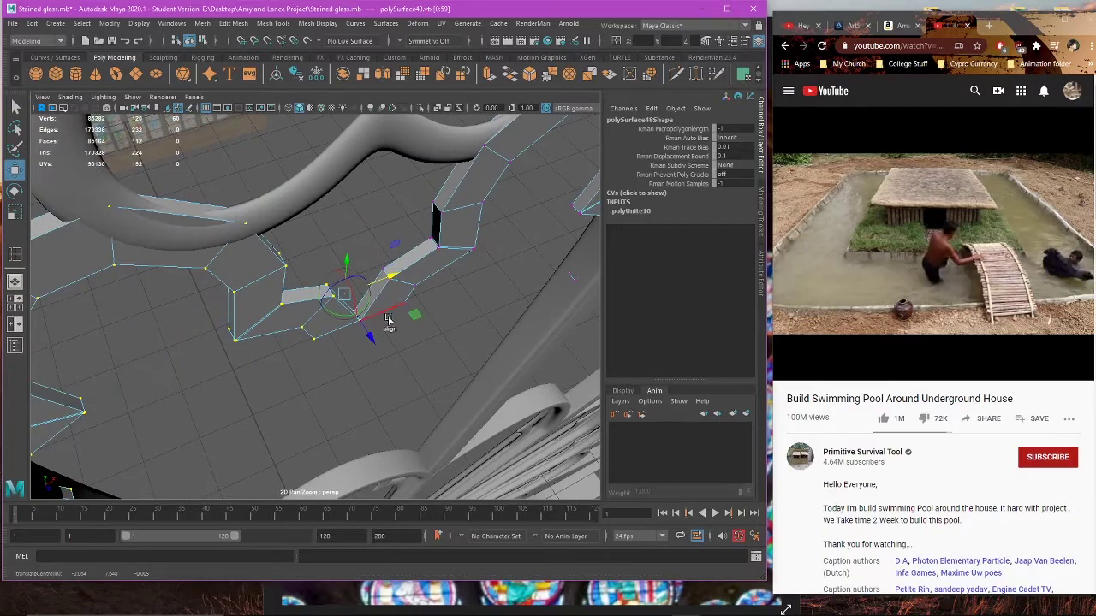
pyautogui.press('space')
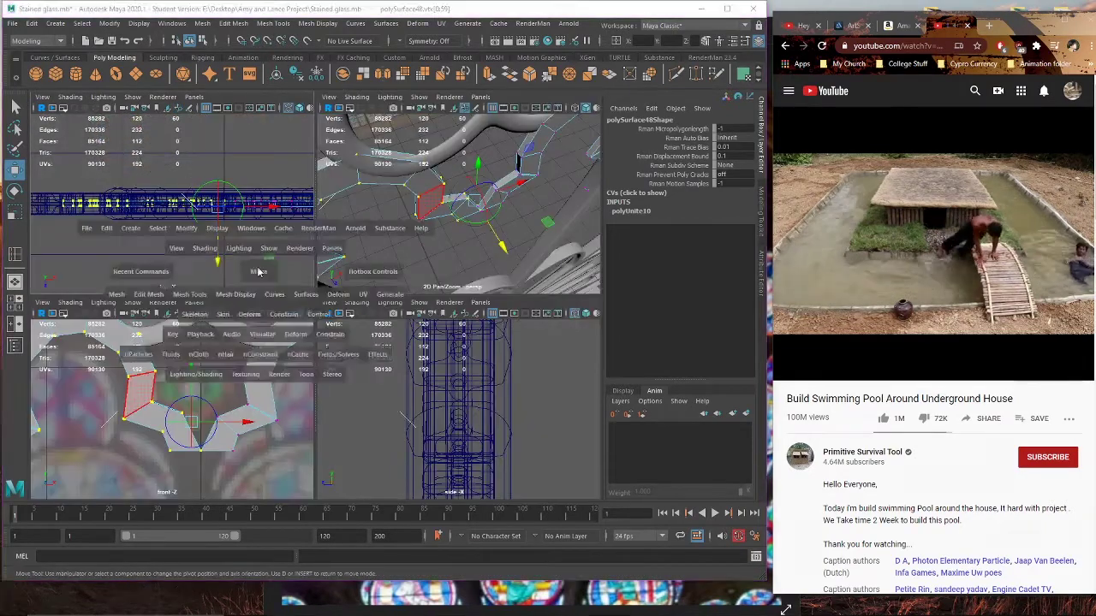
pyautogui.press('space')
pyautogui.press('space')
pyautogui.press('space')
pyautogui.keyDown('alt'); pyautogui.moveTo(471, 257); pyautogui.dragTo(438, 387); pyautogui.keyUp('alt')
pyautogui.moveTo(524, 385); pyautogui.dragTo(414, 388)
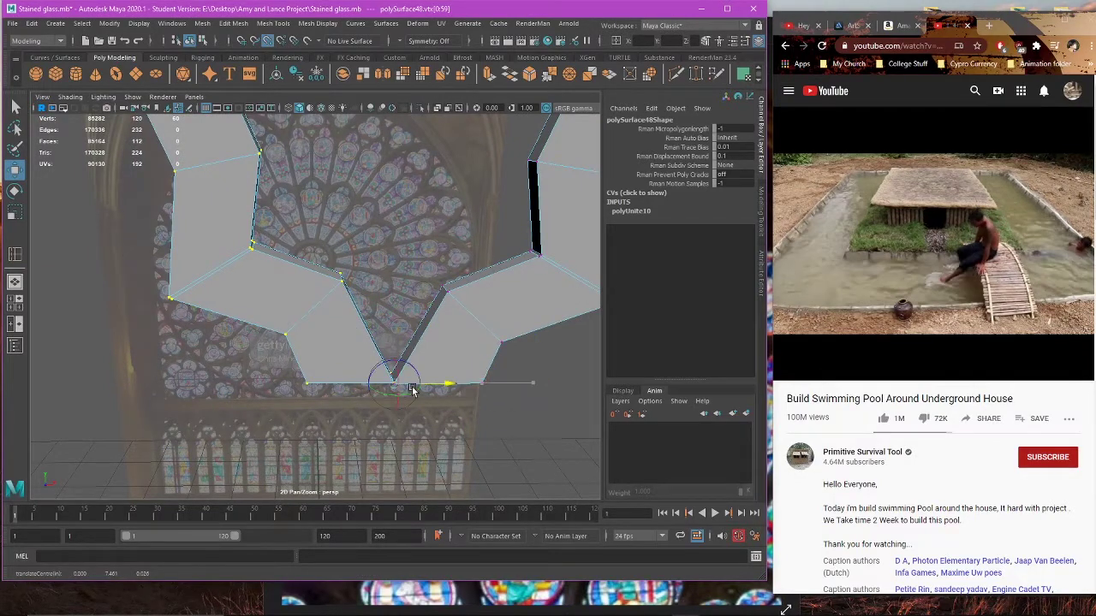
pyautogui.scroll(5, 454, 413)
pyautogui.keyDown('alt'); pyautogui.moveTo(490, 423); pyautogui.dragTo(424, 405, button='middle'); pyautogui.keyUp('alt')
pyautogui.moveTo(422, 419); pyautogui.dragTo(383, 412)
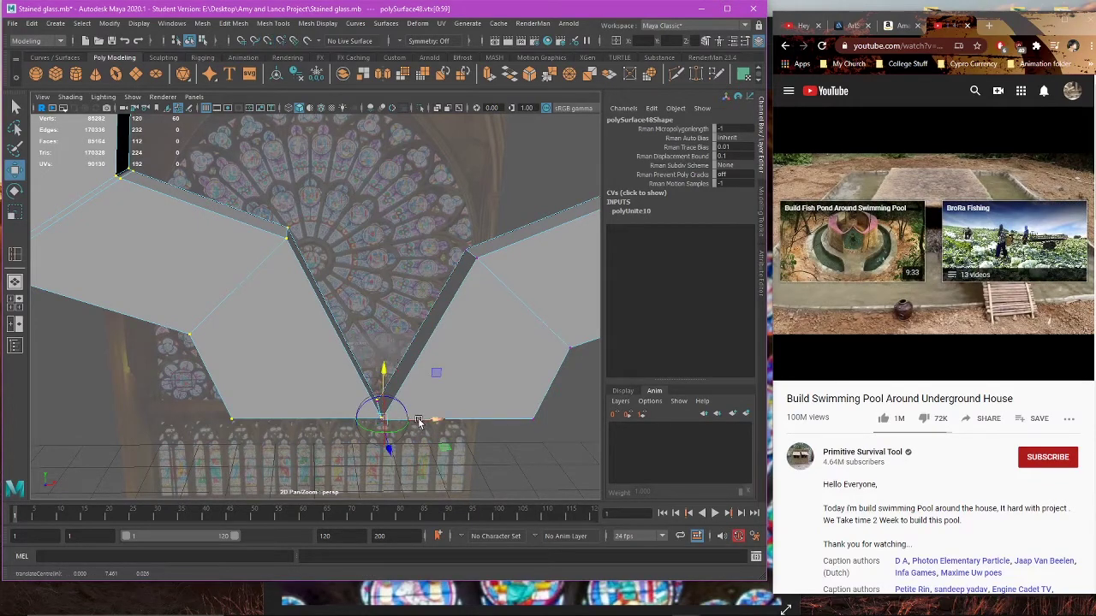
pyautogui.scroll(4, 417, 414)
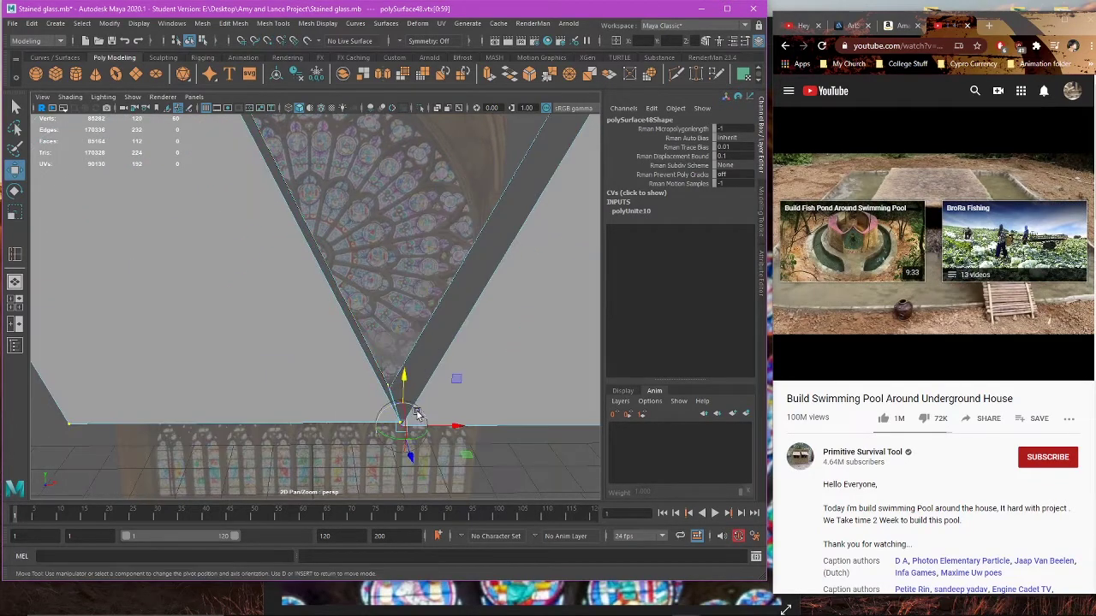
pyautogui.scroll(-5, 417, 413)
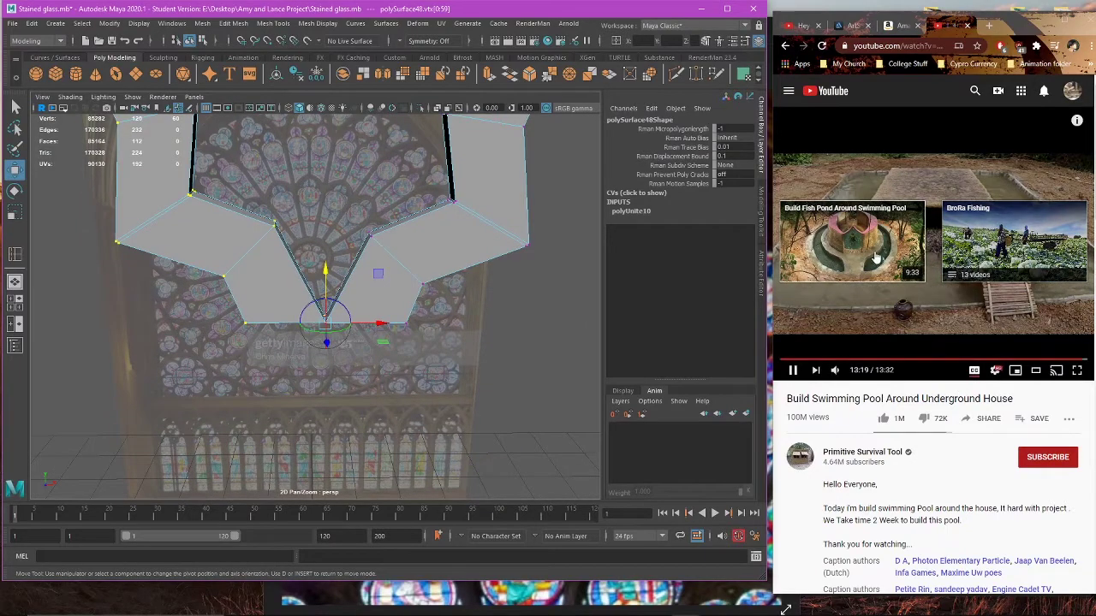
# Step: In YouTube in the browser, open the video "Build The Most Beautiful House with Slide to Swimming Pool", skip ahead, and return to Maya
pyautogui.scroll(-5, 894, 412)
pyautogui.scroll(-2, 899, 417)
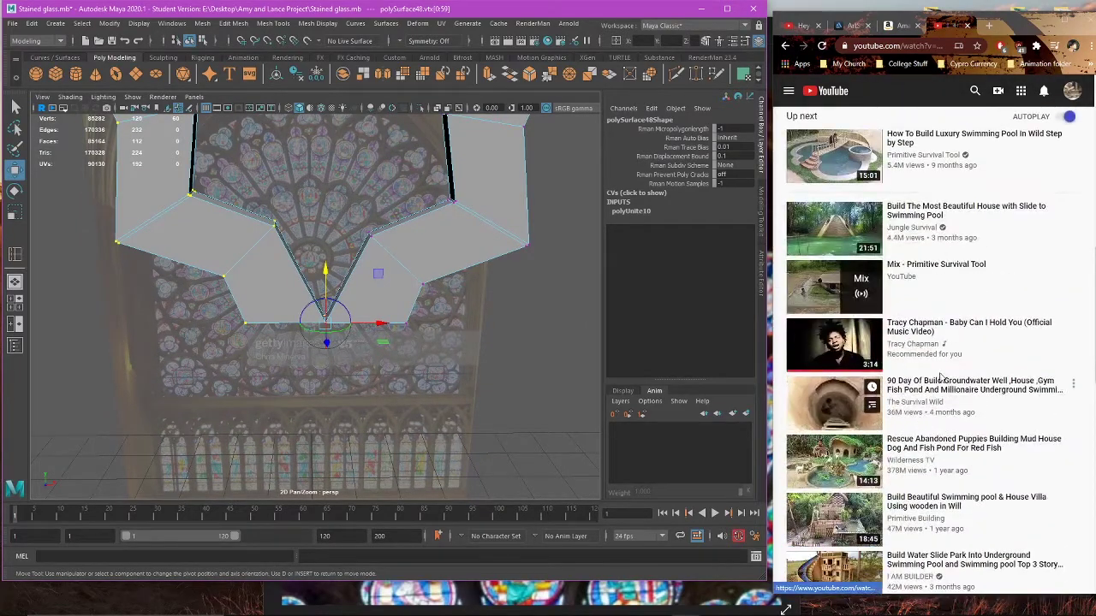
pyautogui.click(989, 225)
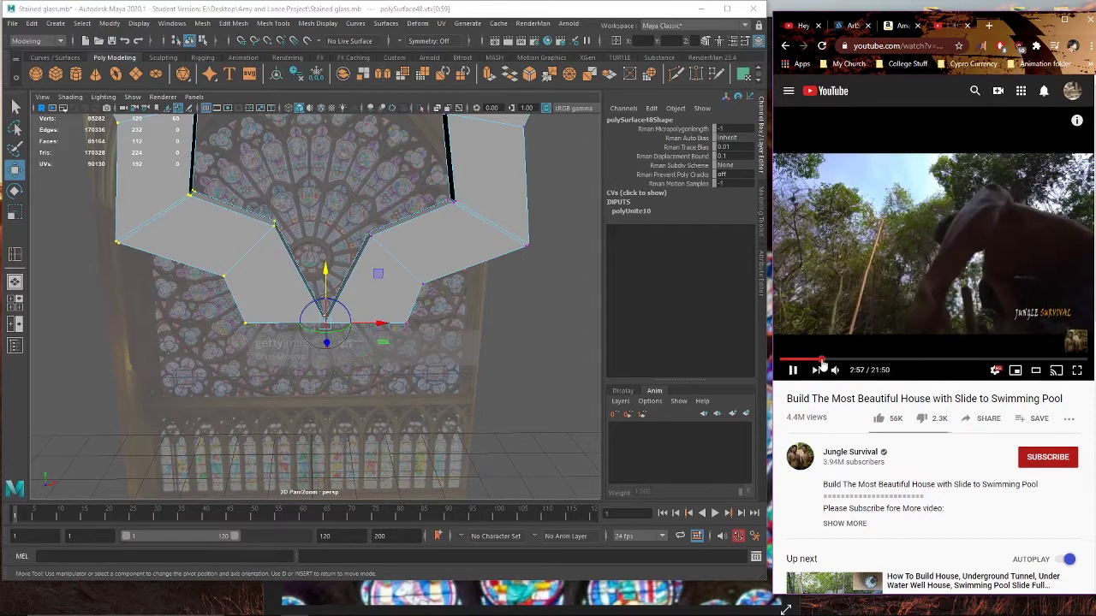
pyautogui.click(854, 361)
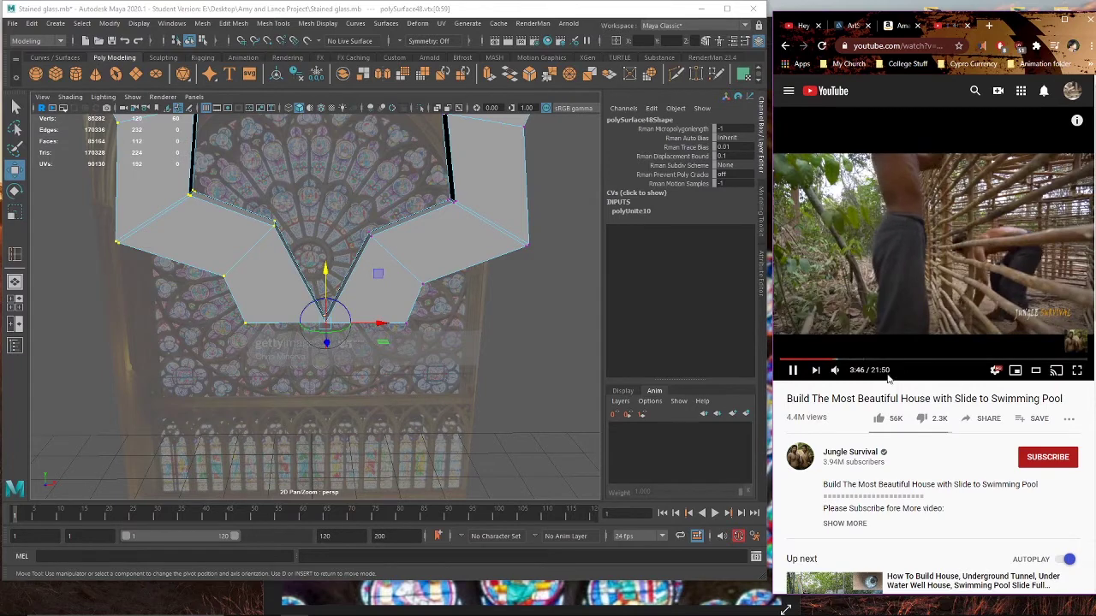
pyautogui.click(415, 14)
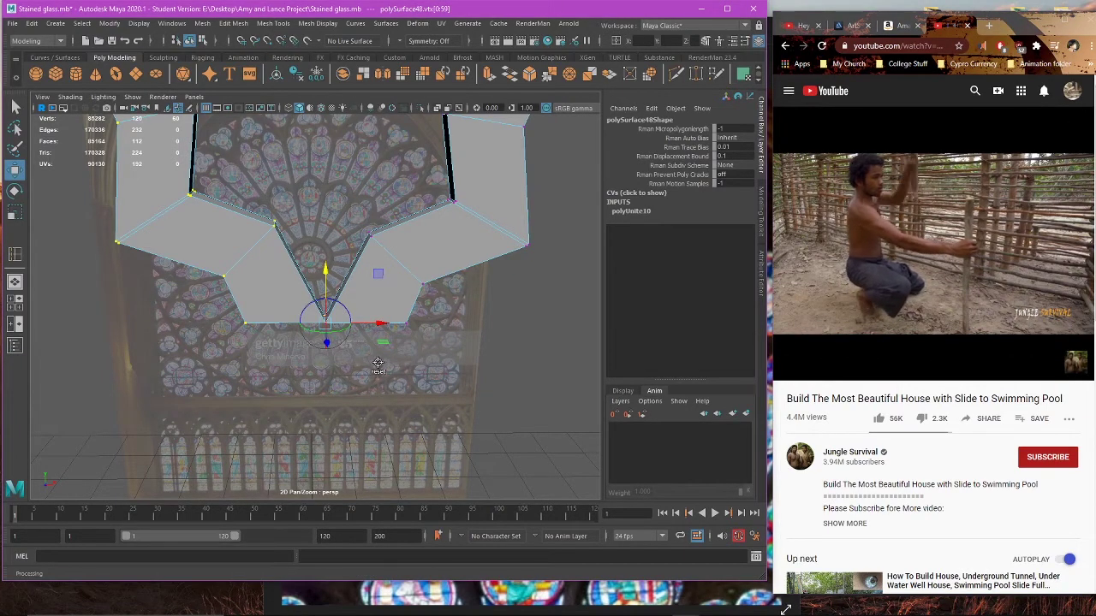
# Step: Snap the left half's vertices into line with the right half's bottom vertex at the centre junction
pyautogui.moveTo(393, 364)
pyautogui.keyDown('alt'); pyautogui.mouseDown()
pyautogui.moveTo(390, 384)
pyautogui.moveTo(425, 391)
pyautogui.moveTo(403, 347)
pyautogui.mouseUp(); pyautogui.keyUp('alt')
pyautogui.press('d')
pyautogui.press('v')
pyautogui.moveTo(429, 392); pyautogui.dragTo(389, 355)
pyautogui.scroll(-5, 441, 403)
pyautogui.keyDown('alt'); pyautogui.moveTo(389, 355); pyautogui.dragTo(375, 353, button='middle'); pyautogui.keyUp('alt')
pyautogui.keyDown('alt'); pyautogui.moveTo(376, 353); pyautogui.dragTo(516, 391, button='right'); pyautogui.keyUp('alt')
pyautogui.keyDown('alt'); pyautogui.moveTo(516, 392); pyautogui.dragTo(303, 367, button='middle'); pyautogui.keyUp('alt')
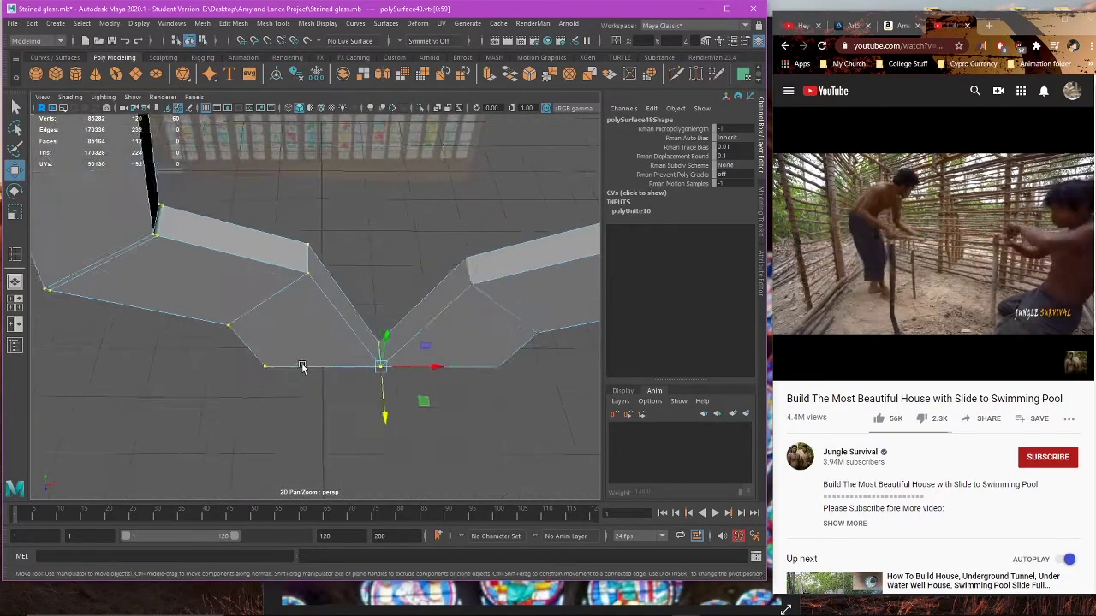
# Step: In wireframe display, merge the overlapping front and back vertex pairs at the bottom of the centre junction
pyautogui.keyDown('alt'); pyautogui.moveTo(303, 367); pyautogui.dragTo(370, 332, button='right'); pyautogui.keyUp('alt')
pyautogui.press('4')
pyautogui.moveTo(362, 318); pyautogui.dragTo(435, 365)
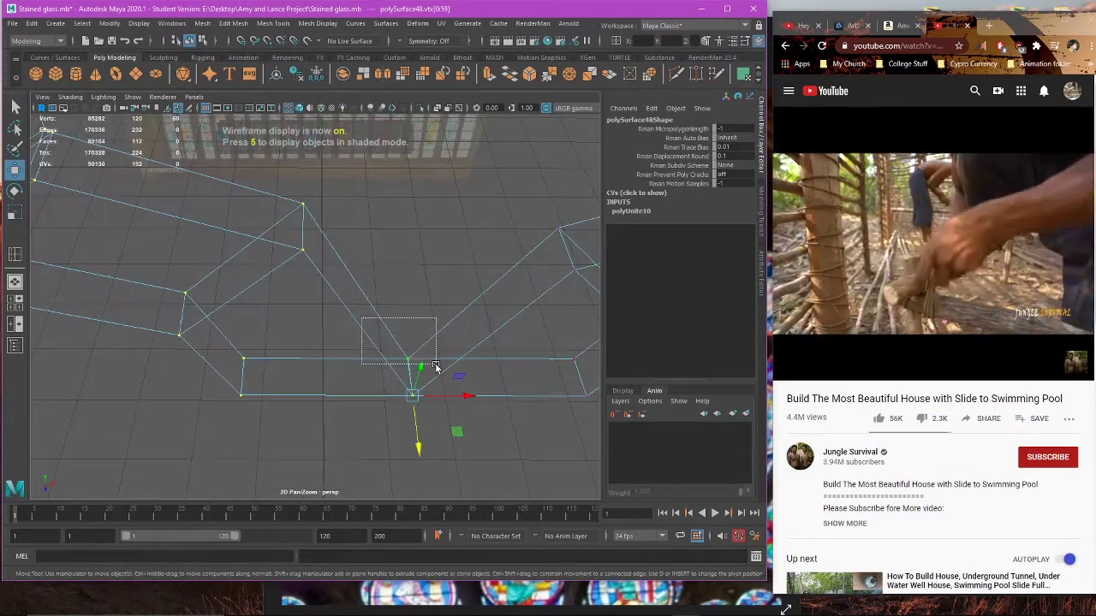
pyautogui.click(266, 24)
pyautogui.moveTo(236, 25)
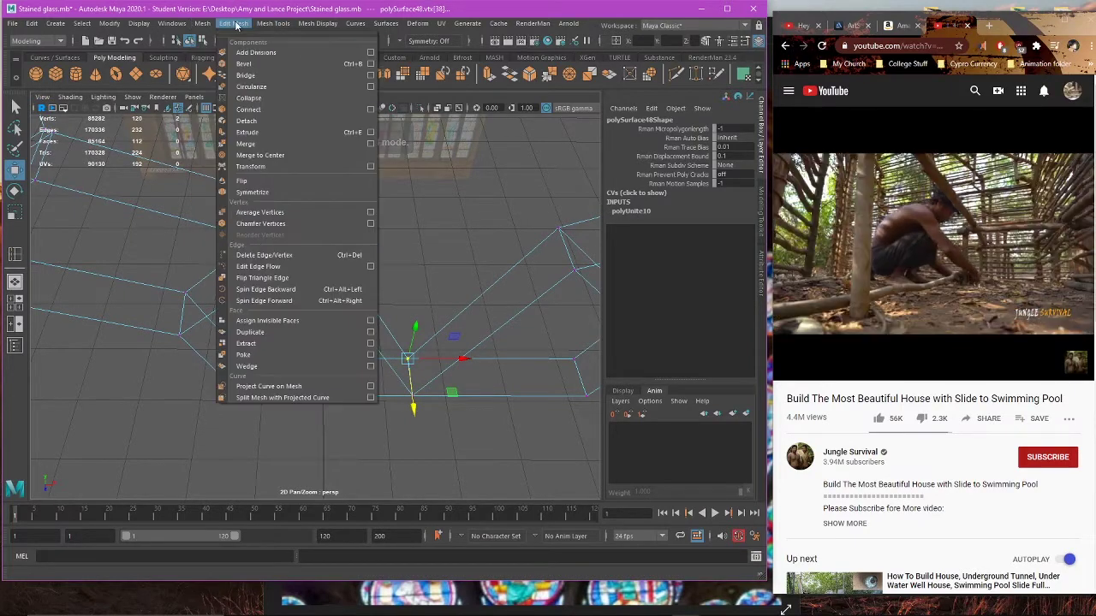
pyautogui.click(260, 148)
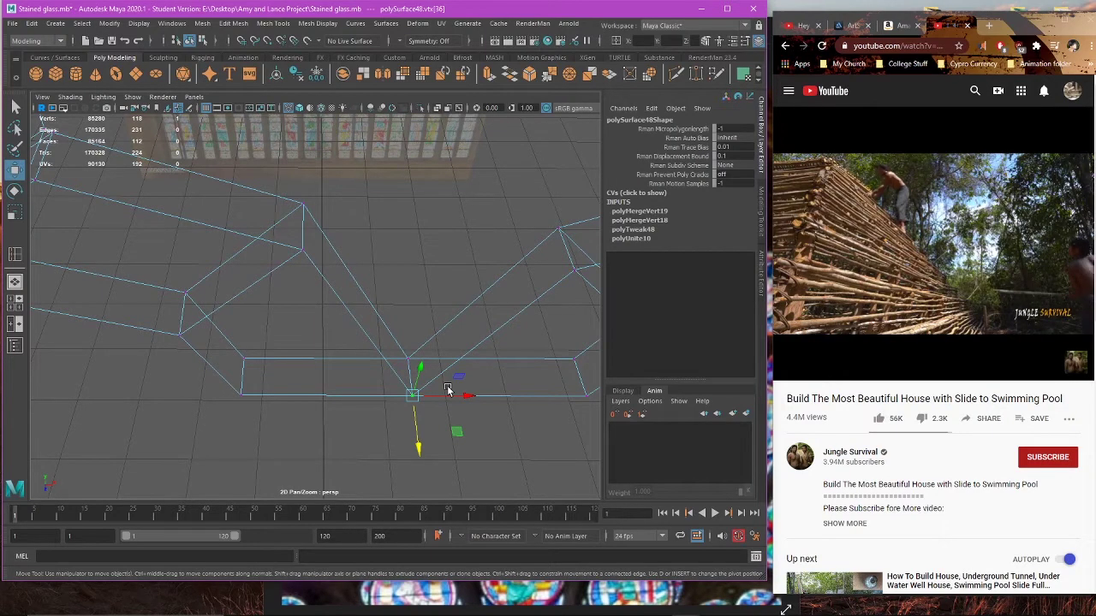
# Step: In shaded display, turn on the smoothed preview of the merged junction, inspect it in perspective, and return to object mode
pyautogui.moveTo(446, 388)
pyautogui.keyDown('alt'); pyautogui.mouseDown()
pyautogui.moveTo(340, 386)
pyautogui.moveTo(348, 356)
pyautogui.mouseUp(); pyautogui.keyUp('alt')
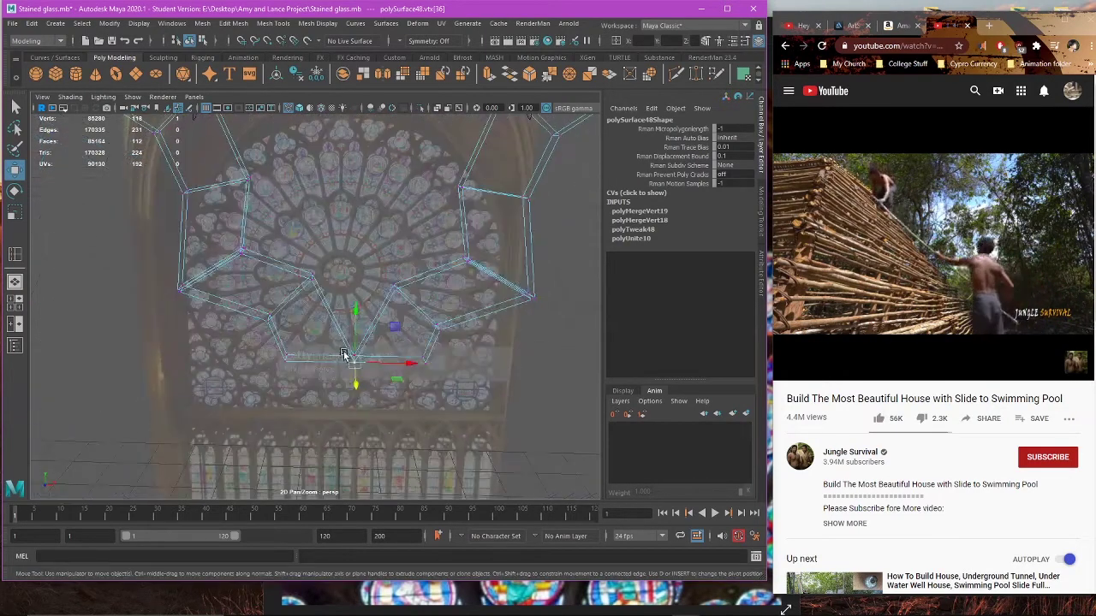
pyautogui.press('5')
pyautogui.keyDown('alt'); pyautogui.moveTo(467, 399); pyautogui.dragTo(475, 409); pyautogui.keyUp('alt')
pyautogui.press('3')
pyautogui.moveTo(371, 224); pyautogui.dragTo(402, 200, button='right')
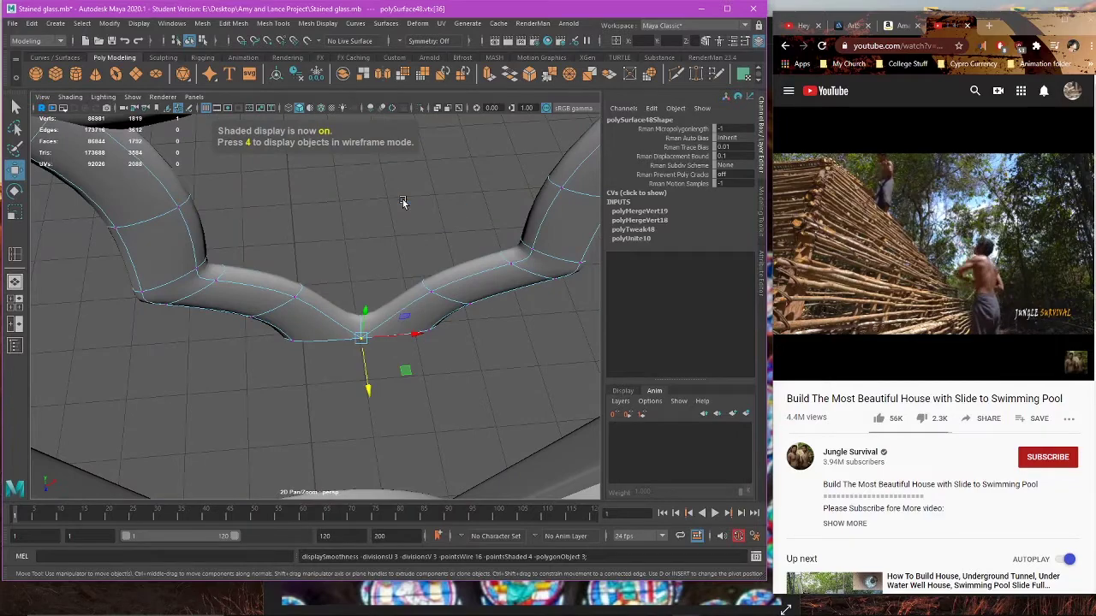
pyautogui.click(402, 200)
pyautogui.keyDown('alt'); pyautogui.moveTo(402, 199); pyautogui.dragTo(197, 218); pyautogui.keyUp('alt')
pyautogui.click(289, 379)
# Step: In front view, extrude the centre junction's bottom edges and move them straight down to start a vertical mullion
pyautogui.keyDown('alt'); pyautogui.moveTo(288, 379); pyautogui.dragTo(337, 455); pyautogui.keyUp('alt')
pyautogui.press('space')
pyautogui.press('space')
pyautogui.scroll(-10, 291, 411)
pyautogui.scroll(4, 355, 380)
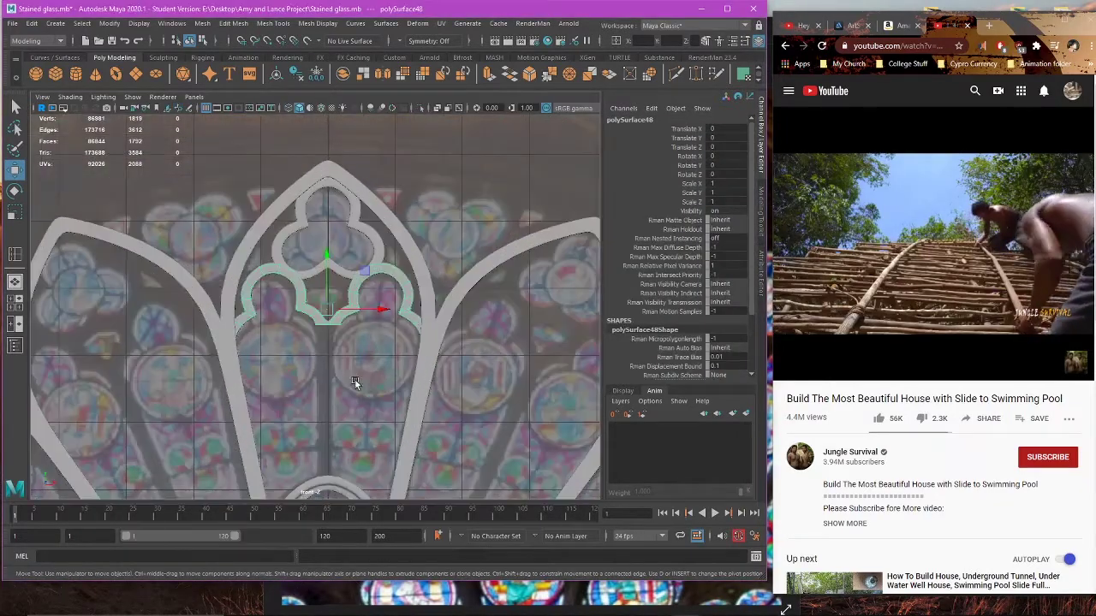
pyautogui.moveTo(356, 378); pyautogui.dragTo(355, 272, button='right')
pyautogui.scroll(4, 372, 356)
pyautogui.click(361, 345)
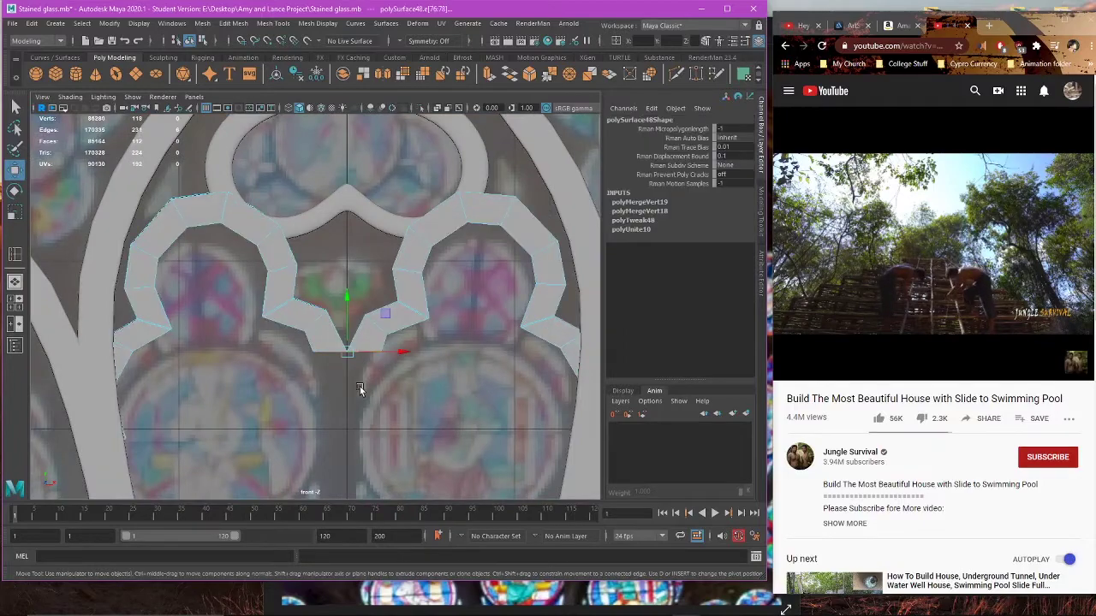
pyautogui.press('f')
pyautogui.press('4')
pyautogui.hotkey('ctrl', 'e')
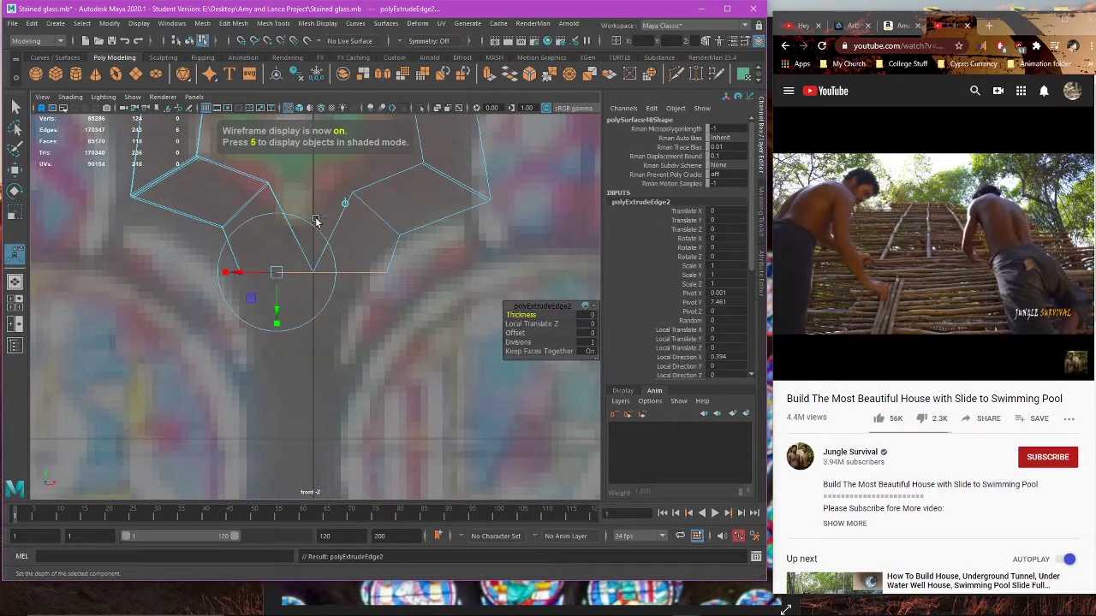
pyautogui.press('w')
pyautogui.moveTo(315, 220); pyautogui.dragTo(315, 356)
# Step: Lengthen the mullion by moving its bottom edges down to the apex of the lower arch, and turn on the smoothed preview
pyautogui.press('space')
pyautogui.press('space')
pyautogui.keyDown('alt'); pyautogui.moveTo(400, 246); pyautogui.dragTo(321, 362); pyautogui.keyUp('alt')
pyautogui.press('space')
pyautogui.press('space')
pyautogui.keyDown('alt'); pyautogui.moveTo(261, 413); pyautogui.dragTo(323, 342, button='middle'); pyautogui.keyUp('alt')
pyautogui.moveTo(319, 349); pyautogui.dragTo(320, 350)
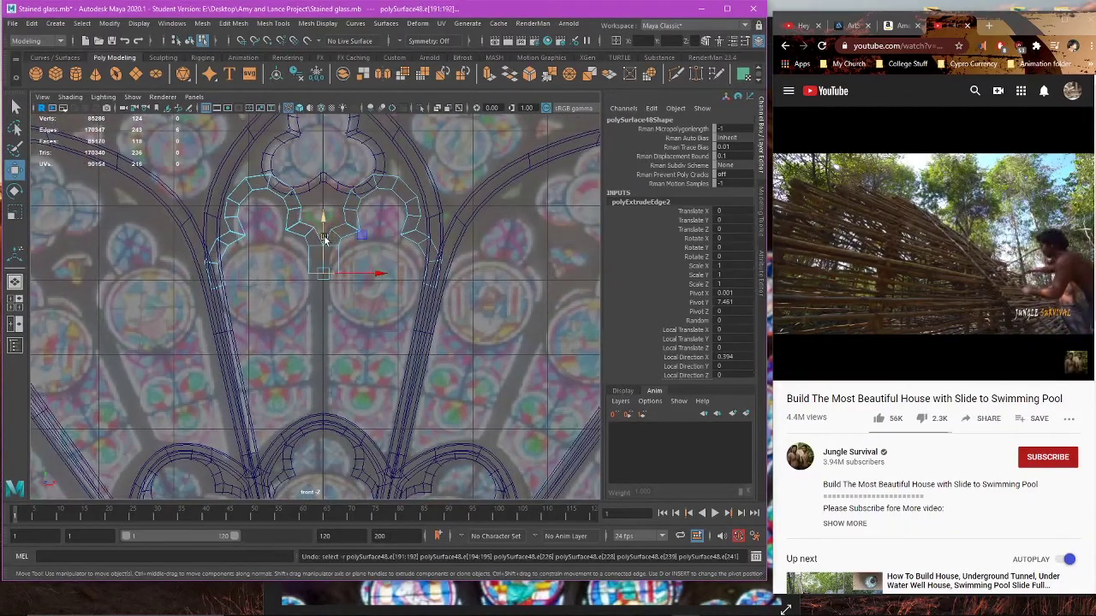
pyautogui.moveTo(326, 237); pyautogui.dragTo(328, 376)
pyautogui.press('3')
# Step: Select the mullion's faces and scale them narrower along X to match the reference image
pyautogui.scroll(4, 351, 387)
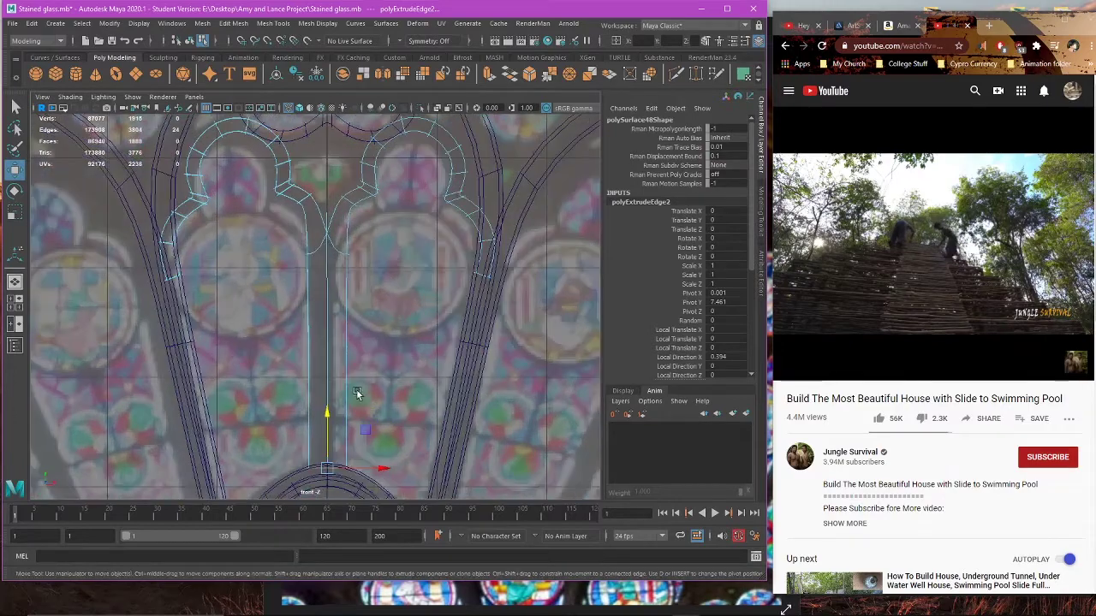
pyautogui.keyDown('alt'); pyautogui.moveTo(360, 402); pyautogui.dragTo(369, 343, button='middle'); pyautogui.keyUp('alt')
pyautogui.keyDown('alt'); pyautogui.moveTo(397, 154); pyautogui.dragTo(413, 257, button='middle'); pyautogui.keyUp('alt')
pyautogui.moveTo(412, 257); pyautogui.dragTo(411, 289, button='right')
pyautogui.moveTo(391, 197); pyautogui.dragTo(320, 275)
pyautogui.scroll(-4, 413, 400)
pyautogui.scroll(3, 414, 321)
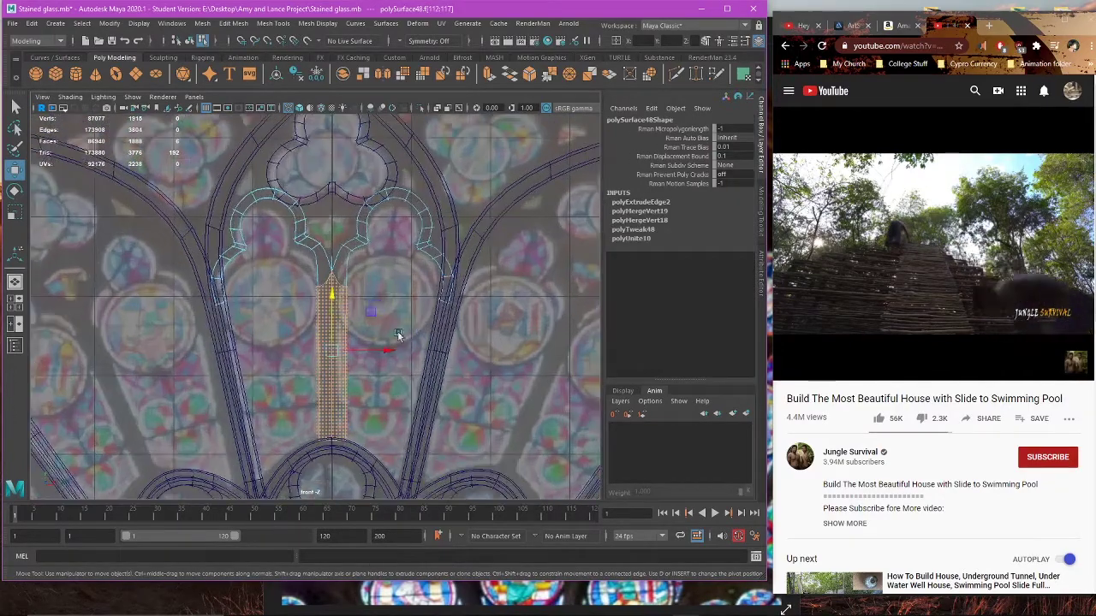
pyautogui.press('r')
pyautogui.moveTo(389, 351); pyautogui.dragTo(381, 353)
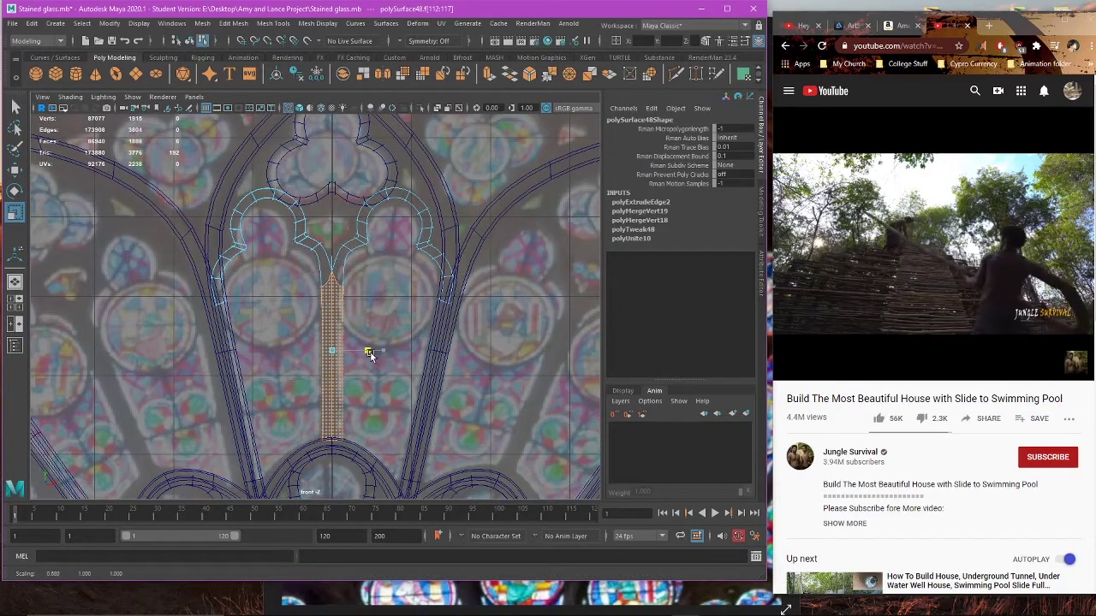
# Step: In vertex mode, move the two side vertices at the mullion's upper end down below the point of the fork
pyautogui.scroll(3, 366, 356)
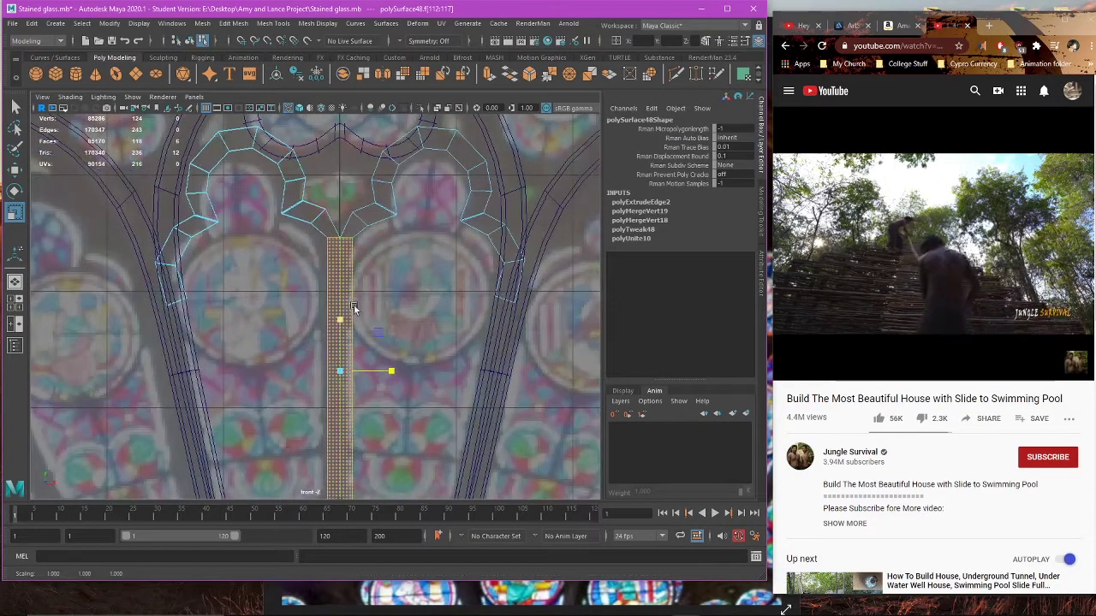
pyautogui.scroll(3, 354, 305)
pyautogui.scroll(2, 405, 327)
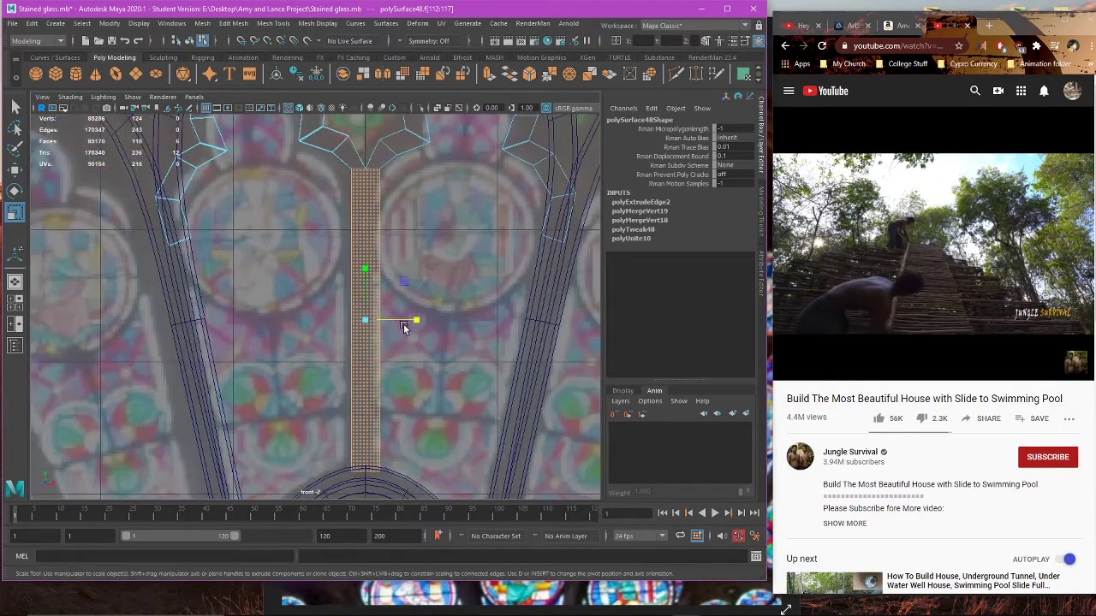
pyautogui.keyDown('alt'); pyautogui.moveTo(382, 217); pyautogui.dragTo(360, 308, button='middle'); pyautogui.keyUp('alt')
pyautogui.scroll(1, 414, 270)
pyautogui.moveTo(415, 270); pyautogui.dragTo(368, 267, button='right')
pyautogui.scroll(2, 367, 254)
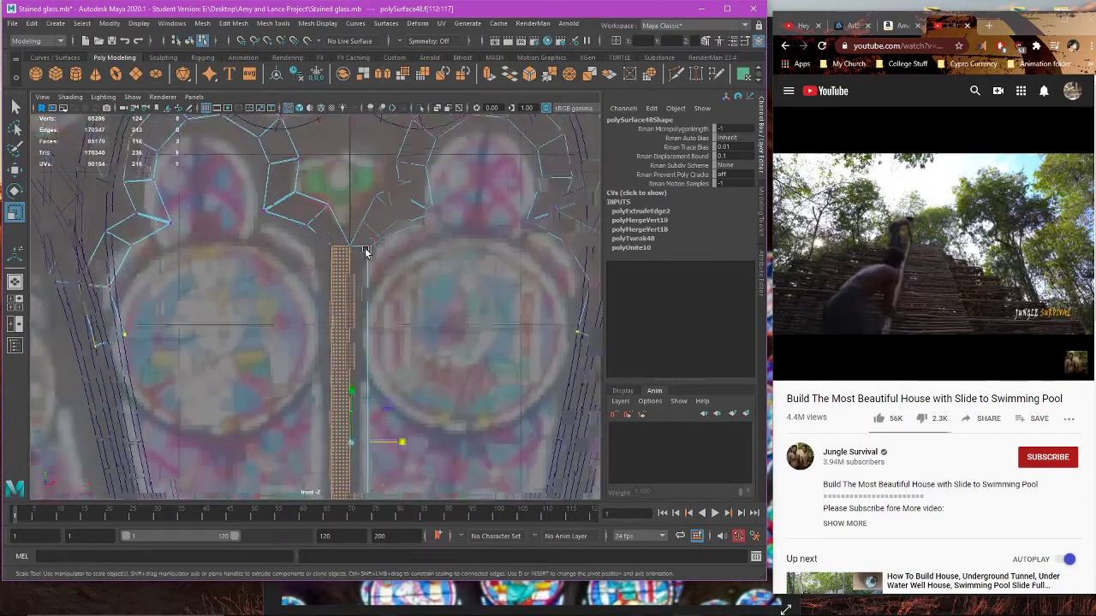
pyautogui.moveTo(387, 226); pyautogui.dragTo(365, 267)
pyautogui.scroll(2, 372, 198)
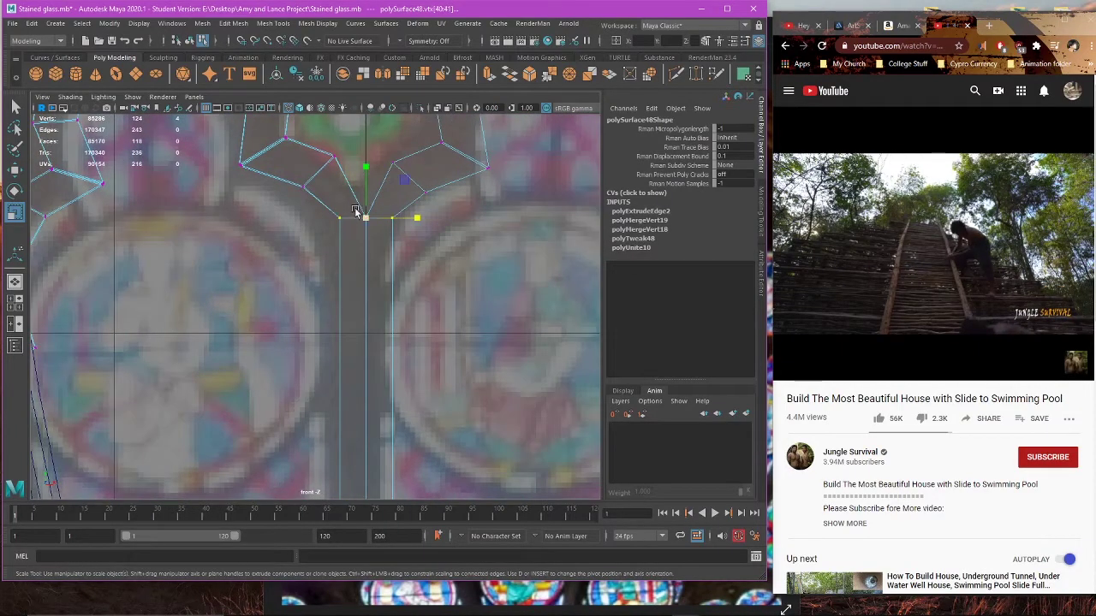
pyautogui.scroll(-2, 355, 214)
pyautogui.press('w')
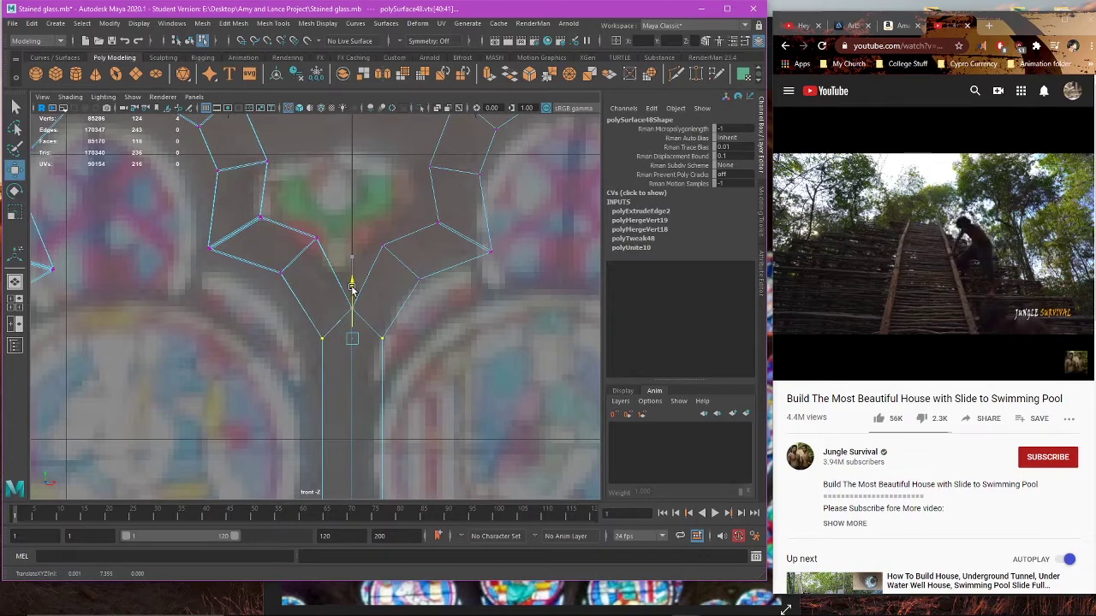
pyautogui.moveTo(351, 290); pyautogui.dragTo(351, 294)
# Step: Turn on the smoothed preview in shaded display, switch to perspective, and return the tracery to object mode
pyautogui.scroll(-3, 351, 303)
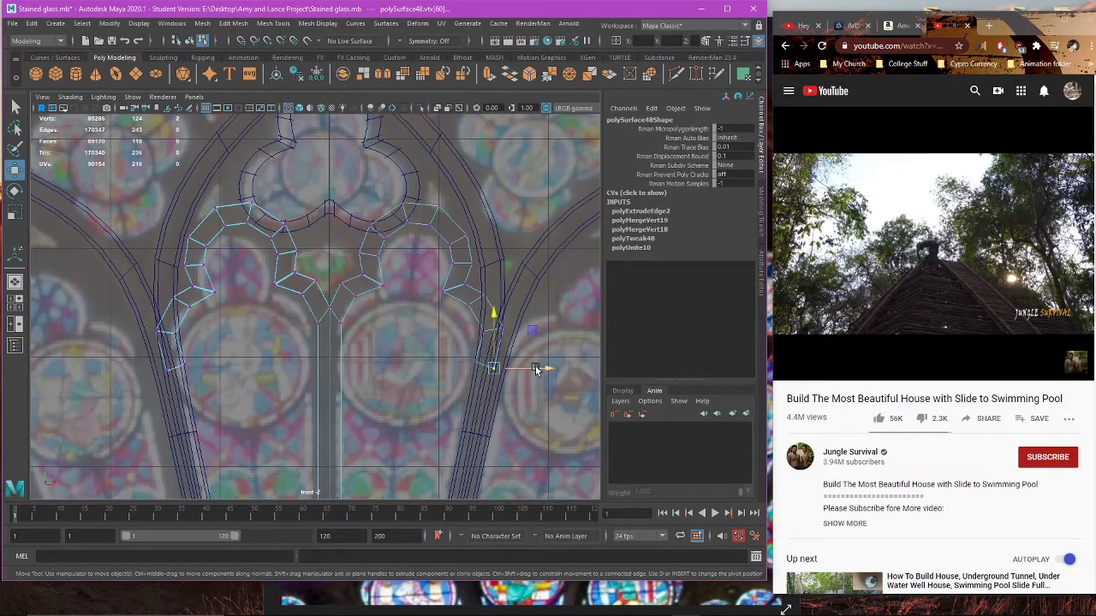
pyautogui.press('3')
pyautogui.press('5')
pyautogui.press('space')
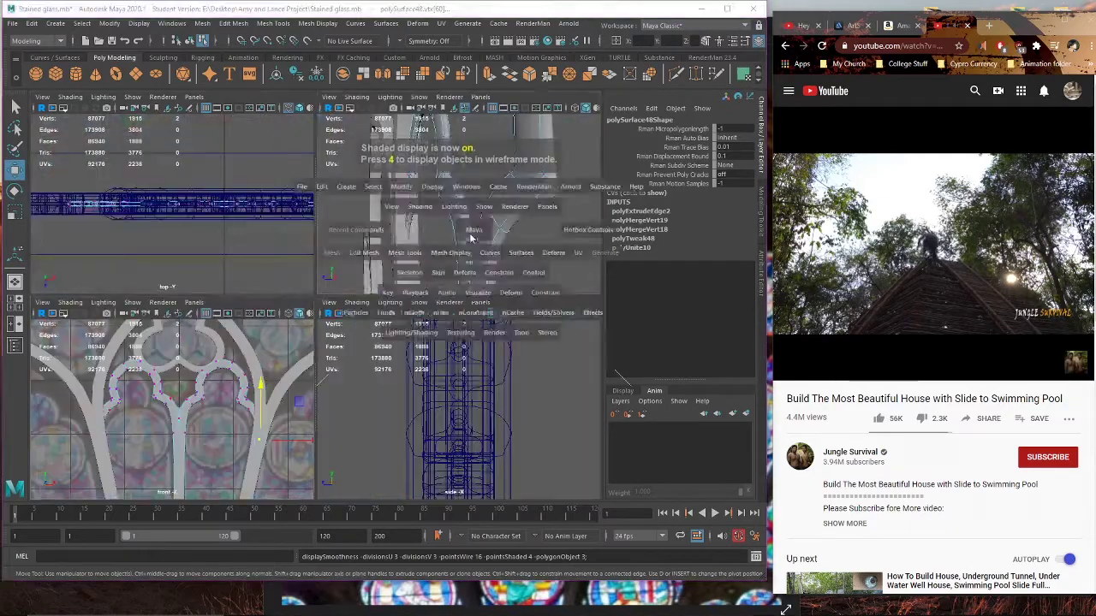
pyautogui.press('space')
pyautogui.moveTo(482, 251)
pyautogui.keyDown('alt'); pyautogui.mouseDown()
pyautogui.moveTo(392, 344)
pyautogui.moveTo(356, 275)
pyautogui.mouseUp(); pyautogui.keyUp('alt')
pyautogui.moveTo(345, 248); pyautogui.dragTo(365, 239, button='right')
pyautogui.click(367, 257)
pyautogui.scroll(-8, 367, 265)
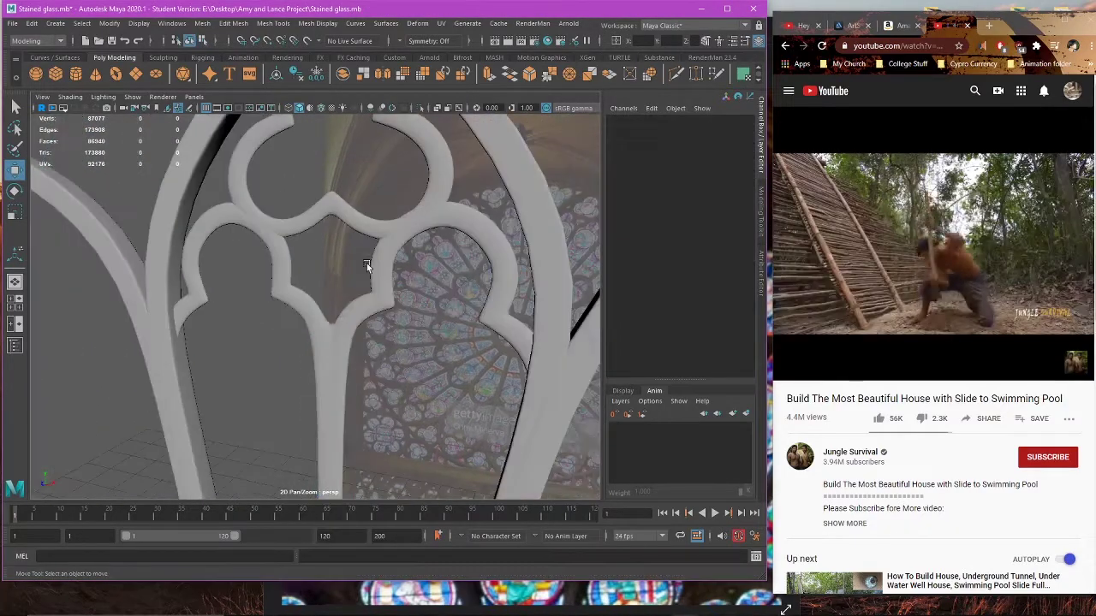
# Step: Examine in perspective how the trefoil tracery and mullion sit inside the arch frame
pyautogui.keyDown('alt'); pyautogui.moveTo(367, 266); pyautogui.dragTo(348, 333); pyautogui.keyUp('alt')
pyautogui.scroll(-4, 363, 325)
pyautogui.scroll(5, 348, 332)
pyautogui.scroll(-4, 347, 333)
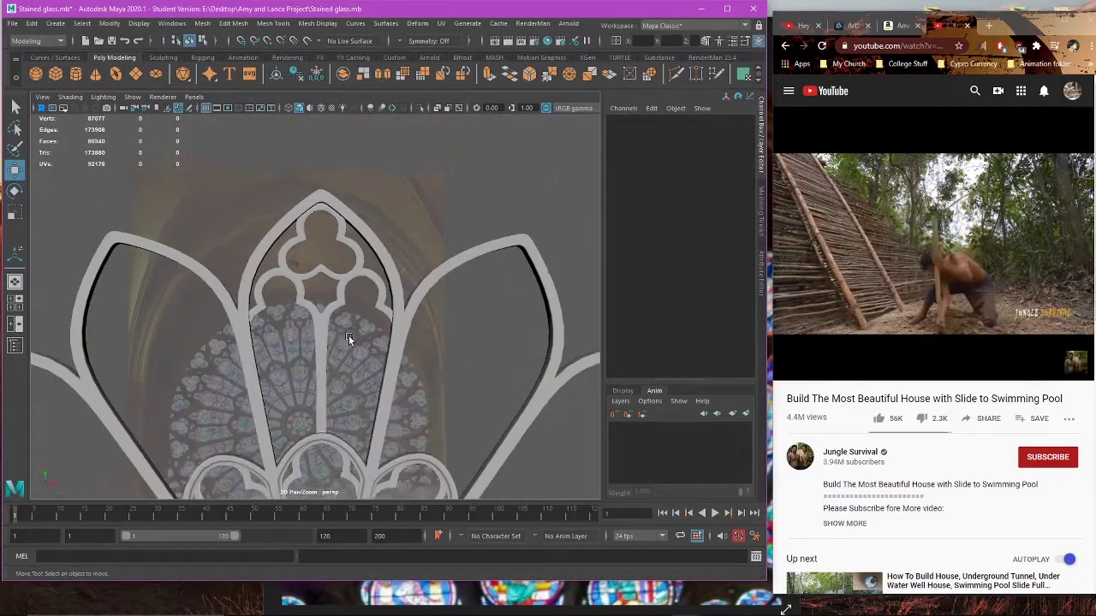
pyautogui.keyDown('alt'); pyautogui.moveTo(339, 329); pyautogui.dragTo(332, 347, button='middle'); pyautogui.keyUp('alt')
pyautogui.scroll(8, 331, 347)
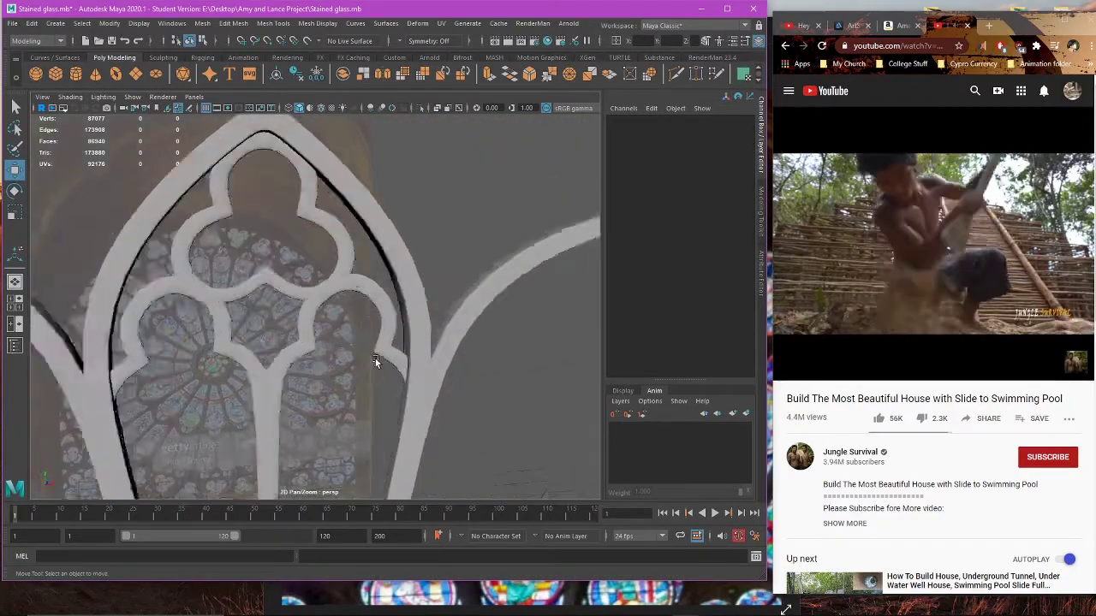
pyautogui.keyDown('alt'); pyautogui.moveTo(377, 325); pyautogui.dragTo(320, 265); pyautogui.keyUp('alt')
# Step: Select the lower tracery mesh and scale it to 0.946 along X and Y in front view
pyautogui.click(303, 346)
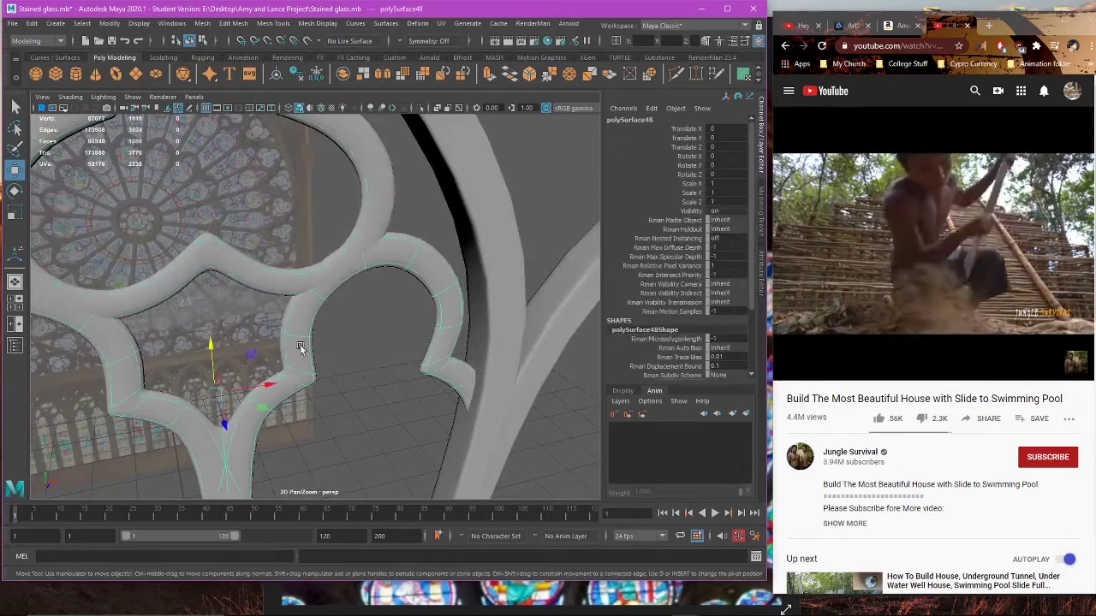
pyautogui.keyDown('alt'); pyautogui.moveTo(303, 347); pyautogui.dragTo(264, 392); pyautogui.keyUp('alt')
pyautogui.press('space')
pyautogui.press('space')
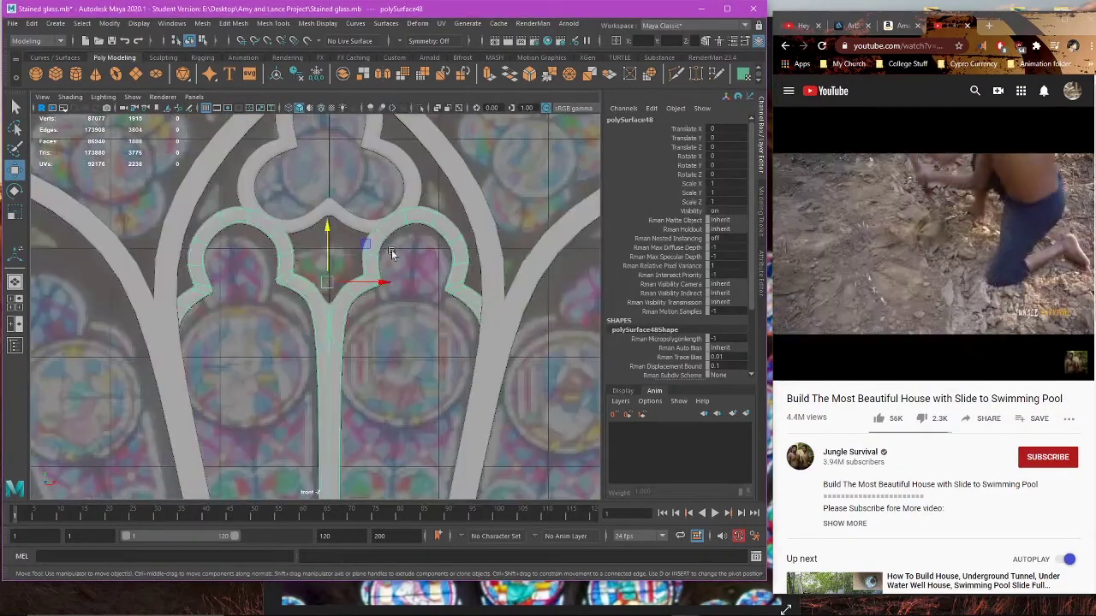
pyautogui.scroll(4, 376, 283)
pyautogui.press('e')
pyautogui.press('r')
pyautogui.moveTo(368, 250); pyautogui.dragTo(328, 234)
# Step: Move the scaled tracery down to Translate Y -0.105 to line it up with the reference image
pyautogui.press('w')
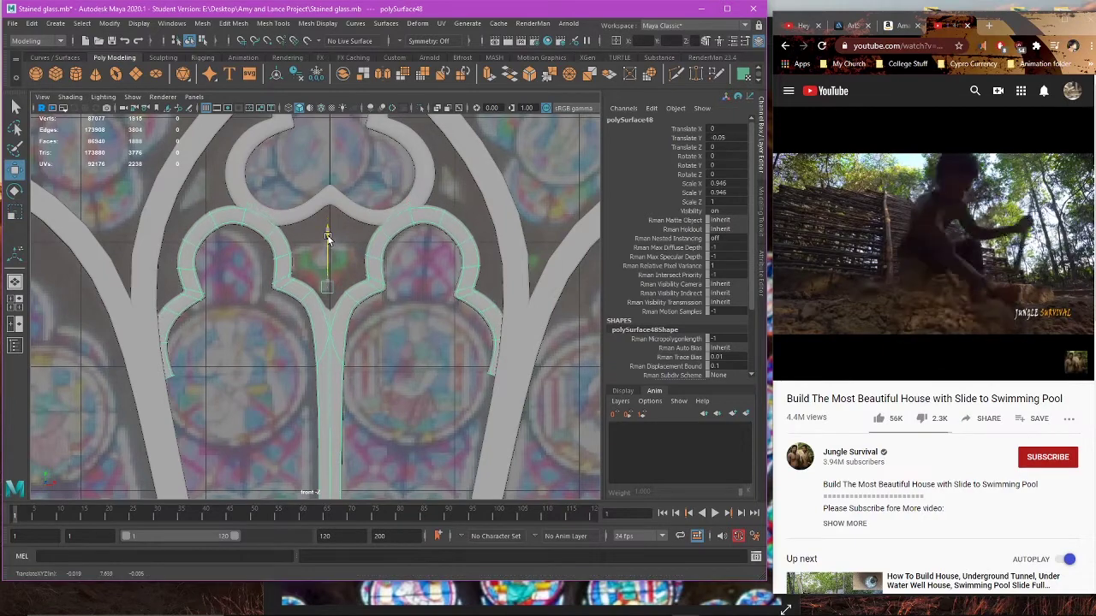
pyautogui.scroll(-5, 329, 259)
pyautogui.moveTo(334, 271)
pyautogui.keyDown('alt'); pyautogui.mouseDown(button='middle')
pyautogui.moveTo(374, 184)
pyautogui.moveTo(338, 284)
pyautogui.mouseUp(button='middle'); pyautogui.keyUp('alt')
pyautogui.scroll(4, 361, 255)
pyautogui.moveTo(346, 214); pyautogui.dragTo(346, 224)
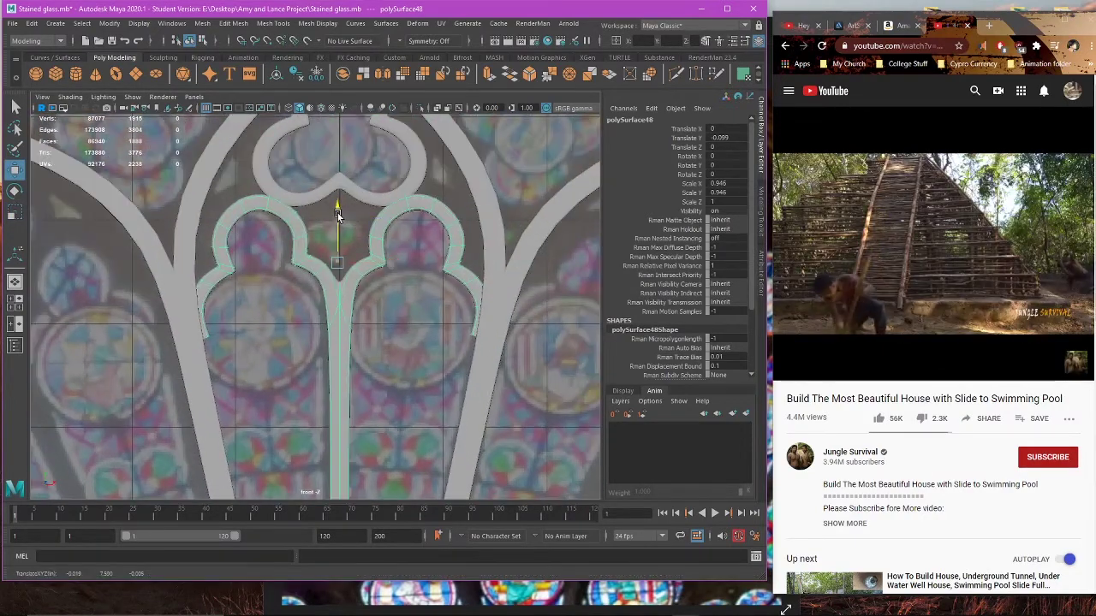
pyautogui.scroll(-3, 345, 224)
pyautogui.scroll(3, 346, 218)
pyautogui.keyDown('alt'); pyautogui.moveTo(349, 220); pyautogui.dragTo(344, 237, button='middle'); pyautogui.keyUp('alt')
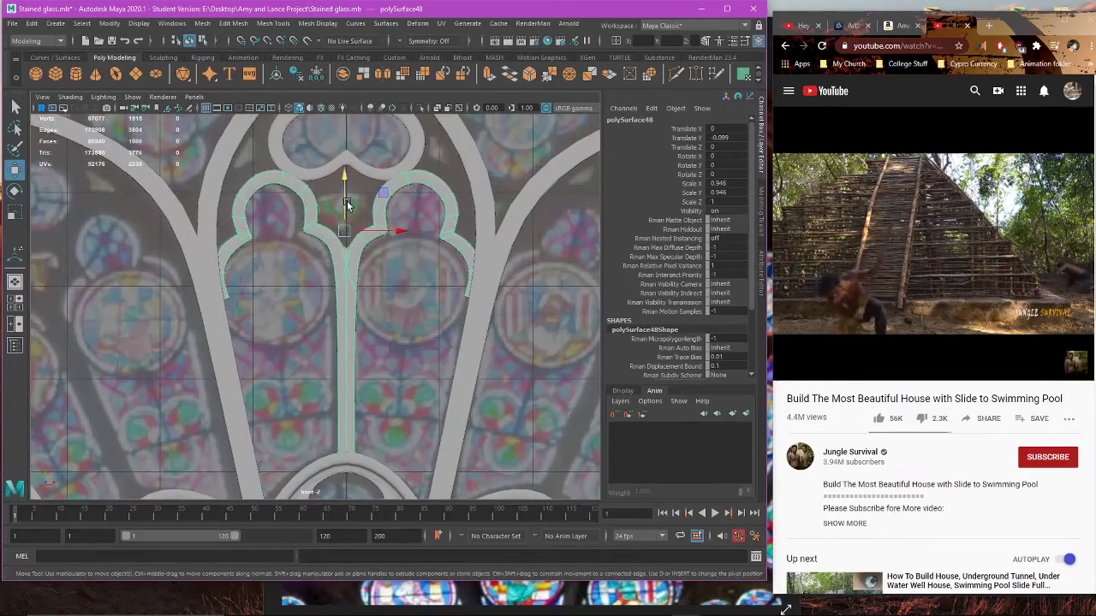
pyautogui.click(435, 271)
pyautogui.click(464, 282)
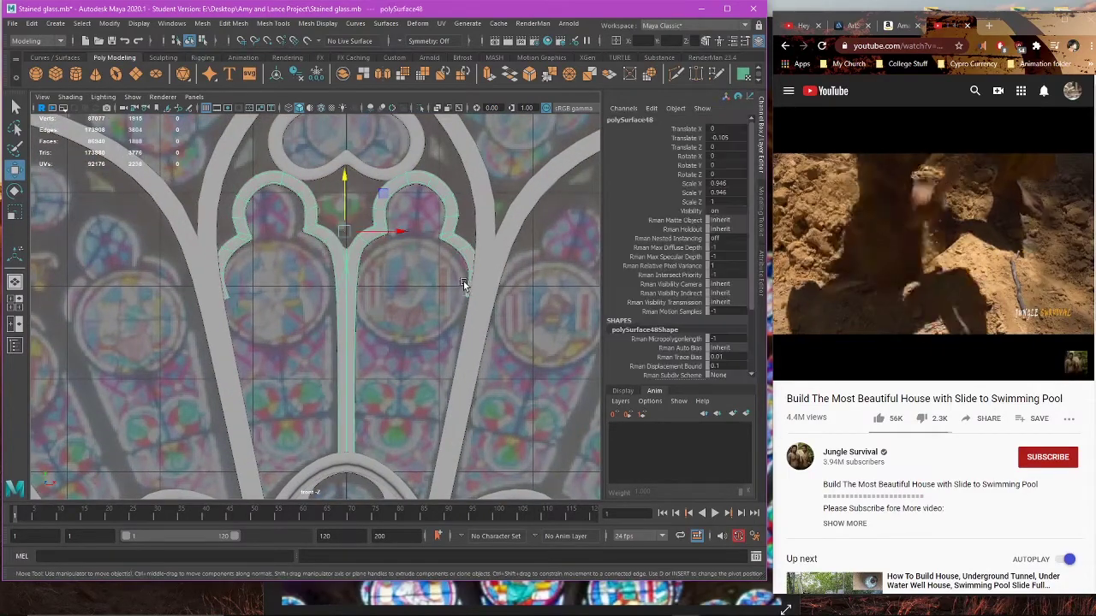
# Step: Select the end vertices of the tracery's outer legs, bring them up close in perspective, and set symmetry to World X
pyautogui.moveTo(450, 280); pyautogui.dragTo(402, 284, button='right')
pyautogui.scroll(3, 428, 291)
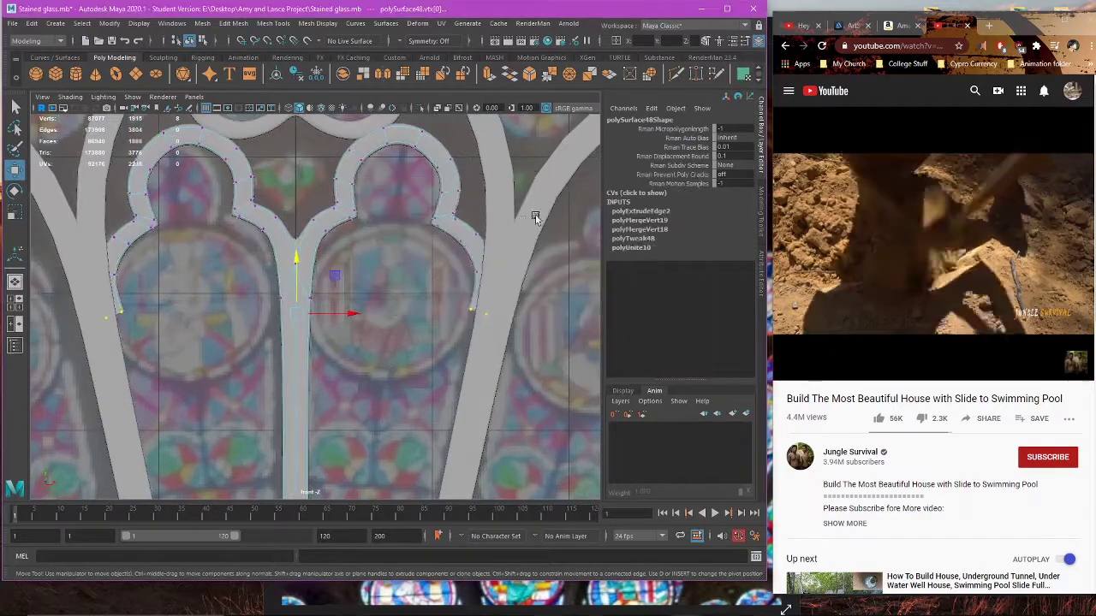
pyautogui.press('space')
pyautogui.press('space')
pyautogui.keyDown('alt'); pyautogui.moveTo(460, 285); pyautogui.dragTo(462, 192); pyautogui.keyUp('alt')
pyautogui.scroll(5, 454, 187)
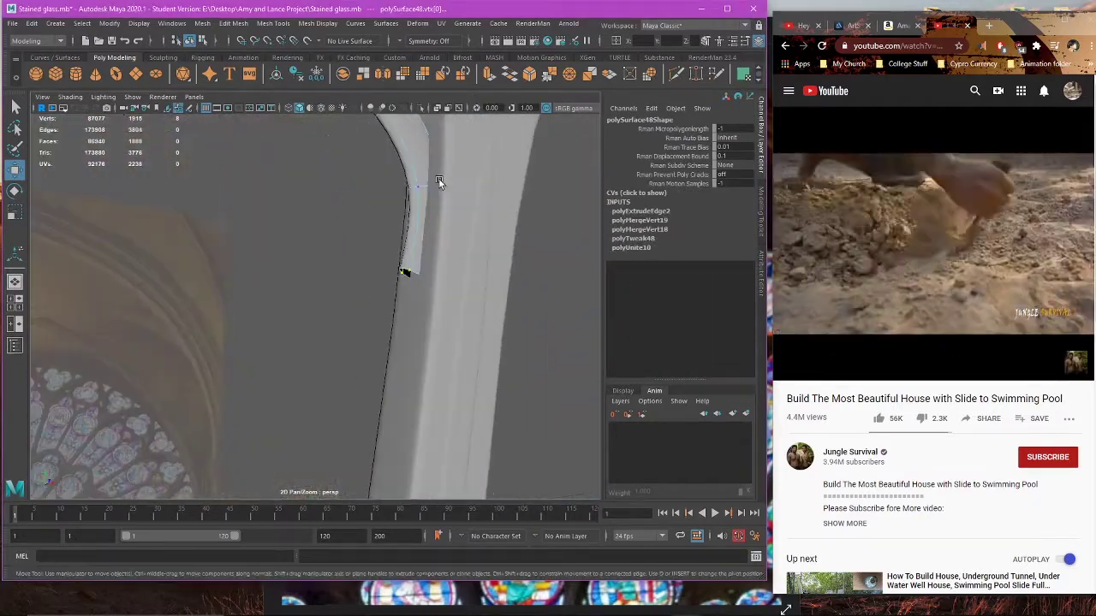
pyautogui.keyDown('alt'); pyautogui.moveTo(437, 179); pyautogui.dragTo(410, 206, button='middle'); pyautogui.keyUp('alt')
pyautogui.click(409, 41)
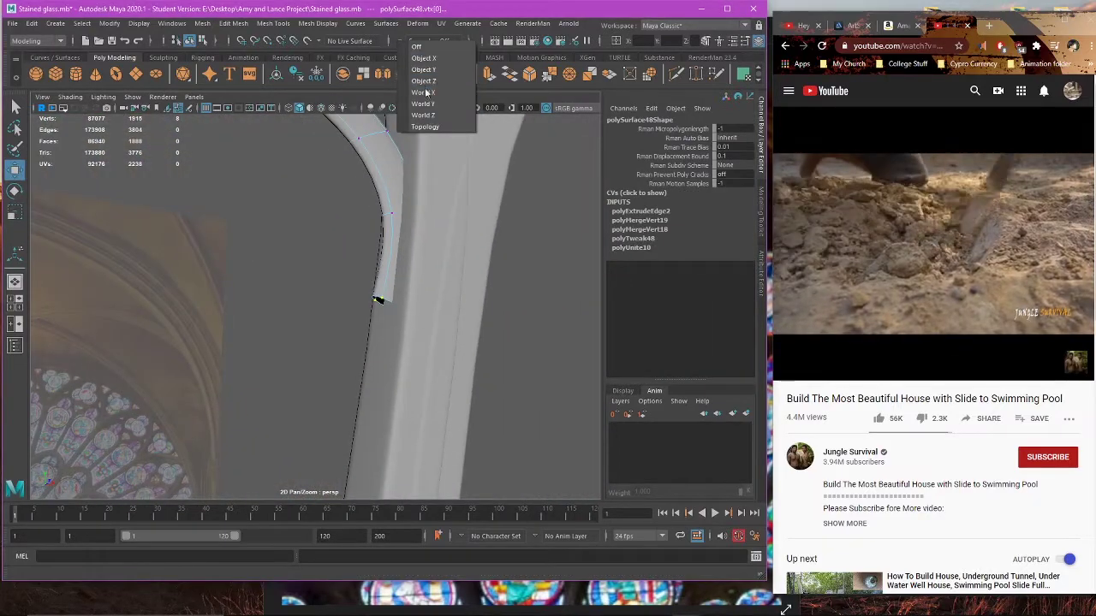
pyautogui.click(426, 93)
# Step: Bridge the open end edges of the tracery's outer legs to close them
pyautogui.moveTo(557, 301); pyautogui.dragTo(557, 269, button='right')
pyautogui.scroll(2, 406, 345)
pyautogui.click(404, 287)
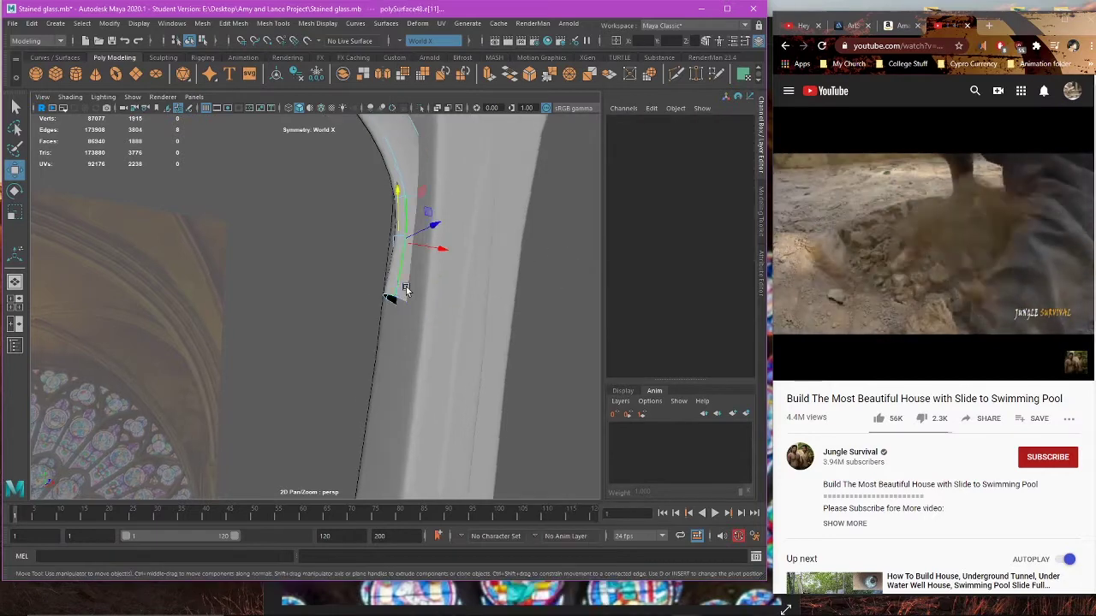
pyautogui.click(391, 299)
pyautogui.click(224, 24)
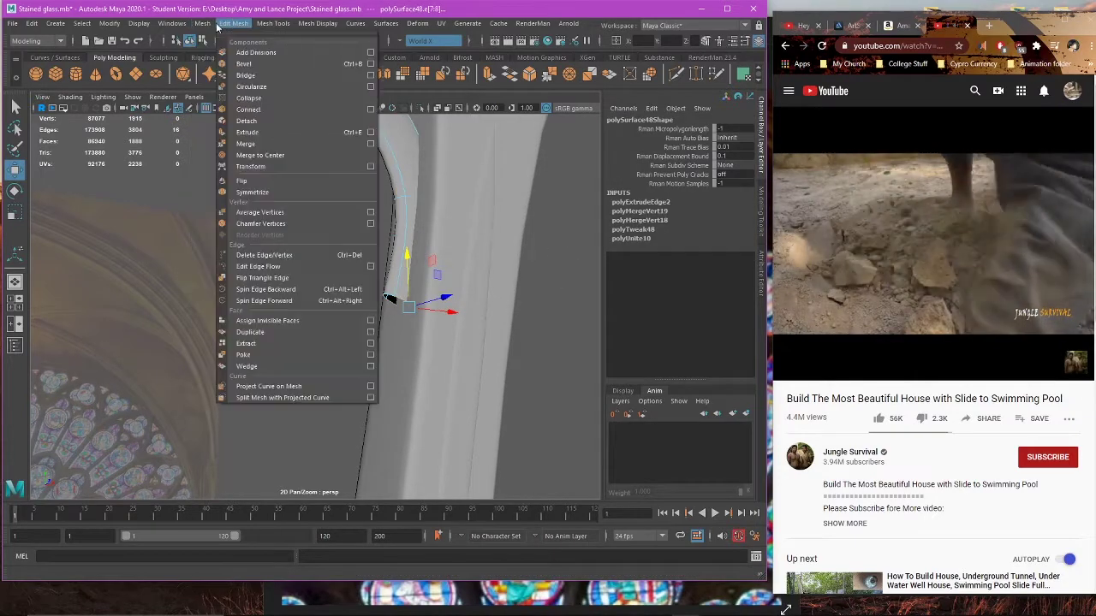
pyautogui.click(245, 75)
pyautogui.scroll(-6, 293, 228)
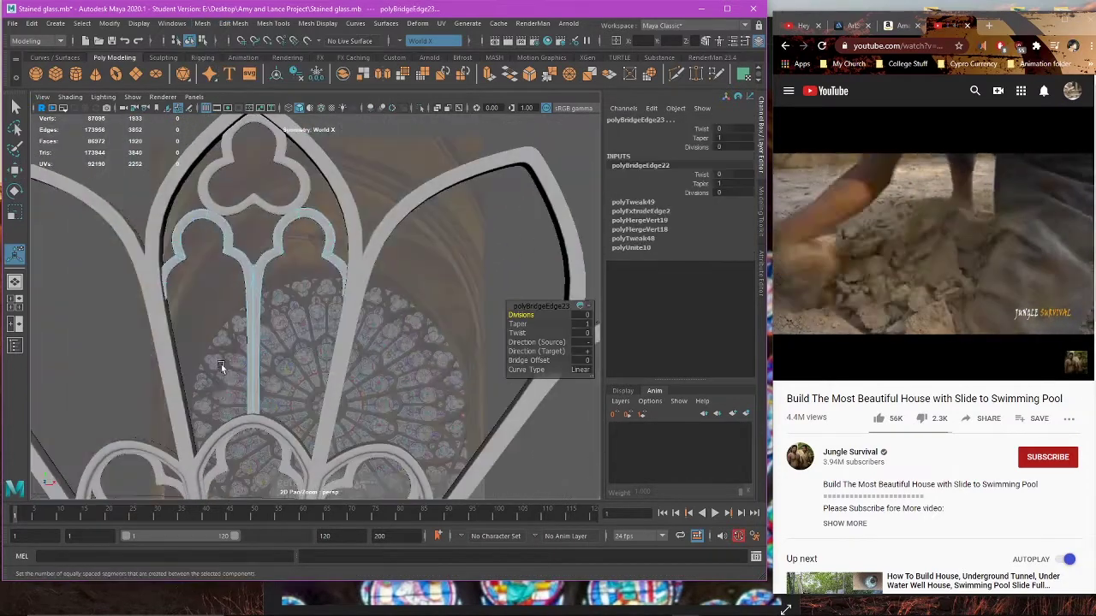
# Step: In front view, move the last two rows of vertices on the outer legs outward into the arch frame
pyautogui.press('space')
pyautogui.press('space')
pyautogui.keyDown('alt'); pyautogui.moveTo(246, 373); pyautogui.dragTo(271, 354, button='middle'); pyautogui.keyUp('alt')
pyautogui.moveTo(445, 259); pyautogui.dragTo(391, 261, button='right')
pyautogui.keyDown('alt'); pyautogui.moveTo(386, 265); pyautogui.dragTo(214, 265, button='middle'); pyautogui.keyUp('alt')
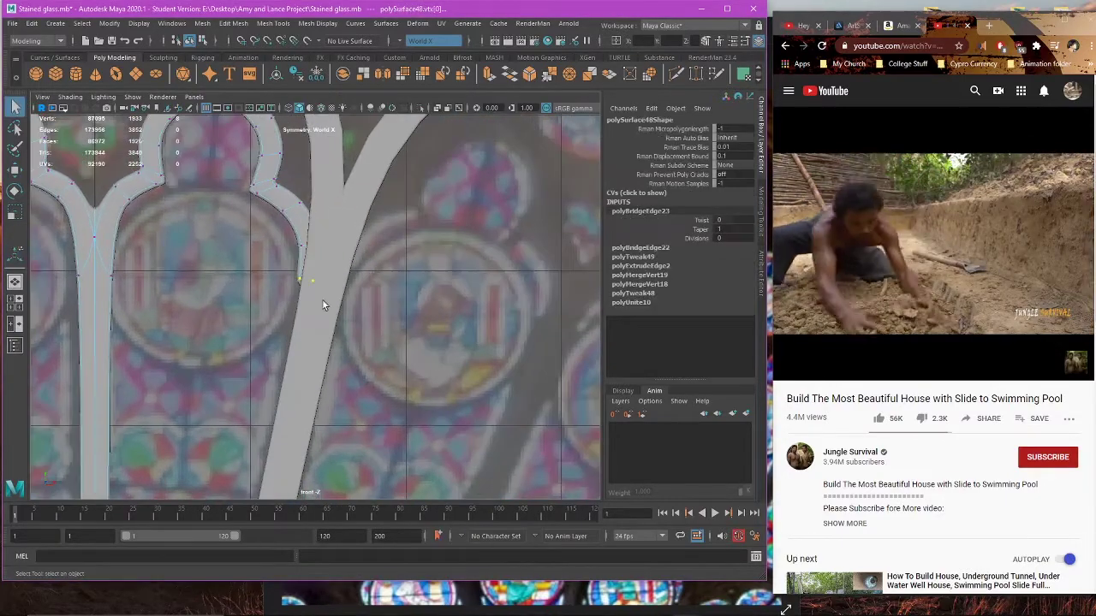
pyautogui.press('4')
pyautogui.scroll(2, 335, 281)
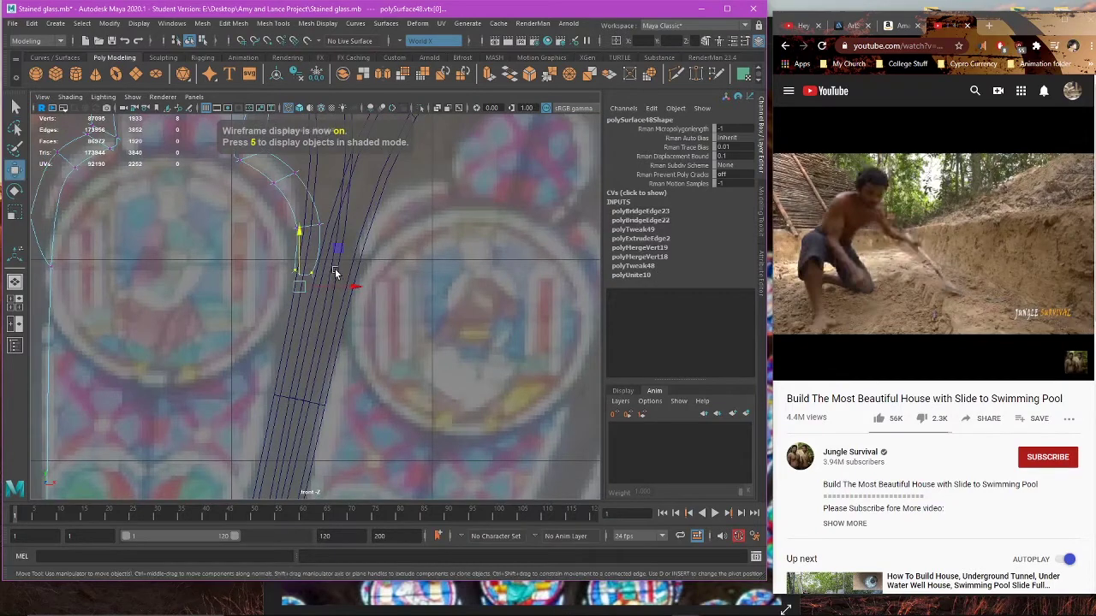
pyautogui.moveTo(280, 216); pyautogui.dragTo(351, 245)
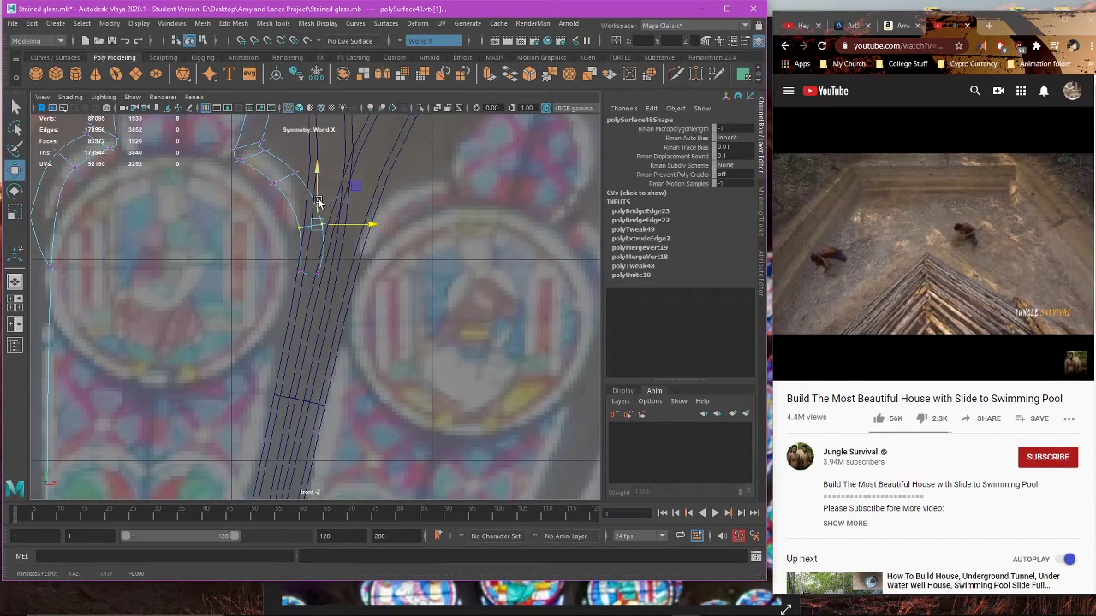
pyautogui.press('5')
pyautogui.scroll(-6, 330, 265)
pyautogui.moveTo(315, 273); pyautogui.dragTo(324, 281)
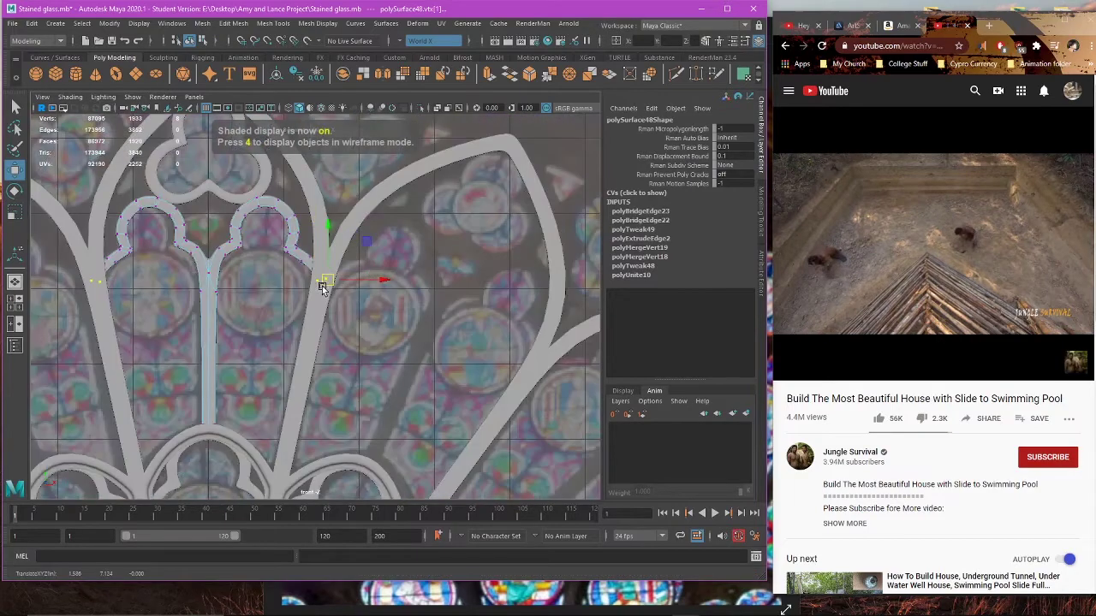
# Step: Readjust the end vertices of the outer legs in wireframe so the tips stay within the arch frame
pyautogui.scroll(1, 339, 293)
pyautogui.scroll(2, 339, 292)
pyautogui.press('4')
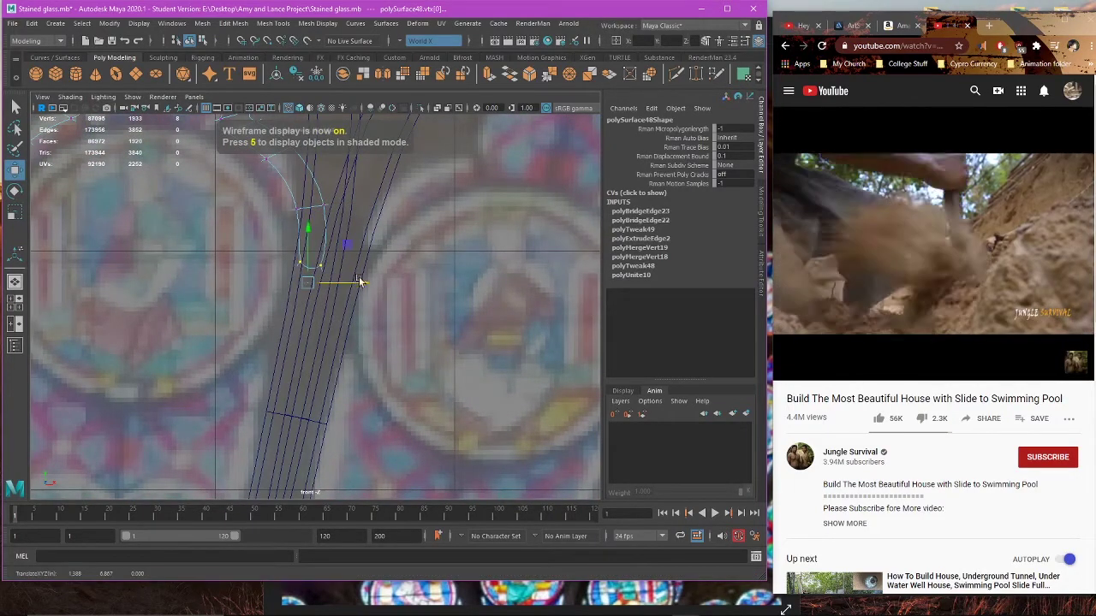
pyautogui.moveTo(306, 228)
pyautogui.keyDown('alt'); pyautogui.mouseDown(button='middle')
pyautogui.moveTo(313, 250)
pyautogui.moveTo(380, 295)
pyautogui.moveTo(364, 306)
pyautogui.mouseUp(button='middle'); pyautogui.keyUp('alt')
pyautogui.press('5')
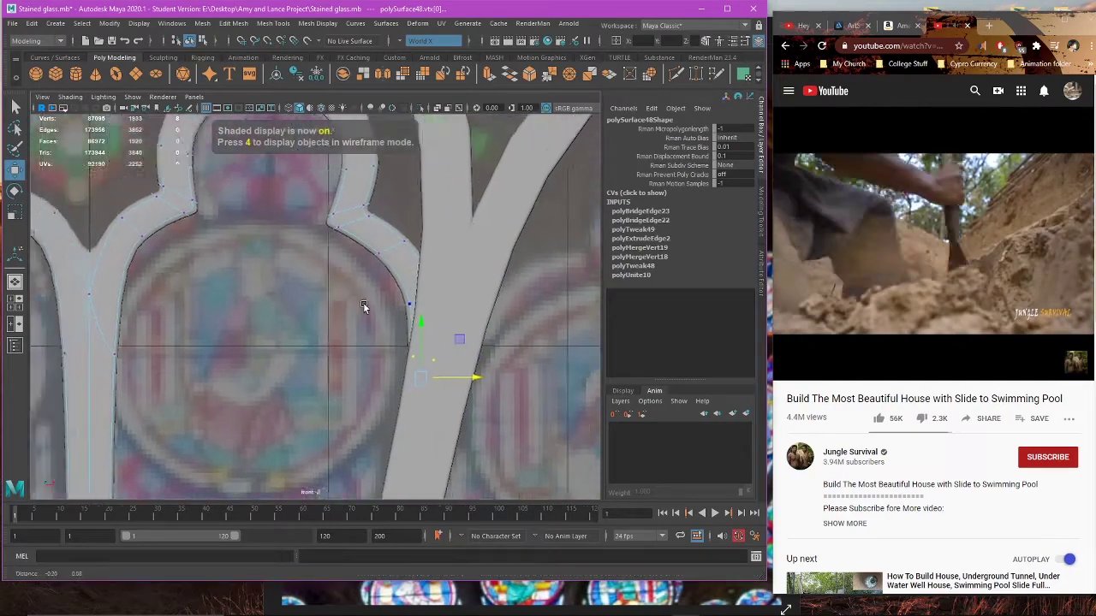
# Step: Compare the tracery's unsmoothed and smoothed shapes around the central fork with the reference image
pyautogui.scroll(-3, 363, 306)
pyautogui.scroll(3, 333, 326)
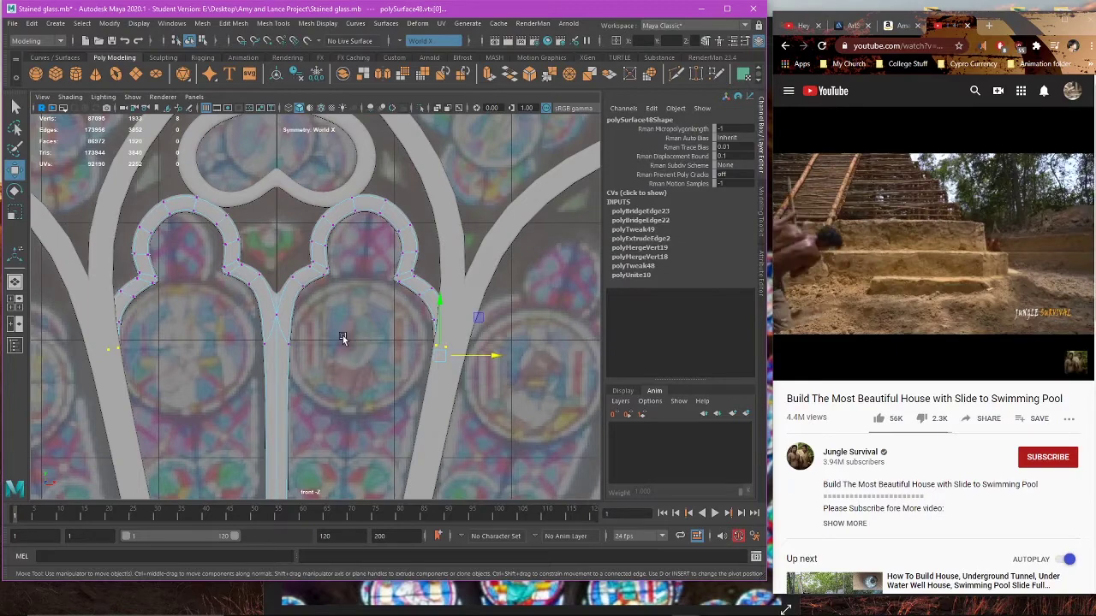
pyautogui.scroll(2, 336, 312)
pyautogui.scroll(2, 333, 317)
pyautogui.press('3')
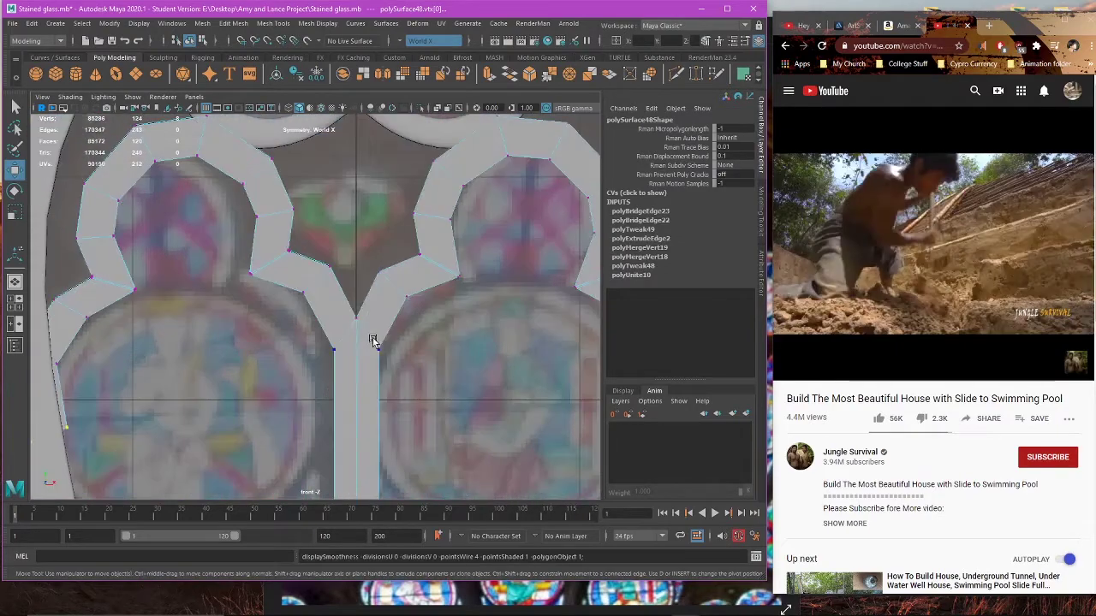
pyautogui.scroll(-3, 402, 337)
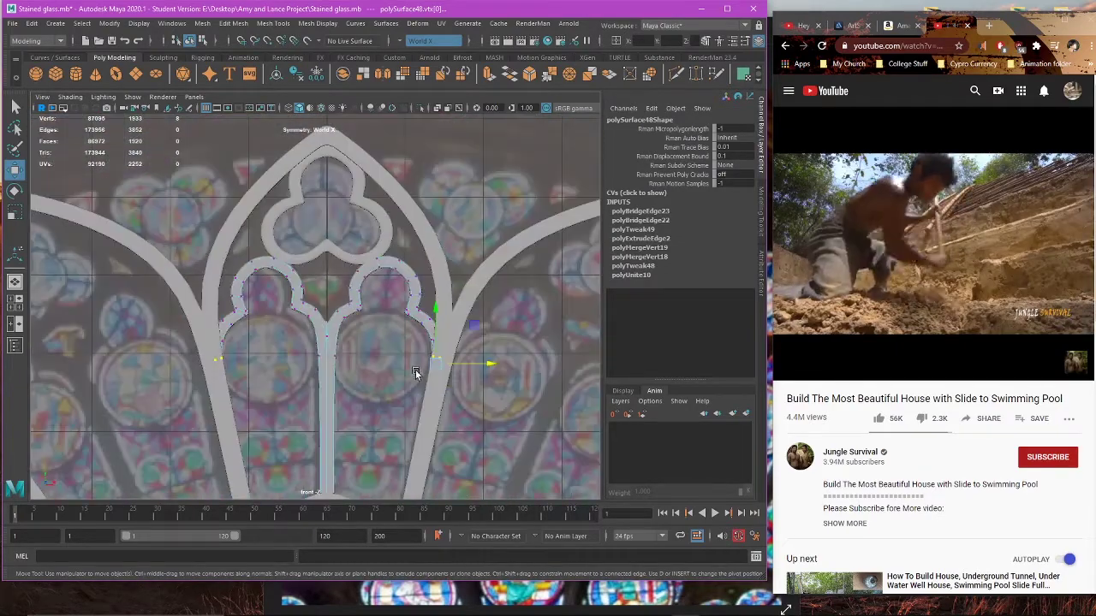
# Step: Move the last two rows of vertices on the outer legs slightly down along the arch frame
pyautogui.click(470, 377)
pyautogui.scroll(3, 463, 377)
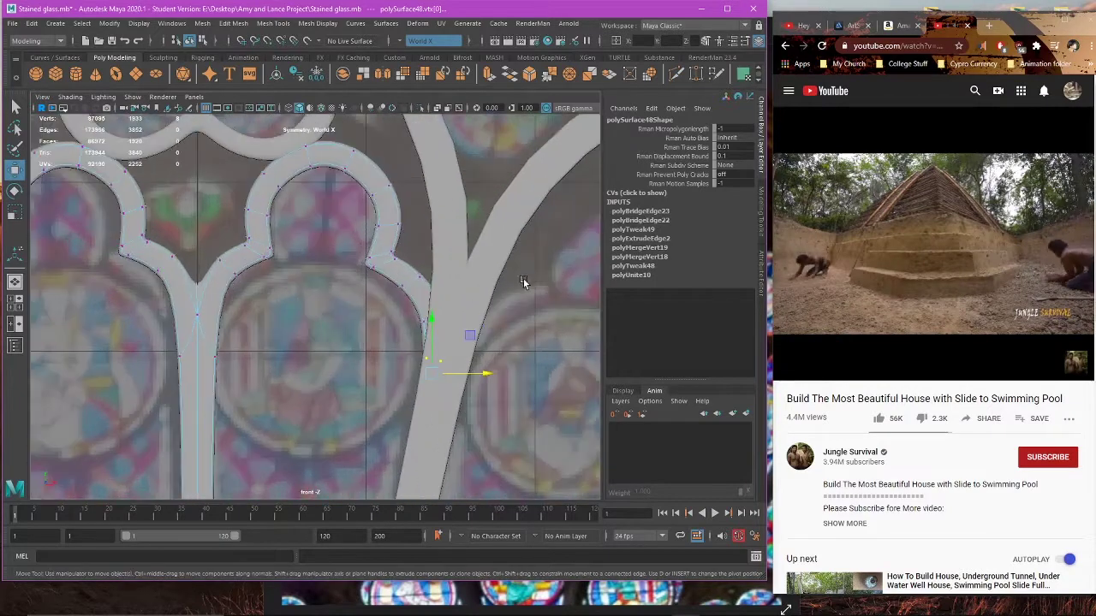
pyautogui.press('4')
pyautogui.press('5')
pyautogui.click(434, 308)
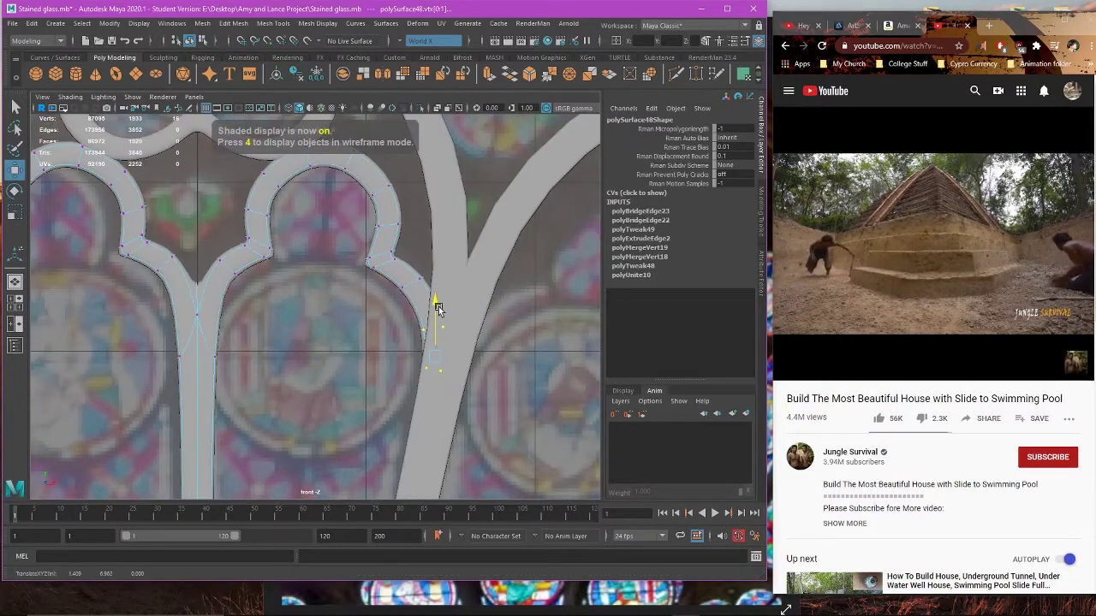
# Step: Adjust the outer leg's vertices just below the trefoil corner to smooth its curve into the arch frame
pyautogui.moveTo(477, 254); pyautogui.dragTo(407, 308)
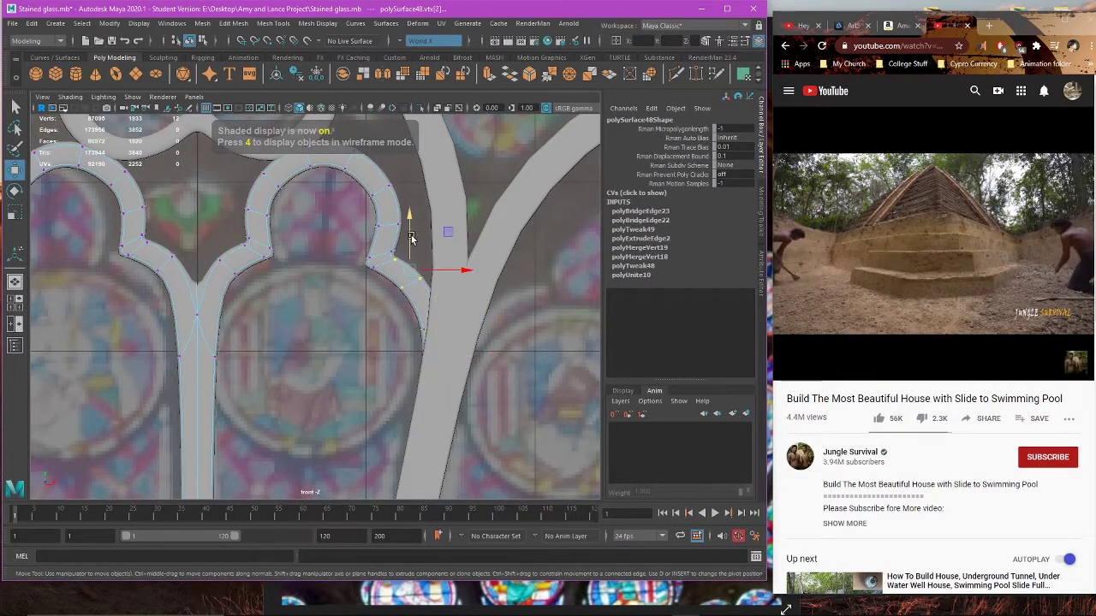
pyautogui.moveTo(410, 238); pyautogui.dragTo(408, 225)
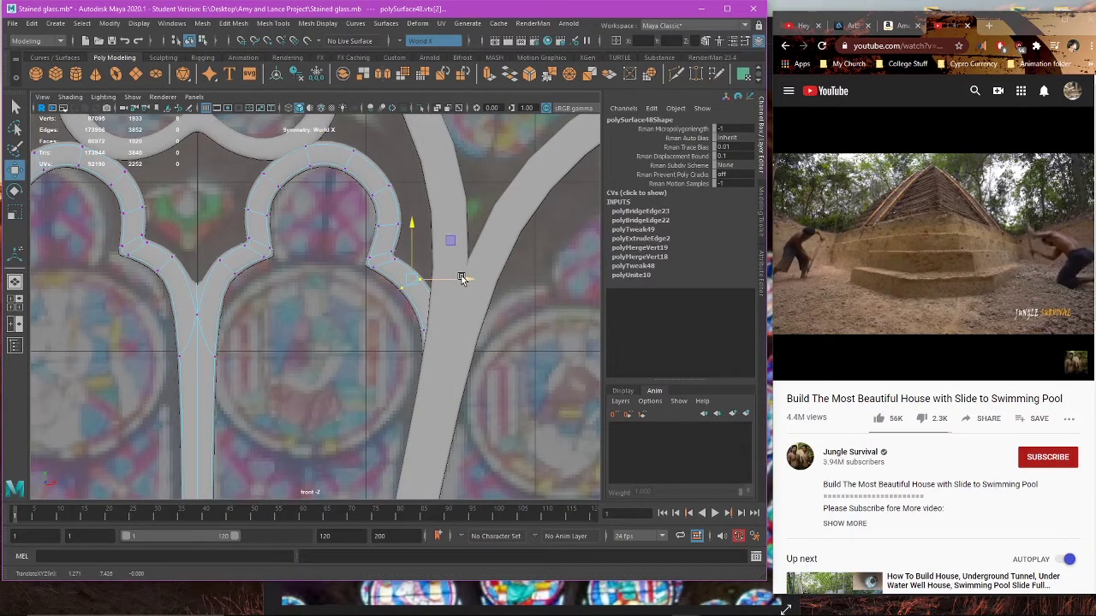
pyautogui.press('4')
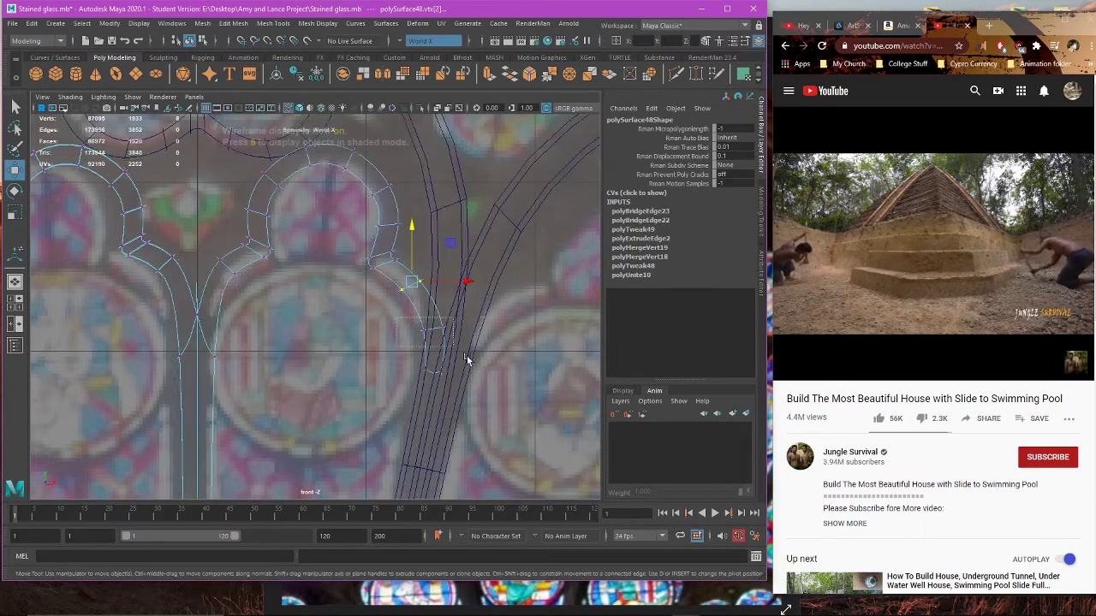
# Step: Adjust the four end vertices of the twin arch's outer leg vertically and sideways against the adjoining stone rib
pyautogui.moveTo(465, 382); pyautogui.dragTo(407, 315)
pyautogui.moveTo(475, 360); pyautogui.dragTo(471, 361)
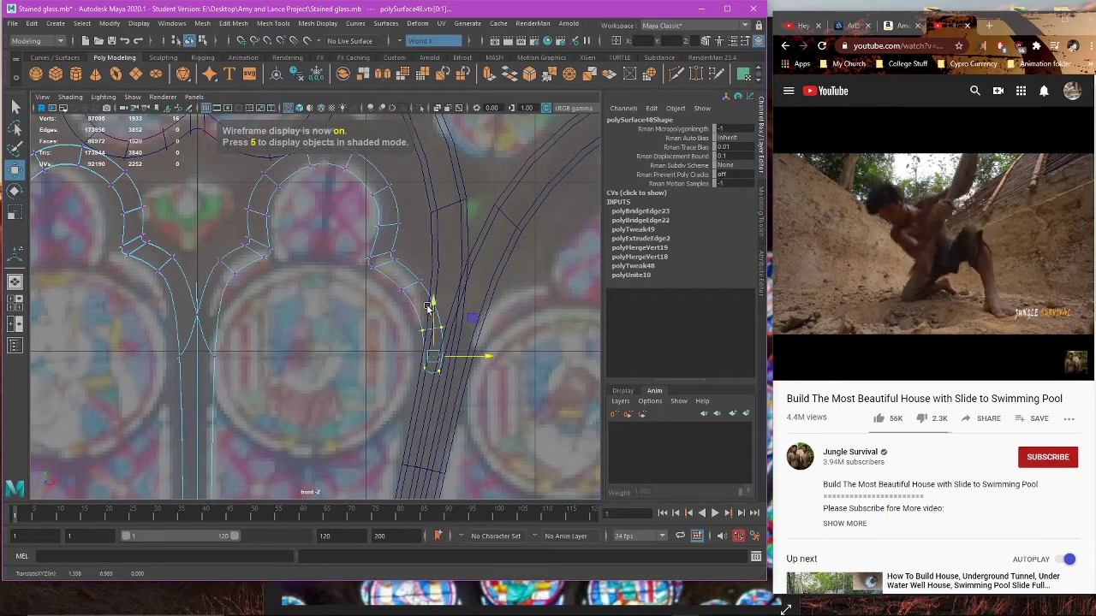
pyautogui.moveTo(435, 319); pyautogui.dragTo(435, 321)
pyautogui.moveTo(472, 361); pyautogui.dragTo(471, 361)
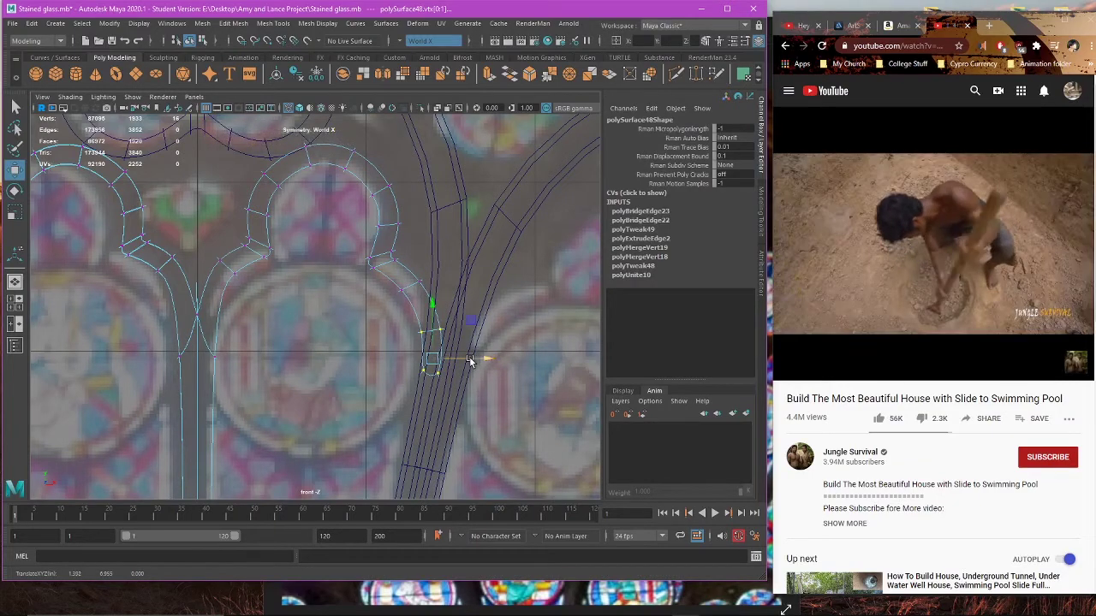
pyautogui.scroll(-5, 348, 357)
pyautogui.scroll(4, 348, 357)
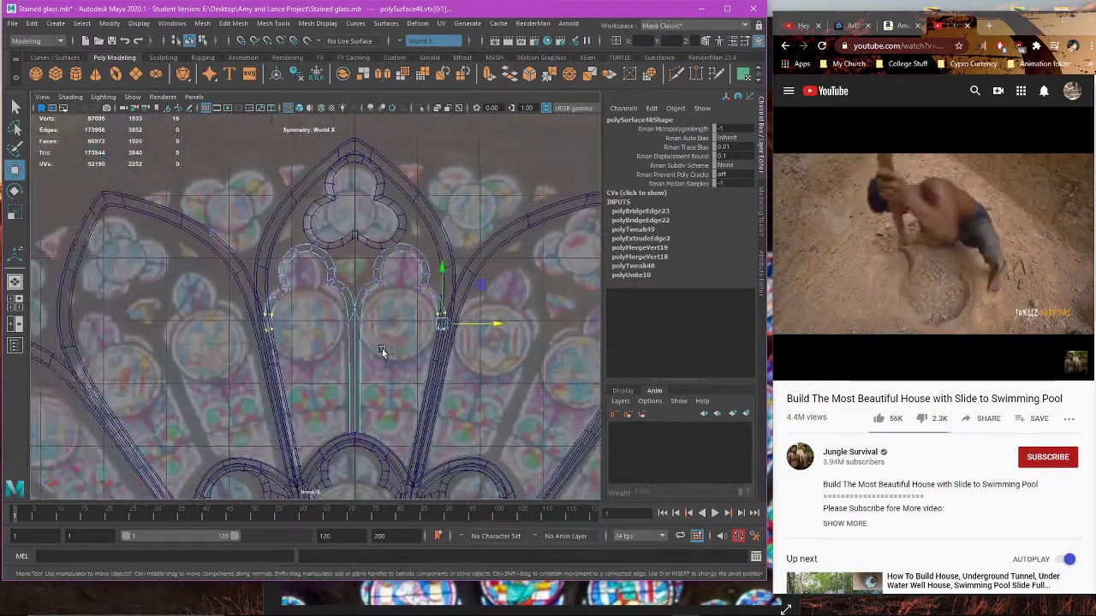
# Step: Return to object mode and check the twin arch in shaded display in the front and perspective views
pyautogui.moveTo(441, 307); pyautogui.dragTo(407, 299, button='right')
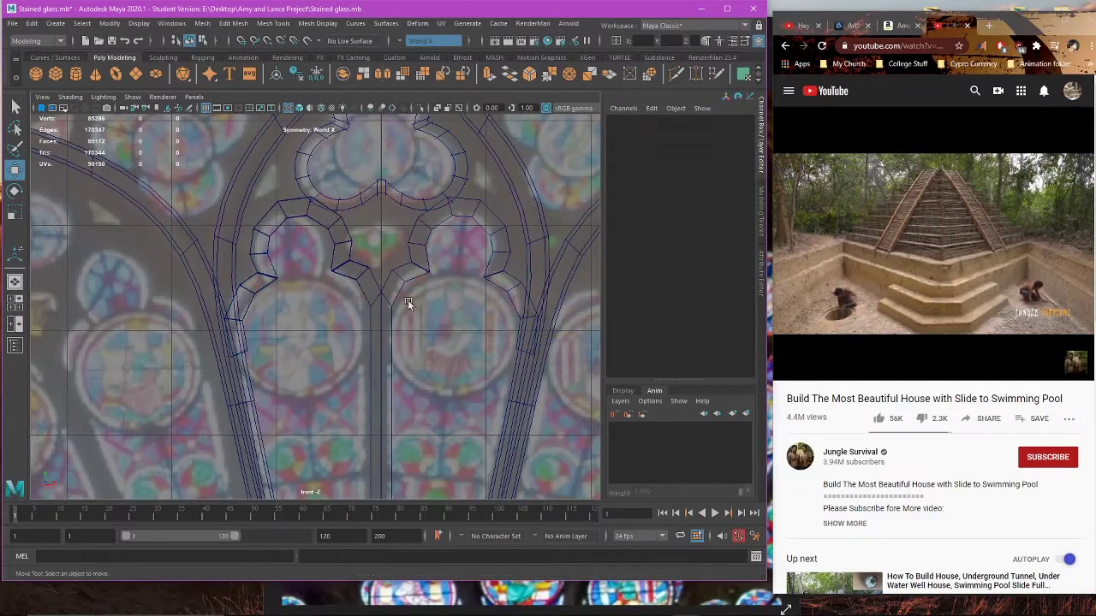
pyautogui.click(402, 302)
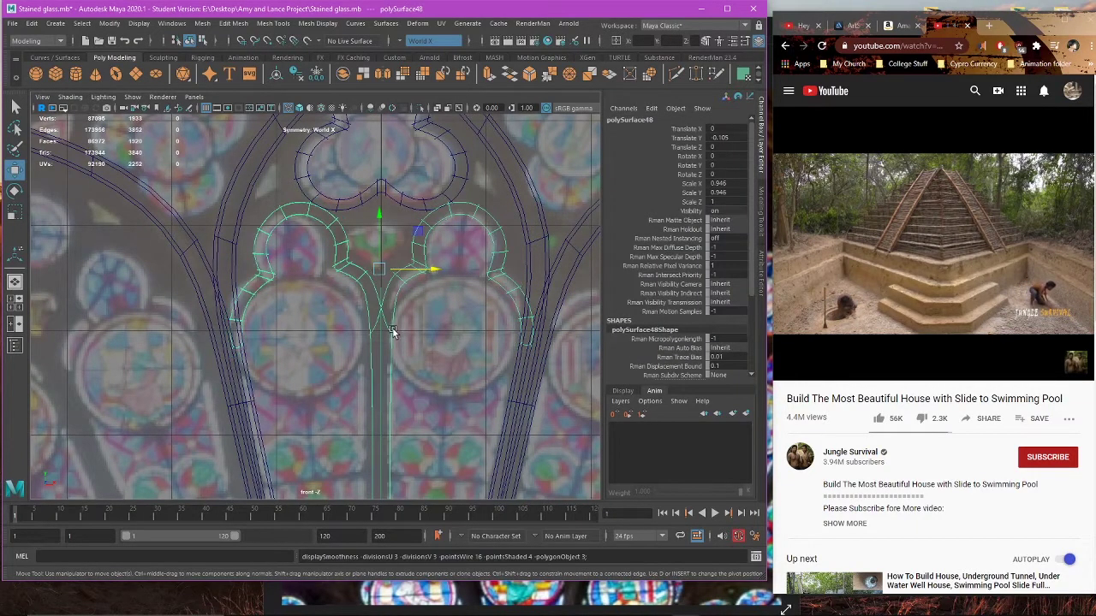
pyautogui.press('5')
pyautogui.click(421, 326)
pyautogui.press('space')
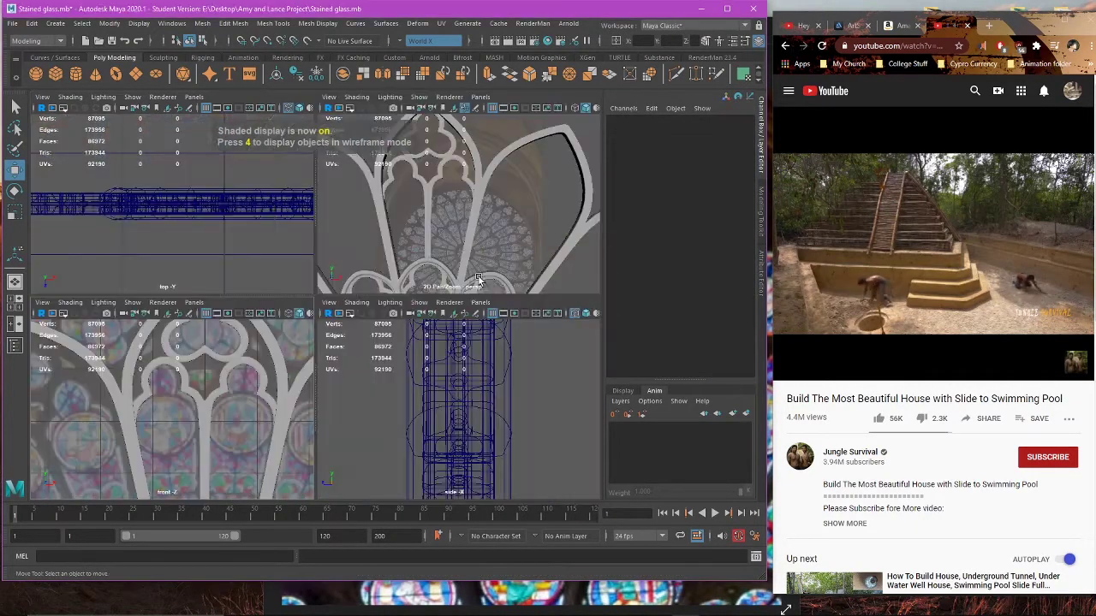
pyautogui.press('space')
# Step: Move the vertex pair above the outer leg's tip sideways and raise the tip vertices of the twin arch
pyautogui.moveTo(403, 316)
pyautogui.keyDown('alt'); pyautogui.mouseDown(button='middle')
pyautogui.moveTo(190, 276)
pyautogui.moveTo(325, 301)
pyautogui.moveTo(387, 333)
pyautogui.mouseUp(button='middle'); pyautogui.keyUp('alt')
pyautogui.scroll(2, 387, 332)
pyautogui.click(347, 256)
pyautogui.press('4')
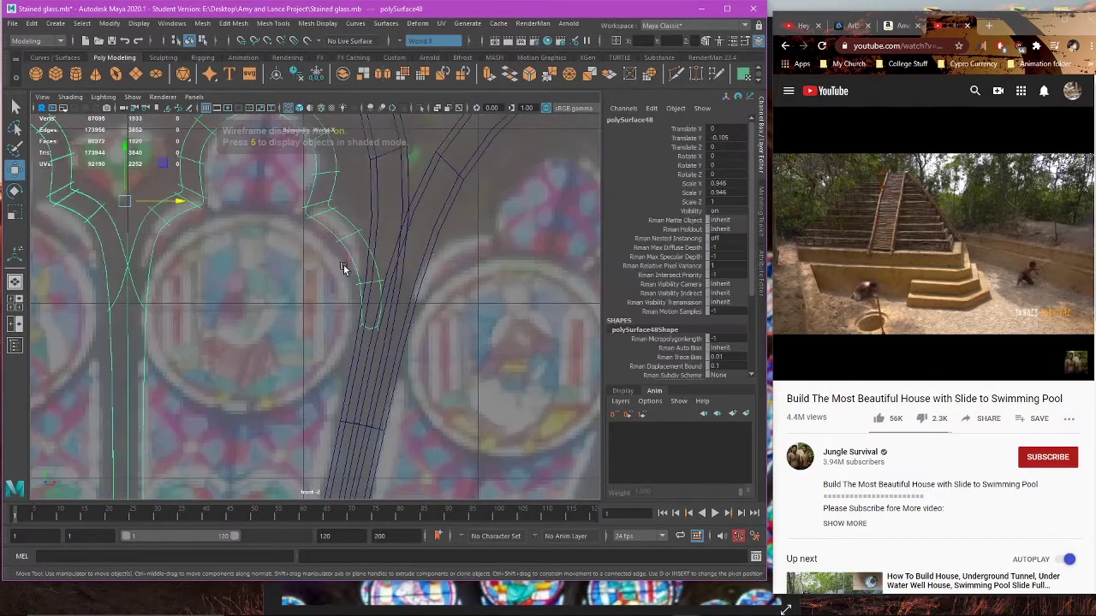
pyautogui.moveTo(342, 261); pyautogui.dragTo(279, 247, button='right')
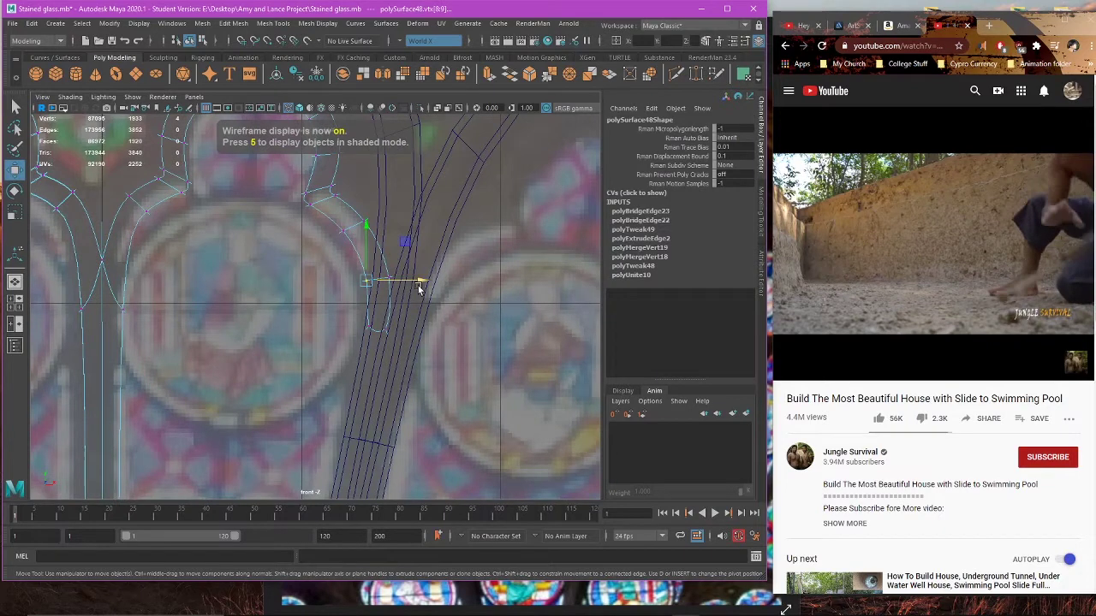
pyautogui.moveTo(303, 262)
pyautogui.mouseDown()
pyautogui.moveTo(450, 305)
pyautogui.moveTo(432, 279)
pyautogui.mouseUp()
pyautogui.press('5')
pyautogui.press('4')
pyautogui.moveTo(330, 288); pyautogui.dragTo(406, 349)
pyautogui.moveTo(376, 311); pyautogui.dragTo(378, 304)
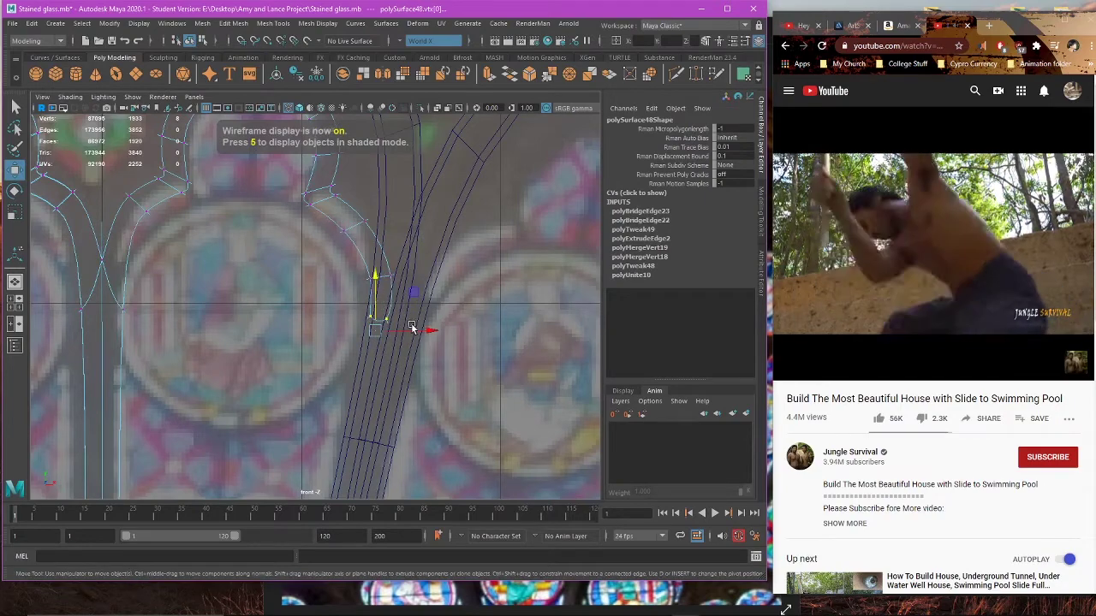
# Step: Shift the four lowest vertices of the arch's outer leg sideways into the adjoining rib
pyautogui.click(412, 324)
pyautogui.hotkey('ctrl', 'a')
pyautogui.scroll(5, 344, 302)
pyautogui.moveTo(262, 247); pyautogui.dragTo(392, 341)
pyautogui.scroll(-6, 407, 320)
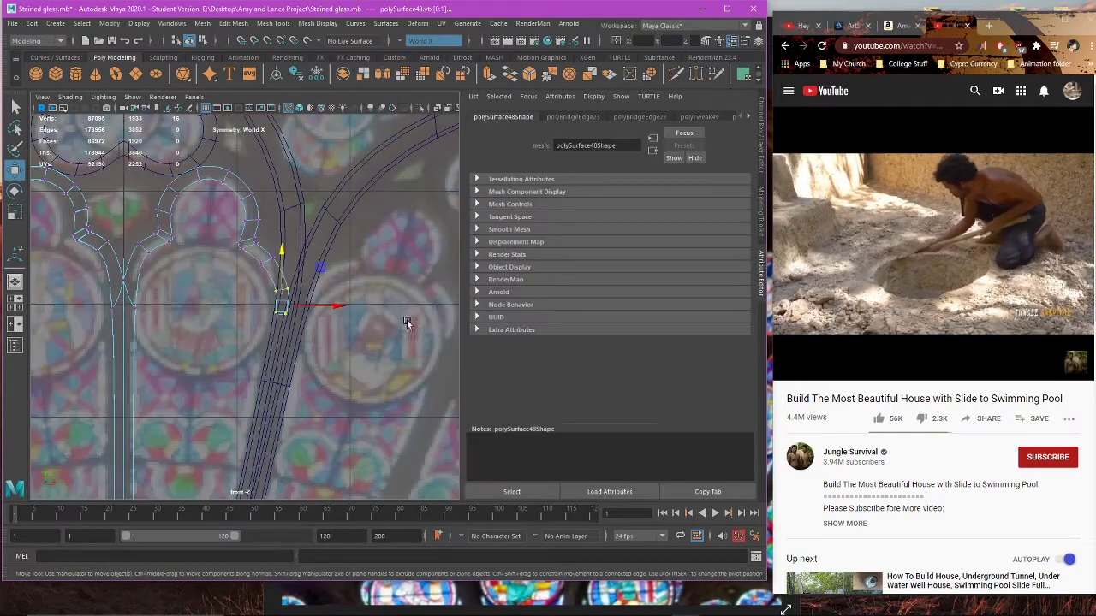
pyautogui.click(763, 269)
pyautogui.press('5')
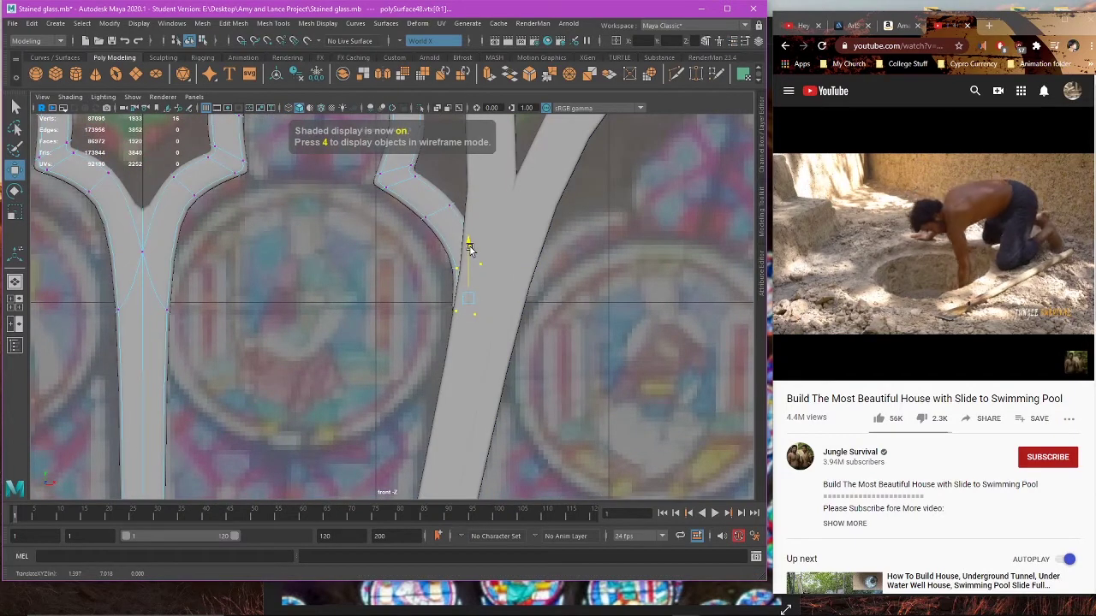
pyautogui.moveTo(507, 293); pyautogui.dragTo(509, 297)
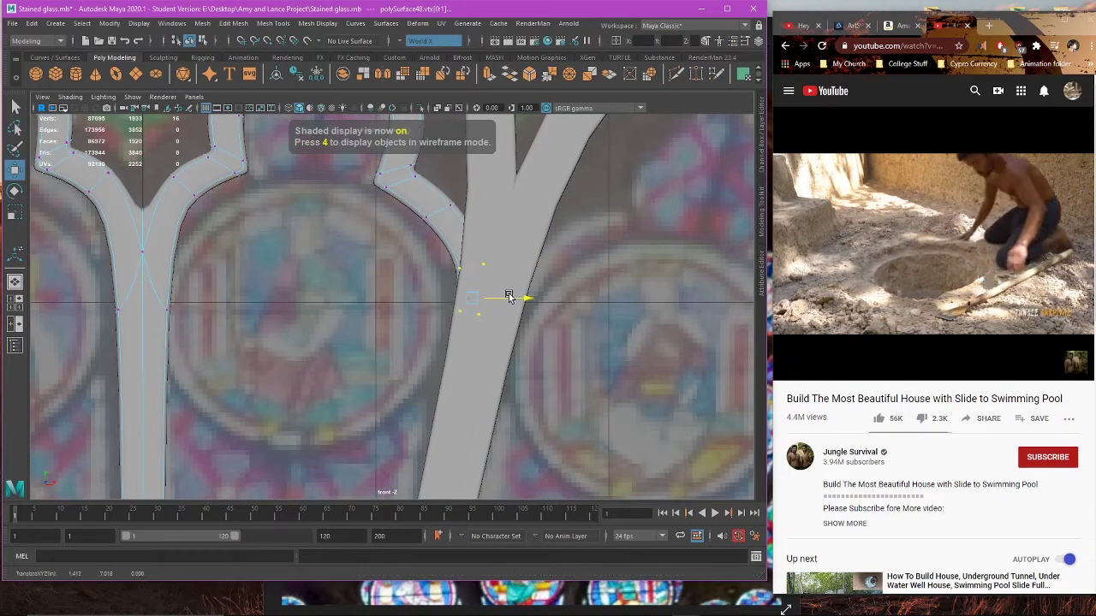
# Step: Rotate the vertex pair on the shoulder between the arch's cusp and its outer leg to follow the curve
pyautogui.keyDown('alt'); pyautogui.moveTo(422, 249); pyautogui.dragTo(399, 294, button='middle'); pyautogui.keyUp('alt')
pyautogui.scroll(1, 399, 294)
pyautogui.moveTo(459, 215); pyautogui.dragTo(391, 272)
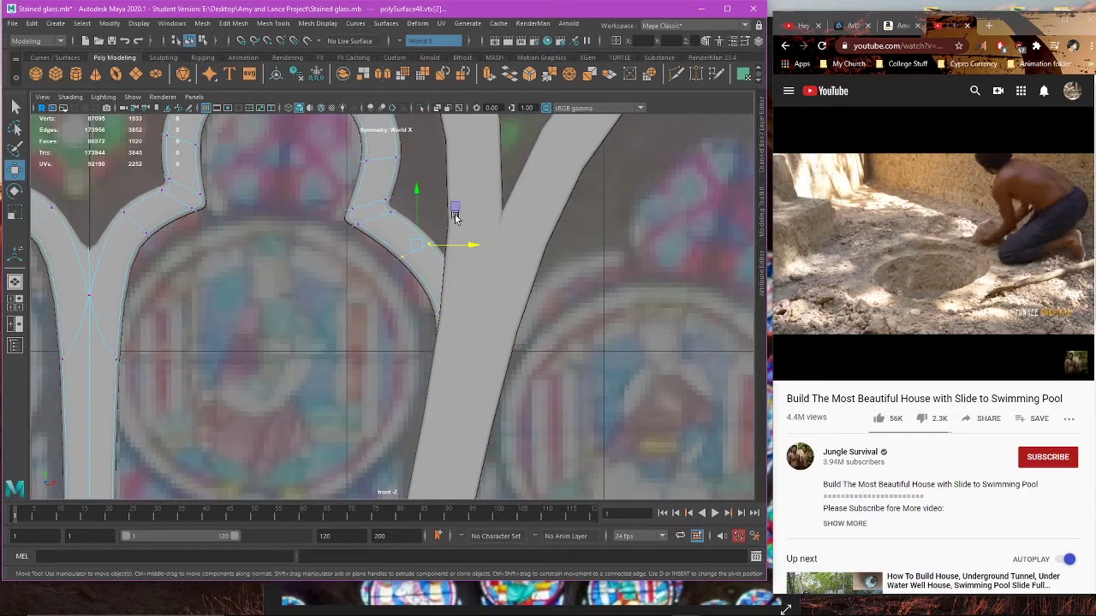
pyautogui.press('e')
pyautogui.moveTo(456, 217)
pyautogui.mouseDown()
pyautogui.moveTo(451, 207)
pyautogui.moveTo(442, 224)
pyautogui.mouseUp()
pyautogui.press('r')
pyautogui.press('4')
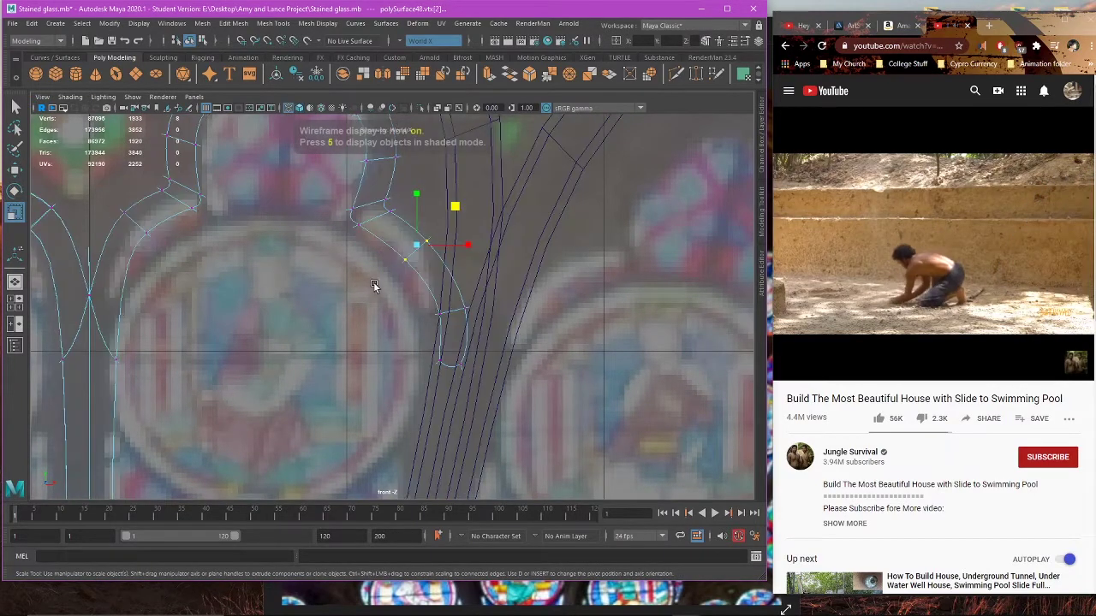
pyautogui.moveTo(373, 281); pyautogui.dragTo(285, 256, button='right')
pyautogui.keyDown('alt'); pyautogui.moveTo(413, 301); pyautogui.dragTo(375, 311, button='middle'); pyautogui.keyUp('alt')
pyautogui.scroll(2, 464, 374)
pyautogui.press('5')
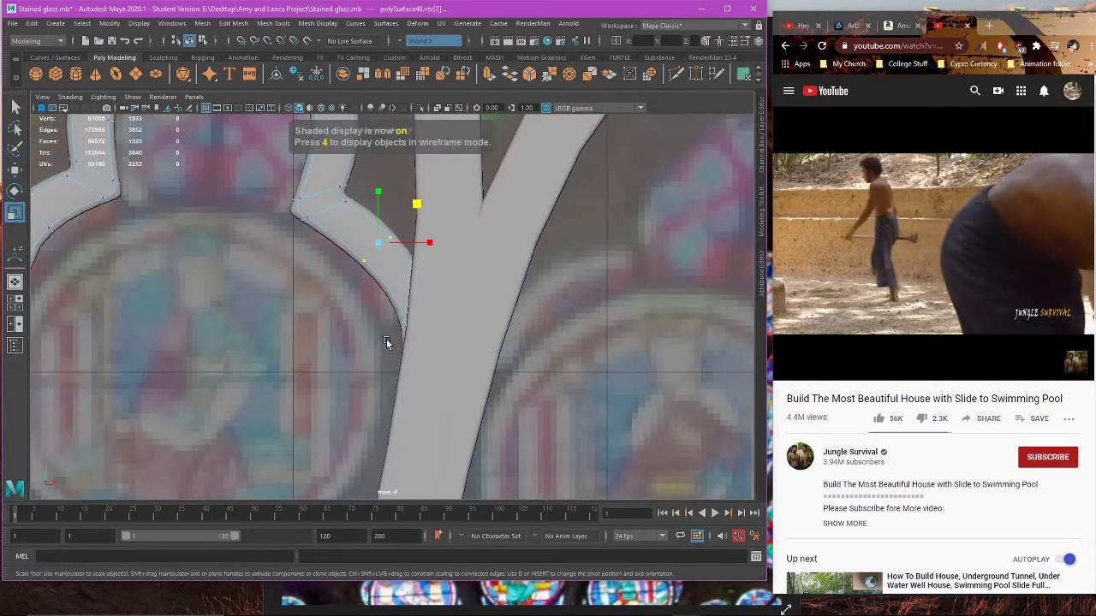
# Step: Lower the vertex pair at the outer leg's tip and the pair just above it inside the rib
pyautogui.press('4')
pyautogui.moveTo(329, 295); pyautogui.dragTo(495, 351)
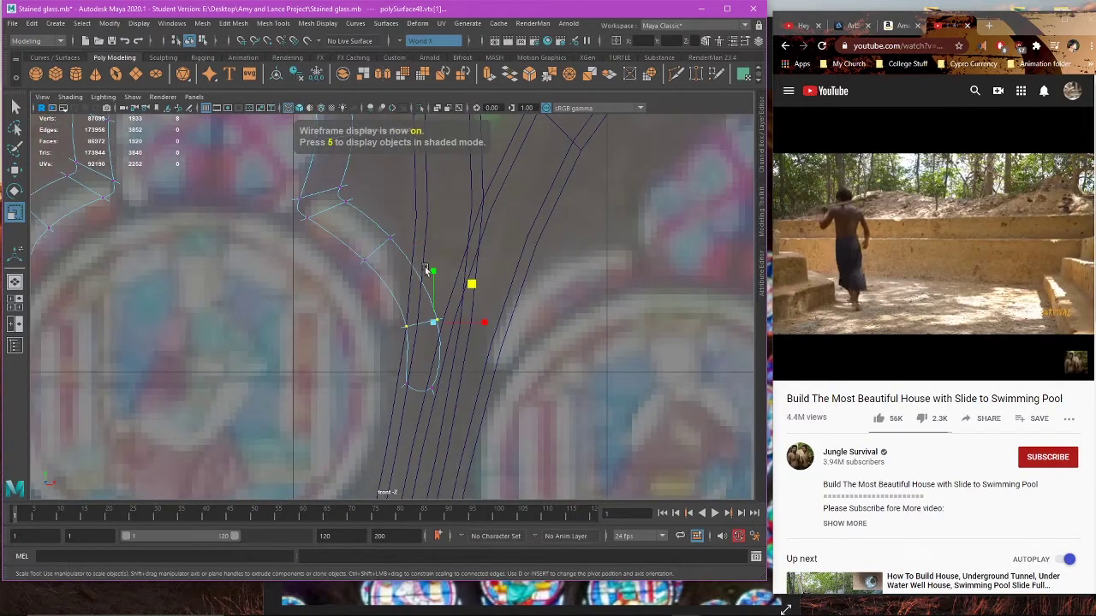
pyautogui.press('w')
pyautogui.moveTo(437, 315); pyautogui.dragTo(420, 332)
pyautogui.press('5')
pyautogui.keyDown('alt'); pyautogui.moveTo(346, 325); pyautogui.dragTo(336, 371, button='middle'); pyautogui.keyUp('alt')
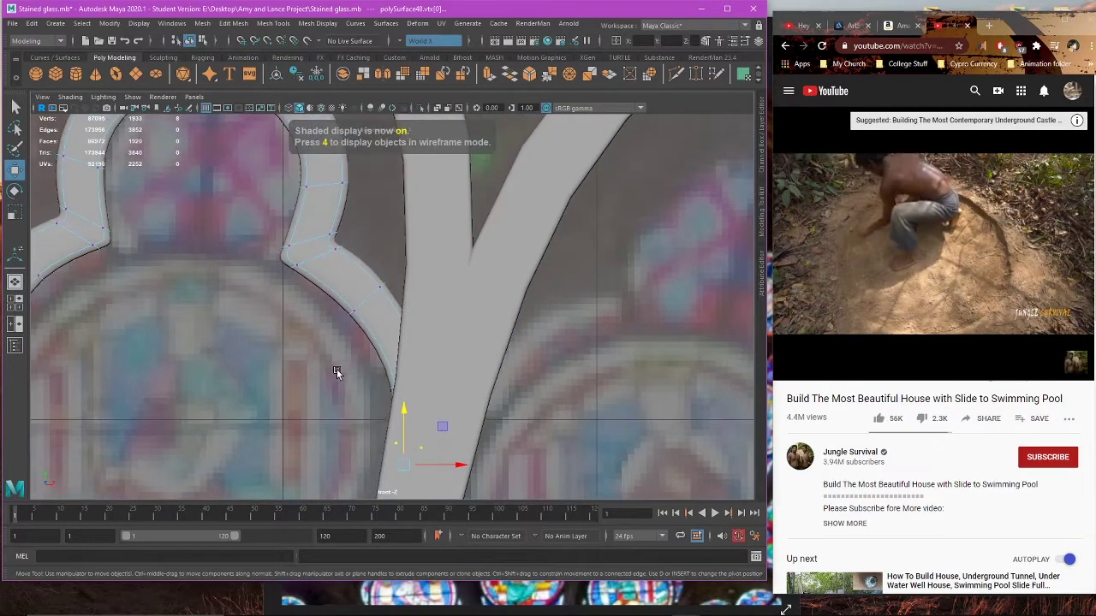
# Step: Raise the four lowest vertices of the arch's outer leg slightly
pyautogui.press('4')
pyautogui.moveTo(336, 361); pyautogui.dragTo(489, 455)
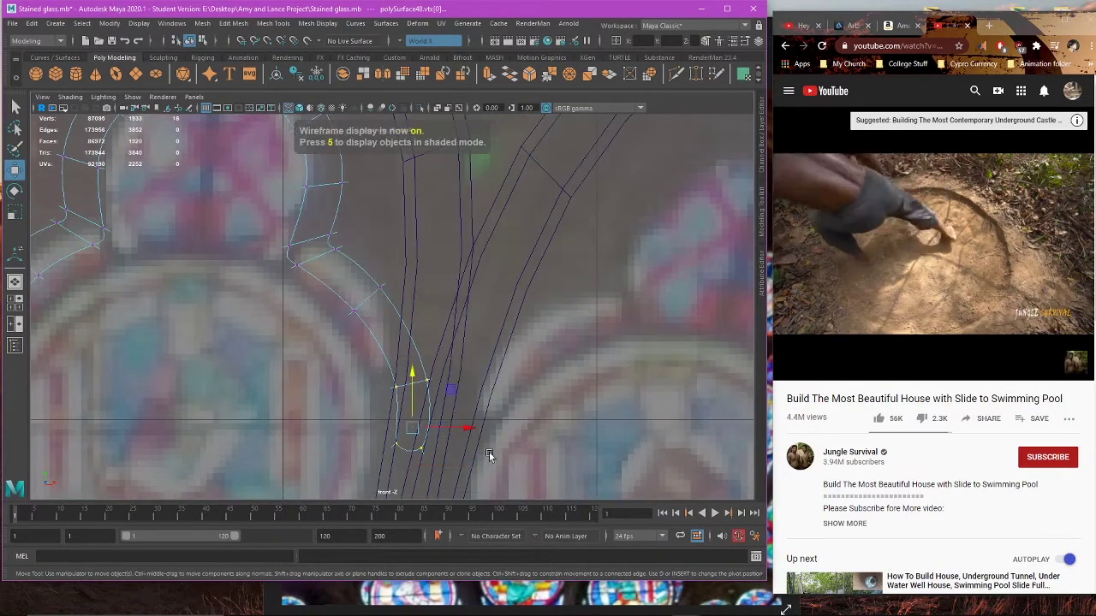
pyautogui.moveTo(417, 384); pyautogui.dragTo(414, 373)
# Step: Move, scale and rotate the shoulder's vertex pair to smooth the curve from the cusp to the outer leg
pyautogui.moveTo(289, 264); pyautogui.dragTo(423, 326)
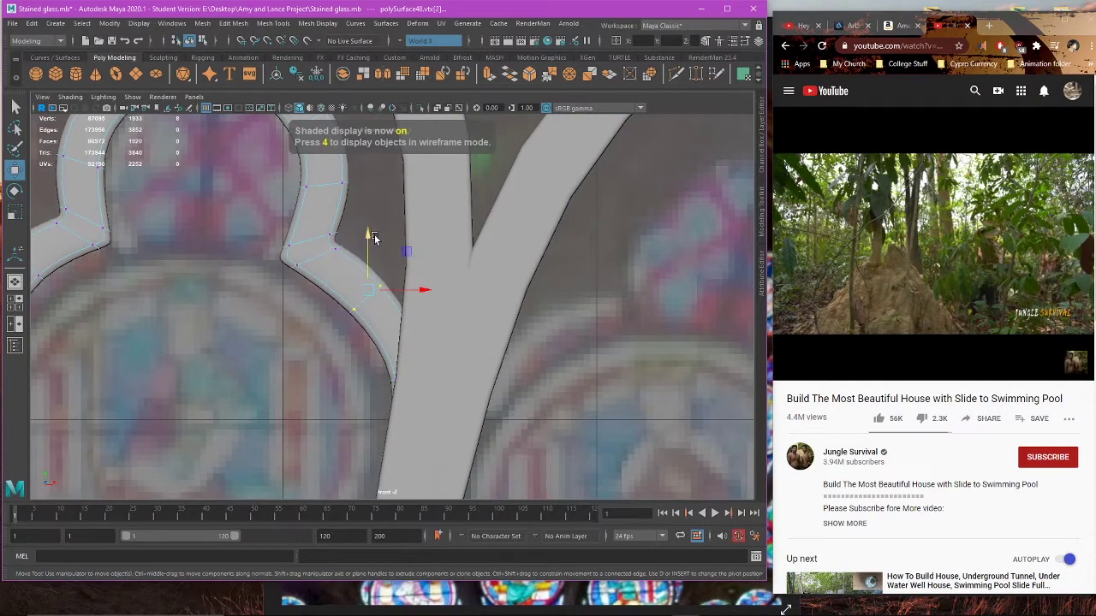
pyautogui.moveTo(368, 247); pyautogui.dragTo(372, 248)
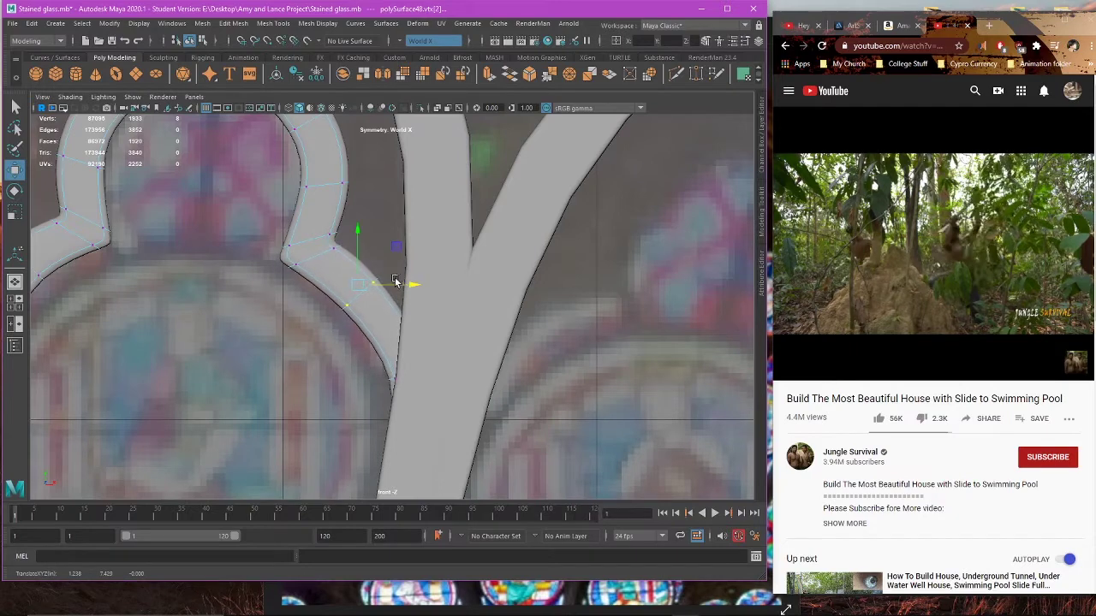
pyautogui.moveTo(390, 258); pyautogui.dragTo(360, 230)
pyautogui.press('r')
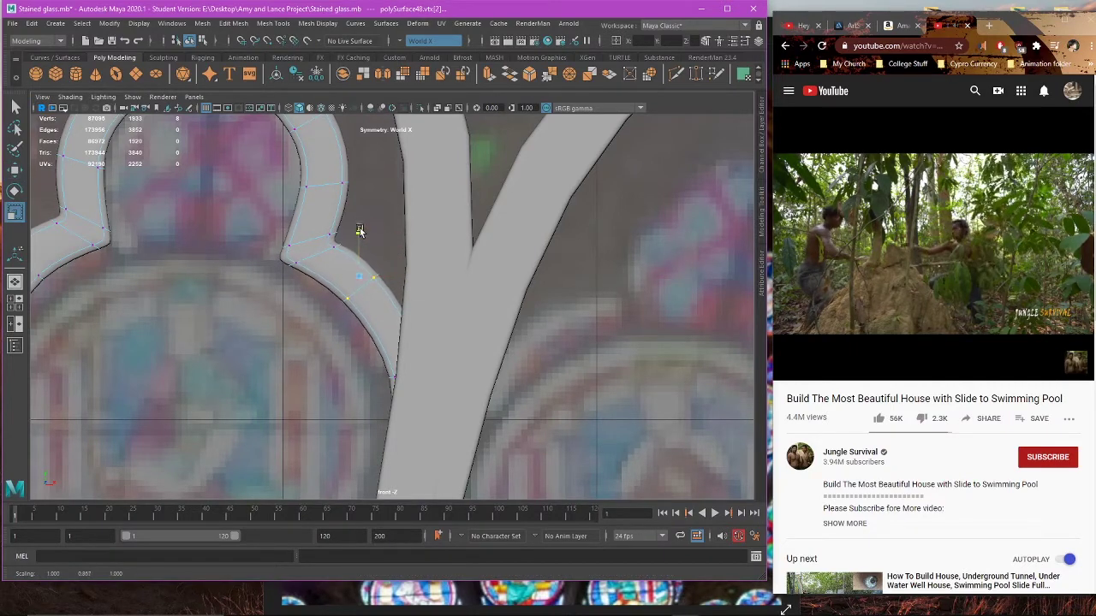
pyautogui.press('e')
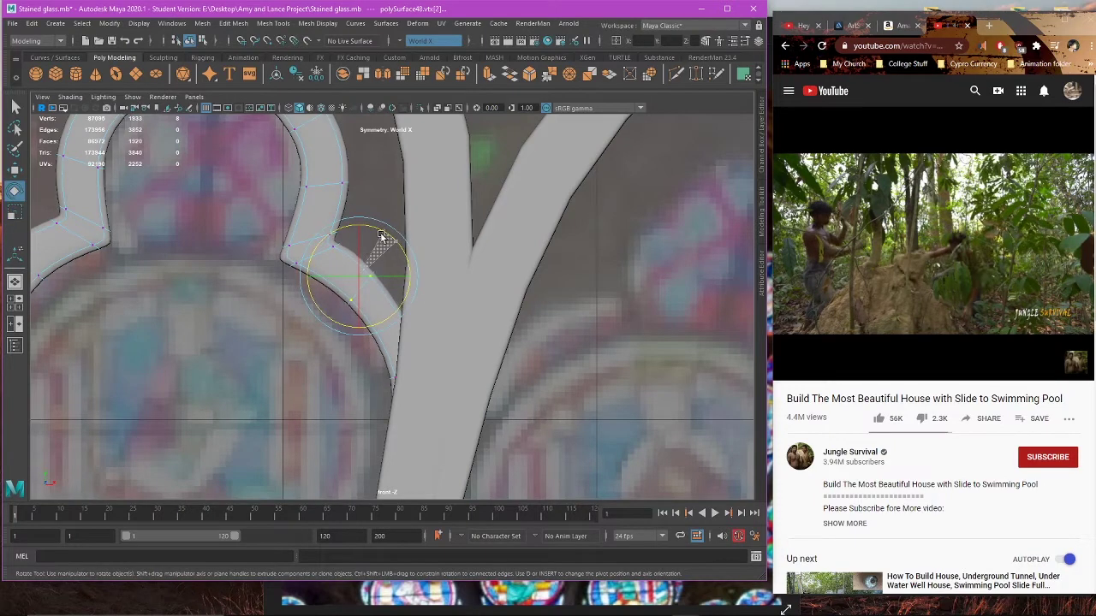
pyautogui.press('w')
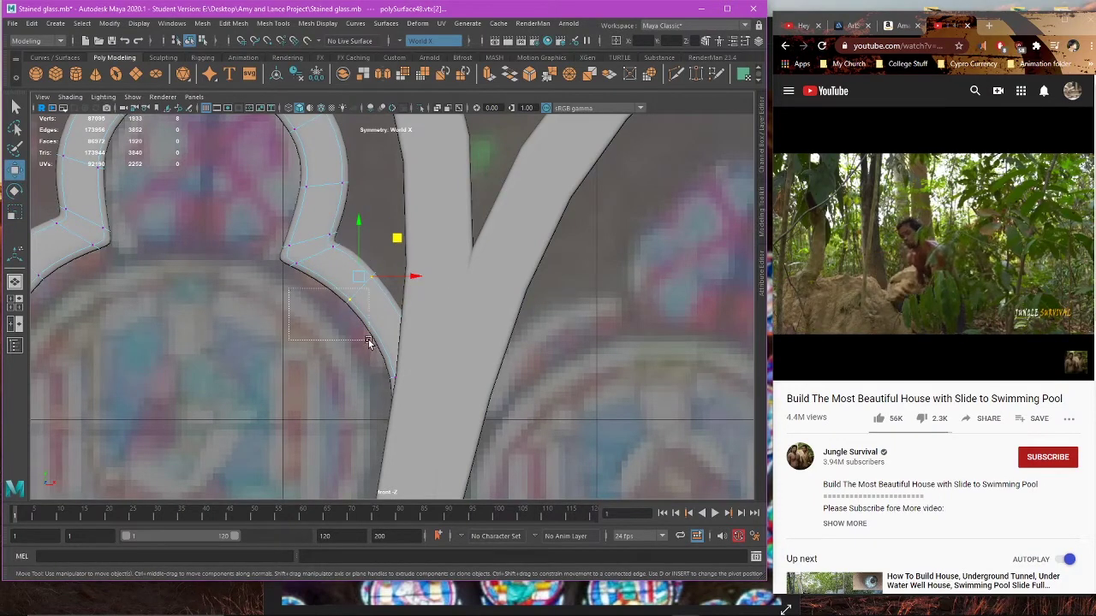
# Step: Reposition the vertex pair just above the outer leg's tip upward and sideways where it enters the rib
pyautogui.press('4')
pyautogui.moveTo(368, 341); pyautogui.dragTo(423, 308)
pyautogui.press('5')
pyautogui.press('4')
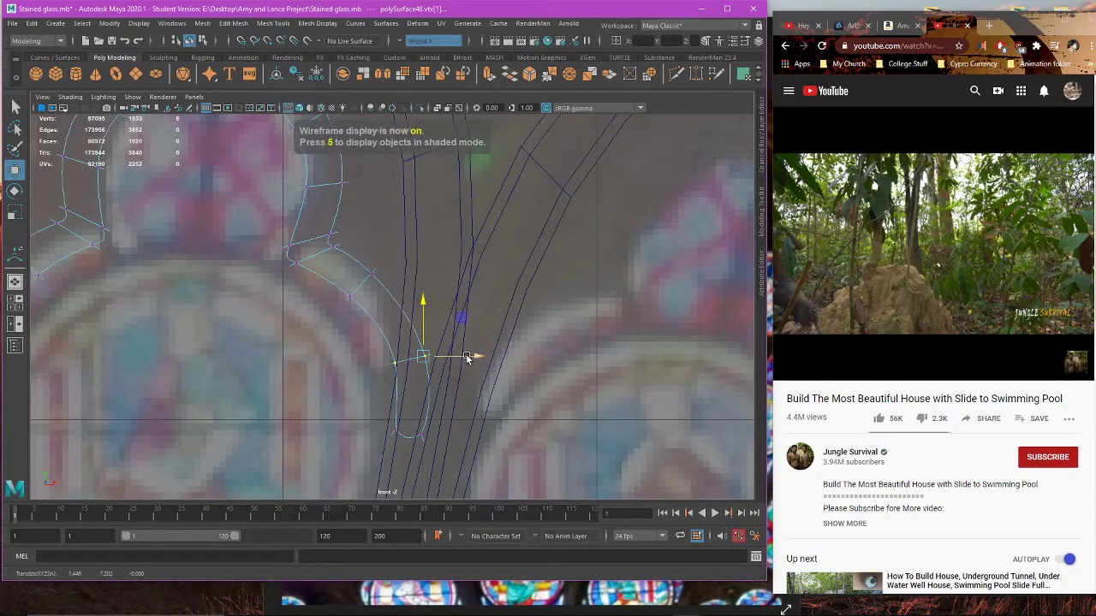
pyautogui.moveTo(467, 356); pyautogui.dragTo(464, 357)
pyautogui.press('5')
# Step: Adjust the outer vertices at the cusp corner between the arch's lobe and shoulder
pyautogui.moveTo(342, 406)
pyautogui.mouseDown()
pyautogui.moveTo(444, 460)
pyautogui.moveTo(462, 456)
pyautogui.mouseUp()
pyautogui.press('4')
pyautogui.press('5')
pyautogui.moveTo(409, 251); pyautogui.dragTo(360, 280)
pyautogui.keyDown('alt'); pyautogui.moveTo(361, 279); pyautogui.dragTo(445, 323, button='middle'); pyautogui.keyUp('alt')
pyautogui.moveTo(454, 271)
pyautogui.mouseDown()
pyautogui.moveTo(407, 305)
pyautogui.moveTo(451, 288)
pyautogui.mouseUp()
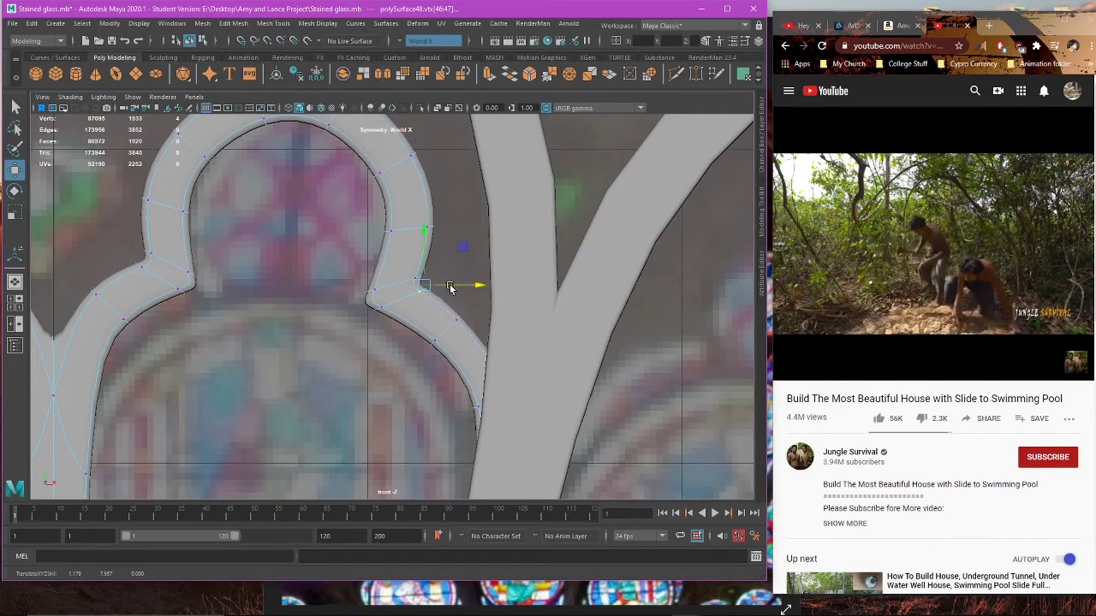
# Step: Leave vertex editing and inspect the reshaped twin arch from an angle in the perspective view
pyautogui.press('space')
pyautogui.press('space')
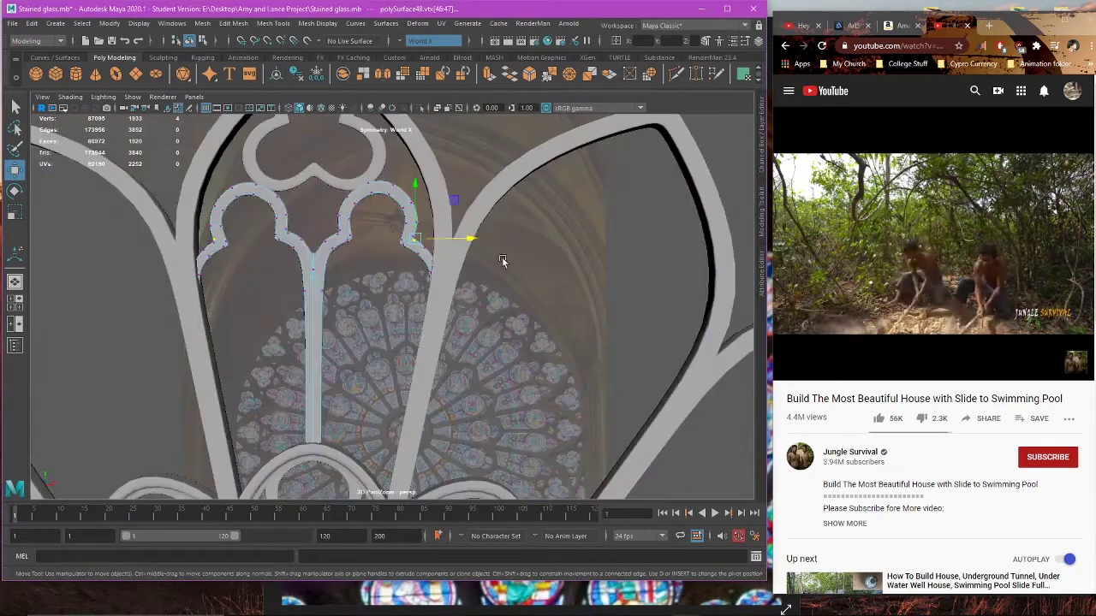
pyautogui.moveTo(541, 261); pyautogui.dragTo(585, 245, button='right')
pyautogui.click(533, 273)
pyautogui.keyDown('alt'); pyautogui.moveTo(532, 270); pyautogui.dragTo(331, 275); pyautogui.keyUp('alt')
pyautogui.scroll(5, 330, 275)
pyautogui.click(267, 278)
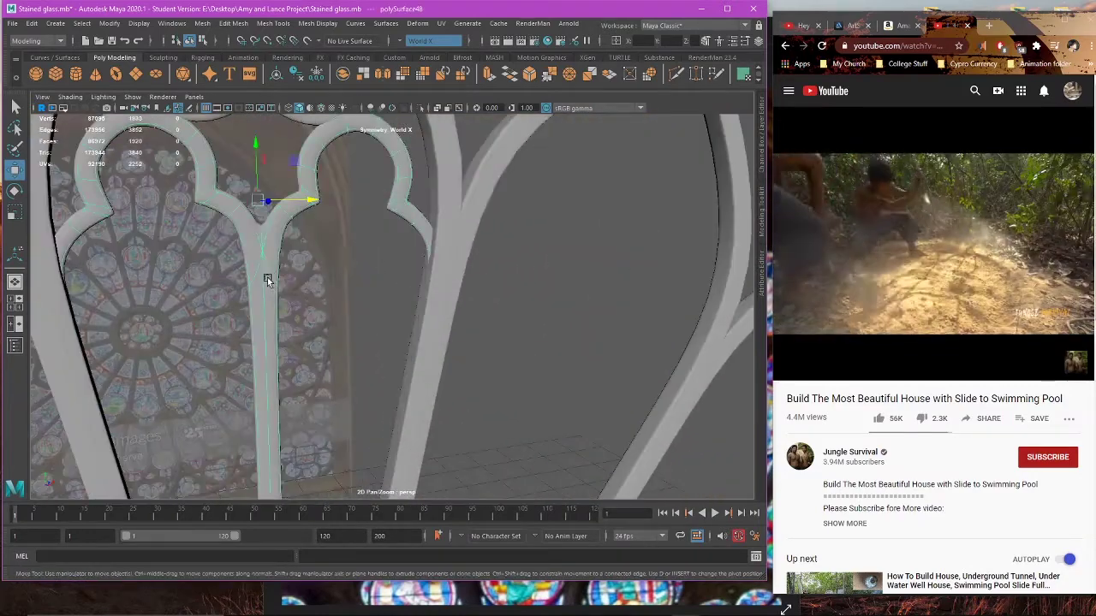
# Step: Turn off the arch's smooth preview and insert an edge loop near the central Y-shaped junction
pyautogui.scroll(2, 267, 277)
pyautogui.keyDown('alt'); pyautogui.moveTo(267, 277); pyautogui.dragTo(366, 322, button='middle'); pyautogui.keyUp('alt')
pyautogui.press('1')
pyautogui.scroll(-3, 288, 262)
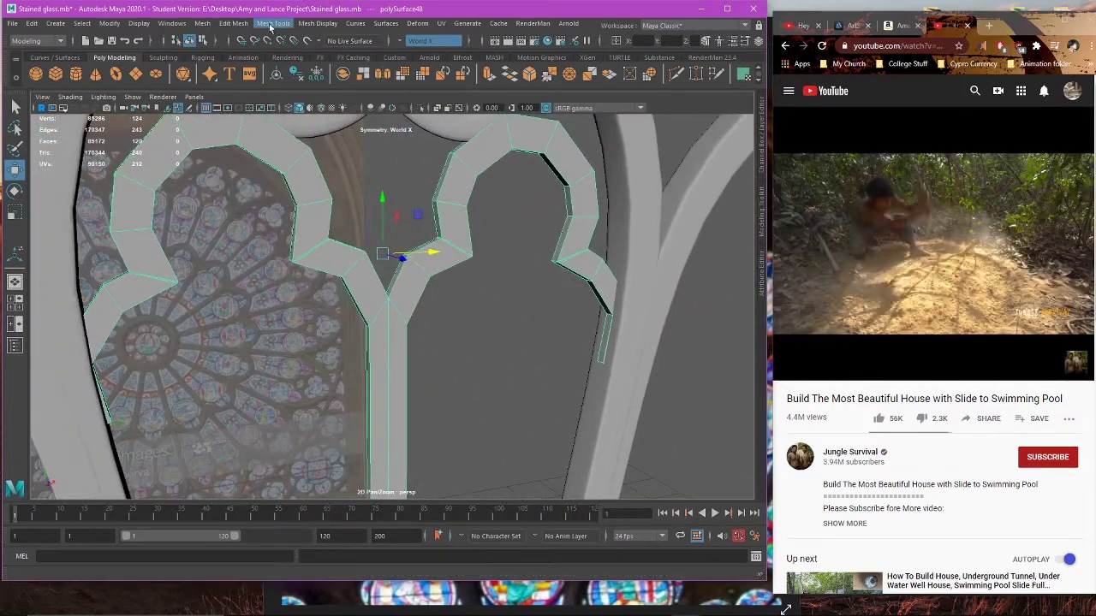
pyautogui.click(305, 24)
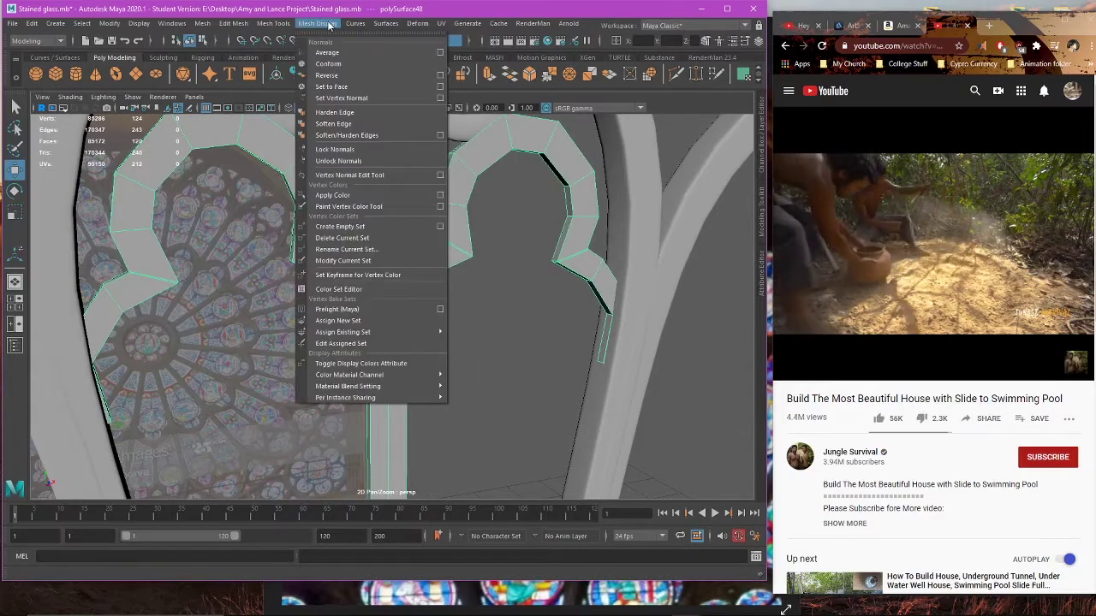
pyautogui.moveTo(272, 22)
pyautogui.click(312, 110)
pyautogui.scroll(5, 416, 309)
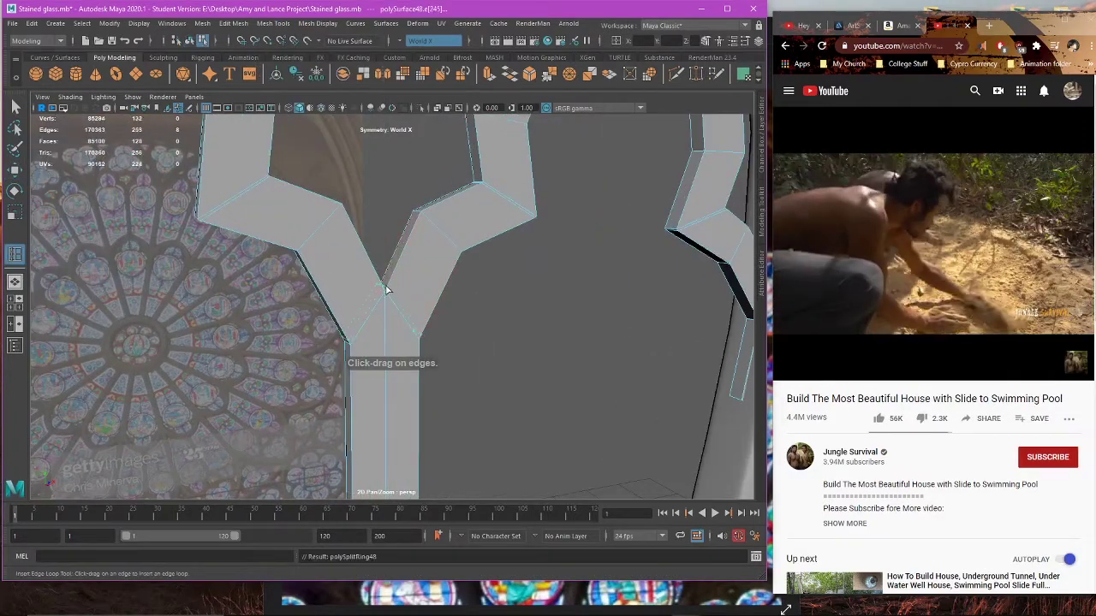
# Step: Compare the arch's central junction with smooth preview on and off
pyautogui.press('3')
pyautogui.moveTo(519, 277); pyautogui.dragTo(536, 271, button='right')
pyautogui.click(531, 271)
pyautogui.scroll(-4, 430, 302)
pyautogui.keyDown('alt'); pyautogui.moveTo(531, 272); pyautogui.dragTo(396, 369); pyautogui.keyUp('alt')
pyautogui.scroll(5, 420, 340)
pyautogui.click(365, 344)
pyautogui.press('1')
pyautogui.scroll(2, 549, 386)
pyautogui.press('3')
pyautogui.click(563, 352)
# Step: Insert another edge loop on the unsmoothed arch near the central junction
pyautogui.press('w')
pyautogui.click(434, 382)
pyautogui.press('1')
pyautogui.scroll(-2, 407, 371)
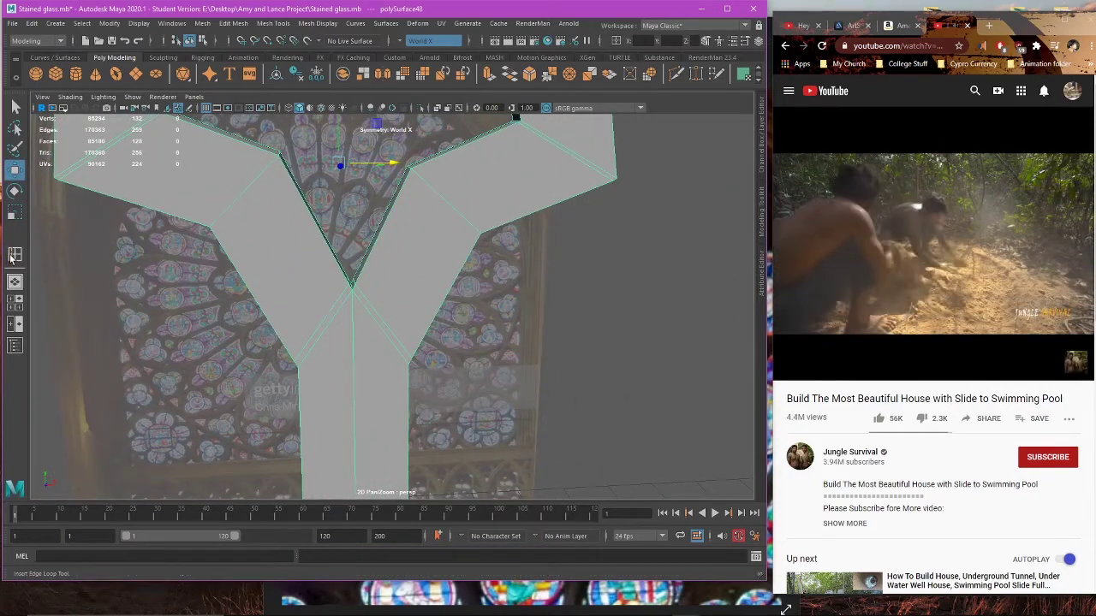
pyautogui.press('y')
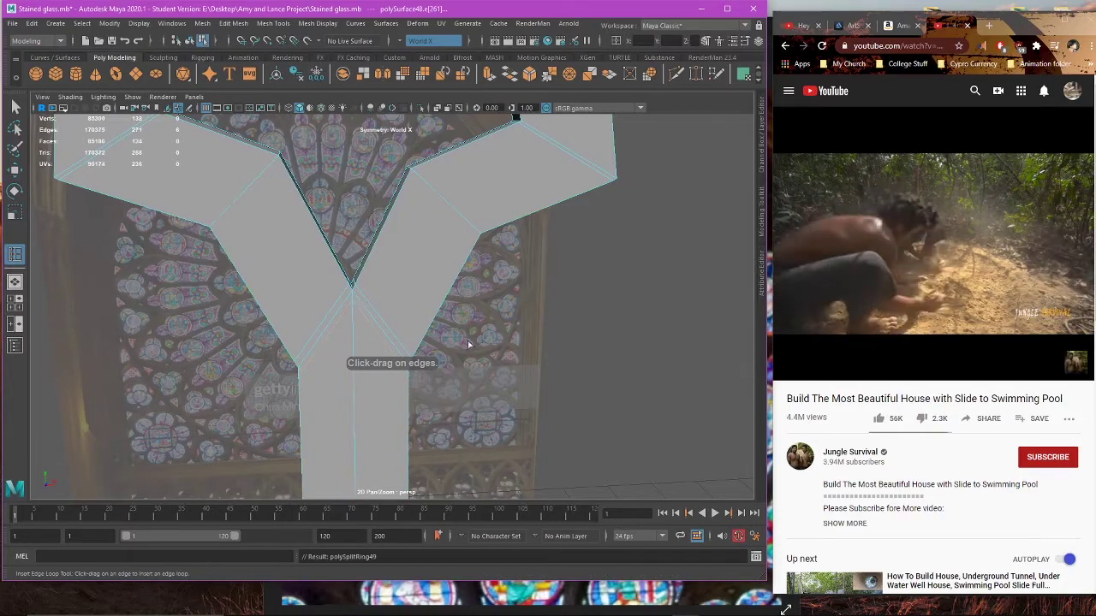
# Step: Turn on the arch's smooth preview and examine the junction's shape with the added edge loops
pyautogui.press('3')
pyautogui.moveTo(517, 304); pyautogui.dragTo(568, 293, button='right')
pyautogui.click(545, 316)
pyautogui.scroll(-4, 545, 315)
pyautogui.keyDown('alt'); pyautogui.moveTo(545, 316); pyautogui.dragTo(376, 352); pyautogui.keyUp('alt')
pyautogui.click(376, 351)
pyautogui.scroll(5, 478, 335)
# Step: Delete the surplus edge loop crossing both arms above the central junction, along with the vertices left there
pyautogui.moveTo(531, 304); pyautogui.dragTo(532, 282, button='right')
pyautogui.scroll(3, 488, 310)
pyautogui.press('w')
pyautogui.doubleClick(385, 320)
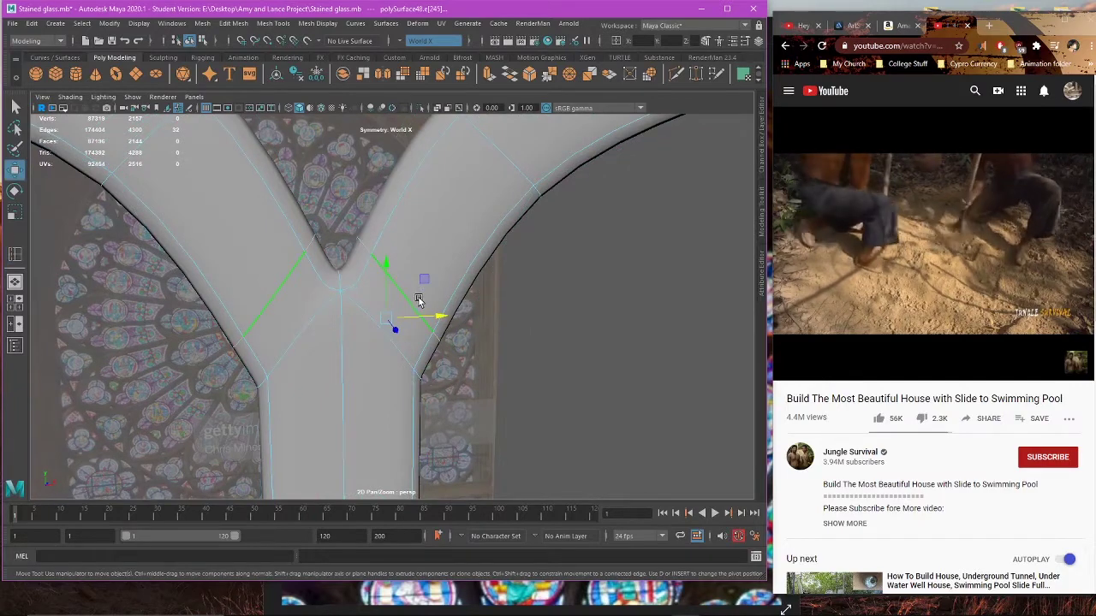
pyautogui.press('Delete')
pyautogui.moveTo(458, 270); pyautogui.dragTo(420, 270, button='right')
pyautogui.doubleClick(352, 254)
pyautogui.press('Delete')
# Step: Return to object mode, deselect the arch and review the whole window tracery against the reference
pyautogui.moveTo(526, 268); pyautogui.dragTo(544, 258, button='right')
pyautogui.scroll(-5, 431, 327)
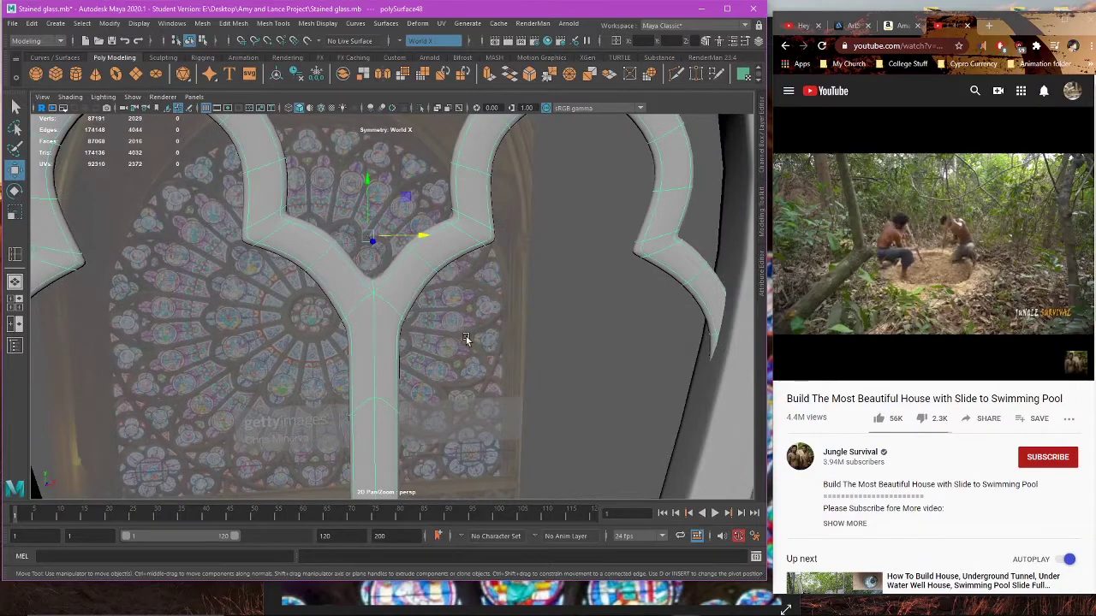
pyautogui.click(509, 333)
pyautogui.scroll(-7, 445, 319)
pyautogui.keyDown('alt'); pyautogui.moveTo(447, 342); pyautogui.dragTo(432, 328, button='middle'); pyautogui.keyUp('alt')
pyautogui.scroll(-3, 432, 325)
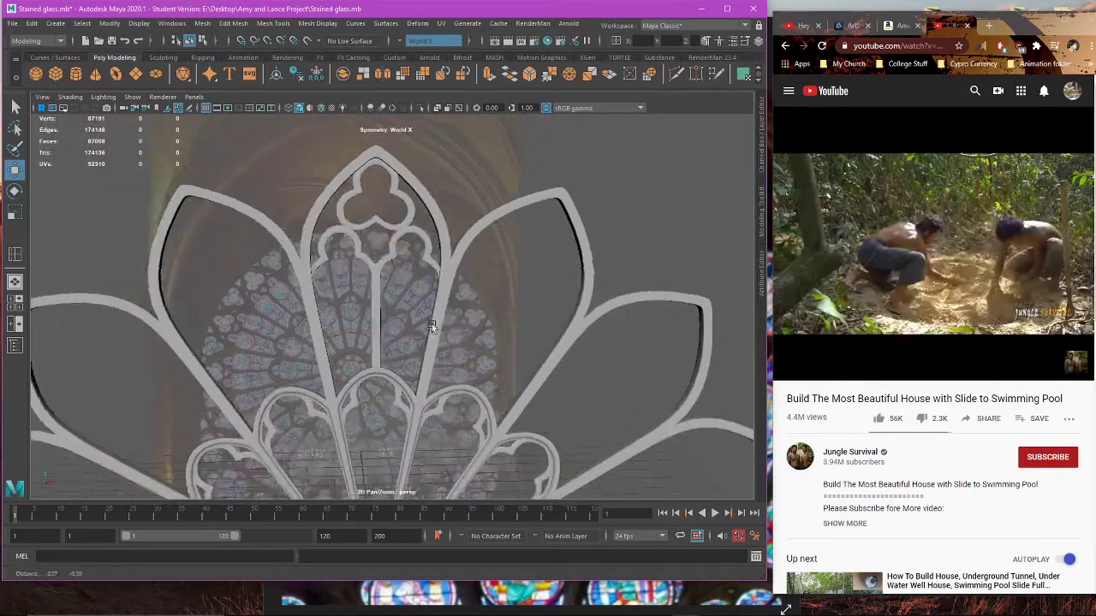
# Step: Lower the outer bottom vertices of the central petal's vertical bar onto the curve of the small arch below
pyautogui.keyDown('alt'); pyautogui.moveTo(432, 326); pyautogui.dragTo(656, 316); pyautogui.keyUp('alt')
pyautogui.scroll(5, 405, 381)
pyautogui.keyDown('alt'); pyautogui.moveTo(406, 382); pyautogui.dragTo(440, 377); pyautogui.keyUp('alt')
pyautogui.scroll(5, 357, 426)
pyautogui.keyDown('alt'); pyautogui.moveTo(357, 425); pyautogui.dragTo(333, 374); pyautogui.keyUp('alt')
pyautogui.click(333, 374)
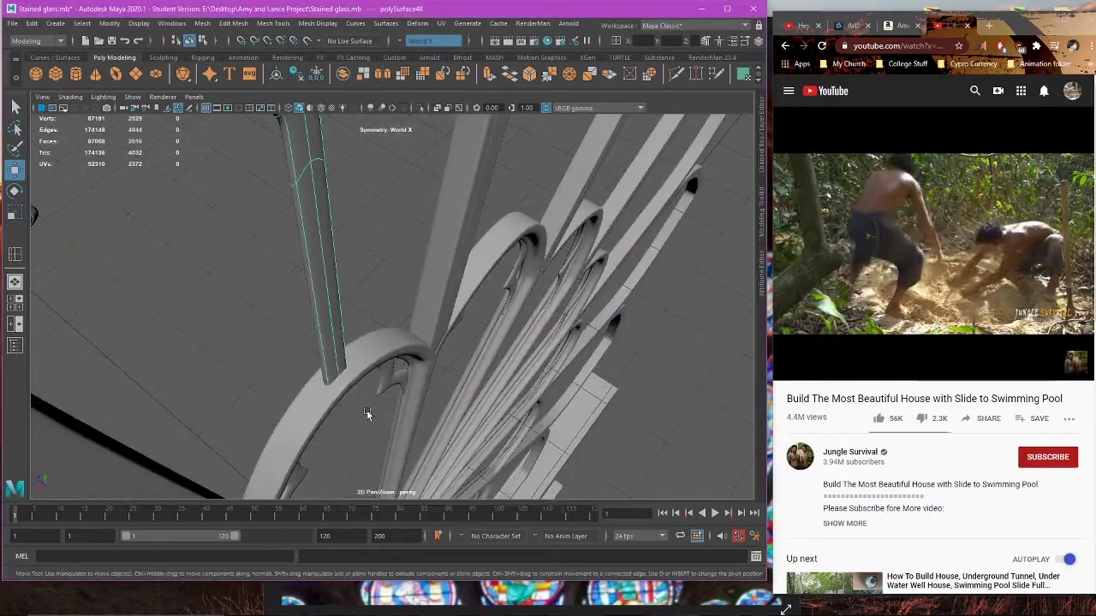
pyautogui.press('space')
pyautogui.press('space')
pyautogui.keyDown('alt'); pyautogui.moveTo(308, 425); pyautogui.dragTo(384, 24, button='middle'); pyautogui.keyUp('alt')
pyautogui.keyDown('alt'); pyautogui.moveTo(256, 406); pyautogui.dragTo(525, 147, button='middle'); pyautogui.keyUp('alt')
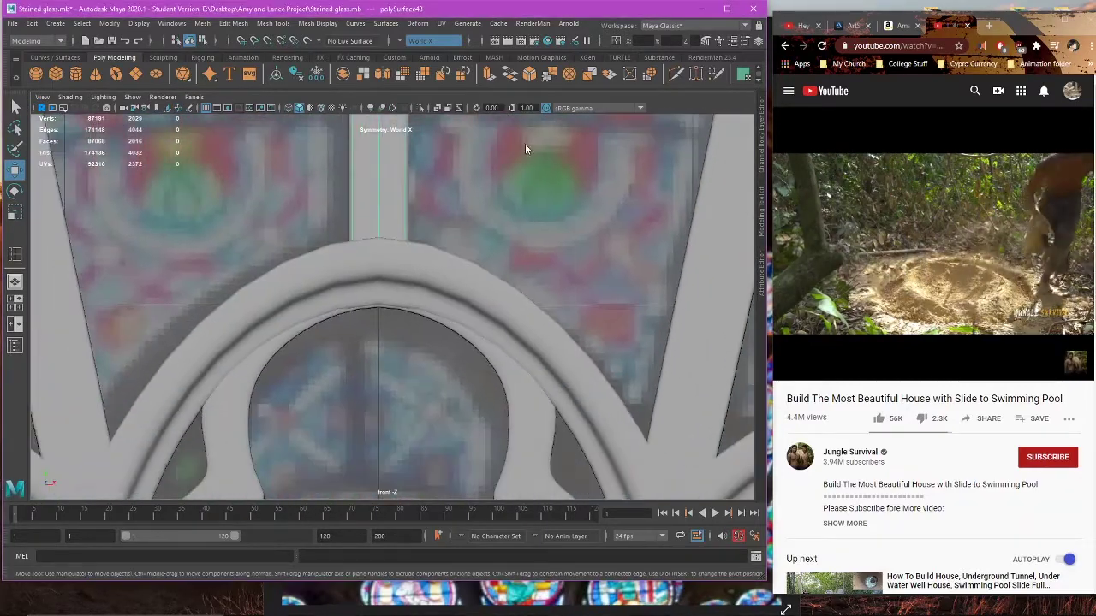
pyautogui.scroll(2, 438, 226)
pyautogui.press('4')
pyautogui.keyDown('alt'); pyautogui.moveTo(436, 228); pyautogui.dragTo(429, 298, button='middle'); pyautogui.keyUp('alt')
pyautogui.press('F9')
pyautogui.moveTo(463, 253); pyautogui.dragTo(387, 324)
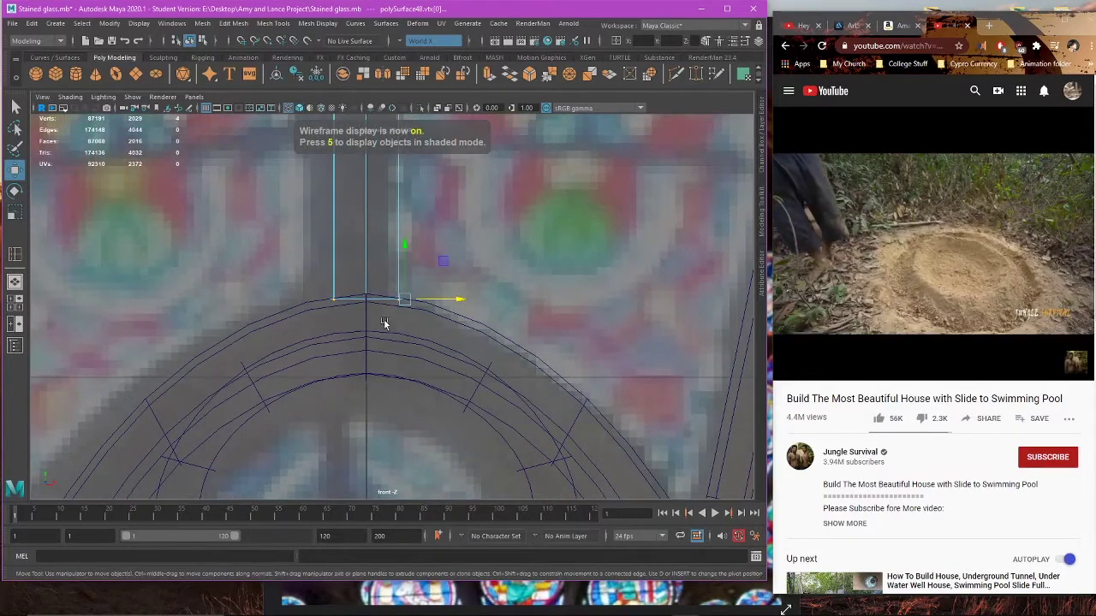
pyautogui.moveTo(407, 269); pyautogui.dragTo(408, 274)
# Step: Adjust the middle bottom vertices of the vertical bar vertically to follow the crown of the small arch
pyautogui.moveTo(380, 284); pyautogui.dragTo(352, 328)
pyautogui.moveTo(270, 281); pyautogui.dragTo(496, 363)
pyautogui.moveTo(388, 265); pyautogui.dragTo(374, 311)
pyautogui.moveTo(368, 268); pyautogui.dragTo(366, 265)
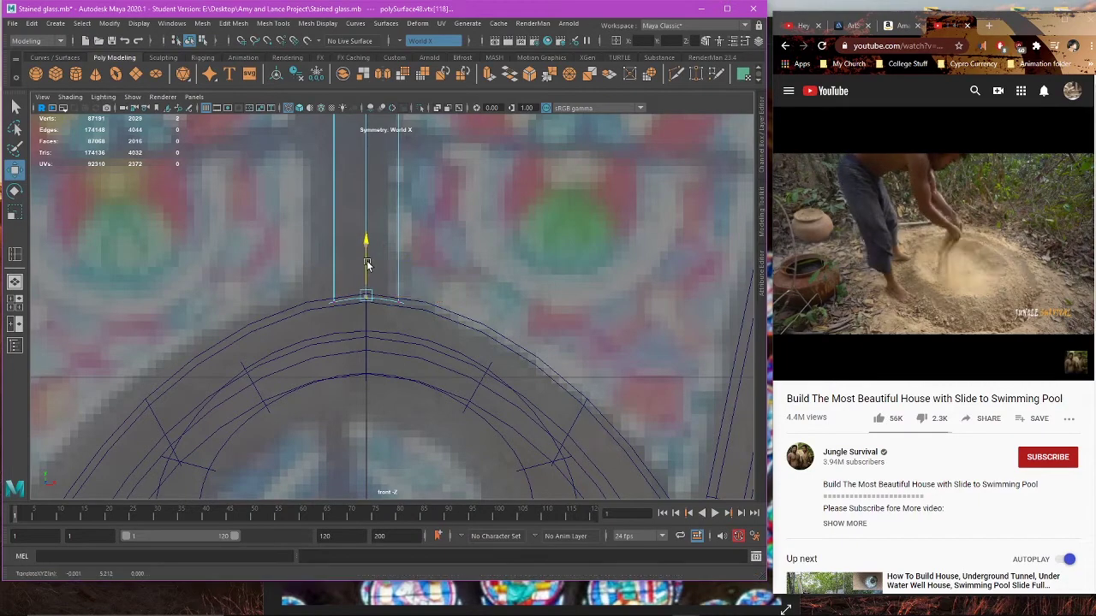
# Step: Return to object mode and inspect in perspective how the vertical bar meets the small arch
pyautogui.press('space')
pyautogui.press('space')
pyautogui.scroll(-5, 518, 216)
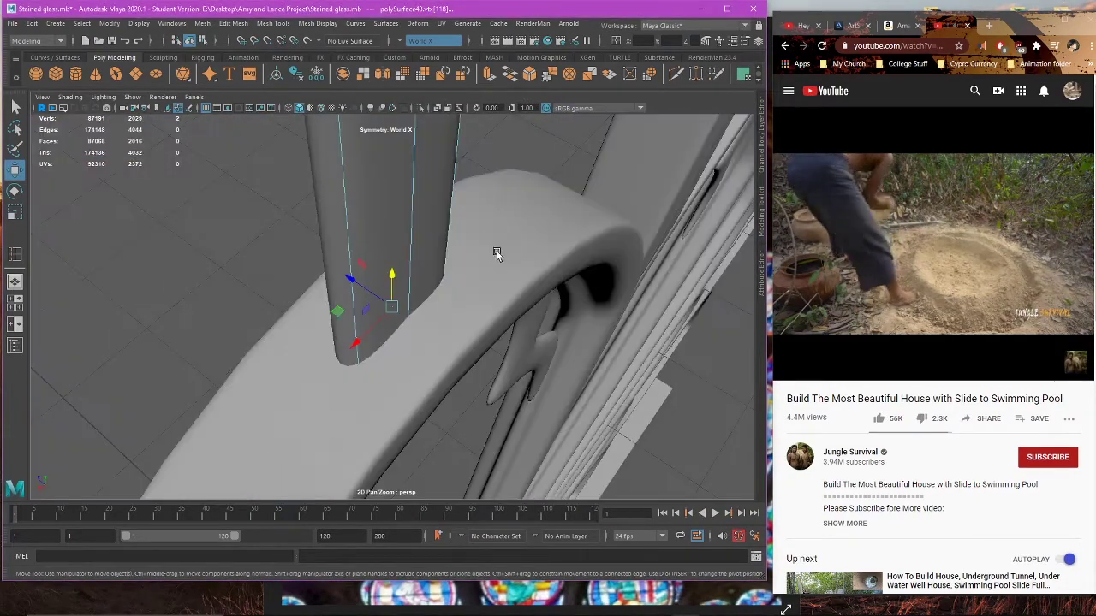
pyautogui.keyDown('alt'); pyautogui.moveTo(499, 254); pyautogui.dragTo(526, 221); pyautogui.keyUp('alt')
pyautogui.moveTo(526, 220); pyautogui.dragTo(553, 210, button='right')
pyautogui.scroll(-6, 542, 248)
pyautogui.keyDown('alt'); pyautogui.moveTo(539, 257); pyautogui.dragTo(428, 256); pyautogui.keyUp('alt')
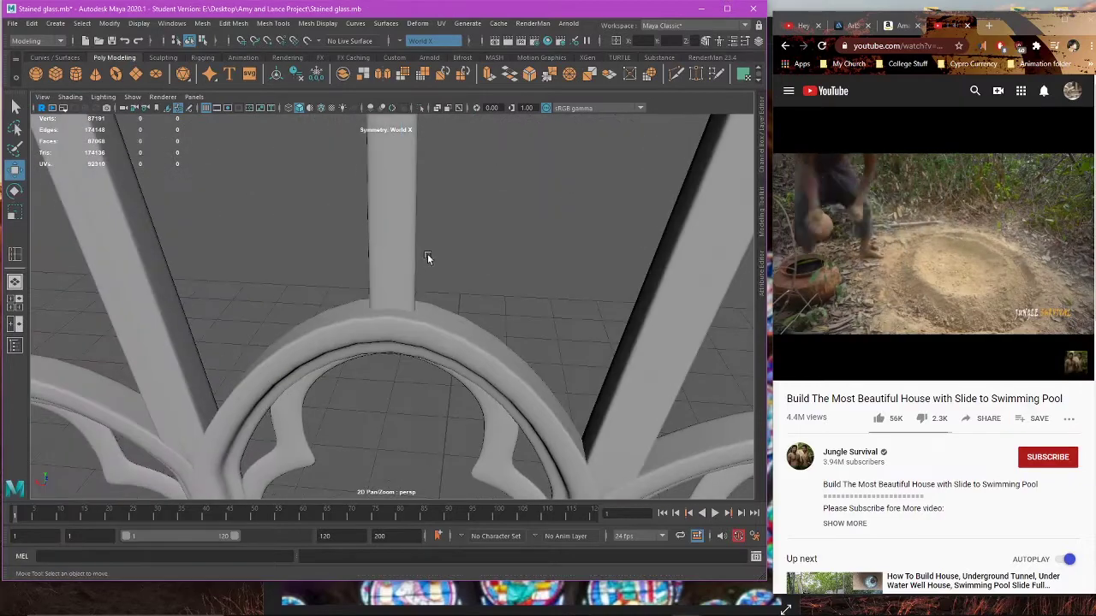
pyautogui.scroll(-5, 440, 266)
pyautogui.scroll(-8, 442, 267)
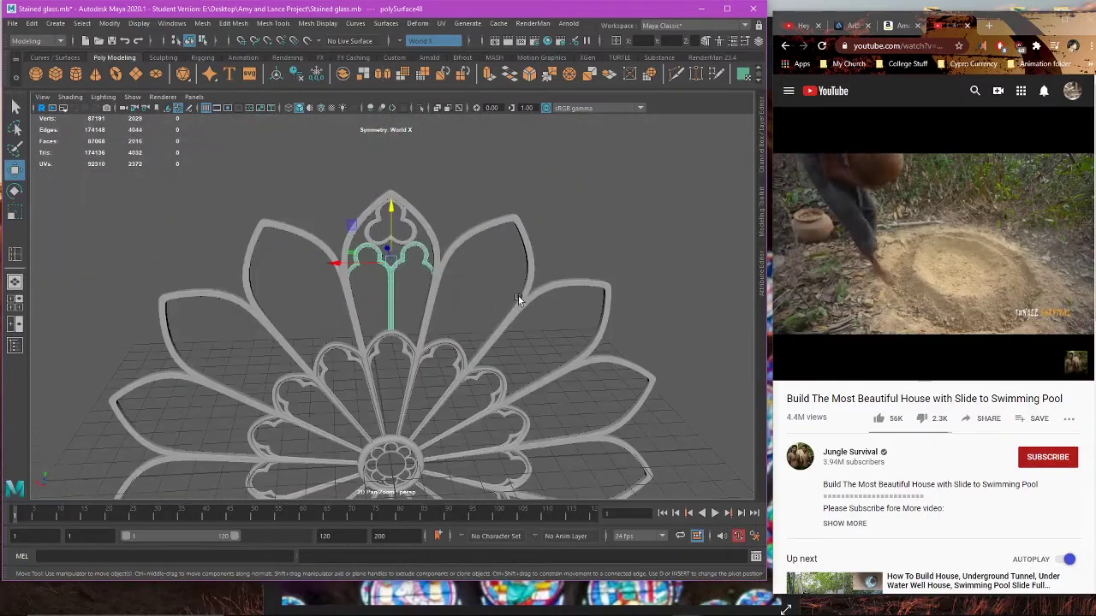
# Step: Nudge the upper trefoil and scale it down slightly to fit inside the petal's pointed tip, then show the front view shaded
pyautogui.scroll(10, 452, 243)
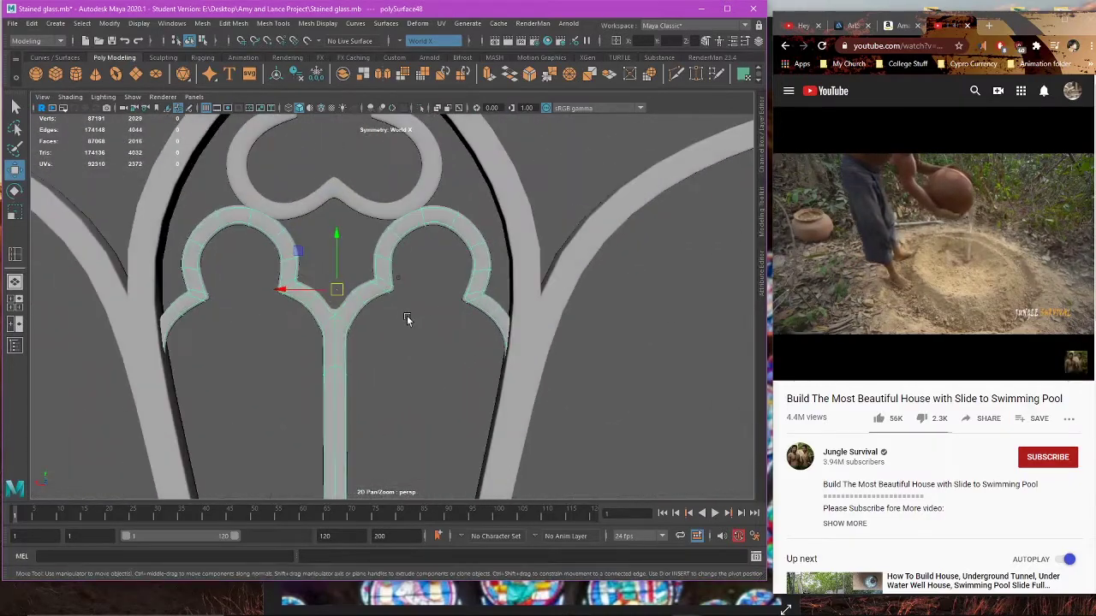
pyautogui.click(427, 259)
pyautogui.scroll(3, 427, 282)
pyautogui.click(422, 256)
pyautogui.keyDown('alt'); pyautogui.moveTo(422, 256); pyautogui.dragTo(459, 361, button='middle'); pyautogui.keyUp('alt')
pyautogui.press('space')
pyautogui.press('space')
pyautogui.press('f')
pyautogui.scroll(-4, 347, 398)
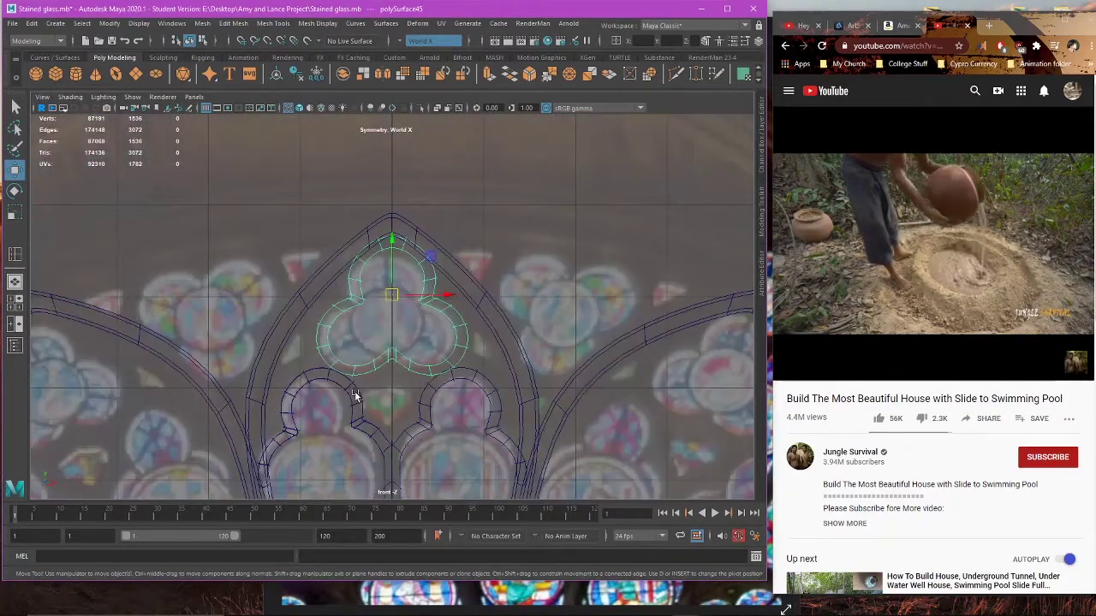
pyautogui.scroll(3, 411, 369)
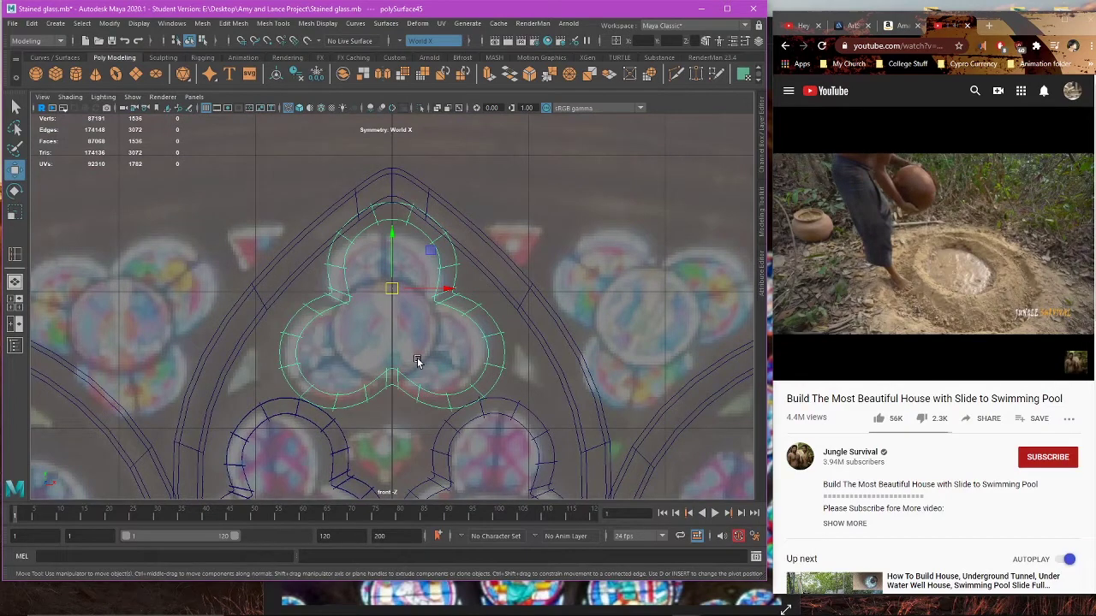
pyautogui.scroll(1, 418, 358)
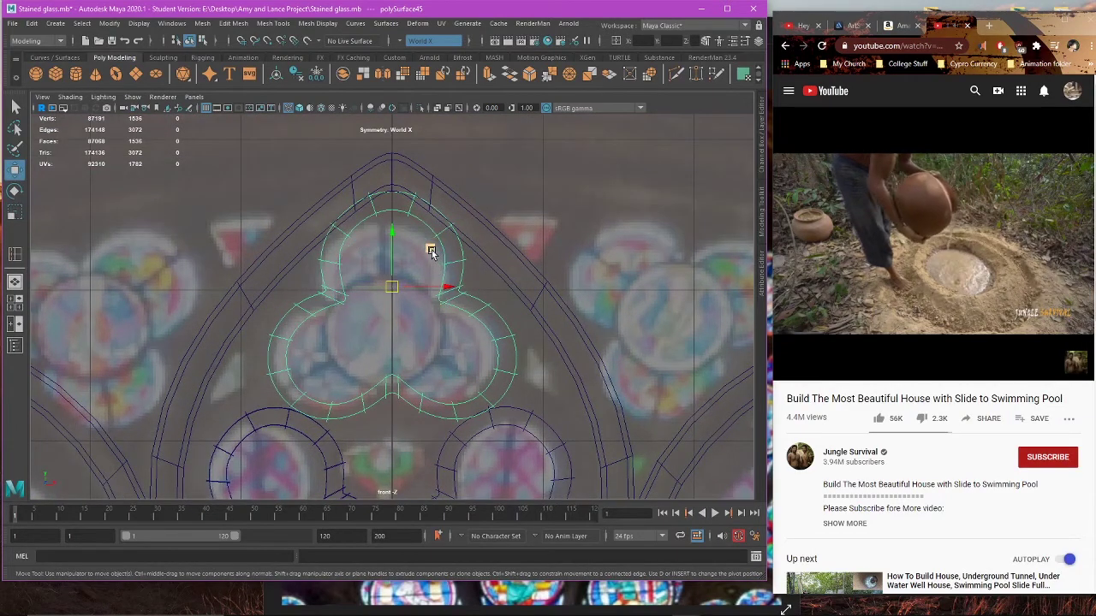
pyautogui.moveTo(431, 250); pyautogui.dragTo(431, 252)
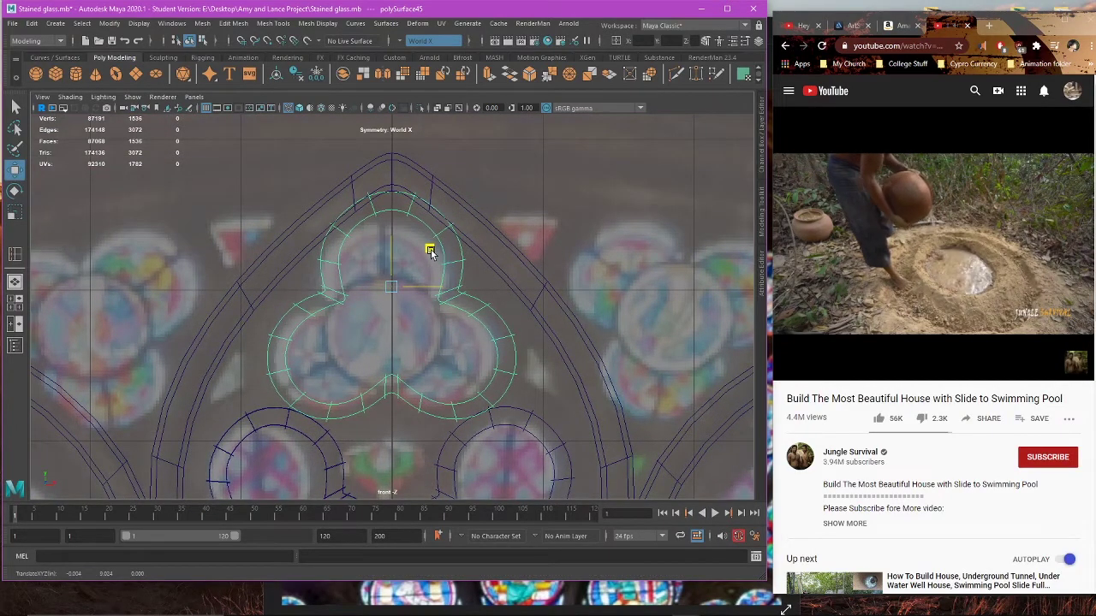
pyautogui.press('r')
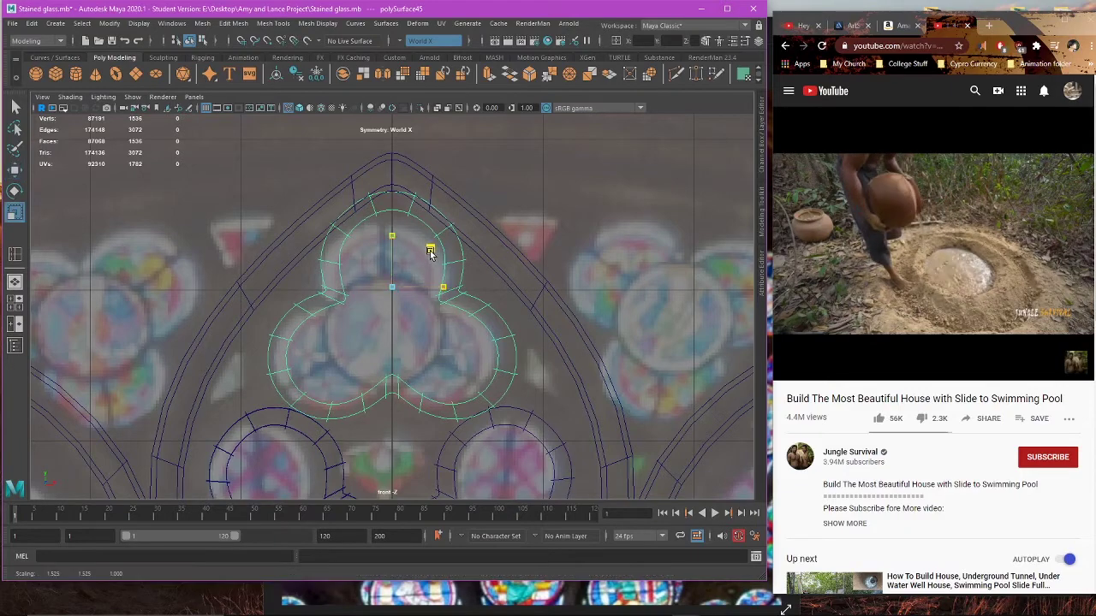
pyautogui.moveTo(430, 250); pyautogui.dragTo(429, 253)
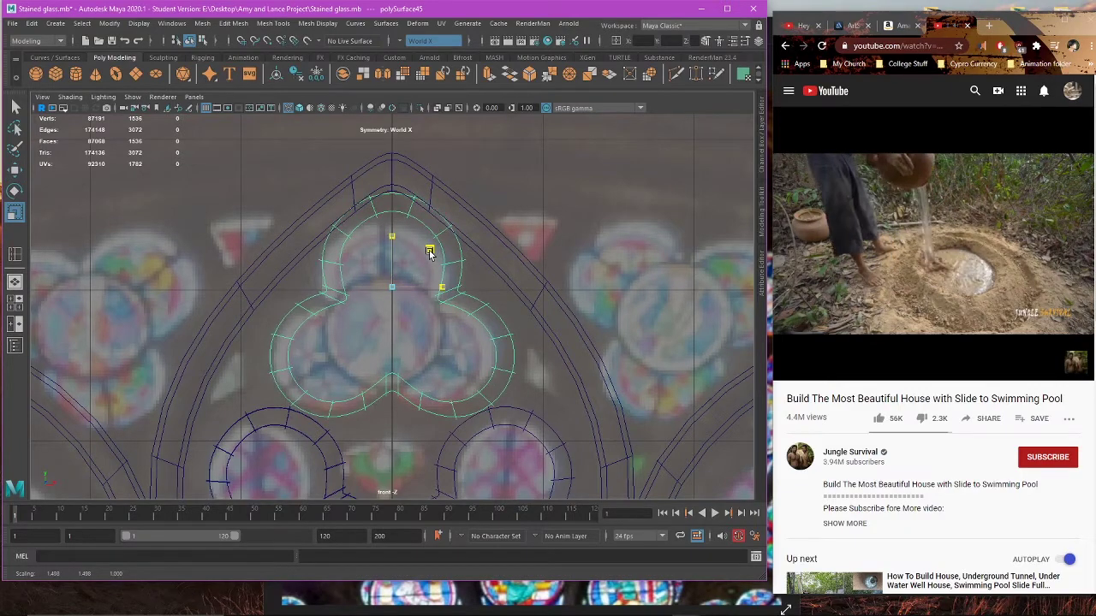
pyautogui.press('5')
pyautogui.click(434, 331)
# Step: Combine the twin-arch tracery and the upper trefoil of the central petal into a single mesh
pyautogui.press('space')
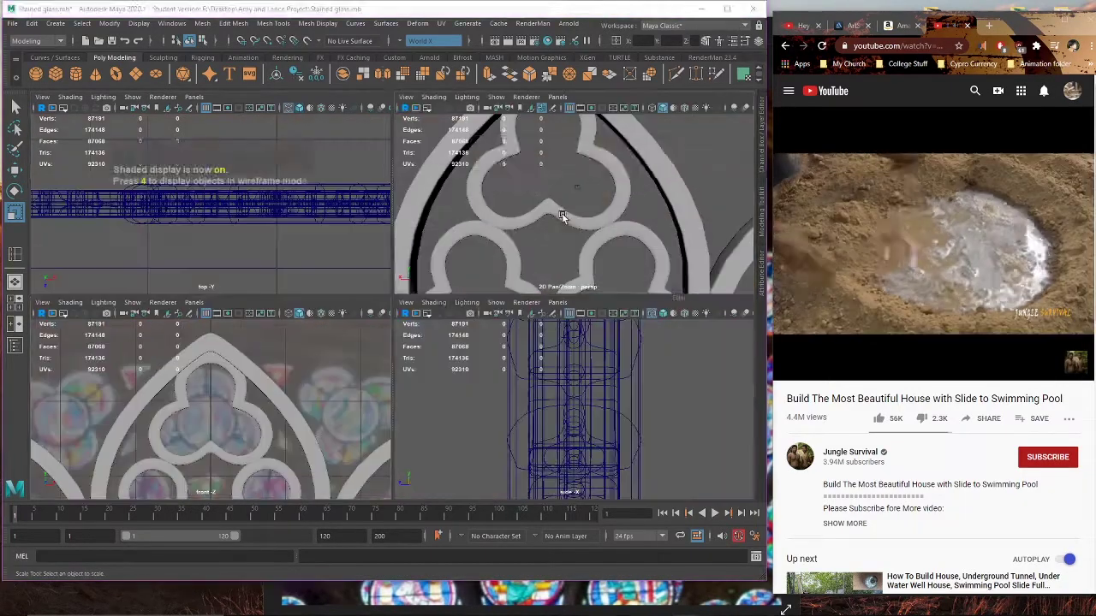
pyautogui.press('space')
pyautogui.press('5')
pyautogui.scroll(-4, 523, 248)
pyautogui.keyDown('alt'); pyautogui.moveTo(466, 360); pyautogui.dragTo(430, 318); pyautogui.keyUp('alt')
pyautogui.click(400, 422)
pyautogui.press('f')
pyautogui.scroll(-4, 412, 413)
pyautogui.scroll(-2, 433, 274)
pyautogui.press('w')
pyautogui.keyDown('alt'); pyautogui.moveTo(434, 272); pyautogui.dragTo(421, 237); pyautogui.keyUp('alt')
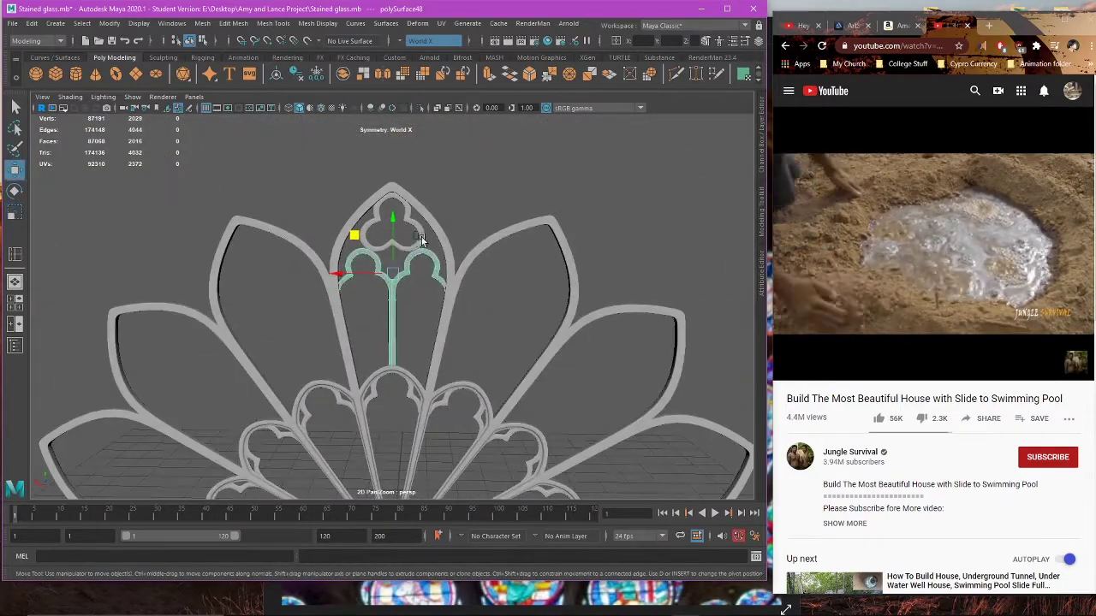
pyautogui.click(421, 237)
pyautogui.click(204, 24)
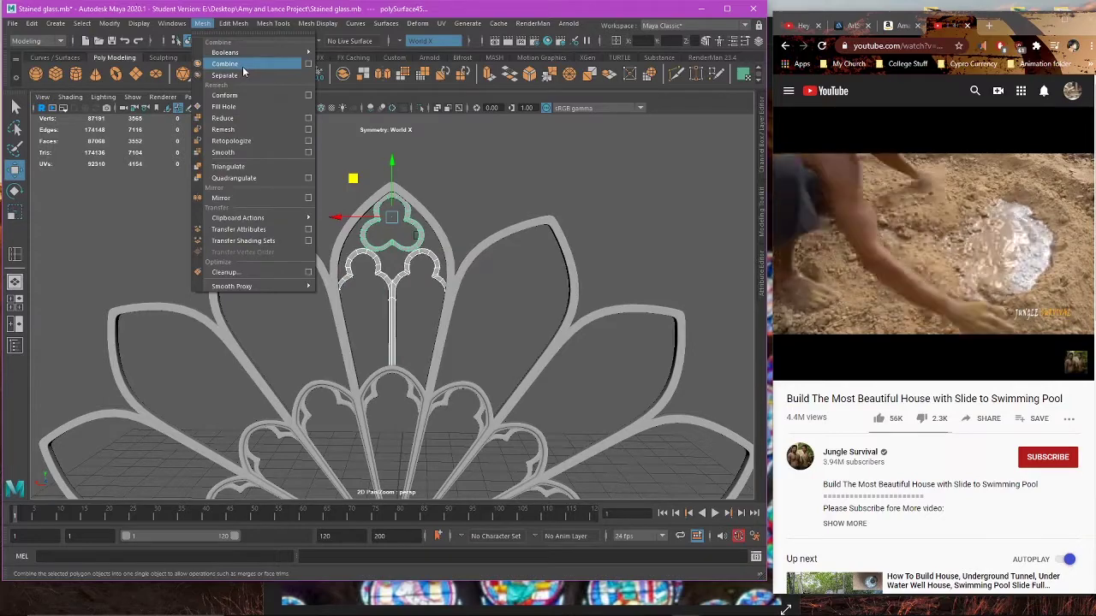
pyautogui.click(243, 66)
pyautogui.click(432, 270)
pyautogui.click(396, 300)
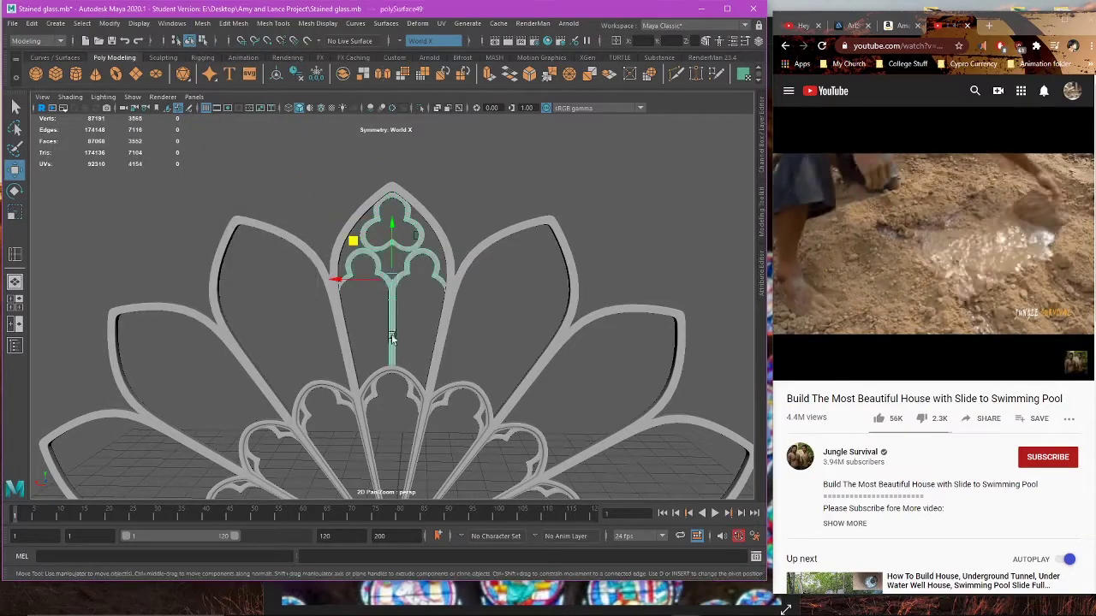
# Step: Move the combined tracery's pivot down to the centre of the rose window in the front view
pyautogui.press('space')
pyautogui.press('space')
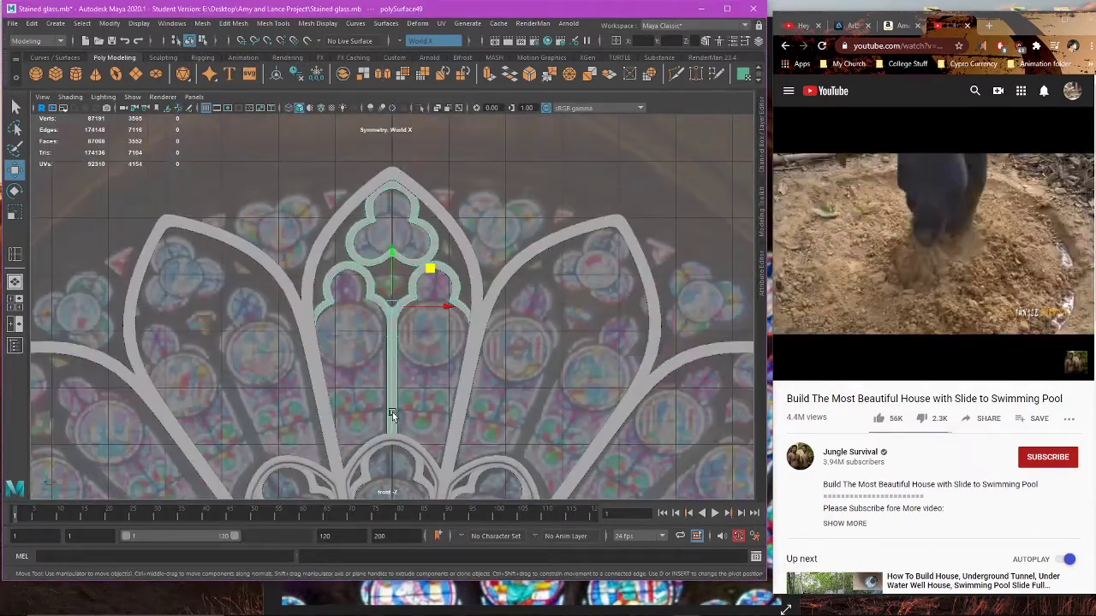
pyautogui.scroll(-3, 392, 412)
pyautogui.keyDown('alt'); pyautogui.moveTo(392, 413); pyautogui.dragTo(370, 296, button='middle'); pyautogui.keyUp('alt')
pyautogui.keyDown('alt'); pyautogui.moveTo(387, 258); pyautogui.dragTo(372, 294, button='middle'); pyautogui.keyUp('alt')
pyautogui.scroll(2, 374, 295)
pyautogui.keyDown('alt'); pyautogui.moveTo(376, 224); pyautogui.dragTo(382, 315, button='middle'); pyautogui.keyUp('alt')
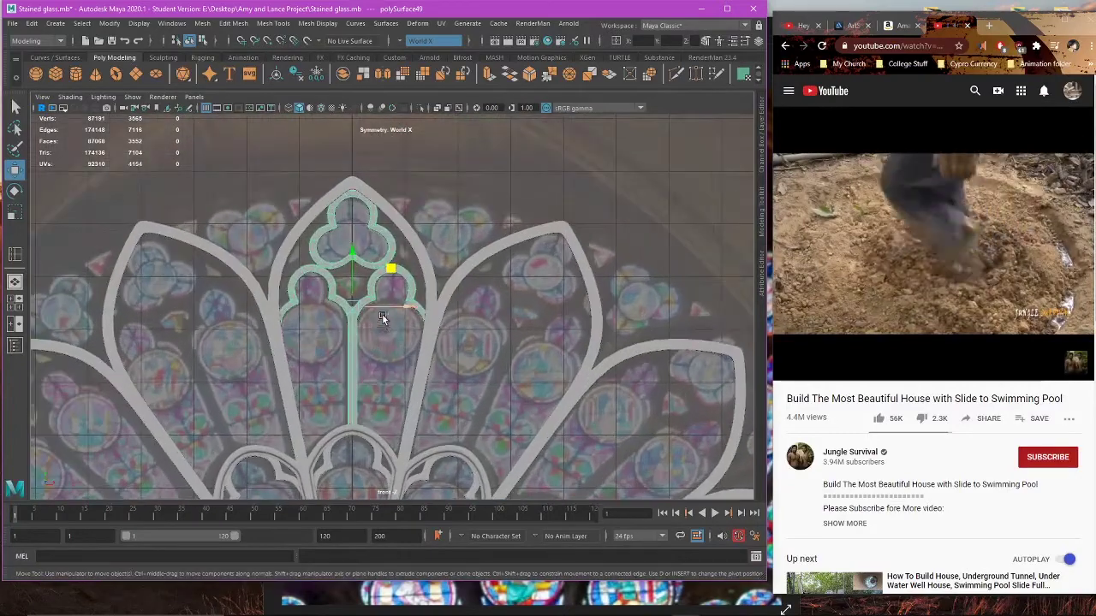
pyautogui.scroll(-2, 382, 316)
pyautogui.keyDown('alt'); pyautogui.moveTo(371, 365); pyautogui.dragTo(359, 253, button='middle'); pyautogui.keyUp('alt')
pyautogui.keyDown('alt'); pyautogui.moveTo(348, 292); pyautogui.dragTo(355, 318, button='middle'); pyautogui.keyUp('alt')
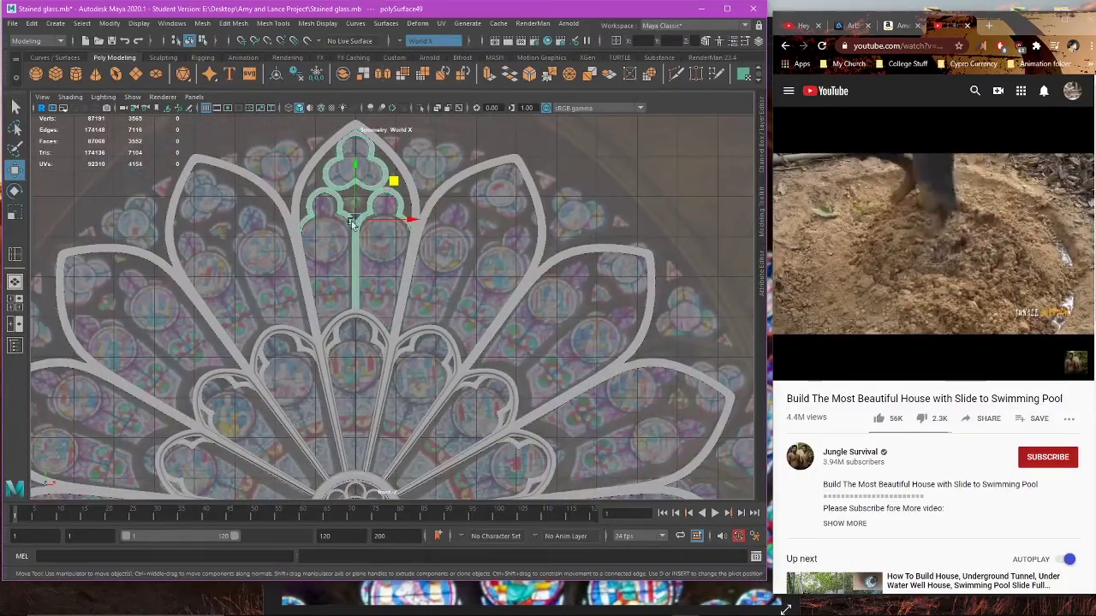
pyautogui.press('d')
pyautogui.moveTo(357, 168); pyautogui.dragTo(355, 386)
pyautogui.keyDown('alt'); pyautogui.moveTo(355, 385); pyautogui.dragTo(355, 157, button='middle'); pyautogui.keyUp('alt')
pyautogui.moveTo(355, 157); pyautogui.dragTo(363, 310)
pyautogui.keyDown('alt'); pyautogui.moveTo(364, 309); pyautogui.dragTo(339, 442, button='middle'); pyautogui.keyUp('alt')
pyautogui.scroll(-4, 384, 389)
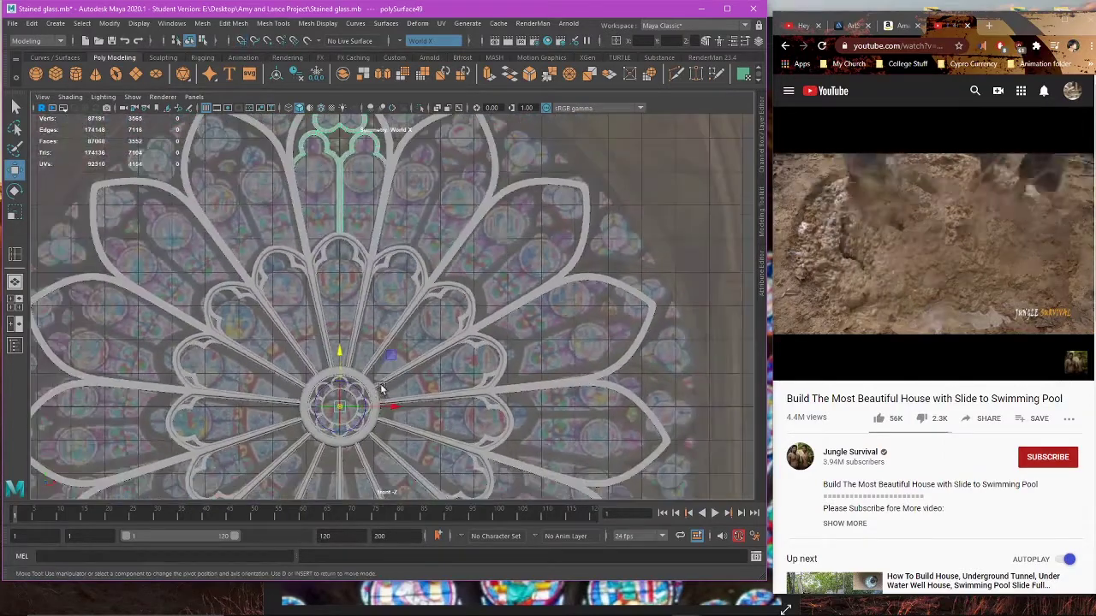
# Step: Duplicate the combined tracery and rotate the copy to -24 degrees in Z so it sits in the neighbouring petal
pyautogui.press('e')
pyautogui.hotkey('ctrl', 'd')
pyautogui.moveTo(394, 351); pyautogui.dragTo(400, 369)
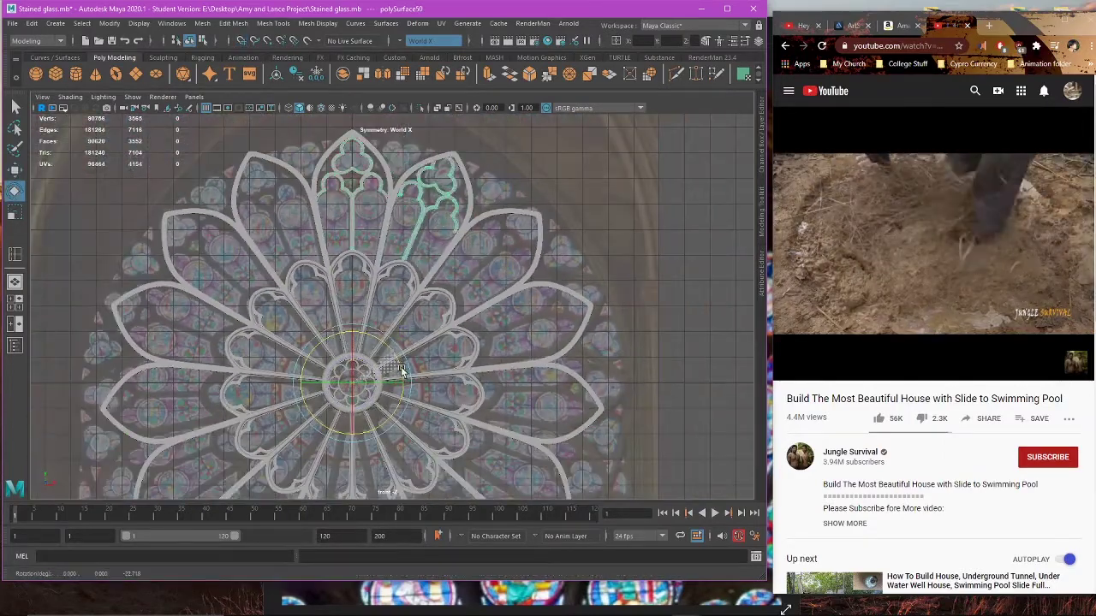
pyautogui.click(761, 156)
pyautogui.keyDown('alt'); pyautogui.moveTo(586, 200); pyautogui.dragTo(548, 228, button='middle'); pyautogui.keyUp('alt')
pyautogui.scroll(2, 548, 228)
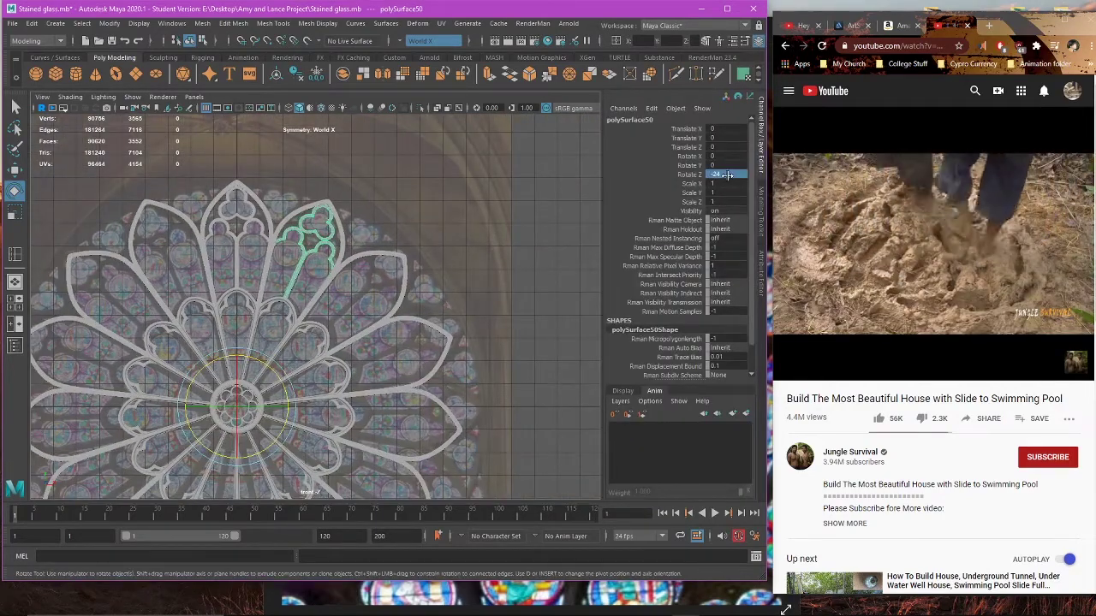
# Step: Repeat the duplicate with its rotation around the window until every outer petal contains a copy of the tracery
pyautogui.hotkey('shift', 'd')
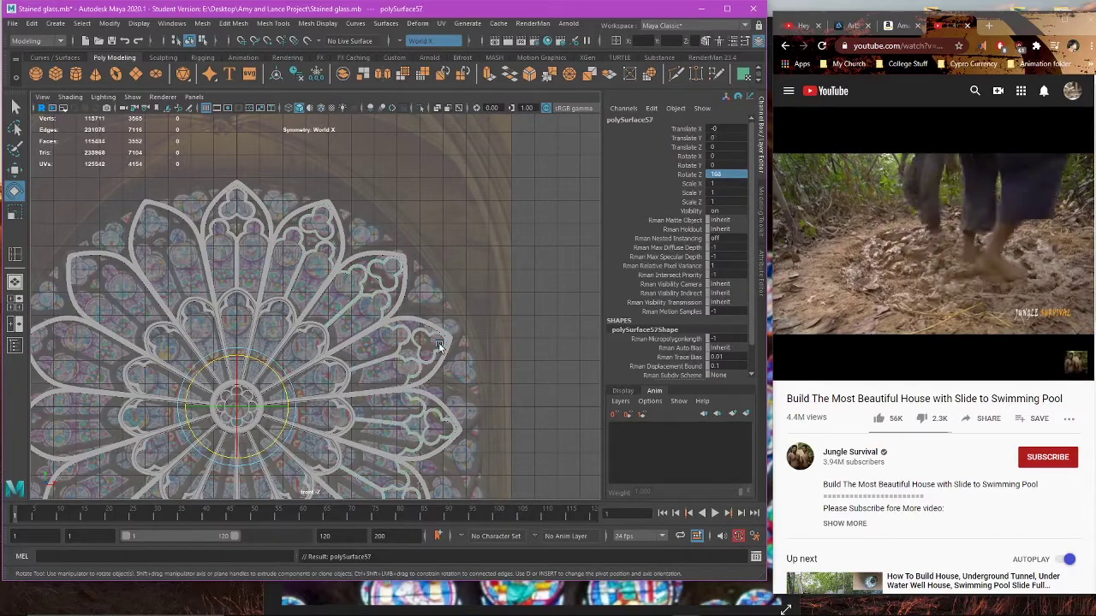
pyautogui.hotkey('shift', 'd')
pyautogui.hotkey('shift', 'd')
pyautogui.hotkey('shift', 'd')
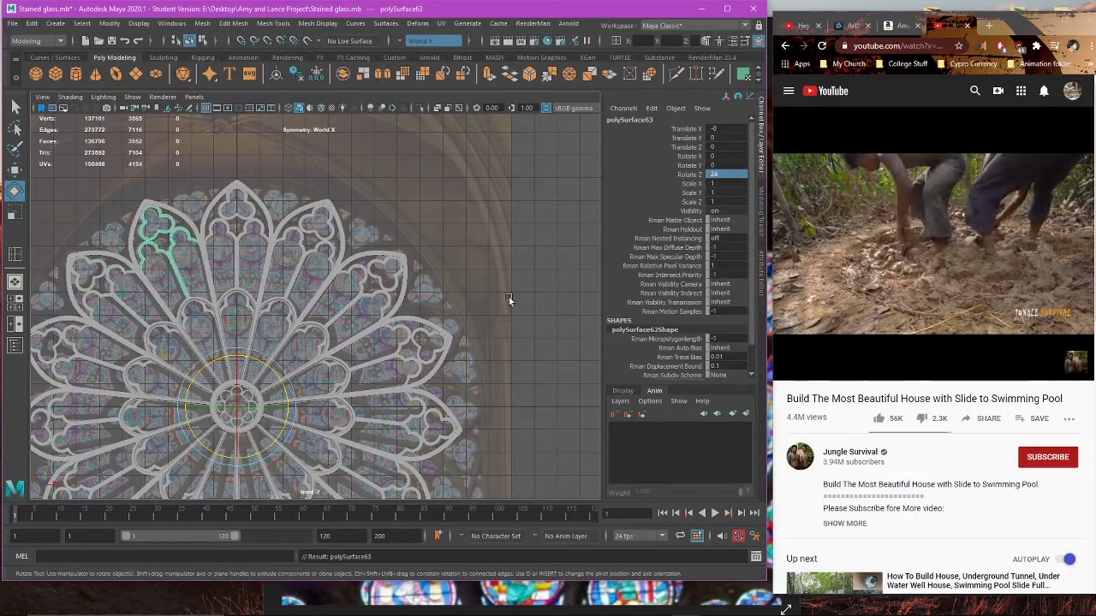
# Step: Deselect the last copy and review the whole rose window in perspective, checking the tracery in all the petals
pyautogui.click(510, 272)
pyautogui.press('w')
pyautogui.scroll(-2, 500, 282)
pyautogui.press('space')
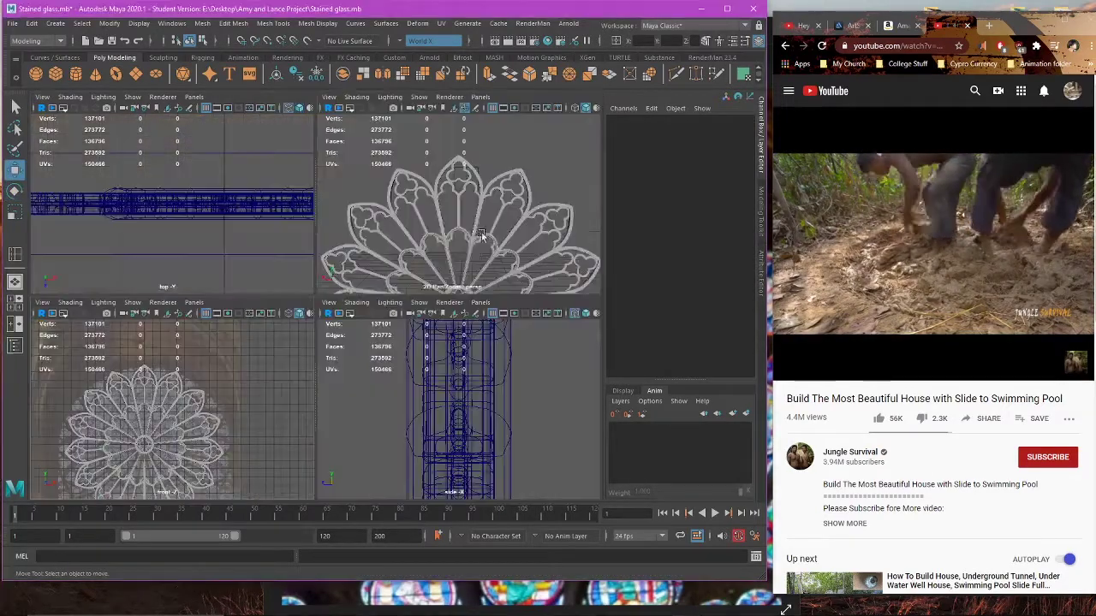
pyautogui.press('space')
pyautogui.keyDown('alt'); pyautogui.moveTo(441, 287); pyautogui.dragTo(460, 245, button='middle'); pyautogui.keyUp('alt')
pyautogui.scroll(-5, 461, 244)
pyautogui.scroll(5, 432, 288)
pyautogui.moveTo(356, 296)
pyautogui.keyDown('alt'); pyautogui.mouseDown()
pyautogui.moveTo(475, 317)
pyautogui.moveTo(367, 313)
pyautogui.moveTo(362, 304)
pyautogui.mouseUp(); pyautogui.keyUp('alt')
pyautogui.scroll(-6, 367, 313)
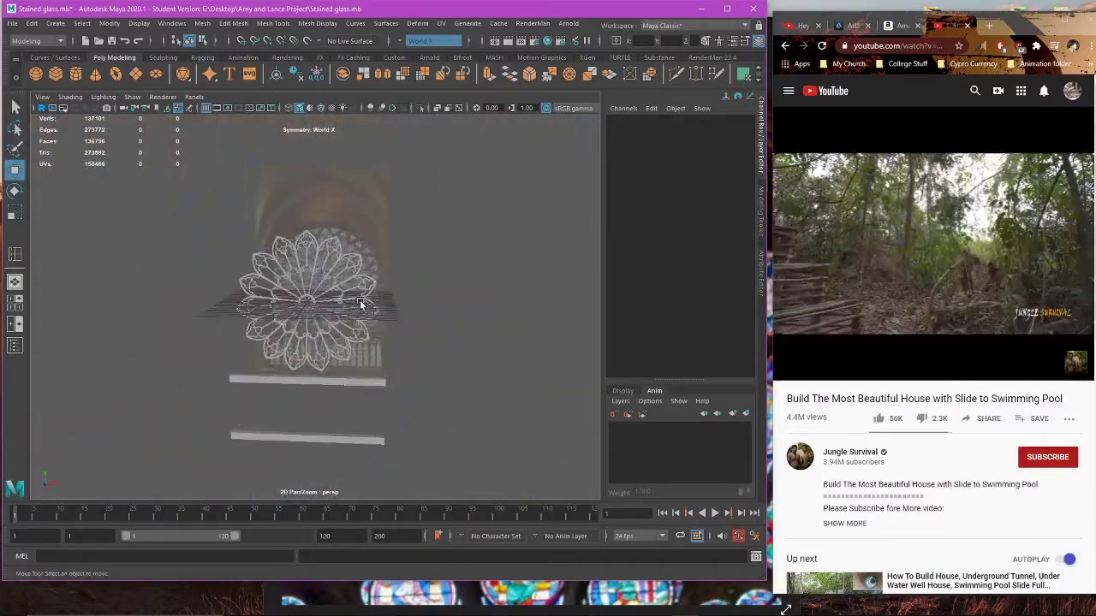
pyautogui.scroll(3, 351, 308)
pyautogui.scroll(3, 341, 295)
pyautogui.scroll(-3, 334, 292)
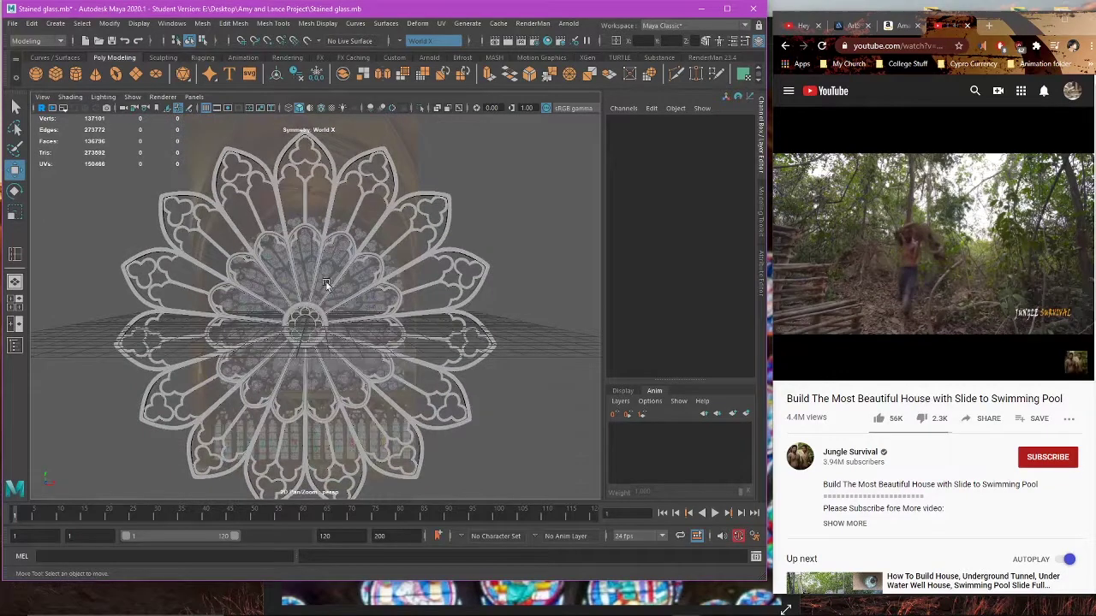
# Step: Combine the tracery pieces of all the outer petals into a single mesh
pyautogui.click(383, 262)
pyautogui.click(409, 232)
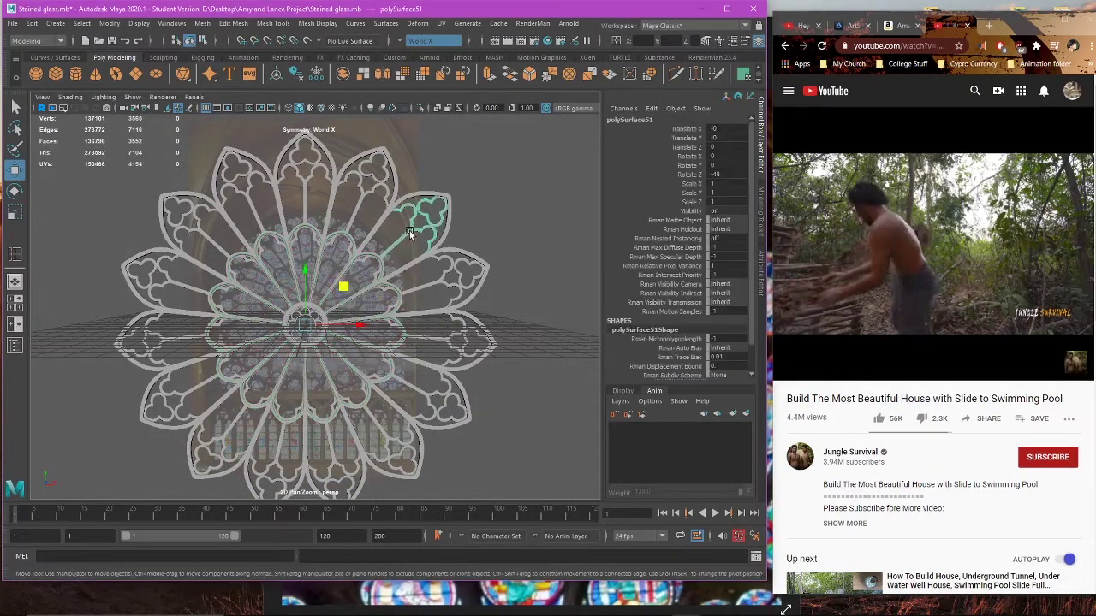
pyautogui.click(364, 180)
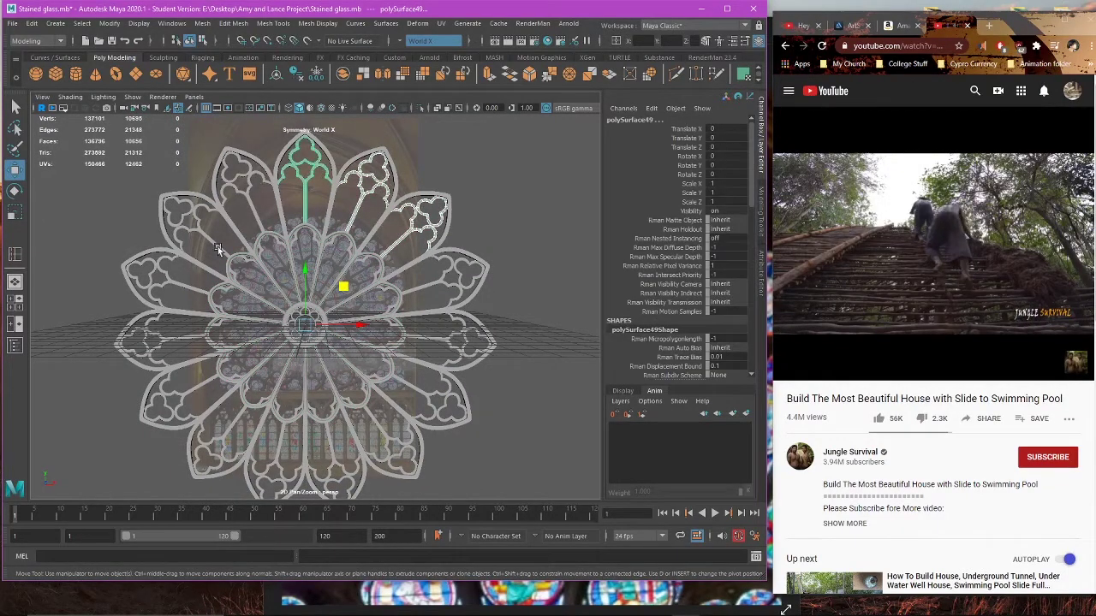
pyautogui.click(200, 227)
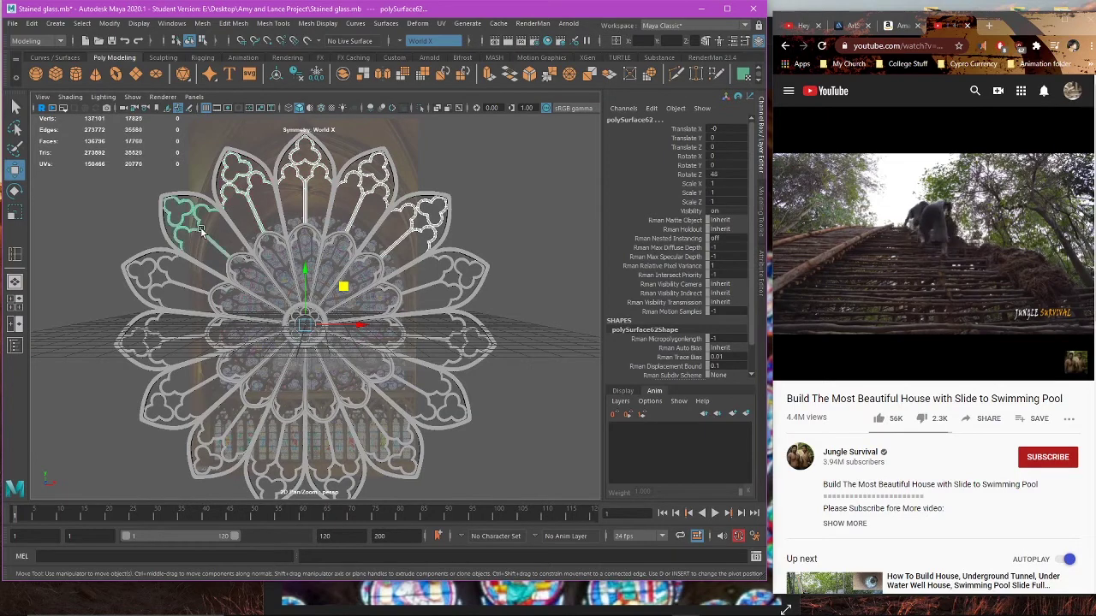
pyautogui.click(163, 289)
pyautogui.click(157, 342)
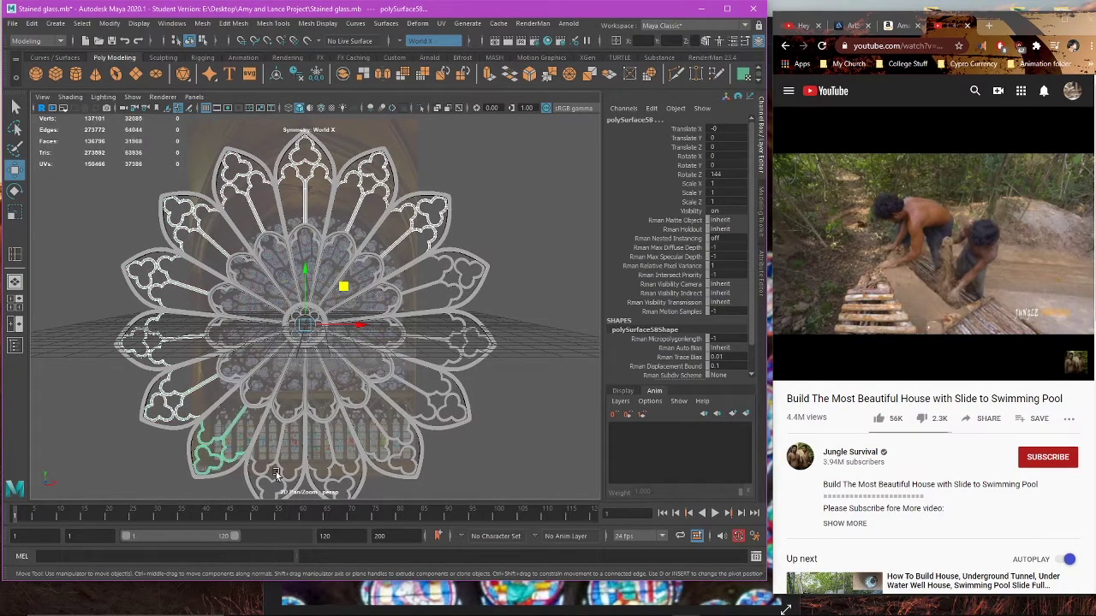
pyautogui.click(409, 450)
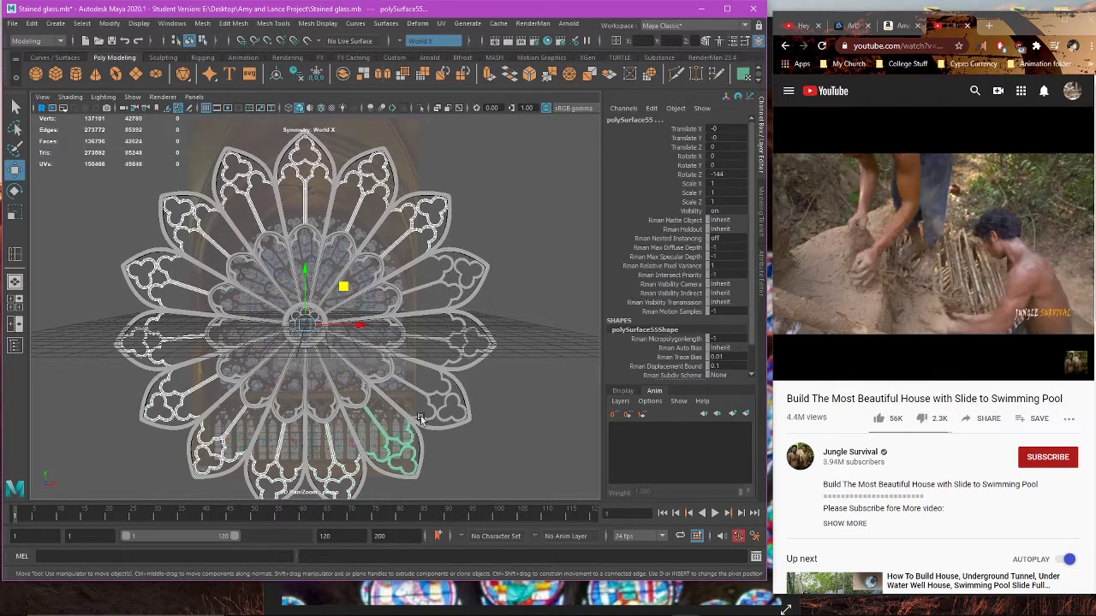
pyautogui.click(440, 400)
pyautogui.click(467, 336)
pyautogui.click(452, 267)
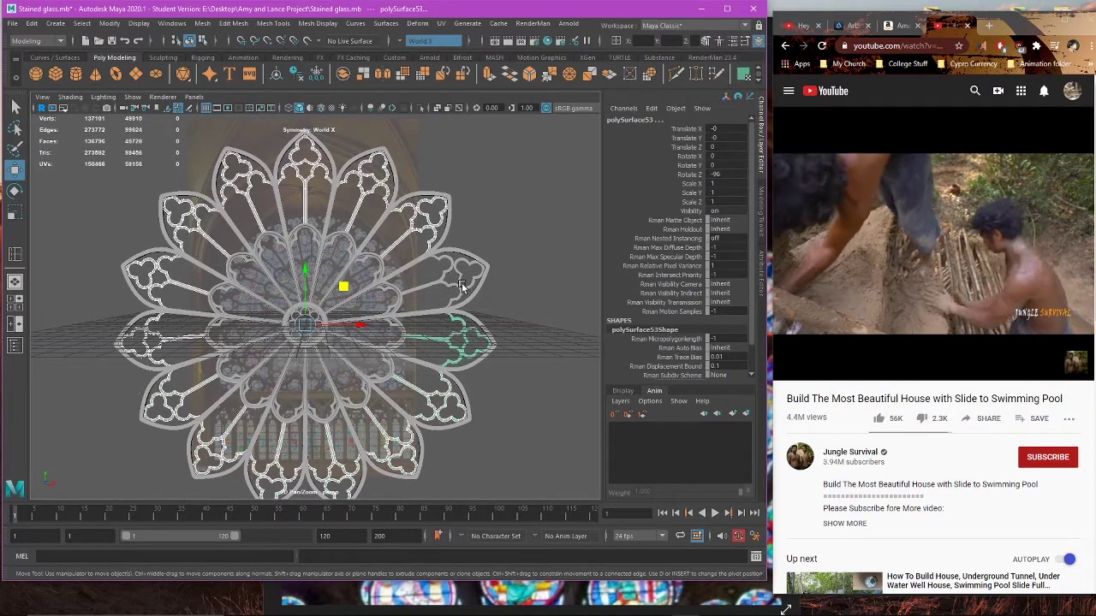
pyautogui.click(170, 25)
pyautogui.moveTo(202, 25)
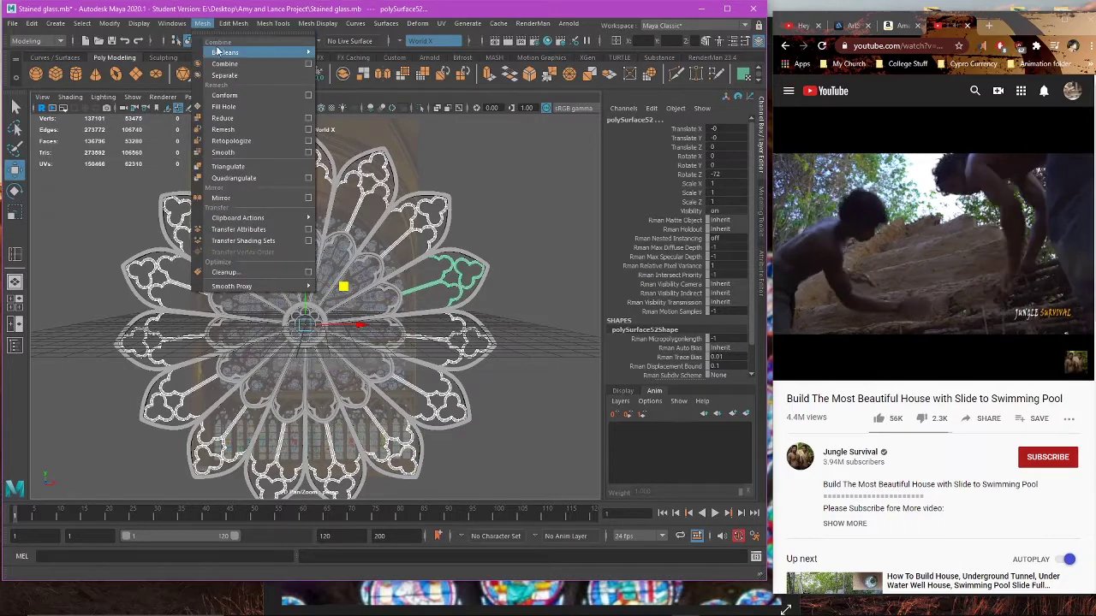
pyautogui.click(219, 63)
pyautogui.click(540, 225)
pyautogui.click(421, 283)
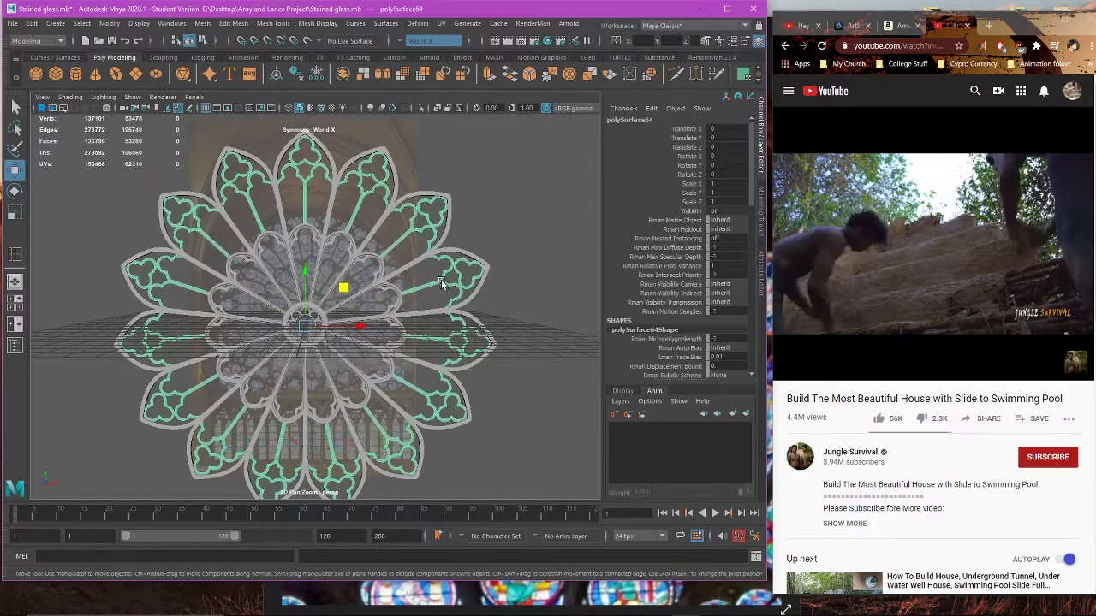
# Step: Combine all the small lobed arches of the inner petal ring into a single mesh
pyautogui.click(362, 263)
pyautogui.click(362, 263)
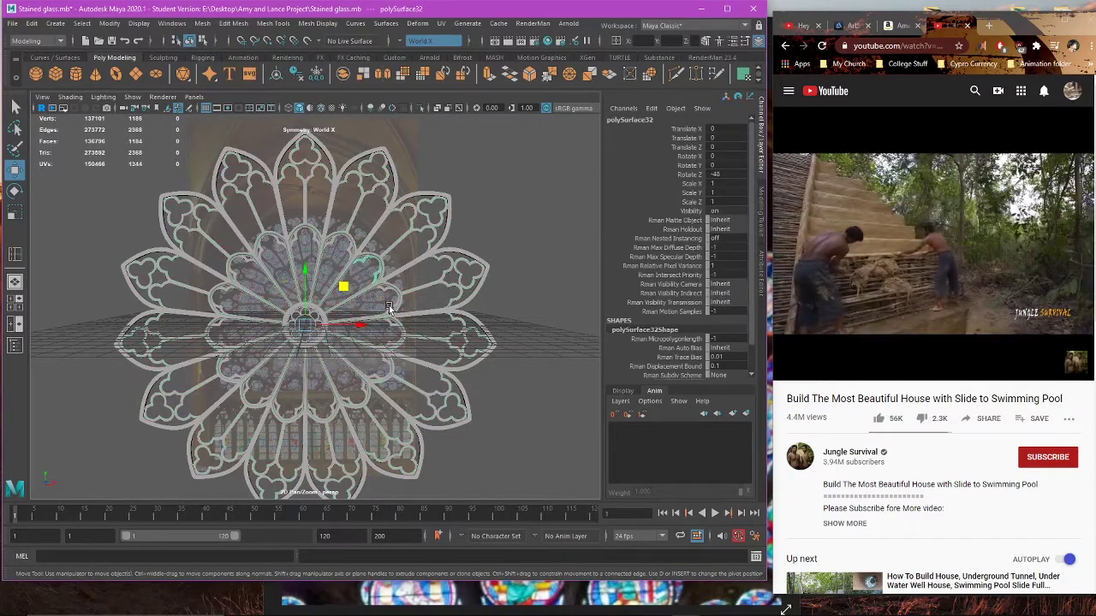
pyautogui.scroll(5, 401, 302)
pyautogui.keyDown('shift'); pyautogui.click(459, 315); pyautogui.keyUp('shift')
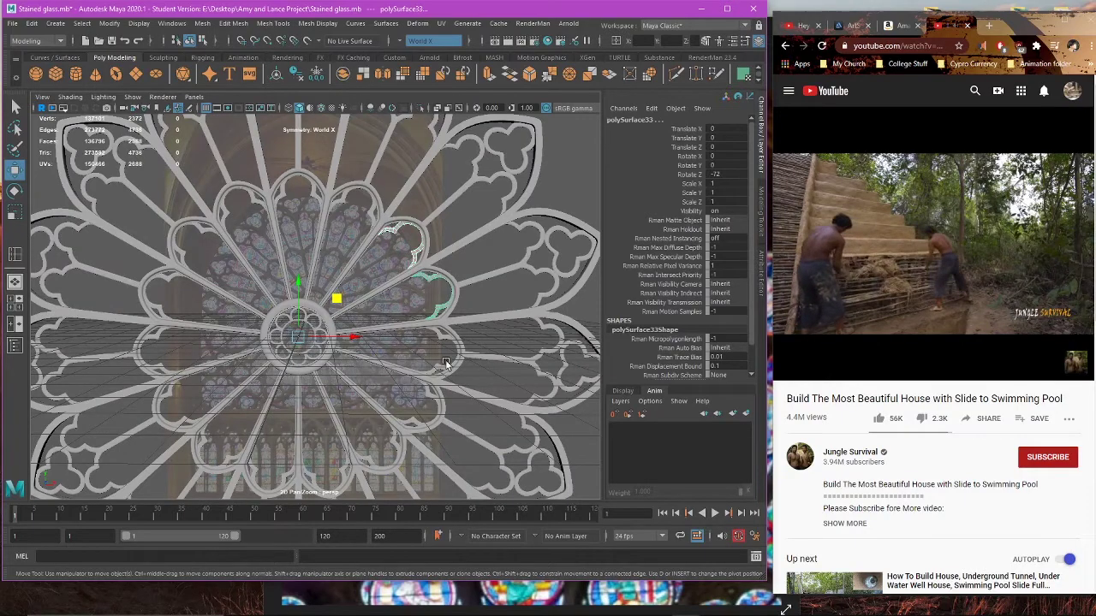
pyautogui.keyDown('shift'); pyautogui.click(387, 440); pyautogui.keyUp('shift')
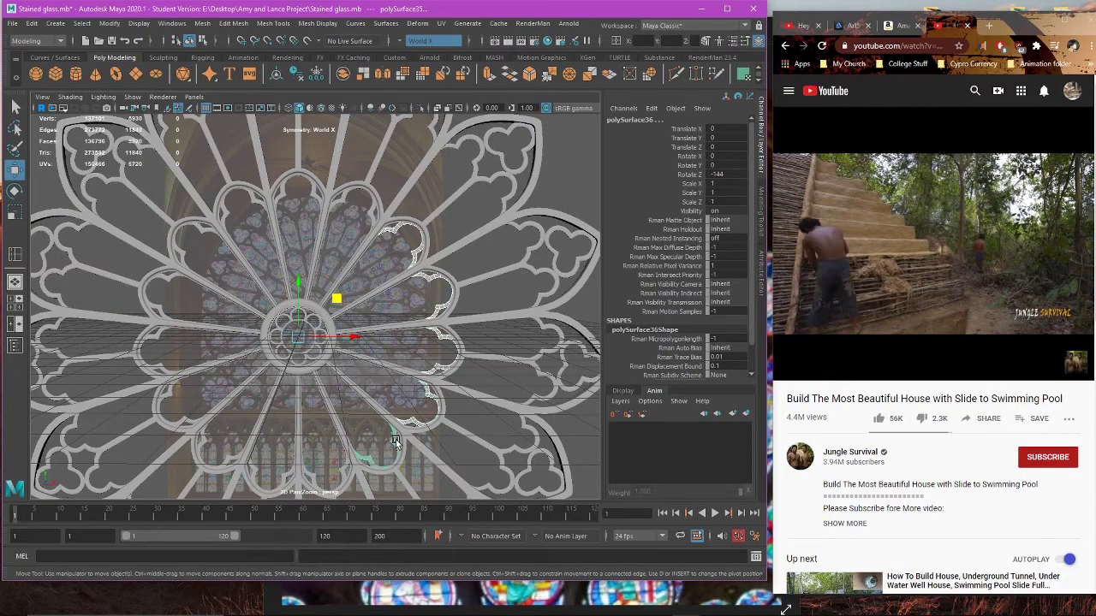
pyautogui.keyDown('alt'); pyautogui.moveTo(387, 441); pyautogui.dragTo(406, 379, button='middle'); pyautogui.keyUp('alt')
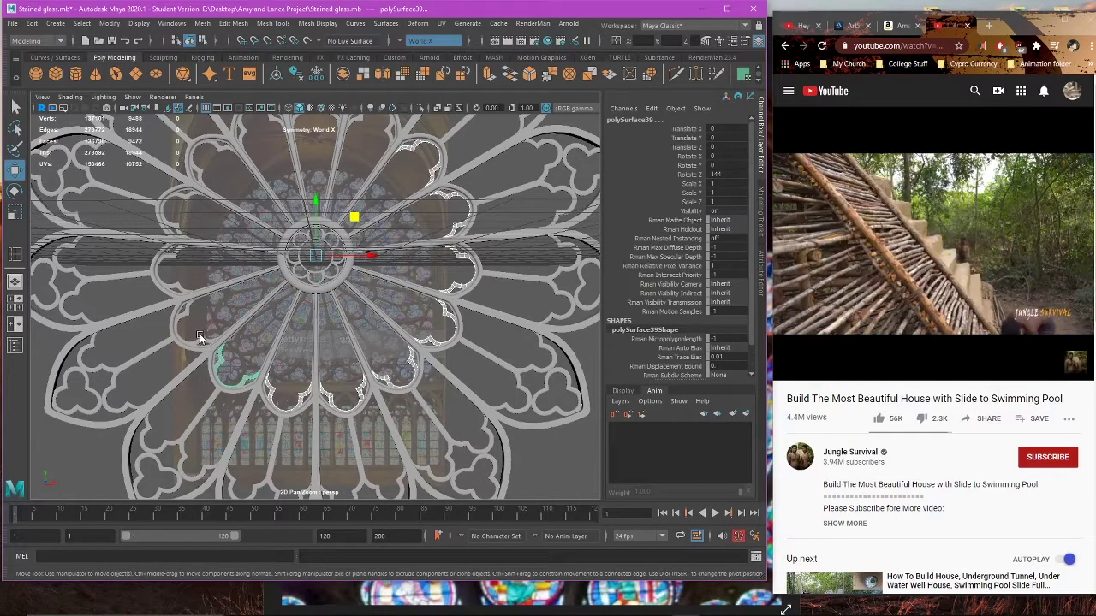
pyautogui.keyDown('shift'); pyautogui.click(201, 165); pyautogui.keyUp('shift')
pyautogui.keyDown('alt'); pyautogui.moveTo(283, 181); pyautogui.dragTo(285, 313, button='middle'); pyautogui.keyUp('alt')
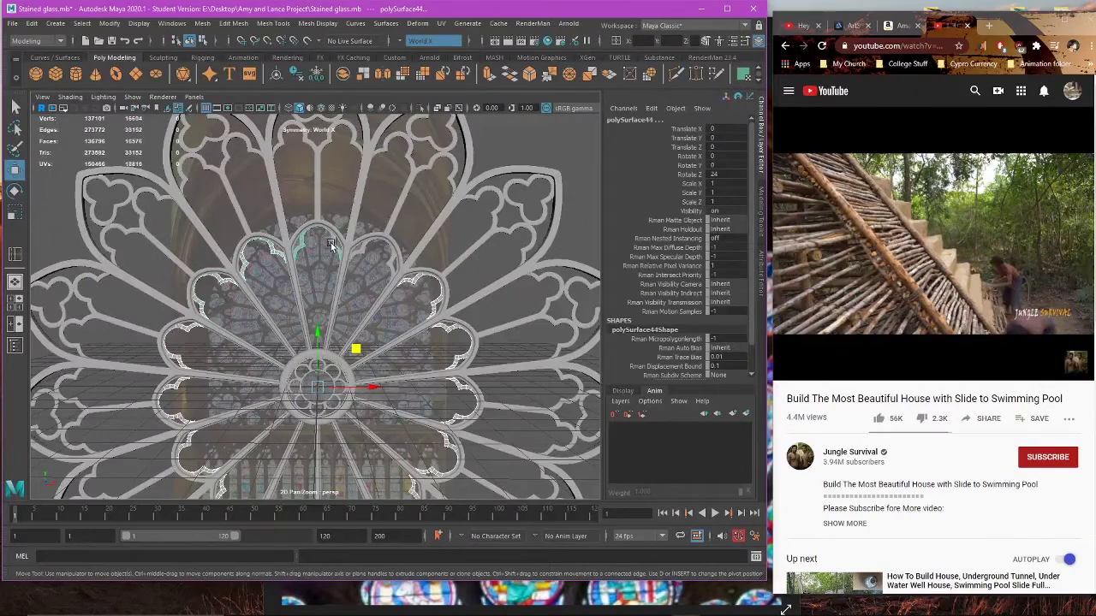
pyautogui.keyDown('shift'); pyautogui.click(393, 260); pyautogui.keyUp('shift')
pyautogui.scroll(-5, 393, 260)
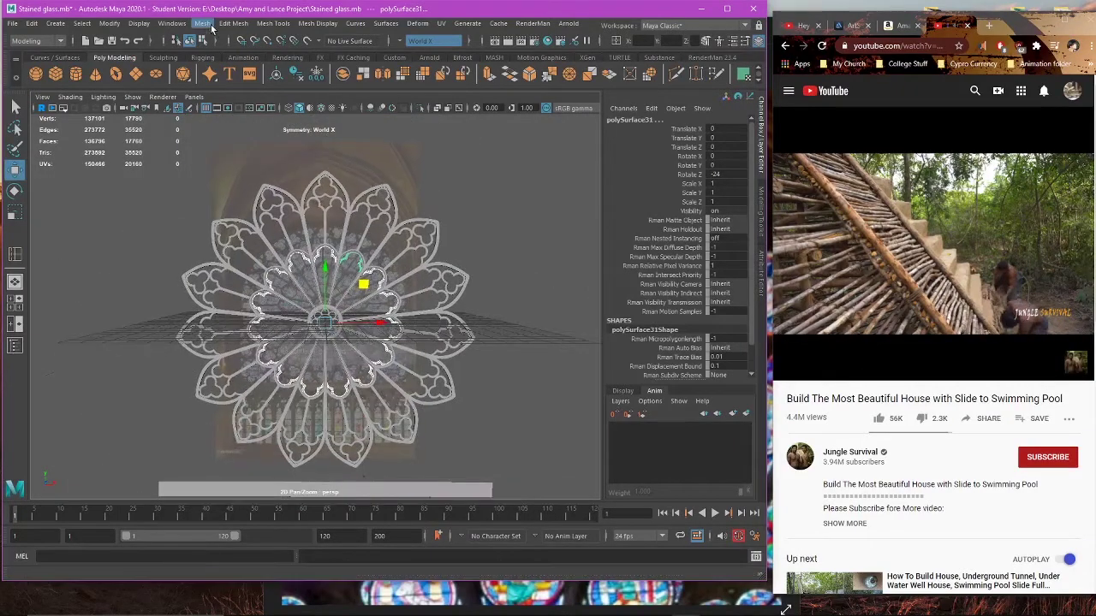
pyautogui.click(206, 24)
pyautogui.click(224, 53)
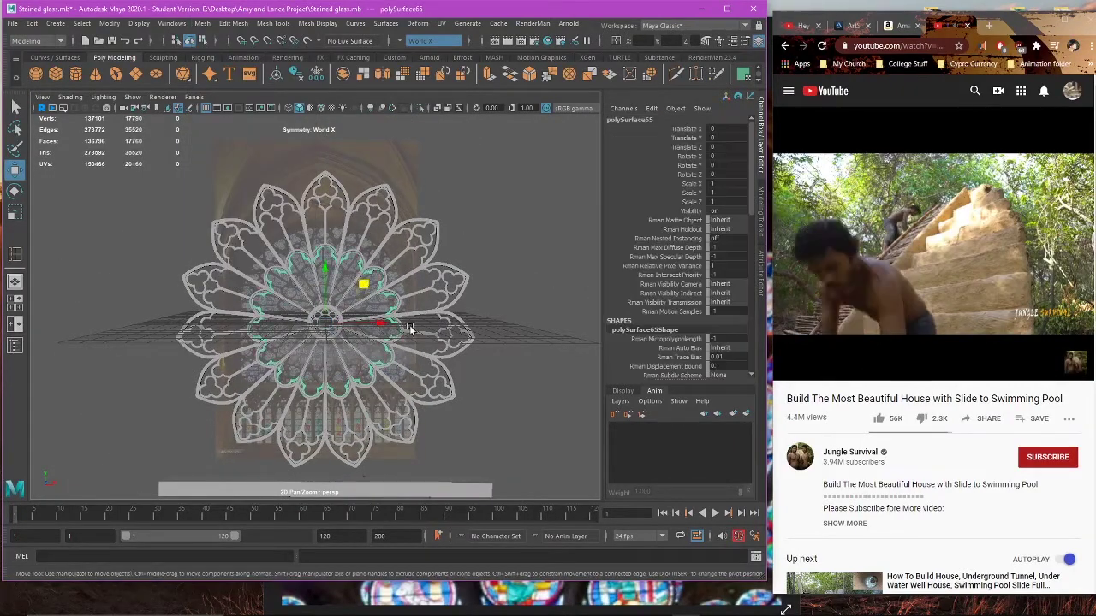
# Step: In the front view, check the gaps between the upper outer petals against the reference and select the combined outer tracery
pyautogui.click(460, 329)
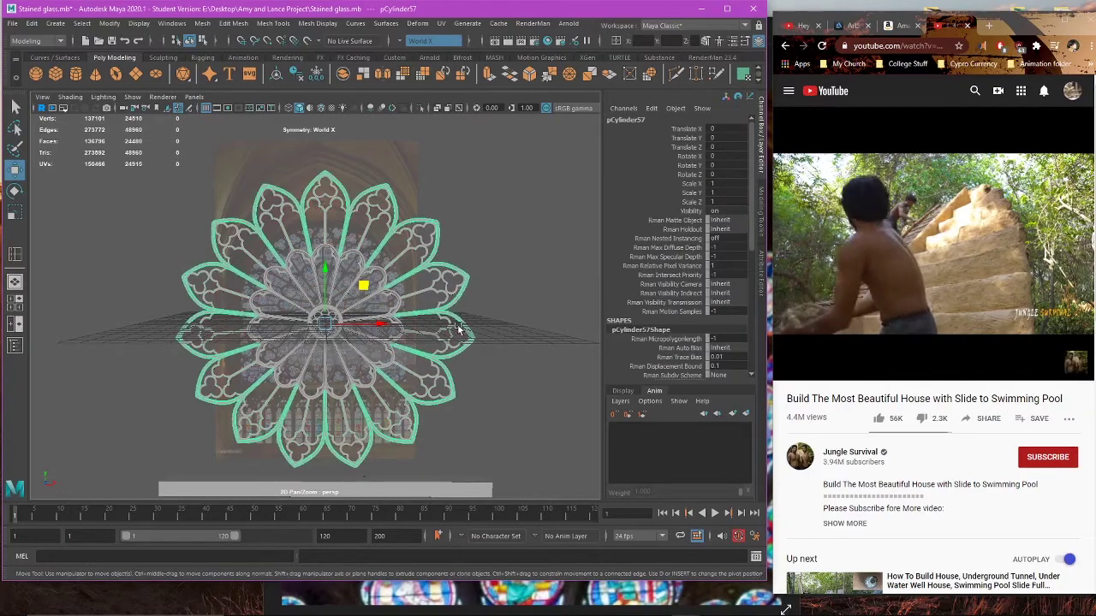
pyautogui.press('space')
pyautogui.press('space')
pyautogui.keyDown('alt'); pyautogui.moveTo(269, 403); pyautogui.dragTo(325, 335, button='middle'); pyautogui.keyUp('alt')
pyautogui.scroll(-2, 493, 380)
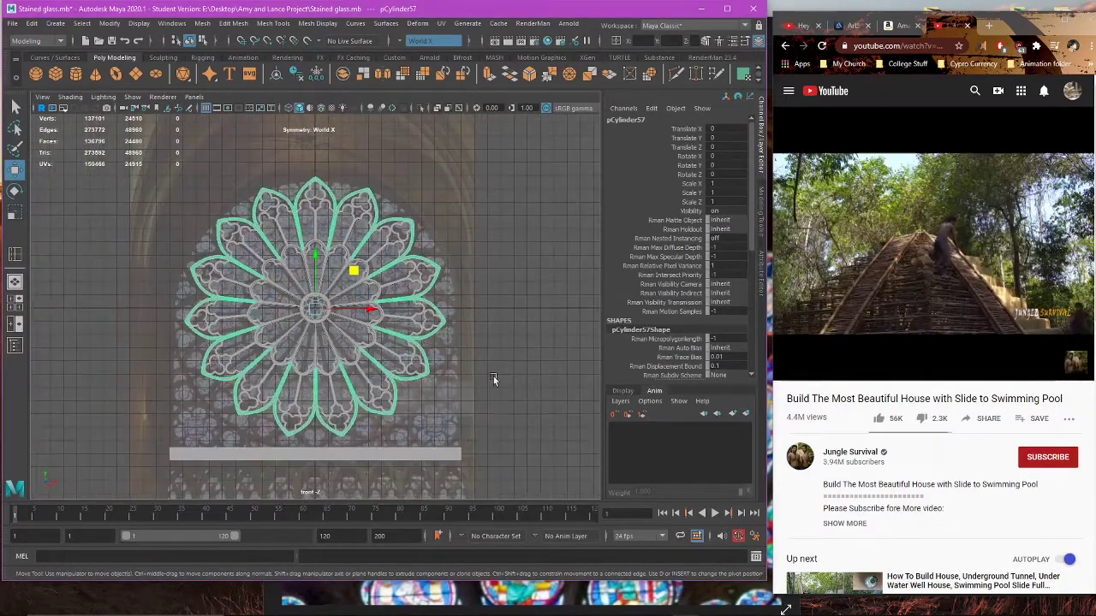
pyautogui.click(493, 377)
pyautogui.scroll(3, 494, 369)
pyautogui.keyDown('alt'); pyautogui.moveTo(316, 117); pyautogui.dragTo(314, 289, button='middle'); pyautogui.keyUp('alt')
pyautogui.scroll(2, 358, 312)
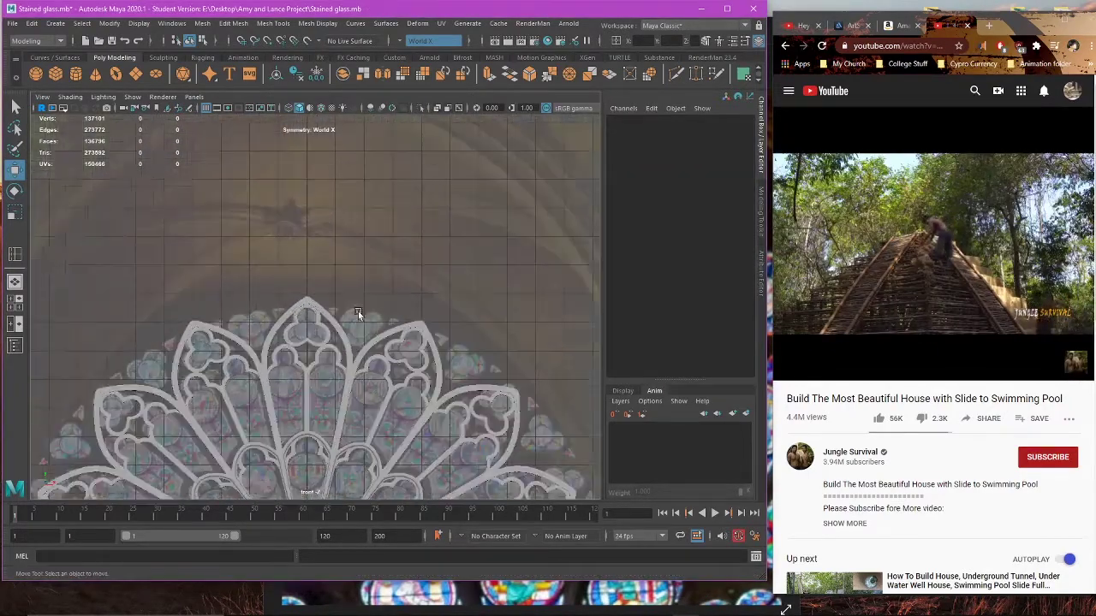
pyautogui.scroll(2, 385, 338)
pyautogui.scroll(2, 433, 375)
pyautogui.click(426, 352)
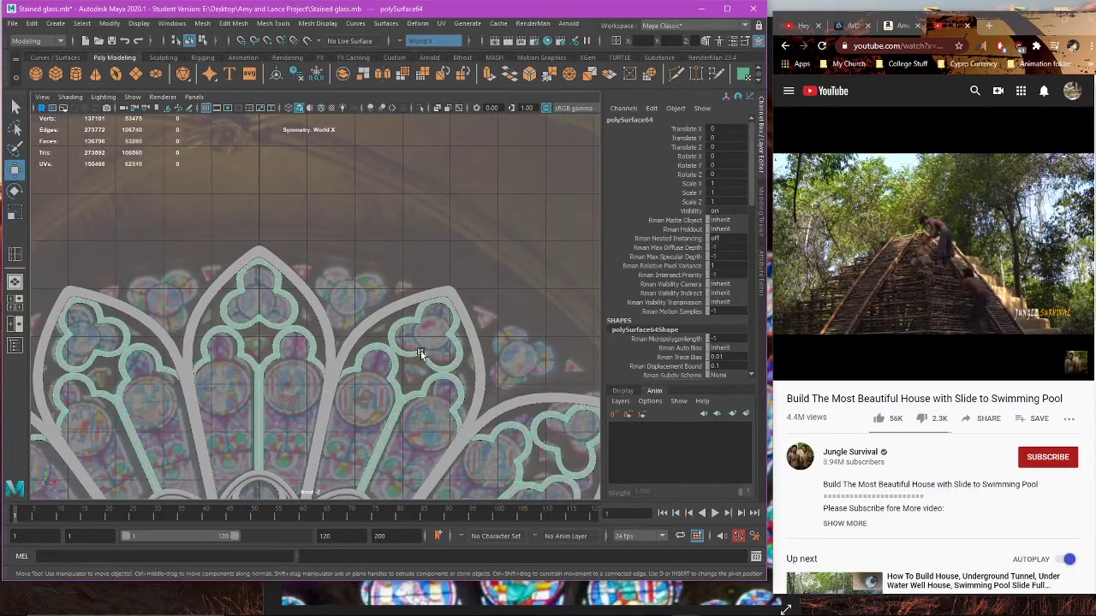
pyautogui.rightClick(415, 304)
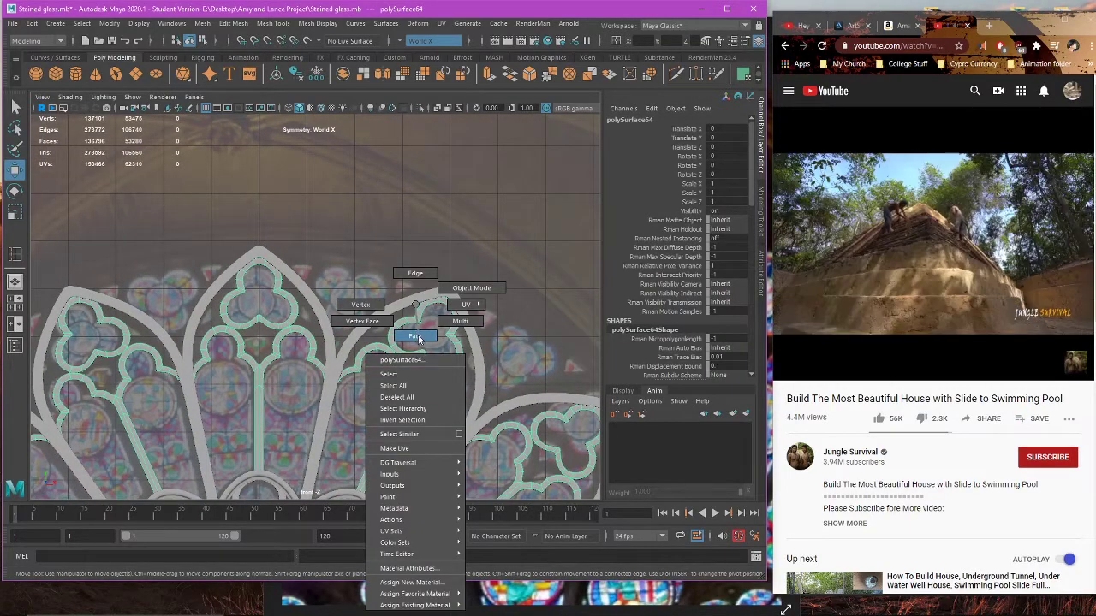
pyautogui.click(416, 337)
pyautogui.click(420, 354)
pyautogui.scroll(-3, 458, 330)
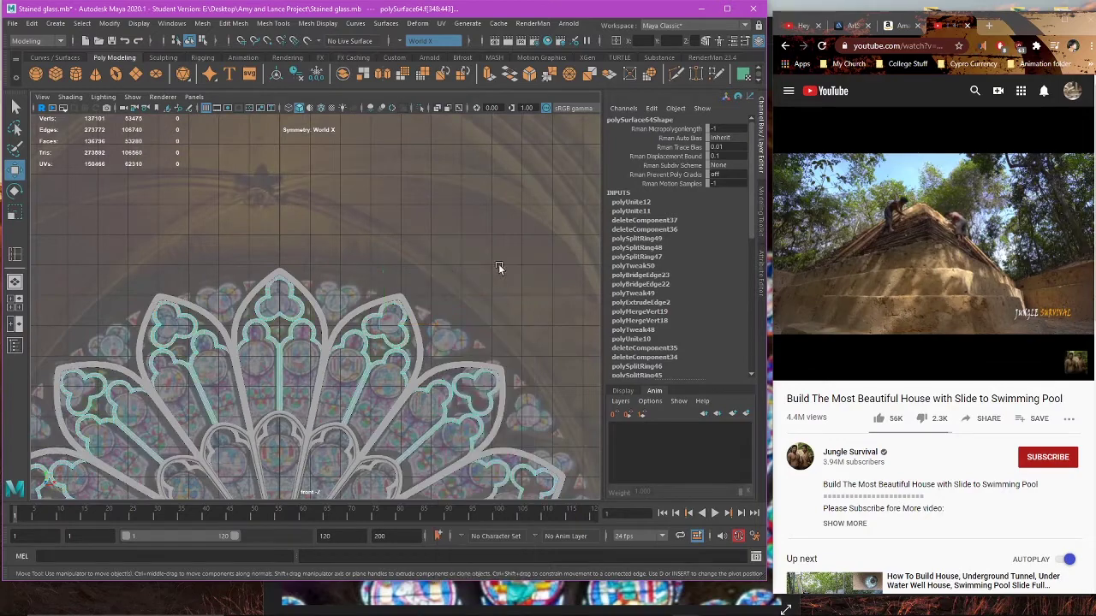
pyautogui.press('F8')
# Step: Duplicate the combined outer tracery and move the copy straight up, clear of the rose window
pyautogui.scroll(-3, 361, 311)
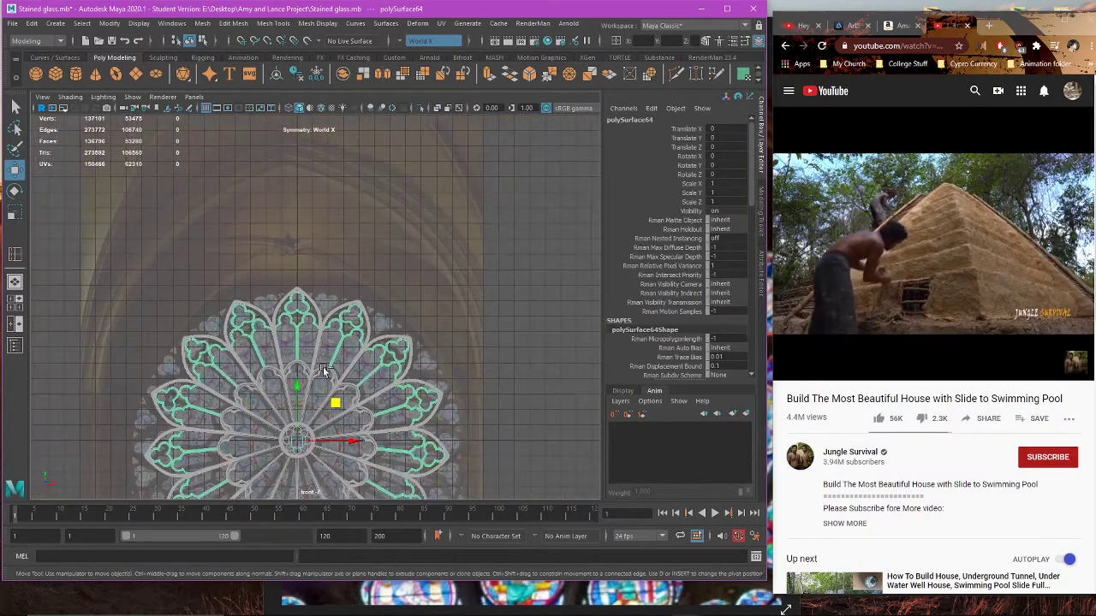
pyautogui.hotkey('ctrl', 'd')
pyautogui.moveTo(294, 392); pyautogui.dragTo(310, 70)
pyautogui.scroll(2, 323, 270)
pyautogui.keyDown('alt'); pyautogui.moveTo(347, 201); pyautogui.dragTo(384, 333, button='middle'); pyautogui.keyUp('alt')
# Step: Delete every face of the tracery copy except the trefoil at its very top, using an inverted face selection
pyautogui.scroll(2, 384, 333)
pyautogui.moveTo(536, 169); pyautogui.dragTo(536, 201, button='right')
pyautogui.scroll(-2, 488, 232)
pyautogui.keyDown('alt'); pyautogui.moveTo(488, 232); pyautogui.dragTo(465, 282, button='middle'); pyautogui.keyUp('alt')
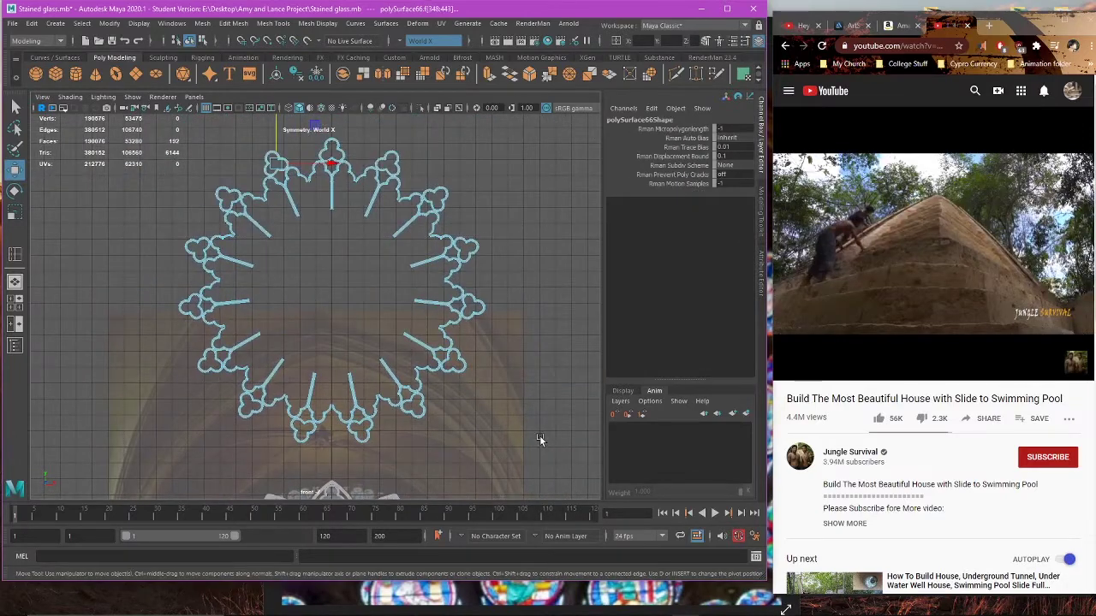
pyautogui.click(494, 354)
pyautogui.scroll(2, 495, 354)
pyautogui.keyDown('alt'); pyautogui.moveTo(345, 144); pyautogui.dragTo(355, 311, button='middle'); pyautogui.keyUp('alt')
pyautogui.scroll(1, 354, 313)
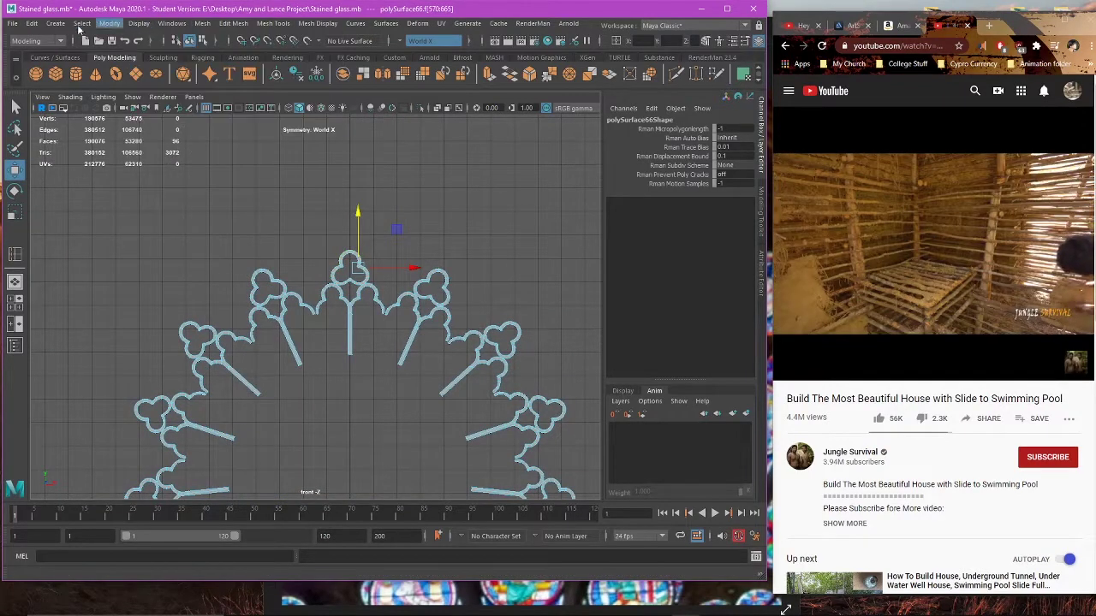
pyautogui.click(81, 24)
pyautogui.click(111, 102)
pyautogui.press('Delete')
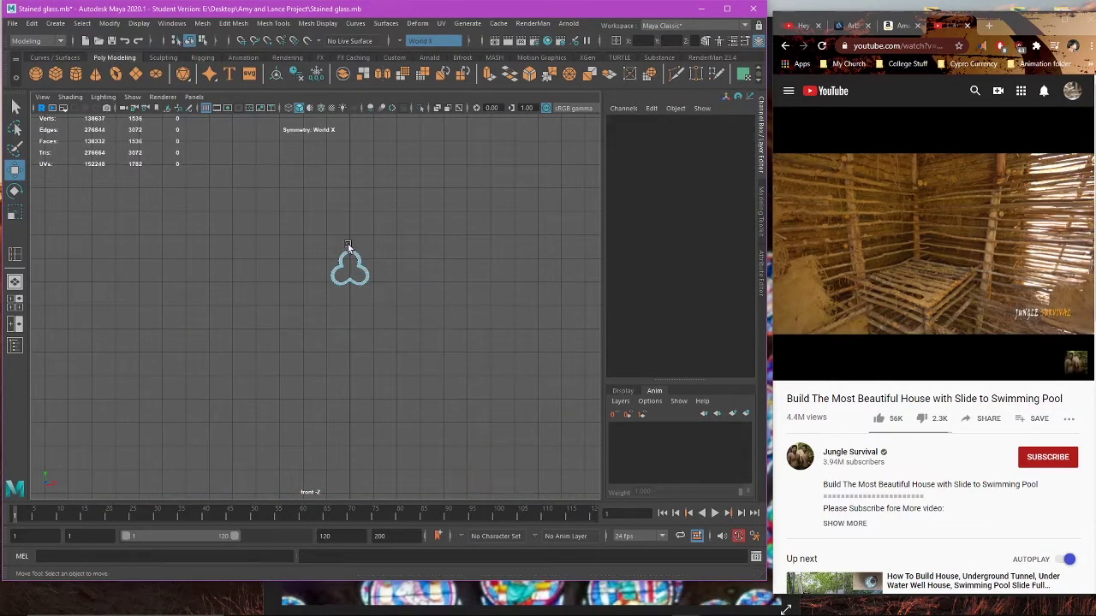
# Step: Select all faces of the isolated trefoil and move them down to the tip of the rose window's central upper petal
pyautogui.doubleClick(350, 256)
pyautogui.press('f')
pyautogui.scroll(-10, 338, 261)
pyautogui.keyDown('alt'); pyautogui.moveTo(326, 283); pyautogui.dragTo(347, 208, button='middle'); pyautogui.keyUp('alt')
pyautogui.moveTo(345, 187); pyautogui.dragTo(357, 436)
pyautogui.keyDown('alt'); pyautogui.moveTo(363, 419); pyautogui.dragTo(326, 219, button='middle'); pyautogui.keyUp('alt')
pyautogui.moveTo(305, 197); pyautogui.dragTo(305, 302)
pyautogui.keyDown('alt'); pyautogui.moveTo(330, 335); pyautogui.dragTo(352, 333, button='right'); pyautogui.keyUp('alt')
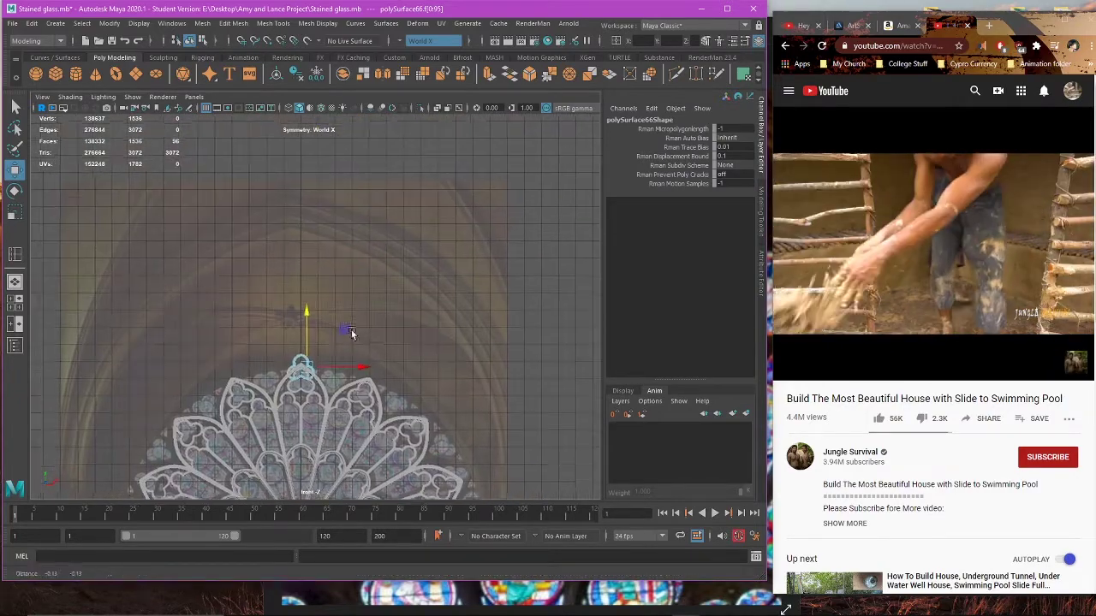
# Step: Try to center the trefoil's pivot while its faces are selected
pyautogui.keyDown('alt'); pyautogui.moveTo(351, 333); pyautogui.dragTo(406, 270, button='middle'); pyautogui.keyUp('alt')
pyautogui.keyDown('alt'); pyautogui.moveTo(406, 271); pyautogui.dragTo(453, 301, button='right'); pyautogui.keyUp('alt')
pyautogui.keyDown('alt'); pyautogui.moveTo(387, 314); pyautogui.dragTo(329, 346, button='middle'); pyautogui.keyUp('alt')
pyautogui.keyDown('alt'); pyautogui.moveTo(329, 347); pyautogui.dragTo(419, 343, button='right'); pyautogui.keyUp('alt')
pyautogui.keyDown('alt'); pyautogui.moveTo(420, 342); pyautogui.dragTo(321, 257, button='middle'); pyautogui.keyUp('alt')
pyautogui.keyDown('alt'); pyautogui.moveTo(321, 257); pyautogui.dragTo(344, 253, button='right'); pyautogui.keyUp('alt')
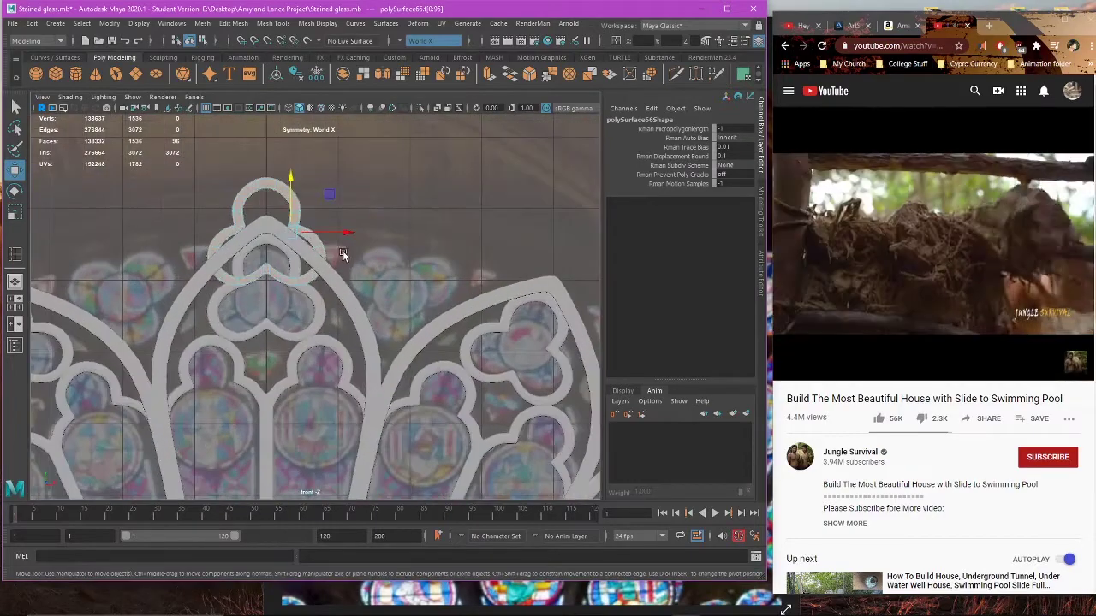
pyautogui.keyDown('alt'); pyautogui.moveTo(344, 253); pyautogui.dragTo(391, 283, button='middle'); pyautogui.keyUp('alt')
pyautogui.keyDown('alt'); pyautogui.moveTo(399, 262); pyautogui.dragTo(416, 260, button='right'); pyautogui.keyUp('alt')
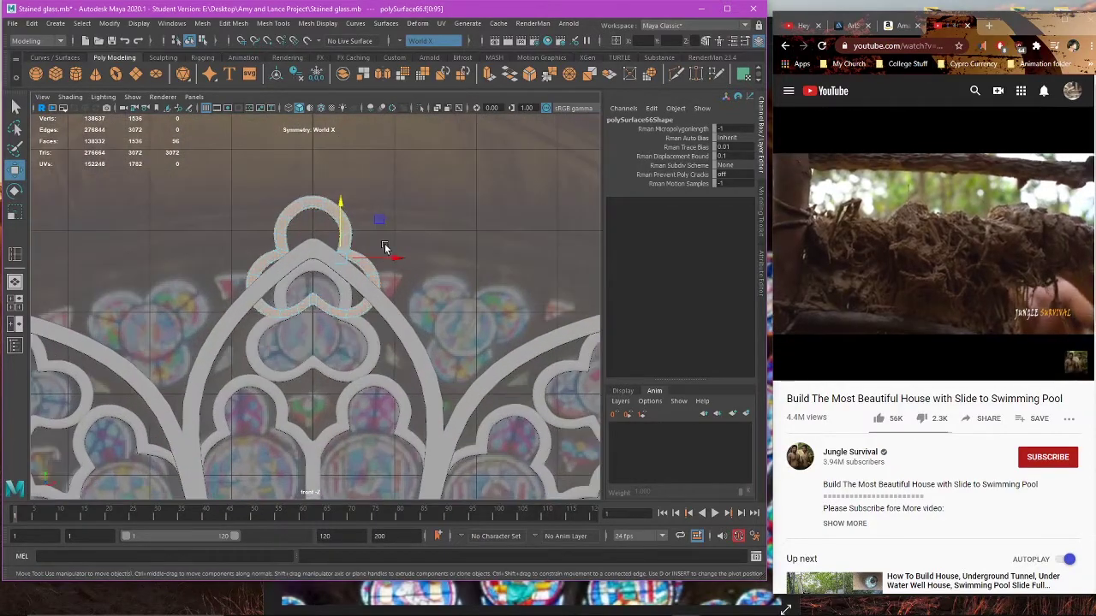
pyautogui.click(111, 24)
pyautogui.click(135, 106)
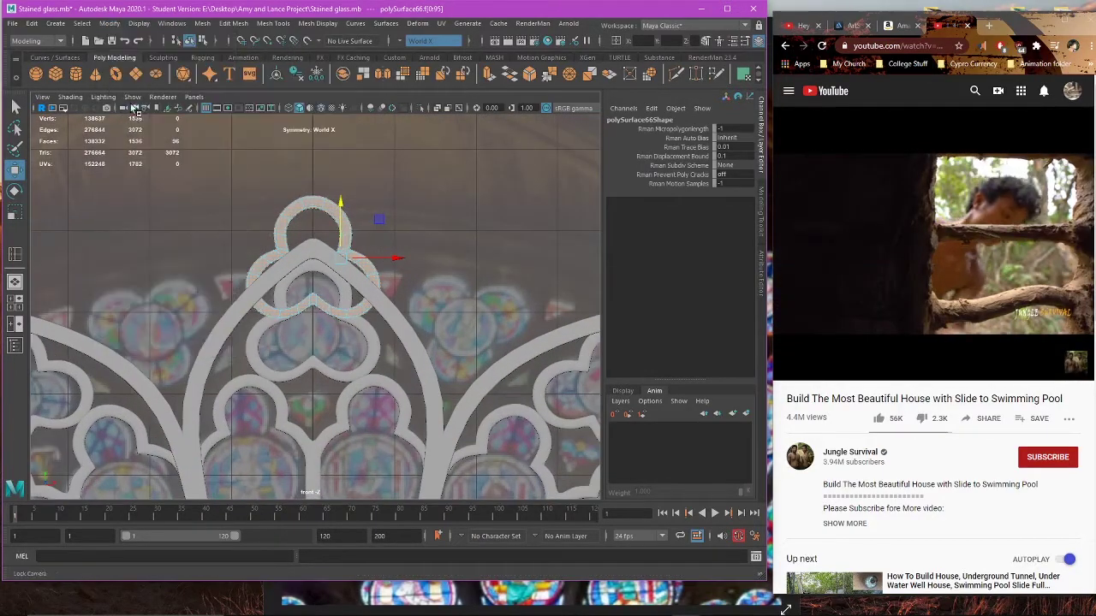
# Step: Return the trefoil to object mode and center its pivot on the shape
pyautogui.keyDown('alt'); pyautogui.moveTo(334, 315); pyautogui.dragTo(349, 303, button='middle'); pyautogui.keyUp('alt')
pyautogui.keyDown('alt'); pyautogui.moveTo(348, 304); pyautogui.dragTo(367, 303, button='right'); pyautogui.keyUp('alt')
pyautogui.moveTo(476, 187); pyautogui.dragTo(507, 174, button='right')
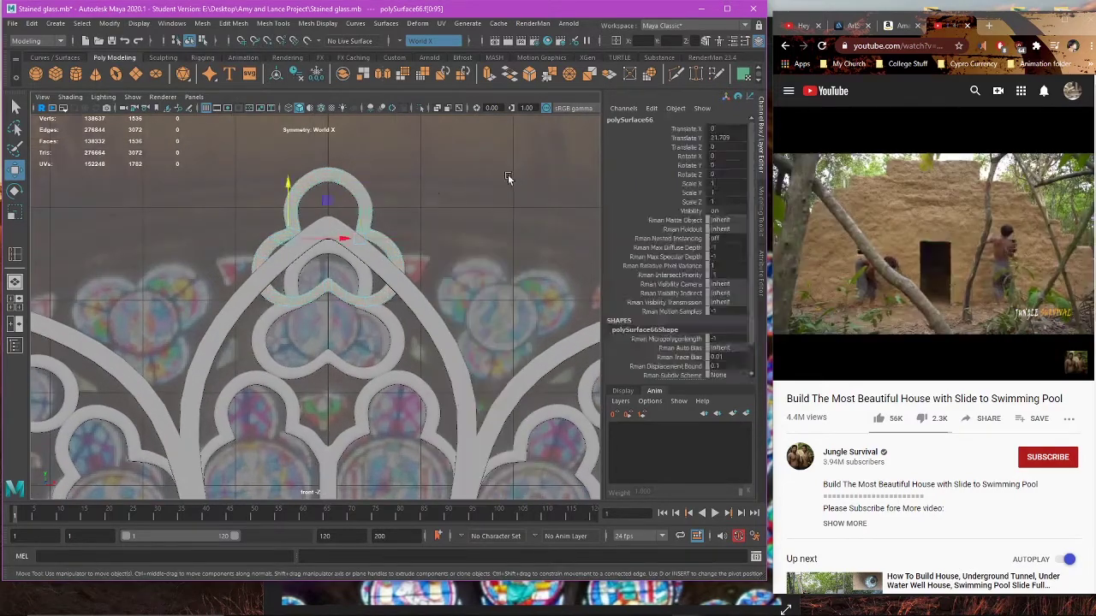
pyautogui.click(507, 174)
pyautogui.click(358, 187)
pyautogui.click(110, 27)
pyautogui.click(135, 106)
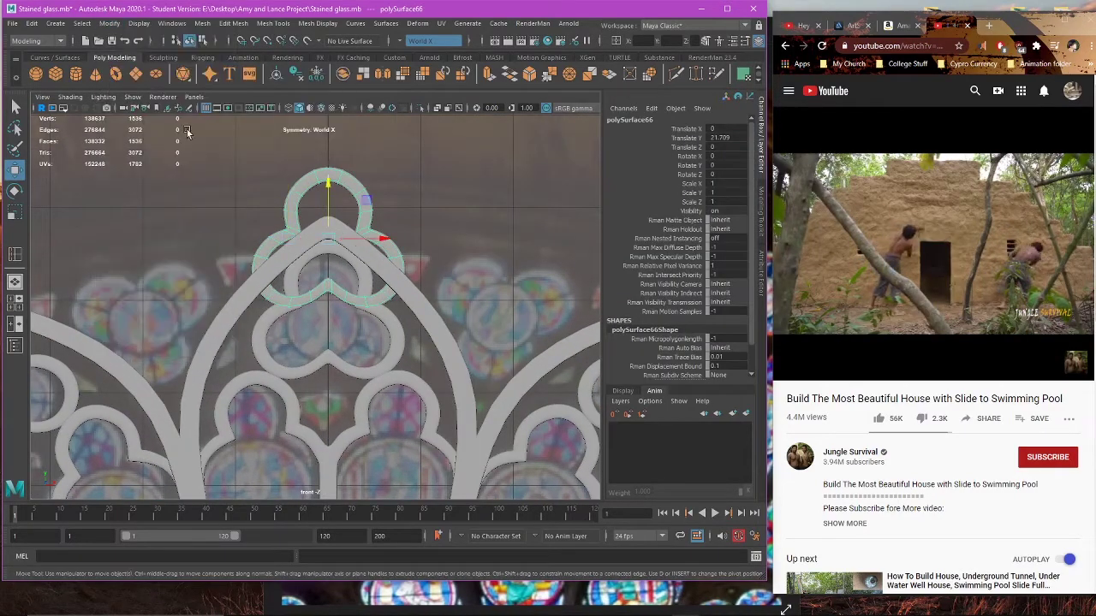
# Step: Move the trefoil down over the central petal's own trefoil, to 20.945 in Translate Y
pyautogui.keyDown('alt'); pyautogui.moveTo(475, 236); pyautogui.dragTo(443, 228, button='middle'); pyautogui.keyUp('alt')
pyautogui.keyDown('alt'); pyautogui.moveTo(443, 227); pyautogui.dragTo(391, 244, button='right'); pyautogui.keyUp('alt')
pyautogui.moveTo(302, 212); pyautogui.dragTo(304, 251)
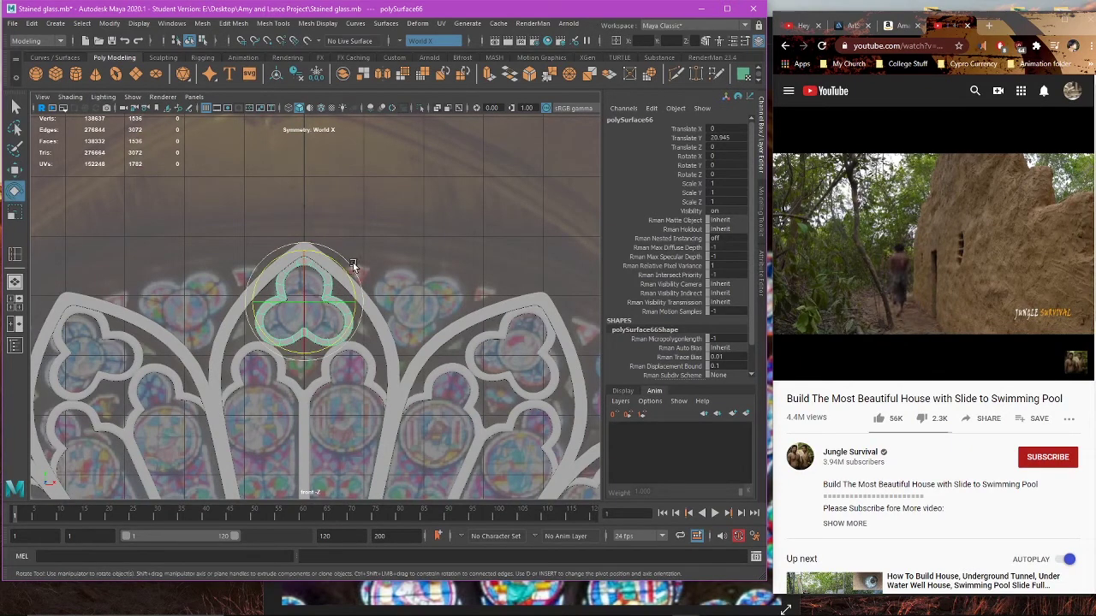
# Step: Rotate the trefoil and move it into the gap just right of the central upper petal, at 1.92 in Translate X
pyautogui.moveTo(264, 343); pyautogui.dragTo(262, 334)
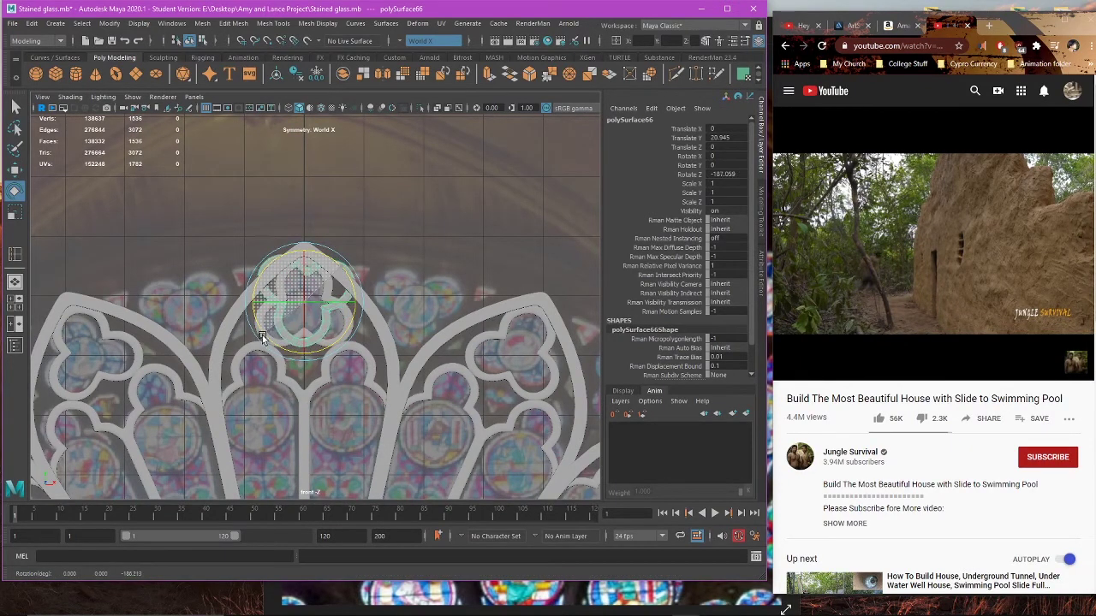
pyautogui.press('w')
pyautogui.moveTo(356, 303); pyautogui.dragTo(470, 300)
pyautogui.press('e')
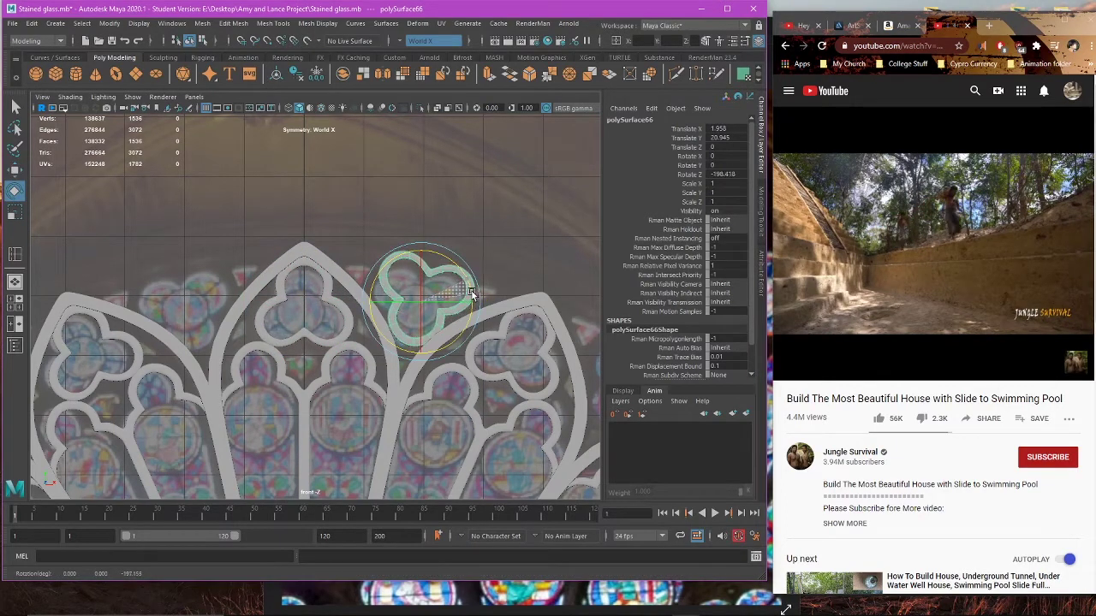
pyautogui.press('w')
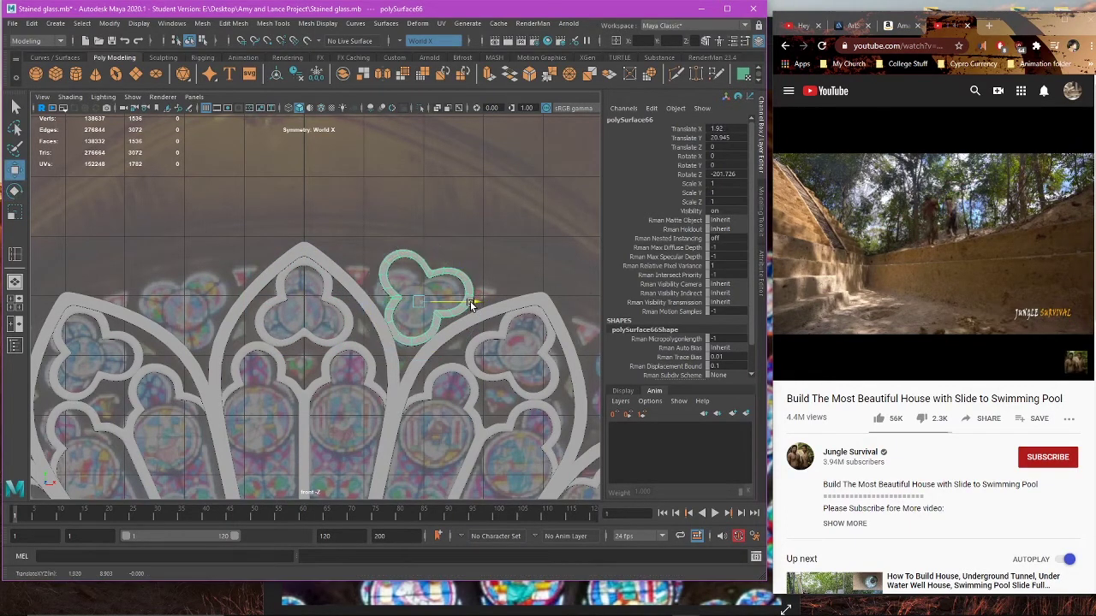
pyautogui.click(505, 264)
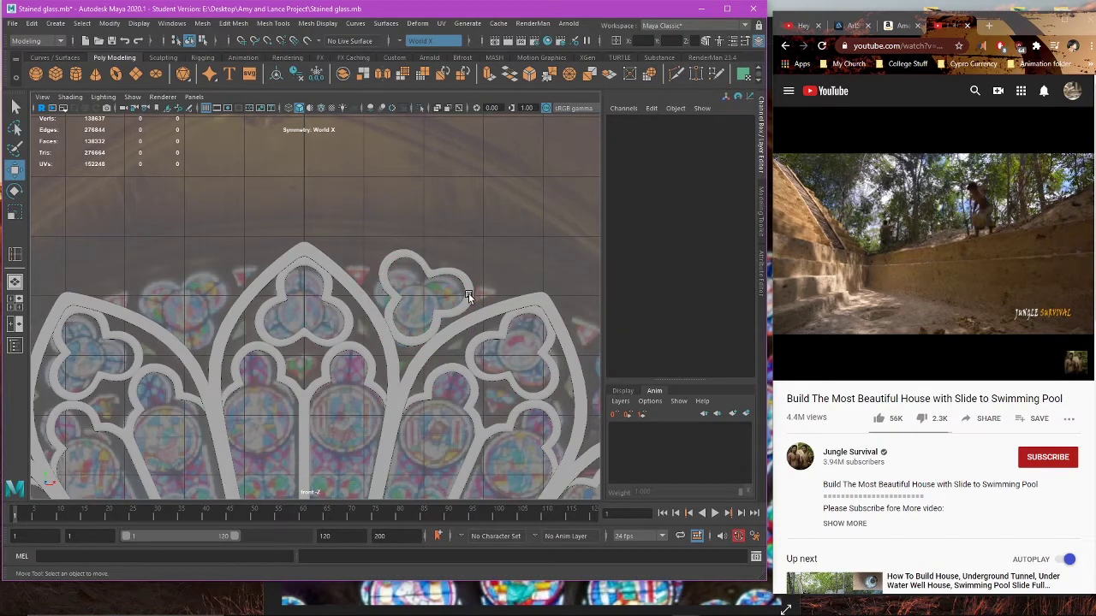
# Step: Set the trefoil's Rotate Z to -200 and check its fit between the two outer petals
pyautogui.scroll(-2, 437, 291)
pyautogui.click(413, 315)
pyautogui.keyDown('alt'); pyautogui.moveTo(433, 325); pyautogui.dragTo(410, 274, button='middle'); pyautogui.keyUp('alt')
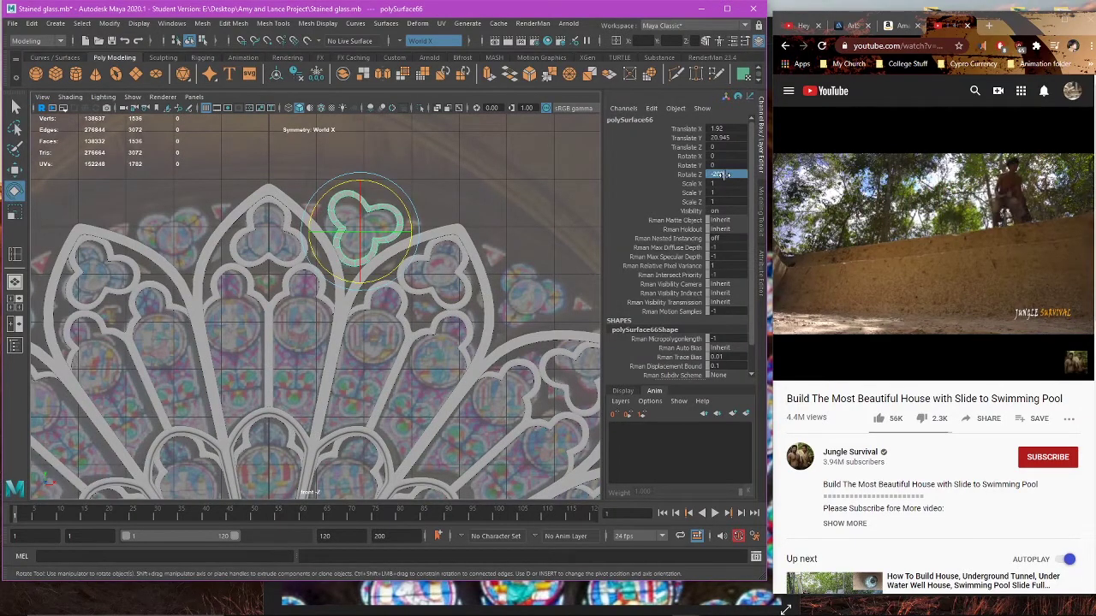
pyautogui.click(496, 206)
pyautogui.scroll(3, 434, 251)
pyautogui.keyDown('alt'); pyautogui.moveTo(434, 251); pyautogui.dragTo(326, 301, button='middle'); pyautogui.keyUp('alt')
pyautogui.keyDown('alt'); pyautogui.moveTo(224, 265); pyautogui.dragTo(283, 280, button='middle'); pyautogui.keyUp('alt')
pyautogui.scroll(-8, 302, 270)
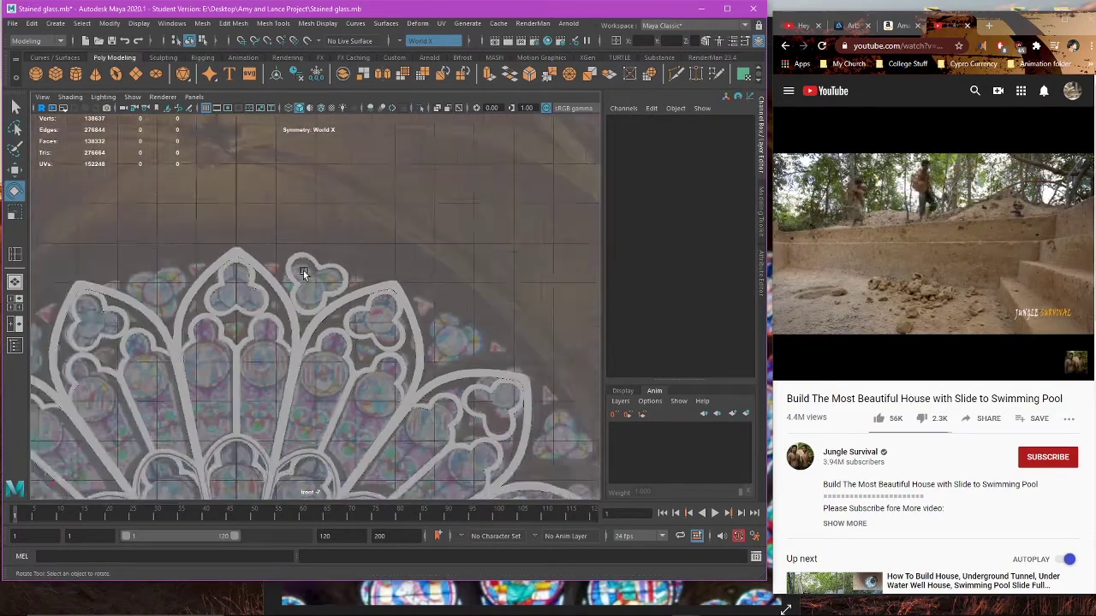
# Step: Select the trefoil between the petals and move its pivot to the center of the rose window
pyautogui.click(374, 201)
pyautogui.scroll(-5, 373, 257)
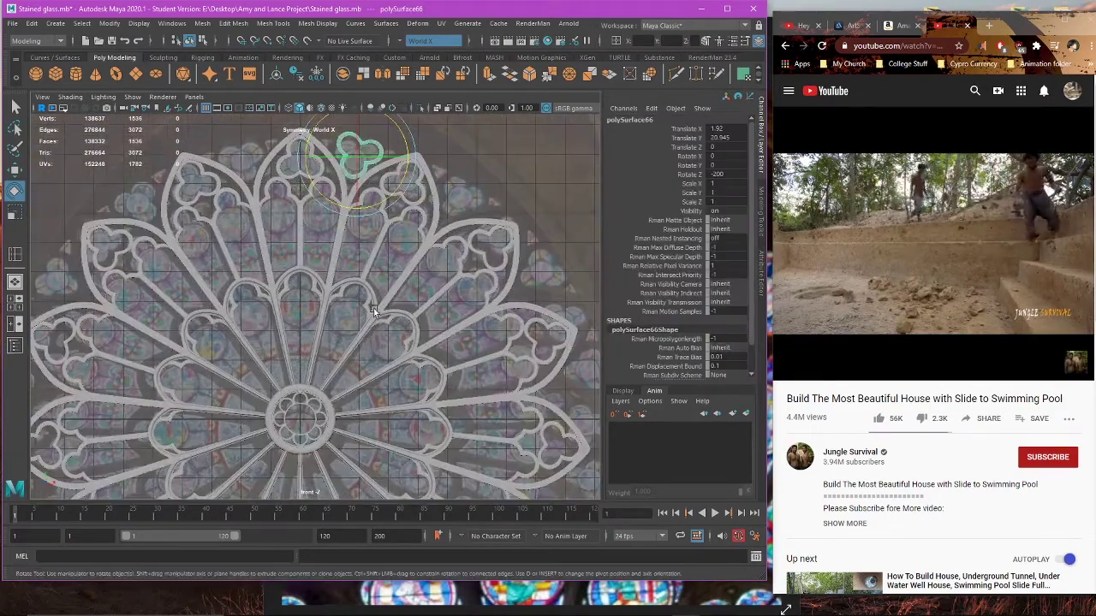
pyautogui.scroll(3, 376, 269)
pyautogui.press('w')
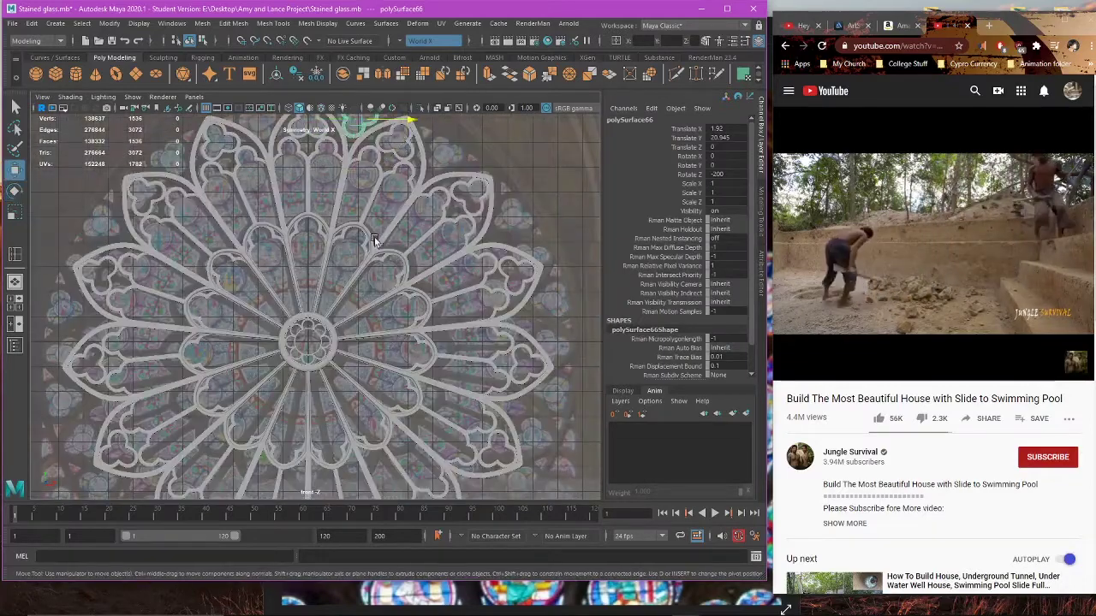
pyautogui.scroll(3, 372, 222)
pyautogui.moveTo(368, 136); pyautogui.dragTo(380, 357)
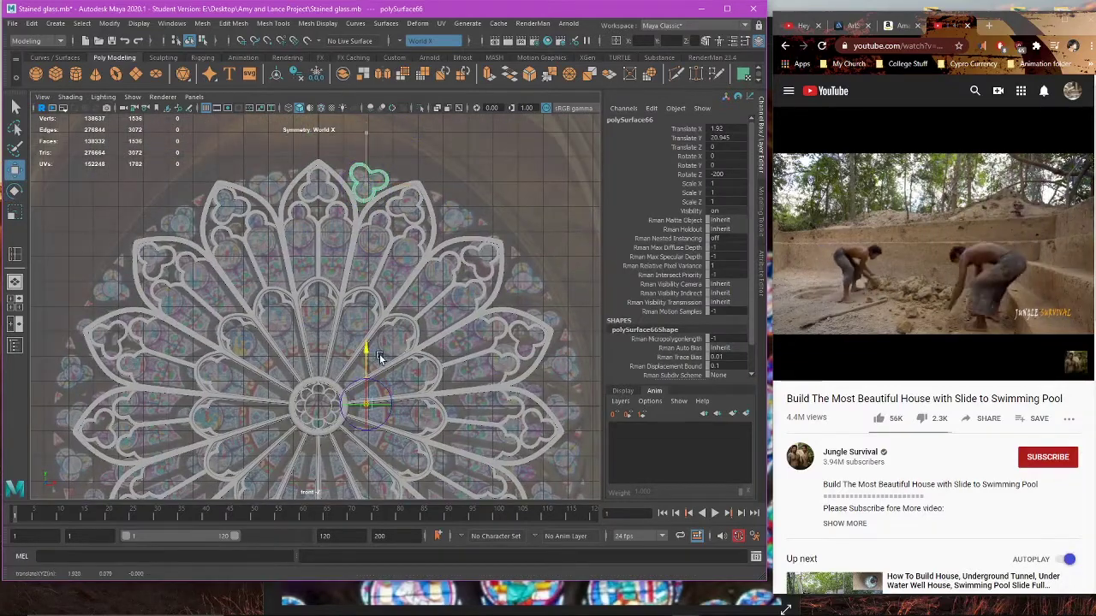
pyautogui.moveTo(411, 408); pyautogui.dragTo(366, 410)
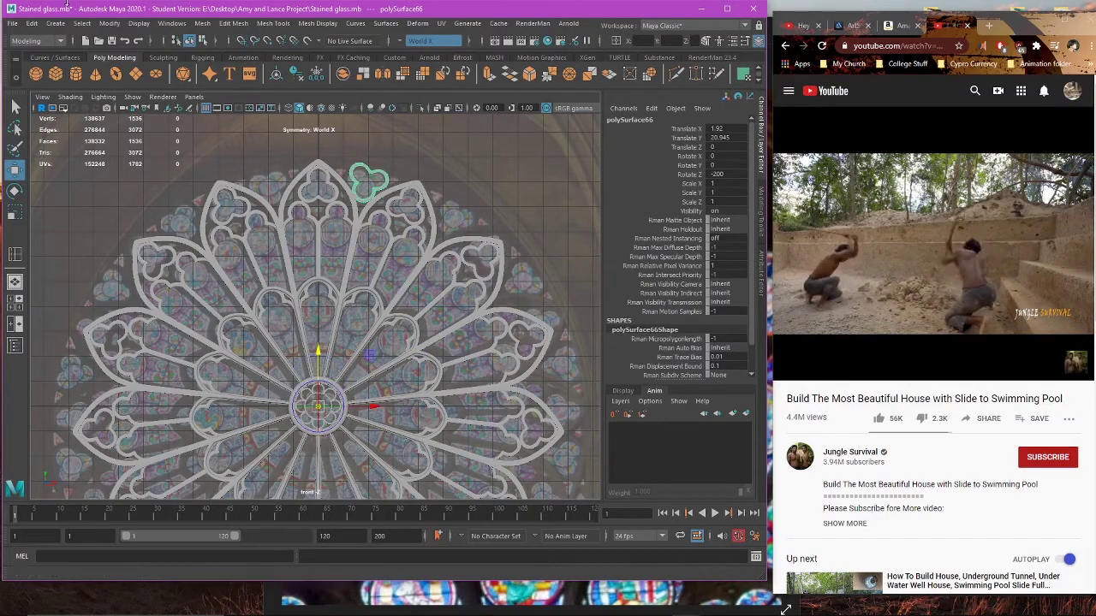
# Step: Freeze the trefoil's transformations
pyautogui.click(110, 24)
pyautogui.click(110, 23)
pyautogui.click(112, 24)
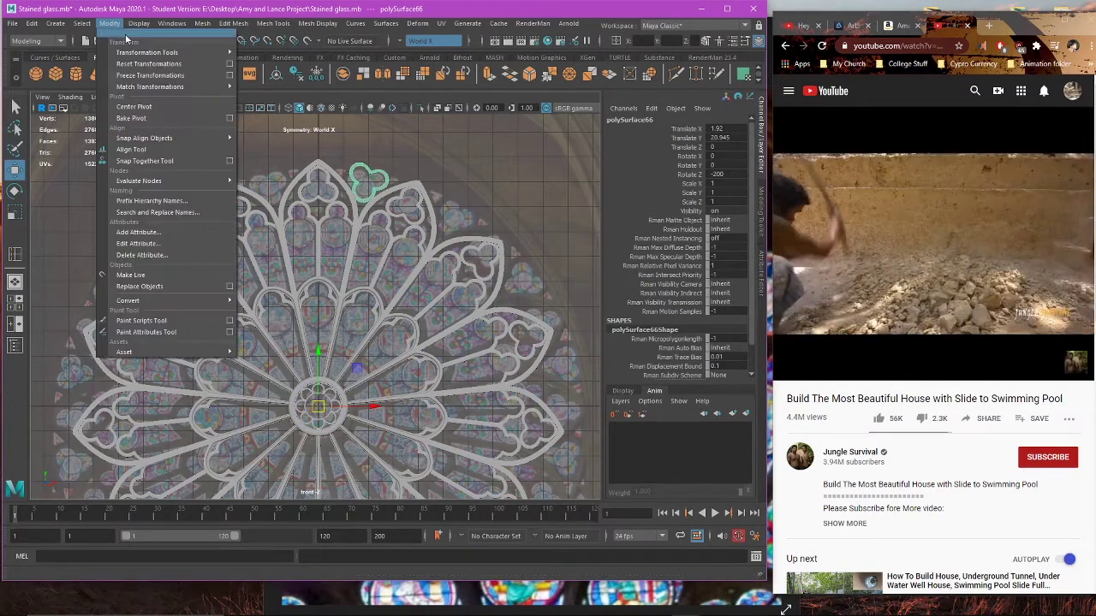
pyautogui.click(150, 76)
pyautogui.keyDown('alt'); pyautogui.moveTo(397, 374); pyautogui.dragTo(391, 337, button='middle'); pyautogui.keyUp('alt')
pyautogui.keyDown('alt'); pyautogui.moveTo(391, 337); pyautogui.dragTo(400, 380, button='right'); pyautogui.keyUp('alt')
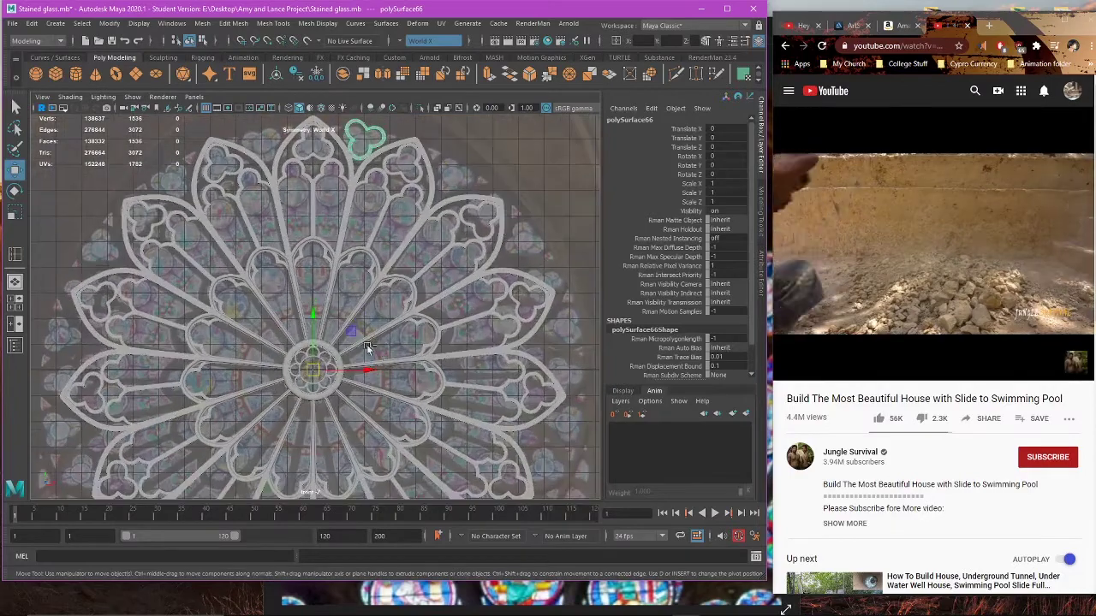
# Step: Duplicate the trefoil and rotate the copy around the window's center, setting its Rotate Z to -24
pyautogui.hotkey('ctrl', 'd')
pyautogui.press('e')
pyautogui.moveTo(355, 333); pyautogui.dragTo(365, 351)
pyautogui.keyDown('alt'); pyautogui.moveTo(382, 339); pyautogui.dragTo(293, 405, button='middle'); pyautogui.keyUp('alt')
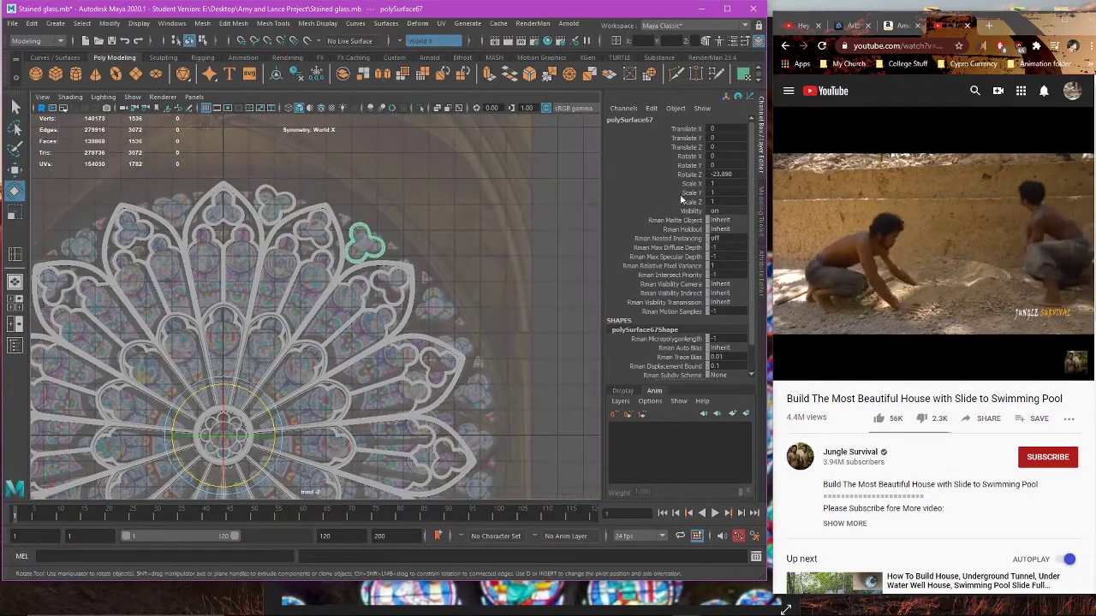
pyautogui.doubleClick(710, 183)
pyautogui.write('-24')
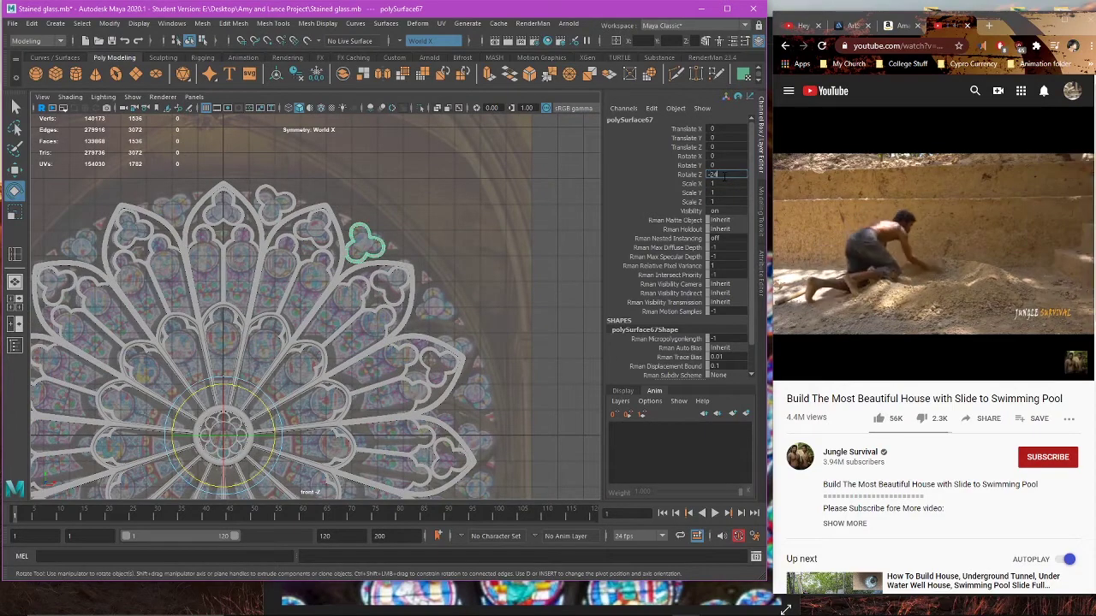
# Step: Repeat the duplicate with its 24-degree rotation until every gap between the outer petals has a trefoil, and clear the selection
pyautogui.scroll(-4, 377, 324)
pyautogui.keyDown('alt'); pyautogui.moveTo(377, 323); pyautogui.dragTo(416, 262, button='middle'); pyautogui.keyUp('alt')
pyautogui.scroll(3, 347, 308)
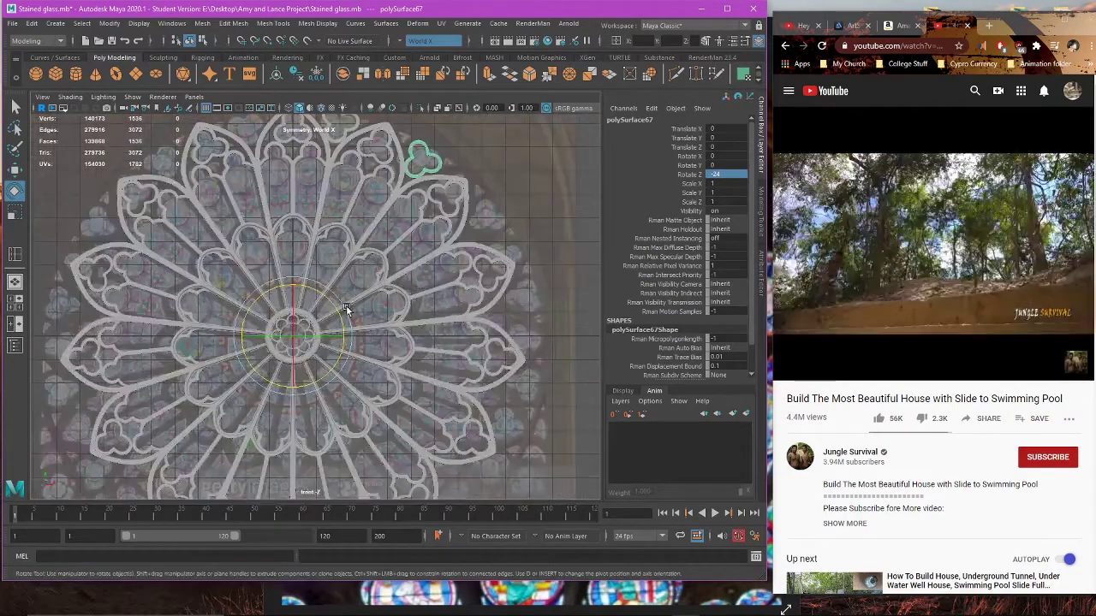
pyautogui.hotkey('shift', 'd')
pyautogui.hotkey('shift', 'd')
pyautogui.hotkey('shift', 'd')
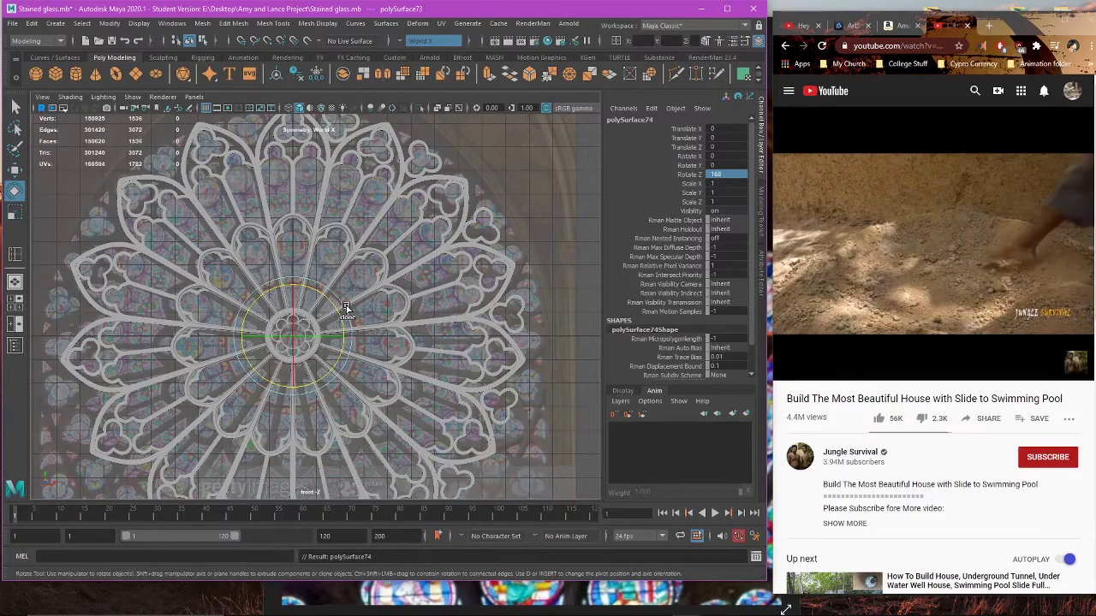
pyautogui.hotkey('shift', 'd')
pyautogui.hotkey('shift', 'd')
pyautogui.hotkey('shift', 'd')
pyautogui.hotkey('shift', 'd')
pyautogui.hotkey('shift', 'd')
pyautogui.hotkey('shift', 'd')
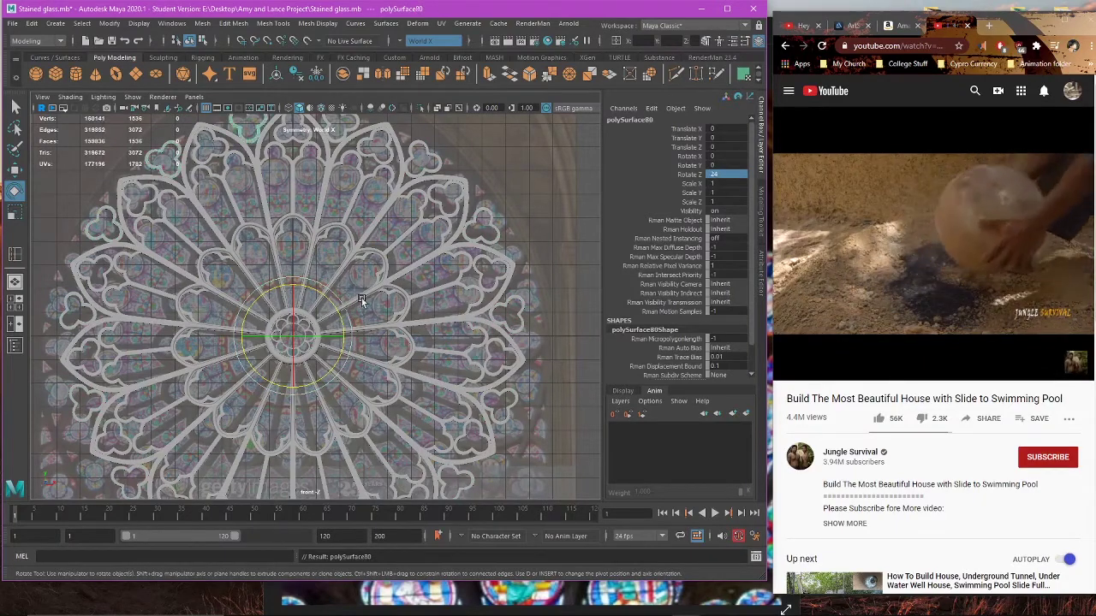
pyautogui.keyDown('alt'); pyautogui.moveTo(361, 298); pyautogui.dragTo(351, 374, button='middle'); pyautogui.keyUp('alt')
pyautogui.press('w')
pyautogui.click(469, 254)
# Step: Examine the full ring of trefoils in perspective and against the reference image in the front view
pyautogui.scroll(-4, 471, 257)
pyautogui.keyDown('alt'); pyautogui.moveTo(471, 267); pyautogui.dragTo(476, 209, button='middle'); pyautogui.keyUp('alt')
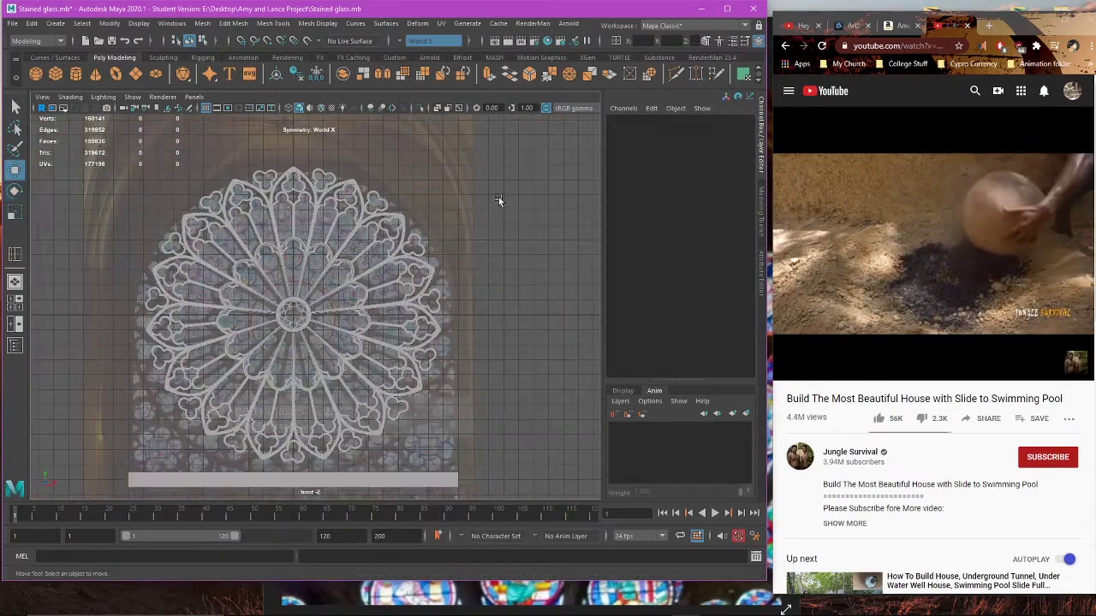
pyautogui.press('space')
pyautogui.press('space')
pyautogui.keyDown('alt'); pyautogui.moveTo(499, 208); pyautogui.dragTo(317, 359); pyautogui.keyUp('alt')
pyautogui.scroll(-5, 360, 352)
pyautogui.press('space')
pyautogui.press('space')
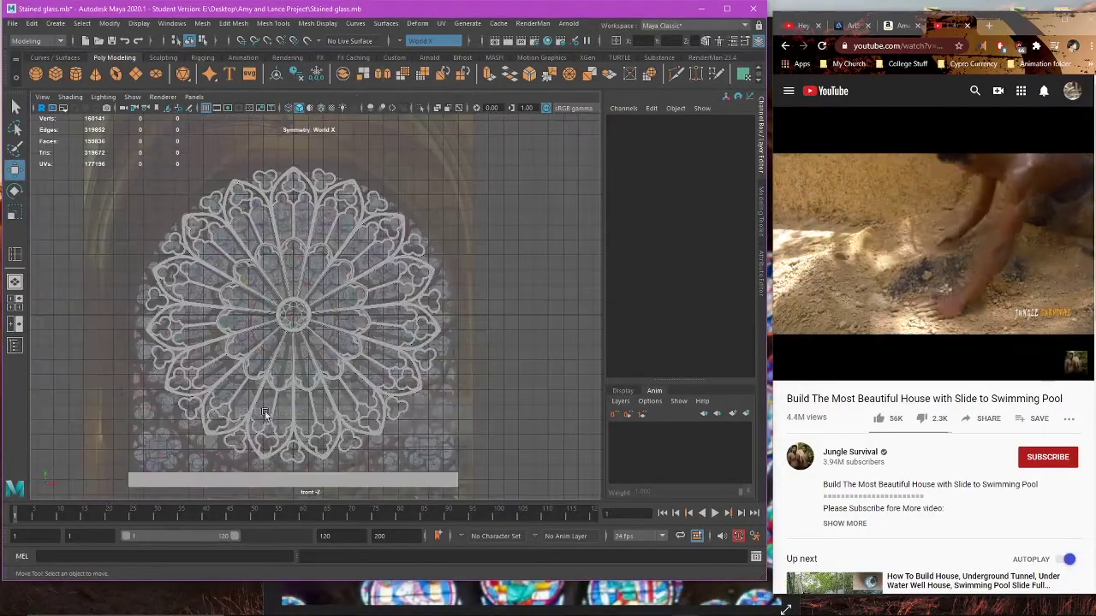
pyautogui.scroll(6, 447, 362)
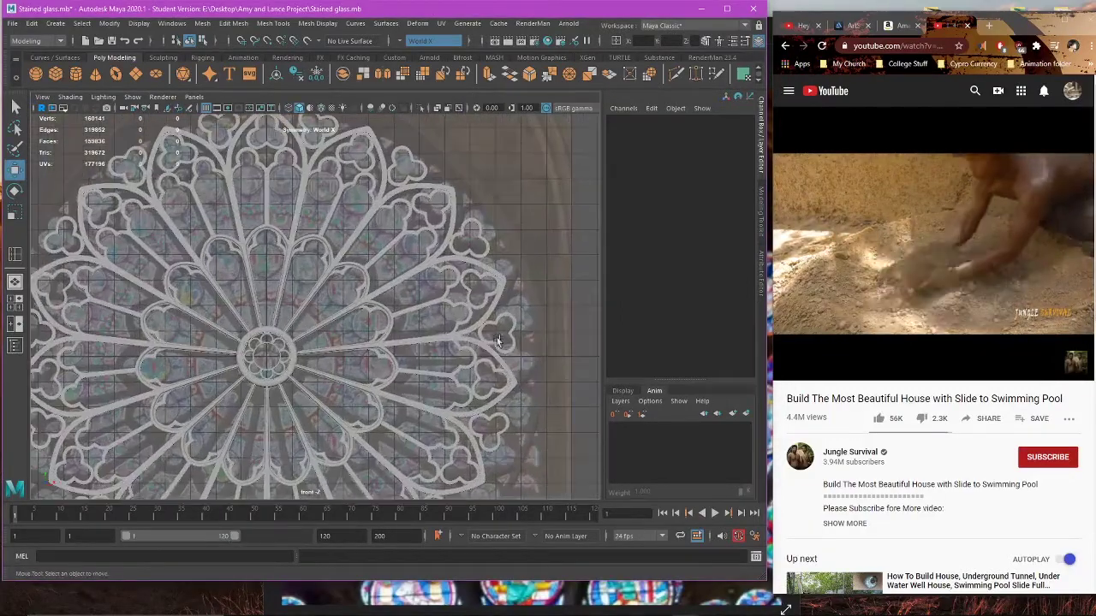
pyautogui.scroll(-5, 496, 341)
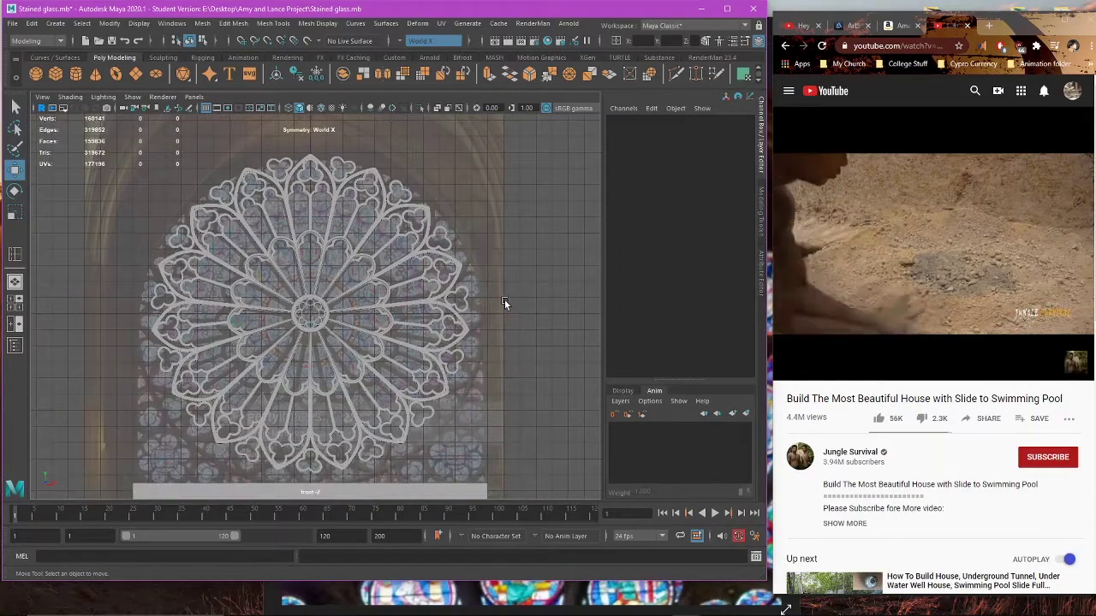
pyautogui.keyDown('alt'); pyautogui.moveTo(505, 300); pyautogui.dragTo(509, 281, button='middle'); pyautogui.keyUp('alt')
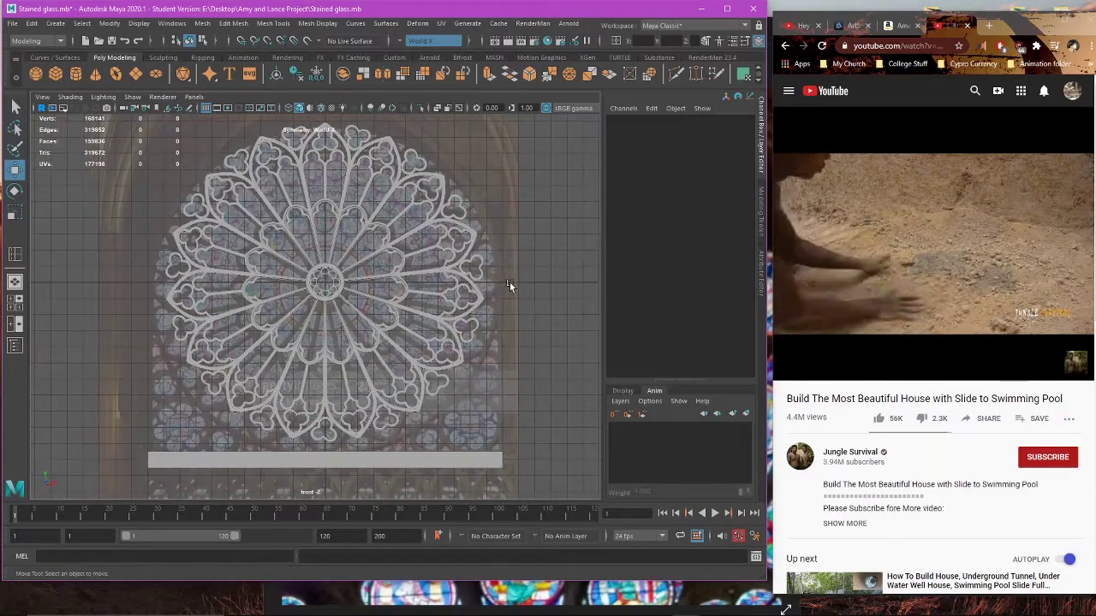
# Step: Save the scene with the completed trefoil ring, accepting the student version notice
pyautogui.click(12, 23)
pyautogui.click(42, 71)
pyautogui.click(531, 322)
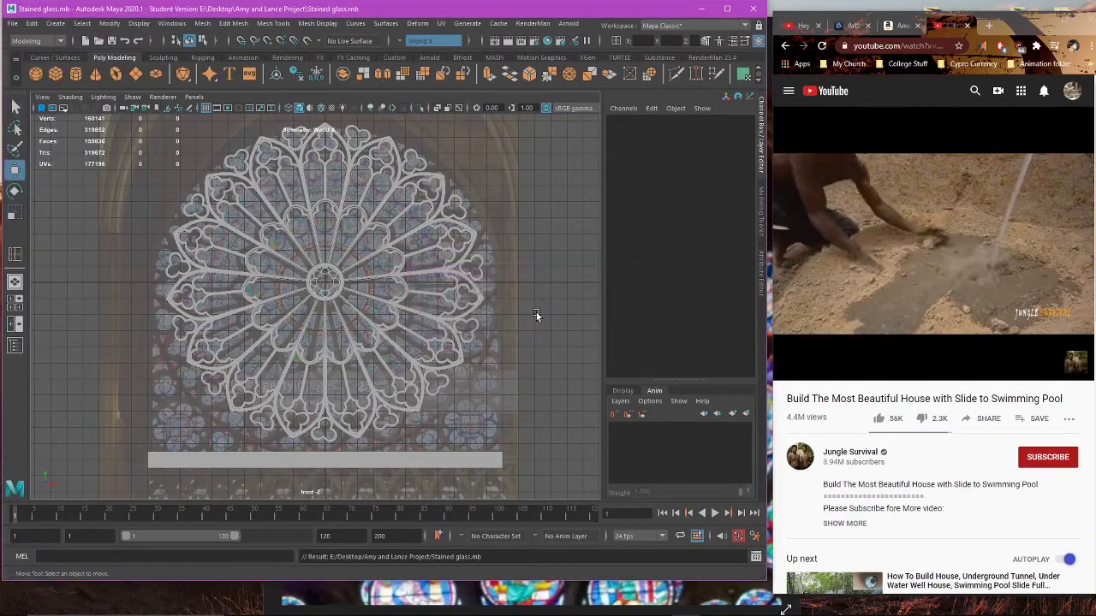
# Step: Compare the outer edge of the tracery with the background image and the reference photo in Photos, and return to Maya
pyautogui.scroll(2, 520, 301)
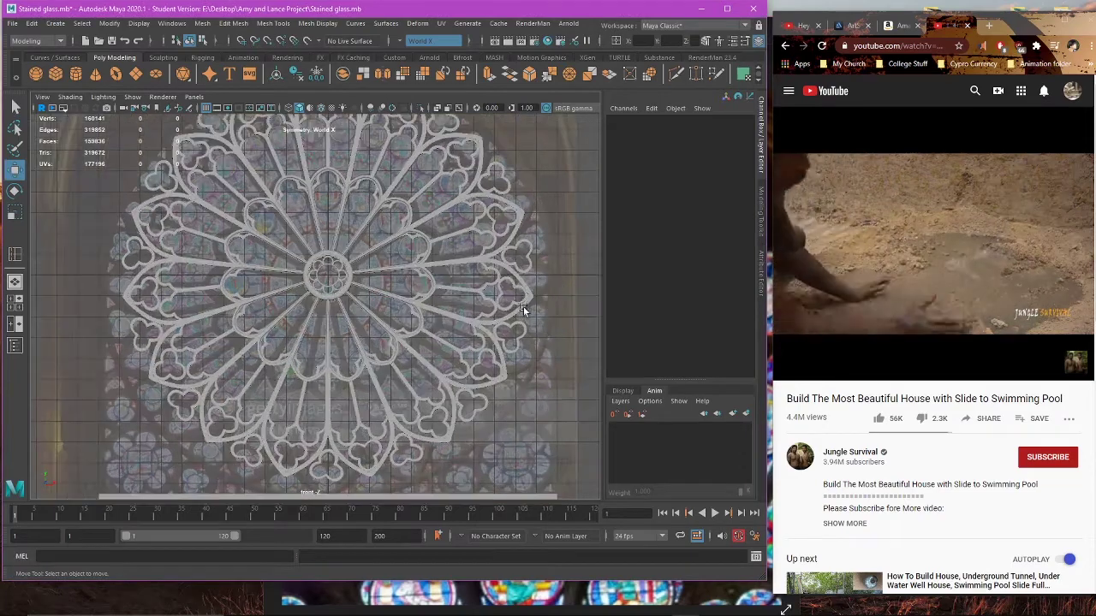
pyautogui.scroll(4, 523, 307)
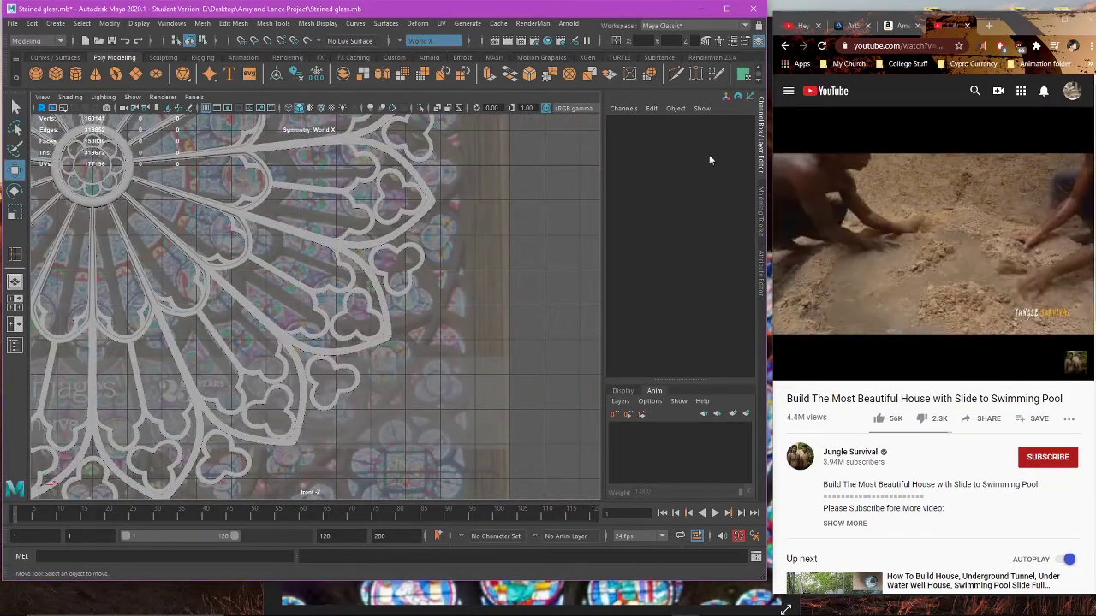
pyautogui.scroll(-7, 519, 365)
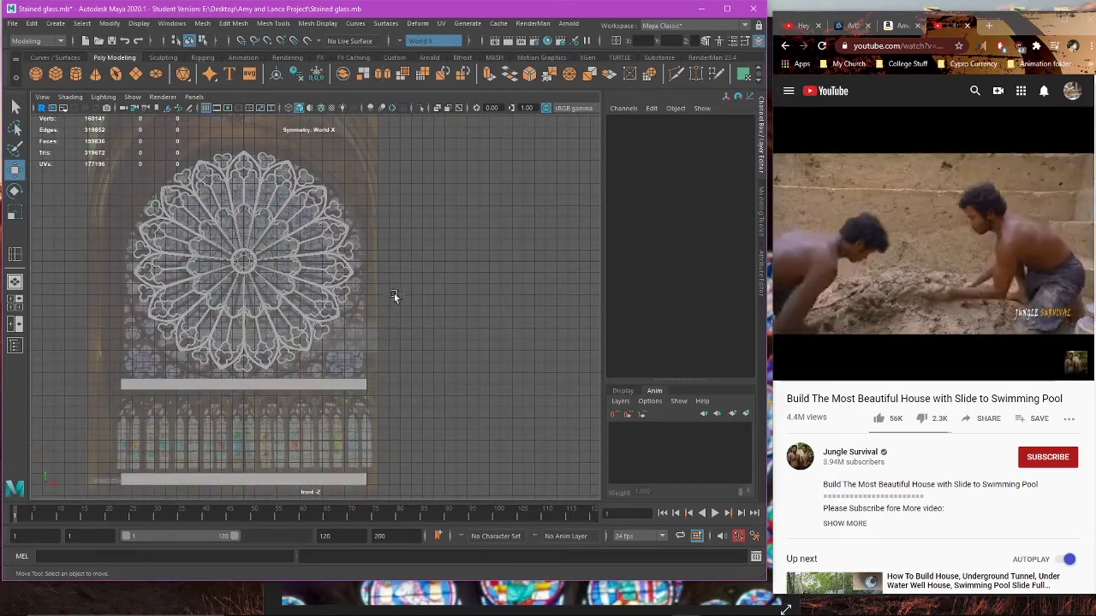
pyautogui.scroll(2, 310, 248)
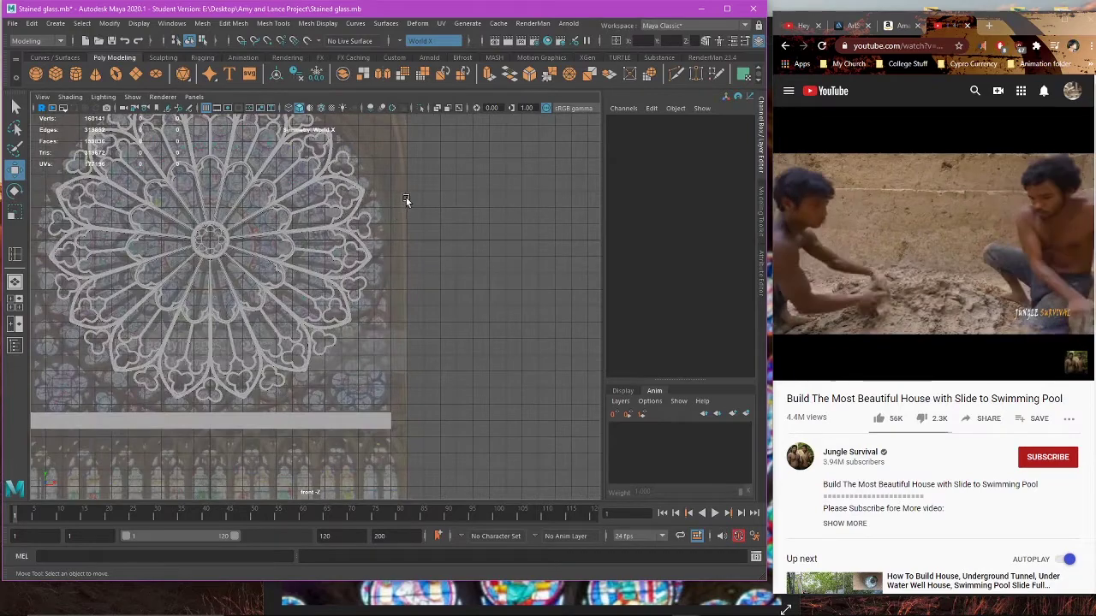
pyautogui.keyDown('alt'); pyautogui.moveTo(349, 170); pyautogui.dragTo(423, 262, button='middle'); pyautogui.keyUp('alt')
pyautogui.scroll(2, 399, 267)
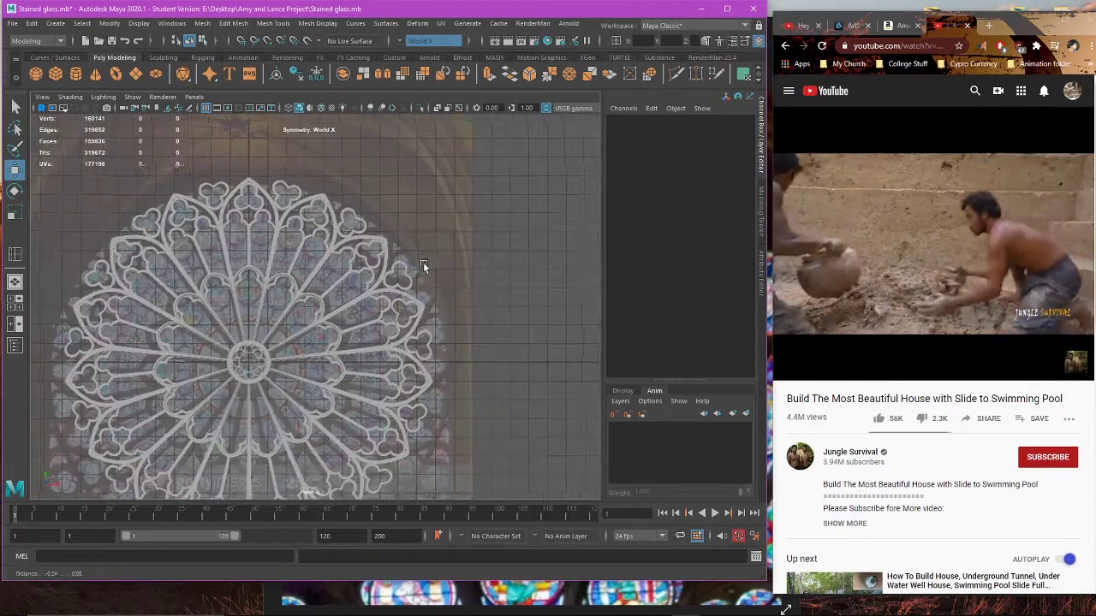
pyautogui.click(717, 585)
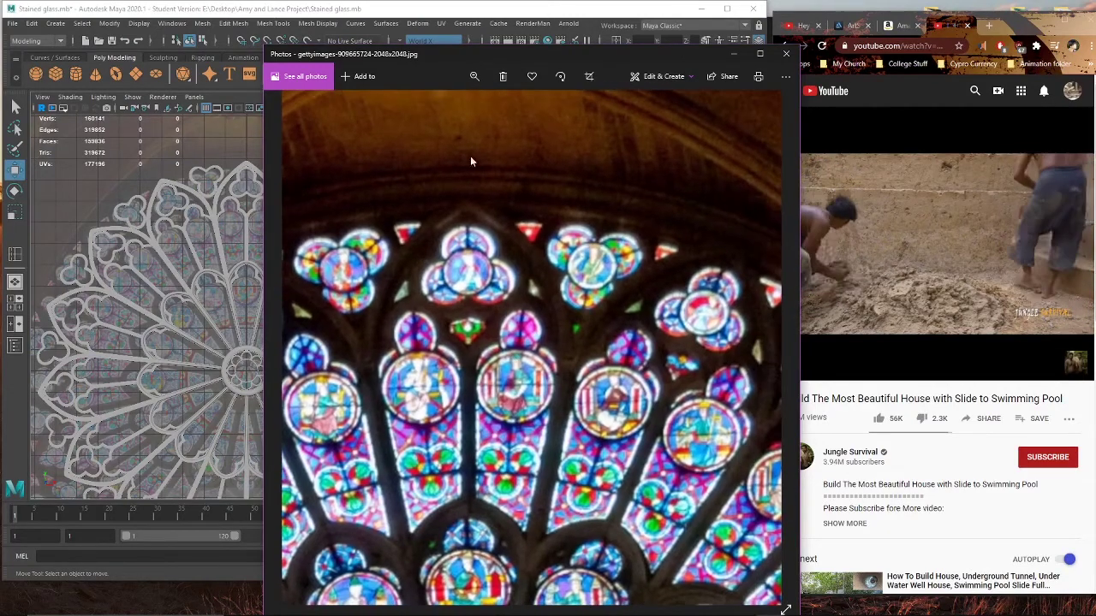
pyautogui.click(379, 10)
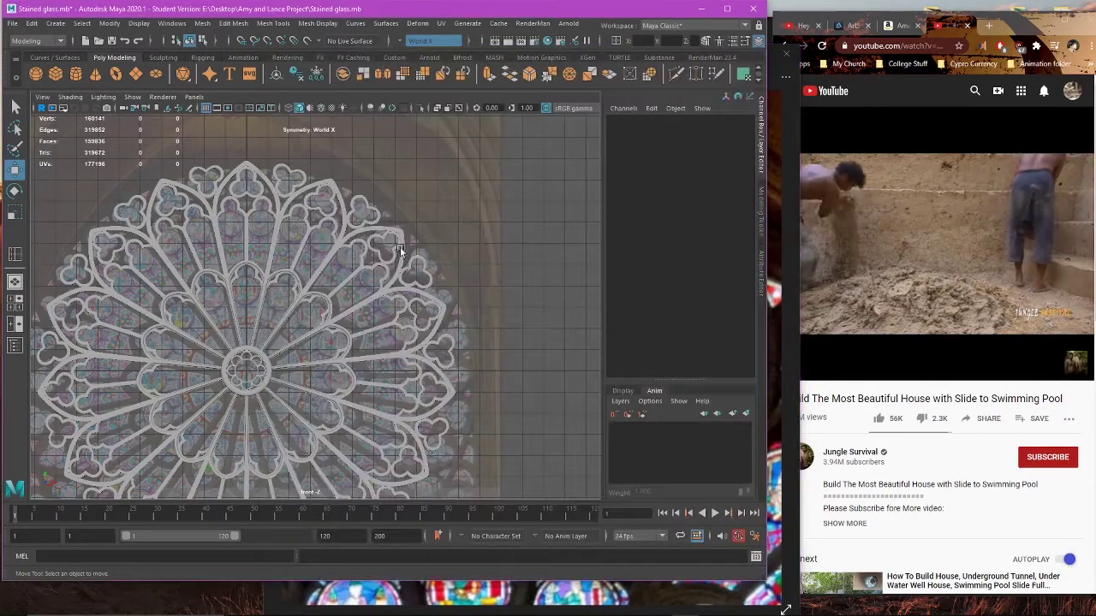
# Step: View the rose window in perspective and save the scene again, accepting the student version notice
pyautogui.press('space')
pyautogui.press('space')
pyautogui.keyDown('alt'); pyautogui.moveTo(390, 285); pyautogui.dragTo(264, 314); pyautogui.keyUp('alt')
pyautogui.click(12, 23)
pyautogui.click(43, 72)
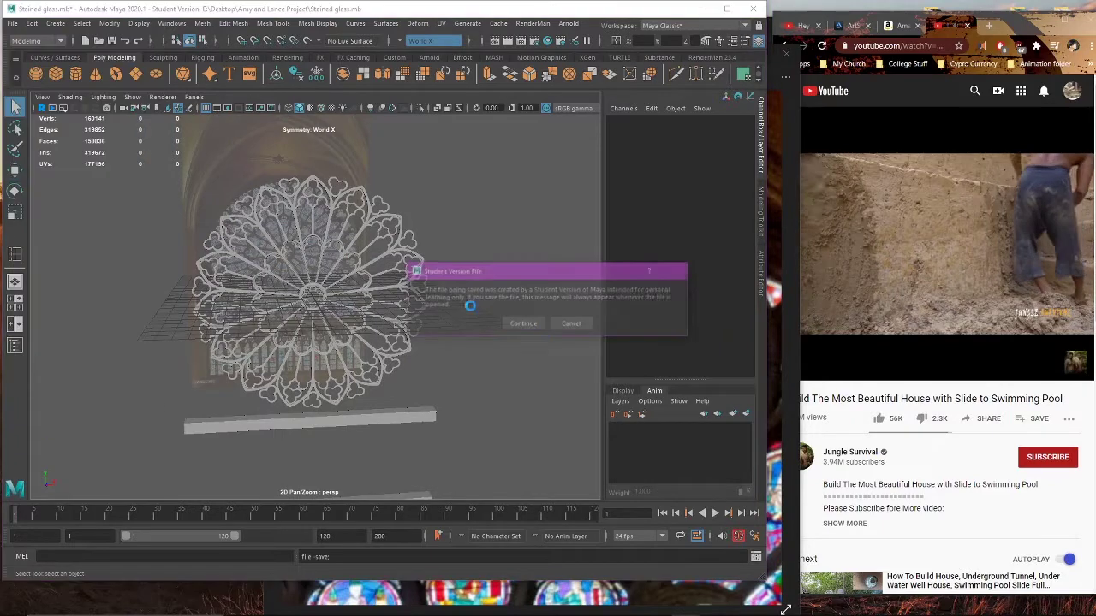
pyautogui.click(522, 322)
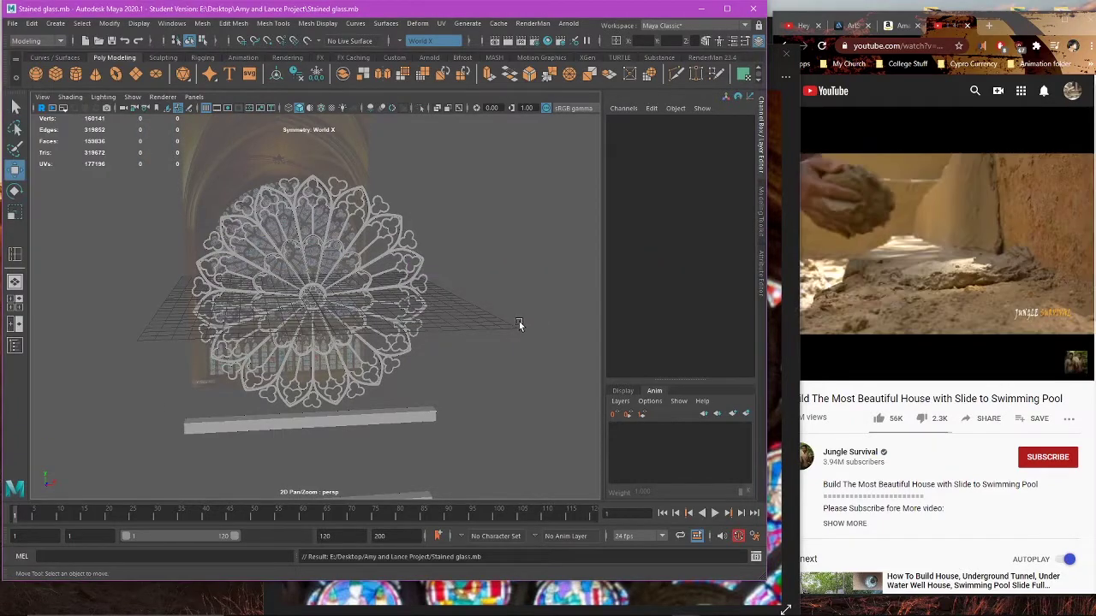
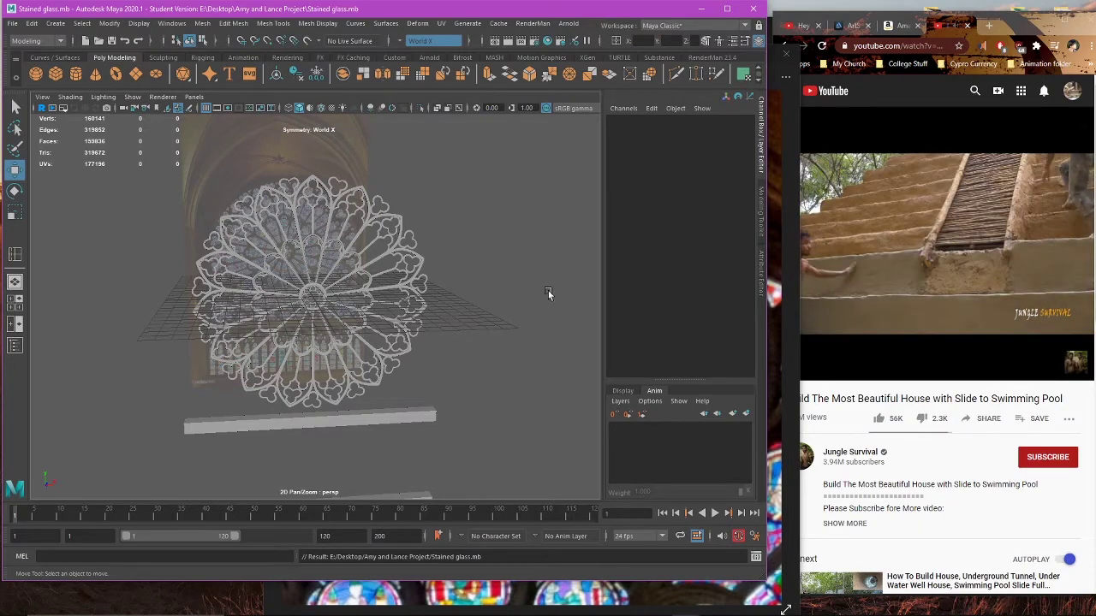
# Step: Turn off the smooth mesh preview on all the window pieces and clear the selection
pyautogui.moveTo(501, 410); pyautogui.dragTo(503, 410)
pyautogui.press('1')
pyautogui.click(519, 335)
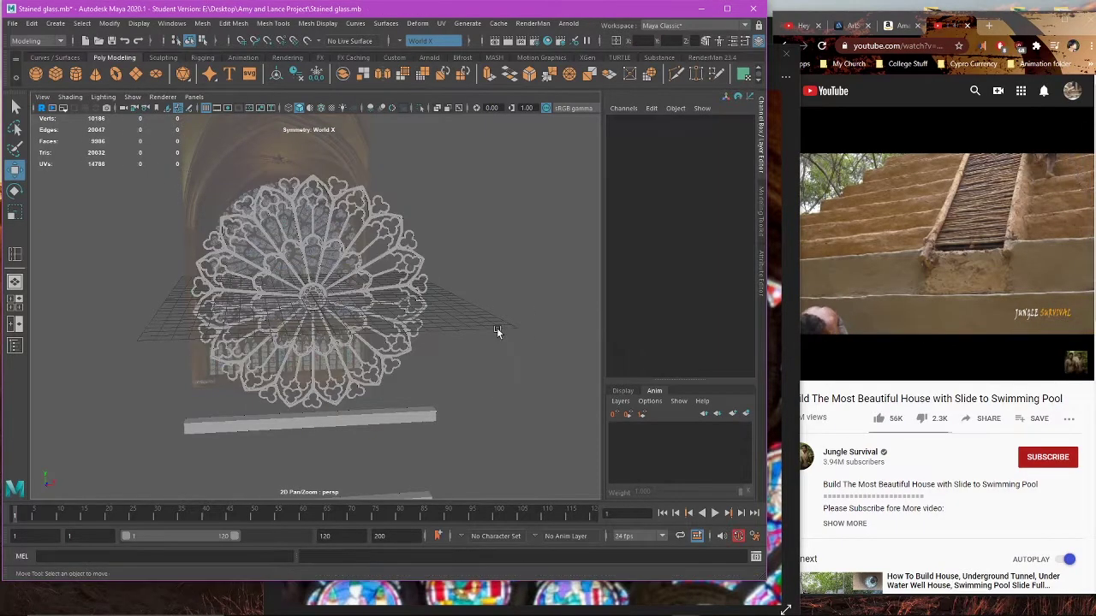
# Step: Inspect the unsmoothed tracery up close from several angles and select the inner petal ring
pyautogui.scroll(5, 489, 326)
pyautogui.keyDown('alt'); pyautogui.moveTo(460, 320); pyautogui.dragTo(419, 353); pyautogui.keyUp('alt')
pyautogui.scroll(5, 311, 264)
pyautogui.keyDown('alt'); pyautogui.moveTo(311, 265); pyautogui.dragTo(421, 387, button='middle'); pyautogui.keyUp('alt')
pyautogui.keyDown('alt'); pyautogui.moveTo(420, 386); pyautogui.dragTo(279, 372); pyautogui.keyUp('alt')
pyautogui.scroll(2, 279, 375)
pyautogui.click(300, 346)
pyautogui.scroll(-10, 314, 373)
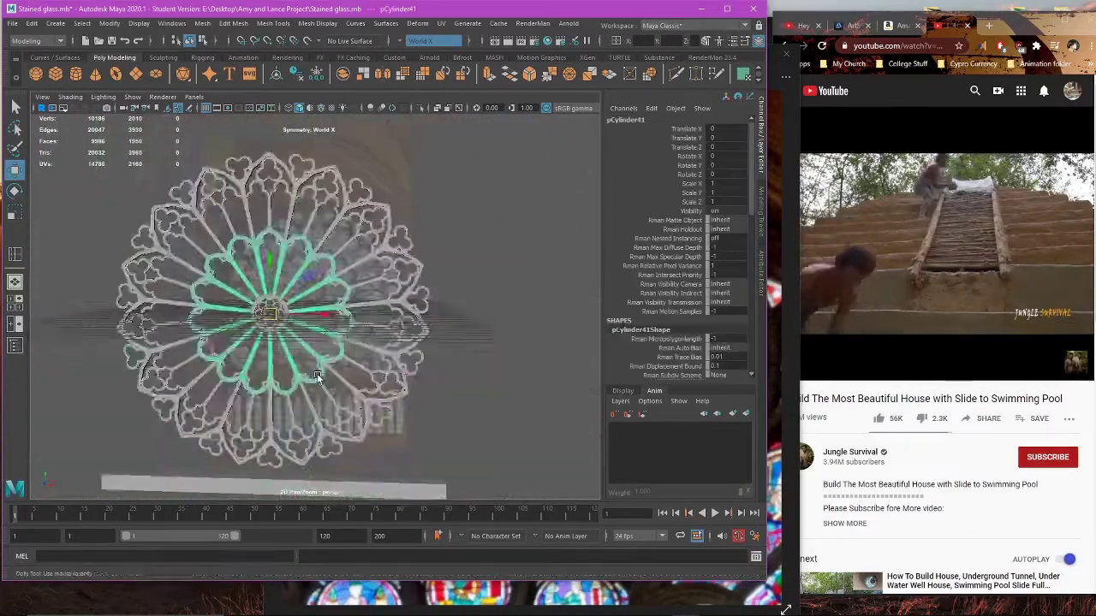
# Step: Turn on the smooth mesh preview for all the window pieces and inspect an outer trefoil on the right edge
pyautogui.moveTo(416, 422); pyautogui.dragTo(419, 422)
pyautogui.click(438, 399)
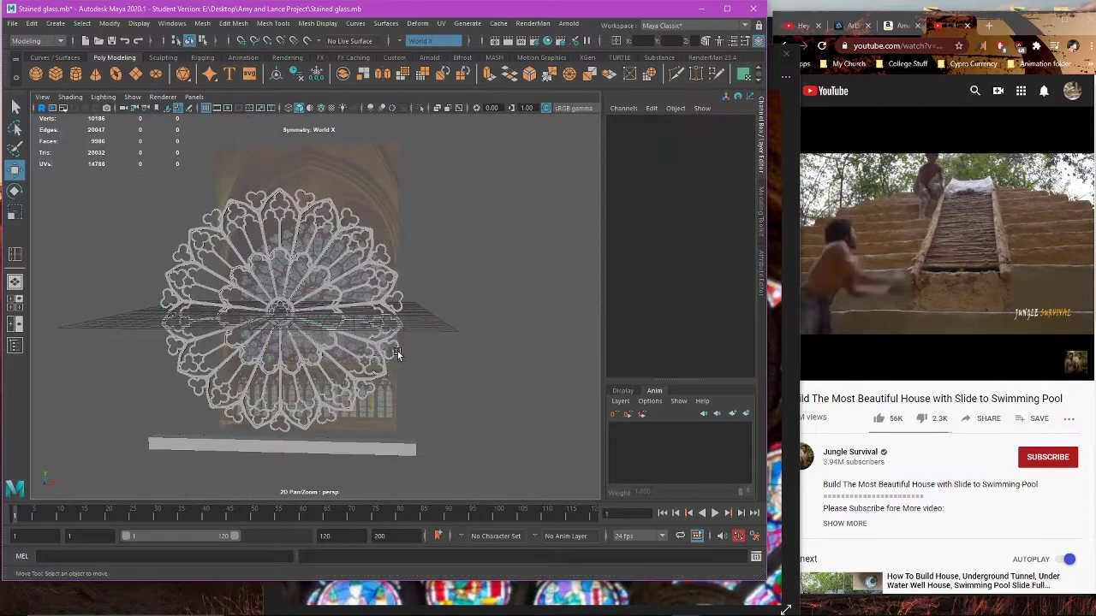
pyautogui.click(397, 352)
pyautogui.scroll(3, 447, 363)
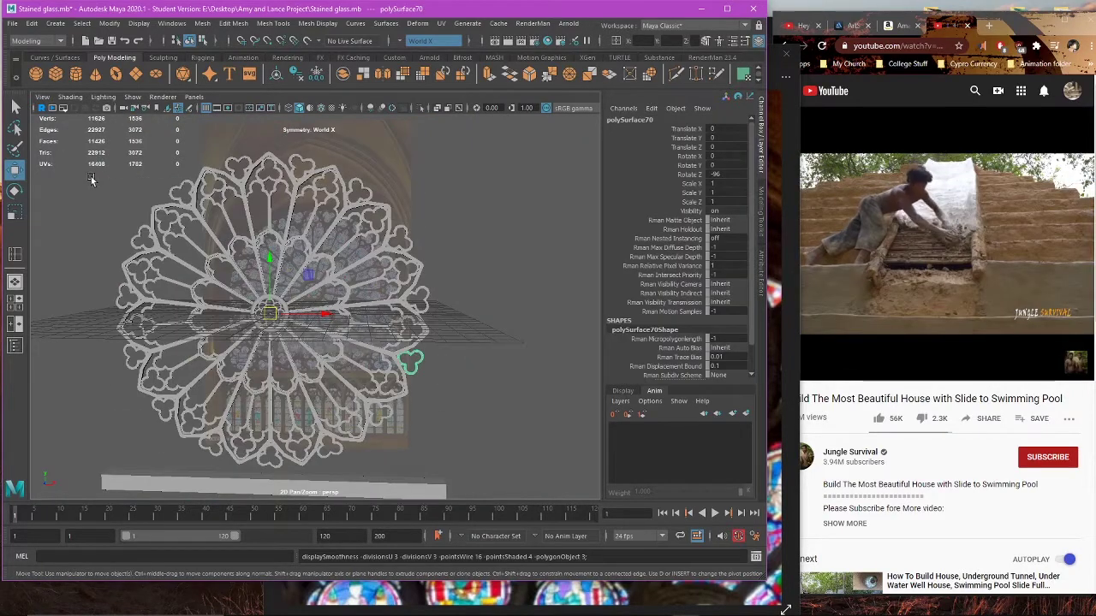
pyautogui.moveTo(459, 464); pyautogui.dragTo(460, 464)
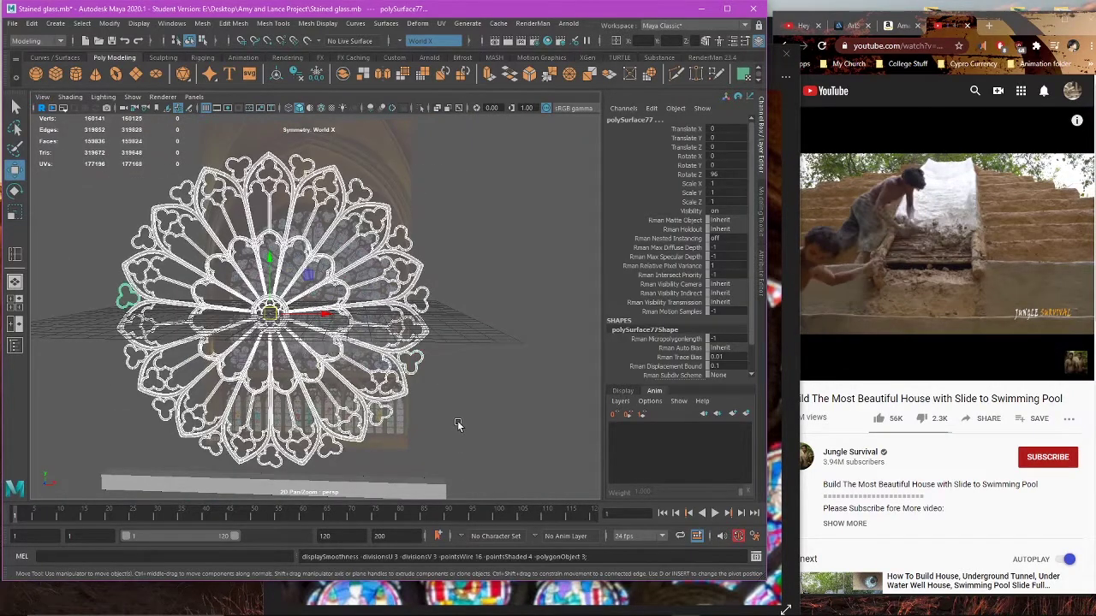
pyautogui.click(460, 388)
pyautogui.scroll(5, 419, 370)
pyautogui.click(392, 381)
pyautogui.scroll(3, 396, 386)
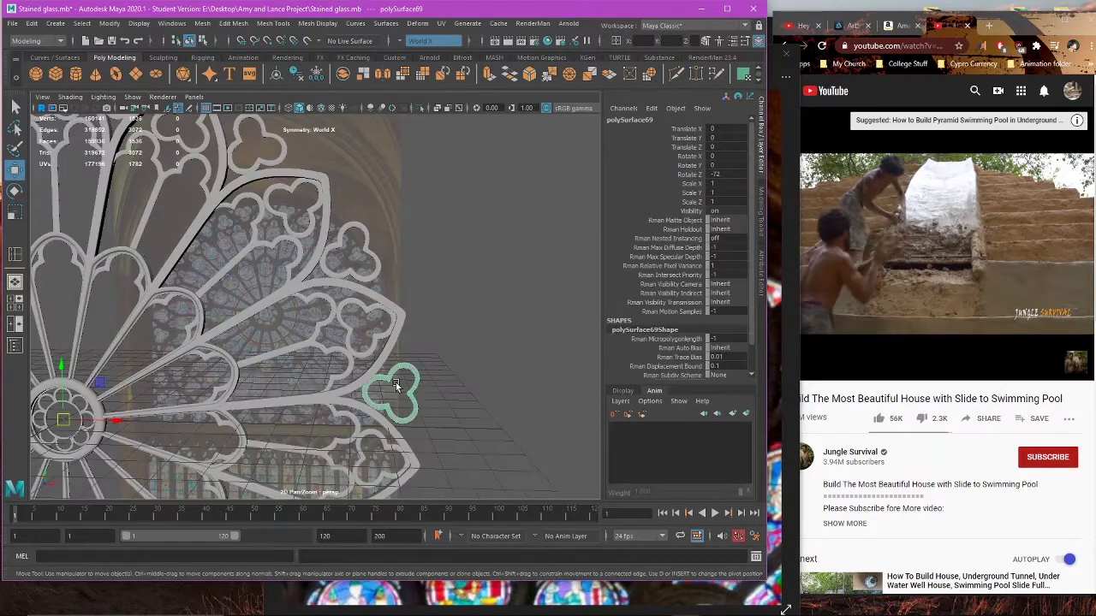
pyautogui.keyDown('alt'); pyautogui.moveTo(386, 386); pyautogui.dragTo(37, 212, button='right'); pyautogui.keyUp('alt')
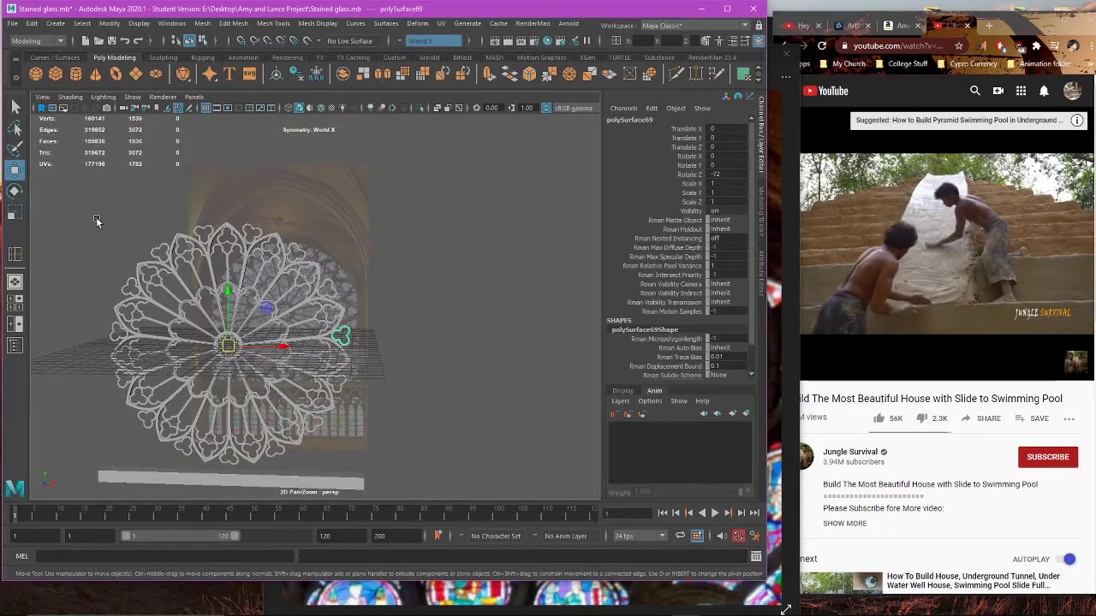
# Step: Inspect the tracery and central rosette up close without smooth mesh preview, then restore the preview on all pieces and clear the selection
pyautogui.moveTo(342, 462); pyautogui.dragTo(343, 462)
pyautogui.click(428, 367)
pyautogui.scroll(8, 419, 369)
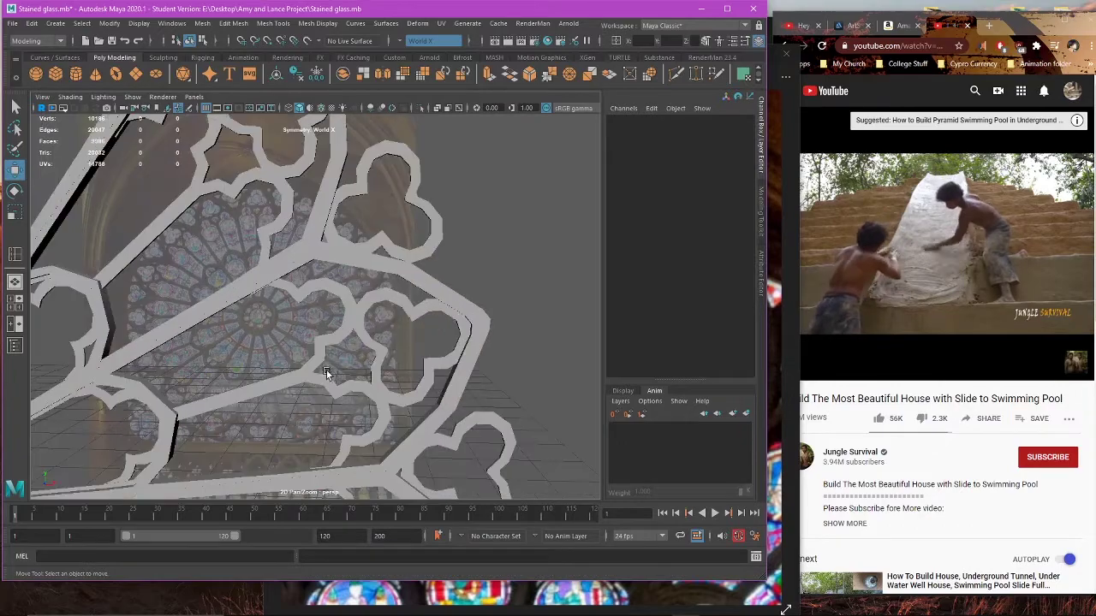
pyautogui.keyDown('alt'); pyautogui.moveTo(333, 374); pyautogui.dragTo(426, 375); pyautogui.keyUp('alt')
pyautogui.scroll(-10, 427, 377)
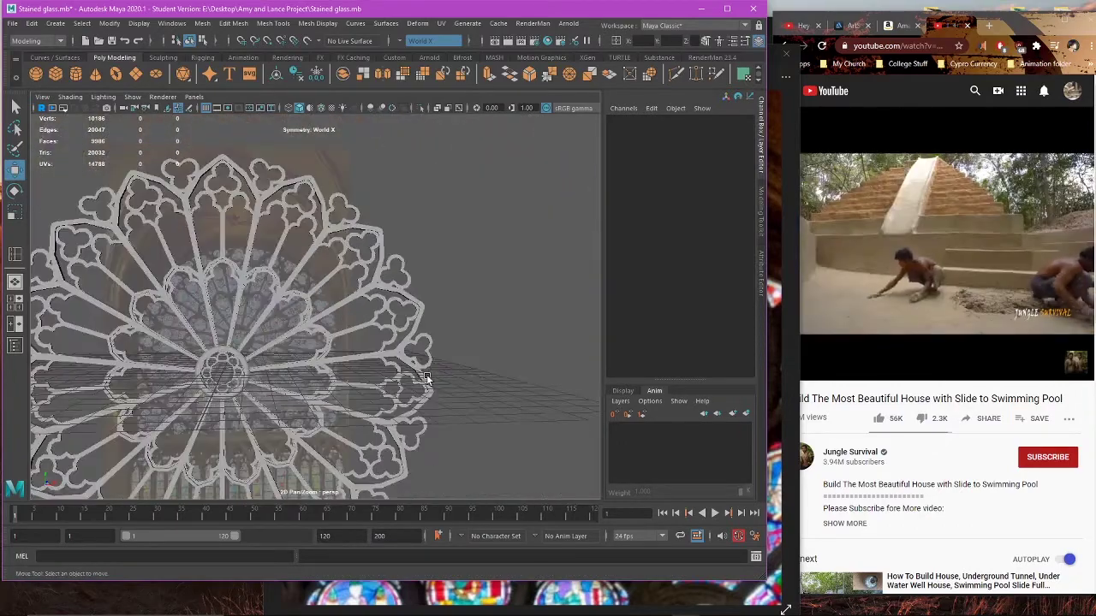
pyautogui.keyDown('alt'); pyautogui.moveTo(416, 414); pyautogui.dragTo(411, 389); pyautogui.keyUp('alt')
pyautogui.scroll(8, 257, 334)
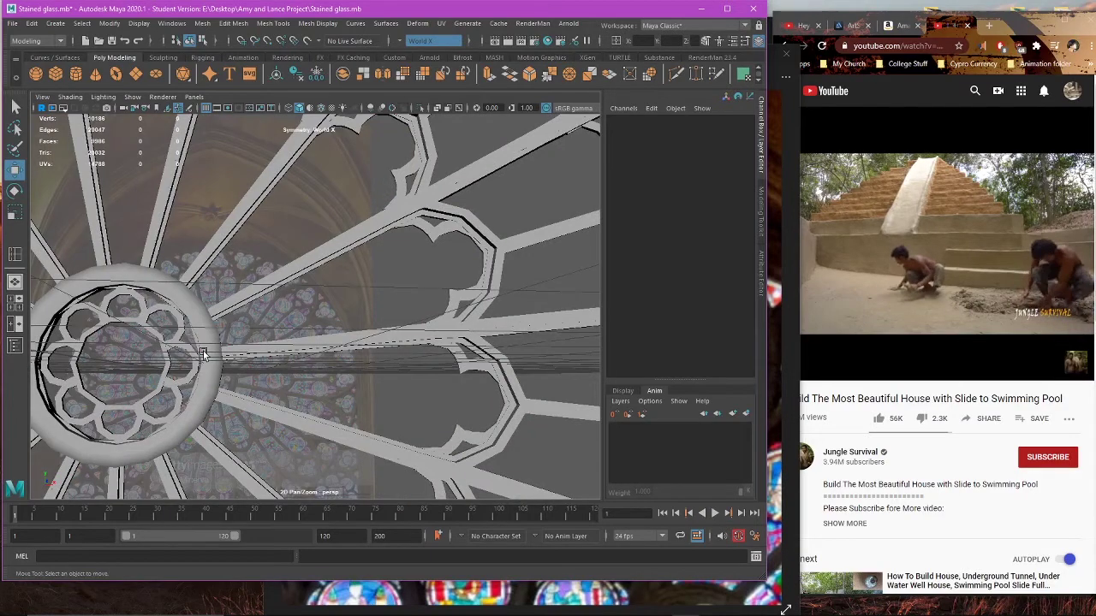
pyautogui.click(204, 354)
pyautogui.press('f')
pyautogui.scroll(-3, 135, 225)
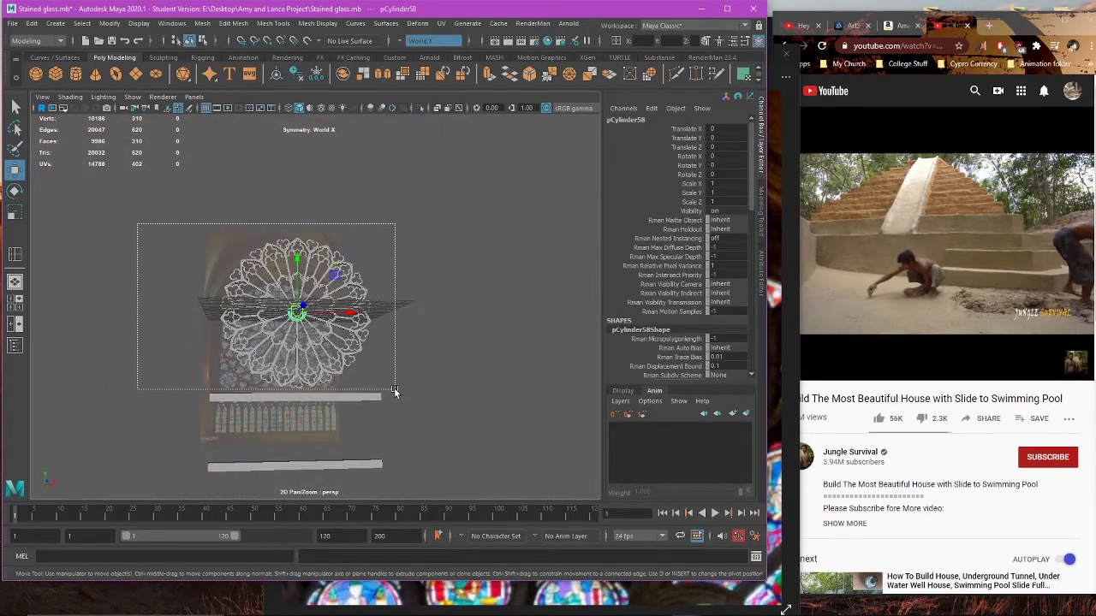
pyautogui.keyDown('ctrl'); pyautogui.keyDown('alt'); pyautogui.moveTo(394, 387); pyautogui.dragTo(398, 391); pyautogui.keyUp('alt'); pyautogui.keyUp('ctrl')
pyautogui.click(445, 352)
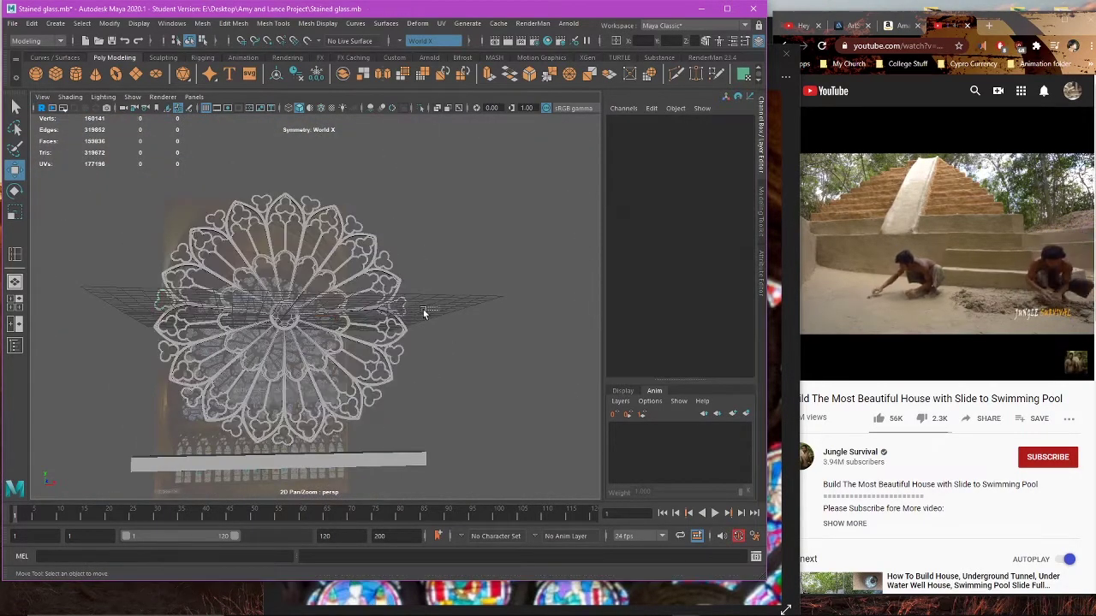
# Step: Select the four outer trefoils running from the right edge up to the one just right of the top arch
pyautogui.scroll(3, 406, 312)
pyautogui.moveTo(470, 288); pyautogui.dragTo(464, 306)
pyautogui.keyDown('alt'); pyautogui.moveTo(464, 306); pyautogui.dragTo(401, 357, button='middle'); pyautogui.keyUp('alt')
pyautogui.scroll(3, 401, 357)
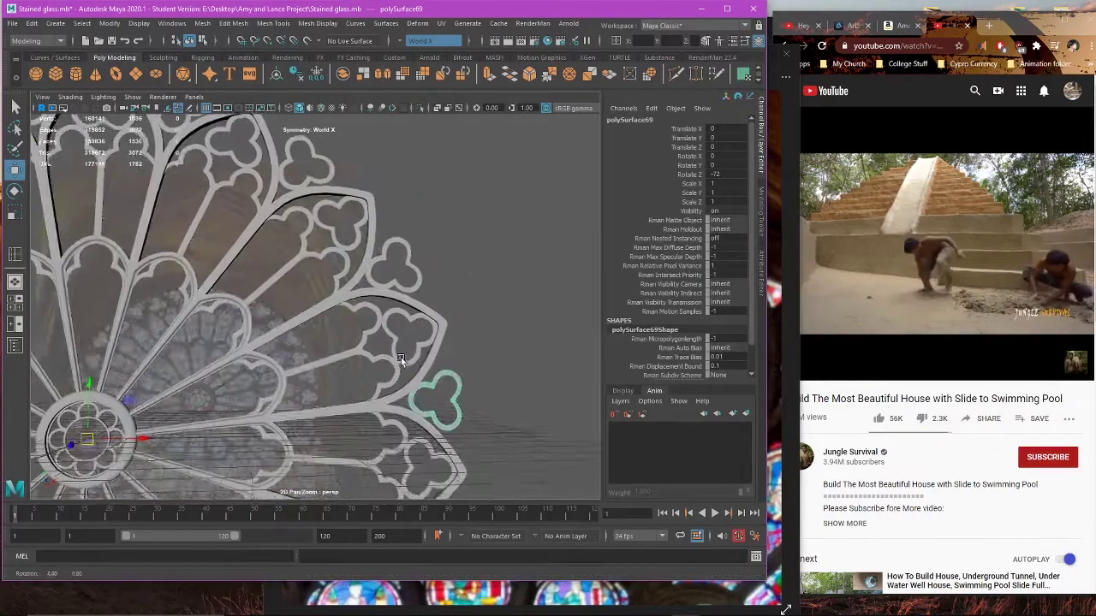
pyautogui.keyDown('shift'); pyautogui.moveTo(417, 251); pyautogui.dragTo(394, 275); pyautogui.keyUp('shift')
pyautogui.keyDown('alt'); pyautogui.moveTo(324, 194); pyautogui.dragTo(430, 309, button='middle'); pyautogui.keyUp('alt')
pyautogui.keyDown('shift'); pyautogui.moveTo(408, 272); pyautogui.dragTo(407, 273); pyautogui.keyUp('shift')
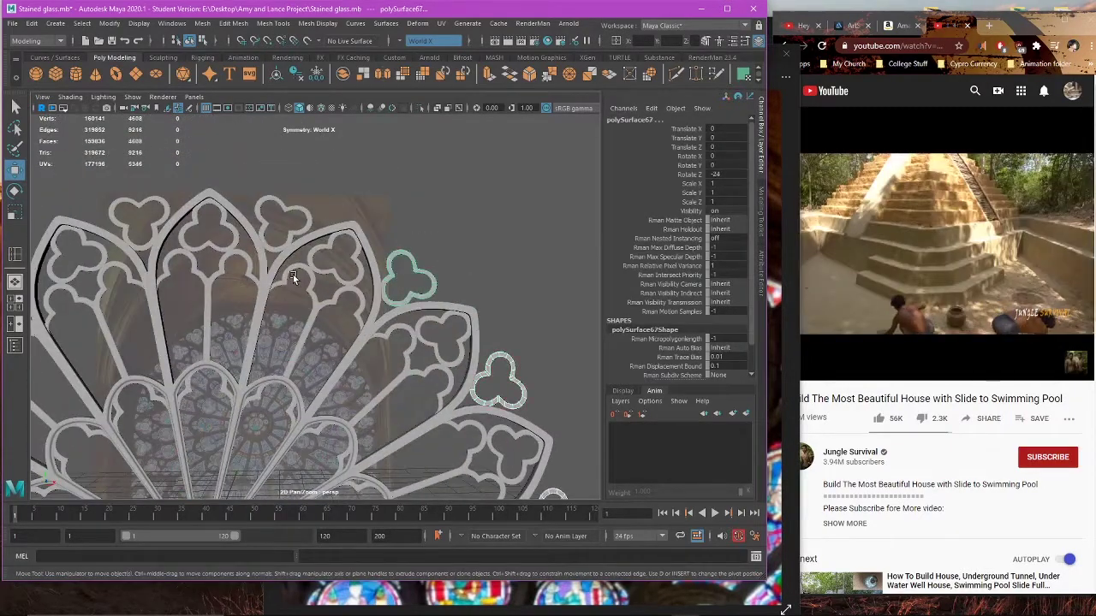
pyautogui.keyDown('alt'); pyautogui.moveTo(293, 274); pyautogui.dragTo(340, 333, button='middle'); pyautogui.keyUp('alt')
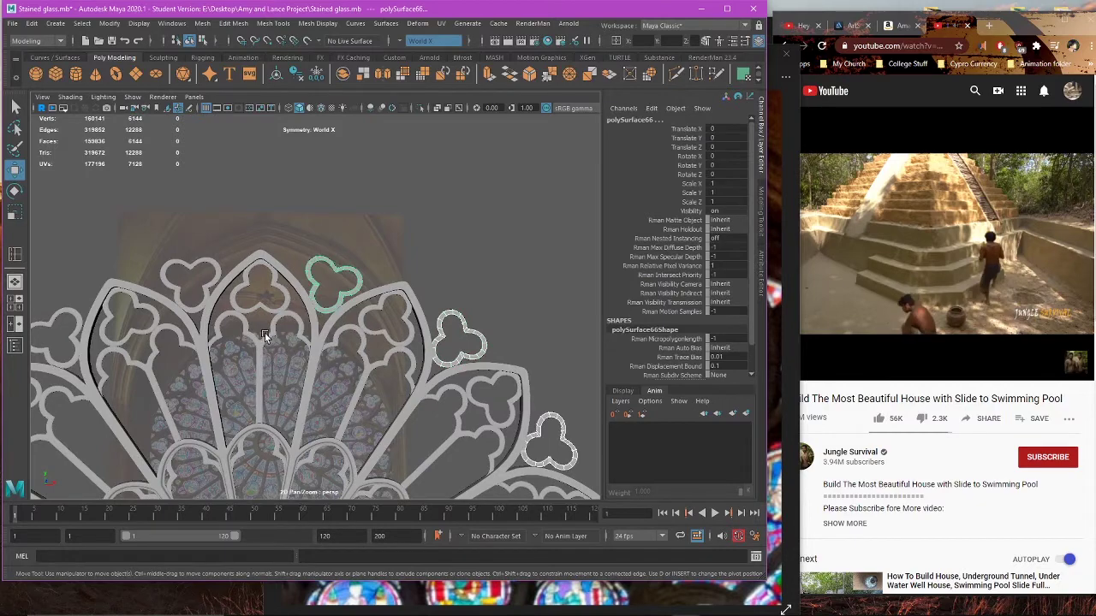
# Step: Compare the upper outer trefoils with the background image in the front view, adding the one left of the top arch to the selection
pyautogui.press('space')
pyautogui.press('space')
pyautogui.scroll(4, 389, 275)
pyautogui.keyDown('alt'); pyautogui.moveTo(389, 275); pyautogui.dragTo(301, 381, button='middle'); pyautogui.keyUp('alt')
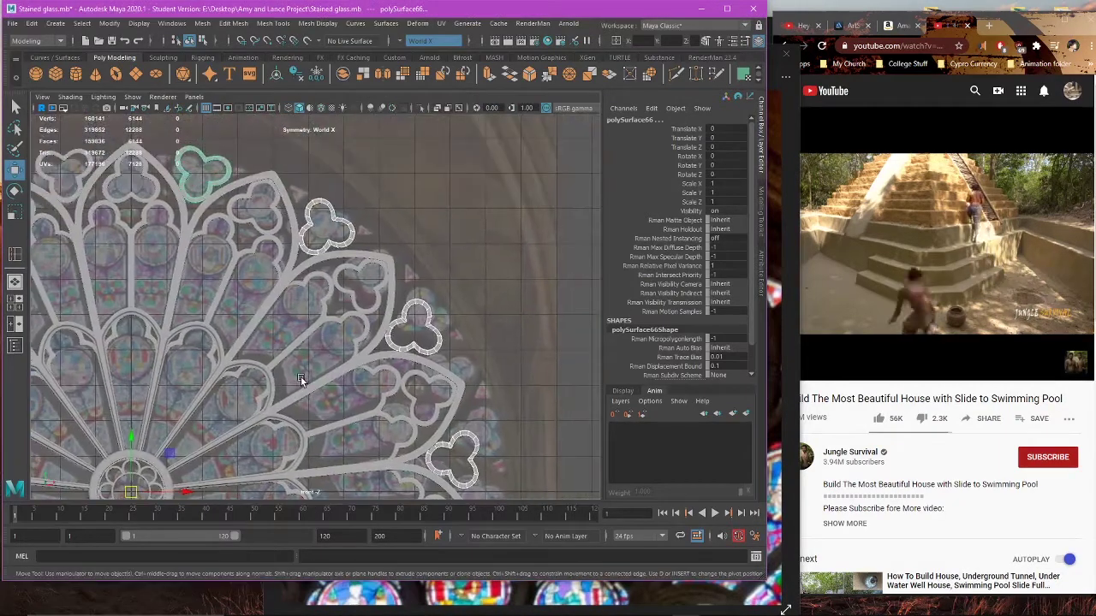
pyautogui.scroll(-3, 301, 379)
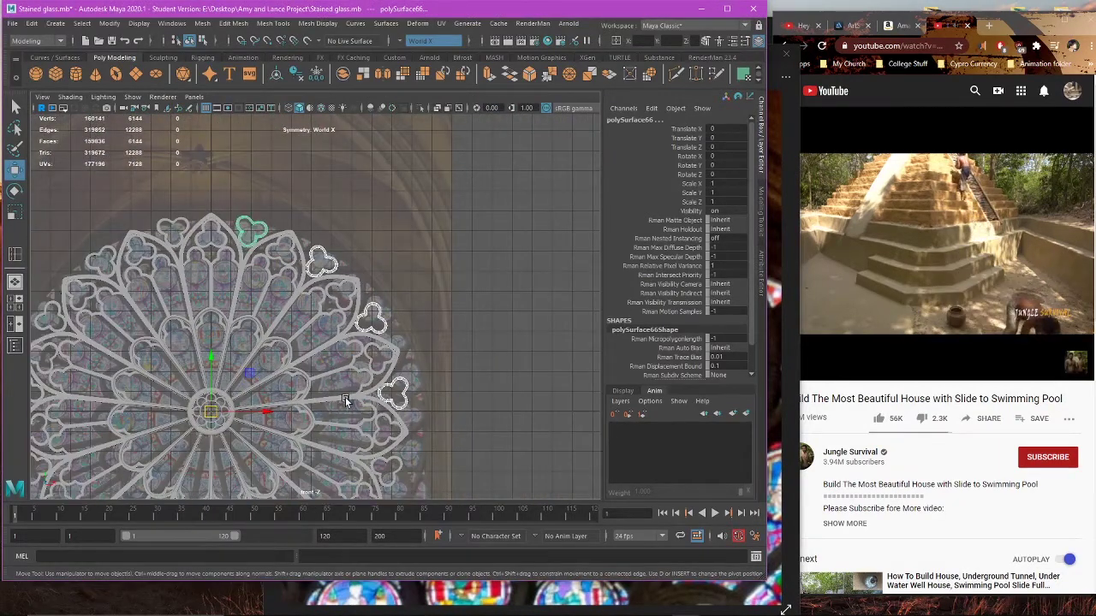
pyautogui.keyDown('alt'); pyautogui.moveTo(204, 187); pyautogui.dragTo(361, 256, button='middle'); pyautogui.keyUp('alt')
pyautogui.scroll(5, 361, 256)
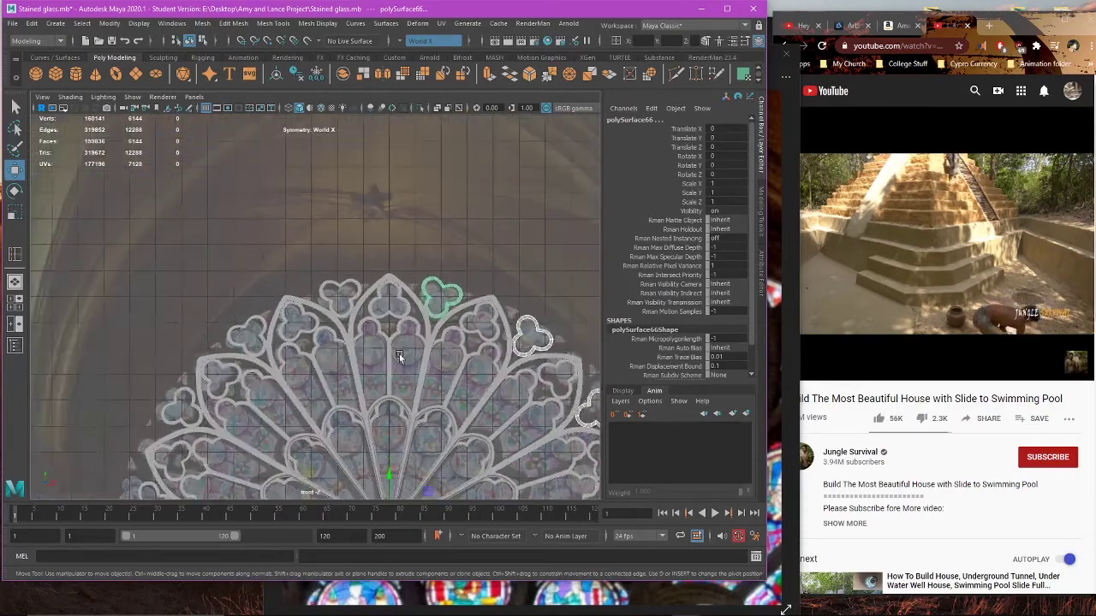
pyautogui.scroll(3, 286, 329)
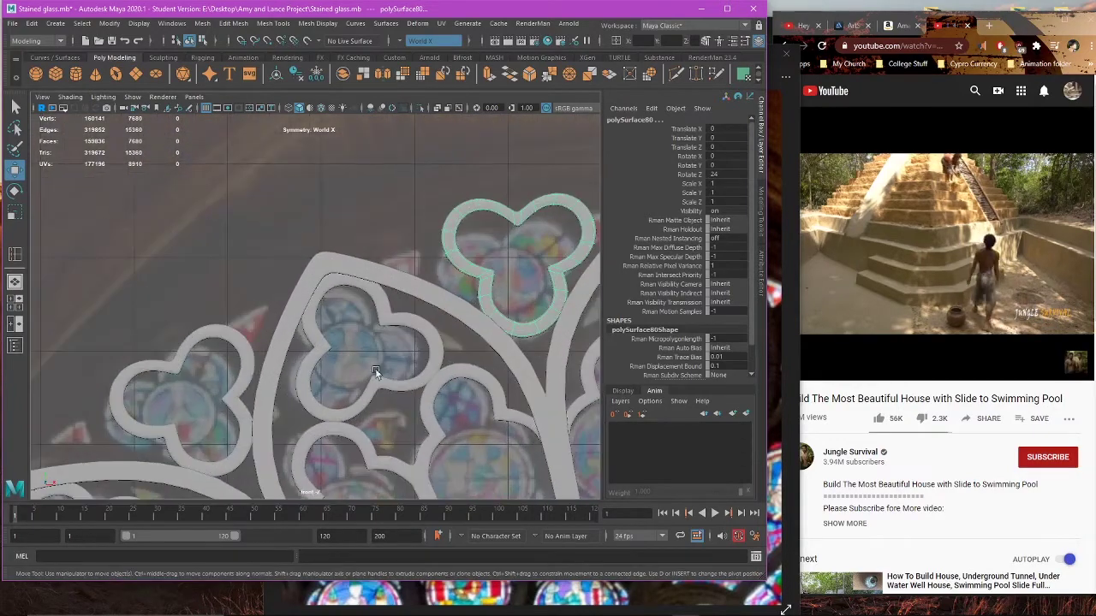
# Step: Check the trefoil positions against the reference photo in Photos, return to Maya, and review the outer ring in the front view
pyautogui.hotkey('alt', 'Tab')
pyautogui.moveTo(554, 335); pyautogui.dragTo(534, 354)
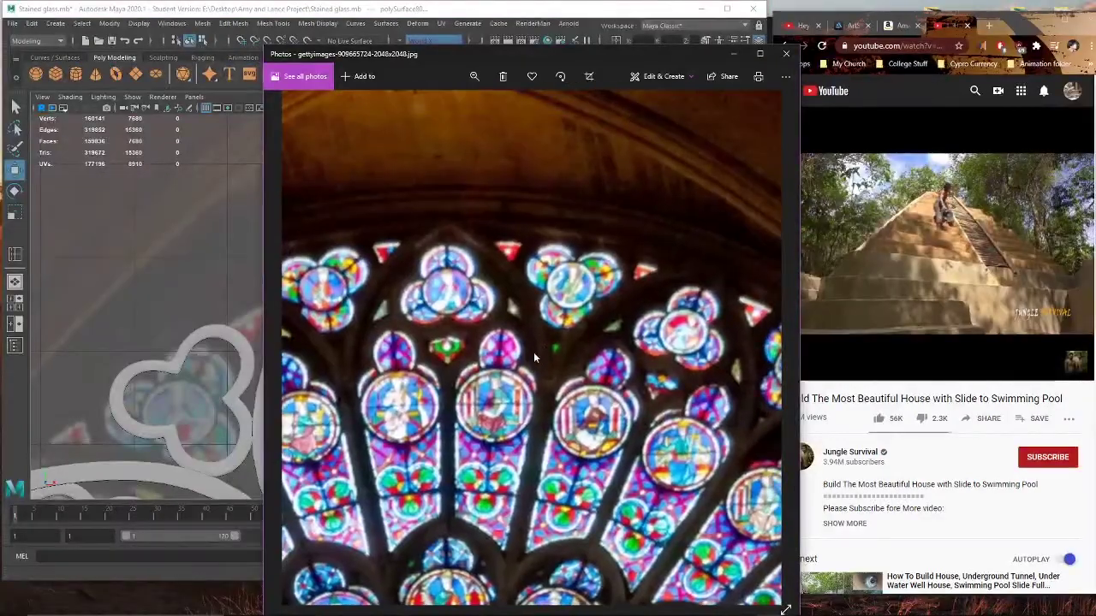
pyautogui.hotkey('alt', 'Tab')
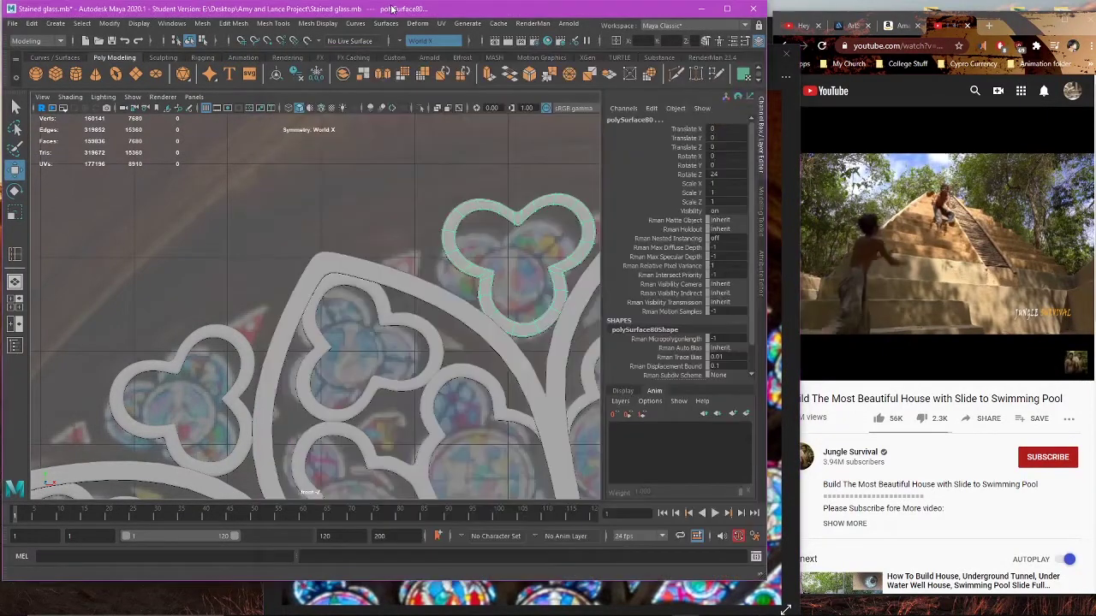
pyautogui.keyDown('alt'); pyautogui.moveTo(517, 386); pyautogui.dragTo(423, 218, button='right'); pyautogui.keyUp('alt')
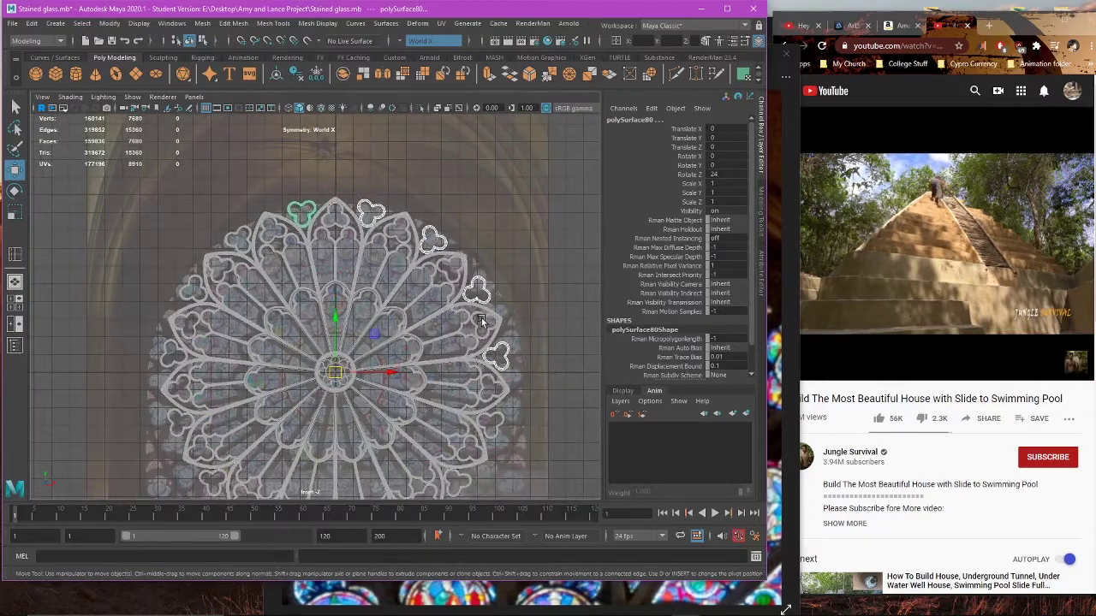
pyautogui.keyDown('alt'); pyautogui.moveTo(507, 382); pyautogui.dragTo(512, 337, button='middle'); pyautogui.keyUp('alt')
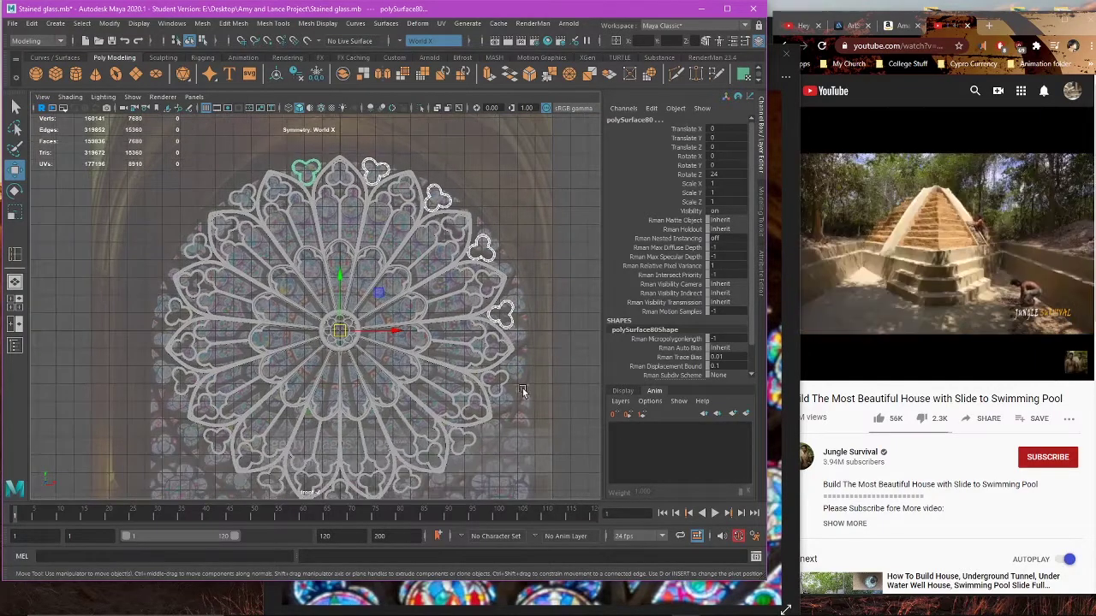
pyautogui.keyDown('alt'); pyautogui.moveTo(425, 204); pyautogui.dragTo(433, 274, button='middle'); pyautogui.keyUp('alt')
pyautogui.scroll(2, 346, 215)
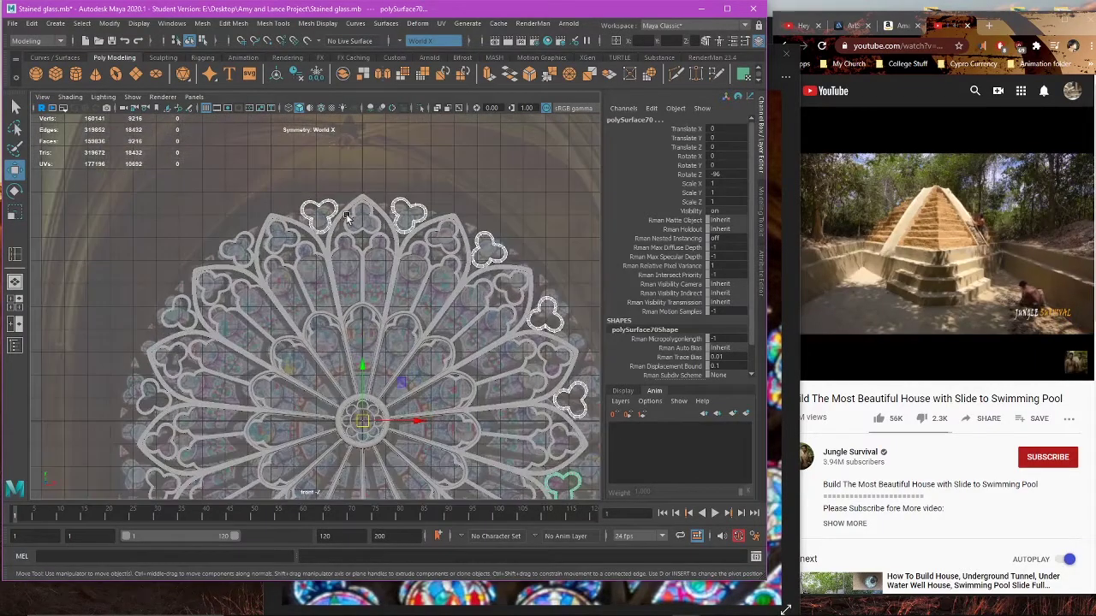
# Step: Delete the outer trefoil left of the top arch and the second one to the right of it
pyautogui.click(325, 210)
pyautogui.scroll(-1, 380, 271)
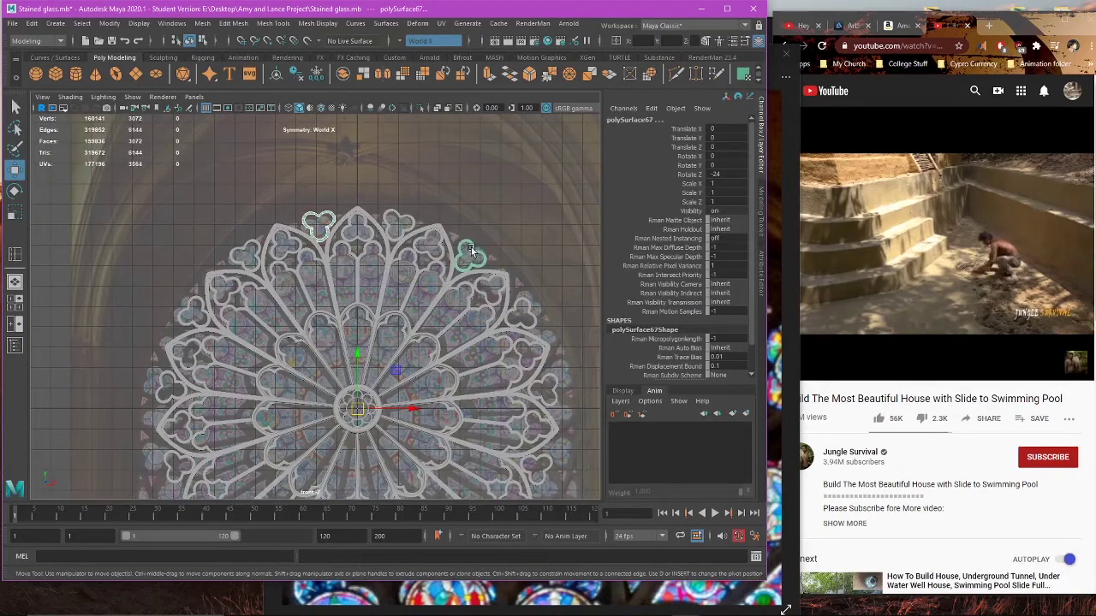
pyautogui.click(529, 313)
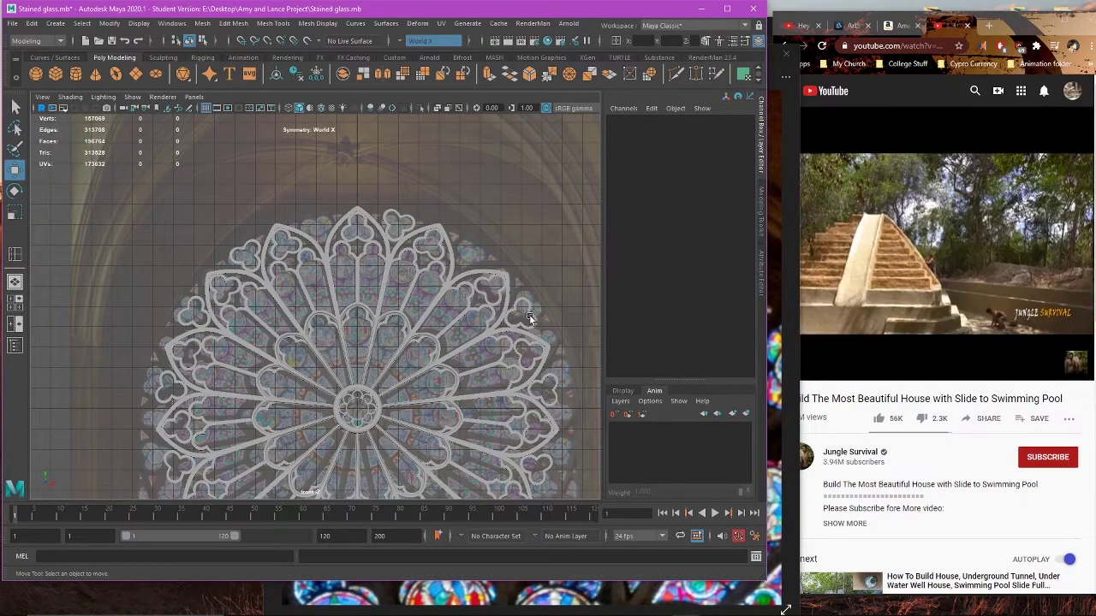
# Step: Delete the remaining outer trefoils around the window, keeping only the one just right of the top arch
pyautogui.scroll(-1, 532, 320)
pyautogui.click(506, 319)
pyautogui.keyDown('alt'); pyautogui.moveTo(537, 392); pyautogui.dragTo(521, 307, button='middle'); pyautogui.keyUp('alt')
pyautogui.keyDown('shift'); pyautogui.click(511, 298); pyautogui.keyUp('shift')
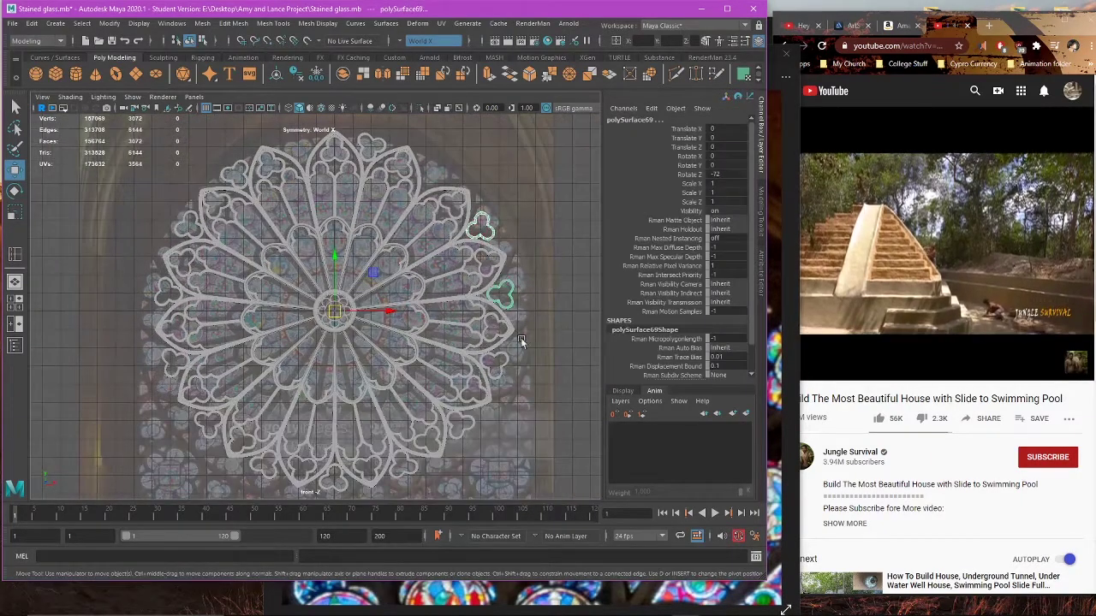
pyautogui.keyDown('shift'); pyautogui.click(501, 375); pyautogui.keyUp('shift')
pyautogui.keyDown('shift'); pyautogui.click(468, 422); pyautogui.keyUp('shift')
pyautogui.keyDown('alt'); pyautogui.moveTo(467, 420); pyautogui.dragTo(478, 355, button='middle'); pyautogui.keyUp('alt')
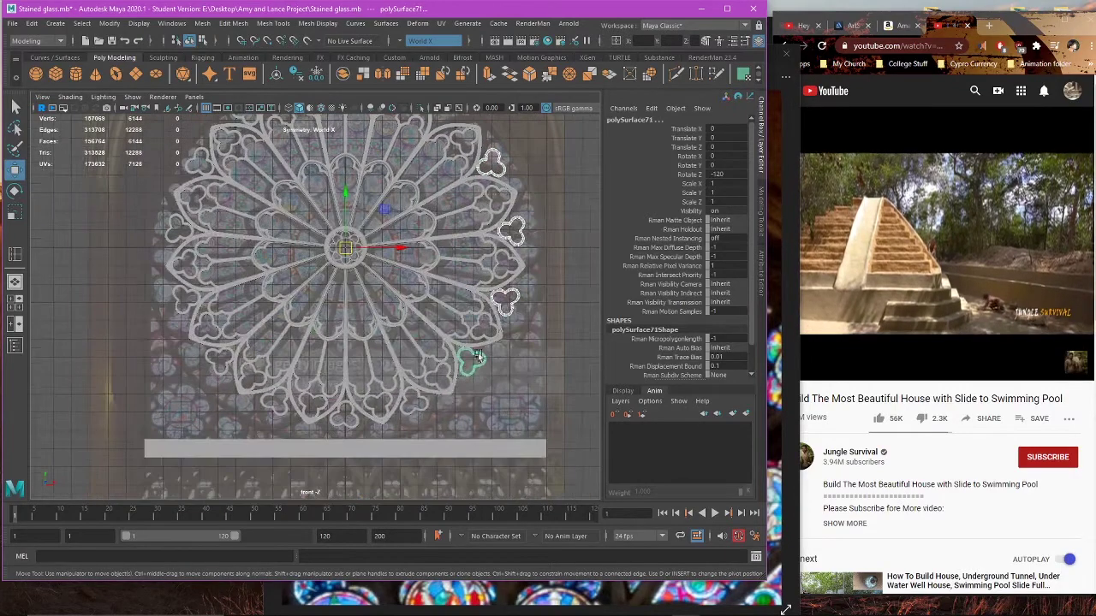
pyautogui.keyDown('shift'); pyautogui.click(415, 400); pyautogui.keyUp('shift')
pyautogui.keyDown('shift'); pyautogui.click(345, 414); pyautogui.keyUp('shift')
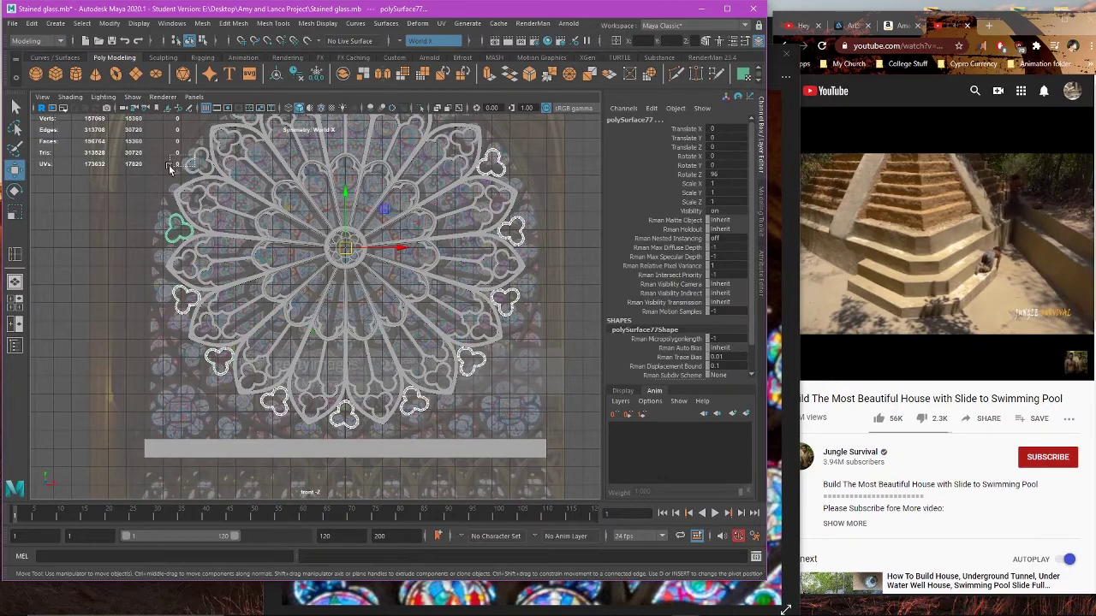
pyautogui.scroll(-2, 188, 174)
pyautogui.keyDown('alt'); pyautogui.moveTo(275, 171); pyautogui.dragTo(294, 262, button='middle'); pyautogui.keyUp('alt')
pyautogui.scroll(2, 293, 262)
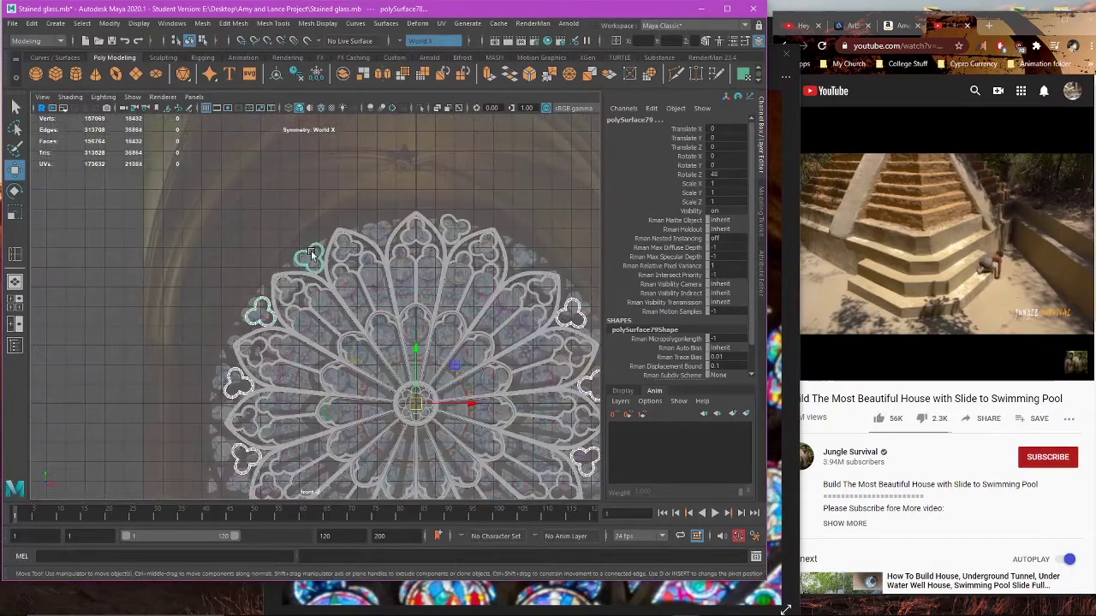
# Step: Center the pivot of the remaining outer trefoil beside the top arch
pyautogui.click(467, 225)
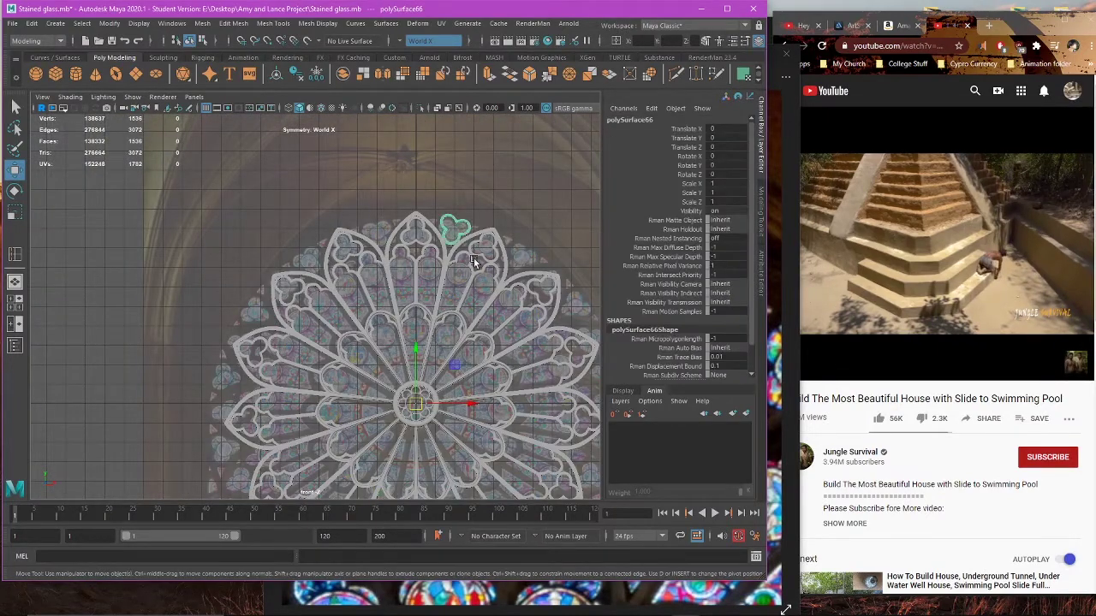
pyautogui.keyDown('alt'); pyautogui.moveTo(486, 240); pyautogui.dragTo(311, 248, button='middle'); pyautogui.keyUp('alt')
pyautogui.click(109, 24)
pyautogui.click(163, 107)
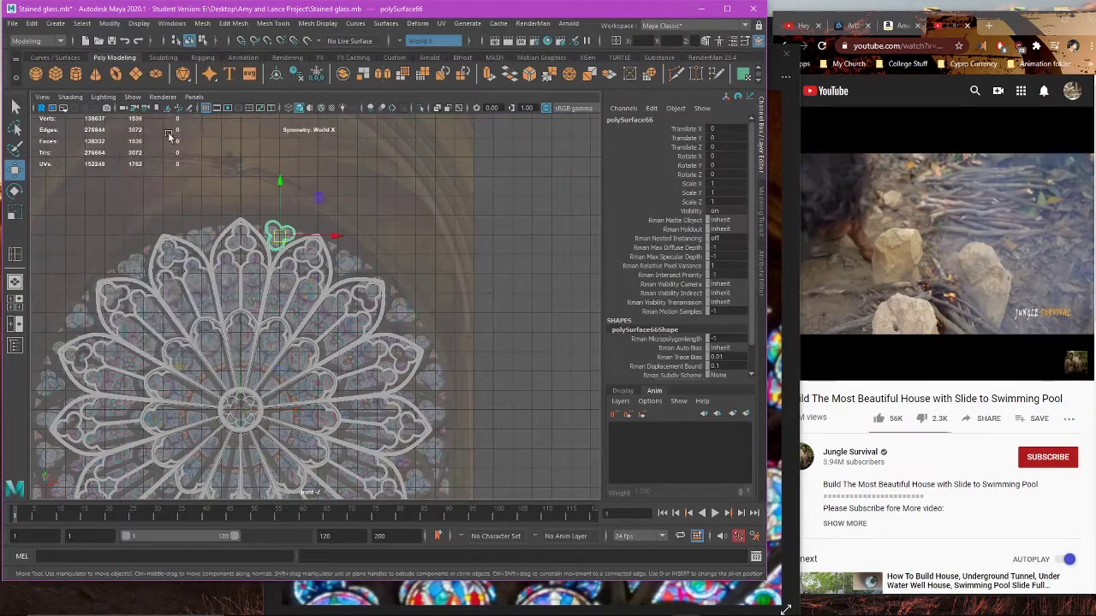
# Step: Try scaling the remaining trefoil to 1.214 in X and Y, undo it, and check the reference photo
pyautogui.scroll(10, 248, 188)
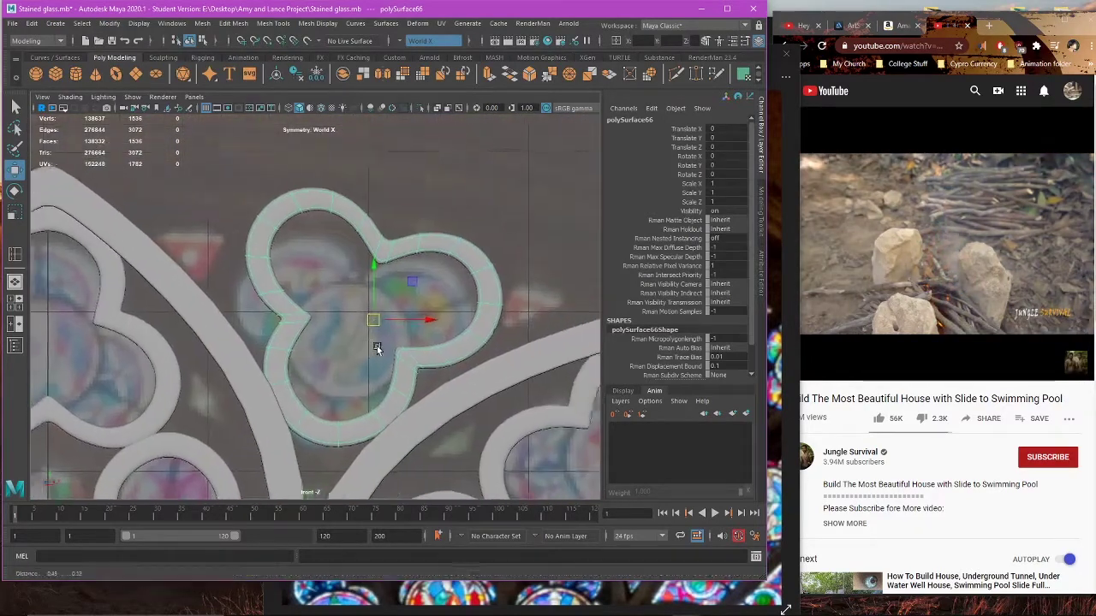
pyautogui.keyDown('alt'); pyautogui.moveTo(378, 348); pyautogui.dragTo(372, 349, button='middle'); pyautogui.keyUp('alt')
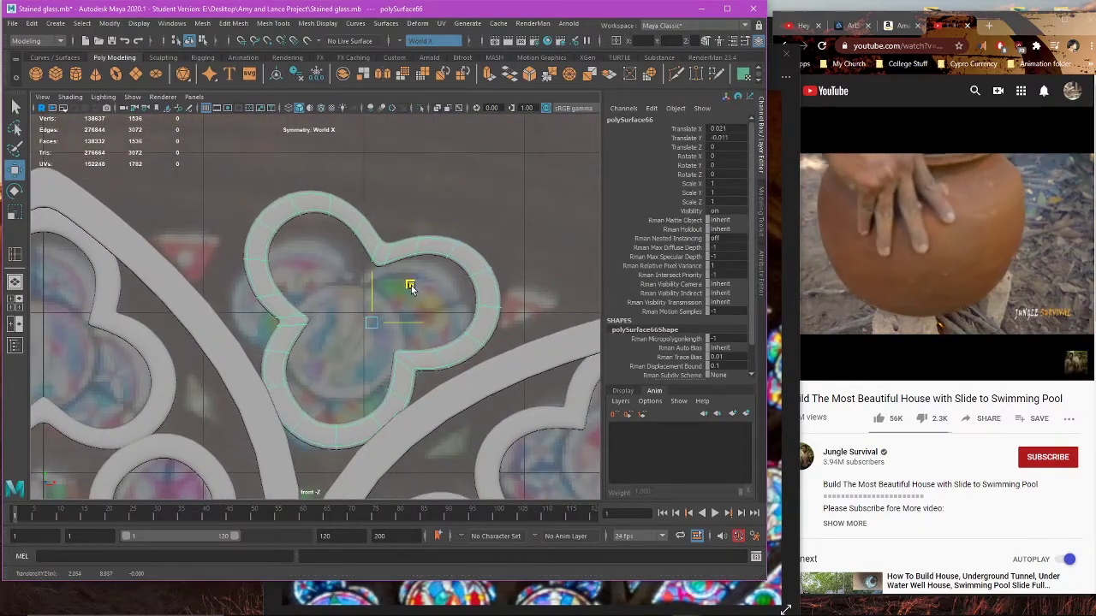
pyautogui.press('r')
pyautogui.moveTo(406, 283); pyautogui.dragTo(412, 283)
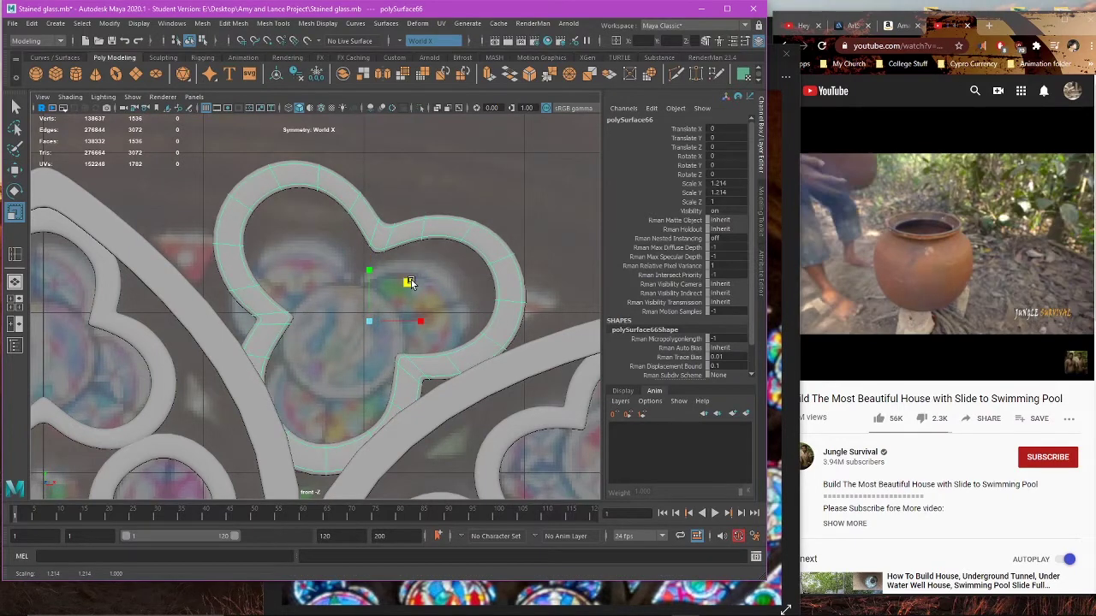
pyautogui.scroll(-5, 410, 283)
pyautogui.hotkey('ctrl', 'z')
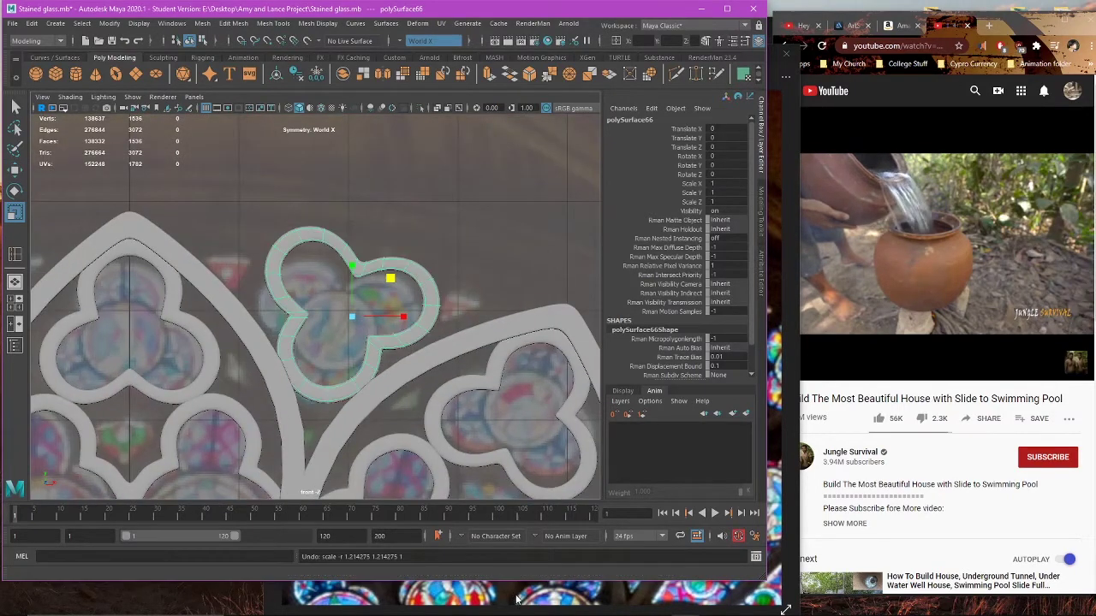
pyautogui.click(517, 599)
pyautogui.click(189, 313)
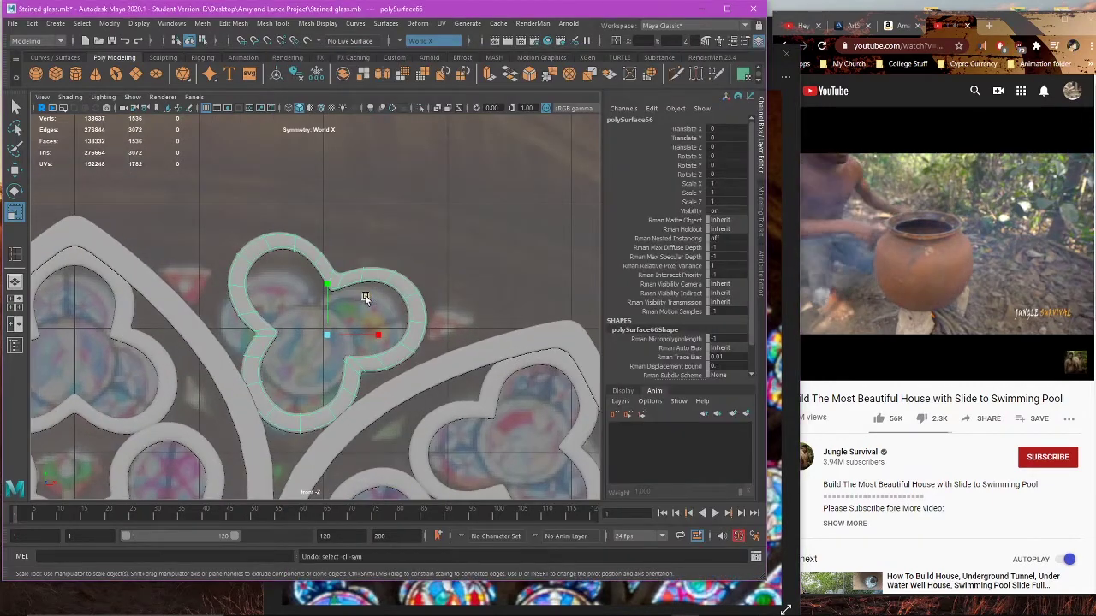
# Step: Scale the outer trefoil beside the top arch to 1.25 in X and Y and move it to X 0.037, Y 0.028
pyautogui.moveTo(365, 297); pyautogui.dragTo(329, 283)
pyautogui.press('w')
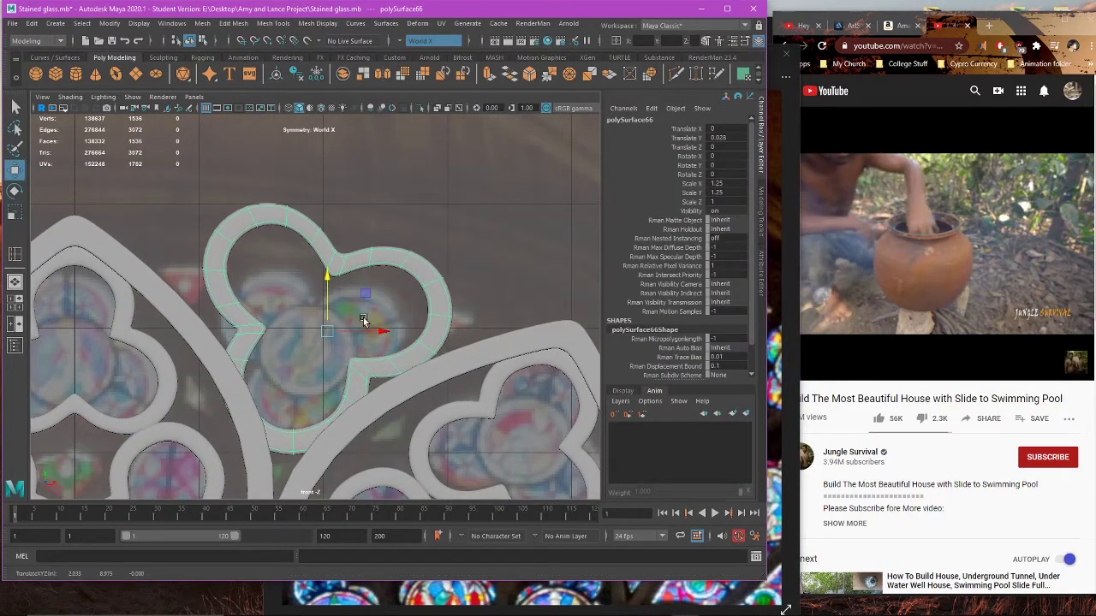
pyautogui.moveTo(385, 336); pyautogui.dragTo(392, 334)
pyautogui.press('4')
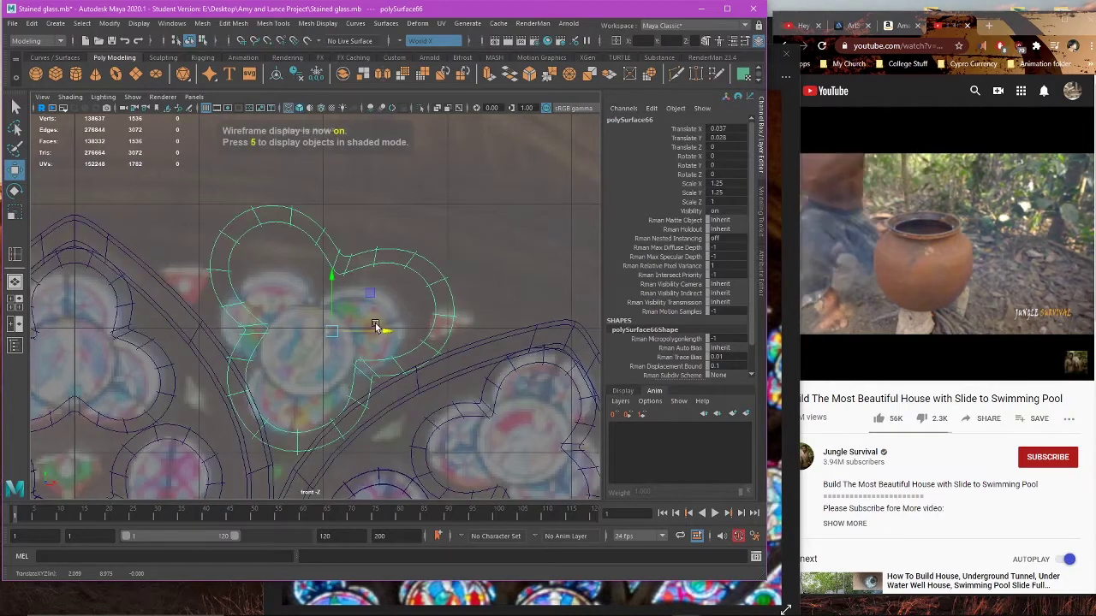
# Step: Check the reference photo, then try moving the outer trefoil to X 0.083, Y 0.101 and undo the move
pyautogui.click(638, 596)
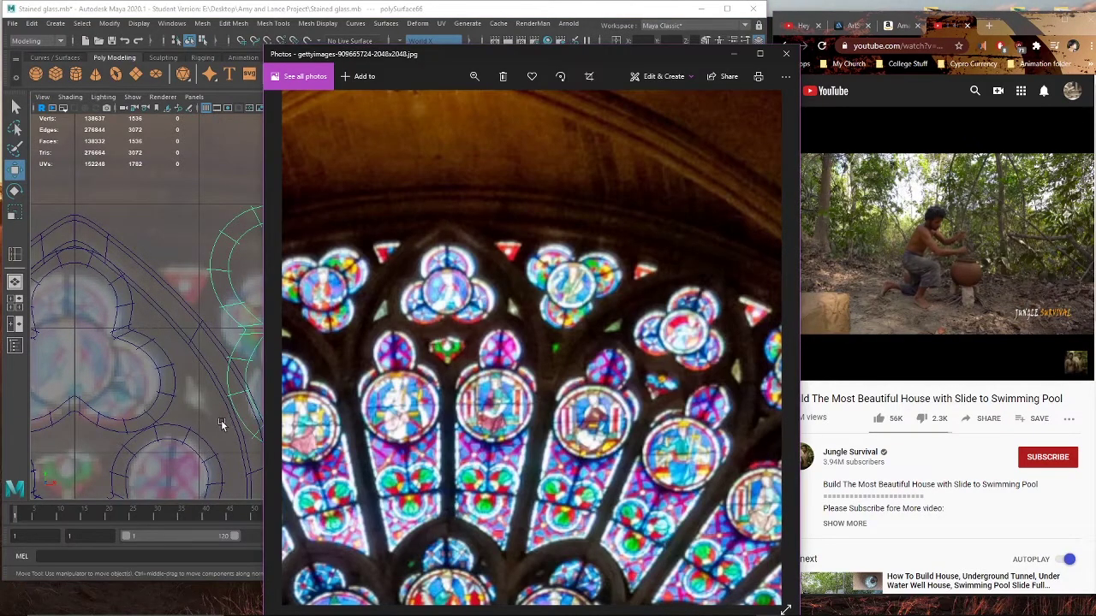
pyautogui.click(148, 404)
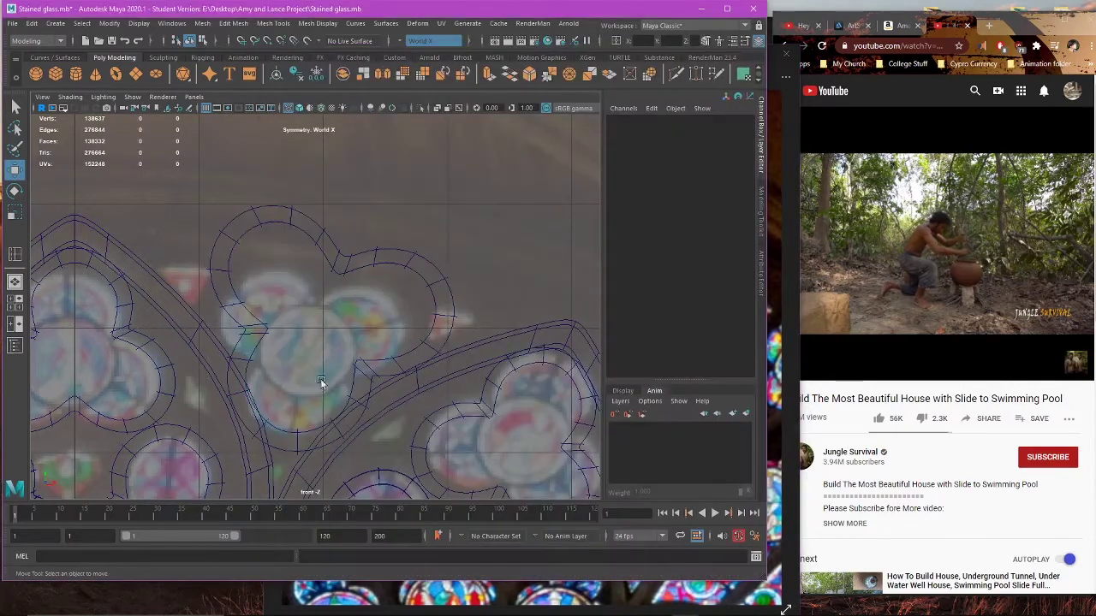
pyautogui.click(365, 365)
pyautogui.press('5')
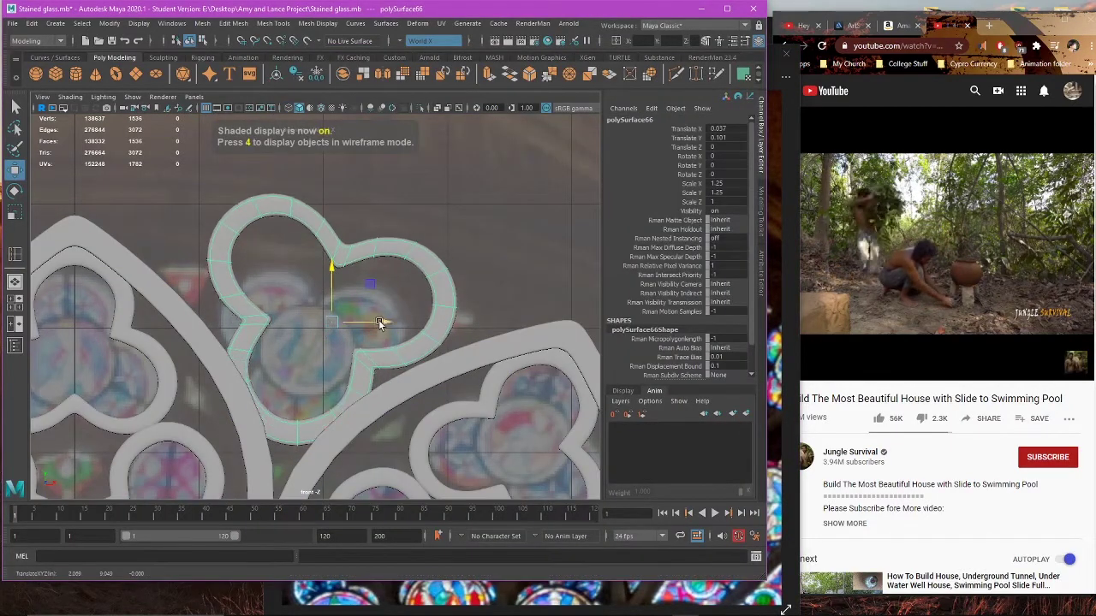
pyautogui.moveTo(379, 322); pyautogui.dragTo(385, 322)
pyautogui.scroll(-5, 429, 295)
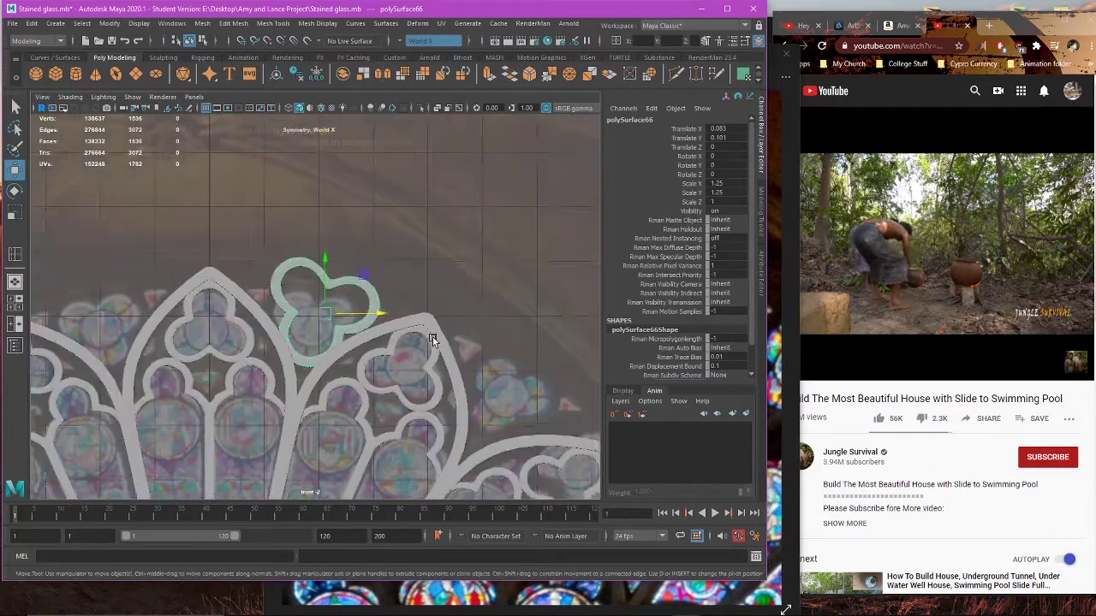
pyautogui.hotkey('ctrl', 'z')
pyautogui.hotkey('ctrl', 'z')
pyautogui.hotkey('ctrl', 'z')
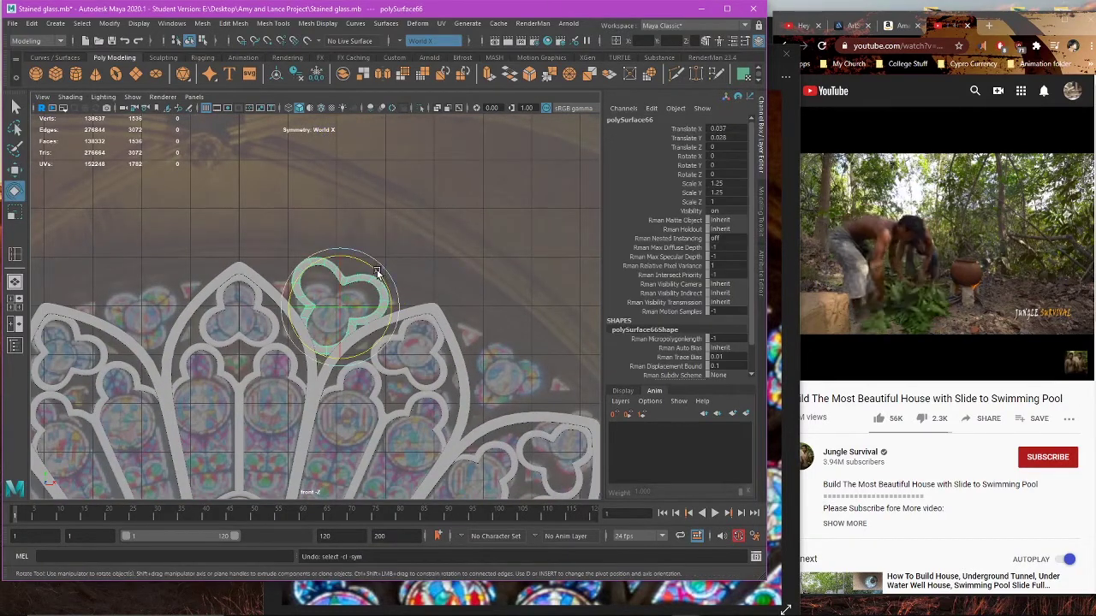
# Step: Rotate the outer trefoil slightly and deselect it
pyautogui.moveTo(377, 272); pyautogui.dragTo(375, 269)
pyautogui.click(428, 291)
pyautogui.press('w')
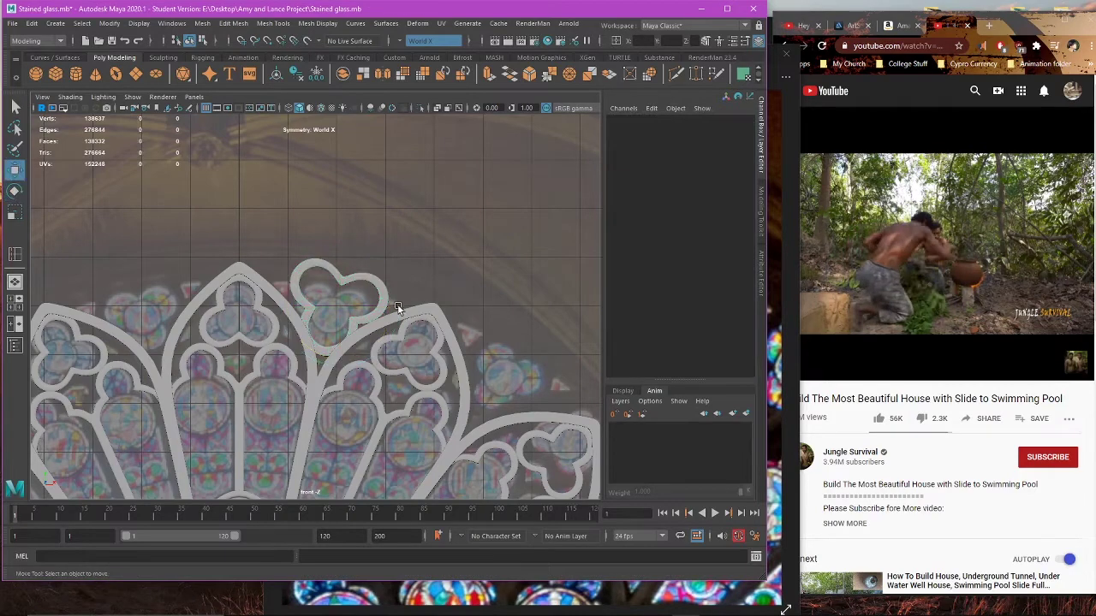
# Step: Create a polygon cylinder at the centre of the rose window and rotate it 90 degrees about X
pyautogui.scroll(-10, 397, 304)
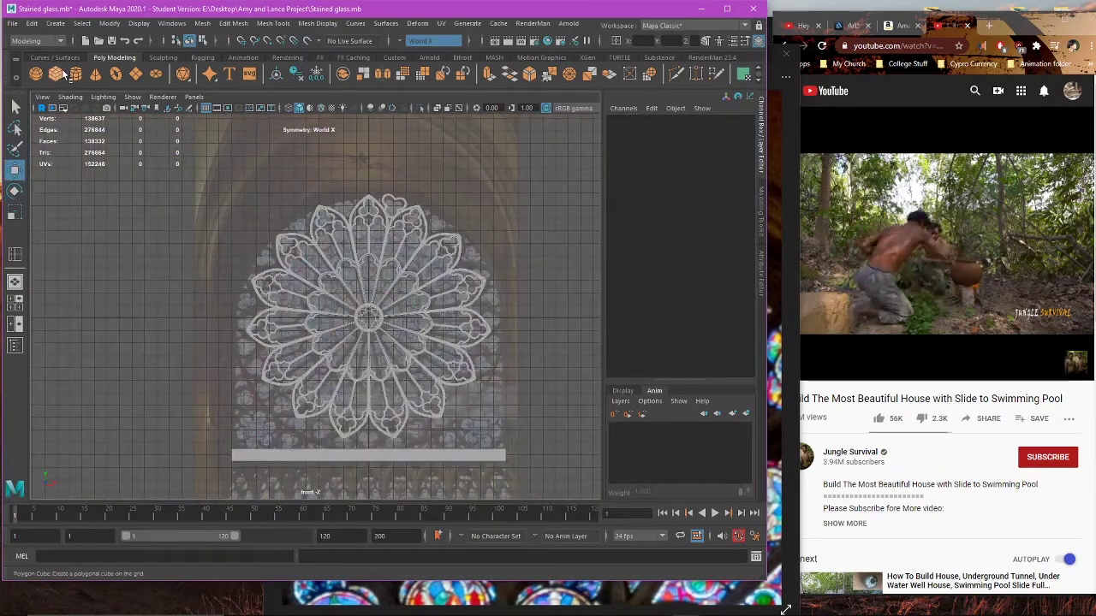
pyautogui.click(37, 75)
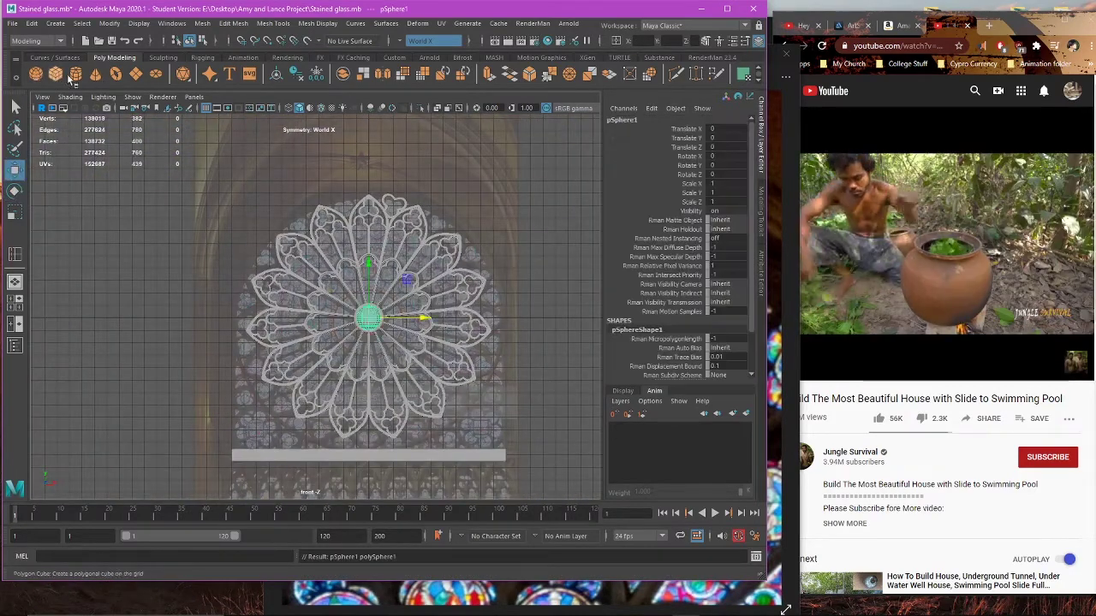
pyautogui.hotkey('ctrl', 'z')
pyautogui.click(75, 75)
pyautogui.press('e')
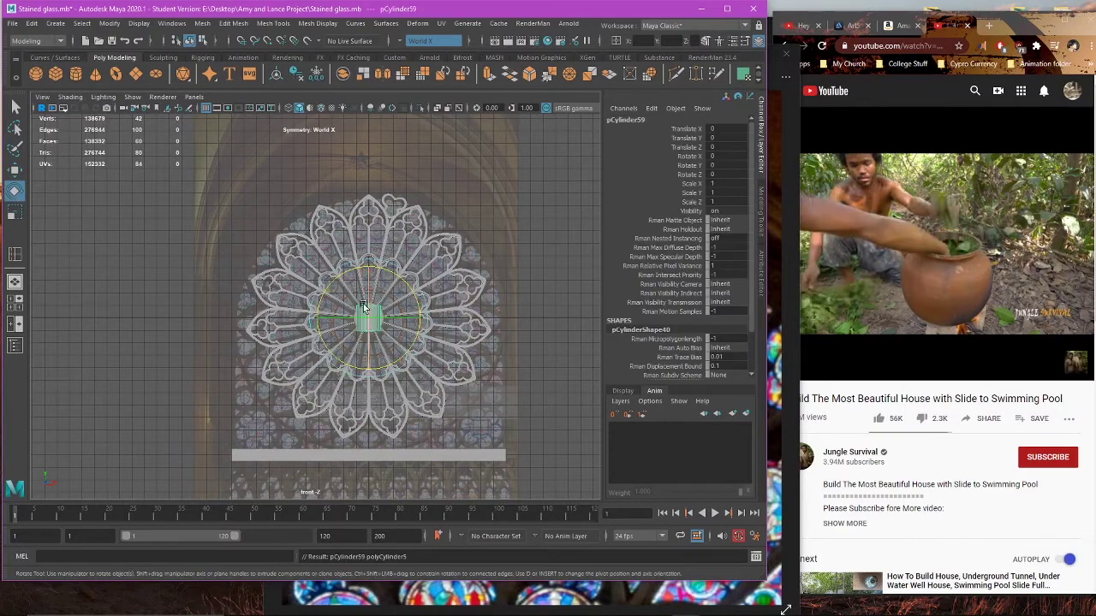
pyautogui.moveTo(371, 287); pyautogui.dragTo(377, 309)
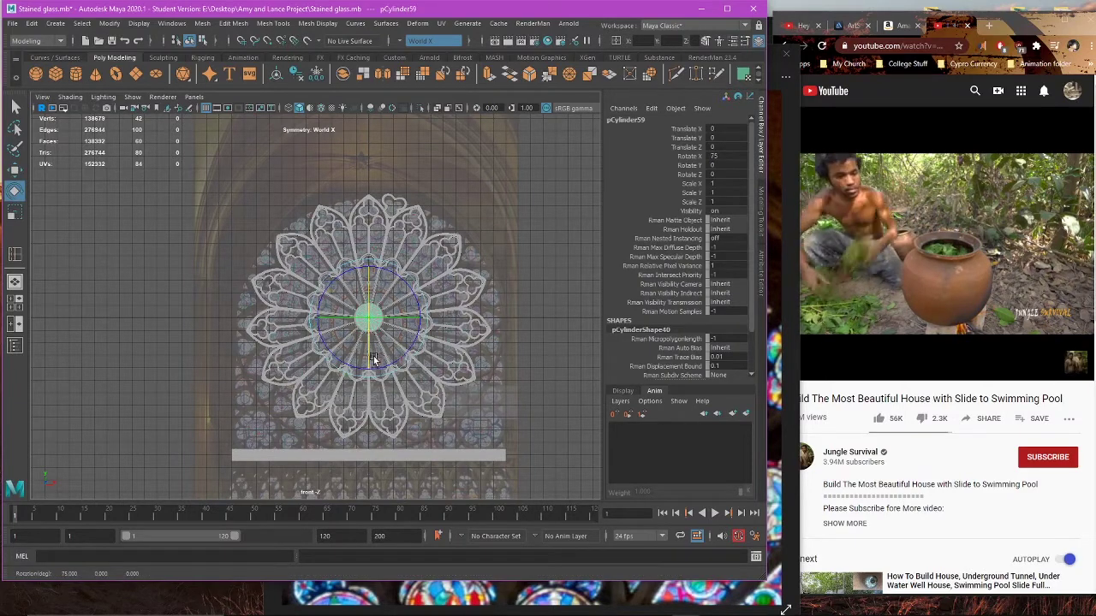
# Step: Set the cylinder's cap subdivisions to 2
pyautogui.scroll(3, 374, 359)
pyautogui.press('r')
pyautogui.scroll(-2, 665, 377)
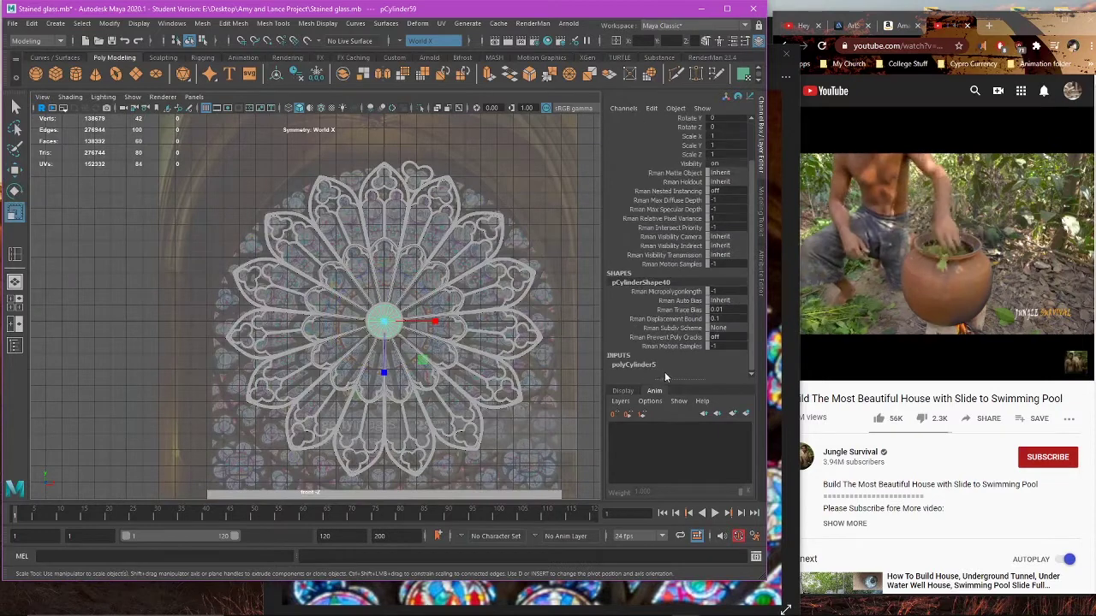
pyautogui.scroll(-2, 688, 374)
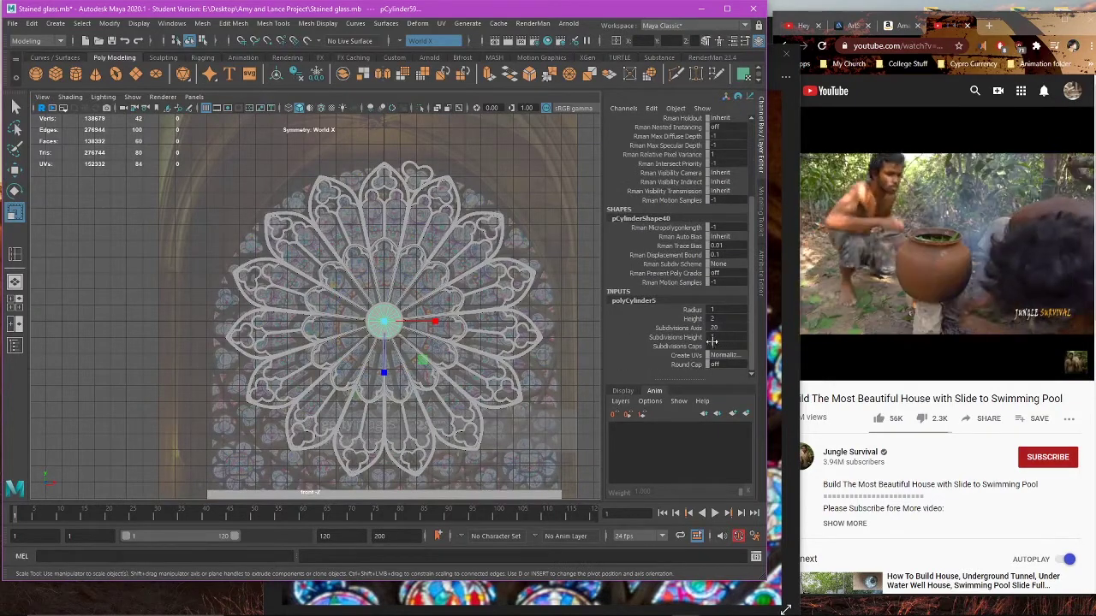
pyautogui.click(721, 346)
pyautogui.write('2')
pyautogui.press('Return')
pyautogui.press('w')
pyautogui.press('r')
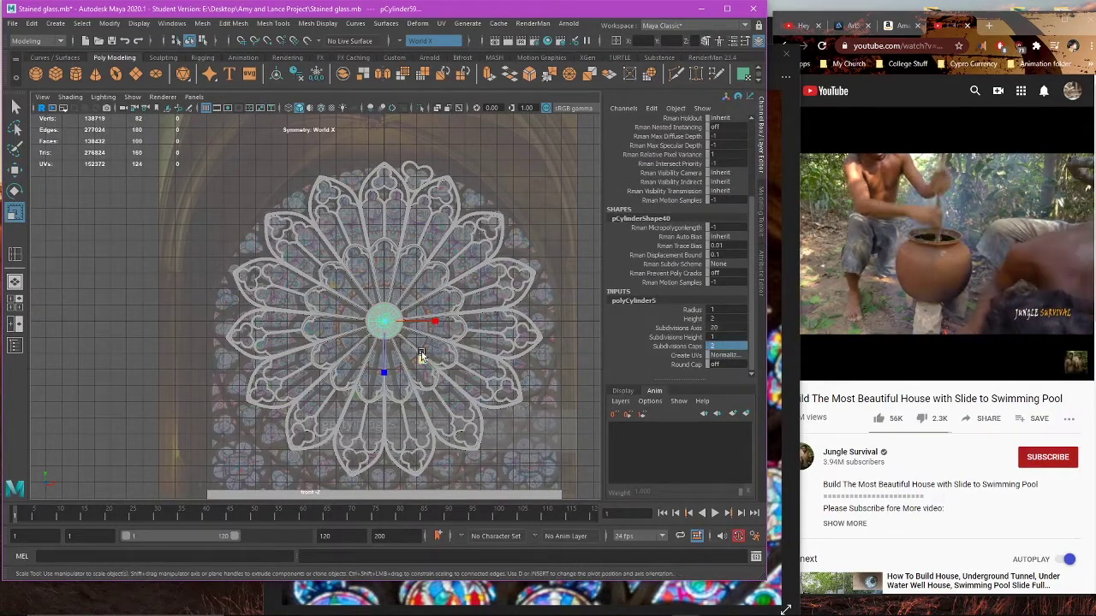
# Step: Scale the cylinder to 9.982 in X and Z so it encloses the rose window, comparing it with the reference photo
pyautogui.moveTo(422, 359); pyautogui.dragTo(695, 404)
pyautogui.press('4')
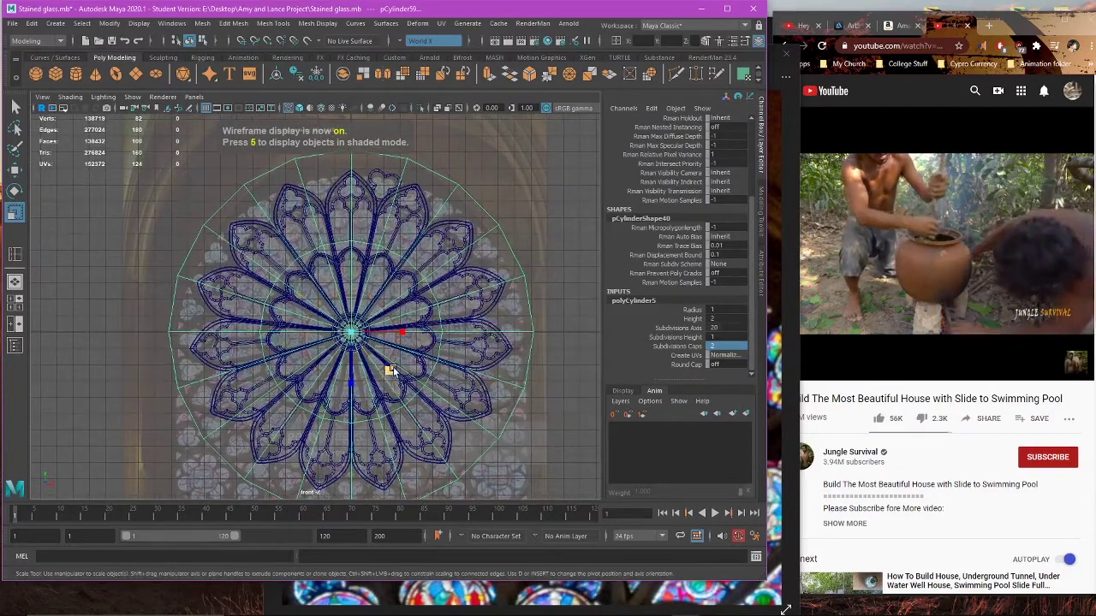
pyautogui.moveTo(389, 370)
pyautogui.mouseDown()
pyautogui.moveTo(381, 367)
pyautogui.moveTo(387, 374)
pyautogui.mouseUp()
pyautogui.click(641, 587)
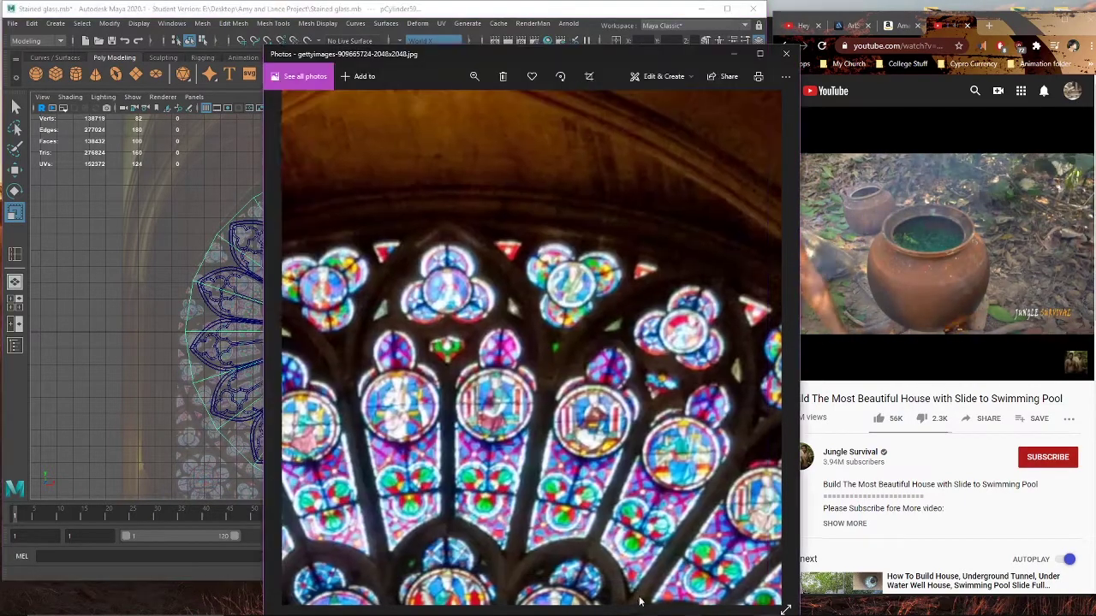
pyautogui.scroll(-5, 599, 441)
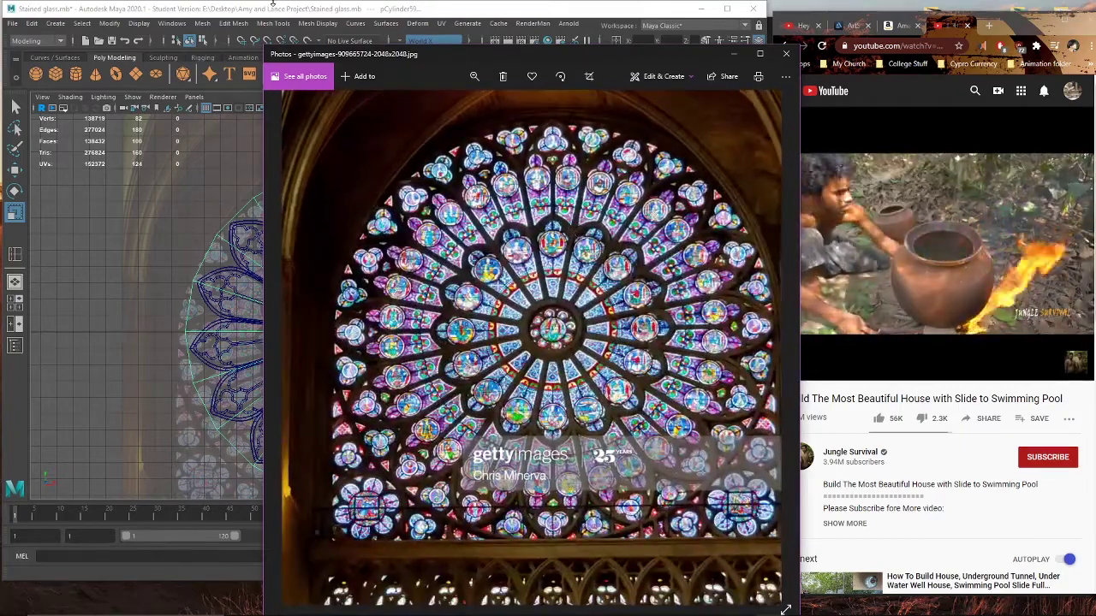
pyautogui.click(307, 9)
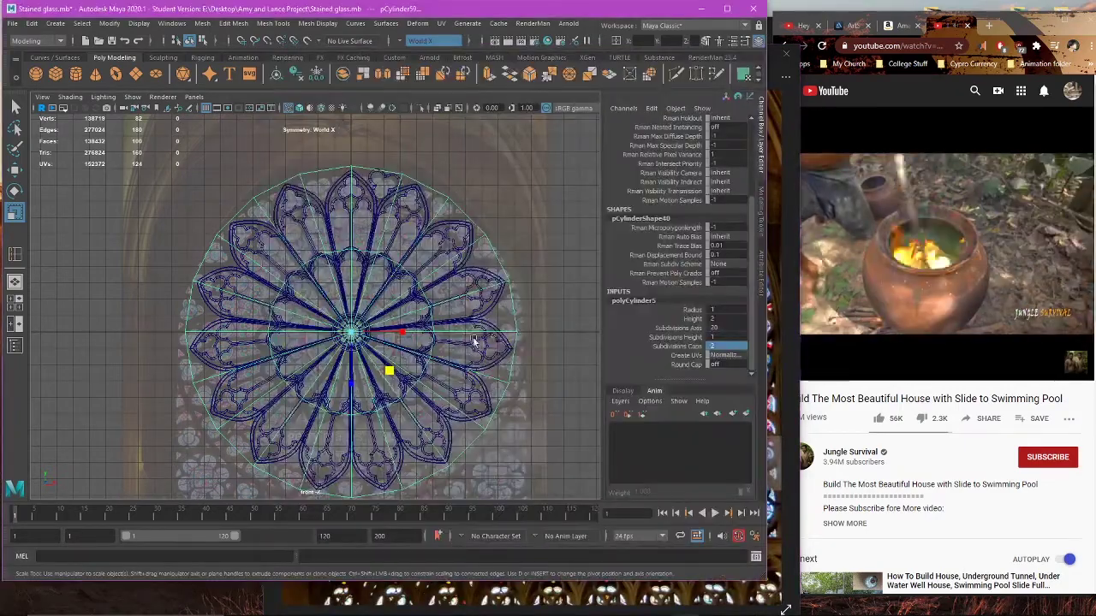
pyautogui.scroll(3, 473, 340)
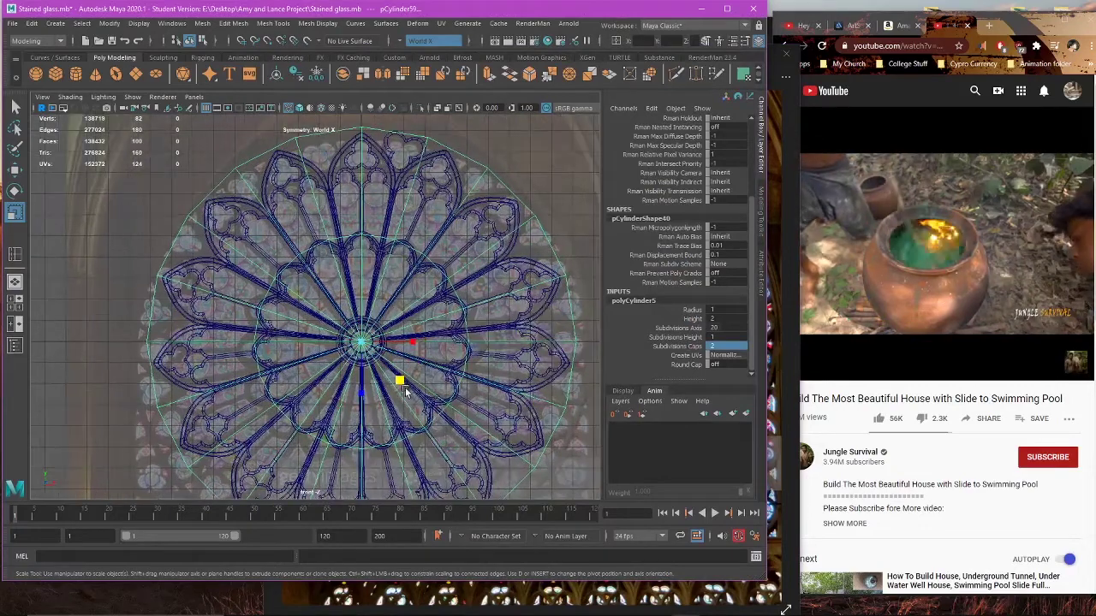
pyautogui.moveTo(399, 384); pyautogui.dragTo(416, 367)
pyautogui.keyDown('alt'); pyautogui.moveTo(416, 367); pyautogui.dragTo(416, 337, button='middle'); pyautogui.keyUp('alt')
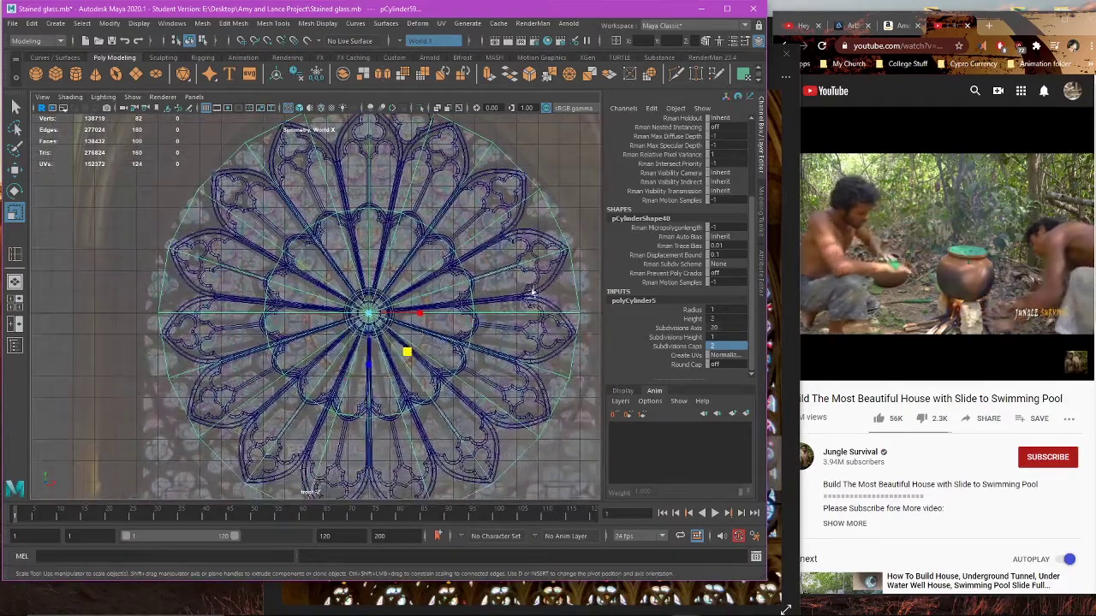
# Step: Delete the inner cap faces on both ends of the cylinder
pyautogui.moveTo(581, 190); pyautogui.dragTo(580, 220, button='right')
pyautogui.moveTo(335, 269); pyautogui.dragTo(412, 371)
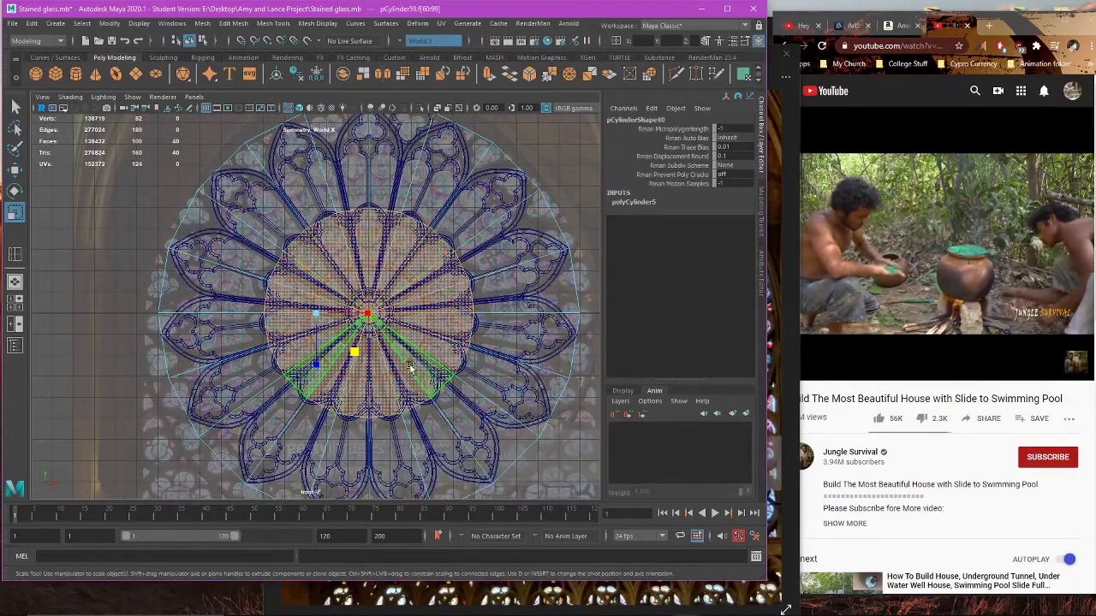
pyautogui.moveTo(450, 440); pyautogui.dragTo(452, 357)
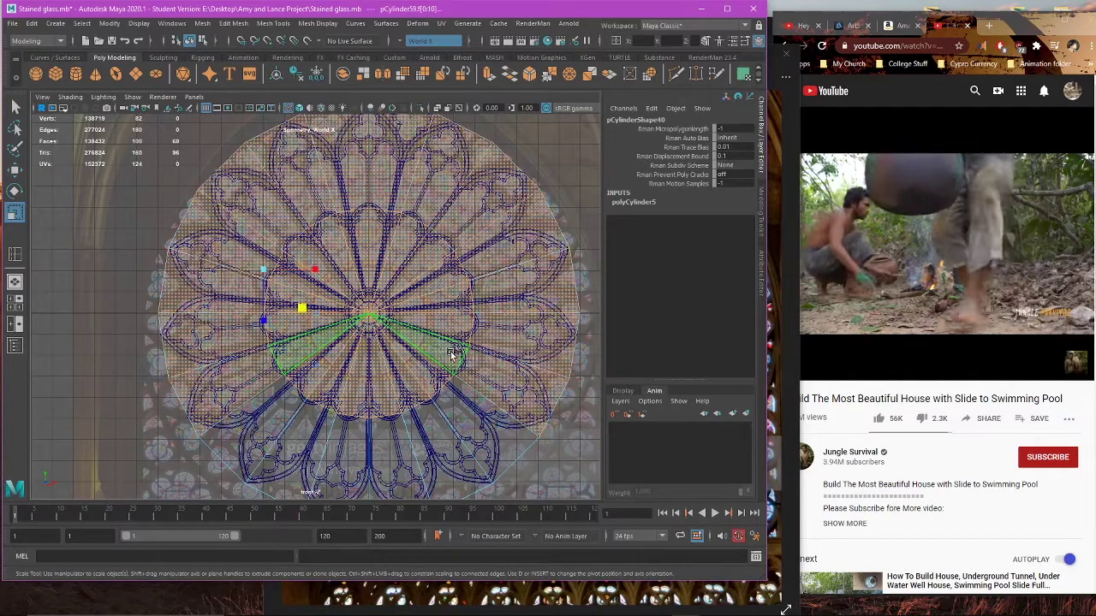
pyautogui.hotkey('ctrl', 'z')
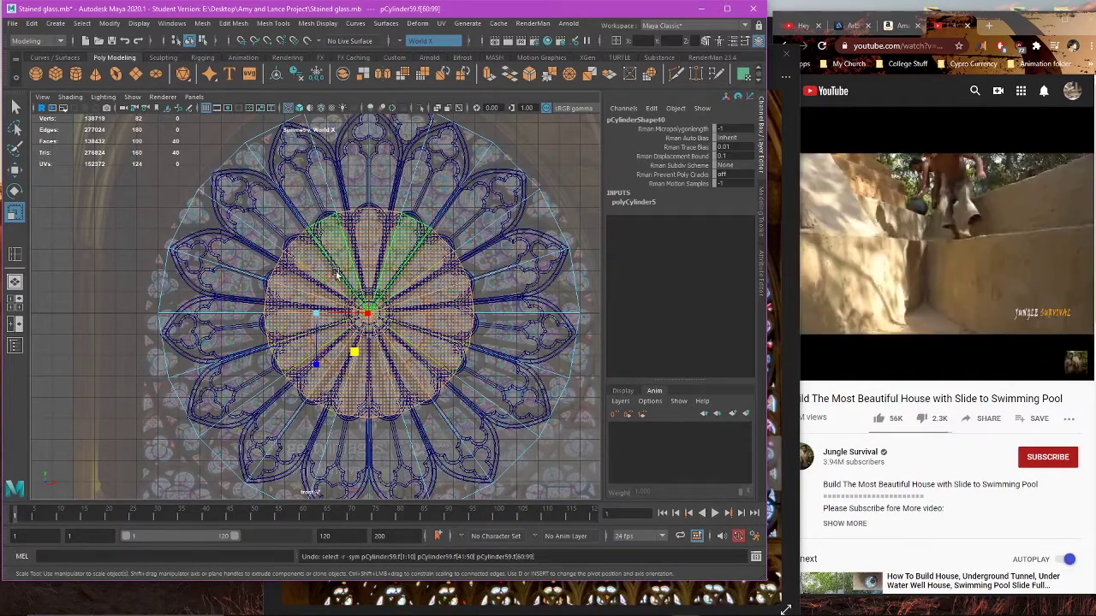
pyautogui.press('Delete')
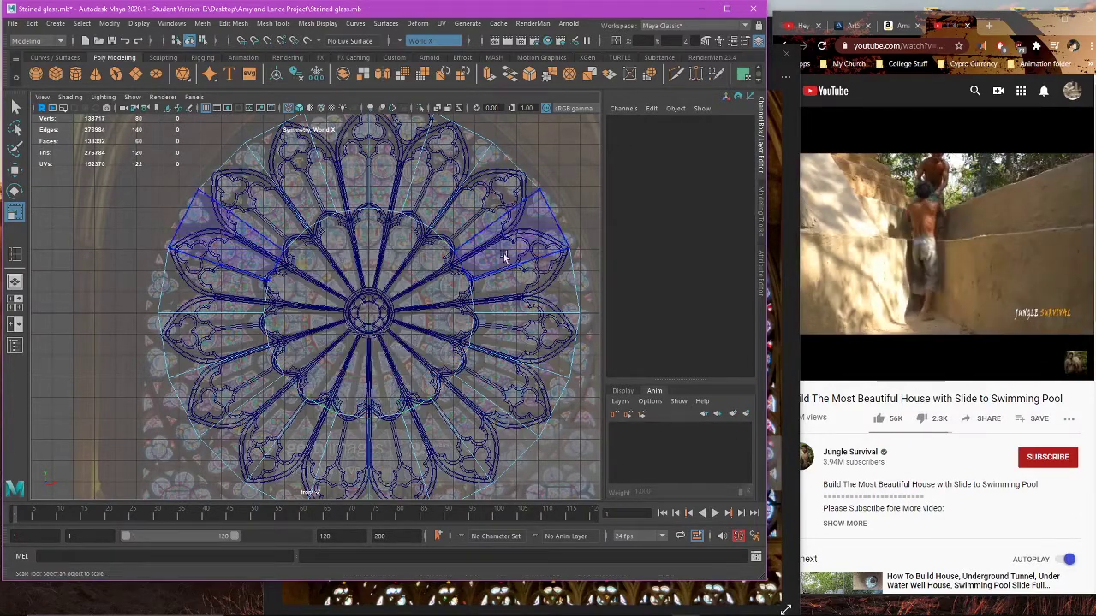
# Step: Try scaling the cylinder's inner cap vertices outward, undo it, and turn off the World X symmetry
pyautogui.doubleClick(518, 246)
pyautogui.moveTo(570, 172); pyautogui.dragTo(572, 139, button='right')
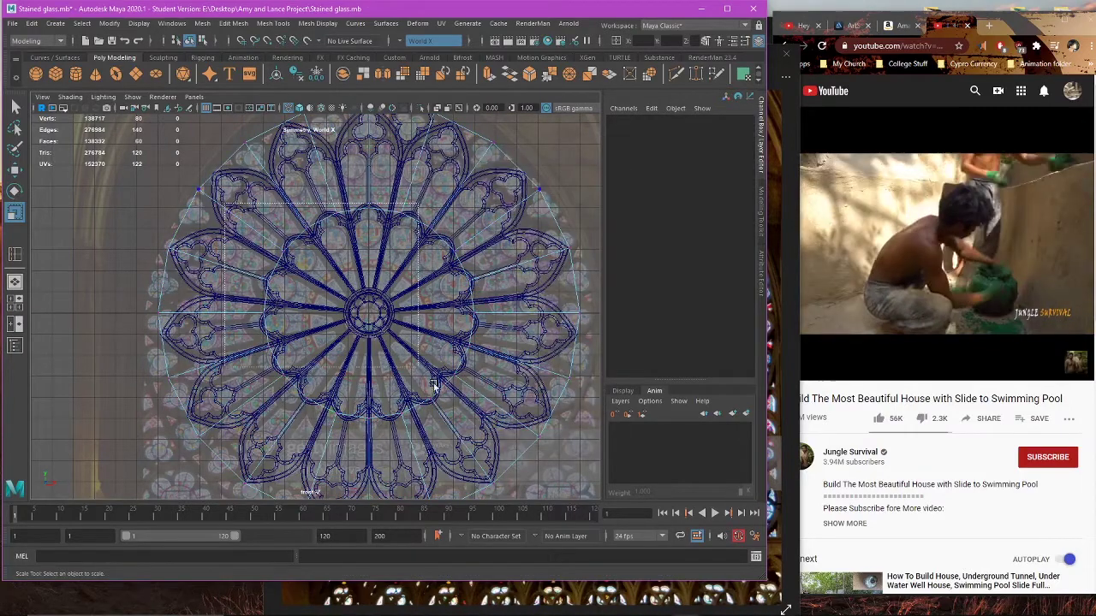
pyautogui.moveTo(433, 387); pyautogui.dragTo(497, 435)
pyautogui.moveTo(459, 353); pyautogui.dragTo(477, 370)
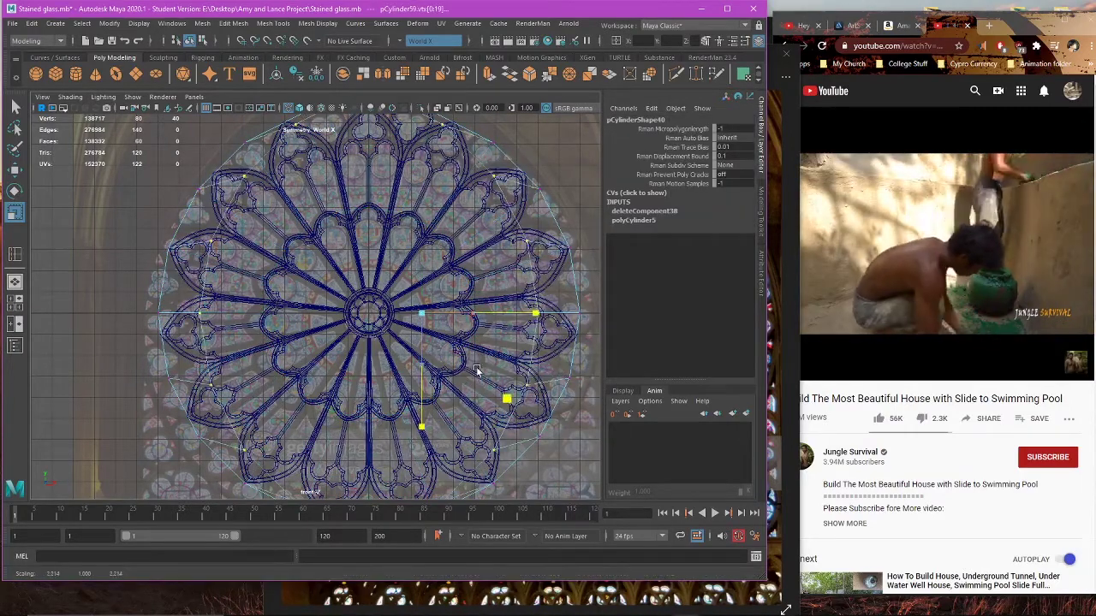
pyautogui.hotkey('ctrl', 'z')
pyautogui.click(400, 44)
pyautogui.click(413, 61)
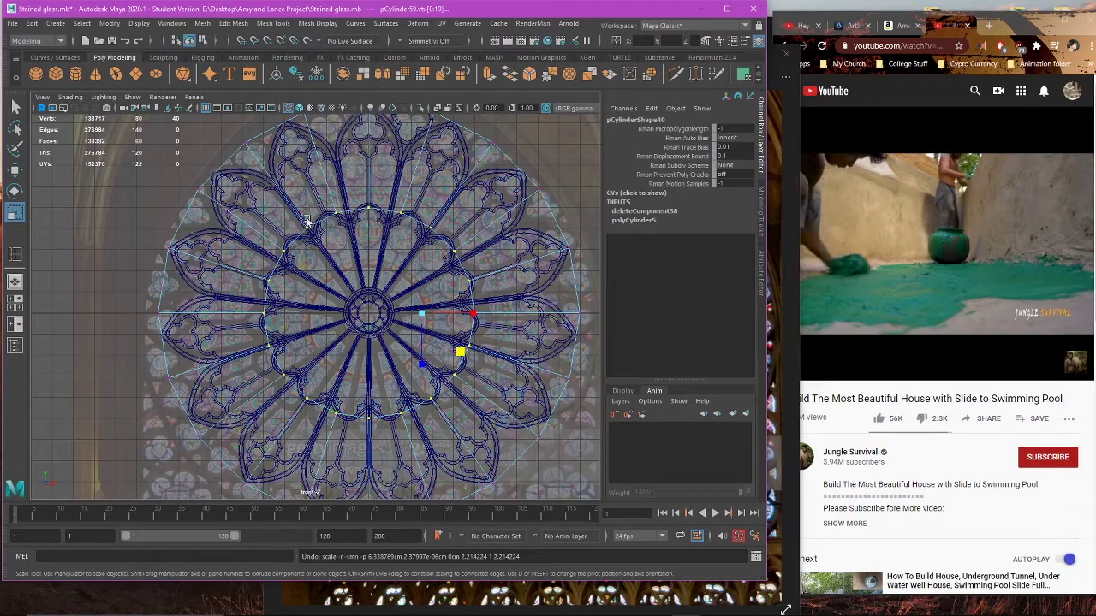
# Step: Scale the inner cap vertices evenly outward to just beyond the cylinder's outer edge, leaving only a thin rim
pyautogui.moveTo(409, 351); pyautogui.dragTo(431, 363)
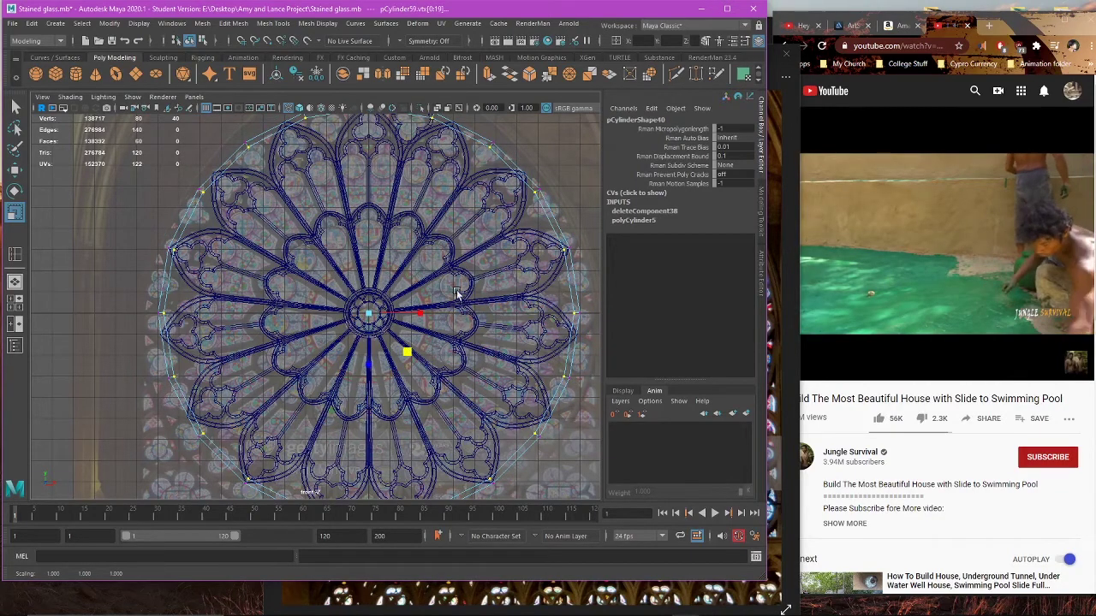
pyautogui.keyDown('alt'); pyautogui.moveTo(456, 294); pyautogui.dragTo(448, 326, button='middle'); pyautogui.keyUp('alt')
pyautogui.moveTo(400, 384); pyautogui.dragTo(404, 387)
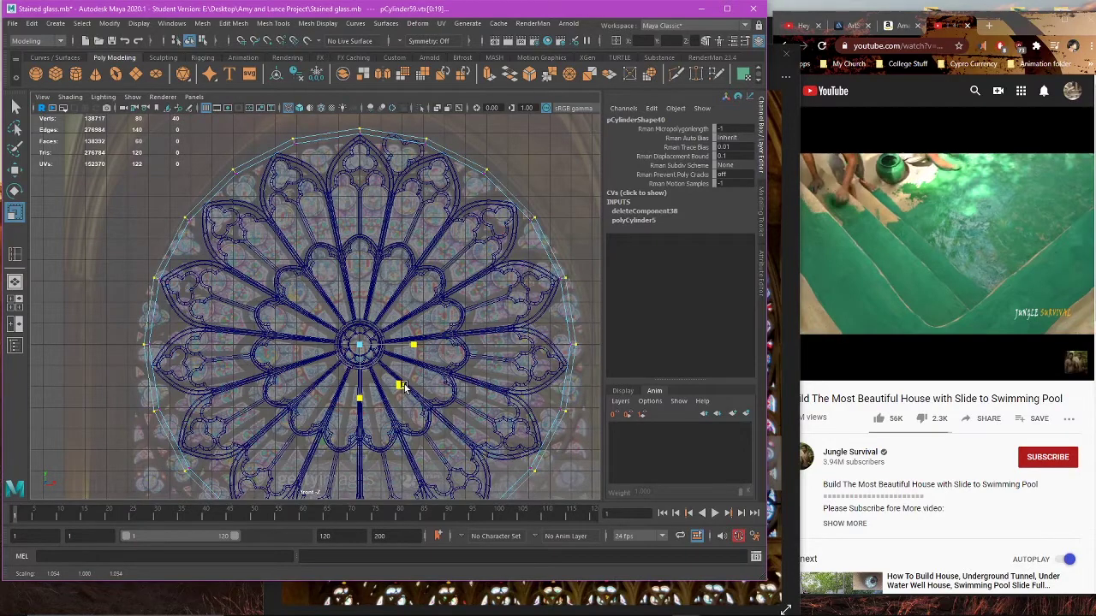
pyautogui.moveTo(404, 387); pyautogui.dragTo(406, 387)
# Step: Flatten the whole ring in the perspective view by scaling it to 0.156 in Y
pyautogui.keyDown('alt'); pyautogui.moveTo(468, 390); pyautogui.dragTo(417, 351, button='middle'); pyautogui.keyUp('alt')
pyautogui.press('space')
pyautogui.press('space')
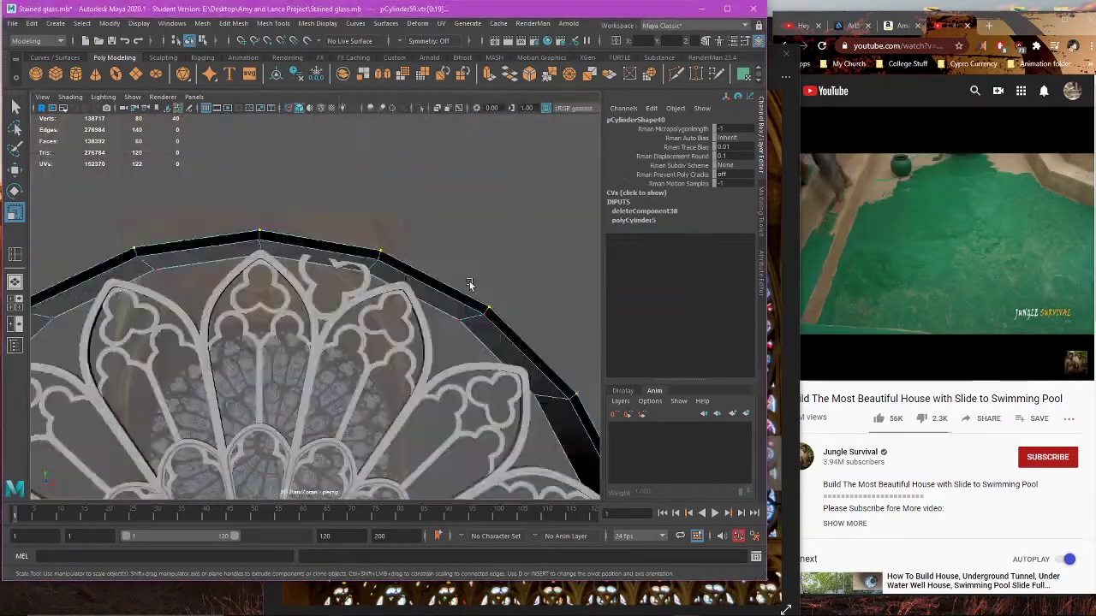
pyautogui.moveTo(470, 283)
pyautogui.keyDown('alt'); pyautogui.mouseDown()
pyautogui.moveTo(416, 338)
pyautogui.moveTo(355, 363)
pyautogui.moveTo(525, 330)
pyautogui.moveTo(480, 266)
pyautogui.mouseUp(); pyautogui.keyUp('alt')
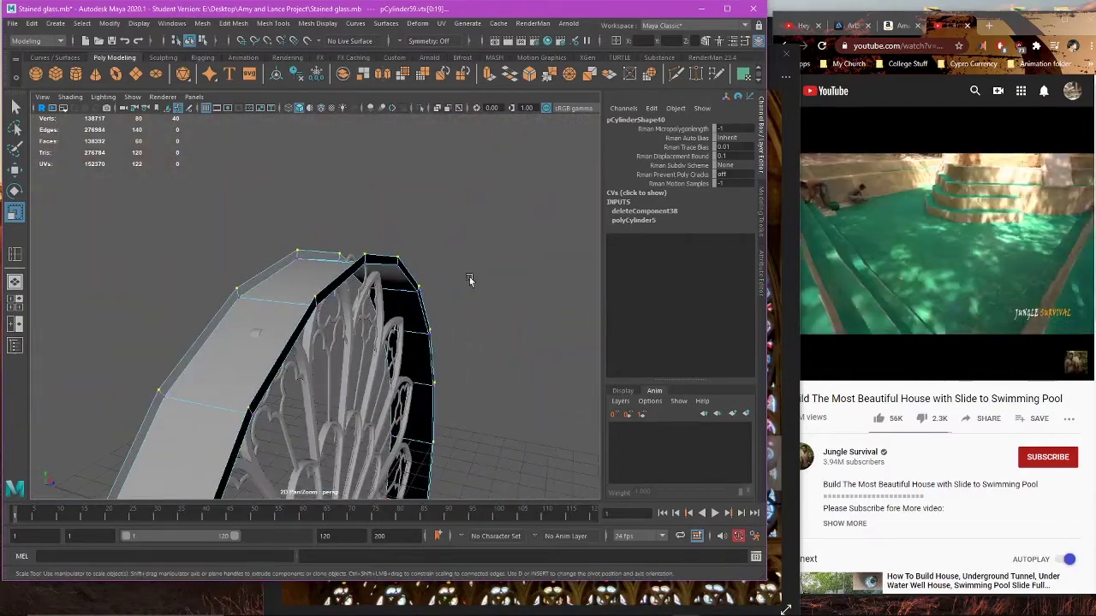
pyautogui.moveTo(480, 266); pyautogui.dragTo(493, 225, button='right')
pyautogui.keyDown('alt'); pyautogui.moveTo(493, 224); pyautogui.dragTo(411, 268); pyautogui.keyUp('alt')
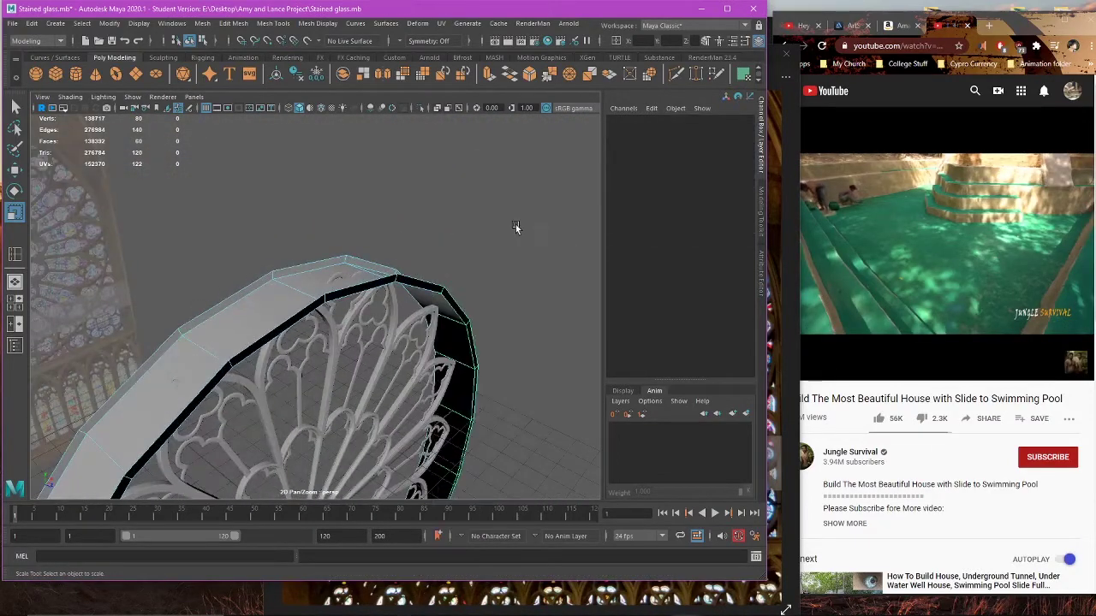
pyautogui.click(295, 309)
pyautogui.scroll(-3, 294, 309)
pyautogui.keyDown('alt'); pyautogui.moveTo(295, 309); pyautogui.dragTo(425, 298); pyautogui.keyUp('alt')
pyautogui.scroll(4, 395, 388)
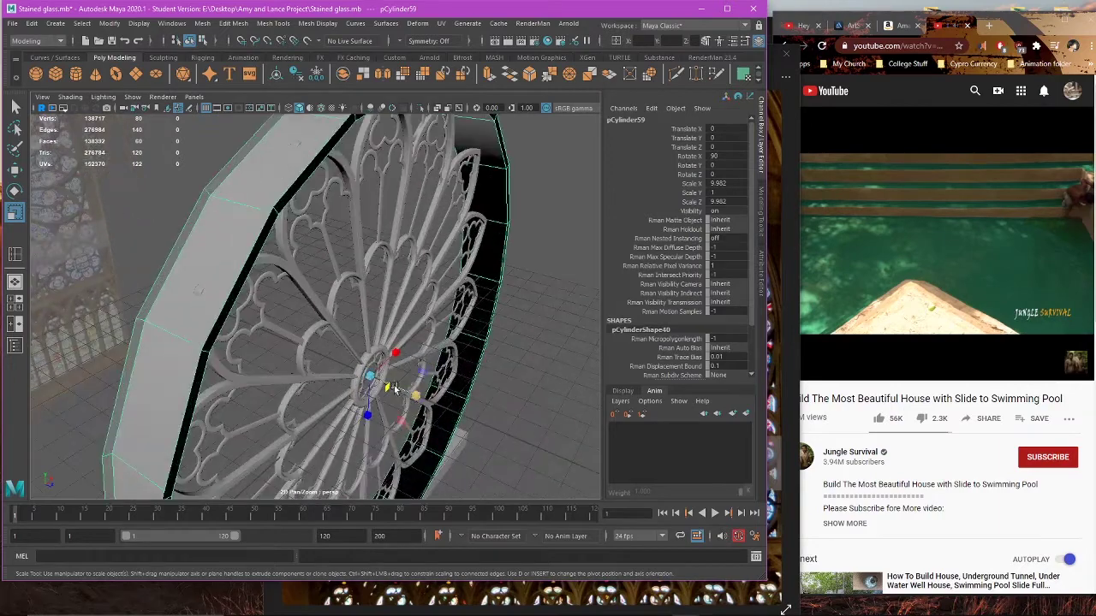
pyautogui.moveTo(394, 388); pyautogui.dragTo(420, 393)
pyautogui.press('w')
pyautogui.press('r')
# Step: Reverse the normals of the flattened ring around the rose window
pyautogui.keyDown('alt'); pyautogui.moveTo(489, 370); pyautogui.dragTo(325, 340); pyautogui.keyUp('alt')
pyautogui.scroll(-5, 325, 340)
pyautogui.press('w')
pyautogui.click(317, 24)
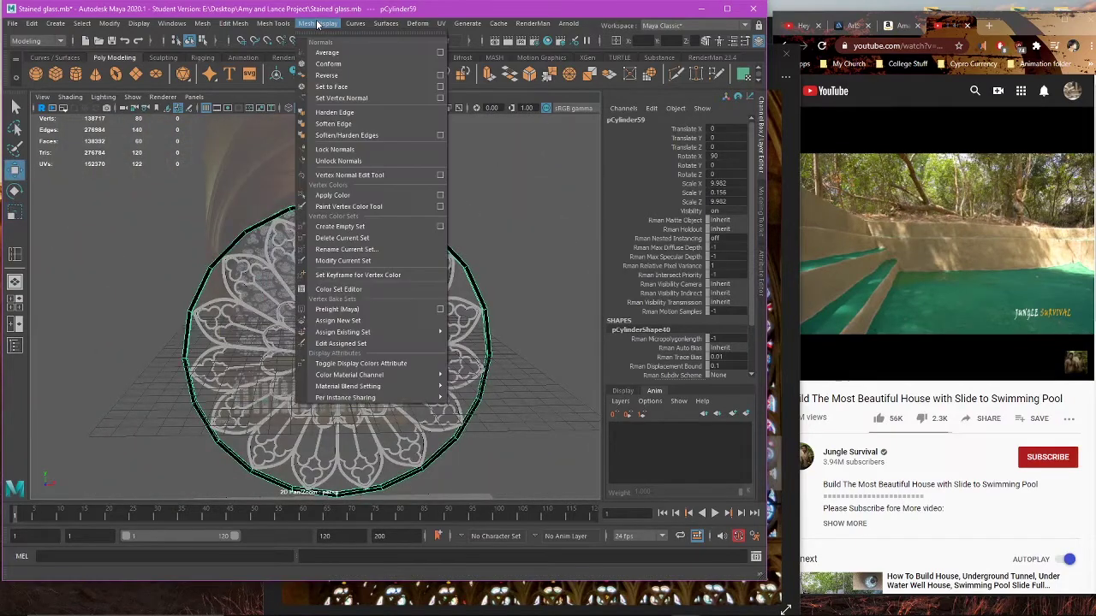
pyautogui.click(333, 77)
pyautogui.keyDown('alt'); pyautogui.moveTo(457, 244); pyautogui.dragTo(513, 276); pyautogui.keyUp('alt')
pyautogui.click(476, 238)
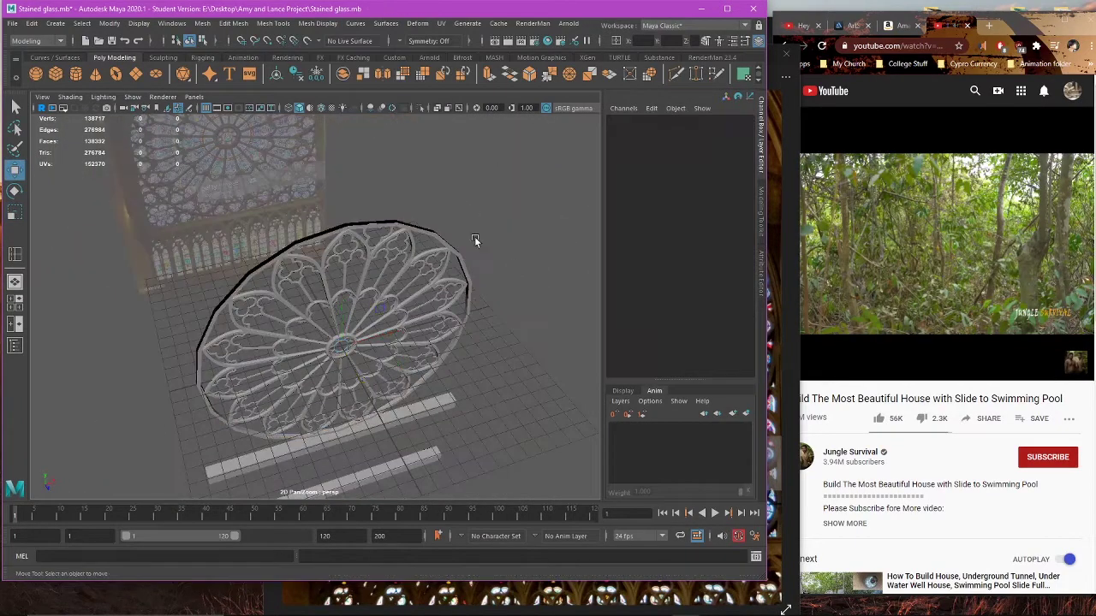
# Step: Bridge the two open border edge loops of the ring to close its missing side
pyautogui.scroll(3, 475, 238)
pyautogui.keyDown('alt'); pyautogui.moveTo(474, 238); pyautogui.dragTo(446, 349, button='middle'); pyautogui.keyUp('alt')
pyautogui.keyDown('alt'); pyautogui.moveTo(446, 349); pyautogui.dragTo(365, 318); pyautogui.keyUp('alt')
pyautogui.click(465, 359)
pyautogui.scroll(3, 347, 352)
pyautogui.moveTo(365, 318); pyautogui.dragTo(361, 285, button='right')
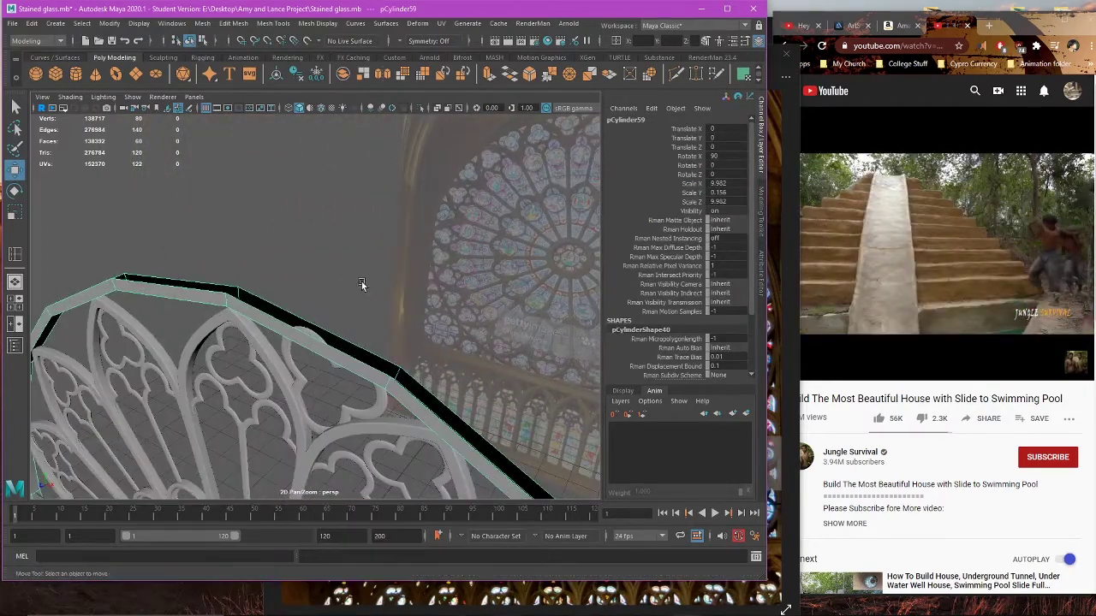
pyautogui.doubleClick(352, 343)
pyautogui.keyDown('shift'); pyautogui.doubleClick(348, 357); pyautogui.keyUp('shift')
pyautogui.scroll(-6, 348, 356)
pyautogui.keyDown('alt'); pyautogui.moveTo(370, 371); pyautogui.dragTo(318, 346); pyautogui.keyUp('alt')
pyautogui.scroll(5, 369, 334)
pyautogui.keyDown('alt'); pyautogui.moveTo(385, 330); pyautogui.dragTo(326, 343); pyautogui.keyUp('alt')
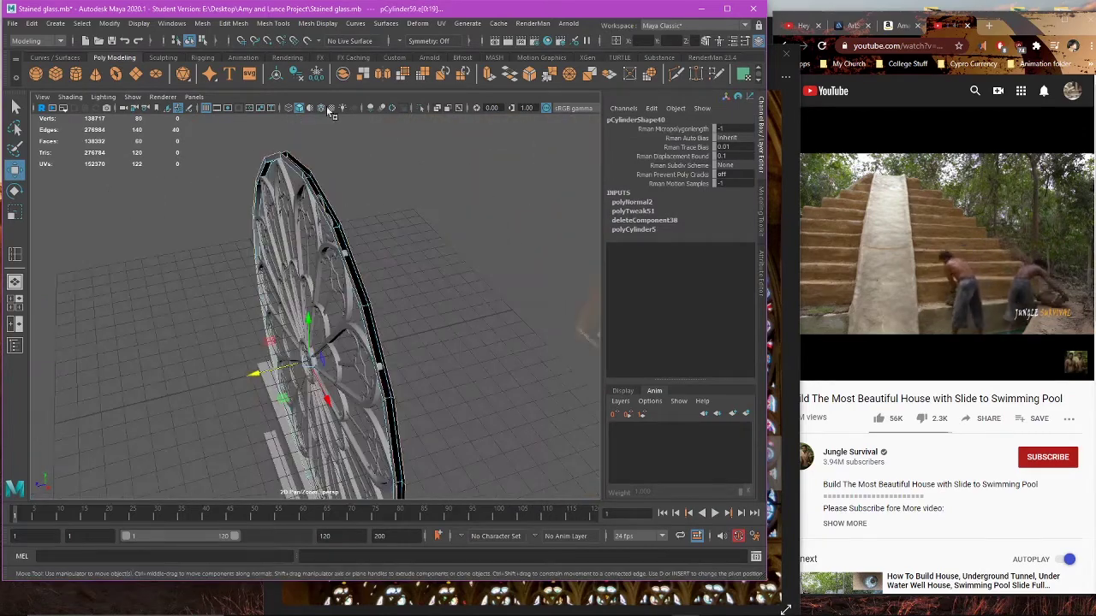
pyautogui.click(268, 23)
pyautogui.moveTo(227, 24)
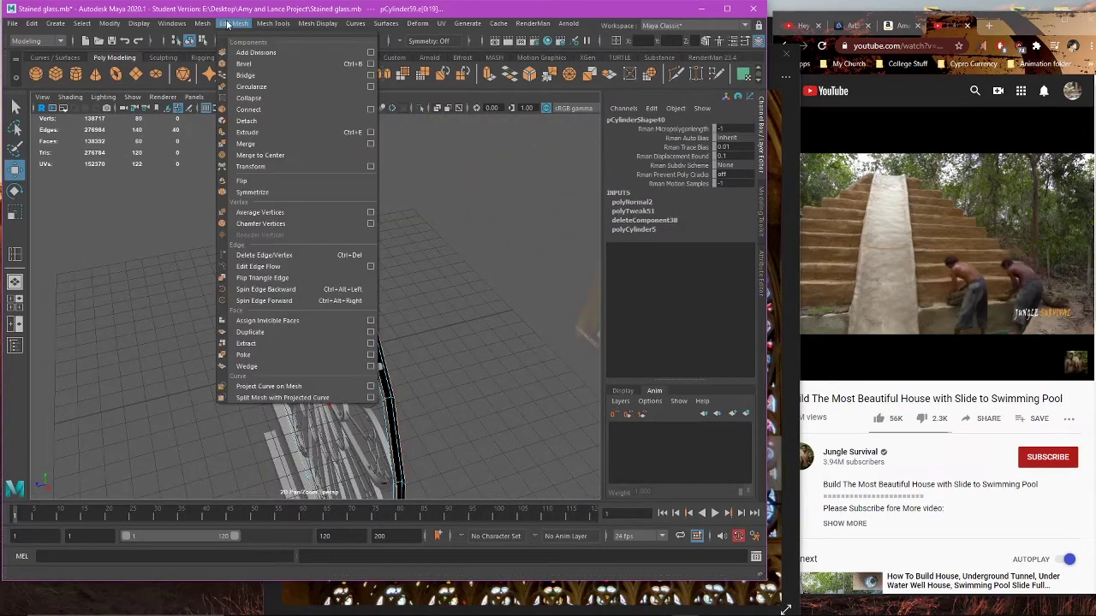
pyautogui.click(246, 76)
pyautogui.keyDown('alt'); pyautogui.moveTo(368, 248); pyautogui.dragTo(504, 188); pyautogui.keyUp('alt')
pyautogui.click(481, 236)
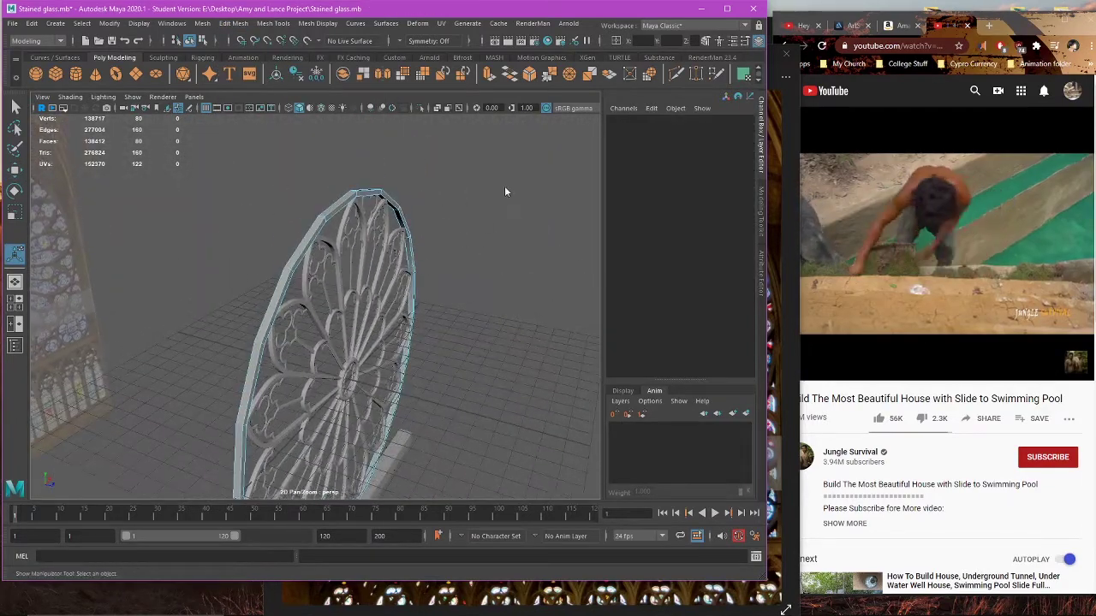
# Step: Display the ring with smooth mesh preview so its outline becomes round
pyautogui.press('q')
pyautogui.click(385, 197)
pyautogui.press('3')
pyautogui.click(464, 245)
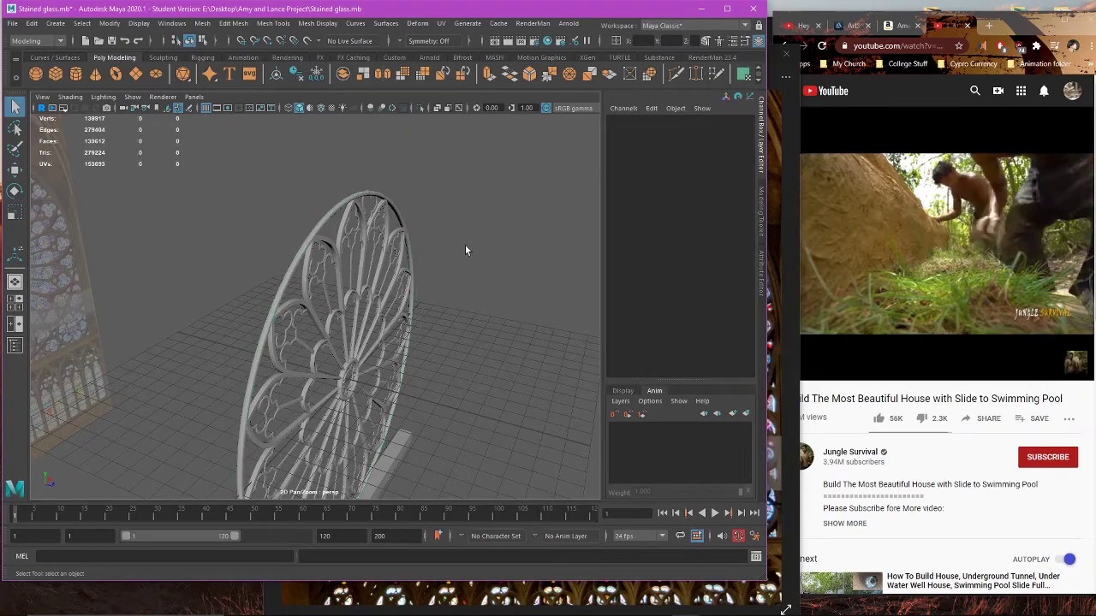
# Step: Freeze the ring's transformations while working in the shaded front view
pyautogui.keyDown('alt'); pyautogui.moveTo(465, 250); pyautogui.dragTo(448, 308); pyautogui.keyUp('alt')
pyautogui.click(435, 310)
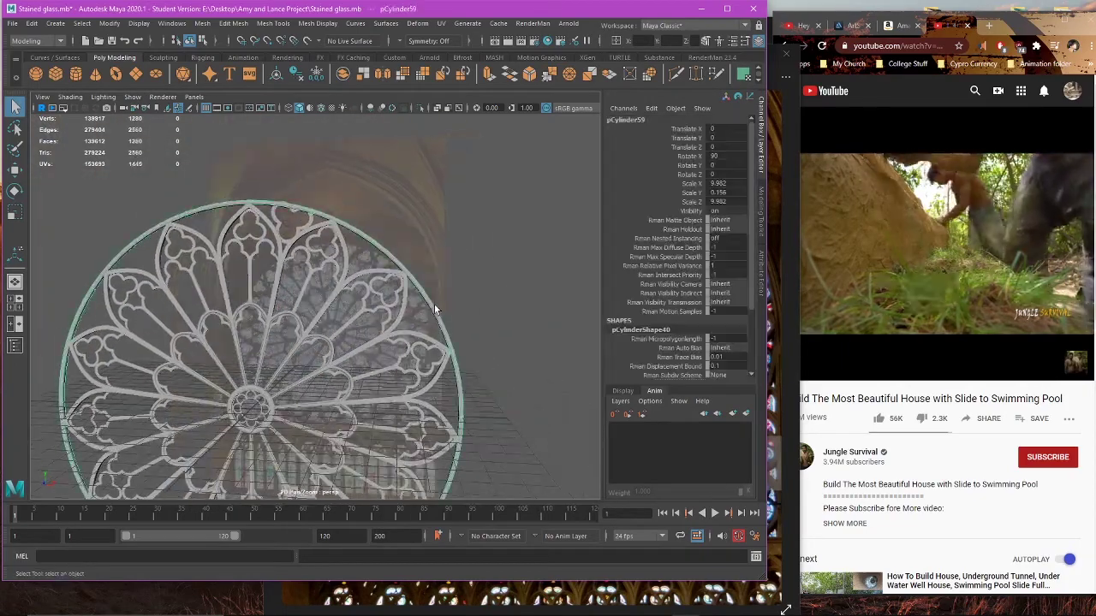
pyautogui.press('space')
pyautogui.press('space')
pyautogui.scroll(-3, 390, 344)
pyautogui.keyDown('alt'); pyautogui.moveTo(390, 346); pyautogui.dragTo(390, 356, button='middle'); pyautogui.keyUp('alt')
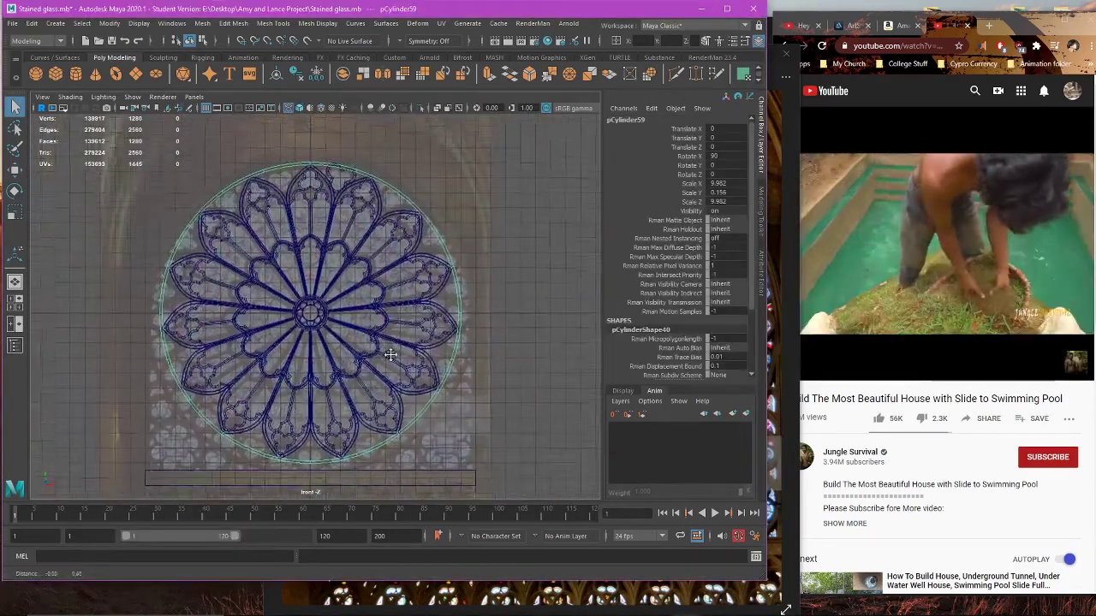
pyautogui.scroll(5, 391, 354)
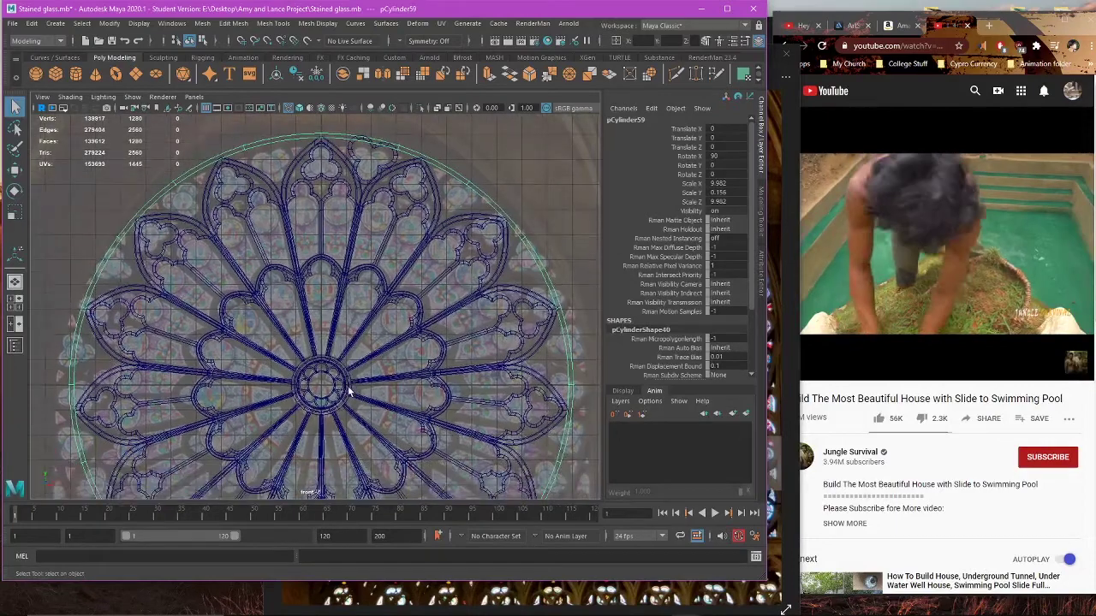
pyautogui.press('5')
pyautogui.press('r')
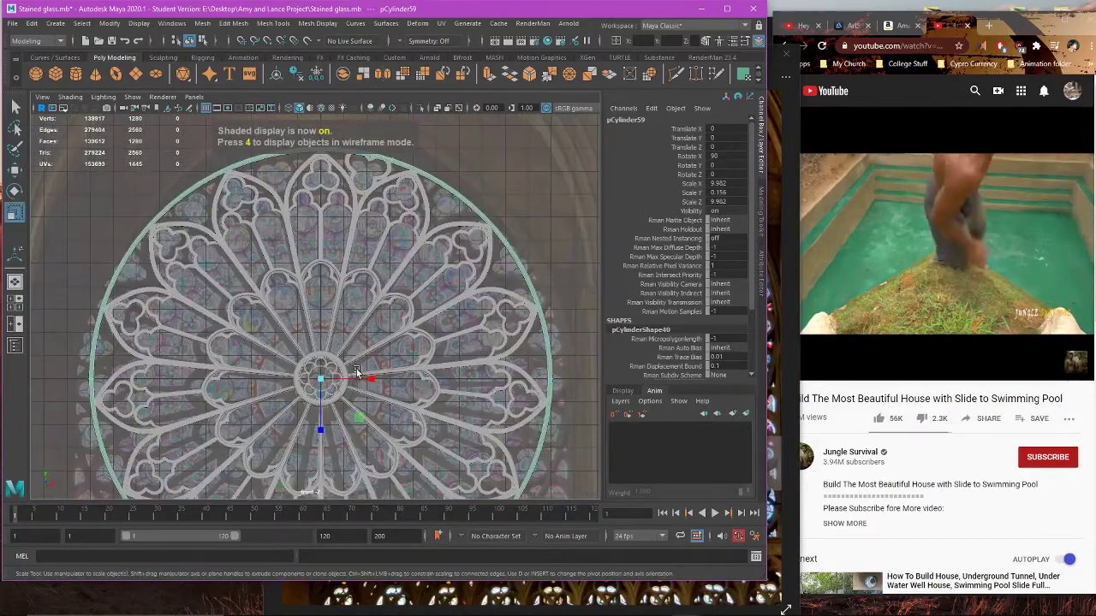
pyautogui.keyDown('alt'); pyautogui.moveTo(375, 435); pyautogui.dragTo(395, 371, button='middle'); pyautogui.keyUp('alt')
pyautogui.scroll(1, 395, 371)
pyautogui.click(83, 24)
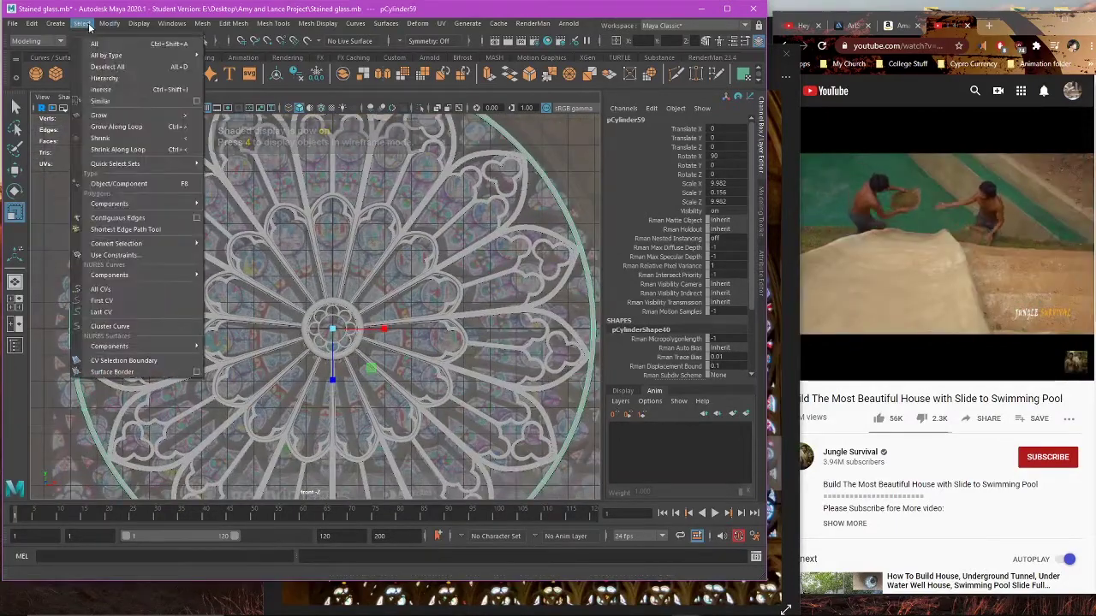
pyautogui.moveTo(109, 24)
pyautogui.click(159, 76)
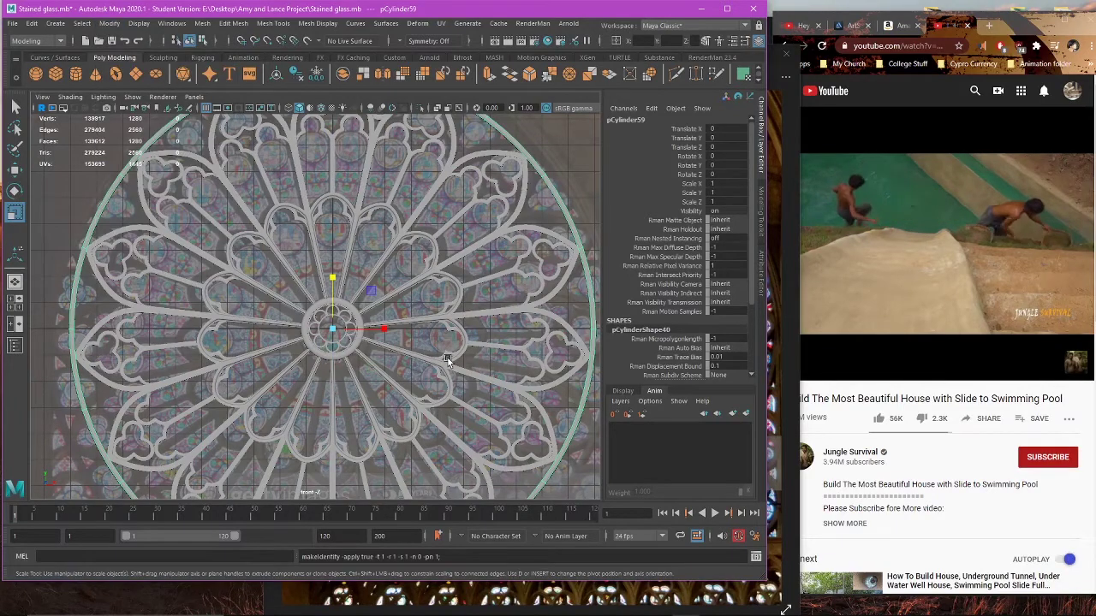
# Step: Try scaling the ring up evenly by about 1.054 in X and Y, and undo it
pyautogui.scroll(1, 418, 335)
pyautogui.keyDown('alt'); pyautogui.moveTo(409, 225); pyautogui.dragTo(380, 332, button='middle'); pyautogui.keyUp('alt')
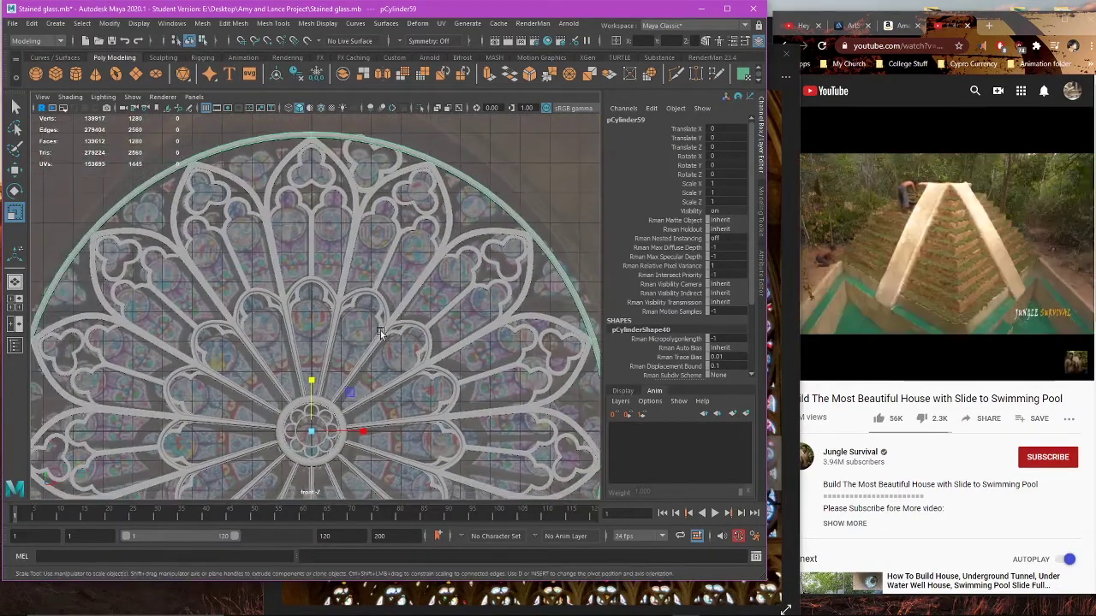
pyautogui.moveTo(352, 407)
pyautogui.mouseDown()
pyautogui.moveTo(364, 428)
pyautogui.moveTo(355, 396)
pyautogui.mouseUp()
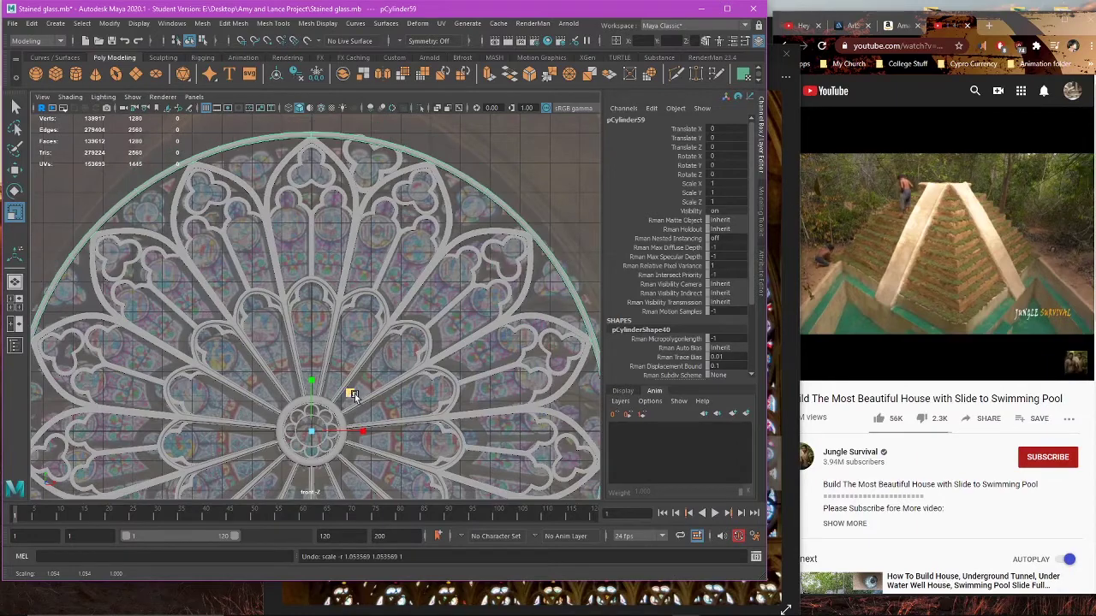
pyautogui.keyDown('alt'); pyautogui.moveTo(438, 222); pyautogui.dragTo(427, 257, button='middle'); pyautogui.keyUp('alt')
# Step: Center the pivot of the outer trefoil just inside the ring and freeze its transformations
pyautogui.press('4')
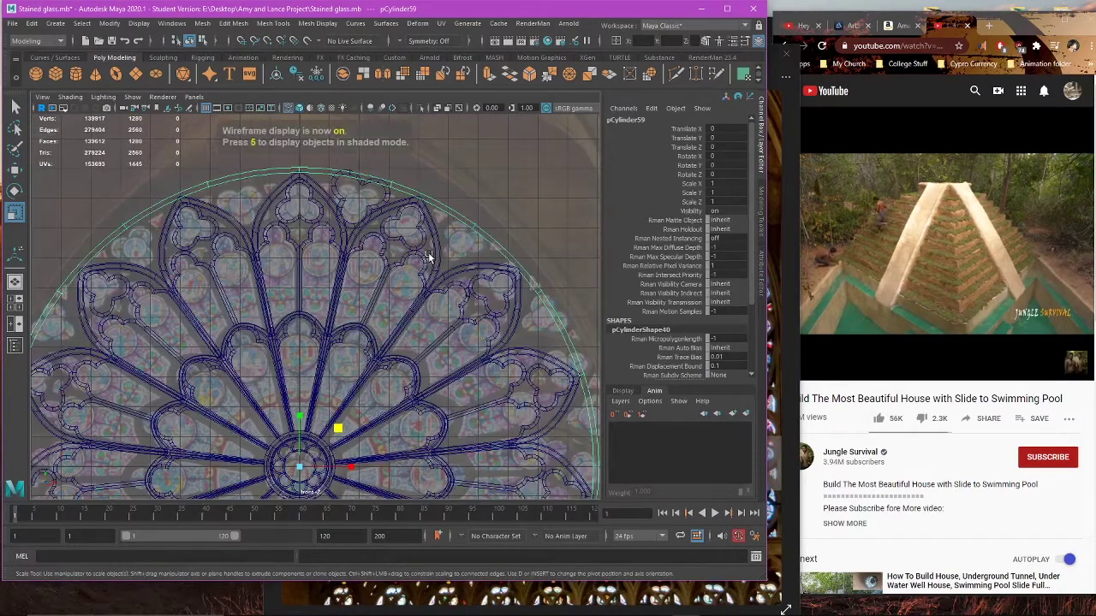
pyautogui.click(379, 202)
pyautogui.scroll(1, 387, 183)
pyautogui.keyDown('alt'); pyautogui.moveTo(389, 181); pyautogui.dragTo(348, 295, button='middle'); pyautogui.keyUp('alt')
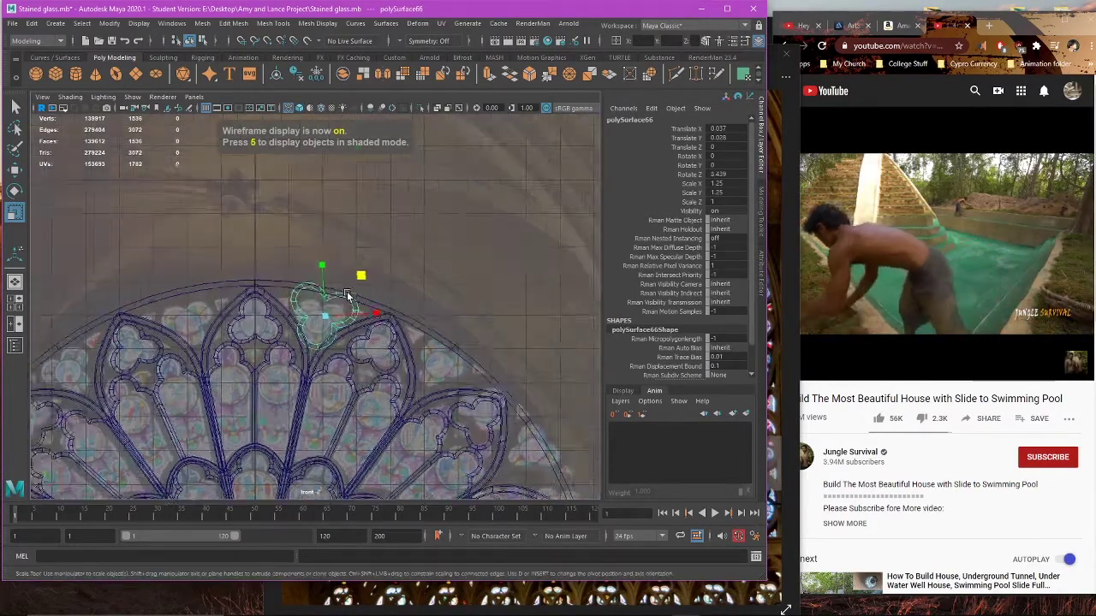
pyautogui.scroll(3, 347, 296)
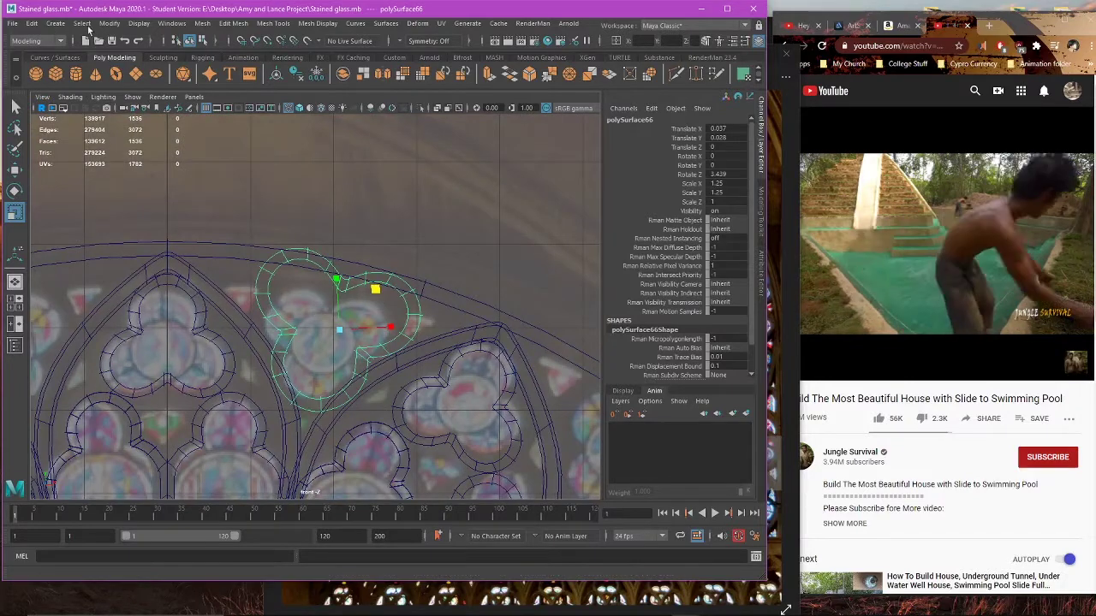
pyautogui.click(88, 26)
pyautogui.moveTo(108, 24)
pyautogui.click(134, 107)
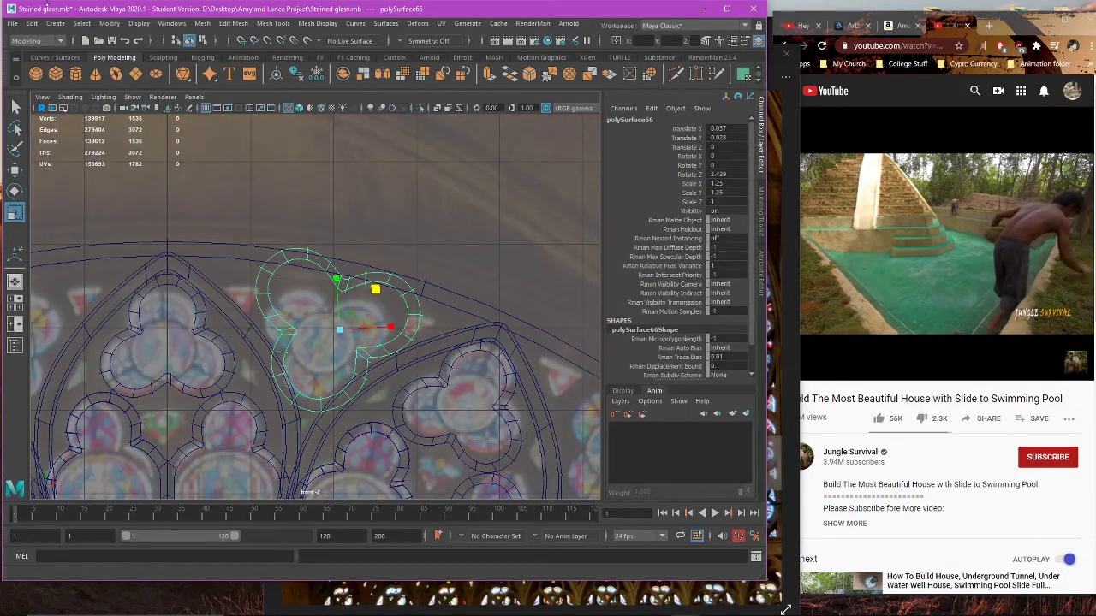
pyautogui.click(109, 23)
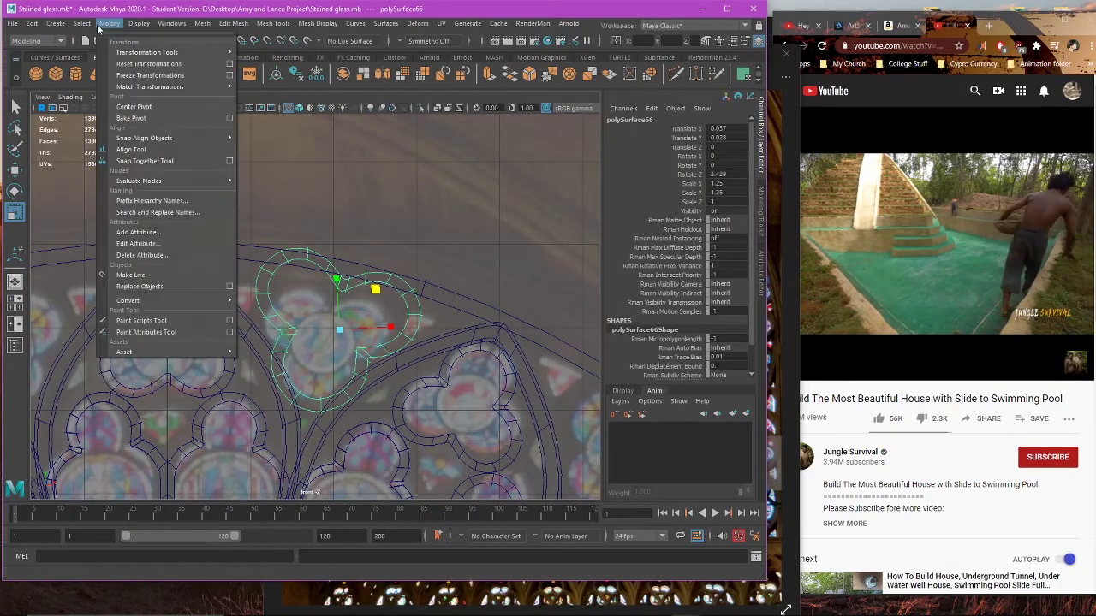
pyautogui.click(163, 76)
# Step: Refit the outer trefoil below the ring with scale 0.911 in X and Y, translation X -0.064, Y -0.053 and Z rotation 1.375
pyautogui.scroll(2, 448, 359)
pyautogui.moveTo(385, 299); pyautogui.dragTo(347, 291)
pyautogui.press('5')
pyautogui.press('w')
pyautogui.moveTo(388, 342); pyautogui.dragTo(383, 314)
pyautogui.press('e')
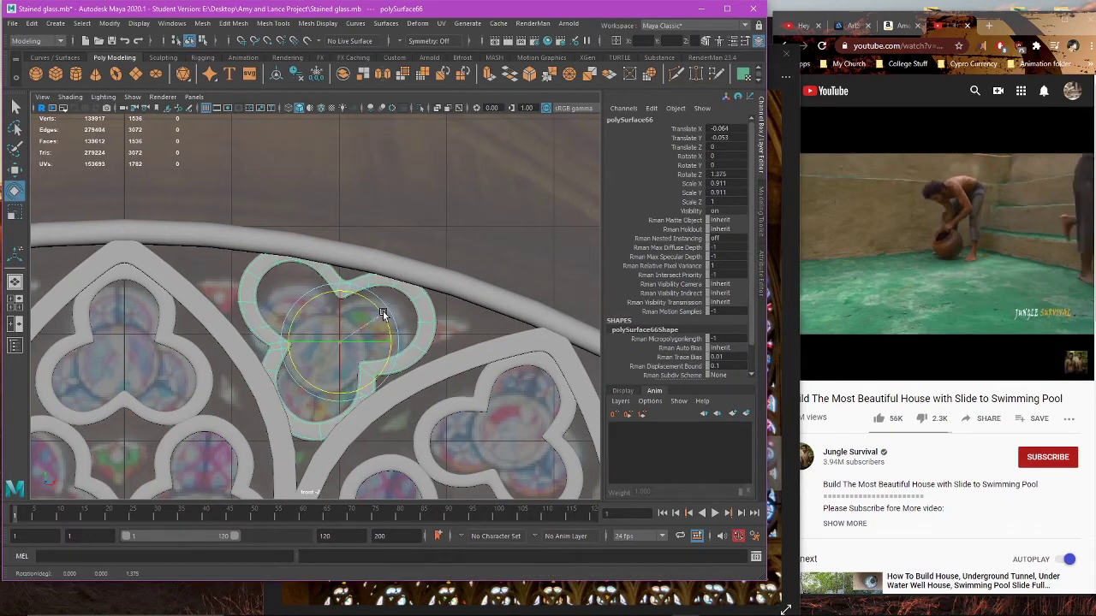
pyautogui.press('4')
pyautogui.press('5')
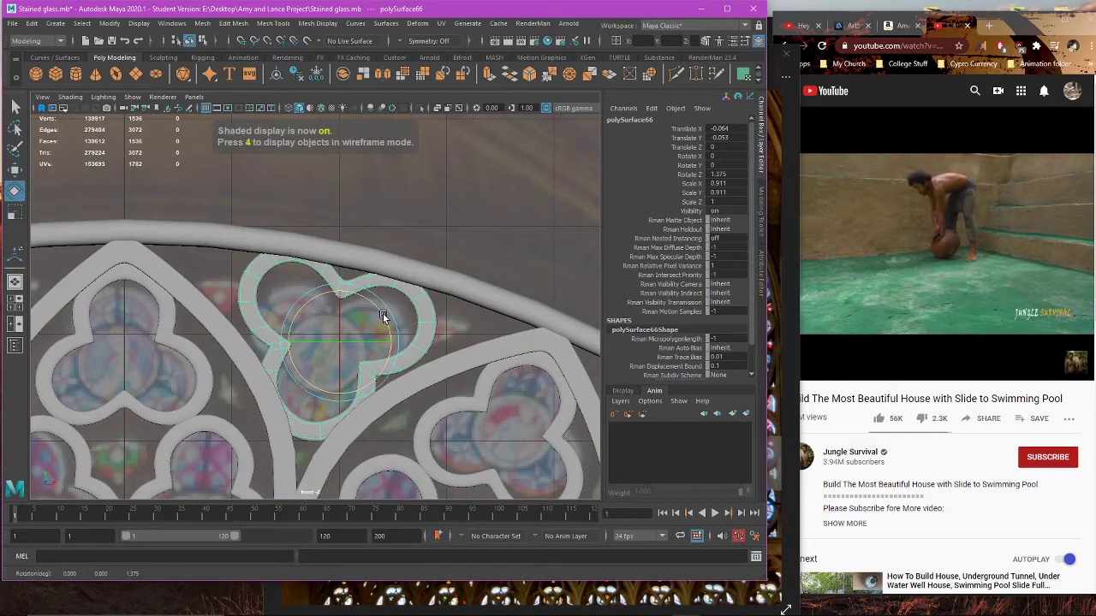
# Step: Move the outer trefoil up to Translate Y -0.037 so it sits closer against the ring
pyautogui.press('w')
pyautogui.moveTo(342, 289); pyautogui.dragTo(343, 284)
pyautogui.click(474, 271)
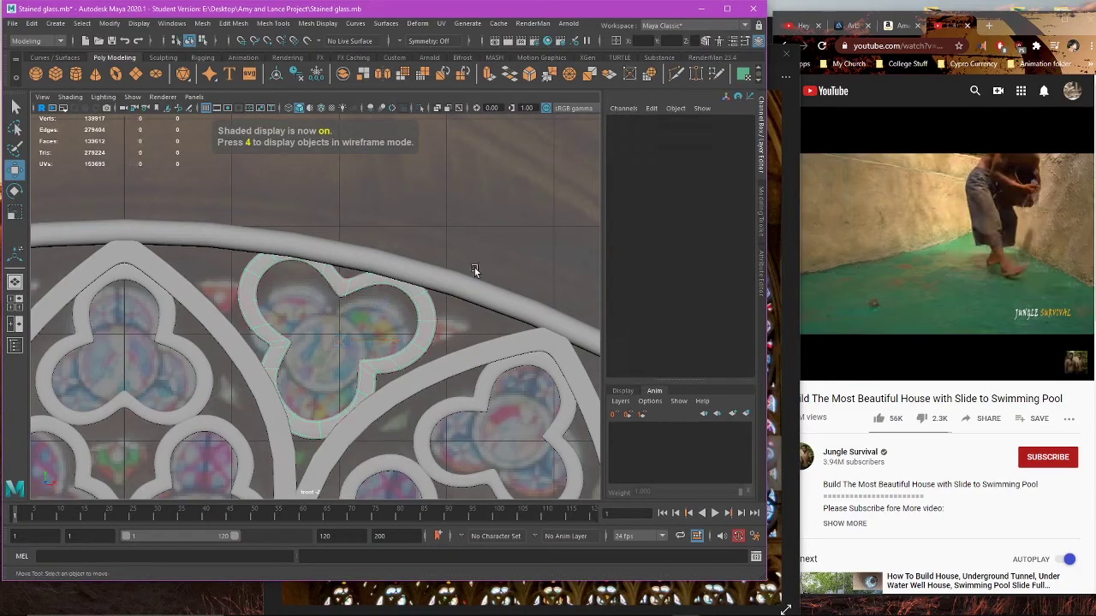
pyautogui.scroll(-3, 466, 282)
pyautogui.scroll(2, 377, 336)
pyautogui.click(370, 341)
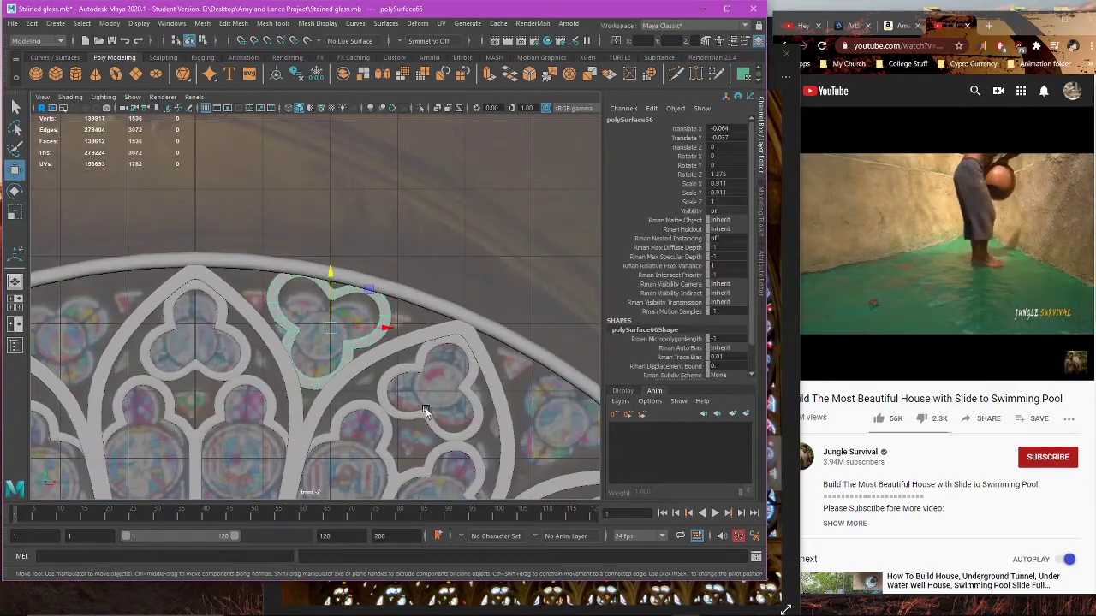
# Step: Check the reference photo, rotate the outer trefoil to 3.166 in Z and shift it to Translate X -0.046
pyautogui.click(552, 590)
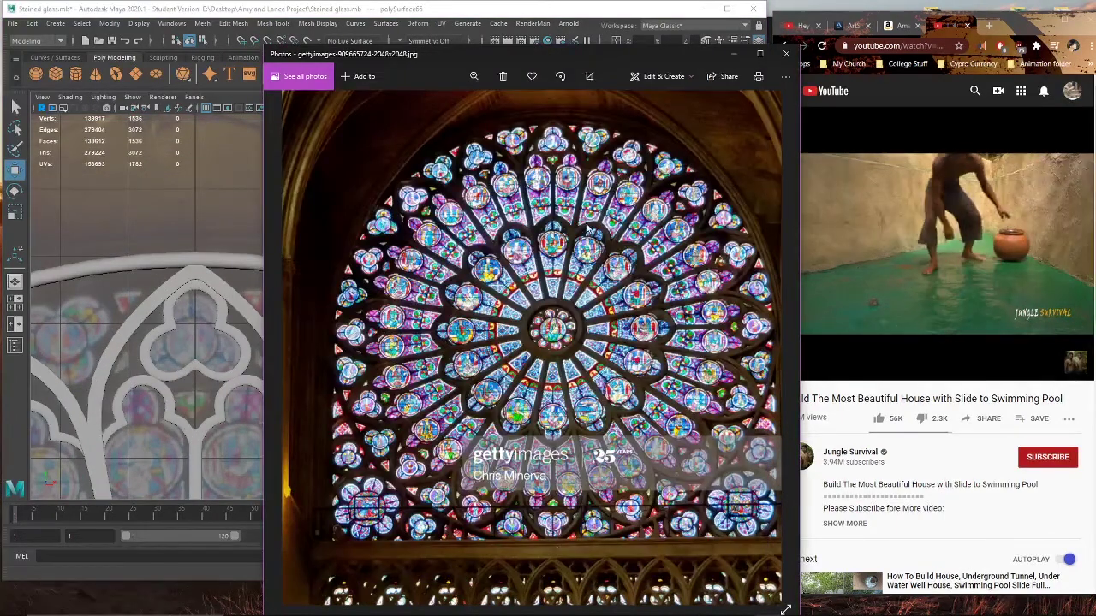
pyautogui.click(158, 11)
pyautogui.click(598, 586)
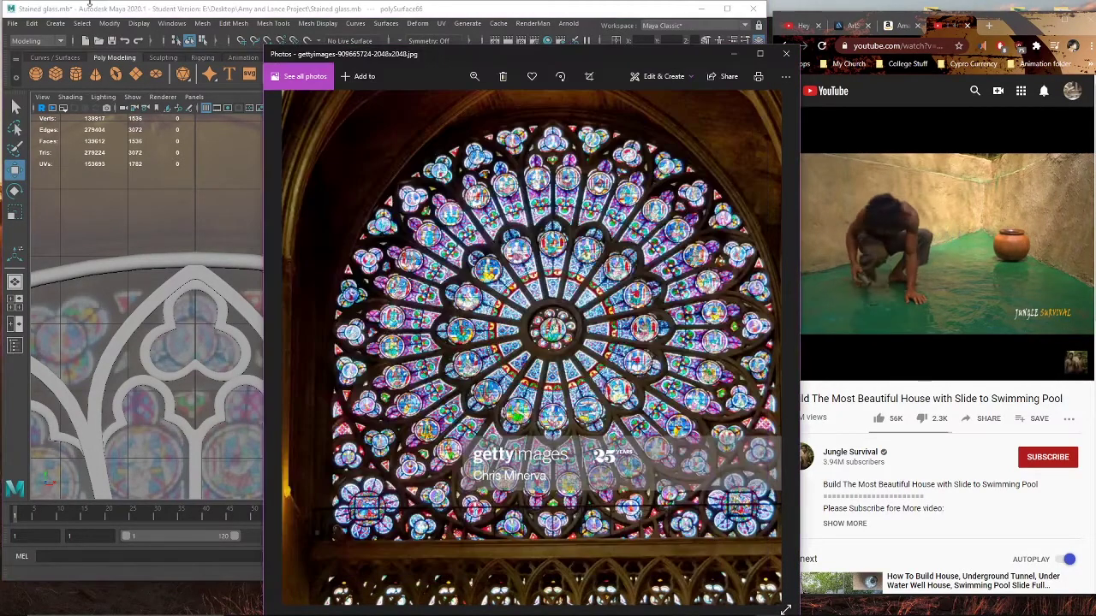
pyautogui.click(89, 6)
pyautogui.scroll(4, 402, 327)
pyautogui.press('e')
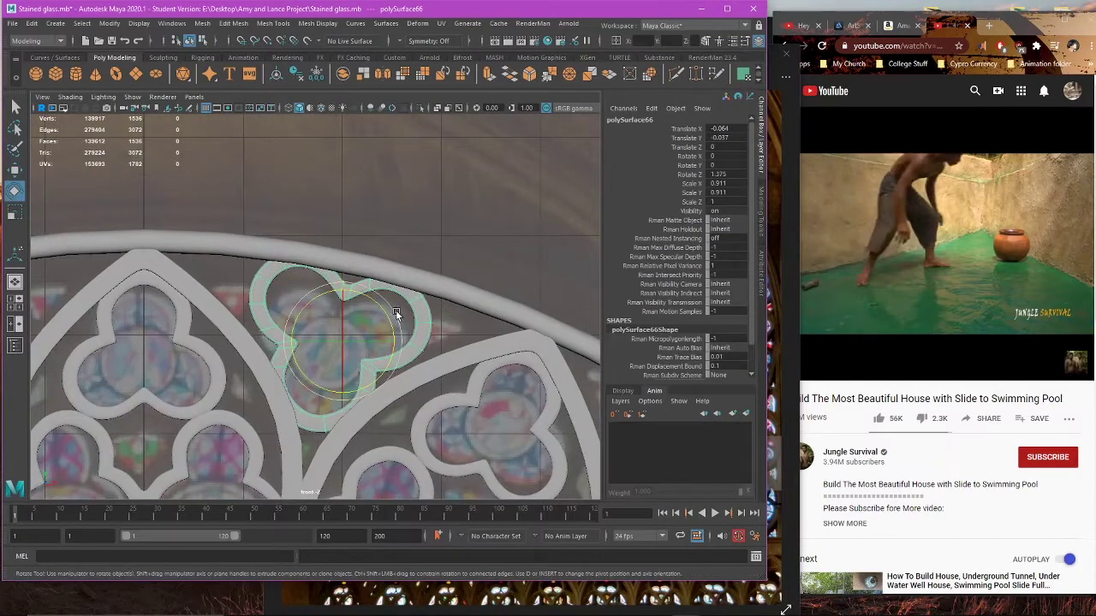
pyautogui.press('4')
pyautogui.moveTo(385, 320); pyautogui.dragTo(399, 344)
pyautogui.press('w')
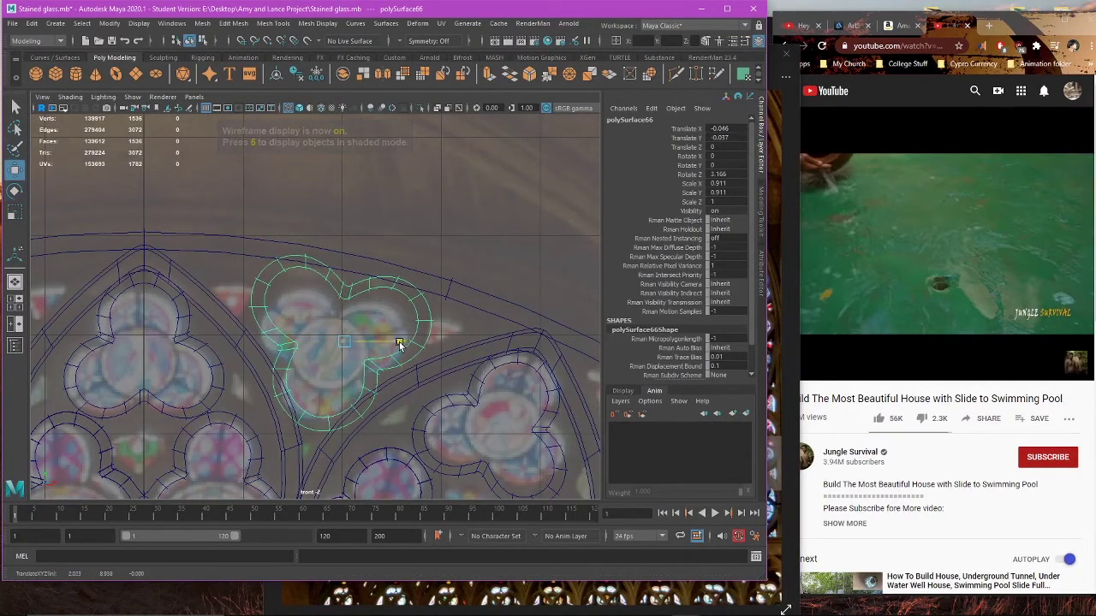
pyautogui.press('e')
pyautogui.press('5')
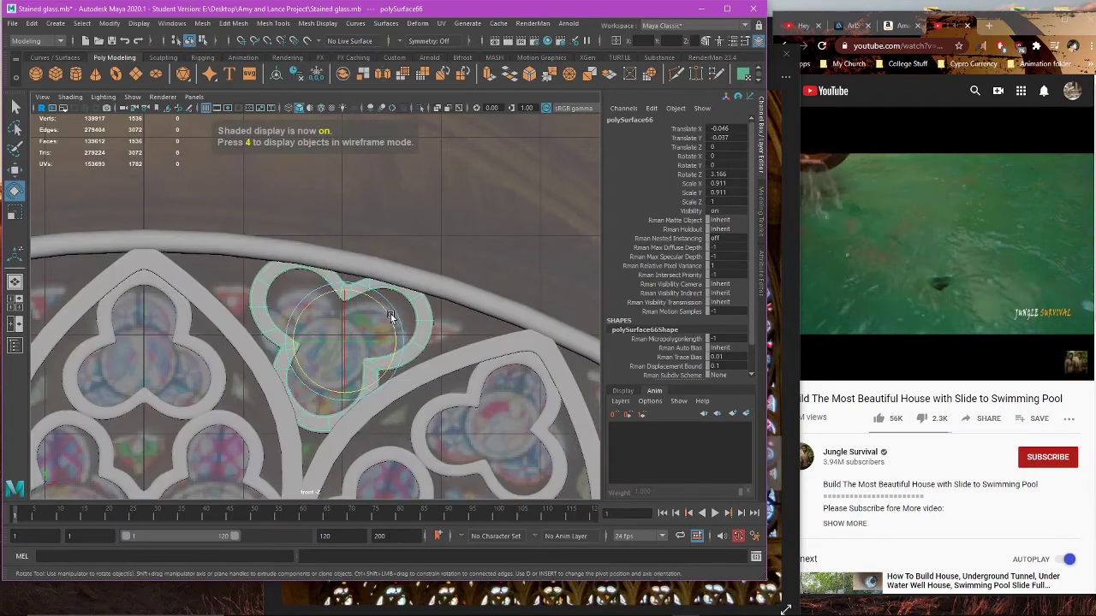
# Step: Try raising the vertices at the notch between the trefoil's two upper lobes
pyautogui.click(474, 238)
pyautogui.scroll(-3, 454, 274)
pyautogui.scroll(3, 385, 309)
pyautogui.moveTo(347, 314); pyautogui.dragTo(373, 285)
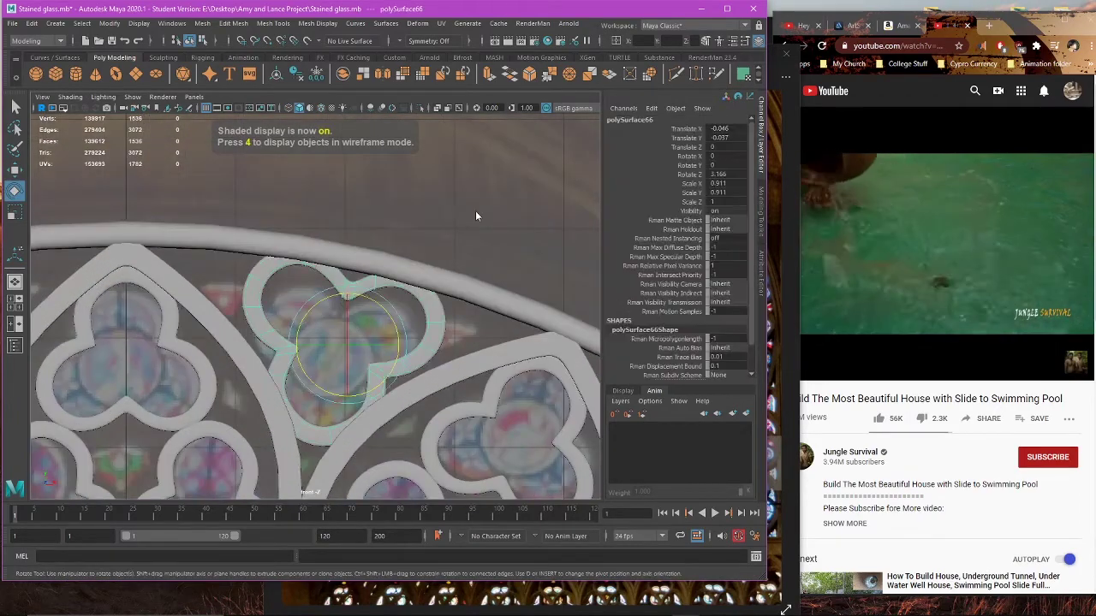
pyautogui.moveTo(475, 211); pyautogui.dragTo(392, 216, button='right')
pyautogui.scroll(4, 377, 230)
pyautogui.moveTo(366, 237); pyautogui.dragTo(407, 225)
pyautogui.press('w')
pyautogui.press('4')
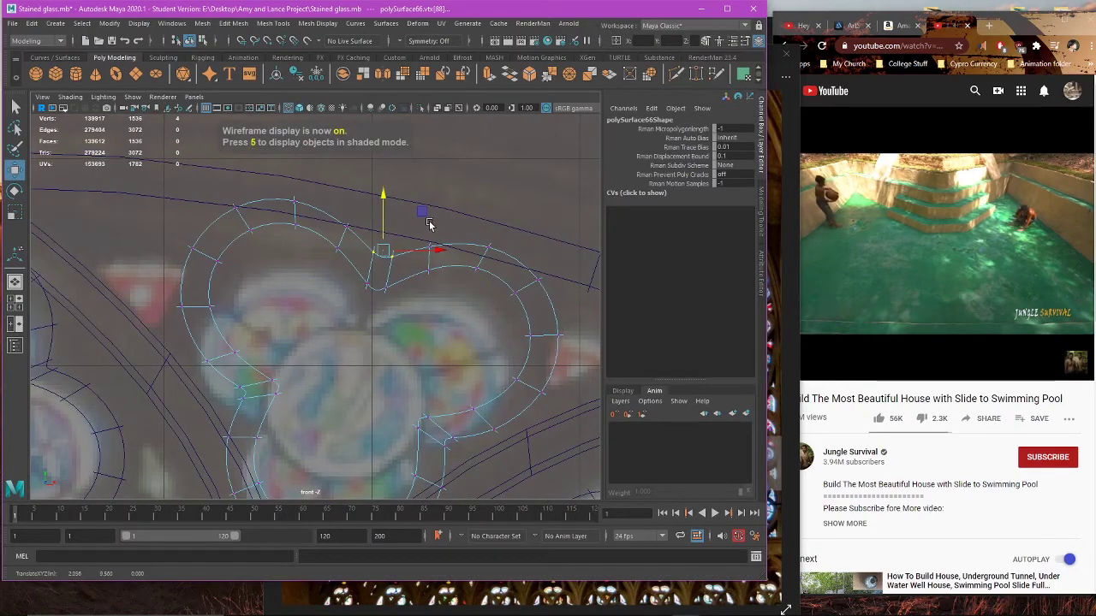
# Step: Scale the outer trefoil's outer side faces evenly outward in X and Y to thicken its border
pyautogui.press('F11')
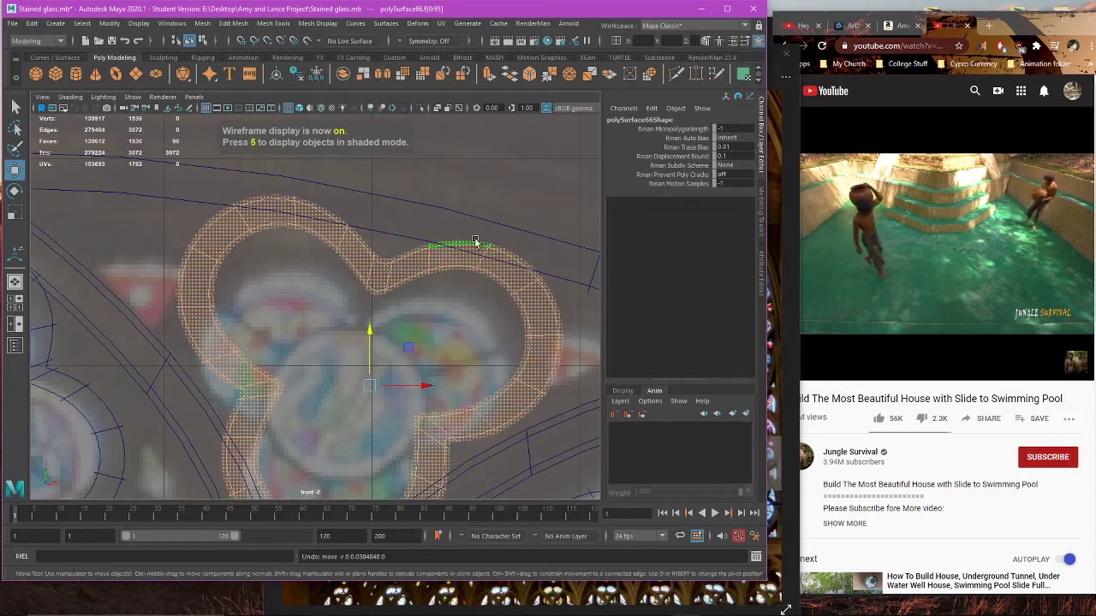
pyautogui.click(488, 243)
pyautogui.keyDown('shift'); pyautogui.doubleClick(511, 253); pyautogui.keyUp('shift')
pyautogui.scroll(-5, 430, 311)
pyautogui.press('5')
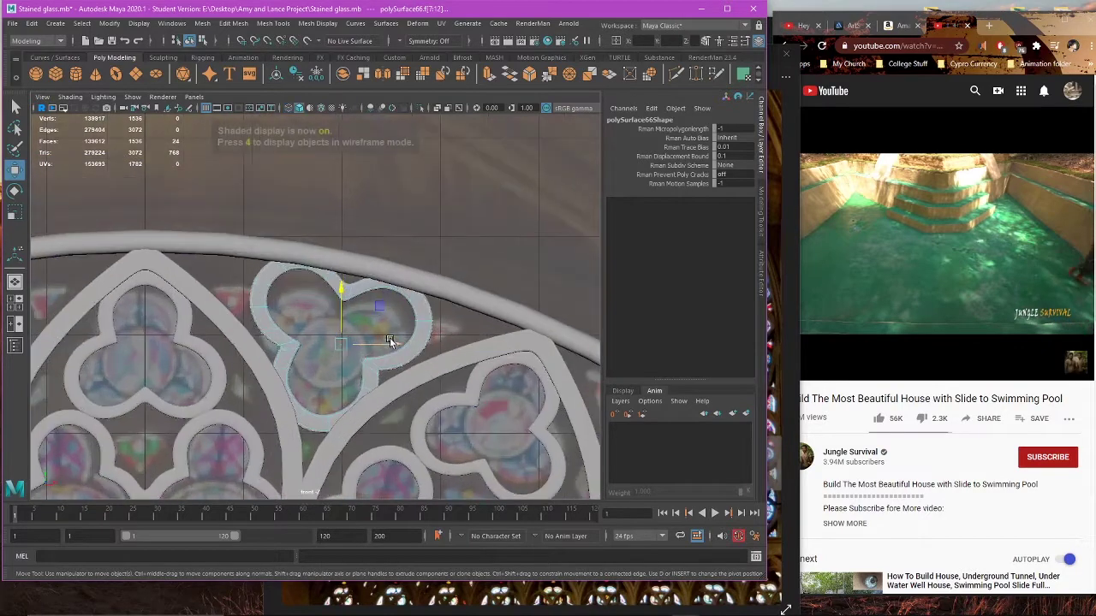
pyautogui.scroll(2, 385, 320)
pyautogui.press('e')
pyautogui.moveTo(385, 317); pyautogui.dragTo(389, 320, button='middle')
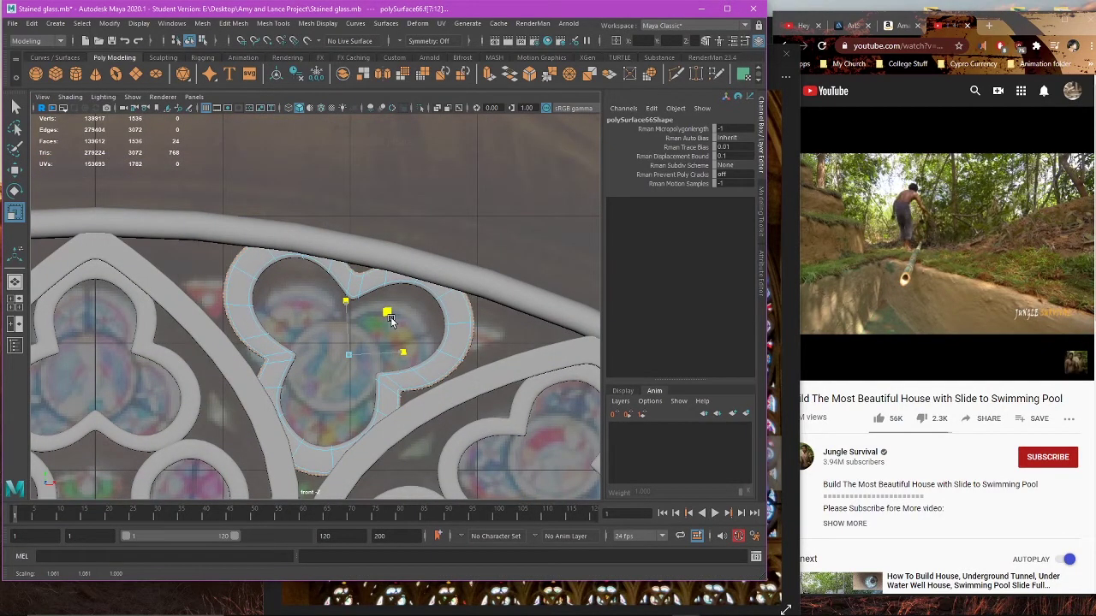
pyautogui.moveTo(390, 320); pyautogui.dragTo(392, 320, button='middle')
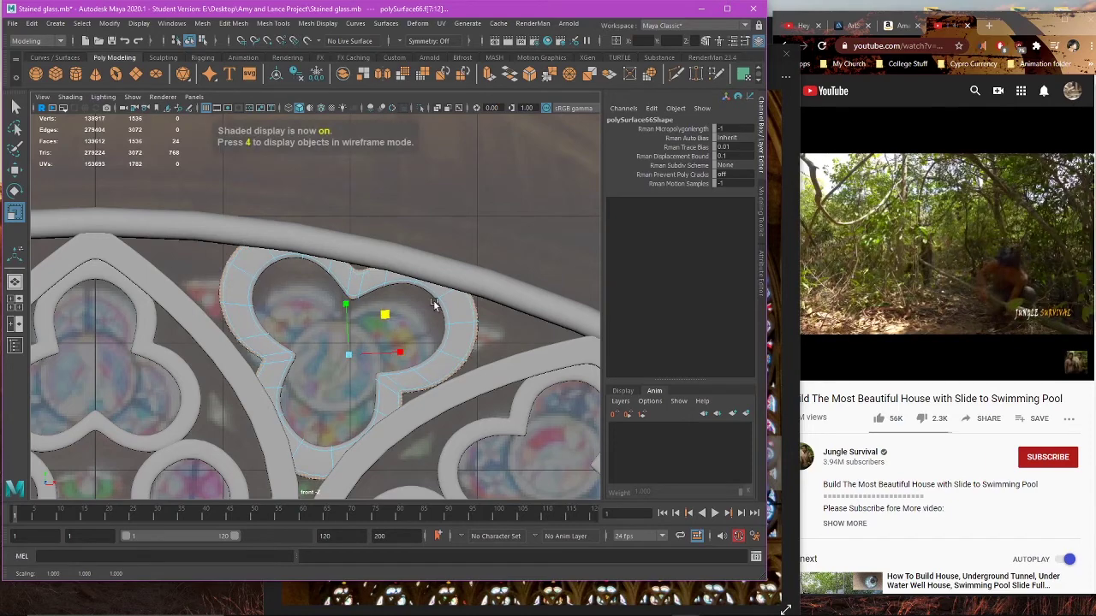
# Step: Check the reference photo and try scaling the outer trefoil's inner side faces evenly in X and Y
pyautogui.click(514, 595)
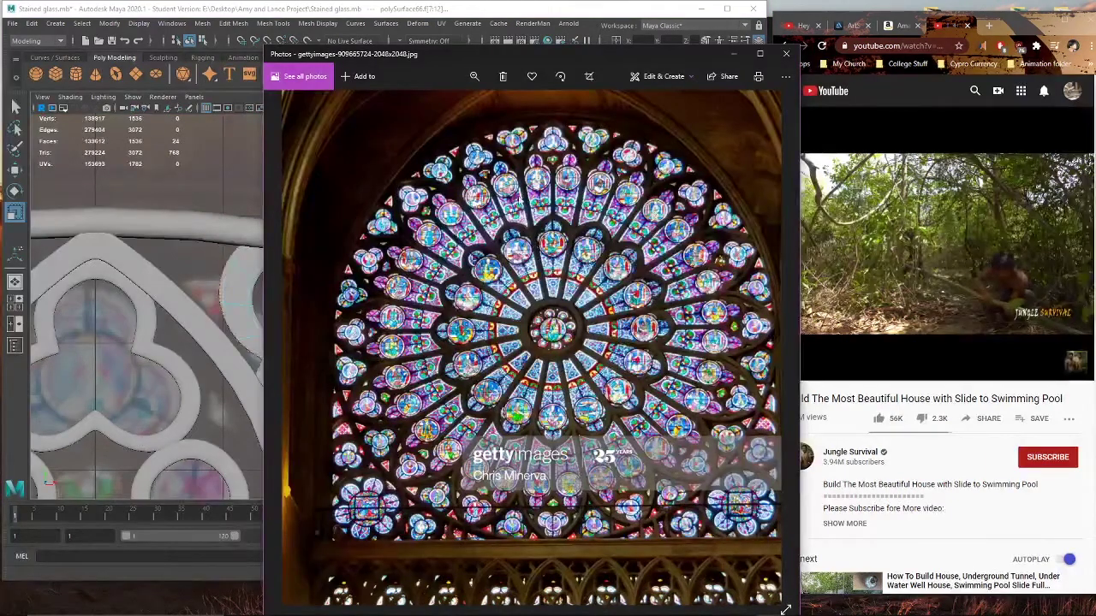
pyautogui.click(490, 27)
pyautogui.click(422, 372)
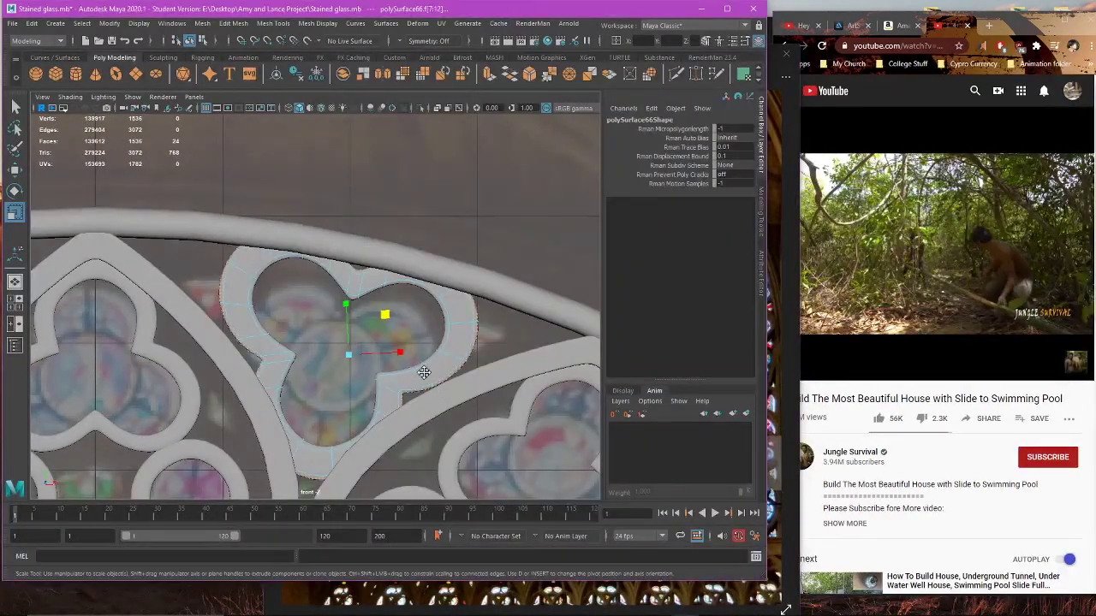
pyautogui.scroll(1, 423, 371)
pyautogui.keyDown('alt'); pyautogui.moveTo(423, 372); pyautogui.dragTo(405, 351, button='middle'); pyautogui.keyUp('alt')
pyautogui.keyDown('alt'); pyautogui.moveTo(472, 208); pyautogui.dragTo(473, 278, button='middle'); pyautogui.keyUp('alt')
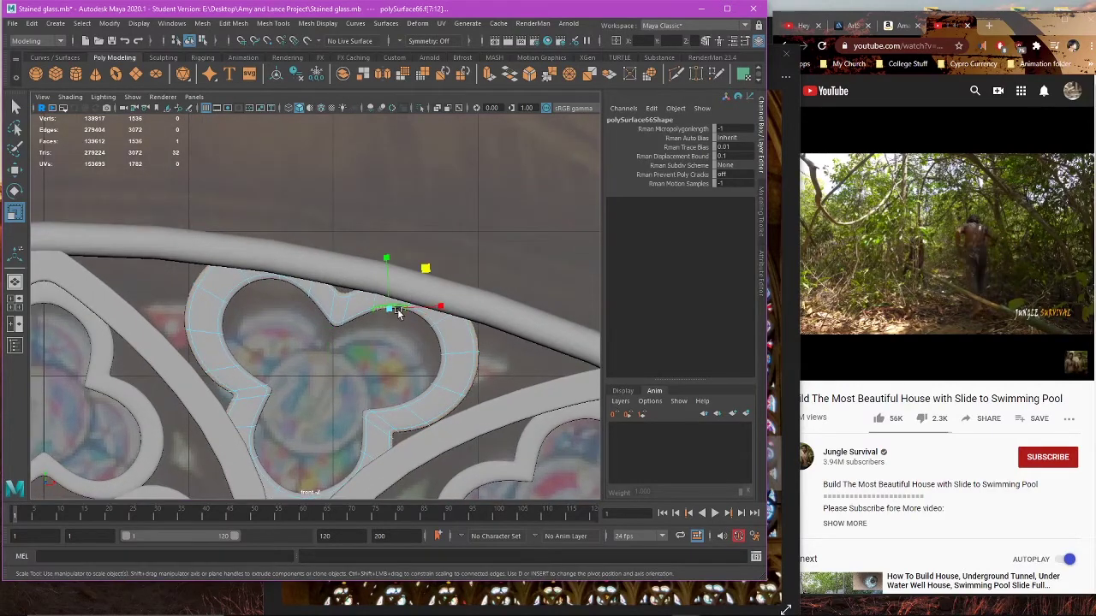
pyautogui.click(433, 325)
pyautogui.moveTo(371, 350); pyautogui.dragTo(374, 348)
pyautogui.hotkey('ctrl', 'z')
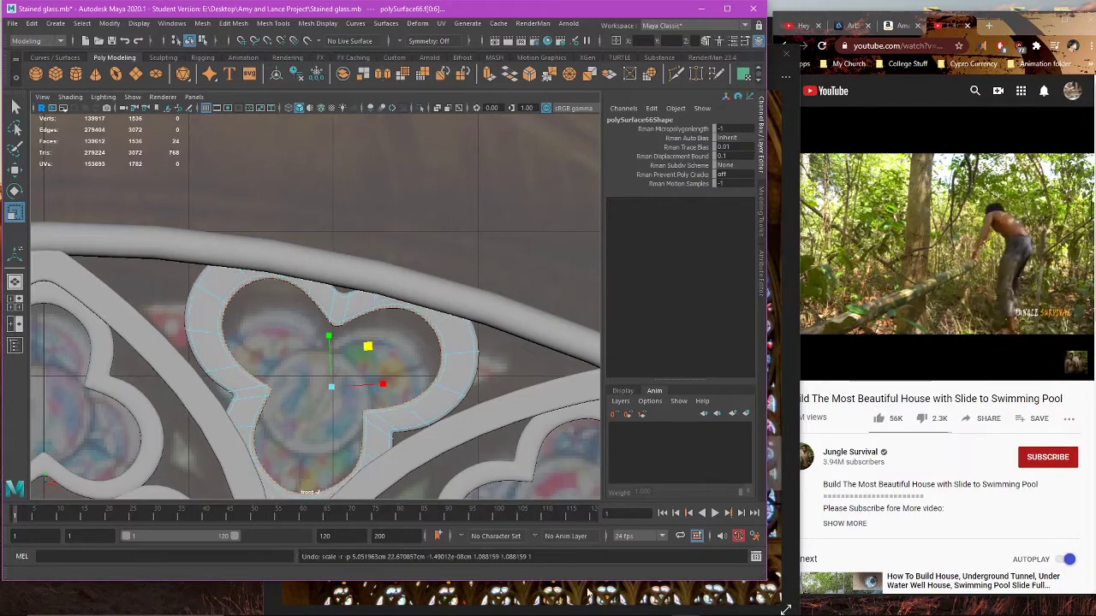
# Step: Recheck the reference photo and try scaling the outer trefoil's inner side faces inward in X and Y
pyautogui.click(611, 604)
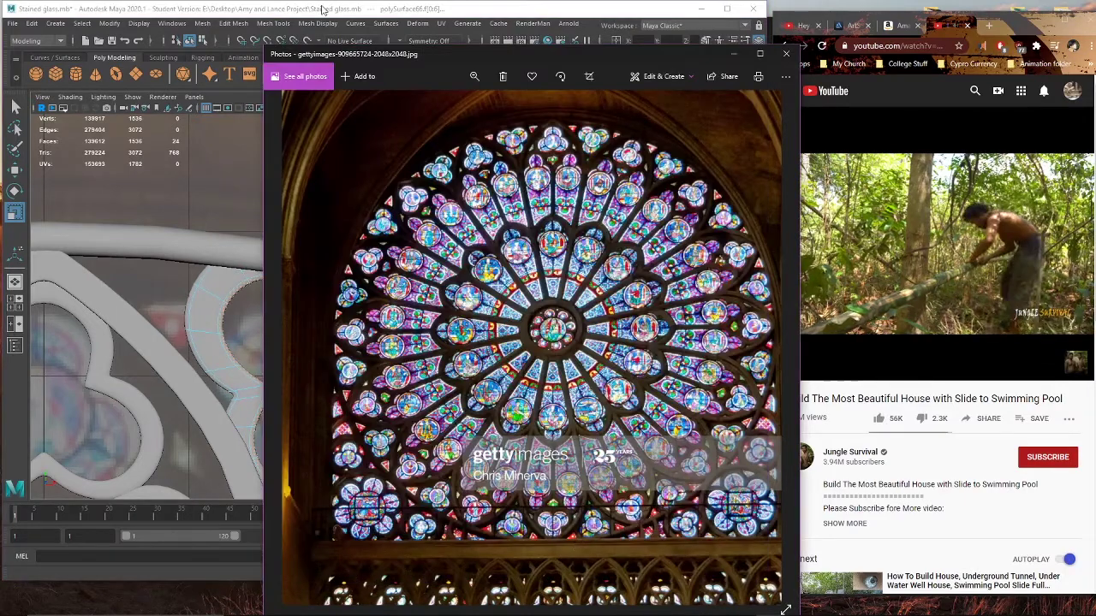
pyautogui.click(324, 8)
pyautogui.keyDown('alt'); pyautogui.moveTo(375, 380); pyautogui.dragTo(377, 344, button='middle'); pyautogui.keyUp('alt')
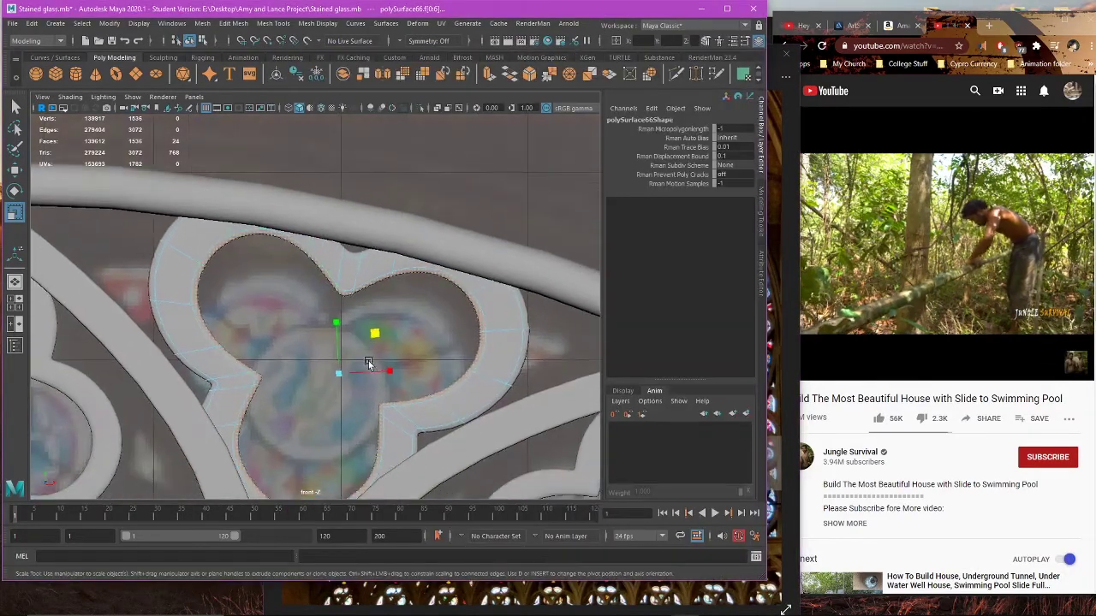
pyautogui.moveTo(375, 333); pyautogui.dragTo(372, 335)
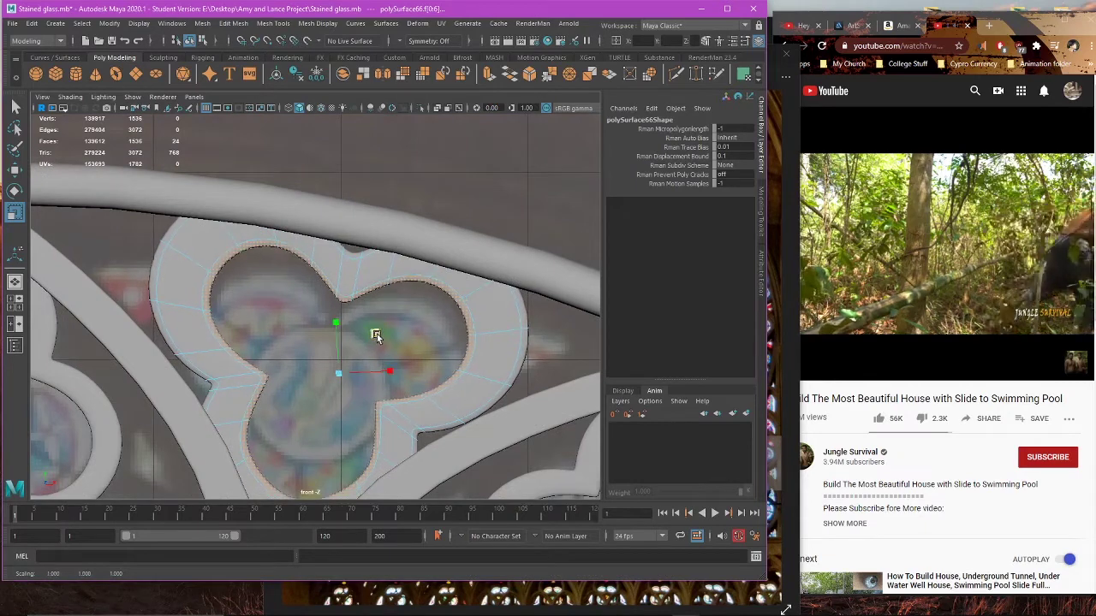
# Step: Undo the inward scaling of the trefoil's inner faces and the earlier outward scaling of its outer side faces
pyautogui.hotkey('ctrl', 'z')
pyautogui.hotkey('ctrl', 'z')
pyautogui.hotkey('ctrl', 'z')
pyautogui.hotkey('ctrl', 'z')
pyautogui.hotkey('ctrl', 'z')
pyautogui.hotkey('ctrl', 'z')
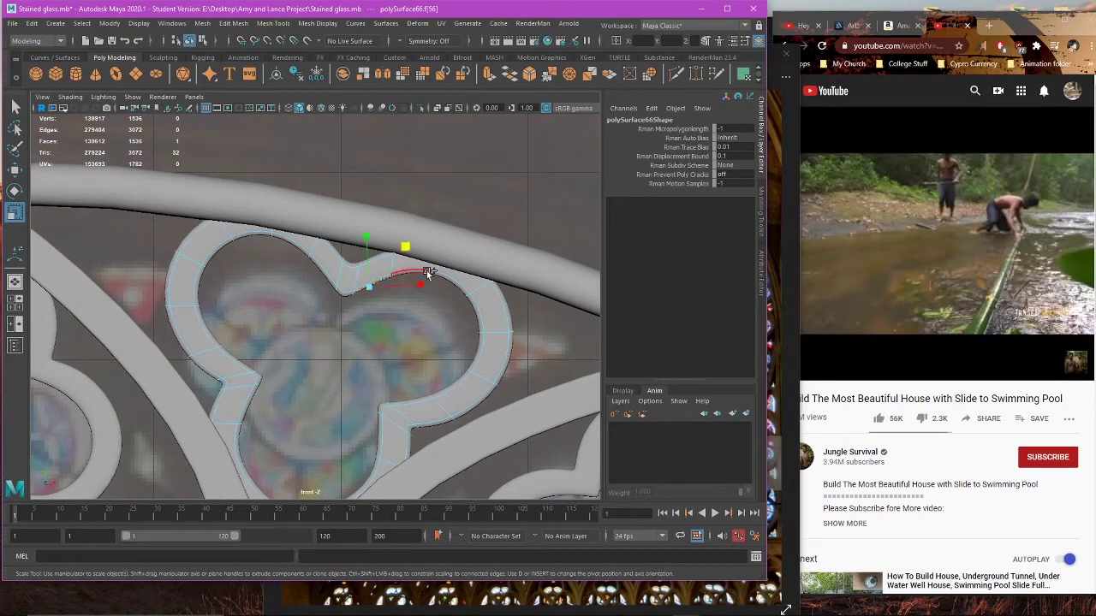
# Step: Scale the outer trefoil's inner side faces inward evenly in X and Y and shift them slightly within the border
pyautogui.moveTo(375, 333); pyautogui.dragTo(372, 335)
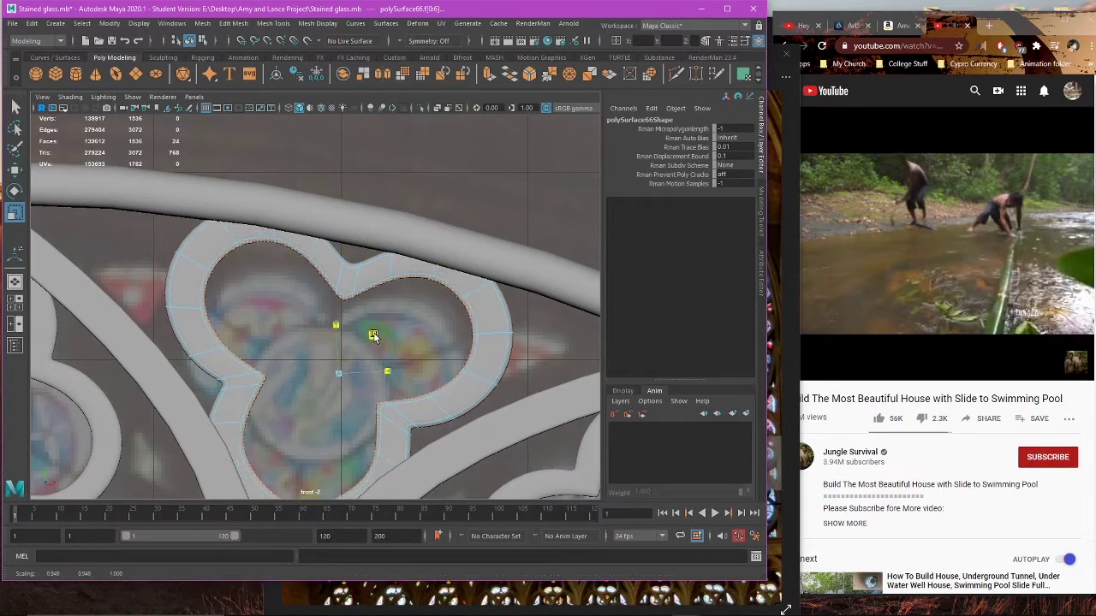
pyautogui.press('w')
pyautogui.scroll(-3, 338, 338)
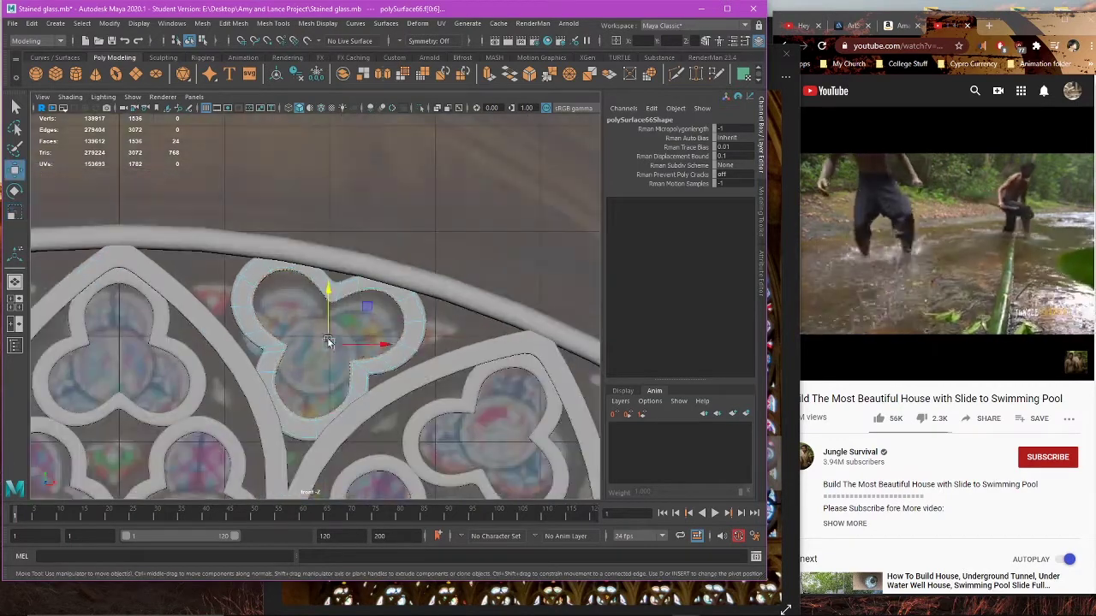
pyautogui.scroll(2, 328, 323)
pyautogui.moveTo(365, 316); pyautogui.dragTo(367, 320)
# Step: Leave face editing on the trefoil, select the circular frame ring and turn off its smooth preview
pyautogui.press('space')
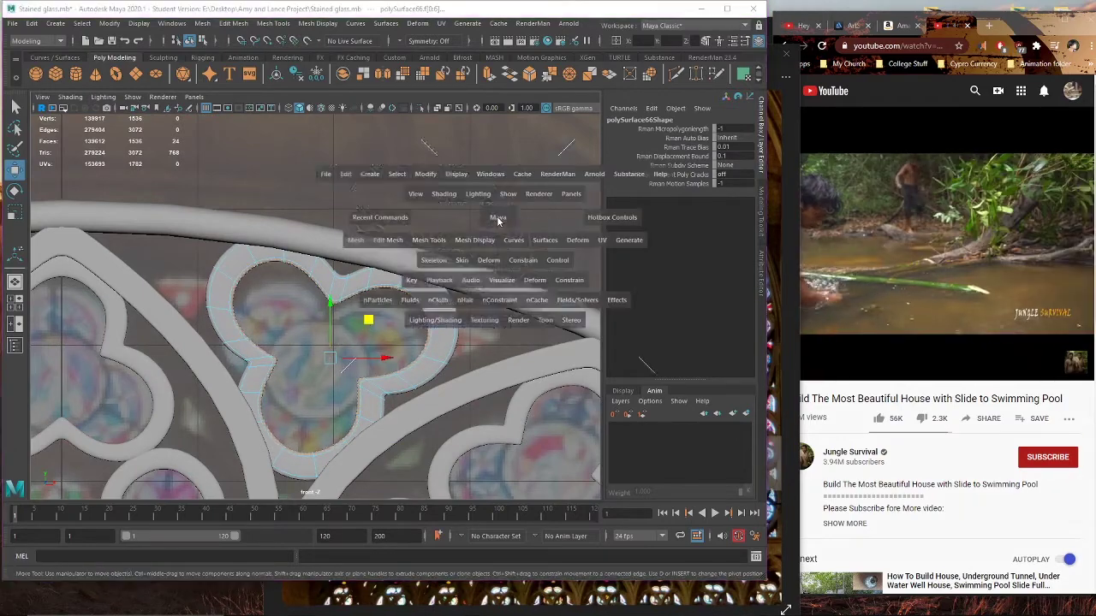
pyautogui.moveTo(499, 220); pyautogui.dragTo(504, 205)
pyautogui.moveTo(504, 205); pyautogui.dragTo(516, 203, button='right')
pyautogui.click(560, 190)
pyautogui.scroll(6, 349, 342)
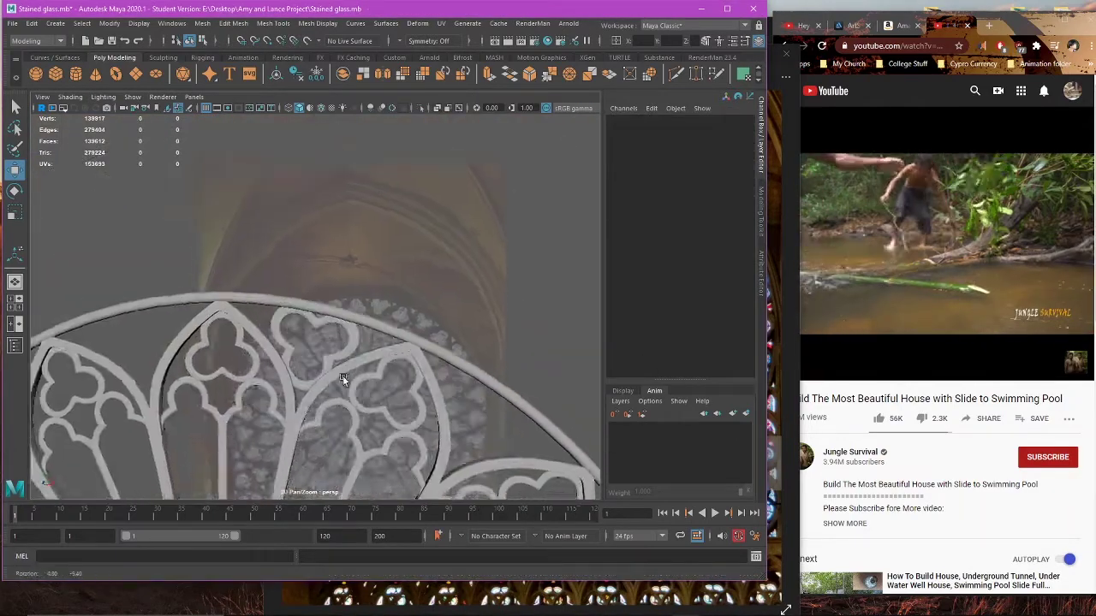
pyautogui.click(351, 300)
pyautogui.scroll(-4, 335, 383)
pyautogui.press('space')
pyautogui.moveTo(335, 383); pyautogui.dragTo(225, 434)
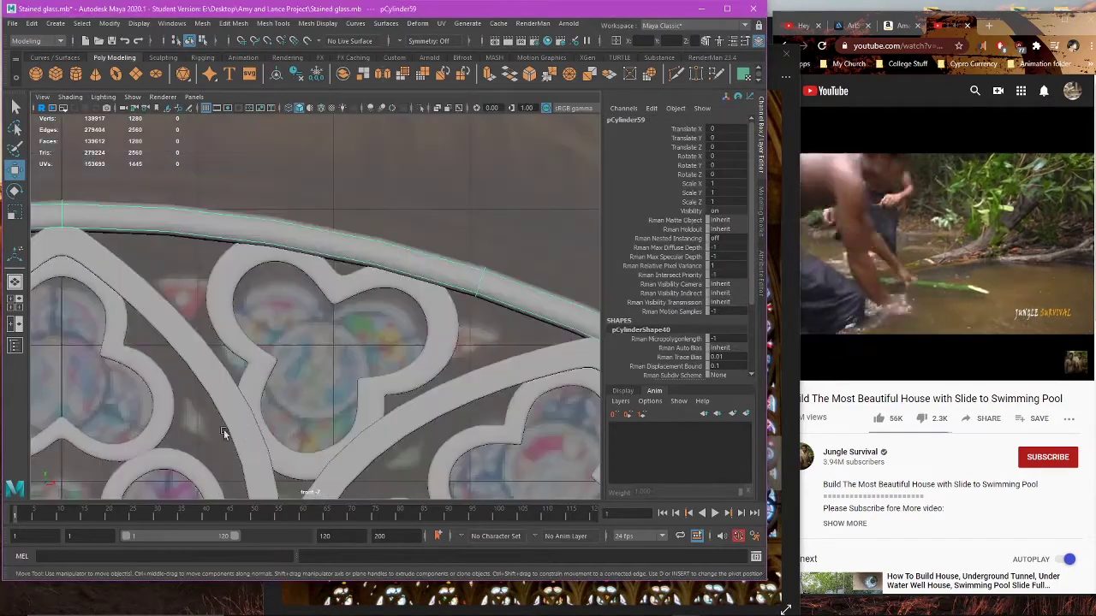
pyautogui.scroll(-5, 318, 390)
pyautogui.press('1')
pyautogui.scroll(-3, 320, 383)
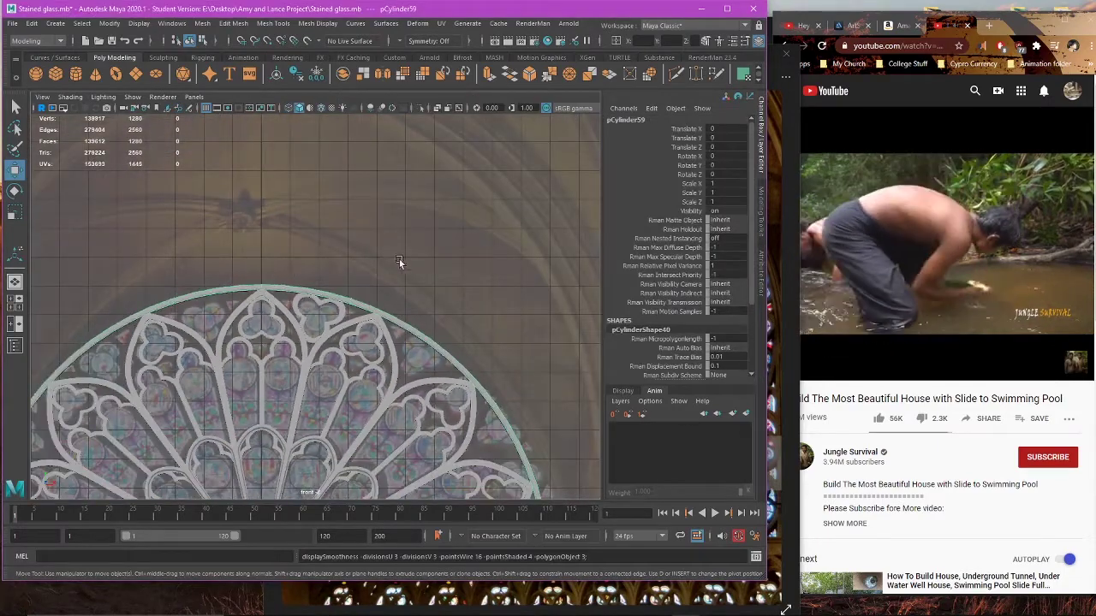
# Step: Insert an edge loop around the frame ring's inner rim, close to its front edge
pyautogui.press('space')
pyautogui.press('space')
pyautogui.scroll(-8, 462, 223)
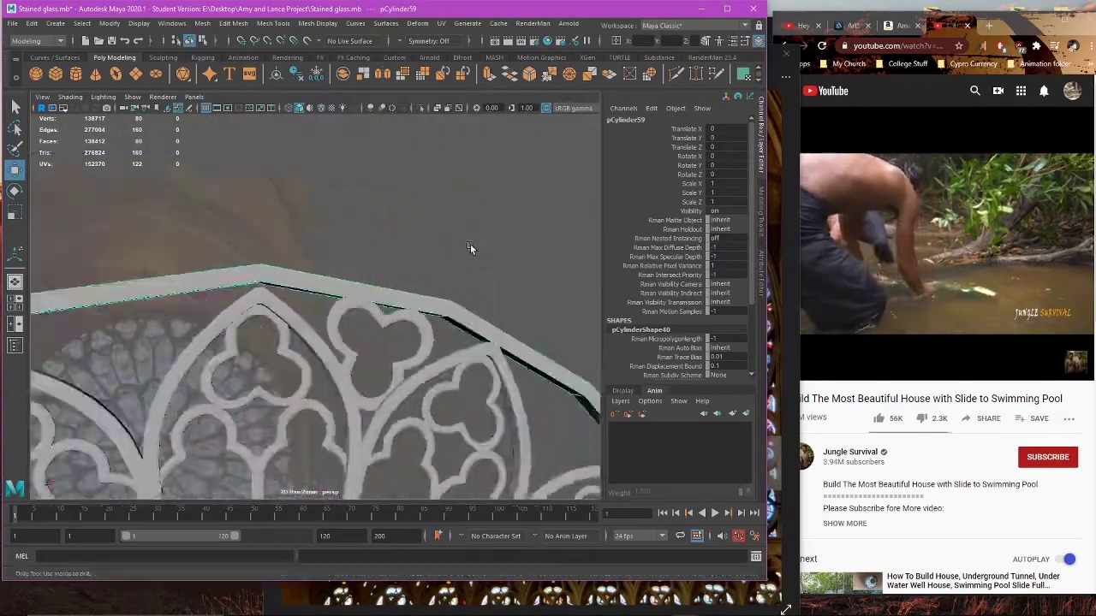
pyautogui.keyDown('alt'); pyautogui.moveTo(370, 318); pyautogui.dragTo(428, 255, button='middle'); pyautogui.keyUp('alt')
pyautogui.scroll(4, 448, 133)
pyautogui.keyDown('alt'); pyautogui.moveTo(428, 255); pyautogui.dragTo(476, 257); pyautogui.keyUp('alt')
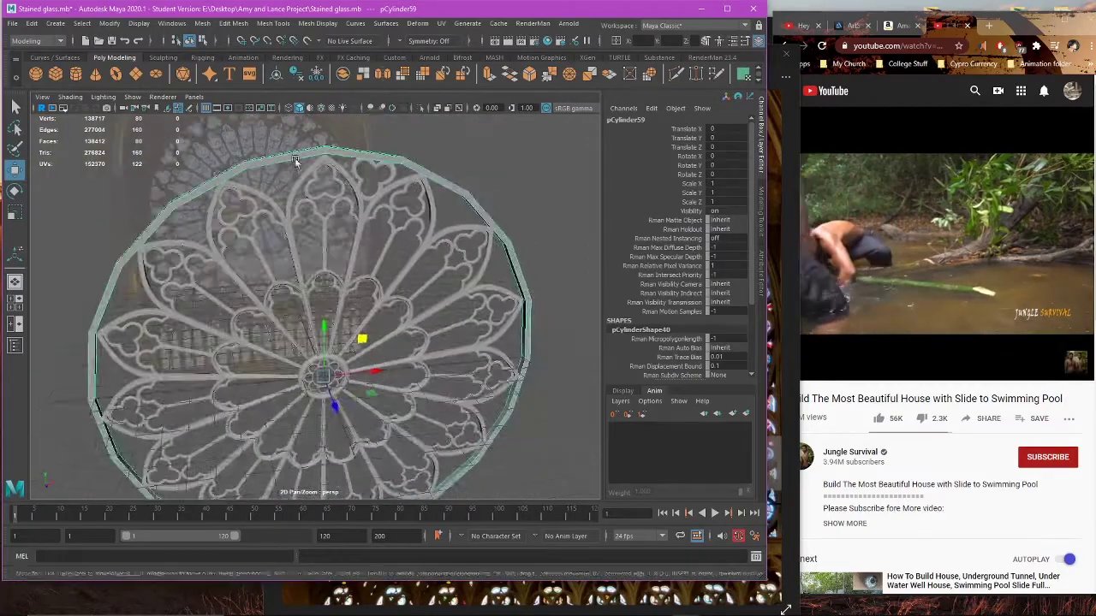
pyautogui.scroll(4, 462, 231)
pyautogui.keyDown('alt'); pyautogui.moveTo(462, 231); pyautogui.dragTo(395, 339, button='middle'); pyautogui.keyUp('alt')
pyautogui.click(240, 24)
pyautogui.moveTo(264, 24)
pyautogui.click(308, 107)
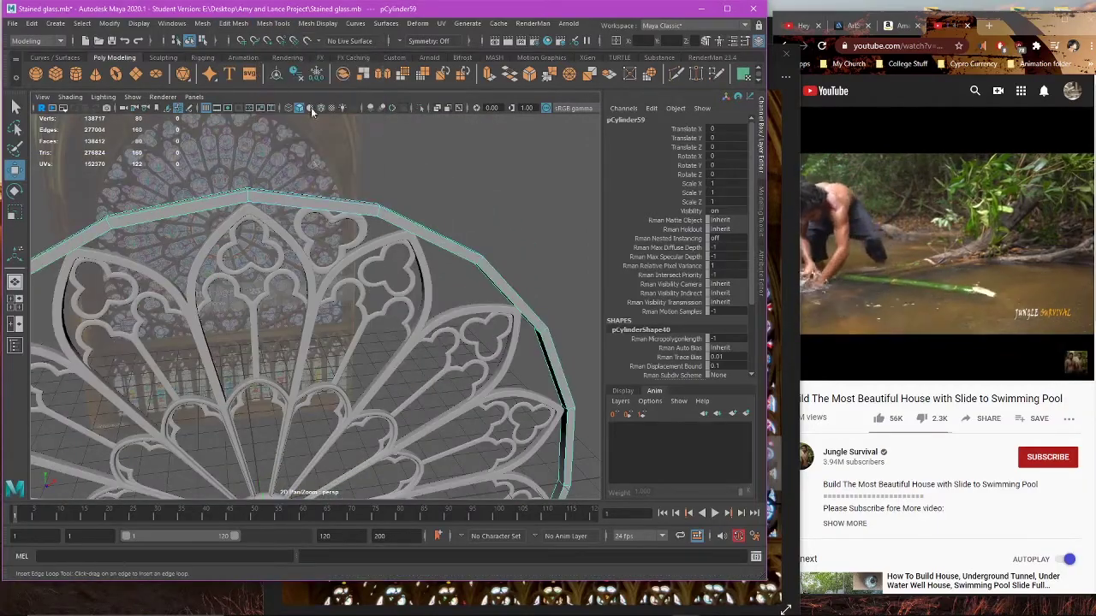
pyautogui.keyDown('alt'); pyautogui.moveTo(329, 192); pyautogui.dragTo(294, 237); pyautogui.keyUp('alt')
pyautogui.click(328, 304)
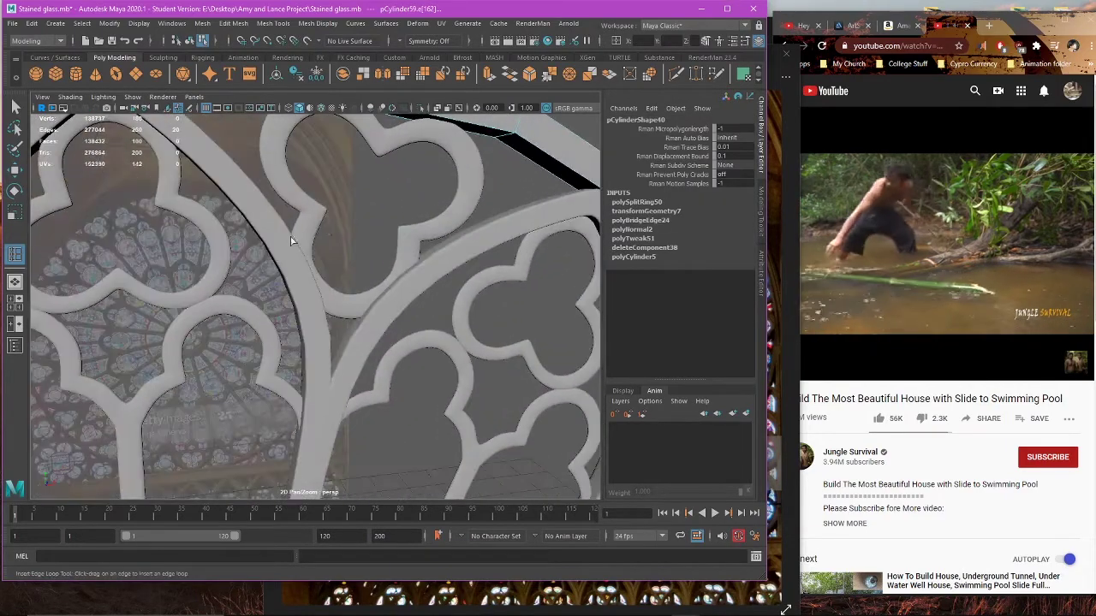
pyautogui.hotkey('ctrl', 'z')
# Step: Insert a second edge loop around the frame ring's inner rim, close to its back edge
pyautogui.keyDown('alt'); pyautogui.moveTo(293, 238); pyautogui.dragTo(361, 334, button='middle'); pyautogui.keyUp('alt')
pyautogui.keyDown('alt'); pyautogui.moveTo(361, 334); pyautogui.dragTo(318, 258); pyautogui.keyUp('alt')
pyautogui.press('f')
pyautogui.keyDown('alt'); pyautogui.moveTo(319, 258); pyautogui.dragTo(331, 346, button='middle'); pyautogui.keyUp('alt')
pyautogui.keyDown('alt'); pyautogui.moveTo(331, 346); pyautogui.dragTo(256, 283); pyautogui.keyUp('alt')
pyautogui.keyDown('alt'); pyautogui.moveTo(257, 283); pyautogui.dragTo(271, 262, button='right'); pyautogui.keyUp('alt')
pyautogui.scroll(10, 269, 261)
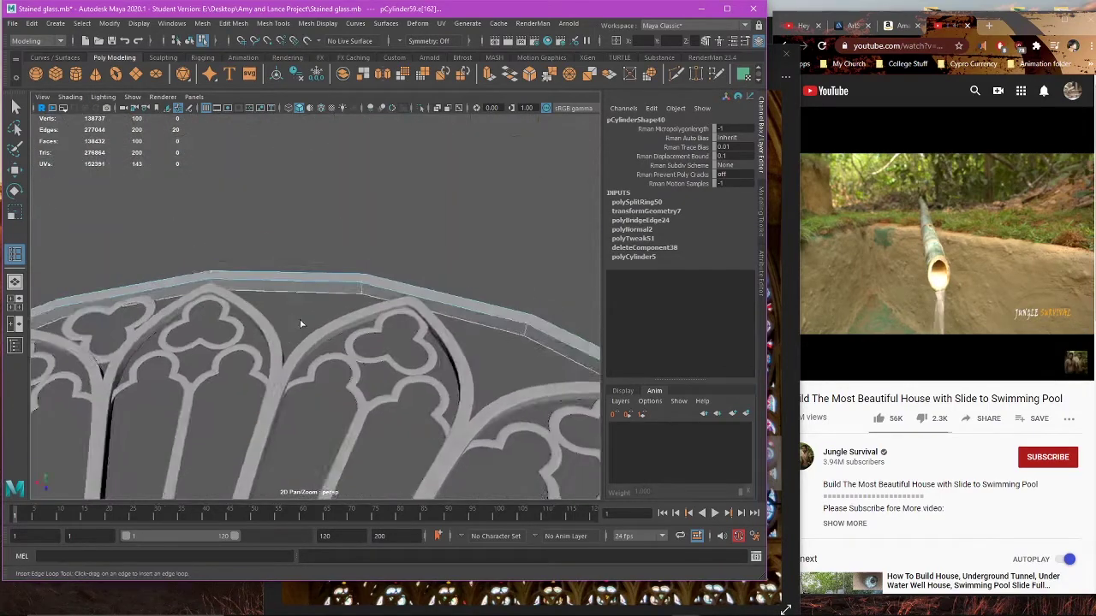
pyautogui.keyDown('alt'); pyautogui.moveTo(274, 366); pyautogui.dragTo(404, 388, button='middle'); pyautogui.keyUp('alt')
pyautogui.keyDown('alt'); pyautogui.moveTo(154, 296); pyautogui.dragTo(266, 404, button='right'); pyautogui.keyUp('alt')
pyautogui.keyDown('alt'); pyautogui.moveTo(266, 403); pyautogui.dragTo(374, 333, button='middle'); pyautogui.keyUp('alt')
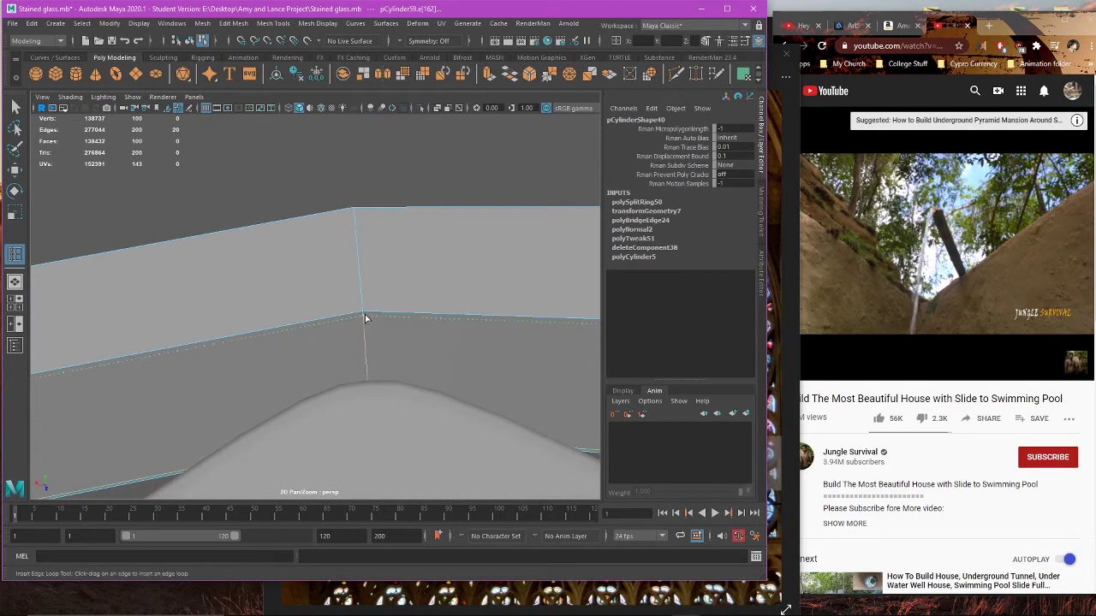
pyautogui.click(365, 319)
# Step: Return the frame ring to object mode with smooth preview on and clear the selection
pyautogui.scroll(-5, 367, 318)
pyautogui.press('w')
pyautogui.moveTo(432, 227); pyautogui.dragTo(451, 221, button='right')
pyautogui.click(445, 235)
pyautogui.scroll(-5, 439, 281)
pyautogui.keyDown('alt'); pyautogui.moveTo(439, 282); pyautogui.dragTo(469, 321); pyautogui.keyUp('alt')
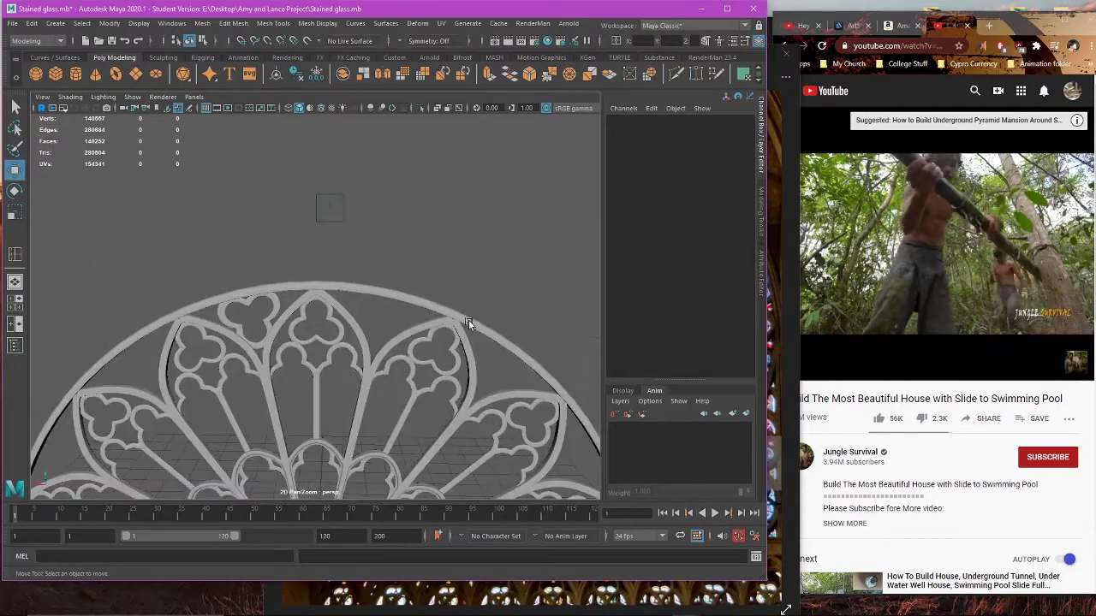
# Step: Examine the smoothed frame ring around the whole rose window in the perspective and front views
pyautogui.click(468, 321)
pyautogui.scroll(-6, 468, 320)
pyautogui.click(524, 301)
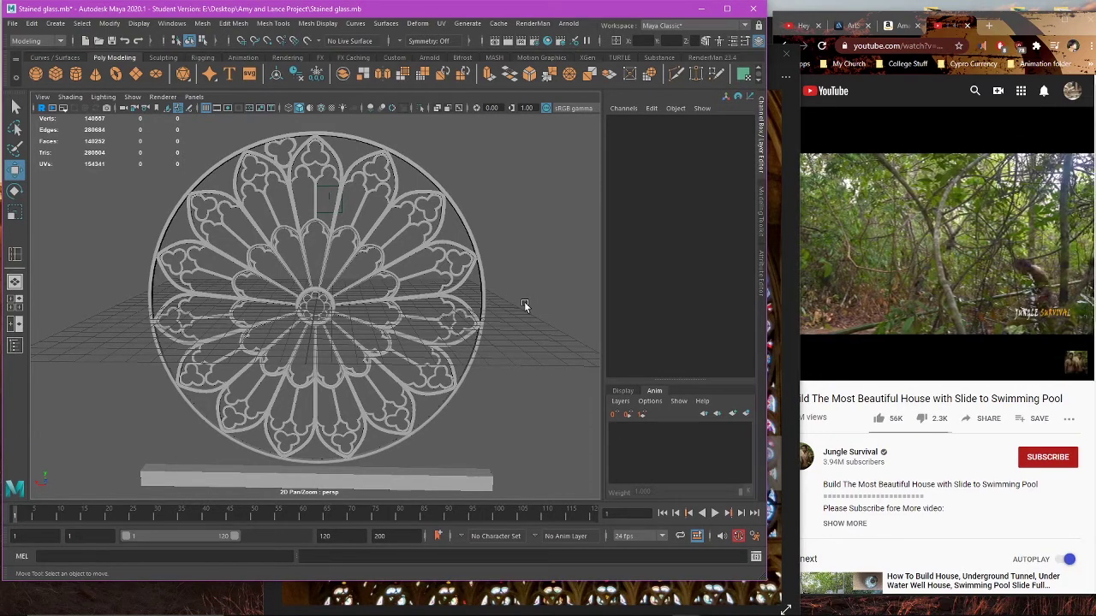
pyautogui.click(473, 231)
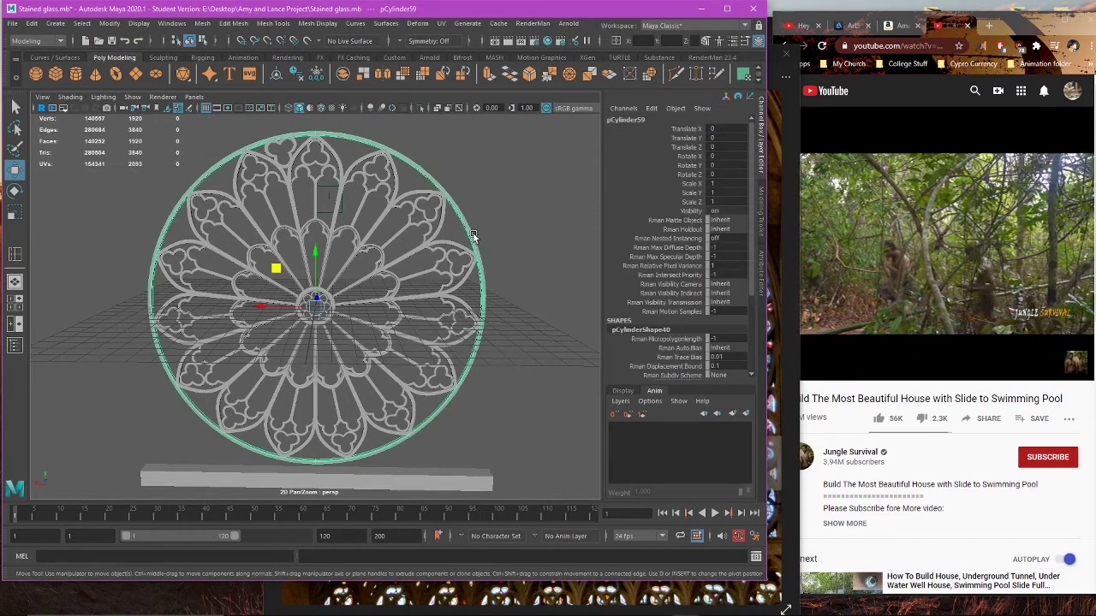
pyautogui.keyDown('alt'); pyautogui.moveTo(514, 245); pyautogui.dragTo(529, 254); pyautogui.keyUp('alt')
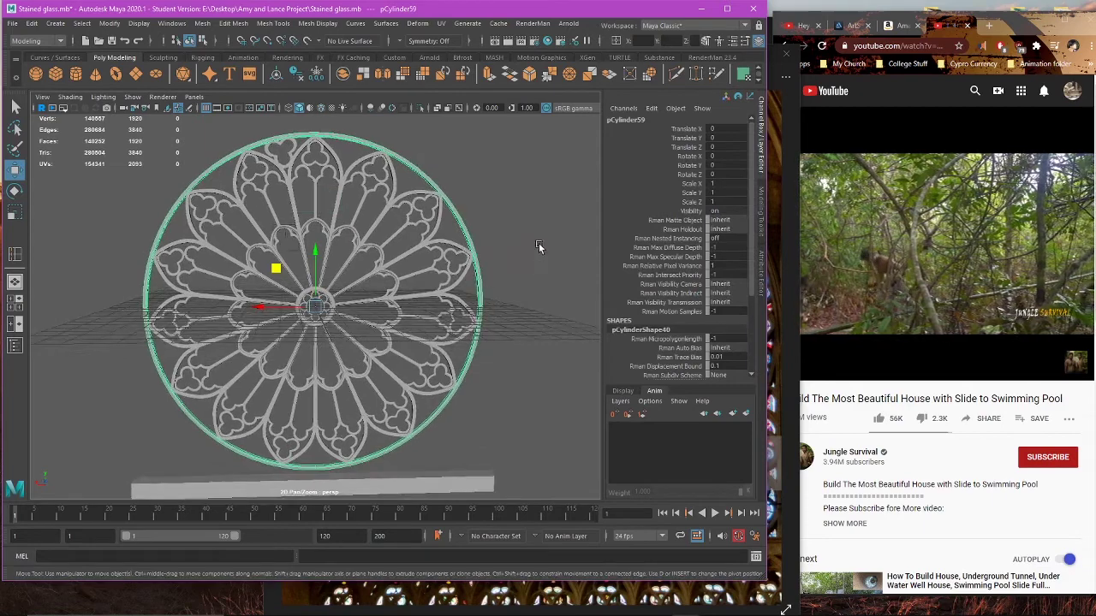
pyautogui.click(538, 243)
pyautogui.click(459, 232)
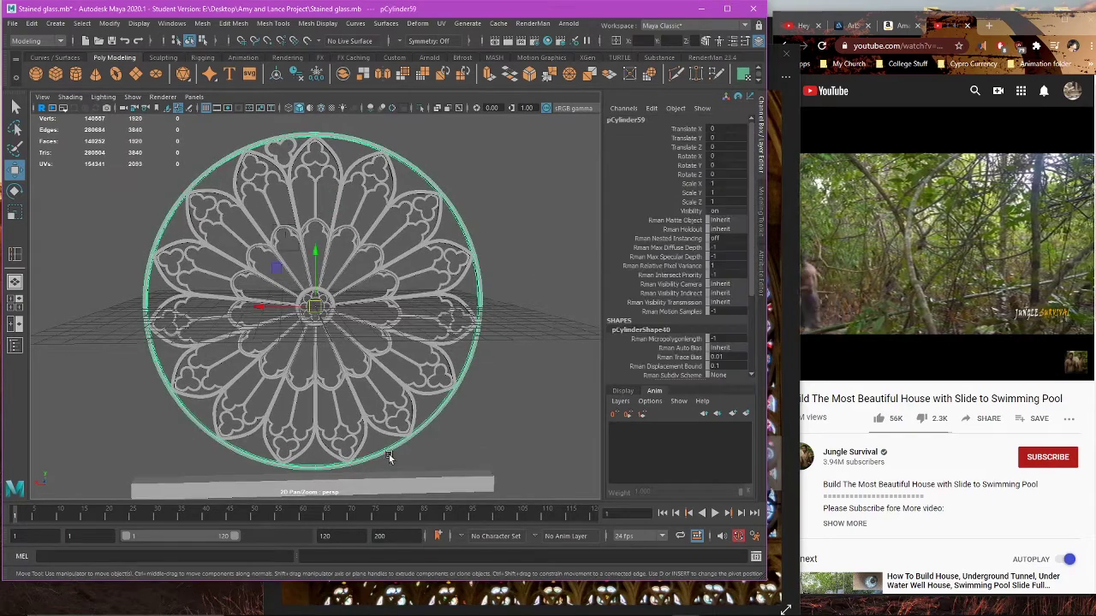
pyautogui.click(498, 391)
pyautogui.click(477, 298)
pyautogui.press('space')
pyautogui.press('space')
pyautogui.press('f')
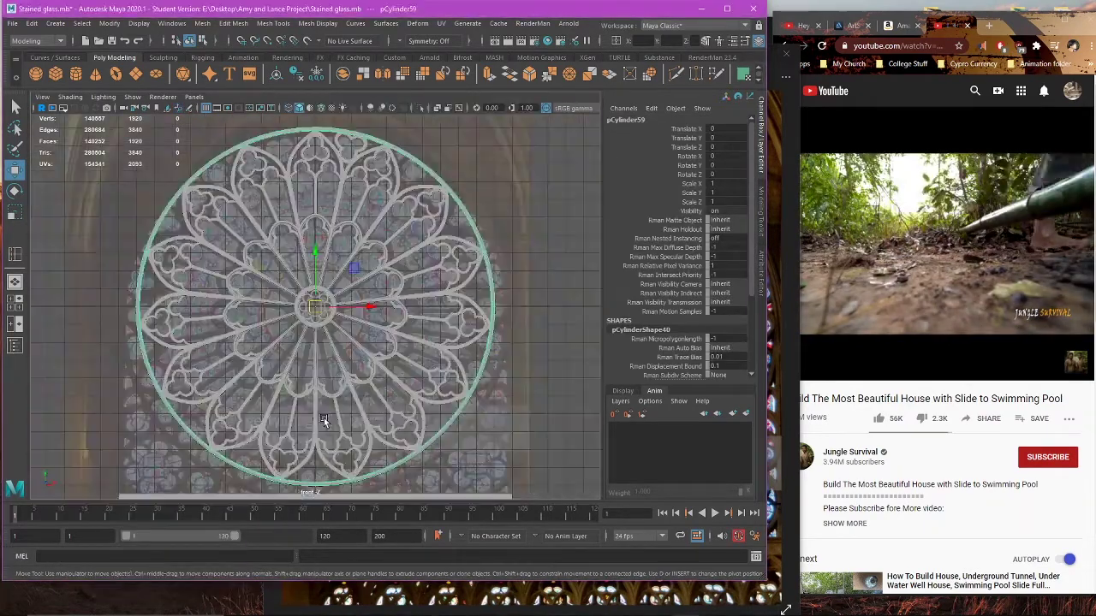
pyautogui.scroll(-2, 341, 406)
pyautogui.click(494, 288)
pyautogui.click(473, 289)
pyautogui.press('space')
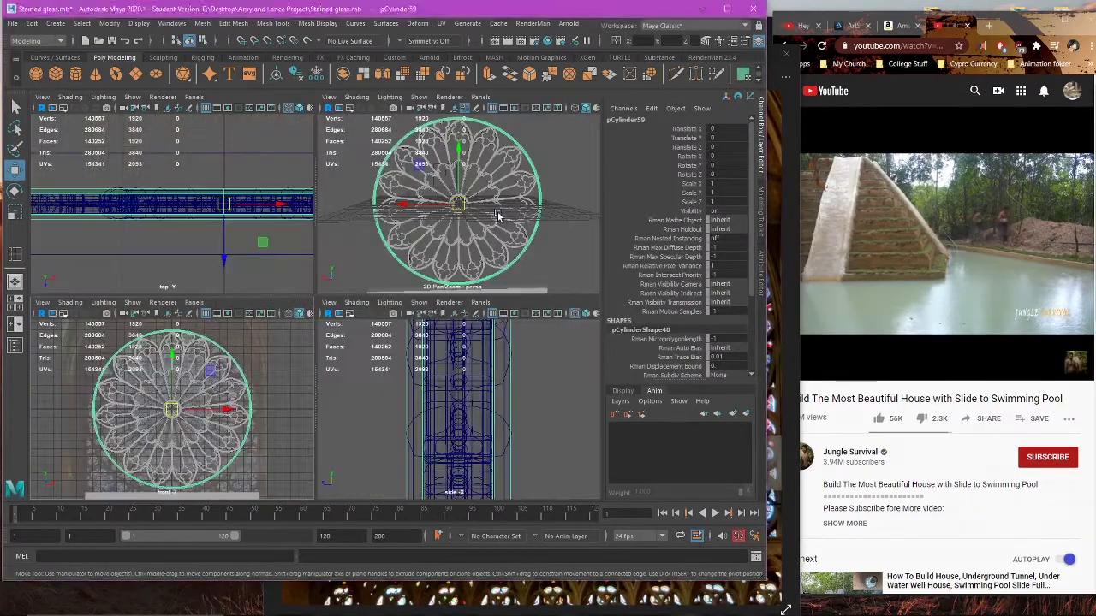
pyautogui.press('space')
pyautogui.click(545, 235)
pyautogui.keyDown('alt'); pyautogui.moveTo(545, 235); pyautogui.dragTo(386, 290); pyautogui.keyUp('alt')
pyautogui.scroll(5, 512, 298)
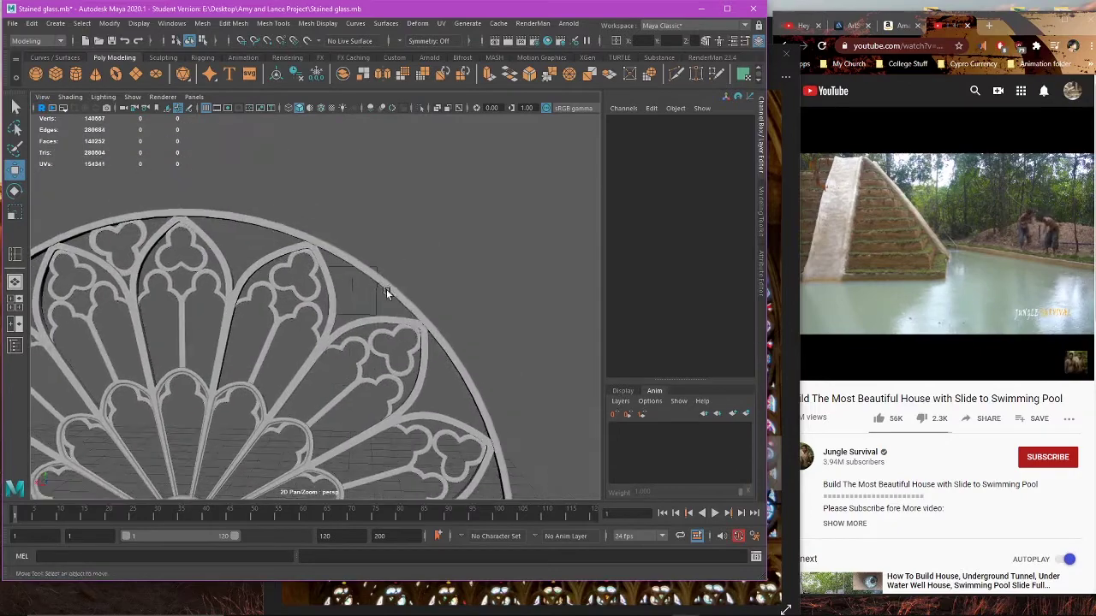
pyautogui.click(387, 289)
# Step: Display the front view in wireframe and compare the selected frame ring with the reference image behind it
pyautogui.press('space')
pyautogui.press('space')
pyautogui.scroll(5, 402, 272)
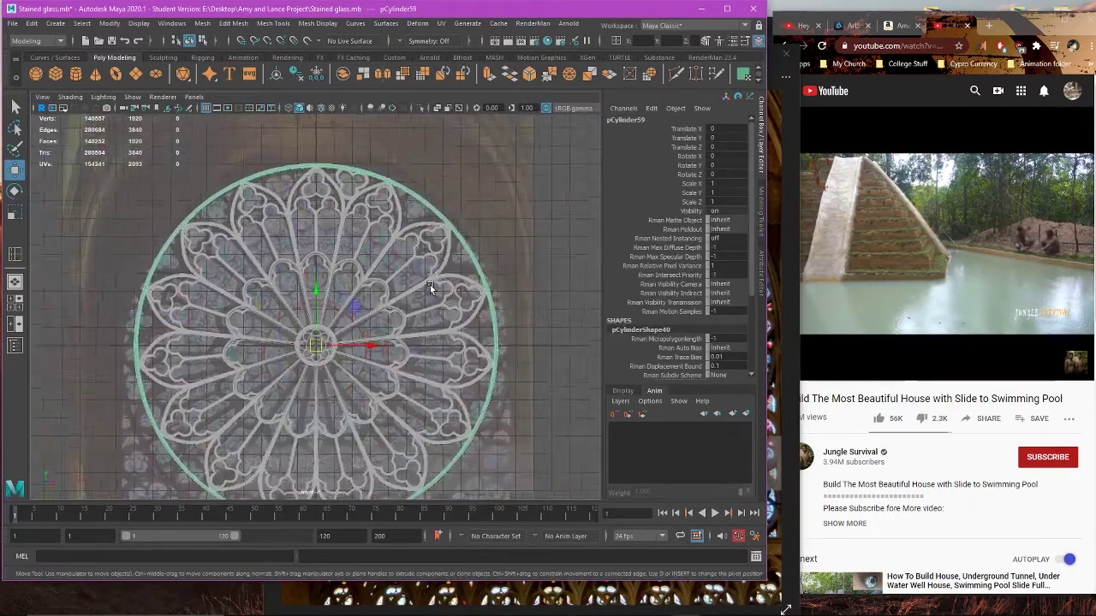
pyautogui.press('4')
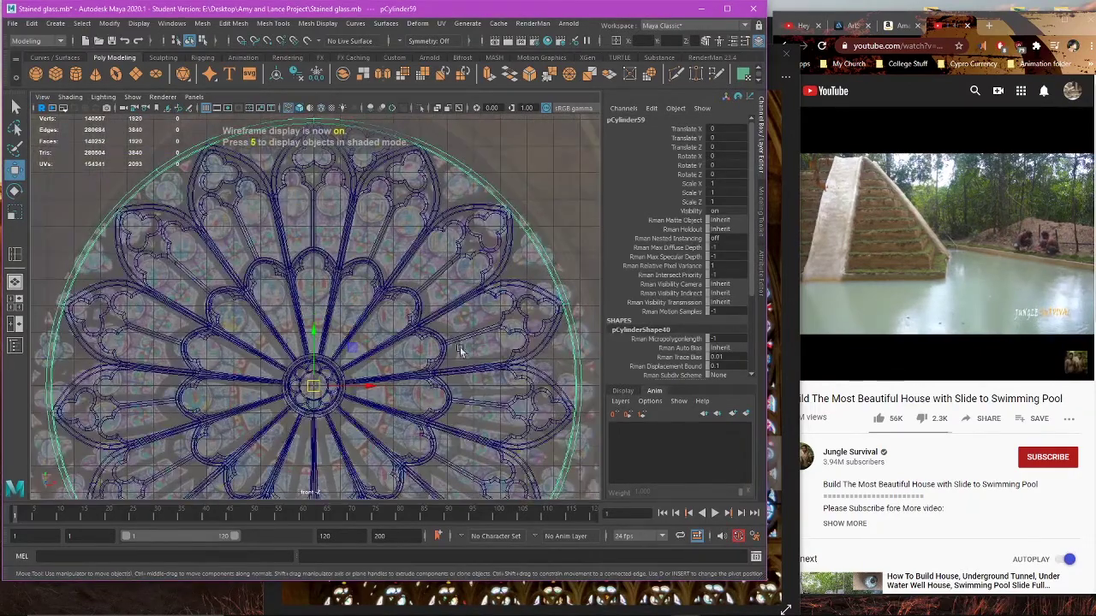
pyautogui.scroll(-5, 467, 266)
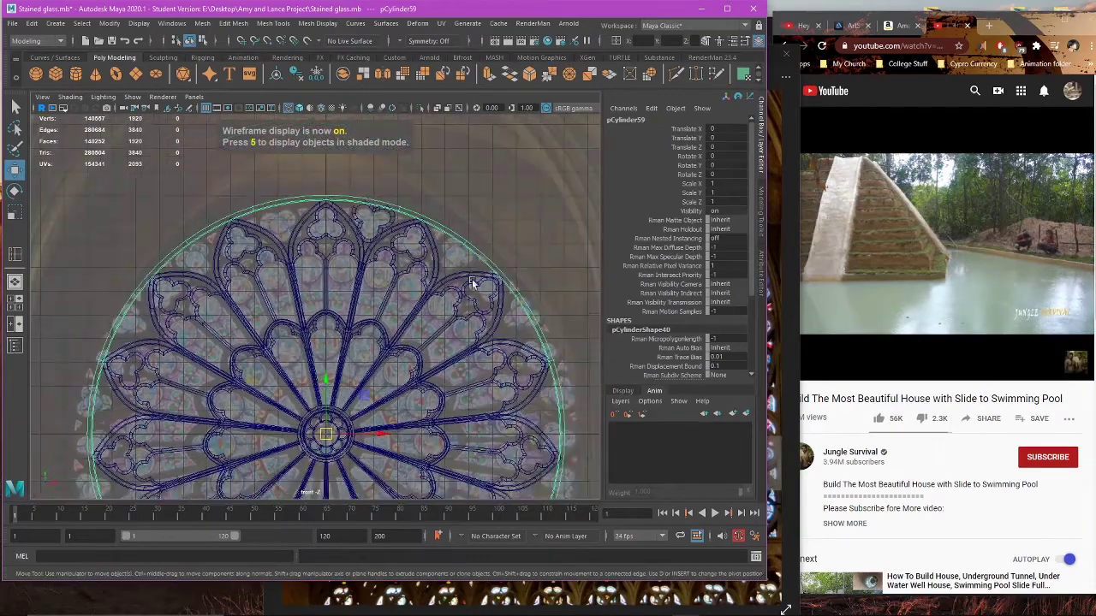
pyautogui.scroll(-2, 480, 295)
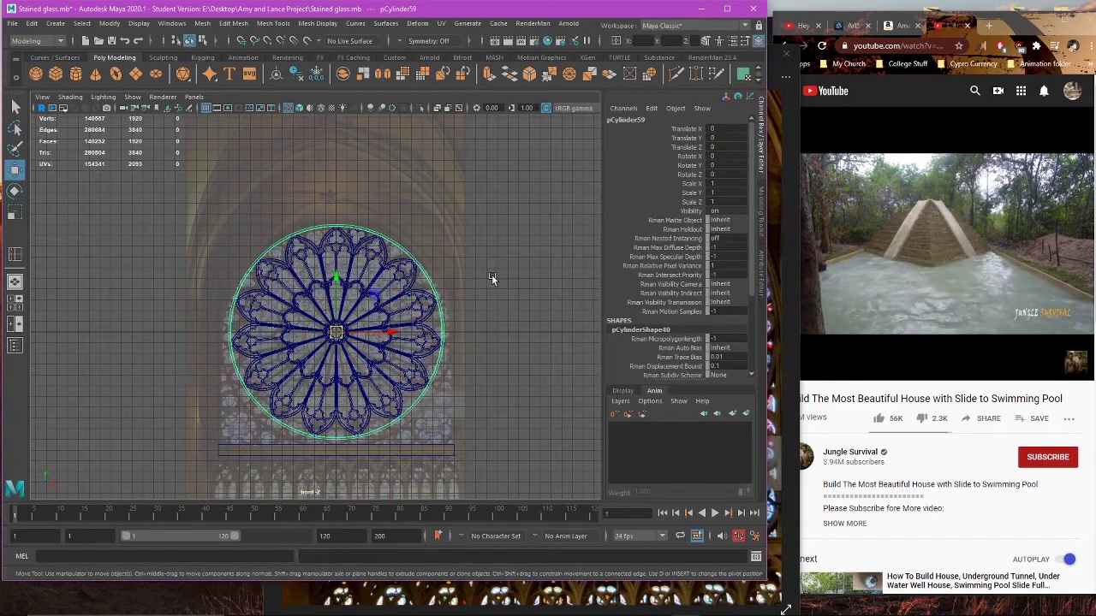
pyautogui.click(847, 390)
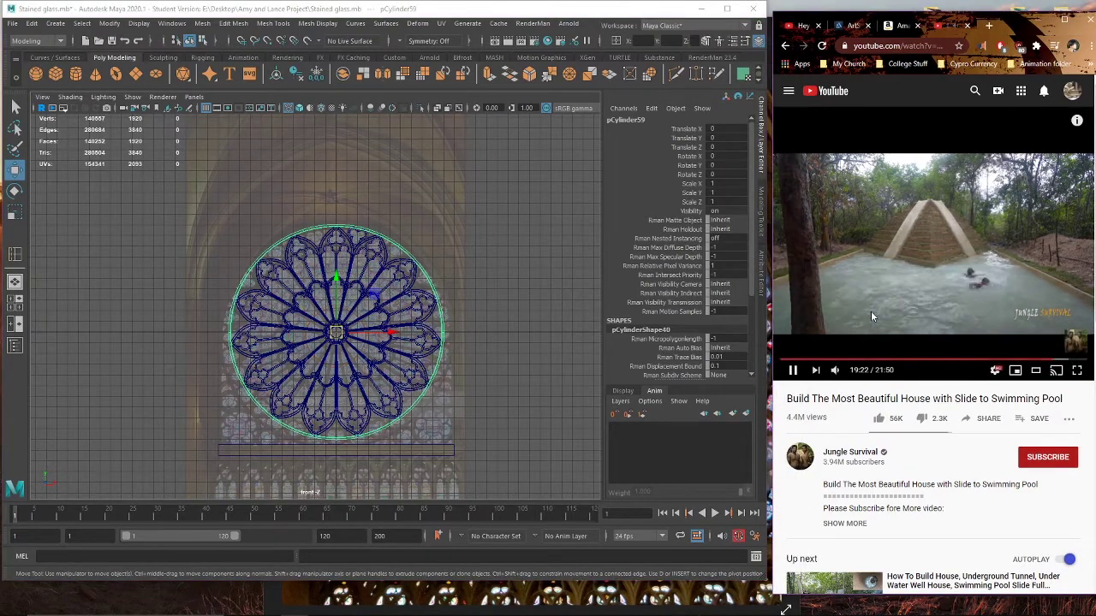
pyautogui.click(927, 360)
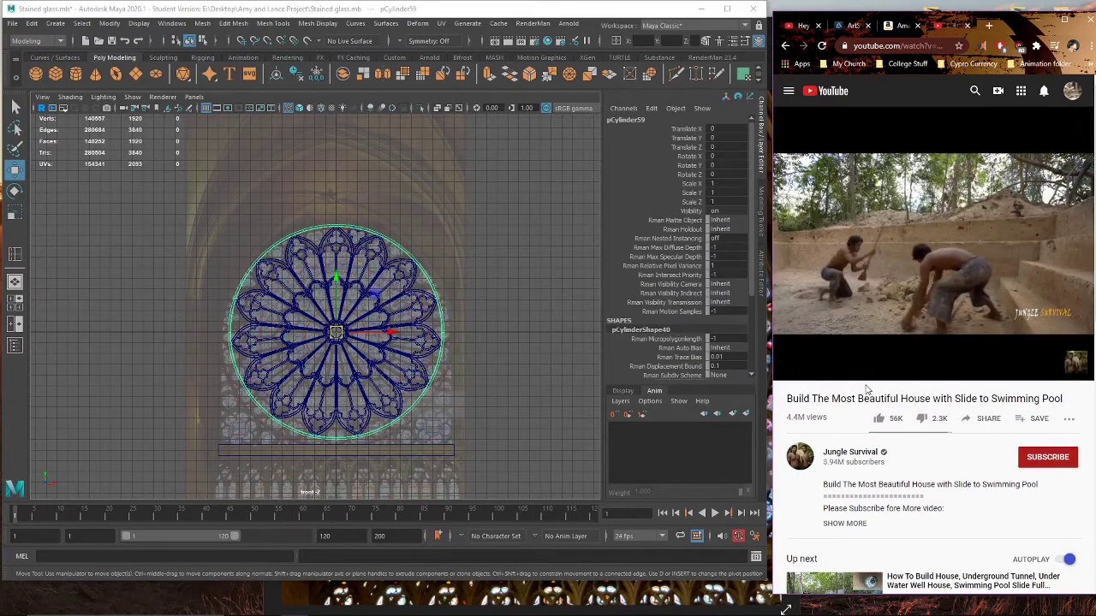
pyautogui.click(532, 11)
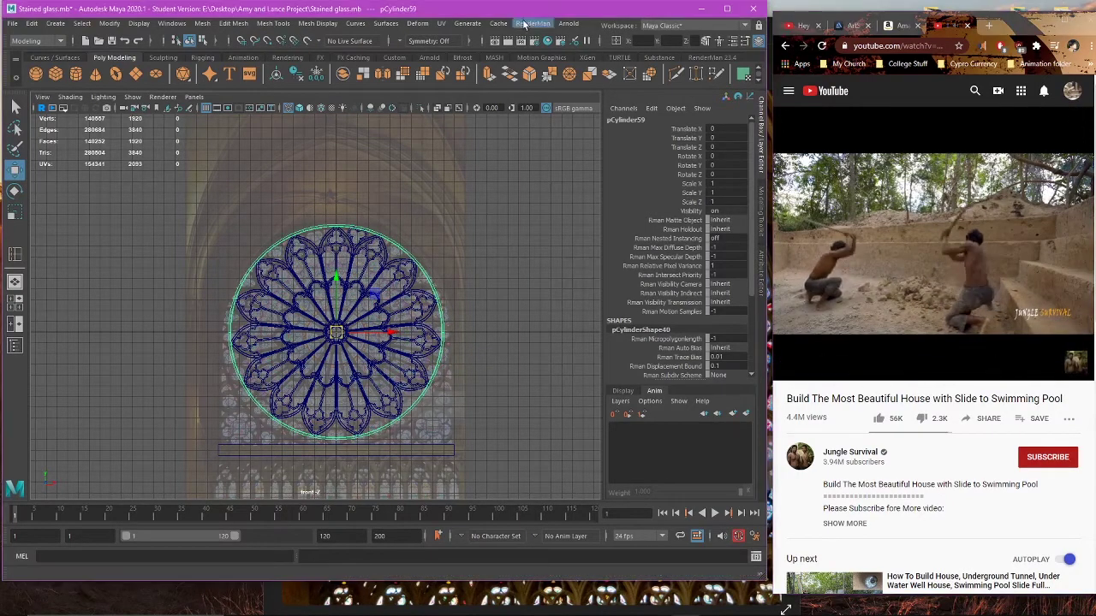
# Step: Examine how the frame ring fits around the petals in the perspective and front views
pyautogui.press('space')
pyautogui.press('space')
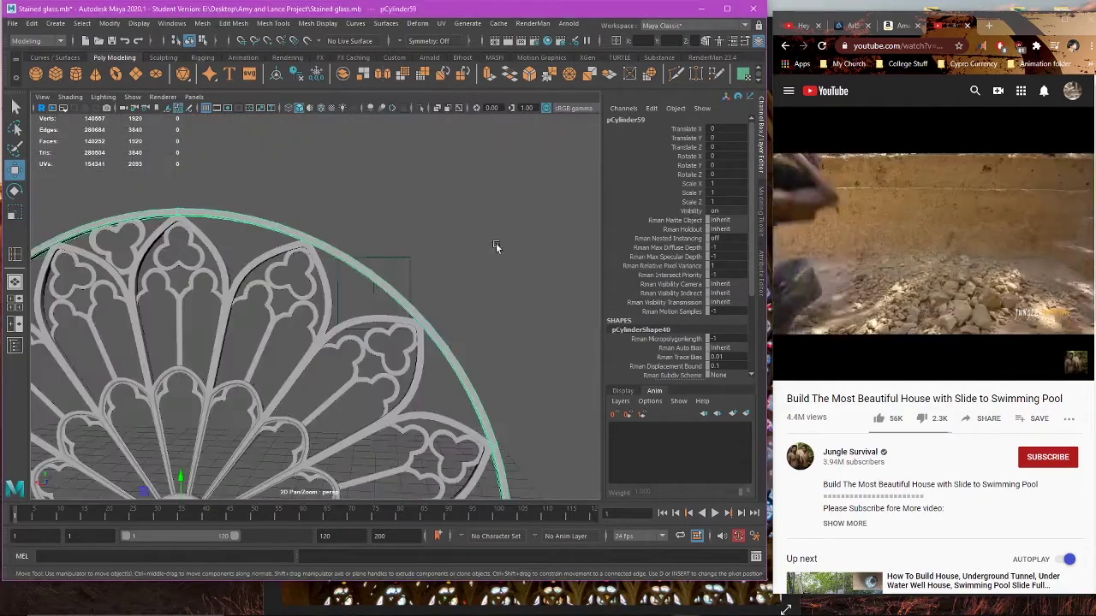
pyautogui.keyDown('alt'); pyautogui.moveTo(497, 245); pyautogui.dragTo(426, 280); pyautogui.keyUp('alt')
pyautogui.click(500, 286)
pyautogui.keyDown('alt'); pyautogui.moveTo(426, 280); pyautogui.dragTo(441, 240, button='middle'); pyautogui.keyUp('alt')
pyautogui.scroll(4, 441, 240)
pyautogui.keyDown('alt'); pyautogui.moveTo(440, 240); pyautogui.dragTo(374, 268); pyautogui.keyUp('alt')
pyautogui.press('space')
pyautogui.press('space')
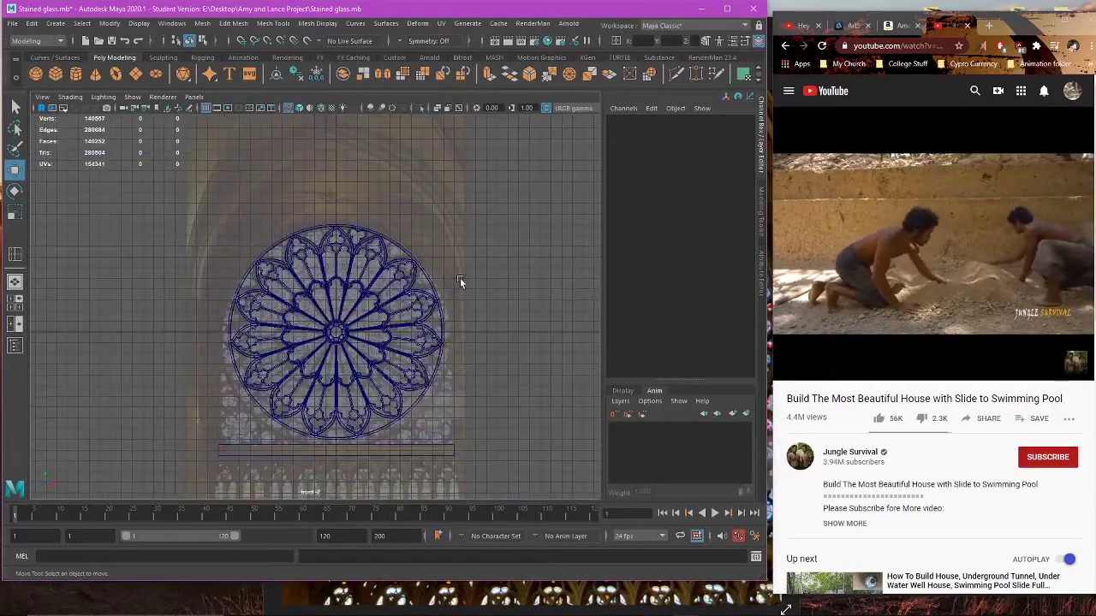
pyautogui.scroll(3, 460, 277)
pyautogui.click(468, 249)
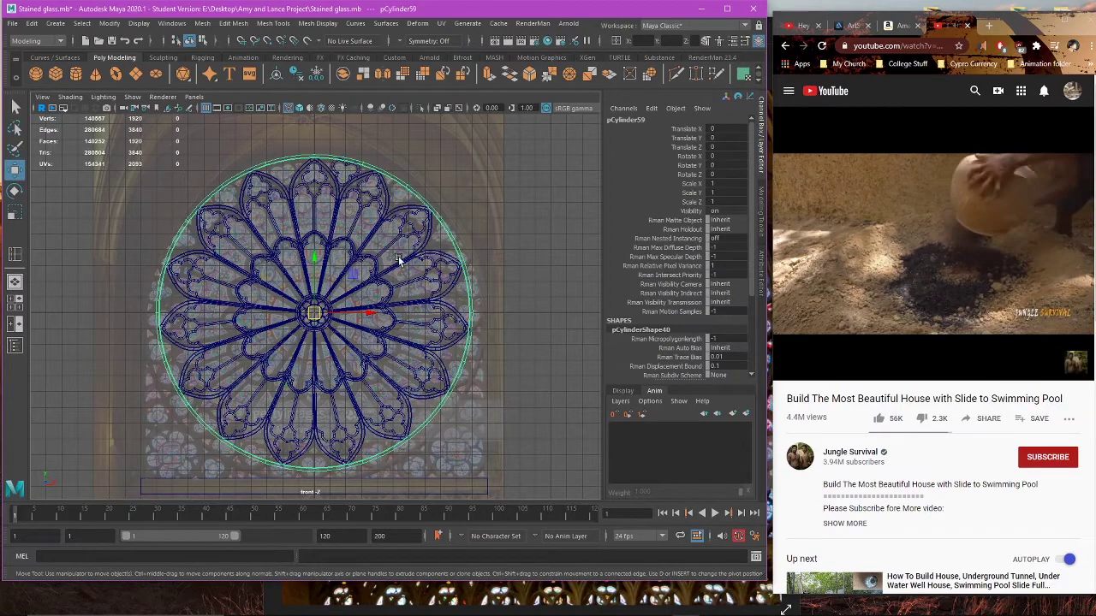
# Step: Select the outer trefoil beside the topmost petal and freeze its transformations
pyautogui.click(346, 174)
pyautogui.keyDown('alt'); pyautogui.moveTo(410, 219); pyautogui.dragTo(427, 245, button='middle'); pyautogui.keyUp('alt')
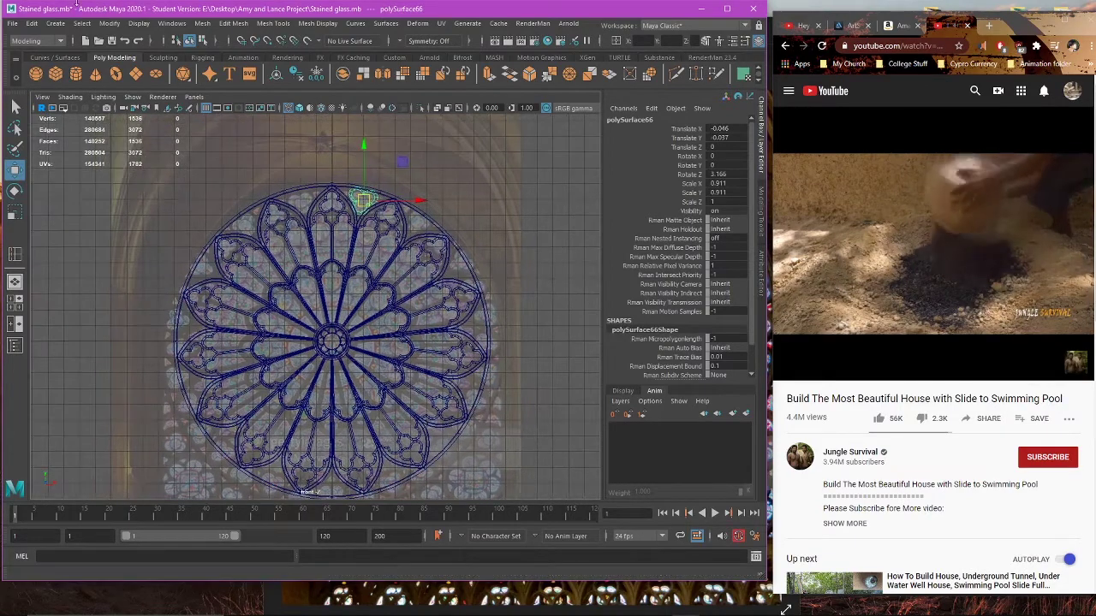
pyautogui.click(105, 24)
pyautogui.click(149, 75)
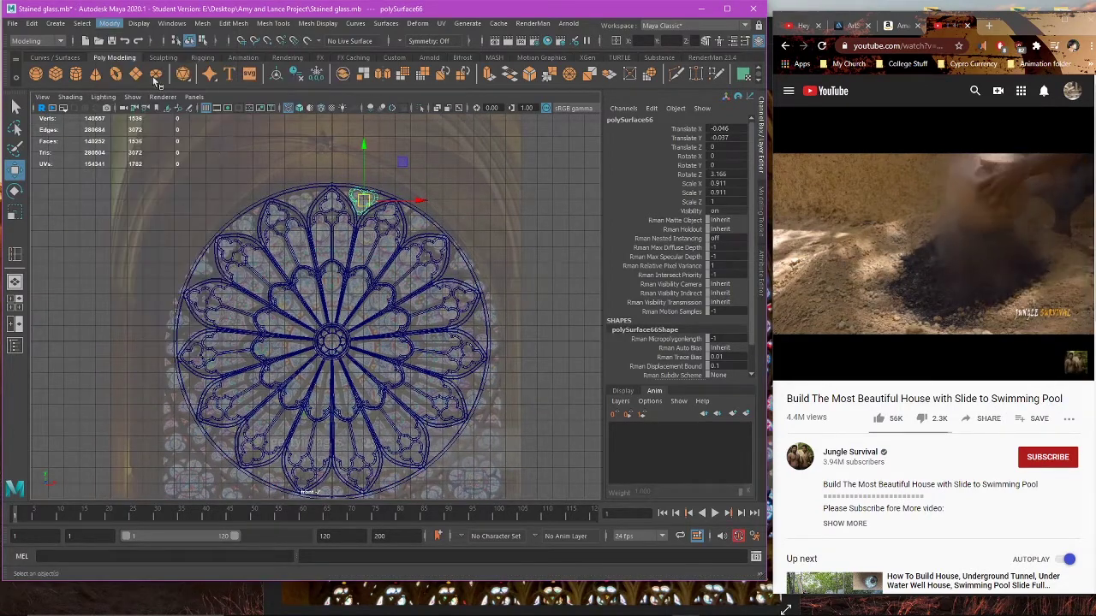
# Step: Move the outer trefoil's pivot to the centre of the rose window, snapping it into place
pyautogui.scroll(2, 404, 227)
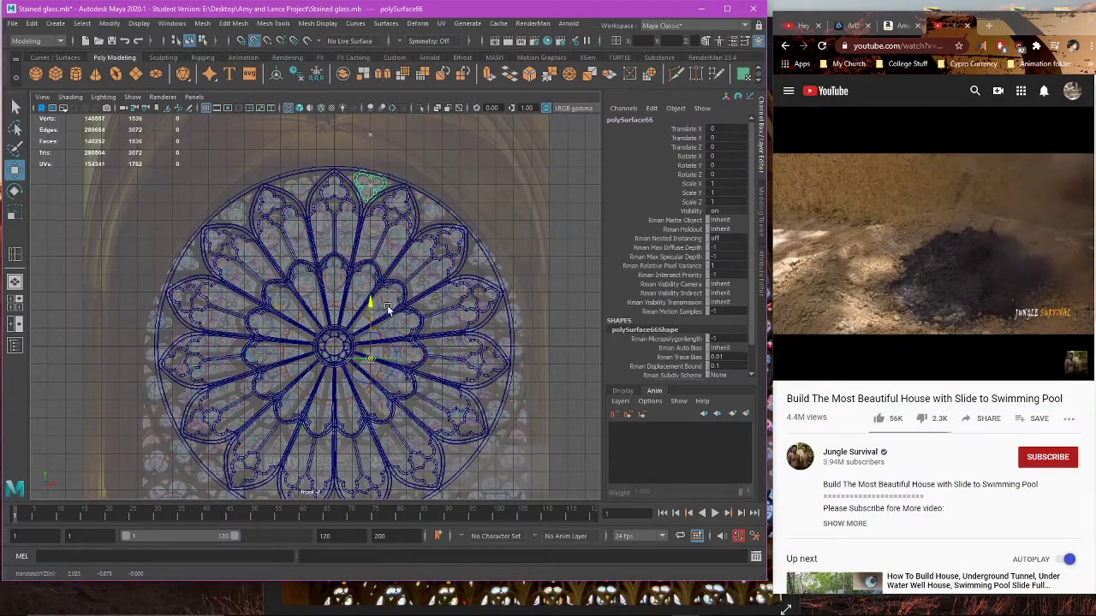
pyautogui.scroll(3, 402, 336)
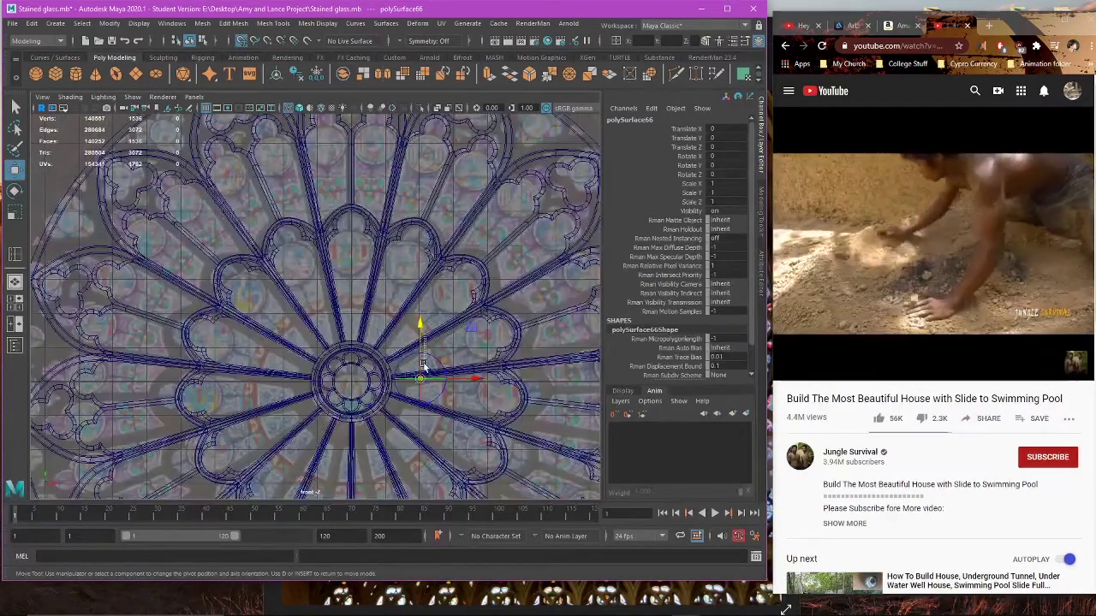
pyautogui.click(422, 364)
pyautogui.hotkey('ctrl', 'z')
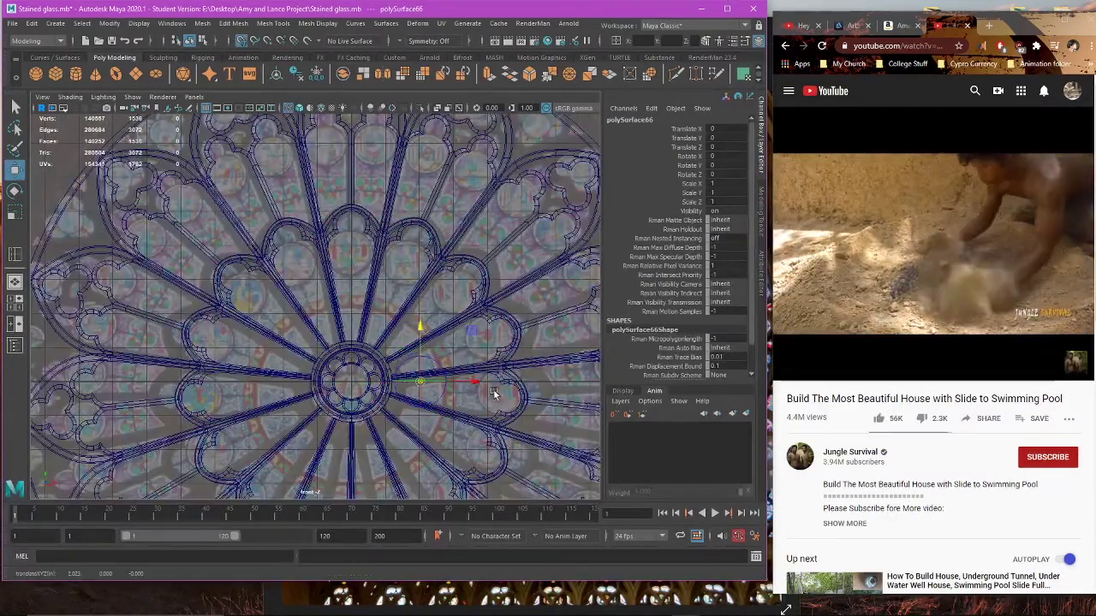
pyautogui.scroll(-4, 357, 380)
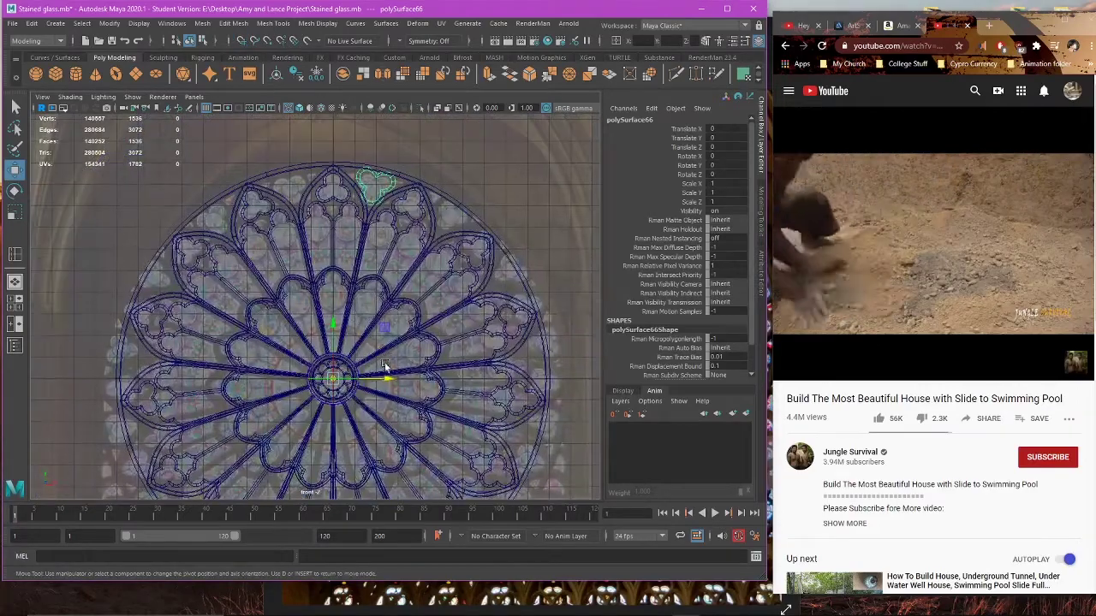
pyautogui.keyDown('alt'); pyautogui.moveTo(377, 281); pyautogui.dragTo(397, 370, button='middle'); pyautogui.keyUp('alt')
pyautogui.scroll(3, 364, 370)
pyautogui.scroll(-5, 364, 368)
pyautogui.scroll(2, 385, 365)
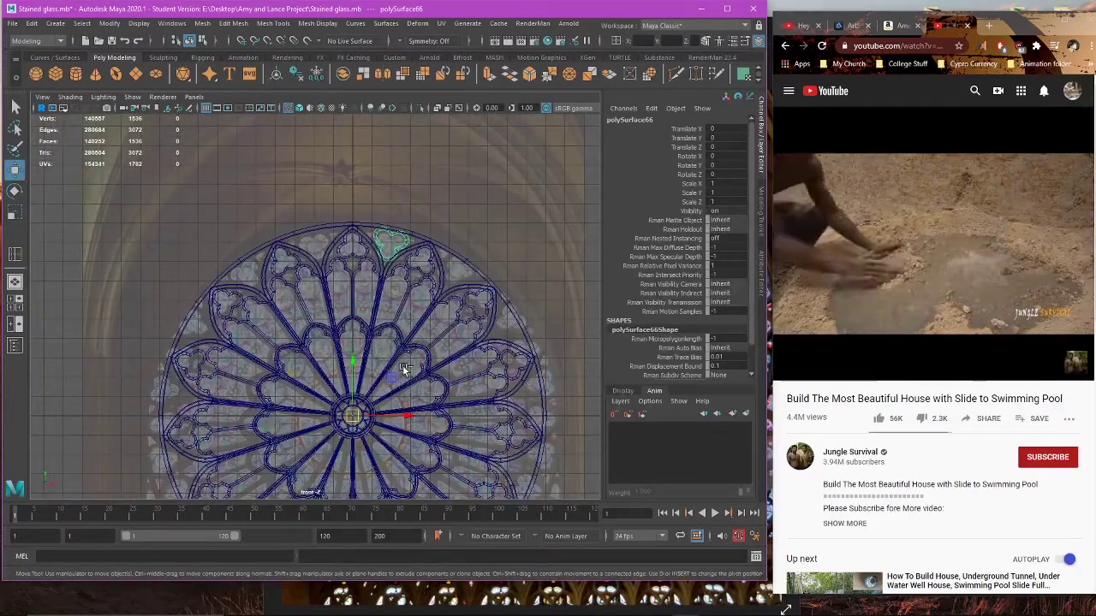
# Step: Duplicate the outer trefoil and rotate the copy around the window's centre, setting its Rotate Z to -24
pyautogui.hotkey('ctrl', 'd')
pyautogui.press('e')
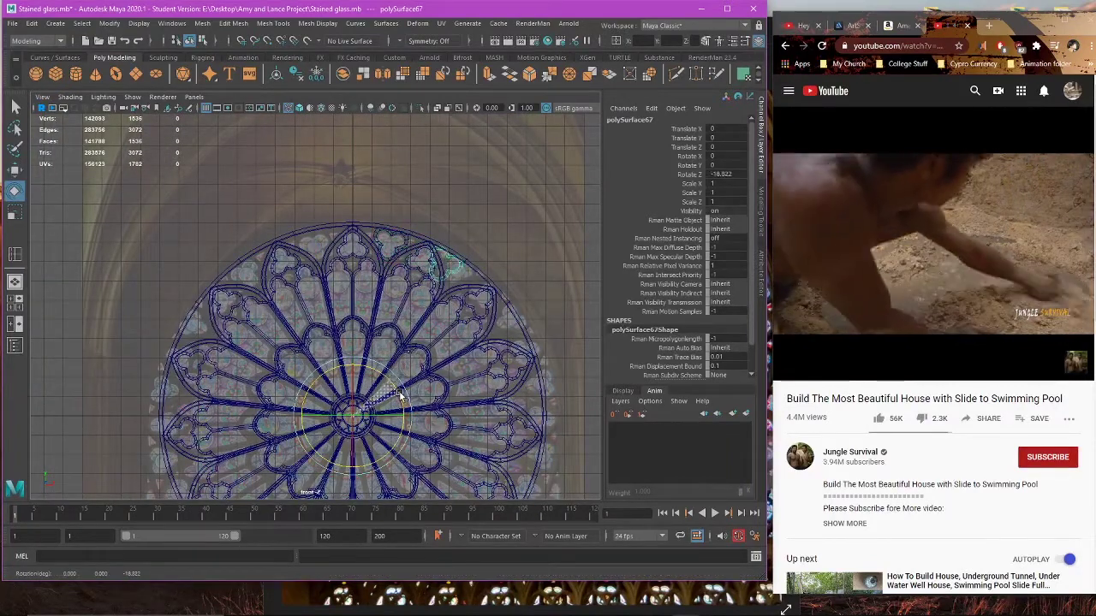
pyautogui.moveTo(393, 381); pyautogui.dragTo(403, 399)
pyautogui.scroll(4, 487, 324)
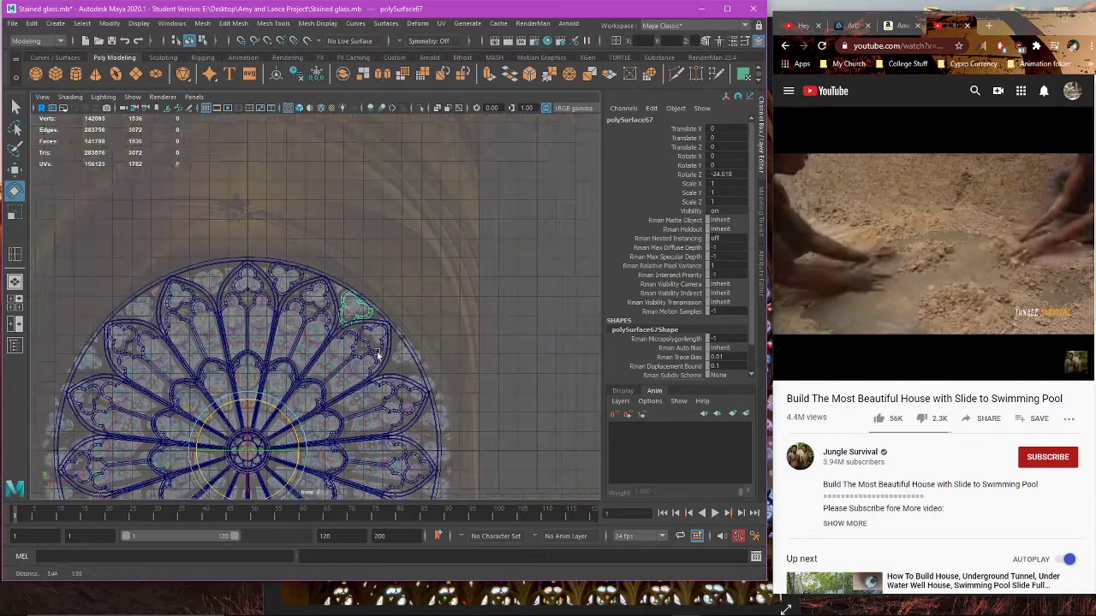
pyautogui.scroll(5, 487, 321)
pyautogui.keyDown('alt'); pyautogui.moveTo(500, 330); pyautogui.dragTo(420, 315, button='middle'); pyautogui.keyUp('alt')
pyautogui.click(724, 175)
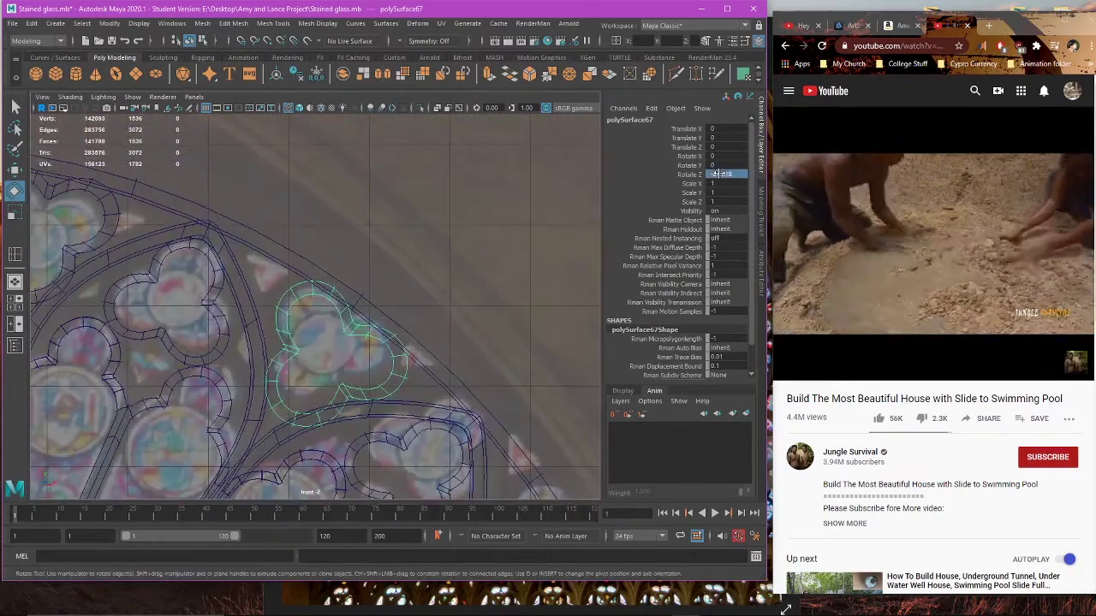
pyautogui.write('-24')
pyautogui.press('Return')
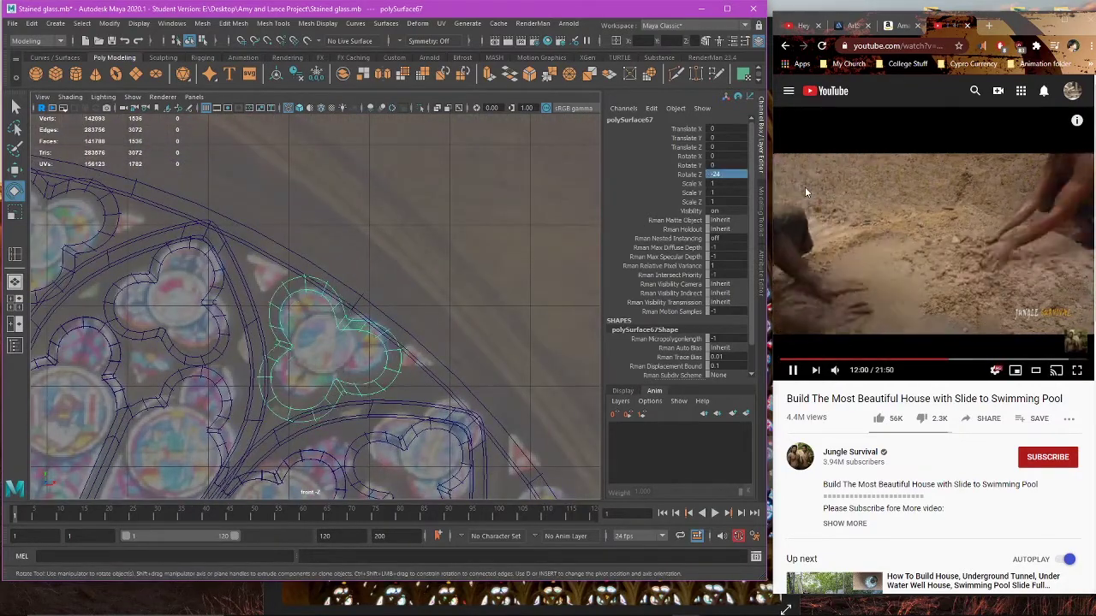
# Step: Repeat the duplicate with its 24-degree rotation until trefoils fill every outer gap around the rose window, and deselect
pyautogui.scroll(-2, 407, 383)
pyautogui.scroll(-6, 407, 382)
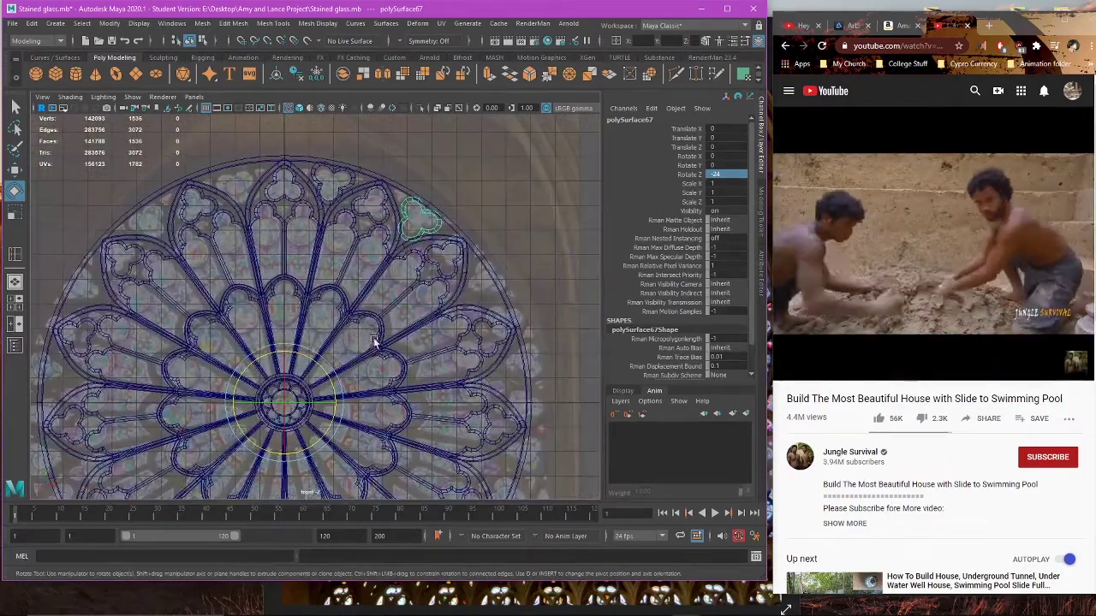
pyautogui.keyDown('alt'); pyautogui.moveTo(393, 343); pyautogui.dragTo(437, 308, button='middle'); pyautogui.keyUp('alt')
pyautogui.hotkey('shift', 'd')
pyautogui.hotkey('shift', 'd')
pyautogui.hotkey('shift', 'd')
pyautogui.hotkey('shift', 'd')
pyautogui.hotkey('shift', 'd')
pyautogui.hotkey('shift', 'd')
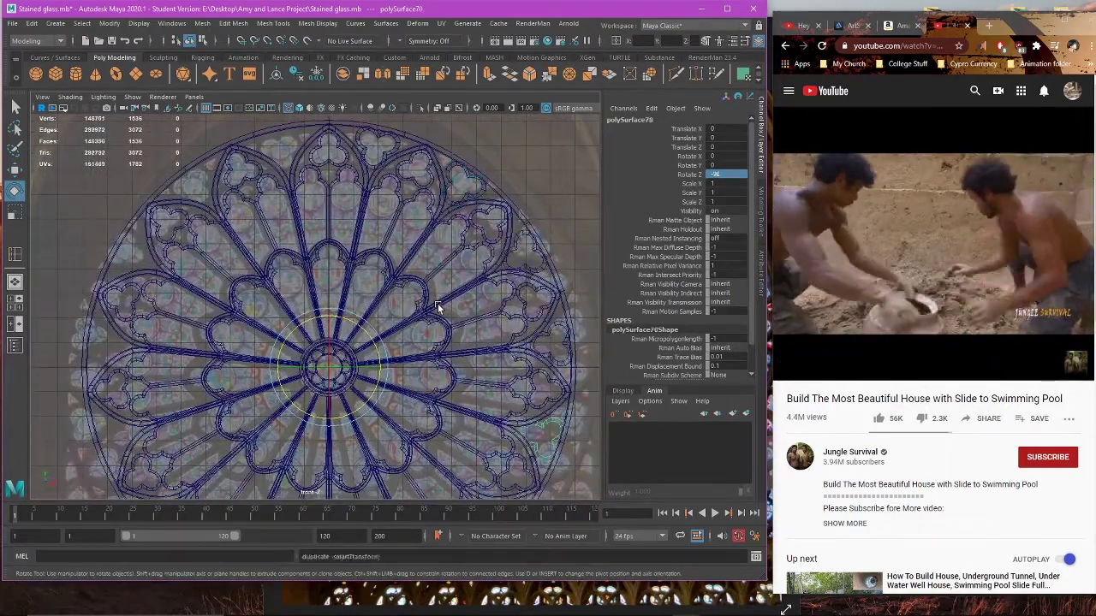
pyautogui.hotkey('shift', 'd')
pyautogui.hotkey('shift', 'd')
pyautogui.hotkey('shift', 'd')
pyautogui.hotkey('shift', 'd')
pyautogui.hotkey('shift', 'd')
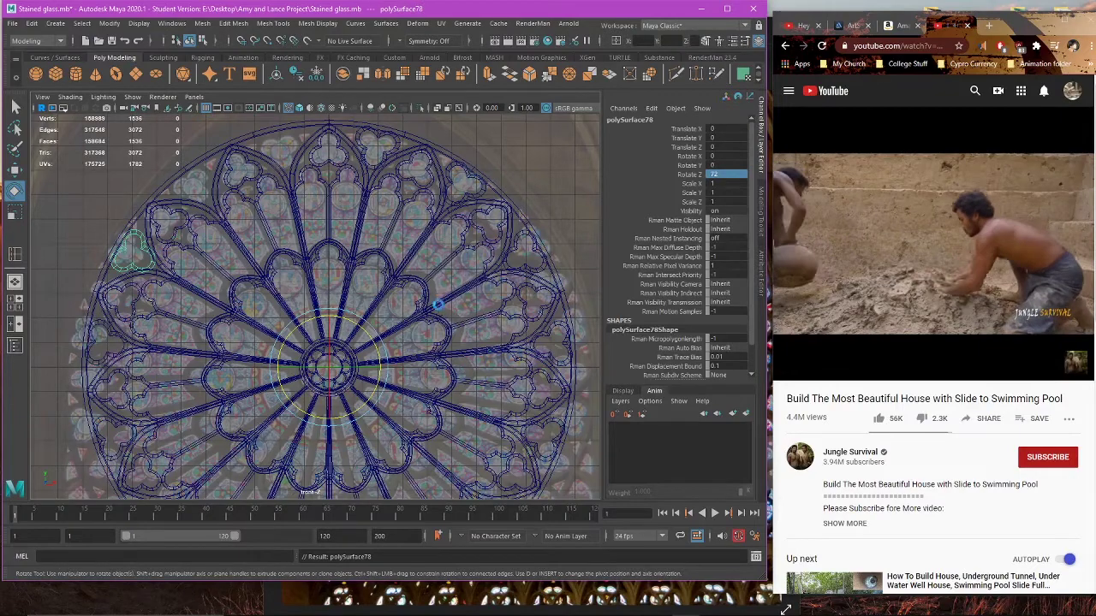
pyautogui.press('w')
pyautogui.click(585, 173)
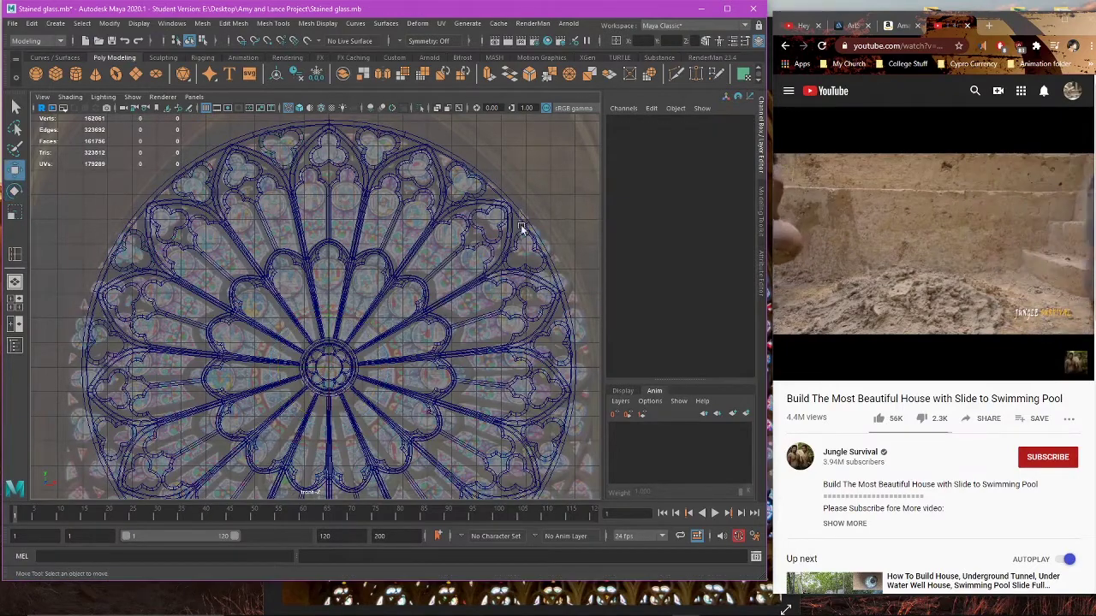
# Step: Examine the full ring of outer trefoils around the window in the perspective view
pyautogui.press('space')
pyautogui.press('space')
pyautogui.keyDown('alt'); pyautogui.moveTo(508, 244); pyautogui.dragTo(447, 240); pyautogui.keyUp('alt')
pyautogui.scroll(8, 447, 240)
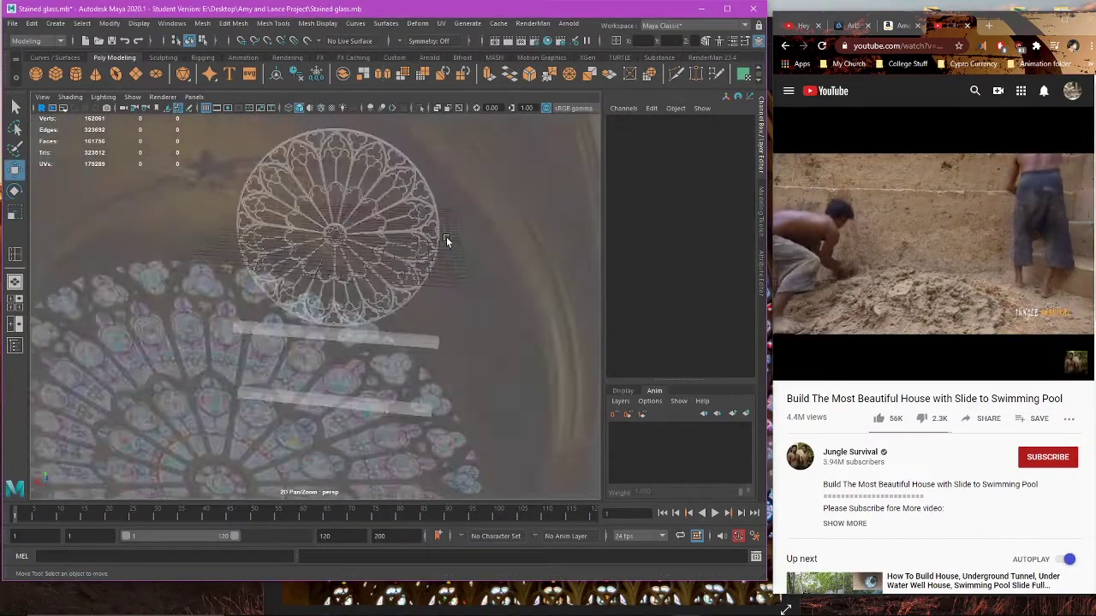
pyautogui.keyDown('alt'); pyautogui.moveTo(446, 240); pyautogui.dragTo(423, 299, button='middle'); pyautogui.keyUp('alt')
pyautogui.keyDown('alt'); pyautogui.moveTo(436, 293); pyautogui.dragTo(422, 295); pyautogui.keyUp('alt')
pyautogui.scroll(3, 421, 295)
pyautogui.keyDown('alt'); pyautogui.moveTo(347, 296); pyautogui.dragTo(464, 318); pyautogui.keyUp('alt')
pyautogui.scroll(-5, 382, 318)
pyautogui.scroll(2, 464, 318)
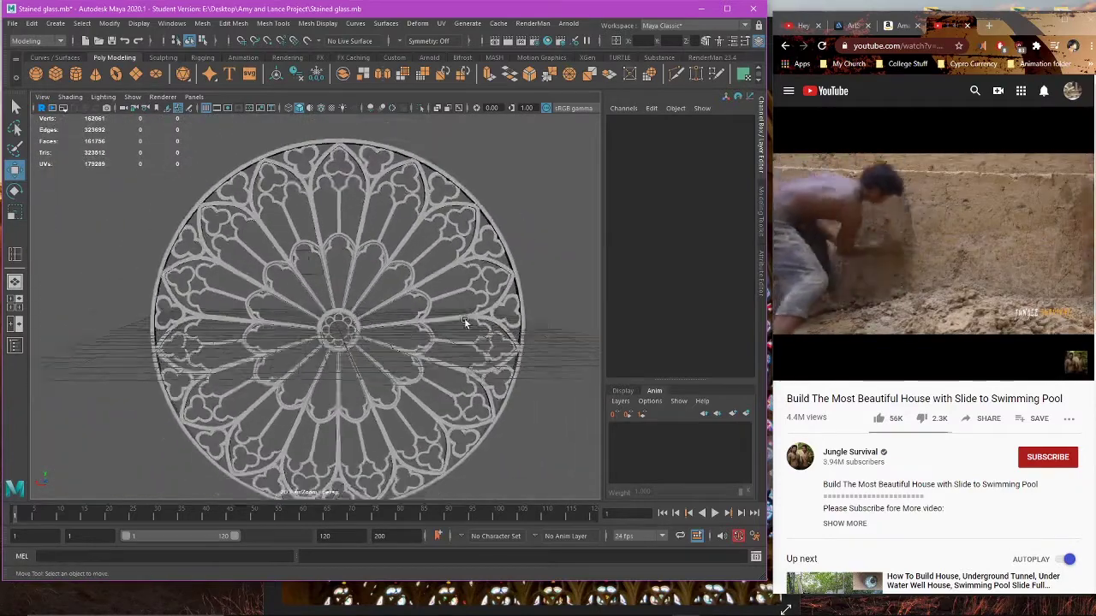
# Step: Save the scene, accepting the student version notice
pyautogui.scroll(-2, 464, 318)
pyautogui.click(16, 23)
pyautogui.click(52, 83)
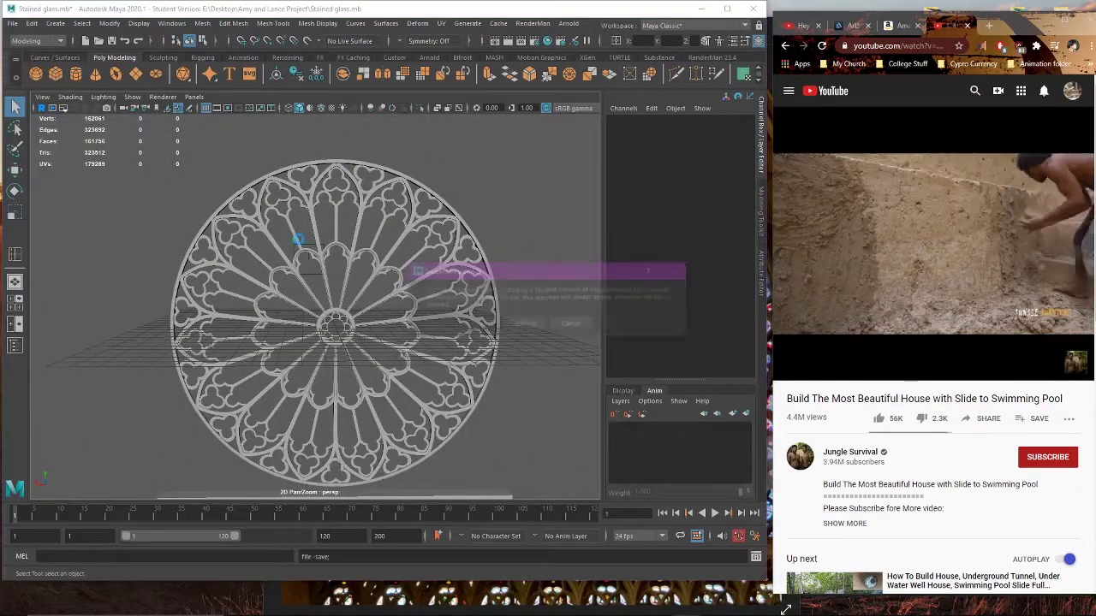
pyautogui.click(519, 321)
# Step: Select all the outer trefoils around the rose window and combine them into one mesh
pyautogui.scroll(2, 422, 355)
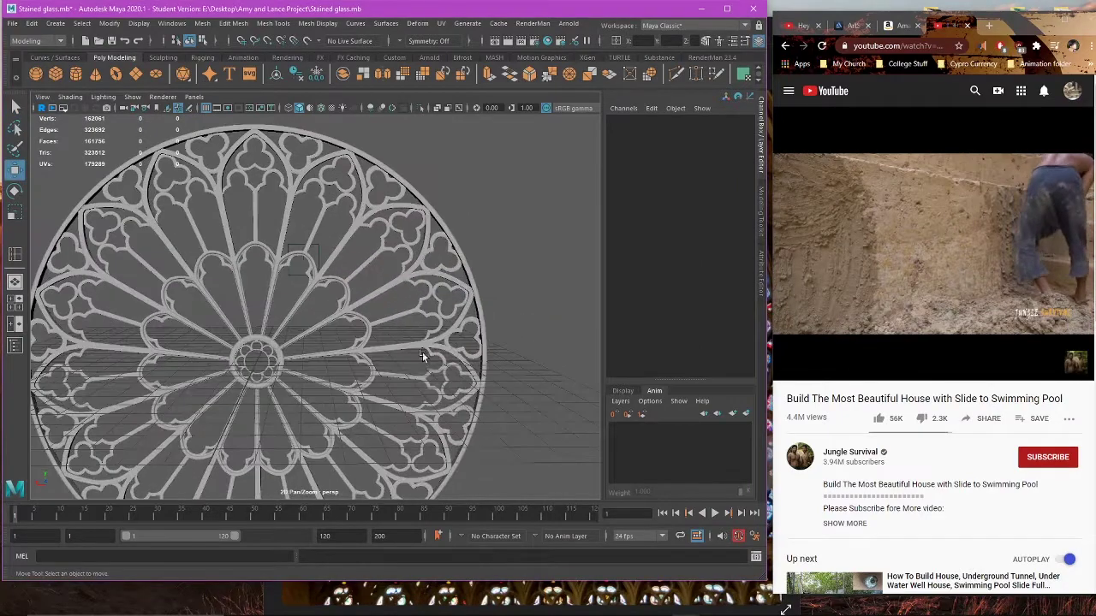
pyautogui.click(463, 348)
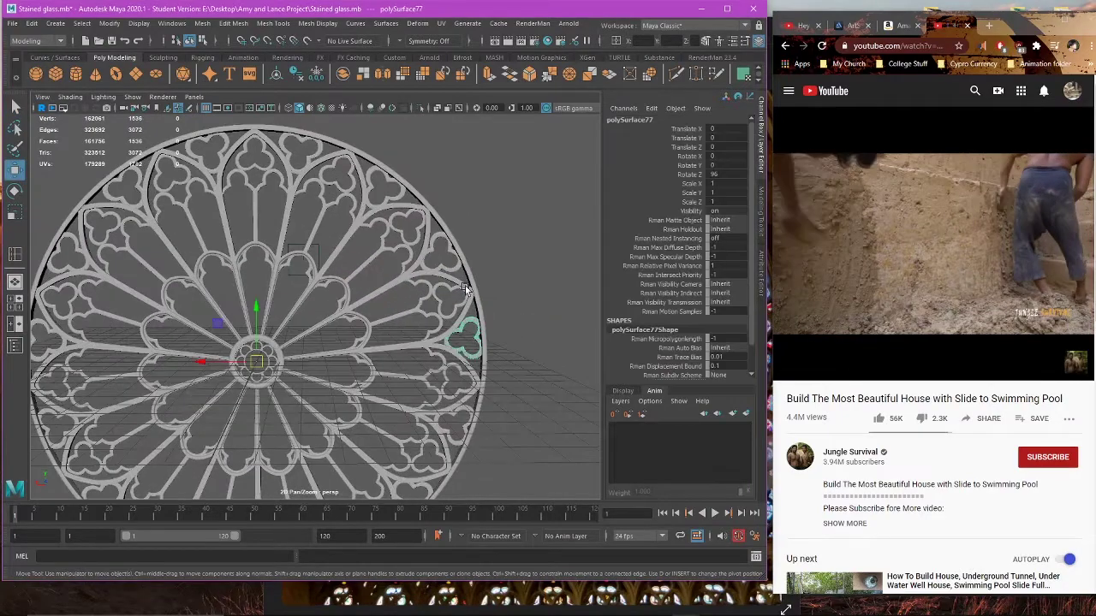
pyautogui.keyDown('shift'); pyautogui.click(387, 193); pyautogui.keyUp('shift')
pyautogui.keyDown('alt'); pyautogui.moveTo(428, 343); pyautogui.dragTo(408, 251, button='middle'); pyautogui.keyUp('alt')
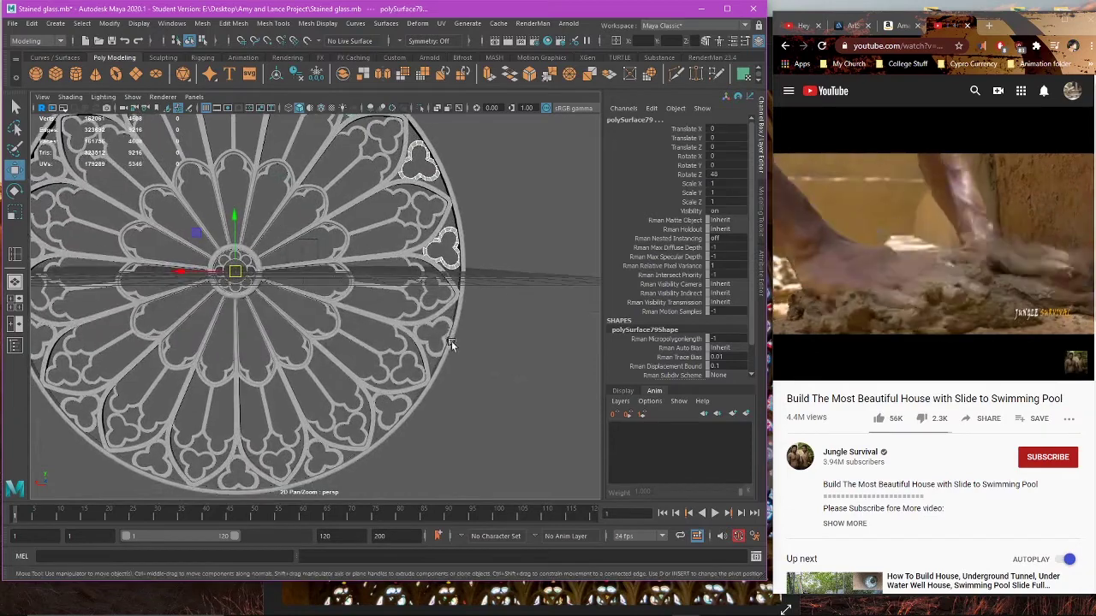
pyautogui.keyDown('shift'); pyautogui.click(440, 345); pyautogui.keyUp('shift')
pyautogui.keyDown('shift'); pyautogui.click(403, 401); pyautogui.keyUp('shift')
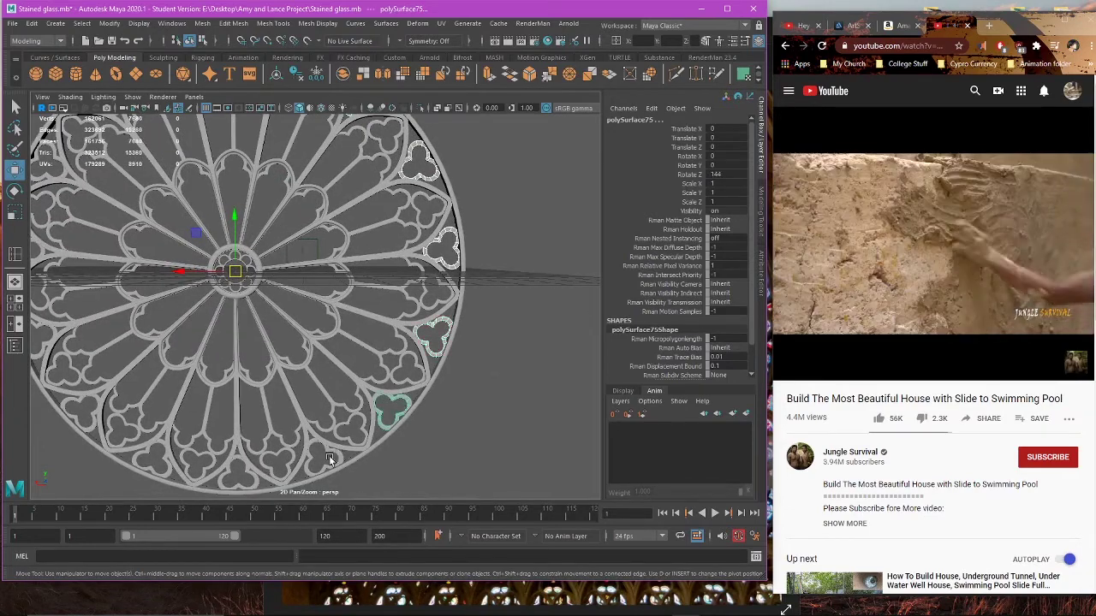
pyautogui.keyDown('alt'); pyautogui.moveTo(305, 459); pyautogui.dragTo(375, 428, button='middle'); pyautogui.keyUp('alt')
pyautogui.keyDown('shift'); pyautogui.click(305, 445); pyautogui.keyUp('shift')
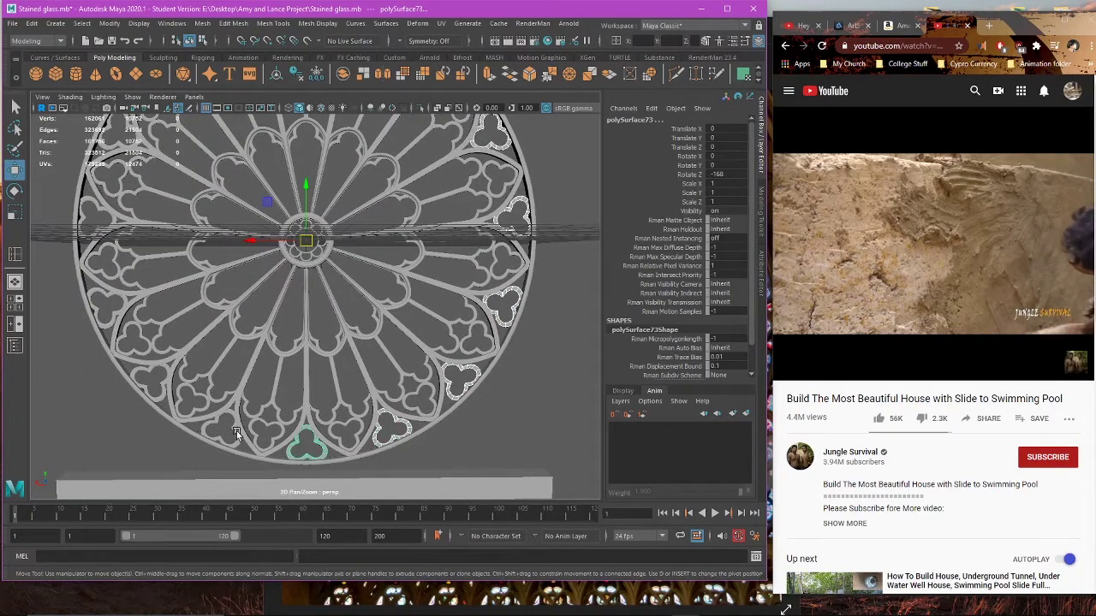
pyautogui.keyDown('shift'); pyautogui.click(223, 431); pyautogui.keyUp('shift')
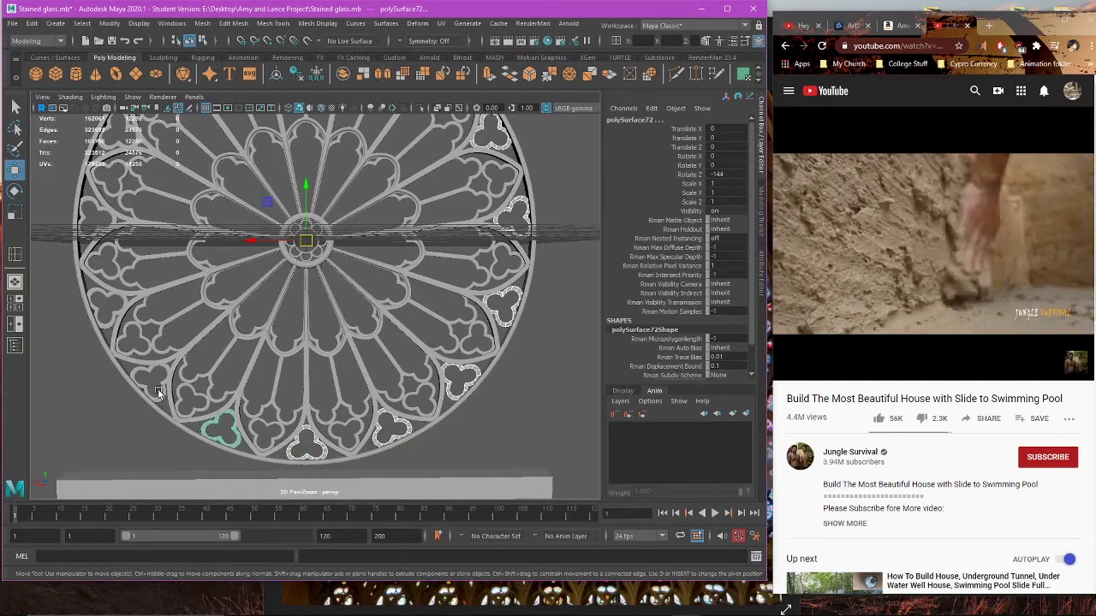
pyautogui.keyDown('shift'); pyautogui.click(152, 381); pyautogui.keyUp('shift')
pyautogui.keyDown('alt'); pyautogui.moveTo(173, 372); pyautogui.dragTo(256, 438, button='middle'); pyautogui.keyUp('alt')
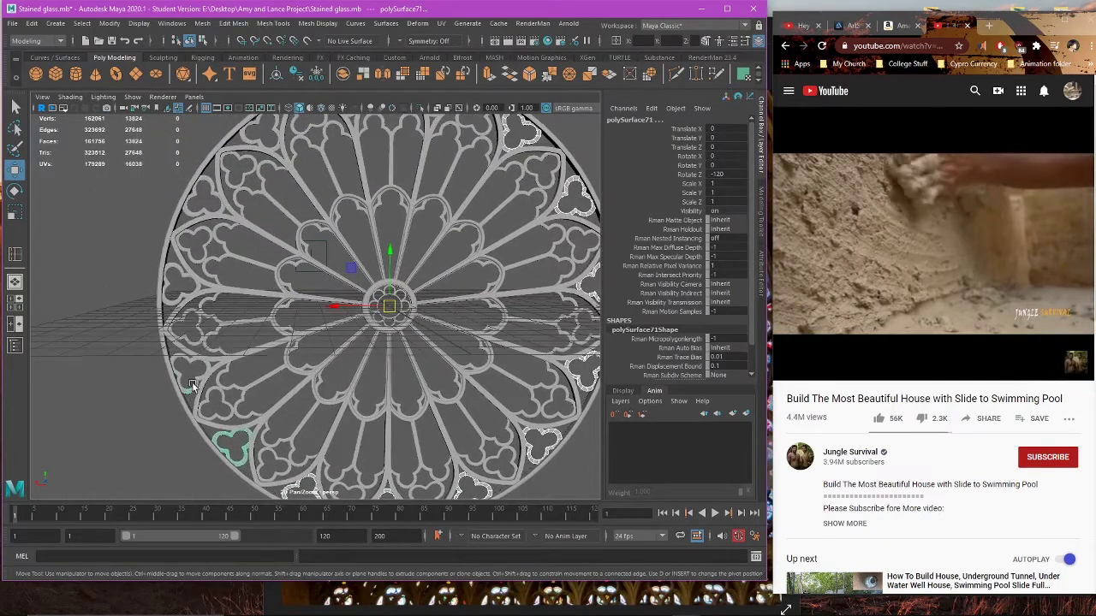
pyautogui.keyDown('shift'); pyautogui.click(188, 372); pyautogui.keyUp('shift')
pyautogui.keyDown('shift'); pyautogui.click(178, 296); pyautogui.keyUp('shift')
pyautogui.keyDown('shift'); pyautogui.click(212, 199); pyautogui.keyUp('shift')
pyautogui.keyDown('alt'); pyautogui.moveTo(215, 310); pyautogui.dragTo(204, 381, button='middle'); pyautogui.keyUp('alt')
pyautogui.keyDown('shift'); pyautogui.click(259, 202); pyautogui.keyUp('shift')
pyautogui.keyDown('shift'); pyautogui.click(344, 167); pyautogui.keyUp('shift')
pyautogui.scroll(-6, 345, 167)
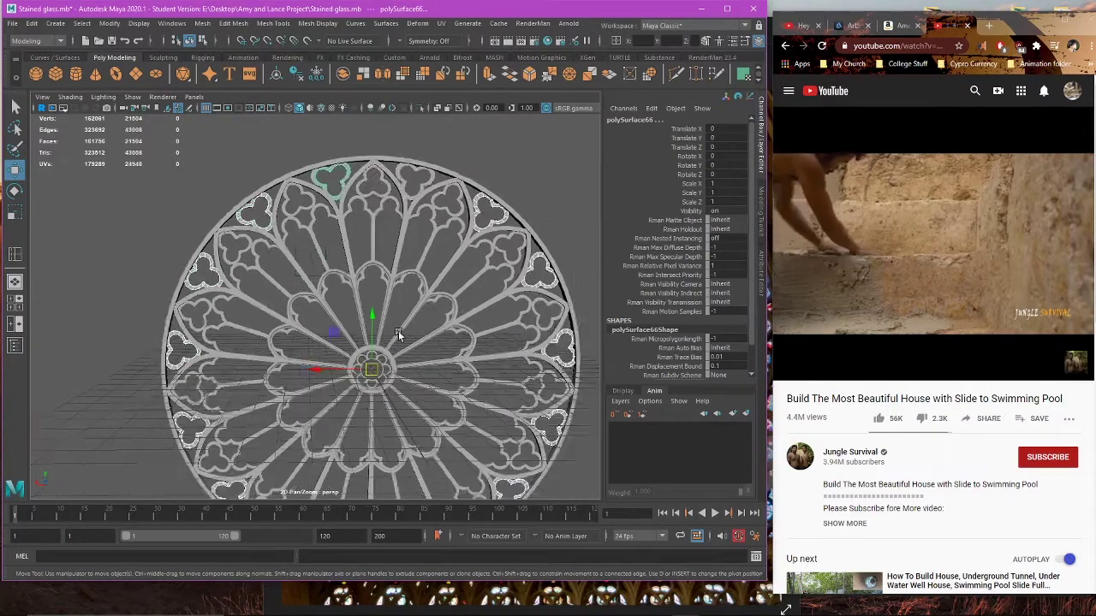
pyautogui.keyDown('alt'); pyautogui.moveTo(411, 192); pyautogui.dragTo(388, 224, button='middle'); pyautogui.keyUp('alt')
pyautogui.scroll(7, 388, 225)
pyautogui.keyDown('shift'); pyautogui.click(387, 220); pyautogui.keyUp('shift')
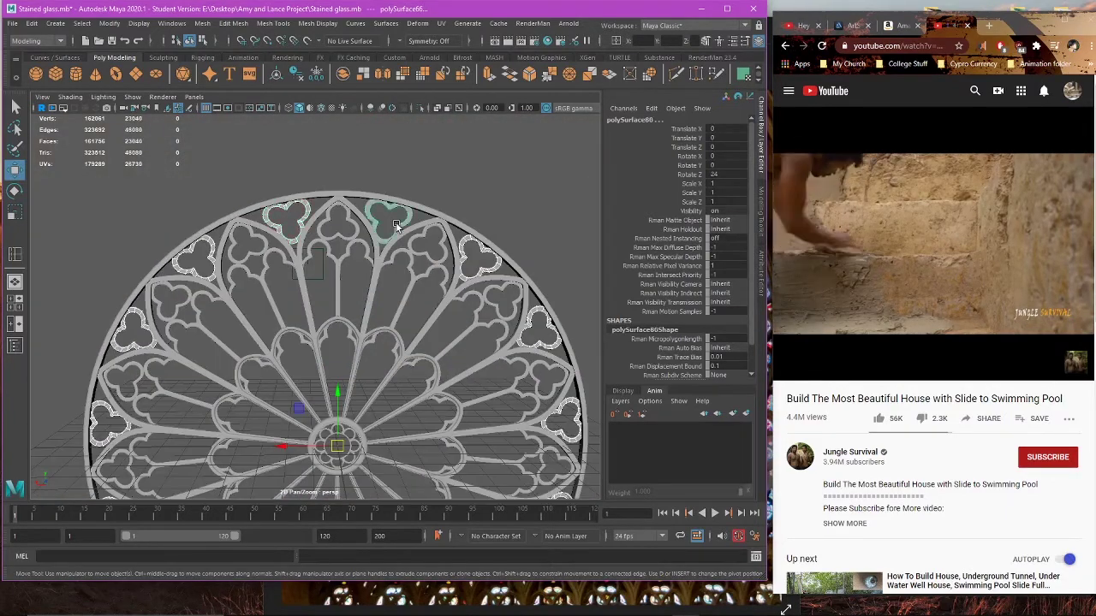
pyautogui.click(202, 23)
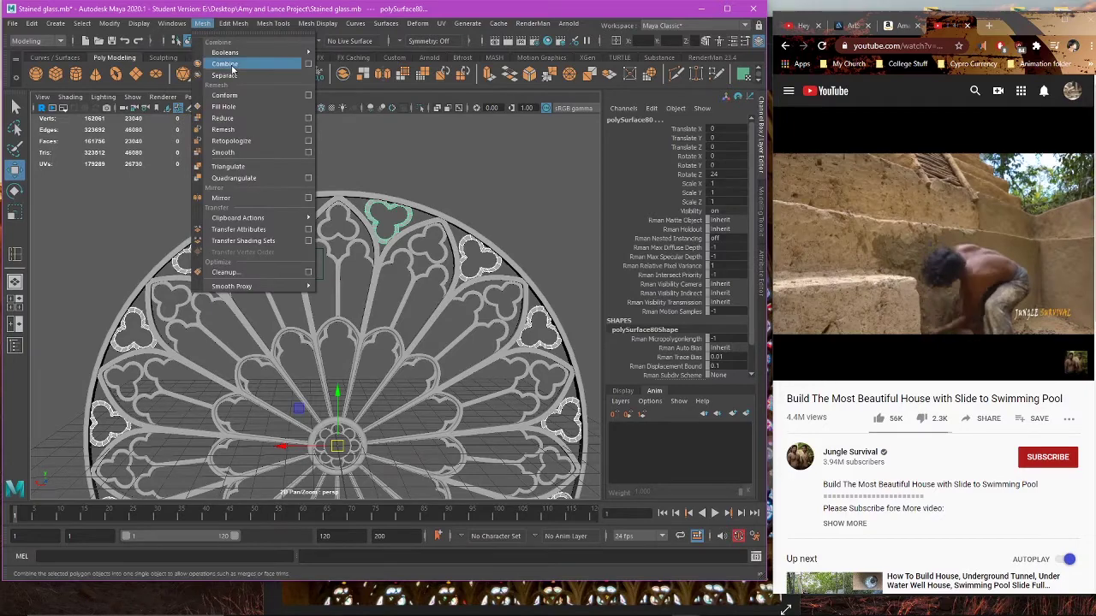
pyautogui.click(224, 55)
# Step: Examine the combined outer trefoils in perspective and against the reference image in the front view
pyautogui.scroll(-4, 411, 221)
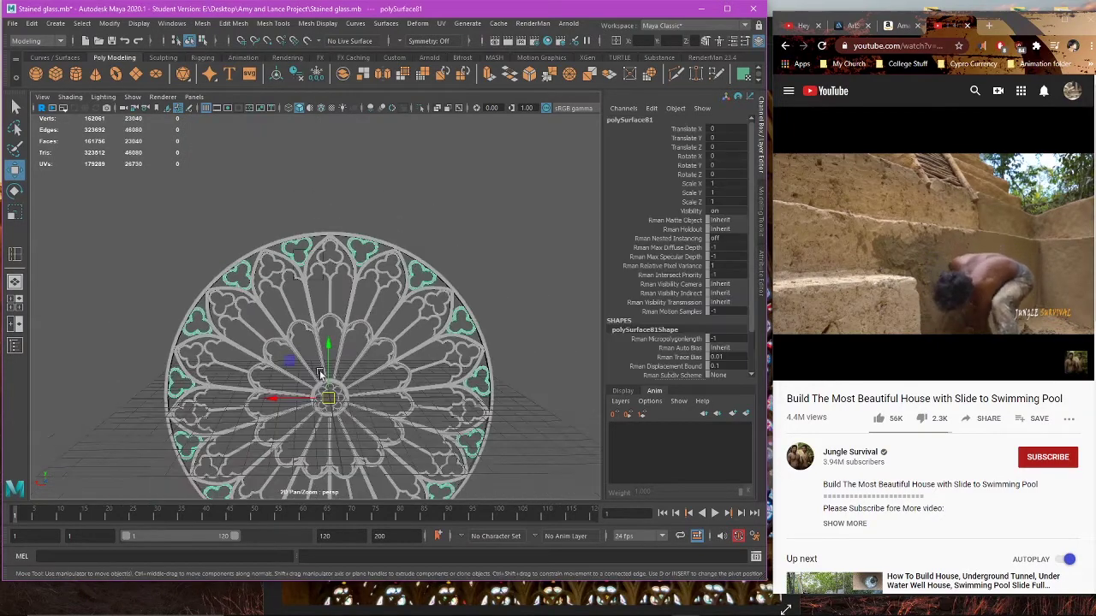
pyautogui.press('f')
pyautogui.keyDown('alt'); pyautogui.moveTo(318, 329); pyautogui.dragTo(384, 365); pyautogui.keyUp('alt')
pyautogui.click(452, 343)
pyautogui.keyDown('alt'); pyautogui.moveTo(453, 344); pyautogui.dragTo(363, 368); pyautogui.keyUp('alt')
pyautogui.press('space')
pyautogui.press('space')
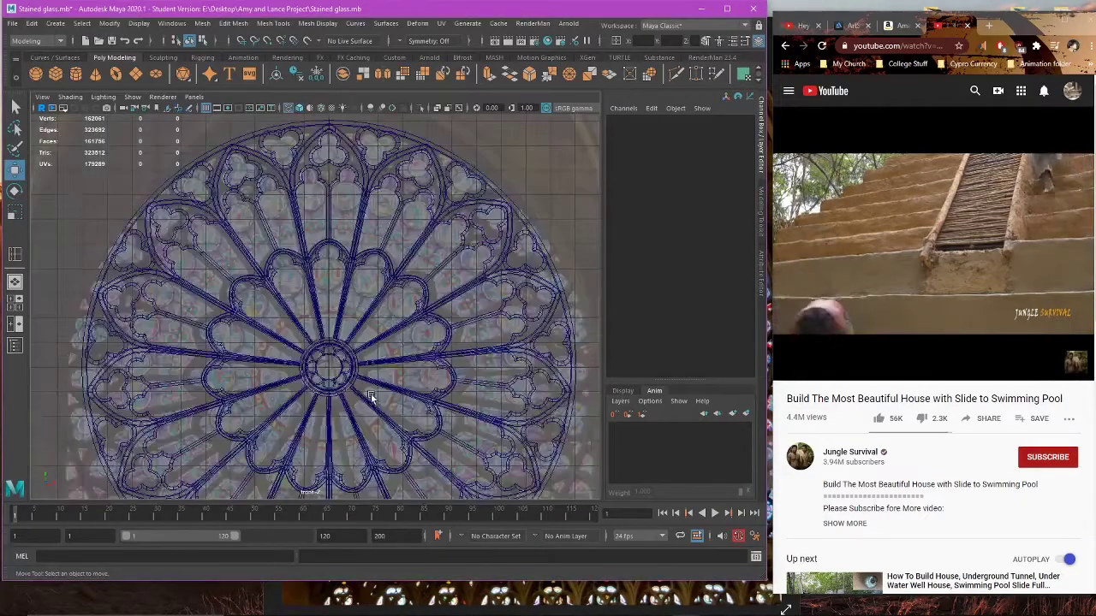
pyautogui.scroll(-6, 377, 395)
pyautogui.scroll(6, 414, 393)
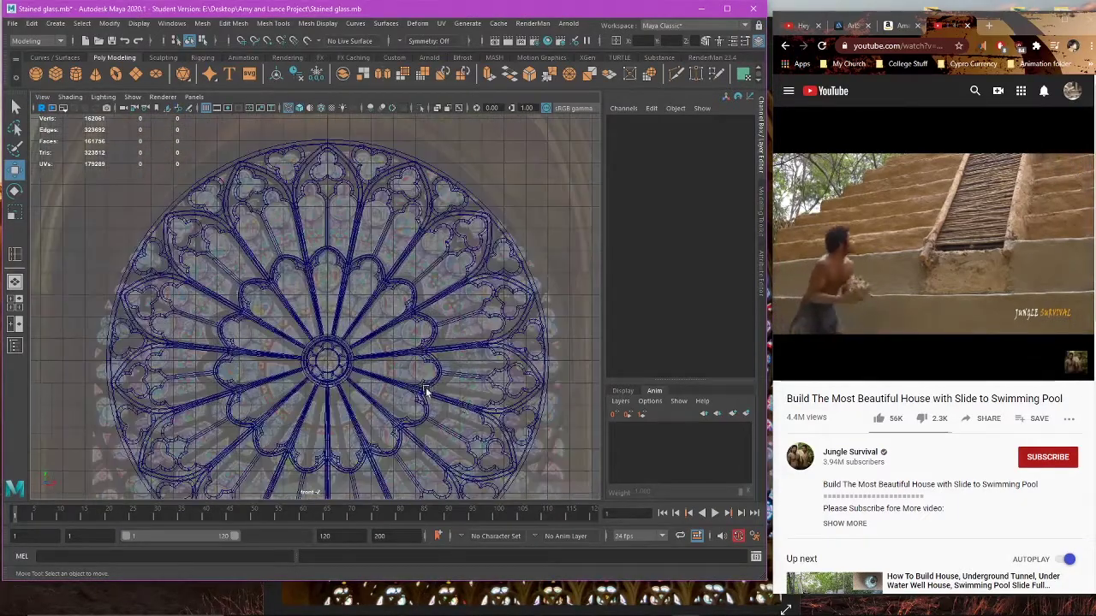
pyautogui.scroll(-2, 463, 399)
# Step: Try selecting the outer trefoils together with the long petal tracery around the rose window
pyautogui.click(458, 391)
pyautogui.keyDown('alt'); pyautogui.moveTo(443, 356); pyautogui.dragTo(422, 356, button='middle'); pyautogui.keyUp('alt')
pyautogui.scroll(4, 422, 357)
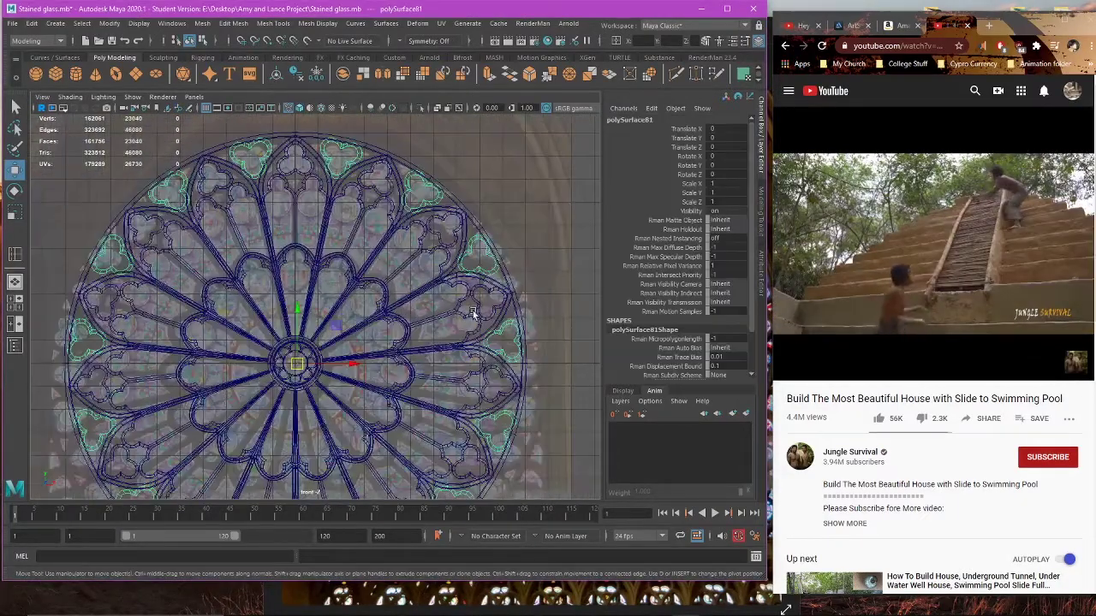
pyautogui.keyDown('shift'); pyautogui.click(468, 317); pyautogui.keyUp('shift')
pyautogui.scroll(-3, 443, 350)
pyautogui.keyDown('alt'); pyautogui.moveTo(355, 372); pyautogui.dragTo(360, 303, button='middle'); pyautogui.keyUp('alt')
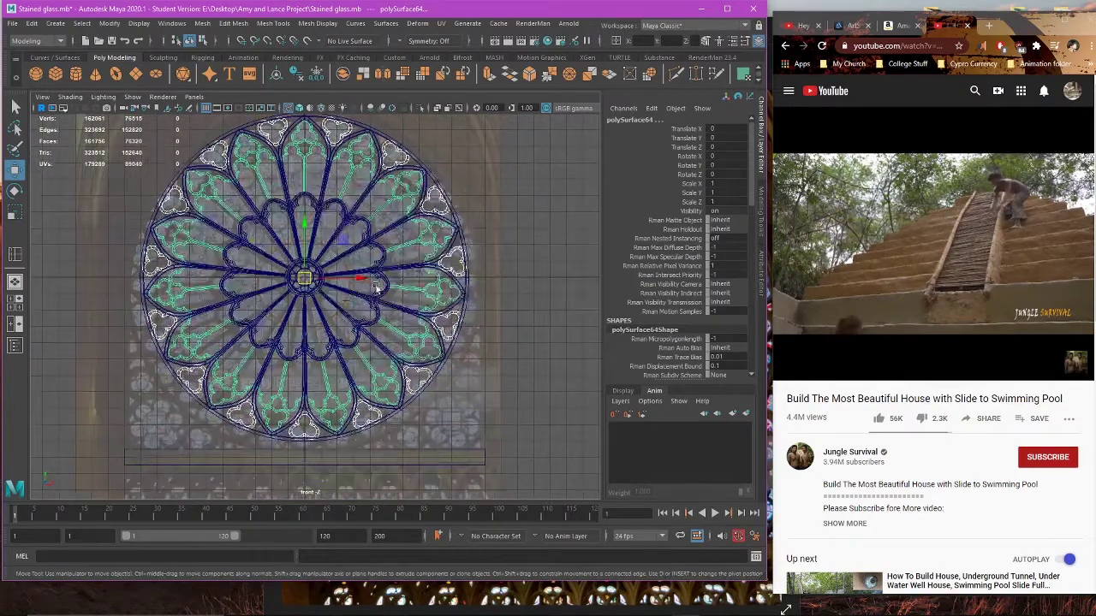
pyautogui.press('space')
pyautogui.press('space')
pyautogui.keyDown('alt'); pyautogui.moveTo(424, 257); pyautogui.dragTo(392, 300); pyautogui.keyUp('alt')
pyautogui.scroll(5, 391, 274)
pyautogui.keyDown('shift'); pyautogui.click(469, 202); pyautogui.keyUp('shift')
pyautogui.scroll(-6, 469, 202)
pyautogui.click(465, 295)
# Step: Try selecting the long petal tracery, the inner cusped arches and the outer trefoils together in the perspective view
pyautogui.keyDown('alt'); pyautogui.moveTo(465, 295); pyautogui.dragTo(366, 227); pyautogui.keyUp('alt')
pyautogui.scroll(5, 380, 297)
pyautogui.click(371, 214)
pyautogui.keyDown('shift'); pyautogui.click(366, 228); pyautogui.keyUp('shift')
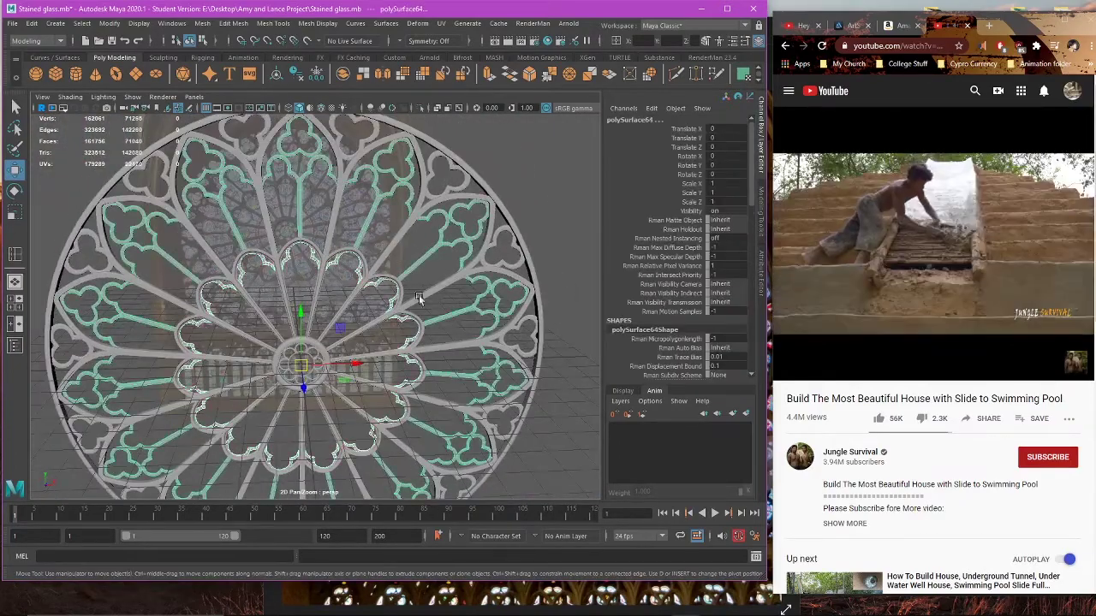
pyautogui.scroll(-3, 415, 285)
pyautogui.scroll(5, 414, 255)
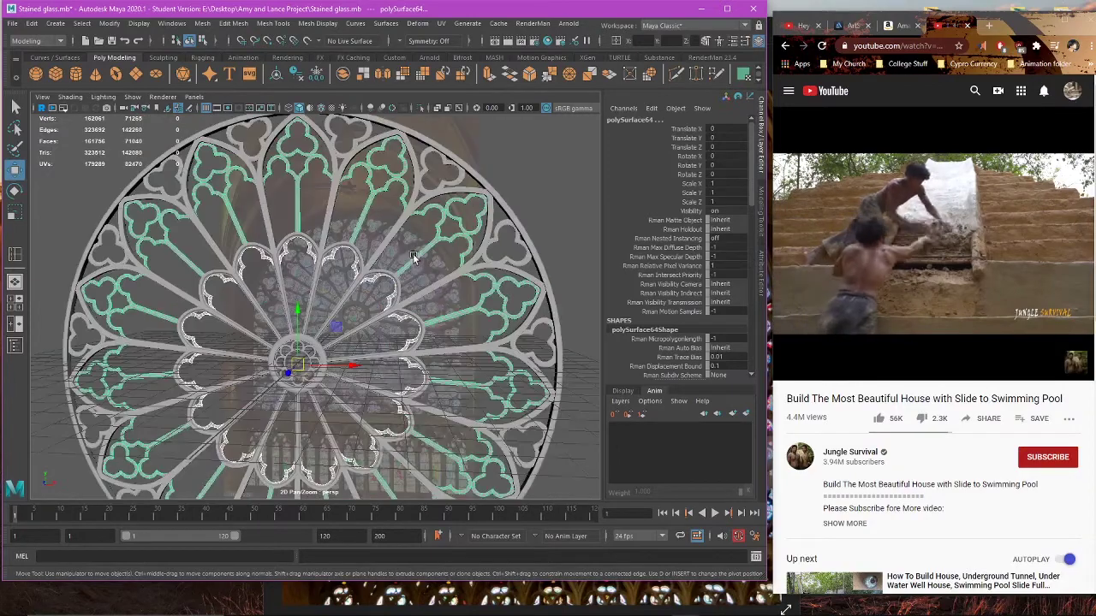
pyautogui.click(376, 271)
pyautogui.click(372, 286)
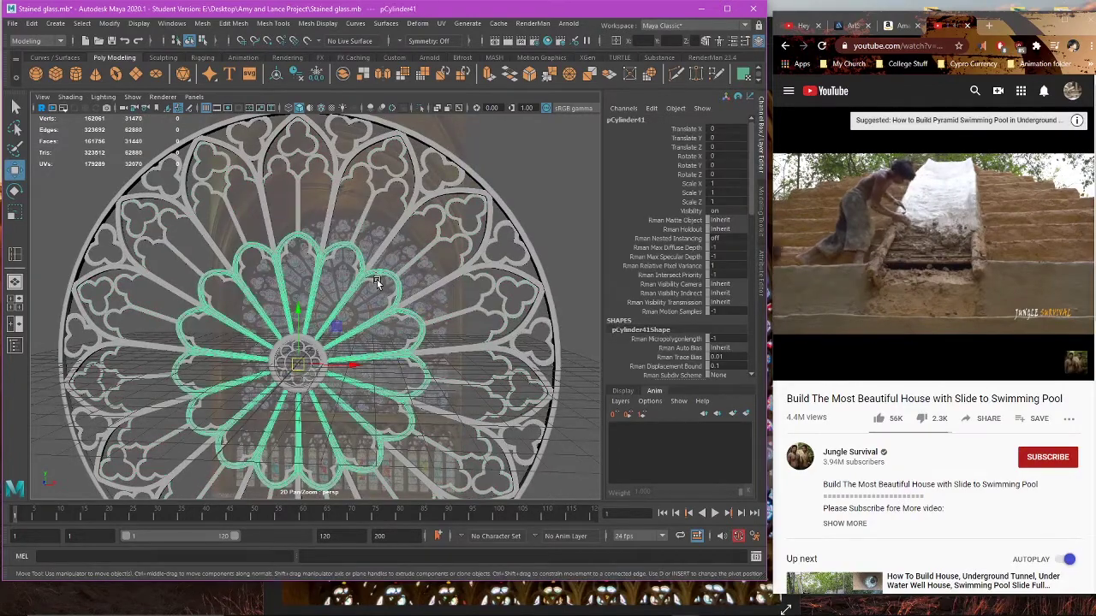
pyautogui.click(404, 258)
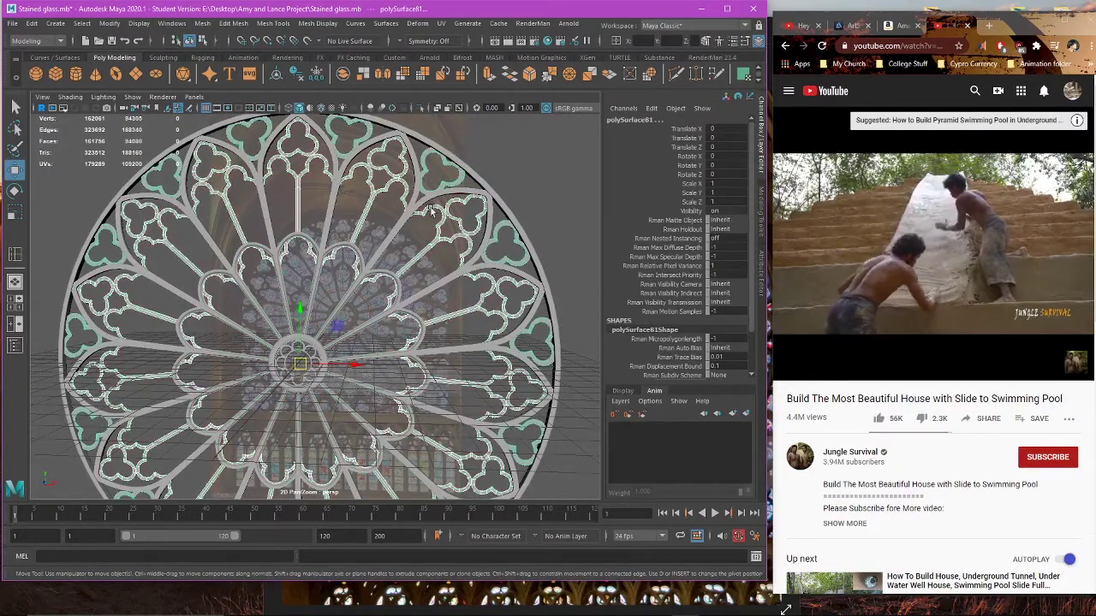
pyautogui.scroll(-7, 430, 211)
pyautogui.scroll(5, 479, 323)
pyautogui.click(494, 330)
pyautogui.scroll(2, 488, 335)
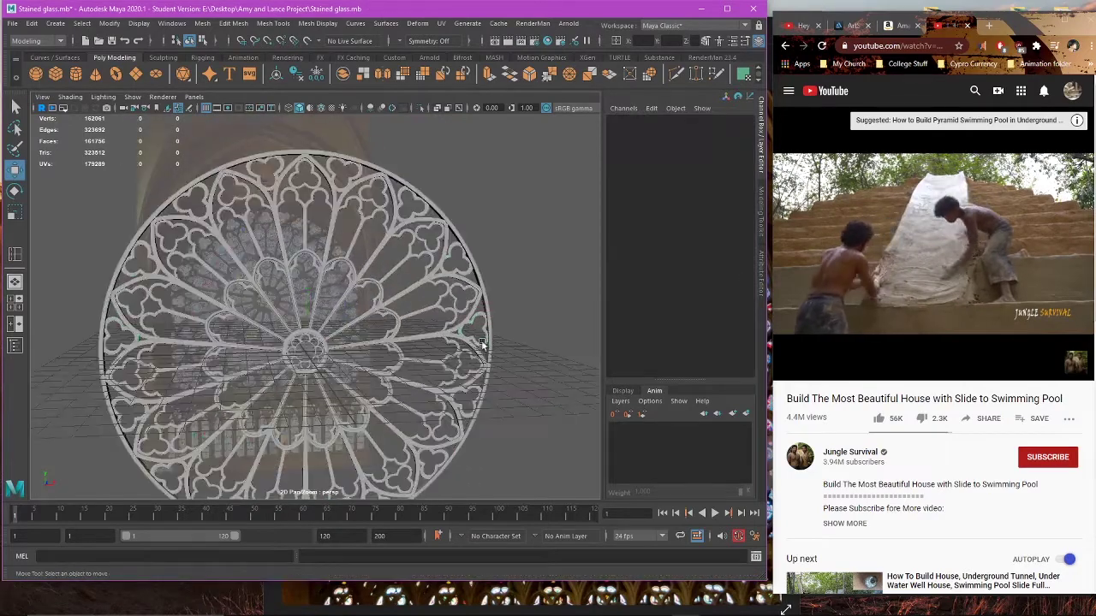
# Step: Select the outer trefoils and the long petal tracery and combine them into one mesh
pyautogui.click(440, 268)
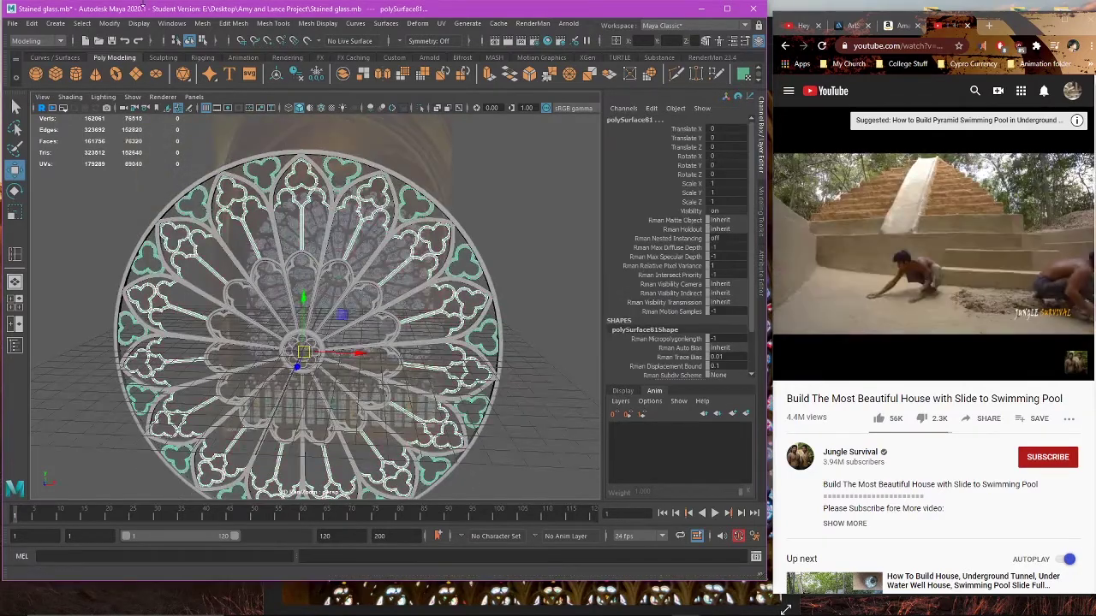
pyautogui.click(204, 23)
pyautogui.click(243, 64)
pyautogui.click(493, 237)
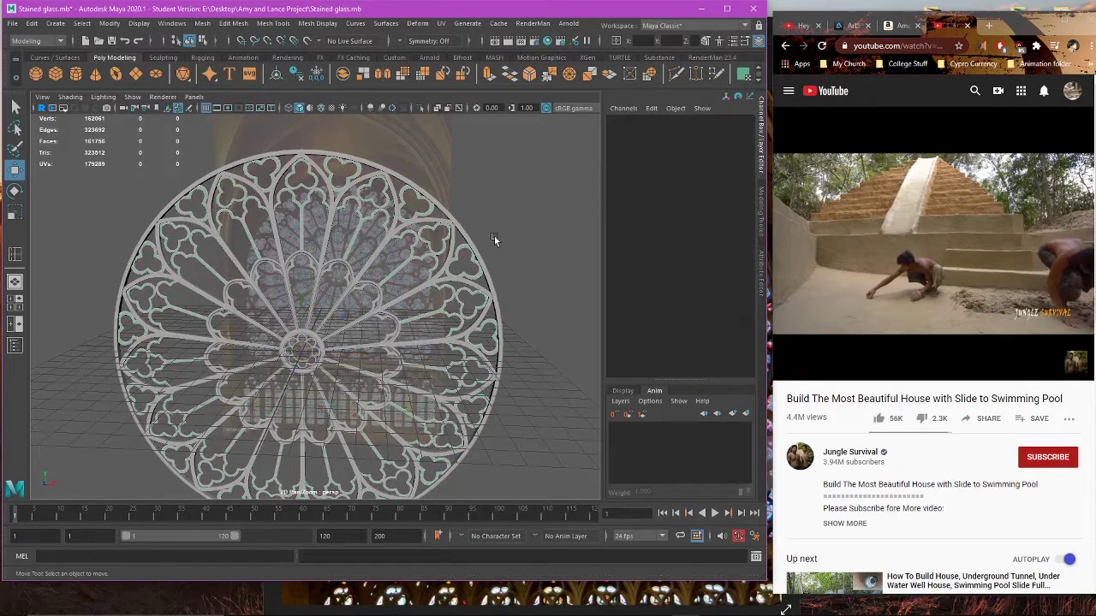
# Step: Examine the newly combined tracery mesh from several angles in the perspective view
pyautogui.click(470, 280)
pyautogui.click(524, 314)
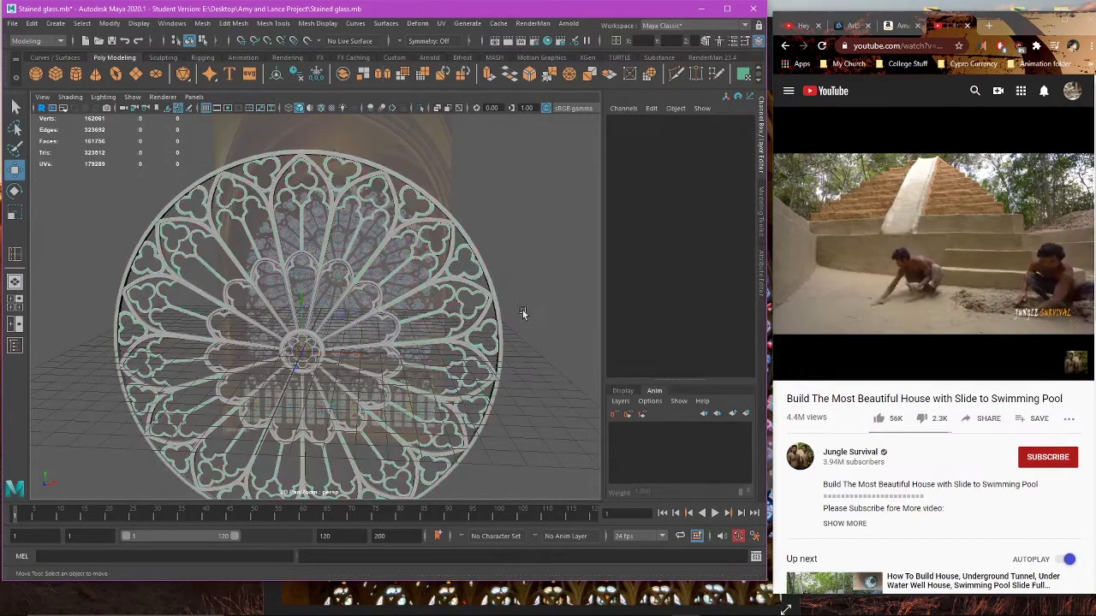
pyautogui.scroll(-4, 523, 313)
pyautogui.keyDown('alt'); pyautogui.moveTo(524, 313); pyautogui.dragTo(485, 249); pyautogui.keyUp('alt')
pyautogui.click(423, 281)
pyautogui.keyDown('alt'); pyautogui.moveTo(431, 283); pyautogui.dragTo(458, 317); pyautogui.keyUp('alt')
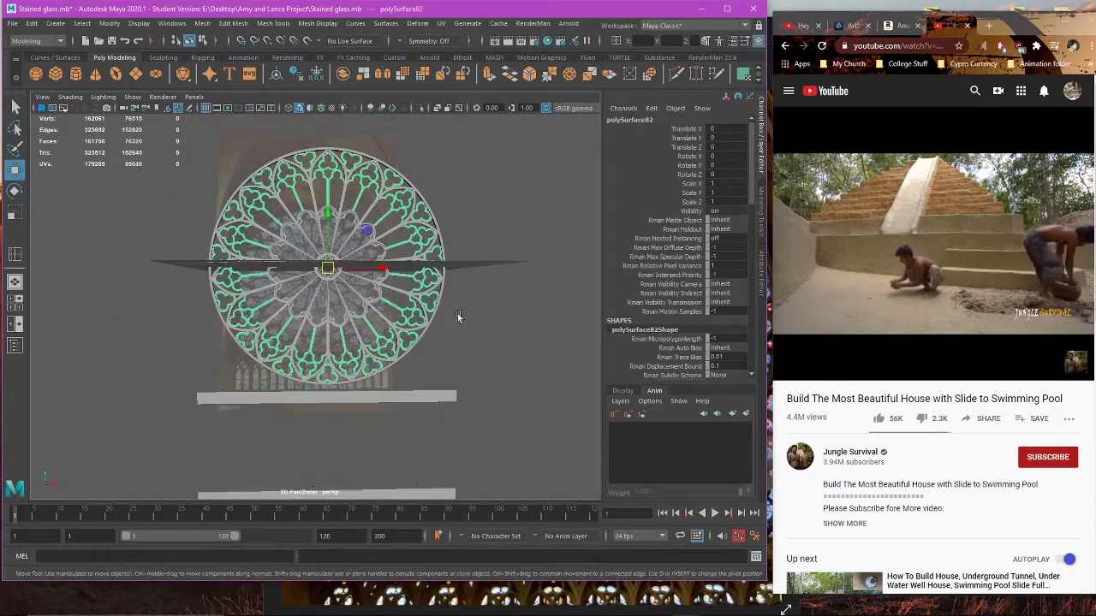
pyautogui.scroll(3, 458, 317)
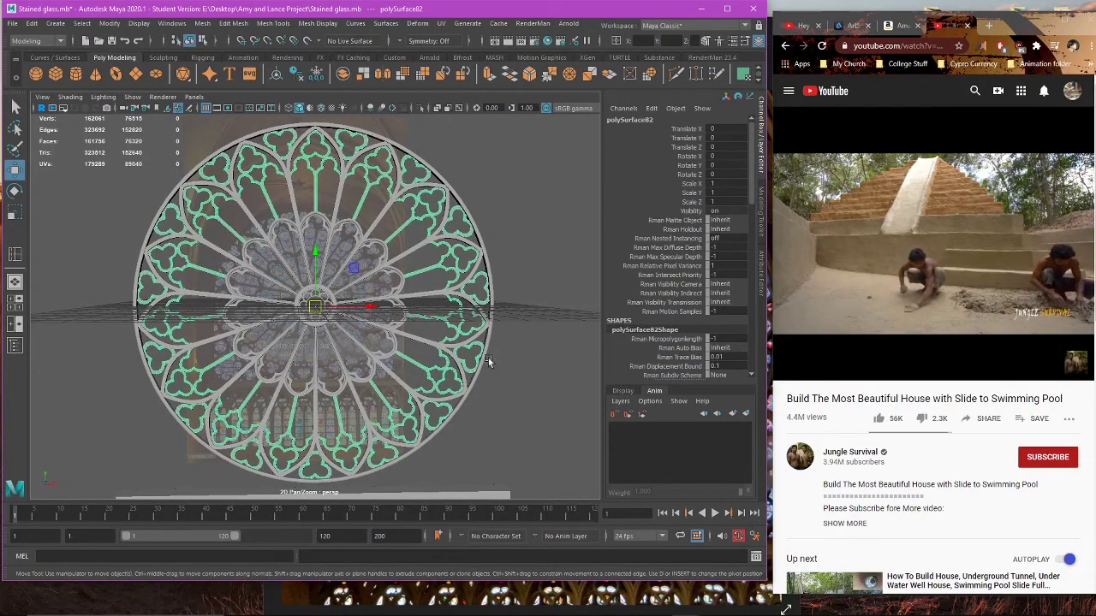
pyautogui.keyDown('alt'); pyautogui.moveTo(488, 360); pyautogui.dragTo(664, 363); pyautogui.keyUp('alt')
pyautogui.click(537, 347)
pyautogui.keyDown('alt'); pyautogui.moveTo(537, 346); pyautogui.dragTo(423, 372); pyautogui.keyUp('alt')
pyautogui.scroll(-4, 420, 400)
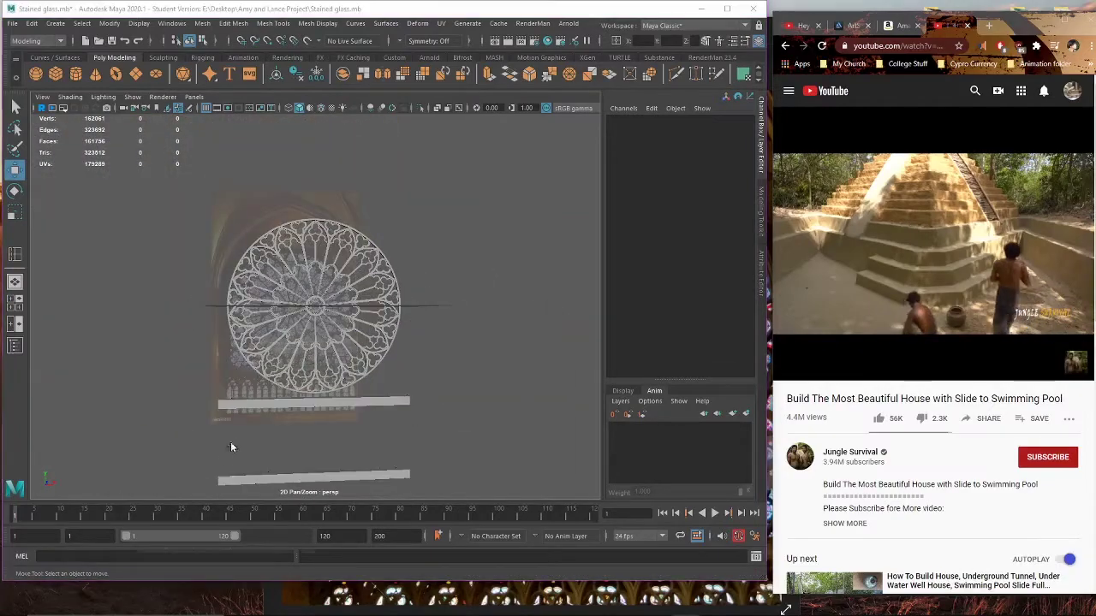
# Step: Show the front view in shaded display with the whole rose window framed over the reference image
pyautogui.press('space')
pyautogui.press('space')
pyautogui.scroll(-3, 295, 446)
pyautogui.scroll(4, 359, 450)
pyautogui.press('5')
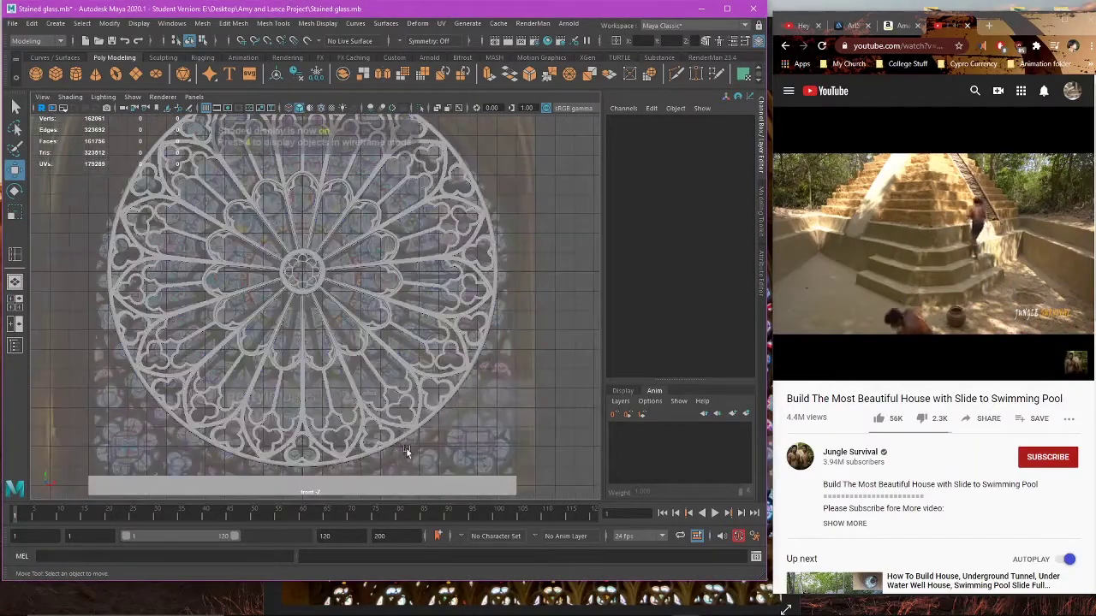
pyautogui.scroll(-2, 406, 451)
pyautogui.keyDown('alt'); pyautogui.moveTo(401, 435); pyautogui.dragTo(413, 465, button='middle'); pyautogui.keyUp('alt')
pyautogui.scroll(-2, 427, 434)
pyautogui.keyDown('alt'); pyautogui.moveTo(454, 431); pyautogui.dragTo(476, 428, button='middle'); pyautogui.keyUp('alt')
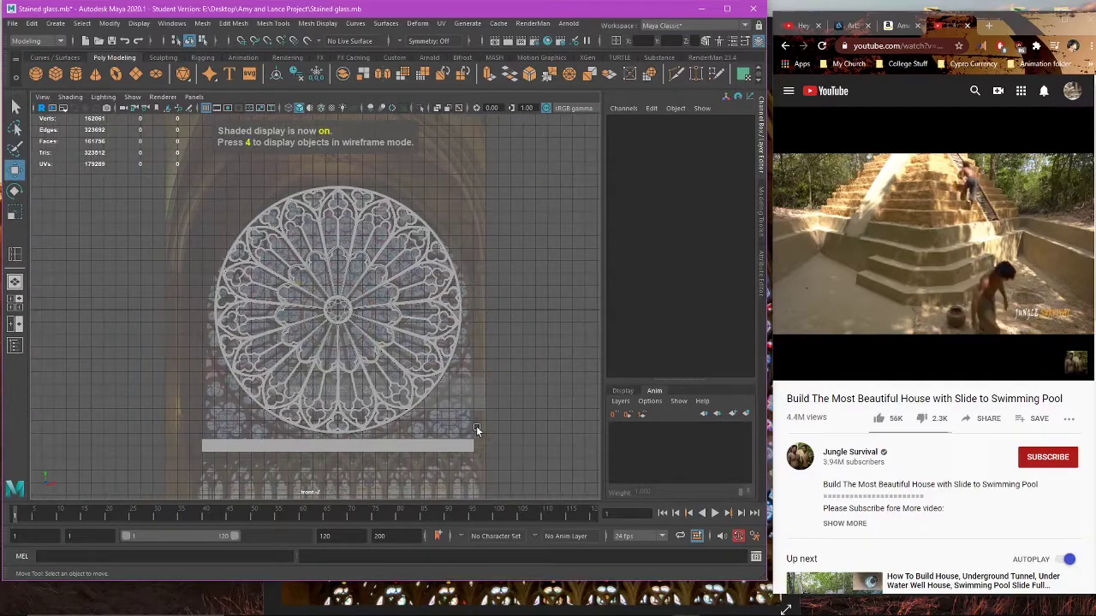
# Step: Show the display layers and compare the window's lower edge and corners with the reference image in the front view
pyautogui.click(623, 390)
pyautogui.scroll(3, 457, 383)
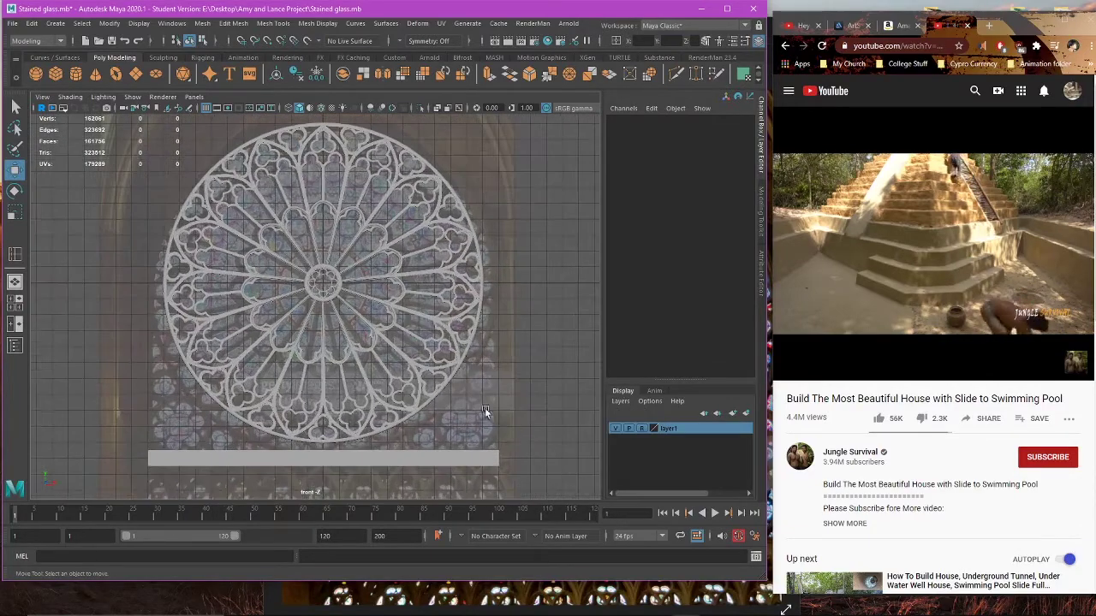
pyautogui.scroll(2, 484, 407)
pyautogui.scroll(-3, 479, 390)
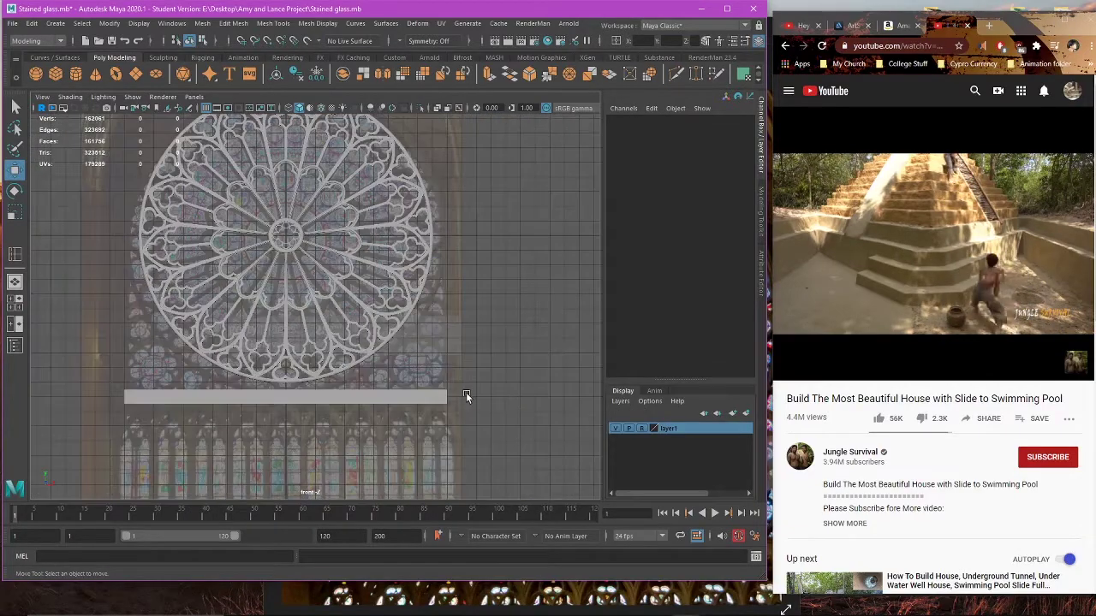
pyautogui.scroll(3, 470, 404)
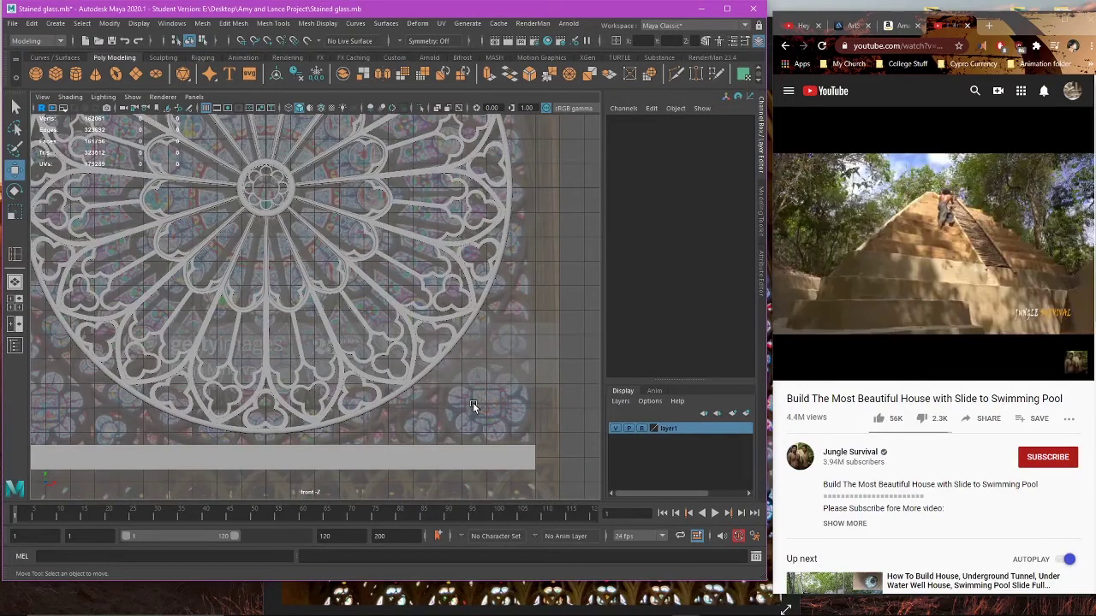
pyautogui.scroll(-2, 473, 404)
pyautogui.scroll(-2, 431, 413)
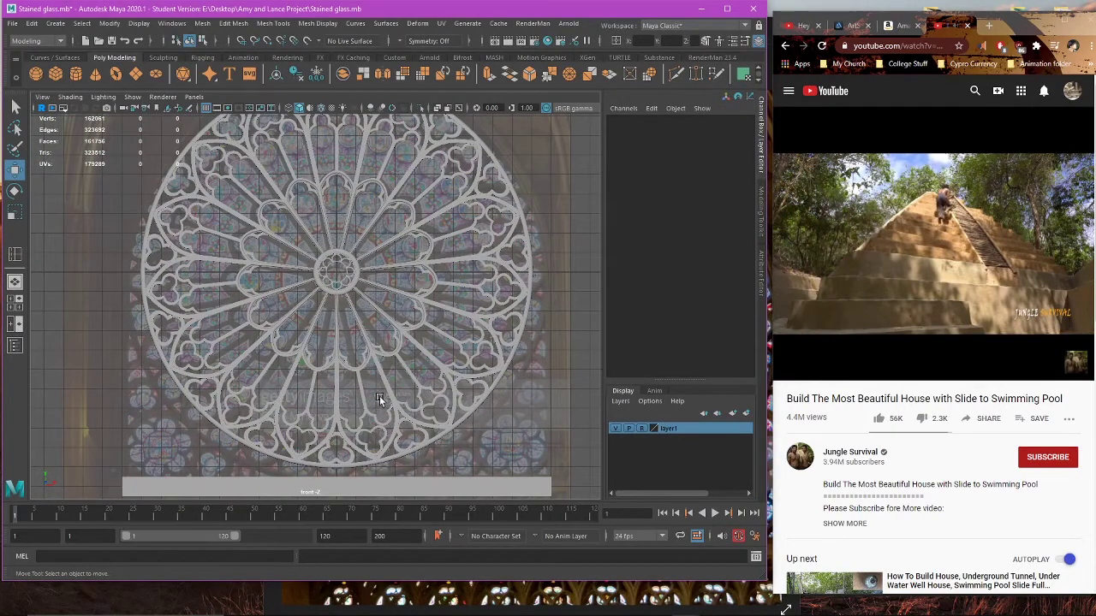
pyautogui.keyDown('alt'); pyautogui.moveTo(357, 403); pyautogui.dragTo(413, 407, button='middle'); pyautogui.keyUp('alt')
# Step: Switch to the Photos window and examine the rose, the lower corner rosettes and the arcade in the stained-glass reference photo
pyautogui.press('space')
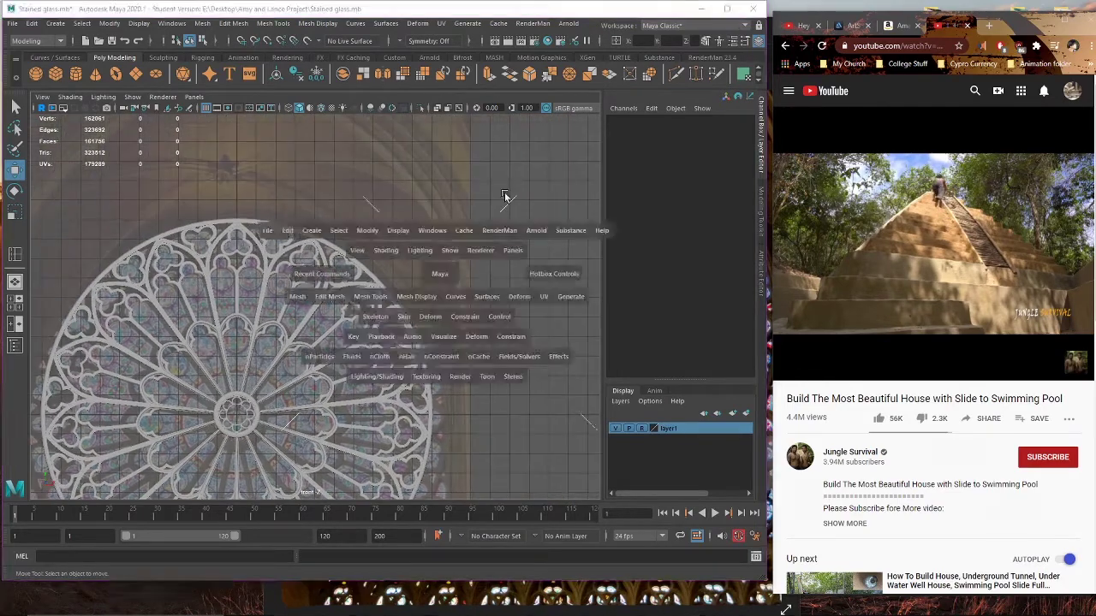
pyautogui.click(603, 592)
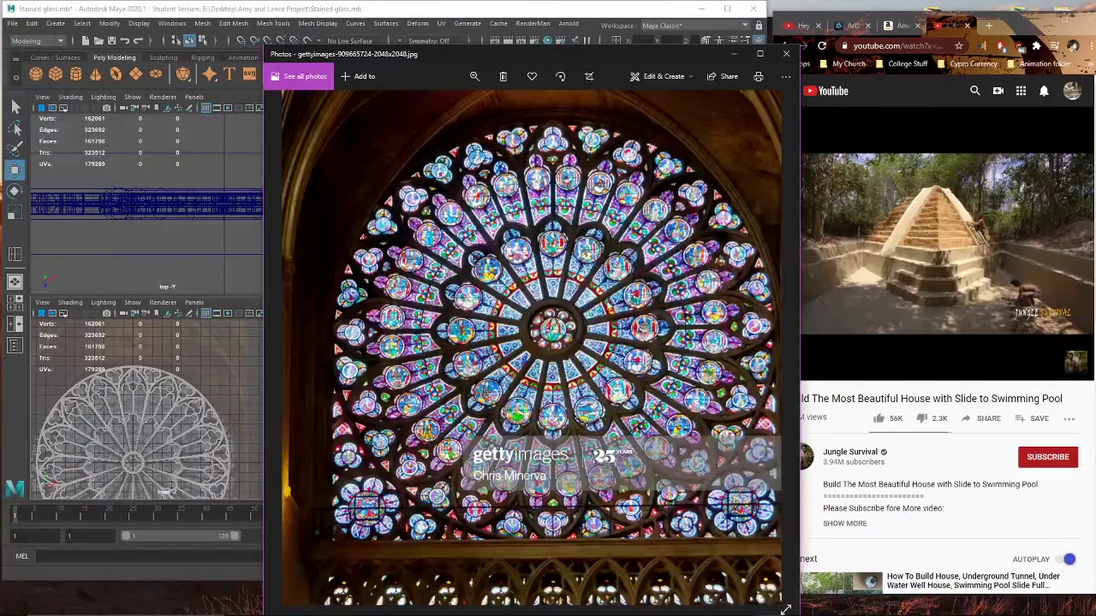
pyautogui.moveTo(589, 308); pyautogui.dragTo(583, 264)
pyautogui.moveTo(672, 319); pyautogui.dragTo(700, 284)
pyautogui.moveTo(606, 303); pyautogui.dragTo(515, 425)
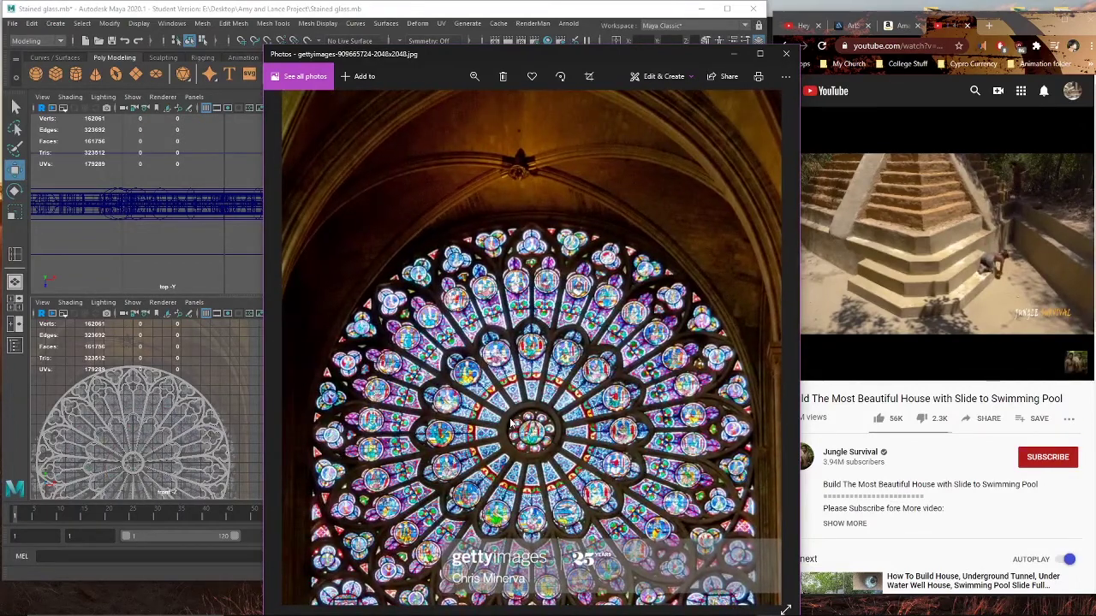
pyautogui.moveTo(512, 423); pyautogui.dragTo(515, 363)
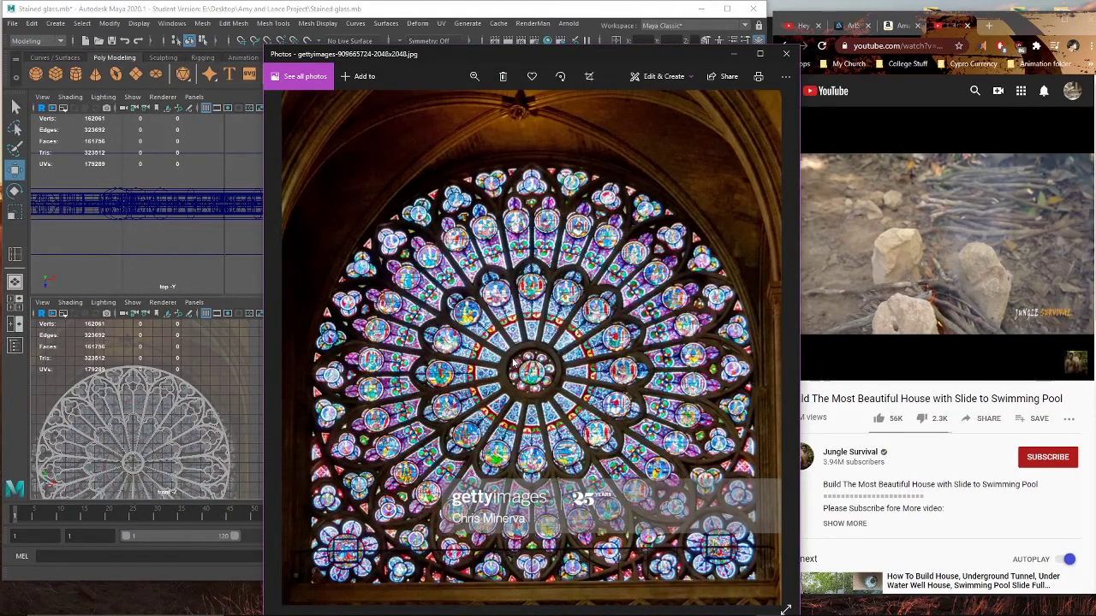
pyautogui.moveTo(536, 353); pyautogui.dragTo(566, 267)
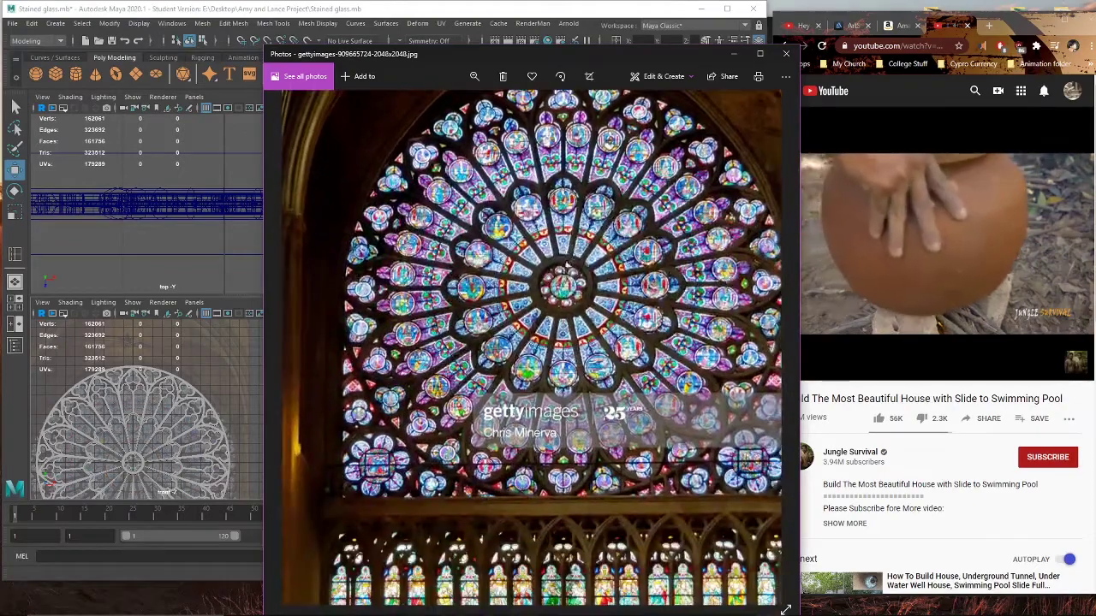
pyautogui.moveTo(572, 394); pyautogui.dragTo(562, 125)
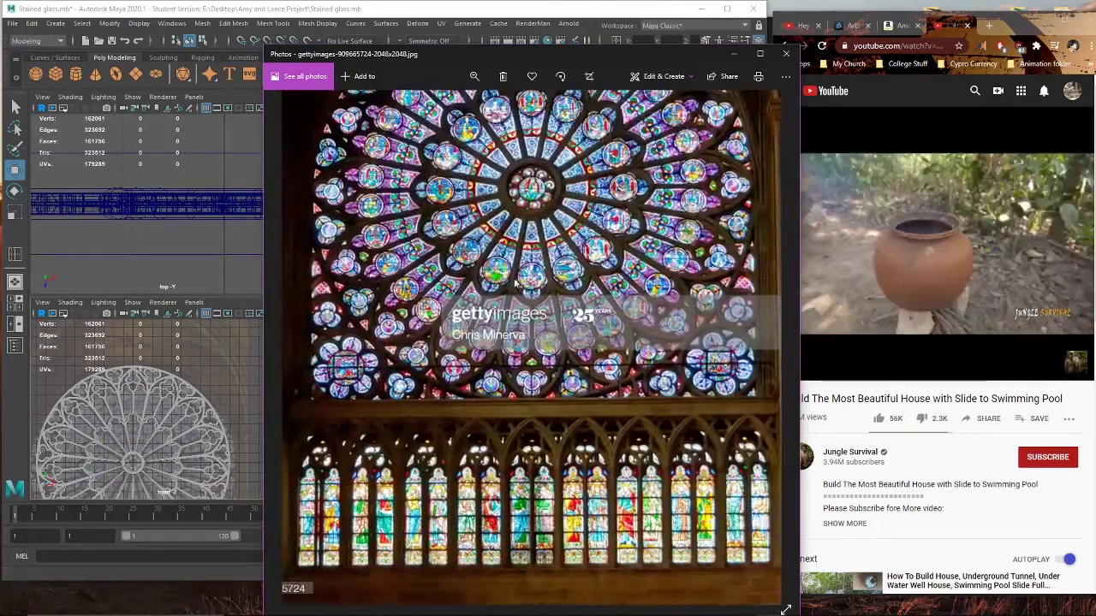
pyautogui.moveTo(515, 281); pyautogui.dragTo(458, 315)
pyautogui.scroll(1, 459, 312)
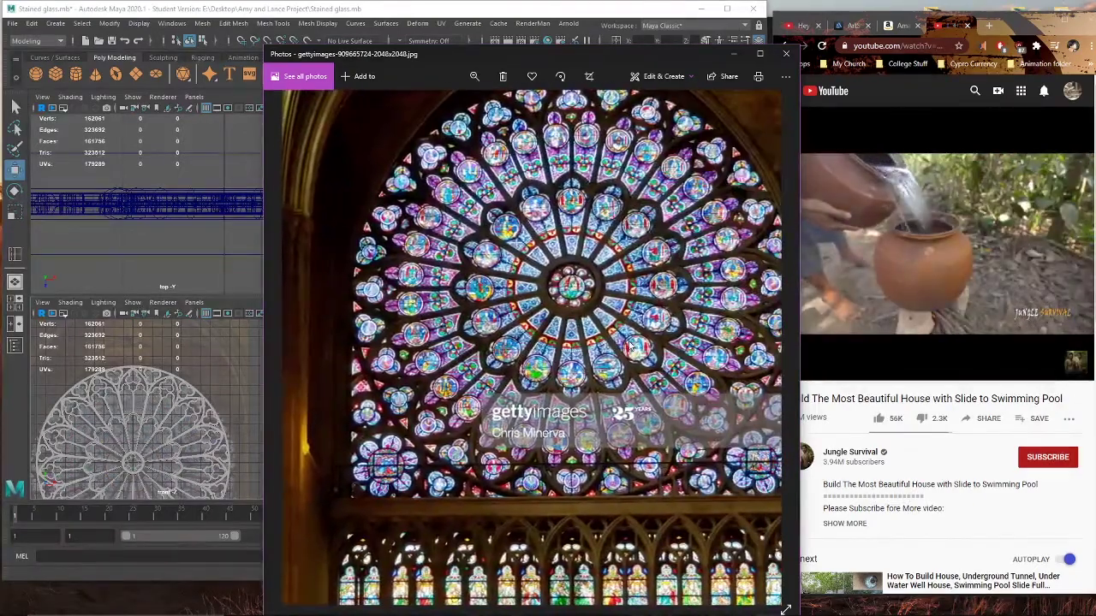
pyautogui.moveTo(626, 348); pyautogui.dragTo(626, 203)
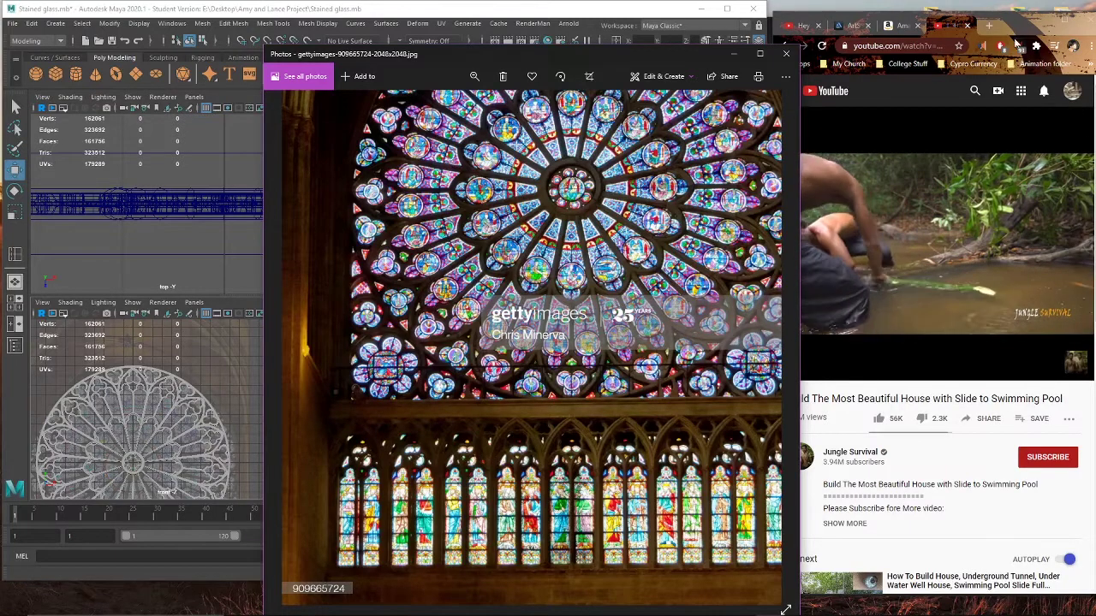
# Step: Switch to Chrome, open a new tab as a separate, wider window and search Google for "cryptic studios"
pyautogui.click(988, 25)
pyautogui.moveTo(967, 27); pyautogui.dragTo(298, 60)
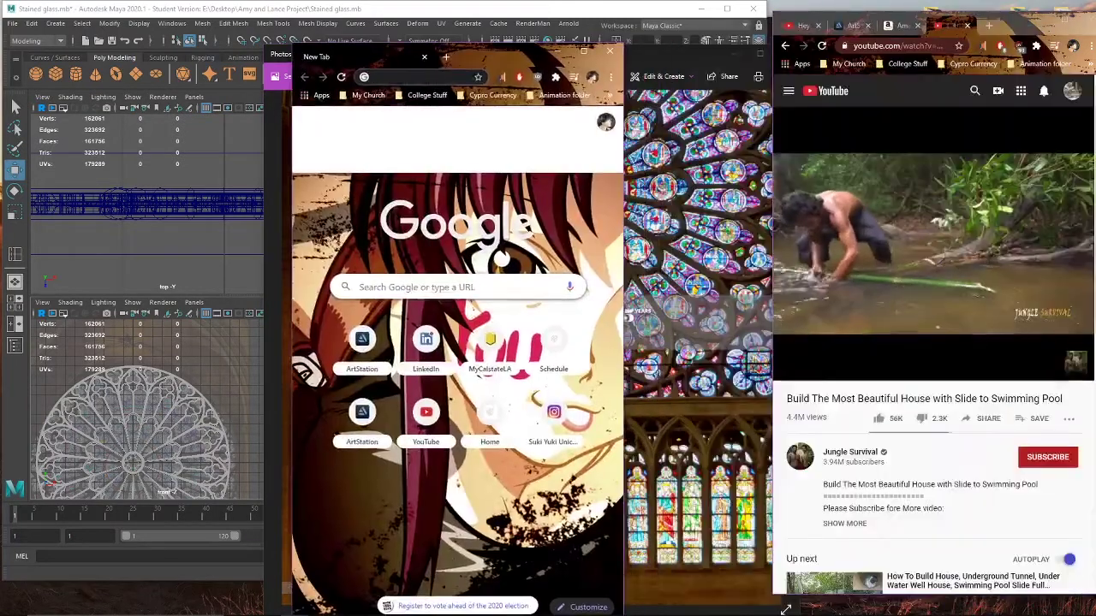
pyautogui.moveTo(623, 122); pyautogui.dragTo(768, 118)
pyautogui.write('cryptic studios')
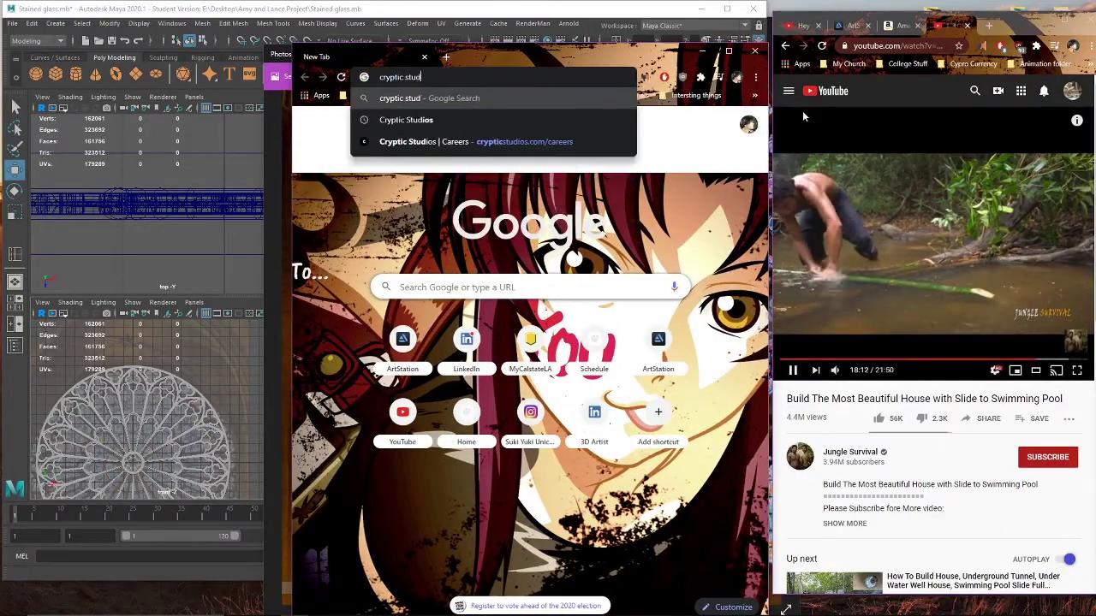
pyautogui.press('Return')
# Step: Open the Cryptic Studios home page from the search results and widen the browser window
pyautogui.moveTo(548, 57); pyautogui.dragTo(422, 35)
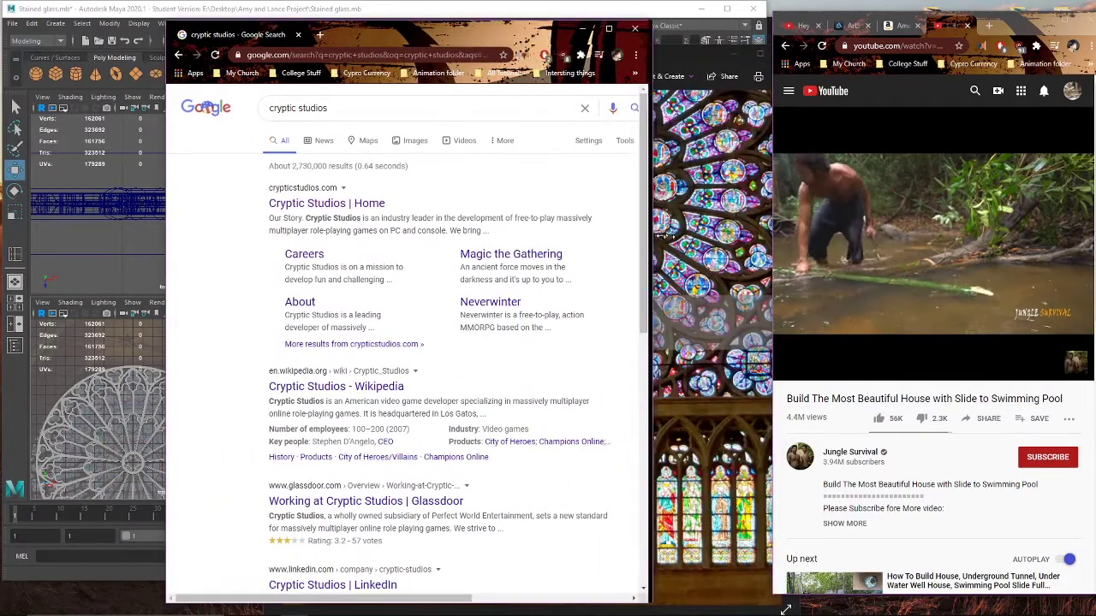
pyautogui.moveTo(641, 239); pyautogui.dragTo(742, 240)
pyautogui.moveTo(454, 35); pyautogui.dragTo(371, 19)
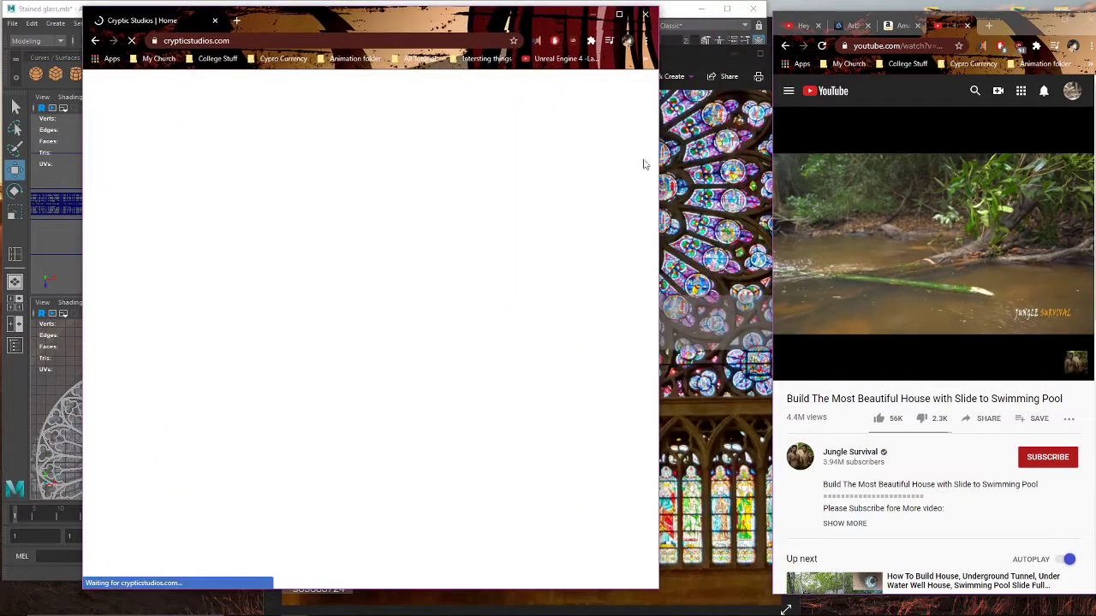
pyautogui.moveTo(661, 191); pyautogui.dragTo(758, 207)
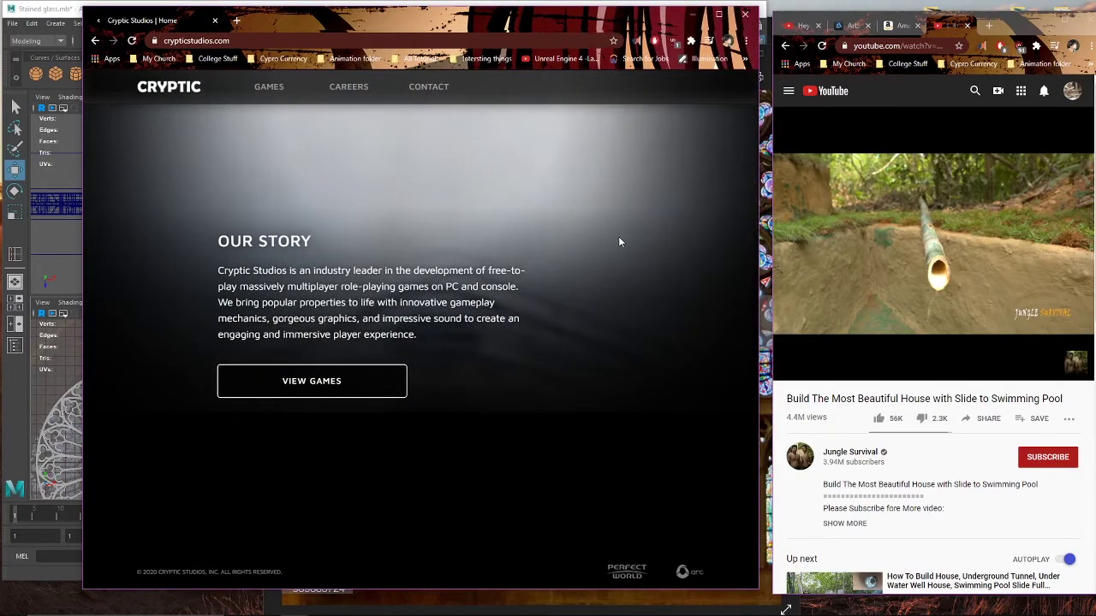
# Step: Open the Cryptic Studios careers page, review the current openings and select the page address
pyautogui.click(347, 89)
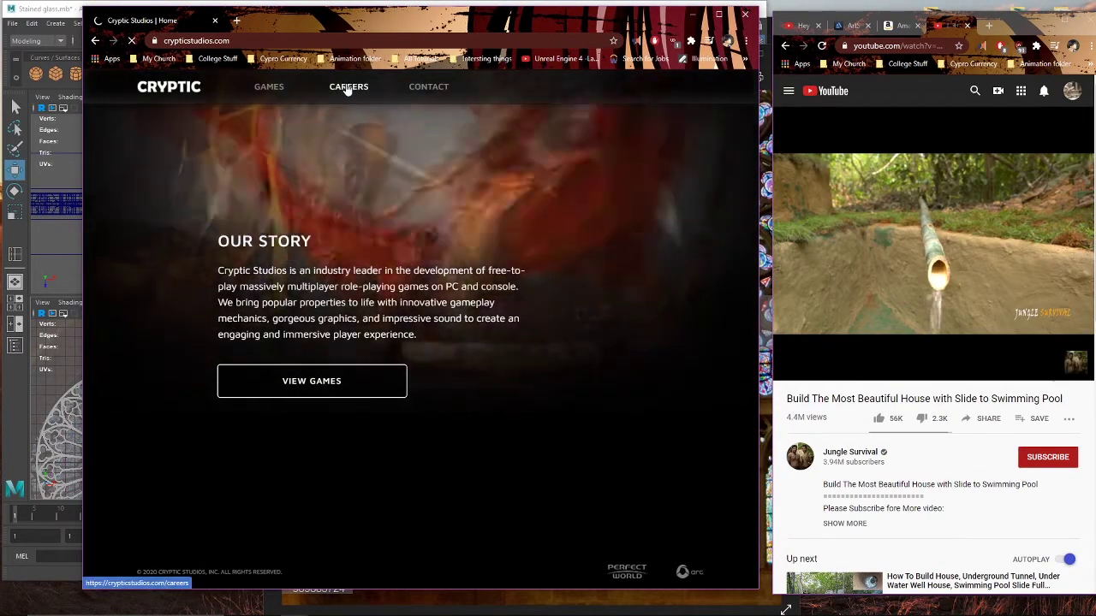
pyautogui.scroll(-4, 432, 231)
pyautogui.scroll(2, 457, 267)
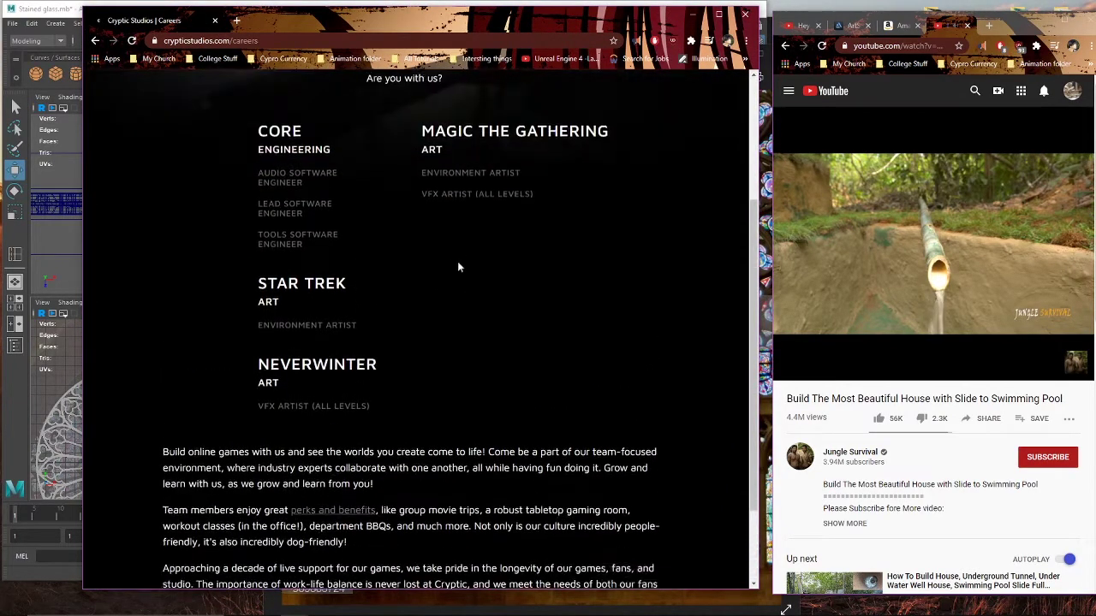
pyautogui.scroll(3, 455, 249)
pyautogui.click(403, 38)
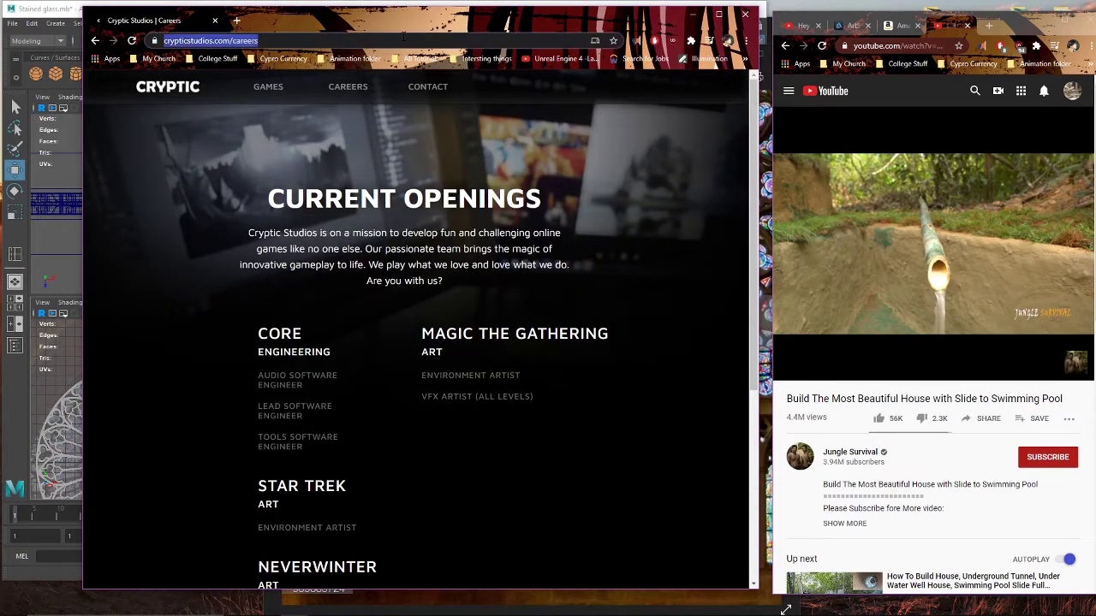
# Step: Close the Cryptic Studios careers window and examine the whole rose in the stained-glass reference photo
pyautogui.doubleClick(403, 39)
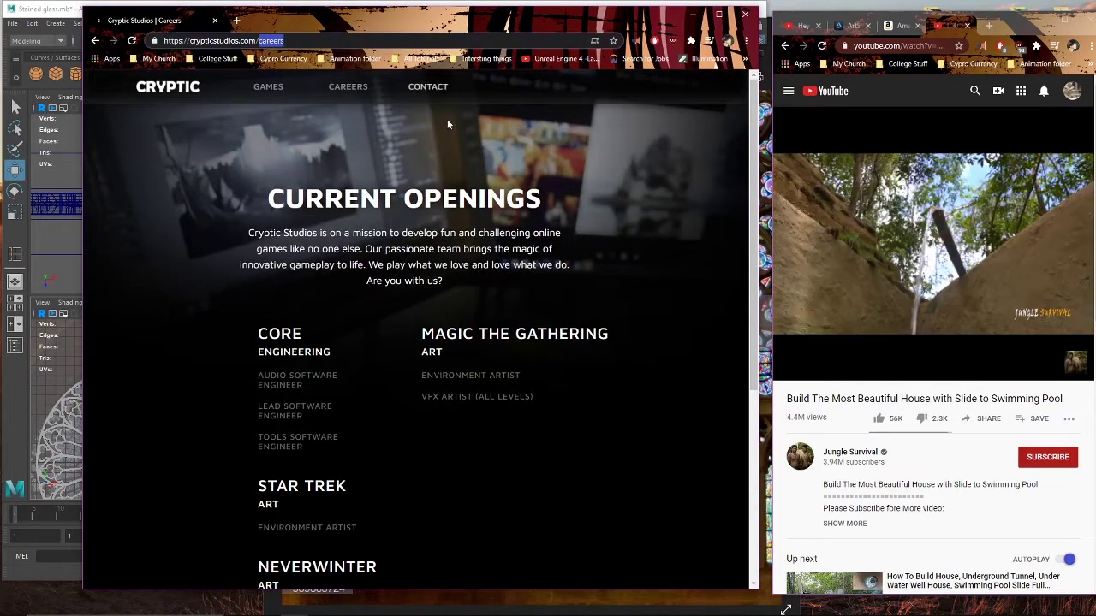
pyautogui.click(215, 21)
pyautogui.click(623, 58)
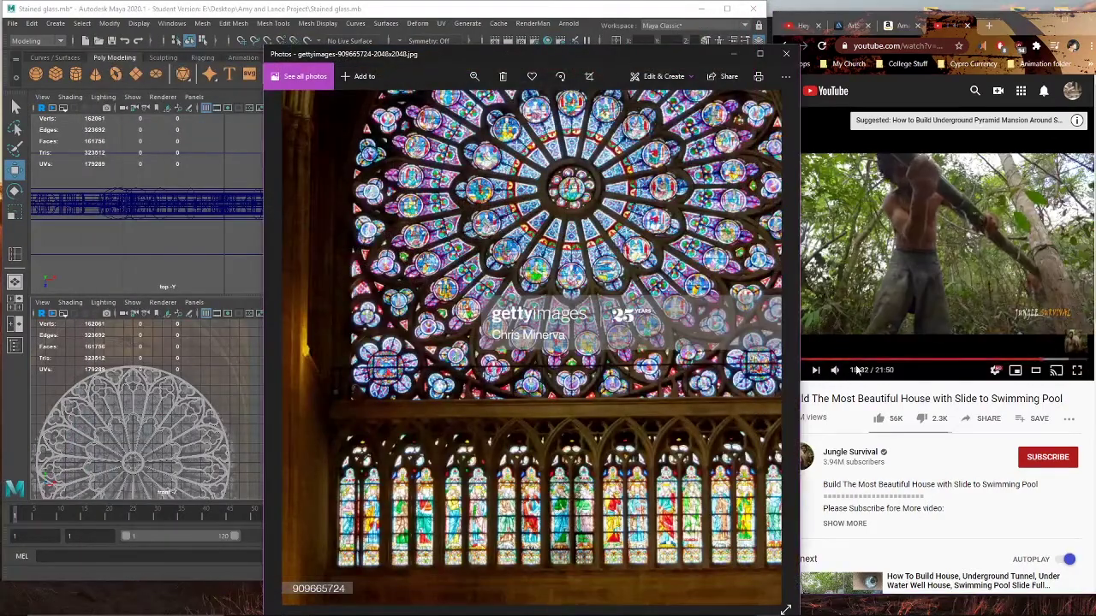
pyautogui.click(888, 395)
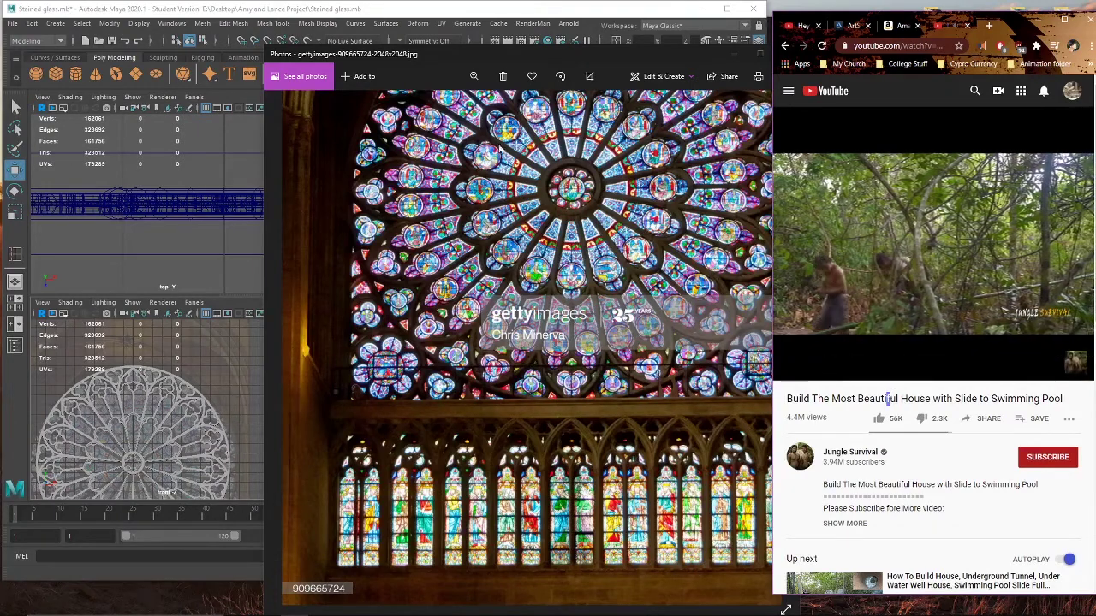
pyautogui.moveTo(544, 129); pyautogui.dragTo(487, 157)
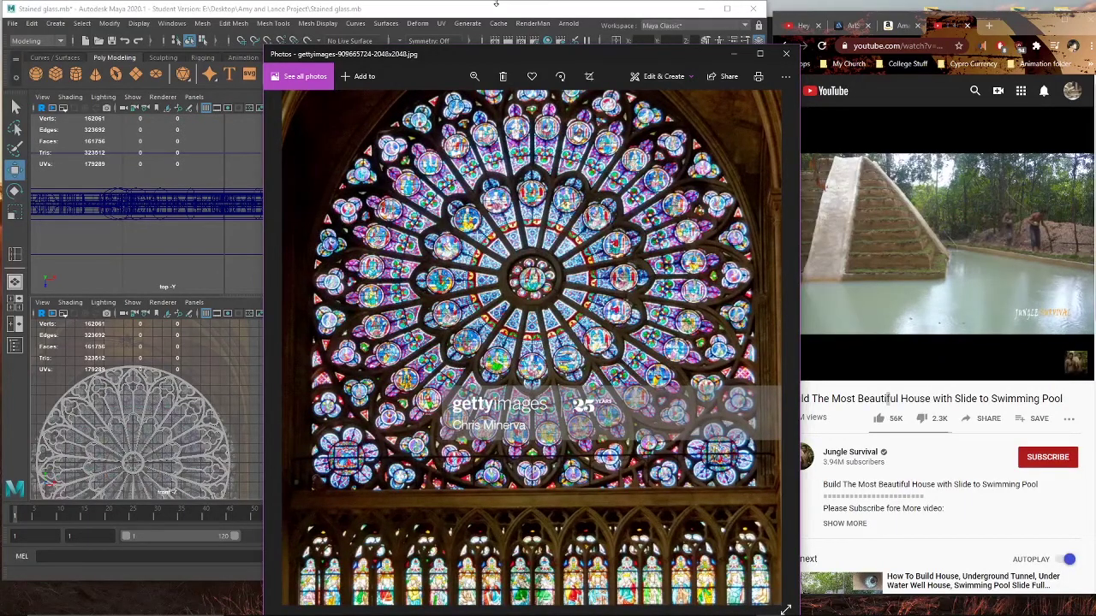
# Step: Switch to Maya and examine the rose's tracery meshes and outer ring over the reference image in the front view
pyautogui.click(495, 4)
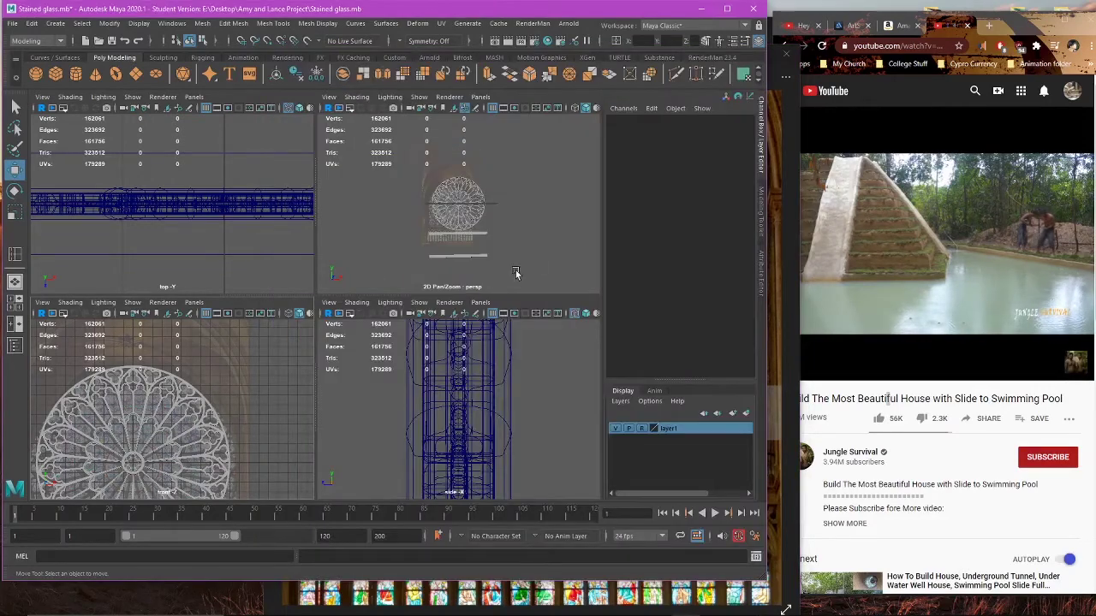
pyautogui.press('space')
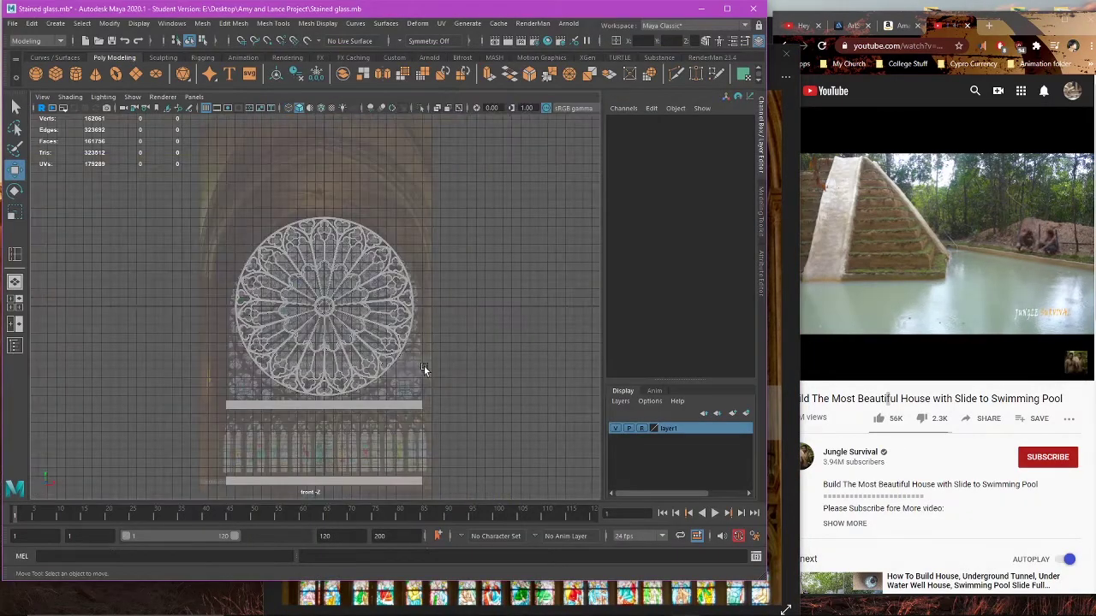
pyautogui.keyDown('alt'); pyautogui.moveTo(438, 319); pyautogui.dragTo(445, 285, button='middle'); pyautogui.keyUp('alt')
pyautogui.scroll(8, 445, 282)
pyautogui.click(411, 339)
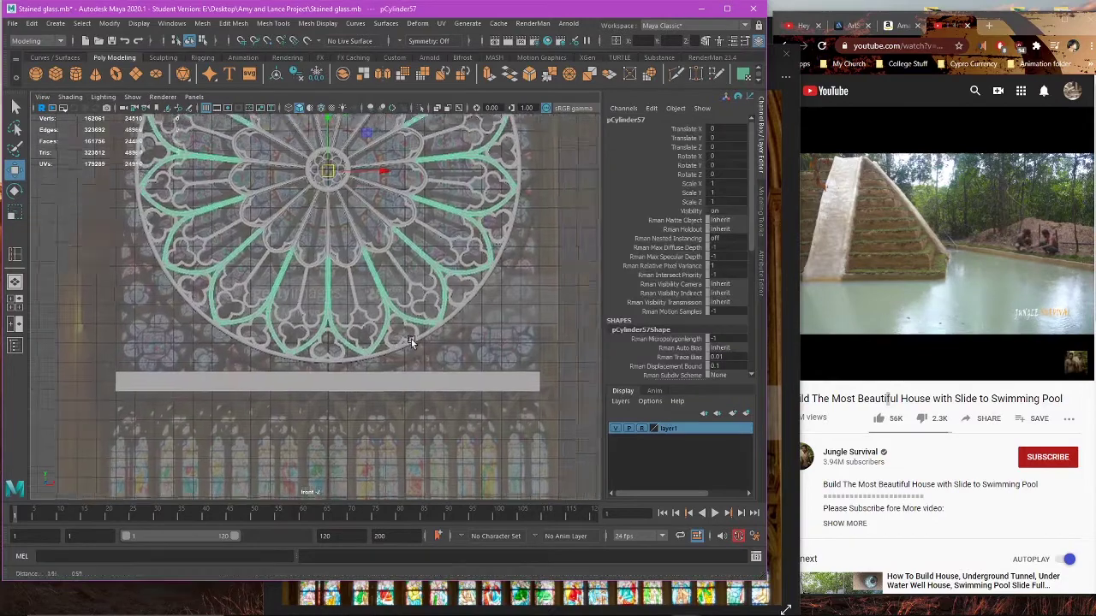
pyautogui.scroll(3, 419, 340)
pyautogui.click(428, 346)
pyautogui.keyDown('alt'); pyautogui.moveTo(452, 351); pyautogui.dragTo(361, 374, button='middle'); pyautogui.keyUp('alt')
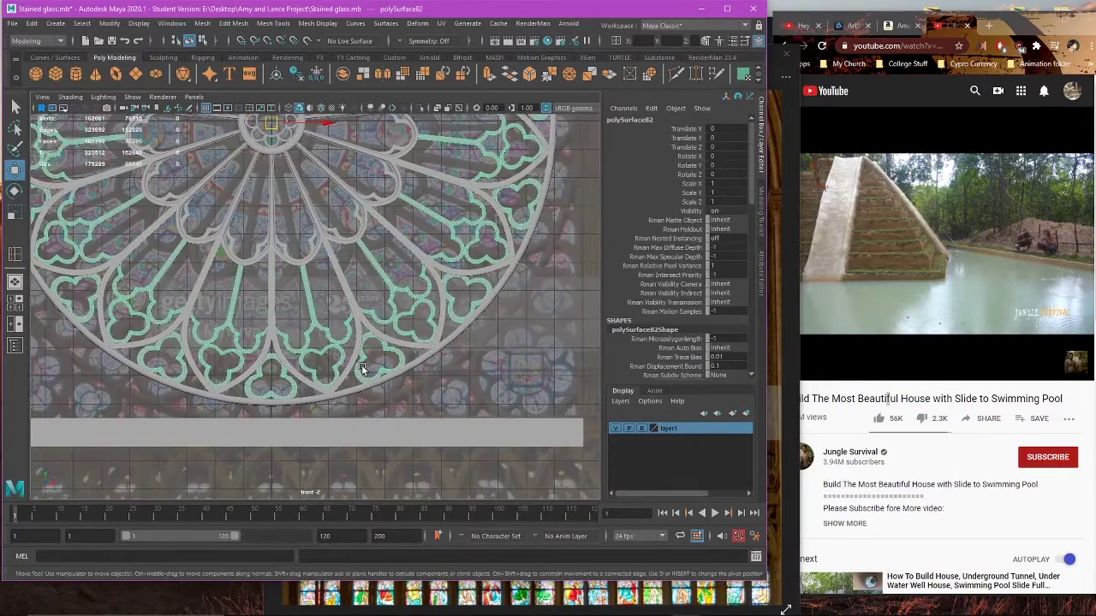
pyautogui.scroll(-5, 361, 367)
pyautogui.keyDown('alt'); pyautogui.moveTo(478, 393); pyautogui.dragTo(393, 385, button='middle'); pyautogui.keyUp('alt')
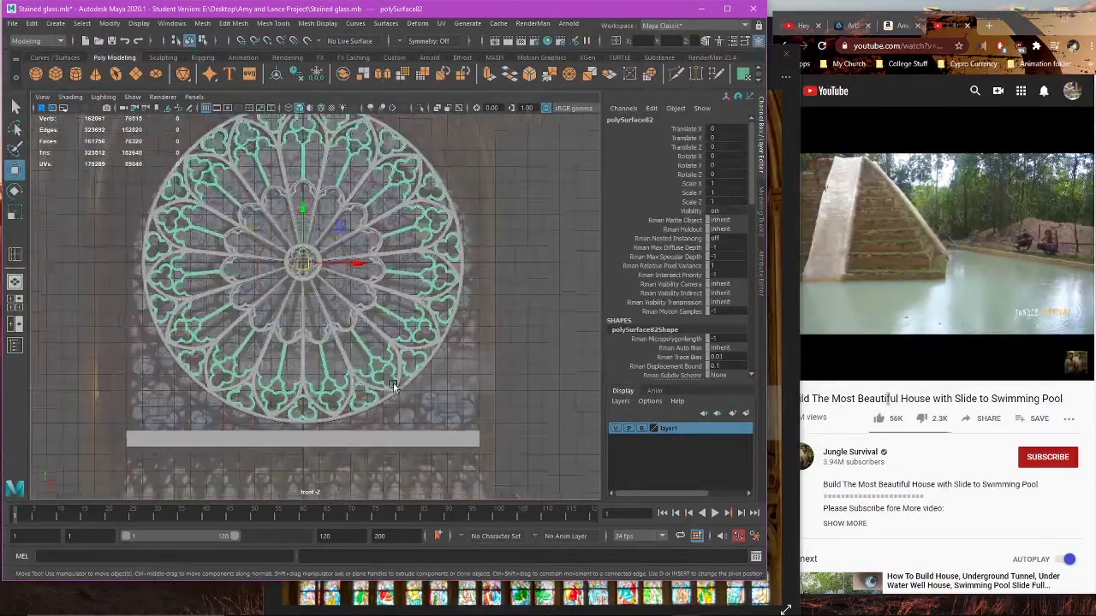
pyautogui.scroll(-2, 428, 365)
pyautogui.click(428, 363)
pyautogui.hotkey('ctrl', 'z')
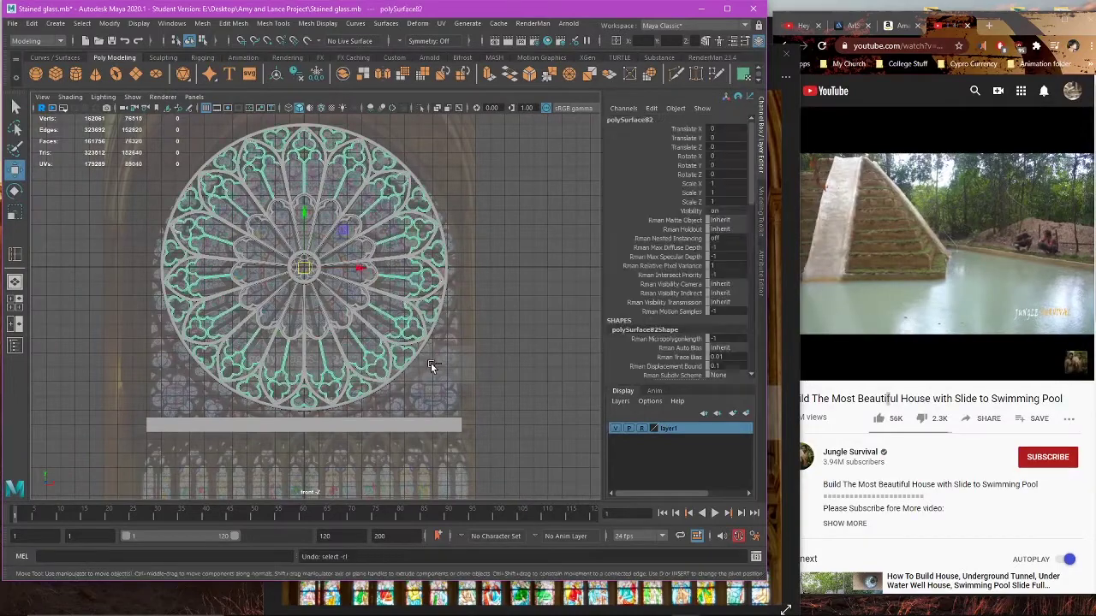
pyautogui.click(431, 362)
pyautogui.hotkey('ctrl', 'z')
pyautogui.click(420, 364)
pyautogui.click(410, 360)
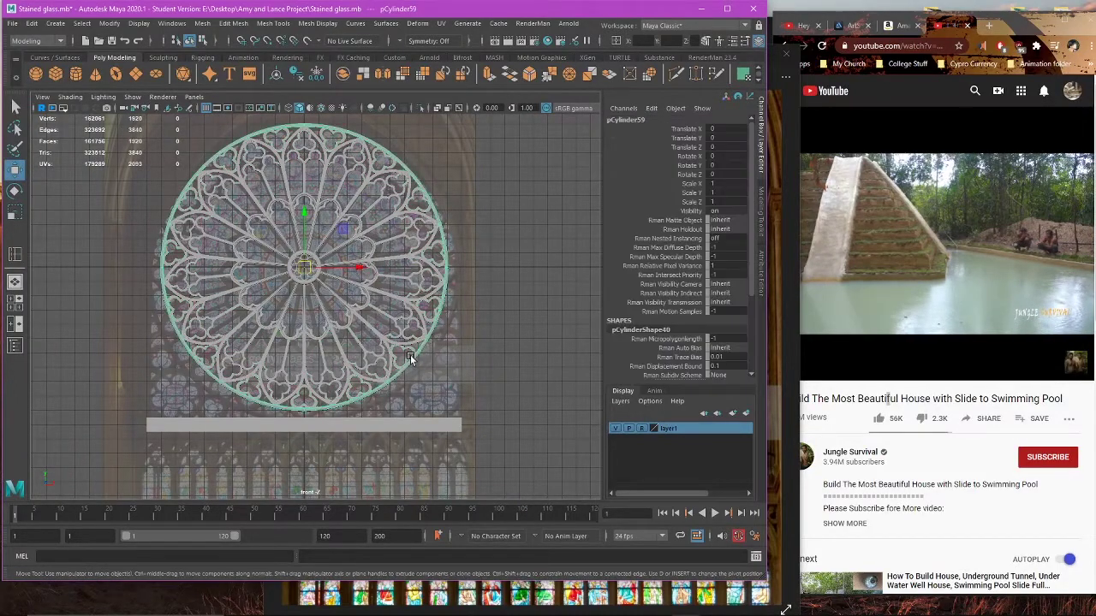
pyautogui.scroll(2, 478, 363)
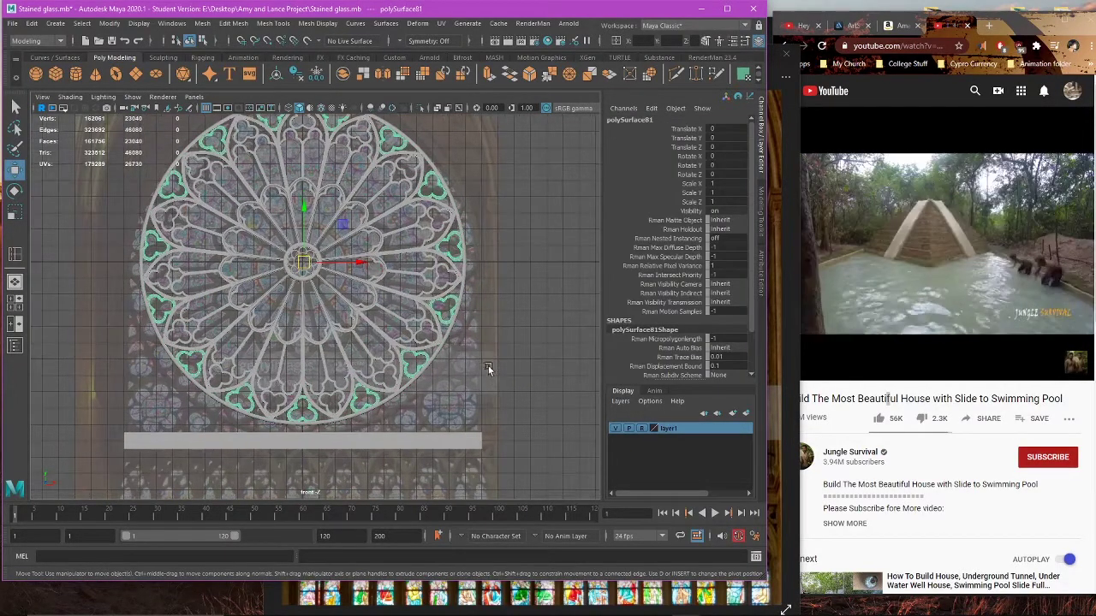
# Step: Check the reference photo again, return to Maya, select the rose's outer ring and frame its rim in the perspective view
pyautogui.doubleClick(687, 604)
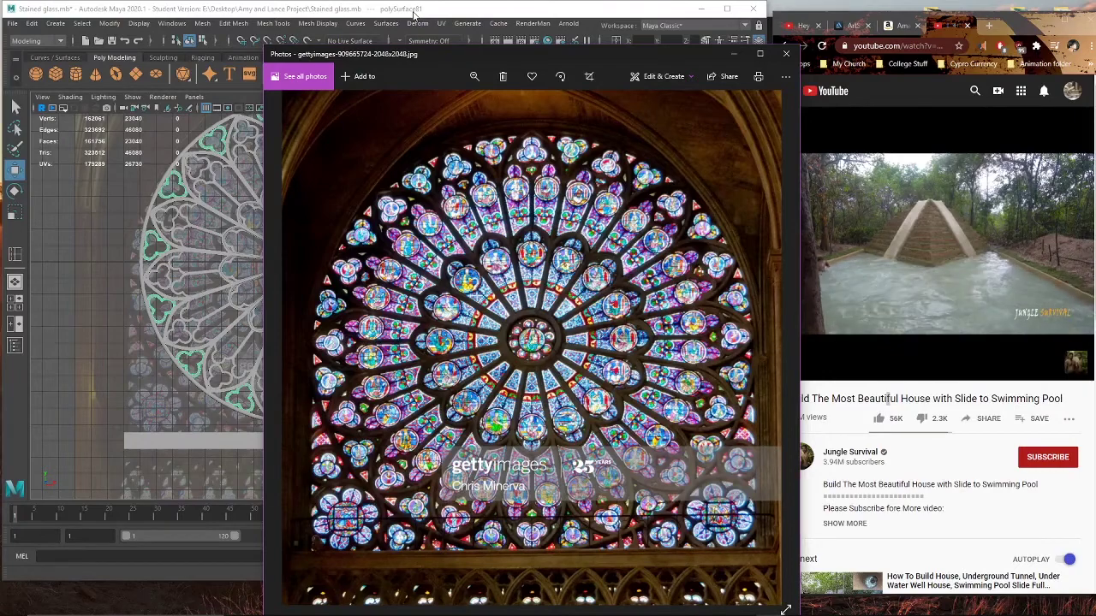
pyautogui.click(415, 13)
pyautogui.click(433, 325)
pyautogui.click(393, 294)
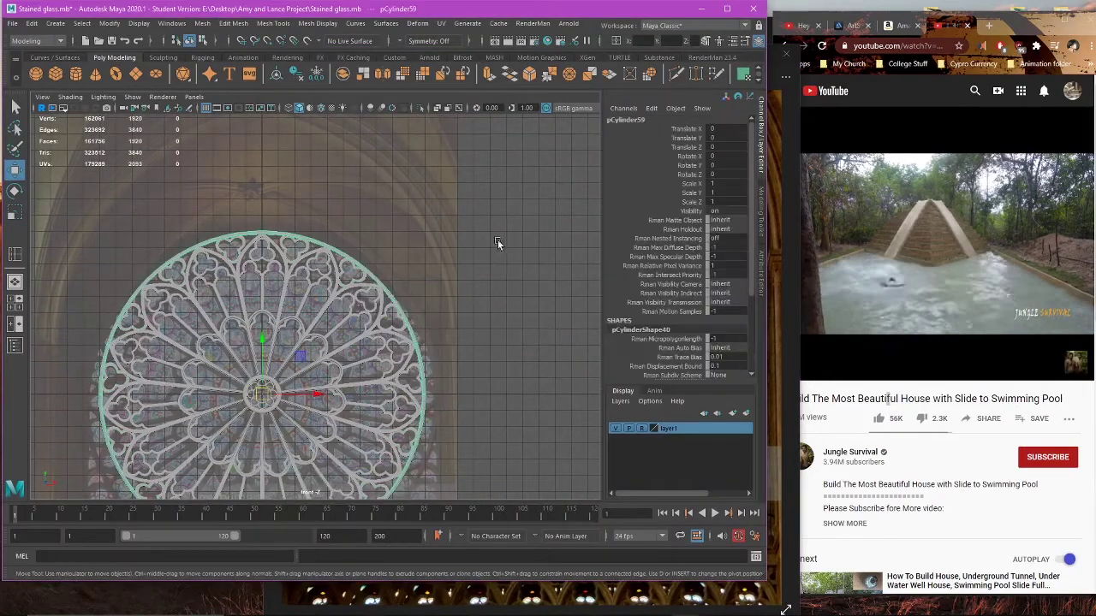
pyautogui.press('space')
pyautogui.press('space')
pyautogui.press('f')
pyautogui.scroll(4, 424, 320)
pyautogui.keyDown('alt'); pyautogui.moveTo(355, 265); pyautogui.dragTo(458, 311); pyautogui.keyUp('alt')
pyautogui.keyDown('alt'); pyautogui.moveTo(263, 281); pyautogui.dragTo(307, 309, button='middle'); pyautogui.keyUp('alt')
pyautogui.scroll(5, 307, 309)
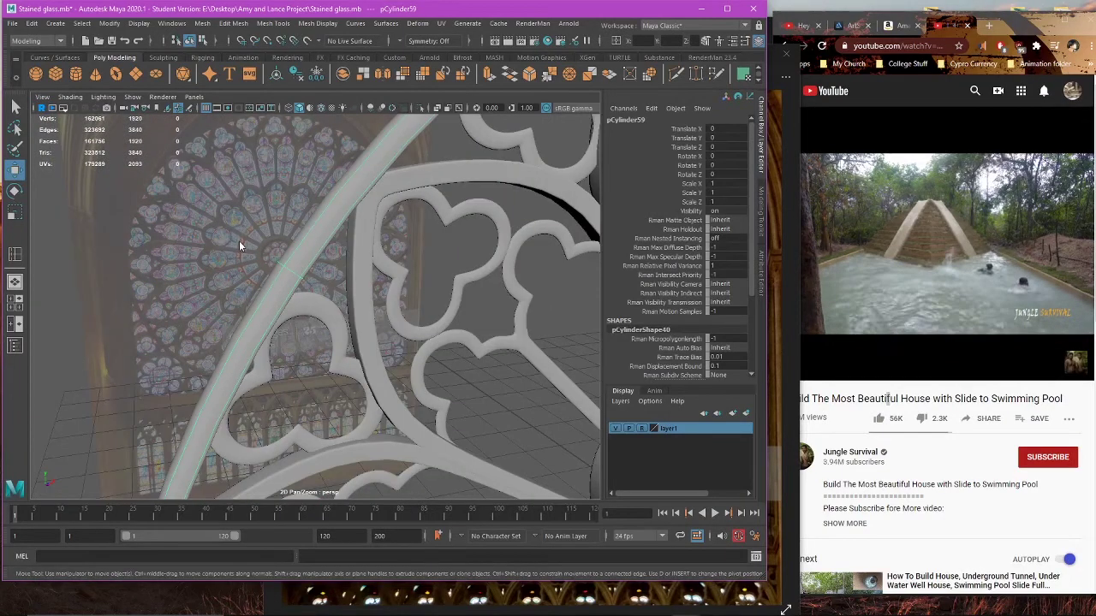
# Step: Extrude the face loop around the outside of the outer ring and scale it outward in the front view plane
pyautogui.moveTo(239, 241); pyautogui.dragTo(243, 282, button='right')
pyautogui.click(265, 296)
pyautogui.press('f')
pyautogui.keyDown('alt'); pyautogui.moveTo(415, 334); pyautogui.dragTo(375, 178); pyautogui.keyUp('alt')
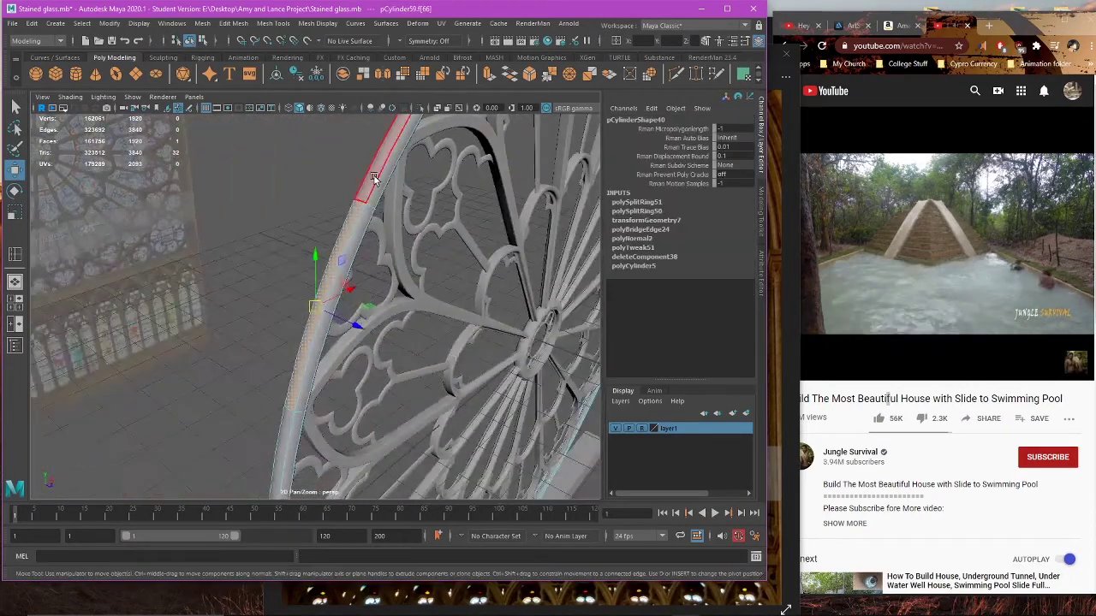
pyautogui.press('space')
pyautogui.press('space')
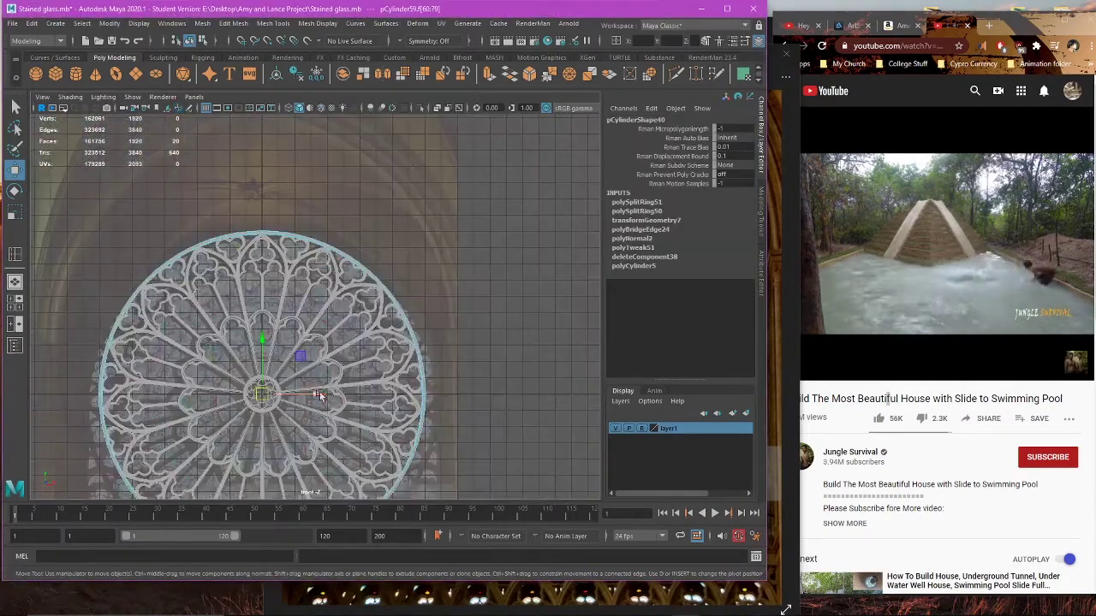
pyautogui.scroll(3, 317, 376)
pyautogui.hotkey('ctrl', 'e')
pyautogui.press('r')
pyautogui.scroll(3, 338, 340)
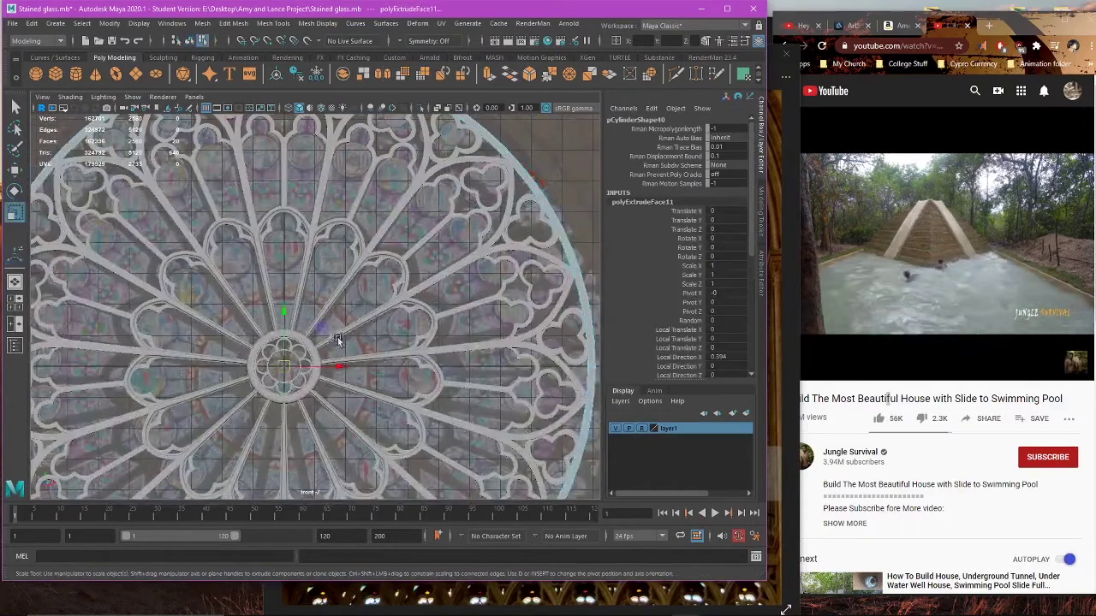
pyautogui.moveTo(324, 331); pyautogui.dragTo(325, 330)
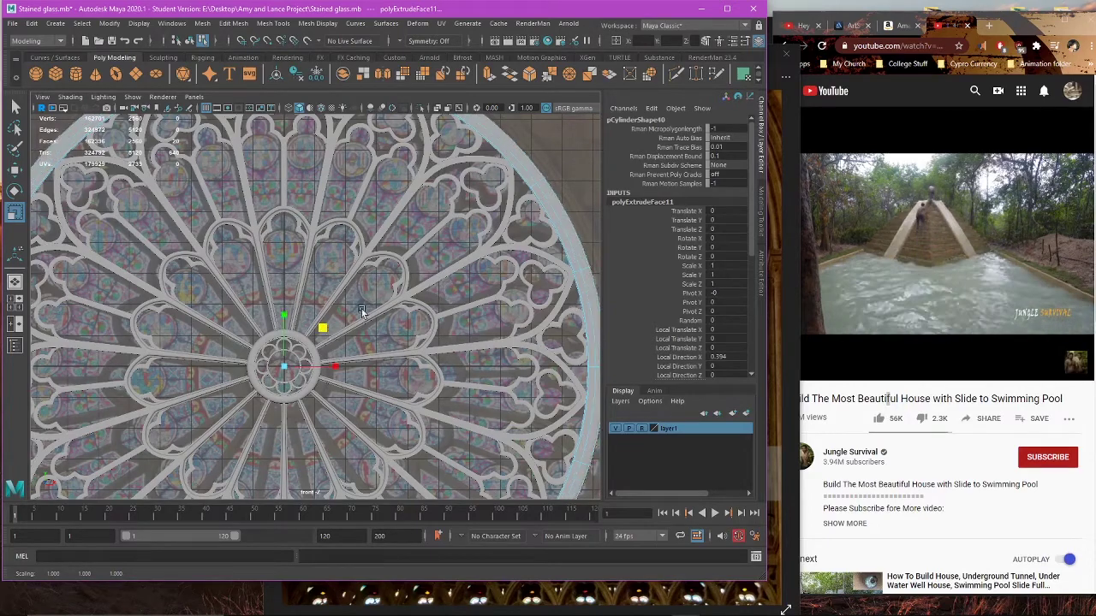
# Step: Extrude the front and back face loops of the ring's new outer band and scale them apart along the depth axis
pyautogui.press('space')
pyautogui.press('space')
pyautogui.keyDown('alt'); pyautogui.moveTo(477, 227); pyautogui.dragTo(334, 299); pyautogui.keyUp('alt')
pyautogui.click(374, 185)
pyautogui.press('space')
pyautogui.press('space')
pyautogui.press('space')
pyautogui.press('space')
pyautogui.doubleClick(263, 192)
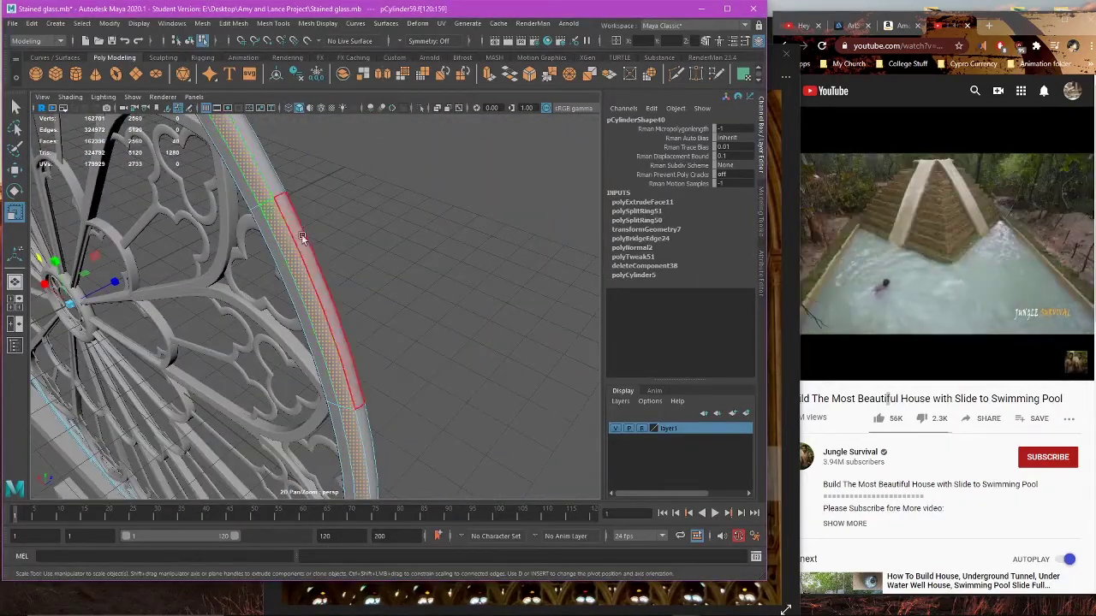
pyautogui.keyDown('alt'); pyautogui.moveTo(264, 192); pyautogui.dragTo(442, 295); pyautogui.keyUp('alt')
pyautogui.scroll(5, 358, 319)
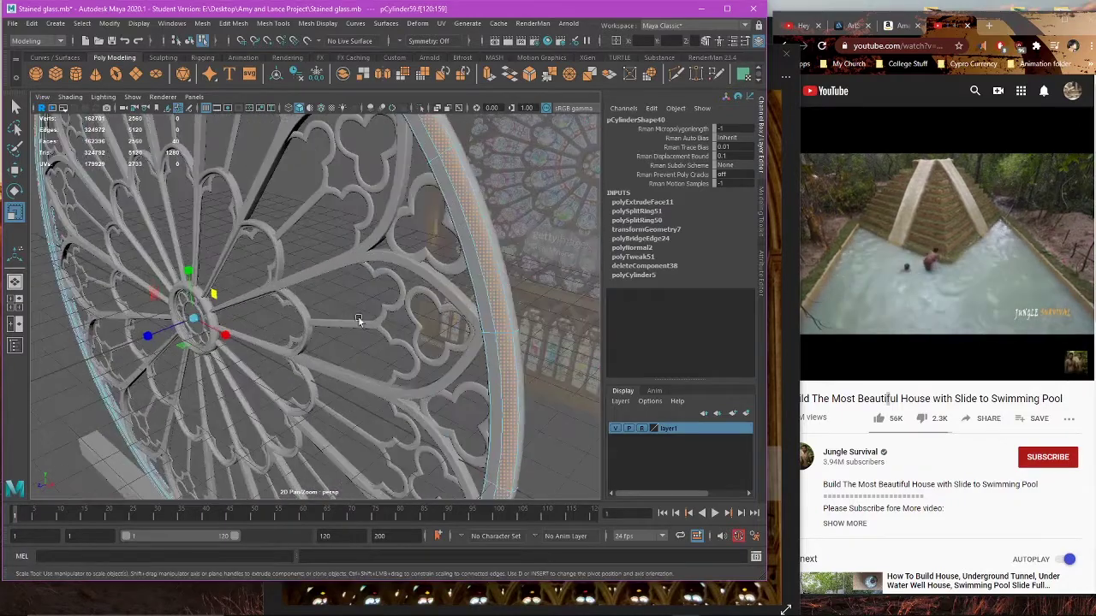
pyautogui.keyDown('alt'); pyautogui.moveTo(270, 306); pyautogui.dragTo(288, 288); pyautogui.keyUp('alt')
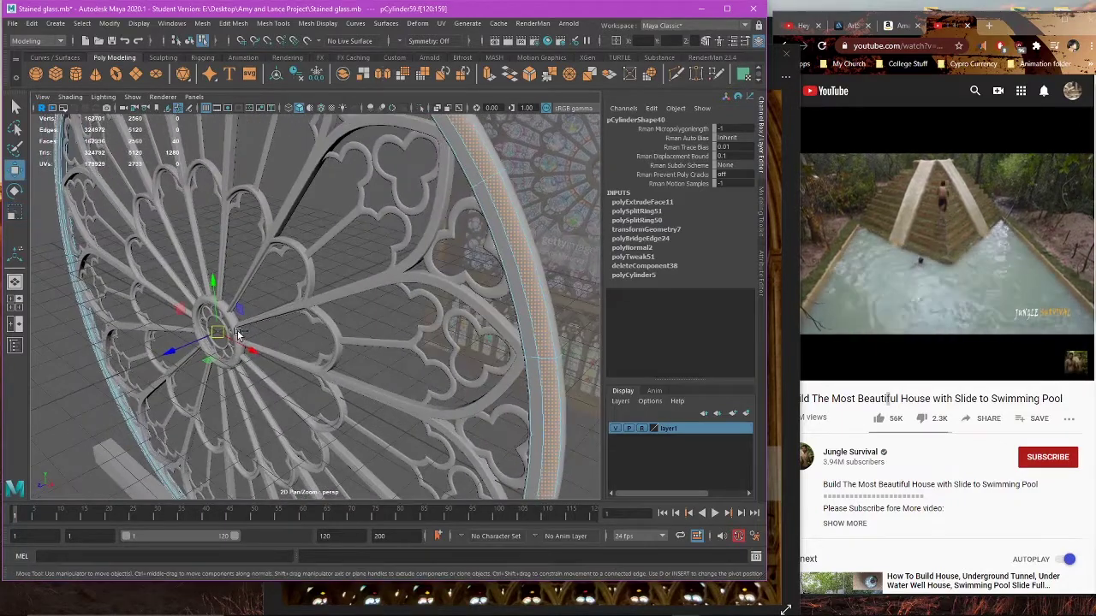
pyautogui.hotkey('ctrl', 'e')
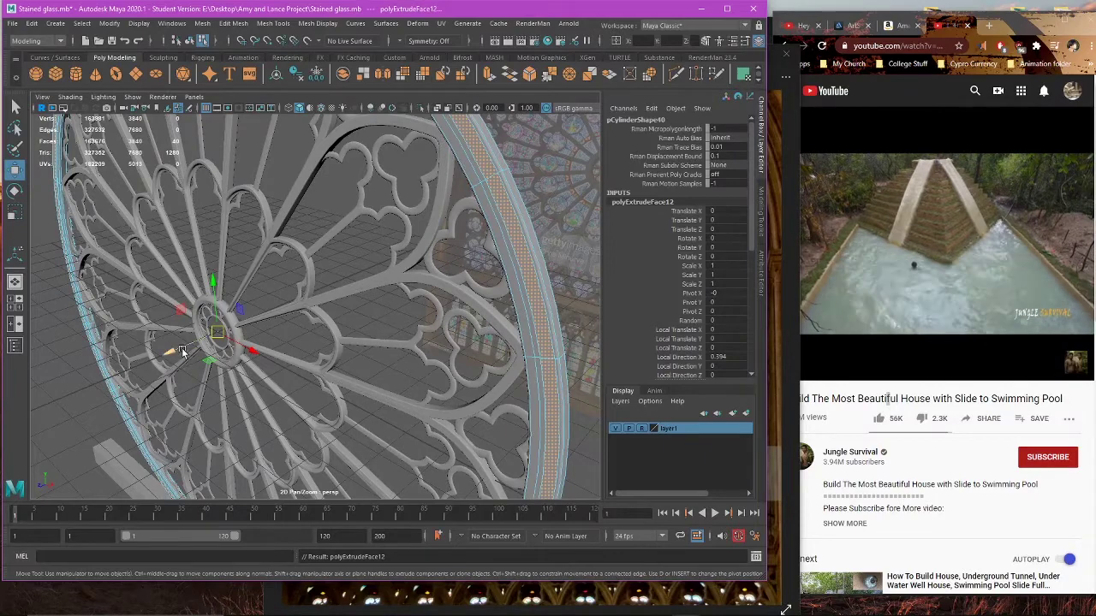
pyautogui.moveTo(175, 353); pyautogui.dragTo(98, 384)
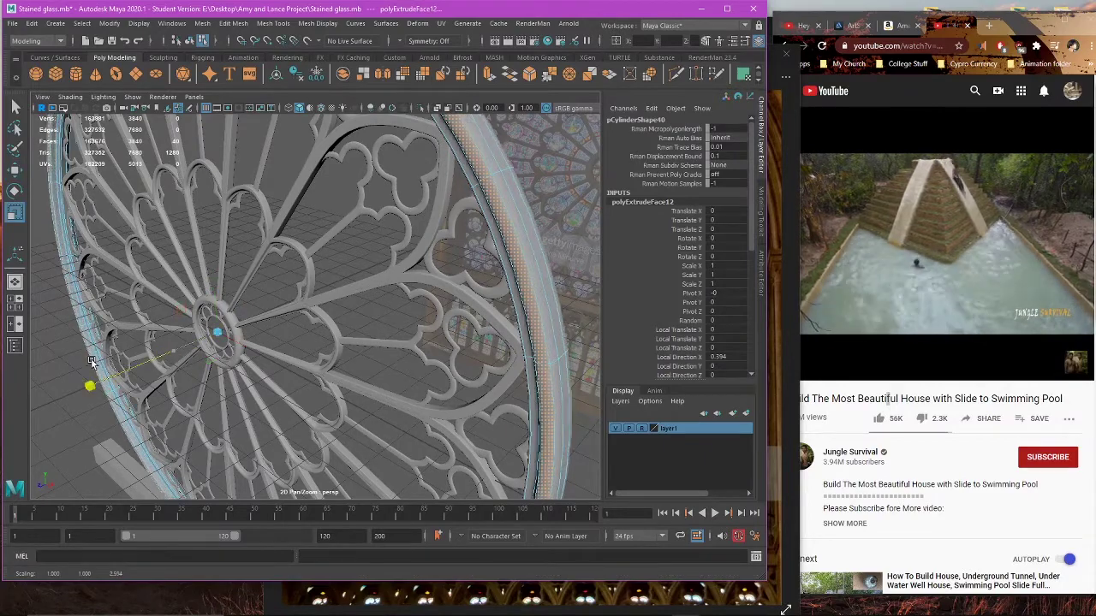
pyautogui.scroll(-4, 357, 337)
pyautogui.keyDown('alt'); pyautogui.moveTo(357, 338); pyautogui.dragTo(405, 347); pyautogui.keyUp('alt')
pyautogui.scroll(3, 428, 322)
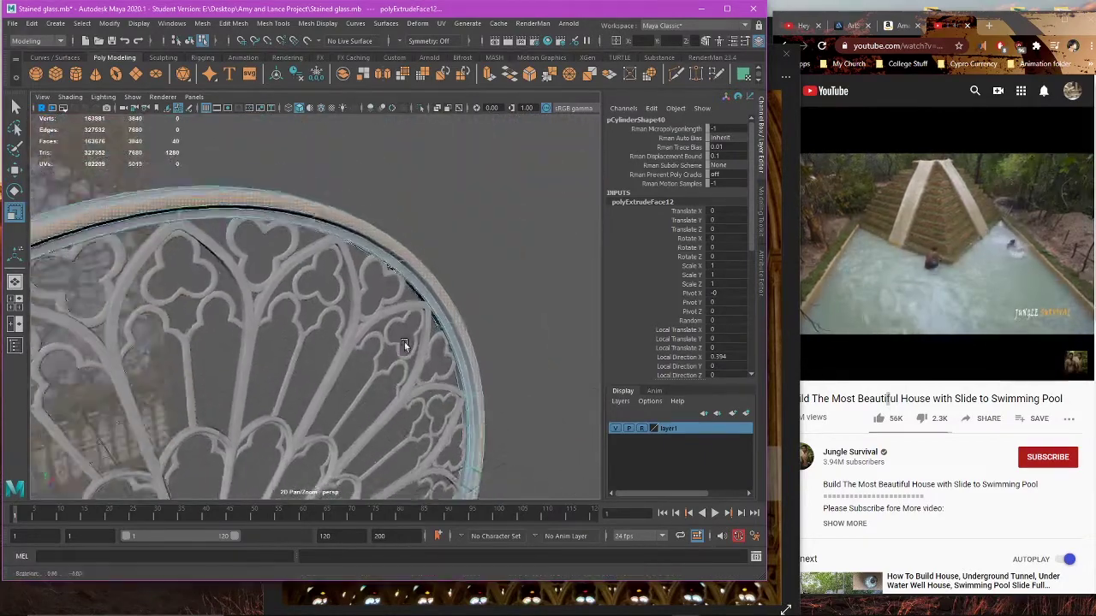
# Step: Try to scale the outer ring's inner edge loops slightly outward in the plane of the window
pyautogui.scroll(4, 462, 316)
pyautogui.moveTo(547, 240); pyautogui.dragTo(550, 207, button='right')
pyautogui.doubleClick(441, 197)
pyautogui.keyDown('alt'); pyautogui.moveTo(295, 202); pyautogui.dragTo(421, 210); pyautogui.keyUp('alt')
pyautogui.keyDown('shift'); pyautogui.doubleClick(418, 163); pyautogui.keyUp('shift')
pyautogui.scroll(-4, 463, 274)
pyautogui.keyDown('alt'); pyautogui.moveTo(478, 311); pyautogui.dragTo(556, 319); pyautogui.keyUp('alt')
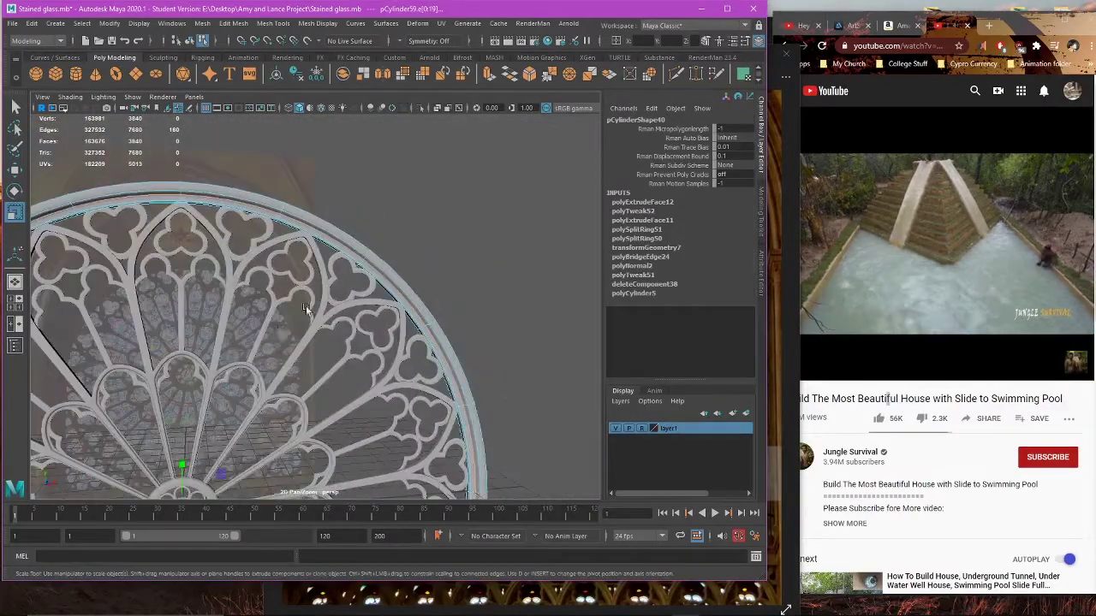
pyautogui.keyDown('alt'); pyautogui.moveTo(232, 342); pyautogui.dragTo(399, 366, button='middle'); pyautogui.keyUp('alt')
pyautogui.scroll(3, 399, 367)
pyautogui.scroll(-4, 352, 411)
pyautogui.keyDown('alt'); pyautogui.moveTo(350, 415); pyautogui.dragTo(354, 371); pyautogui.keyUp('alt')
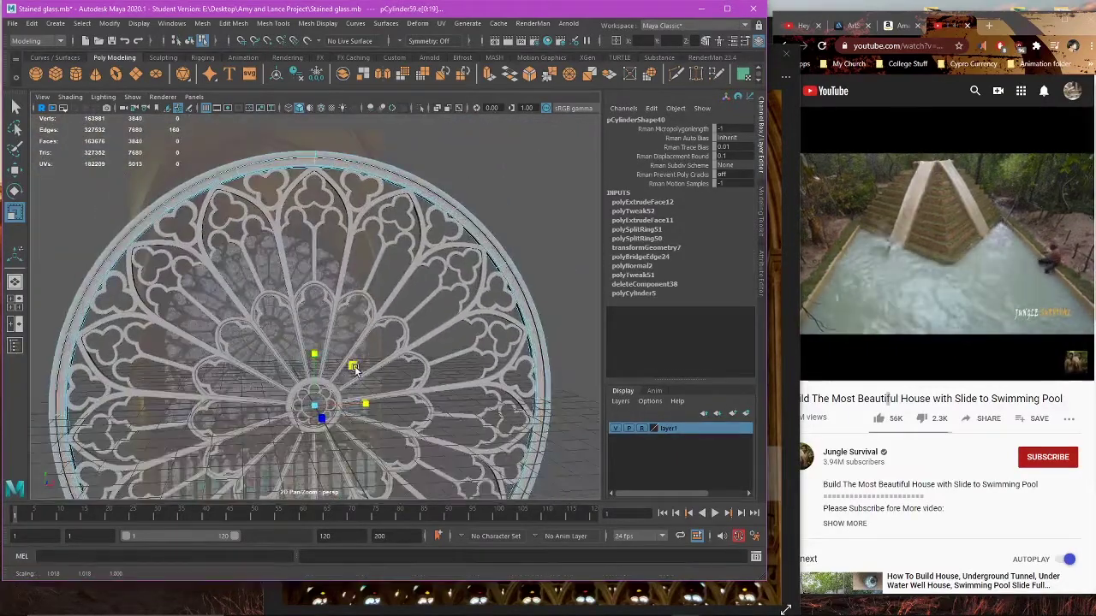
# Step: Turn off the outer ring's smooth preview and inspect its low-poly shape against the tracery
pyautogui.press('1')
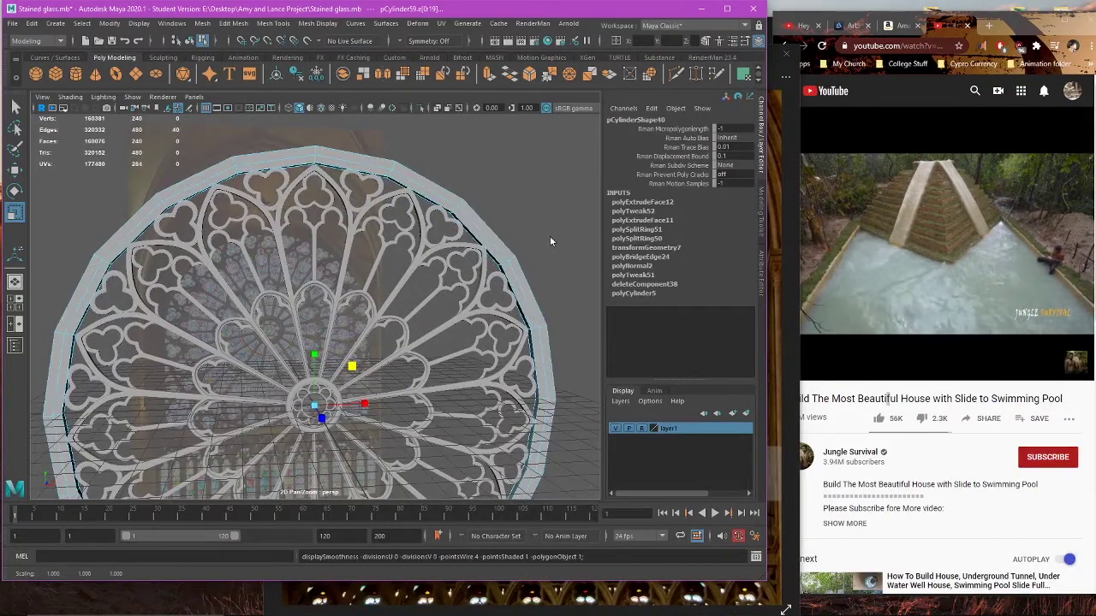
pyautogui.moveTo(550, 235); pyautogui.dragTo(580, 206, button='right')
pyautogui.click(545, 222)
pyautogui.keyDown('alt'); pyautogui.moveTo(492, 238); pyautogui.dragTo(403, 351, button='middle'); pyautogui.keyUp('alt')
pyautogui.scroll(4, 420, 339)
pyautogui.click(435, 308)
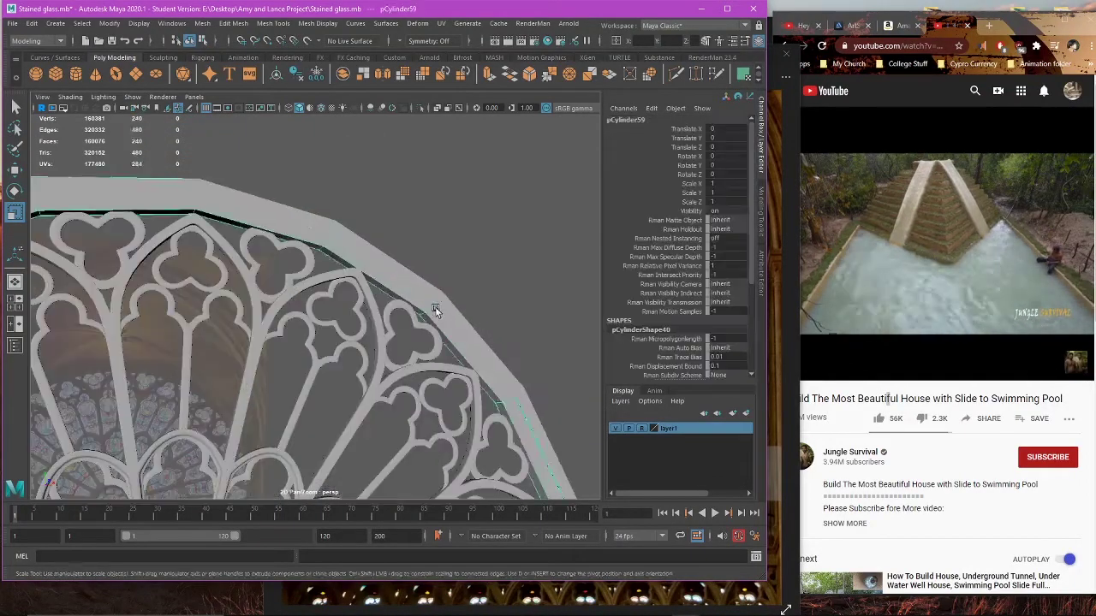
pyautogui.moveTo(435, 308)
pyautogui.keyDown('alt'); pyautogui.mouseDown()
pyautogui.moveTo(491, 296)
pyautogui.moveTo(446, 299)
pyautogui.mouseUp(); pyautogui.keyUp('alt')
pyautogui.click(491, 296)
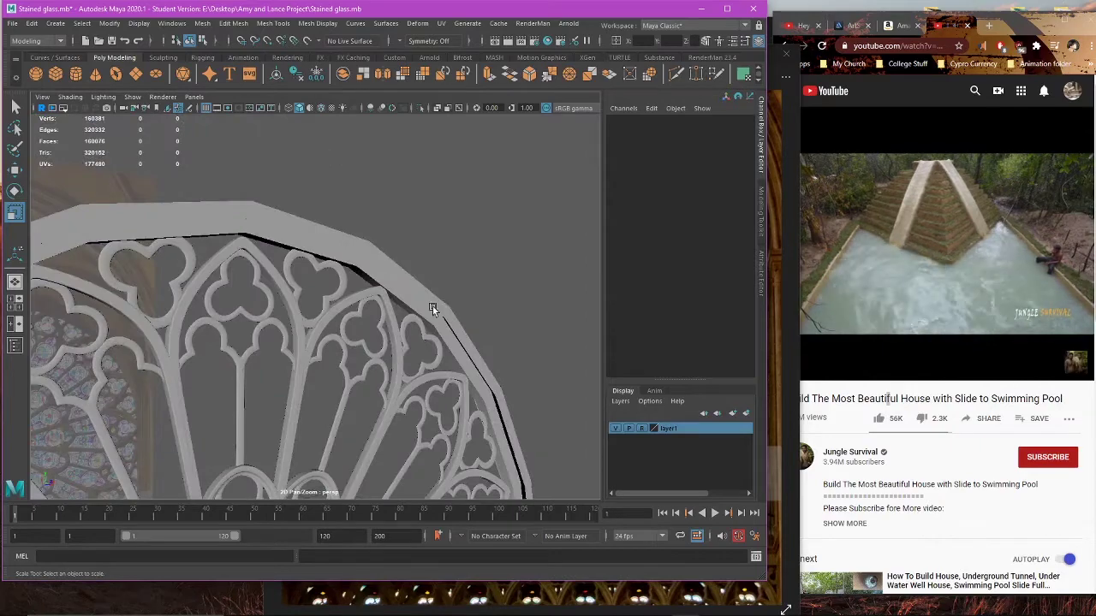
pyautogui.click(432, 305)
pyautogui.moveTo(484, 260); pyautogui.dragTo(492, 238, button='right')
pyautogui.moveTo(487, 243)
pyautogui.keyDown('alt'); pyautogui.mouseDown()
pyautogui.moveTo(515, 248)
pyautogui.moveTo(454, 258)
pyautogui.moveTo(445, 250)
pyautogui.moveTo(433, 265)
pyautogui.moveTo(484, 233)
pyautogui.mouseUp(); pyautogui.keyUp('alt')
# Step: Undo the recent selections and the scaling of the outer ring's edge loops
pyautogui.hotkey('ctrl', 'z')
pyautogui.hotkey('ctrl', 'z')
pyautogui.hotkey('ctrl', 'z')
pyautogui.hotkey('ctrl', 'z')
pyautogui.hotkey('ctrl', 'z')
pyautogui.hotkey('ctrl', 'z')
pyautogui.hotkey('ctrl', 'z')
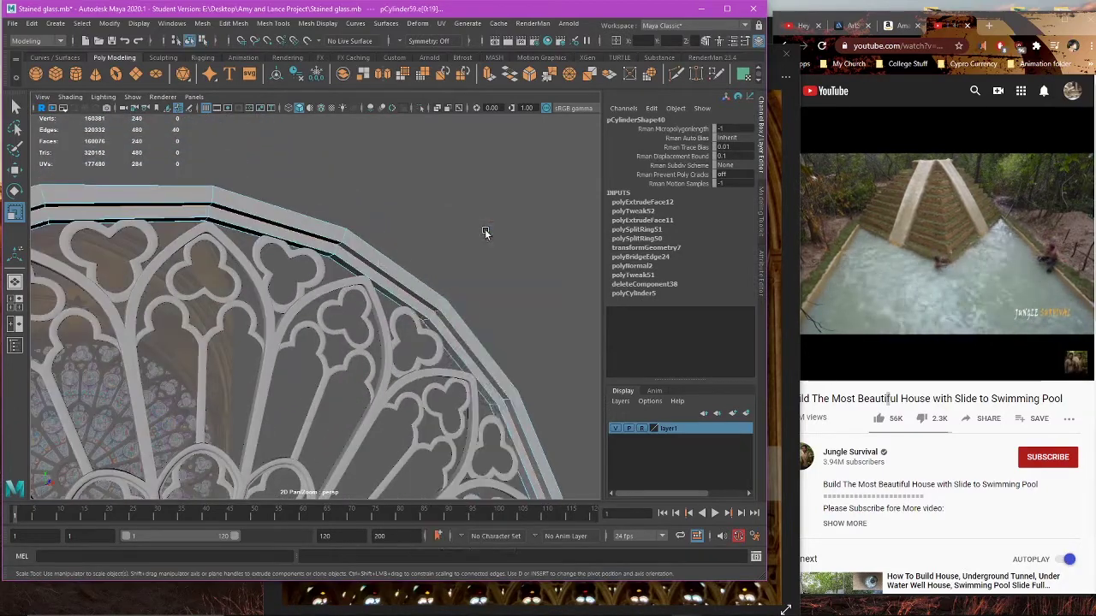
# Step: Inspect the smoothed outer ring and its raised rim around the tracery in the perspective view
pyautogui.click(485, 232)
pyautogui.scroll(-5, 445, 273)
pyautogui.click(399, 359)
pyautogui.keyDown('alt'); pyautogui.moveTo(410, 317); pyautogui.dragTo(426, 339); pyautogui.keyUp('alt')
pyautogui.click(433, 343)
pyautogui.scroll(-4, 433, 342)
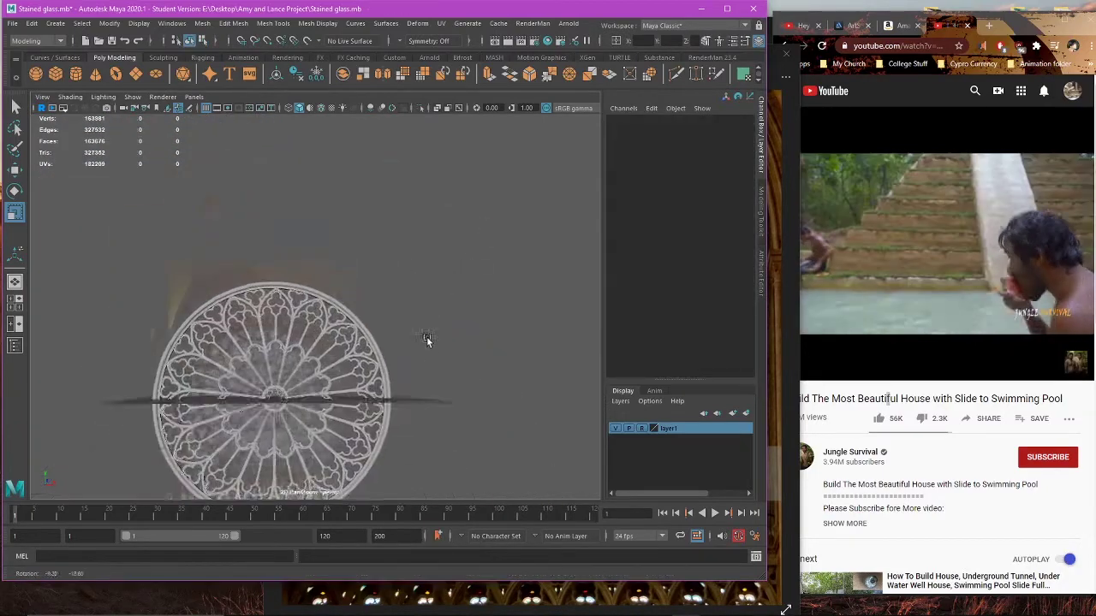
pyautogui.scroll(10, 441, 375)
pyautogui.keyDown('alt'); pyautogui.moveTo(442, 398); pyautogui.dragTo(489, 386); pyautogui.keyUp('alt')
# Step: Select the outer ring and display the rose as wireframe in the front view over the reference image
pyautogui.click(497, 370)
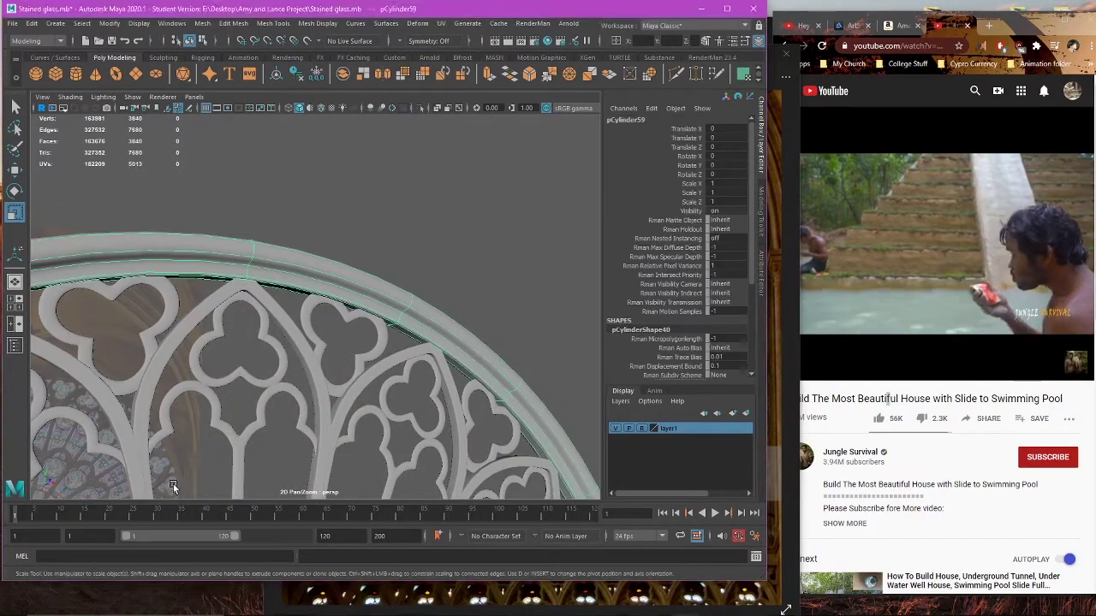
pyautogui.press('space')
pyautogui.scroll(-3, 229, 443)
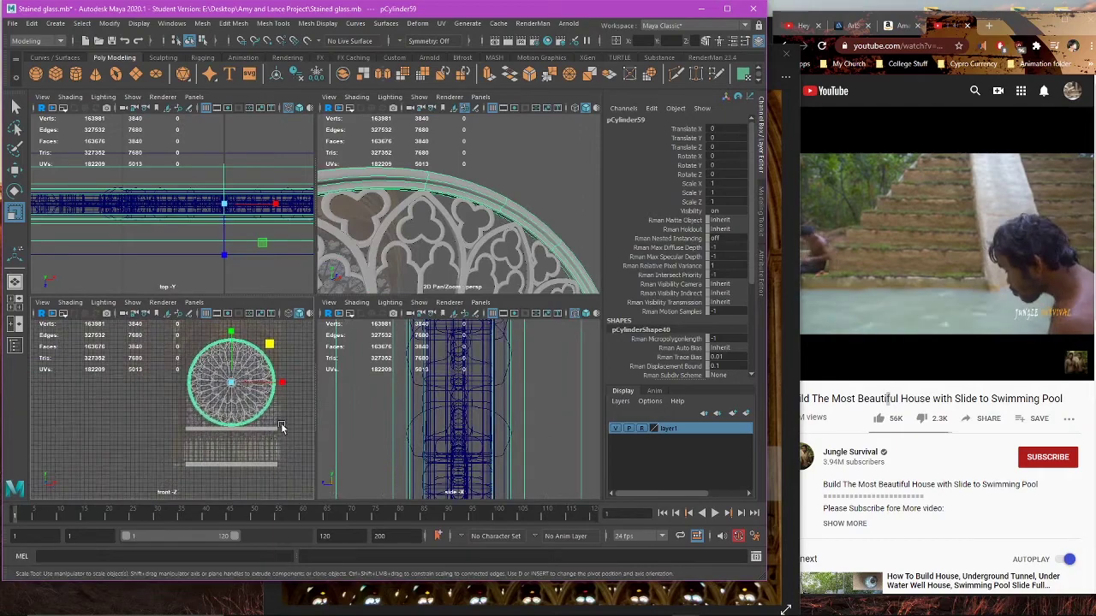
pyautogui.press('space')
pyautogui.scroll(4, 244, 410)
pyautogui.press('4')
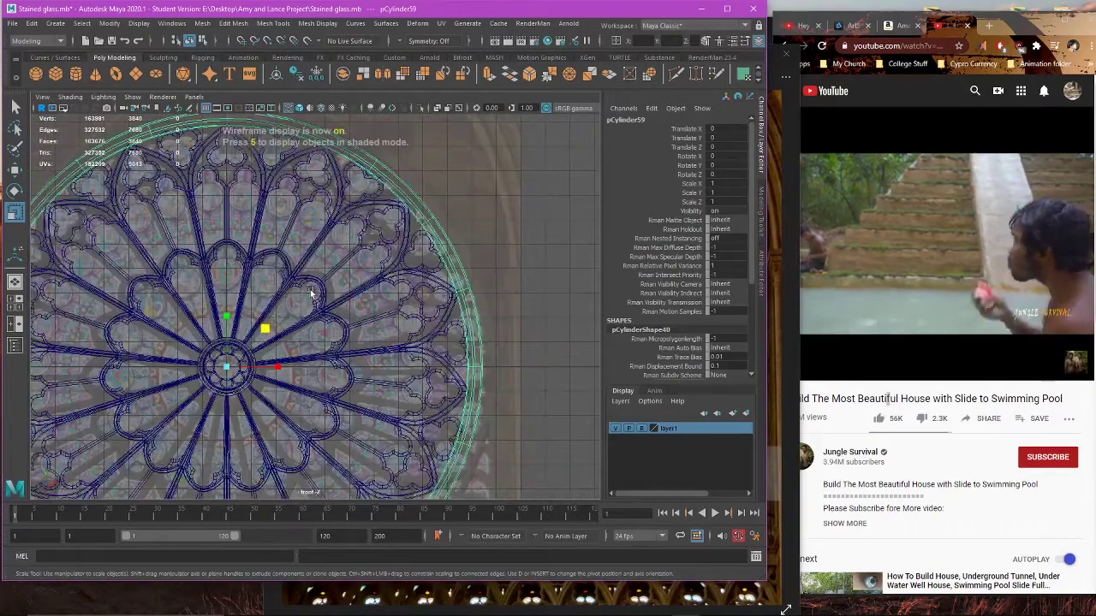
# Step: Switch the outer ring to face selection in the shaded perspective view and select the face loop along its inner edge
pyautogui.keyDown('alt'); pyautogui.moveTo(314, 301); pyautogui.dragTo(365, 307, button='middle'); pyautogui.keyUp('alt')
pyautogui.scroll(-2, 325, 385)
pyautogui.press('5')
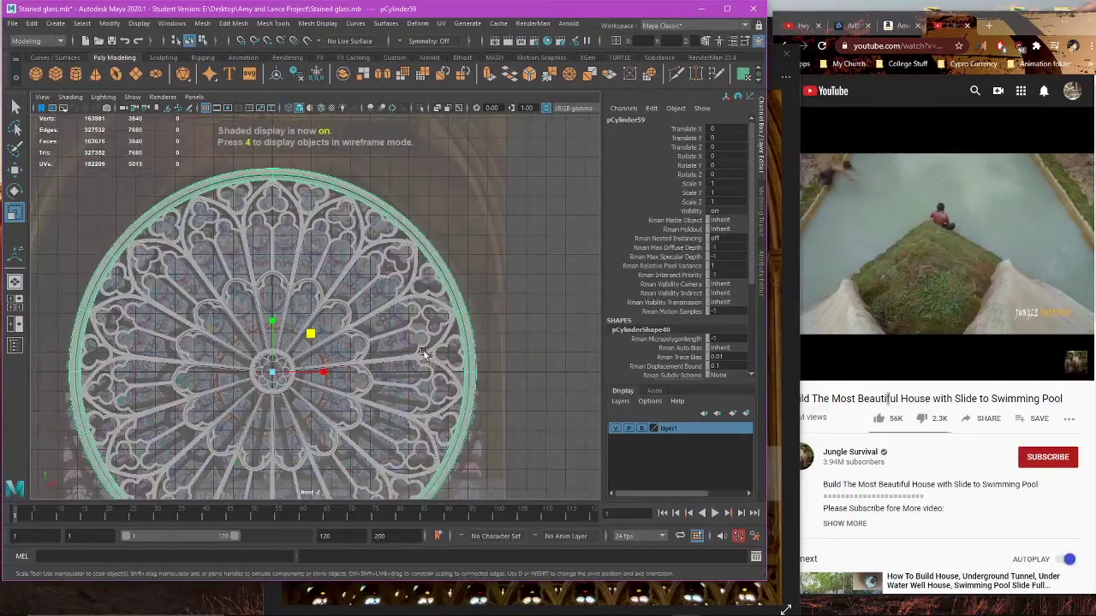
pyautogui.press('space')
pyautogui.press('space')
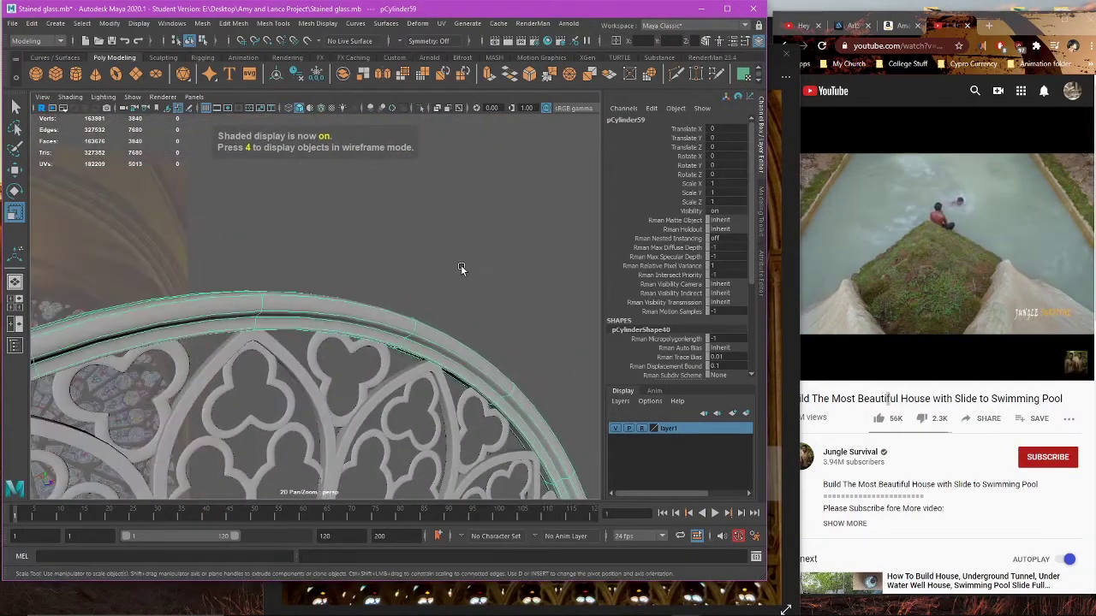
pyautogui.click(461, 265)
pyautogui.click(418, 331)
pyautogui.moveTo(479, 286); pyautogui.dragTo(482, 301, button='right')
pyautogui.keyDown('alt'); pyautogui.moveTo(482, 301); pyautogui.dragTo(430, 323); pyautogui.keyUp('alt')
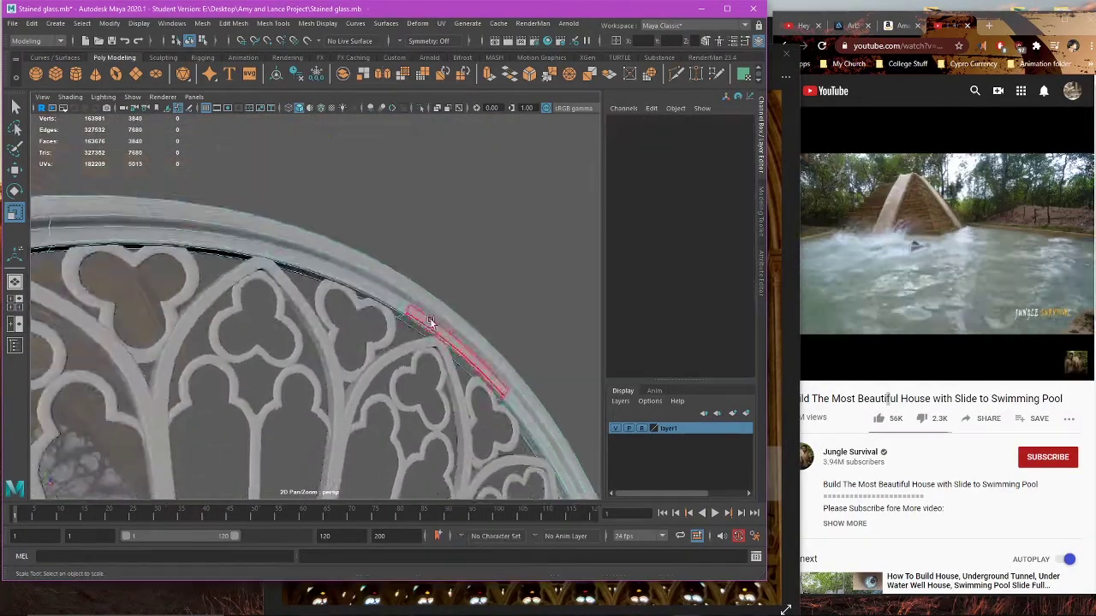
pyautogui.scroll(5, 431, 323)
pyautogui.doubleClick(520, 324)
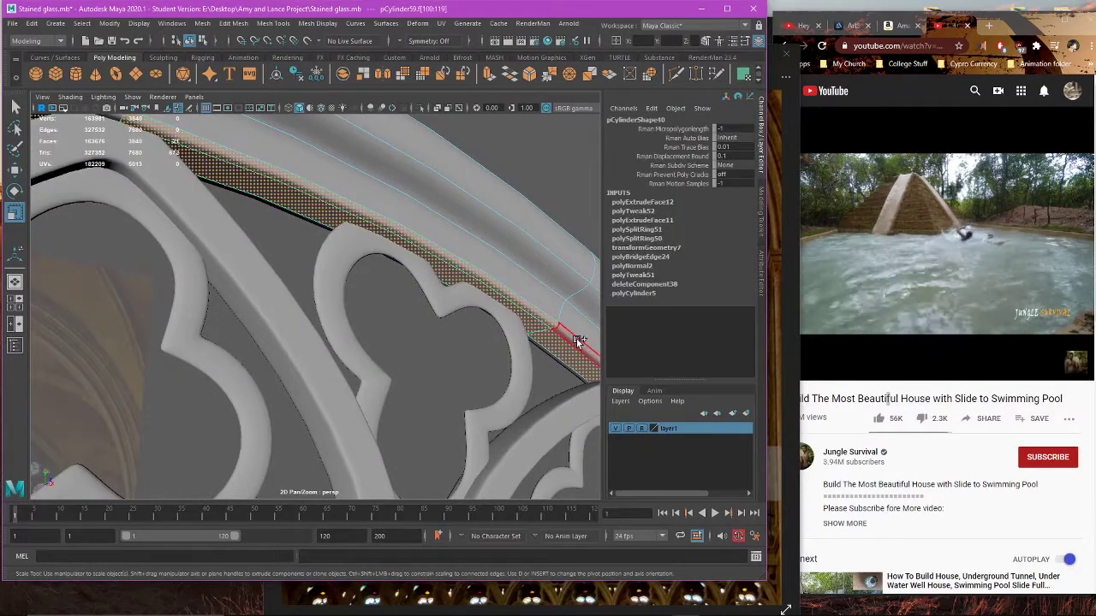
# Step: Extend the selection with the adjoining face loops around the ring's inner side
pyautogui.keyDown('alt'); pyautogui.moveTo(550, 348); pyautogui.dragTo(545, 349); pyautogui.keyUp('alt')
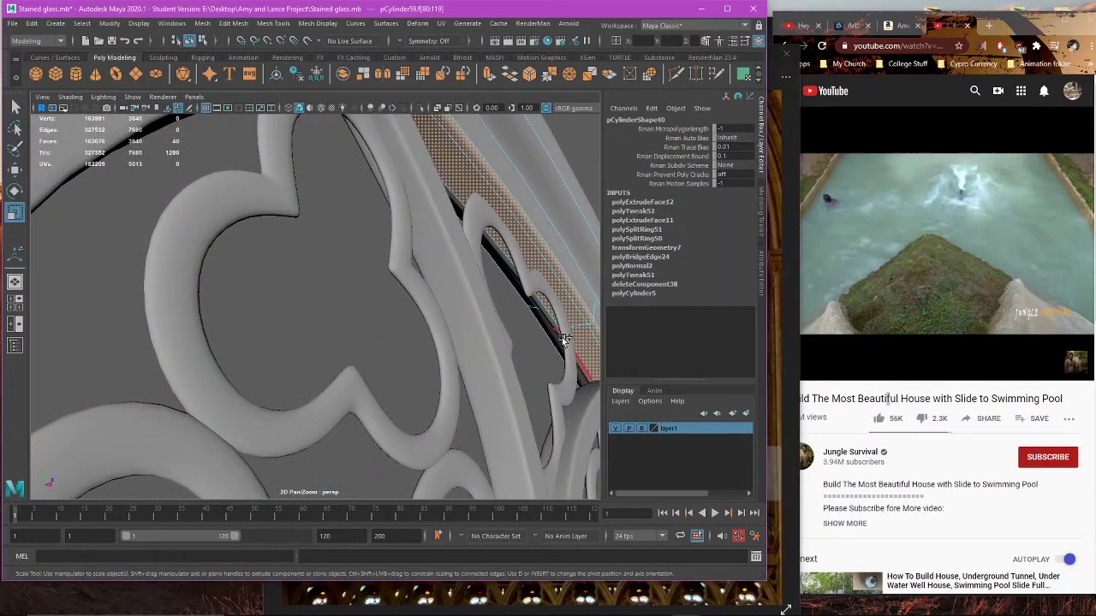
pyautogui.hotkey('ctrl', 'z')
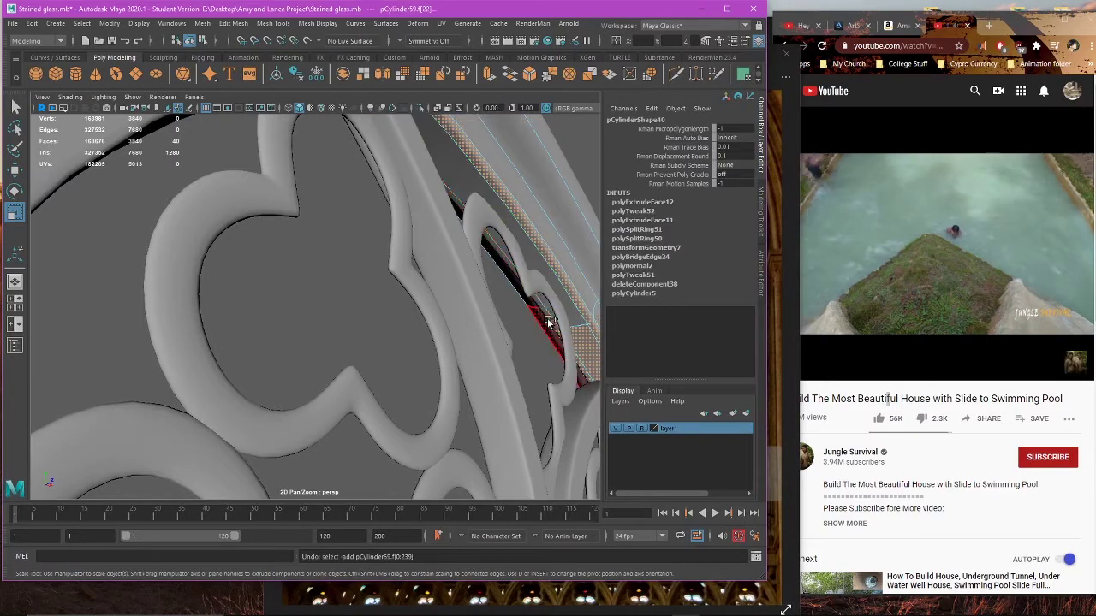
pyautogui.scroll(-5, 558, 305)
pyautogui.keyDown('alt'); pyautogui.moveTo(558, 304); pyautogui.dragTo(404, 297); pyautogui.keyUp('alt')
pyautogui.scroll(3, 440, 304)
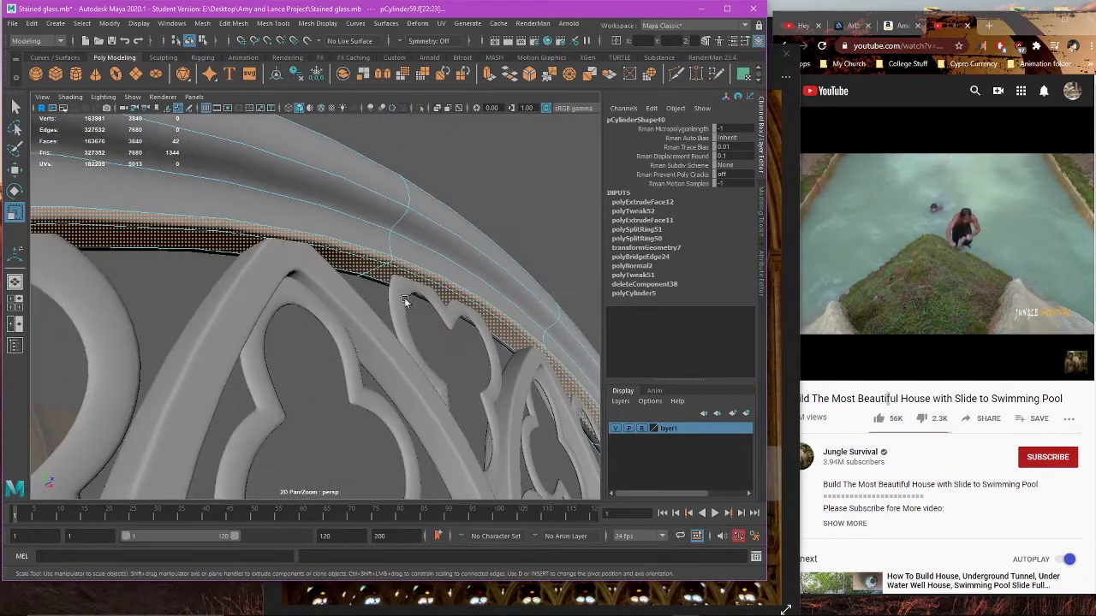
pyautogui.keyDown('shift'); pyautogui.doubleClick(348, 270); pyautogui.keyUp('shift')
pyautogui.scroll(-10, 406, 347)
pyautogui.press('space')
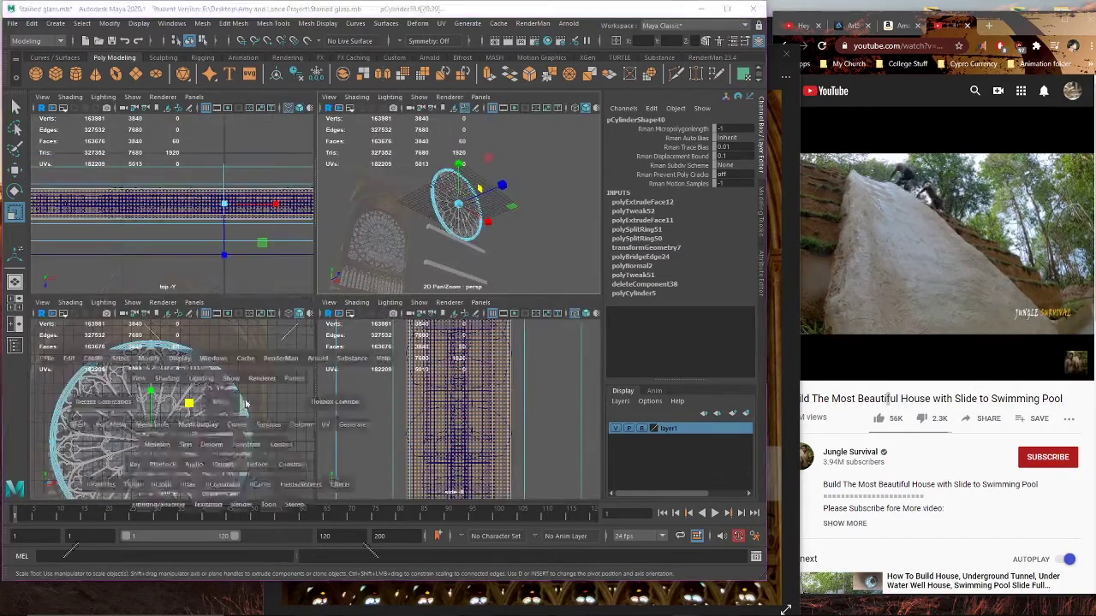
# Step: Try to scale the selected inner faces of the ring in X and Y in the front wireframe view
pyautogui.press('space')
pyautogui.press('4')
pyautogui.scroll(3, 395, 328)
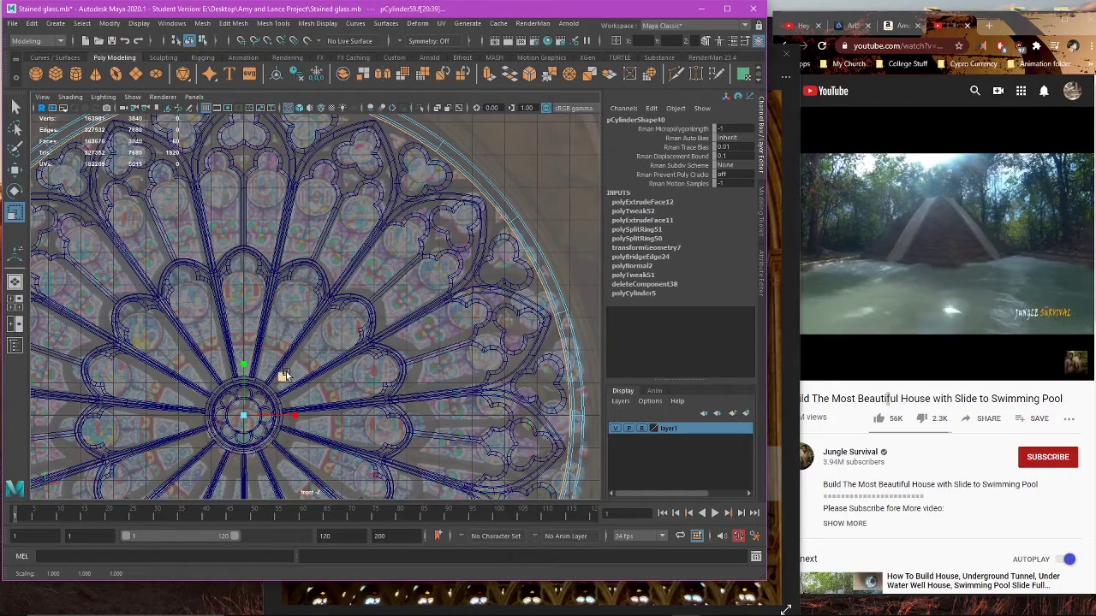
pyautogui.hotkey('ctrl', 'z')
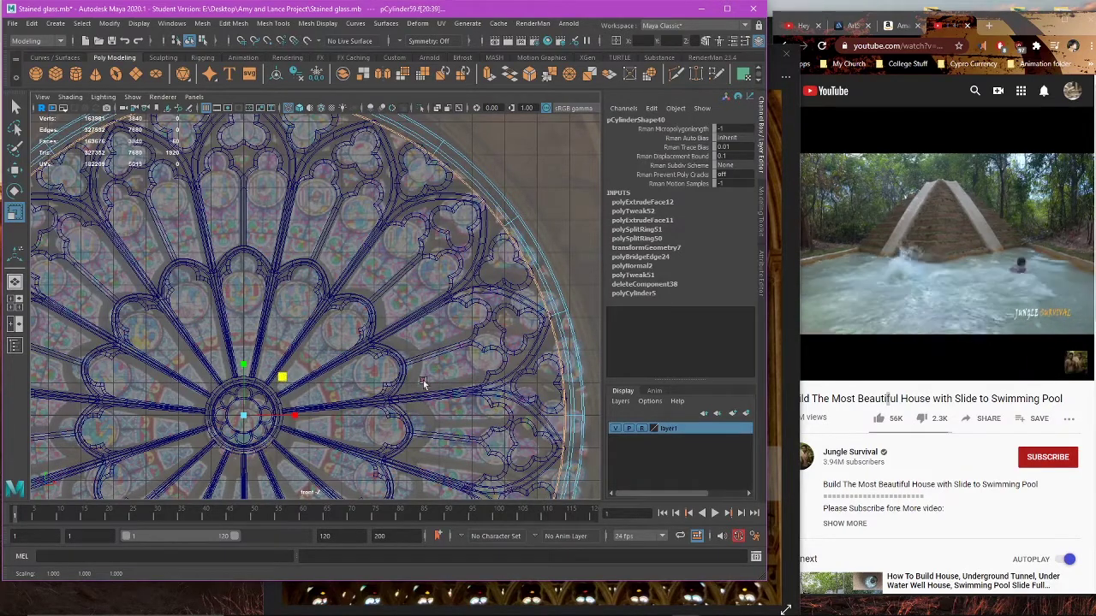
pyautogui.scroll(3, 441, 323)
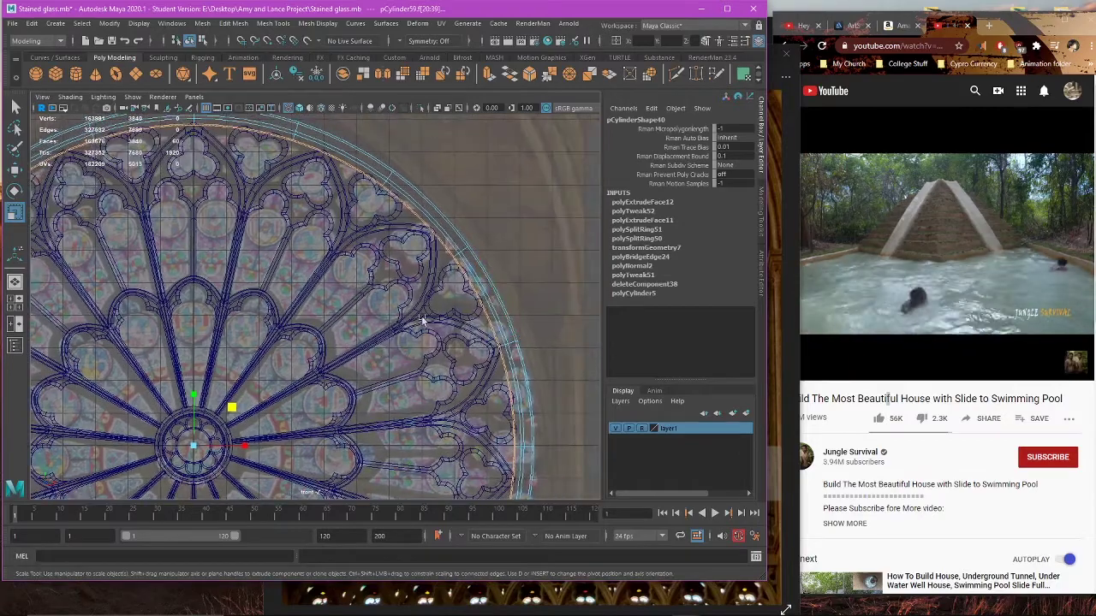
# Step: Select the two neighbouring face loops around the ring's moulding in the perspective view
pyautogui.press('space')
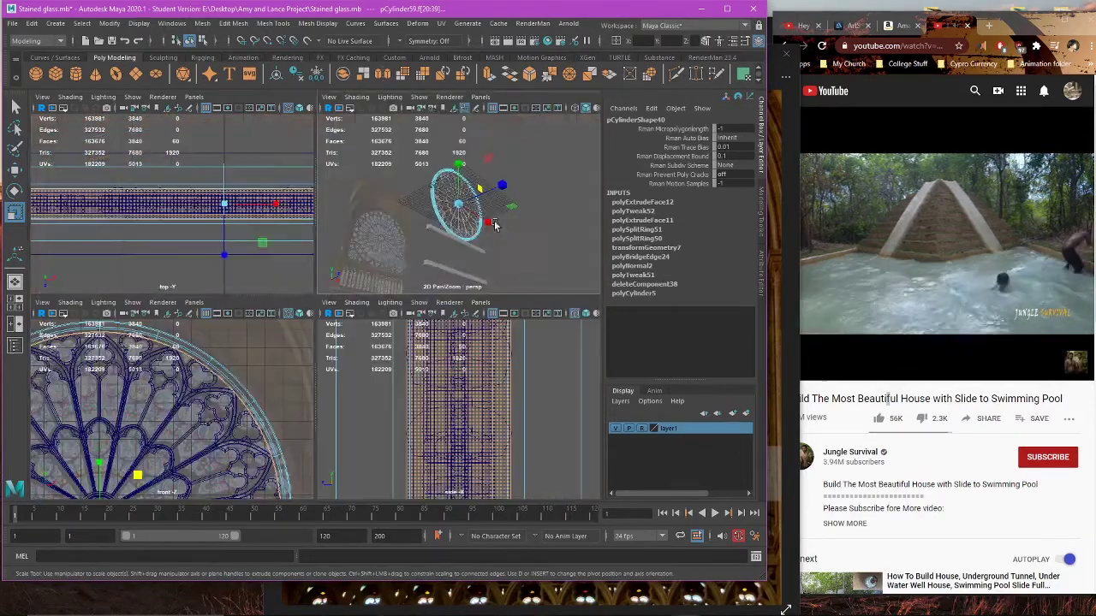
pyautogui.press('space')
pyautogui.press('f')
pyautogui.keyDown('alt'); pyautogui.moveTo(311, 317); pyautogui.dragTo(390, 325); pyautogui.keyUp('alt')
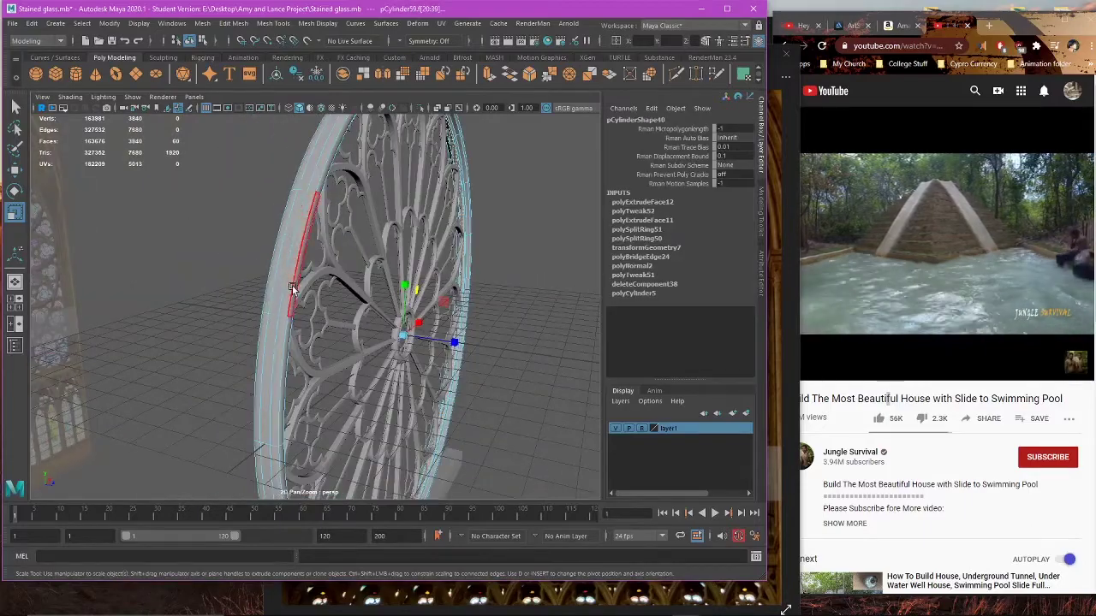
pyautogui.keyDown('alt'); pyautogui.moveTo(291, 288); pyautogui.dragTo(248, 226); pyautogui.keyUp('alt')
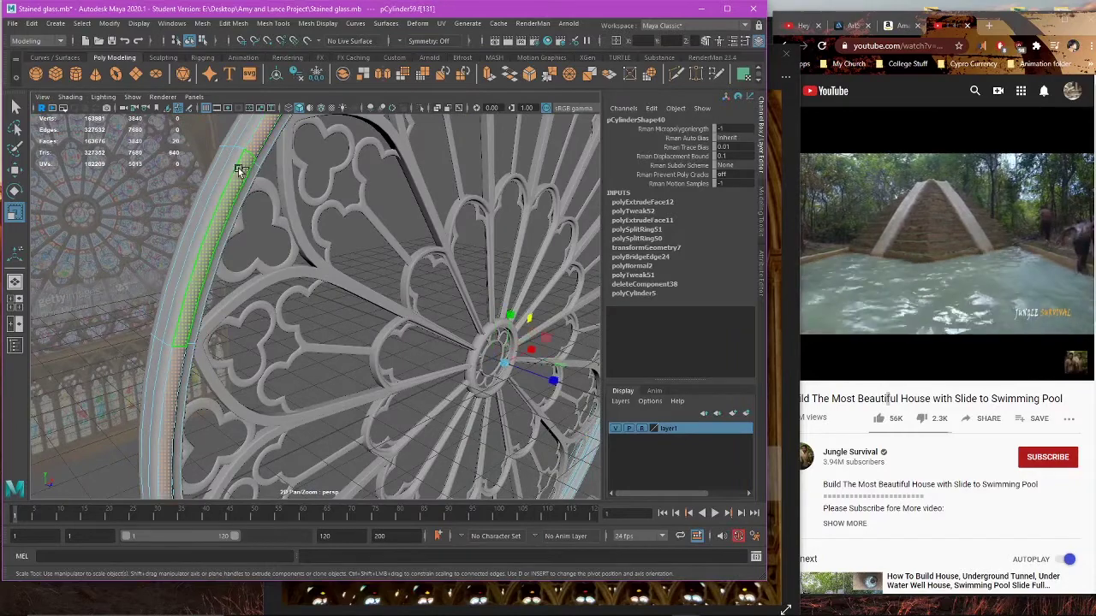
pyautogui.keyDown('alt'); pyautogui.moveTo(240, 168); pyautogui.dragTo(444, 223); pyautogui.keyUp('alt')
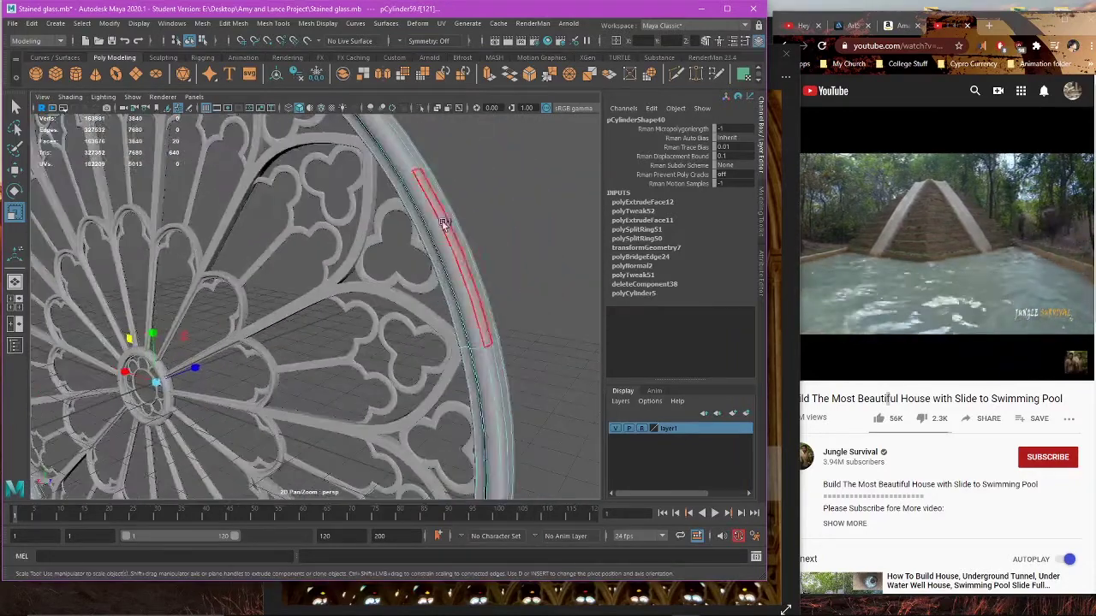
pyautogui.keyDown('shift'); pyautogui.doubleClick(403, 158); pyautogui.keyUp('shift')
pyautogui.keyDown('alt'); pyautogui.moveTo(403, 158); pyautogui.dragTo(283, 313); pyautogui.keyUp('alt')
pyautogui.scroll(4, 352, 247)
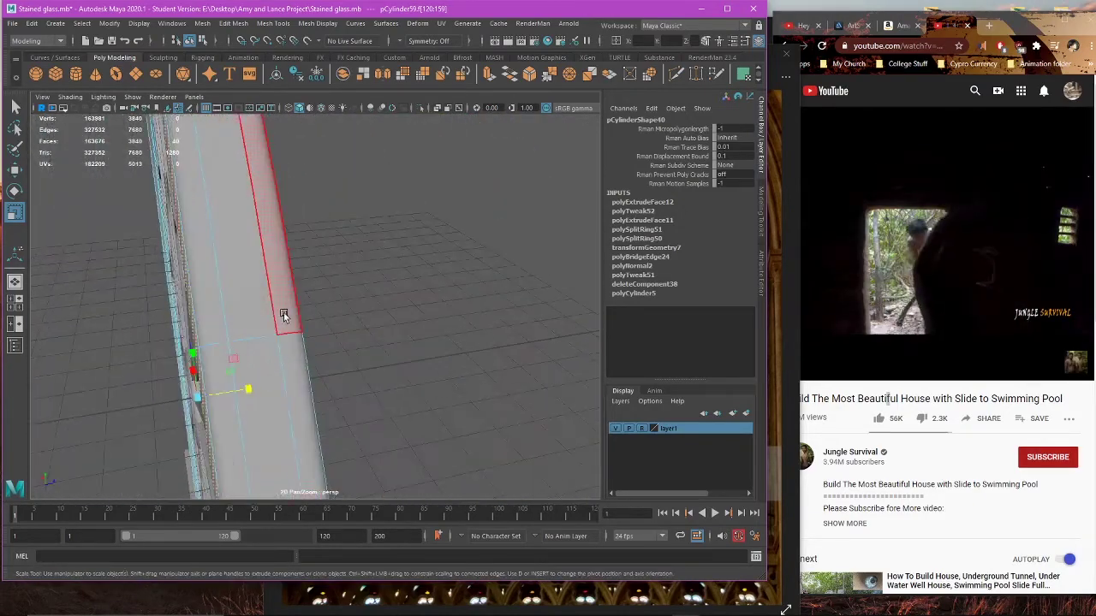
# Step: Select the face loop running along the middle of the ring's outer rim and examine it from both sides
pyautogui.click(256, 295)
pyautogui.keyDown('shift'); pyautogui.doubleClick(265, 379); pyautogui.keyUp('shift')
pyautogui.scroll(-6, 282, 380)
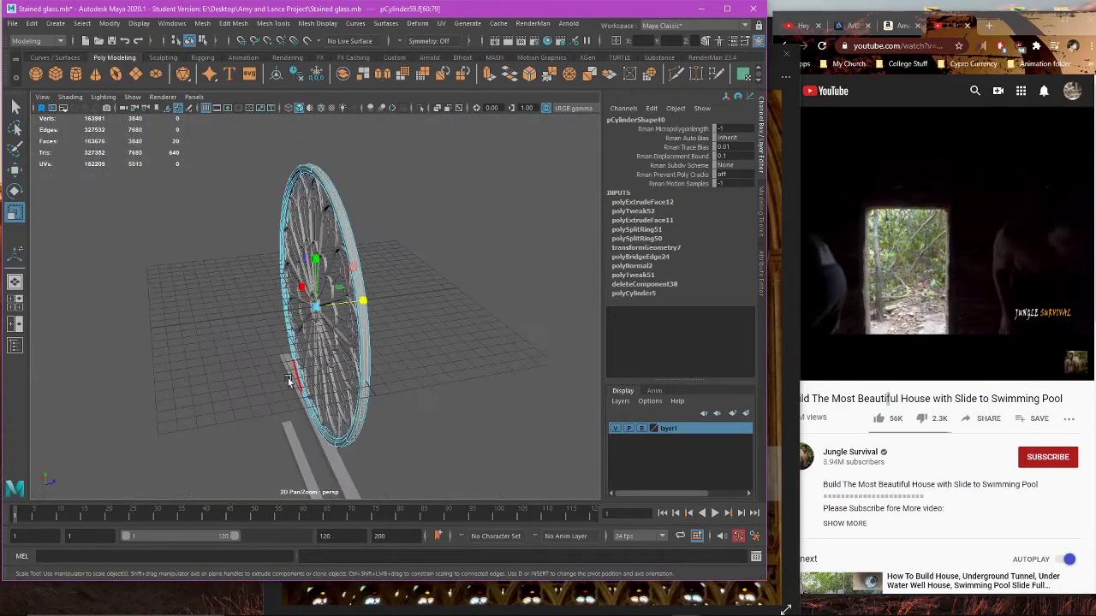
pyautogui.keyDown('alt'); pyautogui.moveTo(309, 372); pyautogui.dragTo(351, 328); pyautogui.keyUp('alt')
pyautogui.scroll(3, 374, 326)
pyautogui.keyDown('alt'); pyautogui.moveTo(375, 325); pyautogui.dragTo(348, 367, button='middle'); pyautogui.keyUp('alt')
pyautogui.scroll(4, 322, 349)
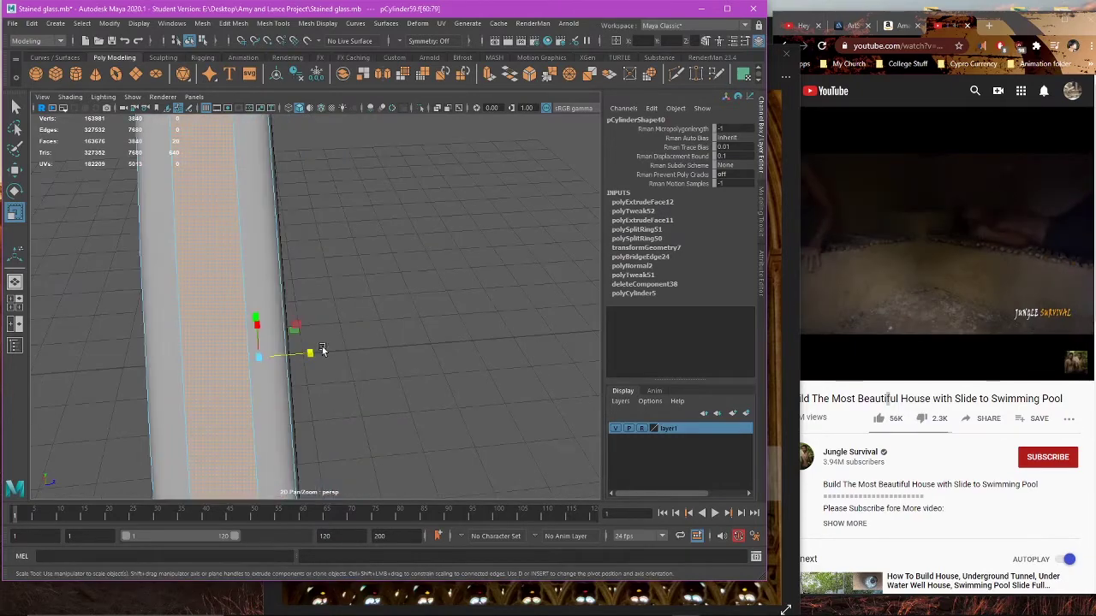
pyautogui.scroll(-5, 302, 353)
pyautogui.keyDown('alt'); pyautogui.moveTo(305, 353); pyautogui.dragTo(534, 358); pyautogui.keyUp('alt')
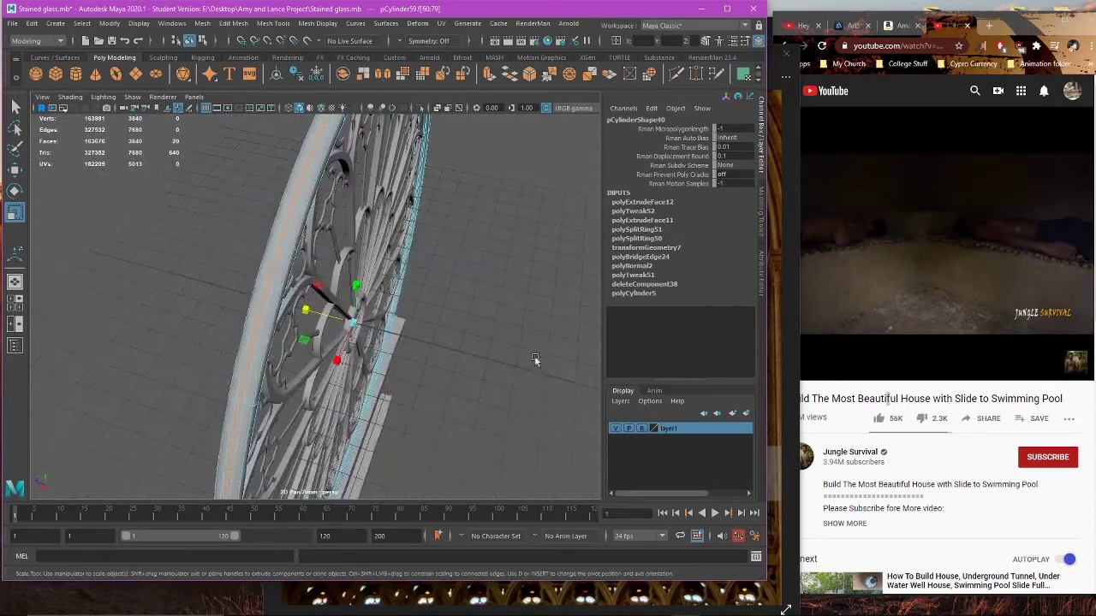
# Step: Delete the edge loops running around the ring's outer rim
pyautogui.keyDown('alt'); pyautogui.moveTo(370, 332); pyautogui.dragTo(392, 341); pyautogui.keyUp('alt')
pyautogui.moveTo(453, 290); pyautogui.dragTo(456, 262, button='right')
pyautogui.keyDown('alt'); pyautogui.moveTo(455, 262); pyautogui.dragTo(266, 257); pyautogui.keyUp('alt')
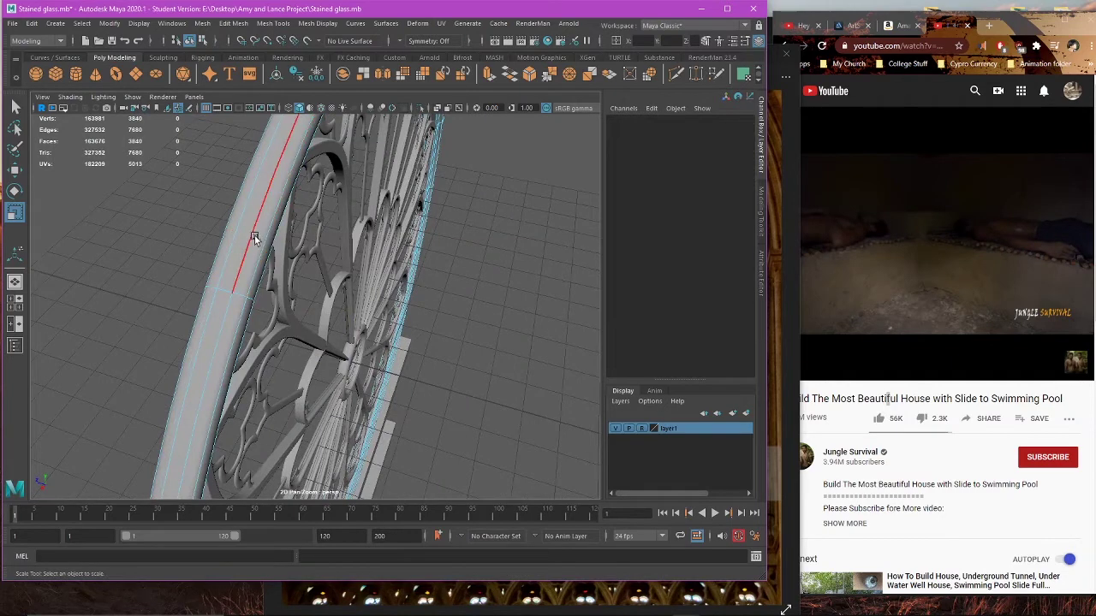
pyautogui.doubleClick(253, 238)
pyautogui.press('w')
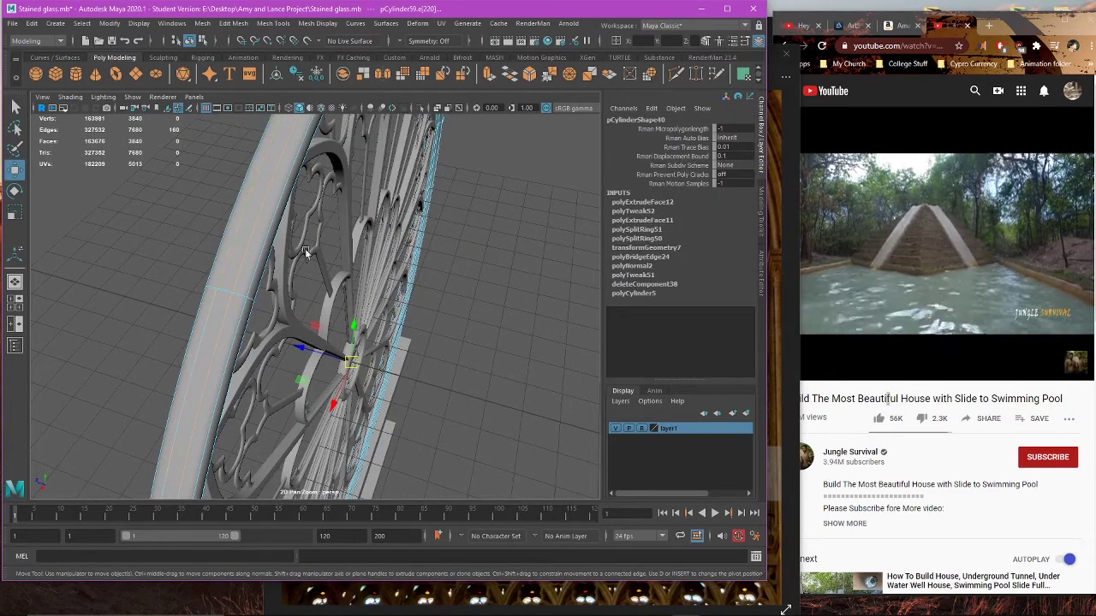
pyautogui.press('Delete')
pyautogui.doubleClick(241, 225)
pyautogui.hotkey('ctrl', 'Delete')
pyautogui.scroll(-4, 469, 261)
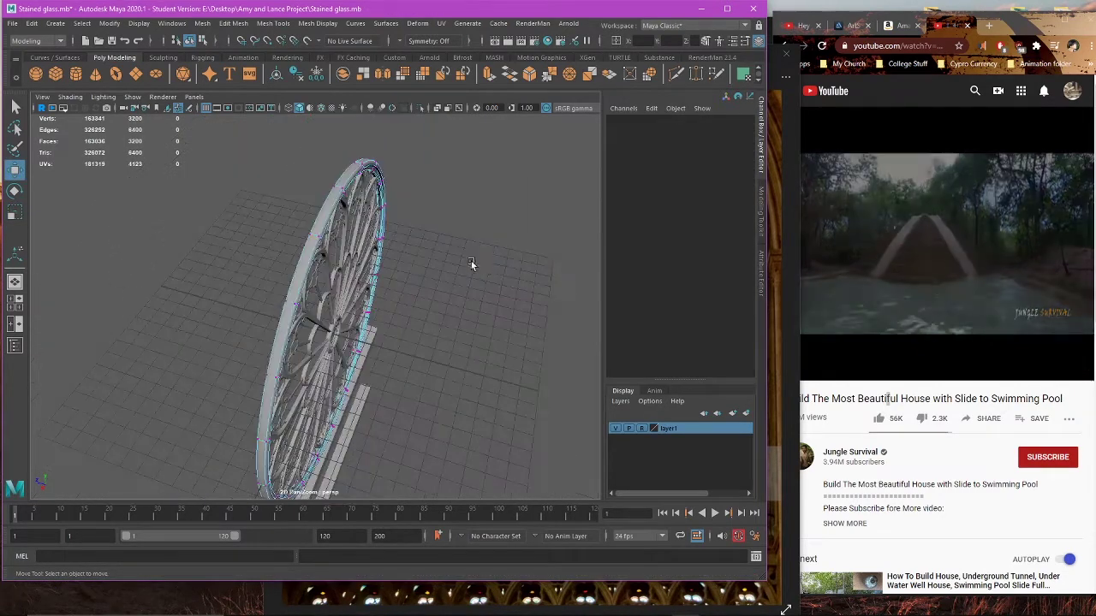
# Step: Return to object selection and select the whole outer ring
pyautogui.moveTo(493, 250); pyautogui.dragTo(514, 240, button='right')
pyautogui.click(484, 293)
pyautogui.keyDown('alt'); pyautogui.moveTo(483, 293); pyautogui.dragTo(386, 259); pyautogui.keyUp('alt')
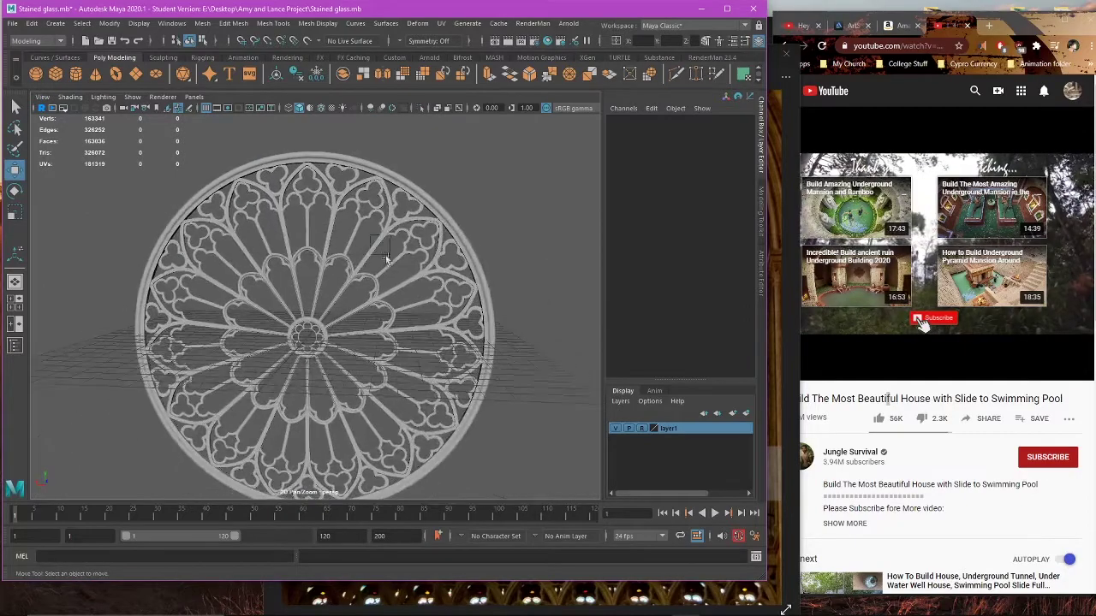
pyautogui.keyDown('alt'); pyautogui.moveTo(386, 259); pyautogui.dragTo(468, 311, button='right'); pyautogui.keyUp('alt')
pyautogui.click(502, 297)
pyautogui.press('space')
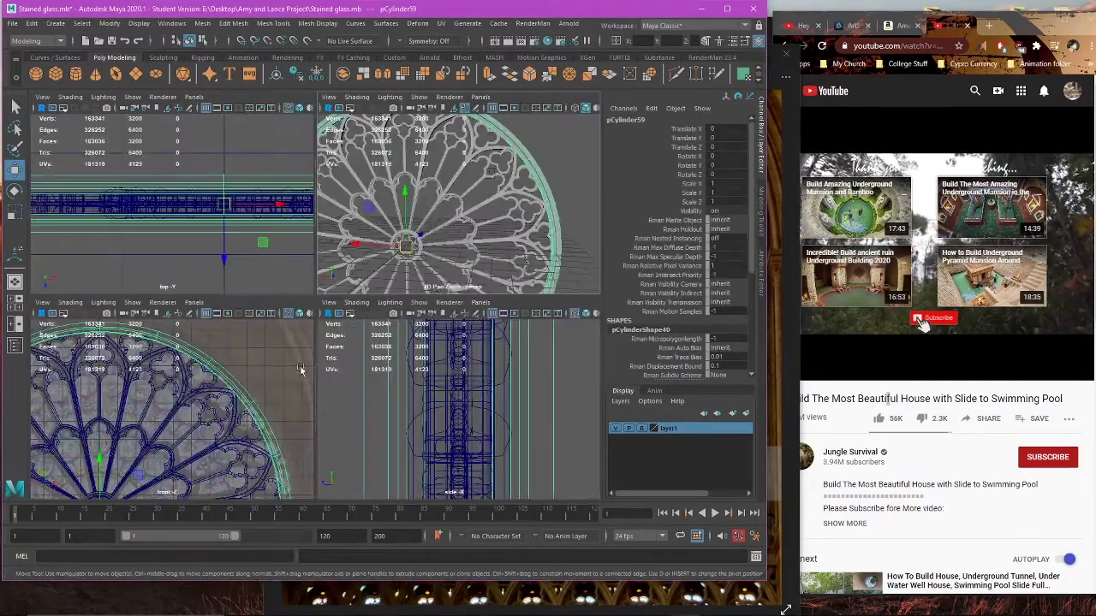
pyautogui.press('space')
pyautogui.scroll(-5, 437, 255)
pyautogui.keyDown('alt'); pyautogui.moveTo(406, 272); pyautogui.dragTo(449, 265, button='middle'); pyautogui.keyUp('alt')
pyautogui.scroll(6, 381, 327)
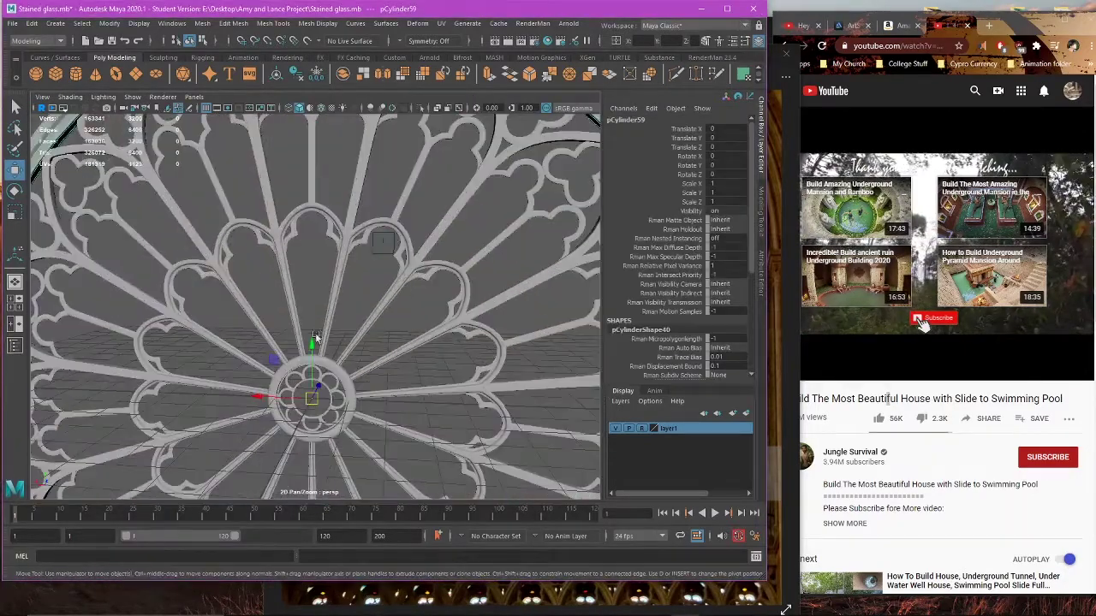
# Step: Try to scale the outer ring to about 1.036 in X and Y
pyautogui.press('r')
pyautogui.scroll(-3, 318, 354)
pyautogui.keyDown('alt'); pyautogui.moveTo(318, 355); pyautogui.dragTo(296, 363, button='middle'); pyautogui.keyUp('alt')
pyautogui.moveTo(252, 334); pyautogui.dragTo(251, 333)
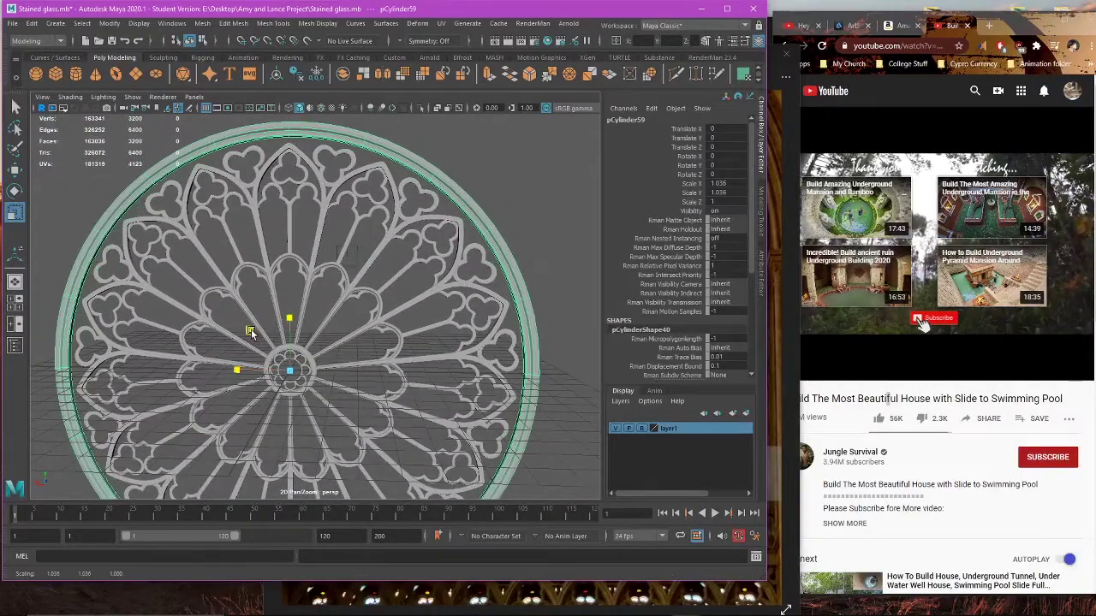
pyautogui.hotkey('ctrl', 'z')
# Step: Scale the outer ring freehand to about 1.017 in X and Y
pyautogui.scroll(5, 453, 281)
pyautogui.keyDown('alt'); pyautogui.moveTo(436, 290); pyautogui.dragTo(383, 355, button='middle'); pyautogui.keyUp('alt')
pyautogui.scroll(-3, 384, 355)
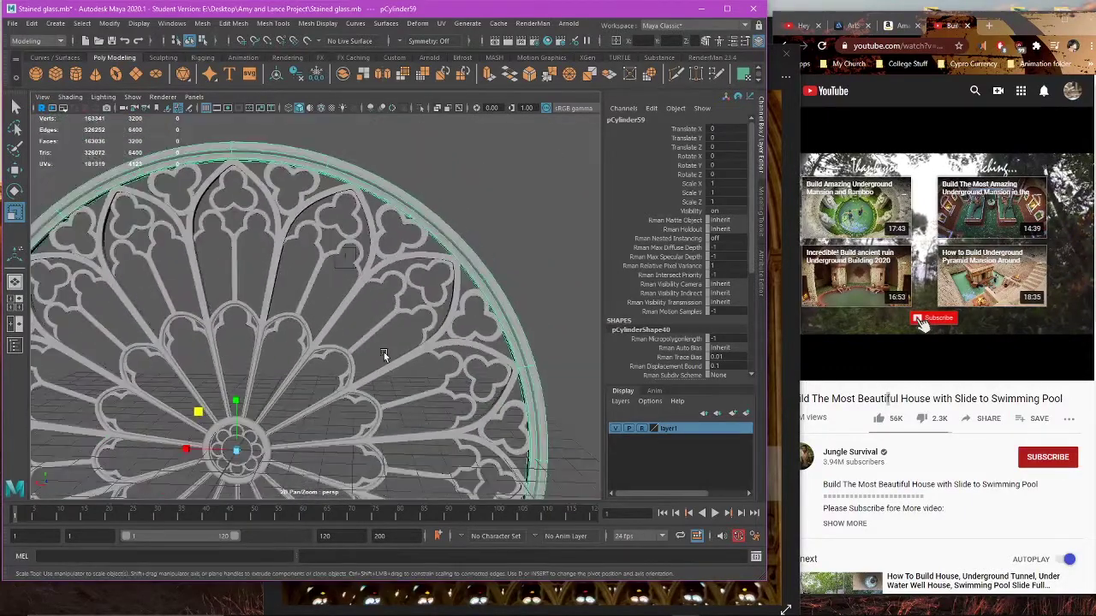
pyautogui.moveTo(196, 411); pyautogui.dragTo(198, 412)
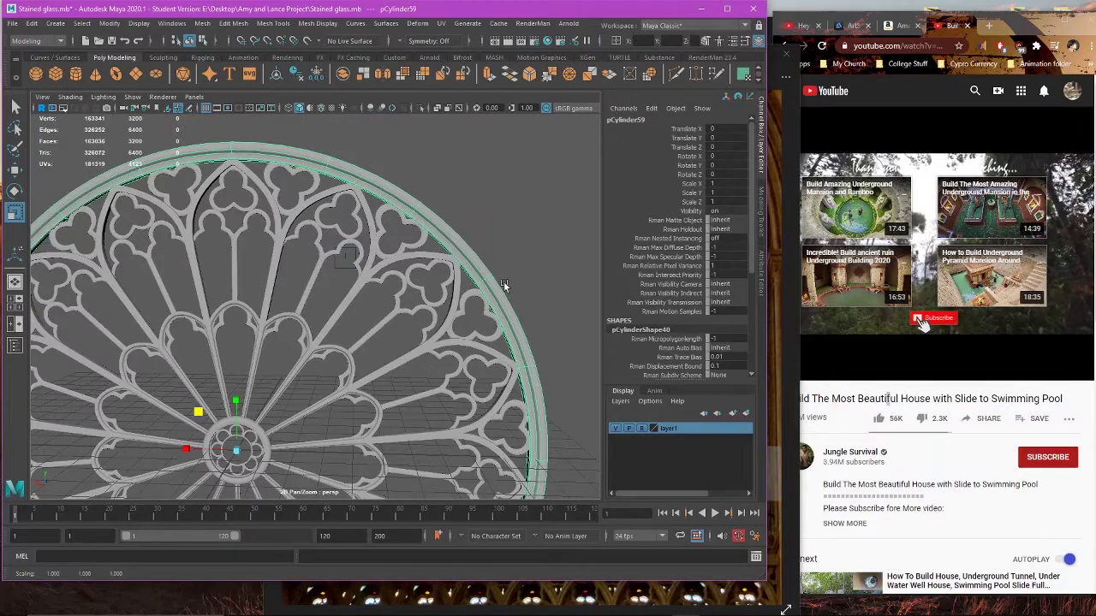
pyautogui.keyDown('alt'); pyautogui.moveTo(503, 283); pyautogui.dragTo(503, 328, button='middle'); pyautogui.keyUp('alt')
pyautogui.keyDown('alt'); pyautogui.moveTo(322, 393); pyautogui.dragTo(370, 339, button='middle'); pyautogui.keyUp('alt')
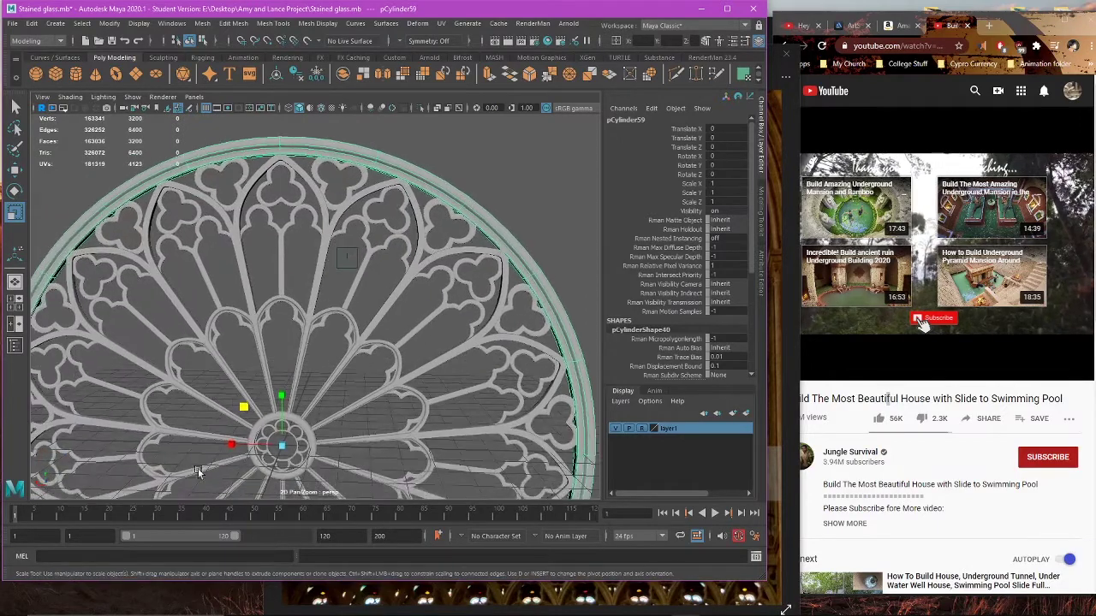
pyautogui.moveTo(244, 408); pyautogui.dragTo(243, 409)
pyautogui.keyDown('alt'); pyautogui.moveTo(463, 257); pyautogui.dragTo(336, 341, button='middle'); pyautogui.keyUp('alt')
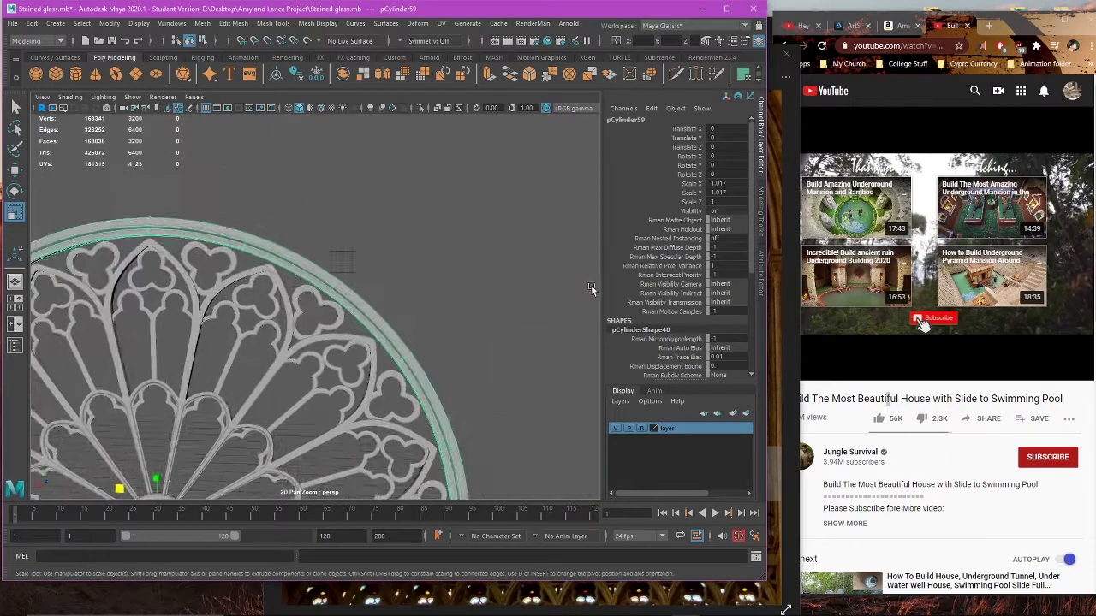
# Step: Set the outer ring's Scale X and Scale Y to 1.01
pyautogui.scroll(5, 458, 322)
pyautogui.keyDown('alt'); pyautogui.moveTo(458, 323); pyautogui.dragTo(447, 333, button='middle'); pyautogui.keyUp('alt')
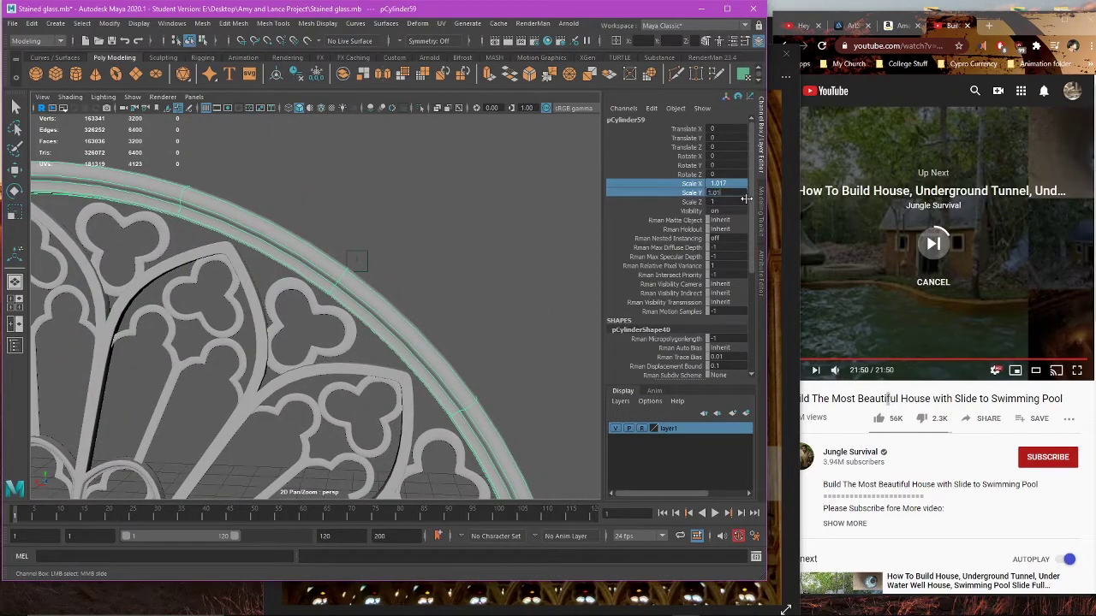
pyautogui.press('Return')
# Step: Examine how the enlarged ring fits around the tracery from the front and from the side
pyautogui.click(462, 297)
pyautogui.scroll(3, 437, 291)
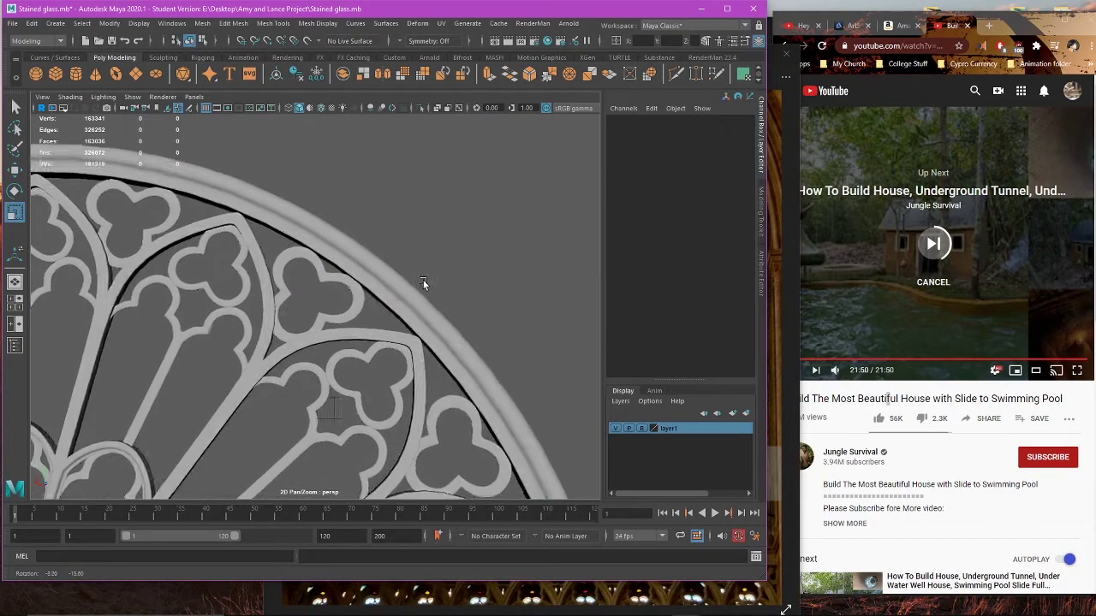
pyautogui.click(451, 321)
pyautogui.scroll(-5, 459, 335)
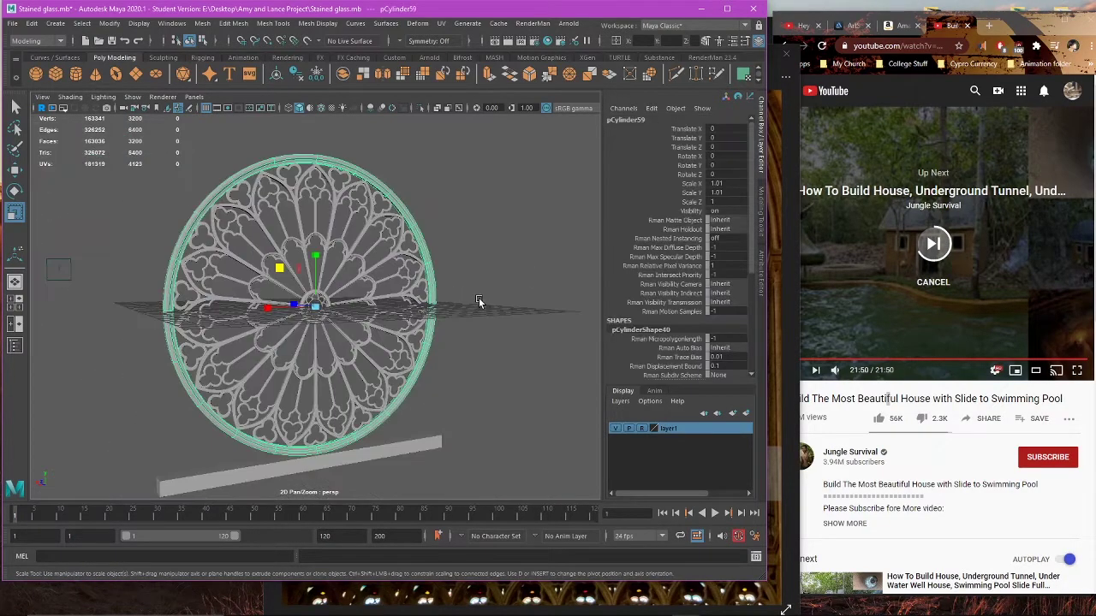
pyautogui.click(478, 298)
pyautogui.keyDown('alt'); pyautogui.moveTo(479, 299); pyautogui.dragTo(300, 289); pyautogui.keyUp('alt')
pyautogui.scroll(5, 429, 275)
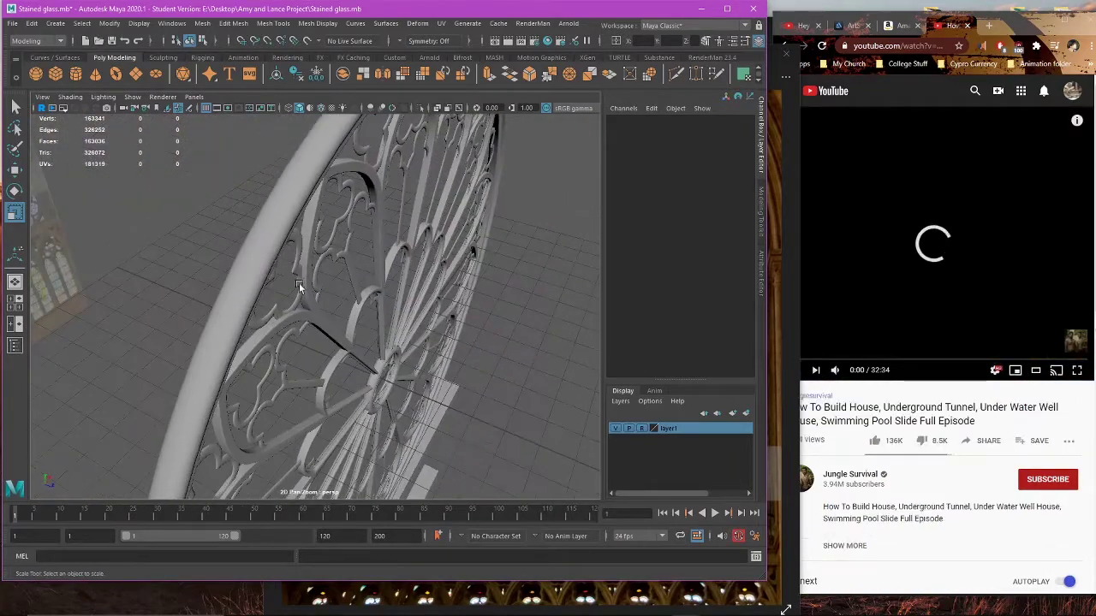
pyautogui.click(282, 269)
pyautogui.press('f')
pyautogui.keyDown('alt'); pyautogui.moveTo(413, 349); pyautogui.dragTo(392, 351); pyautogui.keyUp('alt')
pyautogui.scroll(4, 392, 351)
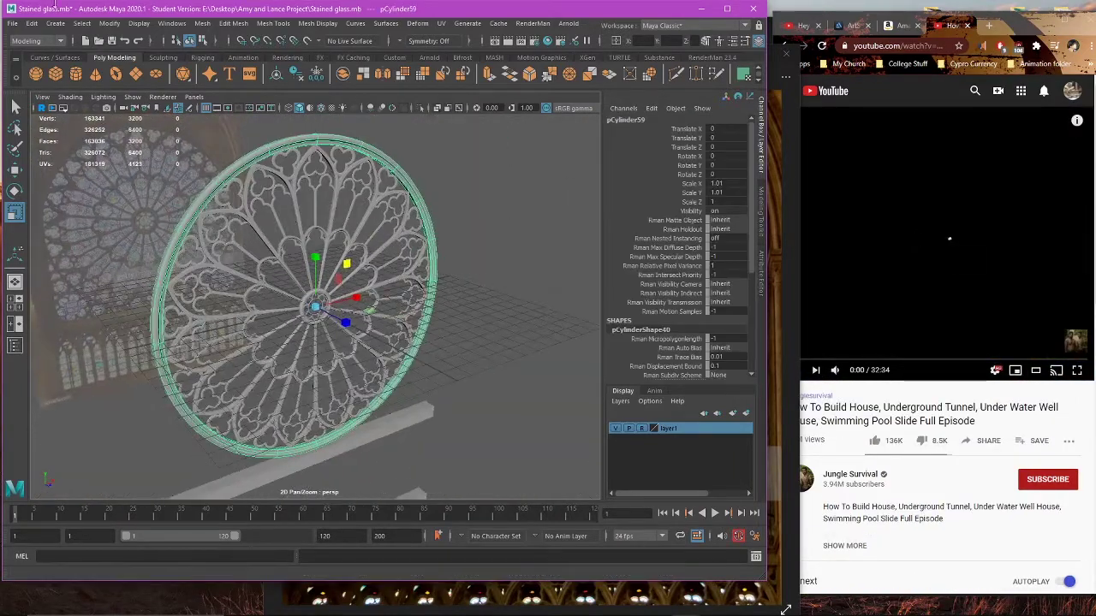
# Step: Save the stained glass scene and continue past the student version notice
pyautogui.click(14, 23)
pyautogui.click(39, 67)
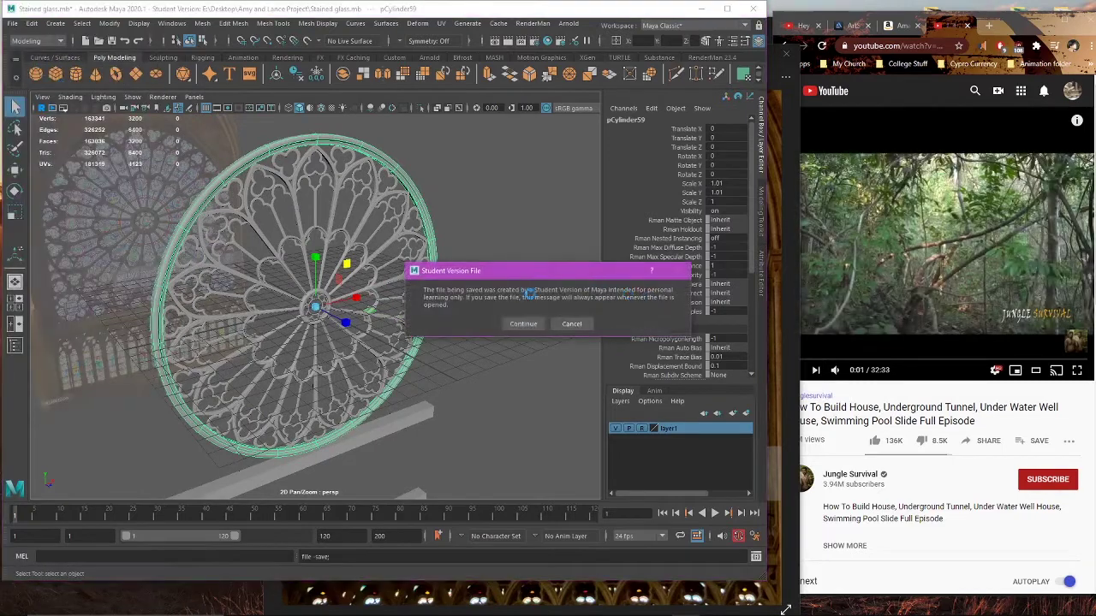
pyautogui.click(524, 323)
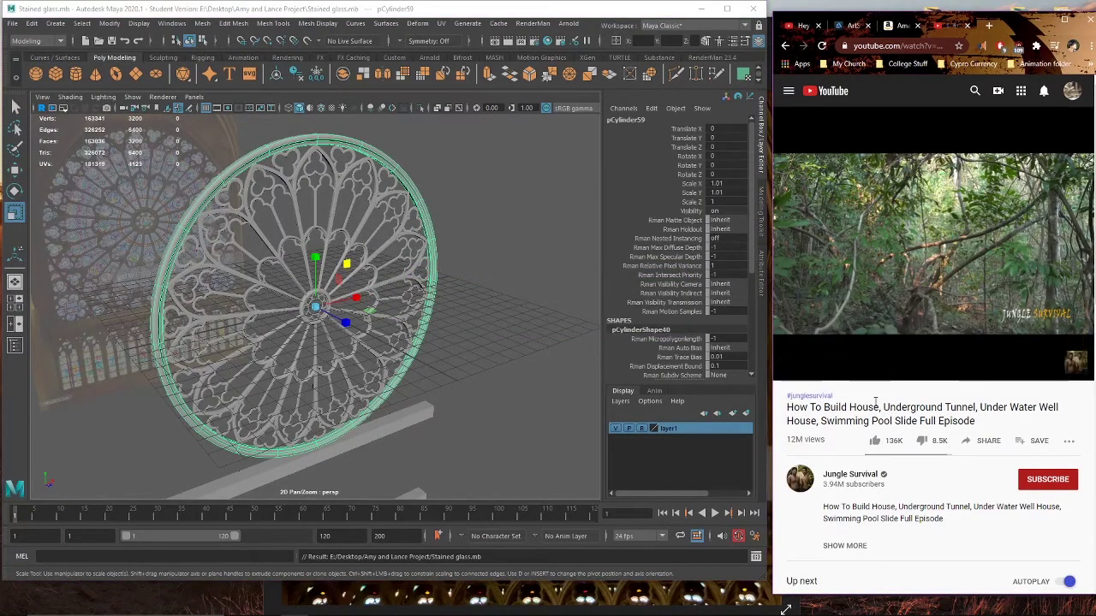
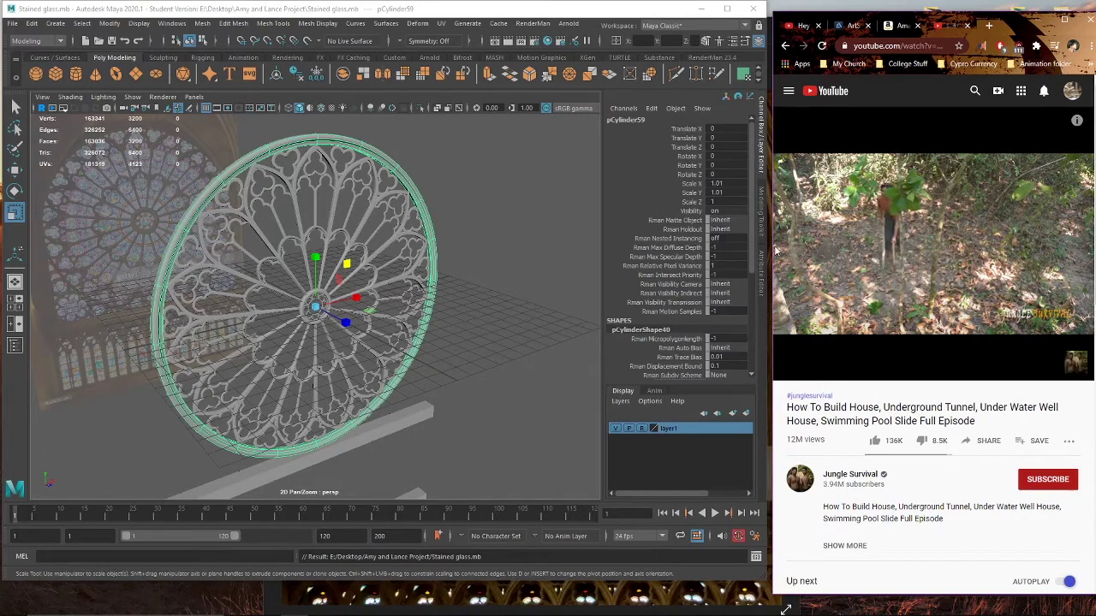
# Step: Examine the outer ring's fit around the tracery from the front and from a slight angle in perspective
pyautogui.click(496, 198)
pyautogui.moveTo(464, 268)
pyautogui.keyDown('alt'); pyautogui.mouseDown()
pyautogui.moveTo(398, 292)
pyautogui.moveTo(467, 267)
pyautogui.mouseUp(); pyautogui.keyUp('alt')
pyautogui.keyDown('alt'); pyautogui.moveTo(467, 267); pyautogui.dragTo(465, 374, button='middle'); pyautogui.keyUp('alt')
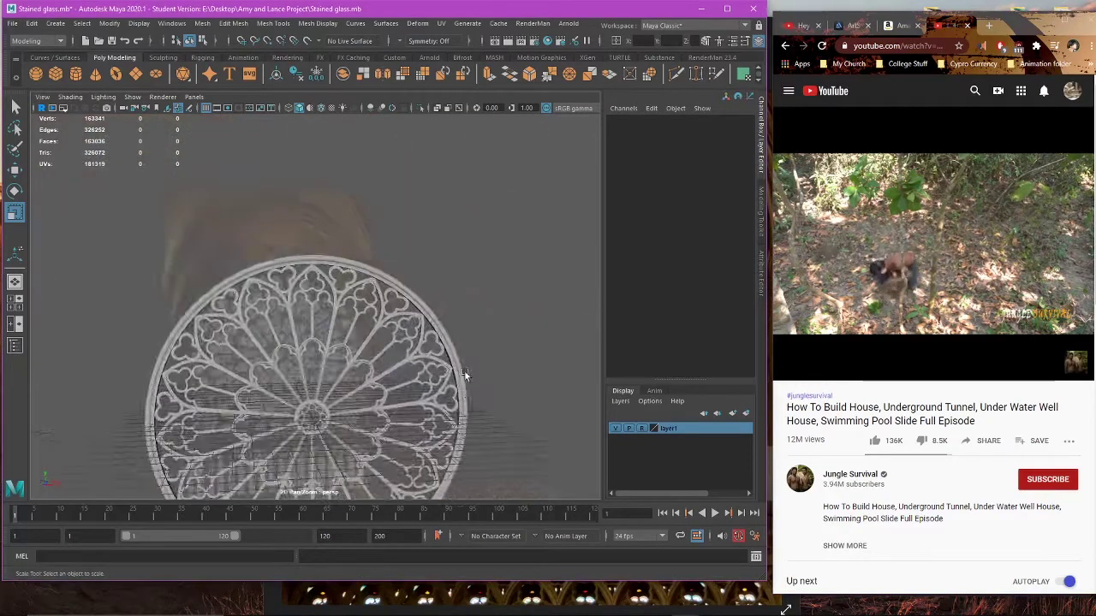
pyautogui.scroll(5, 523, 279)
pyautogui.click(550, 270)
pyautogui.press('f')
pyautogui.click(560, 225)
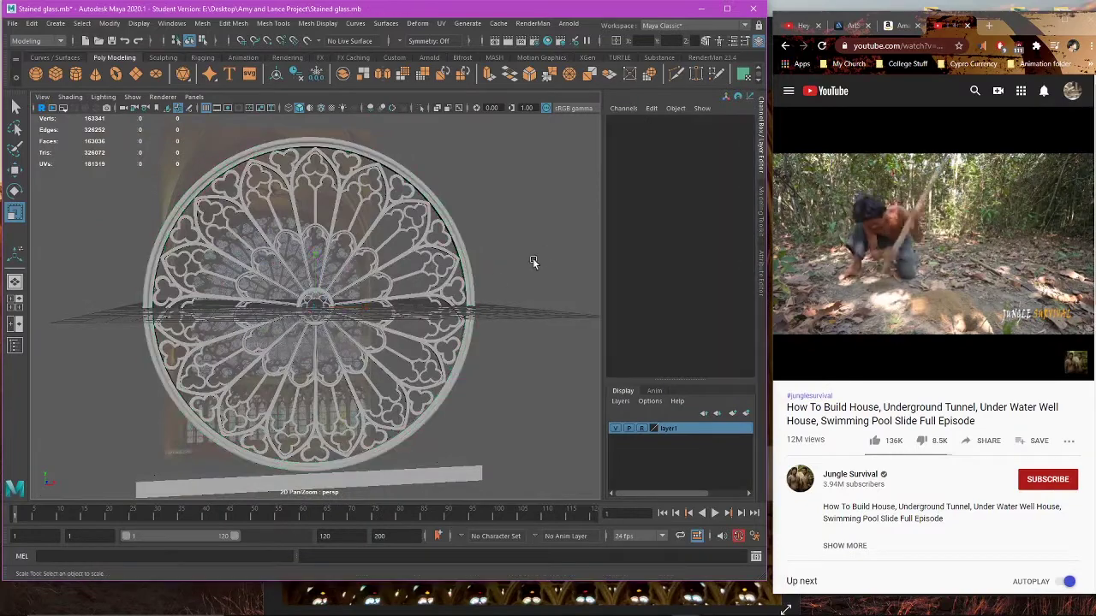
pyautogui.keyDown('alt'); pyautogui.moveTo(533, 257); pyautogui.dragTo(492, 319); pyautogui.keyUp('alt')
# Step: Freeze the outer ring's transformations while working in the front view
pyautogui.click(461, 360)
pyautogui.keyDown('alt'); pyautogui.moveTo(435, 411); pyautogui.dragTo(436, 447, button='middle'); pyautogui.keyUp('alt')
pyautogui.keyDown('alt'); pyautogui.moveTo(381, 471); pyautogui.dragTo(367, 449); pyautogui.keyUp('alt')
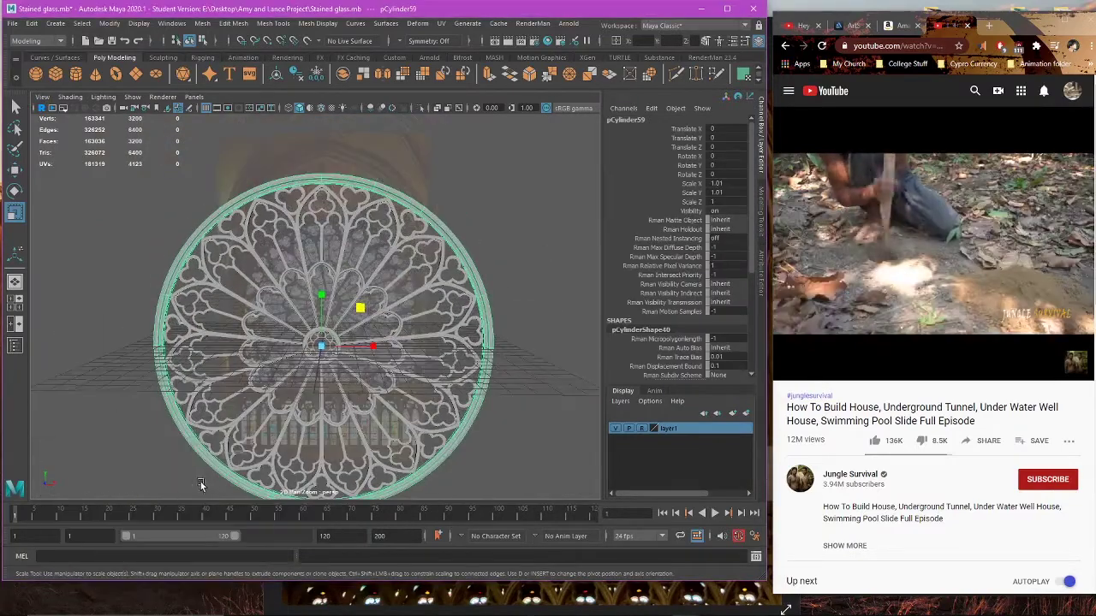
pyautogui.press('space')
pyautogui.press('space')
pyautogui.keyDown('alt'); pyautogui.moveTo(324, 423); pyautogui.dragTo(362, 402, button='middle'); pyautogui.keyUp('alt')
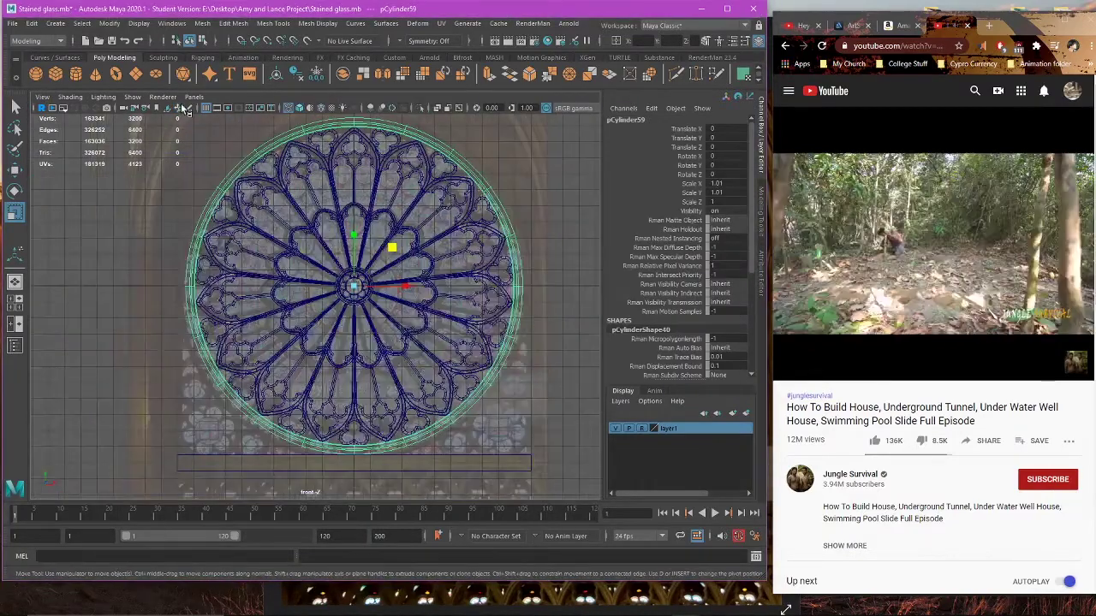
pyautogui.press('w')
pyautogui.click(110, 23)
pyautogui.click(154, 76)
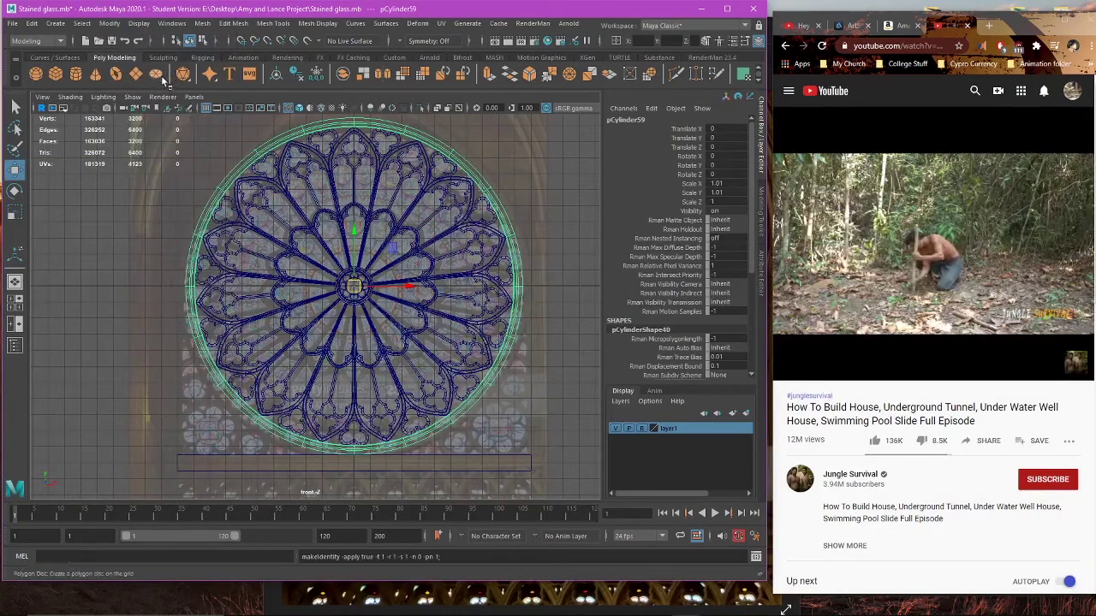
# Step: Duplicate the central rosette and move the copy outside the window's lower-right edge, to about X 9.304 and Y -7.38
pyautogui.press('5')
pyautogui.keyDown('alt'); pyautogui.moveTo(462, 296); pyautogui.dragTo(409, 301, button='middle'); pyautogui.keyUp('alt')
pyautogui.keyDown('alt'); pyautogui.moveTo(408, 301); pyautogui.dragTo(575, 302, button='right'); pyautogui.keyUp('alt')
pyautogui.keyDown('alt'); pyautogui.moveTo(574, 302); pyautogui.dragTo(453, 317, button='middle'); pyautogui.keyUp('alt')
pyautogui.click(454, 317)
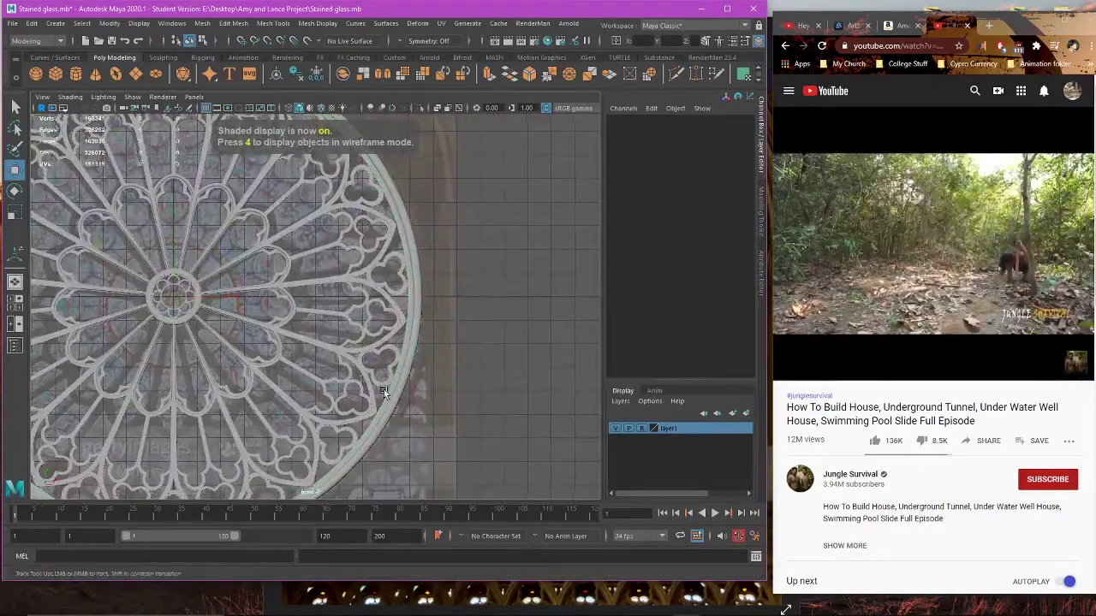
pyautogui.keyDown('alt'); pyautogui.moveTo(315, 465); pyautogui.dragTo(394, 333, button='middle'); pyautogui.keyUp('alt')
pyautogui.click(409, 322)
pyautogui.press('f')
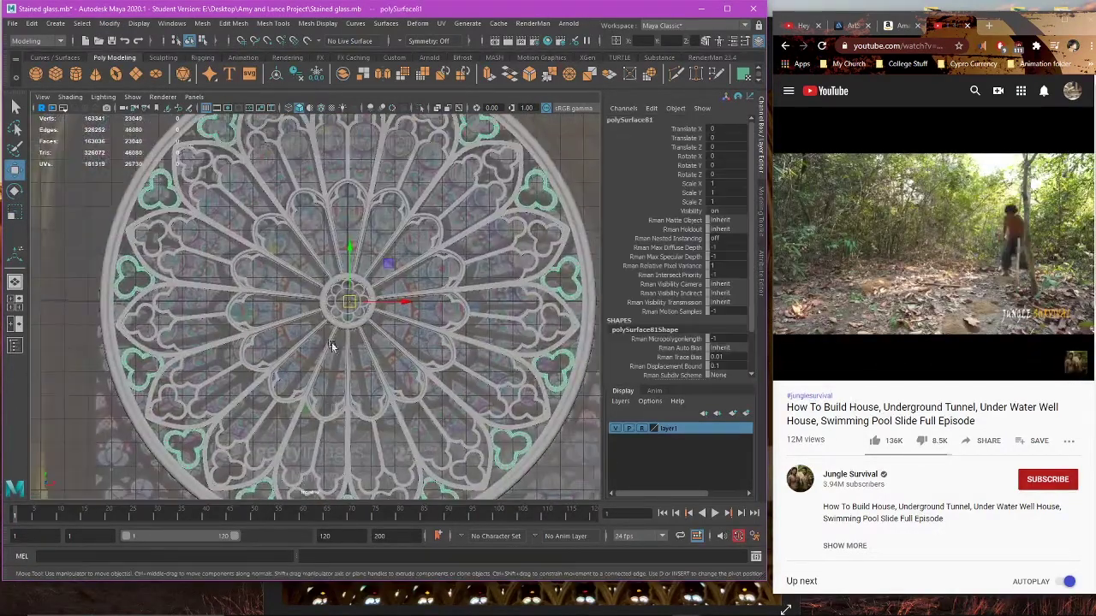
pyautogui.click(410, 315)
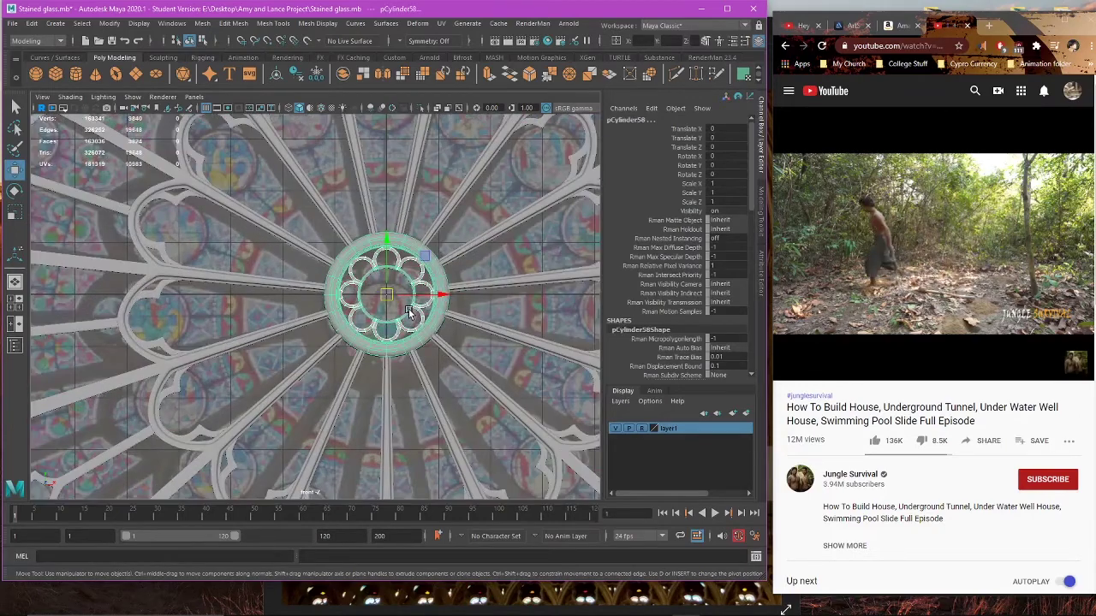
pyautogui.scroll(-4, 320, 311)
pyautogui.scroll(4, 319, 311)
pyautogui.scroll(-3, 245, 180)
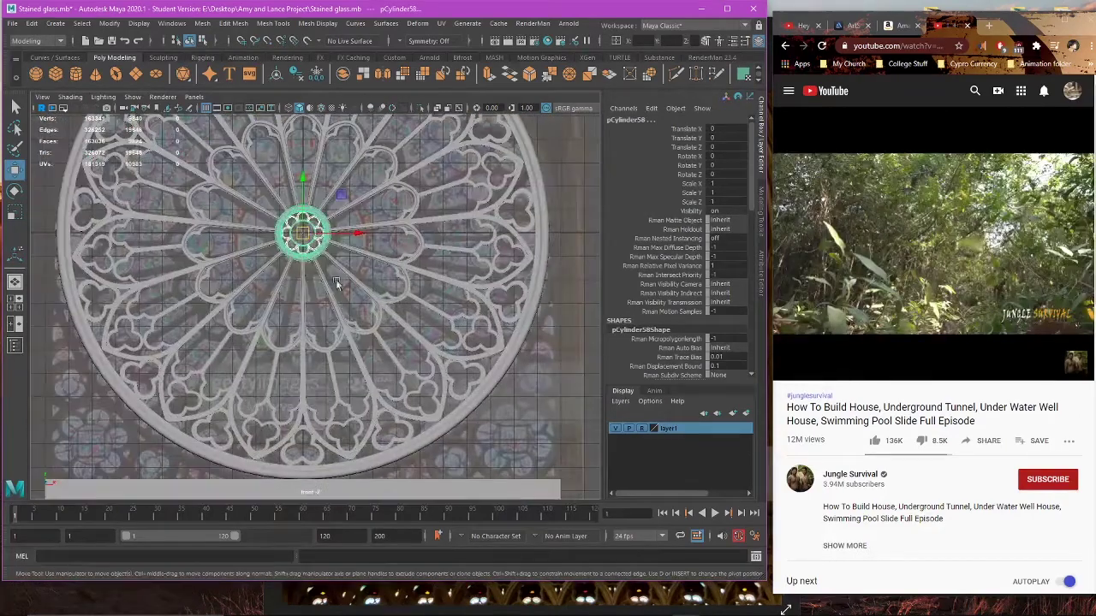
pyautogui.moveTo(302, 190); pyautogui.dragTo(304, 360)
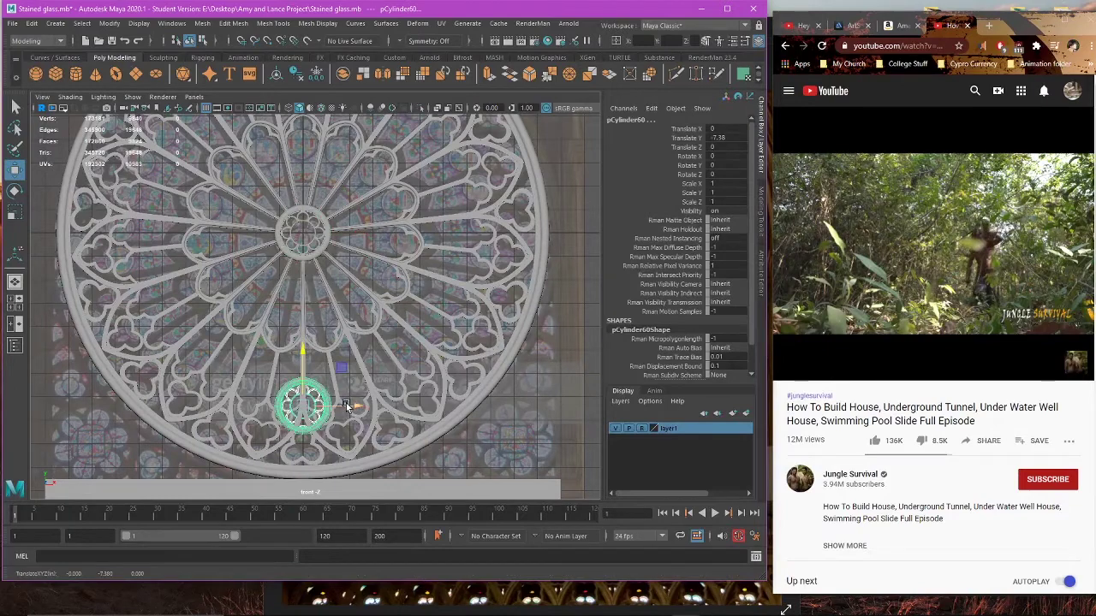
pyautogui.moveTo(347, 404); pyautogui.dragTo(558, 418)
# Step: Delete the thick outermost ring's faces from the rosette copy, keeping its two thin rings and the petal circles
pyautogui.scroll(2, 416, 358)
pyautogui.keyDown('alt'); pyautogui.moveTo(528, 414); pyautogui.dragTo(184, 273, button='middle'); pyautogui.keyUp('alt')
pyautogui.scroll(4, 387, 339)
pyautogui.scroll(2, 257, 291)
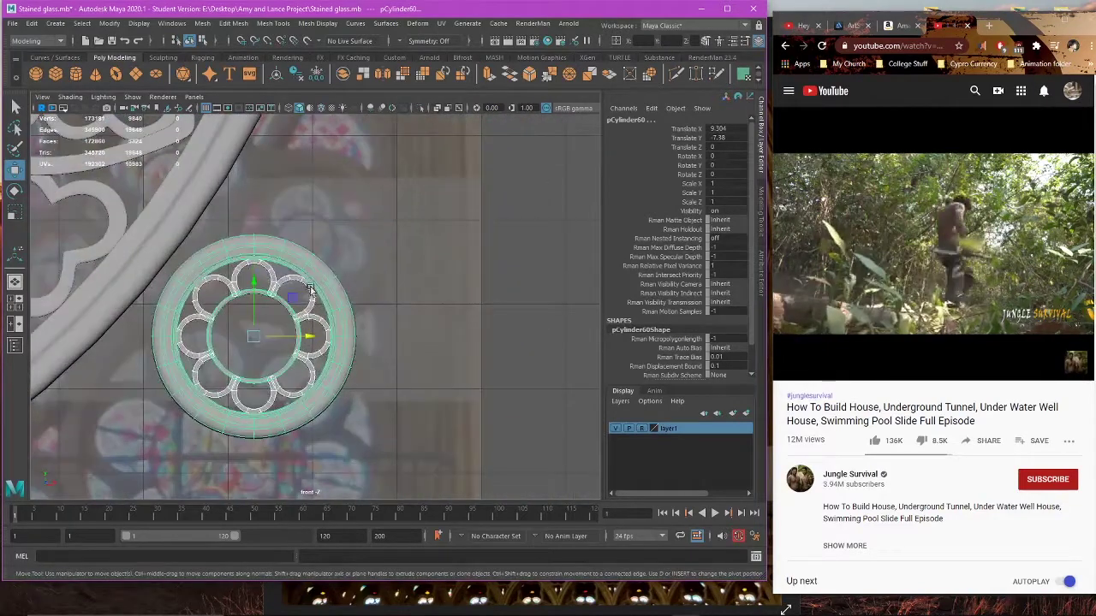
pyautogui.click(308, 297)
pyautogui.scroll(-3, 324, 342)
pyautogui.scroll(2, 323, 343)
pyautogui.keyDown('alt'); pyautogui.moveTo(324, 344); pyautogui.dragTo(394, 329, button='middle'); pyautogui.keyUp('alt')
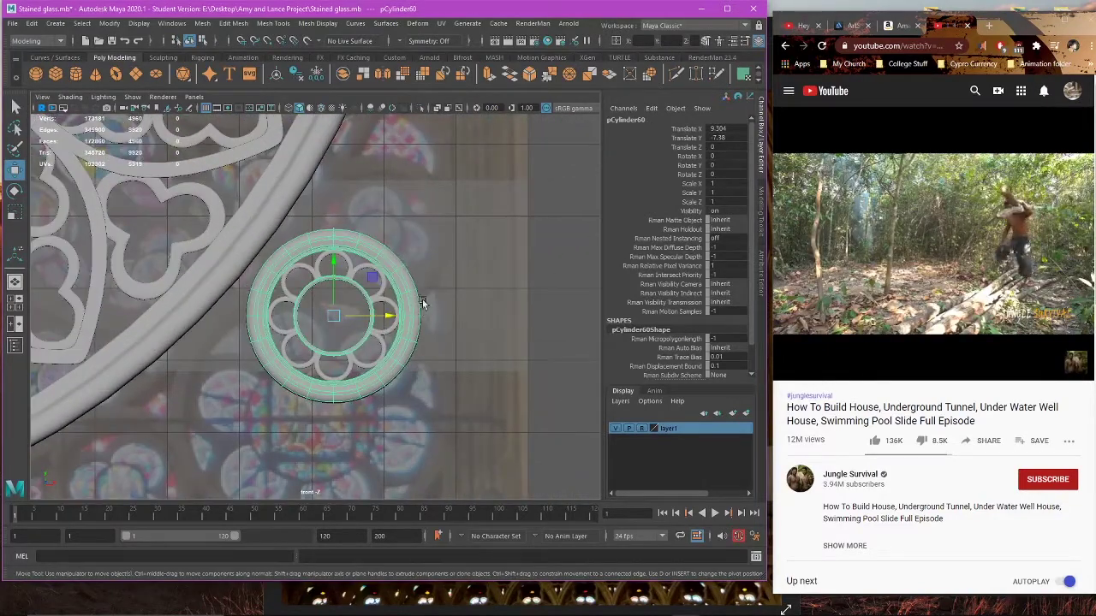
pyautogui.moveTo(422, 299); pyautogui.dragTo(400, 300, button='right')
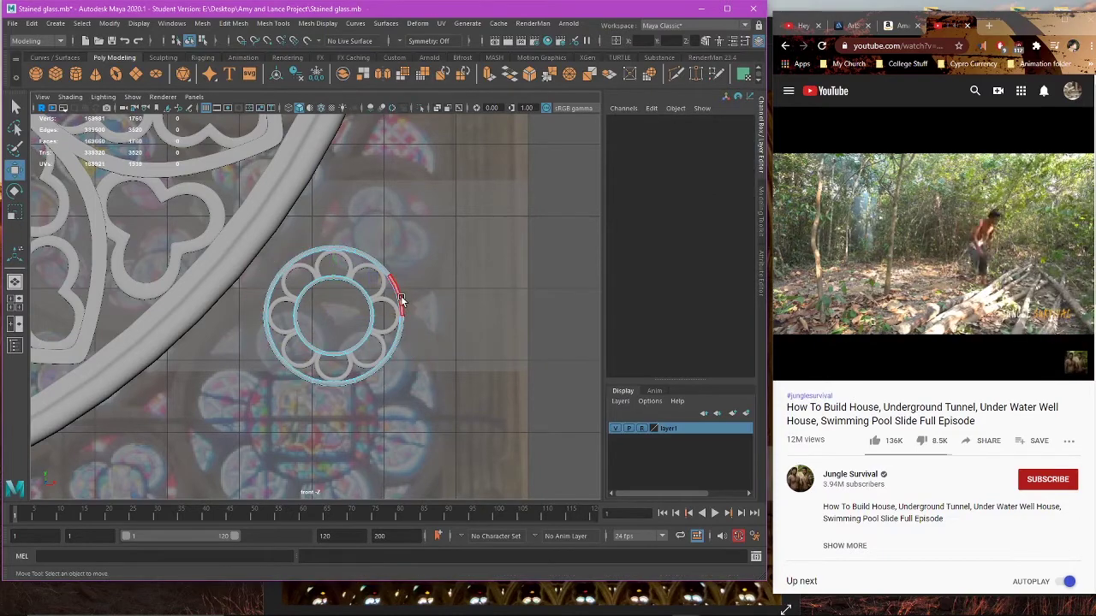
pyautogui.click(401, 300)
pyautogui.moveTo(498, 269); pyautogui.dragTo(528, 256, button='right')
pyautogui.scroll(-1, 506, 276)
pyautogui.scroll(2, 428, 332)
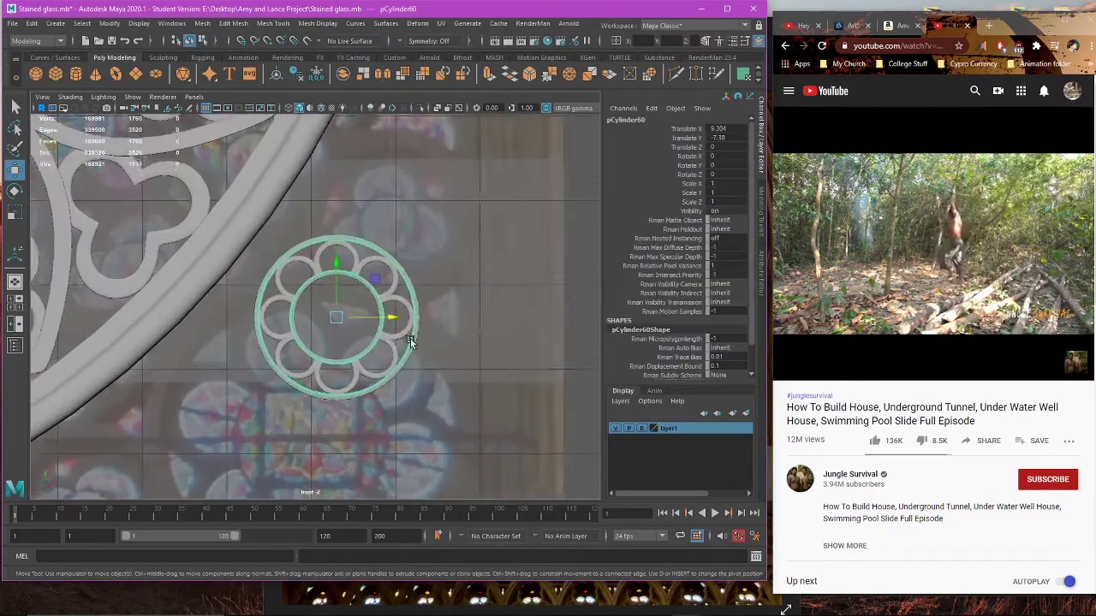
# Step: Try to scale the copy's rings and petal circles together to about 1.554 in X and Y
pyautogui.keyDown('alt'); pyautogui.moveTo(409, 341); pyautogui.dragTo(437, 295, button='middle'); pyautogui.keyUp('alt')
pyautogui.keyDown('shift'); pyautogui.click(426, 289); pyautogui.keyUp('shift')
pyautogui.press('r')
pyautogui.scroll(-2, 425, 274)
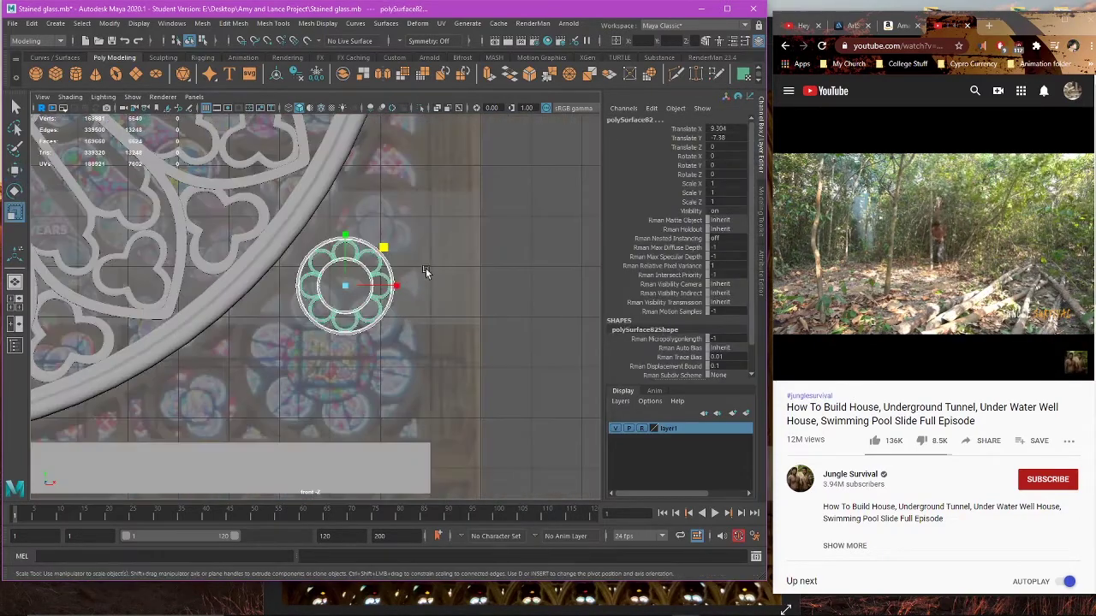
pyautogui.scroll(1, 411, 256)
pyautogui.keyDown('alt'); pyautogui.moveTo(396, 245); pyautogui.dragTo(404, 217, button='middle'); pyautogui.keyUp('alt')
pyautogui.moveTo(403, 217); pyautogui.dragTo(420, 216)
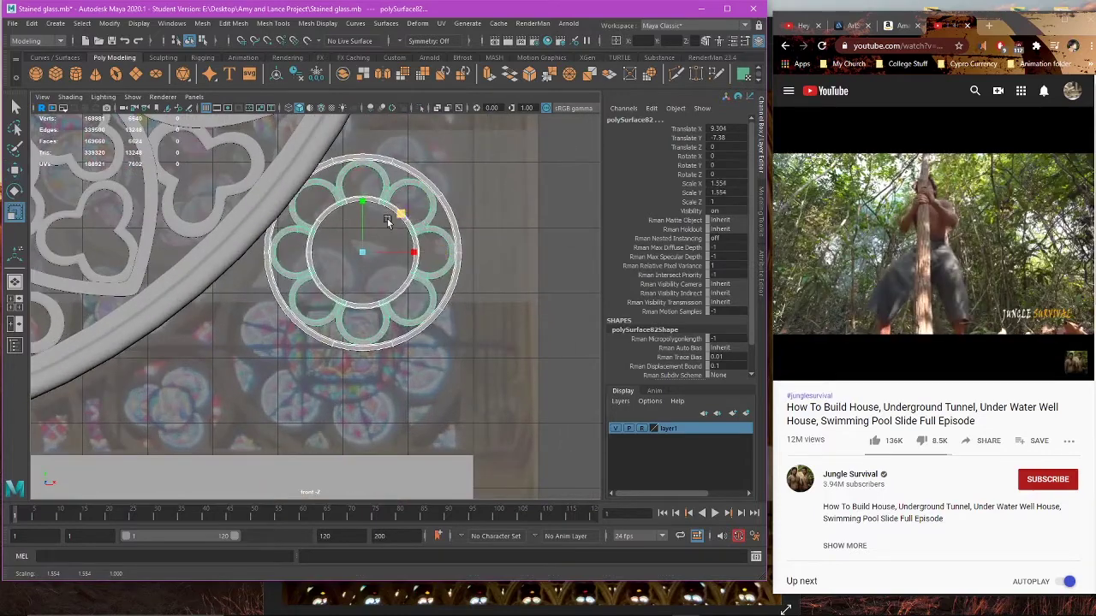
pyautogui.hotkey('ctrl', 'z')
# Step: Combine the copy's thin rings and petal circles into a single mesh
pyautogui.press('w')
pyautogui.click(451, 237)
pyautogui.click(415, 232)
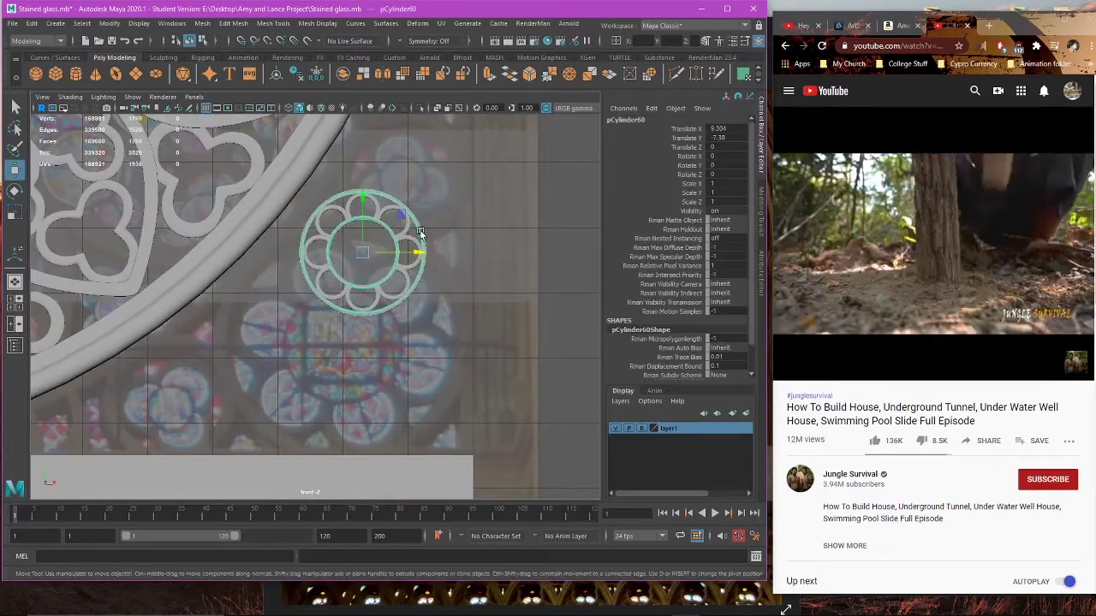
pyautogui.keyDown('alt'); pyautogui.moveTo(415, 232); pyautogui.dragTo(346, 218, button='middle'); pyautogui.keyUp('alt')
pyautogui.scroll(2, 488, 300)
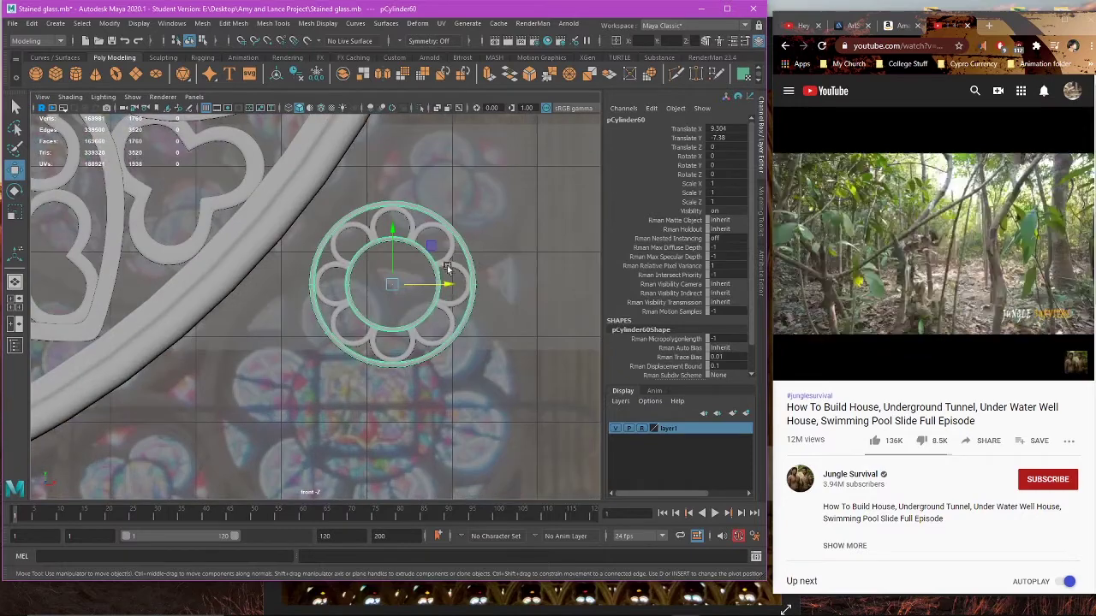
pyautogui.click(448, 269)
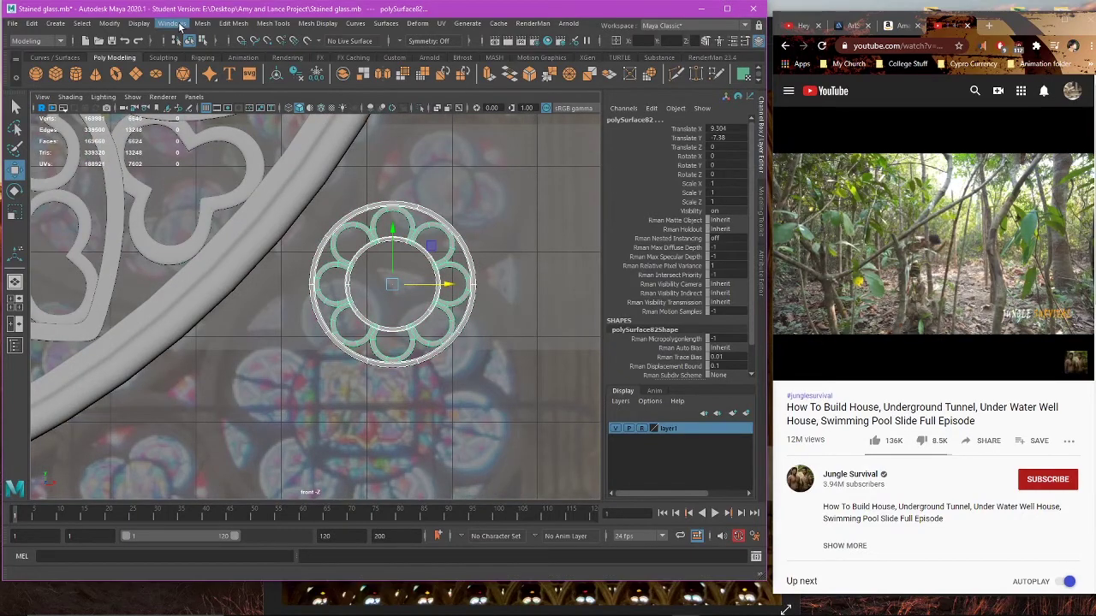
pyautogui.click(202, 24)
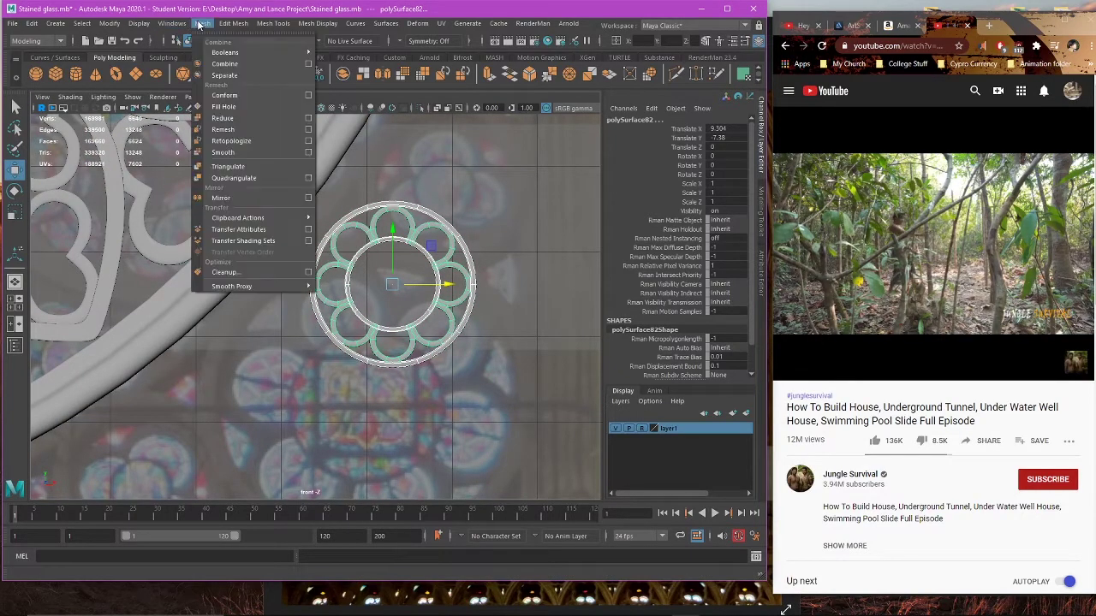
pyautogui.click(224, 63)
# Step: Scale the combined rosette to about 2.071 in X and Y and move it over the reference's lower-right rosette, about X -0.29, Y -1.354
pyautogui.scroll(-3, 454, 297)
pyautogui.scroll(2, 453, 295)
pyautogui.press('r')
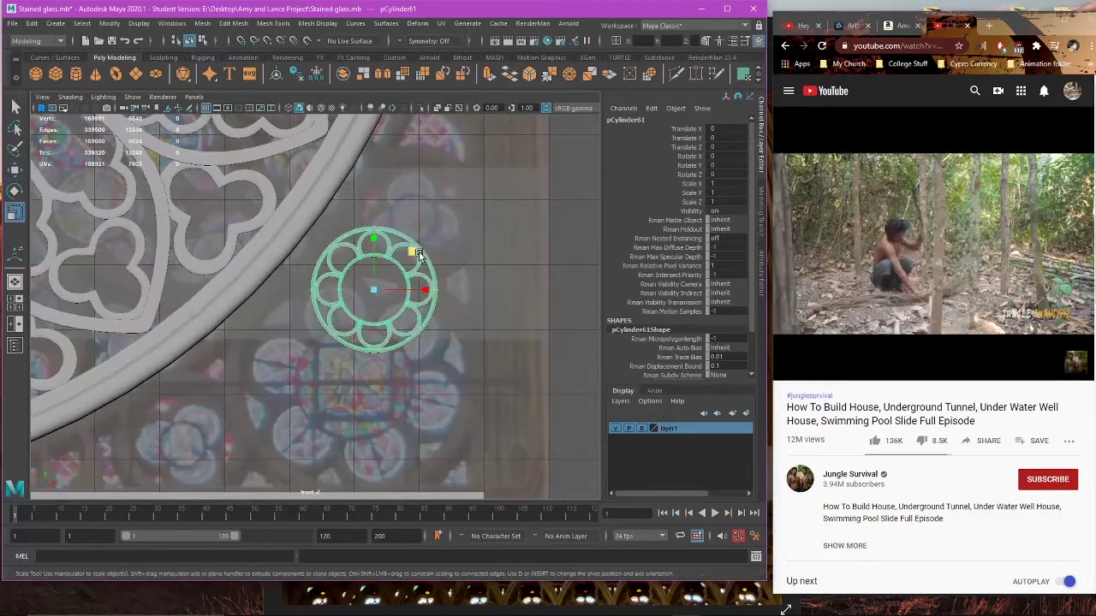
pyautogui.moveTo(412, 251); pyautogui.dragTo(458, 254)
pyautogui.press('w')
pyautogui.moveTo(377, 225); pyautogui.dragTo(387, 331)
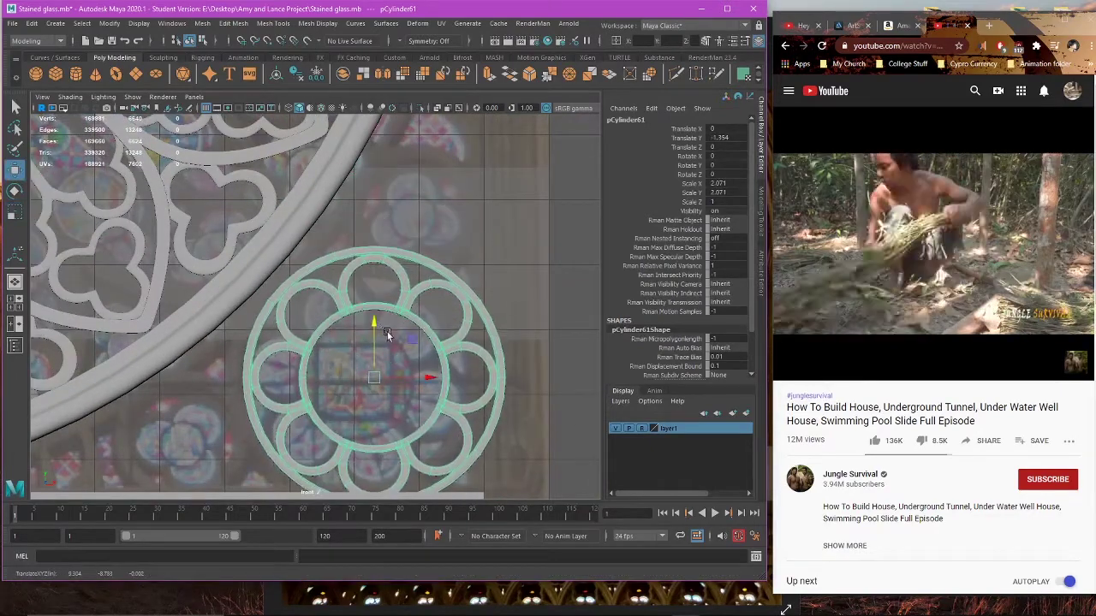
pyautogui.keyDown('alt'); pyautogui.moveTo(387, 331); pyautogui.dragTo(445, 301, button='middle'); pyautogui.keyUp('alt')
pyautogui.moveTo(458, 318); pyautogui.dragTo(438, 318)
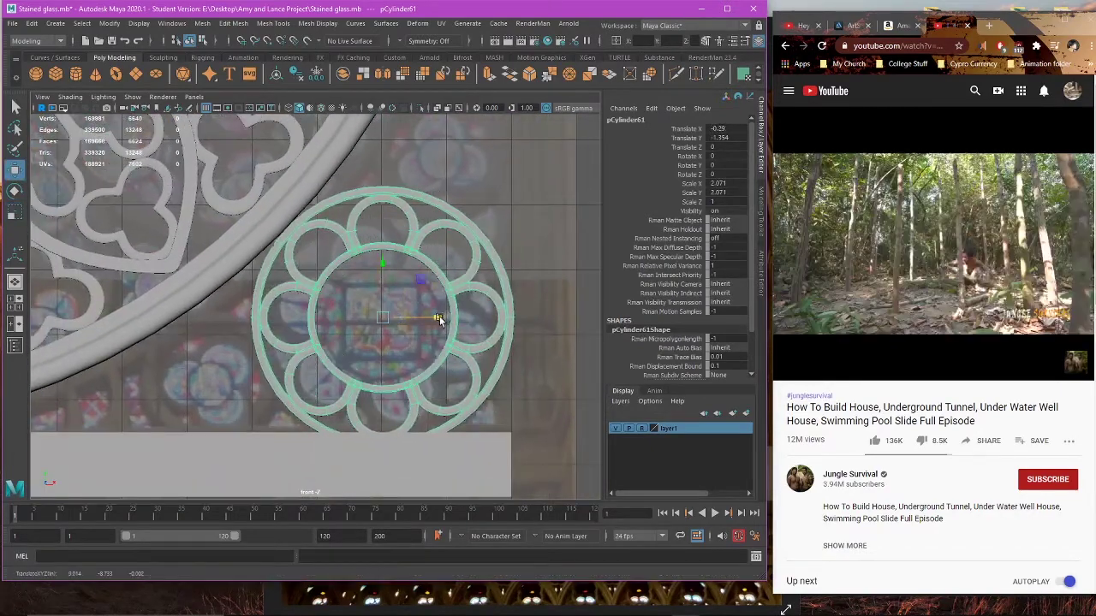
# Step: Refine the rosette's fit to the reference with a scale of about 1.992 and a position of about X -0.316, Y -1.222
pyautogui.press('r')
pyautogui.moveTo(421, 279); pyautogui.dragTo(383, 264)
pyautogui.press('w')
pyautogui.press('r')
pyautogui.press('w')
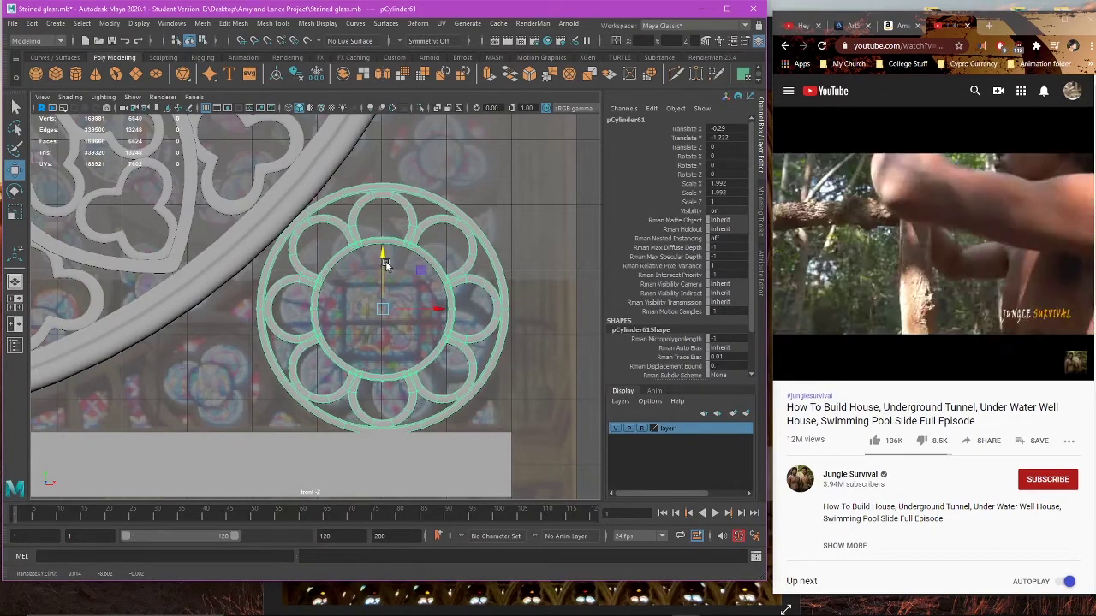
pyautogui.moveTo(423, 314); pyautogui.dragTo(422, 315)
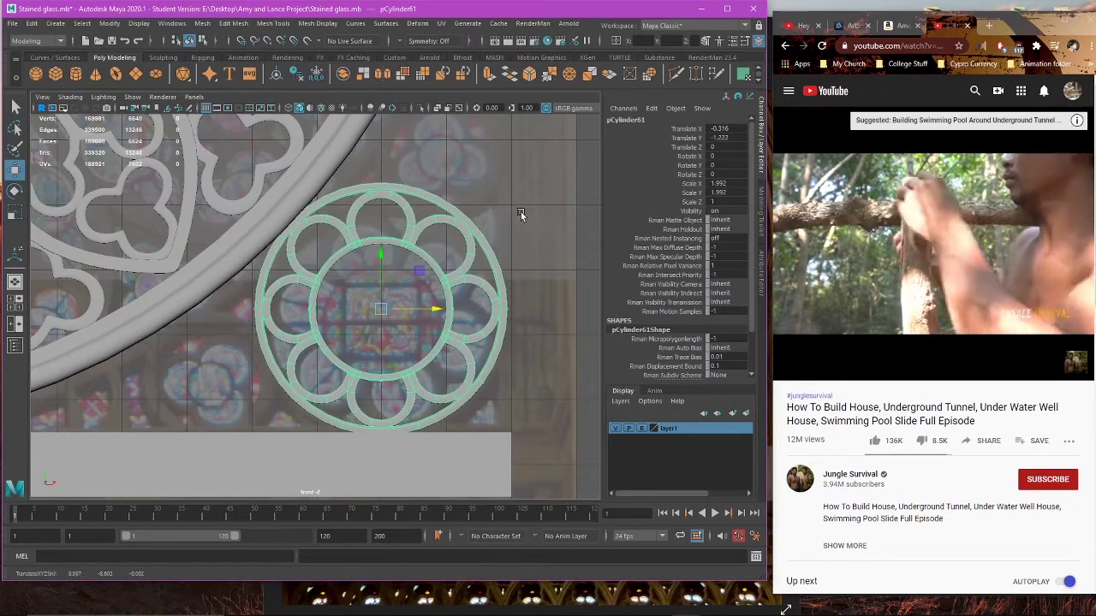
# Step: Select all faces of the lower-right rosette's inner ring and scale them slightly in X and Y
pyautogui.press('f')
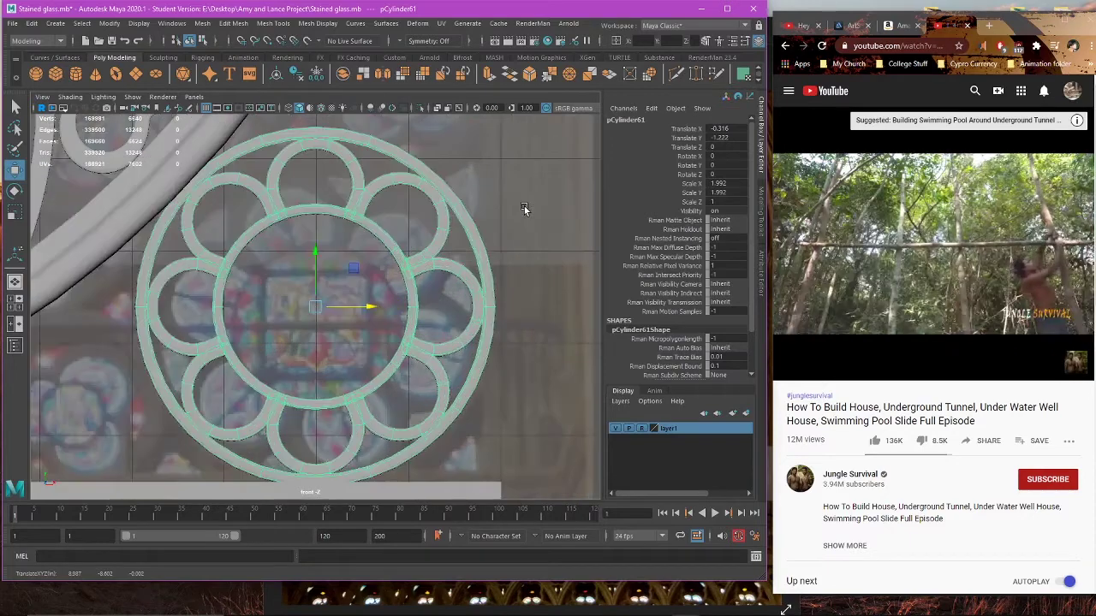
pyautogui.moveTo(398, 283); pyautogui.dragTo(399, 317, button='right')
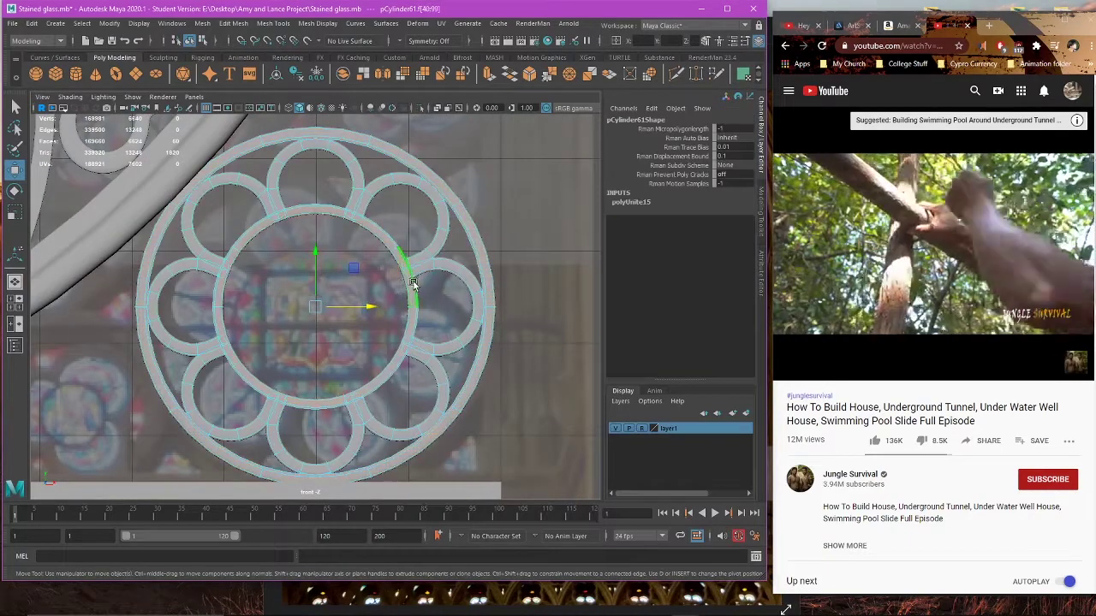
pyautogui.doubleClick(411, 282)
pyautogui.scroll(3, 386, 279)
pyautogui.press('r')
pyautogui.moveTo(352, 270); pyautogui.dragTo(357, 269)
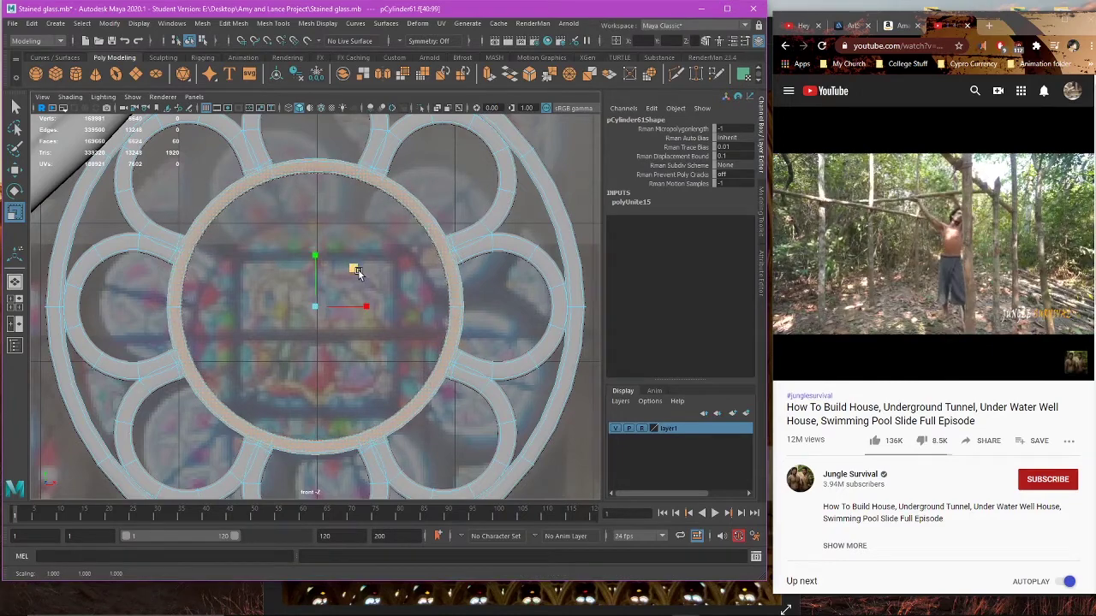
pyautogui.click(385, 254)
# Step: Examine the lower-right rosette up close in perspective against the outer ring and the base beam
pyautogui.press('space')
pyautogui.press('space')
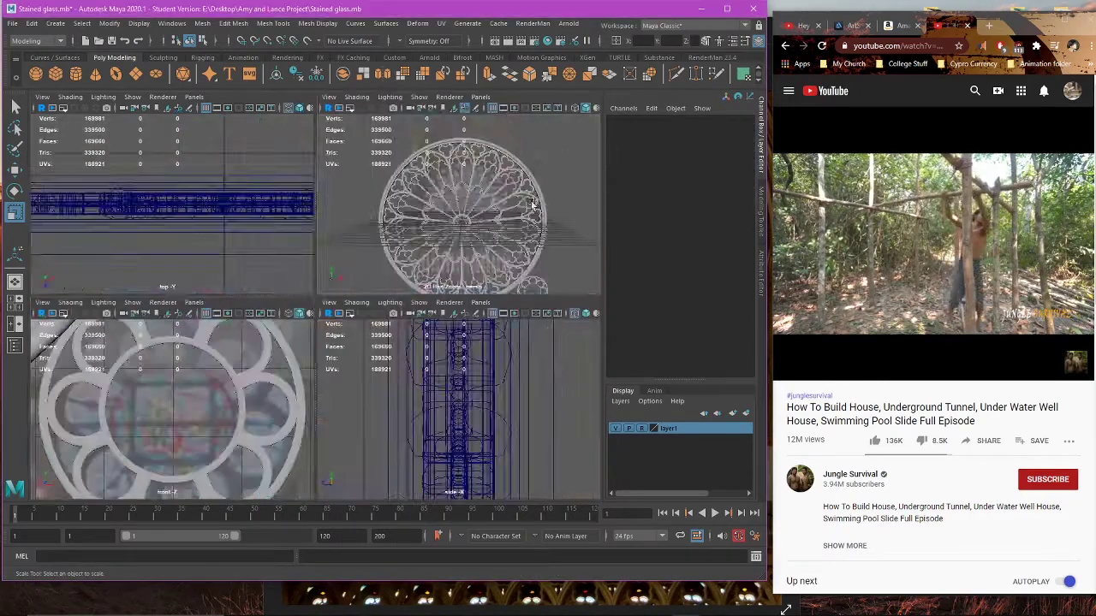
pyautogui.scroll(6, 419, 273)
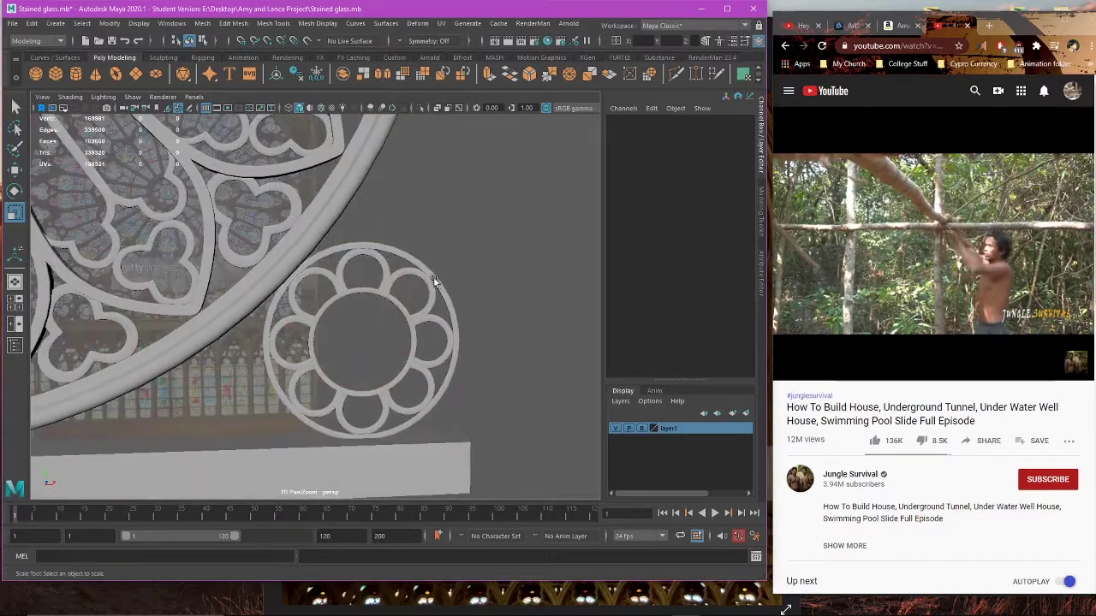
pyautogui.keyDown('alt'); pyautogui.moveTo(445, 282); pyautogui.dragTo(405, 286); pyautogui.keyUp('alt')
pyautogui.click(1004, 25)
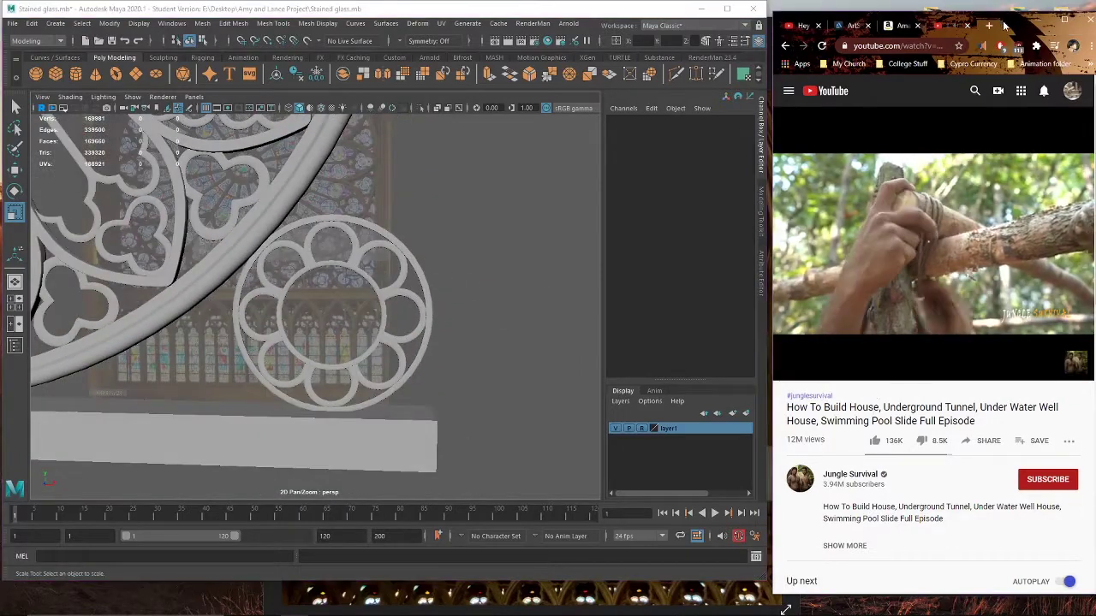
pyautogui.scroll(3, 456, 342)
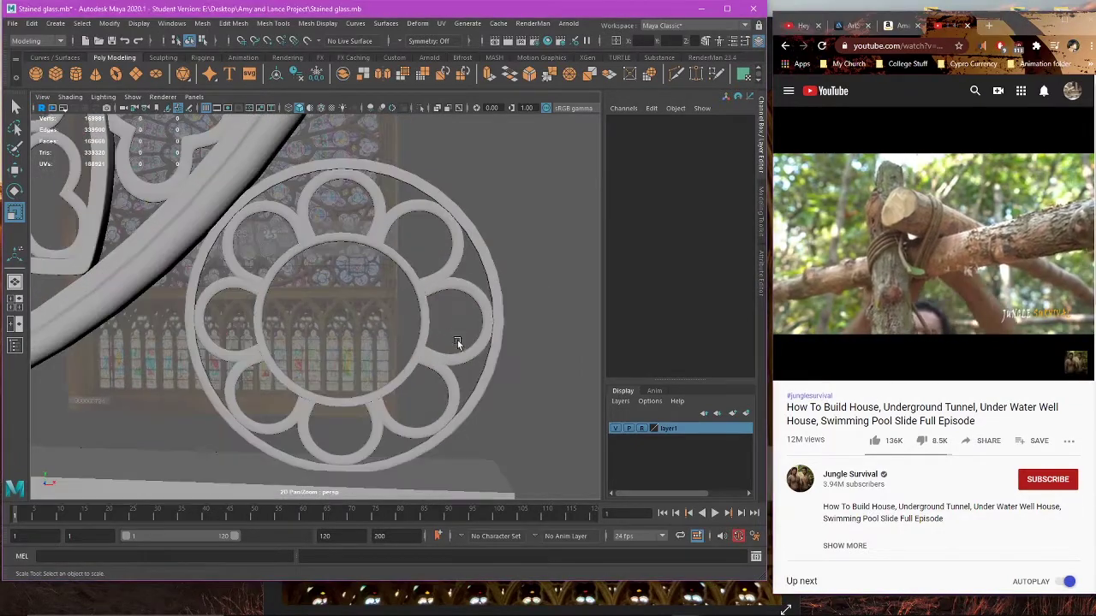
# Step: Inspect the lower-right rosette's petals and rings up close in perspective against its outer ring
pyautogui.click(454, 308)
pyautogui.scroll(3, 435, 355)
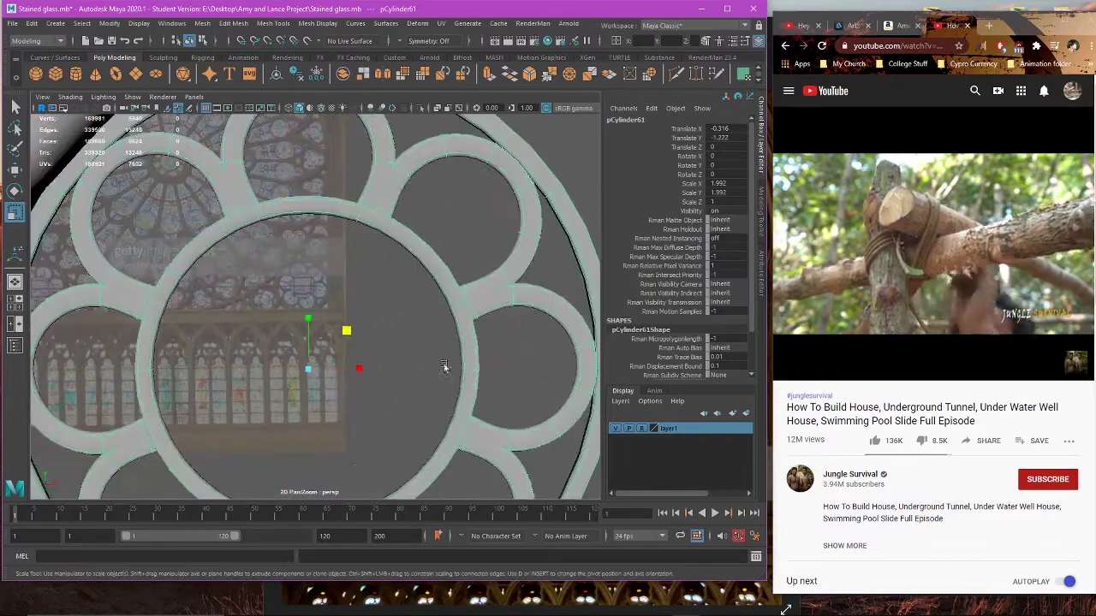
pyautogui.click(497, 354)
pyautogui.scroll(-3, 496, 356)
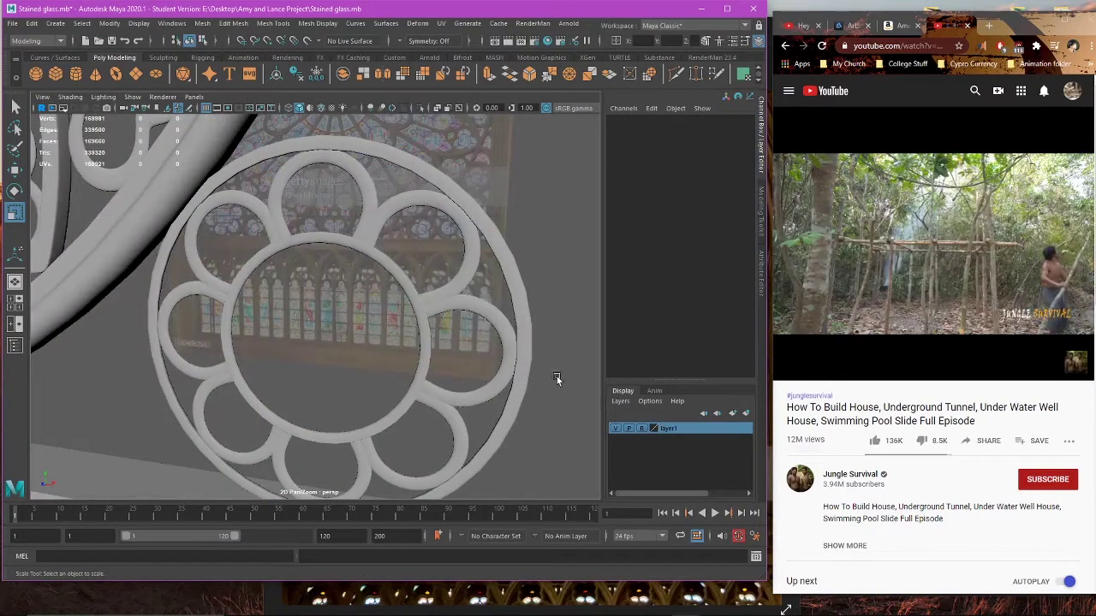
pyautogui.scroll(-2, 478, 330)
pyautogui.scroll(-2, 462, 339)
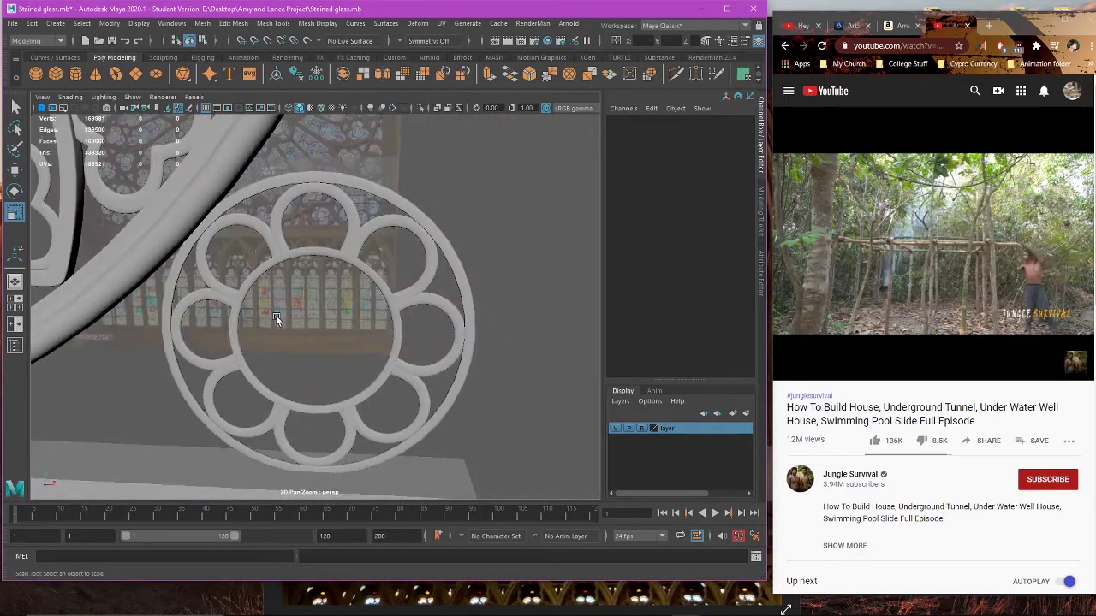
pyautogui.keyDown('alt'); pyautogui.moveTo(275, 315); pyautogui.dragTo(431, 310); pyautogui.keyUp('alt')
# Step: Set the lower-right rosette's scale to 1.98 in X and Y
pyautogui.click(449, 301)
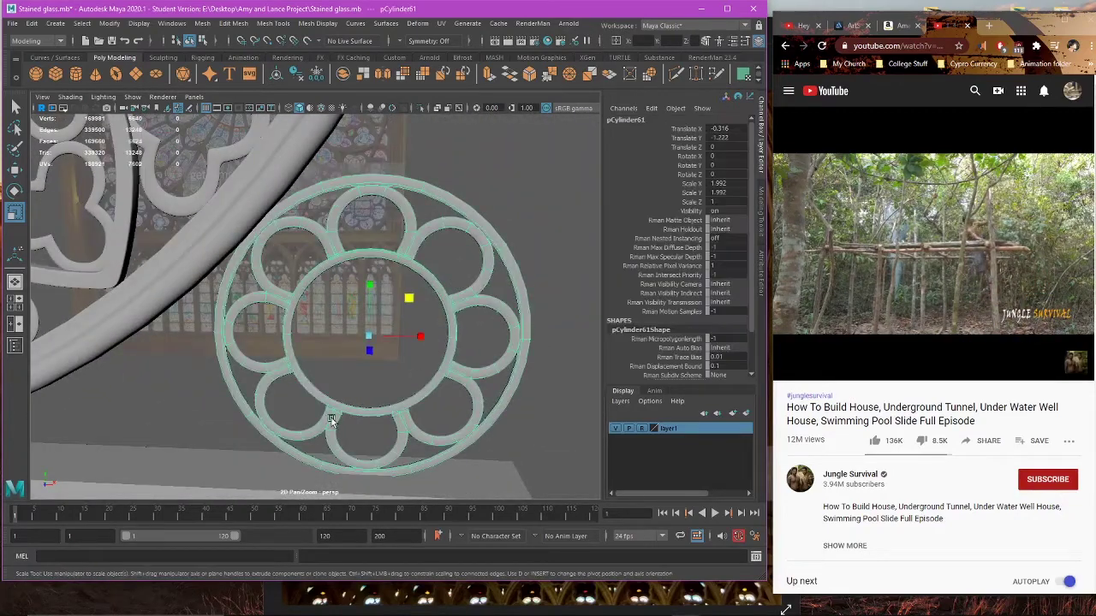
pyautogui.press('space')
pyautogui.press('space')
pyautogui.scroll(-3, 442, 337)
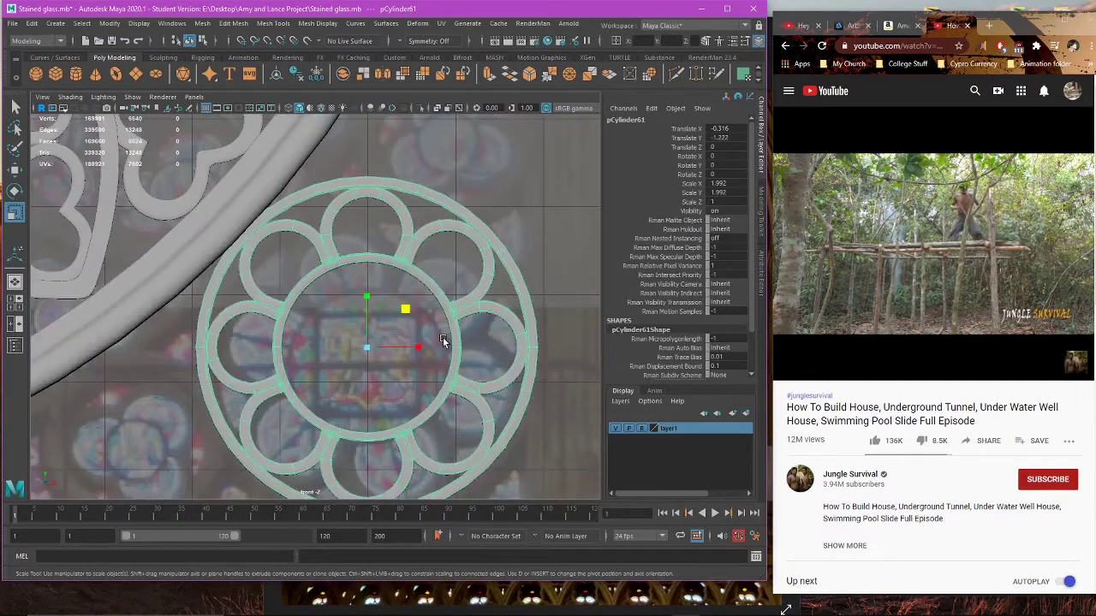
pyautogui.keyDown('alt'); pyautogui.moveTo(443, 337); pyautogui.dragTo(447, 284, button='middle'); pyautogui.keyUp('alt')
pyautogui.scroll(2, 447, 284)
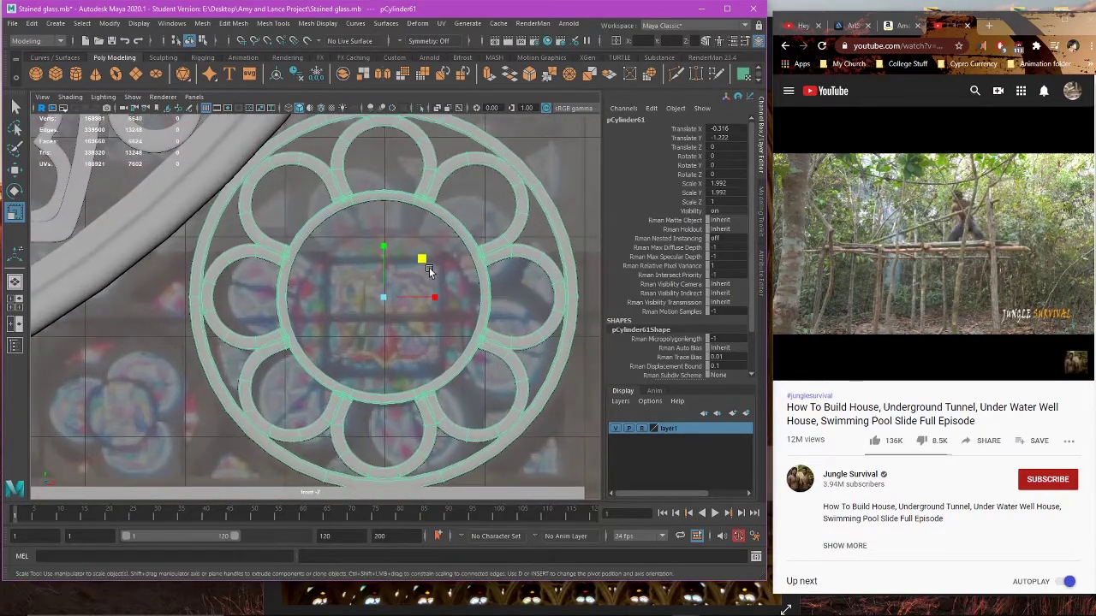
pyautogui.scroll(1, 429, 270)
pyautogui.moveTo(423, 298); pyautogui.dragTo(426, 297)
pyautogui.moveTo(425, 312)
pyautogui.keyDown('alt'); pyautogui.mouseDown(button='middle')
pyautogui.moveTo(419, 222)
pyautogui.moveTo(434, 328)
pyautogui.mouseUp(button='middle'); pyautogui.keyUp('alt')
pyautogui.keyDown('alt'); pyautogui.moveTo(469, 289); pyautogui.dragTo(459, 304, button='middle'); pyautogui.keyUp('alt')
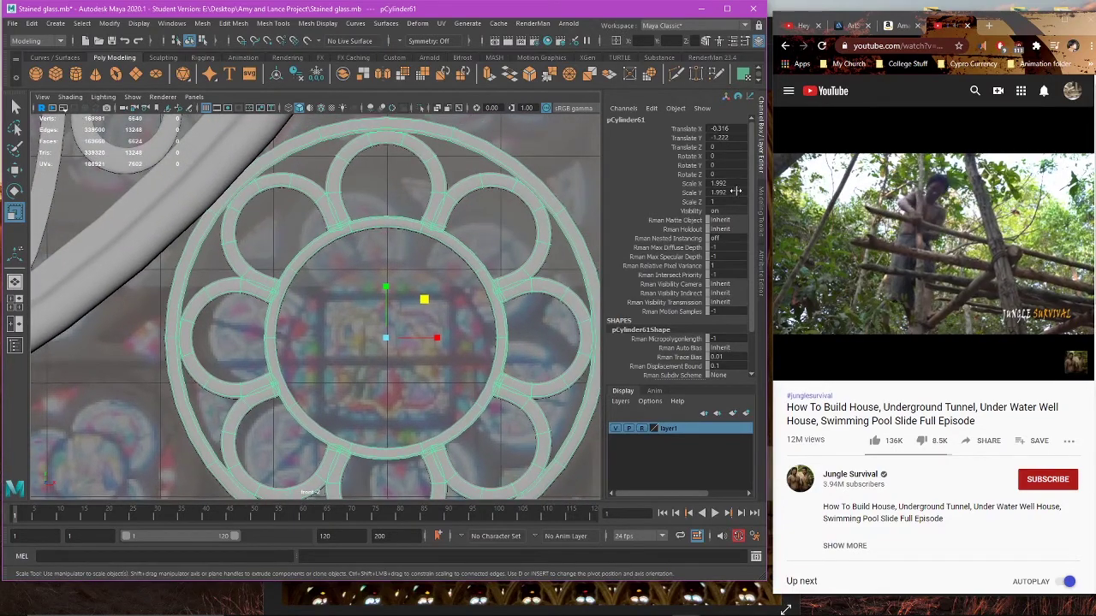
pyautogui.moveTo(709, 184); pyautogui.dragTo(710, 192)
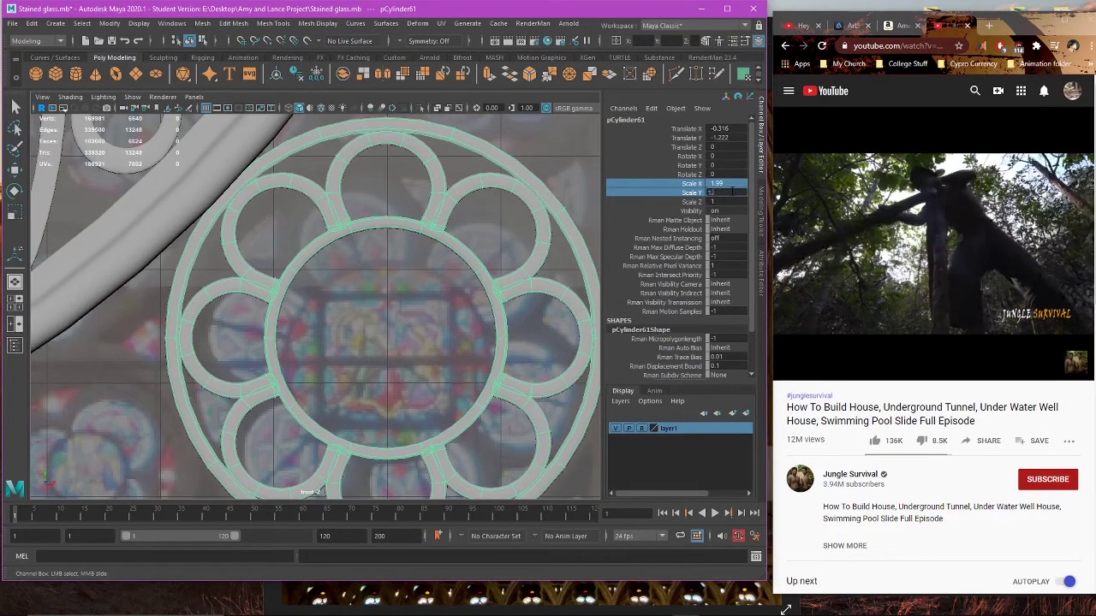
pyautogui.write('1.98')
pyautogui.press('Return')
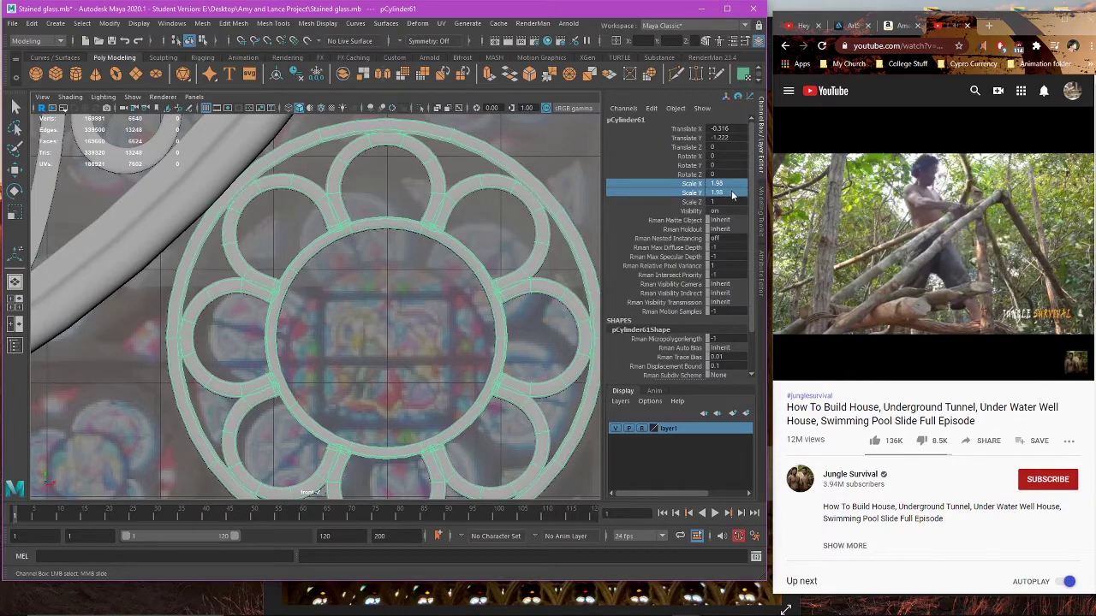
# Step: Check the rescaled rosette's size and placement against the whole window and base beam in the front view
pyautogui.scroll(-5, 317, 283)
pyautogui.scroll(2, 322, 229)
pyautogui.keyDown('alt'); pyautogui.moveTo(318, 282); pyautogui.dragTo(412, 368, button='middle'); pyautogui.keyUp('alt')
pyautogui.press('w')
pyautogui.click(377, 243)
pyautogui.scroll(-4, 414, 360)
pyautogui.scroll(-1, 174, 287)
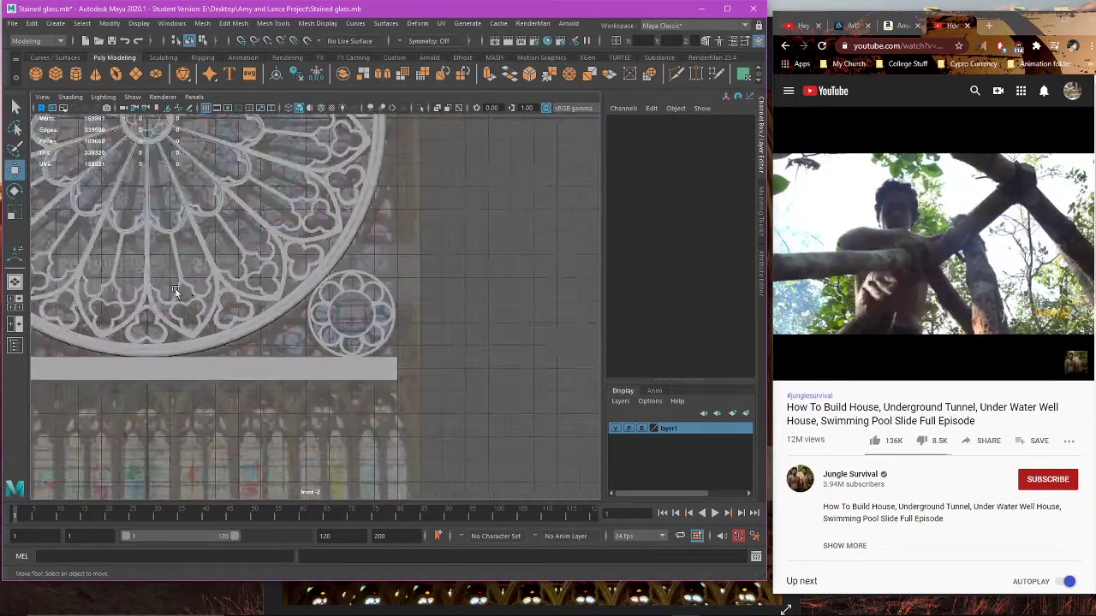
pyautogui.keyDown('alt'); pyautogui.moveTo(174, 288); pyautogui.dragTo(389, 376, button='middle'); pyautogui.keyUp('alt')
pyautogui.scroll(-3, 389, 376)
pyautogui.keyDown('alt'); pyautogui.moveTo(486, 414); pyautogui.dragTo(384, 366, button='middle'); pyautogui.keyUp('alt')
pyautogui.click(370, 382)
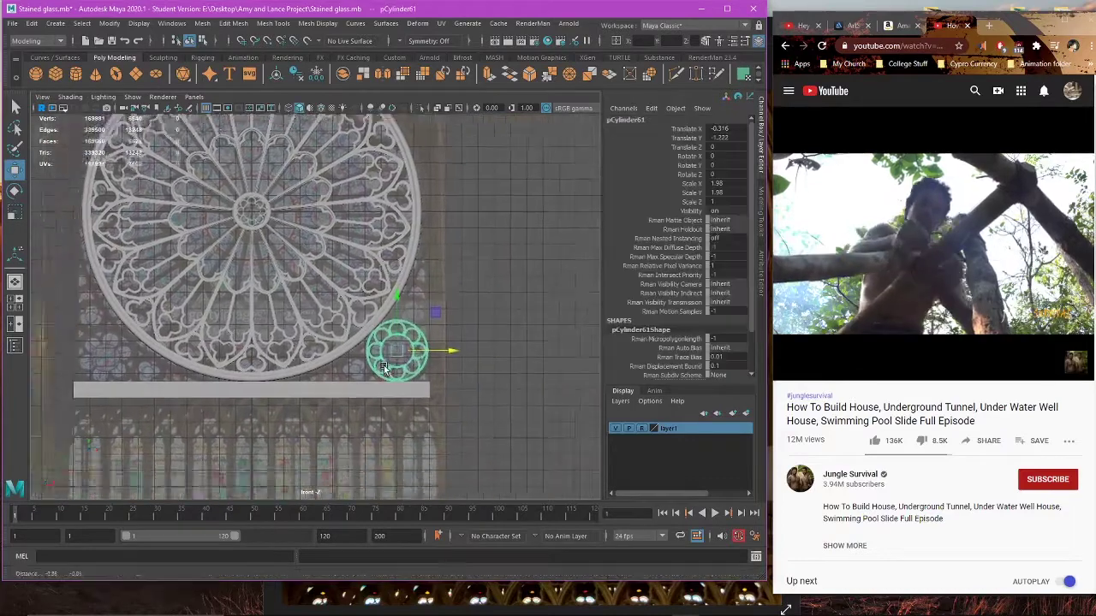
# Step: Save the scene and accept the student version notice
pyautogui.scroll(2, 383, 368)
pyautogui.click(13, 23)
pyautogui.click(43, 61)
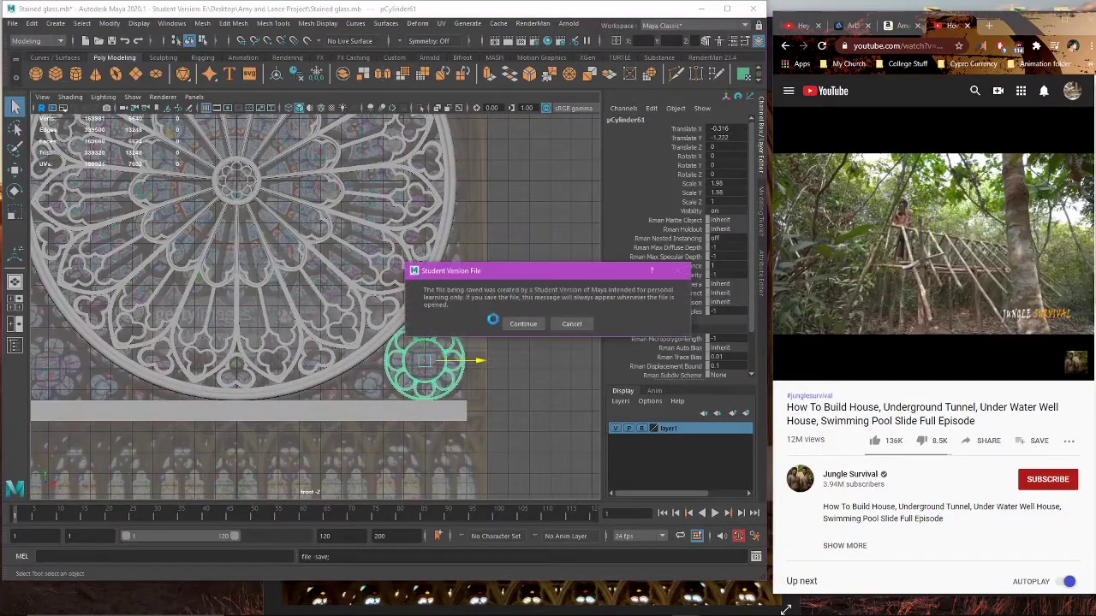
pyautogui.click(522, 323)
# Step: Compare the whole rose window and corner rosette with the reference in the front and perspective views
pyautogui.press('w')
pyautogui.scroll(-4, 521, 321)
pyautogui.keyDown('alt'); pyautogui.moveTo(480, 132); pyautogui.dragTo(537, 147, button='middle'); pyautogui.keyUp('alt')
pyautogui.click(538, 148)
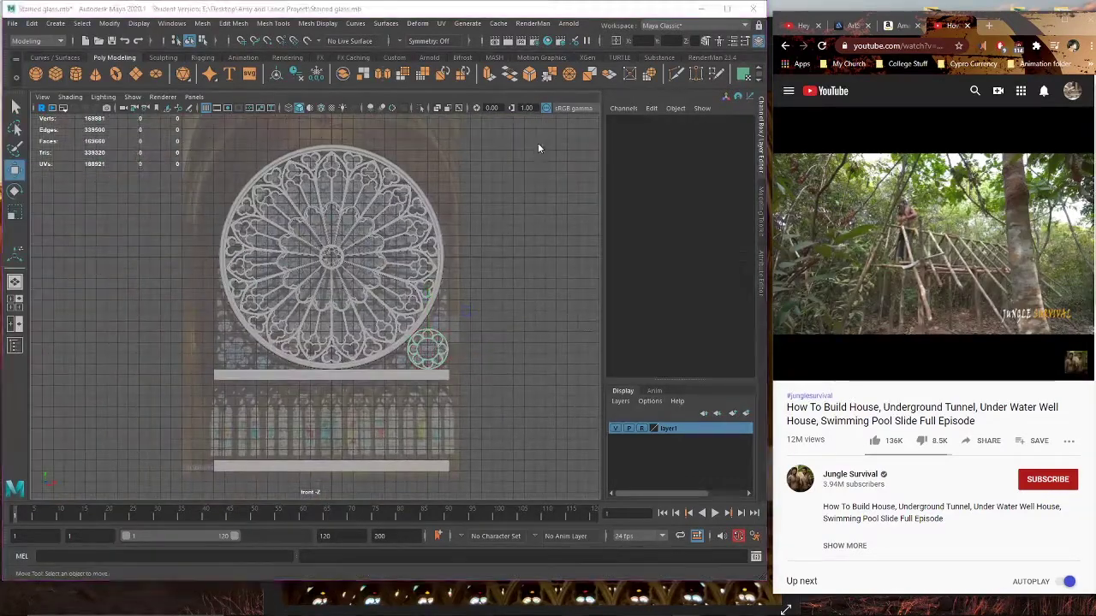
pyautogui.press('space')
pyautogui.press('space')
pyautogui.keyDown('alt'); pyautogui.moveTo(497, 328); pyautogui.dragTo(444, 337); pyautogui.keyUp('alt')
pyautogui.press('space')
pyautogui.press('space')
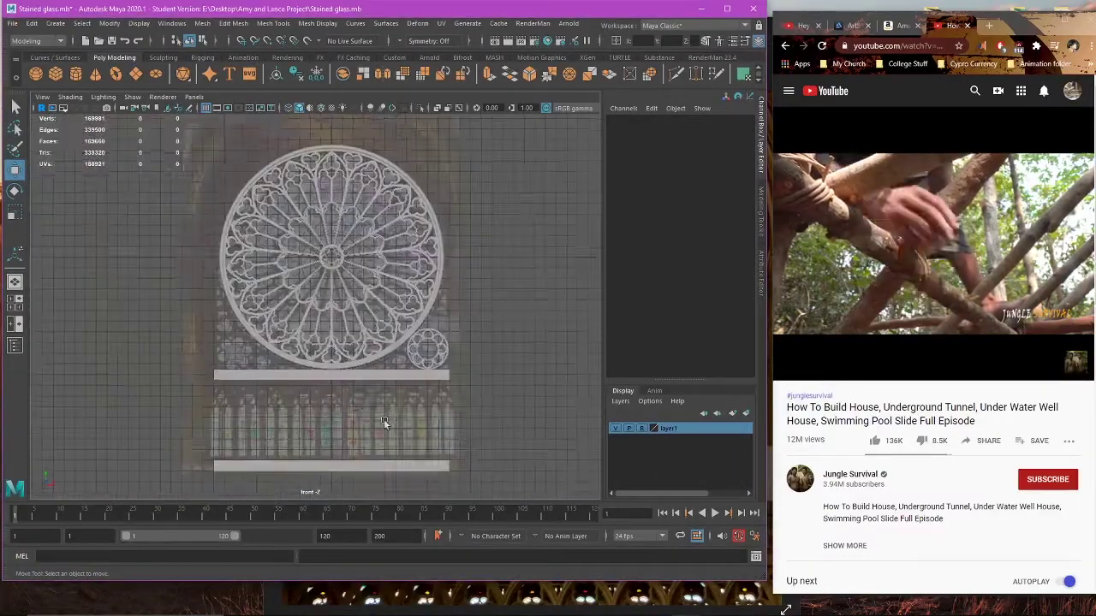
# Step: Select the loop of inward-facing faces on the lower-right rosette's inner ring
pyautogui.scroll(10, 384, 418)
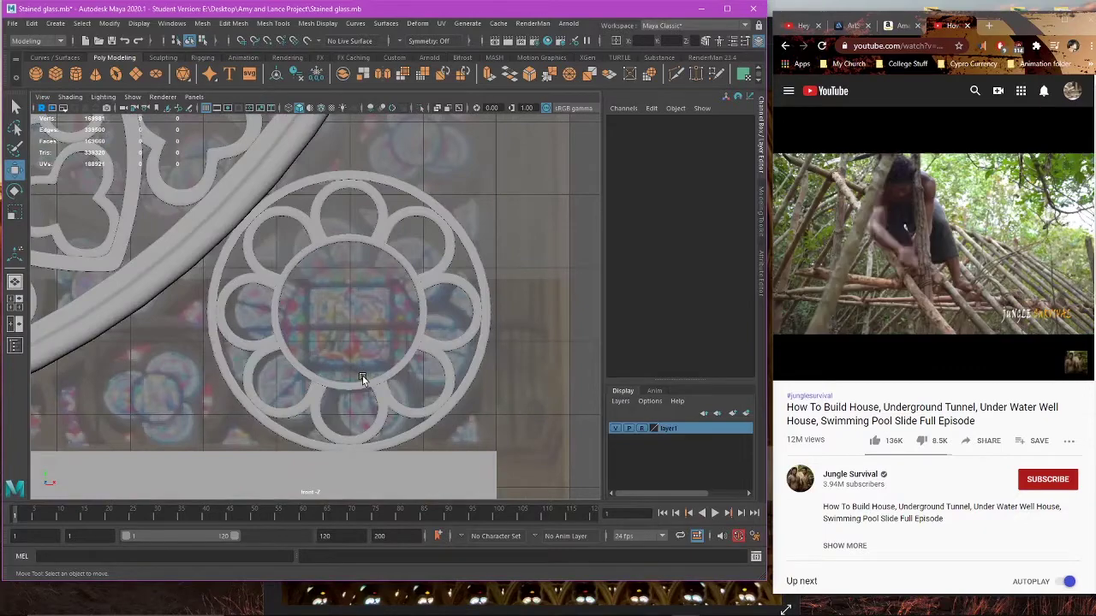
pyautogui.click(362, 379)
pyautogui.scroll(2, 397, 272)
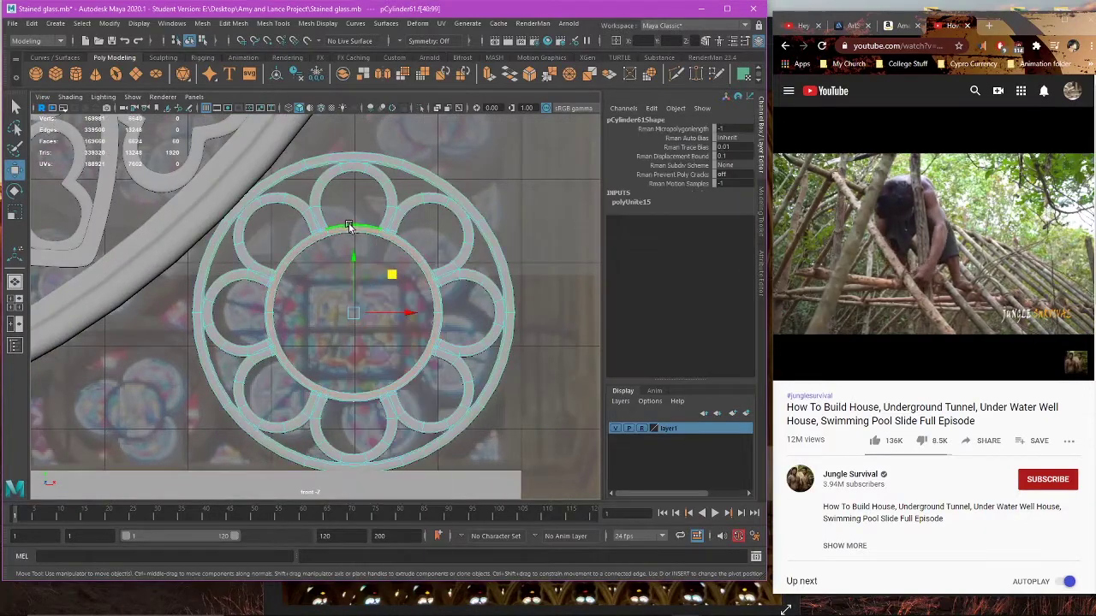
pyautogui.scroll(4, 344, 278)
pyautogui.press('space')
pyautogui.press('space')
pyautogui.keyDown('alt'); pyautogui.moveTo(458, 235); pyautogui.dragTo(444, 246); pyautogui.keyUp('alt')
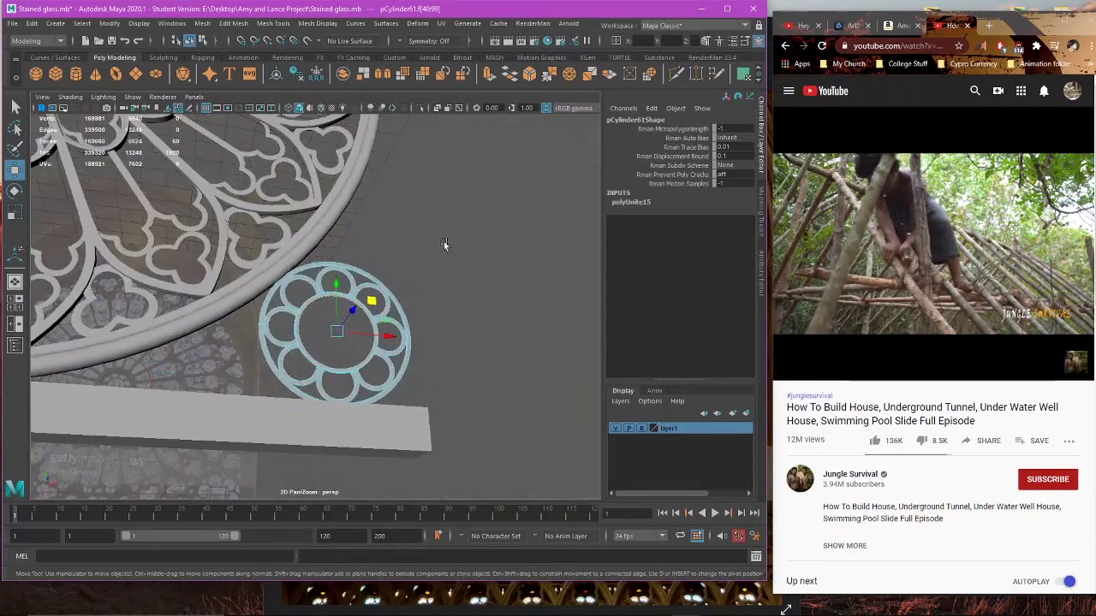
pyautogui.scroll(6, 443, 245)
pyautogui.scroll(-3, 413, 287)
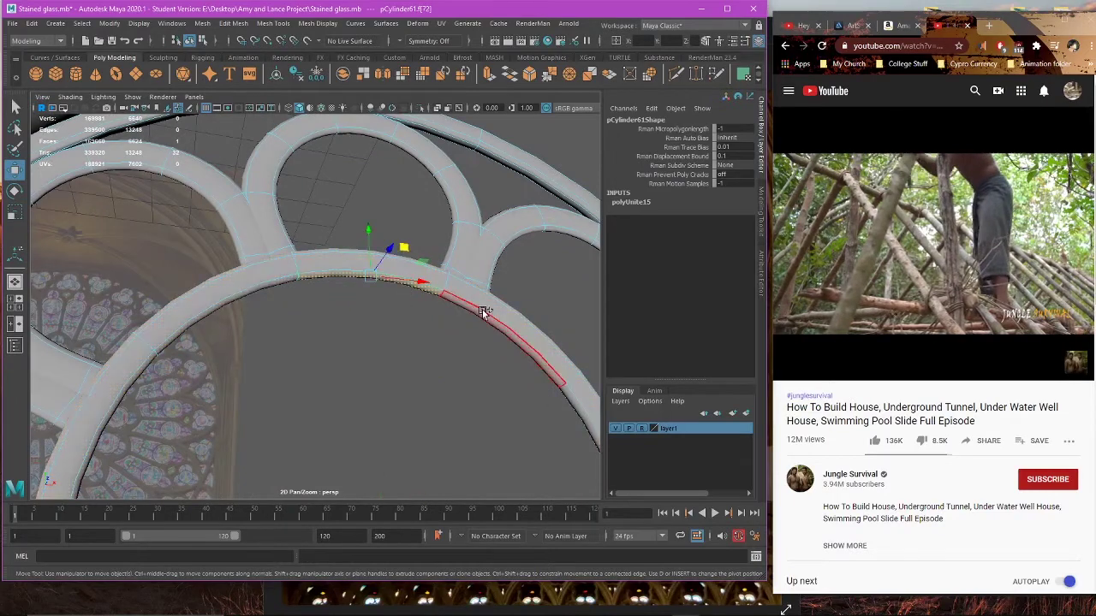
# Step: Scale the inner ring's selected faces slightly outward in X and Y to thin the ring, and return to object mode
pyautogui.press('space')
pyautogui.press('space')
pyautogui.scroll(3, 350, 378)
pyautogui.press('r')
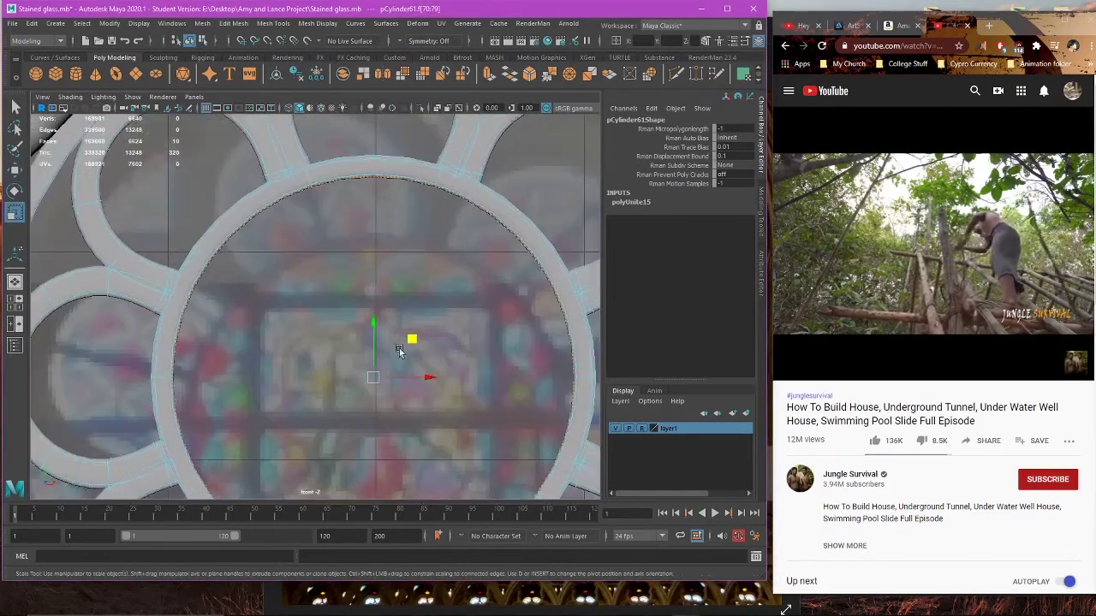
pyautogui.moveTo(410, 342); pyautogui.dragTo(413, 341)
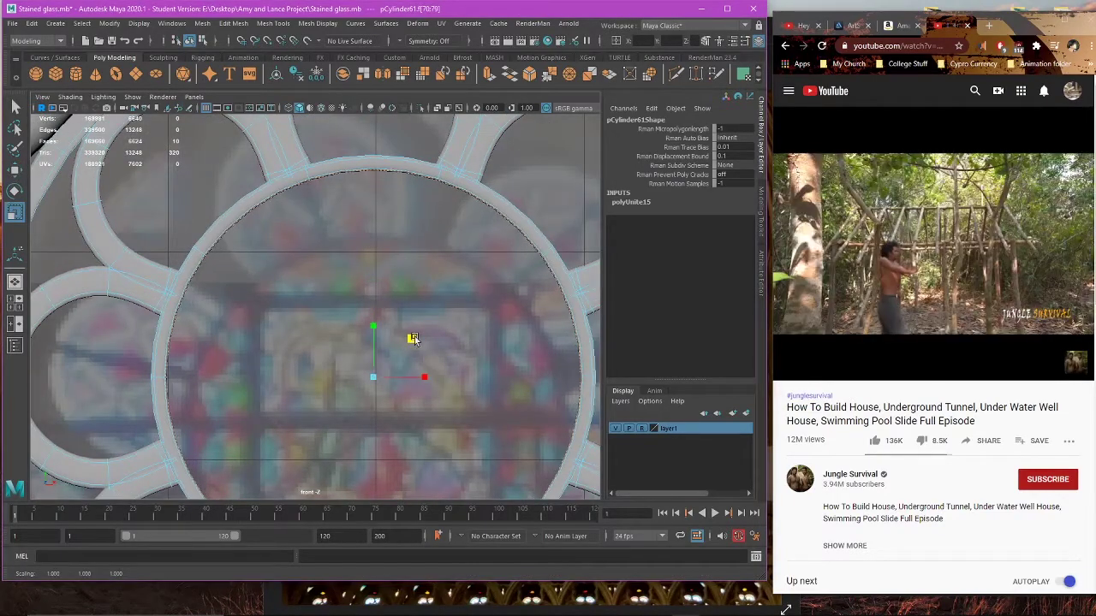
pyautogui.moveTo(452, 272); pyautogui.dragTo(479, 254, button='right')
pyautogui.click(480, 253)
pyautogui.scroll(-4, 466, 281)
pyautogui.scroll(5, 465, 280)
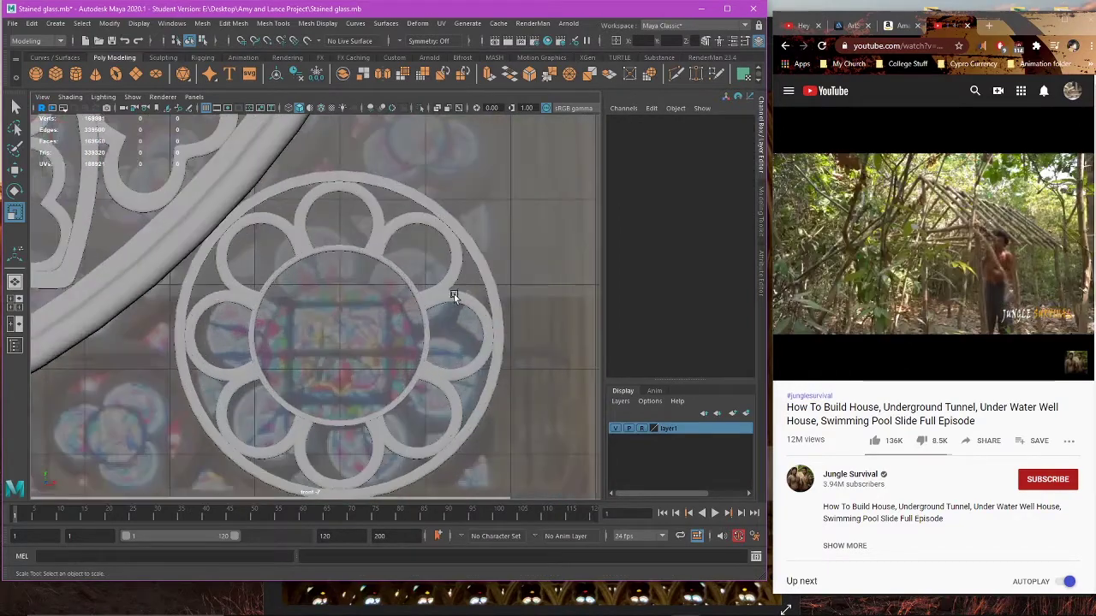
# Step: Examine the thinned inner ring and the rosette's position between the main ring and base beam in perspective
pyautogui.press('space')
pyautogui.press('space')
pyautogui.scroll(-6, 437, 276)
pyautogui.keyDown('alt'); pyautogui.moveTo(429, 283); pyautogui.dragTo(460, 327); pyautogui.keyUp('alt')
pyautogui.scroll(5, 392, 314)
pyautogui.click(353, 282)
pyautogui.press('f')
pyautogui.scroll(-5, 406, 313)
pyautogui.press('w')
pyautogui.click(119, 314)
pyautogui.keyDown('alt'); pyautogui.moveTo(357, 357); pyautogui.dragTo(373, 344); pyautogui.keyUp('alt')
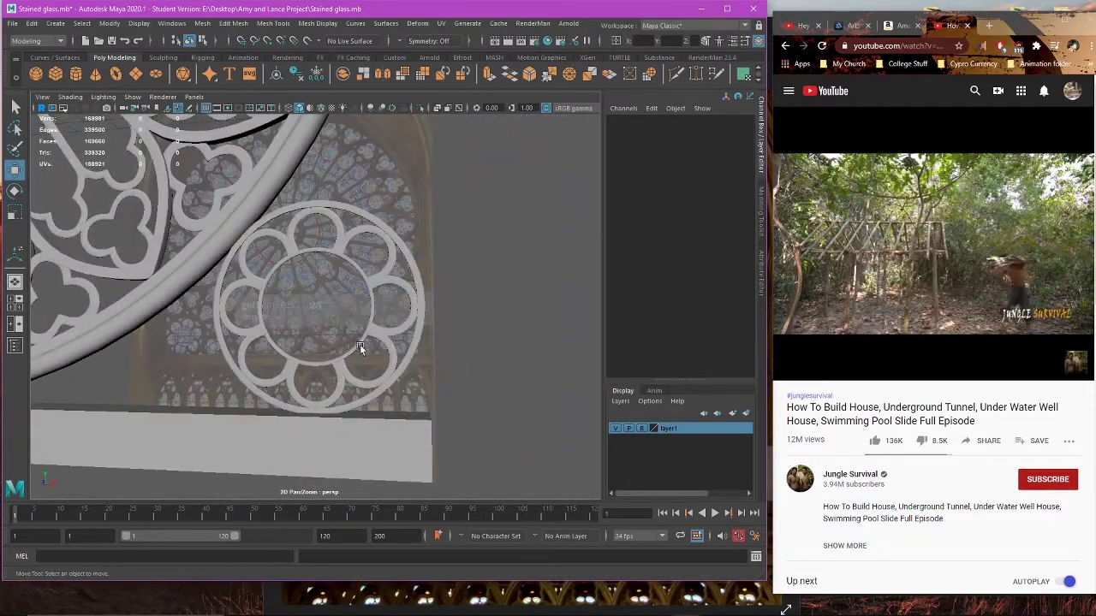
# Step: Move the lower-right rosette to about X -0.286, Y -1.192, fitting it between the main ring and the base beam
pyautogui.click(364, 344)
pyautogui.press('space')
pyautogui.press('space')
pyautogui.keyDown('alt'); pyautogui.moveTo(349, 377); pyautogui.dragTo(396, 305, button='middle'); pyautogui.keyUp('alt')
pyautogui.scroll(-3, 418, 311)
pyautogui.moveTo(378, 260); pyautogui.dragTo(378, 258)
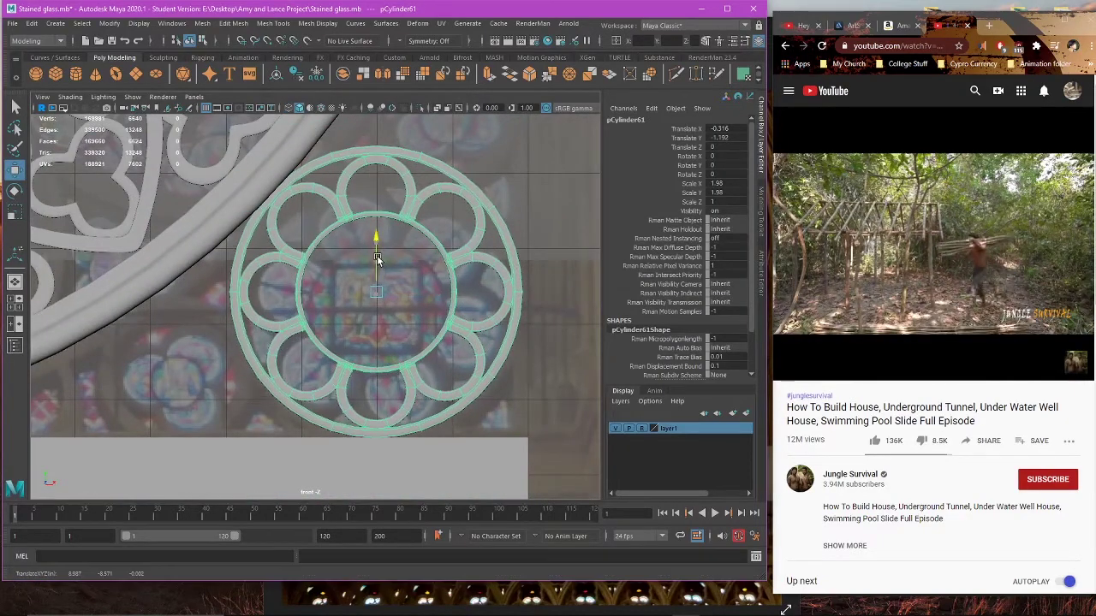
pyautogui.moveTo(418, 292); pyautogui.dragTo(421, 291)
pyautogui.click(554, 164)
pyautogui.scroll(-5, 472, 259)
pyautogui.keyDown('alt'); pyautogui.moveTo(460, 301); pyautogui.dragTo(478, 304, button='middle'); pyautogui.keyUp('alt')
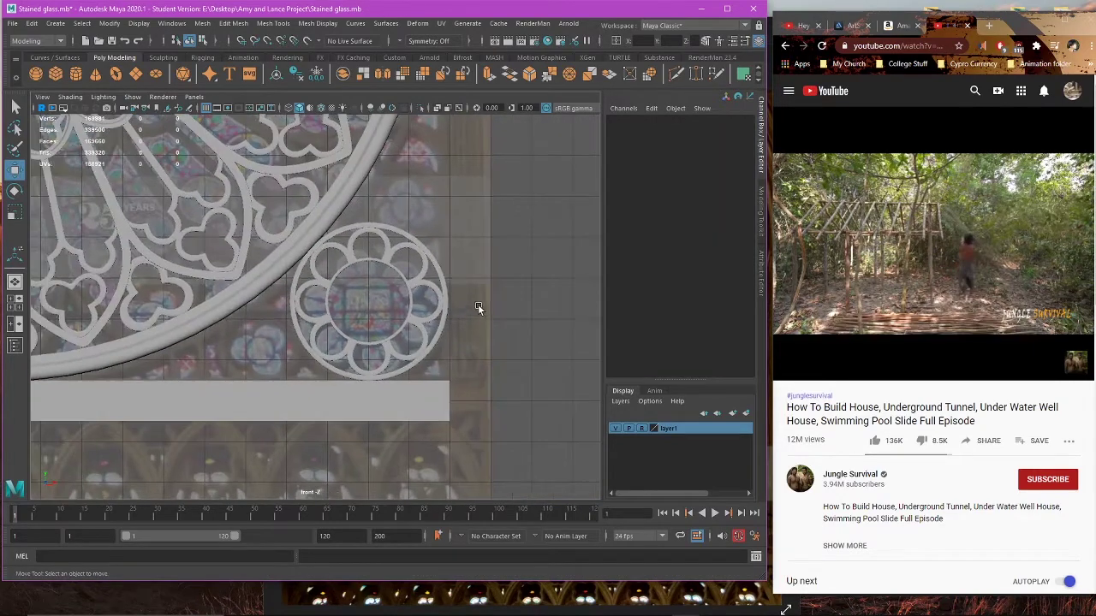
# Step: Freeze the transformations of the lower-right rosette
pyautogui.click(425, 329)
pyautogui.scroll(-3, 443, 336)
pyautogui.keyDown('alt'); pyautogui.moveTo(444, 338); pyautogui.dragTo(505, 335, button='middle'); pyautogui.keyUp('alt')
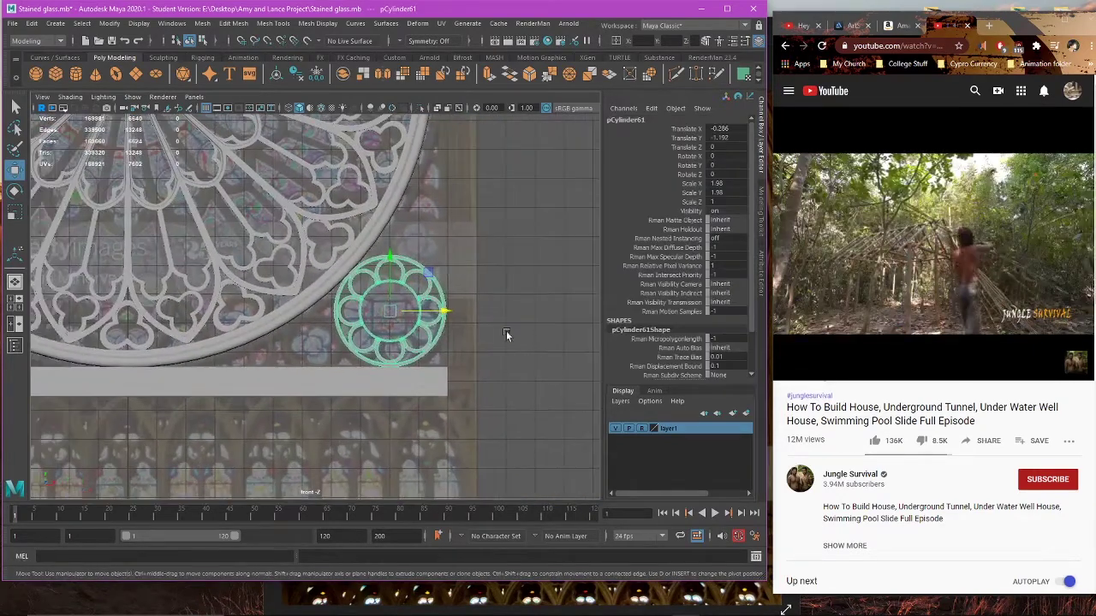
pyautogui.click(110, 23)
pyautogui.click(178, 77)
pyautogui.click(447, 271)
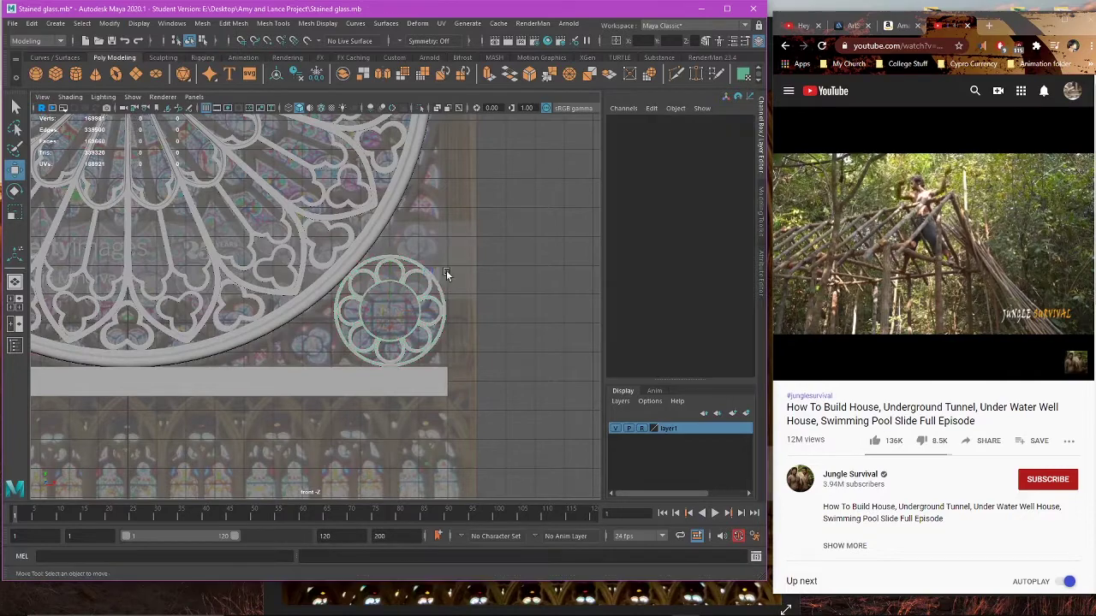
pyautogui.click(442, 302)
pyautogui.click(499, 297)
pyautogui.click(513, 300)
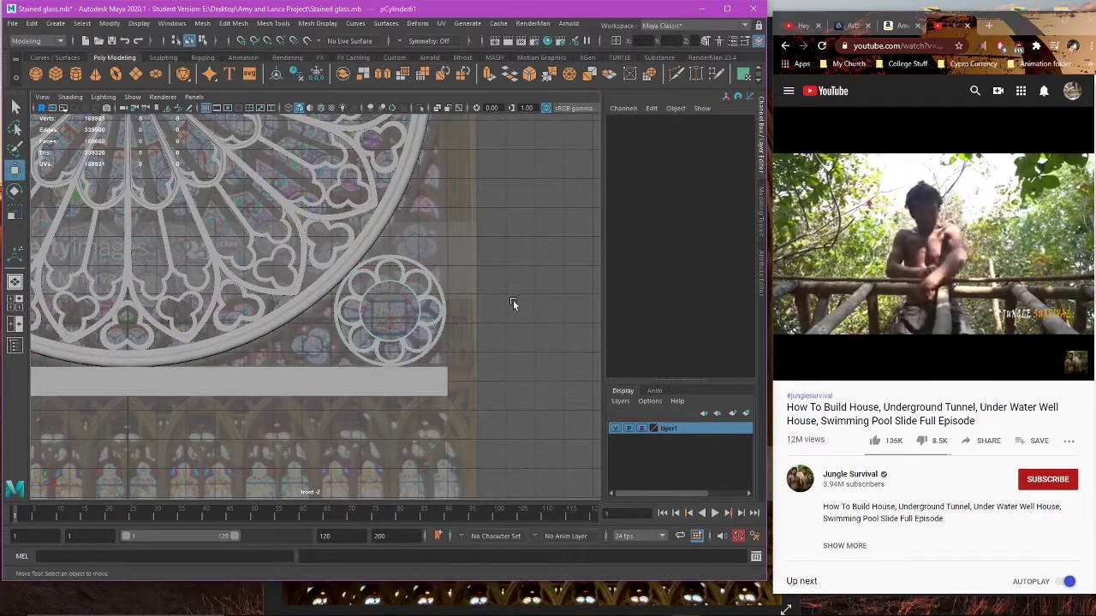
pyautogui.scroll(-6, 464, 296)
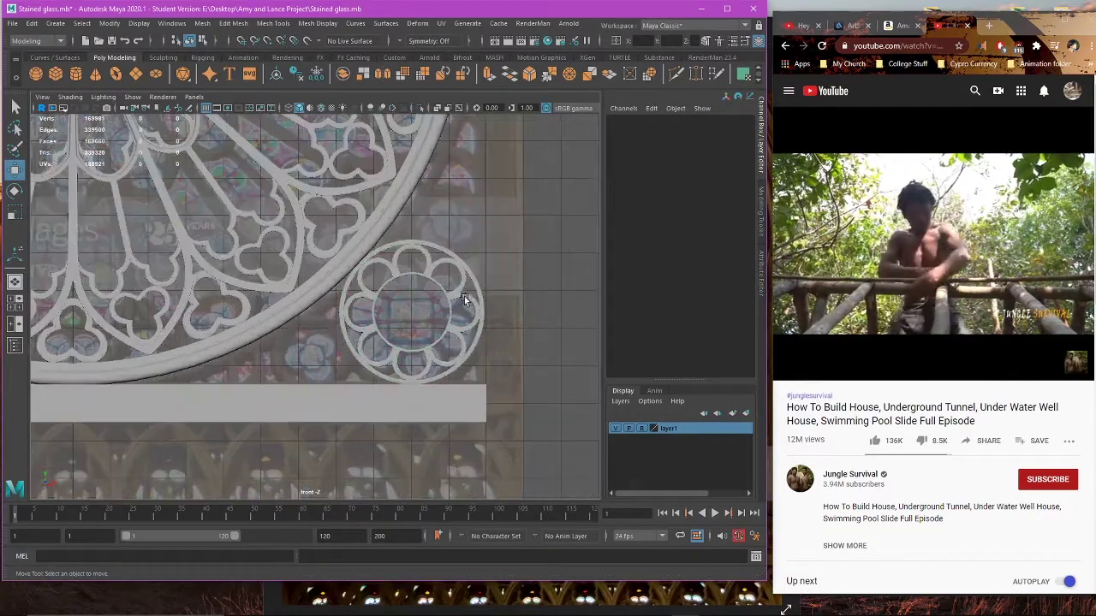
pyautogui.scroll(3, 456, 297)
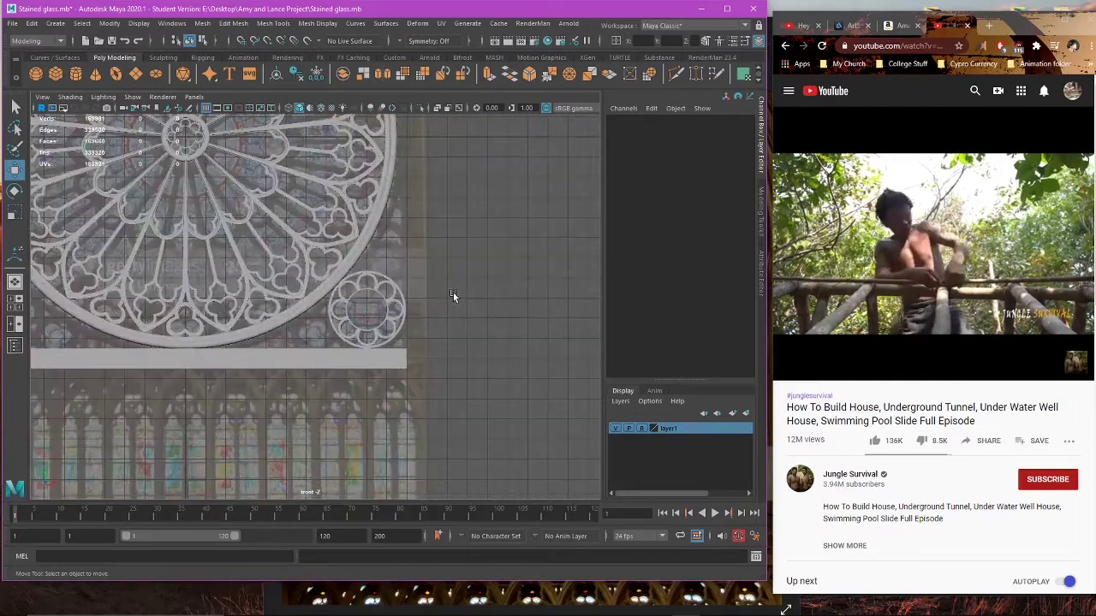
pyautogui.click(396, 300)
pyautogui.scroll(2, 419, 301)
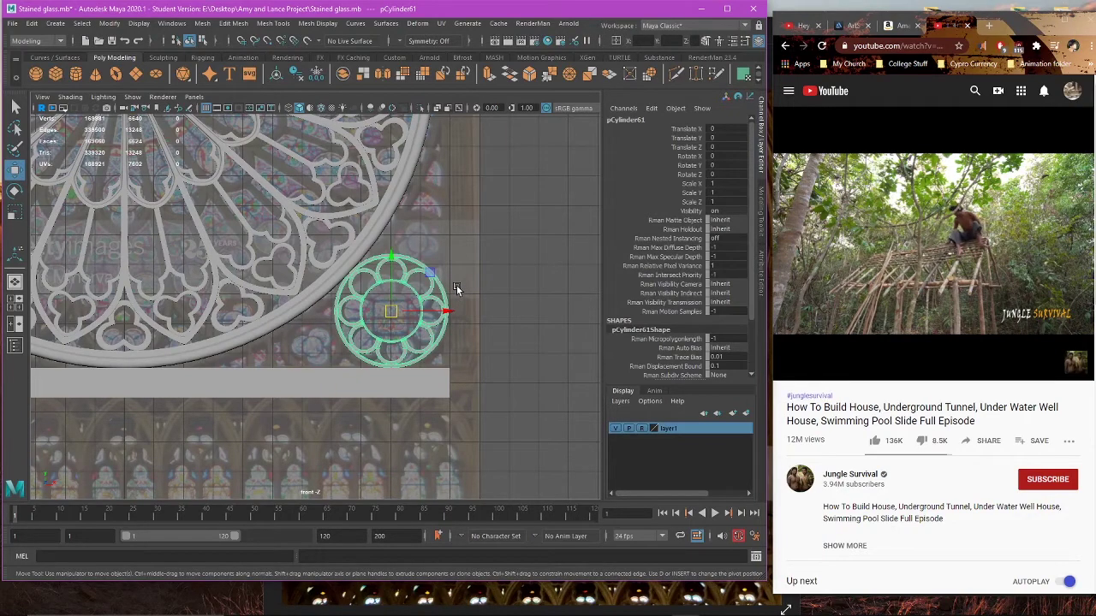
# Step: Duplicate the main window's outer ring of trefoils and move the copy down to about Y -21.326, below the rose window
pyautogui.click(323, 233)
pyautogui.press('f')
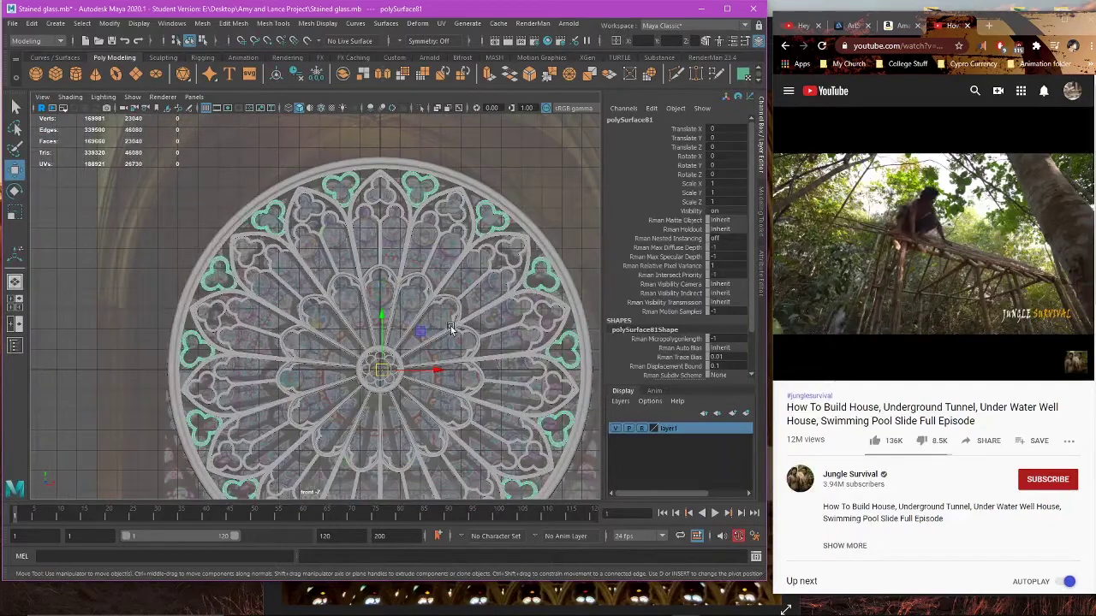
pyautogui.keyDown('alt'); pyautogui.moveTo(451, 328); pyautogui.dragTo(379, 226, button='middle'); pyautogui.keyUp('alt')
pyautogui.keyDown('alt'); pyautogui.moveTo(270, 241); pyautogui.dragTo(391, 291, button='middle'); pyautogui.keyUp('alt')
pyautogui.keyDown('shift'); pyautogui.moveTo(365, 170); pyautogui.dragTo(367, 601); pyautogui.keyUp('shift')
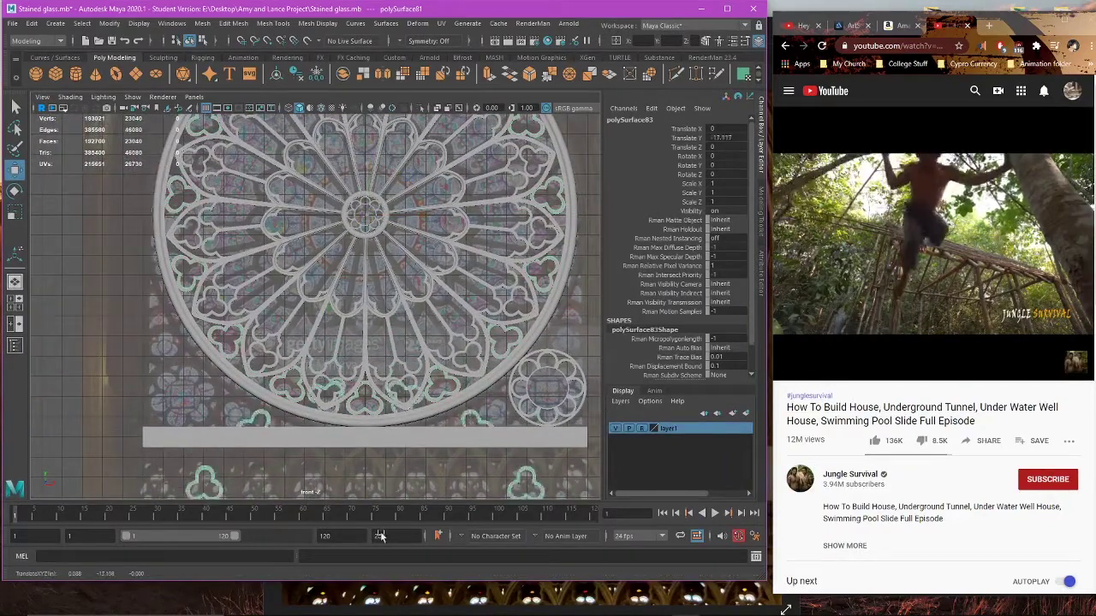
pyautogui.keyDown('alt'); pyautogui.moveTo(442, 454); pyautogui.dragTo(425, 218, button='middle'); pyautogui.keyUp('alt')
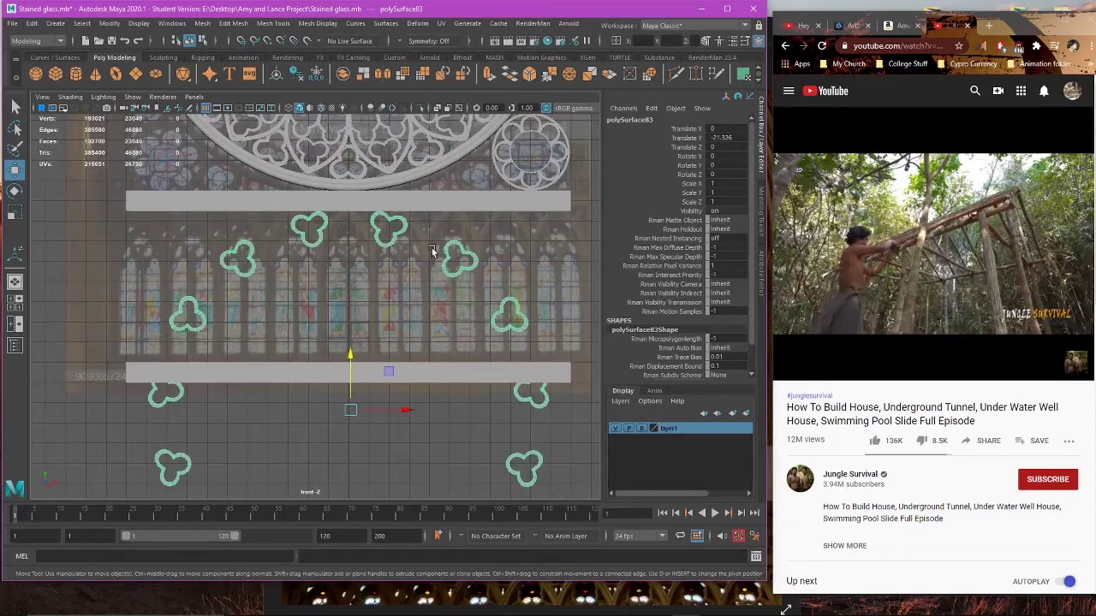
pyautogui.click(432, 302)
pyautogui.scroll(-2, 433, 302)
pyautogui.keyDown('alt'); pyautogui.moveTo(433, 398); pyautogui.dragTo(433, 303, button='middle'); pyautogui.keyUp('alt')
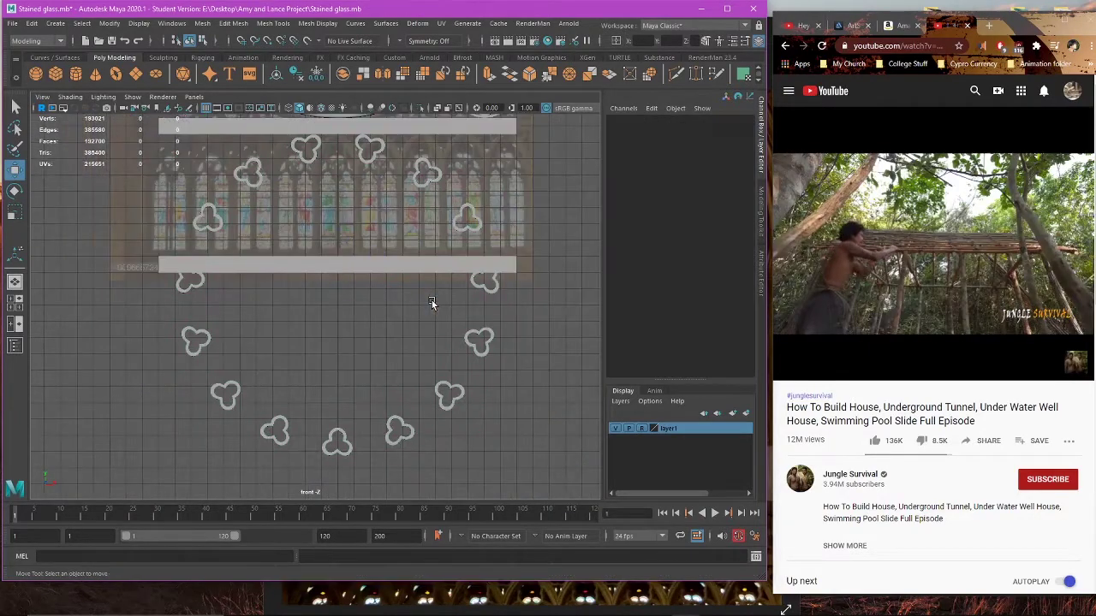
pyautogui.keyDown('alt'); pyautogui.moveTo(443, 222); pyautogui.dragTo(486, 310, button='middle'); pyautogui.keyUp('alt')
pyautogui.click(474, 265)
pyautogui.keyDown('alt'); pyautogui.moveTo(474, 264); pyautogui.dragTo(422, 342, button='right'); pyautogui.keyUp('alt')
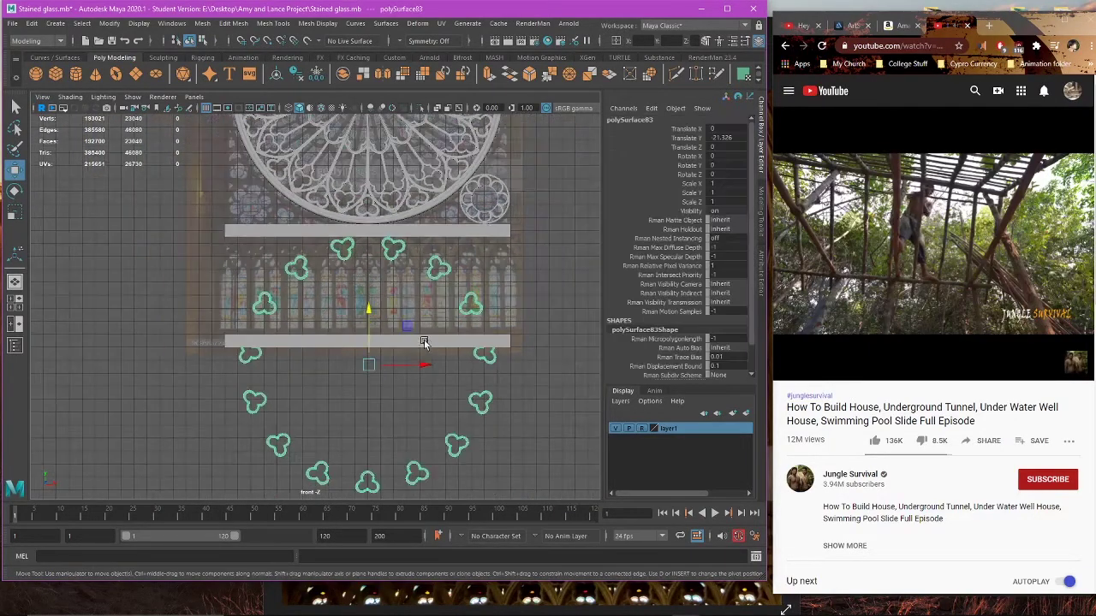
# Step: Move the copied trefoil ring down to about Y -23.658 and delete its lower and right-hand trefoils, leaving the four at the upper left
pyautogui.moveTo(369, 320); pyautogui.dragTo(369, 350)
pyautogui.keyDown('alt'); pyautogui.moveTo(394, 372); pyautogui.dragTo(389, 303, button='middle'); pyautogui.keyUp('alt')
pyautogui.moveTo(504, 232); pyautogui.dragTo(501, 260, button='right')
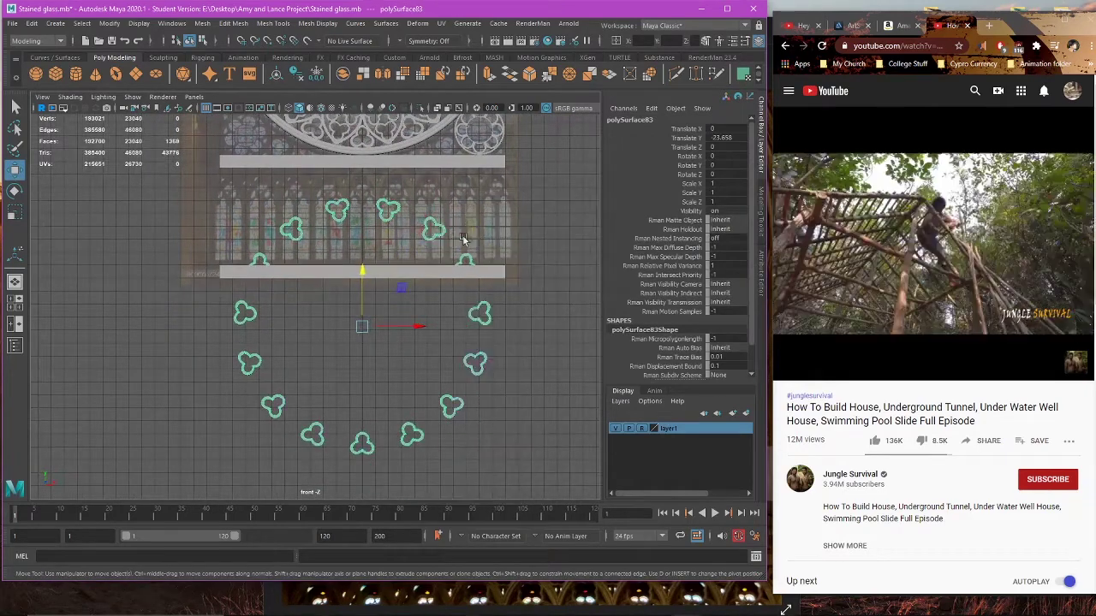
pyautogui.scroll(1, 426, 211)
pyautogui.moveTo(571, 544); pyautogui.dragTo(565, 513)
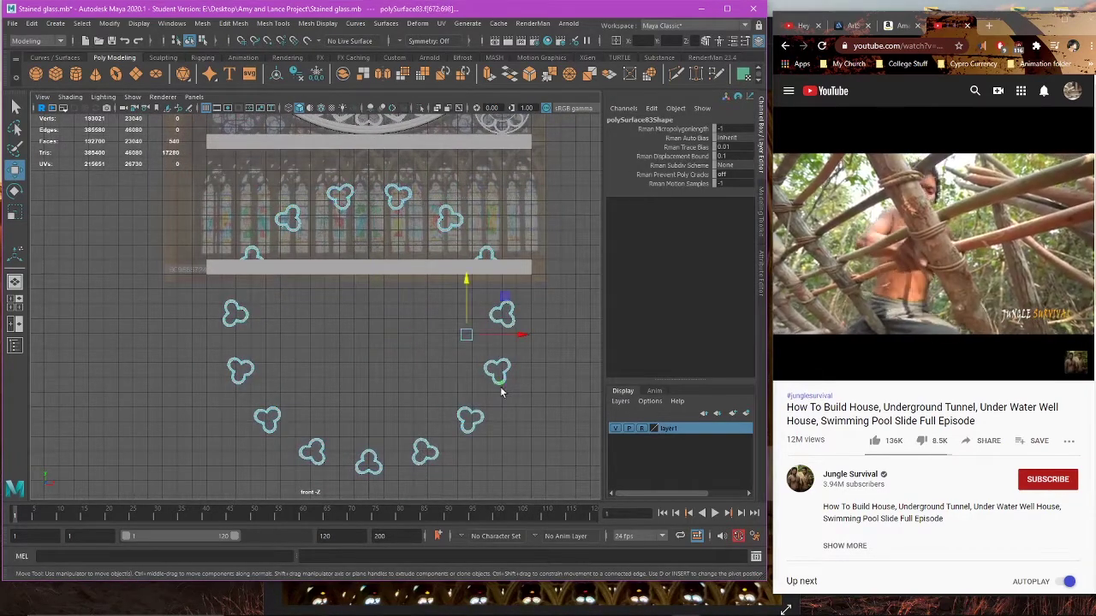
pyautogui.press('Delete')
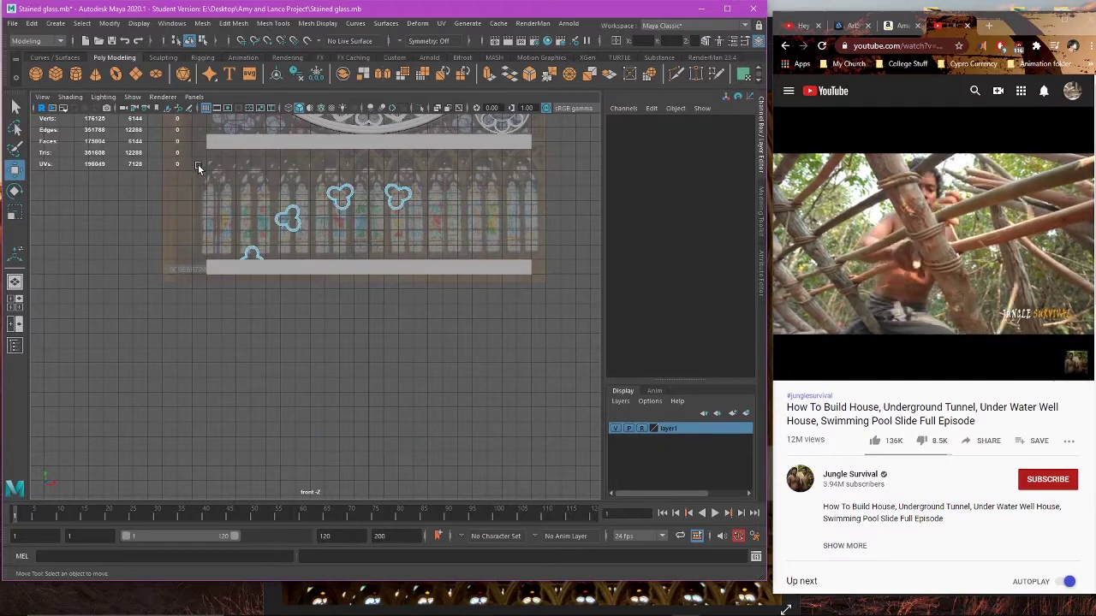
# Step: Delete the copy's leftover trefoils on the left, keeping only the single trefoil just right of centre
pyautogui.moveTo(198, 166); pyautogui.dragTo(389, 328)
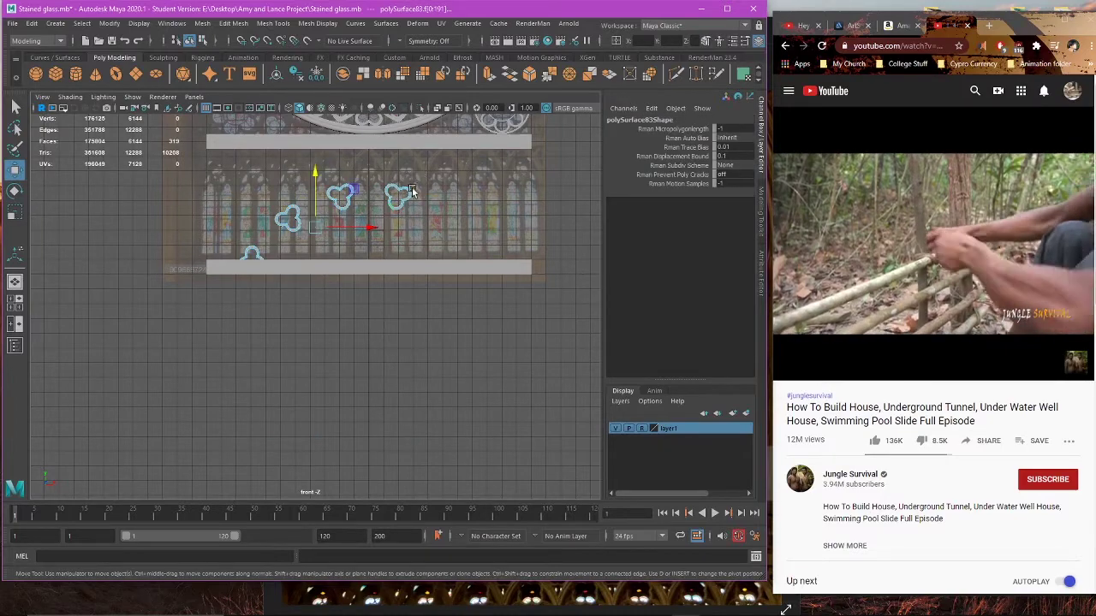
pyautogui.keyDown('ctrl'); pyautogui.moveTo(460, 171); pyautogui.dragTo(375, 263); pyautogui.keyUp('ctrl')
pyautogui.click(377, 279)
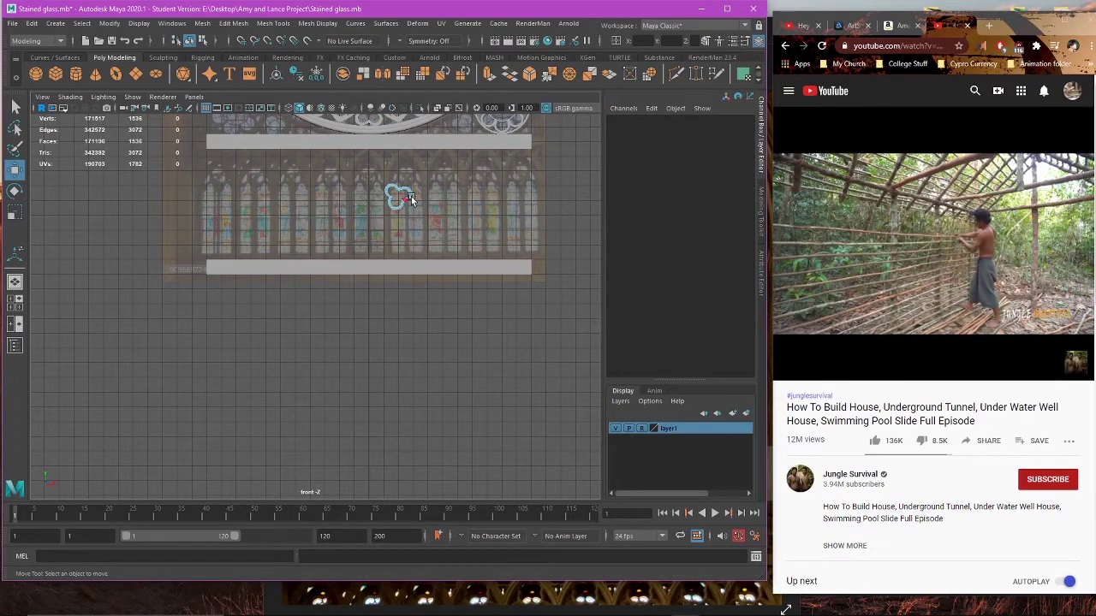
pyautogui.keyDown('alt'); pyautogui.moveTo(443, 169); pyautogui.dragTo(521, 166, button='right'); pyautogui.keyUp('alt')
pyautogui.keyDown('alt'); pyautogui.moveTo(520, 167); pyautogui.dragTo(429, 401, button='middle'); pyautogui.keyUp('alt')
pyautogui.moveTo(428, 401); pyautogui.dragTo(488, 288, button='right')
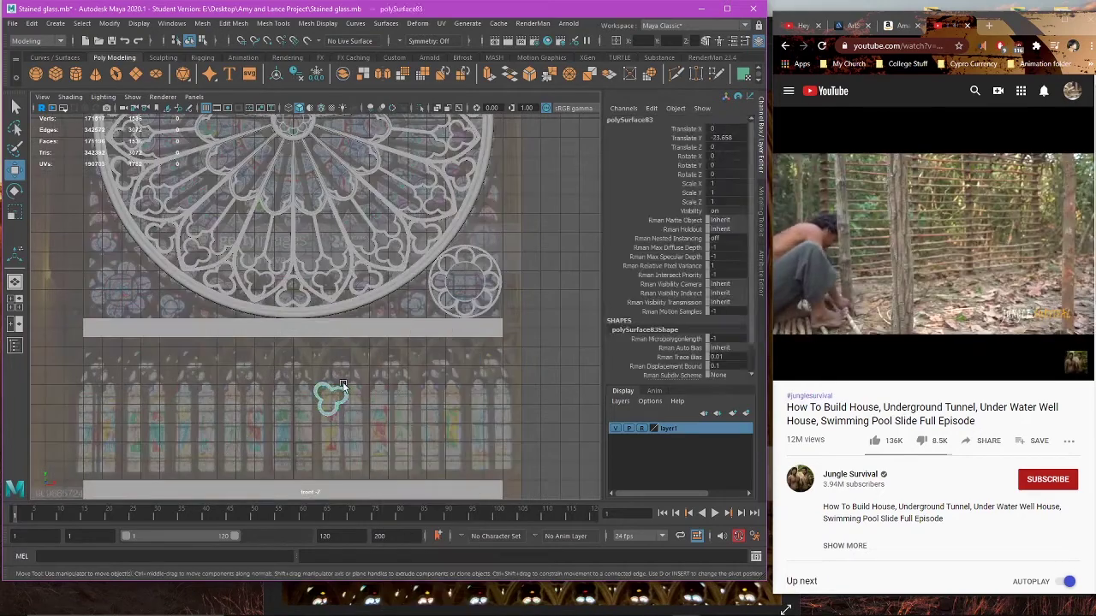
# Step: Center the remaining trefoil's pivot and move it to about X 4.551, Y -18.897, near the lower-right rosette
pyautogui.click(347, 387)
pyautogui.click(344, 389)
pyautogui.click(109, 23)
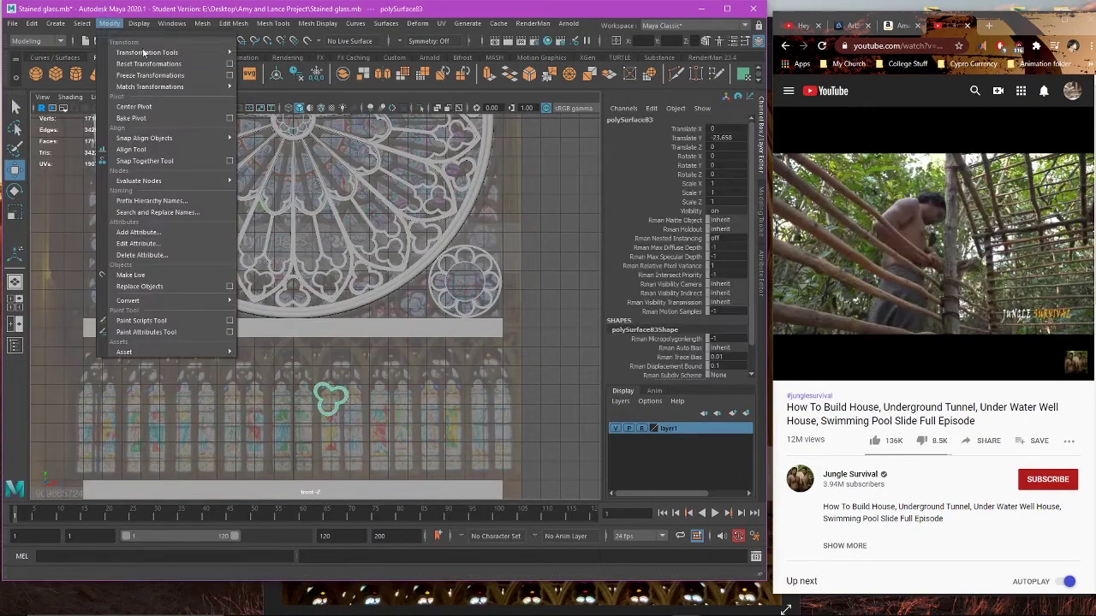
pyautogui.click(148, 109)
pyautogui.moveTo(369, 363); pyautogui.dragTo(456, 273)
pyautogui.scroll(6, 456, 273)
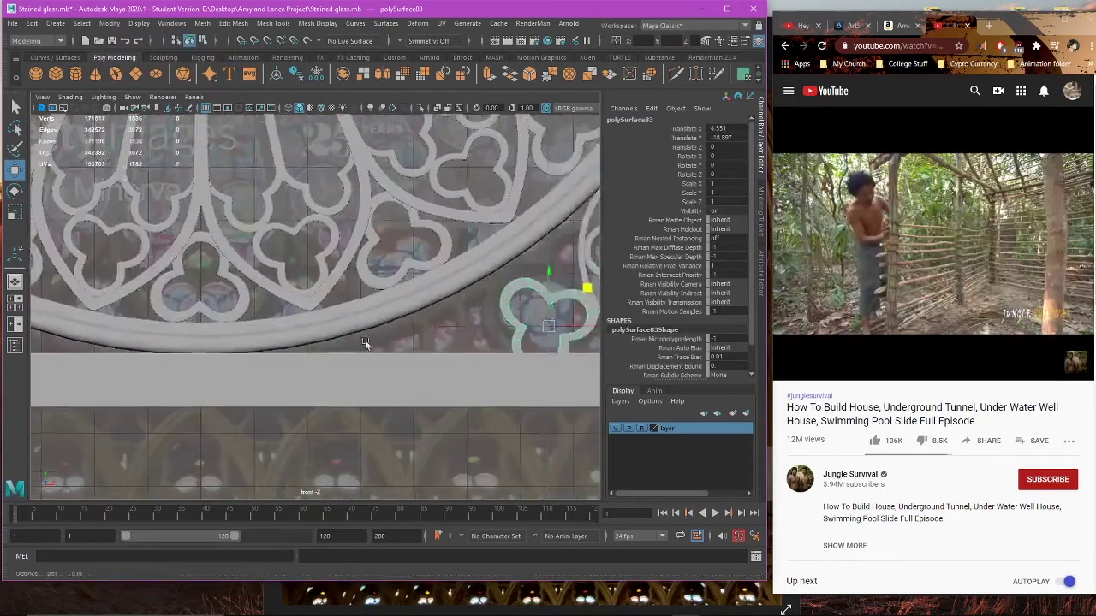
# Step: Rotate the trefoil to about -70.854 in Z and move it to about X 2.663, Y -18.496, against the main ring's lower edge
pyautogui.keyDown('alt'); pyautogui.moveTo(366, 344); pyautogui.dragTo(102, 371, button='middle'); pyautogui.keyUp('alt')
pyautogui.keyDown('alt'); pyautogui.moveTo(102, 371); pyautogui.dragTo(404, 383, button='right'); pyautogui.keyUp('alt')
pyautogui.keyDown('alt'); pyautogui.moveTo(404, 384); pyautogui.dragTo(490, 314, button='middle'); pyautogui.keyUp('alt')
pyautogui.press('e')
pyautogui.moveTo(385, 297); pyautogui.dragTo(401, 368)
pyautogui.press('w')
pyautogui.moveTo(343, 297); pyautogui.dragTo(342, 256)
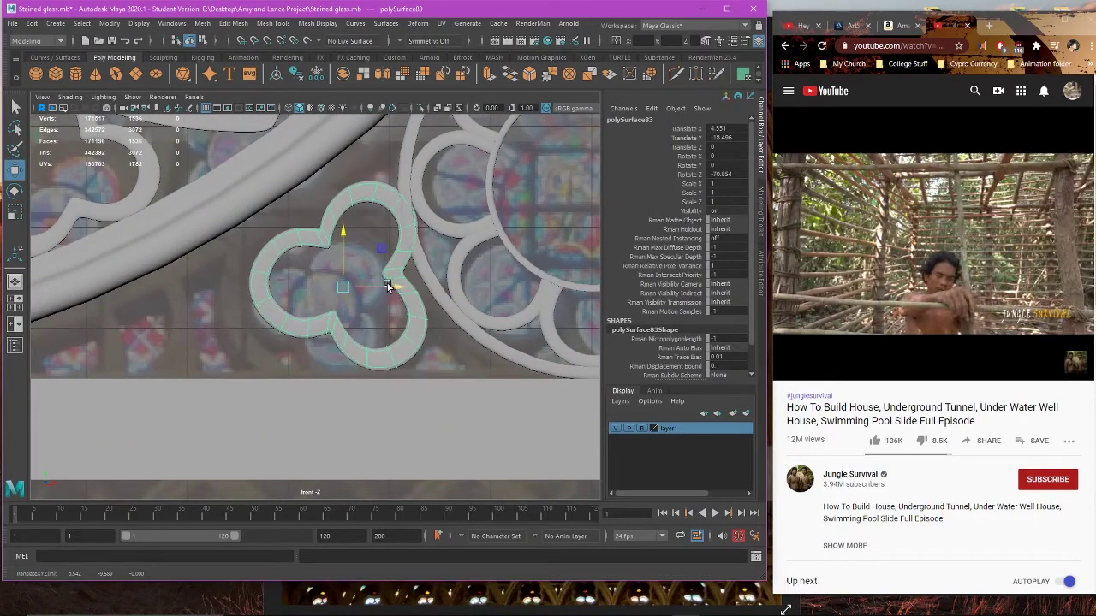
pyautogui.moveTo(387, 286); pyautogui.dragTo(211, 281)
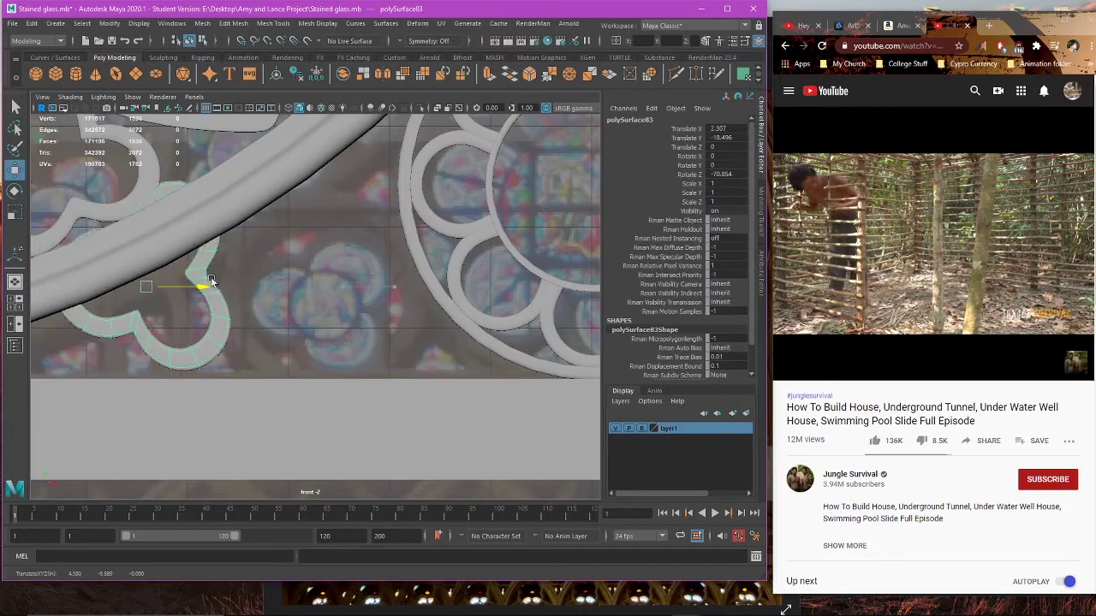
# Step: Examine the reference photo's small tracery shapes between the main ring and the lower-right rosette
pyautogui.click(466, 593)
pyautogui.moveTo(519, 428); pyautogui.dragTo(507, 353)
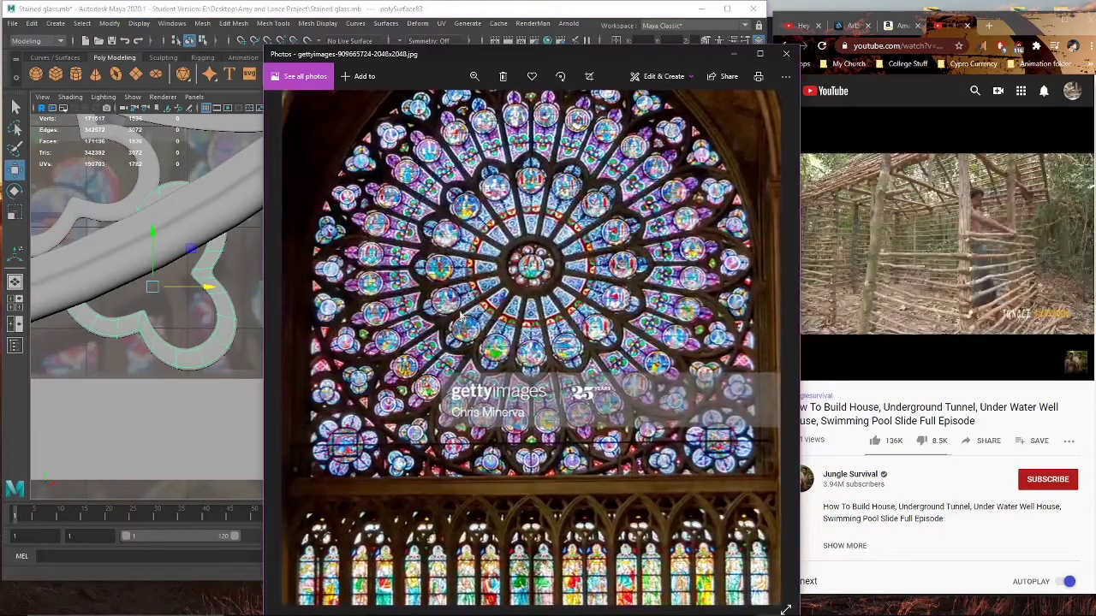
pyautogui.click(128, 7)
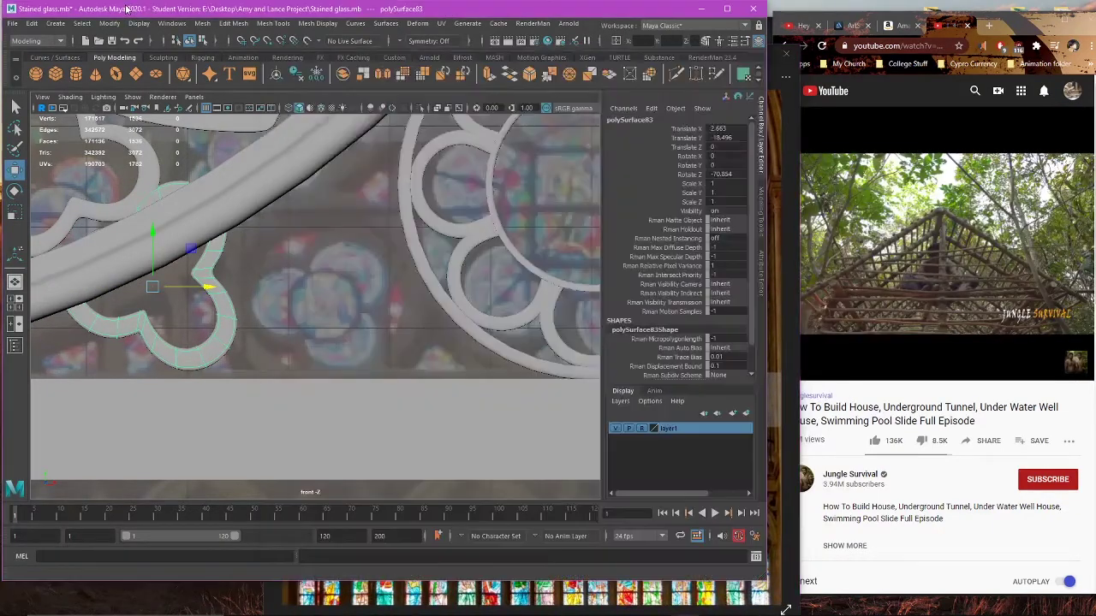
pyautogui.scroll(-2, 407, 347)
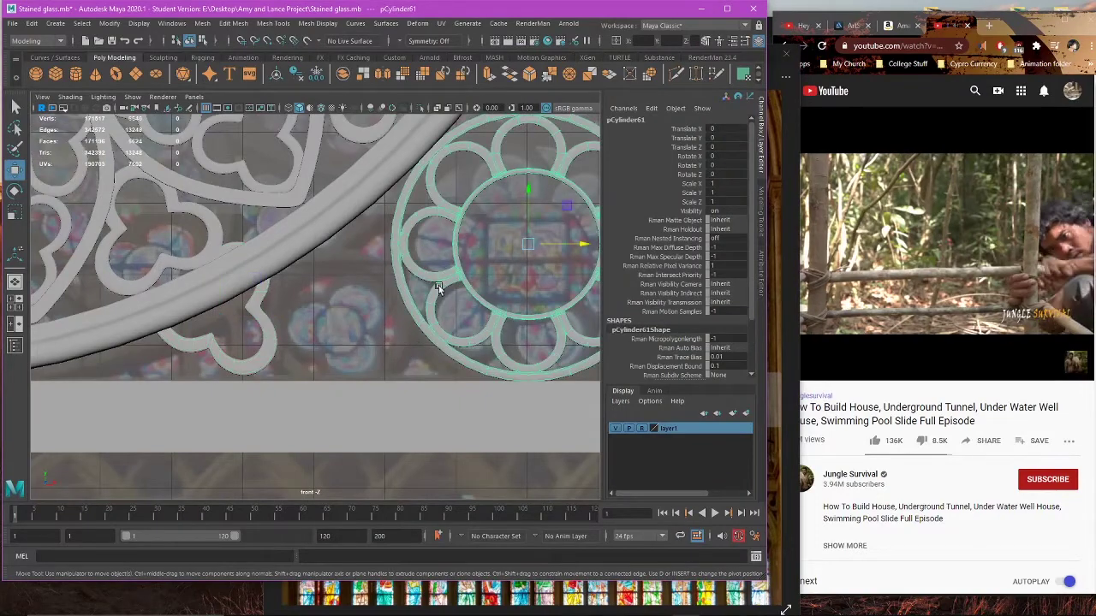
pyautogui.press('space')
pyautogui.press('space')
pyautogui.keyDown('alt'); pyautogui.moveTo(470, 258); pyautogui.dragTo(394, 248); pyautogui.keyUp('alt')
pyautogui.moveTo(458, 216); pyautogui.dragTo(458, 231, button='right')
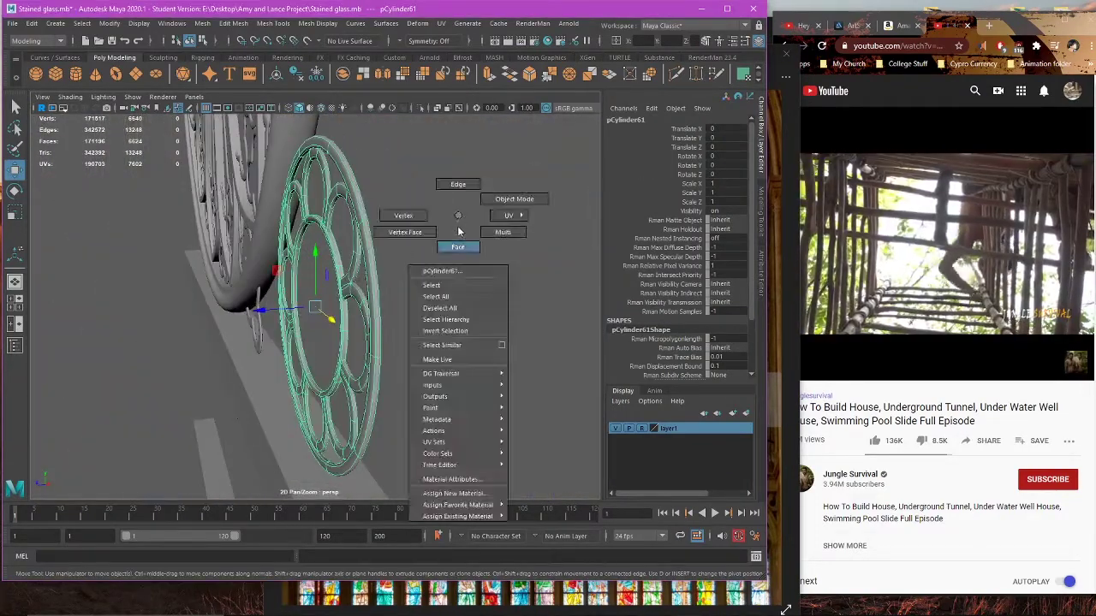
pyautogui.click(457, 246)
pyautogui.click(352, 186)
pyautogui.click(683, 592)
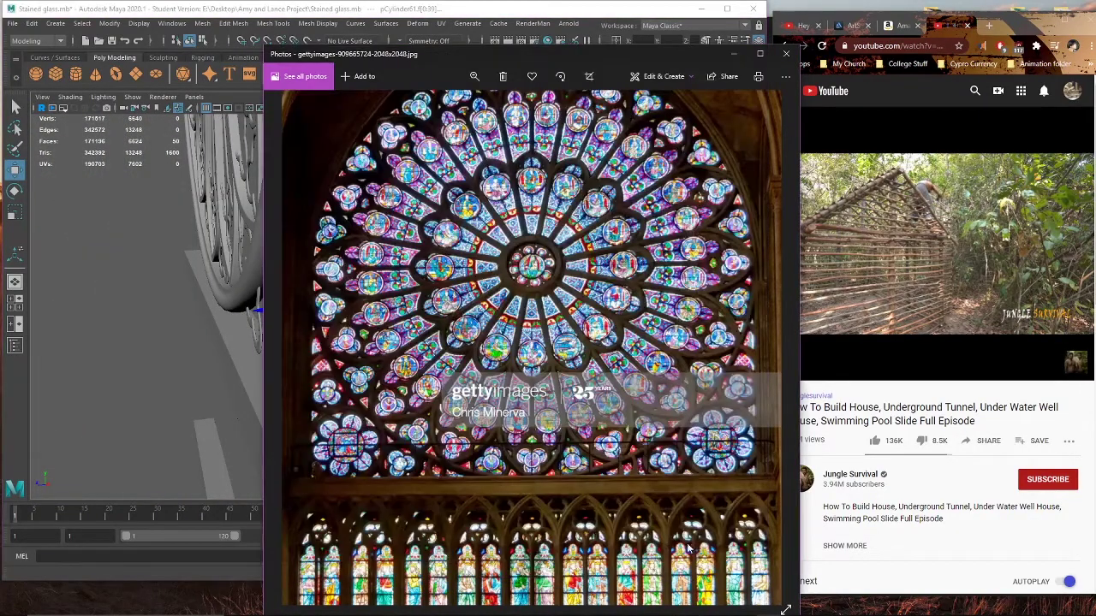
pyautogui.click(204, 9)
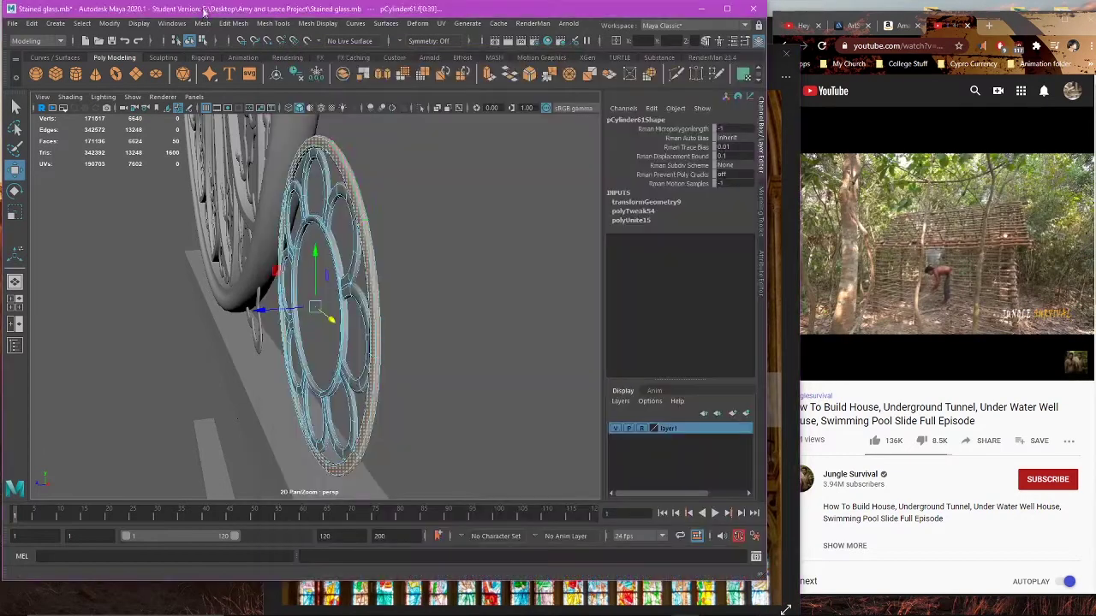
pyautogui.keyDown('alt'); pyautogui.moveTo(410, 261); pyautogui.dragTo(399, 217); pyautogui.keyUp('alt')
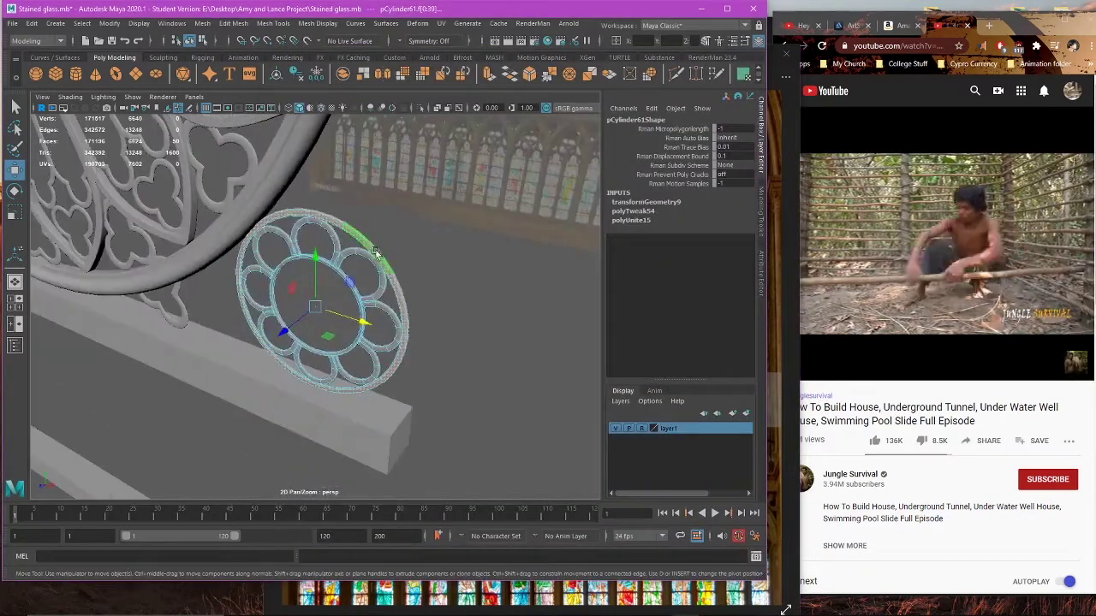
pyautogui.scroll(2, 402, 214)
pyautogui.moveTo(401, 215); pyautogui.dragTo(445, 199, button='right')
# Step: Scale the lower-right rosette up along Z to make it deeper
pyautogui.keyDown('alt'); pyautogui.moveTo(403, 224); pyautogui.dragTo(369, 276); pyautogui.keyUp('alt')
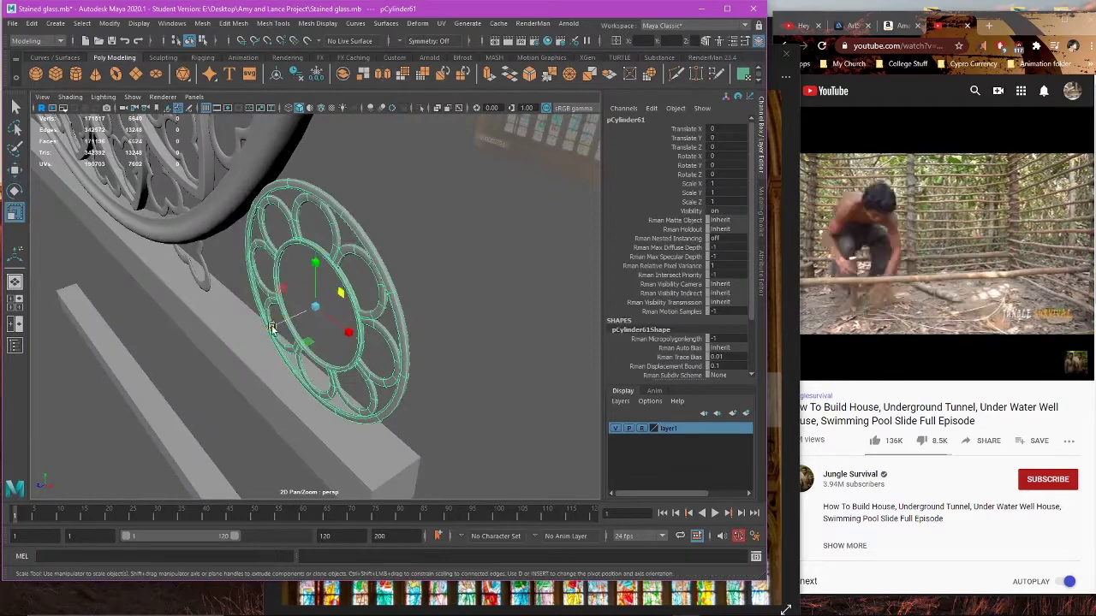
pyautogui.moveTo(271, 328); pyautogui.dragTo(315, 314)
pyautogui.moveTo(440, 228); pyautogui.dragTo(466, 219, button='right')
pyautogui.click(462, 232)
pyautogui.keyDown('alt'); pyautogui.moveTo(449, 256); pyautogui.dragTo(417, 317); pyautogui.keyUp('alt')
pyautogui.scroll(-4, 394, 304)
pyautogui.scroll(5, 375, 312)
pyautogui.click(413, 284)
pyautogui.keyDown('alt'); pyautogui.moveTo(412, 285); pyautogui.dragTo(351, 308, button='middle'); pyautogui.keyUp('alt')
pyautogui.scroll(3, 359, 305)
# Step: Select the faces of all eight petals in the rosette and scale them down in Z so they are shallower than the rings
pyautogui.moveTo(447, 237); pyautogui.dragTo(445, 278, button='right')
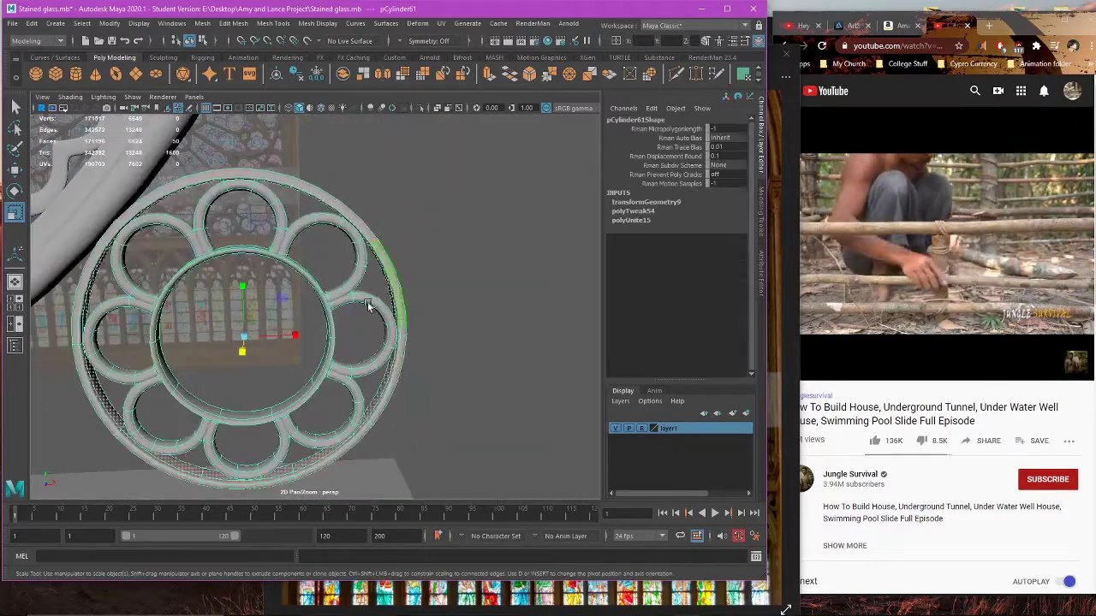
pyautogui.scroll(5, 368, 301)
pyautogui.click(378, 287)
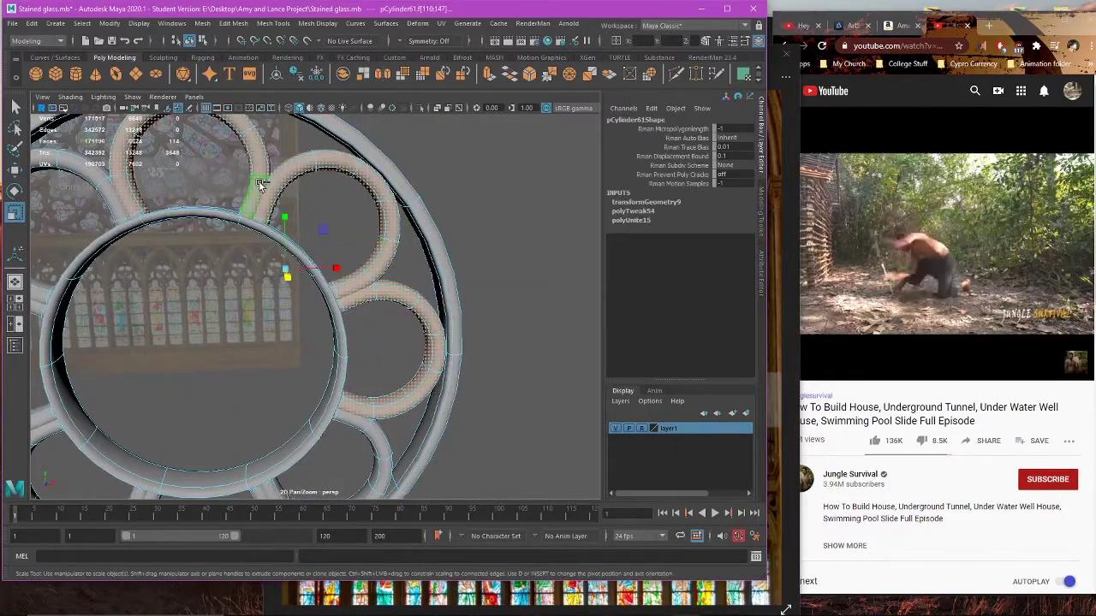
pyautogui.keyDown('shift'); pyautogui.doubleClick(109, 195); pyautogui.keyUp('shift')
pyautogui.scroll(-5, 120, 222)
pyautogui.scroll(3, 130, 315)
pyautogui.keyDown('alt'); pyautogui.moveTo(131, 315); pyautogui.dragTo(247, 330, button='middle'); pyautogui.keyUp('alt')
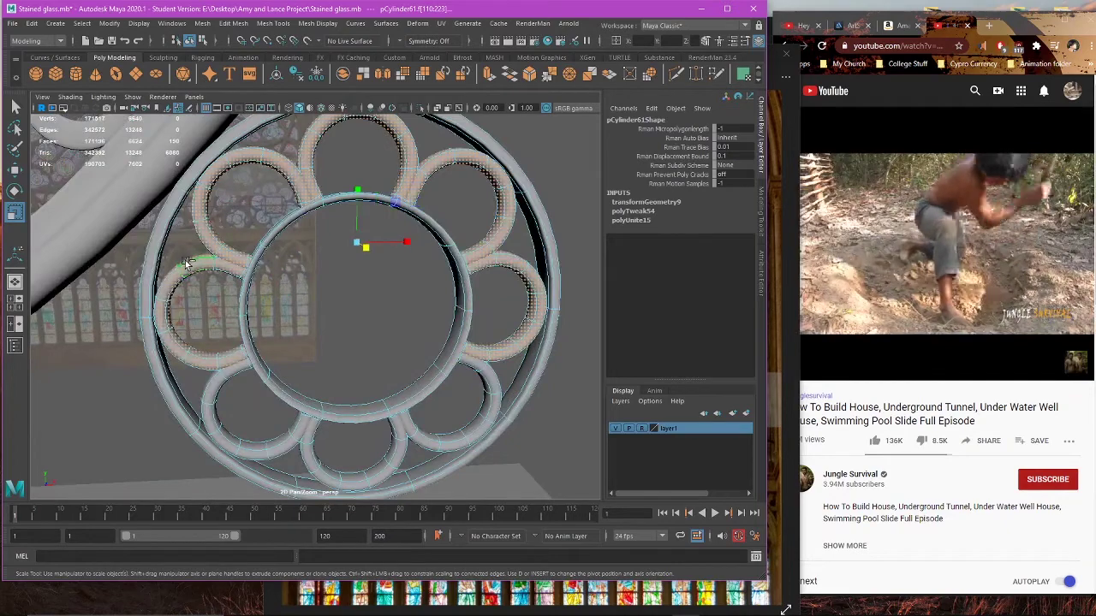
pyautogui.keyDown('shift'); pyautogui.doubleClick(229, 375); pyautogui.keyUp('shift')
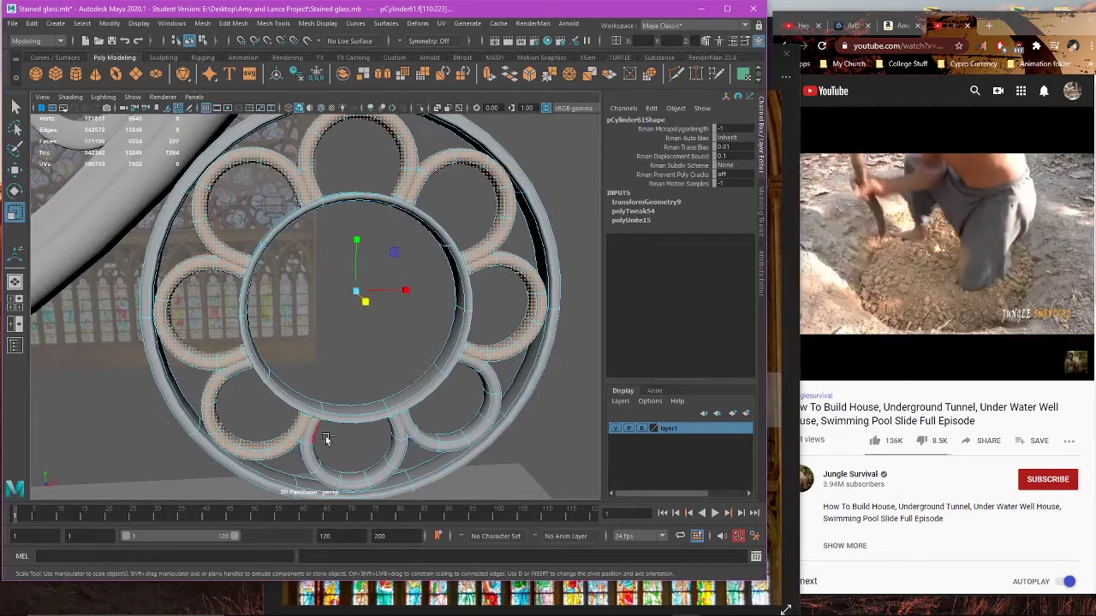
pyautogui.keyDown('alt'); pyautogui.moveTo(408, 359); pyautogui.dragTo(473, 362); pyautogui.keyUp('alt')
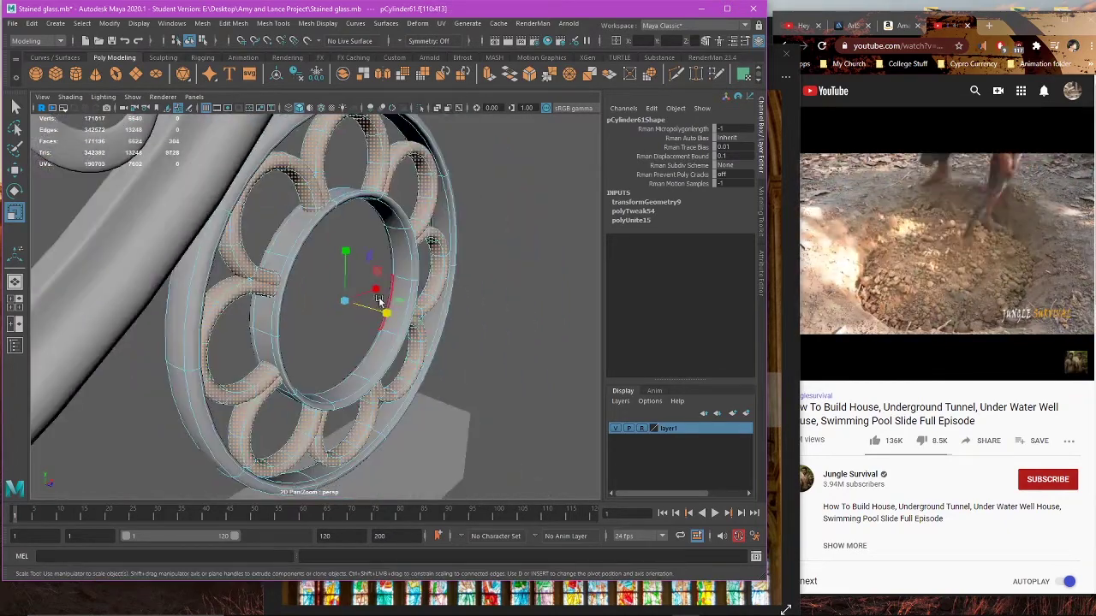
pyautogui.moveTo(386, 311); pyautogui.dragTo(367, 309)
# Step: Scale the inner wall faces of the rosette's central ring inward to thicken it, and restore the smooth preview
pyautogui.keyDown('alt'); pyautogui.moveTo(370, 309); pyautogui.dragTo(339, 293); pyautogui.keyUp('alt')
pyautogui.scroll(3, 267, 295)
pyautogui.click(244, 340)
pyautogui.moveTo(405, 274); pyautogui.dragTo(368, 271)
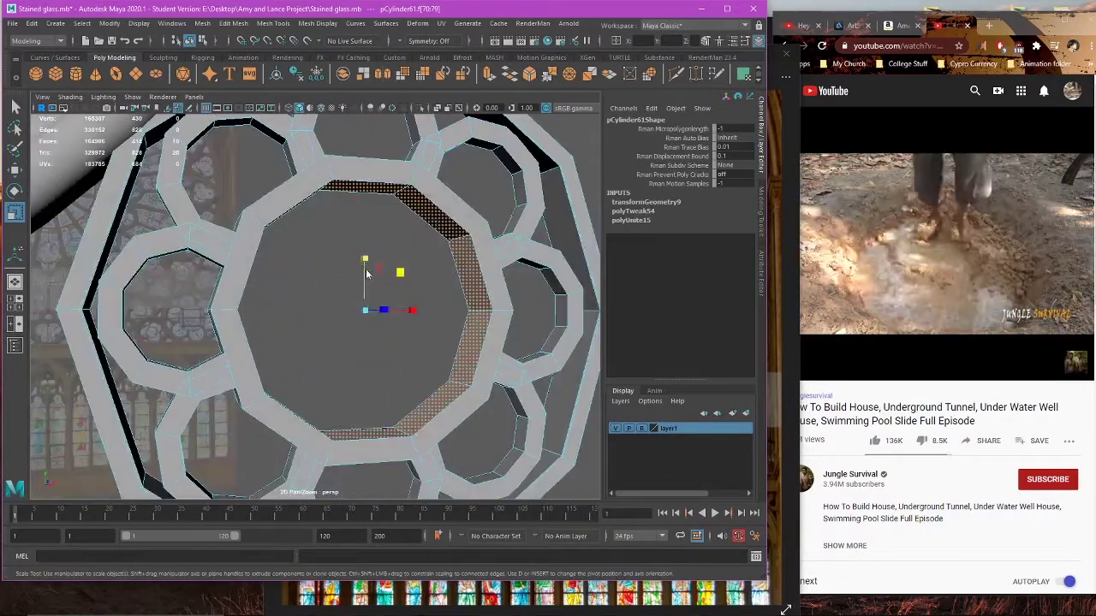
pyautogui.moveTo(367, 271); pyautogui.dragTo(391, 251, button='right')
pyautogui.click(390, 251)
pyautogui.scroll(-5, 404, 295)
pyautogui.click(410, 321)
pyautogui.press('3')
pyautogui.click(524, 289)
pyautogui.scroll(-5, 462, 302)
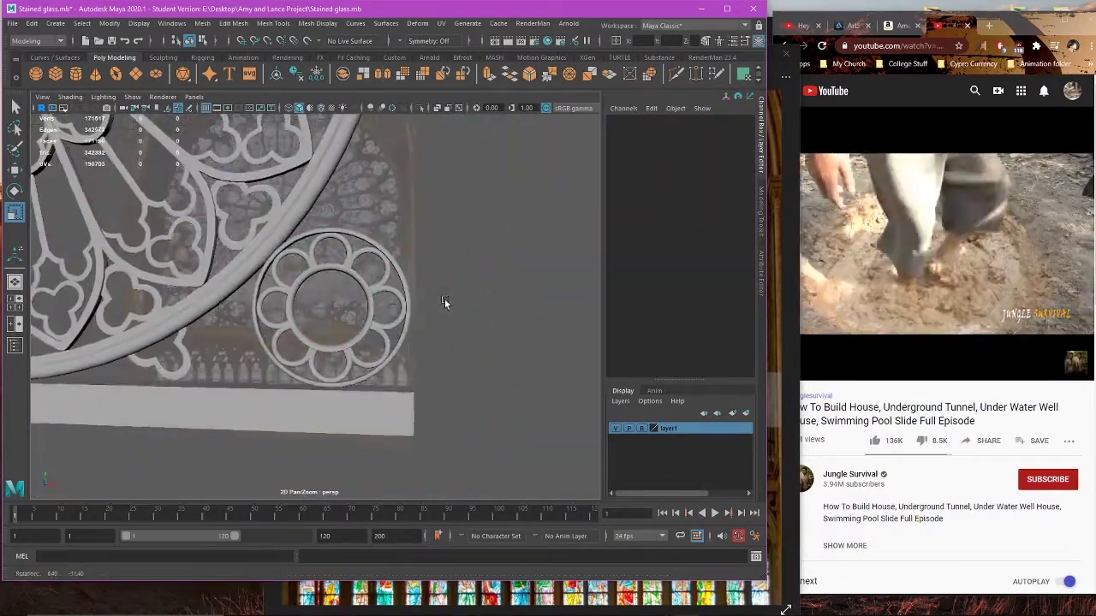
# Step: Compare the trefoil and the rosette with the reference photo and examine the corner tracery in perspective
pyautogui.press('space')
pyautogui.press('space')
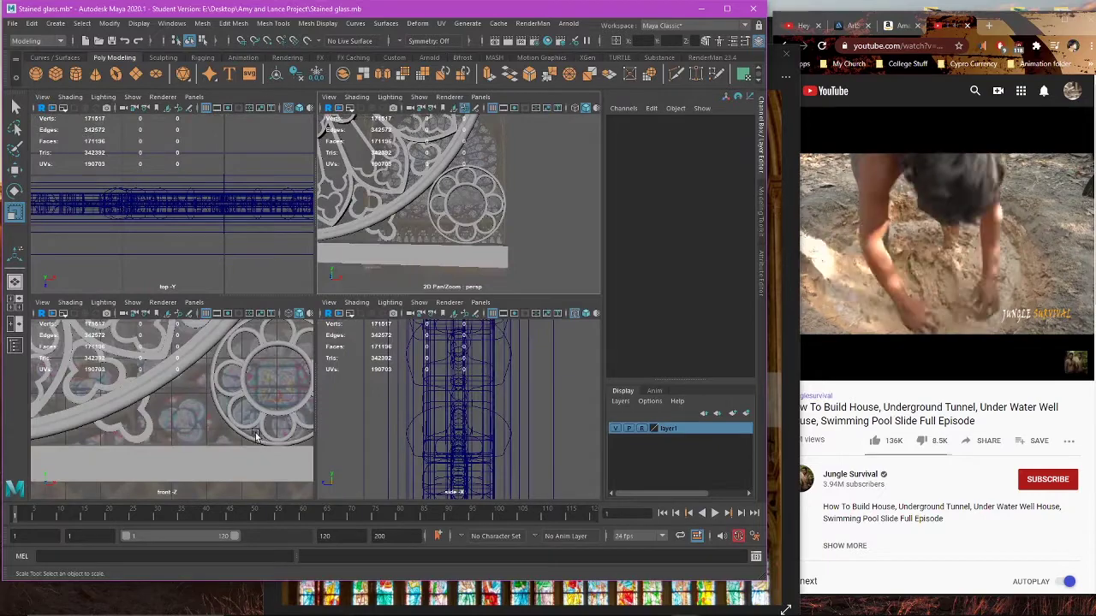
pyautogui.click(494, 585)
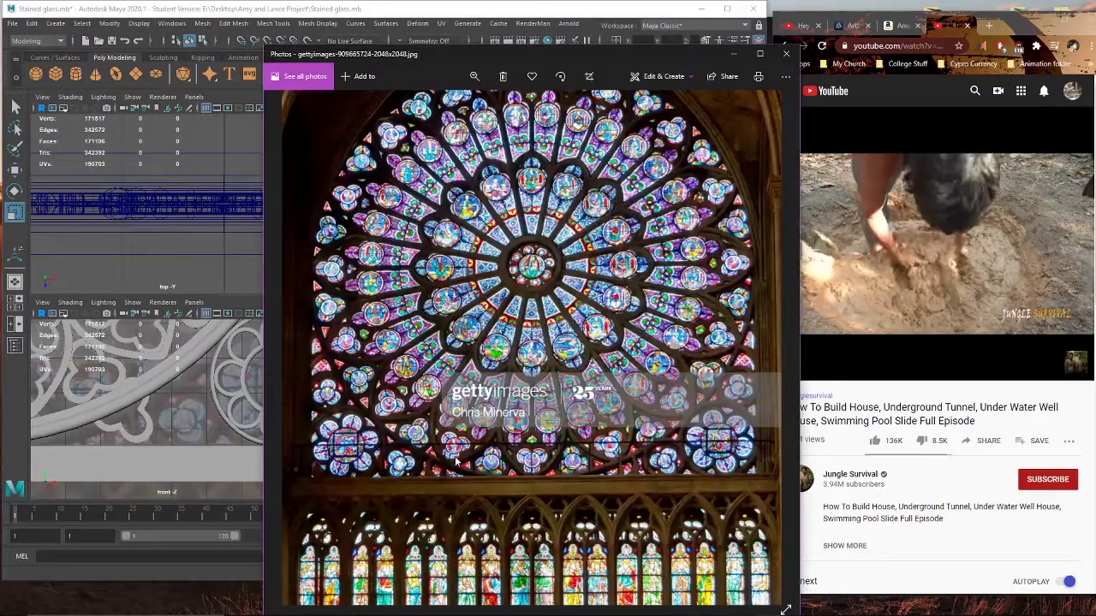
pyautogui.click(194, 371)
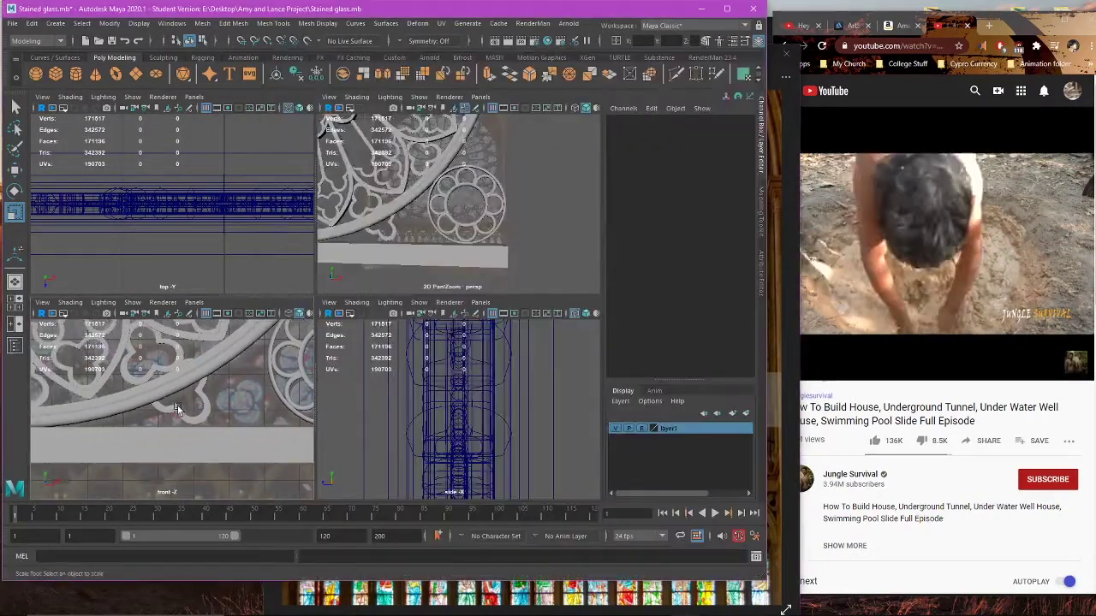
pyautogui.click(202, 409)
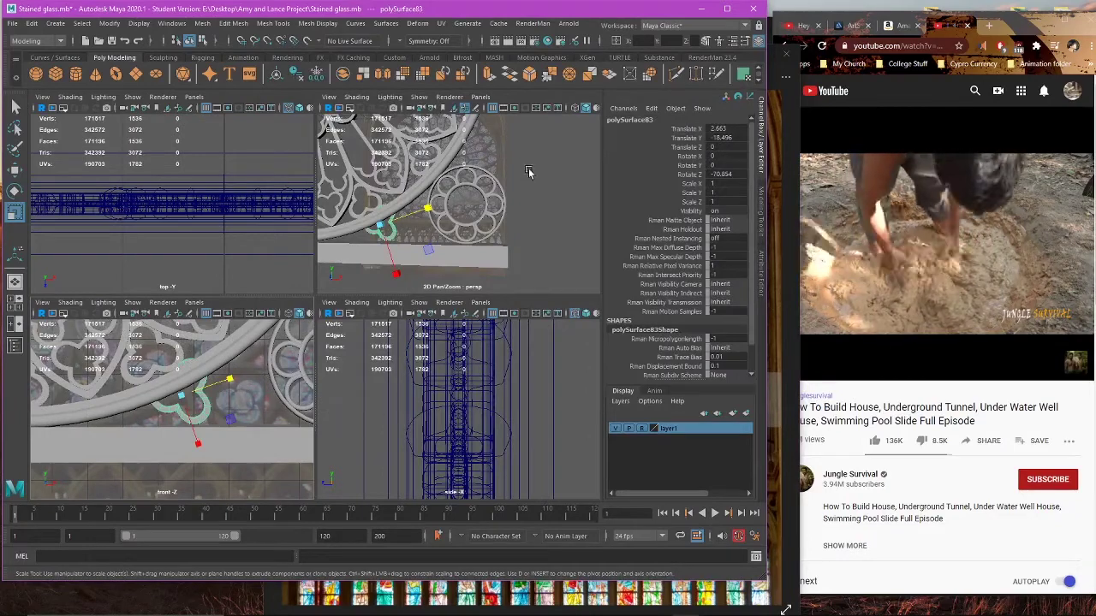
pyautogui.keyDown('alt'); pyautogui.moveTo(528, 171); pyautogui.dragTo(453, 243, button='middle'); pyautogui.keyUp('alt')
pyautogui.press('space')
pyautogui.scroll(3, 410, 266)
pyautogui.keyDown('alt'); pyautogui.moveTo(307, 348); pyautogui.dragTo(385, 329, button='middle'); pyautogui.keyUp('alt')
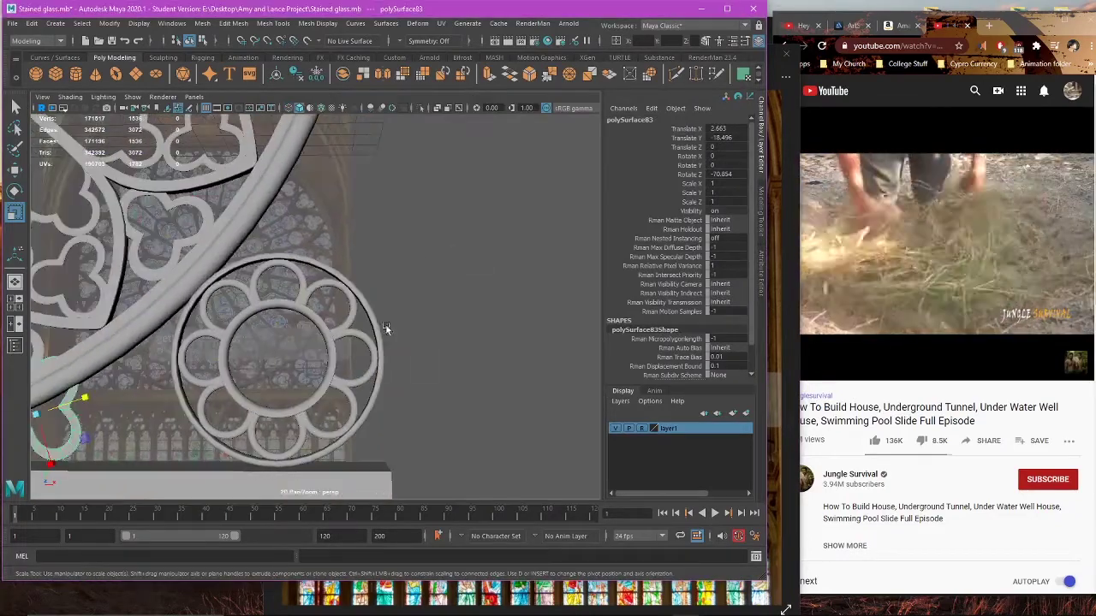
# Step: Scale the outer wall faces of the rosette's outer ring by about 1.071 in X and Y to thicken the ring
pyautogui.click(386, 326)
pyautogui.scroll(3, 374, 321)
pyautogui.click(379, 319)
pyautogui.rightClick(475, 260)
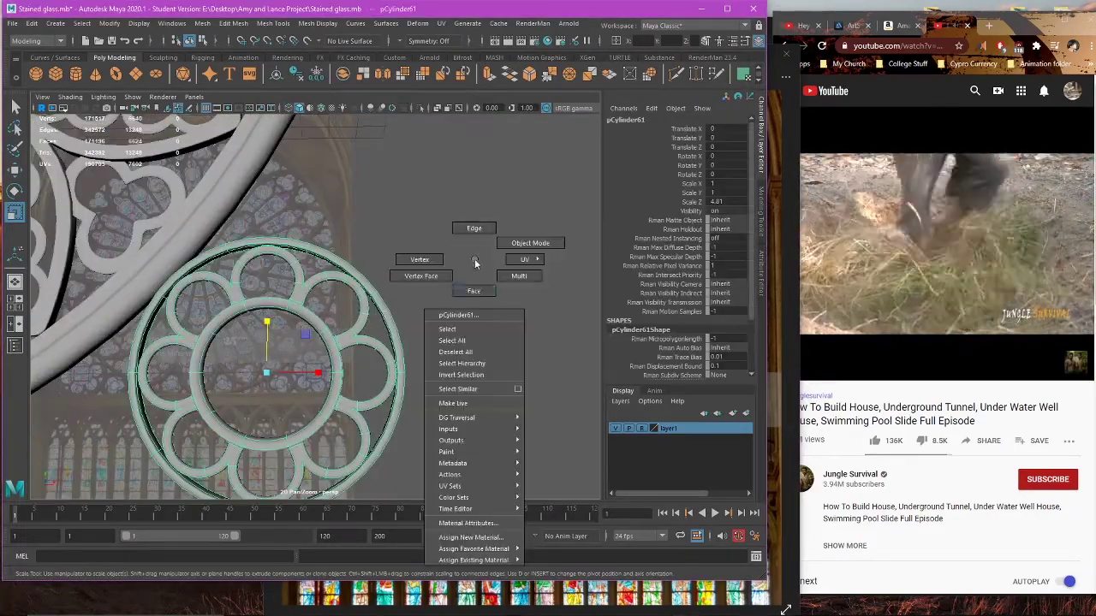
pyautogui.moveTo(475, 259); pyautogui.dragTo(473, 291, button='right')
pyautogui.keyDown('alt'); pyautogui.moveTo(440, 306); pyautogui.dragTo(339, 327); pyautogui.keyUp('alt')
pyautogui.keyDown('shift'); pyautogui.doubleClick(297, 260); pyautogui.keyUp('shift')
pyautogui.keyDown('alt'); pyautogui.moveTo(297, 261); pyautogui.dragTo(357, 363); pyautogui.keyUp('alt')
pyautogui.press('space')
pyautogui.press('space')
pyautogui.press('f')
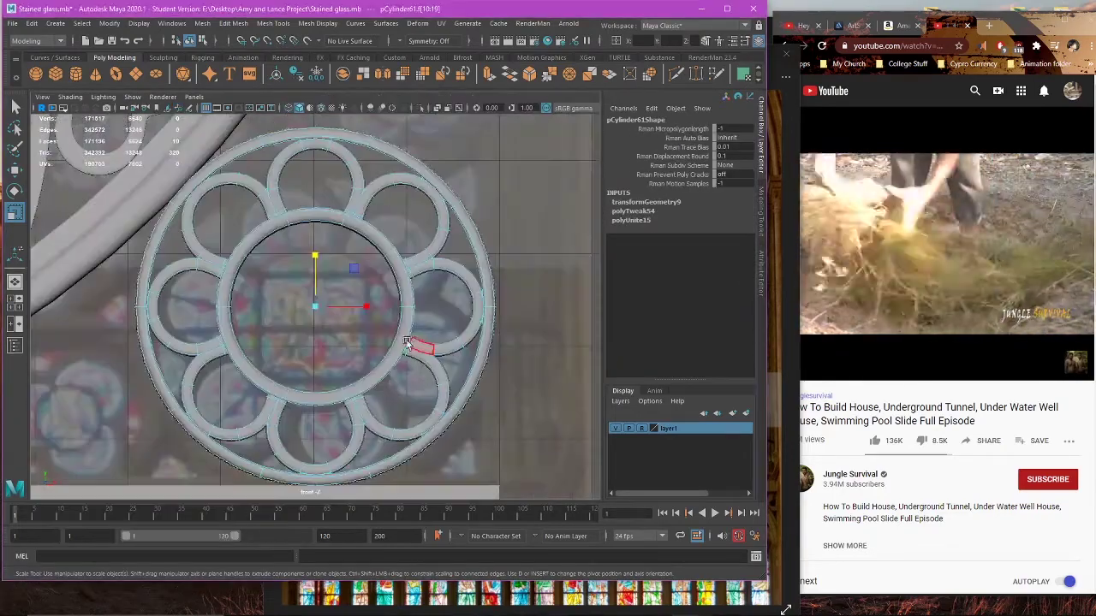
pyautogui.moveTo(352, 269); pyautogui.dragTo(356, 269)
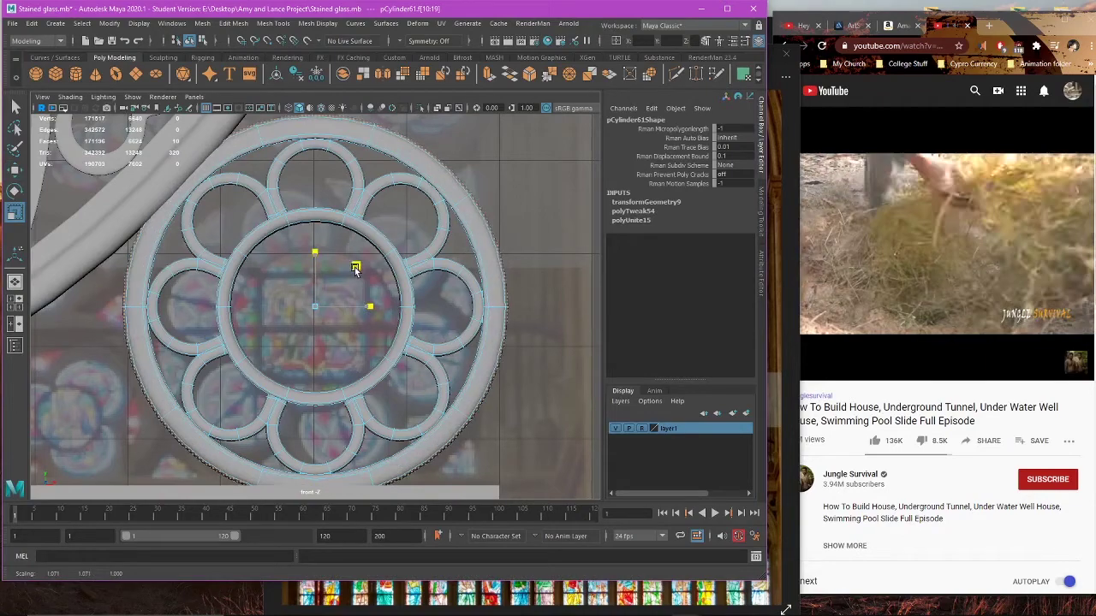
# Step: Scale the whole rosette in X and Y to refit it between the main ring and the base beam, and check its depth in perspective
pyautogui.moveTo(523, 205); pyautogui.dragTo(572, 189, button='right')
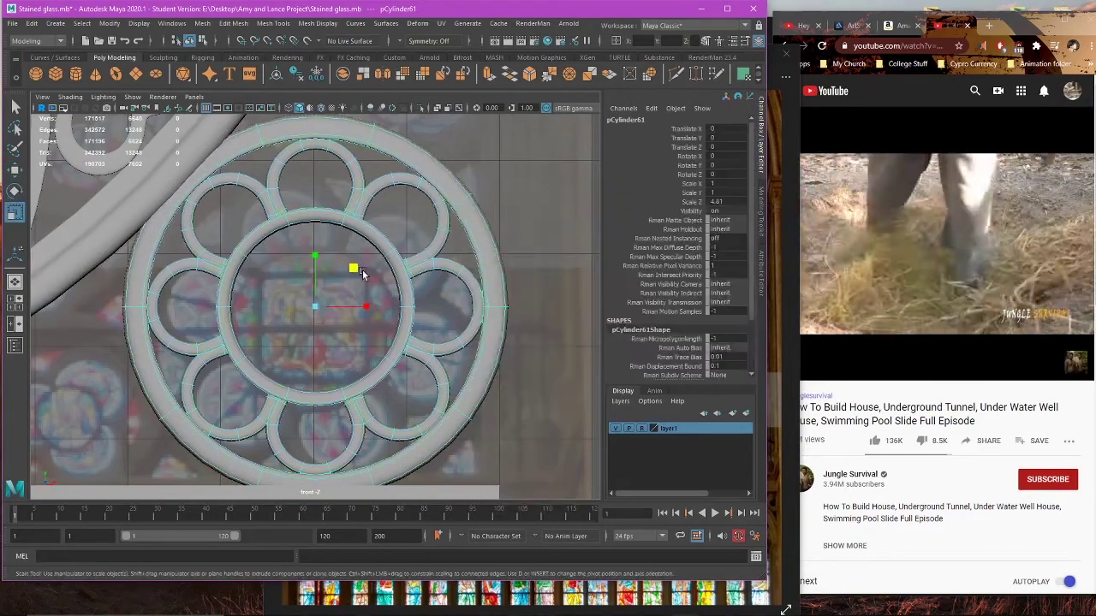
pyautogui.moveTo(361, 270); pyautogui.dragTo(368, 307)
pyautogui.press('w')
pyautogui.click(466, 251)
pyautogui.press('space')
pyautogui.press('space')
pyautogui.keyDown('alt'); pyautogui.moveTo(498, 212); pyautogui.dragTo(318, 297); pyautogui.keyUp('alt')
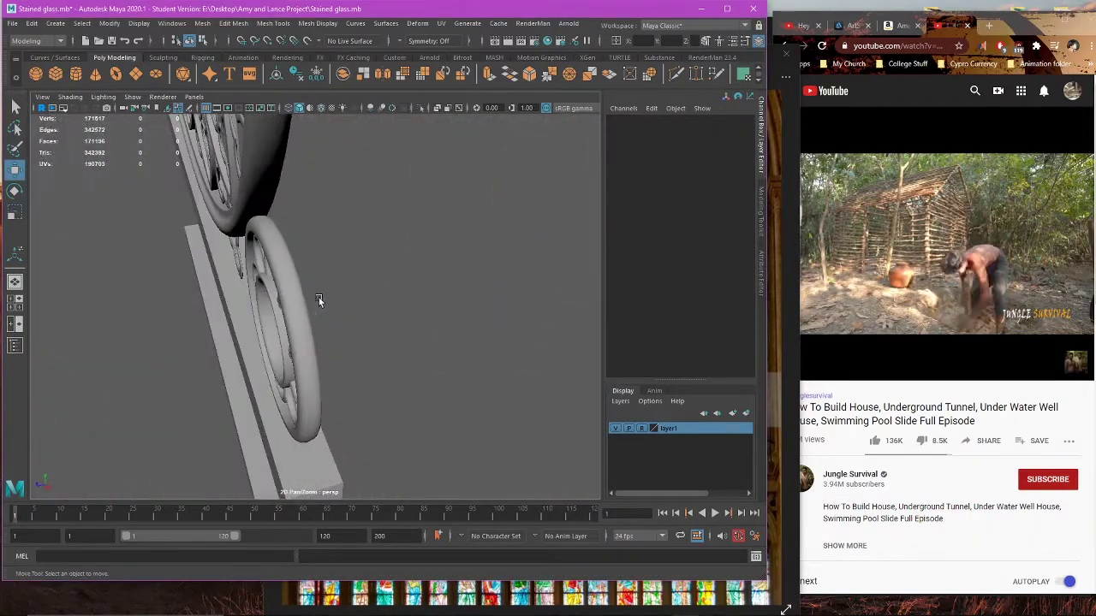
# Step: Turn off the smooth preview on the corner rosette to show its unsmoothed mesh
pyautogui.click(290, 310)
pyautogui.keyDown('alt'); pyautogui.moveTo(290, 310); pyautogui.dragTo(485, 235, button='right'); pyautogui.keyUp('alt')
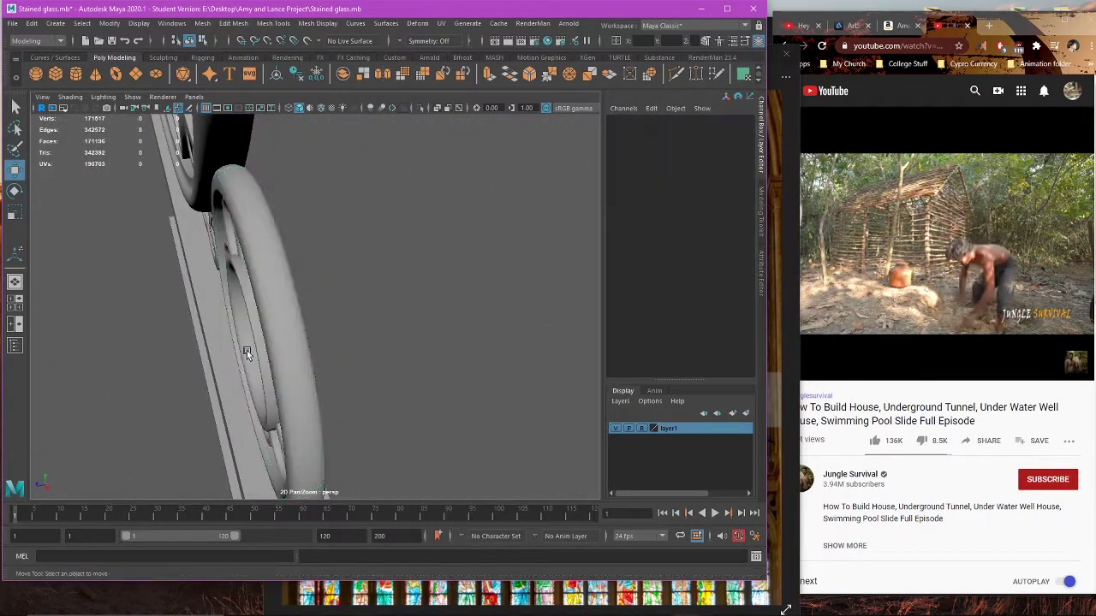
pyautogui.click(247, 350)
pyautogui.press('1')
pyautogui.click(352, 341)
pyautogui.keyDown('alt'); pyautogui.moveTo(352, 341); pyautogui.dragTo(481, 315); pyautogui.keyUp('alt')
pyautogui.keyDown('alt'); pyautogui.moveTo(481, 315); pyautogui.dragTo(300, 387, button='right'); pyautogui.keyUp('alt')
pyautogui.keyDown('alt'); pyautogui.moveTo(301, 387); pyautogui.dragTo(296, 372); pyautogui.keyUp('alt')
pyautogui.keyDown('alt'); pyautogui.moveTo(295, 372); pyautogui.dragTo(324, 375, button='middle'); pyautogui.keyUp('alt')
pyautogui.keyDown('alt'); pyautogui.moveTo(324, 375); pyautogui.dragTo(386, 370, button='right'); pyautogui.keyUp('alt')
# Step: Move the trefoil along X into the gap between the main ring, the base beam and the corner rosette
pyautogui.keyDown('alt'); pyautogui.moveTo(171, 367); pyautogui.dragTo(264, 379, button='middle'); pyautogui.keyUp('alt')
pyautogui.click(252, 386)
pyautogui.press('space')
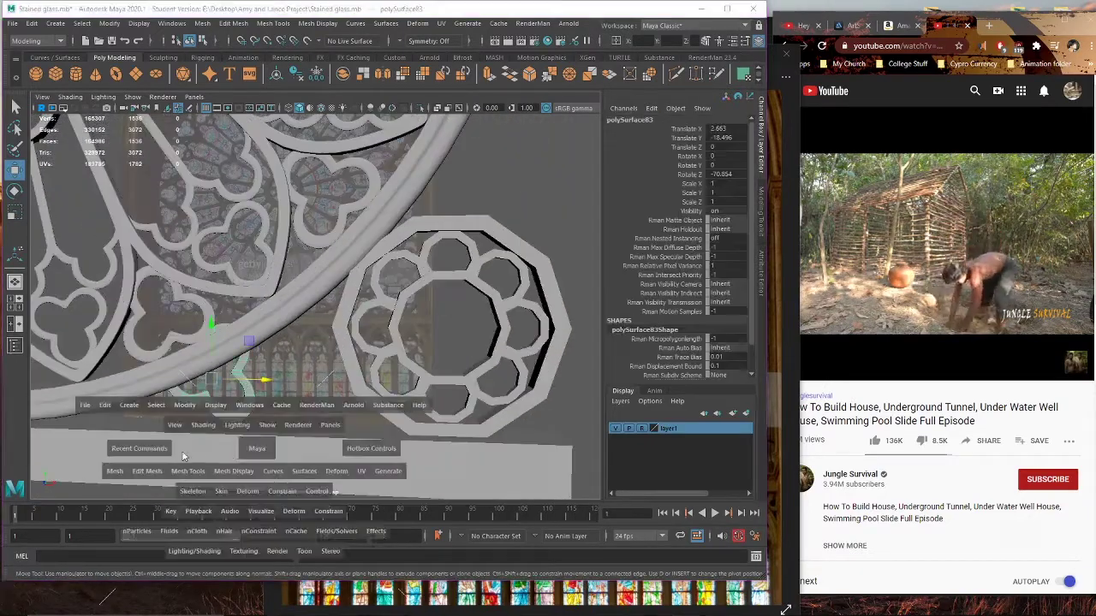
pyautogui.press('space')
pyautogui.keyDown('alt'); pyautogui.moveTo(248, 437); pyautogui.dragTo(317, 418, button='right'); pyautogui.keyUp('alt')
pyautogui.keyDown('alt'); pyautogui.moveTo(246, 390); pyautogui.dragTo(404, 352, button='middle'); pyautogui.keyUp('alt')
pyautogui.scroll(2, 405, 353)
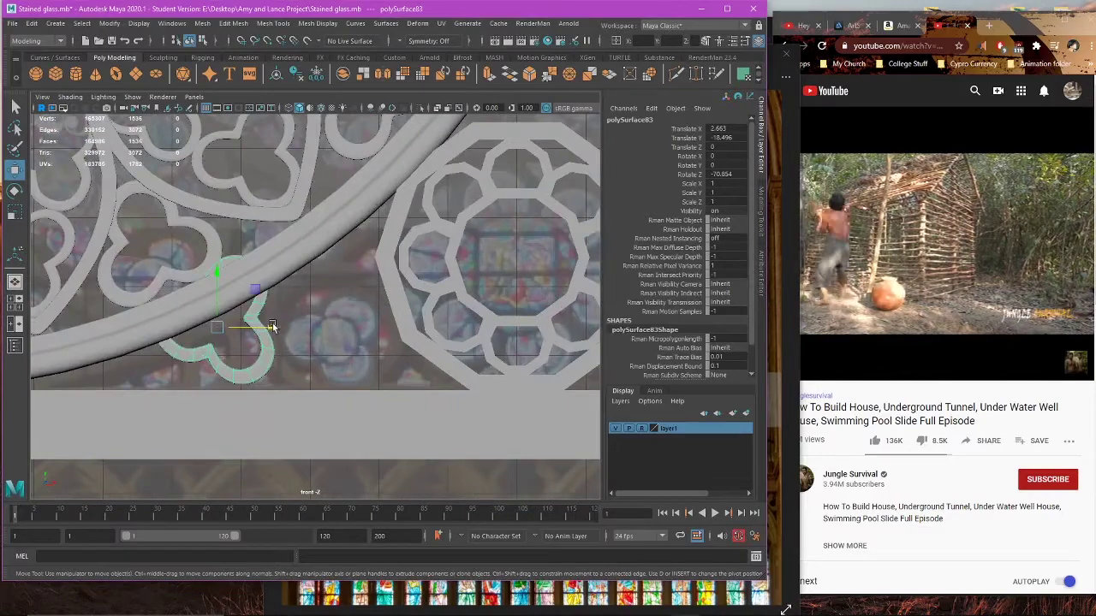
pyautogui.moveTo(272, 323); pyautogui.dragTo(374, 326)
# Step: Duplicate the corner rosette and move the copy along X clear of the original on its outer side
pyautogui.click(394, 315)
pyautogui.keyDown('alt'); pyautogui.moveTo(397, 342); pyautogui.dragTo(204, 375, button='middle'); pyautogui.keyUp('alt')
pyautogui.hotkey('ctrl', 'd')
pyautogui.moveTo(384, 288); pyautogui.dragTo(663, 291)
pyautogui.keyDown('alt'); pyautogui.moveTo(482, 328); pyautogui.dragTo(205, 352, button='middle'); pyautogui.keyUp('alt')
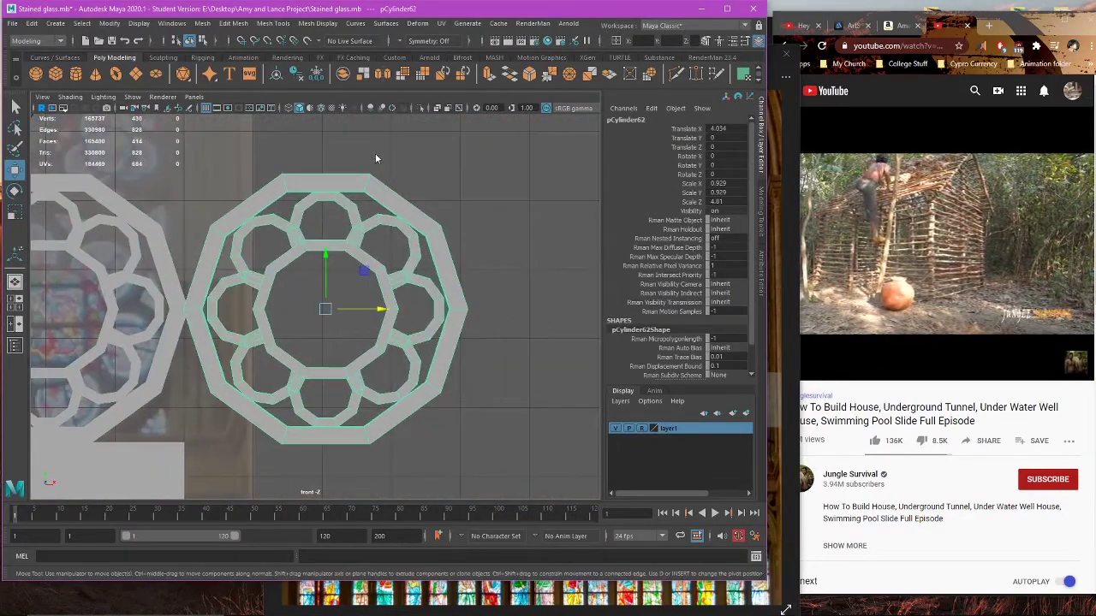
# Step: Invert a selection of the copied rosette's outer ring faces and delete everything inside, leaving only the outer ring
pyautogui.moveTo(373, 171); pyautogui.dragTo(373, 195, button='right')
pyautogui.doubleClick(369, 180)
pyautogui.click(178, 24)
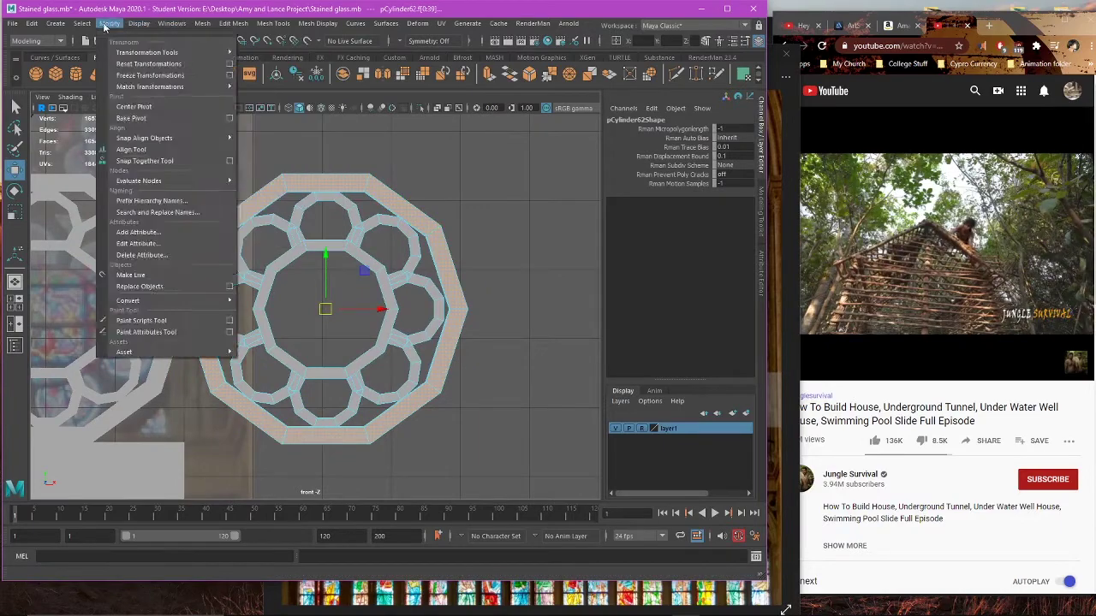
pyautogui.moveTo(83, 24)
pyautogui.click(123, 91)
pyautogui.press('Delete')
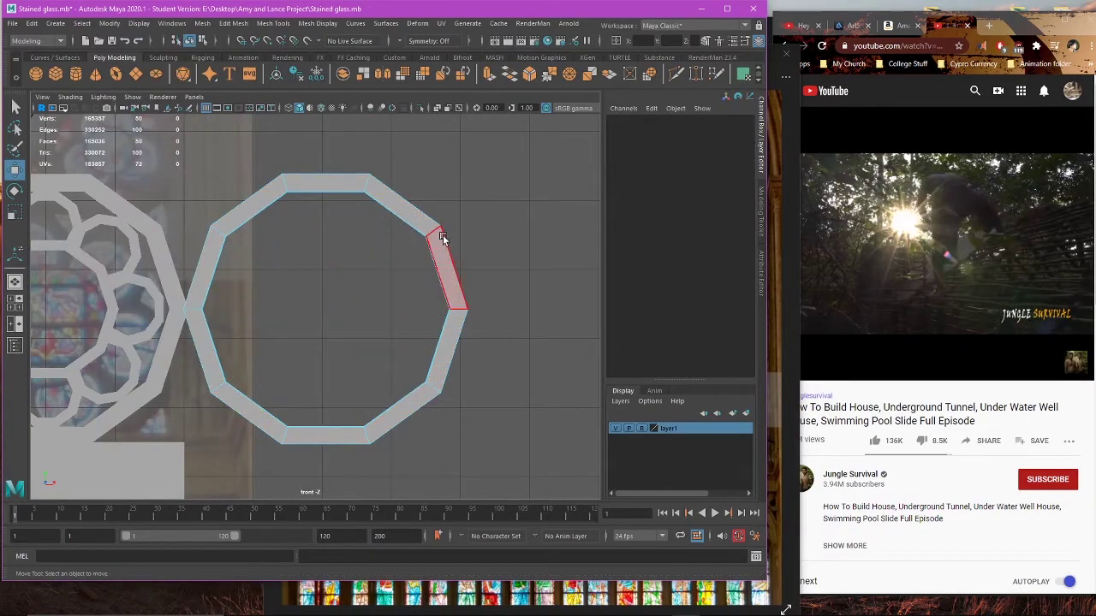
pyautogui.moveTo(444, 238); pyautogui.dragTo(479, 225, button='right')
# Step: Place the leftover ring around the trefoil at X -2.744, Y -0.99 and scale it to 0.454 in X and Y
pyautogui.scroll(-3, 466, 240)
pyautogui.keyDown('alt'); pyautogui.moveTo(305, 308); pyautogui.dragTo(445, 314, button='middle'); pyautogui.keyUp('alt')
pyautogui.moveTo(505, 311); pyautogui.dragTo(220, 311)
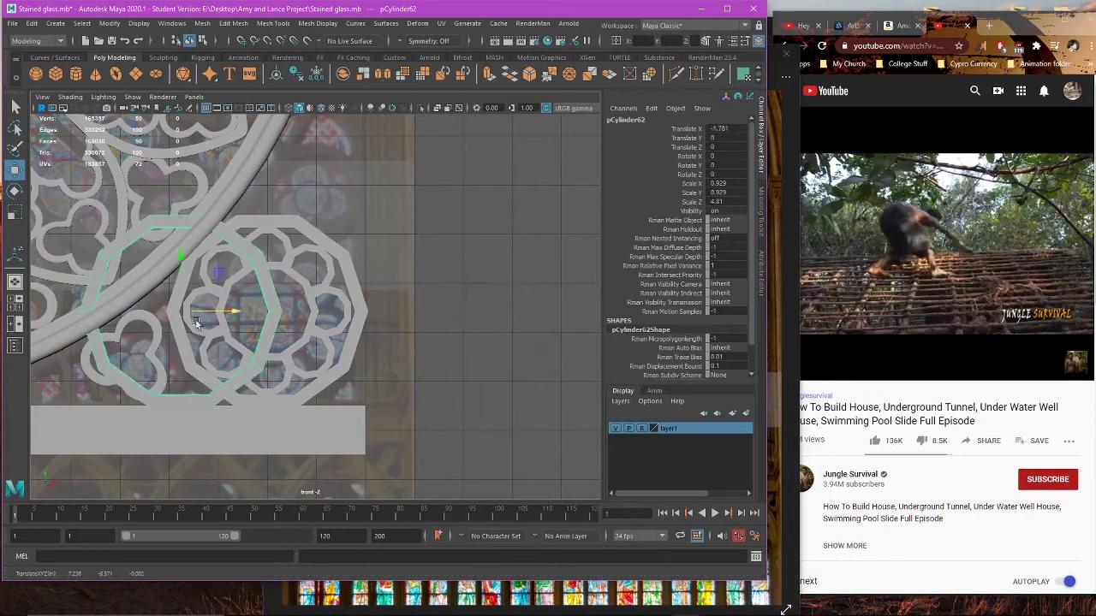
pyautogui.keyDown('alt'); pyautogui.moveTo(193, 310); pyautogui.dragTo(445, 268, button='middle'); pyautogui.keyUp('alt')
pyautogui.scroll(2, 444, 268)
pyautogui.moveTo(507, 217); pyautogui.dragTo(472, 254)
pyautogui.moveTo(514, 288); pyautogui.dragTo(469, 306)
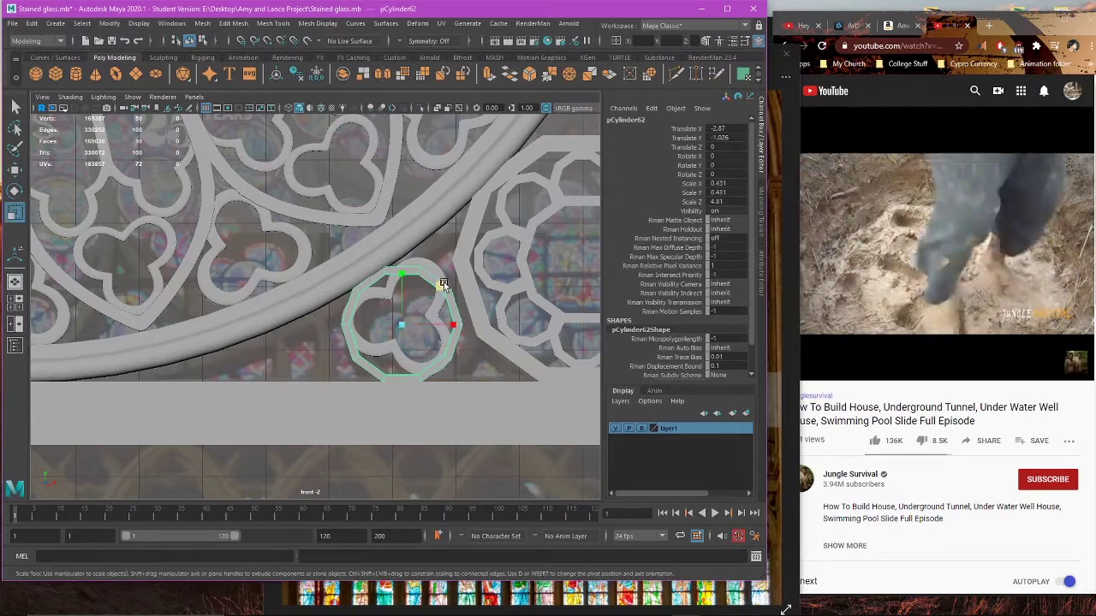
pyautogui.press('w')
pyautogui.moveTo(456, 320)
pyautogui.mouseDown()
pyautogui.moveTo(442, 315)
pyautogui.moveTo(455, 324)
pyautogui.mouseUp()
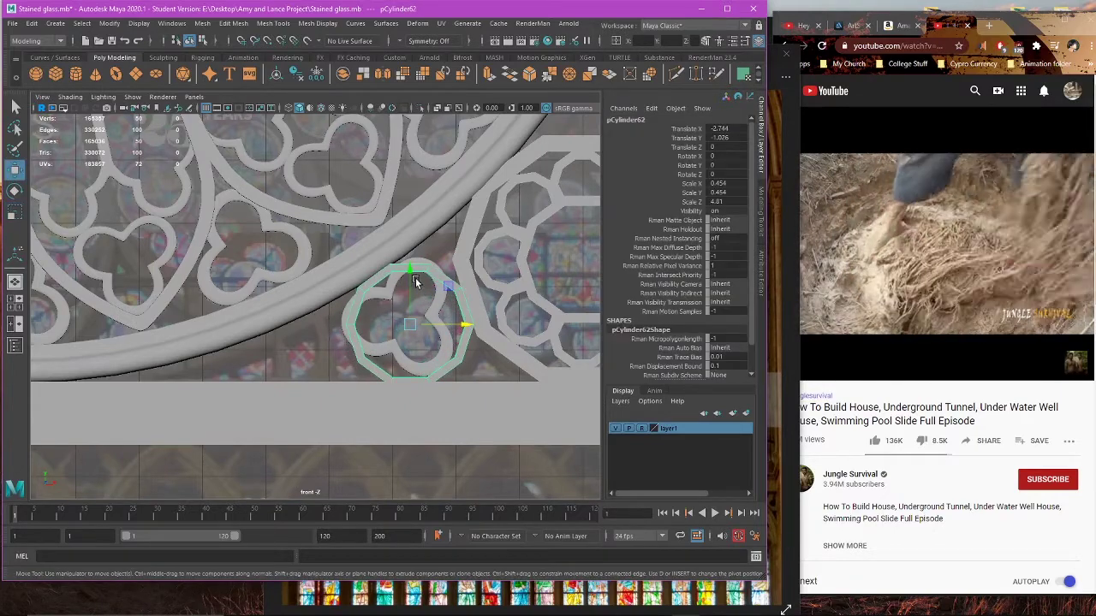
pyautogui.moveTo(415, 282); pyautogui.dragTo(412, 279)
pyautogui.scroll(4, 447, 284)
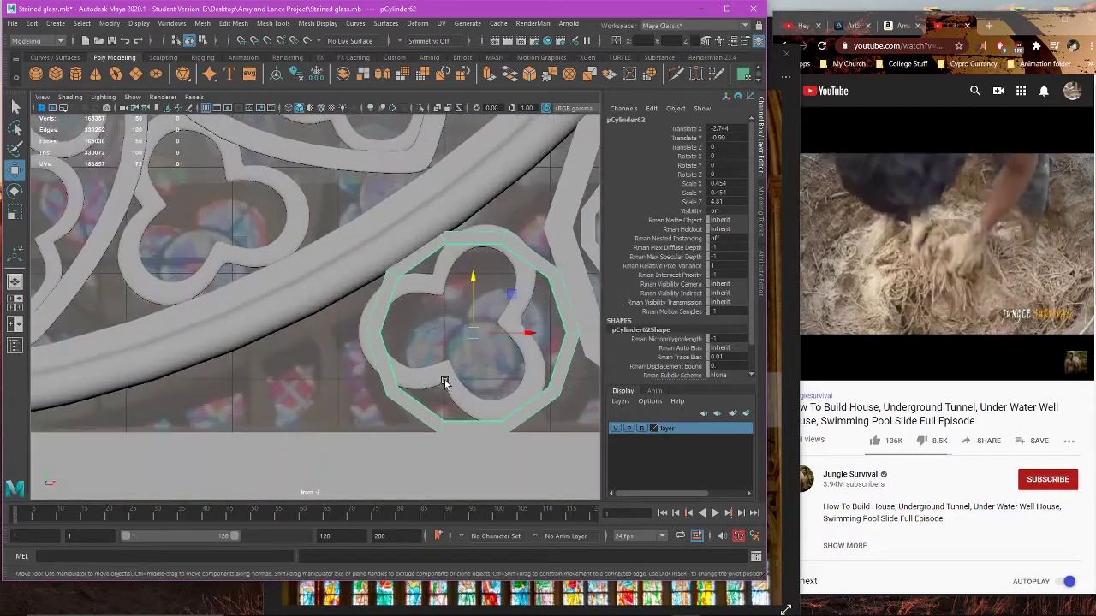
# Step: Scale the trefoil to about 0.795 in X and Y so it sits inside the new ring
pyautogui.click(445, 379)
pyautogui.keyDown('alt'); pyautogui.moveTo(445, 379); pyautogui.dragTo(332, 342, button='middle'); pyautogui.keyUp('alt')
pyautogui.scroll(3, 333, 342)
pyautogui.press('e')
pyautogui.press('r')
pyautogui.moveTo(366, 292); pyautogui.dragTo(396, 308)
pyautogui.press('w')
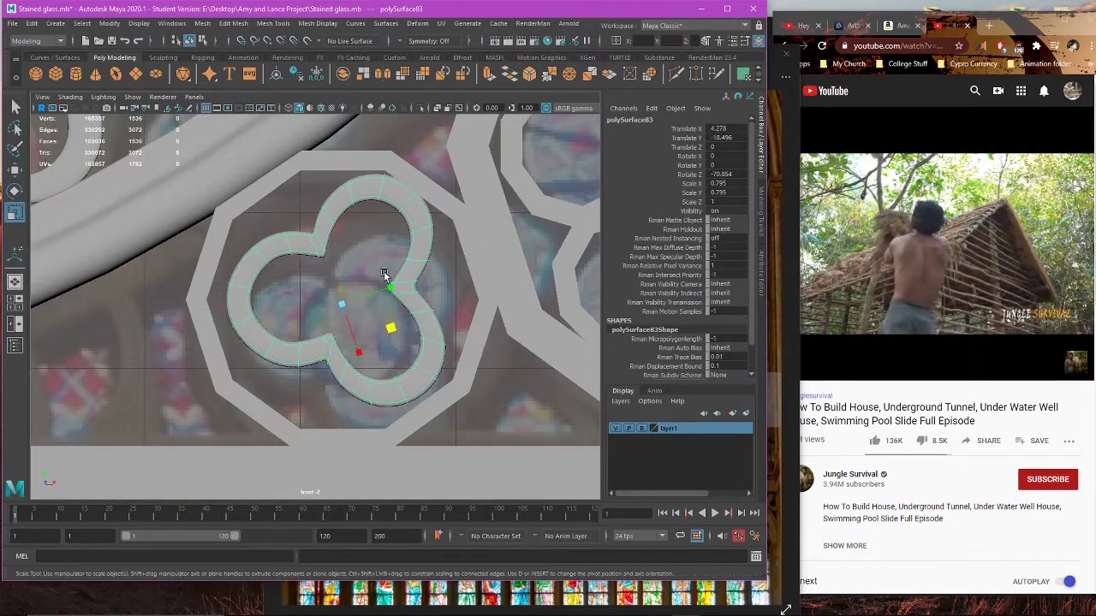
# Step: Center the trefoil's pivot and freeze its transformations
pyautogui.press('w')
pyautogui.click(108, 23)
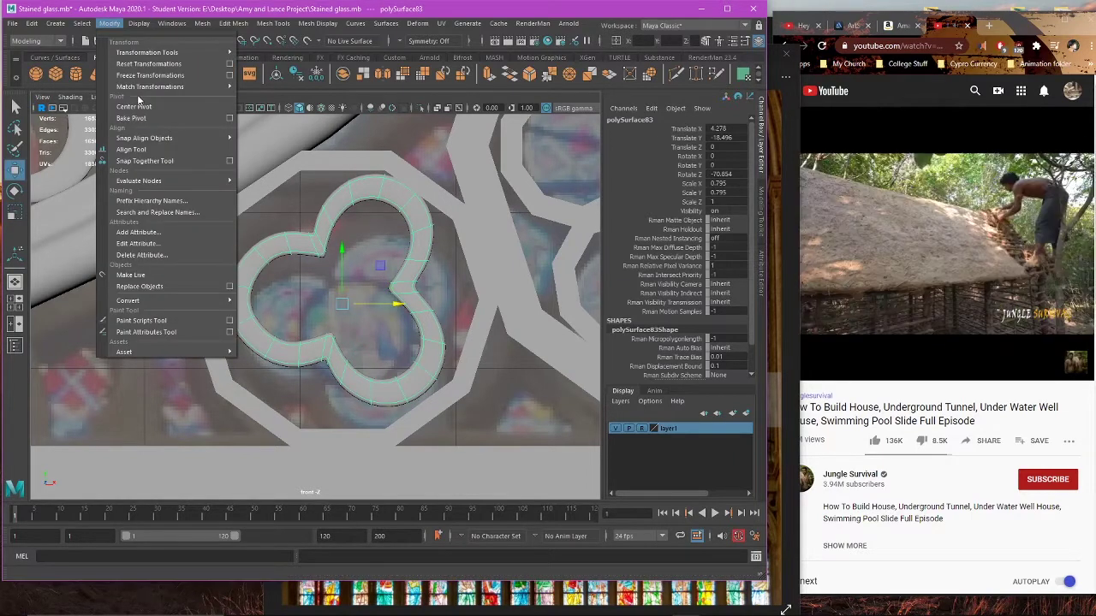
pyautogui.click(140, 107)
pyautogui.click(108, 23)
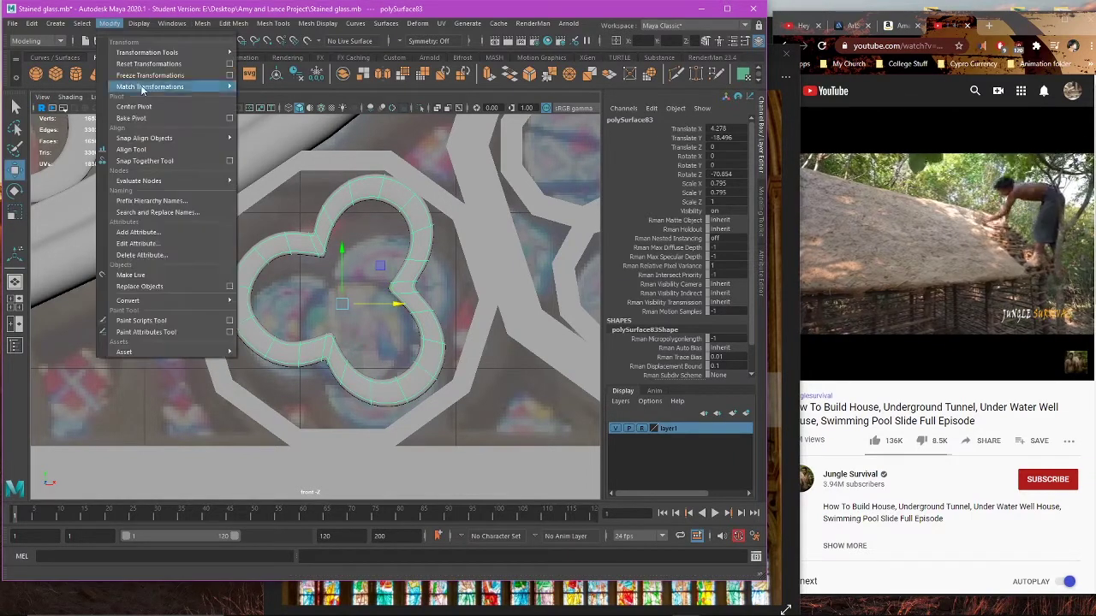
pyautogui.click(158, 76)
# Step: Scale the trefoil to 1.148 in X and Y and shift it to X -0.039, Y -0.045 within the ring
pyautogui.scroll(2, 441, 288)
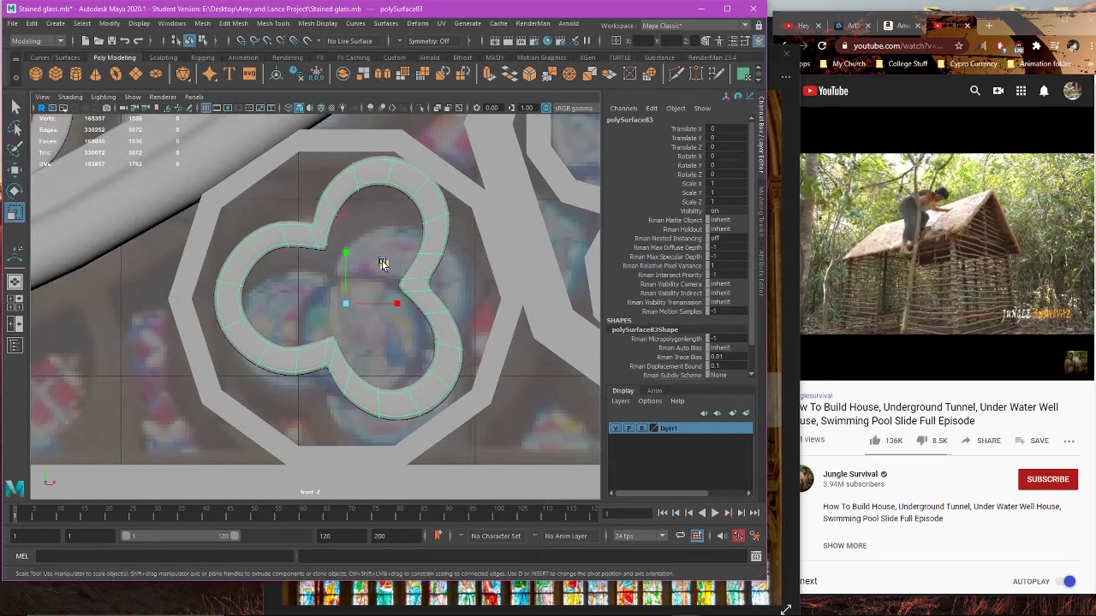
pyautogui.moveTo(383, 262)
pyautogui.mouseDown()
pyautogui.moveTo(344, 254)
pyautogui.moveTo(384, 274)
pyautogui.mouseUp()
pyautogui.press('w')
pyautogui.press('r')
pyautogui.press('w')
pyautogui.moveTo(397, 311); pyautogui.dragTo(381, 310)
pyautogui.moveTo(340, 259); pyautogui.dragTo(344, 261)
pyautogui.scroll(-5, 373, 291)
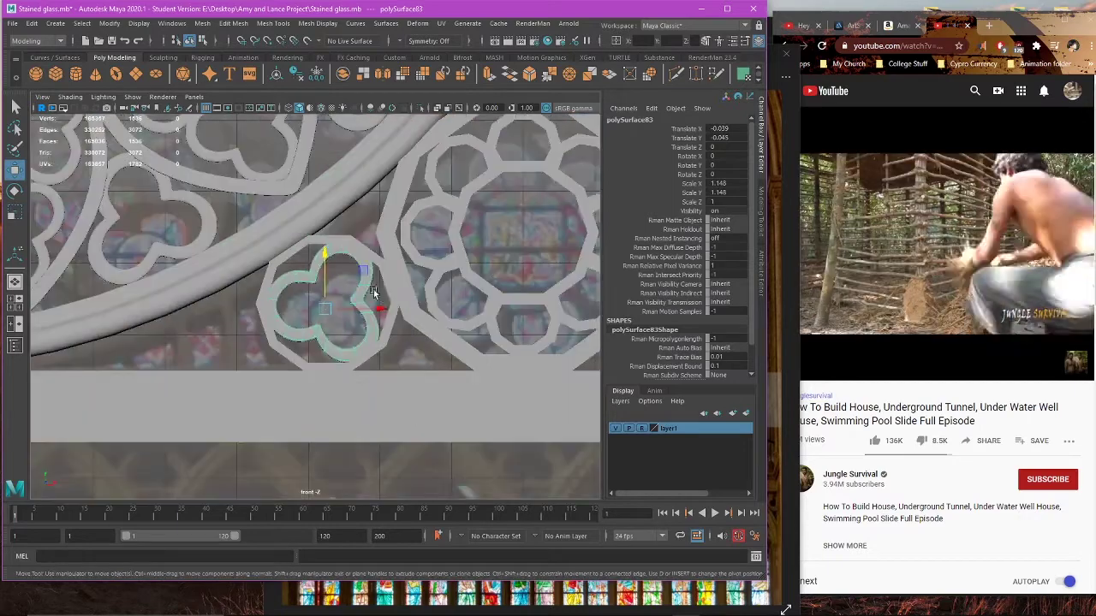
# Step: Compare the ringed trefoil with the reference image and examine the corner tracery in perspective
pyautogui.click(518, 224)
pyautogui.scroll(2, 374, 342)
pyautogui.scroll(1, 339, 328)
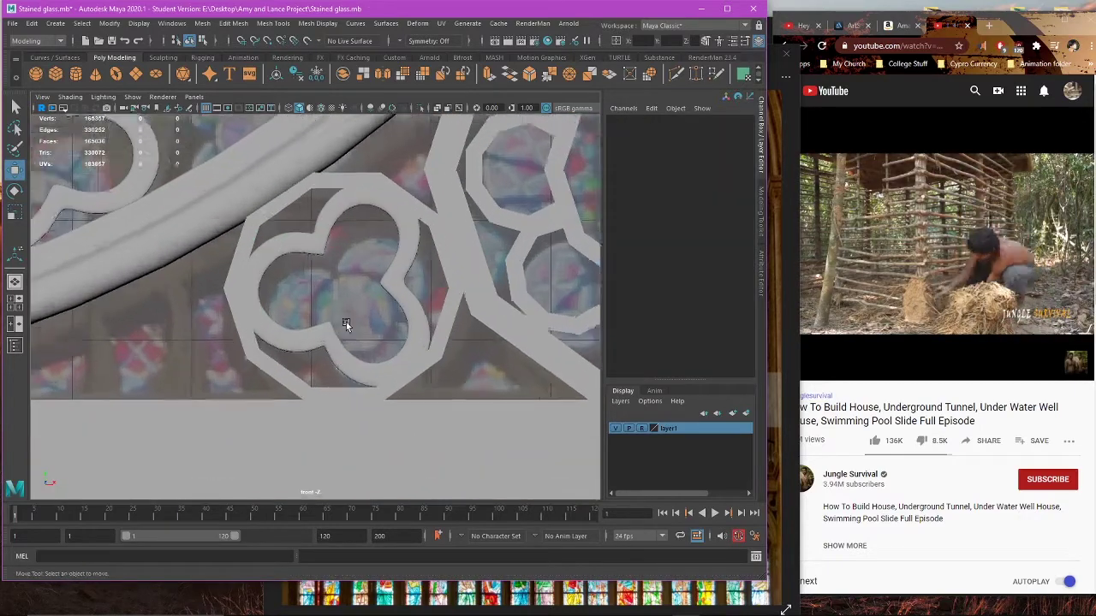
pyautogui.scroll(-4, 375, 320)
pyautogui.scroll(2, 381, 319)
pyautogui.scroll(-2, 340, 328)
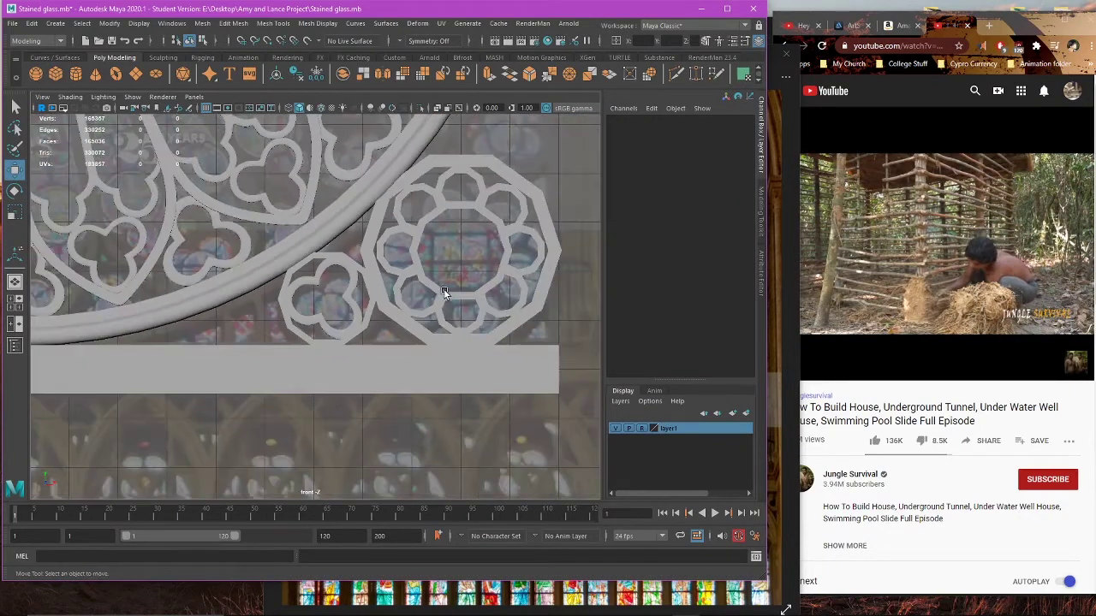
pyautogui.press('space')
pyautogui.press('space')
pyautogui.keyDown('alt'); pyautogui.moveTo(457, 241); pyautogui.dragTo(482, 274); pyautogui.keyUp('alt')
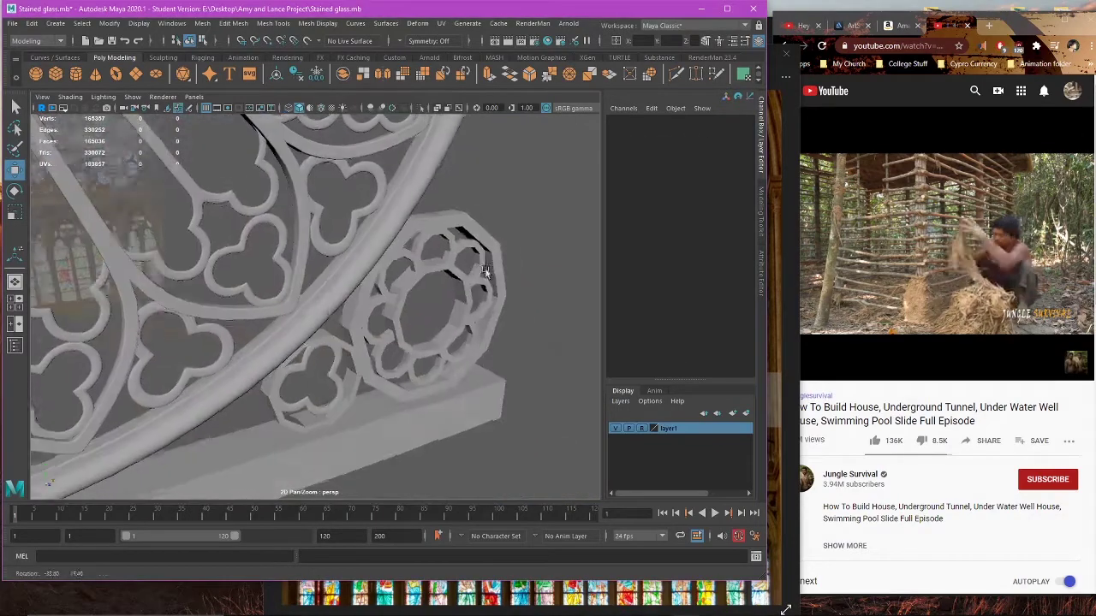
# Step: Try the smooth mesh preview on the ring around the trefoil
pyautogui.scroll(3, 397, 341)
pyautogui.click(341, 351)
pyautogui.press('3')
pyautogui.click(373, 366)
pyautogui.keyDown('alt'); pyautogui.moveTo(373, 366); pyautogui.dragTo(320, 327); pyautogui.keyUp('alt')
pyautogui.click(338, 339)
pyautogui.press('1')
pyautogui.scroll(2, 319, 344)
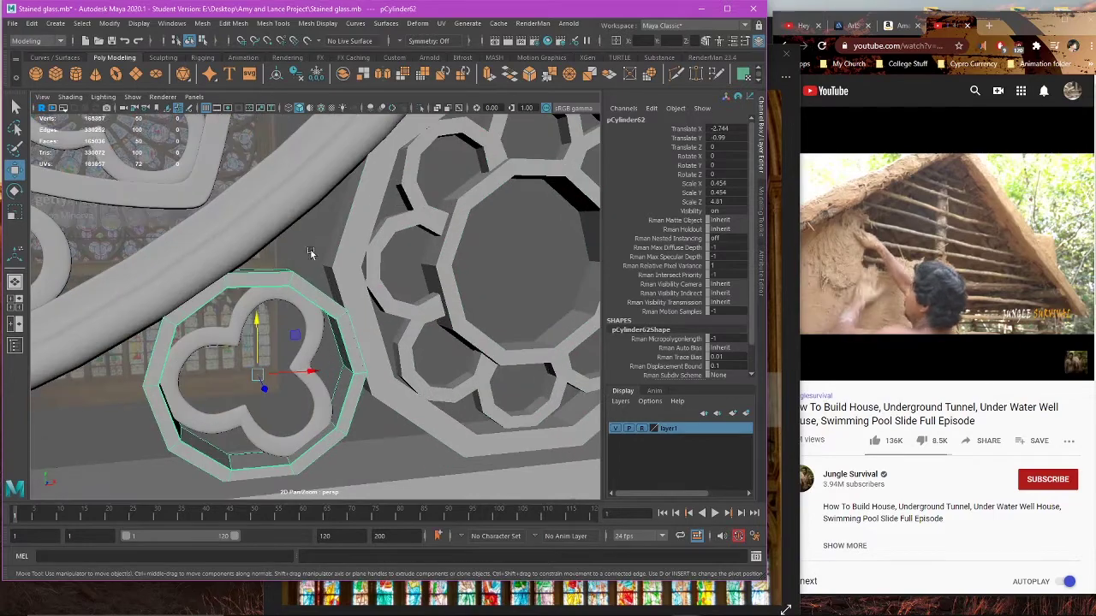
# Step: Turn on the smooth mesh preview for the ring enclosing the trefoil
pyautogui.keyDown('alt'); pyautogui.moveTo(310, 252); pyautogui.dragTo(317, 281); pyautogui.keyUp('alt')
pyautogui.scroll(3, 317, 276)
pyautogui.click(298, 265)
pyautogui.click(302, 289)
pyautogui.press('3')
pyautogui.click(306, 185)
pyautogui.scroll(-5, 299, 195)
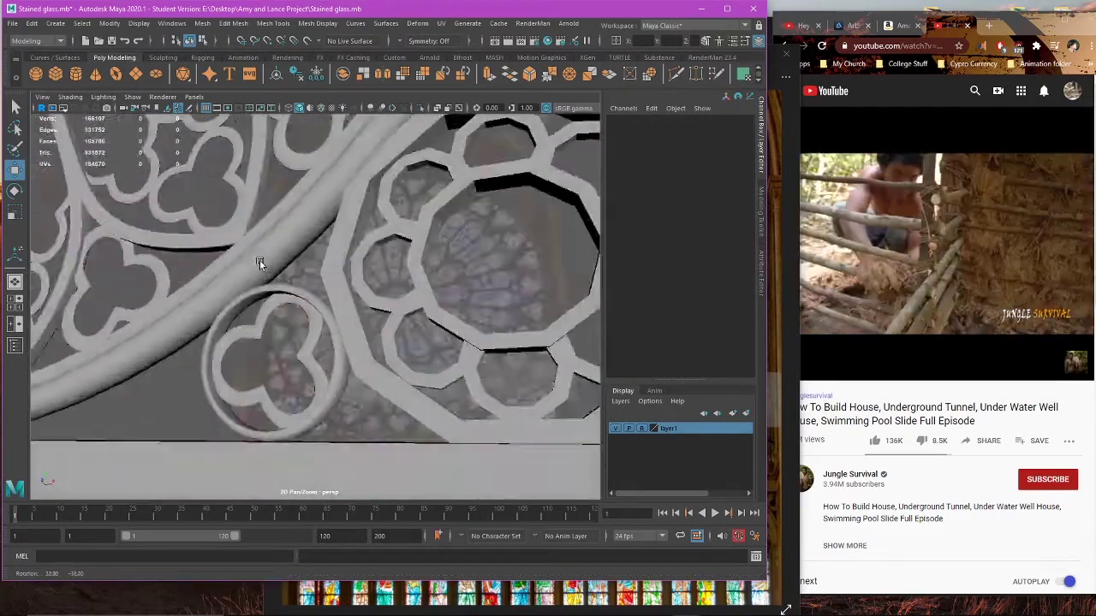
# Step: Scale the trefoil in Z to 2.438 to deepen it within its ring
pyautogui.keyDown('alt'); pyautogui.moveTo(259, 260); pyautogui.dragTo(267, 279); pyautogui.keyUp('alt')
pyautogui.click(313, 344)
pyautogui.click(345, 406)
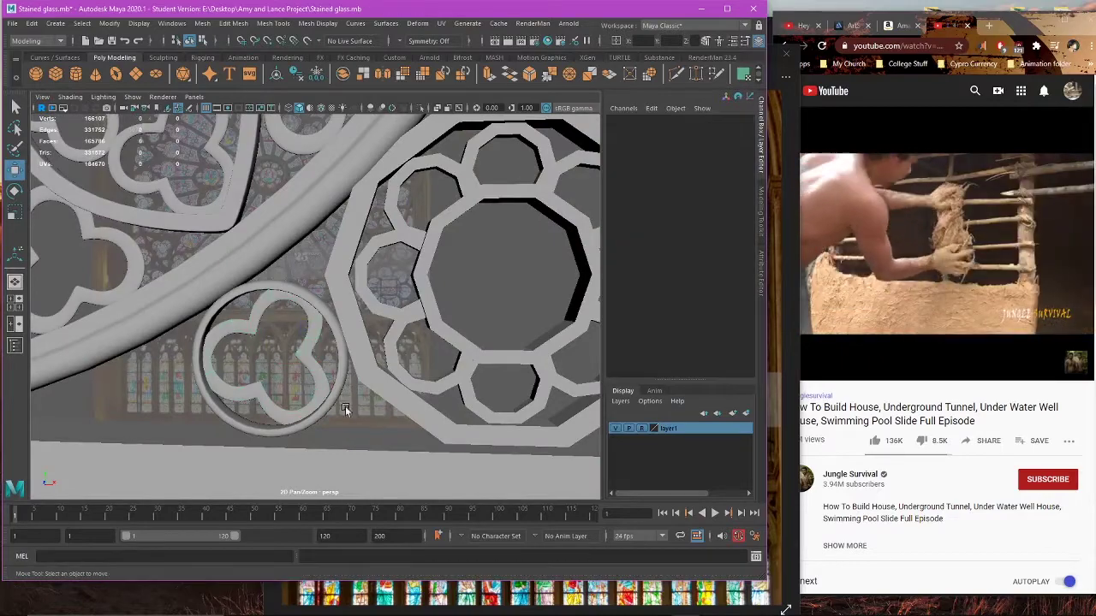
pyautogui.keyDown('alt'); pyautogui.moveTo(279, 377); pyautogui.dragTo(325, 415); pyautogui.keyUp('alt')
pyautogui.click(320, 363)
pyautogui.press('r')
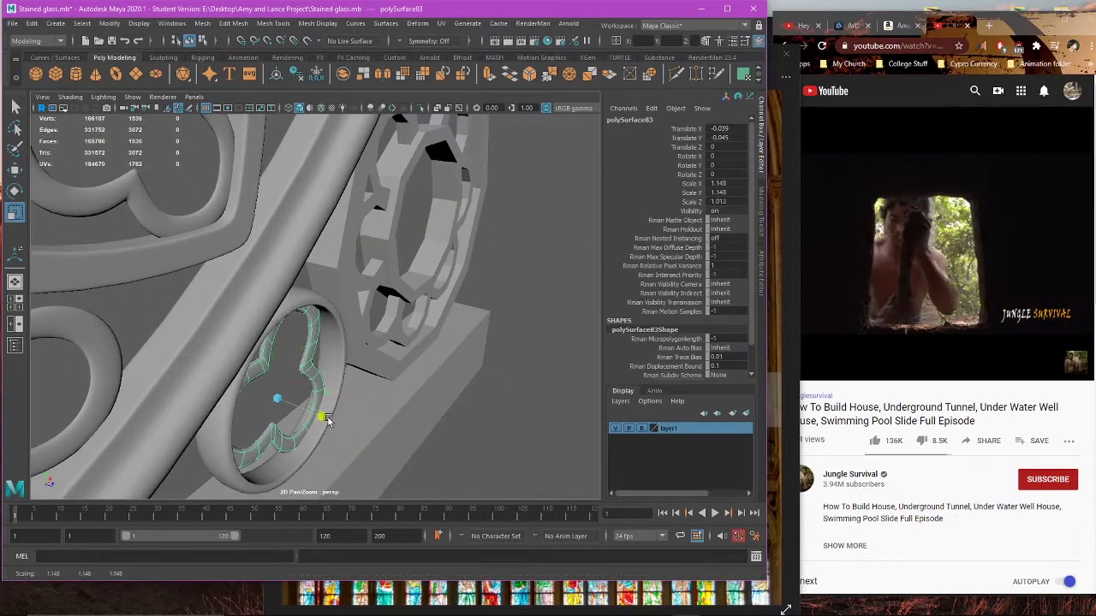
pyautogui.click(528, 382)
pyautogui.keyDown('alt'); pyautogui.moveTo(528, 382); pyautogui.dragTo(349, 418); pyautogui.keyUp('alt')
# Step: Duplicate the ring around the trefoil and scale the copy to 0.187 in X and Y at the trefoil's center
pyautogui.press('space')
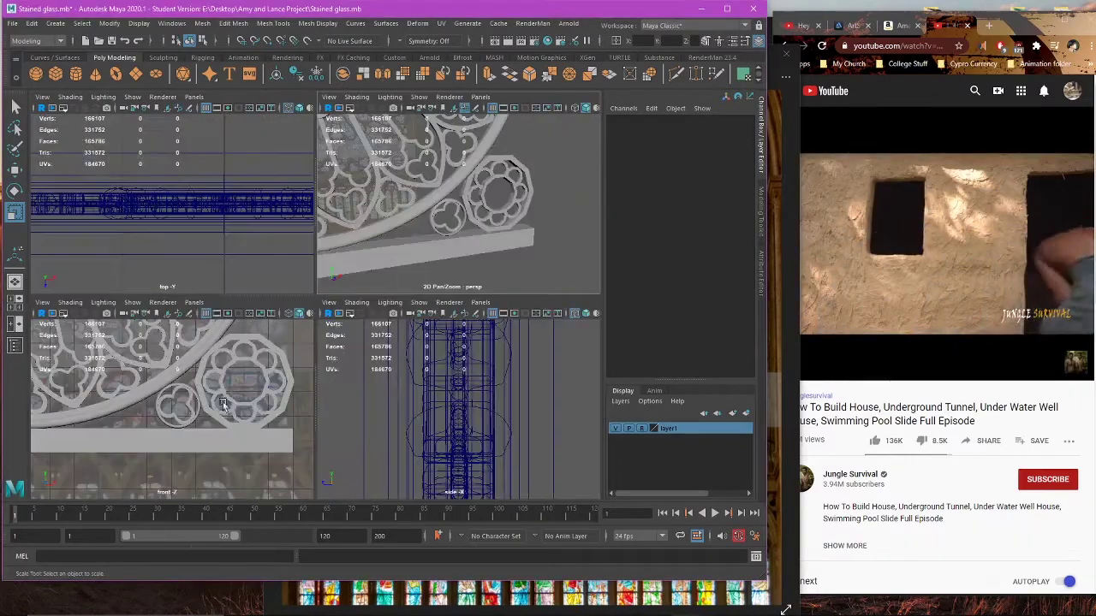
pyautogui.press('space')
pyautogui.click(387, 342)
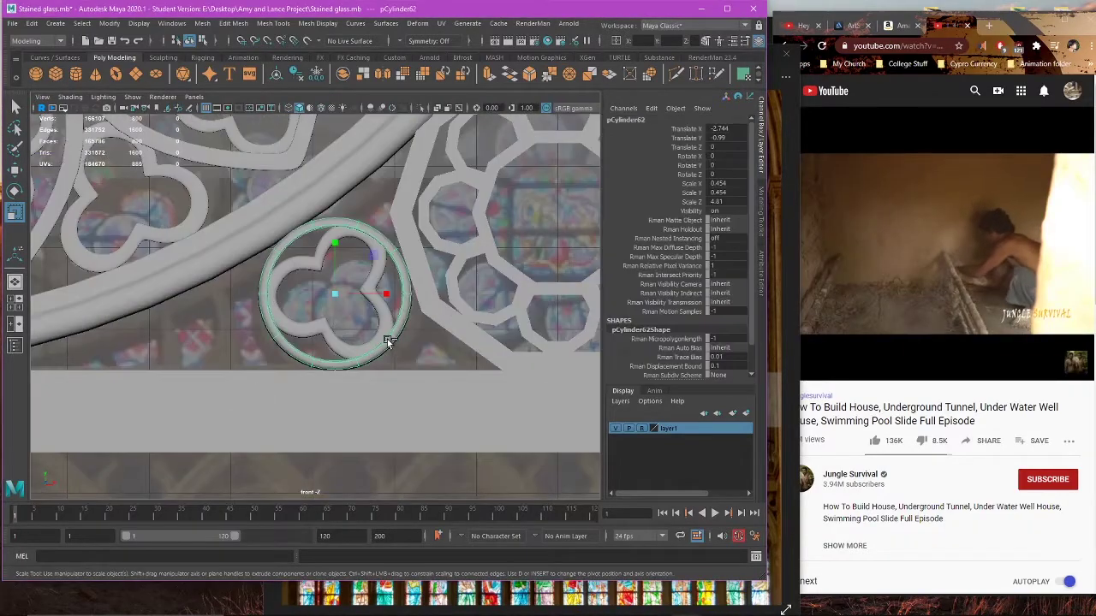
pyautogui.moveTo(379, 256)
pyautogui.mouseDown()
pyautogui.moveTo(363, 258)
pyautogui.moveTo(367, 269)
pyautogui.mouseUp()
pyautogui.press('space')
pyautogui.press('space')
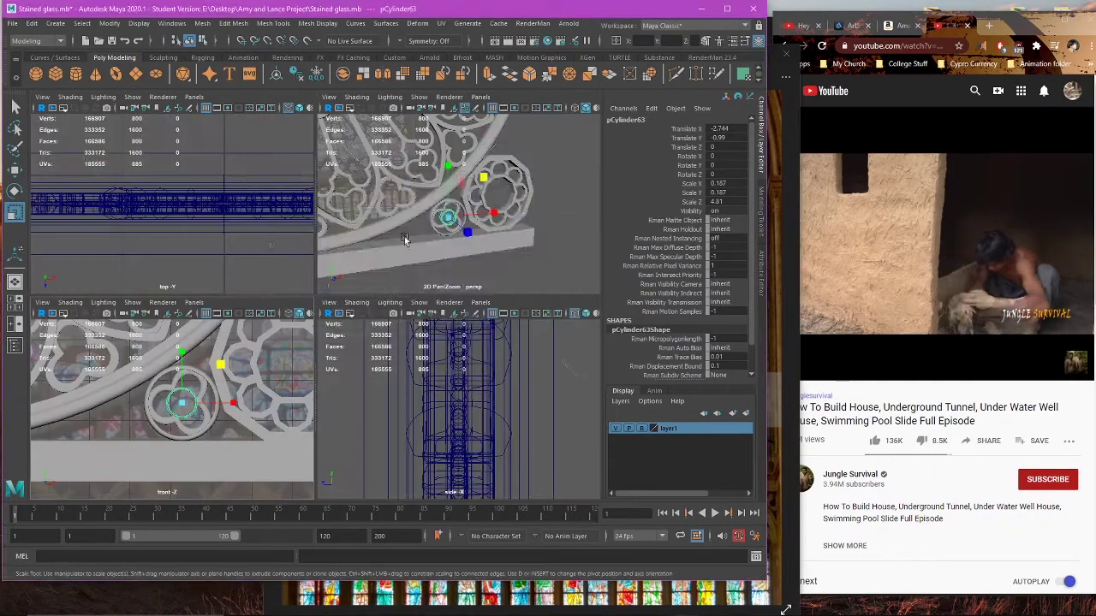
# Step: Select the small central ring's inner wall faces and scale them in X and Y to adjust its thickness
pyautogui.press('f')
pyautogui.keyDown('alt'); pyautogui.moveTo(369, 328); pyautogui.dragTo(404, 261); pyautogui.keyUp('alt')
pyautogui.moveTo(404, 261); pyautogui.dragTo(402, 310, button='right')
pyautogui.click(318, 436)
pyautogui.keyDown('shift'); pyautogui.doubleClick(391, 411); pyautogui.keyUp('shift')
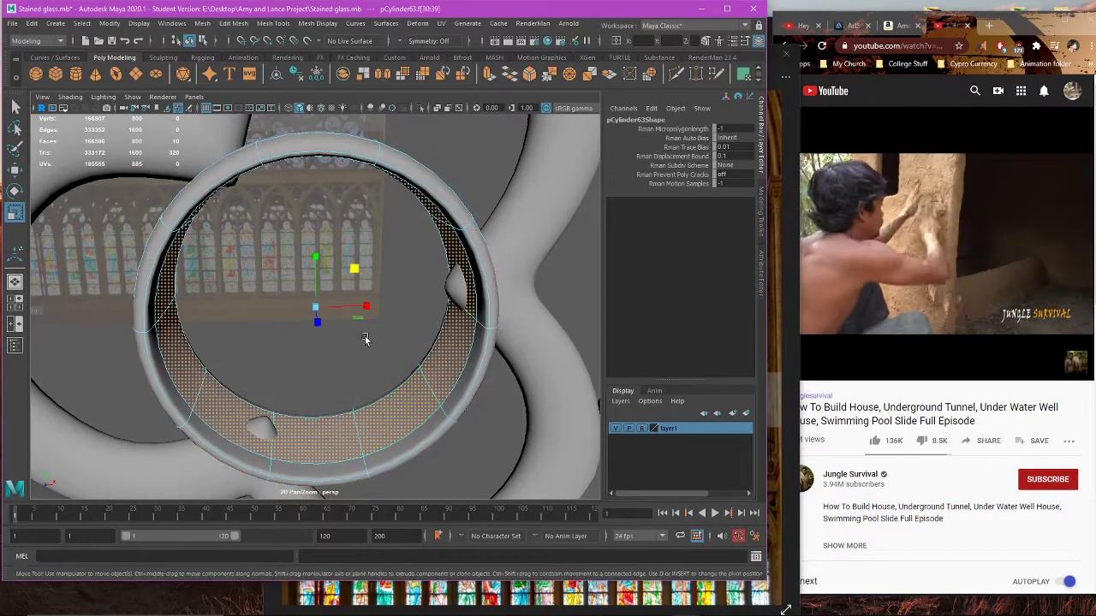
pyautogui.moveTo(361, 274)
pyautogui.mouseDown()
pyautogui.moveTo(346, 276)
pyautogui.moveTo(371, 297)
pyautogui.moveTo(436, 282)
pyautogui.moveTo(382, 294)
pyautogui.moveTo(365, 281)
pyautogui.mouseUp()
# Step: Show the small ring unsmoothed, delete its extra edge loop and remove the leftover vertices
pyautogui.press('1')
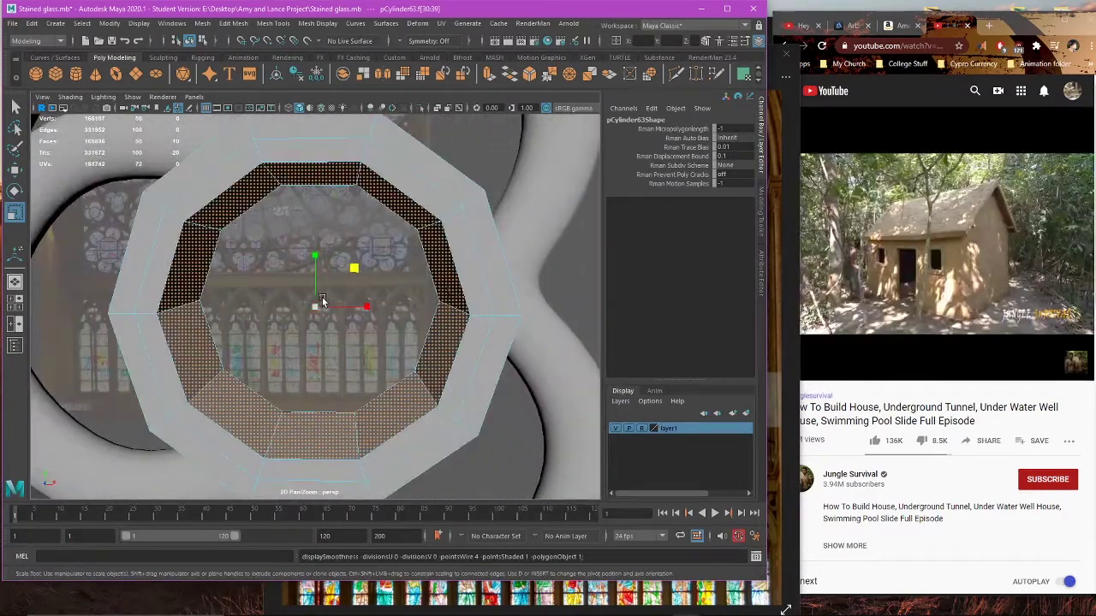
pyautogui.moveTo(350, 276); pyautogui.dragTo(356, 240, button='right')
pyautogui.doubleClick(322, 134)
pyautogui.keyDown('alt'); pyautogui.moveTo(321, 233); pyautogui.dragTo(535, 241); pyautogui.keyUp('alt')
pyautogui.press('Delete')
pyautogui.moveTo(456, 253); pyautogui.dragTo(407, 245, button='right')
pyautogui.doubleClick(424, 245)
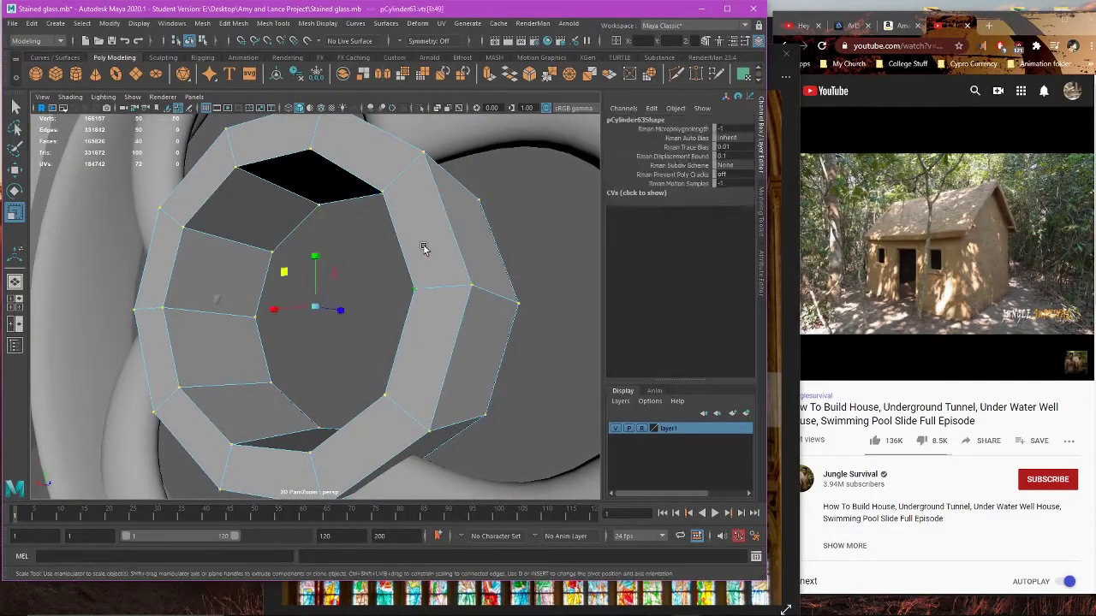
pyautogui.press('Delete')
pyautogui.moveTo(546, 252); pyautogui.dragTo(567, 239, button='right')
# Step: Restore the smooth preview on the small central ring and check its depth against the trefoil
pyautogui.keyDown('alt'); pyautogui.moveTo(567, 241); pyautogui.dragTo(311, 357); pyautogui.keyUp('alt')
pyautogui.click(362, 325)
pyautogui.scroll(-3, 362, 327)
pyautogui.scroll(-3, 416, 347)
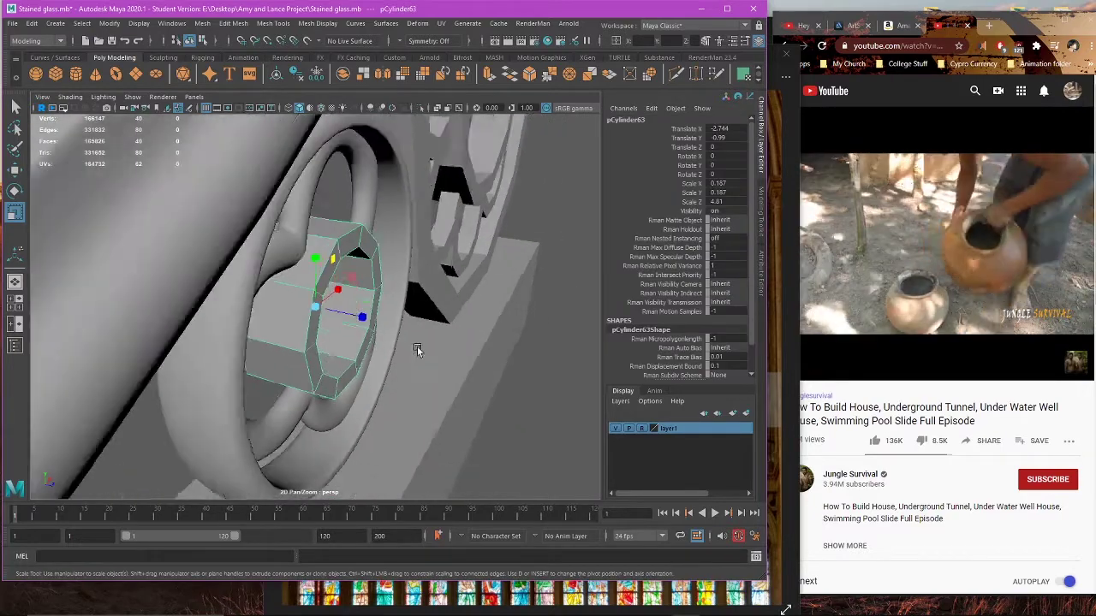
pyautogui.keyDown('alt'); pyautogui.moveTo(416, 347); pyautogui.dragTo(379, 347); pyautogui.keyUp('alt')
pyautogui.scroll(2, 322, 357)
pyautogui.press('3')
# Step: Scale the trefoil down to about 1.066 in X and Y, using the wireframe display to fit it inside the outer ring
pyautogui.keyDown('alt'); pyautogui.moveTo(337, 312); pyautogui.dragTo(368, 343); pyautogui.keyUp('alt')
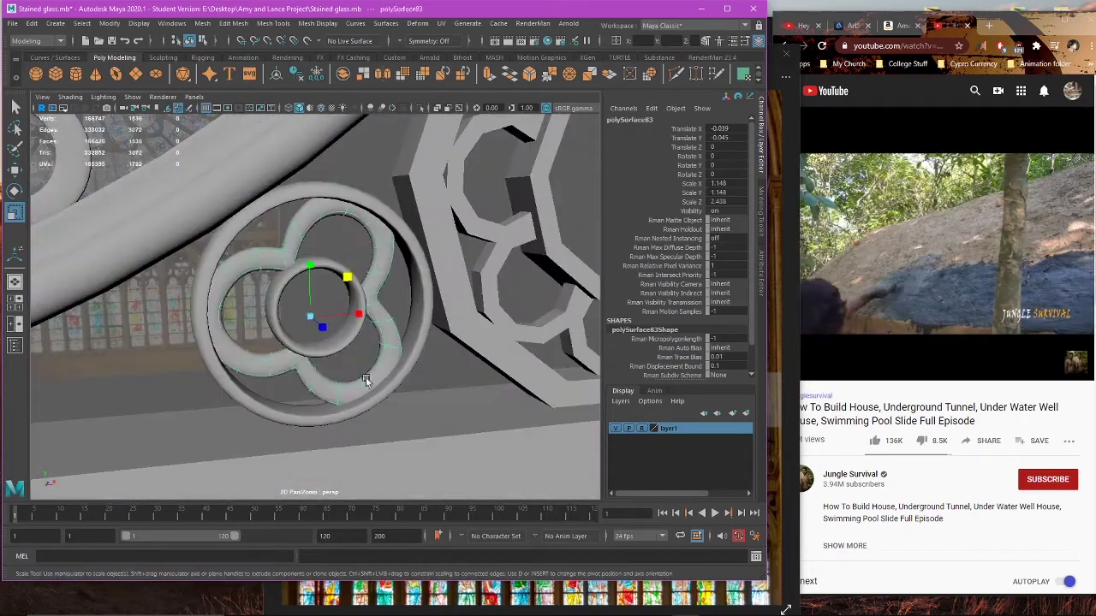
pyautogui.press('space')
pyautogui.press('space')
pyautogui.scroll(3, 383, 313)
pyautogui.press('4')
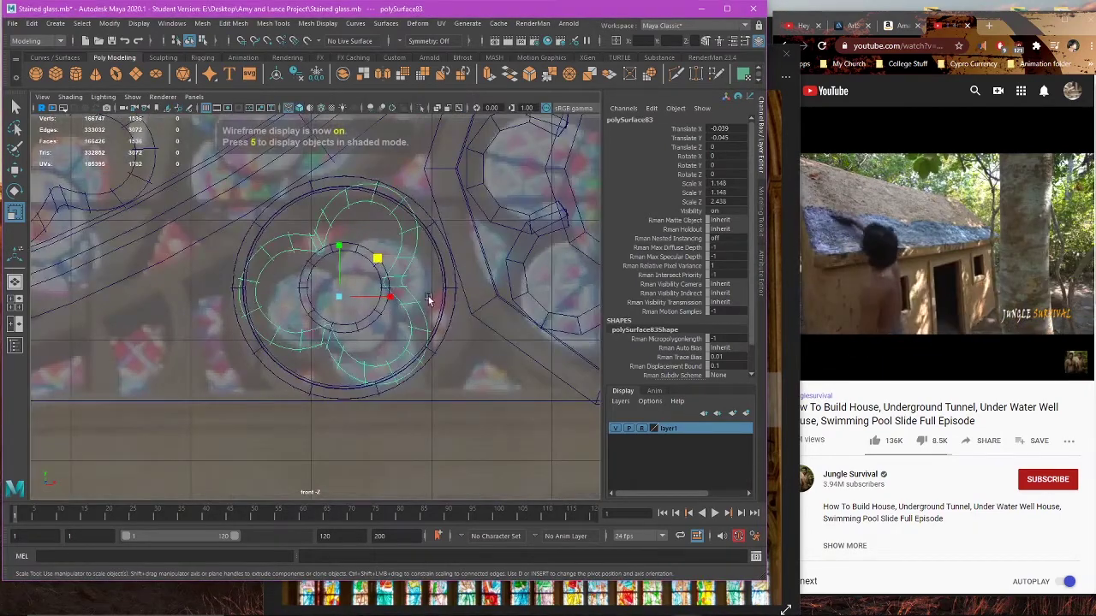
pyautogui.scroll(1, 428, 299)
pyautogui.keyDown('alt'); pyautogui.moveTo(406, 310); pyautogui.dragTo(354, 338); pyautogui.keyUp('alt')
pyautogui.moveTo(334, 290); pyautogui.dragTo(333, 290)
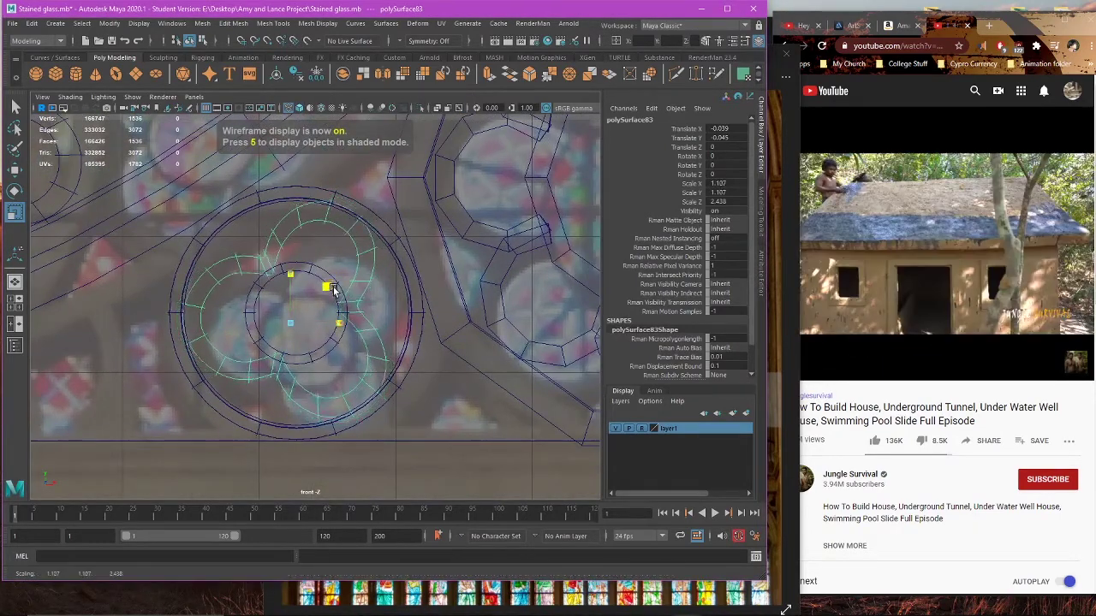
pyautogui.press('5')
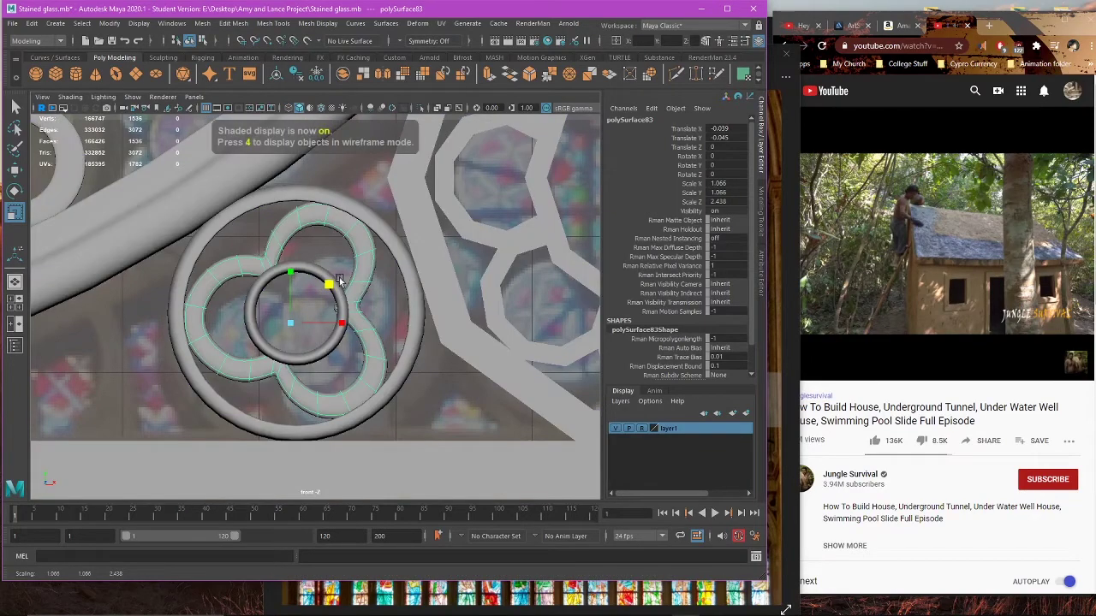
# Step: Select the vertices at the trefoil's three inner junctions in wireframe display, then scale and rotate them together around the small ring
pyautogui.moveTo(337, 260); pyautogui.dragTo(286, 260, button='right')
pyautogui.scroll(4, 357, 310)
pyautogui.press('4')
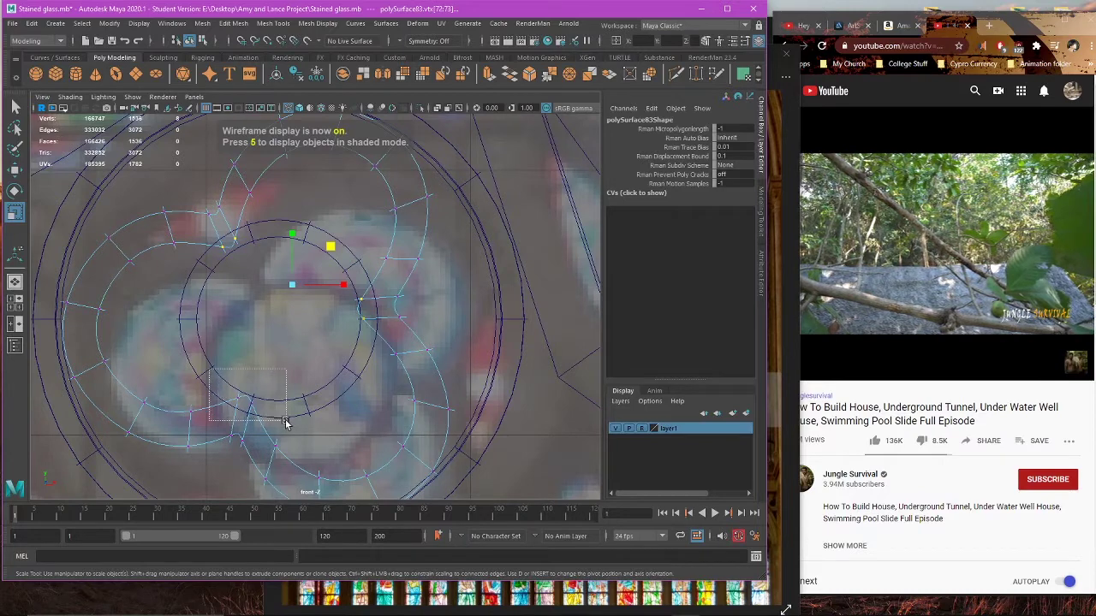
pyautogui.moveTo(286, 422); pyautogui.dragTo(286, 421)
pyautogui.press('w')
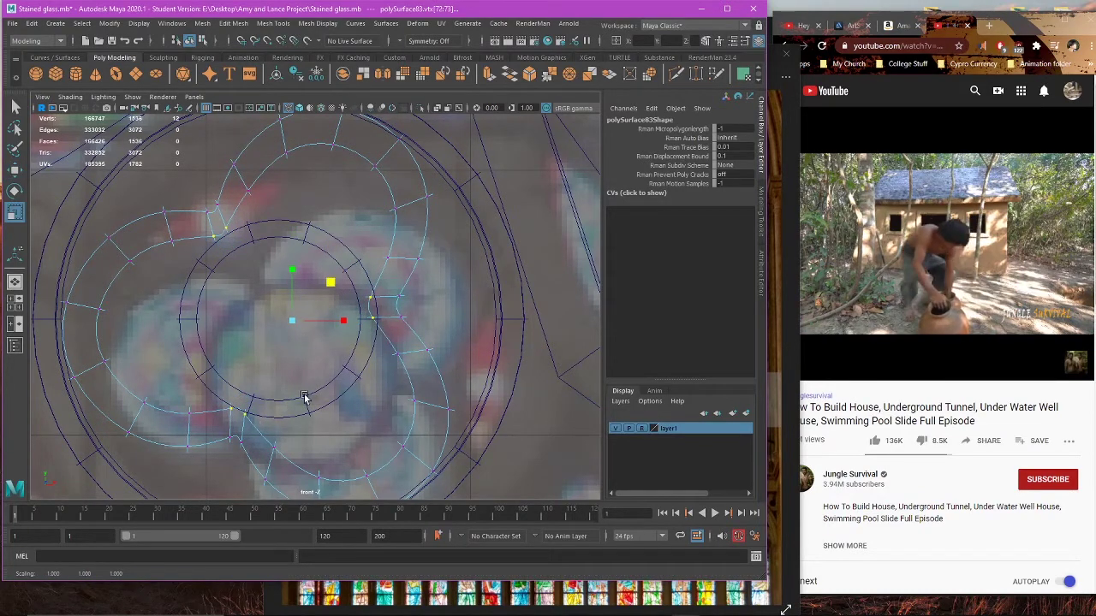
pyautogui.press('e')
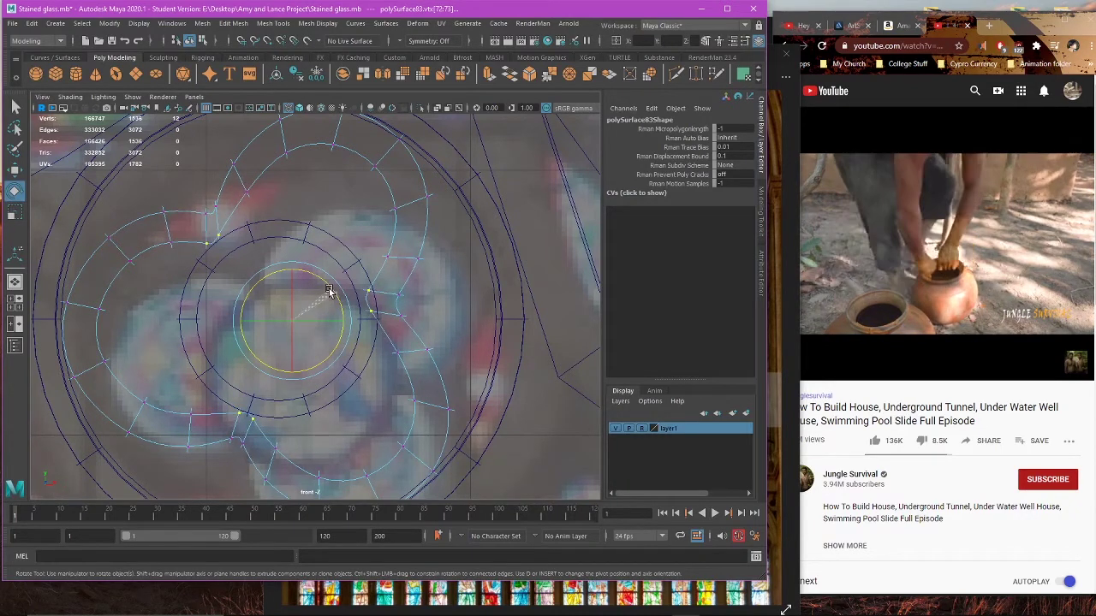
pyautogui.press('space')
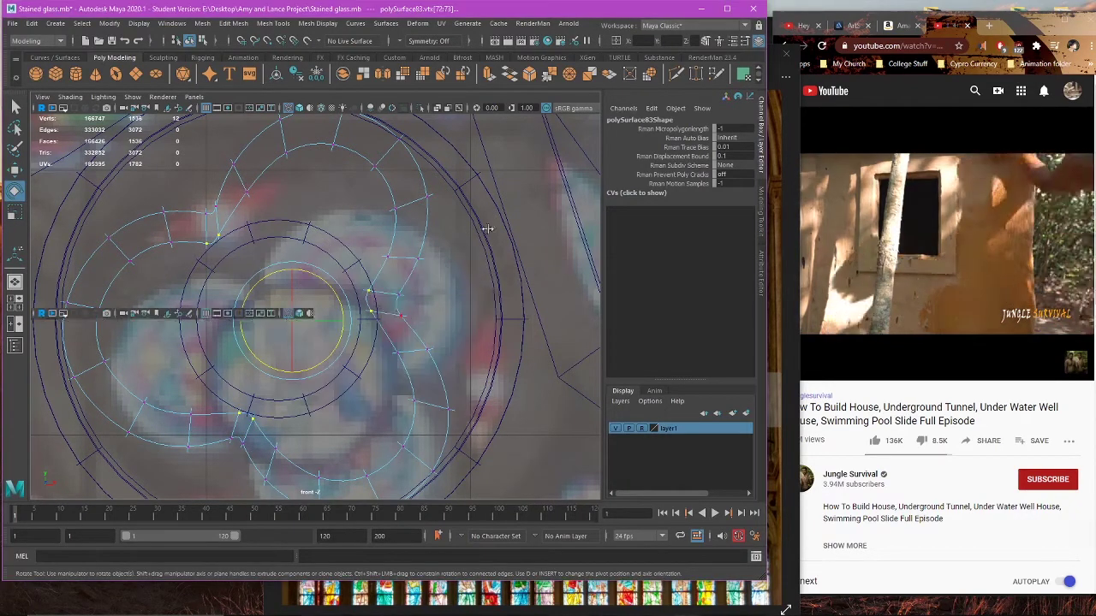
pyautogui.press('space')
pyautogui.keyDown('alt'); pyautogui.moveTo(404, 286); pyautogui.dragTo(394, 289); pyautogui.keyUp('alt')
pyautogui.scroll(4, 382, 286)
pyautogui.press('space')
pyautogui.press('space')
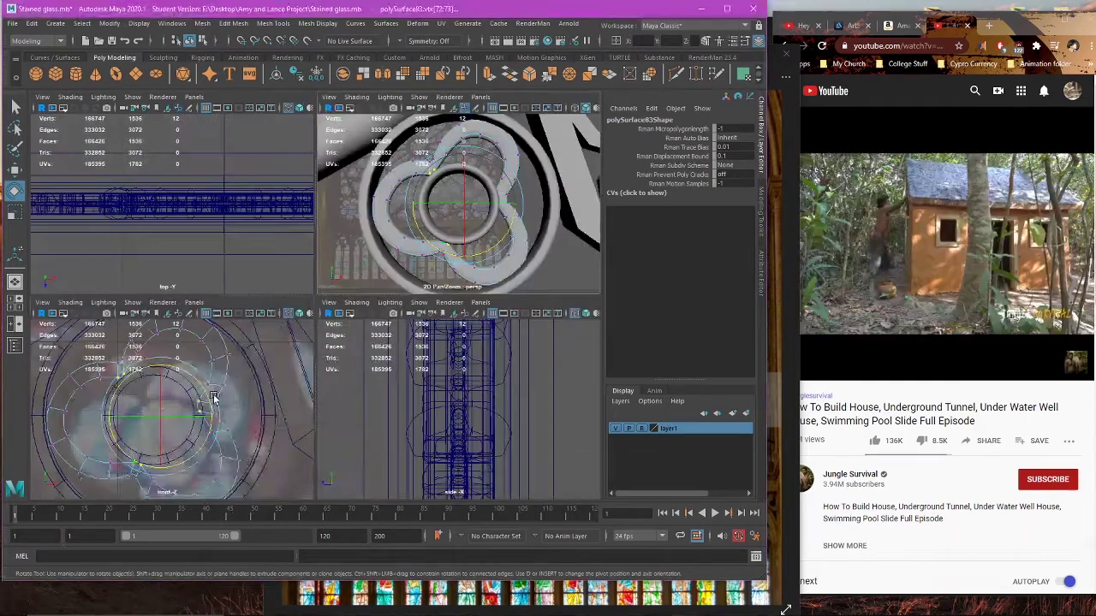
# Step: Level the vertex rows at the trefoil's right junction by scaling them in Y, and move them into line with each other
pyautogui.moveTo(382, 317); pyautogui.dragTo(389, 327)
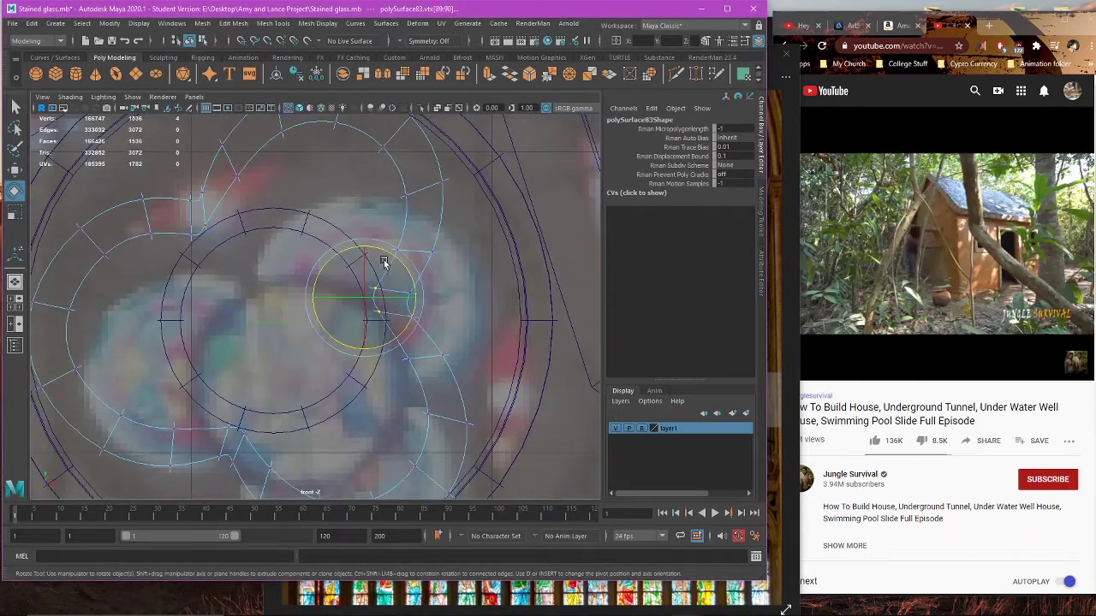
pyautogui.press('w')
pyautogui.moveTo(365, 250); pyautogui.dragTo(397, 360)
pyautogui.press('e')
pyautogui.press('r')
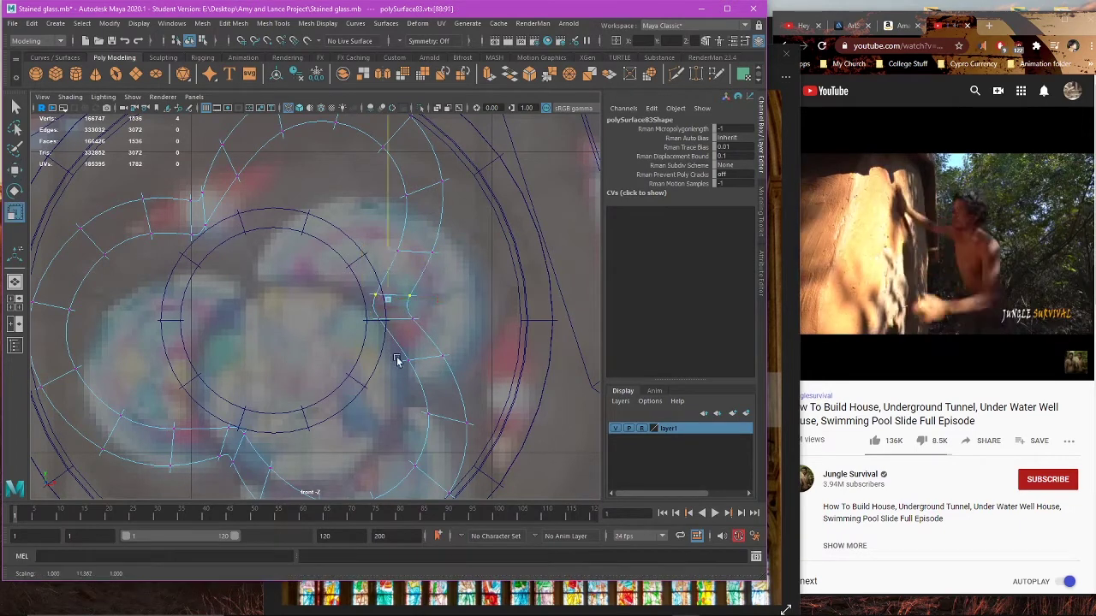
pyautogui.moveTo(323, 300); pyautogui.dragTo(490, 345)
pyautogui.press('w')
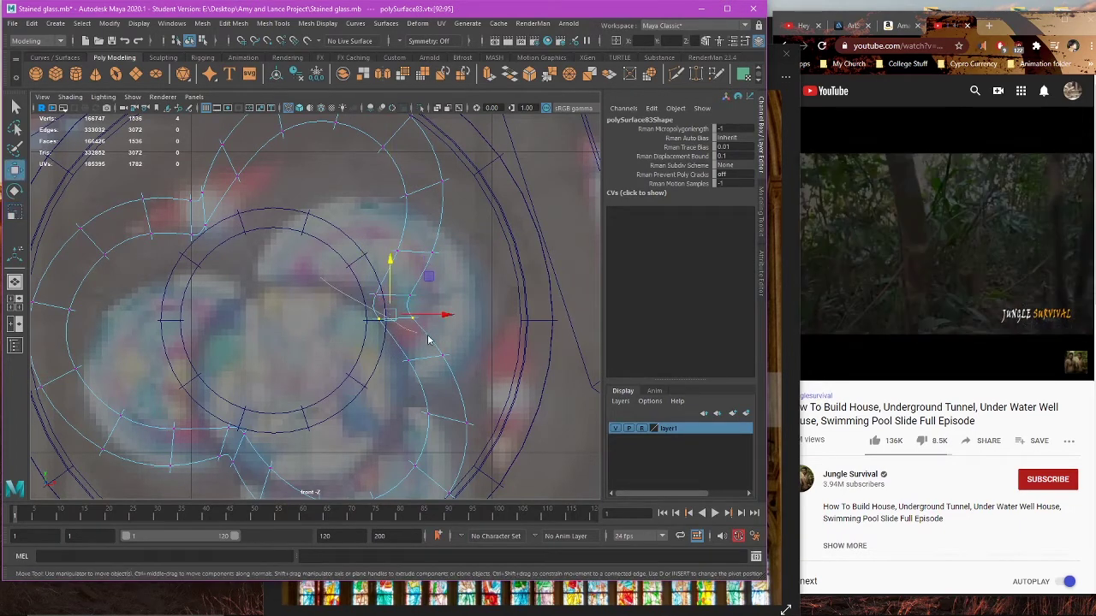
pyautogui.moveTo(392, 254); pyautogui.dragTo(386, 252)
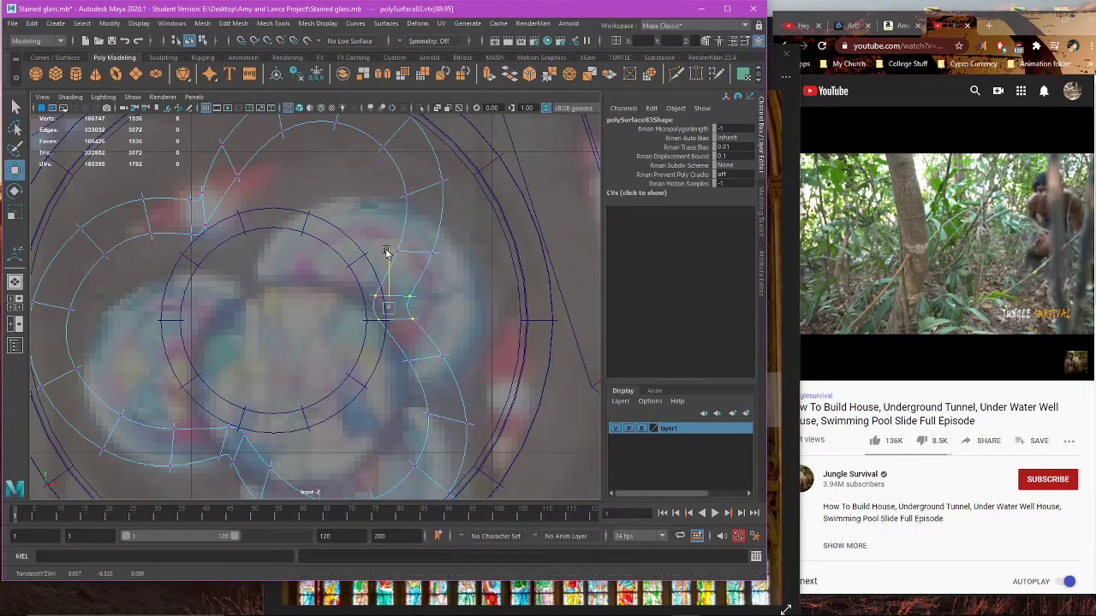
# Step: Reposition the vertices at the trefoil's lower-left junction so the two lobes meet cleanly beside the small ring
pyautogui.keyDown('alt'); pyautogui.moveTo(210, 211); pyautogui.dragTo(362, 277, button='middle'); pyautogui.keyUp('alt')
pyautogui.keyDown('alt'); pyautogui.moveTo(403, 397); pyautogui.dragTo(377, 260, button='middle'); pyautogui.keyUp('alt')
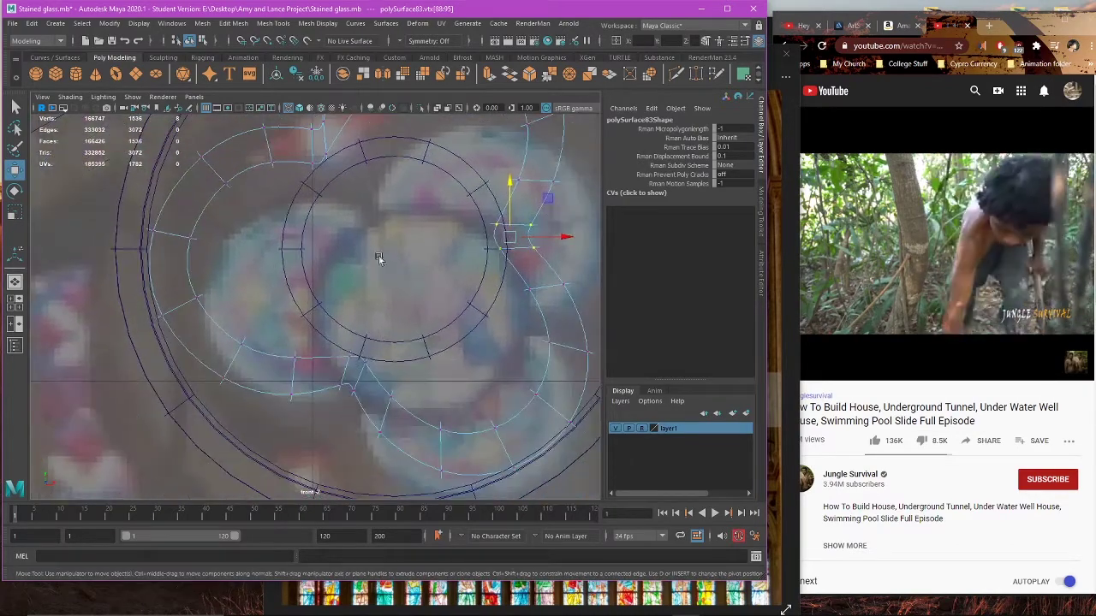
pyautogui.scroll(1, 349, 361)
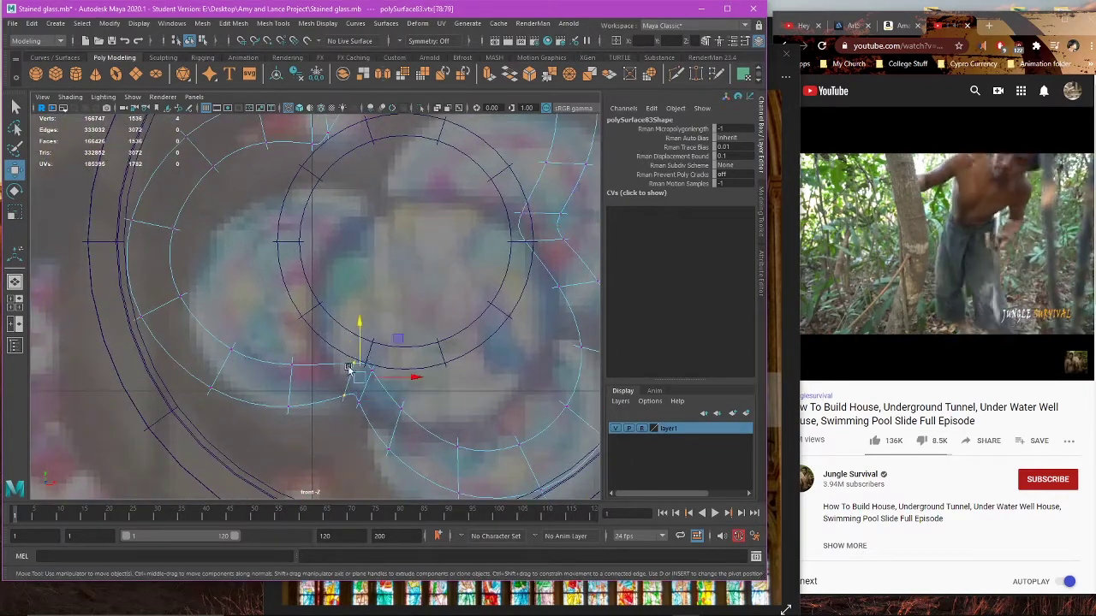
pyautogui.press('e')
pyautogui.press('w')
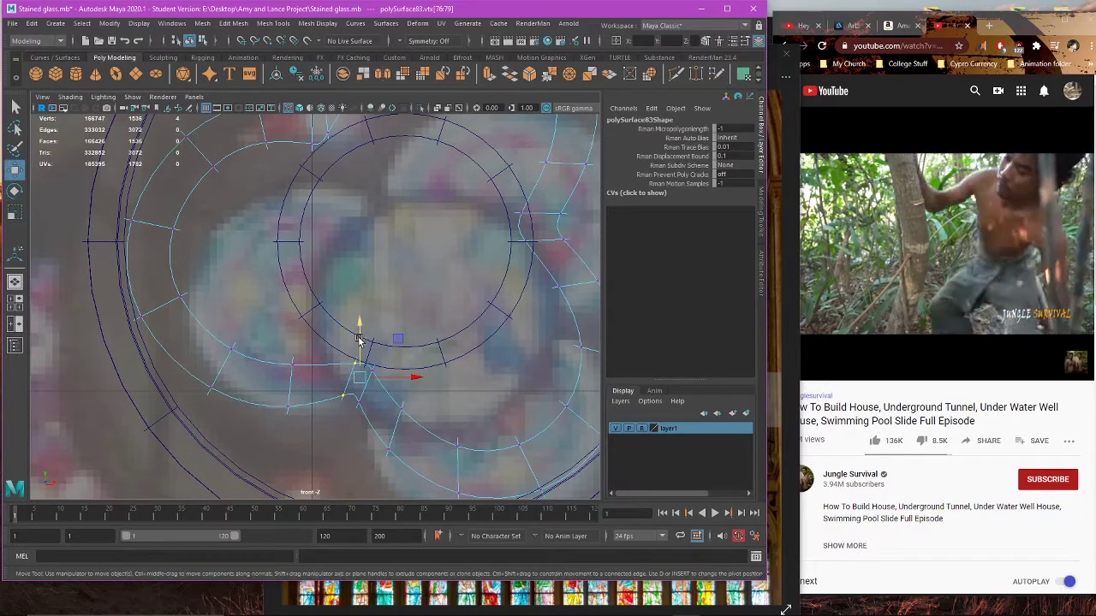
pyautogui.press('5')
pyautogui.press('4')
pyautogui.scroll(1, 343, 396)
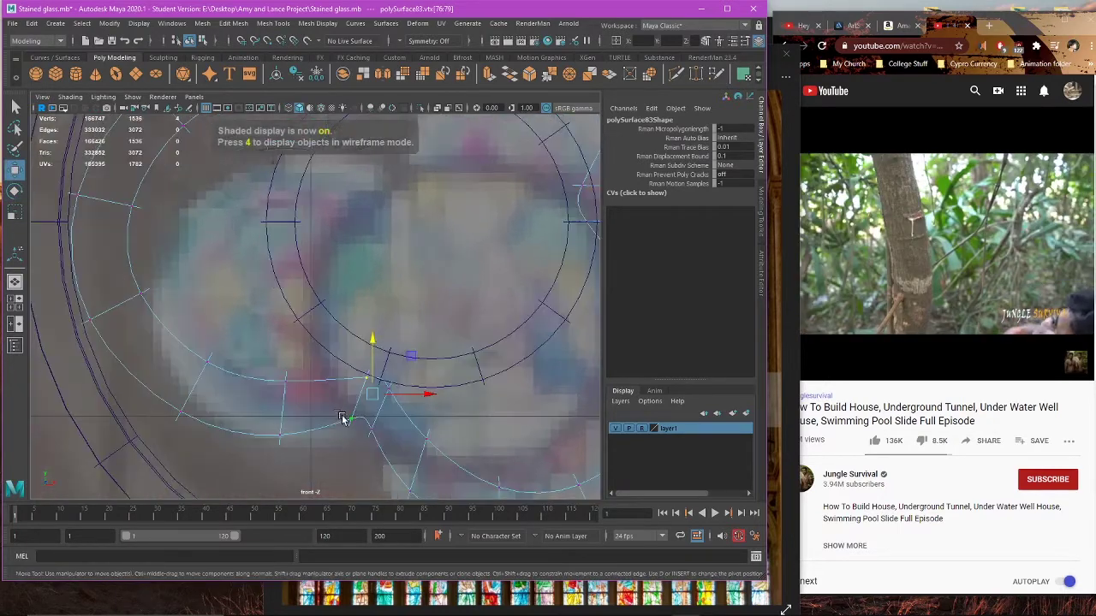
pyautogui.moveTo(329, 405); pyautogui.dragTo(382, 468)
pyautogui.moveTo(366, 396); pyautogui.dragTo(393, 392)
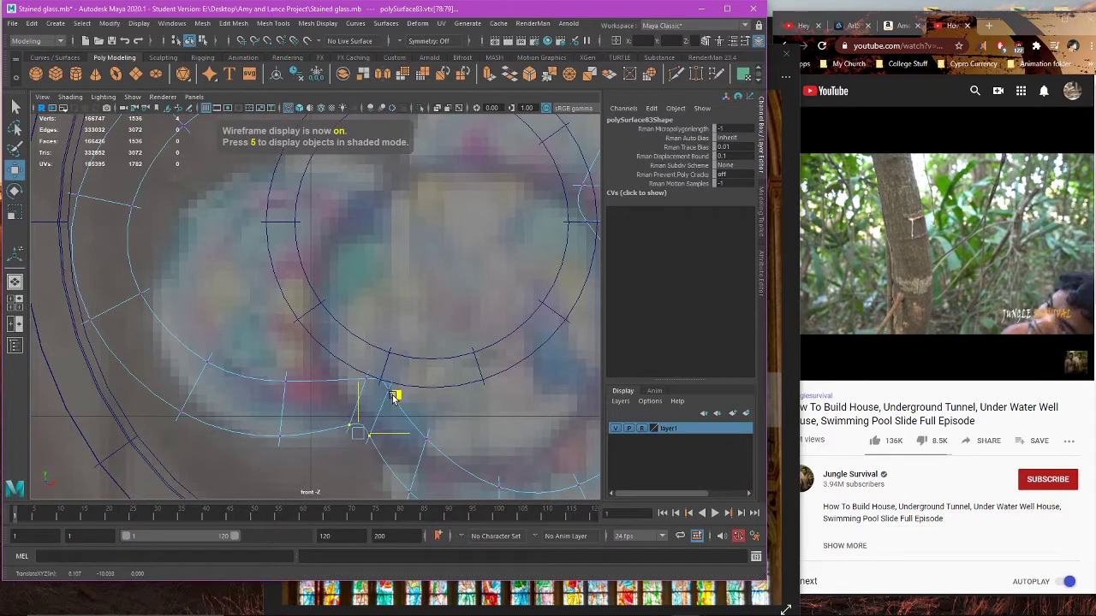
pyautogui.moveTo(436, 360); pyautogui.dragTo(384, 402)
pyautogui.moveTo(425, 334); pyautogui.dragTo(428, 330)
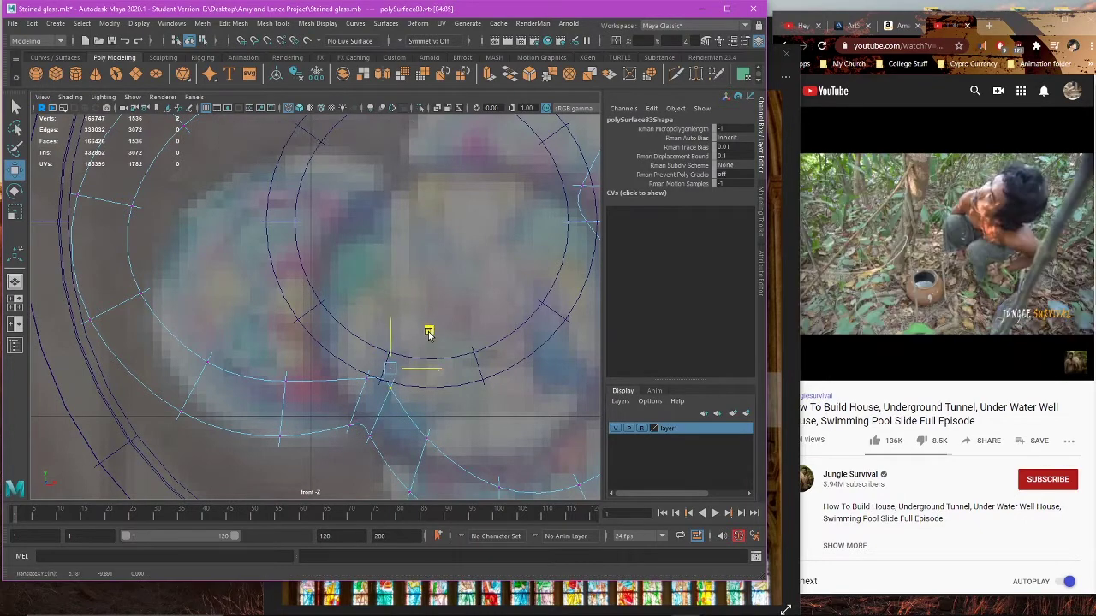
# Step: Select the vertices at the trefoil's upper-left junction, rotate them to follow the lobes and show the result shaded
pyautogui.keyDown('alt'); pyautogui.moveTo(392, 326); pyautogui.dragTo(425, 497, button='middle'); pyautogui.keyUp('alt')
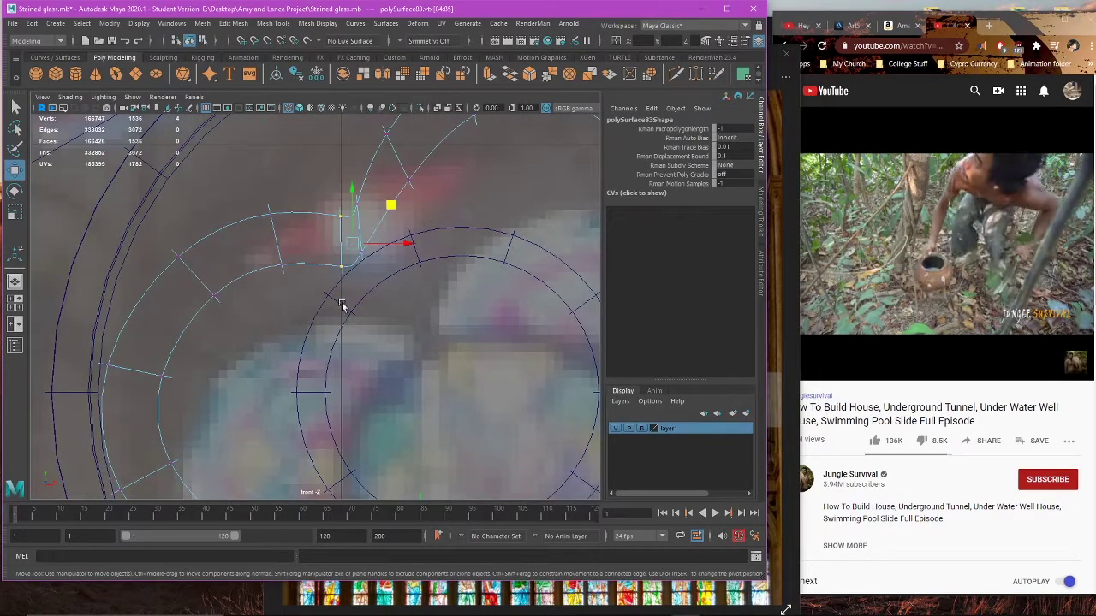
pyautogui.keyDown('alt'); pyautogui.moveTo(341, 306); pyautogui.dragTo(335, 359, button='middle'); pyautogui.keyUp('alt')
pyautogui.press('e')
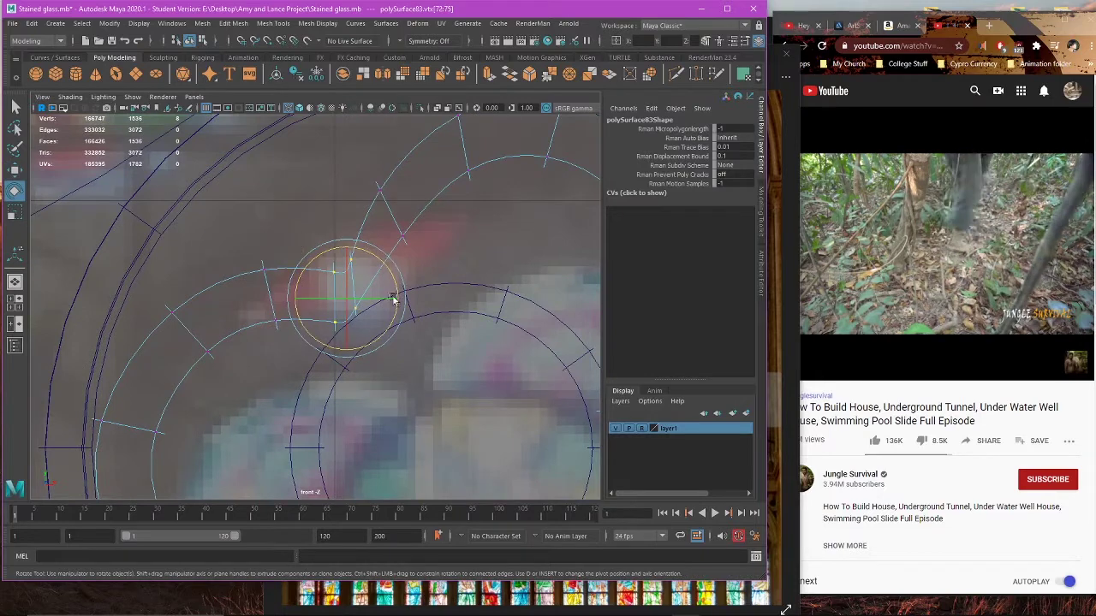
pyautogui.moveTo(394, 299)
pyautogui.mouseDown()
pyautogui.moveTo(386, 257)
pyautogui.moveTo(359, 249)
pyautogui.mouseUp()
pyautogui.press('5')
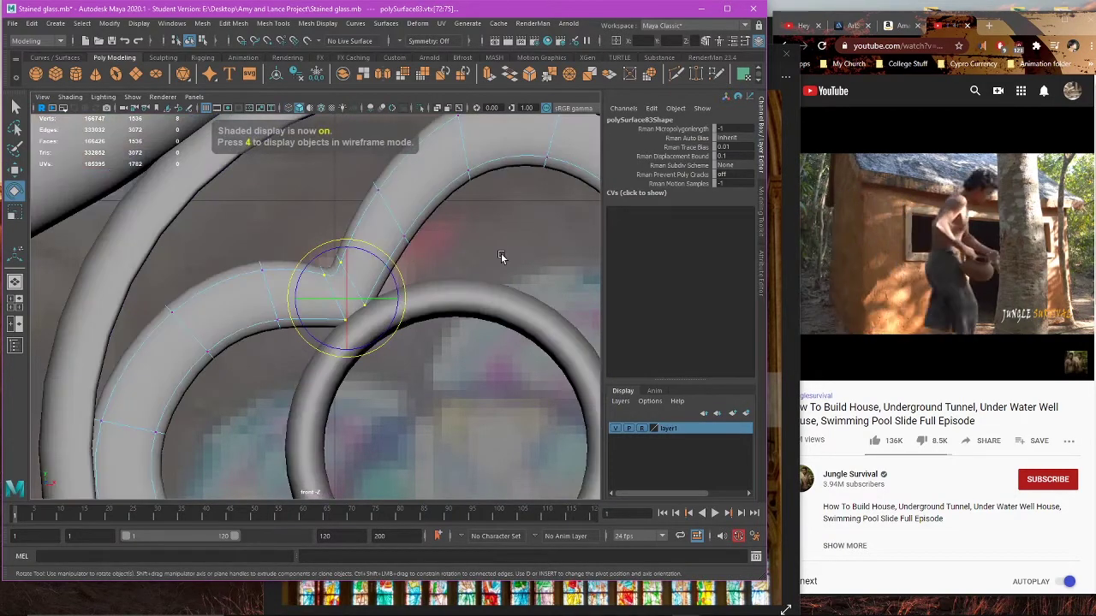
# Step: Return to object mode and examine how the trefoil's junctions meet the small central ring in the perspective and front views
pyautogui.press('space')
pyautogui.press('space')
pyautogui.keyDown('alt'); pyautogui.moveTo(445, 268); pyautogui.dragTo(432, 295); pyautogui.keyUp('alt')
pyautogui.moveTo(436, 202); pyautogui.dragTo(451, 190, button='right')
pyautogui.click(451, 190)
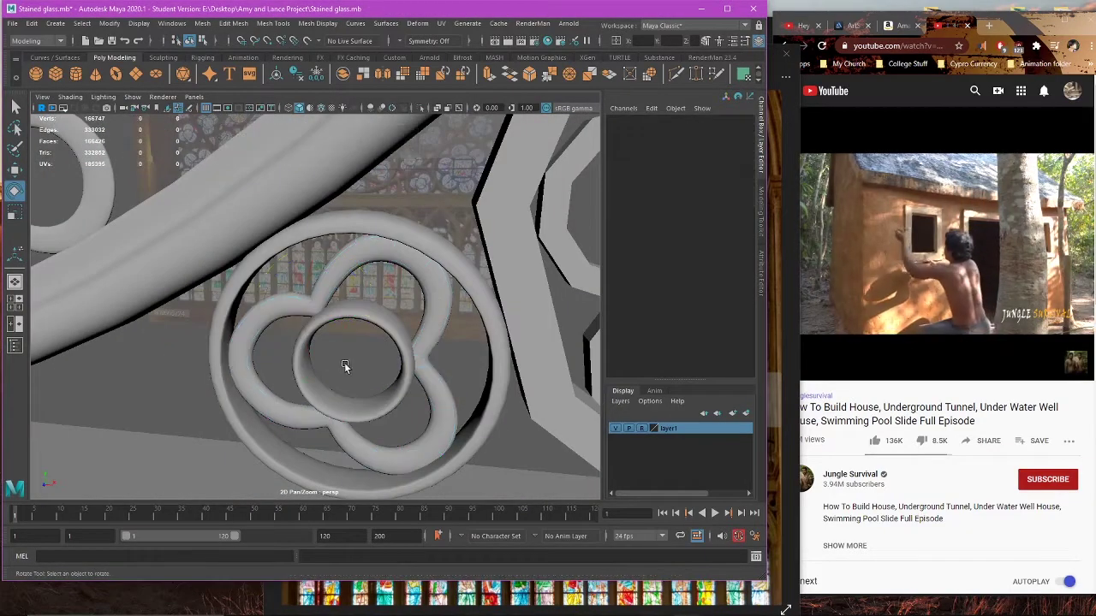
pyautogui.click(386, 320)
pyautogui.press('space')
pyautogui.press('space')
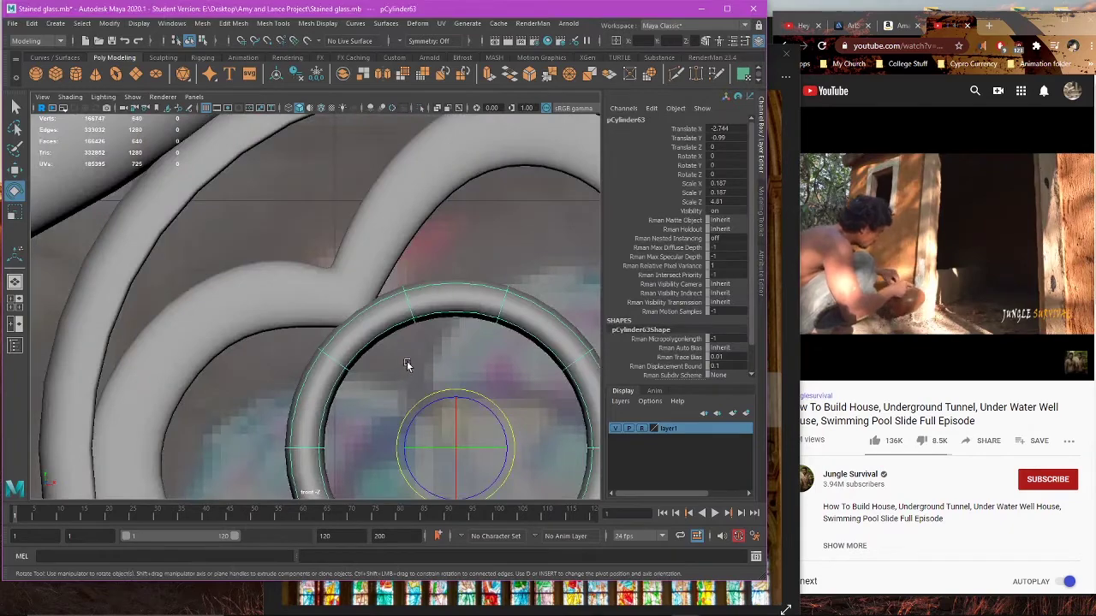
pyautogui.scroll(-5, 407, 361)
pyautogui.scroll(5, 397, 364)
pyautogui.press('r')
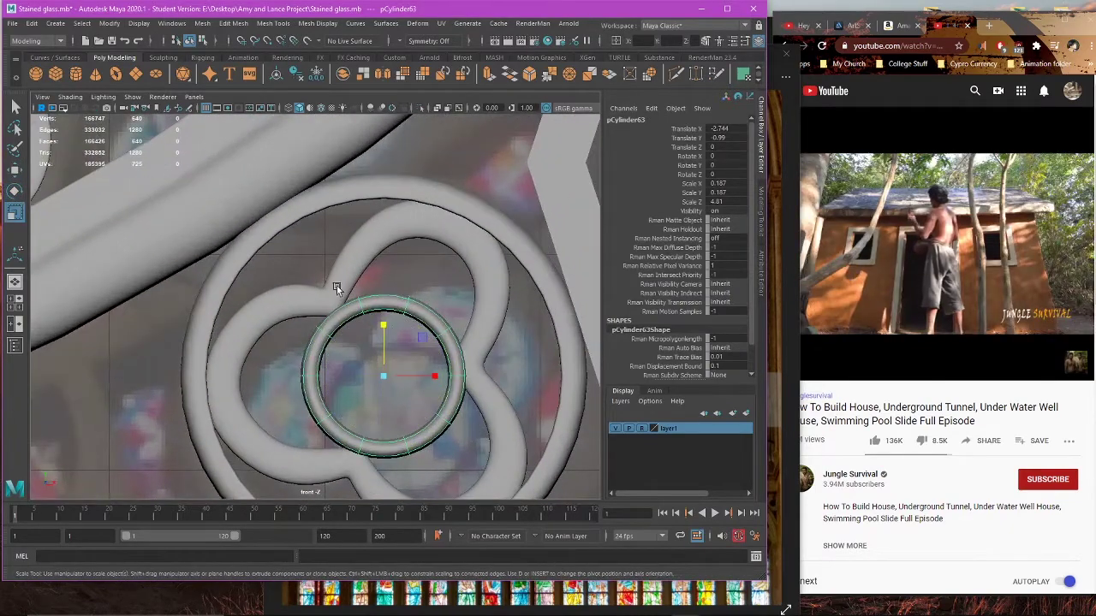
# Step: Reselect the trefoil's upper-left junction vertices in wireframe and move them slightly up and right, then restore shaded display
pyautogui.click(340, 286)
pyautogui.moveTo(411, 280); pyautogui.dragTo(360, 281, button='right')
pyautogui.moveTo(307, 273); pyautogui.dragTo(352, 317)
pyautogui.scroll(5, 370, 303)
pyautogui.press('4')
pyautogui.press('e')
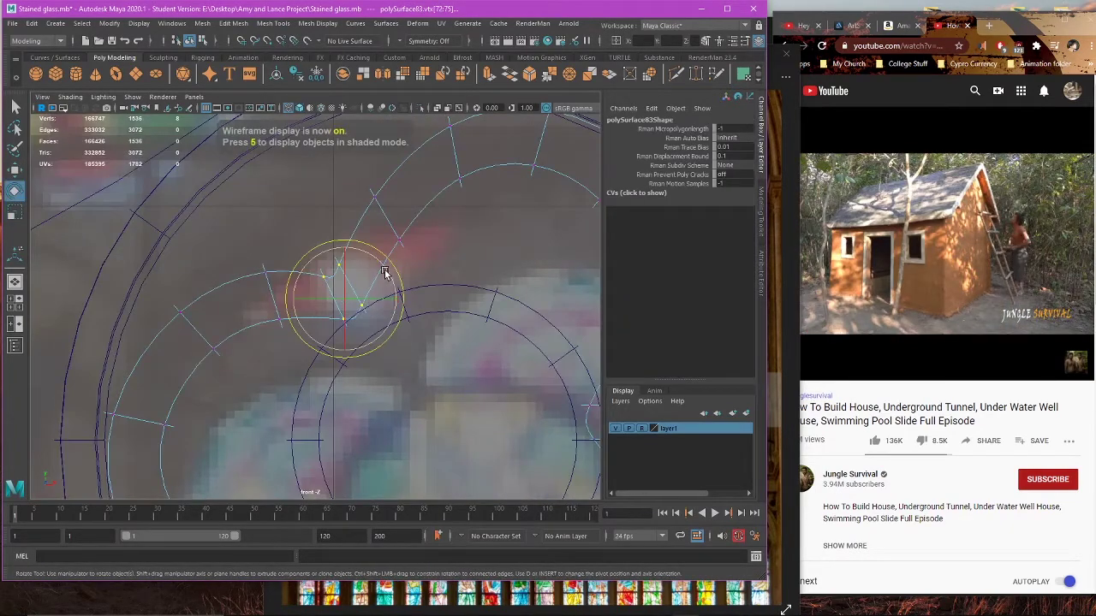
pyautogui.press('w')
pyautogui.moveTo(383, 263); pyautogui.dragTo(393, 256)
pyautogui.press('5')
pyautogui.click(416, 252)
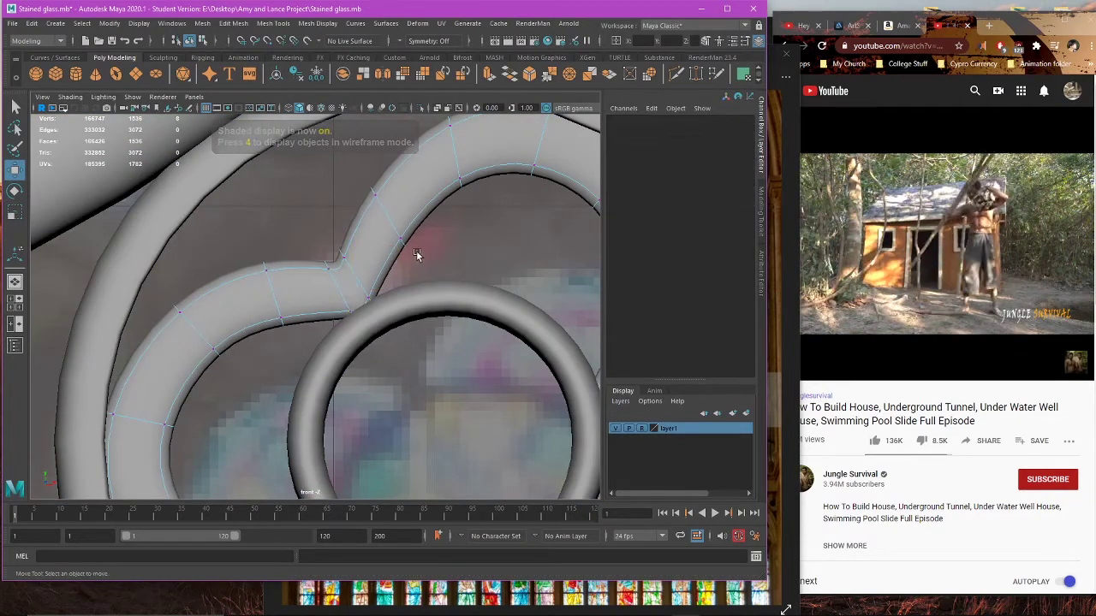
# Step: Select the edges running around the trefoil's upper-left junction and nudge them in X and Y
pyautogui.moveTo(334, 257); pyautogui.dragTo(338, 296)
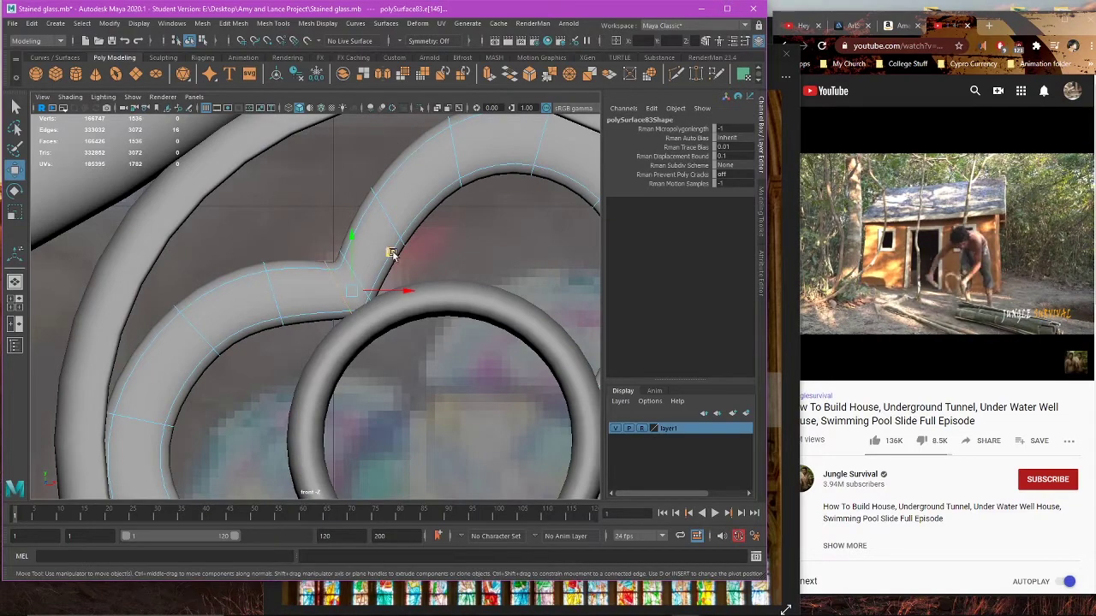
pyautogui.moveTo(391, 253); pyautogui.dragTo(389, 250)
pyautogui.scroll(-5, 403, 256)
pyautogui.scroll(6, 412, 265)
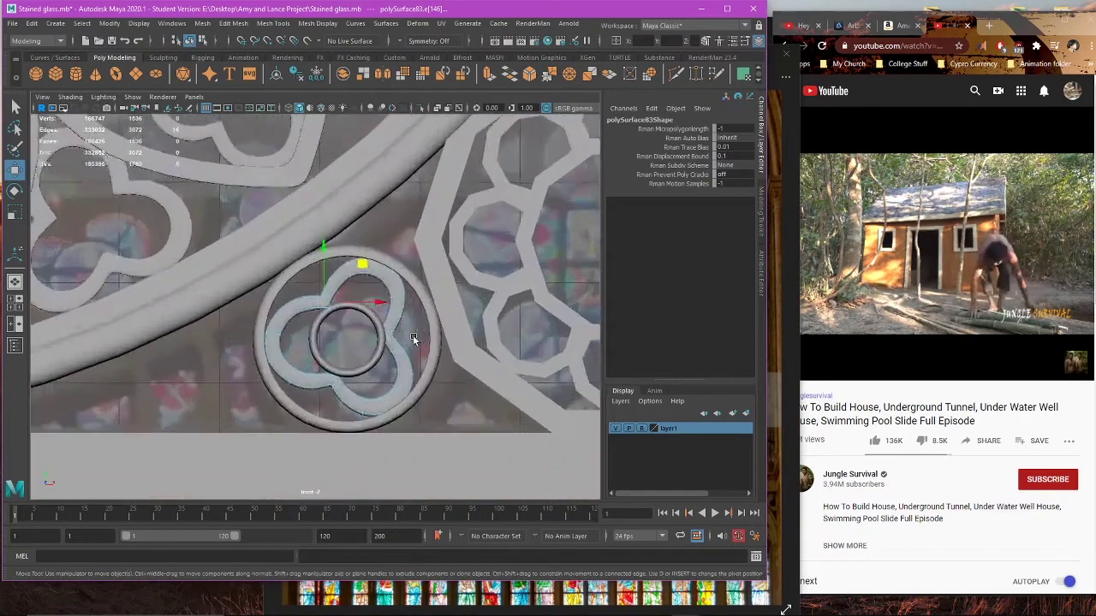
# Step: Try to shift the edge loops at the trefoil's right junction in X and Y
pyautogui.keyDown('shift'); pyautogui.moveTo(395, 320); pyautogui.dragTo(392, 332); pyautogui.keyUp('shift')
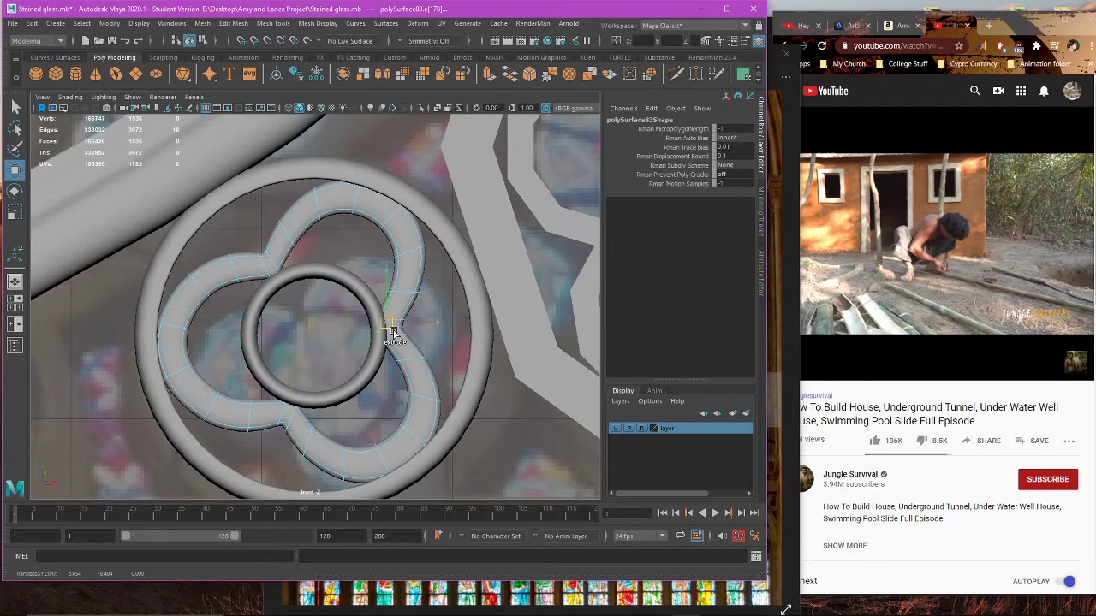
pyautogui.doubleClick(398, 337)
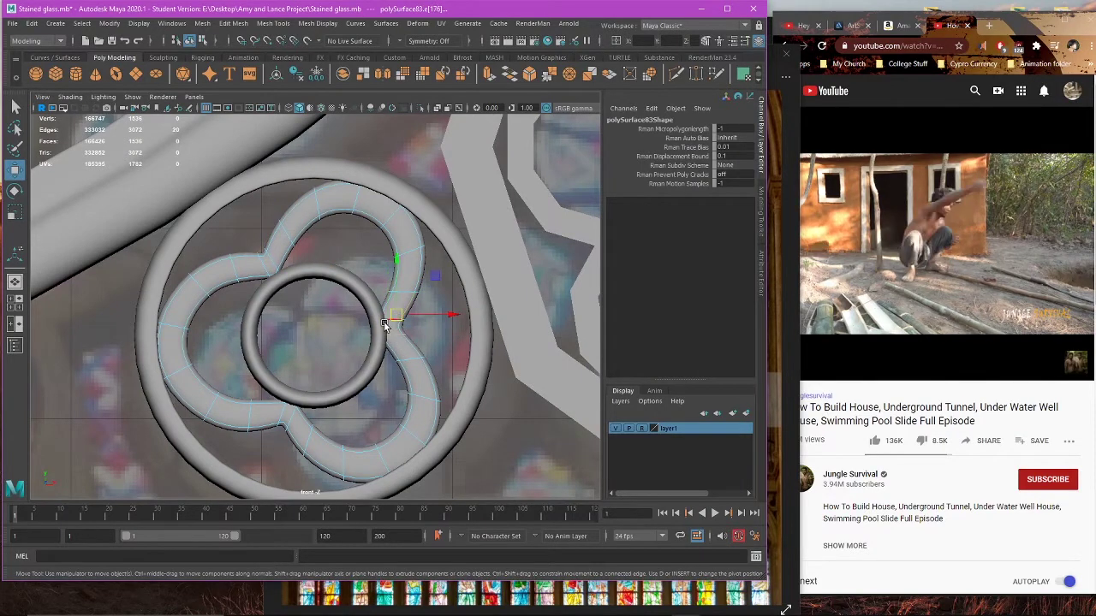
pyautogui.press('4')
pyautogui.scroll(1, 439, 350)
pyautogui.doubleClick(419, 346)
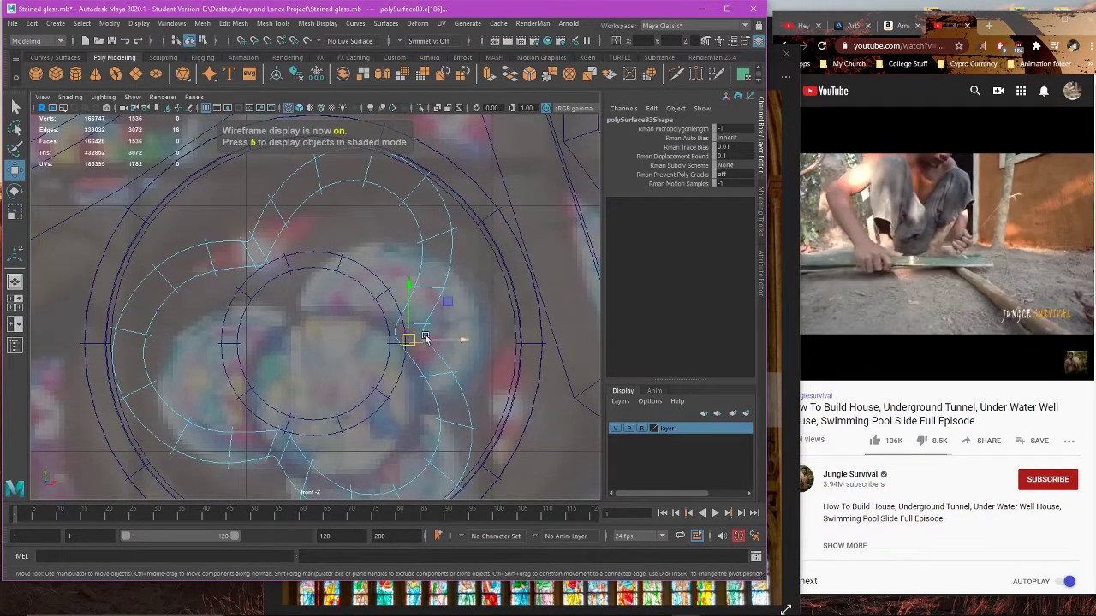
pyautogui.press('5')
pyautogui.moveTo(423, 326)
pyautogui.mouseDown()
pyautogui.moveTo(448, 294)
pyautogui.moveTo(454, 301)
pyautogui.mouseUp()
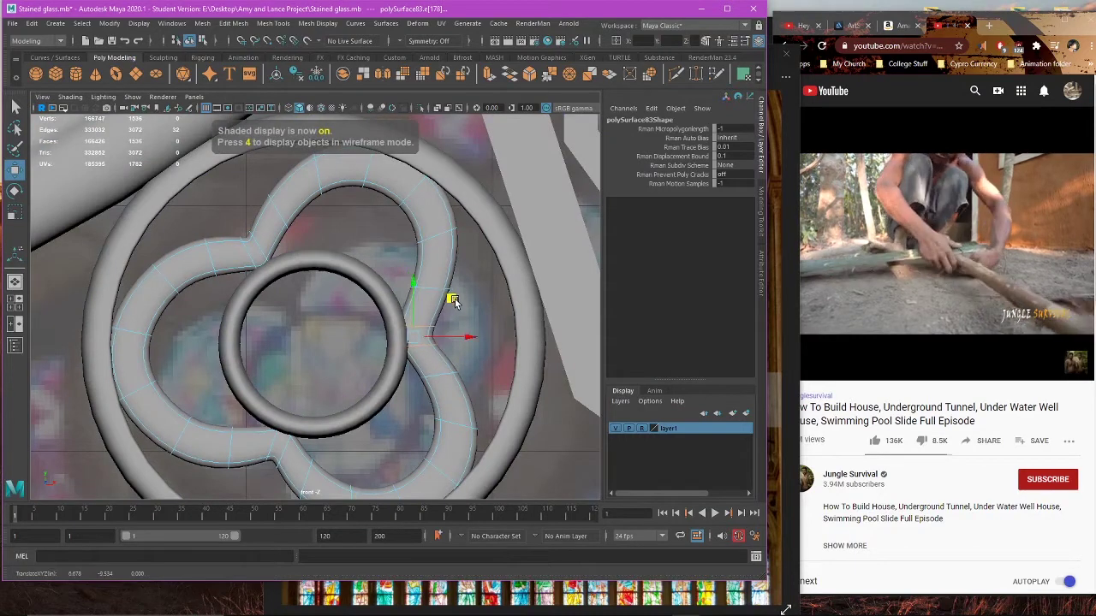
pyautogui.moveTo(479, 303); pyautogui.dragTo(518, 283, button='right')
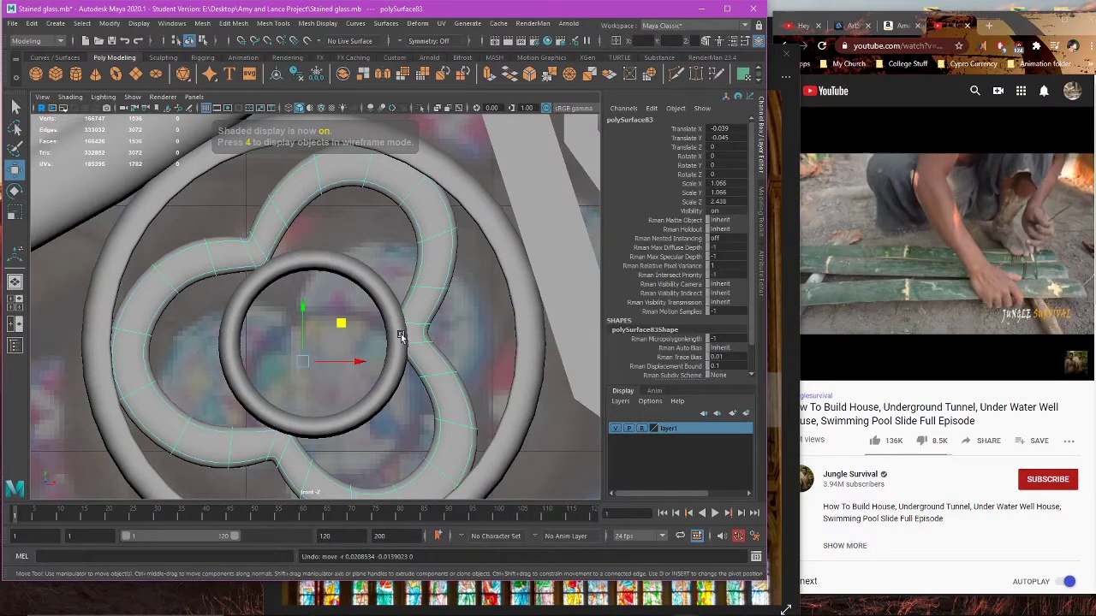
# Step: Select the faces around the trefoil's right junction and move them slightly outward along X from the small ring
pyautogui.scroll(1, 401, 335)
pyautogui.keyDown('alt'); pyautogui.moveTo(401, 336); pyautogui.dragTo(432, 316, button='middle'); pyautogui.keyUp('alt')
pyautogui.moveTo(511, 280); pyautogui.dragTo(511, 244, button='right')
pyautogui.scroll(2, 493, 313)
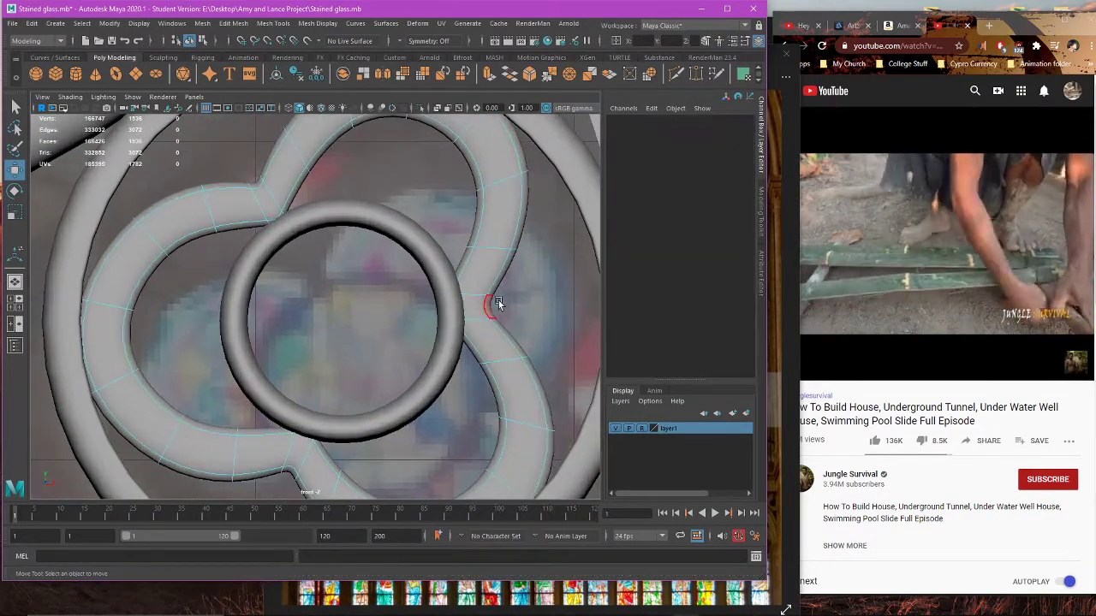
pyautogui.click(498, 302)
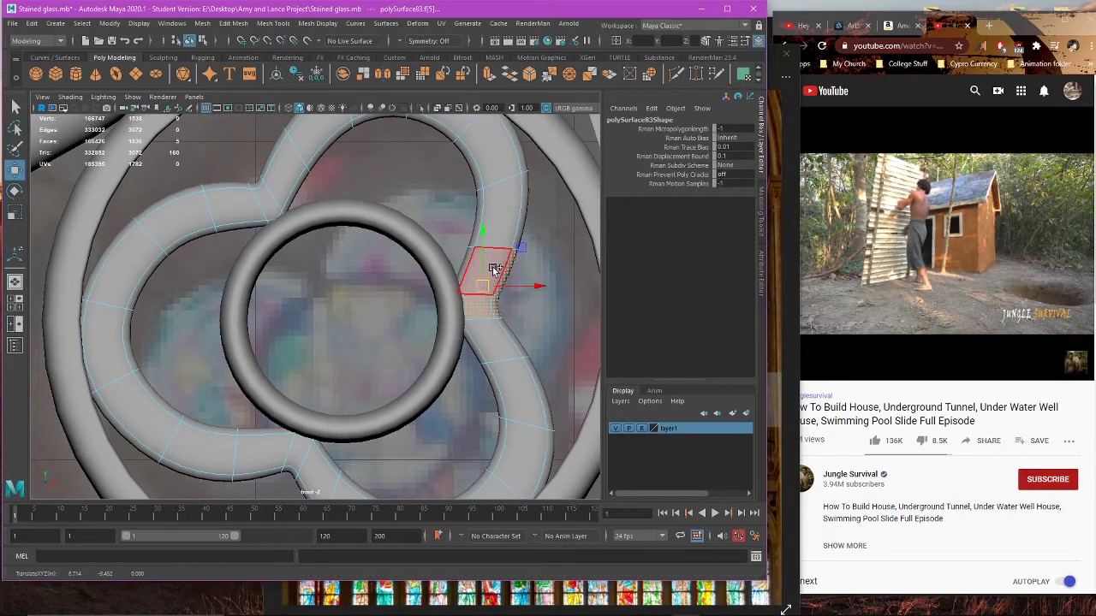
pyautogui.keyDown('shift'); pyautogui.click(501, 283); pyautogui.keyUp('shift')
pyautogui.keyDown('shift'); pyautogui.click(504, 344); pyautogui.keyUp('shift')
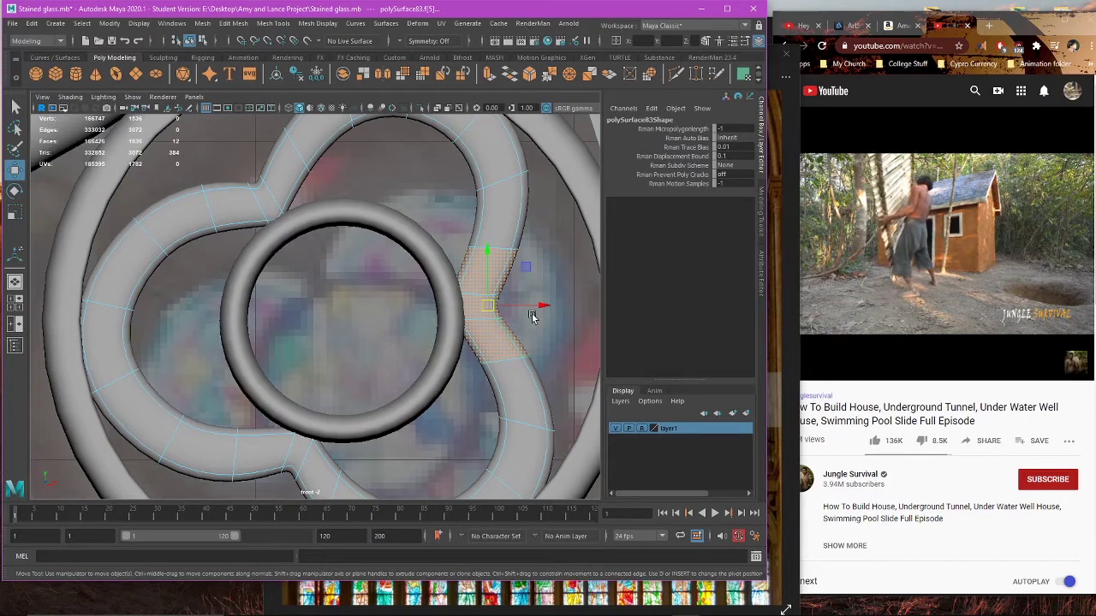
pyautogui.moveTo(534, 308); pyautogui.dragTo(541, 309)
pyautogui.scroll(-5, 529, 308)
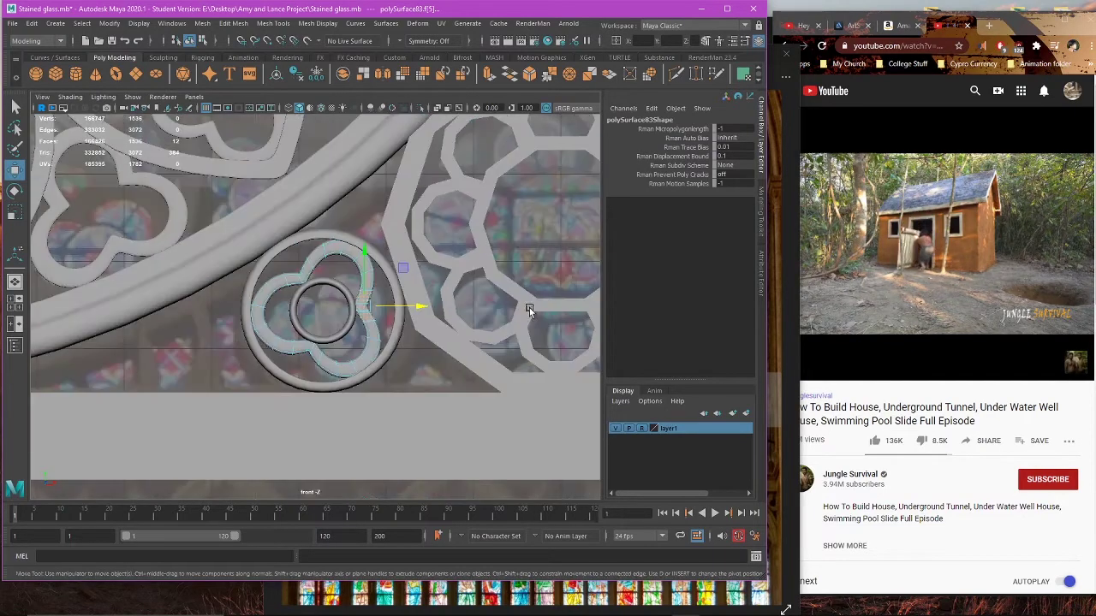
pyautogui.scroll(4, 456, 313)
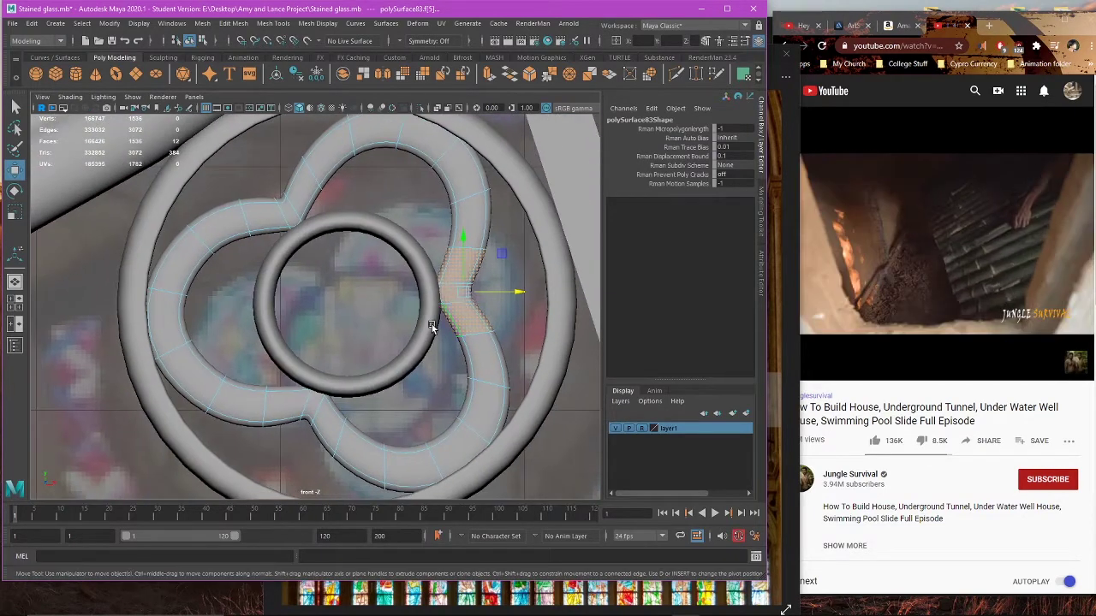
# Step: Select the faces on both sides of the trefoil's lower-left junction and move them slightly down along Y, away from the small ring
pyautogui.press('4')
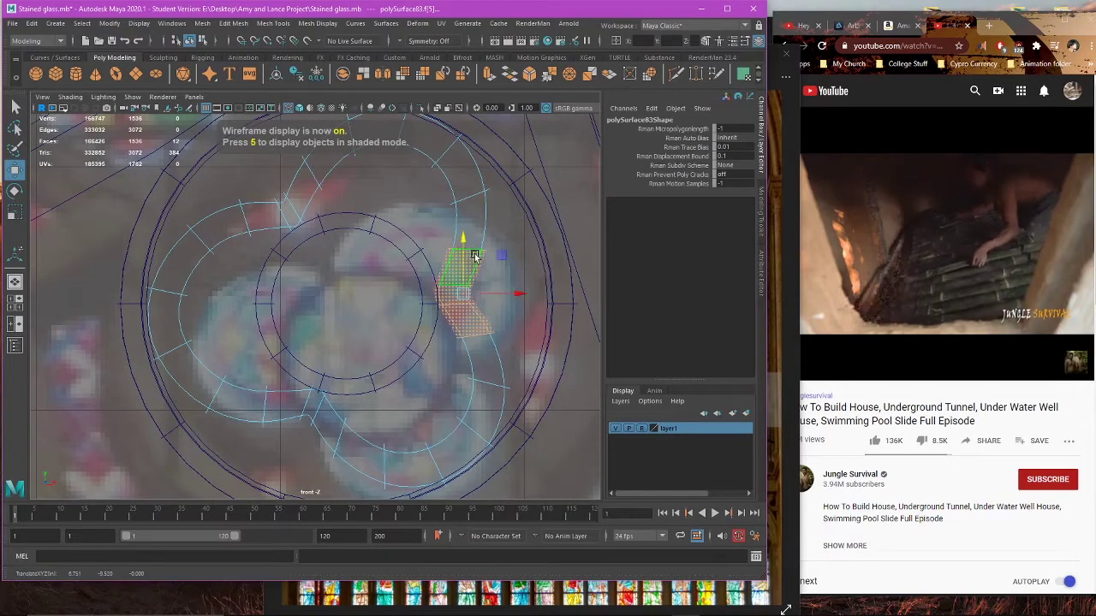
pyautogui.press('5')
pyautogui.scroll(3, 333, 402)
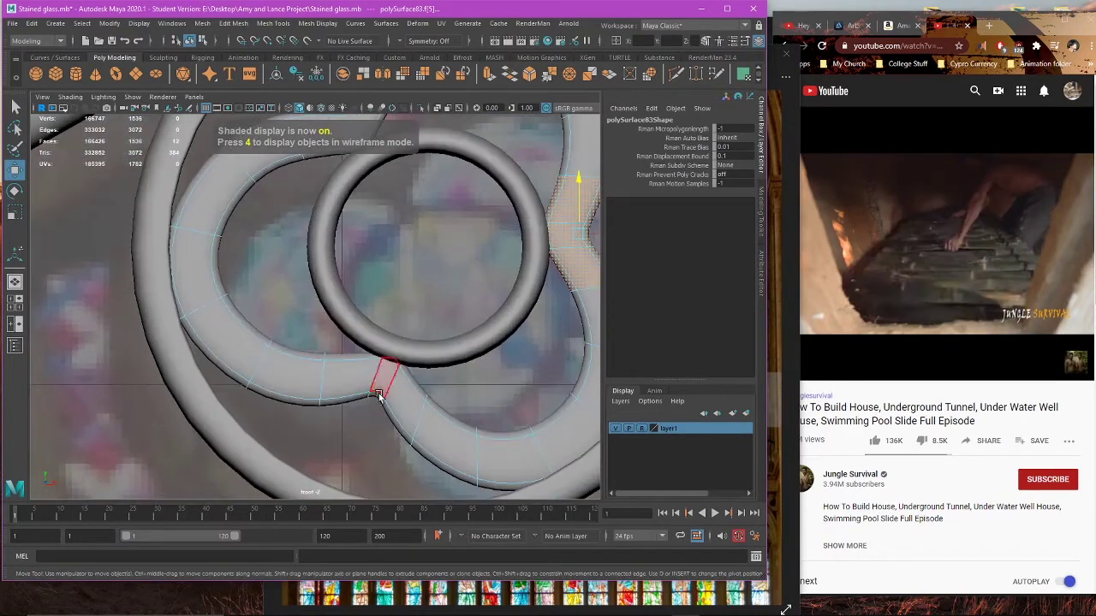
pyautogui.click(382, 390)
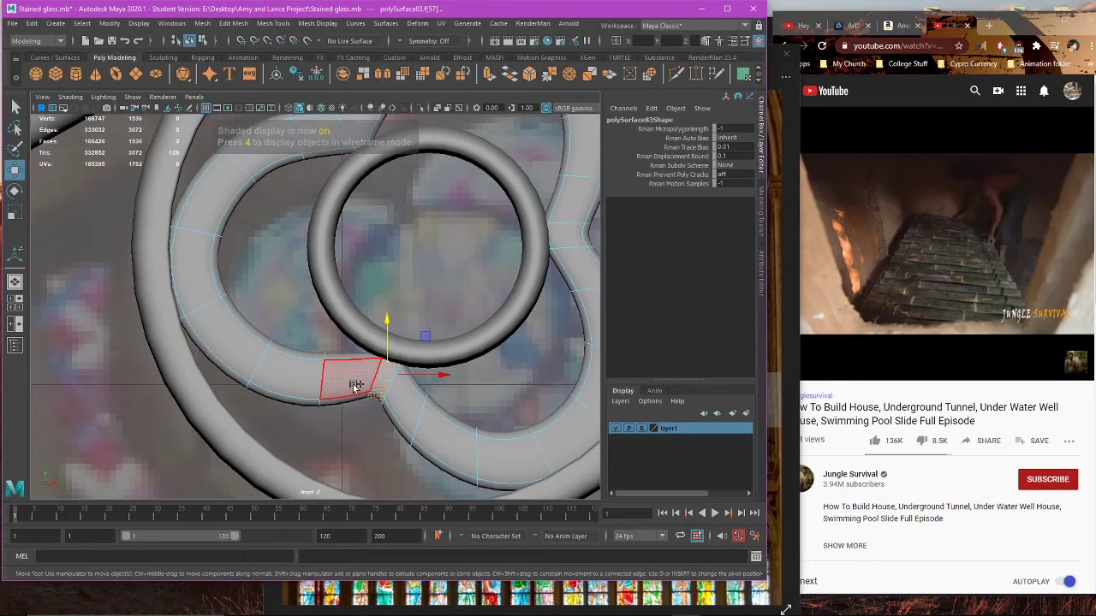
pyautogui.keyDown('shift'); pyautogui.click(354, 386); pyautogui.keyUp('shift')
pyautogui.keyDown('shift'); pyautogui.click(351, 404); pyautogui.keyUp('shift')
pyautogui.keyDown('shift'); pyautogui.click(396, 416); pyautogui.keyUp('shift')
pyautogui.keyDown('shift'); pyautogui.doubleClick(395, 416); pyautogui.keyUp('shift')
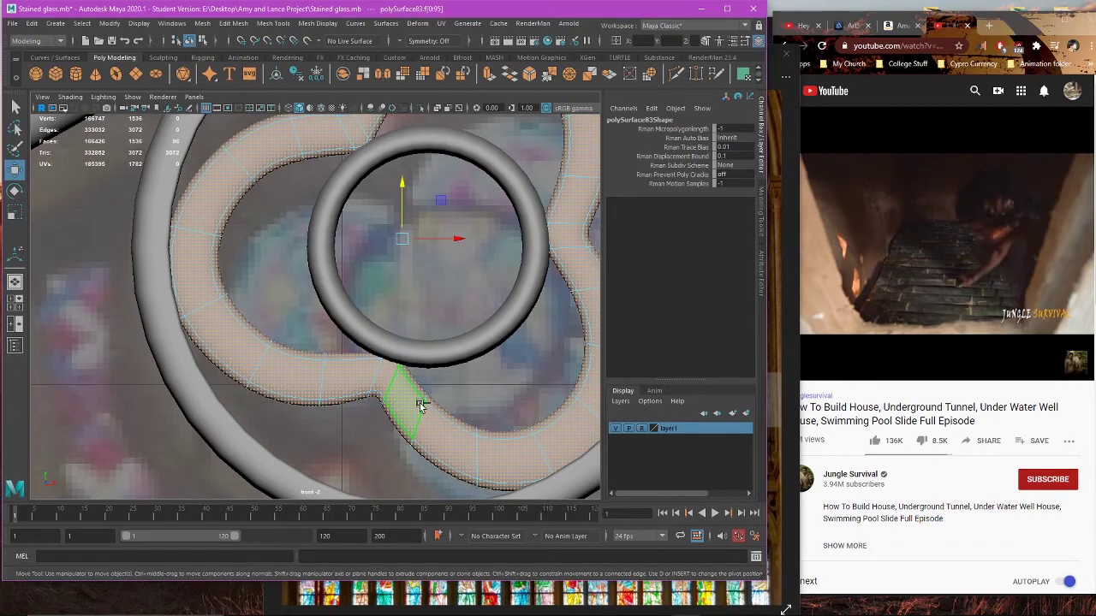
pyautogui.hotkey('ctrl', 'z')
pyautogui.keyDown('shift'); pyautogui.click(395, 422); pyautogui.keyUp('shift')
pyautogui.keyDown('shift'); pyautogui.click(403, 410); pyautogui.keyUp('shift')
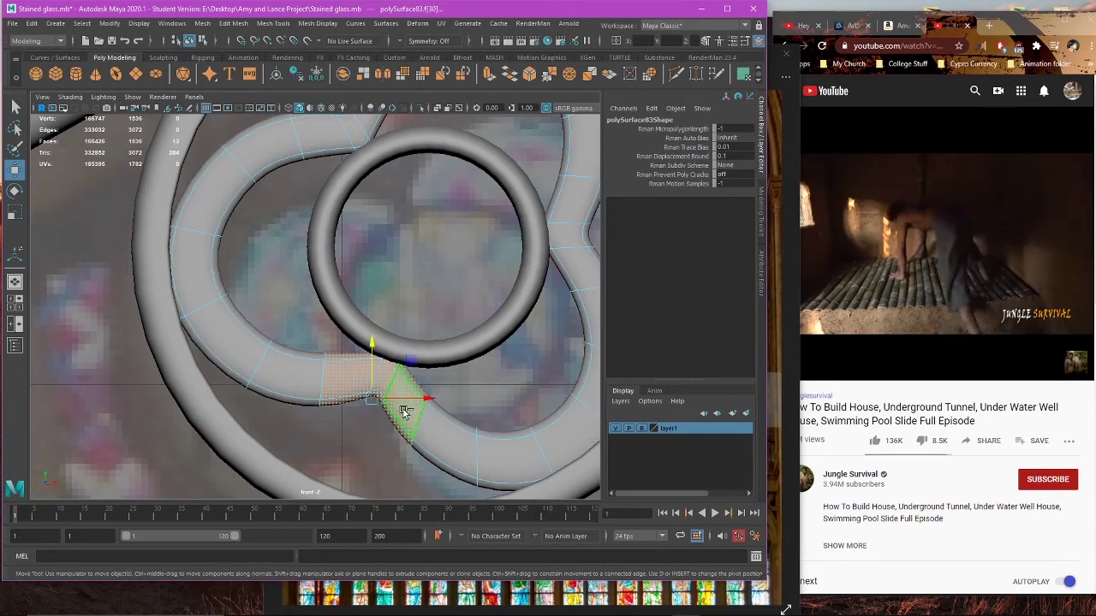
pyautogui.moveTo(371, 351); pyautogui.dragTo(375, 360)
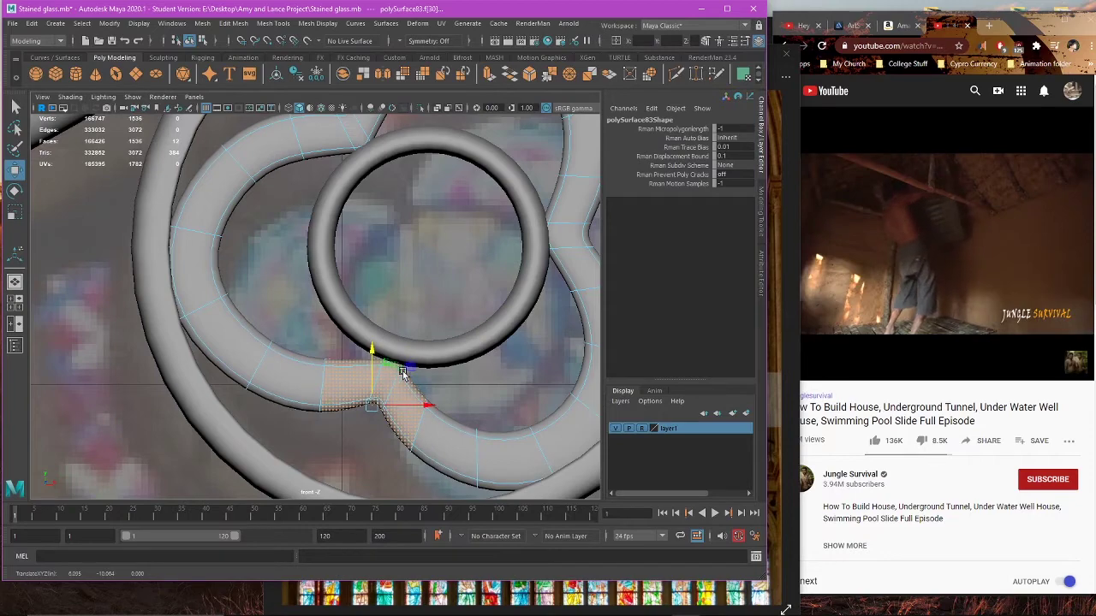
# Step: Shift the selected lower-left junction faces slightly left along X, then a touch up along Y
pyautogui.scroll(-5, 415, 389)
pyautogui.scroll(4, 402, 383)
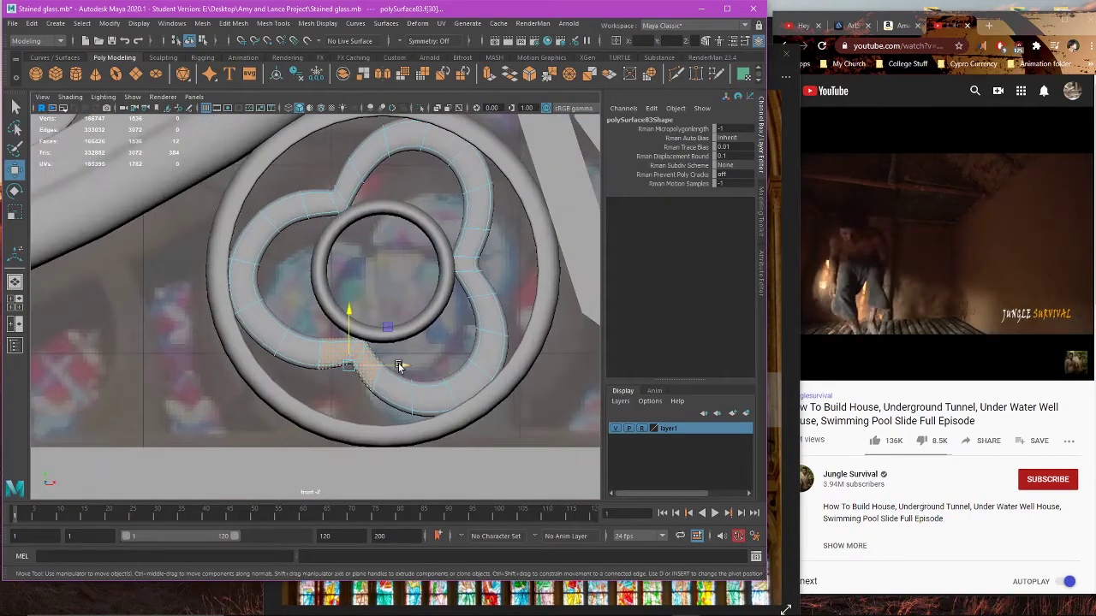
pyautogui.moveTo(398, 366); pyautogui.dragTo(392, 365)
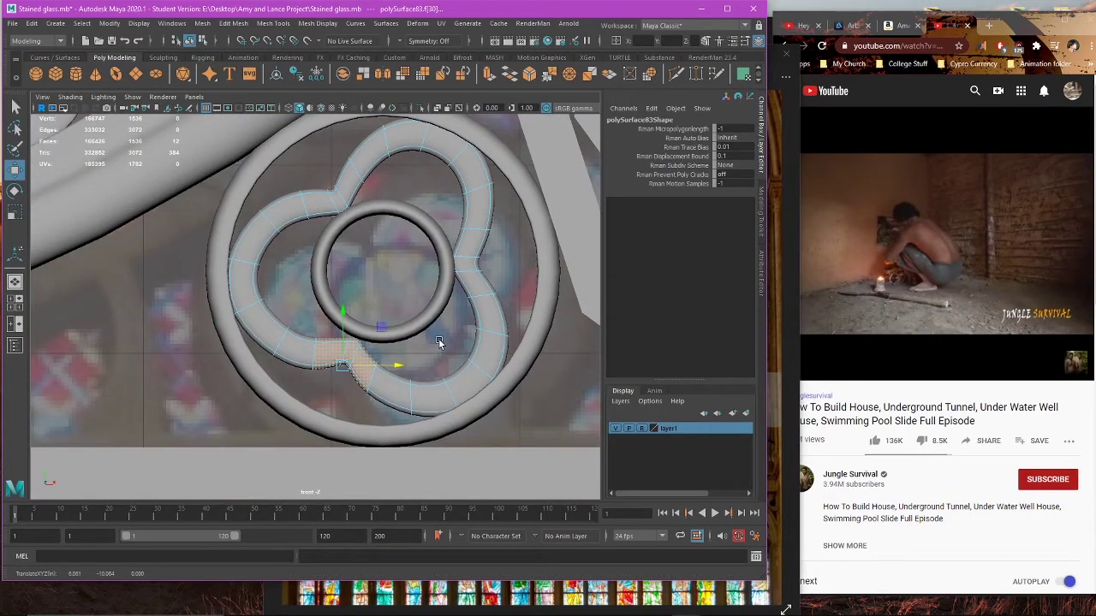
pyautogui.scroll(3, 415, 369)
pyautogui.moveTo(299, 371); pyautogui.dragTo(298, 367)
pyautogui.keyDown('alt'); pyautogui.moveTo(416, 344); pyautogui.dragTo(360, 377, button='middle'); pyautogui.keyUp('alt')
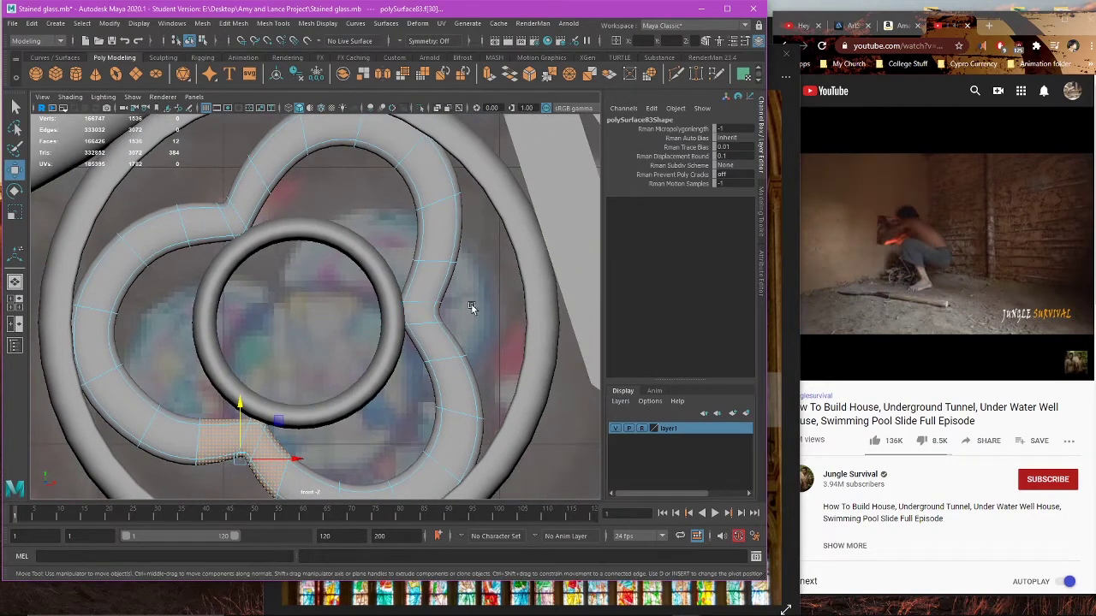
# Step: Select the edge loops at the trefoil's right junction and scale them along Y to about 0.88
pyautogui.moveTo(472, 305); pyautogui.dragTo(416, 296, button='right')
pyautogui.click(442, 297)
pyautogui.moveTo(442, 296); pyautogui.dragTo(432, 299)
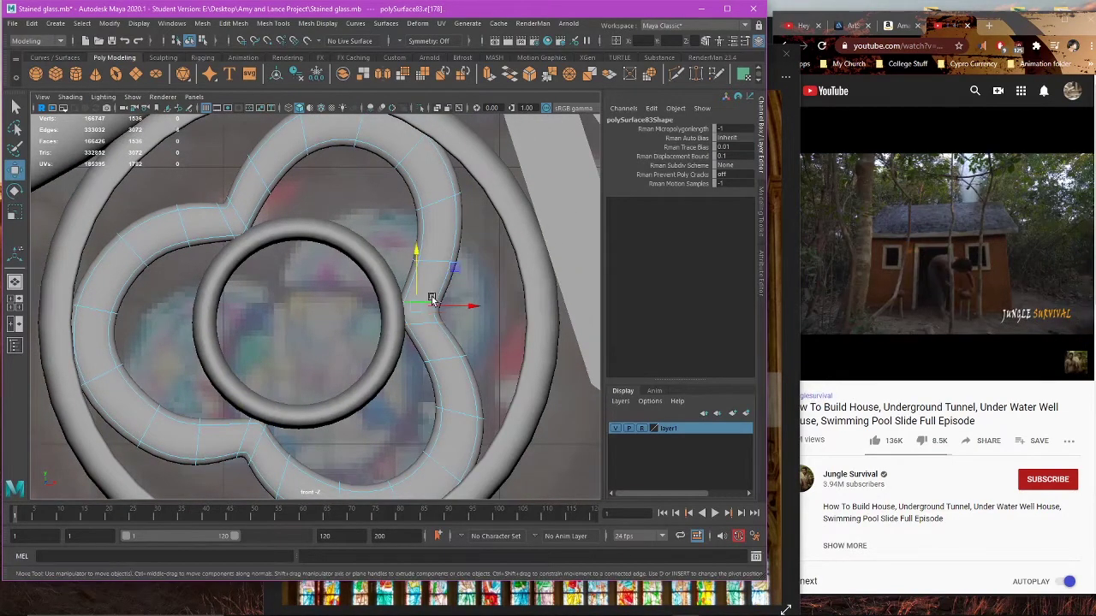
pyautogui.press('r')
pyautogui.moveTo(416, 258); pyautogui.dragTo(415, 268)
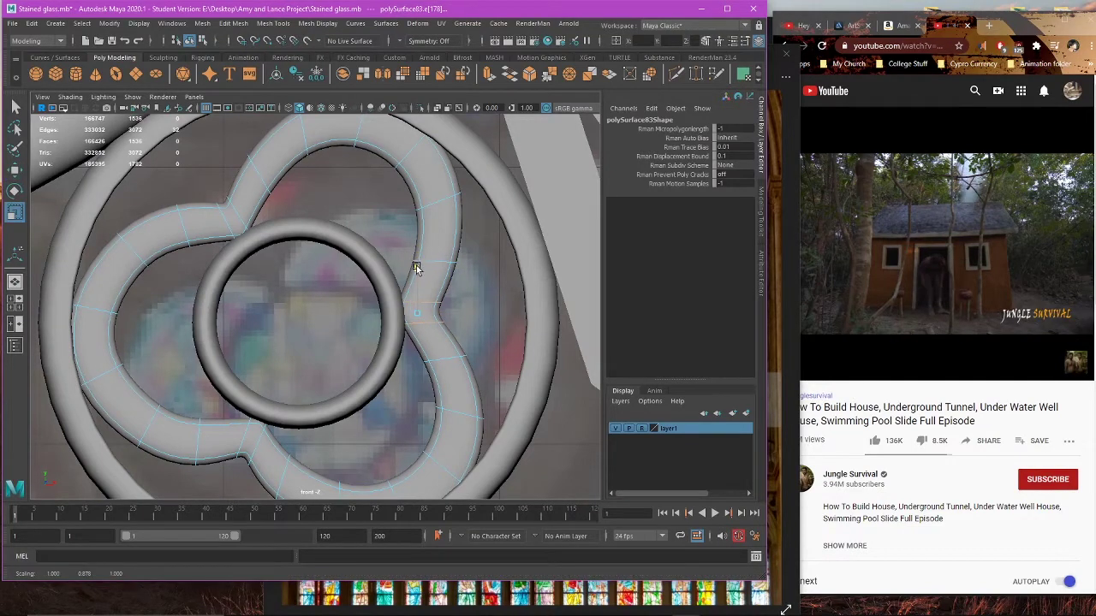
# Step: Move the right junction's edge loops slightly along X, and shift the loops flanking the junction a little outward in X
pyautogui.press('w')
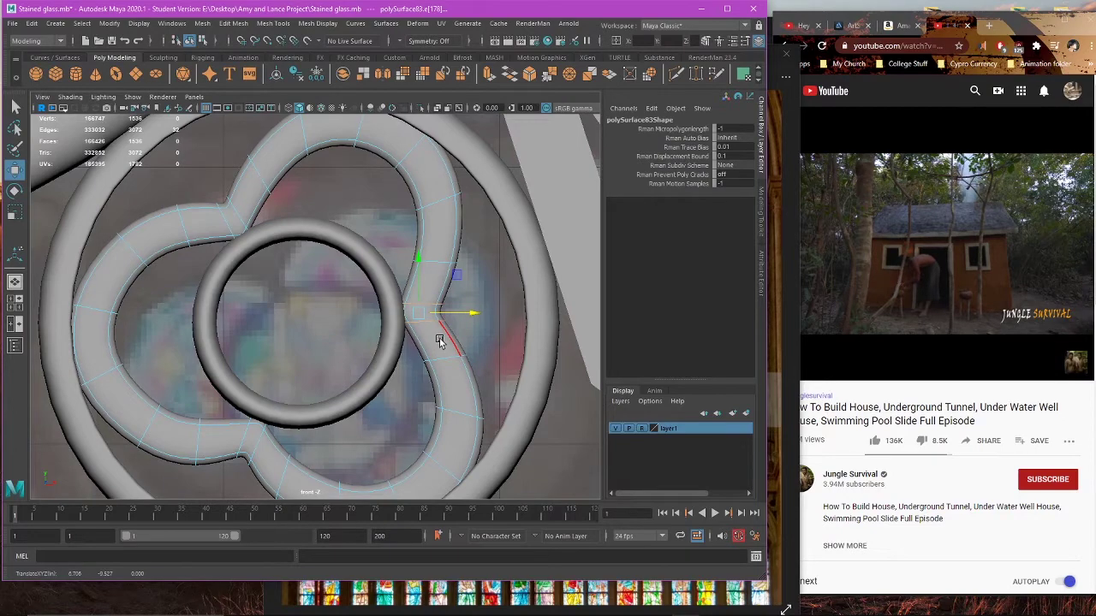
pyautogui.keyDown('shift'); pyautogui.doubleClick(443, 360); pyautogui.keyUp('shift')
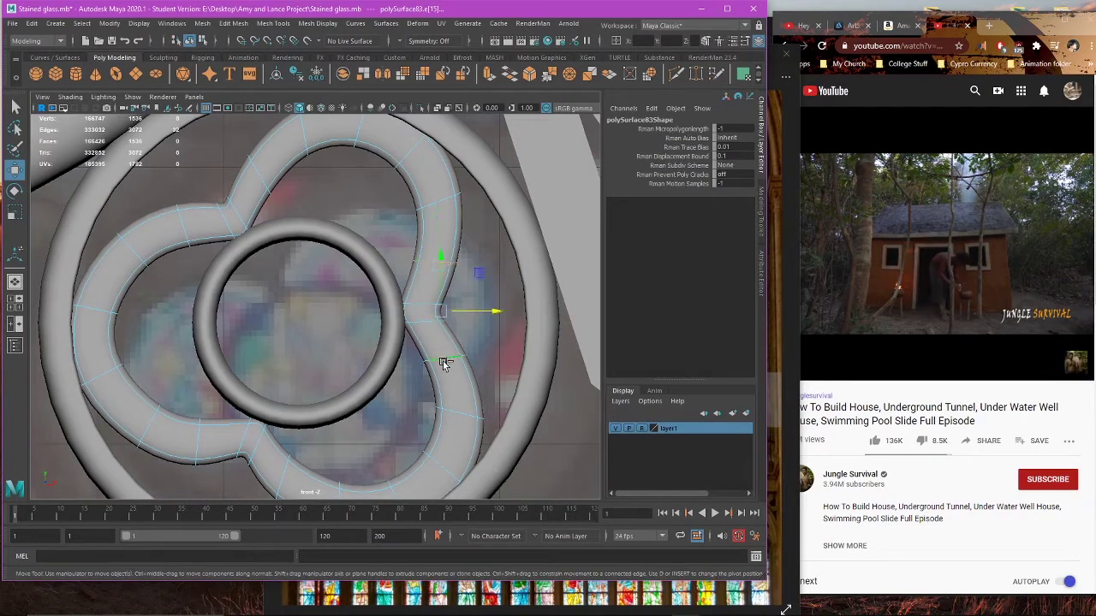
pyautogui.moveTo(494, 314); pyautogui.dragTo(499, 315)
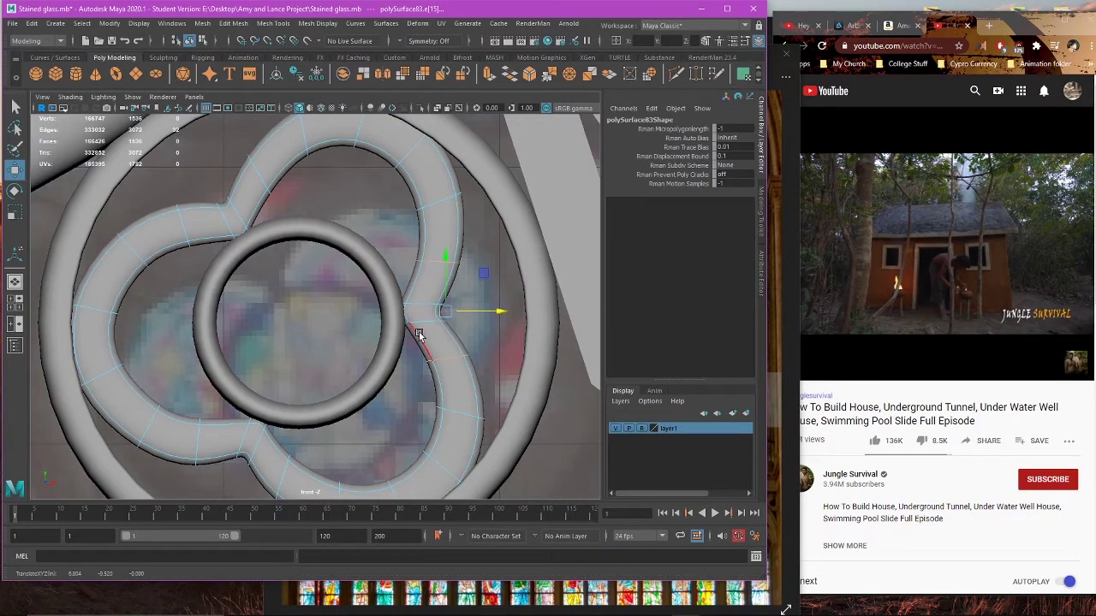
# Step: Select the edge loops flanking the trefoil's upper-left junction and move them slightly up and left in the XY plane
pyautogui.scroll(-5, 418, 334)
pyautogui.scroll(10, 427, 302)
pyautogui.click(378, 253)
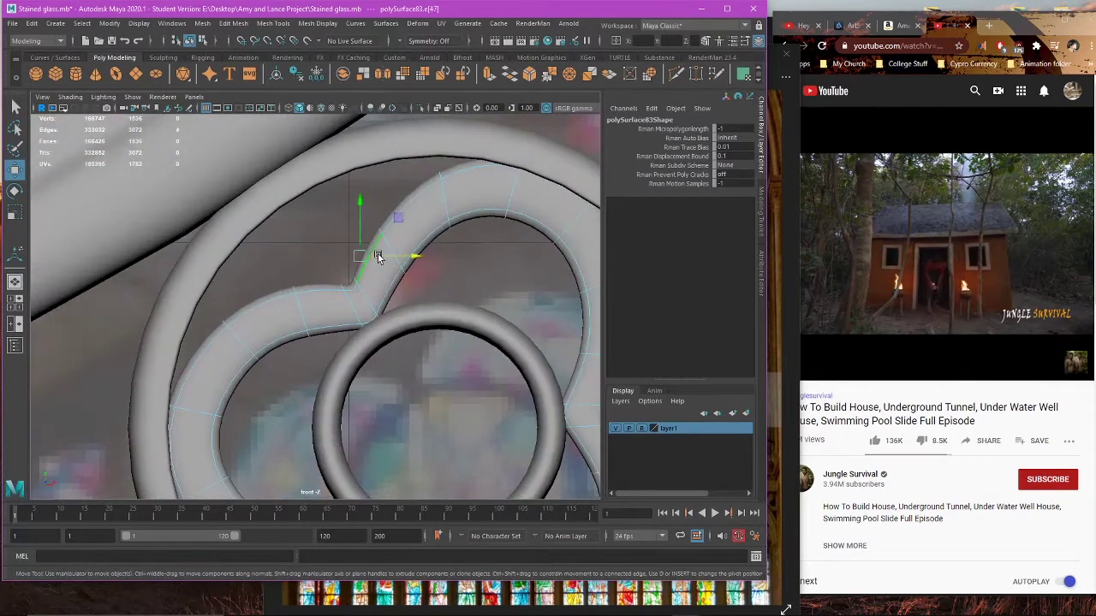
pyautogui.click(391, 255)
pyautogui.click(300, 322)
pyautogui.press('e')
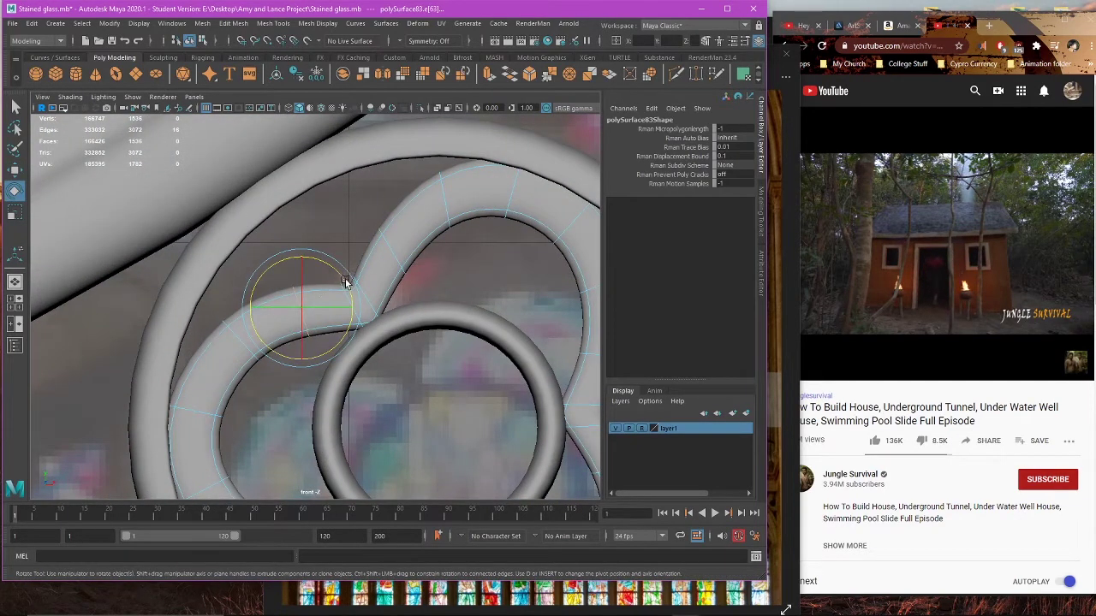
pyautogui.click(385, 252)
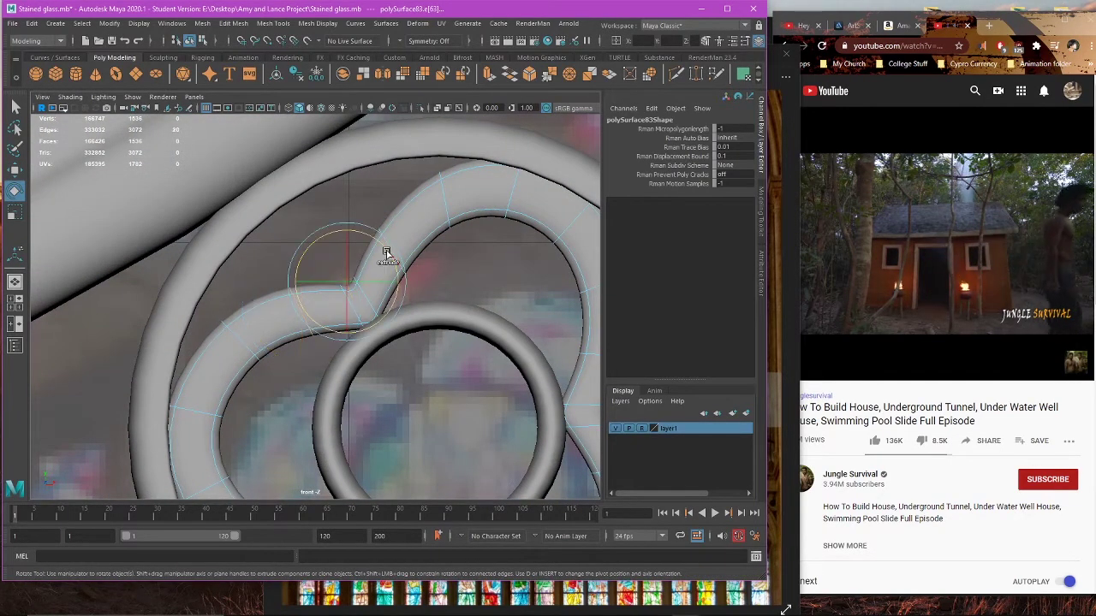
pyautogui.press('w')
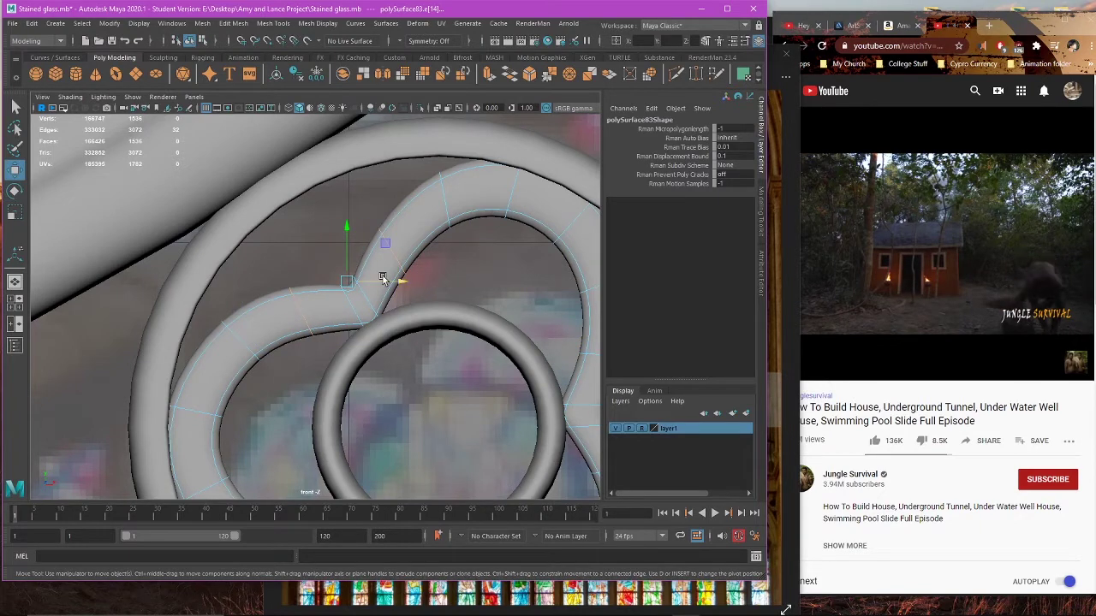
pyautogui.moveTo(381, 245); pyautogui.dragTo(379, 241)
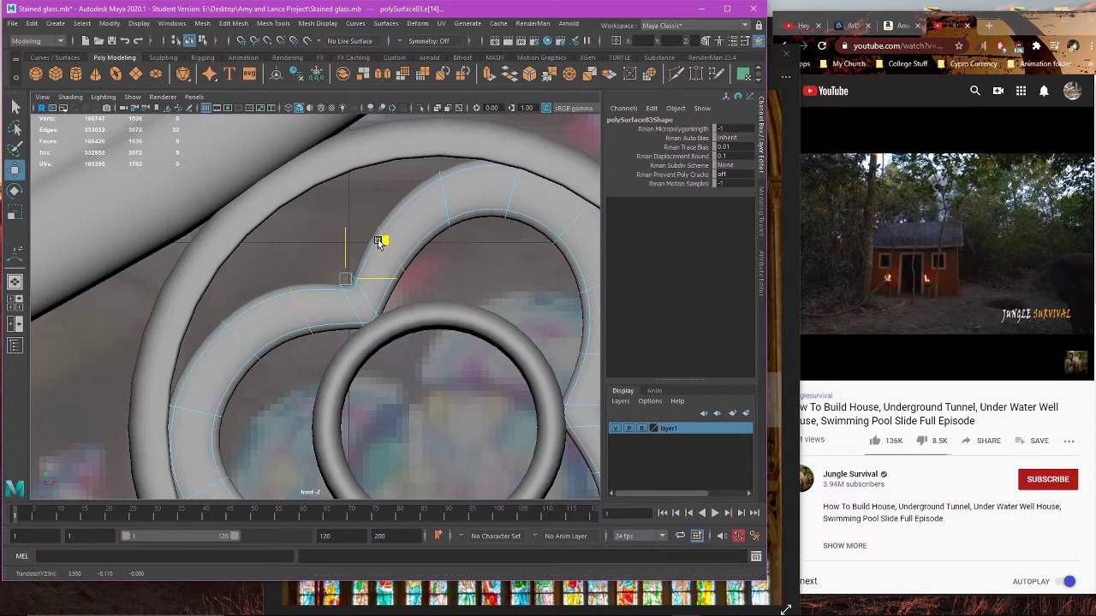
# Step: Select the next edge loops outward from the upper-left junction and nudge them up and left
pyautogui.click(249, 335)
pyautogui.click(444, 197)
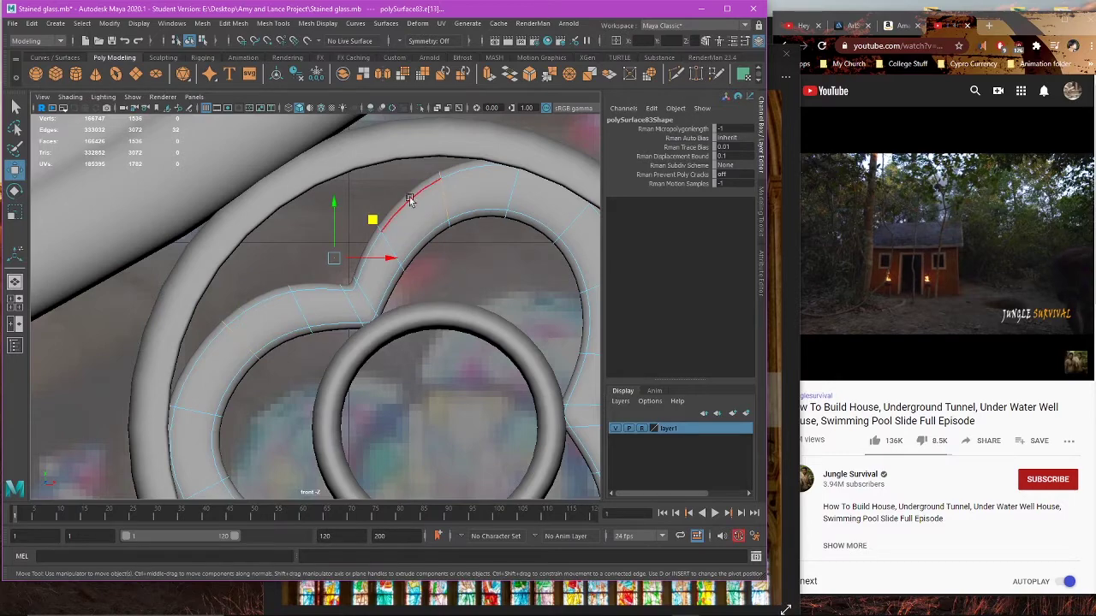
pyautogui.scroll(-5, 373, 219)
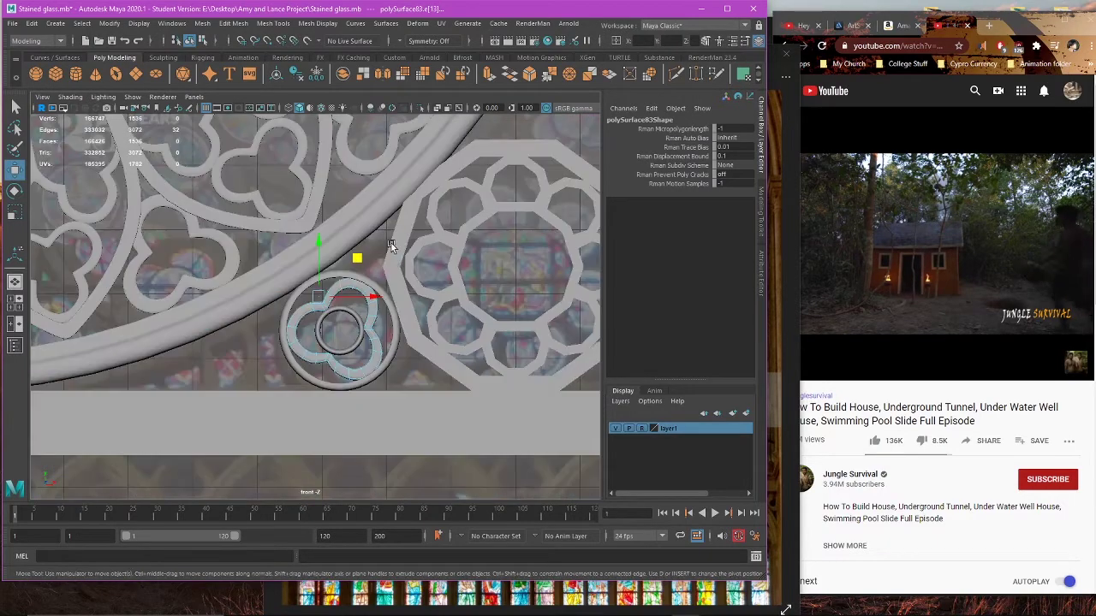
# Step: Select the two edge loops at the outer end of the trefoil's upper lobe and nudge them in X and Y
pyautogui.scroll(3, 430, 313)
pyautogui.scroll(4, 429, 314)
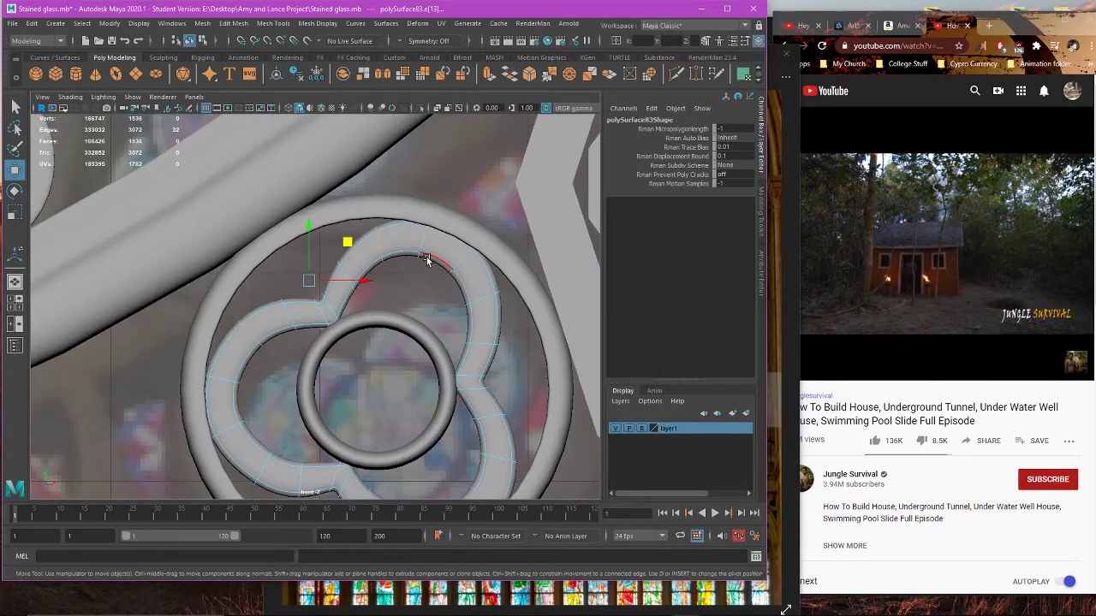
pyautogui.doubleClick(425, 246)
pyautogui.doubleClick(465, 257)
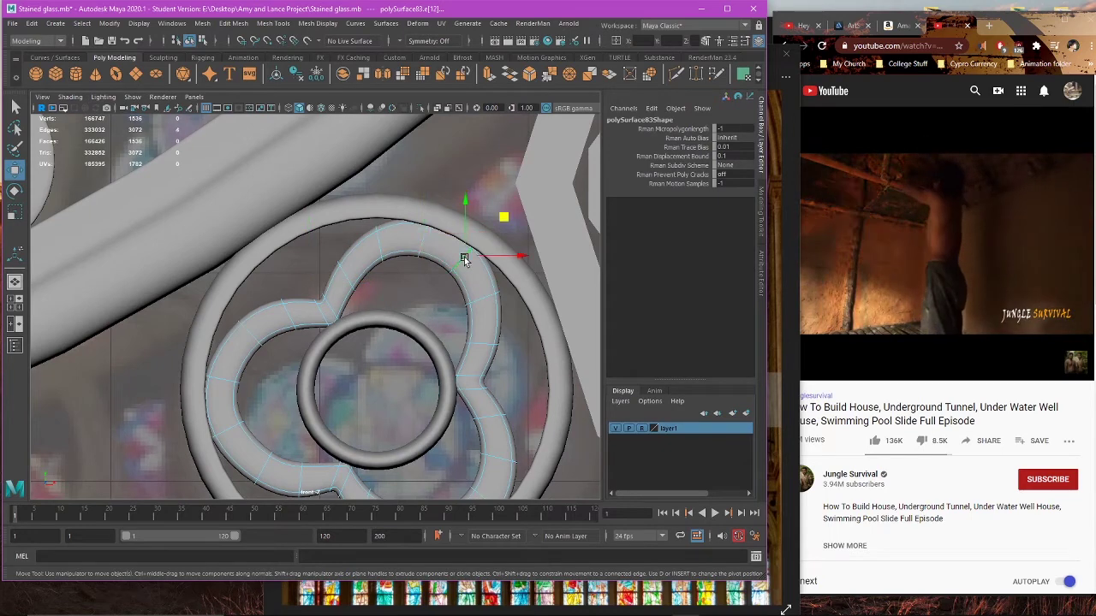
pyautogui.keyDown('shift'); pyautogui.click(415, 239); pyautogui.keyUp('shift')
pyautogui.moveTo(488, 208); pyautogui.dragTo(491, 210)
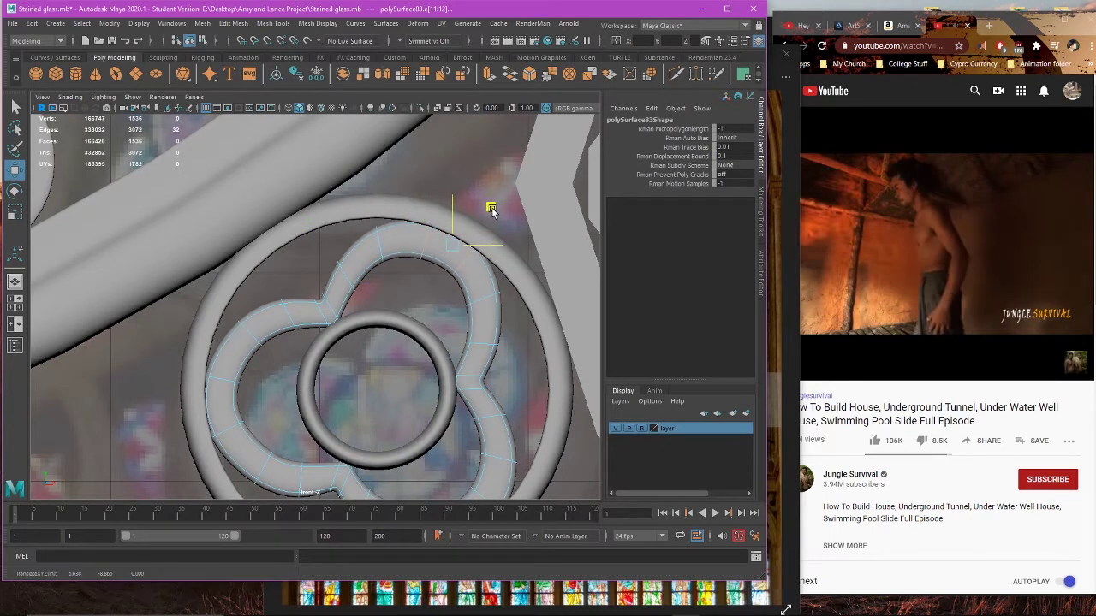
# Step: Try to scale the two edge loops at the outer end of the trefoil's lower-right lobe, and undo the scaling
pyautogui.scroll(-5, 419, 266)
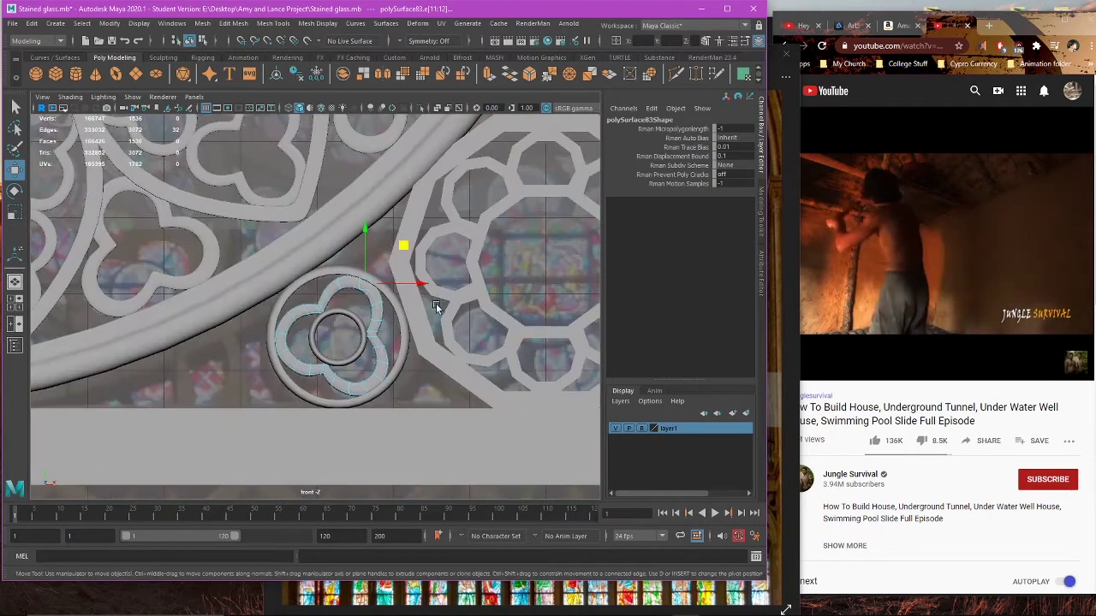
pyautogui.scroll(2, 437, 305)
pyautogui.scroll(2, 420, 379)
pyautogui.keyDown('alt'); pyautogui.moveTo(434, 423); pyautogui.dragTo(415, 352, button='middle'); pyautogui.keyUp('alt')
pyautogui.scroll(2, 411, 355)
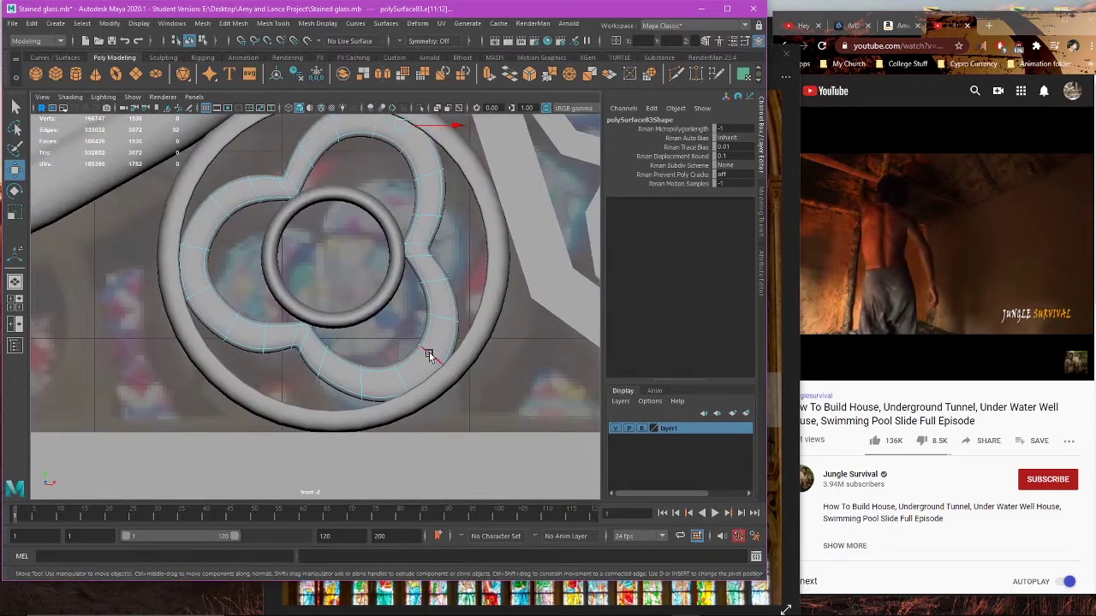
pyautogui.click(409, 374)
pyautogui.keyDown('shift'); pyautogui.click(411, 377); pyautogui.keyUp('shift')
pyautogui.press('r')
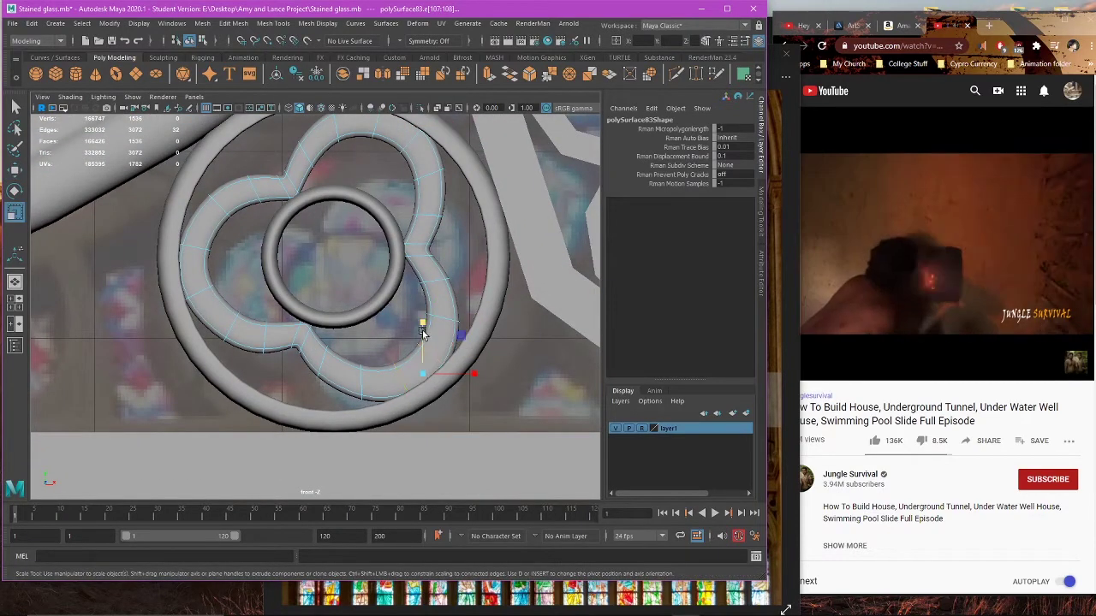
pyautogui.moveTo(423, 323); pyautogui.dragTo(458, 338)
pyautogui.hotkey('ctrl', 'z')
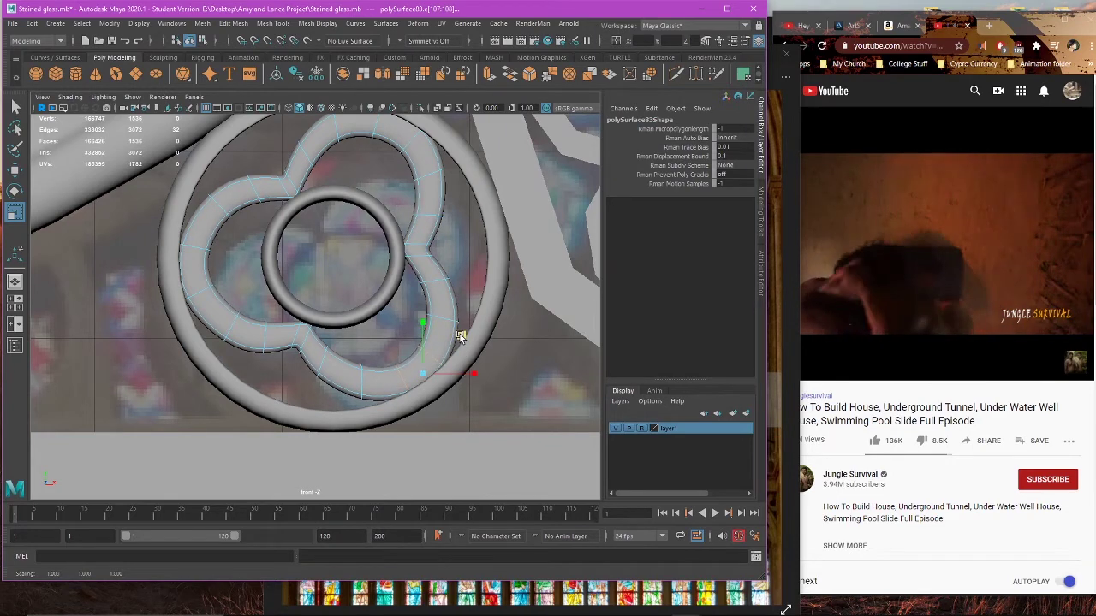
pyautogui.press('w')
# Step: Select the two edge loops at the outer end of the trefoil's left lobe and try the Scale and Move tools on them
pyautogui.keyDown('alt'); pyautogui.moveTo(402, 271); pyautogui.dragTo(410, 274, button='middle'); pyautogui.keyUp('alt')
pyautogui.doubleClick(207, 303)
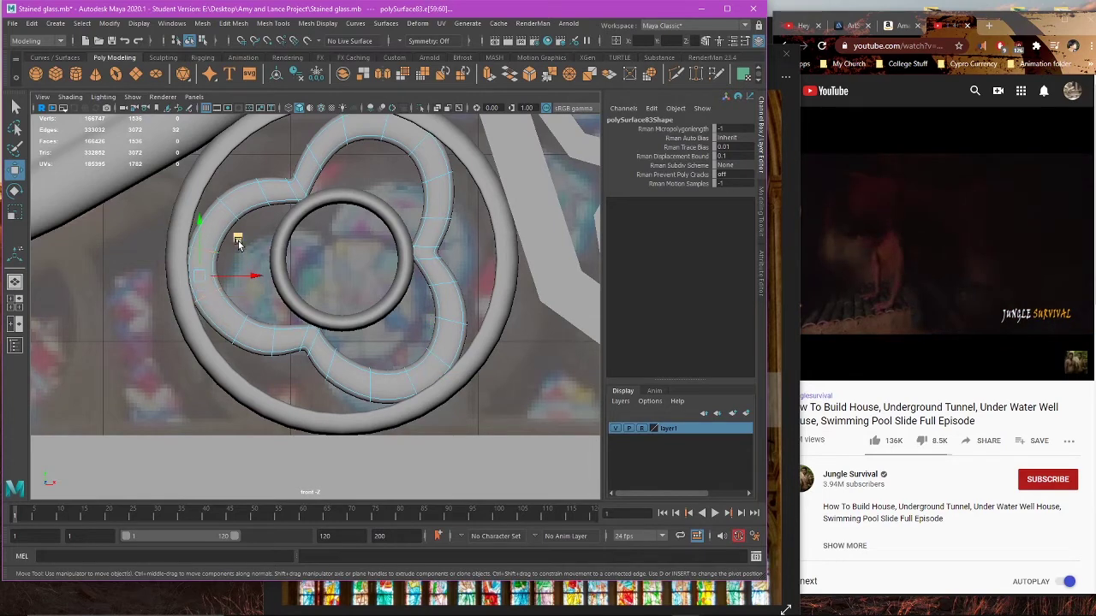
pyautogui.press('r')
pyautogui.press('w')
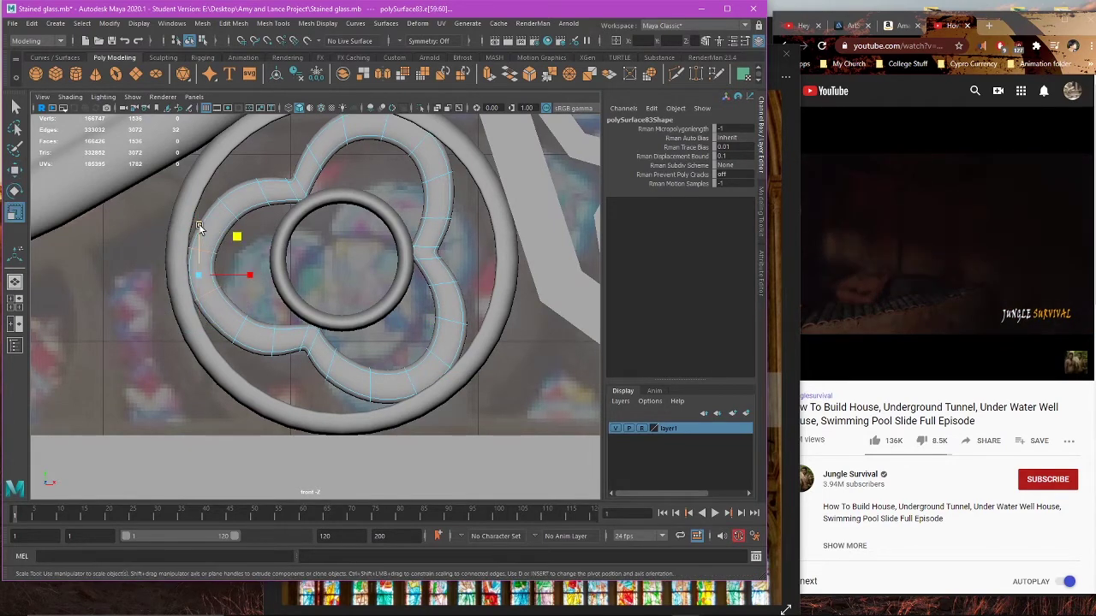
pyautogui.press('r')
pyautogui.press('w')
pyautogui.scroll(3, 284, 387)
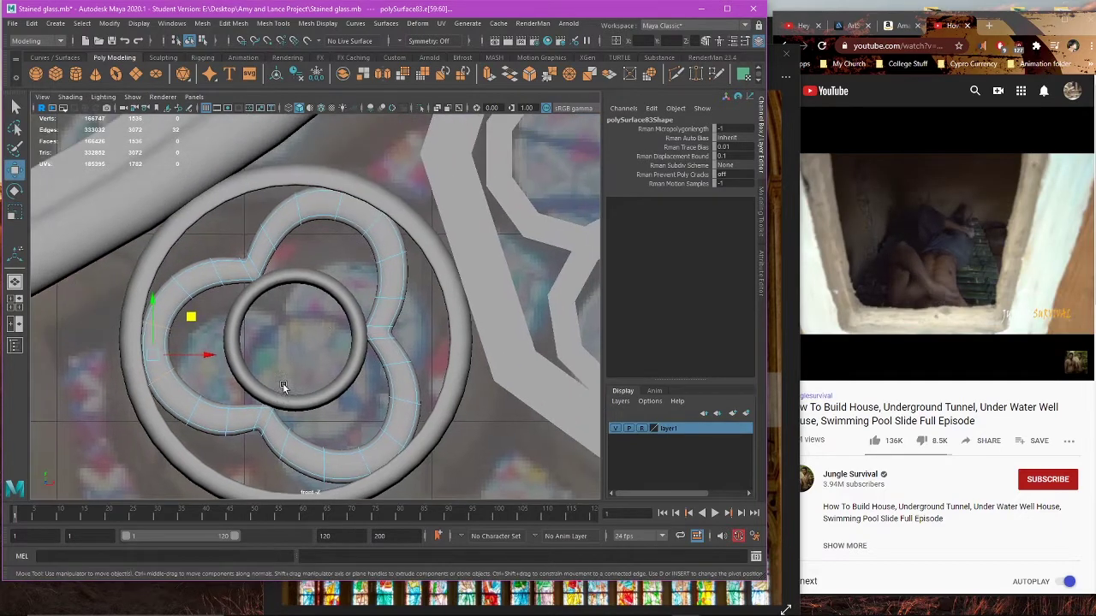
# Step: Try to nudge the upper lobe's two outer edge loops in the XY plane, and undo the move
pyautogui.press('e')
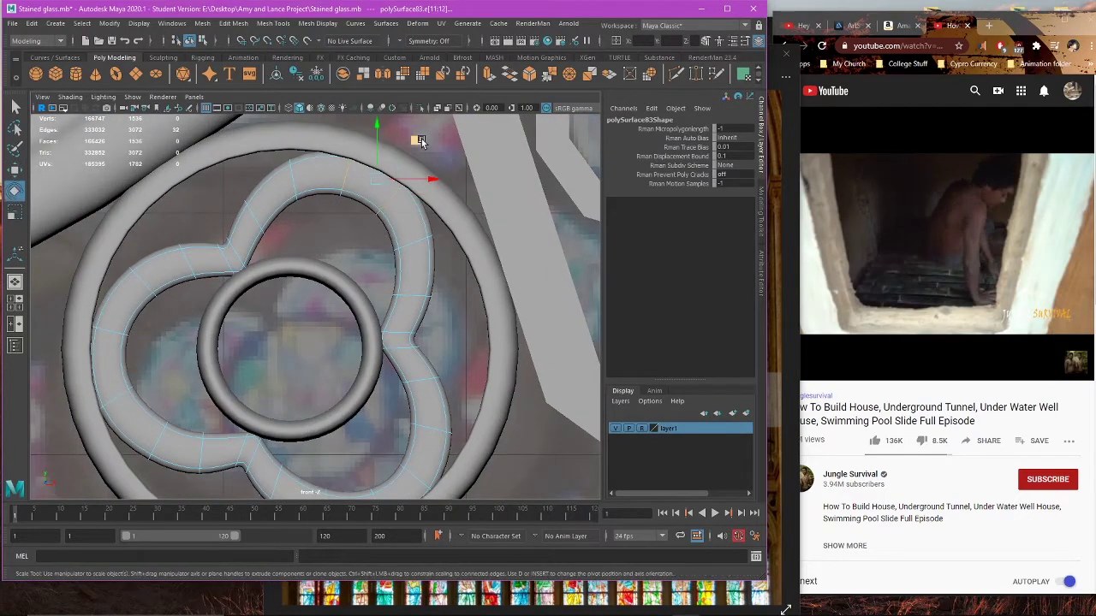
pyautogui.press('r')
pyautogui.press('w')
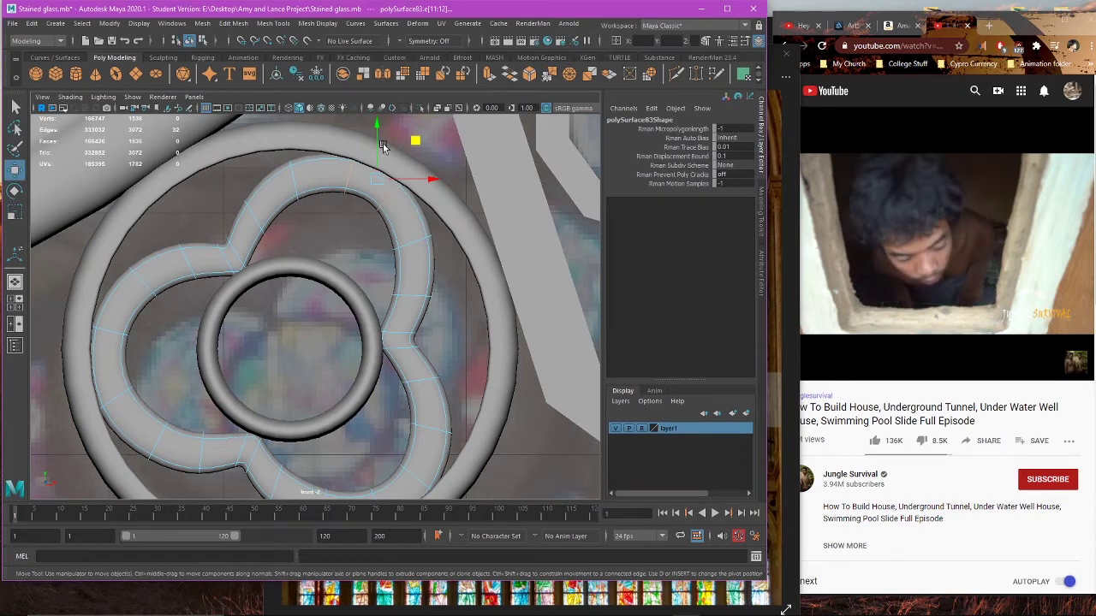
pyautogui.moveTo(415, 139); pyautogui.dragTo(414, 138)
pyautogui.hotkey('ctrl', 'z')
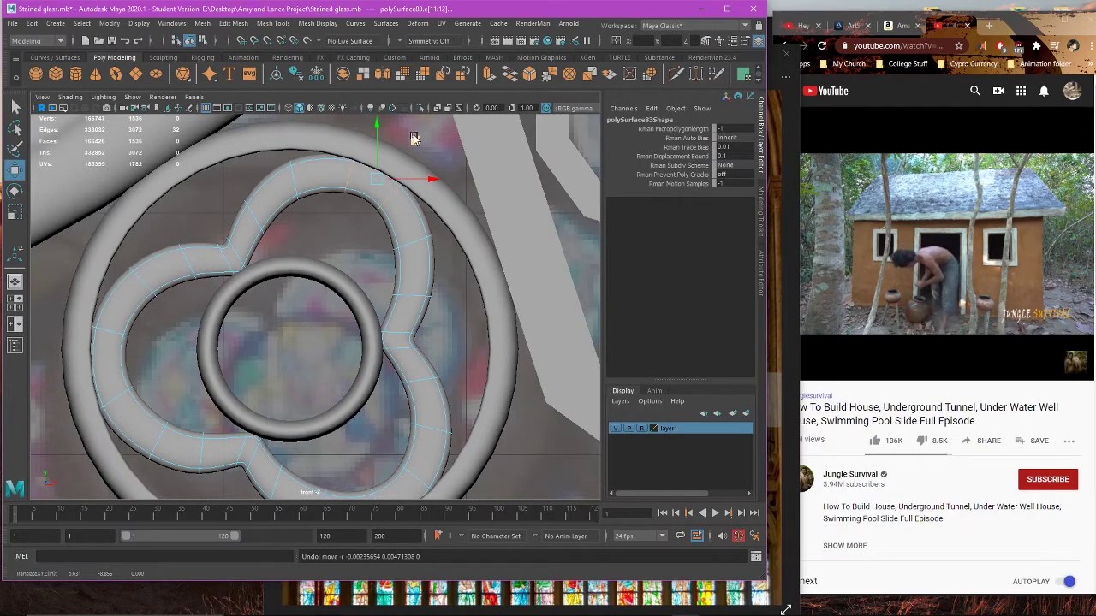
# Step: Select vertices along the inner edge of the trefoil's upper lobe and nudge the upper-right ones in the XY plane
pyautogui.moveTo(314, 225); pyautogui.dragTo(265, 121, button='right')
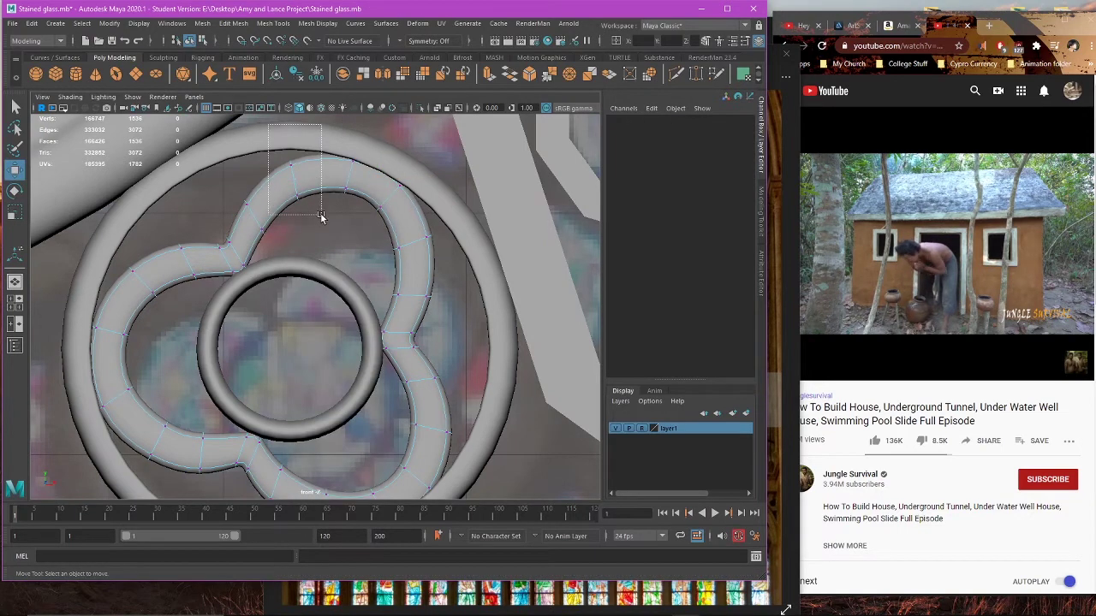
pyautogui.moveTo(321, 217); pyautogui.dragTo(322, 216)
pyautogui.scroll(2, 359, 176)
pyautogui.keyDown('alt'); pyautogui.moveTo(357, 134); pyautogui.dragTo(354, 225, button='middle'); pyautogui.keyUp('alt')
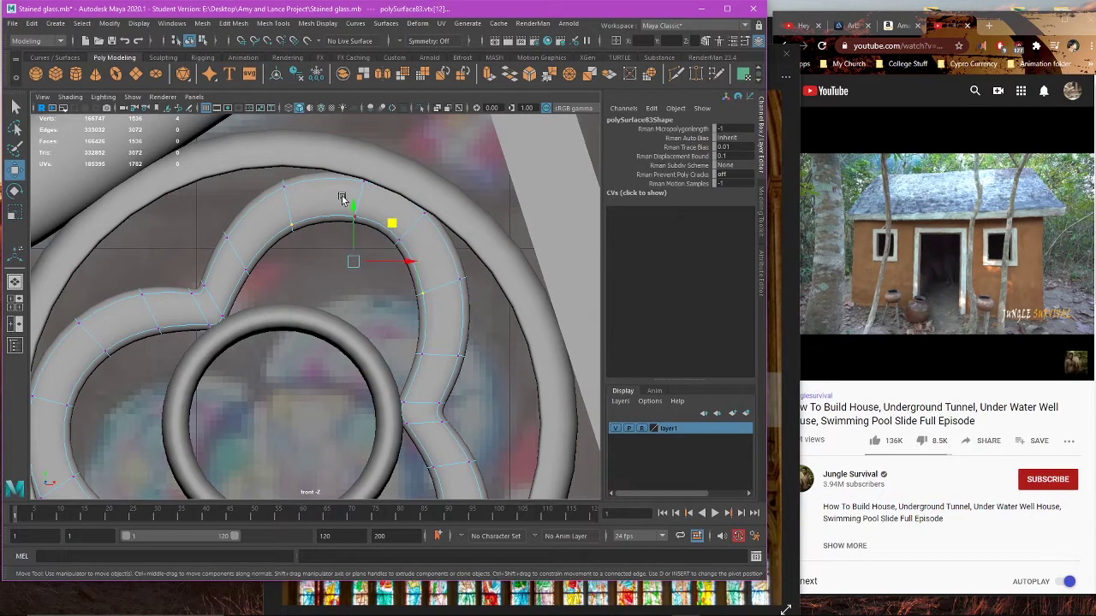
pyautogui.press('4')
pyautogui.press('5')
pyautogui.press('r')
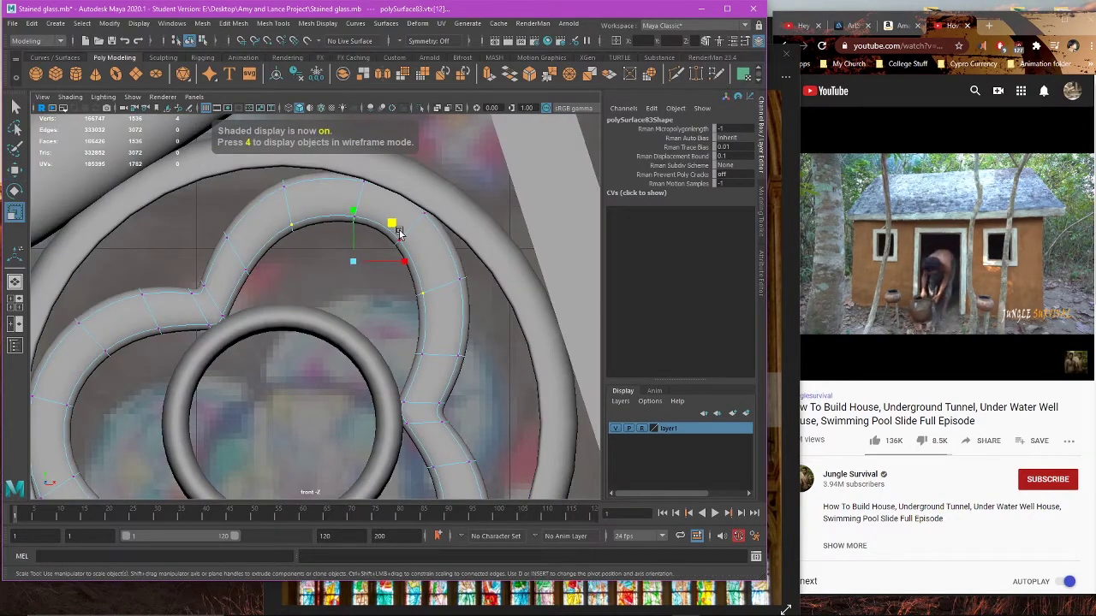
pyautogui.press('w')
pyautogui.moveTo(405, 262); pyautogui.dragTo(454, 295)
pyautogui.moveTo(385, 228); pyautogui.dragTo(418, 267)
pyautogui.click(435, 205)
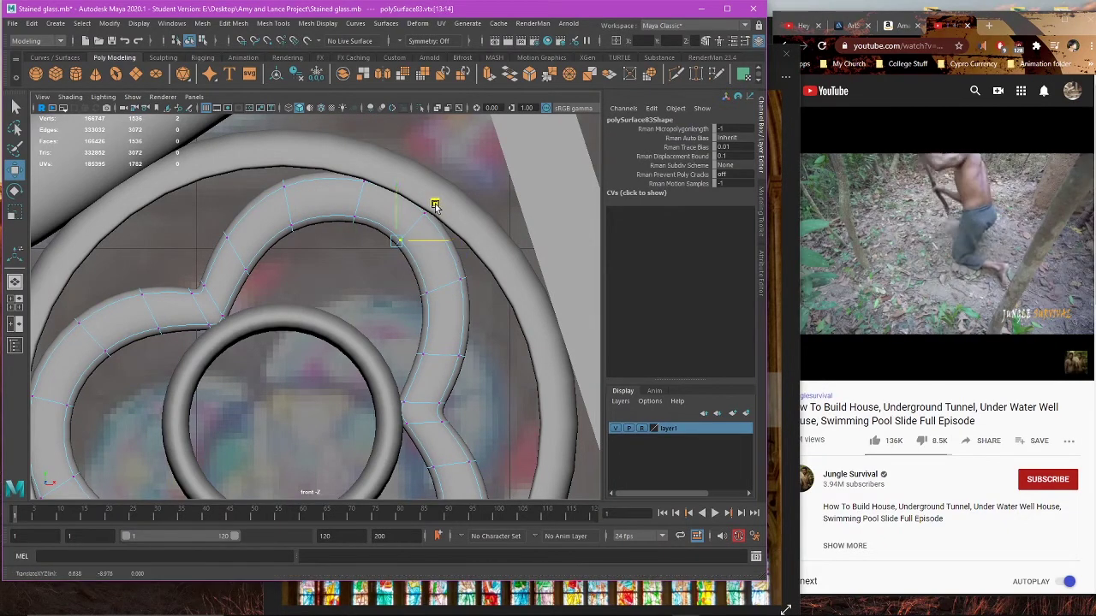
# Step: Select the edge loops at the trefoil's lower-left junction one at a time and nudge them in the XY plane
pyautogui.scroll(-5, 421, 290)
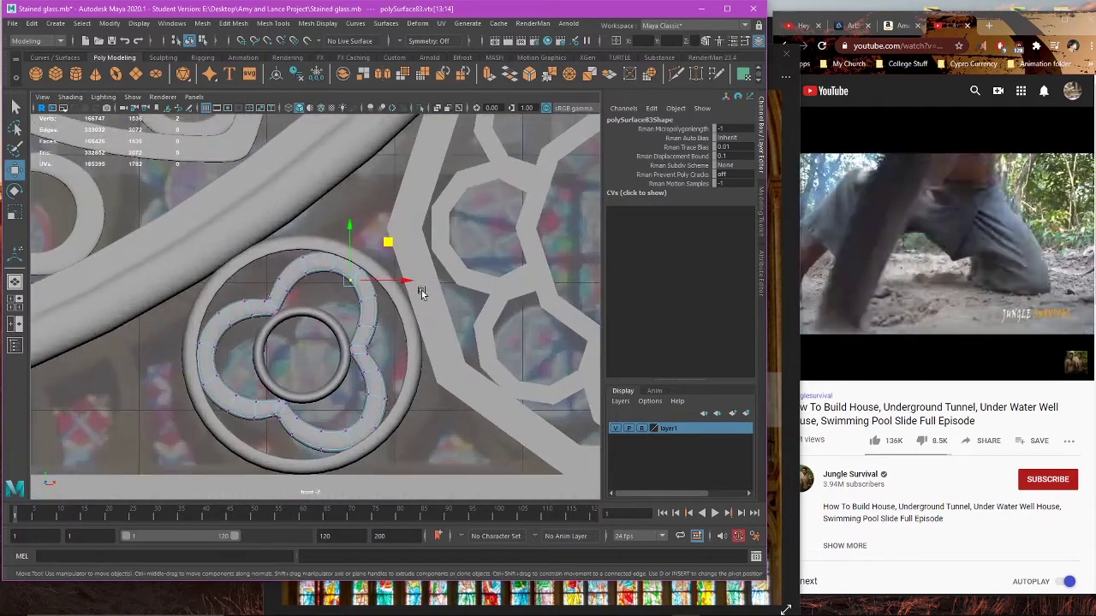
pyautogui.scroll(5, 368, 295)
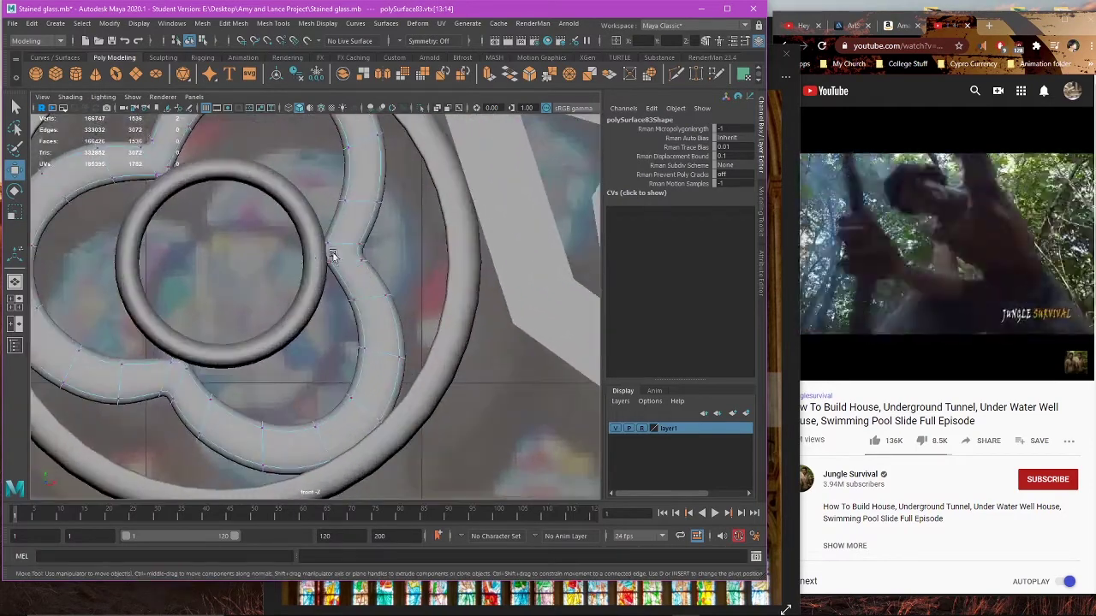
pyautogui.keyDown('alt'); pyautogui.moveTo(334, 281); pyautogui.dragTo(436, 250, button='middle'); pyautogui.keyUp('alt')
pyautogui.scroll(2, 436, 250)
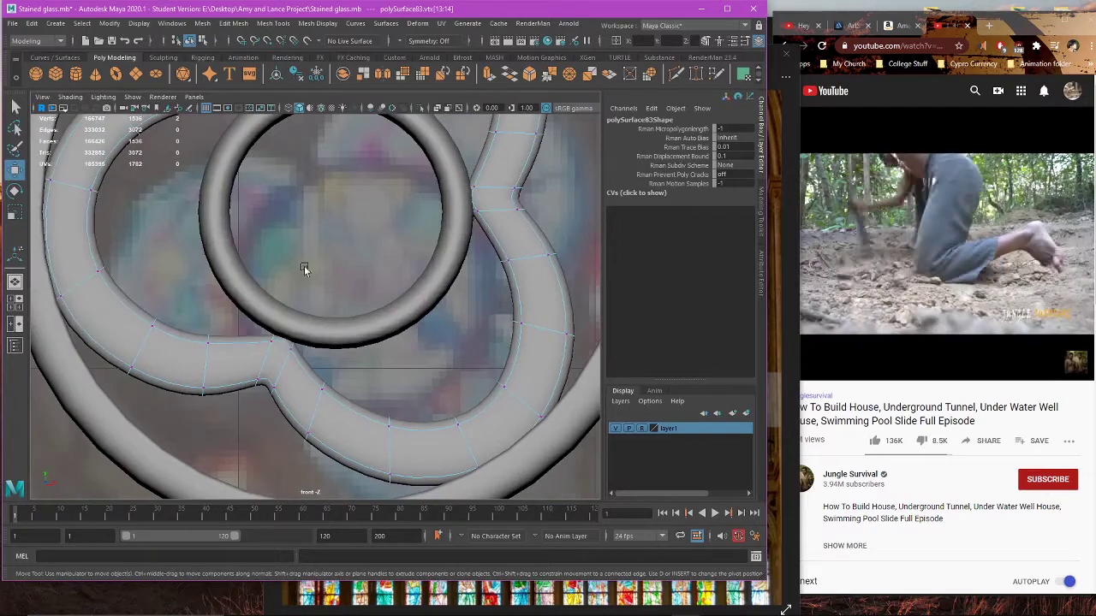
pyautogui.moveTo(305, 266); pyautogui.dragTo(304, 232, button='right')
pyautogui.doubleClick(263, 360)
pyautogui.moveTo(313, 321); pyautogui.dragTo(312, 319)
pyautogui.click(287, 374)
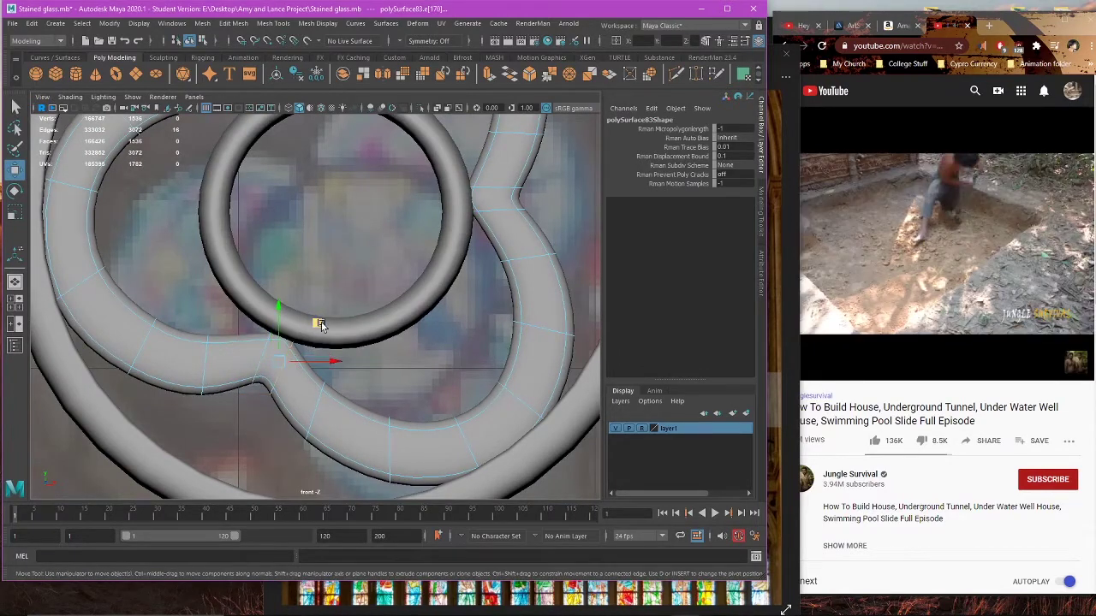
# Step: Deselect the mesh and examine the small trefoil's shape in the perspective view, both close up and from farther away
pyautogui.press('space')
pyautogui.press('space')
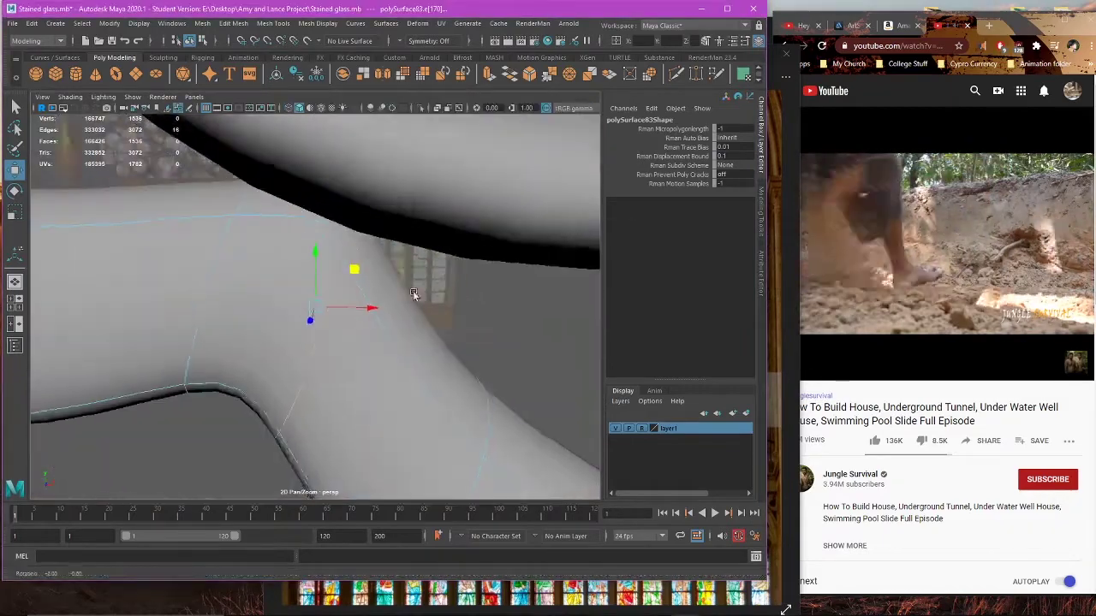
pyautogui.scroll(-12, 443, 314)
pyautogui.keyDown('alt'); pyautogui.moveTo(412, 293); pyautogui.dragTo(438, 282); pyautogui.keyUp('alt')
pyautogui.click(511, 212)
pyautogui.scroll(-8, 511, 212)
pyautogui.scroll(4, 419, 301)
pyautogui.scroll(10, 411, 279)
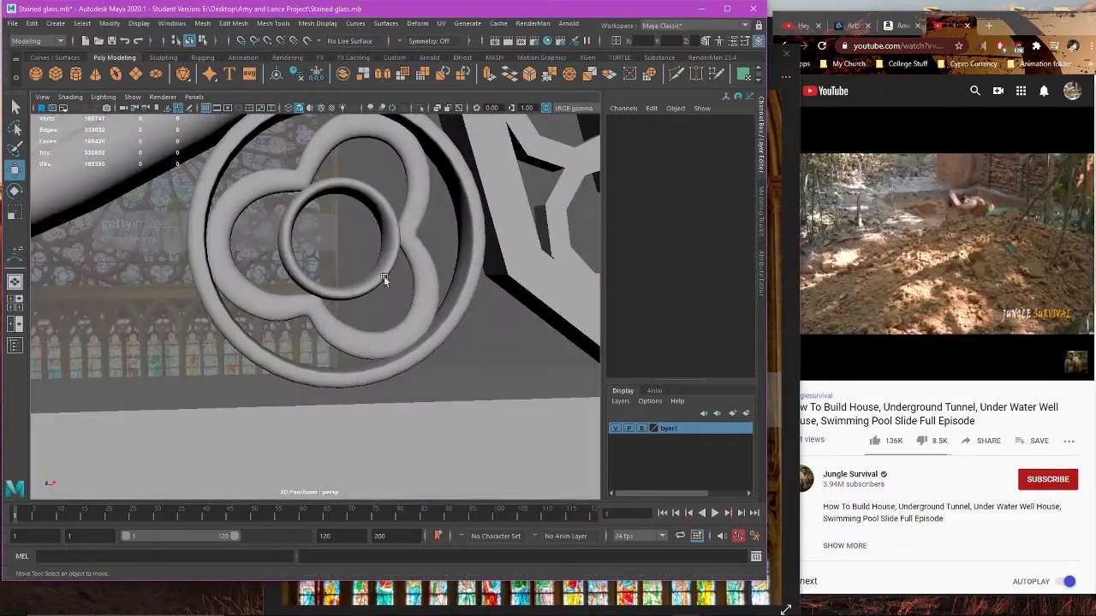
# Step: Select the vertices at all three junctions of the trefoil in the front view and scale them uniformly in XY
pyautogui.click(384, 276)
pyautogui.press('space')
pyautogui.press('space')
pyautogui.scroll(-2, 333, 318)
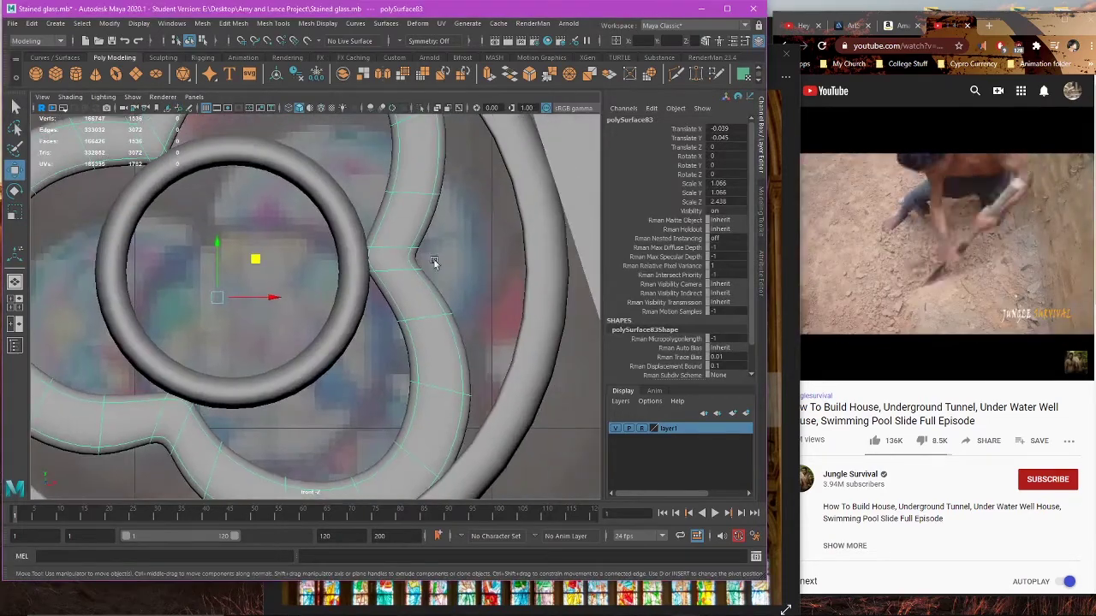
pyautogui.moveTo(457, 251); pyautogui.dragTo(377, 251, button='right')
pyautogui.moveTo(307, 237); pyautogui.dragTo(493, 302)
pyautogui.press('4')
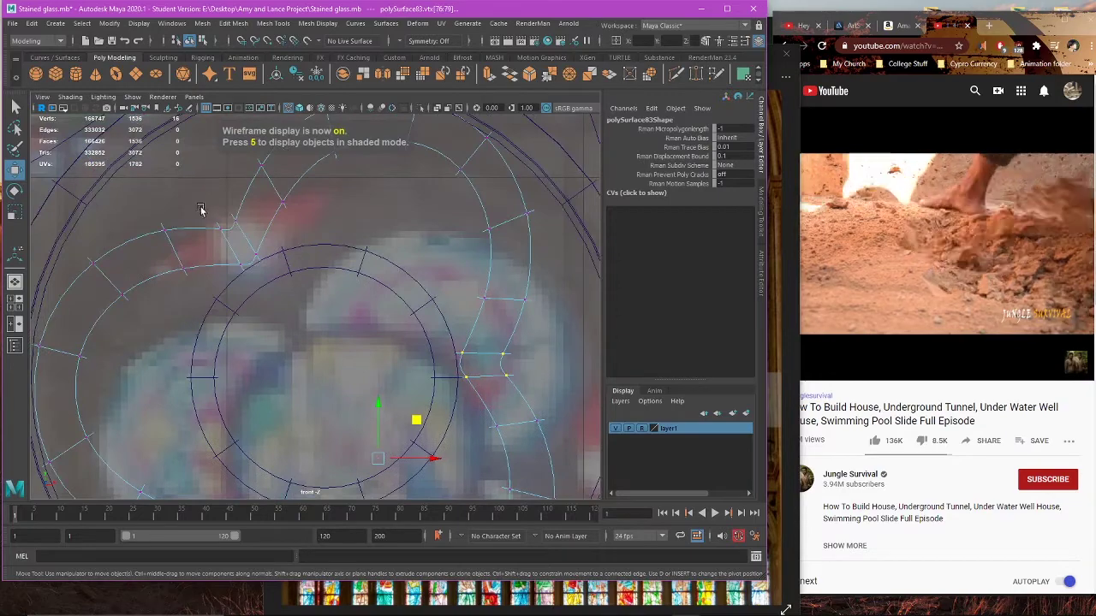
pyautogui.keyDown('alt'); pyautogui.moveTo(312, 372); pyautogui.dragTo(302, 303, button='middle'); pyautogui.keyUp('alt')
pyautogui.press('5')
pyautogui.scroll(-6, 370, 370)
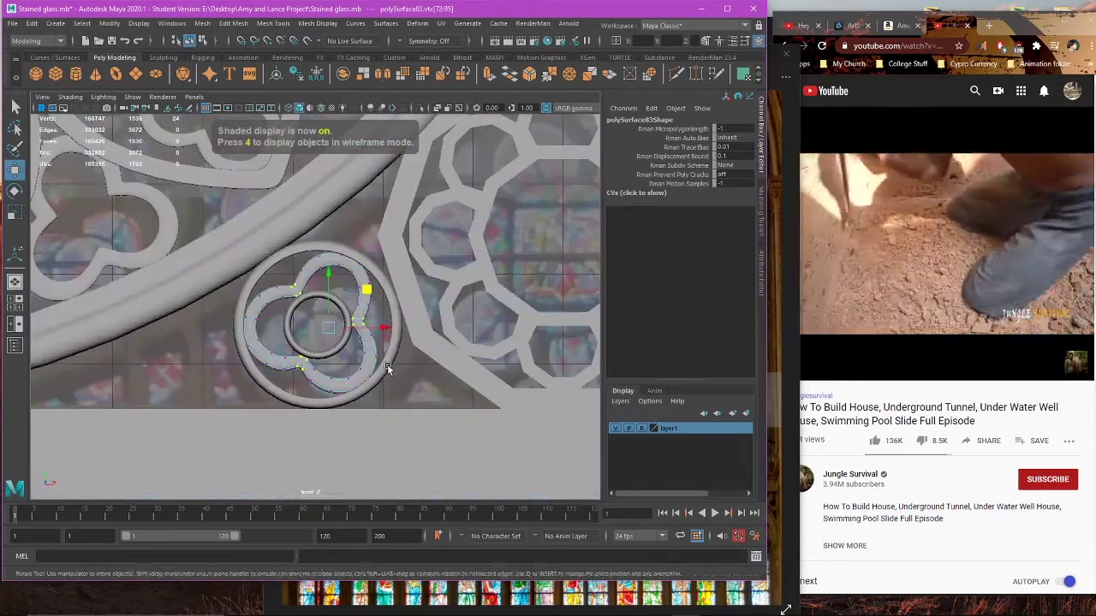
pyautogui.press('r')
pyautogui.moveTo(382, 311); pyautogui.dragTo(376, 316)
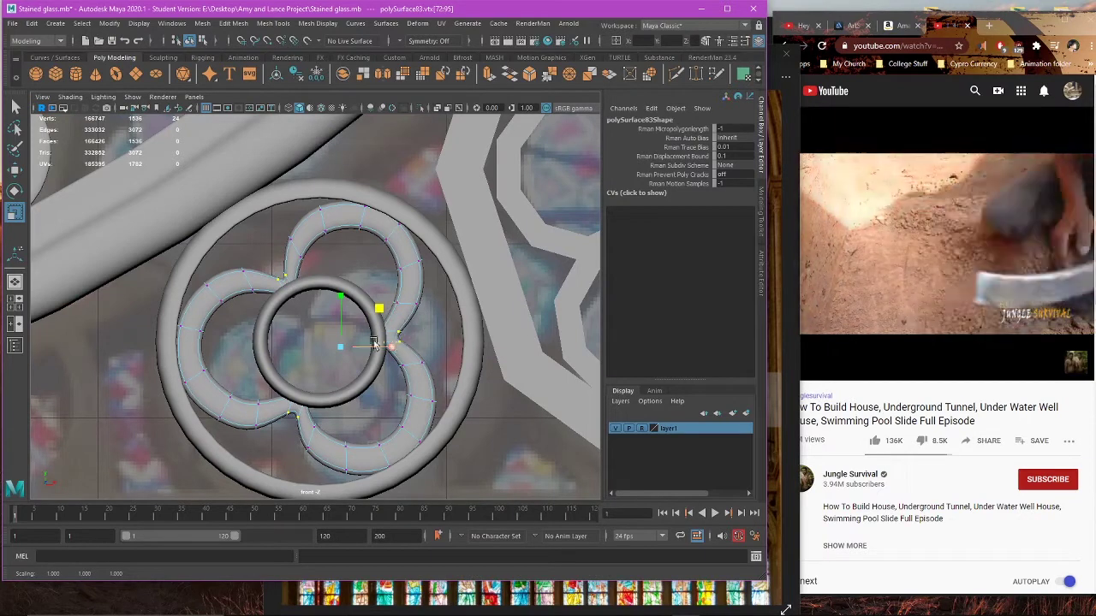
# Step: Reduce the selection to the outer vertices of the three junctions and scale them slightly outward in XY
pyautogui.press('4')
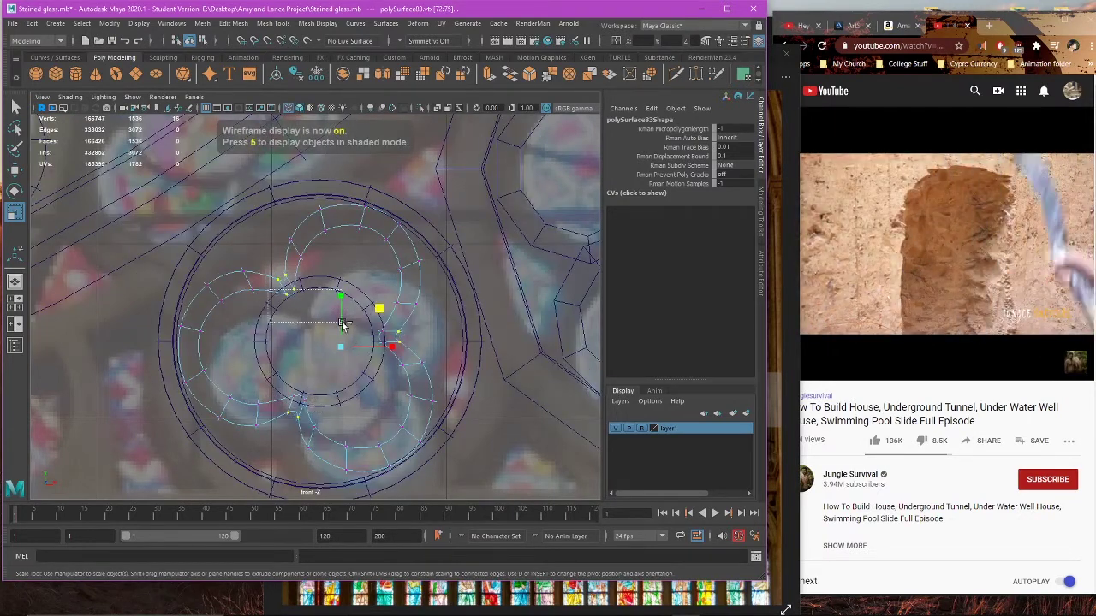
pyautogui.moveTo(334, 315); pyautogui.dragTo(386, 313)
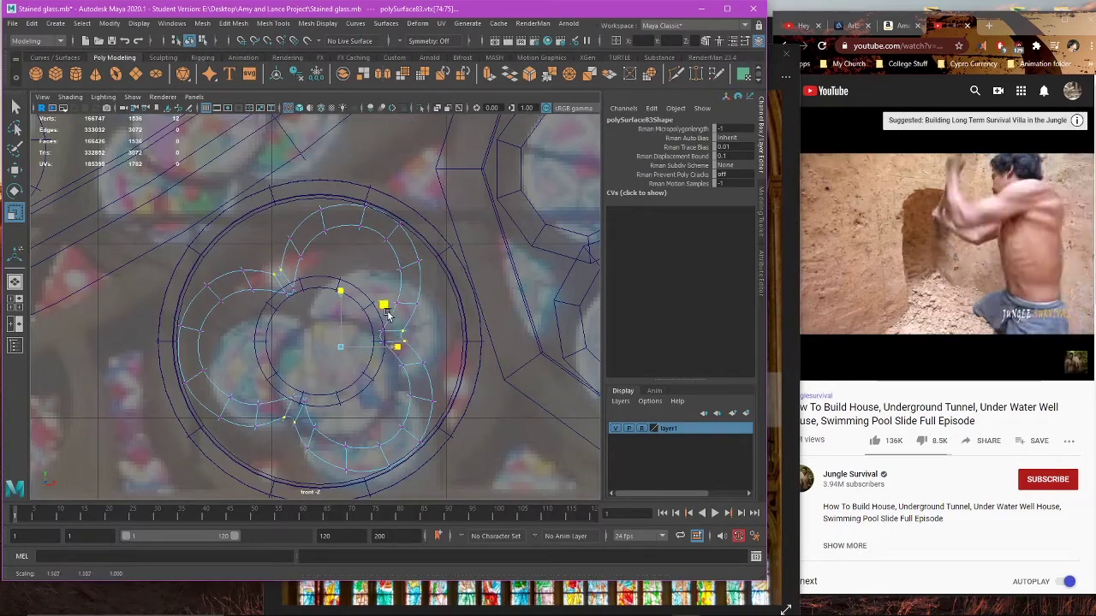
pyautogui.press('5')
# Step: Select the inner vertices of the three junctions, adjust their XY scale, and return to object selection
pyautogui.press('4')
pyautogui.moveTo(267, 284); pyautogui.dragTo(315, 310)
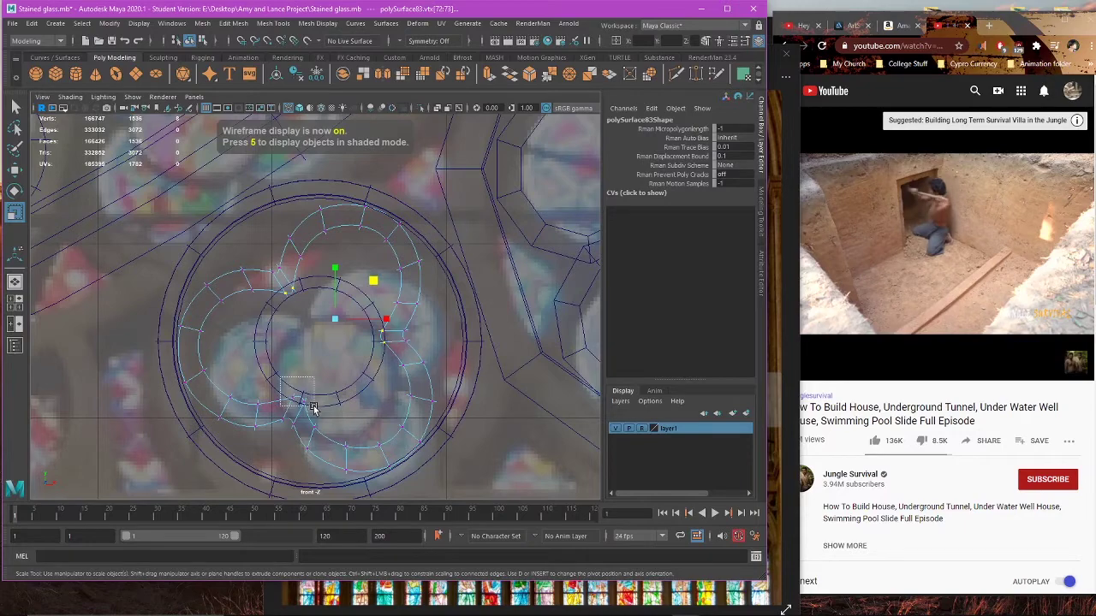
pyautogui.moveTo(372, 308); pyautogui.dragTo(374, 312)
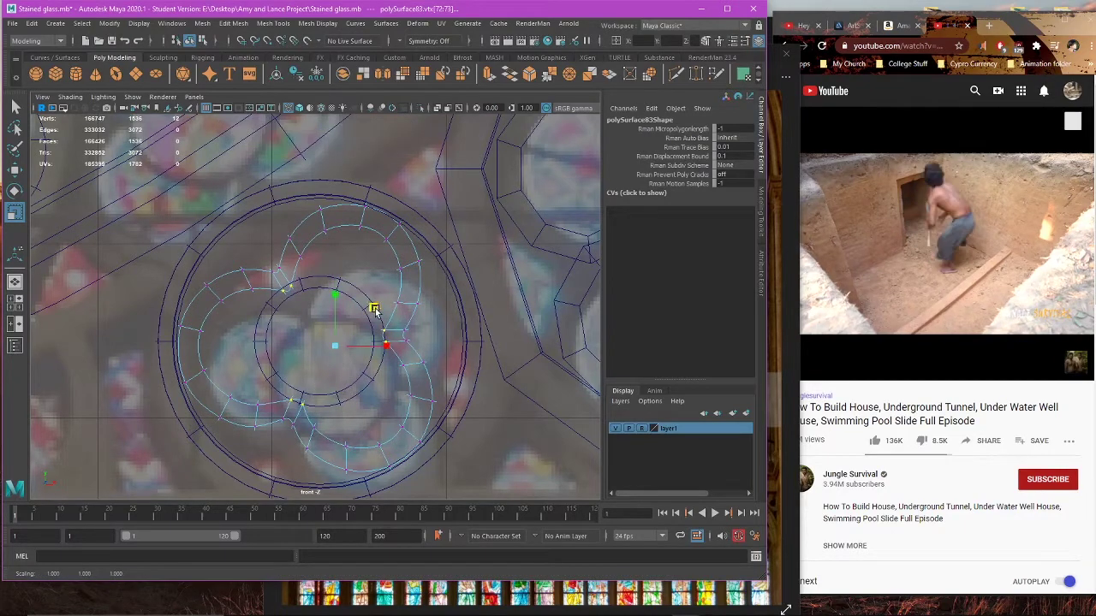
pyautogui.press('5')
pyautogui.moveTo(374, 308); pyautogui.dragTo(367, 249, button='right')
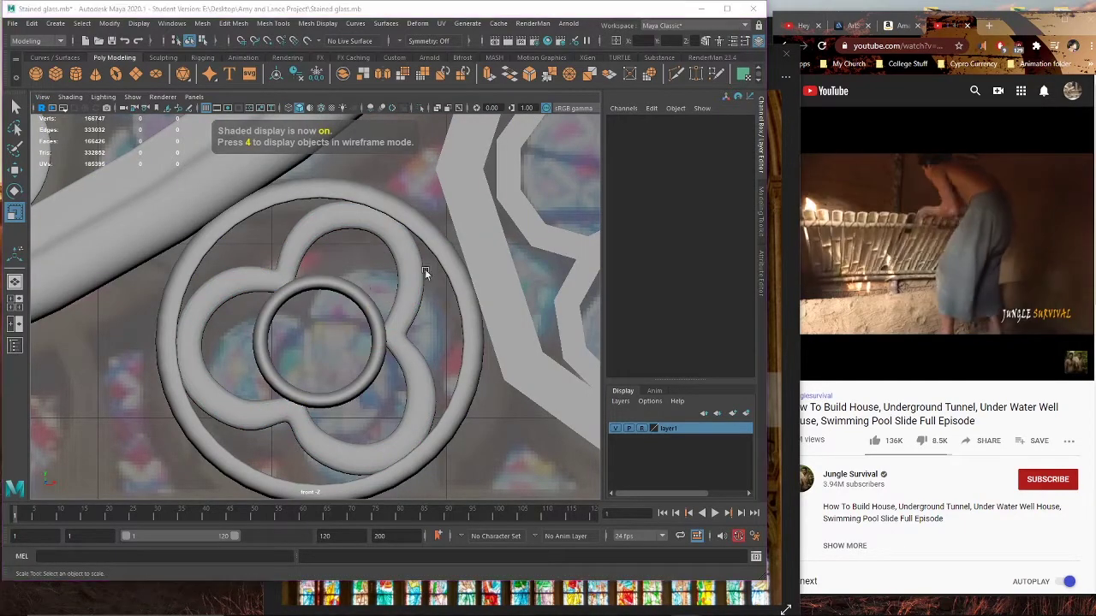
# Step: Select the inner wall faces of the trefoil's centre ring in perspective and scale them inward in XY to thicken the ring
pyautogui.press('space')
pyautogui.press('space')
pyautogui.keyDown('alt'); pyautogui.moveTo(406, 251); pyautogui.dragTo(404, 295); pyautogui.keyUp('alt')
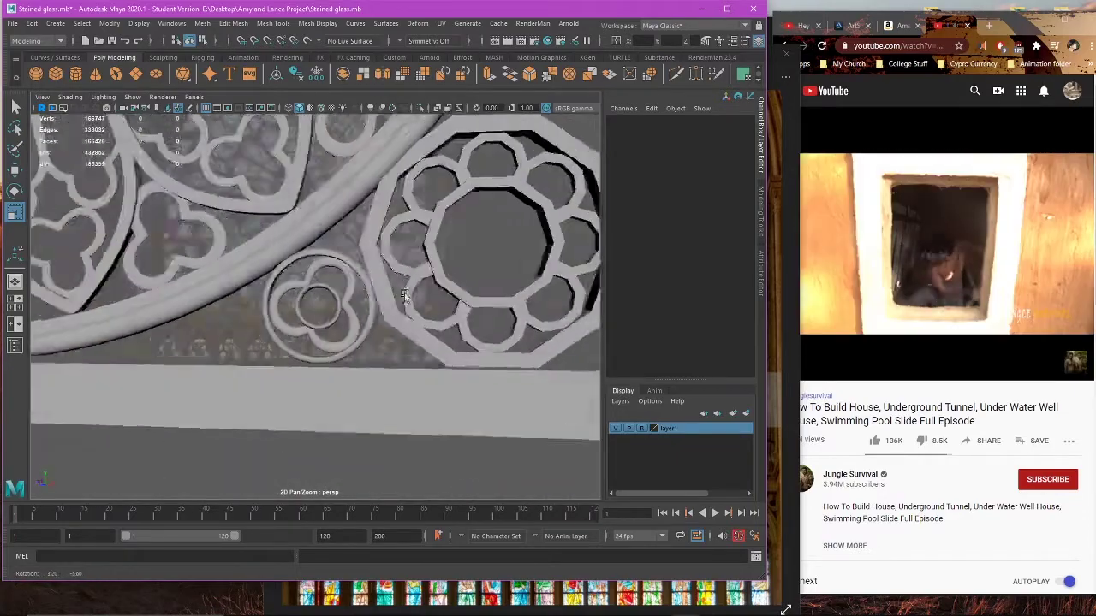
pyautogui.click(334, 306)
pyautogui.press('f')
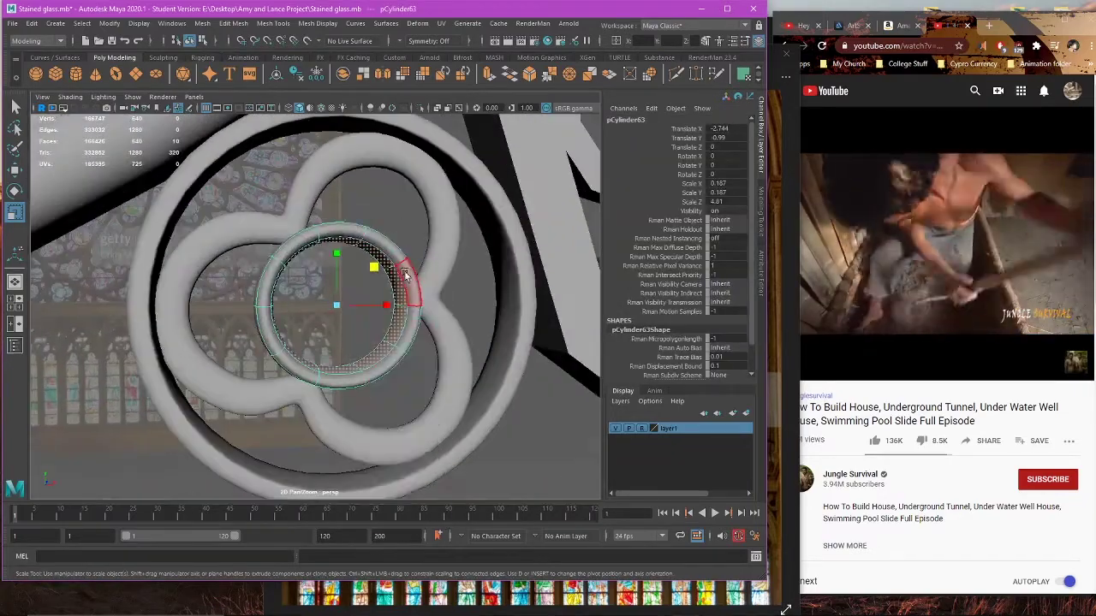
pyautogui.press('w')
pyautogui.press('r')
pyautogui.moveTo(375, 267); pyautogui.dragTo(373, 272)
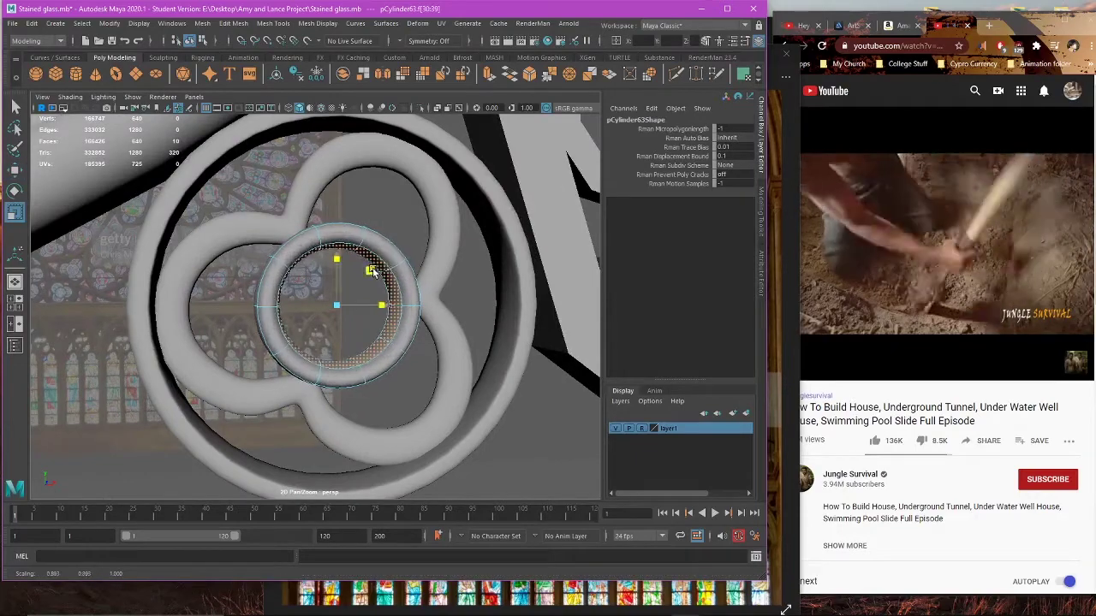
# Step: Check the centre ring in the front view and select its front and back face loops in perspective
pyautogui.press('space')
pyautogui.press('space')
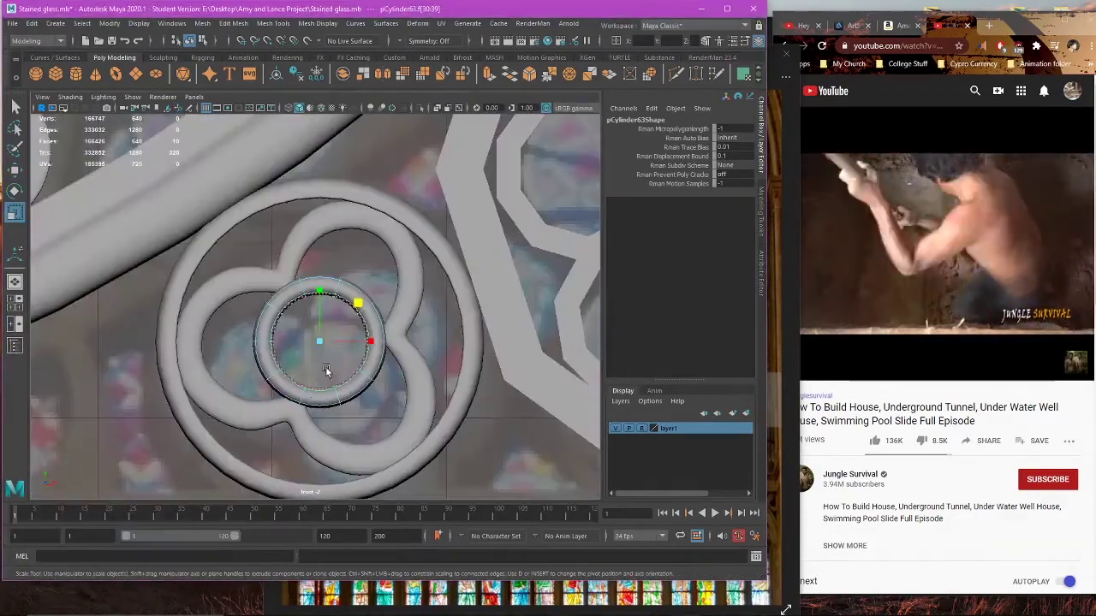
pyautogui.press('space')
pyautogui.press('space')
pyautogui.keyDown('alt'); pyautogui.moveTo(414, 249); pyautogui.dragTo(443, 291); pyautogui.keyUp('alt')
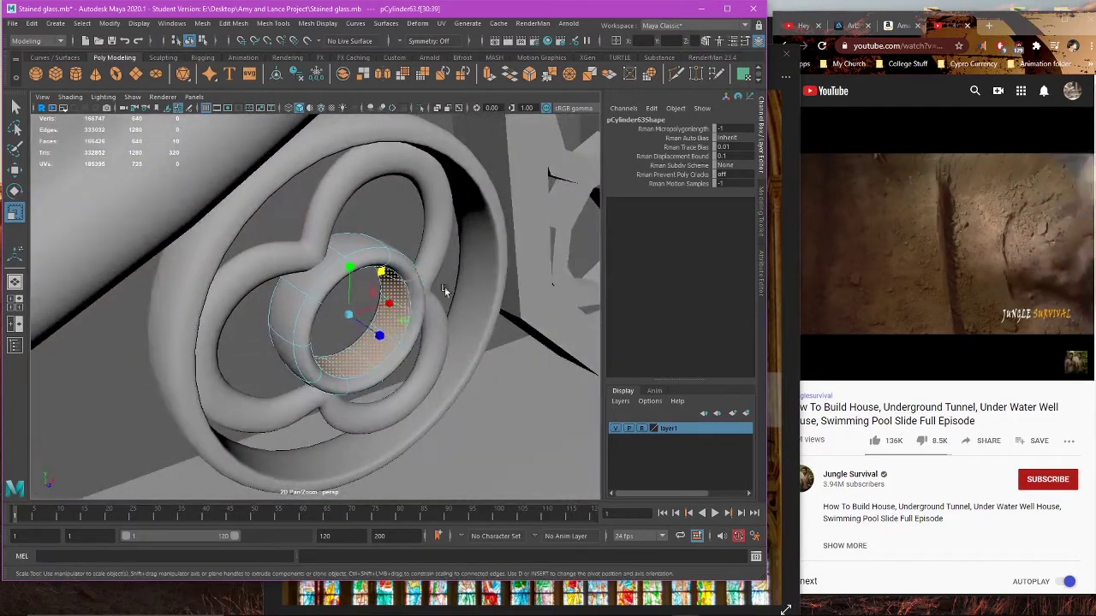
pyautogui.click(402, 264)
pyautogui.keyDown('shift'); pyautogui.doubleClick(416, 299); pyautogui.keyUp('shift')
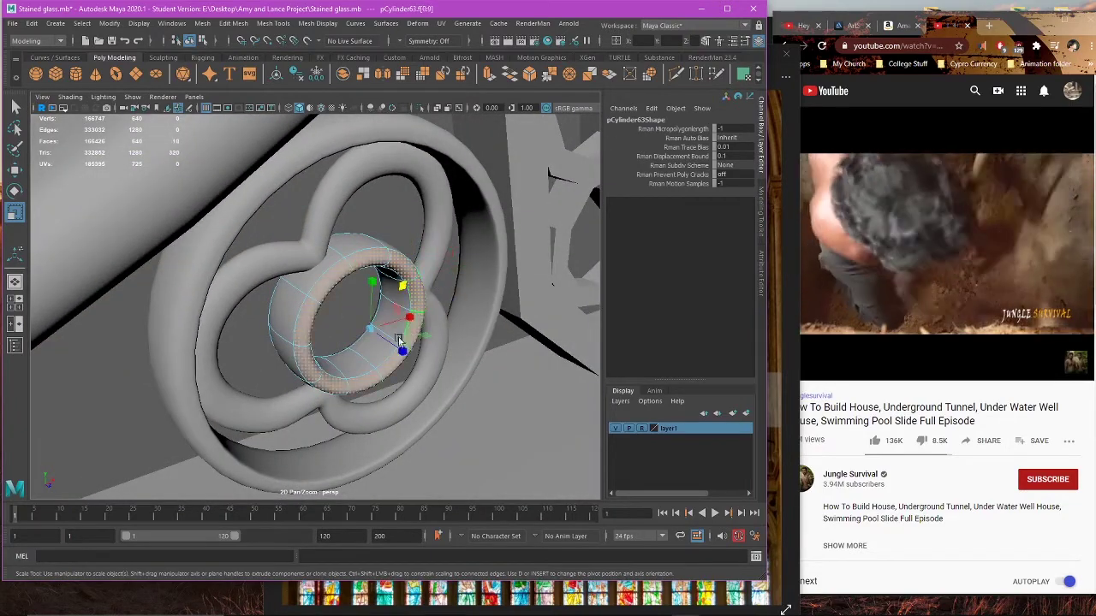
pyautogui.keyDown('alt'); pyautogui.moveTo(304, 313); pyautogui.dragTo(457, 279); pyautogui.keyUp('alt')
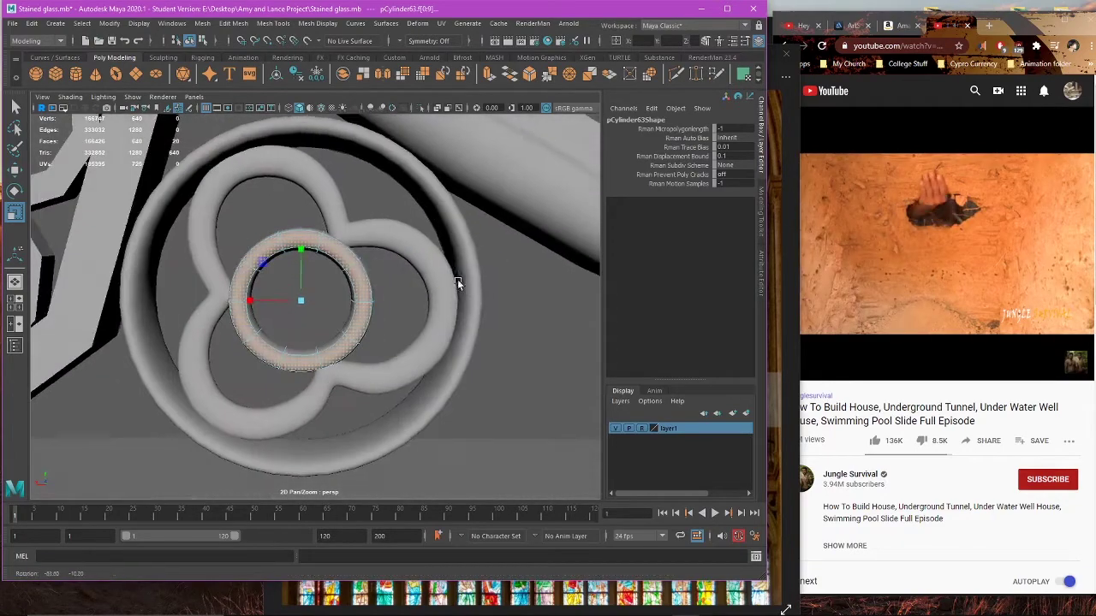
# Step: Deselect the centre ring and examine the small trefoil alongside the neighbouring tracery in perspective
pyautogui.moveTo(524, 282); pyautogui.dragTo(540, 264, button='right')
pyautogui.click(524, 278)
pyautogui.scroll(-5, 523, 280)
pyautogui.keyDown('alt'); pyautogui.moveTo(524, 283); pyautogui.dragTo(382, 317); pyautogui.keyUp('alt')
pyautogui.scroll(-10, 384, 318)
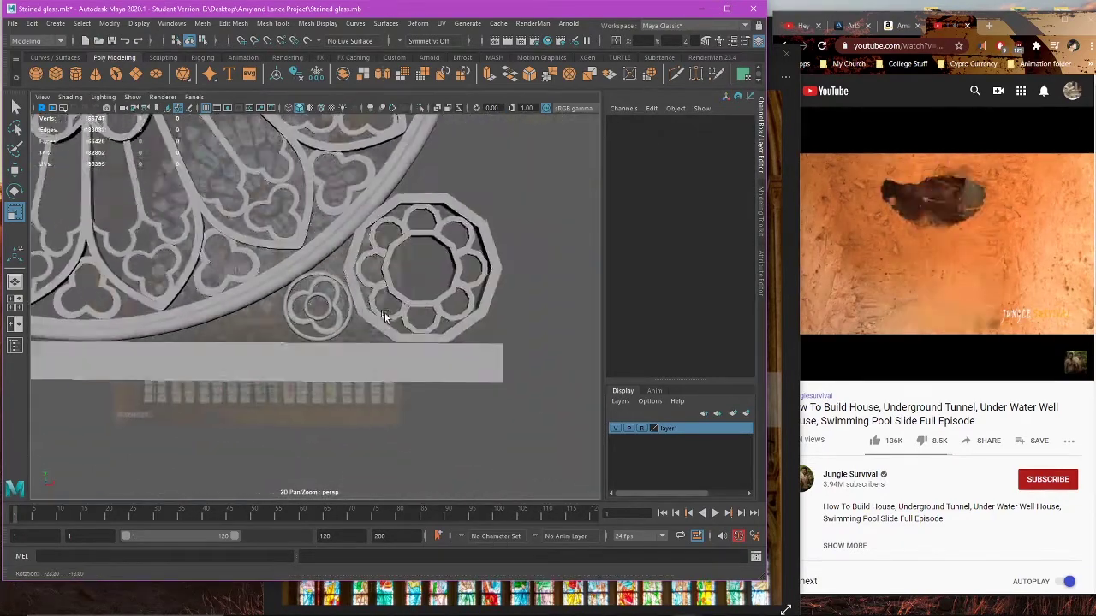
pyautogui.scroll(4, 339, 322)
pyautogui.scroll(8, 340, 324)
pyautogui.keyDown('alt'); pyautogui.moveTo(388, 334); pyautogui.dragTo(299, 345, button='middle'); pyautogui.keyUp('alt')
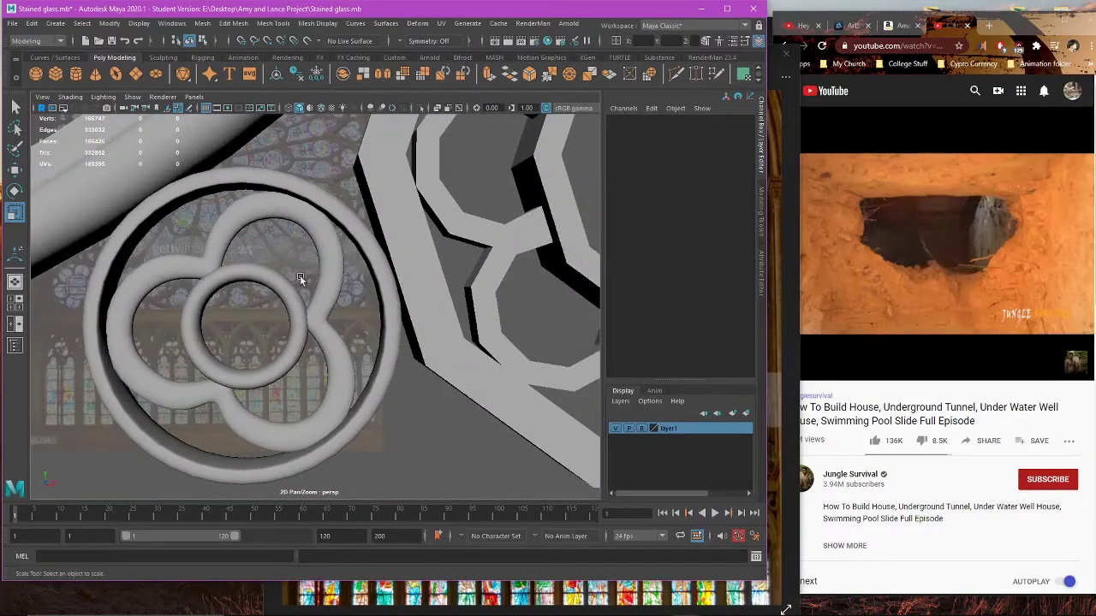
# Step: Move the two edge loops on the right side of the trefoil's upper lobe slightly outward in the front view
pyautogui.click(305, 308)
pyautogui.press('space')
pyautogui.press('space')
pyautogui.moveTo(446, 296); pyautogui.dragTo(447, 263, button='right')
pyautogui.doubleClick(410, 262)
pyautogui.scroll(2, 420, 267)
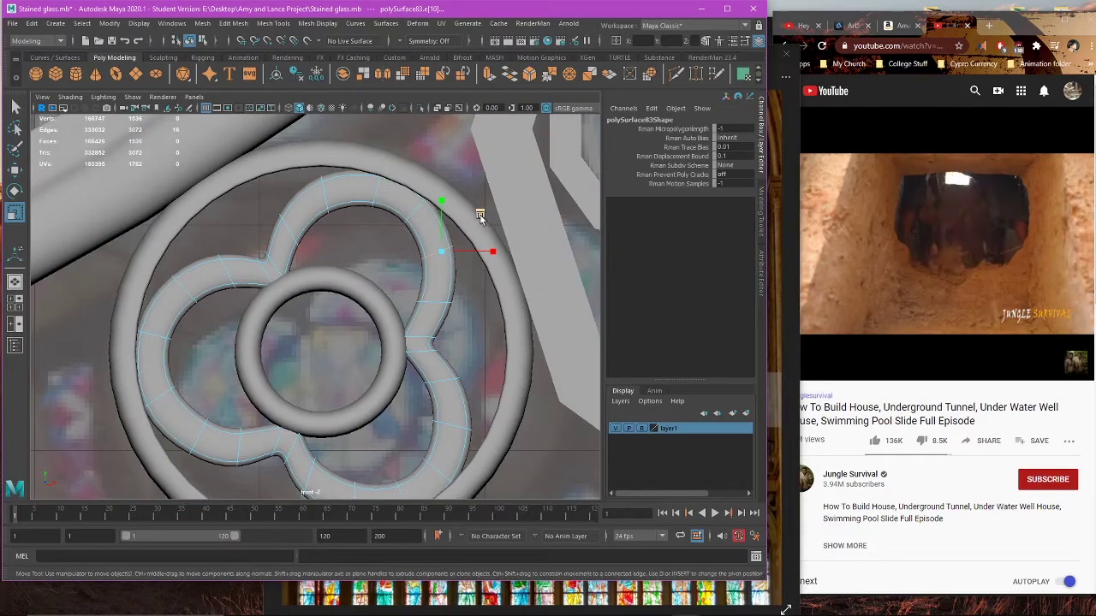
pyautogui.moveTo(482, 216); pyautogui.dragTo(492, 215)
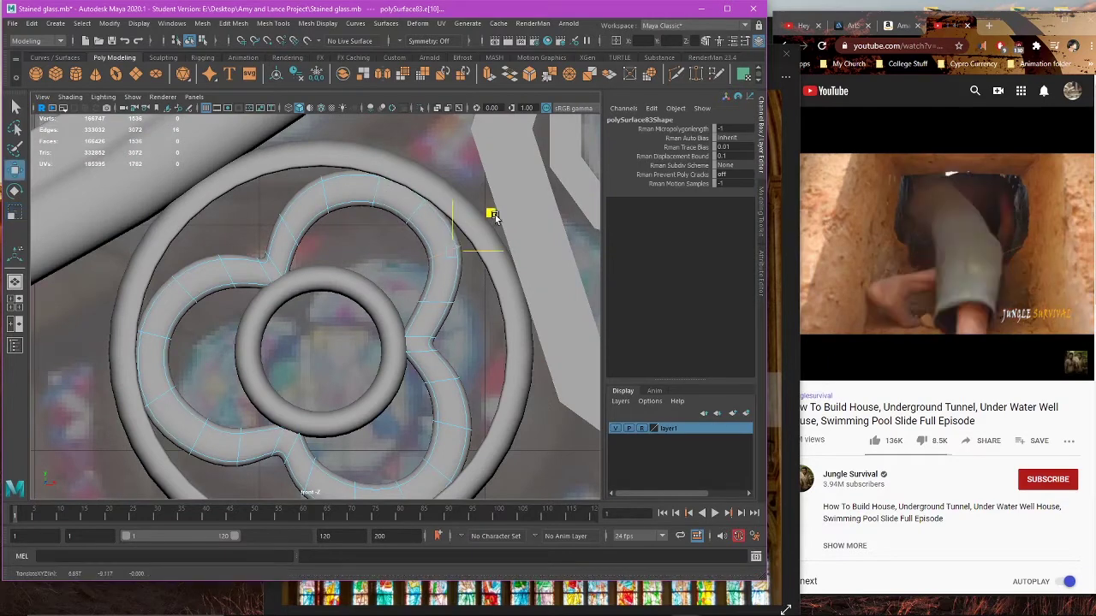
pyautogui.doubleClick(418, 208)
pyautogui.moveTo(455, 167); pyautogui.dragTo(462, 168)
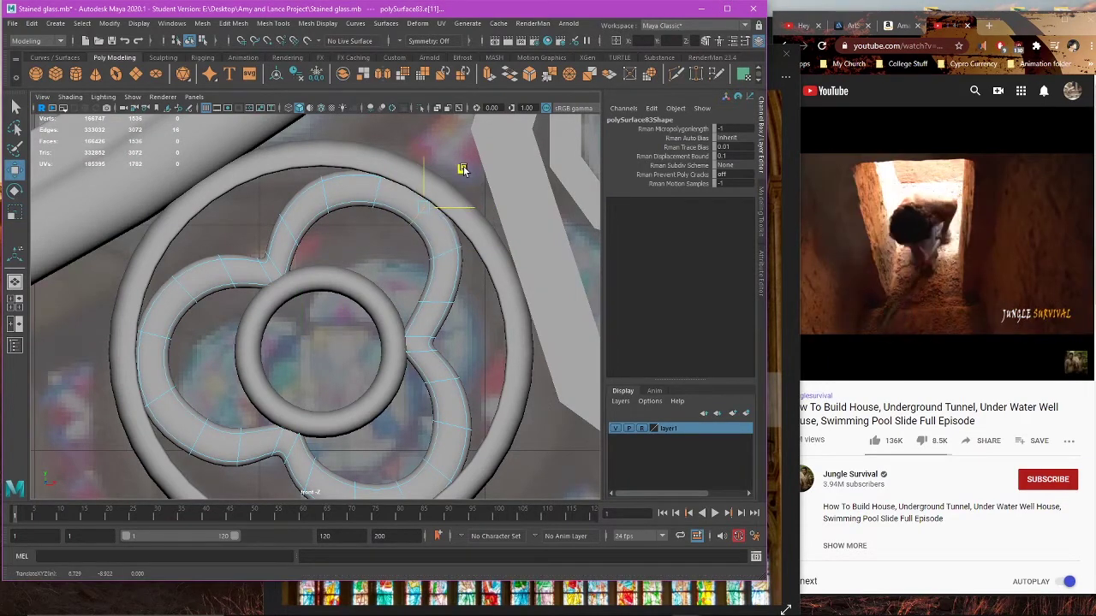
pyautogui.click(363, 187)
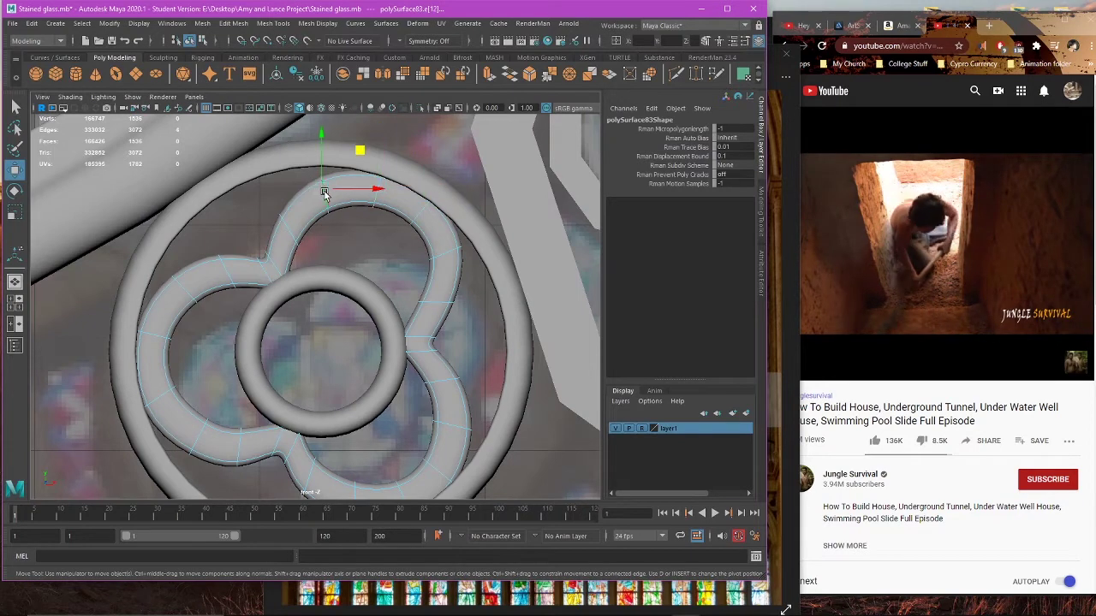
# Step: Select the edge loop on the right side of the trefoil's lower-right lobe and nudge it outward in the XY plane
pyautogui.keyDown('alt'); pyautogui.moveTo(389, 333); pyautogui.dragTo(383, 249, button='middle'); pyautogui.keyUp('alt')
pyautogui.doubleClick(456, 341)
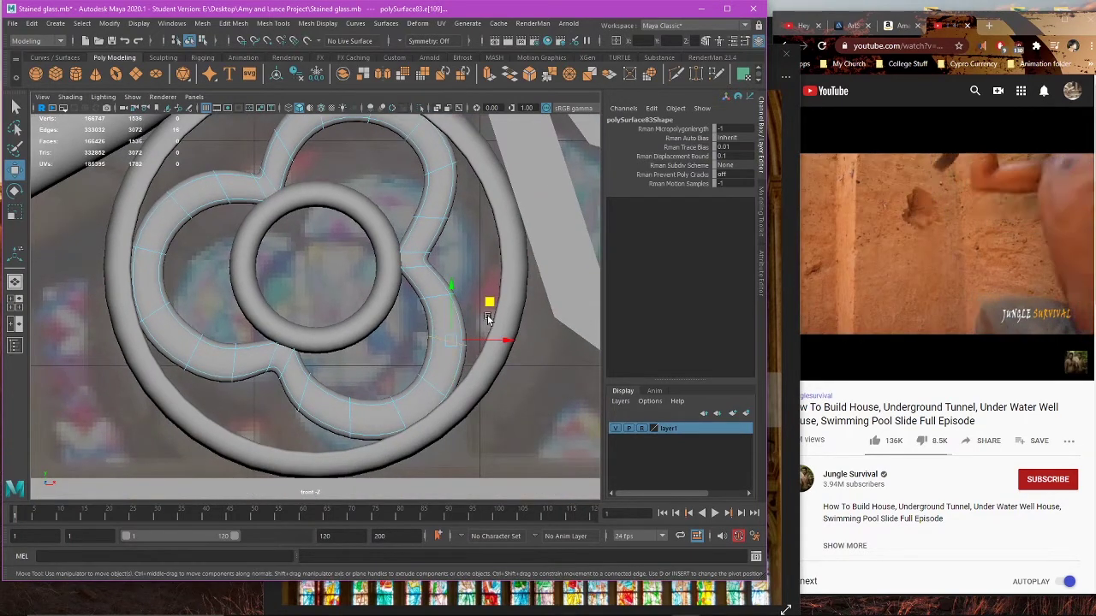
pyautogui.moveTo(489, 301)
pyautogui.mouseDown()
pyautogui.moveTo(502, 308)
pyautogui.moveTo(493, 299)
pyautogui.mouseUp()
pyautogui.keyDown('alt'); pyautogui.moveTo(399, 300); pyautogui.dragTo(468, 395, button='middle'); pyautogui.keyUp('alt')
pyautogui.scroll(1, 468, 395)
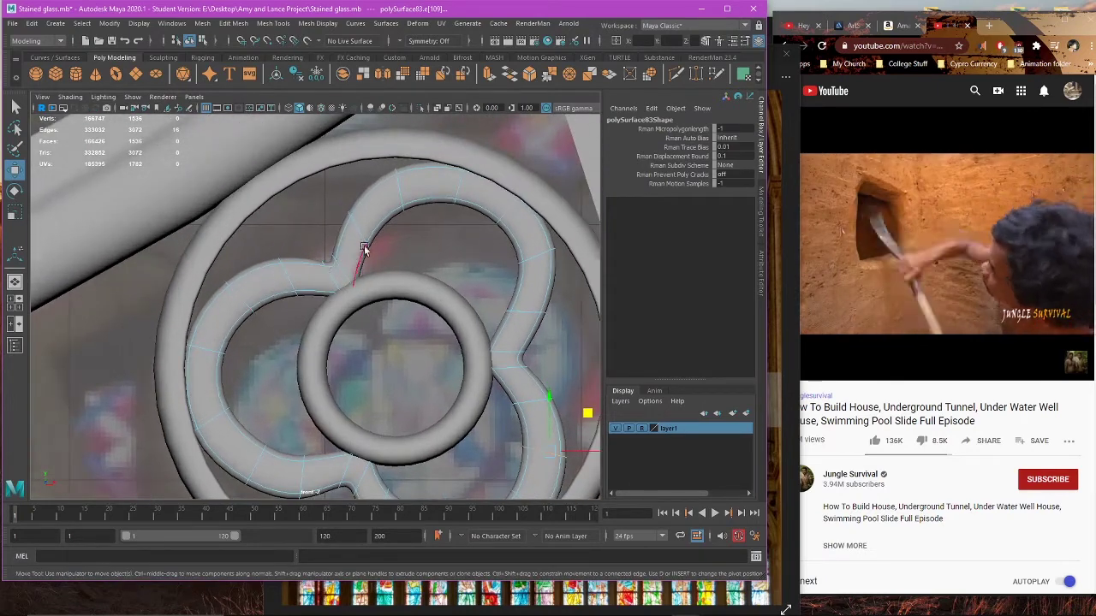
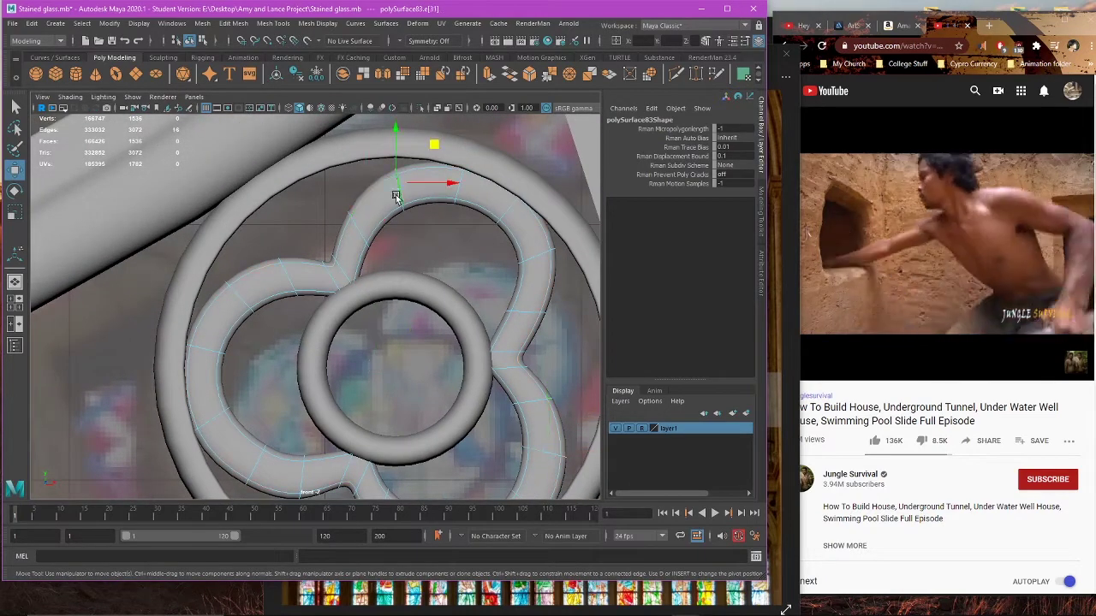
# Step: Nudge the edge loops along the upper-left side and top of the trefoil's upper lobe in the XY plane
pyautogui.moveTo(433, 147); pyautogui.dragTo(433, 150)
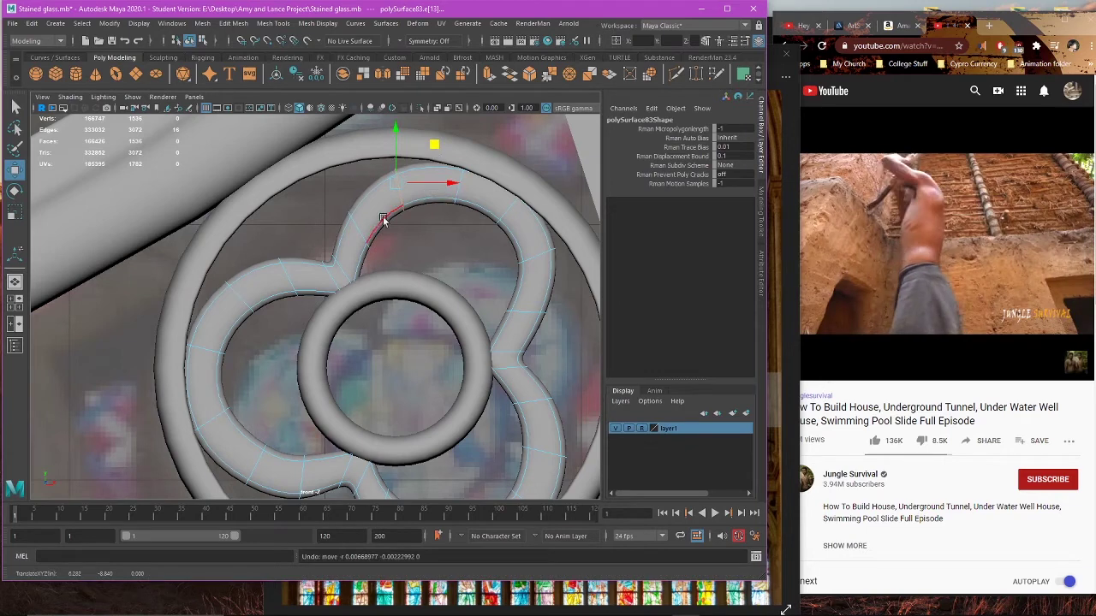
pyautogui.click(389, 188)
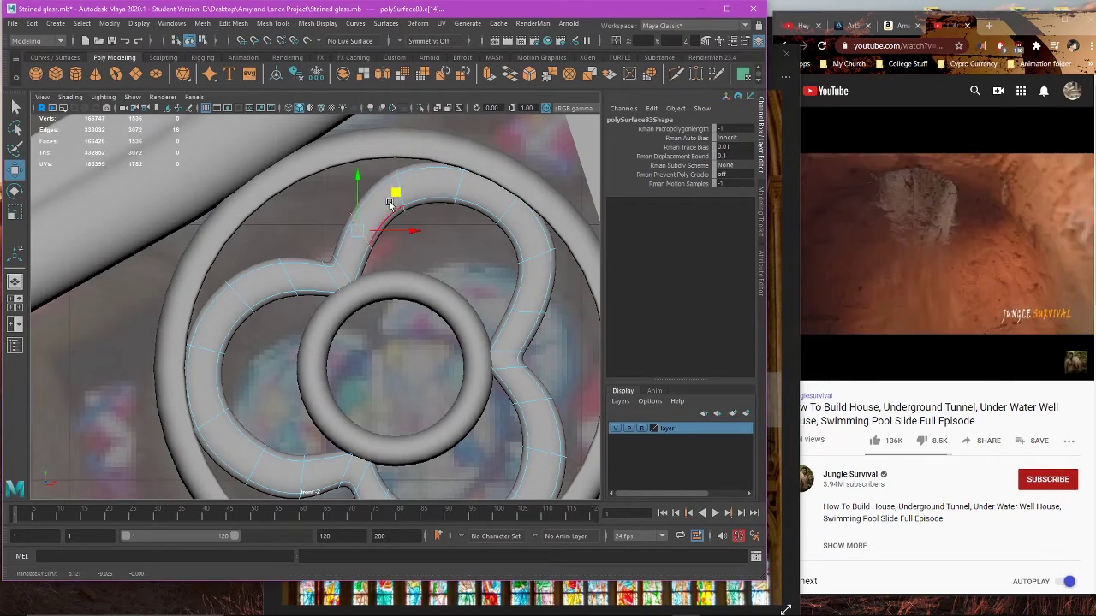
pyautogui.press('e')
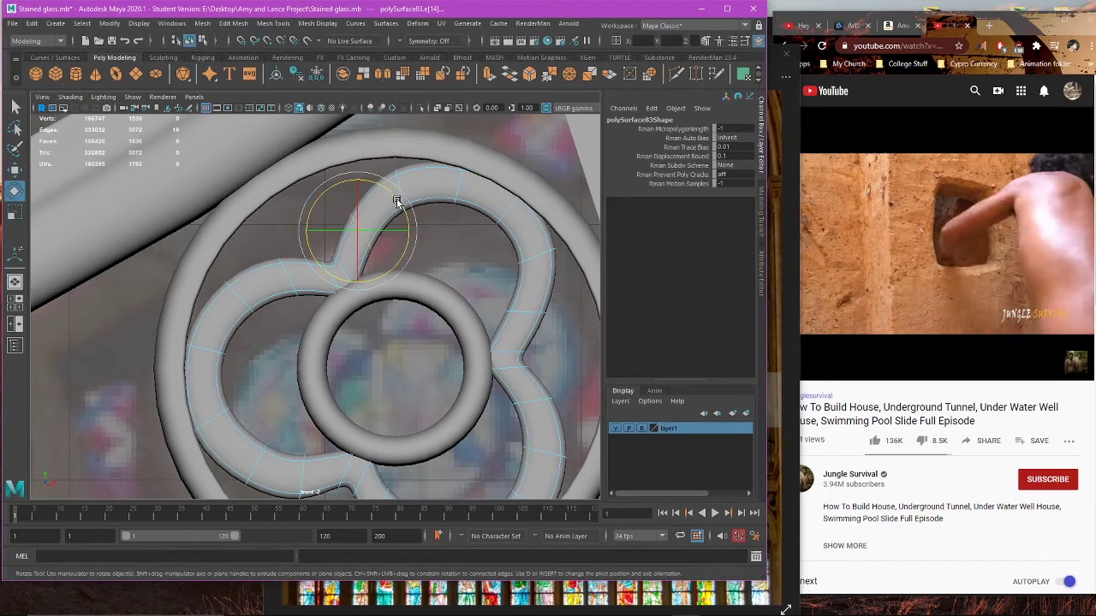
pyautogui.press('w')
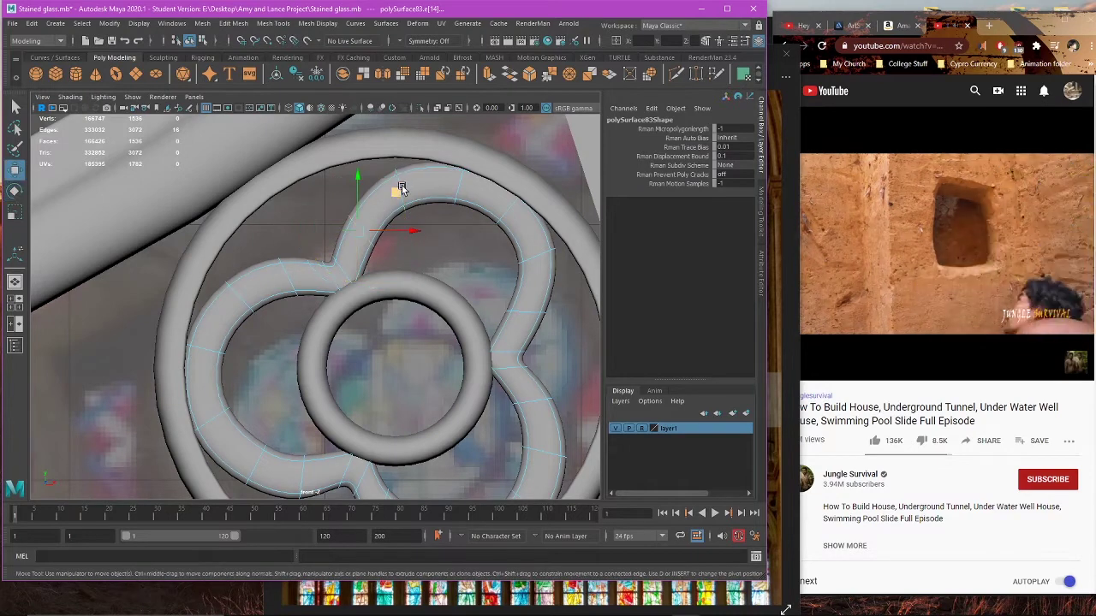
pyautogui.click(438, 144)
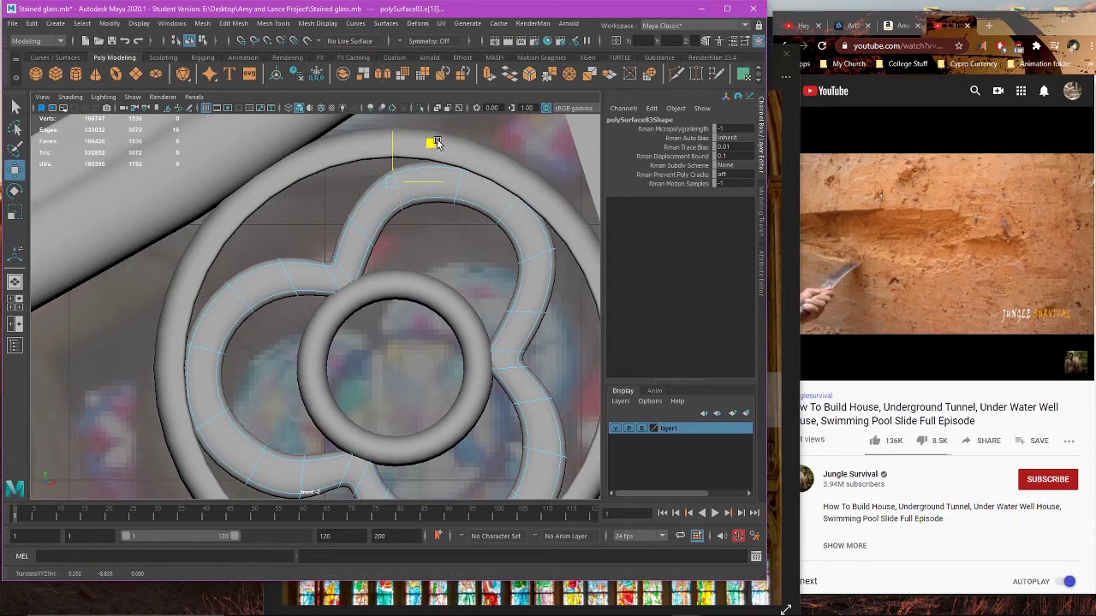
pyautogui.click(468, 183)
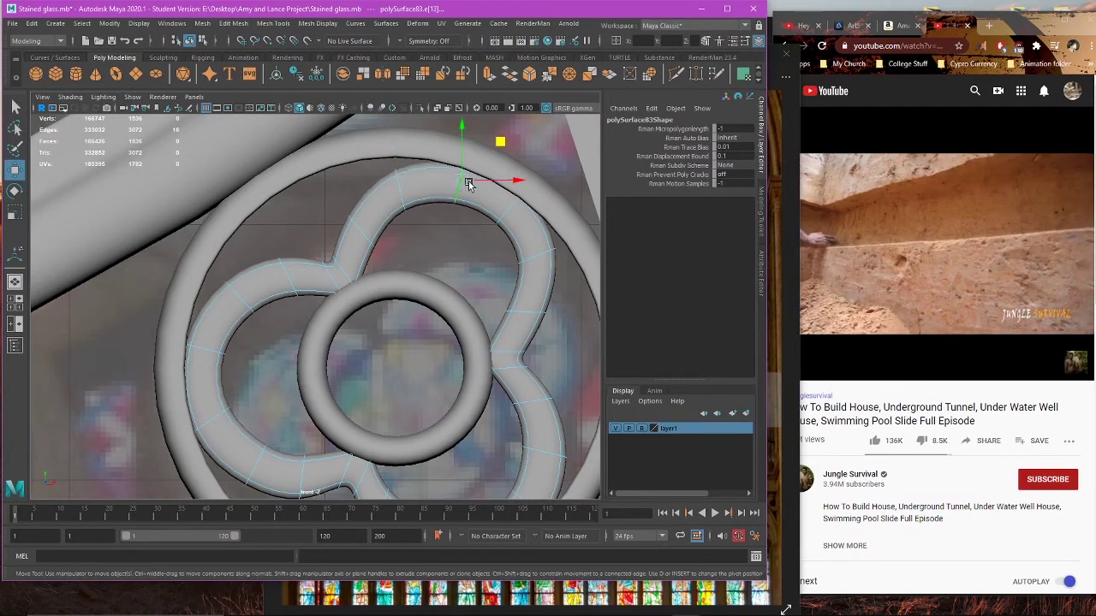
pyautogui.moveTo(498, 144); pyautogui.dragTo(493, 143, button='middle')
pyautogui.moveTo(493, 141); pyautogui.dragTo(462, 148)
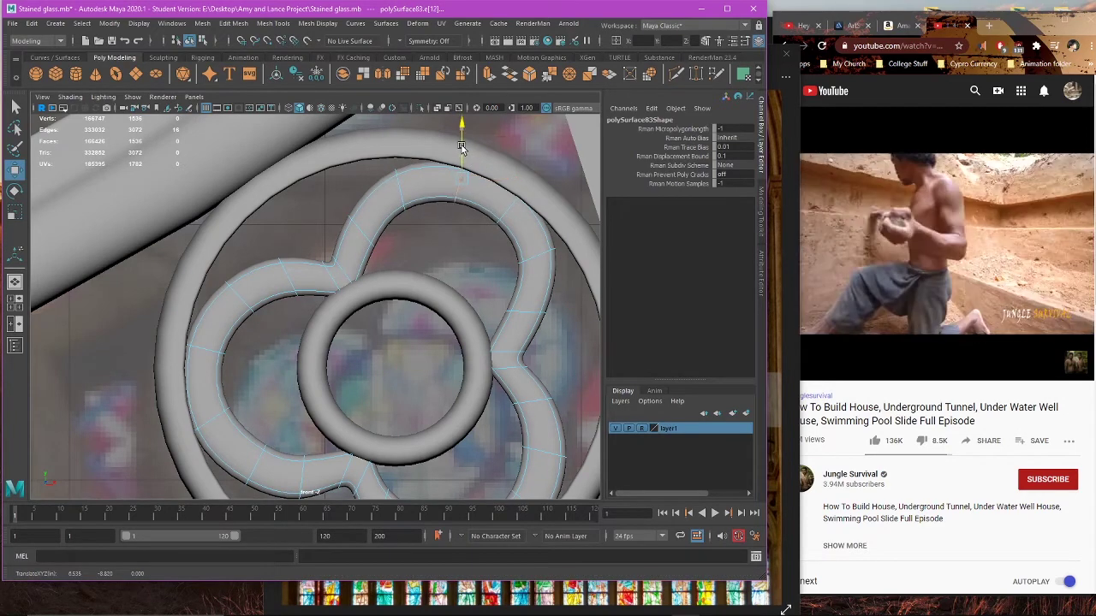
# Step: Compare the small trefoil with its smooth preview switched off and on
pyautogui.keyDown('alt'); pyautogui.moveTo(473, 217); pyautogui.dragTo(440, 248, button='middle'); pyautogui.keyUp('alt')
pyautogui.press('1')
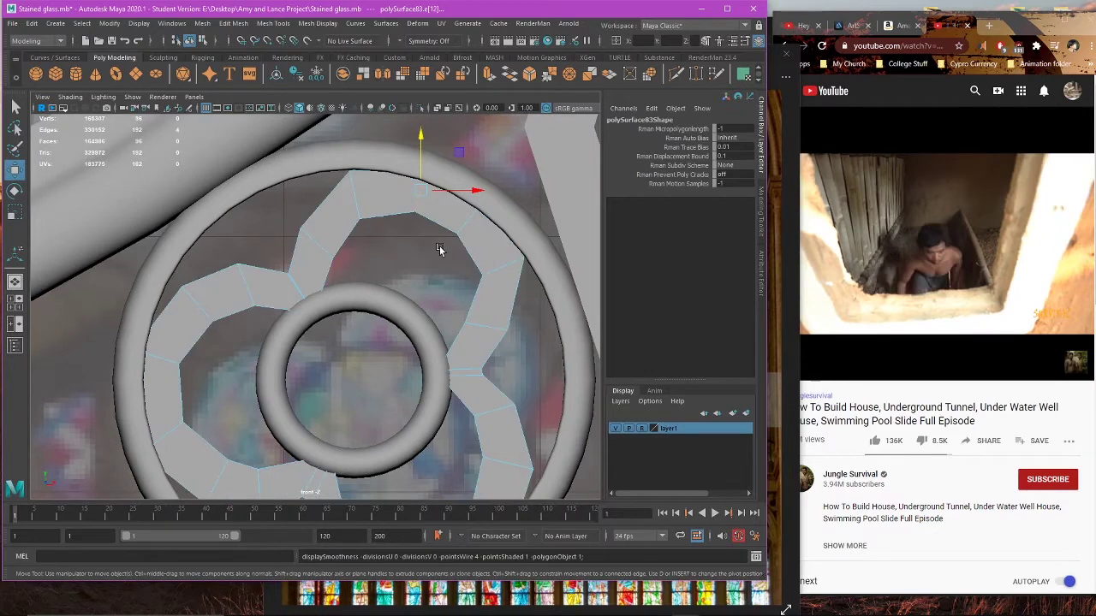
pyautogui.press('3')
pyautogui.press('1')
pyautogui.press('3')
pyautogui.press('1')
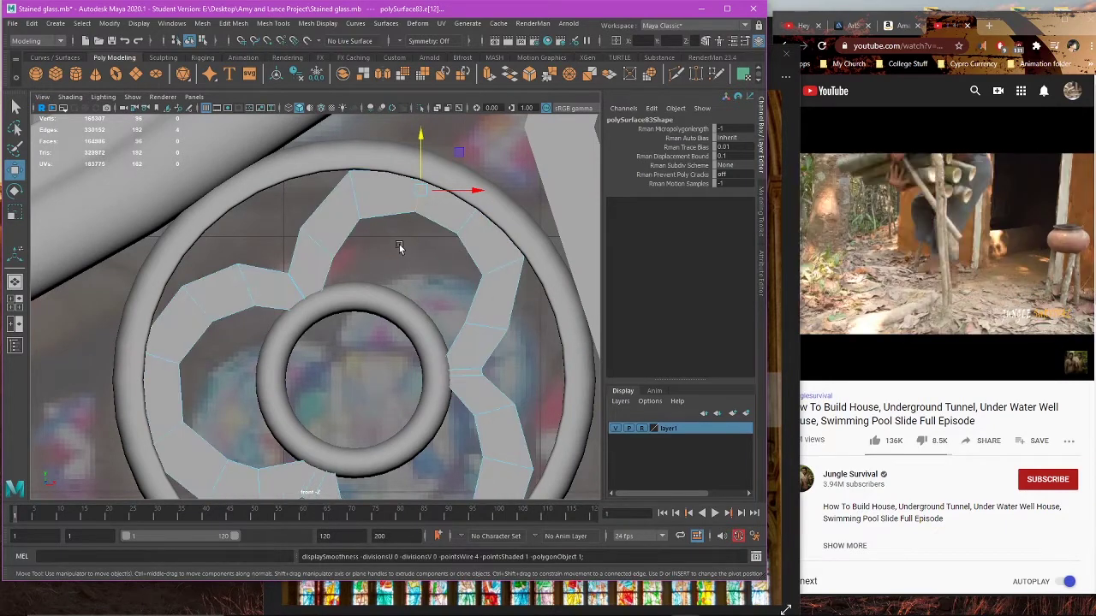
pyautogui.press('3')
# Step: Nudge the edges across the trefoil's lower-left junction slightly in wireframe display in the front view
pyautogui.scroll(-4, 401, 243)
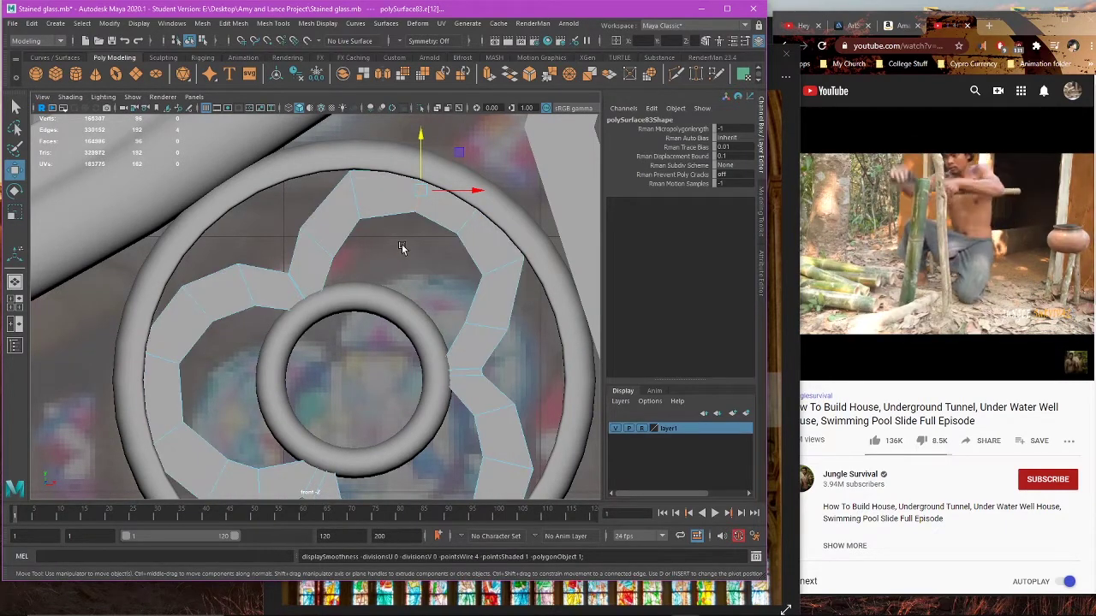
pyautogui.scroll(2, 416, 256)
pyautogui.keyDown('alt'); pyautogui.moveTo(405, 289); pyautogui.dragTo(429, 240, button='middle'); pyautogui.keyUp('alt')
pyautogui.scroll(1, 430, 240)
pyautogui.scroll(1, 380, 343)
pyautogui.keyDown('alt'); pyautogui.moveTo(379, 342); pyautogui.dragTo(397, 281, button='middle'); pyautogui.keyUp('alt')
pyautogui.scroll(1, 396, 281)
pyautogui.press('4')
pyautogui.moveTo(437, 254); pyautogui.dragTo(385, 250, button='right')
pyautogui.scroll(2, 419, 311)
pyautogui.moveTo(445, 234); pyautogui.dragTo(438, 204, button='right')
pyautogui.click(441, 203)
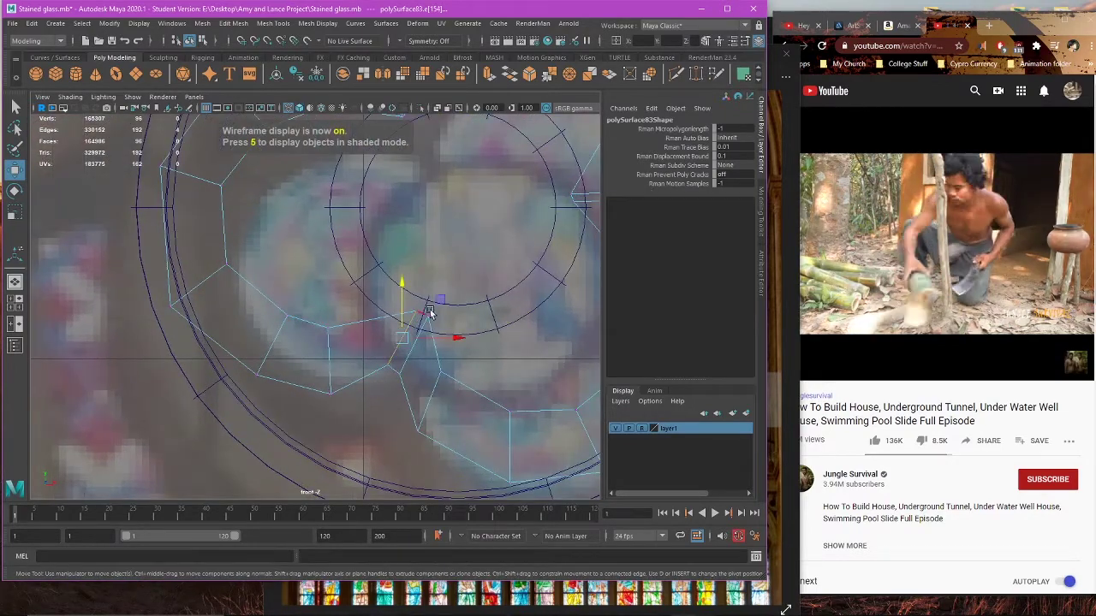
pyautogui.moveTo(437, 301); pyautogui.dragTo(431, 299)
pyautogui.press('e')
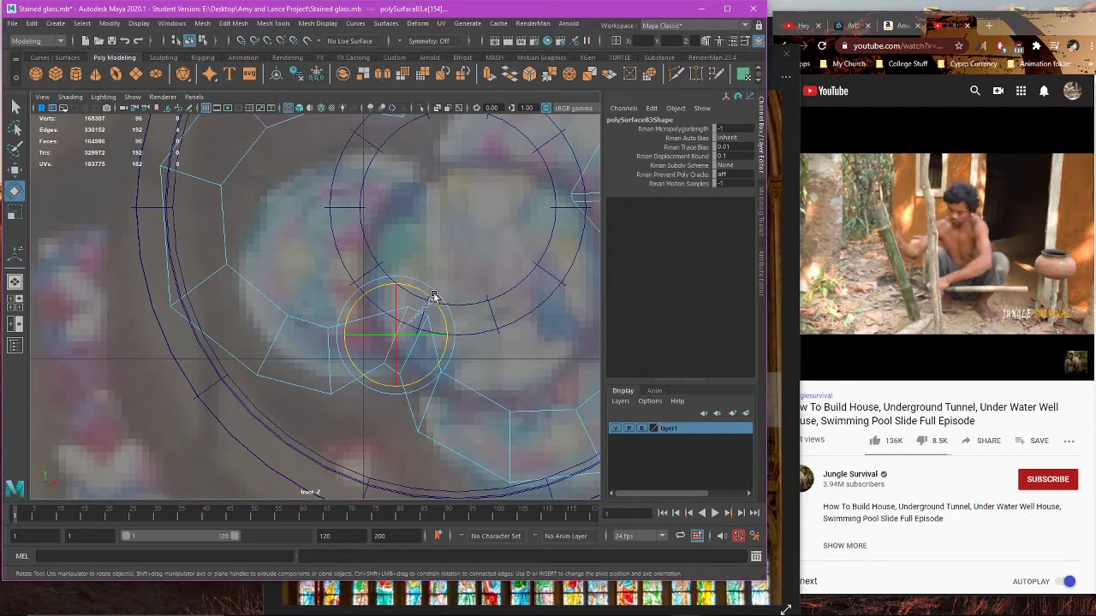
pyautogui.press('w')
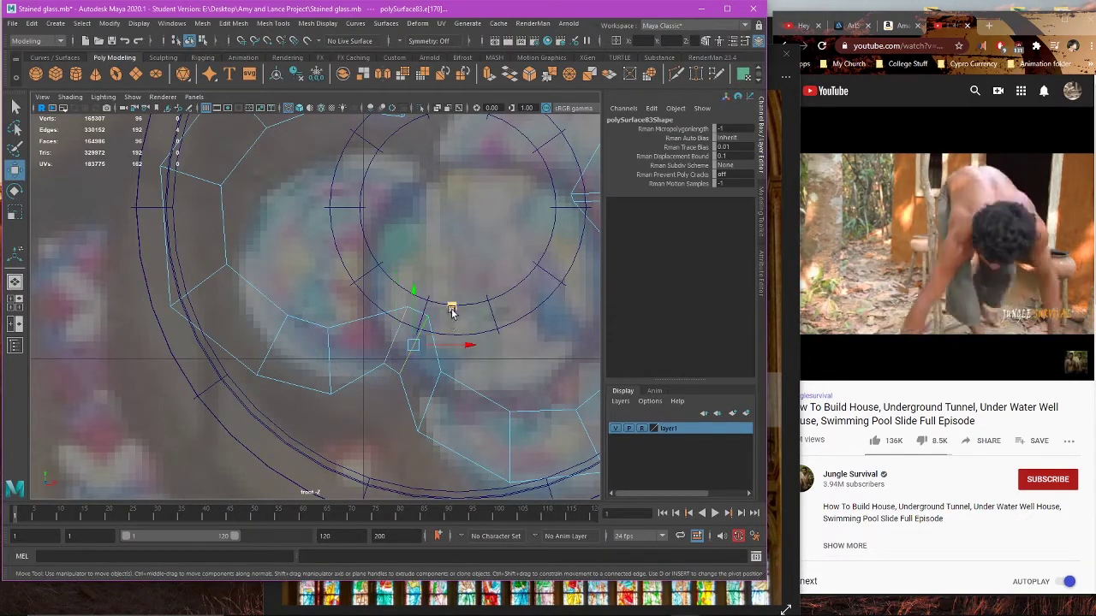
# Step: Move the inner vertices of the lower-left junction slightly down, and adjust the junction's outer vertices in the front view
pyautogui.moveTo(486, 221); pyautogui.dragTo(436, 220, button='right')
pyautogui.moveTo(357, 255); pyautogui.dragTo(411, 347)
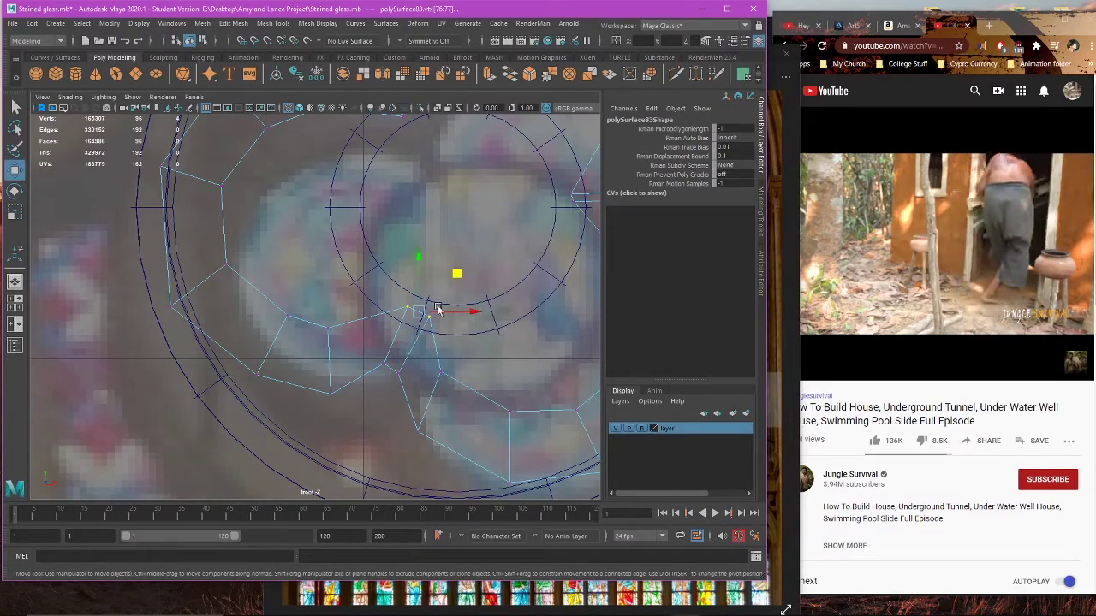
pyautogui.press('5')
pyautogui.click(419, 271)
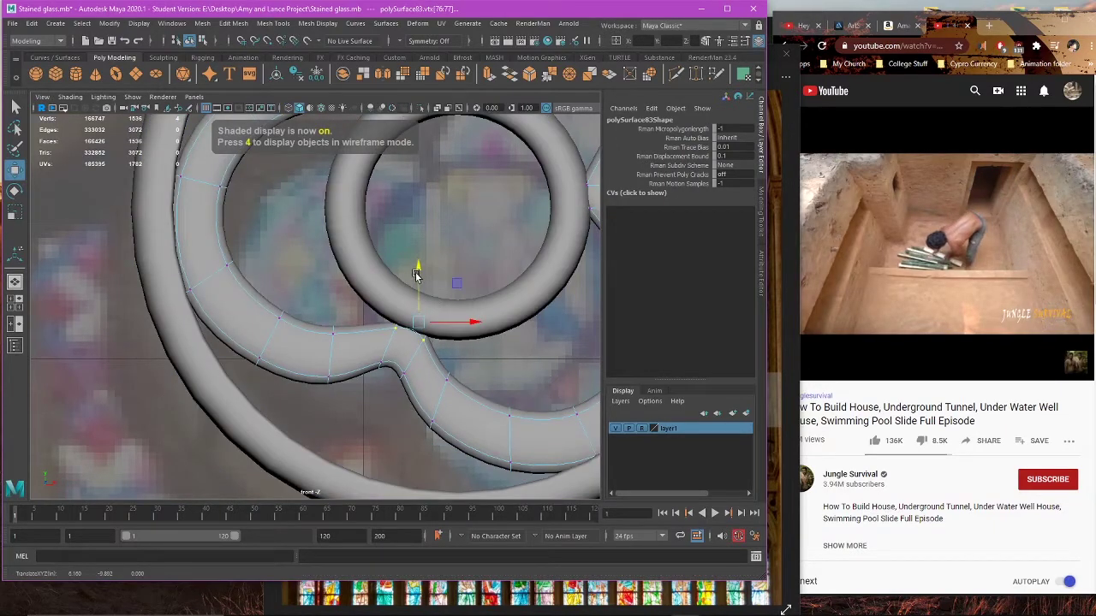
pyautogui.scroll(1, 393, 386)
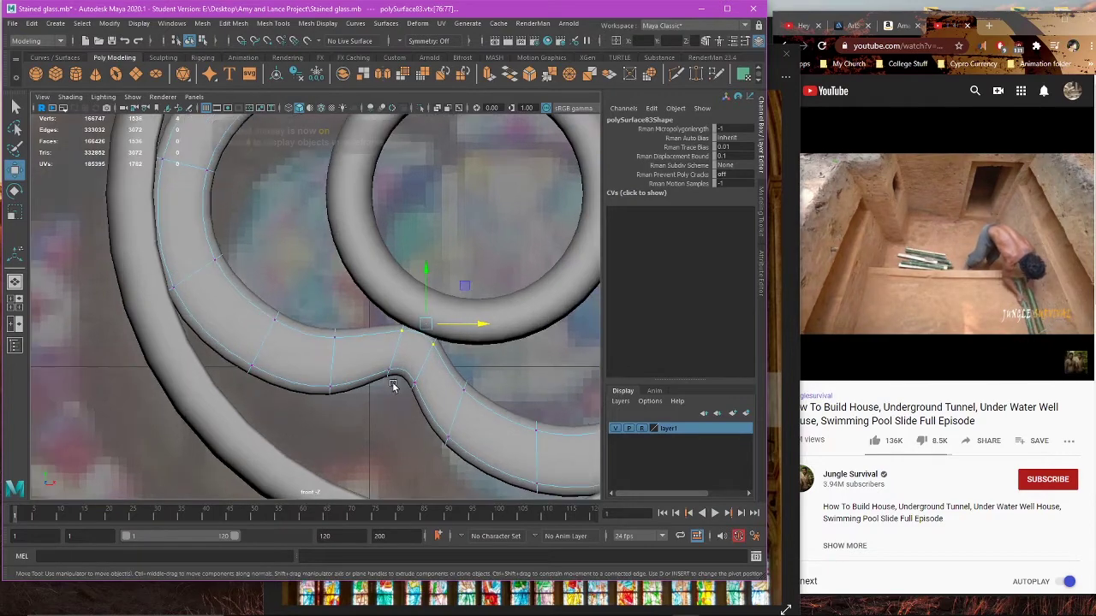
pyautogui.click(401, 325)
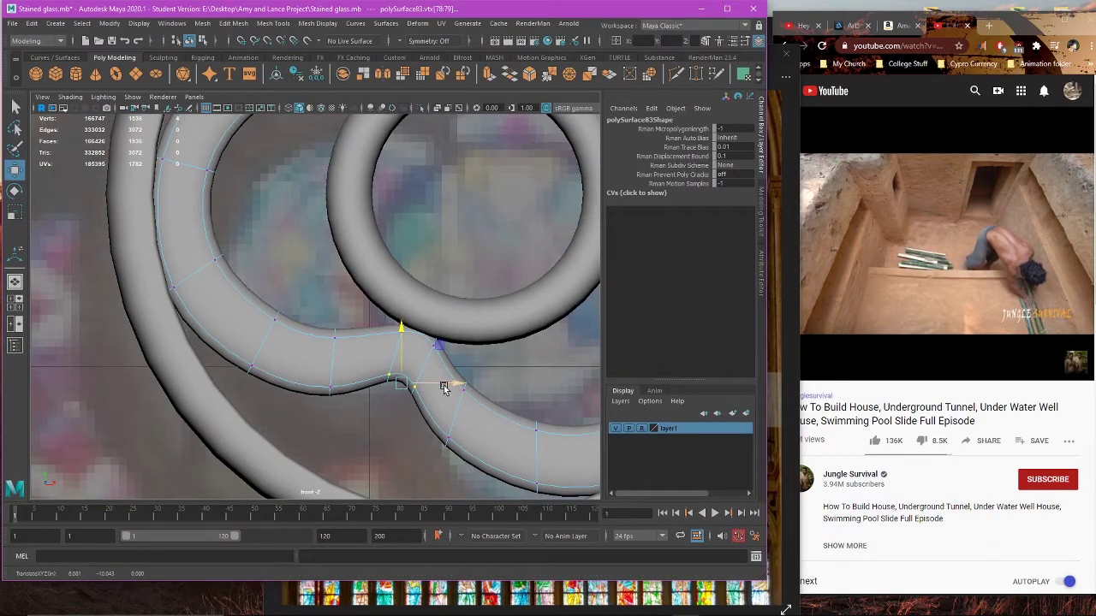
pyautogui.click(446, 385)
# Step: Move the vertices of the trefoil's right-hand junction slightly toward the centre along X in wireframe display
pyautogui.scroll(-3, 445, 384)
pyautogui.scroll(4, 440, 369)
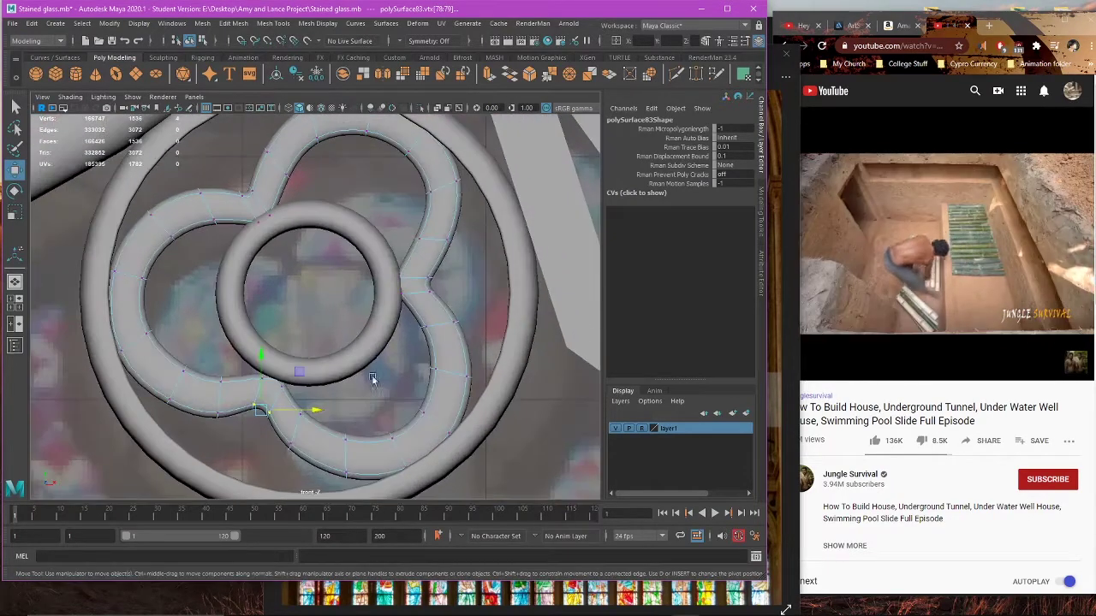
pyautogui.press('4')
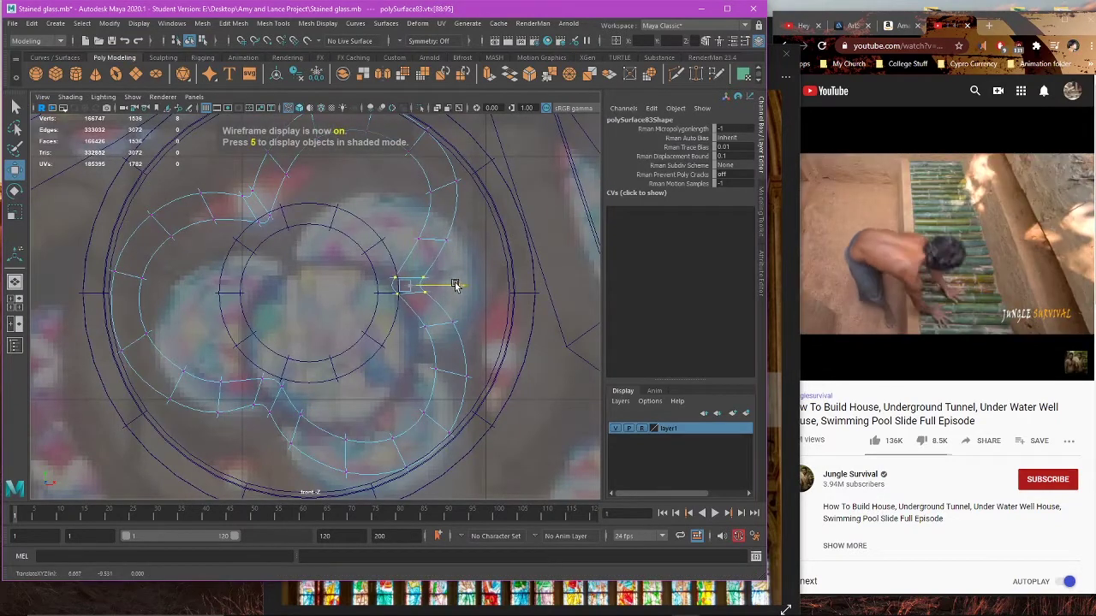
# Step: Try moving the vertex pairs above and below the right-hand junction slightly outward along X
pyautogui.moveTo(385, 224); pyautogui.dragTo(476, 245)
pyautogui.moveTo(505, 312); pyautogui.dragTo(426, 343)
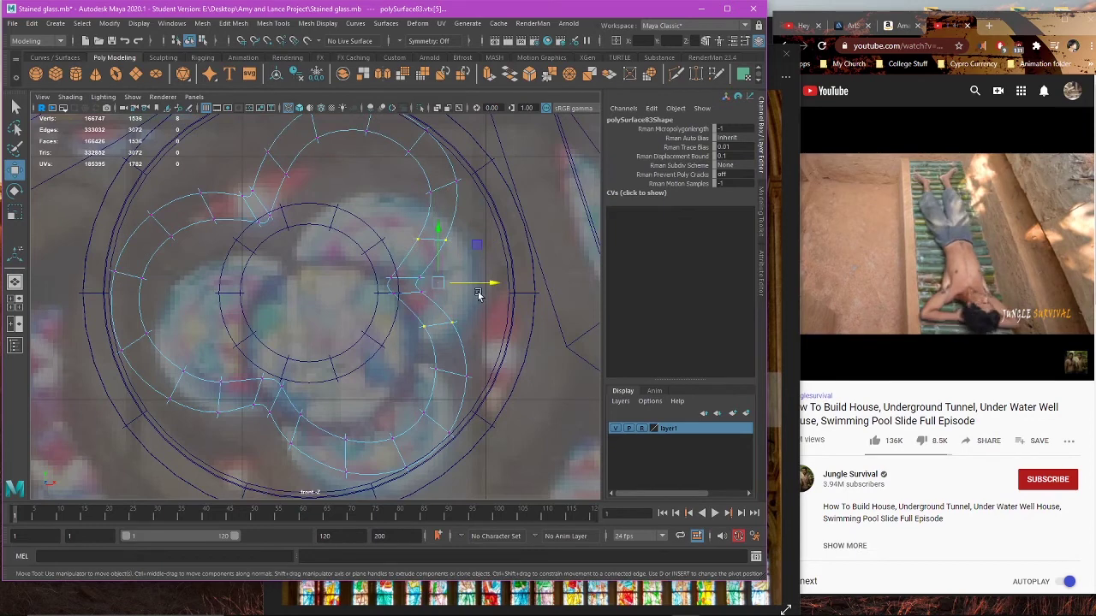
pyautogui.moveTo(489, 283); pyautogui.dragTo(498, 285)
pyautogui.press('5')
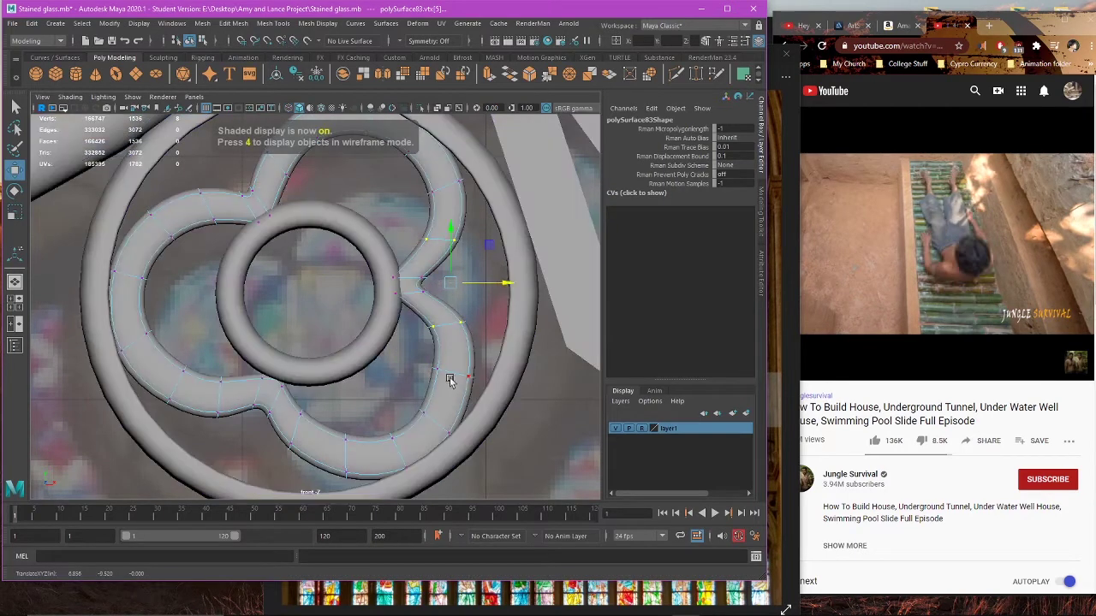
pyautogui.hotkey('ctrl', 'z')
# Step: Move the trefoil's upper-left junction vertices slightly toward the centre ring, shifting the inner vertices further in the XY plane
pyautogui.keyDown('alt'); pyautogui.moveTo(226, 259); pyautogui.dragTo(321, 328, button='middle'); pyautogui.keyUp('alt')
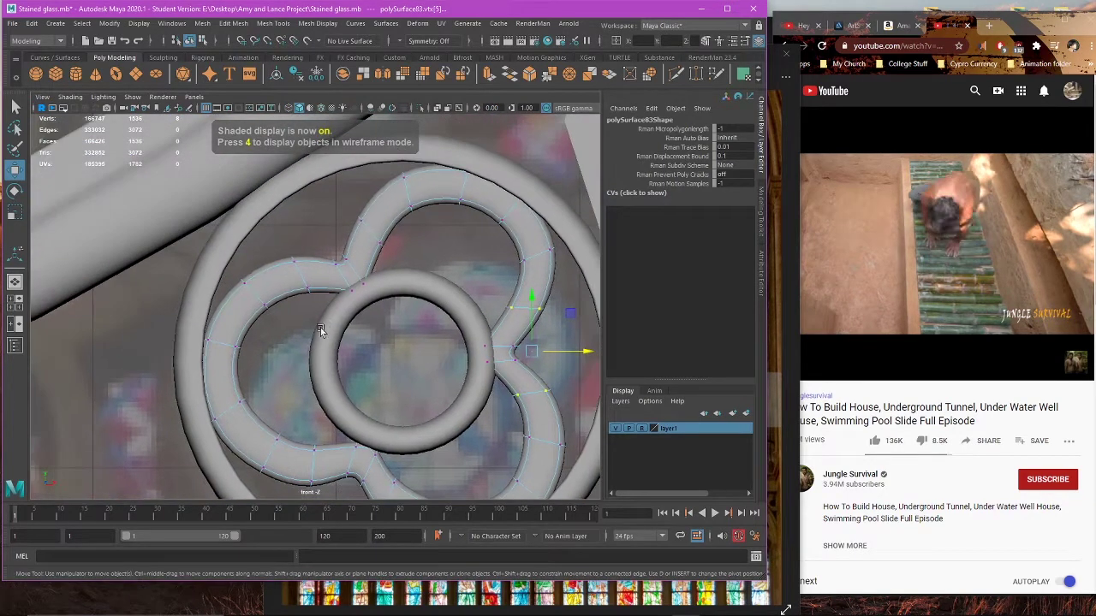
pyautogui.moveTo(328, 239); pyautogui.dragTo(381, 317)
pyautogui.keyDown('alt'); pyautogui.moveTo(404, 418); pyautogui.dragTo(401, 341, button='middle'); pyautogui.keyUp('alt')
pyautogui.moveTo(335, 349); pyautogui.dragTo(383, 433)
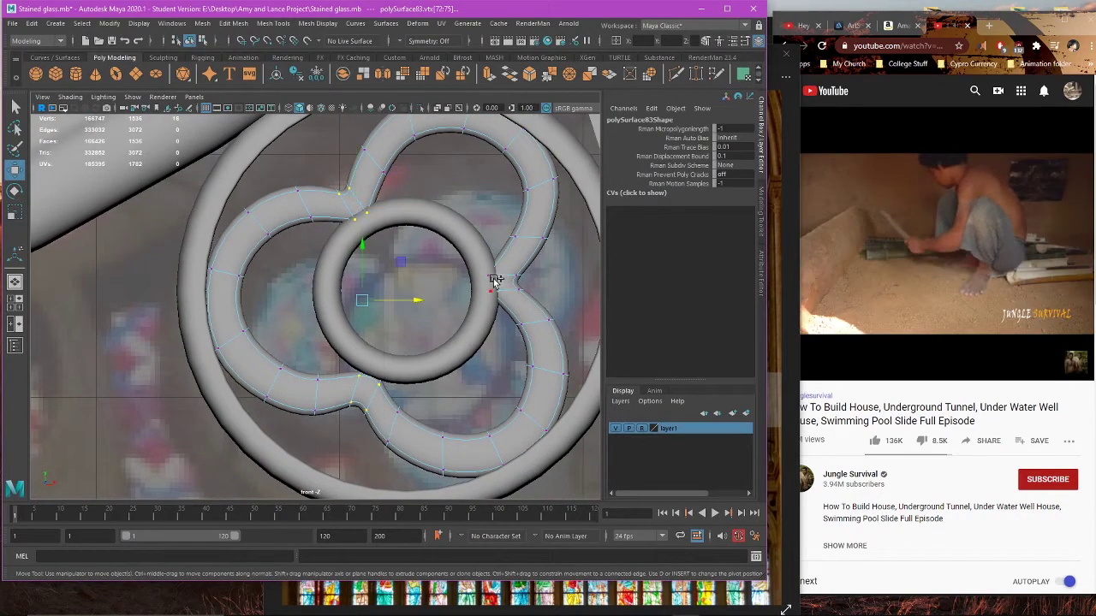
pyautogui.moveTo(322, 182); pyautogui.dragTo(385, 232)
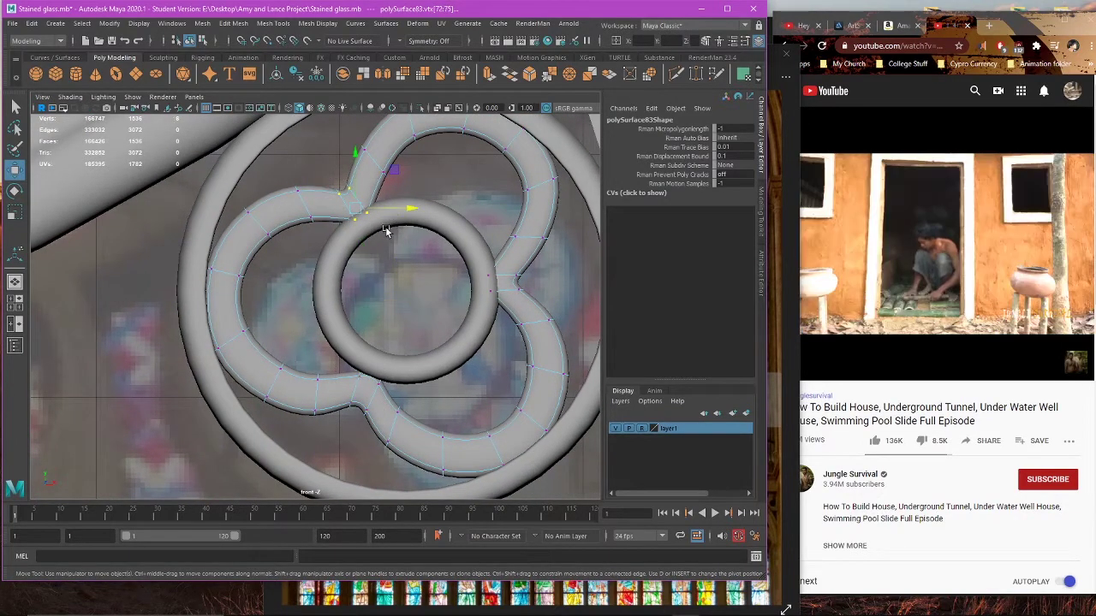
pyautogui.moveTo(389, 171); pyautogui.dragTo(400, 180, button='middle')
pyautogui.press('4')
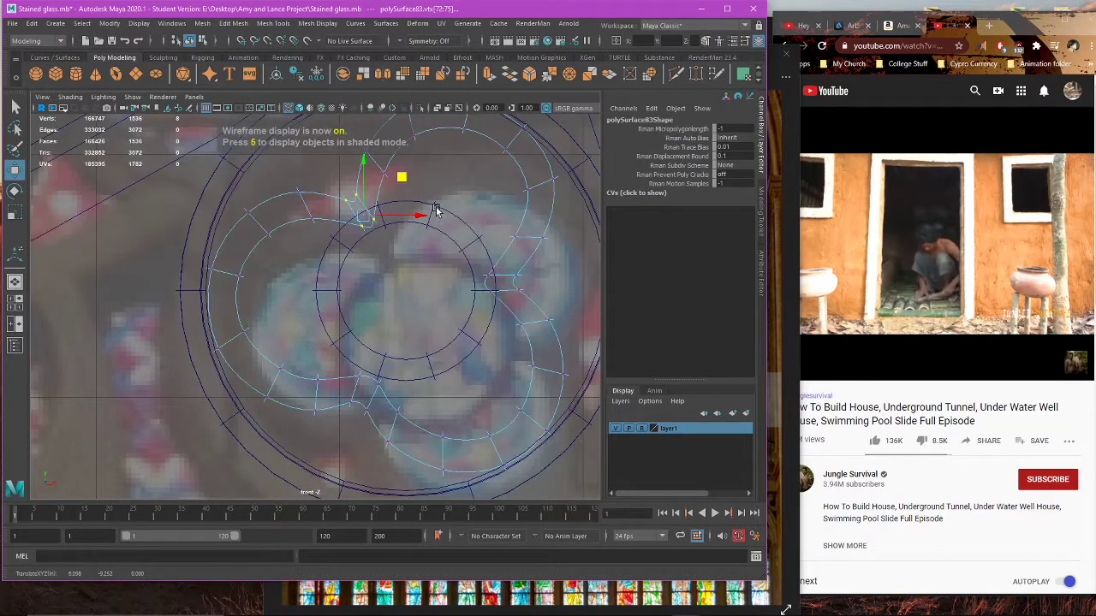
pyautogui.moveTo(436, 207); pyautogui.dragTo(357, 271)
pyautogui.moveTo(389, 201); pyautogui.dragTo(408, 195, button='middle')
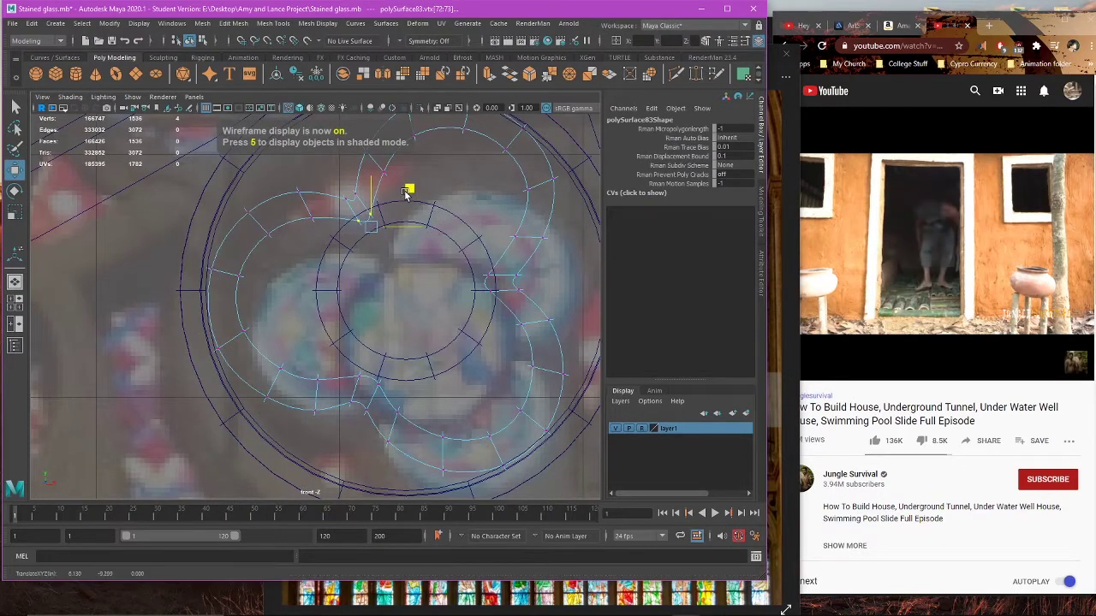
pyautogui.press('5')
pyautogui.scroll(3, 366, 257)
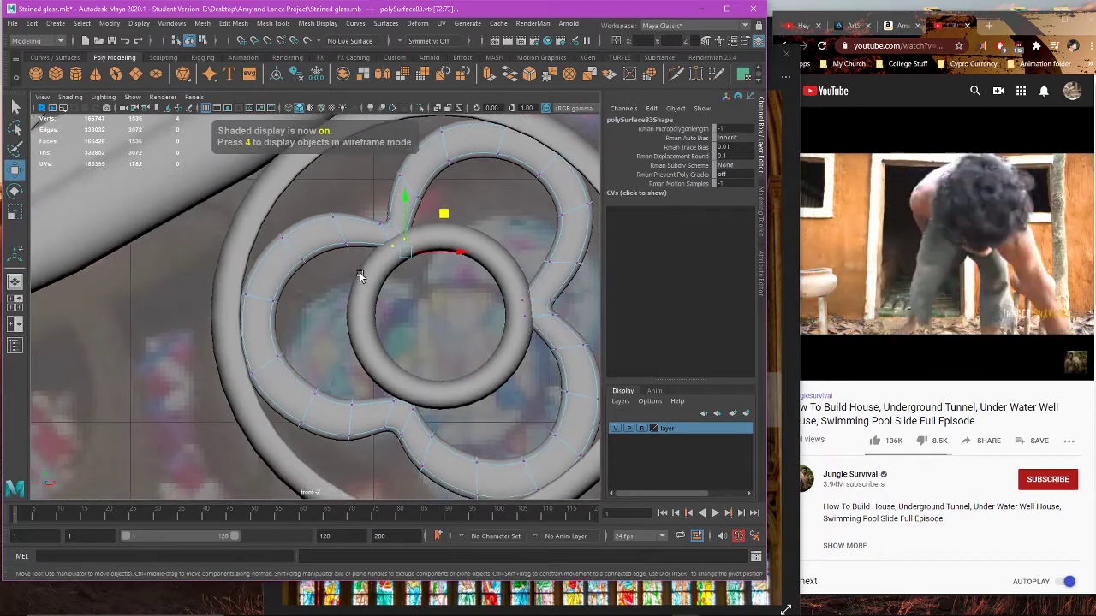
# Step: Adjust the vertices at the upper-left of the trefoil's upper lobe in the front view and save the scene
pyautogui.scroll(-2, 326, 274)
pyautogui.scroll(2, 395, 221)
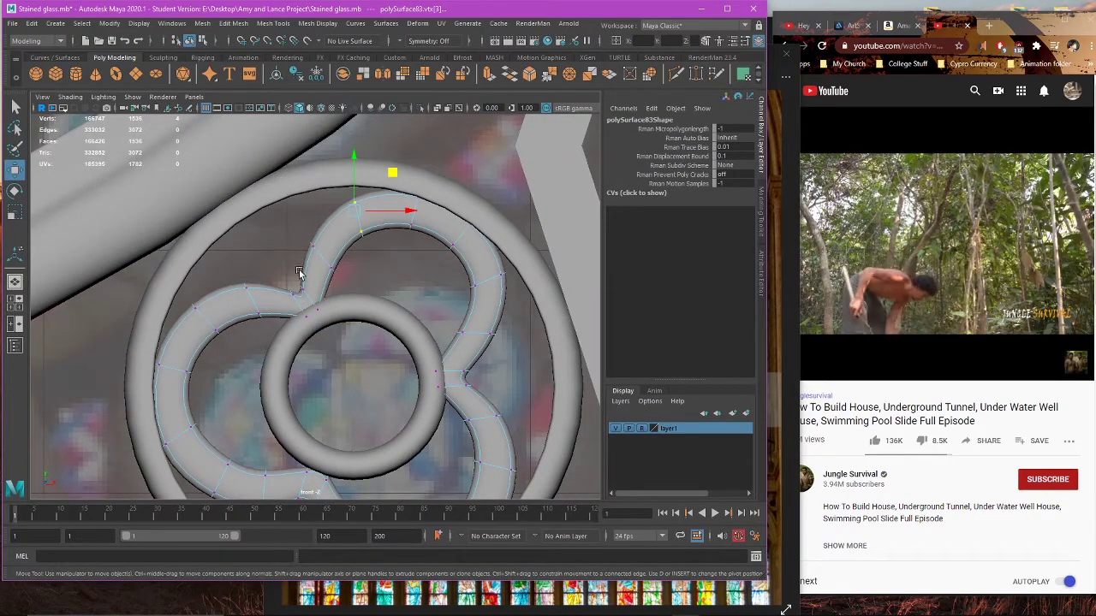
pyautogui.scroll(-2, 343, 265)
pyautogui.scroll(2, 444, 231)
# Step: Select the face loop around the trefoil's outer side and scale it inward in the XY plane to slim the lobes
pyautogui.moveTo(451, 188); pyautogui.dragTo(455, 248, button='right')
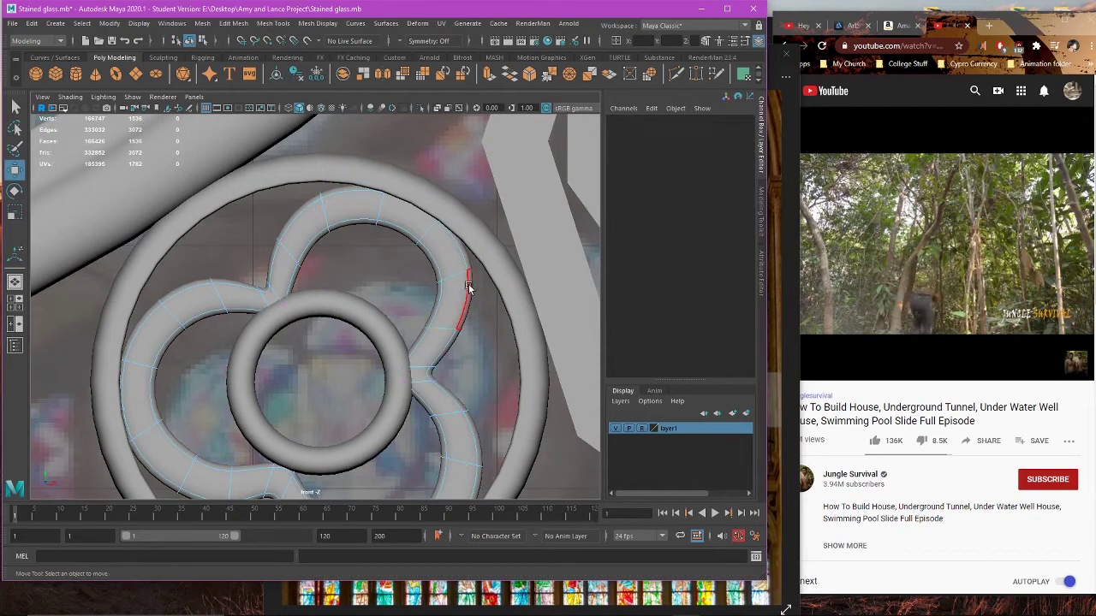
pyautogui.click(471, 291)
pyautogui.press('r')
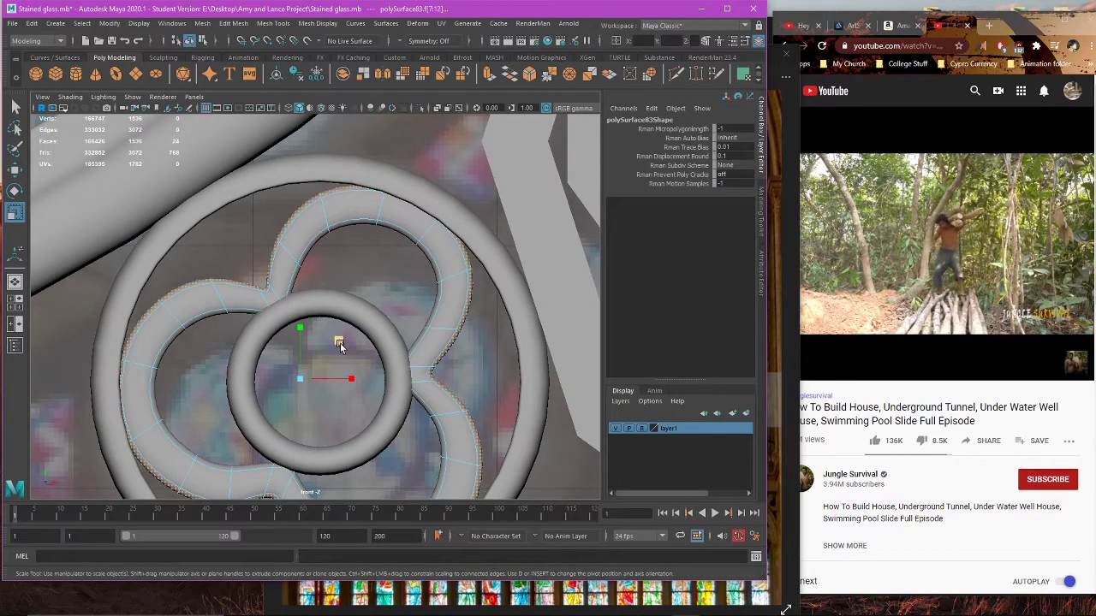
pyautogui.moveTo(340, 342); pyautogui.dragTo(338, 345)
pyautogui.scroll(-3, 339, 345)
pyautogui.scroll(3, 351, 339)
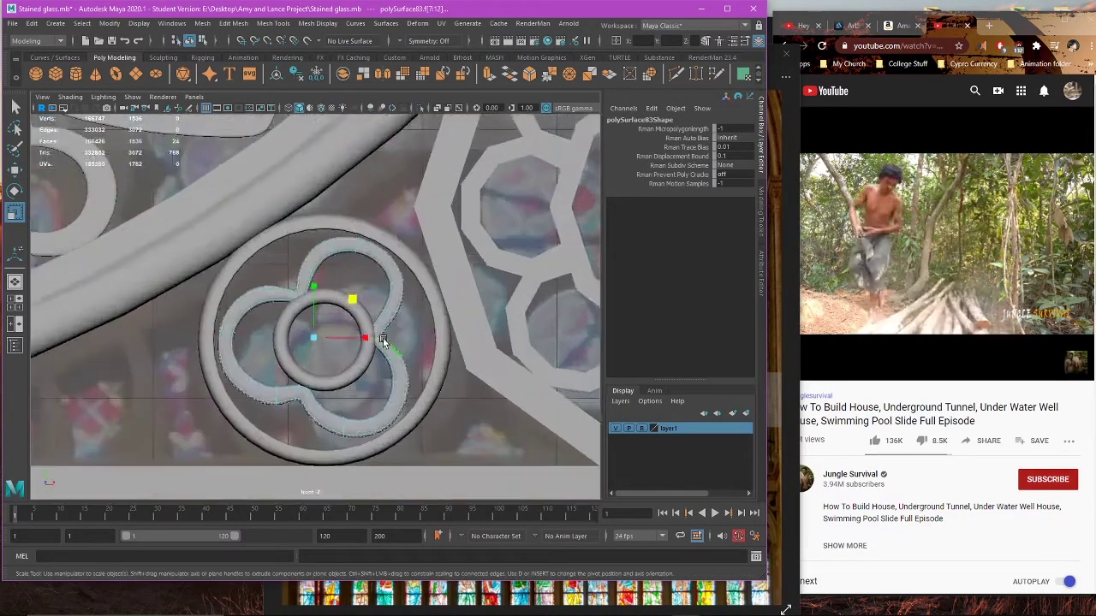
pyautogui.keyDown('alt'); pyautogui.moveTo(360, 335); pyautogui.dragTo(377, 333, button='middle'); pyautogui.keyUp('alt')
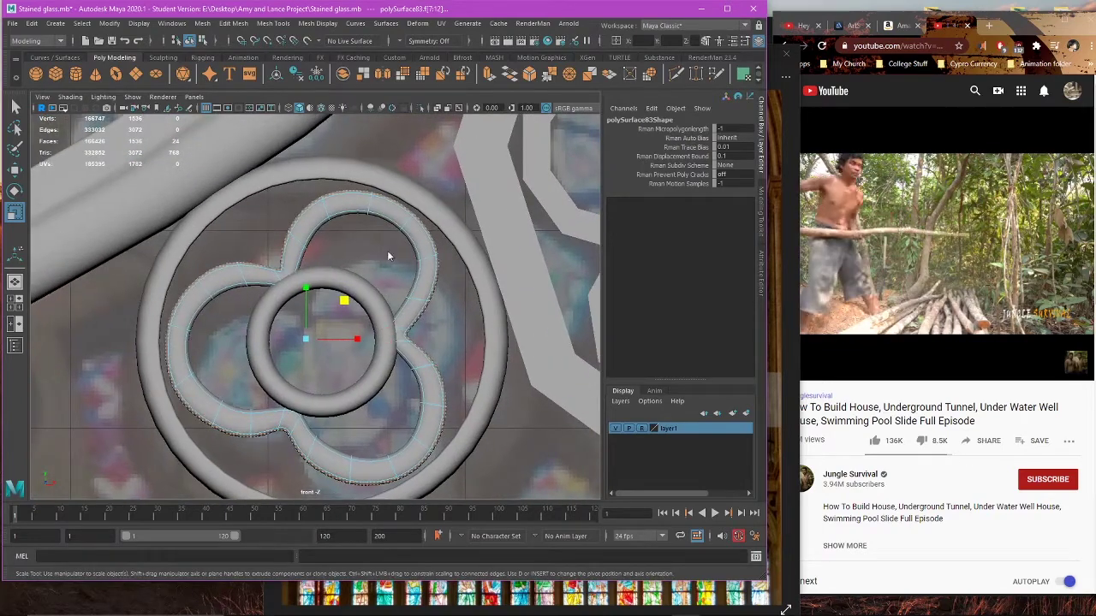
# Step: Select the whole trefoil object and scale it up to 1.123 in X and Y
pyautogui.moveTo(419, 237); pyautogui.dragTo(438, 219, button='right')
pyautogui.click(398, 256)
pyautogui.click(410, 272)
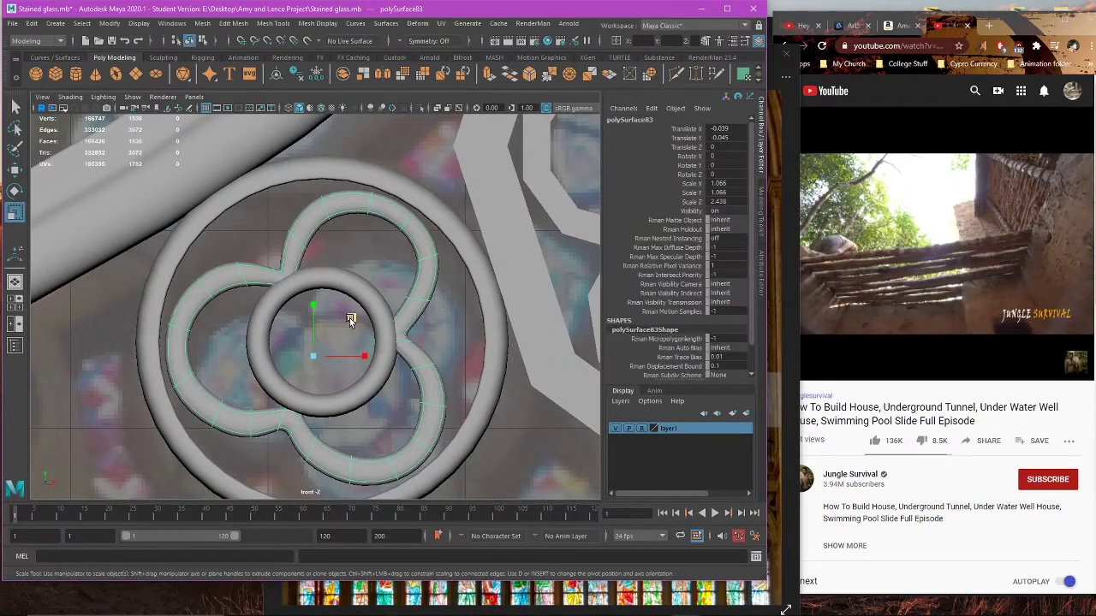
pyautogui.moveTo(350, 320); pyautogui.dragTo(318, 306)
# Step: Try rotating the trefoil about the Z axis in the front view
pyautogui.press('w')
pyautogui.press('e')
pyautogui.hotkey('ctrl', 'z')
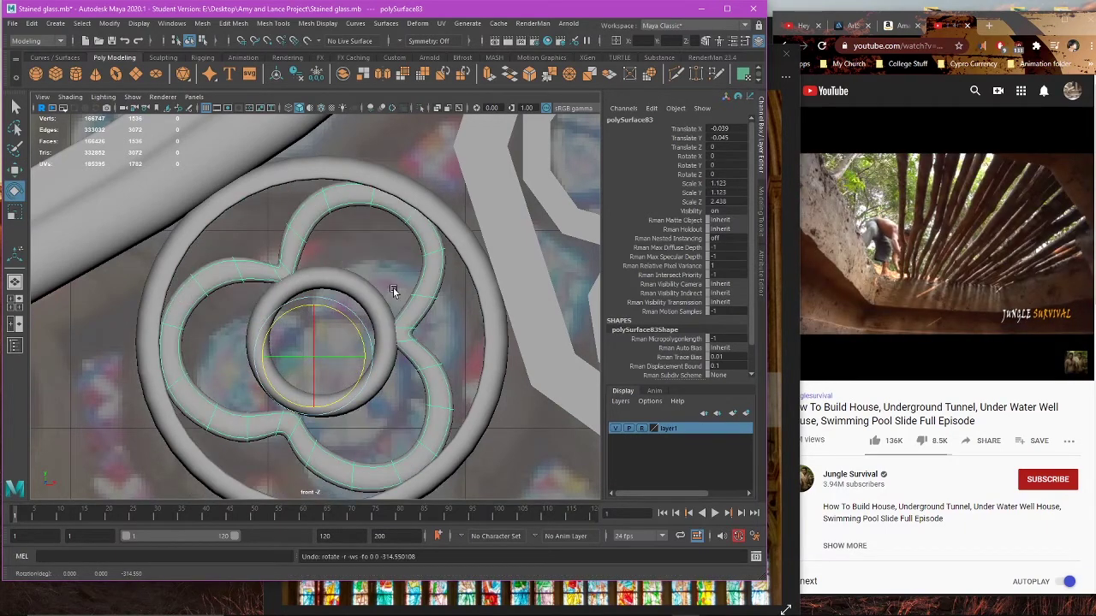
pyautogui.press('w')
pyautogui.scroll(-5, 407, 278)
pyautogui.scroll(2, 406, 312)
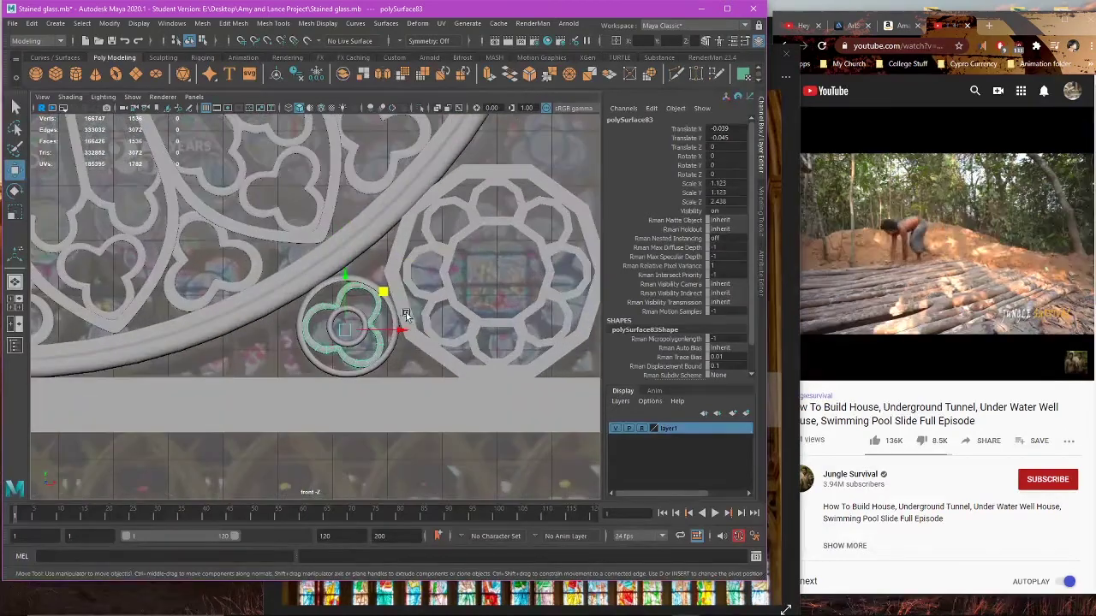
# Step: Delete the current small trefoil, then duplicate the rose window's outer ring of trefoils and move the copy to Translate X 13.157
pyautogui.click(404, 215)
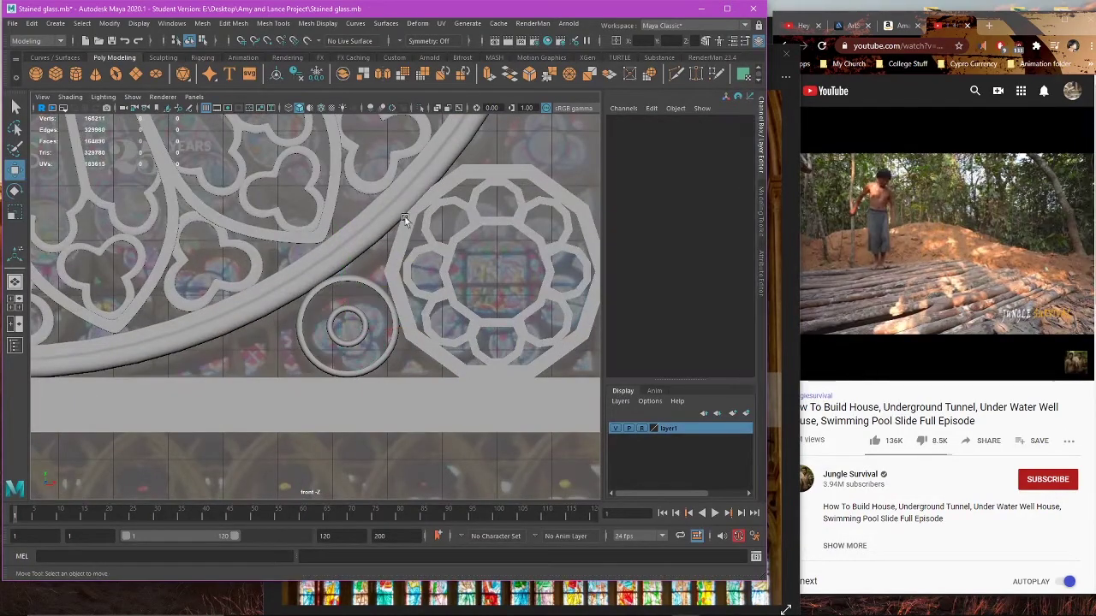
pyautogui.click(391, 164)
pyautogui.scroll(-5, 399, 176)
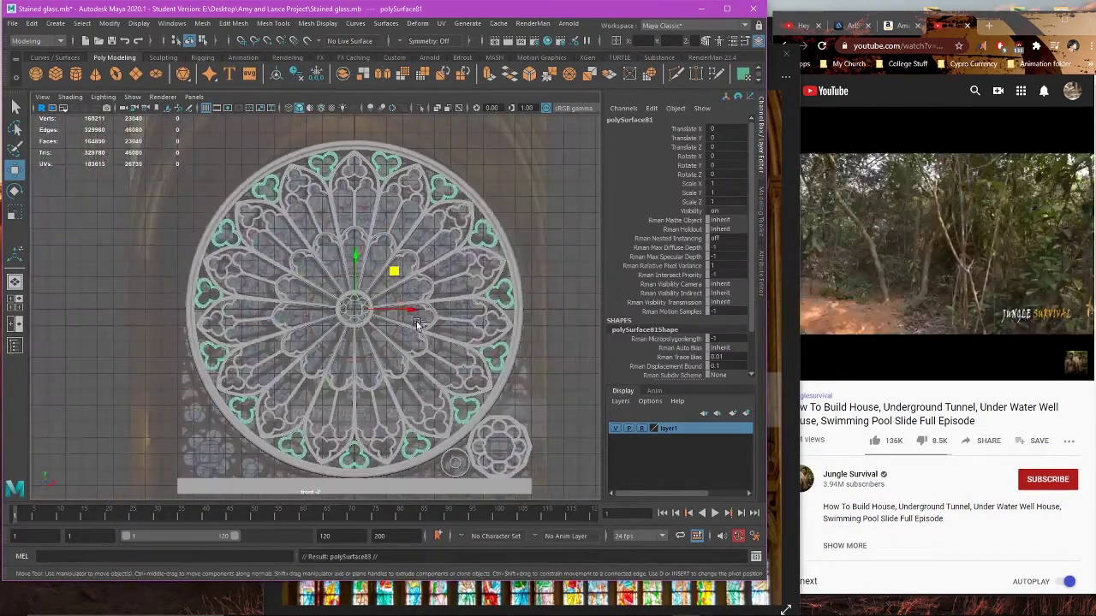
pyautogui.moveTo(411, 311); pyautogui.dragTo(533, 331)
pyautogui.keyDown('alt'); pyautogui.moveTo(534, 331); pyautogui.dragTo(407, 289, button='middle'); pyautogui.keyUp('alt')
pyautogui.scroll(1, 490, 376)
pyautogui.keyDown('alt'); pyautogui.moveTo(491, 377); pyautogui.dragTo(422, 331, button='middle'); pyautogui.keyUp('alt')
pyautogui.scroll(1, 488, 334)
pyautogui.moveTo(344, 209); pyautogui.dragTo(455, 210)
pyautogui.keyDown('alt'); pyautogui.moveTo(446, 250); pyautogui.dragTo(392, 239, button='middle'); pyautogui.keyUp('alt')
pyautogui.scroll(1, 437, 357)
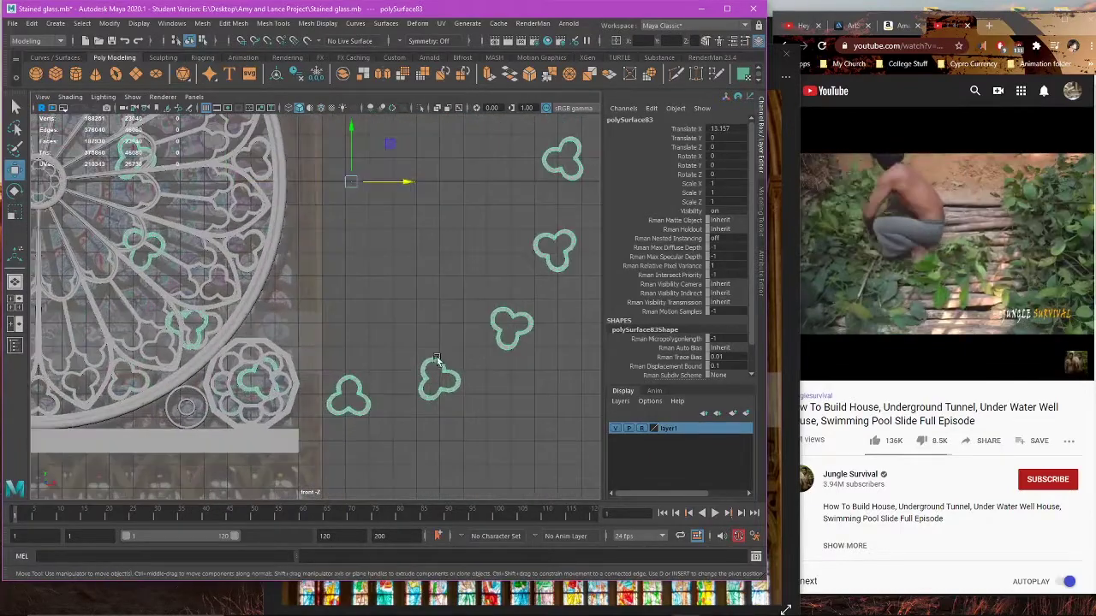
# Step: Keep only one lower trefoil of the duplicated ring by inverting its face selection and deleting all the other faces
pyautogui.moveTo(438, 363); pyautogui.dragTo(465, 332, button='right')
pyautogui.click(428, 370)
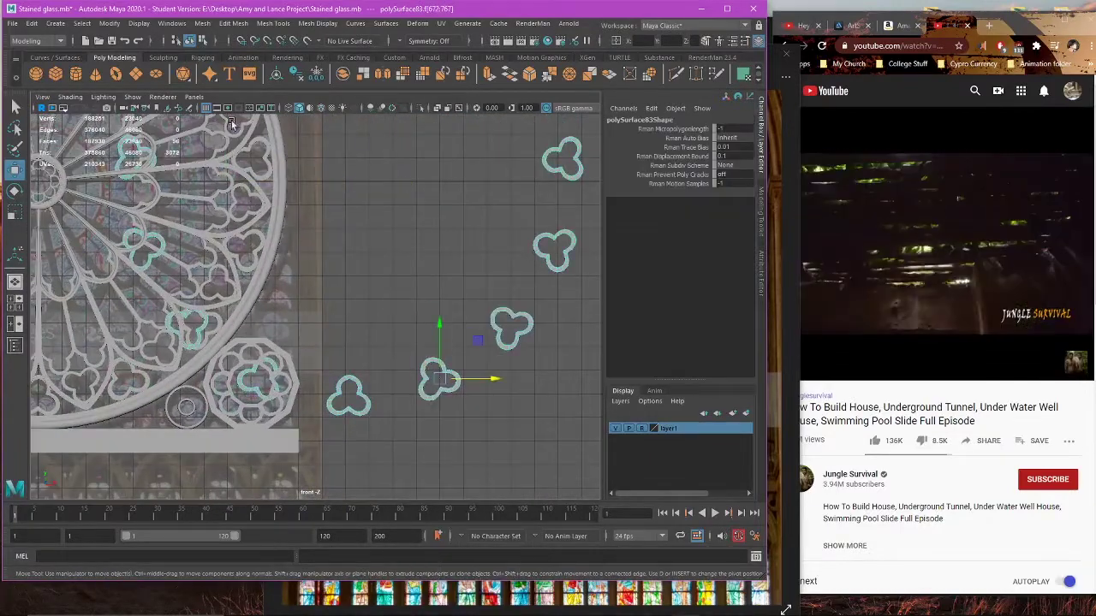
pyautogui.click(171, 23)
pyautogui.moveTo(83, 24)
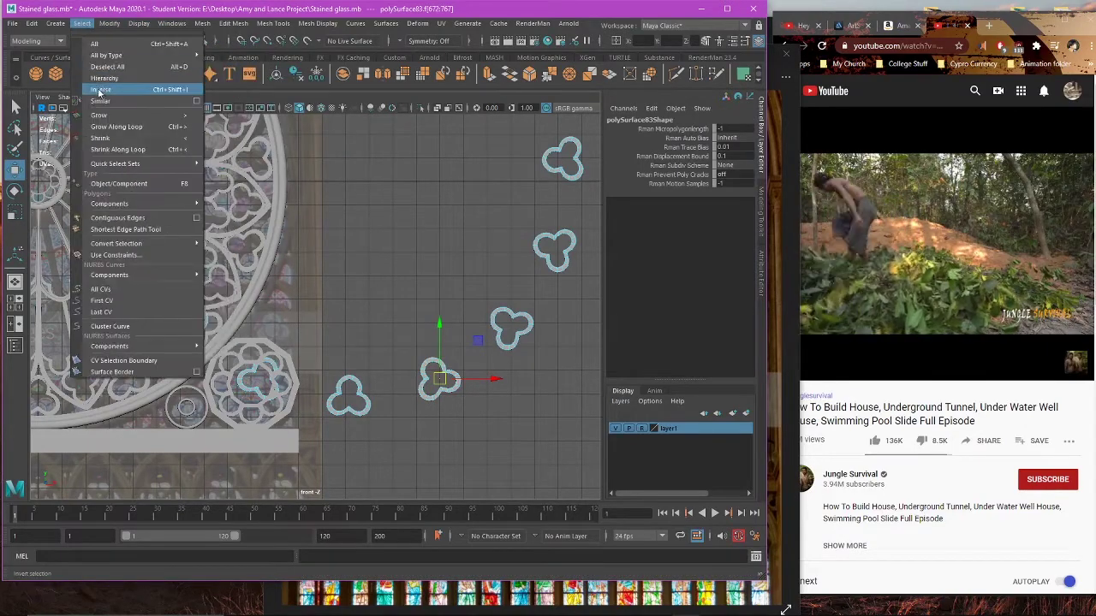
pyautogui.click(101, 91)
pyautogui.press('Delete')
pyautogui.click(438, 366)
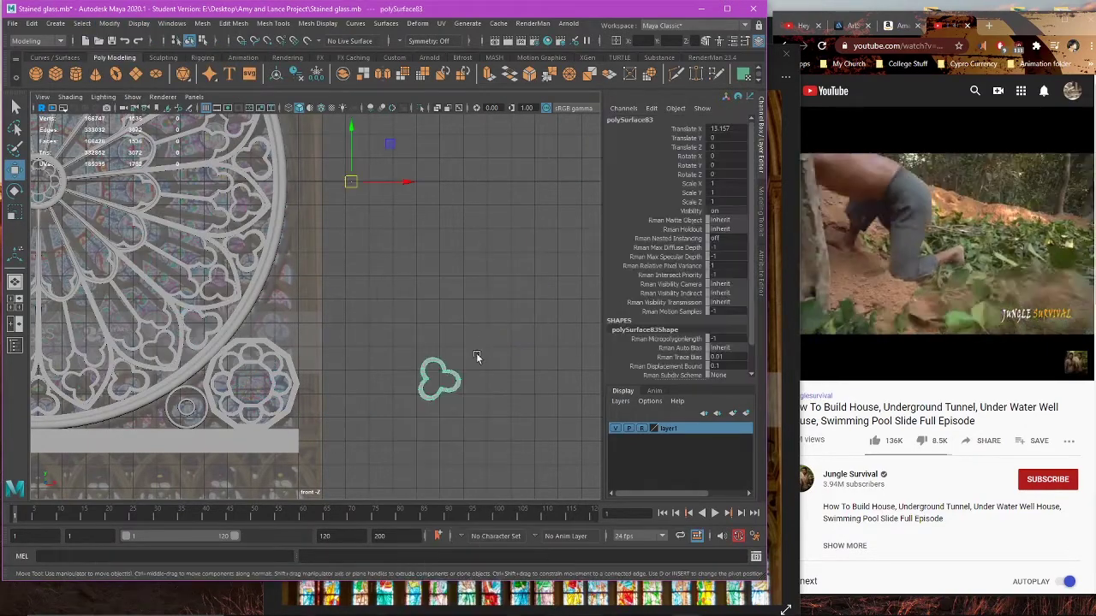
# Step: Center the remaining trefoil's pivot and move it back along X toward the small ringed circle
pyautogui.click(89, 24)
pyautogui.moveTo(107, 24)
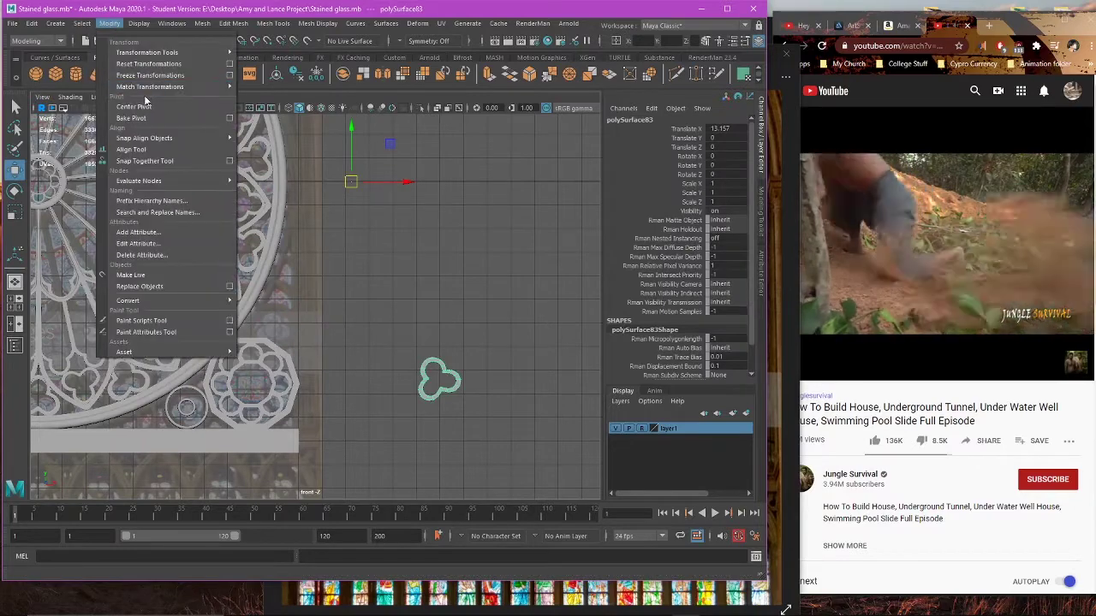
pyautogui.click(142, 106)
pyautogui.moveTo(492, 381); pyautogui.dragTo(273, 382)
pyautogui.keyDown('alt'); pyautogui.moveTo(273, 382); pyautogui.dragTo(395, 297, button='middle'); pyautogui.keyUp('alt')
pyautogui.scroll(7, 389, 291)
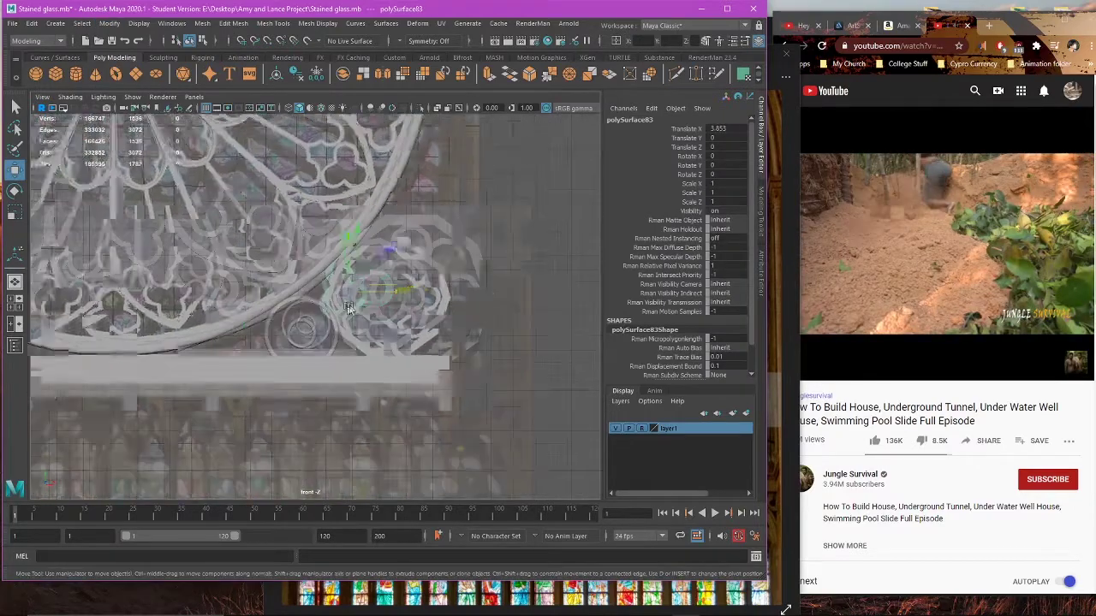
# Step: Place the trefoil inside the small ring at Translate X 2.536, Y -1.157 and scale it to 0.854 in X and Y
pyautogui.moveTo(395, 226); pyautogui.dragTo(319, 283)
pyautogui.scroll(4, 355, 356)
pyautogui.scroll(2, 388, 316)
pyautogui.press('r')
pyautogui.press('w')
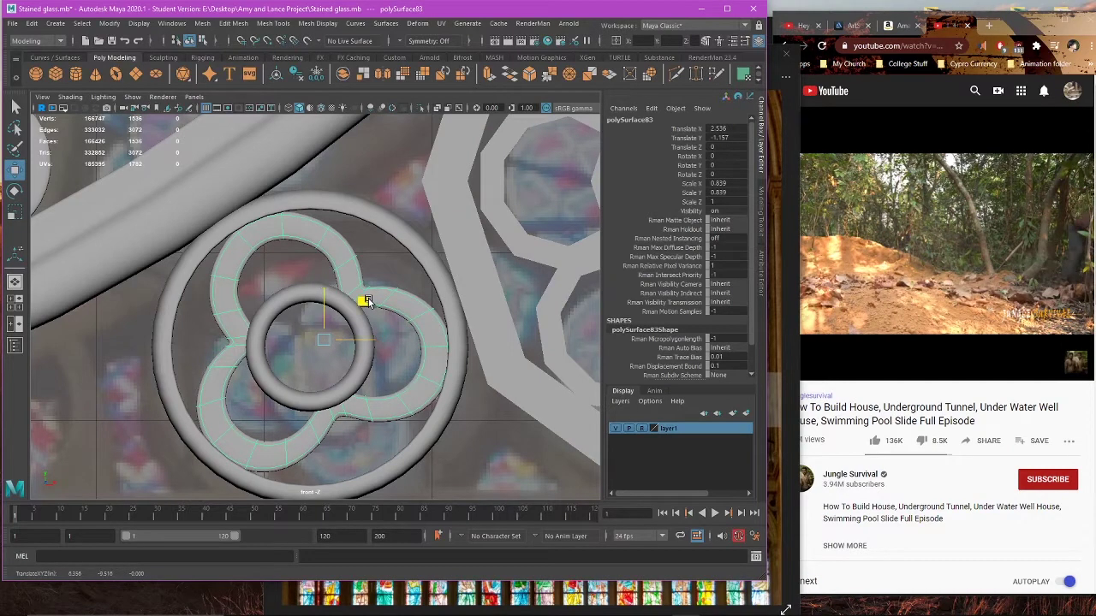
pyautogui.press('r')
pyautogui.moveTo(363, 300); pyautogui.dragTo(362, 299)
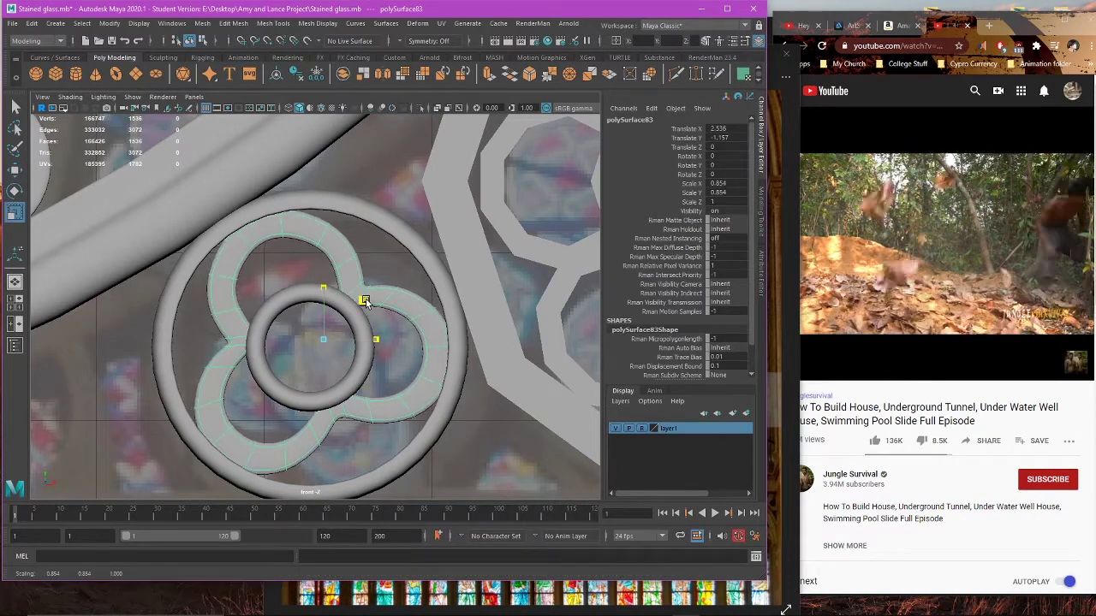
# Step: Select the face loop along the trefoil's inner side and scale it outward in the XY plane to slim the lobes
pyautogui.moveTo(399, 325); pyautogui.dragTo(406, 318, button='right')
pyautogui.click(420, 334)
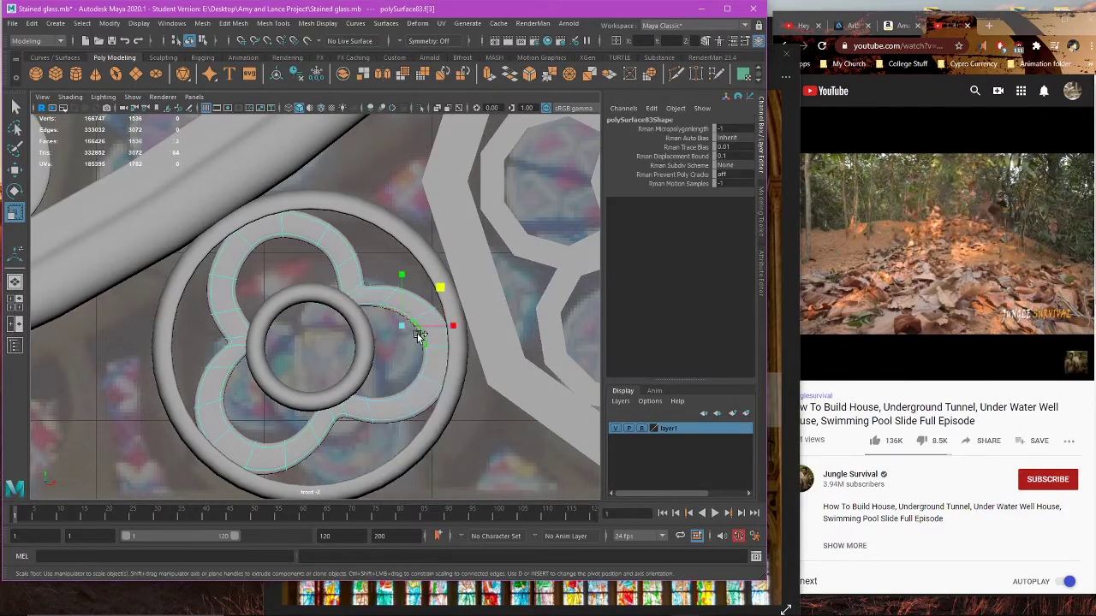
pyautogui.moveTo(363, 301); pyautogui.dragTo(368, 297)
pyautogui.press('space')
pyautogui.press('space')
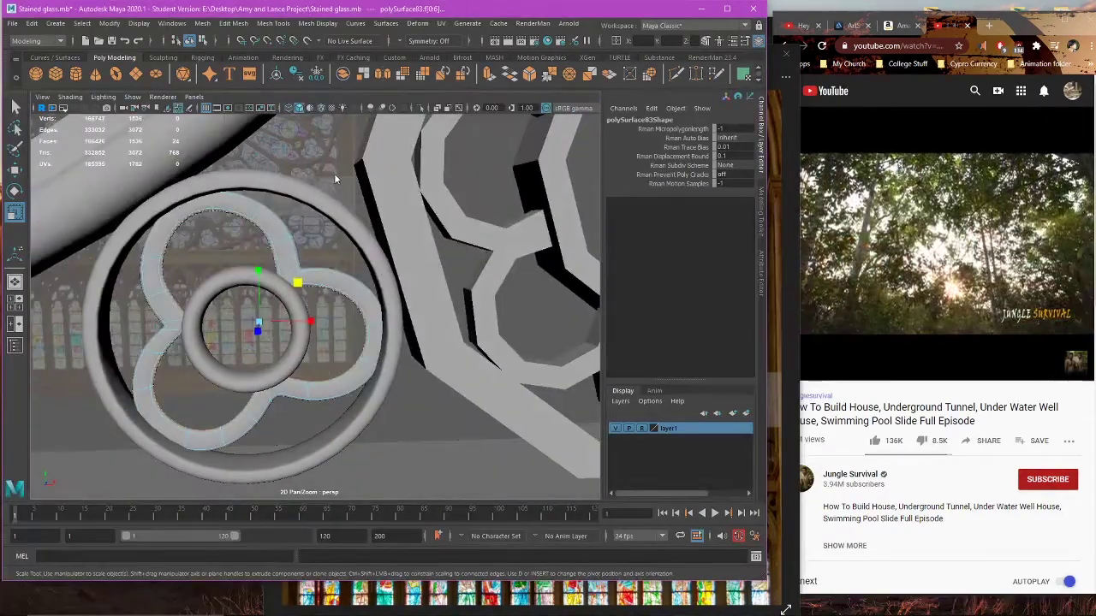
# Step: Select the whole trefoil object in the perspective view and deepen it to Scale Z 2.347
pyautogui.press('F8')
pyautogui.click(313, 162)
pyautogui.scroll(-5, 346, 243)
pyautogui.keyDown('alt'); pyautogui.moveTo(347, 244); pyautogui.dragTo(313, 379); pyautogui.keyUp('alt')
pyautogui.scroll(7, 344, 301)
pyautogui.click(343, 300)
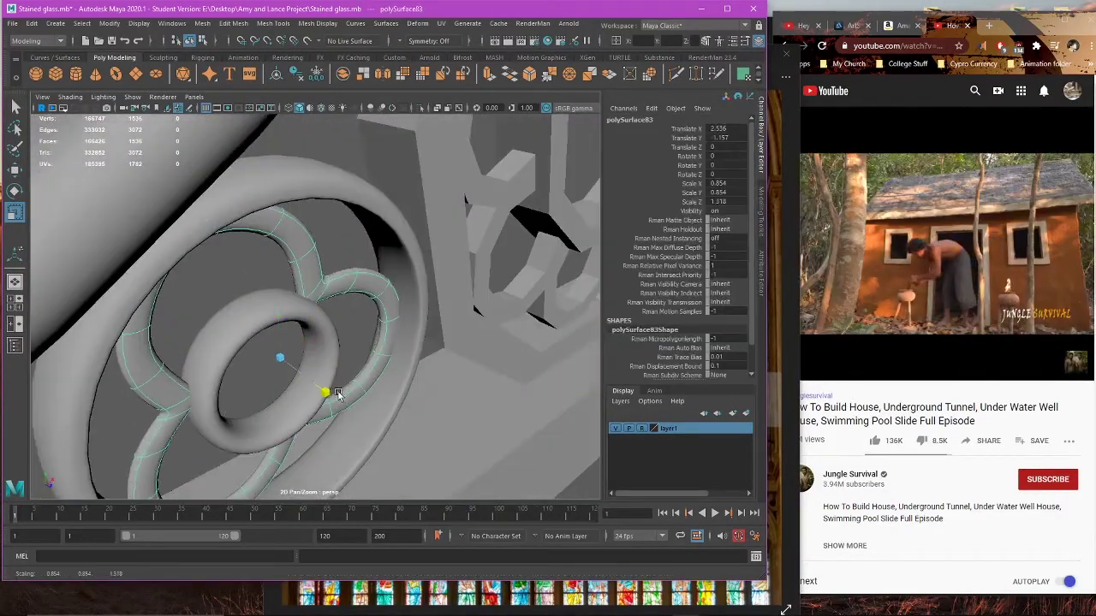
pyautogui.keyDown('alt'); pyautogui.moveTo(387, 401); pyautogui.dragTo(317, 362); pyautogui.keyUp('alt')
pyautogui.click(351, 262)
pyautogui.scroll(-10, 396, 275)
pyautogui.click(338, 296)
pyautogui.press('e')
pyautogui.hotkey('ctrl', 'z')
pyautogui.moveTo(251, 275)
pyautogui.mouseDown()
pyautogui.moveTo(287, 258)
pyautogui.moveTo(321, 359)
pyautogui.moveTo(240, 278)
pyautogui.mouseUp()
pyautogui.hotkey('ctrl', 'z')
pyautogui.scroll(4, 310, 333)
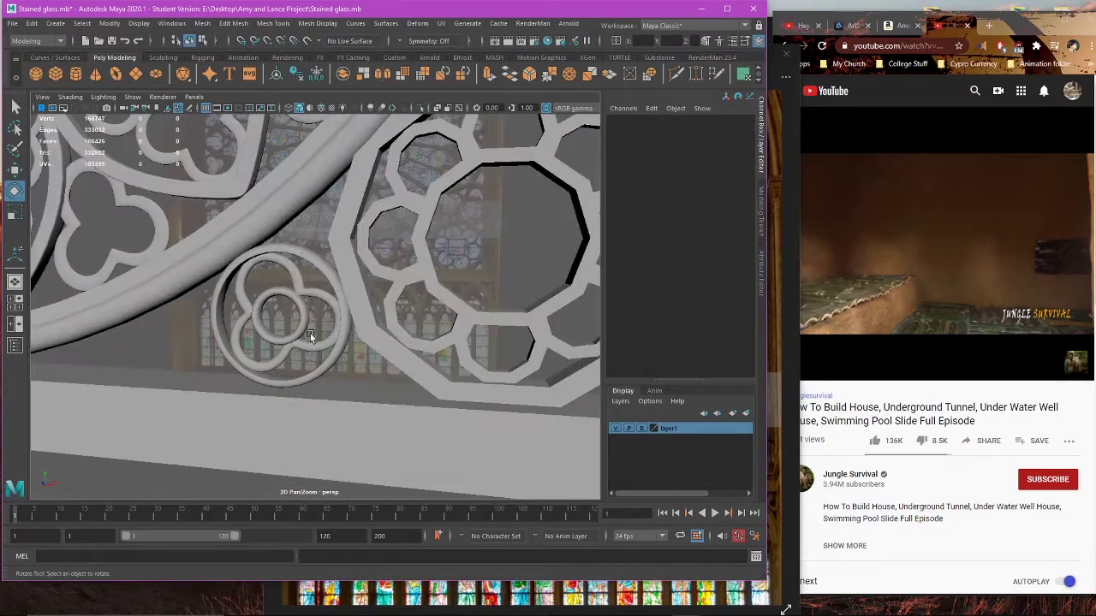
# Step: In a wireframe front view, select the vertices at all three junctions between the trefoil's lobes and scale them in the XY plane
pyautogui.keyDown('alt'); pyautogui.moveTo(310, 333); pyautogui.dragTo(318, 346); pyautogui.keyUp('alt')
pyautogui.click(317, 346)
pyautogui.press('space')
pyautogui.press('space')
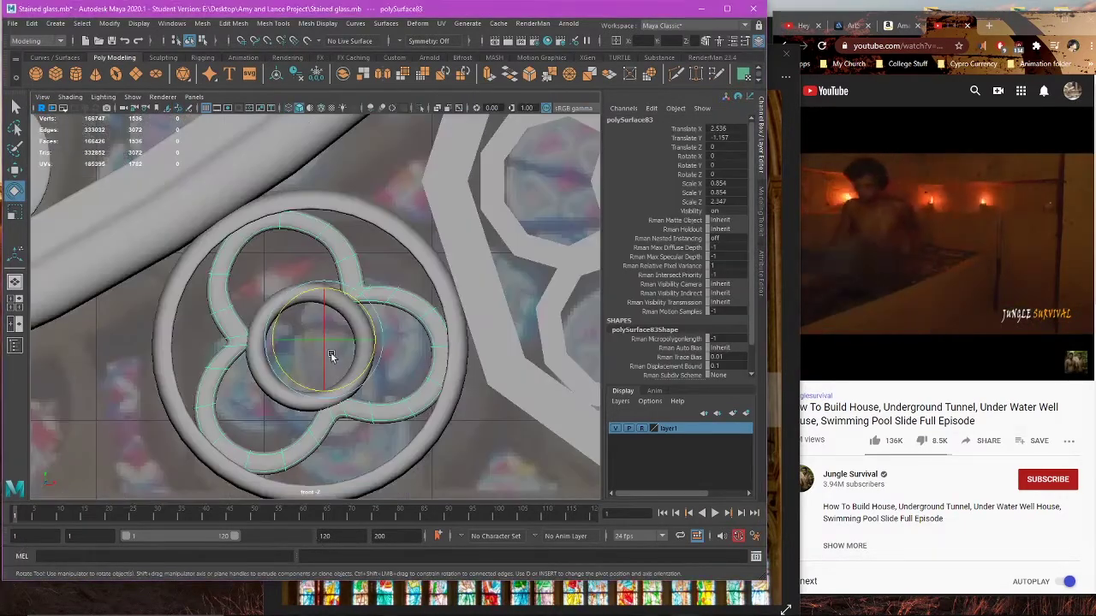
pyautogui.moveTo(396, 303); pyautogui.dragTo(329, 306, button='right')
pyautogui.scroll(2, 257, 321)
pyautogui.press('4')
pyautogui.moveTo(176, 342); pyautogui.dragTo(274, 365)
pyautogui.press('w')
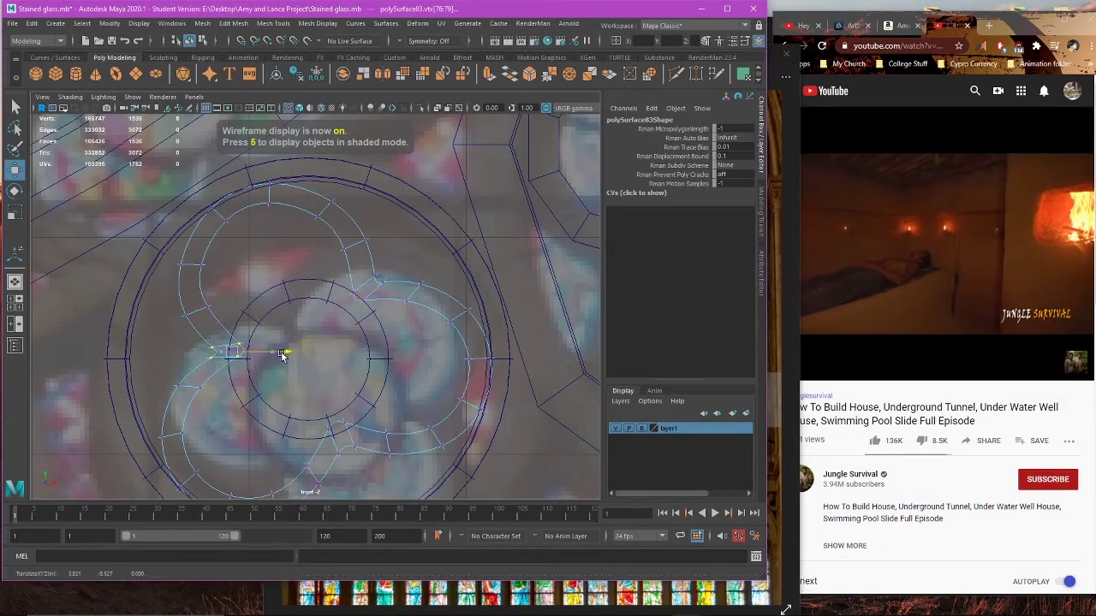
pyautogui.moveTo(301, 394); pyautogui.dragTo(361, 458)
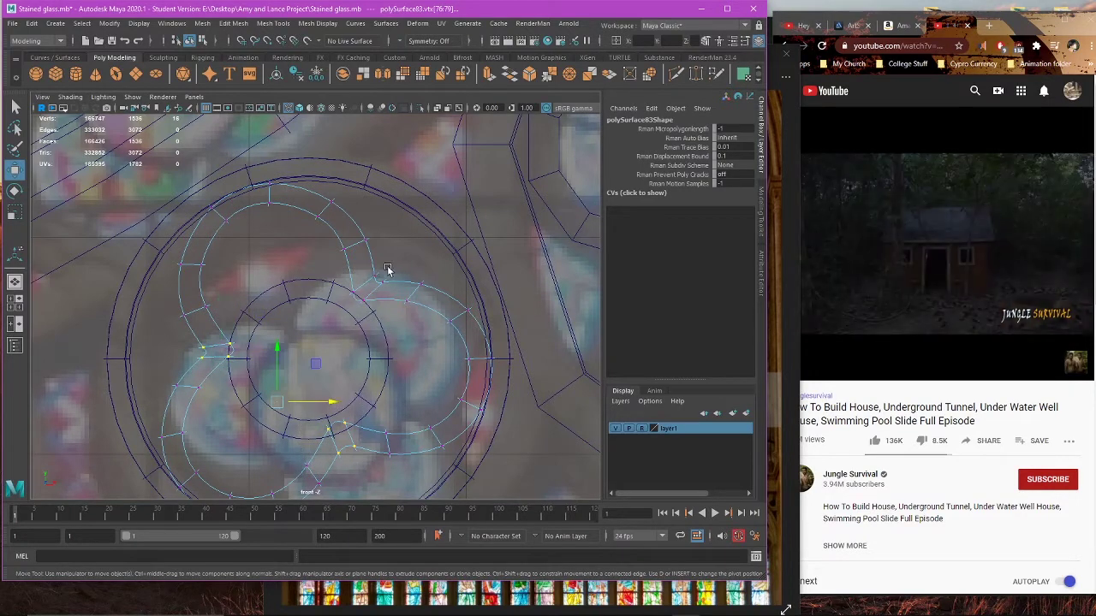
pyautogui.press('r')
pyautogui.moveTo(339, 328); pyautogui.dragTo(329, 330)
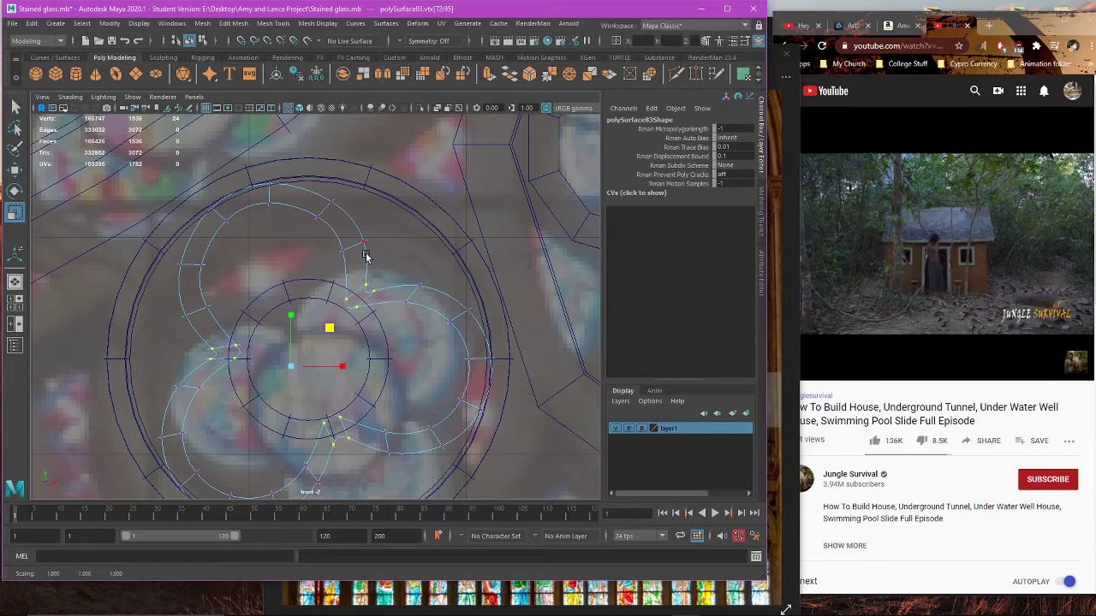
# Step: Reposition the vertices at the top and upper right of the trefoil's upper lobe to round its outline
pyautogui.press('w')
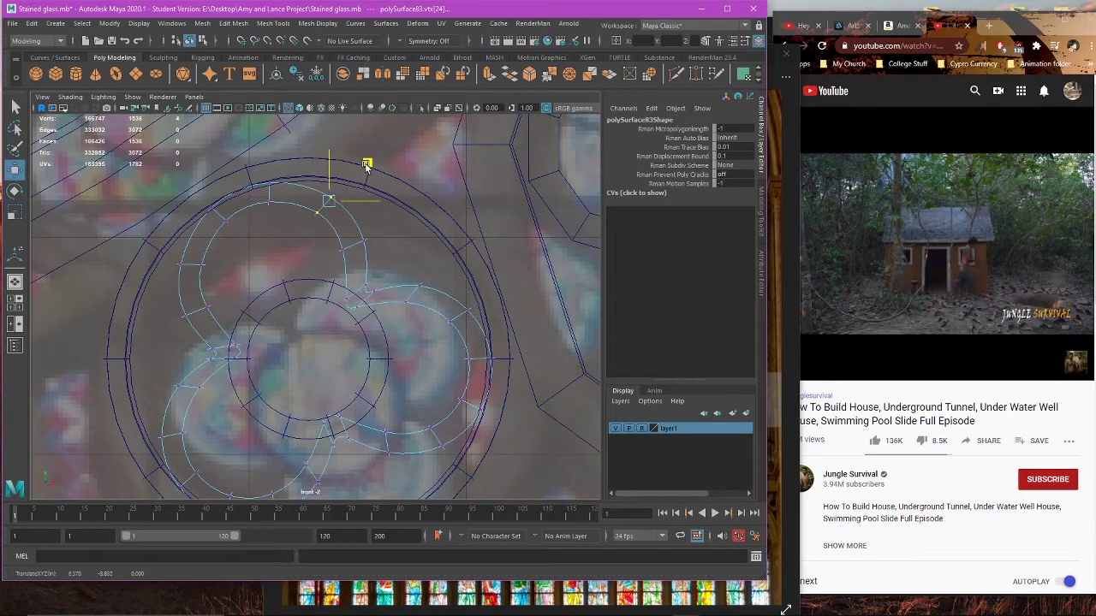
pyautogui.moveTo(304, 154); pyautogui.dragTo(306, 150)
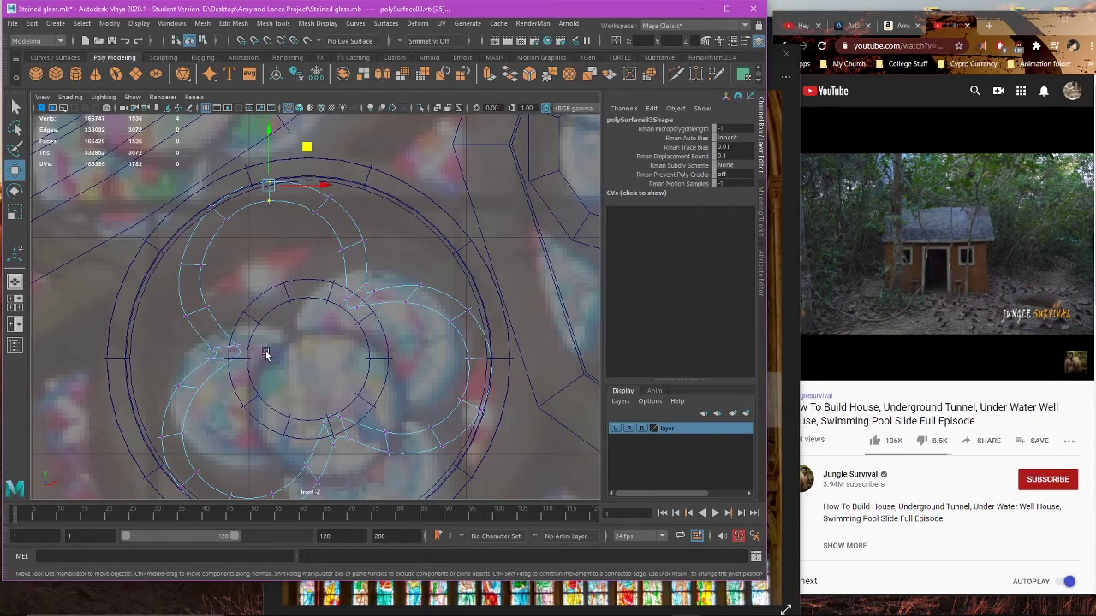
pyautogui.press('e')
pyautogui.press('r')
# Step: Adjust the upper and lower vertex rows at the trefoil's left junction vertically
pyautogui.moveTo(265, 361); pyautogui.dragTo(229, 315)
pyautogui.press('w')
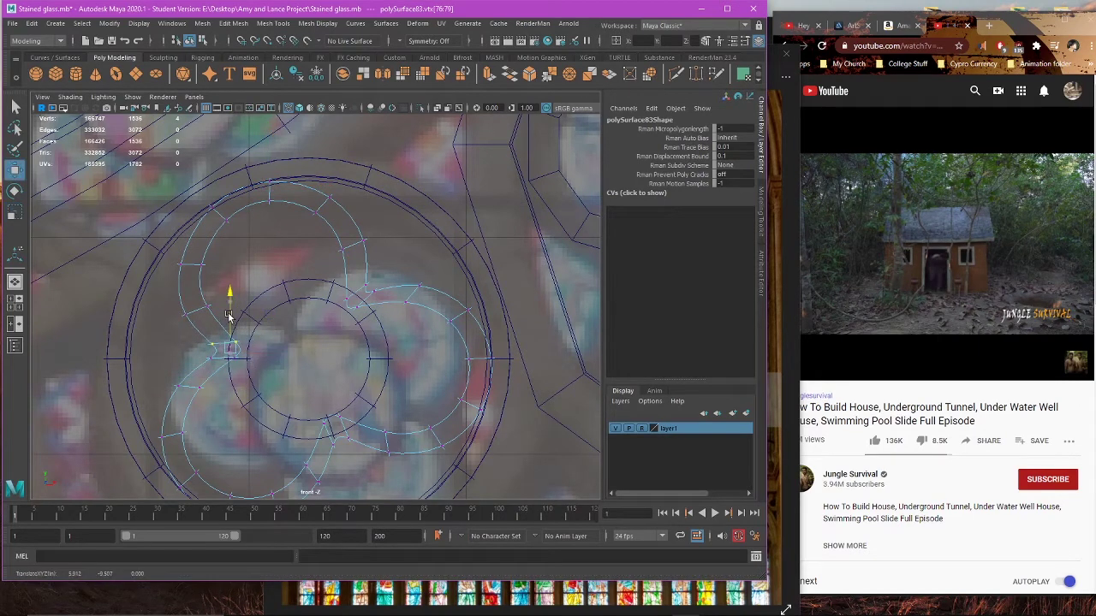
pyautogui.moveTo(247, 370); pyautogui.dragTo(245, 368)
pyautogui.press('r')
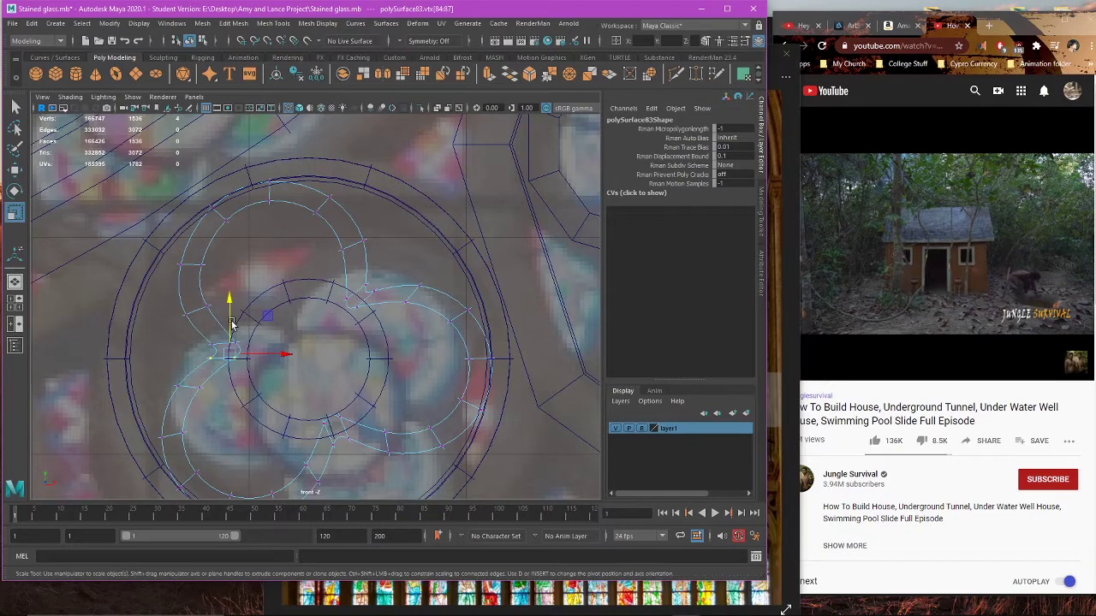
pyautogui.press('e')
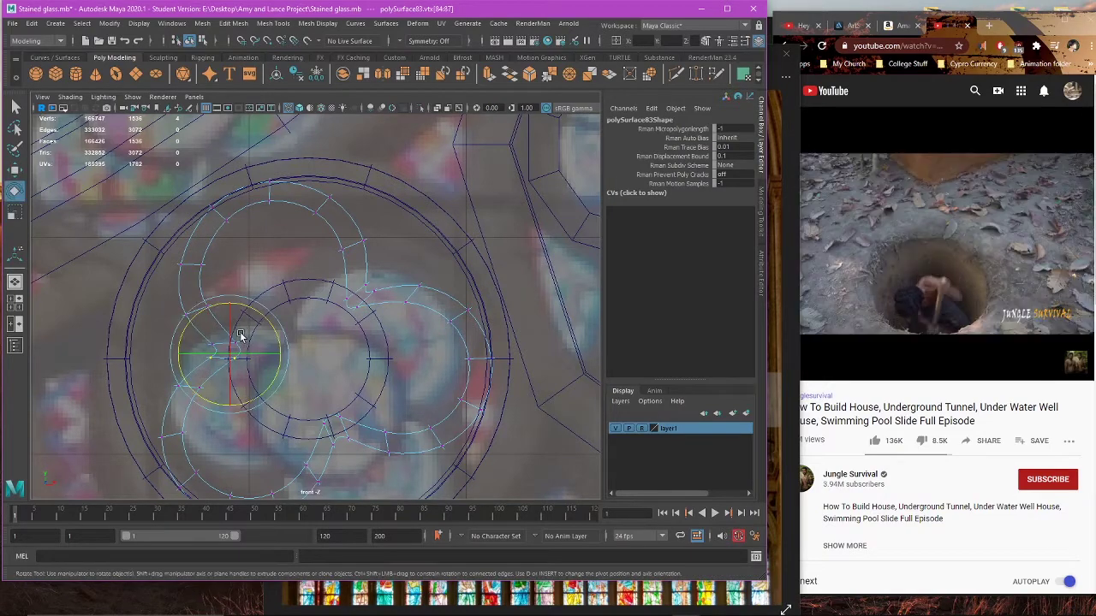
pyautogui.press('w')
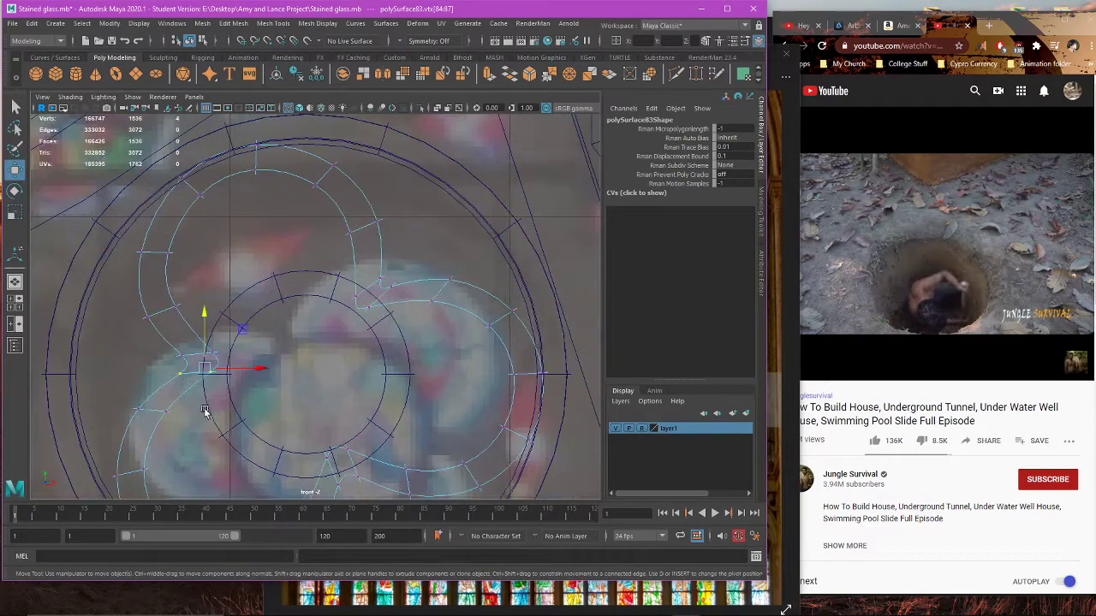
# Step: Move the outer vertices of the trefoil's left junction outward and slightly up, and restore shaded display
pyautogui.scroll(4, 206, 359)
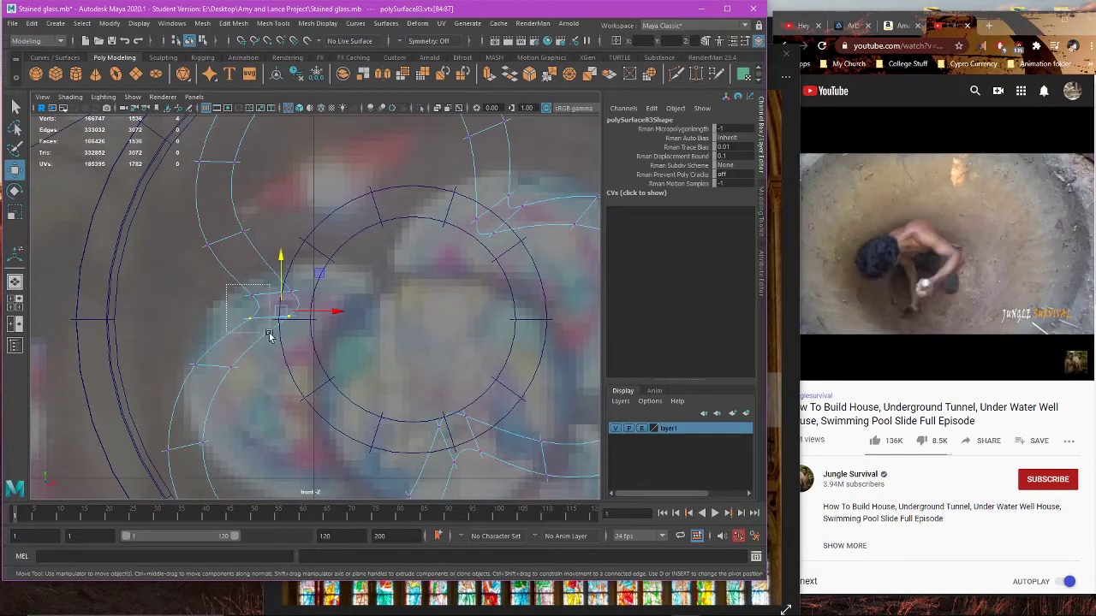
pyautogui.moveTo(305, 307); pyautogui.dragTo(301, 307)
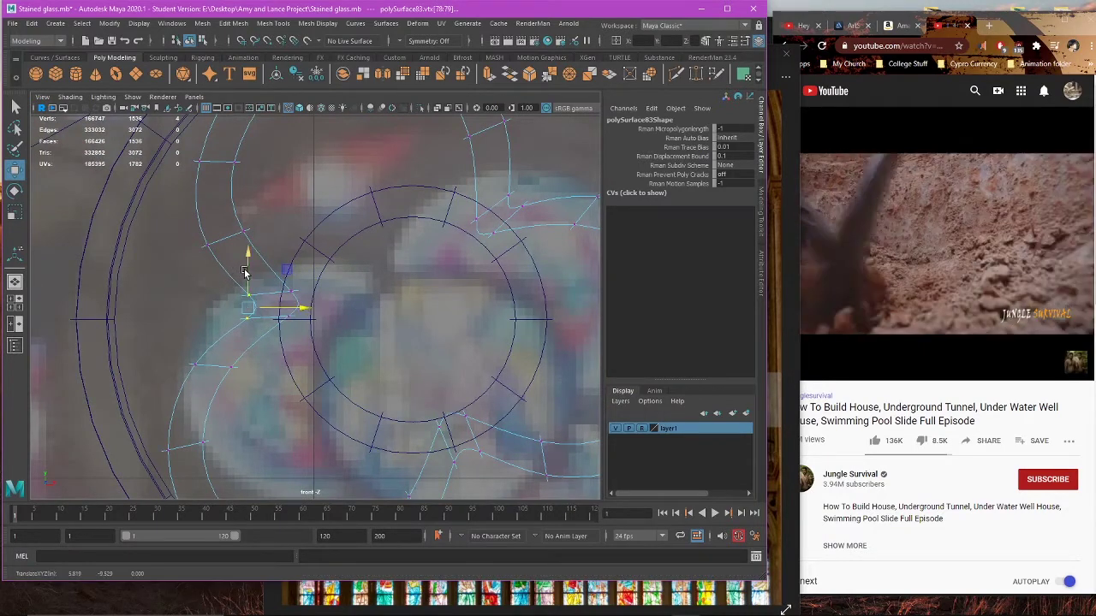
pyautogui.moveTo(247, 270); pyautogui.dragTo(248, 263)
pyautogui.press('5')
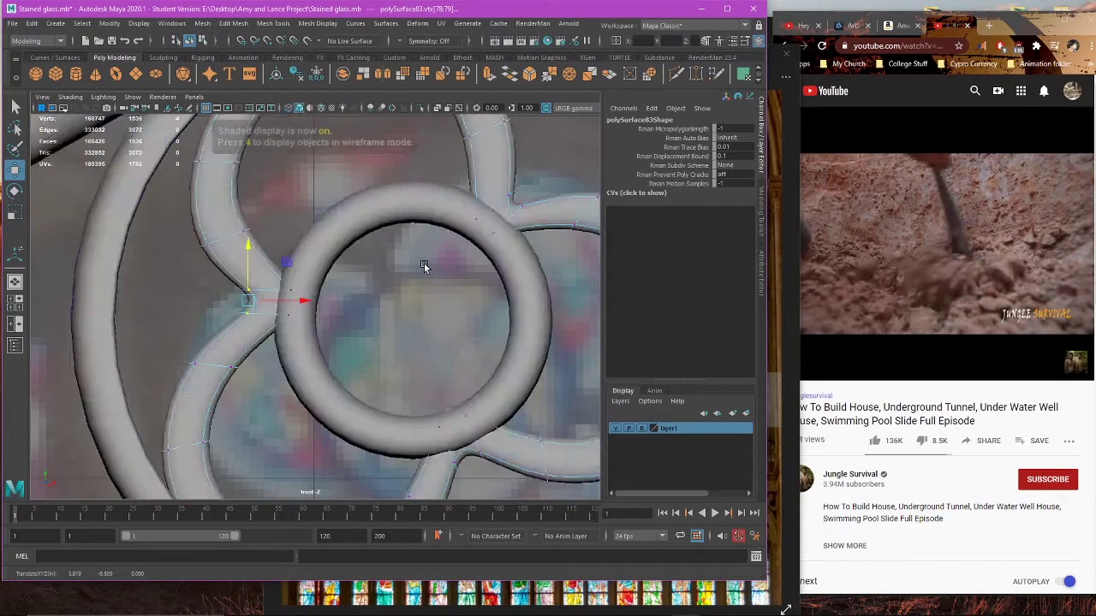
pyautogui.scroll(-5, 403, 291)
pyautogui.click(247, 343)
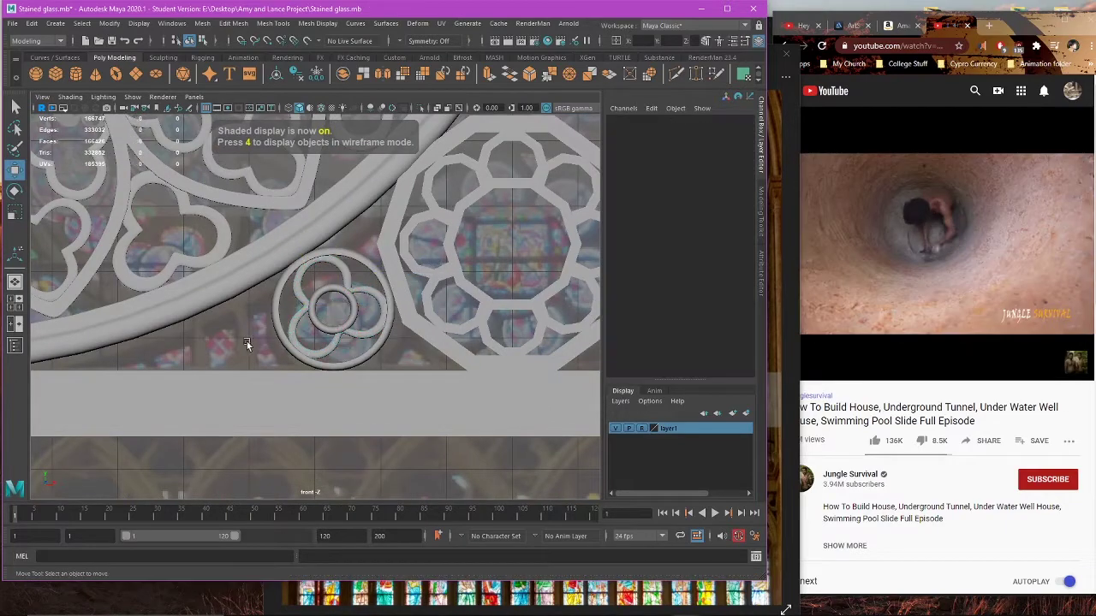
# Step: Check the trefoil in the perspective view, then select it and show it unsmoothed in the front view
pyautogui.scroll(-3, 304, 346)
pyautogui.press('space')
pyautogui.press('space')
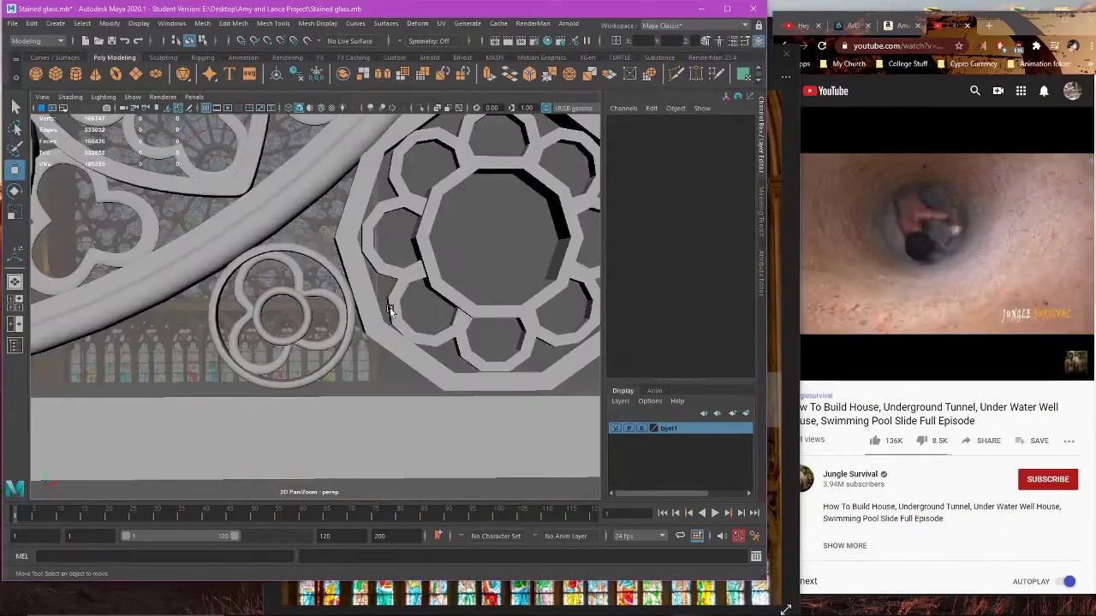
pyautogui.scroll(5, 322, 322)
pyautogui.keyDown('alt'); pyautogui.moveTo(391, 313); pyautogui.dragTo(222, 426); pyautogui.keyUp('alt')
pyautogui.click(310, 333)
pyautogui.press('space')
pyautogui.press('space')
pyautogui.scroll(8, 362, 345)
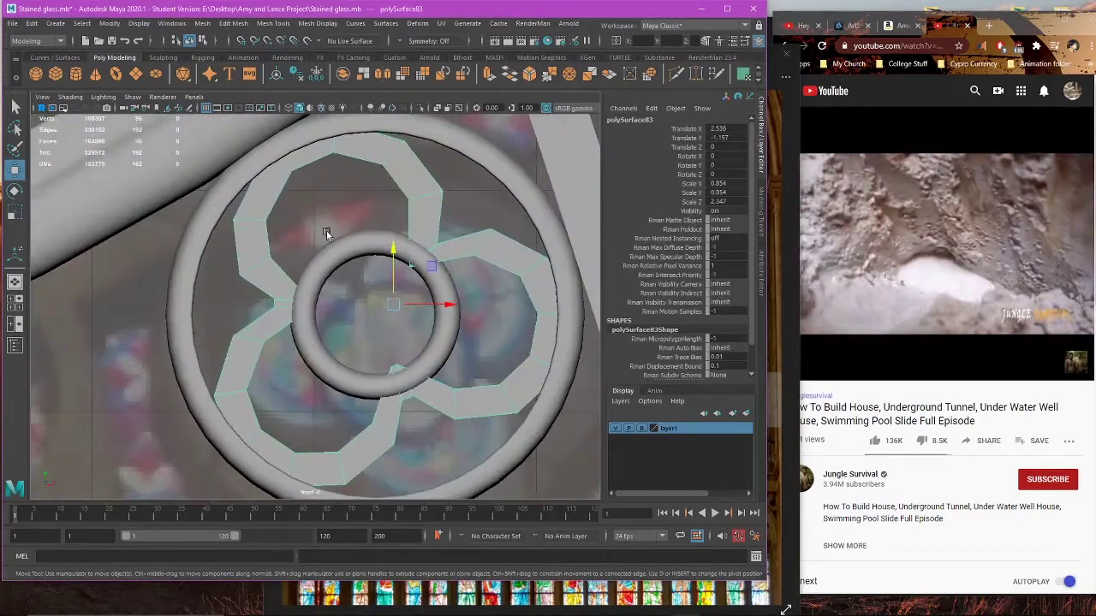
# Step: Move the outer vertices of the unsmoothed trefoil's left junction up and outward, away from the inner ring
pyautogui.moveTo(327, 231); pyautogui.dragTo(297, 229, button='right')
pyautogui.scroll(5, 281, 274)
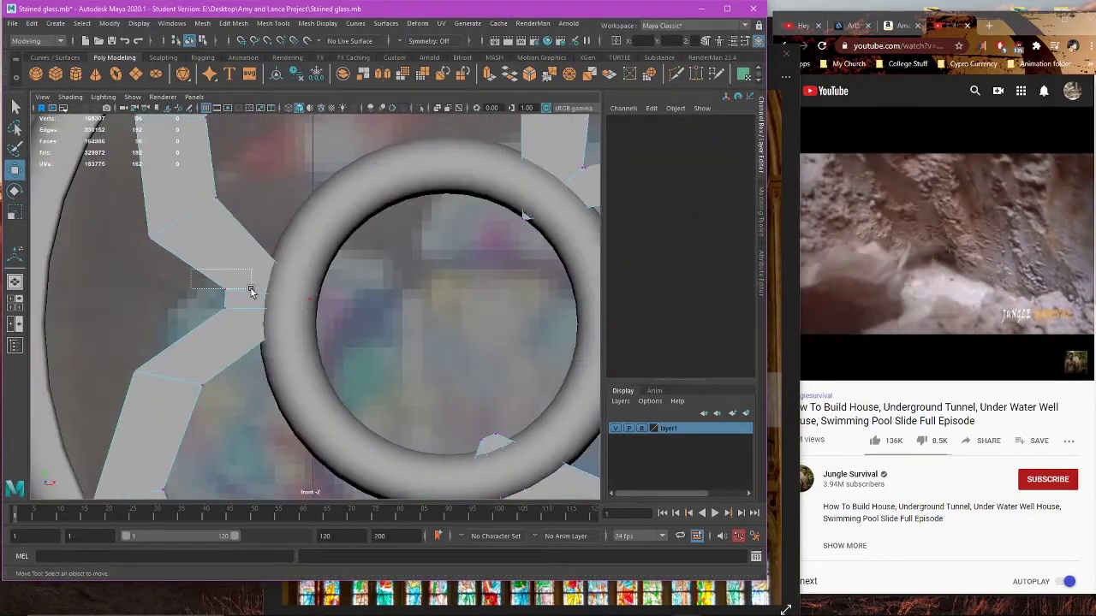
pyautogui.moveTo(190, 269); pyautogui.dragTo(226, 330)
pyautogui.click(259, 287)
pyautogui.hotkey('ctrl', 'z')
pyautogui.moveTo(270, 298); pyautogui.dragTo(248, 296)
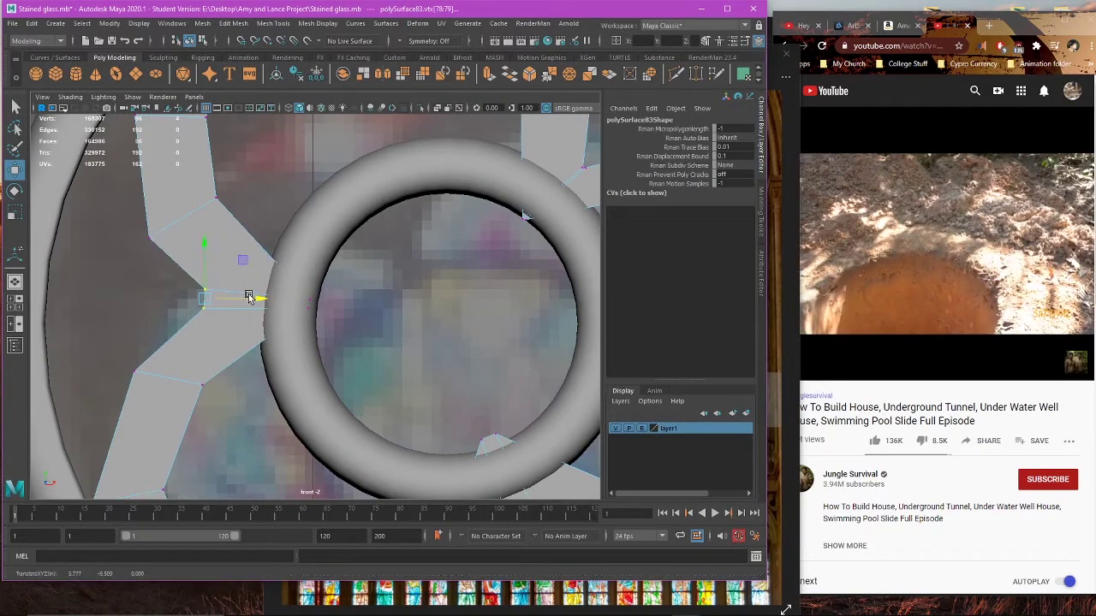
pyautogui.moveTo(266, 250); pyautogui.dragTo(255, 242)
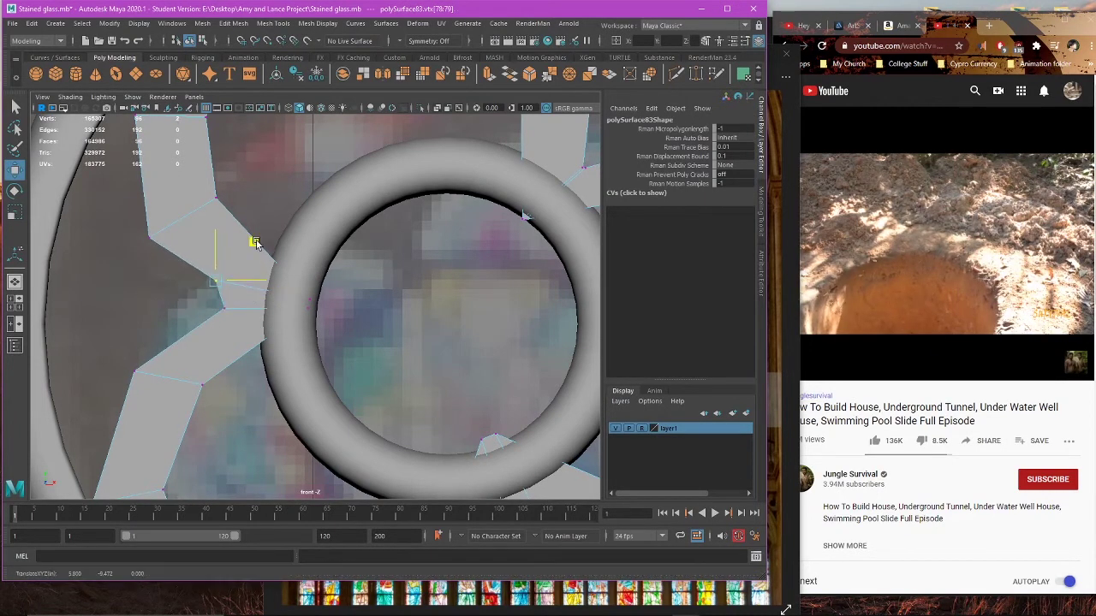
pyautogui.moveTo(197, 303); pyautogui.dragTo(245, 328)
# Step: Move the vertices at the trefoil's lower junction down and outward from the inner ring, checking the result in wireframe and shaded display
pyautogui.scroll(-5, 350, 362)
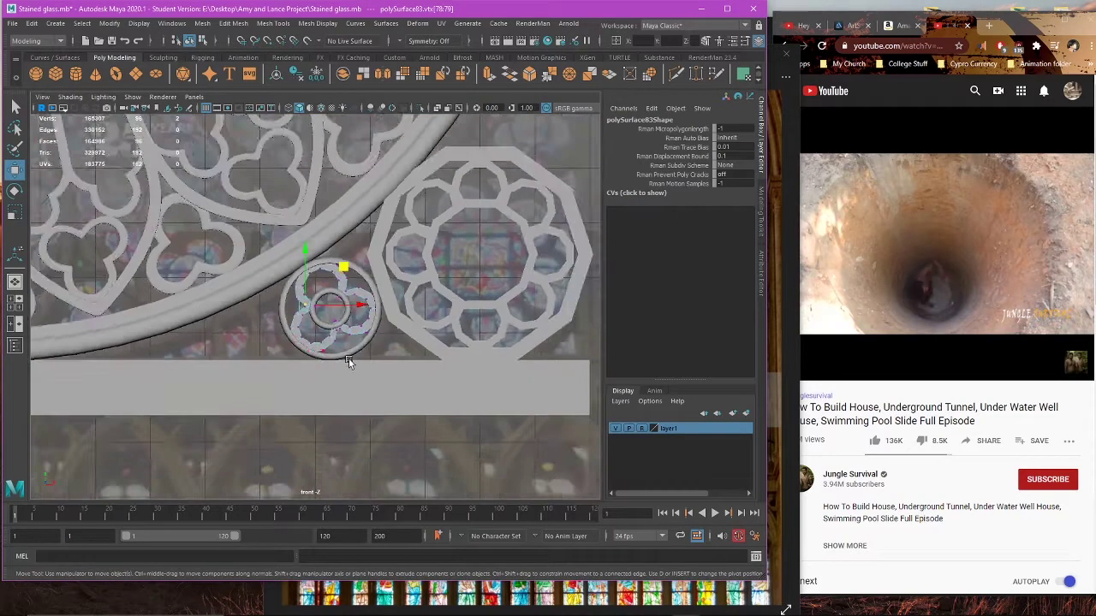
pyautogui.scroll(6, 391, 372)
pyautogui.press('4')
pyautogui.scroll(3, 409, 352)
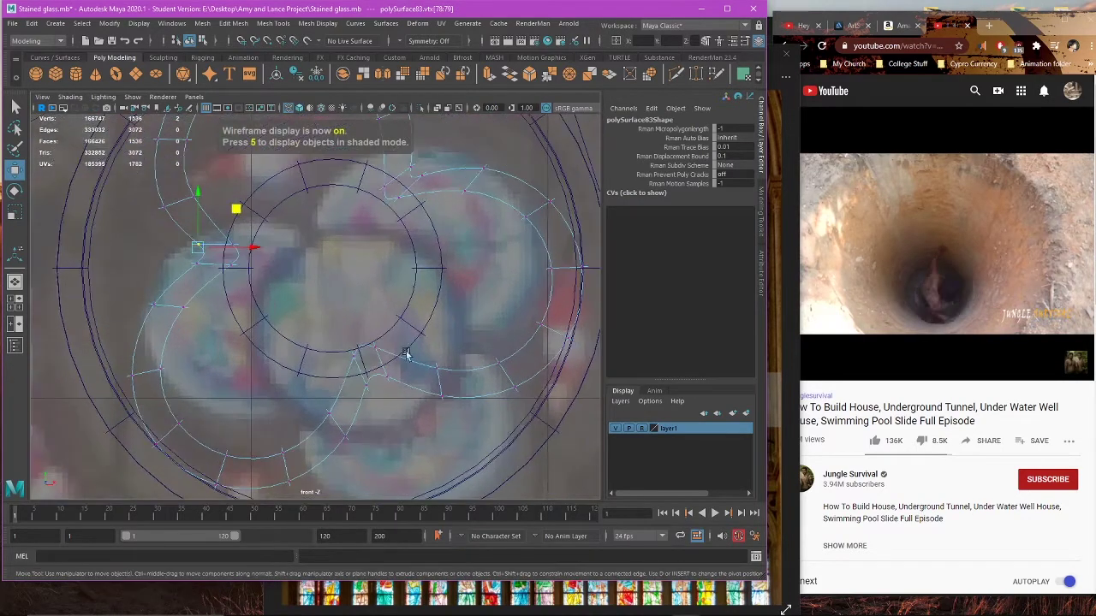
pyautogui.press('5')
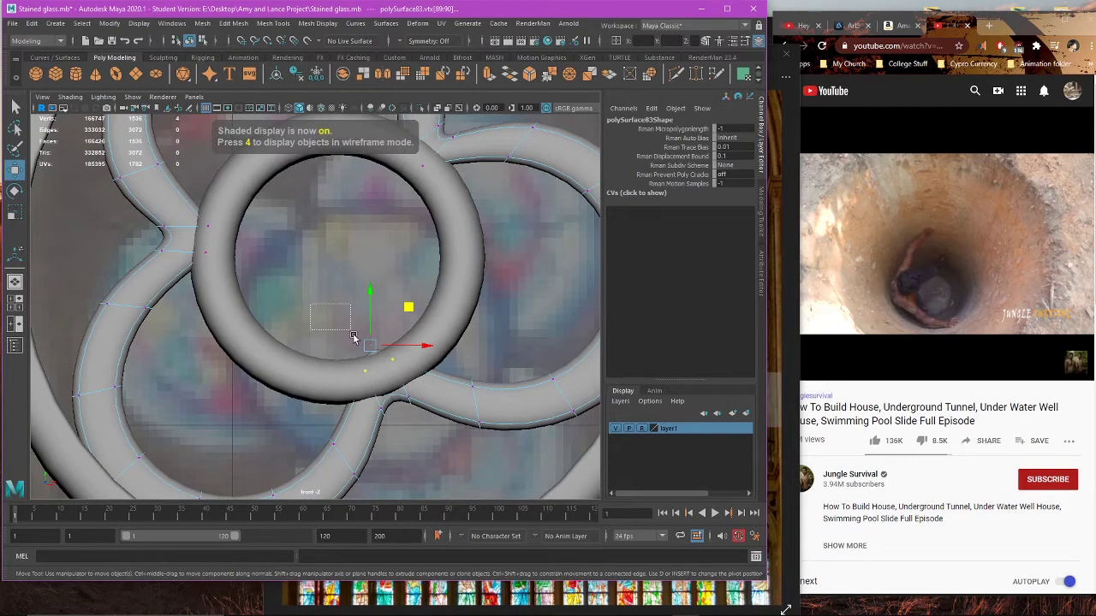
pyautogui.moveTo(388, 323); pyautogui.dragTo(392, 335)
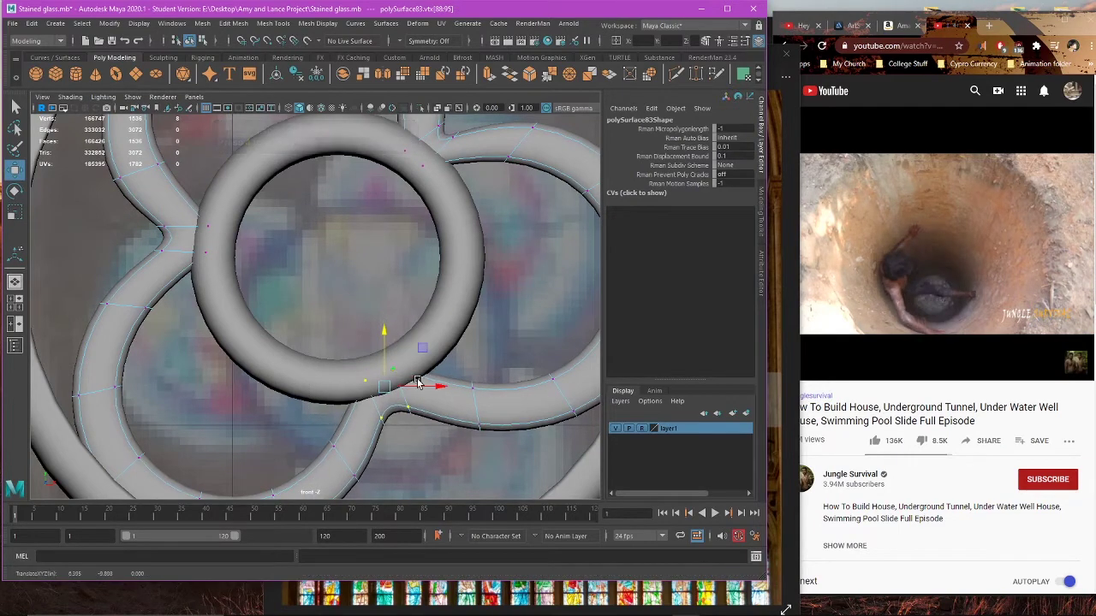
pyautogui.press('4')
pyautogui.moveTo(423, 387); pyautogui.dragTo(427, 388)
pyautogui.press('5')
pyautogui.keyDown('alt'); pyautogui.moveTo(447, 309); pyautogui.dragTo(434, 383, button='middle'); pyautogui.keyUp('alt')
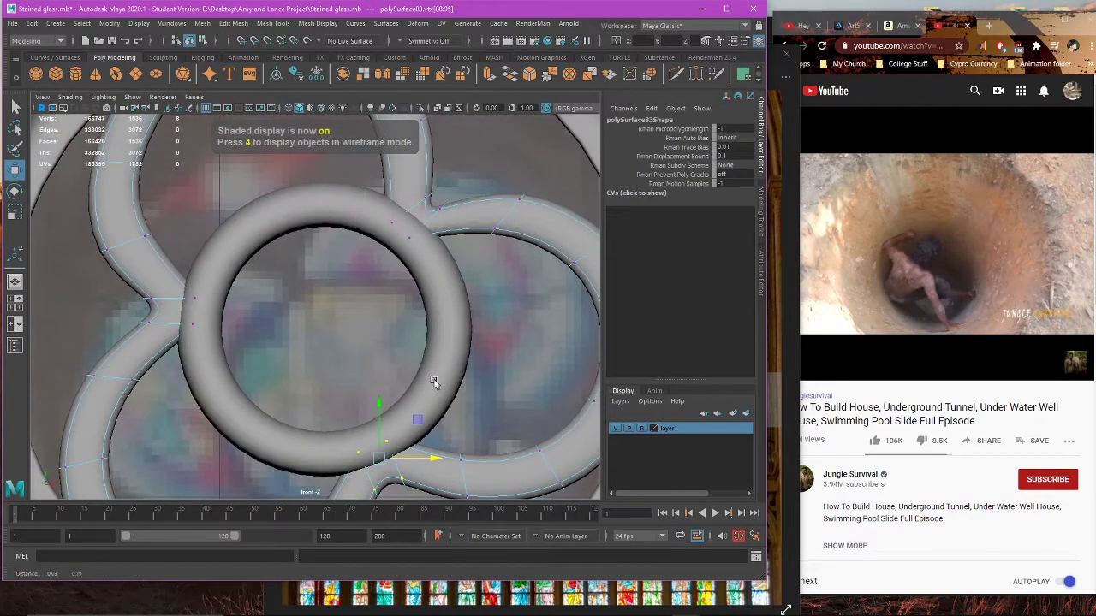
# Step: Try to rotate and scale the outer vertices at the trefoil's upper-right junction
pyautogui.press('4')
pyautogui.keyDown('alt'); pyautogui.moveTo(458, 215); pyautogui.dragTo(362, 276, button='middle'); pyautogui.keyUp('alt')
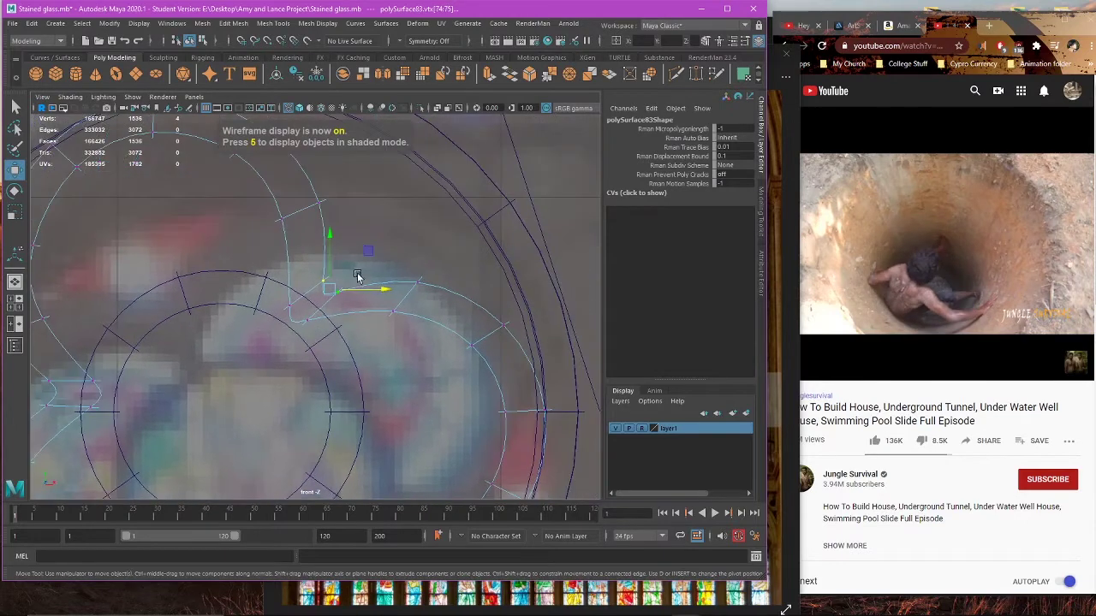
pyautogui.press('e')
pyautogui.hotkey('ctrl', 'z')
pyautogui.press('w')
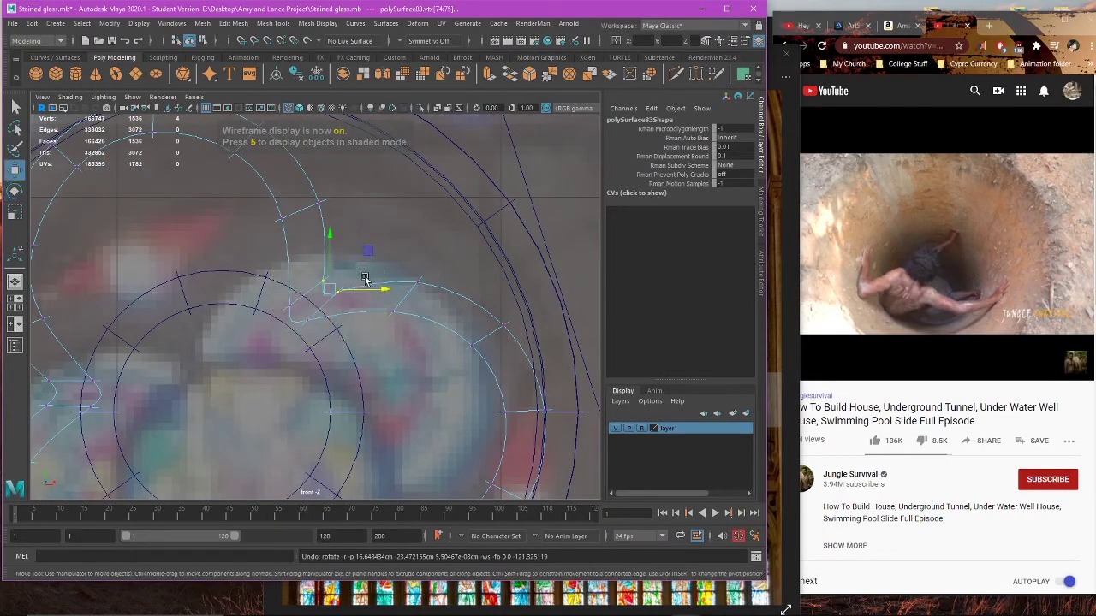
pyautogui.press('r')
pyautogui.moveTo(366, 251)
pyautogui.mouseDown()
pyautogui.moveTo(423, 262)
pyautogui.moveTo(381, 265)
pyautogui.mouseUp()
pyautogui.press('w')
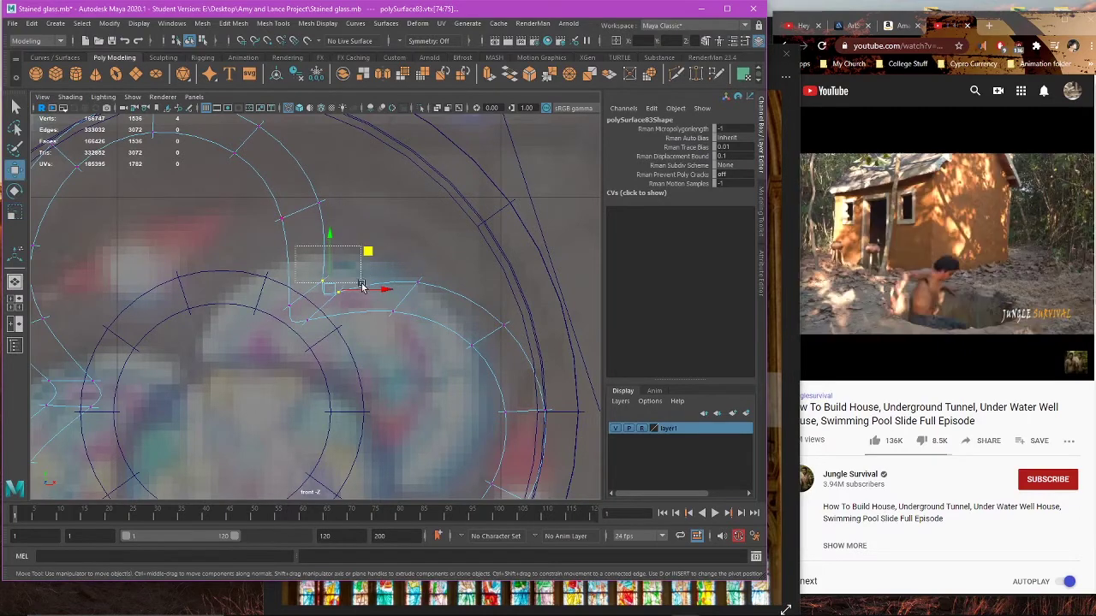
pyautogui.press('5')
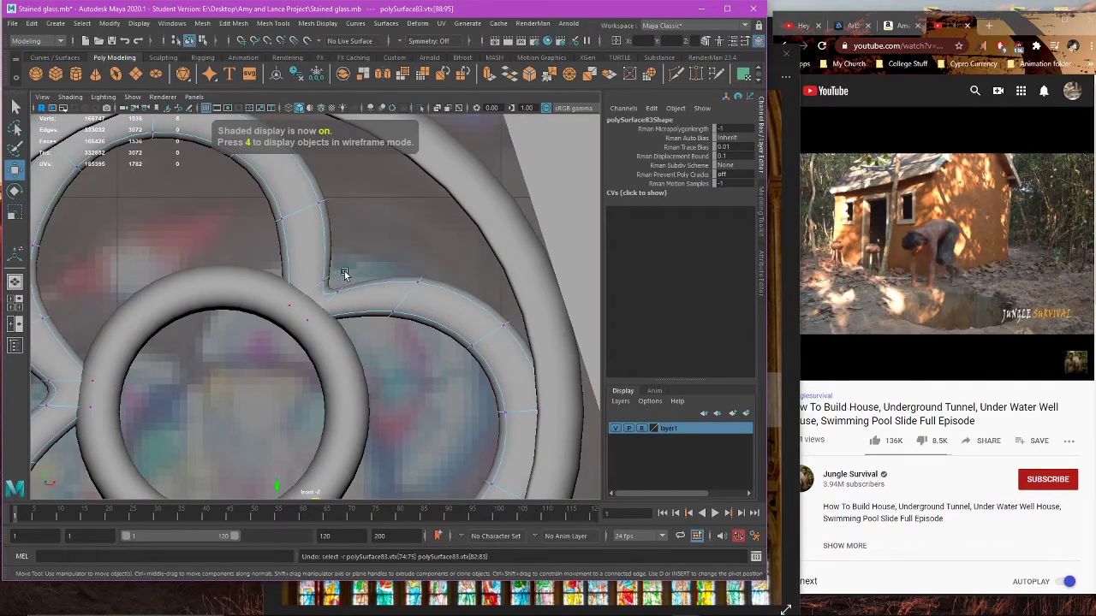
# Step: Move the cross edges at the trefoil's upper-right junction slightly up and left
pyautogui.scroll(4, 368, 282)
pyautogui.moveTo(403, 214); pyautogui.dragTo(399, 187, button='right')
pyautogui.moveTo(339, 278); pyautogui.dragTo(335, 267)
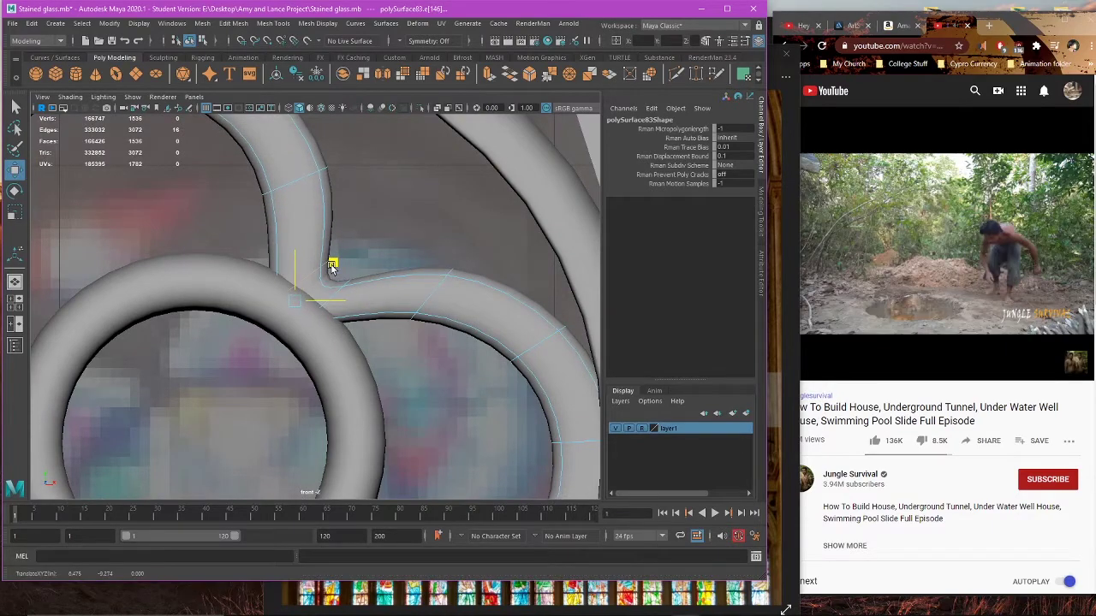
pyautogui.press('4')
pyautogui.scroll(-4, 335, 280)
pyautogui.press('5')
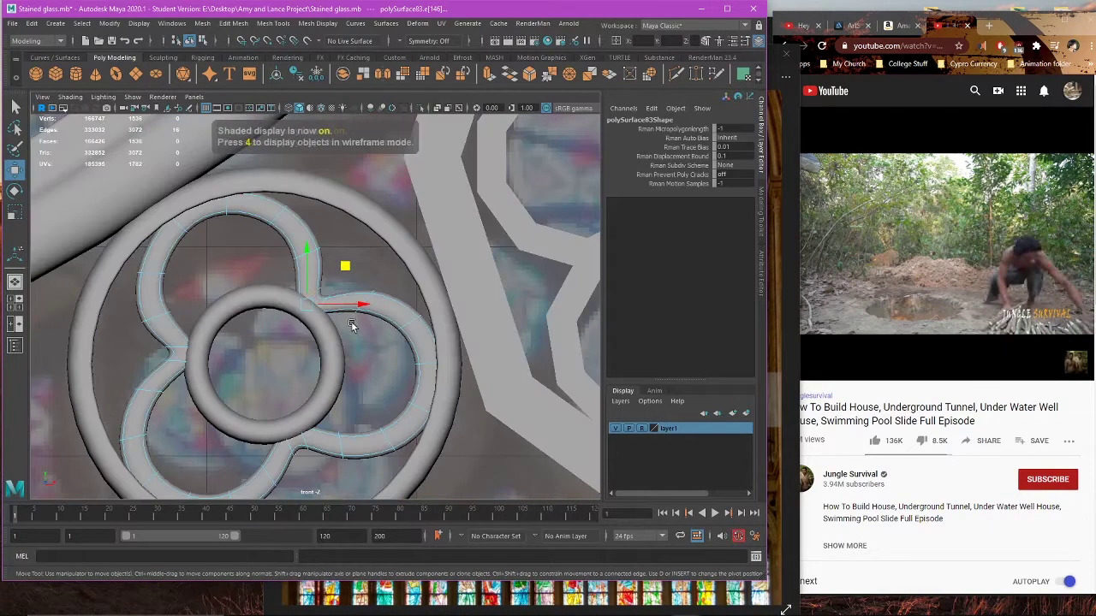
# Step: Rotate the selected edges of the upper-right junction and compare the trefoil with its surroundings in shaded display
pyautogui.press('4')
pyautogui.scroll(3, 347, 319)
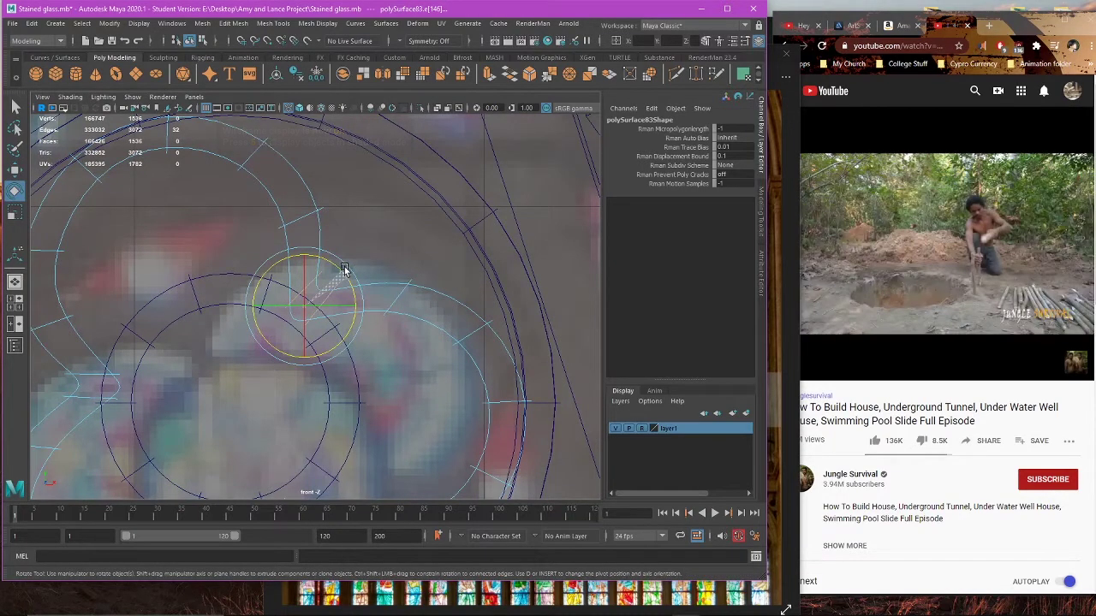
pyautogui.press('5')
pyautogui.scroll(-4, 353, 281)
pyautogui.scroll(4, 369, 297)
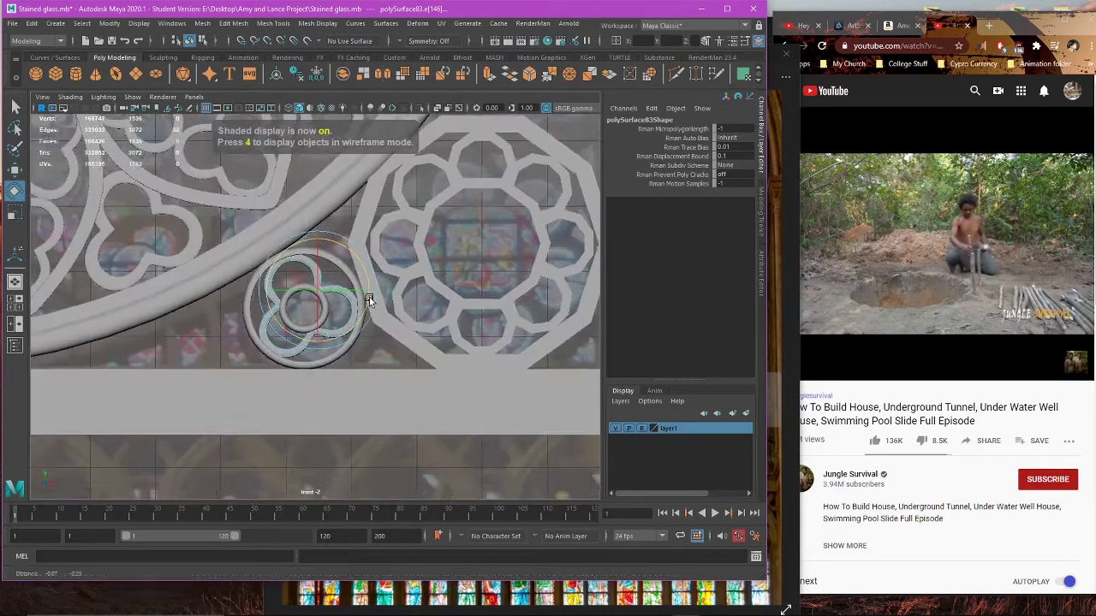
# Step: Select the two cross edges at the trefoil's lower junction in wireframe and adjust their horizontal position
pyautogui.scroll(5, 333, 372)
pyautogui.press('4')
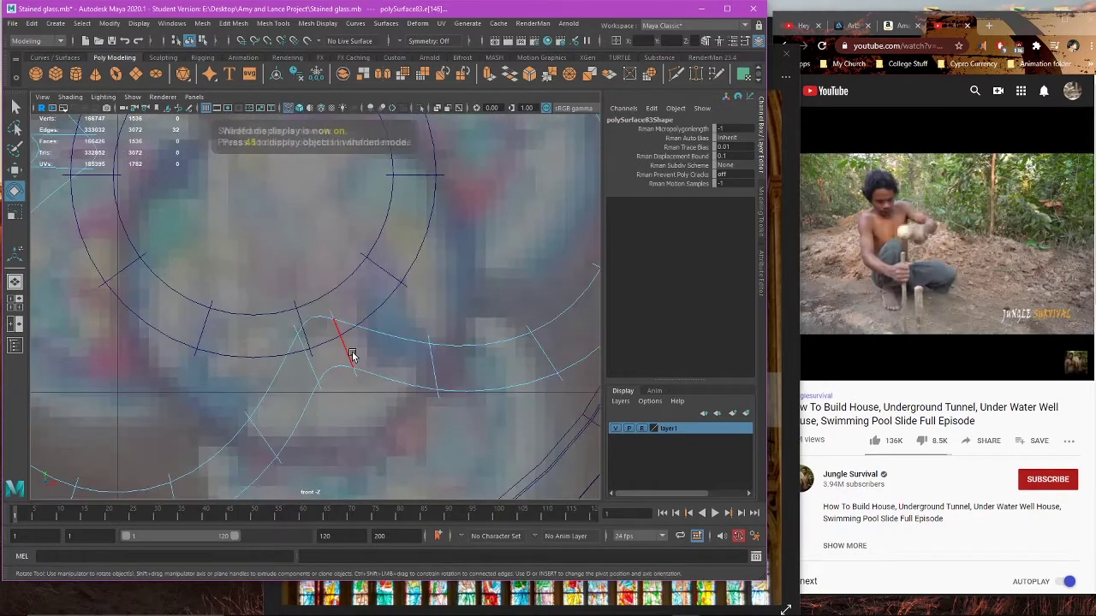
pyautogui.click(305, 379)
pyautogui.press('w')
pyautogui.scroll(2, 312, 386)
pyautogui.scroll(-2, 331, 370)
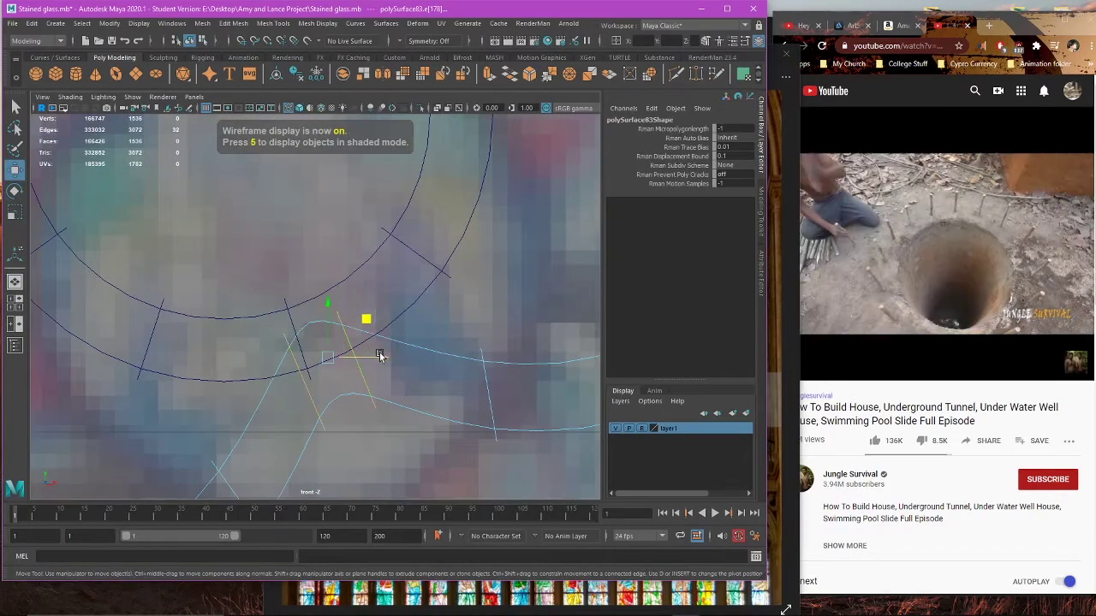
pyautogui.scroll(-5, 388, 351)
pyautogui.scroll(6, 388, 350)
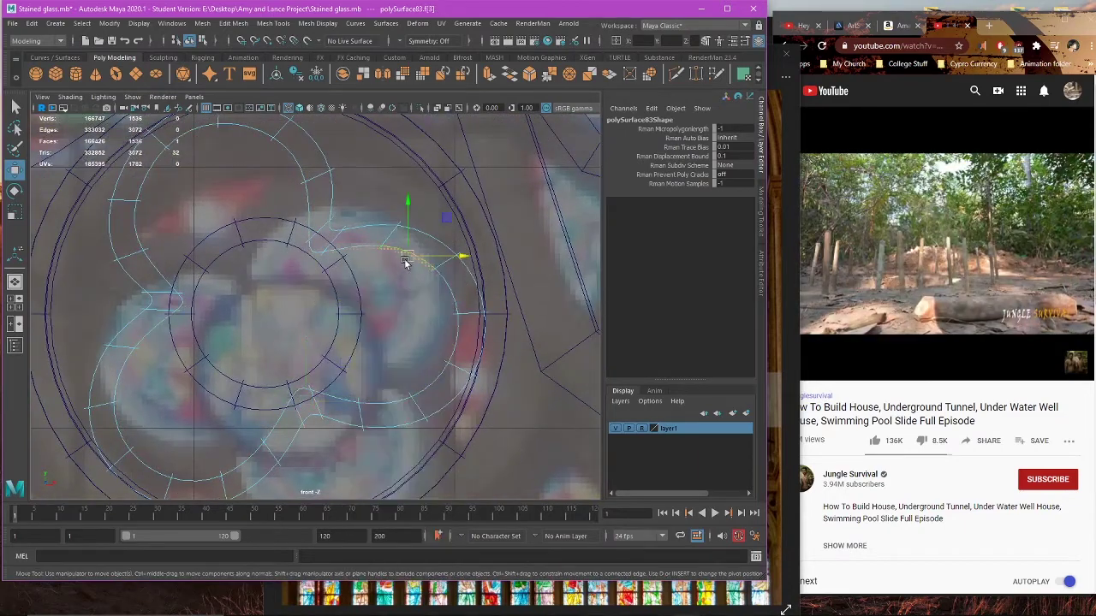
# Step: Undo the single-face change, scale the trefoil's inner face loop outward to thin its band, and check it in perspective
pyautogui.hotkey('ctrl', 'z')
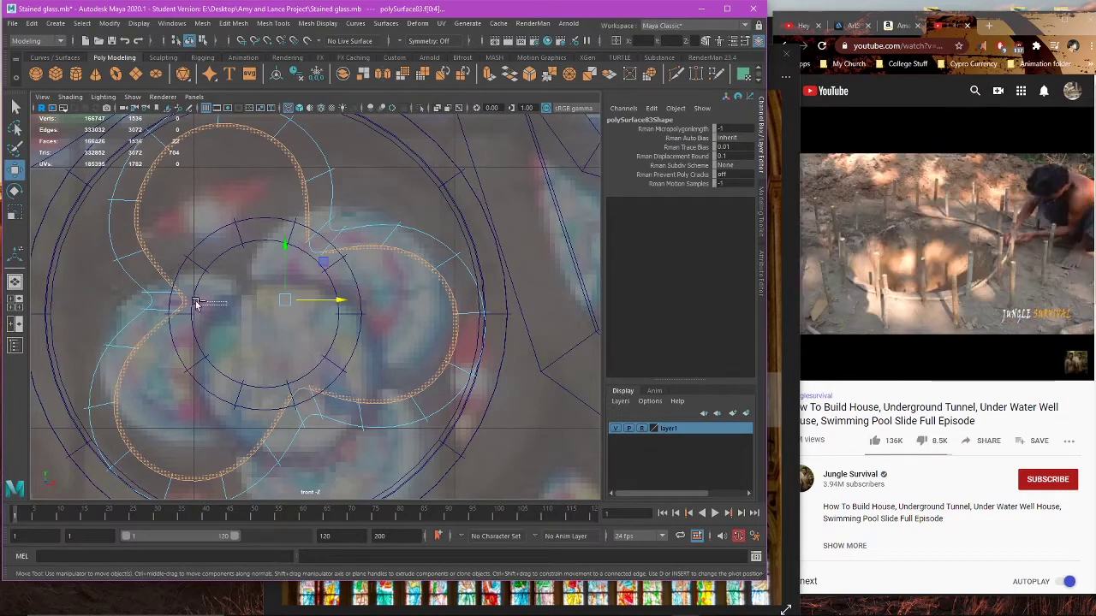
pyautogui.press('r')
pyautogui.moveTo(322, 259); pyautogui.dragTo(327, 259)
pyautogui.press('5')
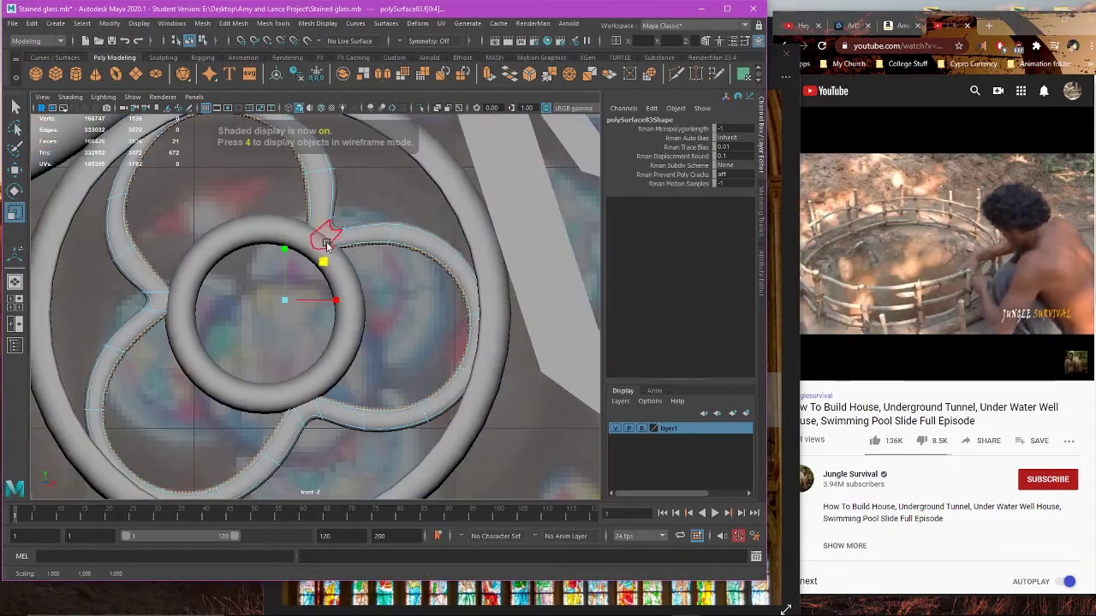
pyautogui.scroll(-4, 366, 261)
pyautogui.press('space')
pyautogui.press('space')
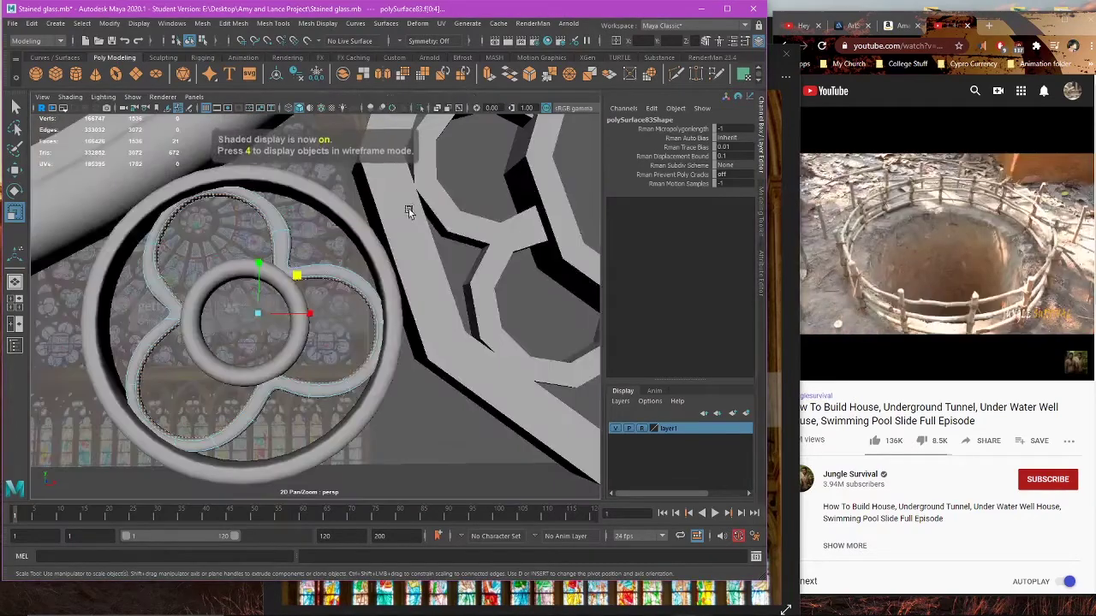
pyautogui.moveTo(340, 306); pyautogui.dragTo(385, 271, button='right')
pyautogui.press('space')
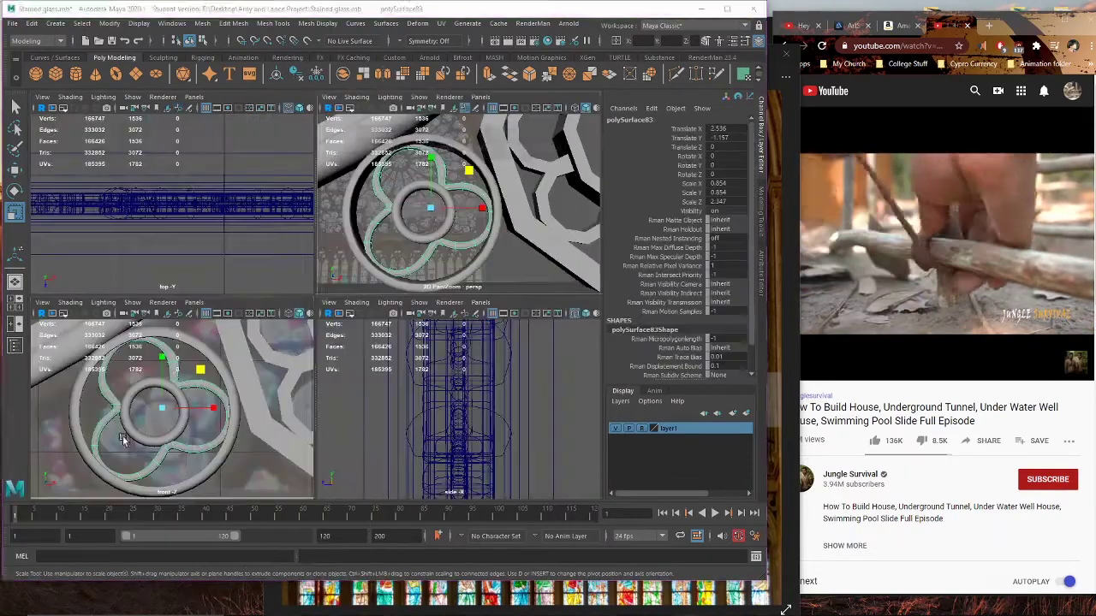
pyautogui.press('space')
# Step: Undo the extra scaling and reposition a face at the top of the trefoil's upper lobe in wireframe
pyautogui.moveTo(333, 264); pyautogui.dragTo(331, 267)
pyautogui.hotkey('ctrl', 'z')
pyautogui.keyDown('alt'); pyautogui.moveTo(339, 281); pyautogui.dragTo(363, 315, button='middle'); pyautogui.keyUp('alt')
pyautogui.keyDown('alt'); pyautogui.moveTo(363, 315); pyautogui.dragTo(412, 316, button='right'); pyautogui.keyUp('alt')
pyautogui.moveTo(310, 209); pyautogui.dragTo(274, 202, button='right')
pyautogui.press('4')
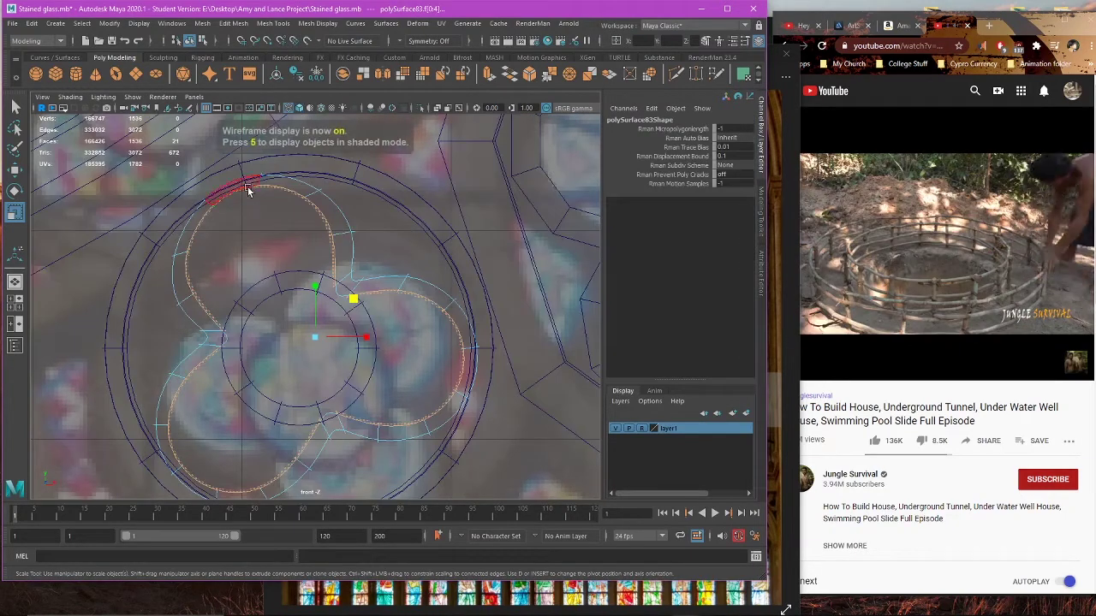
pyautogui.press('w')
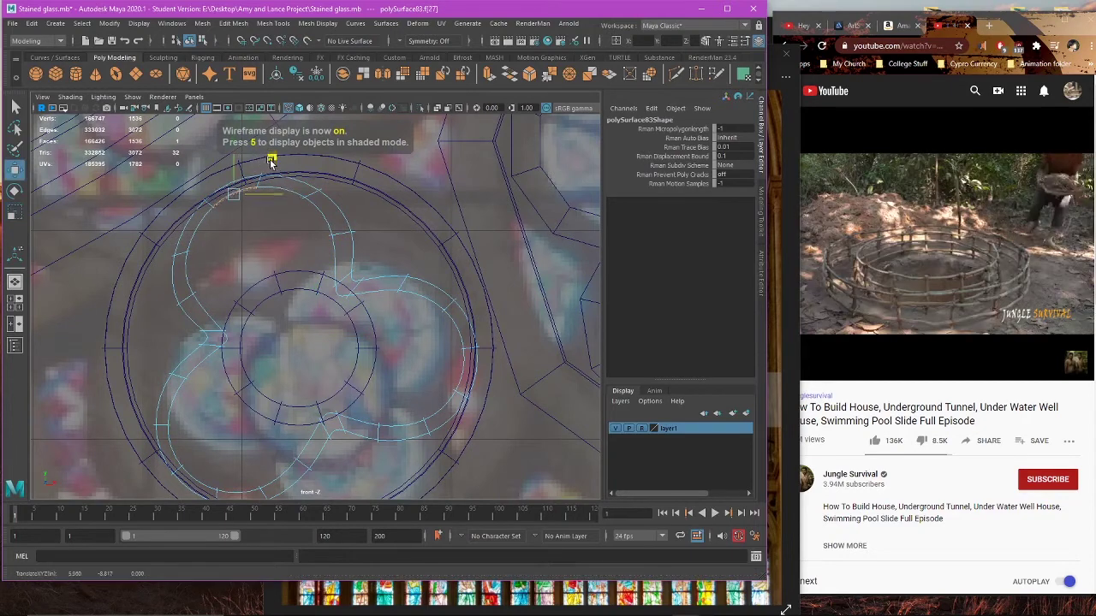
# Step: Reposition the cross and outer edges along the left side of the trefoil's upper lobe
pyautogui.moveTo(238, 249); pyautogui.dragTo(238, 215, button='right')
pyautogui.click(227, 259)
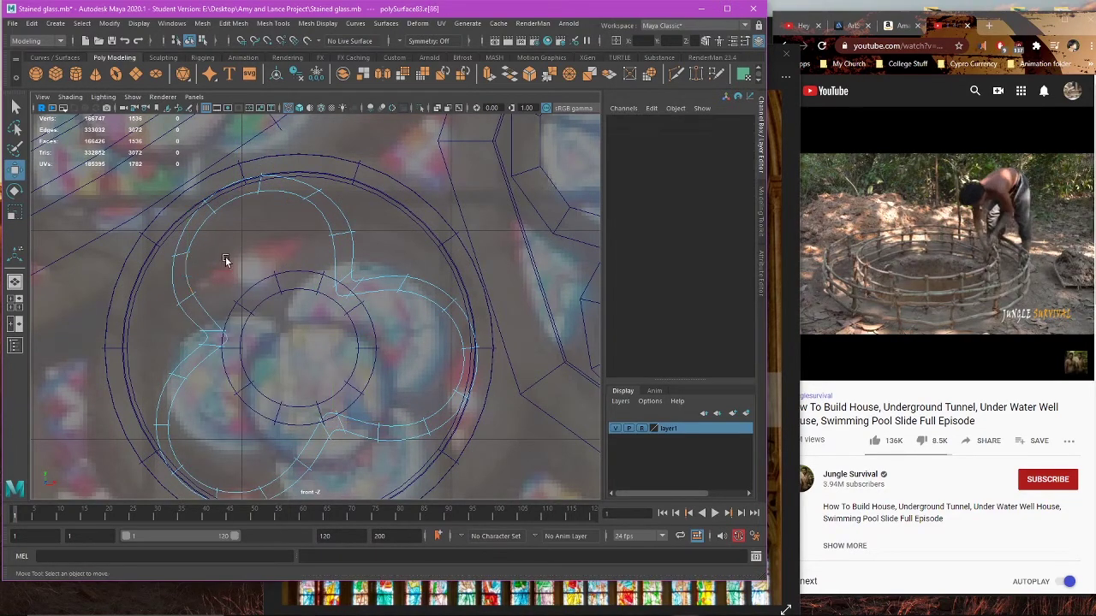
pyautogui.click(190, 255)
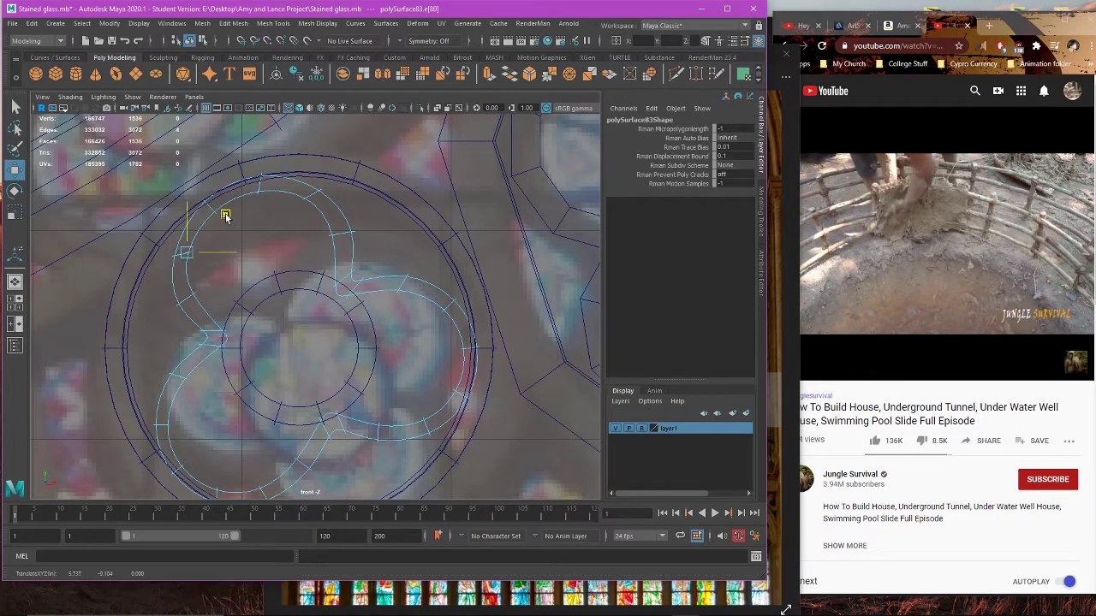
pyautogui.moveTo(225, 218); pyautogui.dragTo(166, 259)
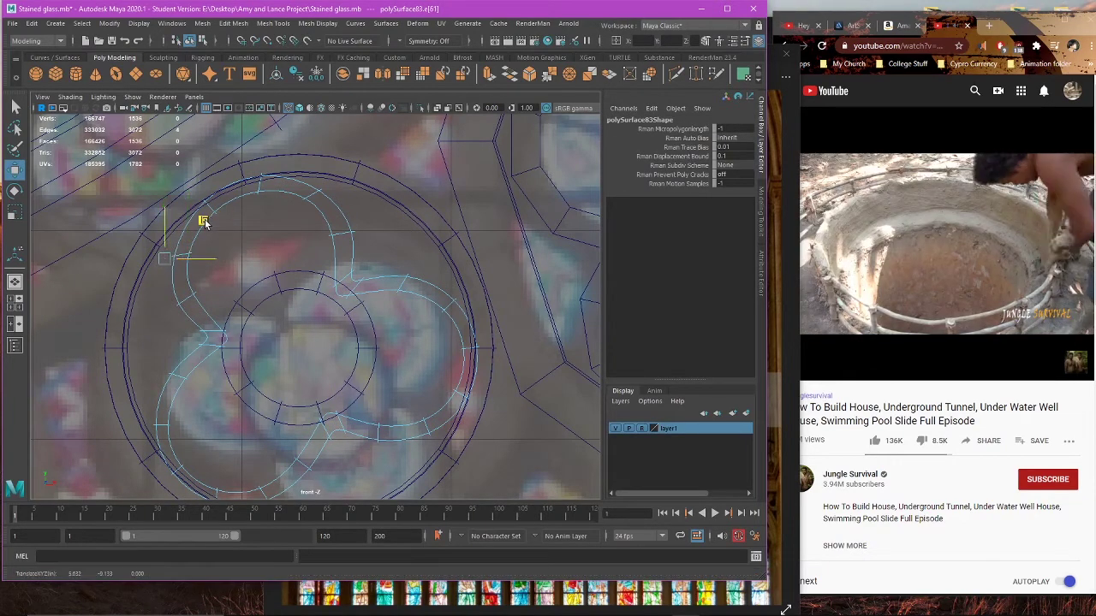
# Step: Select two adjacent inner faces at the bottom of the trefoil's lower-left lobe and move them slightly up and right
pyautogui.keyDown('alt'); pyautogui.moveTo(271, 398); pyautogui.dragTo(303, 335, button='middle'); pyautogui.keyUp('alt')
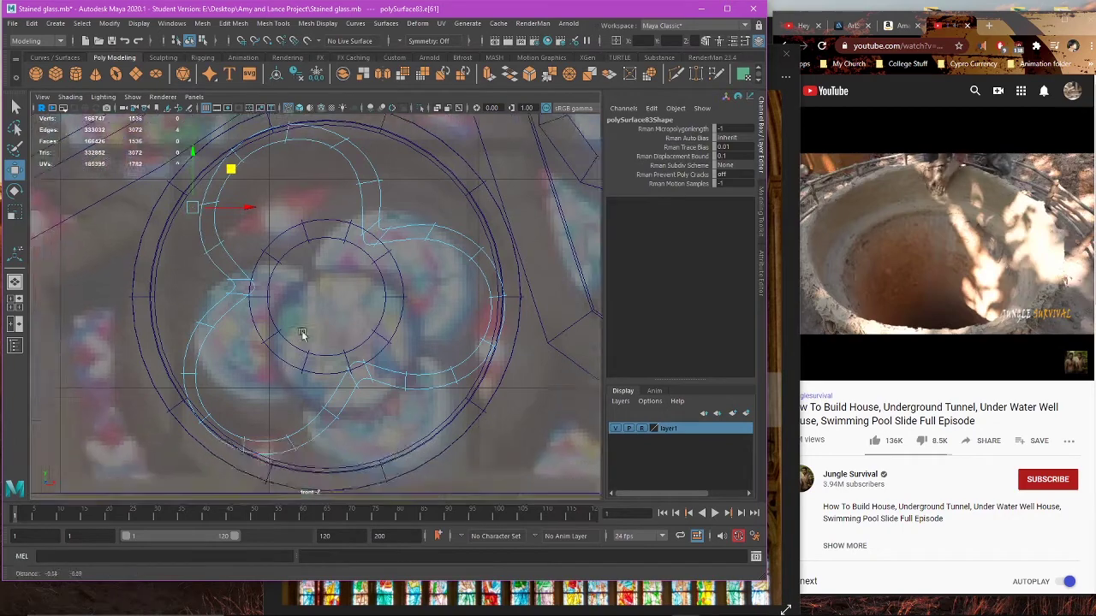
pyautogui.scroll(3, 303, 334)
pyautogui.moveTo(225, 306); pyautogui.dragTo(224, 338, button='right')
pyautogui.keyDown('alt'); pyautogui.moveTo(231, 366); pyautogui.dragTo(277, 317, button='middle'); pyautogui.keyUp('alt')
pyautogui.scroll(2, 278, 317)
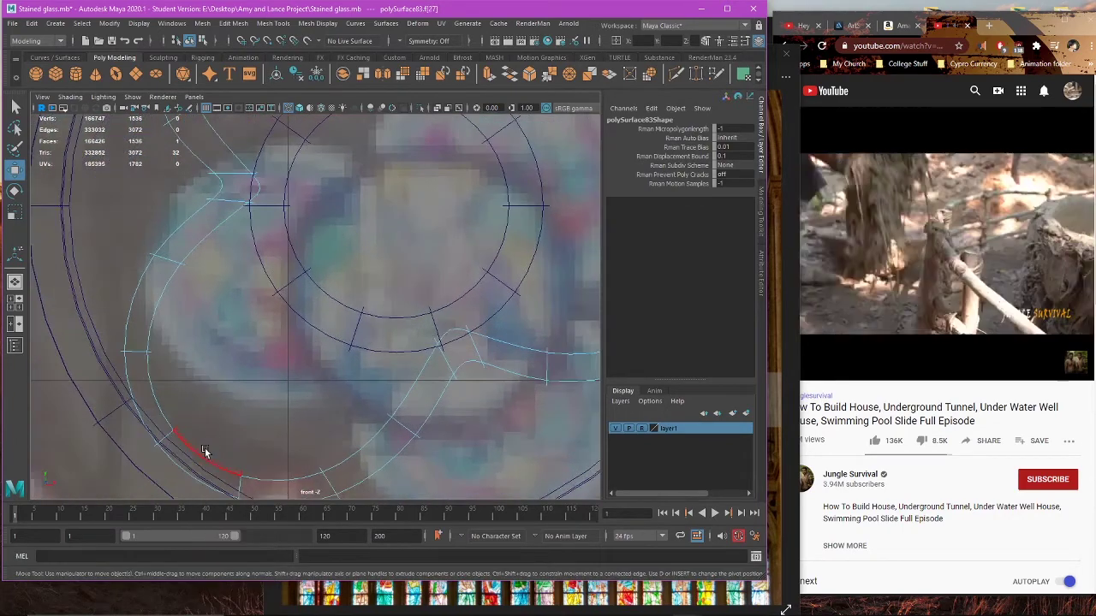
pyautogui.click(205, 451)
pyautogui.keyDown('shift'); pyautogui.click(169, 413); pyautogui.keyUp('shift')
pyautogui.moveTo(231, 379); pyautogui.dragTo(235, 374)
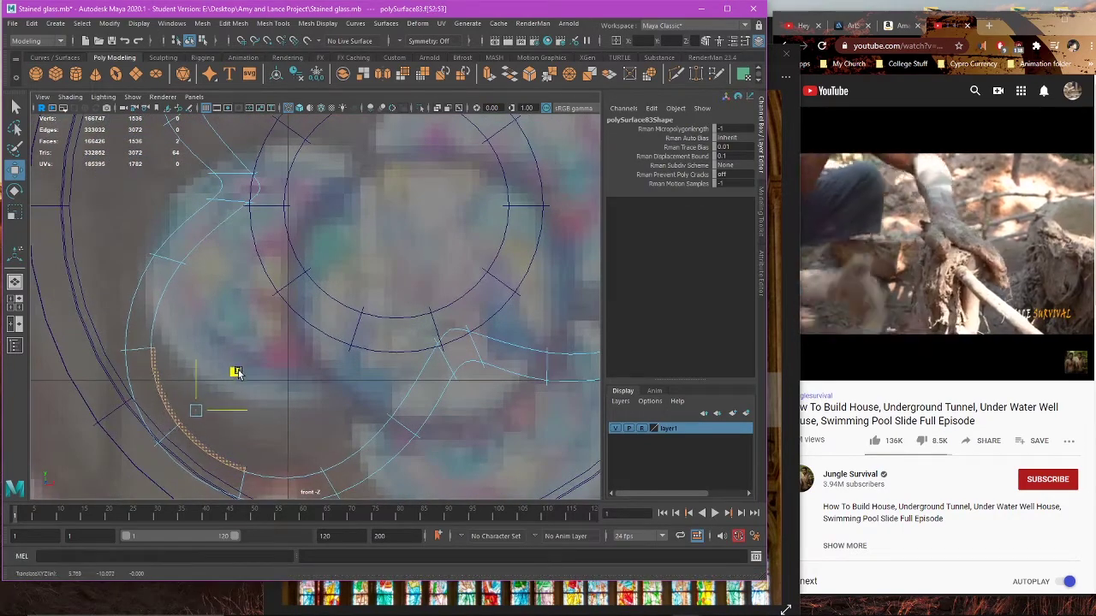
# Step: Turn on shaded display and nudge the two edge loops along the left side of the trefoil's upper lobe
pyautogui.scroll(-4, 272, 362)
pyautogui.press('5')
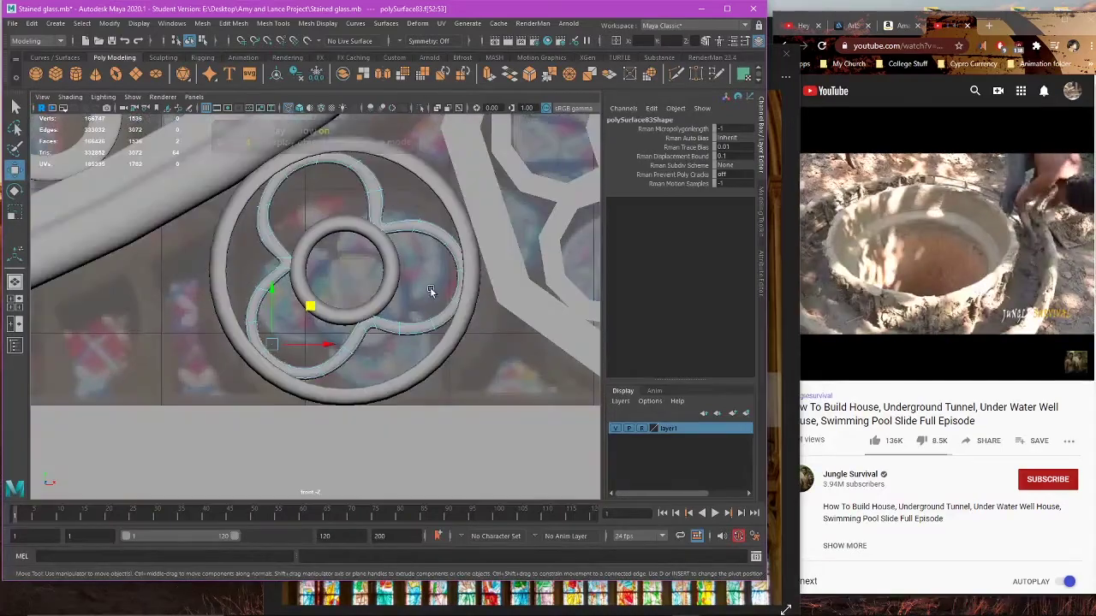
pyautogui.scroll(4, 402, 291)
pyautogui.scroll(2, 313, 302)
pyautogui.keyDown('alt'); pyautogui.moveTo(297, 243); pyautogui.dragTo(322, 345, button='middle'); pyautogui.keyUp('alt')
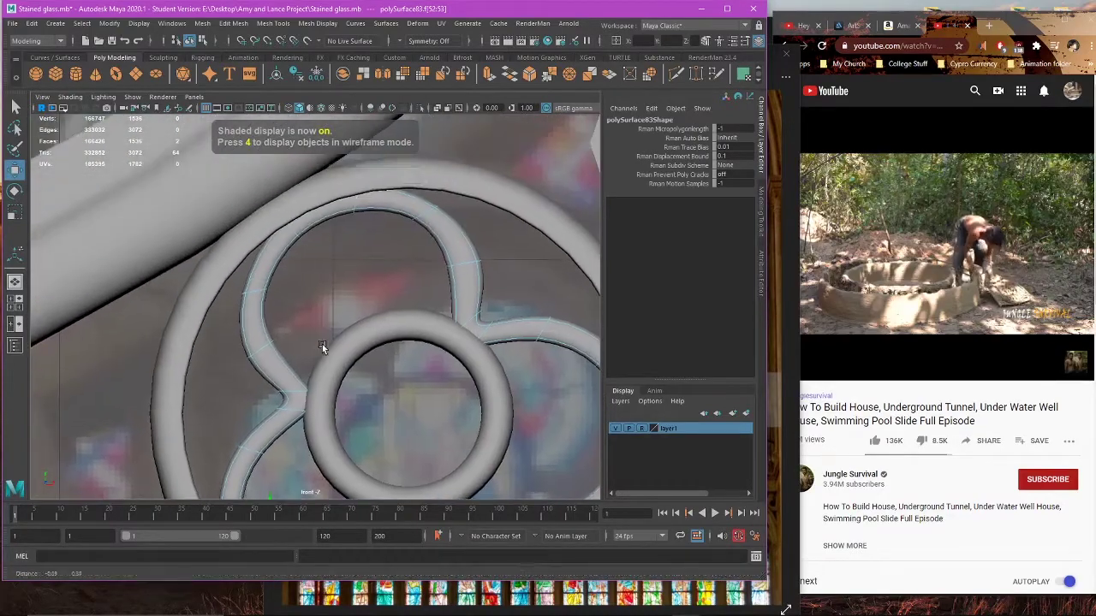
pyautogui.moveTo(322, 289); pyautogui.dragTo(310, 238, button='right')
pyautogui.doubleClick(247, 291)
pyautogui.click(285, 254)
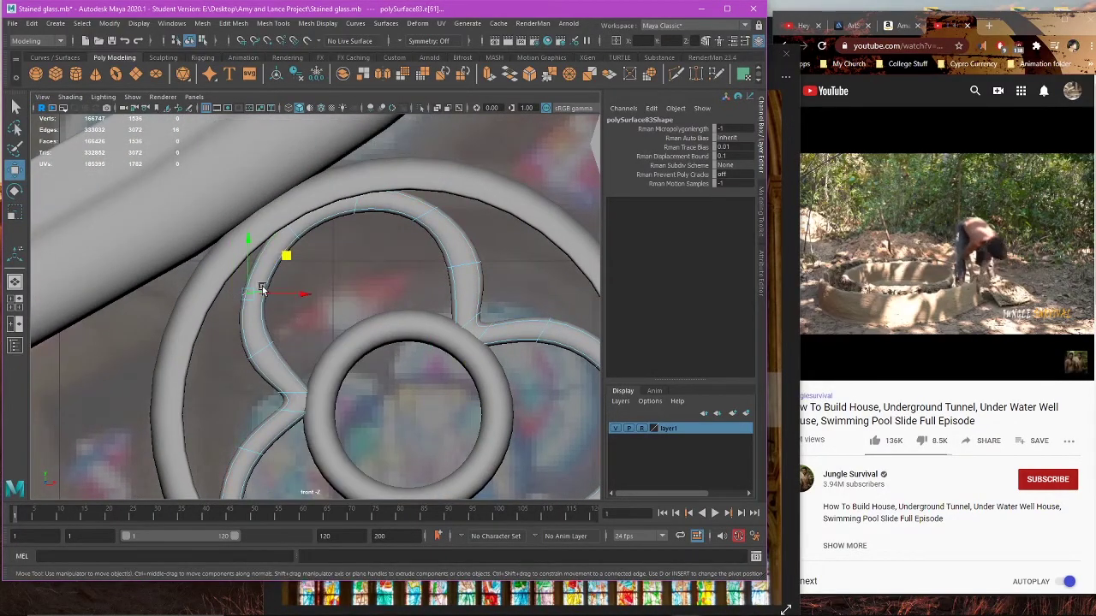
pyautogui.press('e')
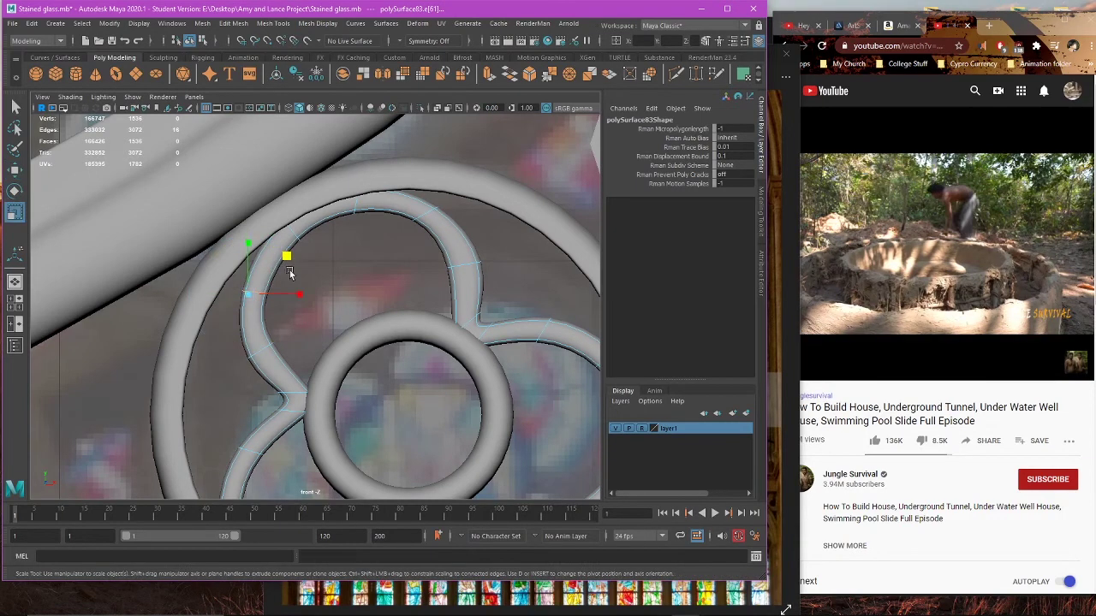
pyautogui.moveTo(288, 256); pyautogui.dragTo(291, 257)
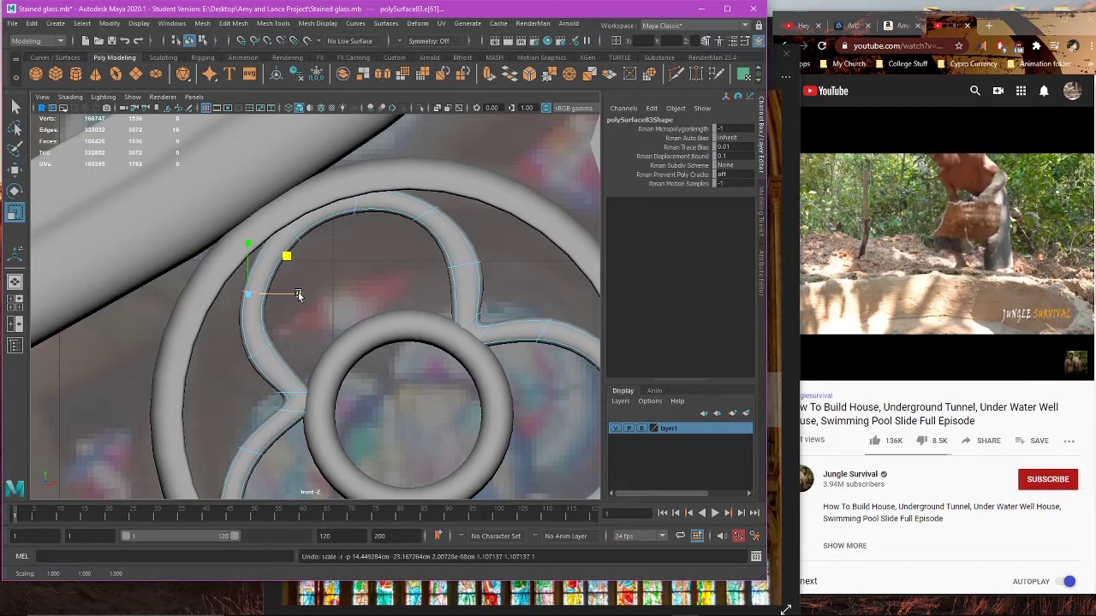
pyautogui.press('w')
pyautogui.click(264, 346)
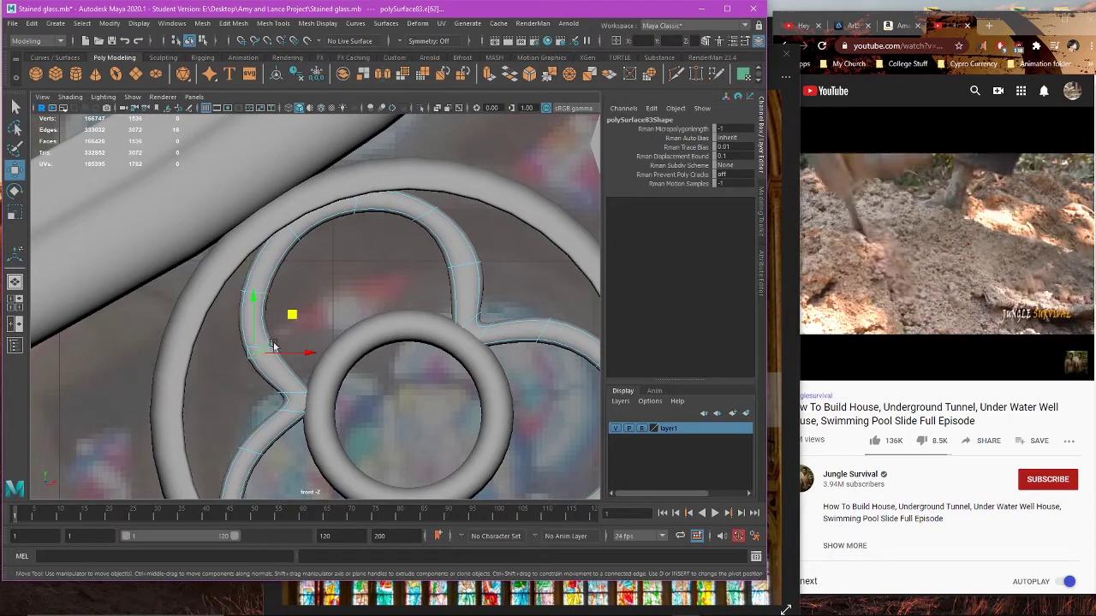
# Step: Scale and adjust the edge loops around the right side and top of the trefoil's upper lobe
pyautogui.click(475, 258)
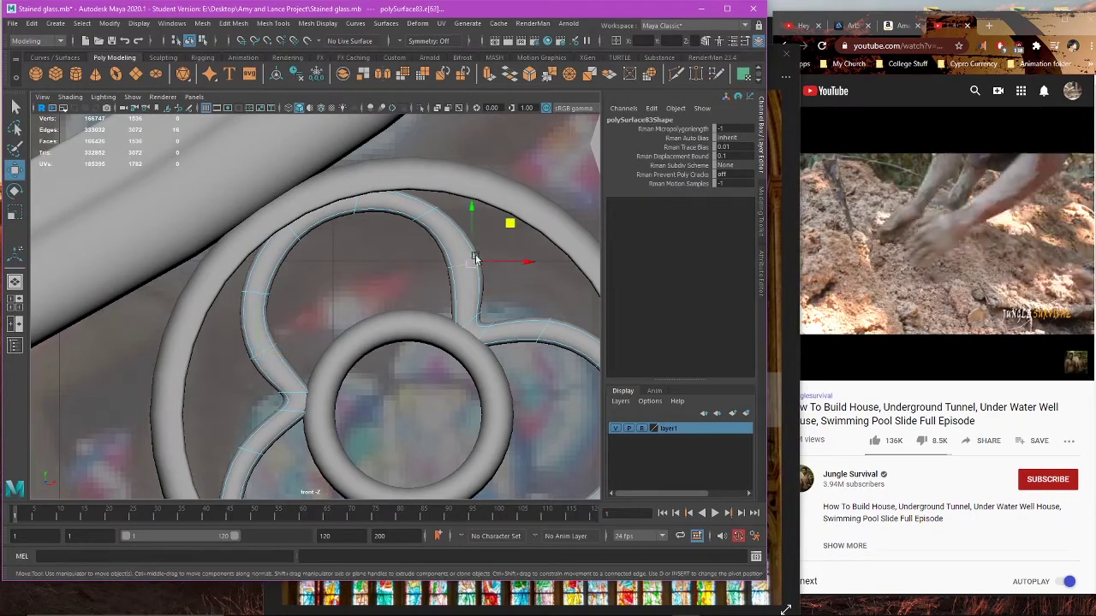
pyautogui.press('e')
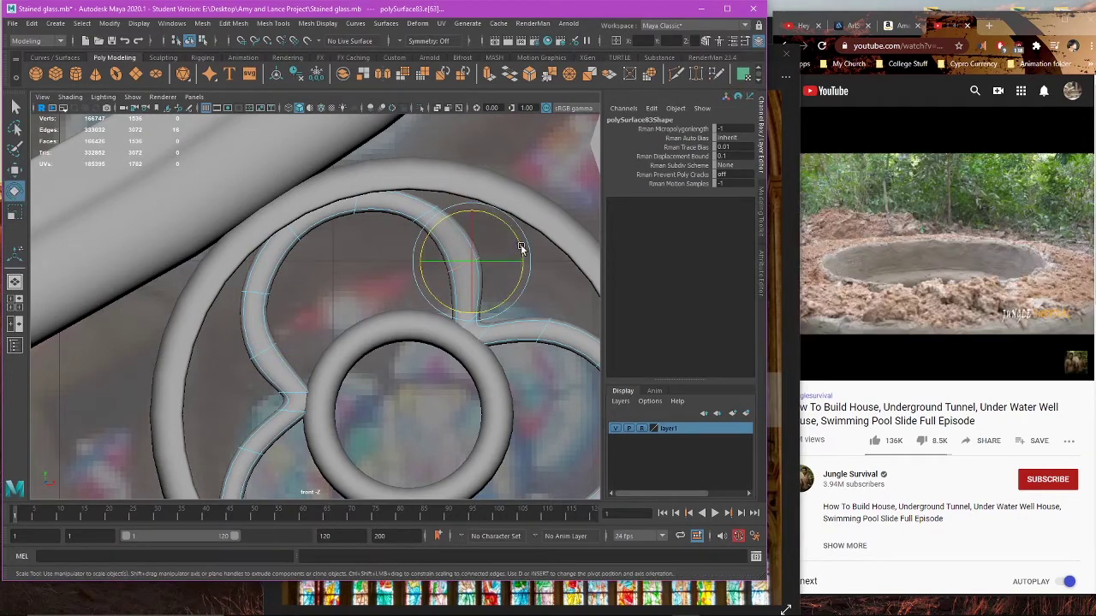
pyautogui.press('r')
pyautogui.moveTo(517, 232); pyautogui.dragTo(503, 230)
pyautogui.press('w')
pyautogui.click(423, 215)
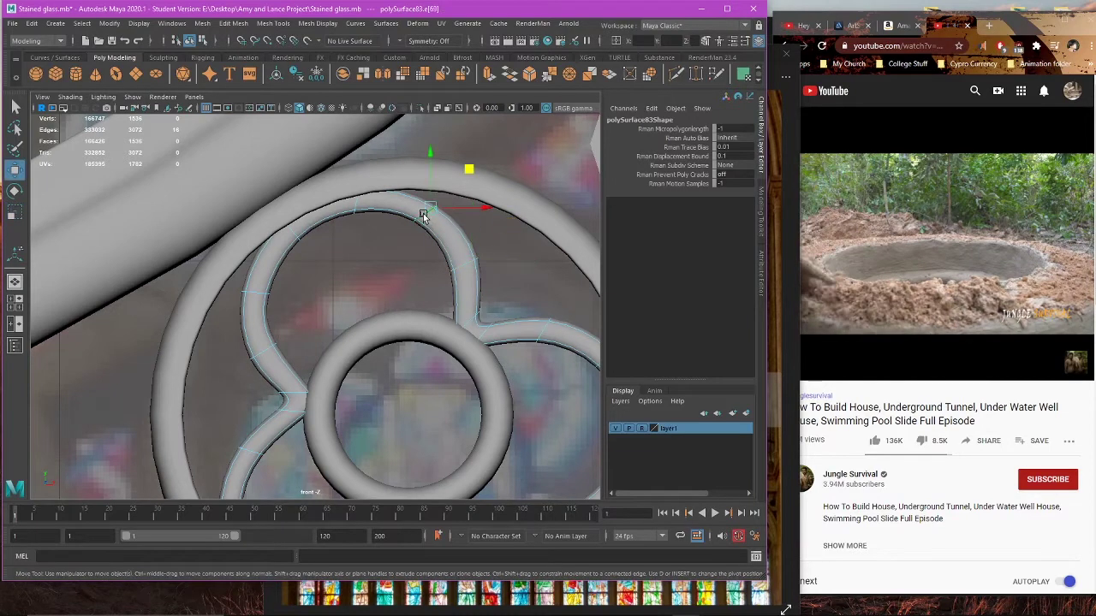
pyautogui.press('e')
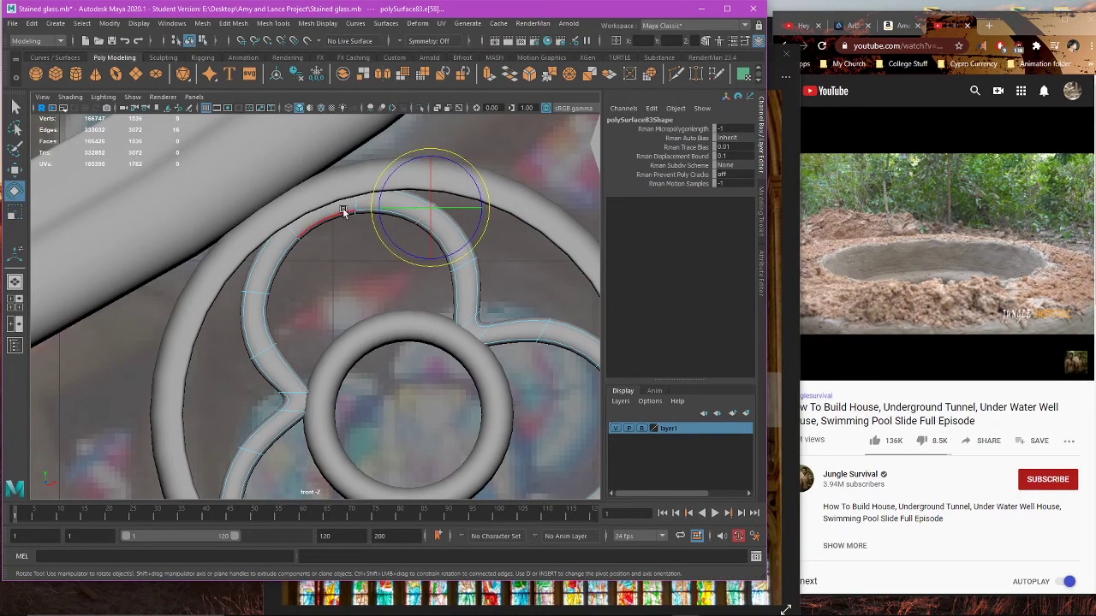
pyautogui.click(343, 210)
# Step: Select the edge loops at the trefoil's three inner corners and scale them up slightly together, by about 1.1
pyautogui.scroll(-5, 380, 302)
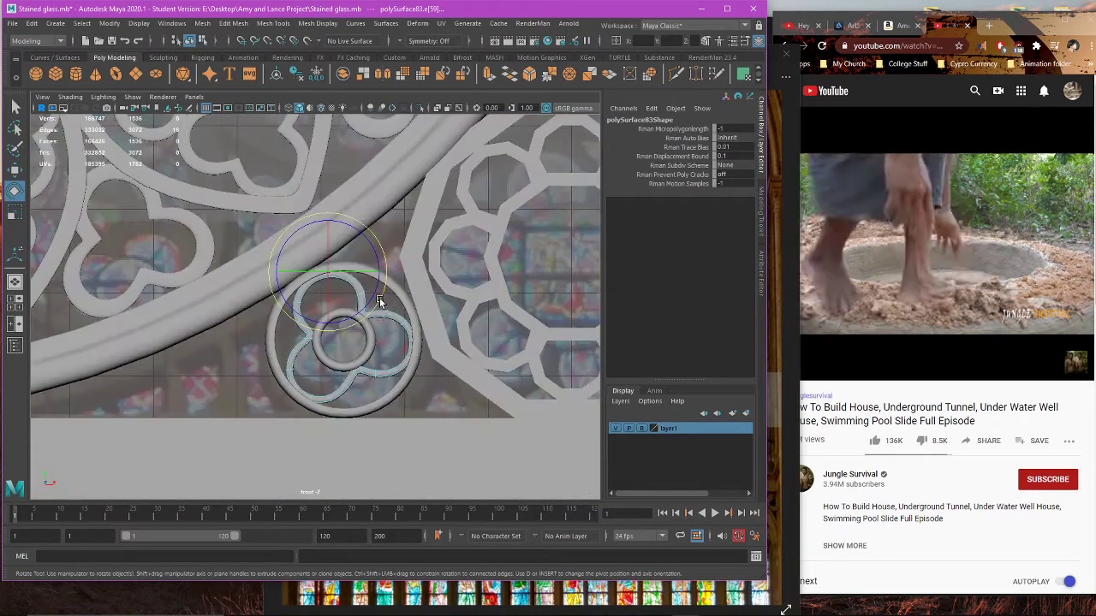
pyautogui.scroll(8, 381, 302)
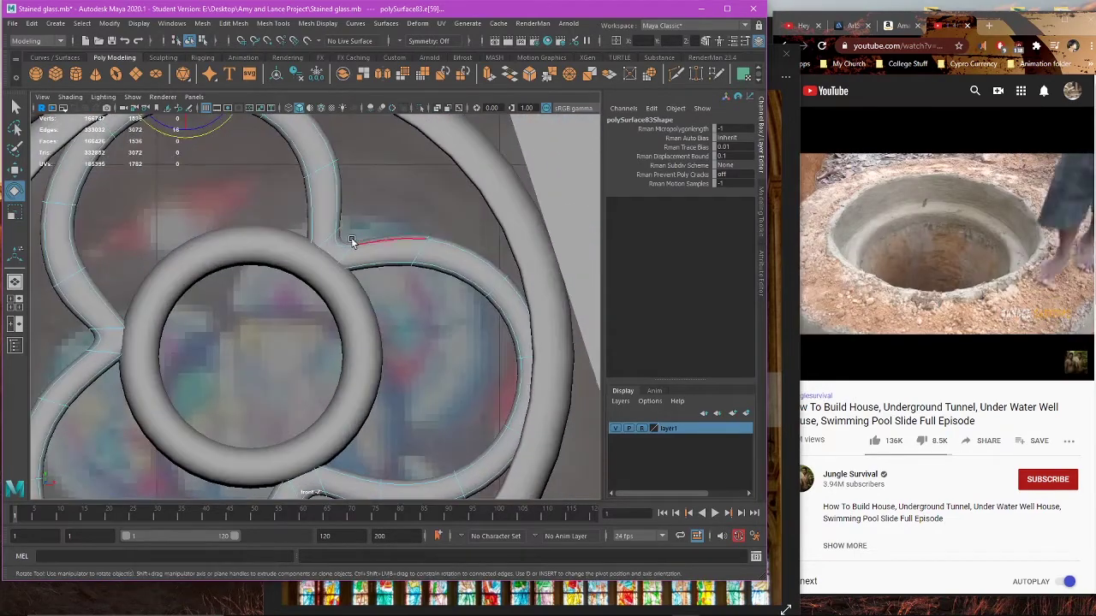
pyautogui.click(351, 240)
pyautogui.press('w')
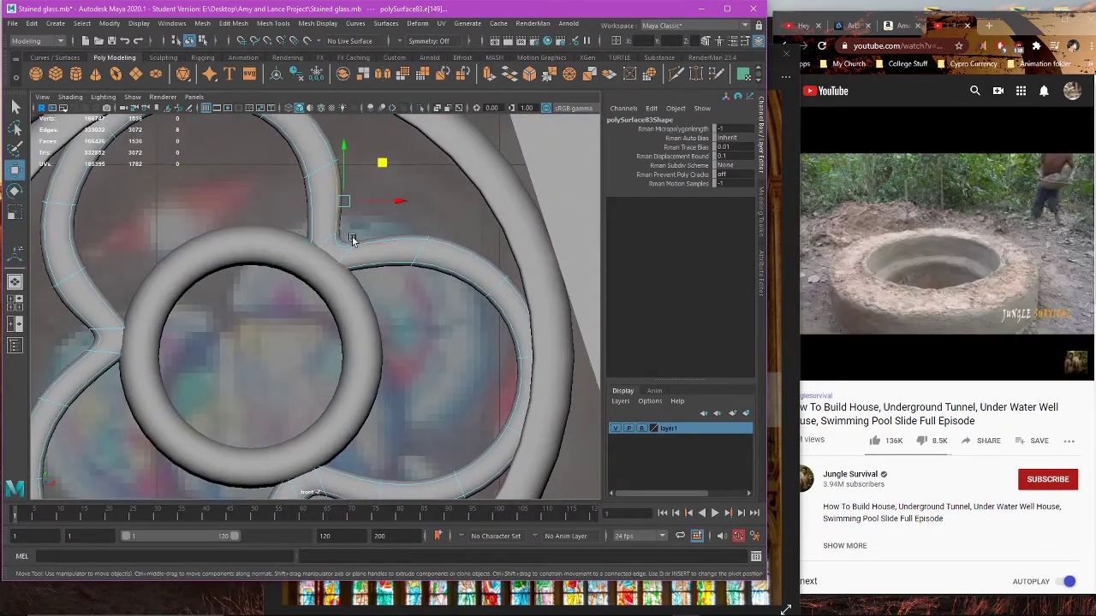
pyautogui.hotkey('ctrl', 'z')
pyautogui.keyDown('alt'); pyautogui.moveTo(336, 350); pyautogui.dragTo(370, 203, button='middle'); pyautogui.keyUp('alt')
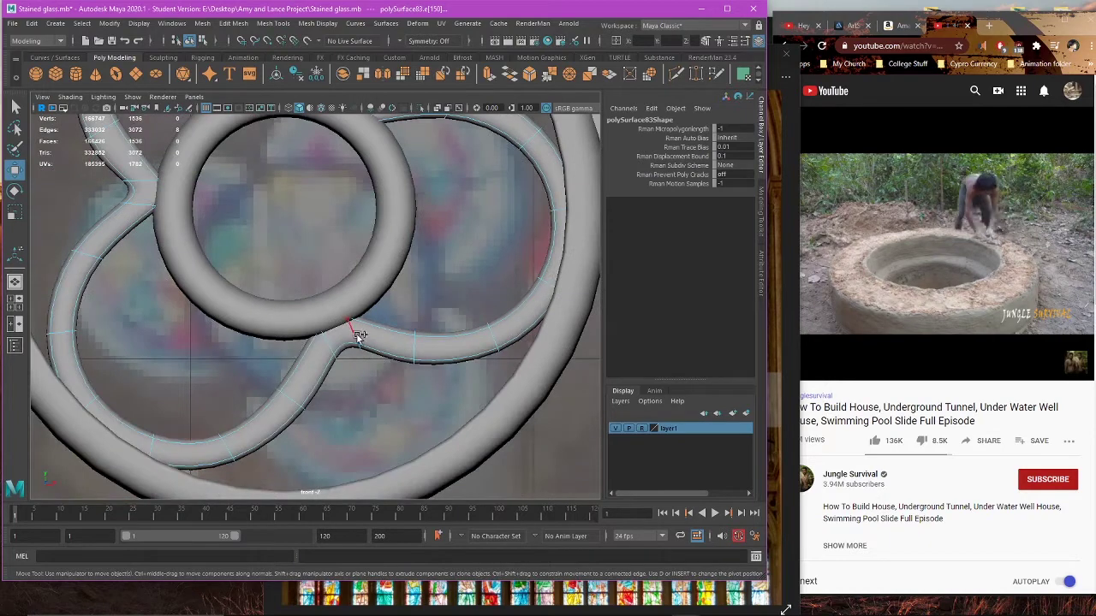
pyautogui.keyDown('alt'); pyautogui.moveTo(203, 234); pyautogui.dragTo(324, 357, button='middle'); pyautogui.keyUp('alt')
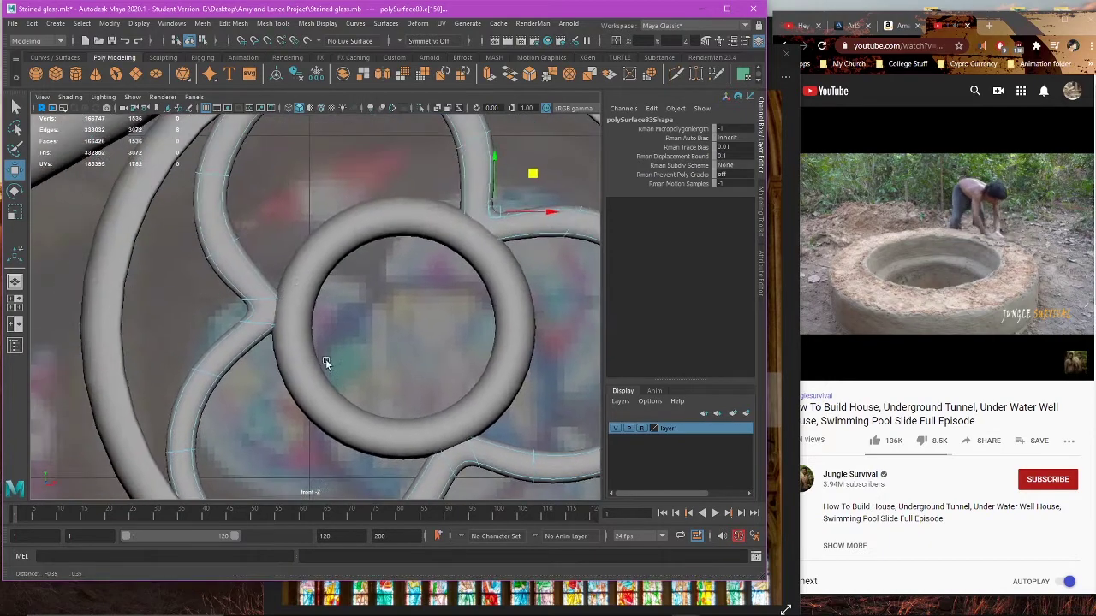
pyautogui.keyDown('shift'); pyautogui.doubleClick(239, 301); pyautogui.keyUp('shift')
pyautogui.keyDown('alt'); pyautogui.moveTo(345, 362); pyautogui.dragTo(309, 361, button='middle'); pyautogui.keyUp('alt')
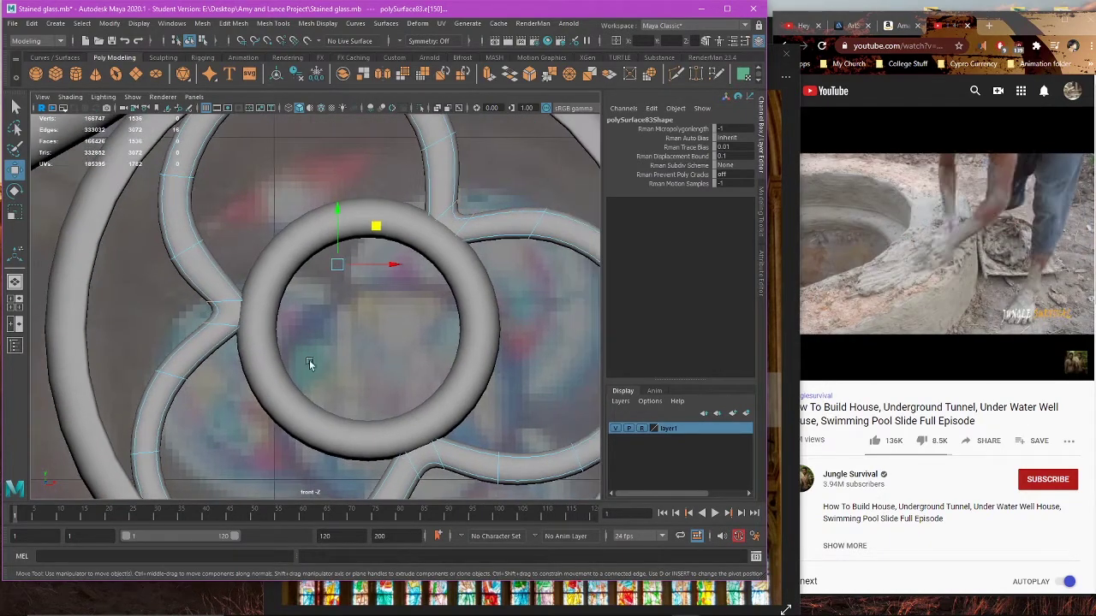
pyautogui.keyDown('shift'); pyautogui.doubleClick(426, 478); pyautogui.keyUp('shift')
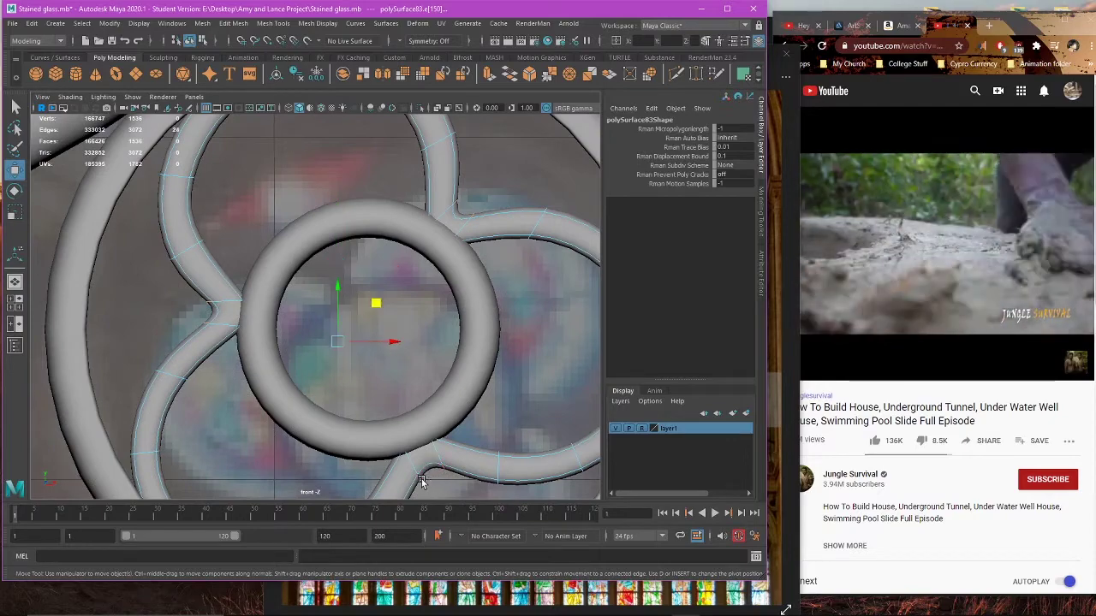
pyautogui.scroll(-7, 423, 481)
pyautogui.scroll(3, 392, 297)
pyautogui.click(369, 292)
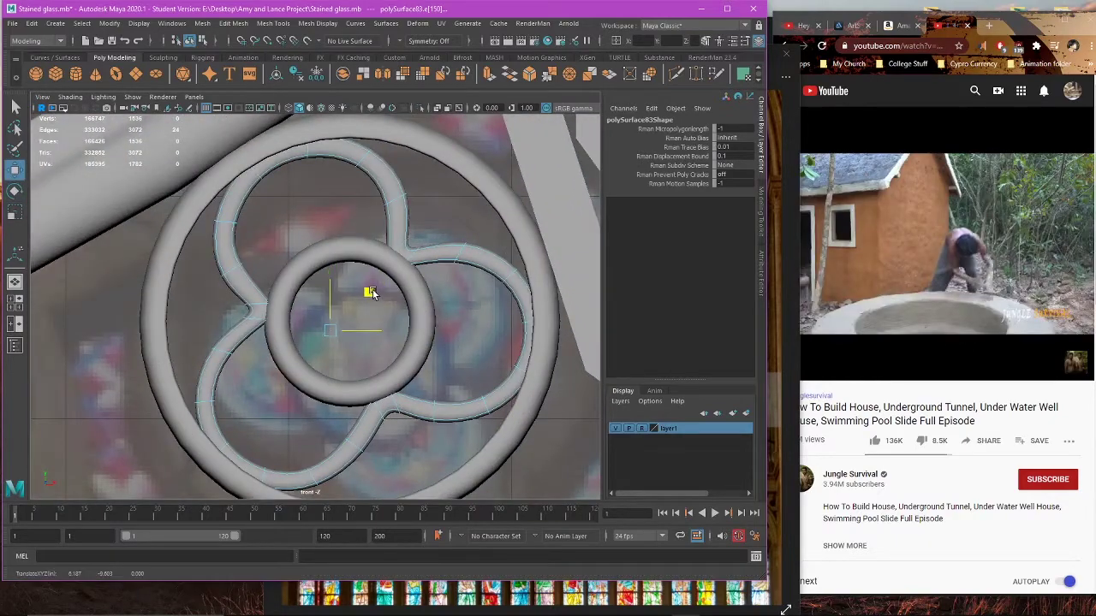
pyautogui.press('r')
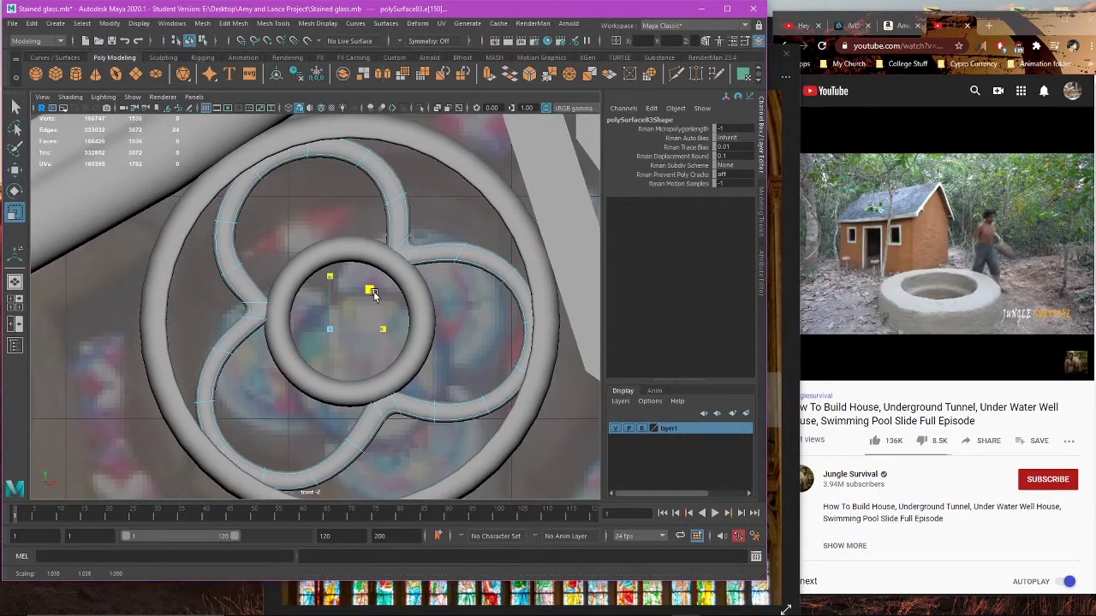
pyautogui.click(441, 291)
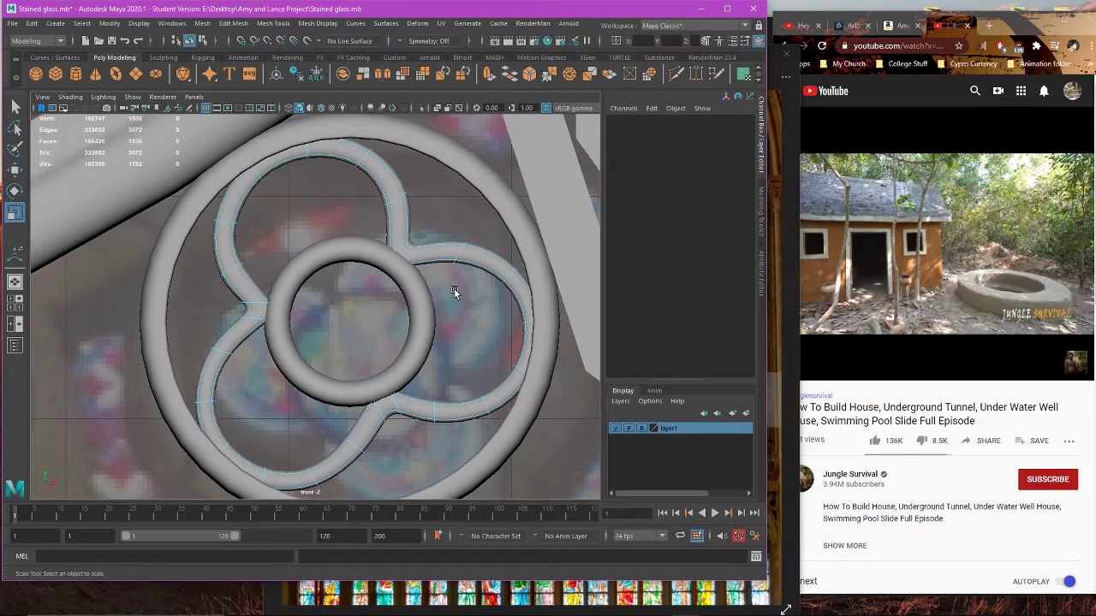
# Step: Reposition the edge loops on the left side of the trefoil's upper lobe in the front view
pyautogui.press('space')
pyautogui.press('space')
pyautogui.press('space')
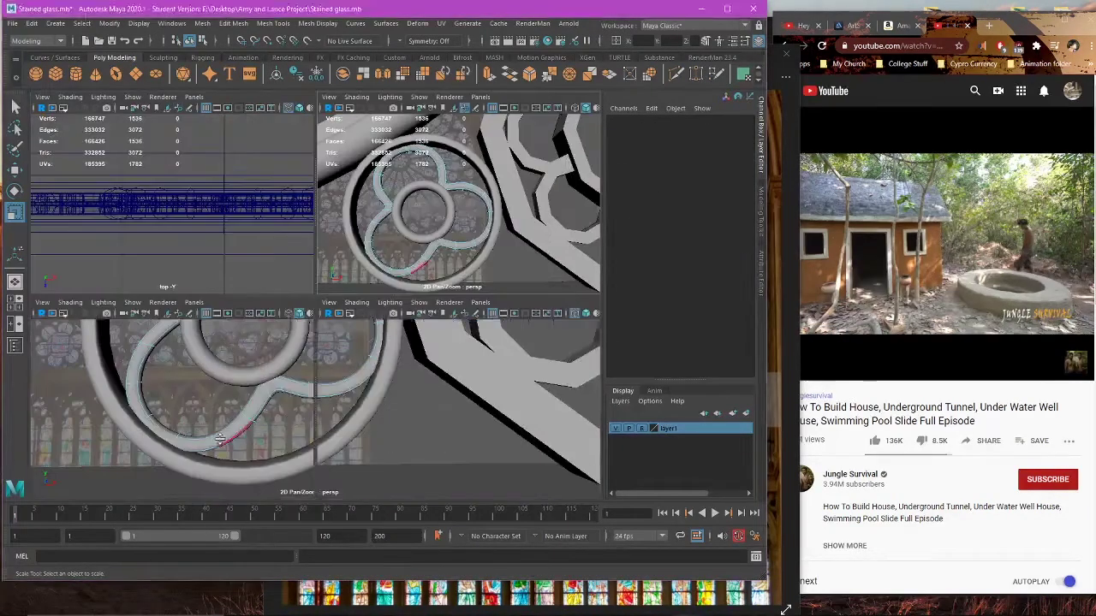
pyautogui.press('space')
pyautogui.scroll(3, 300, 294)
pyautogui.keyDown('alt'); pyautogui.moveTo(255, 262); pyautogui.dragTo(298, 327, button='middle'); pyautogui.keyUp('alt')
pyautogui.doubleClick(246, 326)
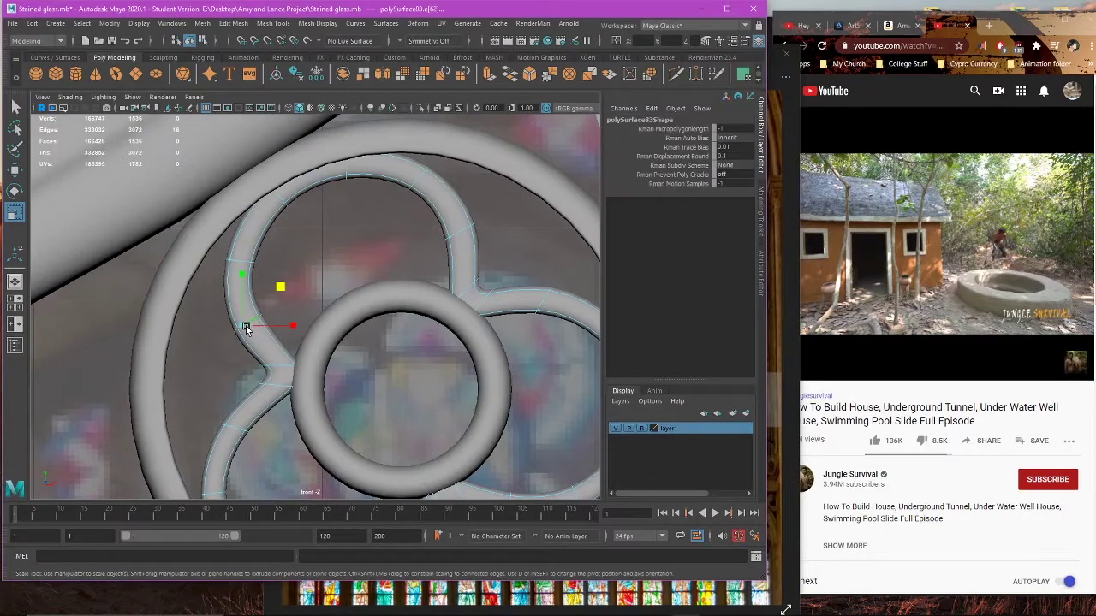
pyautogui.press('w')
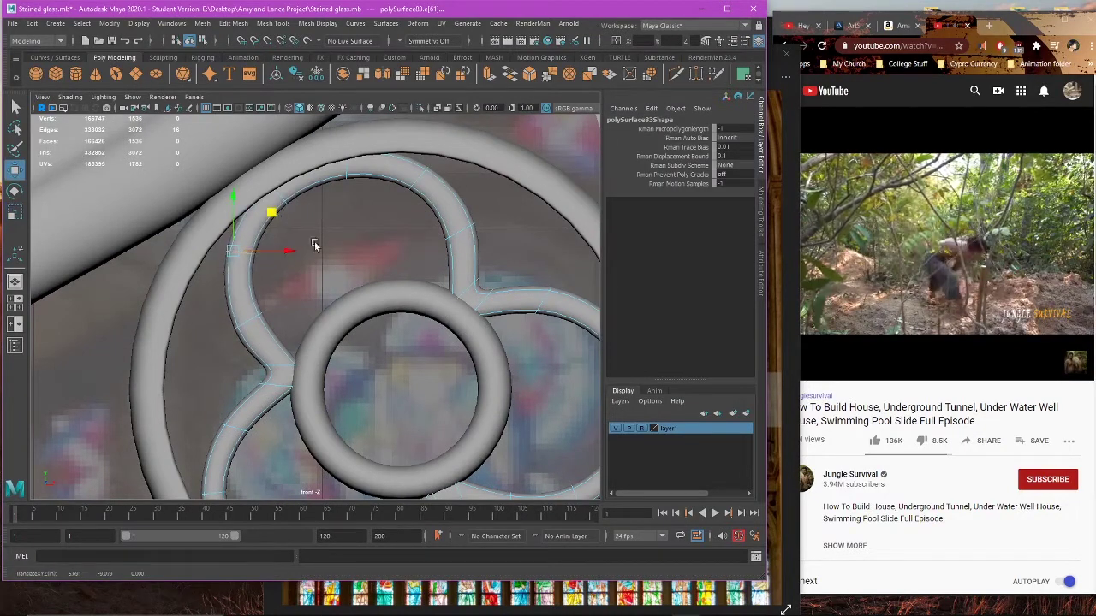
# Step: Return to object mode and scale the small medallion's centre ring uniformly to 0.183 in X and Y
pyautogui.scroll(-5, 314, 246)
pyautogui.scroll(2, 368, 278)
pyautogui.moveTo(432, 333); pyautogui.dragTo(453, 299, button='right')
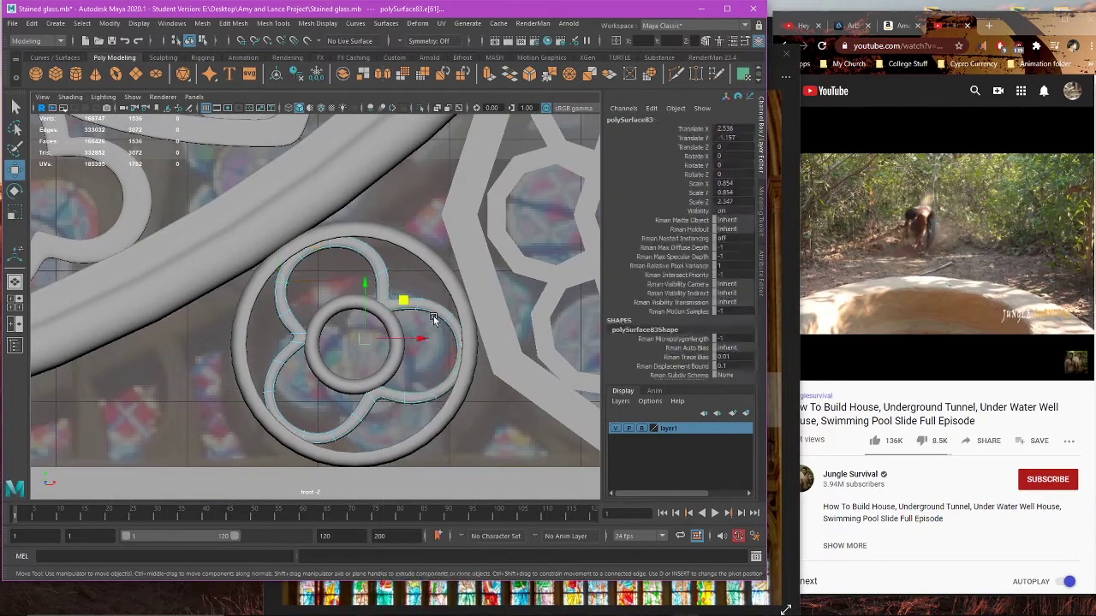
pyautogui.click(400, 338)
pyautogui.scroll(1, 409, 333)
pyautogui.scroll(2, 409, 332)
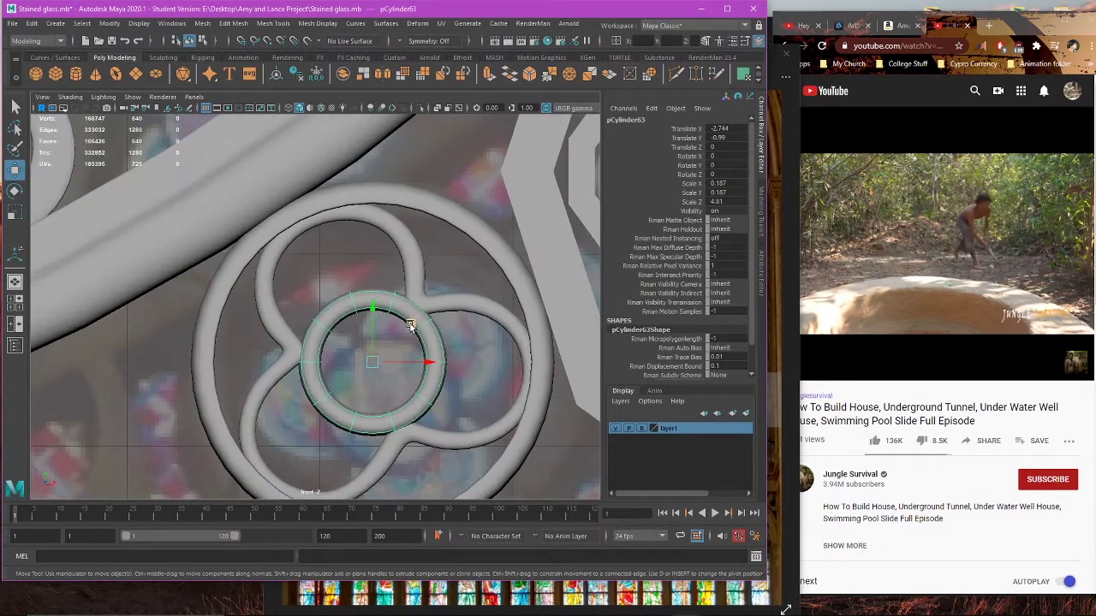
pyautogui.press('r')
pyautogui.moveTo(410, 326); pyautogui.dragTo(460, 357)
# Step: Scale the centre ring's depth to 3.699 in Z in the perspective view, and deselect it
pyautogui.press('space')
pyautogui.press('space')
pyautogui.press('f')
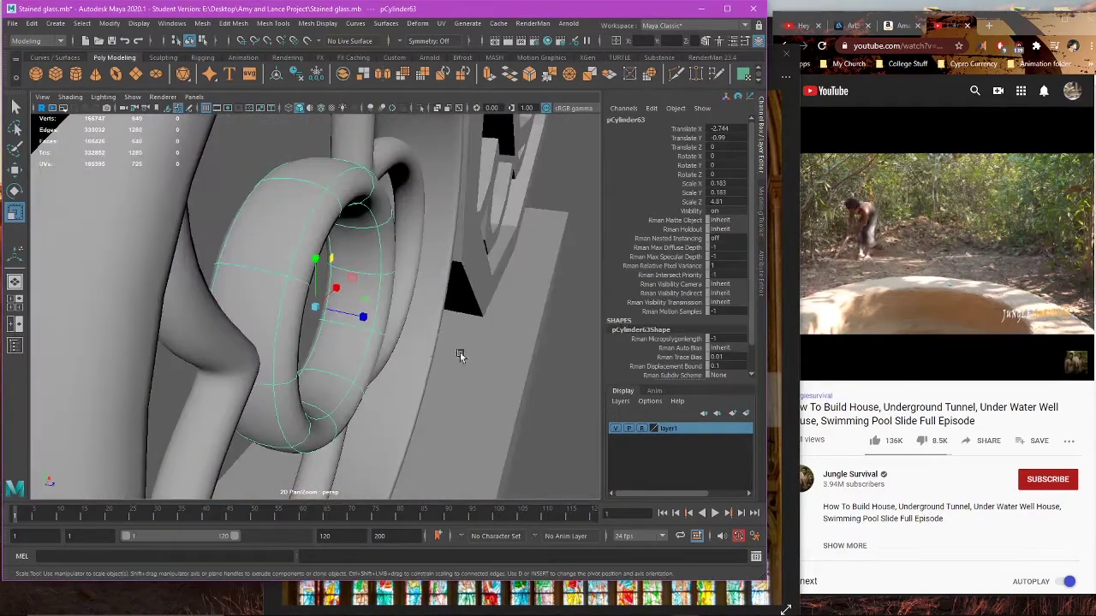
pyautogui.moveTo(363, 317); pyautogui.dragTo(352, 315)
pyautogui.scroll(-5, 478, 344)
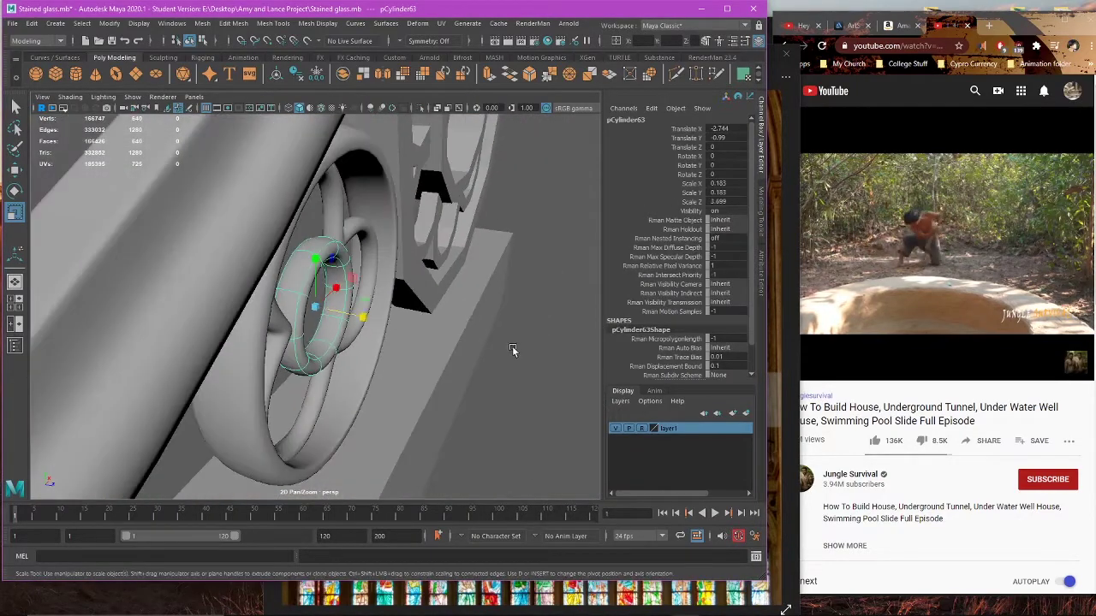
pyautogui.click(513, 349)
# Step: Display the large neighbouring medallion with smooth mesh preview and deselect it
pyautogui.keyDown('alt'); pyautogui.moveTo(514, 349); pyautogui.dragTo(351, 258); pyautogui.keyUp('alt')
pyautogui.moveTo(351, 259); pyautogui.dragTo(390, 241, button='right')
pyautogui.click(511, 198)
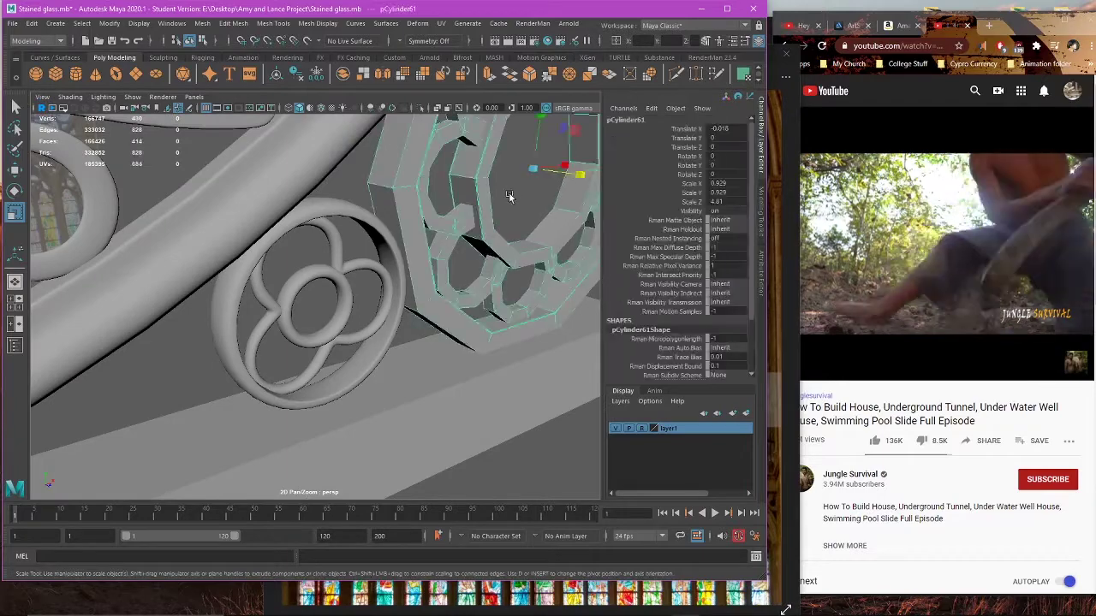
pyautogui.keyDown('alt'); pyautogui.moveTo(511, 198); pyautogui.dragTo(548, 231); pyautogui.keyUp('alt')
pyautogui.keyDown('alt'); pyautogui.moveTo(548, 232); pyautogui.dragTo(500, 286, button='right'); pyautogui.keyUp('alt')
pyautogui.press('3')
pyautogui.click(567, 309)
# Step: Scale the trefoil's depth along Z to fit within the small medallion's outer ring
pyautogui.keyDown('alt'); pyautogui.moveTo(567, 309); pyautogui.dragTo(482, 338, button='right'); pyautogui.keyUp('alt')
pyautogui.scroll(4, 344, 324)
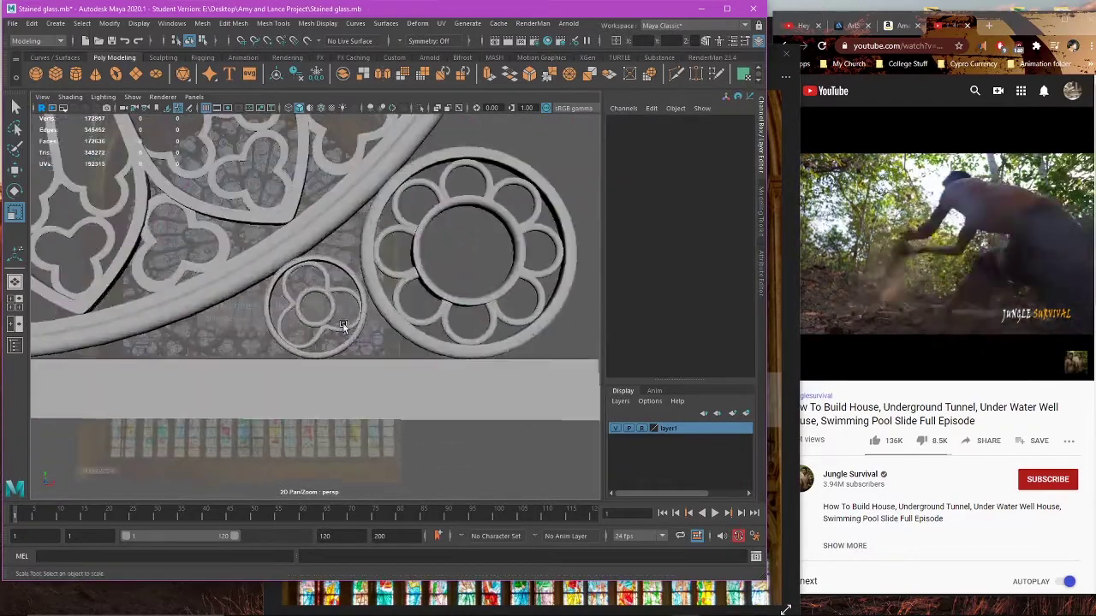
pyautogui.keyDown('alt'); pyautogui.moveTo(343, 323); pyautogui.dragTo(404, 350); pyautogui.keyUp('alt')
pyautogui.scroll(5, 361, 331)
pyautogui.click(382, 331)
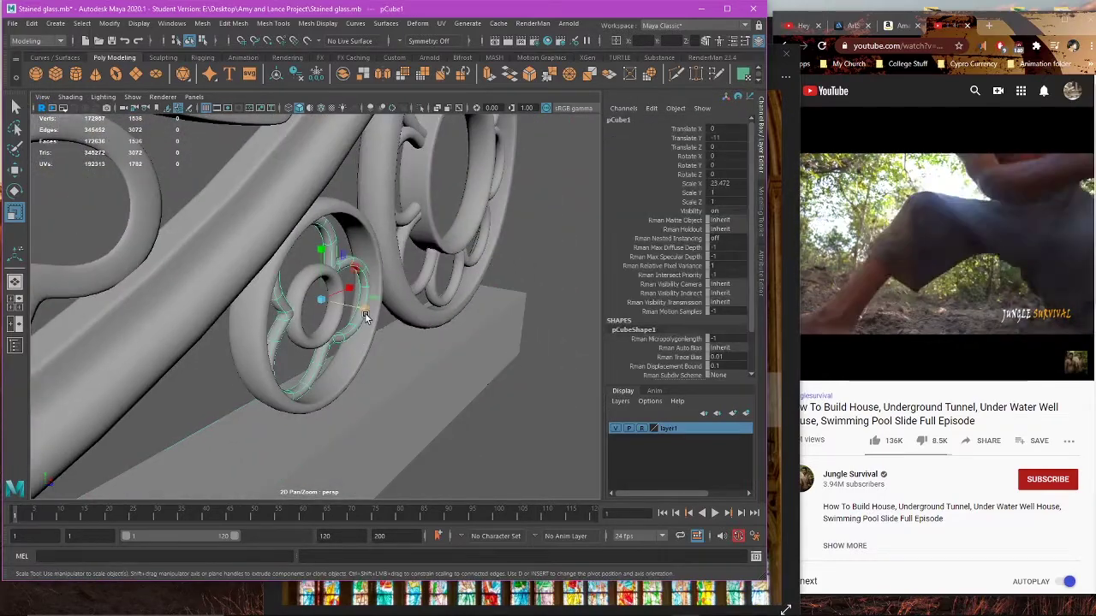
pyautogui.keyDown('alt'); pyautogui.moveTo(366, 317); pyautogui.dragTo(274, 299); pyautogui.keyUp('alt')
pyautogui.scroll(-5, 313, 350)
pyautogui.keyDown('alt'); pyautogui.moveTo(269, 428); pyautogui.dragTo(283, 434); pyautogui.keyUp('alt')
pyautogui.keyDown('alt'); pyautogui.moveTo(345, 284); pyautogui.dragTo(269, 292); pyautogui.keyUp('alt')
pyautogui.click(497, 303)
pyautogui.keyDown('alt'); pyautogui.moveTo(494, 303); pyautogui.dragTo(548, 318); pyautogui.keyUp('alt')
pyautogui.scroll(-5, 345, 385)
# Step: Compare the small trefoil medallion in the front view with the stained-glass reference photo in Photos, and return to Maya
pyautogui.press('space')
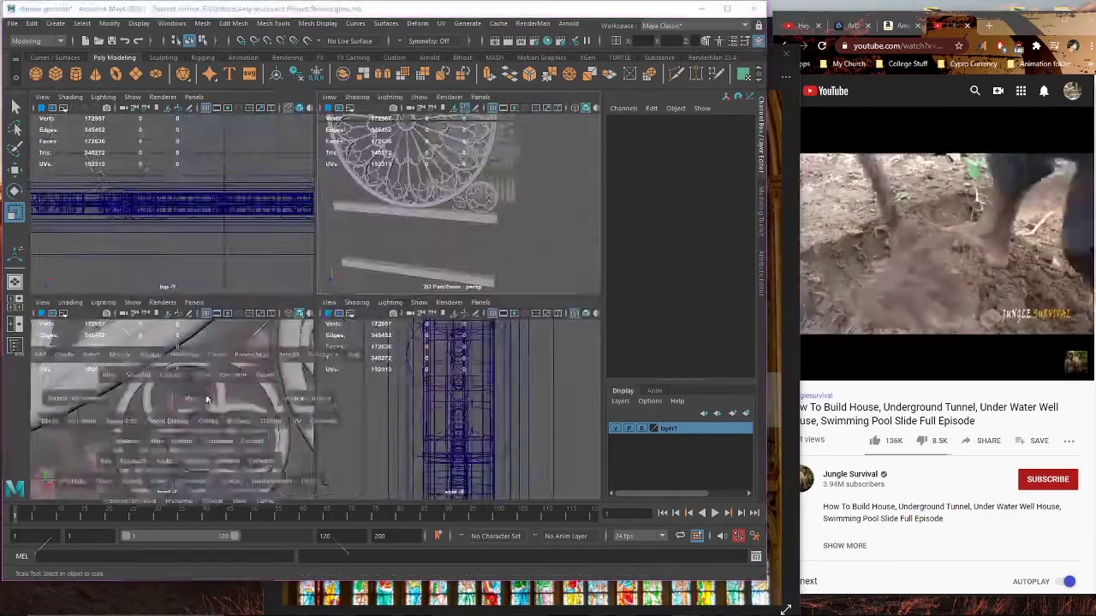
pyautogui.press('space')
pyautogui.scroll(3, 443, 392)
pyautogui.scroll(3, 354, 260)
pyautogui.keyDown('alt'); pyautogui.moveTo(505, 430); pyautogui.dragTo(339, 351, button='middle'); pyautogui.keyUp('alt')
pyautogui.scroll(3, 311, 310)
pyautogui.scroll(3, 339, 351)
pyautogui.scroll(-3, 396, 333)
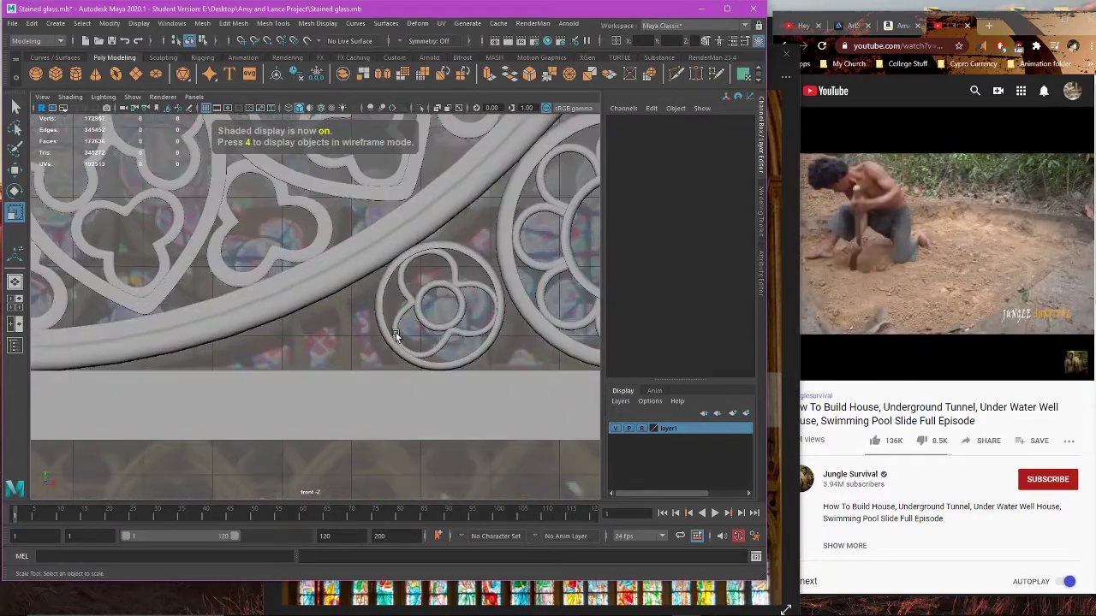
pyautogui.press('4')
pyautogui.click(548, 593)
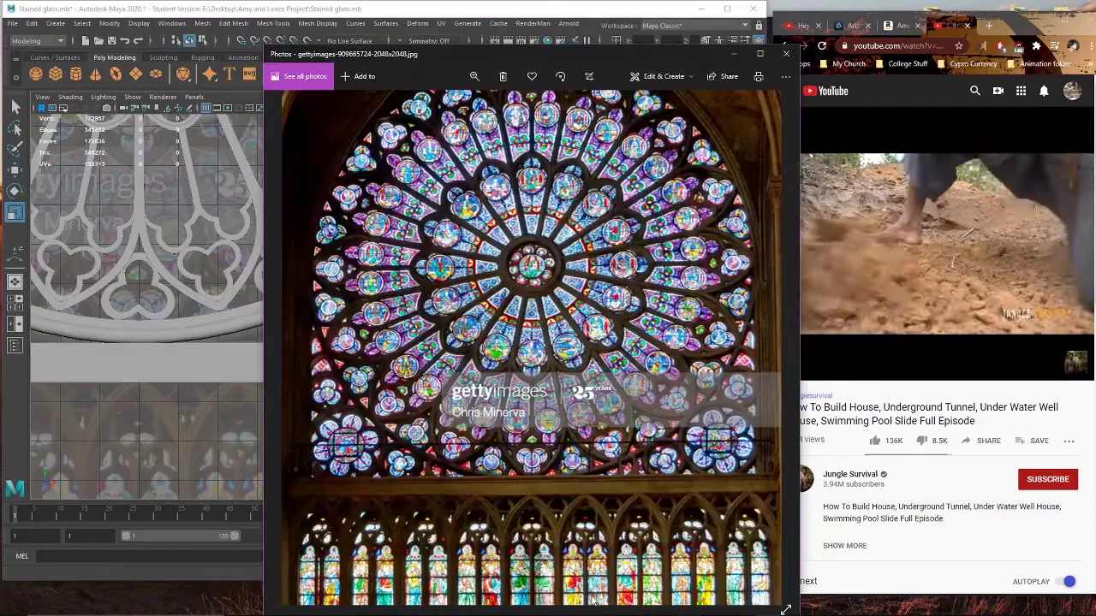
pyautogui.click(244, 10)
# Step: Combine the small medallion's outer ring and trefoil pieces into one mesh in the front view
pyautogui.click(393, 305)
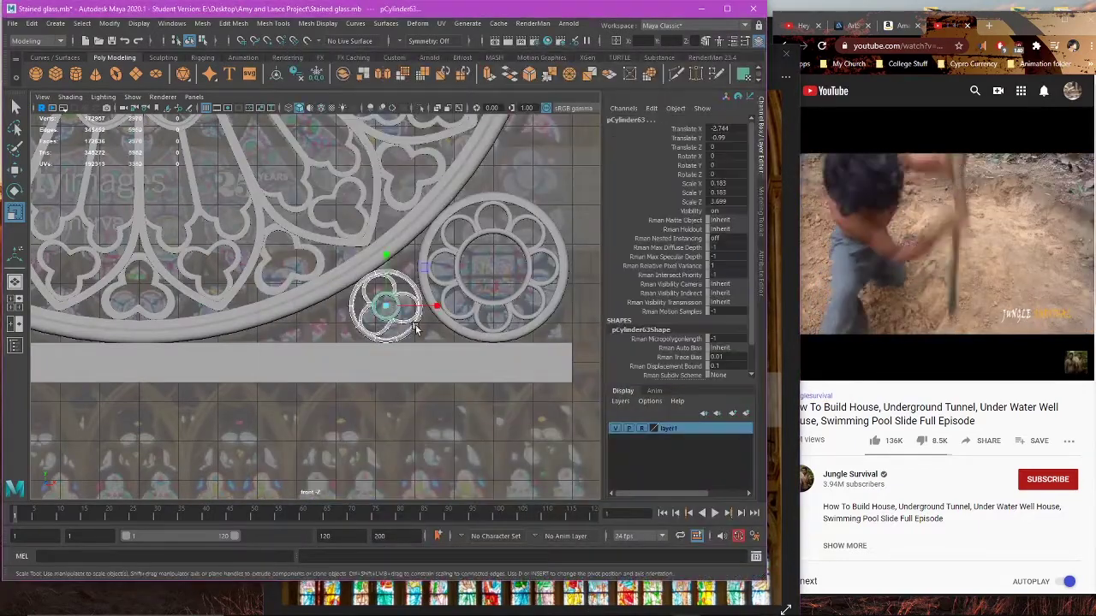
pyautogui.scroll(2, 415, 325)
pyautogui.press('w')
pyautogui.click(203, 24)
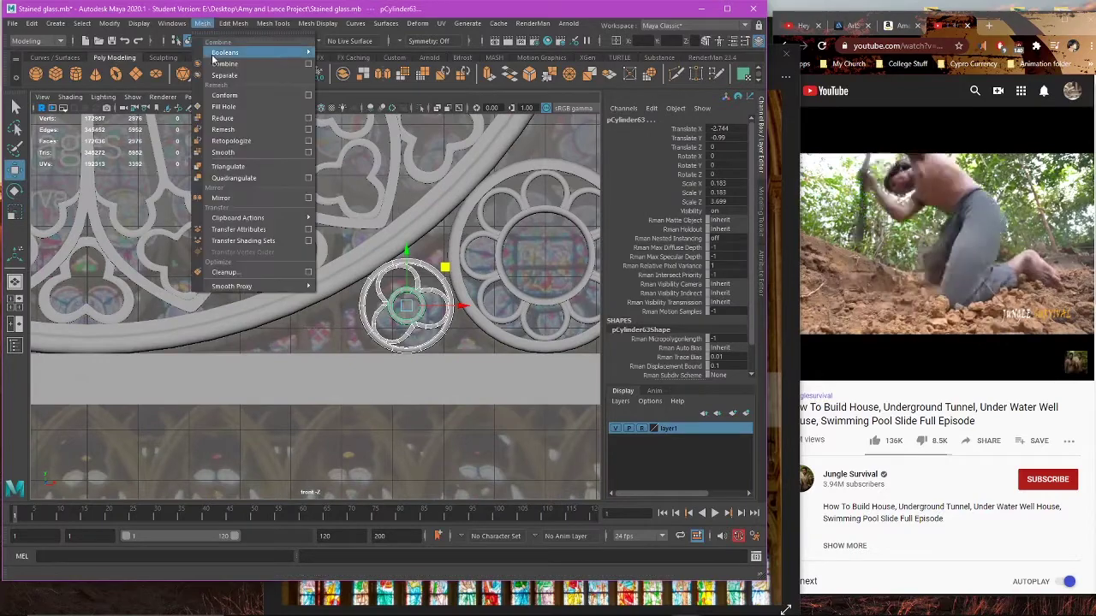
pyautogui.click(225, 64)
# Step: Compare the combined small medallion with the stained-glass reference photo in Photos, and return to Maya
pyautogui.keyDown('alt'); pyautogui.moveTo(396, 288); pyautogui.dragTo(332, 308, button='middle'); pyautogui.keyUp('alt')
pyautogui.scroll(1, 332, 308)
pyautogui.click(664, 600)
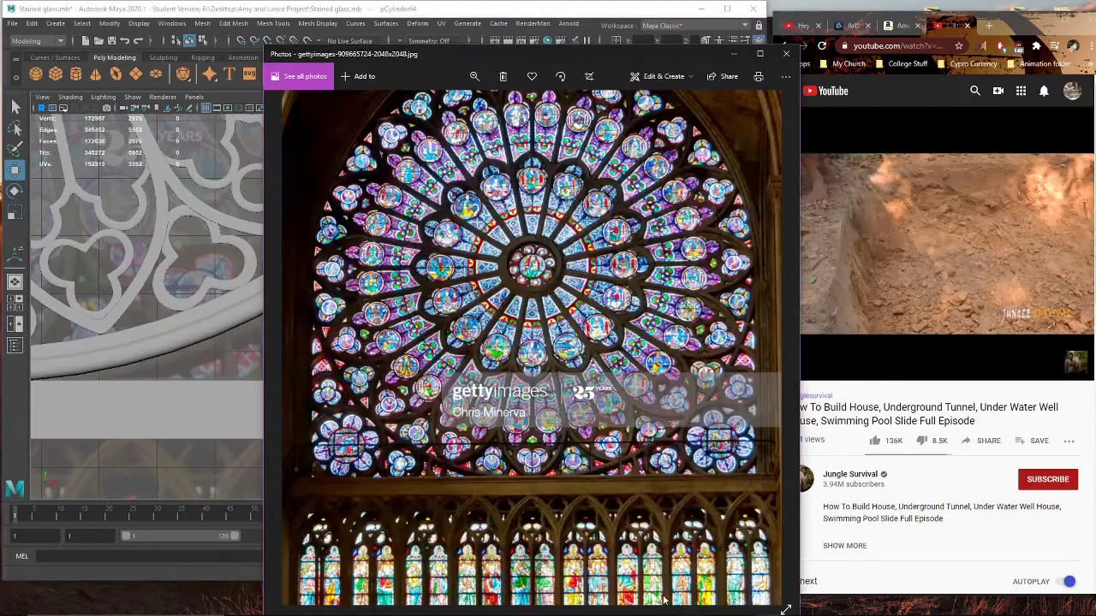
pyautogui.click(220, 283)
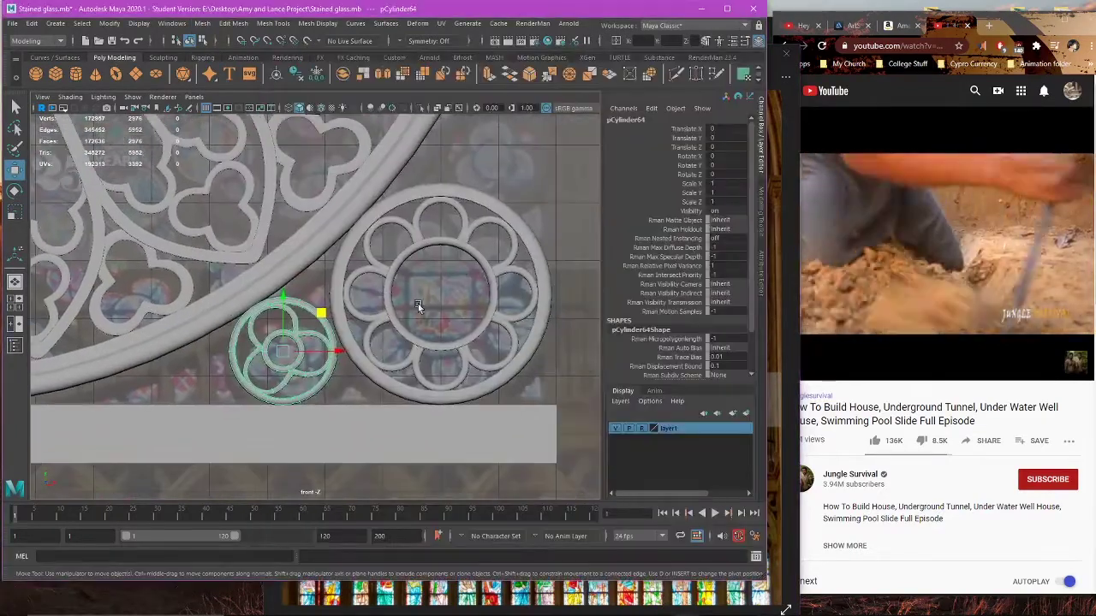
# Step: Scale the combined small medallion to 1.143 in X and Y, check it against the photo, and undo the last moves
pyautogui.scroll(3, 417, 304)
pyautogui.press('e')
pyautogui.press('r')
pyautogui.moveTo(312, 323); pyautogui.dragTo(327, 358)
pyautogui.press('w')
pyautogui.click(622, 591)
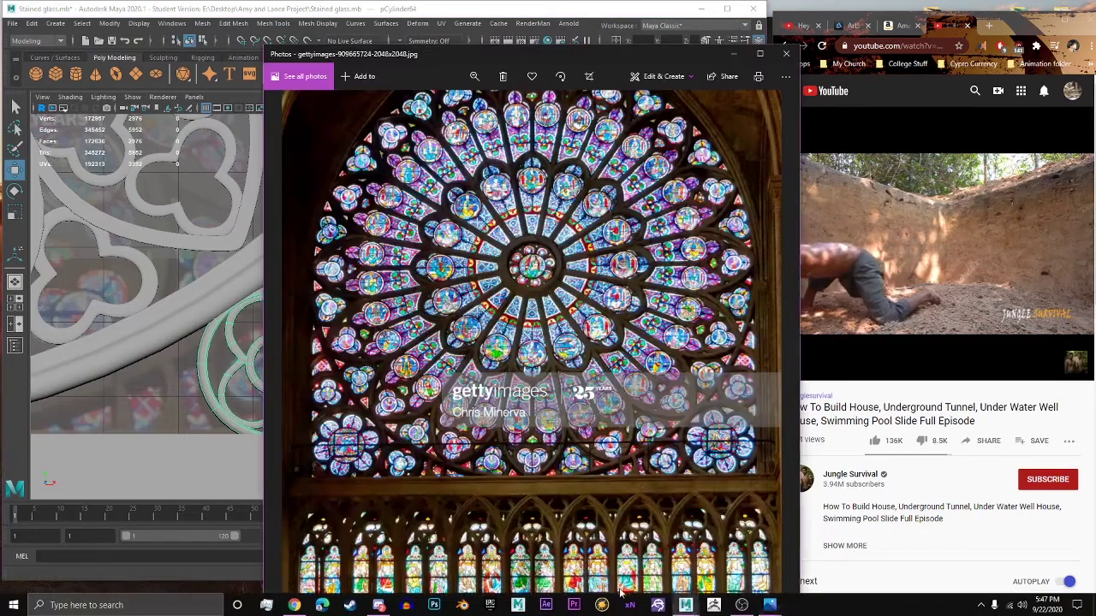
pyautogui.click(190, 11)
pyautogui.hotkey('ctrl', 'z')
pyautogui.hotkey('ctrl', 'z')
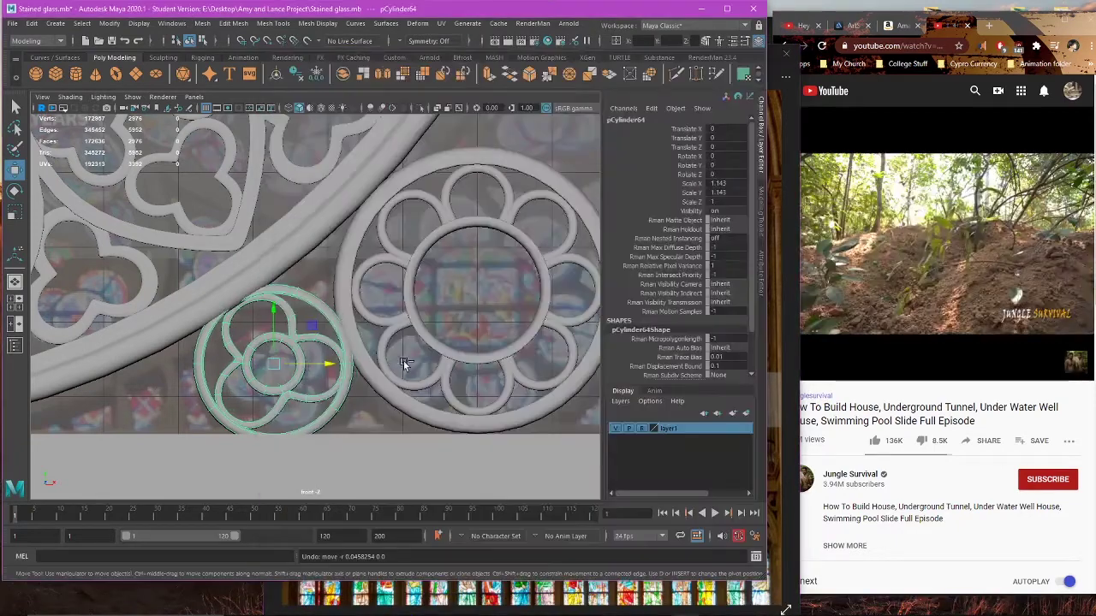
# Step: Scale the small medallion to 1.054 in X and Y and move it to 0.069 in X
pyautogui.press('r')
pyautogui.moveTo(310, 329); pyautogui.dragTo(322, 363)
pyautogui.press('w')
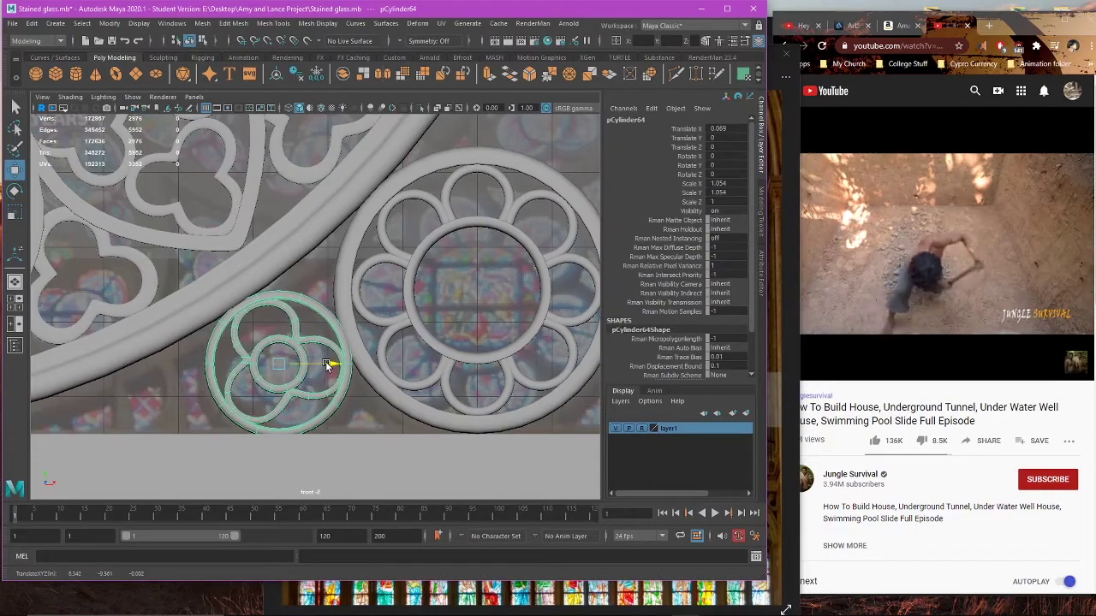
# Step: Frame the small medallion in the perspective view and turn off its smooth mesh preview
pyautogui.press('space')
pyautogui.press('space')
pyautogui.press('f')
pyautogui.keyDown('alt'); pyautogui.moveTo(495, 337); pyautogui.dragTo(446, 330); pyautogui.keyUp('alt')
pyautogui.click(420, 286)
pyautogui.keyDown('alt'); pyautogui.moveTo(420, 286); pyautogui.dragTo(333, 255); pyautogui.keyUp('alt')
pyautogui.click(389, 275)
pyautogui.press('1')
pyautogui.scroll(-5, 403, 295)
pyautogui.scroll(3, 337, 287)
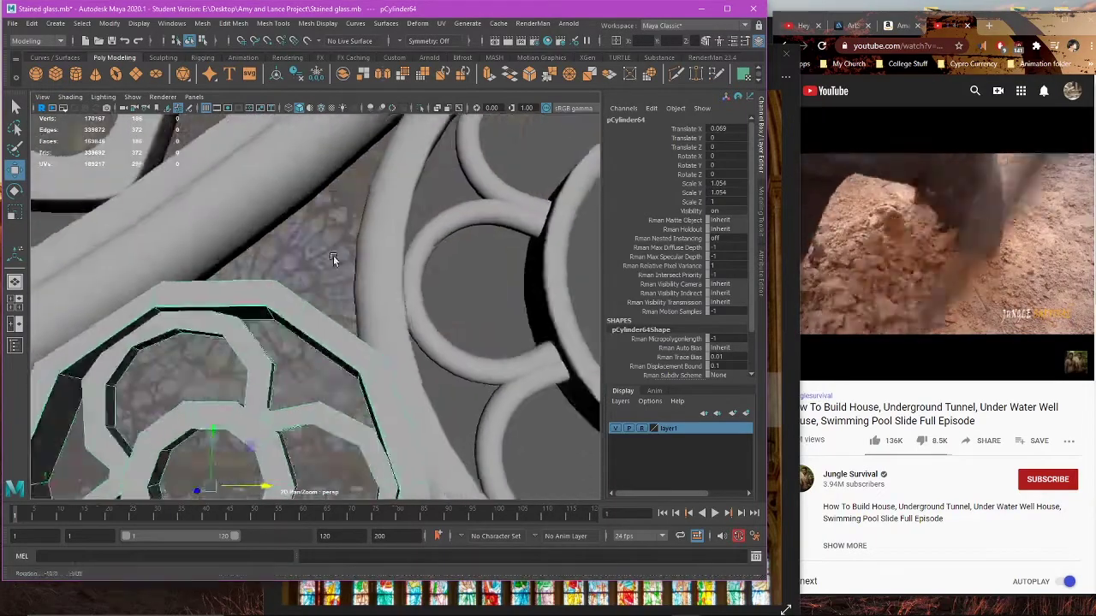
# Step: Examine the edges of the small medallion's outer ring with and without smooth mesh preview
pyautogui.scroll(3, 331, 254)
pyautogui.moveTo(330, 233); pyautogui.dragTo(330, 184, button='right')
pyautogui.scroll(3, 329, 296)
pyautogui.press('3')
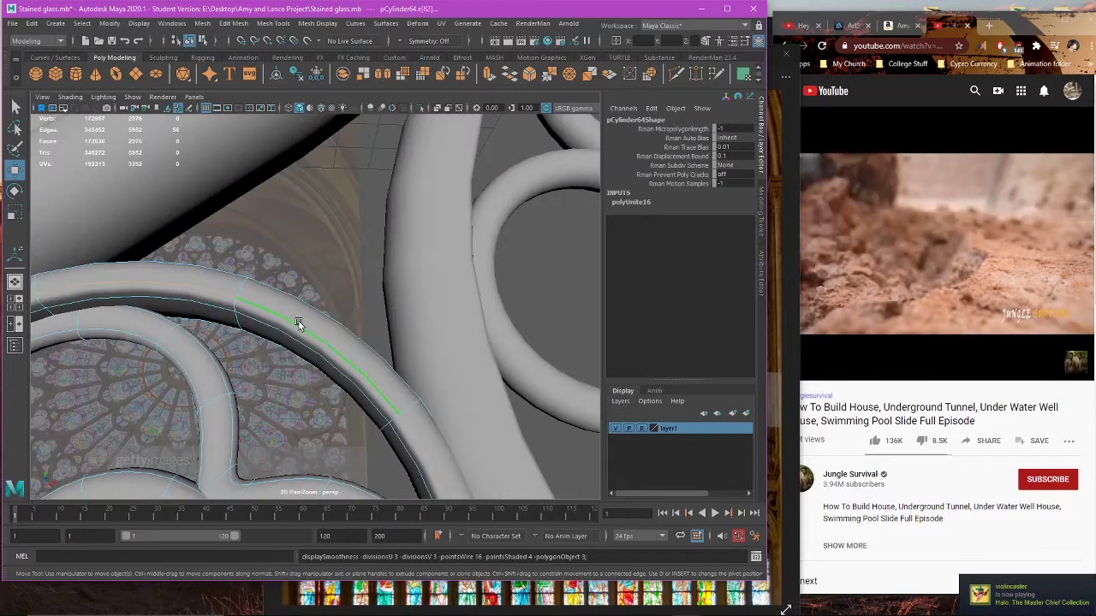
pyautogui.keyDown('alt'); pyautogui.moveTo(298, 320); pyautogui.dragTo(311, 257); pyautogui.keyUp('alt')
pyautogui.press('1')
pyautogui.press('F8')
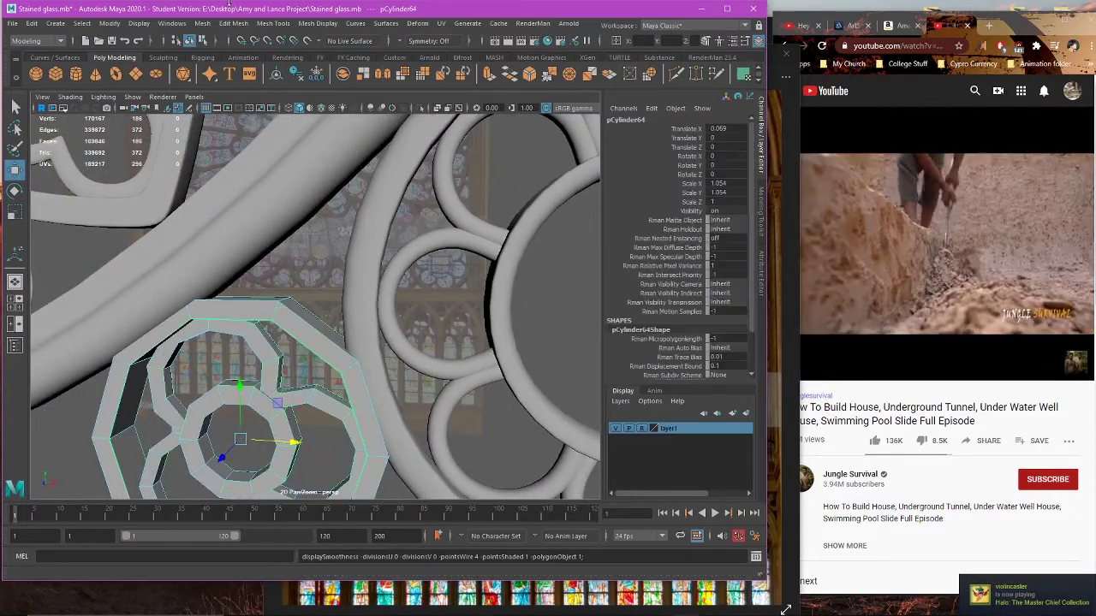
# Step: Insert edge loops near the front and back rims of the small medallion's outer ring
pyautogui.click(272, 23)
pyautogui.click(298, 109)
pyautogui.scroll(3, 247, 309)
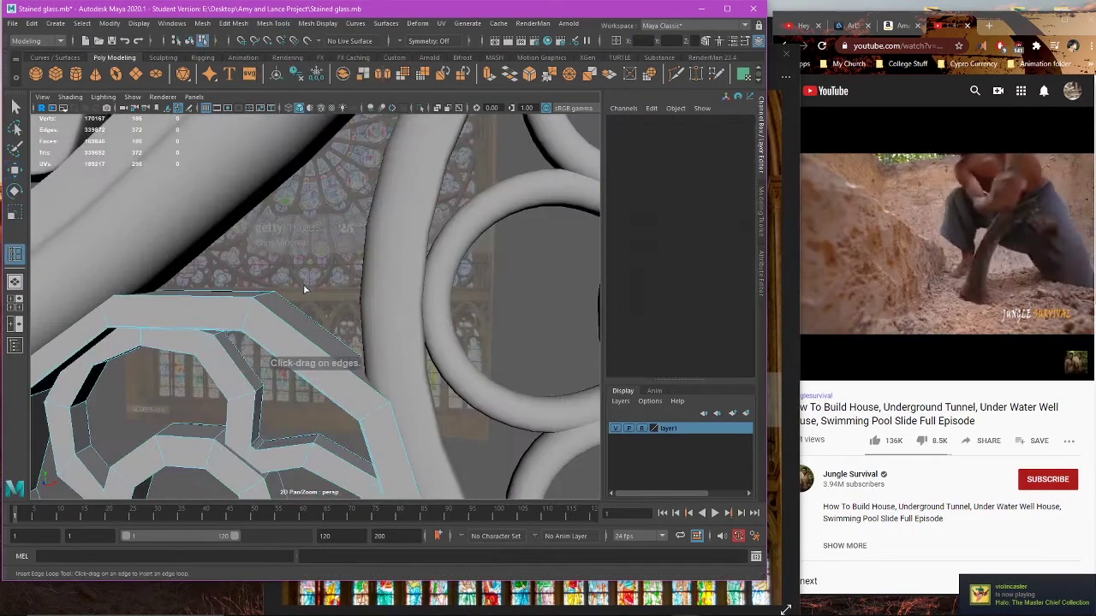
pyautogui.click(254, 302)
pyautogui.keyDown('alt'); pyautogui.moveTo(255, 302); pyautogui.dragTo(190, 298); pyautogui.keyUp('alt')
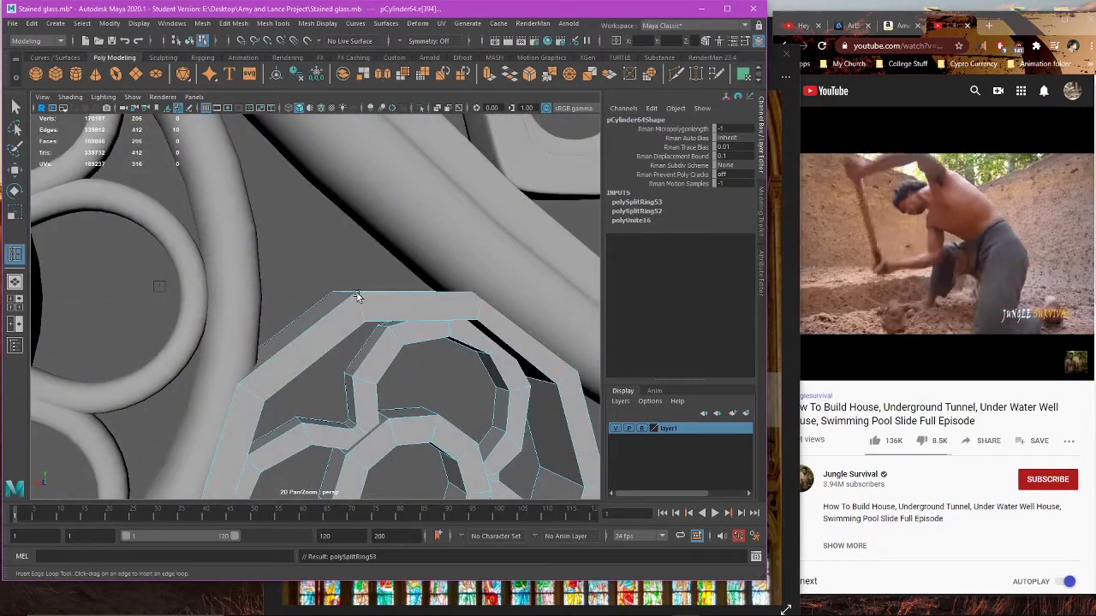
# Step: Display the small medallion with smooth mesh preview, return to object mode and deselect it
pyautogui.press('w')
pyautogui.press('3')
pyautogui.scroll(-2, 360, 294)
pyautogui.keyDown('alt'); pyautogui.moveTo(362, 294); pyautogui.dragTo(548, 310); pyautogui.keyUp('alt')
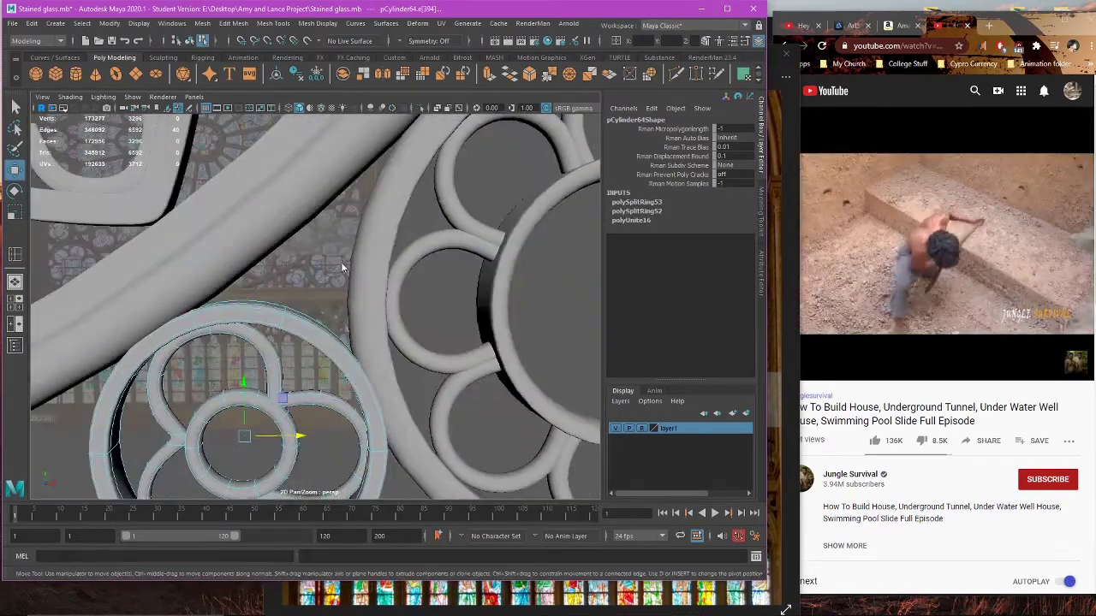
pyautogui.moveTo(319, 280); pyautogui.dragTo(347, 261, button='right')
pyautogui.click(348, 261)
pyautogui.scroll(-5, 347, 265)
pyautogui.scroll(2, 342, 342)
pyautogui.keyDown('alt'); pyautogui.moveTo(325, 356); pyautogui.dragTo(364, 374); pyautogui.keyUp('alt')
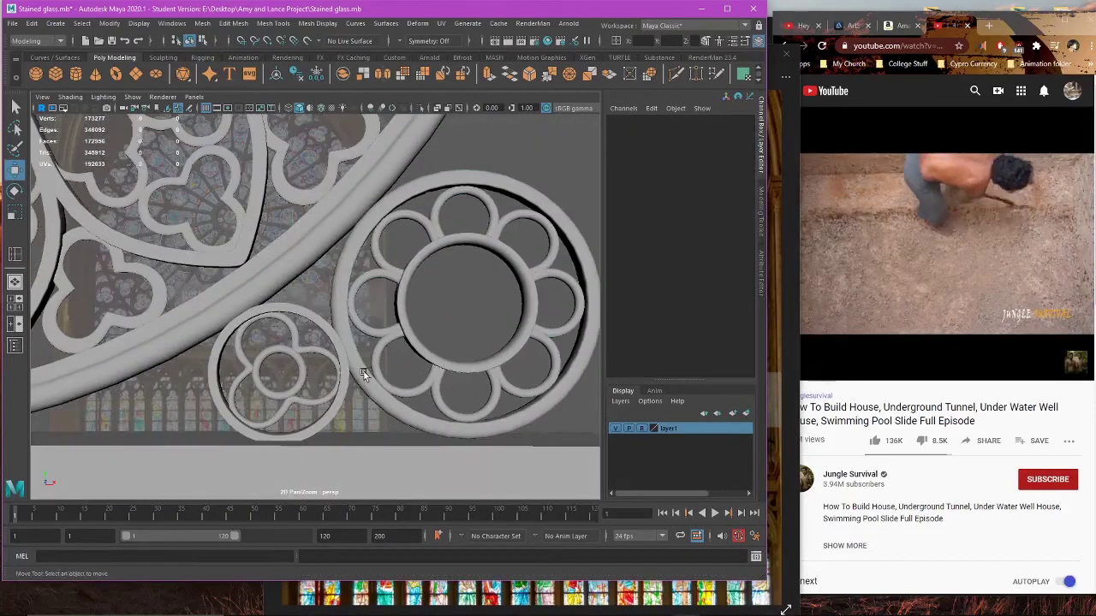
# Step: Insert edge loops near the front and back rims of the large medallion's outer ring, and restore its smooth mesh preview
pyautogui.click(364, 371)
pyautogui.scroll(3, 326, 337)
pyautogui.click(15, 254)
pyautogui.scroll(4, 394, 277)
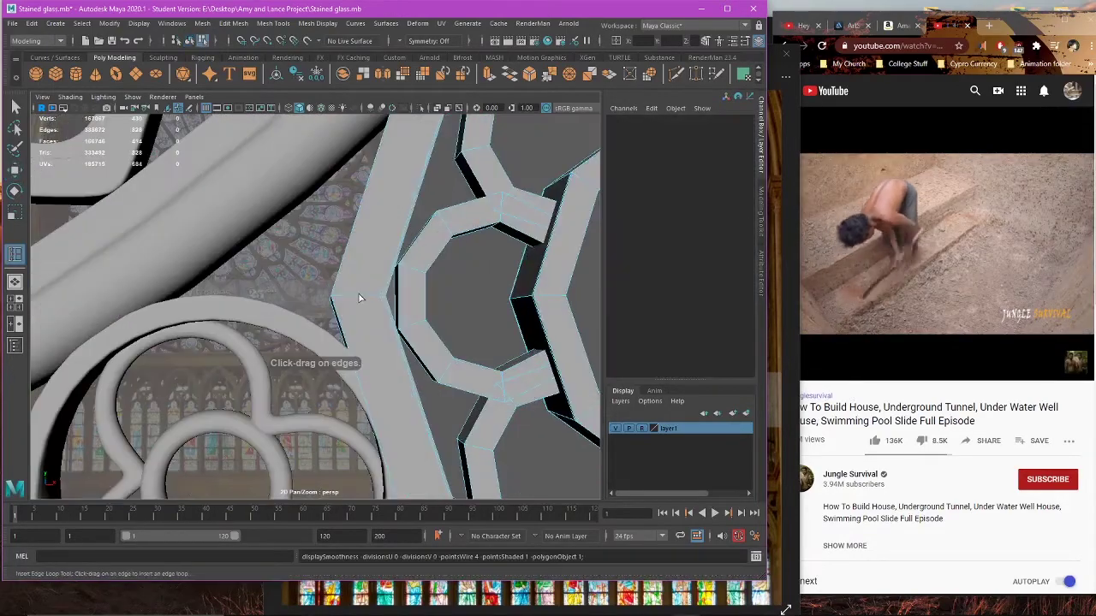
pyautogui.click(332, 300)
pyautogui.keyDown('alt'); pyautogui.moveTo(336, 305); pyautogui.dragTo(182, 316); pyautogui.keyUp('alt')
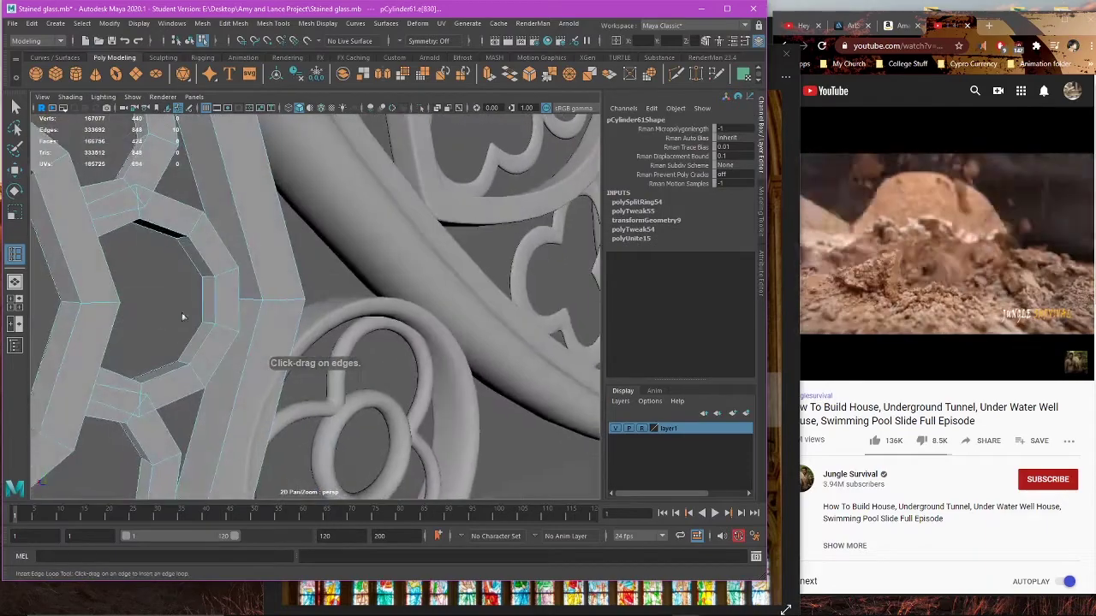
pyautogui.click(306, 304)
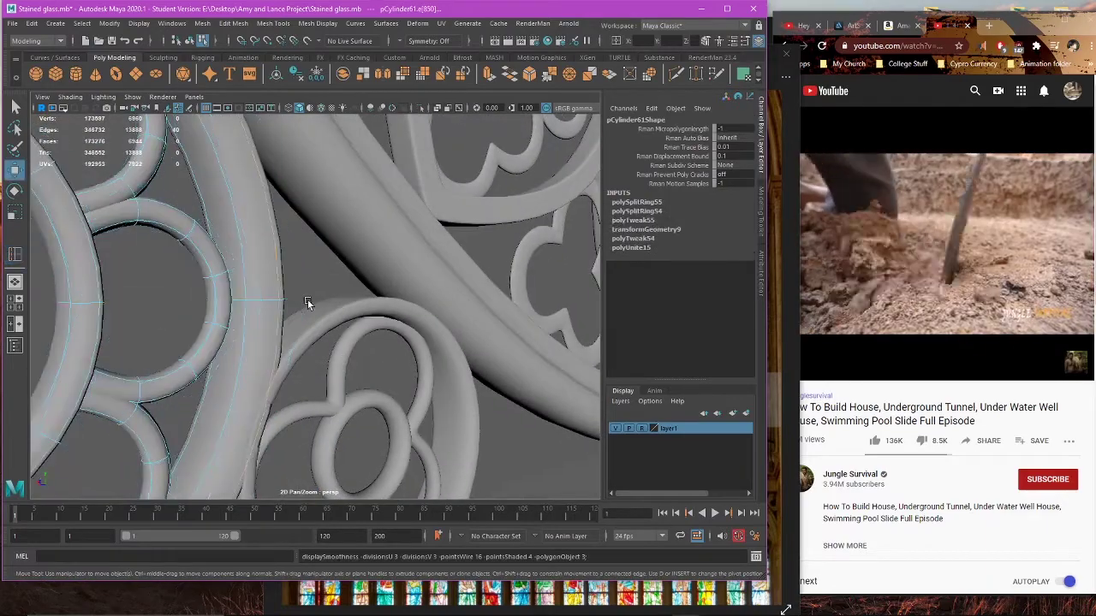
# Step: Undo the large medallion's misplaced shift and move it to -0.016 in X in object mode
pyautogui.keyDown('alt'); pyautogui.moveTo(315, 297); pyautogui.dragTo(462, 303); pyautogui.keyUp('alt')
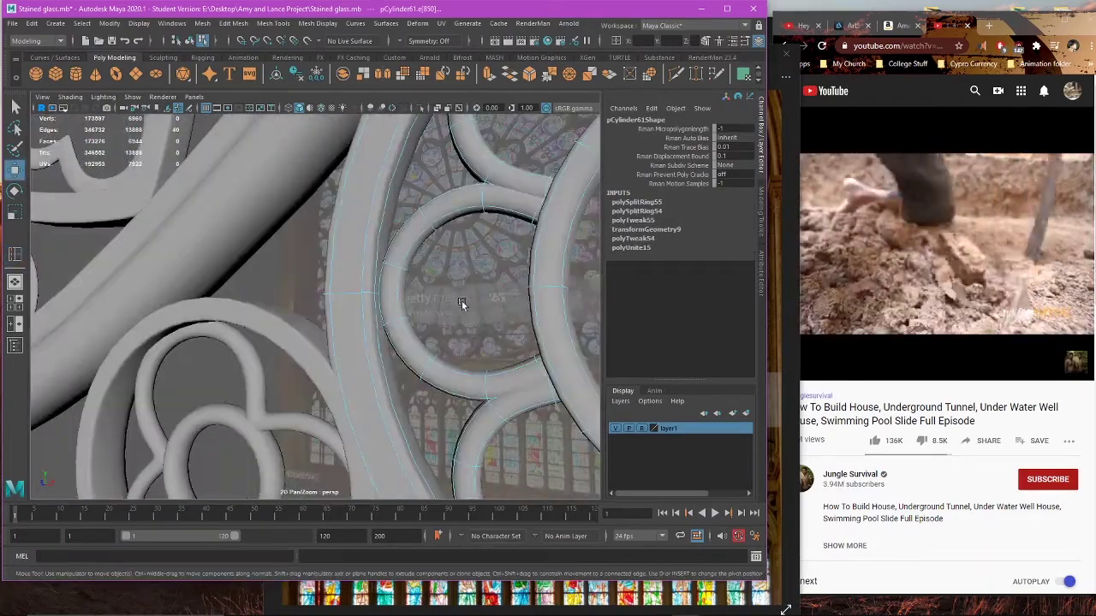
pyautogui.keyDown('alt'); pyautogui.moveTo(462, 303); pyautogui.dragTo(359, 311, button='right'); pyautogui.keyUp('alt')
pyautogui.keyDown('alt'); pyautogui.moveTo(359, 311); pyautogui.dragTo(401, 315); pyautogui.keyUp('alt')
pyautogui.press('F8')
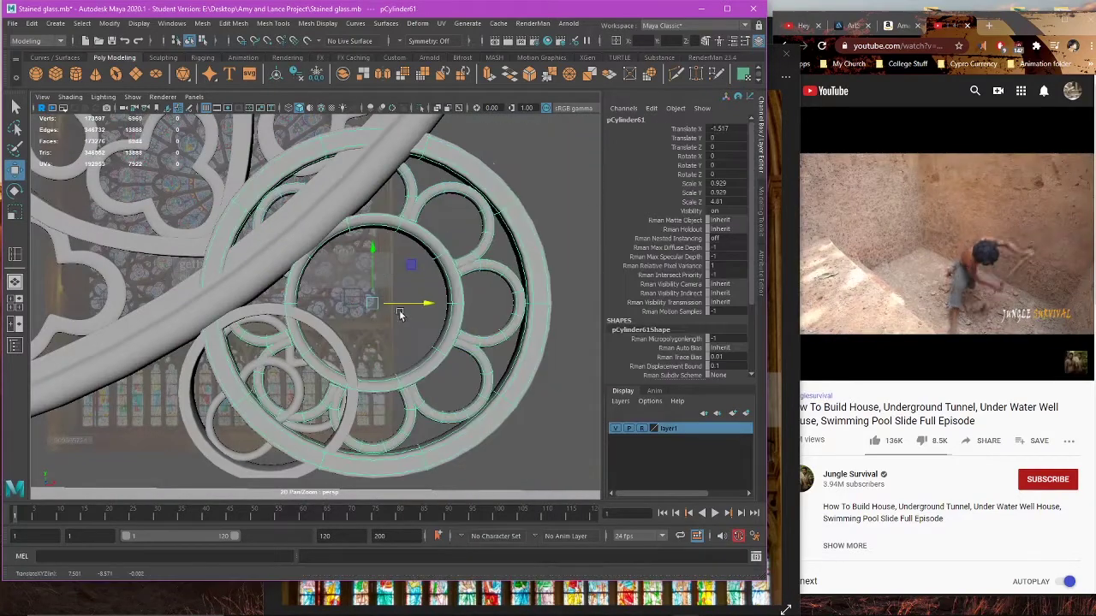
pyautogui.hotkey('ctrl', 'z')
pyautogui.keyDown('alt'); pyautogui.moveTo(482, 311); pyautogui.dragTo(425, 308, button='middle'); pyautogui.keyUp('alt')
pyautogui.keyDown('alt'); pyautogui.moveTo(425, 308); pyautogui.dragTo(453, 313, button='right'); pyautogui.keyUp('alt')
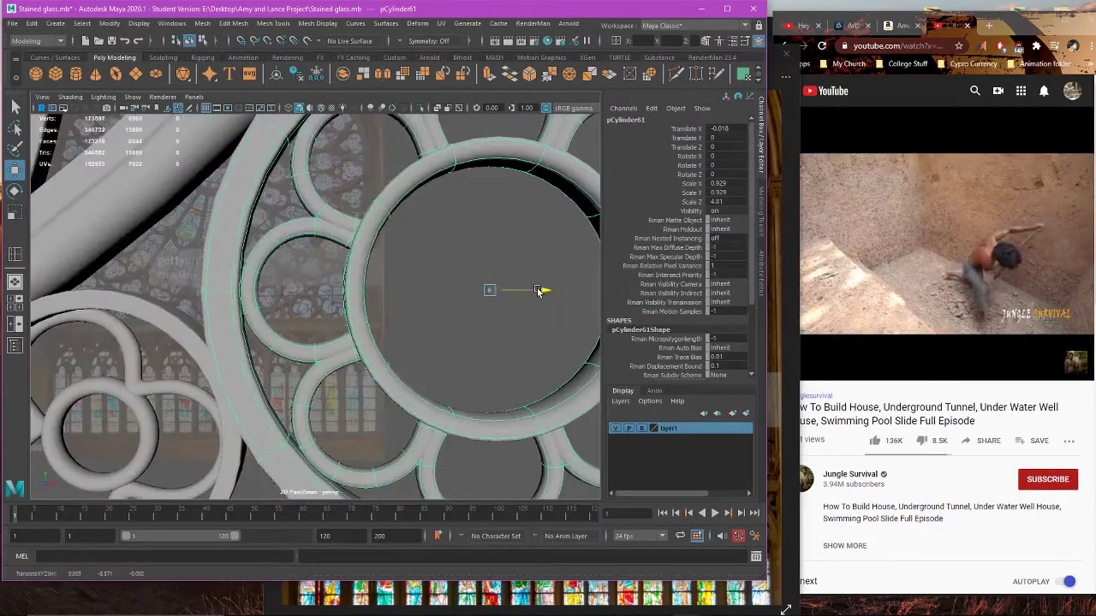
pyautogui.click(514, 324)
# Step: Move the back face loop of the small medallion's outer ring along Z to deepen the ring, and return to object mode
pyautogui.keyDown('alt'); pyautogui.moveTo(483, 334); pyautogui.dragTo(368, 261); pyautogui.keyUp('alt')
pyautogui.click(282, 331)
pyautogui.rightClick(387, 250)
pyautogui.click(385, 281)
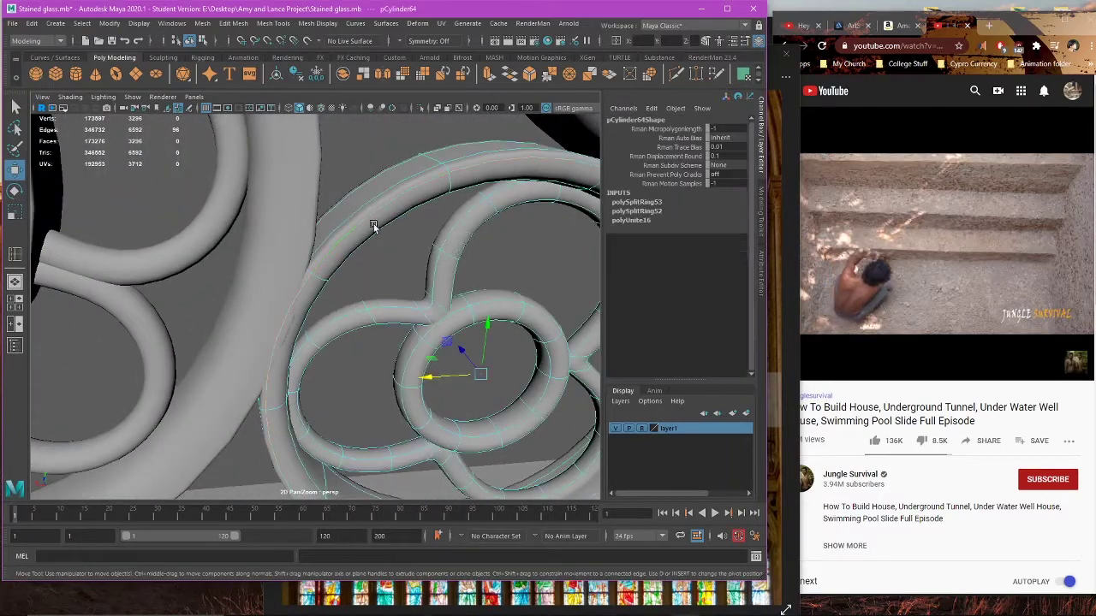
pyautogui.click(356, 220)
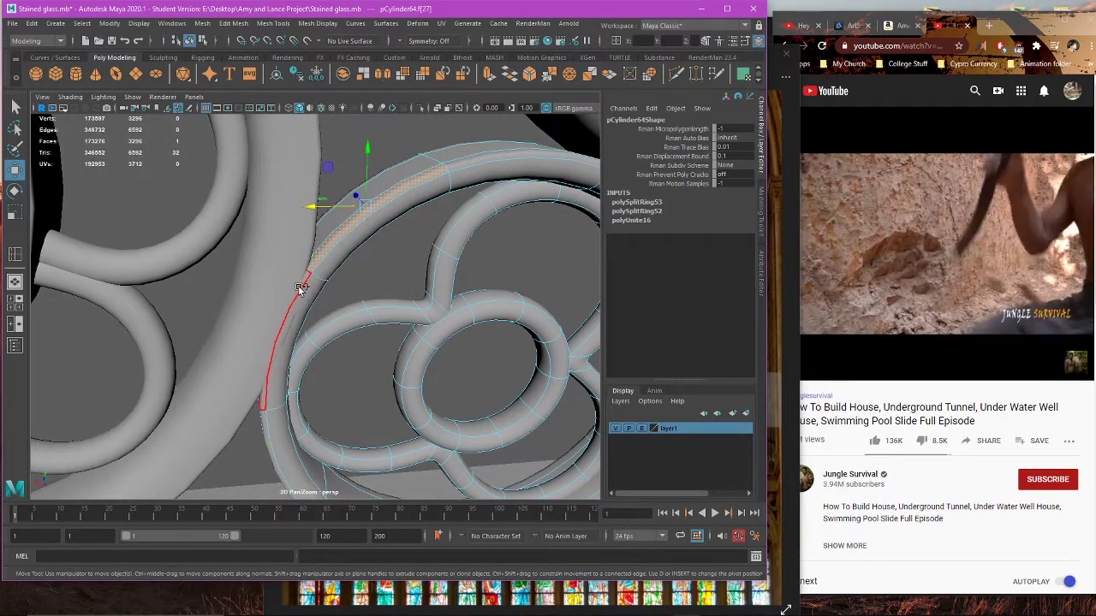
pyautogui.keyDown('shift'); pyautogui.doubleClick(299, 287); pyautogui.keyUp('shift')
pyautogui.keyDown('alt'); pyautogui.moveTo(299, 286); pyautogui.dragTo(487, 374); pyautogui.keyUp('alt')
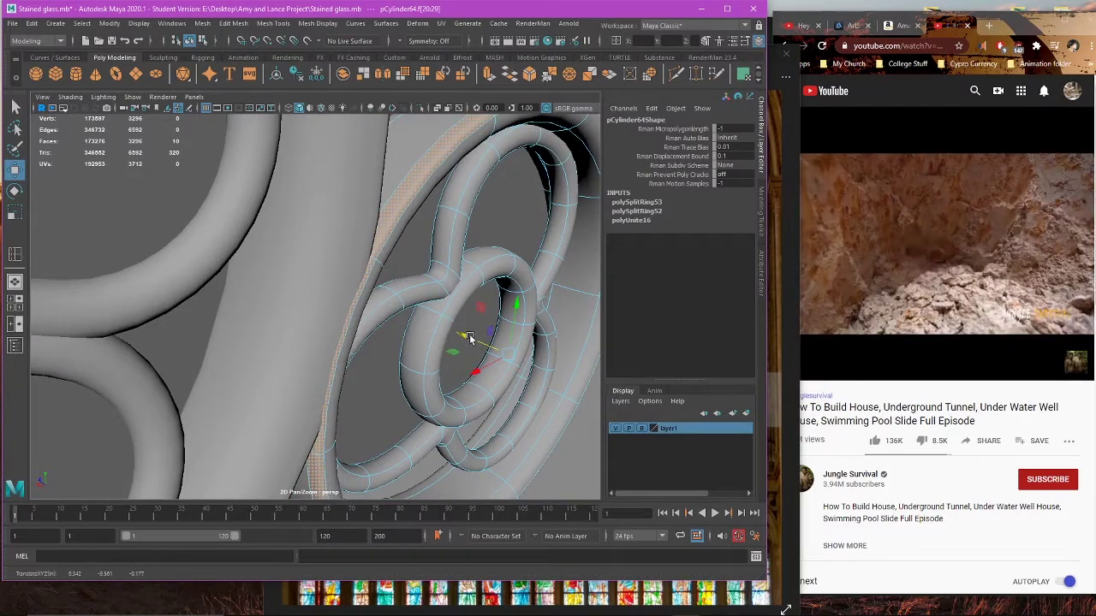
pyautogui.keyDown('alt'); pyautogui.moveTo(428, 332); pyautogui.dragTo(448, 337); pyautogui.keyUp('alt')
pyautogui.scroll(5, 449, 368)
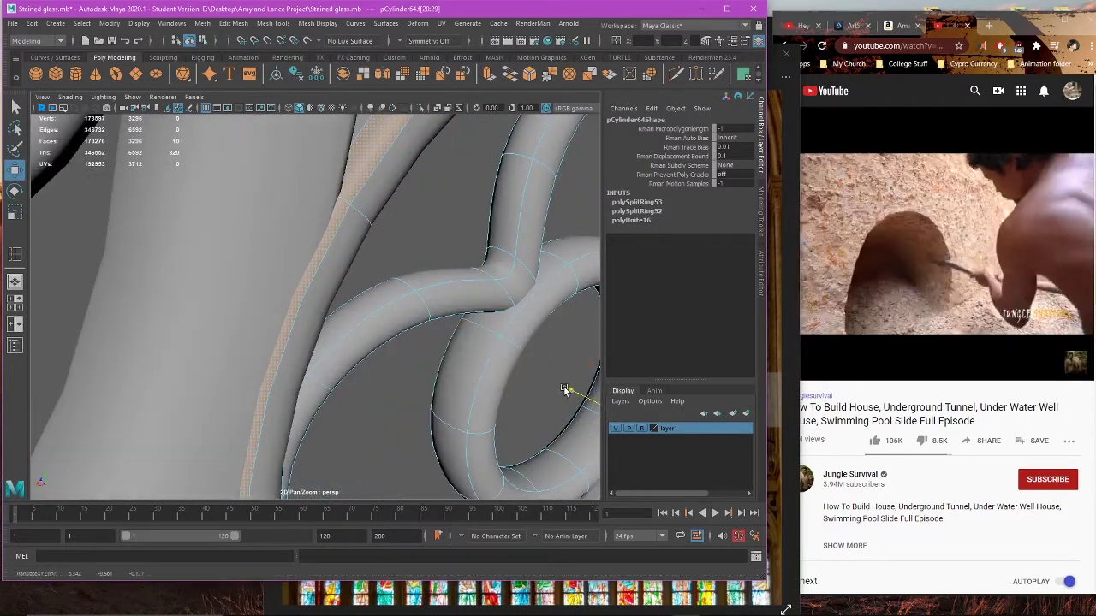
pyautogui.moveTo(568, 392); pyautogui.dragTo(384, 254)
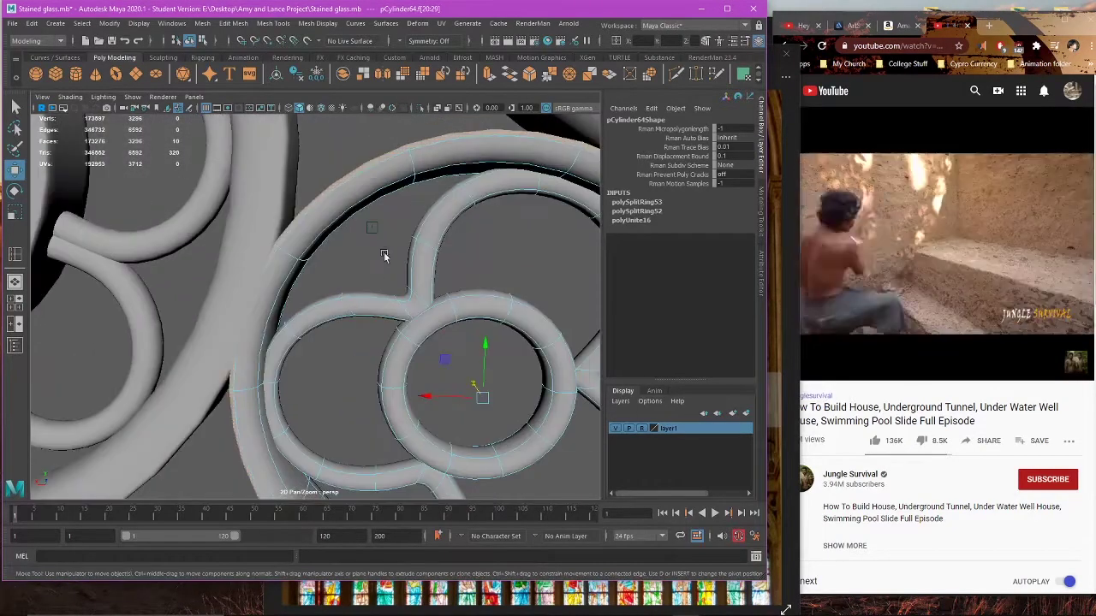
pyautogui.rightClick(384, 249)
pyautogui.click(422, 231)
pyautogui.keyDown('alt'); pyautogui.moveTo(511, 254); pyautogui.dragTo(442, 303); pyautogui.keyUp('alt')
pyautogui.click(392, 317)
pyautogui.click(442, 303)
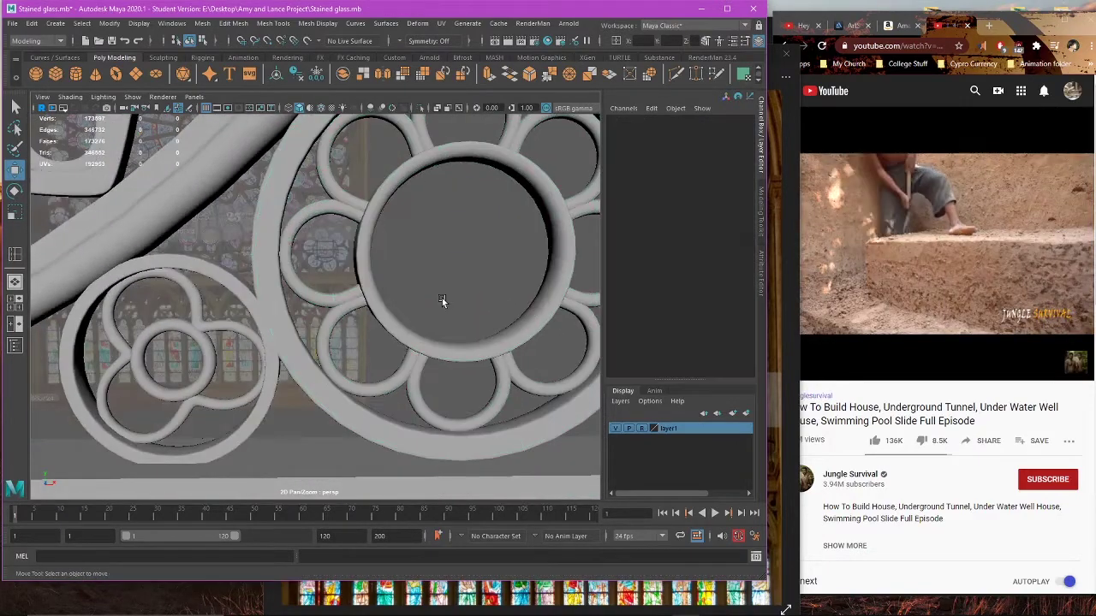
# Step: Compare both medallions beside the main circle with the reference photo in Photos, and return to Maya
pyautogui.scroll(-5, 439, 301)
pyautogui.keyDown('alt'); pyautogui.moveTo(295, 345); pyautogui.dragTo(308, 360); pyautogui.keyUp('alt')
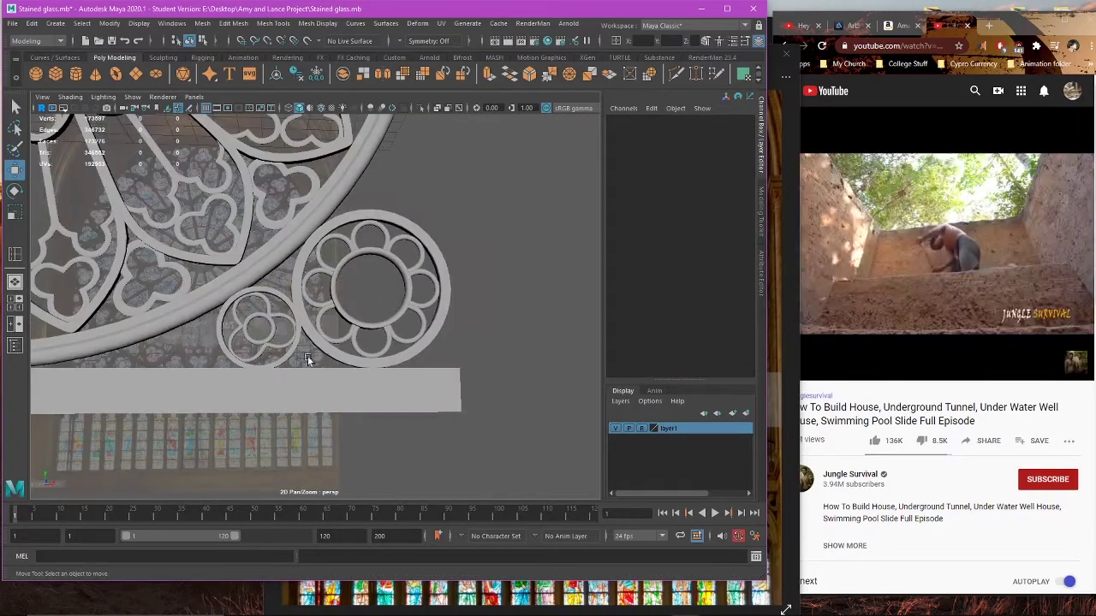
pyautogui.click(603, 597)
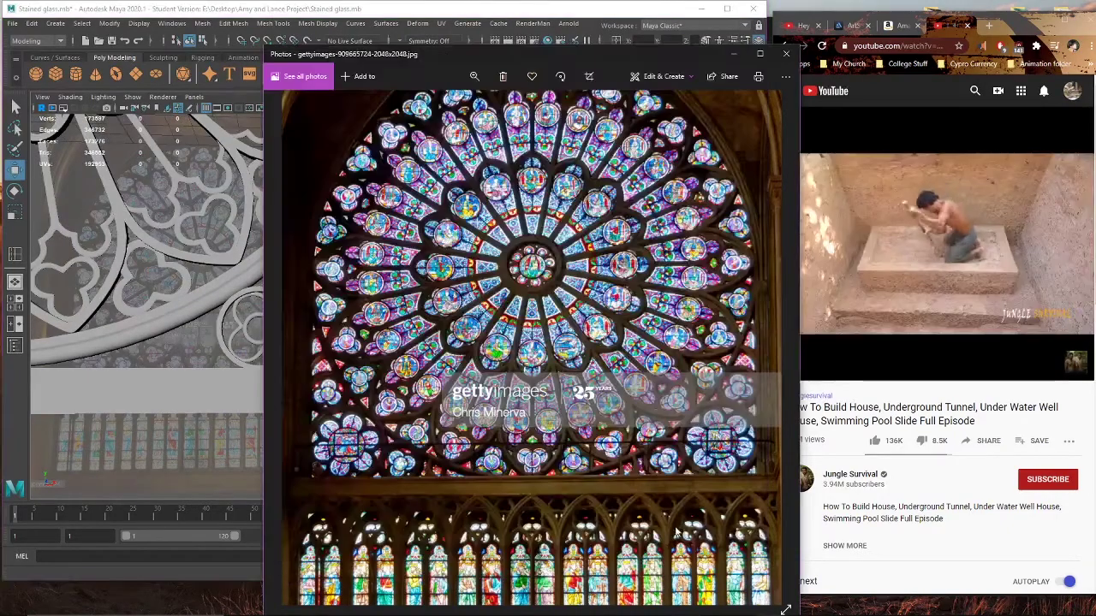
pyautogui.click(214, 405)
# Step: Scale the small medallion to 1.016 in X and Y in the front view and move it to 0.018 in Y
pyautogui.press('space')
pyautogui.press('space')
pyautogui.click(333, 404)
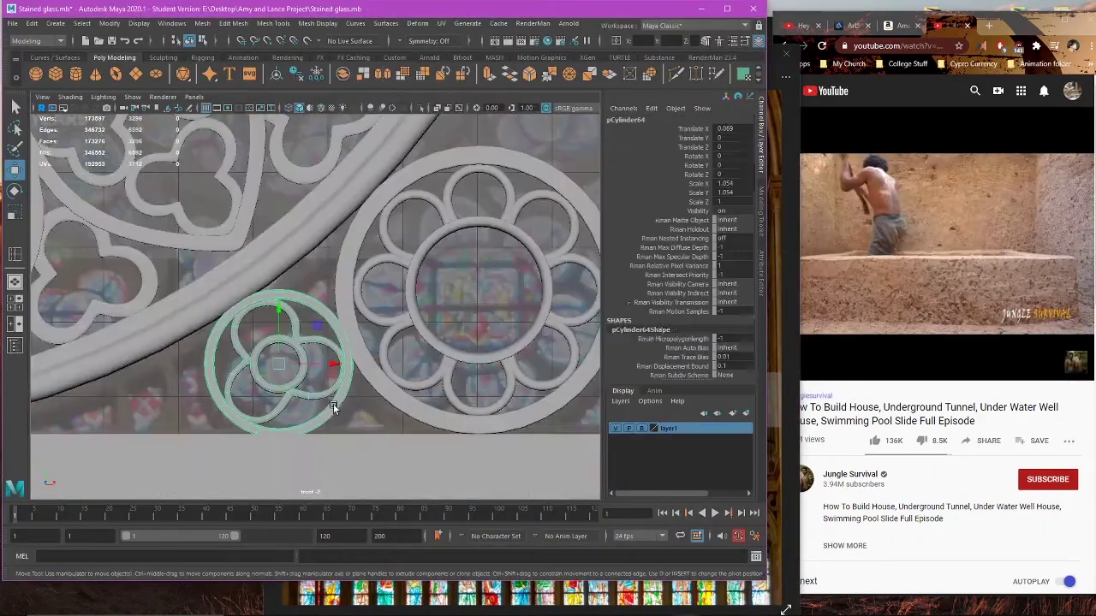
pyautogui.scroll(2, 325, 394)
pyautogui.press('r')
pyautogui.moveTo(306, 343); pyautogui.dragTo(306, 347)
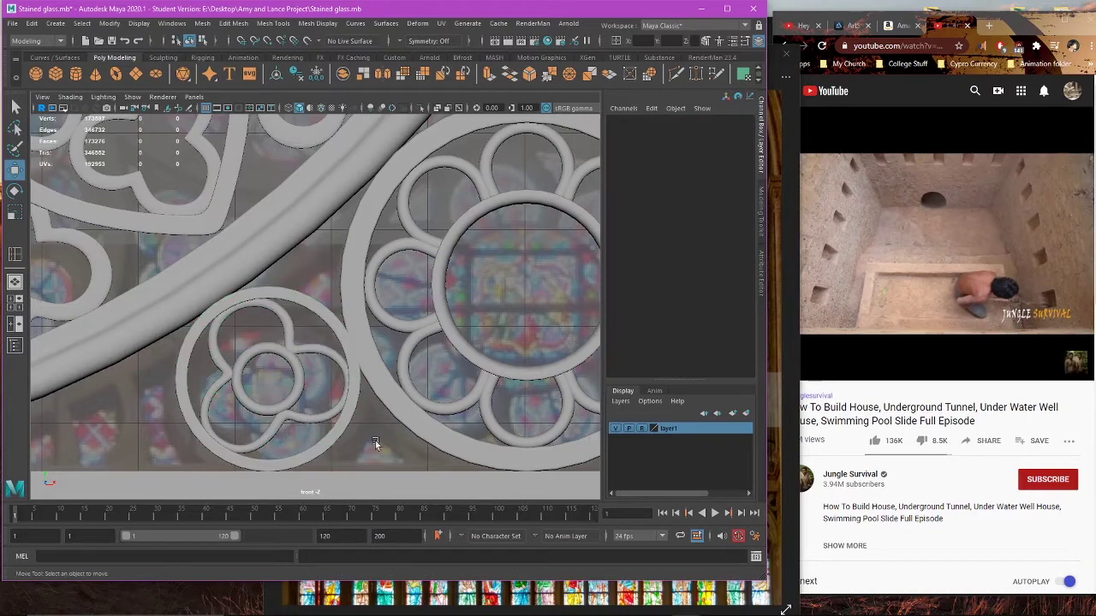
# Step: Delete the small trefoil medallion's construction history
pyautogui.scroll(-3, 346, 419)
pyautogui.keyDown('alt'); pyautogui.moveTo(351, 416); pyautogui.dragTo(434, 481, button='middle'); pyautogui.keyUp('alt')
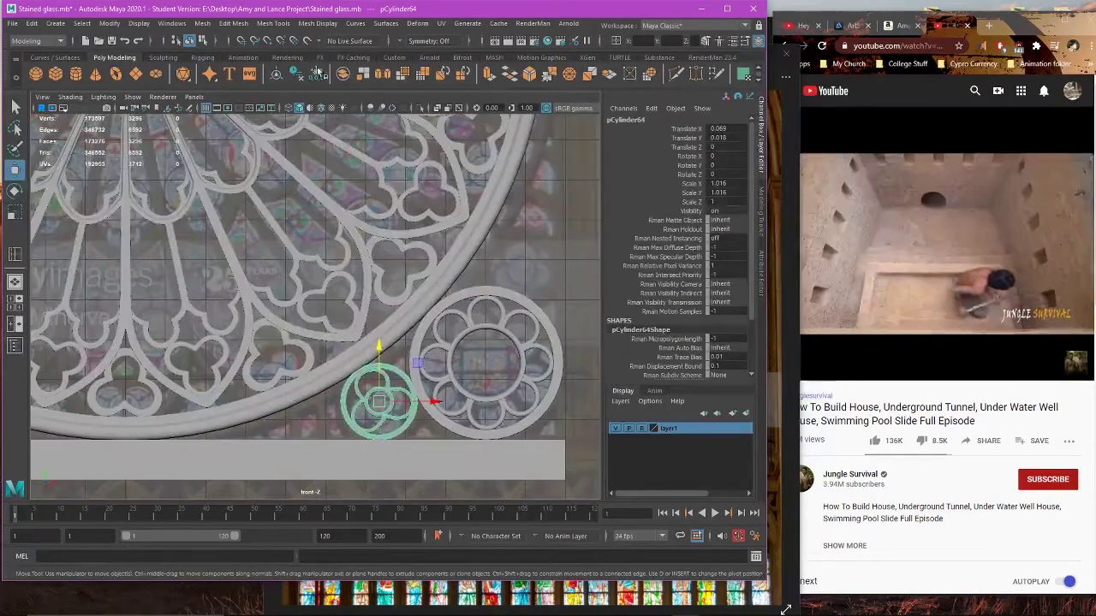
pyautogui.click(174, 24)
pyautogui.click(31, 23)
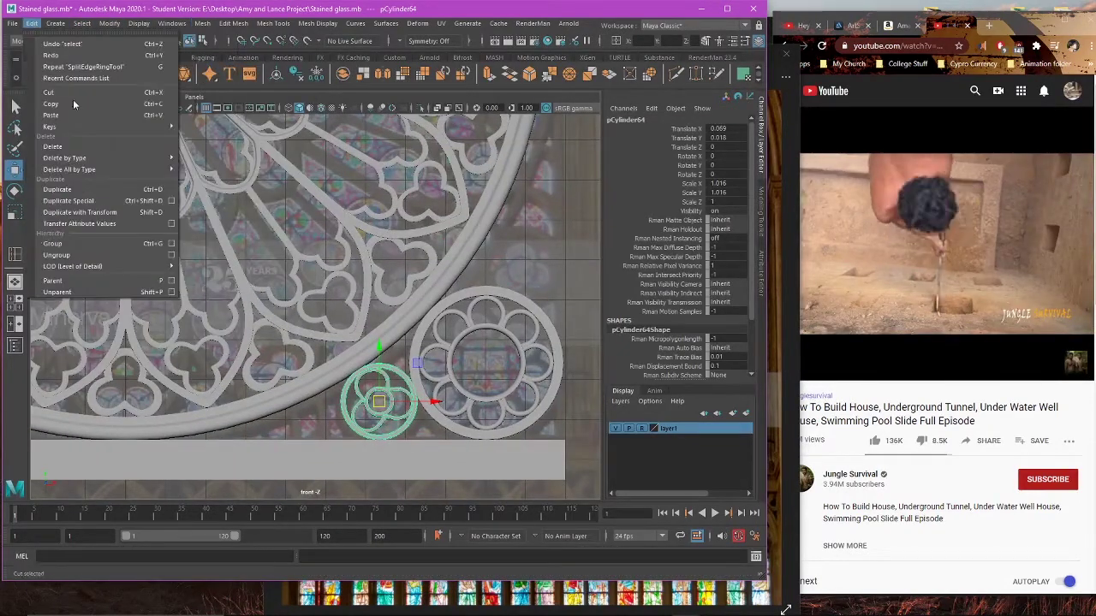
pyautogui.moveTo(107, 161)
pyautogui.click(208, 176)
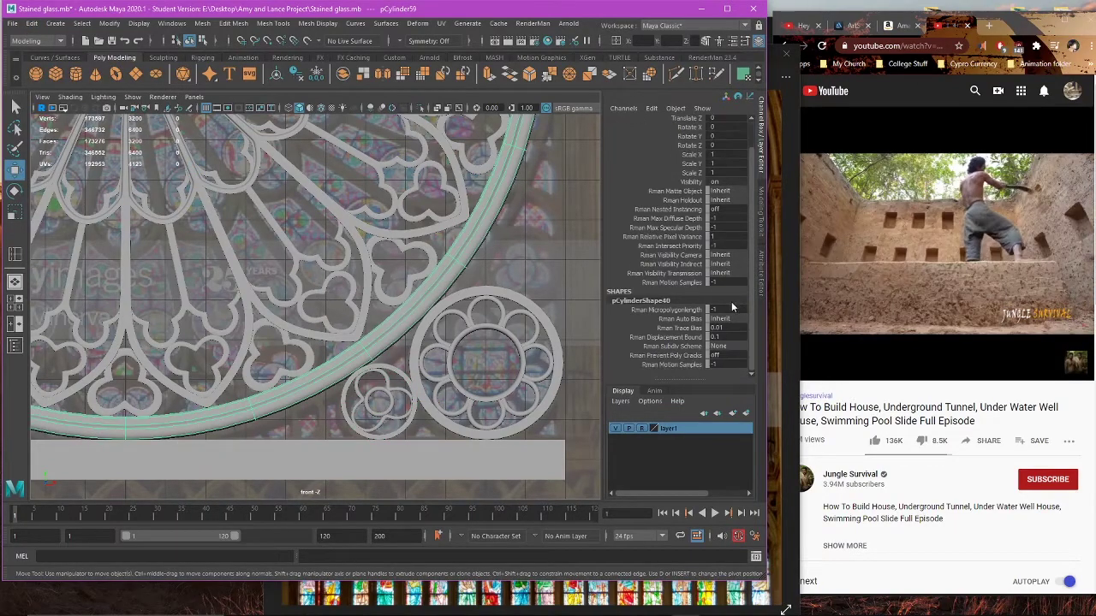
# Step: Show the mesh attributes of the main circle's outer ring, and select the inner scalloped ring to view its attributes
pyautogui.click(761, 257)
pyautogui.scroll(-3, 380, 324)
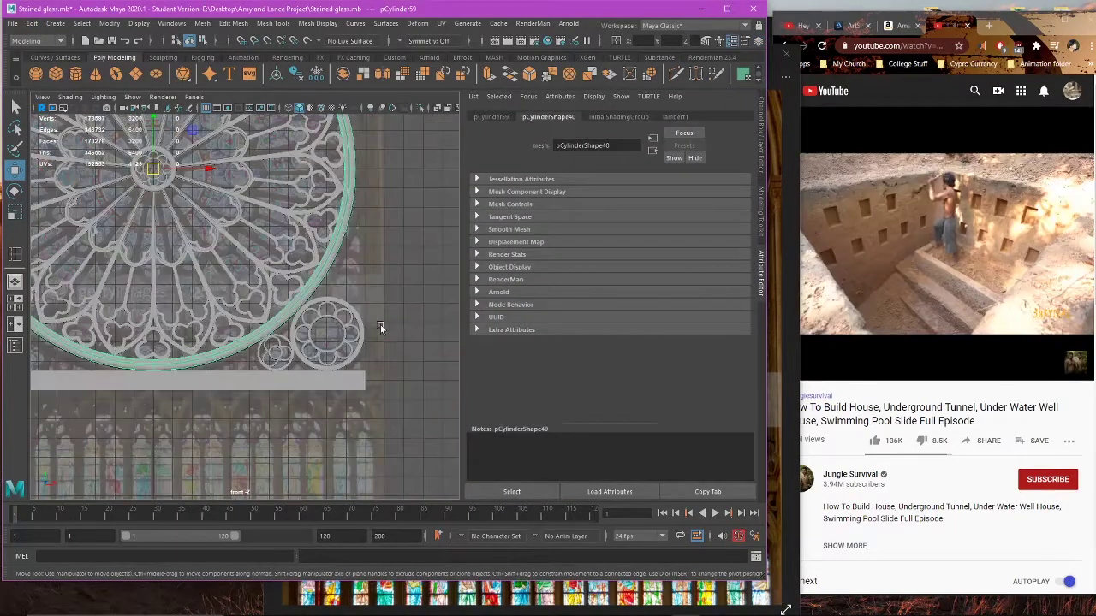
pyautogui.keyDown('alt'); pyautogui.moveTo(234, 214); pyautogui.dragTo(323, 323, button='middle'); pyautogui.keyUp('alt')
pyautogui.click(342, 292)
pyautogui.click(340, 279)
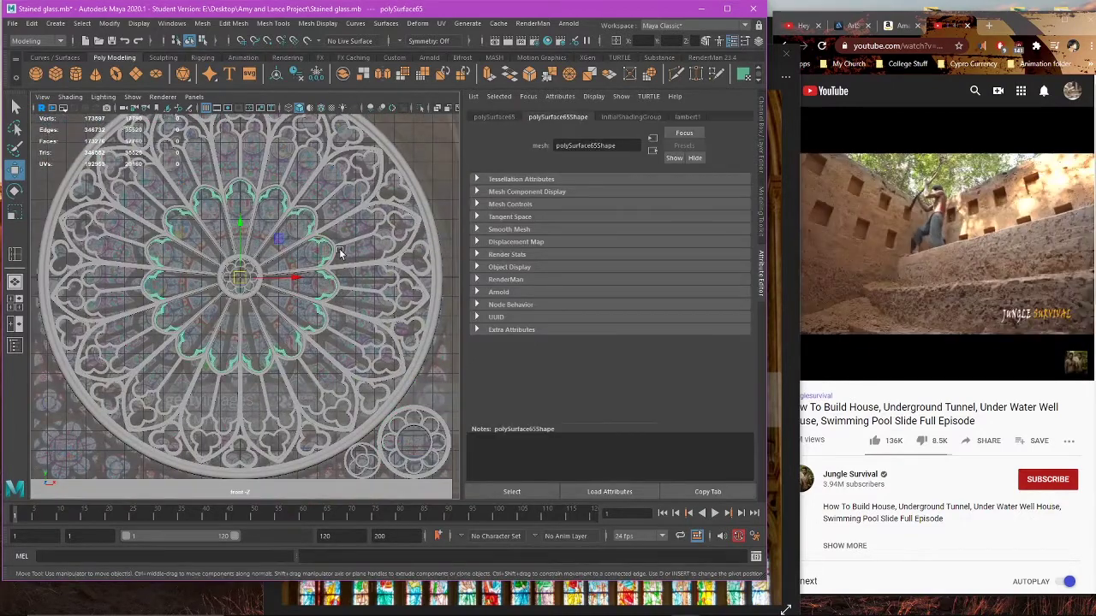
# Step: Check the inner scalloped ring, spokes, trefoil tracery, outer ring and large medallion in turn, including their transform values
pyautogui.click(340, 253)
pyautogui.click(337, 248)
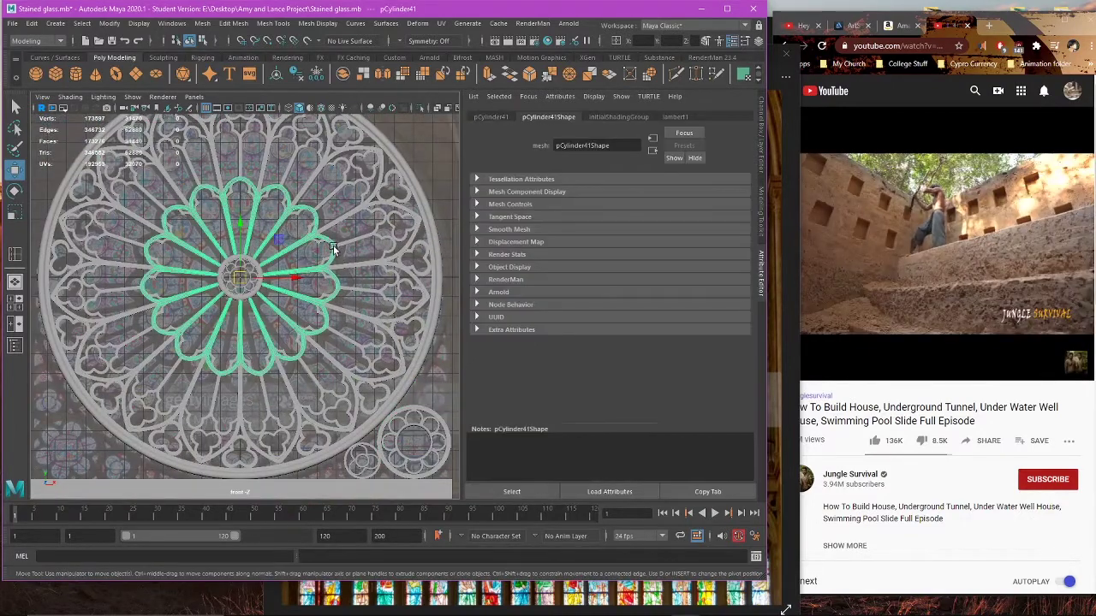
pyautogui.click(347, 174)
pyautogui.keyDown('alt'); pyautogui.moveTo(350, 152); pyautogui.dragTo(325, 293, button='middle'); pyautogui.keyUp('alt')
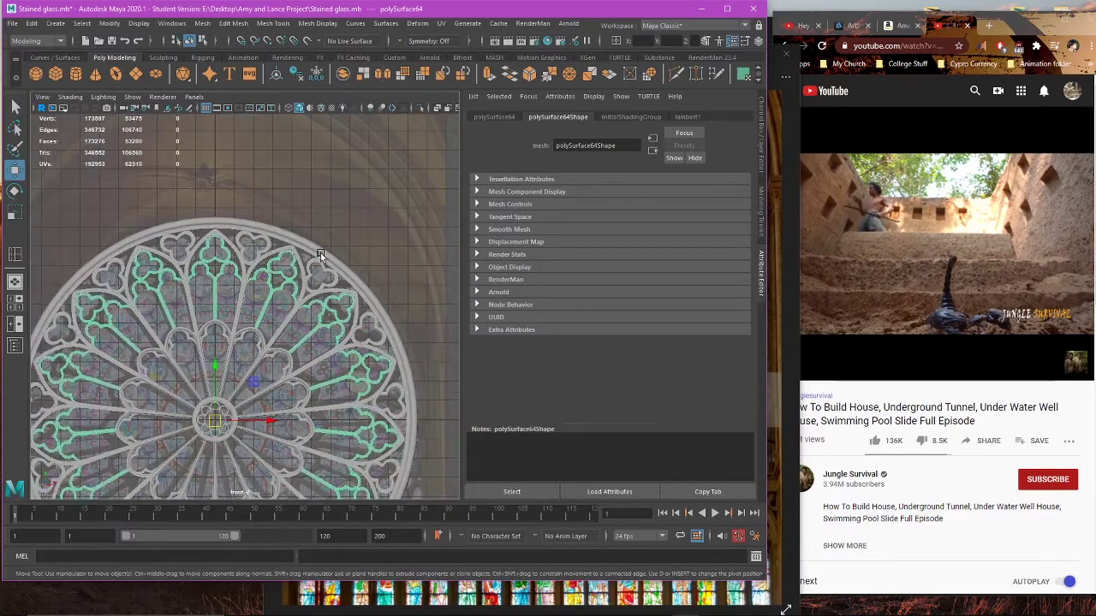
pyautogui.click(320, 253)
pyautogui.click(320, 272)
pyautogui.click(338, 273)
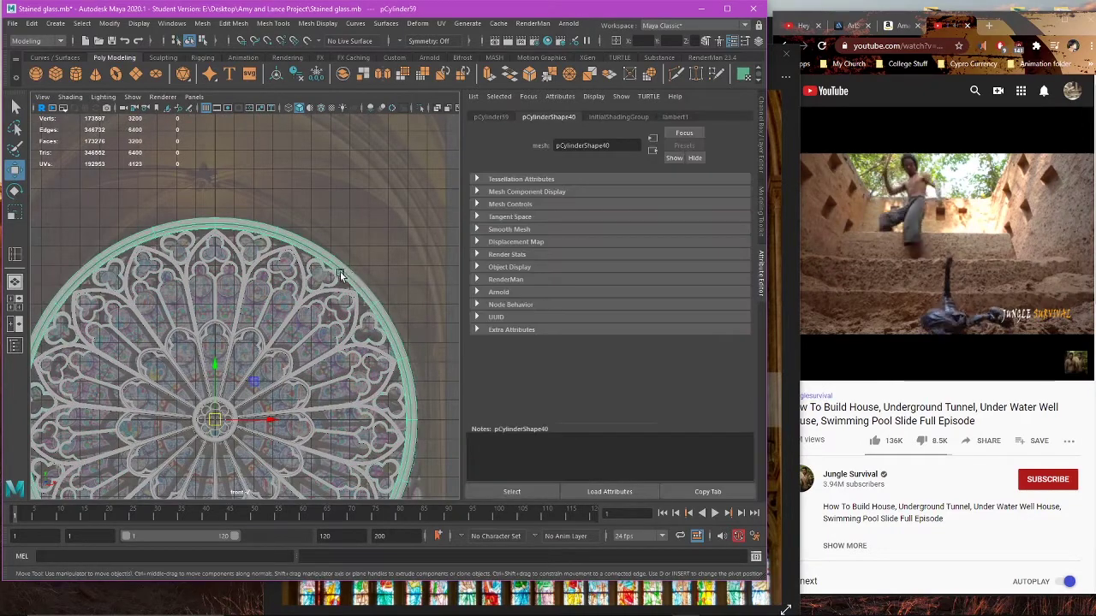
pyautogui.click(761, 152)
pyautogui.keyDown('alt'); pyautogui.moveTo(465, 351); pyautogui.dragTo(416, 192, button='middle'); pyautogui.keyUp('alt')
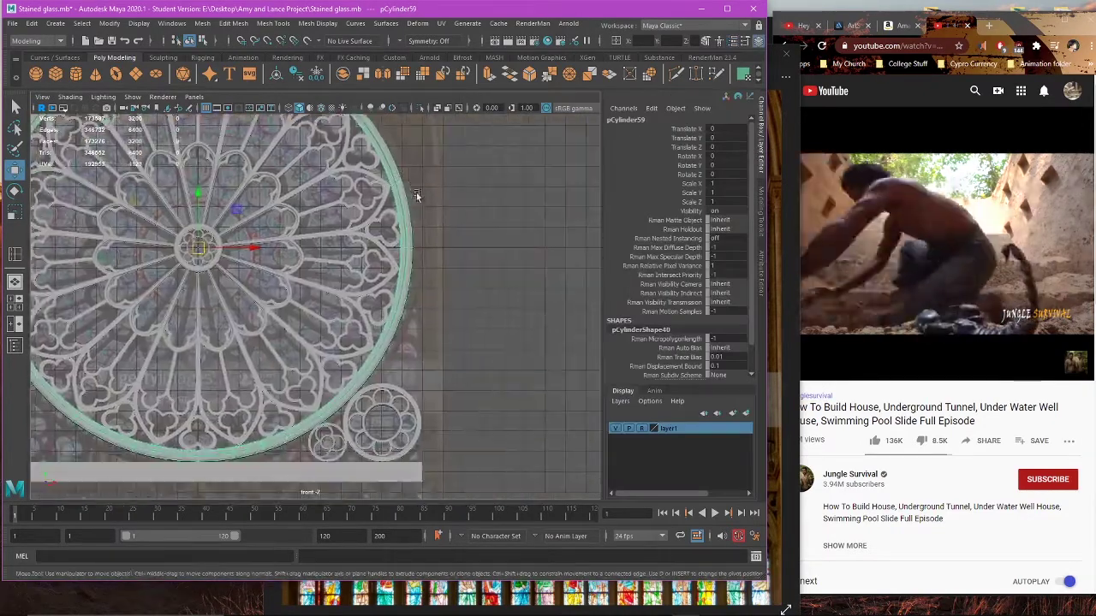
pyautogui.click(414, 424)
# Step: Try placing a duplicate of the small trefoil medallion above the large medallion, and delete the copy
pyautogui.click(328, 446)
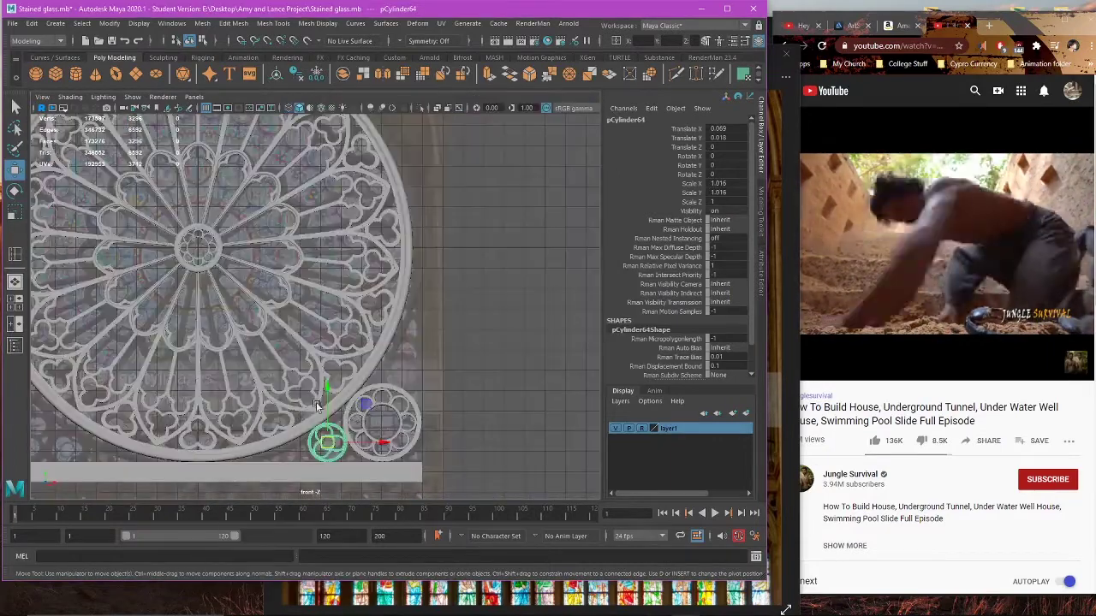
pyautogui.keyDown('alt'); pyautogui.moveTo(431, 378); pyautogui.dragTo(407, 283, button='middle'); pyautogui.keyUp('alt')
pyautogui.scroll(4, 408, 282)
pyautogui.hotkey('ctrl', 'd')
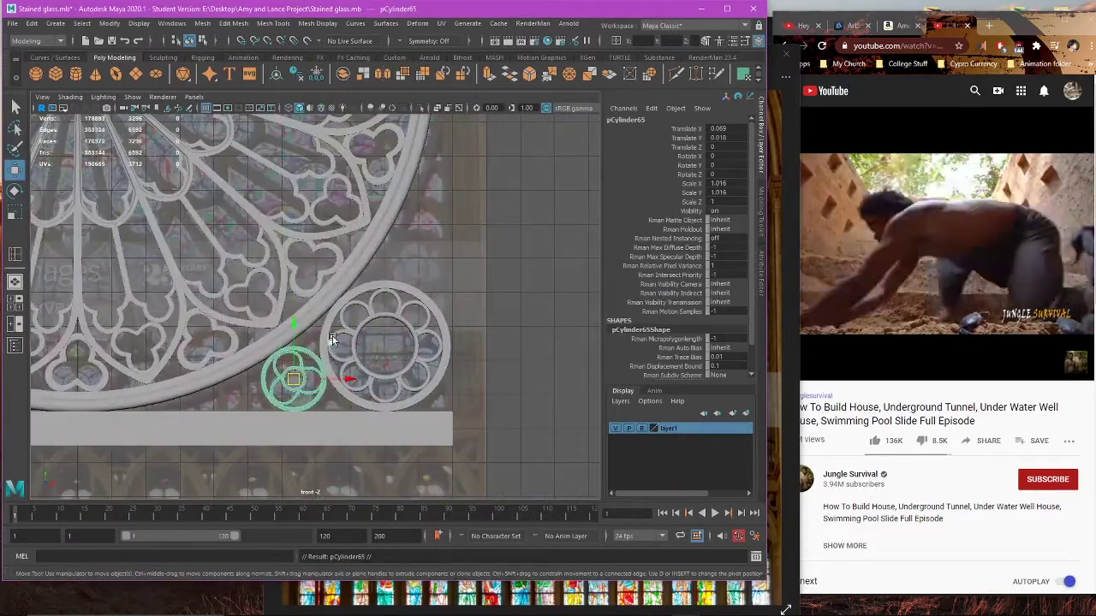
pyautogui.moveTo(333, 337); pyautogui.dragTo(464, 222)
pyautogui.keyDown('alt'); pyautogui.moveTo(403, 263); pyautogui.dragTo(484, 270, button='middle'); pyautogui.keyUp('alt')
pyautogui.scroll(3, 333, 325)
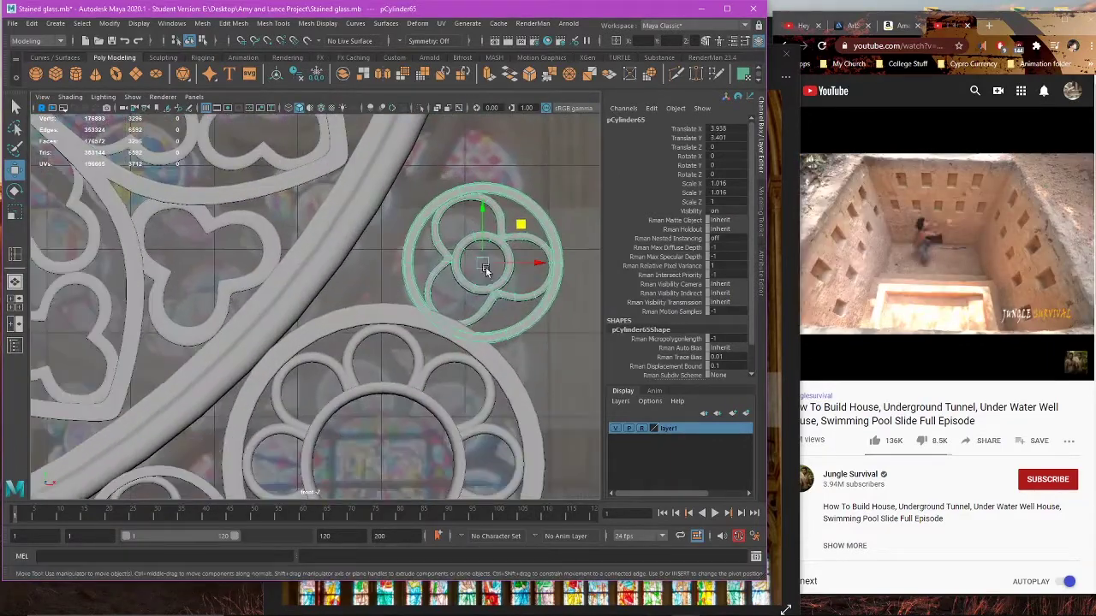
pyautogui.press('Delete')
# Step: Try moving all faces of the small medallion's central ring along Z in the perspective view, and undo the move
pyautogui.keyDown('alt'); pyautogui.moveTo(277, 415); pyautogui.dragTo(247, 460, button='middle'); pyautogui.keyUp('alt')
pyautogui.scroll(2, 340, 368)
pyautogui.press('space')
pyautogui.press('space')
pyautogui.scroll(4, 416, 262)
pyautogui.keyDown('alt'); pyautogui.moveTo(377, 342); pyautogui.dragTo(294, 335); pyautogui.keyUp('alt')
pyautogui.scroll(2, 282, 339)
pyautogui.click(260, 346)
pyautogui.moveTo(440, 304); pyautogui.dragTo(438, 329, button='right')
pyautogui.scroll(4, 252, 374)
pyautogui.doubleClick(253, 374)
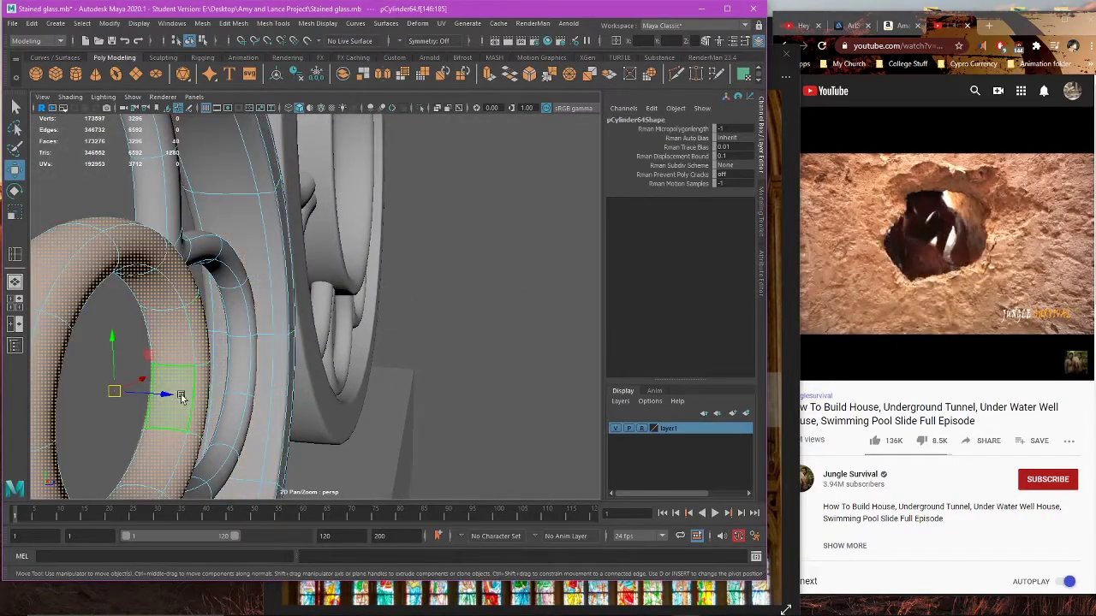
pyautogui.press('r')
pyautogui.moveTo(161, 392); pyautogui.dragTo(128, 394)
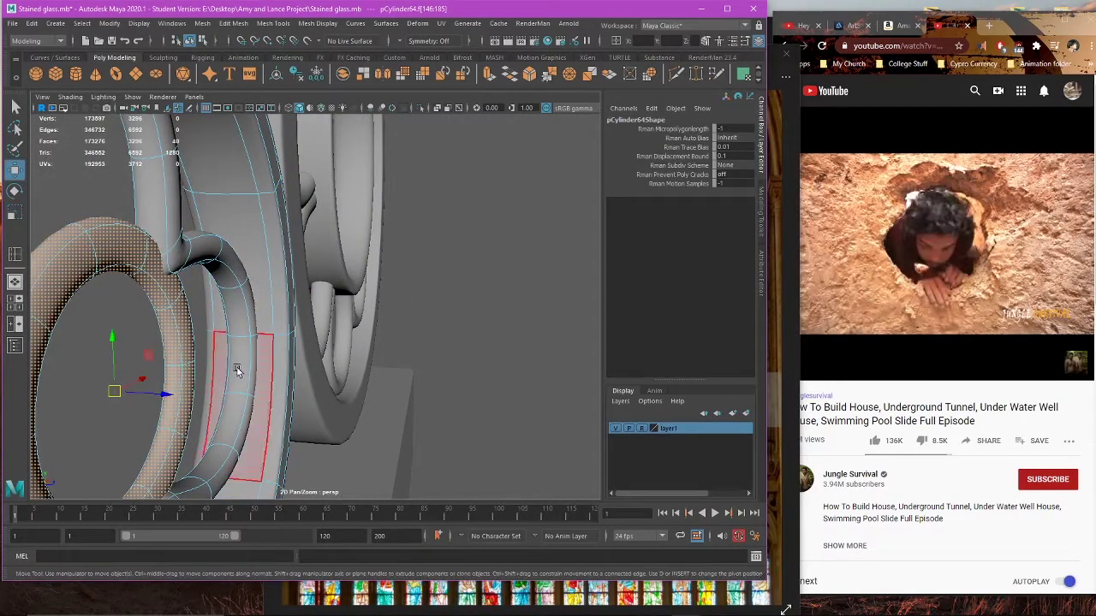
pyautogui.keyDown('alt'); pyautogui.moveTo(238, 370); pyautogui.dragTo(314, 360); pyautogui.keyUp('alt')
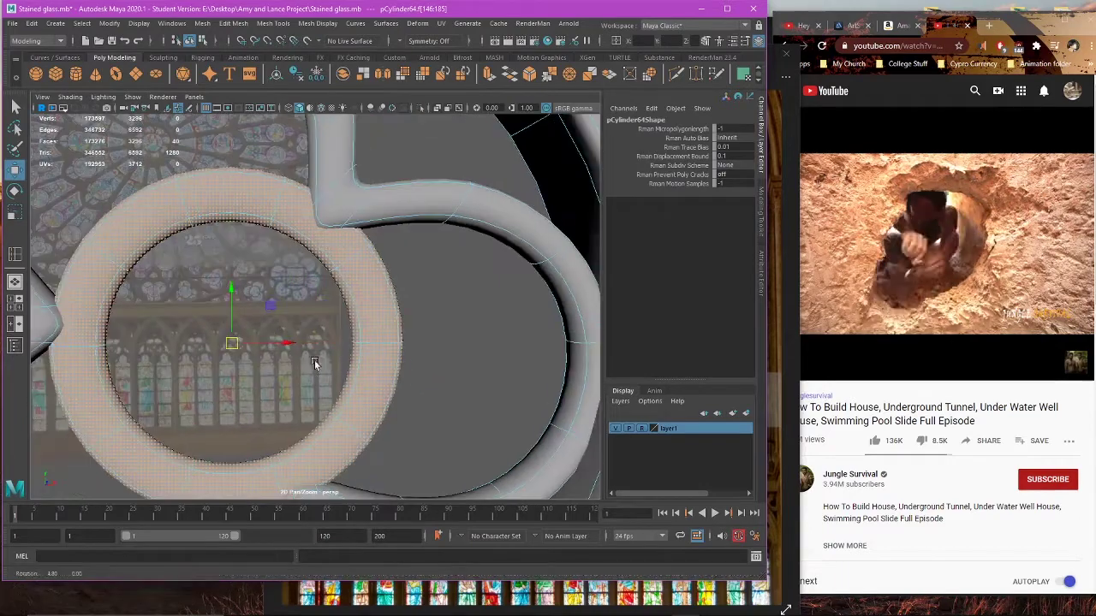
pyautogui.hotkey('ctrl', 'z')
# Step: Try adjusting the inner face loop of the small medallion's central ring, and undo its displacement
pyautogui.click(322, 260)
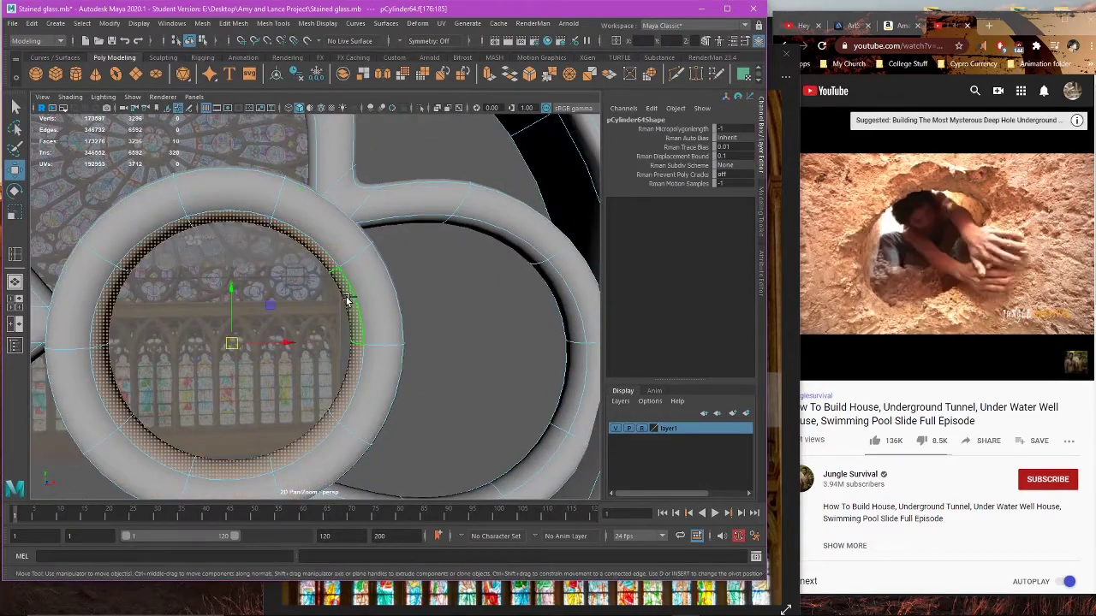
pyautogui.hotkey('ctrl', 'z')
pyautogui.hotkey('ctrl', 'z')
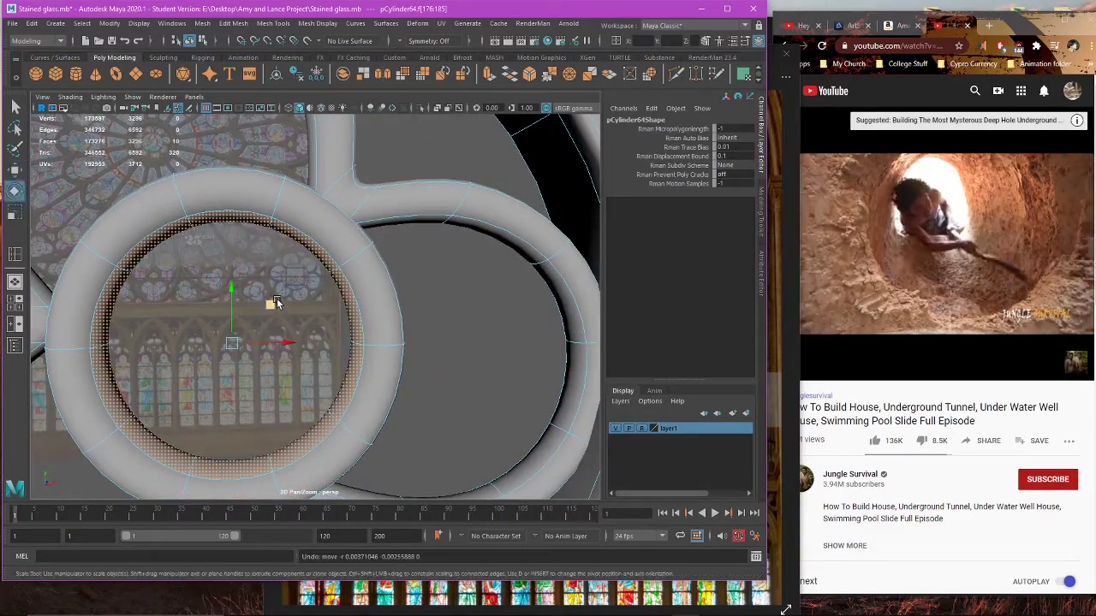
pyautogui.moveTo(274, 300); pyautogui.dragTo(278, 298)
pyautogui.moveTo(395, 297)
pyautogui.keyDown('alt'); pyautogui.mouseDown()
pyautogui.moveTo(420, 300)
pyautogui.moveTo(383, 310)
pyautogui.moveTo(404, 295)
pyautogui.mouseUp(); pyautogui.keyUp('alt')
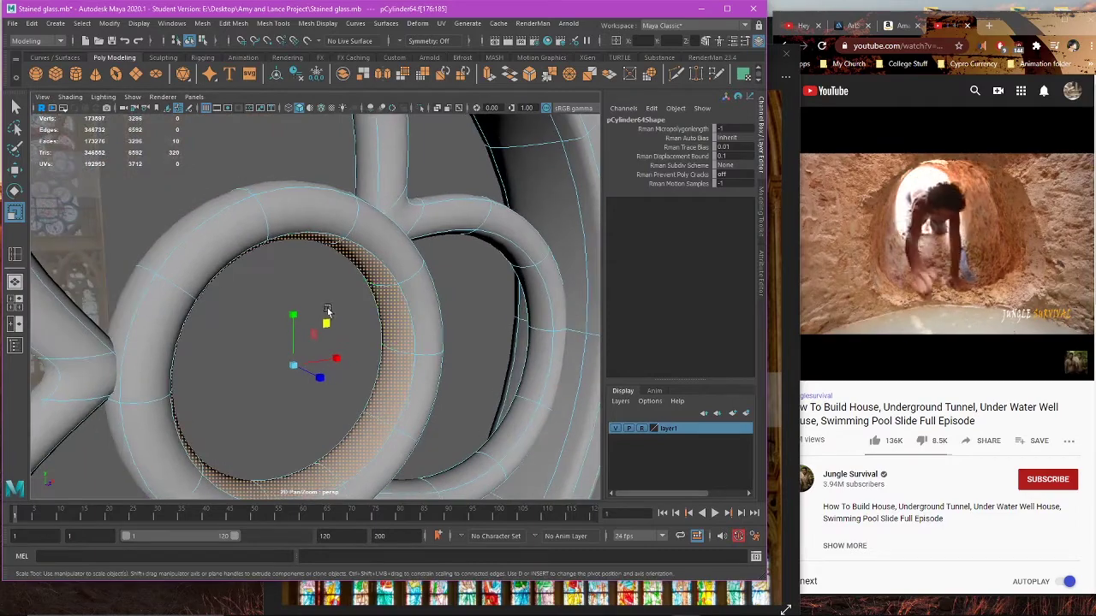
pyautogui.moveTo(327, 321); pyautogui.dragTo(505, 354)
# Step: Select the central ring's faces, return the small medallion to object mode and compare its unsmoothed and smoothed display
pyautogui.doubleClick(405, 315)
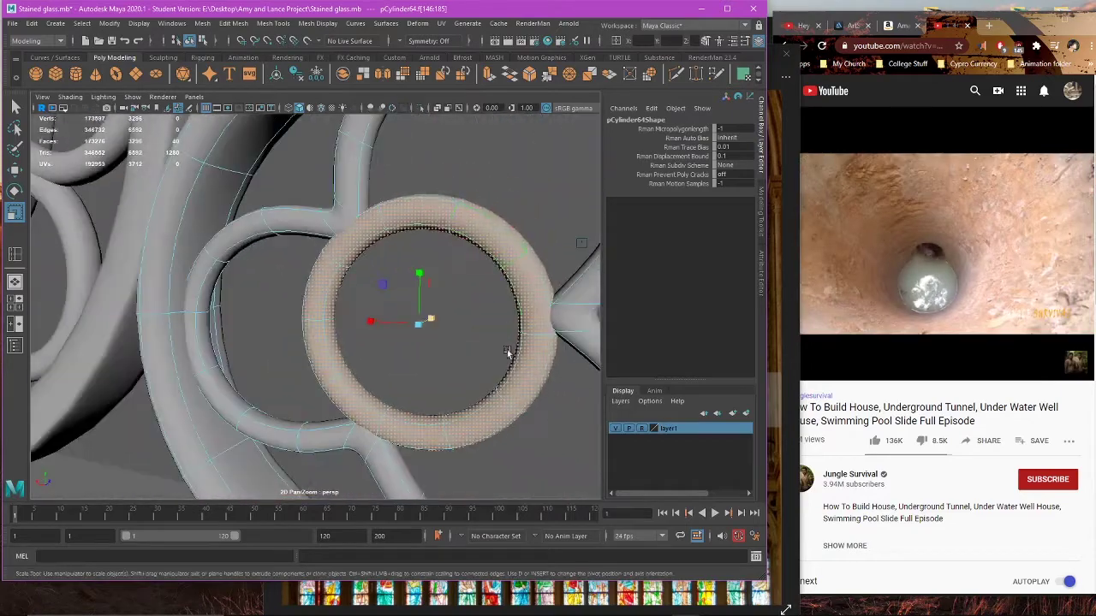
pyautogui.moveTo(504, 224); pyautogui.dragTo(533, 207, button='right')
pyautogui.keyDown('alt'); pyautogui.moveTo(531, 208); pyautogui.dragTo(207, 273); pyautogui.keyUp('alt')
pyautogui.click(272, 238)
pyautogui.press('1')
pyautogui.keyDown('alt'); pyautogui.moveTo(207, 274); pyautogui.dragTo(257, 331, button='middle'); pyautogui.keyUp('alt')
pyautogui.press('3')
pyautogui.click(491, 342)
pyautogui.scroll(-7, 493, 343)
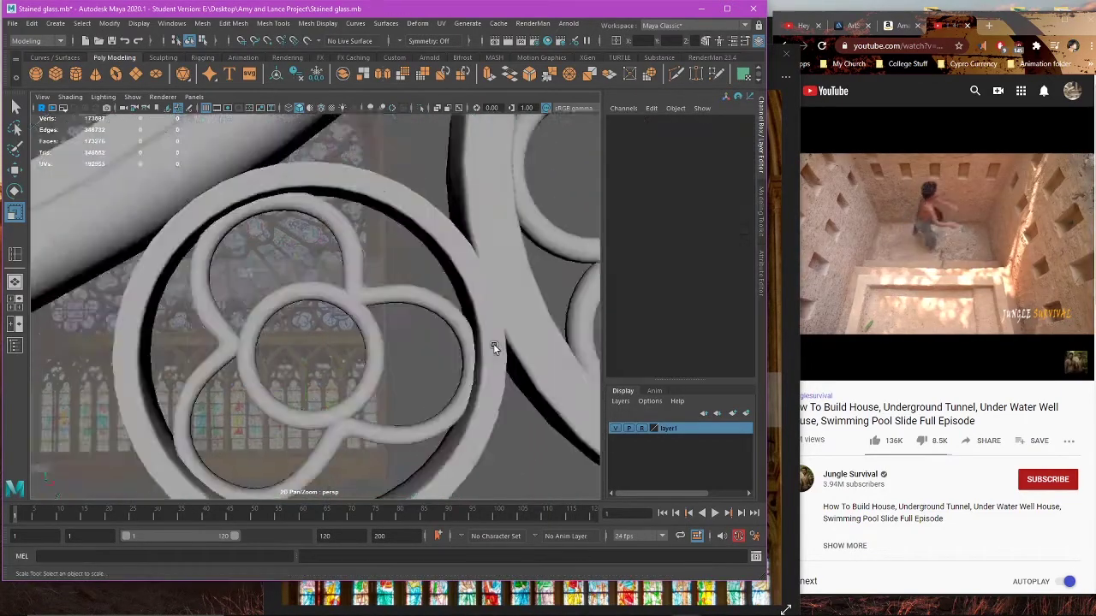
# Step: Examine the small trefoil medallion's fit against the reference image in the front view
pyautogui.scroll(5, 402, 389)
pyautogui.click(362, 347)
pyautogui.press('space')
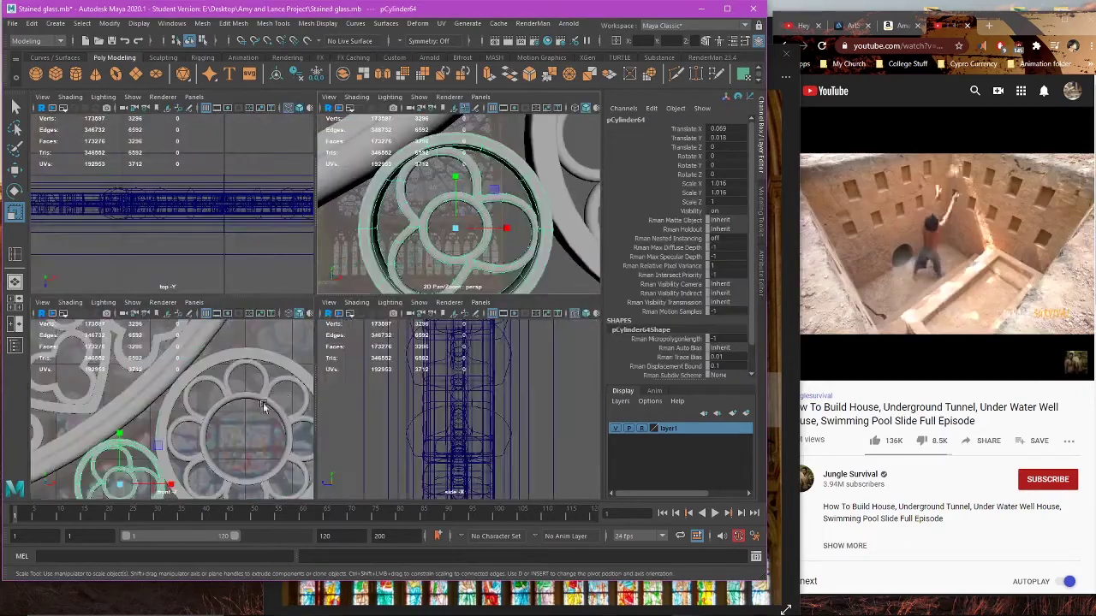
pyautogui.press('space')
pyautogui.keyDown('alt'); pyautogui.moveTo(319, 408); pyautogui.dragTo(380, 254, button='middle'); pyautogui.keyUp('alt')
pyautogui.click(368, 403)
pyautogui.scroll(3, 314, 288)
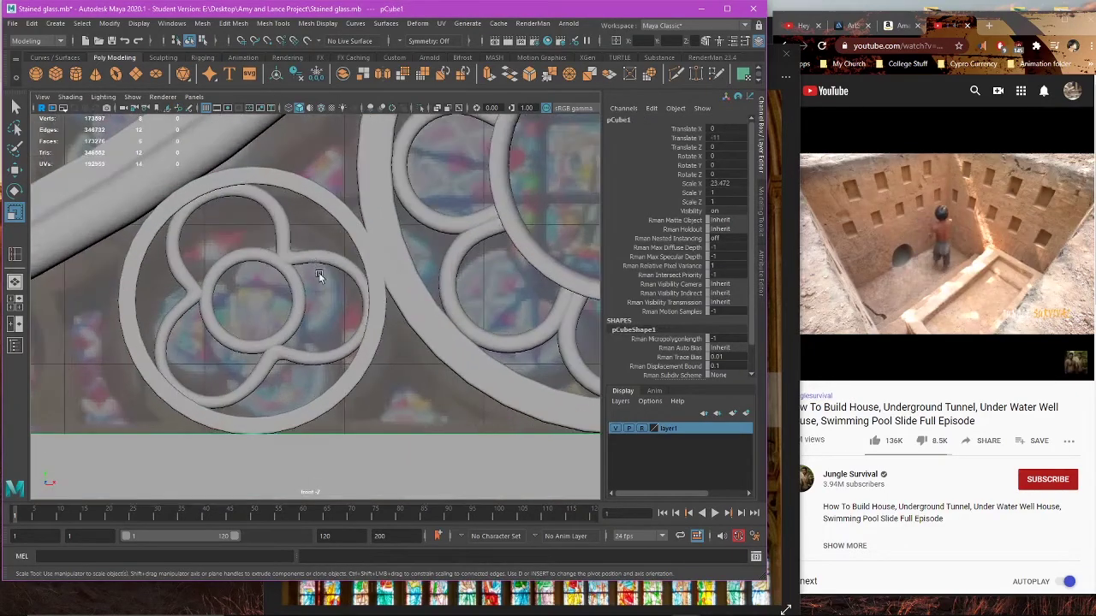
pyautogui.scroll(3, 309, 275)
pyautogui.keyDown('alt'); pyautogui.moveTo(271, 284); pyautogui.dragTo(329, 328, button='middle'); pyautogui.keyUp('alt')
pyautogui.click(347, 305)
# Step: Try inserting an edge loop around the outer edge of the small medallion's central ring, with smooth preview on
pyautogui.press('space')
pyautogui.press('space')
pyautogui.keyDown('alt'); pyautogui.moveTo(411, 233); pyautogui.dragTo(452, 263); pyautogui.keyUp('alt')
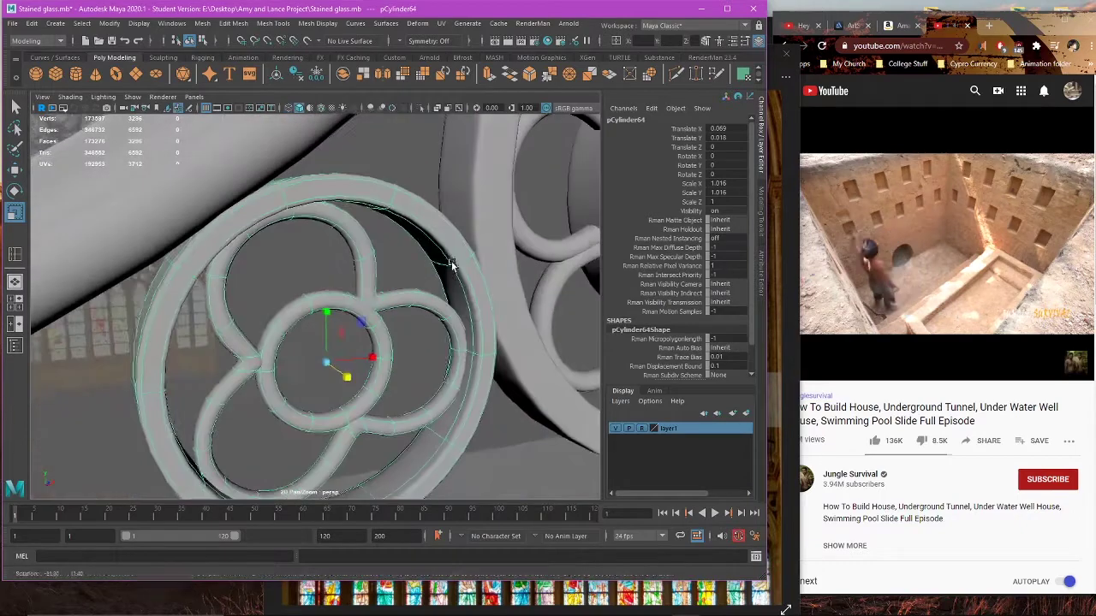
pyautogui.scroll(2, 433, 313)
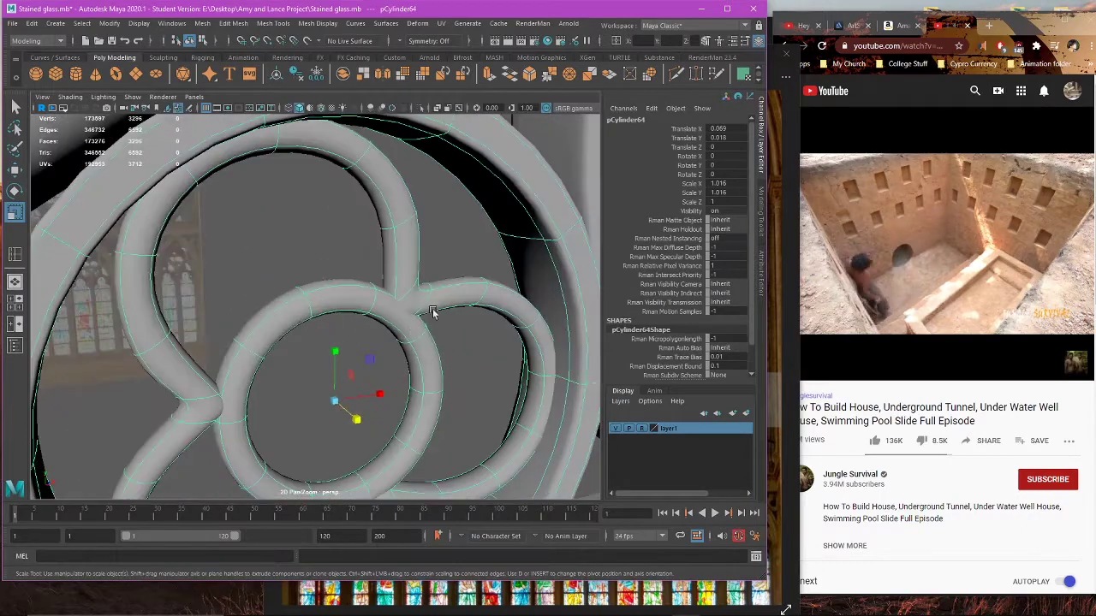
pyautogui.click(11, 261)
pyautogui.scroll(3, 381, 321)
pyautogui.press('1')
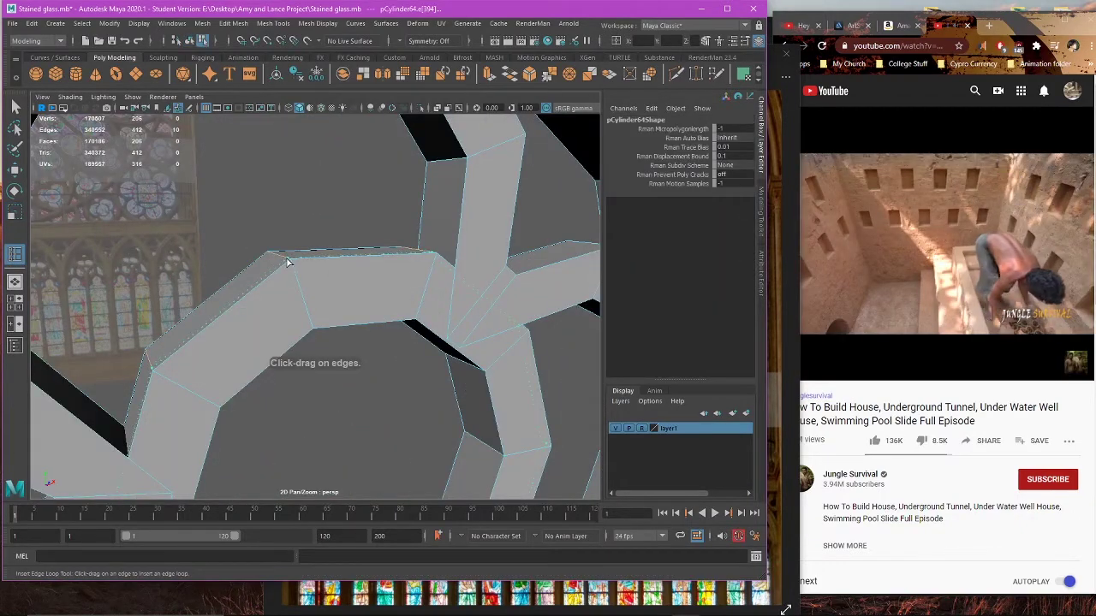
pyautogui.click(289, 262)
pyautogui.press('3')
pyautogui.rightClick(333, 212)
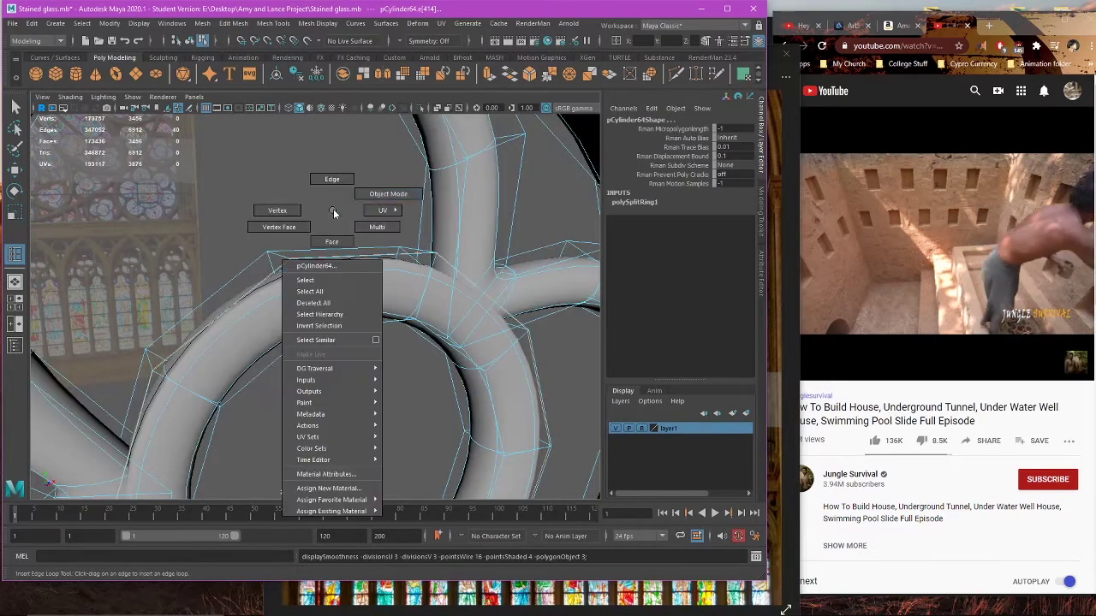
pyautogui.moveTo(334, 213); pyautogui.dragTo(385, 194, button='right')
# Step: Inspect the small medallion's smoothed central ring and undo the edge loop insertion
pyautogui.scroll(-2, 350, 262)
pyautogui.press('w')
pyautogui.click(326, 211)
pyautogui.scroll(-3, 333, 269)
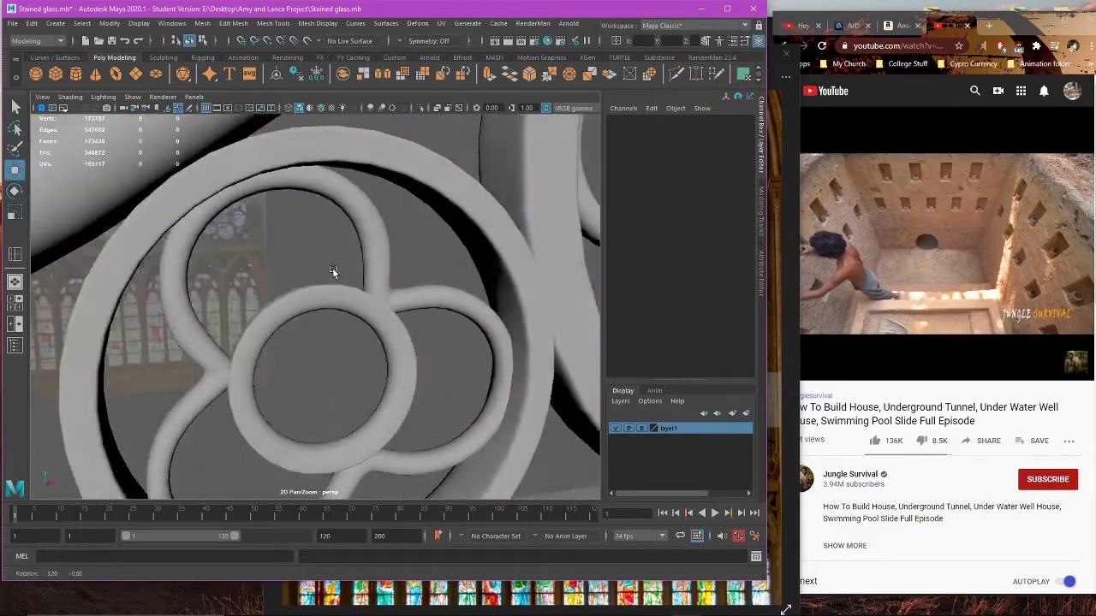
pyautogui.keyDown('alt'); pyautogui.moveTo(332, 268); pyautogui.dragTo(343, 328); pyautogui.keyUp('alt')
pyautogui.hotkey('ctrl', 'z')
pyautogui.hotkey('ctrl', 'z')
pyautogui.hotkey('ctrl', 'z')
pyautogui.hotkey('ctrl', 'z')
pyautogui.hotkey('ctrl', 'z')
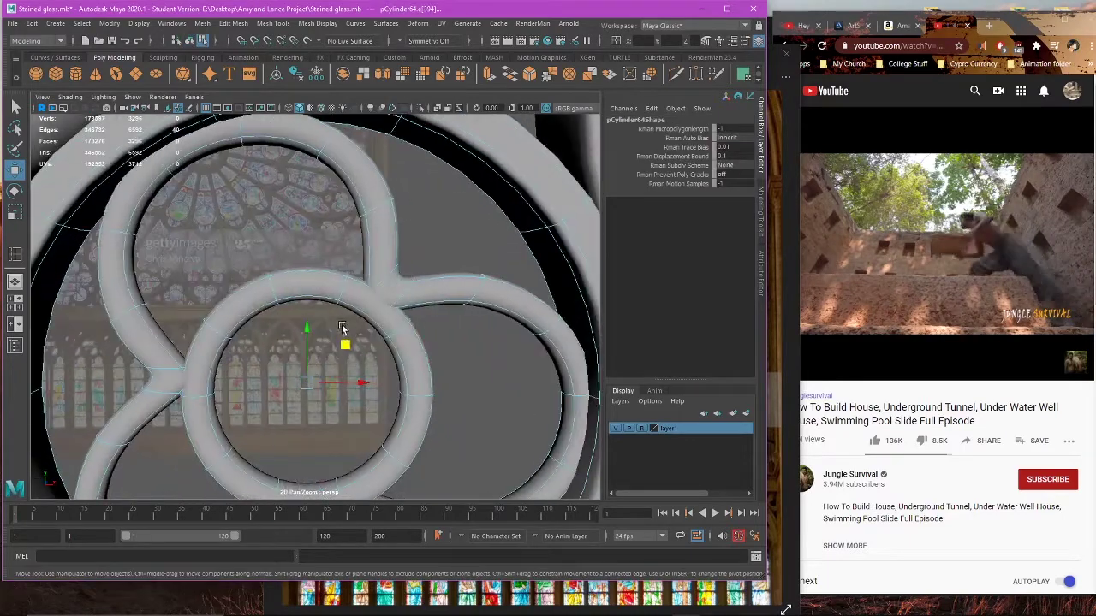
# Step: Move the vertices where the upper and right petals meet beside the small medallion's central ring in the front view
pyautogui.press('space')
pyautogui.press('space')
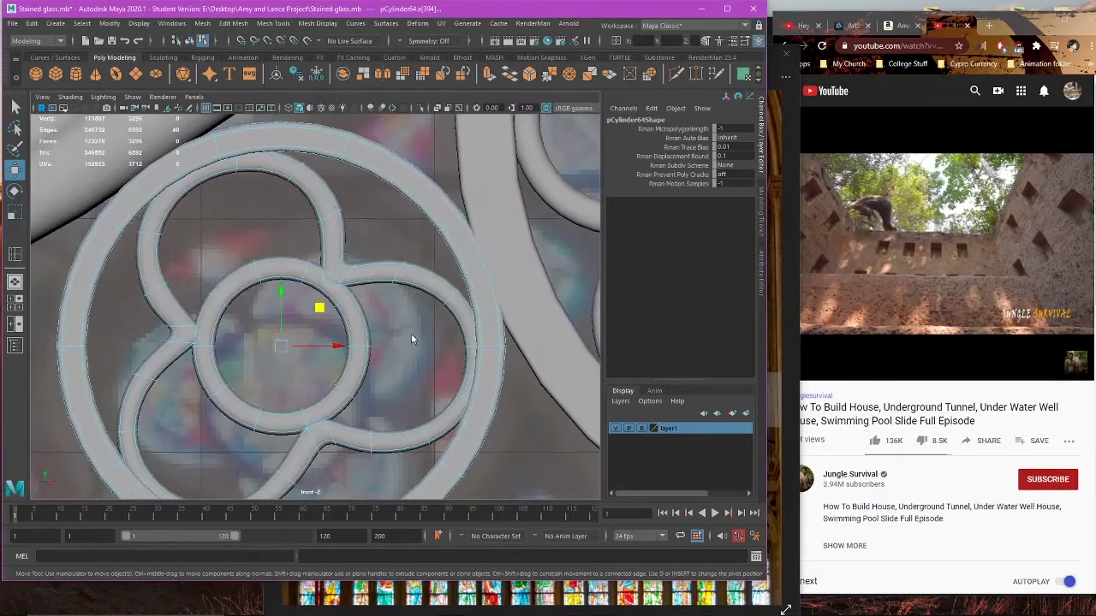
pyautogui.click(411, 340)
pyautogui.scroll(3, 325, 313)
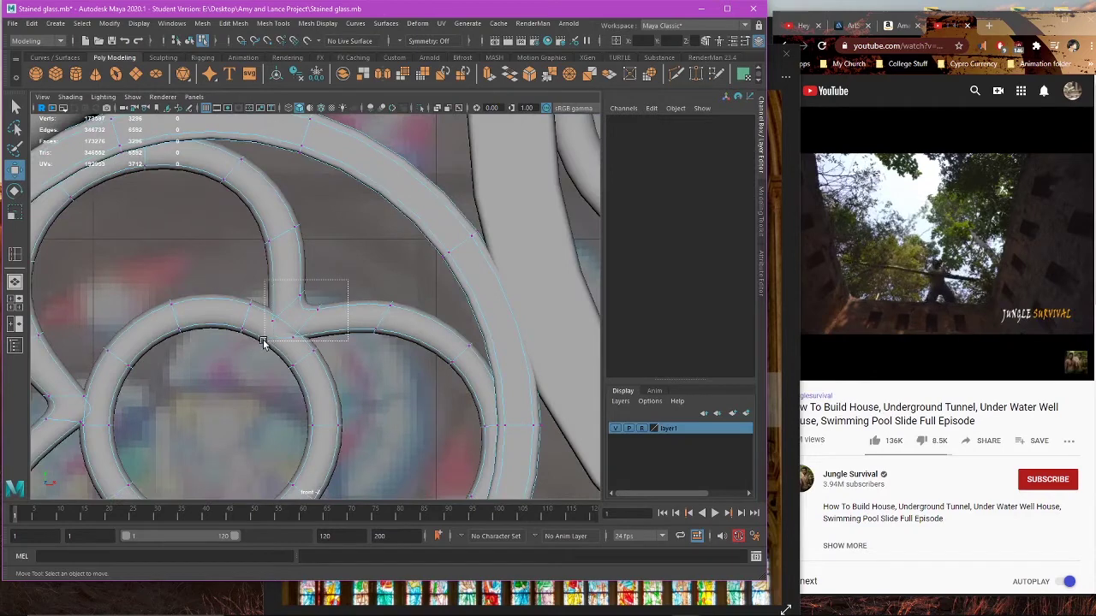
pyautogui.moveTo(263, 343); pyautogui.dragTo(263, 343)
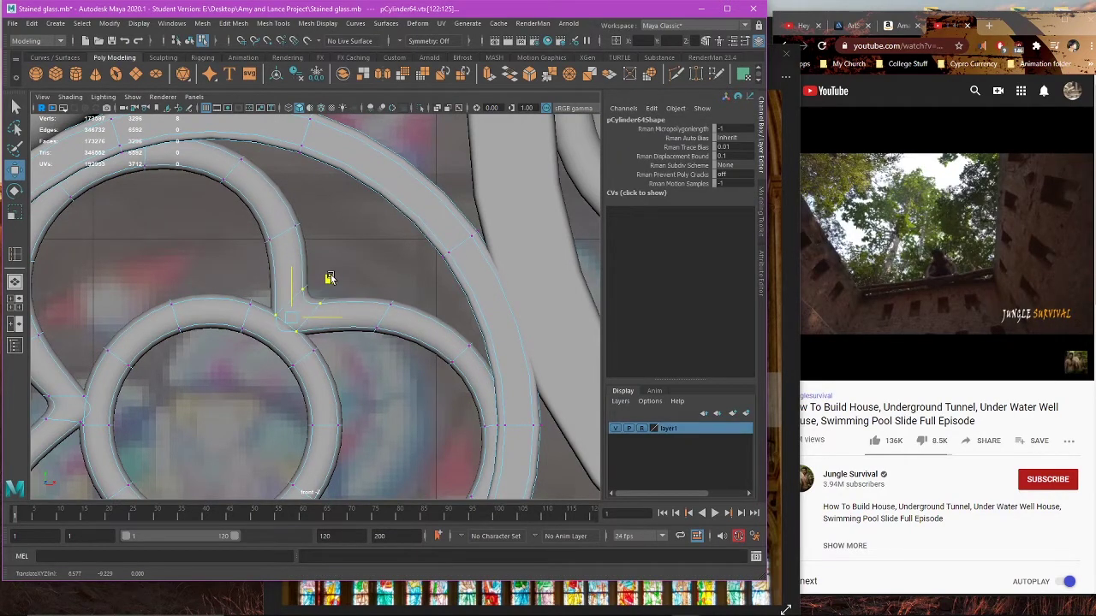
pyautogui.keyDown('alt'); pyautogui.moveTo(301, 343); pyautogui.dragTo(398, 290, button='middle'); pyautogui.keyUp('alt')
pyautogui.keyDown('alt'); pyautogui.moveTo(345, 340); pyautogui.dragTo(360, 318, button='middle'); pyautogui.keyUp('alt')
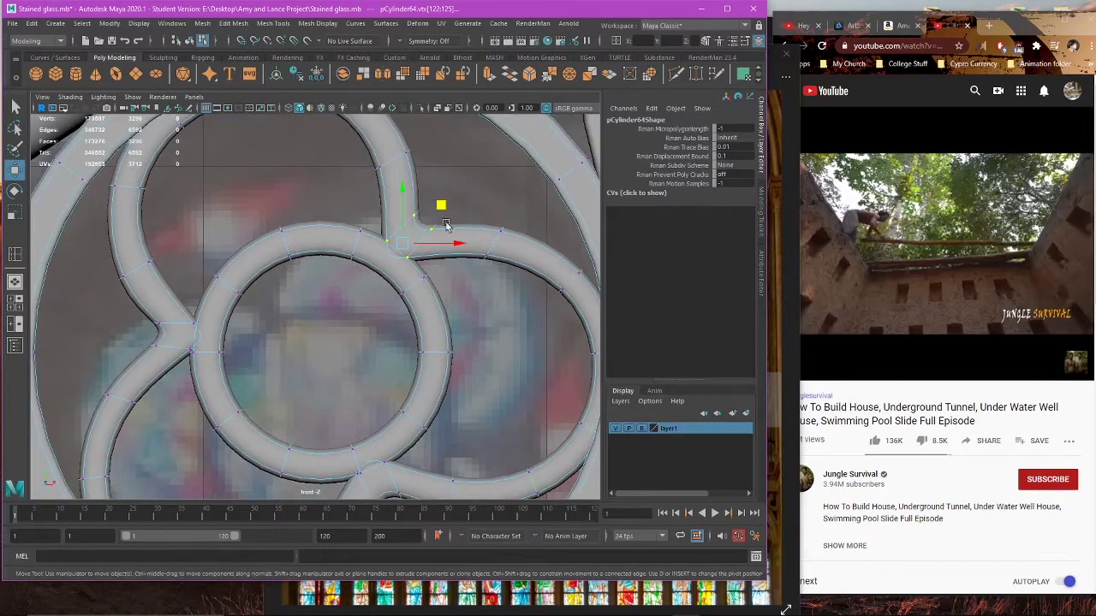
pyautogui.keyDown('alt'); pyautogui.moveTo(428, 243); pyautogui.dragTo(388, 311, button='middle'); pyautogui.keyUp('alt')
# Step: Reposition the vertex rows along the crown of the small medallion's upper petal to refine its curve
pyautogui.moveTo(289, 207); pyautogui.dragTo(366, 230)
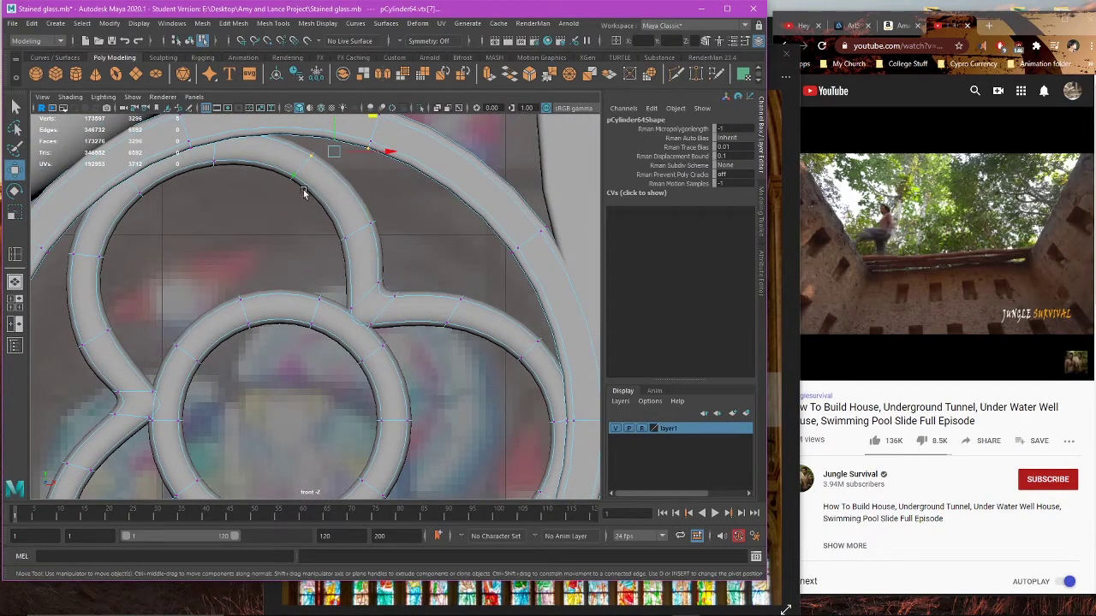
pyautogui.keyDown('alt'); pyautogui.moveTo(303, 192); pyautogui.dragTo(367, 272, button='middle'); pyautogui.keyUp('alt')
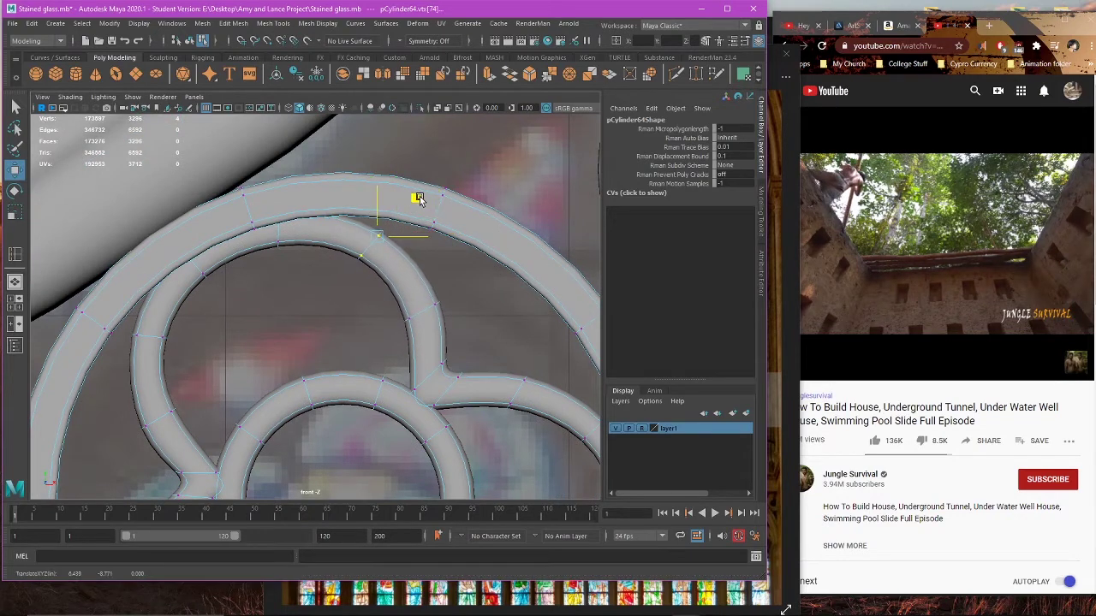
pyautogui.press('4')
pyautogui.moveTo(315, 274); pyautogui.dragTo(264, 205)
pyautogui.press('5')
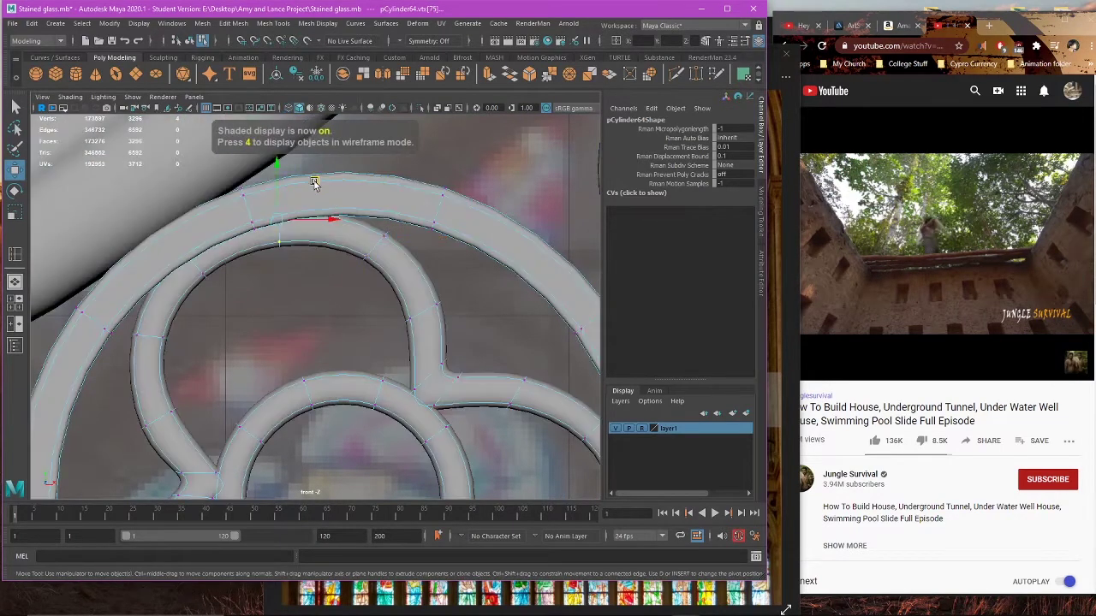
pyautogui.press('4')
pyautogui.moveTo(169, 223); pyautogui.dragTo(220, 301)
pyautogui.press('5')
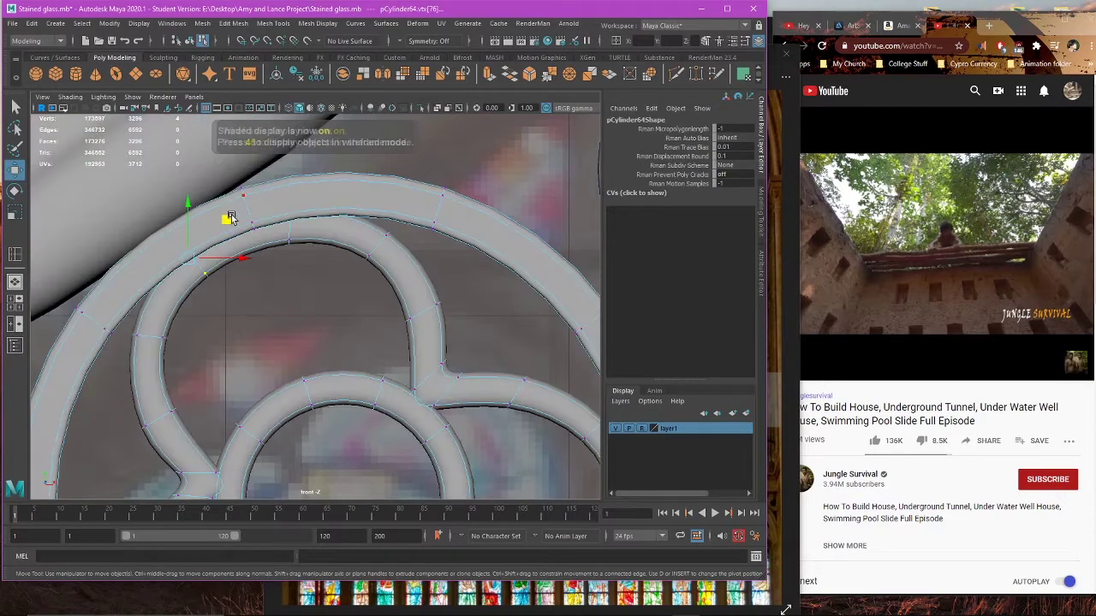
# Step: Move the vertices on the upper petal's left side, excluding the outer ring's vertices from the selection
pyautogui.click(160, 324)
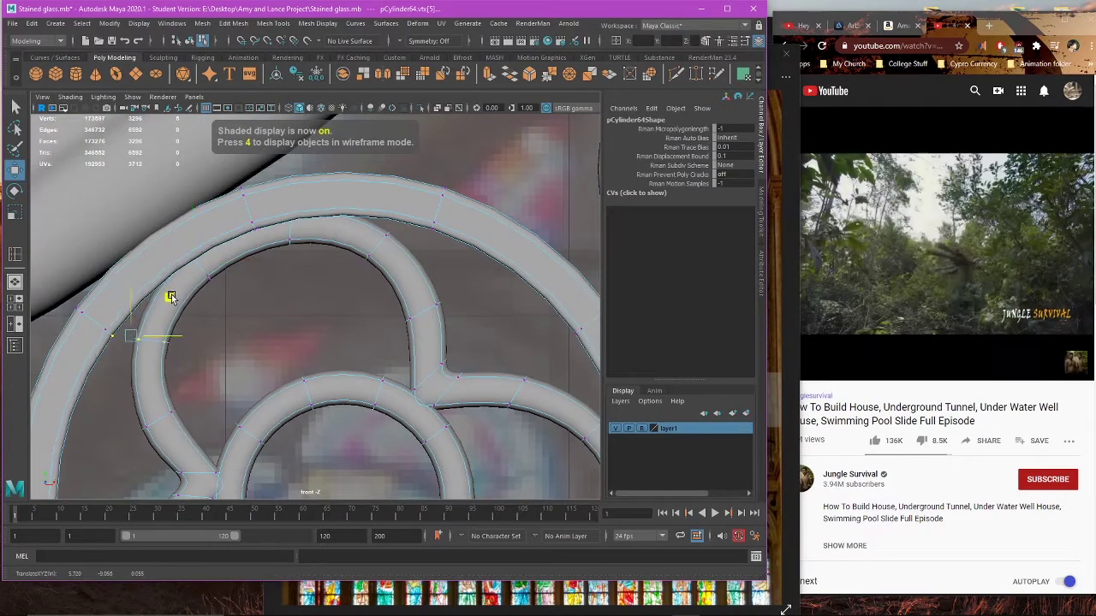
pyautogui.moveTo(173, 298); pyautogui.dragTo(168, 294)
pyautogui.keyDown('ctrl'); pyautogui.moveTo(78, 311); pyautogui.dragTo(121, 344); pyautogui.keyUp('ctrl')
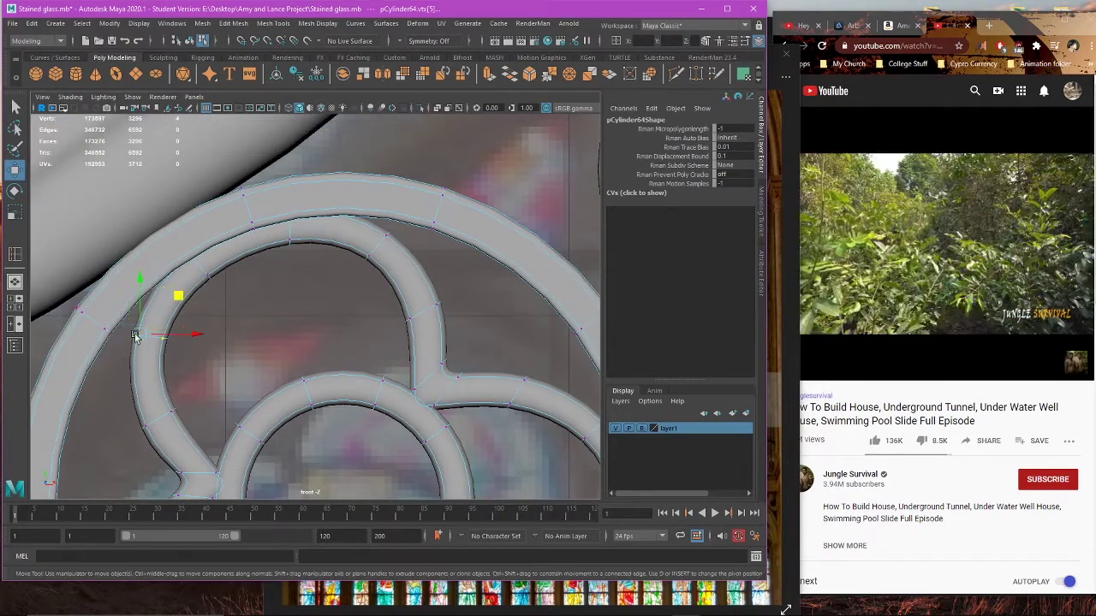
pyautogui.moveTo(186, 300); pyautogui.dragTo(187, 299)
# Step: Adjust the upper petal's lower-left vertices and shift its left junction with the neighbouring petal in X beside the central ring
pyautogui.keyDown('alt'); pyautogui.moveTo(207, 396); pyautogui.dragTo(319, 326, button='middle'); pyautogui.keyUp('alt')
pyautogui.moveTo(194, 330); pyautogui.dragTo(299, 379)
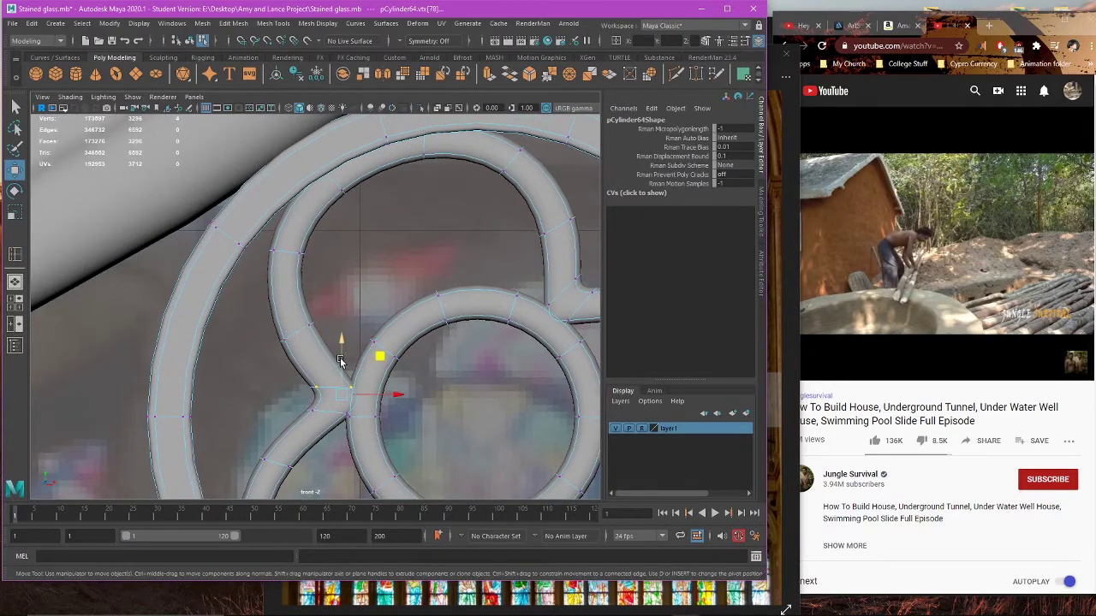
pyautogui.moveTo(395, 395); pyautogui.dragTo(389, 396)
pyautogui.keyDown('alt'); pyautogui.moveTo(421, 420); pyautogui.dragTo(314, 476, button='middle'); pyautogui.keyUp('alt')
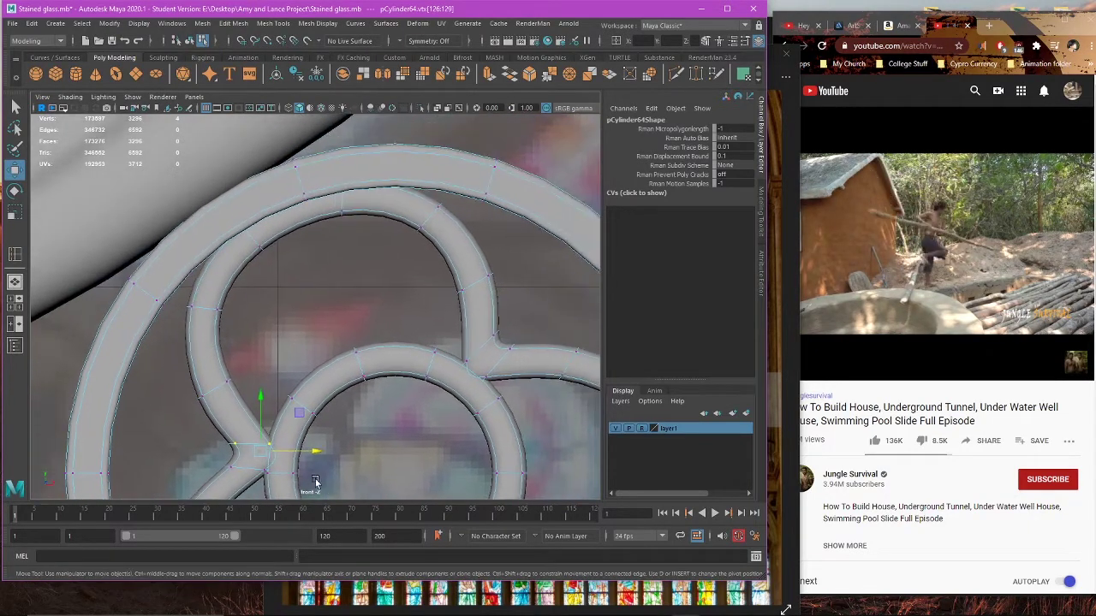
# Step: Shift the vertex row on the crown of the small medallion's upper petal in X
pyautogui.keyDown('alt'); pyautogui.moveTo(337, 277); pyautogui.dragTo(347, 334, button='middle'); pyautogui.keyUp('alt')
pyautogui.press('4')
pyautogui.click(352, 243)
pyautogui.press('5')
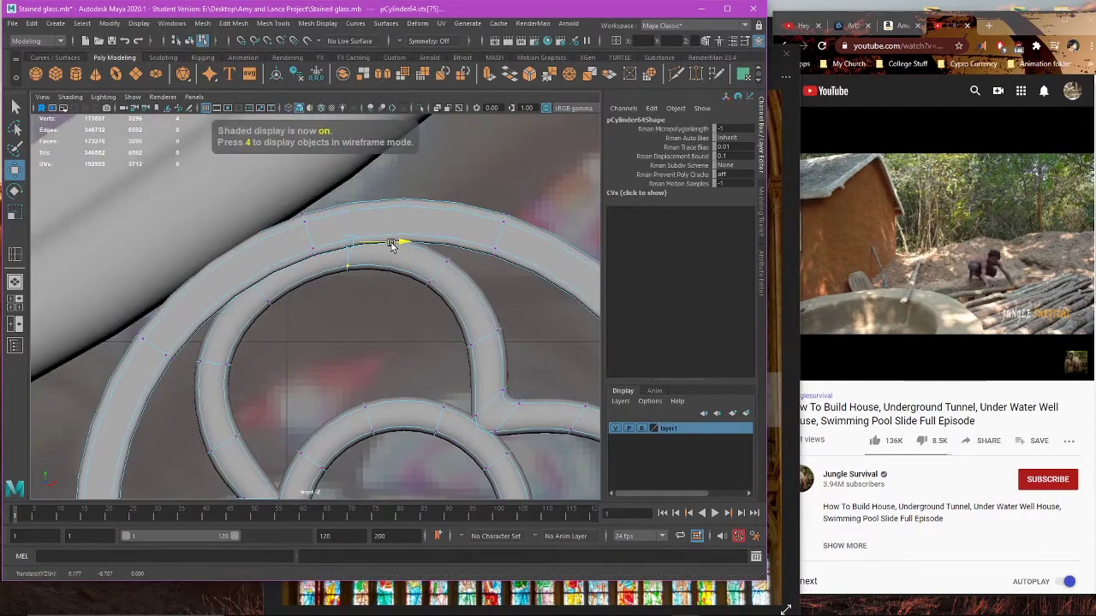
pyautogui.press('4')
pyautogui.press('5')
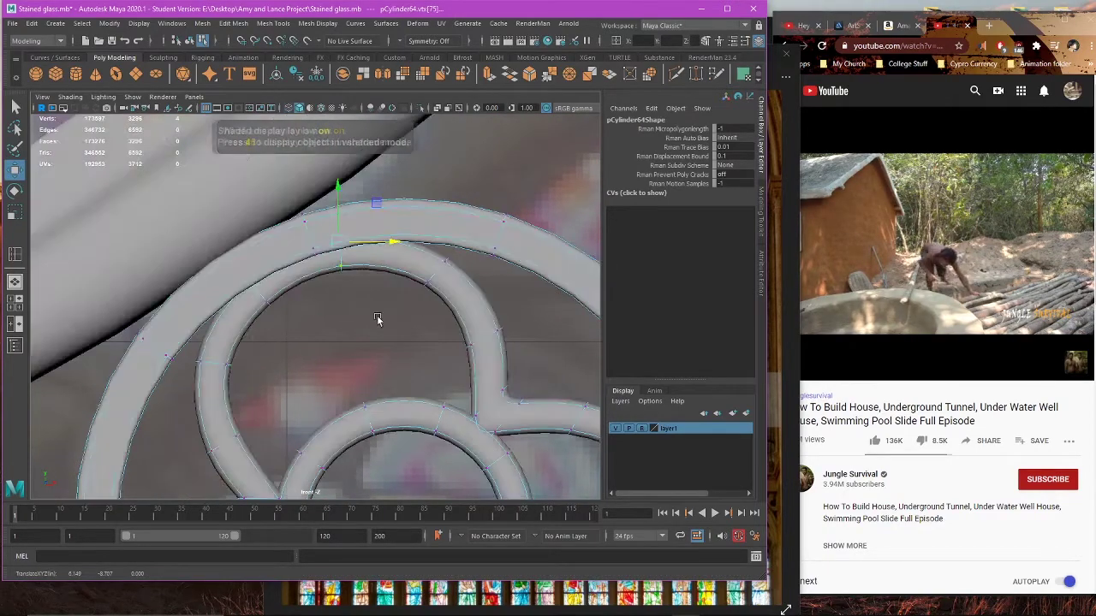
# Step: Raise the vertex row on the upper-right curve of the small medallion's right petal
pyautogui.scroll(-8, 379, 319)
pyautogui.keyDown('alt'); pyautogui.moveTo(392, 348); pyautogui.dragTo(387, 323, button='middle'); pyautogui.keyUp('alt')
pyautogui.scroll(4, 406, 342)
pyautogui.scroll(5, 419, 338)
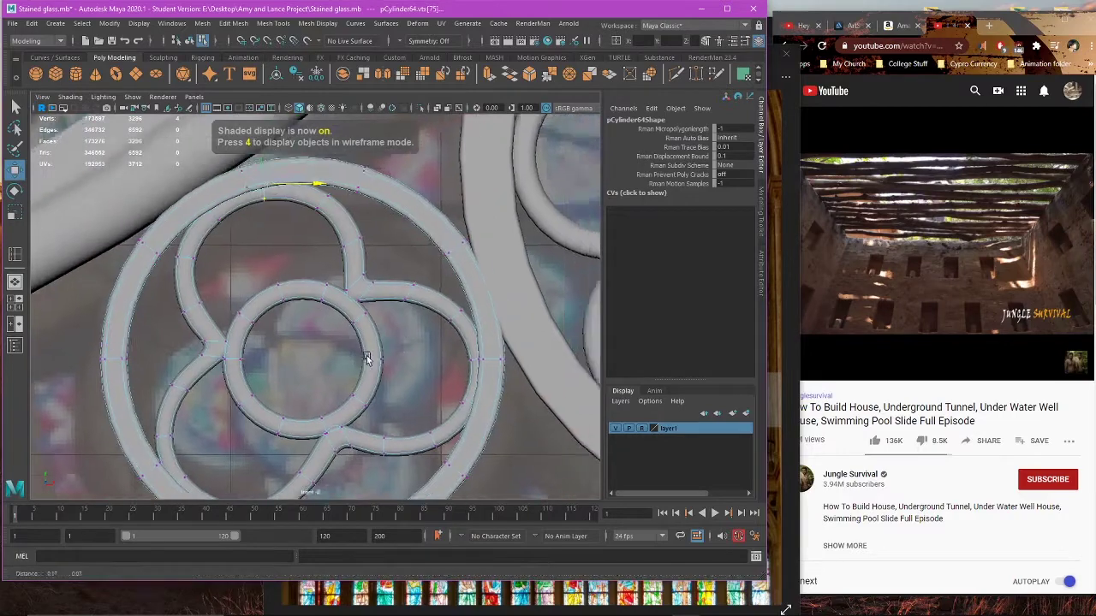
pyautogui.moveTo(493, 312); pyautogui.dragTo(434, 259)
pyautogui.keyDown('alt'); pyautogui.moveTo(523, 401); pyautogui.dragTo(417, 346, button='middle'); pyautogui.keyUp('alt')
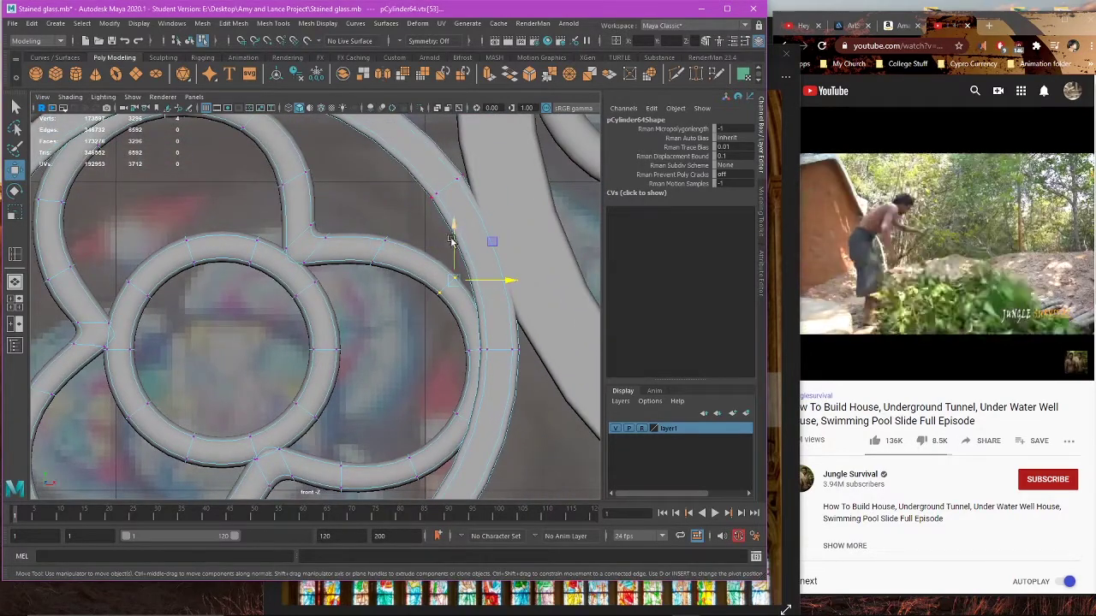
pyautogui.moveTo(451, 239); pyautogui.dragTo(452, 235)
# Step: Select the edge loop at the right petal's outermost point and move it upward
pyautogui.moveTo(398, 332); pyautogui.dragTo(449, 356)
pyautogui.press('5')
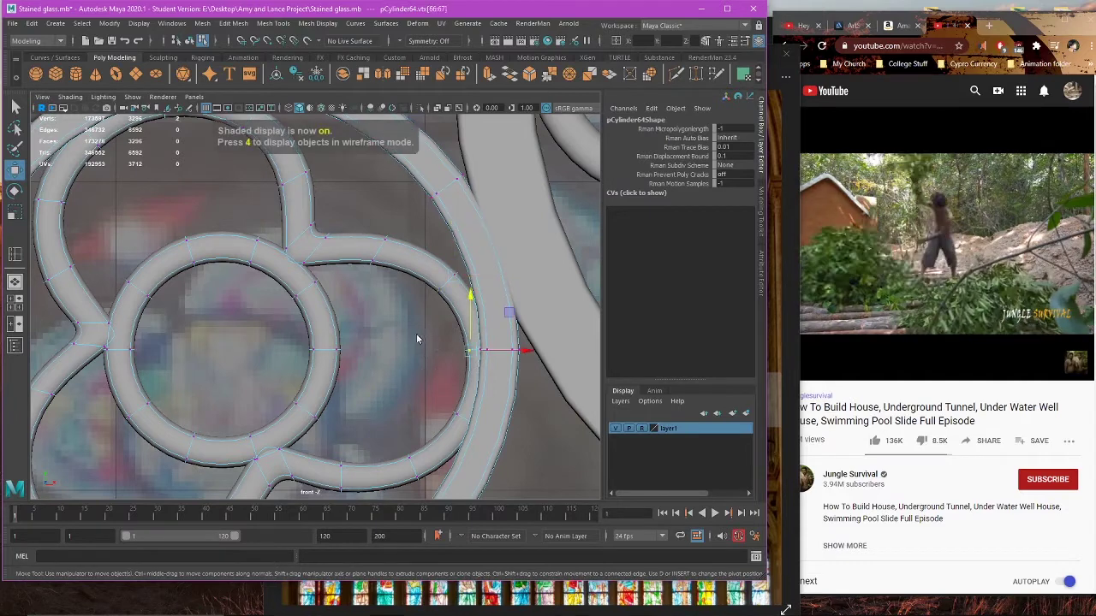
pyautogui.moveTo(417, 339); pyautogui.dragTo(417, 303, button='right')
pyautogui.doubleClick(476, 347)
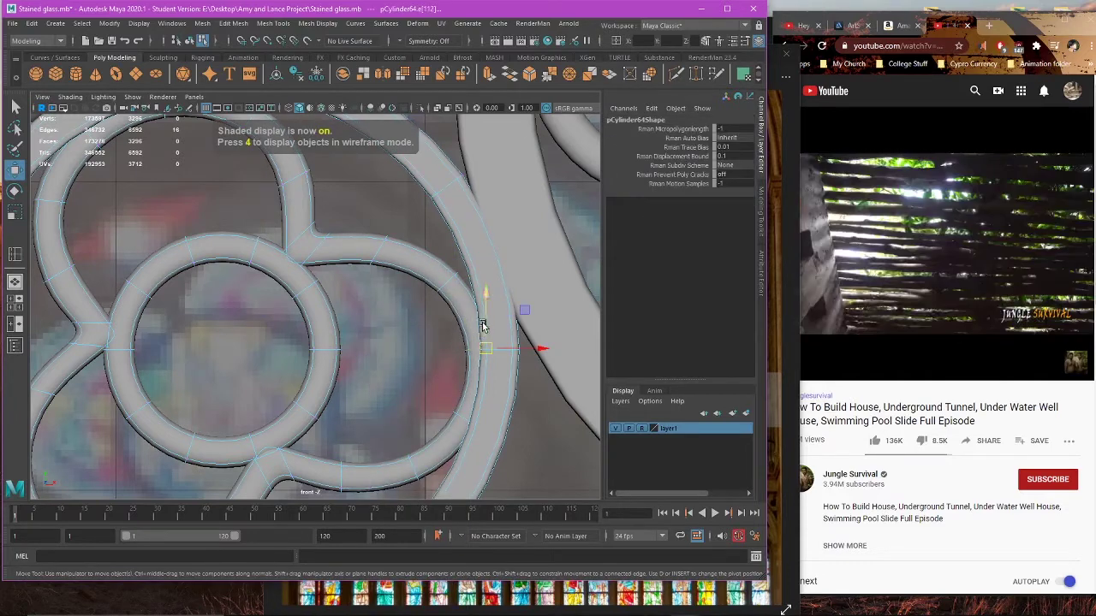
pyautogui.moveTo(486, 325); pyautogui.dragTo(486, 313)
# Step: Move the two edge loops on the right petal's lower-right curve outward in X and slightly up
pyautogui.doubleClick(463, 413)
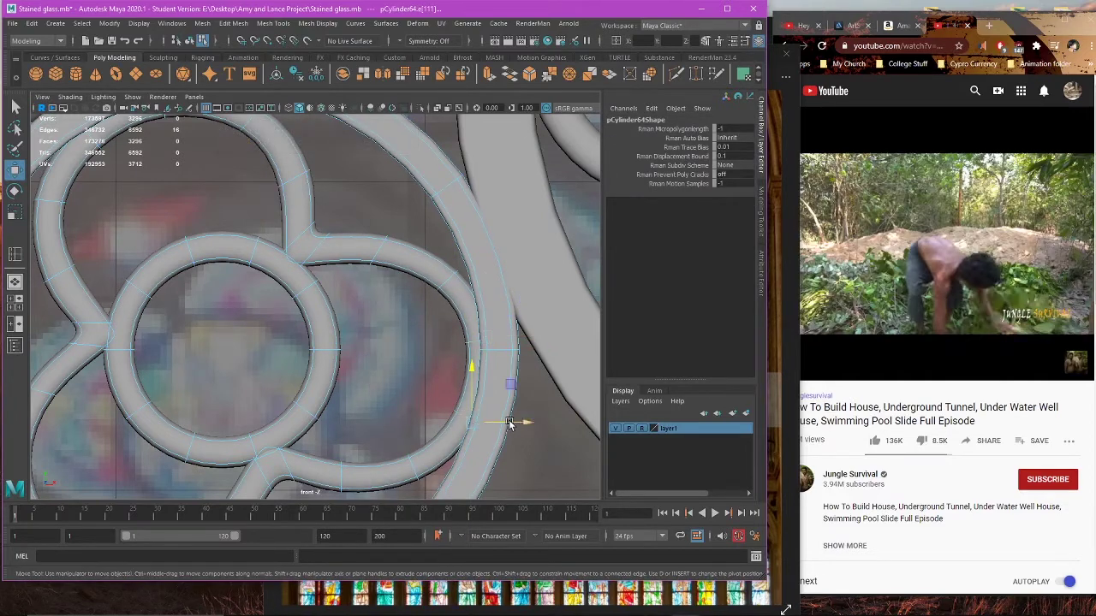
pyautogui.moveTo(511, 424); pyautogui.dragTo(514, 423)
pyautogui.moveTo(478, 389); pyautogui.dragTo(479, 381)
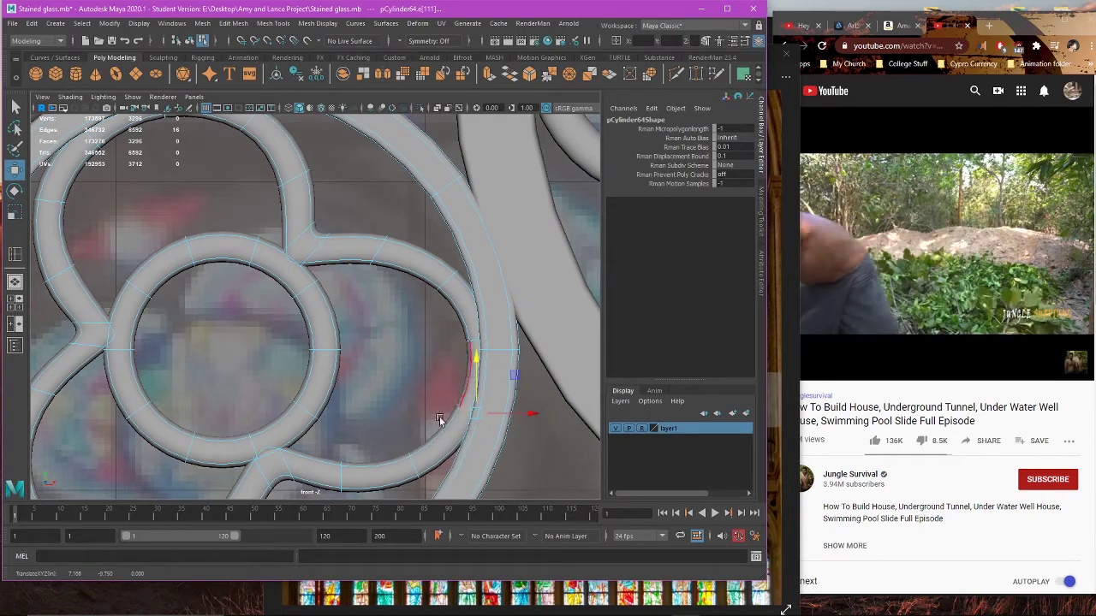
pyautogui.moveTo(463, 469); pyautogui.dragTo(476, 472)
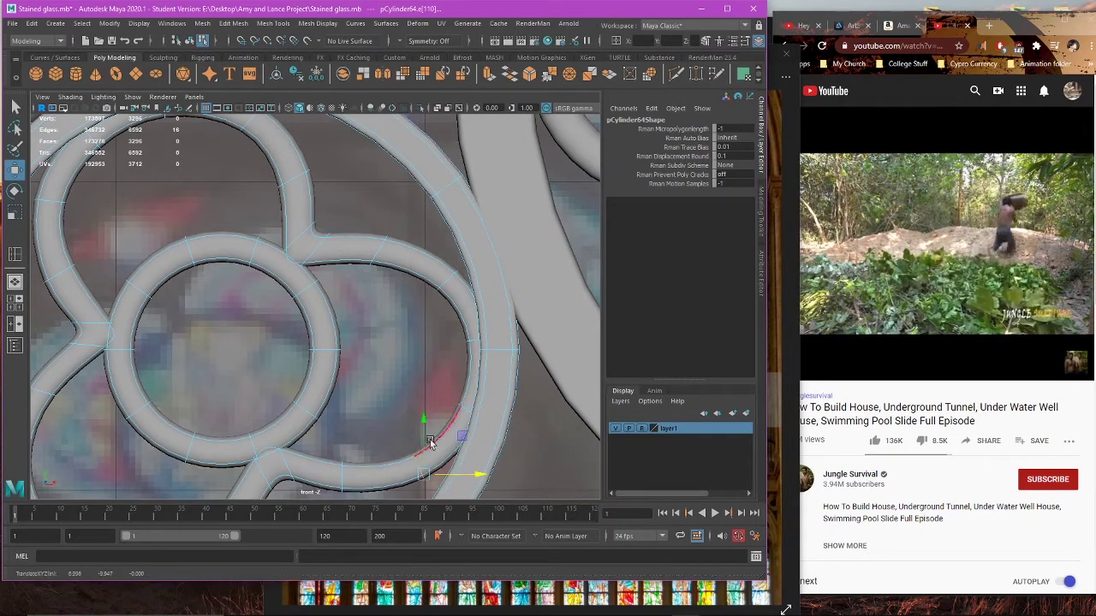
pyautogui.moveTo(428, 438); pyautogui.dragTo(428, 435)
# Step: Reposition the edge loops on the outer bottom curve of the lower-left petal, close to the outer ring
pyautogui.keyDown('alt'); pyautogui.moveTo(334, 414); pyautogui.dragTo(414, 357, button='middle'); pyautogui.keyUp('alt')
pyautogui.keyDown('alt'); pyautogui.moveTo(258, 394); pyautogui.dragTo(388, 317, button='middle'); pyautogui.keyUp('alt')
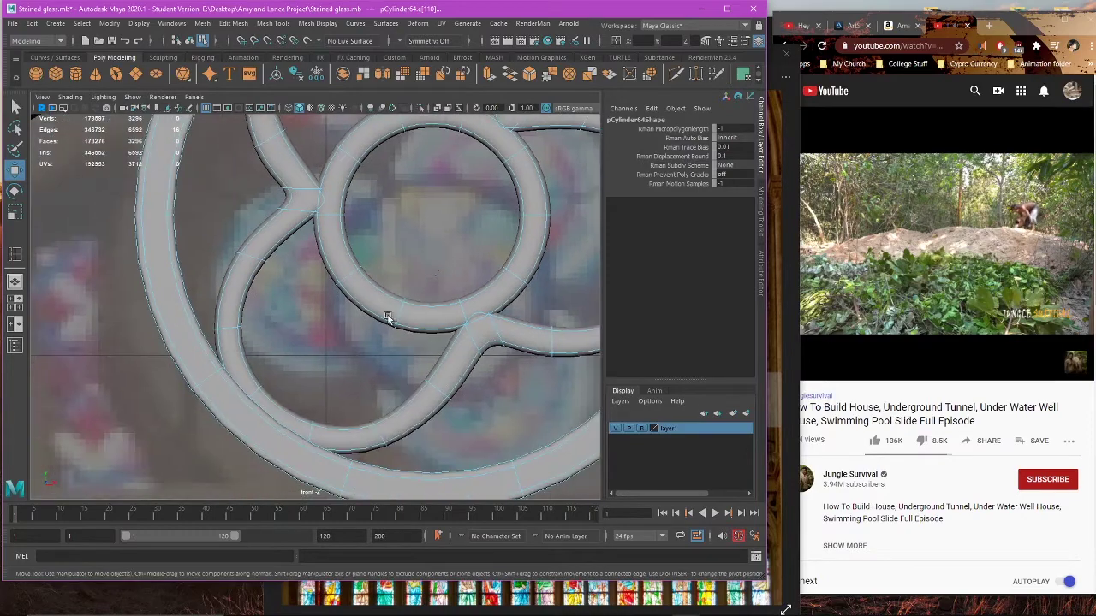
pyautogui.keyDown('alt'); pyautogui.moveTo(365, 396); pyautogui.dragTo(384, 346, button='middle'); pyautogui.keyUp('alt')
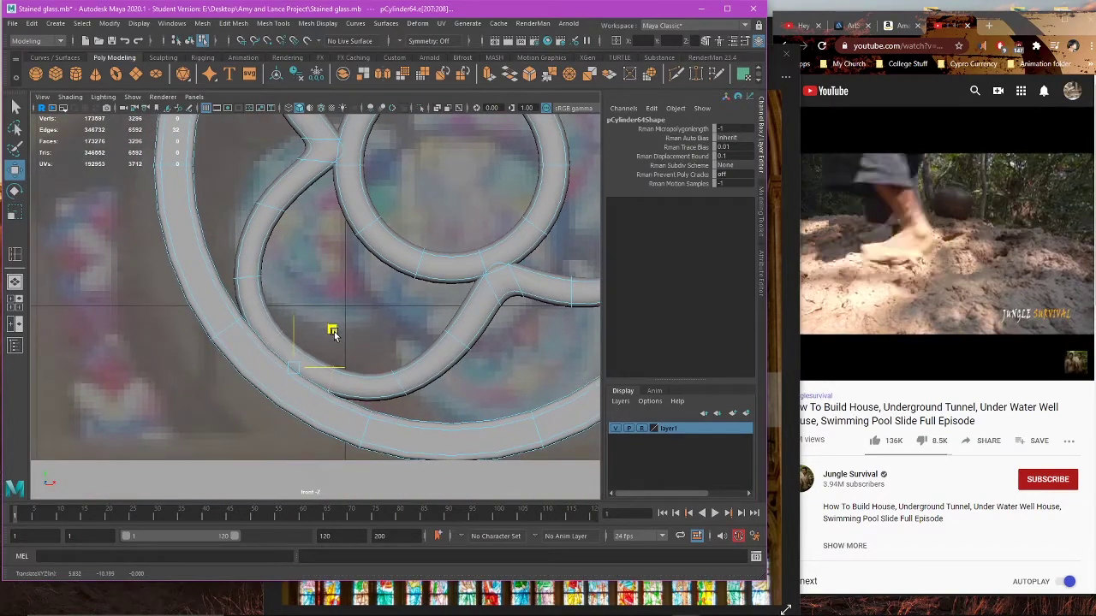
pyautogui.keyDown('alt'); pyautogui.moveTo(333, 330); pyautogui.dragTo(299, 340, button='middle'); pyautogui.keyUp('alt')
# Step: Select the edge loop where the upper and lower-left petals meet and shift it in X beside the central ring
pyautogui.scroll(-6, 325, 301)
pyautogui.keyDown('alt'); pyautogui.moveTo(350, 282); pyautogui.dragTo(333, 317, button='middle'); pyautogui.keyUp('alt')
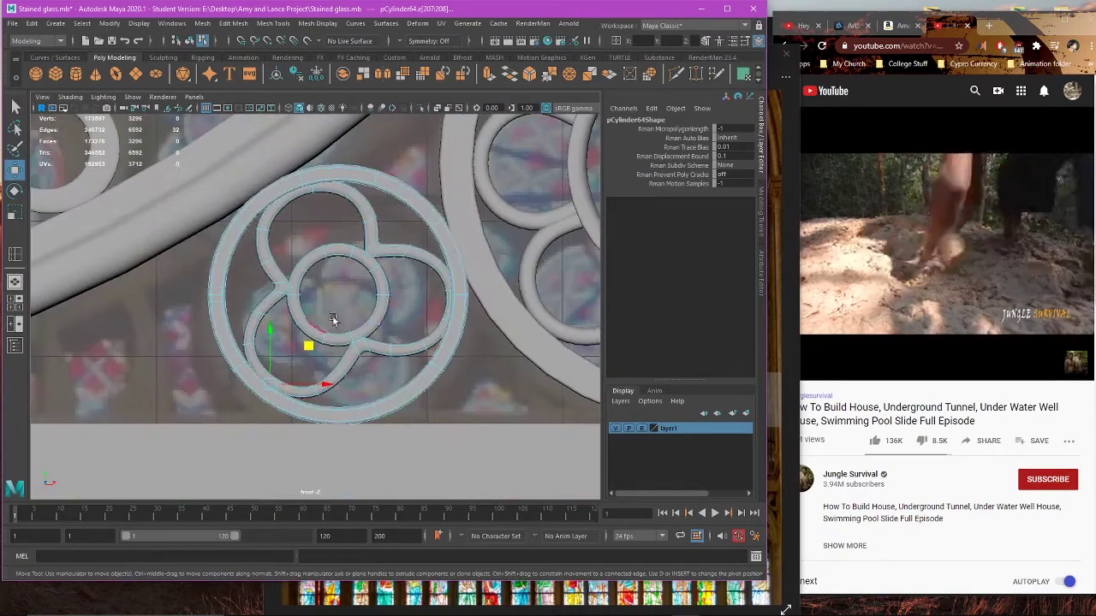
pyautogui.scroll(3, 406, 303)
pyautogui.keyDown('alt'); pyautogui.moveTo(423, 295); pyautogui.dragTo(404, 318, button='middle'); pyautogui.keyUp('alt')
pyautogui.scroll(1, 405, 316)
pyautogui.scroll(1, 291, 321)
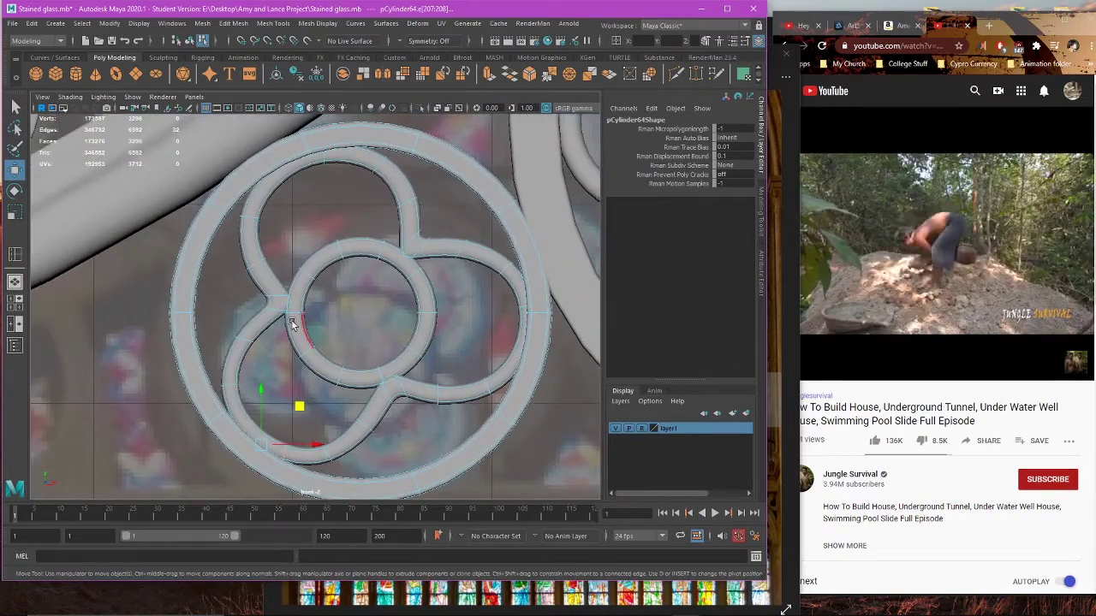
pyautogui.scroll(1, 261, 306)
pyautogui.moveTo(283, 301); pyautogui.dragTo(322, 301)
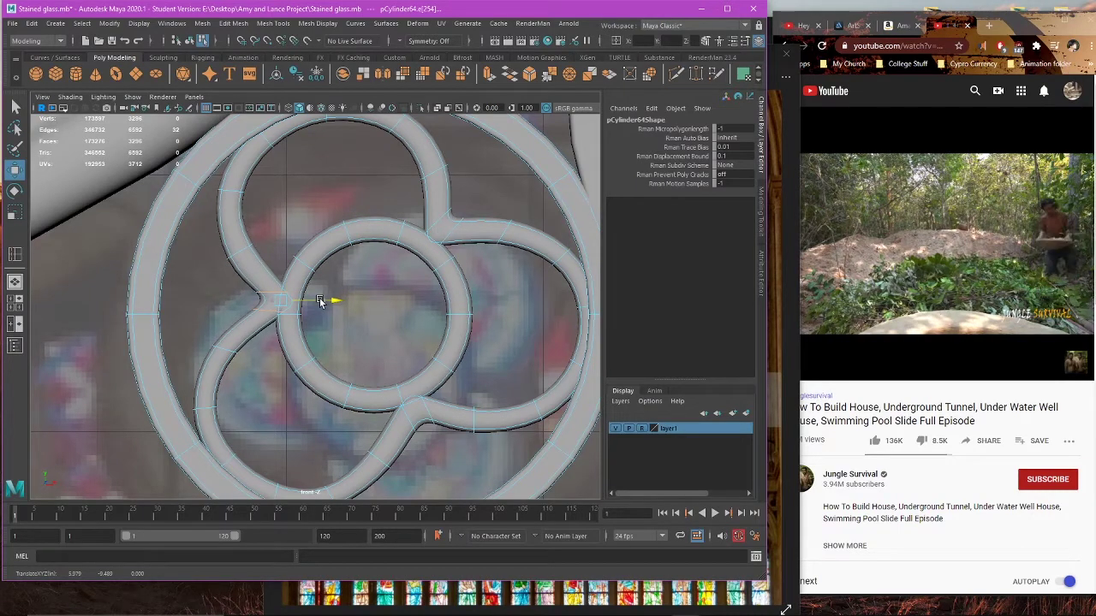
pyautogui.scroll(1, 326, 309)
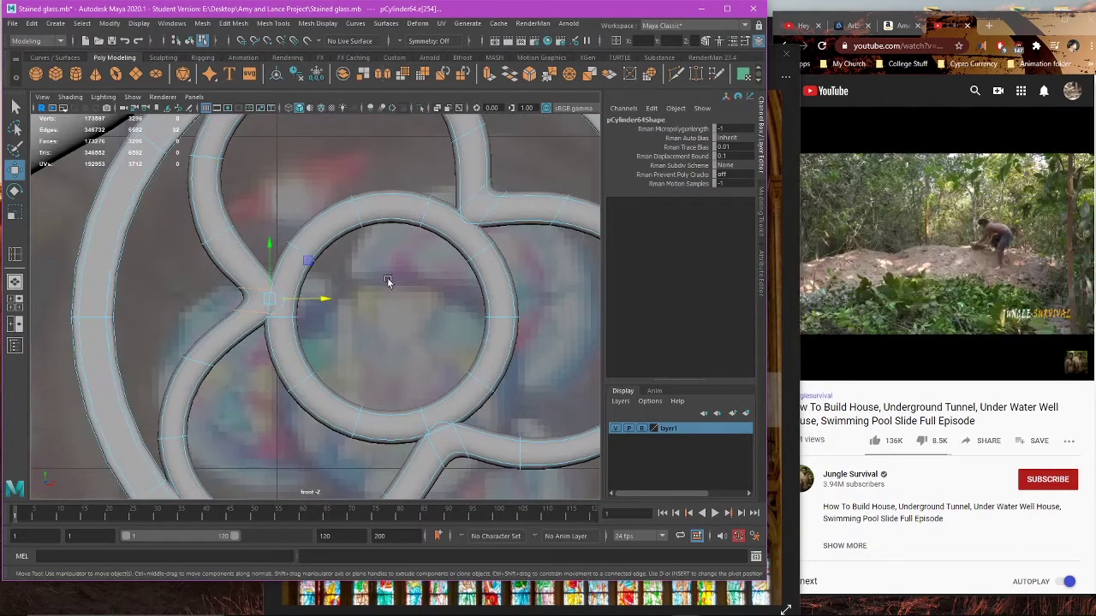
pyautogui.scroll(1, 319, 303)
pyautogui.doubleClick(276, 306)
pyautogui.press('4')
pyautogui.scroll(1, 274, 305)
pyautogui.press('5')
pyautogui.scroll(-2, 355, 289)
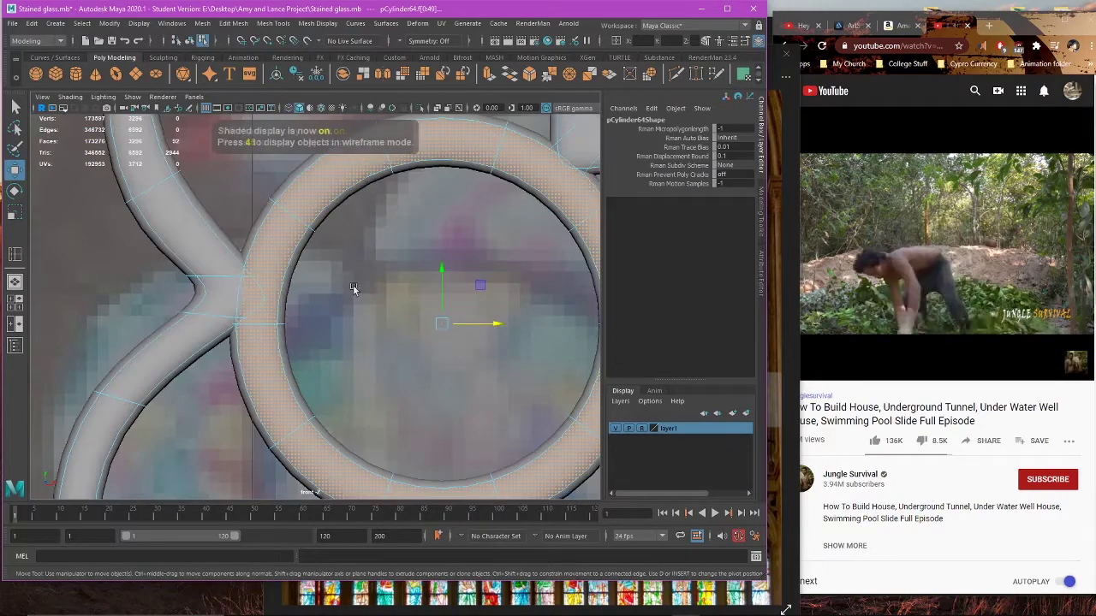
pyautogui.press('space')
pyautogui.press('space')
# Step: Select the inner vertices of the left petal junction in wireframe and move them away from the central ring in X
pyautogui.press('F9')
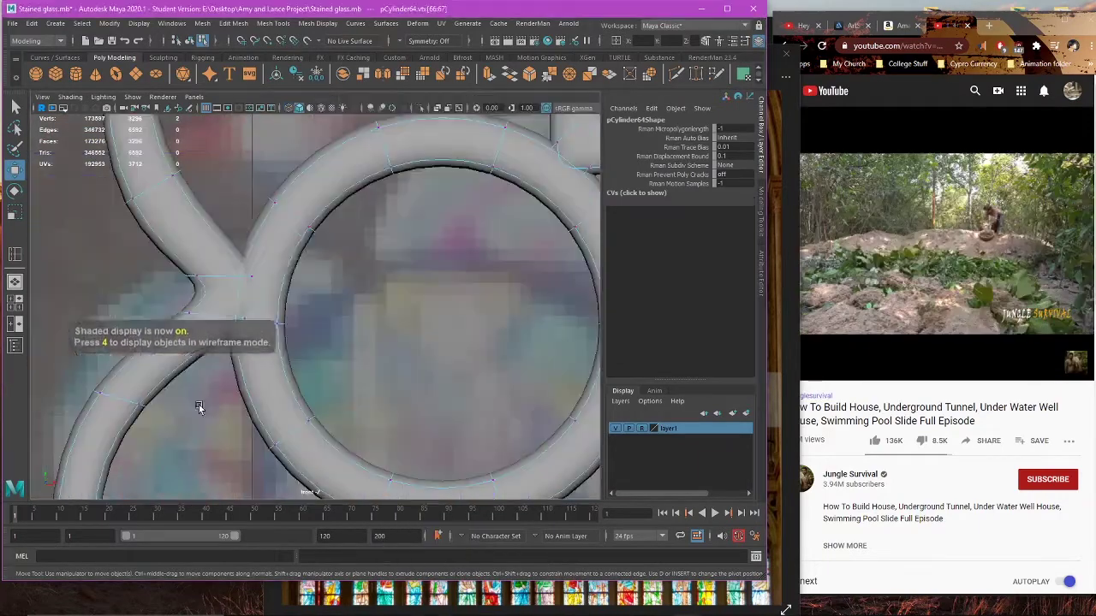
pyautogui.moveTo(288, 257); pyautogui.dragTo(242, 328)
pyautogui.press('4')
pyautogui.press('4')
pyautogui.click(273, 302)
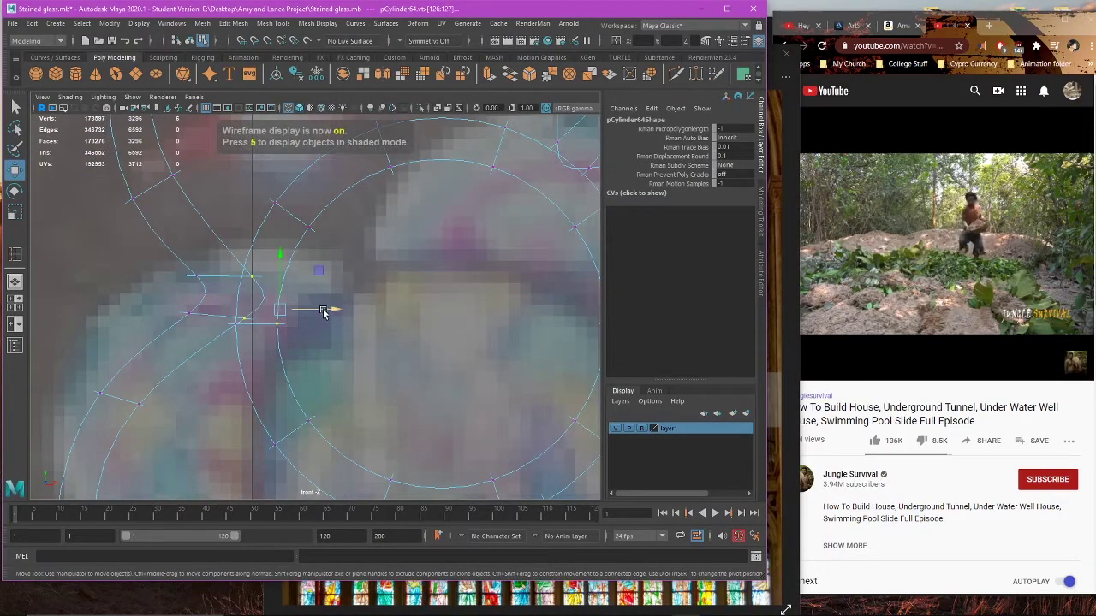
pyautogui.moveTo(334, 301); pyautogui.dragTo(323, 301)
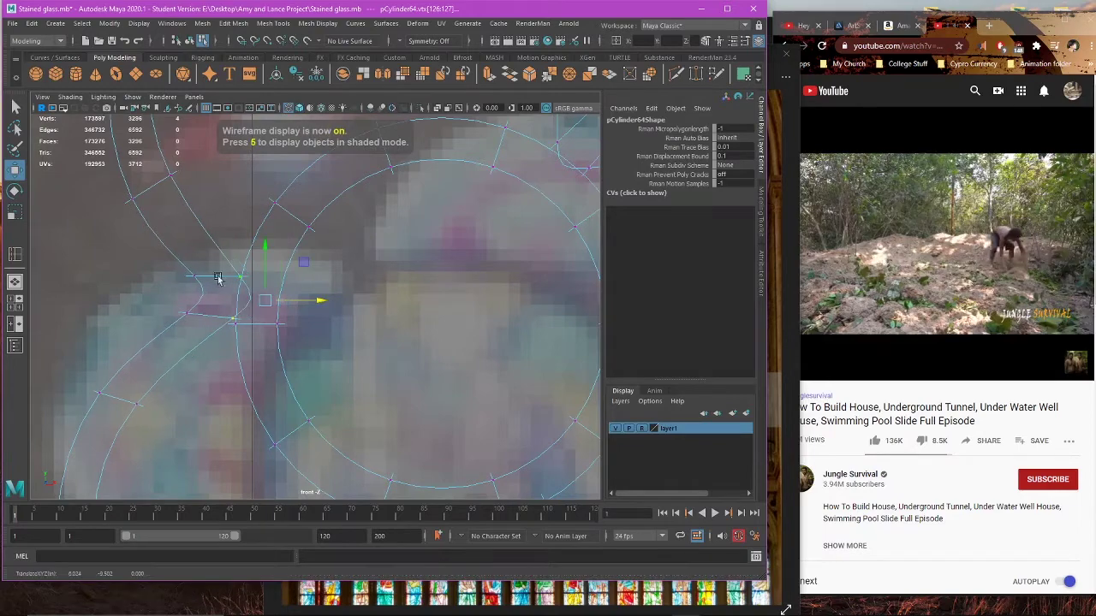
pyautogui.press('5')
# Step: Select all faces of the medallion's central ring and nudge the ring in Y and X between the petals
pyautogui.scroll(-10, 304, 297)
pyautogui.scroll(5, 391, 401)
pyautogui.keyDown('alt'); pyautogui.moveTo(408, 404); pyautogui.dragTo(388, 378, button='middle'); pyautogui.keyUp('alt')
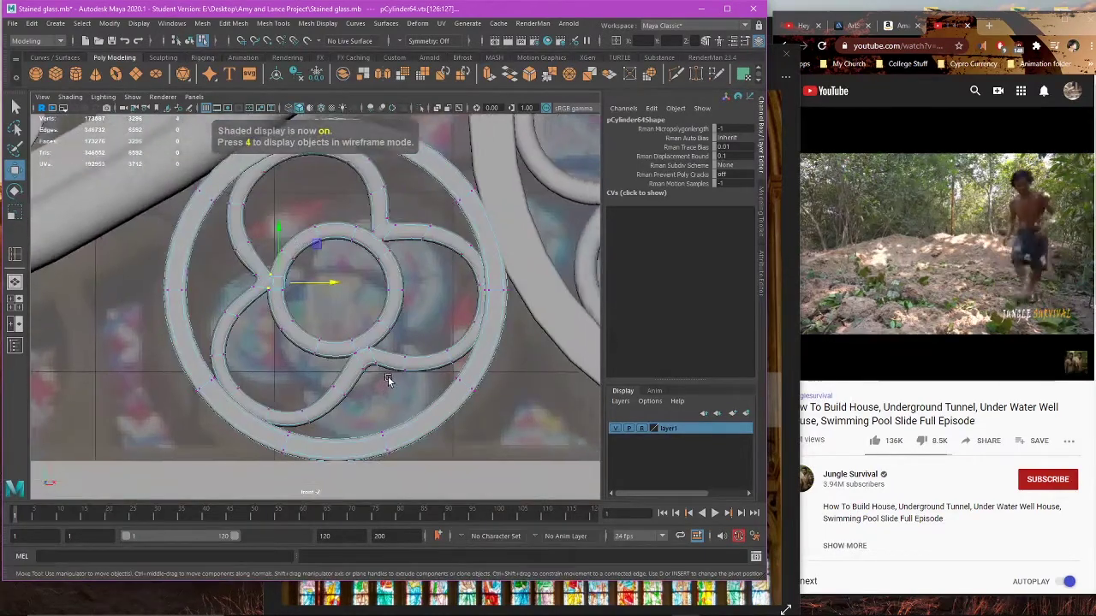
pyautogui.scroll(1, 388, 380)
pyautogui.moveTo(425, 291)
pyautogui.mouseDown(button='right')
pyautogui.moveTo(472, 272)
pyautogui.moveTo(420, 286)
pyautogui.mouseUp(button='right')
pyautogui.click(422, 268)
pyautogui.click(409, 281)
pyautogui.doubleClick(398, 286)
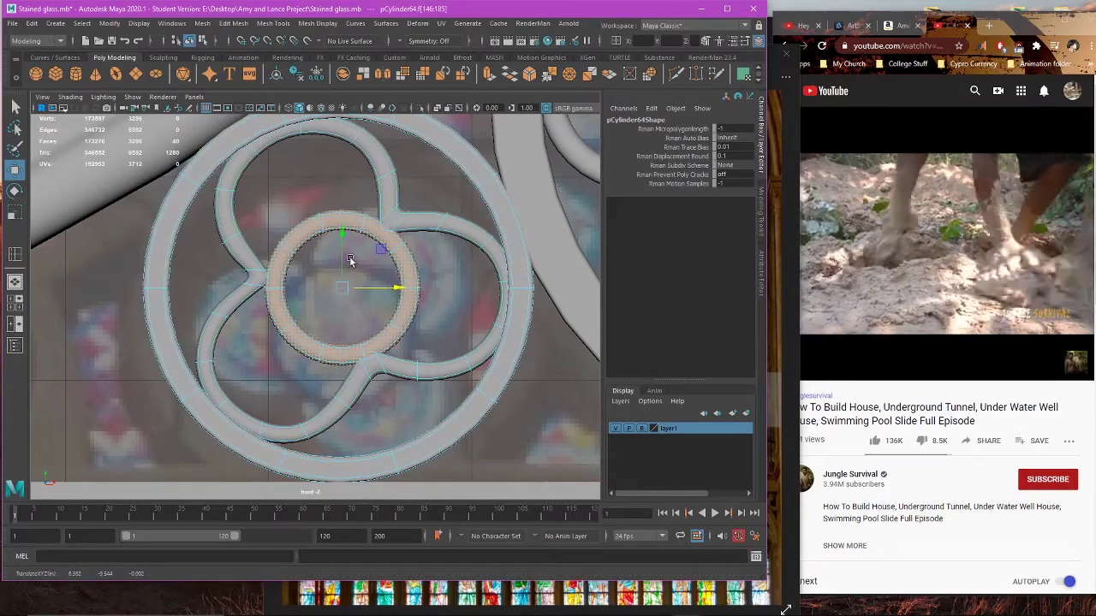
pyautogui.moveTo(343, 258); pyautogui.dragTo(377, 287)
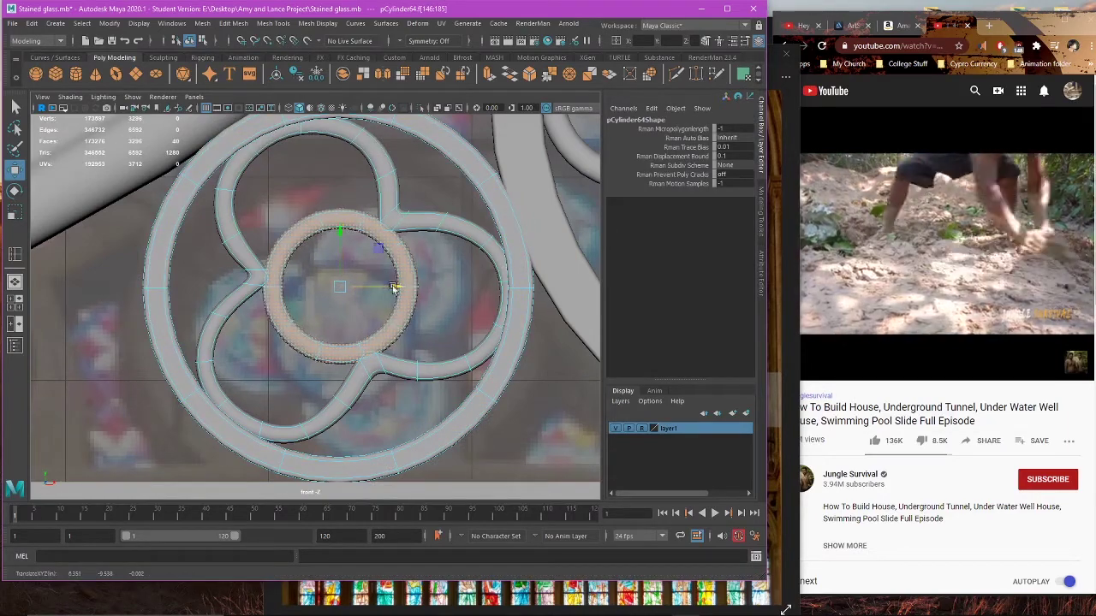
# Step: Move the inner vertices where the upper and right petals meet up and outward from the central ring
pyautogui.moveTo(443, 278); pyautogui.dragTo(473, 258, button='right')
pyautogui.click(434, 252)
pyautogui.click(403, 256)
pyautogui.keyDown('alt'); pyautogui.moveTo(403, 258); pyautogui.dragTo(365, 321, button='middle'); pyautogui.keyUp('alt')
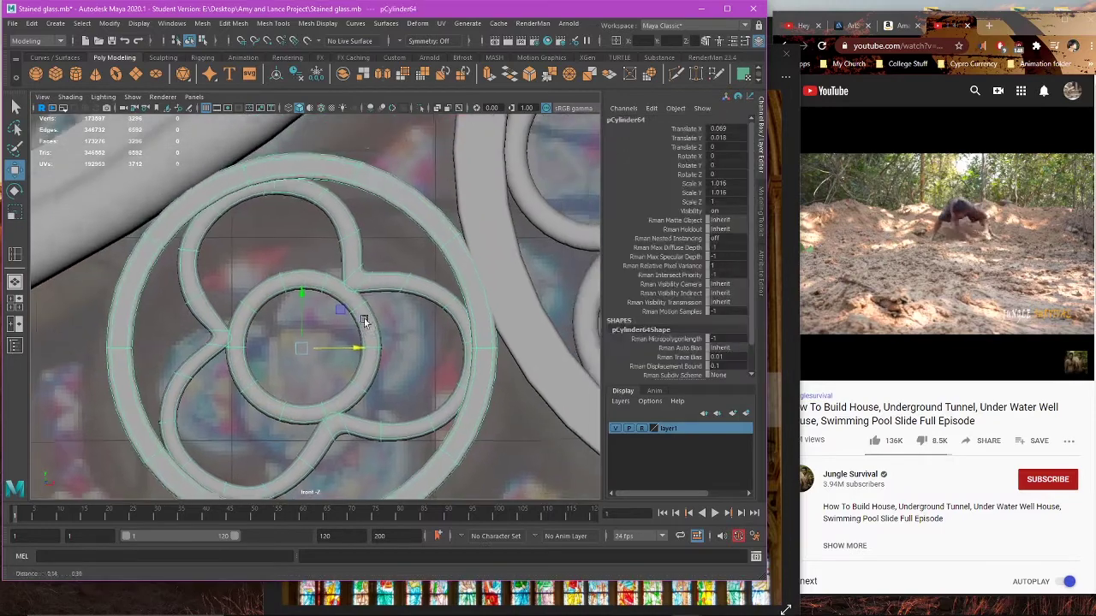
pyautogui.moveTo(391, 267); pyautogui.dragTo(355, 267, button='right')
pyautogui.scroll(3, 372, 299)
pyautogui.scroll(2, 371, 300)
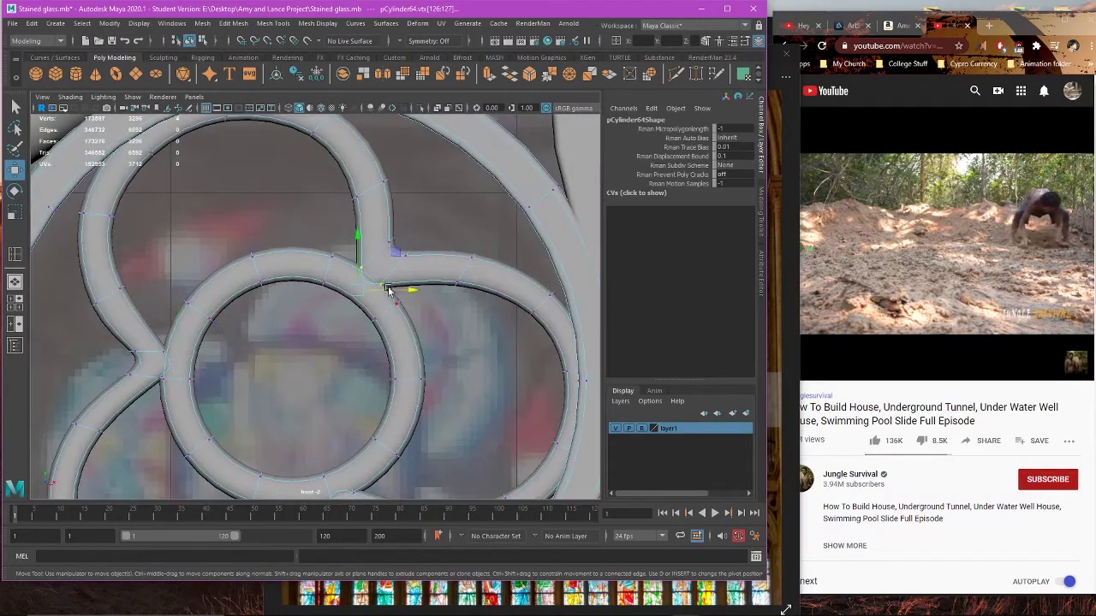
pyautogui.moveTo(396, 253); pyautogui.dragTo(404, 247)
# Step: Reposition the inner vertices where the right and lower-left petals meet below the central ring
pyautogui.keyDown('alt'); pyautogui.moveTo(391, 357); pyautogui.dragTo(417, 227, button='middle'); pyautogui.keyUp('alt')
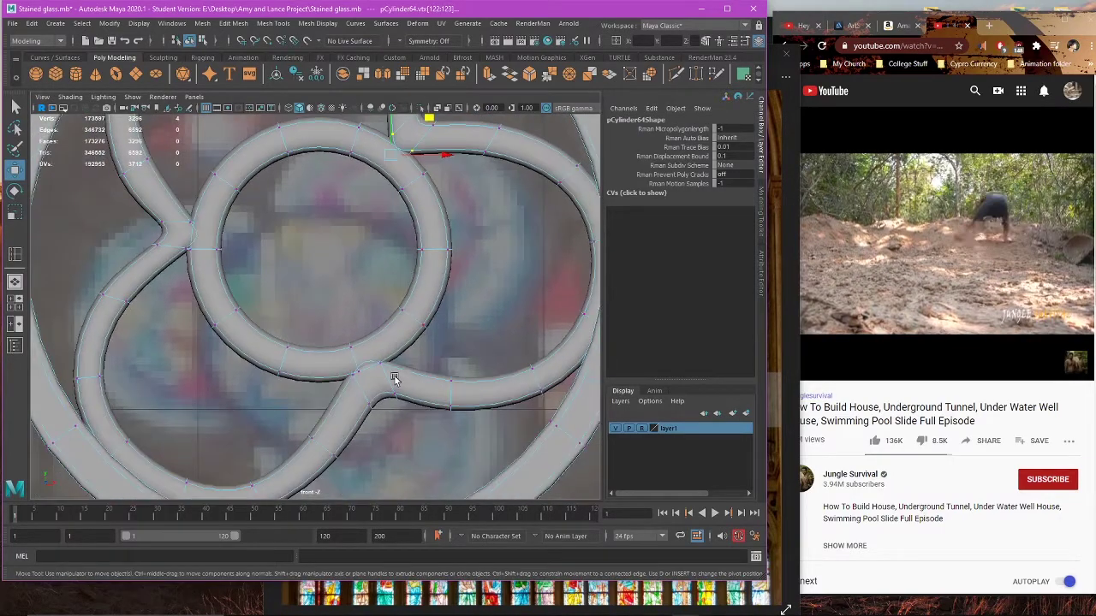
pyautogui.scroll(4, 411, 381)
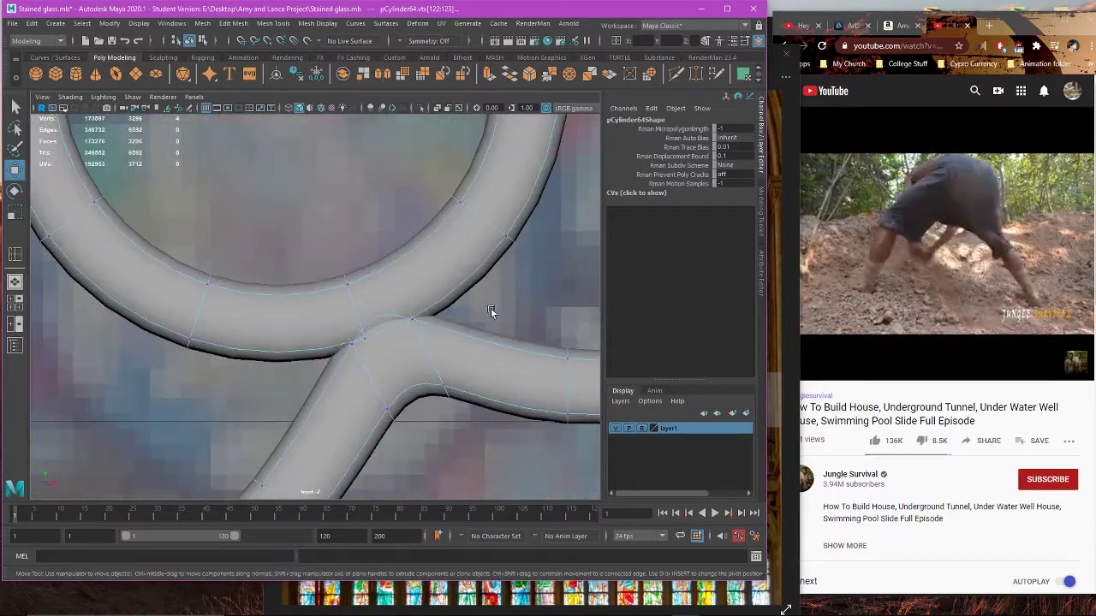
pyautogui.press('4')
pyautogui.moveTo(399, 281); pyautogui.dragTo(436, 322)
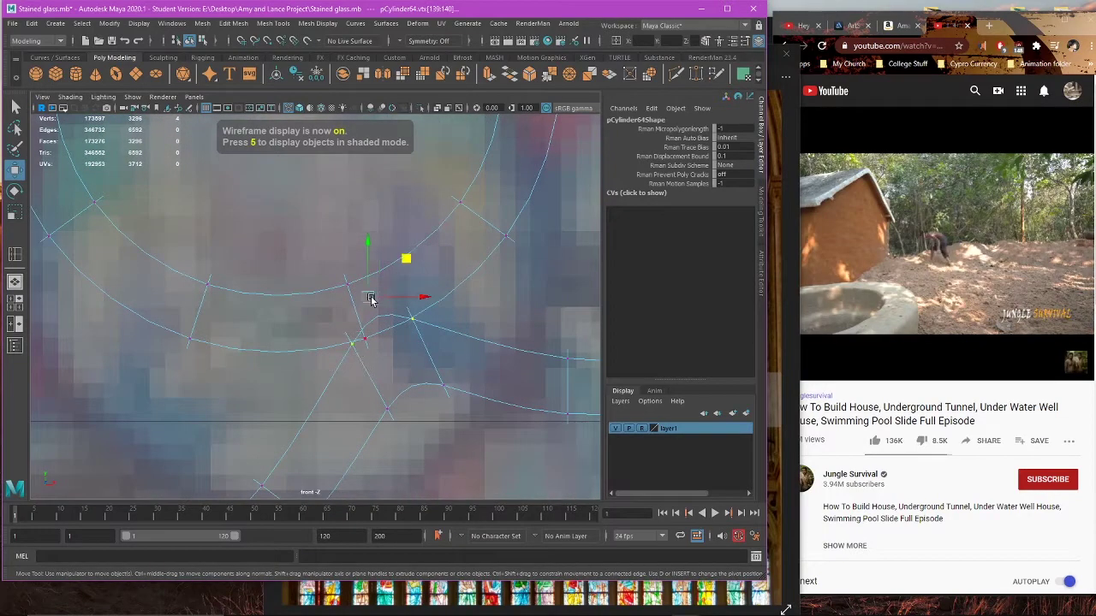
pyautogui.press('5')
pyautogui.scroll(-5, 415, 280)
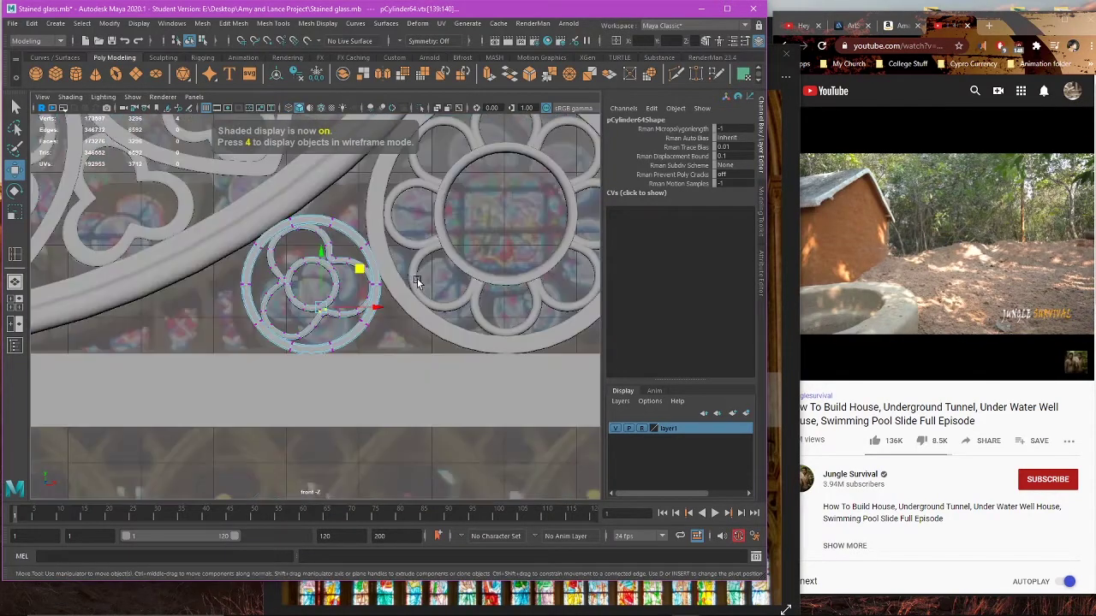
# Step: Inspect the whole trefoil medallion as an object in the perspective view, and return to the front view
pyautogui.press('space')
pyautogui.press('space')
pyautogui.moveTo(474, 231)
pyautogui.keyDown('alt'); pyautogui.mouseDown()
pyautogui.moveTo(431, 259)
pyautogui.moveTo(462, 229)
pyautogui.mouseUp(); pyautogui.keyUp('alt')
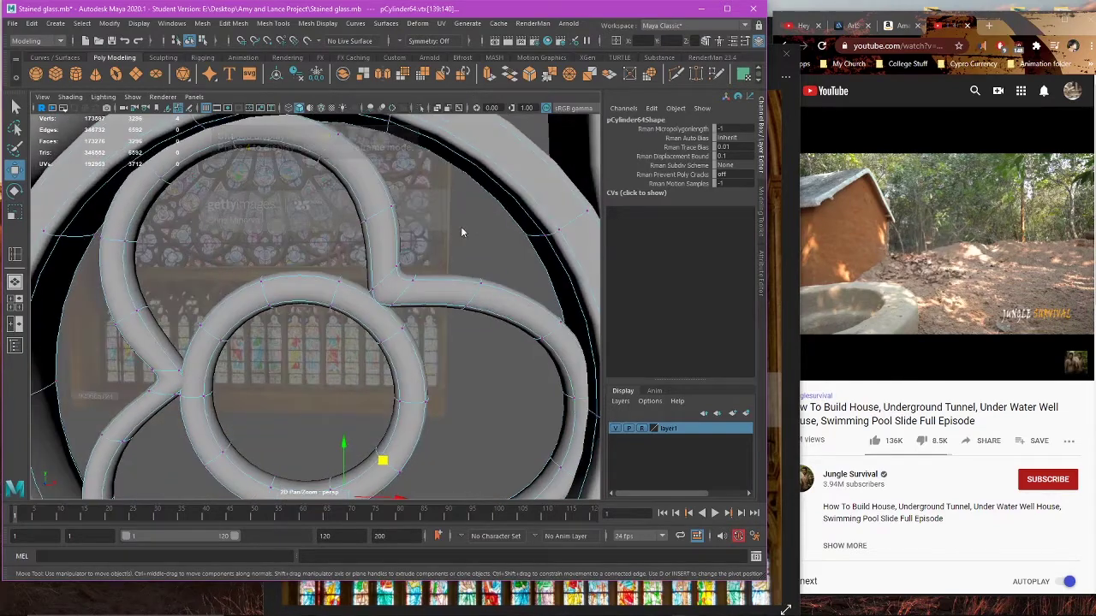
pyautogui.moveTo(462, 229); pyautogui.dragTo(456, 248, button='right')
pyautogui.keyDown('alt'); pyautogui.moveTo(455, 250); pyautogui.dragTo(398, 338); pyautogui.keyUp('alt')
pyautogui.click(388, 336)
pyautogui.click(423, 349)
pyautogui.scroll(-5, 426, 344)
pyautogui.click(391, 371)
pyautogui.press('space')
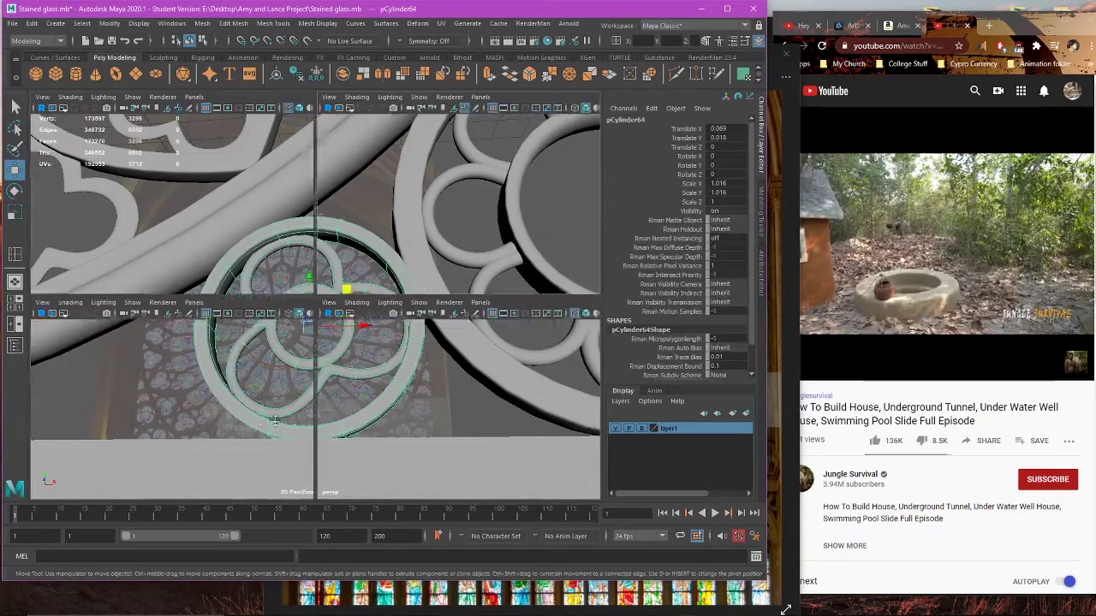
pyautogui.press('space')
# Step: Resume vertex editing on the medallion and select the vertex row on the right petal's upper edge
pyautogui.scroll(5, 395, 297)
pyautogui.keyDown('alt'); pyautogui.moveTo(363, 323); pyautogui.dragTo(276, 388, button='middle'); pyautogui.keyUp('alt')
pyautogui.scroll(5, 275, 388)
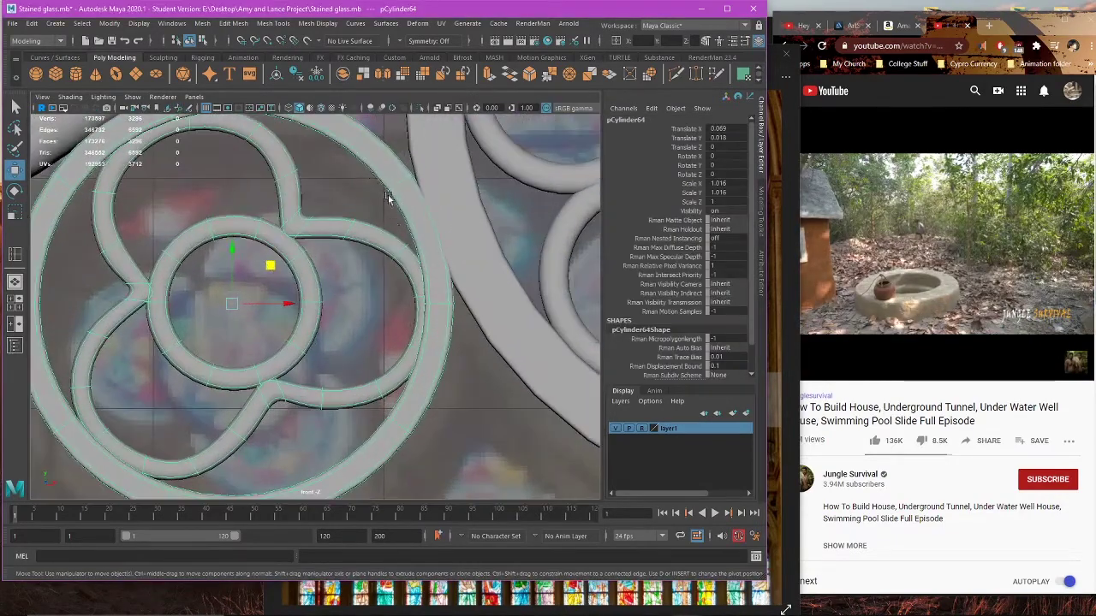
pyautogui.moveTo(365, 183); pyautogui.dragTo(294, 174, button='right')
pyautogui.keyDown('alt'); pyautogui.moveTo(366, 191); pyautogui.dragTo(354, 254, button='middle'); pyautogui.keyUp('alt')
pyautogui.scroll(1, 354, 253)
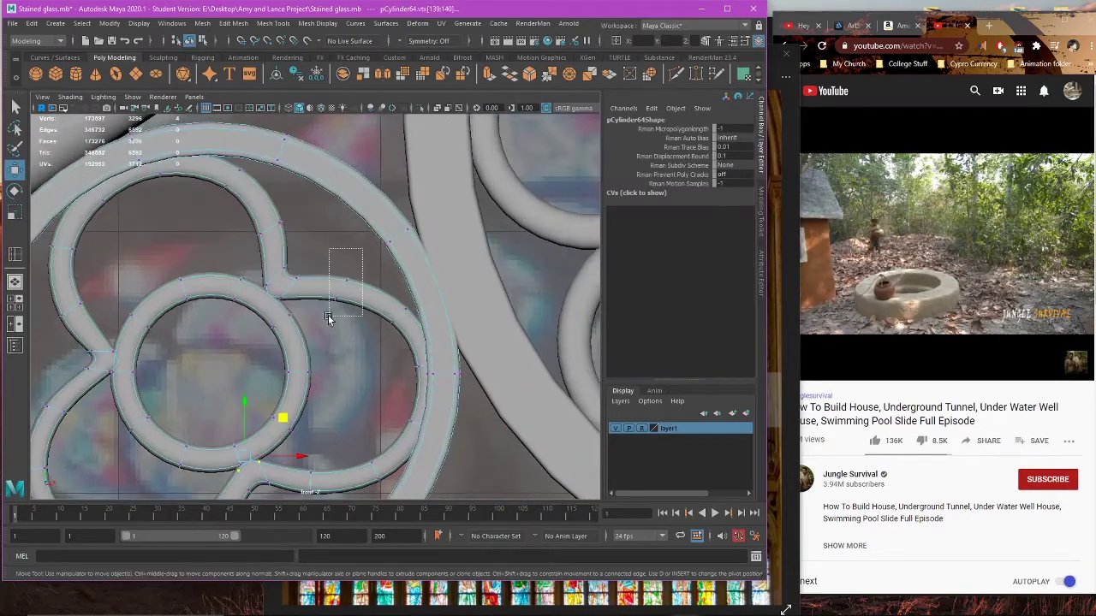
pyautogui.moveTo(328, 317); pyautogui.dragTo(327, 319)
# Step: Shift the vertex rows along the right petal's outer side and upper-right curve horizontally to reshape it beside the outer ring
pyautogui.keyDown('alt'); pyautogui.moveTo(376, 350); pyautogui.dragTo(374, 292, button='middle'); pyautogui.keyUp('alt')
pyautogui.scroll(1, 374, 291)
pyautogui.moveTo(418, 311); pyautogui.dragTo(451, 314)
pyautogui.press('4')
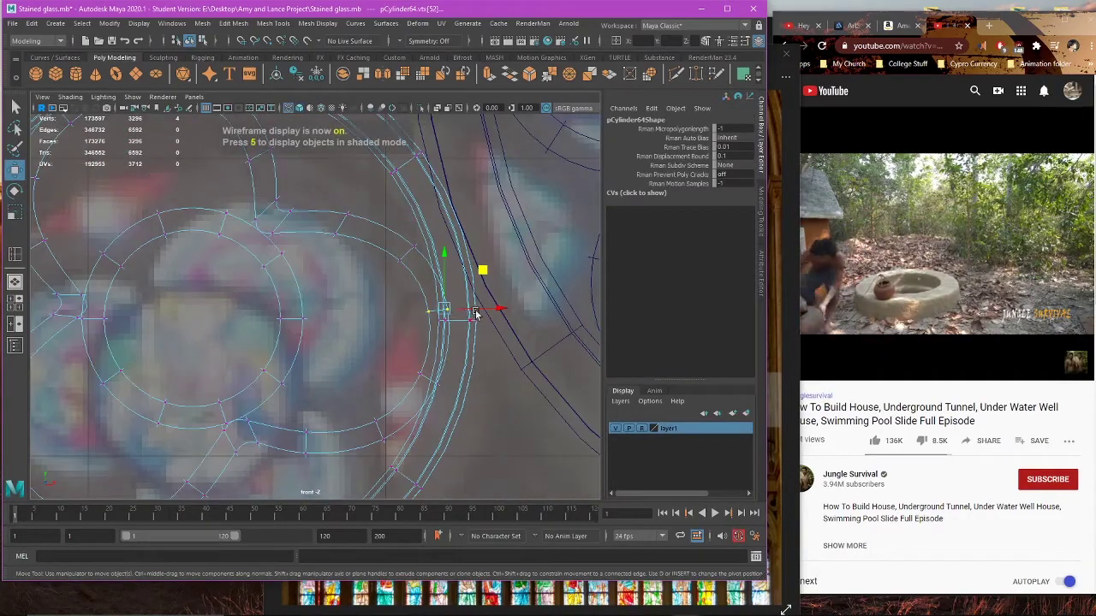
pyautogui.keyDown('shift'); pyautogui.moveTo(460, 399); pyautogui.dragTo(402, 343); pyautogui.keyUp('shift')
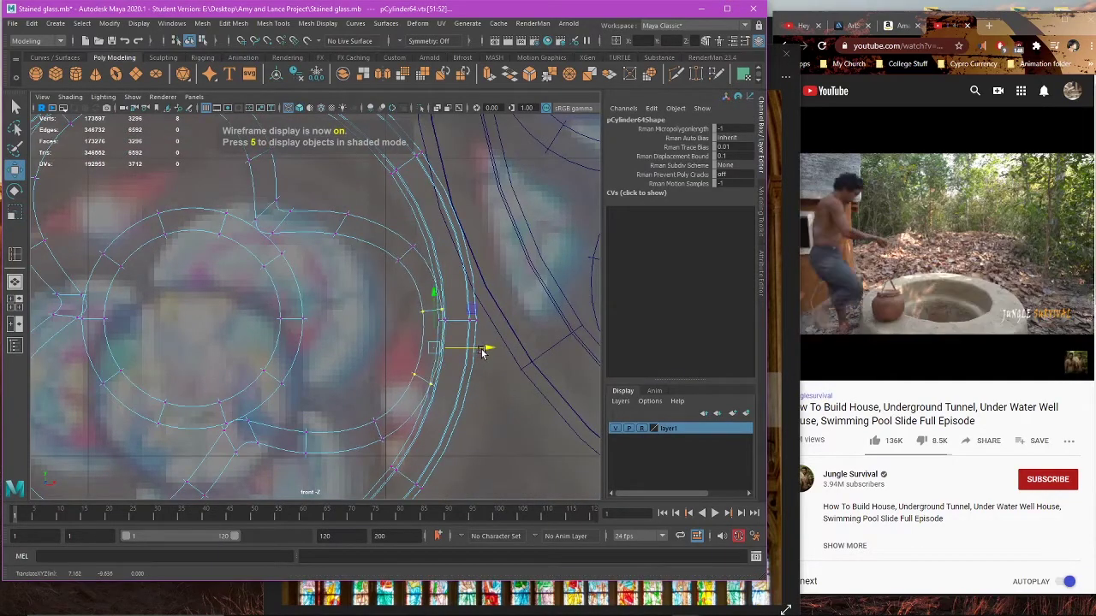
pyautogui.press('5')
pyautogui.moveTo(379, 228); pyautogui.dragTo(447, 268)
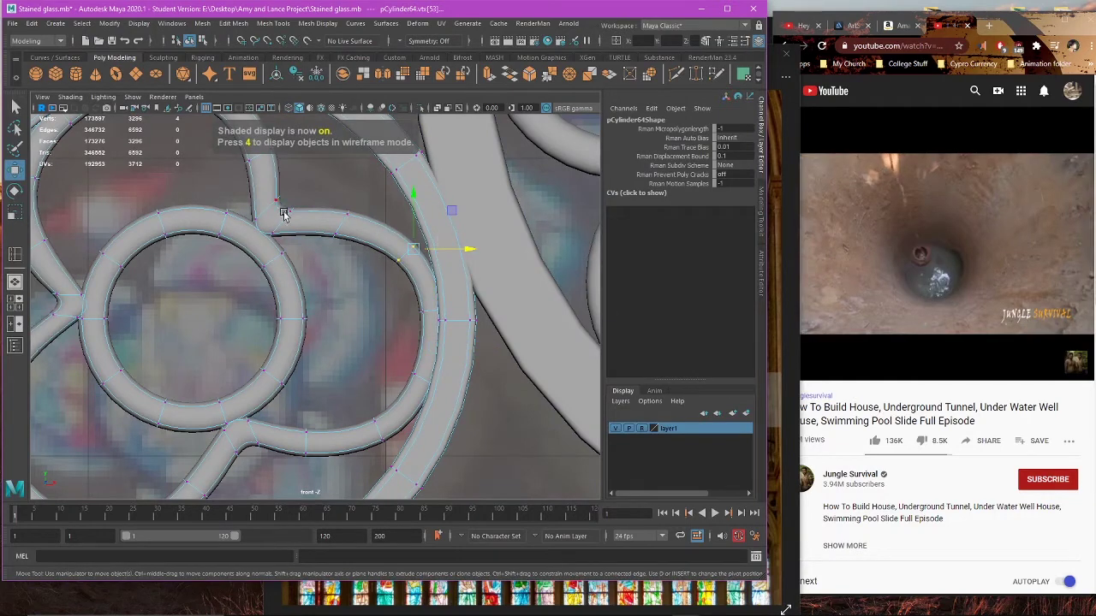
# Step: Reposition the inner vertices where the upper and right petals join at the central ring
pyautogui.keyDown('alt'); pyautogui.moveTo(302, 236); pyautogui.dragTo(330, 244, button='middle'); pyautogui.keyUp('alt')
pyautogui.scroll(1, 328, 315)
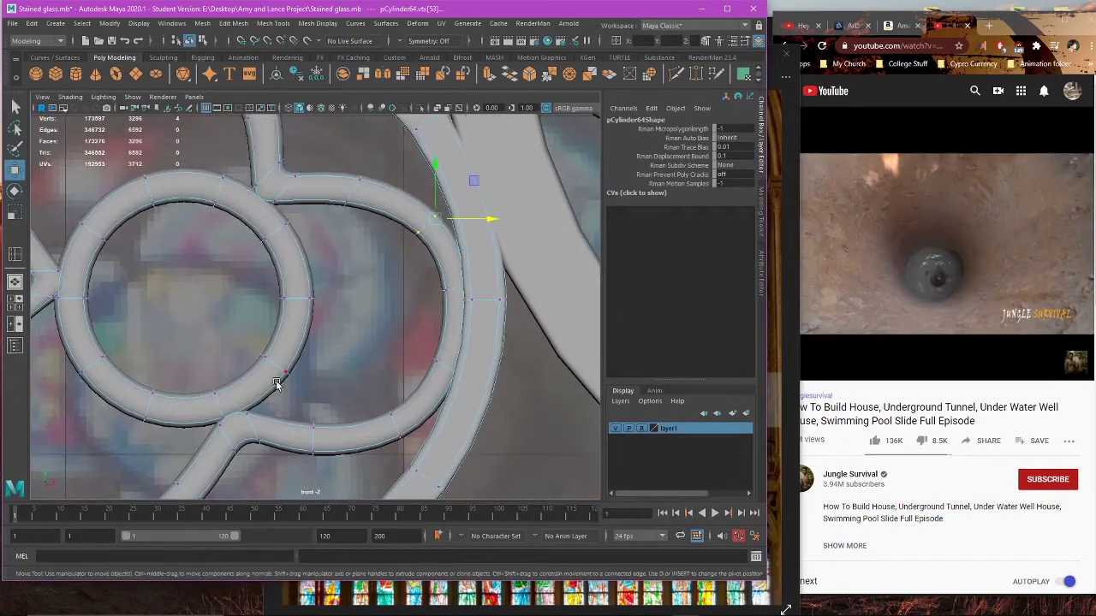
pyautogui.keyDown('alt'); pyautogui.moveTo(288, 174); pyautogui.dragTo(302, 254, button='middle'); pyautogui.keyUp('alt')
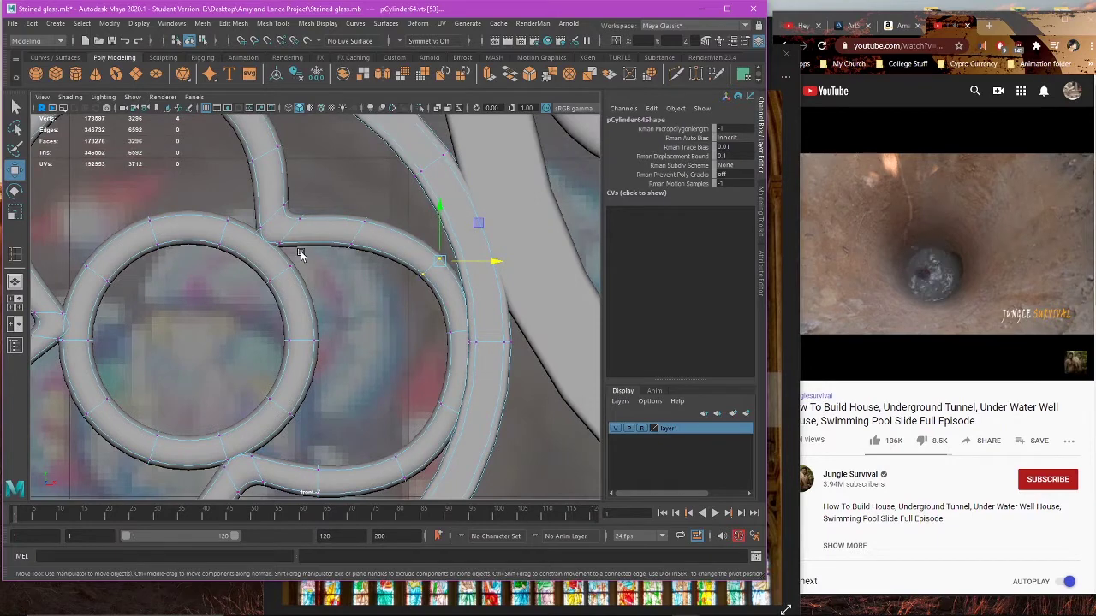
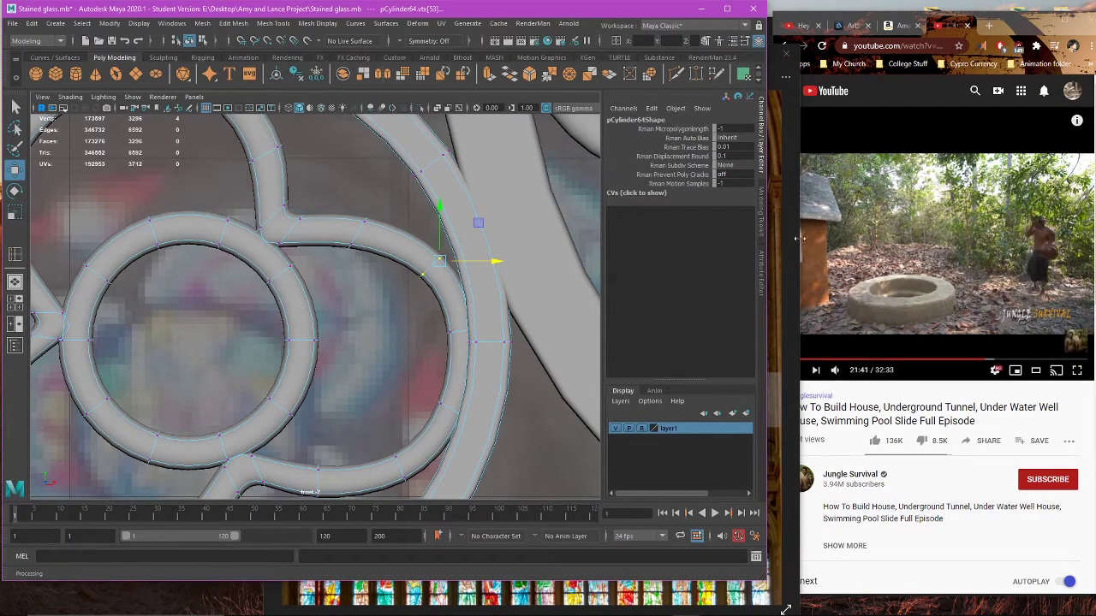
pyautogui.scroll(-8, 324, 310)
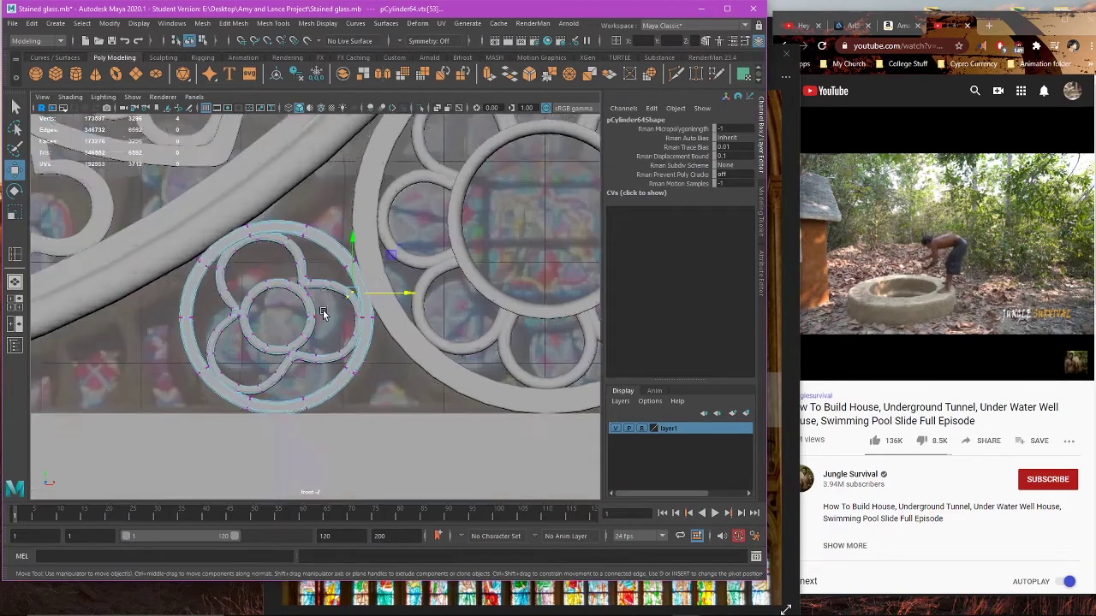
pyautogui.scroll(5, 317, 309)
pyautogui.keyDown('alt'); pyautogui.moveTo(313, 308); pyautogui.dragTo(396, 312, button='middle'); pyautogui.keyUp('alt')
pyautogui.scroll(3, 402, 299)
pyautogui.scroll(2, 430, 271)
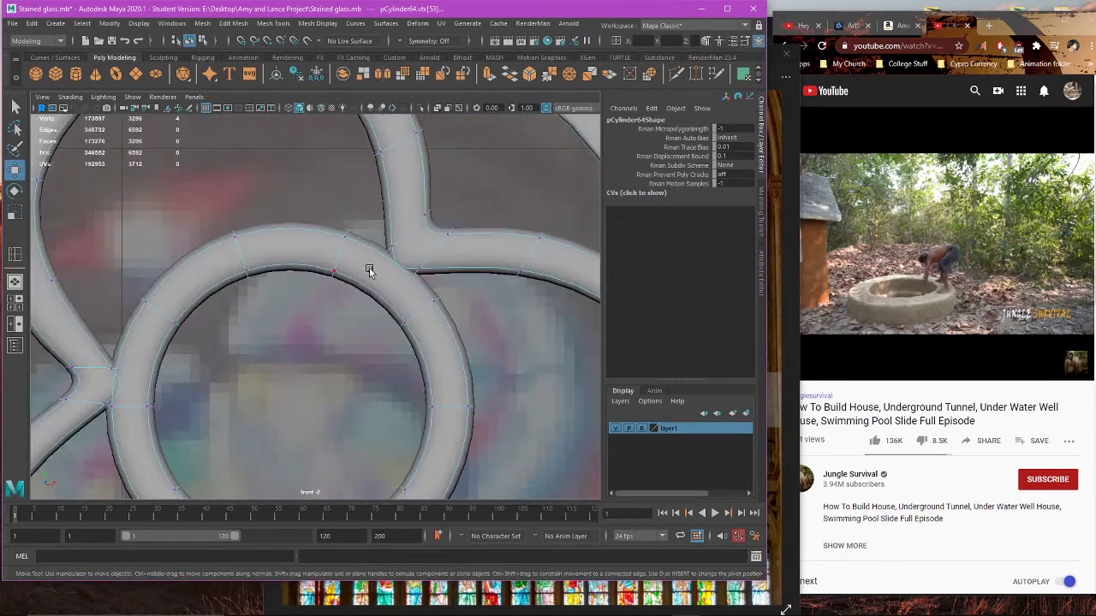
pyautogui.moveTo(426, 240); pyautogui.dragTo(422, 243, button='middle')
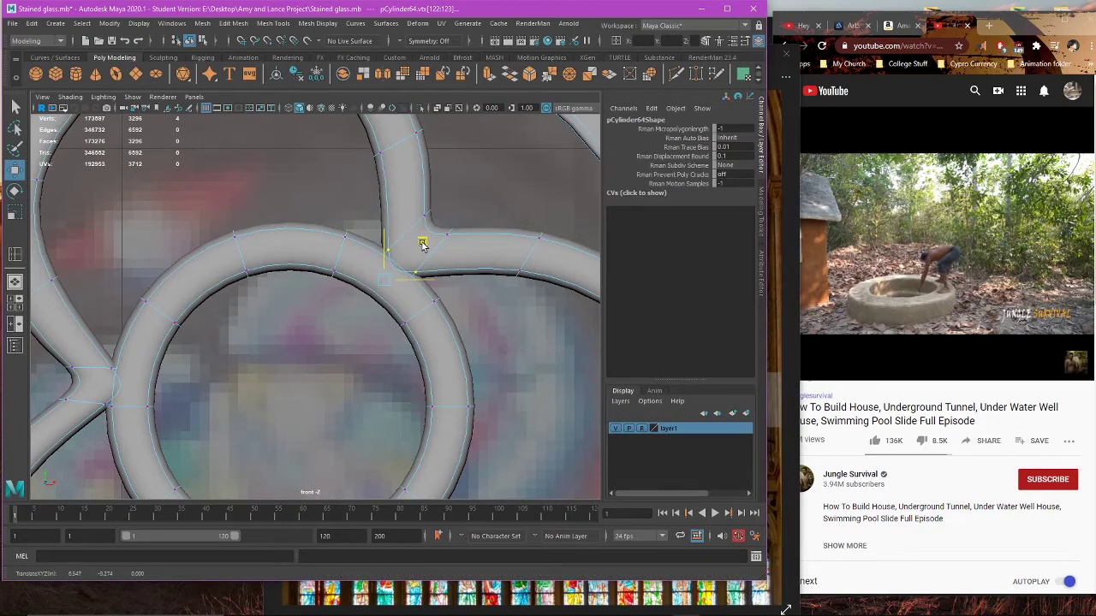
# Step: Adjust the inner and outer vertices of the junction between the right and lower-left petals below the central ring
pyautogui.scroll(-4, 422, 242)
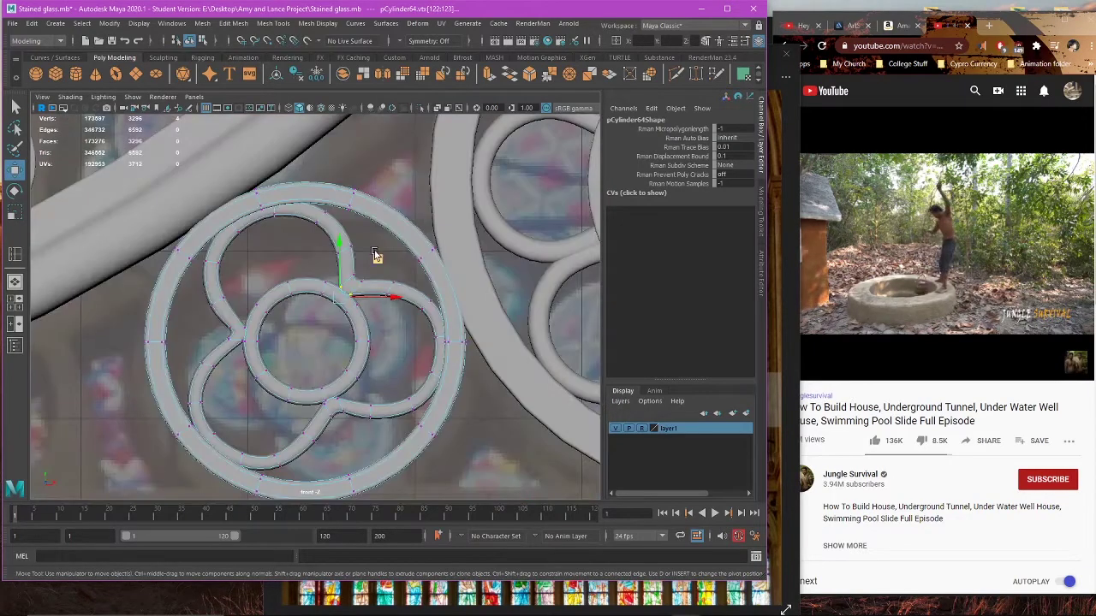
pyautogui.scroll(1, 377, 253)
pyautogui.keyDown('alt'); pyautogui.moveTo(432, 301); pyautogui.dragTo(442, 222, button='middle'); pyautogui.keyUp('alt')
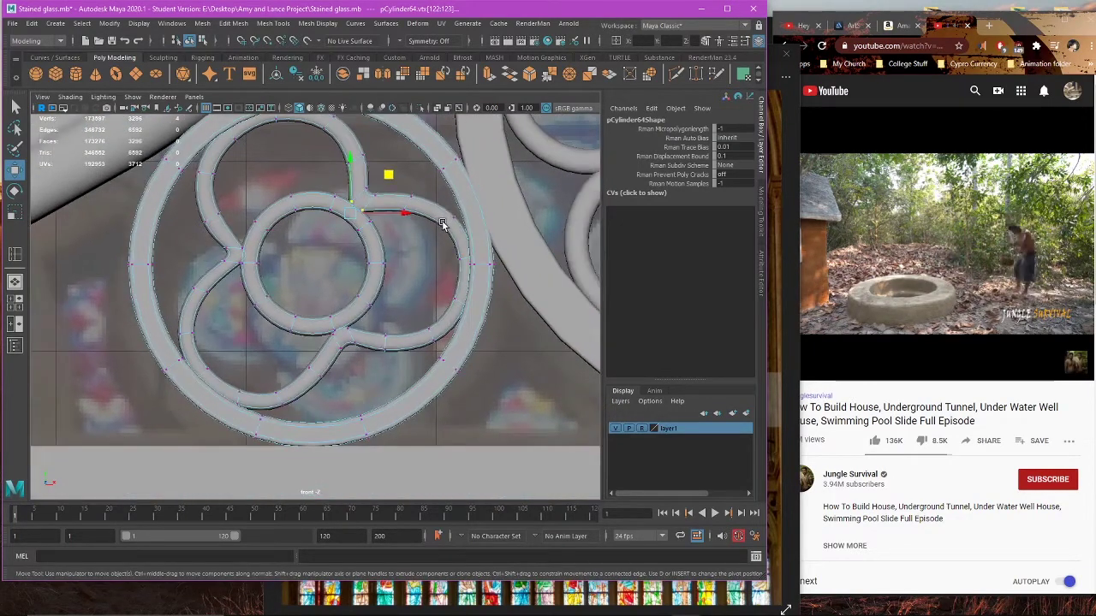
pyautogui.scroll(3, 462, 291)
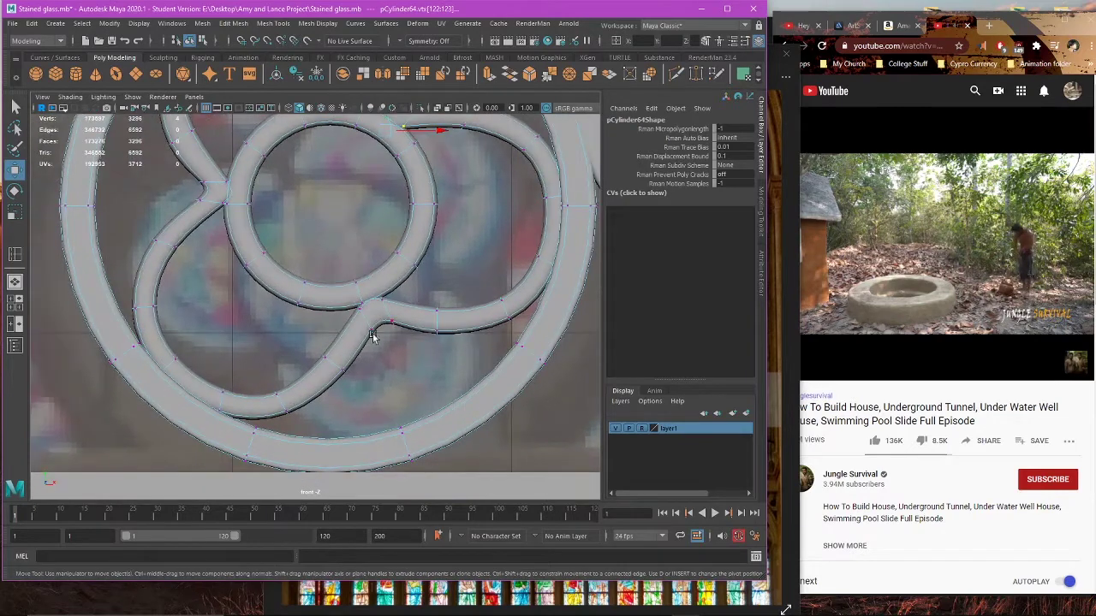
pyautogui.scroll(1, 438, 303)
pyautogui.press('4')
pyautogui.moveTo(413, 273); pyautogui.dragTo(394, 314)
pyautogui.keyDown('shift'); pyautogui.moveTo(347, 298); pyautogui.dragTo(373, 323); pyautogui.keyUp('shift')
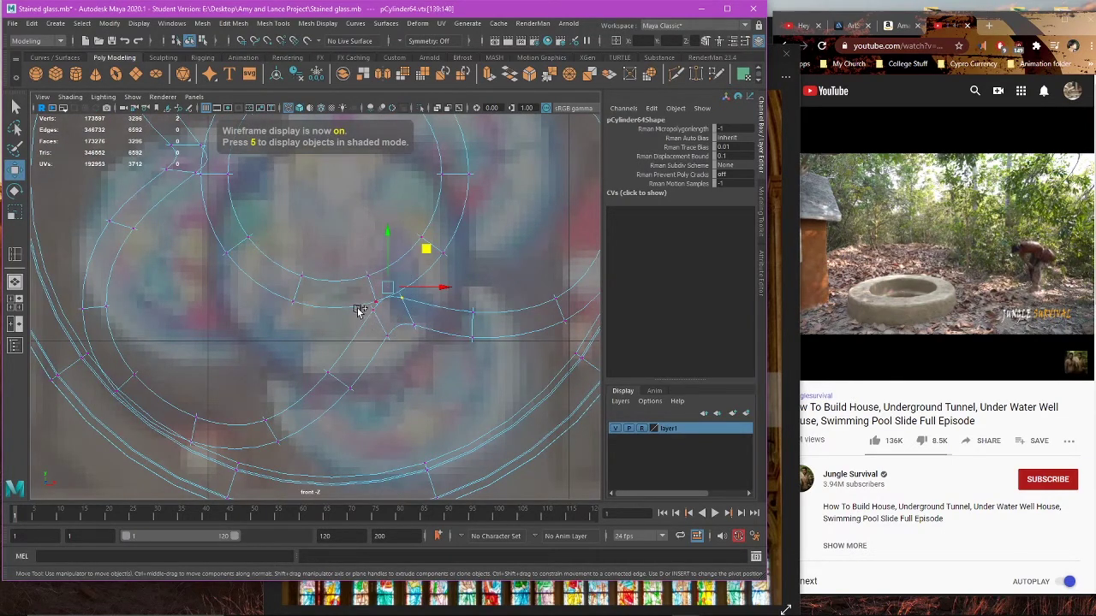
pyautogui.moveTo(424, 249); pyautogui.dragTo(418, 246)
pyautogui.press('5')
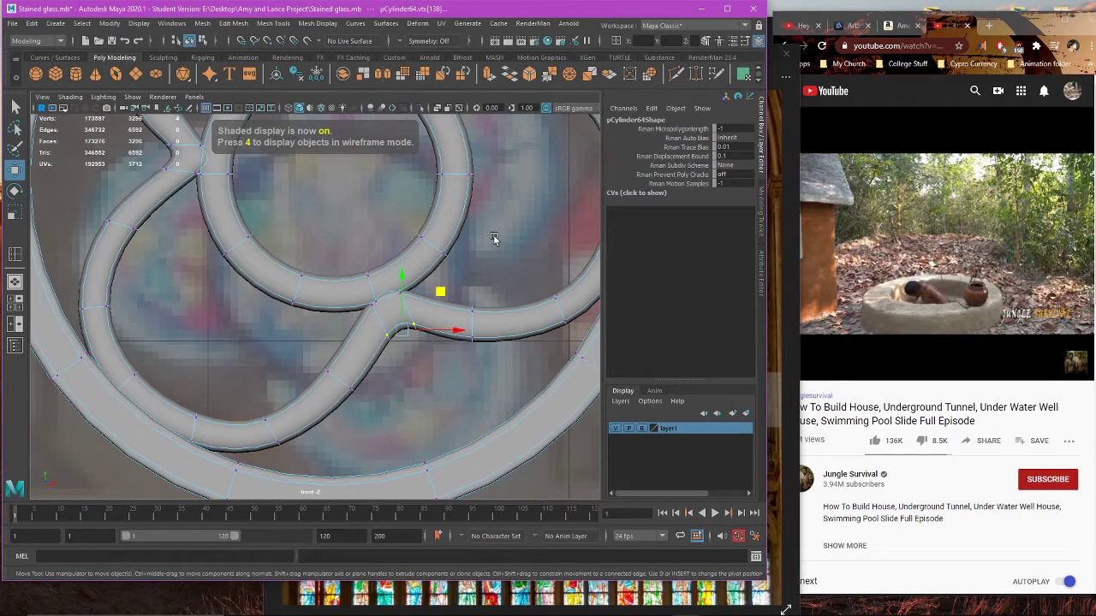
# Step: Move the edge loops on the lower-left petal's strand leading down from its junction with the right petal
pyautogui.moveTo(494, 239); pyautogui.dragTo(494, 279, button='right')
pyautogui.scroll(1, 440, 312)
pyautogui.click(424, 319)
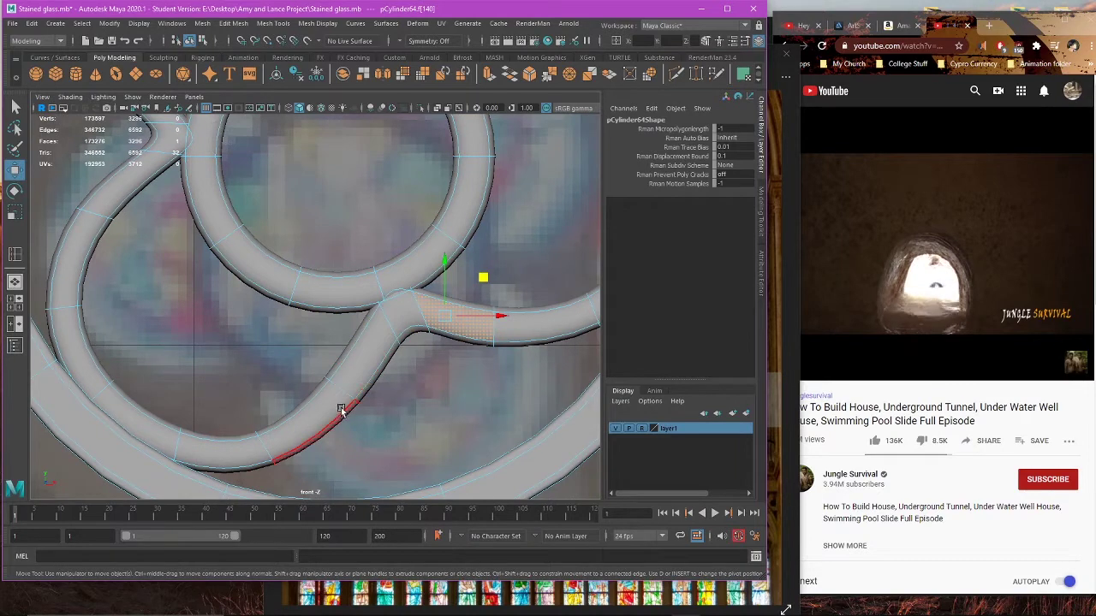
pyautogui.keyDown('alt'); pyautogui.moveTo(341, 409); pyautogui.dragTo(408, 385, button='middle'); pyautogui.keyUp('alt')
pyautogui.moveTo(508, 395); pyautogui.dragTo(431, 274, button='right')
pyautogui.doubleClick(403, 367)
pyautogui.rightClick(431, 367)
pyautogui.click(328, 425)
pyautogui.moveTo(374, 400); pyautogui.dragTo(388, 414)
pyautogui.doubleClick(413, 368)
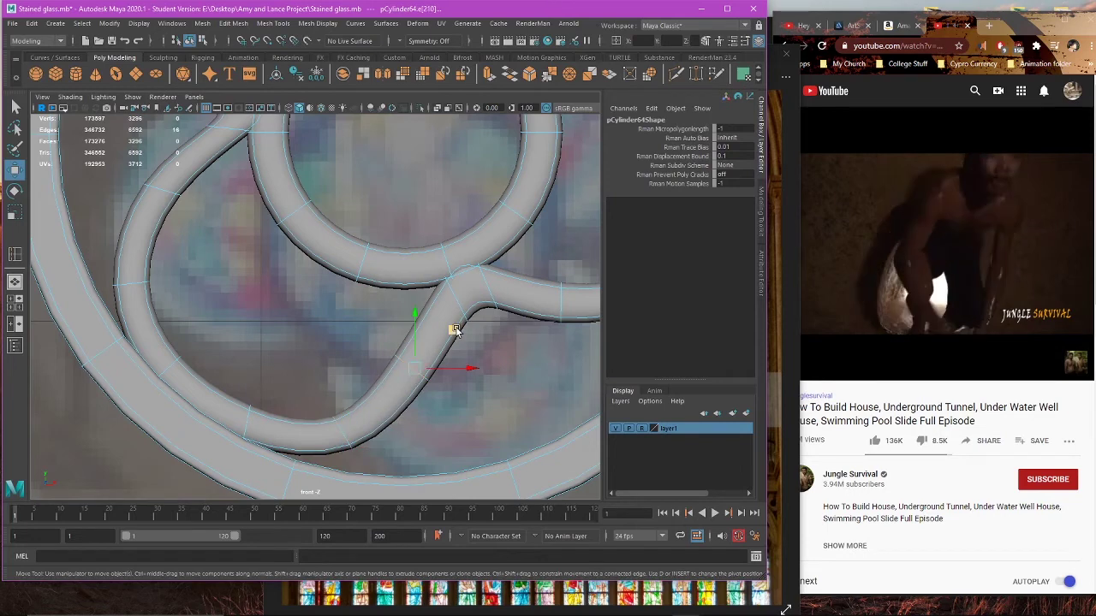
pyautogui.moveTo(452, 329); pyautogui.dragTo(463, 316)
# Step: Nudge the face ring at the lower junction and shift the adjacent edge loop on the lower-left petal to the right
pyautogui.doubleClick(461, 296)
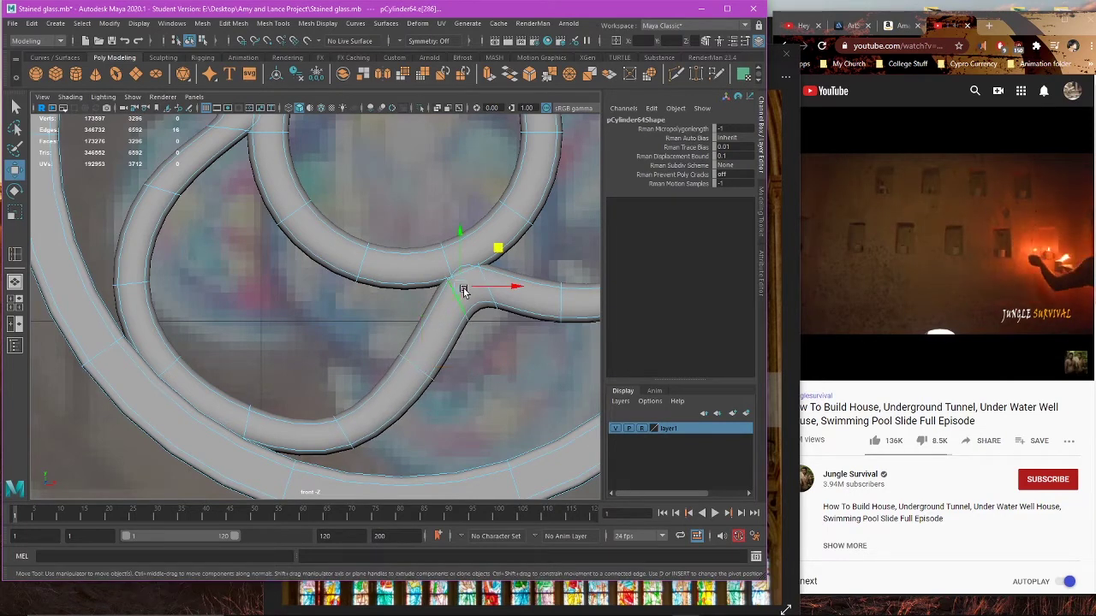
pyautogui.moveTo(489, 306); pyautogui.dragTo(489, 331, button='right')
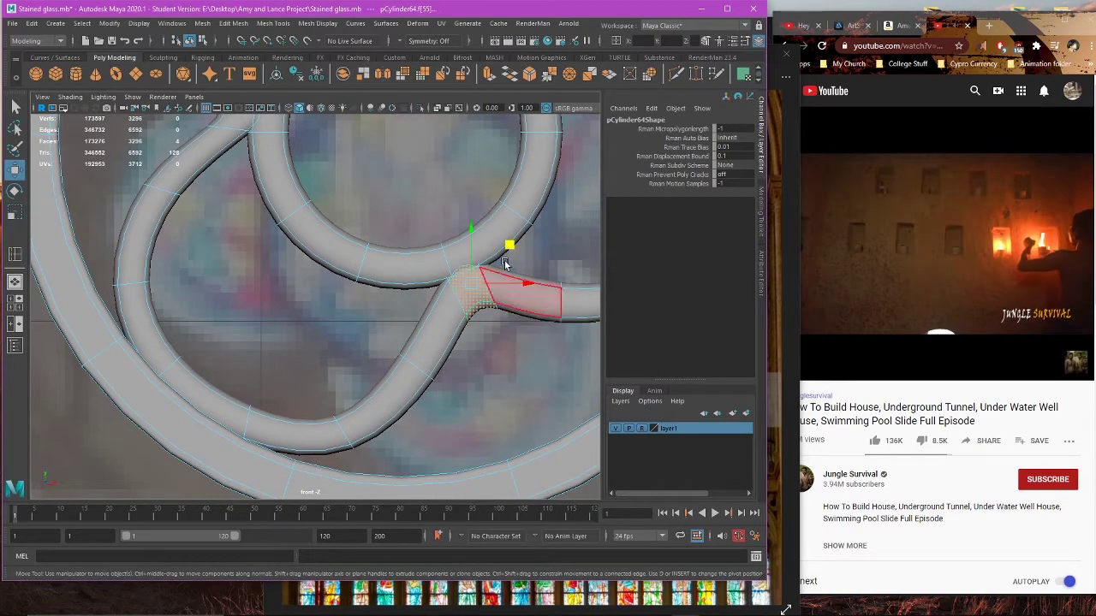
pyautogui.moveTo(506, 246); pyautogui.dragTo(500, 249)
pyautogui.moveTo(451, 337); pyautogui.dragTo(409, 351, button='right')
pyautogui.doubleClick(411, 358)
pyautogui.moveTo(467, 369); pyautogui.dragTo(481, 368)
pyautogui.scroll(-8, 392, 401)
pyautogui.scroll(4, 402, 342)
pyautogui.scroll(2, 321, 242)
pyautogui.keyDown('alt'); pyautogui.moveTo(360, 256); pyautogui.dragTo(358, 292, button='middle'); pyautogui.keyUp('alt')
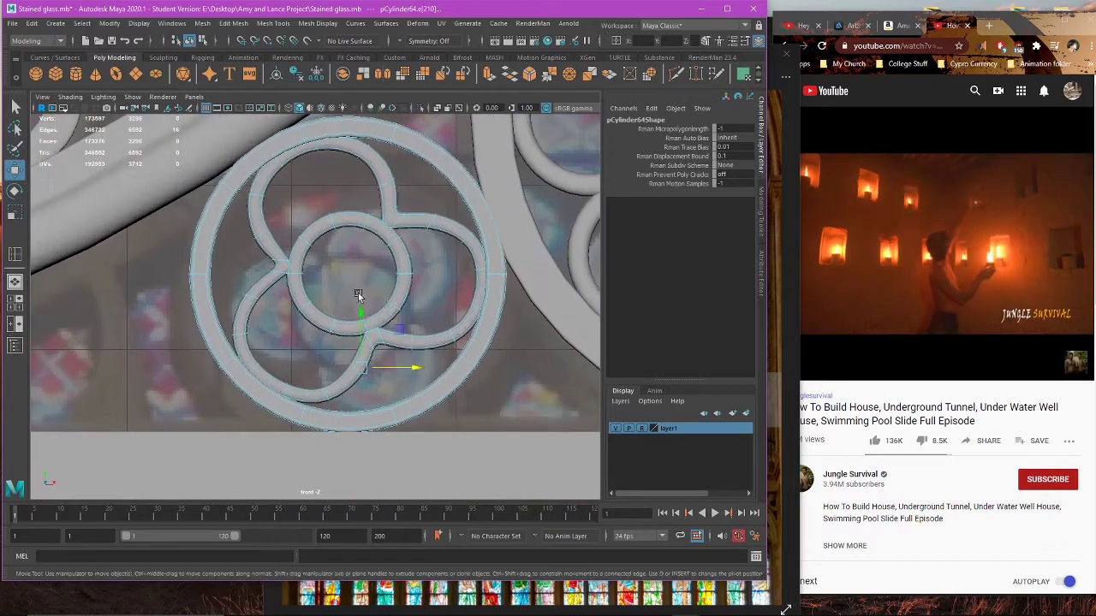
# Step: Select the face ring at the junction of the upper and right petals and move it slightly to the right
pyautogui.moveTo(443, 292); pyautogui.dragTo(481, 272, button='right')
pyautogui.click(426, 260)
pyautogui.keyDown('alt'); pyautogui.moveTo(413, 281); pyautogui.dragTo(382, 354, button='middle'); pyautogui.keyUp('alt')
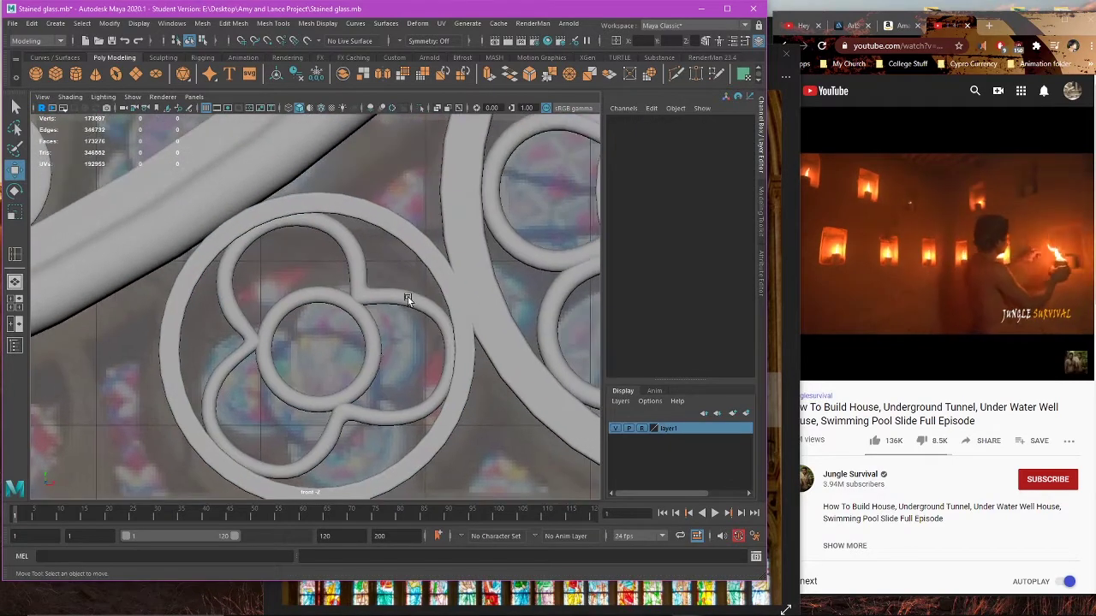
pyautogui.click(408, 296)
pyautogui.scroll(2, 416, 276)
pyautogui.moveTo(416, 274); pyautogui.dragTo(411, 242, button='right')
pyautogui.scroll(2, 443, 241)
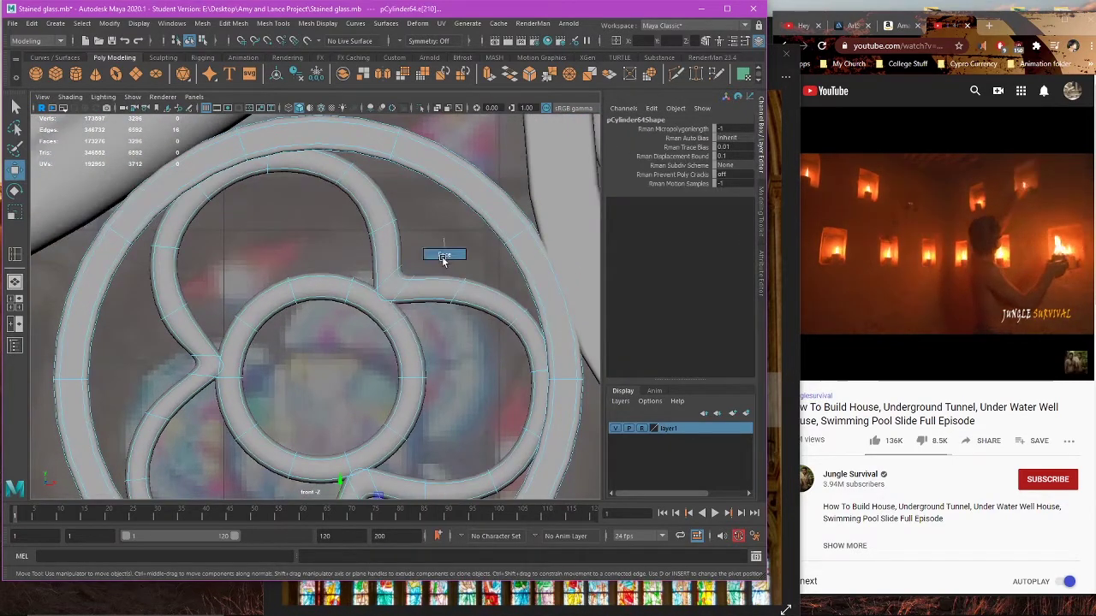
pyautogui.doubleClick(390, 286)
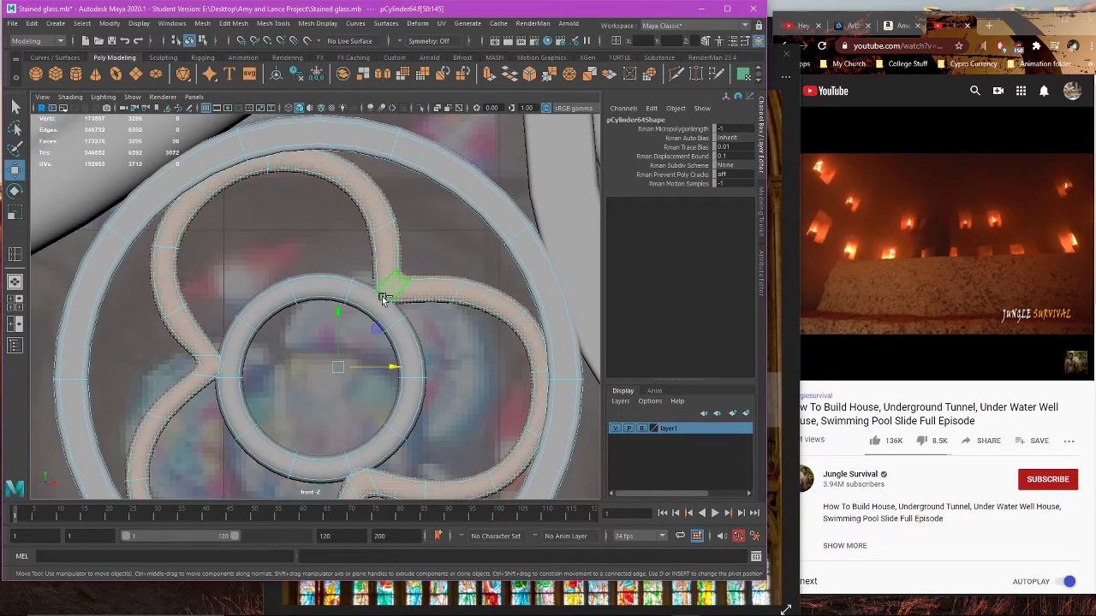
pyautogui.click(404, 276)
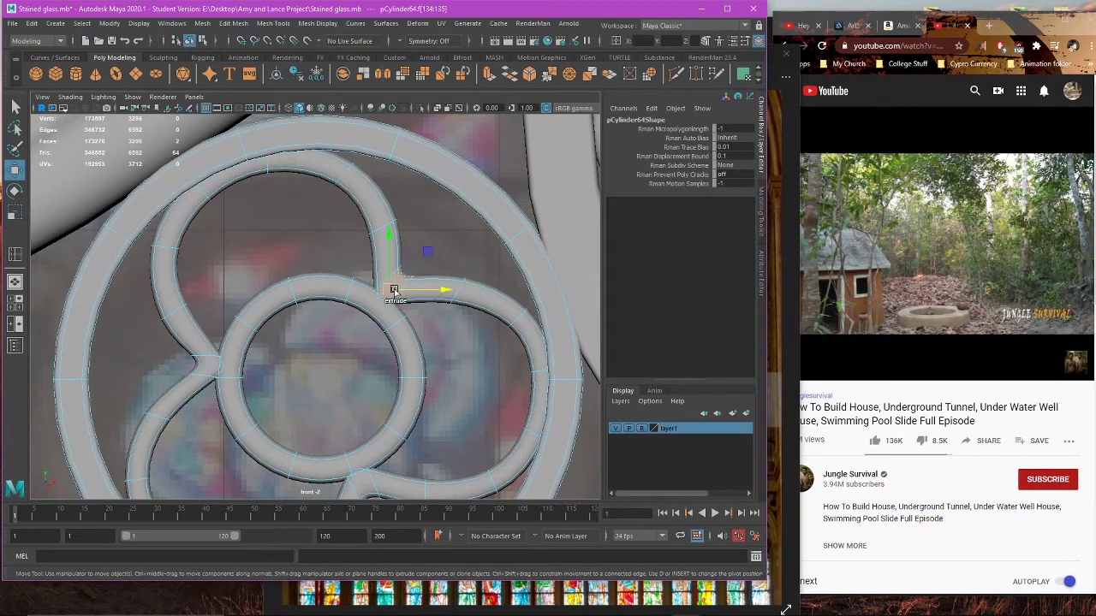
pyautogui.moveTo(427, 253); pyautogui.dragTo(432, 253)
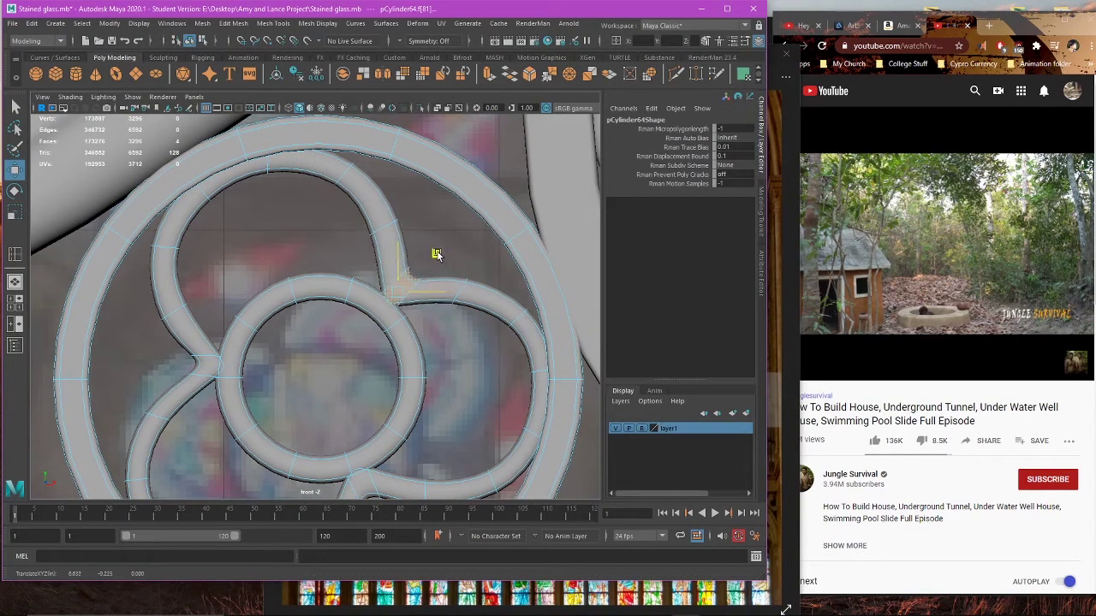
# Step: Rotate the edge loop on the right petal's upper edge slightly and reposition the neighbouring loop on its upper-right curve
pyautogui.keyDown('alt'); pyautogui.moveTo(449, 294); pyautogui.dragTo(336, 254, button='middle'); pyautogui.keyUp('alt')
pyautogui.moveTo(402, 228); pyautogui.dragTo(393, 197, button='right')
pyautogui.doubleClick(343, 259)
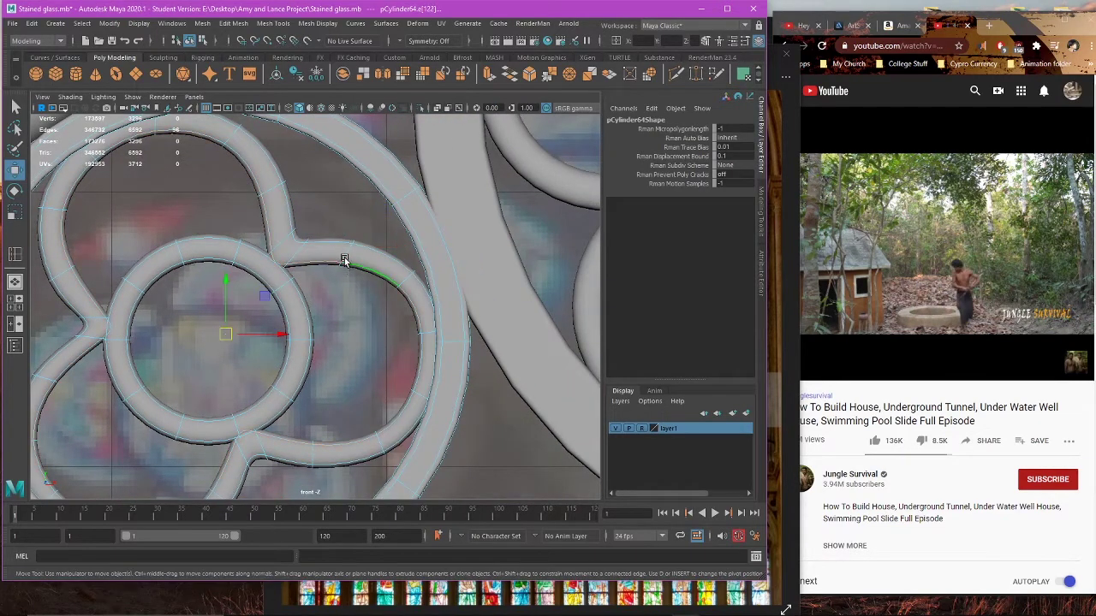
pyautogui.press('e')
pyautogui.moveTo(374, 203); pyautogui.dragTo(375, 203)
pyautogui.press('w')
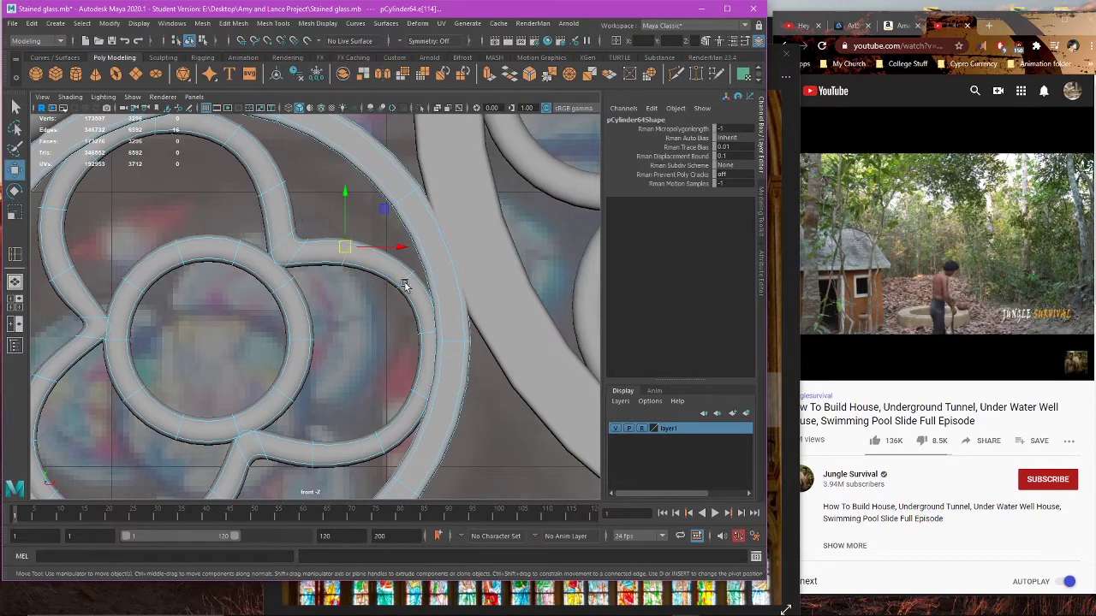
pyautogui.keyDown('alt'); pyautogui.moveTo(406, 284); pyautogui.dragTo(401, 269, button='middle'); pyautogui.keyUp('alt')
pyautogui.doubleClick(401, 263)
pyautogui.moveTo(445, 239); pyautogui.dragTo(428, 218)
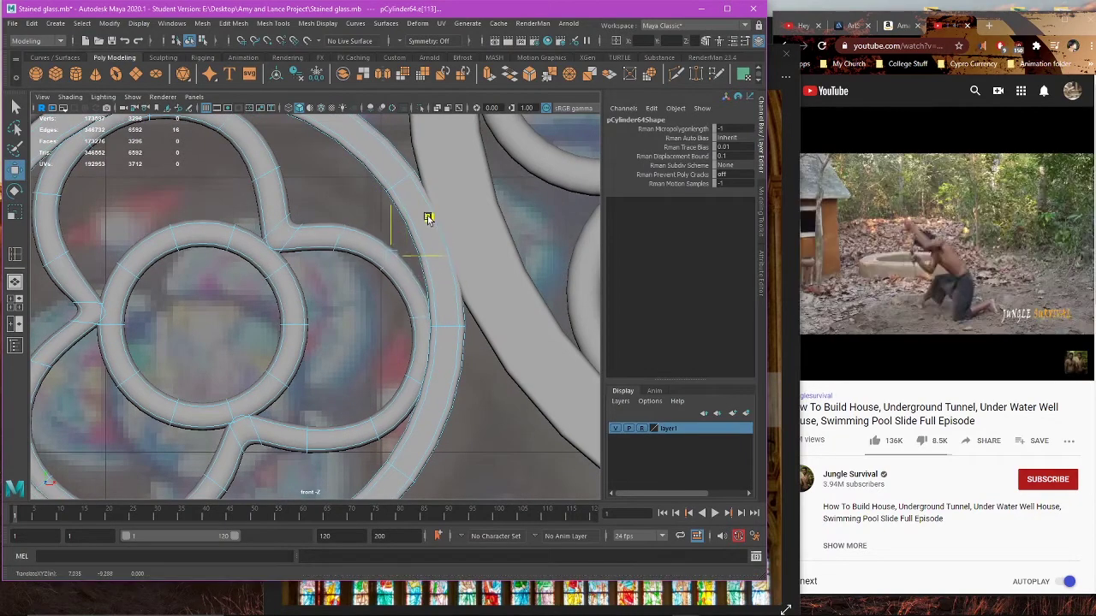
pyautogui.scroll(-5, 456, 304)
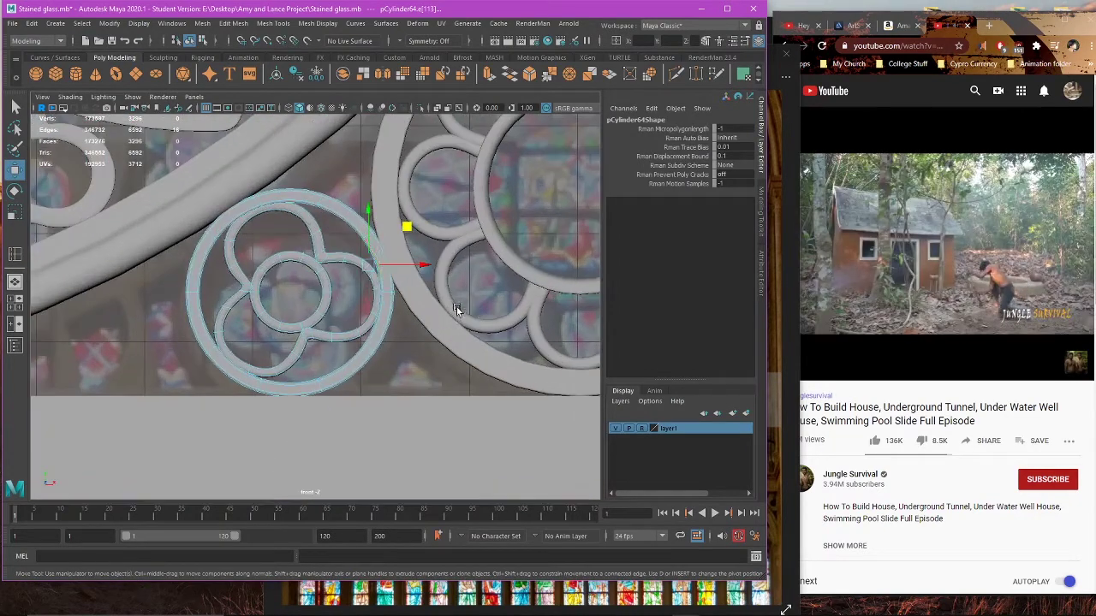
pyautogui.scroll(2, 366, 298)
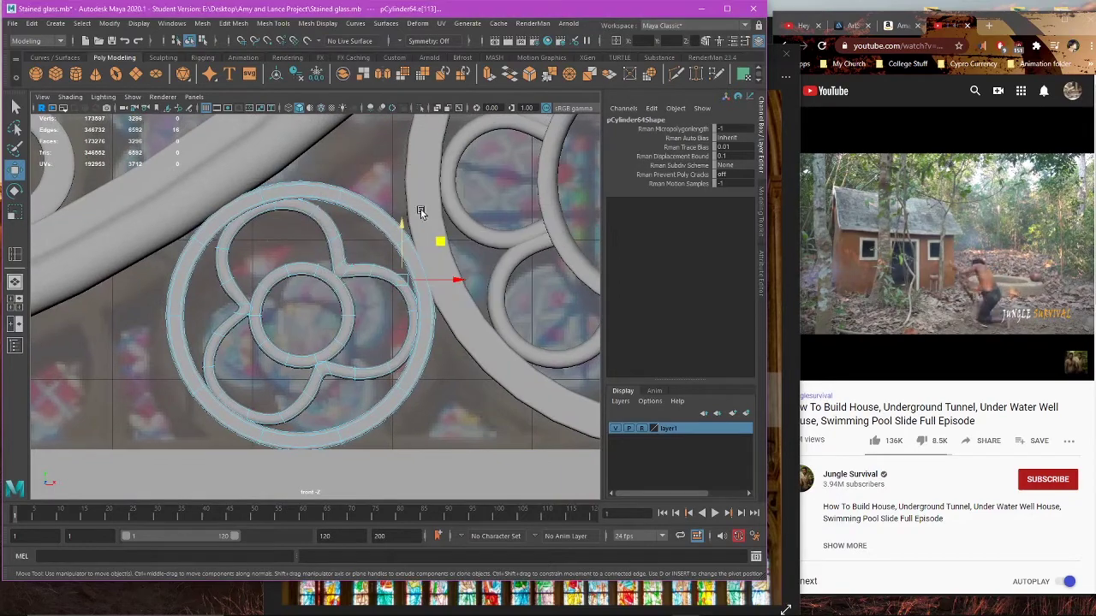
# Step: Inspect the medallion in the perspective view without its wireframe selection, and reselect it as an object
pyautogui.press('space')
pyautogui.press('space')
pyautogui.scroll(5, 397, 297)
pyautogui.scroll(-5, 397, 296)
pyautogui.keyDown('alt'); pyautogui.moveTo(397, 296); pyautogui.dragTo(317, 342); pyautogui.keyUp('alt')
pyautogui.click(533, 232)
pyautogui.scroll(-5, 534, 232)
pyautogui.scroll(6, 326, 316)
pyautogui.click(236, 336)
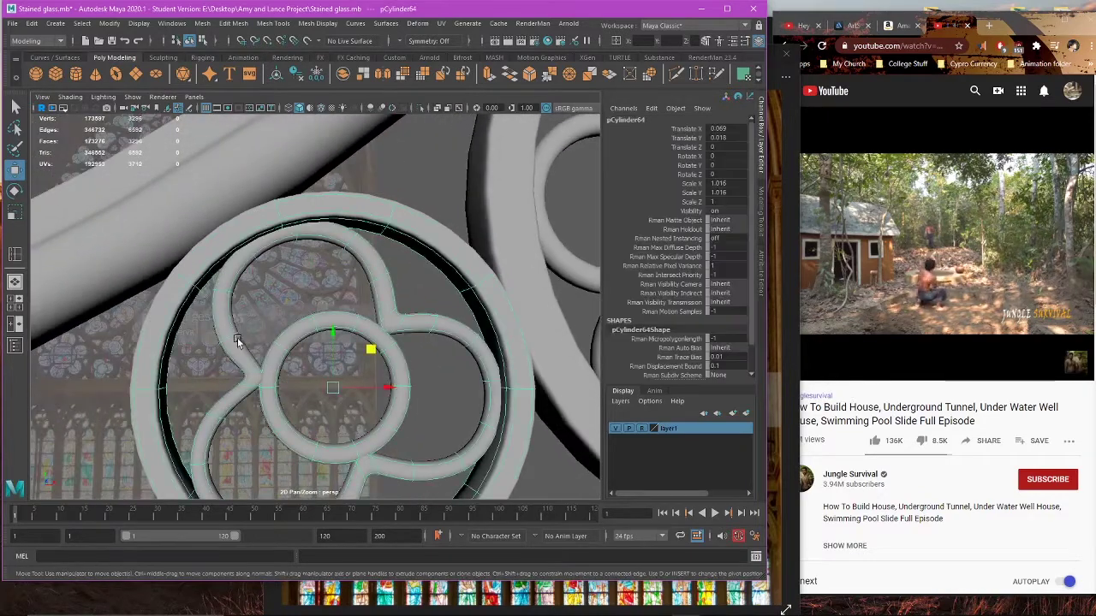
# Step: Shift the edge loop on the upper petal's lower-left side horizontally in the perspective view
pyautogui.keyDown('alt'); pyautogui.moveTo(311, 349); pyautogui.dragTo(337, 326, button='middle'); pyautogui.keyUp('alt')
pyautogui.moveTo(334, 273); pyautogui.dragTo(334, 303, button='right')
pyautogui.scroll(3, 331, 314)
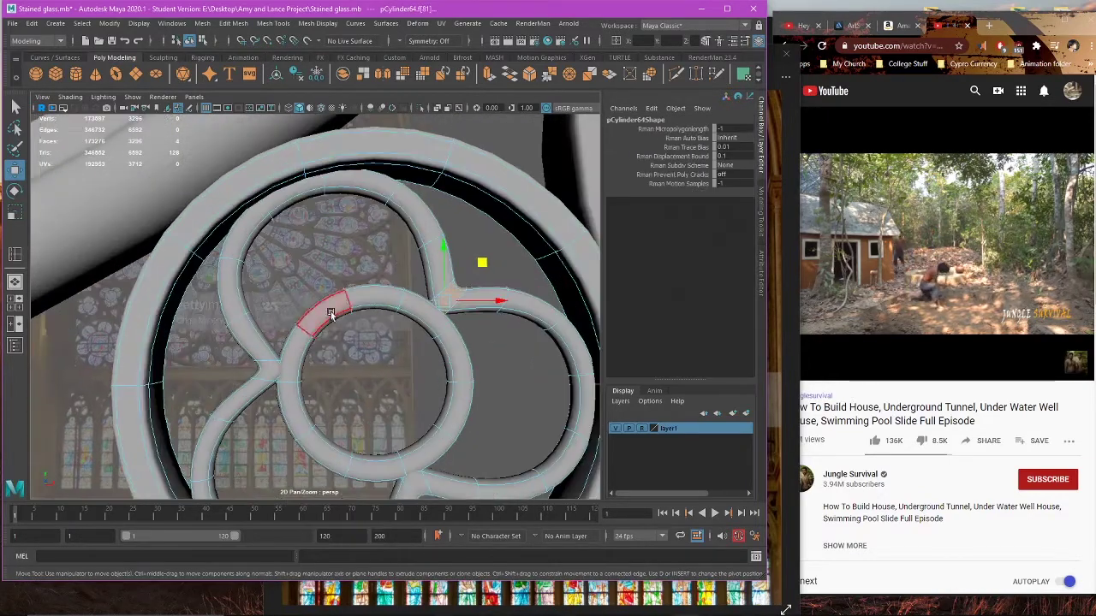
pyautogui.scroll(2, 300, 300)
pyautogui.moveTo(295, 268); pyautogui.dragTo(296, 241, button='right')
pyautogui.click(255, 329)
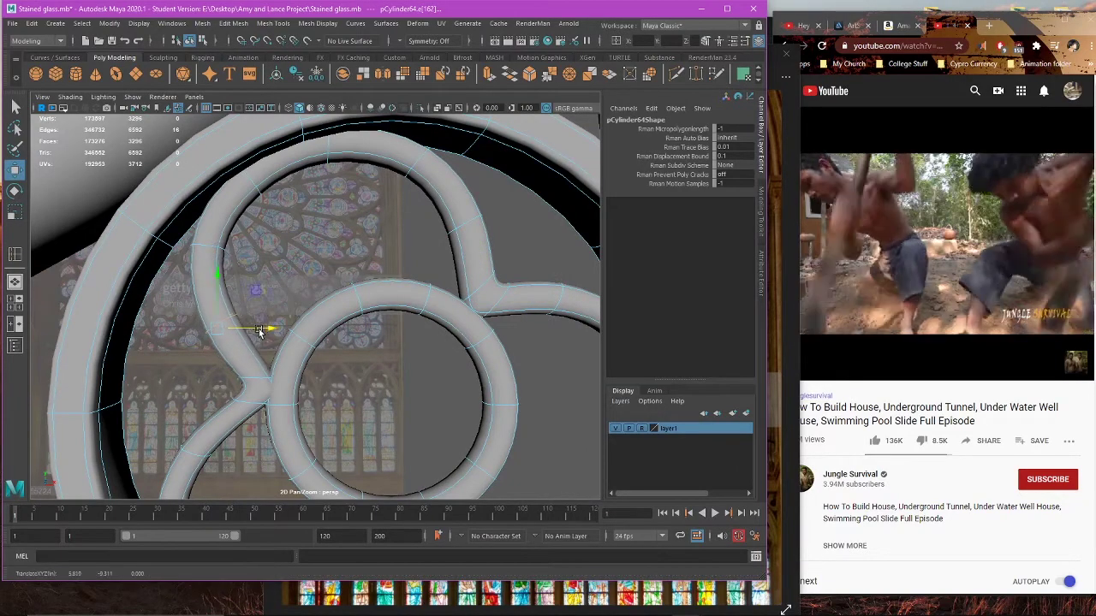
pyautogui.keyDown('alt'); pyautogui.moveTo(257, 330); pyautogui.dragTo(263, 335); pyautogui.keyUp('alt')
# Step: Undo the last edge-loop move and adjust the loop on the upper petal's left side in the front view
pyautogui.press('space')
pyautogui.press('space')
pyautogui.scroll(4, 268, 297)
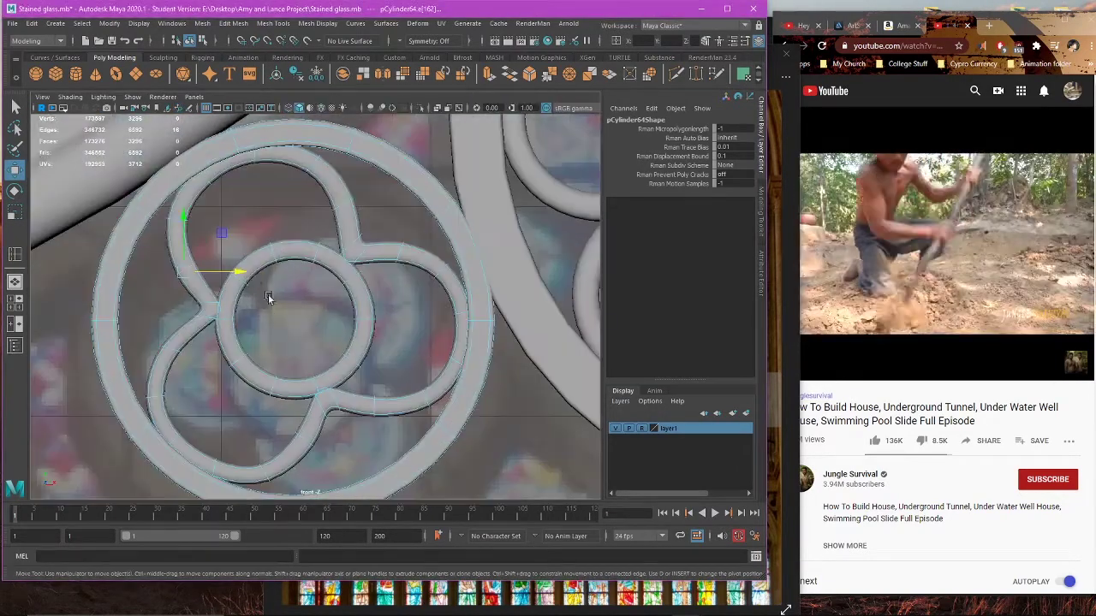
pyautogui.keyDown('alt'); pyautogui.moveTo(262, 284); pyautogui.dragTo(336, 317, button='middle'); pyautogui.keyUp('alt')
pyautogui.hotkey('ctrl', 'z')
pyautogui.moveTo(221, 259); pyautogui.dragTo(211, 214)
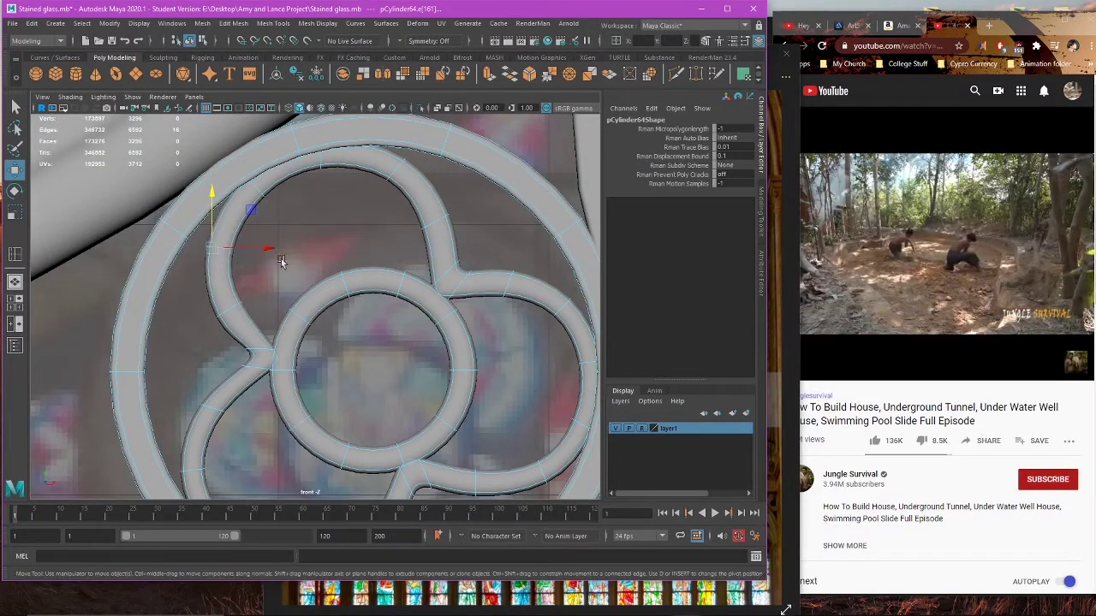
pyautogui.scroll(1, 257, 269)
# Step: Select the face ring on the upper petal's left side and nudge it right and slightly up
pyautogui.click(203, 303)
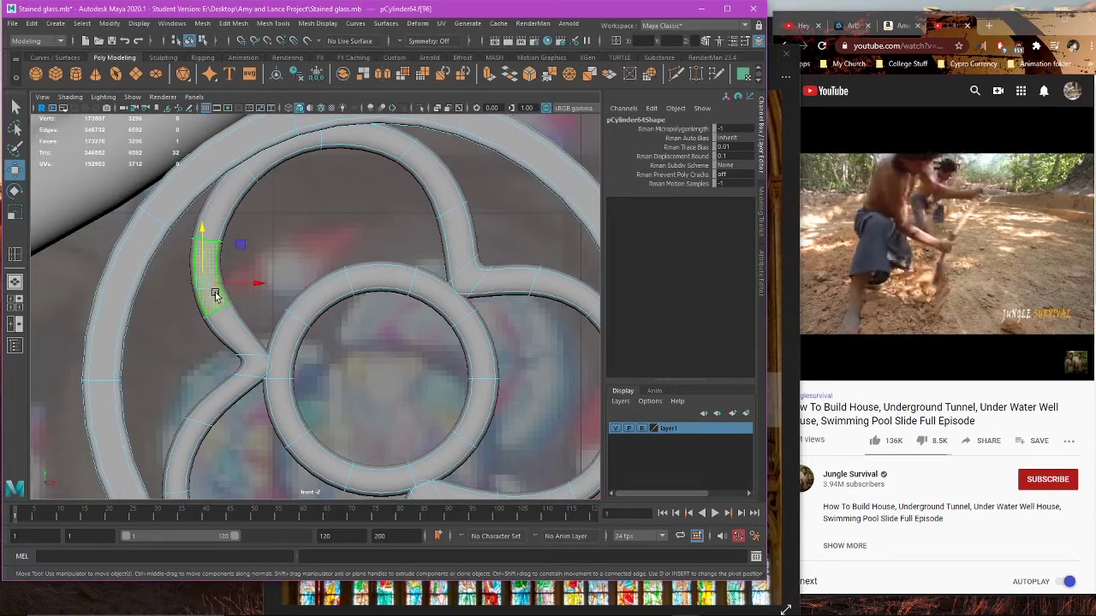
pyautogui.moveTo(251, 287); pyautogui.dragTo(260, 283)
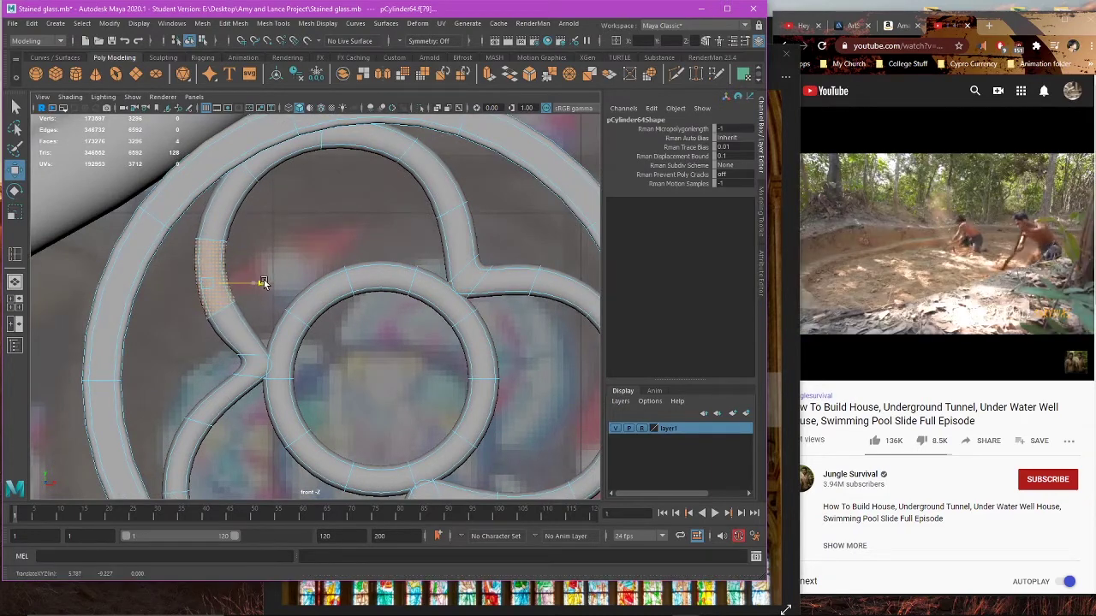
pyautogui.keyDown('alt'); pyautogui.moveTo(266, 314); pyautogui.dragTo(287, 333, button='middle'); pyautogui.keyUp('alt')
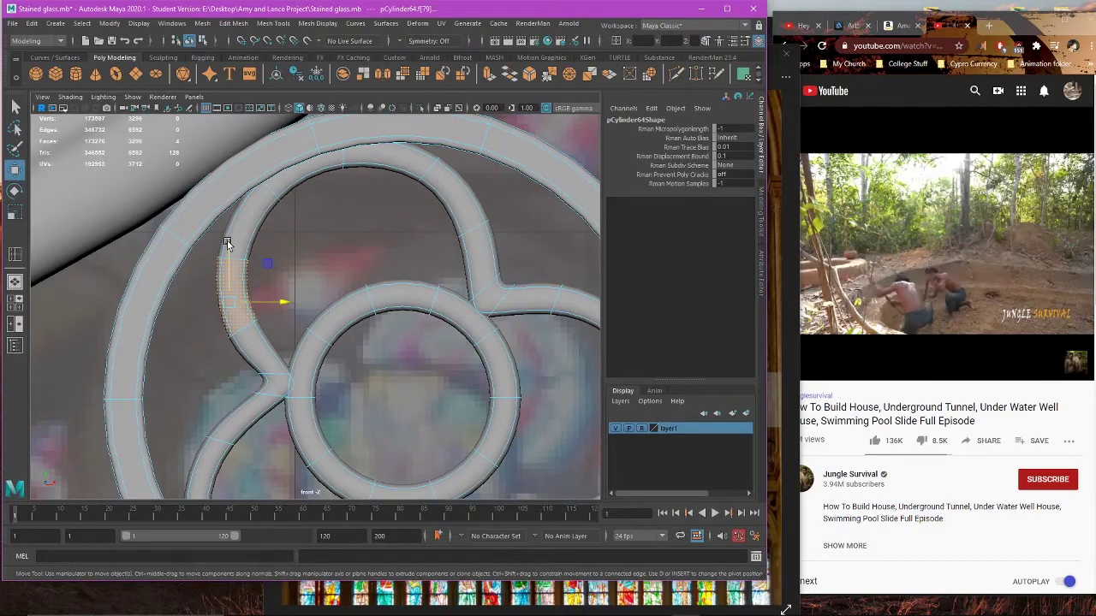
pyautogui.moveTo(227, 241); pyautogui.dragTo(227, 248)
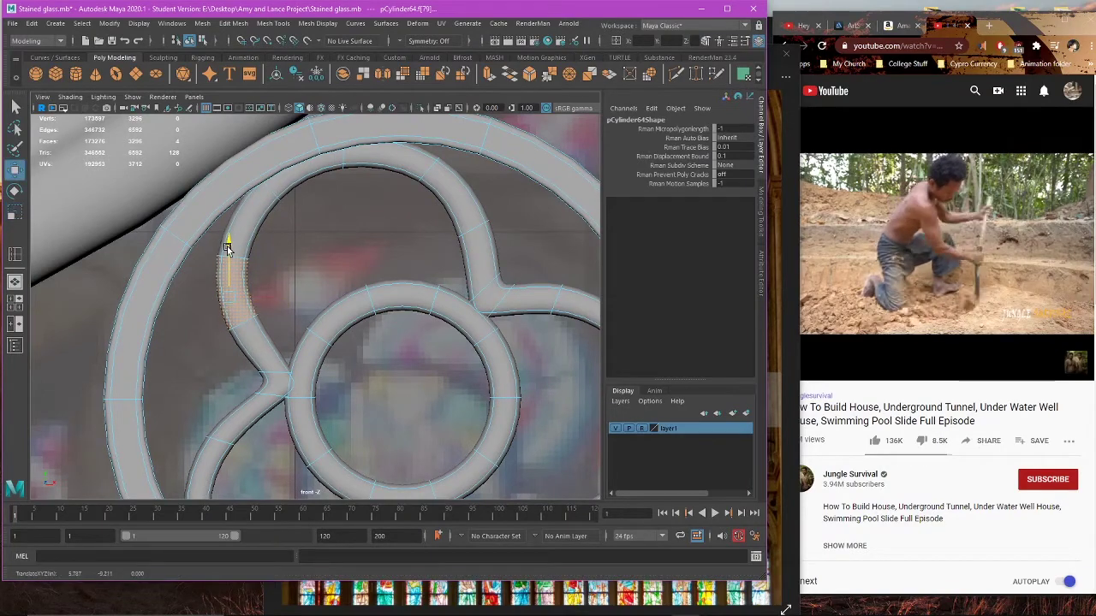
# Step: Inspect the medallion against the surrounding tracery without its wireframe selection, and reselect it as an object
pyautogui.moveTo(337, 230); pyautogui.dragTo(350, 224, button='right')
pyautogui.click(341, 226)
pyautogui.scroll(-9, 340, 227)
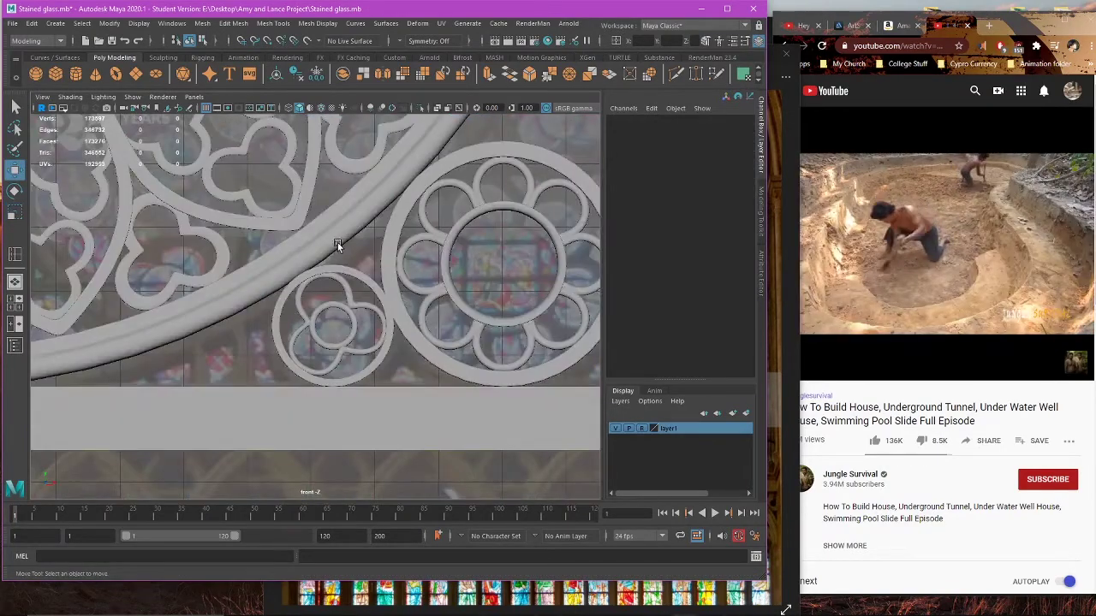
pyautogui.scroll(3, 371, 300)
pyautogui.scroll(4, 281, 334)
pyautogui.click(290, 332)
pyautogui.scroll(3, 335, 265)
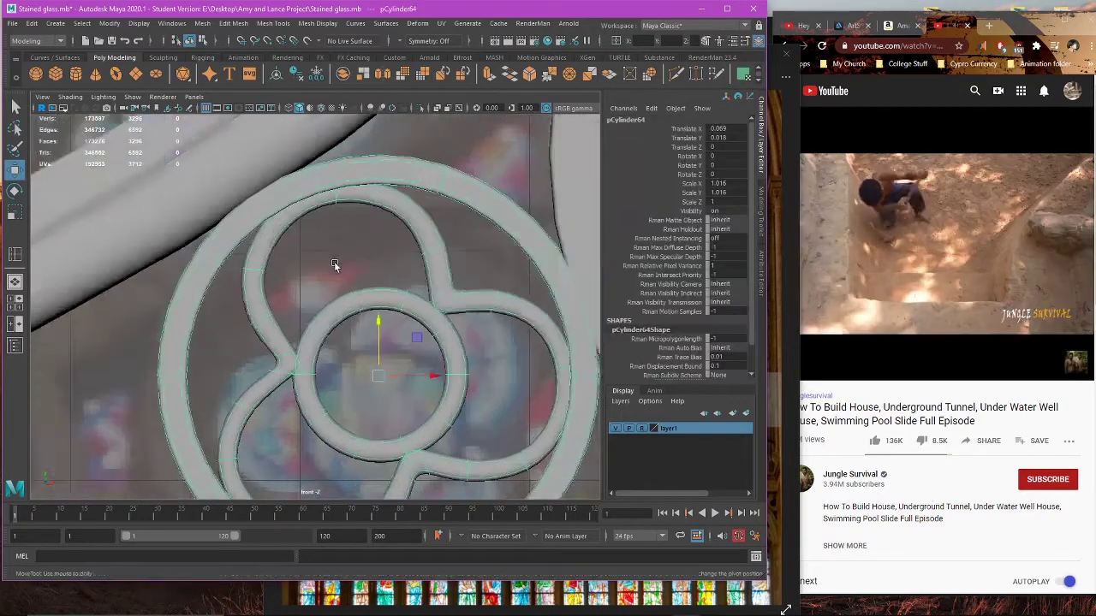
# Step: Select the edge loop at the junction of the upper and lower-left petals and reposition it slightly
pyautogui.rightClick(336, 267)
pyautogui.moveTo(337, 262); pyautogui.dragTo(337, 237, button='right')
pyautogui.scroll(2, 297, 358)
pyautogui.doubleClick(266, 383)
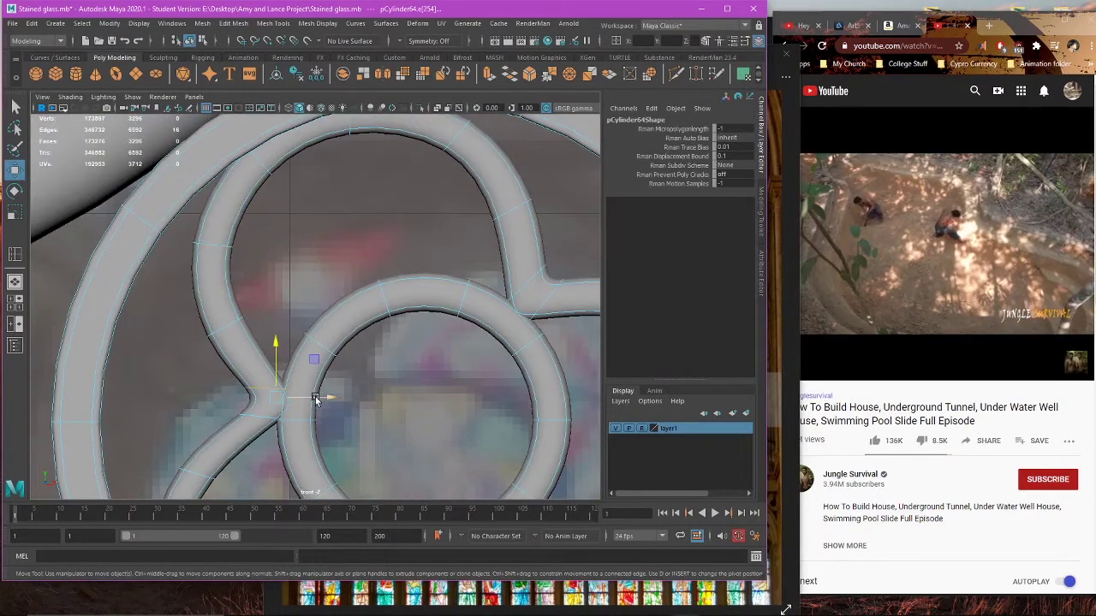
pyautogui.scroll(1, 316, 401)
pyautogui.moveTo(316, 406); pyautogui.dragTo(318, 408)
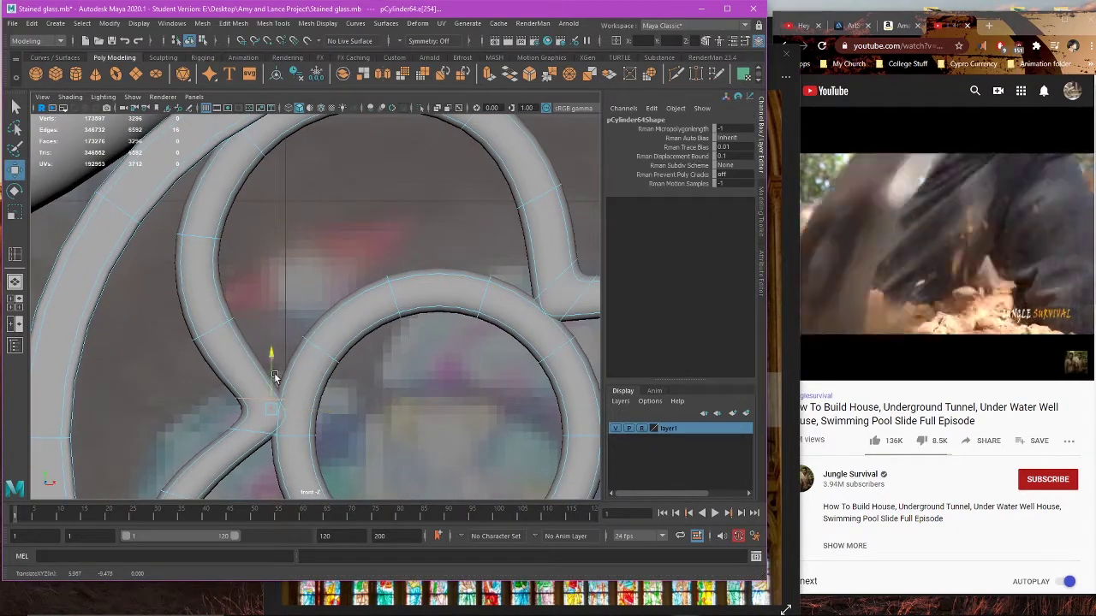
pyautogui.moveTo(274, 375); pyautogui.dragTo(275, 373)
# Step: Nudge the single edge at the outer notch of the upper and lower-left petals' junction horizontally
pyautogui.scroll(1, 313, 414)
pyautogui.keyDown('alt'); pyautogui.moveTo(313, 415); pyautogui.dragTo(375, 368, button='middle'); pyautogui.keyUp('alt')
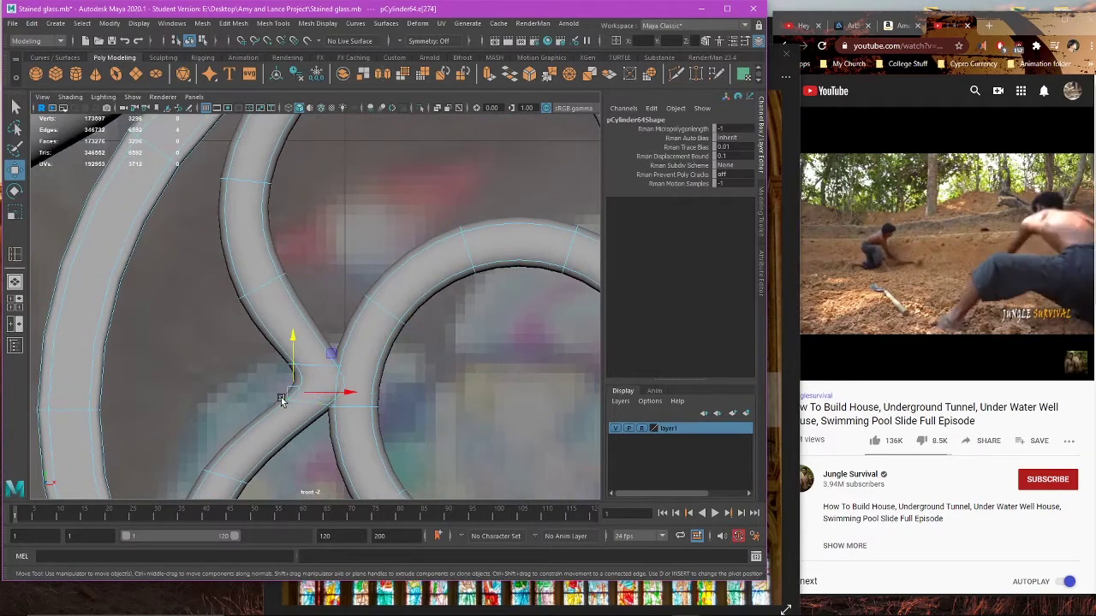
pyautogui.moveTo(331, 392); pyautogui.dragTo(327, 394)
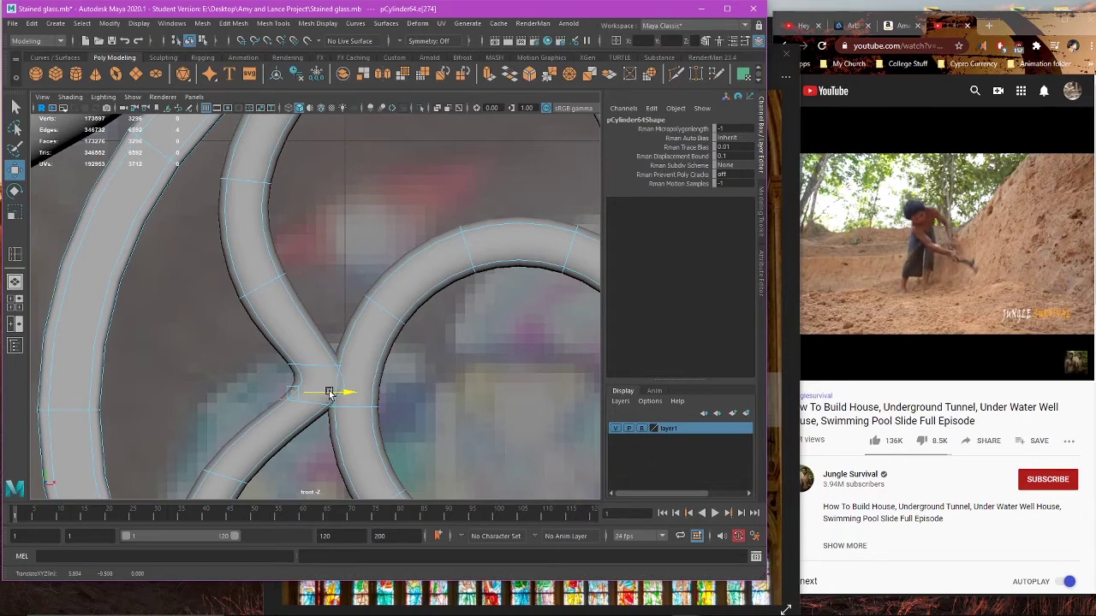
pyautogui.scroll(-6, 331, 392)
pyautogui.keyDown('alt'); pyautogui.moveTo(389, 335); pyautogui.dragTo(375, 357, button='middle'); pyautogui.keyUp('alt')
pyautogui.scroll(1, 374, 343)
pyautogui.scroll(1, 402, 295)
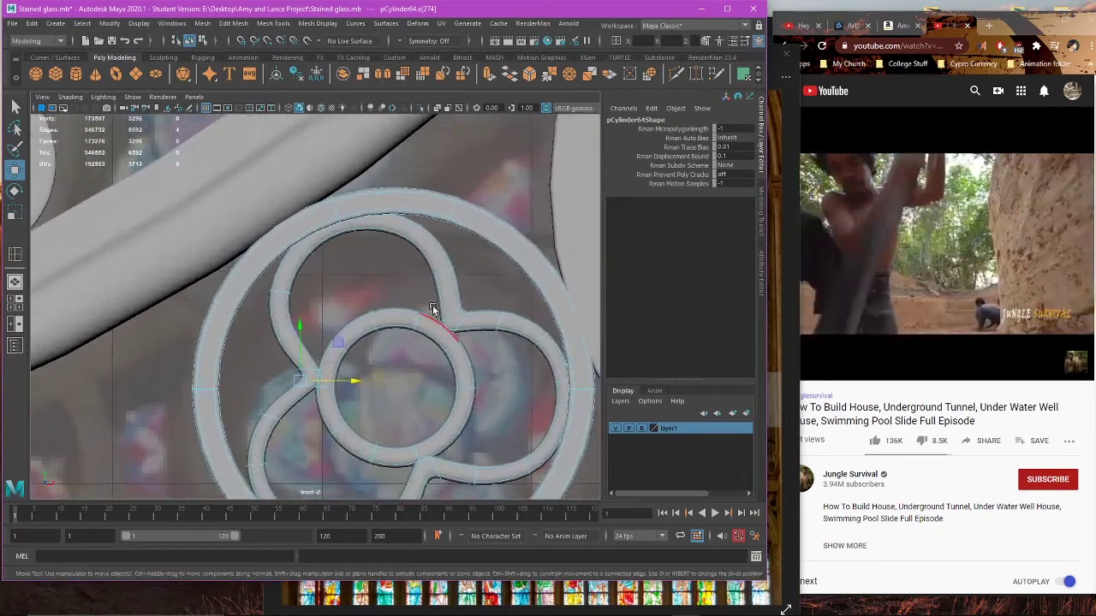
# Step: Compare the upper petal in wireframe and shaded display, and switch the medallion to face selection
pyautogui.scroll(-4, 439, 292)
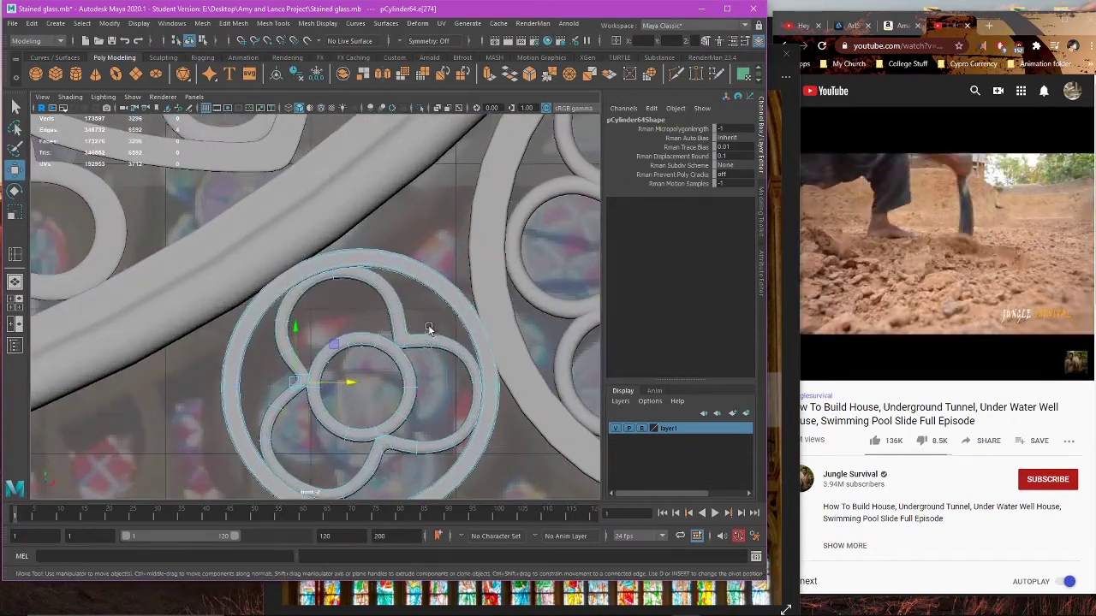
pyautogui.scroll(6, 356, 284)
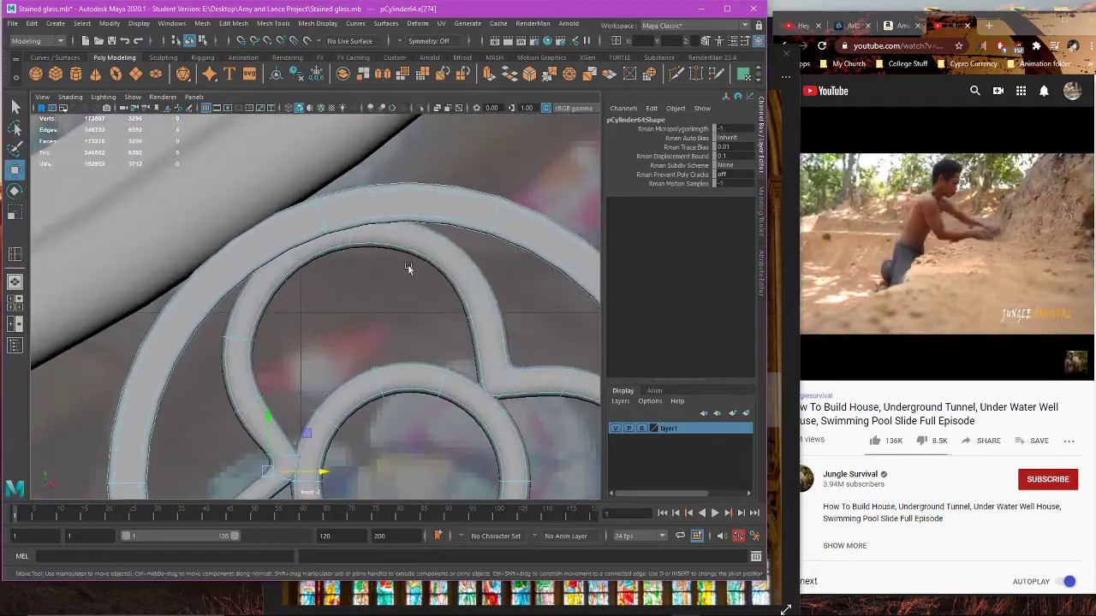
pyautogui.press('4')
pyautogui.press('5')
pyautogui.moveTo(520, 161); pyautogui.dragTo(517, 193, button='right')
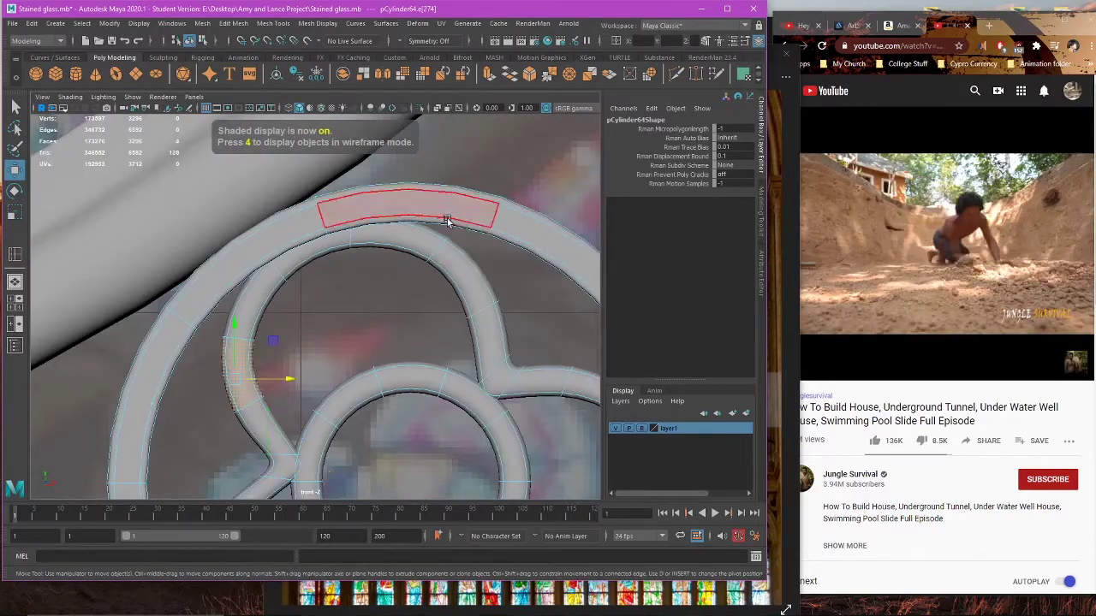
# Step: Try to select individual faces along the upper petal's top and upper-left arc in wireframe and move them
pyautogui.click(429, 230)
pyautogui.scroll(1, 286, 285)
pyautogui.press('4')
pyautogui.keyDown('shift'); pyautogui.click(235, 284); pyautogui.keyUp('shift')
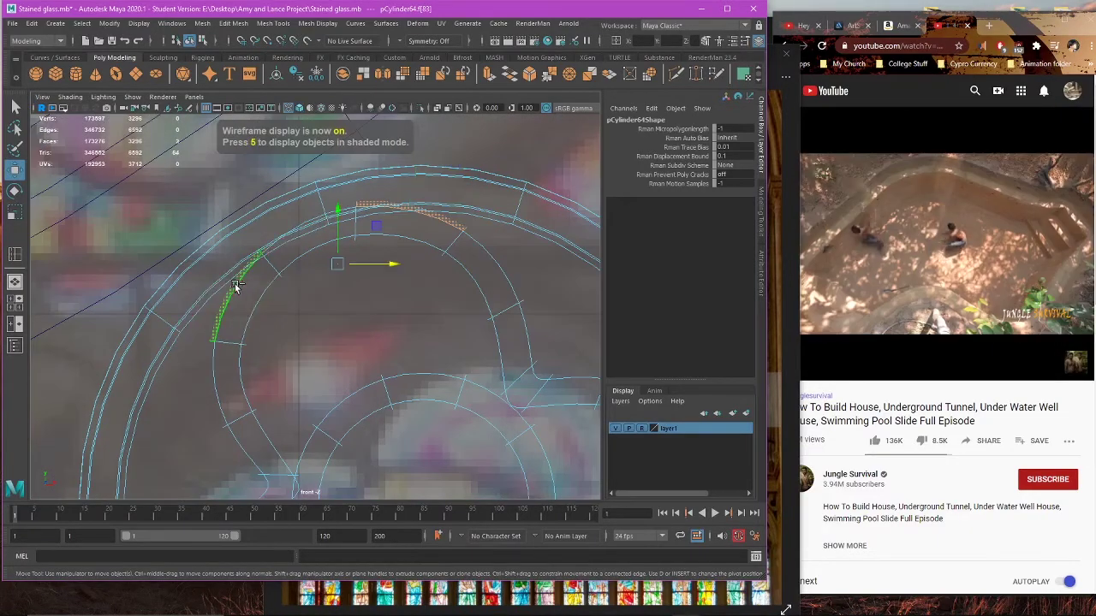
pyautogui.keyDown('shift'); pyautogui.click(339, 237); pyautogui.keyUp('shift')
pyautogui.press('5')
pyautogui.press('5')
pyautogui.moveTo(367, 226); pyautogui.dragTo(369, 232)
# Step: Select the face rings along the upper petal's top and upper-left arc and move them down and slightly right
pyautogui.click(416, 234)
pyautogui.keyDown('shift'); pyautogui.click(415, 243); pyautogui.keyUp('shift')
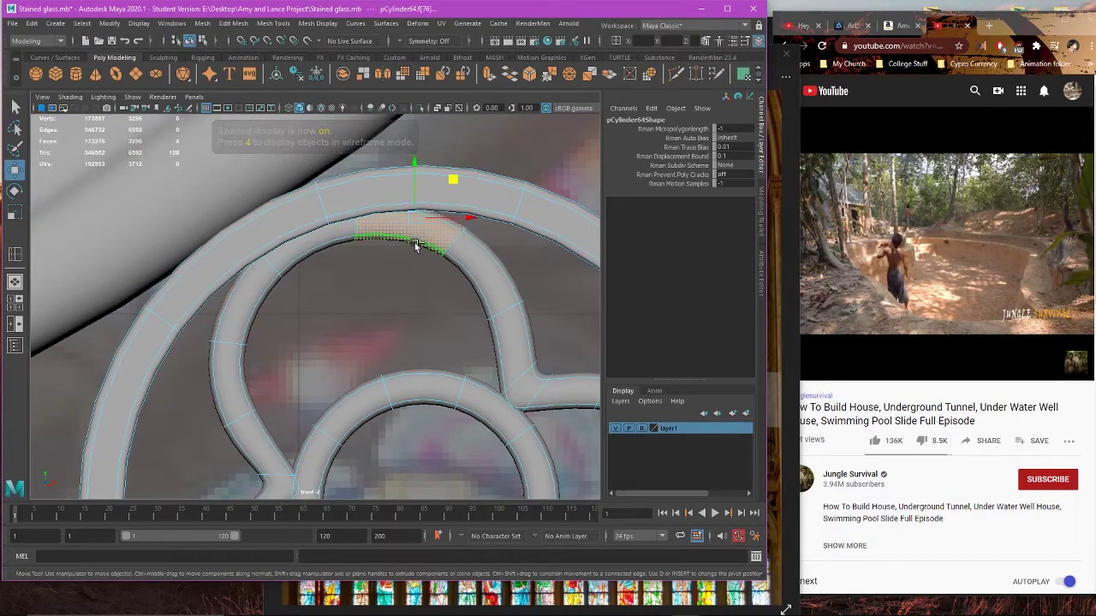
pyautogui.keyDown('shift'); pyautogui.click(332, 237); pyautogui.keyUp('shift')
pyautogui.keyDown('shift'); pyautogui.doubleClick(264, 294); pyautogui.keyUp('shift')
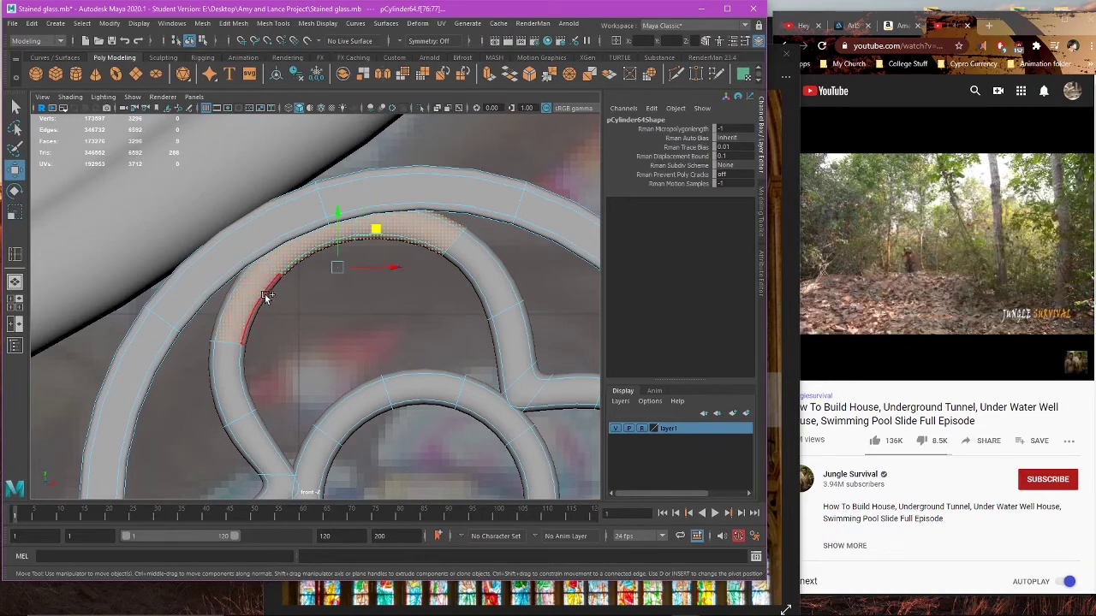
pyautogui.moveTo(340, 227); pyautogui.dragTo(339, 238)
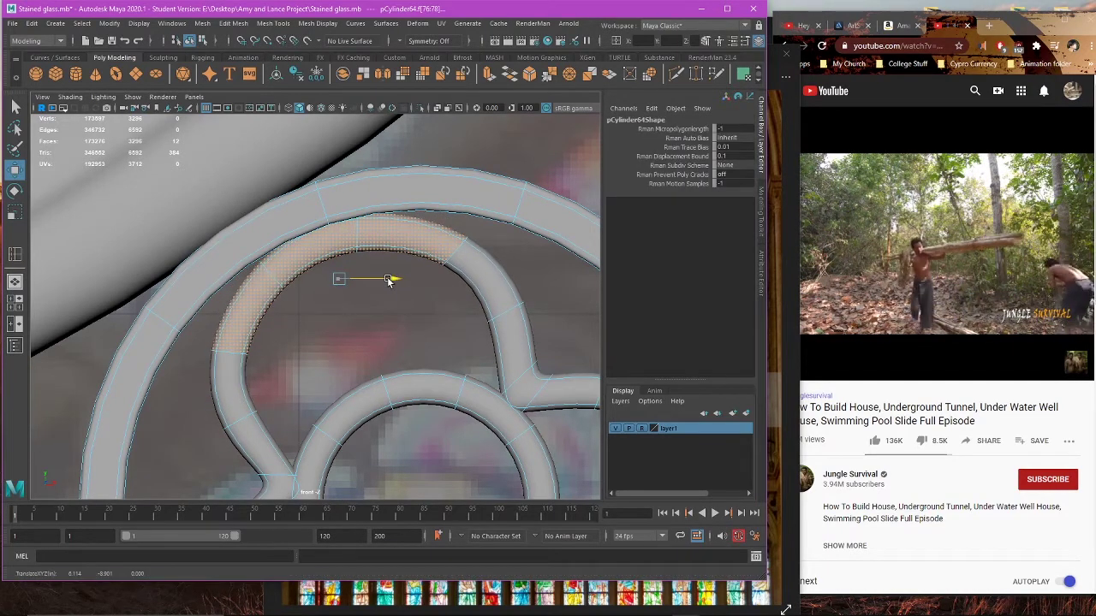
# Step: Select the edge loops on the upper petal's lower-left and right sides and scale them slightly together
pyautogui.scroll(-5, 385, 284)
pyautogui.scroll(6, 387, 309)
pyautogui.keyDown('alt'); pyautogui.moveTo(370, 322); pyautogui.dragTo(368, 303, button='middle'); pyautogui.keyUp('alt')
pyautogui.moveTo(368, 303); pyautogui.dragTo(359, 267, button='right')
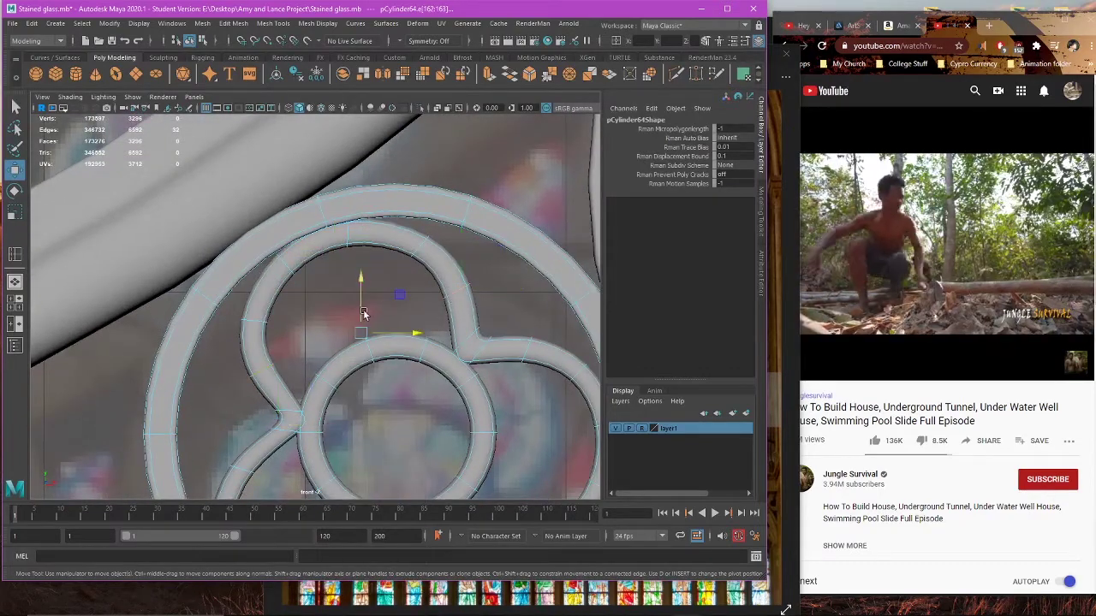
pyautogui.press('e')
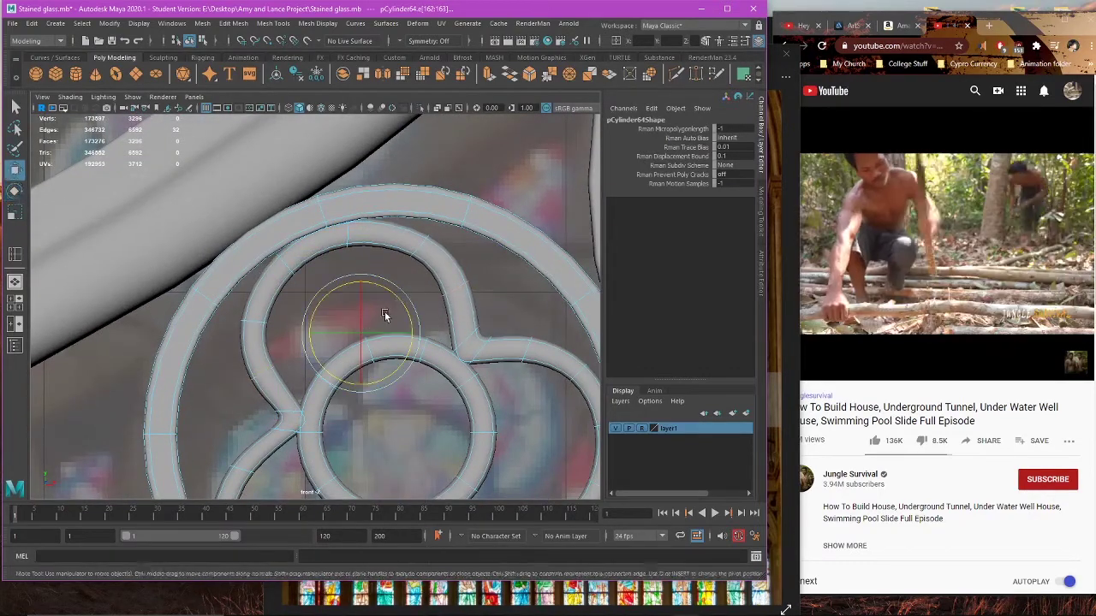
pyautogui.press('r')
pyautogui.moveTo(399, 296); pyautogui.dragTo(396, 297)
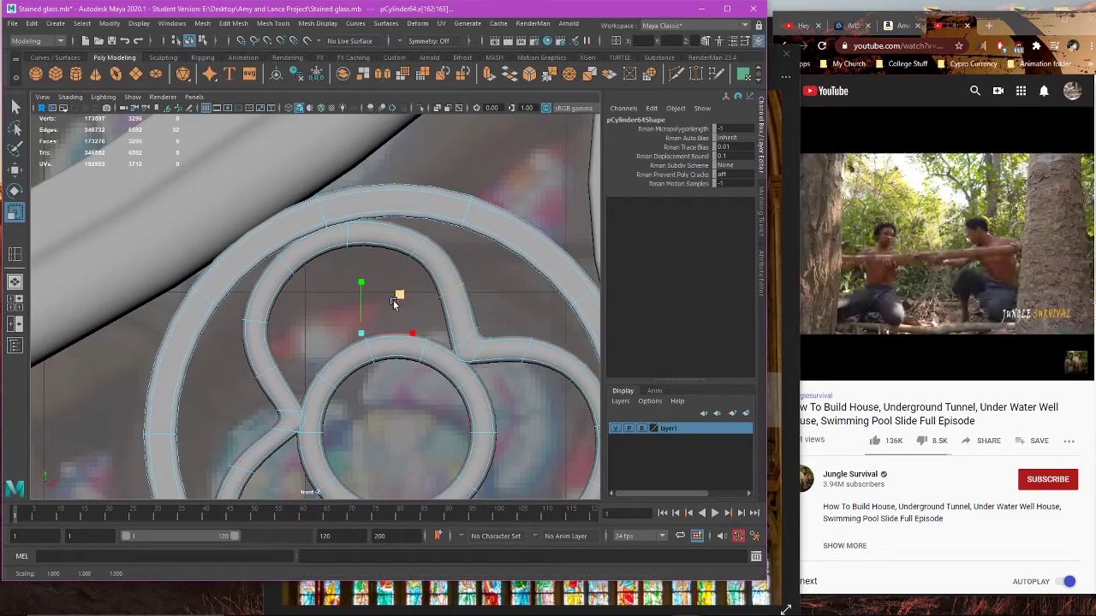
pyautogui.scroll(-5, 416, 328)
pyautogui.scroll(3, 418, 329)
pyautogui.keyDown('alt'); pyautogui.moveTo(420, 331); pyautogui.dragTo(422, 322, button='middle'); pyautogui.keyUp('alt')
pyautogui.scroll(1, 421, 325)
pyautogui.press('r')
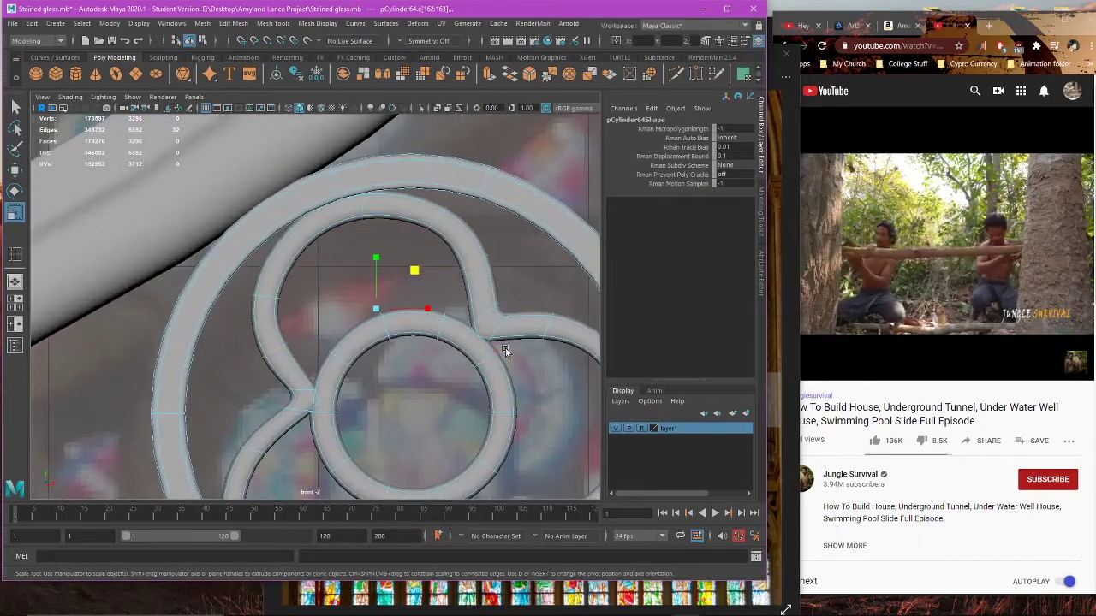
# Step: Select the face rings at the junctions on both ends of the upper petal and shift them slightly together
pyautogui.keyDown('alt'); pyautogui.moveTo(511, 346); pyautogui.dragTo(429, 303, button='middle'); pyautogui.keyUp('alt')
pyautogui.moveTo(462, 235); pyautogui.dragTo(463, 291, button='right')
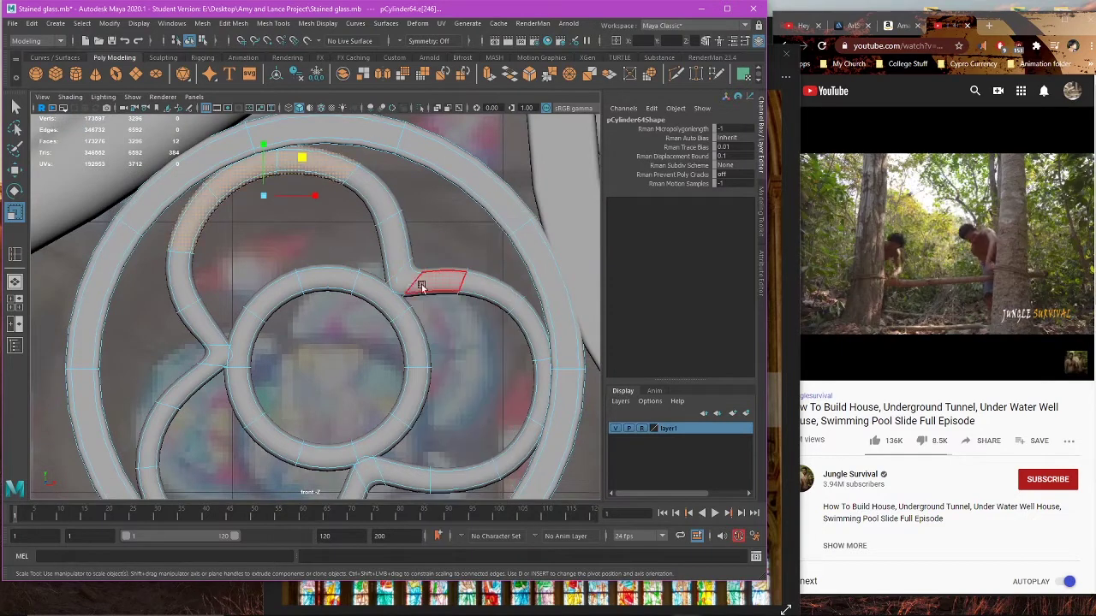
pyautogui.click(414, 271)
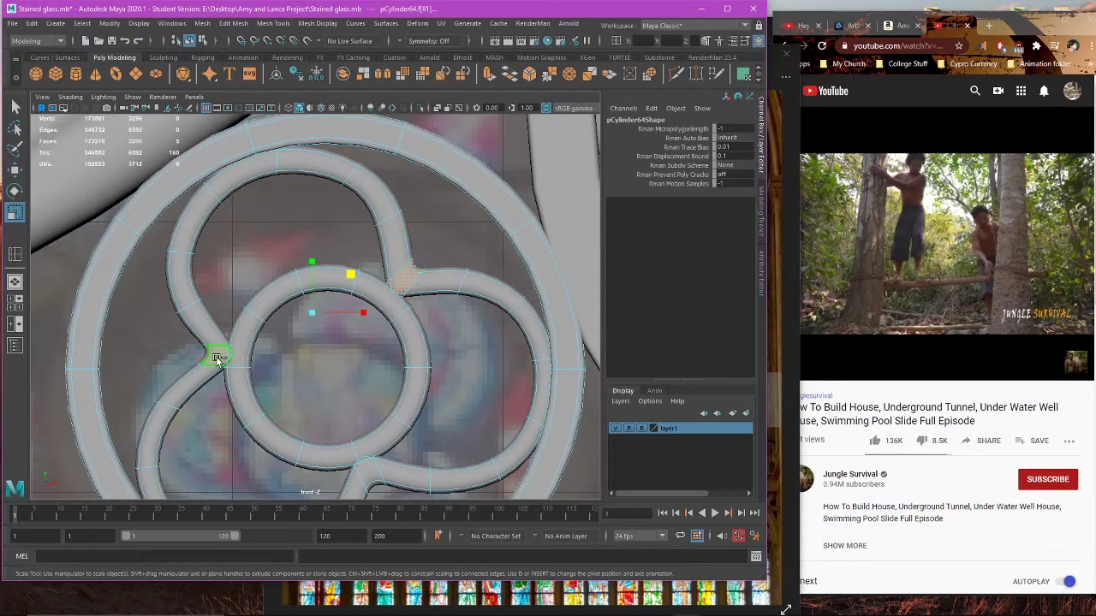
pyautogui.press('w')
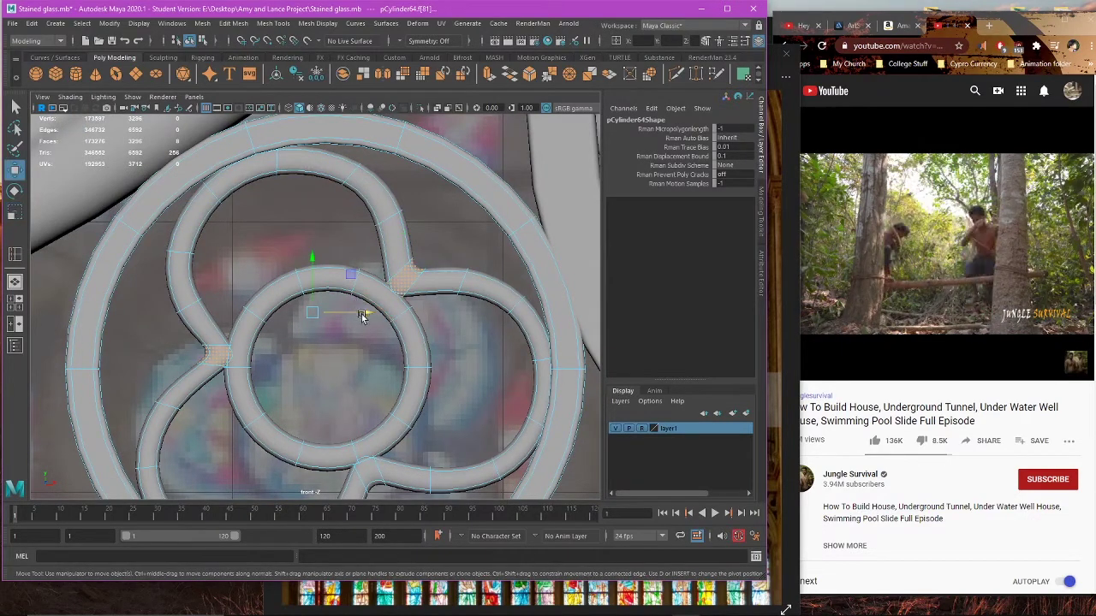
pyautogui.moveTo(349, 276); pyautogui.dragTo(435, 243)
# Step: Reposition the edge loop on the upper petal's right side and adjust the edges at its lower-left end
pyautogui.moveTo(440, 216); pyautogui.dragTo(378, 221, button='right')
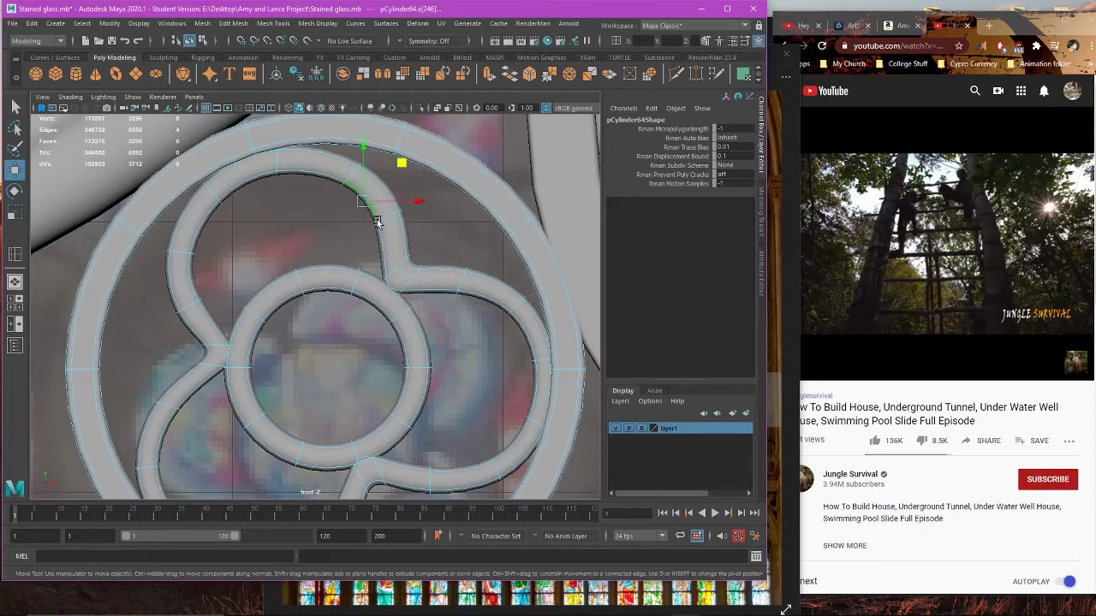
pyautogui.moveTo(430, 176); pyautogui.dragTo(435, 182)
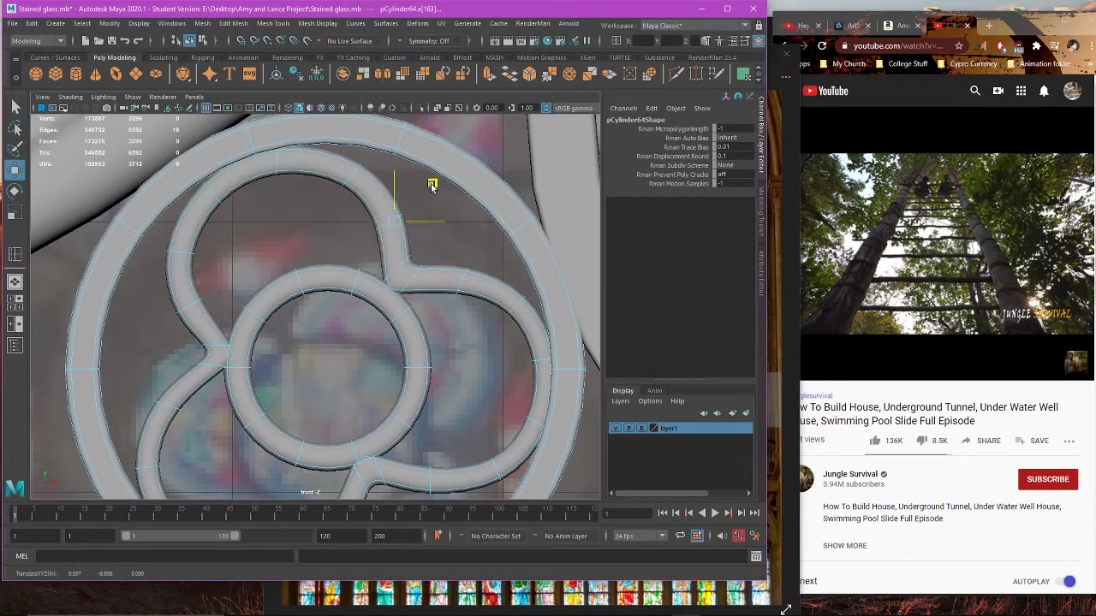
pyautogui.click(188, 314)
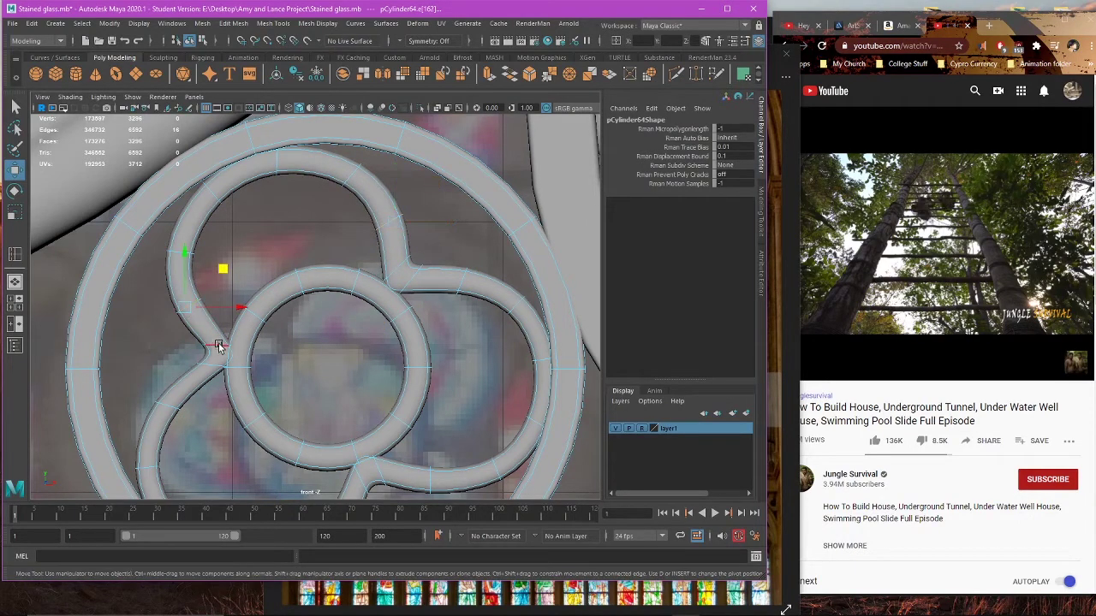
pyautogui.moveTo(239, 346); pyautogui.dragTo(231, 347)
pyautogui.click(170, 363)
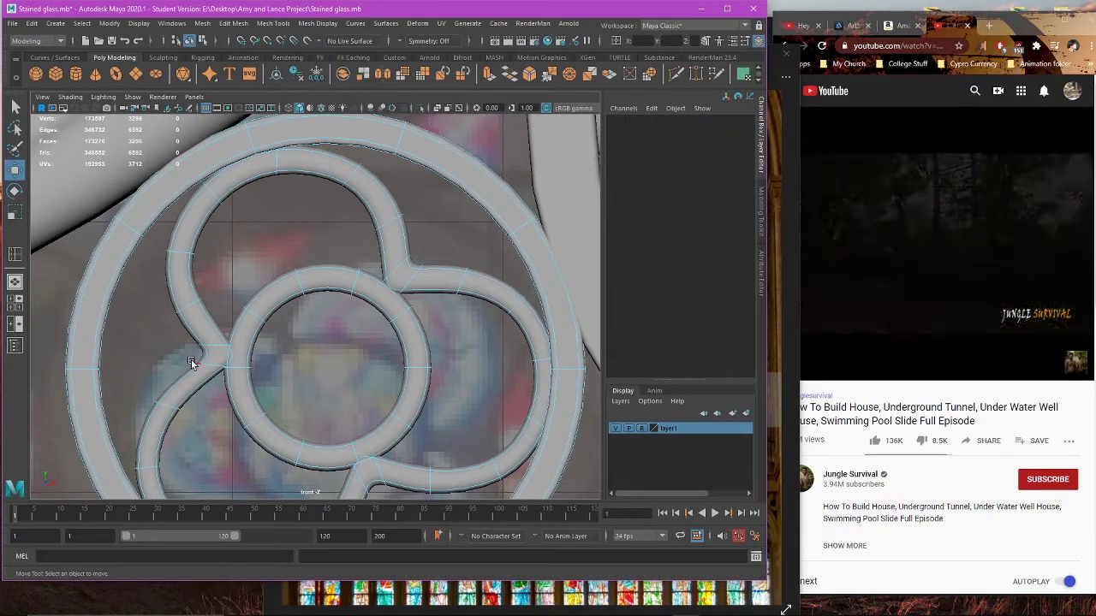
pyautogui.click(226, 363)
# Step: Try to remove the edge loop at the top of the small medallion's upper petal
pyautogui.scroll(-4, 364, 341)
pyautogui.scroll(-2, 365, 341)
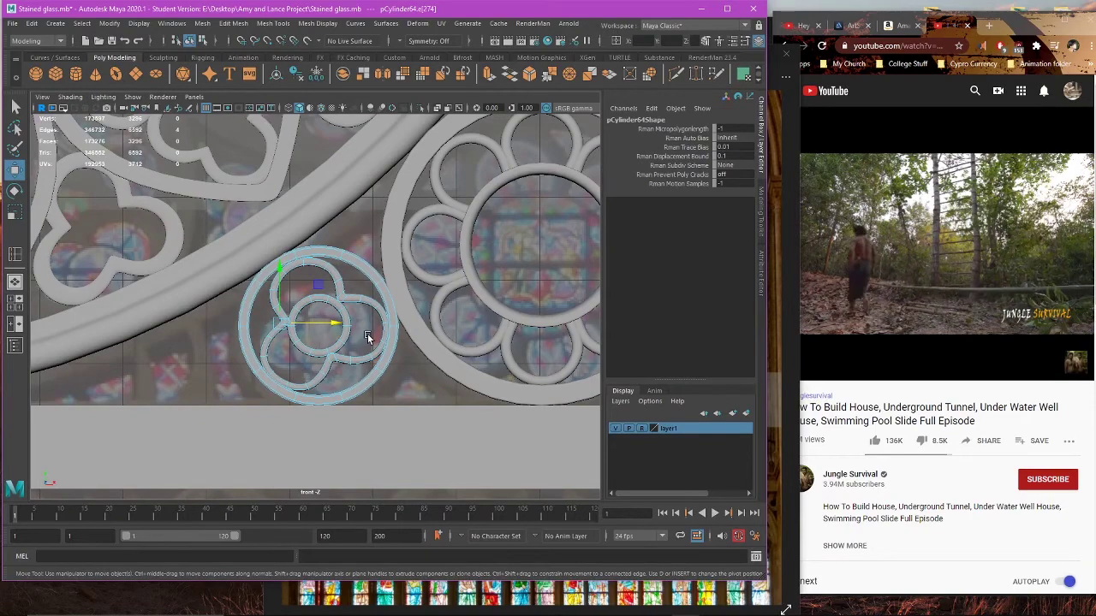
pyautogui.scroll(3, 367, 333)
pyautogui.rightClick(405, 330)
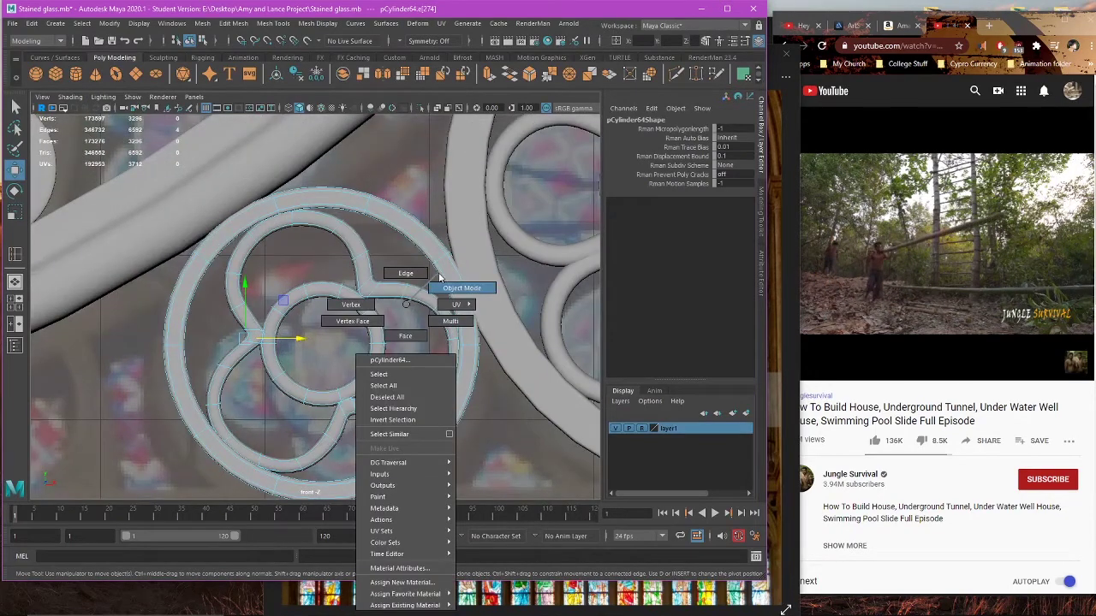
pyautogui.scroll(3, 291, 282)
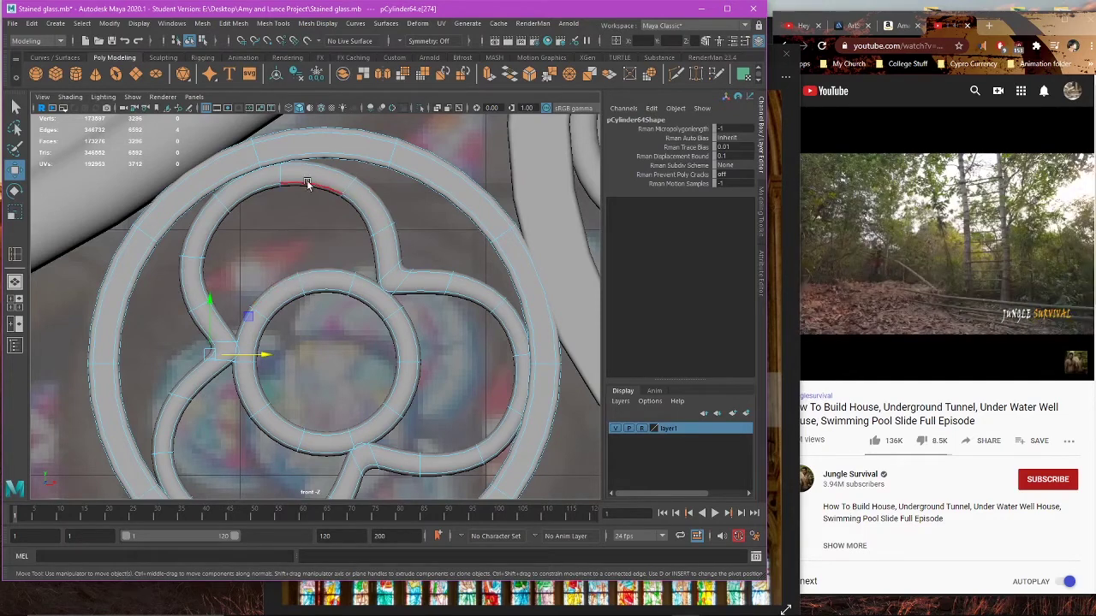
pyautogui.click(334, 167)
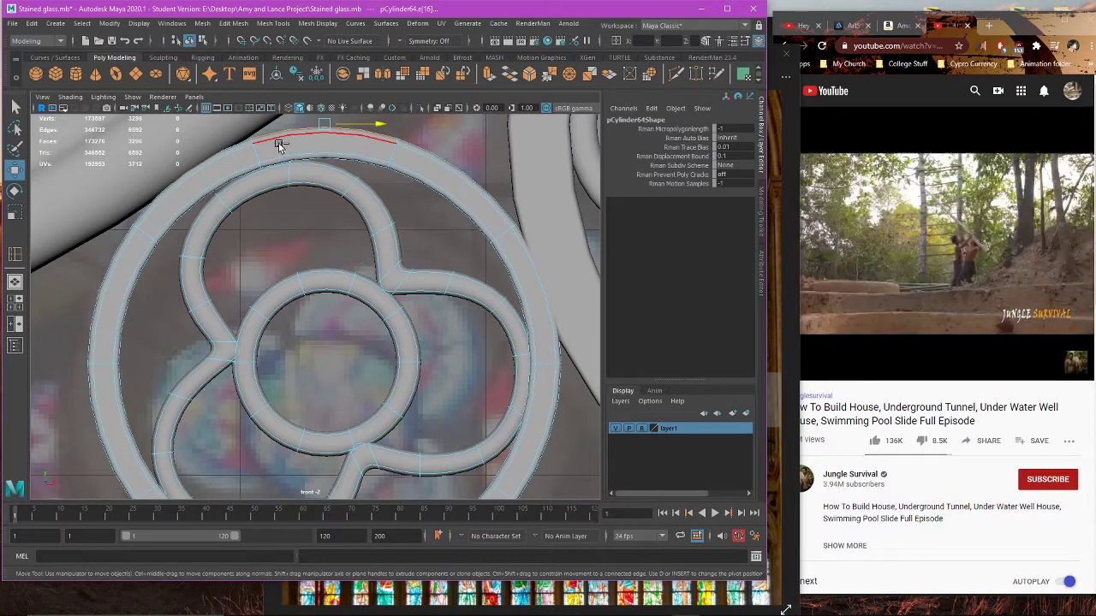
pyautogui.hotkey('ctrl', 'x')
pyautogui.click(507, 321)
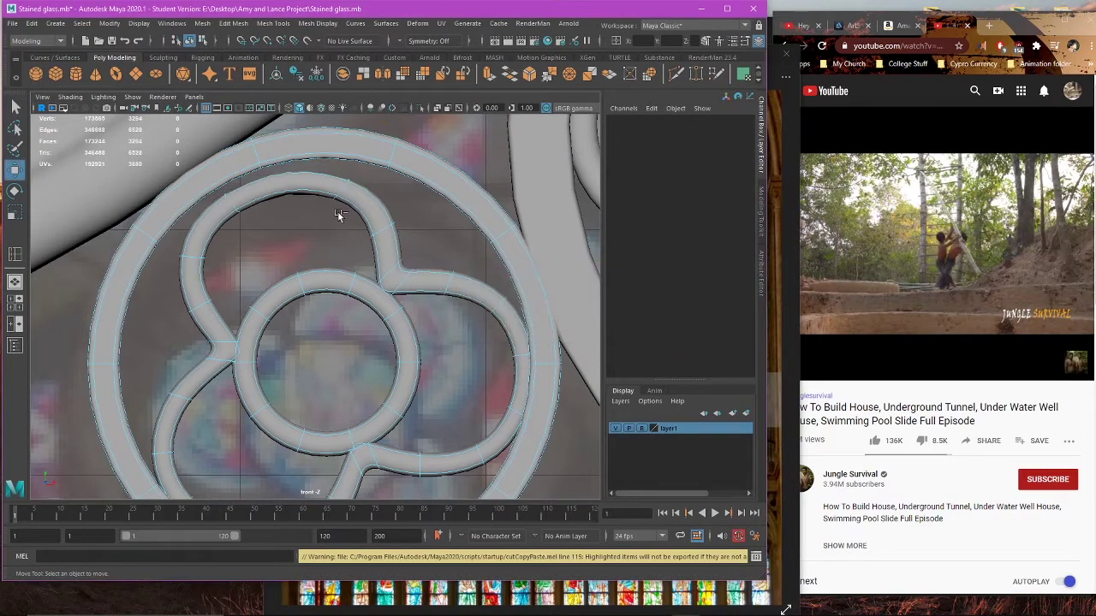
pyautogui.hotkey('ctrl', 'z')
pyautogui.hotkey('ctrl', 'z')
# Step: Reposition the edge loops along the upper petal's upper-left, left, upper-right and right sides to round its arc
pyautogui.moveTo(289, 143); pyautogui.dragTo(288, 134)
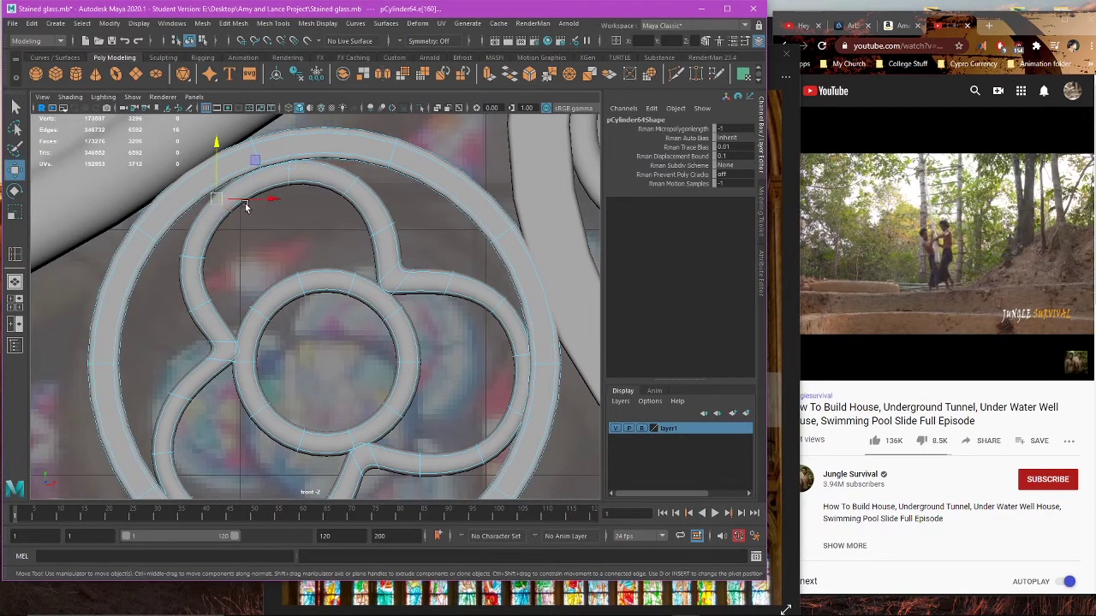
pyautogui.doubleClick(268, 197)
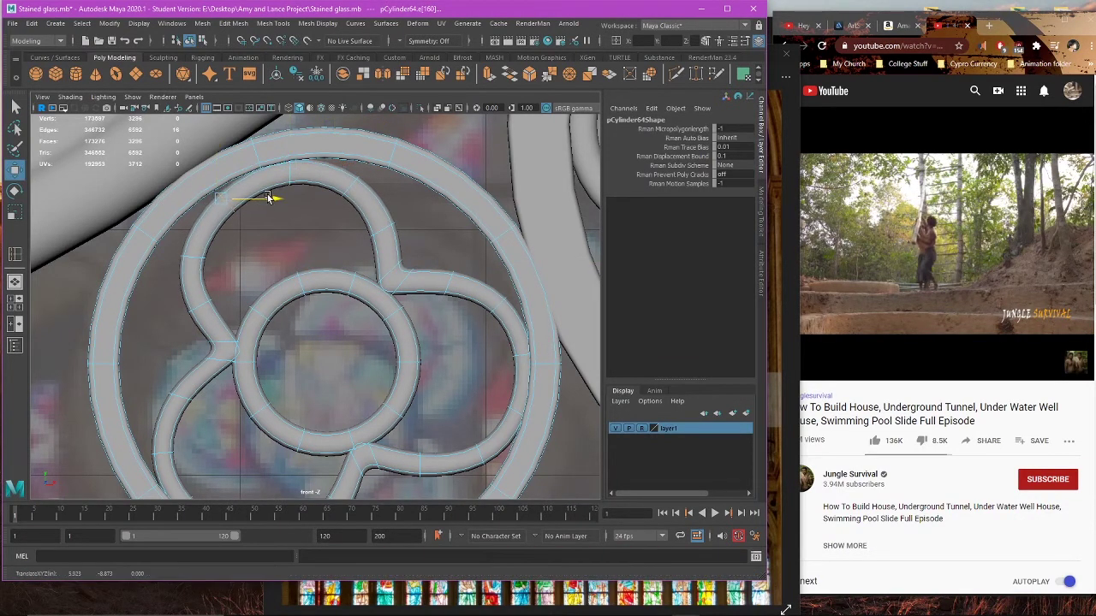
pyautogui.doubleClick(190, 248)
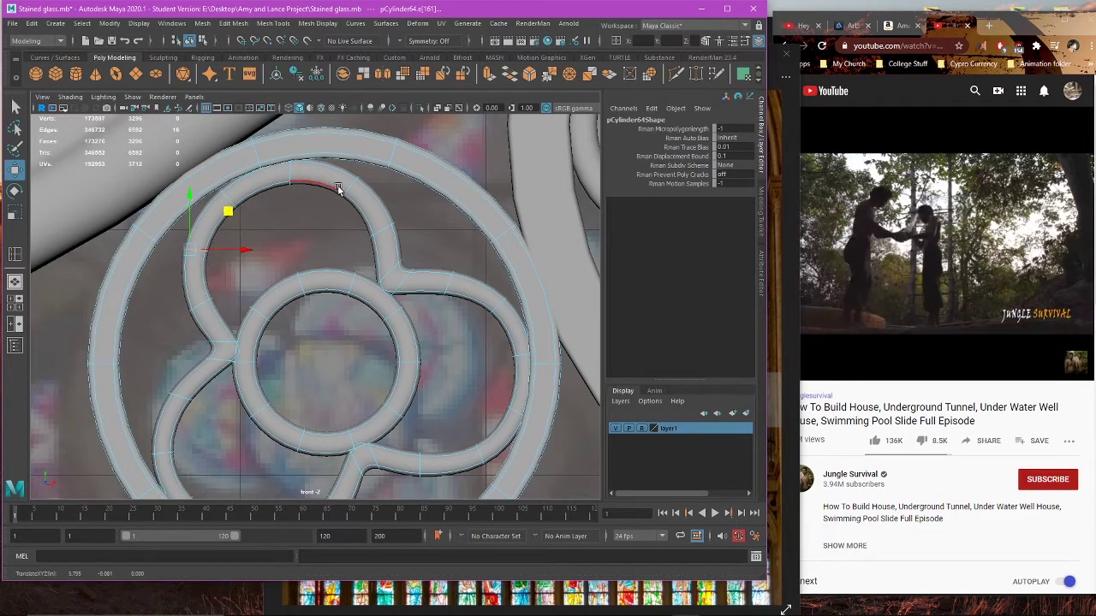
pyautogui.doubleClick(393, 143)
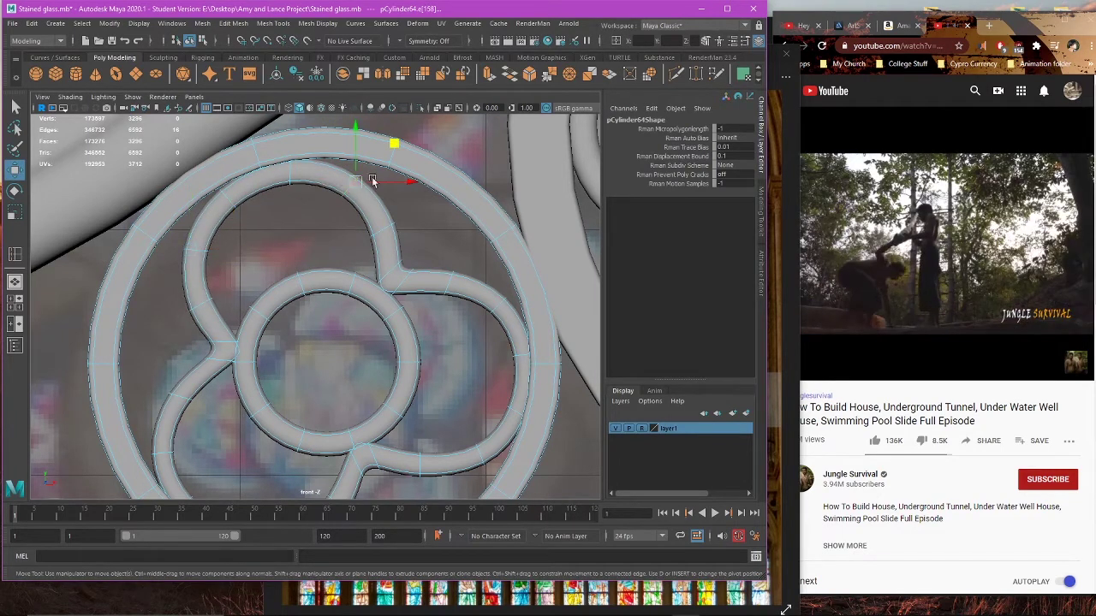
pyautogui.doubleClick(379, 226)
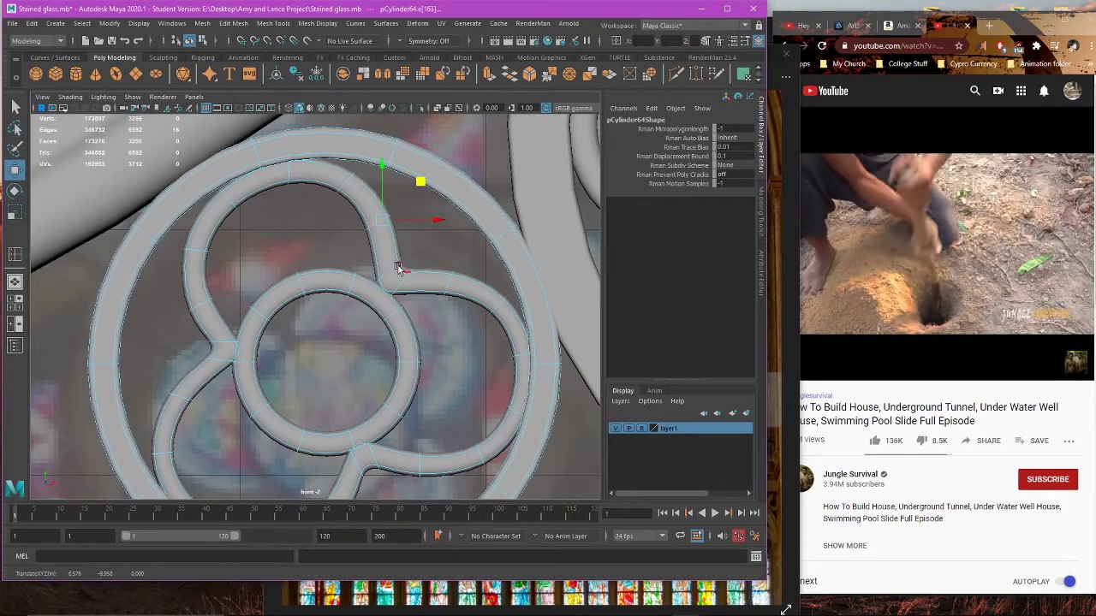
# Step: Select the face ring at the junction of the upper and right petals and shift it slightly
pyautogui.scroll(-4, 396, 296)
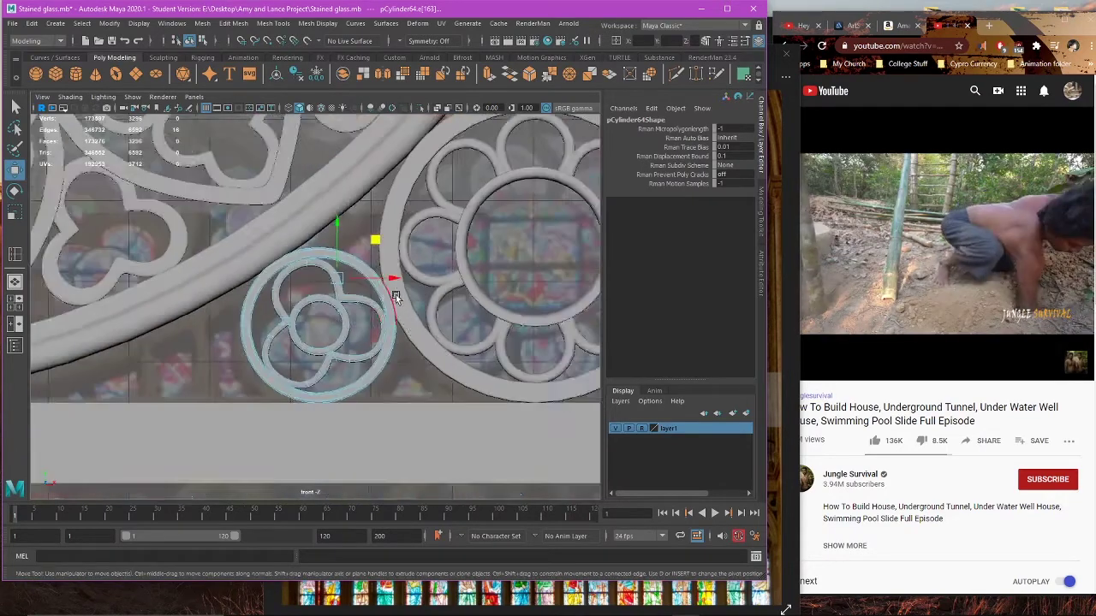
pyautogui.scroll(4, 395, 296)
pyautogui.moveTo(403, 265); pyautogui.dragTo(389, 278, button='right')
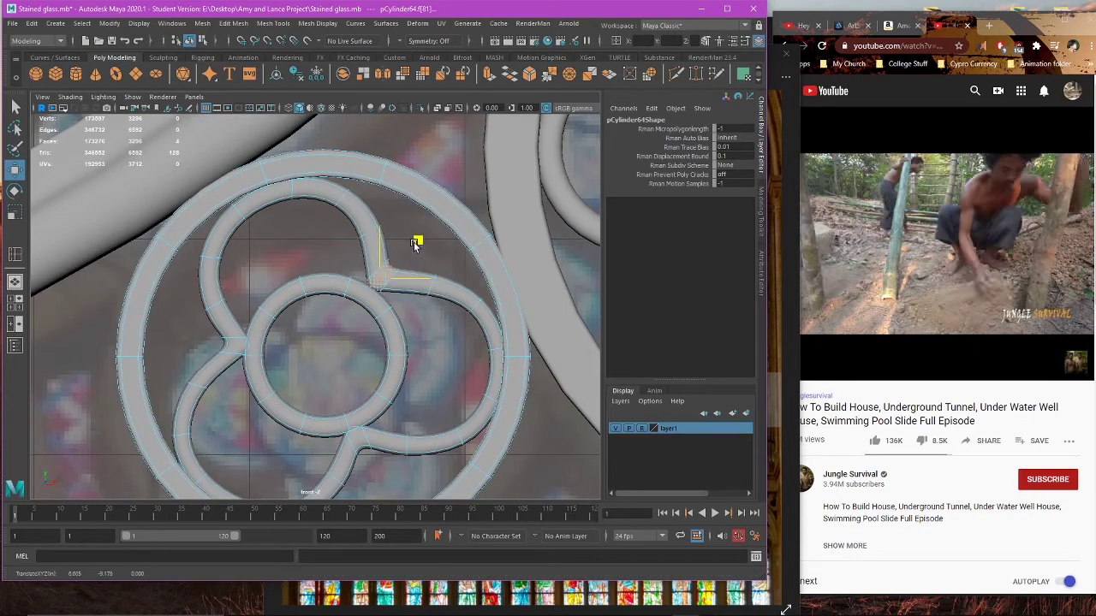
pyautogui.press('1')
pyautogui.press('3')
pyautogui.scroll(-3, 413, 250)
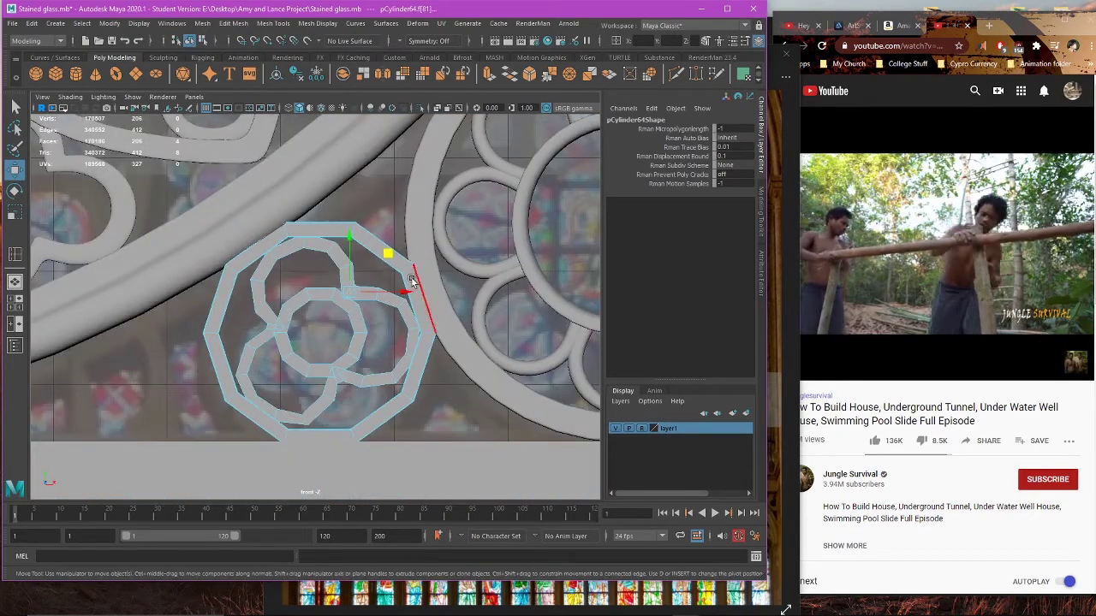
pyautogui.moveTo(381, 304); pyautogui.dragTo(383, 271, button='right')
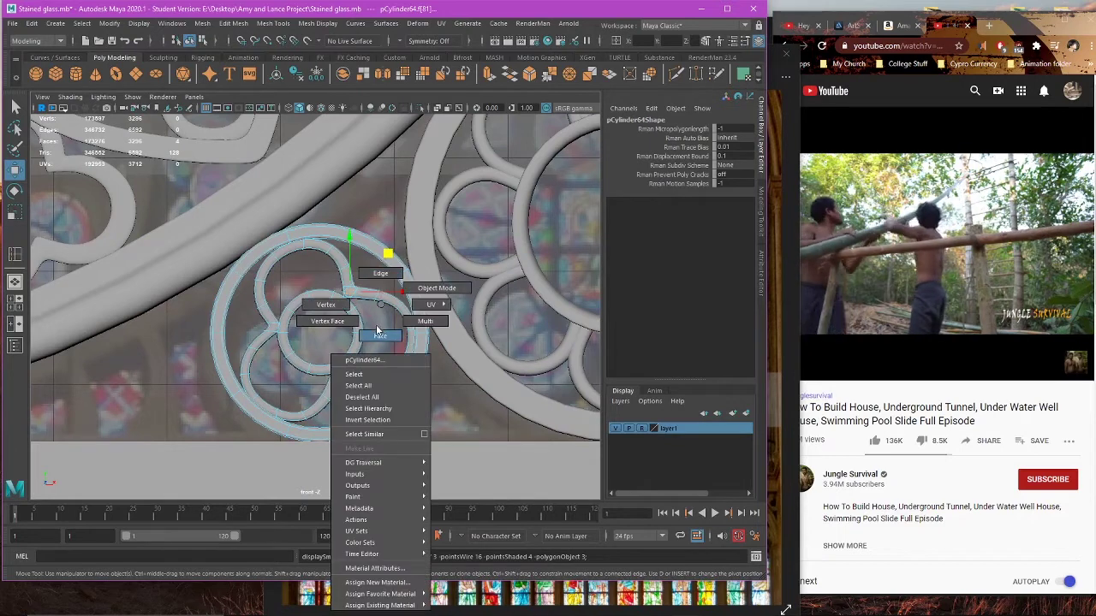
pyautogui.moveTo(377, 329); pyautogui.dragTo(380, 334, button='right')
pyautogui.click(383, 274)
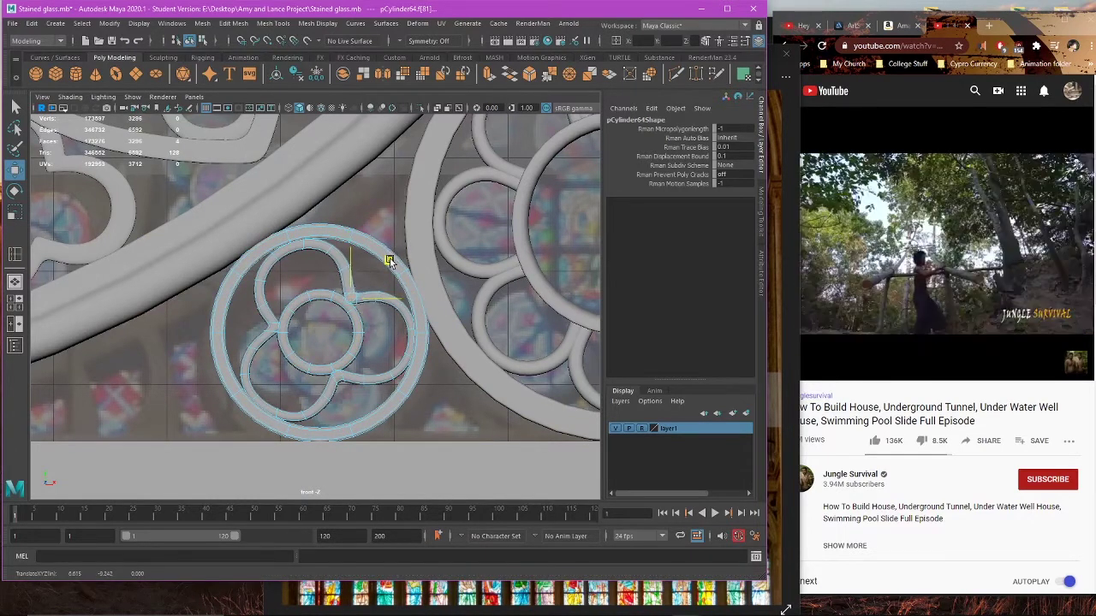
# Step: Adjust the scale of the junction faces between the upper and right petals, then leave component editing and deselect the medallion
pyautogui.scroll(2, 374, 283)
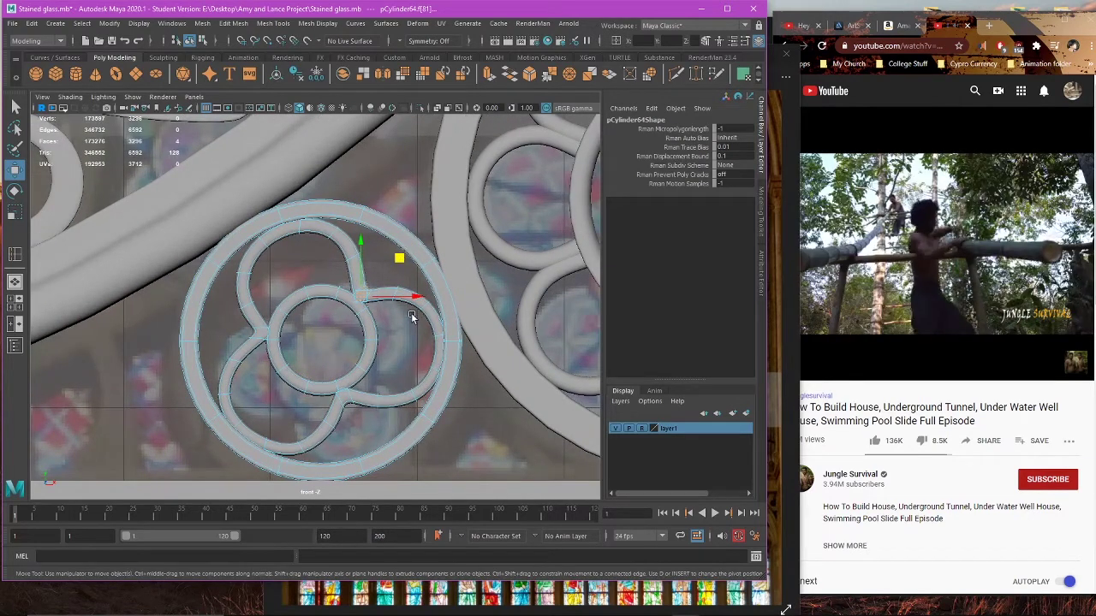
pyautogui.moveTo(409, 308); pyautogui.dragTo(409, 272, button='right')
pyautogui.hotkey('ctrl', 'z')
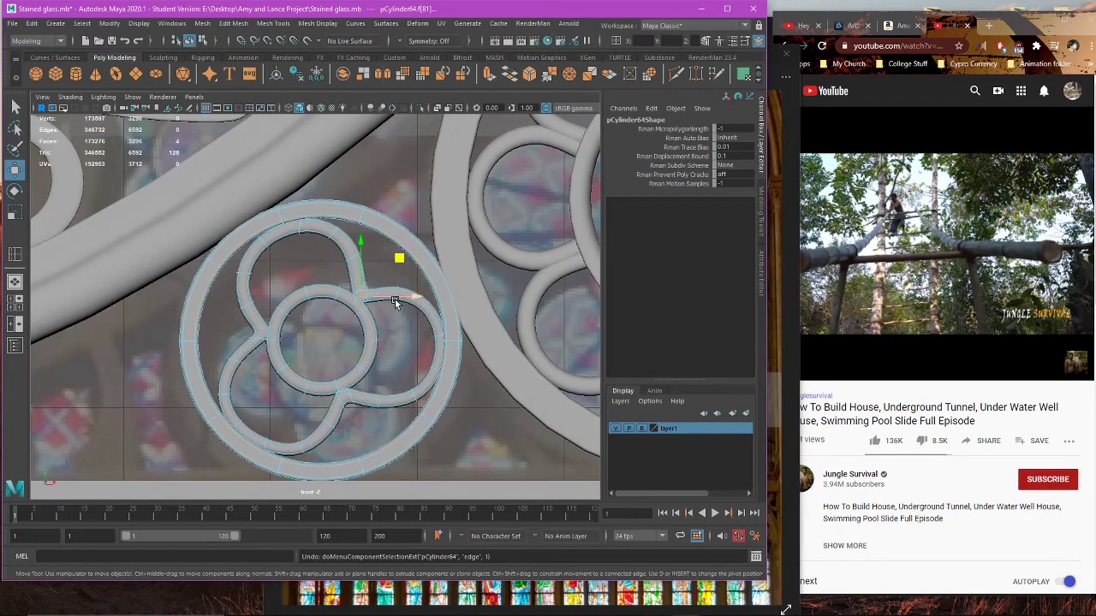
pyautogui.press('r')
pyautogui.moveTo(405, 297); pyautogui.dragTo(406, 260)
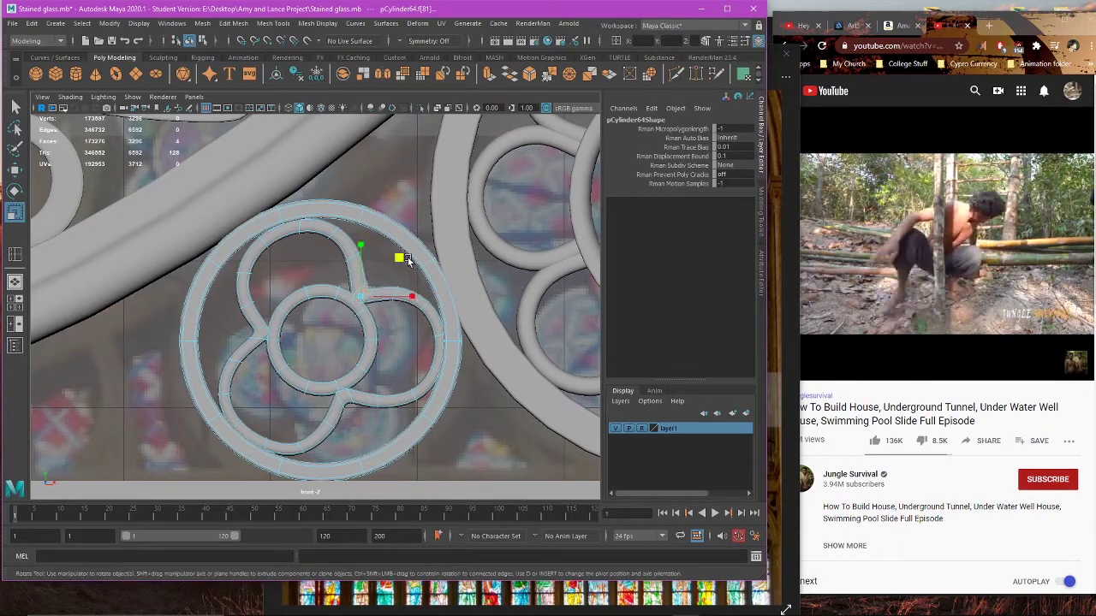
pyautogui.press('e')
pyautogui.press('w')
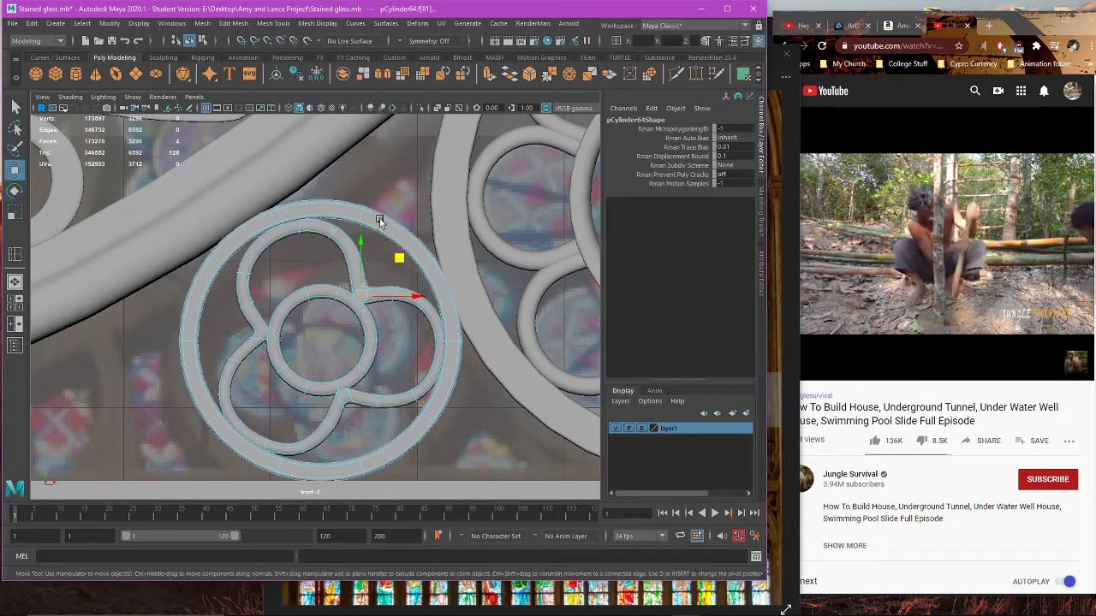
pyautogui.moveTo(391, 207); pyautogui.dragTo(444, 189, button='right')
pyautogui.click(390, 256)
pyautogui.scroll(-5, 365, 309)
pyautogui.scroll(2, 362, 311)
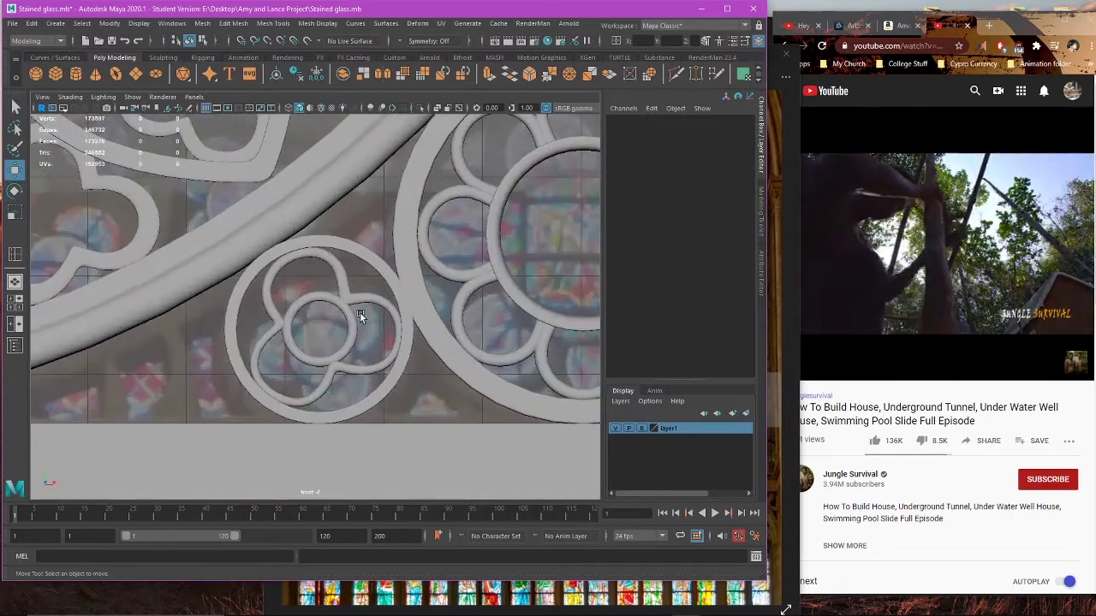
# Step: Delete the three petals' faces from the small medallion, keeping its centre and outer rings, and return to object mode
pyautogui.click(362, 308)
pyautogui.scroll(2, 385, 330)
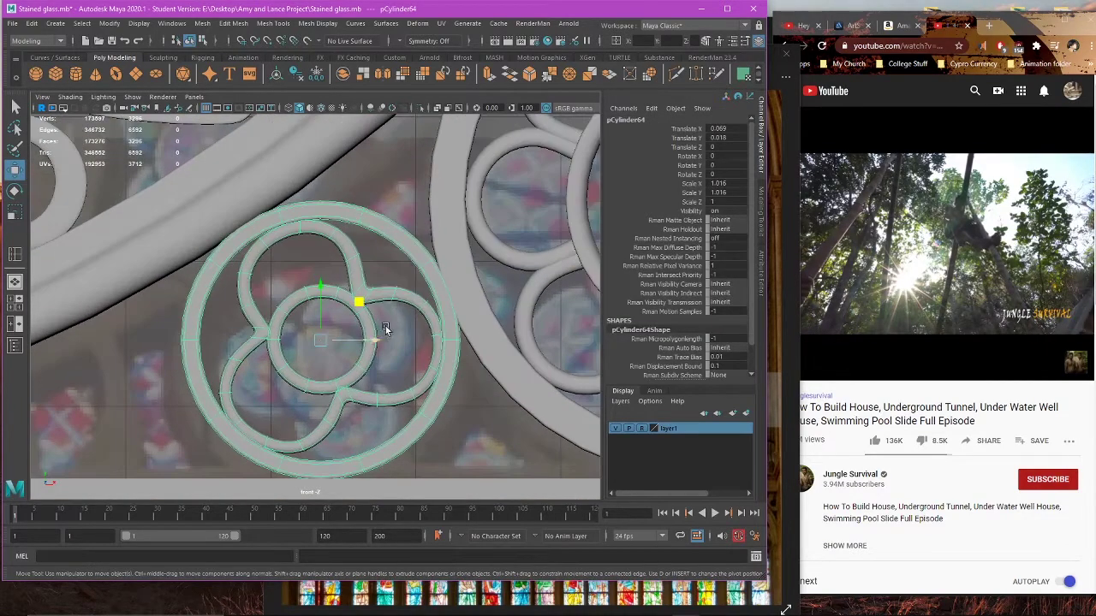
pyautogui.moveTo(398, 295)
pyautogui.mouseDown(button='right')
pyautogui.moveTo(392, 308)
pyautogui.moveTo(397, 300)
pyautogui.mouseUp(button='right')
pyautogui.scroll(-3, 394, 304)
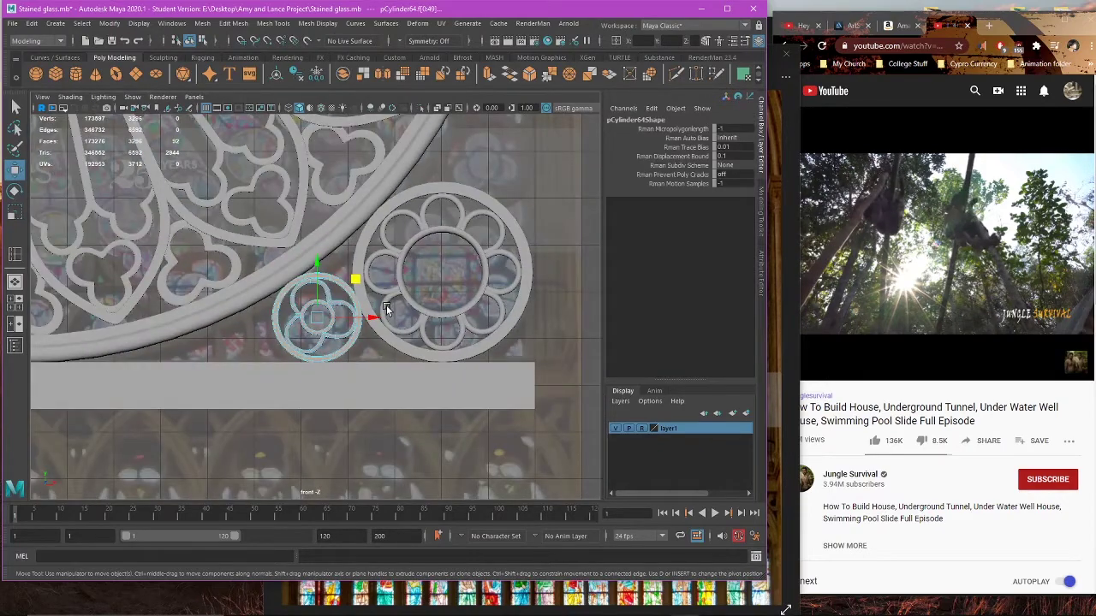
pyautogui.press('Delete')
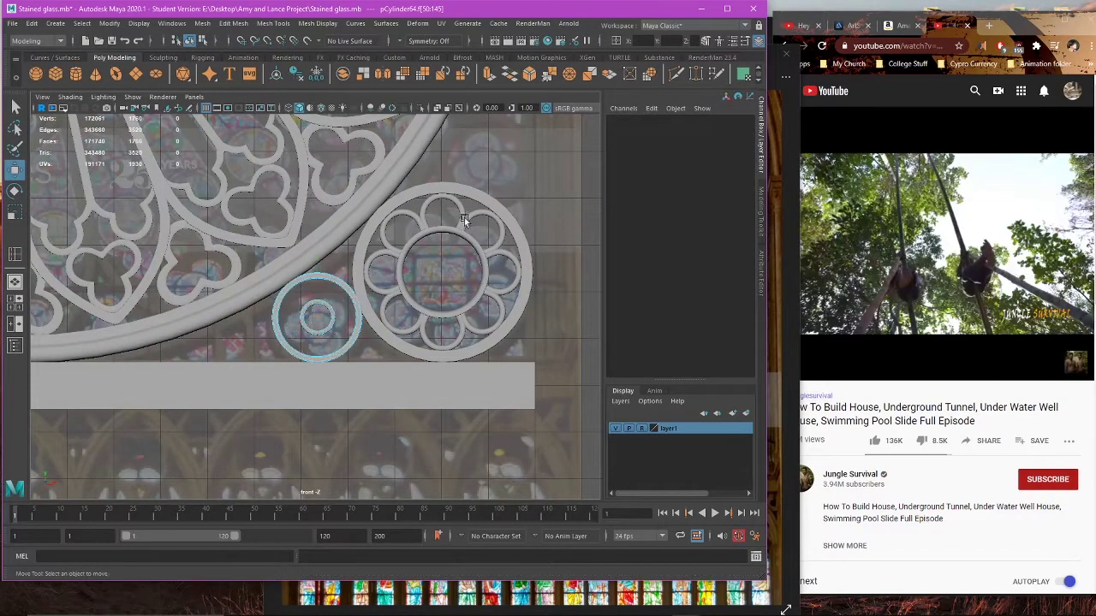
pyautogui.moveTo(511, 185); pyautogui.dragTo(553, 173, button='right')
# Step: Duplicate the ring of trefoils along the large rose window's rim and move the copy sideways, clear of the window
pyautogui.click(353, 201)
pyautogui.scroll(-1, 354, 210)
pyautogui.scroll(-2, 405, 285)
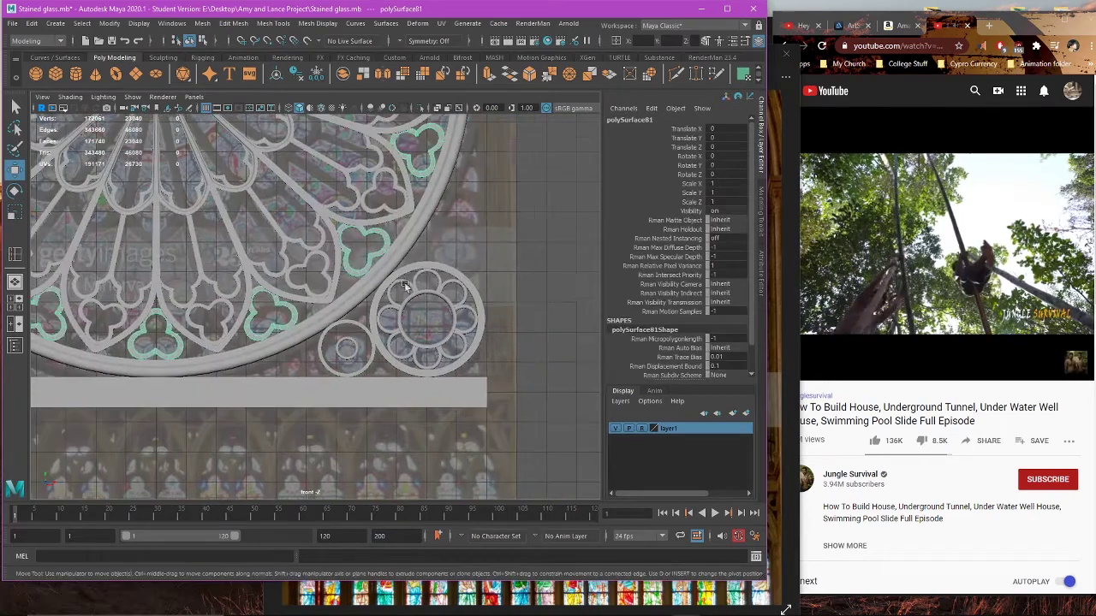
pyautogui.scroll(-3, 380, 274)
pyautogui.keyDown('shift'); pyautogui.moveTo(300, 195); pyautogui.dragTo(428, 197); pyautogui.keyUp('shift')
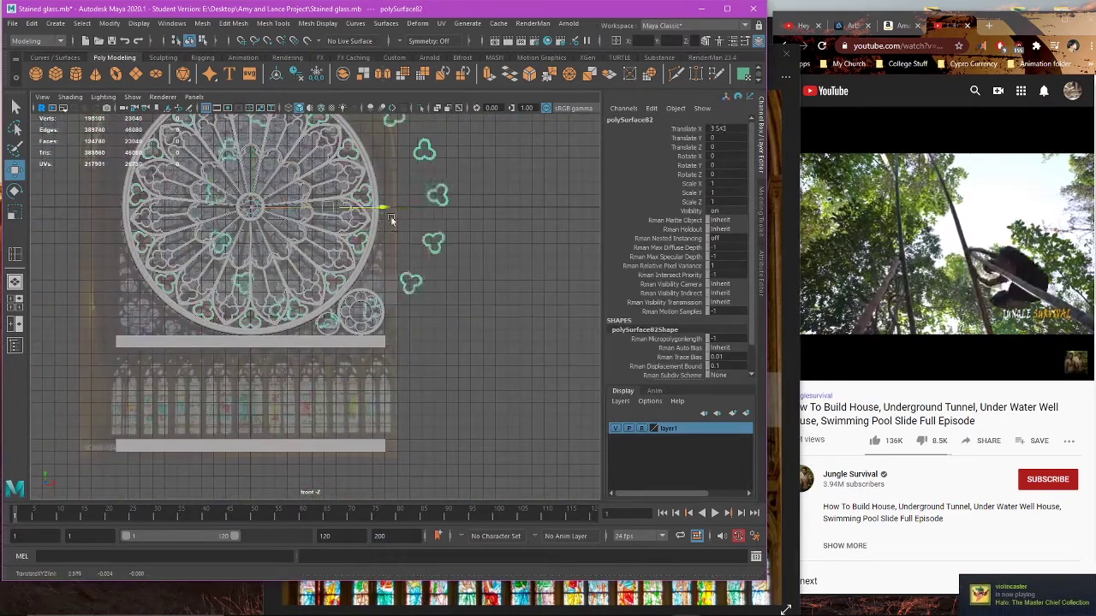
# Step: Delete every trefoil of the duplicated ring except the lower-right one and return to object mode
pyautogui.scroll(3, 427, 283)
pyautogui.moveTo(398, 272); pyautogui.dragTo(486, 332)
pyautogui.click(202, 23)
pyautogui.moveTo(83, 23)
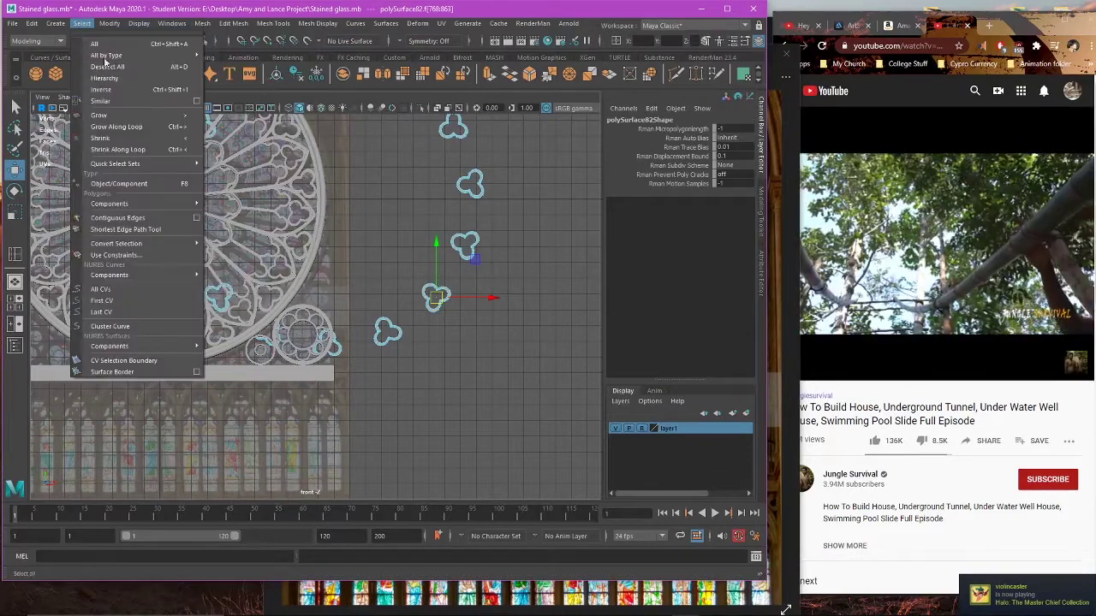
pyautogui.click(109, 90)
pyautogui.press('Delete')
pyautogui.moveTo(467, 237); pyautogui.dragTo(498, 224, button='right')
# Step: Center the remaining trefoil's pivot and move the trefoil into the small medallion's outer ring
pyautogui.moveTo(383, 202); pyautogui.dragTo(333, 207)
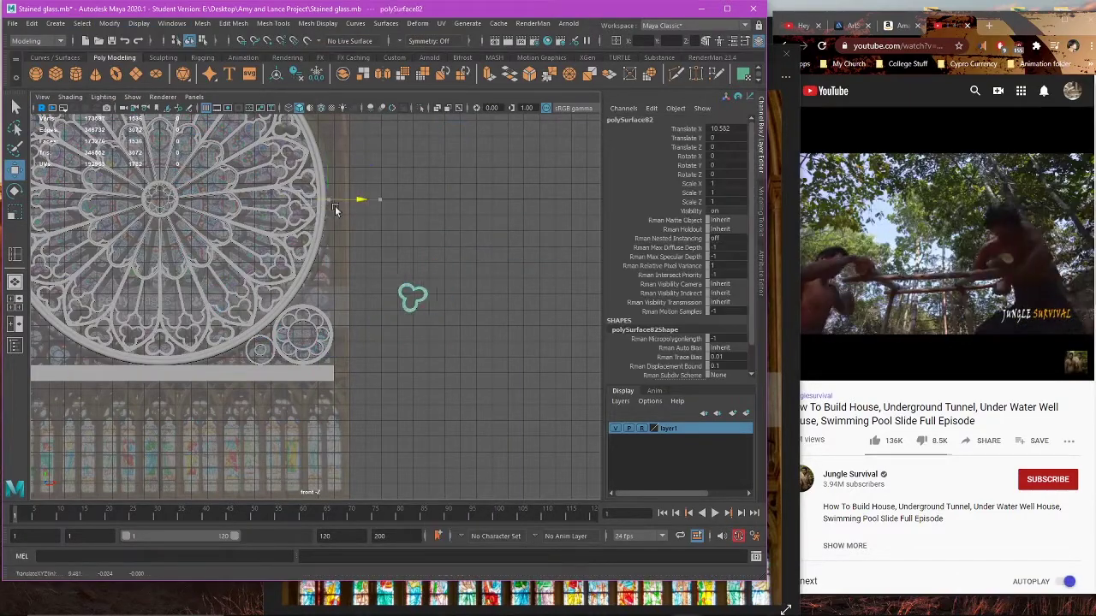
pyautogui.click(109, 24)
pyautogui.click(141, 107)
pyautogui.scroll(3, 301, 270)
pyautogui.keyDown('alt'); pyautogui.moveTo(301, 271); pyautogui.dragTo(358, 224, button='middle'); pyautogui.keyUp('alt')
pyautogui.moveTo(387, 213); pyautogui.dragTo(388, 274)
pyautogui.scroll(2, 411, 301)
pyautogui.moveTo(429, 311); pyautogui.dragTo(332, 313)
pyautogui.scroll(6, 335, 312)
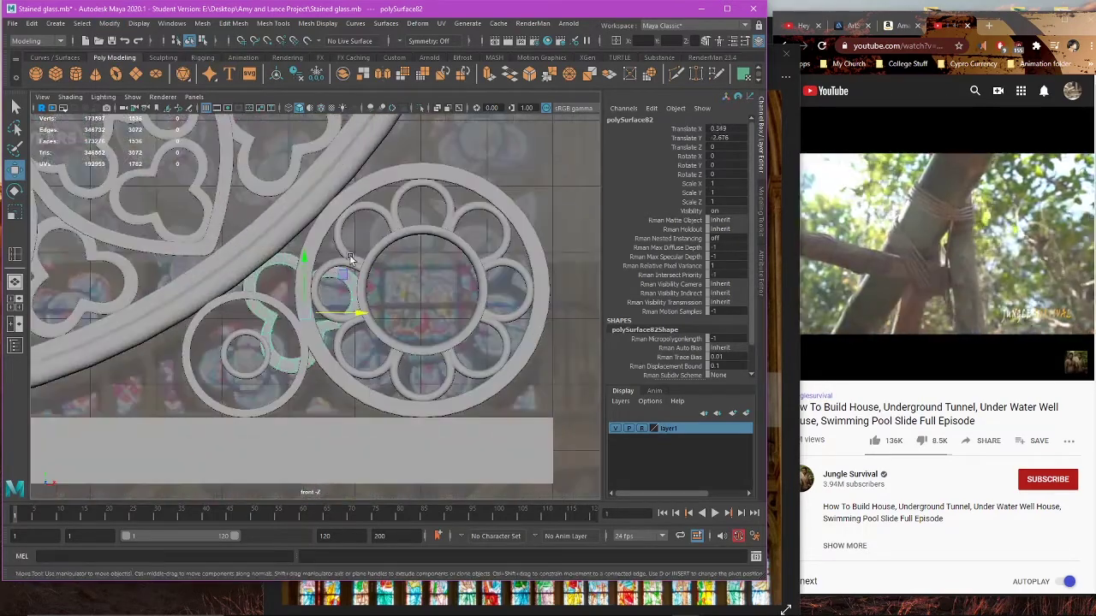
pyautogui.moveTo(349, 257); pyautogui.dragTo(272, 315)
pyautogui.scroll(5, 394, 307)
# Step: Scale the trefoil to 0.88 in X and Y and reposition it around the medallion's centre ring
pyautogui.press('r')
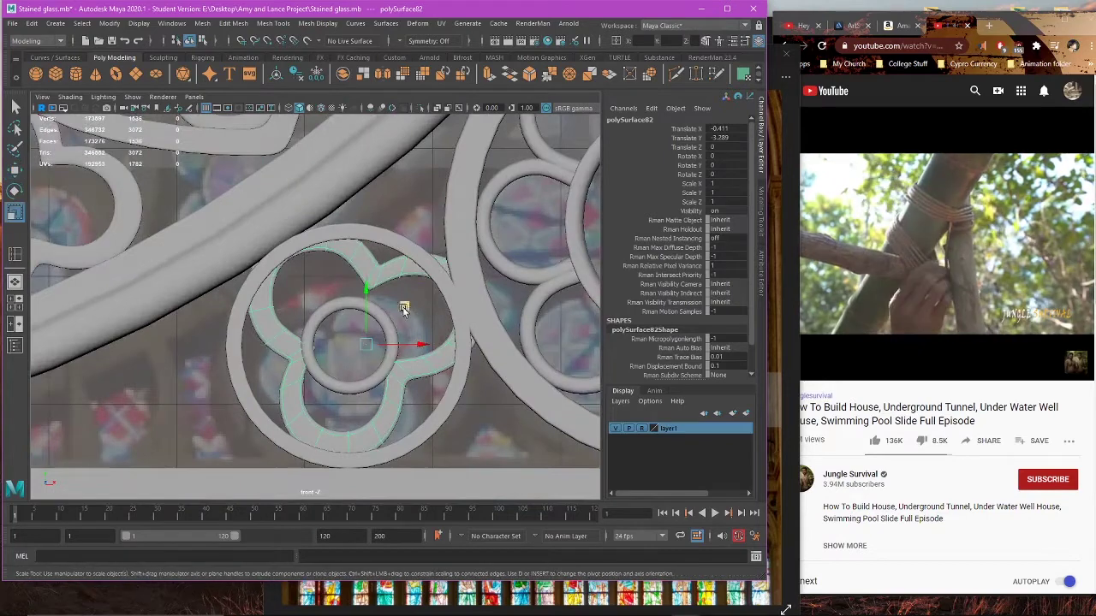
pyautogui.moveTo(404, 308)
pyautogui.mouseDown()
pyautogui.moveTo(393, 312)
pyautogui.moveTo(403, 319)
pyautogui.mouseUp()
pyautogui.press('w')
pyautogui.press('r')
pyautogui.press('w')
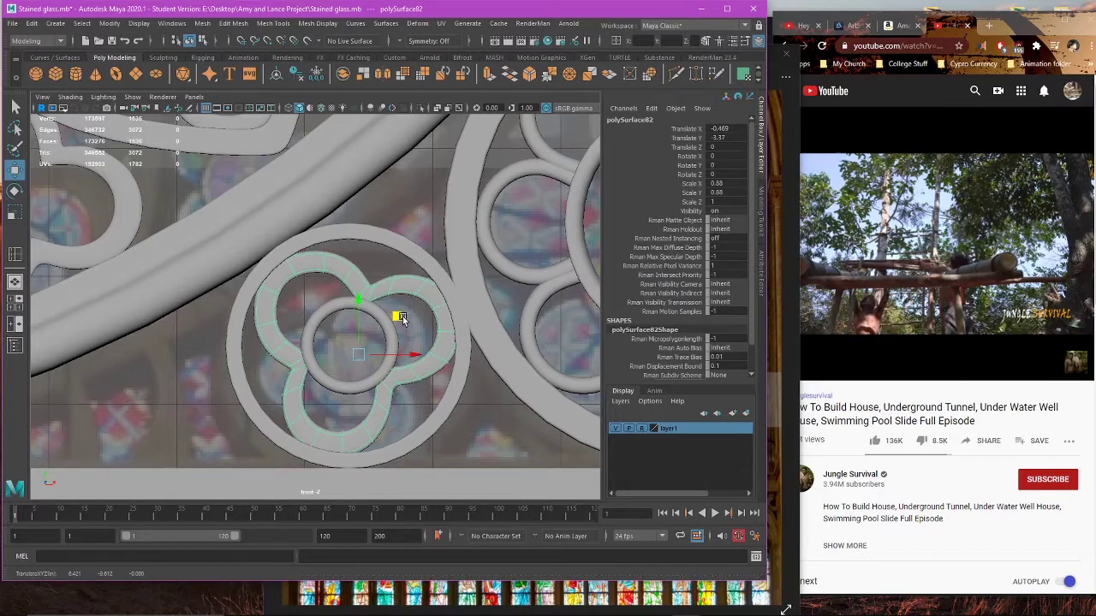
# Step: Select the trefoil's inner face loop and scale it outward to thin the petal outline
pyautogui.moveTo(403, 319); pyautogui.dragTo(407, 335, button='right')
pyautogui.scroll(5, 419, 303)
pyautogui.click(472, 291)
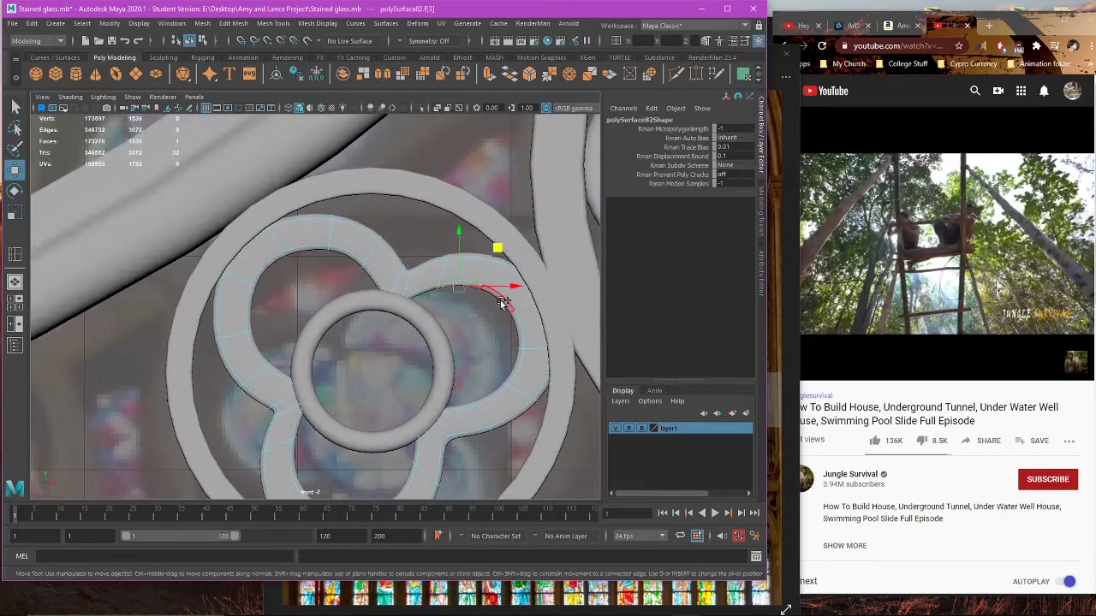
pyautogui.press('r')
pyautogui.moveTo(422, 344); pyautogui.dragTo(428, 341)
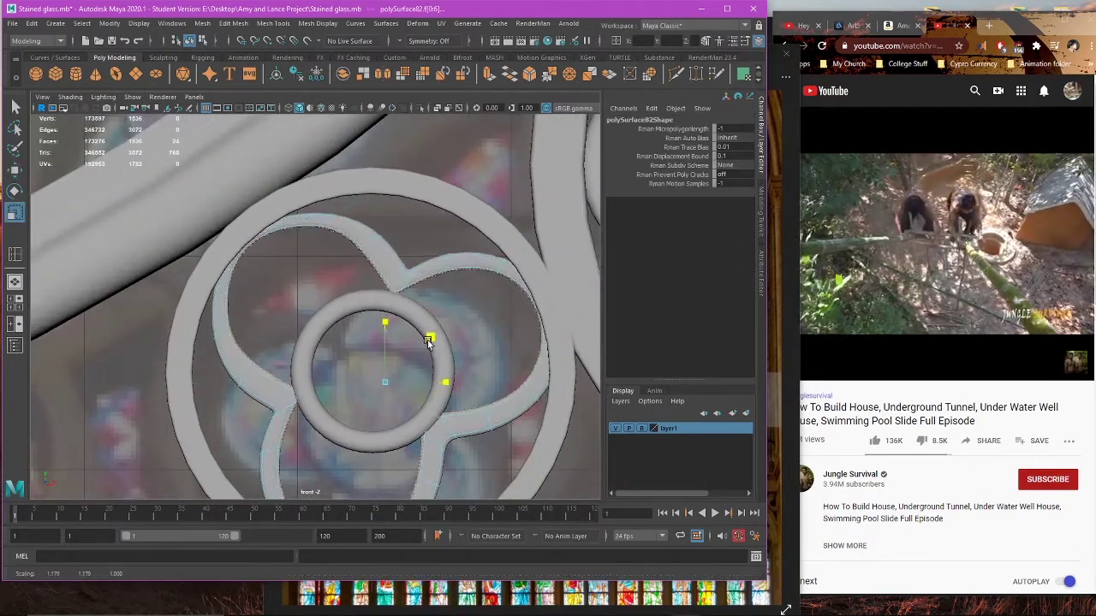
pyautogui.scroll(-5, 429, 340)
pyautogui.keyDown('alt'); pyautogui.moveTo(428, 340); pyautogui.dragTo(432, 323, button='middle'); pyautogui.keyUp('alt')
pyautogui.scroll(2, 419, 324)
# Step: Scale the trefoil's inner face loop back in slightly and reposition it to even out the outline's thickness
pyautogui.press('w')
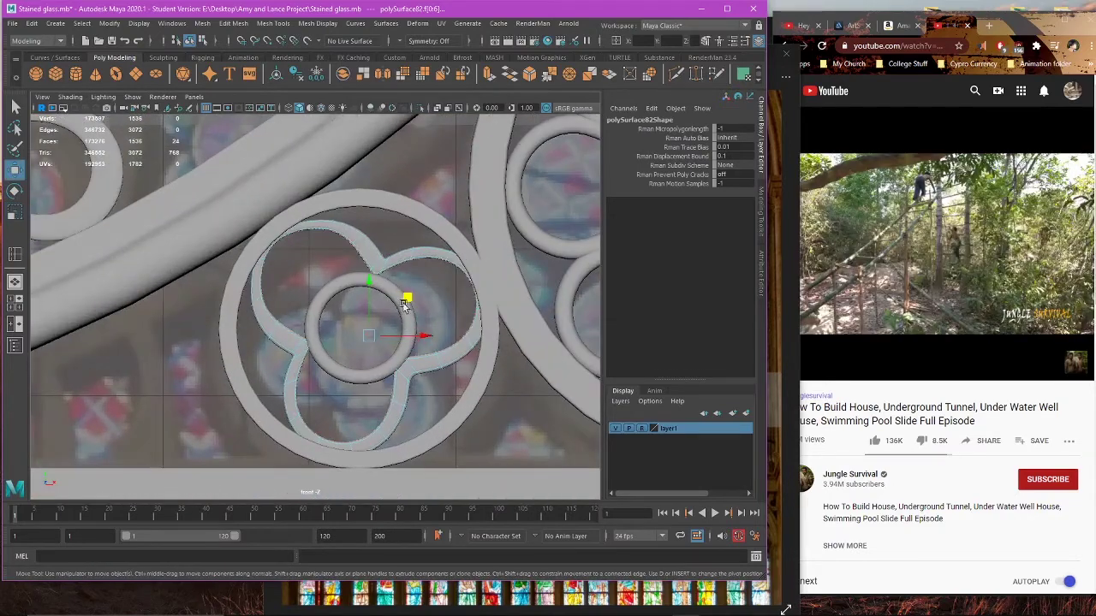
pyautogui.press('e')
pyautogui.press('r')
pyautogui.moveTo(407, 301); pyautogui.dragTo(366, 293)
pyautogui.press('w')
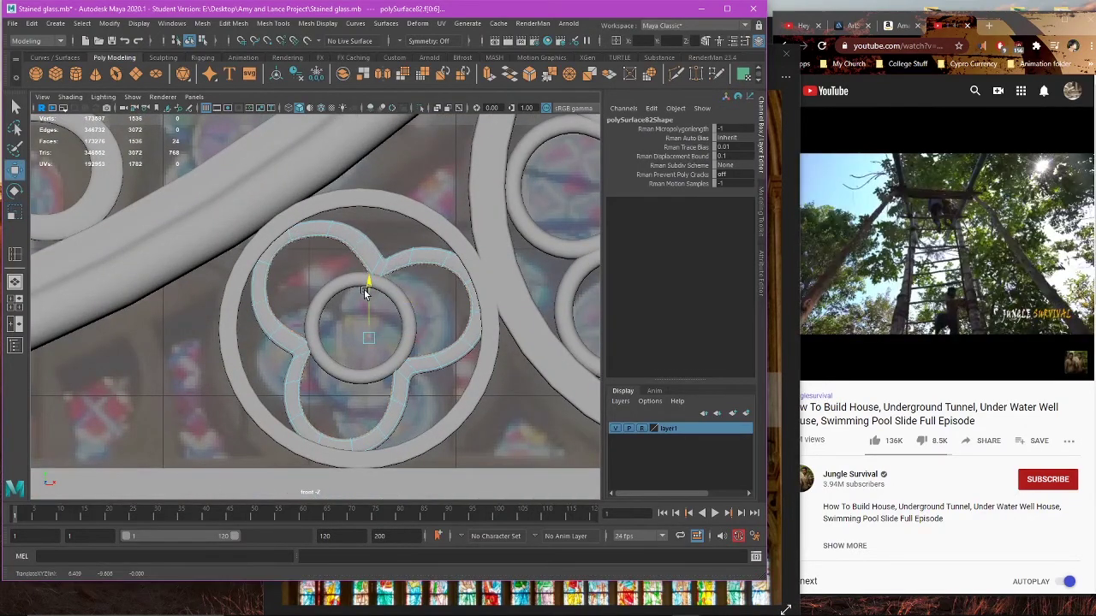
pyautogui.scroll(-2, 406, 275)
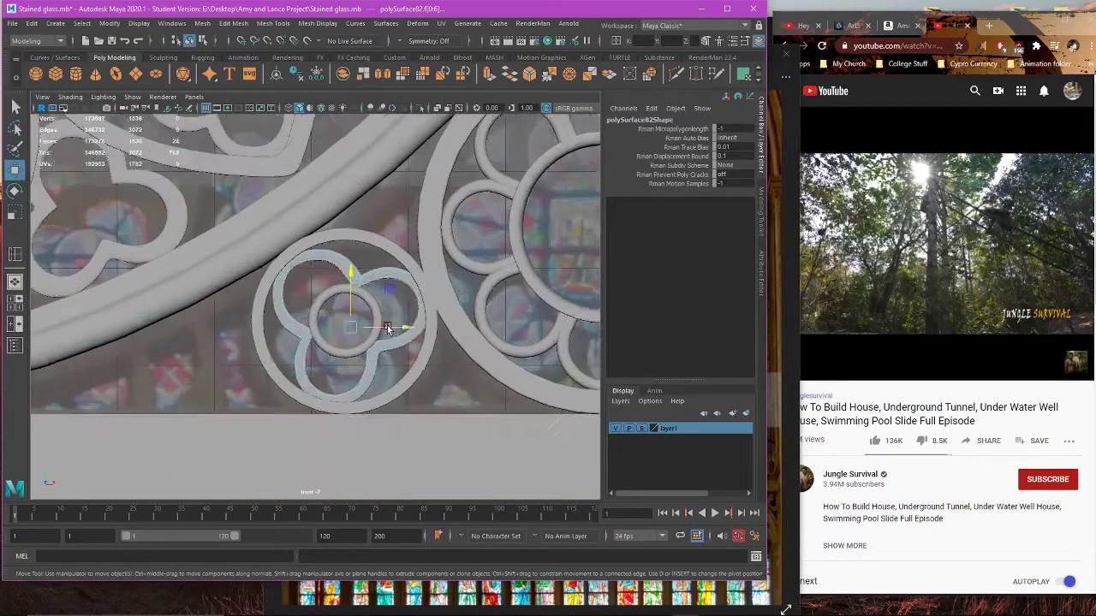
# Step: Deepen the small medallion's trefoil by scaling it to 2.914 in Z, undoing the extra adjustment
pyautogui.moveTo(441, 273); pyautogui.dragTo(449, 246, button='right')
pyautogui.press('space')
pyautogui.press('space')
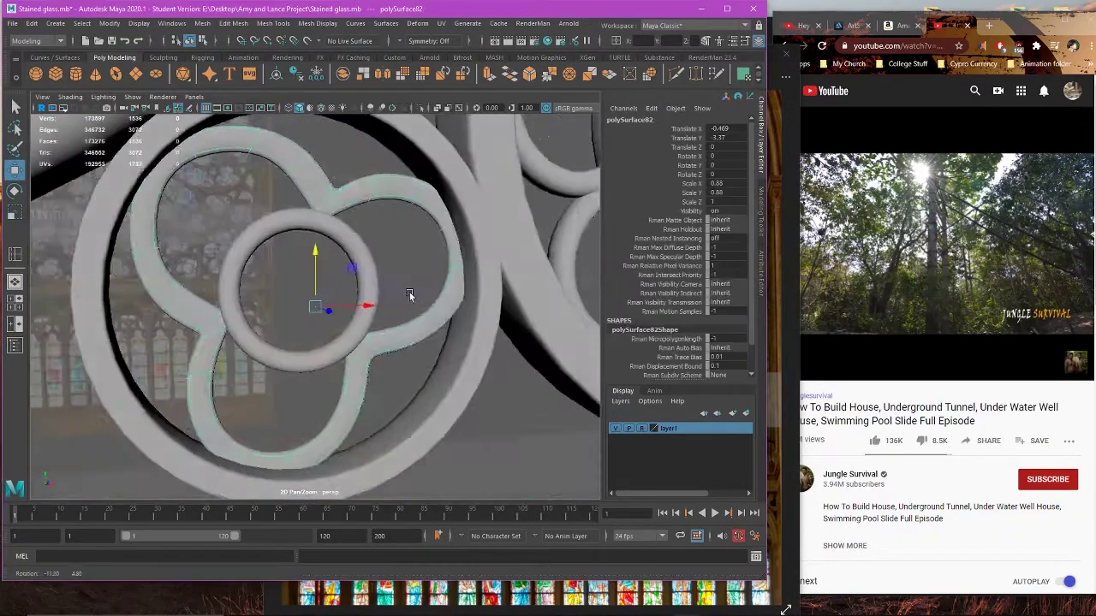
pyautogui.keyDown('alt'); pyautogui.moveTo(410, 297); pyautogui.dragTo(384, 327); pyautogui.keyUp('alt')
pyautogui.press('r')
pyautogui.moveTo(588, 247); pyautogui.dragTo(609, 238, button='right')
pyautogui.click(548, 298)
pyautogui.scroll(-4, 545, 301)
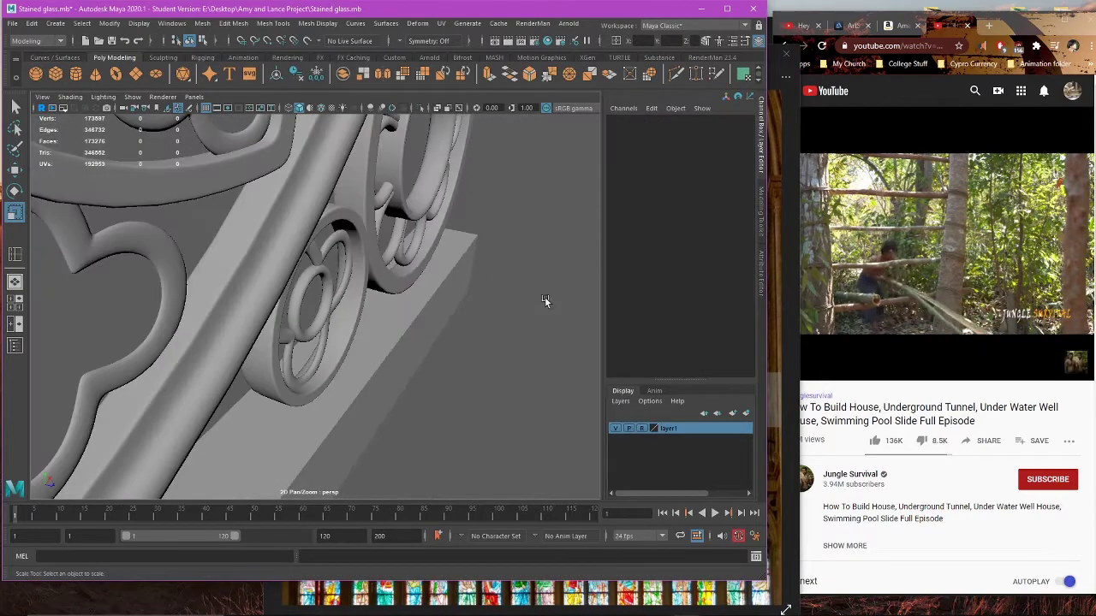
pyautogui.keyDown('alt'); pyautogui.moveTo(546, 301); pyautogui.dragTo(415, 303); pyautogui.keyUp('alt')
pyautogui.scroll(3, 346, 287)
pyautogui.click(351, 272)
pyautogui.moveTo(357, 326); pyautogui.dragTo(283, 317)
pyautogui.hotkey('ctrl', 'z')
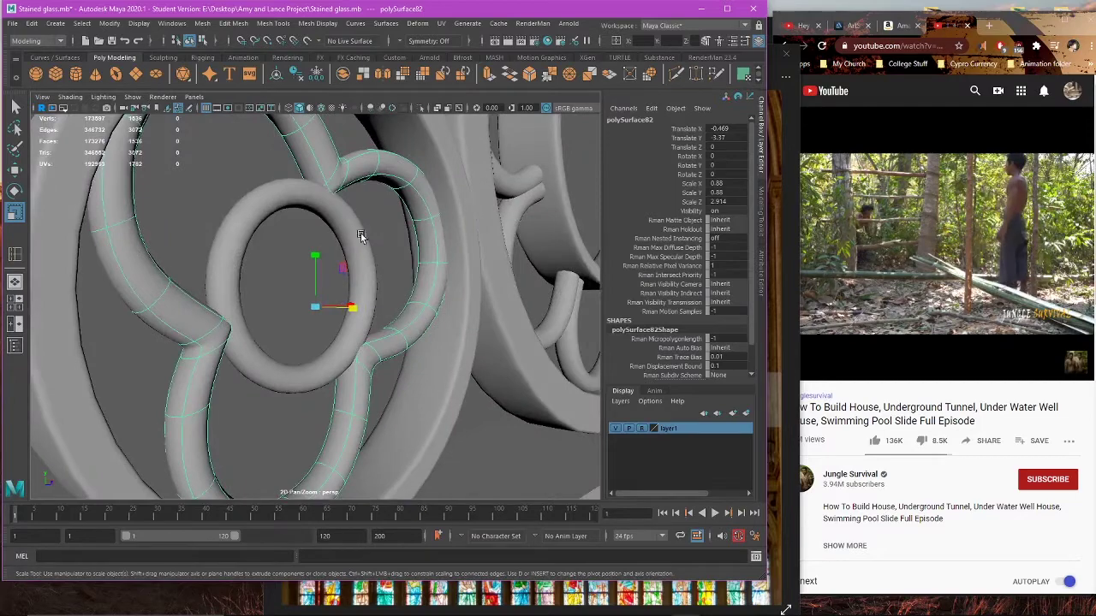
# Step: Select the faces of the medallion's centre ring and scale them along Z to adjust the ring's depth
pyautogui.moveTo(360, 232); pyautogui.dragTo(382, 217, button='right')
pyautogui.click(382, 217)
pyautogui.keyDown('alt'); pyautogui.moveTo(390, 244); pyautogui.dragTo(266, 262); pyautogui.keyUp('alt')
pyautogui.scroll(-4, 266, 262)
pyautogui.click(357, 267)
pyautogui.keyDown('alt'); pyautogui.moveTo(357, 267); pyautogui.dragTo(436, 315); pyautogui.keyUp('alt')
pyautogui.scroll(5, 344, 320)
pyautogui.moveTo(375, 255); pyautogui.dragTo(365, 273, button='right')
pyautogui.doubleClick(364, 273)
pyautogui.keyDown('alt'); pyautogui.moveTo(364, 273); pyautogui.dragTo(368, 330); pyautogui.keyUp('alt')
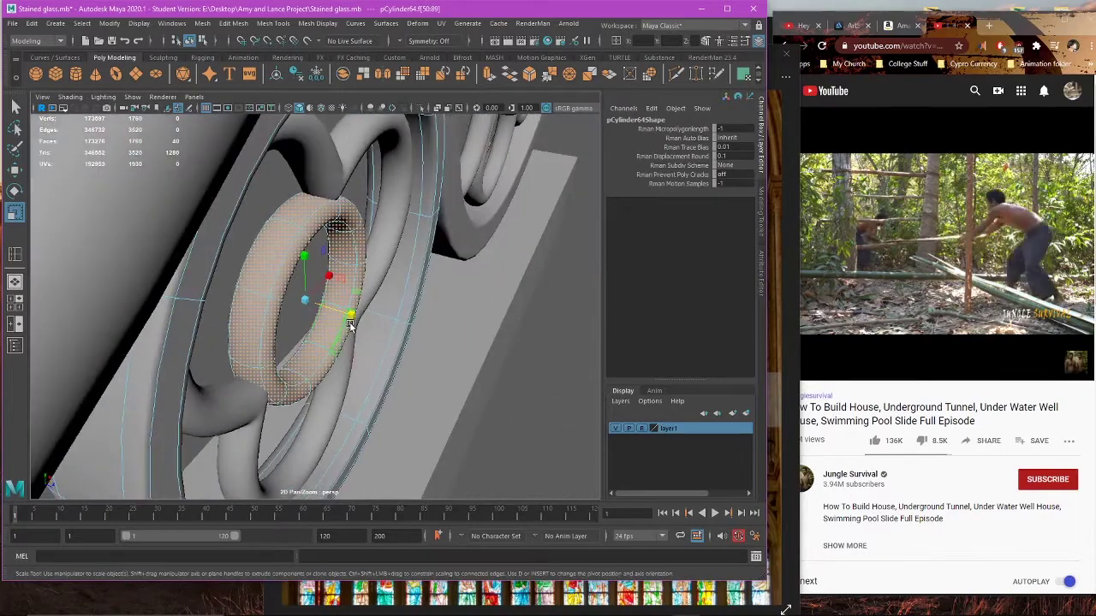
pyautogui.click(583, 291)
pyautogui.scroll(-5, 513, 295)
pyautogui.keyDown('alt'); pyautogui.moveTo(491, 296); pyautogui.dragTo(371, 325); pyautogui.keyUp('alt')
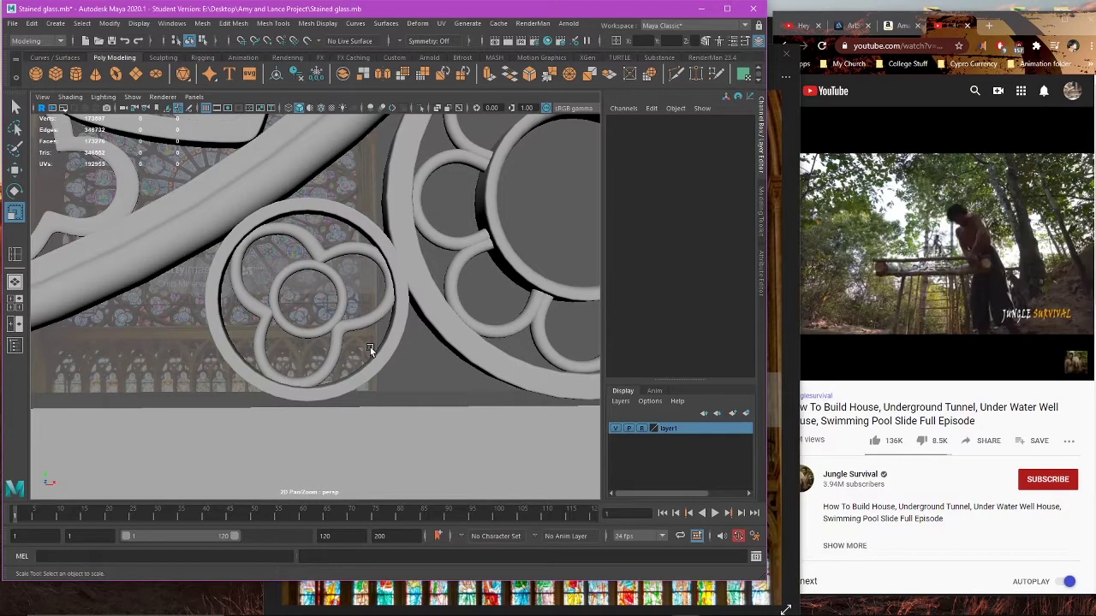
# Step: Display the trefoil unsmoothed in the front view and shift the vertices along the right petal's upper edge to reshape its curve
pyautogui.press('space')
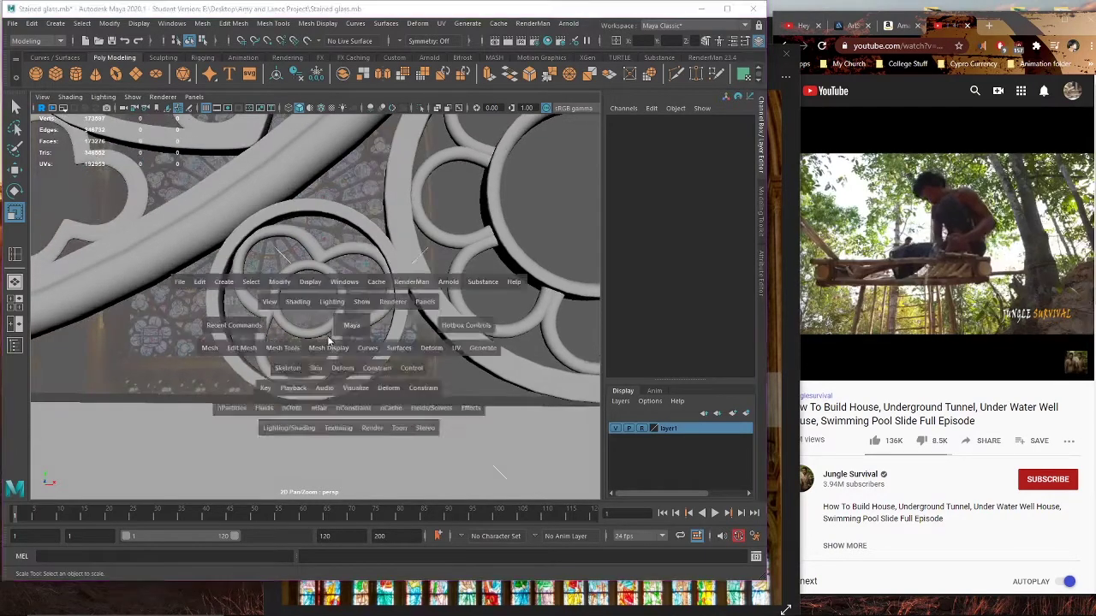
pyautogui.press('space')
pyautogui.scroll(2, 404, 332)
pyautogui.click(414, 260)
pyautogui.press('1')
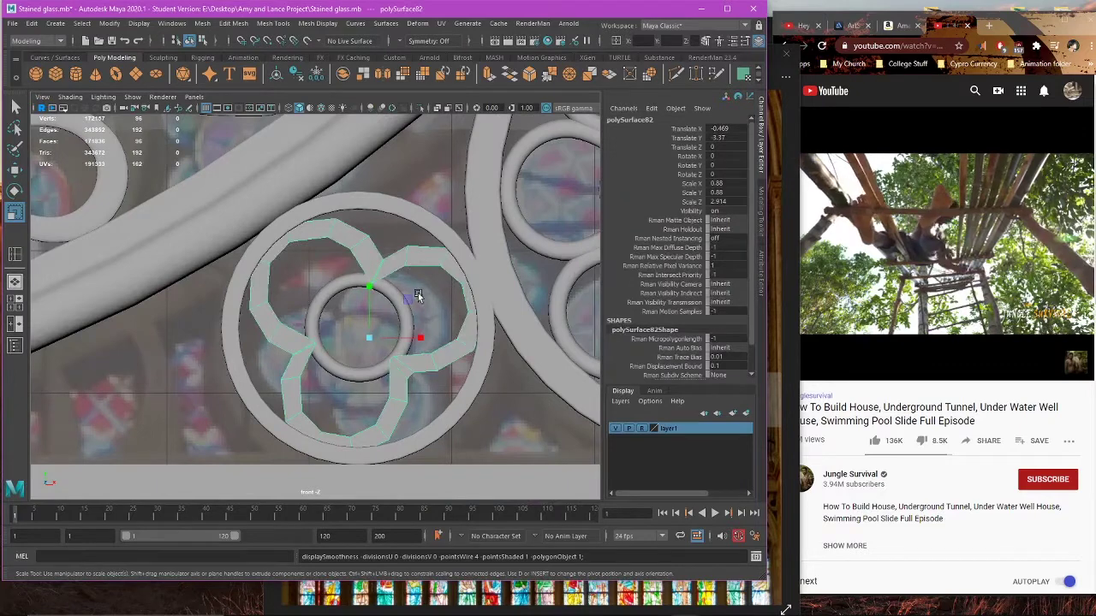
pyautogui.keyDown('alt'); pyautogui.moveTo(420, 293); pyautogui.dragTo(374, 306, button='middle'); pyautogui.keyUp('alt')
pyautogui.moveTo(418, 292); pyautogui.dragTo(374, 253, button='right')
pyautogui.scroll(5, 416, 322)
pyautogui.moveTo(377, 250); pyautogui.dragTo(344, 287)
pyautogui.moveTo(406, 237); pyautogui.dragTo(407, 238)
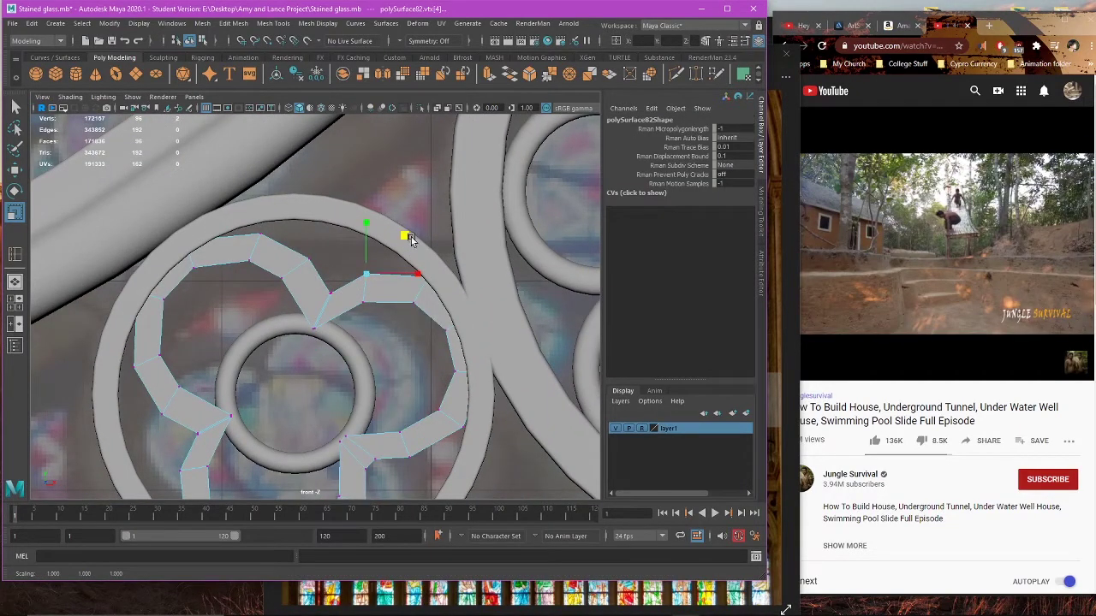
pyautogui.press('w')
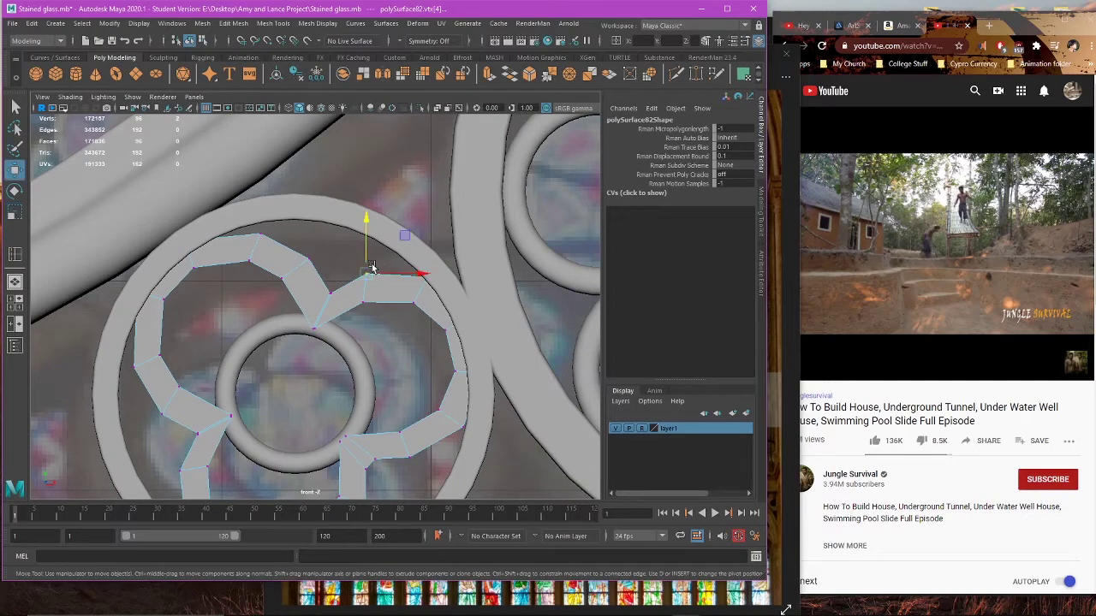
pyautogui.scroll(1, 411, 257)
pyautogui.moveTo(353, 246); pyautogui.dragTo(402, 282)
pyautogui.moveTo(415, 232); pyautogui.dragTo(424, 230)
# Step: Move the left petal's shoulder vertices and the right petal's inner vertices to round both petals, and restore the smoothed display
pyautogui.moveTo(319, 237); pyautogui.dragTo(290, 263)
pyautogui.moveTo(349, 228); pyautogui.dragTo(335, 216, button='middle')
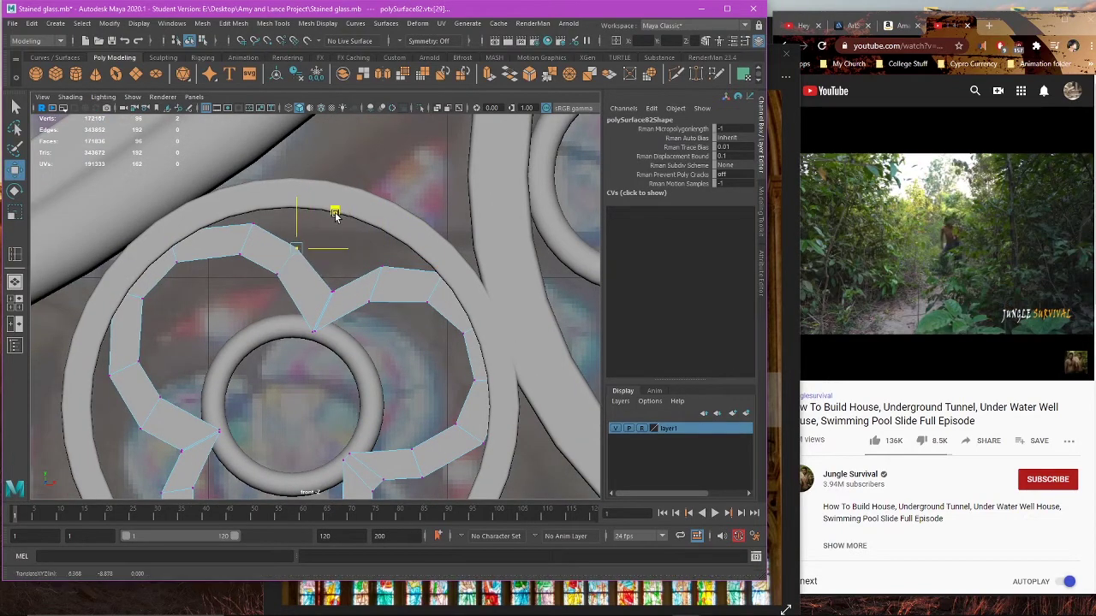
pyautogui.keyDown('alt'); pyautogui.moveTo(402, 340); pyautogui.dragTo(390, 274, button='middle'); pyautogui.keyUp('alt')
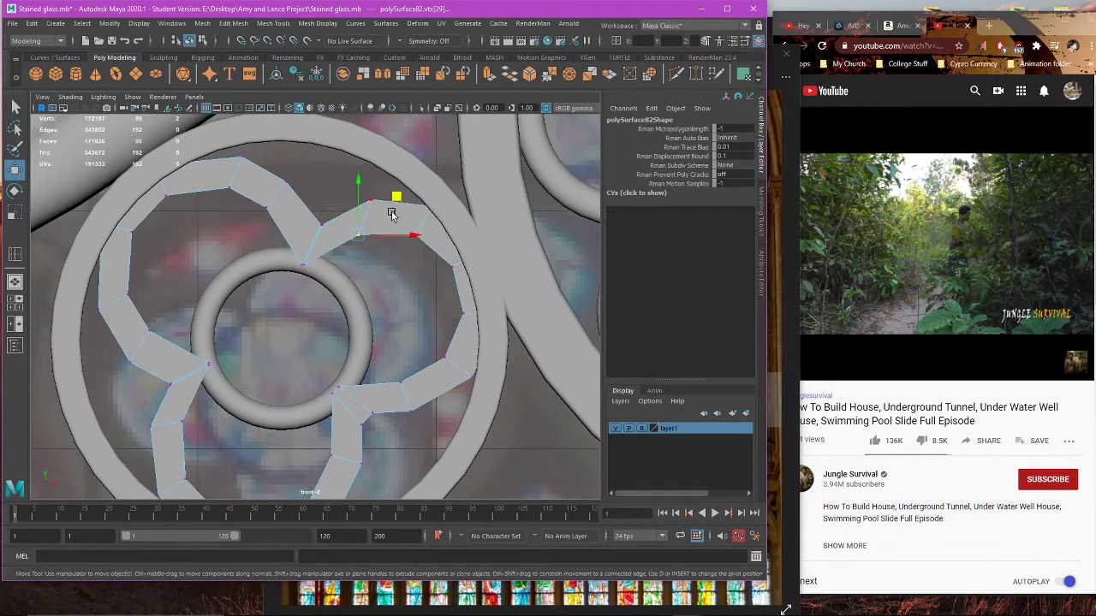
pyautogui.moveTo(390, 214); pyautogui.dragTo(408, 196, button='middle')
pyautogui.press('3')
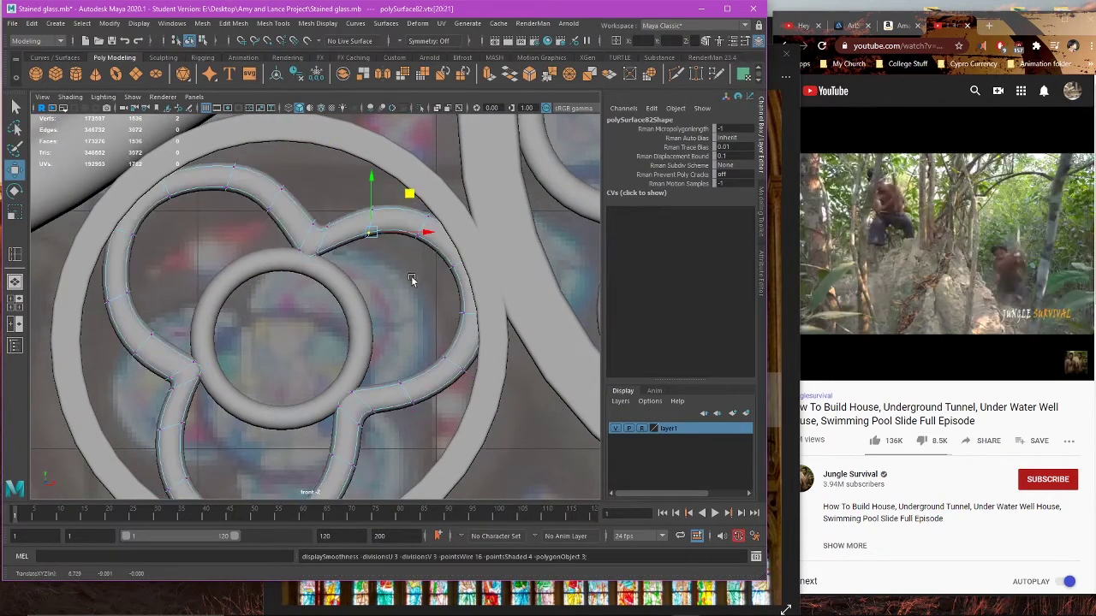
pyautogui.keyDown('alt'); pyautogui.moveTo(149, 270); pyautogui.dragTo(229, 247, button='middle'); pyautogui.keyUp('alt')
pyautogui.click(257, 227)
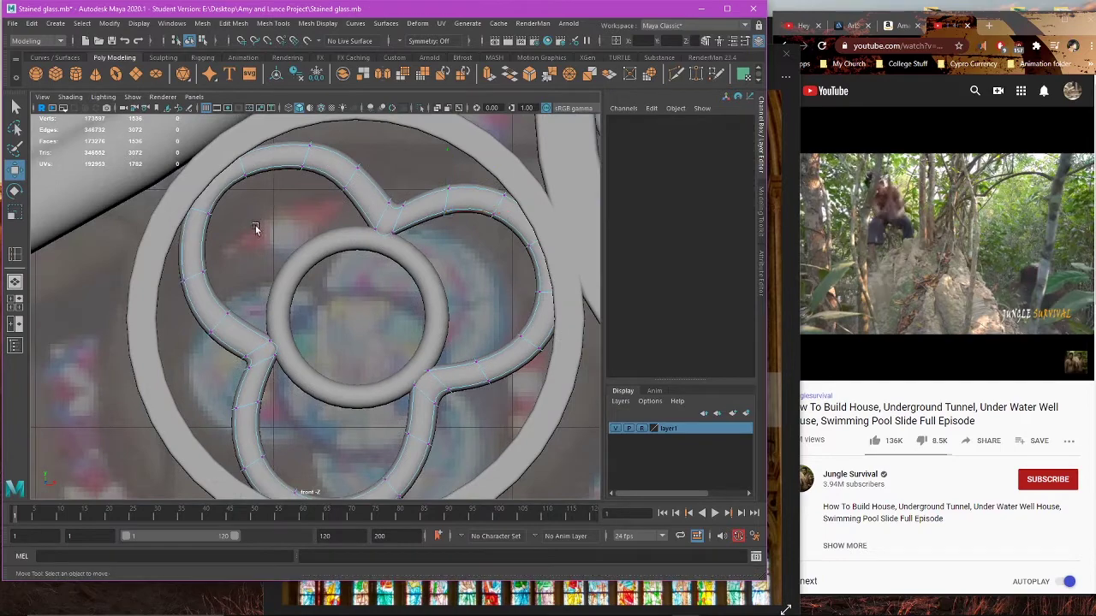
pyautogui.scroll(-5, 263, 238)
pyautogui.moveTo(334, 250); pyautogui.dragTo(390, 234, button='right')
pyautogui.click(404, 292)
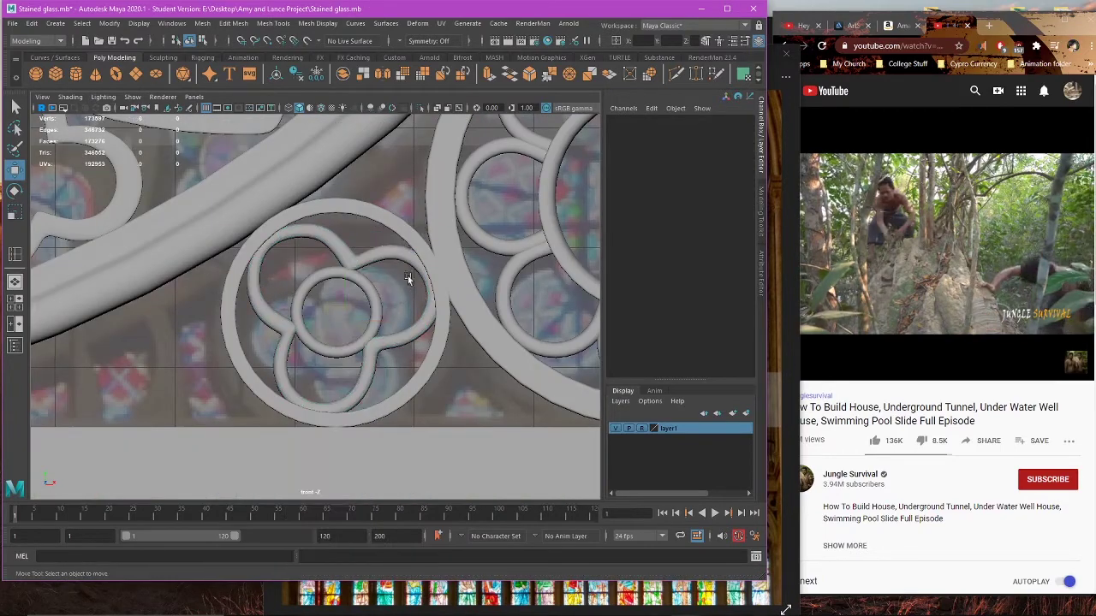
# Step: Reshape the upper-left petal by moving its top and inner-edge vertices in the unsmoothed display, and restore the smoothed display
pyautogui.click(328, 228)
pyautogui.scroll(3, 373, 200)
pyautogui.moveTo(452, 144); pyautogui.dragTo(395, 152, button='right')
pyautogui.scroll(4, 356, 175)
pyautogui.keyDown('alt'); pyautogui.moveTo(316, 155); pyautogui.dragTo(311, 276, button='middle'); pyautogui.keyUp('alt')
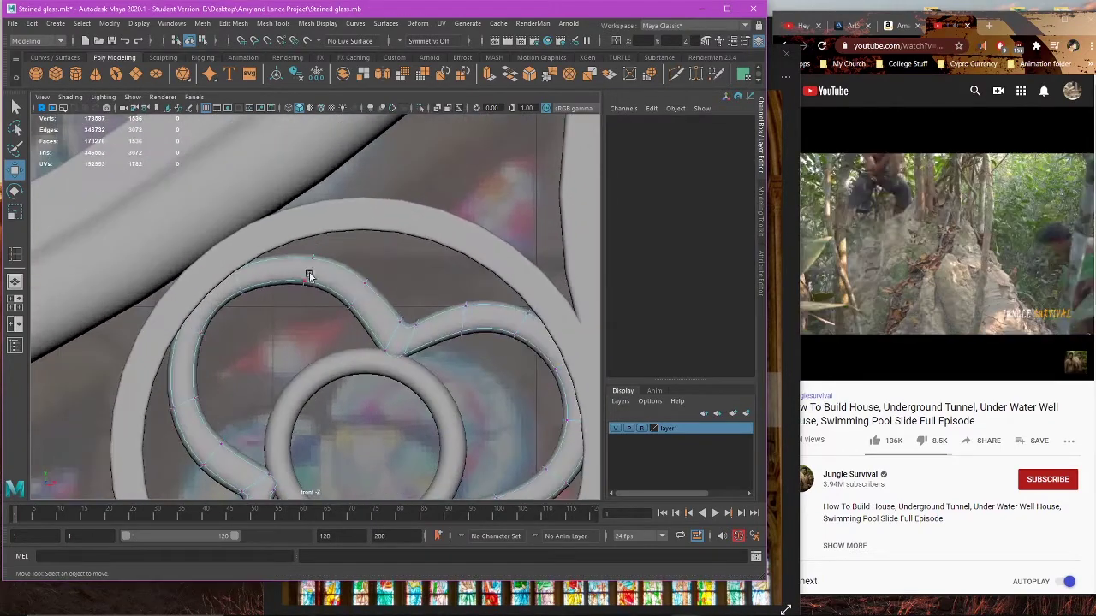
pyautogui.press('1')
pyautogui.moveTo(267, 225); pyautogui.dragTo(300, 290)
pyautogui.moveTo(337, 244); pyautogui.dragTo(337, 240)
pyautogui.moveTo(318, 306); pyautogui.dragTo(367, 316)
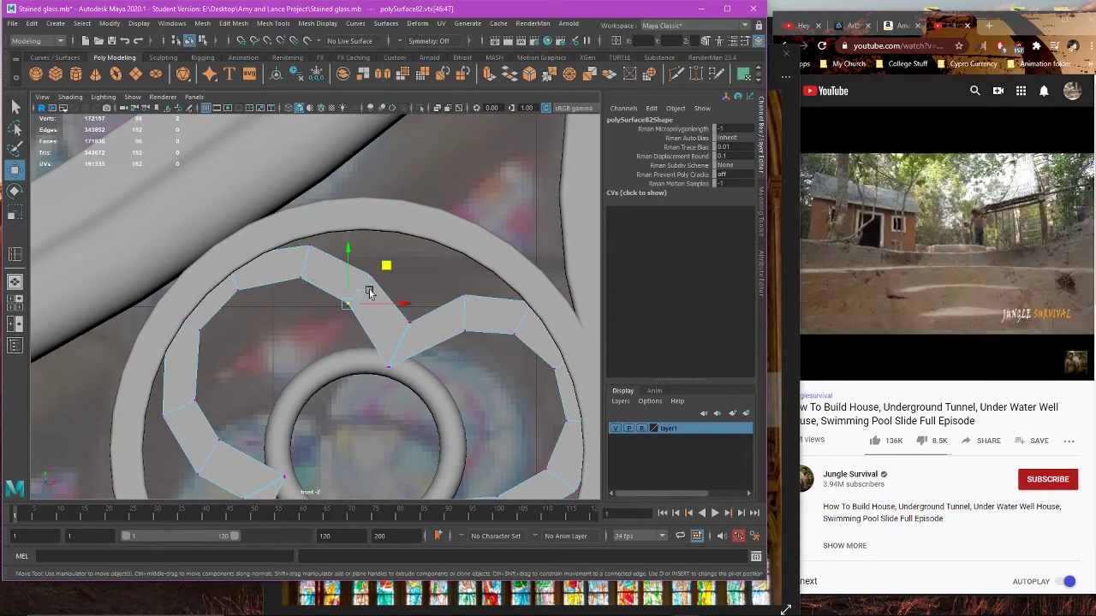
pyautogui.moveTo(386, 266); pyautogui.dragTo(388, 265)
pyautogui.press('3')
pyautogui.scroll(-8, 400, 307)
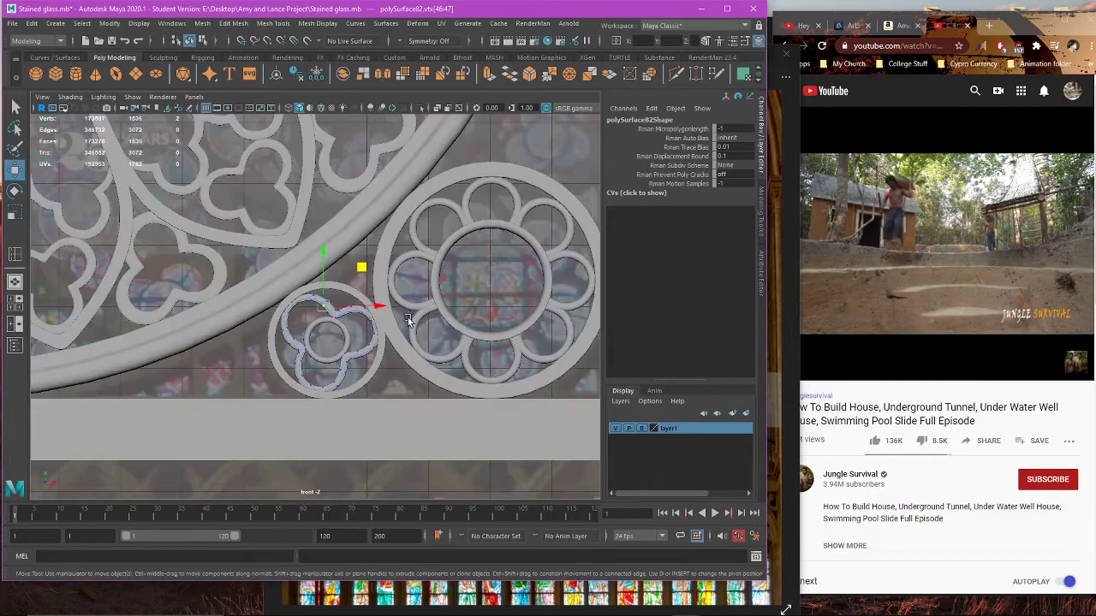
pyautogui.click(548, 158)
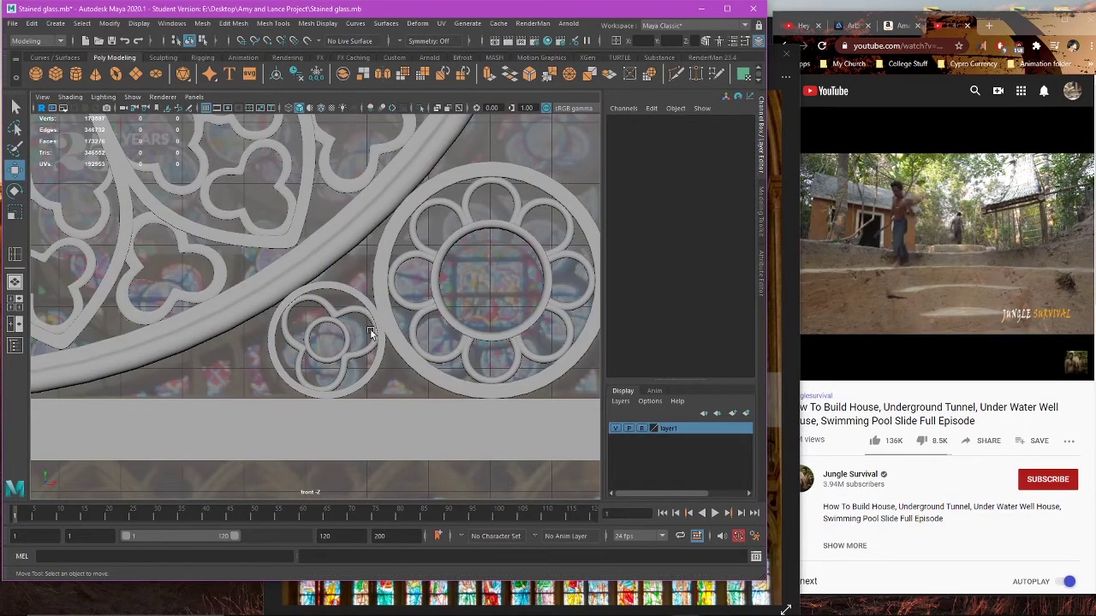
pyautogui.scroll(4, 376, 320)
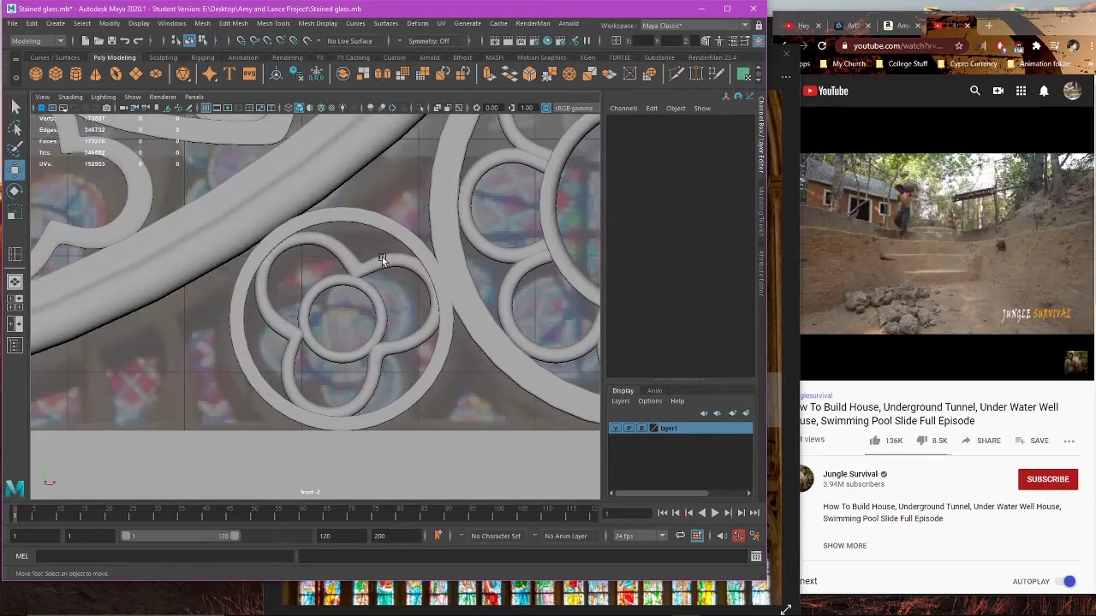
pyautogui.click(382, 259)
pyautogui.scroll(4, 382, 260)
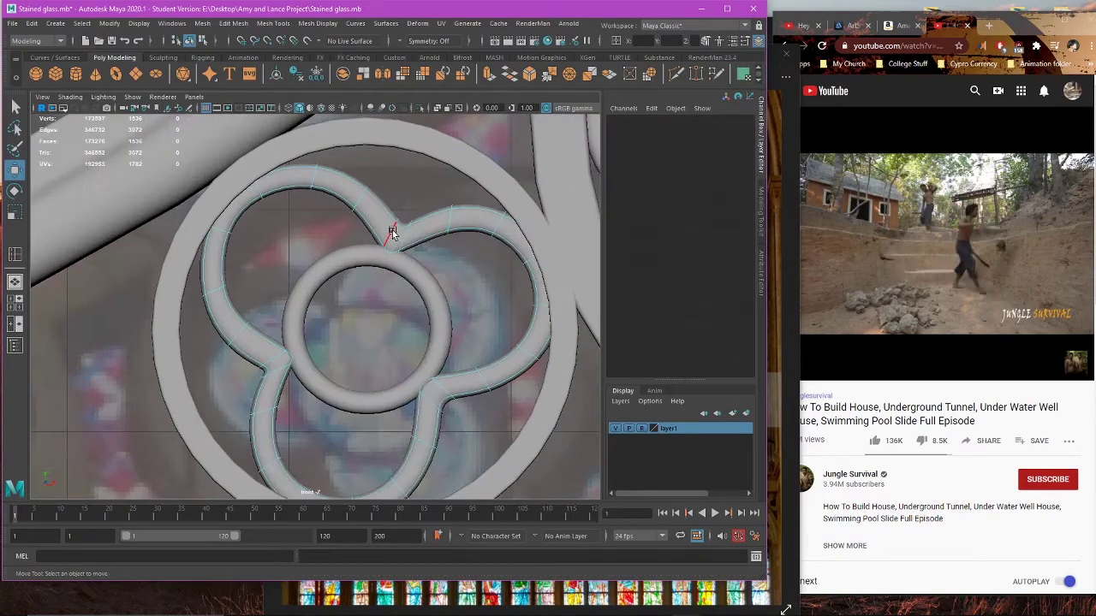
pyautogui.click(391, 229)
pyautogui.moveTo(440, 178); pyautogui.dragTo(440, 207, button='right')
pyautogui.click(390, 241)
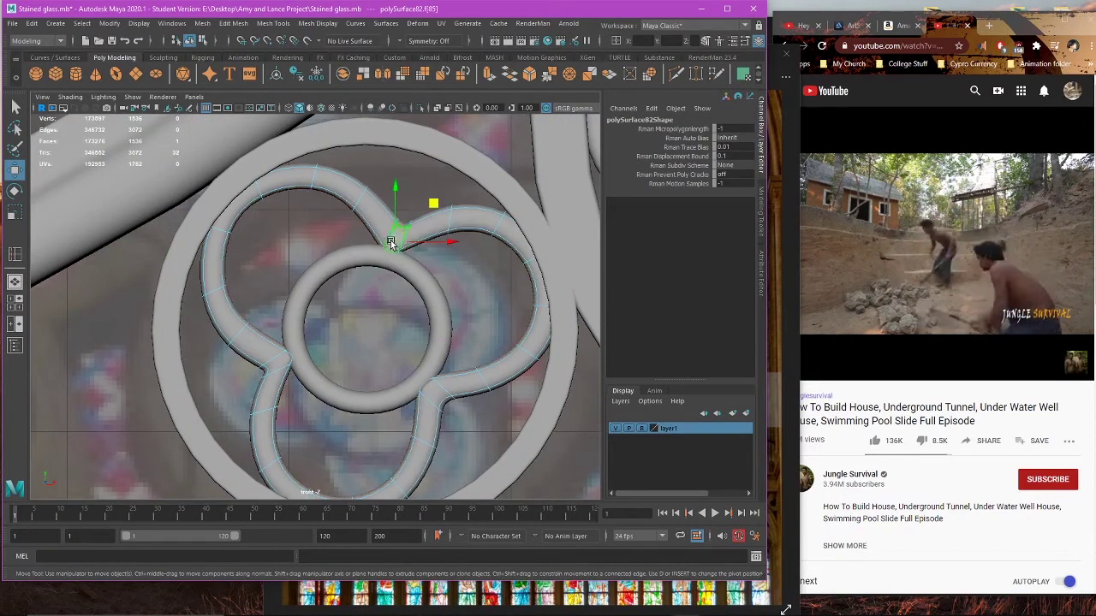
pyautogui.press('e')
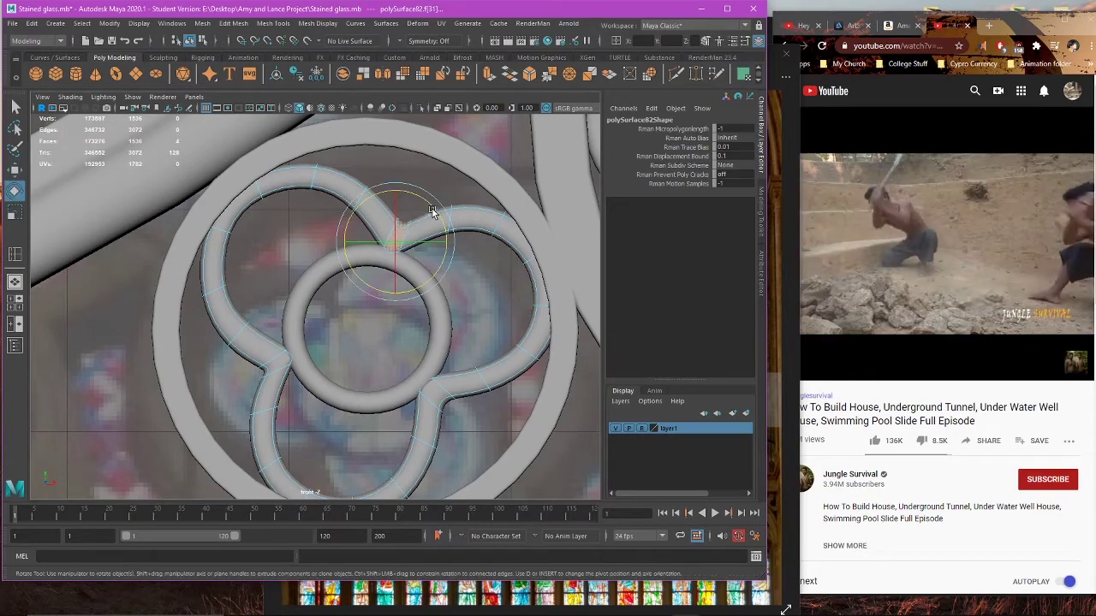
pyautogui.moveTo(445, 193); pyautogui.dragTo(466, 173, button='right')
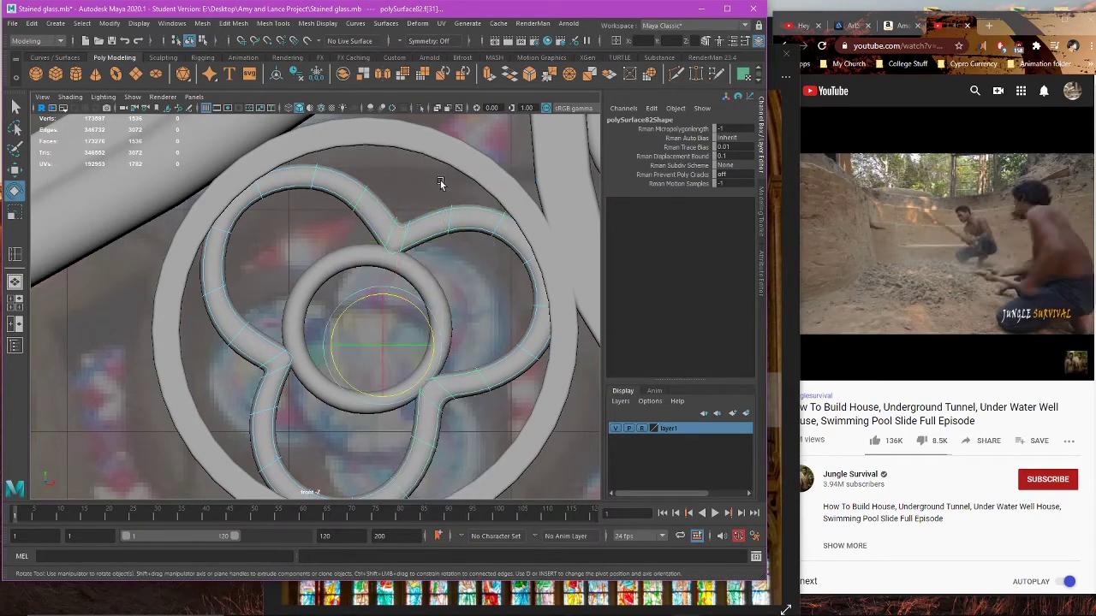
pyautogui.click(442, 181)
# Step: Examine the trefoil and surrounding tracery in the front view and compare them with the rose window reference photo
pyautogui.scroll(-5, 391, 241)
pyautogui.scroll(-2, 406, 437)
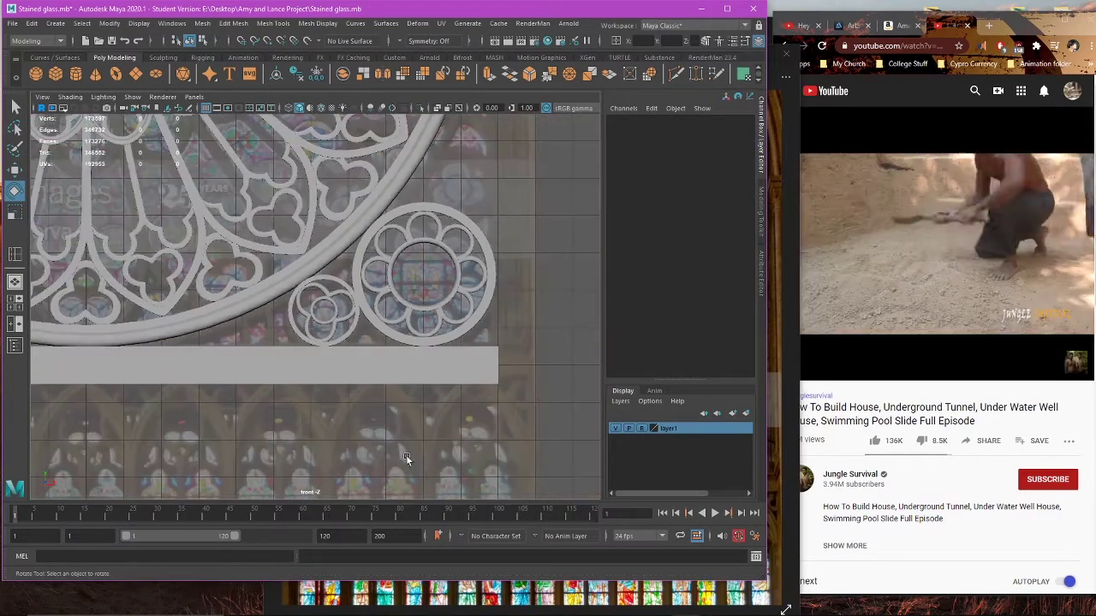
pyautogui.scroll(3, 364, 349)
pyautogui.scroll(2, 359, 355)
pyautogui.click(377, 330)
pyautogui.scroll(2, 398, 359)
pyautogui.press('w')
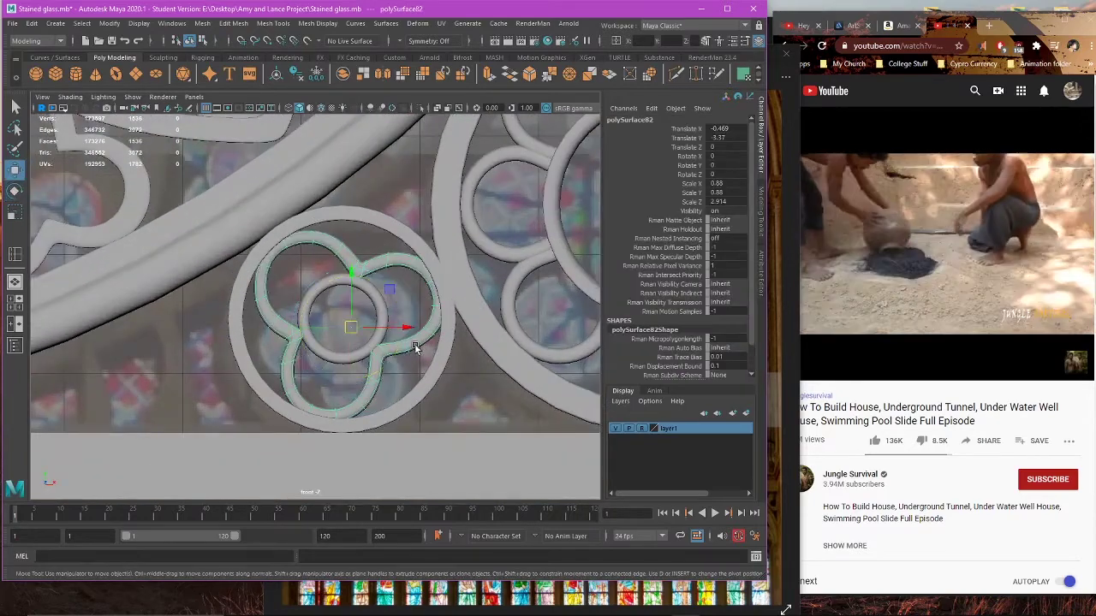
pyautogui.scroll(2, 418, 349)
pyautogui.scroll(-4, 386, 364)
pyautogui.press('space')
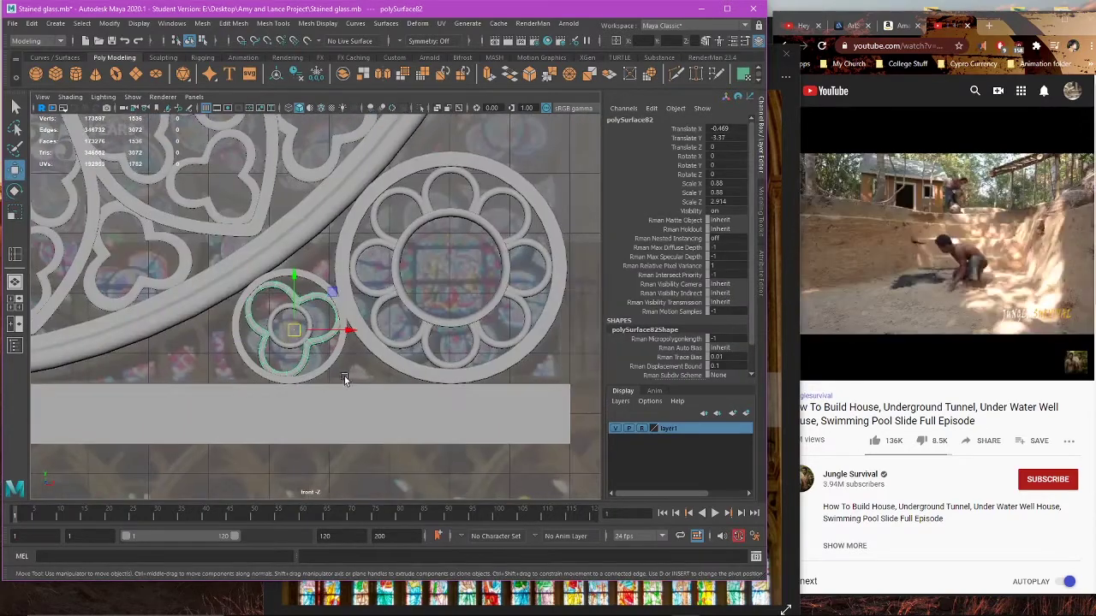
pyautogui.press('space')
pyautogui.press('5')
pyautogui.scroll(-4, 313, 383)
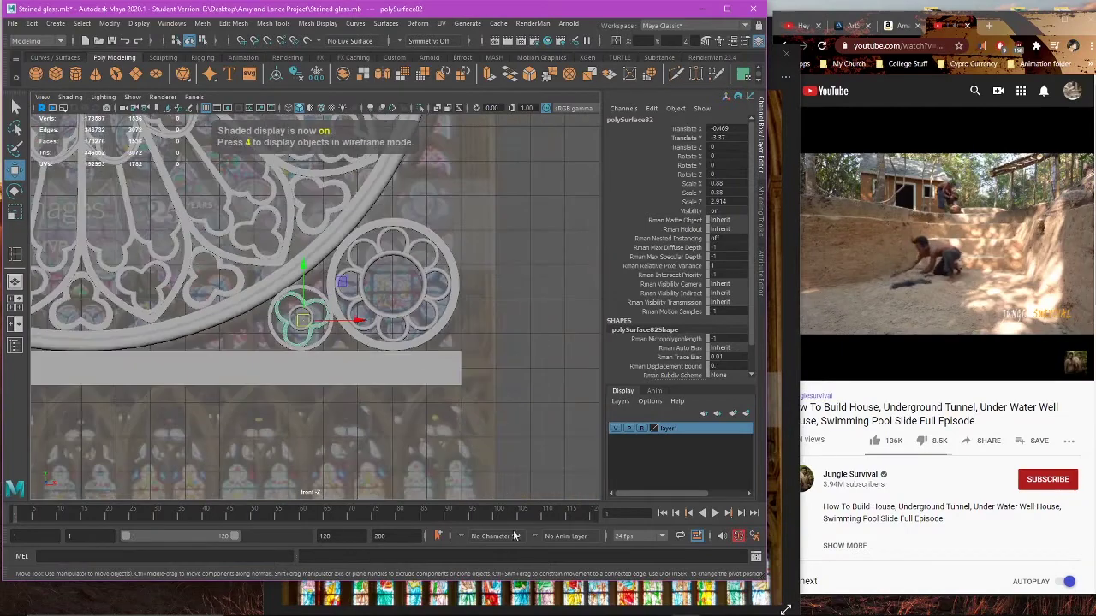
pyautogui.click(573, 598)
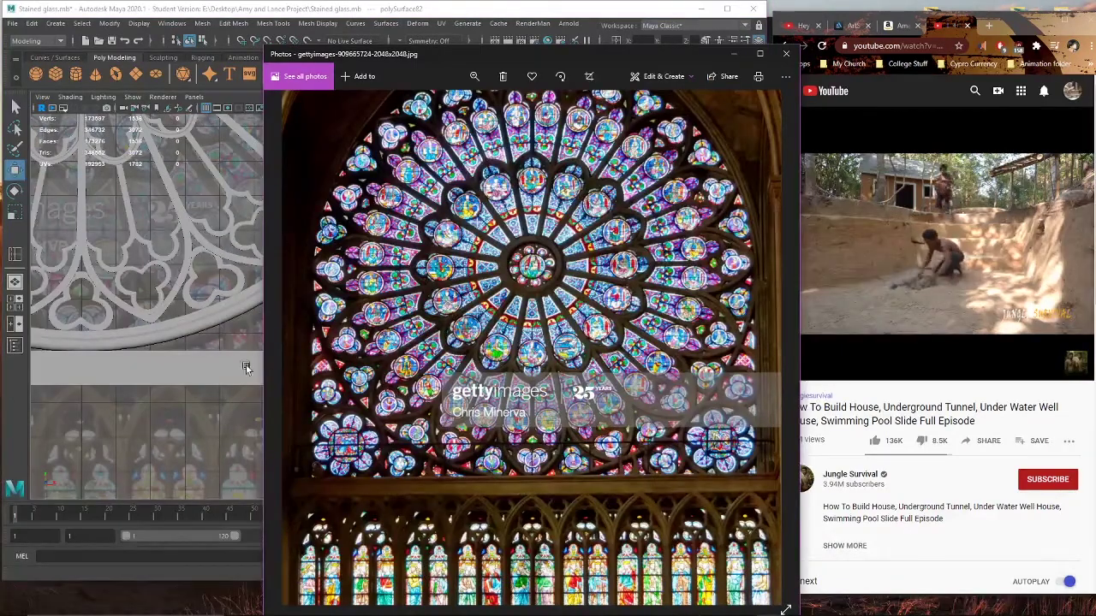
pyautogui.click(167, 321)
# Step: Select the centre ring's faces in the perspective view and scale them down along Z to flatten the ring
pyautogui.scroll(2, 291, 359)
pyautogui.press('space')
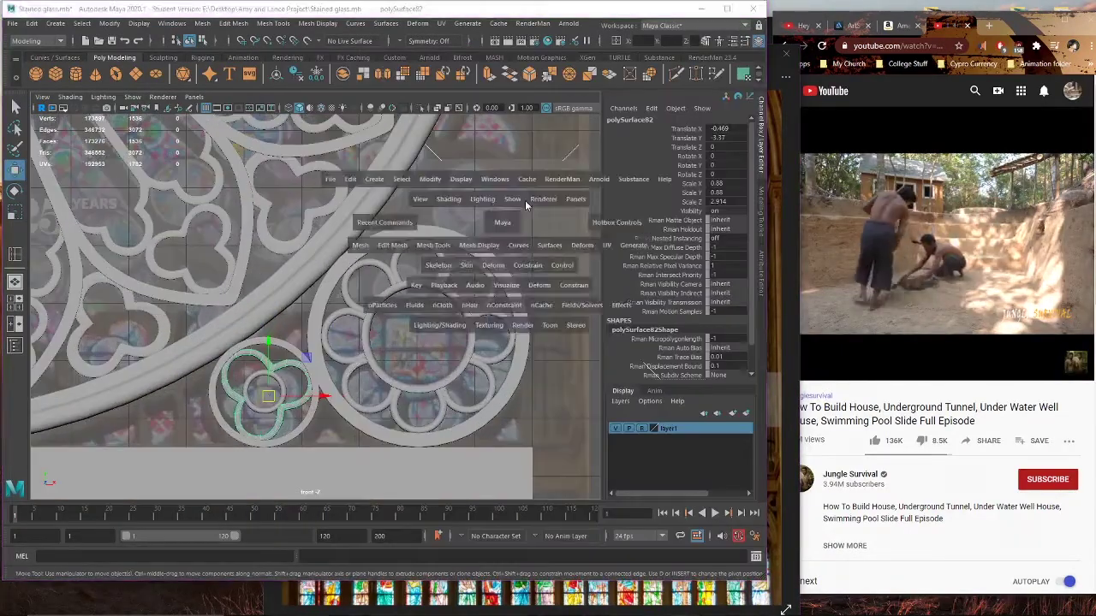
pyautogui.press('space')
pyautogui.press('f')
pyautogui.keyDown('alt'); pyautogui.moveTo(338, 317); pyautogui.dragTo(362, 365); pyautogui.keyUp('alt')
pyautogui.click(362, 365)
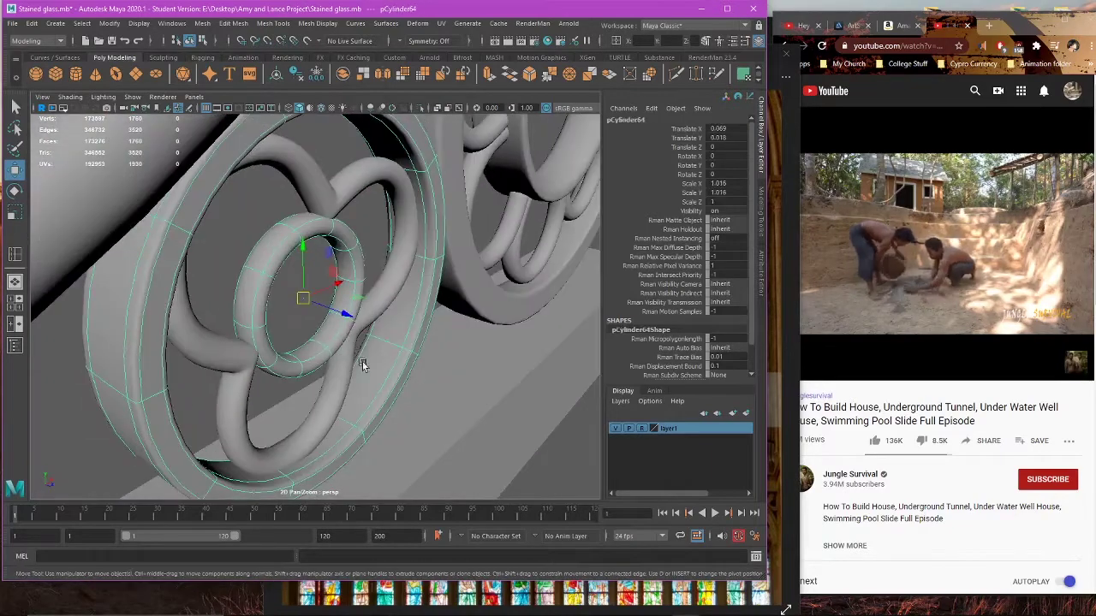
pyautogui.press('r')
pyautogui.moveTo(327, 306); pyautogui.dragTo(326, 336, button='right')
pyautogui.moveTo(341, 313); pyautogui.dragTo(309, 306, button='middle')
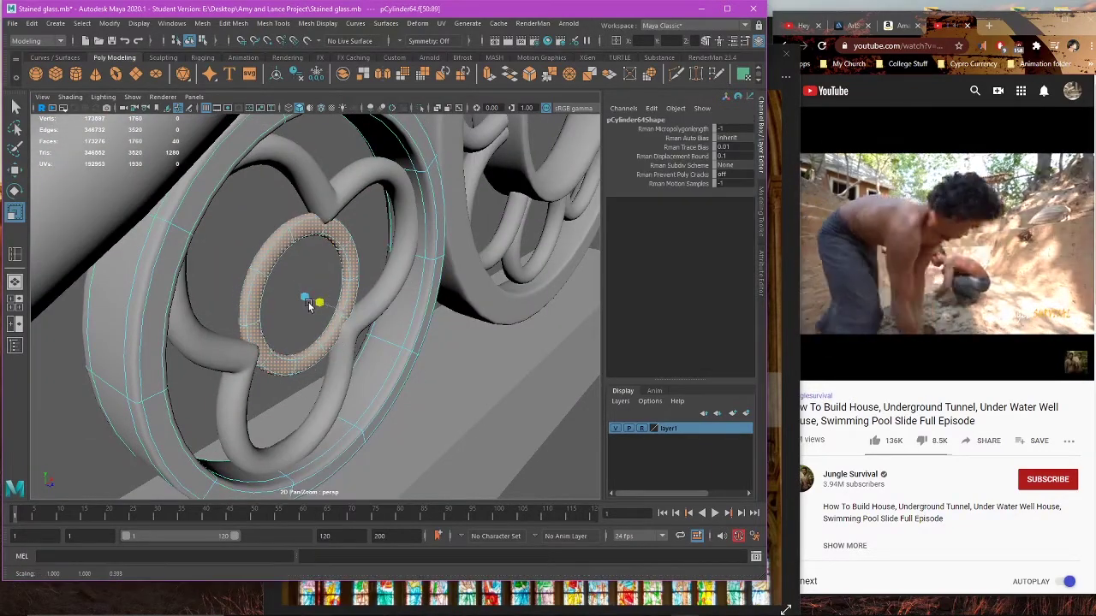
pyautogui.moveTo(309, 307); pyautogui.dragTo(278, 303)
# Step: Scale the centre ring's faces down slightly in X and Y in the front view
pyautogui.press('space')
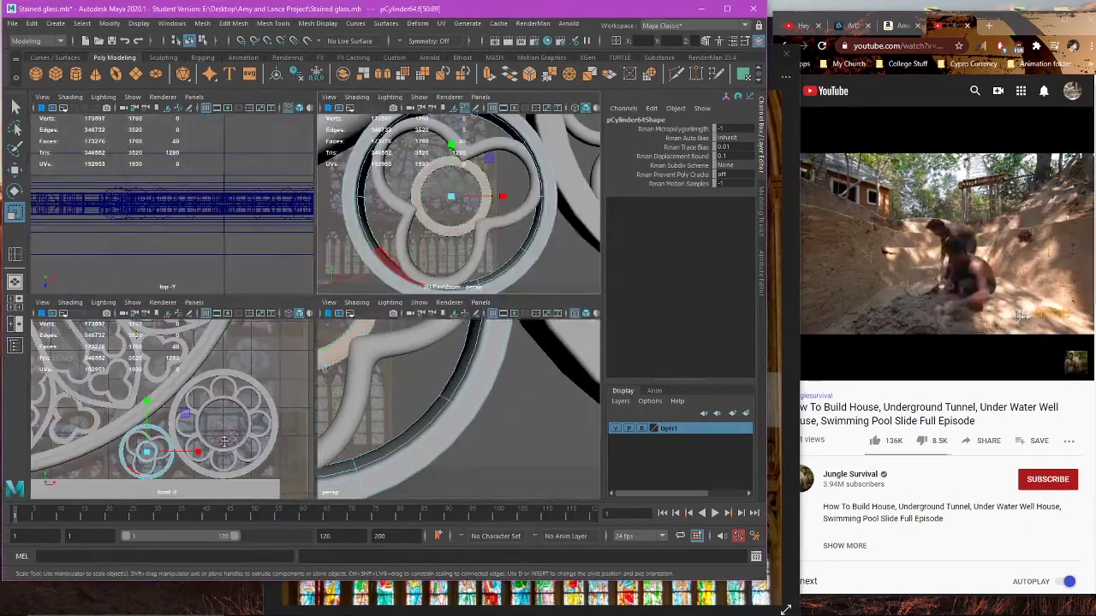
pyautogui.press('space')
pyautogui.scroll(5, 327, 380)
pyautogui.keyDown('alt'); pyautogui.moveTo(273, 414); pyautogui.dragTo(383, 283, button='middle'); pyautogui.keyUp('alt')
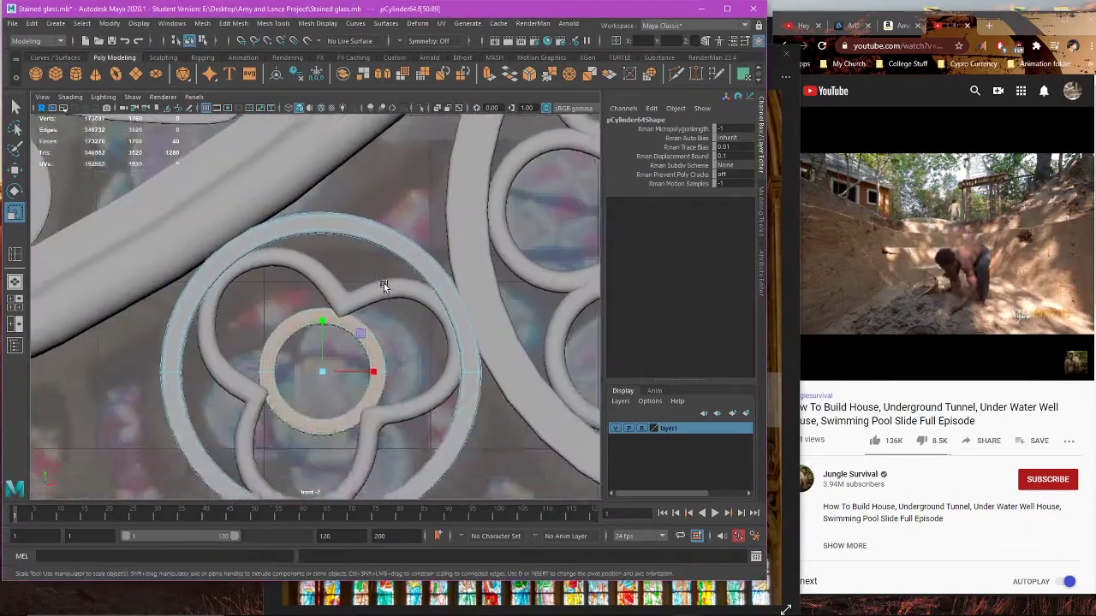
pyautogui.scroll(3, 384, 283)
pyautogui.moveTo(367, 381); pyautogui.dragTo(364, 383)
# Step: Select the centre ring's inner face loop, scale it outward slightly in X and Y to thin the ring, and return to the perspective view
pyautogui.moveTo(461, 305); pyautogui.dragTo(460, 334, button='right')
pyautogui.keyDown('alt'); pyautogui.moveTo(401, 372); pyautogui.dragTo(424, 340, button='middle'); pyautogui.keyUp('alt')
pyautogui.scroll(1, 423, 340)
pyautogui.click(410, 331)
pyautogui.keyDown('shift'); pyautogui.doubleClick(367, 314); pyautogui.keyUp('shift')
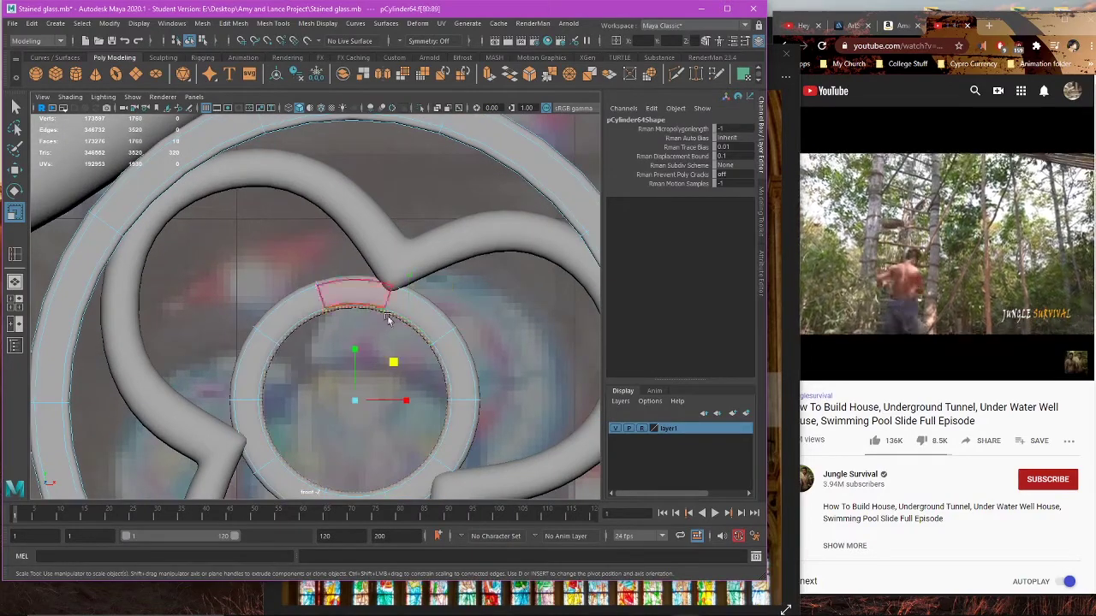
pyautogui.moveTo(393, 363); pyautogui.dragTo(397, 362)
pyautogui.press('space')
pyautogui.press('space')
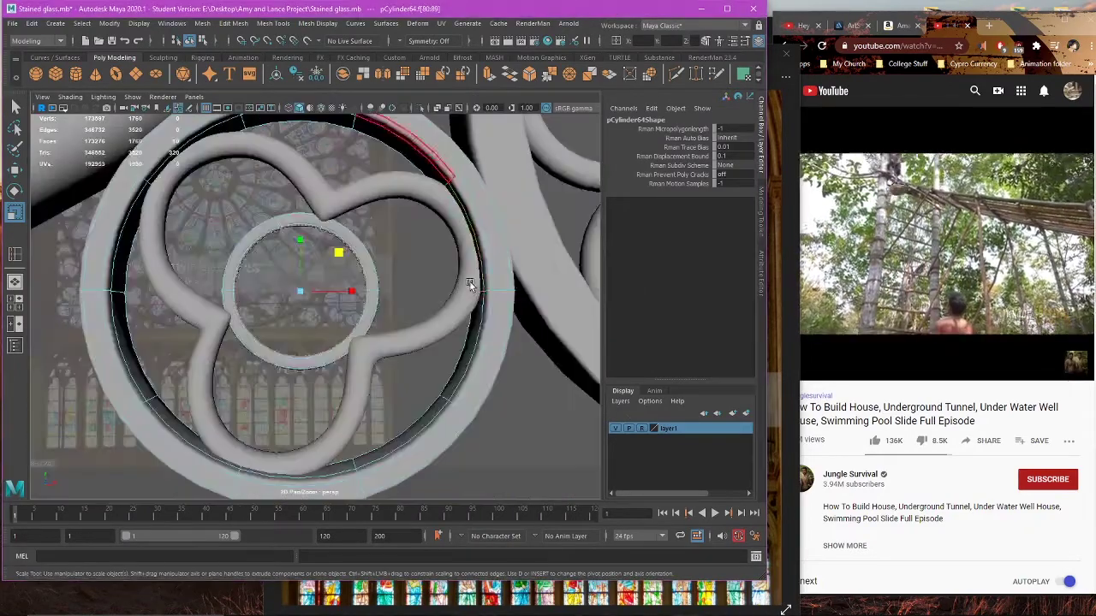
# Step: Return to object mode, select the medallion's rings and trefoil together, and turn off their smooth preview
pyautogui.keyDown('alt'); pyautogui.moveTo(470, 280); pyautogui.dragTo(439, 279); pyautogui.keyUp('alt')
pyautogui.moveTo(424, 273); pyautogui.dragTo(443, 259, button='right')
pyautogui.click(351, 291)
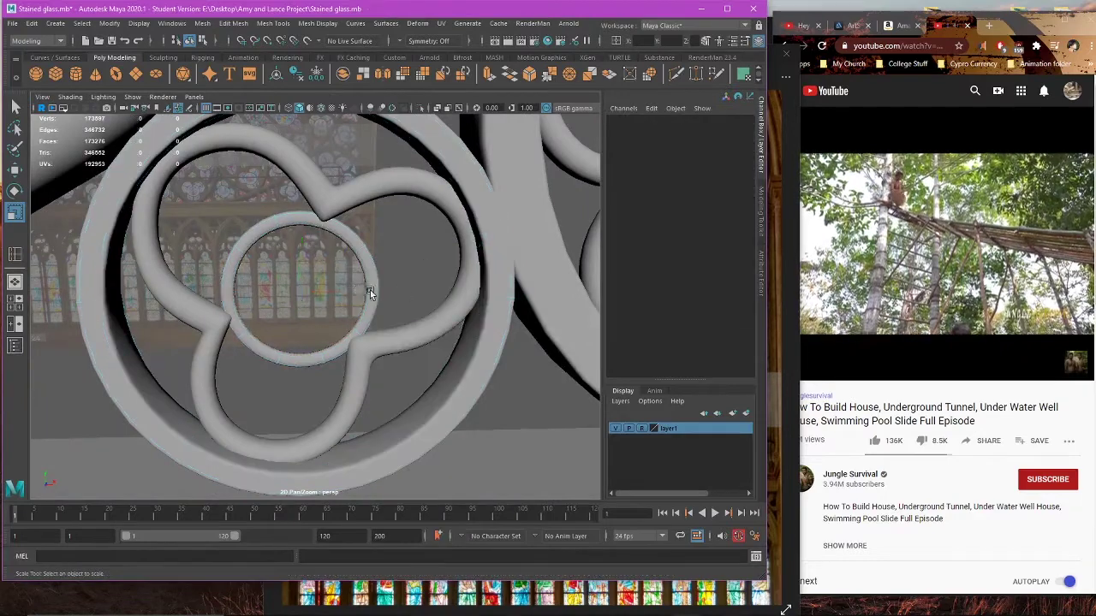
pyautogui.click(370, 290)
pyautogui.keyDown('shift'); pyautogui.click(378, 337); pyautogui.keyUp('shift')
pyautogui.keyDown('alt'); pyautogui.moveTo(394, 341); pyautogui.dragTo(442, 351); pyautogui.keyUp('alt')
pyautogui.press('1')
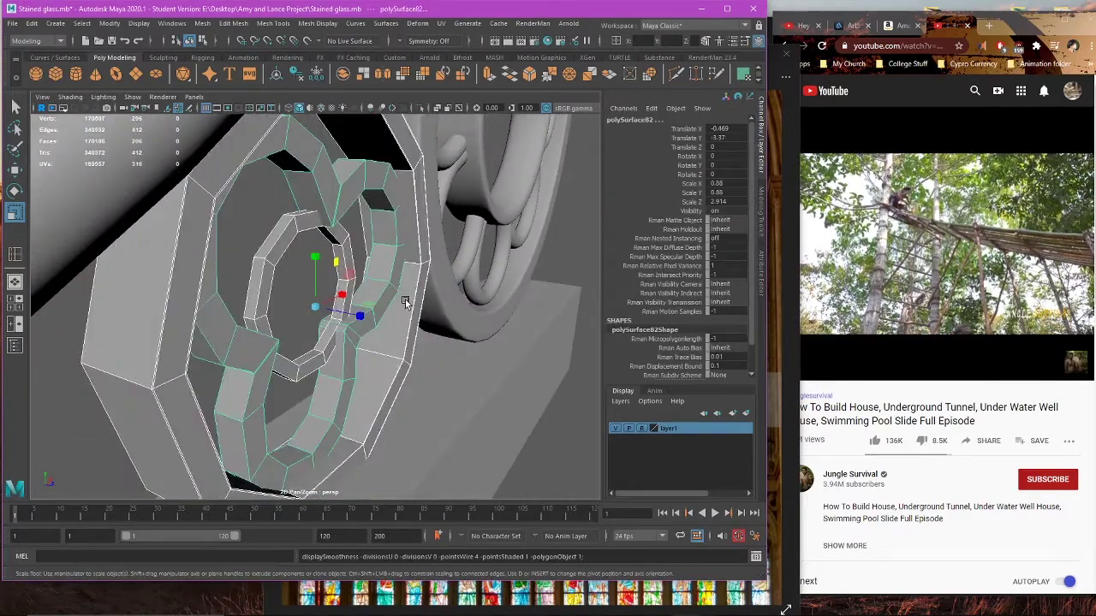
# Step: In the front view, insert one edge loop across the trefoil's lower corner, where two petals meet
pyautogui.keyDown('alt'); pyautogui.moveTo(405, 302); pyautogui.dragTo(291, 278); pyautogui.keyUp('alt')
pyautogui.press('space')
pyautogui.press('space')
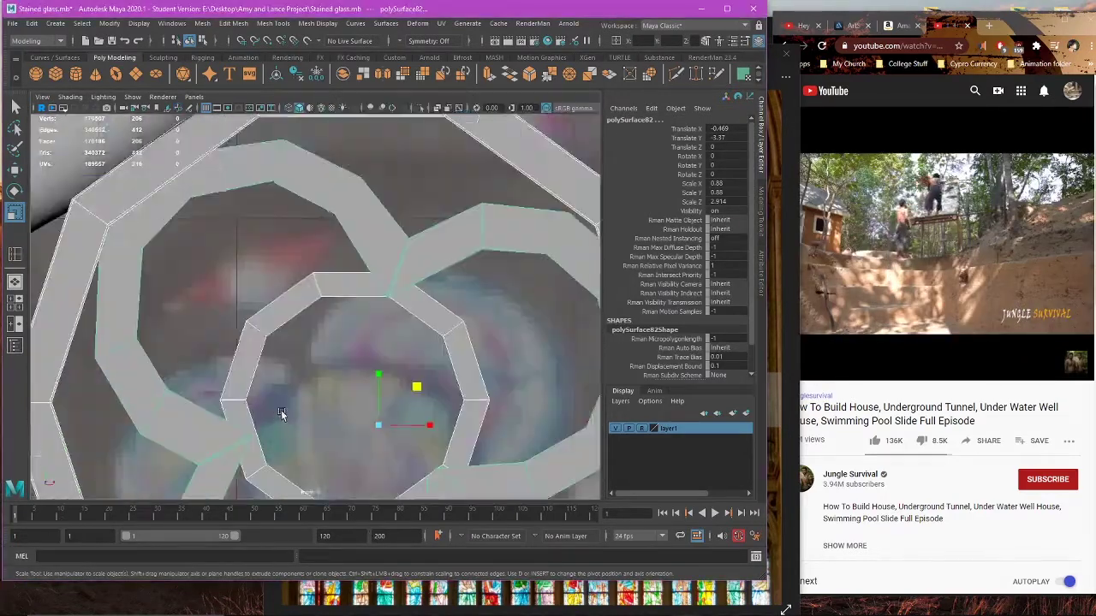
pyautogui.keyDown('alt'); pyautogui.moveTo(283, 414); pyautogui.dragTo(297, 325, button='middle'); pyautogui.keyUp('alt')
pyautogui.keyDown('alt'); pyautogui.moveTo(425, 390); pyautogui.dragTo(354, 323, button='middle'); pyautogui.keyUp('alt')
pyautogui.moveTo(467, 240); pyautogui.dragTo(466, 208, button='right')
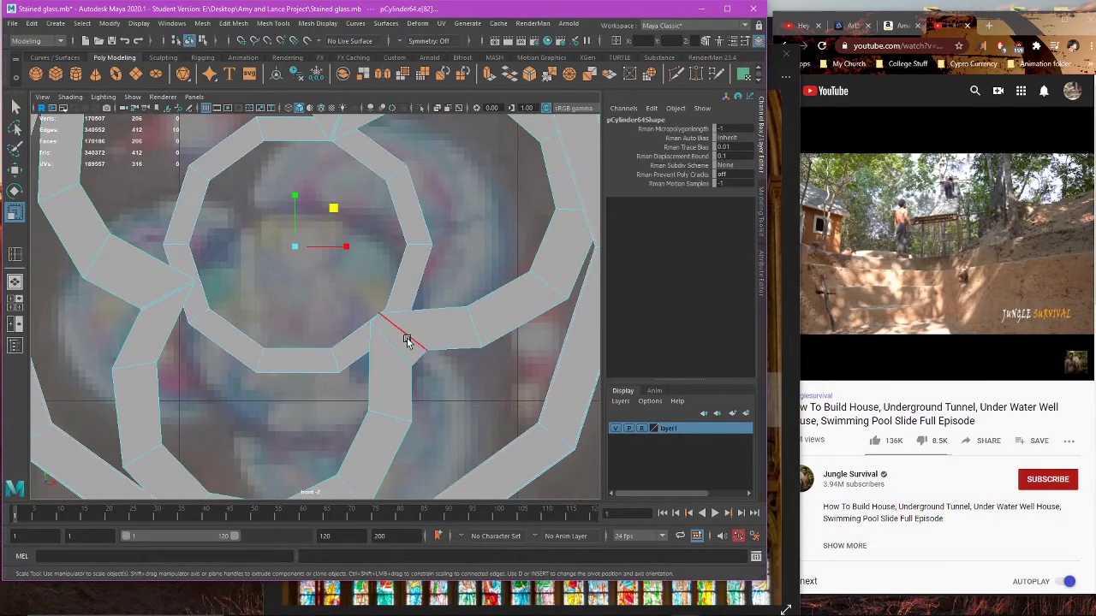
pyautogui.scroll(5, 424, 341)
pyautogui.press('w')
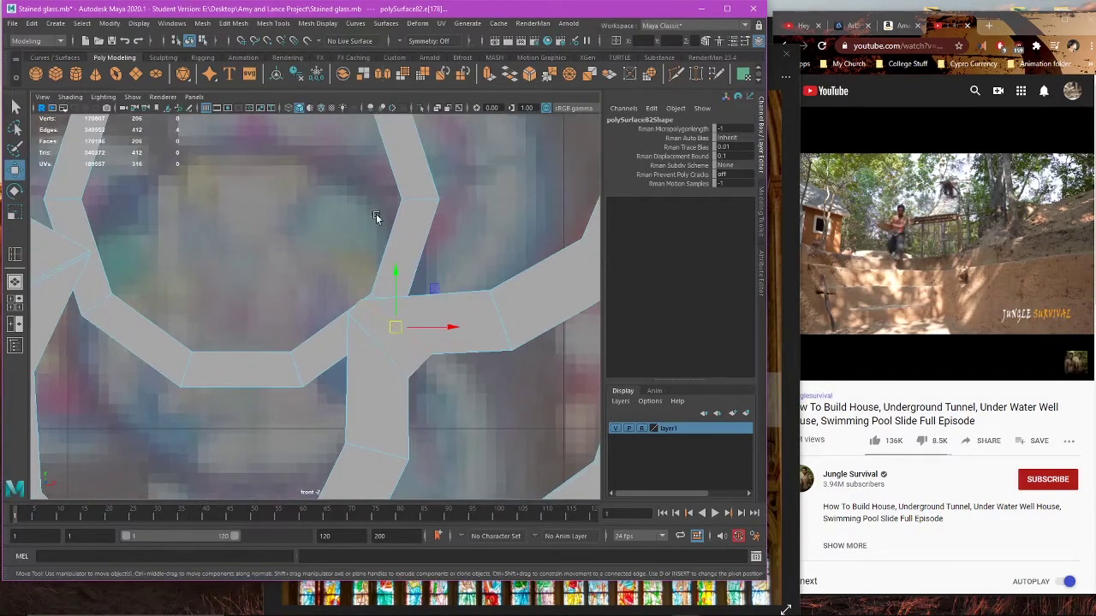
pyautogui.doubleClick(14, 254)
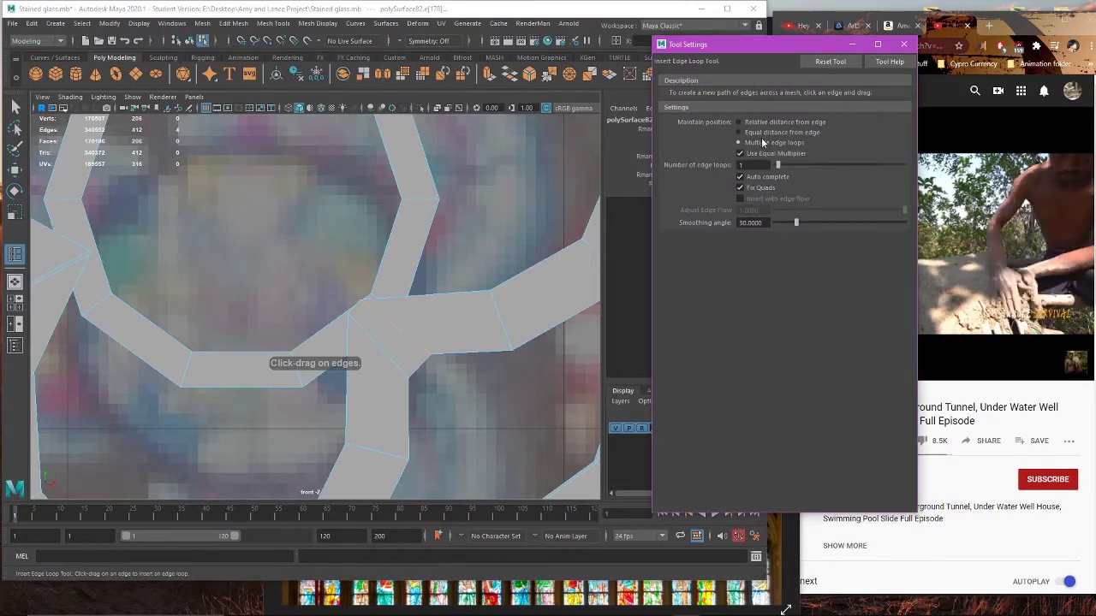
pyautogui.click(904, 44)
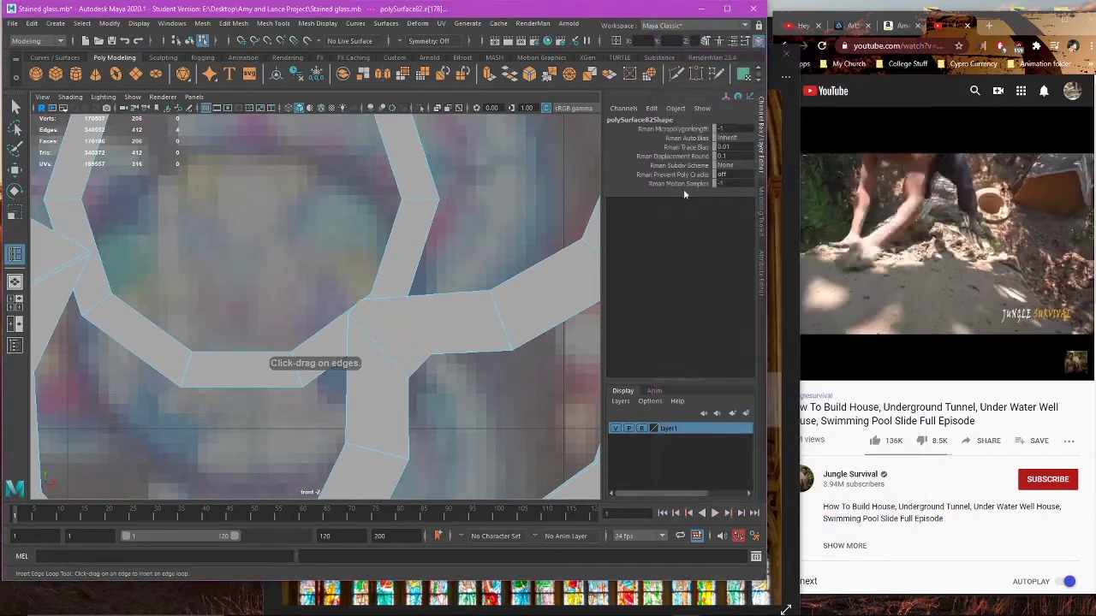
pyautogui.click(428, 367)
# Step: Delete the outer edge loop beside the trefoil's lower corner together with its leftover vertices
pyautogui.press('w')
pyautogui.moveTo(494, 228); pyautogui.dragTo(494, 194, button='right')
pyautogui.doubleClick(419, 339)
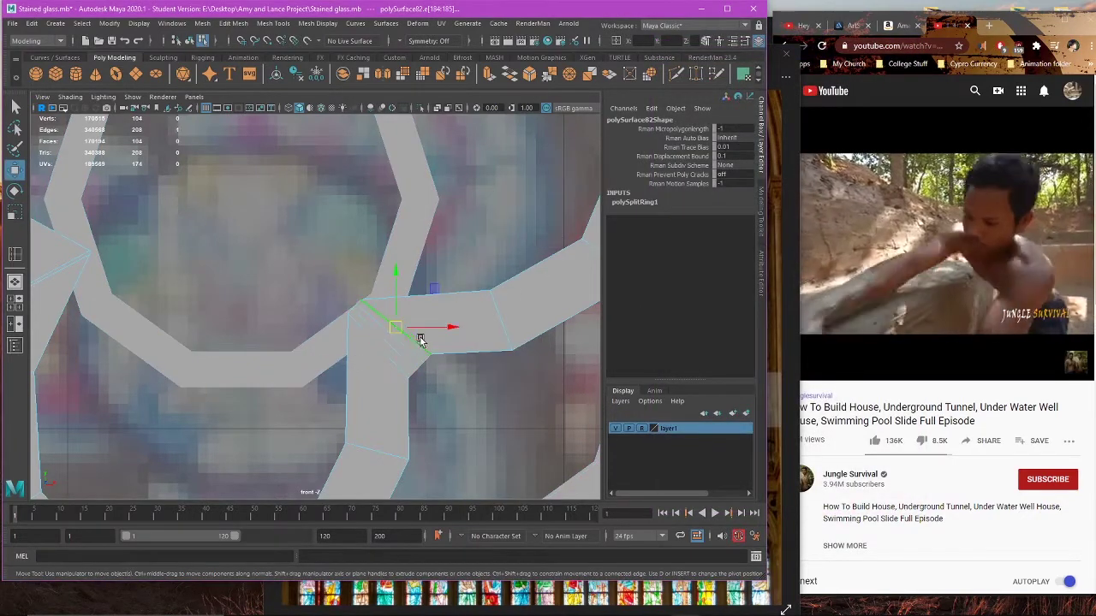
pyautogui.click(470, 215)
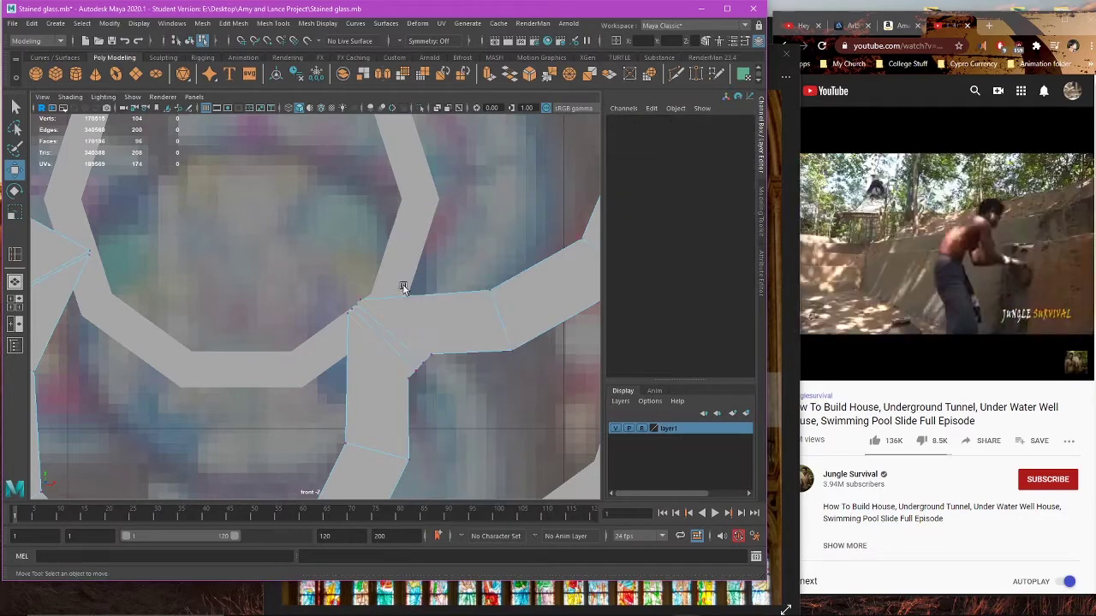
pyautogui.moveTo(485, 247); pyautogui.dragTo(476, 332, button='right')
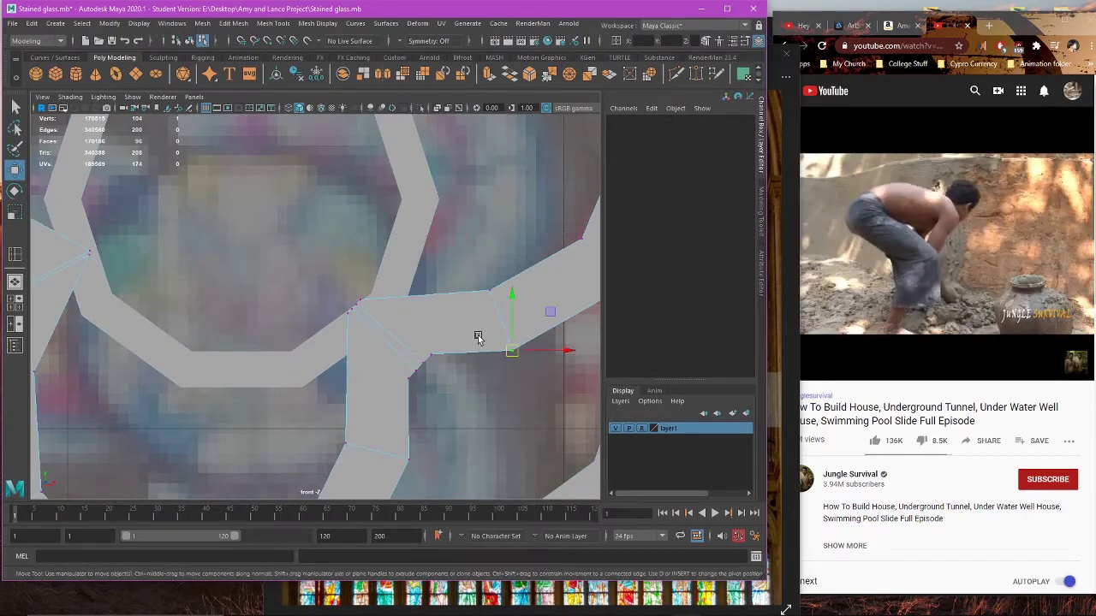
pyautogui.press('Delete')
# Step: Return the trefoil to object mode and turn its smooth preview back on
pyautogui.moveTo(486, 208); pyautogui.dragTo(514, 197, button='right')
pyautogui.click(447, 325)
pyautogui.press('3')
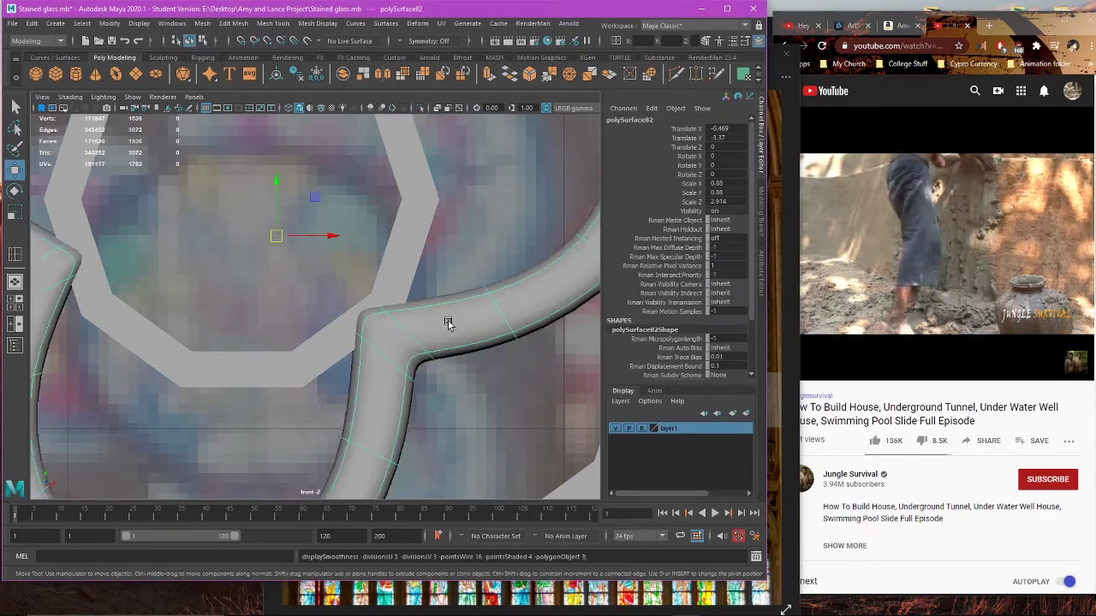
pyautogui.scroll(-6, 453, 301)
pyautogui.click(404, 351)
pyautogui.scroll(1, 351, 279)
pyautogui.scroll(2, 353, 282)
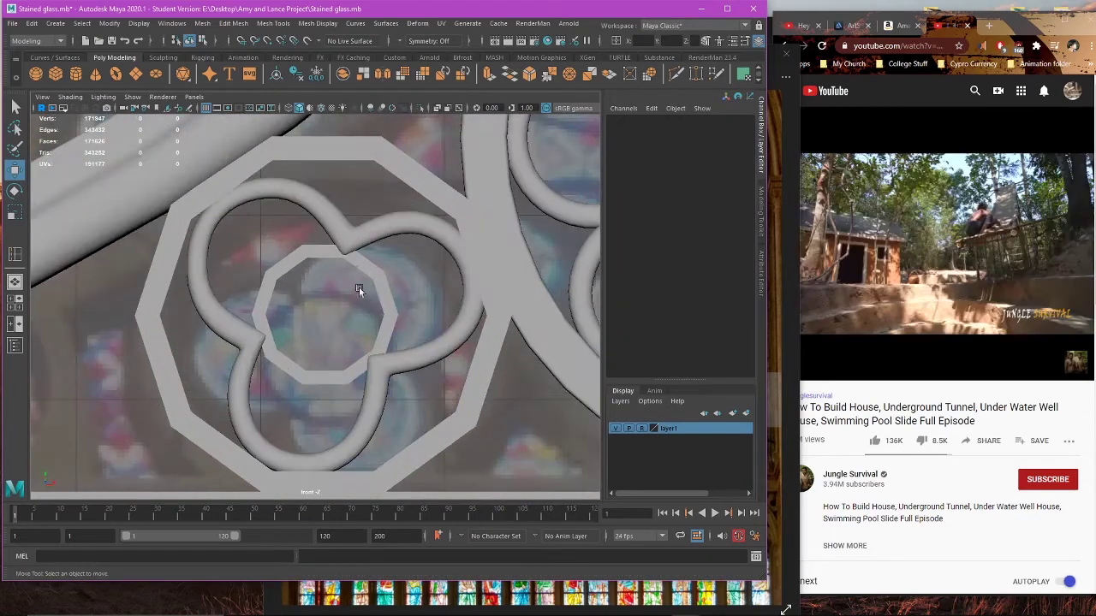
# Step: Select the vertices of the trefoil's upper corner and shift them slightly along X
pyautogui.click(355, 246)
pyautogui.moveTo(406, 262); pyautogui.dragTo(343, 245, button='right')
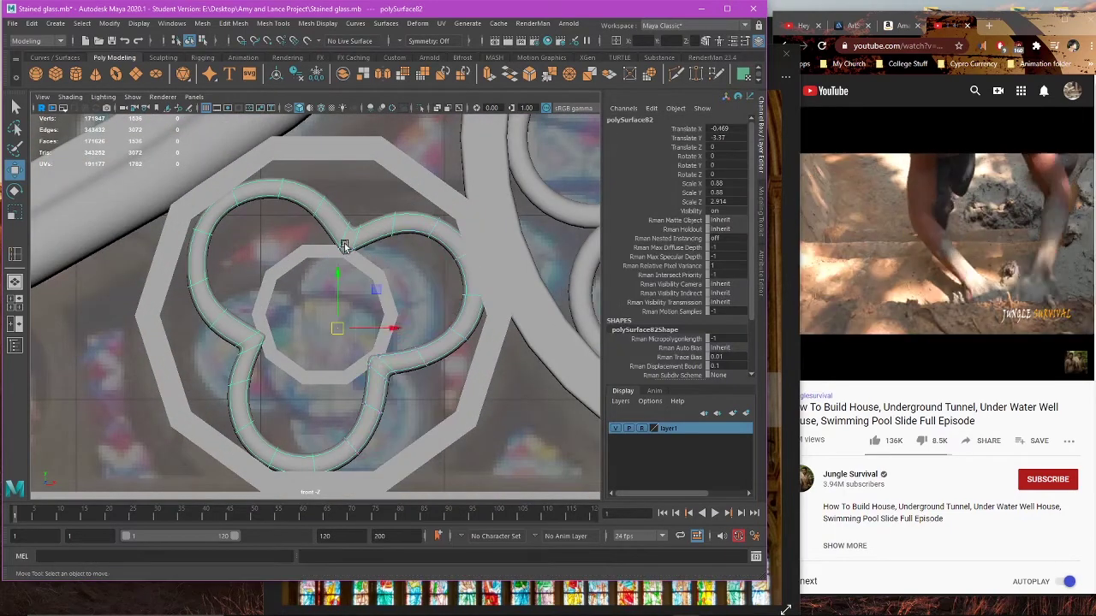
pyautogui.moveTo(318, 215); pyautogui.dragTo(369, 249)
pyautogui.scroll(2, 402, 244)
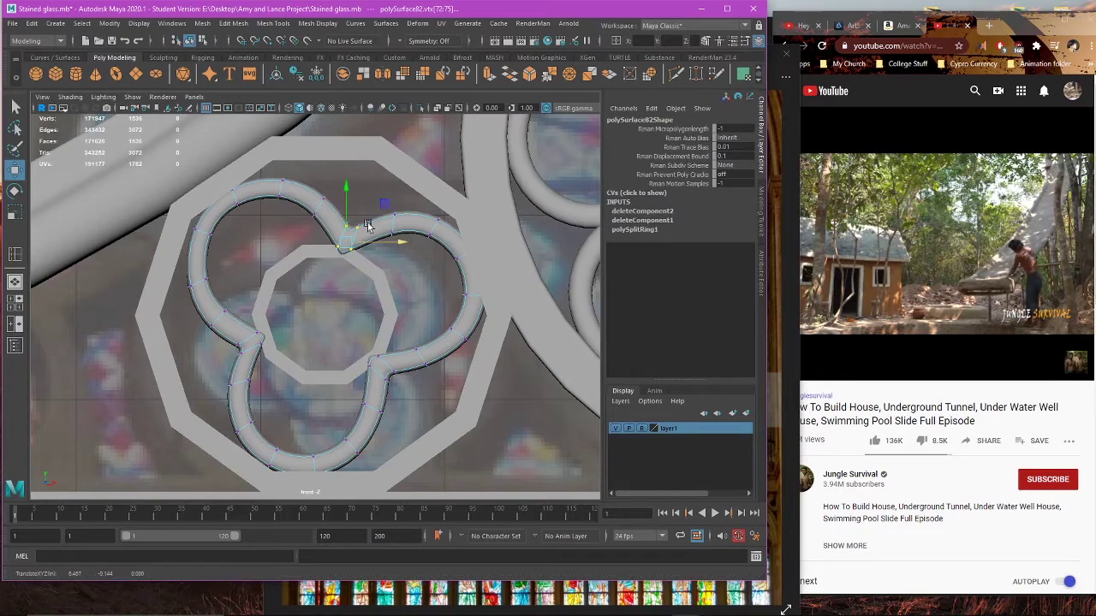
# Step: Select the medallion's rings in the perspective view and turn their smooth preview back on
pyautogui.press('space')
pyautogui.press('space')
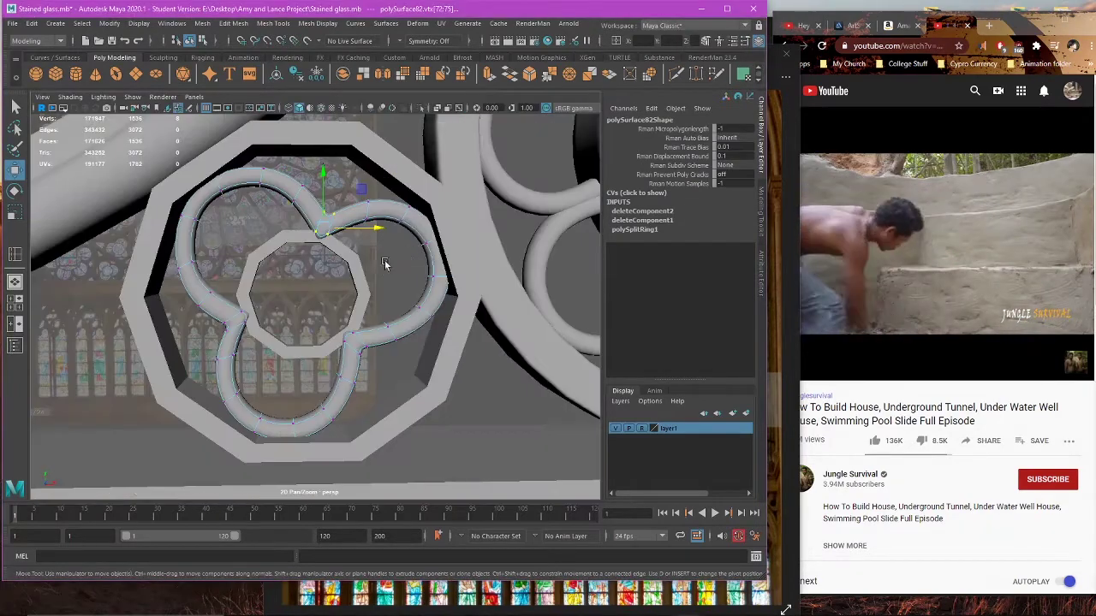
pyautogui.click(365, 275)
pyautogui.rightClick(382, 267)
pyautogui.moveTo(395, 260); pyautogui.dragTo(432, 252, button='right')
pyautogui.click(377, 282)
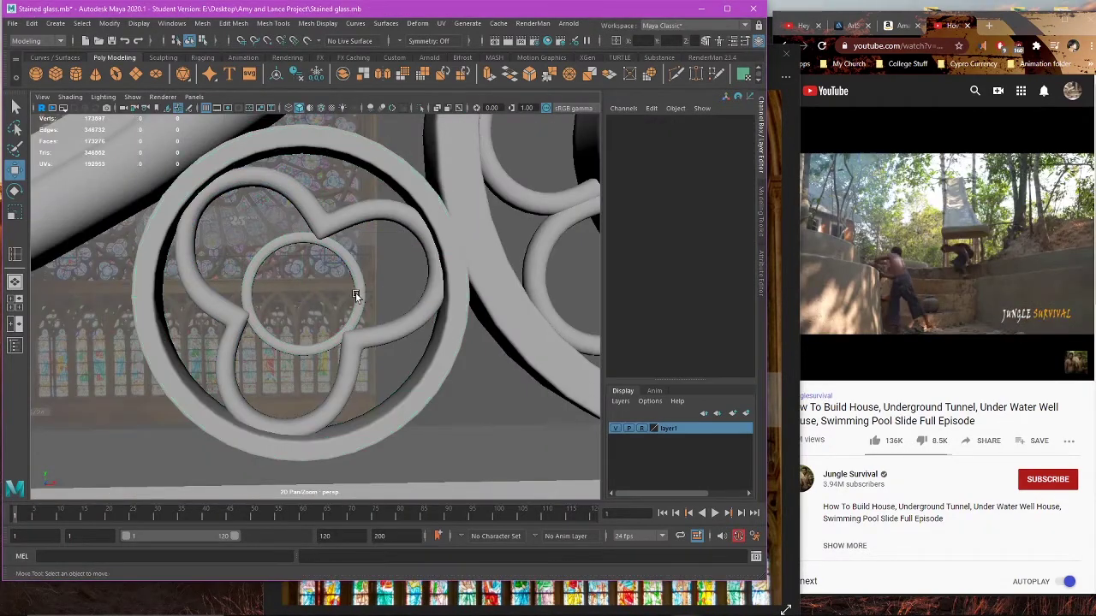
pyautogui.keyDown('alt'); pyautogui.moveTo(357, 297); pyautogui.dragTo(320, 323); pyautogui.keyUp('alt')
pyautogui.scroll(-4, 266, 326)
pyautogui.scroll(5, 332, 322)
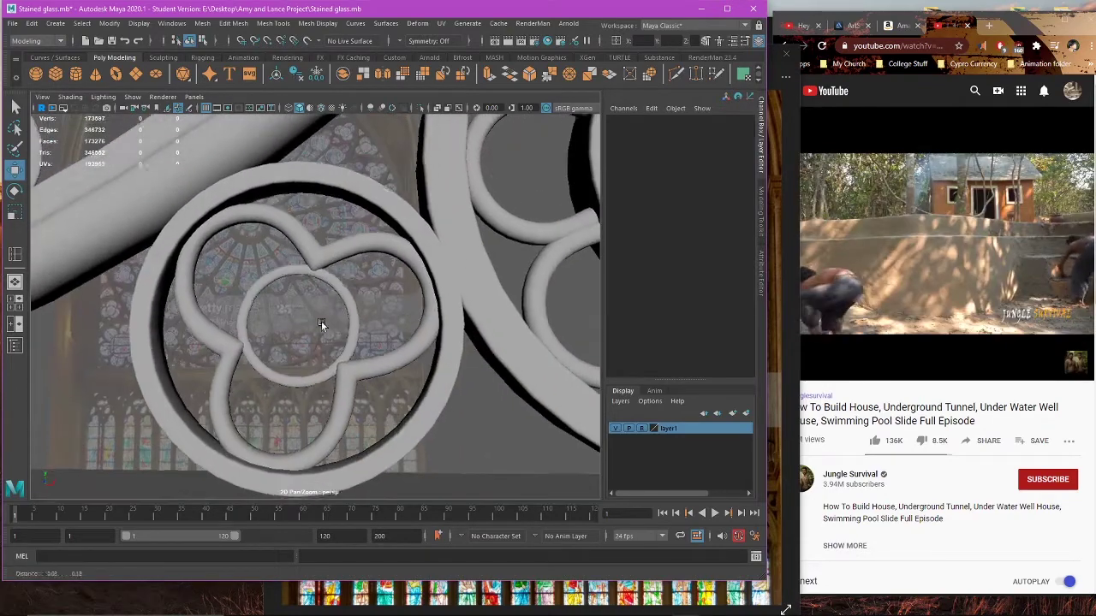
# Step: Reselect the trefoil's upper corner vertices in the front view, nudge them along X, and return to the perspective view
pyautogui.click(335, 374)
pyautogui.press('space')
pyautogui.press('space')
pyautogui.moveTo(401, 292); pyautogui.dragTo(324, 268, button='right')
pyautogui.keyDown('alt'); pyautogui.moveTo(347, 249); pyautogui.dragTo(314, 325, button='middle'); pyautogui.keyUp('alt')
pyautogui.scroll(1, 314, 325)
pyautogui.moveTo(282, 285); pyautogui.dragTo(325, 340)
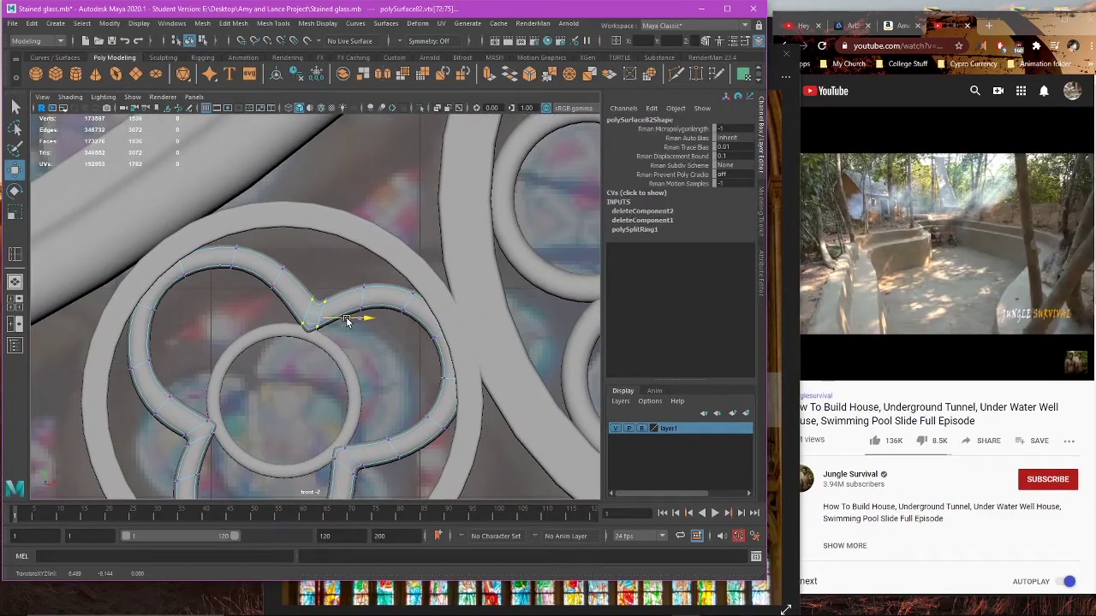
pyautogui.press('space')
pyautogui.press('space')
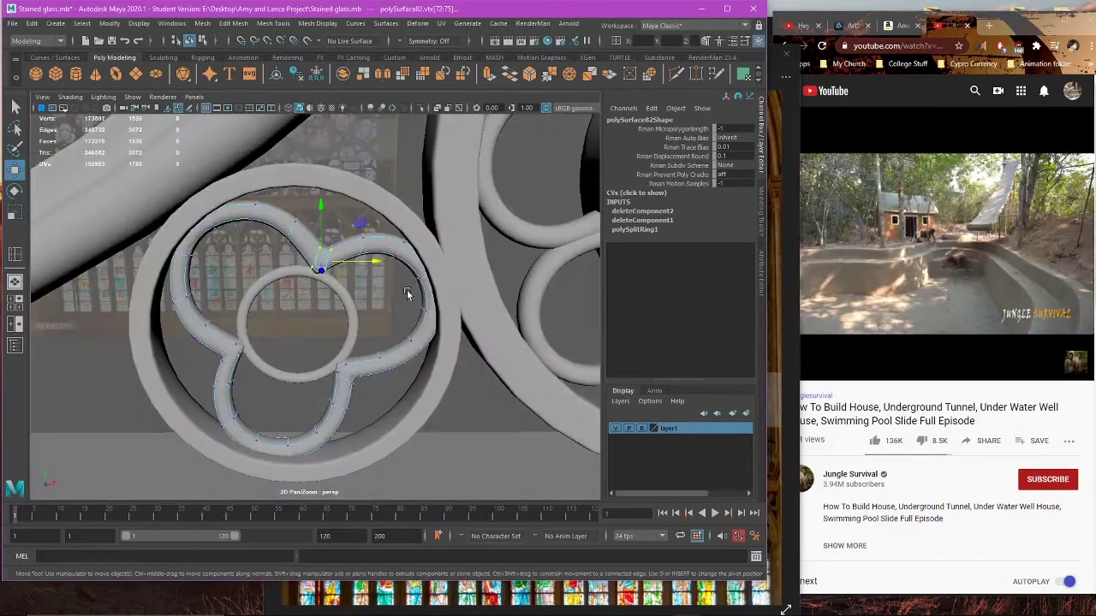
# Step: Select the medallion's rings and trefoil in object mode and combine them into one mesh
pyautogui.moveTo(408, 295); pyautogui.dragTo(452, 265, button='right')
pyautogui.scroll(-6, 334, 285)
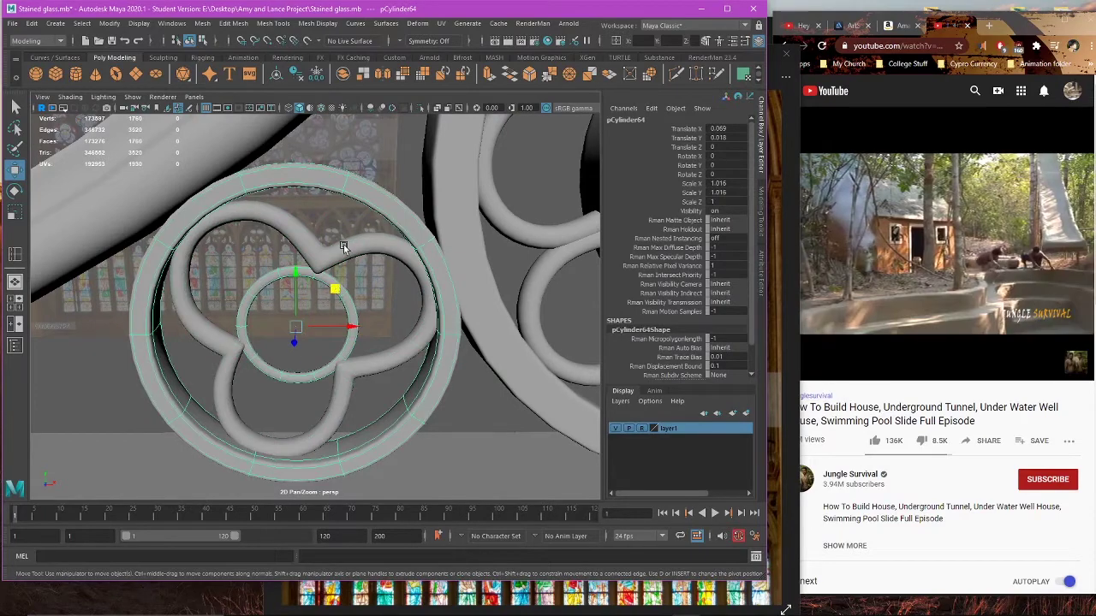
pyautogui.click(202, 23)
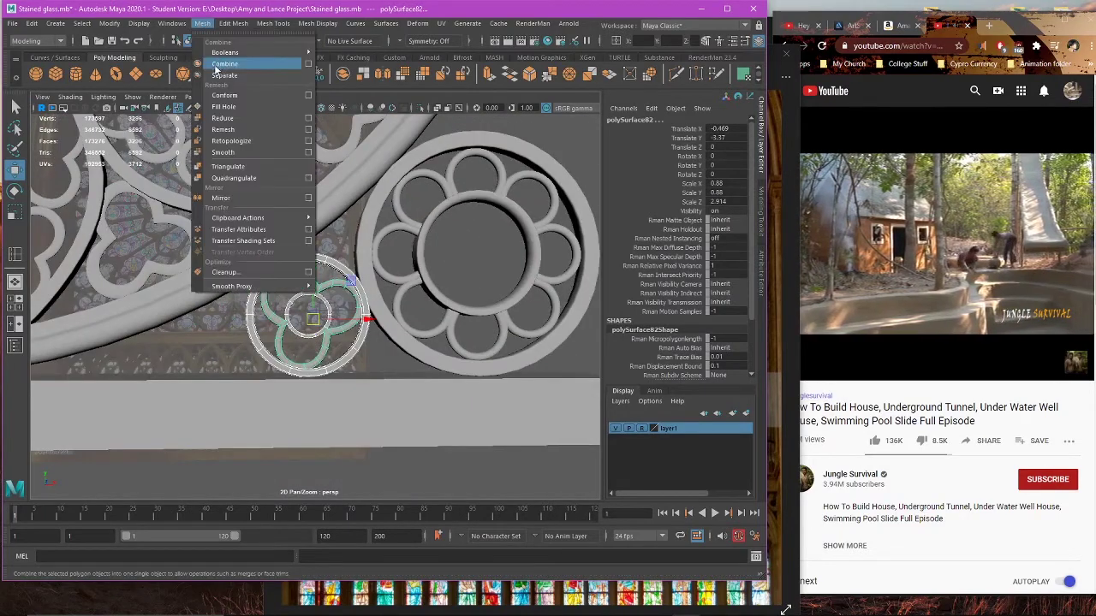
pyautogui.click(213, 65)
pyautogui.click(478, 223)
pyautogui.click(354, 304)
# Step: Move the outer vertices of the trefoil's upper corner slightly in the XY plane, then return to object mode
pyautogui.keyDown('alt'); pyautogui.moveTo(355, 304); pyautogui.dragTo(330, 355); pyautogui.keyUp('alt')
pyautogui.click(373, 345)
pyautogui.scroll(2, 339, 317)
pyautogui.scroll(5, 328, 356)
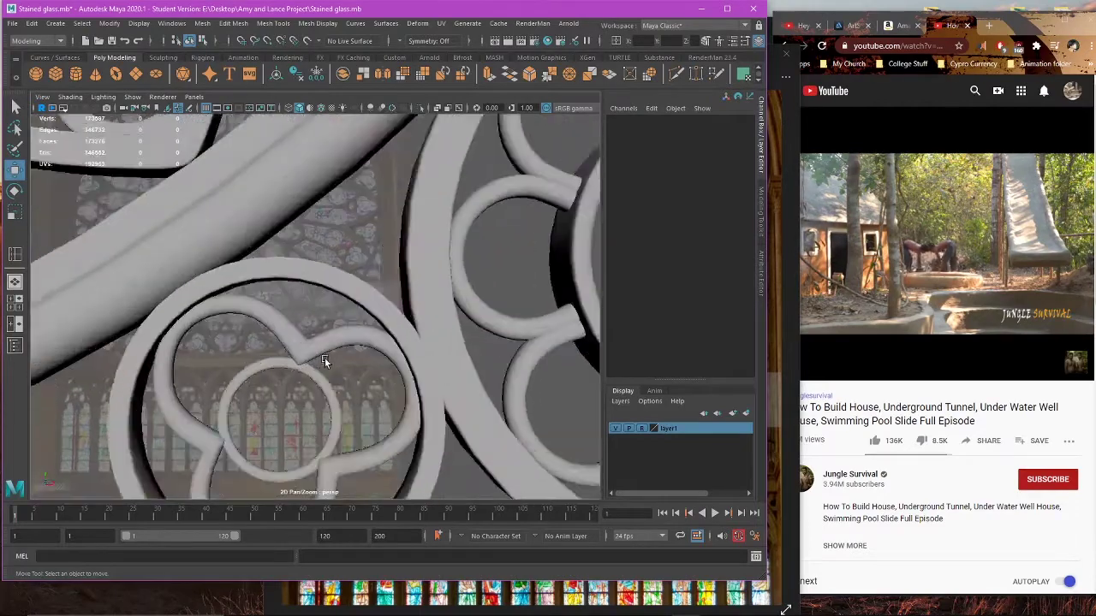
pyautogui.click(344, 288)
pyautogui.press('F9')
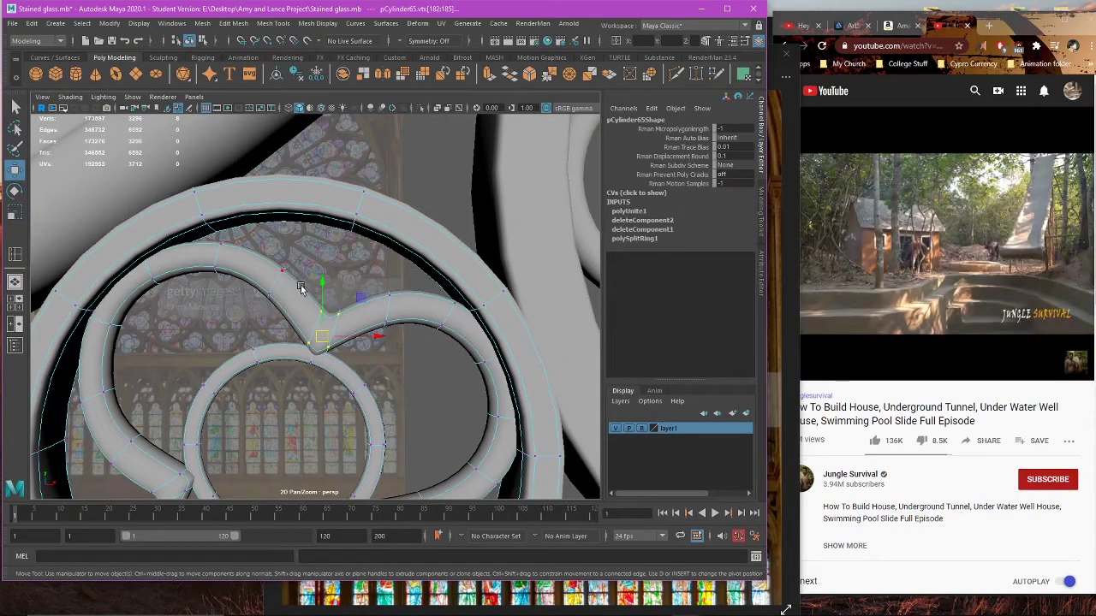
pyautogui.moveTo(365, 279); pyautogui.dragTo(361, 287)
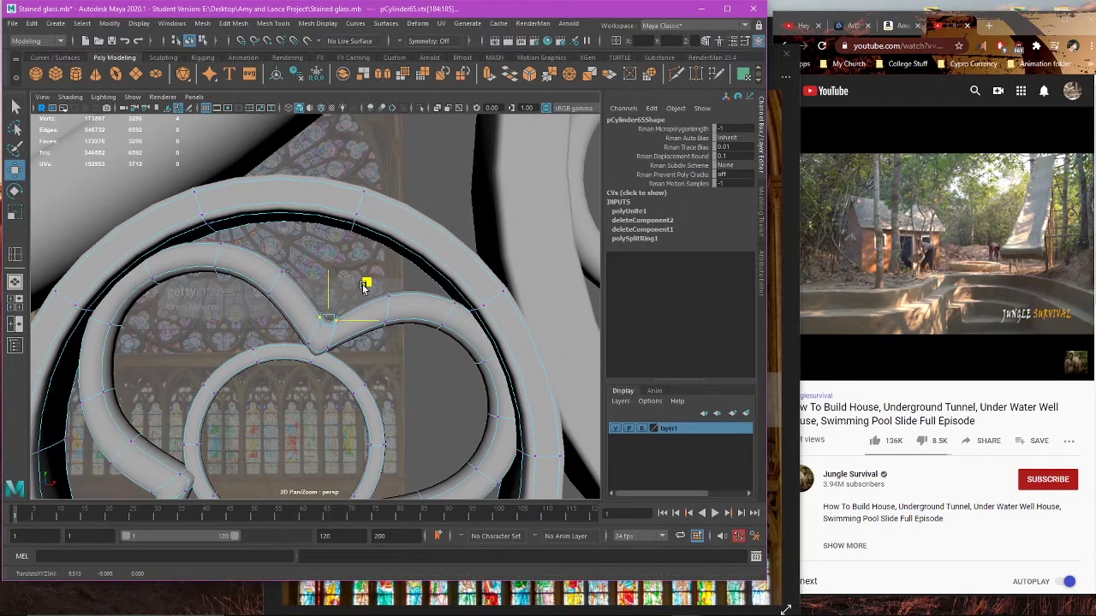
pyautogui.moveTo(402, 211); pyautogui.dragTo(427, 188, button='right')
pyautogui.click(424, 185)
pyautogui.scroll(-5, 378, 338)
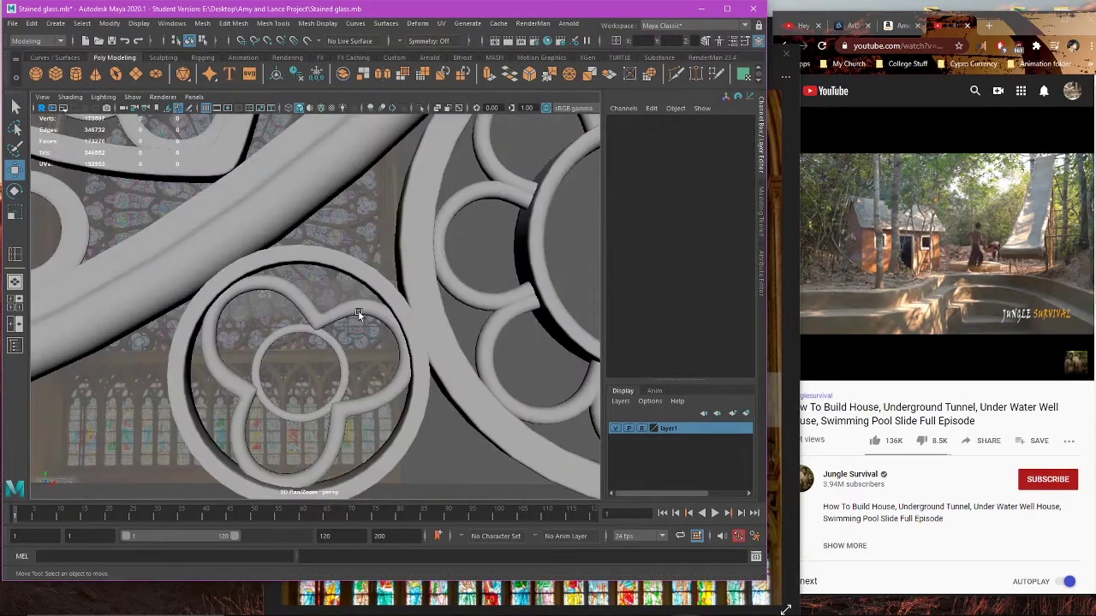
# Step: In the front view, select the combined medallion's centre ring faces and scale them down slightly in X and Y
pyautogui.keyDown('alt'); pyautogui.moveTo(359, 315); pyautogui.dragTo(307, 374); pyautogui.keyUp('alt')
pyautogui.click(353, 416)
pyautogui.press('space')
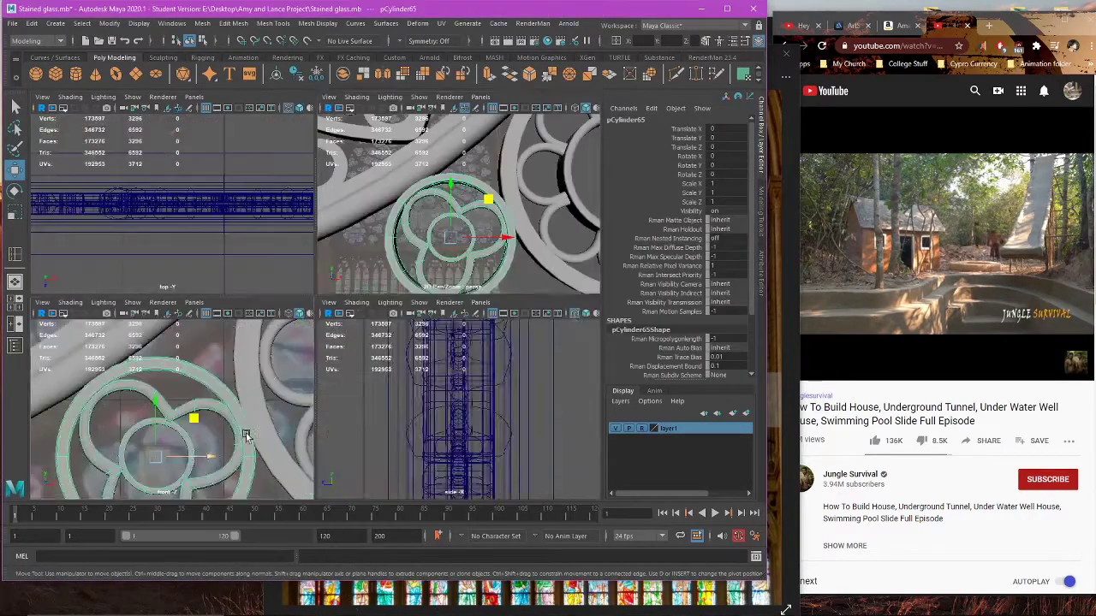
pyautogui.press('space')
pyautogui.scroll(3, 351, 356)
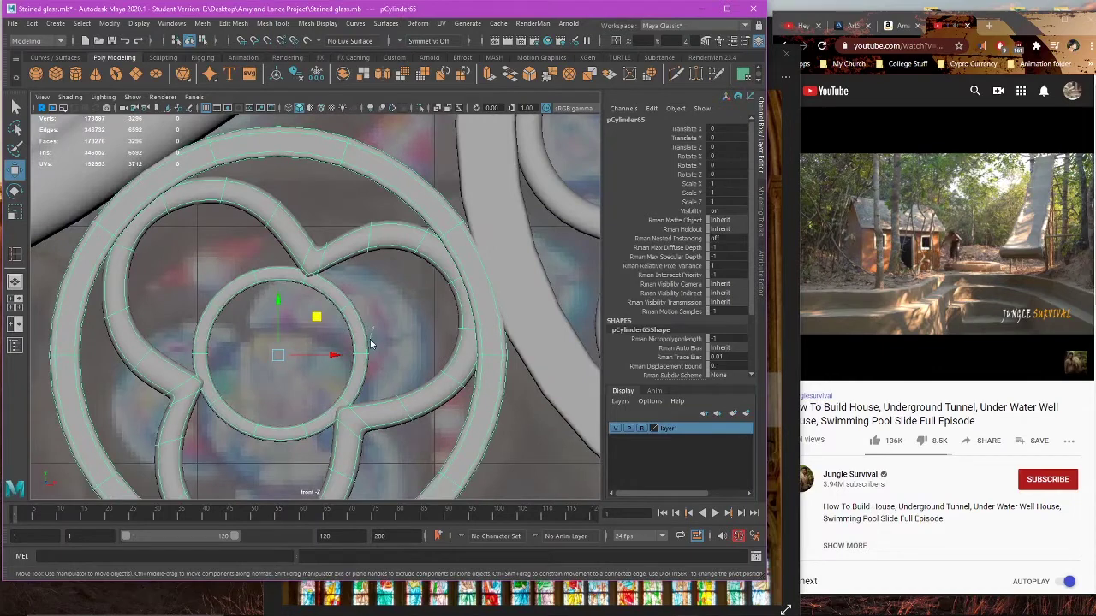
pyautogui.moveTo(371, 340); pyautogui.dragTo(370, 349, button='right')
pyautogui.doubleClick(358, 362)
pyautogui.press('e')
pyautogui.press('r')
pyautogui.moveTo(324, 320); pyautogui.dragTo(318, 321)
# Step: Select the centre ring's face loop, nudge it slightly along negative X, and return to object mode
pyautogui.press('w')
pyautogui.moveTo(373, 309)
pyautogui.mouseDown(button='right')
pyautogui.moveTo(388, 298)
pyautogui.moveTo(342, 330)
pyautogui.mouseUp(button='right')
pyautogui.click(341, 314)
pyautogui.doubleClick(340, 352)
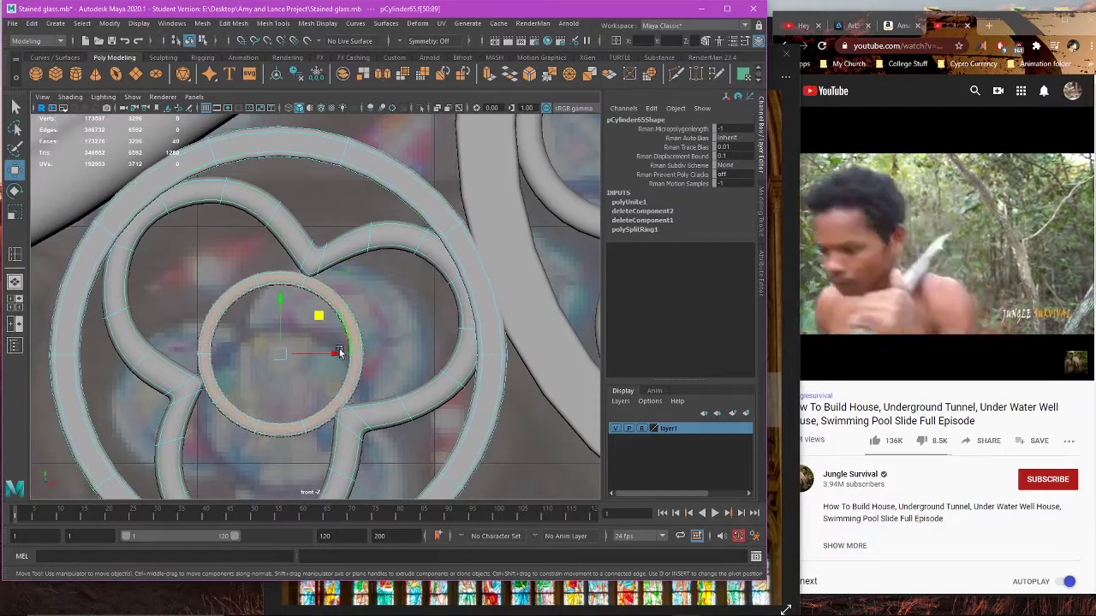
pyautogui.moveTo(339, 352); pyautogui.dragTo(332, 354)
pyautogui.moveTo(365, 332); pyautogui.dragTo(373, 312, button='right')
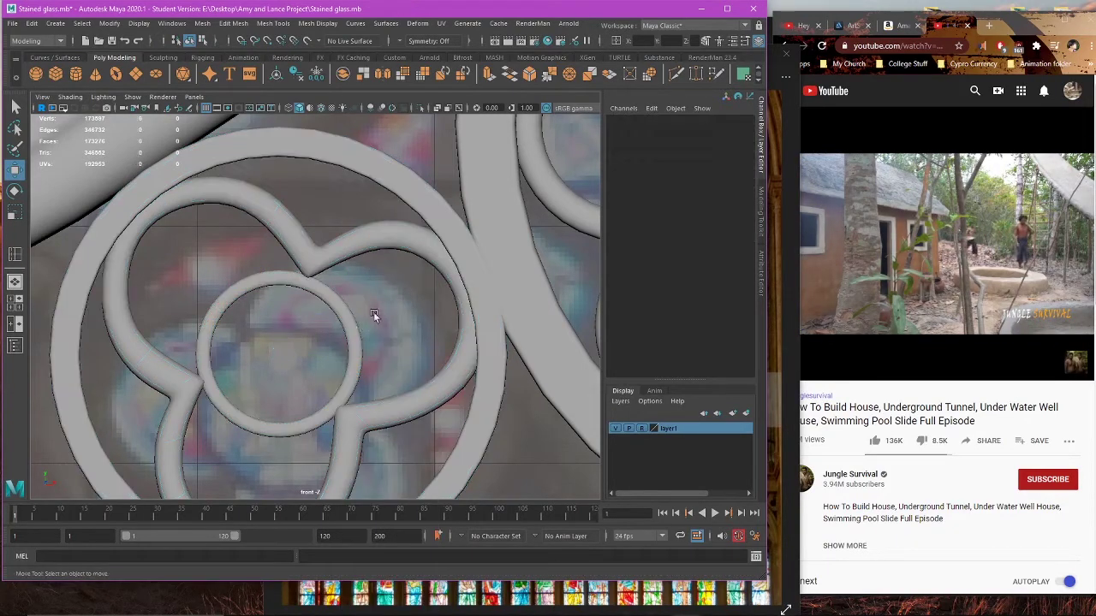
# Step: Duplicate the trefoil medallion and place the copy above the large rosette, about 3.53 in X and 3.71 in Y
pyautogui.scroll(-5, 373, 312)
pyautogui.click(329, 334)
pyautogui.scroll(-4, 343, 357)
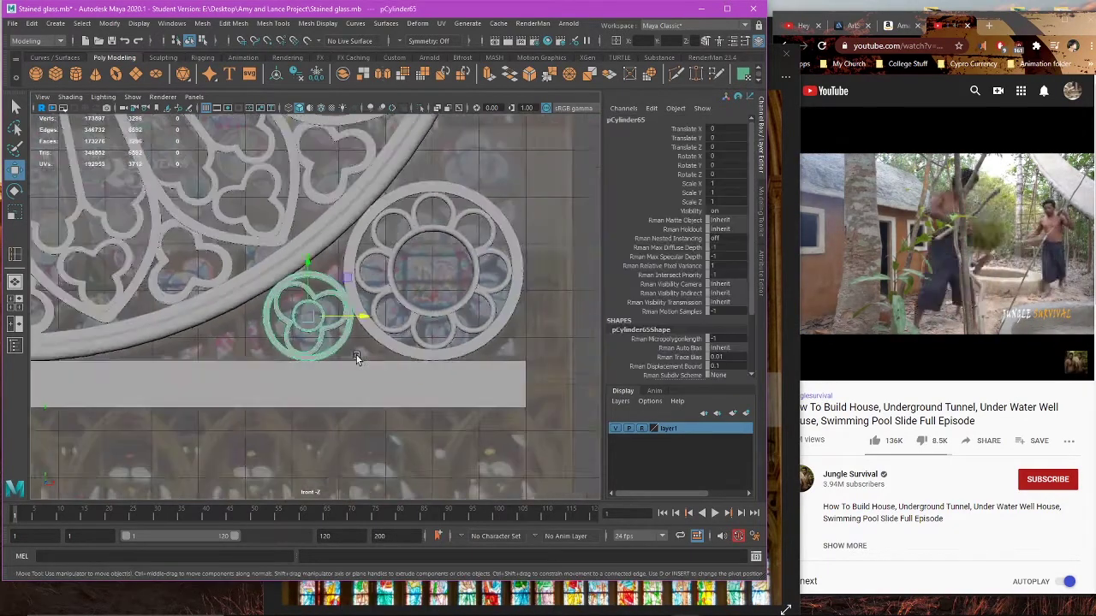
pyautogui.moveTo(291, 364); pyautogui.dragTo(443, 193)
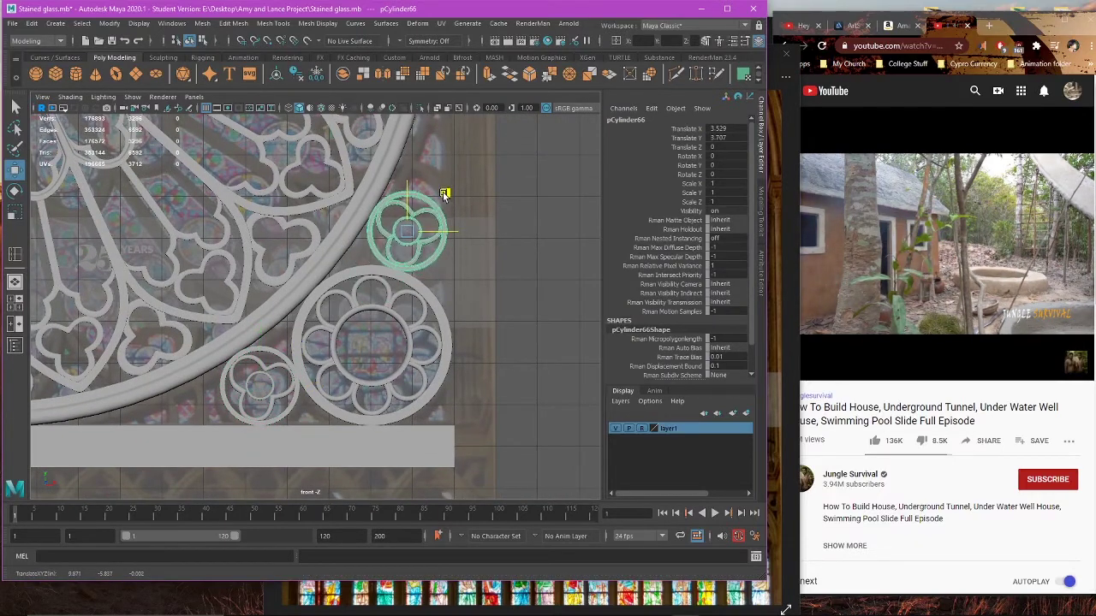
pyautogui.click(489, 216)
# Step: Examine the corner medallions in the front view and compare their placement with the rose window reference photo
pyautogui.scroll(-5, 354, 371)
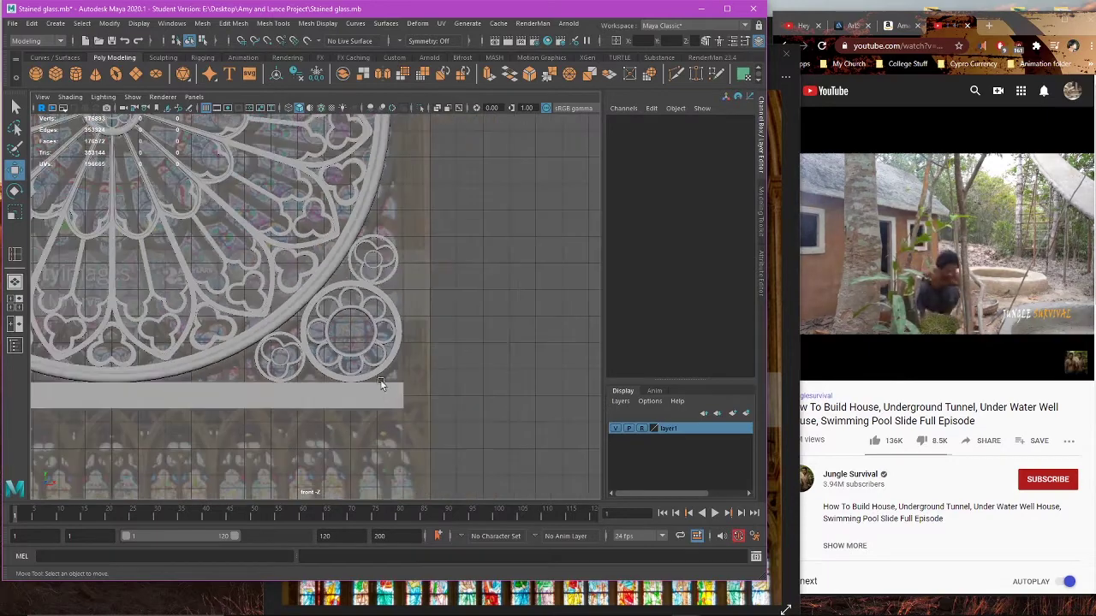
pyautogui.press('space')
pyautogui.press('space')
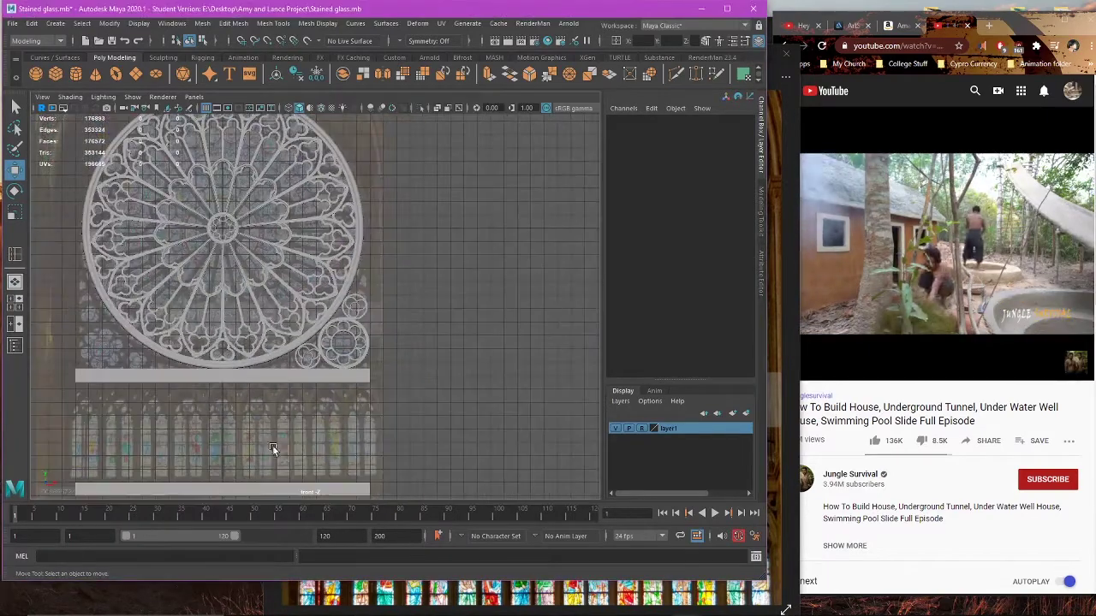
pyautogui.click(492, 593)
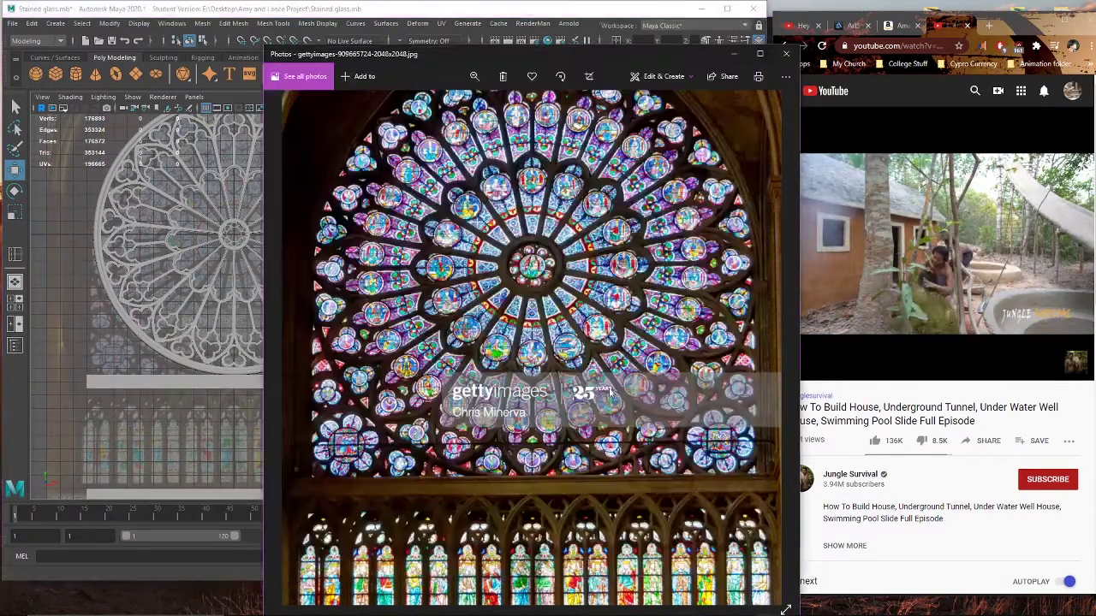
pyautogui.click(158, 358)
pyautogui.scroll(5, 334, 353)
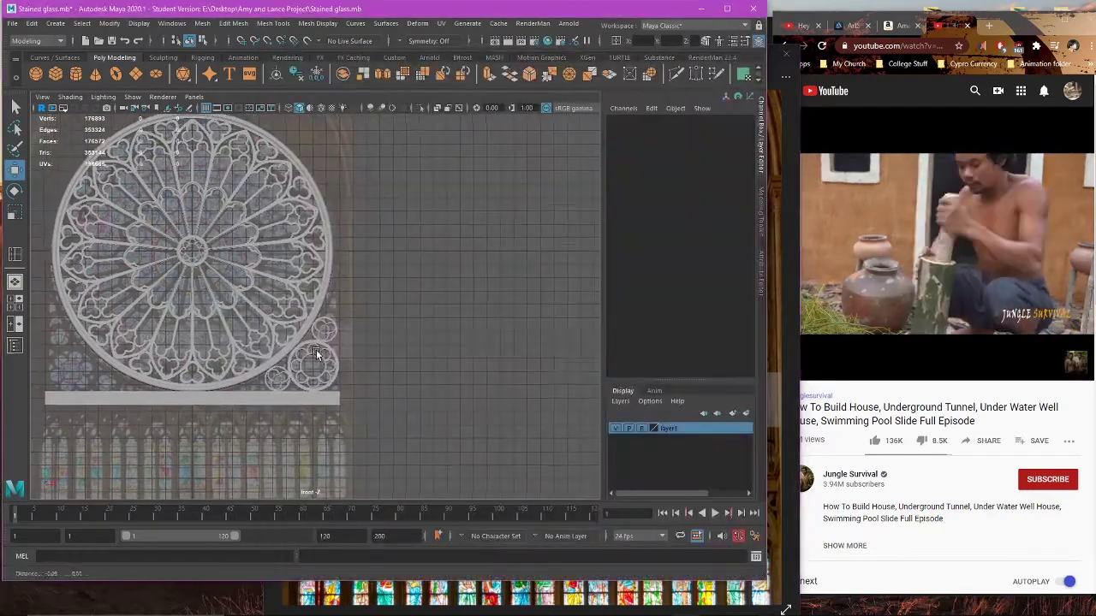
# Step: Select the upper trefoil medallion and compare its size and placement with the rose window reference photo
pyautogui.scroll(3, 348, 358)
pyautogui.click(367, 369)
pyautogui.keyDown('alt'); pyautogui.moveTo(401, 380); pyautogui.dragTo(467, 264, button='middle'); pyautogui.keyUp('alt')
pyautogui.press('e')
pyautogui.click(648, 597)
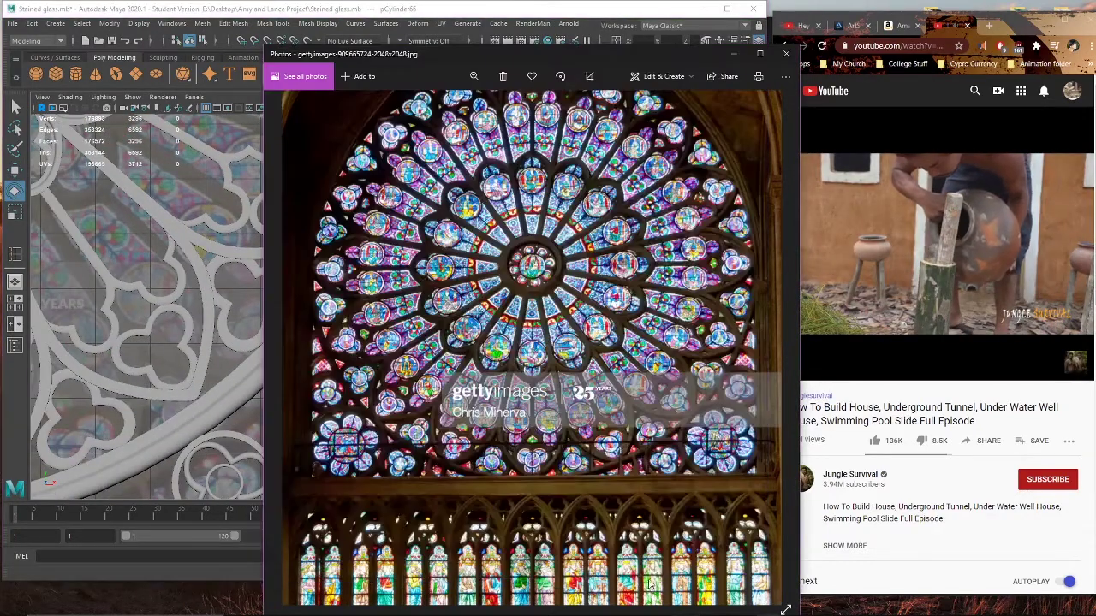
pyautogui.click(251, 356)
pyautogui.keyDown('alt'); pyautogui.moveTo(343, 359); pyautogui.dragTo(383, 325, button='middle'); pyautogui.keyUp('alt')
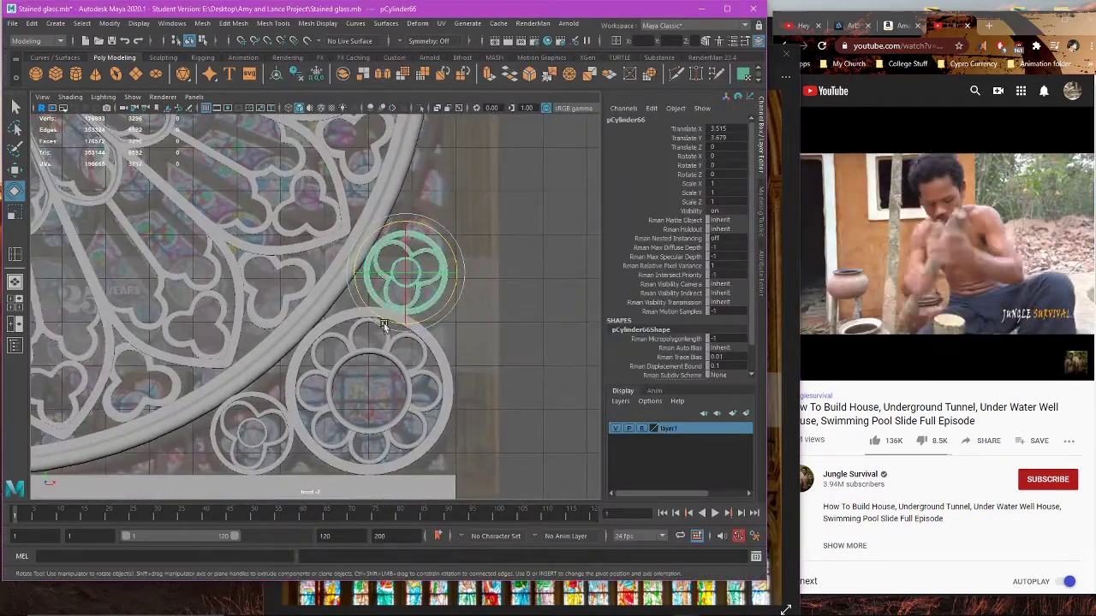
pyautogui.scroll(3, 453, 262)
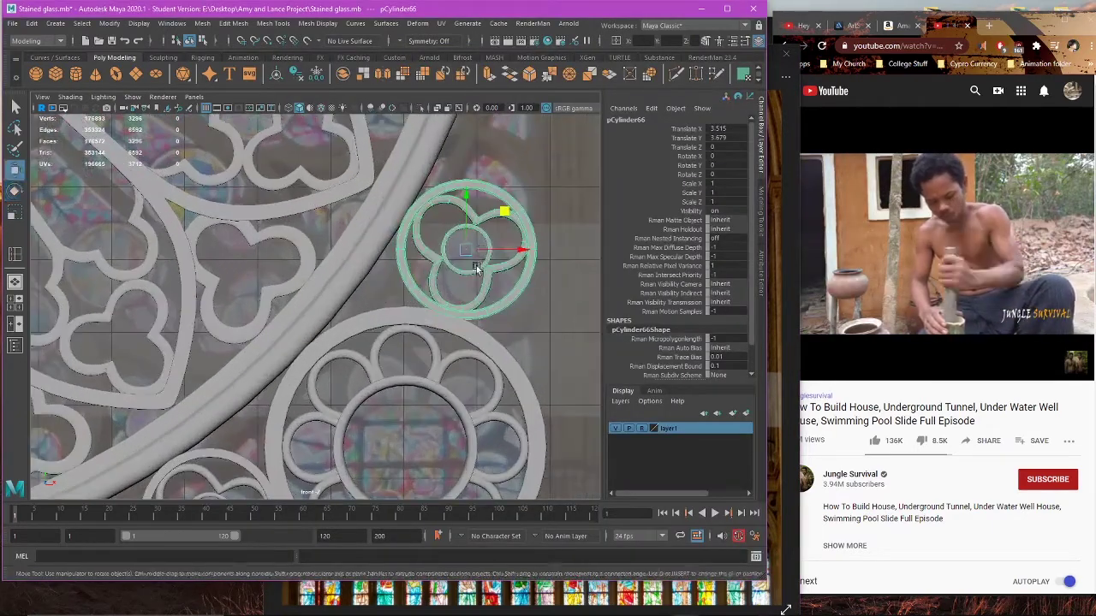
pyautogui.press('r')
pyautogui.moveTo(502, 213); pyautogui.dragTo(507, 246)
pyautogui.press('w')
pyautogui.hotkey('ctrl', 'z')
pyautogui.hotkey('ctrl', 'z')
pyautogui.hotkey('ctrl', 'z')
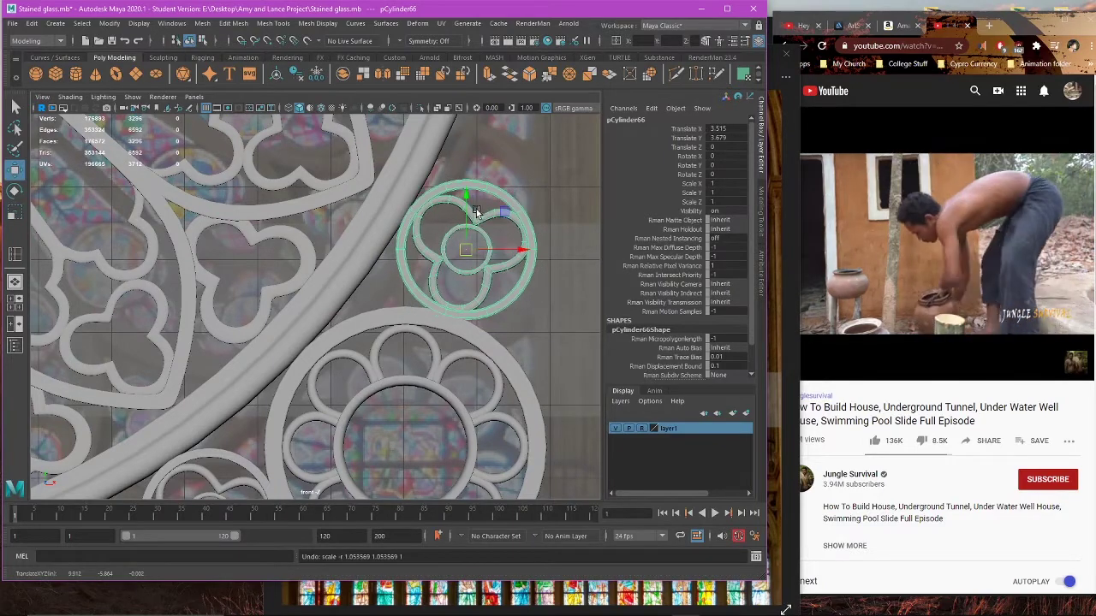
pyautogui.click(565, 289)
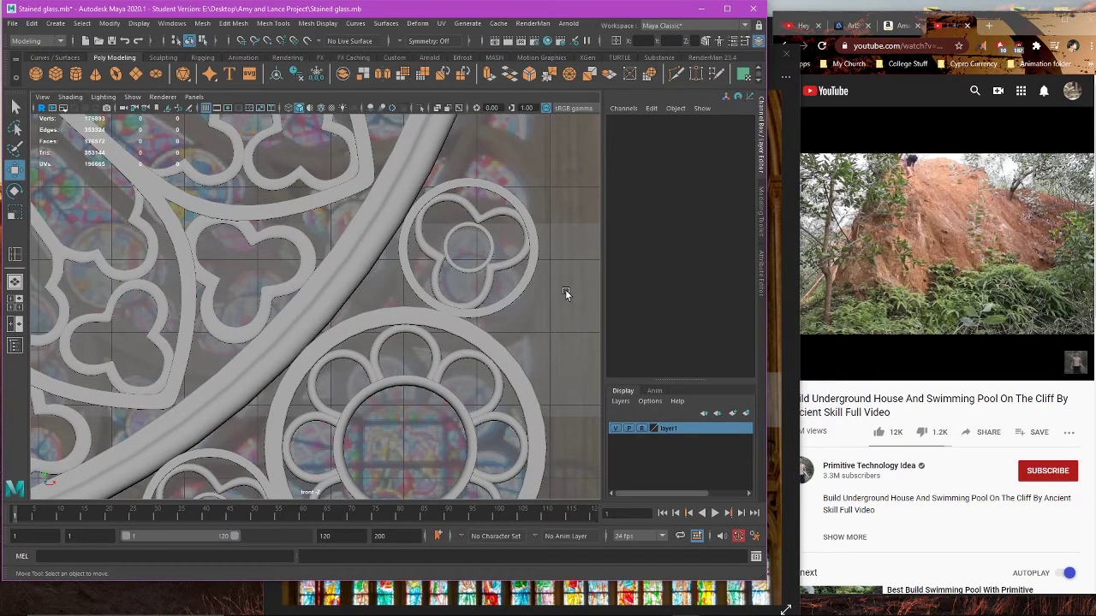
# Step: Select the upper trefoil medallion, move the reference photo window aside, and compare the corner tracery with the photo
pyautogui.scroll(-3, 500, 310)
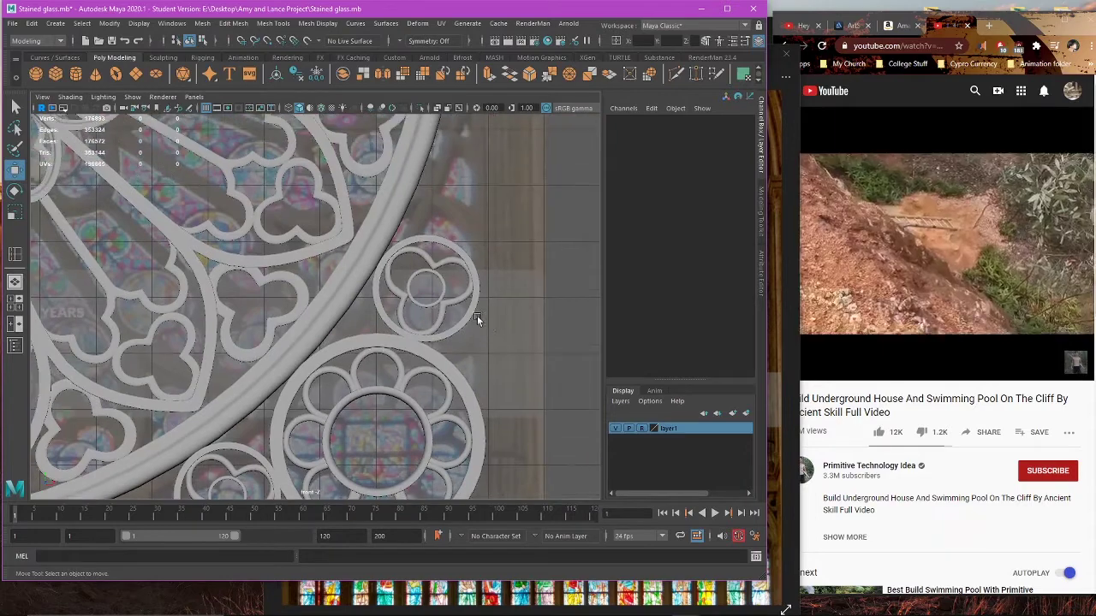
pyautogui.click(476, 321)
pyautogui.keyDown('alt'); pyautogui.moveTo(405, 378); pyautogui.dragTo(379, 436, button='middle'); pyautogui.keyUp('alt')
pyautogui.scroll(3, 334, 344)
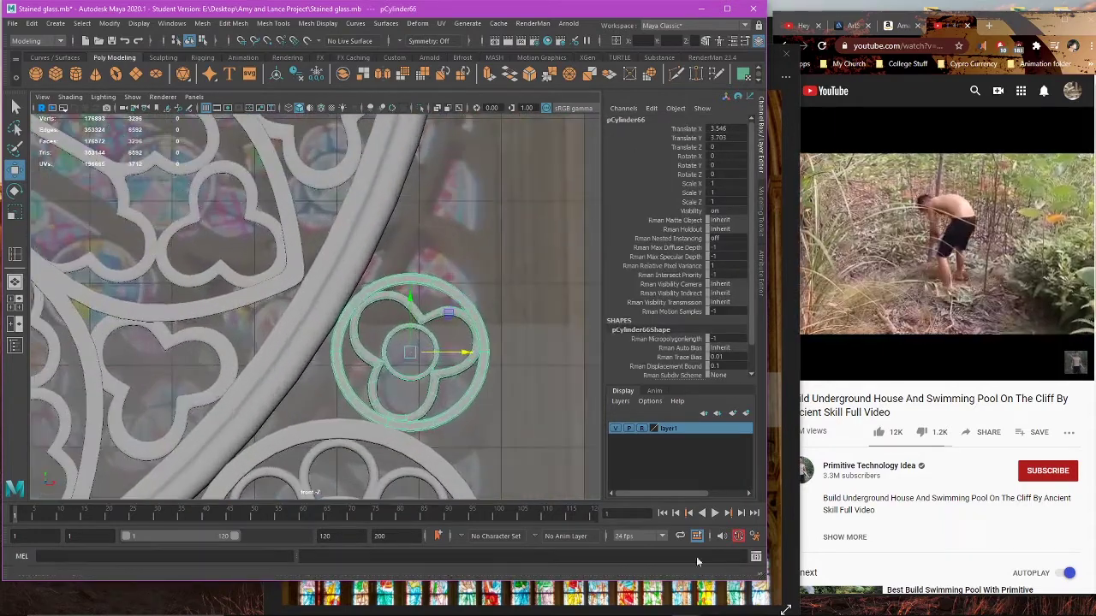
pyautogui.click(747, 592)
pyautogui.moveTo(602, 50); pyautogui.dragTo(844, 71)
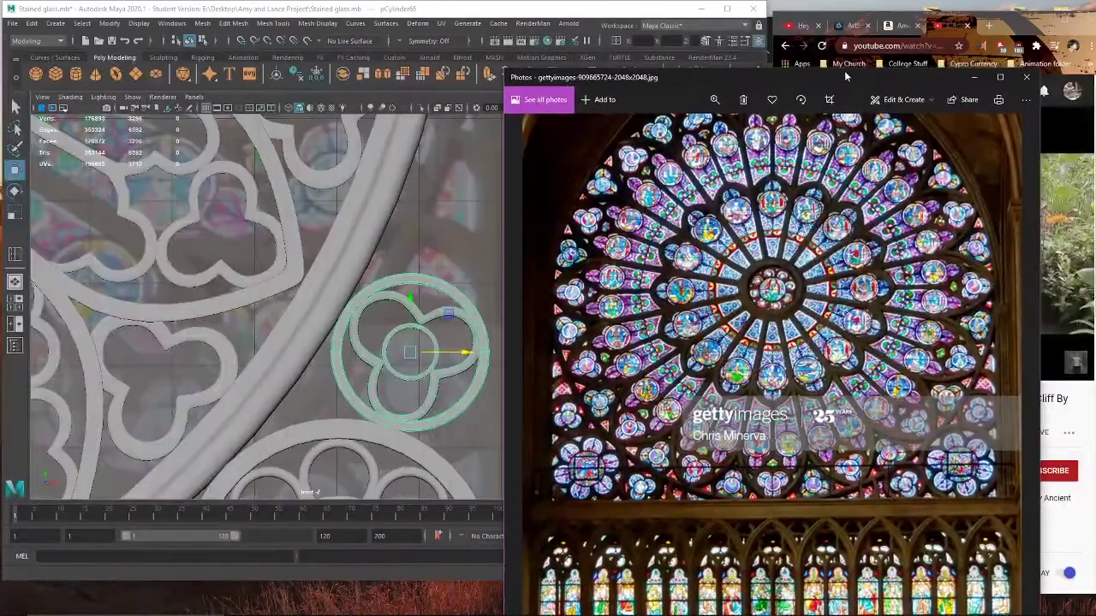
pyautogui.click(550, 6)
pyautogui.scroll(3, 422, 345)
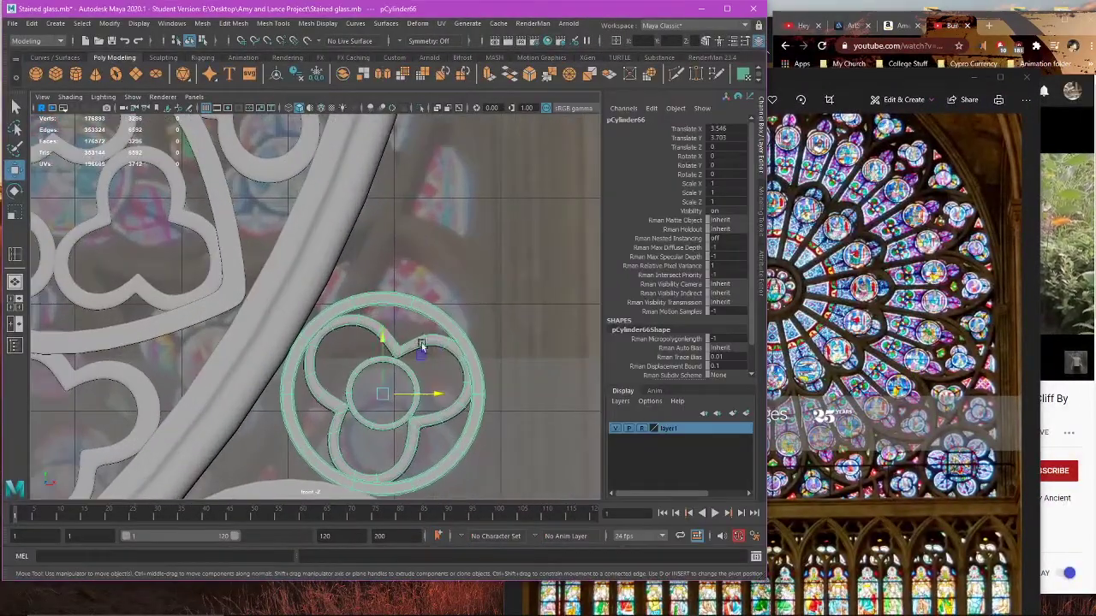
pyautogui.scroll(-4, 477, 367)
pyautogui.keyDown('alt'); pyautogui.moveTo(477, 359); pyautogui.dragTo(482, 262, button='middle'); pyautogui.keyUp('alt')
pyautogui.scroll(-2, 405, 311)
pyautogui.keyDown('alt'); pyautogui.moveTo(405, 308); pyautogui.dragTo(445, 313, button='middle'); pyautogui.keyUp('alt')
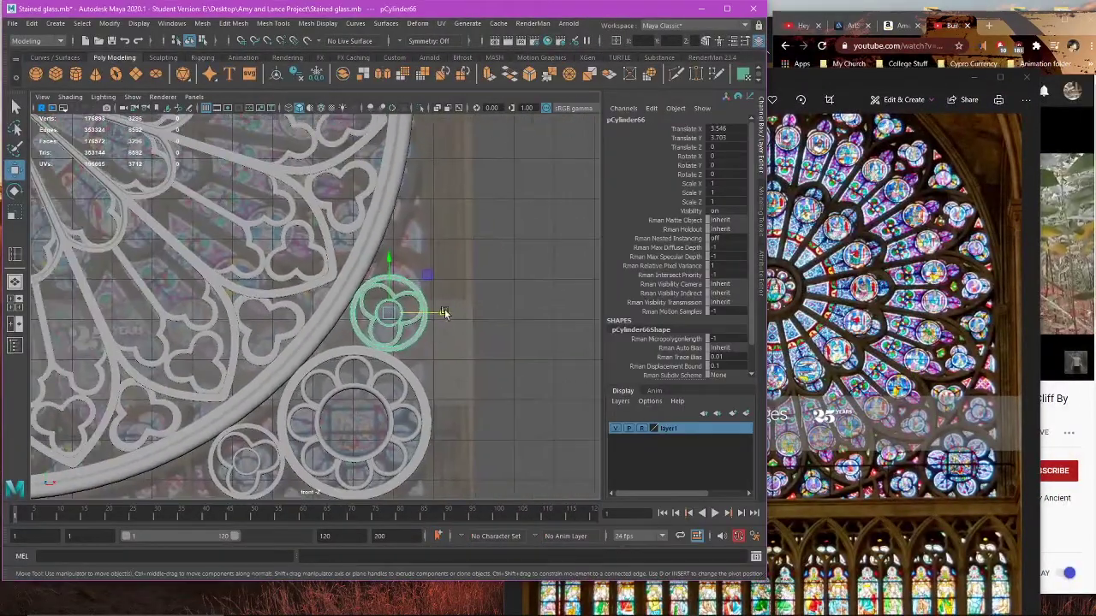
# Step: Duplicate the horizontal stone beam and rotate the copy 90 degrees about Z to stand it upright
pyautogui.scroll(-2, 416, 418)
pyautogui.keyDown('alt'); pyautogui.moveTo(416, 417); pyautogui.dragTo(501, 395, button='middle'); pyautogui.keyUp('alt')
pyautogui.click(445, 440)
pyautogui.scroll(-3, 372, 411)
pyautogui.scroll(-4, 386, 401)
pyautogui.keyDown('alt'); pyautogui.moveTo(397, 389); pyautogui.dragTo(425, 390, button='middle'); pyautogui.keyUp('alt')
pyautogui.press('e')
pyautogui.moveTo(322, 318); pyautogui.dragTo(329, 398)
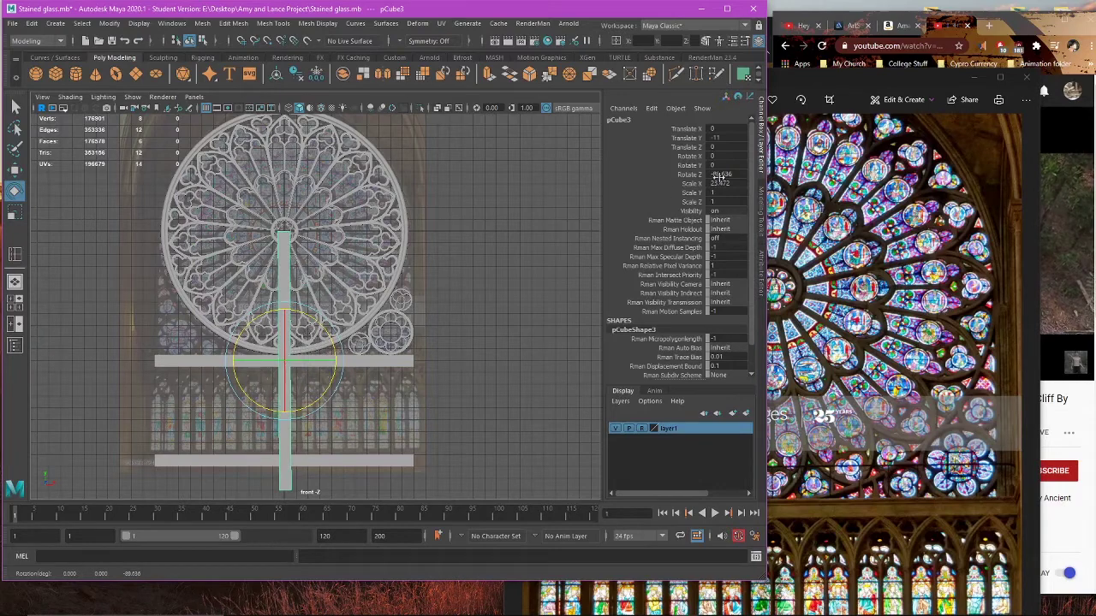
pyautogui.press('Return')
pyautogui.scroll(3, 377, 360)
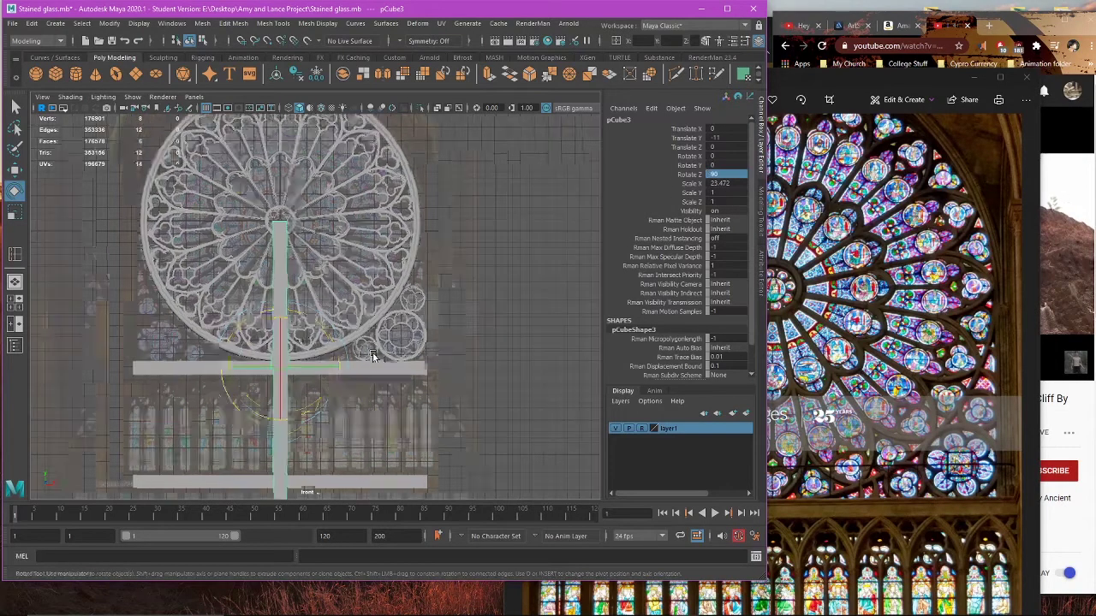
# Step: Move the upright beam just outside the corner rosette, to about 11.53 in X and -4.77 in Y
pyautogui.press('w')
pyautogui.moveTo(305, 385); pyautogui.dragTo(476, 264)
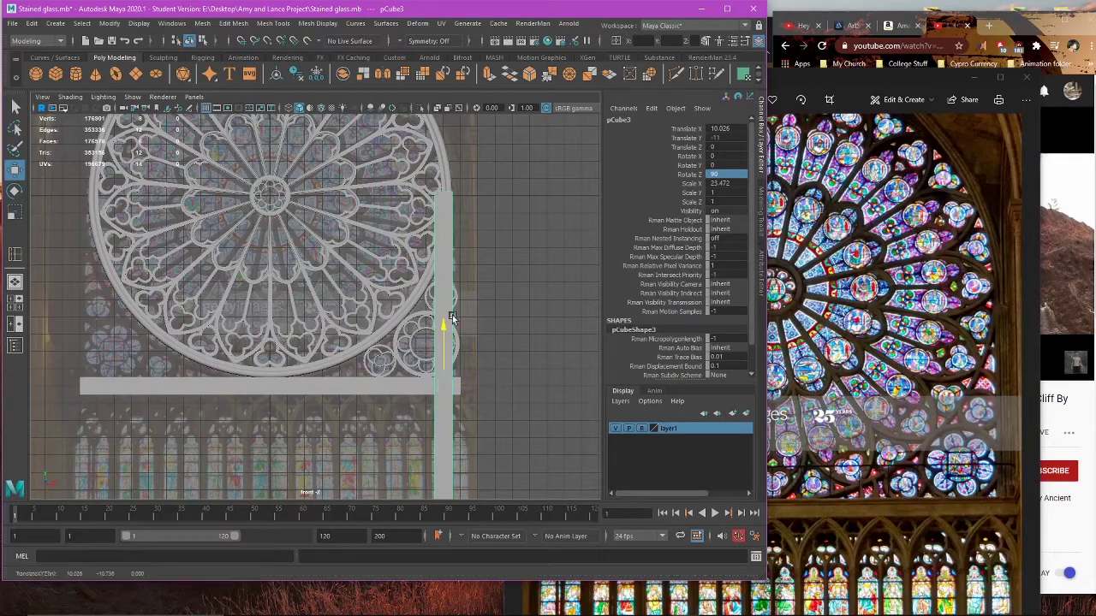
pyautogui.moveTo(447, 332); pyautogui.dragTo(451, 225)
pyautogui.keyDown('alt'); pyautogui.moveTo(463, 297); pyautogui.dragTo(397, 315, button='middle'); pyautogui.keyUp('alt')
pyautogui.scroll(1, 397, 316)
pyautogui.moveTo(422, 300); pyautogui.dragTo(460, 303)
pyautogui.scroll(1, 526, 315)
pyautogui.scroll(1, 526, 314)
pyautogui.press('d')
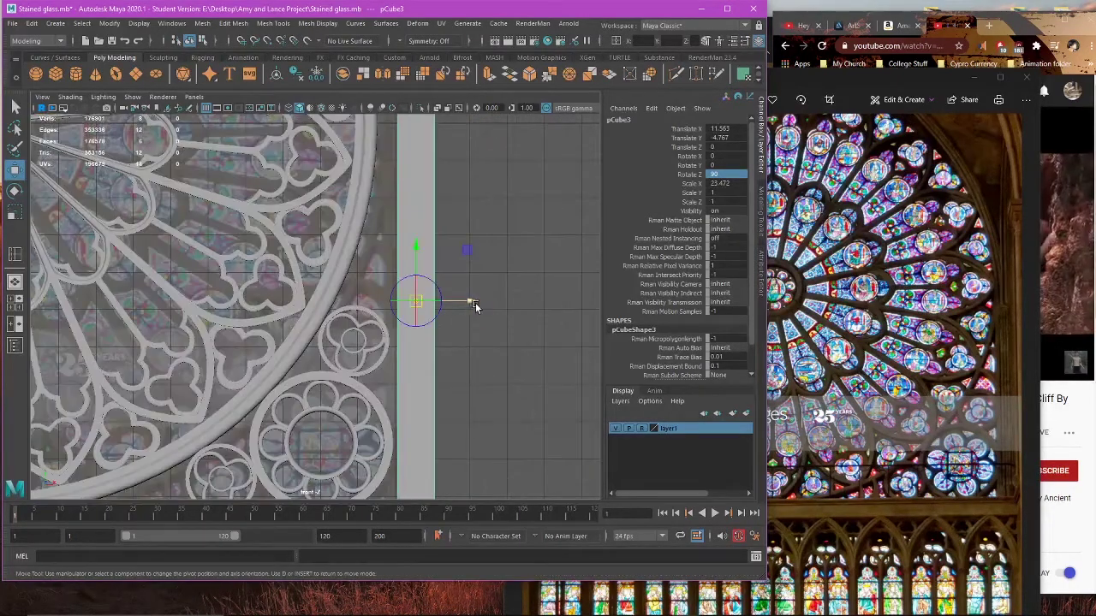
pyautogui.scroll(-2, 473, 305)
pyautogui.press('d')
pyautogui.scroll(1, 489, 304)
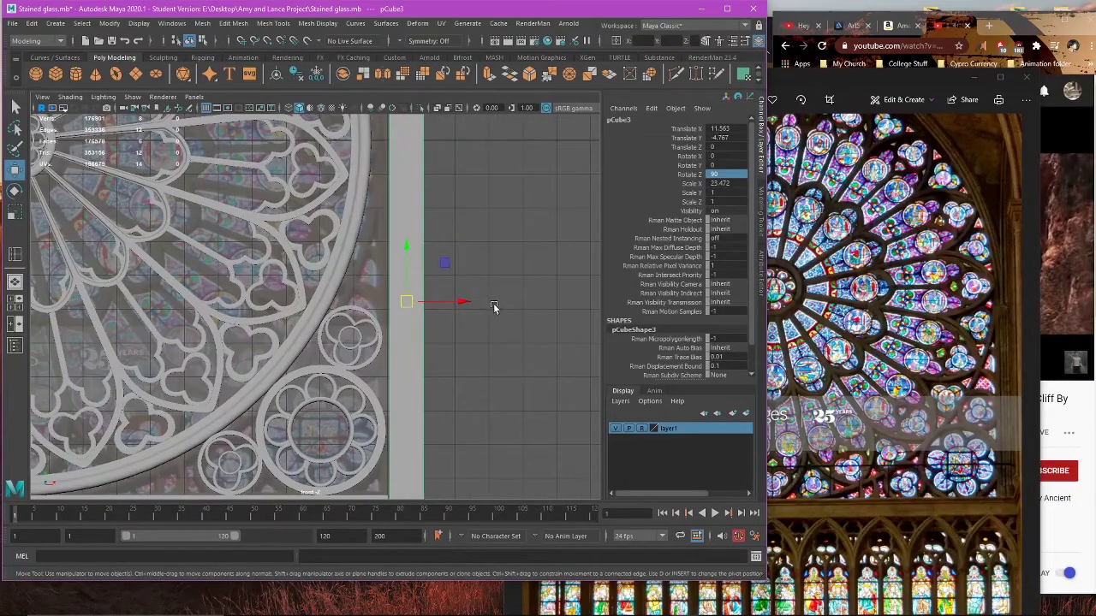
pyautogui.moveTo(458, 304); pyautogui.dragTo(457, 304)
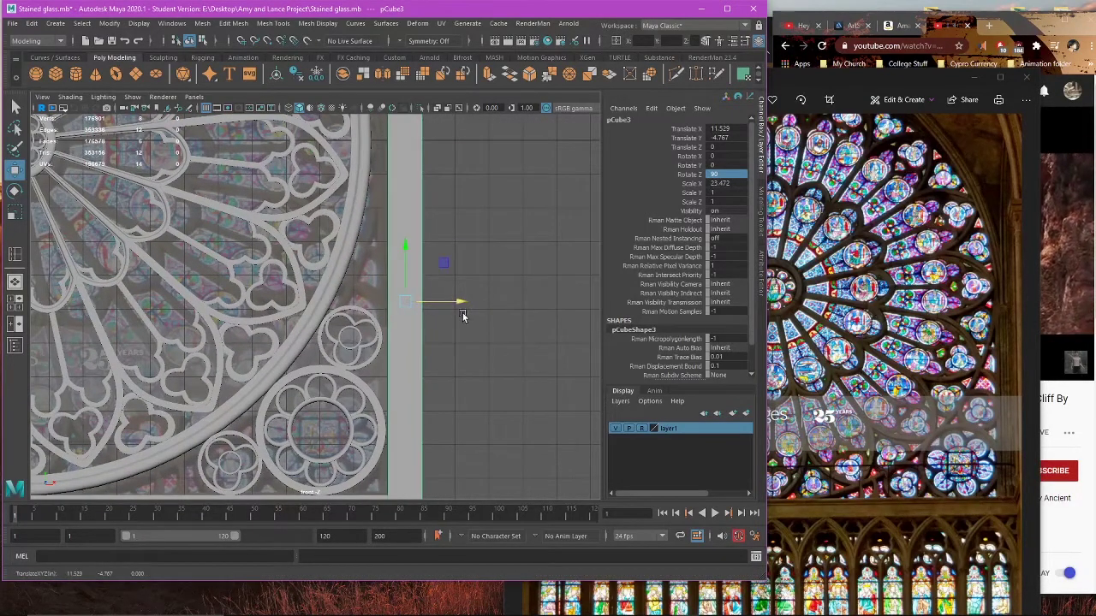
# Step: Switch the front view to wireframe display and move the upright beam's pivot to its lower inner corner
pyautogui.keyDown('alt'); pyautogui.moveTo(481, 321); pyautogui.dragTo(487, 262, button='middle'); pyautogui.keyUp('alt')
pyautogui.press('4')
pyautogui.keyDown('alt'); pyautogui.moveTo(455, 307); pyautogui.dragTo(503, 265, button='middle'); pyautogui.keyUp('alt')
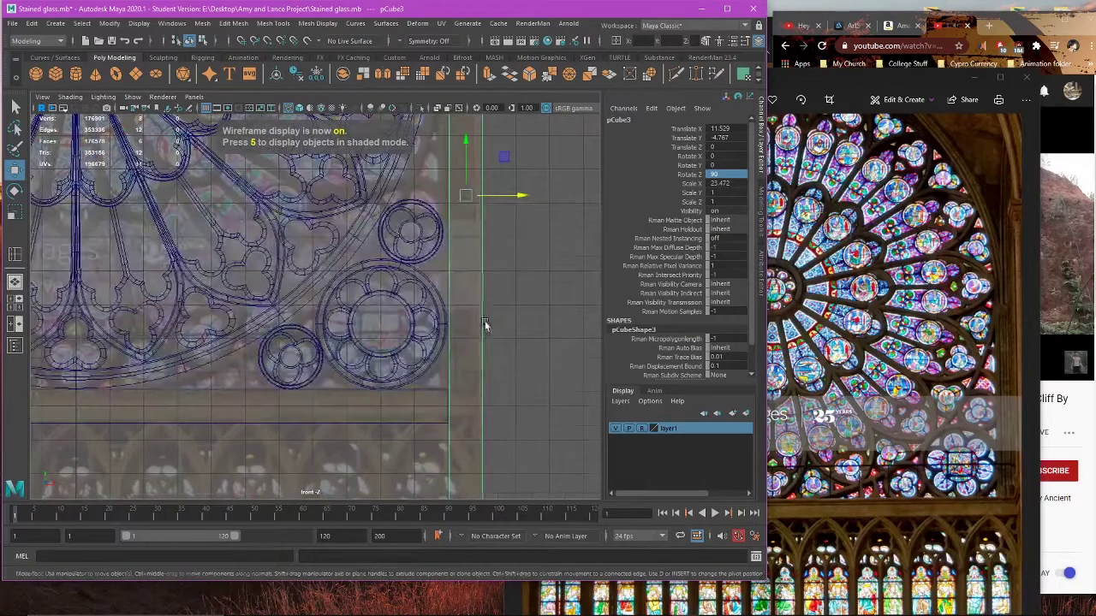
pyautogui.press('d')
pyautogui.moveTo(466, 160); pyautogui.dragTo(477, 448)
pyautogui.keyDown('alt'); pyautogui.moveTo(519, 431); pyautogui.dragTo(534, 244, button='middle'); pyautogui.keyUp('alt')
pyautogui.scroll(1, 533, 241)
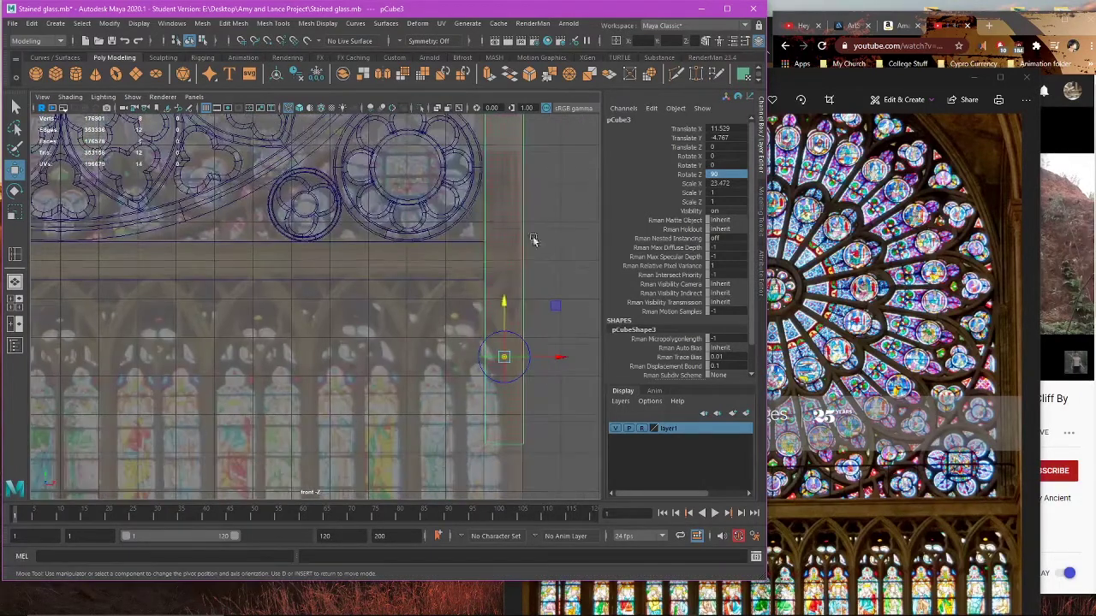
pyautogui.press('x')
pyautogui.moveTo(497, 306); pyautogui.dragTo(517, 426)
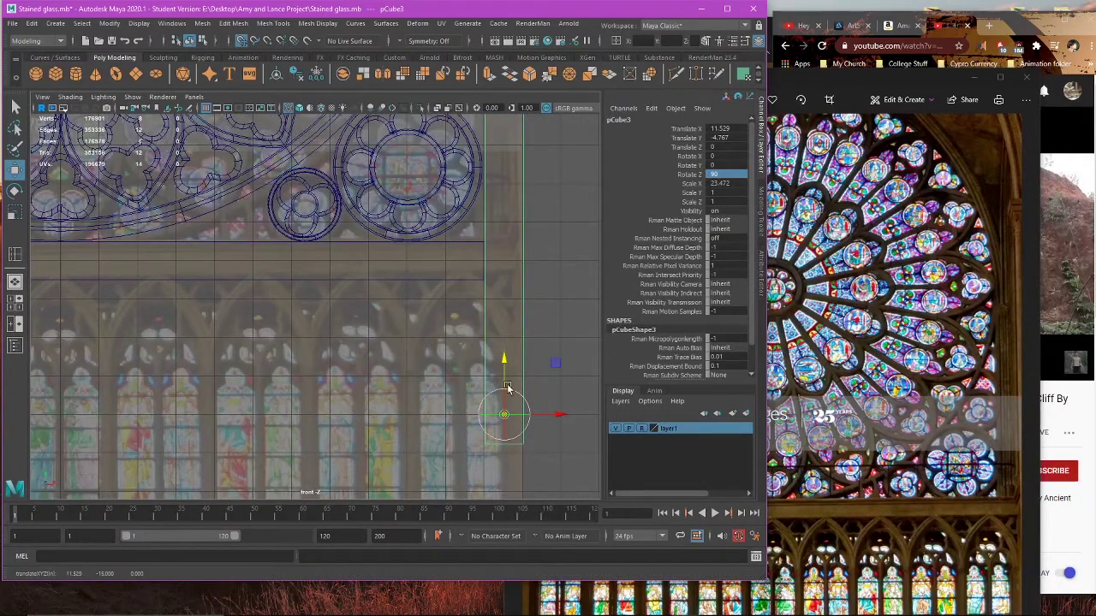
pyautogui.moveTo(508, 387); pyautogui.dragTo(482, 446)
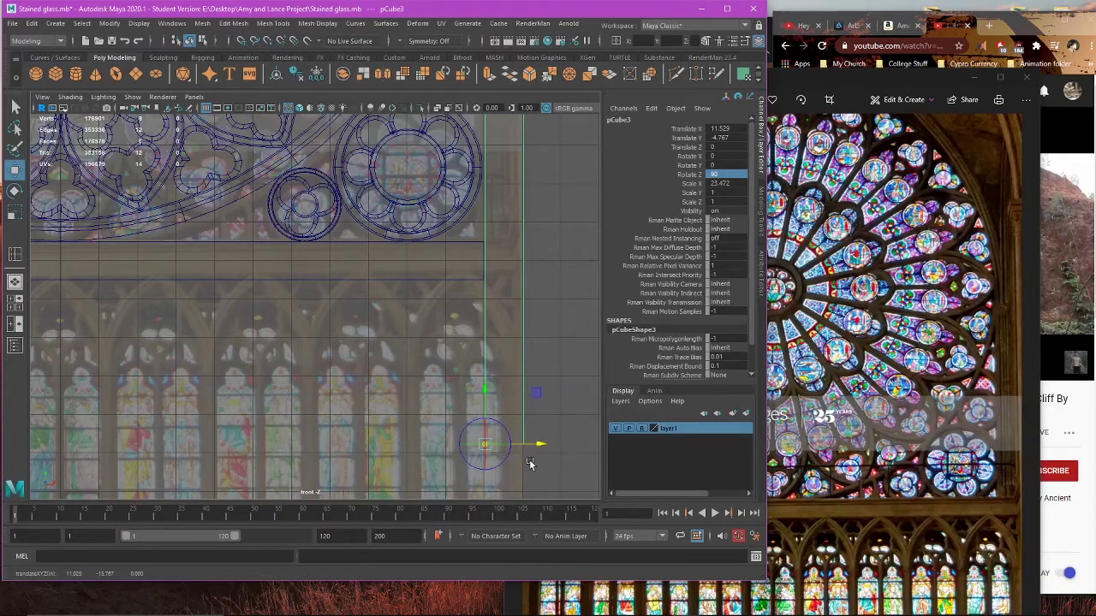
# Step: Snap the upright beam into place at 11.5 in X and -0.5 in Y, meeting the horizontal beam's end
pyautogui.scroll(2, 531, 463)
pyautogui.press('x')
pyautogui.moveTo(578, 486); pyautogui.dragTo(554, 484)
pyautogui.scroll(-2, 543, 468)
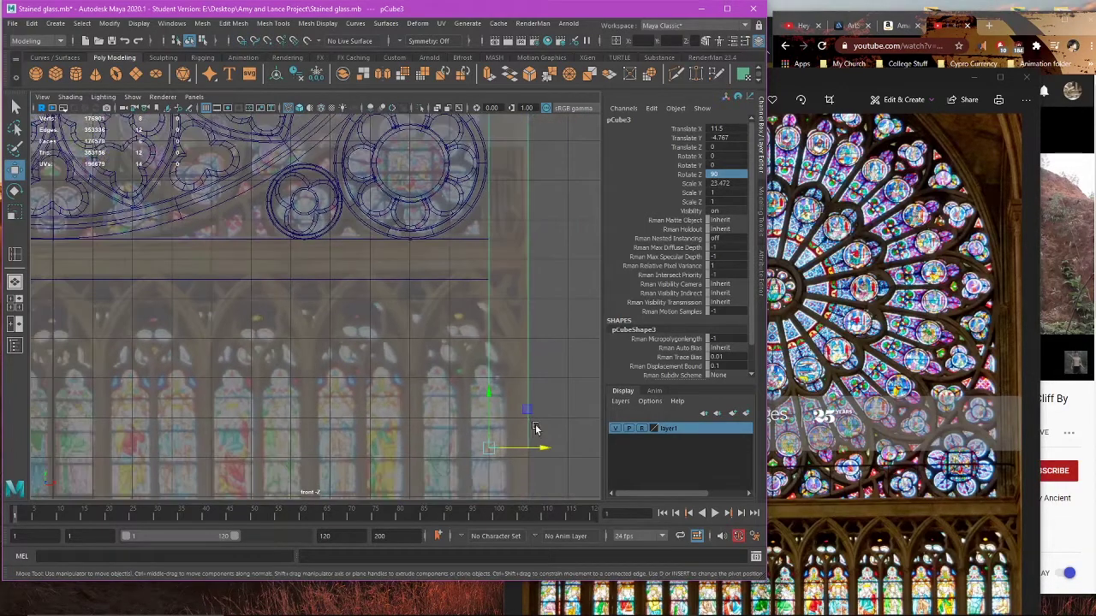
pyautogui.keyDown('alt'); pyautogui.moveTo(502, 428); pyautogui.dragTo(459, 439, button='middle'); pyautogui.keyUp('alt')
pyautogui.moveTo(445, 406); pyautogui.dragTo(444, 278)
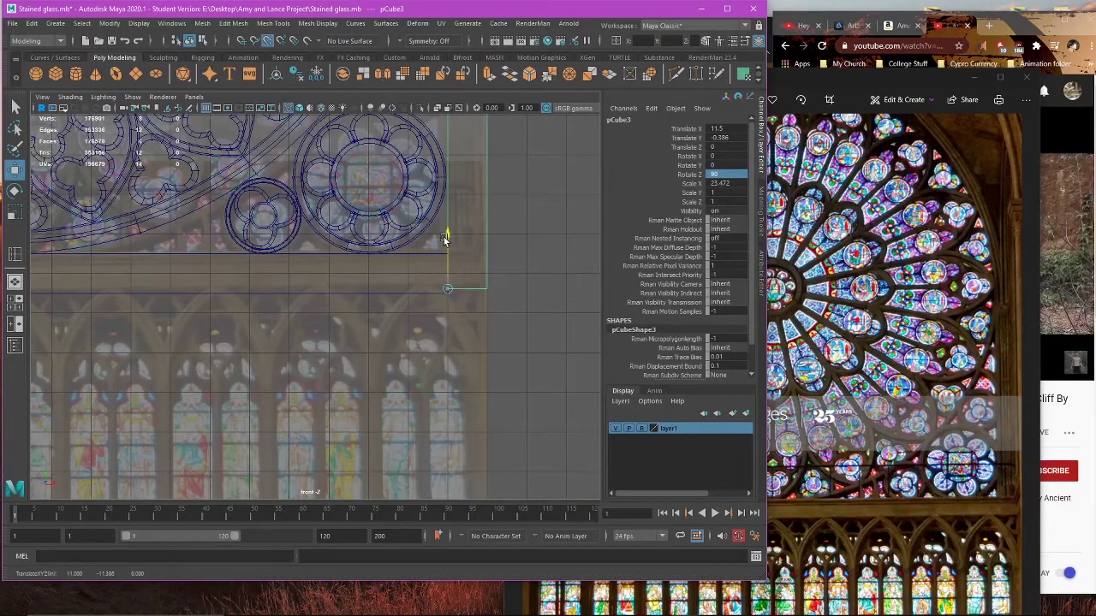
pyautogui.moveTo(444, 238); pyautogui.dragTo(442, 291)
# Step: Select the upper trefoil medallion and examine its fit between the rose ring and upright beam in perspective and against the reference photo
pyautogui.scroll(2, 450, 274)
pyautogui.keyDown('alt'); pyautogui.moveTo(473, 231); pyautogui.dragTo(364, 494, button='middle'); pyautogui.keyUp('alt')
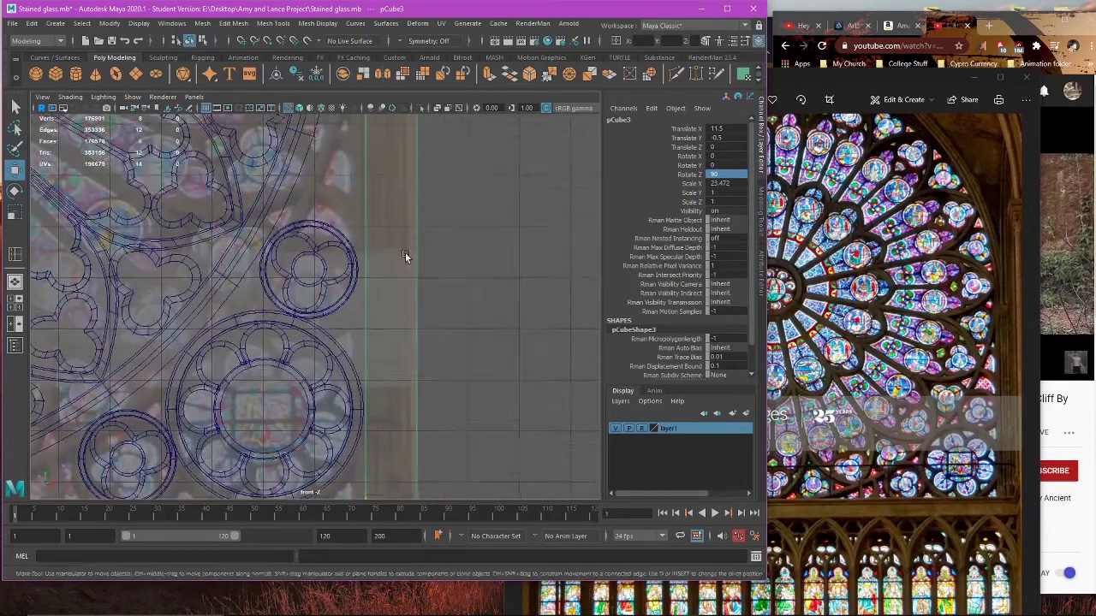
pyautogui.keyDown('alt'); pyautogui.moveTo(405, 254); pyautogui.dragTo(417, 306, button='middle'); pyautogui.keyUp('alt')
pyautogui.scroll(2, 402, 317)
pyautogui.click(371, 332)
pyautogui.press('space')
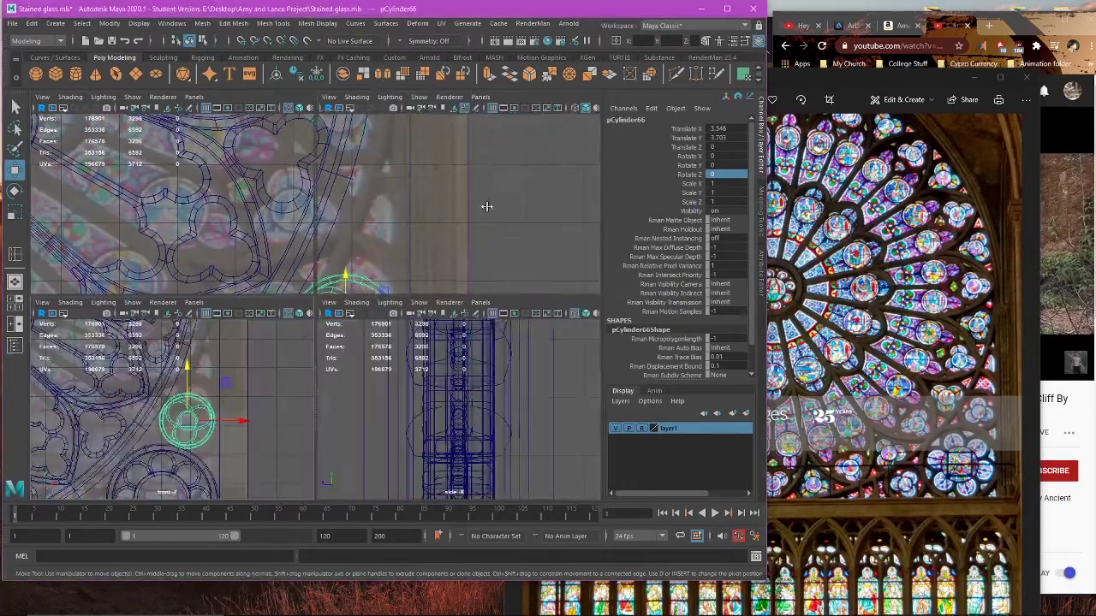
pyautogui.press('space')
pyautogui.keyDown('alt'); pyautogui.moveTo(500, 260); pyautogui.dragTo(506, 297); pyautogui.keyUp('alt')
pyautogui.click(1009, 228)
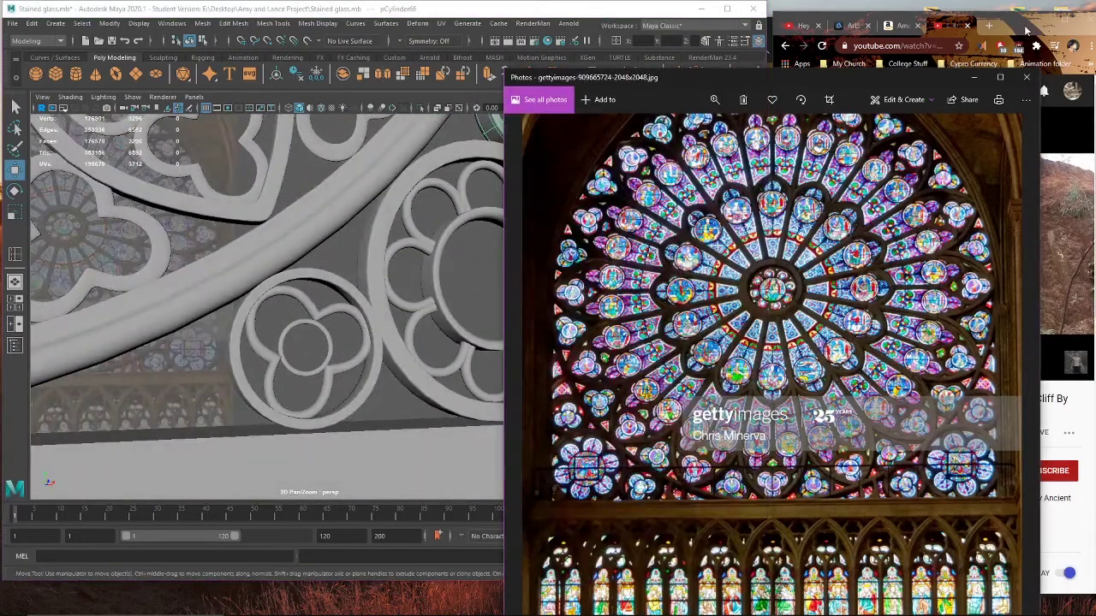
pyautogui.click(1023, 31)
pyautogui.click(543, 10)
pyautogui.keyDown('alt'); pyautogui.moveTo(535, 179); pyautogui.dragTo(264, 467); pyautogui.keyUp('alt')
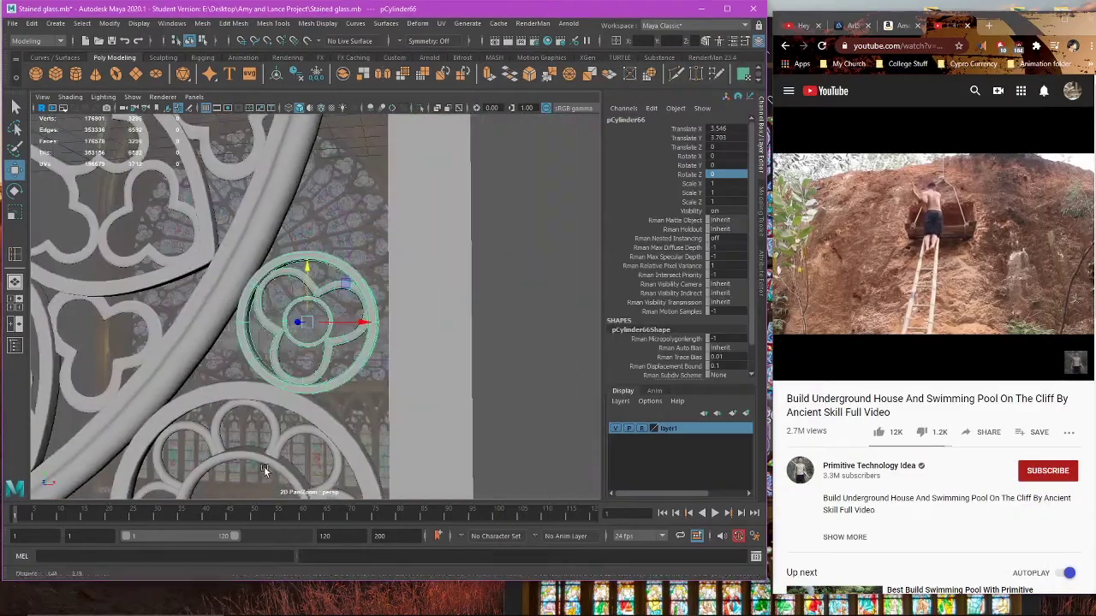
# Step: In the front view, scale the upper medallion to about 1.071 in X and Y and move it to about 3.629, 3.785
pyautogui.press('space')
pyautogui.press('space')
pyautogui.scroll(5, 403, 323)
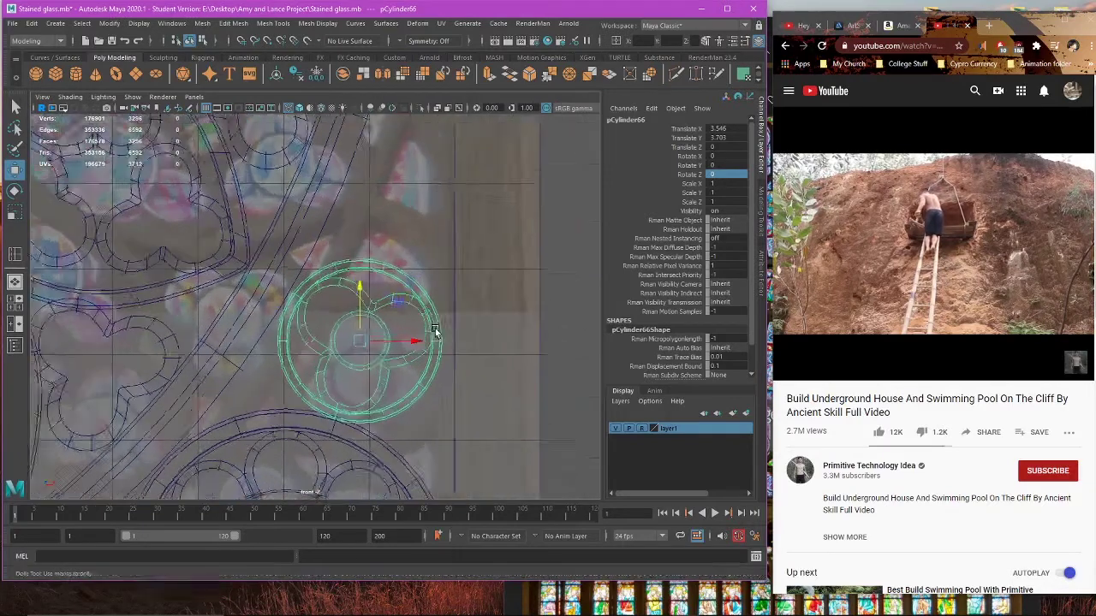
pyautogui.press('r')
pyautogui.moveTo(407, 310); pyautogui.dragTo(406, 303)
pyautogui.press('w')
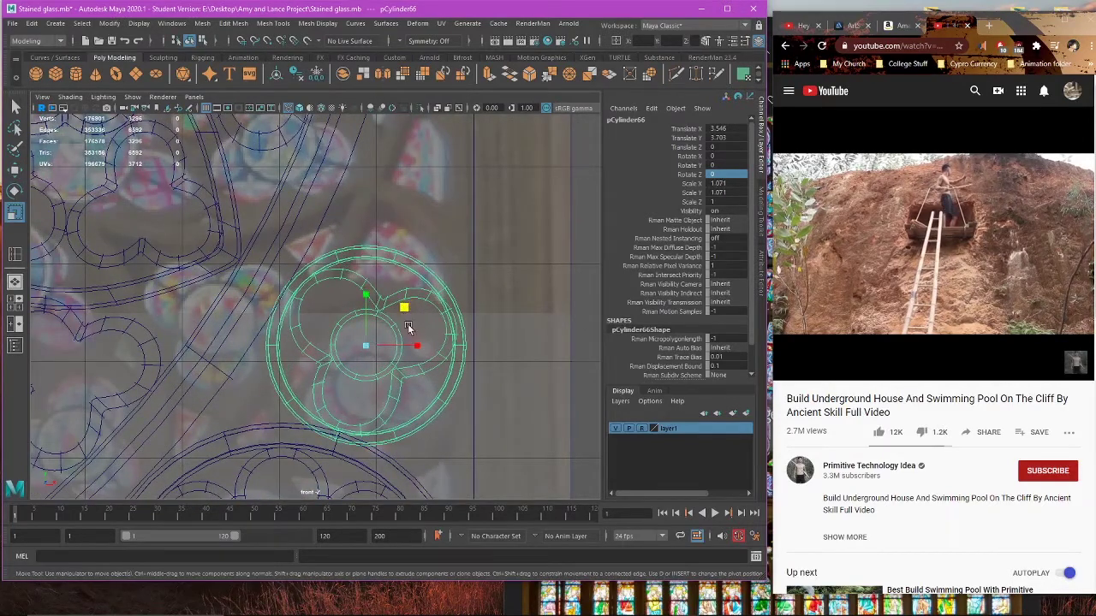
pyautogui.moveTo(414, 346); pyautogui.dragTo(421, 345)
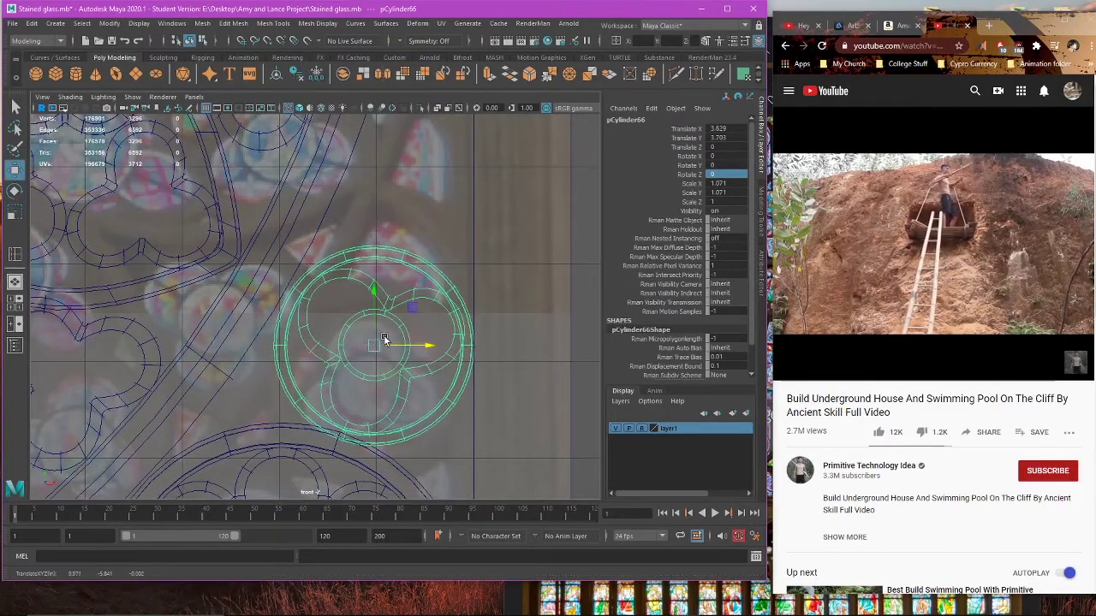
pyautogui.moveTo(371, 319); pyautogui.dragTo(373, 311)
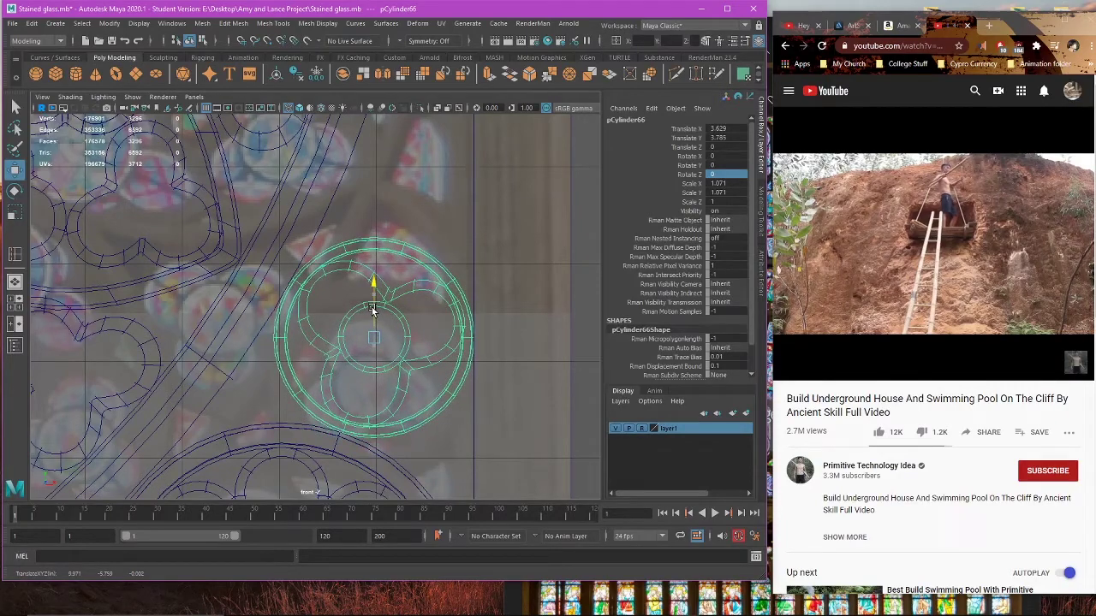
# Step: Check the upper medallion's fit in perspective, then lower it slightly to about 3.773 in Y in the front view
pyautogui.press('space')
pyautogui.press('space')
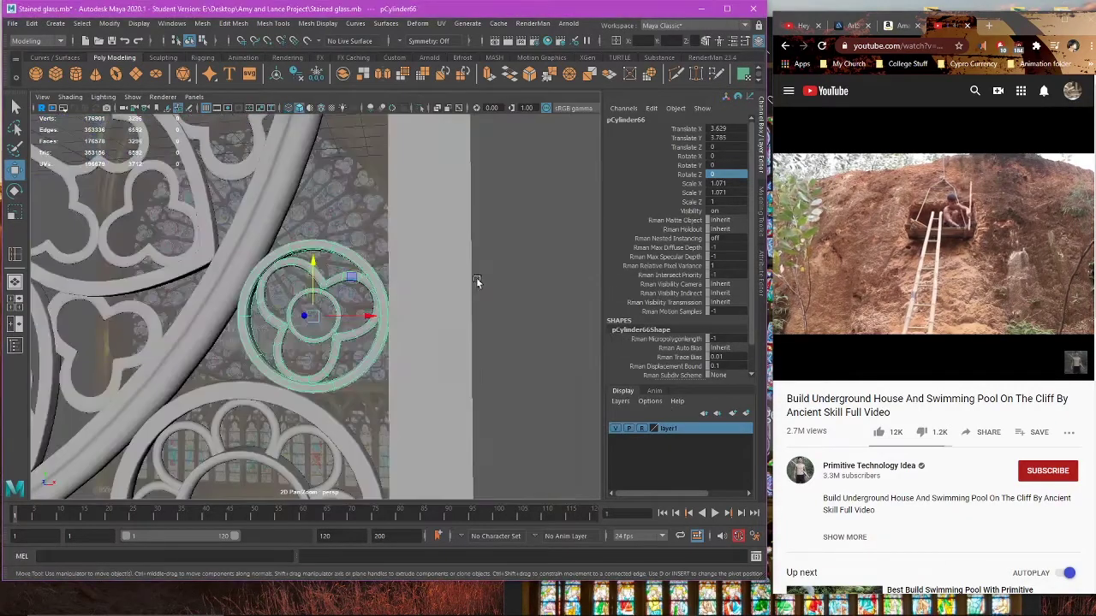
pyautogui.click(518, 281)
pyautogui.keyDown('alt'); pyautogui.moveTo(476, 279); pyautogui.dragTo(298, 423); pyautogui.keyUp('alt')
pyautogui.click(302, 396)
pyautogui.press('space')
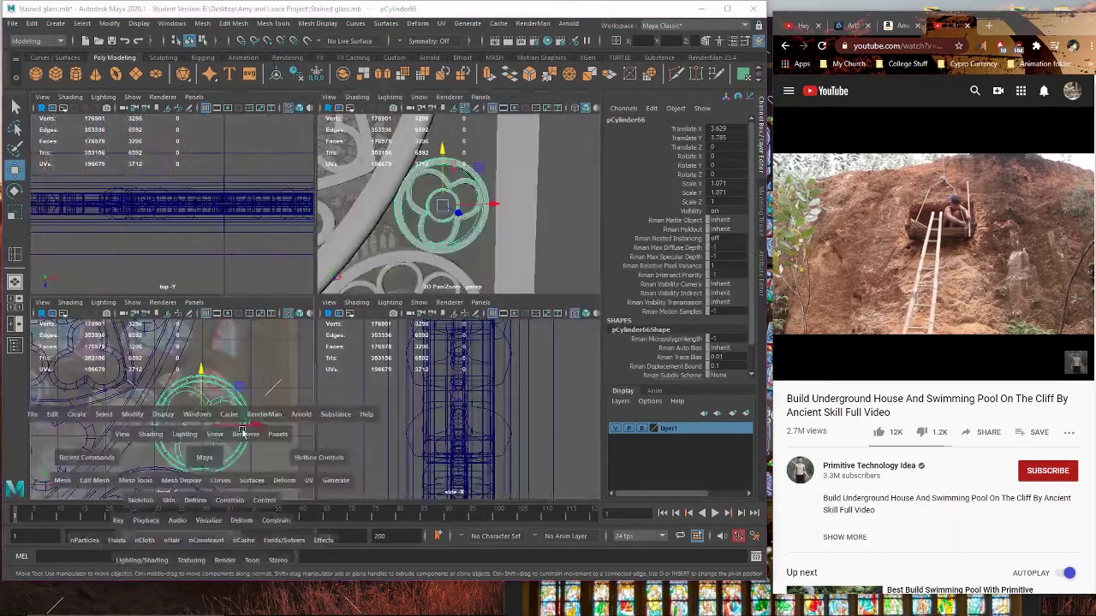
pyautogui.press('space')
pyautogui.moveTo(377, 289); pyautogui.dragTo(374, 290)
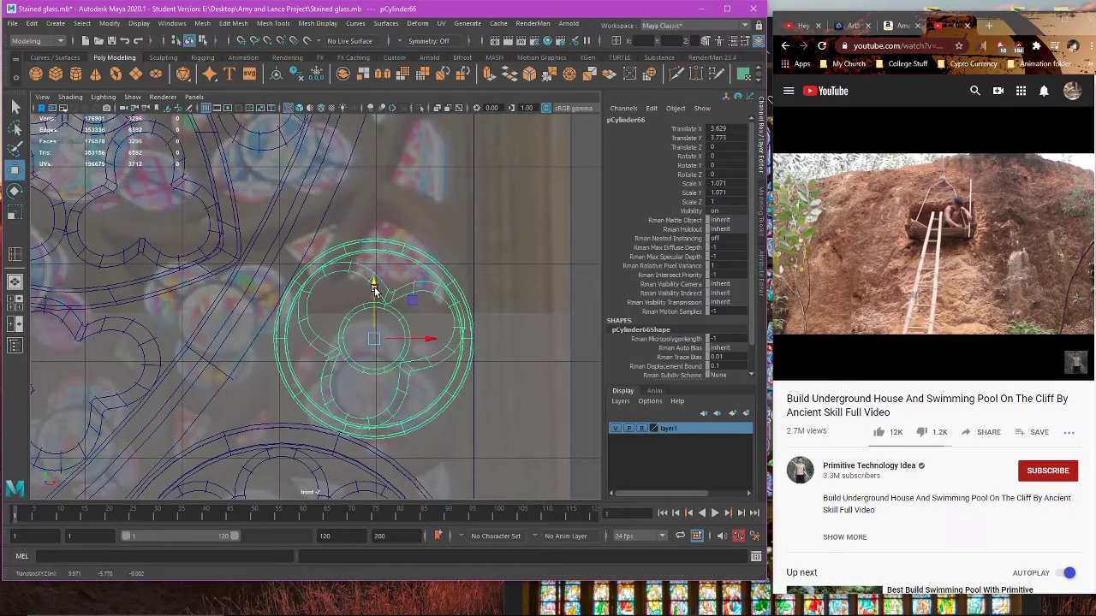
# Step: Select the upright side beam next to the corner medallions in the front view and delete it
pyautogui.click(491, 255)
pyautogui.click(472, 258)
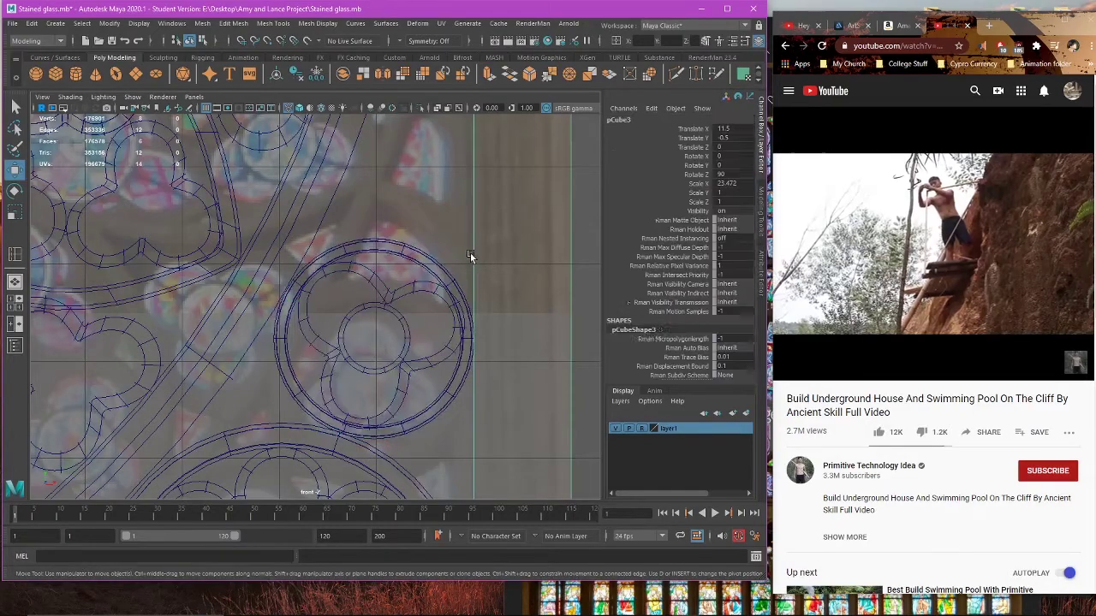
pyautogui.scroll(-4, 473, 267)
pyautogui.scroll(-4, 472, 268)
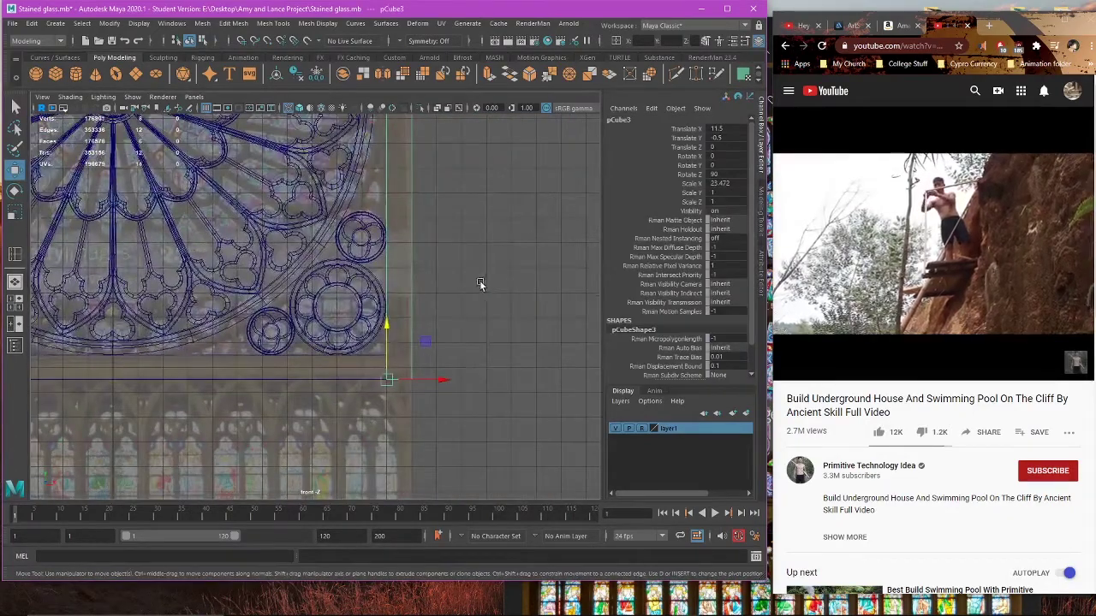
pyautogui.scroll(-1, 480, 280)
pyautogui.click(417, 365)
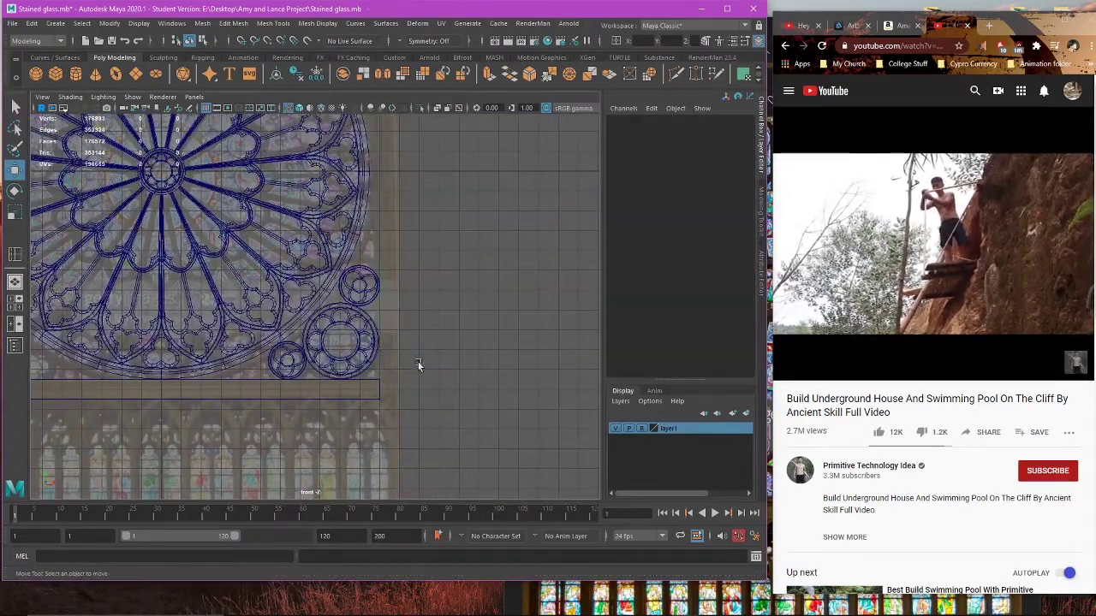
# Step: Examine how the corner medallions meet the rose window's outer ring in the perspective view
pyautogui.click(378, 398)
pyautogui.press('space')
pyautogui.press('space')
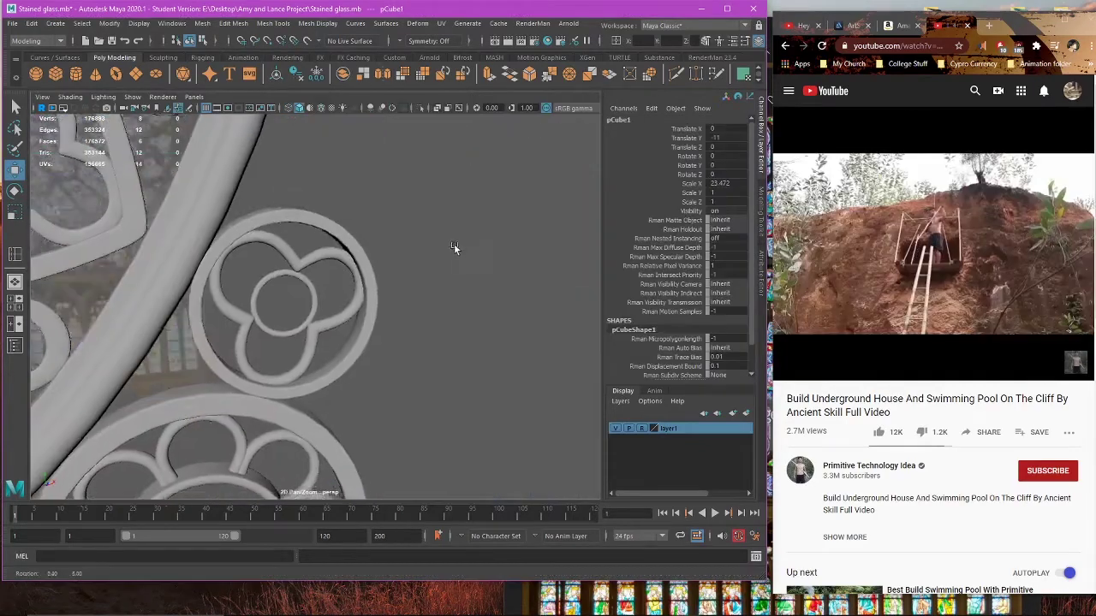
pyautogui.click(374, 279)
pyautogui.keyDown('alt'); pyautogui.moveTo(388, 274); pyautogui.dragTo(483, 303); pyautogui.keyUp('alt')
pyautogui.click(482, 305)
pyautogui.scroll(-5, 483, 303)
pyautogui.keyDown('alt'); pyautogui.moveTo(482, 315); pyautogui.dragTo(566, 282, button='middle'); pyautogui.keyUp('alt')
pyautogui.scroll(4, 566, 282)
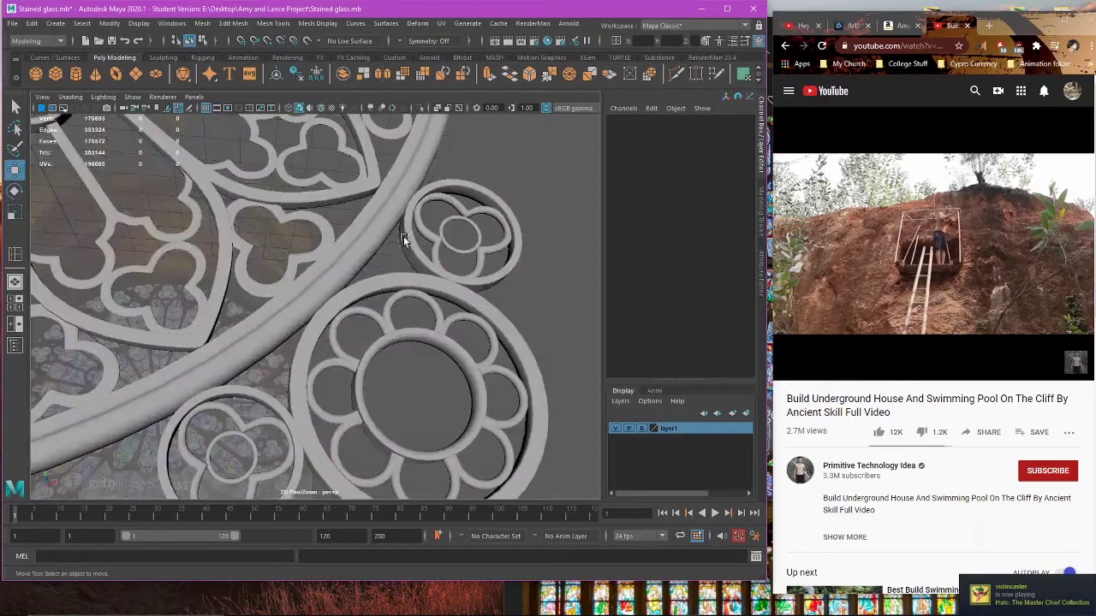
# Step: Select the rose window's outer ring and try inserting multiple edge loops close to its front outer edge, undoing the result
pyautogui.click(361, 259)
pyautogui.click(363, 258)
pyautogui.keyDown('alt'); pyautogui.moveTo(365, 256); pyautogui.dragTo(399, 314); pyautogui.keyUp('alt')
pyautogui.scroll(4, 399, 314)
pyautogui.keyDown('alt'); pyautogui.moveTo(399, 314); pyautogui.dragTo(440, 299, button='middle'); pyautogui.keyUp('alt')
pyautogui.keyDown('alt'); pyautogui.moveTo(440, 299); pyautogui.dragTo(428, 339); pyautogui.keyUp('alt')
pyautogui.click(15, 256)
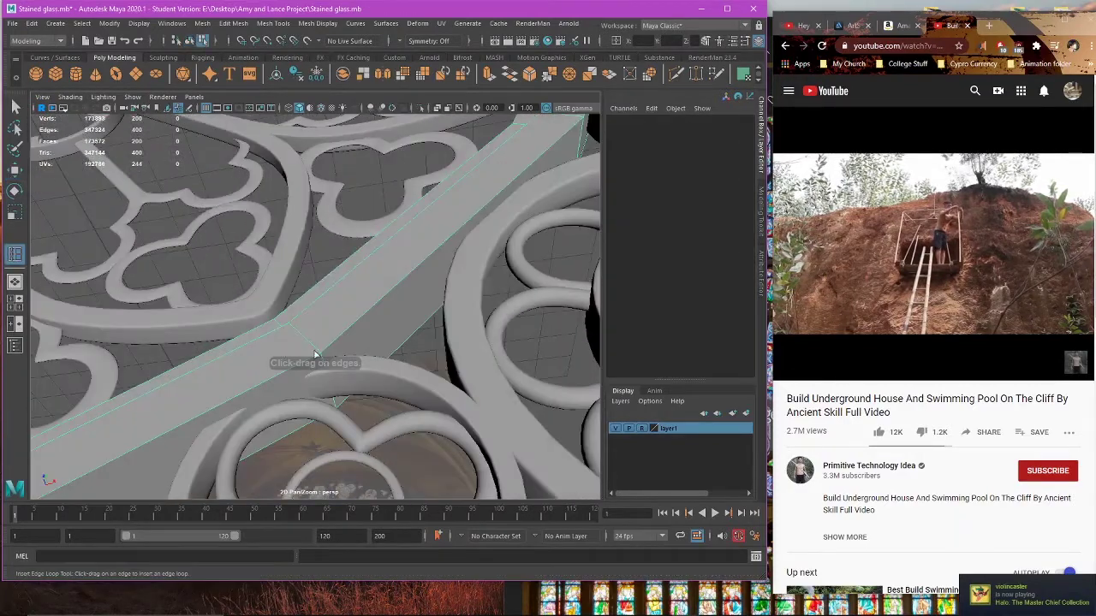
pyautogui.scroll(5, 395, 400)
pyautogui.scroll(-5, 395, 400)
pyautogui.keyDown('alt'); pyautogui.moveTo(435, 398); pyautogui.dragTo(371, 340); pyautogui.keyUp('alt')
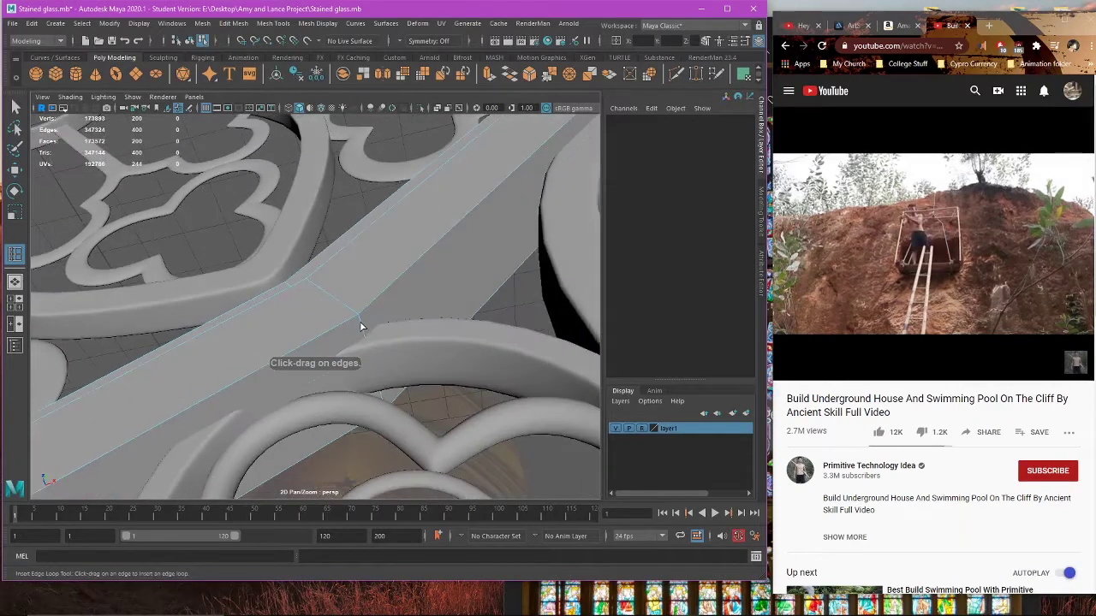
pyautogui.click(360, 321)
pyautogui.hotkey('ctrl', 'z')
# Step: Switch Insert Edge Loop to single loops, insert one near each outer edge of the rose ring, and restore its smooth preview
pyautogui.doubleClick(16, 259)
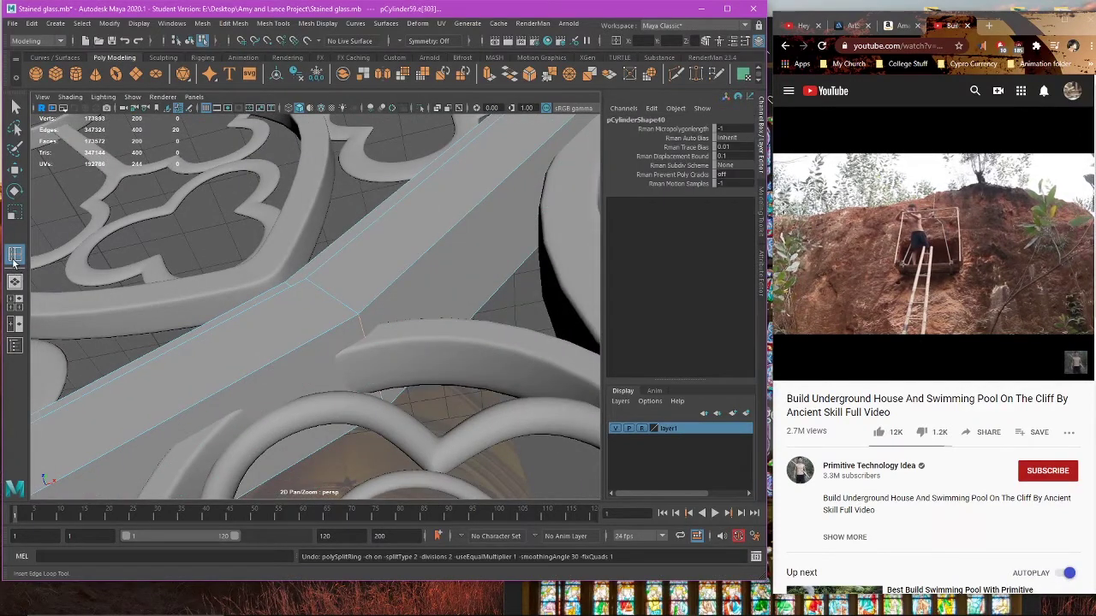
pyautogui.click(903, 44)
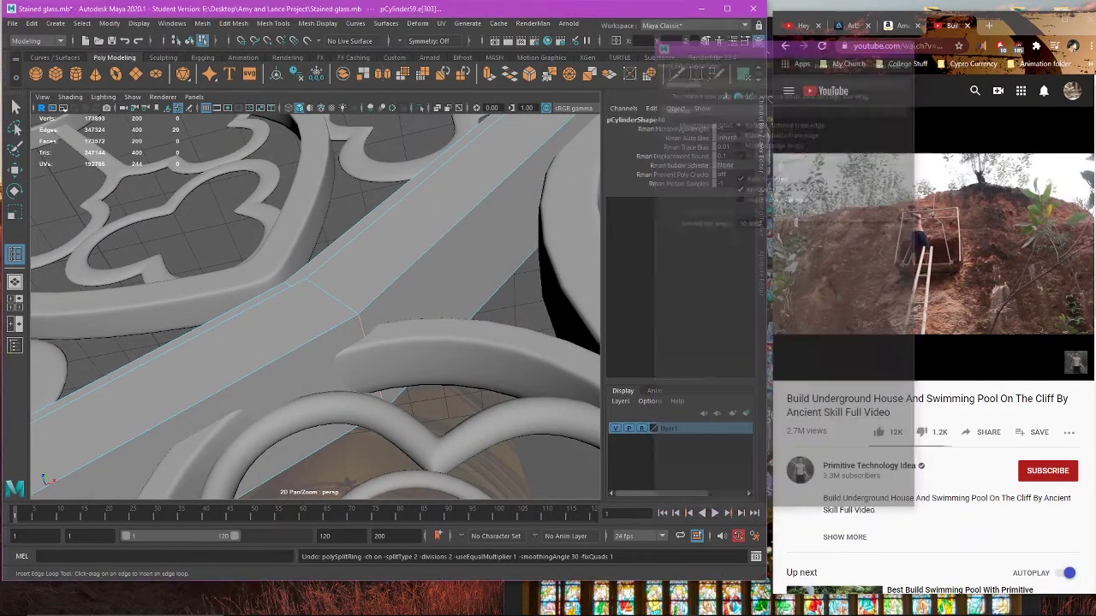
pyautogui.moveTo(359, 321); pyautogui.dragTo(360, 318)
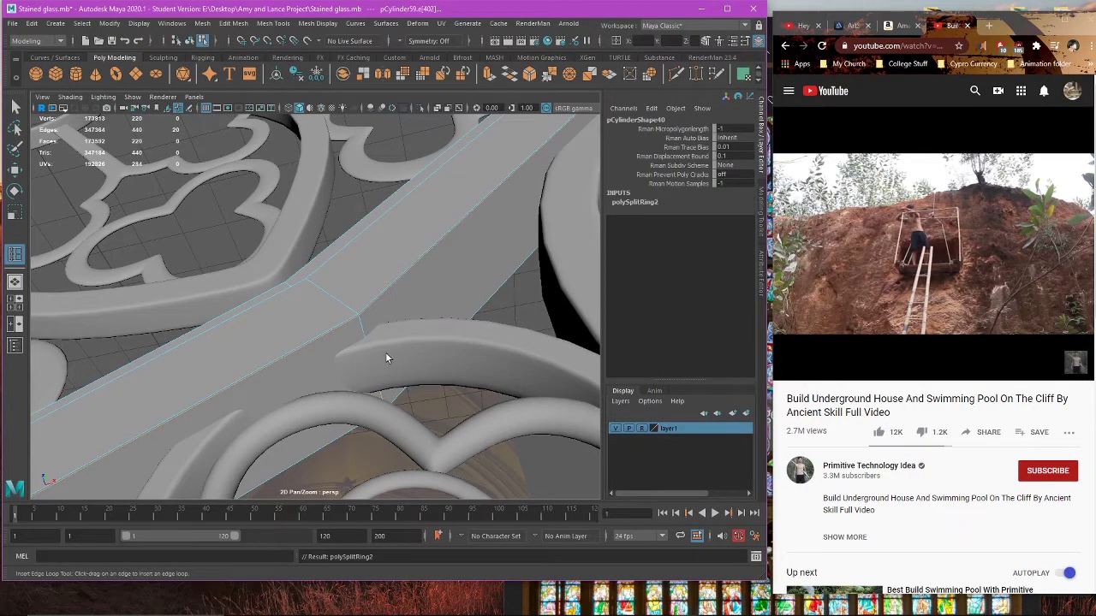
pyautogui.click(387, 408)
pyautogui.press('w')
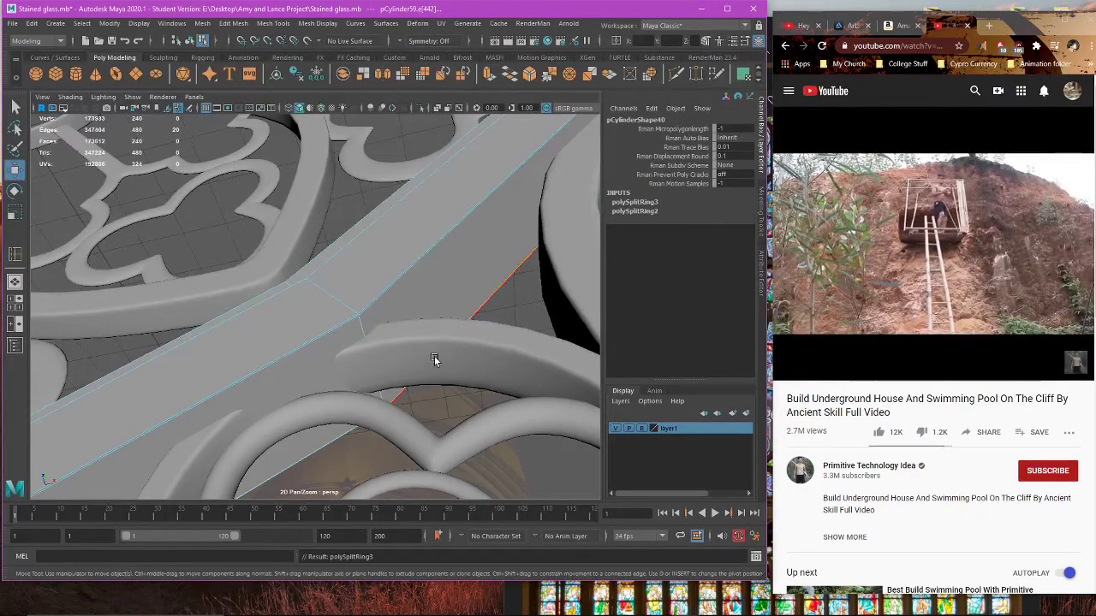
pyautogui.press('3')
pyautogui.scroll(-5, 460, 335)
pyautogui.keyDown('alt'); pyautogui.moveTo(461, 335); pyautogui.dragTo(458, 399); pyautogui.keyUp('alt')
pyautogui.keyDown('alt'); pyautogui.moveTo(458, 399); pyautogui.dragTo(323, 402, button='right'); pyautogui.keyUp('alt')
pyautogui.moveTo(518, 254); pyautogui.dragTo(574, 237, button='right')
pyautogui.click(514, 276)
# Step: Insert an edge loop around the upper trefoil medallion's outer rim with smoothing off, then restore the smooth preview
pyautogui.keyDown('alt'); pyautogui.moveTo(514, 276); pyautogui.dragTo(251, 285); pyautogui.keyUp('alt')
pyautogui.keyDown('alt'); pyautogui.moveTo(251, 286); pyautogui.dragTo(426, 319, button='middle'); pyautogui.keyUp('alt')
pyautogui.keyDown('alt'); pyautogui.moveTo(426, 319); pyautogui.dragTo(326, 342); pyautogui.keyUp('alt')
pyautogui.click(323, 345)
pyautogui.scroll(5, 313, 348)
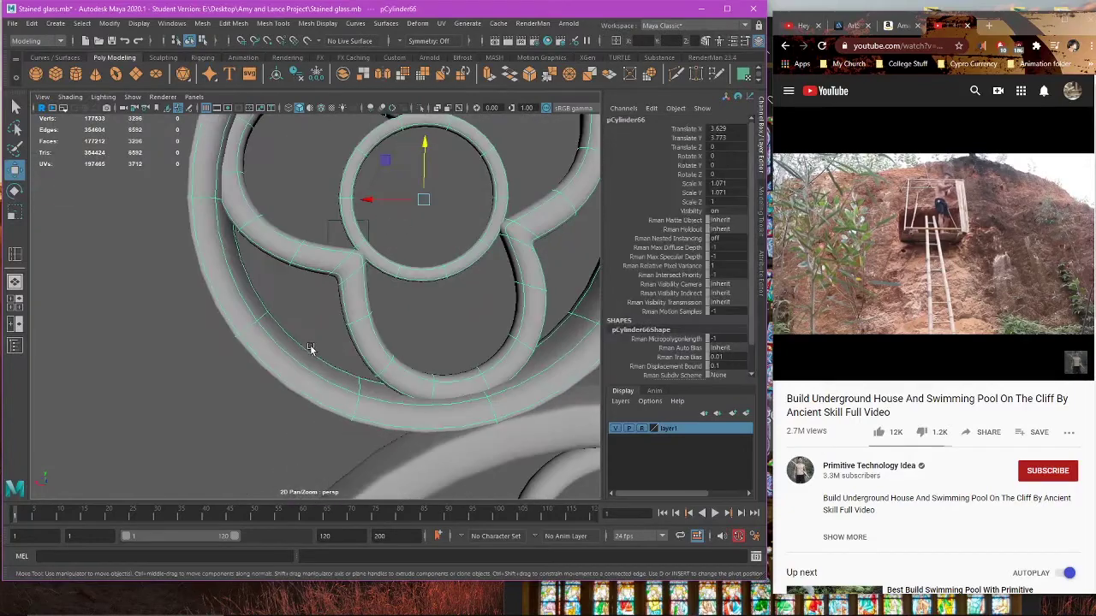
pyautogui.moveTo(231, 358)
pyautogui.keyDown('alt'); pyautogui.mouseDown()
pyautogui.moveTo(482, 367)
pyautogui.moveTo(214, 361)
pyautogui.mouseUp(); pyautogui.keyUp('alt')
pyautogui.click(15, 253)
pyautogui.press('1')
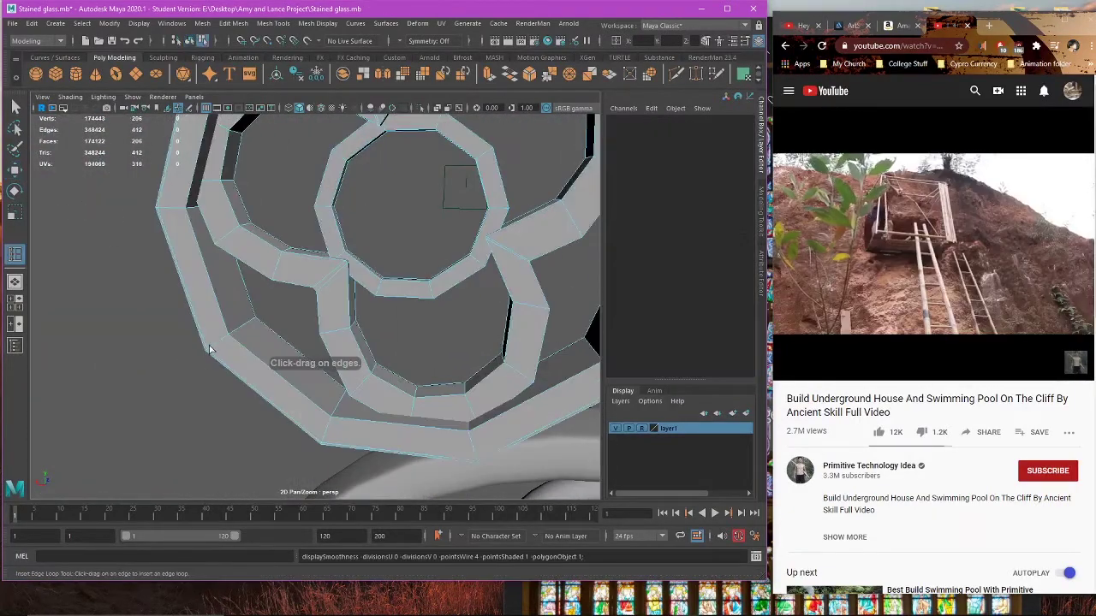
pyautogui.click(228, 340)
pyautogui.press('3')
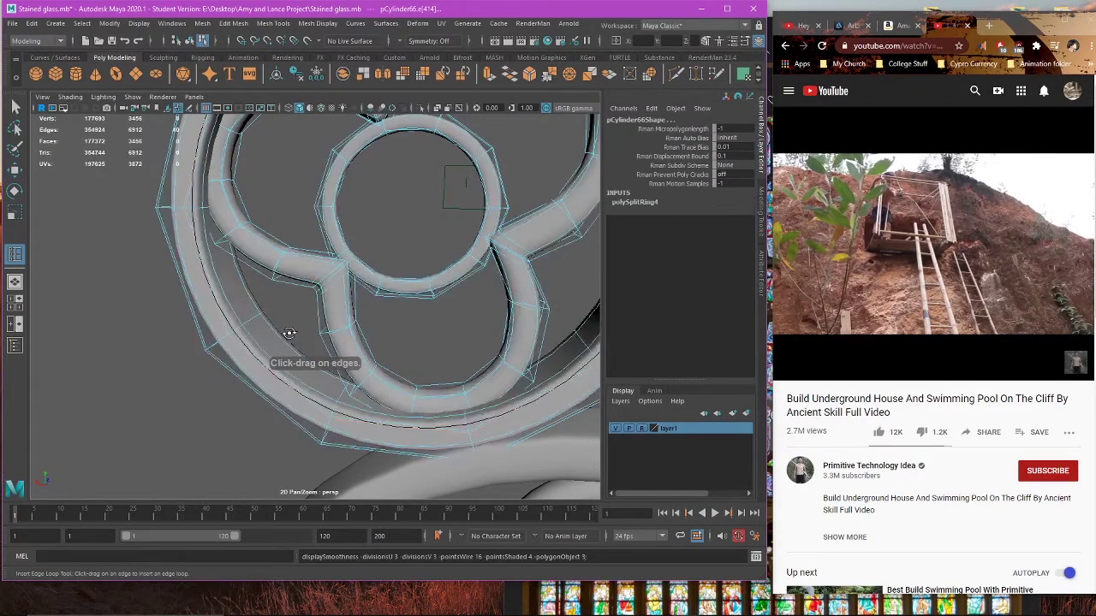
# Step: Return the upper medallion to object mode, deselect it, and examine its smoothed rim in perspective
pyautogui.keyDown('alt'); pyautogui.moveTo(288, 332); pyautogui.dragTo(232, 324); pyautogui.keyUp('alt')
pyautogui.press('w')
pyautogui.moveTo(125, 264); pyautogui.dragTo(149, 244, button='right')
pyautogui.click(149, 242)
pyautogui.scroll(-3, 345, 311)
pyautogui.keyDown('alt'); pyautogui.moveTo(411, 313); pyautogui.dragTo(357, 330); pyautogui.keyUp('alt')
pyautogui.scroll(-3, 340, 324)
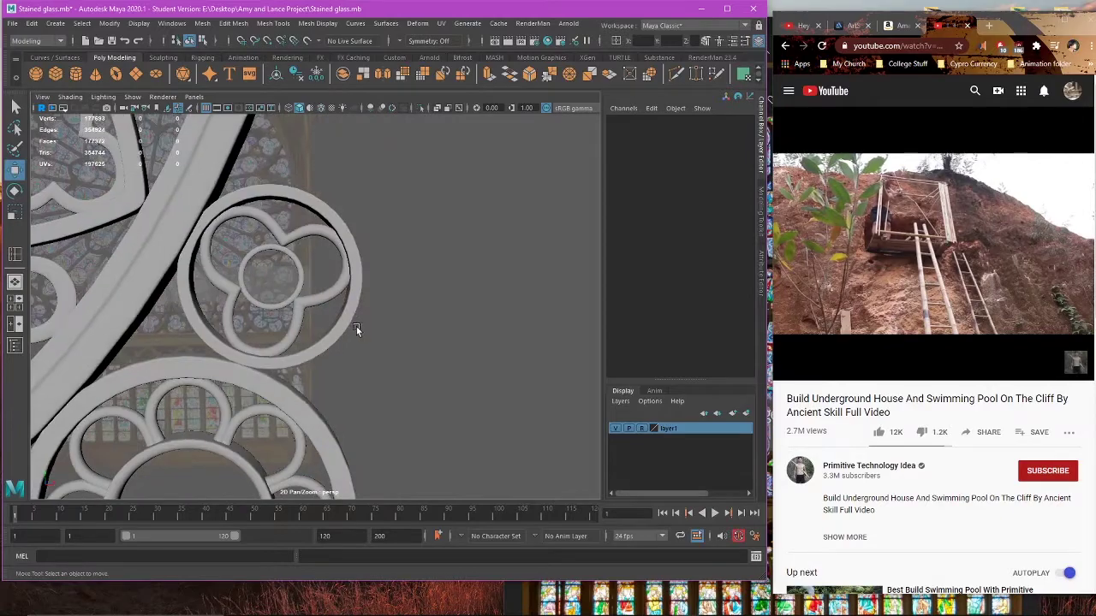
# Step: Select the upper trefoil medallion and frame it closely in the front view
pyautogui.click(343, 276)
pyautogui.press('space')
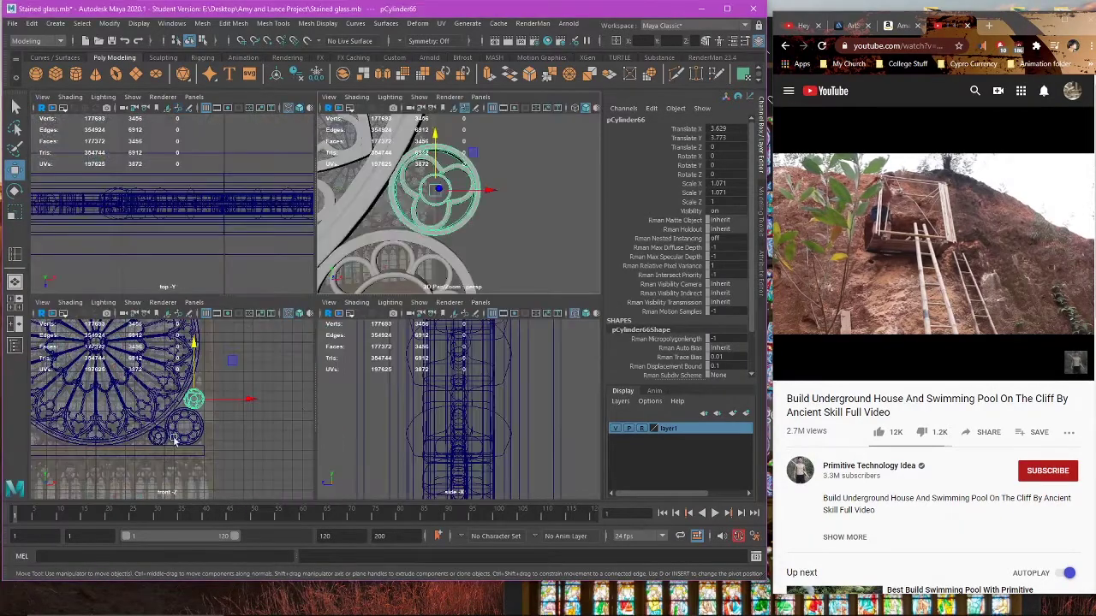
pyautogui.press('space')
pyautogui.keyDown('alt'); pyautogui.moveTo(352, 327); pyautogui.dragTo(466, 303, button='right'); pyautogui.keyUp('alt')
pyautogui.keyDown('alt'); pyautogui.moveTo(467, 302); pyautogui.dragTo(199, 417, button='middle'); pyautogui.keyUp('alt')
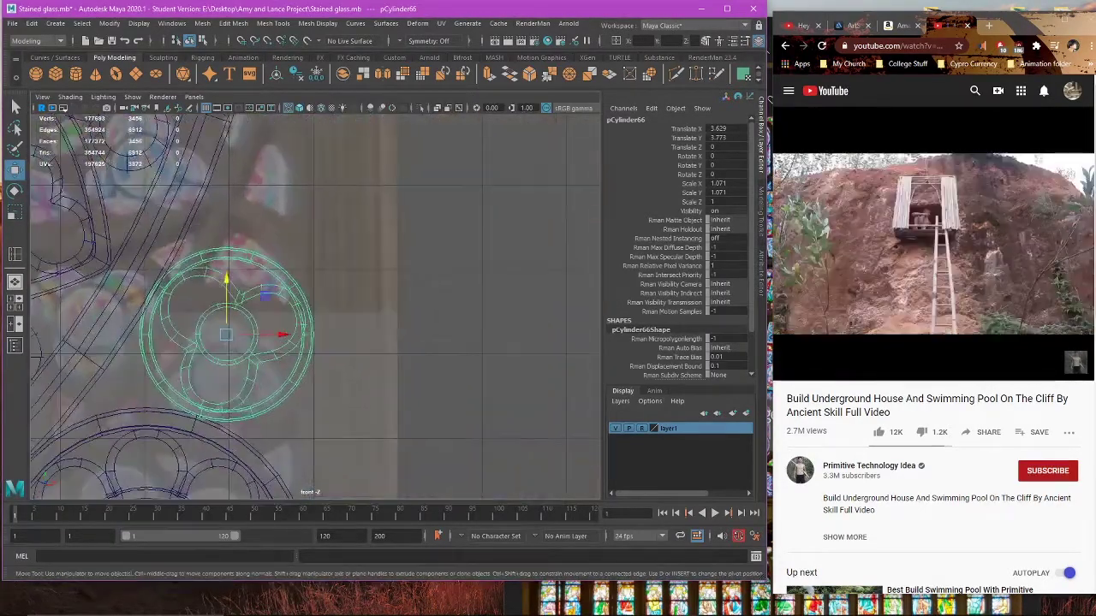
# Step: In a new Chrome tab, search the web for "rasin", follow the suggested spelling "raisin", and close the tab
pyautogui.click(986, 27)
pyautogui.write('rasin')
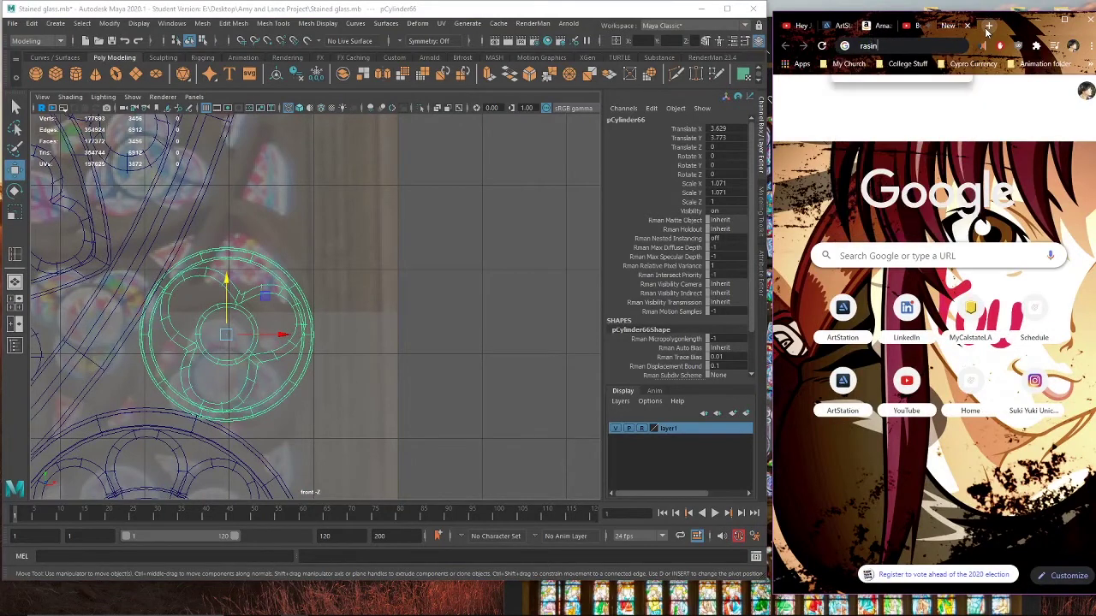
pyautogui.press('Return')
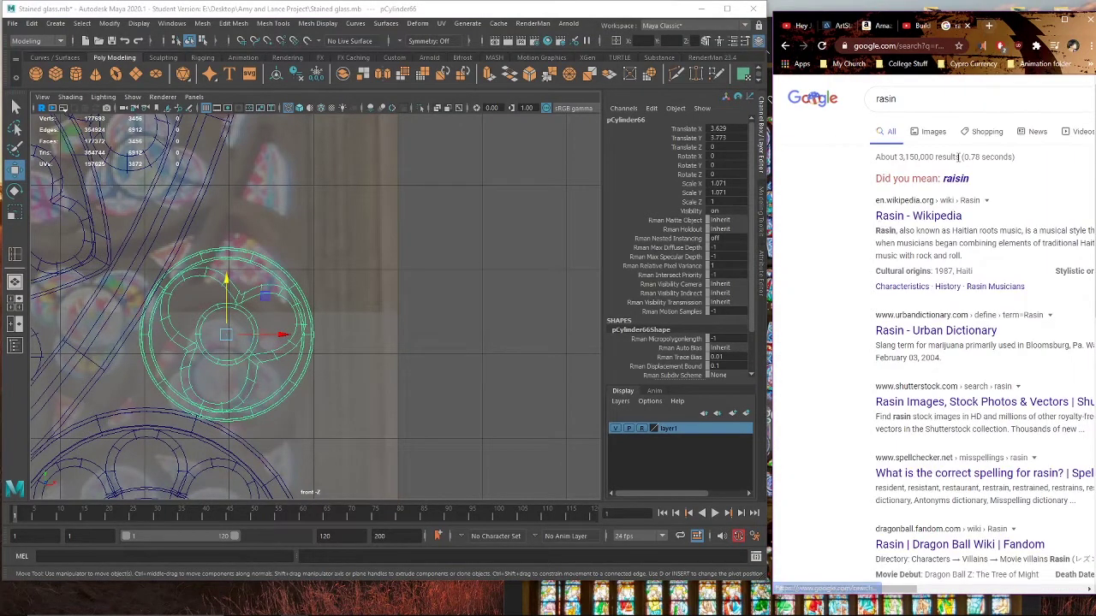
pyautogui.click(955, 178)
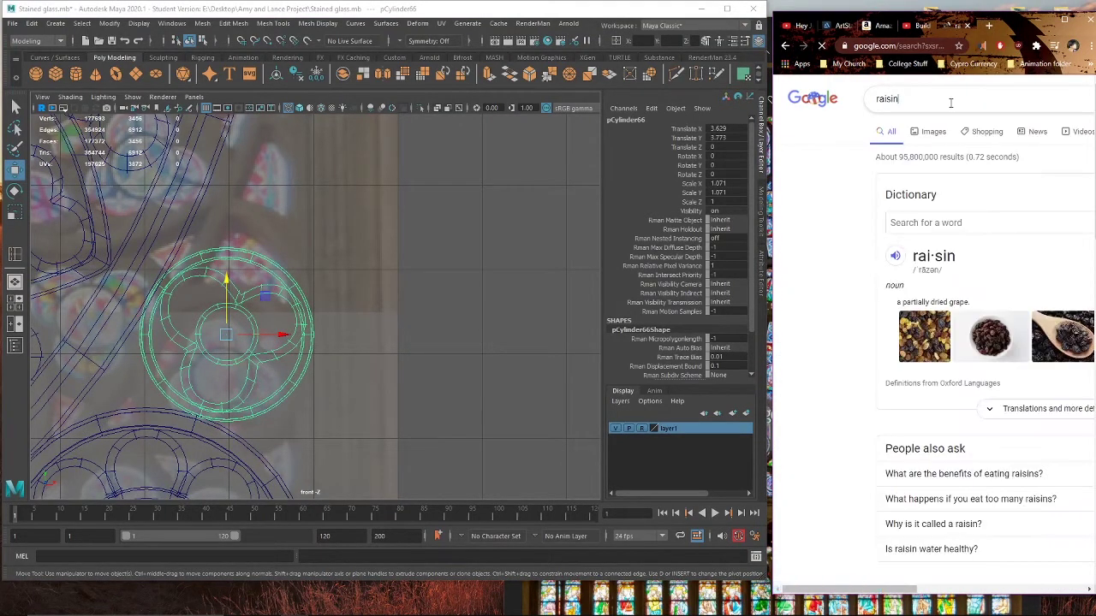
pyautogui.click(950, 102)
pyautogui.click(966, 26)
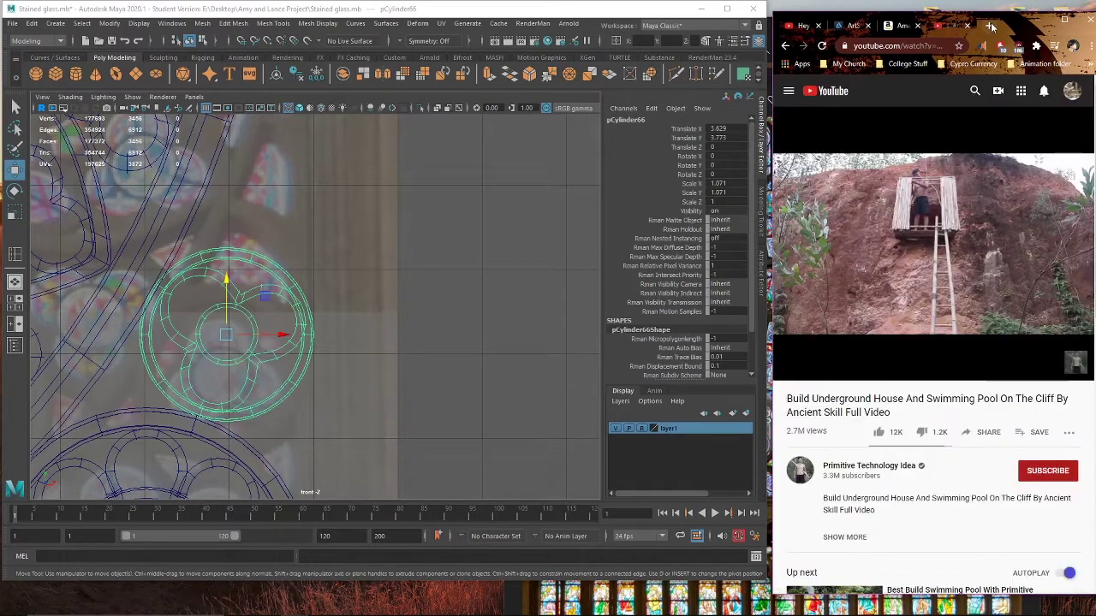
# Step: Open a new browser tab and search the web for "rosin"
pyautogui.click(989, 27)
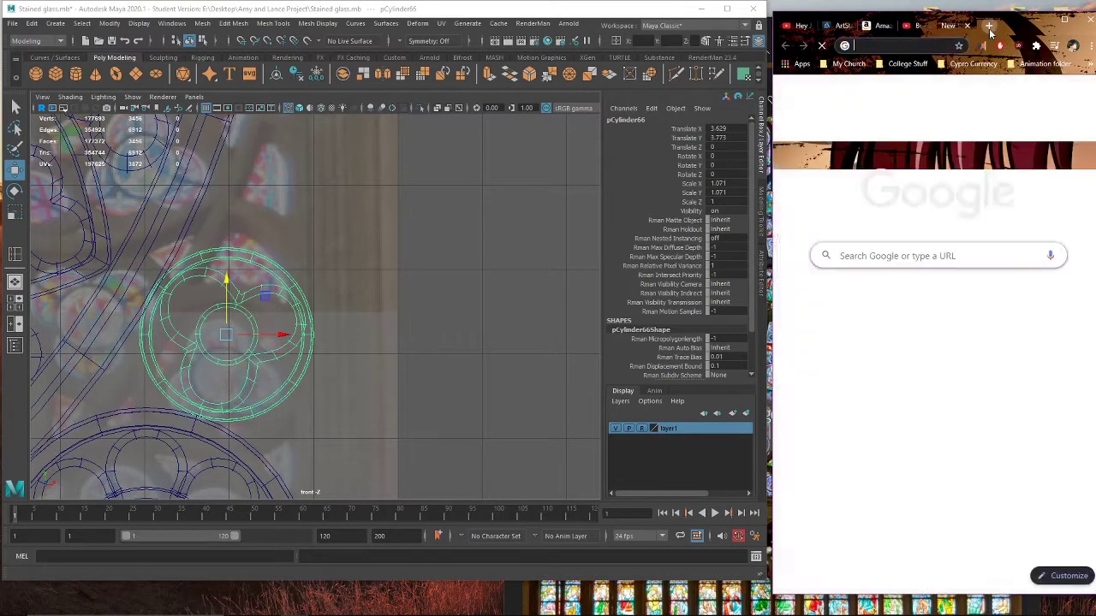
pyautogui.write('s')
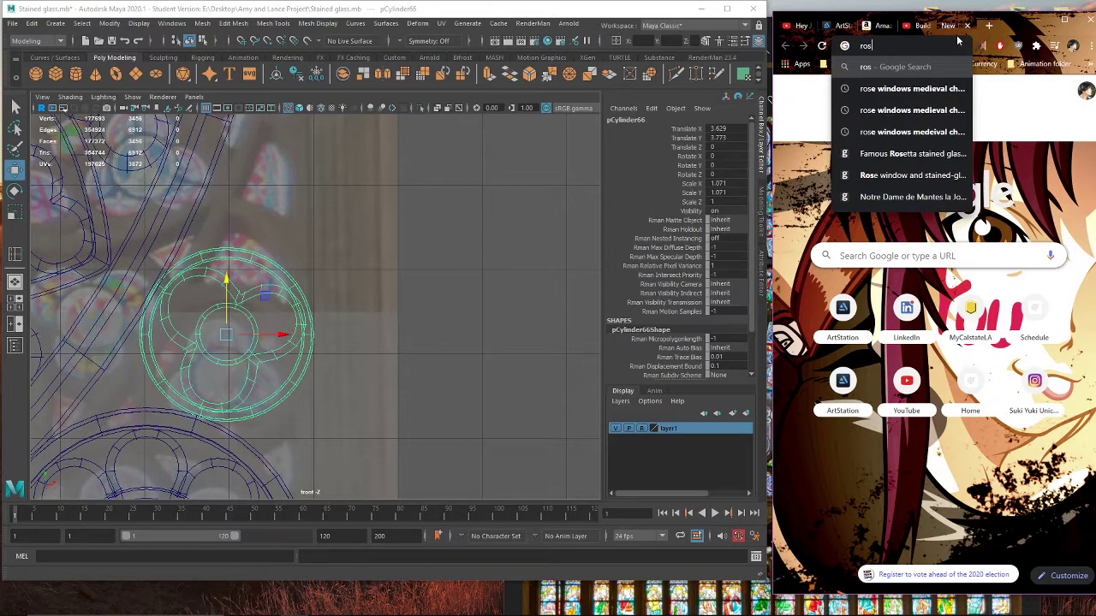
pyautogui.press('BackSpace')
pyautogui.press('BackSpace')
pyautogui.press('BackSpace')
pyautogui.press('BackSpace')
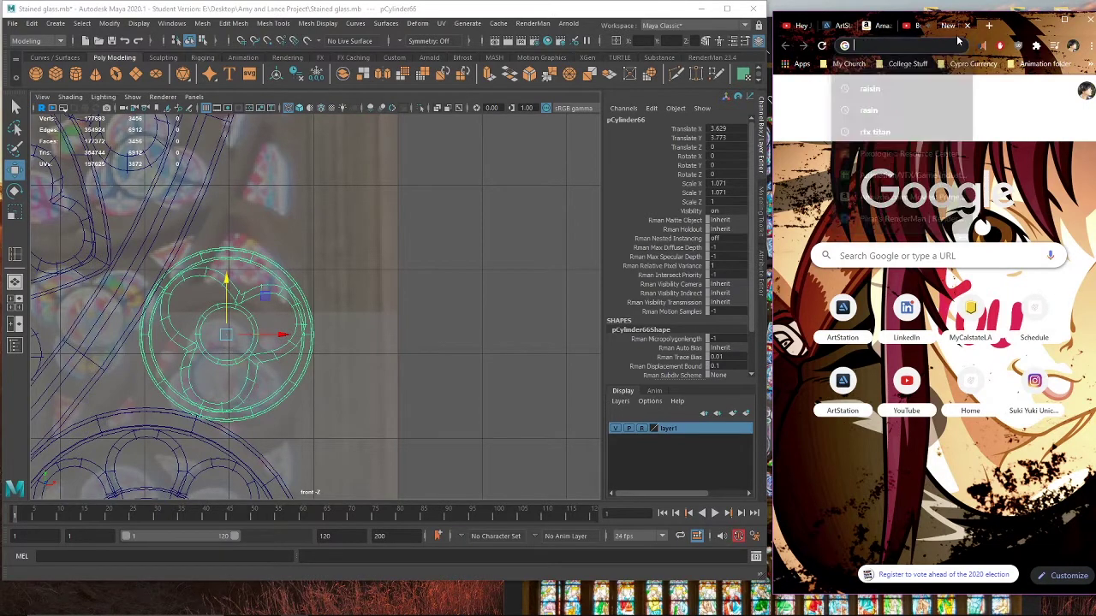
pyautogui.write('rosin')
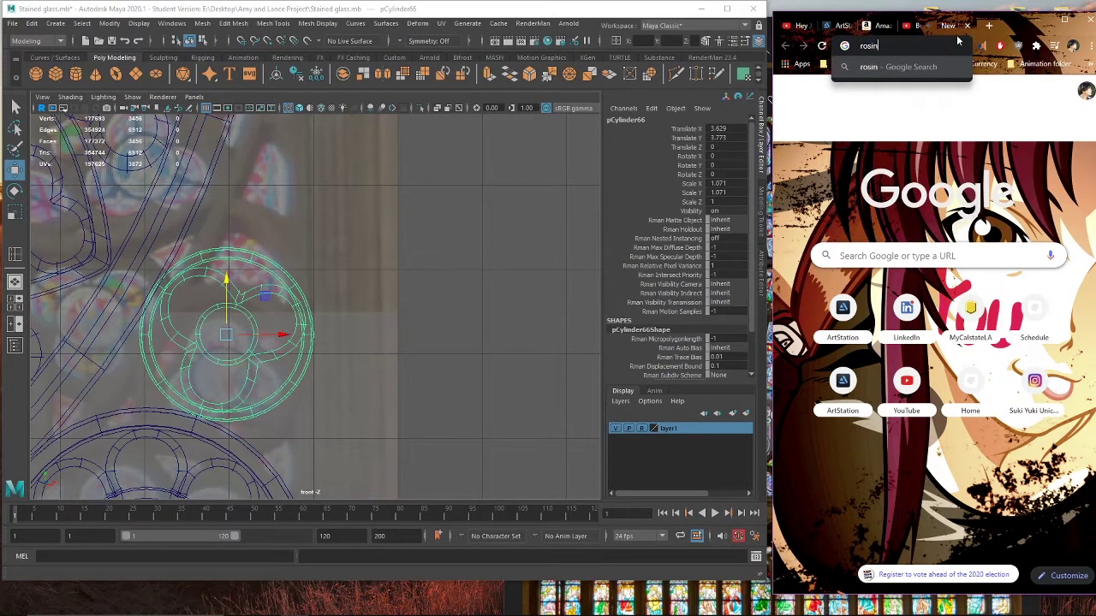
pyautogui.press('Return')
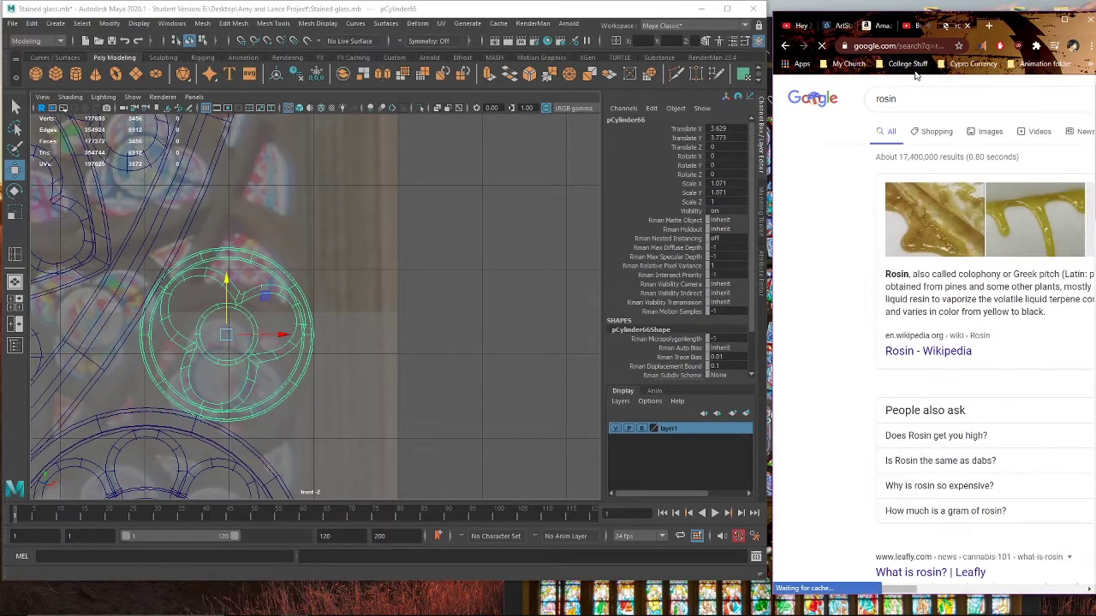
# Step: Replace the search query with "rezin" and run the search
pyautogui.doubleClick(907, 96)
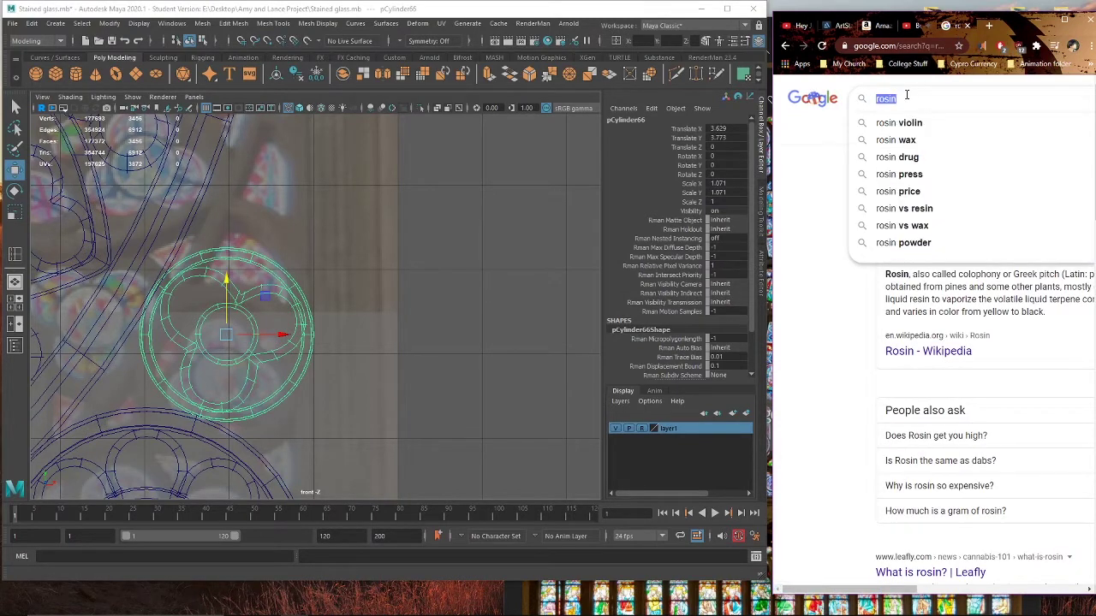
pyautogui.write('r')
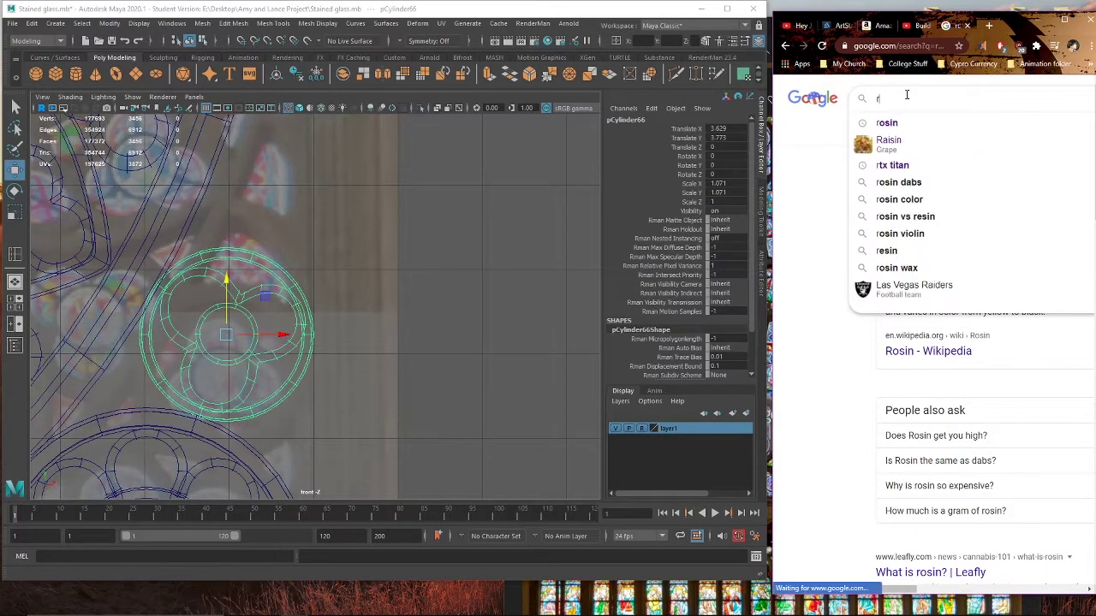
pyautogui.write('ezin')
pyautogui.press('Return')
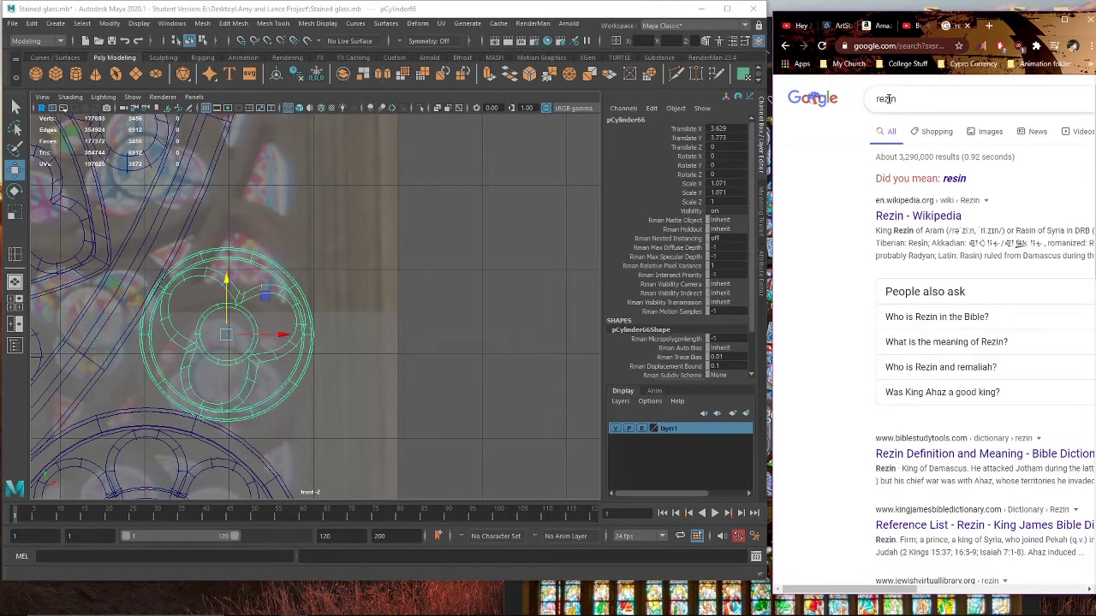
# Step: Change the query to "resen", run the search, and close the search tab
pyautogui.click(892, 99)
pyautogui.click(817, 180)
pyautogui.click(892, 99)
pyautogui.press('BackSpace')
pyautogui.press('BackSpace')
pyautogui.press('BackSpace')
pyautogui.write('sin')
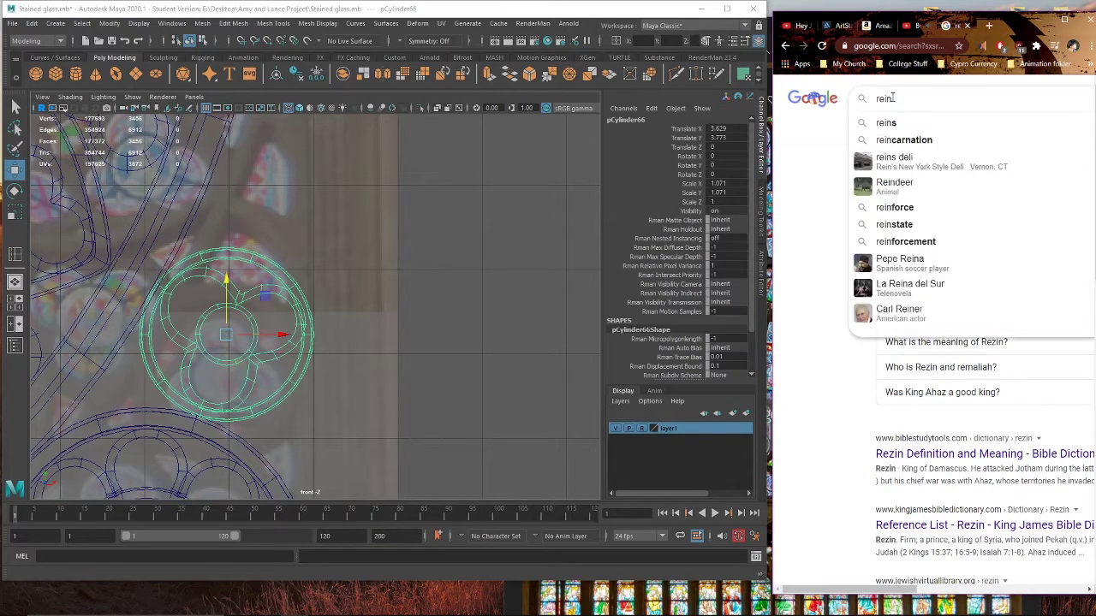
pyautogui.press('BackSpace')
pyautogui.press('BackSpace')
pyautogui.write('en')
pyautogui.press('Return')
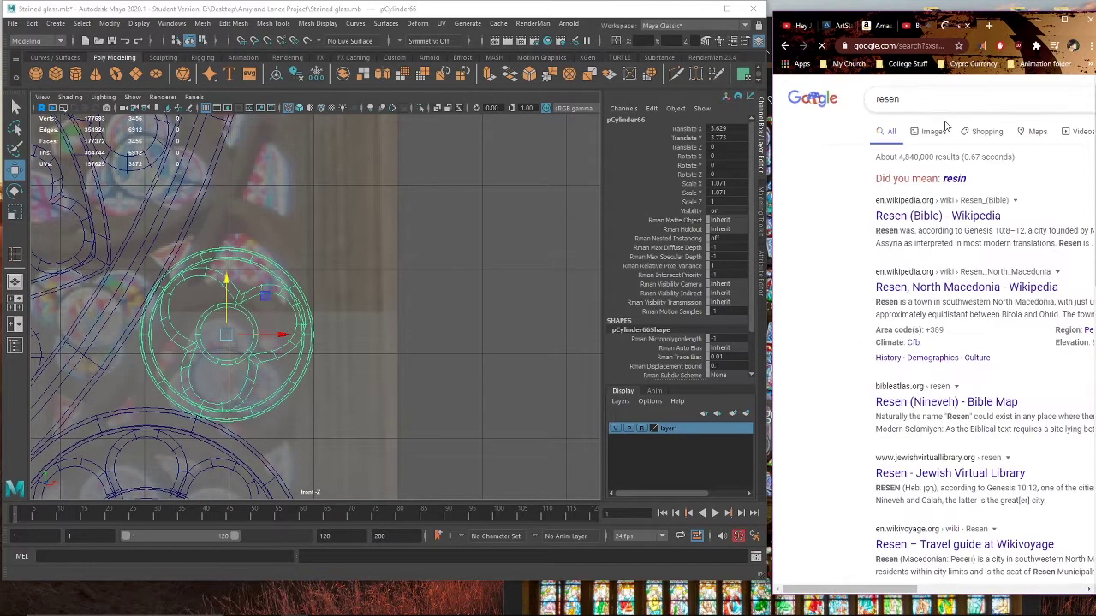
pyautogui.click(968, 25)
# Step: Switch back to Maya and set the upper medallion to face selection in the front view
pyautogui.click(601, 16)
pyautogui.scroll(-4, 338, 299)
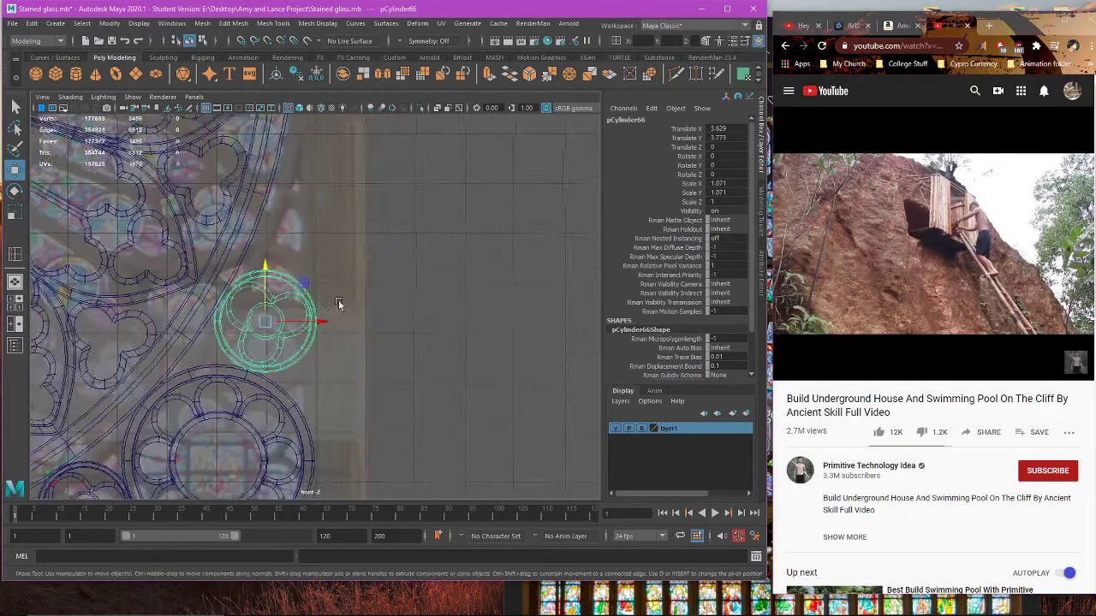
pyautogui.scroll(8, 343, 308)
pyautogui.keyDown('alt'); pyautogui.moveTo(355, 345); pyautogui.dragTo(452, 293, button='middle'); pyautogui.keyUp('alt')
pyautogui.moveTo(476, 240); pyautogui.dragTo(474, 260, button='right')
# Step: Try scaling down all faces of the upper medallion's trefoil slightly in the front view, then undo it
pyautogui.doubleClick(340, 359)
pyautogui.scroll(3, 342, 346)
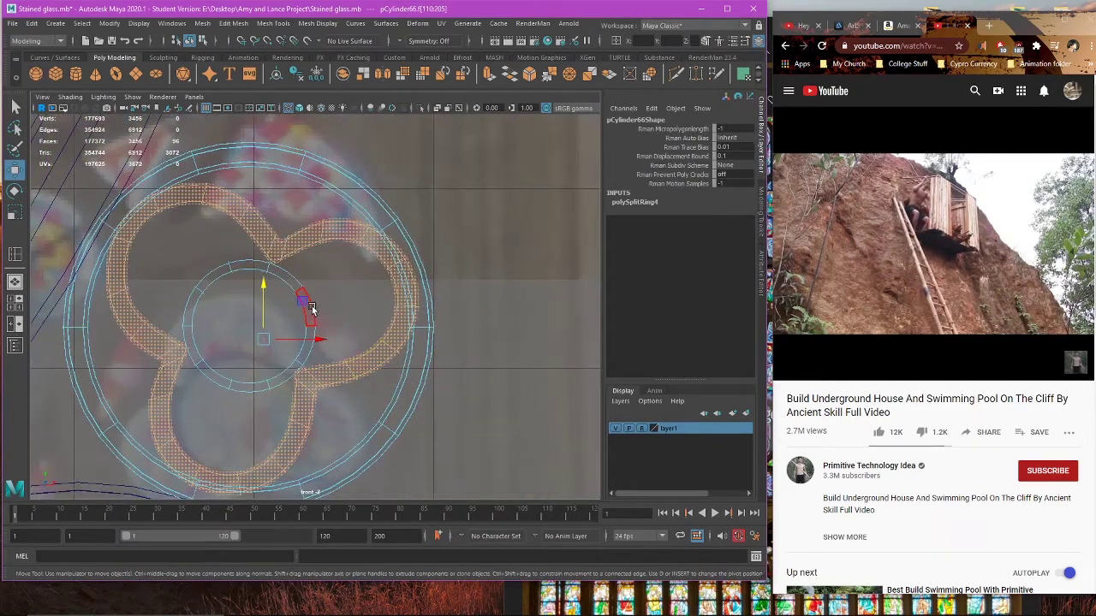
pyautogui.press('r')
pyautogui.moveTo(304, 303); pyautogui.dragTo(303, 308)
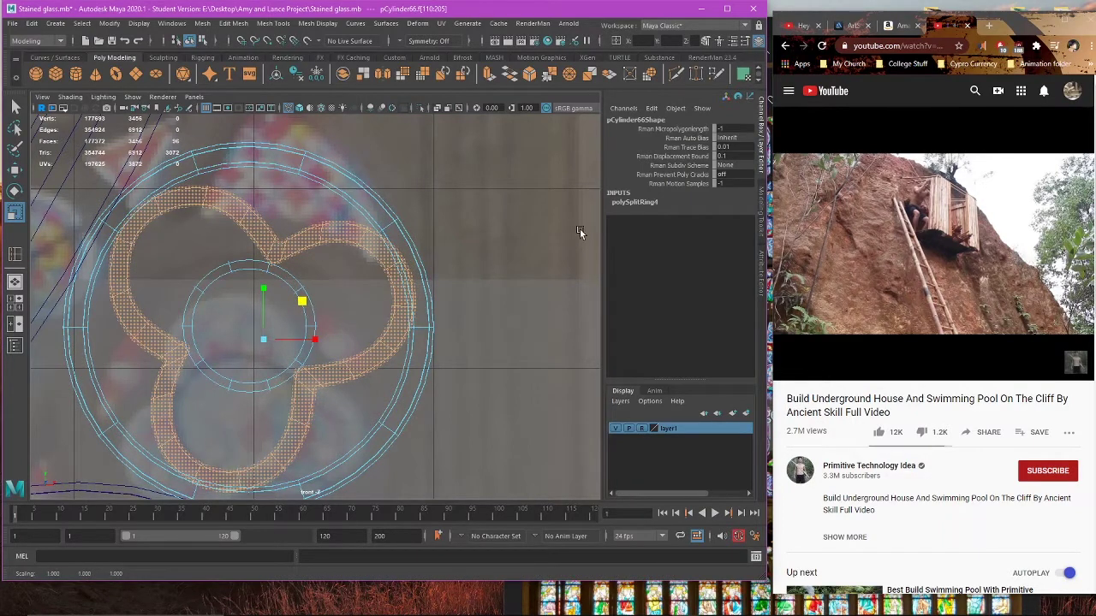
pyautogui.hotkey('ctrl', 'z')
# Step: Select the outer curve faces of the trefoil's upper-right lobe, excluding rim faces, and move them slightly inward along X
pyautogui.moveTo(519, 249); pyautogui.dragTo(429, 323)
pyautogui.press('w')
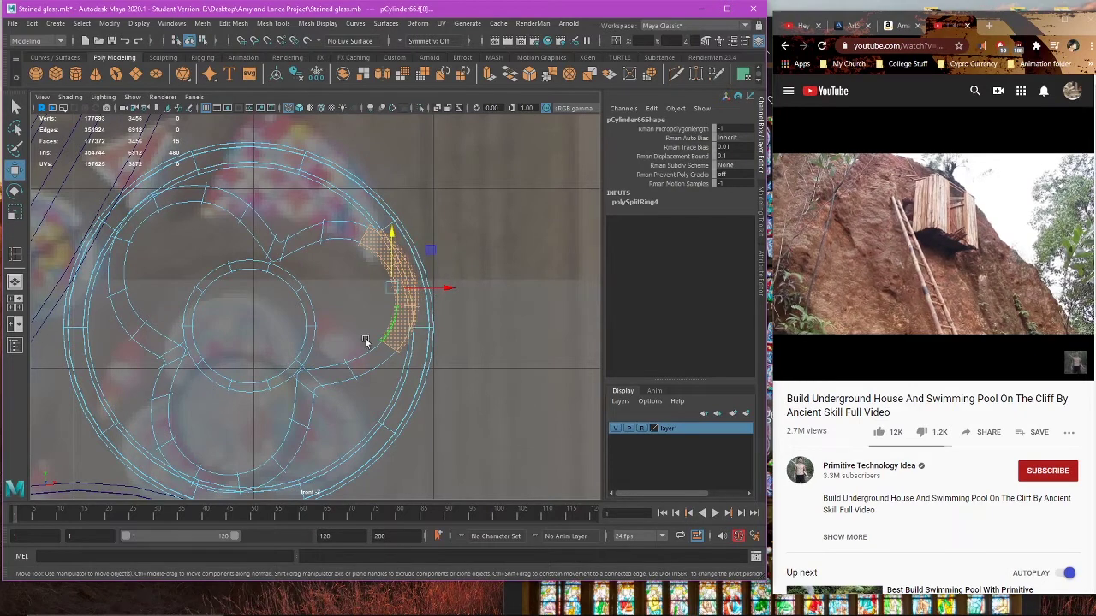
pyautogui.scroll(3, 460, 292)
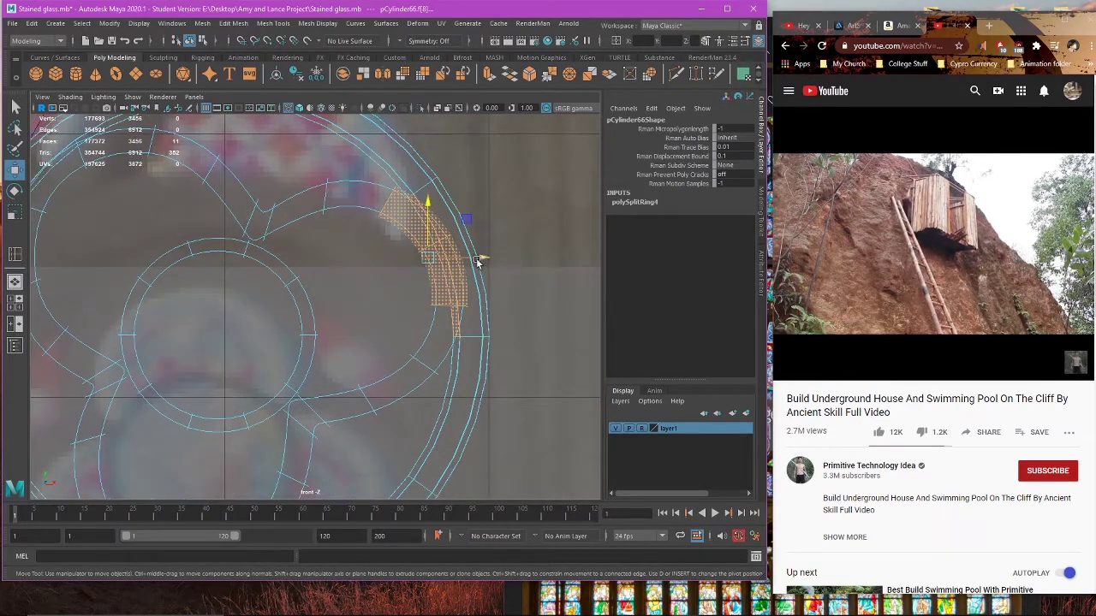
pyautogui.moveTo(476, 258); pyautogui.dragTo(470, 259)
pyautogui.hotkey('ctrl', 'z')
pyautogui.keyDown('ctrl'); pyautogui.moveTo(485, 330); pyautogui.dragTo(442, 343); pyautogui.keyUp('ctrl')
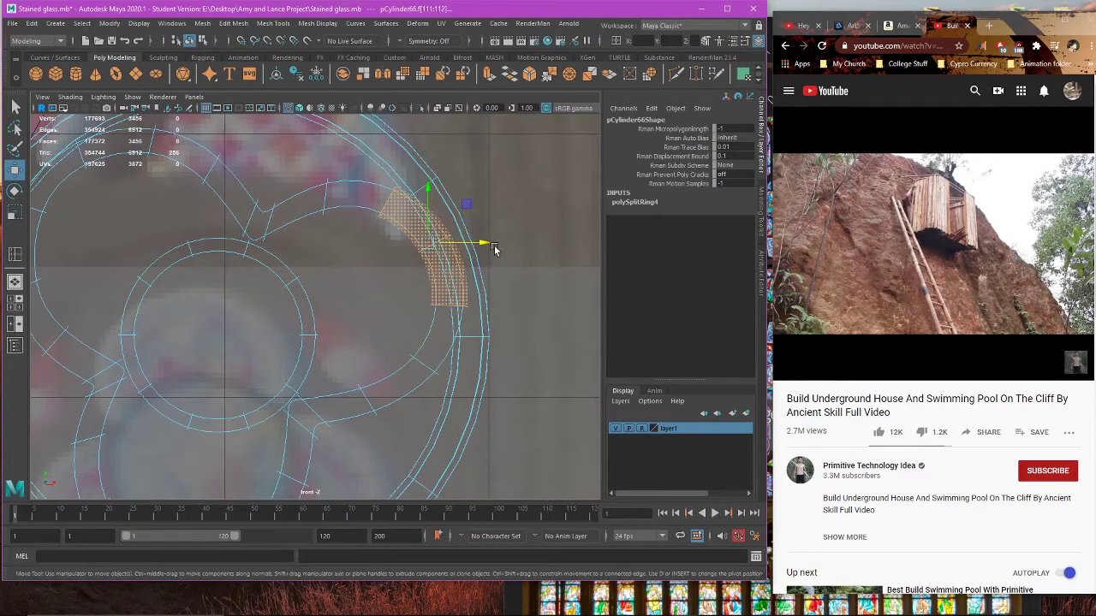
pyautogui.moveTo(494, 245); pyautogui.dragTo(470, 244)
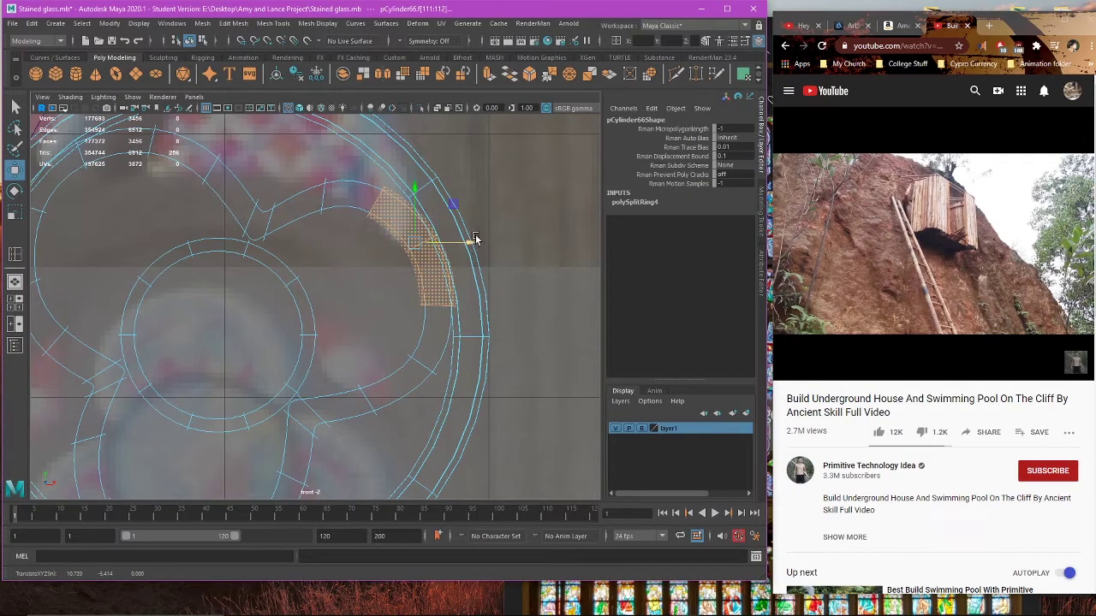
# Step: Adjust the position of the edge loop across the top of the trefoil's upper-right lobe in shaded view
pyautogui.press('5')
pyautogui.scroll(-5, 514, 235)
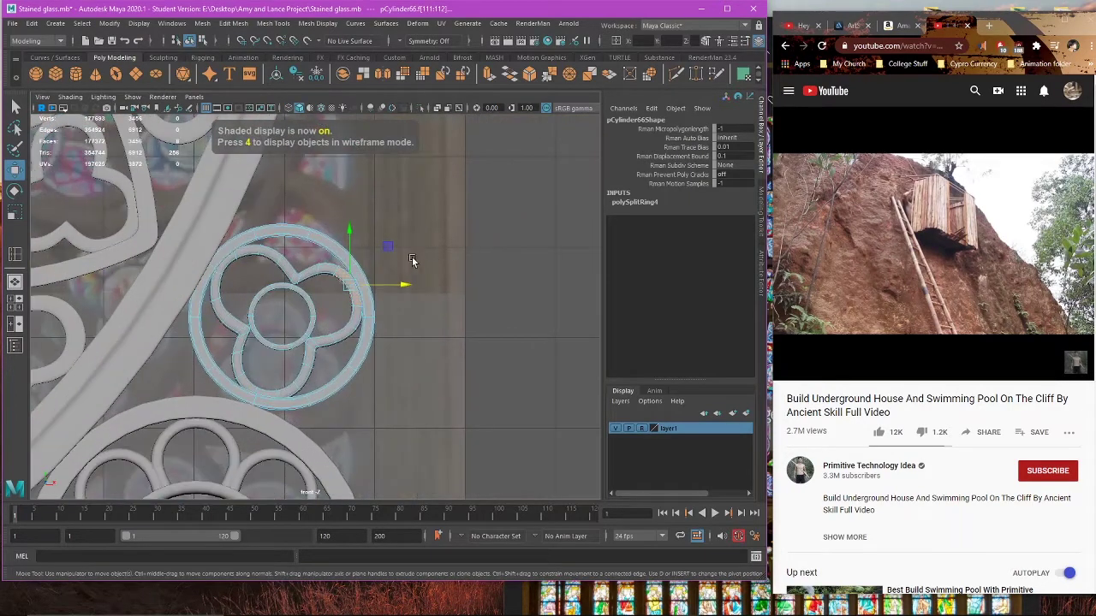
pyautogui.scroll(3, 402, 260)
pyautogui.keyDown('alt'); pyautogui.moveTo(433, 262); pyautogui.dragTo(482, 271, button='middle'); pyautogui.keyUp('alt')
pyautogui.scroll(3, 484, 272)
pyautogui.moveTo(520, 235); pyautogui.dragTo(519, 208, button='right')
pyautogui.scroll(3, 389, 241)
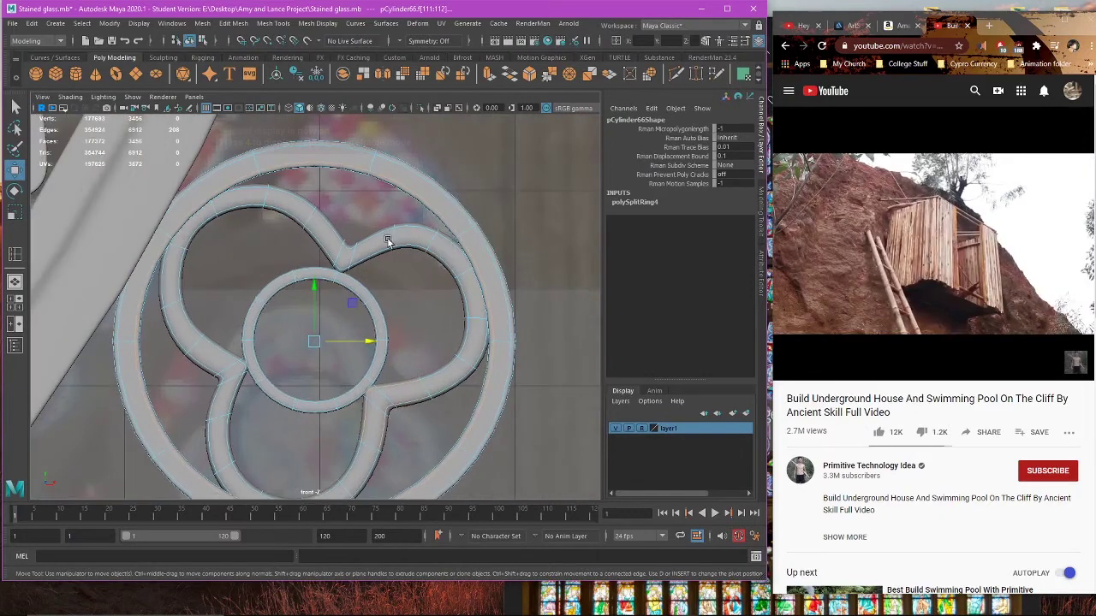
pyautogui.moveTo(431, 193); pyautogui.dragTo(427, 198, button='middle')
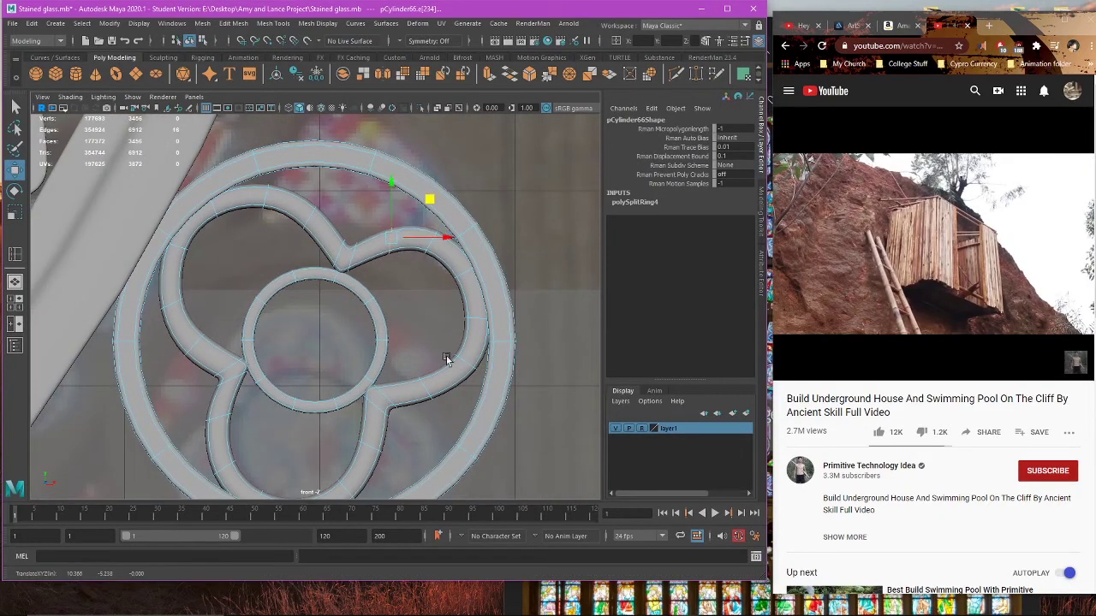
# Step: Reposition the edge loop at the notch between the two upper lobes and nudge the upper-right lobe's neighbouring loop
pyautogui.doubleClick(358, 269)
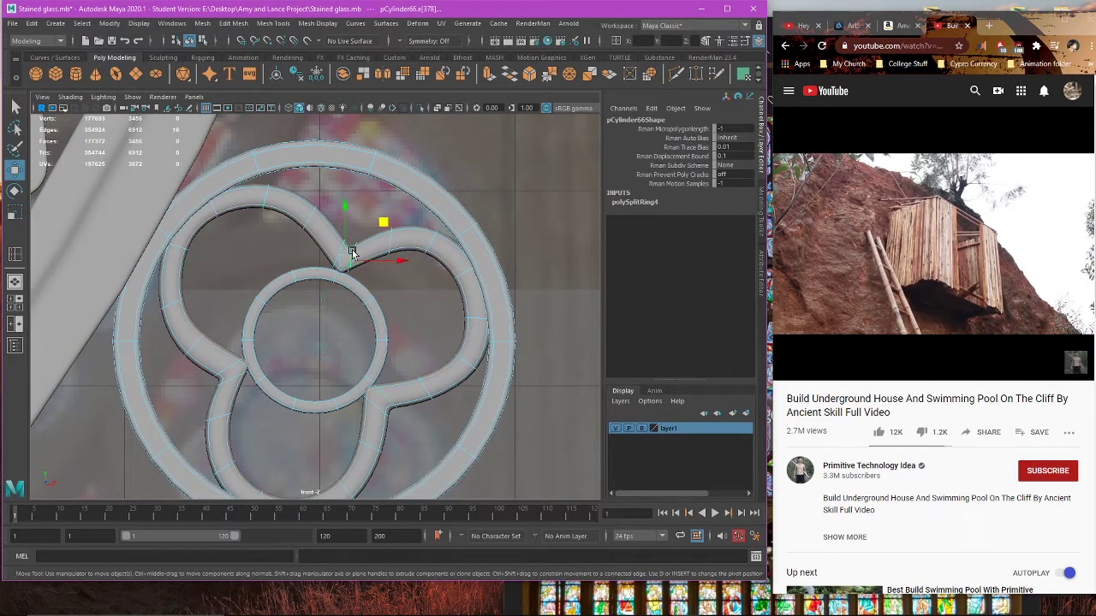
pyautogui.moveTo(351, 252); pyautogui.dragTo(377, 229)
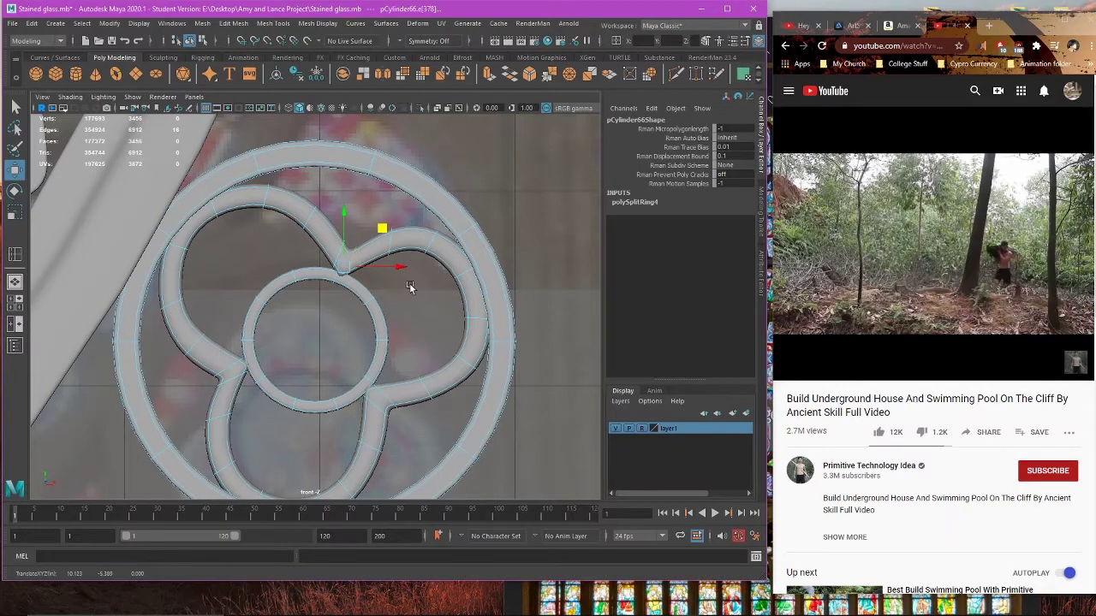
pyautogui.click(394, 238)
pyautogui.press('e')
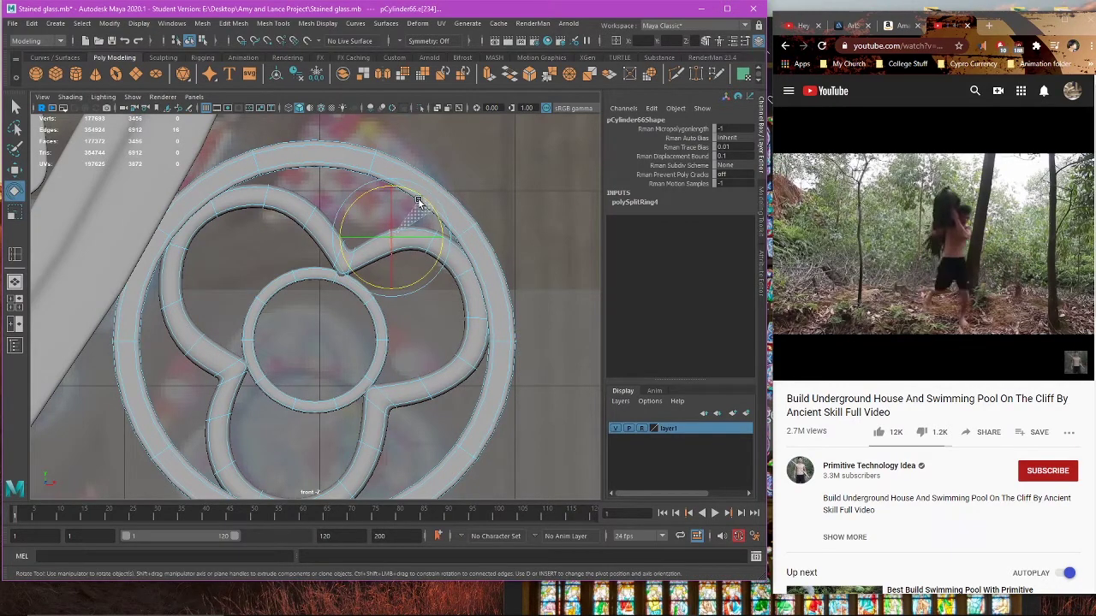
pyautogui.press('w')
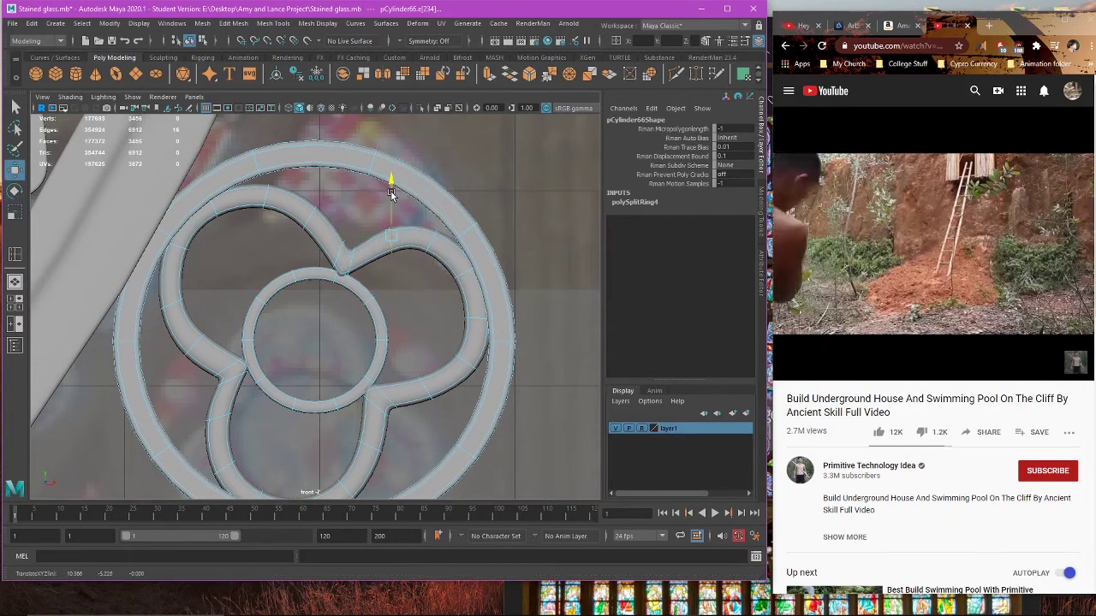
# Step: Switch to vertex editing and move the outer vertices of the notch between the two upper lobes
pyautogui.moveTo(455, 197); pyautogui.dragTo(404, 198, button='right')
pyautogui.moveTo(363, 283); pyautogui.dragTo(323, 232)
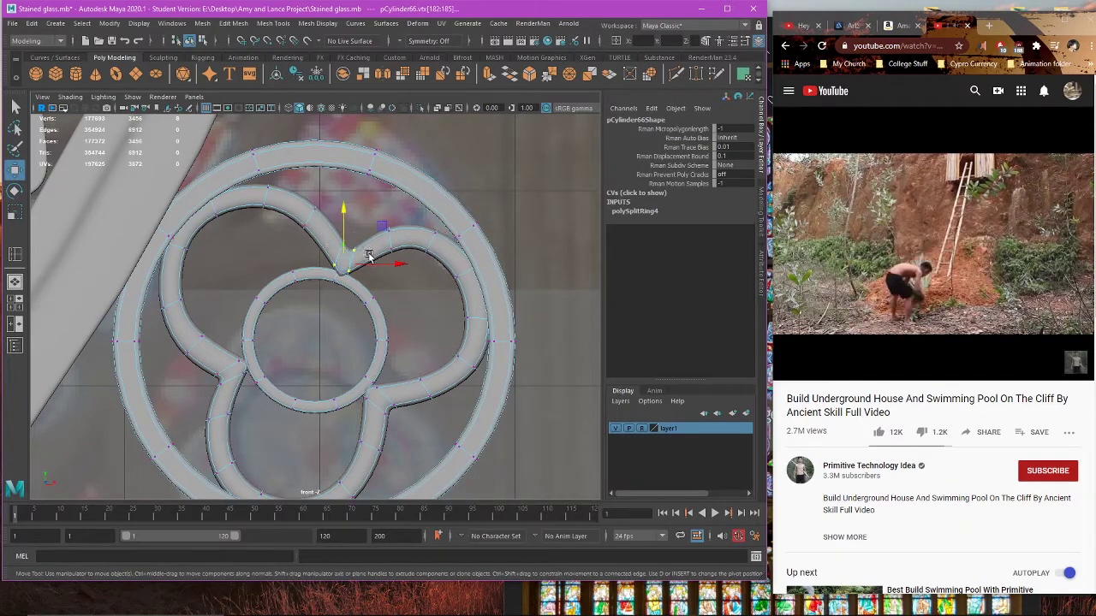
pyautogui.moveTo(392, 212); pyautogui.dragTo(393, 208)
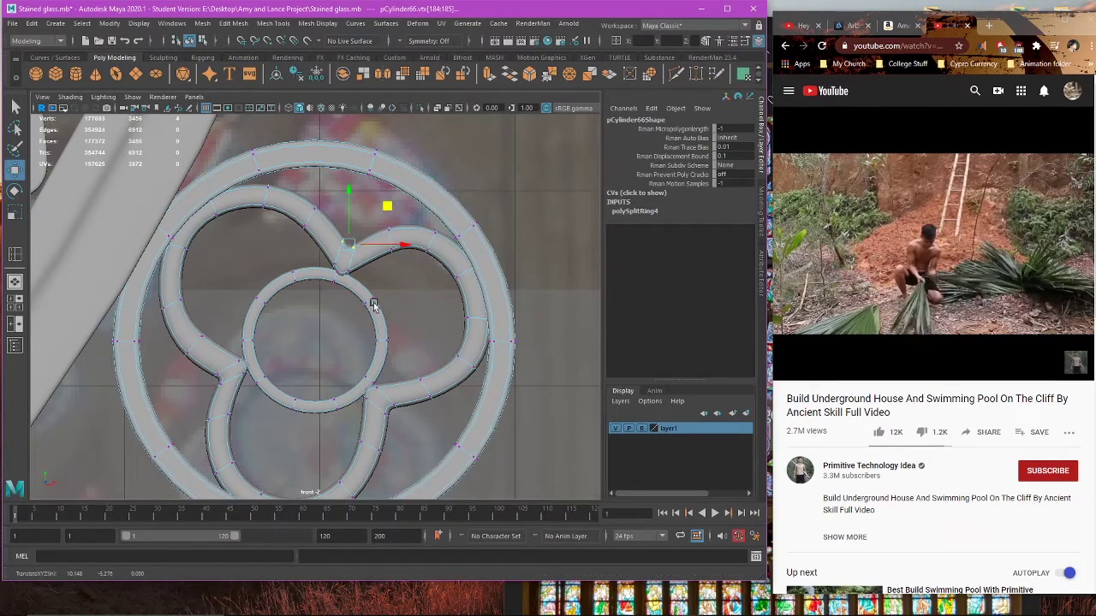
# Step: Shift the vertices across the top of the upper-right lobe slightly up and outward
pyautogui.scroll(-5, 377, 308)
pyautogui.scroll(5, 522, 249)
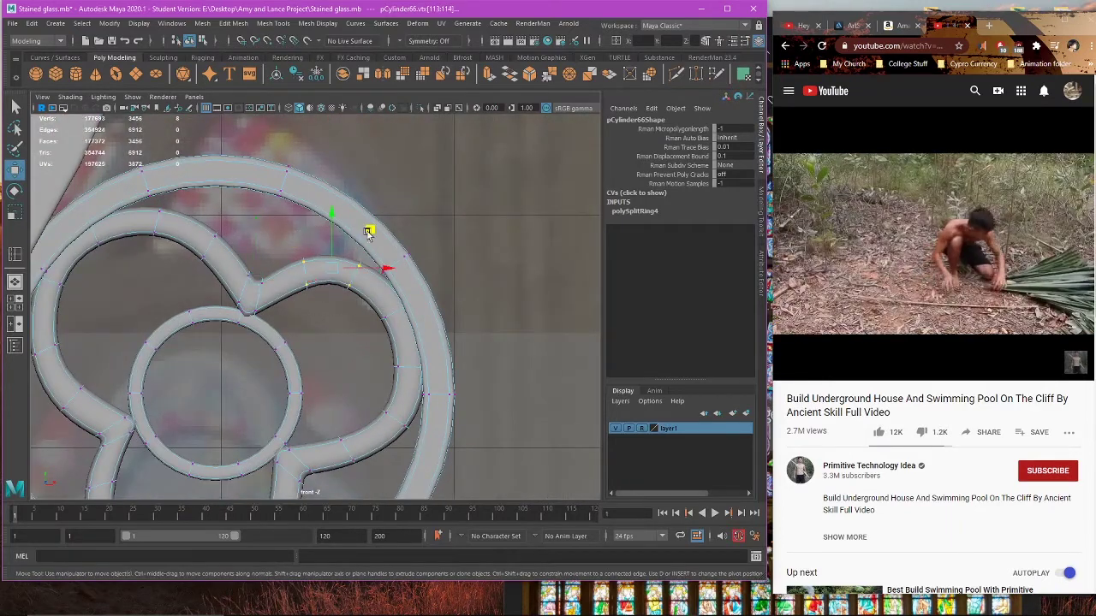
pyautogui.moveTo(368, 231); pyautogui.dragTo(373, 229)
# Step: Move the vertices at the upper-right lobe's outer shoulder slightly inward, away from the surrounding ring
pyautogui.moveTo(481, 238); pyautogui.dragTo(499, 272)
pyautogui.press('4')
pyautogui.moveTo(477, 306); pyautogui.dragTo(376, 340)
pyautogui.moveTo(525, 293); pyautogui.dragTo(362, 349)
pyautogui.press('5')
pyautogui.moveTo(448, 309); pyautogui.dragTo(442, 310)
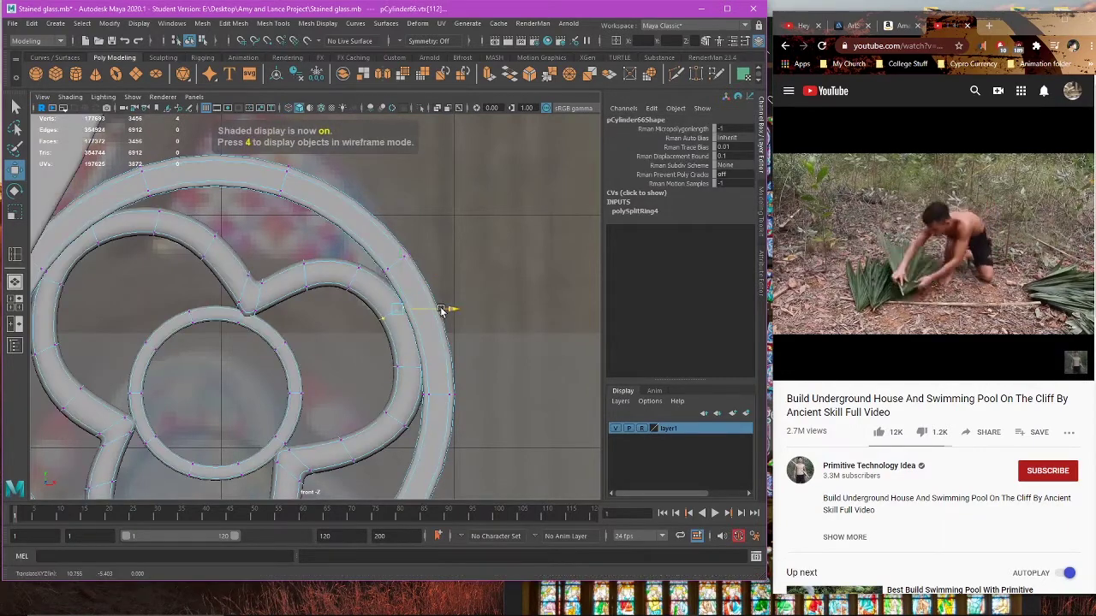
# Step: Refine the upper-right lobe's outer curve in wireframe by moving its shoulder and right-side vertices, including the pair at the lower bend
pyautogui.press('4')
pyautogui.moveTo(341, 316); pyautogui.dragTo(441, 346)
pyautogui.moveTo(480, 296); pyautogui.dragTo(379, 336)
pyautogui.moveTo(436, 277); pyautogui.dragTo(434, 270)
pyautogui.moveTo(351, 355); pyautogui.dragTo(459, 408)
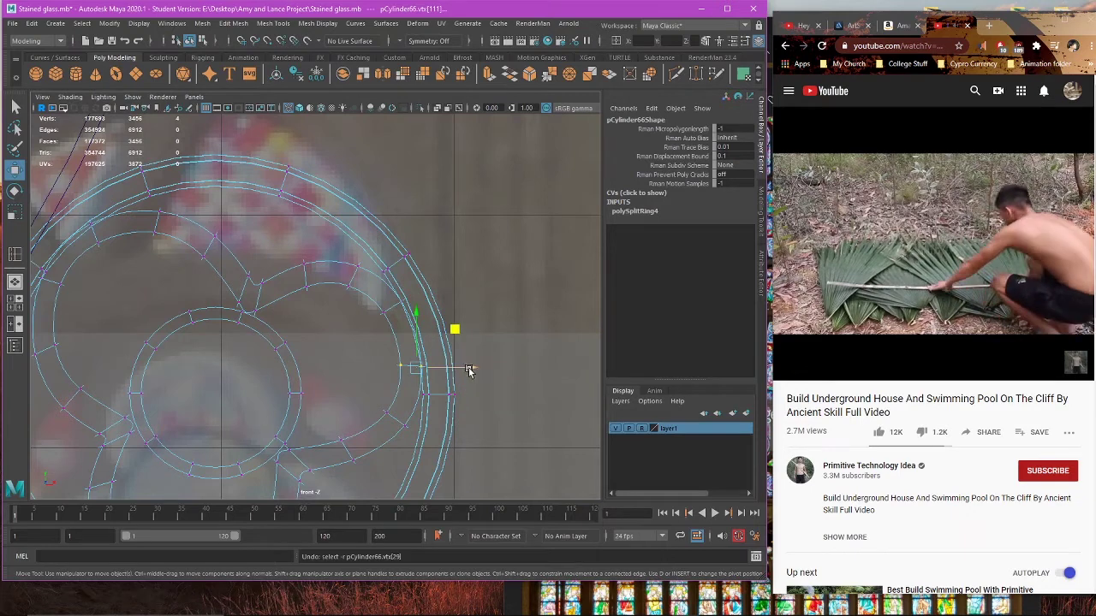
pyautogui.moveTo(371, 402); pyautogui.dragTo(412, 447)
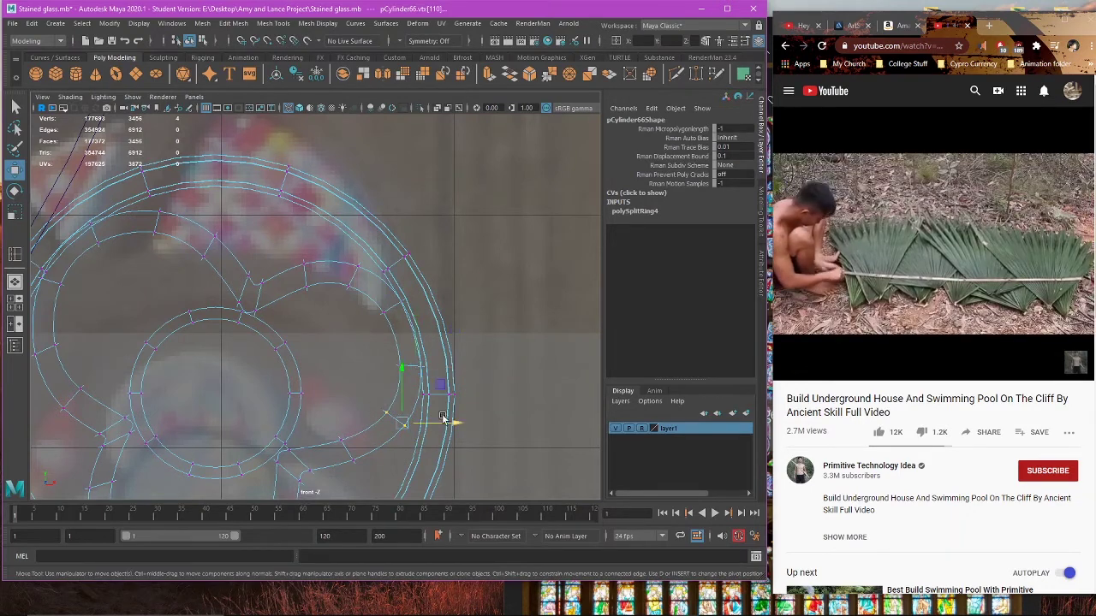
# Step: Lower the vertices at the start of the upper-right lobe's top curve, nearest the notch, and compare the shape in shaded view
pyautogui.press('5')
pyautogui.press('4')
pyautogui.moveTo(302, 252); pyautogui.dragTo(333, 315)
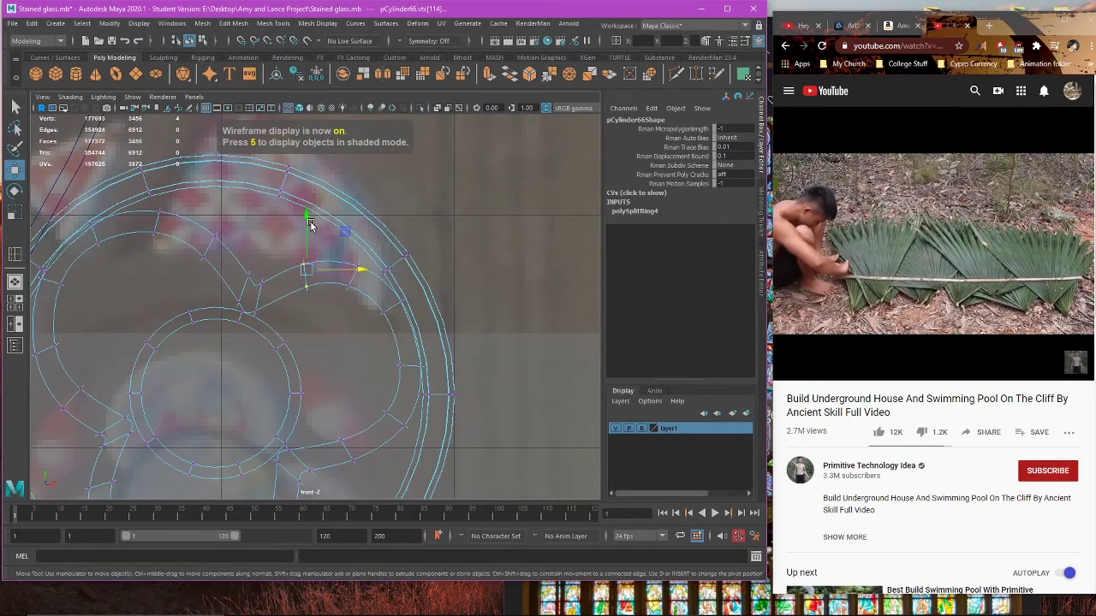
pyautogui.moveTo(311, 225); pyautogui.dragTo(310, 229)
pyautogui.moveTo(310, 285)
pyautogui.keyDown('alt'); pyautogui.mouseDown(button='middle')
pyautogui.moveTo(408, 273)
pyautogui.moveTo(381, 283)
pyautogui.moveTo(369, 257)
pyautogui.moveTo(378, 276)
pyautogui.mouseUp(button='middle'); pyautogui.keyUp('alt')
pyautogui.press('5')
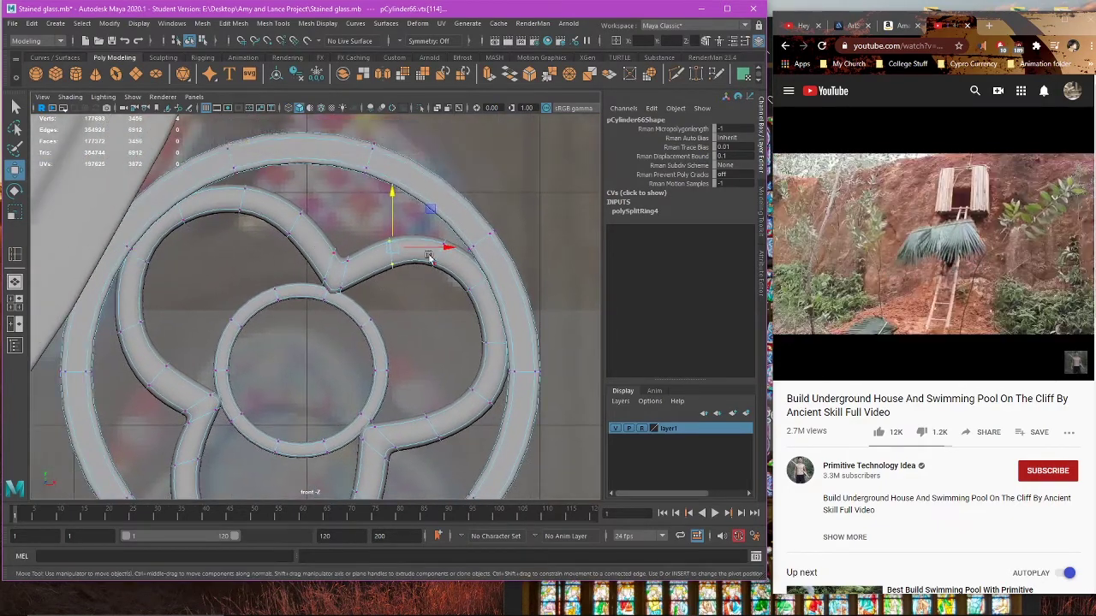
# Step: Smooth the upper-right lobe's arch by repositioning the vertices at its crest and outer shoulder
pyautogui.press('4')
pyautogui.scroll(2, 445, 266)
pyautogui.press('5')
pyautogui.moveTo(477, 208)
pyautogui.mouseDown()
pyautogui.moveTo(440, 269)
pyautogui.moveTo(500, 199)
pyautogui.mouseUp()
pyautogui.press('4')
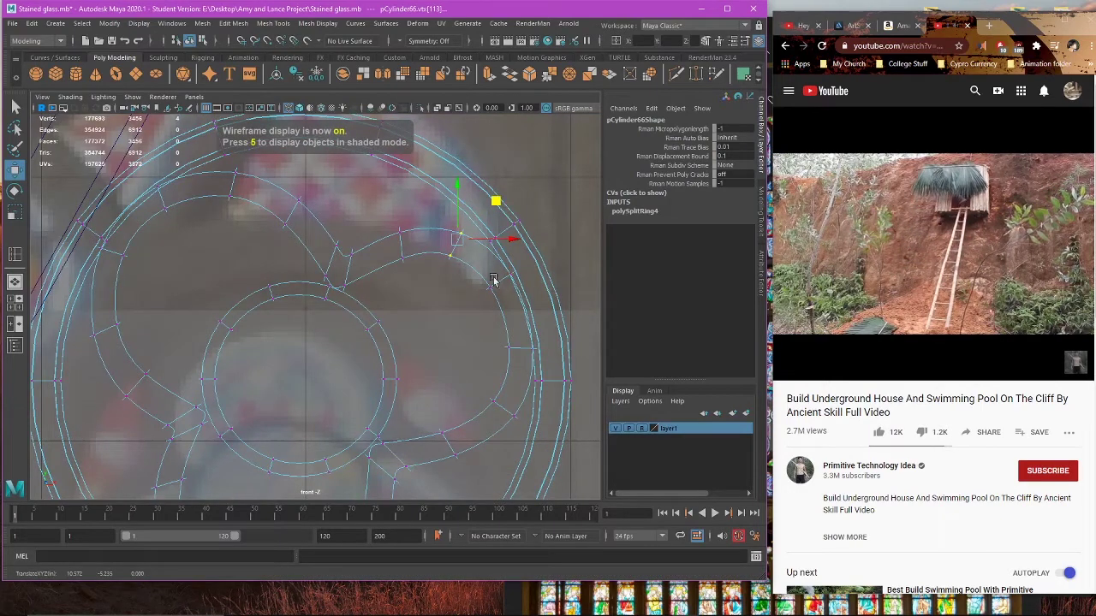
pyautogui.moveTo(494, 280); pyautogui.dragTo(576, 310, button='middle')
pyautogui.moveTo(538, 243); pyautogui.dragTo(537, 241)
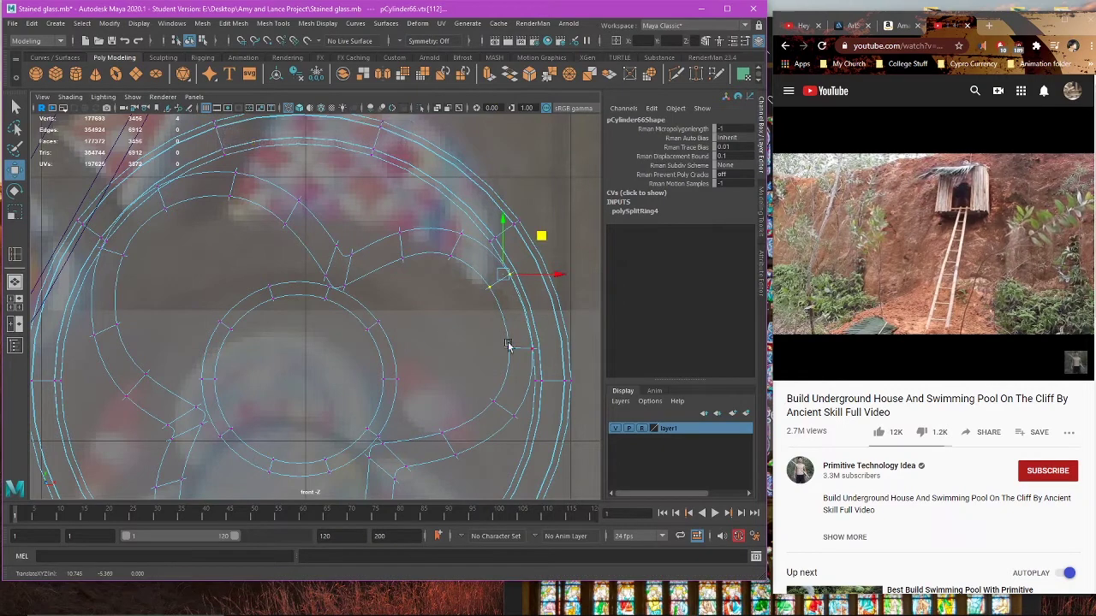
# Step: Nudge the vertex pairs on the right side and lower bend of the upper-right lobe
pyautogui.moveTo(444, 327); pyautogui.dragTo(557, 376)
pyautogui.moveTo(563, 312); pyautogui.dragTo(562, 313, button='middle')
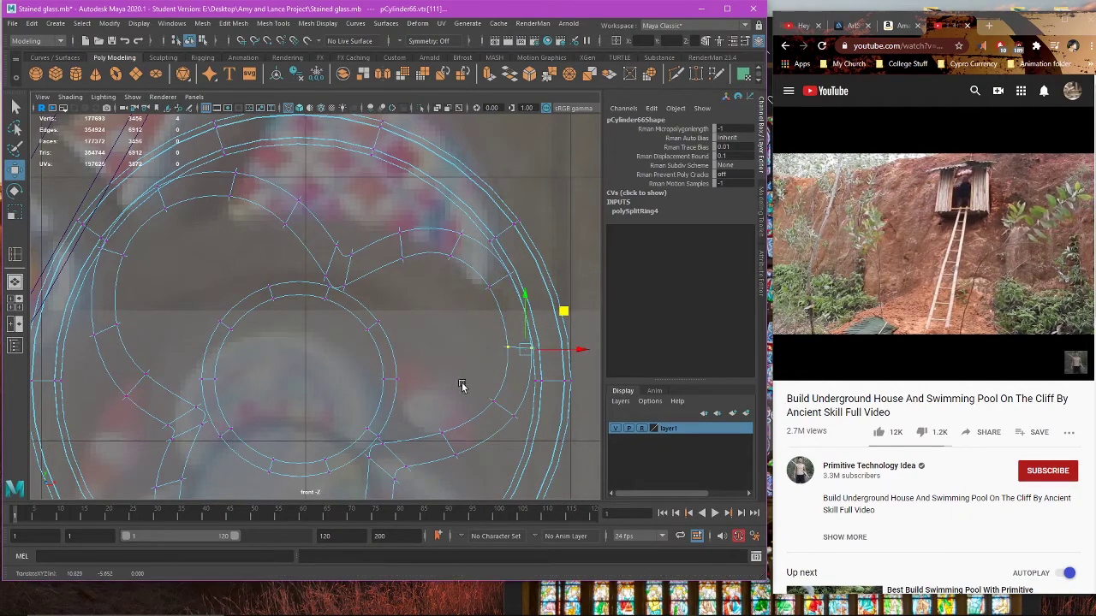
pyautogui.moveTo(461, 386); pyautogui.dragTo(526, 438)
pyautogui.moveTo(554, 379); pyautogui.dragTo(552, 376, button='middle')
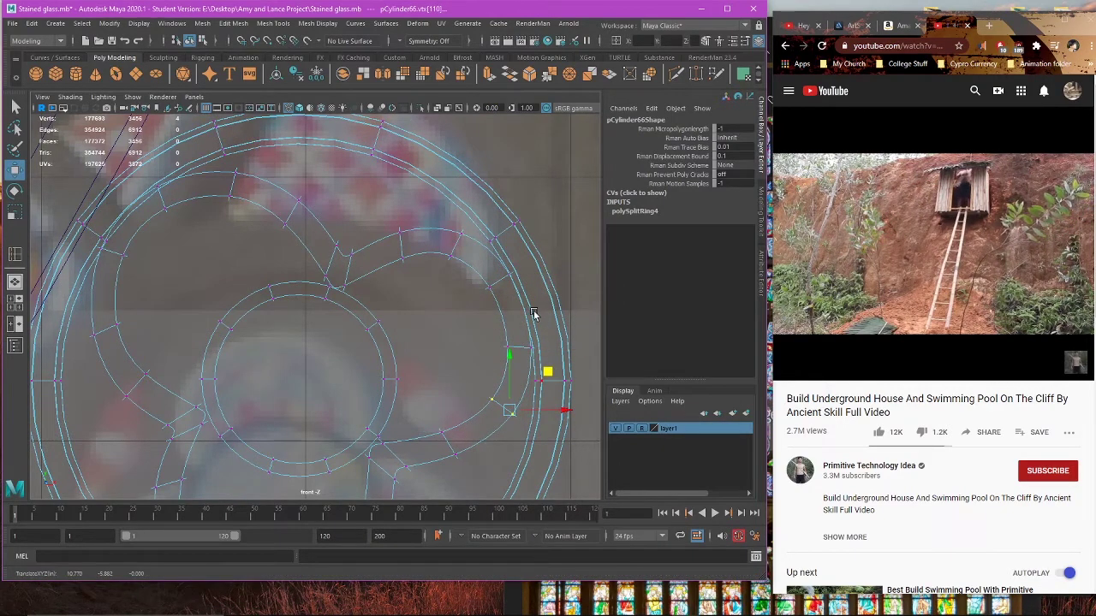
# Step: Move the upper-right lobe's shoulder vertices slightly down and outward, then return to object mode and clear the selection
pyautogui.moveTo(546, 259); pyautogui.dragTo(474, 311)
pyautogui.moveTo(539, 239); pyautogui.dragTo(540, 243)
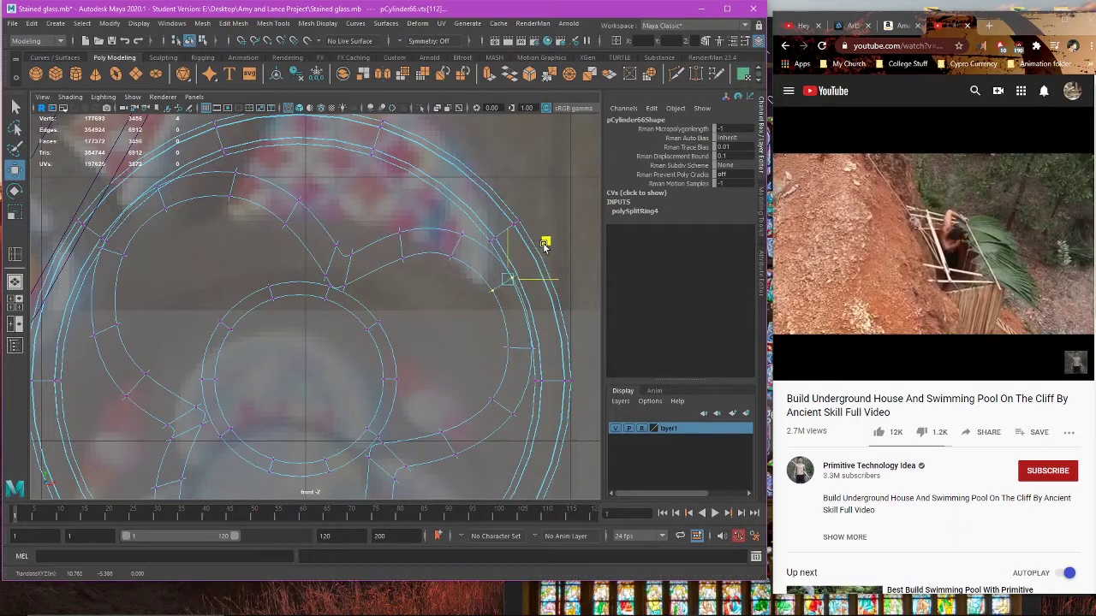
pyautogui.press('5')
pyautogui.scroll(-3, 538, 285)
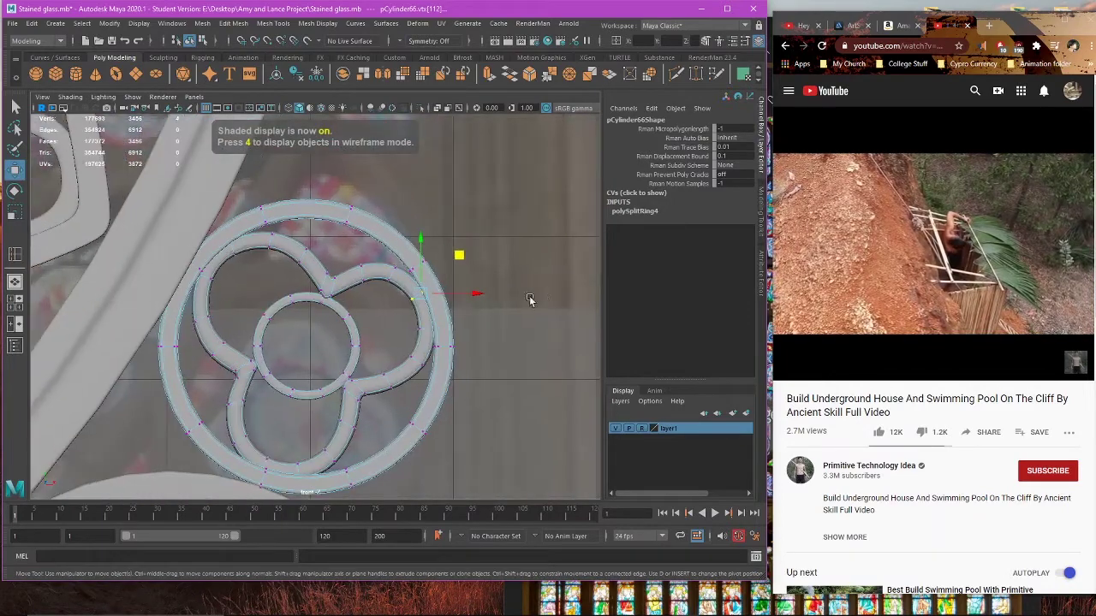
pyautogui.click(548, 263)
pyautogui.moveTo(504, 258); pyautogui.dragTo(529, 242, button='right')
pyautogui.click(529, 242)
# Step: Move all the vertices of the notch between the two upper lobes slightly left and up
pyautogui.keyDown('alt'); pyautogui.moveTo(358, 300); pyautogui.dragTo(435, 338, button='middle'); pyautogui.keyUp('alt')
pyautogui.scroll(1, 428, 332)
pyautogui.click(400, 309)
pyautogui.moveTo(525, 246); pyautogui.dragTo(484, 257, button='right')
pyautogui.keyDown('alt'); pyautogui.moveTo(467, 336); pyautogui.dragTo(401, 310, button='middle'); pyautogui.keyUp('alt')
pyautogui.scroll(4, 400, 311)
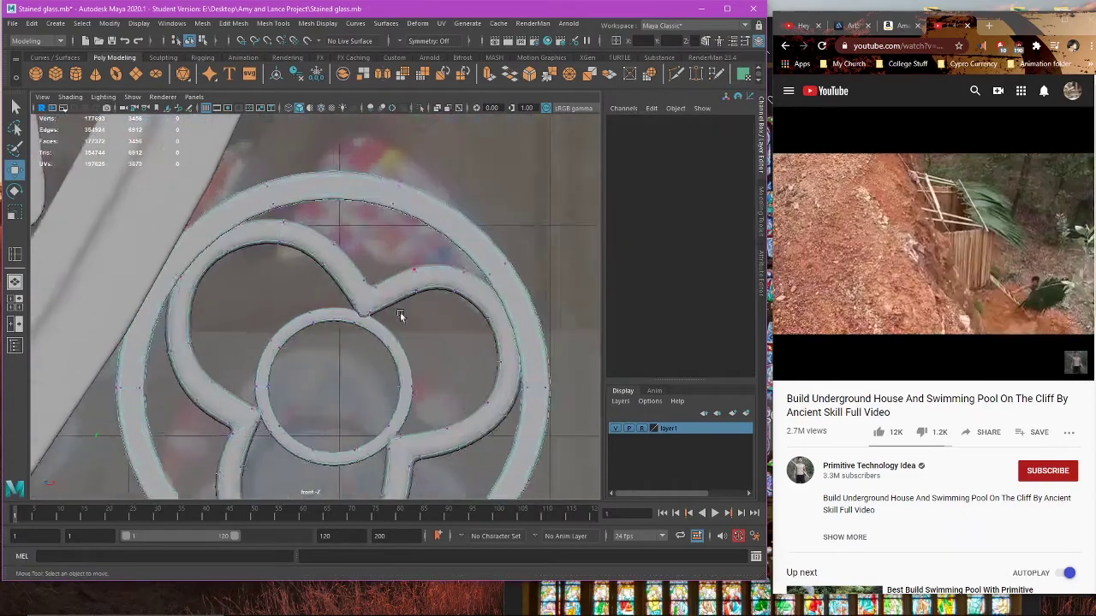
pyautogui.press('4')
pyautogui.moveTo(399, 312); pyautogui.dragTo(383, 288)
pyautogui.press('5')
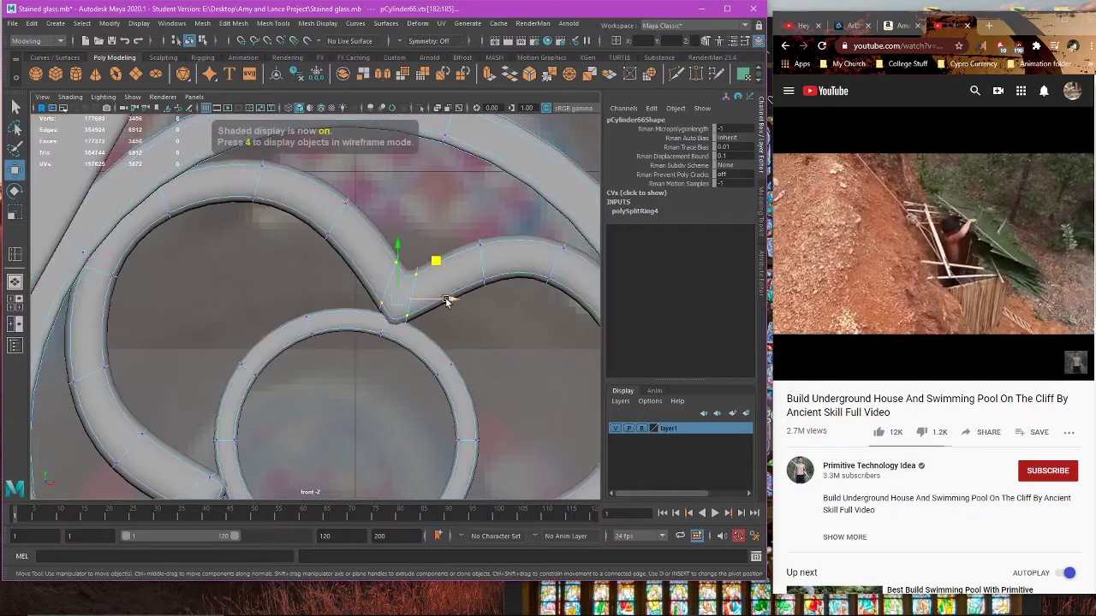
pyautogui.moveTo(447, 299); pyautogui.dragTo(426, 264)
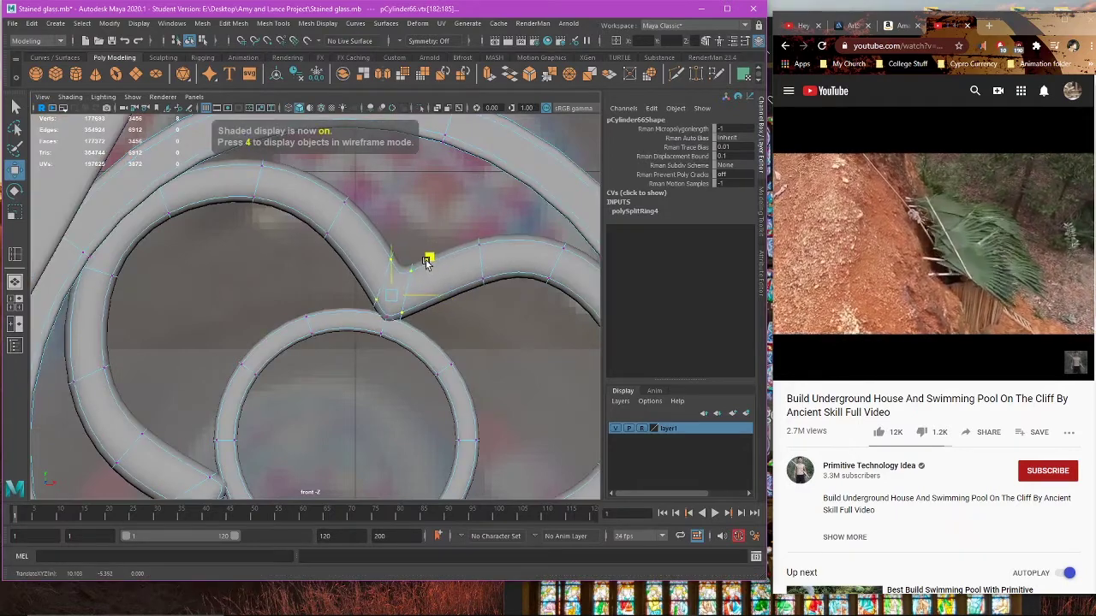
pyautogui.scroll(-3, 450, 267)
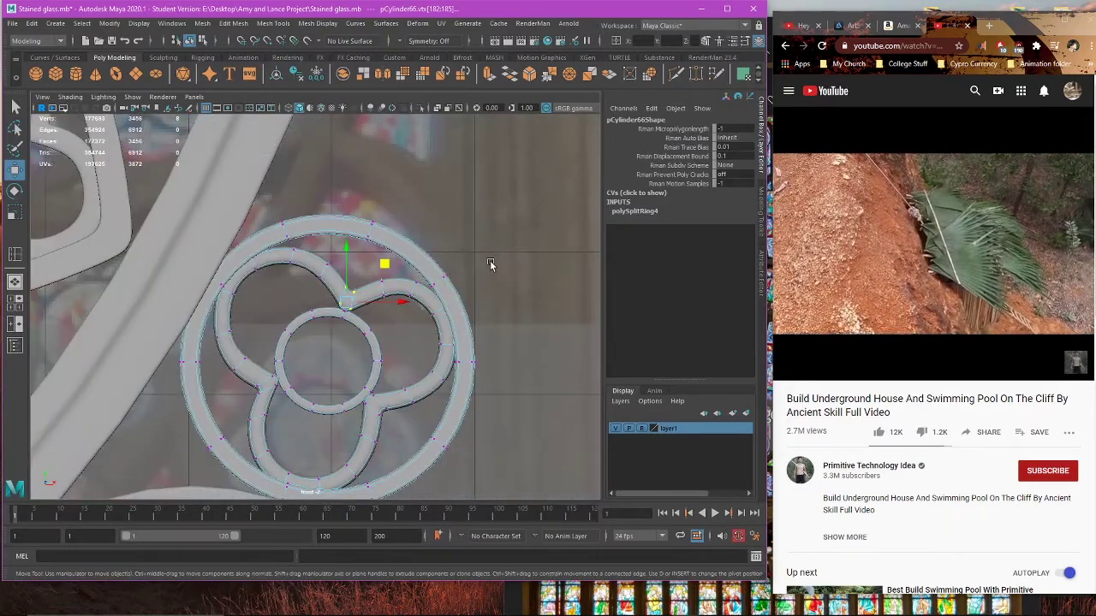
# Step: Move the upper-right lobe's vertices nearest the notch slightly up and left
pyautogui.scroll(2, 444, 291)
pyautogui.scroll(2, 444, 291)
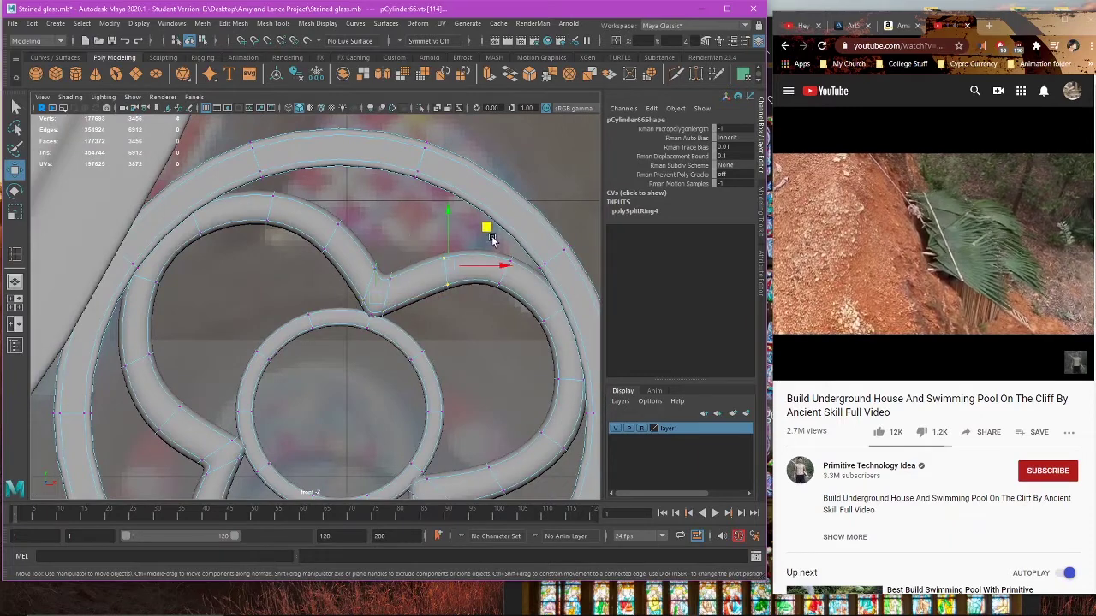
pyautogui.moveTo(491, 240); pyautogui.dragTo(484, 231)
# Step: Fine-tune the central notch vertices between the two upper lobes in wireframe and check the joint in shaded view
pyautogui.moveTo(384, 259); pyautogui.dragTo(401, 335)
pyautogui.press('4')
pyautogui.scroll(1, 415, 310)
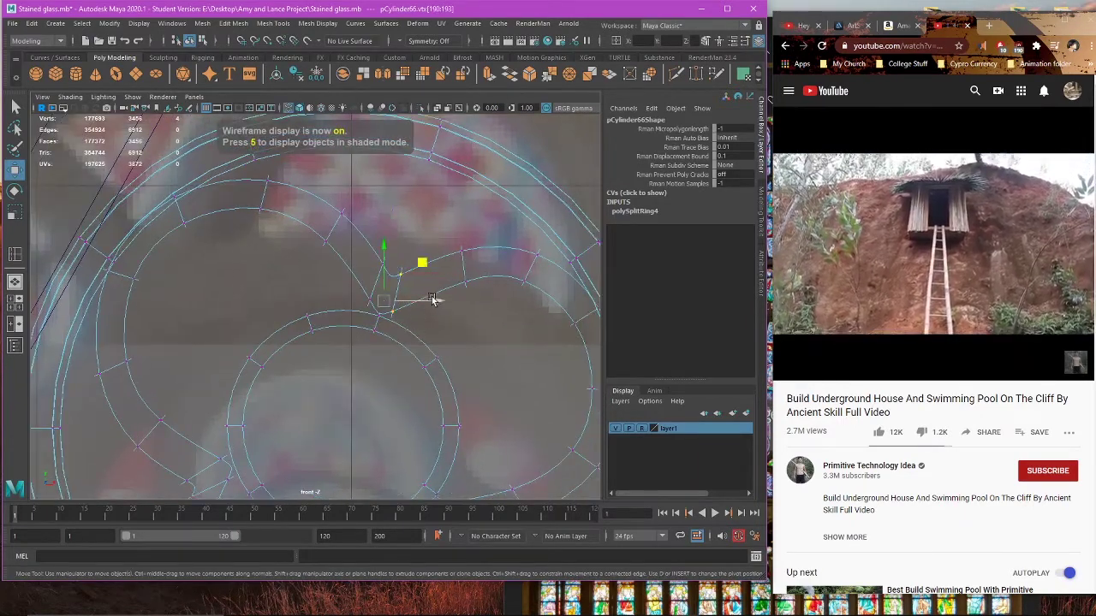
pyautogui.moveTo(431, 298); pyautogui.dragTo(437, 301)
pyautogui.moveTo(363, 247); pyautogui.dragTo(380, 313)
pyautogui.moveTo(423, 251); pyautogui.dragTo(423, 303)
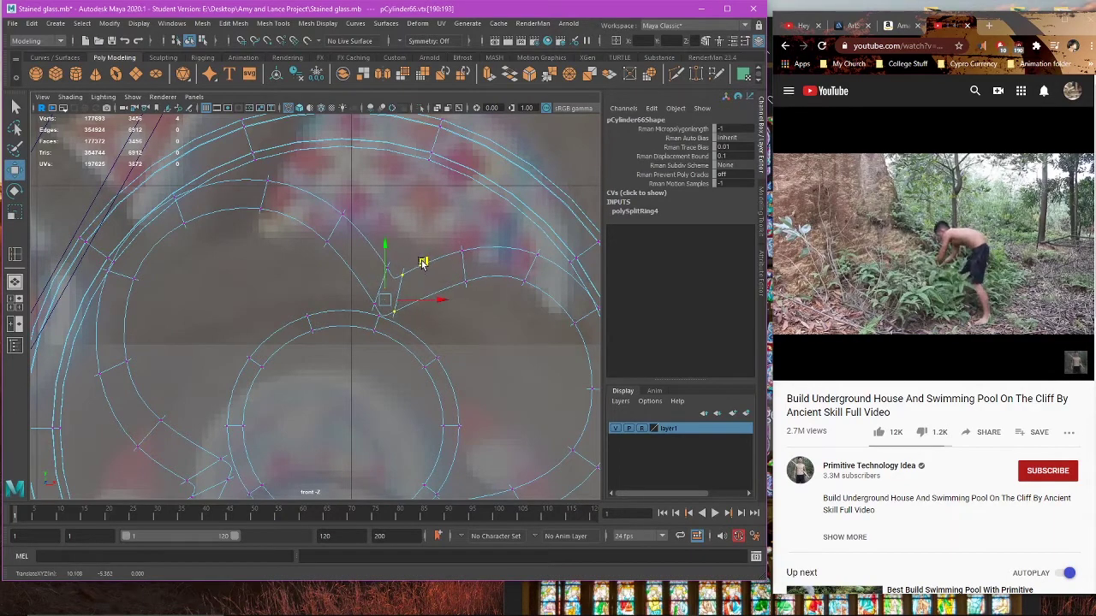
pyautogui.press('5')
pyautogui.scroll(-3, 262, 286)
pyautogui.scroll(2, 220, 339)
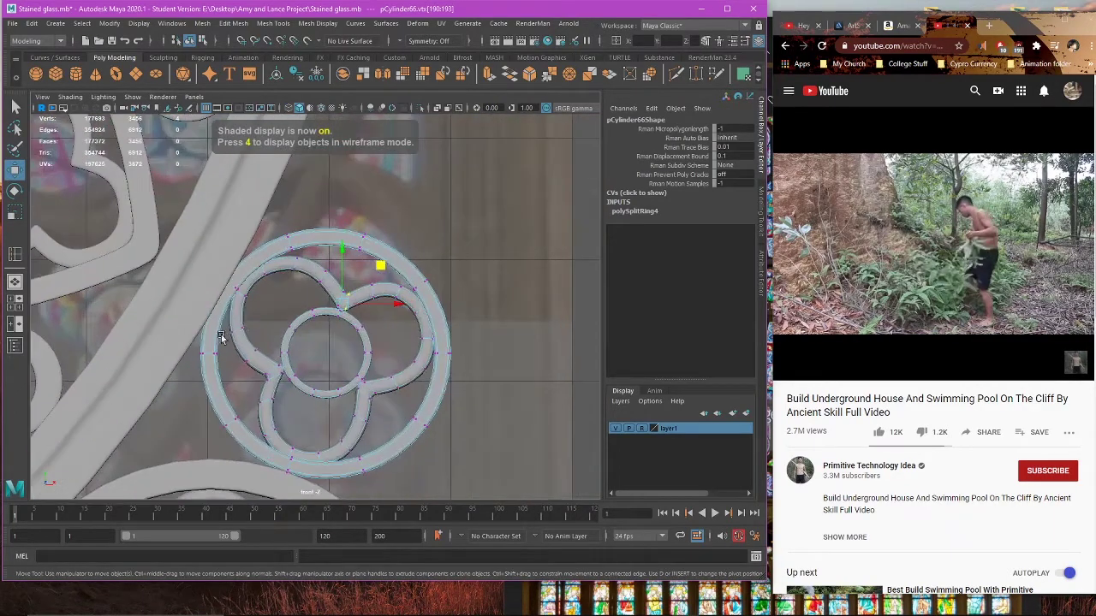
# Step: Move the outer vertices of the upper-left lobe slightly down and left along the surrounding ring
pyautogui.scroll(5, 221, 338)
pyautogui.press('4')
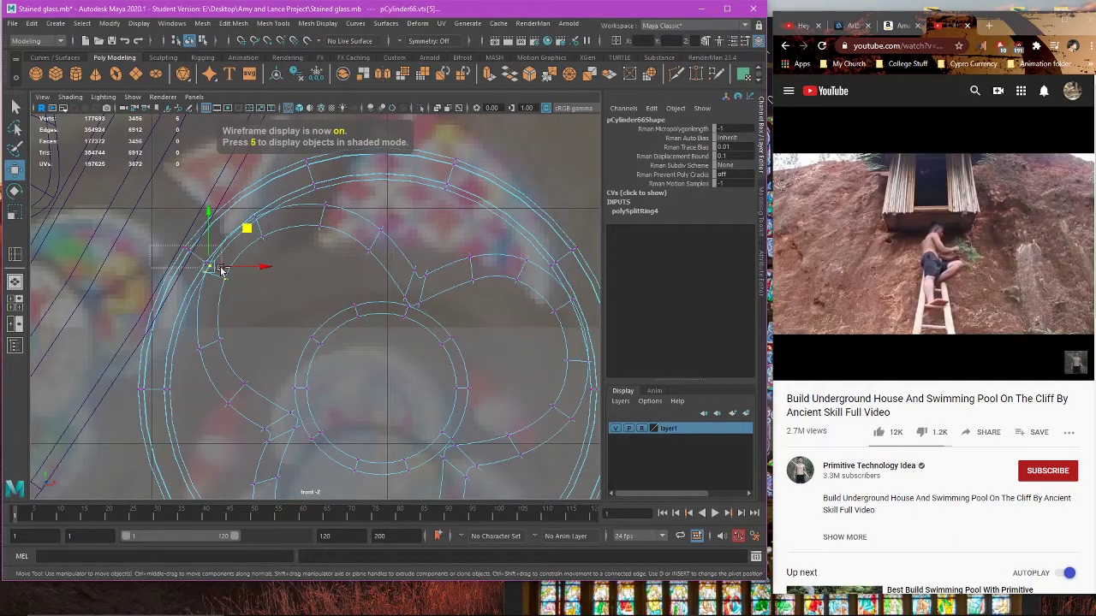
pyautogui.keyDown('ctrl'); pyautogui.moveTo(220, 267); pyautogui.dragTo(221, 267); pyautogui.keyUp('ctrl')
pyautogui.moveTo(245, 232); pyautogui.dragTo(242, 237)
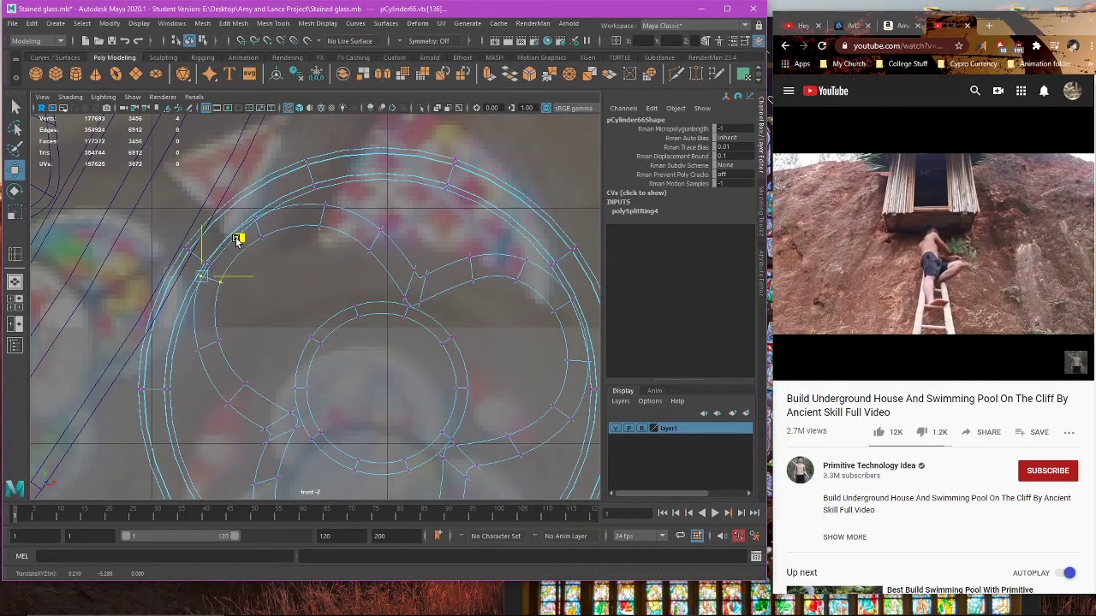
pyautogui.press('5')
pyautogui.scroll(-7, 267, 275)
pyautogui.scroll(2, 447, 316)
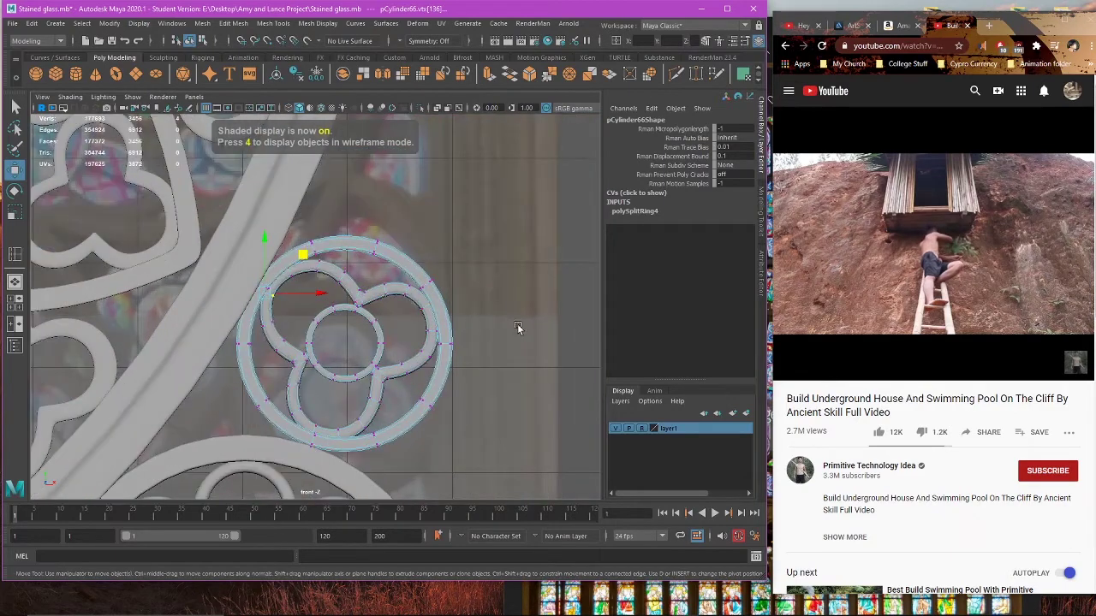
# Step: Return to object mode and deselect the trefoil to view it with the surrounding tracery
pyautogui.keyDown('alt'); pyautogui.moveTo(493, 284); pyautogui.dragTo(450, 233, button='middle'); pyautogui.keyUp('alt')
pyautogui.scroll(2, 457, 208)
pyautogui.moveTo(535, 180); pyautogui.dragTo(557, 151, button='right')
pyautogui.click(555, 154)
pyautogui.scroll(-7, 505, 218)
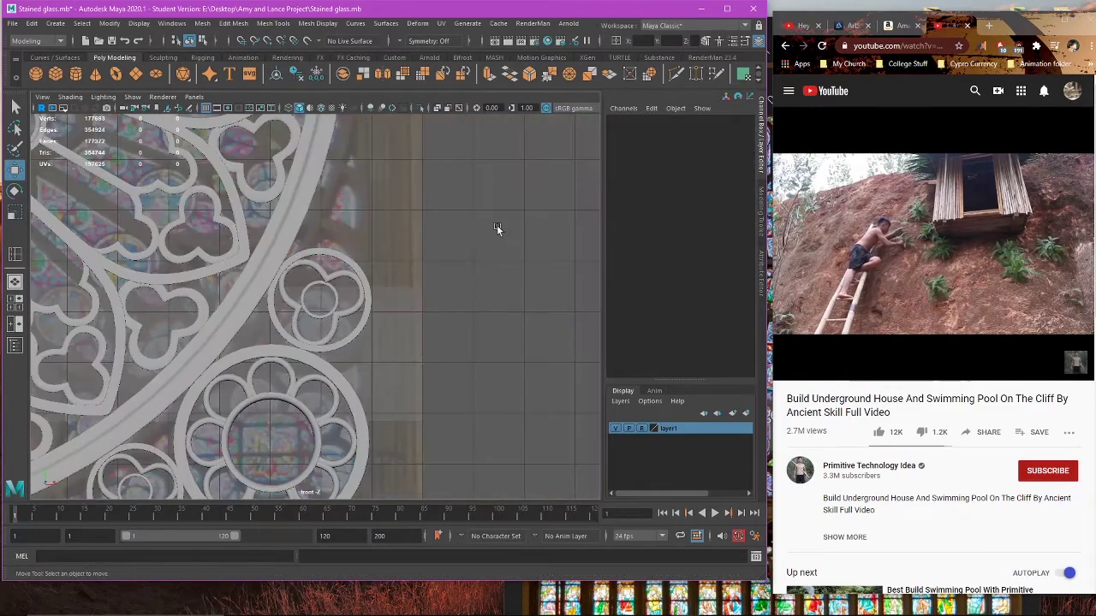
# Step: Select all faces of the small ring at the trefoil's centre and nudge the ring slightly left
pyautogui.scroll(3, 428, 273)
pyautogui.scroll(2, 394, 278)
pyautogui.click(373, 273)
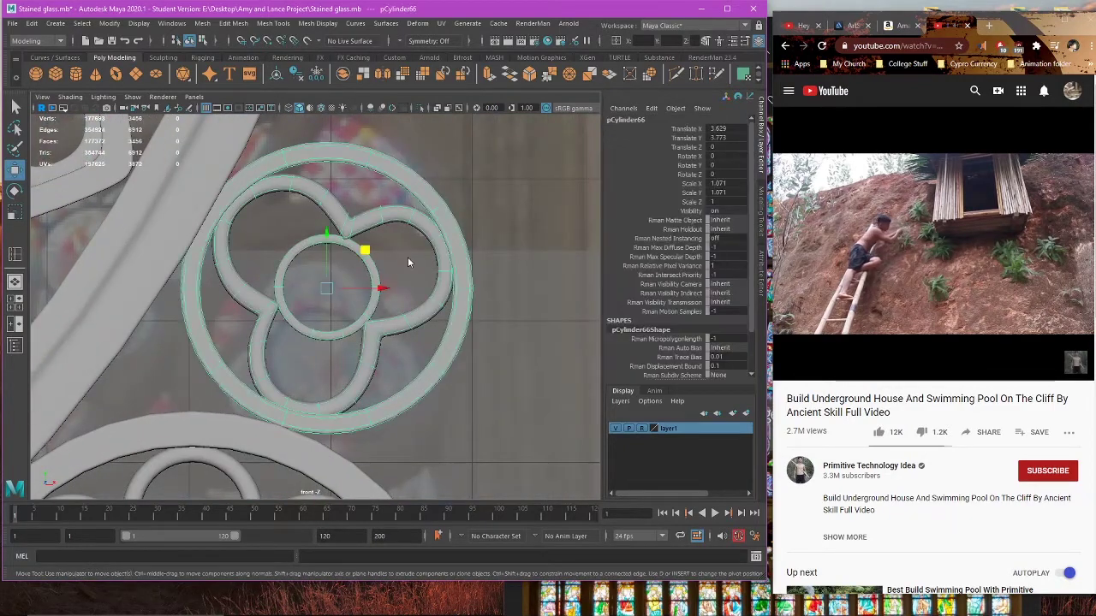
pyautogui.moveTo(408, 257); pyautogui.dragTo(407, 291, button='right')
pyautogui.doubleClick(378, 277)
pyautogui.moveTo(369, 250); pyautogui.dragTo(367, 250)
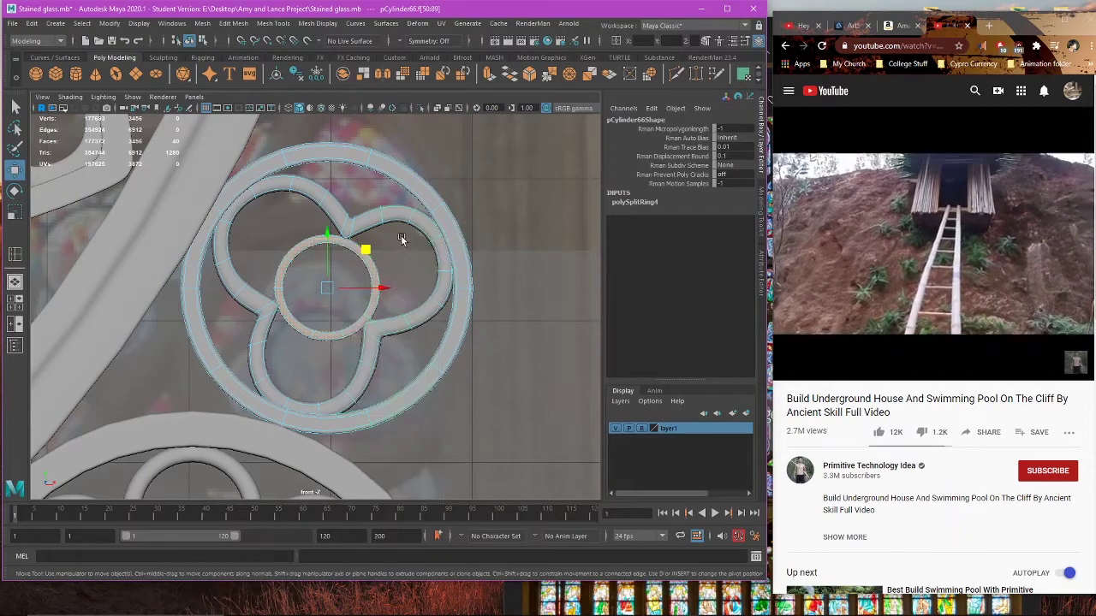
# Step: Shift the trefoil's centre ring slightly further left and return to object mode with nothing selected
pyautogui.moveTo(401, 239); pyautogui.dragTo(458, 221, button='right')
pyautogui.click(505, 209)
pyautogui.click(365, 254)
pyautogui.moveTo(368, 254); pyautogui.dragTo(368, 263, button='right')
pyautogui.click(366, 250)
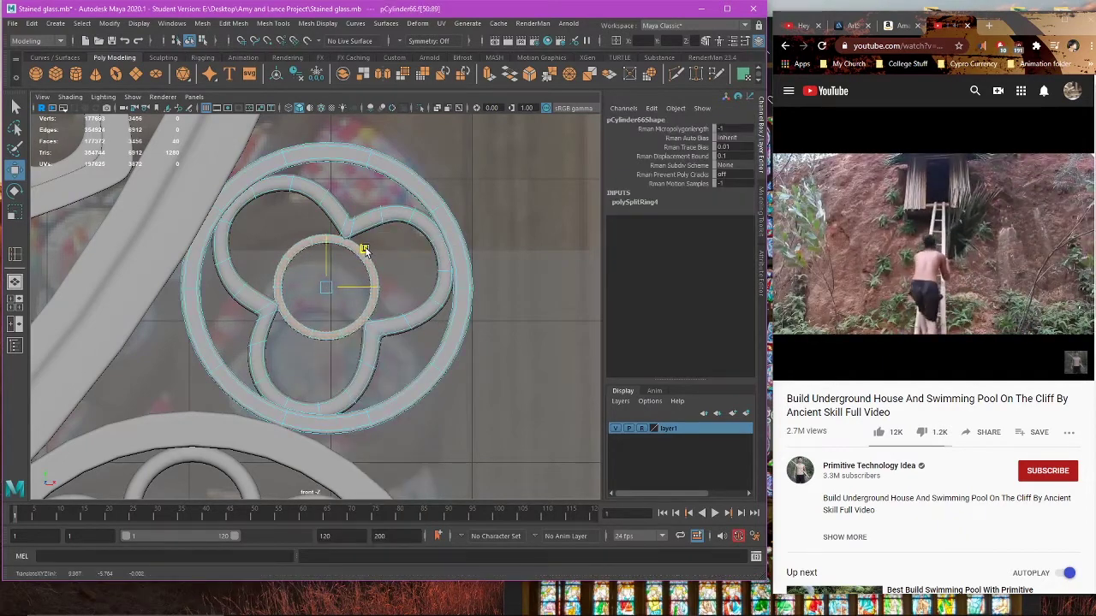
pyautogui.moveTo(465, 212); pyautogui.dragTo(488, 204, button='right')
pyautogui.click(488, 205)
pyautogui.scroll(-5, 489, 207)
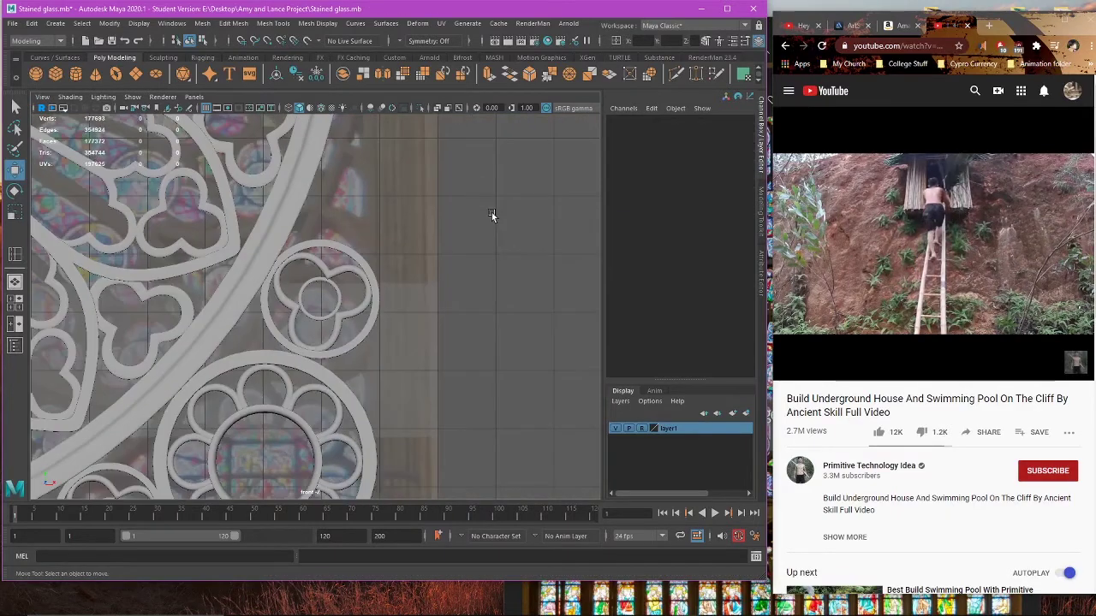
# Step: Examine the circular trefoil from several angles in the perspective view, ending back in the front view with it selected
pyautogui.press('space')
pyautogui.press('space')
pyautogui.keyDown('alt'); pyautogui.moveTo(484, 216); pyautogui.dragTo(363, 249); pyautogui.keyUp('alt')
pyautogui.scroll(5, 384, 350)
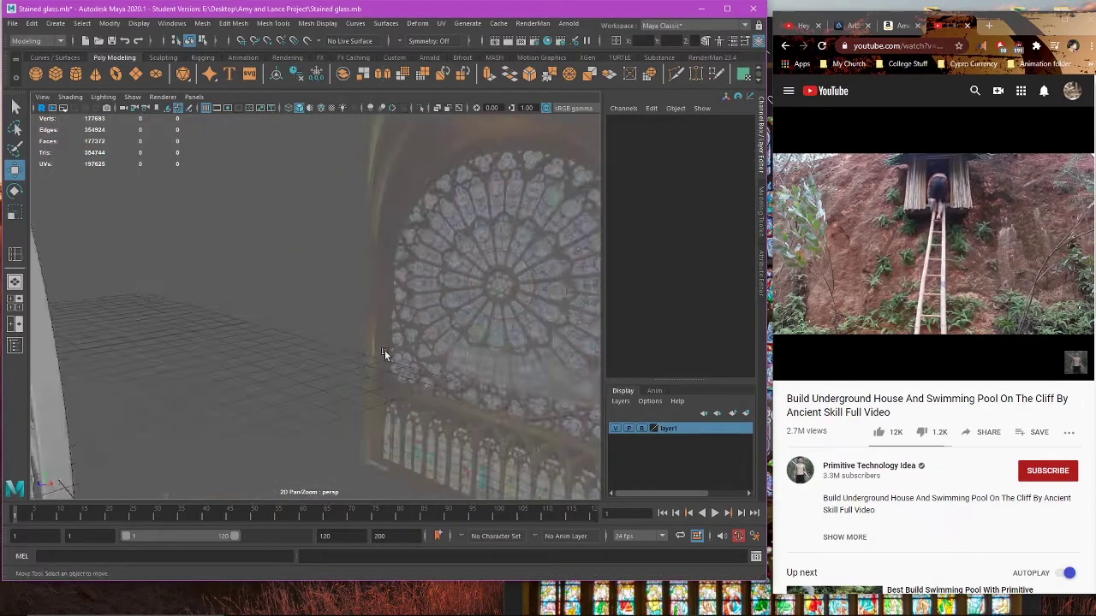
pyautogui.keyDown('alt'); pyautogui.moveTo(384, 350); pyautogui.dragTo(411, 290, button='middle'); pyautogui.keyUp('alt')
pyautogui.scroll(-10, 419, 280)
pyautogui.click(341, 270)
pyautogui.press('f')
pyautogui.keyDown('alt'); pyautogui.moveTo(418, 303); pyautogui.dragTo(527, 309); pyautogui.keyUp('alt')
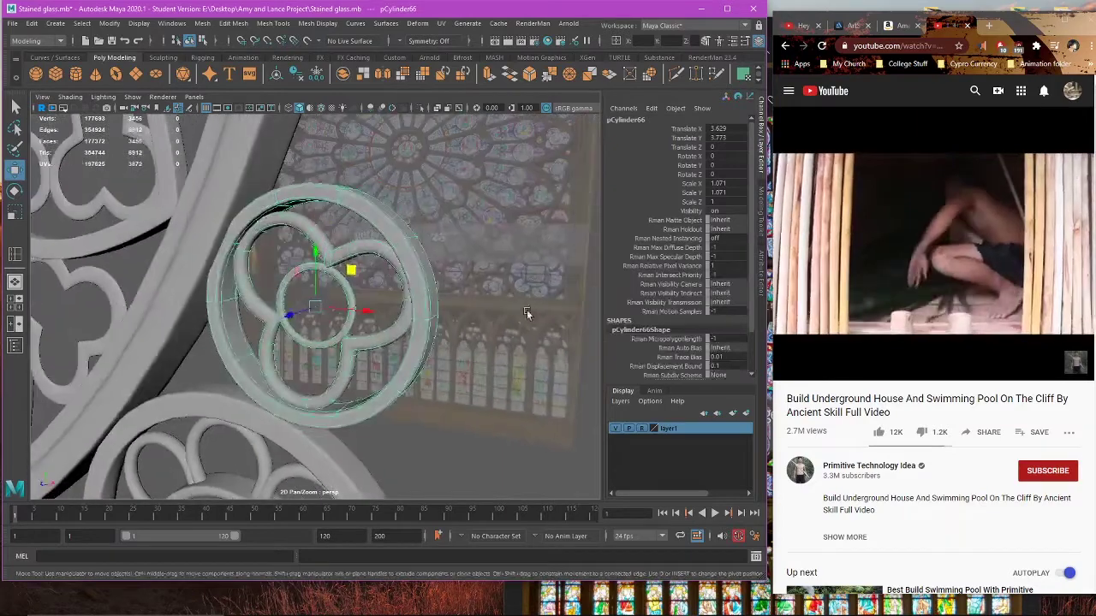
pyautogui.click(524, 310)
pyautogui.scroll(-5, 421, 322)
pyautogui.scroll(5, 364, 305)
pyautogui.keyDown('alt'); pyautogui.moveTo(365, 306); pyautogui.dragTo(416, 347); pyautogui.keyUp('alt')
pyautogui.click(418, 352)
pyautogui.press('space')
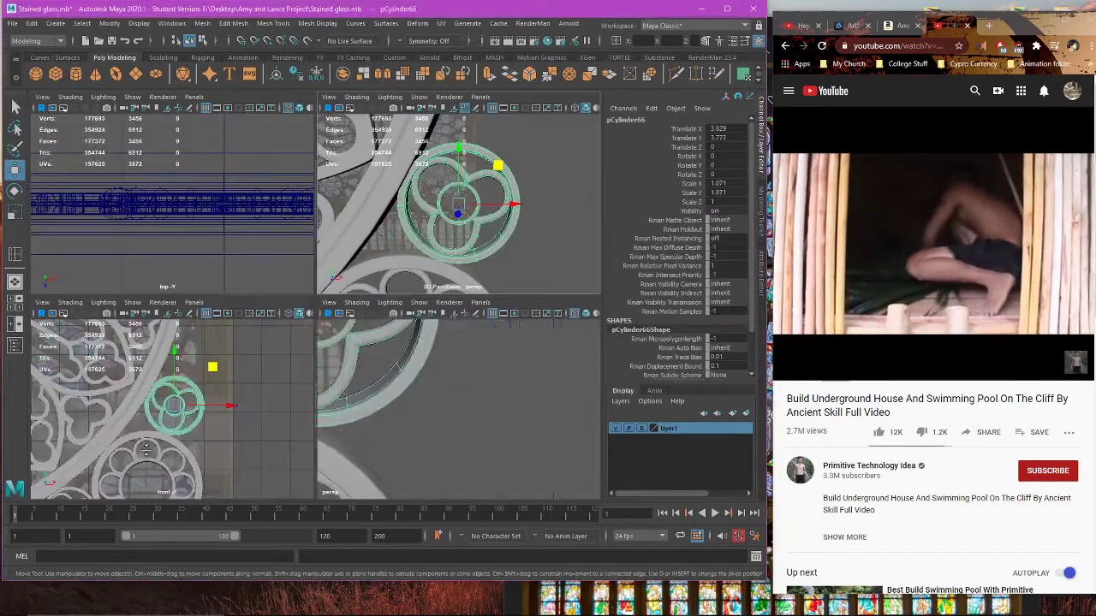
pyautogui.press('space')
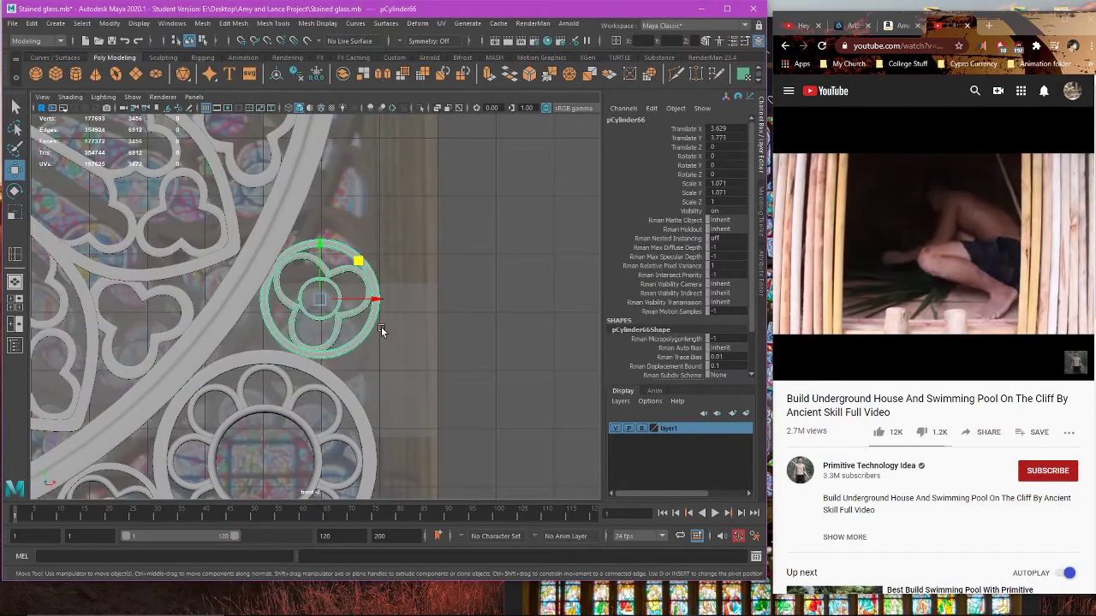
# Step: Scale the upper circular trefoil to 1.033 in X and Y and lower it to Translate Y 3.732
pyautogui.scroll(3, 381, 327)
pyautogui.press('r')
pyautogui.moveTo(361, 259); pyautogui.dragTo(358, 262)
pyautogui.hotkey('ctrl', 'z')
pyautogui.moveTo(371, 281)
pyautogui.keyDown('alt'); pyautogui.mouseDown(button='middle')
pyautogui.moveTo(378, 162)
pyautogui.moveTo(375, 267)
pyautogui.mouseUp(button='middle'); pyautogui.keyUp('alt')
pyautogui.scroll(1, 381, 225)
pyautogui.press('e')
pyautogui.press('r')
pyautogui.moveTo(369, 226); pyautogui.dragTo(324, 219)
pyautogui.press('w')
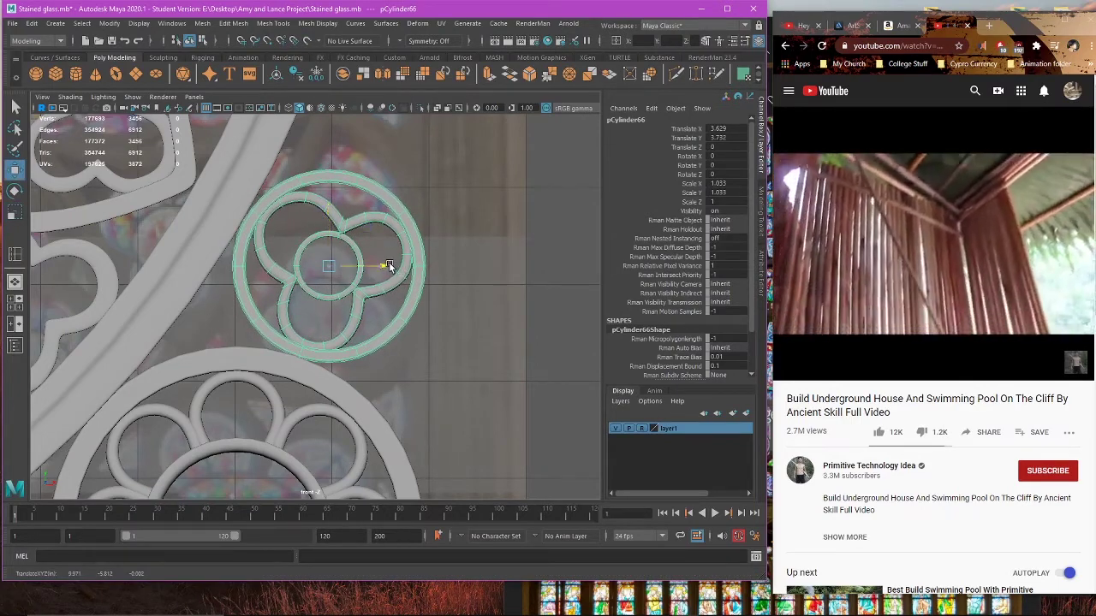
pyautogui.click(470, 260)
# Step: Examine the whole window in perspective and the lower-right rosette with its two circular trefoils in the front view
pyautogui.scroll(-3, 471, 268)
pyautogui.press('space')
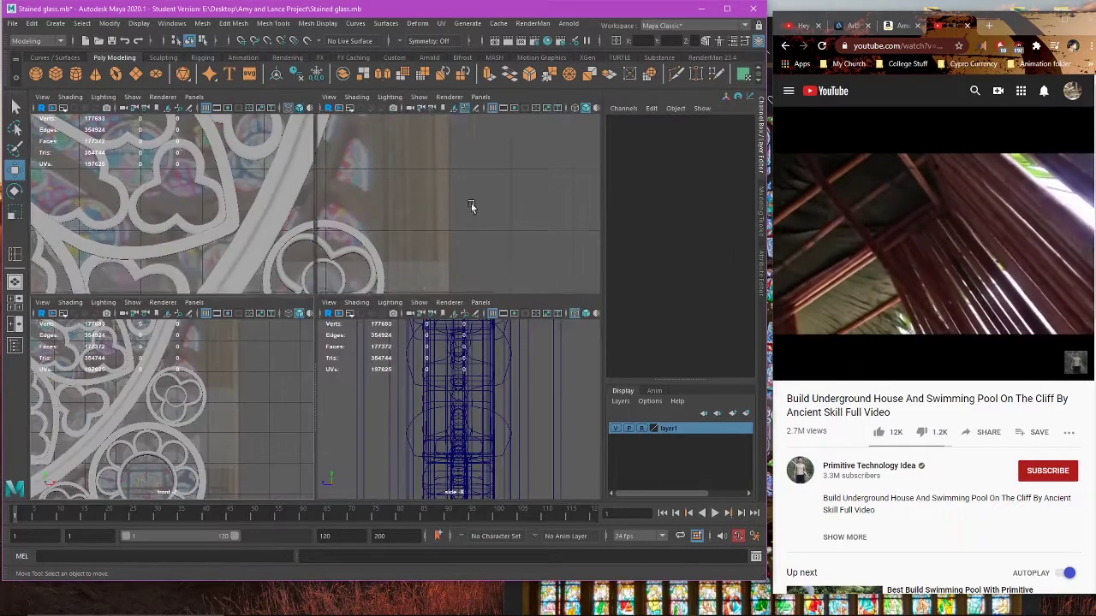
pyautogui.press('space')
pyautogui.keyDown('alt'); pyautogui.moveTo(442, 268); pyautogui.dragTo(353, 307); pyautogui.keyUp('alt')
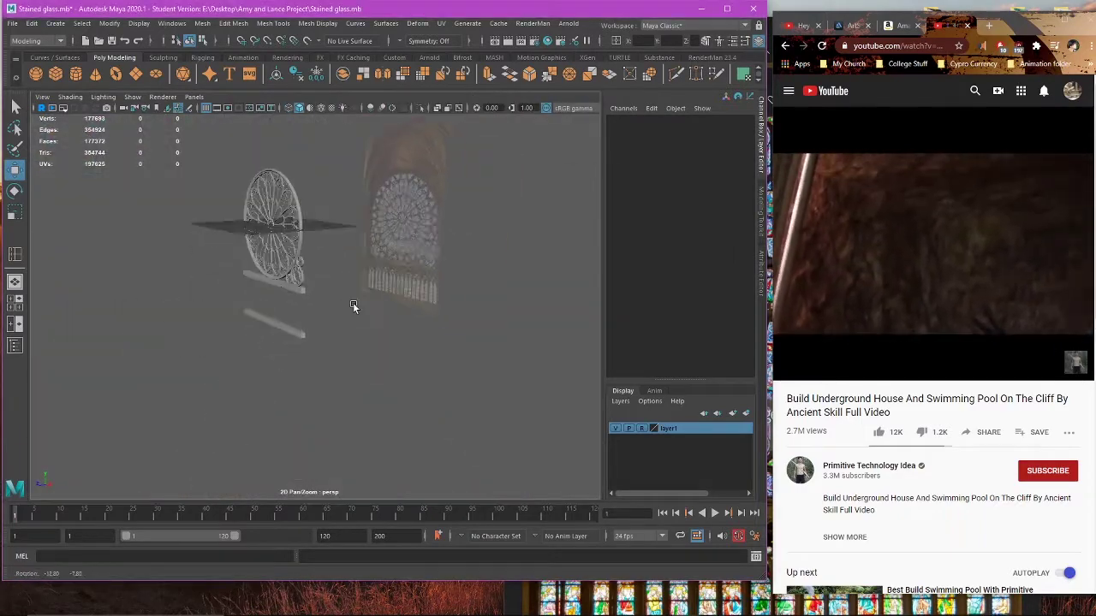
pyautogui.scroll(6, 353, 307)
pyautogui.click(388, 383)
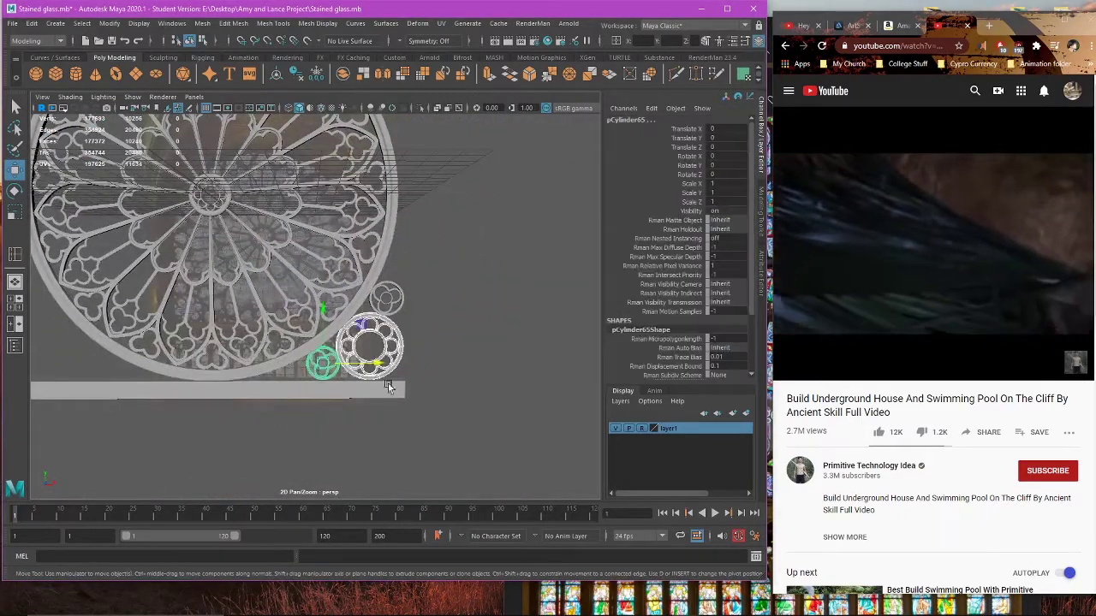
pyautogui.press('space')
pyautogui.press('space')
pyautogui.scroll(5, 372, 335)
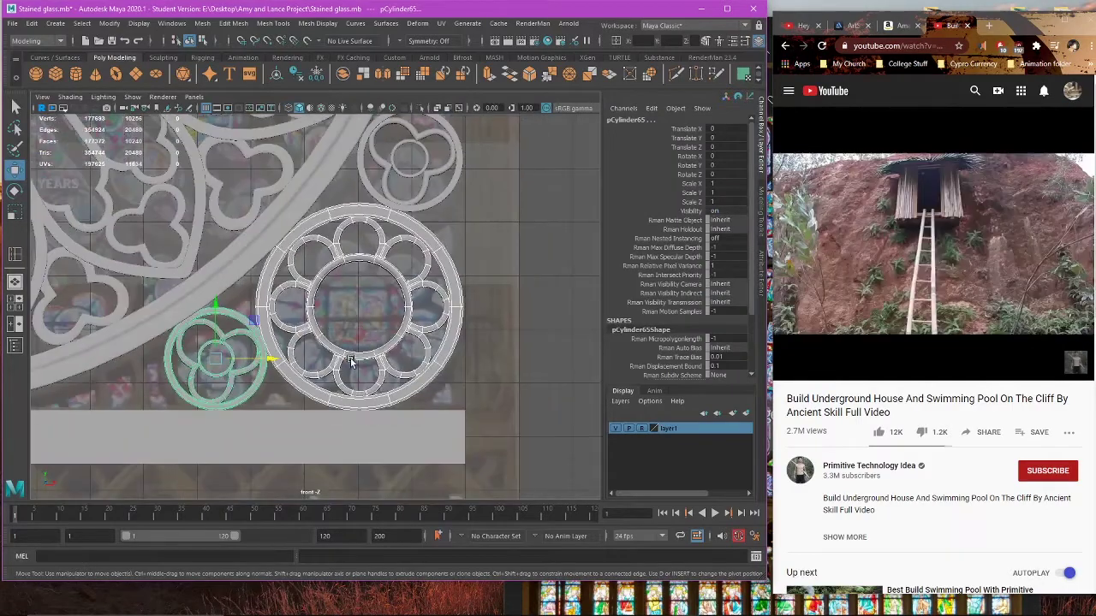
pyautogui.keyDown('alt'); pyautogui.moveTo(350, 361); pyautogui.dragTo(491, 287, button='middle'); pyautogui.keyUp('alt')
# Step: Switch to Task Manager, end the Adobe Premiere Pro task, and close Task Manager and the Premiere window
pyautogui.moveTo(576, 605)
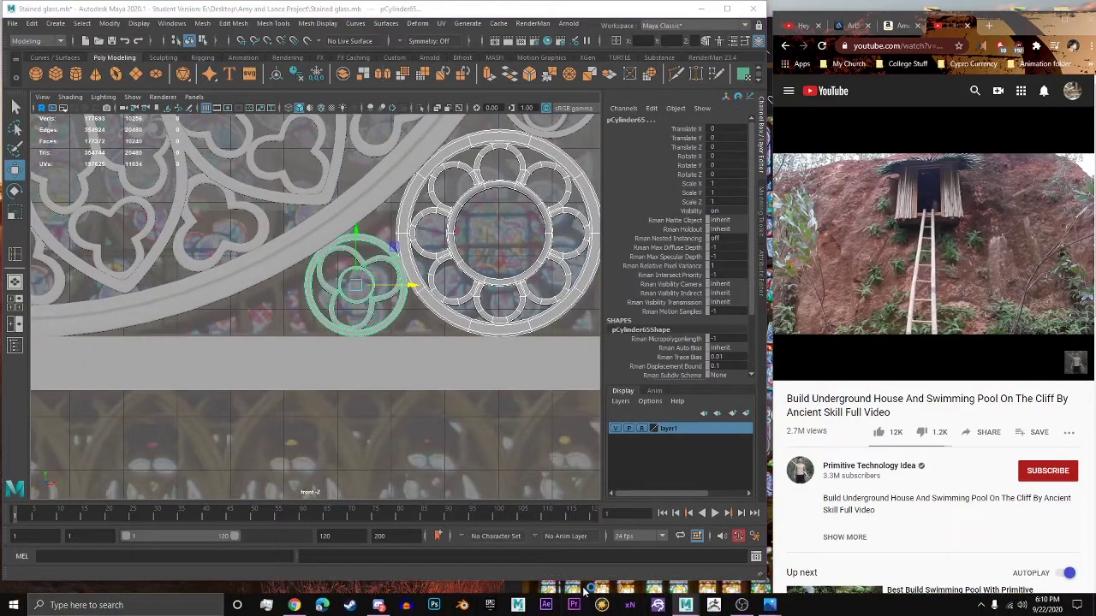
pyautogui.hotkey('ctrl', 'shift', 'Escape')
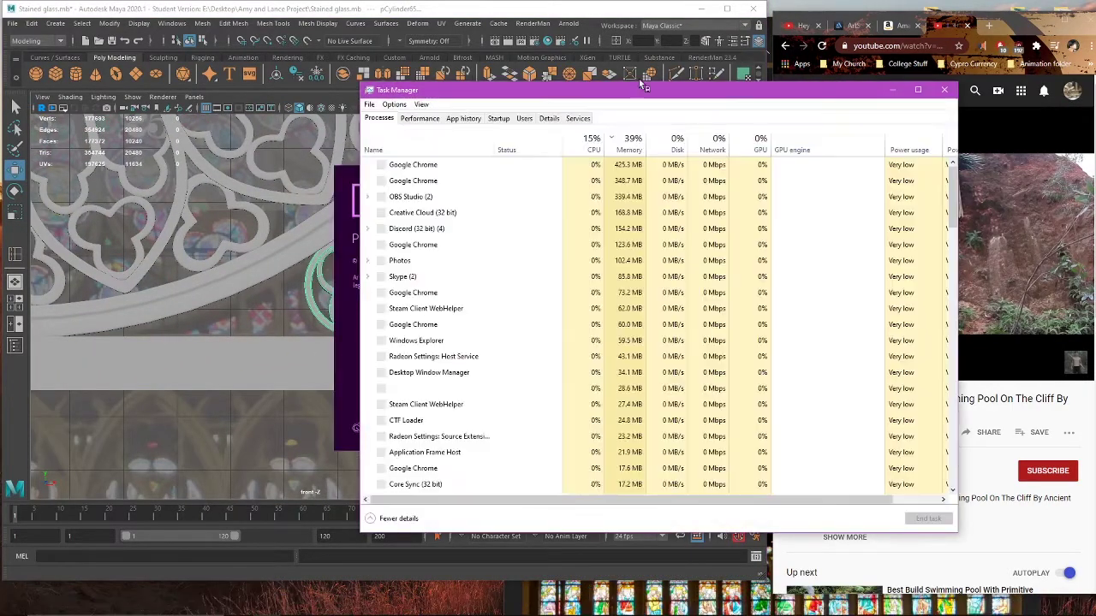
pyautogui.click(419, 118)
pyautogui.click(387, 120)
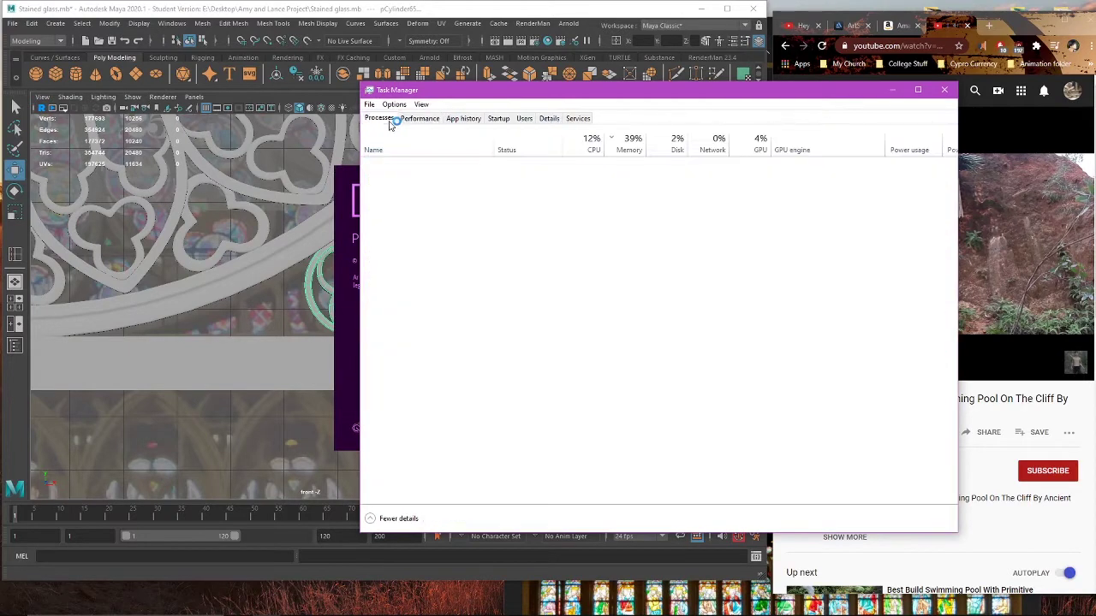
pyautogui.click(634, 149)
pyautogui.click(634, 149)
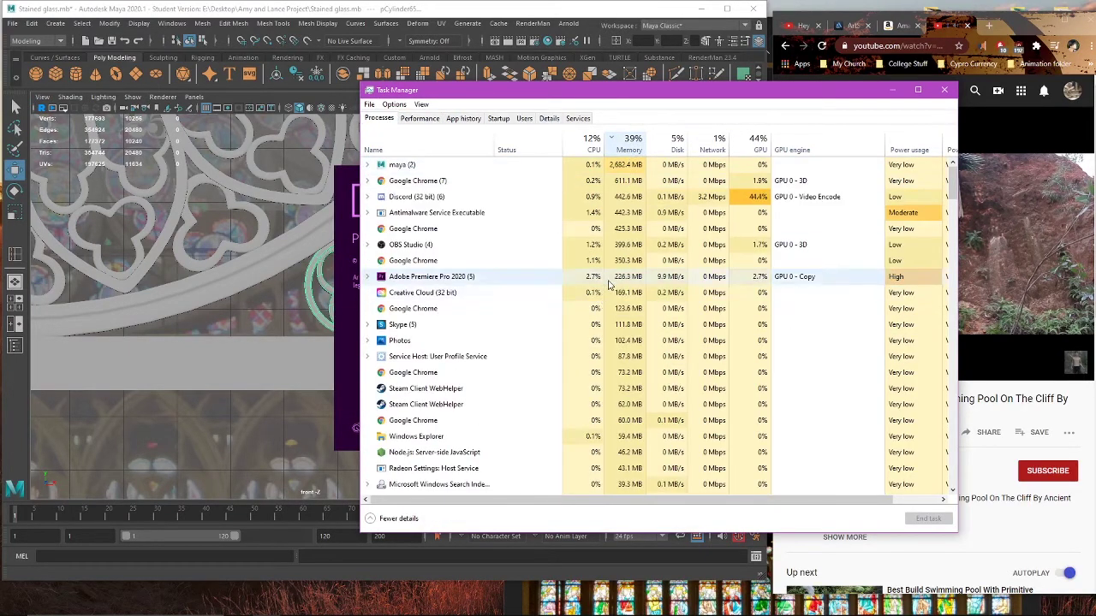
pyautogui.click(633, 277)
pyautogui.click(928, 519)
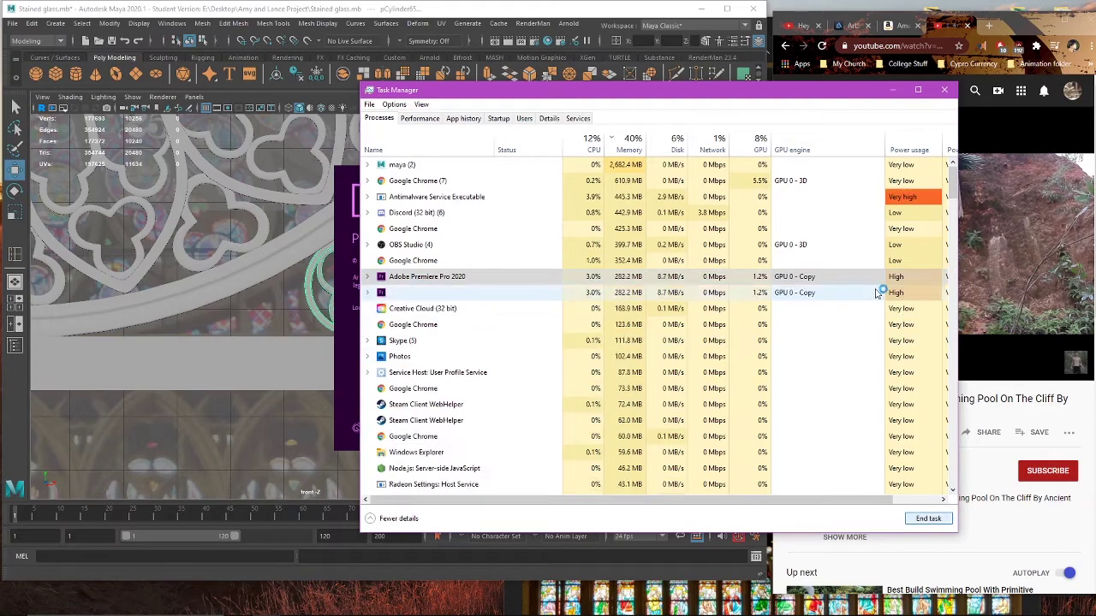
pyautogui.click(944, 91)
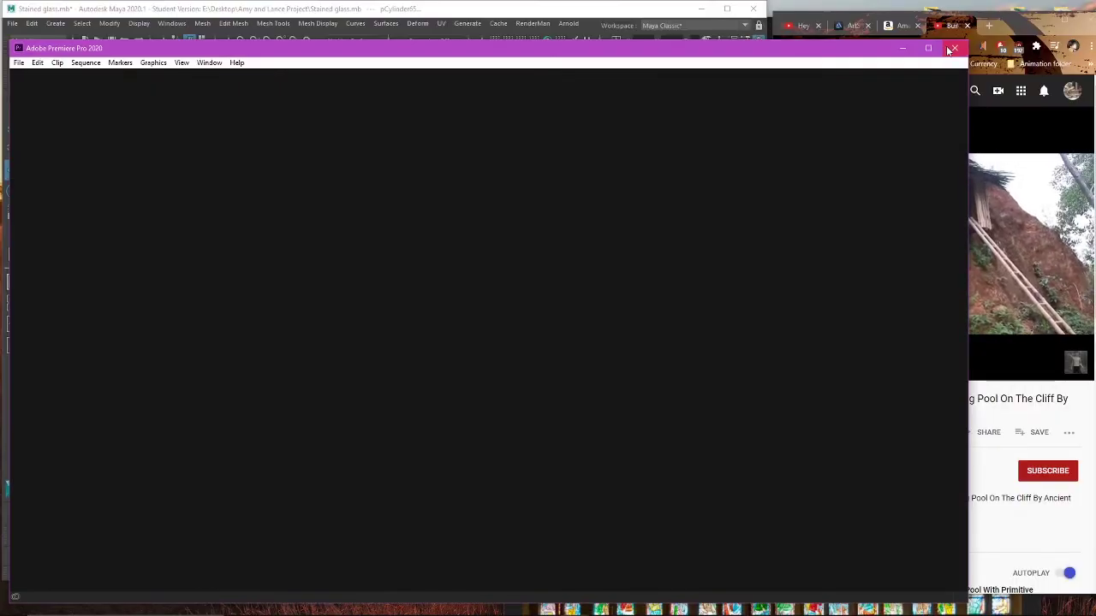
pyautogui.click(955, 48)
# Step: Delete all construction history and freeze the transformations of the upper circular trefoil, leaving nothing selected
pyautogui.scroll(-3, 514, 249)
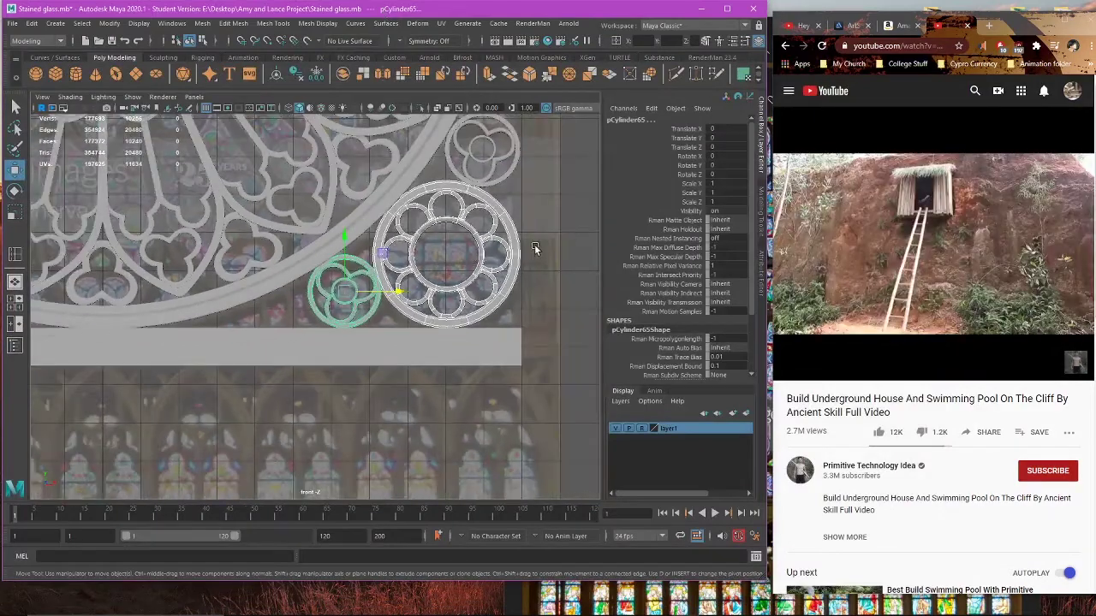
pyautogui.click(518, 248)
pyautogui.click(532, 214)
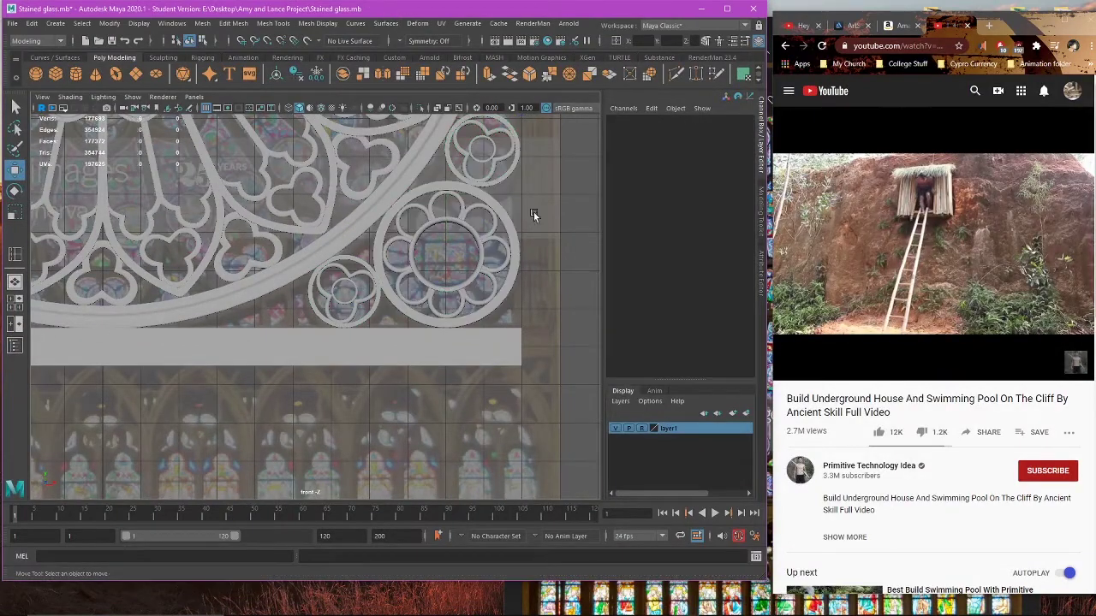
pyautogui.click(480, 157)
pyautogui.click(32, 23)
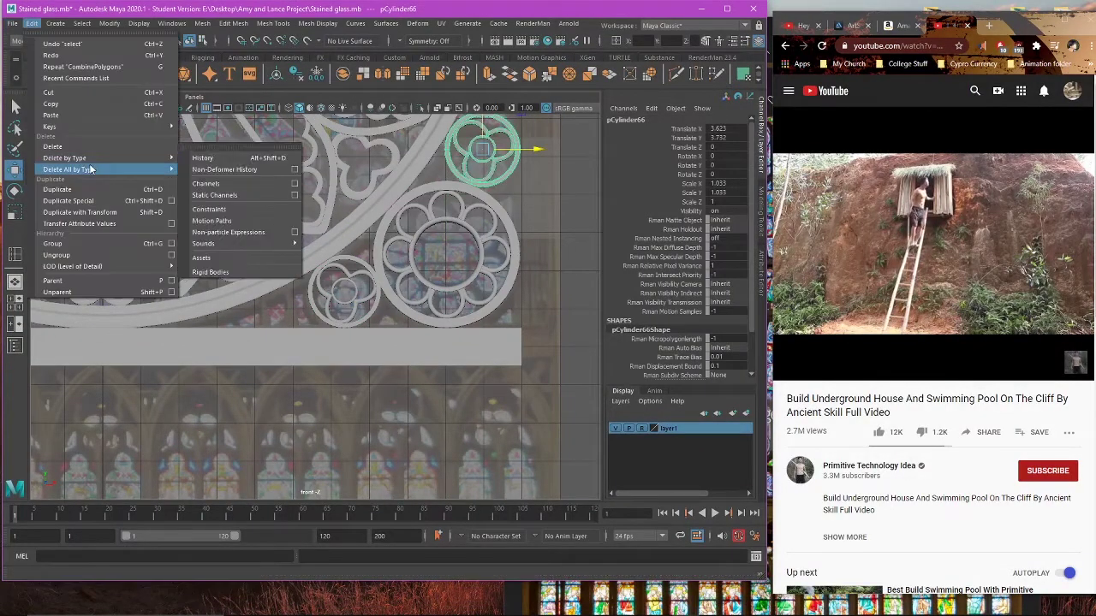
pyautogui.moveTo(89, 170)
pyautogui.click(204, 170)
pyautogui.click(109, 23)
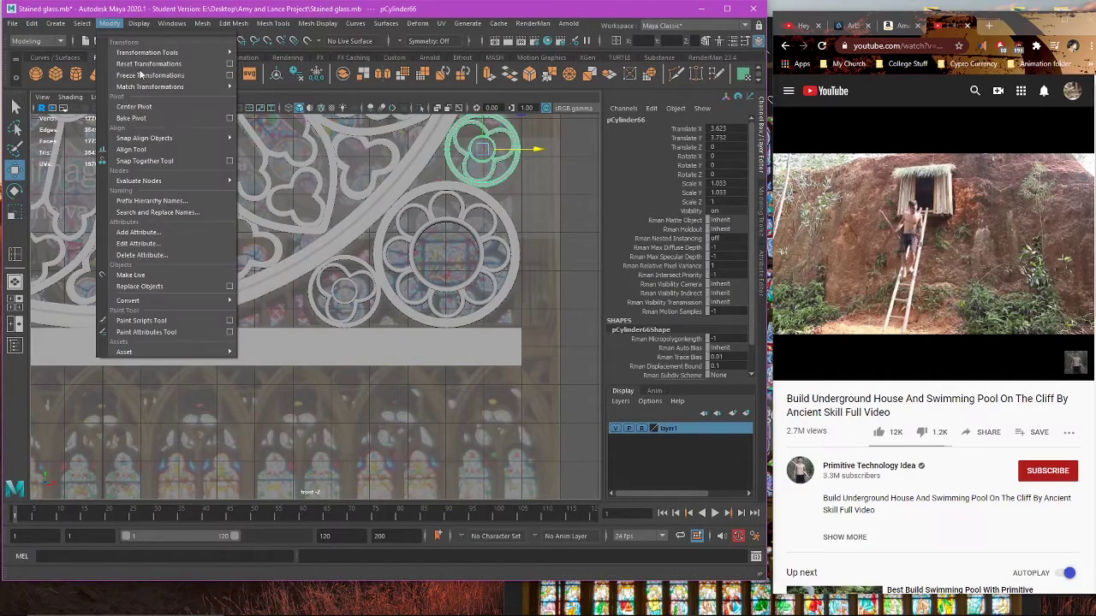
pyautogui.click(175, 75)
pyautogui.click(512, 287)
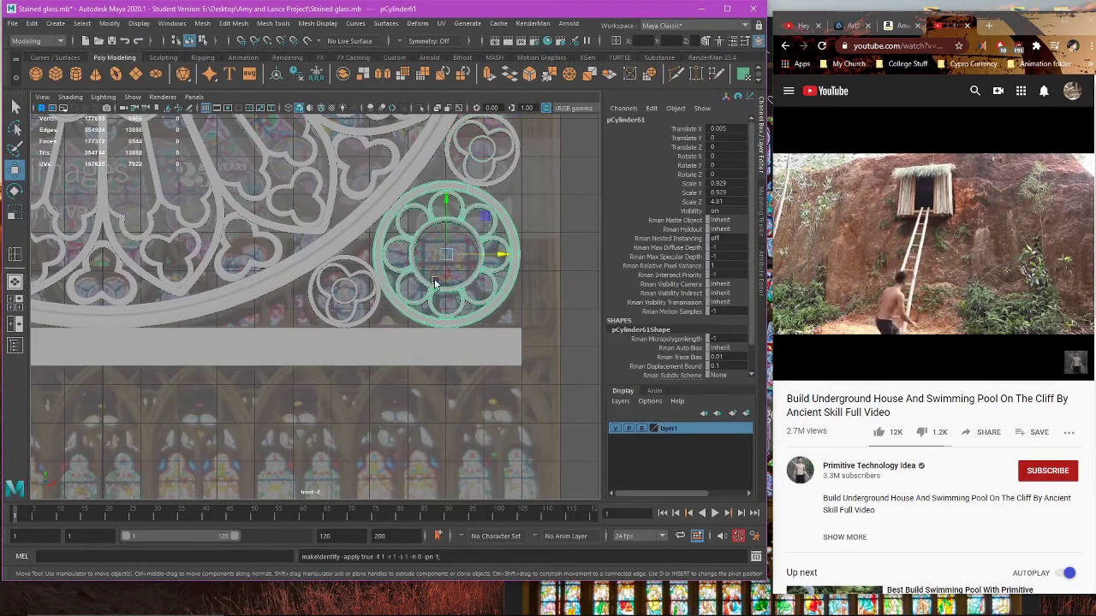
pyautogui.click(333, 289)
pyautogui.click(524, 299)
pyautogui.scroll(-2, 494, 353)
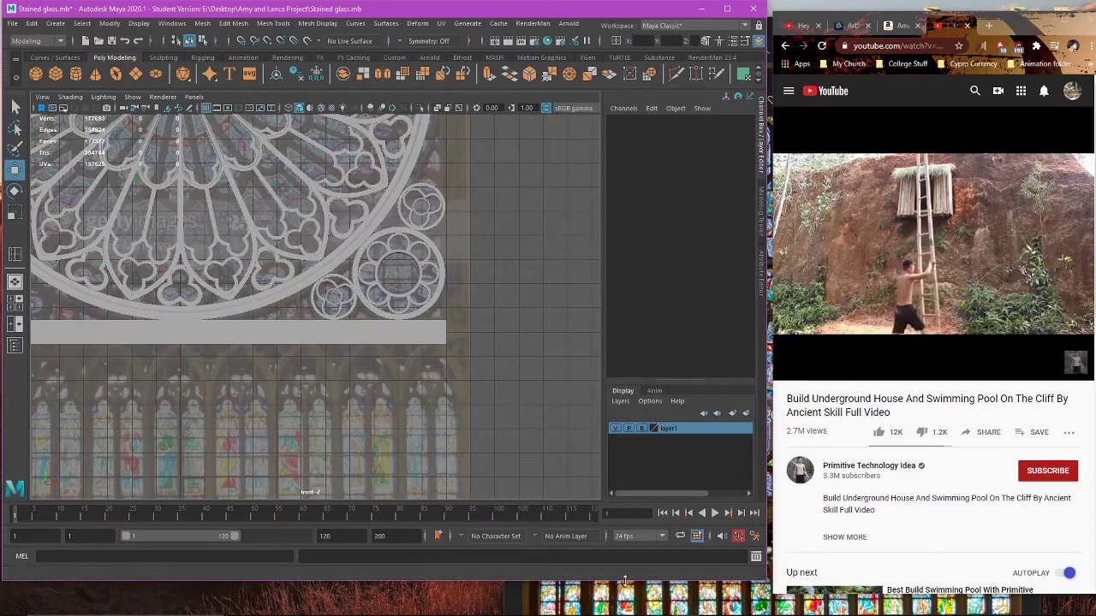
# Step: Save the scene, continuing past the student version notice
pyautogui.click(13, 23)
pyautogui.click(38, 64)
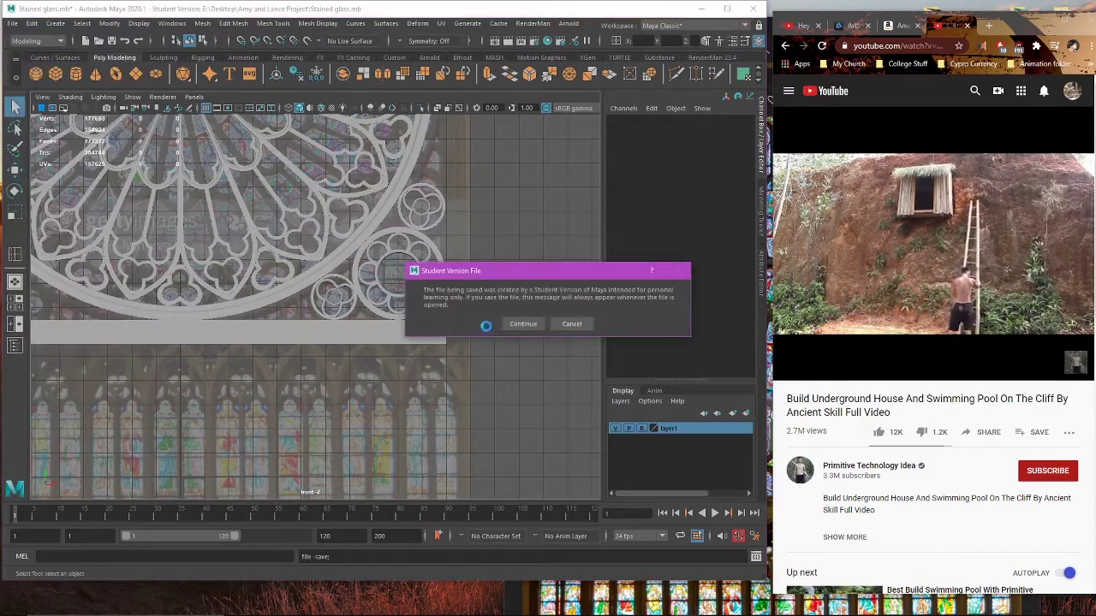
pyautogui.keyDown('alt'); pyautogui.moveTo(481, 322); pyautogui.dragTo(391, 286, button='right'); pyautogui.keyUp('alt')
pyautogui.keyDown('alt'); pyautogui.moveTo(403, 265); pyautogui.dragTo(491, 335, button='middle'); pyautogui.keyUp('alt')
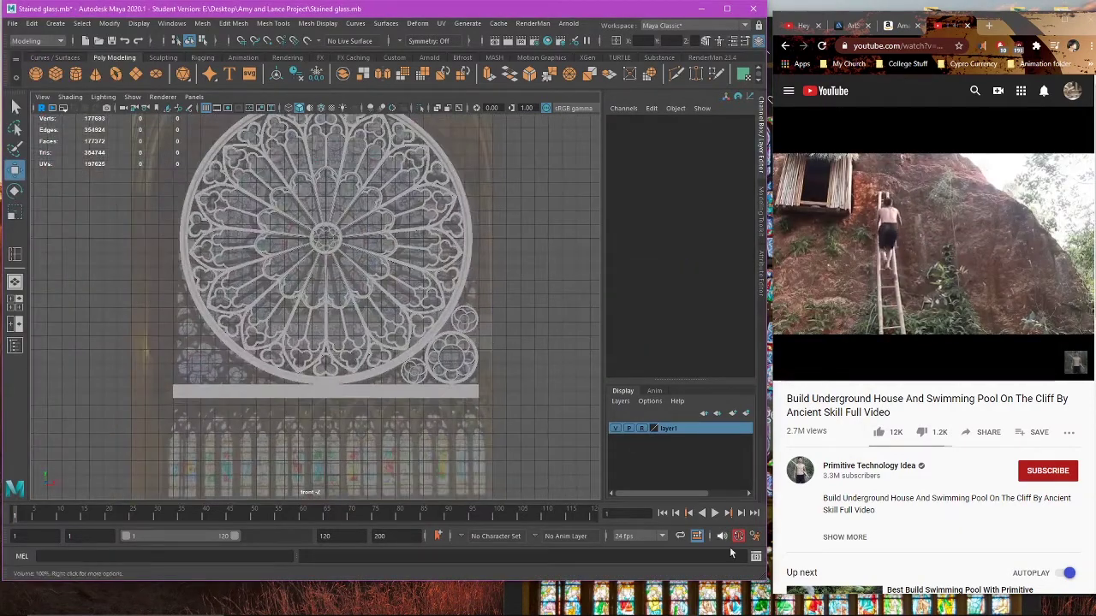
# Step: Switch to the reference photo in Photos and examine the tracery around the rose window's lower edge and right side up close
pyautogui.click(772, 553)
pyautogui.click(754, 589)
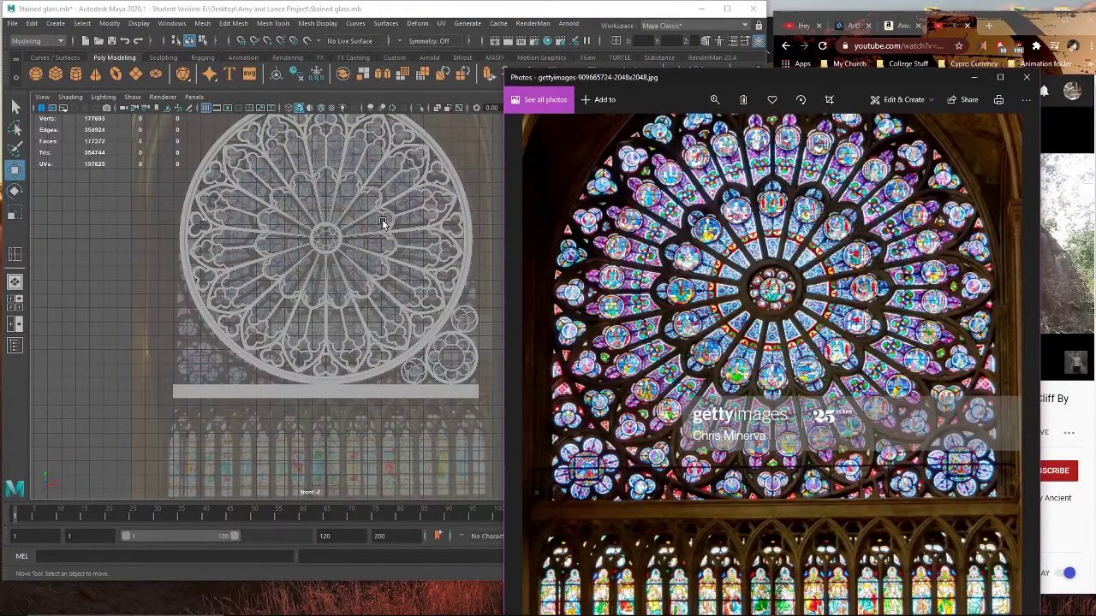
pyautogui.click(719, 104)
pyautogui.click(717, 129)
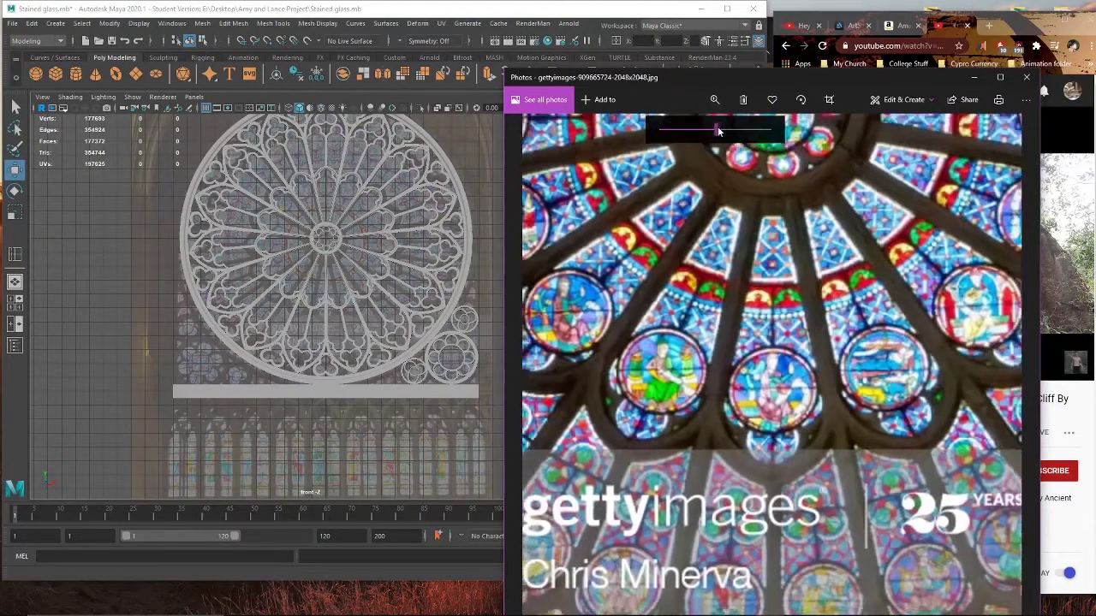
pyautogui.moveTo(641, 291); pyautogui.dragTo(954, 167)
pyautogui.moveTo(693, 291); pyautogui.dragTo(933, 132)
pyautogui.moveTo(802, 241); pyautogui.dragTo(644, 240)
pyautogui.moveTo(776, 246); pyautogui.dragTo(754, 257)
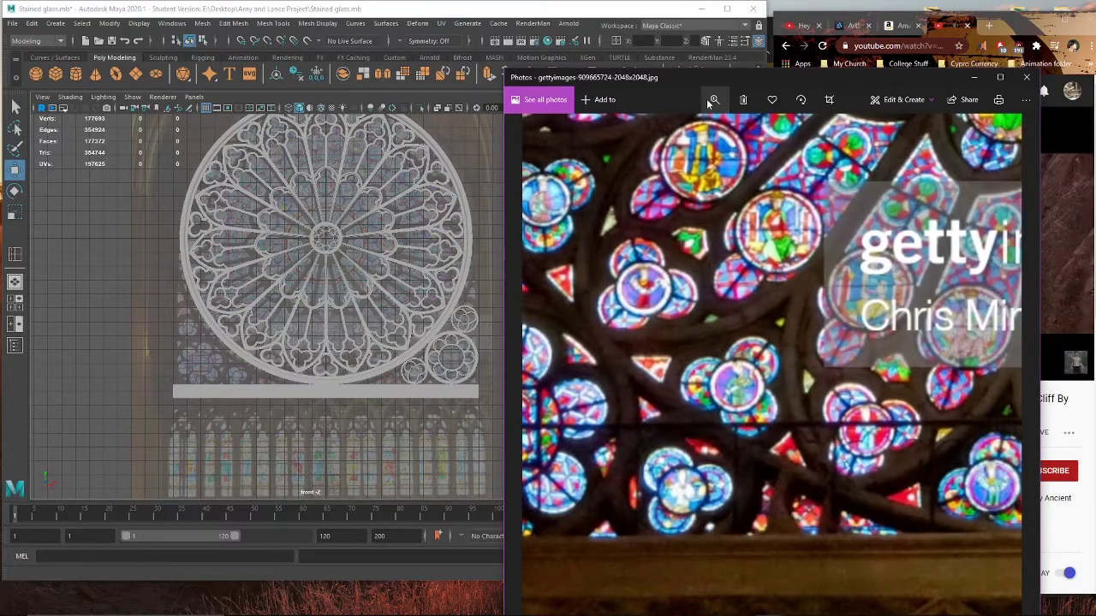
pyautogui.click(714, 100)
pyautogui.click(704, 130)
pyautogui.moveTo(959, 303); pyautogui.dragTo(745, 443)
pyautogui.hscroll(6, 762, 262)
pyautogui.scroll(1, 749, 261)
# Step: Compare the modelled tracery above the horizontal sill with the same lower-right area of the reference photo
pyautogui.click(375, 365)
pyautogui.scroll(2, 364, 465)
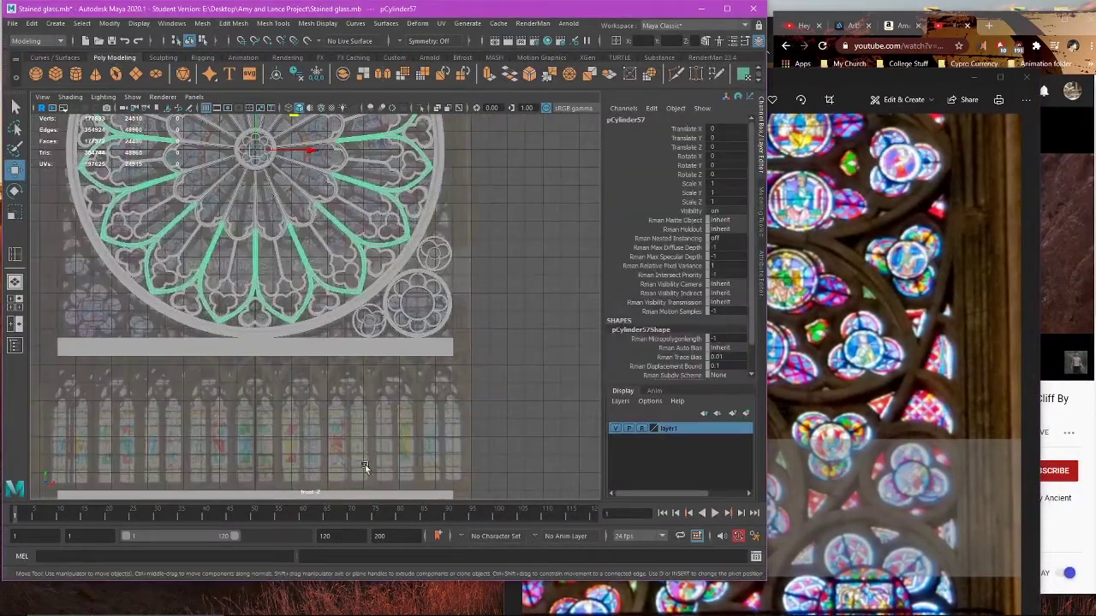
pyautogui.press('space')
pyautogui.press('space')
pyautogui.scroll(3, 377, 454)
pyautogui.scroll(2, 380, 455)
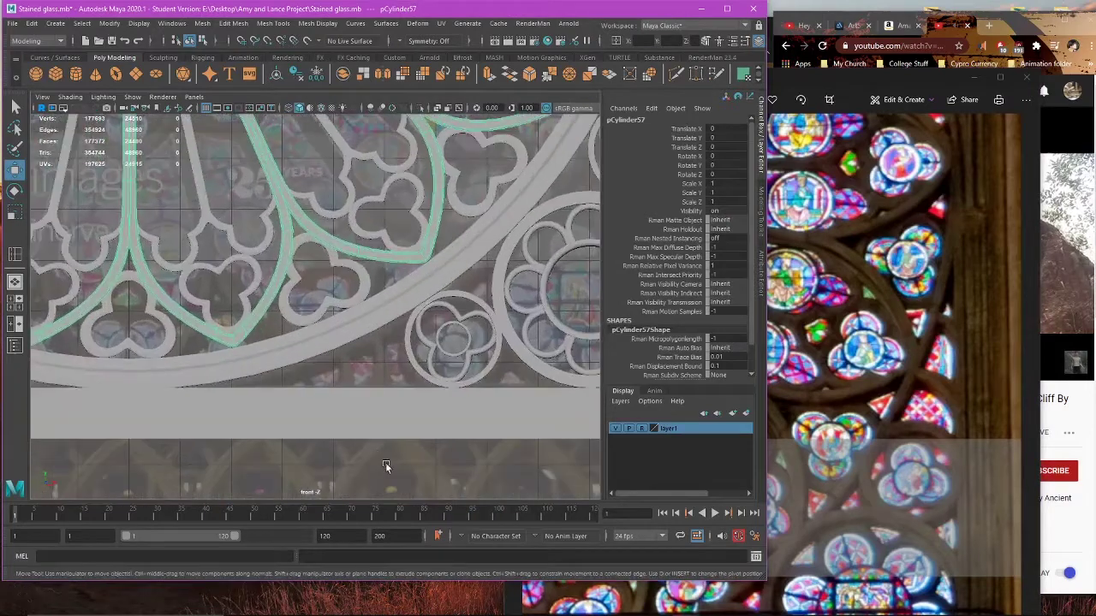
pyautogui.click(386, 462)
pyautogui.moveTo(719, 608); pyautogui.dragTo(863, 361)
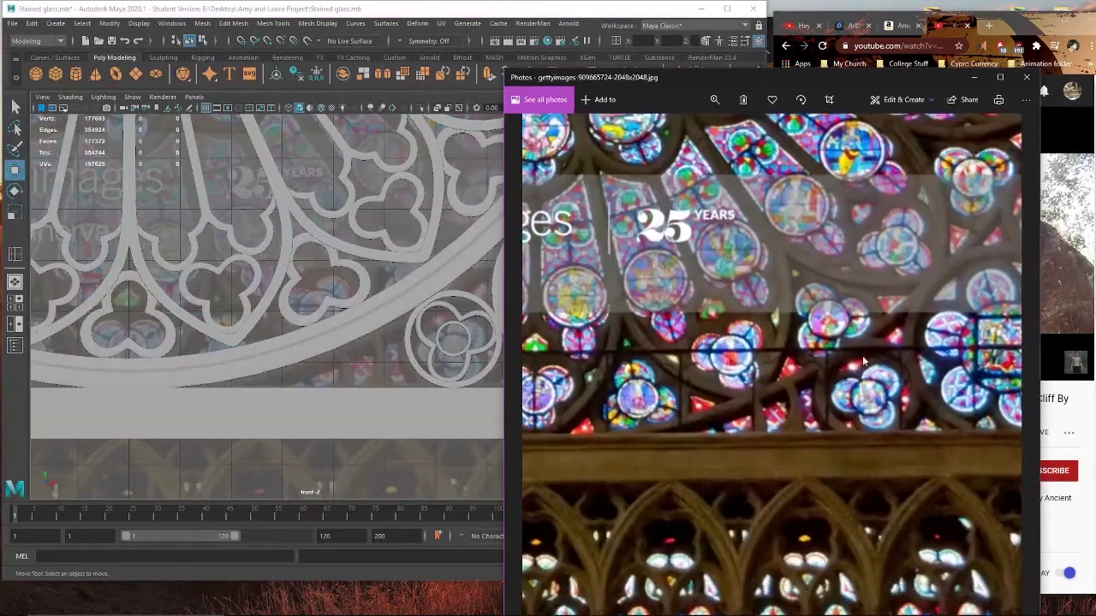
pyautogui.click(303, 494)
pyautogui.keyDown('alt'); pyautogui.moveTo(354, 424); pyautogui.dragTo(366, 420, button='middle'); pyautogui.keyUp('alt')
pyautogui.scroll(-1, 93, 189)
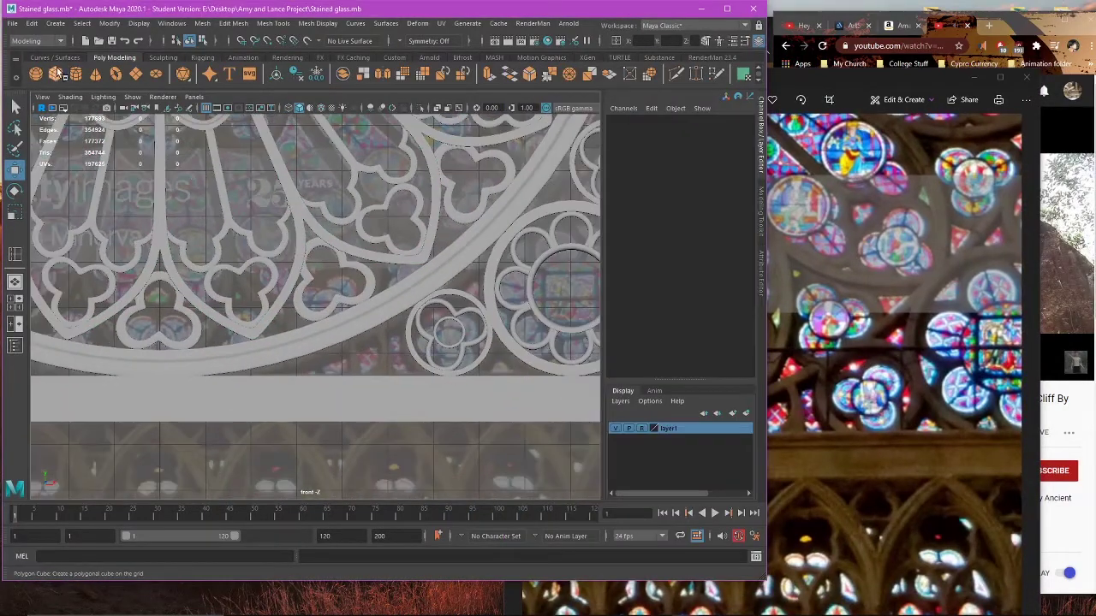
# Step: Undo a mistakenly added torus and create a polygon cylinder instead
pyautogui.click(115, 74)
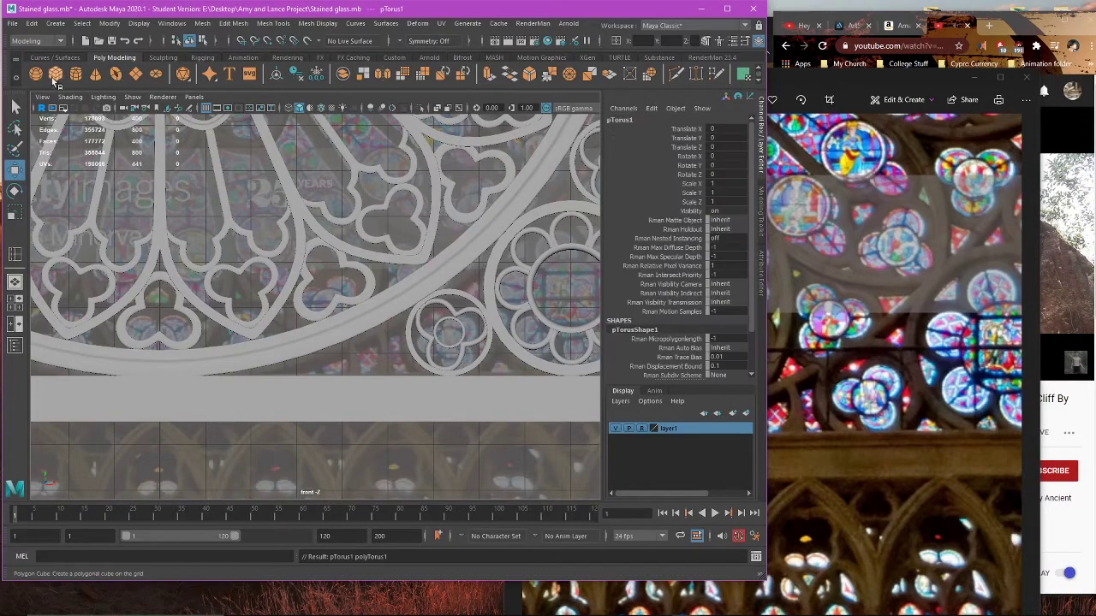
pyautogui.hotkey('ctrl', 'z')
pyautogui.click(75, 74)
pyautogui.scroll(-5, 243, 391)
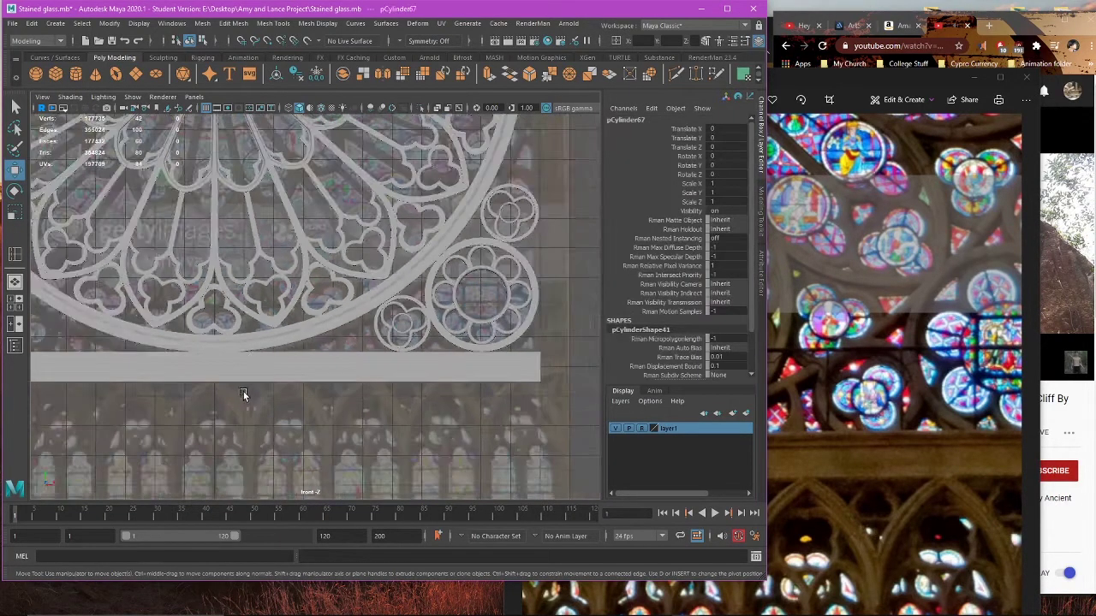
# Step: Rotate the new cylinder 90 degrees about X and move it down to the rose window's lower edge
pyautogui.keyDown('alt'); pyautogui.moveTo(257, 389); pyautogui.dragTo(435, 347, button='middle'); pyautogui.keyUp('alt')
pyautogui.scroll(-3, 433, 342)
pyautogui.press('e')
pyautogui.keyDown('alt'); pyautogui.moveTo(399, 252); pyautogui.dragTo(355, 411, button='middle'); pyautogui.keyUp('alt')
pyautogui.scroll(4, 361, 248)
pyautogui.moveTo(377, 267); pyautogui.dragTo(383, 350)
pyautogui.press('w')
pyautogui.moveTo(376, 267); pyautogui.dragTo(374, 491)
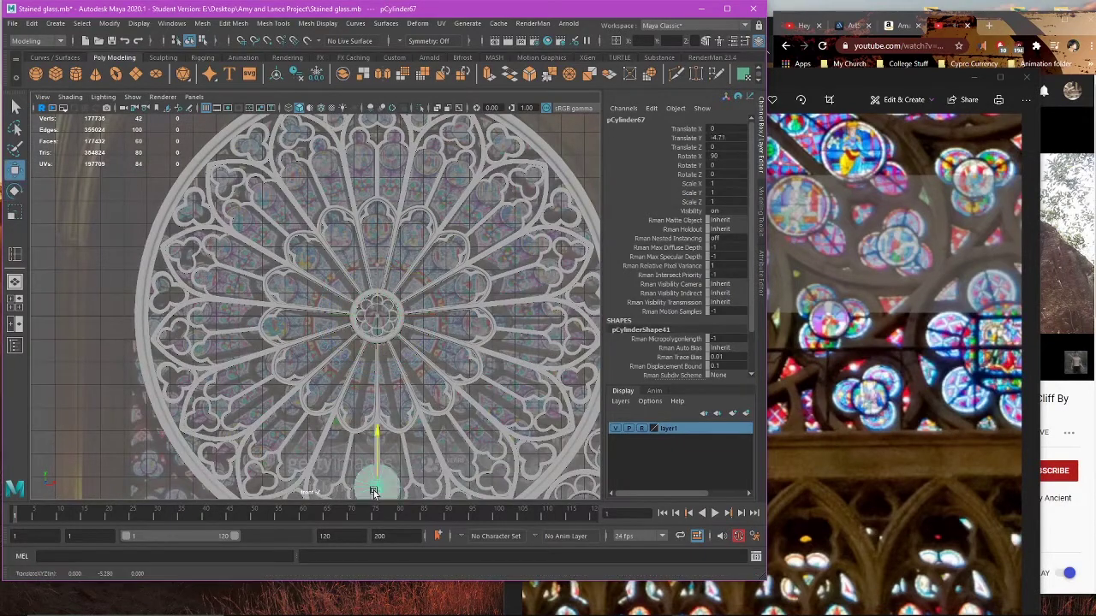
pyautogui.scroll(-1, 419, 467)
pyautogui.keyDown('alt'); pyautogui.moveTo(424, 454); pyautogui.dragTo(367, 233, button='middle'); pyautogui.keyUp('alt')
pyautogui.scroll(-2, 675, 337)
# Step: Set the cylinder's axis subdivisions to 10 and move it towards the small reference arch beside the lower-right trefoil circle
pyautogui.click(635, 365)
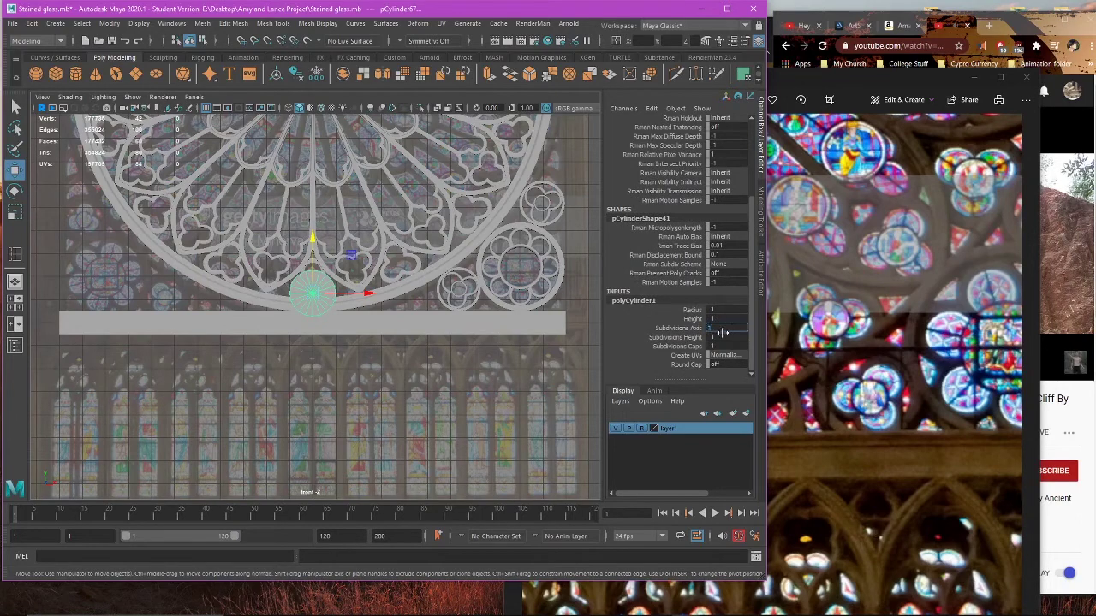
pyautogui.scroll(2, 357, 288)
pyautogui.press('4')
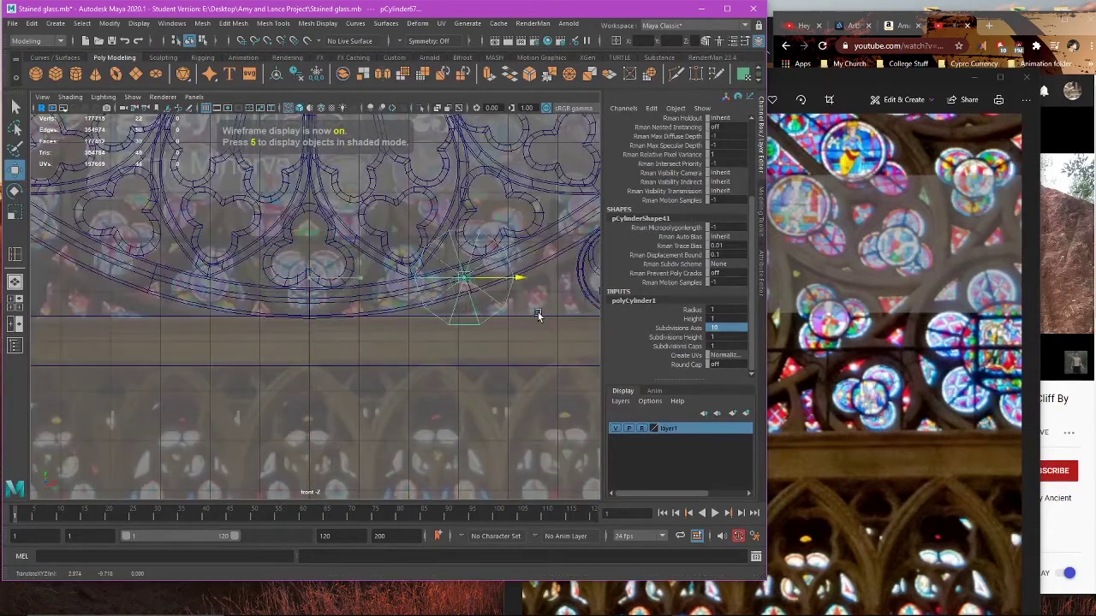
pyautogui.scroll(2, 390, 331)
pyautogui.scroll(3, 391, 330)
pyautogui.moveTo(293, 256); pyautogui.dragTo(338, 295)
# Step: Scale the cylinder to 0.625 in X and Z and centre it over the reference arch at about X 4.45, Y -9.97
pyautogui.press('r')
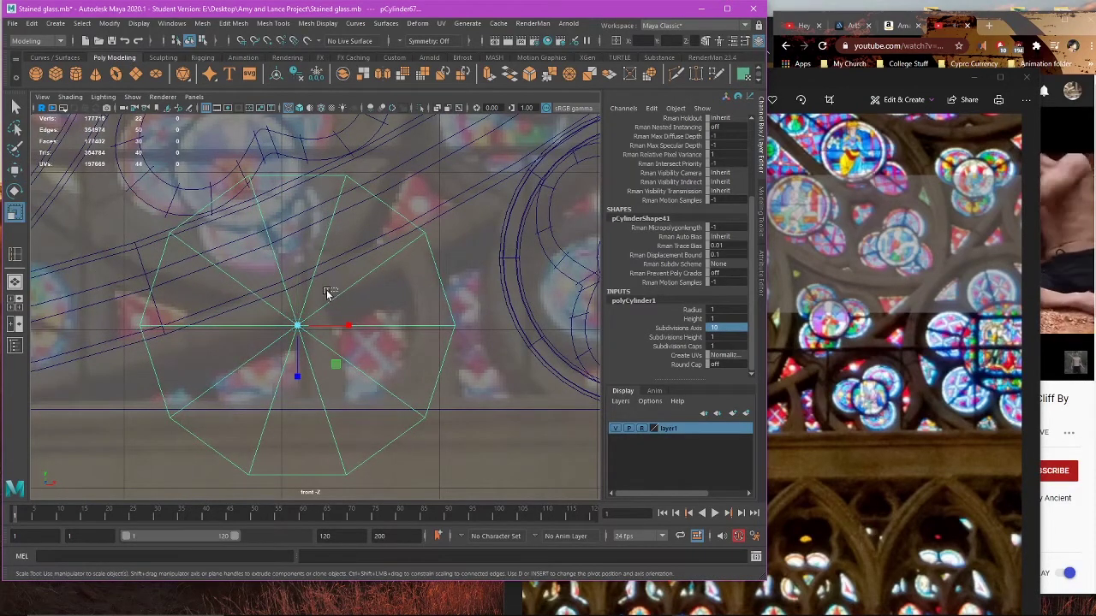
pyautogui.moveTo(335, 364); pyautogui.dragTo(397, 331)
pyautogui.press('w')
pyautogui.moveTo(493, 312); pyautogui.dragTo(483, 330, button='right')
pyautogui.moveTo(252, 250); pyautogui.dragTo(343, 446)
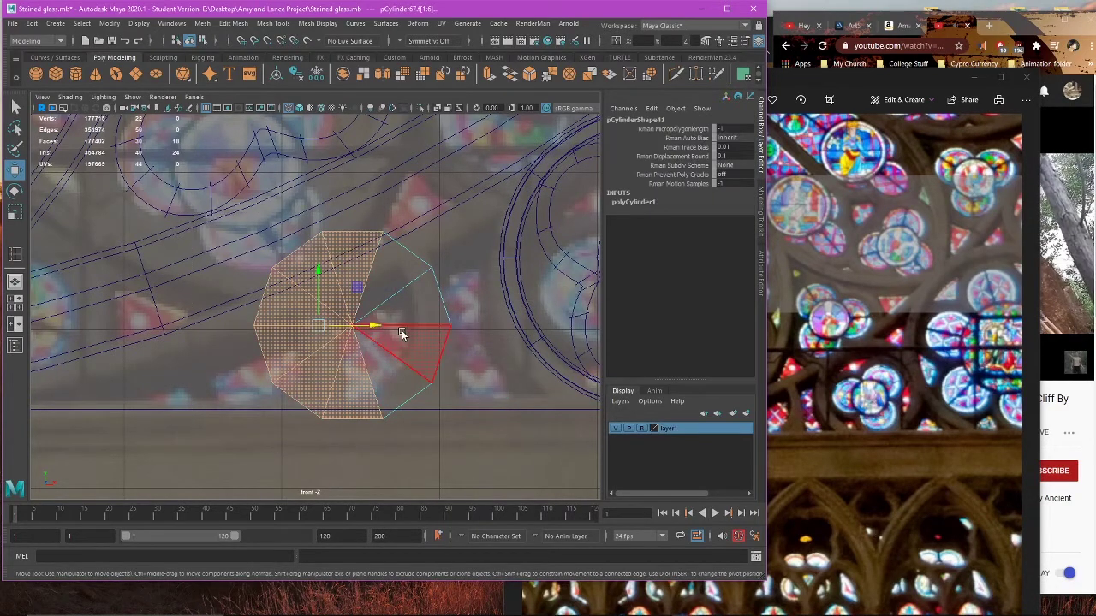
# Step: Rotate the cylinder to -18 degrees in Z and freeze its transformations
pyautogui.press('e')
pyautogui.moveTo(408, 291); pyautogui.dragTo(462, 264, button='right')
pyautogui.moveTo(399, 296)
pyautogui.mouseDown()
pyautogui.moveTo(406, 320)
pyautogui.moveTo(410, 309)
pyautogui.mouseUp()
pyautogui.press('w')
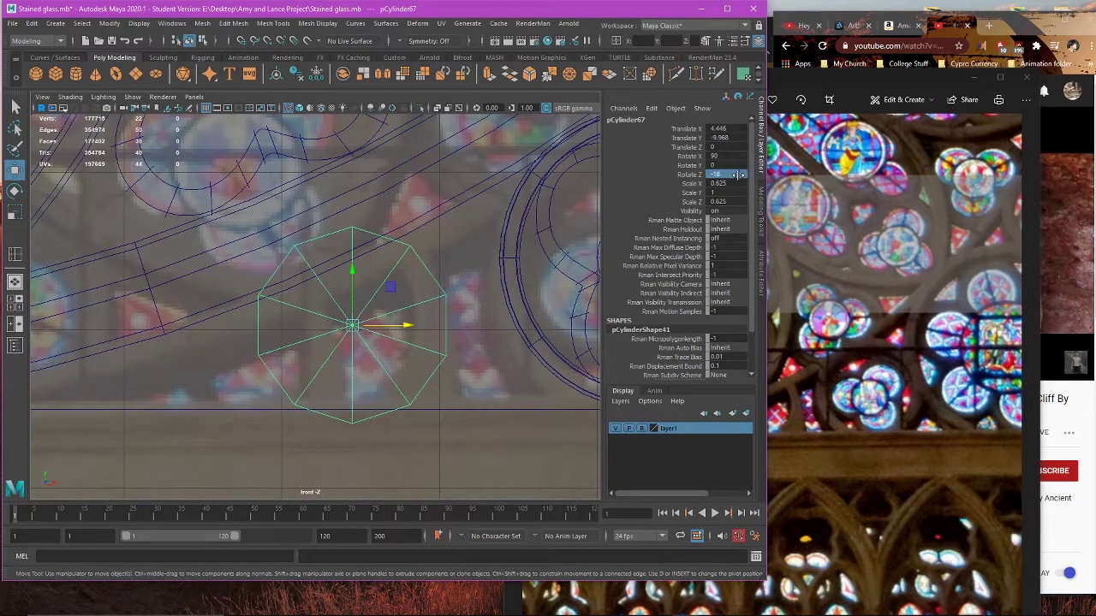
pyautogui.click(171, 23)
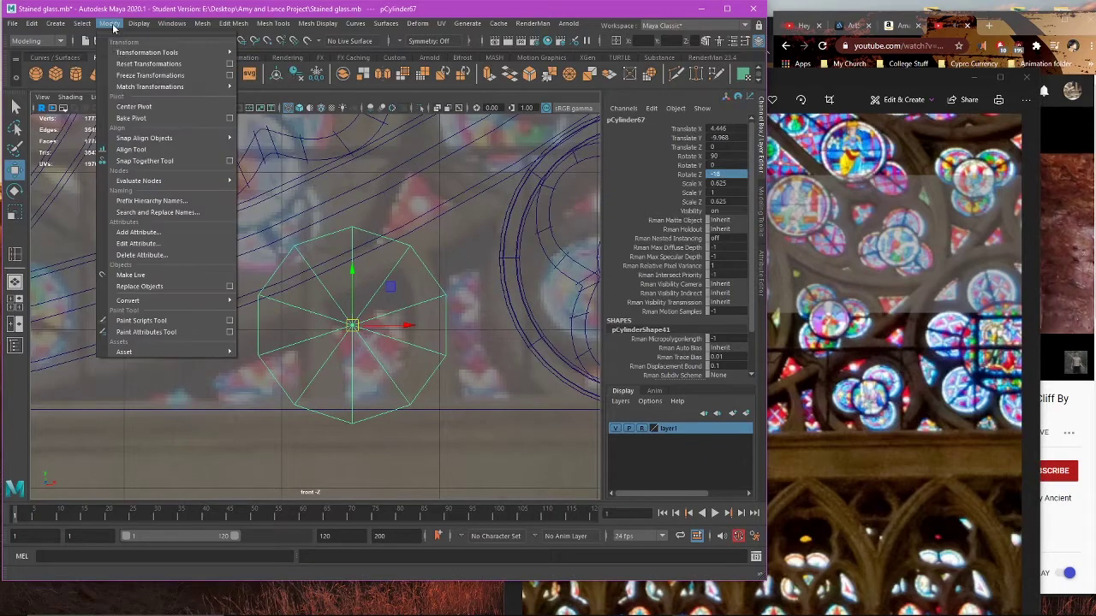
pyautogui.click(167, 75)
pyautogui.scroll(2, 448, 340)
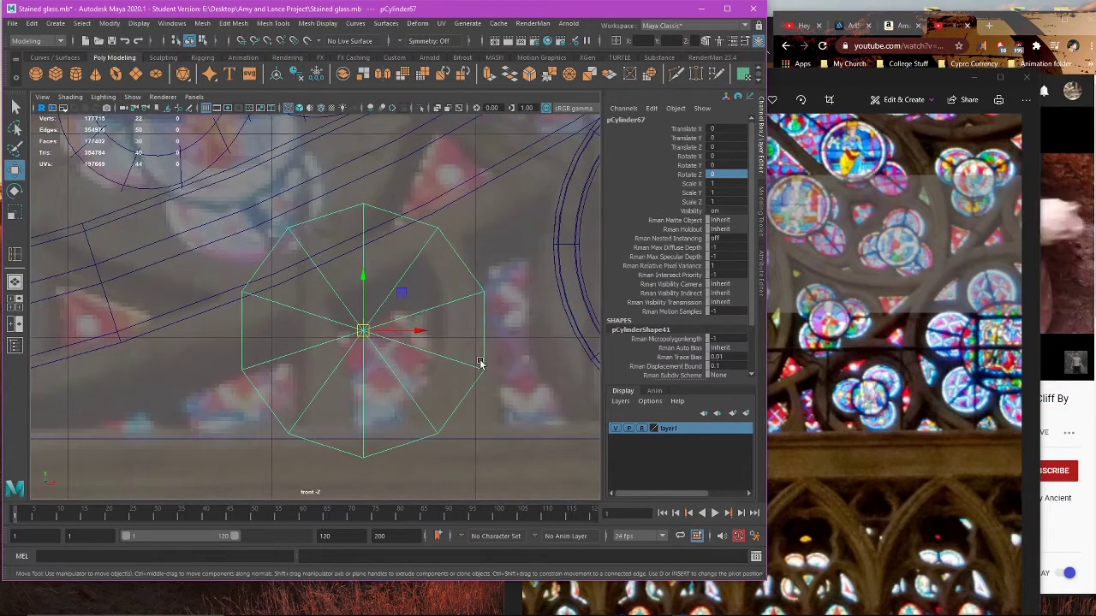
pyautogui.keyDown('alt'); pyautogui.moveTo(479, 362); pyautogui.dragTo(408, 333, button='middle'); pyautogui.keyUp('alt')
pyautogui.moveTo(467, 266); pyautogui.dragTo(469, 288, button='right')
pyautogui.moveTo(157, 176); pyautogui.dragTo(294, 466)
pyautogui.press('Delete')
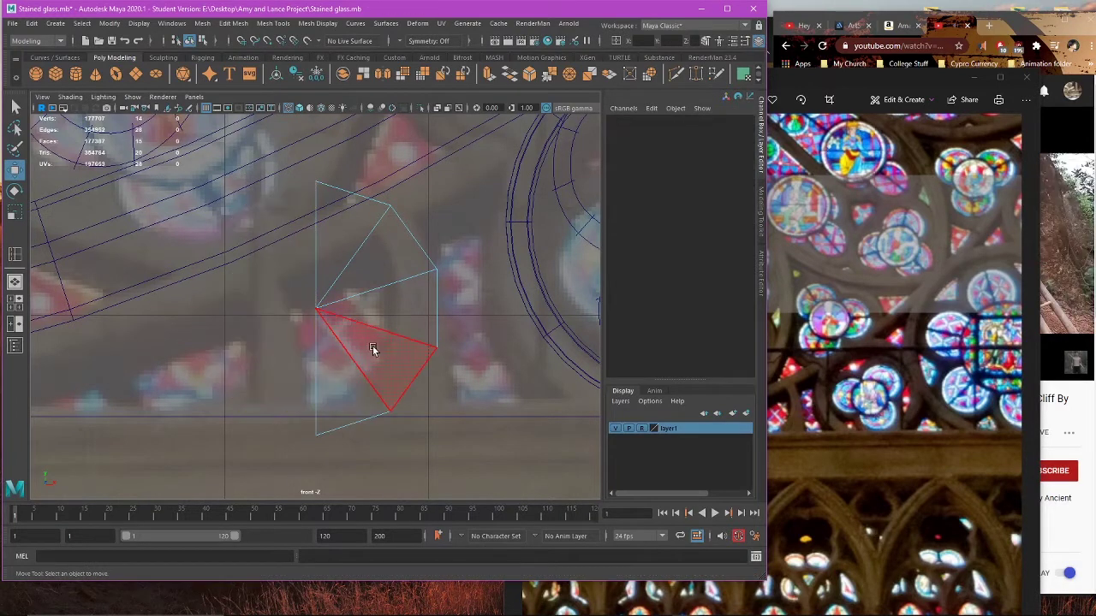
pyautogui.hotkey('ctrl', 'z')
pyautogui.hotkey('ctrl', 'z')
pyautogui.hotkey('ctrl', 'z')
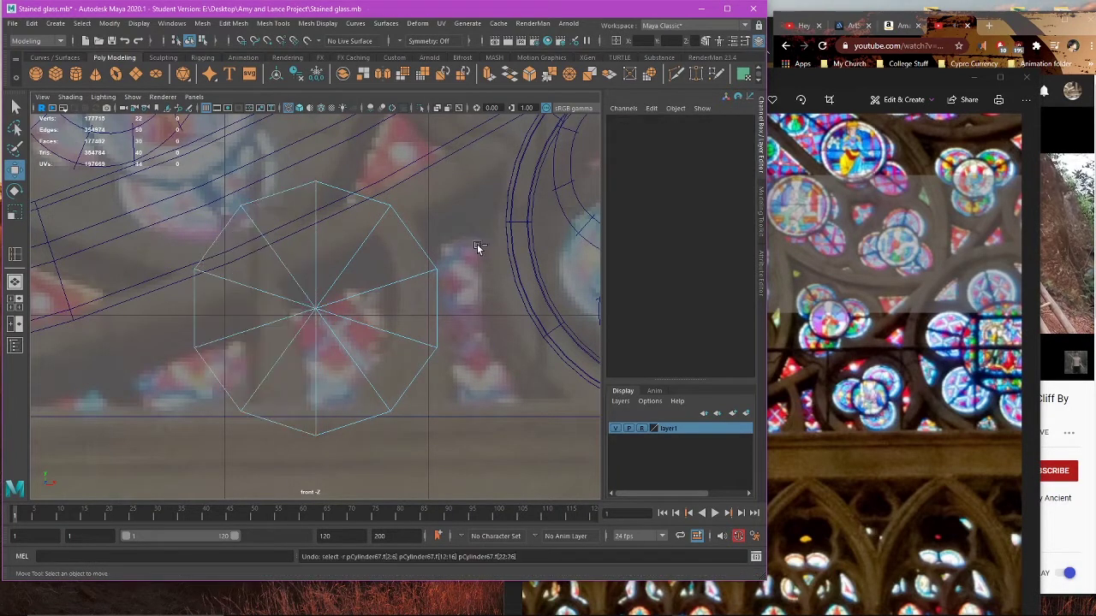
# Step: Set the cylinder's cap subdivisions to 2
pyautogui.moveTo(473, 248); pyautogui.dragTo(503, 229, button='right')
pyautogui.scroll(-2, 668, 367)
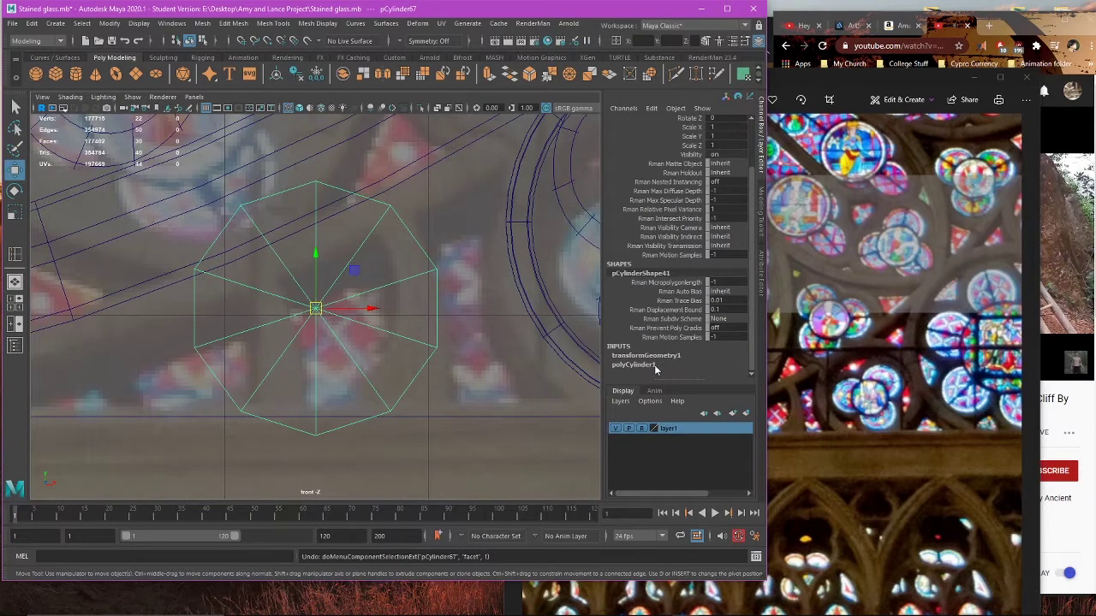
pyautogui.click(652, 365)
pyautogui.doubleClick(734, 329)
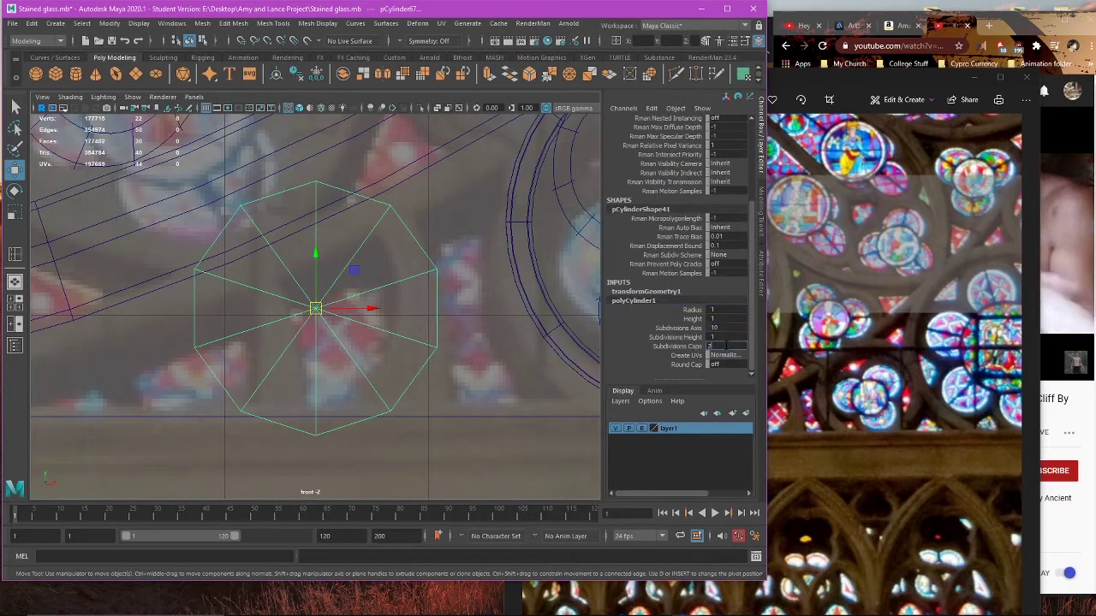
pyautogui.click(726, 345)
pyautogui.write('2')
pyautogui.press('Return')
pyautogui.click(462, 215)
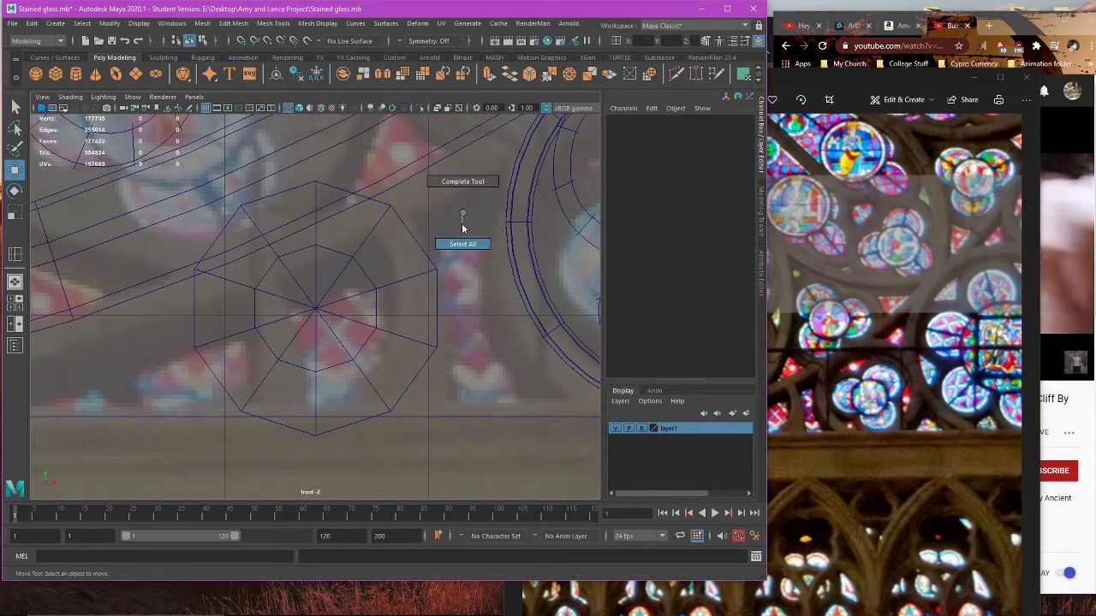
# Step: Delete the cylinder's inner cap faces and its left-half faces to leave a half ring
pyautogui.moveTo(467, 196); pyautogui.dragTo(393, 248, button='right')
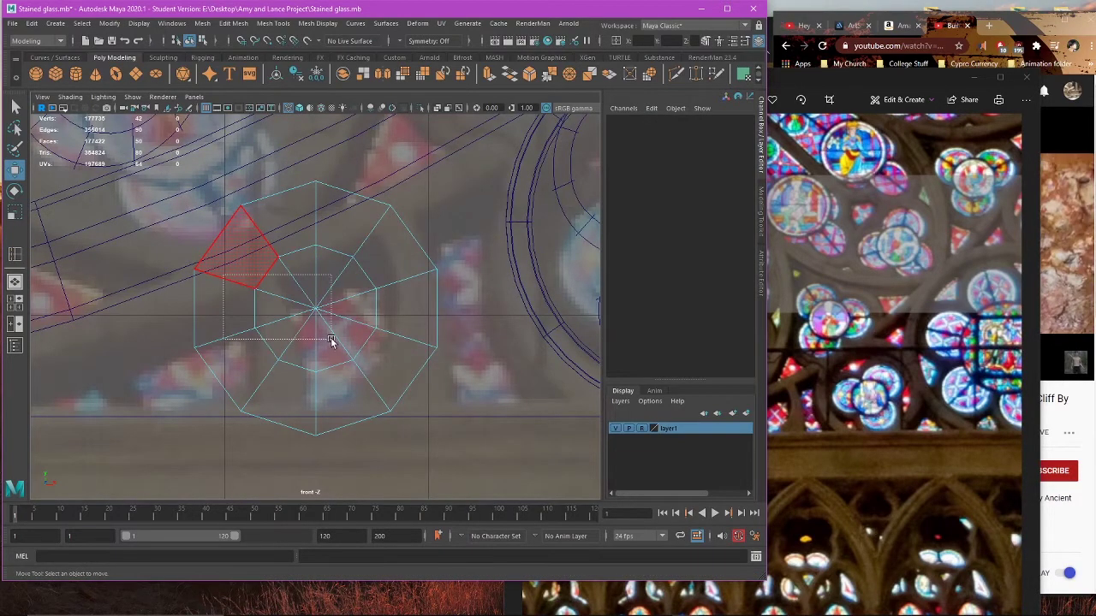
pyautogui.moveTo(332, 339); pyautogui.dragTo(318, 331)
pyautogui.press('Delete')
pyautogui.click(287, 262)
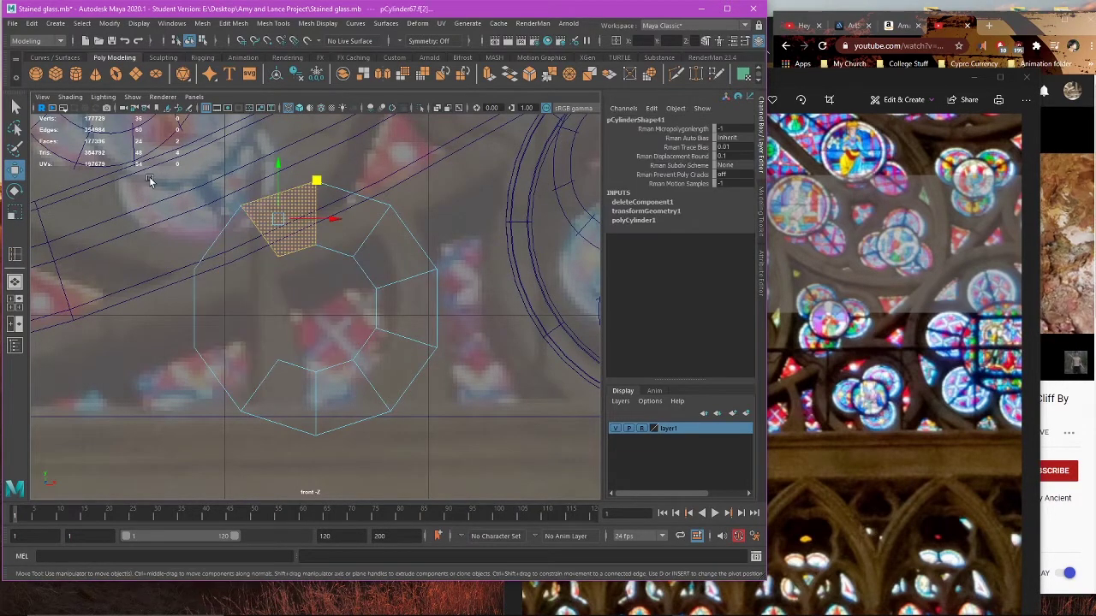
pyautogui.press('Delete')
# Step: Bridge the front and back edges across the half ring's lower open end in the perspective view
pyautogui.press('space')
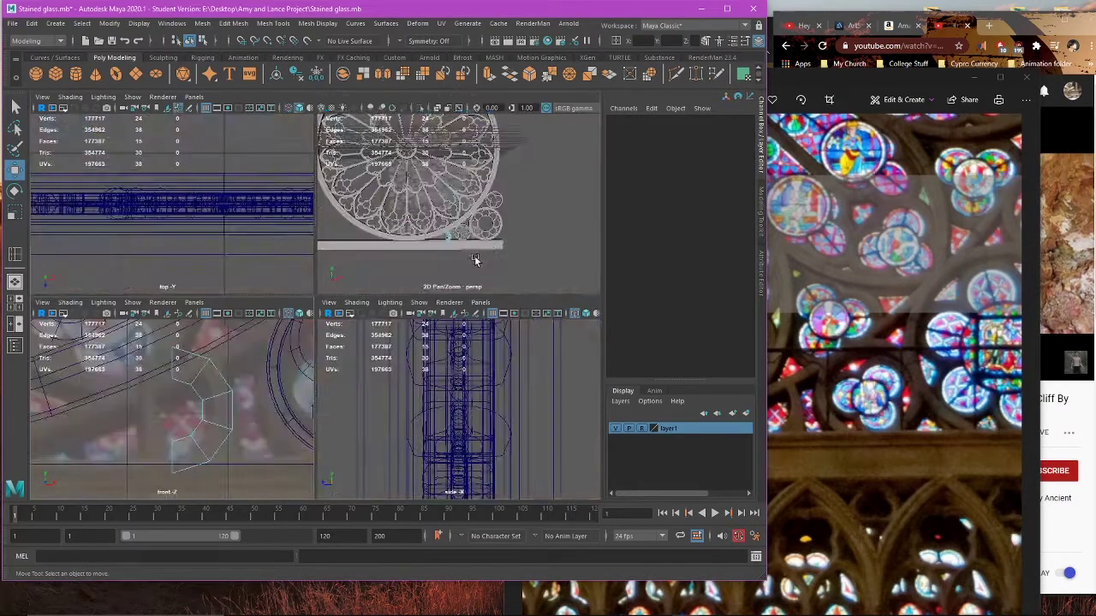
pyautogui.press('space')
pyautogui.keyDown('alt'); pyautogui.moveTo(477, 262); pyautogui.dragTo(468, 321); pyautogui.keyUp('alt')
pyautogui.keyDown('alt'); pyautogui.moveTo(468, 320); pyautogui.dragTo(440, 189, button='middle'); pyautogui.keyUp('alt')
pyautogui.scroll(7, 440, 188)
pyautogui.scroll(-4, 440, 190)
pyautogui.keyDown('alt'); pyautogui.moveTo(423, 266); pyautogui.dragTo(440, 293); pyautogui.keyUp('alt')
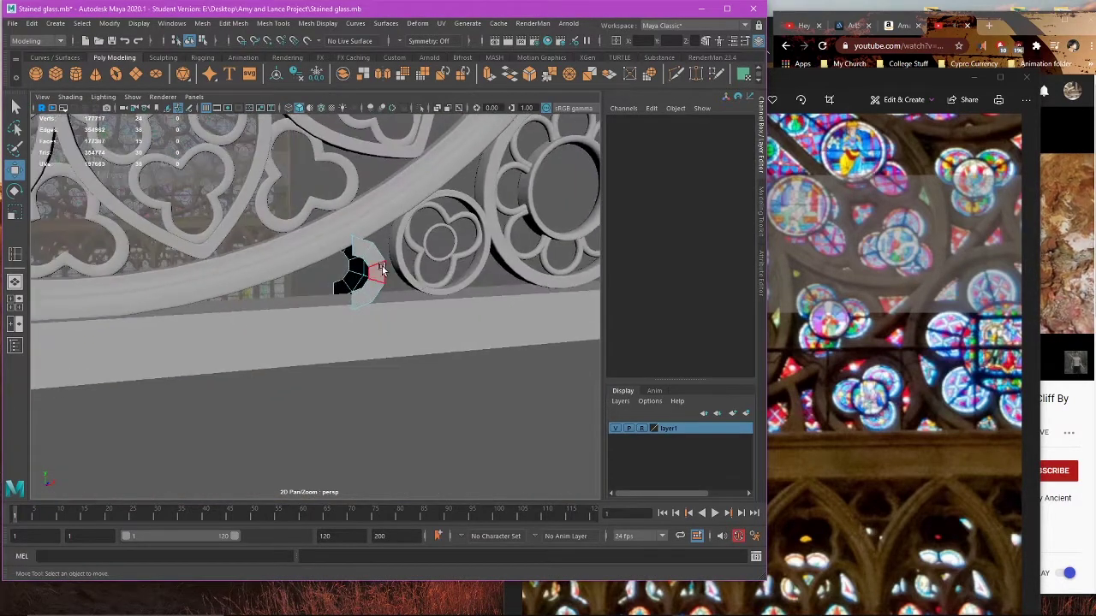
pyautogui.moveTo(380, 272); pyautogui.dragTo(367, 209, button='right')
pyautogui.scroll(6, 441, 271)
pyautogui.click(395, 225)
pyautogui.keyDown('alt'); pyautogui.moveTo(572, 216); pyautogui.dragTo(418, 280, button='middle'); pyautogui.keyUp('alt')
pyautogui.keyDown('shift'); pyautogui.click(302, 358); pyautogui.keyUp('shift')
pyautogui.click(233, 24)
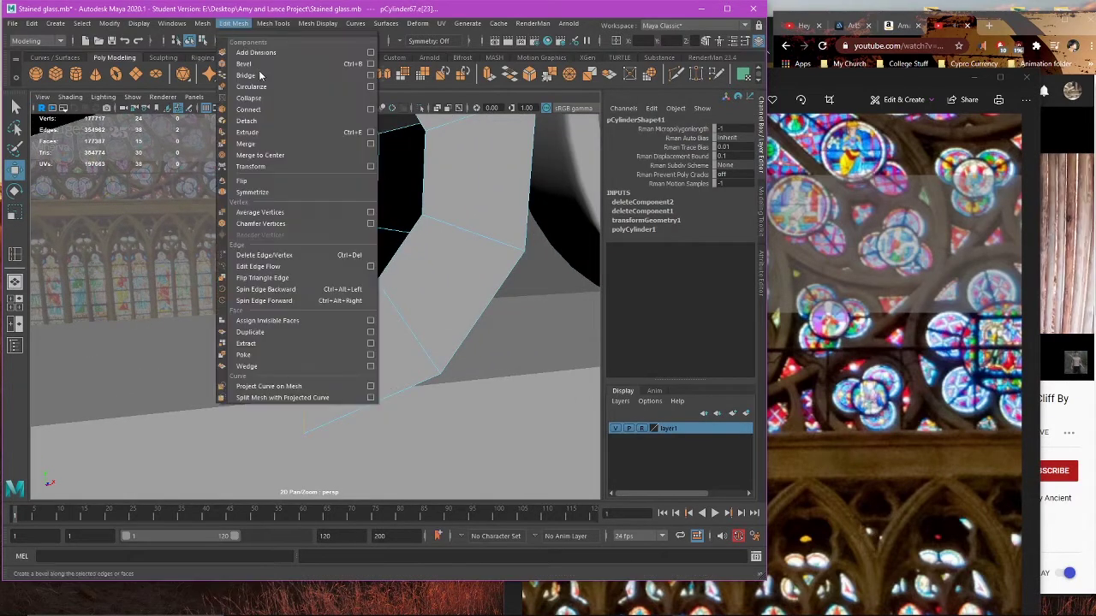
pyautogui.click(257, 55)
pyautogui.scroll(-5, 310, 257)
pyautogui.scroll(5, 311, 257)
pyautogui.keyDown('alt'); pyautogui.moveTo(311, 256); pyautogui.dragTo(335, 325, button='middle'); pyautogui.keyUp('alt')
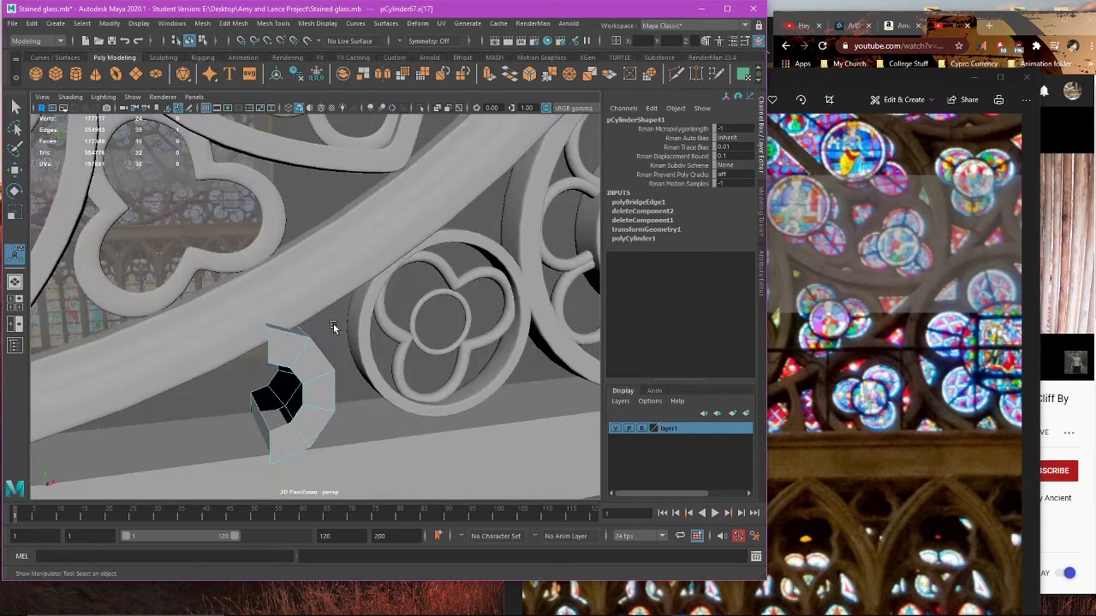
# Step: Bridge the front and back edges across the half ring's upper open end
pyautogui.keyDown('alt'); pyautogui.moveTo(334, 325); pyautogui.dragTo(311, 309); pyautogui.keyUp('alt')
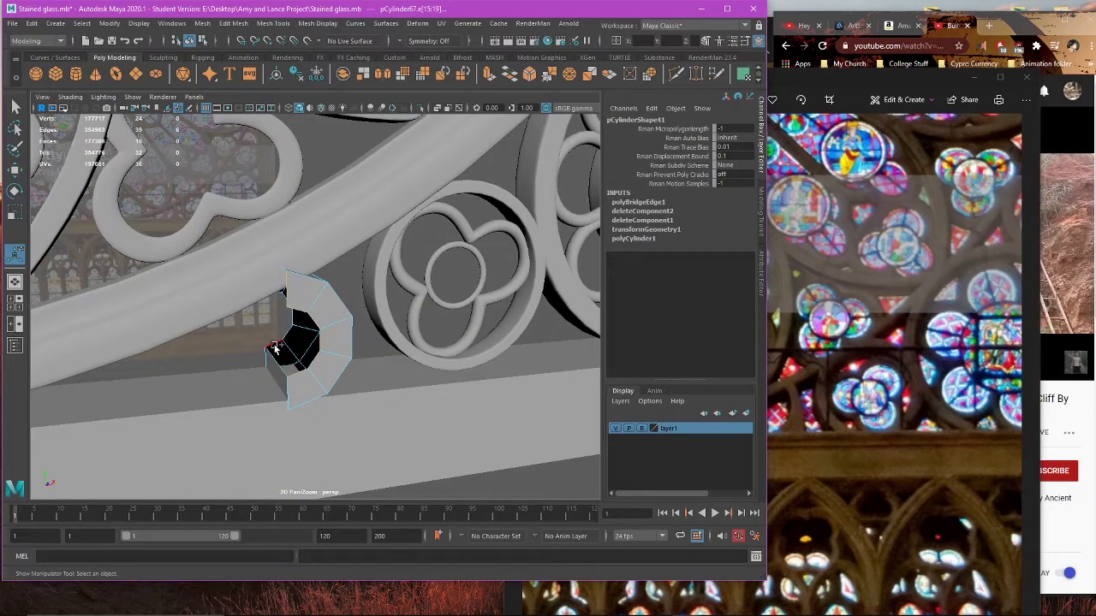
pyautogui.keyDown('alt'); pyautogui.moveTo(273, 347); pyautogui.dragTo(323, 310); pyautogui.keyUp('alt')
pyautogui.keyDown('alt'); pyautogui.moveTo(428, 163); pyautogui.dragTo(331, 292, button='middle'); pyautogui.keyUp('alt')
pyautogui.scroll(5, 331, 291)
pyautogui.press('4')
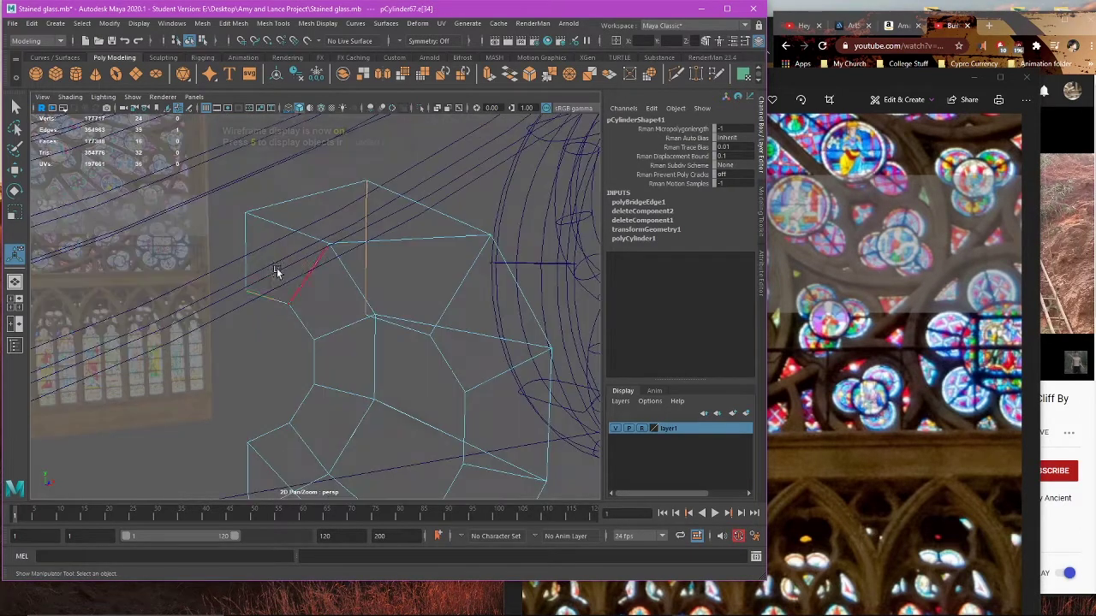
pyautogui.keyDown('shift'); pyautogui.click(257, 262); pyautogui.keyUp('shift')
pyautogui.press('g')
# Step: Bridge the front and back inner edge loops to close the half ring's inner wall
pyautogui.click(296, 320)
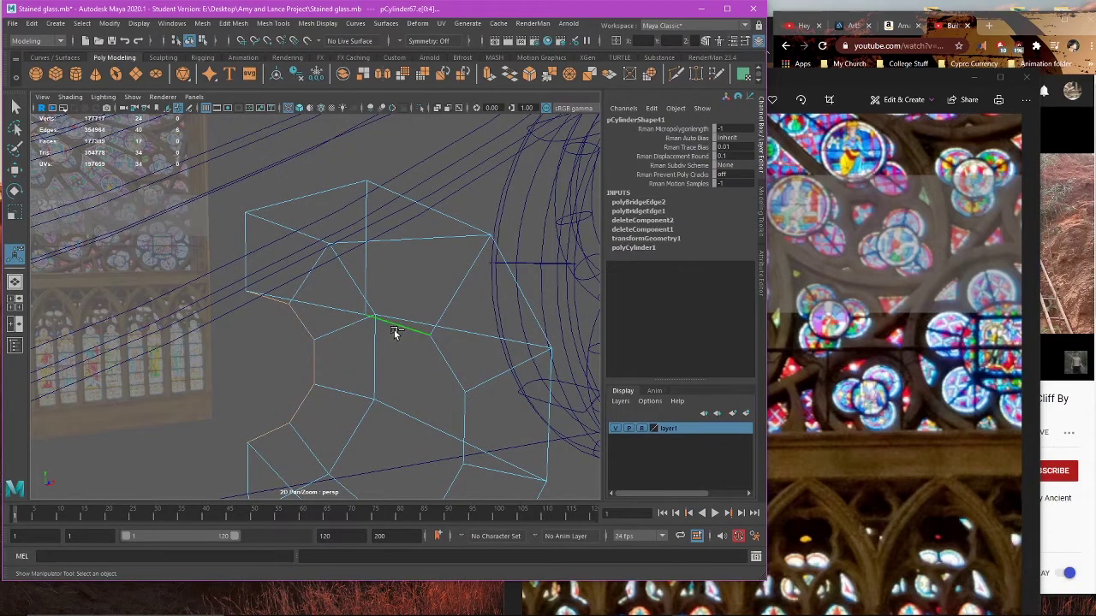
pyautogui.moveTo(394, 334)
pyautogui.keyDown('alt'); pyautogui.mouseDown()
pyautogui.moveTo(421, 376)
pyautogui.moveTo(340, 333)
pyautogui.mouseUp(); pyautogui.keyUp('alt')
pyautogui.press('g')
pyautogui.scroll(-5, 401, 347)
pyautogui.press('5')
# Step: Delete the faces of the half ring's lowest segment in the front view
pyautogui.press('space')
pyautogui.press('space')
pyautogui.keyDown('alt'); pyautogui.moveTo(420, 389); pyautogui.dragTo(420, 350, button='middle'); pyautogui.keyUp('alt')
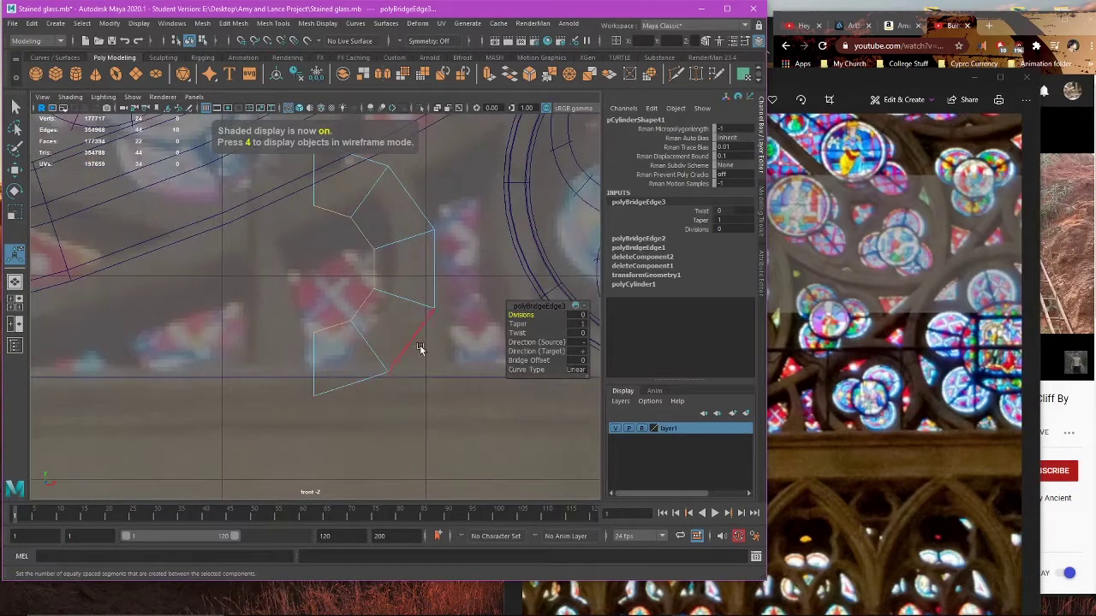
pyautogui.keyDown('alt'); pyautogui.moveTo(477, 294); pyautogui.dragTo(411, 313, button='middle'); pyautogui.keyUp('alt')
pyautogui.moveTo(411, 305); pyautogui.dragTo(407, 339, button='right')
pyautogui.moveTo(213, 372); pyautogui.dragTo(281, 477)
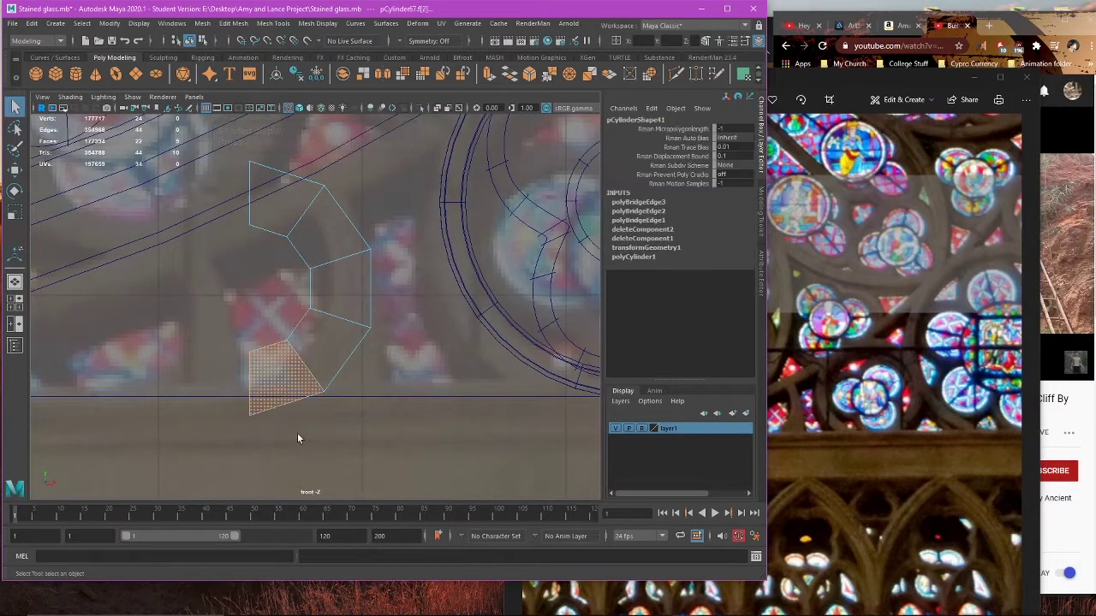
pyautogui.press('Delete')
# Step: Bridge the open edges at the half ring's shortened lower end
pyautogui.press('space')
pyautogui.press('space')
pyautogui.keyDown('alt'); pyautogui.moveTo(463, 267); pyautogui.dragTo(422, 289); pyautogui.keyUp('alt')
pyautogui.moveTo(417, 294); pyautogui.dragTo(420, 250, button='right')
pyautogui.keyDown('alt'); pyautogui.moveTo(548, 329); pyautogui.dragTo(399, 338, button='middle'); pyautogui.keyUp('alt')
pyautogui.scroll(3, 399, 338)
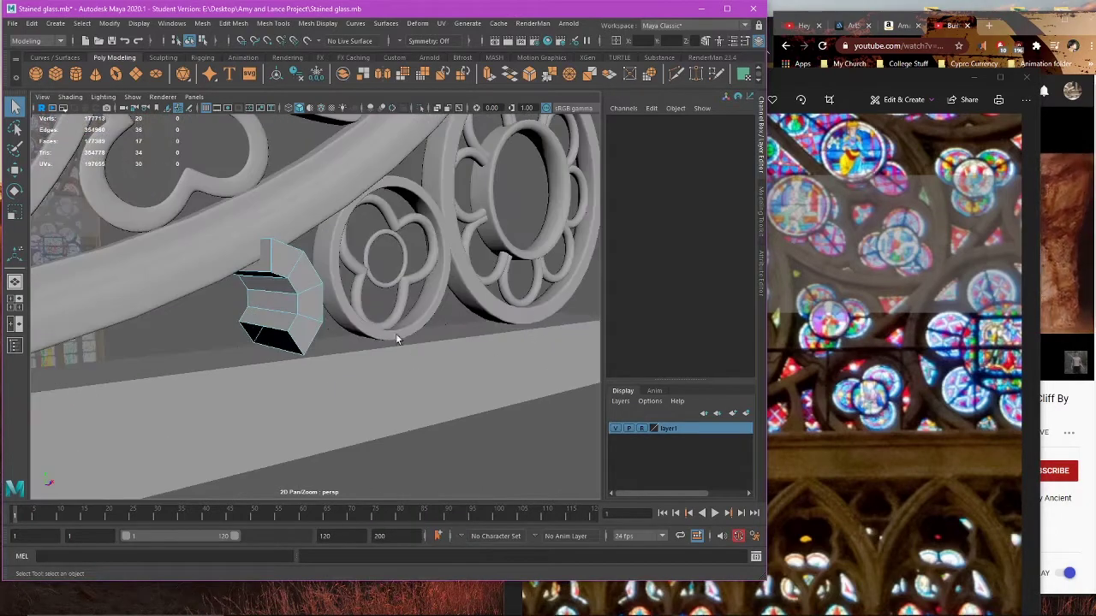
pyautogui.click(292, 343)
pyautogui.press('w')
pyautogui.click(233, 23)
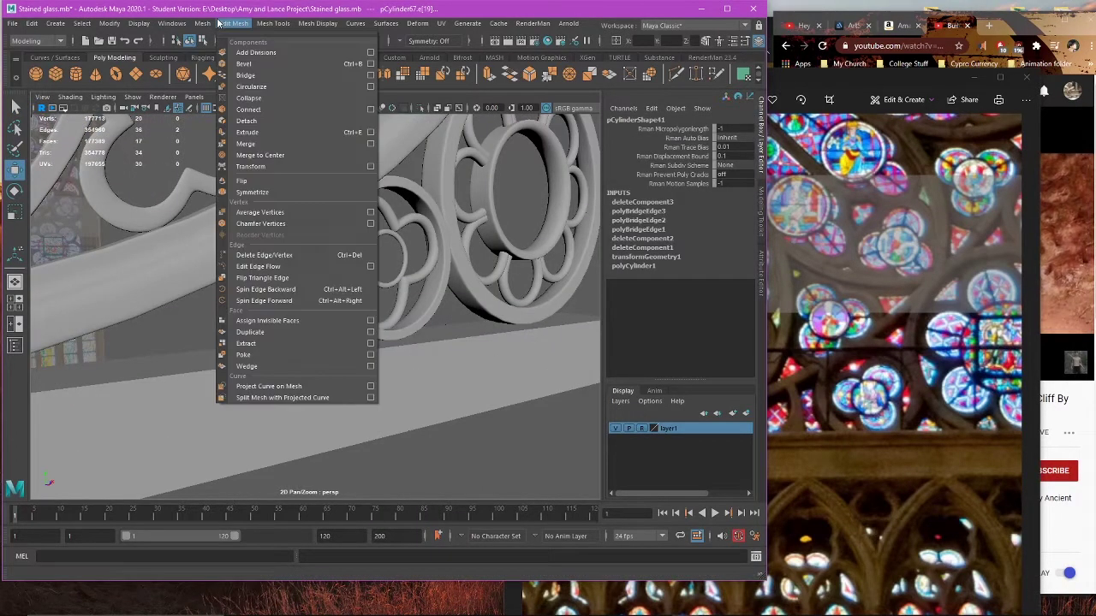
pyautogui.click(249, 84)
# Step: Level the half ring's lowest vertices and move them down onto the sill's upper edge at about Y -10.5
pyautogui.press('space')
pyautogui.press('space')
pyautogui.press('space')
pyautogui.press('space')
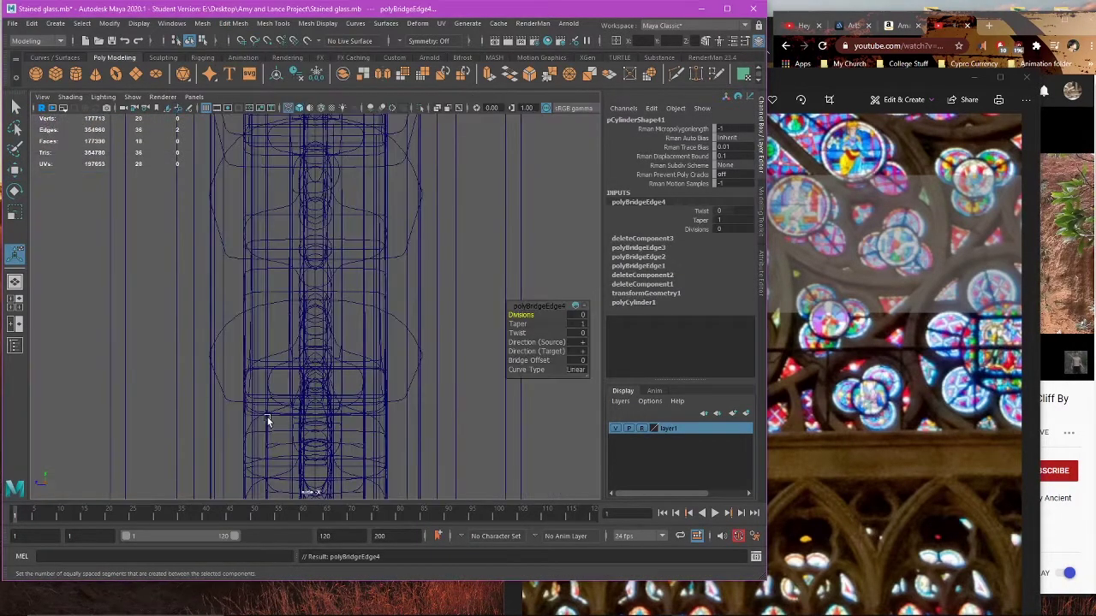
pyautogui.moveTo(411, 306); pyautogui.dragTo(190, 334, button='right')
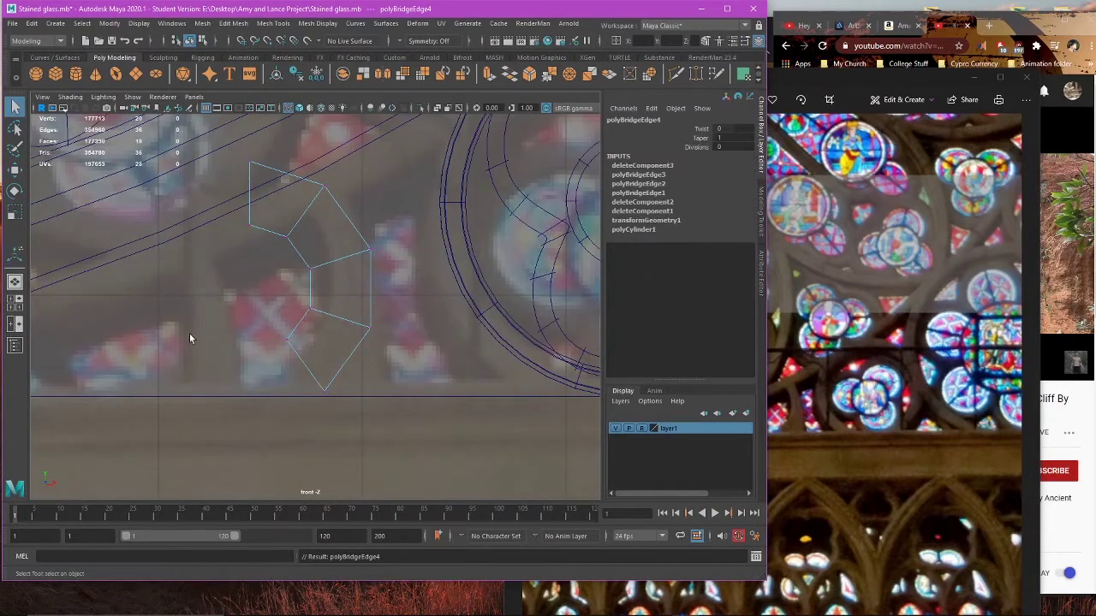
pyautogui.press('e')
pyautogui.moveTo(346, 338); pyautogui.dragTo(305, 342)
pyautogui.press('r')
pyautogui.press('w')
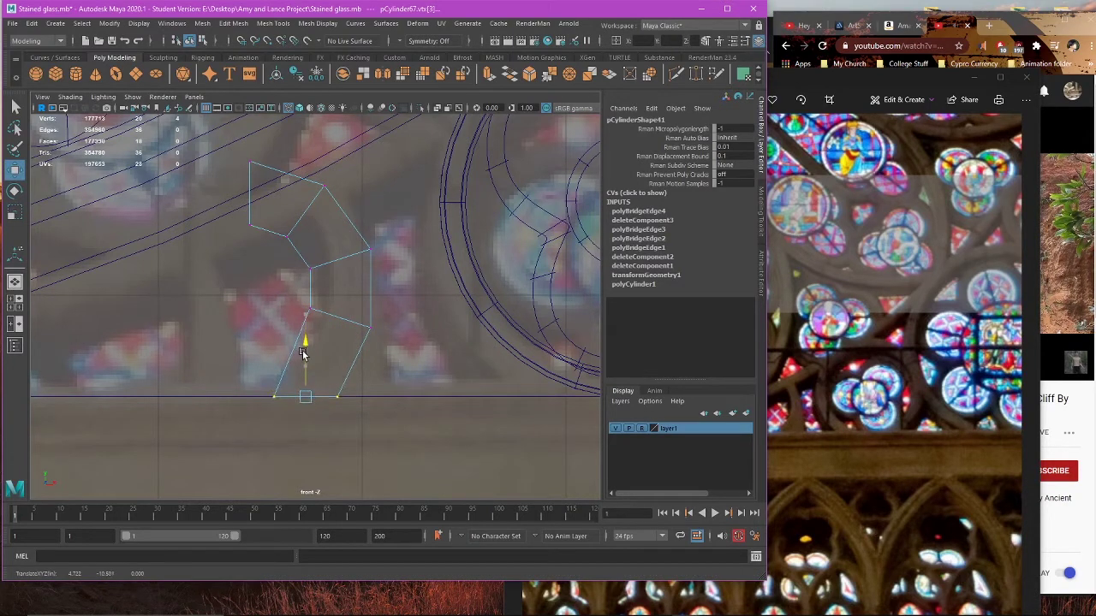
pyautogui.moveTo(426, 303); pyautogui.dragTo(343, 325, button='right')
pyautogui.moveTo(304, 381); pyautogui.dragTo(371, 399)
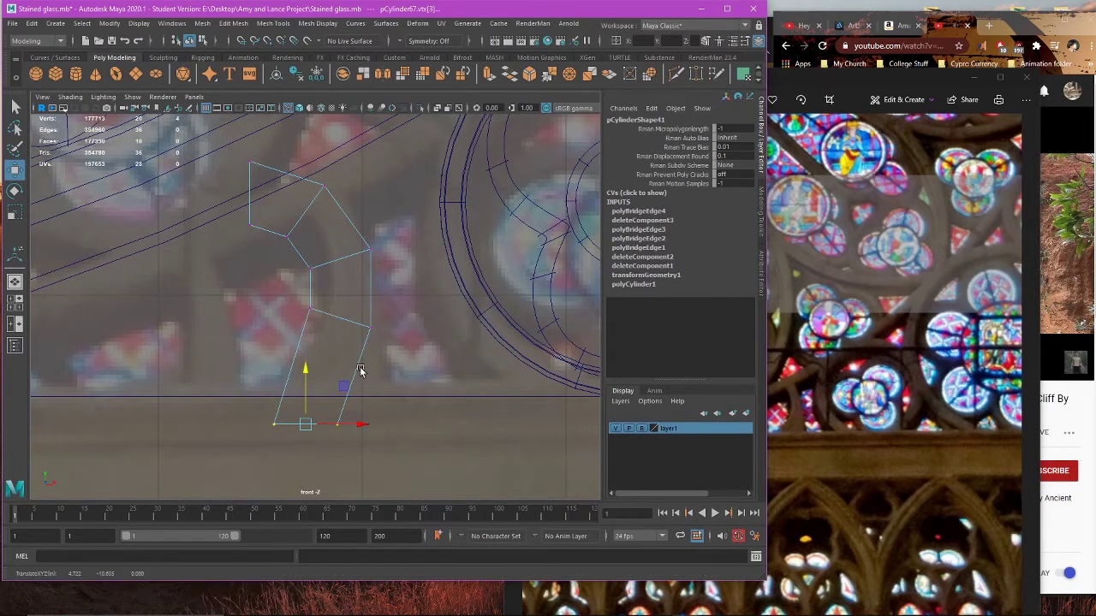
# Step: Move the foot's outer corner vertices outward to about X 5.04 so the outer side runs straight down to the sill
pyautogui.click(403, 363)
pyautogui.moveTo(417, 304); pyautogui.dragTo(363, 304, button='right')
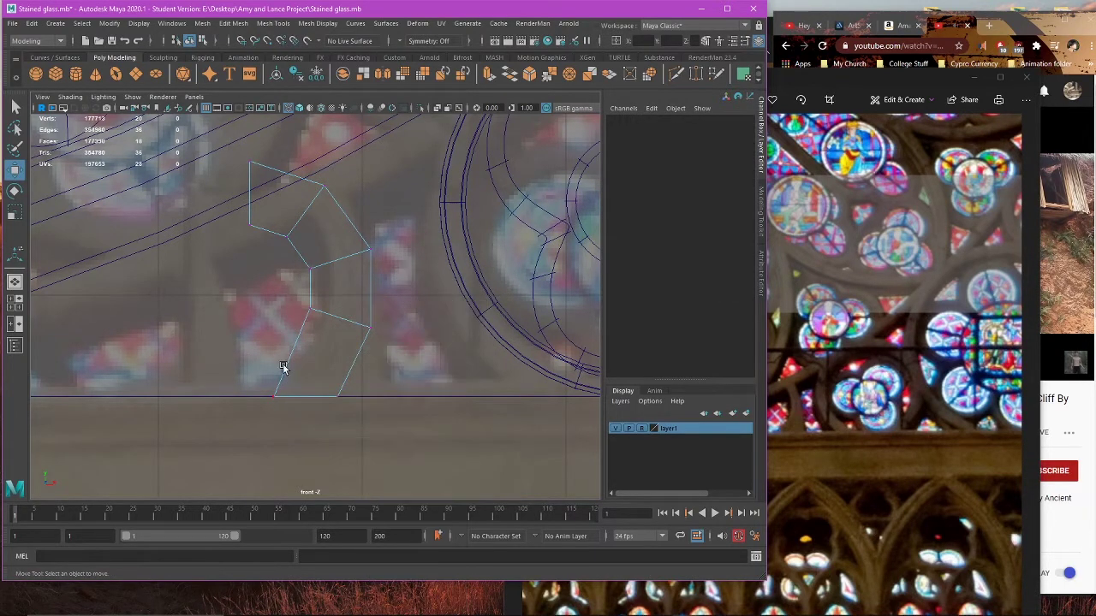
pyautogui.moveTo(289, 370); pyautogui.dragTo(402, 459)
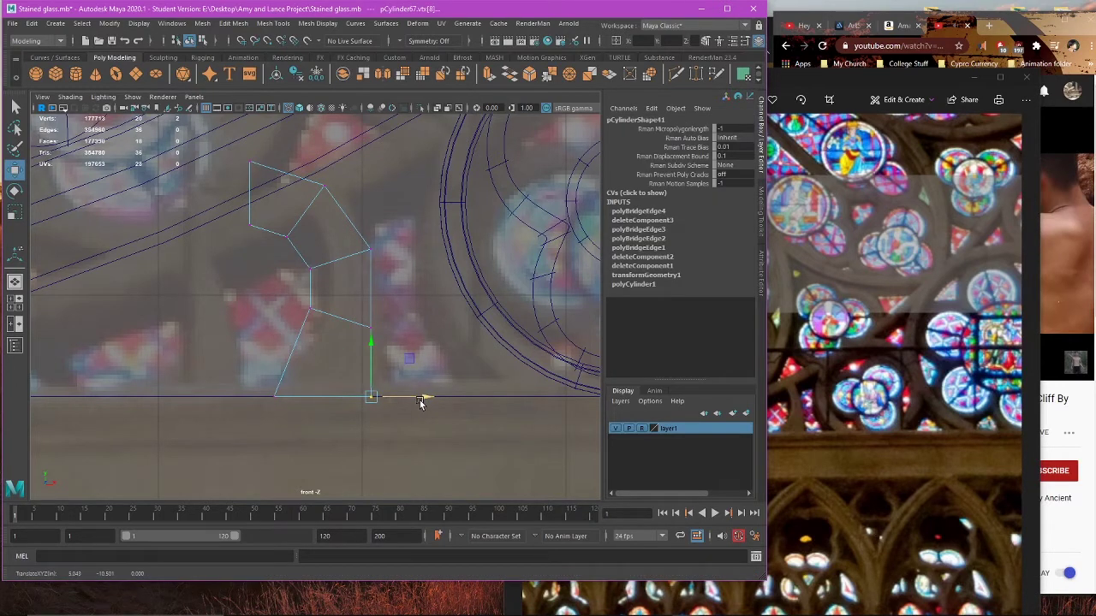
pyautogui.moveTo(265, 291); pyautogui.dragTo(408, 346)
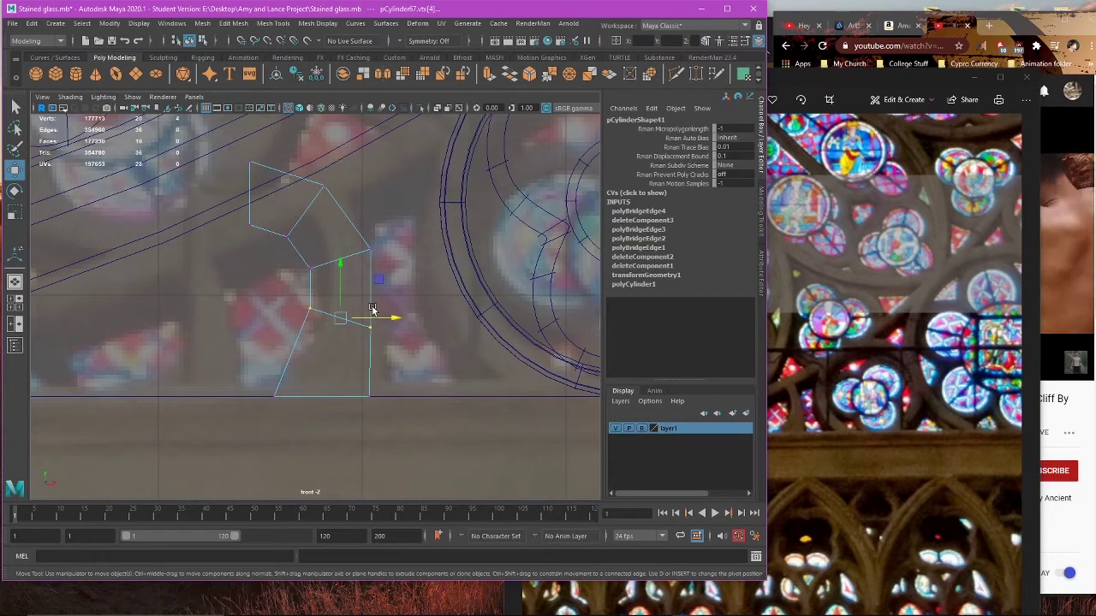
# Step: Shift the whole half-arch piece slightly right over the reference tracery
pyautogui.keyDown('alt'); pyautogui.moveTo(386, 291); pyautogui.dragTo(383, 315, button='middle'); pyautogui.keyUp('alt')
pyautogui.moveTo(399, 272); pyautogui.dragTo(432, 256, button='right')
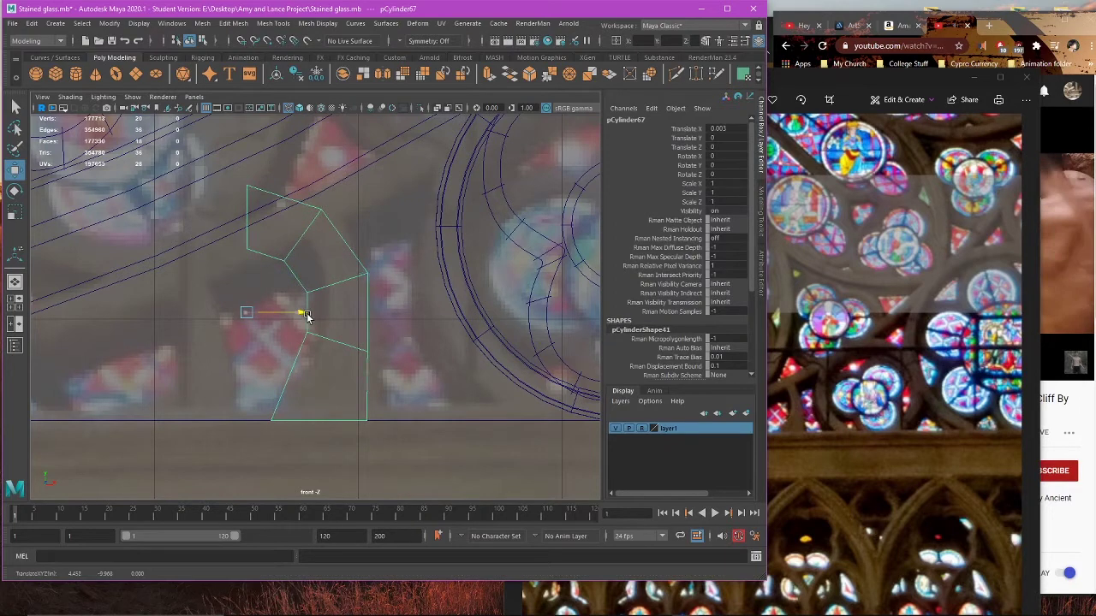
pyautogui.moveTo(303, 316); pyautogui.dragTo(316, 317)
# Step: Move the half arch's inner-side vertices right in stages to narrow the arm and shape its inner curve
pyautogui.moveTo(430, 343); pyautogui.dragTo(370, 310, button='right')
pyautogui.moveTo(334, 370); pyautogui.dragTo(334, 370)
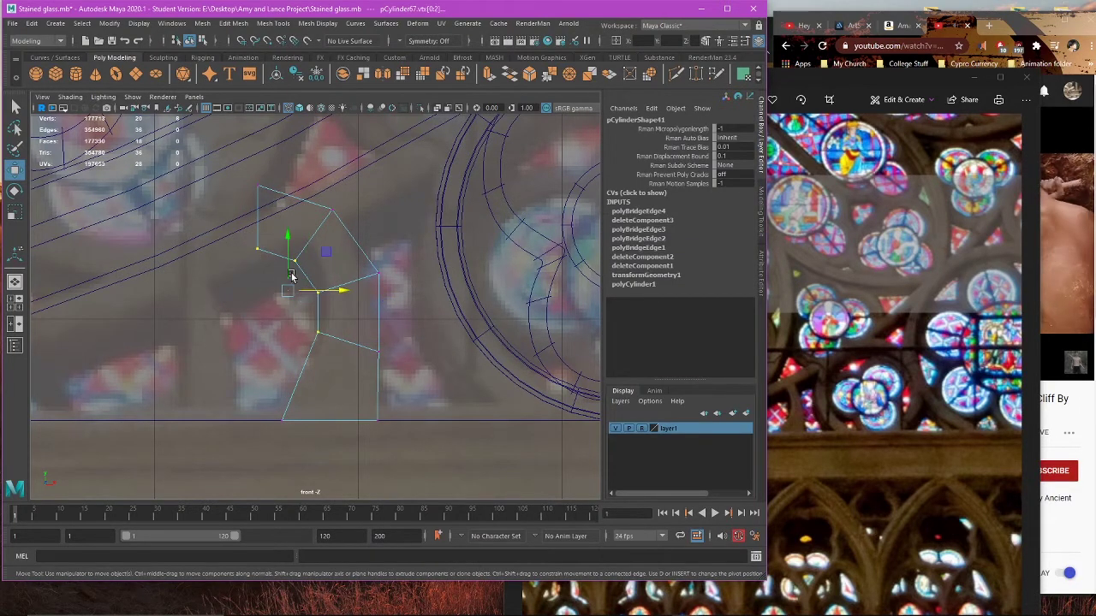
pyautogui.click(346, 288)
pyautogui.hotkey('ctrl', 'z')
pyautogui.moveTo(341, 291); pyautogui.dragTo(351, 292)
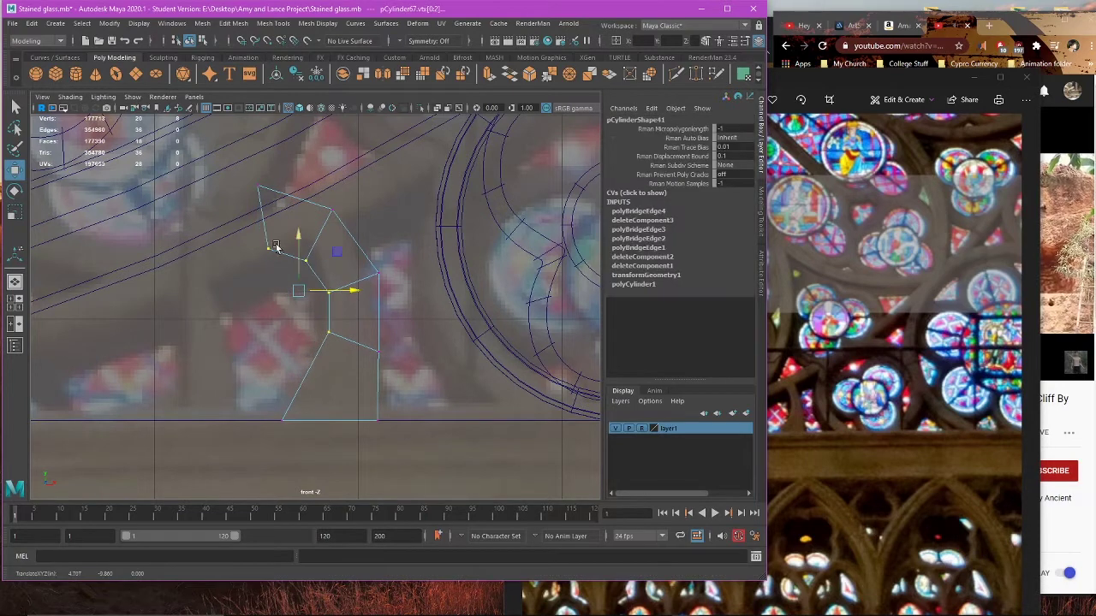
pyautogui.moveTo(323, 249); pyautogui.dragTo(337, 256)
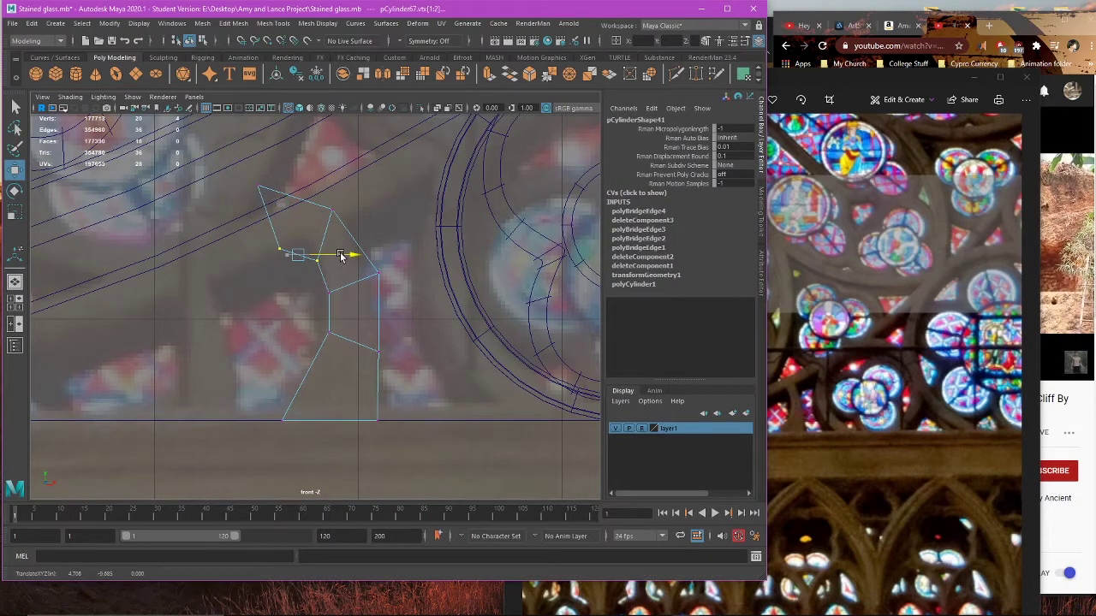
pyautogui.moveTo(247, 225); pyautogui.dragTo(328, 283)
pyautogui.moveTo(346, 252); pyautogui.dragTo(350, 252)
# Step: Move the half arch's top-end vertices right and slightly down, to about X 4.91, Y -9.44
pyautogui.click(262, 185)
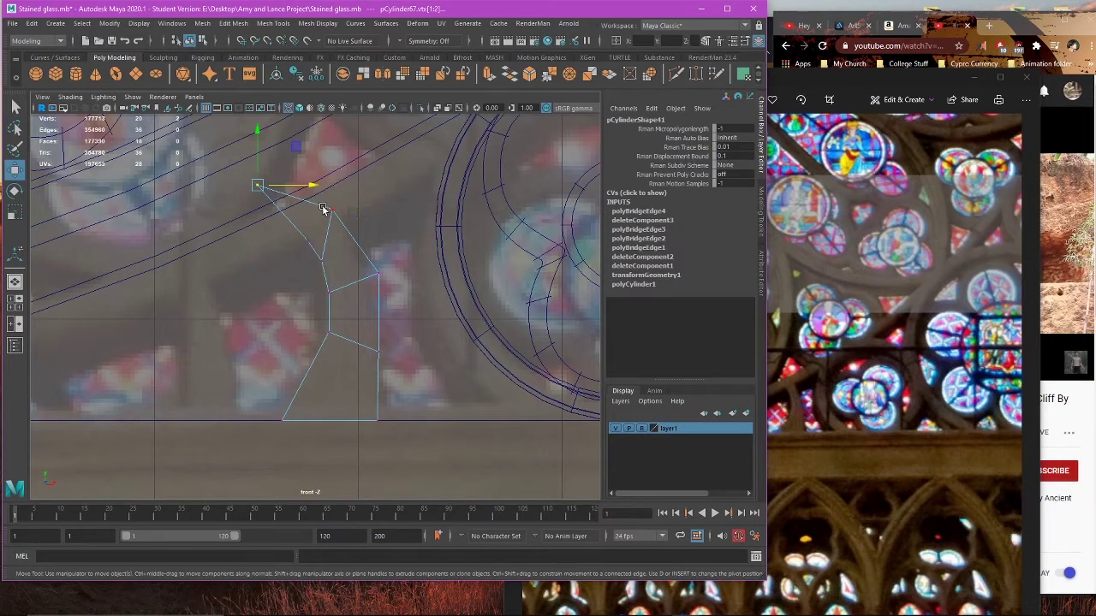
pyautogui.keyDown('shift'); pyautogui.click(332, 212); pyautogui.keyUp('shift')
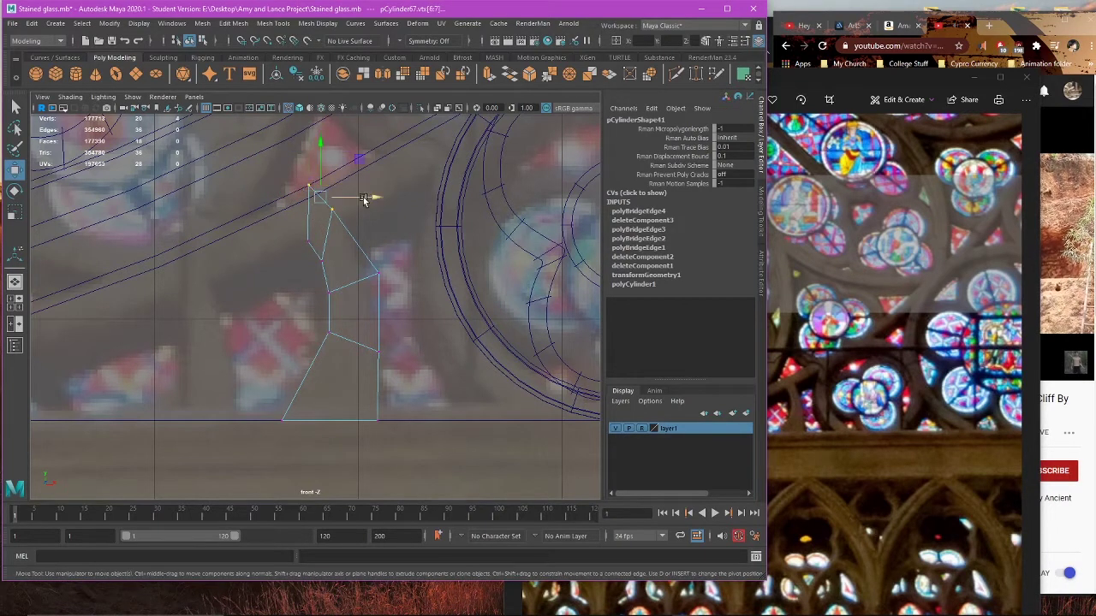
pyautogui.moveTo(368, 199); pyautogui.dragTo(384, 203)
pyautogui.moveTo(340, 172); pyautogui.dragTo(343, 181)
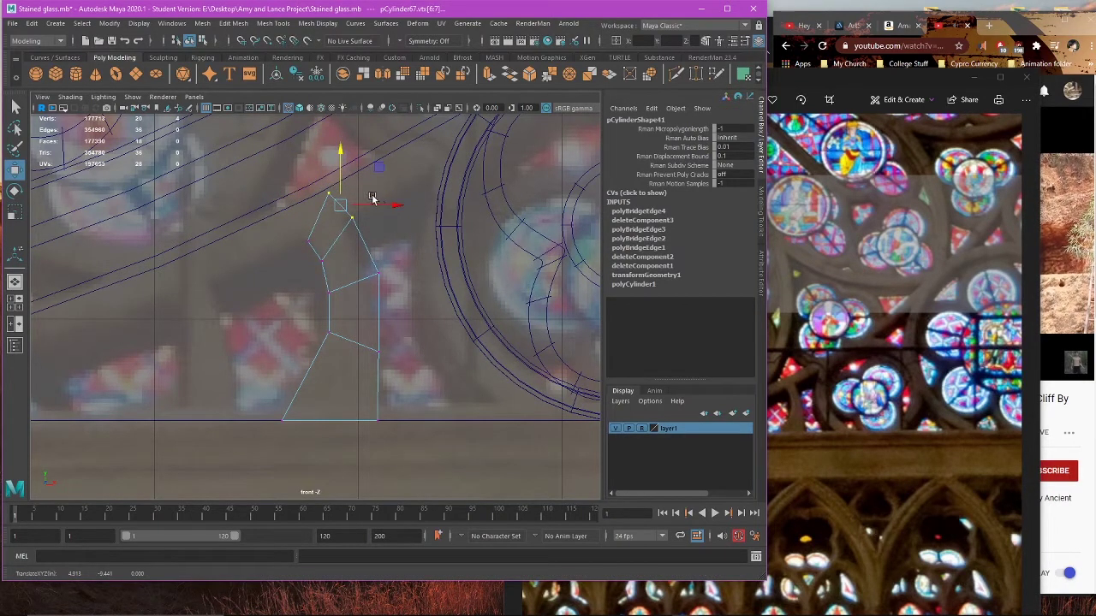
pyautogui.click(372, 206)
pyautogui.hotkey('ctrl', 'z')
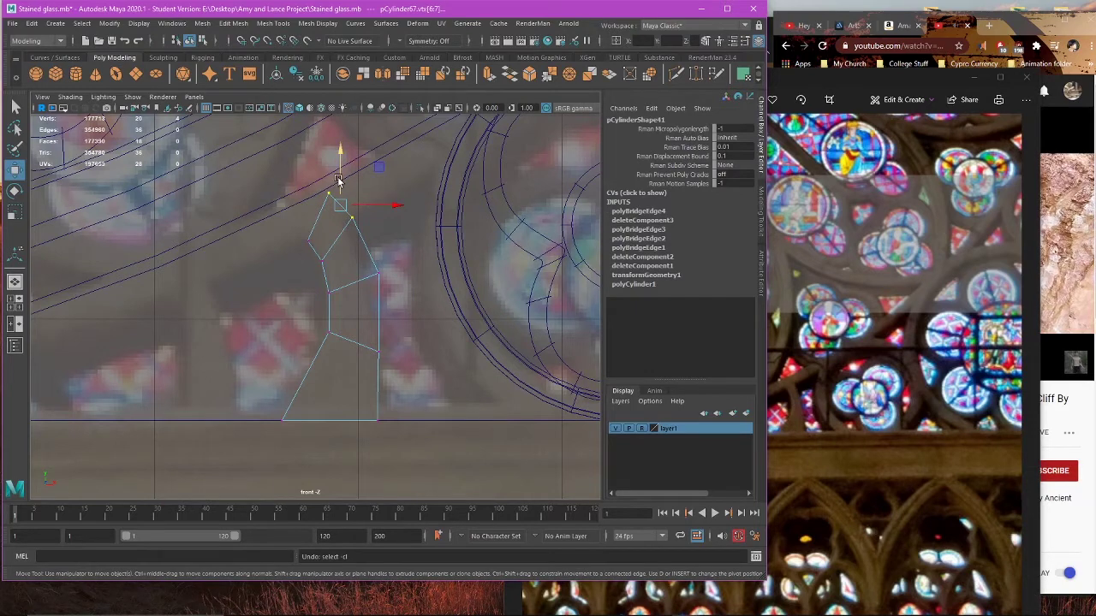
pyautogui.moveTo(338, 181); pyautogui.dragTo(338, 196)
pyautogui.hotkey('ctrl', 'z')
# Step: Reposition the tip's vertices and the inner vertex below them so the arm leans toward the rose window's ring
pyautogui.moveTo(229, 197); pyautogui.dragTo(311, 252)
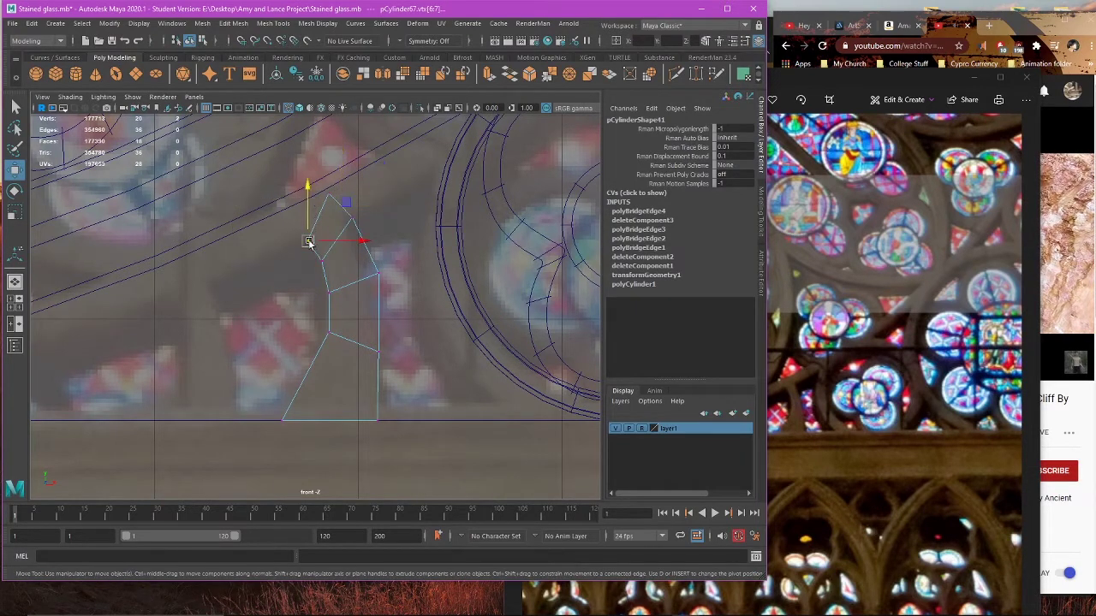
pyautogui.moveTo(310, 202); pyautogui.dragTo(297, 167)
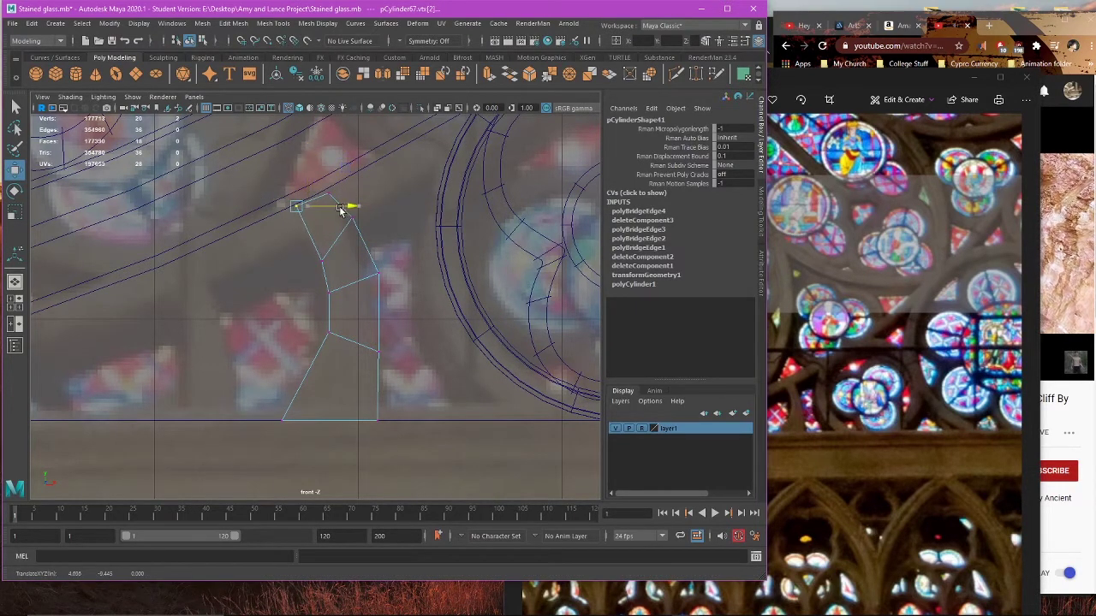
pyautogui.moveTo(334, 199); pyautogui.dragTo(364, 193)
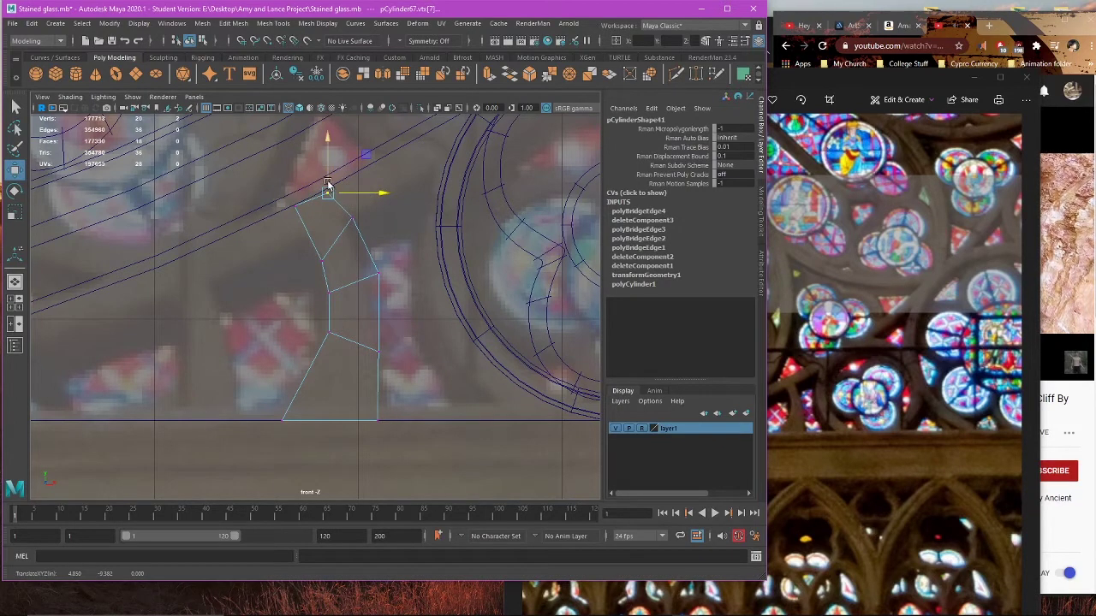
pyautogui.moveTo(289, 238); pyautogui.dragTo(330, 276)
pyautogui.moveTo(357, 220); pyautogui.dragTo(353, 196)
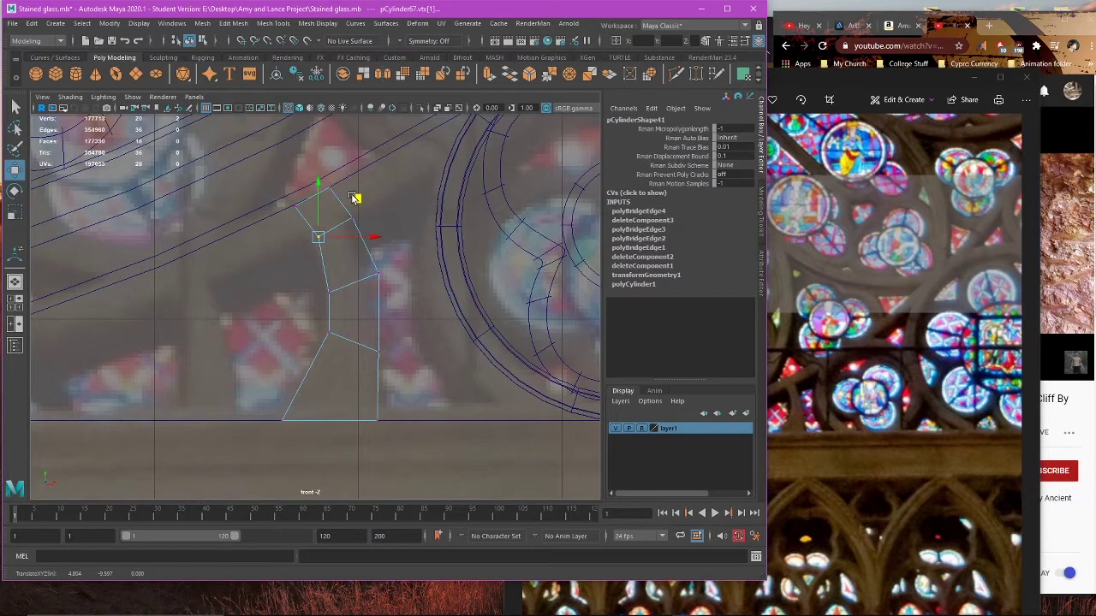
pyautogui.click(354, 198)
# Step: Move the upper outer vertex slightly inward and raise the lower outer vertex to about X 5.10, Y -10.05
pyautogui.moveTo(380, 394); pyautogui.dragTo(379, 395)
pyautogui.moveTo(386, 341); pyautogui.dragTo(365, 374)
pyautogui.moveTo(397, 254)
pyautogui.mouseDown()
pyautogui.moveTo(368, 293)
pyautogui.moveTo(409, 248)
pyautogui.mouseUp()
pyautogui.moveTo(413, 338); pyautogui.dragTo(366, 378)
pyautogui.moveTo(379, 297); pyautogui.dragTo(381, 278)
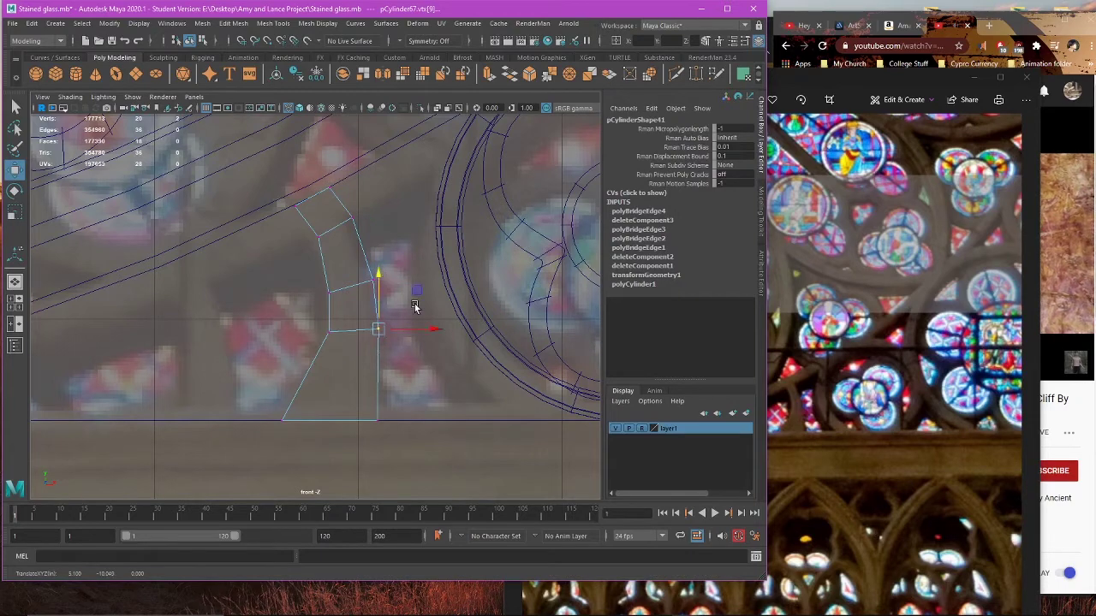
# Step: Scale the whole half-arch piece thinner in depth, to about 0.565 in Z
pyautogui.press('space')
pyautogui.press('space')
pyautogui.keyDown('alt'); pyautogui.moveTo(396, 309); pyautogui.dragTo(447, 339); pyautogui.keyUp('alt')
pyautogui.scroll(-8, 447, 339)
pyautogui.click(560, 374)
pyautogui.moveTo(568, 256); pyautogui.dragTo(592, 245, button='right')
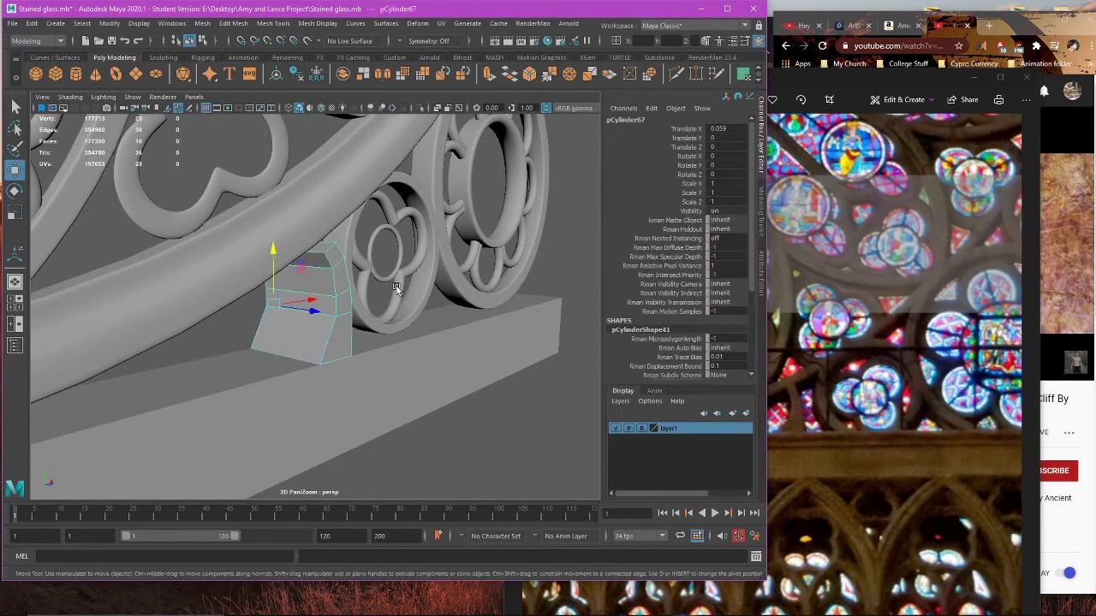
pyautogui.scroll(2, 328, 308)
pyautogui.press('r')
pyautogui.moveTo(292, 311); pyautogui.dragTo(266, 315)
# Step: Check the smoothed half arch against the neighbouring tracery circle and the sill, then restore its unsmoothed display
pyautogui.keyDown('alt'); pyautogui.moveTo(281, 313); pyautogui.dragTo(19, 346); pyautogui.keyUp('alt')
pyautogui.keyDown('alt'); pyautogui.moveTo(398, 295); pyautogui.dragTo(555, 315); pyautogui.keyUp('alt')
pyautogui.click(334, 319)
pyautogui.scroll(-5, 337, 322)
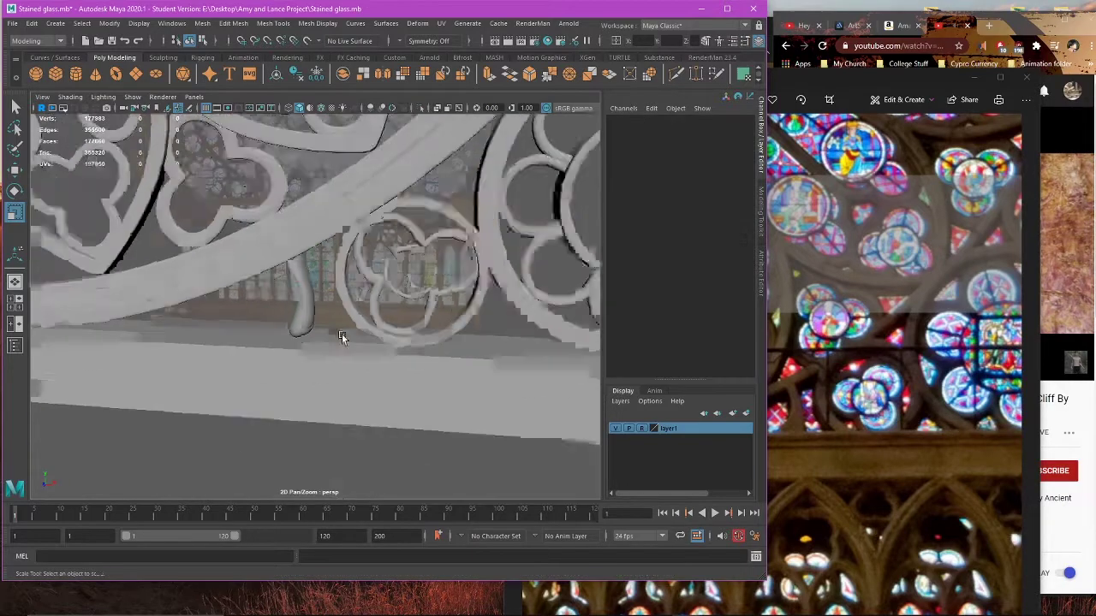
pyautogui.keyDown('alt'); pyautogui.moveTo(342, 336); pyautogui.dragTo(368, 314); pyautogui.keyUp('alt')
pyautogui.click(298, 310)
pyautogui.press('1')
# Step: Move the vertex row just above the half arch's foot down toward the sill
pyautogui.press('space')
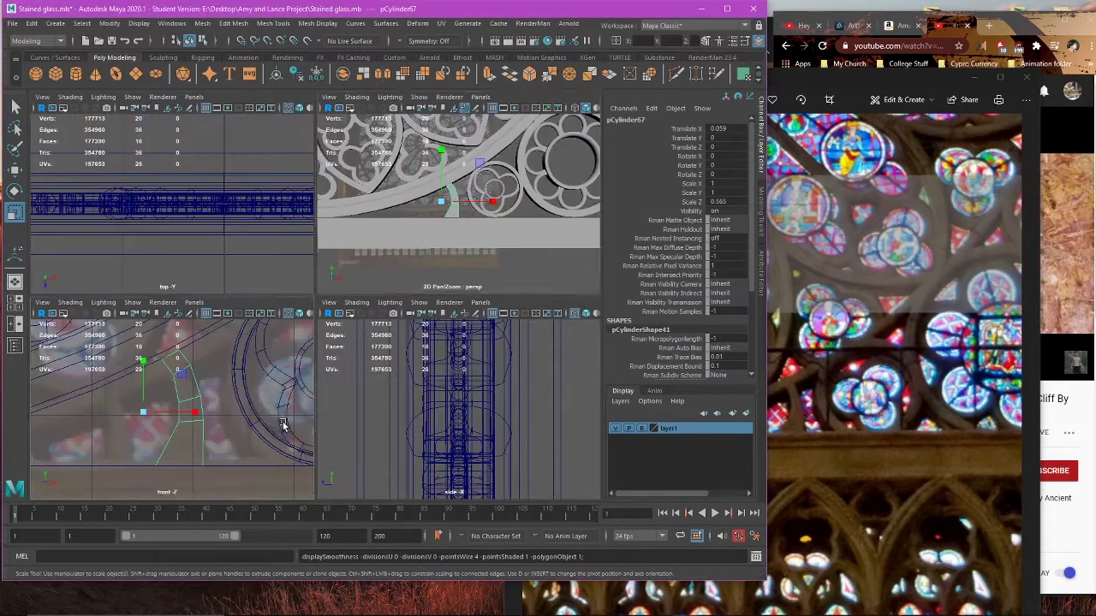
pyautogui.press('space')
pyautogui.scroll(2, 338, 361)
pyautogui.moveTo(288, 287); pyautogui.dragTo(226, 278, button='right')
pyautogui.moveTo(286, 334)
pyautogui.mouseDown()
pyautogui.moveTo(359, 416)
pyautogui.moveTo(356, 381)
pyautogui.mouseUp()
pyautogui.press('w')
pyautogui.moveTo(341, 266); pyautogui.dragTo(466, 321)
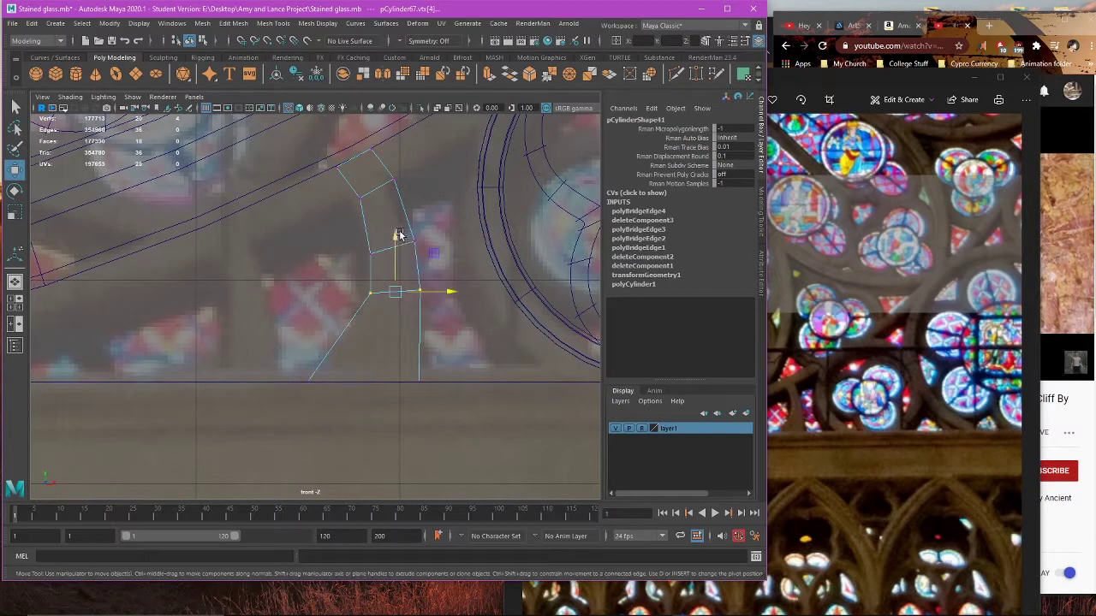
pyautogui.moveTo(399, 235); pyautogui.dragTo(395, 265)
# Step: Lower the next two vertex rows up the arm and adjust their outer vertices to space the segments evenly
pyautogui.moveTo(331, 224); pyautogui.dragTo(490, 289)
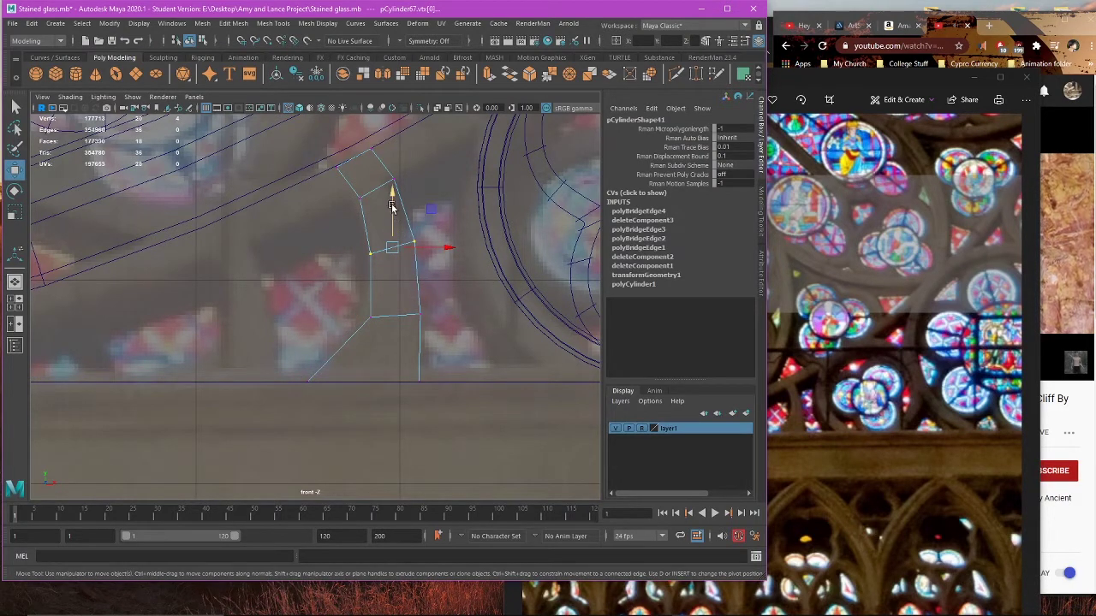
pyautogui.moveTo(391, 208); pyautogui.dragTo(393, 216)
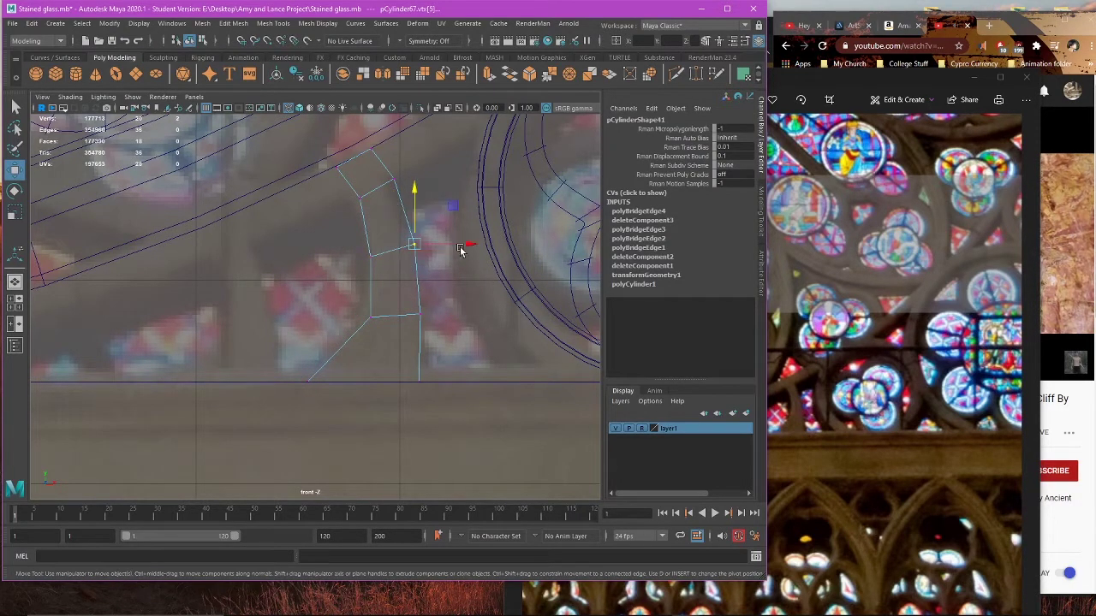
pyautogui.moveTo(460, 249); pyautogui.dragTo(458, 245)
pyautogui.click(390, 180)
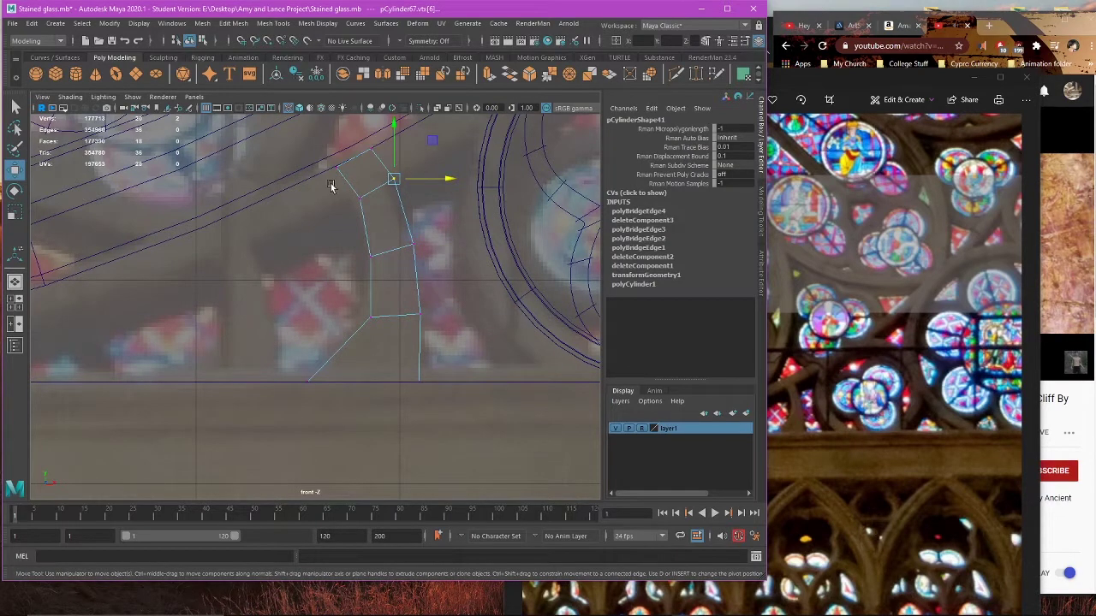
pyautogui.moveTo(382, 171); pyautogui.dragTo(380, 169)
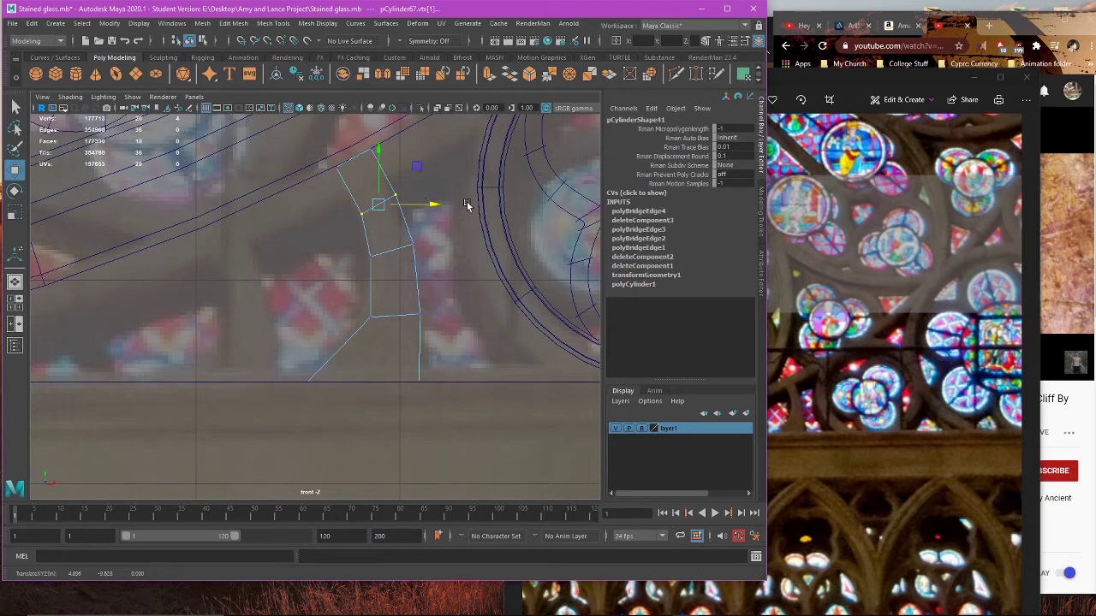
# Step: Adjust the half-arch piece's depth scale to about 0.584 in Z
pyautogui.press('space')
pyautogui.press('space')
pyautogui.press('f')
pyautogui.scroll(-6, 411, 298)
pyautogui.keyDown('alt'); pyautogui.moveTo(423, 301); pyautogui.dragTo(257, 407); pyautogui.keyUp('alt')
pyautogui.scroll(-3, 335, 340)
pyautogui.scroll(3, 334, 340)
pyautogui.press('r')
pyautogui.click(431, 377)
pyautogui.press('w')
pyautogui.hotkey('ctrl', 'z')
pyautogui.press('space')
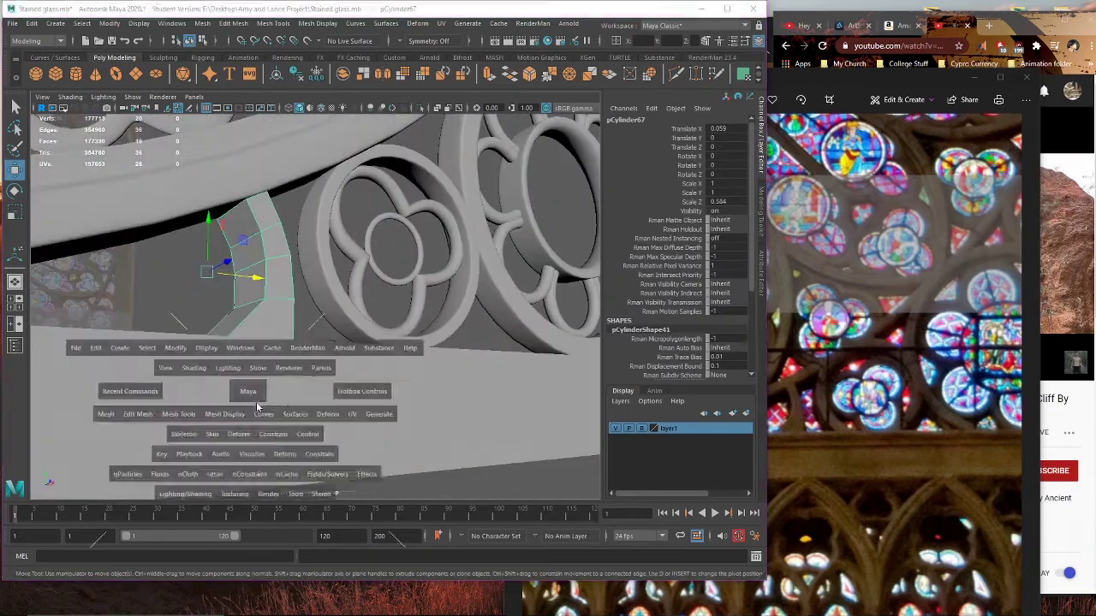
pyautogui.press('space')
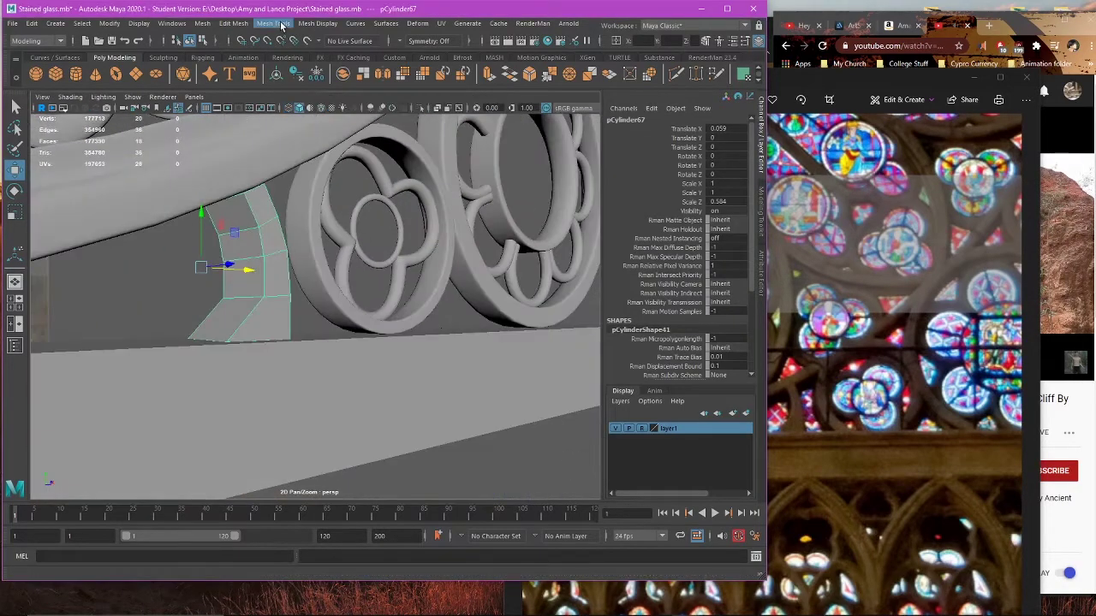
# Step: Insert two edge loops lengthwise along the half arch, close to its front and back edges, and check the smoothed result
pyautogui.click(317, 23)
pyautogui.moveTo(273, 23)
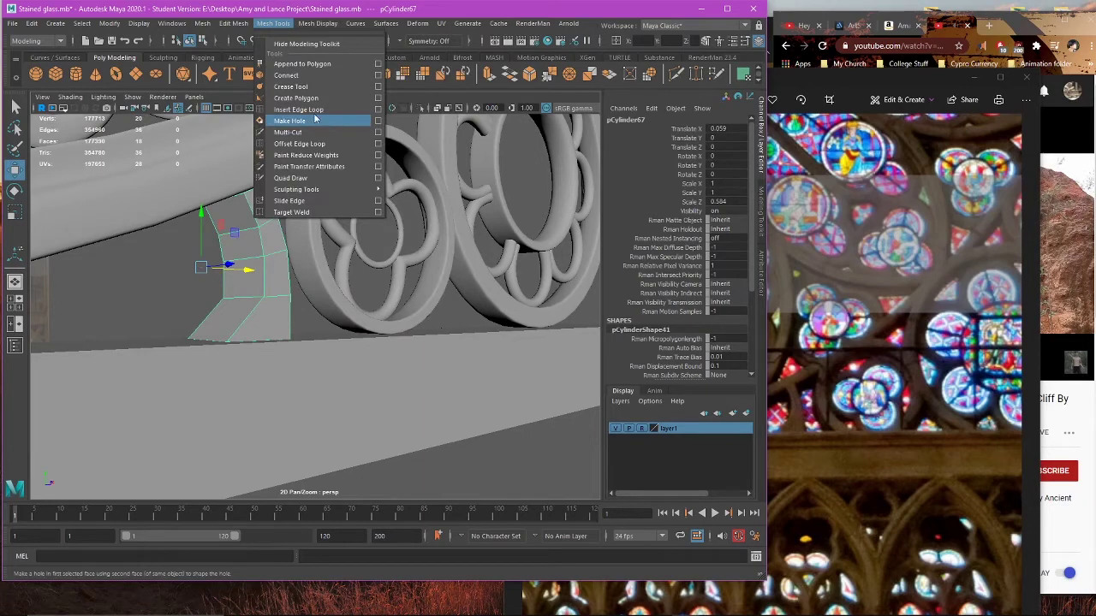
pyautogui.click(311, 110)
pyautogui.keyDown('alt'); pyautogui.moveTo(286, 210); pyautogui.dragTo(364, 229); pyautogui.keyUp('alt')
pyautogui.moveTo(226, 296); pyautogui.dragTo(228, 297)
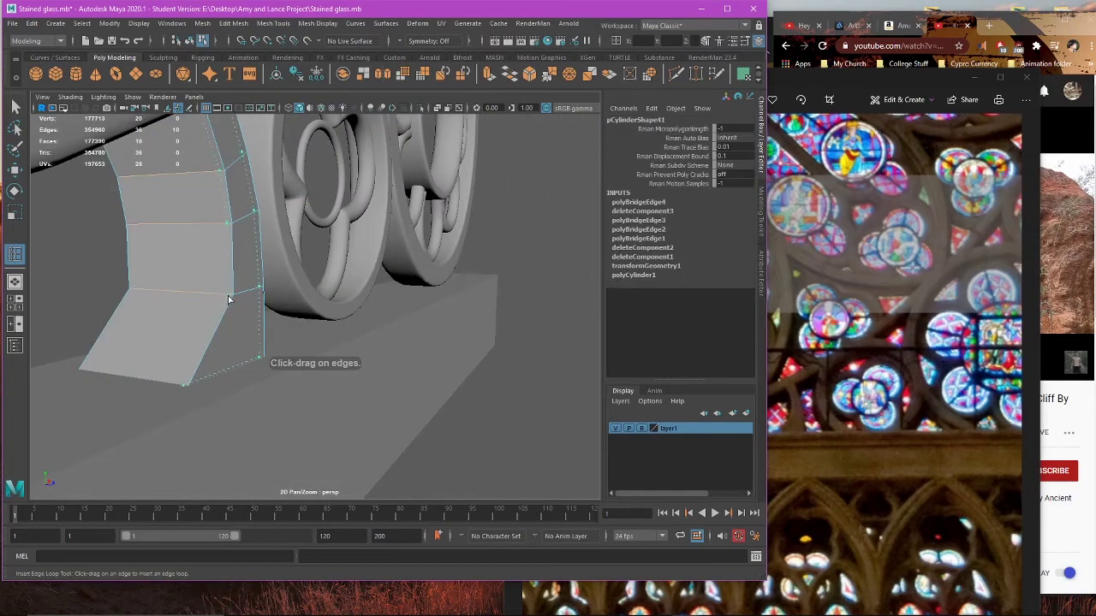
pyautogui.click(231, 301)
pyautogui.click(132, 292)
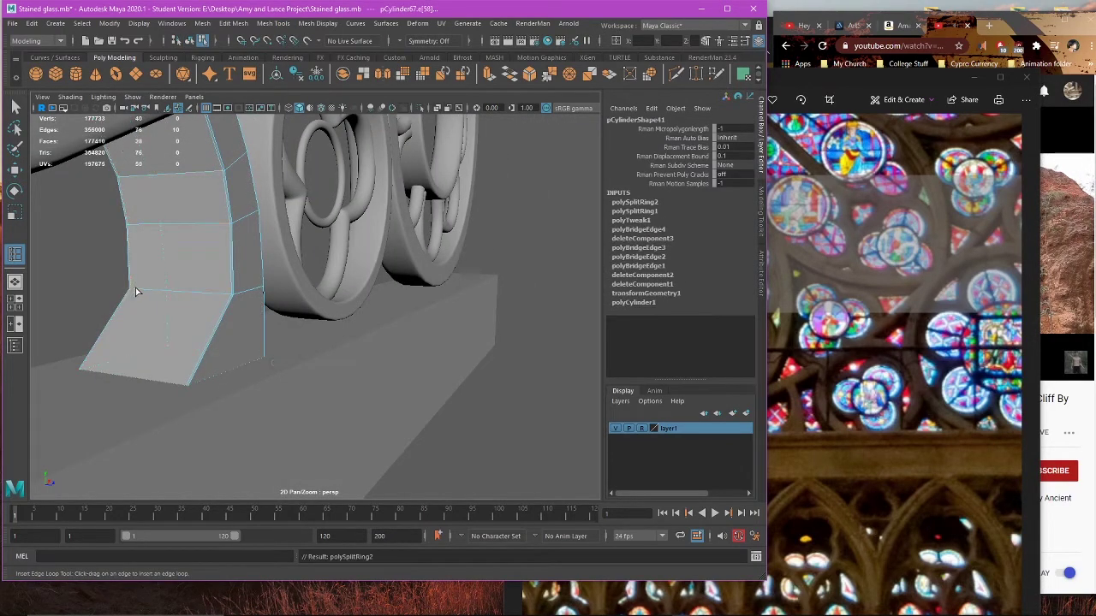
pyautogui.press('3')
pyautogui.keyDown('alt'); pyautogui.moveTo(137, 291); pyautogui.dragTo(160, 249); pyautogui.keyUp('alt')
pyautogui.scroll(4, 231, 359)
pyautogui.press('1')
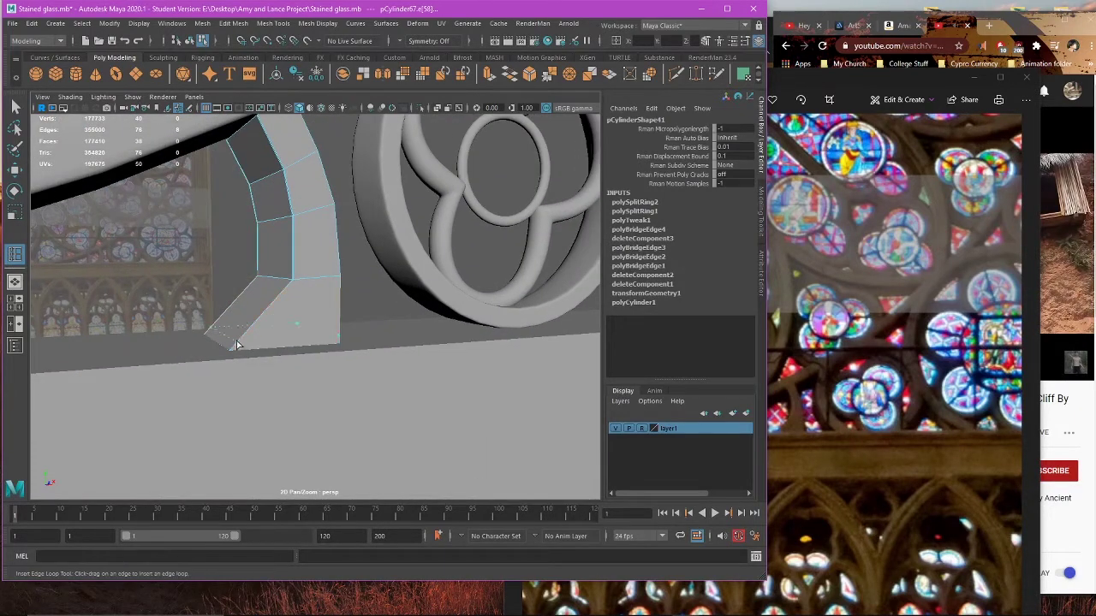
# Step: Try to insert another edge loop close to the bottom corner of the half arch's foot
pyautogui.click(230, 351)
pyautogui.keyDown('alt'); pyautogui.moveTo(230, 351); pyautogui.dragTo(278, 248); pyautogui.keyUp('alt')
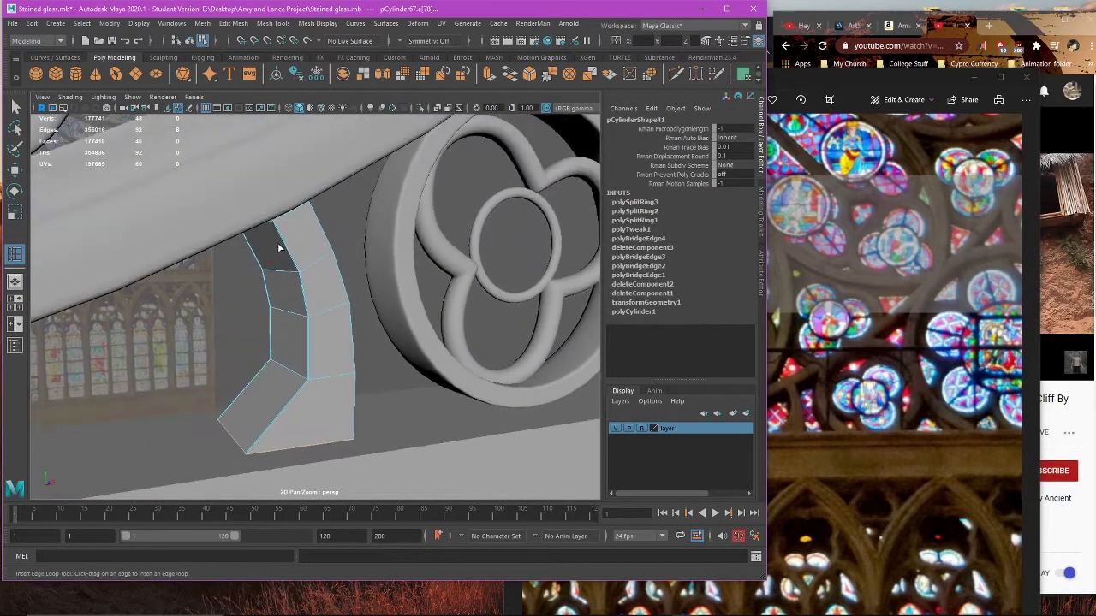
pyautogui.hotkey('ctrl', 'z')
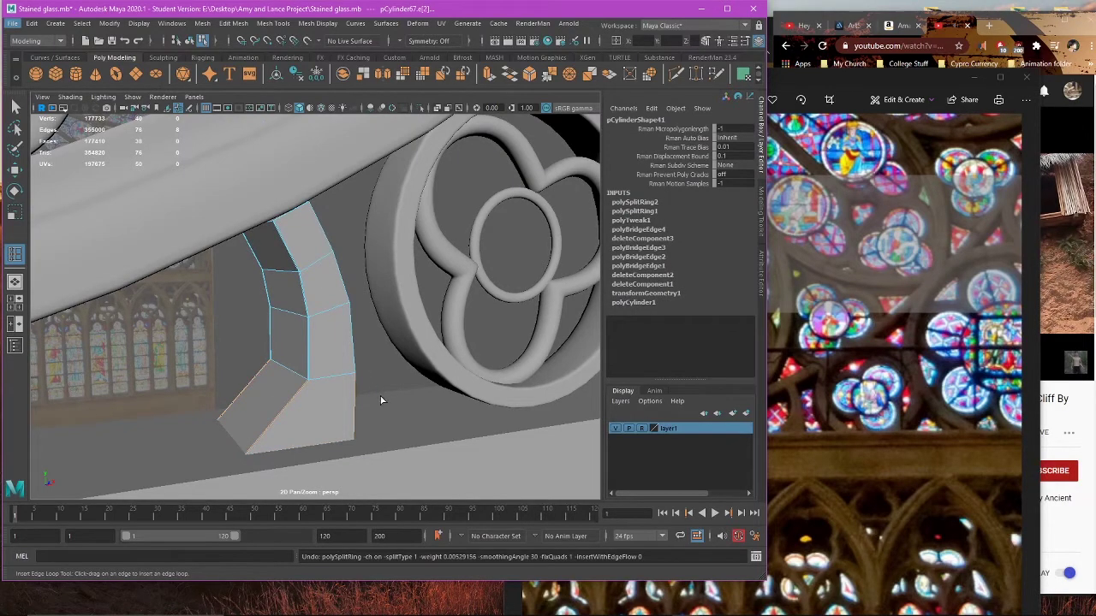
# Step: Delete two of the half arch's end-cap faces, working in wireframe display
pyautogui.keyDown('alt'); pyautogui.moveTo(382, 400); pyautogui.dragTo(384, 291); pyautogui.keyUp('alt')
pyautogui.press('4')
pyautogui.moveTo(393, 304); pyautogui.dragTo(393, 326, button='right')
pyautogui.keyDown('alt'); pyautogui.moveTo(394, 326); pyautogui.dragTo(324, 339); pyautogui.keyUp('alt')
pyautogui.click(296, 406)
pyautogui.press('w')
pyautogui.click(318, 347)
pyautogui.scroll(4, 300, 301)
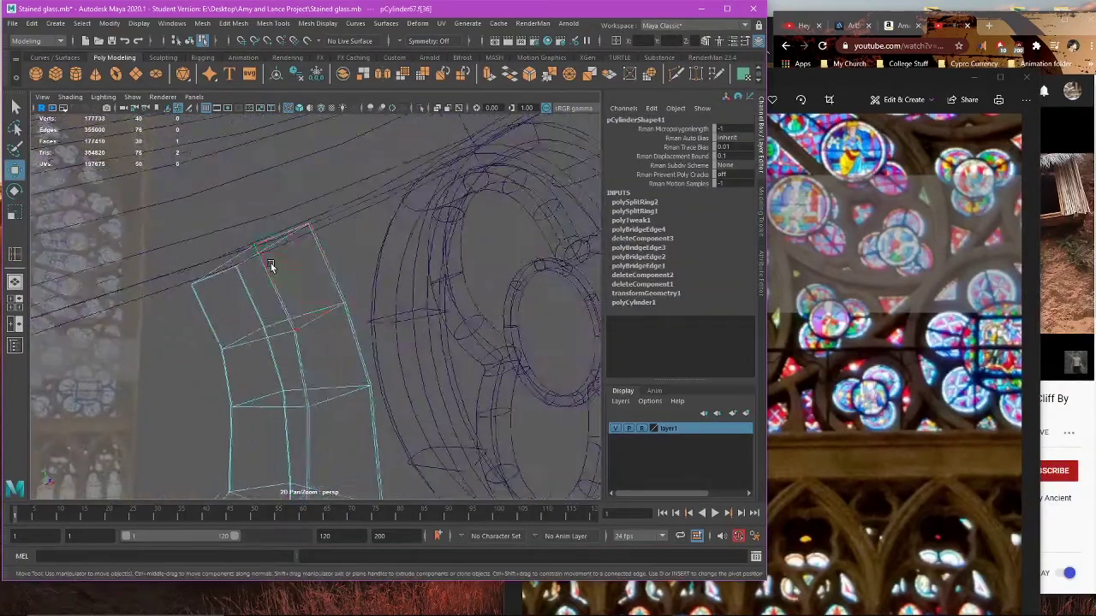
pyautogui.keyDown('alt'); pyautogui.moveTo(272, 266); pyautogui.dragTo(369, 433); pyautogui.keyUp('alt')
pyautogui.keyDown('alt'); pyautogui.moveTo(369, 433); pyautogui.dragTo(357, 399, button='middle'); pyautogui.keyUp('alt')
pyautogui.keyDown('shift'); pyautogui.click(339, 383); pyautogui.keyUp('shift')
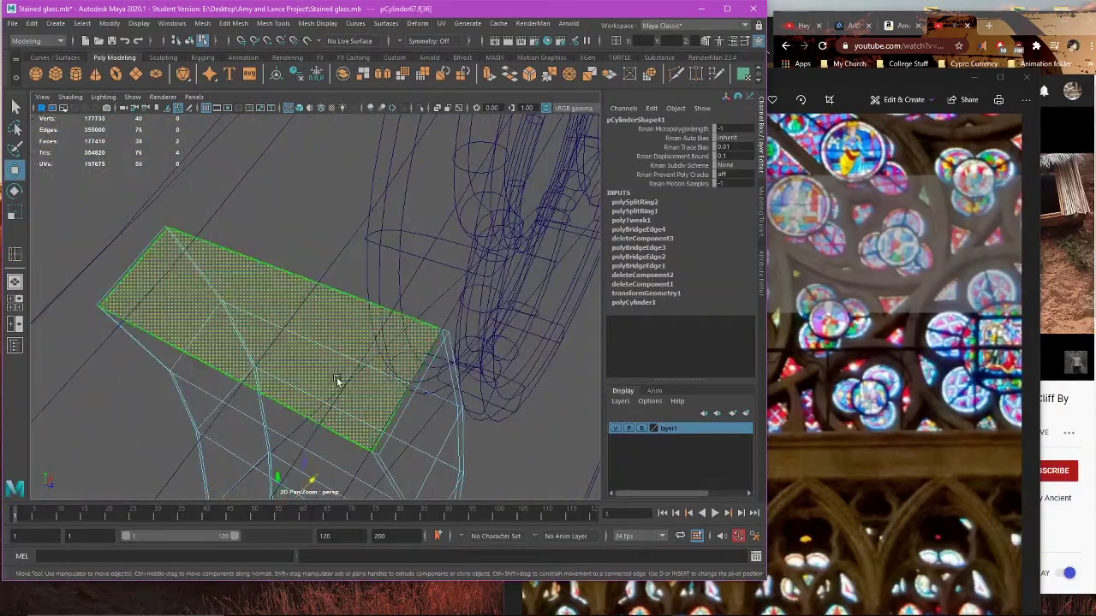
pyautogui.scroll(-4, 337, 382)
pyautogui.keyDown('alt'); pyautogui.moveTo(337, 382); pyautogui.dragTo(301, 356); pyautogui.keyUp('alt')
pyautogui.press('Delete')
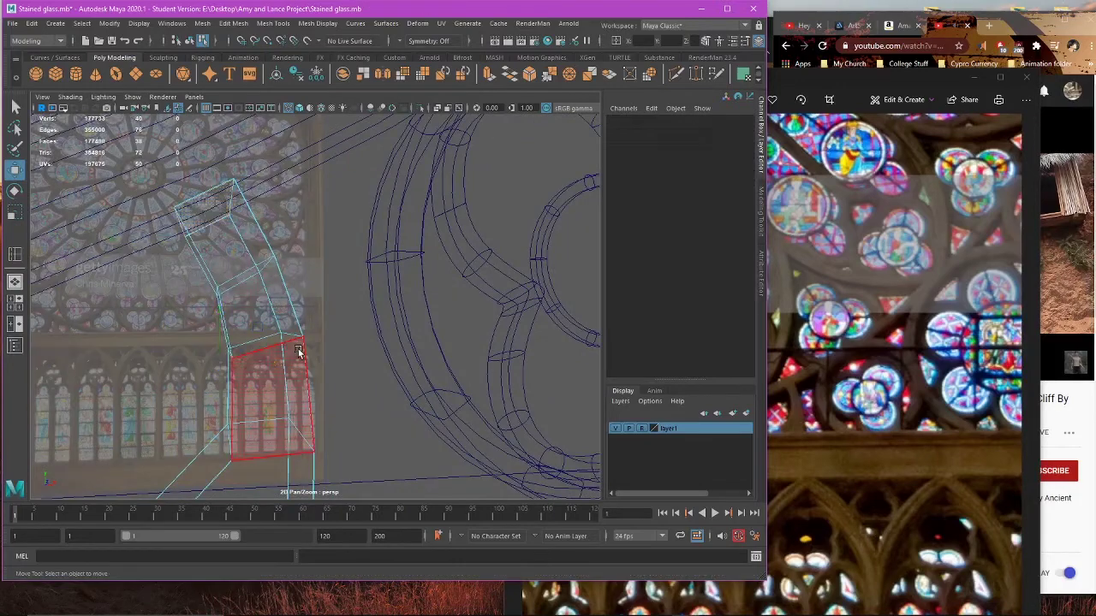
# Step: Examine the smoothed half arch in shaded display, especially how the faces of its foot meet the sill
pyautogui.scroll(-4, 299, 352)
pyautogui.press('3')
pyautogui.press('5')
pyautogui.keyDown('alt'); pyautogui.moveTo(343, 404); pyautogui.dragTo(340, 352, button='middle'); pyautogui.keyUp('alt')
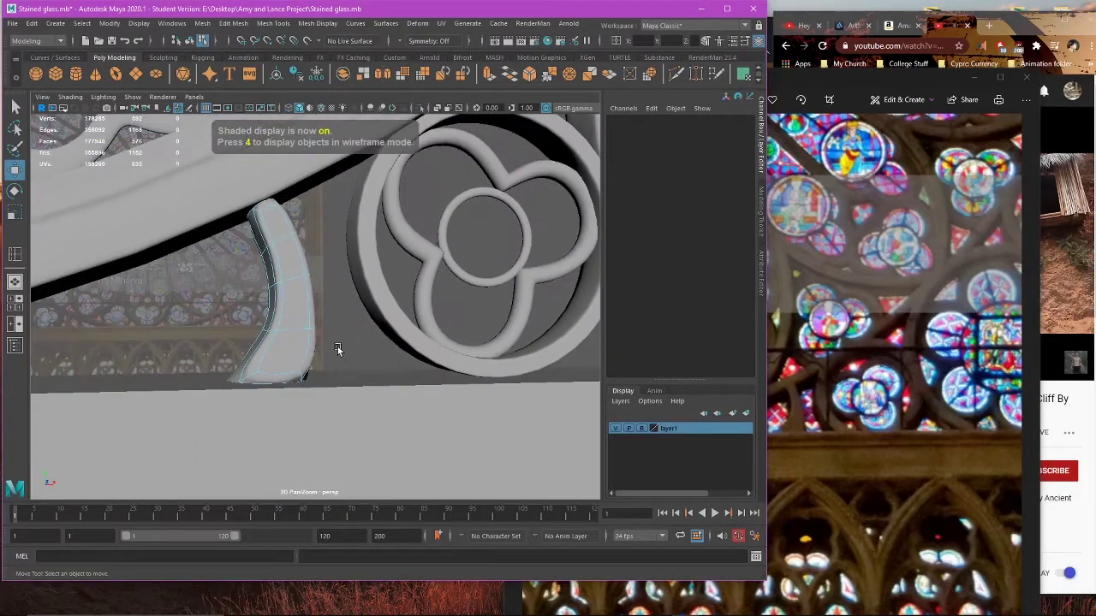
pyautogui.keyDown('alt'); pyautogui.moveTo(340, 351); pyautogui.dragTo(318, 379); pyautogui.keyUp('alt')
pyautogui.scroll(4, 317, 380)
pyautogui.keyDown('alt'); pyautogui.moveTo(318, 379); pyautogui.dragTo(345, 326, button='middle'); pyautogui.keyUp('alt')
pyautogui.keyDown('alt'); pyautogui.moveTo(345, 325); pyautogui.dragTo(364, 325); pyautogui.keyUp('alt')
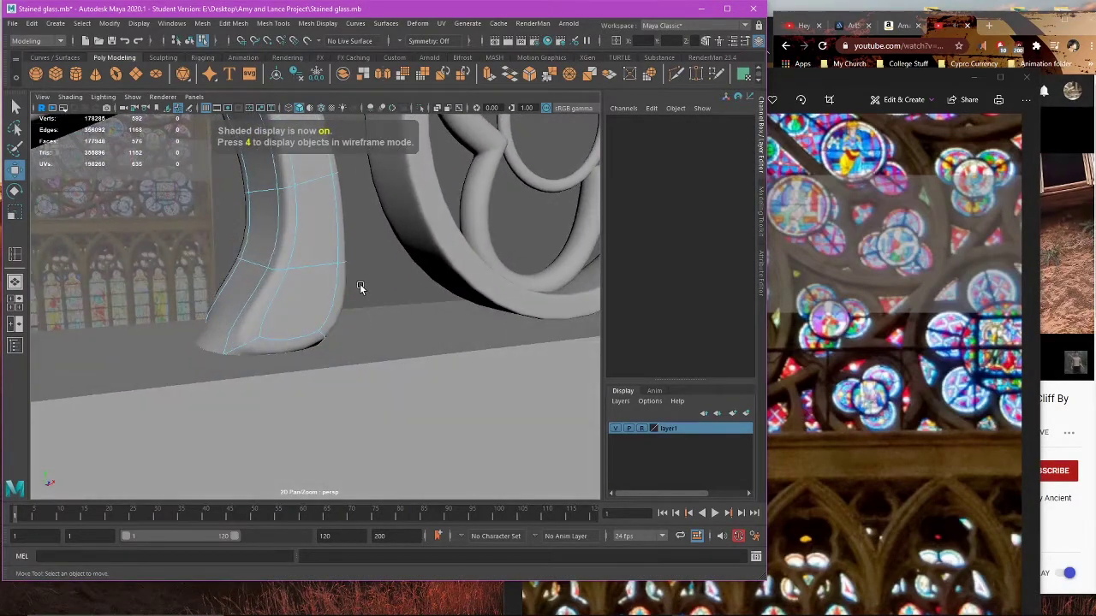
pyautogui.press('1')
pyautogui.press('3')
pyautogui.click(280, 355)
pyautogui.keyDown('alt'); pyautogui.moveTo(229, 339); pyautogui.dragTo(366, 377); pyautogui.keyUp('alt')
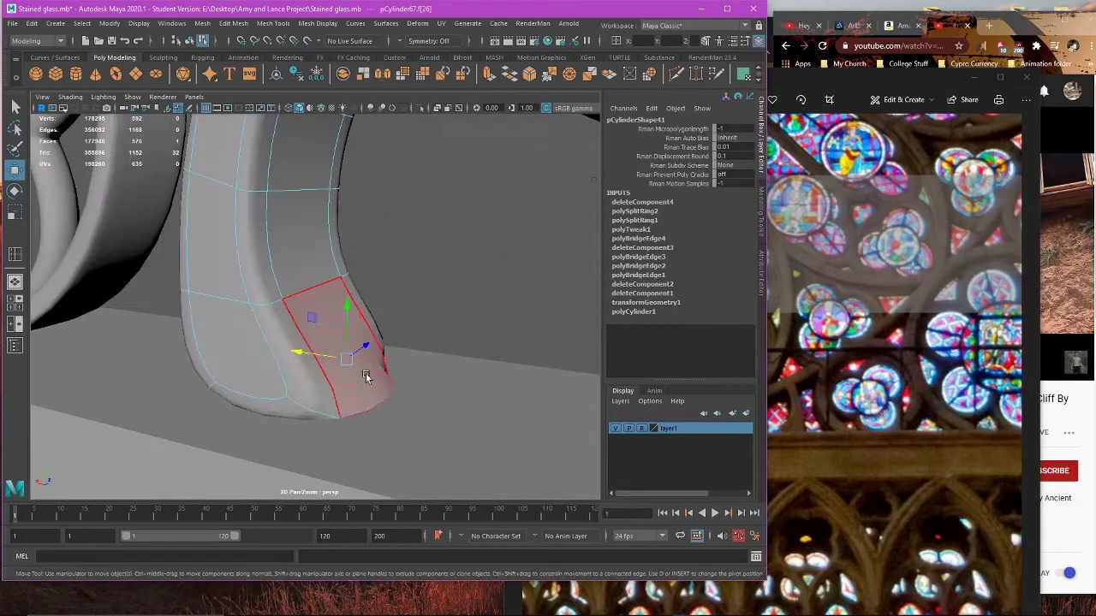
pyautogui.click(291, 418)
pyautogui.keyDown('alt'); pyautogui.moveTo(291, 418); pyautogui.dragTo(243, 345); pyautogui.keyUp('alt')
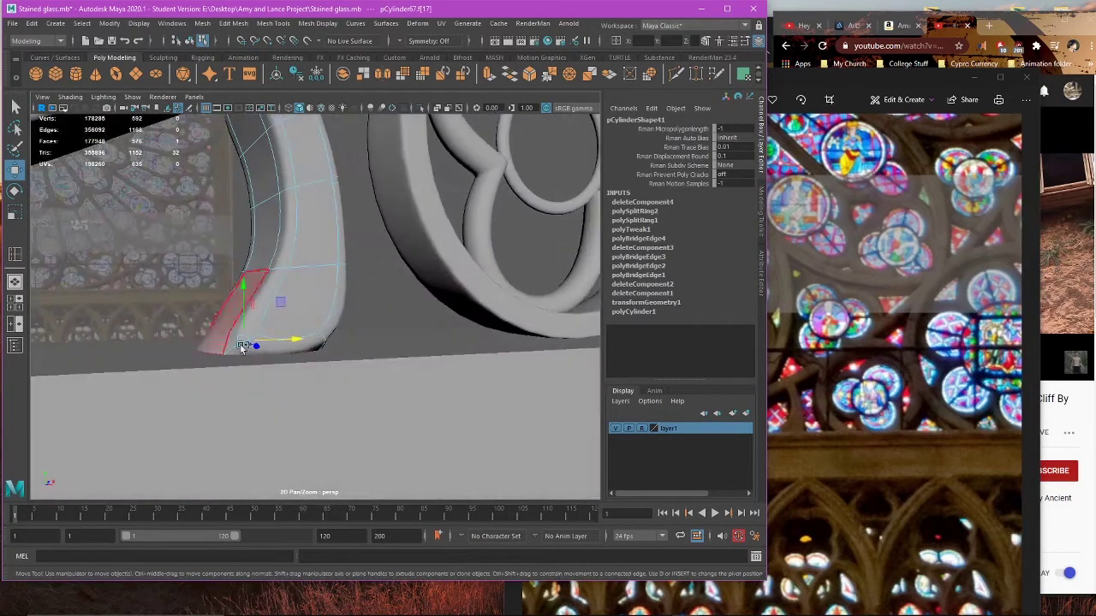
# Step: Delete the remaining end-cap face on the underside of the half arch's foot
pyautogui.keyDown('shift'); pyautogui.click(296, 345); pyautogui.keyUp('shift')
pyautogui.hotkey('ctrl', 'z')
pyautogui.keyDown('shift'); pyautogui.click(314, 347); pyautogui.keyUp('shift')
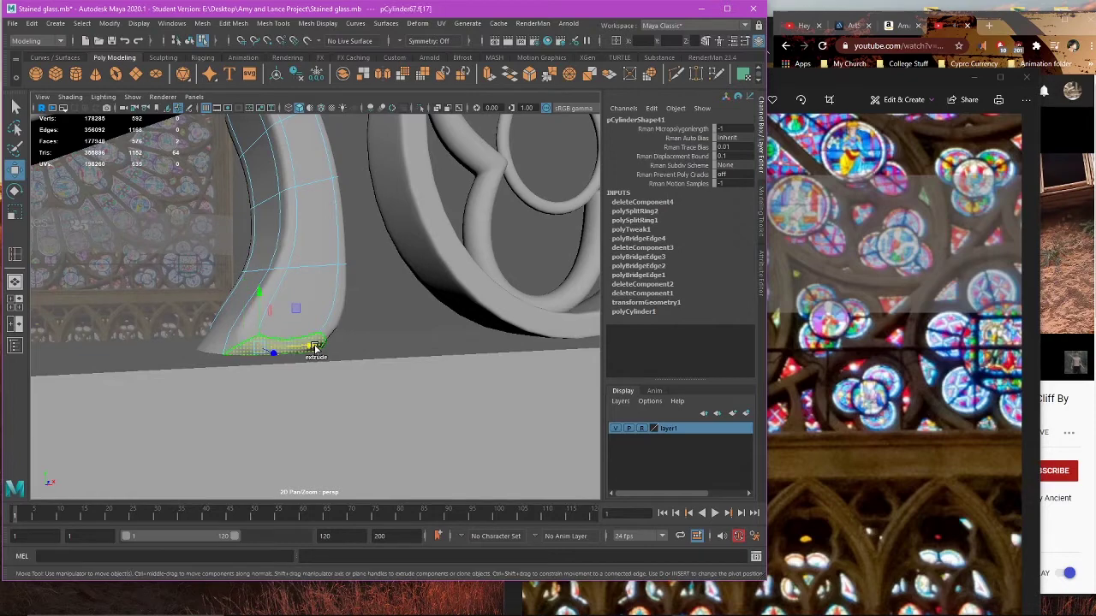
pyautogui.press('Delete')
# Step: Delete the end-cap faces at the half arch's upper end, where it meets the rose window's rim
pyautogui.scroll(-1, 310, 328)
pyautogui.keyDown('alt'); pyautogui.moveTo(316, 253); pyautogui.dragTo(314, 385, button='middle'); pyautogui.keyUp('alt')
pyautogui.click(276, 265)
pyautogui.keyDown('alt'); pyautogui.moveTo(276, 265); pyautogui.dragTo(301, 259); pyautogui.keyUp('alt')
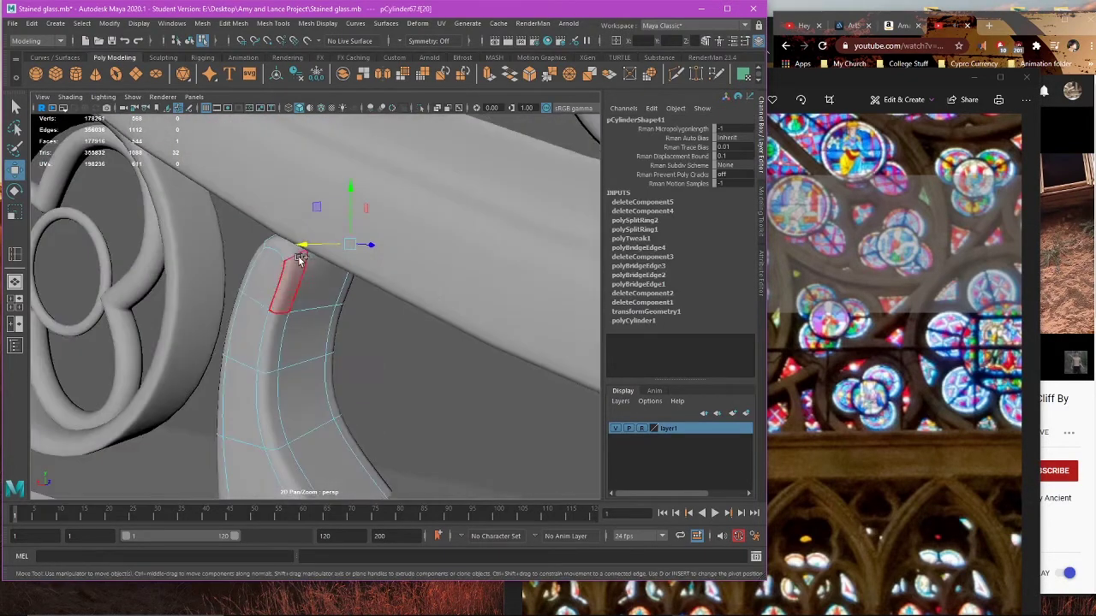
pyautogui.click(357, 317)
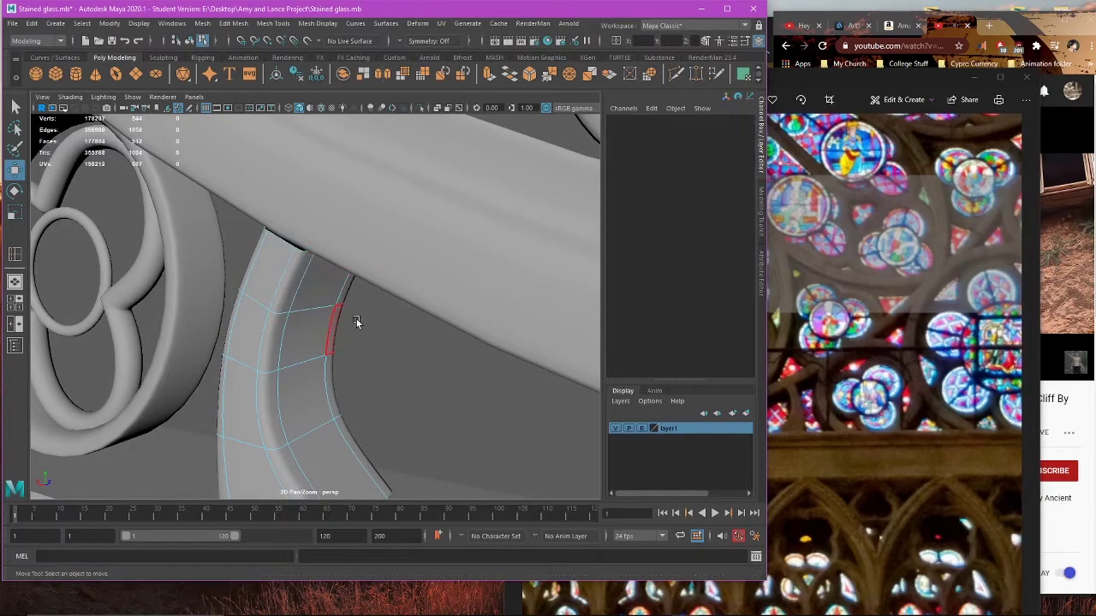
pyautogui.keyDown('alt'); pyautogui.moveTo(357, 317); pyautogui.dragTo(388, 348); pyautogui.keyUp('alt')
pyautogui.press('space')
pyautogui.press('space')
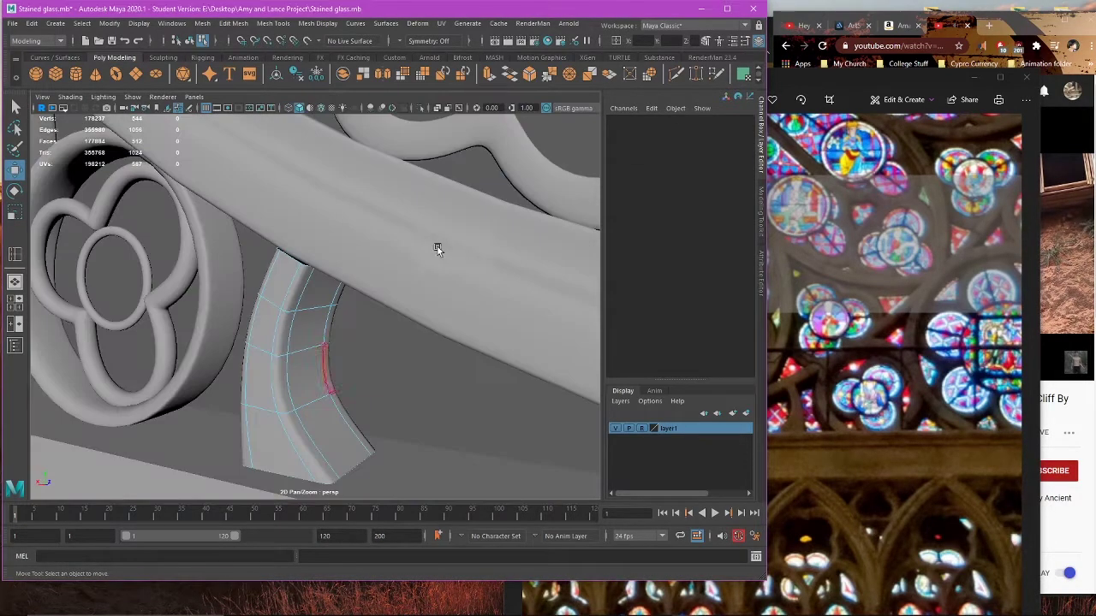
pyautogui.keyDown('alt'); pyautogui.moveTo(437, 246); pyautogui.dragTo(401, 321); pyautogui.keyUp('alt')
# Step: Center the half arch's pivot and narrow its depth to a Scale Z of 0.516
pyautogui.press('F8')
pyautogui.keyDown('alt'); pyautogui.moveTo(439, 266); pyautogui.dragTo(439, 352); pyautogui.keyUp('alt')
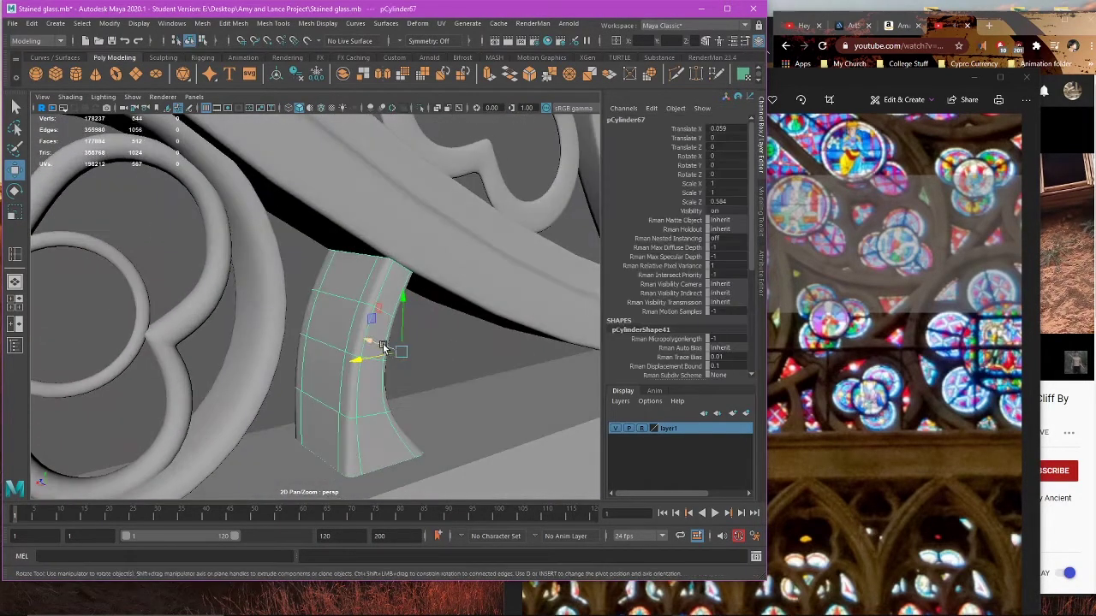
pyautogui.press('r')
pyautogui.moveTo(372, 340); pyautogui.dragTo(387, 356)
pyautogui.press('w')
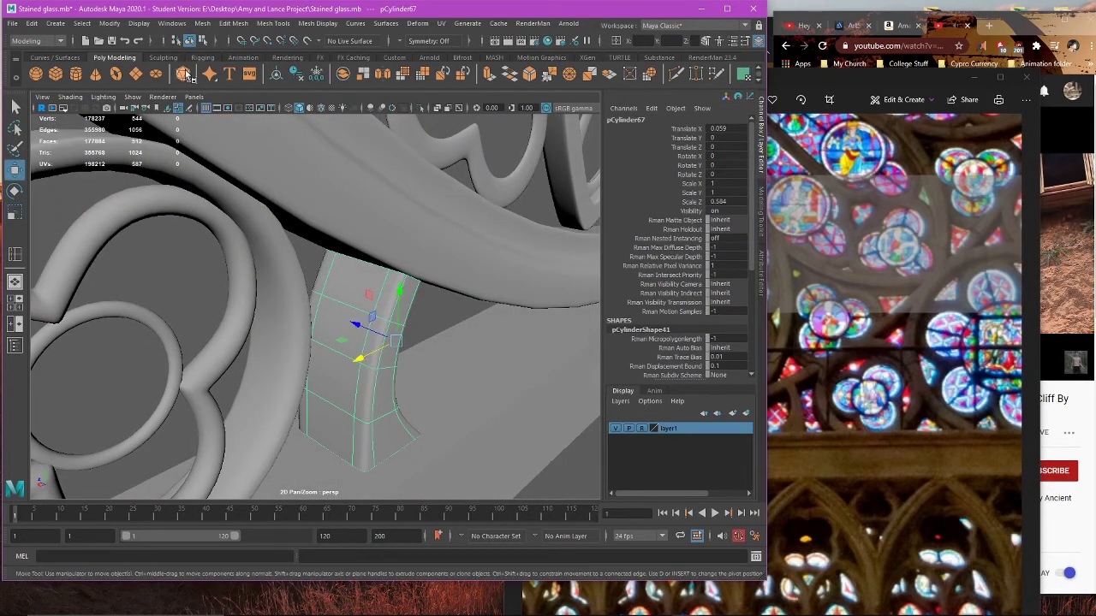
pyautogui.click(195, 24)
pyautogui.moveTo(116, 27)
pyautogui.click(133, 107)
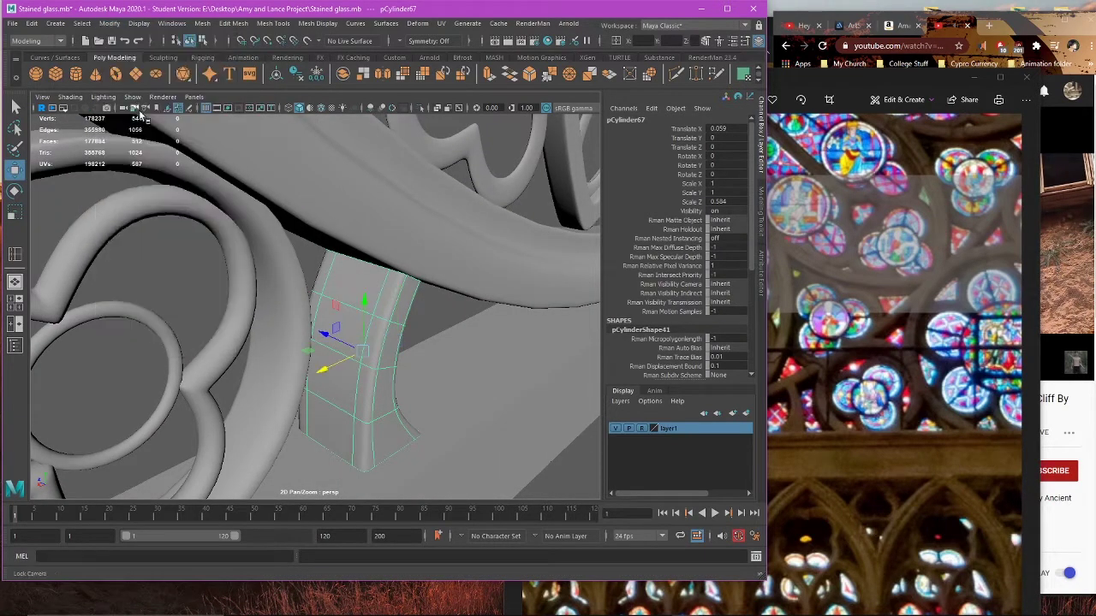
pyautogui.press('r')
pyautogui.moveTo(325, 337)
pyautogui.mouseDown()
pyautogui.moveTo(440, 331)
pyautogui.moveTo(380, 359)
pyautogui.moveTo(413, 370)
pyautogui.moveTo(389, 349)
pyautogui.moveTo(433, 318)
pyautogui.moveTo(322, 357)
pyautogui.mouseUp()
pyautogui.click(381, 358)
pyautogui.click(322, 357)
pyautogui.press('space')
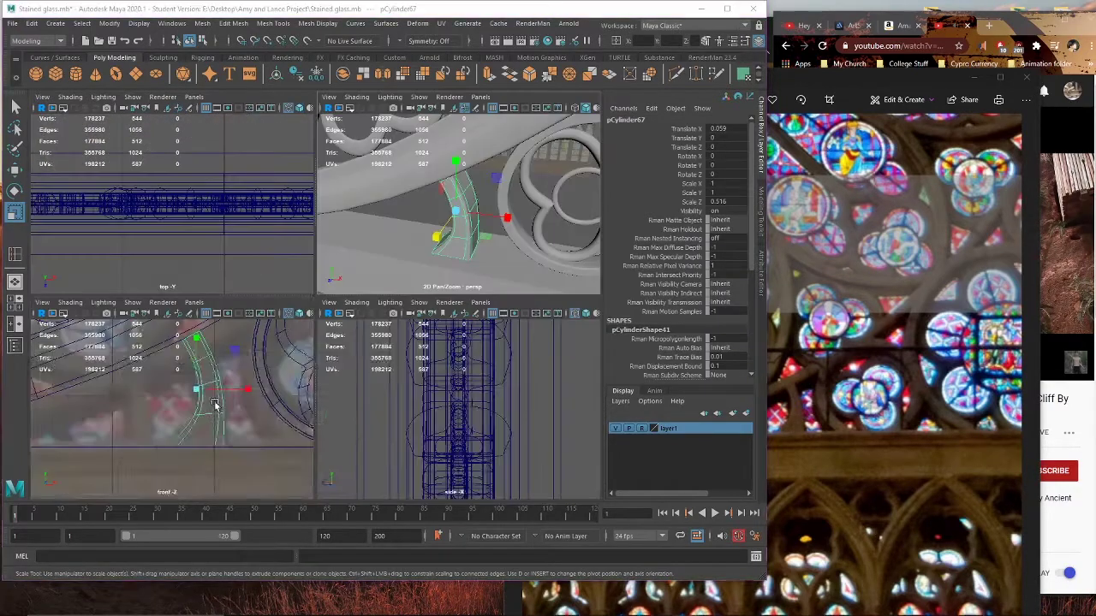
# Step: Adjust the half arch's end vertices in front view so its top meets the rim and its foot meets the sill line
pyautogui.press('space')
pyautogui.rightClick(420, 219)
pyautogui.moveTo(420, 219); pyautogui.dragTo(367, 218, button='right')
pyautogui.keyDown('alt'); pyautogui.moveTo(322, 239); pyautogui.dragTo(252, 347, button='middle'); pyautogui.keyUp('alt')
pyautogui.scroll(5, 252, 347)
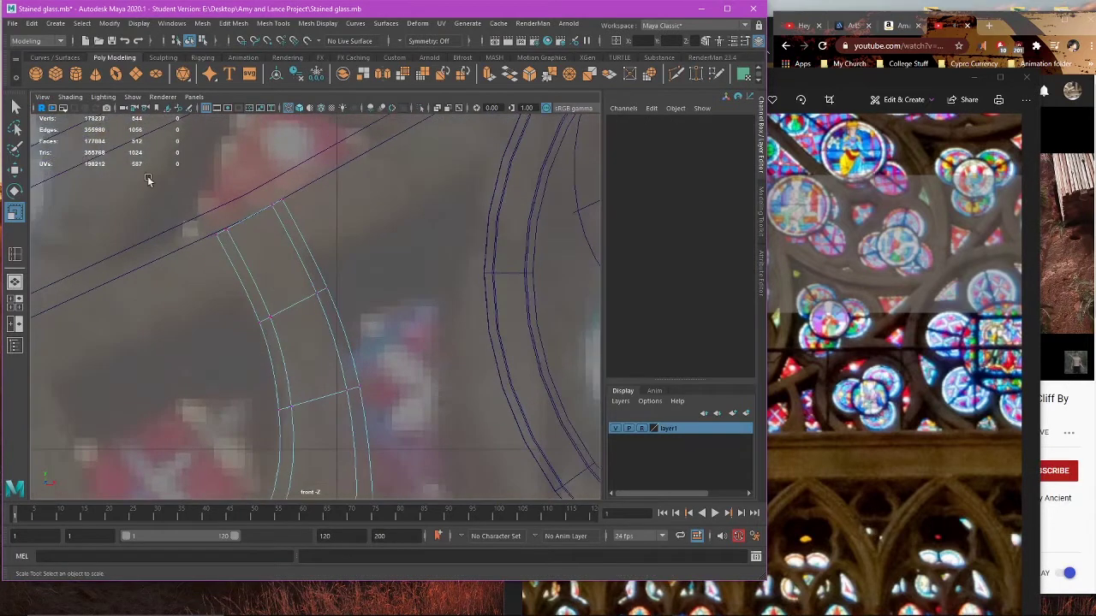
pyautogui.moveTo(147, 177); pyautogui.dragTo(335, 250)
pyautogui.press('w')
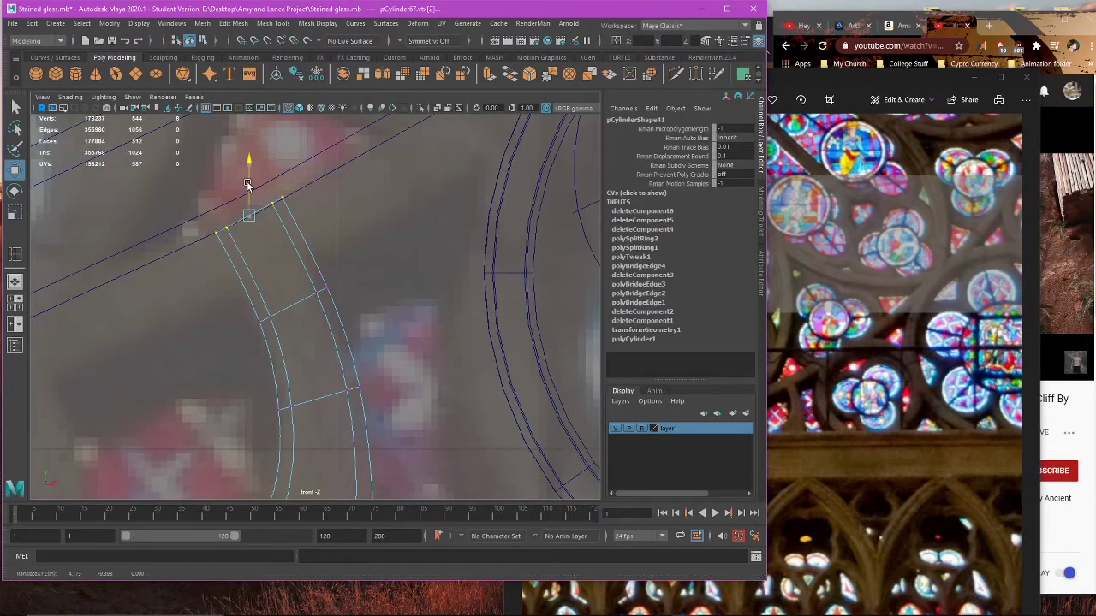
pyautogui.keyDown('alt'); pyautogui.moveTo(356, 306); pyautogui.dragTo(384, 246, button='middle'); pyautogui.keyUp('alt')
pyautogui.moveTo(289, 319); pyautogui.dragTo(289, 319)
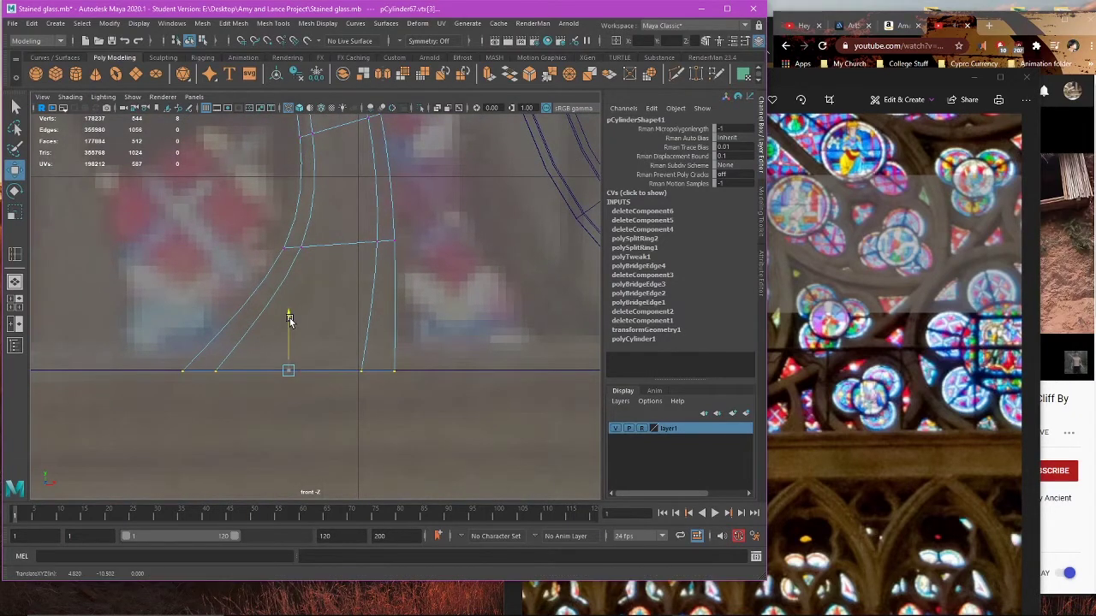
pyautogui.press('space')
pyautogui.press('space')
pyautogui.moveTo(378, 255); pyautogui.dragTo(420, 240, button='right')
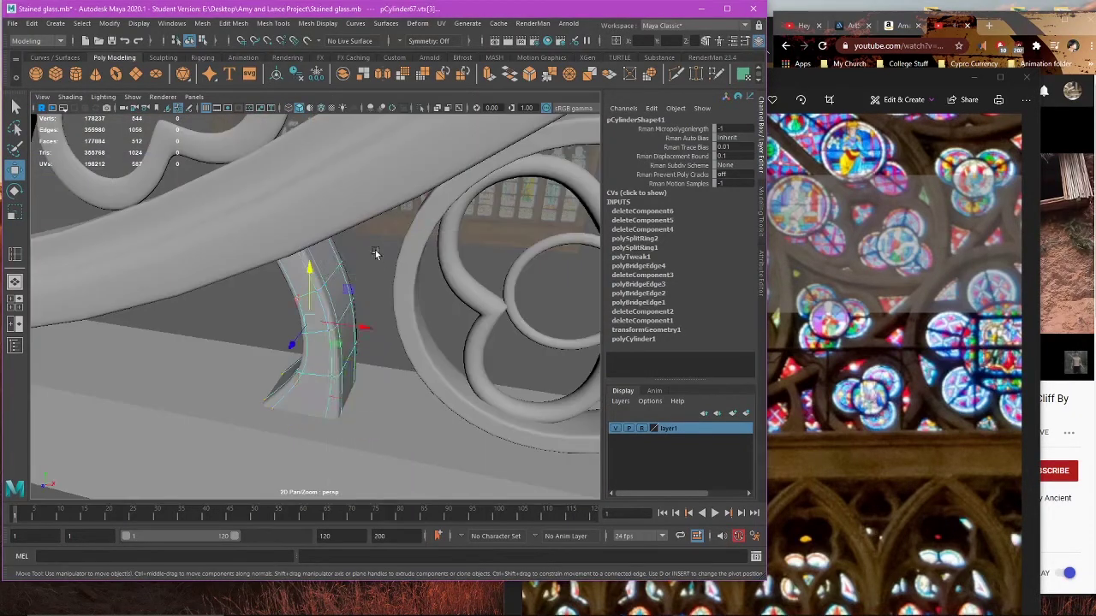
# Step: Compare the half arch's depth with the neighbouring tracery and rescale it to a Scale Z of 0.58
pyautogui.click(376, 253)
pyautogui.keyDown('alt'); pyautogui.moveTo(375, 252); pyautogui.dragTo(223, 291); pyautogui.keyUp('alt')
pyautogui.click(389, 343)
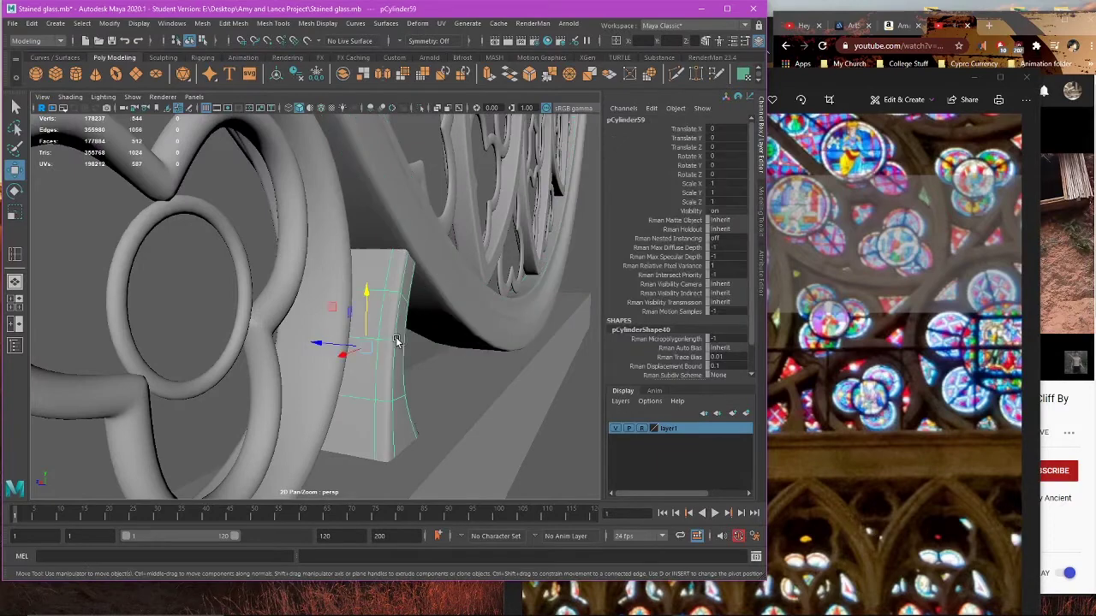
pyautogui.press('r')
pyautogui.moveTo(323, 348); pyautogui.dragTo(318, 349)
pyautogui.keyDown('alt'); pyautogui.moveTo(318, 350); pyautogui.dragTo(479, 365); pyautogui.keyUp('alt')
pyautogui.click(359, 366)
pyautogui.keyDown('alt'); pyautogui.moveTo(359, 366); pyautogui.dragTo(509, 268); pyautogui.keyUp('alt')
pyautogui.keyDown('alt'); pyautogui.moveTo(524, 310); pyautogui.dragTo(320, 342); pyautogui.keyUp('alt')
pyautogui.click(318, 318)
pyautogui.press('space')
pyautogui.press('space')
# Step: Duplicate the half arch and move the copy along X to about -0.606, over the next mullion in the reference
pyautogui.scroll(-6, 293, 423)
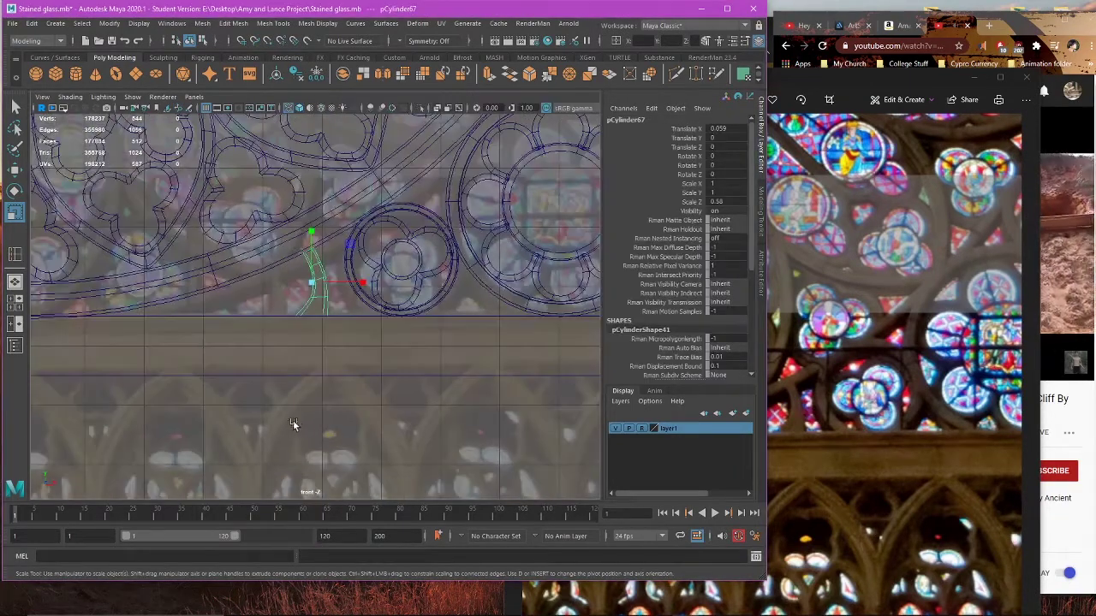
pyautogui.moveTo(810, 499); pyautogui.dragTo(788, 411)
pyautogui.click(469, 10)
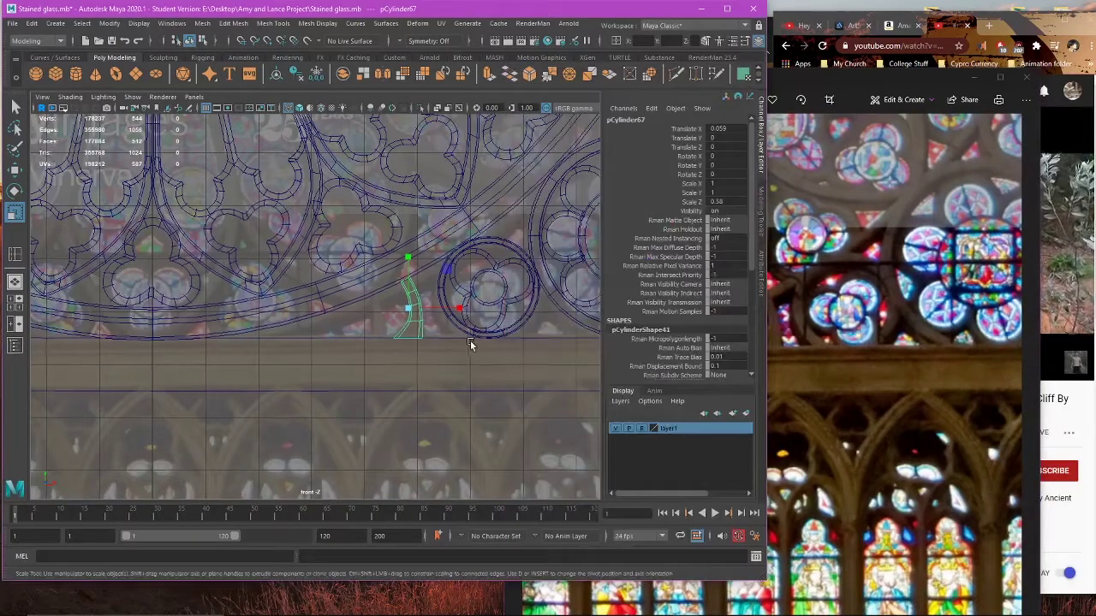
pyautogui.scroll(3, 467, 332)
pyautogui.keyDown('alt'); pyautogui.moveTo(453, 305); pyautogui.dragTo(426, 311, button='middle'); pyautogui.keyUp('alt')
pyautogui.press('w')
pyautogui.hotkey('ctrl', 'd')
pyautogui.moveTo(475, 318); pyautogui.dragTo(469, 318)
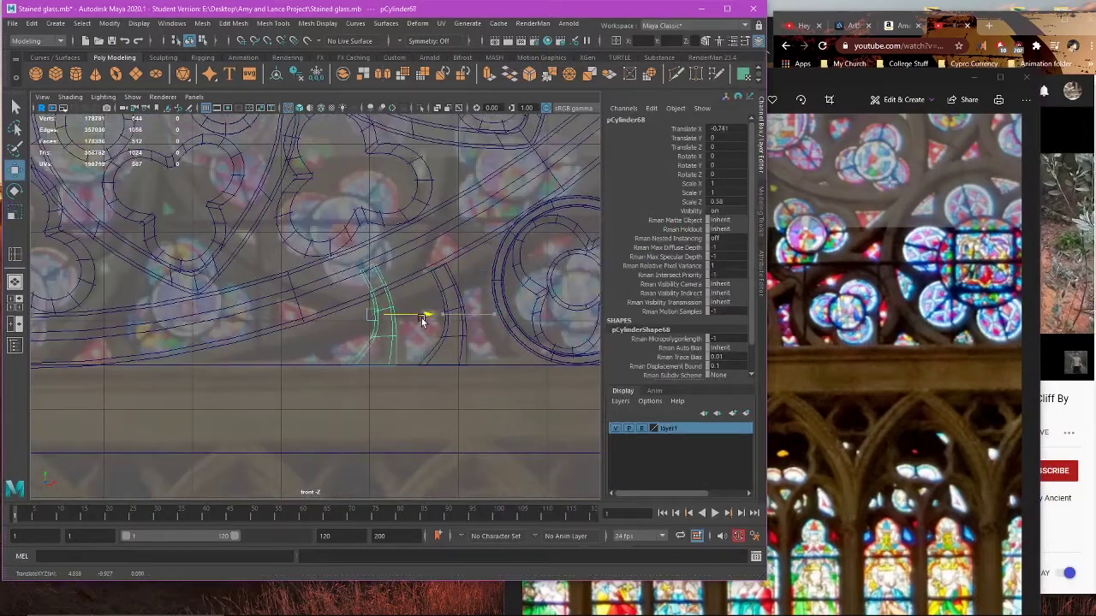
pyautogui.scroll(4, 432, 321)
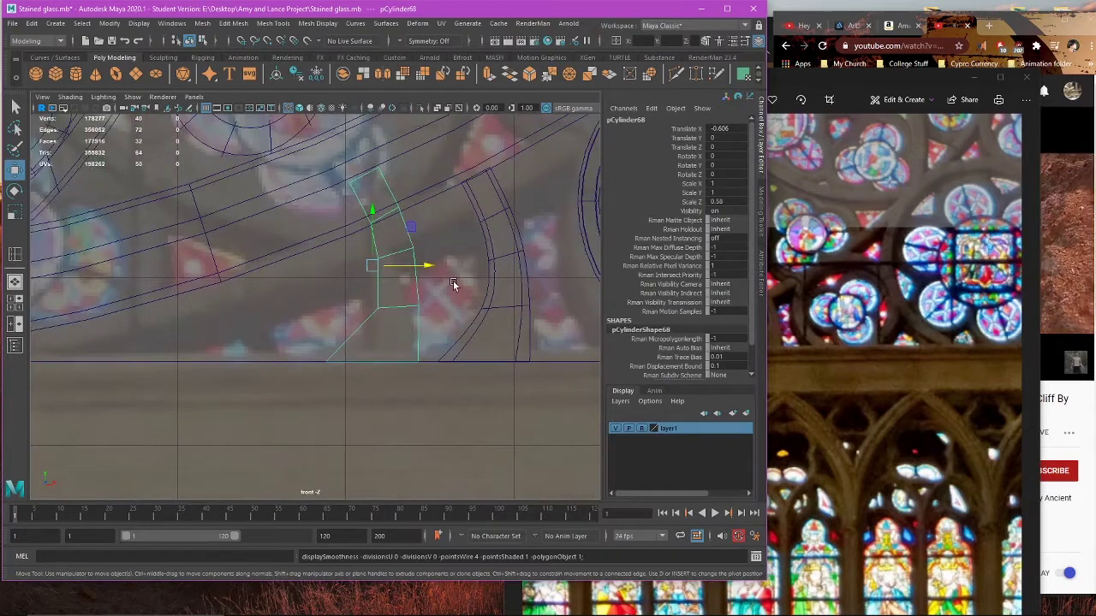
# Step: Delete the extra lengthwise edge loops on the copied half arch to simplify its mesh
pyautogui.moveTo(452, 286); pyautogui.dragTo(449, 290, button='middle')
pyautogui.moveTo(449, 289); pyautogui.dragTo(436, 232, button='right')
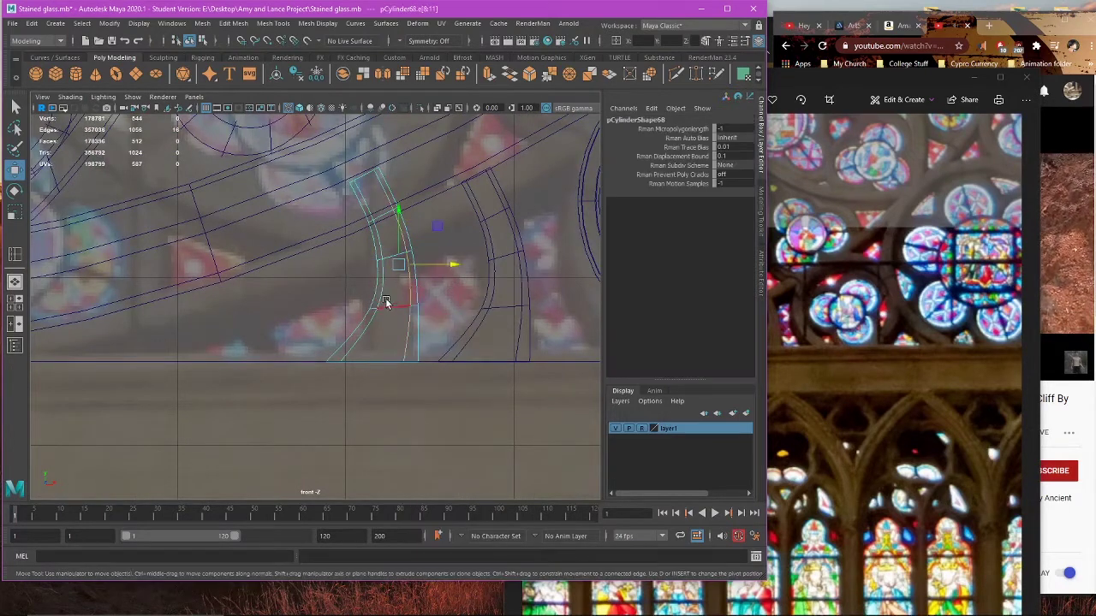
pyautogui.press('Delete')
pyautogui.doubleClick(392, 287)
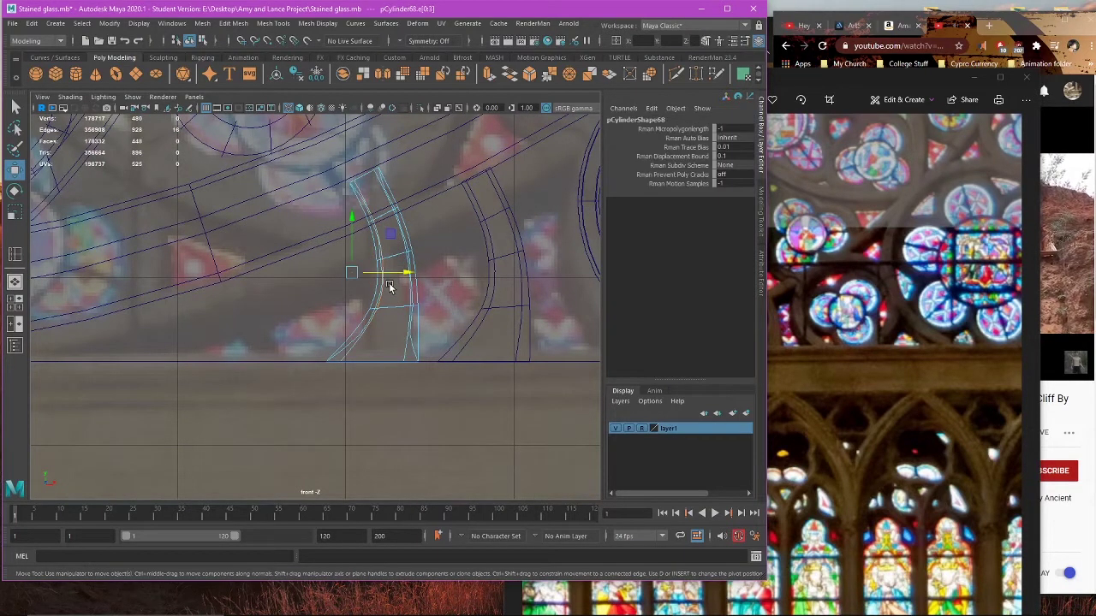
pyautogui.press('Delete')
pyautogui.moveTo(420, 272); pyautogui.dragTo(368, 281, button='right')
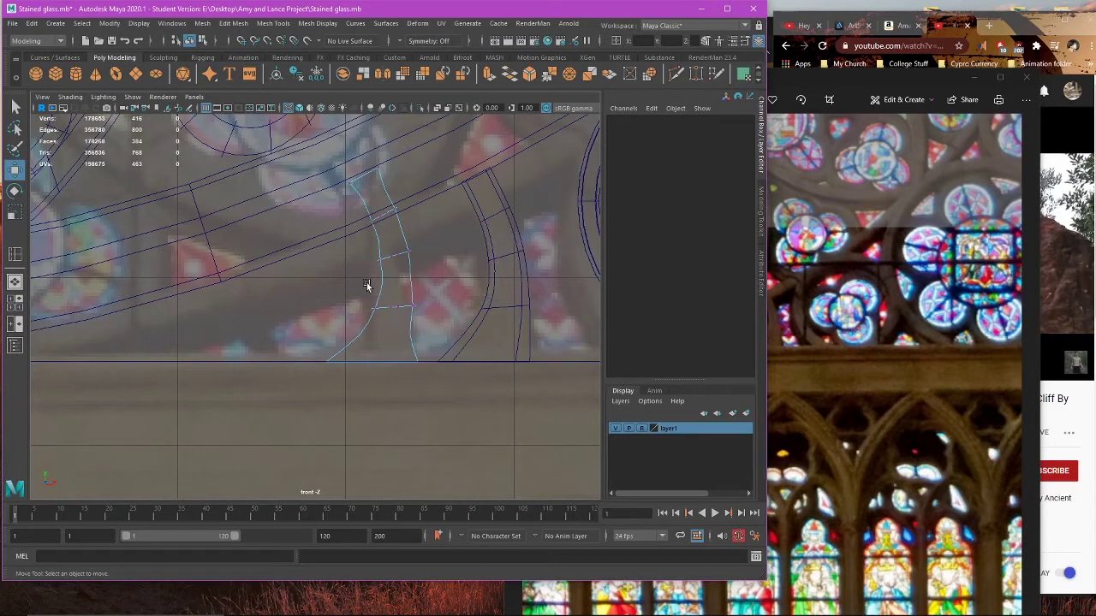
pyautogui.doubleClick(379, 288)
pyautogui.press('Delete')
# Step: Shift the copied half arch to Translate X -0.646 to match the reference mullion
pyautogui.moveTo(435, 256); pyautogui.dragTo(370, 246, button='right')
pyautogui.moveTo(293, 340); pyautogui.dragTo(381, 379)
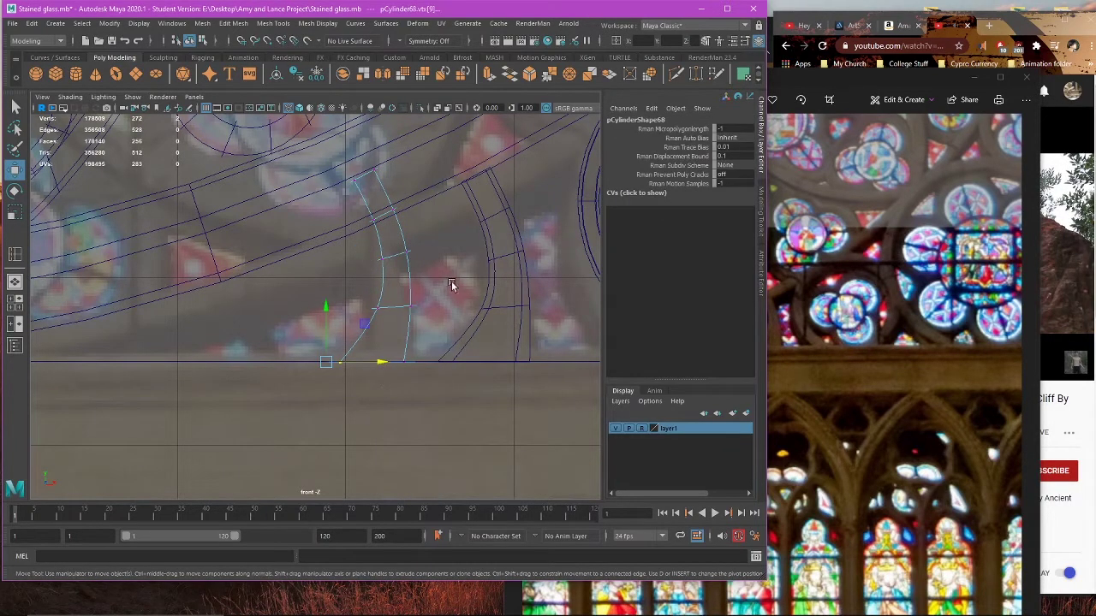
pyautogui.moveTo(451, 285); pyautogui.dragTo(451, 247, button='right')
pyautogui.moveTo(431, 292); pyautogui.dragTo(401, 281, button='right')
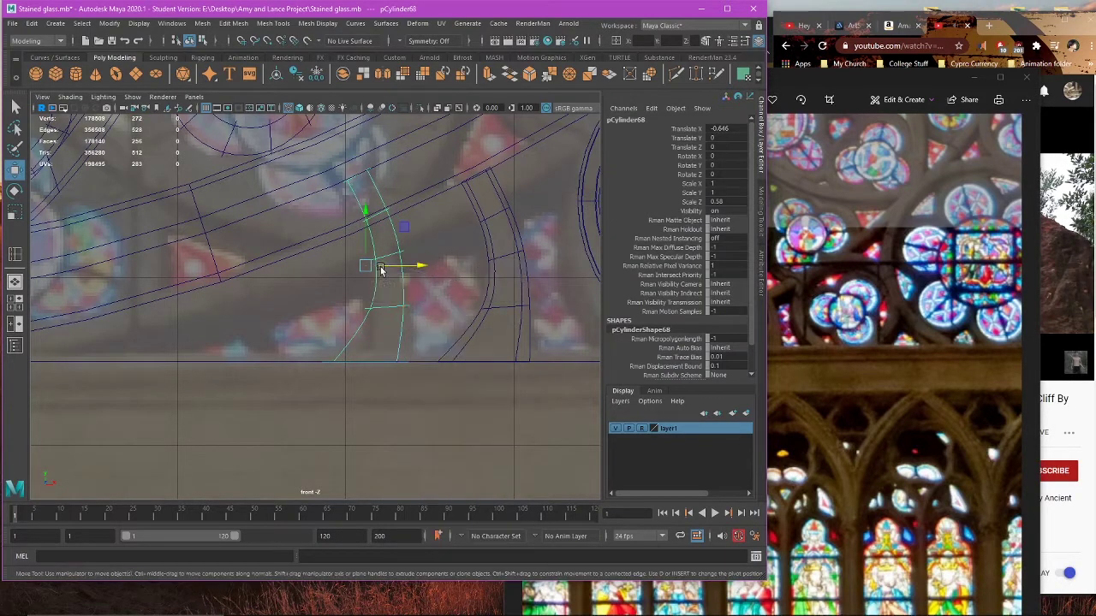
# Step: Move the copy's foot vertices along the sill so the flared foot becomes a straight base
pyautogui.moveTo(260, 343); pyautogui.dragTo(417, 370)
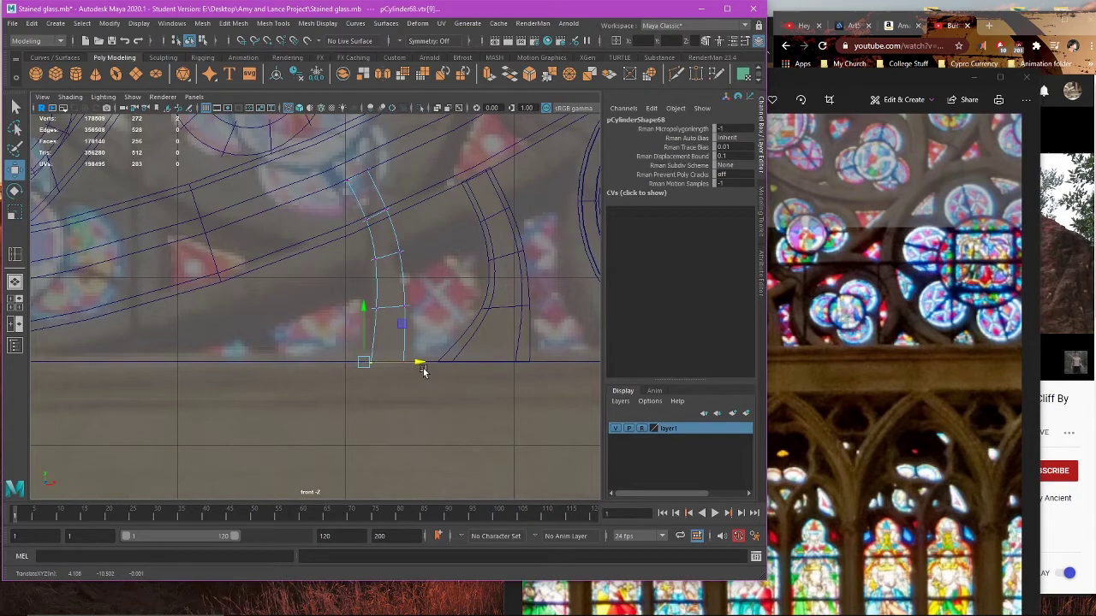
pyautogui.press('4')
pyautogui.press('5')
pyautogui.press('4')
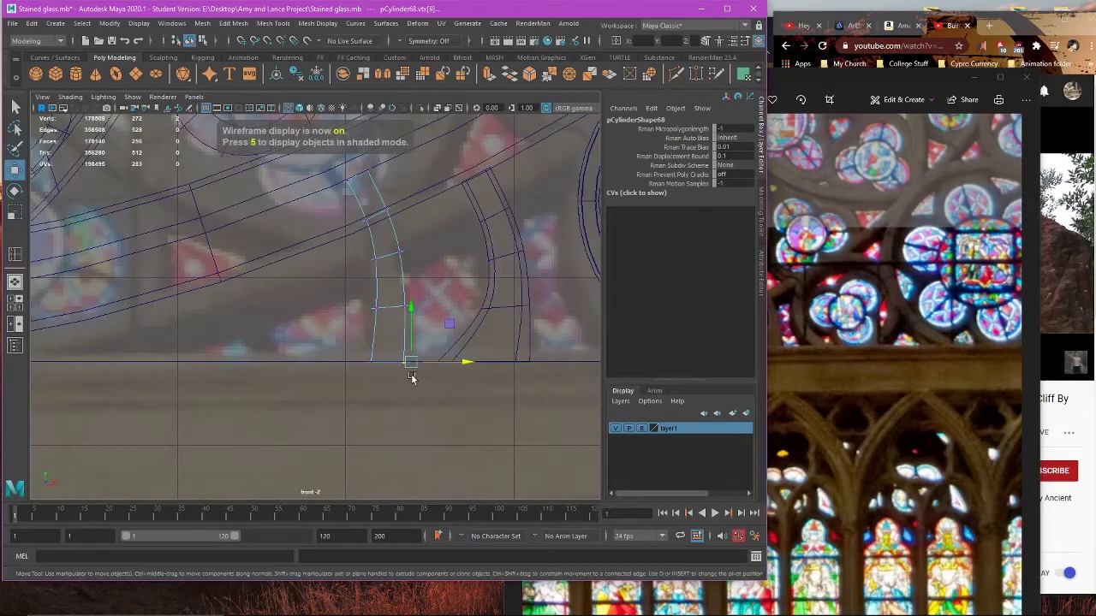
pyautogui.moveTo(439, 363); pyautogui.dragTo(439, 364)
pyautogui.moveTo(329, 355); pyautogui.dragTo(418, 364)
# Step: Delete the copy's topmost section of faces, which overlaps the rose window's rim
pyautogui.keyDown('alt'); pyautogui.moveTo(373, 190); pyautogui.dragTo(367, 240, button='middle'); pyautogui.keyUp('alt')
pyautogui.moveTo(367, 239); pyautogui.dragTo(369, 248, button='right')
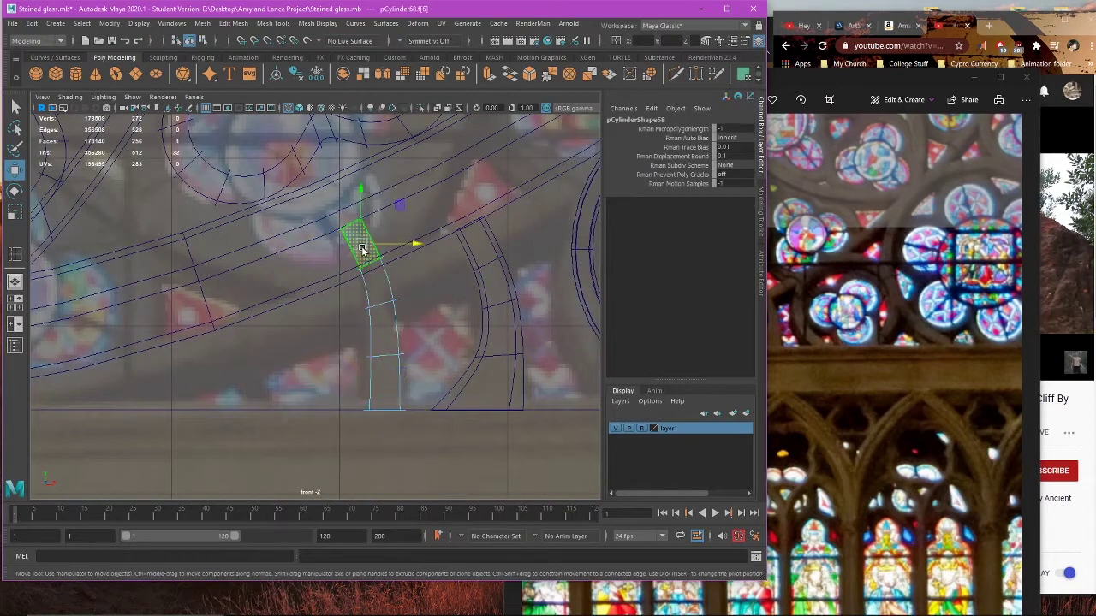
pyautogui.doubleClick(370, 244)
pyautogui.click(359, 248)
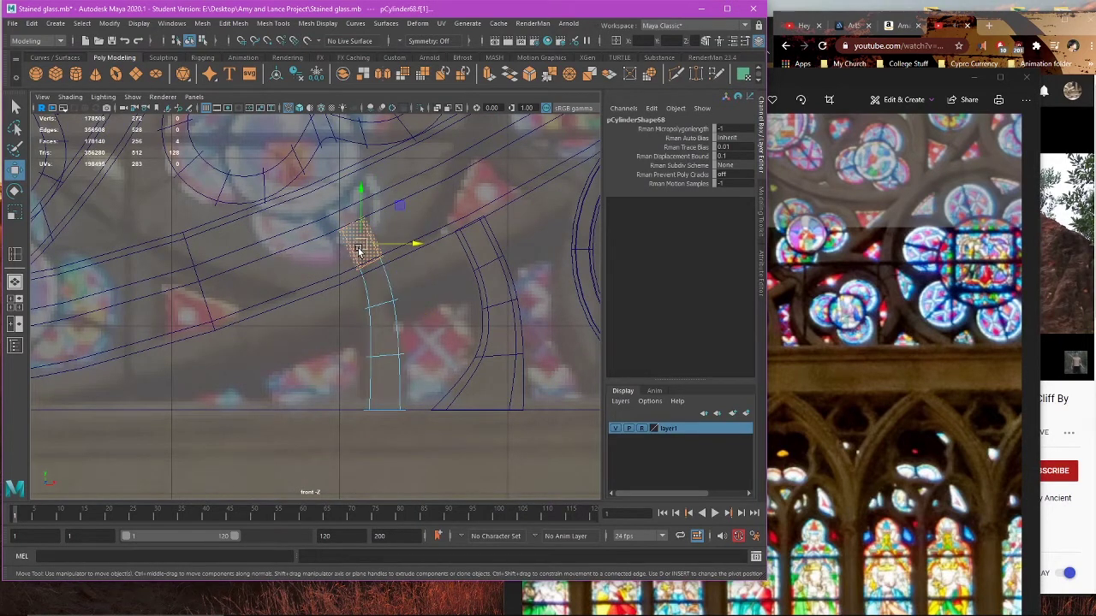
# Step: Move the vertices on the inner side of the copy's upper cross-section inward to slim the piece
pyautogui.moveTo(441, 295); pyautogui.dragTo(385, 293, button='right')
pyautogui.moveTo(272, 237); pyautogui.dragTo(409, 288)
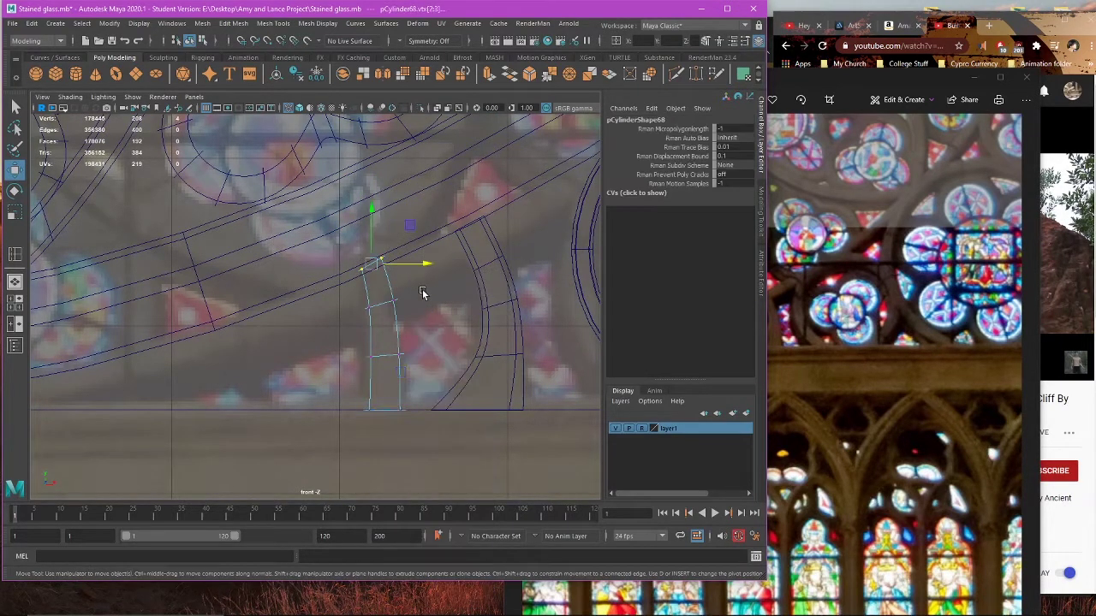
pyautogui.moveTo(362, 345); pyautogui.dragTo(363, 345)
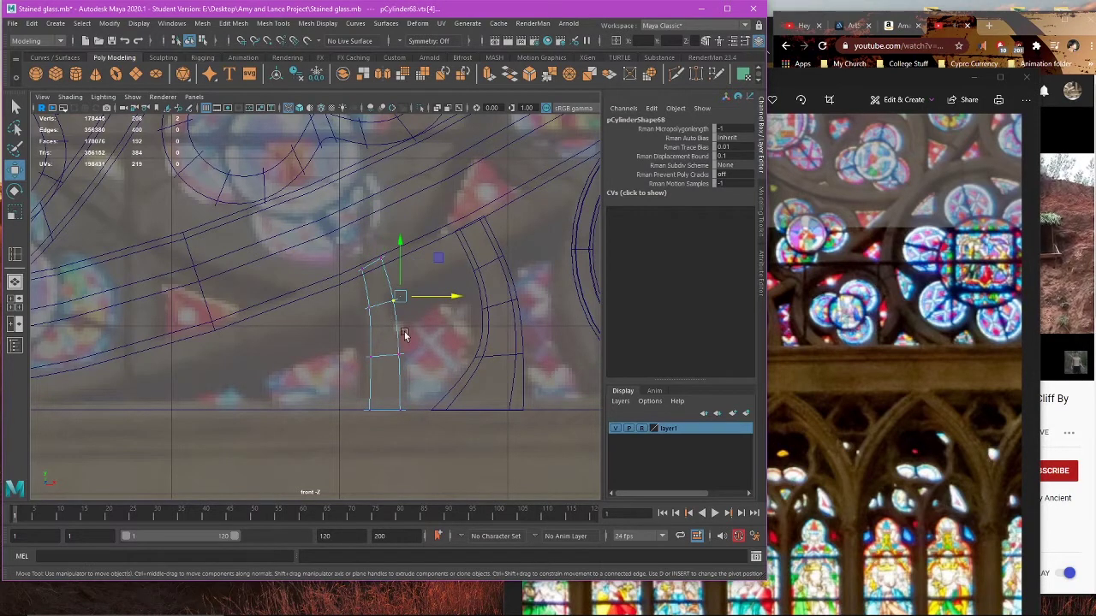
pyautogui.moveTo(438, 295); pyautogui.dragTo(438, 295)
# Step: Lower the copy's top vertices and rotate them to follow the slanted edge of the rim, checking in shaded display
pyautogui.moveTo(347, 245); pyautogui.dragTo(445, 298)
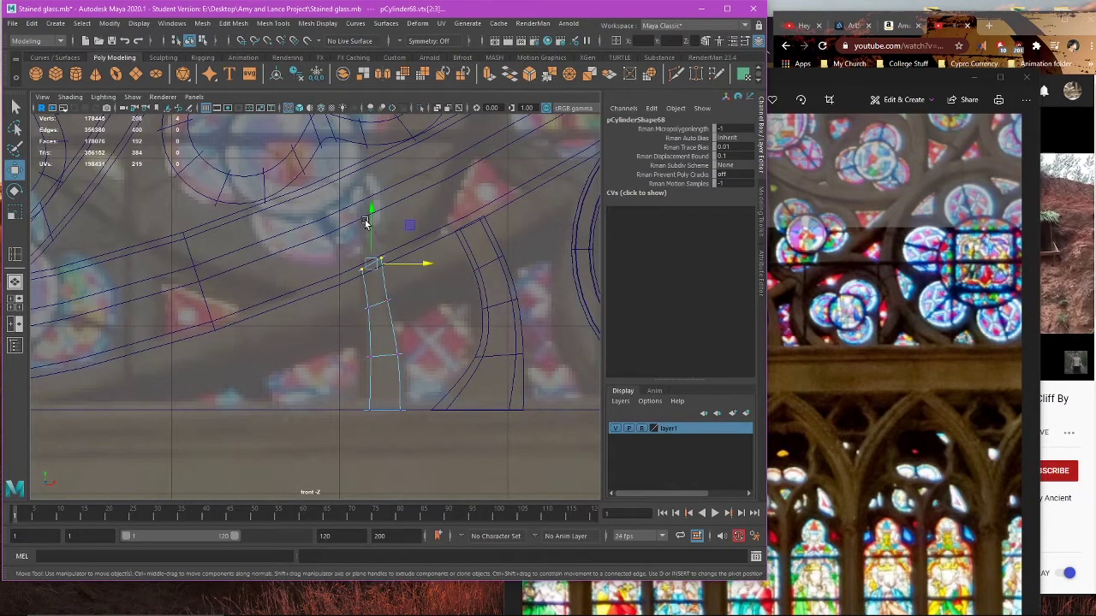
pyautogui.moveTo(370, 221); pyautogui.dragTo(370, 228)
pyautogui.press('e')
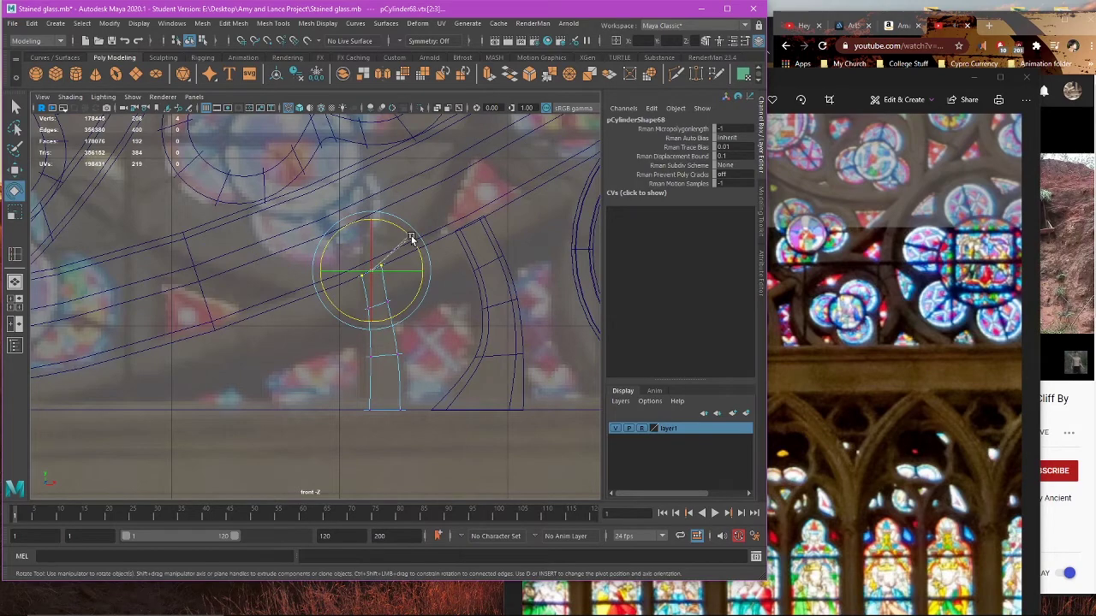
pyautogui.press('w')
pyautogui.click(464, 288)
pyautogui.press('5')
pyautogui.scroll(4, 435, 323)
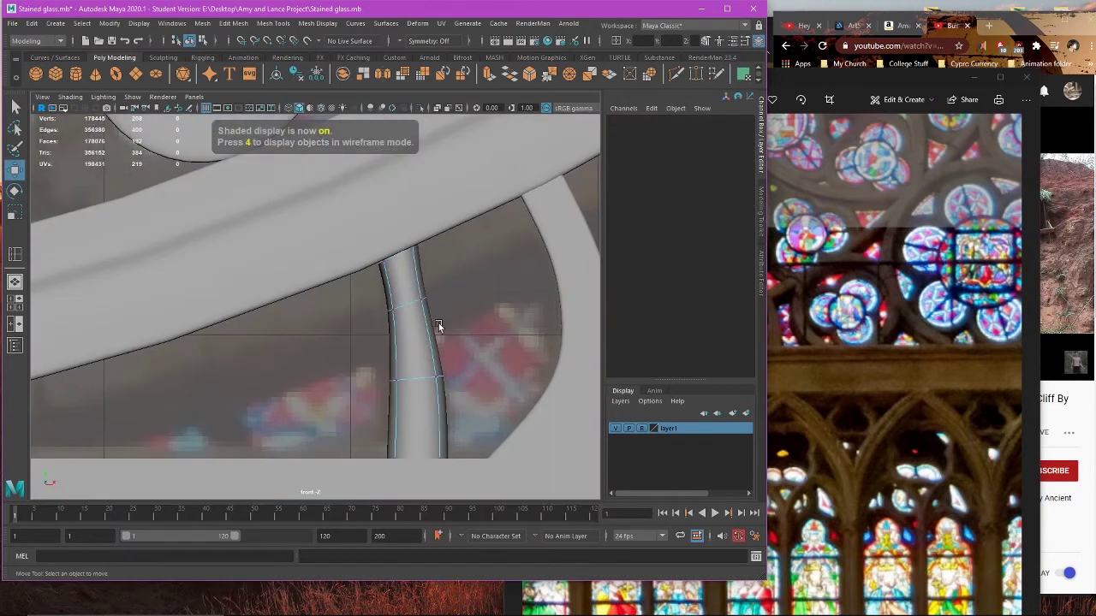
# Step: Reposition the copy's side and top corner vertices so the piece tapers to a narrow tip under the rim
pyautogui.press('4')
pyautogui.moveTo(395, 339); pyautogui.dragTo(396, 339)
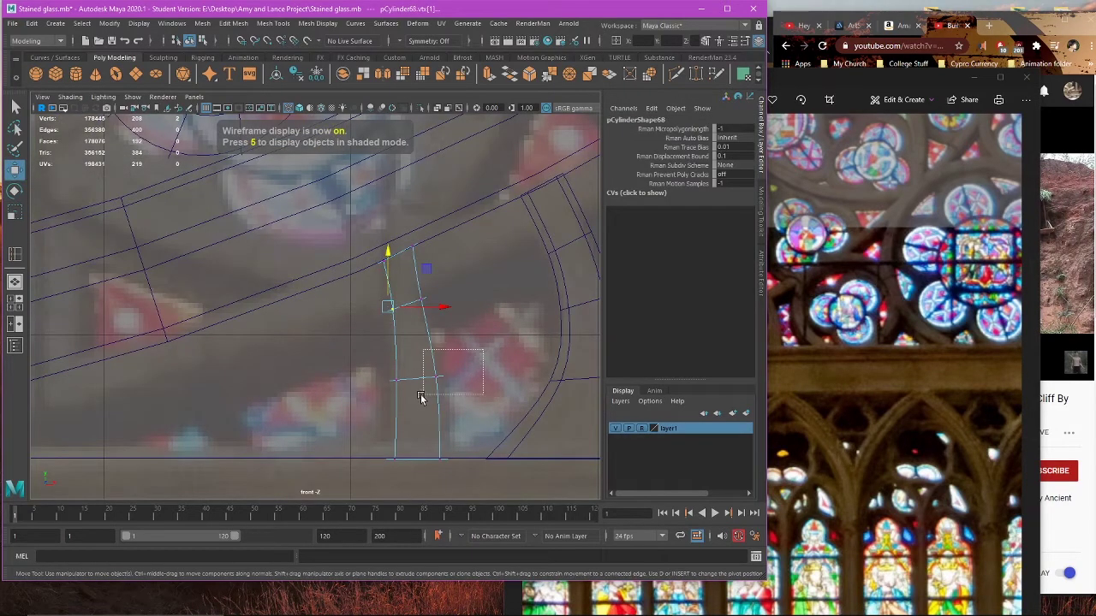
pyautogui.moveTo(410, 265); pyautogui.dragTo(444, 247)
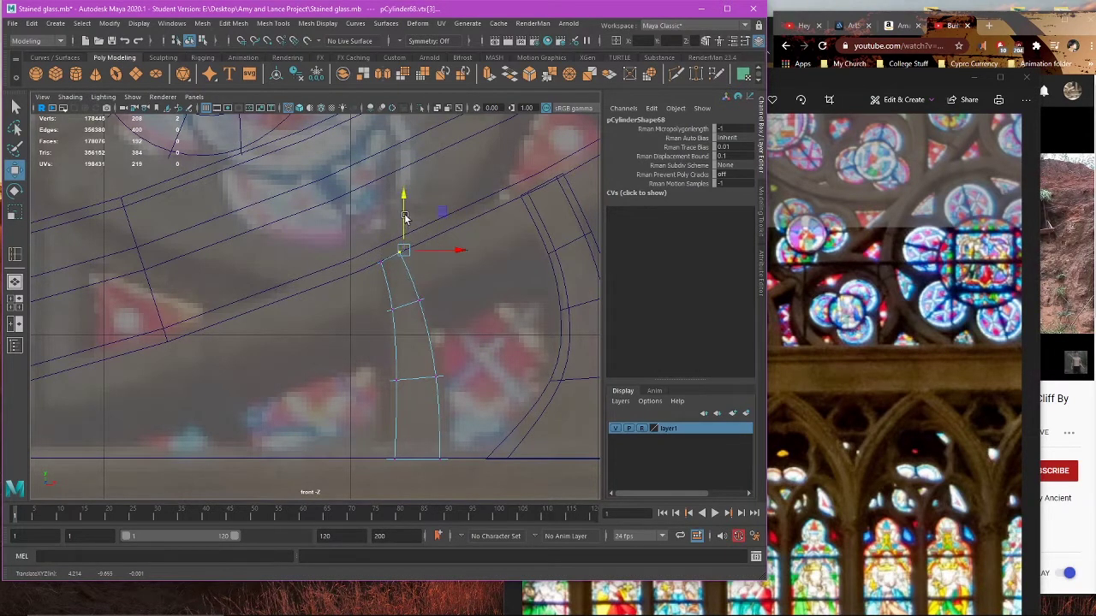
pyautogui.press('5')
pyautogui.moveTo(340, 248)
pyautogui.mouseDown()
pyautogui.moveTo(372, 269)
pyautogui.moveTo(383, 234)
pyautogui.mouseUp()
pyautogui.click(410, 267)
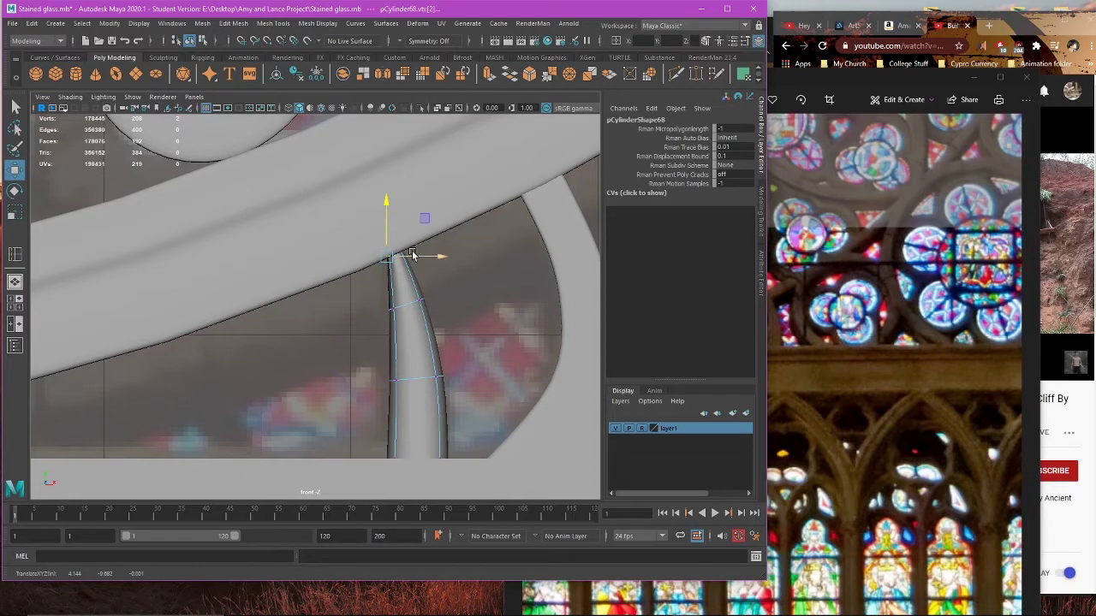
pyautogui.press('4')
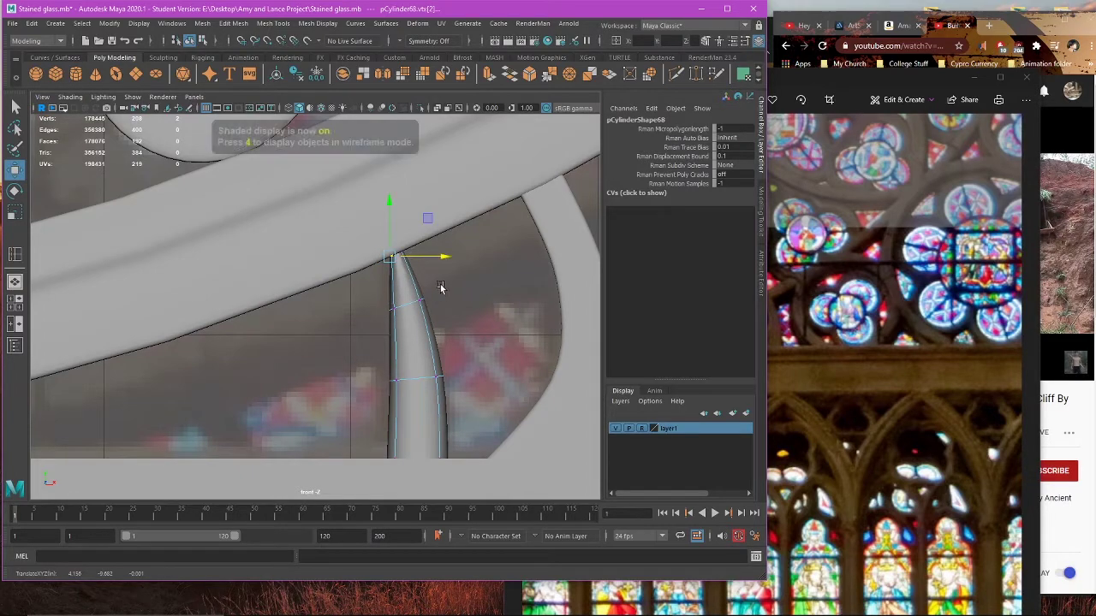
# Step: Inspect the mullion's narrow tip where it meets the rim, in perspective and front views and in wireframe and shaded display
pyautogui.press('space')
pyautogui.press('space')
pyautogui.moveTo(452, 276)
pyautogui.keyDown('alt'); pyautogui.mouseDown()
pyautogui.moveTo(323, 340)
pyautogui.moveTo(418, 369)
pyautogui.moveTo(394, 333)
pyautogui.moveTo(337, 328)
pyautogui.moveTo(365, 339)
pyautogui.moveTo(389, 326)
pyautogui.moveTo(360, 340)
pyautogui.moveTo(383, 302)
pyautogui.moveTo(335, 264)
pyautogui.mouseUp(); pyautogui.keyUp('alt')
pyautogui.press('4')
pyautogui.press('5')
pyautogui.press('4')
pyautogui.click(418, 325)
pyautogui.click(335, 312)
pyautogui.press('5')
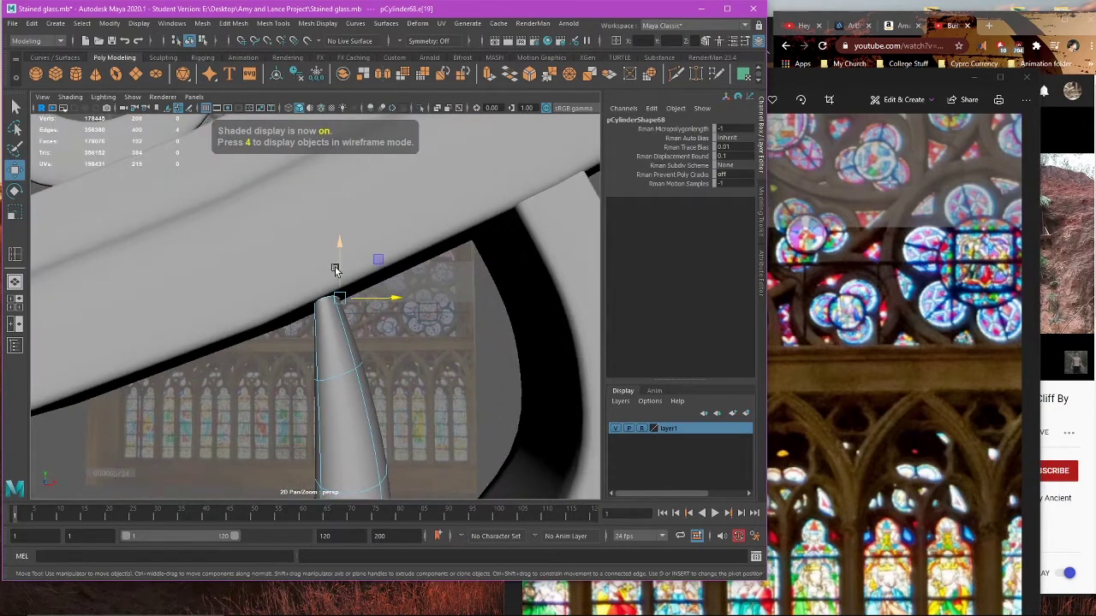
pyautogui.scroll(-3, 377, 312)
pyautogui.moveTo(397, 332); pyautogui.dragTo(449, 289, button='right')
pyautogui.click(409, 320)
pyautogui.click(342, 420)
pyautogui.press('space')
pyautogui.press('space')
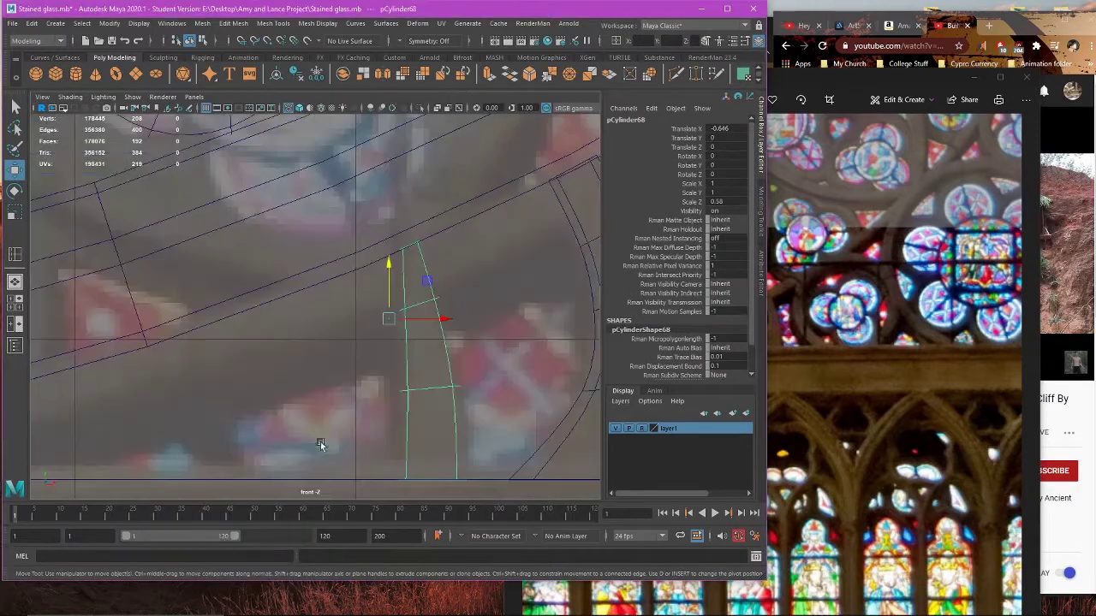
# Step: Compare the mullion's shape with the tracery directly above the sill in the reference photo
pyautogui.scroll(-5, 405, 418)
pyautogui.click(953, 511)
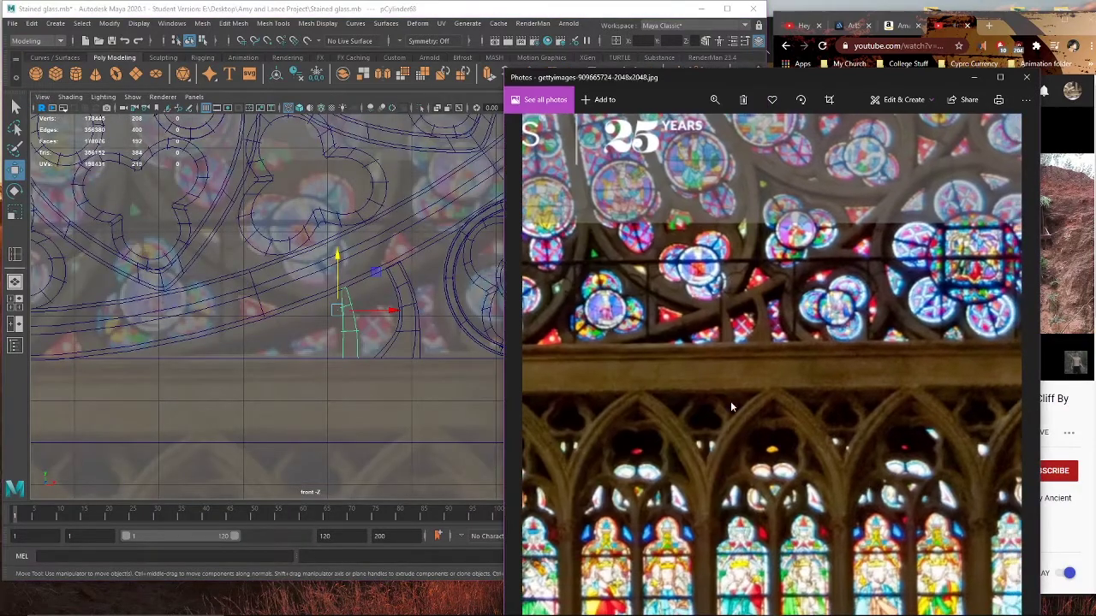
pyautogui.keyDown('alt'); pyautogui.moveTo(333, 296); pyautogui.dragTo(335, 333, button='middle'); pyautogui.keyUp('alt')
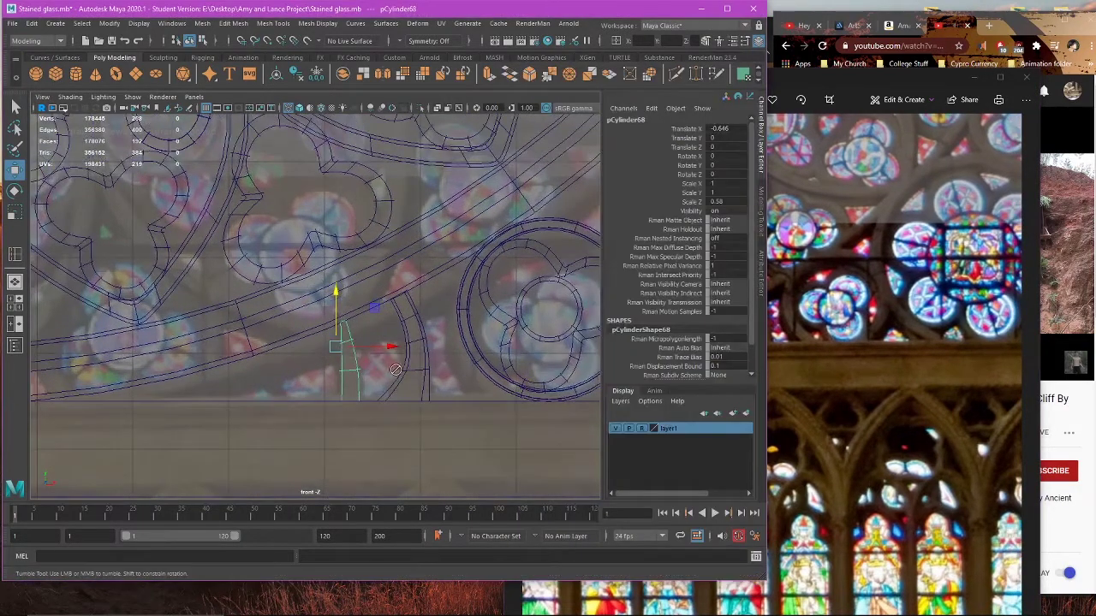
pyautogui.keyDown('alt'); pyautogui.moveTo(372, 371); pyautogui.dragTo(431, 371); pyautogui.keyUp('alt')
pyautogui.press('space')
pyautogui.press('space')
pyautogui.click(827, 438)
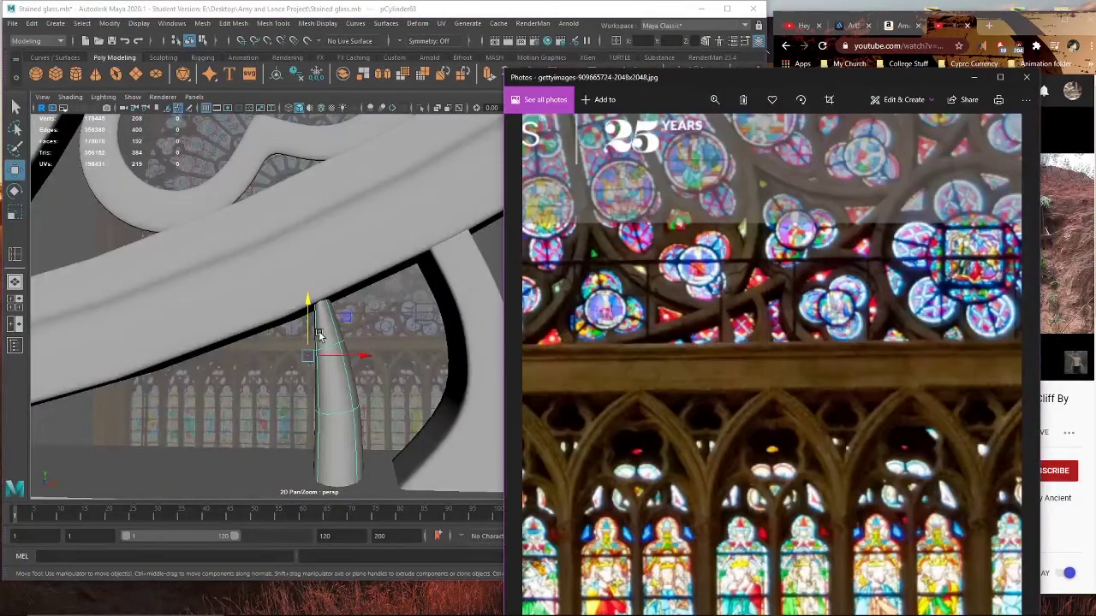
pyautogui.keyDown('alt'); pyautogui.moveTo(320, 334); pyautogui.dragTo(313, 347, button='middle'); pyautogui.keyUp('alt')
pyautogui.click(945, 387)
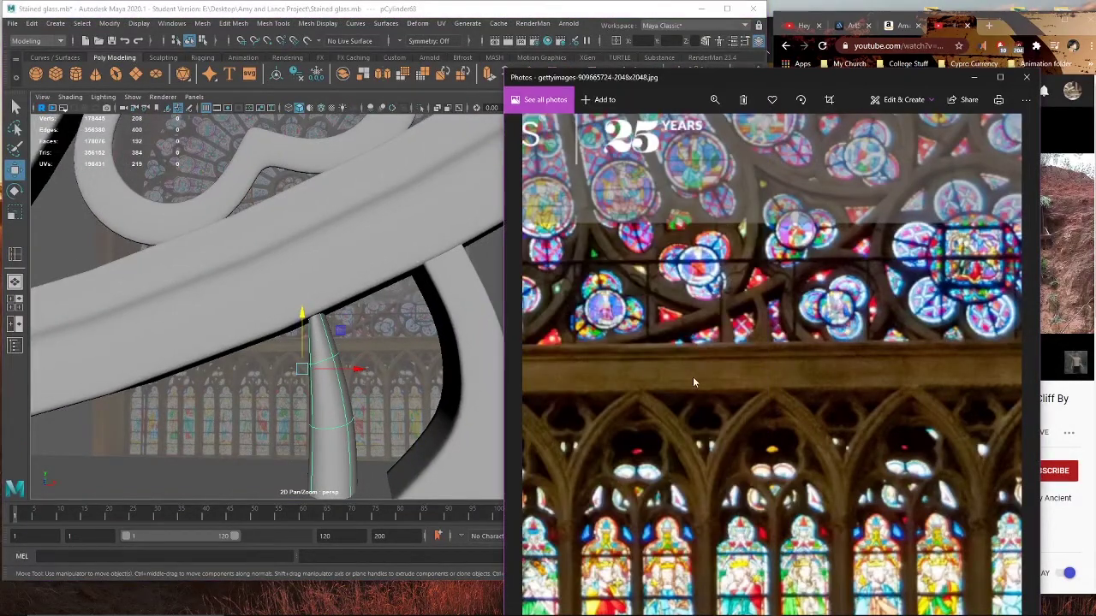
pyautogui.moveTo(692, 377); pyautogui.dragTo(682, 400)
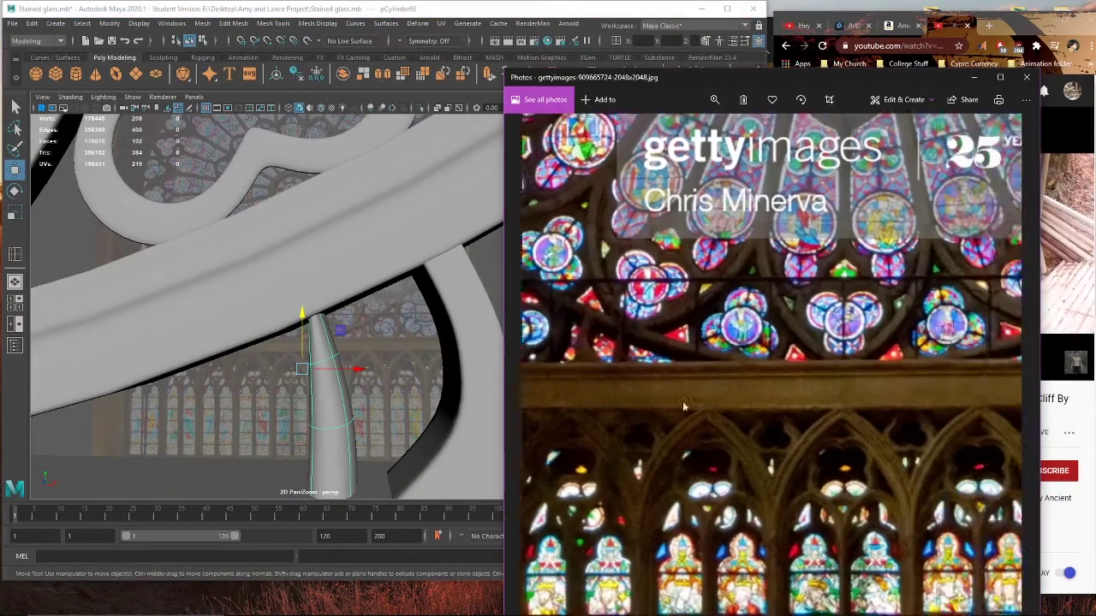
pyautogui.scroll(2, 816, 386)
pyautogui.click(357, 415)
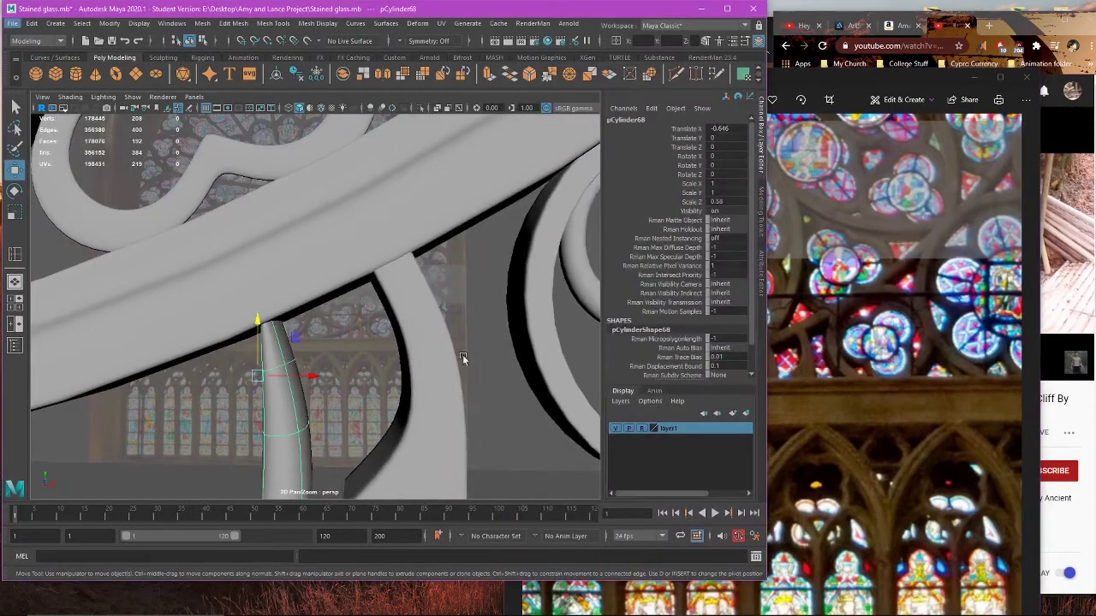
pyautogui.click(792, 391)
pyautogui.click(307, 404)
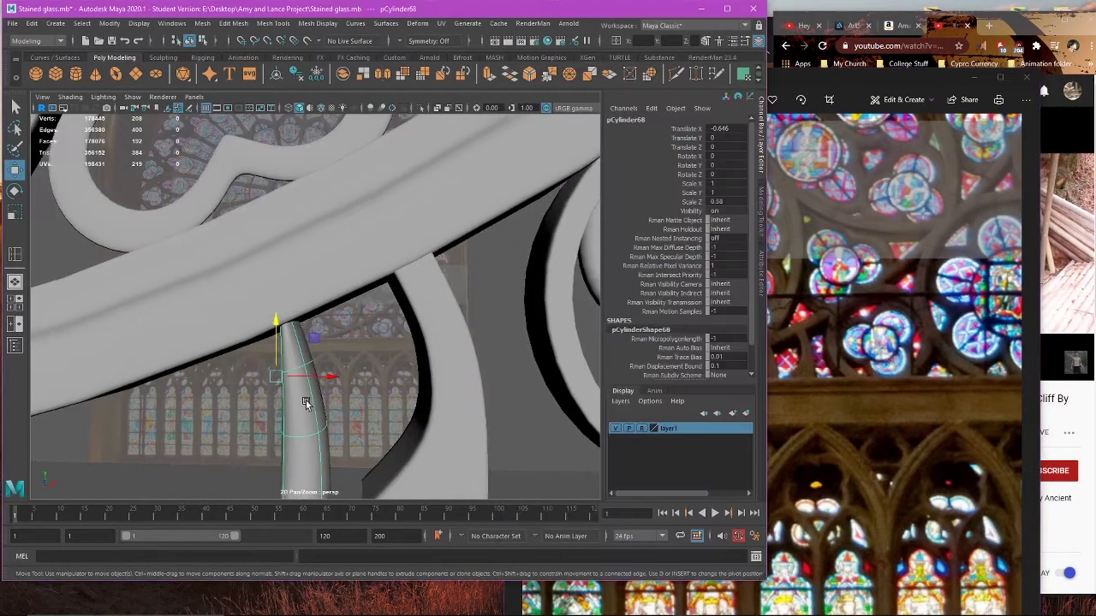
# Step: Select a face near the mullion's top and examine the piece's depth and top end from the side and behind
pyautogui.keyDown('alt'); pyautogui.moveTo(465, 285); pyautogui.dragTo(485, 301); pyautogui.keyUp('alt')
pyautogui.moveTo(575, 264); pyautogui.dragTo(576, 295, button='right')
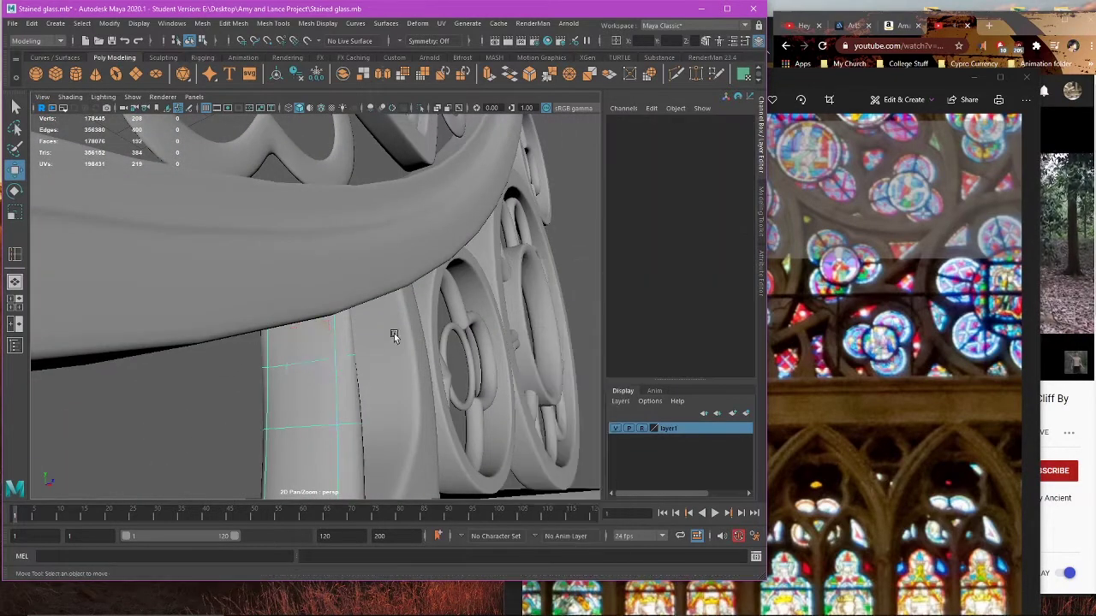
pyautogui.click(342, 335)
pyautogui.moveTo(342, 335)
pyautogui.keyDown('alt'); pyautogui.mouseDown()
pyautogui.moveTo(327, 347)
pyautogui.moveTo(353, 341)
pyautogui.mouseUp(); pyautogui.keyUp('alt')
pyautogui.keyDown('alt'); pyautogui.moveTo(353, 341); pyautogui.dragTo(339, 350); pyautogui.keyUp('alt')
pyautogui.scroll(3, 332, 359)
pyautogui.keyDown('alt'); pyautogui.moveTo(332, 394); pyautogui.dragTo(541, 361); pyautogui.keyUp('alt')
pyautogui.keyDown('alt'); pyautogui.moveTo(458, 329); pyautogui.dragTo(496, 303); pyautogui.keyUp('alt')
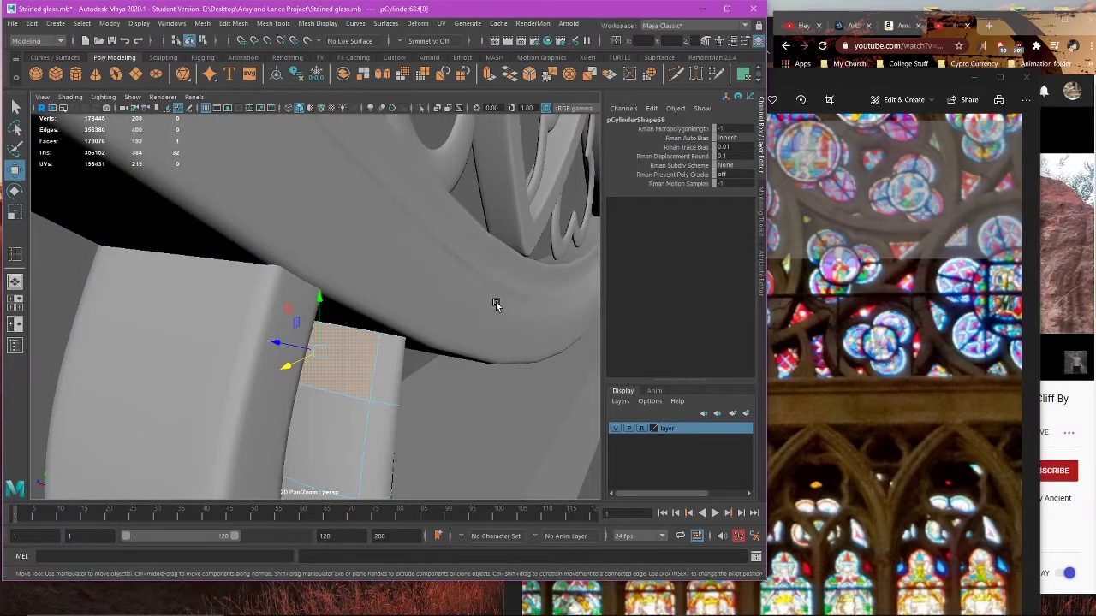
pyautogui.moveTo(495, 305); pyautogui.dragTo(541, 287, button='right')
pyautogui.keyDown('alt'); pyautogui.moveTo(505, 425); pyautogui.dragTo(408, 388); pyautogui.keyUp('alt')
pyautogui.click(404, 384)
# Step: Compare the half arch and mullion with the reference photo, viewing the surrounding tracery from farther away
pyautogui.scroll(-10, 394, 389)
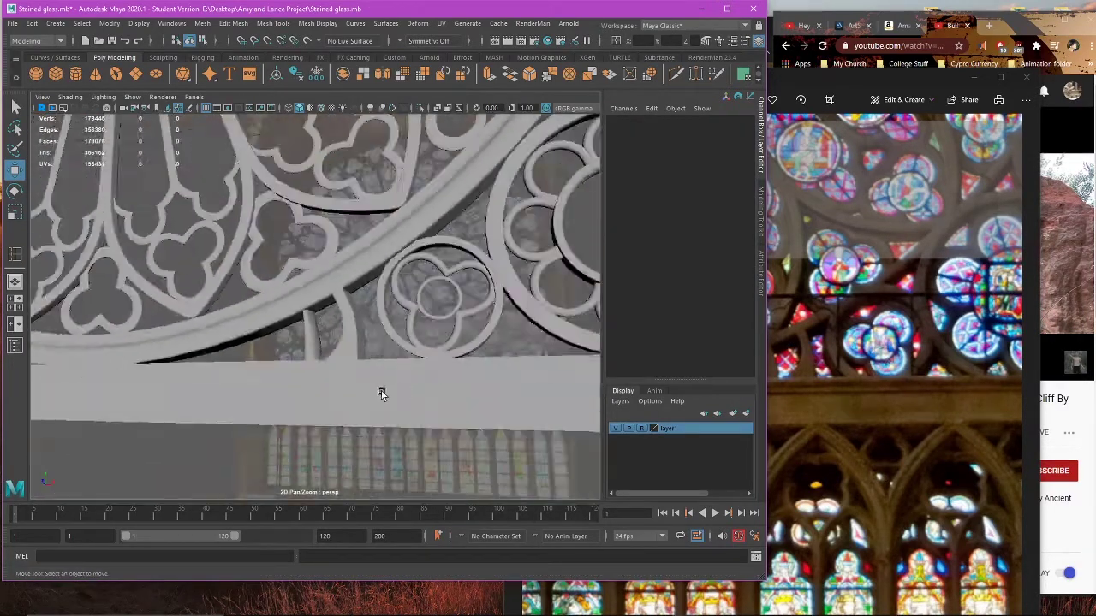
pyautogui.scroll(4, 330, 364)
pyautogui.click(828, 537)
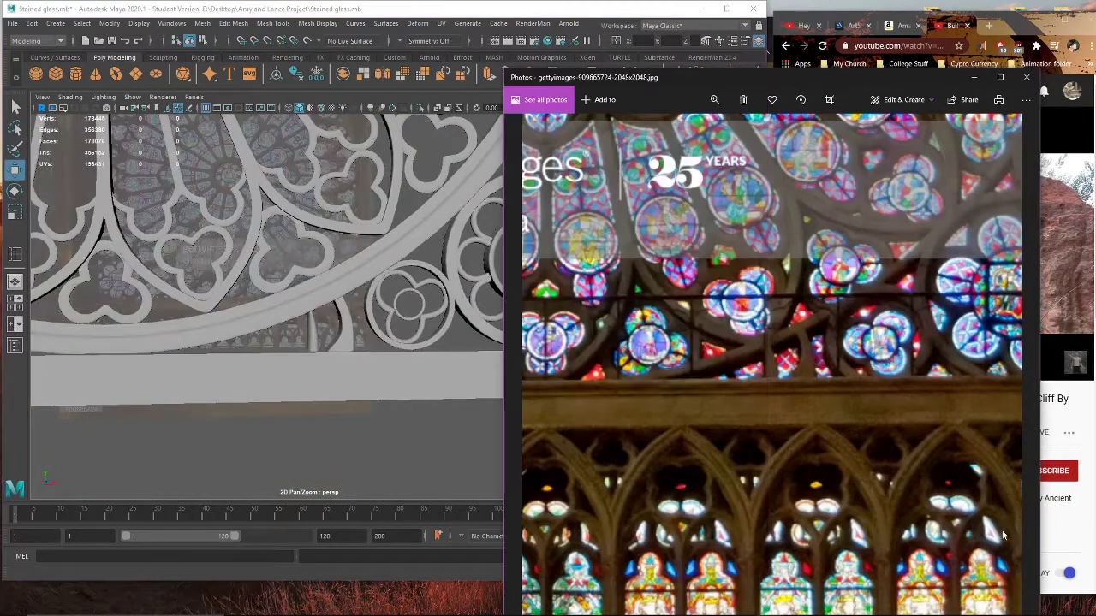
pyautogui.scroll(-3, 252, 352)
pyautogui.keyDown('alt'); pyautogui.moveTo(253, 350); pyautogui.dragTo(282, 422); pyautogui.keyUp('alt')
pyautogui.press('space')
pyautogui.press('space')
pyautogui.scroll(6, 391, 417)
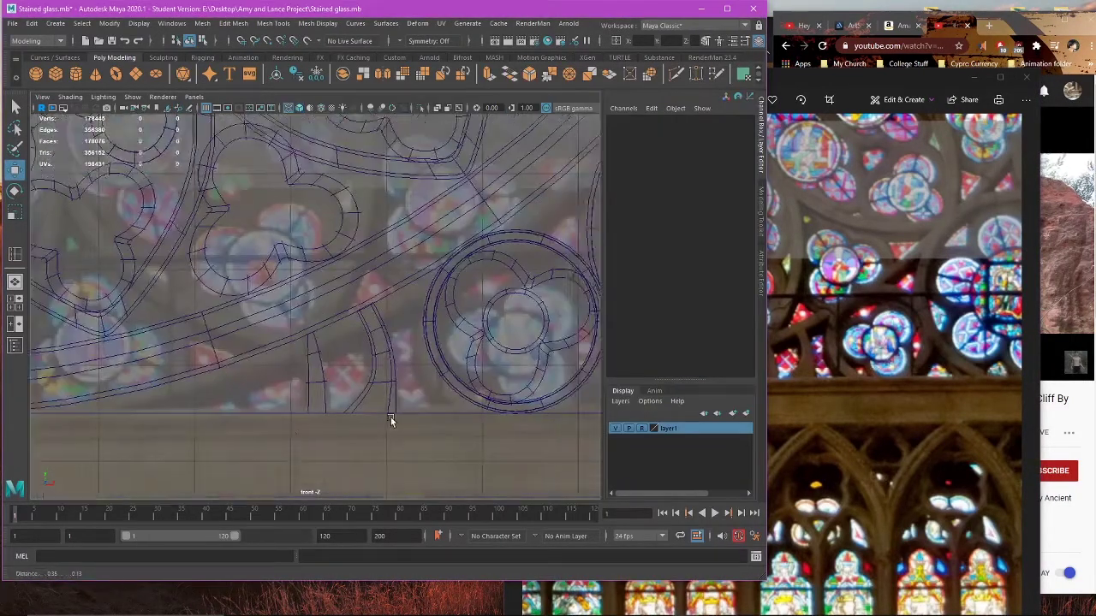
# Step: Move the upper inner-side vertices of the half arch outward to thicken its curve over the reference image
pyautogui.keyDown('alt'); pyautogui.moveTo(390, 418); pyautogui.dragTo(358, 370, button='middle'); pyautogui.keyUp('alt')
pyautogui.click(269, 406)
pyautogui.moveTo(370, 307); pyautogui.dragTo(320, 300, button='right')
pyautogui.scroll(3, 372, 338)
pyautogui.scroll(1, 376, 323)
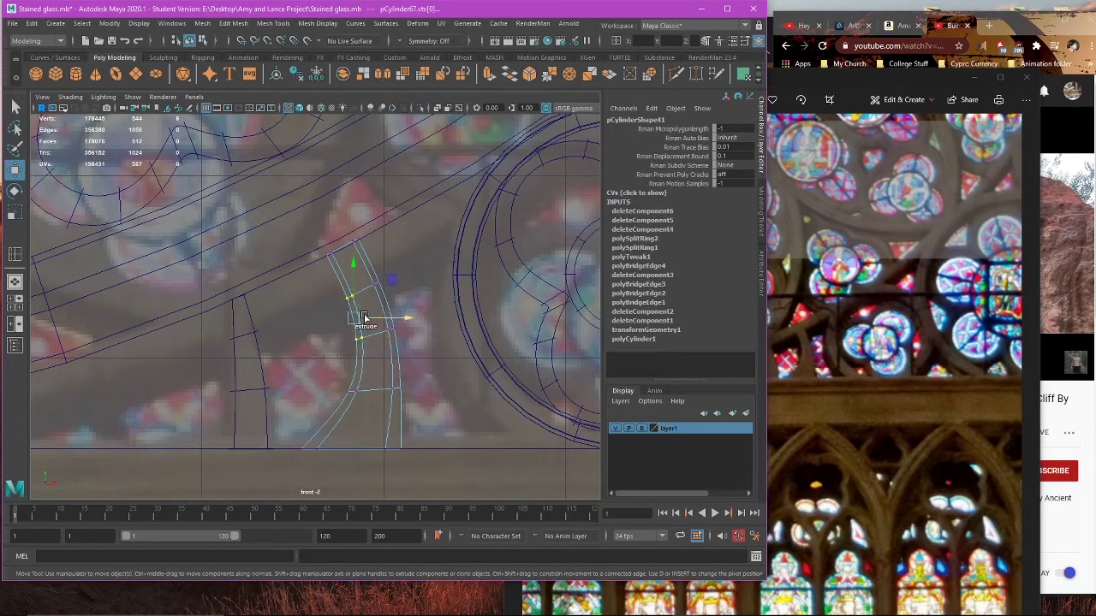
pyautogui.moveTo(383, 306); pyautogui.dragTo(392, 299)
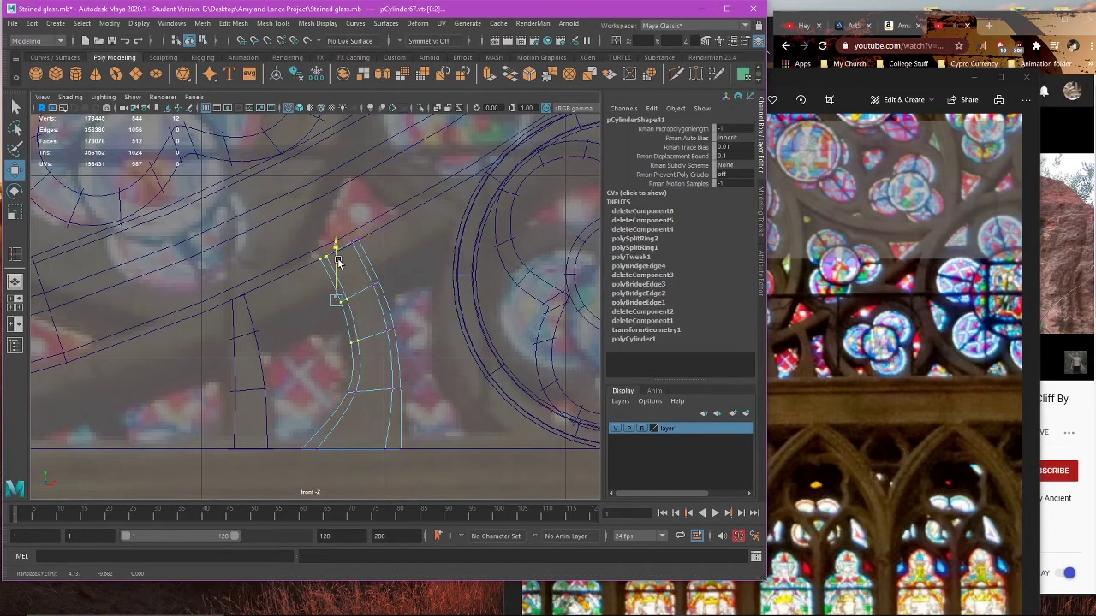
pyautogui.keyDown('alt'); pyautogui.moveTo(237, 309); pyautogui.dragTo(265, 301, button='middle'); pyautogui.keyUp('alt')
pyautogui.click(286, 349)
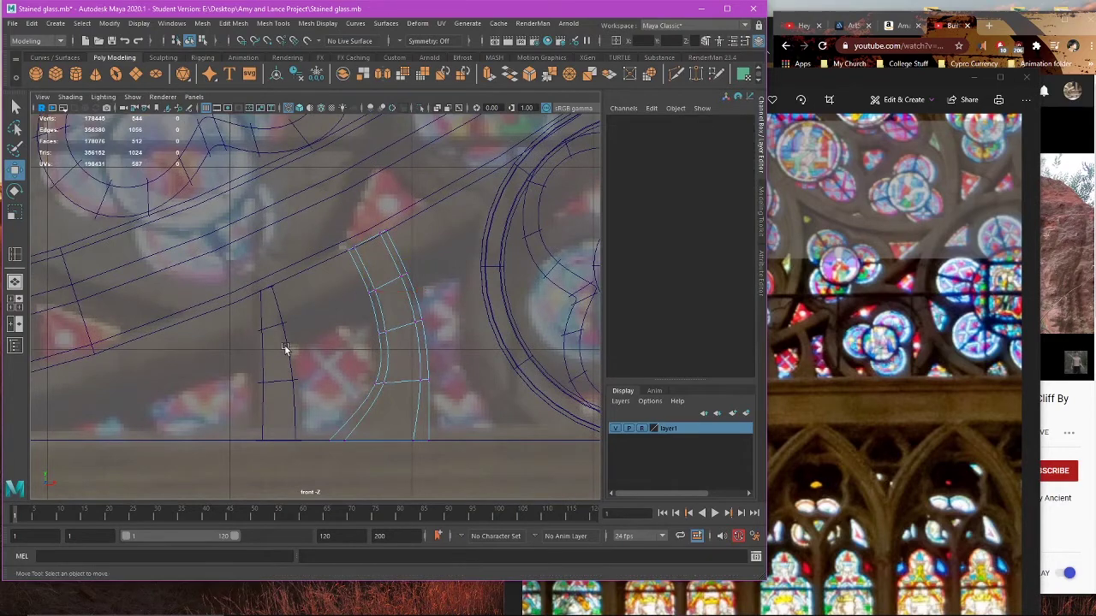
# Step: Select the vertices on the mullion's straight side and turn off its smooth preview in the perspective view
pyautogui.click(283, 356)
pyautogui.moveTo(342, 336); pyautogui.dragTo(168, 289, button='right')
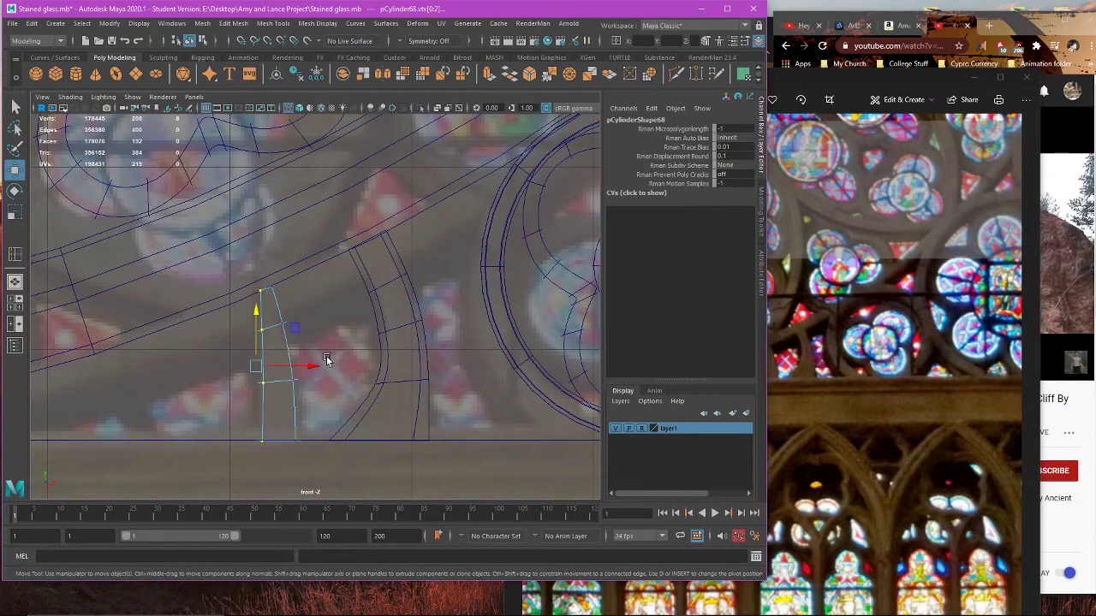
pyautogui.press('space')
pyautogui.press('space')
pyautogui.moveTo(370, 289)
pyautogui.keyDown('alt'); pyautogui.mouseDown()
pyautogui.moveTo(400, 297)
pyautogui.moveTo(384, 431)
pyautogui.moveTo(349, 410)
pyautogui.moveTo(262, 416)
pyautogui.mouseUp(); pyautogui.keyUp('alt')
pyautogui.scroll(5, 262, 416)
pyautogui.keyDown('alt'); pyautogui.moveTo(262, 416); pyautogui.dragTo(374, 382, button='middle'); pyautogui.keyUp('alt')
pyautogui.scroll(3, 383, 346)
pyautogui.press('1')
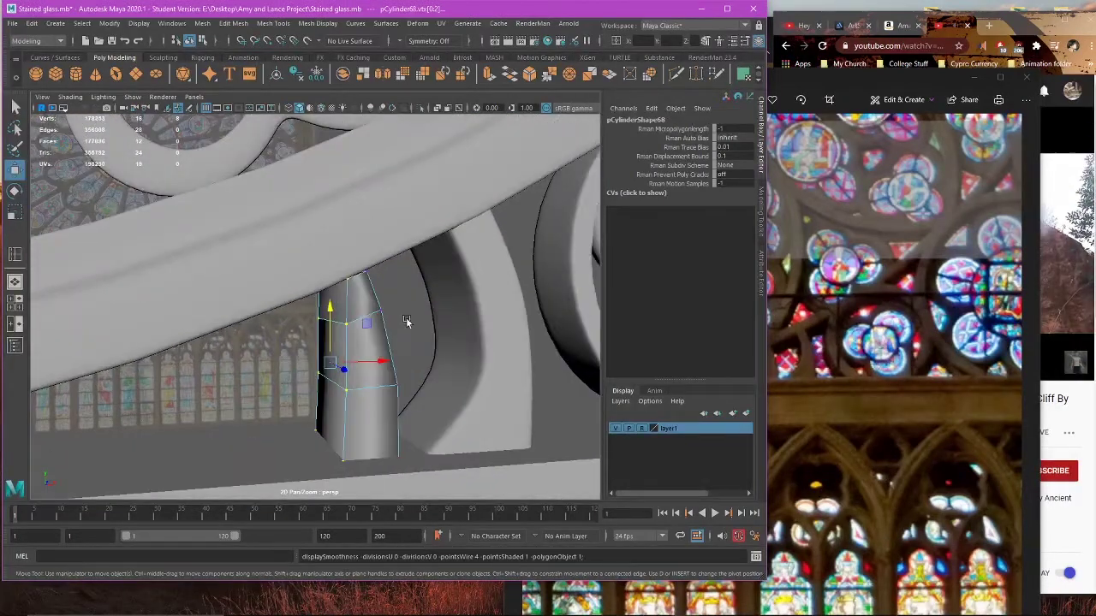
# Step: Insert edge loops close to the front and back corners of the mullion's straight side to sharpen them
pyautogui.moveTo(408, 305)
pyautogui.mouseDown(button='right')
pyautogui.moveTo(463, 287)
pyautogui.moveTo(399, 313)
pyautogui.mouseUp(button='right')
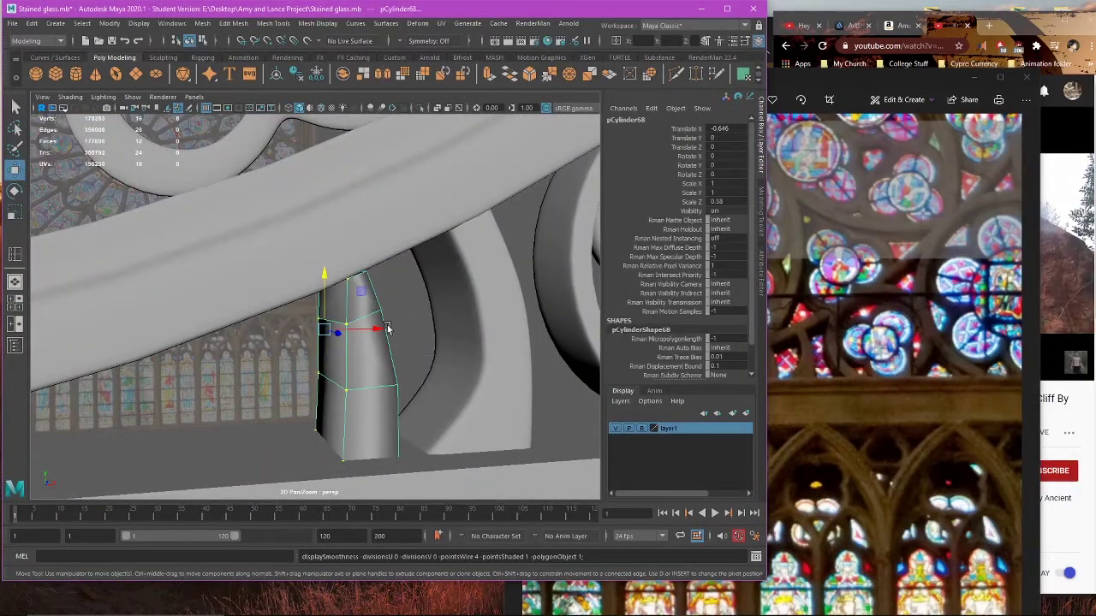
pyautogui.click(301, 322)
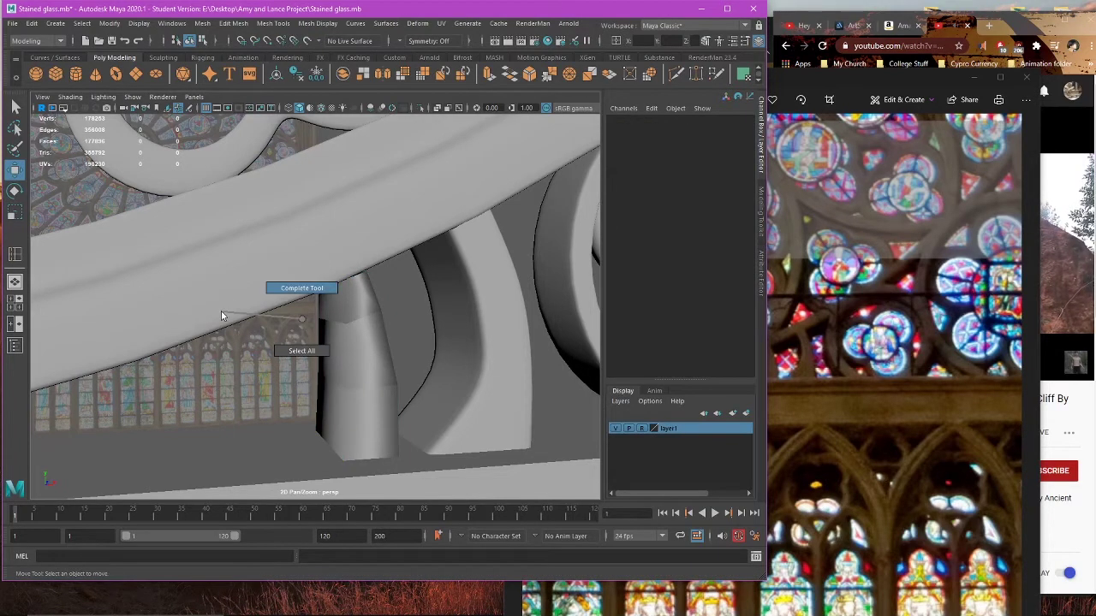
pyautogui.moveTo(221, 311); pyautogui.dragTo(221, 311, button='right')
pyautogui.click(396, 362)
pyautogui.click(386, 355)
pyautogui.moveTo(400, 320); pyautogui.dragTo(451, 269, button='right')
pyautogui.click(406, 292)
pyautogui.click(15, 250)
pyautogui.scroll(2, 360, 353)
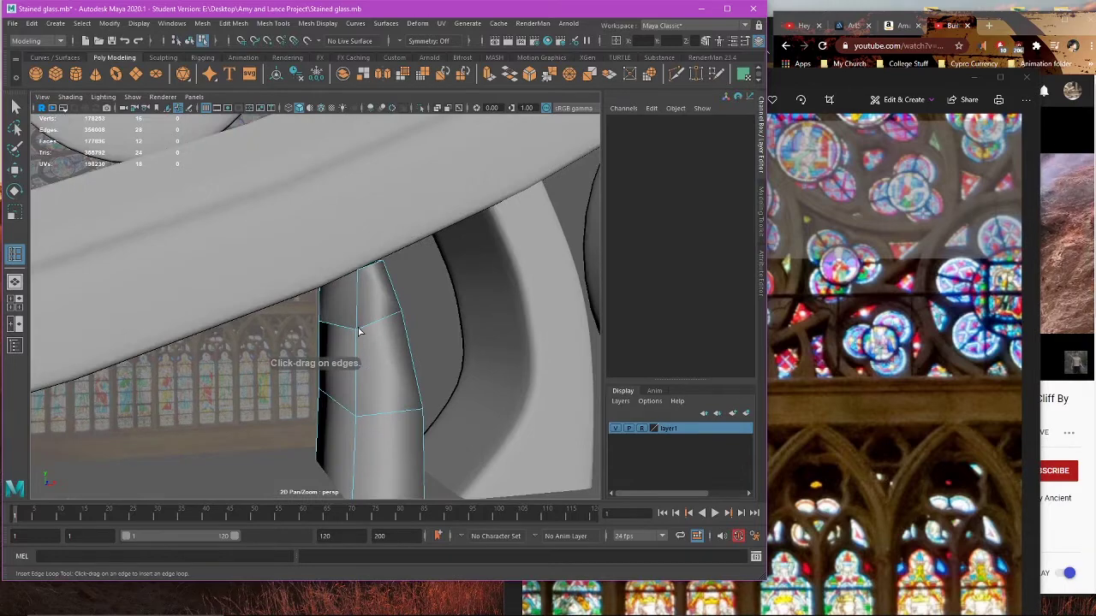
pyautogui.click(359, 332)
pyautogui.hotkey('ctrl', 'z')
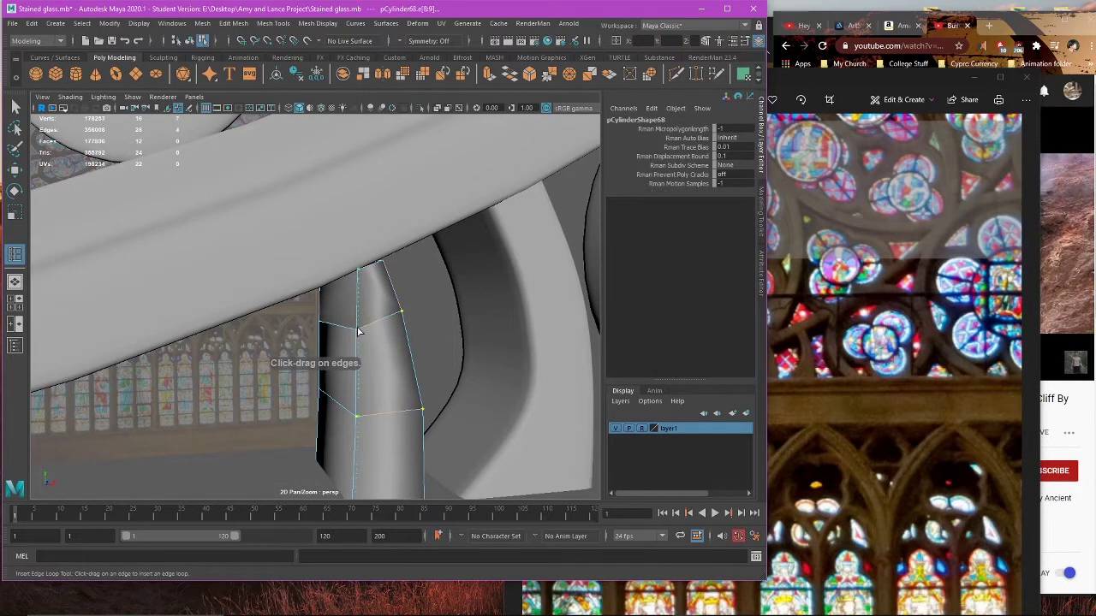
pyautogui.click(360, 332)
pyautogui.scroll(4, 271, 428)
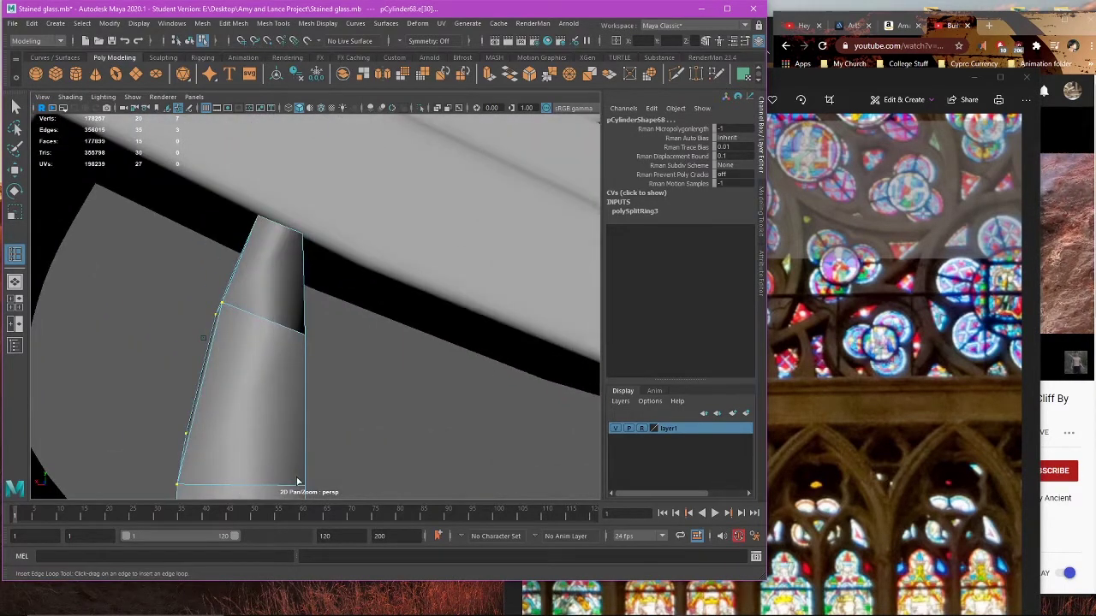
pyautogui.click(302, 490)
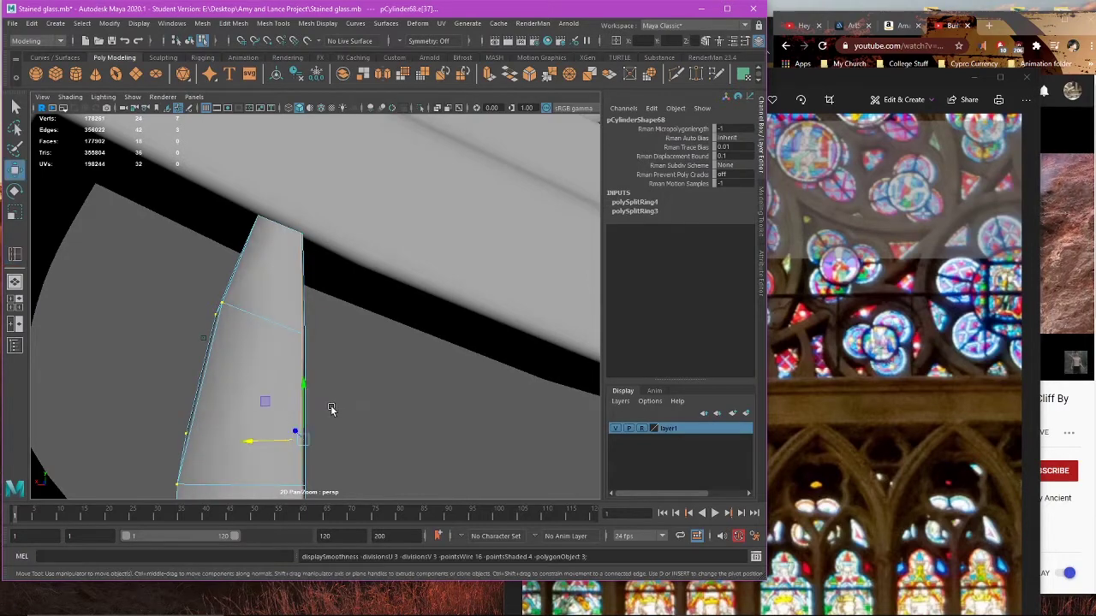
# Step: Insert edge loops close to the front and back corners of the mullion's curved side
pyautogui.keyDown('alt'); pyautogui.moveTo(331, 410); pyautogui.dragTo(240, 336); pyautogui.keyUp('alt')
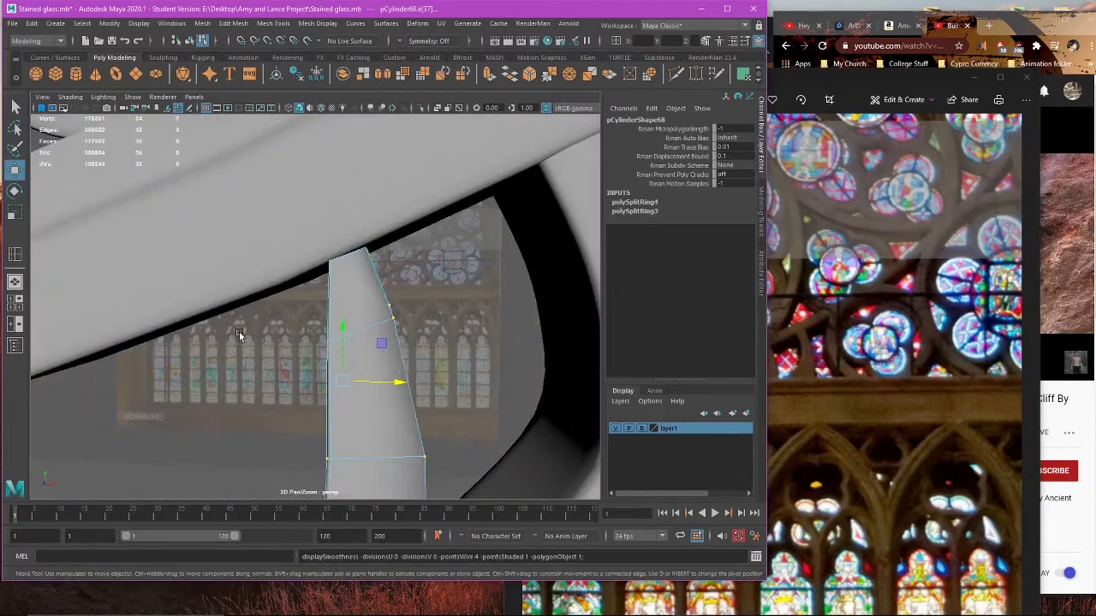
pyautogui.click(392, 323)
pyautogui.keyDown('alt'); pyautogui.moveTo(391, 323); pyautogui.dragTo(198, 341); pyautogui.keyUp('alt')
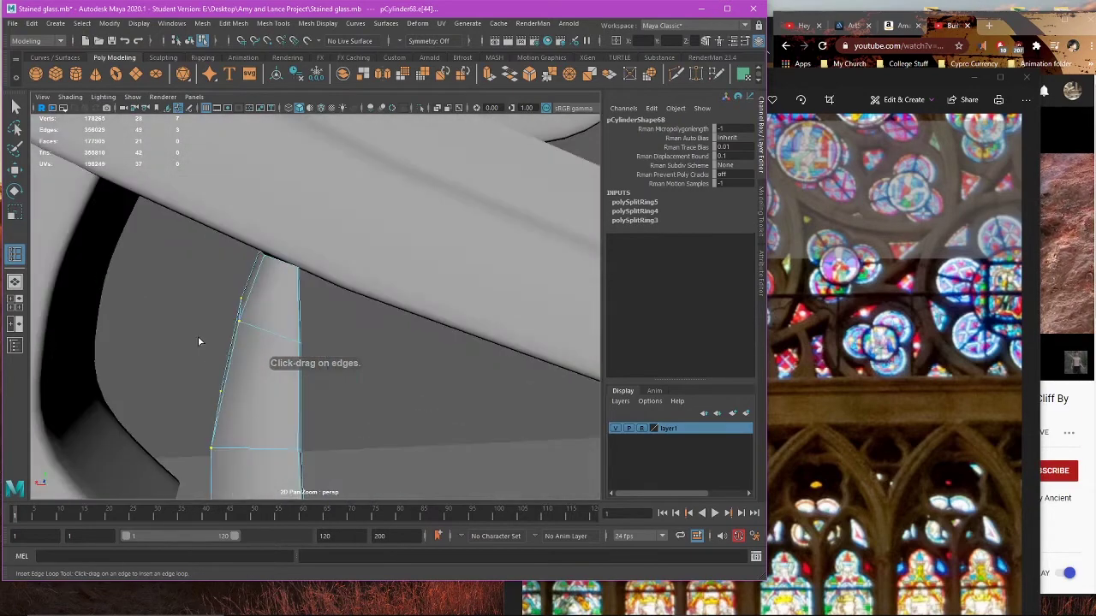
pyautogui.click(241, 326)
pyautogui.press('w')
pyautogui.keyDown('alt'); pyautogui.moveTo(296, 314); pyautogui.dragTo(422, 351); pyautogui.keyUp('alt')
pyautogui.moveTo(404, 314); pyautogui.dragTo(445, 294, button='right')
pyautogui.click(414, 319)
pyautogui.keyDown('alt'); pyautogui.moveTo(414, 319); pyautogui.dragTo(370, 349); pyautogui.keyUp('alt')
pyautogui.click(371, 349)
pyautogui.moveTo(361, 334); pyautogui.dragTo(299, 301, button='right')
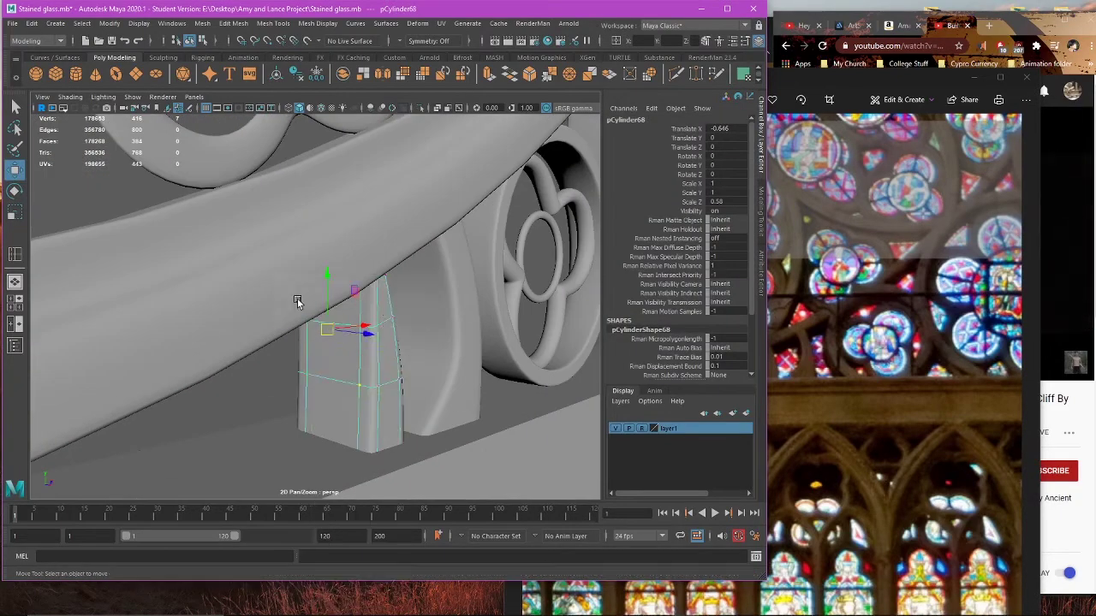
pyautogui.click(349, 378)
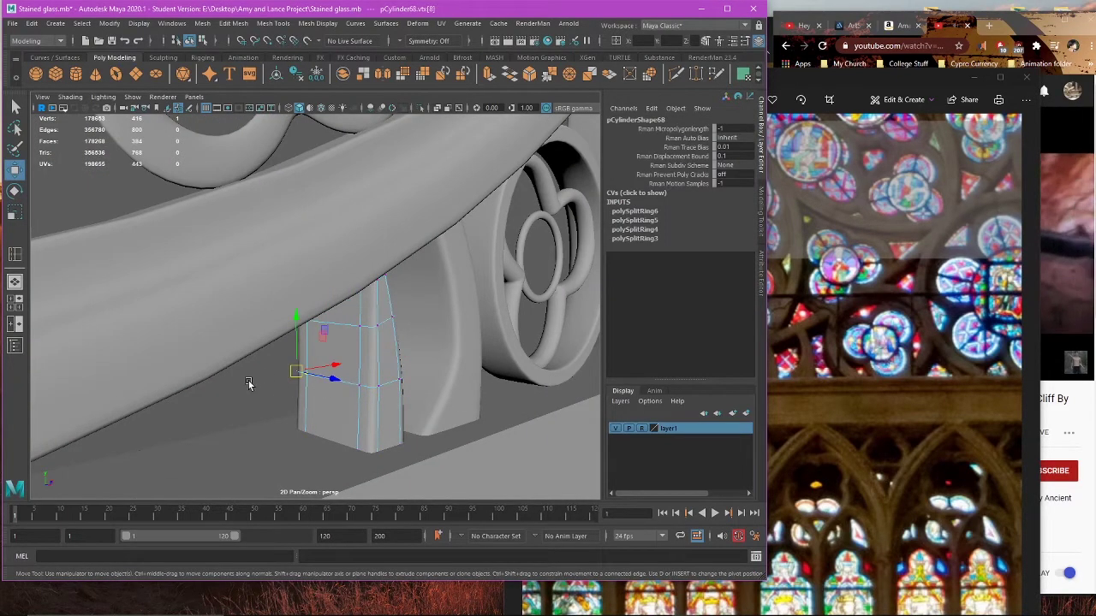
pyautogui.click(249, 383)
# Step: Reduce the mullion's depth to a Z scale of 0.568 and save the scene
pyautogui.moveTo(294, 303); pyautogui.dragTo(364, 290, button='right')
pyautogui.click(369, 366)
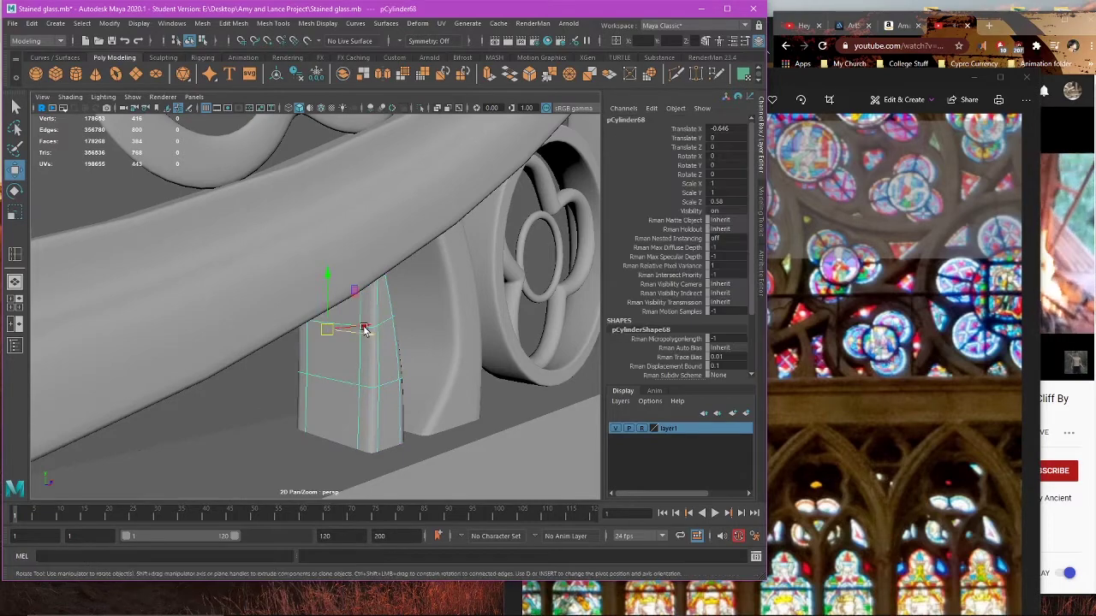
pyautogui.moveTo(363, 332); pyautogui.dragTo(361, 335)
pyautogui.click(257, 368)
pyautogui.hotkey('ctrl', 's')
pyautogui.scroll(-4, 355, 396)
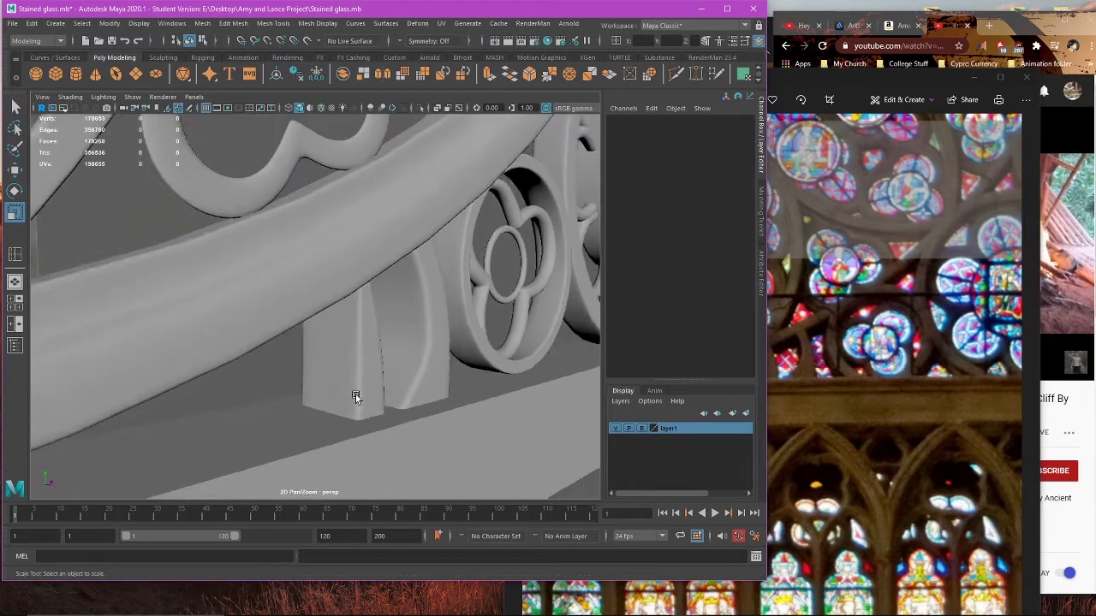
# Step: Review the whole rose window and sill and compare the lower tracery with the reference photo
pyautogui.keyDown('alt'); pyautogui.moveTo(355, 397); pyautogui.dragTo(355, 460); pyautogui.keyUp('alt')
pyautogui.scroll(-3, 291, 392)
pyautogui.scroll(-6, 344, 419)
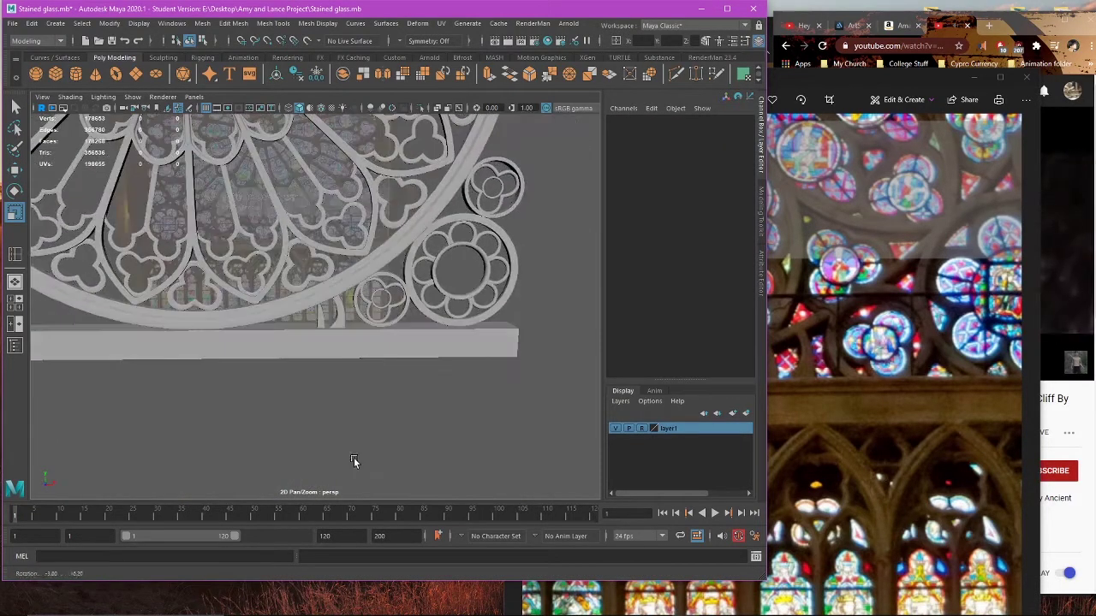
pyautogui.scroll(-7, 394, 450)
pyautogui.keyDown('alt'); pyautogui.moveTo(430, 440); pyautogui.dragTo(442, 388); pyautogui.keyUp('alt')
pyautogui.scroll(5, 443, 389)
pyautogui.click(892, 503)
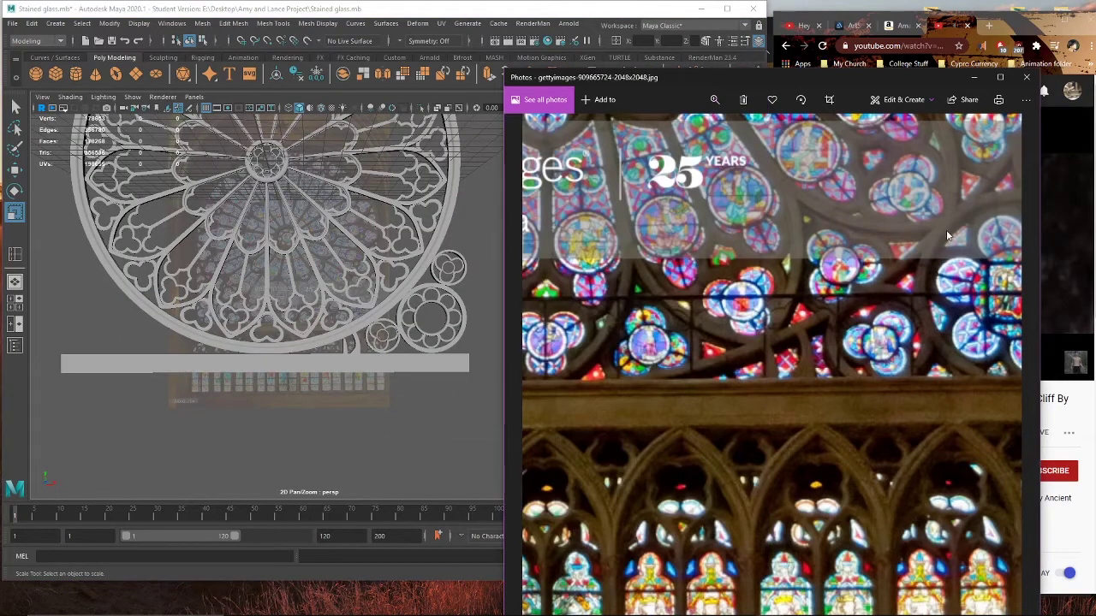
pyautogui.moveTo(946, 235); pyautogui.dragTo(599, 415)
pyautogui.click(271, 374)
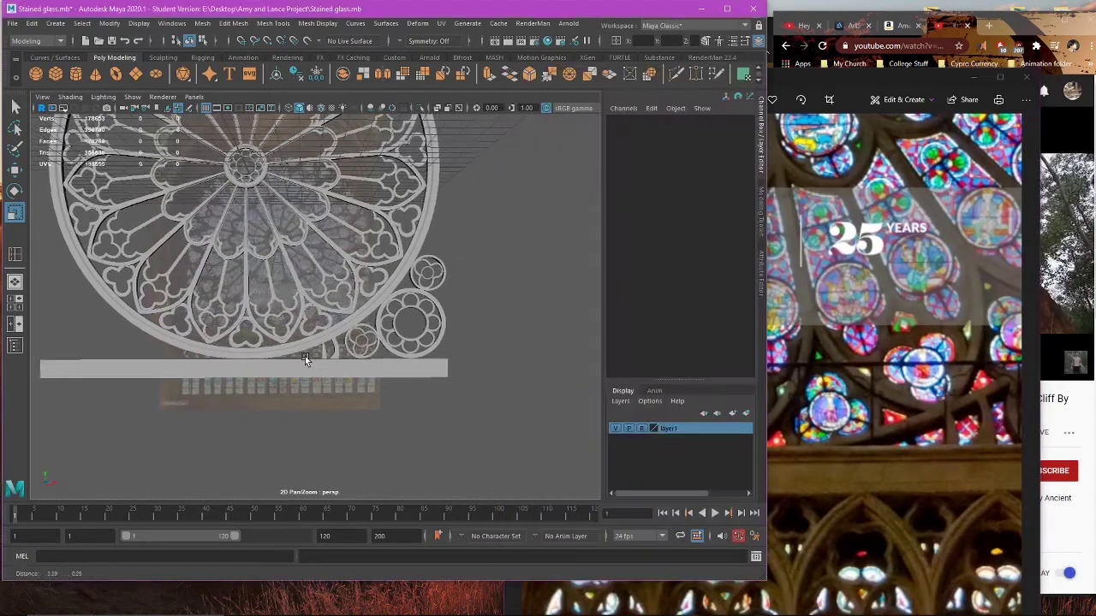
# Step: Shift the tapered mullion along X to a Translate X of -0.679 to match the reference image
pyautogui.scroll(5, 304, 356)
pyautogui.click(284, 340)
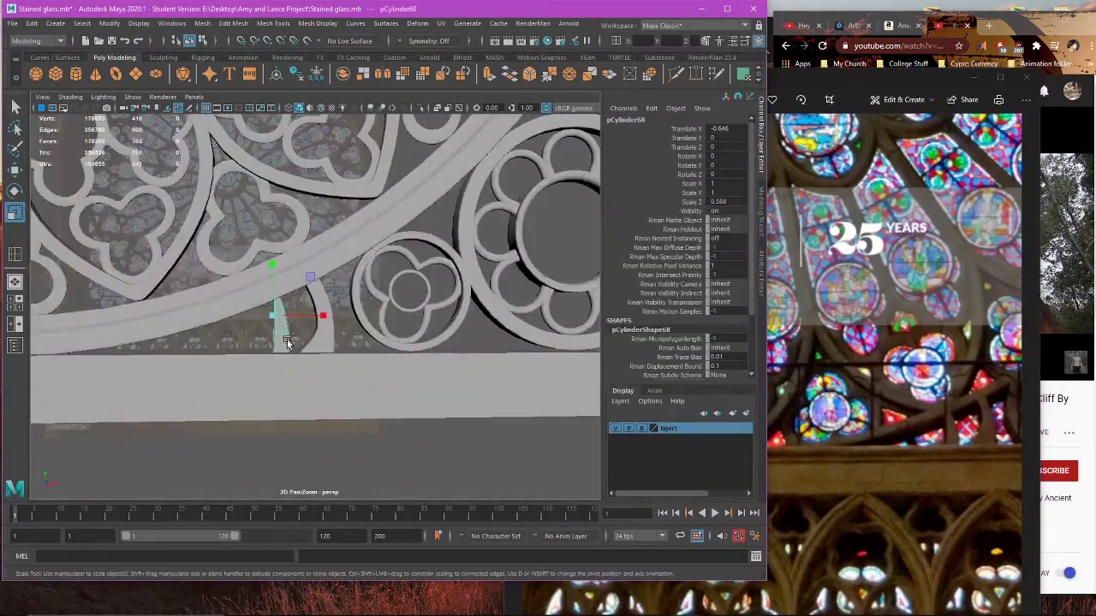
pyautogui.press('space')
pyautogui.press('space')
pyautogui.scroll(-4, 315, 382)
pyautogui.press('w')
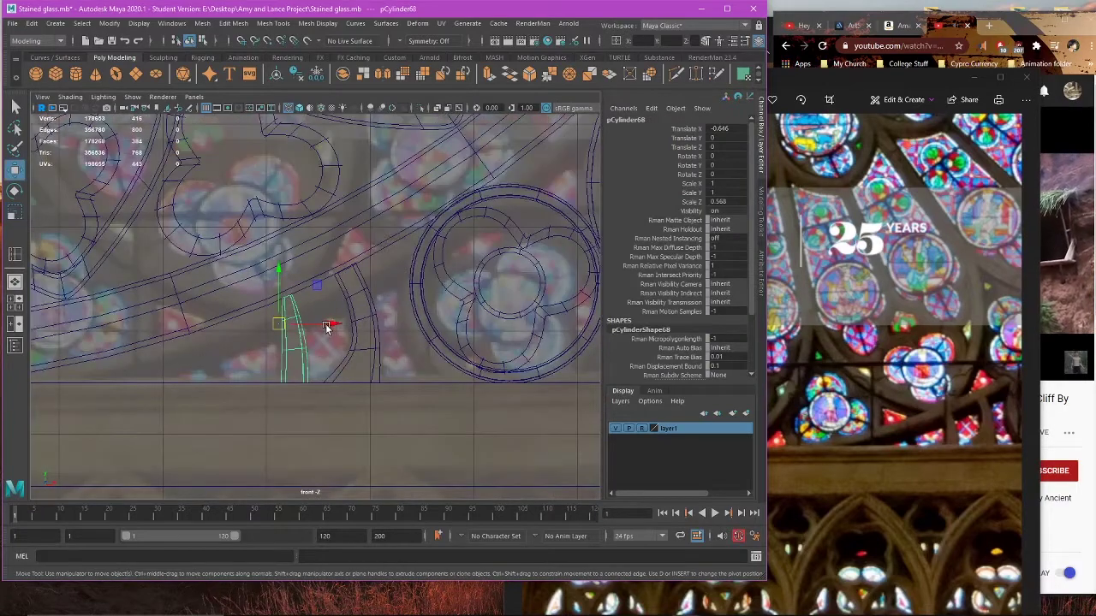
pyautogui.moveTo(330, 325); pyautogui.dragTo(328, 323)
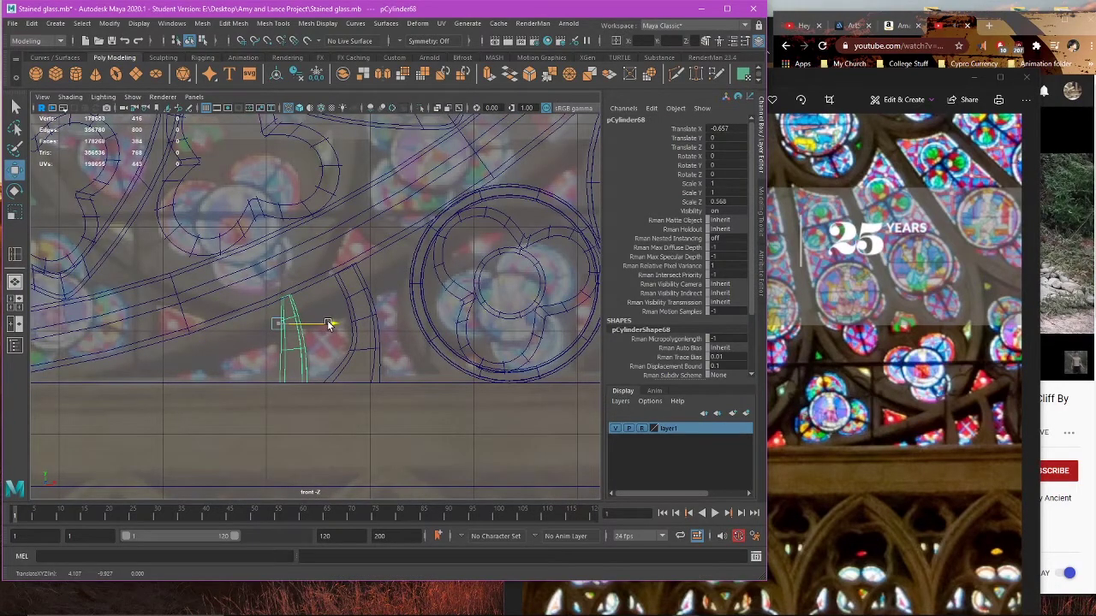
pyautogui.scroll(-5, 325, 325)
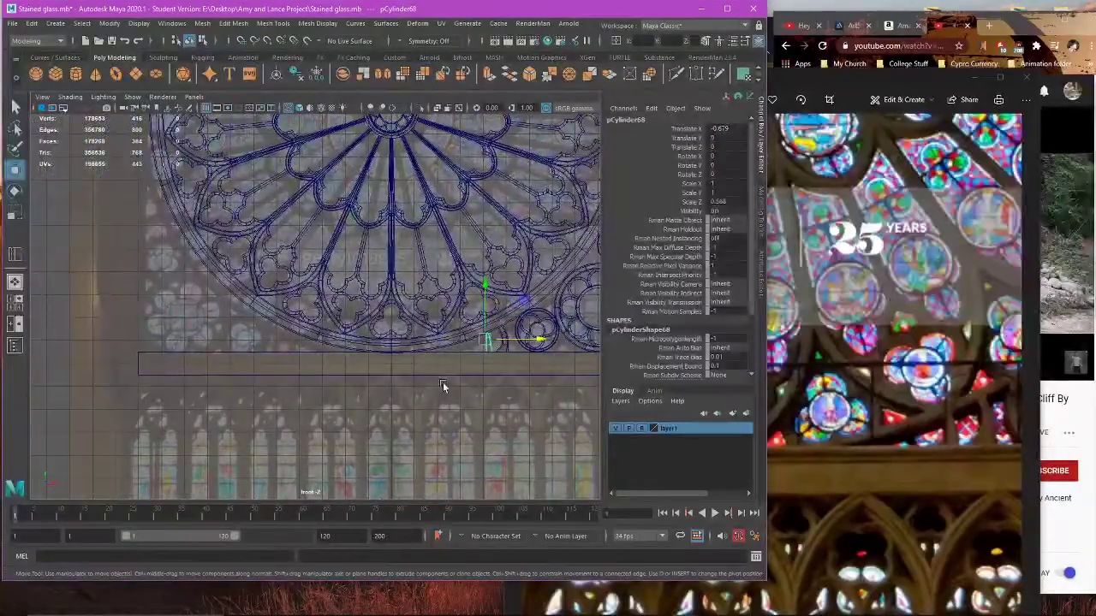
pyautogui.scroll(6, 409, 377)
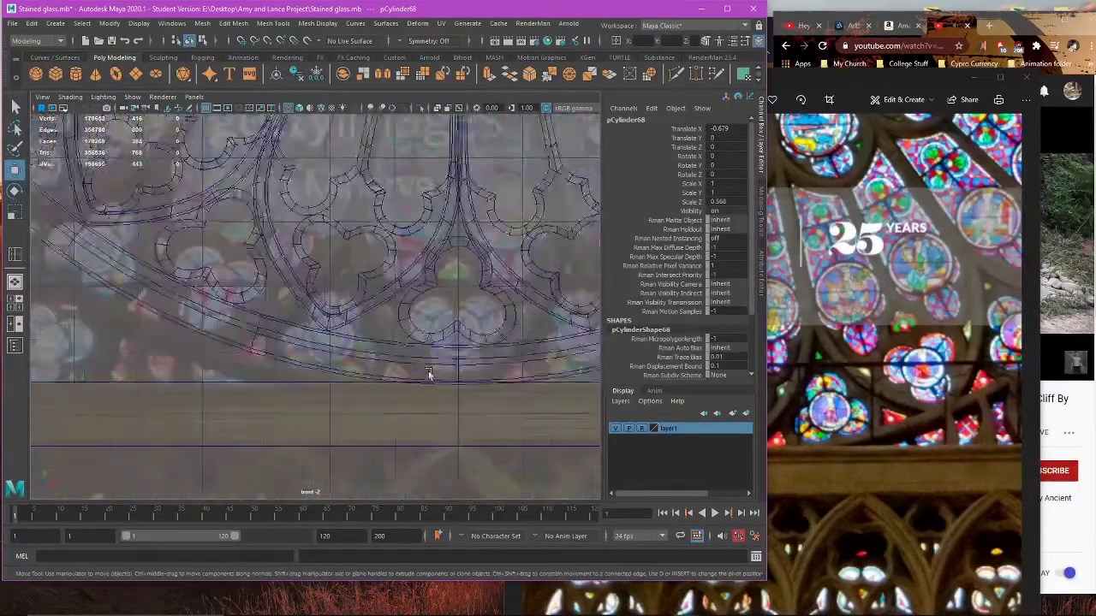
pyautogui.scroll(6, 384, 379)
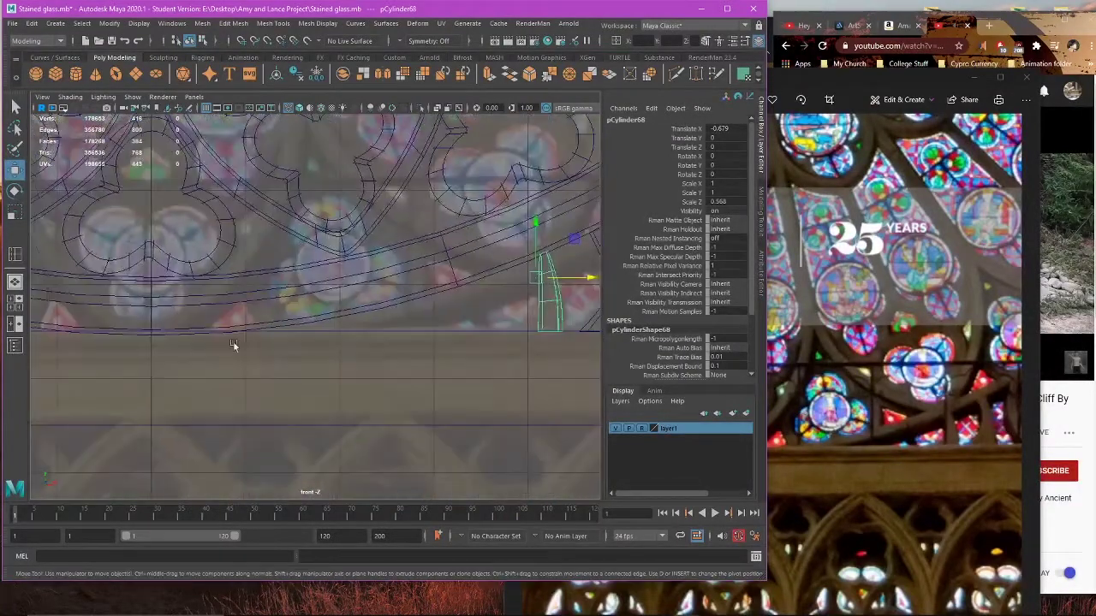
# Step: Bend the tapered mullion into a curve by moving its base, upper-row and top-corner vertices to follow the reference and meet the rim
pyautogui.moveTo(377, 294); pyautogui.dragTo(288, 272, button='right')
pyautogui.scroll(3, 291, 295)
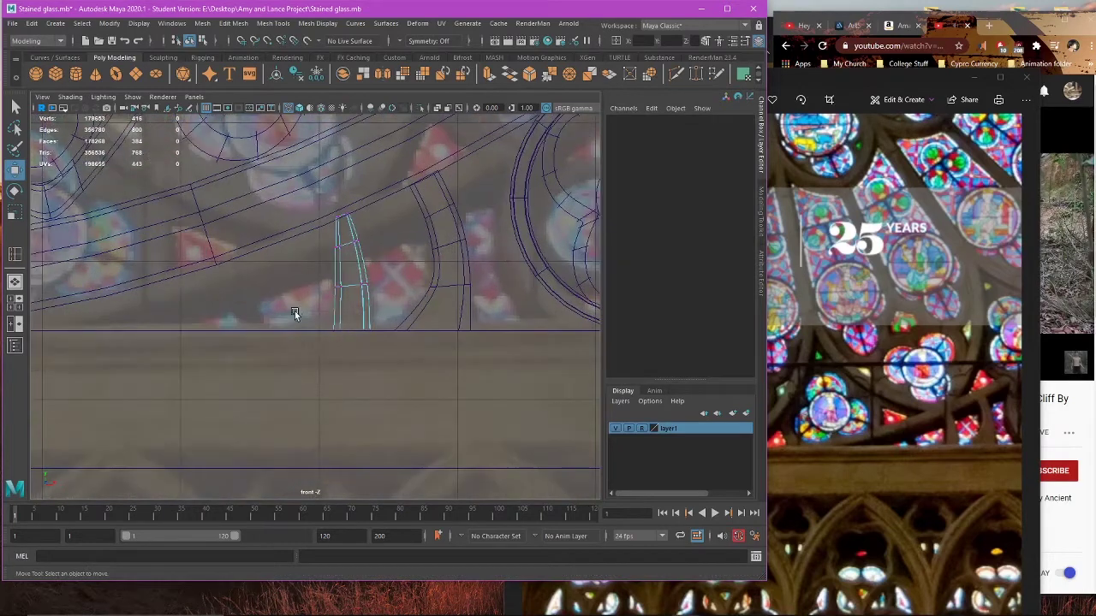
pyautogui.moveTo(294, 311); pyautogui.dragTo(383, 333)
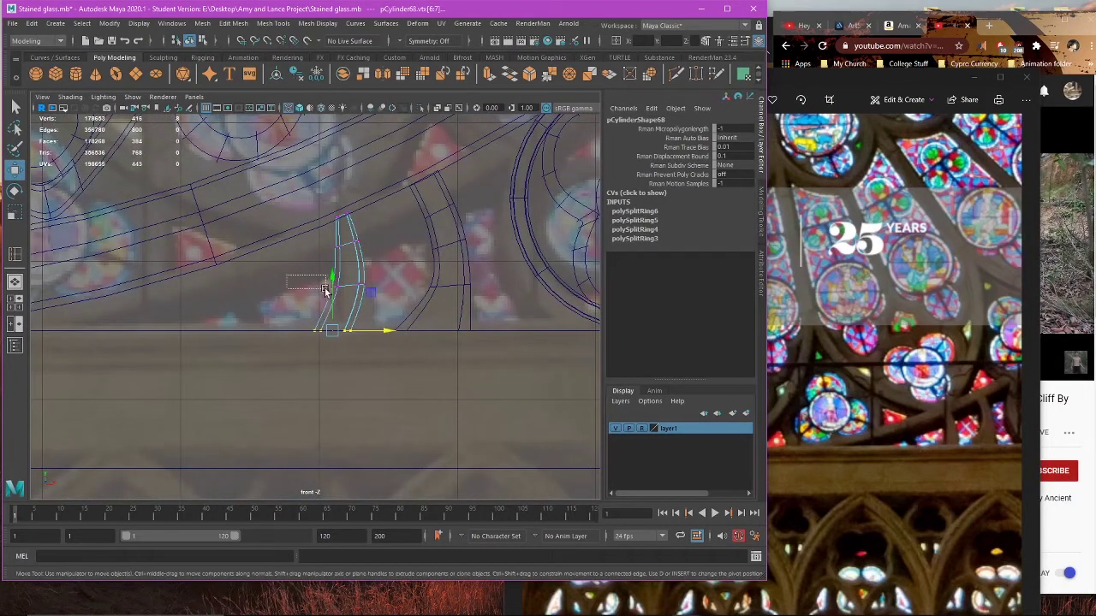
pyautogui.moveTo(290, 236); pyautogui.dragTo(398, 244)
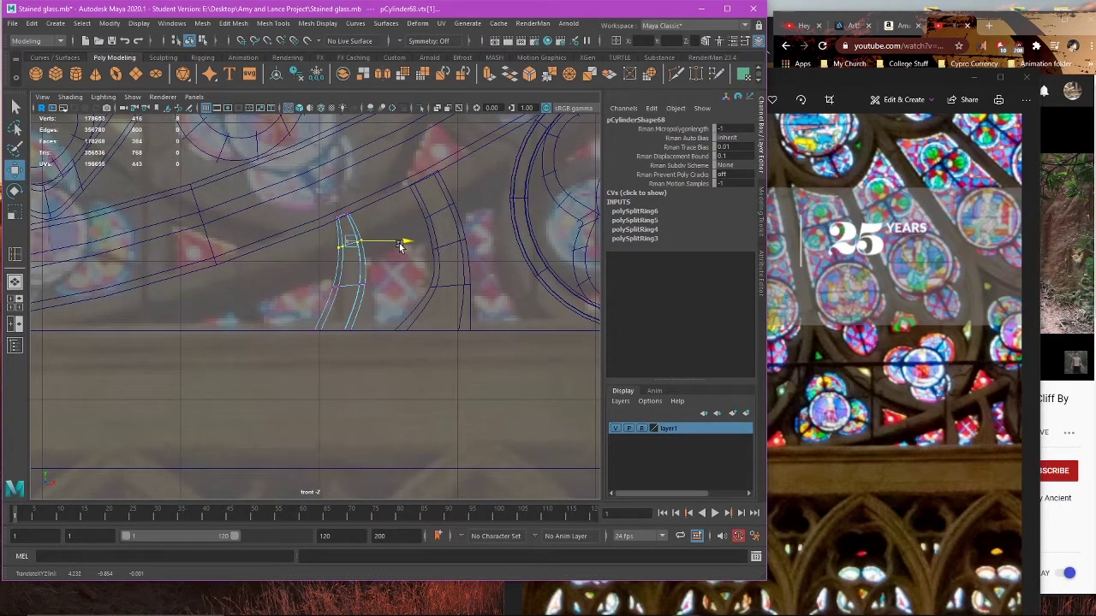
pyautogui.scroll(4, 391, 244)
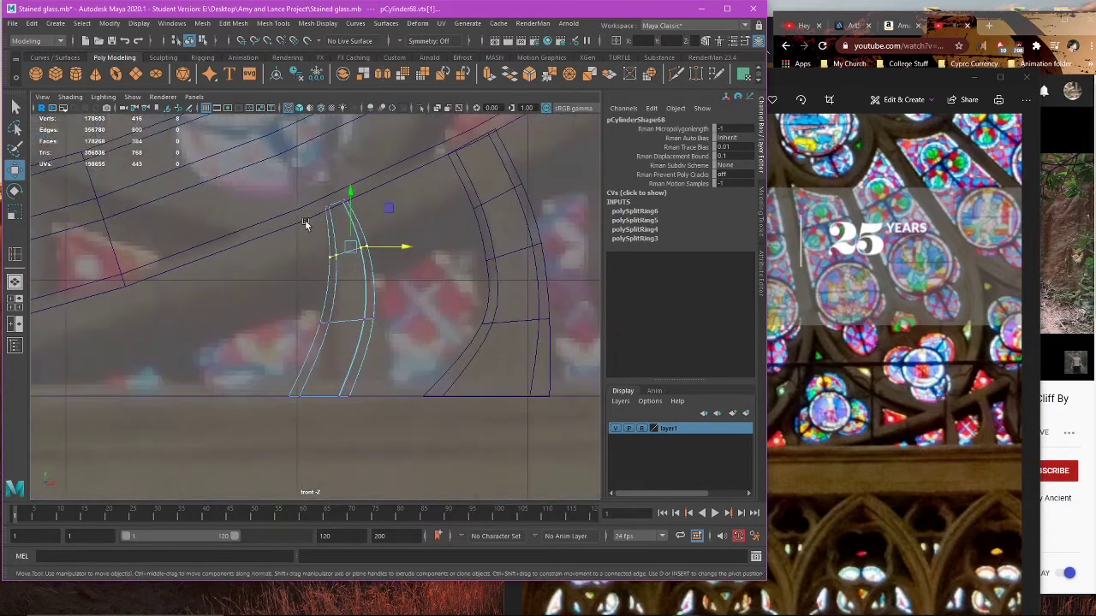
pyautogui.moveTo(366, 215); pyautogui.dragTo(342, 218)
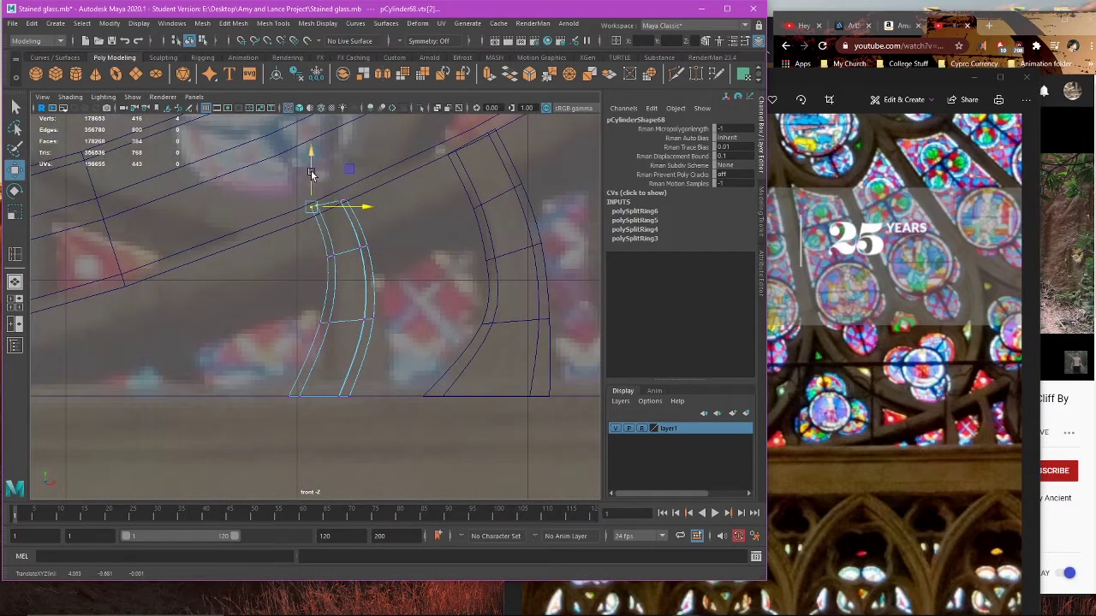
pyautogui.moveTo(311, 174); pyautogui.dragTo(315, 199)
pyautogui.press('5')
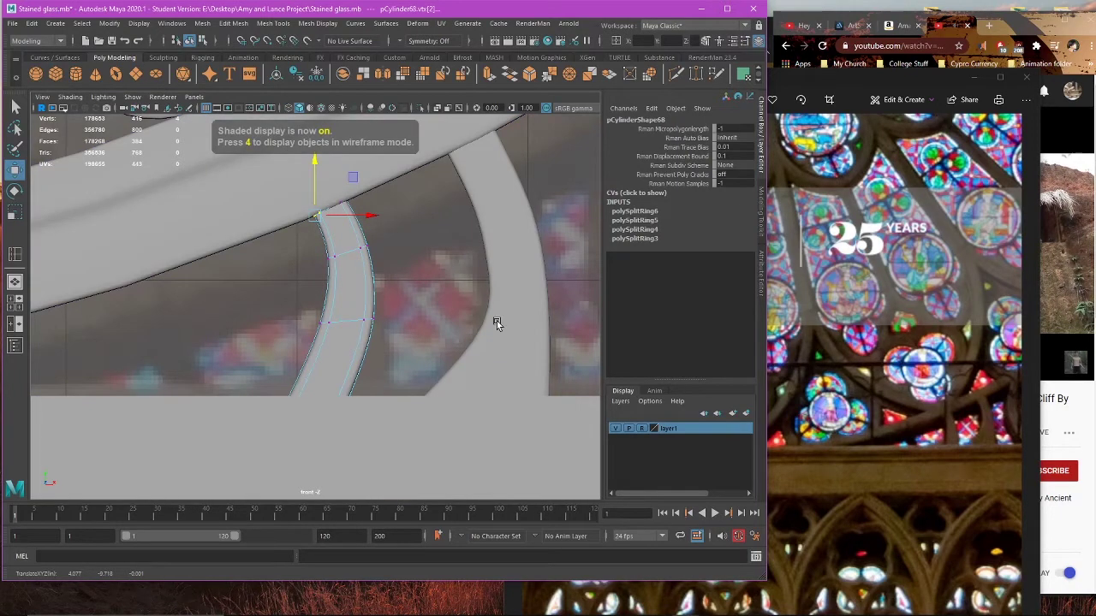
pyautogui.click(496, 321)
pyautogui.scroll(-6, 431, 366)
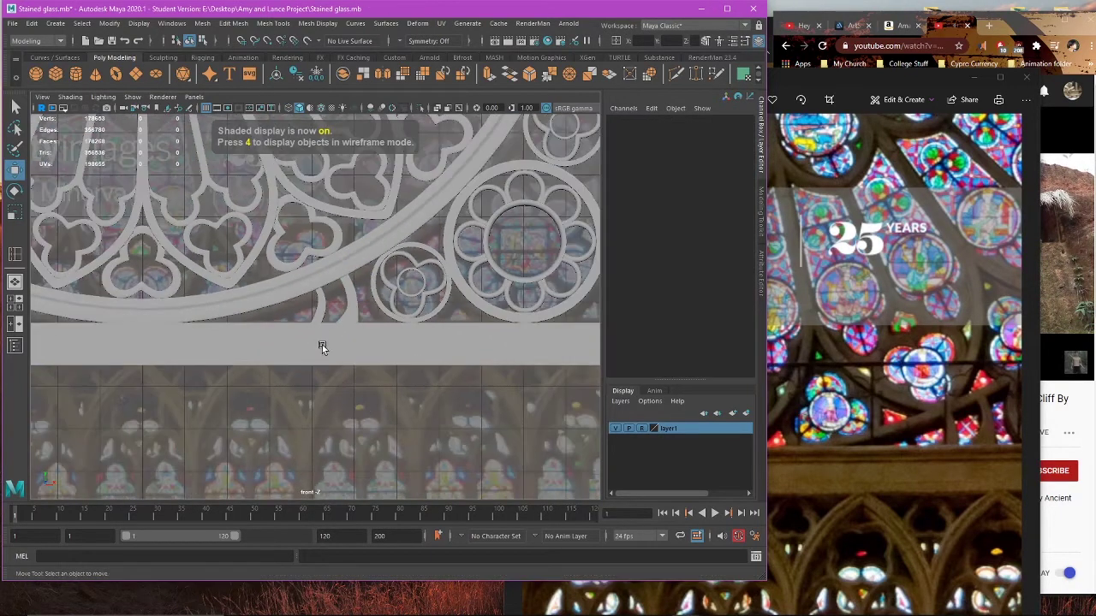
# Step: Lower the curved mullion's middle row of vertices and extend the inner corner of its base along the sill
pyautogui.scroll(3, 322, 345)
pyautogui.click(329, 308)
pyautogui.scroll(2, 376, 324)
pyautogui.press('4')
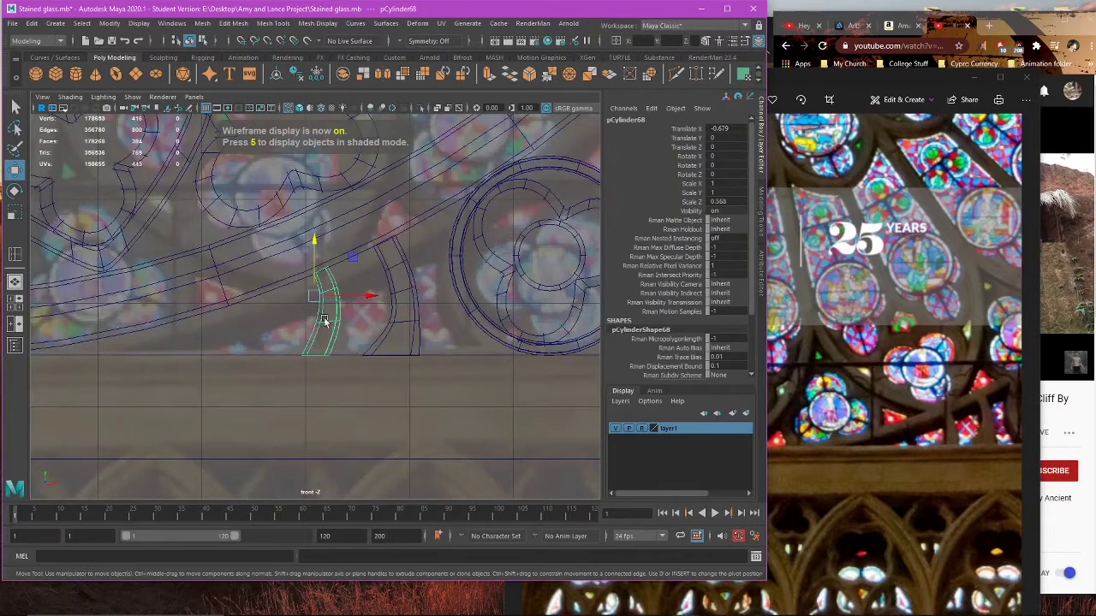
pyautogui.press('F9')
pyautogui.scroll(4, 355, 355)
pyautogui.moveTo(347, 283); pyautogui.dragTo(348, 305)
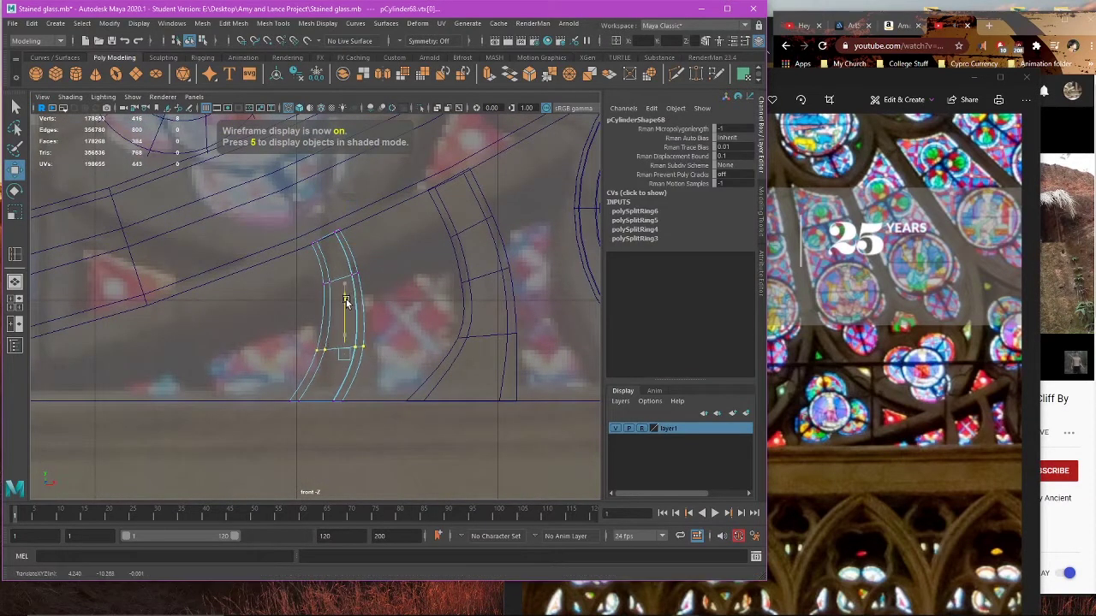
pyautogui.moveTo(248, 387); pyautogui.dragTo(326, 401)
# Step: Delete surplus edge loops across the neighbouring half arch to smooth its curve
pyautogui.moveTo(562, 238); pyautogui.dragTo(546, 194, button='right')
pyautogui.click(496, 270)
pyautogui.doubleClick(490, 274)
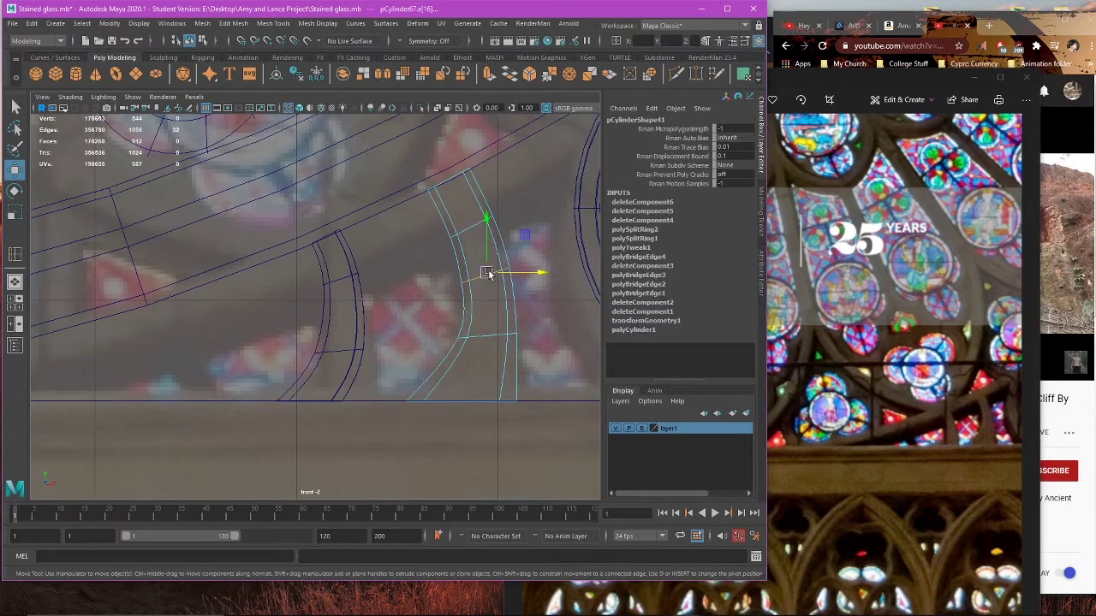
pyautogui.hotkey('ctrl', 'Delete')
pyautogui.doubleClick(477, 247)
pyautogui.press('Delete')
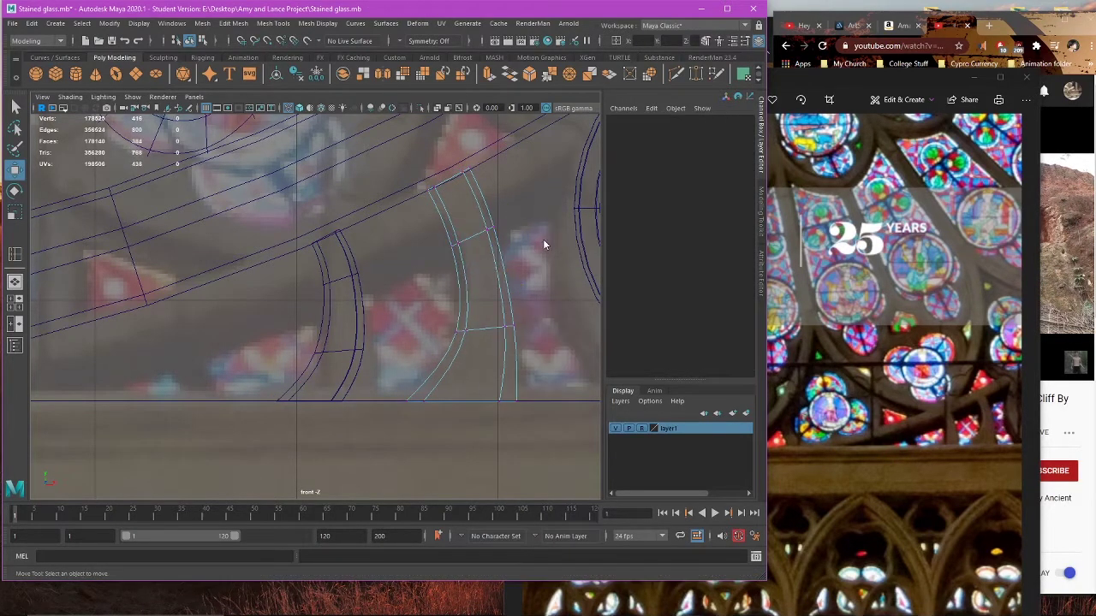
pyautogui.moveTo(543, 243); pyautogui.dragTo(563, 230, button='right')
pyautogui.press('5')
pyautogui.click(532, 271)
pyautogui.scroll(-8, 520, 280)
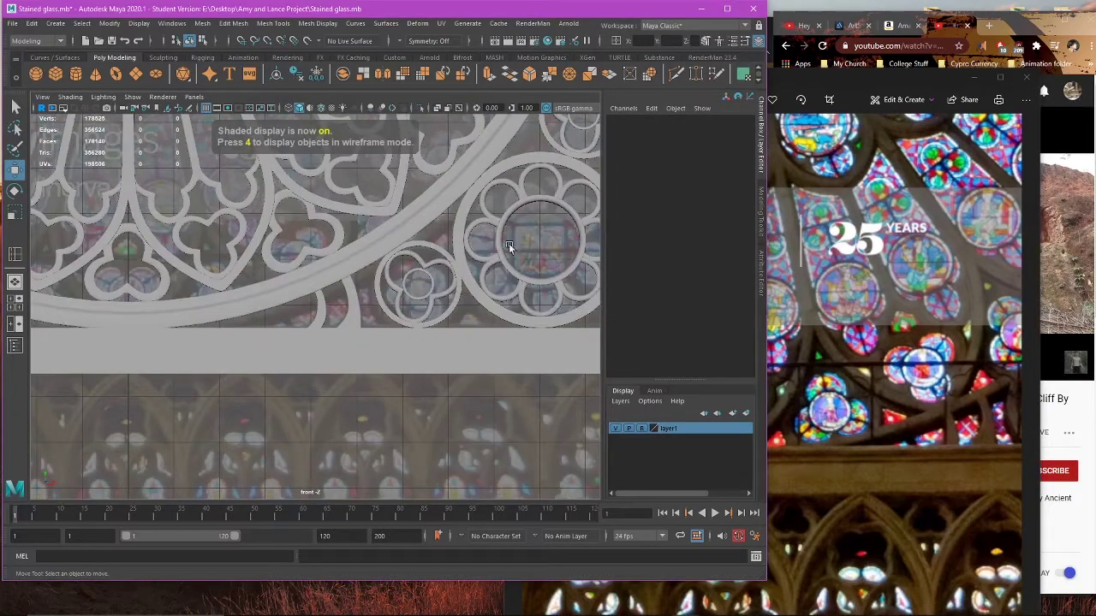
# Step: Return to the perspective view of the whole window and save the scene
pyautogui.press('space')
pyautogui.press('space')
pyautogui.scroll(-7, 470, 258)
pyautogui.keyDown('alt'); pyautogui.moveTo(481, 295); pyautogui.dragTo(216, 214); pyautogui.keyUp('alt')
pyautogui.click(28, 24)
pyautogui.moveTo(15, 24)
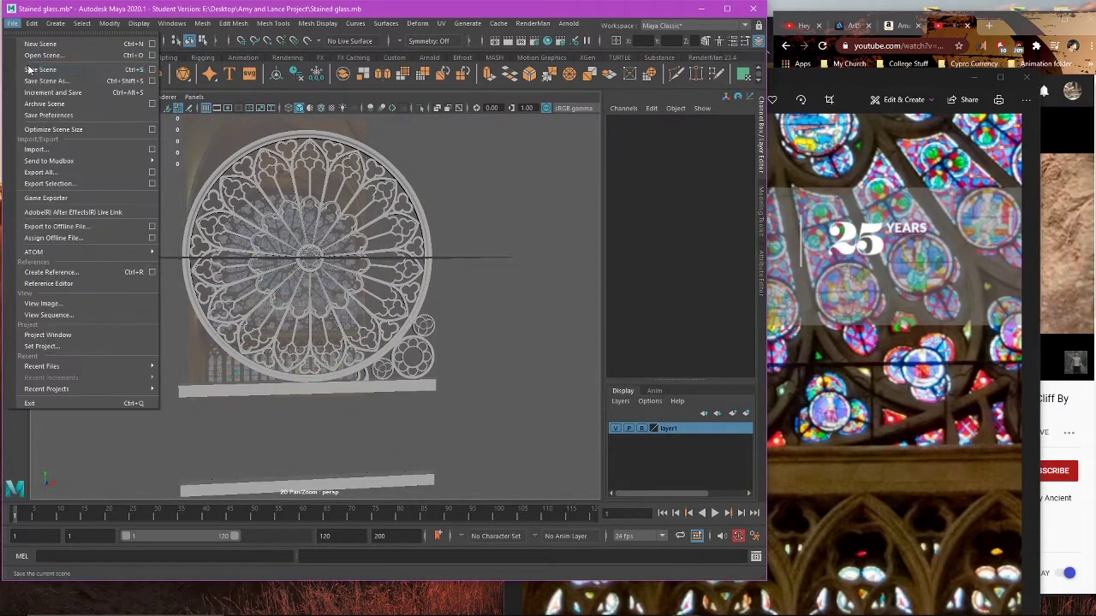
pyautogui.click(41, 70)
# Step: Combine the two curved mullions, both quatrefoil circles and the large flower circle beside the rim into a single mesh
pyautogui.click(507, 325)
pyautogui.press('w')
pyautogui.scroll(10, 487, 438)
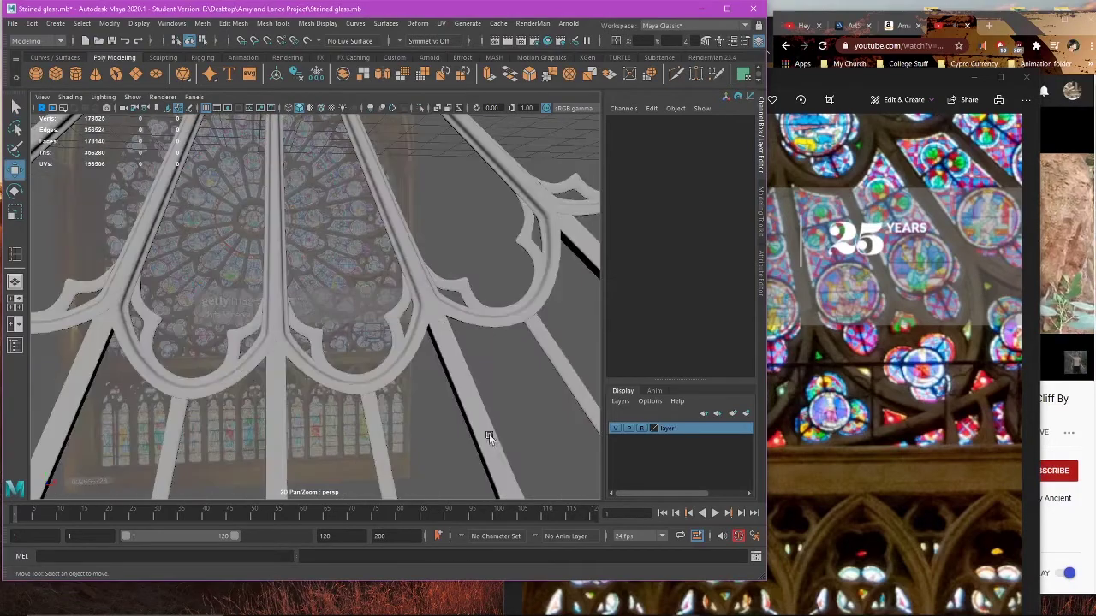
pyautogui.scroll(-8, 486, 440)
pyautogui.keyDown('alt'); pyautogui.moveTo(486, 440); pyautogui.dragTo(359, 394, button='middle'); pyautogui.keyUp('alt')
pyautogui.scroll(5, 359, 393)
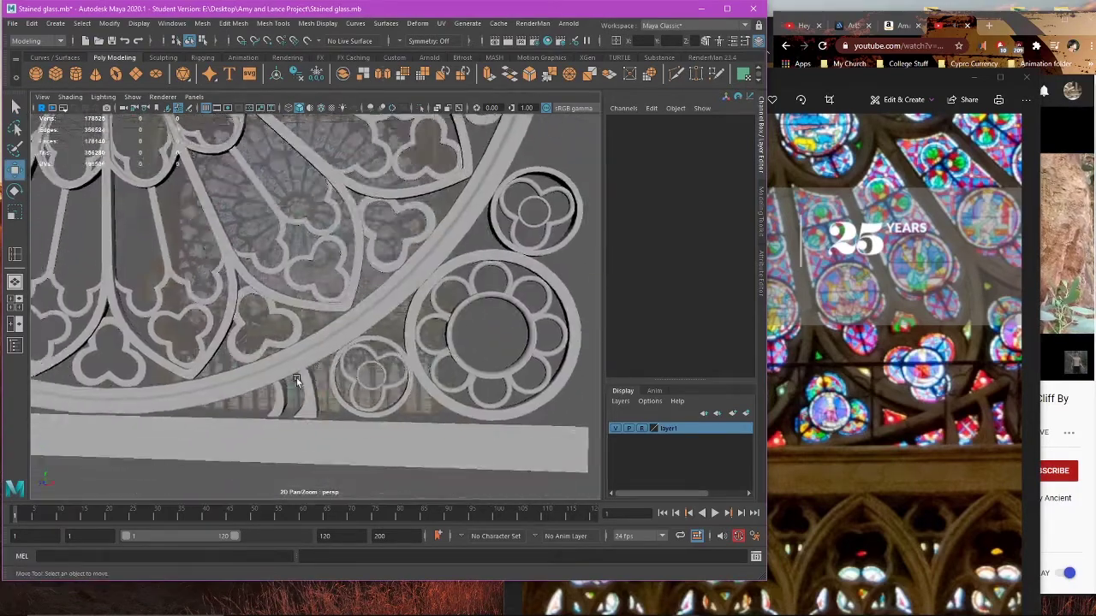
pyautogui.keyDown('alt'); pyautogui.moveTo(296, 378); pyautogui.dragTo(246, 399); pyautogui.keyUp('alt')
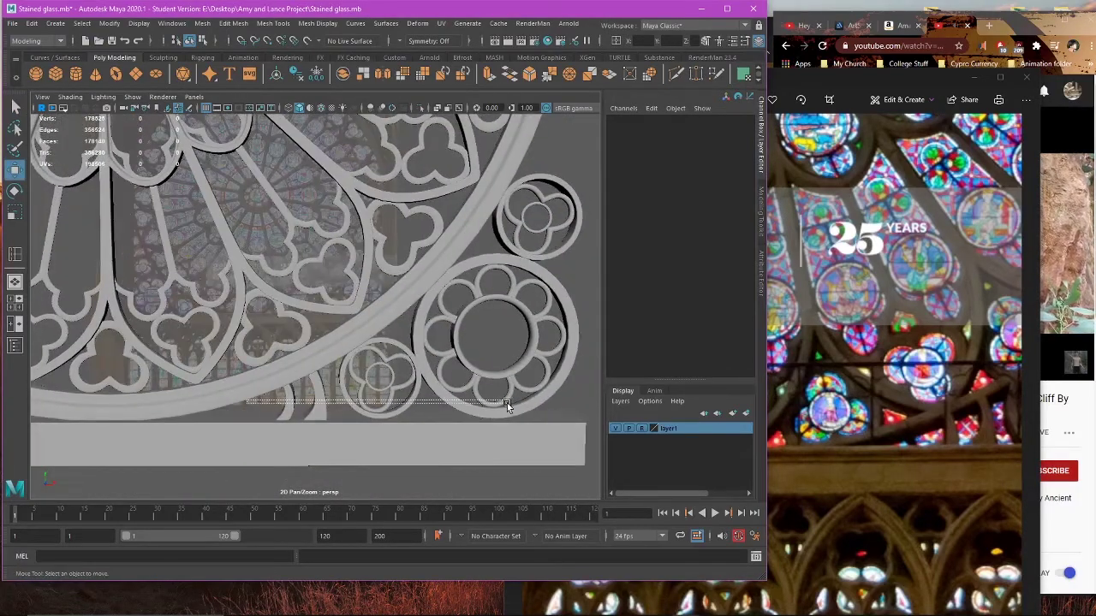
pyautogui.moveTo(507, 403); pyautogui.dragTo(508, 404)
pyautogui.keyDown('alt'); pyautogui.moveTo(508, 404); pyautogui.dragTo(472, 394); pyautogui.keyUp('alt')
pyautogui.keyDown('shift'); pyautogui.click(317, 360); pyautogui.keyUp('shift')
pyautogui.keyDown('shift'); pyautogui.click(566, 228); pyautogui.keyUp('shift')
pyautogui.scroll(-5, 528, 239)
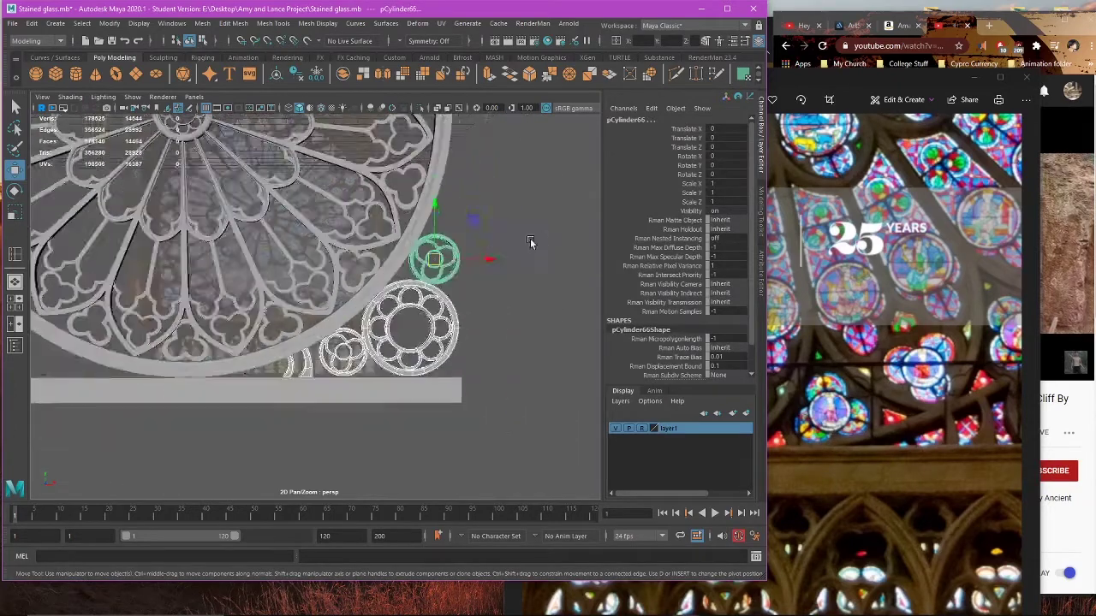
pyautogui.scroll(-3, 530, 242)
pyautogui.click(203, 25)
pyautogui.click(284, 63)
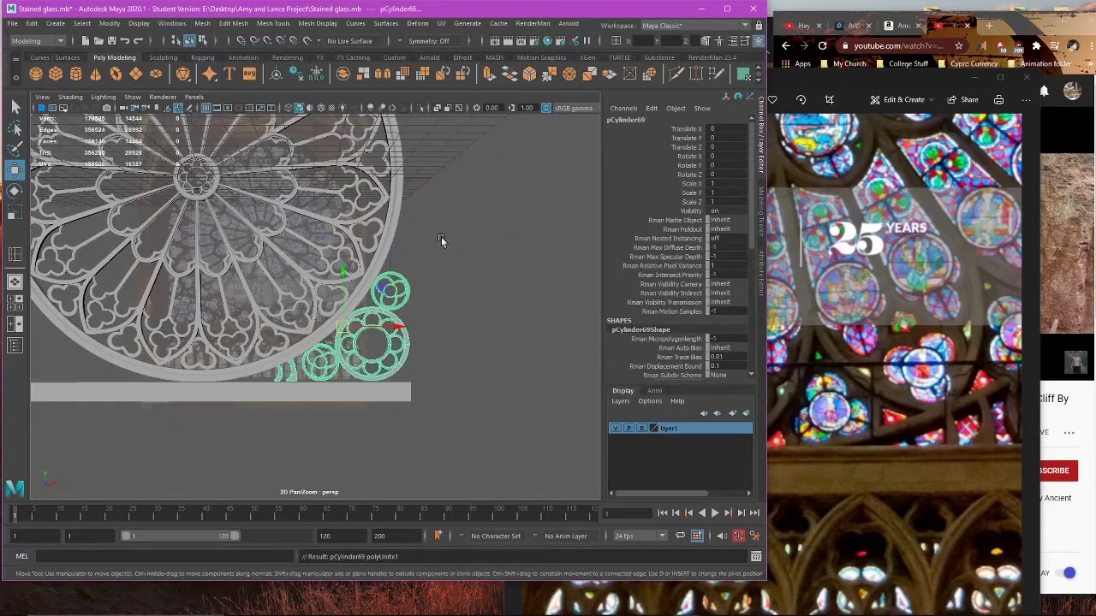
pyautogui.click(437, 361)
# Step: Compare the combined corner tracery in the front view with the outer edge of the window in the reference photo
pyautogui.press('space')
pyautogui.press('space')
pyautogui.scroll(-3, 314, 416)
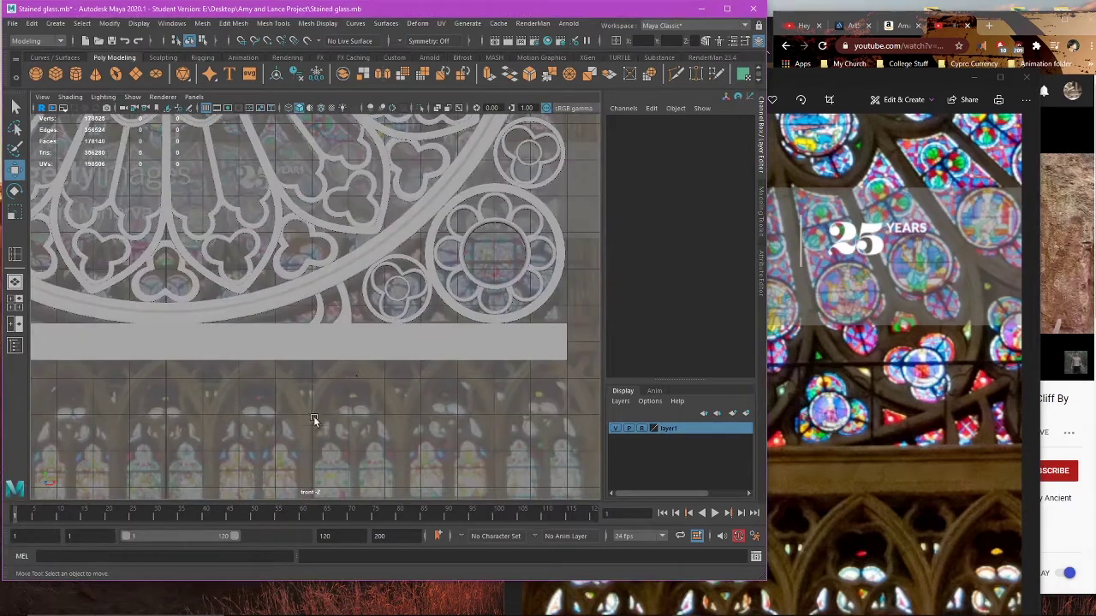
pyautogui.keyDown('alt'); pyautogui.moveTo(351, 367); pyautogui.dragTo(290, 395, button='middle'); pyautogui.keyUp('alt')
pyautogui.click(290, 345)
pyautogui.keyDown('alt'); pyautogui.moveTo(311, 356); pyautogui.dragTo(273, 369, button='middle'); pyautogui.keyUp('alt')
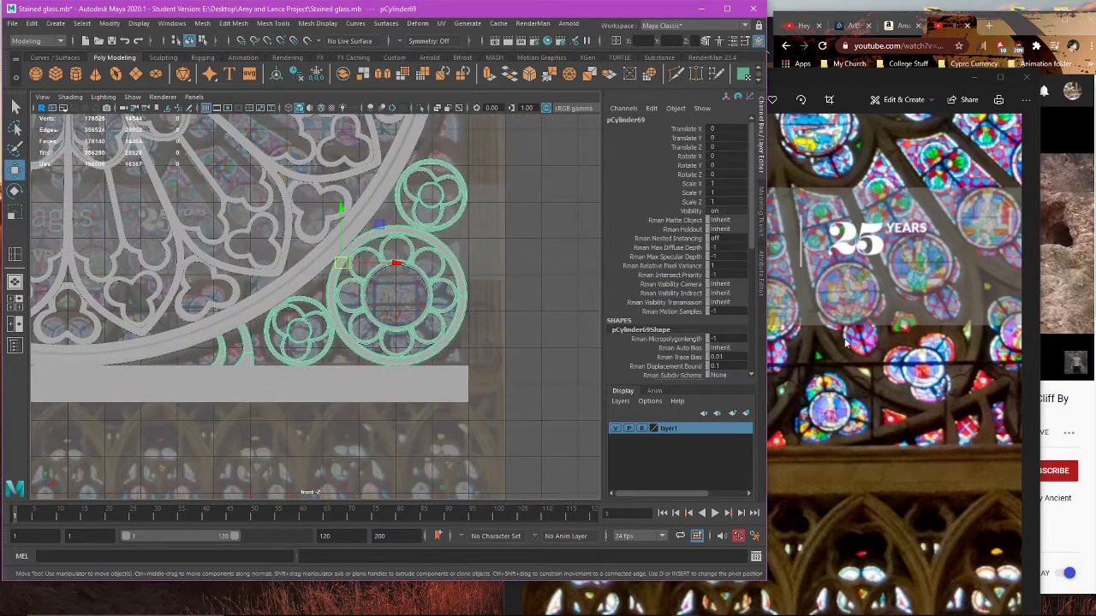
pyautogui.moveTo(984, 240); pyautogui.dragTo(666, 385)
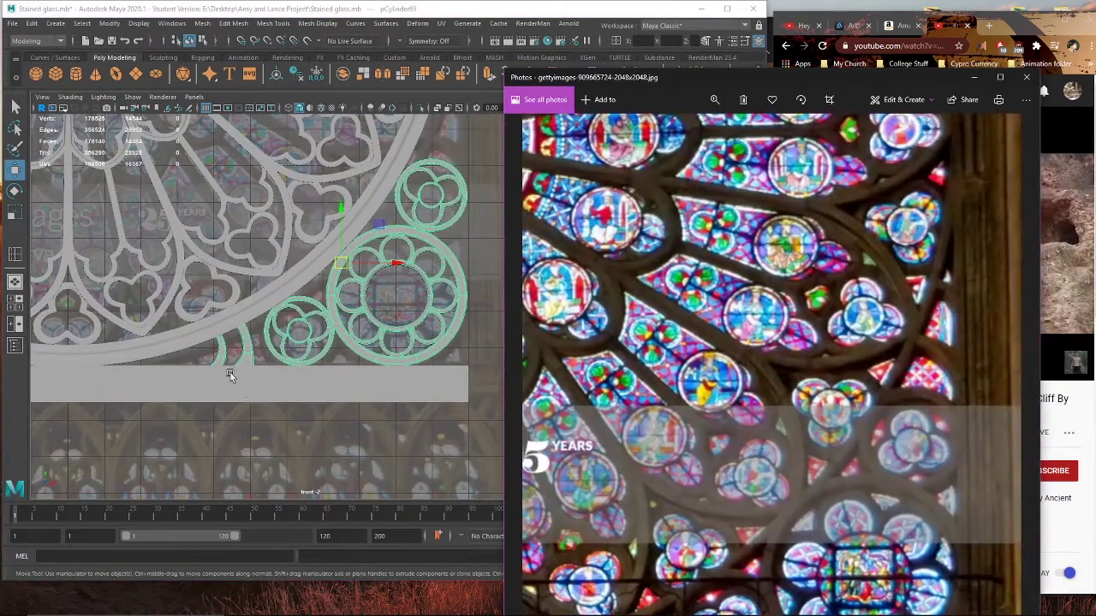
pyautogui.click(218, 323)
pyautogui.keyDown('alt'); pyautogui.moveTo(381, 313); pyautogui.dragTo(393, 336, button='middle'); pyautogui.keyUp('alt')
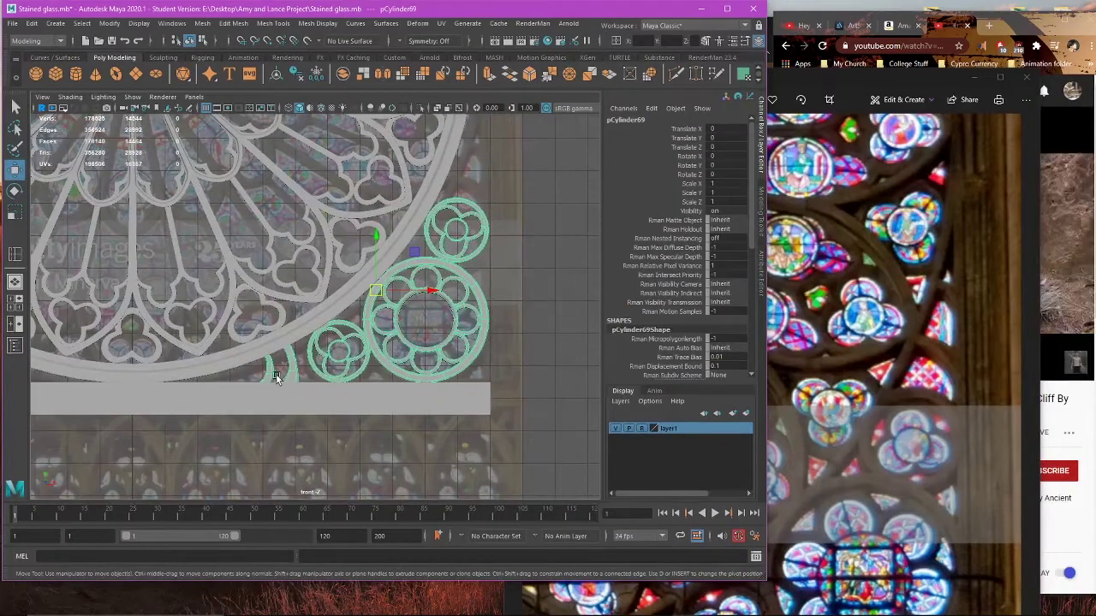
# Step: Duplicate the combined corner tracery, place the copy beside the window at Translate X 5.464 and rotate it 90 degrees about Z
pyautogui.rightClick(301, 369)
pyautogui.click(353, 286)
pyautogui.scroll(-2, 354, 381)
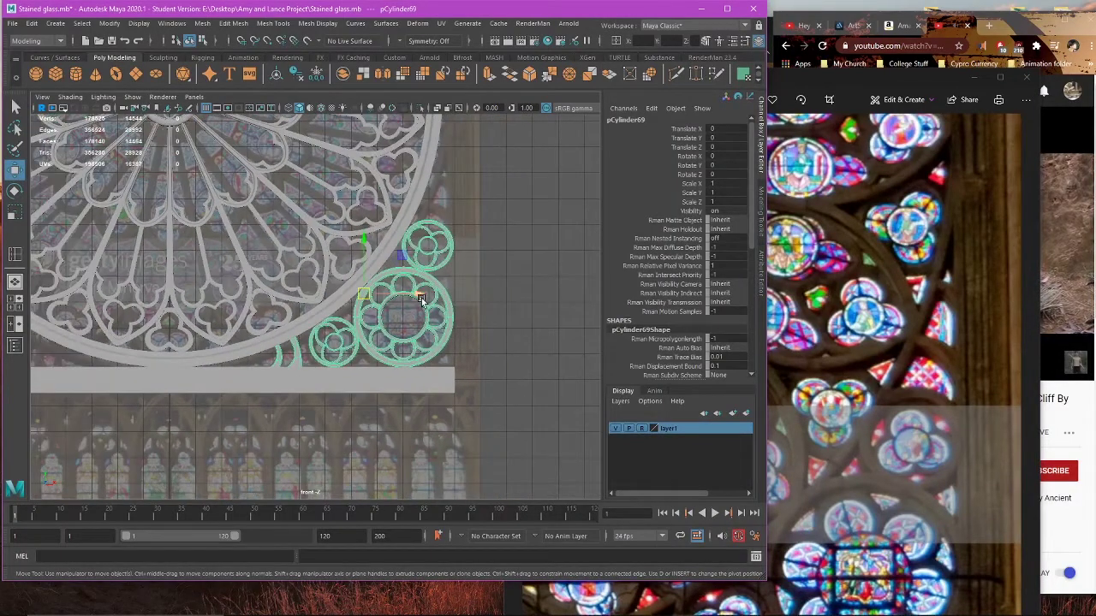
pyautogui.moveTo(421, 299); pyautogui.dragTo(563, 370)
pyautogui.hotkey('ctrl', 'z')
pyautogui.hotkey('ctrl', 'd')
pyautogui.keyDown('alt'); pyautogui.moveTo(411, 367); pyautogui.dragTo(133, 444, button='middle'); pyautogui.keyUp('alt')
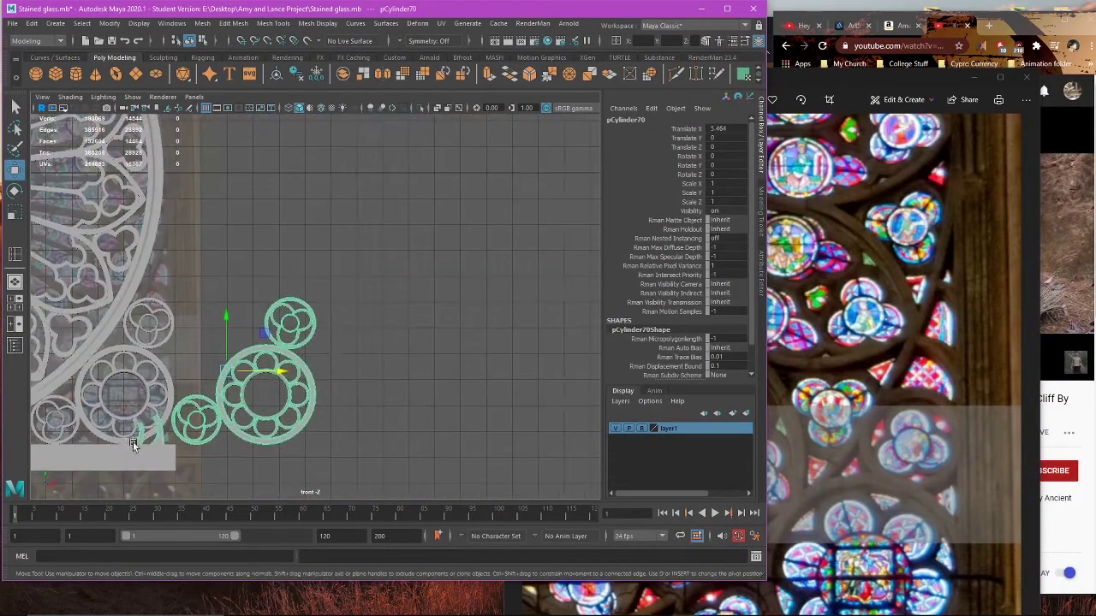
pyautogui.press('e')
pyautogui.moveTo(269, 343); pyautogui.dragTo(212, 295)
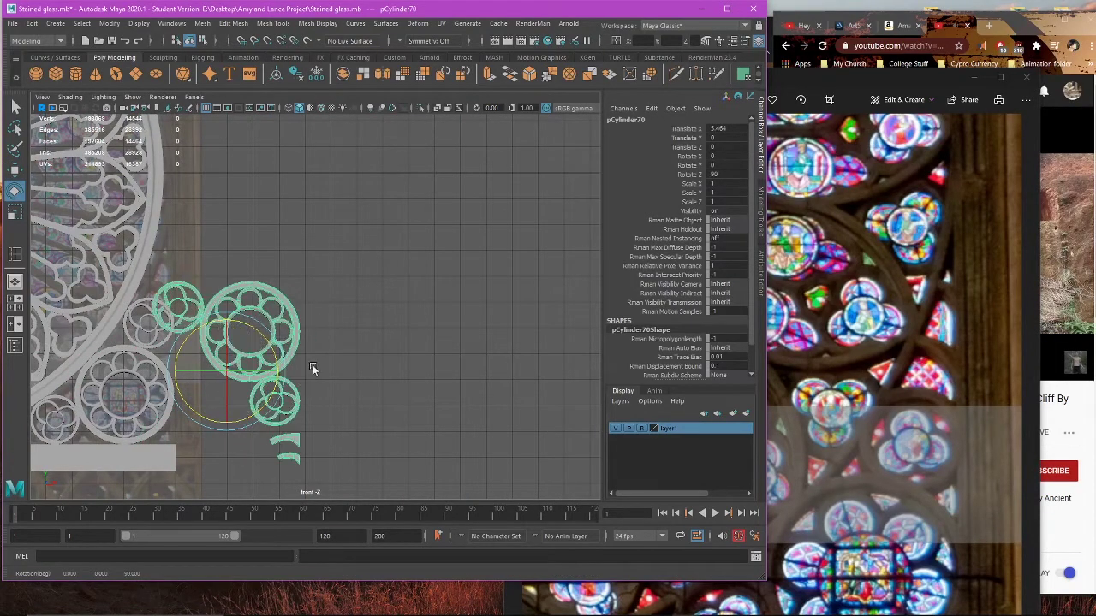
pyautogui.keyDown('alt'); pyautogui.moveTo(313, 366); pyautogui.dragTo(353, 336, button='middle'); pyautogui.keyUp('alt')
# Step: Delete all faces of the rotated copy except the two curved mullions by inverting their face selection
pyautogui.moveTo(428, 240); pyautogui.dragTo(427, 272, button='right')
pyautogui.moveTo(380, 289); pyautogui.dragTo(361, 304)
pyautogui.moveTo(375, 353); pyautogui.dragTo(375, 356)
pyautogui.scroll(5, 361, 417)
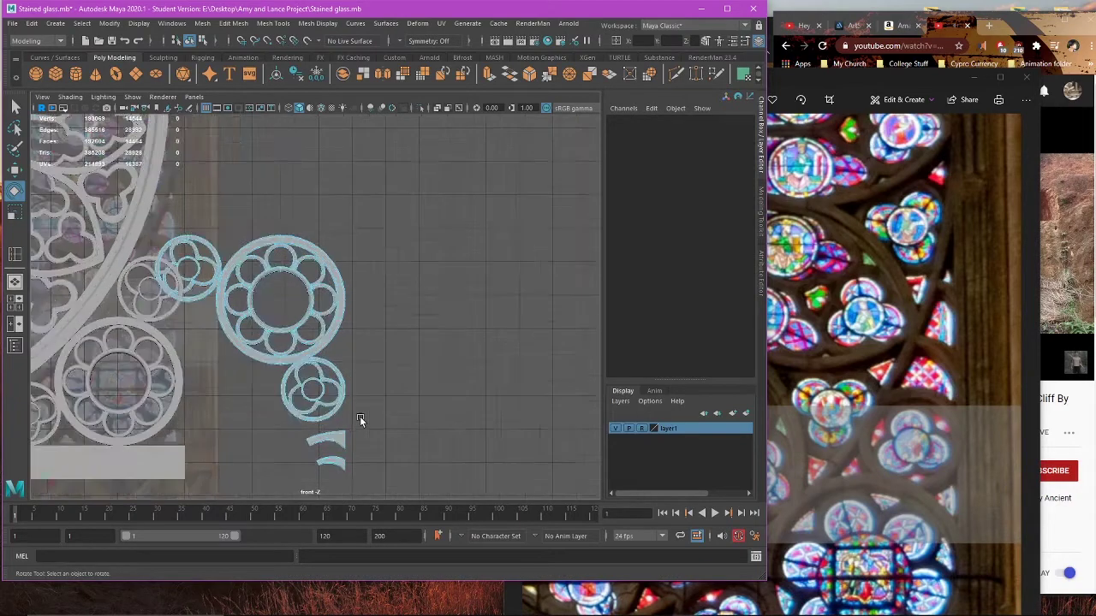
pyautogui.keyDown('alt'); pyautogui.moveTo(354, 481); pyautogui.dragTo(390, 332, button='middle'); pyautogui.keyUp('alt')
pyautogui.moveTo(342, 271); pyautogui.dragTo(527, 392)
pyautogui.keyDown('alt'); pyautogui.moveTo(253, 226); pyautogui.dragTo(326, 325, button='middle'); pyautogui.keyUp('alt')
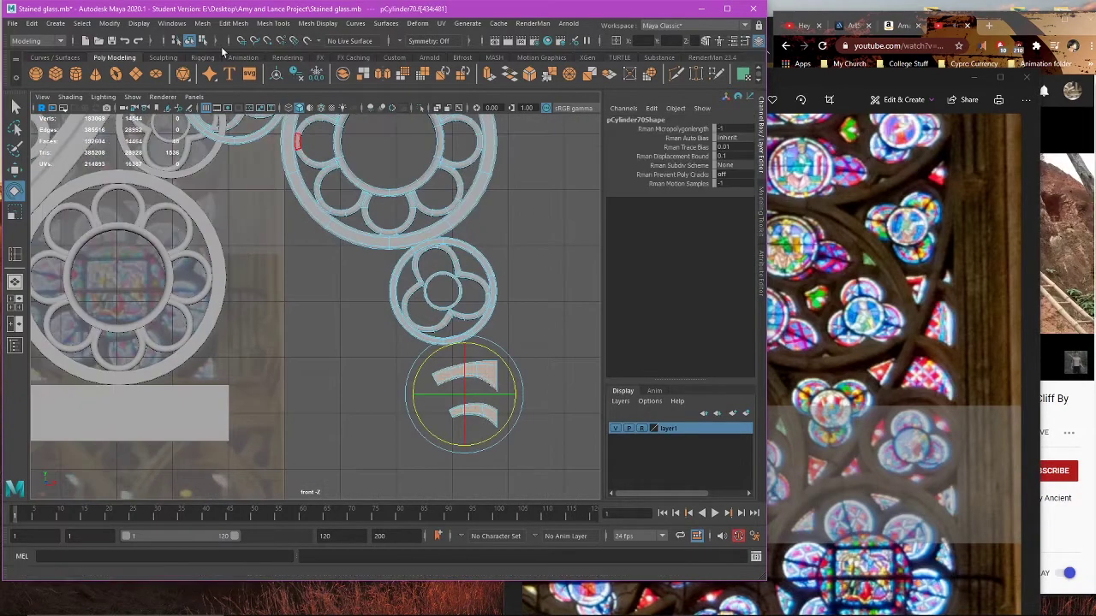
pyautogui.press('w')
pyautogui.click(83, 24)
pyautogui.click(116, 91)
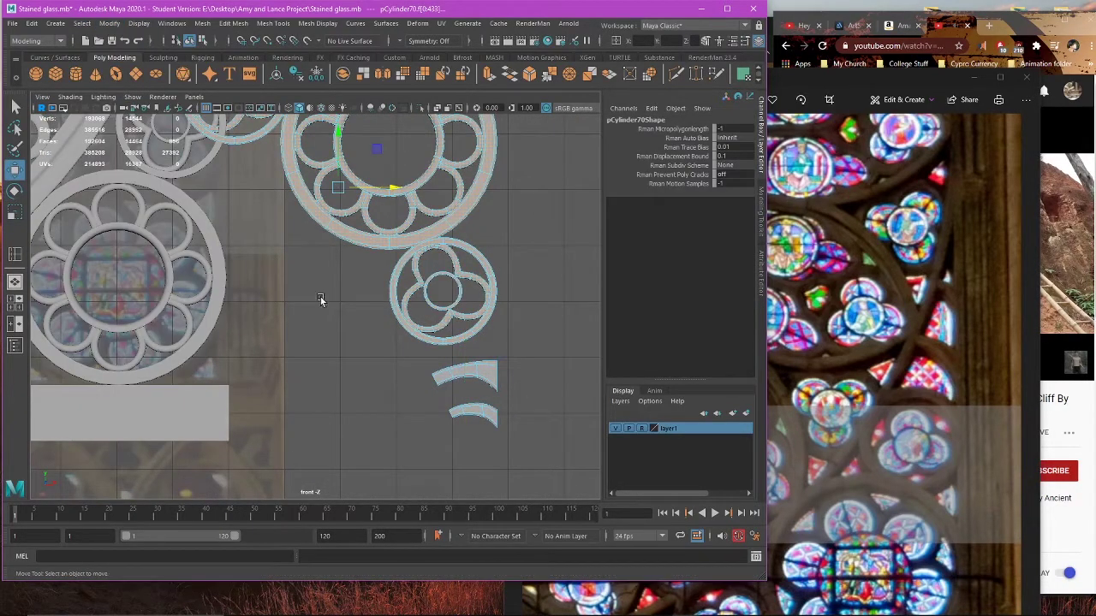
pyautogui.press('Delete')
pyautogui.moveTo(495, 277); pyautogui.dragTo(549, 259, button='right')
pyautogui.scroll(-3, 399, 306)
pyautogui.keyDown('alt'); pyautogui.moveTo(392, 303); pyautogui.dragTo(450, 367, button='middle'); pyautogui.keyUp('alt')
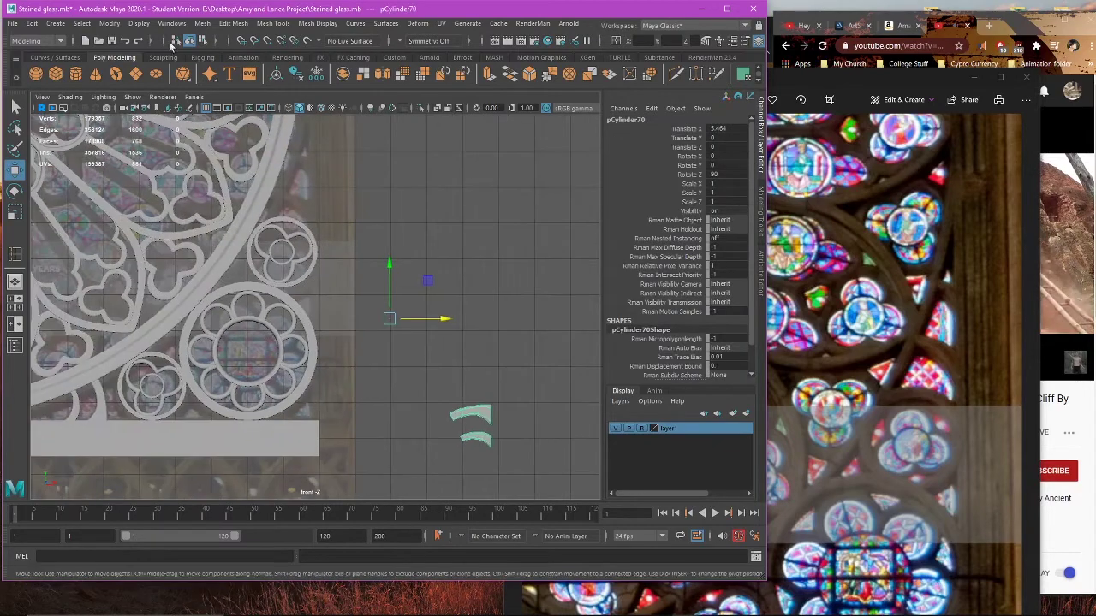
# Step: Center the pivot of the two curved mullions and move them beside the rim, at Translate X 0.759 and Translate Y 6.661
pyautogui.click(87, 24)
pyautogui.click(144, 106)
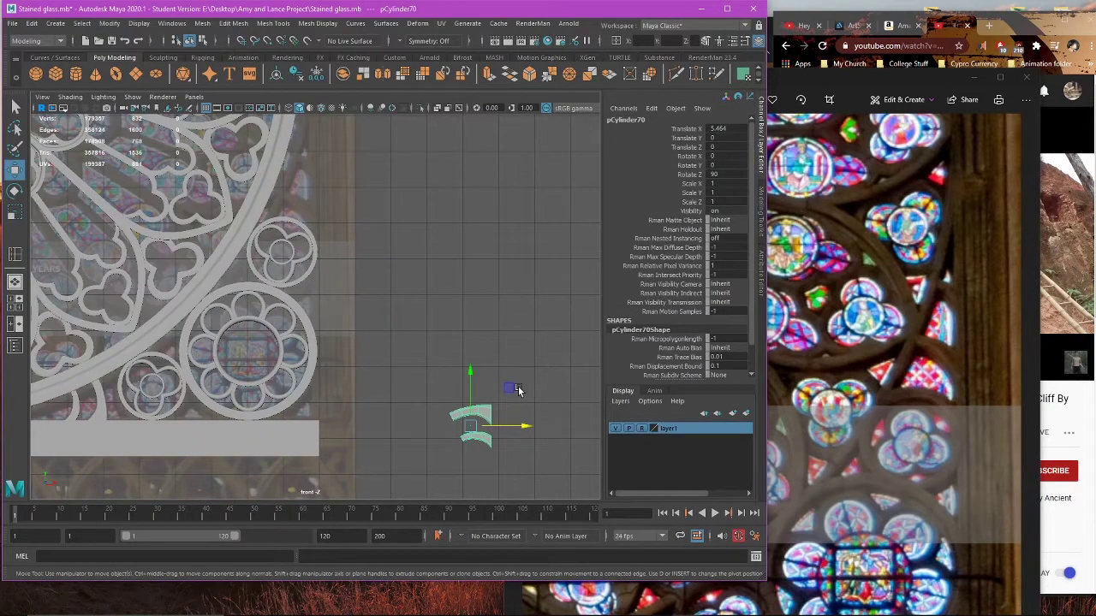
pyautogui.moveTo(516, 390); pyautogui.dragTo(390, 158)
pyautogui.scroll(7, 403, 300)
pyautogui.keyDown('alt'); pyautogui.moveTo(342, 205); pyautogui.dragTo(411, 329, button='middle'); pyautogui.keyUp('alt')
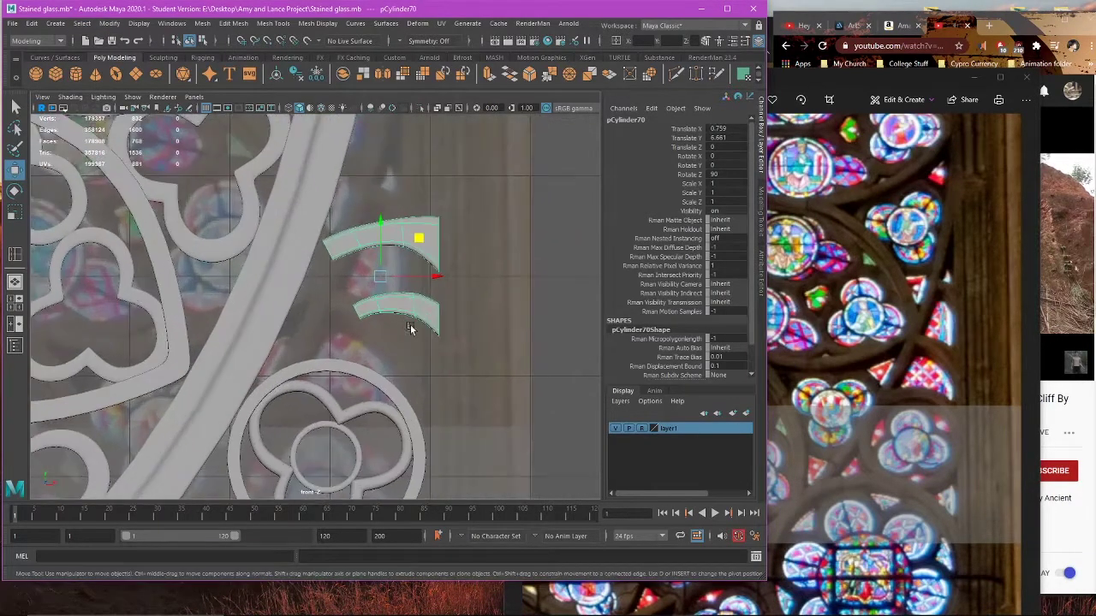
# Step: Nudge the mullion pair closer to the rim at Translate X 0.593, comparing its position with the reference photo
pyautogui.moveTo(436, 276); pyautogui.dragTo(425, 280)
pyautogui.click(1022, 463)
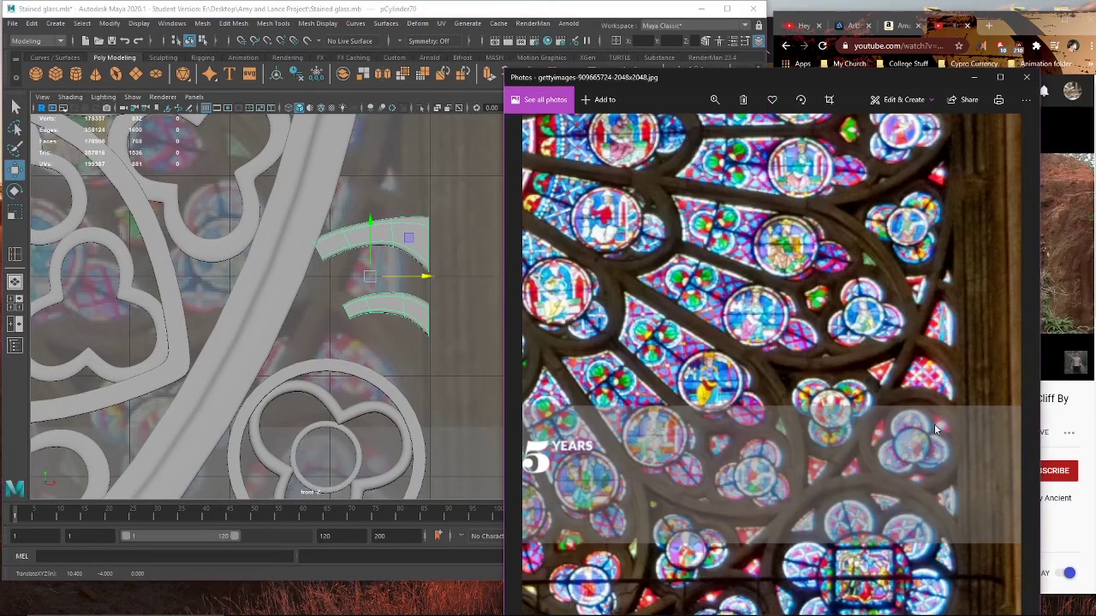
pyautogui.click(348, 334)
pyautogui.scroll(-3, 310, 331)
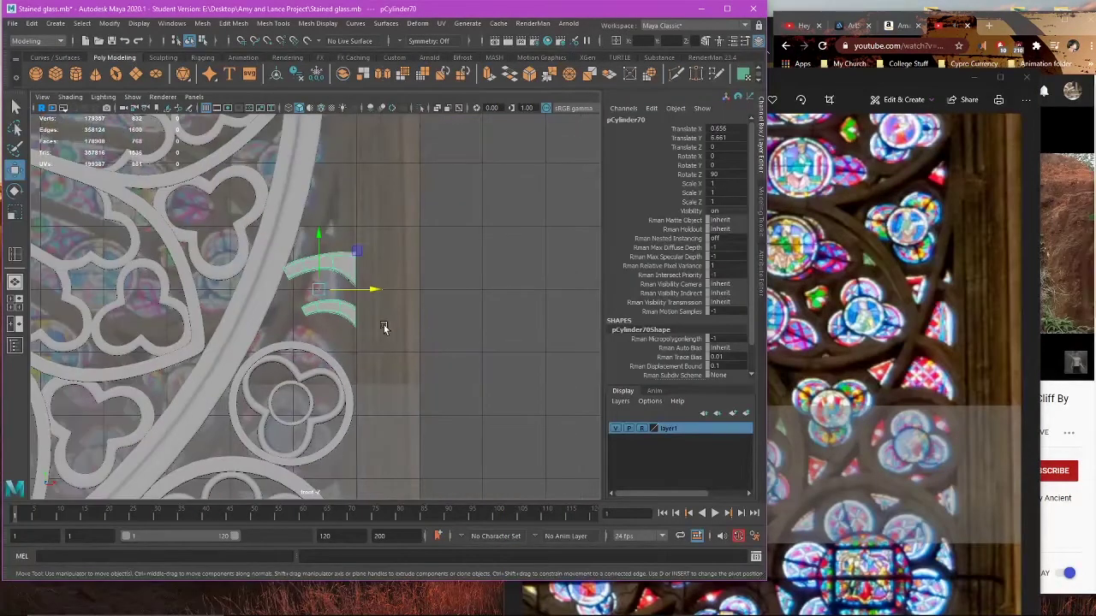
pyautogui.scroll(1, 386, 274)
pyautogui.moveTo(392, 272); pyautogui.dragTo(386, 272)
pyautogui.keyDown('alt'); pyautogui.moveTo(377, 293); pyautogui.dragTo(369, 401, button='middle'); pyautogui.keyUp('alt')
pyautogui.scroll(-5, 368, 400)
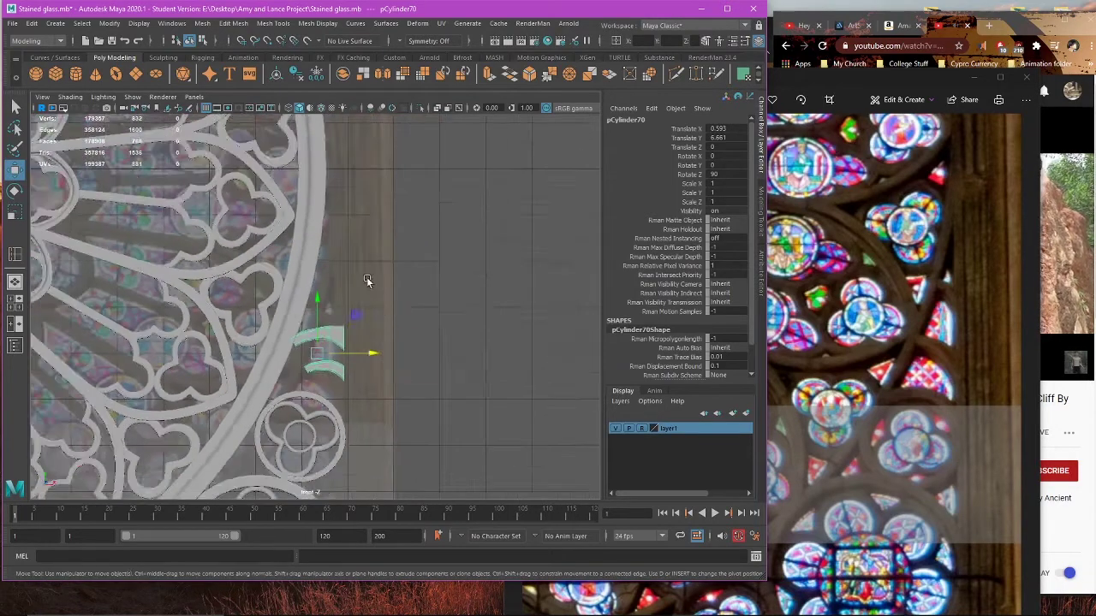
pyautogui.scroll(1, 404, 291)
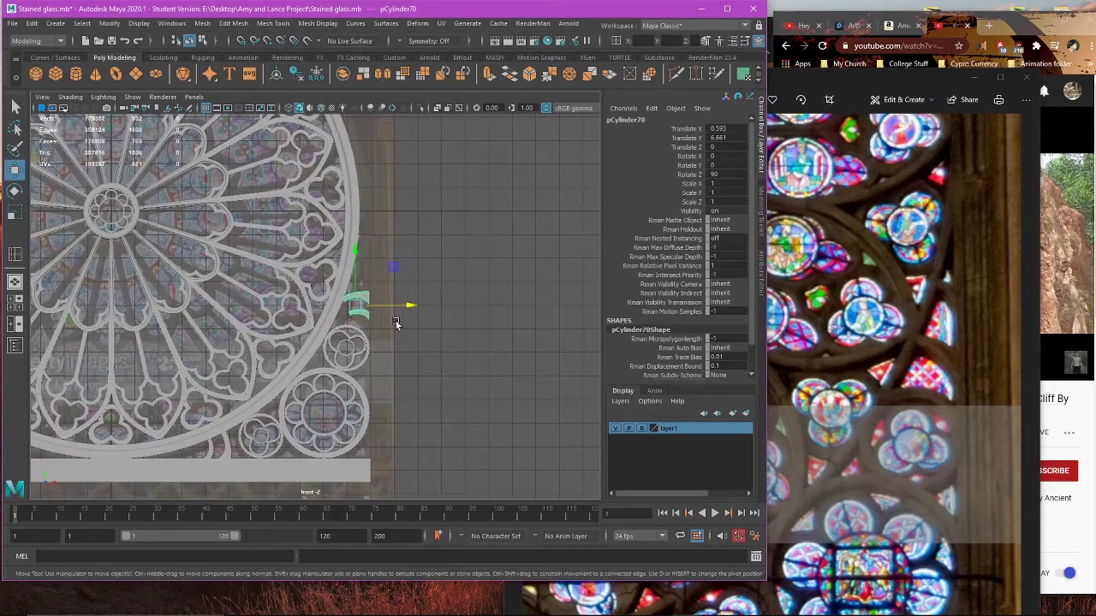
pyautogui.scroll(3, 404, 291)
pyautogui.scroll(1, 454, 352)
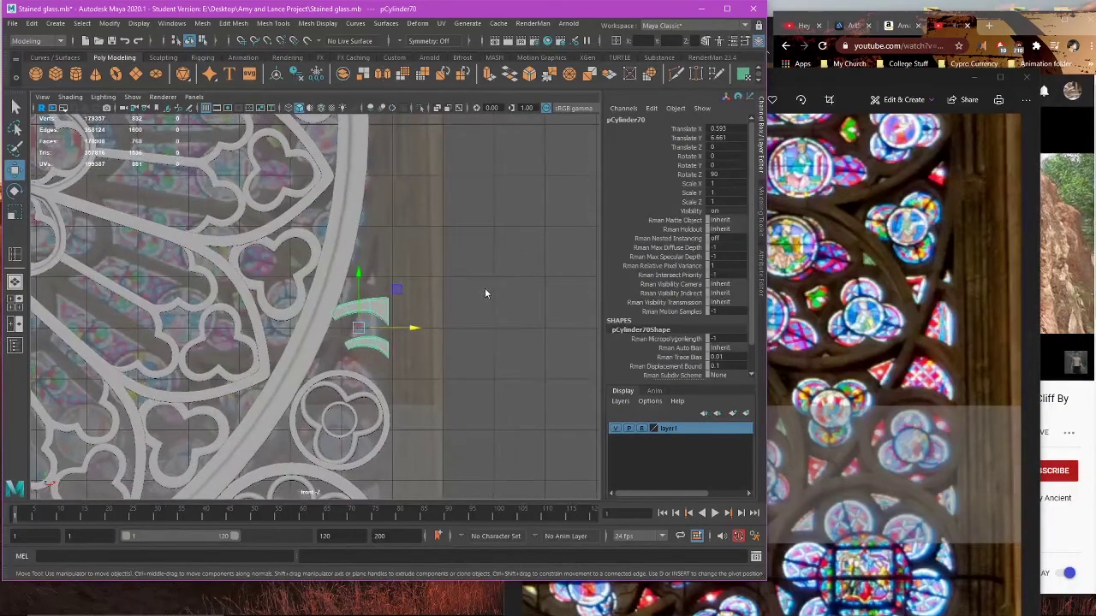
# Step: Raise and rotate the rim-side vertices of the upper mullion so that end slopes up toward the rim in wireframe view
pyautogui.scroll(1, 405, 268)
pyautogui.moveTo(290, 287); pyautogui.dragTo(323, 305)
pyautogui.moveTo(399, 337); pyautogui.dragTo(400, 335)
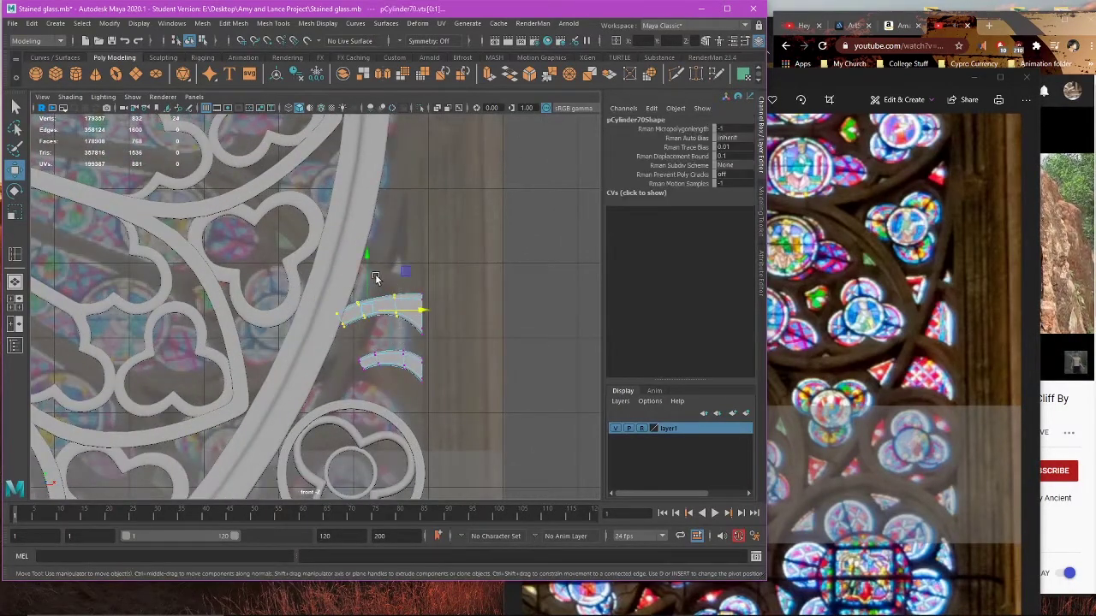
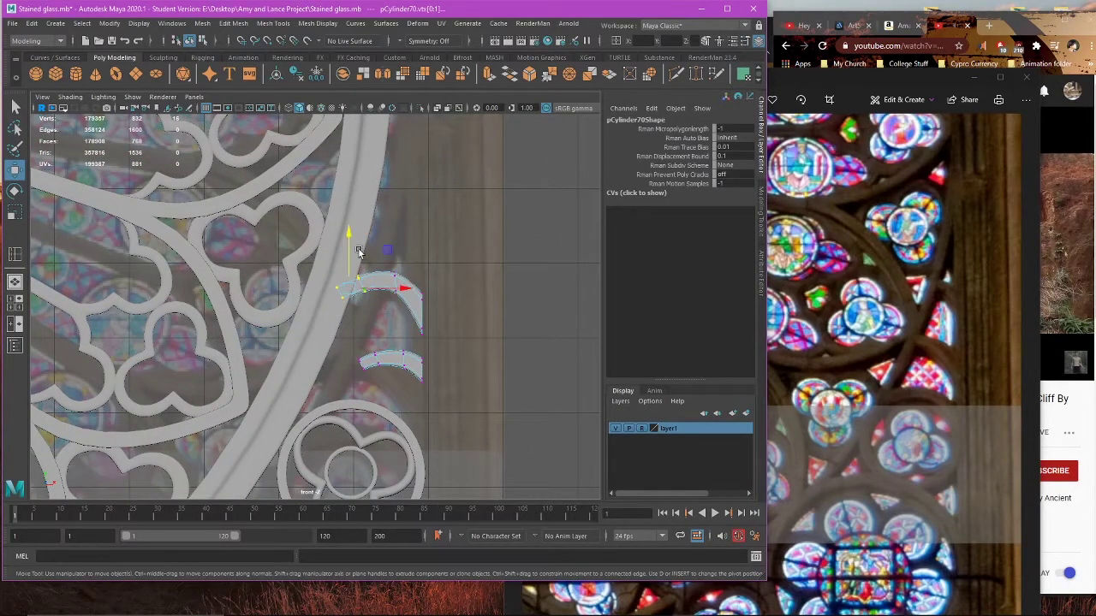
pyautogui.press('4')
pyautogui.scroll(-1, 360, 244)
pyautogui.moveTo(360, 237); pyautogui.dragTo(360, 224)
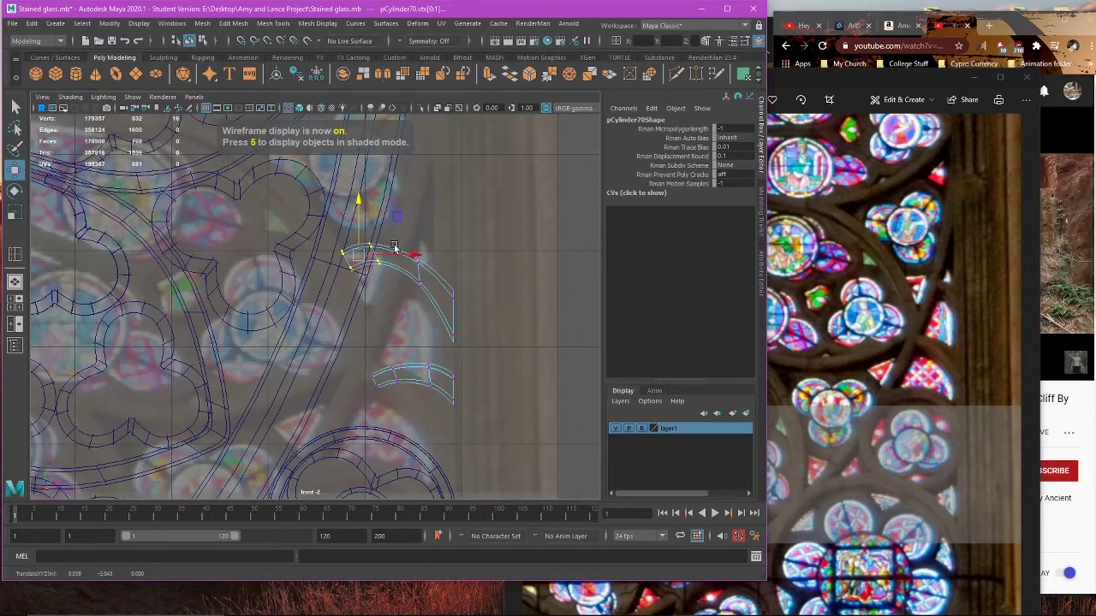
pyautogui.press('e')
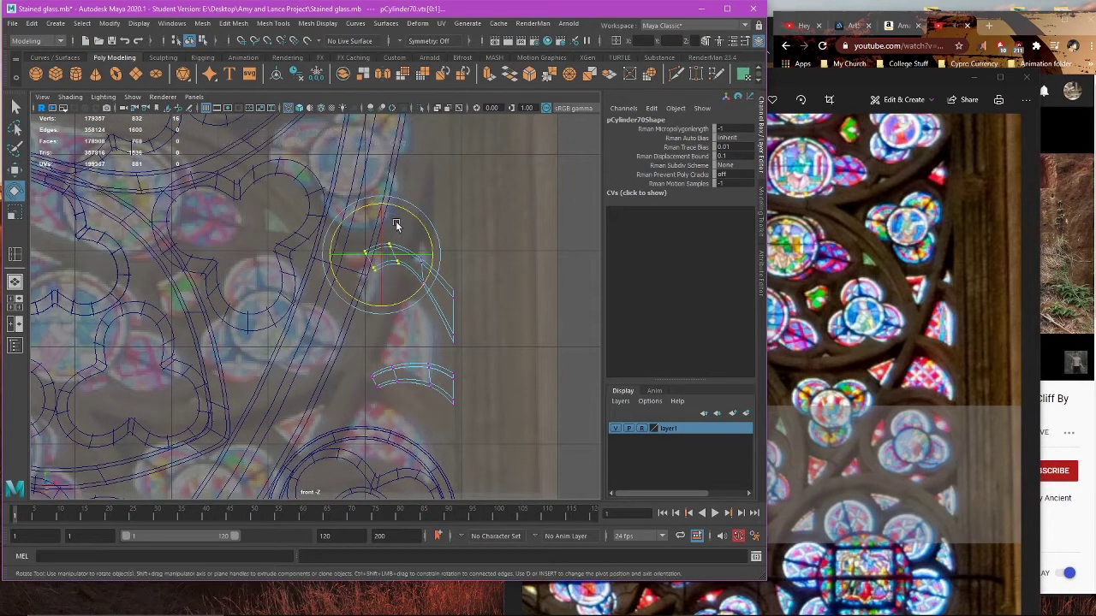
pyautogui.press('w')
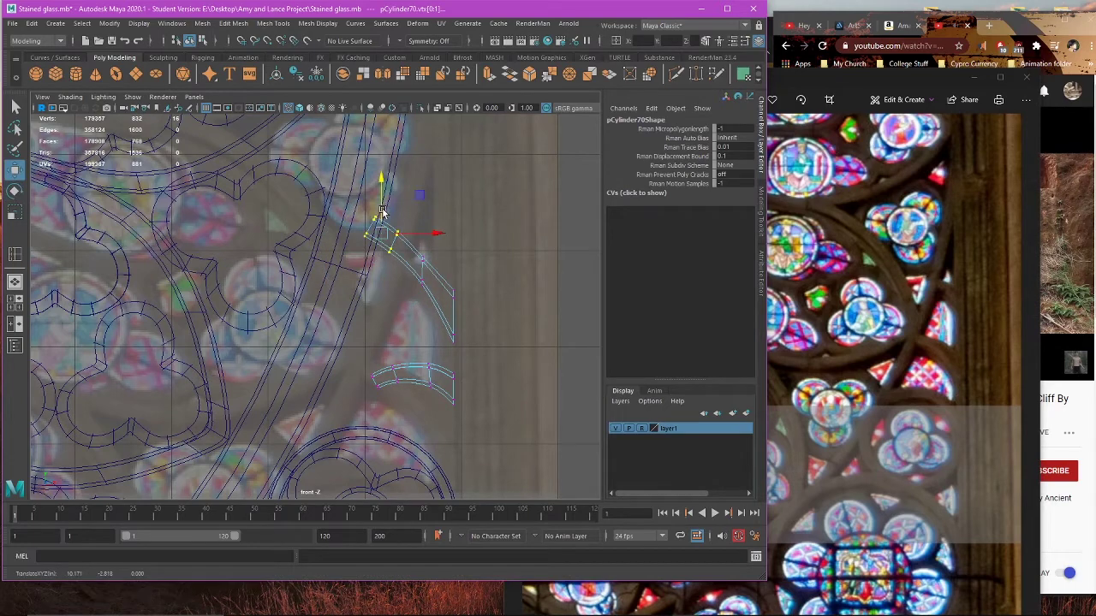
# Step: Lower the outer-end vertices of the upper mullion and shift its middle vertices to bend it along the reference arc
pyautogui.keyDown('alt'); pyautogui.moveTo(495, 274); pyautogui.dragTo(427, 236, button='middle'); pyautogui.keyUp('alt')
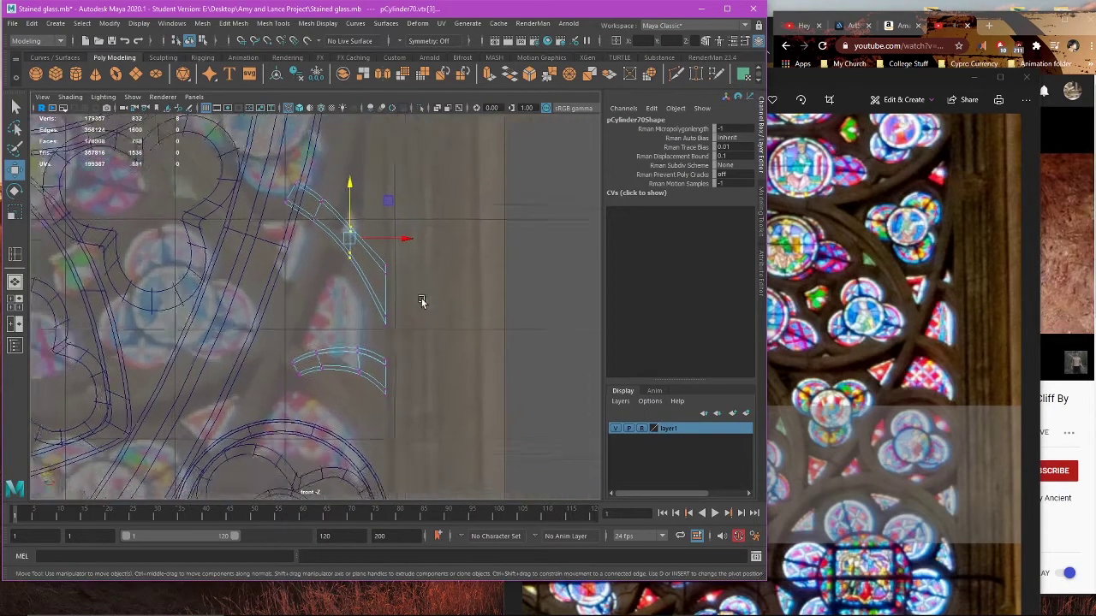
pyautogui.moveTo(360, 304); pyautogui.dragTo(421, 351)
pyautogui.moveTo(391, 268); pyautogui.dragTo(393, 296)
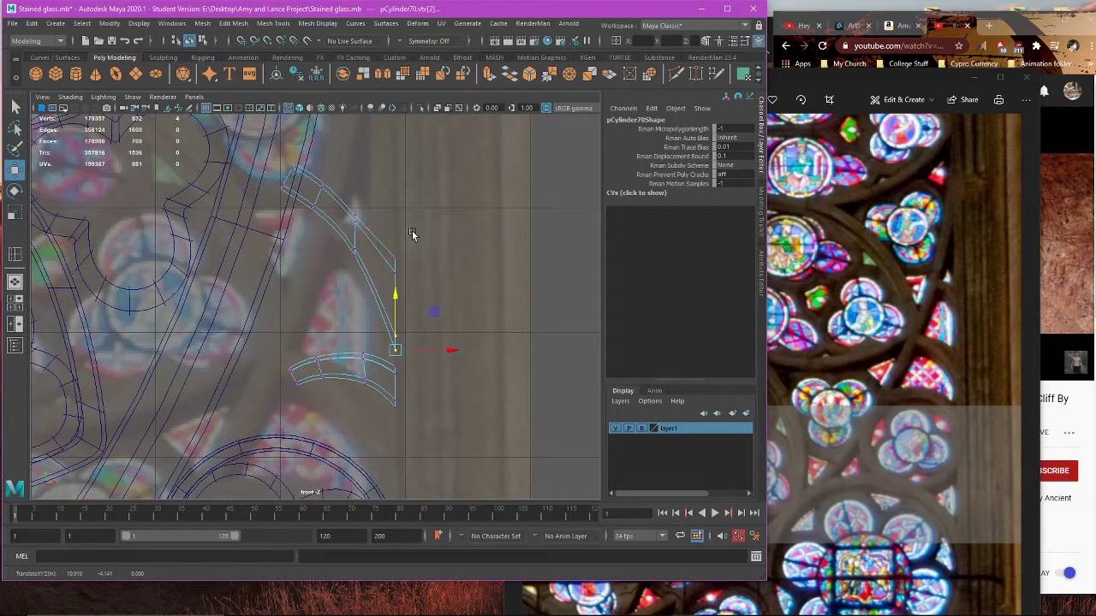
pyautogui.moveTo(389, 233); pyautogui.dragTo(409, 221)
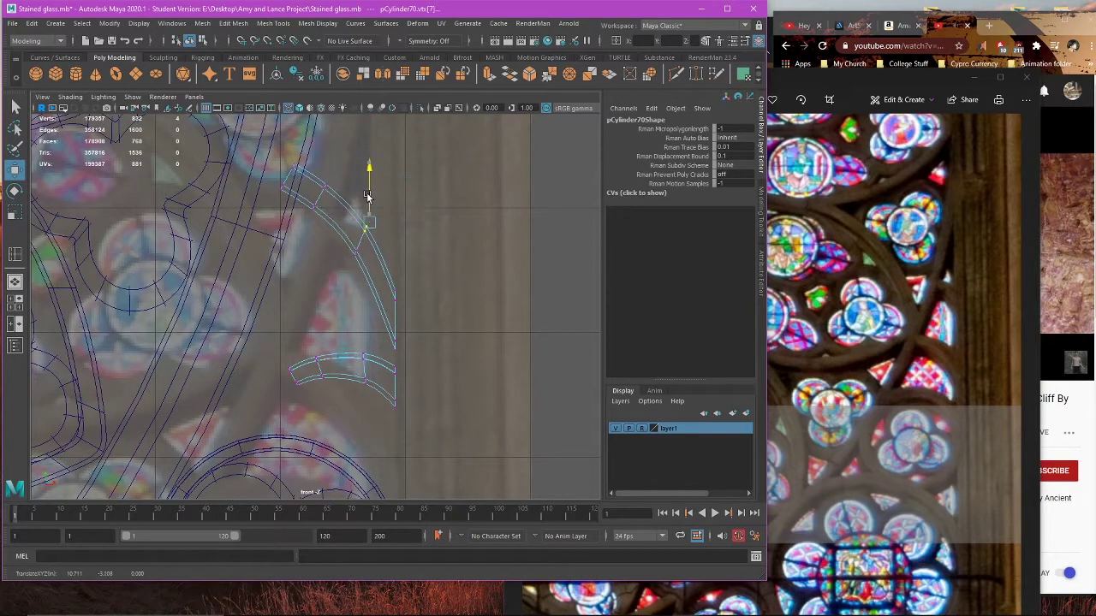
pyautogui.moveTo(407, 278); pyautogui.dragTo(378, 308)
pyautogui.scroll(2, 371, 244)
pyautogui.keyDown('alt'); pyautogui.moveTo(370, 244); pyautogui.dragTo(372, 320, button='middle'); pyautogui.keyUp('alt')
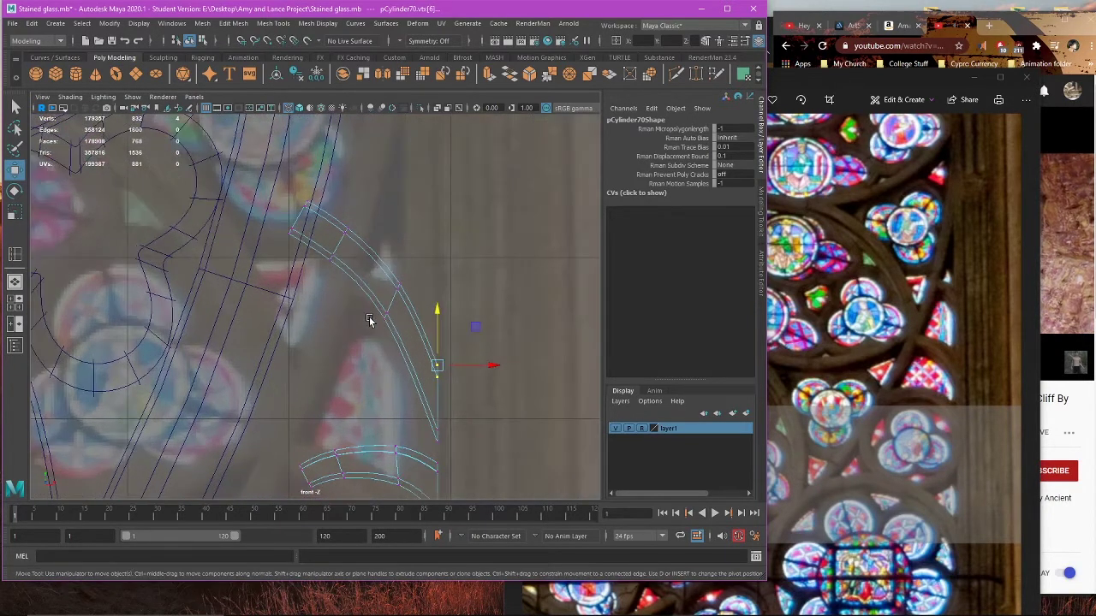
# Step: Move, rotate and scale the end vertices of the upper mullion so its tip meets the rim's outer edge
pyautogui.keyDown('alt'); pyautogui.moveTo(330, 228); pyautogui.dragTo(347, 268, button='middle'); pyautogui.keyUp('alt')
pyautogui.moveTo(384, 231); pyautogui.dragTo(371, 306)
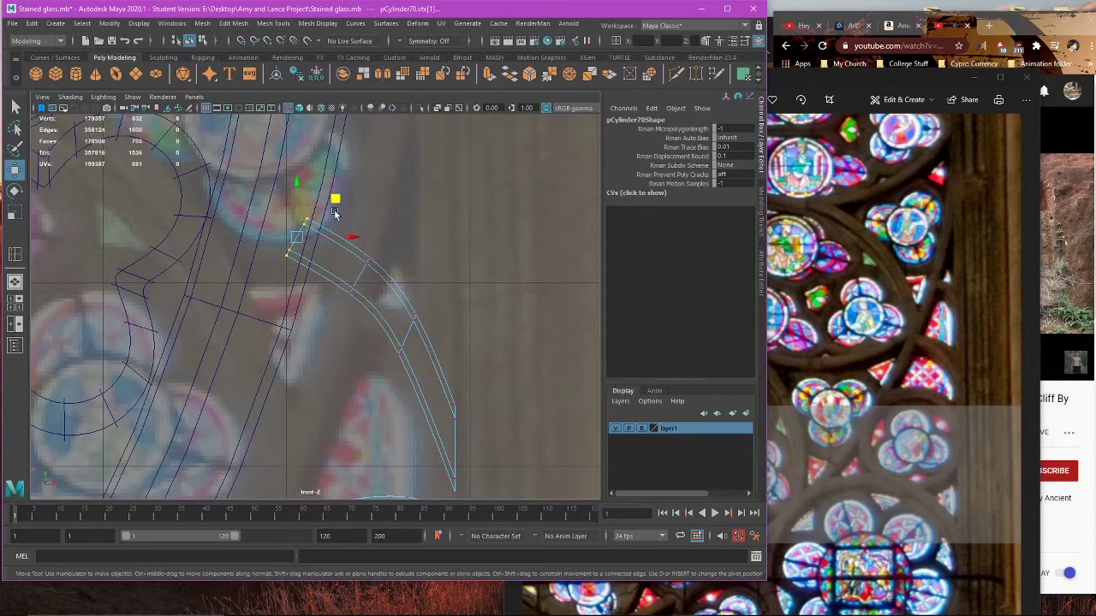
pyautogui.press('e')
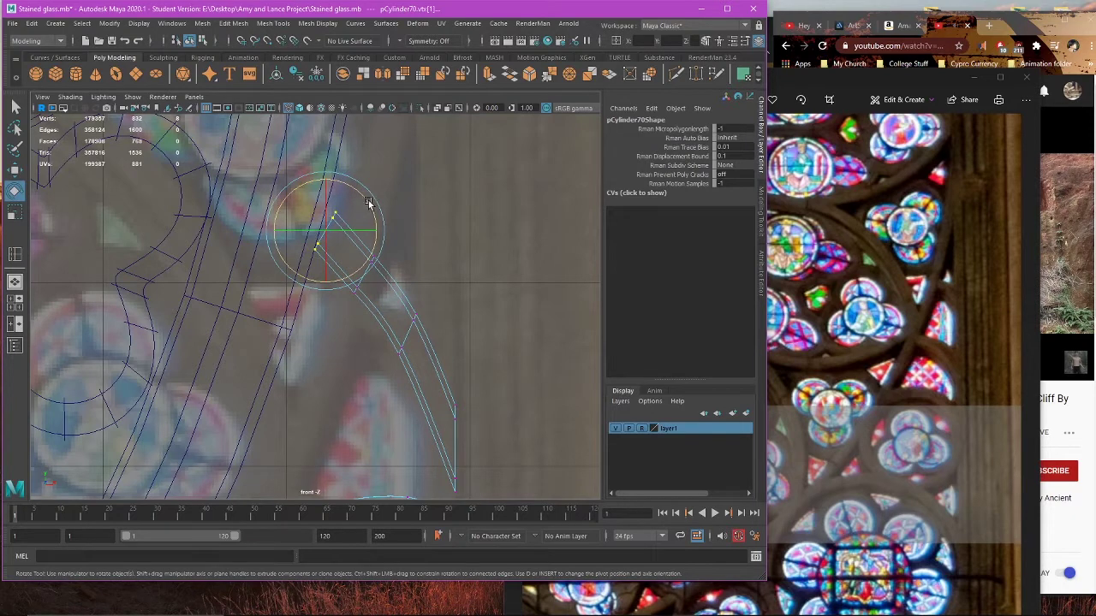
pyautogui.press('r')
pyautogui.press('w')
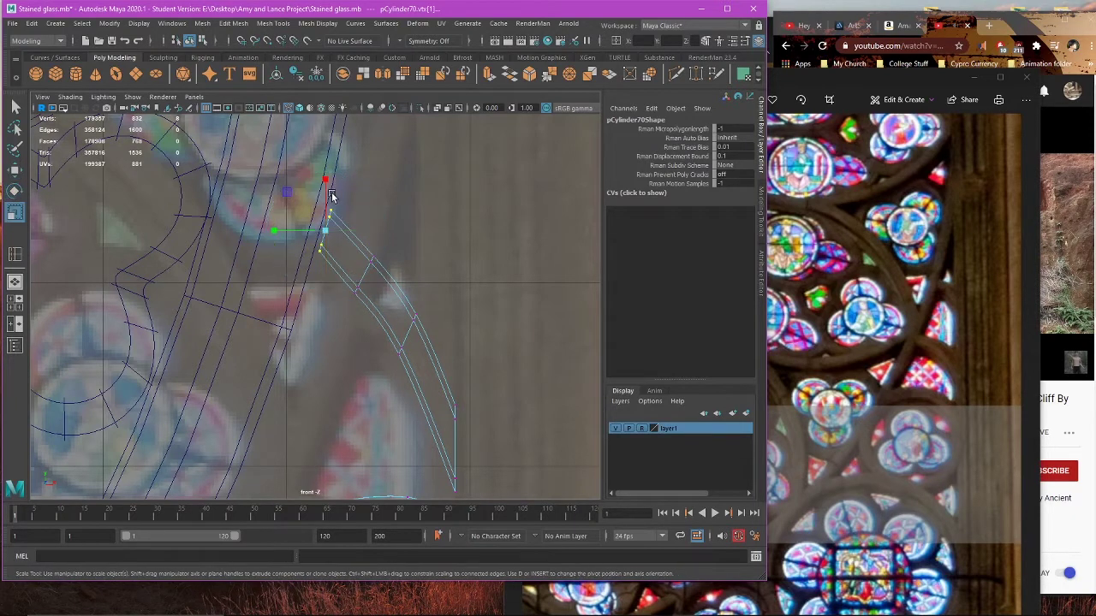
pyautogui.moveTo(364, 192); pyautogui.dragTo(359, 182)
pyautogui.press('e')
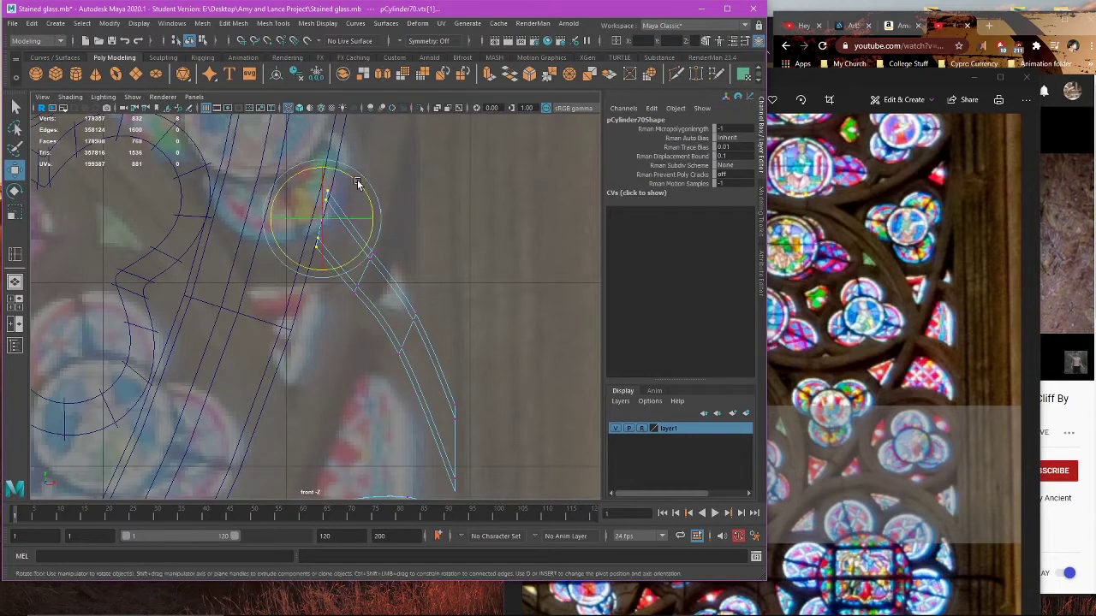
pyautogui.press('w')
pyautogui.press('e')
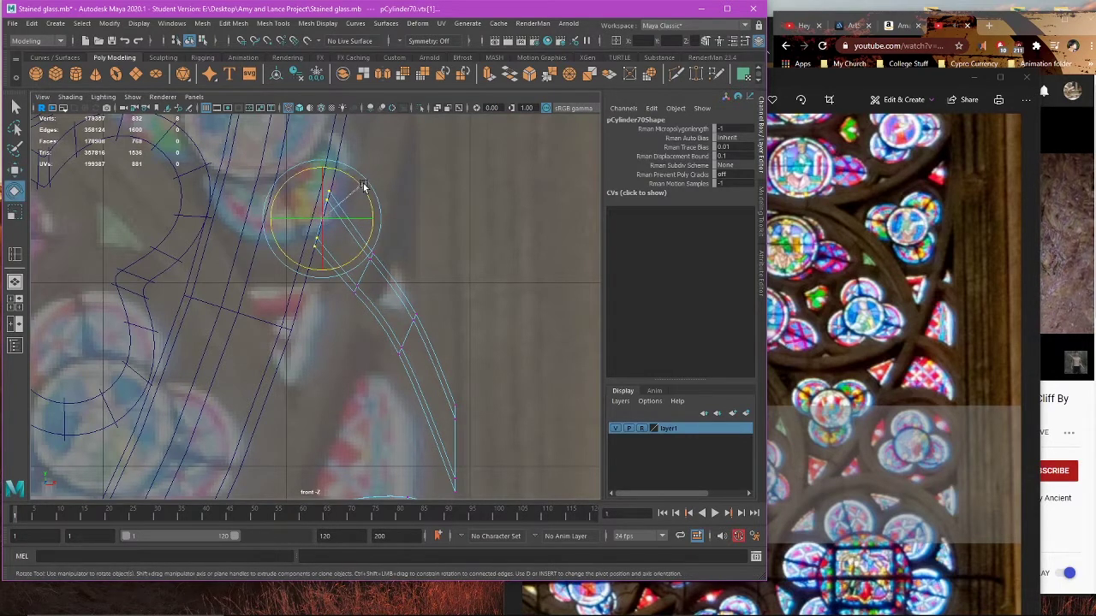
pyautogui.press('w')
pyautogui.moveTo(362, 181); pyautogui.dragTo(364, 185, button='middle')
# Step: Reposition the upper and lower vertices of the first cross-section behind the mullion's rim-side tip to smooth the curve
pyautogui.moveTo(455, 224); pyautogui.dragTo(406, 220, button='right')
pyautogui.moveTo(438, 229); pyautogui.dragTo(359, 279)
pyautogui.moveTo(408, 220); pyautogui.dragTo(411, 217)
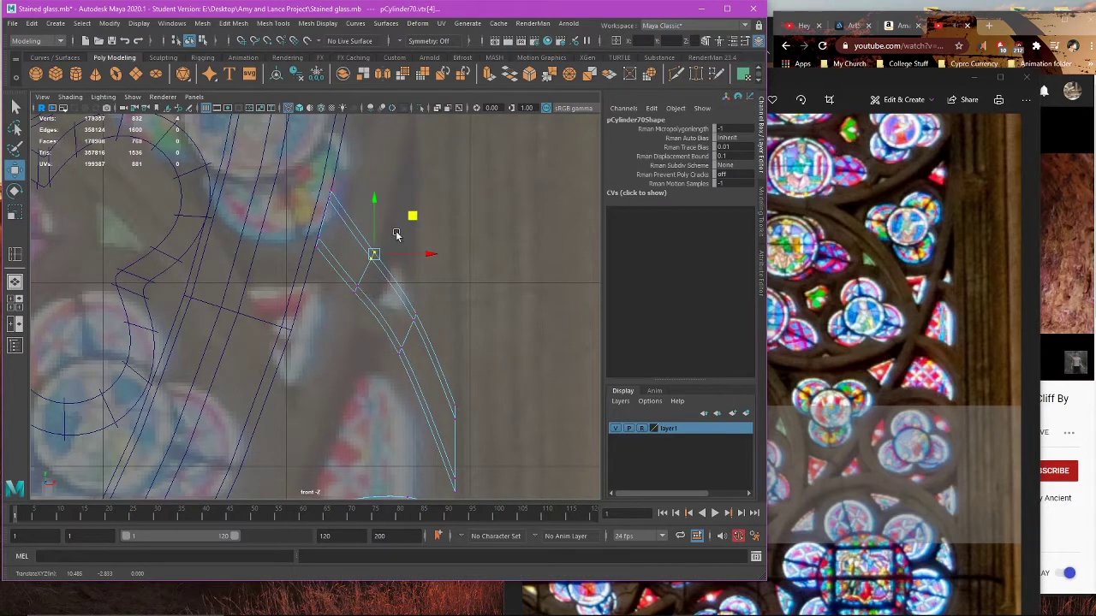
pyautogui.moveTo(322, 280); pyautogui.dragTo(368, 307)
pyautogui.moveTo(394, 252); pyautogui.dragTo(397, 244)
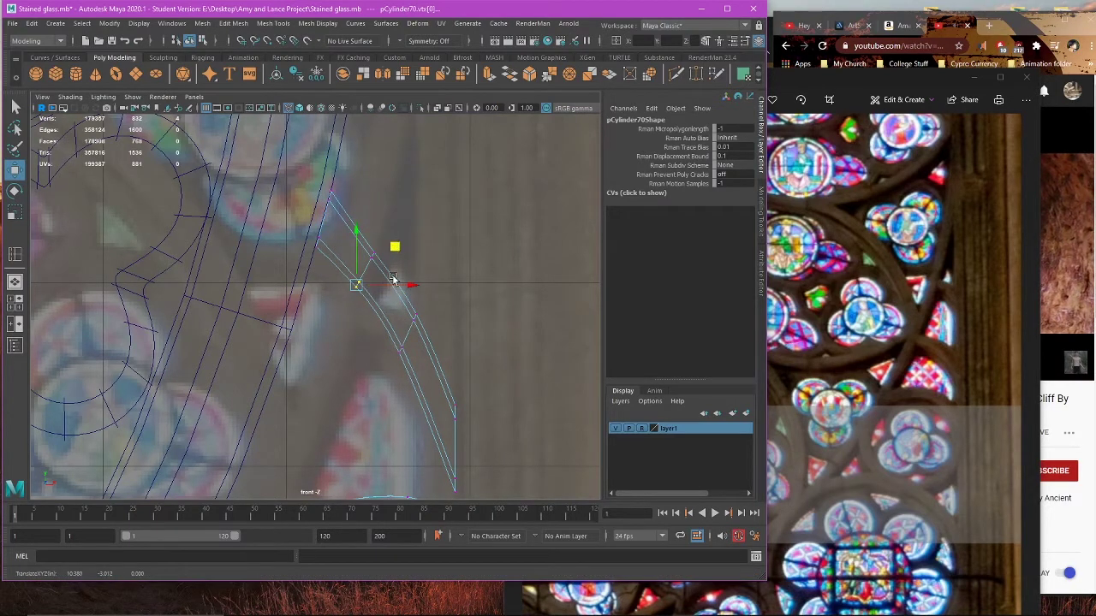
pyautogui.moveTo(393, 250); pyautogui.dragTo(414, 214, button='middle')
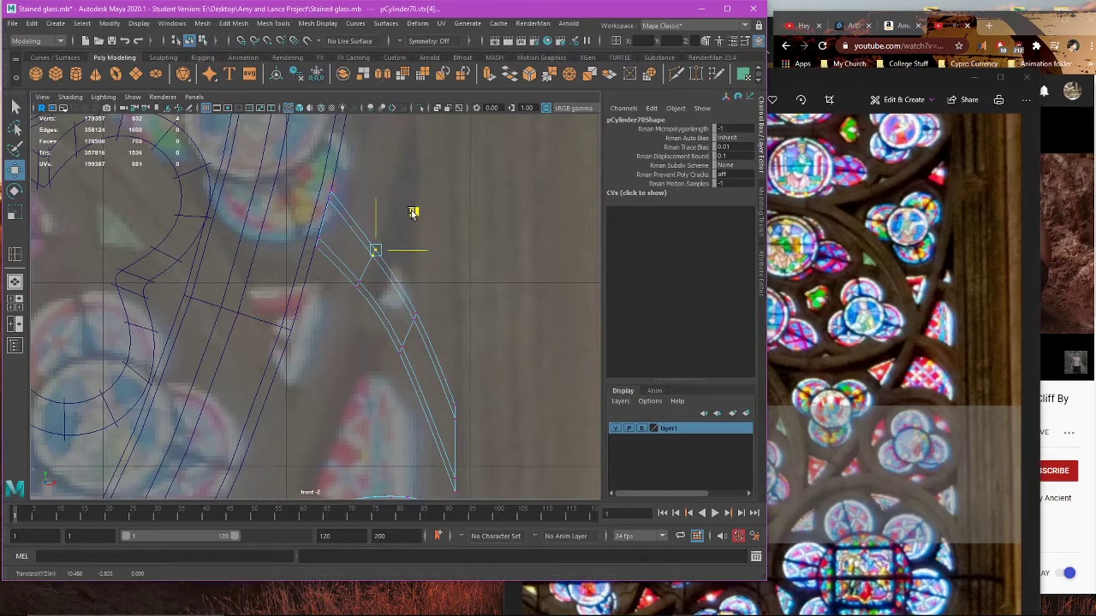
# Step: Adjust the vertices of the next cross-section toward the wall to even out the upper mullion's curve
pyautogui.moveTo(437, 299); pyautogui.dragTo(406, 326)
pyautogui.keyDown('alt'); pyautogui.moveTo(430, 418); pyautogui.dragTo(337, 308, button='middle'); pyautogui.keyUp('alt')
pyautogui.scroll(1, 351, 272)
pyautogui.keyDown('alt'); pyautogui.moveTo(365, 259); pyautogui.dragTo(346, 276, button='middle'); pyautogui.keyUp('alt')
pyautogui.scroll(1, 317, 244)
pyautogui.moveTo(318, 245); pyautogui.dragTo(363, 318)
pyautogui.scroll(-5, 390, 262)
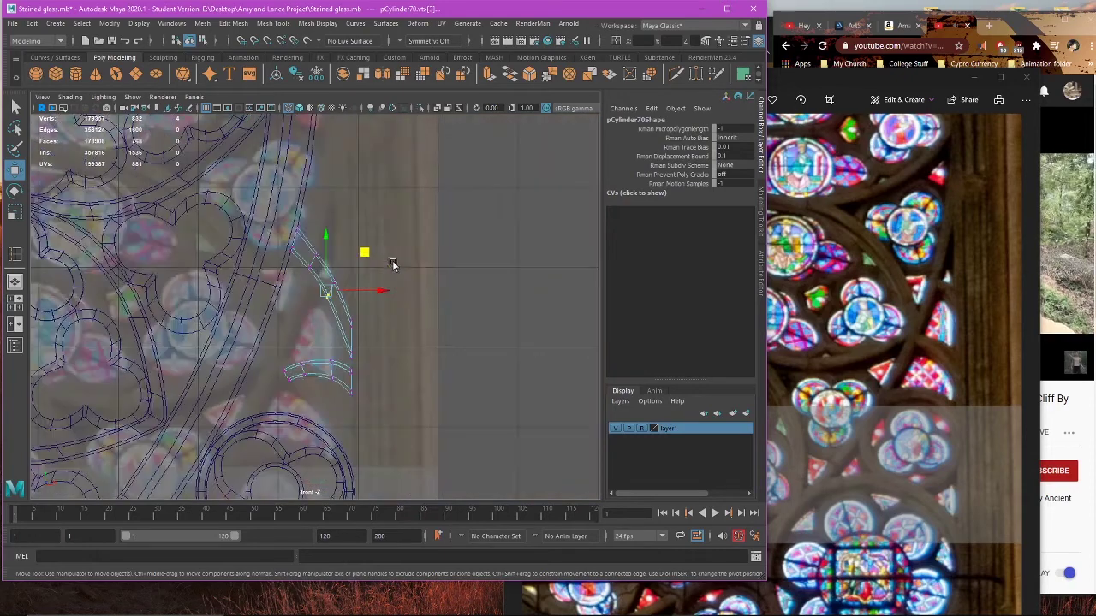
pyautogui.scroll(2, 387, 274)
pyautogui.moveTo(367, 248); pyautogui.dragTo(368, 253)
# Step: Raise the upper mullion's top outer-end vertices and the neighbouring top-edge vertices to widen its lower part
pyautogui.moveTo(298, 247); pyautogui.dragTo(315, 273)
pyautogui.moveTo(412, 291); pyautogui.dragTo(355, 347)
pyautogui.scroll(1, 370, 333)
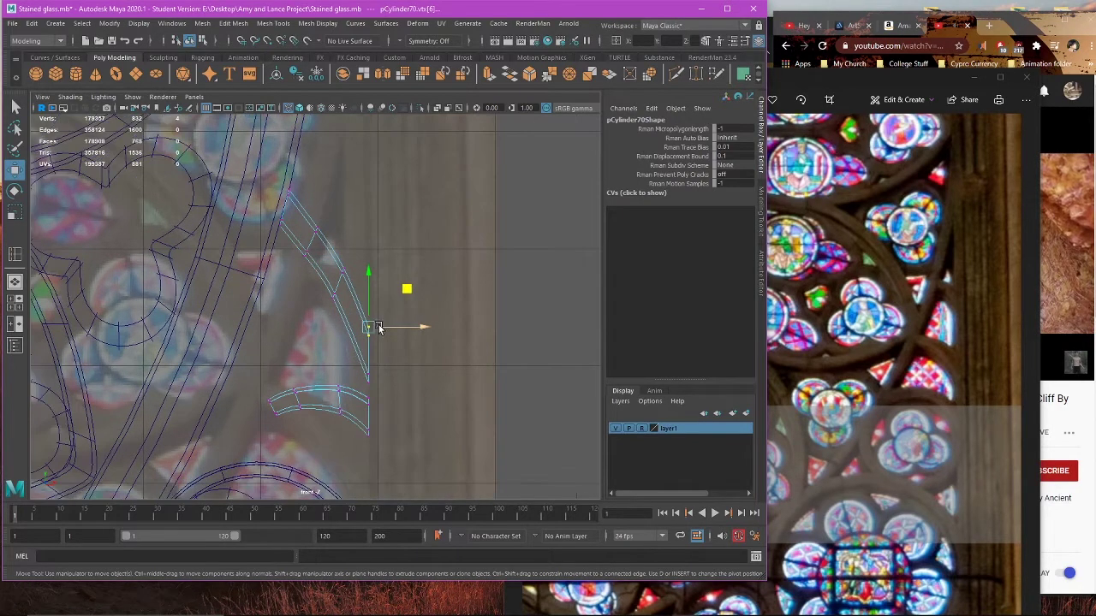
pyautogui.moveTo(367, 272); pyautogui.dragTo(328, 238)
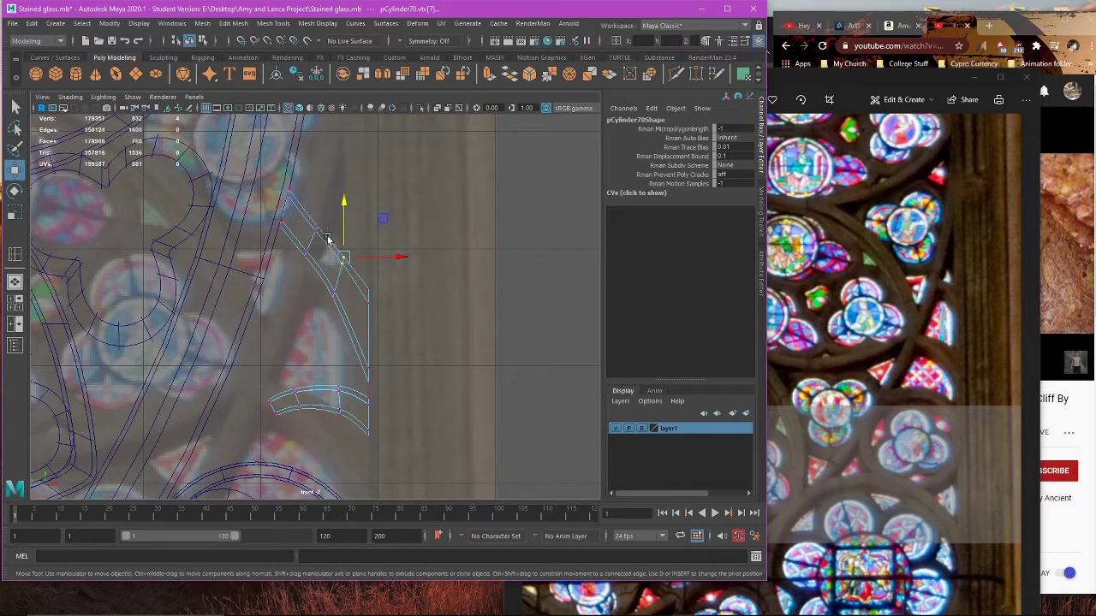
# Step: Lower both corners of the upper mullion's rim-side tip slightly and pull them inward against the rim
pyautogui.moveTo(296, 174); pyautogui.dragTo(279, 206)
pyautogui.moveTo(289, 156); pyautogui.dragTo(289, 164)
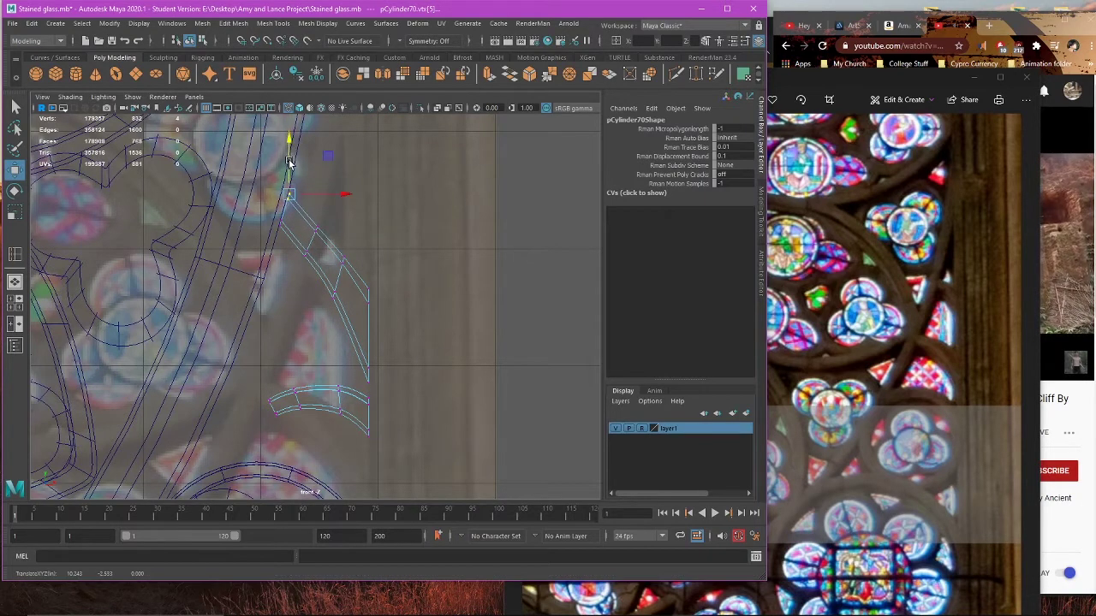
pyautogui.moveTo(337, 196); pyautogui.dragTo(331, 197)
pyautogui.moveTo(287, 163); pyautogui.dragTo(286, 166)
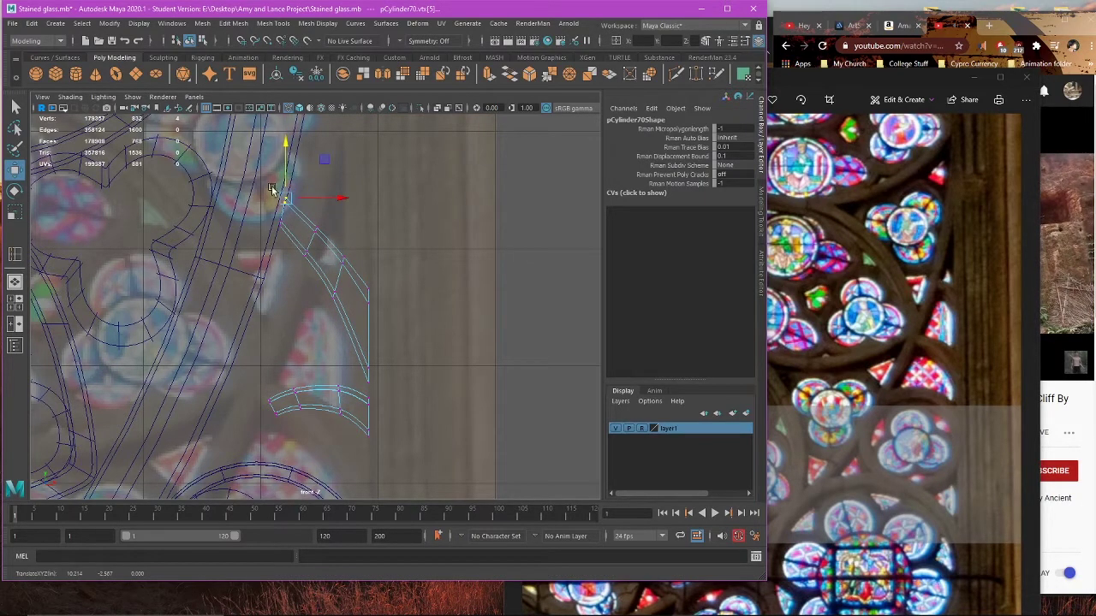
pyautogui.moveTo(248, 220); pyautogui.dragTo(284, 245)
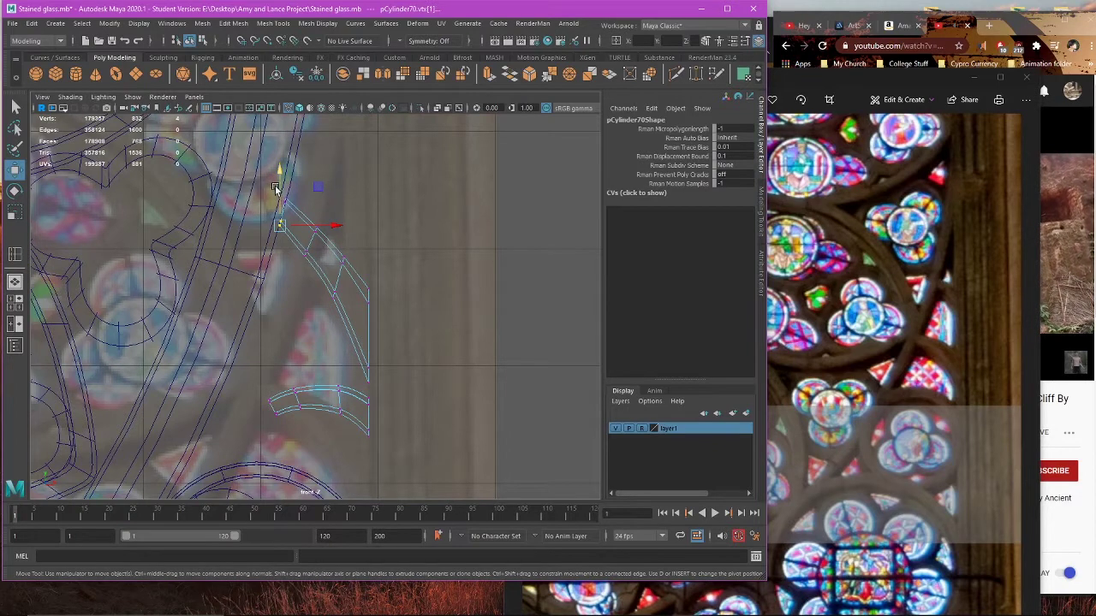
pyautogui.moveTo(277, 190); pyautogui.dragTo(276, 197)
pyautogui.moveTo(318, 234); pyautogui.dragTo(315, 235)
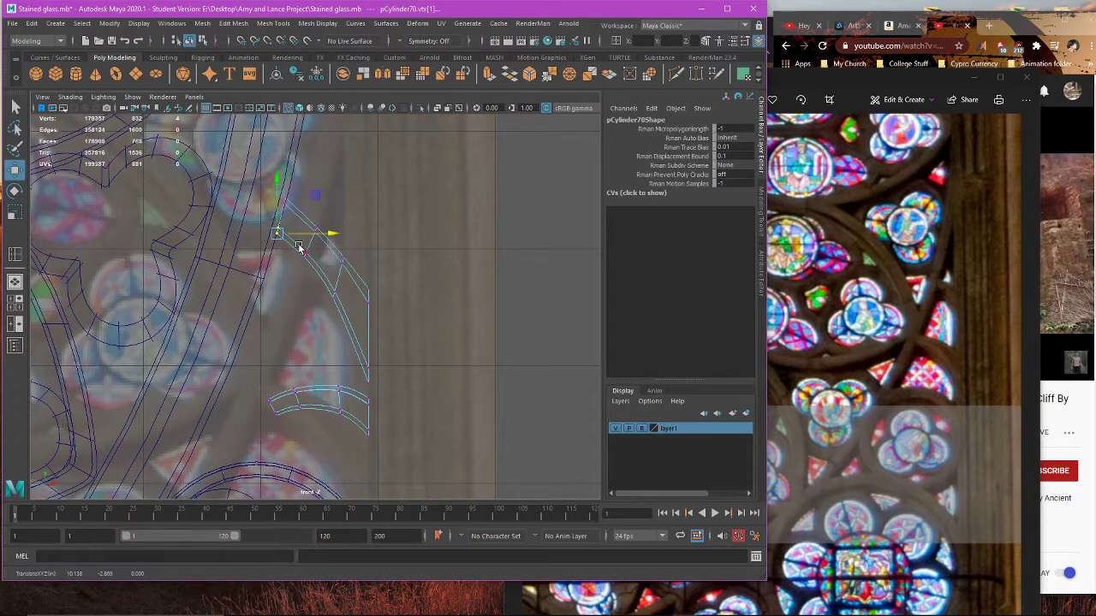
# Step: Shift the two middle vertex groups on the upper mullion's inner edge to smooth it, and return to object mode with shaded display
pyautogui.moveTo(290, 271); pyautogui.dragTo(342, 212)
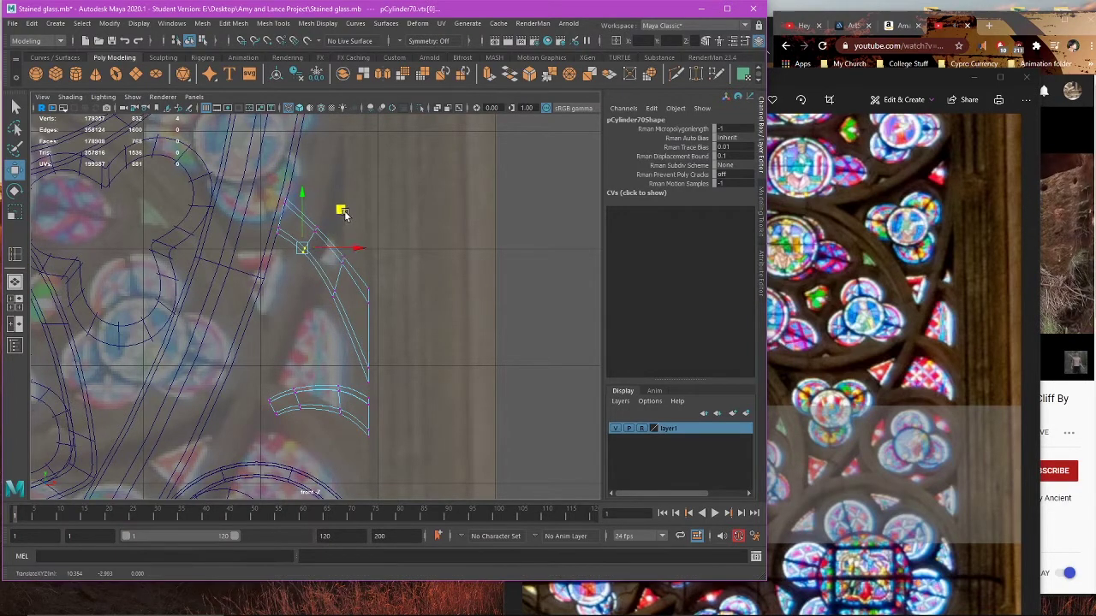
pyautogui.moveTo(322, 284); pyautogui.dragTo(354, 298)
pyautogui.moveTo(373, 250); pyautogui.dragTo(380, 247)
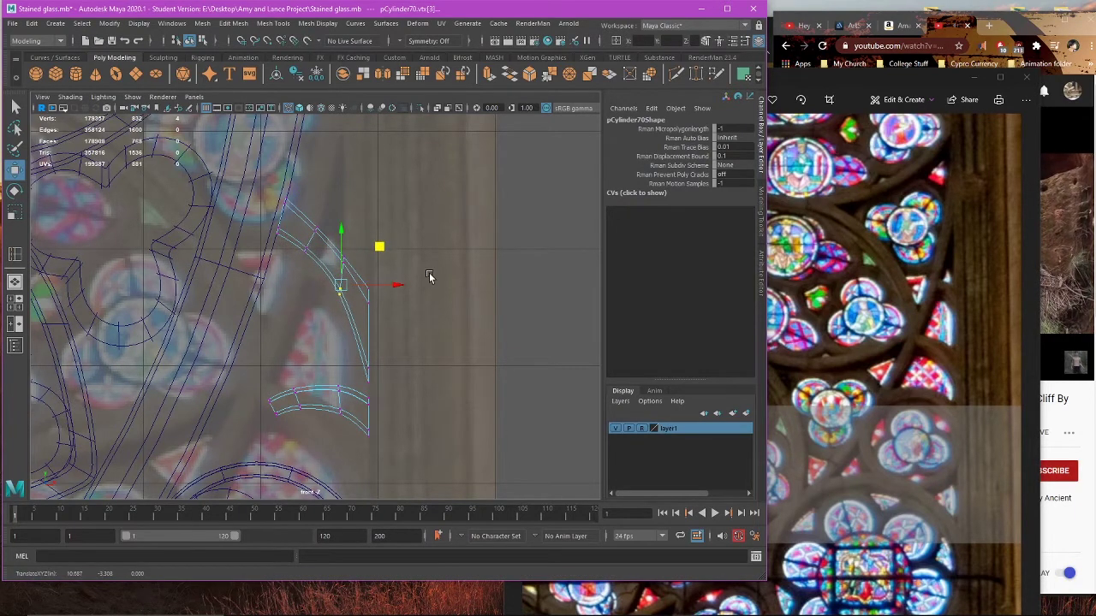
pyautogui.press('5')
pyautogui.scroll(-4, 479, 250)
pyautogui.moveTo(425, 239); pyautogui.dragTo(466, 213, button='right')
pyautogui.click(391, 301)
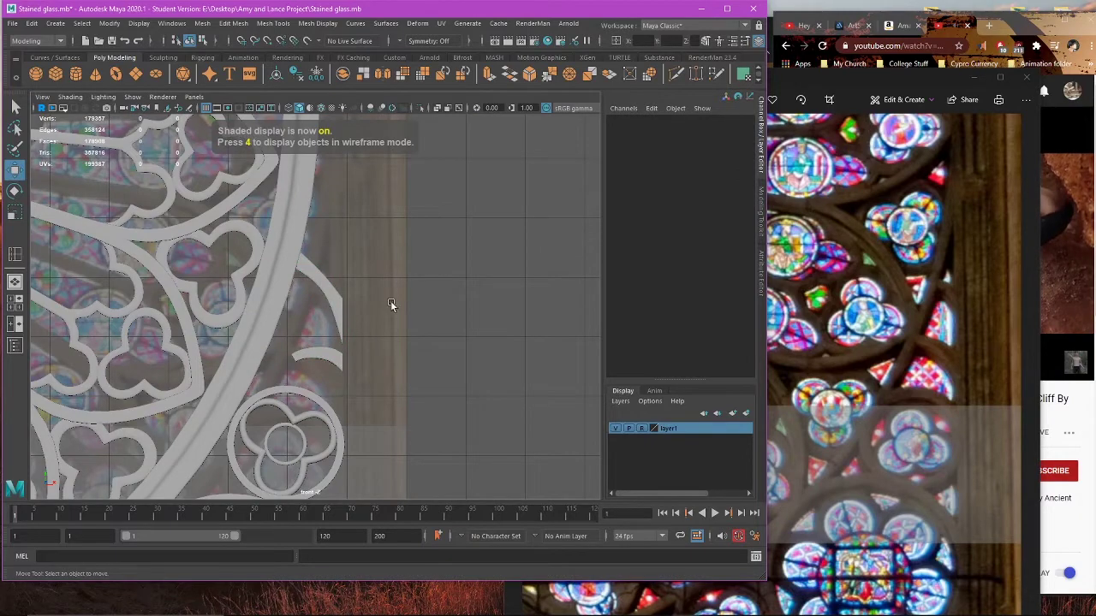
pyautogui.scroll(2, 369, 310)
pyautogui.scroll(2, 354, 302)
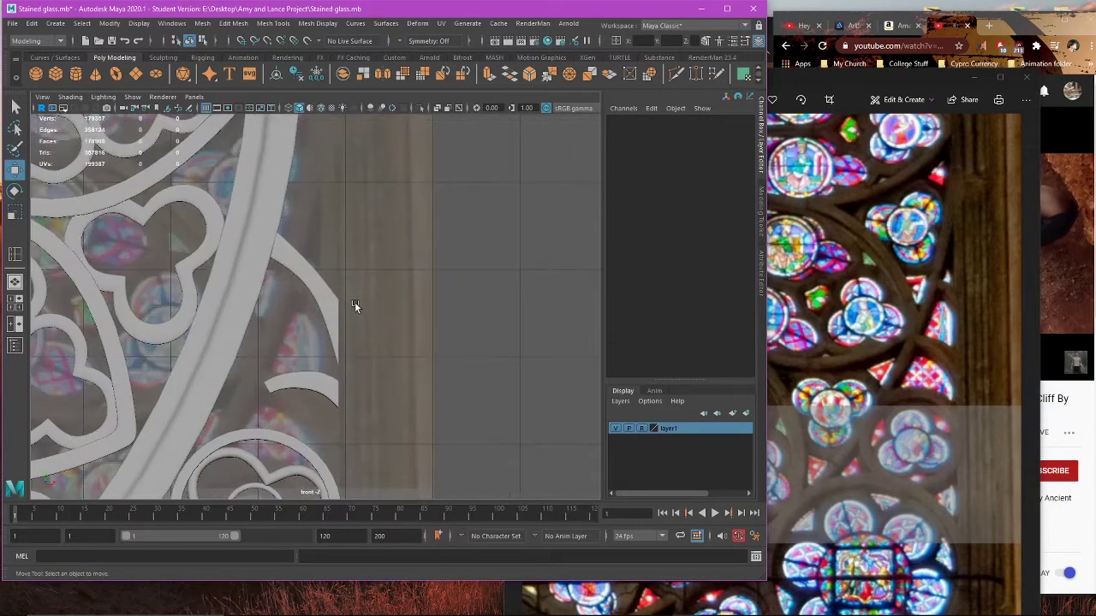
# Step: Delete the faces of the separate lower arched piece from the outer-side mullion object
pyautogui.click(331, 311)
pyautogui.scroll(-4, 354, 301)
pyautogui.click(371, 317)
pyautogui.scroll(-2, 371, 317)
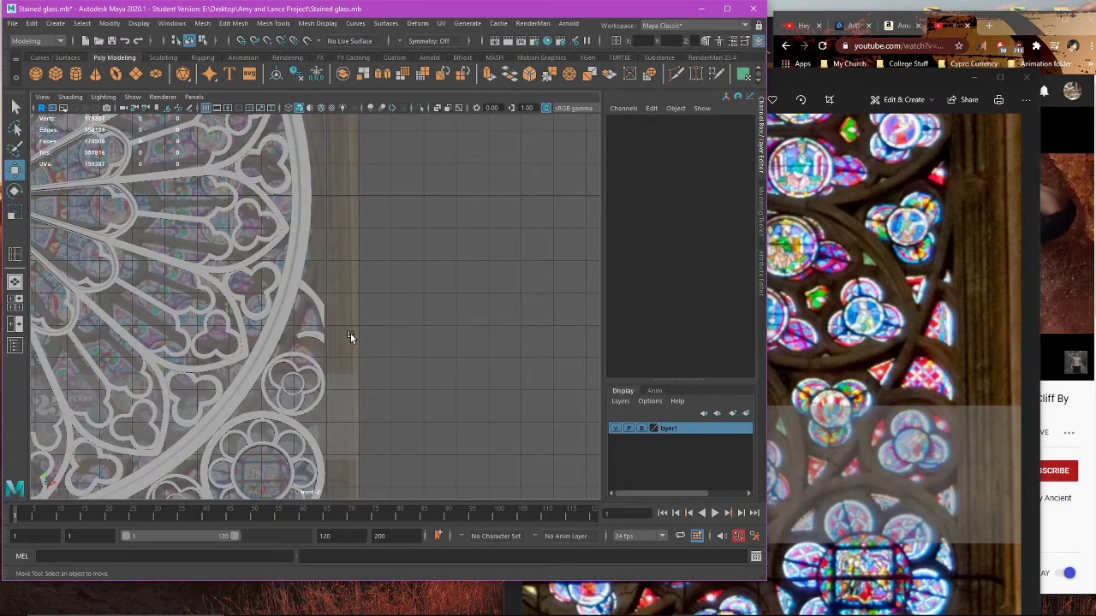
pyautogui.keyDown('alt'); pyautogui.moveTo(350, 333); pyautogui.dragTo(402, 282, button='middle'); pyautogui.keyUp('alt')
pyautogui.scroll(3, 402, 281)
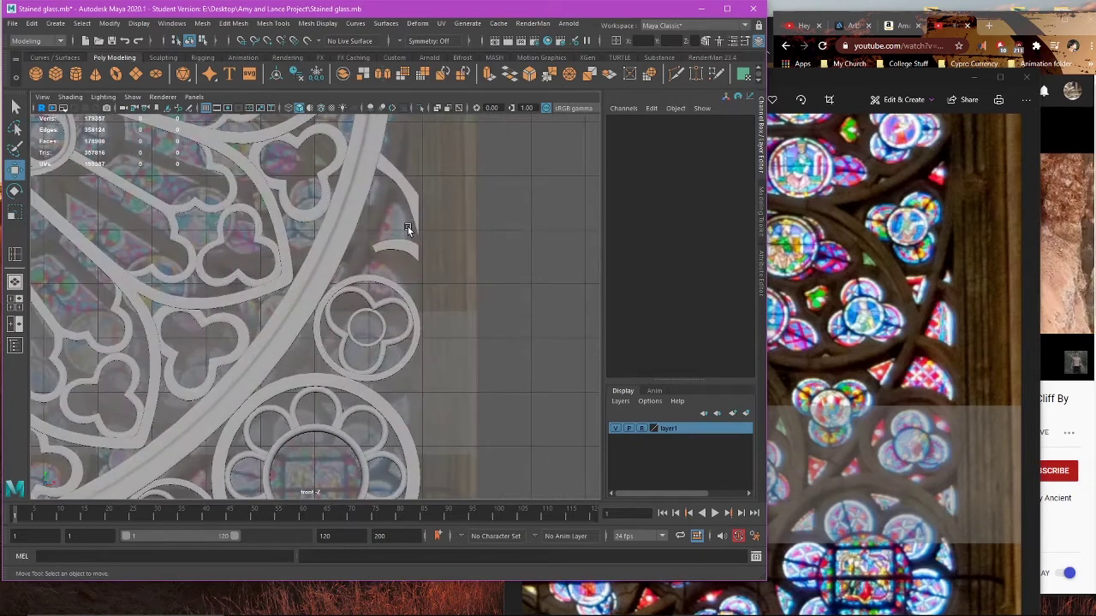
pyautogui.click(406, 227)
pyautogui.keyDown('alt'); pyautogui.moveTo(569, 194); pyautogui.dragTo(469, 268, button='middle'); pyautogui.keyUp('alt')
pyautogui.scroll(1, 469, 268)
pyautogui.moveTo(469, 269); pyautogui.dragTo(460, 307, button='right')
pyautogui.doubleClick(299, 319)
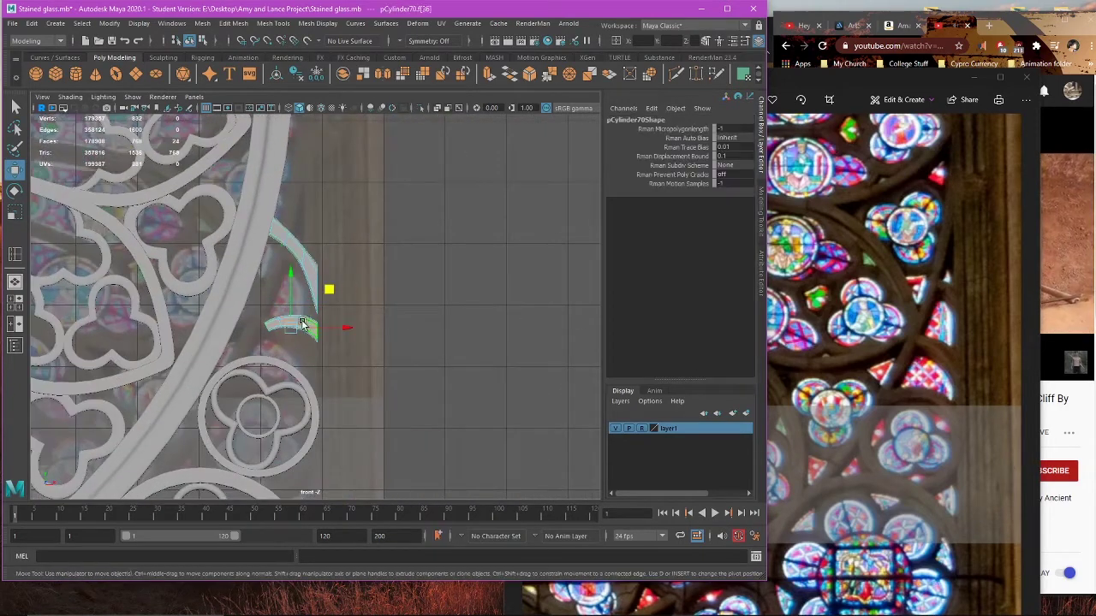
pyautogui.press('Delete')
# Step: Raise the lower tip and the upper corner of the remaining mullion's wall-side end slightly
pyautogui.moveTo(409, 248); pyautogui.dragTo(469, 223, button='right')
pyautogui.keyDown('alt'); pyautogui.moveTo(313, 267); pyautogui.dragTo(431, 242, button='right'); pyautogui.keyUp('alt')
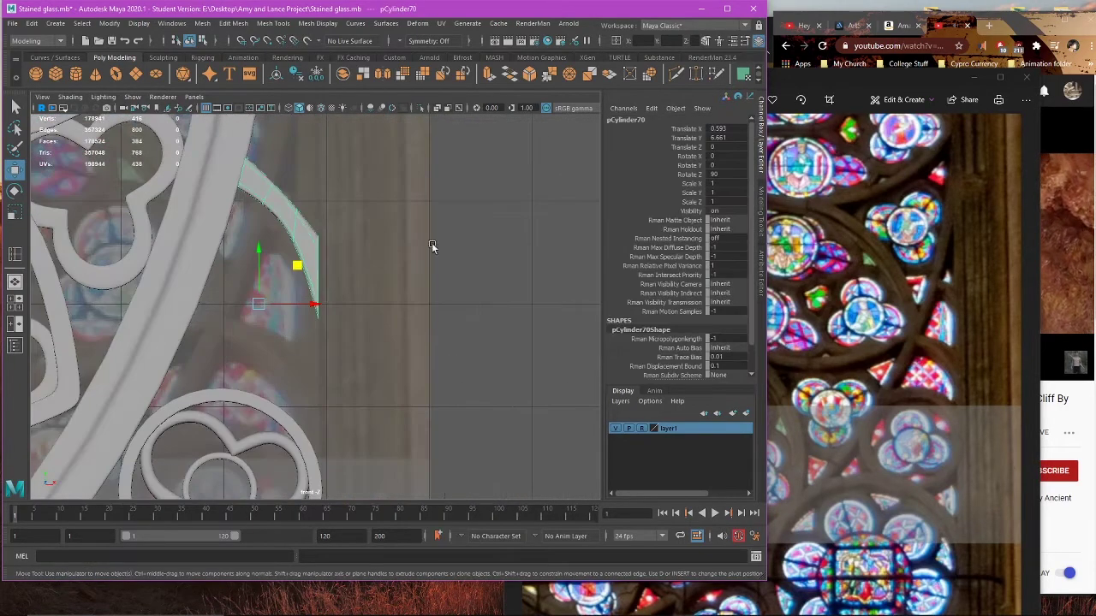
pyautogui.moveTo(346, 226); pyautogui.dragTo(287, 226, button='right')
pyautogui.moveTo(223, 141); pyautogui.dragTo(310, 275)
pyautogui.keyDown('alt'); pyautogui.moveTo(311, 279); pyautogui.dragTo(341, 311, button='middle'); pyautogui.keyUp('alt')
pyautogui.scroll(1, 342, 312)
pyautogui.moveTo(417, 320); pyautogui.dragTo(313, 366)
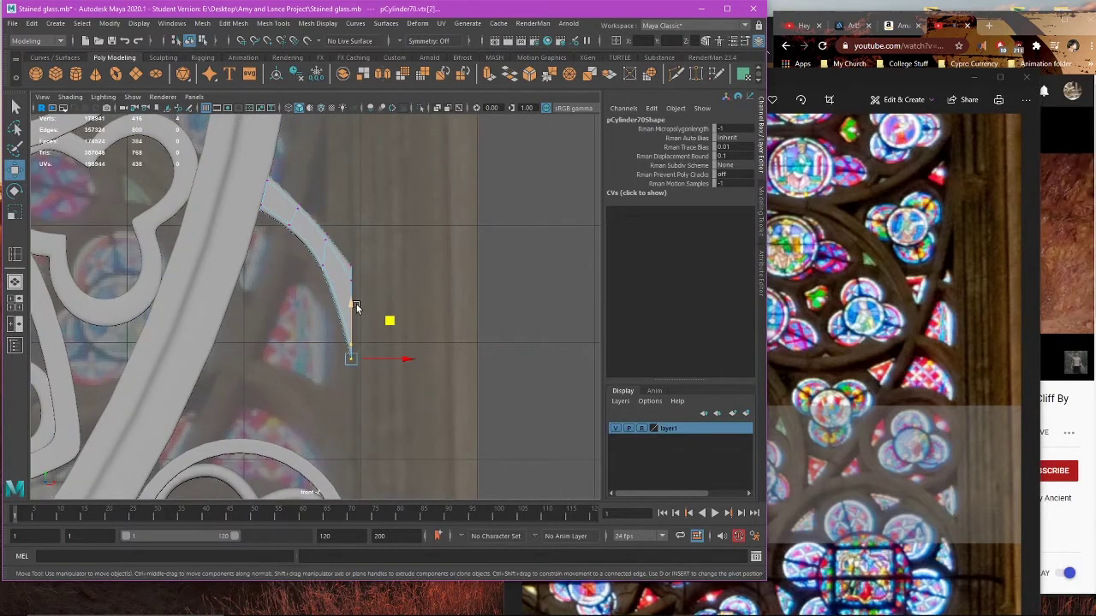
pyautogui.moveTo(353, 304); pyautogui.dragTo(326, 301)
pyautogui.press('4')
pyautogui.press('5')
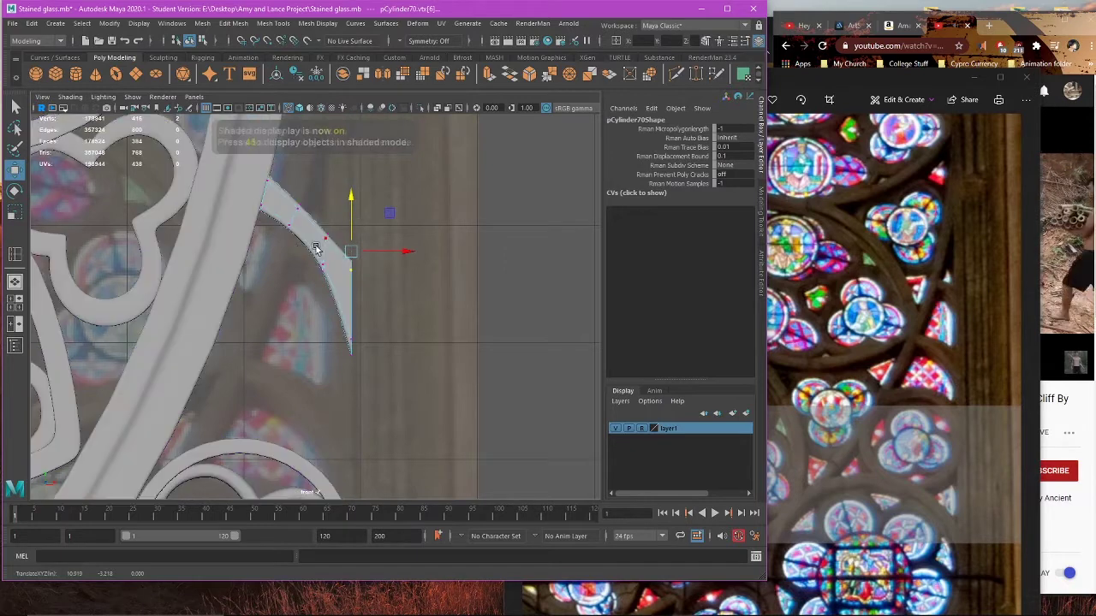
# Step: Lower the middle vertices on the mullion's inner edge slightly to adjust its curve
pyautogui.moveTo(288, 253); pyautogui.dragTo(335, 304)
pyautogui.moveTo(326, 253); pyautogui.dragTo(327, 266)
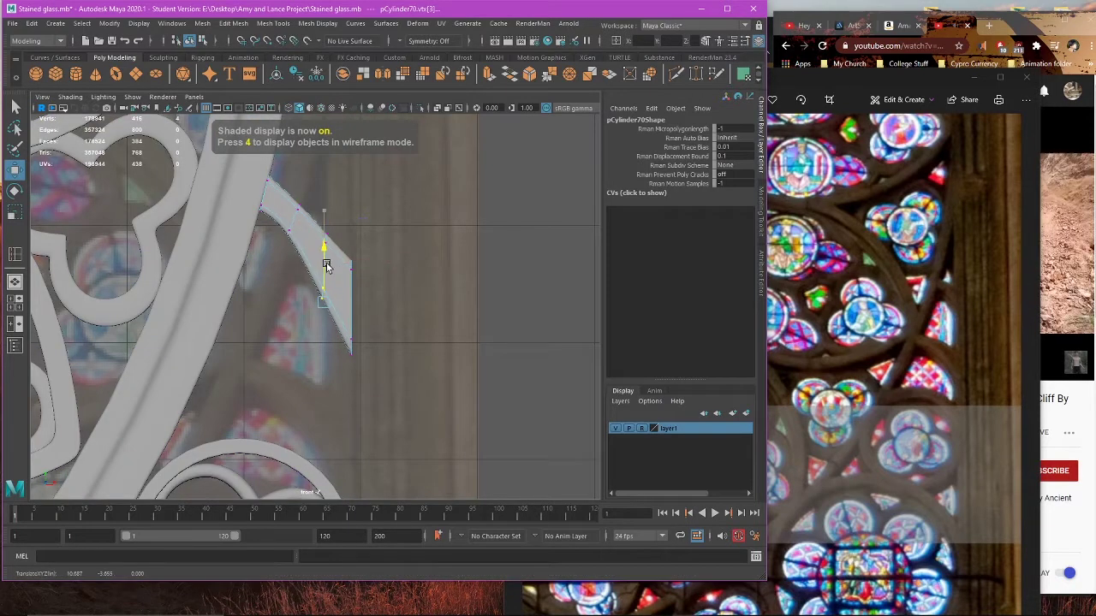
pyautogui.hotkey('ctrl', 'z')
pyautogui.keyDown('alt'); pyautogui.moveTo(280, 237); pyautogui.dragTo(284, 257, button='middle'); pyautogui.keyUp('alt')
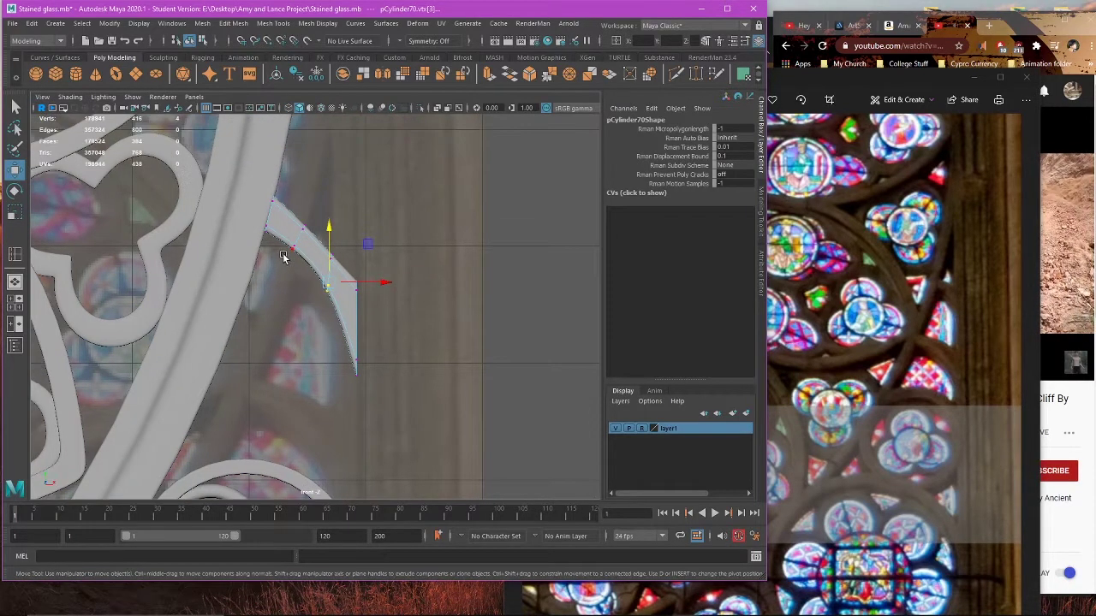
pyautogui.scroll(1, 324, 302)
pyautogui.moveTo(329, 257); pyautogui.dragTo(330, 274)
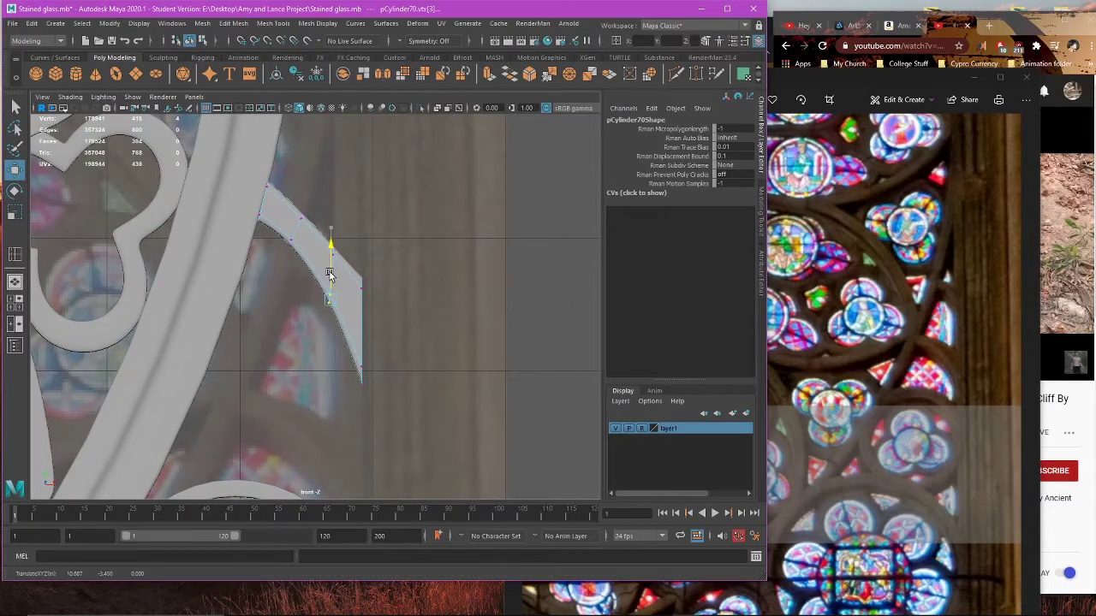
# Step: Lower the tip and the upper corner of the mullion's wall-side end, and return to object mode
pyautogui.moveTo(380, 401); pyautogui.dragTo(358, 333)
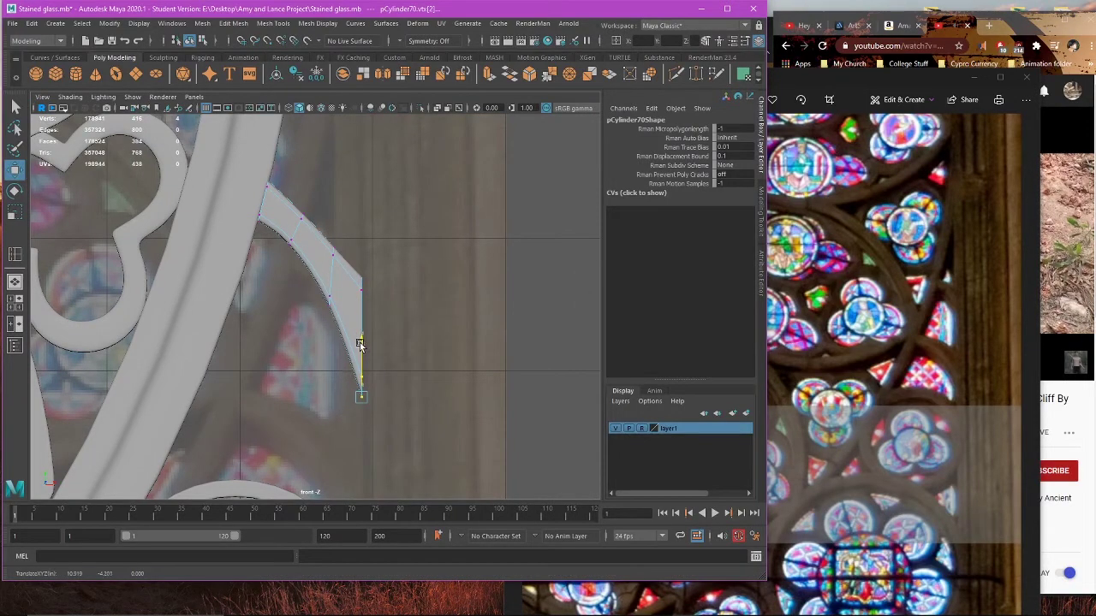
pyautogui.moveTo(408, 214); pyautogui.dragTo(355, 298)
pyautogui.moveTo(363, 231); pyautogui.dragTo(363, 256)
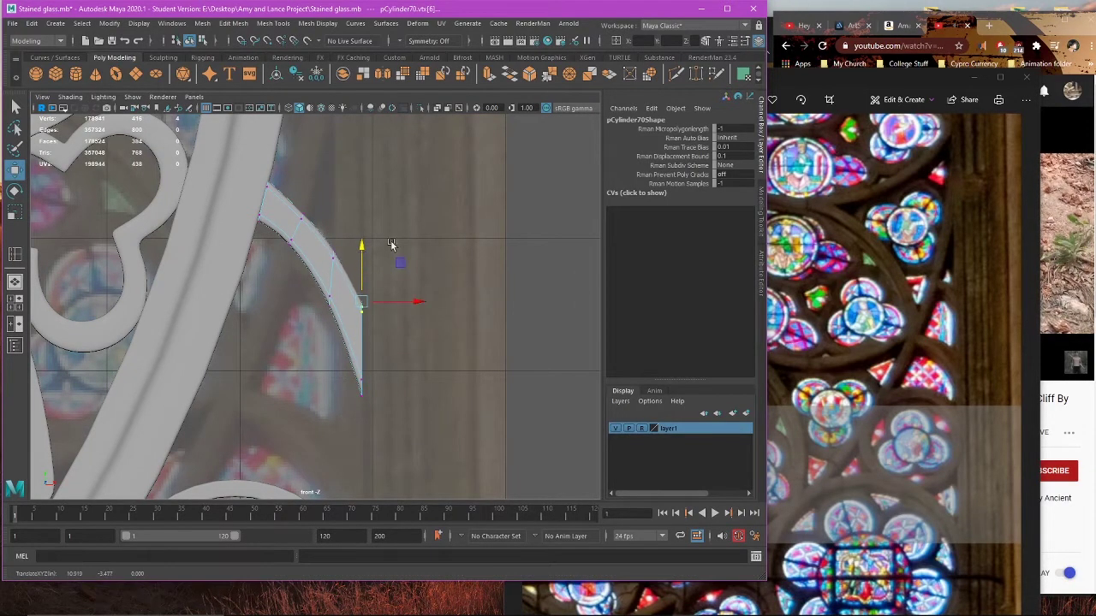
pyautogui.moveTo(413, 229); pyautogui.dragTo(433, 220, button='right')
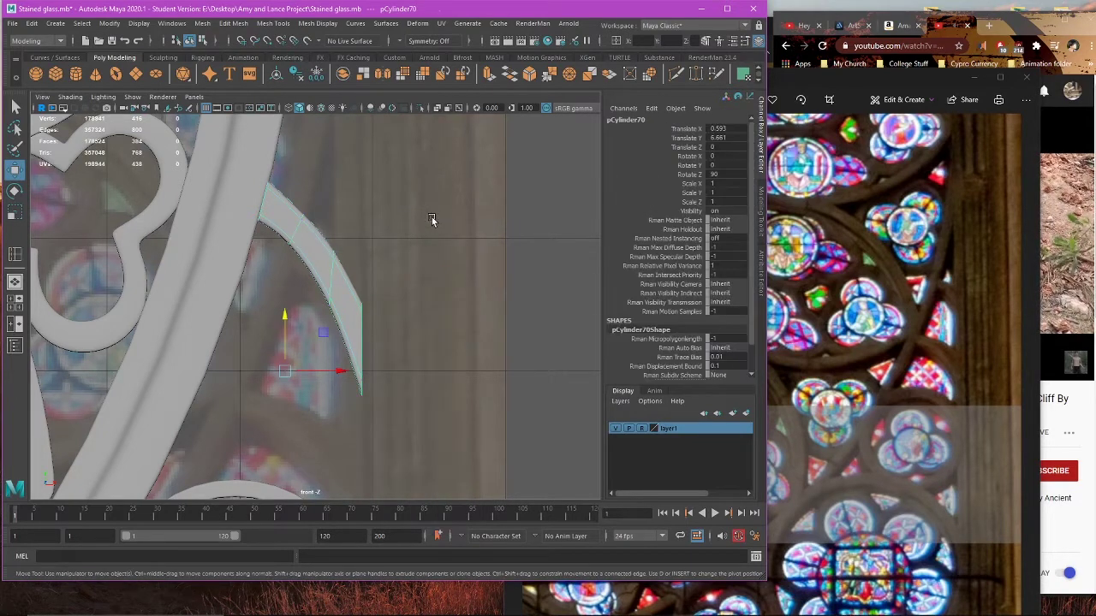
pyautogui.click(428, 224)
# Step: Duplicate the mullion and move the copy straight down to about Translate Y 5.55, above the trefoil circle
pyautogui.click(354, 303)
pyautogui.scroll(-3, 354, 305)
pyautogui.scroll(1, 354, 304)
pyautogui.keyDown('alt'); pyautogui.moveTo(355, 305); pyautogui.dragTo(383, 243, button='middle'); pyautogui.keyUp('alt')
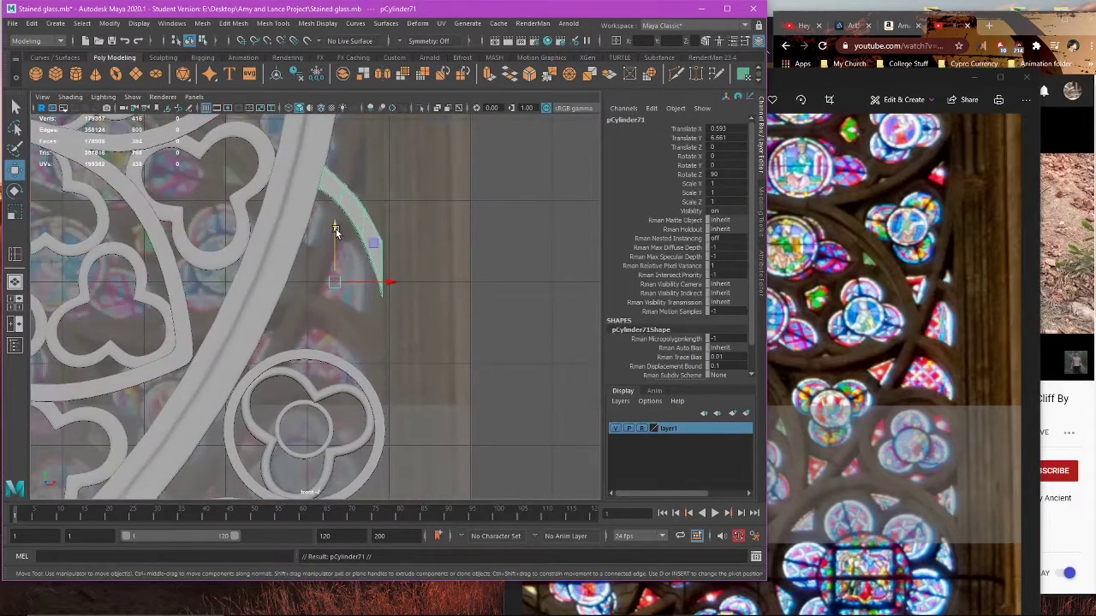
pyautogui.keyDown('shift'); pyautogui.moveTo(335, 228); pyautogui.dragTo(357, 318); pyautogui.keyUp('shift')
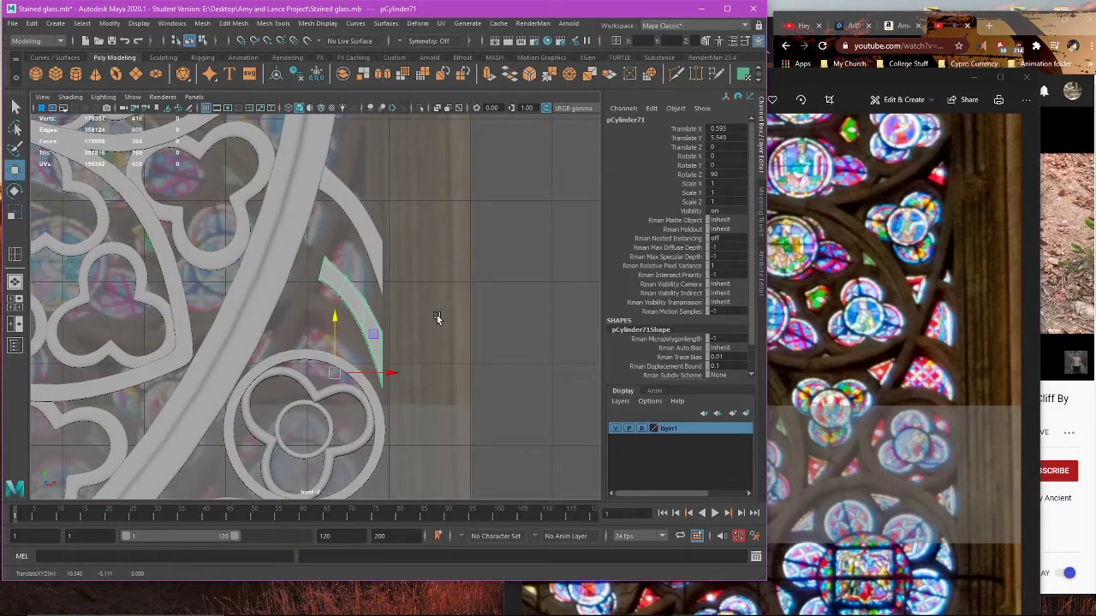
# Step: Pull the rim-side end vertices of the lower copy onto the main rim and rotate them slightly to match it
pyautogui.moveTo(454, 269); pyautogui.dragTo(414, 269, button='right')
pyautogui.moveTo(286, 236); pyautogui.dragTo(389, 316)
pyautogui.press('4')
pyautogui.hotkey('ctrl', 'z')
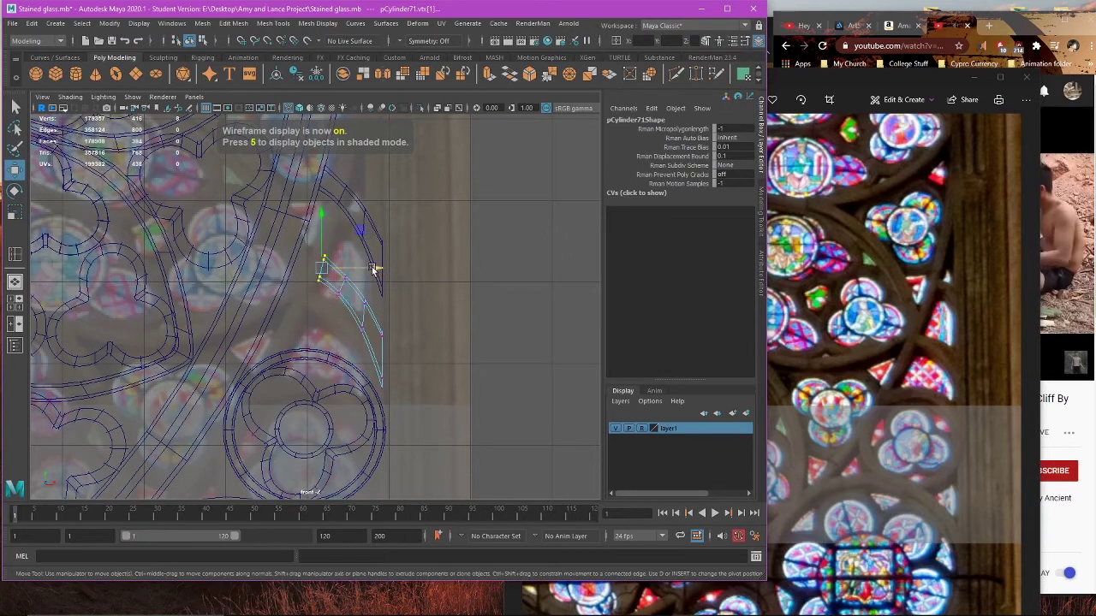
pyautogui.moveTo(376, 269); pyautogui.dragTo(341, 271)
pyautogui.press('e')
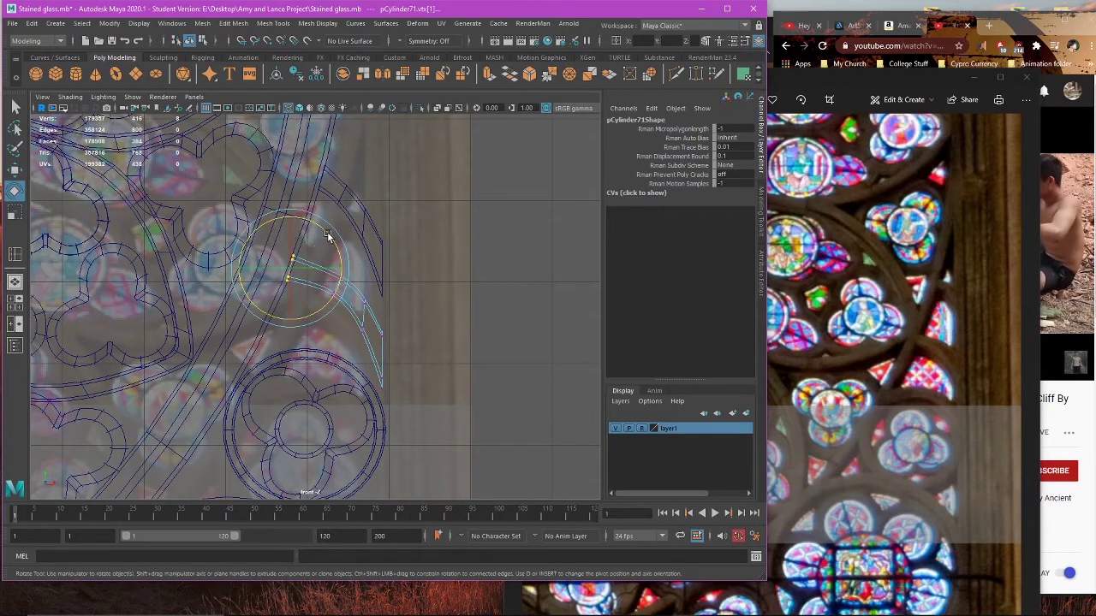
pyautogui.moveTo(328, 233); pyautogui.dragTo(331, 240)
pyautogui.press('w')
pyautogui.press('5')
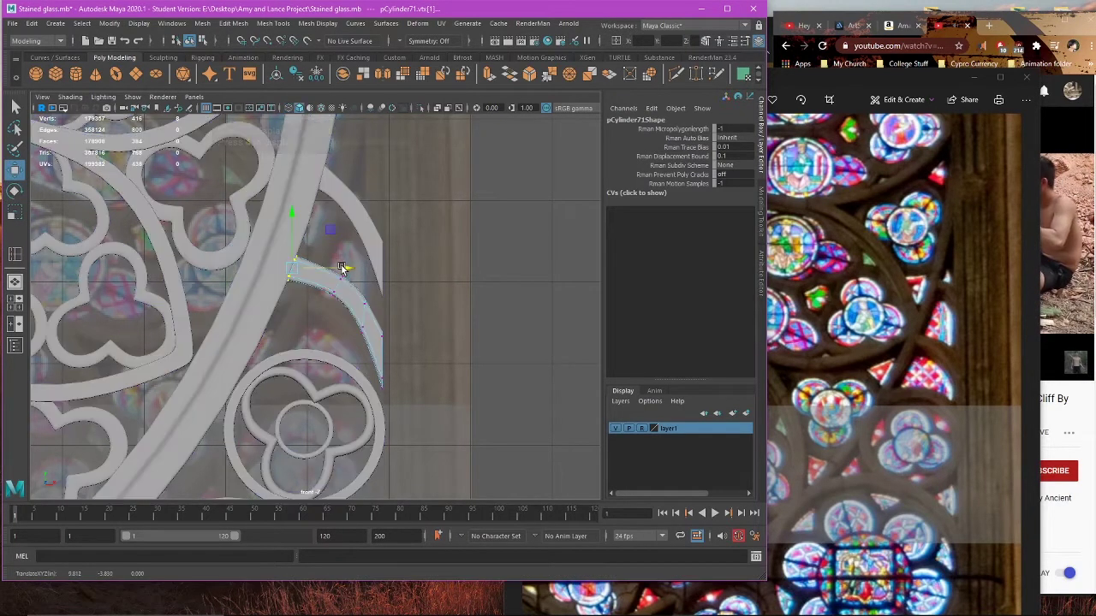
# Step: Raise the lower mullion's cross-section nearest the rim-side end and rotate it to follow the arch
pyautogui.scroll(2, 342, 261)
pyautogui.press('4')
pyautogui.moveTo(335, 291); pyautogui.dragTo(335, 236)
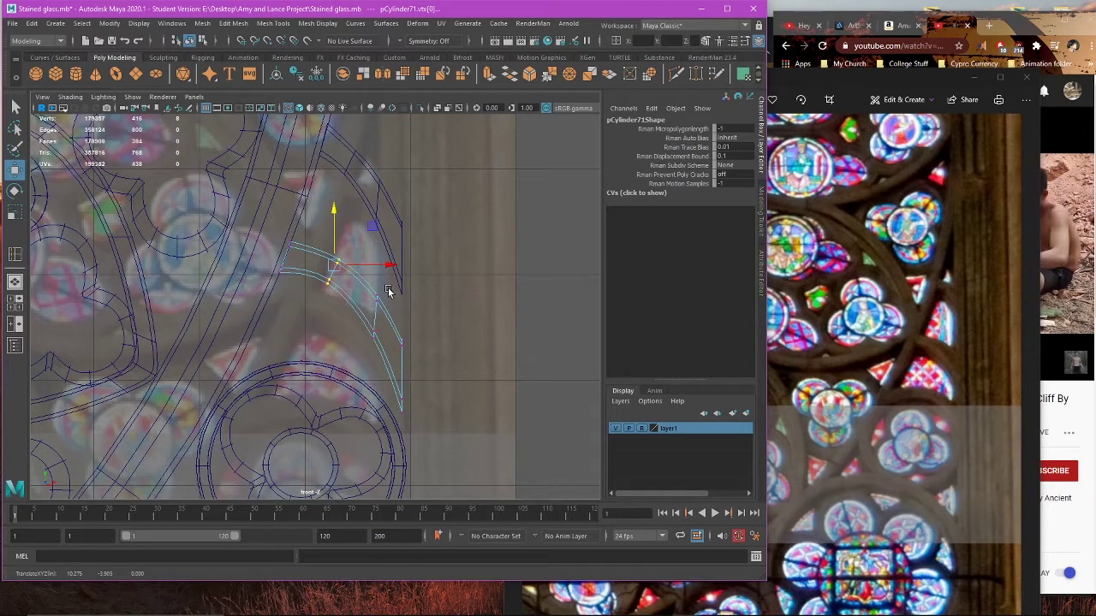
pyautogui.press('e')
pyautogui.moveTo(418, 286)
pyautogui.mouseDown()
pyautogui.moveTo(434, 343)
pyautogui.moveTo(396, 353)
pyautogui.moveTo(403, 273)
pyautogui.mouseUp()
pyautogui.press('w')
pyautogui.press('r')
pyautogui.press('w')
# Step: Raise the upper corner vertices of the lower mullion's wall-side end to round its arch
pyautogui.moveTo(451, 294); pyautogui.dragTo(401, 315)
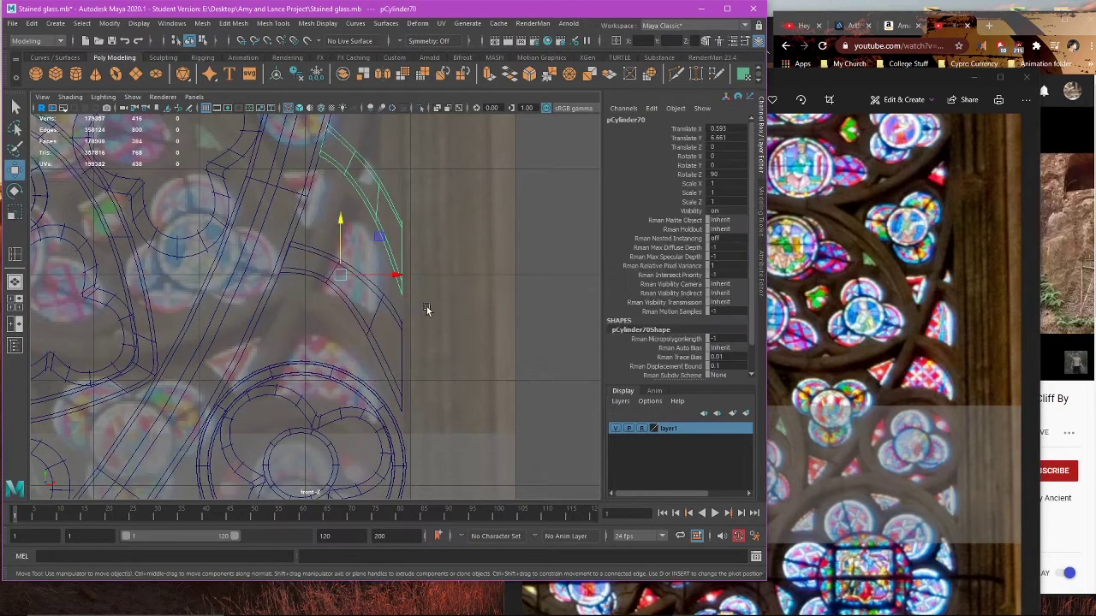
pyautogui.click(399, 322)
pyautogui.moveTo(463, 286); pyautogui.dragTo(418, 286, button='right')
pyautogui.moveTo(441, 308); pyautogui.dragTo(391, 329)
pyautogui.moveTo(404, 295); pyautogui.dragTo(405, 270)
# Step: Move the upper mullion up to about Translate Y 6.88 and nudge its rim-side end vertices toward the wall
pyautogui.keyDown('alt'); pyautogui.moveTo(404, 276); pyautogui.dragTo(397, 366, button='middle'); pyautogui.keyUp('alt')
pyautogui.click(379, 281)
pyautogui.moveTo(339, 310); pyautogui.dragTo(340, 289)
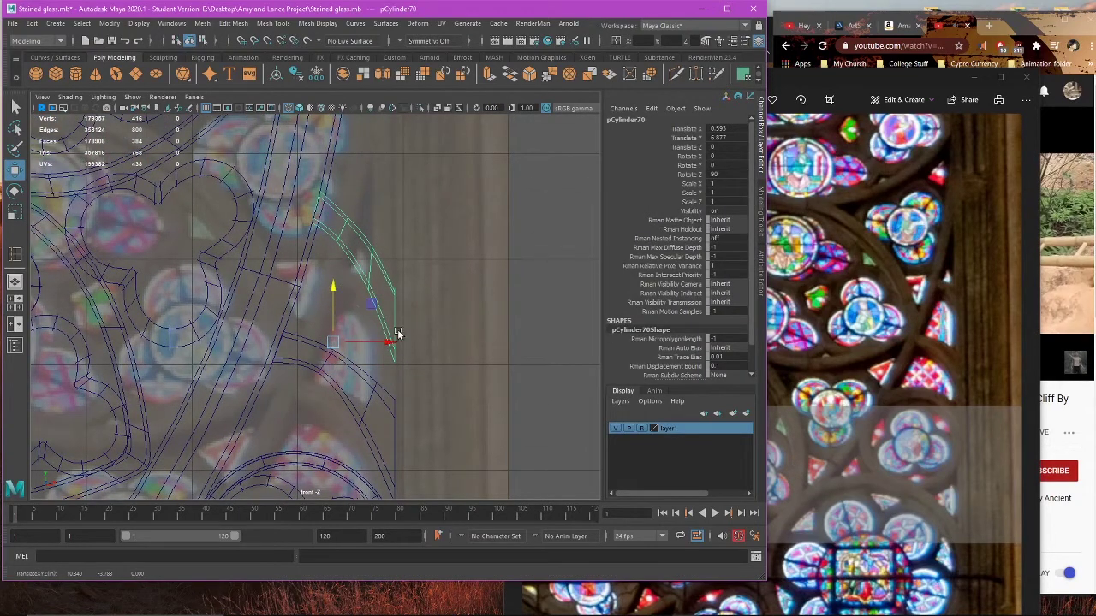
pyautogui.moveTo(474, 227); pyautogui.dragTo(431, 228, button='right')
pyautogui.moveTo(256, 174); pyautogui.dragTo(354, 251)
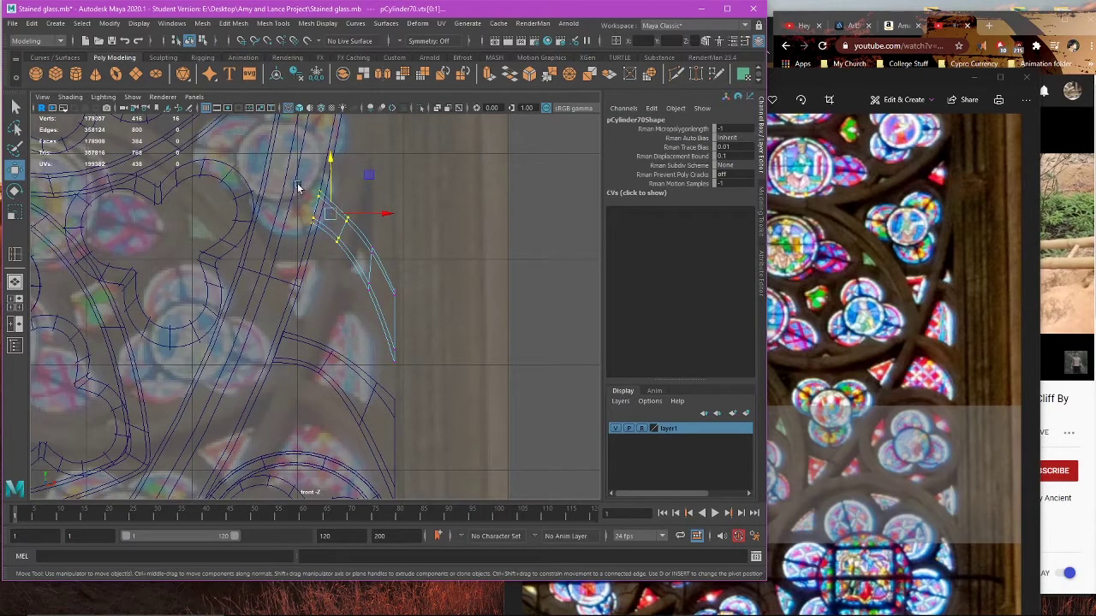
pyautogui.moveTo(297, 187); pyautogui.dragTo(322, 268)
pyautogui.moveTo(343, 177); pyautogui.dragTo(351, 180)
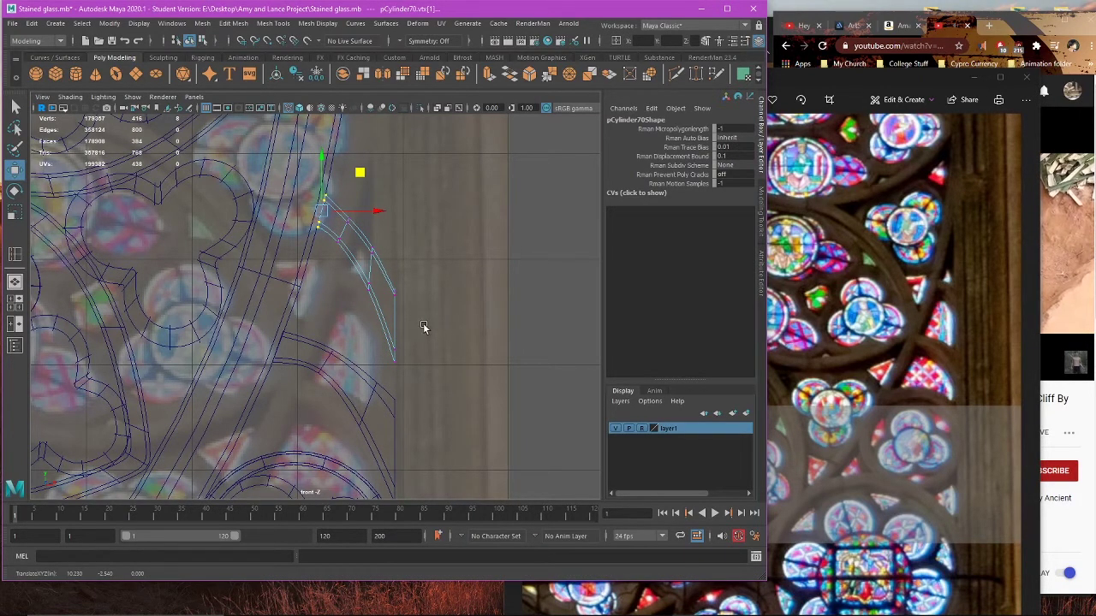
# Step: Shift the lower mullion's middle cross-section vertices upward, including the inner-edge ones, to round its arch over the reference
pyautogui.keyDown('alt'); pyautogui.moveTo(219, 351); pyautogui.dragTo(235, 328, button='middle'); pyautogui.keyUp('alt')
pyautogui.scroll(1, 257, 338)
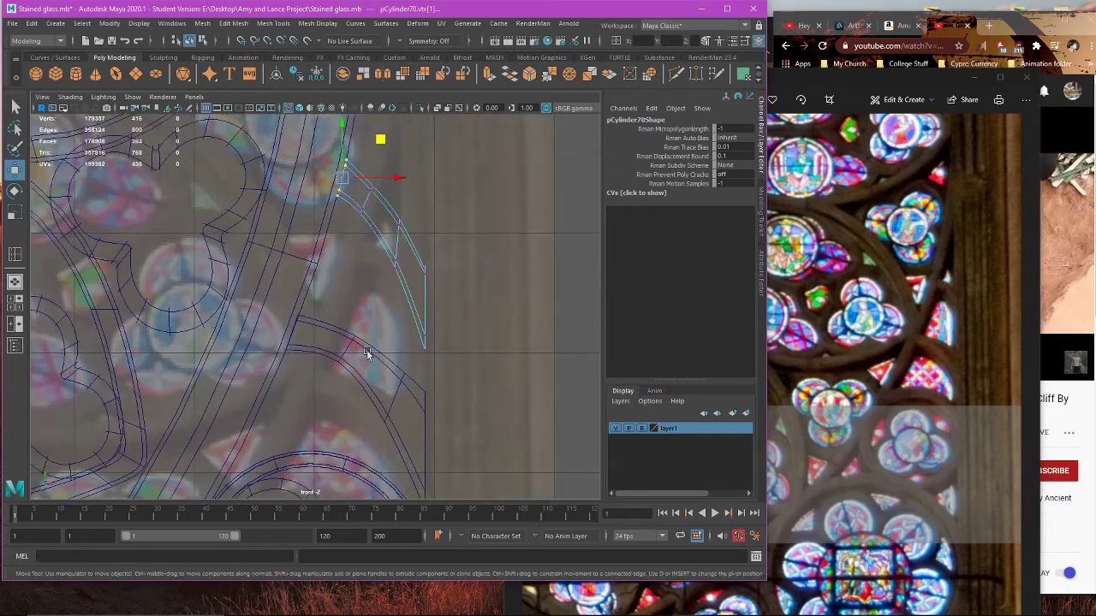
pyautogui.moveTo(413, 449); pyautogui.dragTo(414, 447)
pyautogui.moveTo(524, 304); pyautogui.dragTo(452, 313, button='right')
pyautogui.moveTo(323, 399); pyautogui.dragTo(409, 445)
pyautogui.moveTo(426, 382); pyautogui.dragTo(436, 376)
pyautogui.hotkey('ctrl', 'z')
pyautogui.moveTo(414, 340)
pyautogui.mouseDown()
pyautogui.moveTo(387, 382)
pyautogui.moveTo(400, 335)
pyautogui.moveTo(338, 346)
pyautogui.mouseUp()
pyautogui.moveTo(356, 301); pyautogui.dragTo(361, 285)
pyautogui.moveTo(369, 382); pyautogui.dragTo(406, 439)
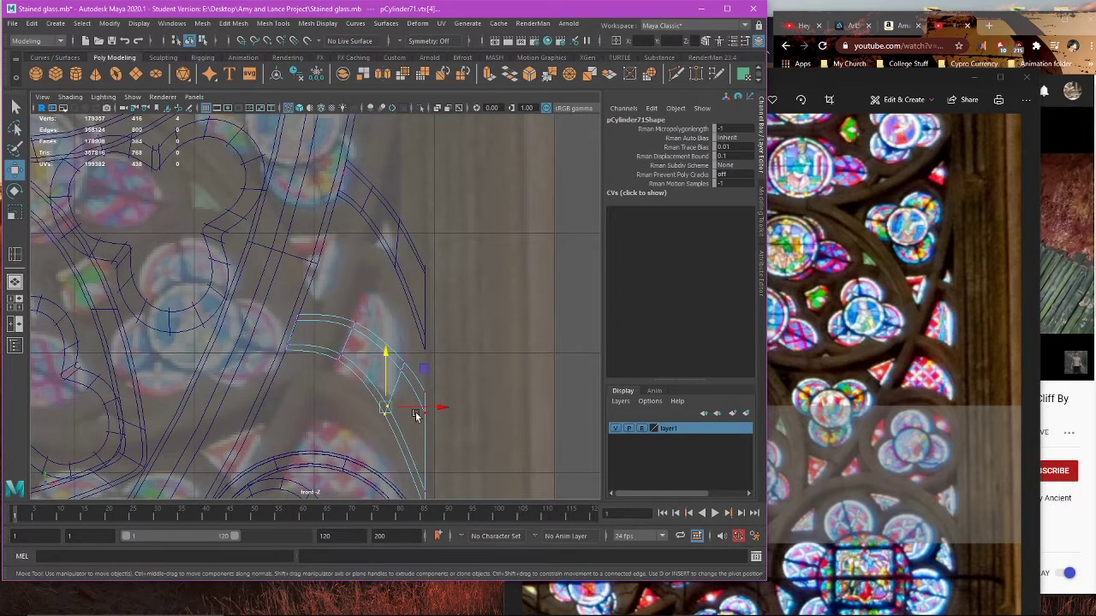
pyautogui.moveTo(425, 367); pyautogui.dragTo(420, 353)
# Step: Adjust the lower mullion's inner-edge vertices near the rim and move its rim-side end slightly down and inward
pyautogui.moveTo(316, 348); pyautogui.dragTo(361, 370)
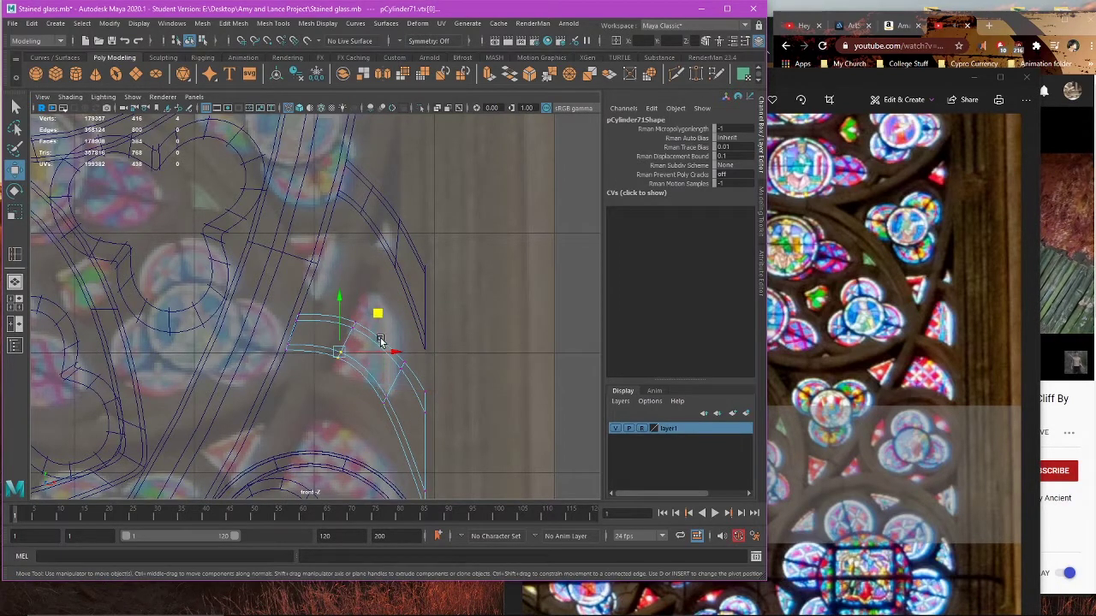
pyautogui.moveTo(257, 301); pyautogui.dragTo(303, 374)
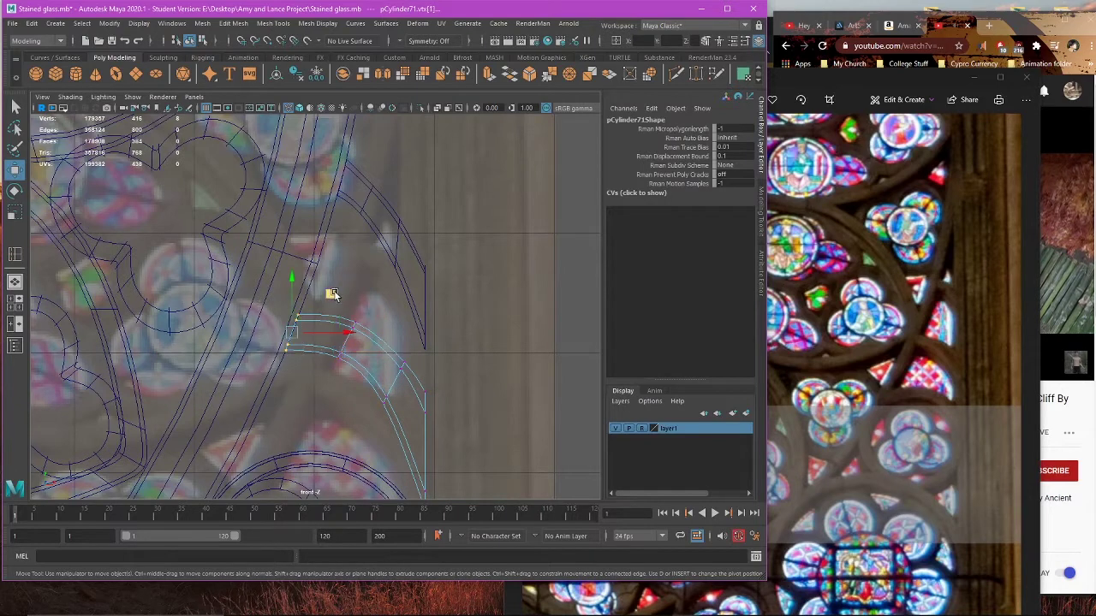
pyautogui.moveTo(329, 296); pyautogui.dragTo(323, 309)
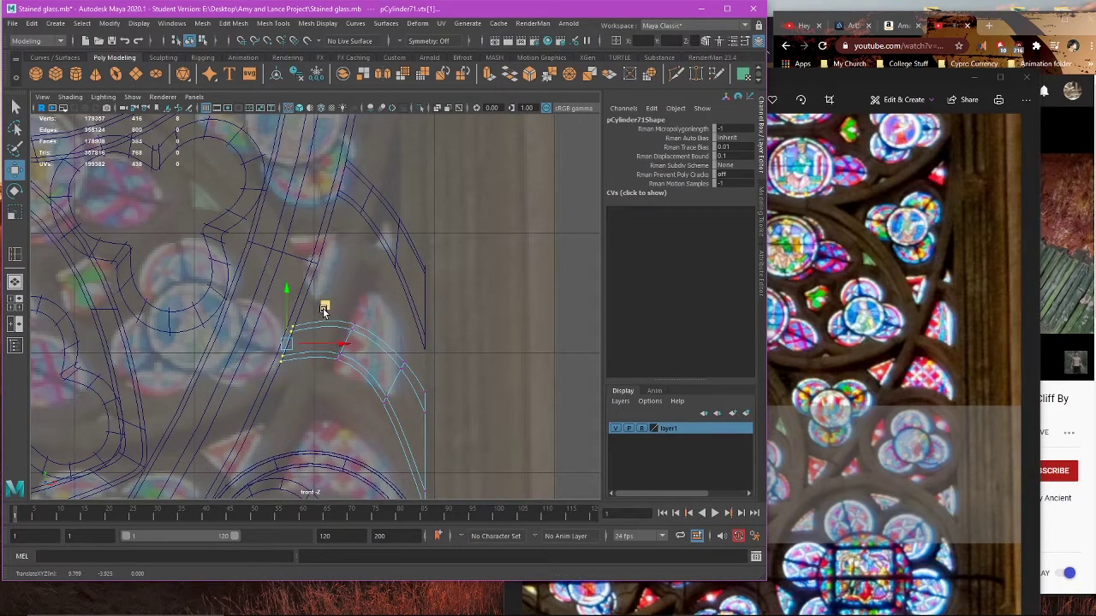
pyautogui.press('e')
pyautogui.press('w')
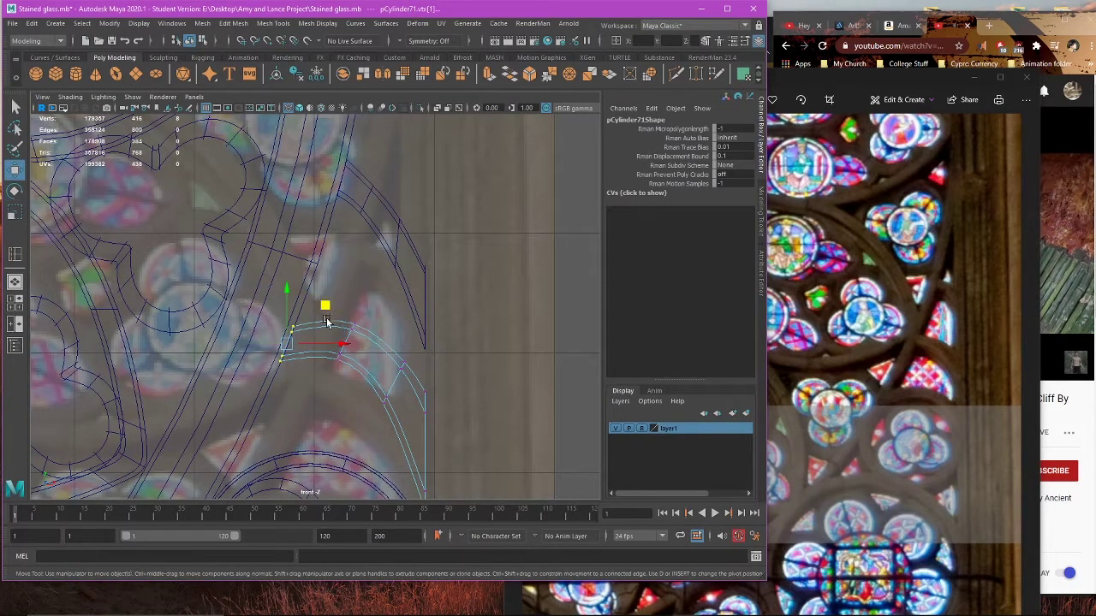
pyautogui.moveTo(325, 307); pyautogui.dragTo(326, 306)
# Step: Bend the upper mullion into an arch by lowering its rim-side end and raising its middle cross-section and wall-side upper corner
pyautogui.keyDown('alt'); pyautogui.moveTo(404, 296); pyautogui.dragTo(373, 340, button='middle'); pyautogui.keyUp('alt')
pyautogui.click(383, 286)
pyautogui.click(383, 286)
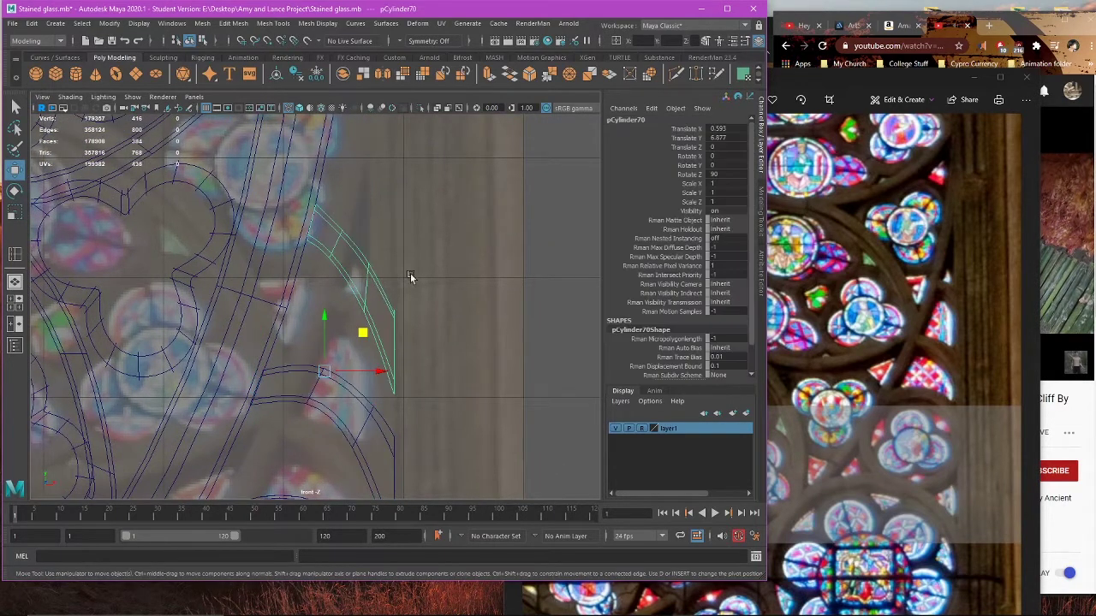
pyautogui.moveTo(482, 248); pyautogui.dragTo(409, 231, button='right')
pyautogui.moveTo(277, 188); pyautogui.dragTo(315, 255)
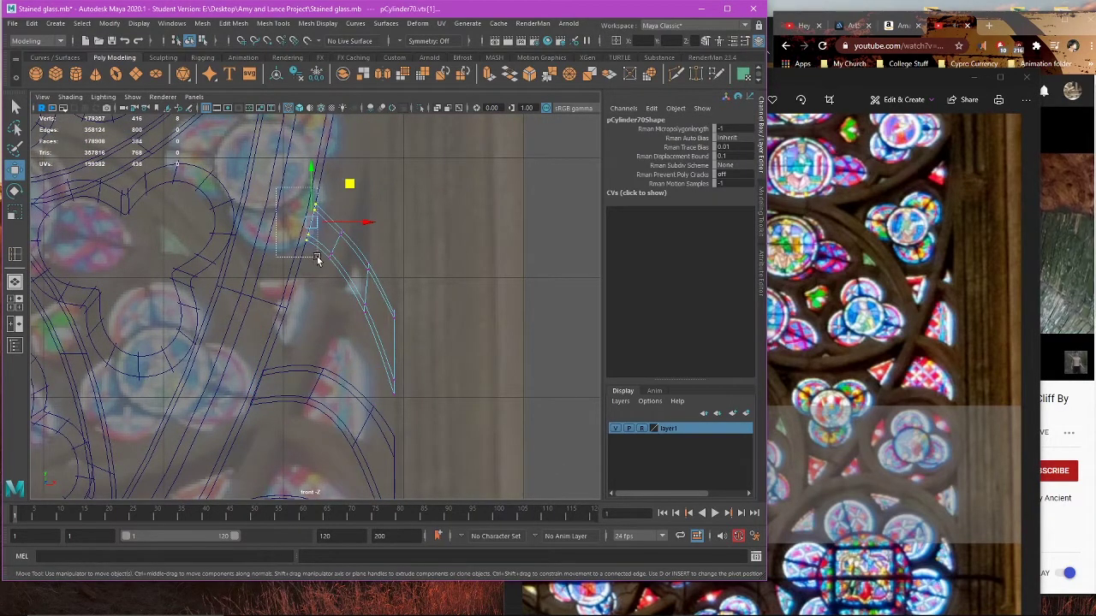
pyautogui.moveTo(349, 183); pyautogui.dragTo(344, 207)
pyautogui.moveTo(421, 222); pyautogui.dragTo(374, 354)
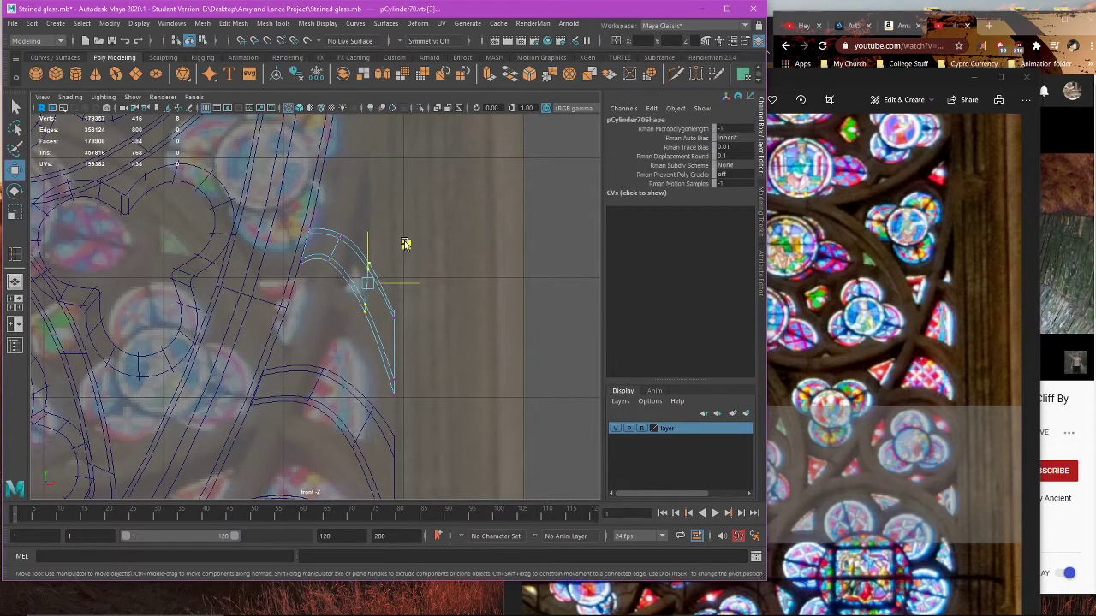
pyautogui.moveTo(454, 294); pyautogui.dragTo(383, 343)
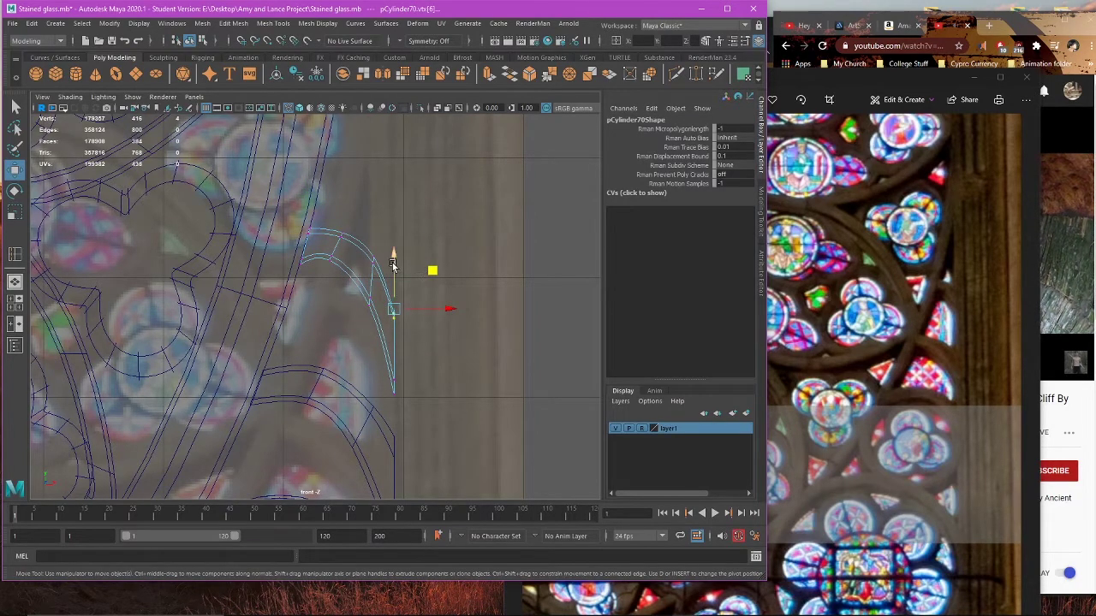
pyautogui.moveTo(395, 259); pyautogui.dragTo(399, 238)
# Step: Return to object mode with shaded display and select the upper mullion again
pyautogui.scroll(-3, 403, 300)
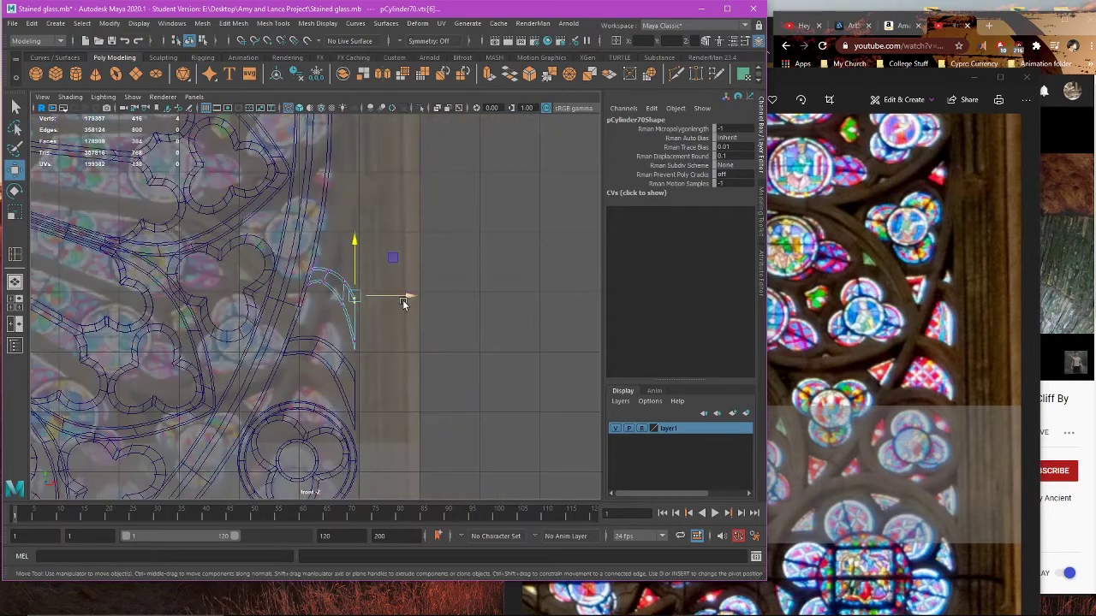
pyautogui.press('5')
pyautogui.moveTo(485, 238); pyautogui.dragTo(510, 220, button='right')
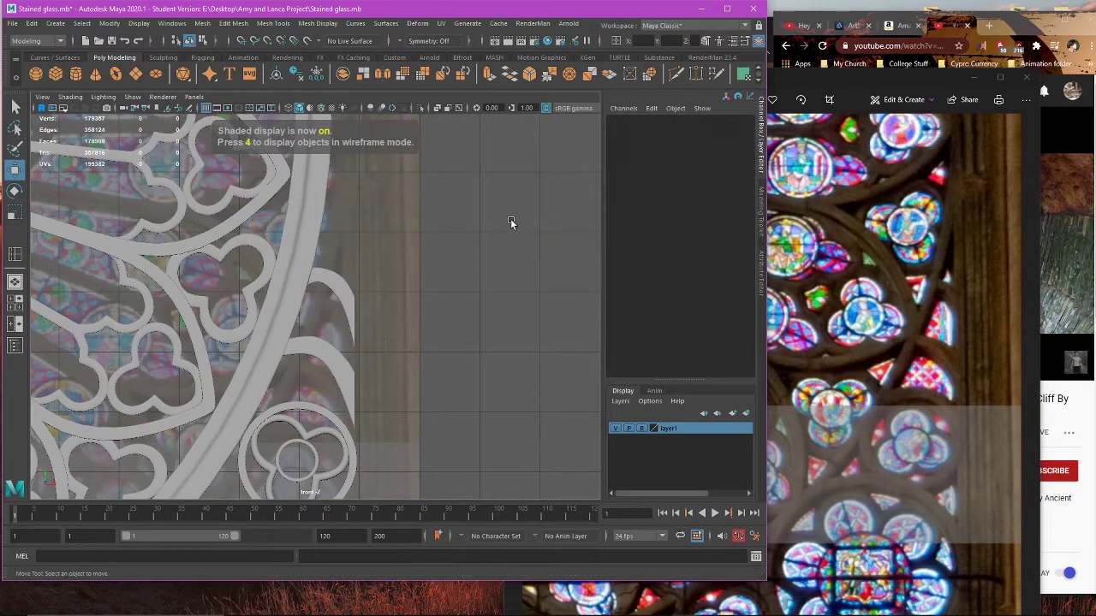
pyautogui.scroll(4, 362, 277)
pyautogui.click(371, 290)
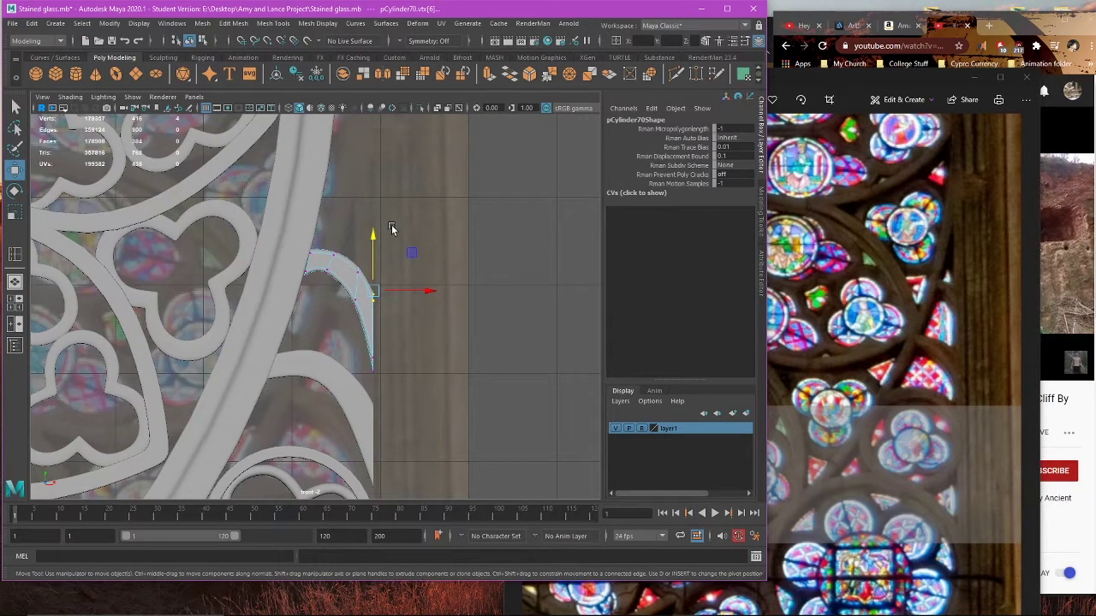
# Step: Raise the upper mullion's lower wall-side tip and shift its rim-side end vertices slightly into the window rim
pyautogui.moveTo(340, 344); pyautogui.dragTo(391, 378)
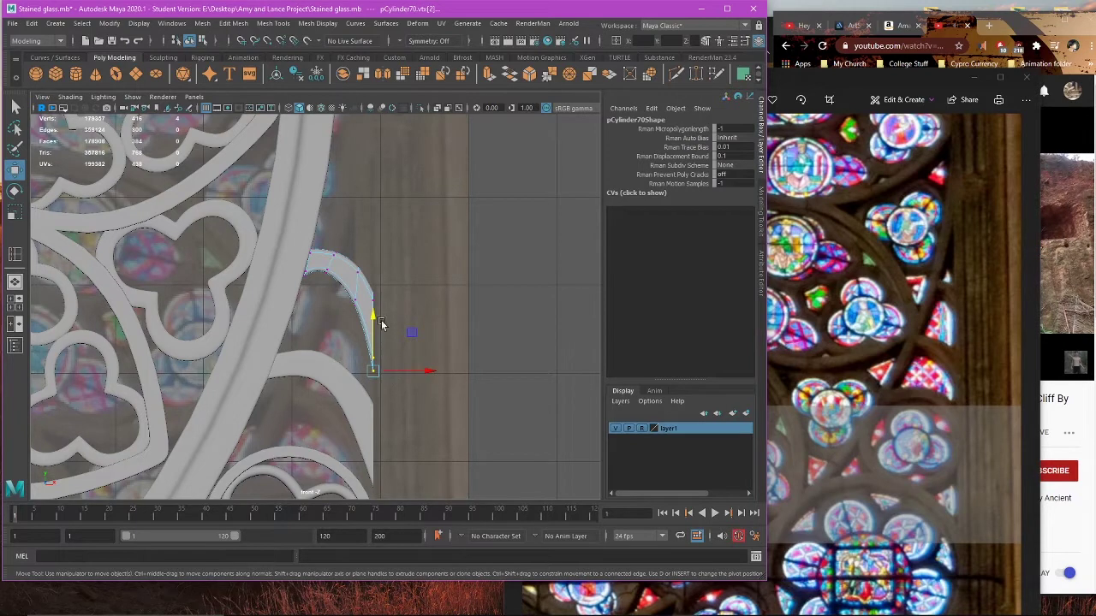
pyautogui.moveTo(373, 317); pyautogui.dragTo(372, 298)
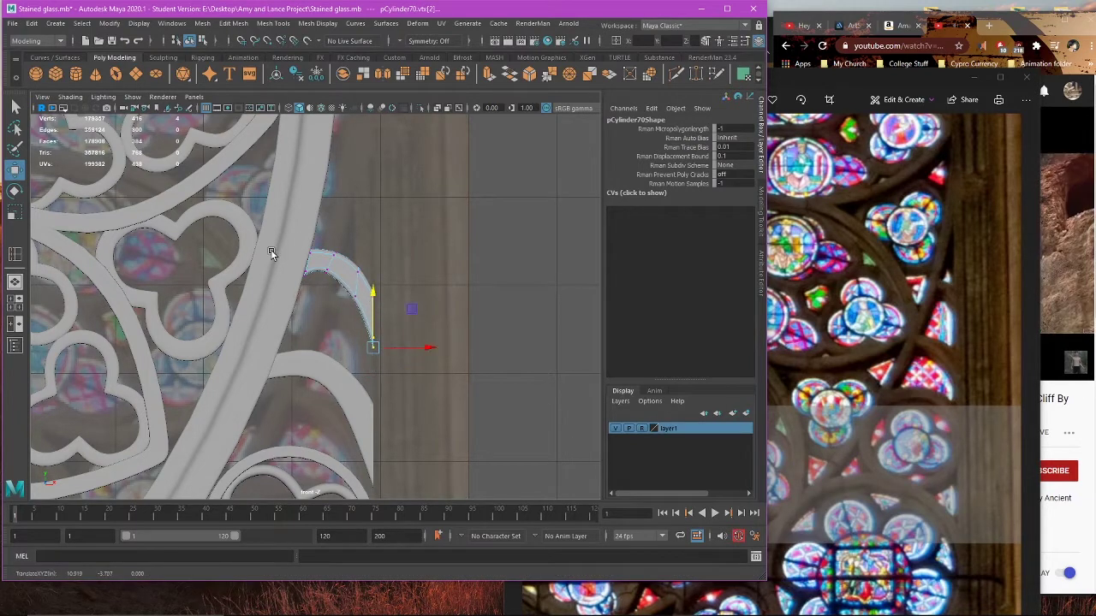
pyautogui.keyDown('alt'); pyautogui.moveTo(271, 253); pyautogui.dragTo(357, 322, button='middle'); pyautogui.keyUp('alt')
pyautogui.click(356, 322)
pyautogui.press('4')
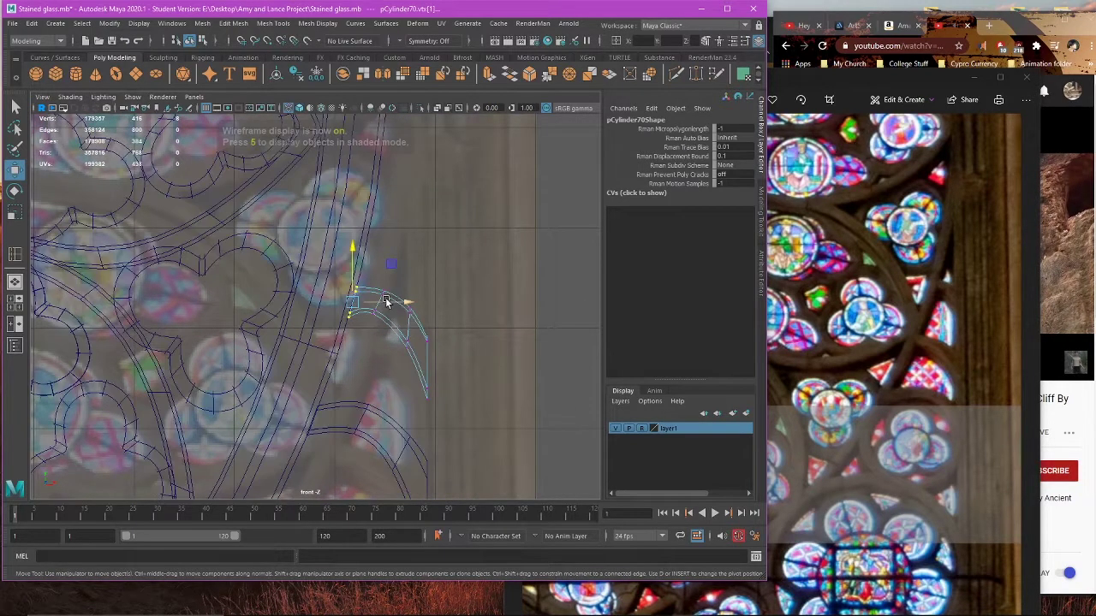
pyautogui.moveTo(385, 301); pyautogui.dragTo(385, 303)
pyautogui.press('5')
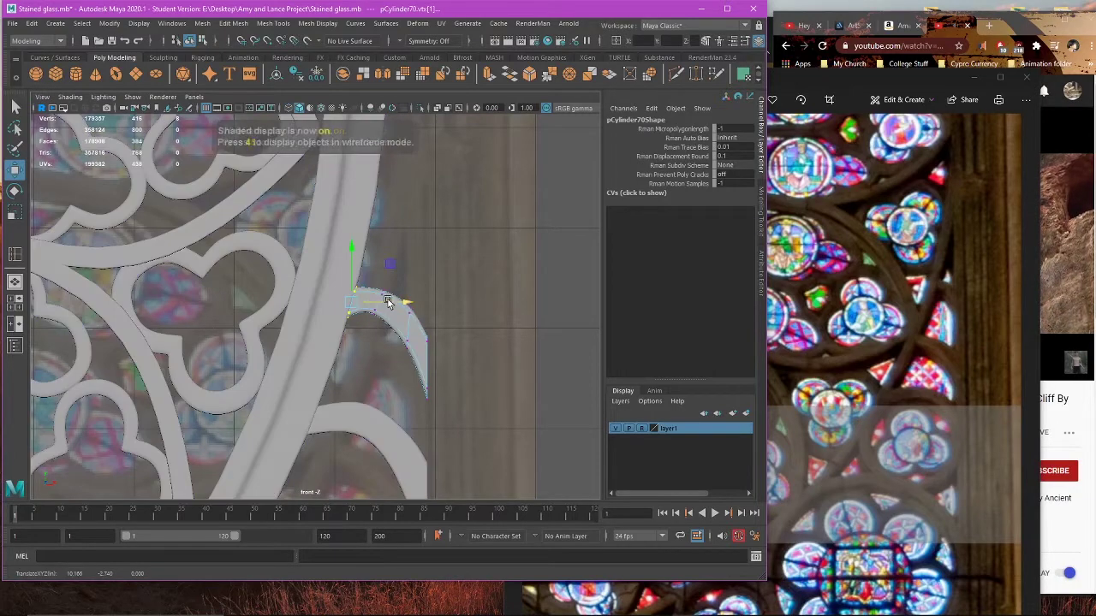
# Step: Check the arched upper mullion against the whole window in the perspective view and return to the front view
pyautogui.click(454, 304)
pyautogui.press('space')
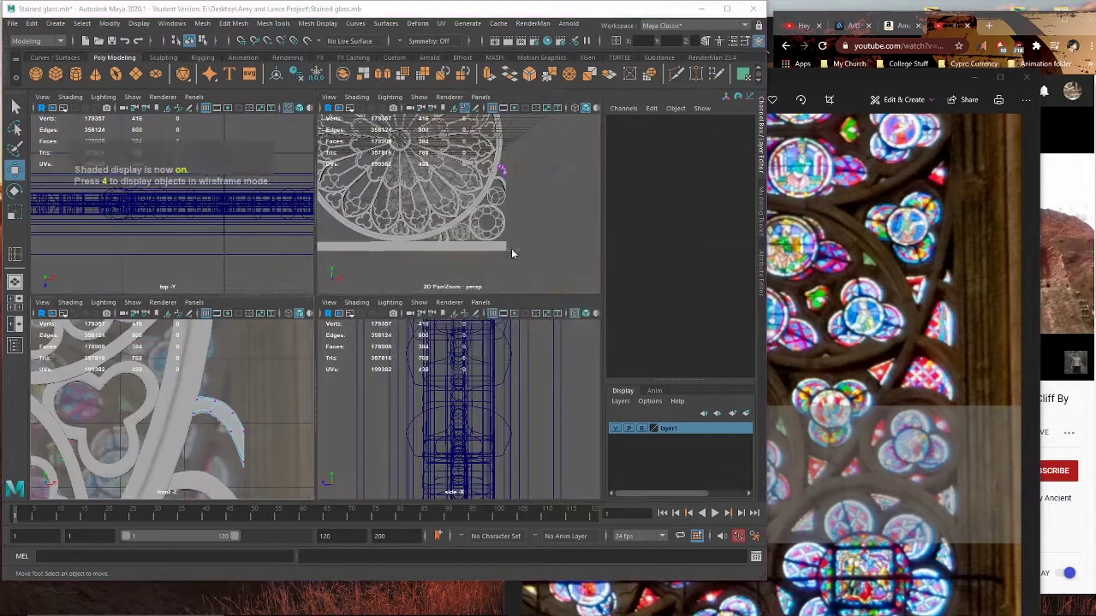
pyautogui.press('space')
pyautogui.keyDown('alt'); pyautogui.moveTo(434, 273); pyautogui.dragTo(374, 350); pyautogui.keyUp('alt')
pyautogui.scroll(-8, 377, 354)
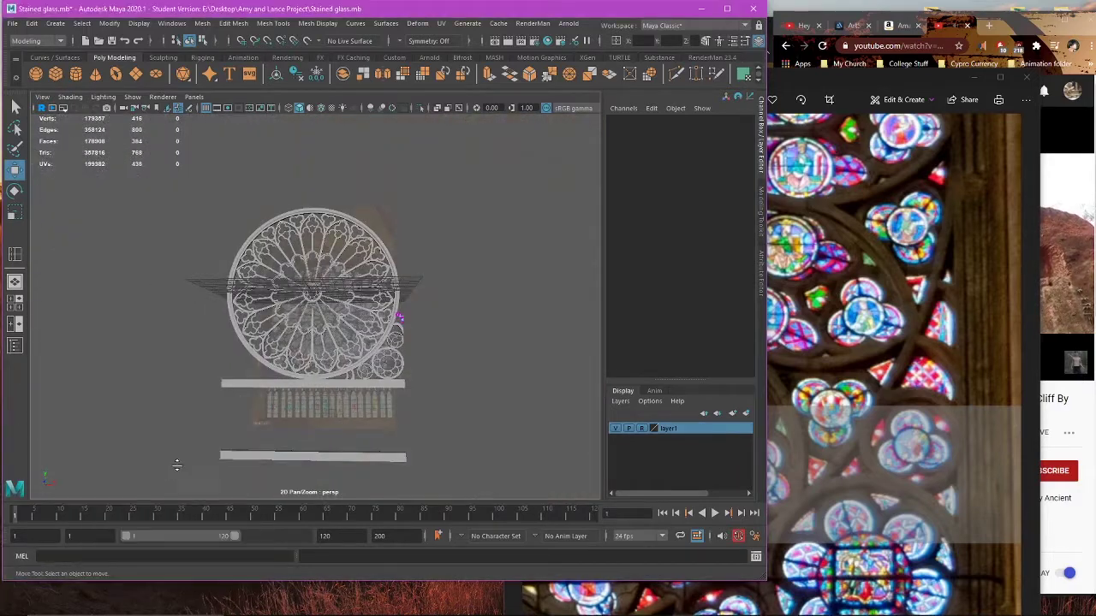
pyautogui.press('space')
pyautogui.press('space')
pyautogui.keyDown('alt'); pyautogui.moveTo(404, 363); pyautogui.dragTo(320, 361, button='middle'); pyautogui.keyUp('alt')
pyautogui.keyDown('alt'); pyautogui.moveTo(419, 311); pyautogui.dragTo(436, 288, button='middle'); pyautogui.keyUp('alt')
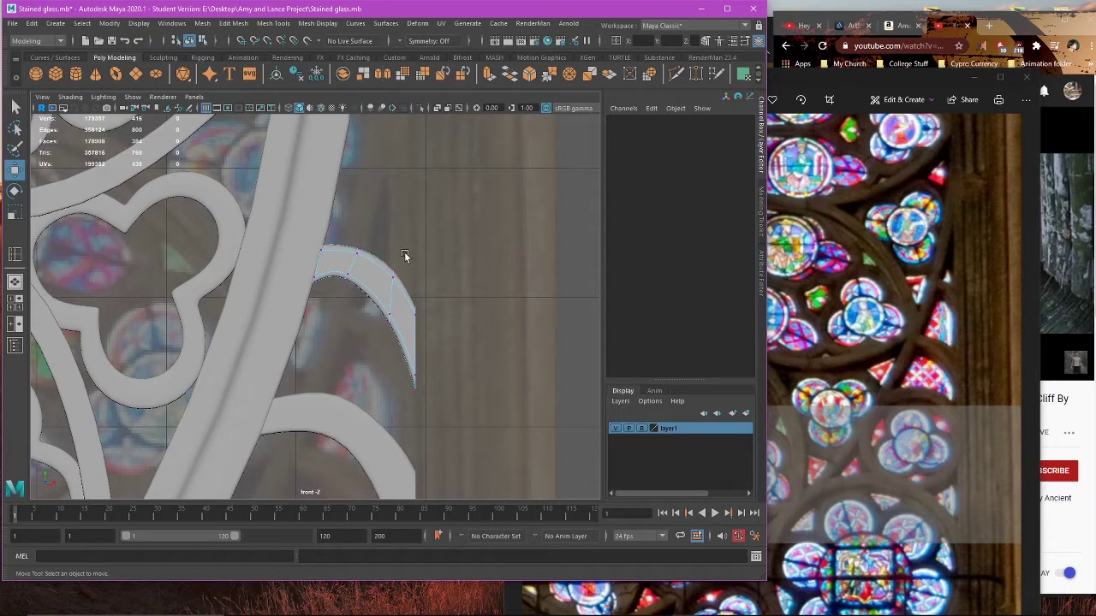
# Step: Round the upper mullion's arch by shifting its outer cross-section up and inward and raising its top-edge vertices and wall-side upper corner
pyautogui.moveTo(399, 349); pyautogui.dragTo(401, 351)
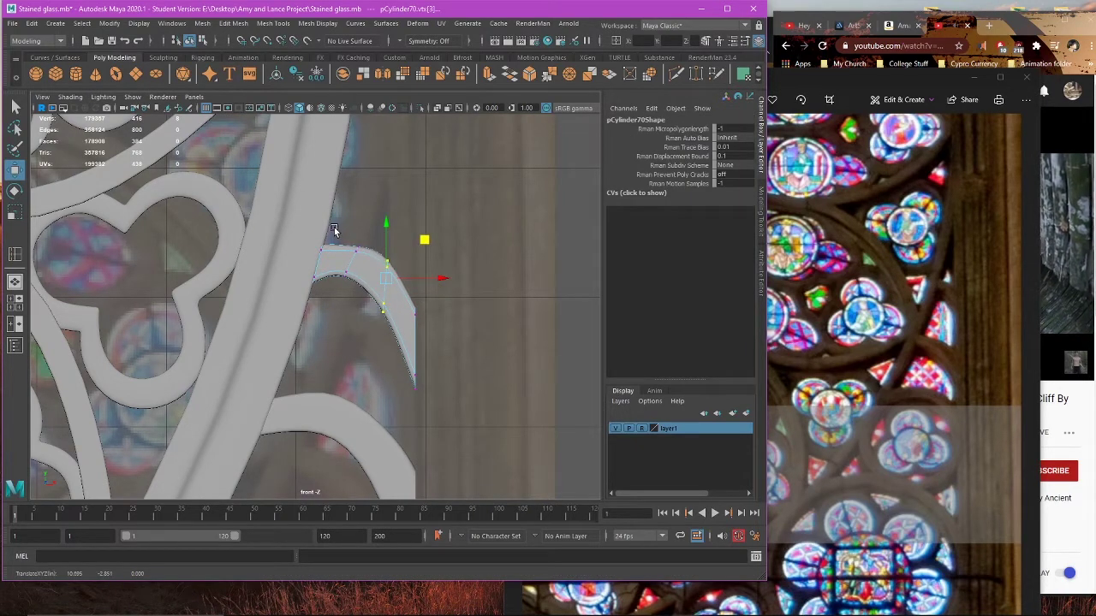
pyautogui.press('4')
pyautogui.press('e')
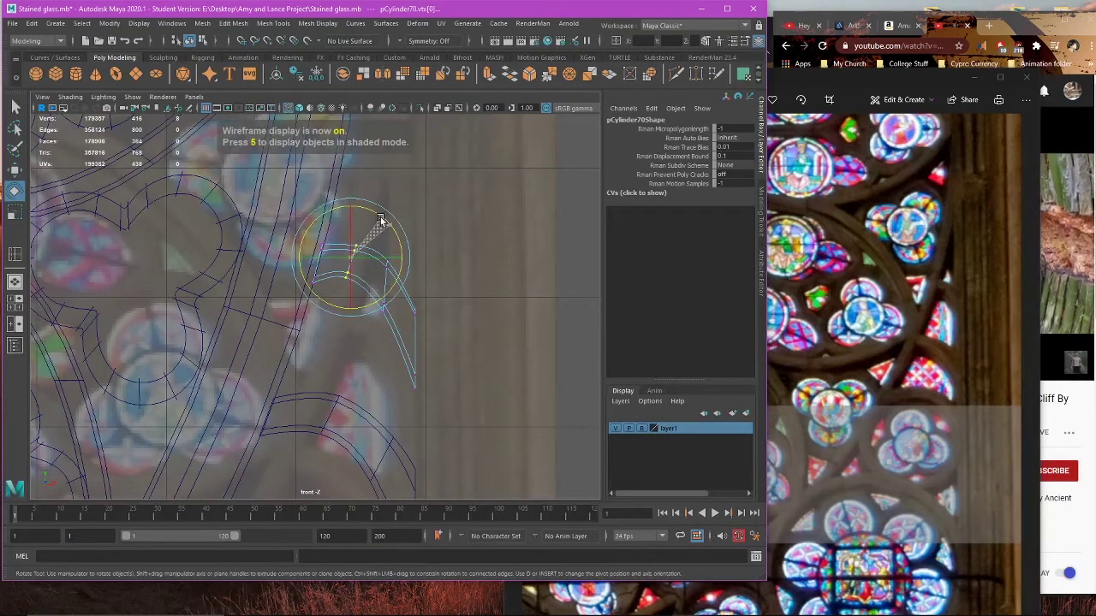
pyautogui.press('w')
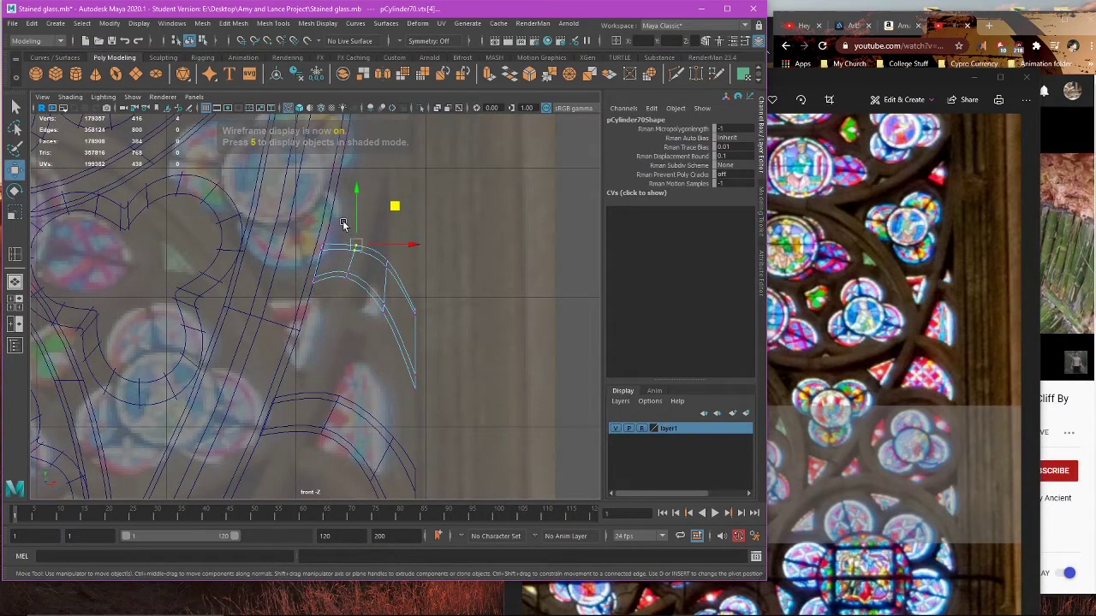
pyautogui.moveTo(358, 218); pyautogui.dragTo(358, 205)
pyautogui.press('5')
pyautogui.moveTo(442, 278); pyautogui.dragTo(411, 324)
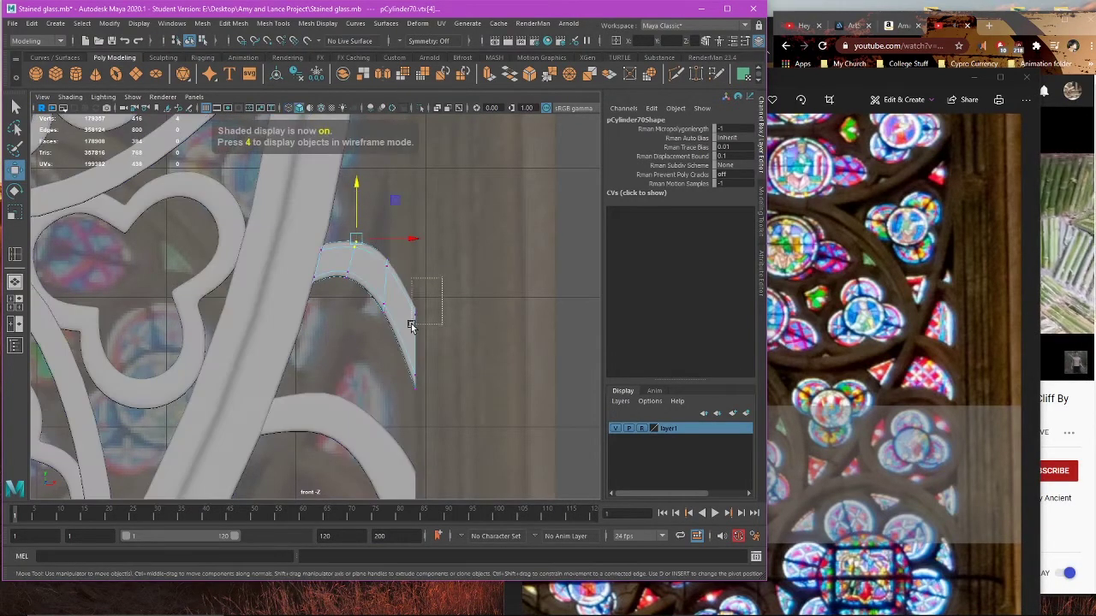
pyautogui.moveTo(411, 271); pyautogui.dragTo(418, 251)
pyautogui.scroll(-4, 418, 336)
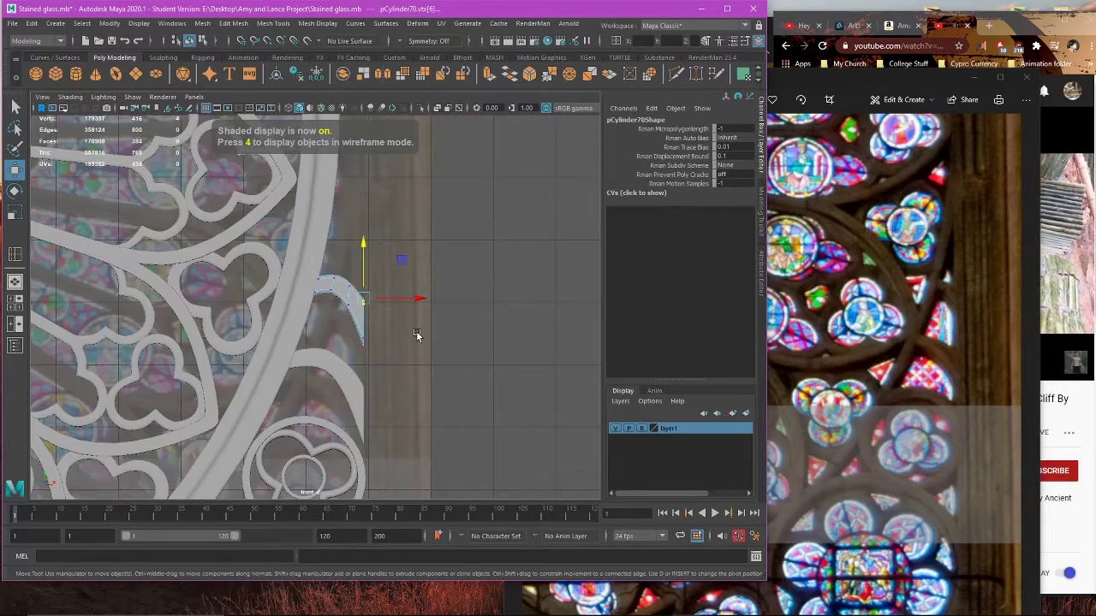
pyautogui.scroll(1, 476, 296)
pyautogui.moveTo(485, 274); pyautogui.dragTo(512, 255, button='right')
pyautogui.click(476, 313)
# Step: Examine the upper mullion against the surrounding tracery and inspect its wall-side end from several angles in perspective
pyautogui.scroll(-3, 474, 314)
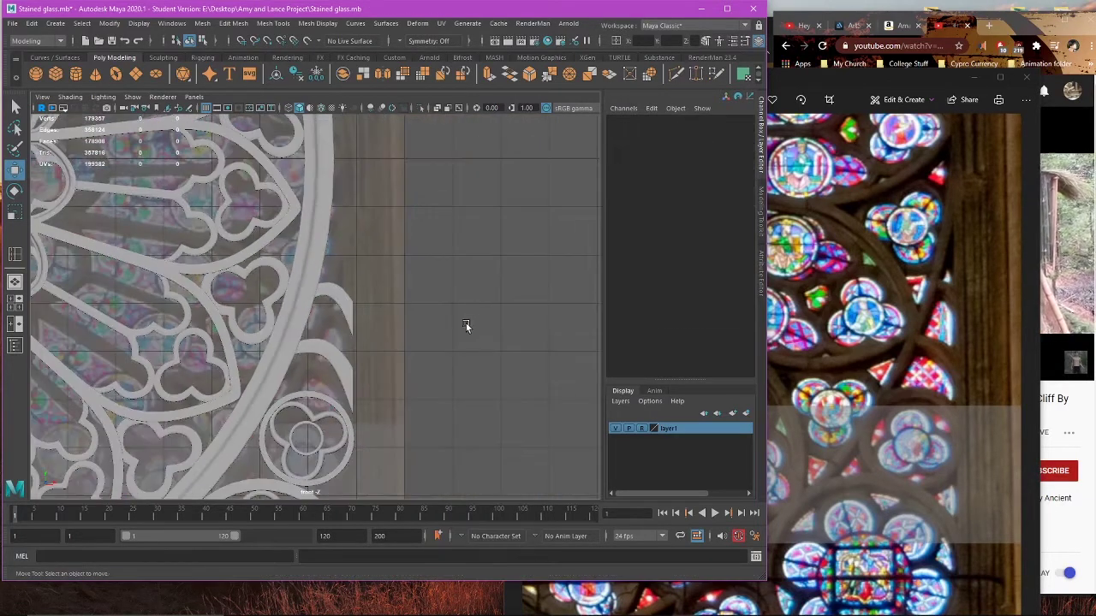
pyautogui.scroll(-2, 466, 325)
pyautogui.keyDown('alt'); pyautogui.moveTo(424, 332); pyautogui.dragTo(556, 159, button='middle'); pyautogui.keyUp('alt')
pyautogui.scroll(-1, 480, 253)
pyautogui.keyDown('alt'); pyautogui.moveTo(443, 249); pyautogui.dragTo(469, 302, button='middle'); pyautogui.keyUp('alt')
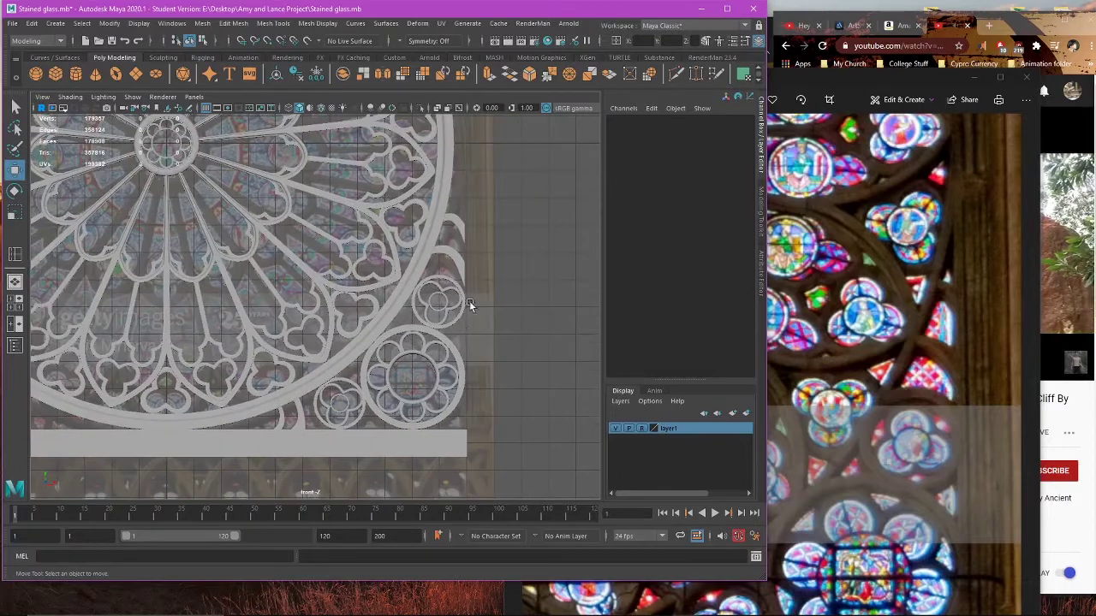
pyautogui.scroll(5, 472, 302)
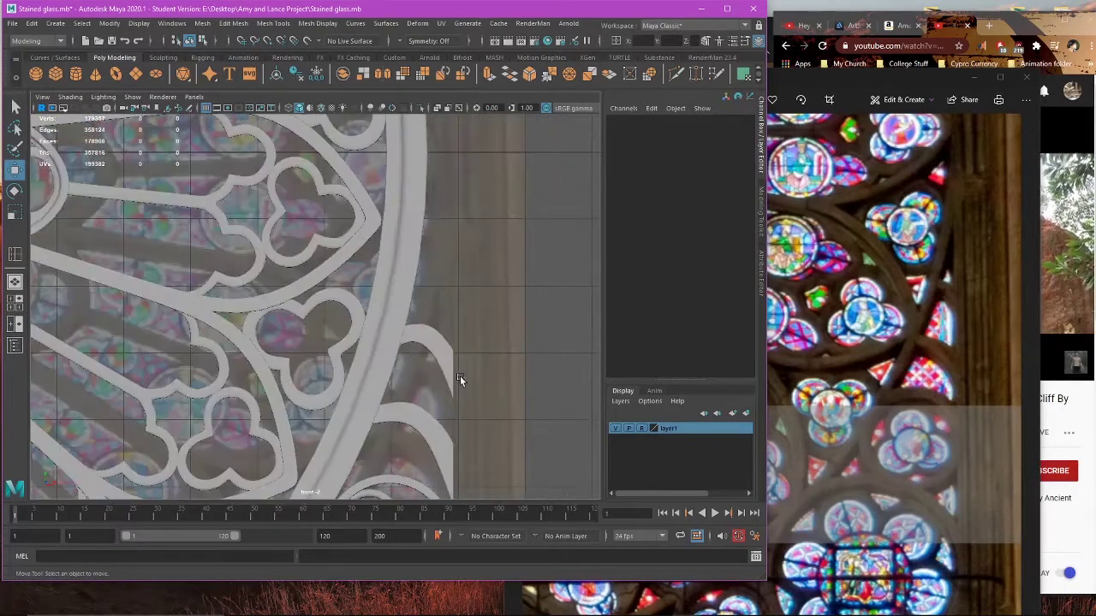
pyautogui.scroll(2, 460, 379)
pyautogui.click(417, 297)
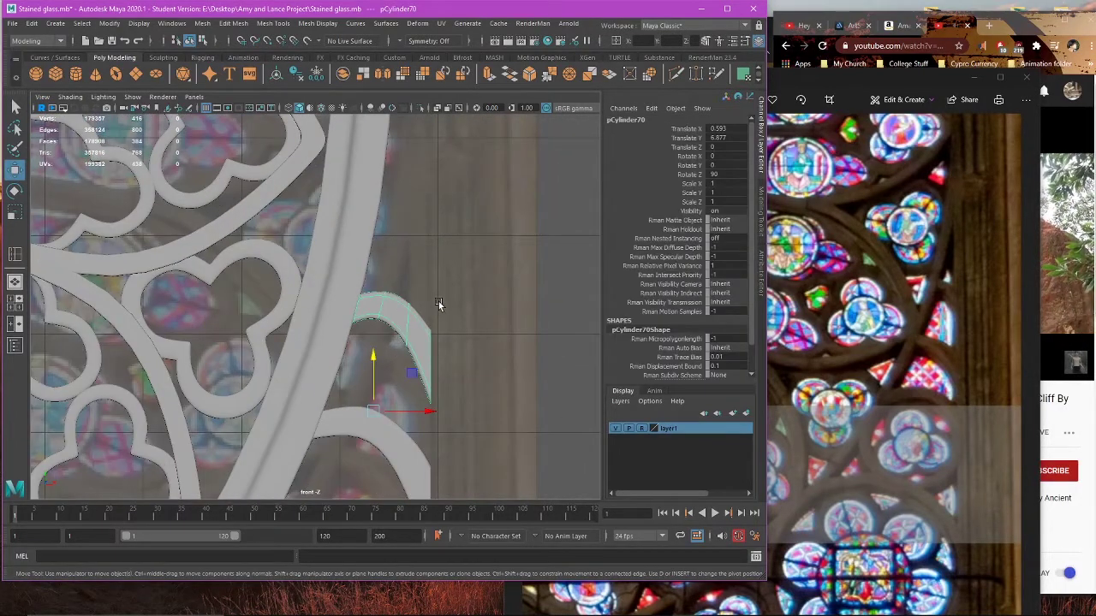
pyautogui.keyDown('alt'); pyautogui.moveTo(438, 306); pyautogui.dragTo(449, 256, button='middle'); pyautogui.keyUp('alt')
pyautogui.press('space')
pyautogui.press('space')
pyautogui.press('f')
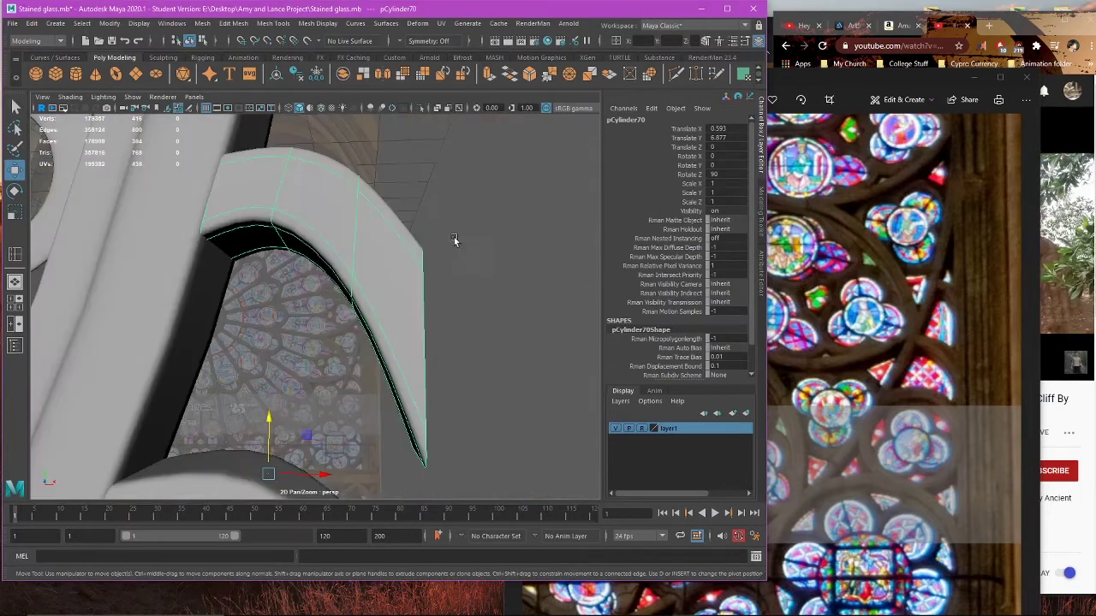
pyautogui.keyDown('alt'); pyautogui.moveTo(455, 239); pyautogui.dragTo(335, 249); pyautogui.keyUp('alt')
pyautogui.scroll(-4, 376, 278)
pyautogui.click(436, 321)
pyautogui.keyDown('alt'); pyautogui.moveTo(435, 321); pyautogui.dragTo(176, 342); pyautogui.keyUp('alt')
pyautogui.click(267, 297)
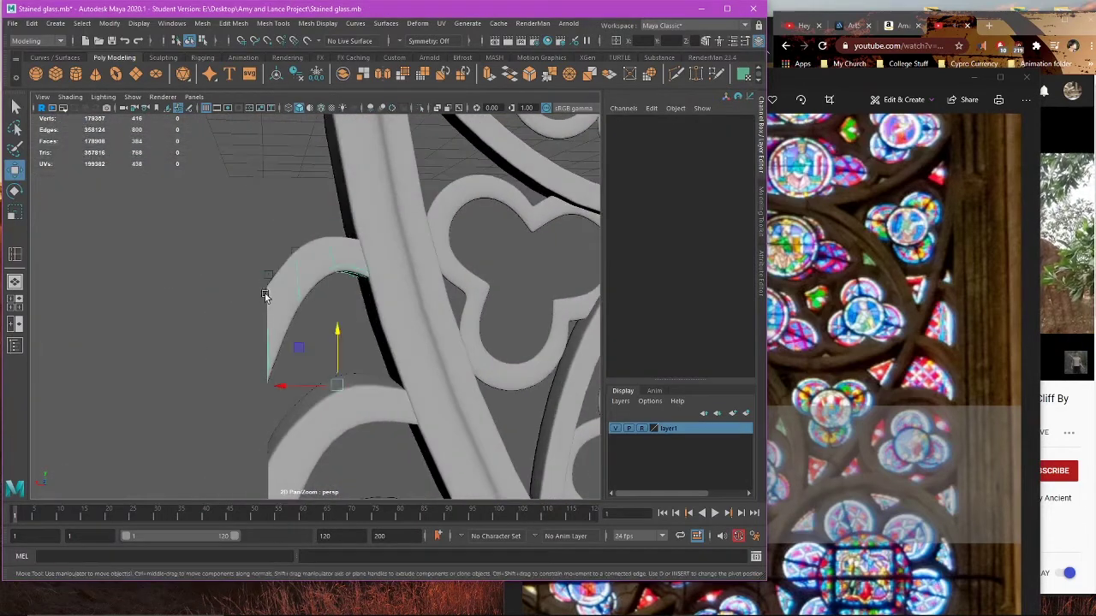
pyautogui.keyDown('alt'); pyautogui.moveTo(162, 261); pyautogui.dragTo(232, 252); pyautogui.keyUp('alt')
pyautogui.scroll(2, 237, 247)
# Step: Adjust the top edge of the upper mullion's wall-side end using smooth preview, and return to object mode
pyautogui.moveTo(267, 282); pyautogui.dragTo(267, 244, button='right')
pyautogui.doubleClick(265, 280)
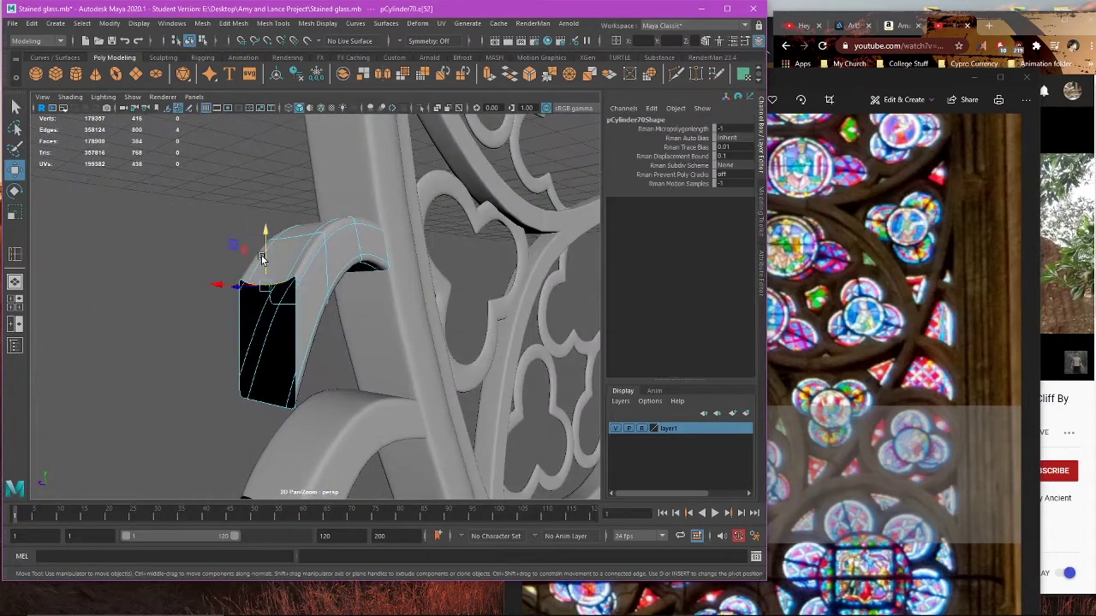
pyautogui.moveTo(264, 259); pyautogui.dragTo(515, 270)
pyautogui.press('3')
pyautogui.moveTo(516, 271); pyautogui.dragTo(539, 247, button='right')
pyautogui.click(539, 246)
pyautogui.keyDown('alt'); pyautogui.moveTo(539, 247); pyautogui.dragTo(325, 264); pyautogui.keyUp('alt')
pyautogui.click(324, 261)
pyautogui.moveTo(390, 235); pyautogui.dragTo(390, 205, button='right')
pyautogui.click(325, 273)
pyautogui.moveTo(324, 246); pyautogui.dragTo(436, 252)
pyautogui.press('F8')
pyautogui.press('F8')
pyautogui.click(334, 260)
pyautogui.click(434, 246)
pyautogui.moveTo(443, 245); pyautogui.dragTo(474, 225, button='right')
pyautogui.click(458, 261)
# Step: Compare the mullions, sill and outer ring of the whole window with the reference photo
pyautogui.scroll(-12, 425, 320)
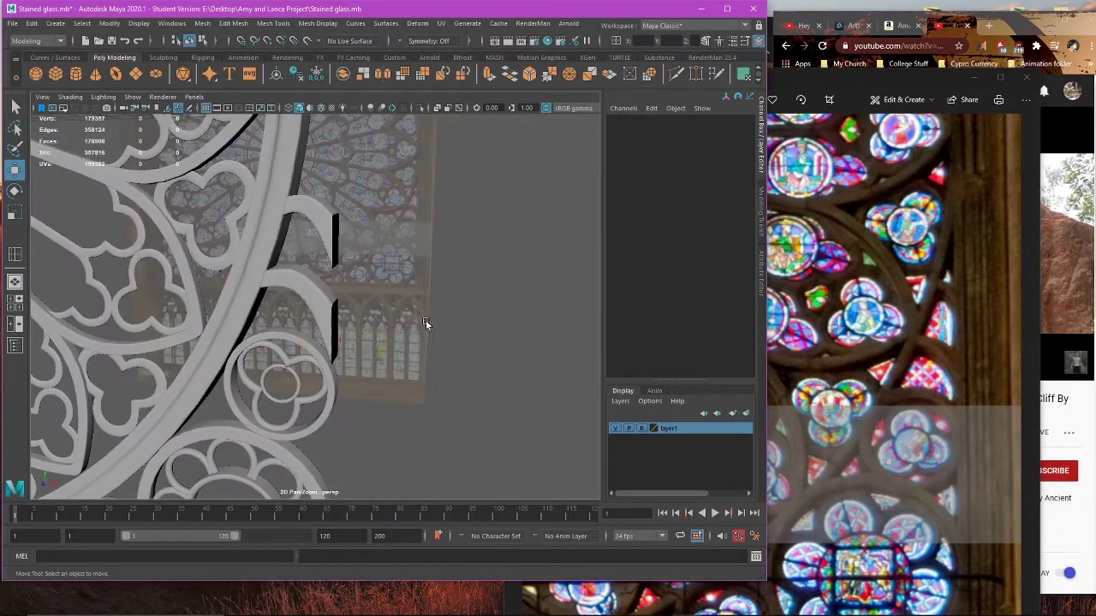
pyautogui.keyDown('alt'); pyautogui.moveTo(380, 363); pyautogui.dragTo(421, 356, button='middle'); pyautogui.keyUp('alt')
pyautogui.scroll(-2, 427, 357)
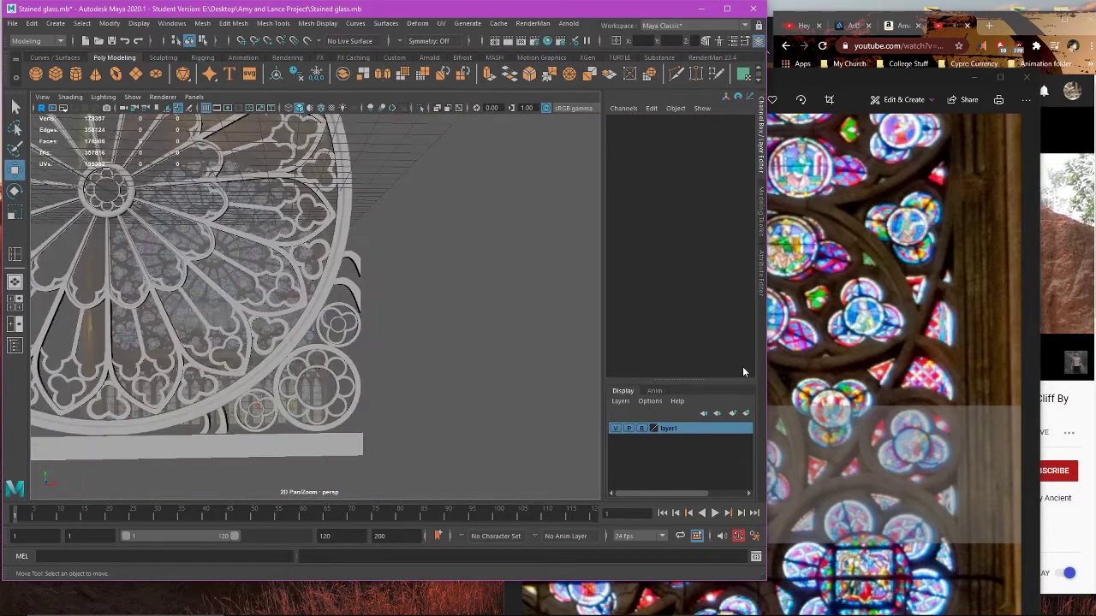
pyautogui.click(961, 379)
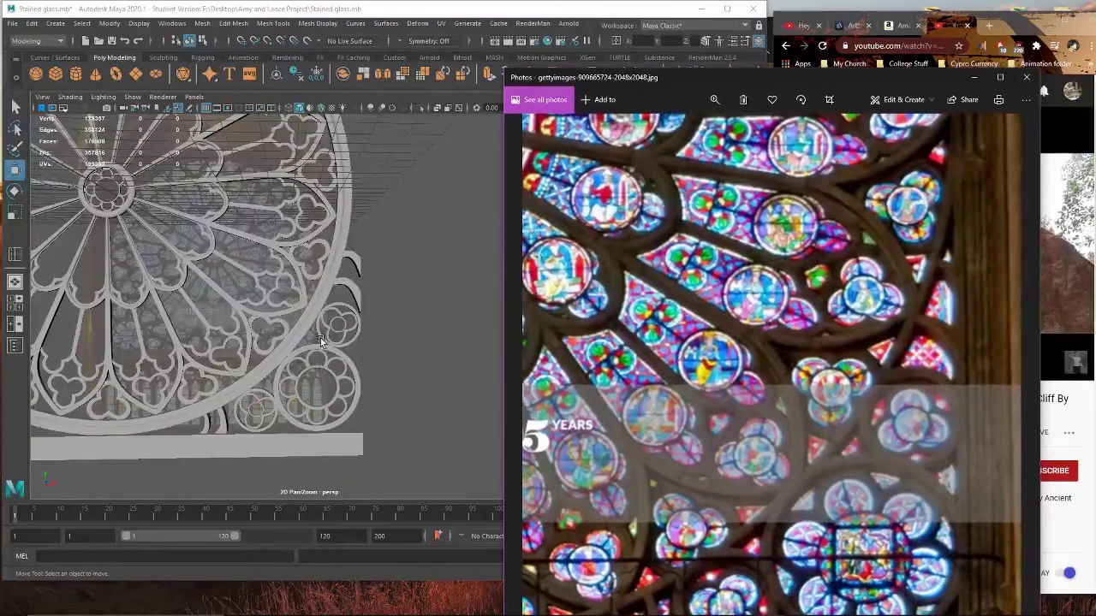
pyautogui.scroll(-5, 347, 347)
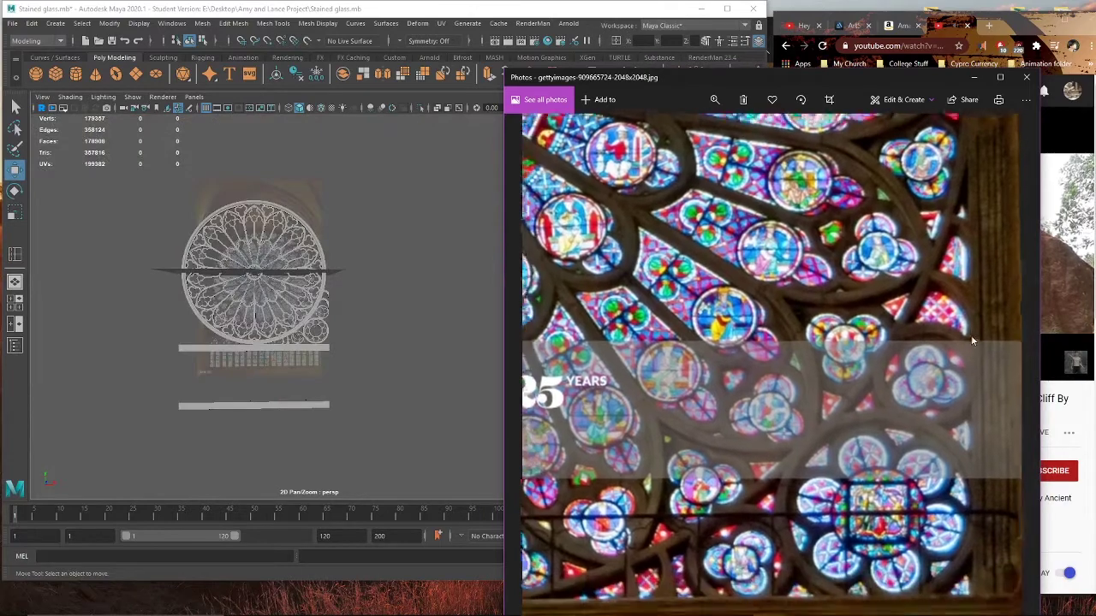
pyautogui.keyDown('alt'); pyautogui.moveTo(369, 365); pyautogui.dragTo(373, 366); pyautogui.keyUp('alt')
pyautogui.click(867, 337)
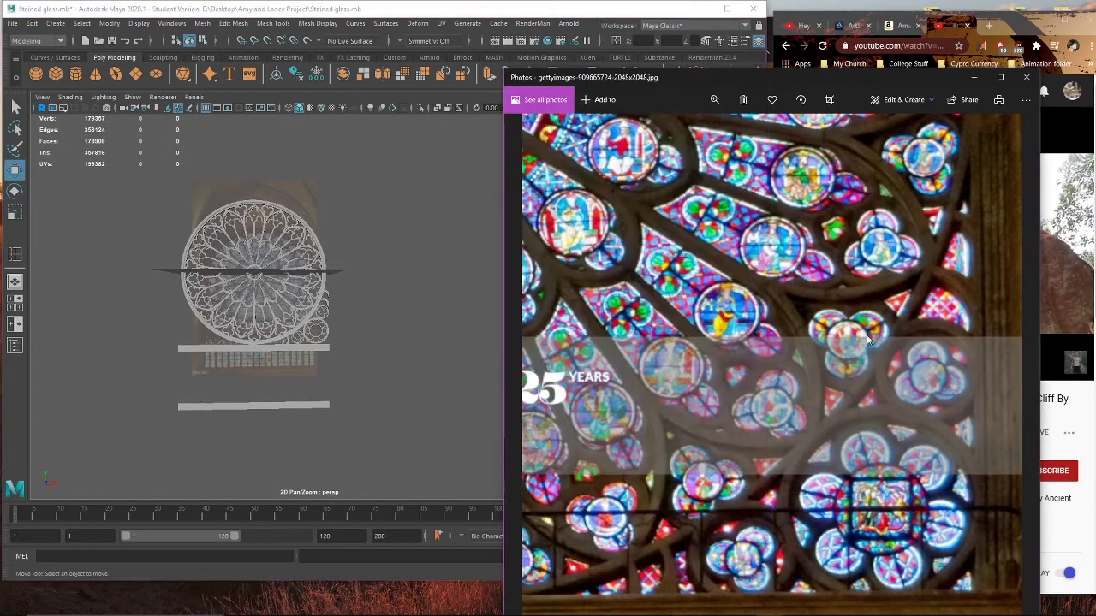
pyautogui.moveTo(867, 338); pyautogui.dragTo(689, 344)
pyautogui.scroll(5, 391, 325)
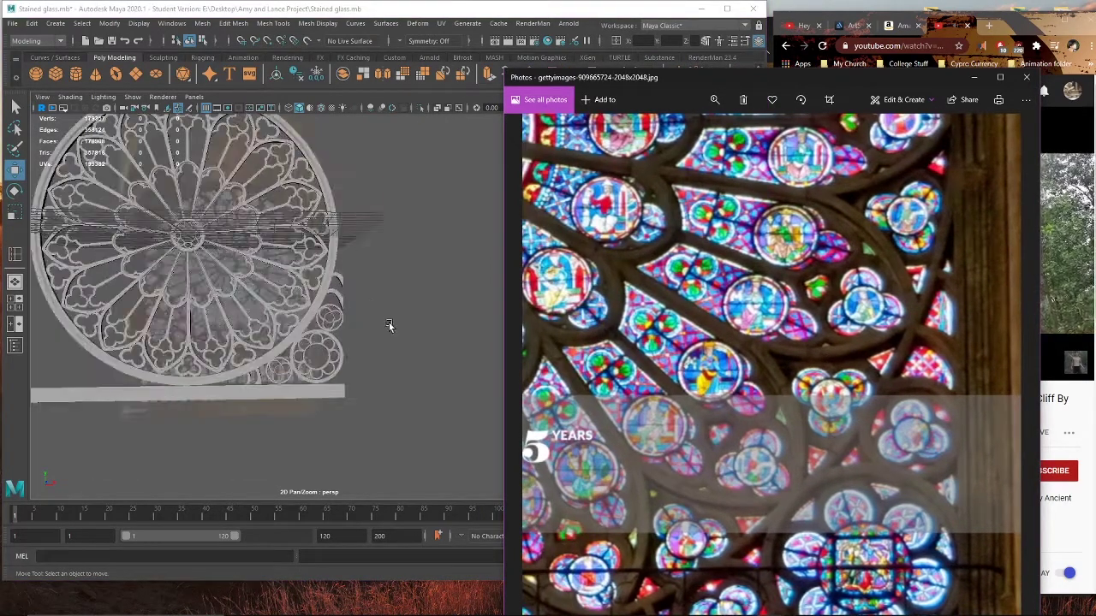
pyautogui.scroll(-4, 187, 332)
pyautogui.click(187, 332)
pyautogui.click(377, 366)
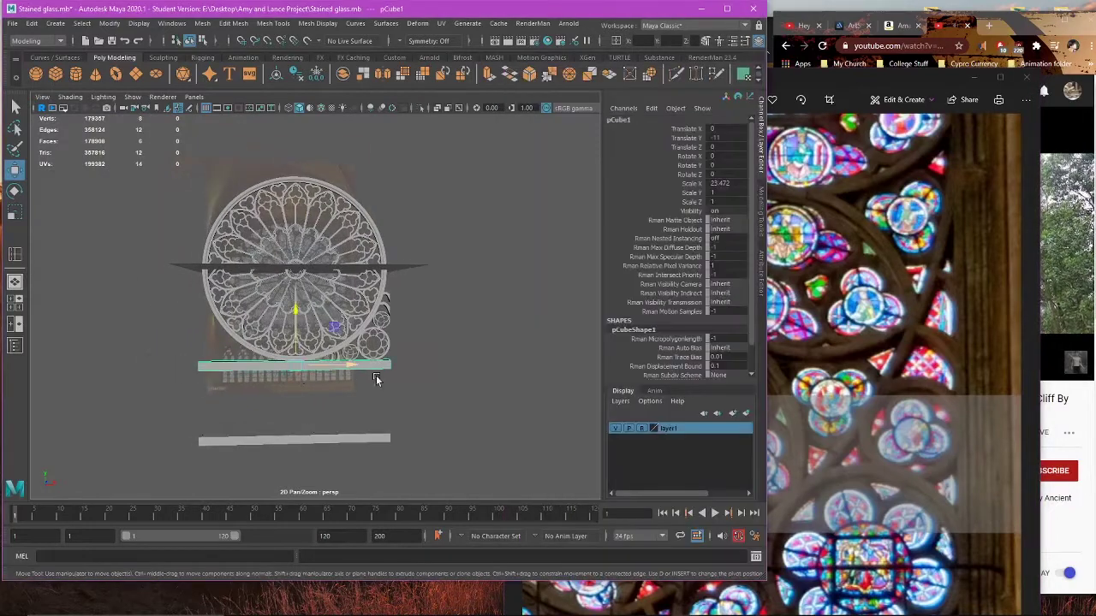
pyautogui.scroll(3, 394, 330)
pyautogui.click(361, 216)
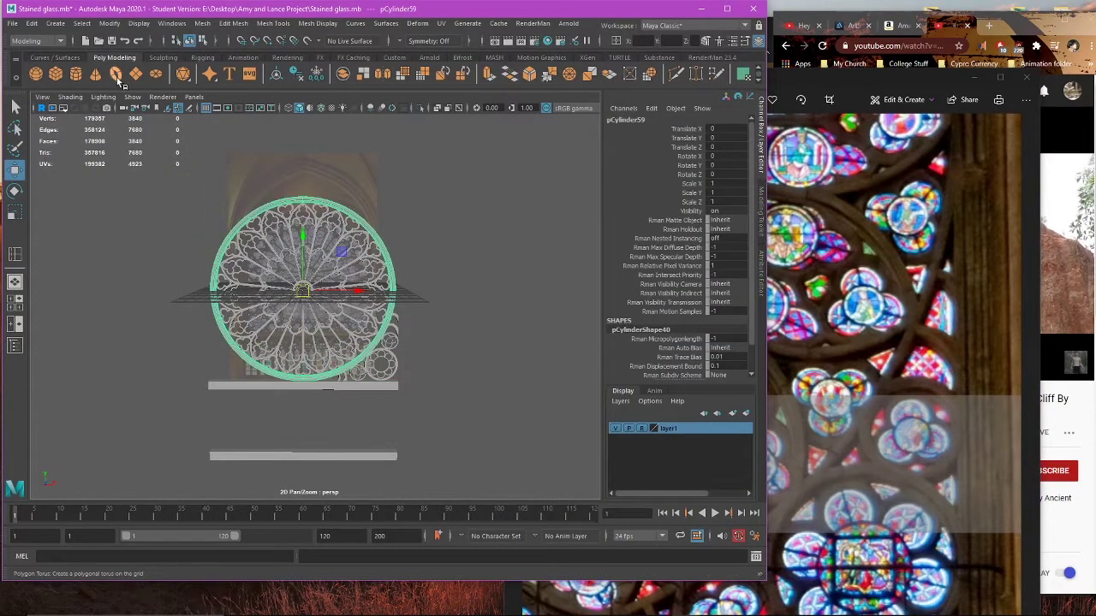
# Step: Create a polygon cylinder at the window's centre and set its X rotation to 90
pyautogui.click(79, 80)
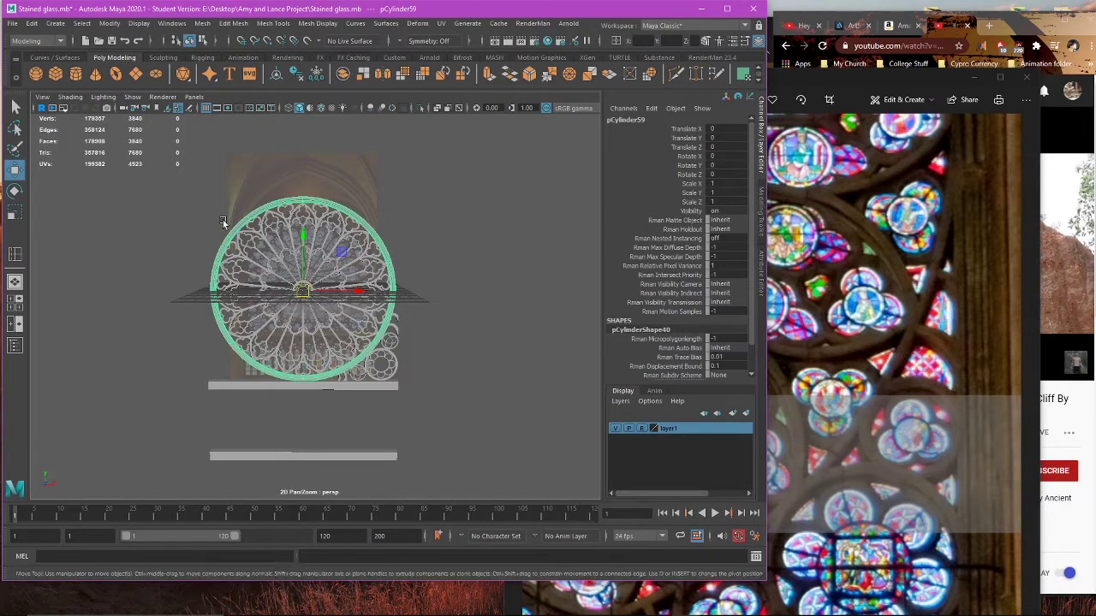
pyautogui.press('e')
pyautogui.moveTo(301, 255); pyautogui.dragTo(307, 301)
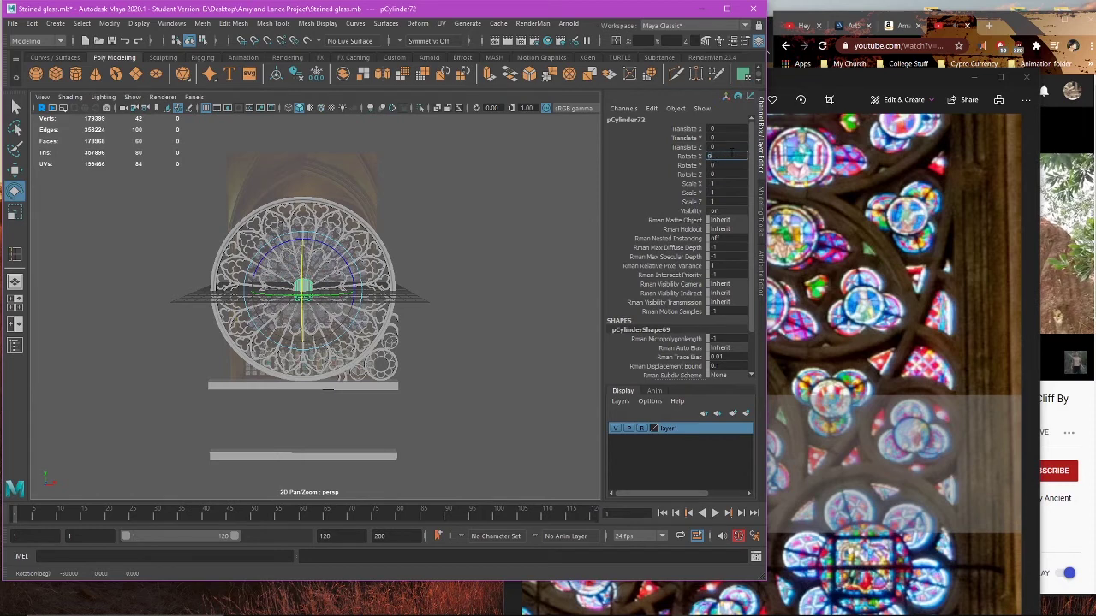
pyautogui.scroll(-2, 708, 365)
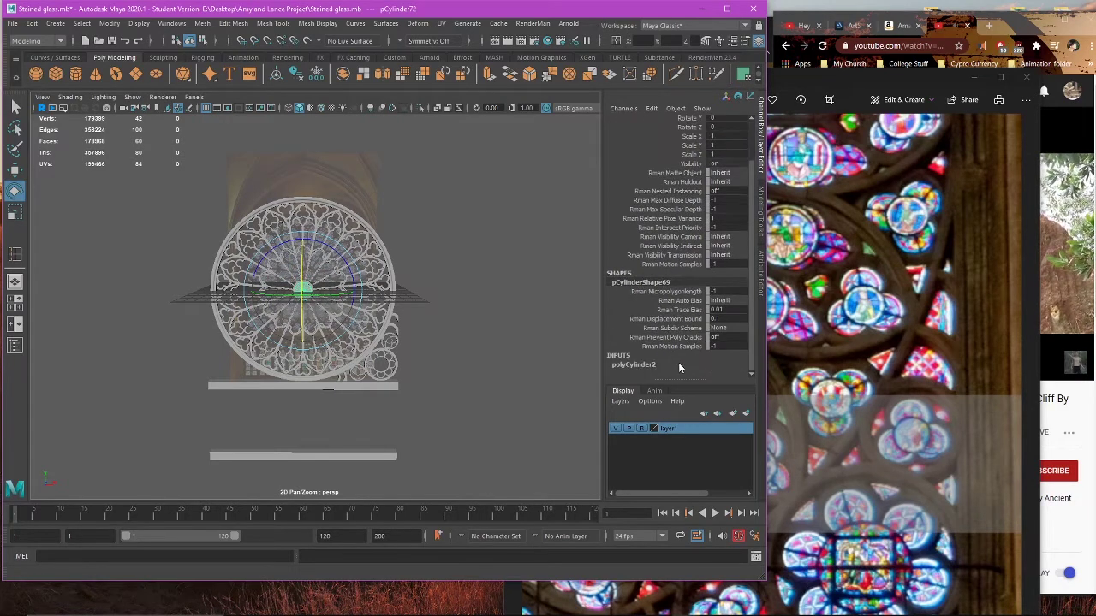
pyautogui.click(679, 366)
pyautogui.scroll(-3, 679, 366)
pyautogui.scroll(3, 416, 374)
# Step: Scale the new cylinder in X and Z to 11.02, fitting it around the main ring in the front wireframe view
pyautogui.press('r')
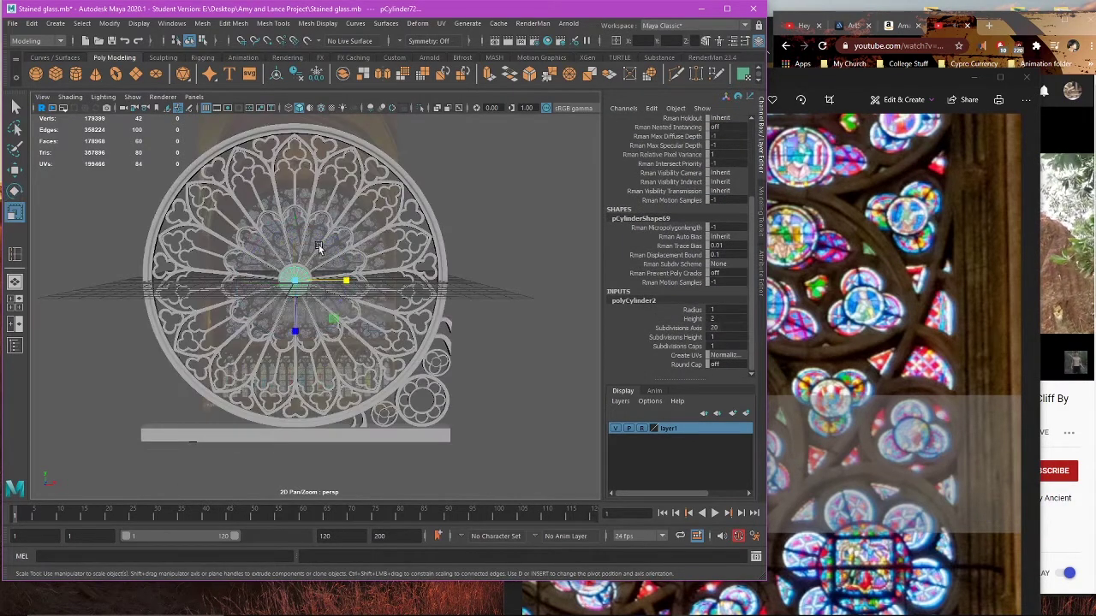
pyautogui.moveTo(373, 353); pyautogui.dragTo(588, 404)
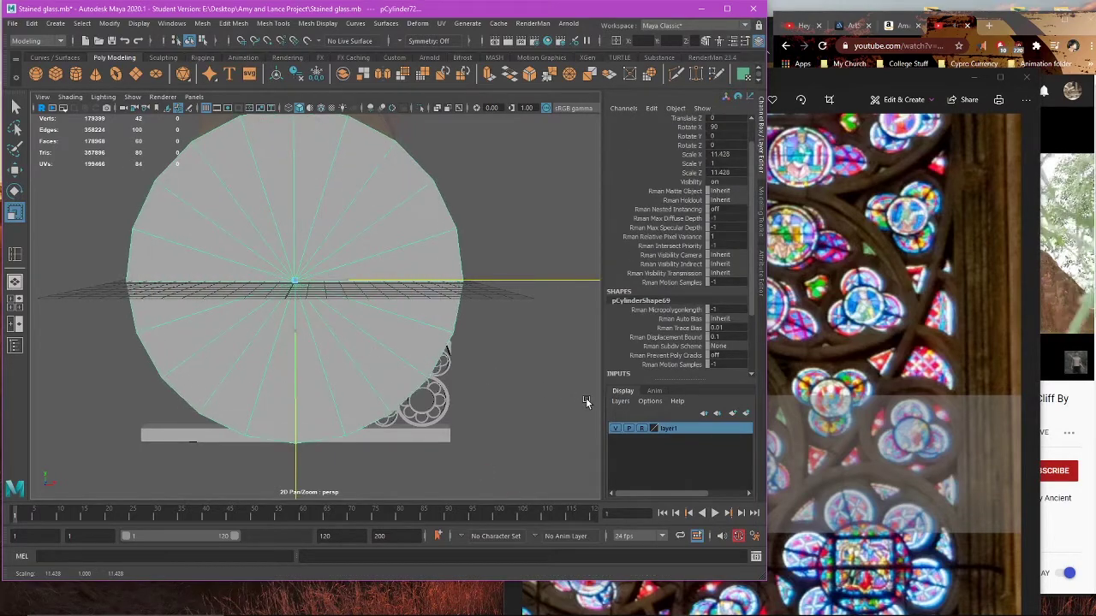
pyautogui.press('space')
pyautogui.press('space')
pyautogui.press('4')
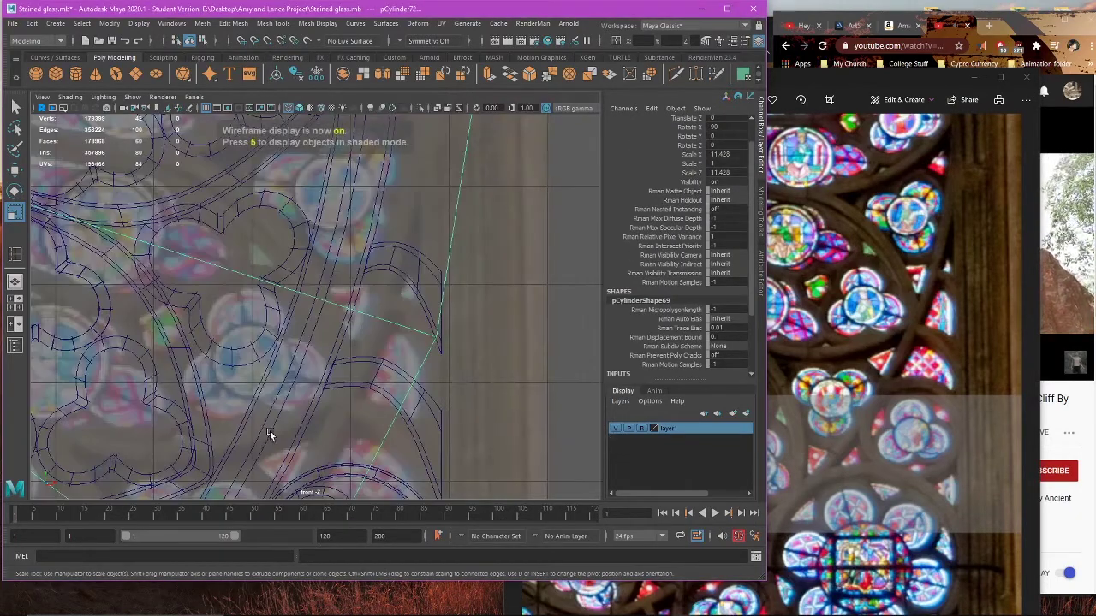
pyautogui.scroll(-5, 275, 431)
pyautogui.keyDown('alt'); pyautogui.moveTo(224, 330); pyautogui.dragTo(252, 378, button='middle'); pyautogui.keyUp('alt')
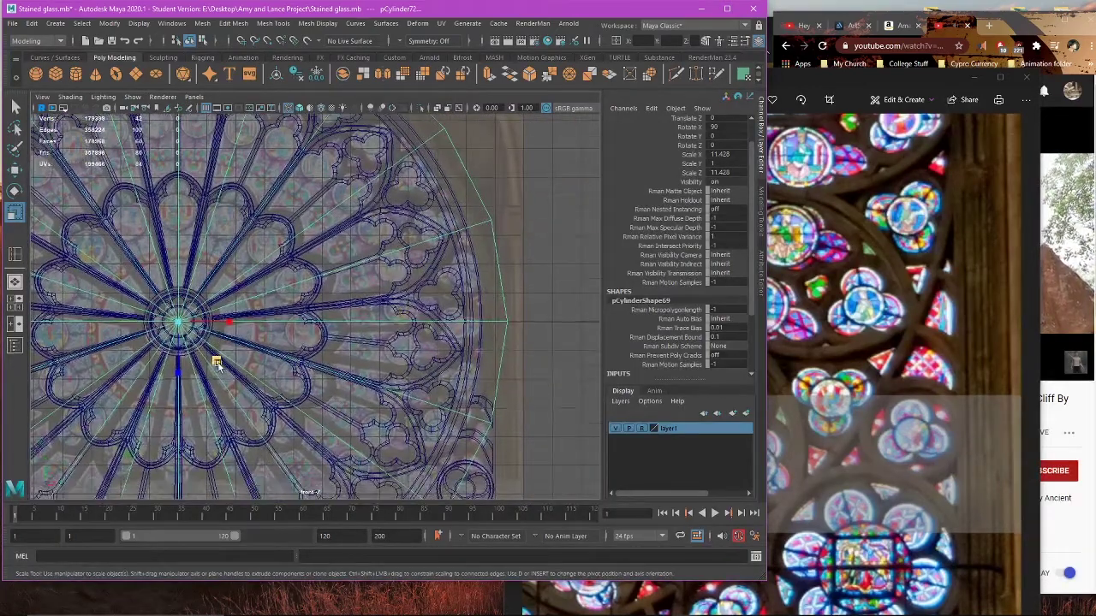
pyautogui.moveTo(216, 362); pyautogui.dragTo(215, 362)
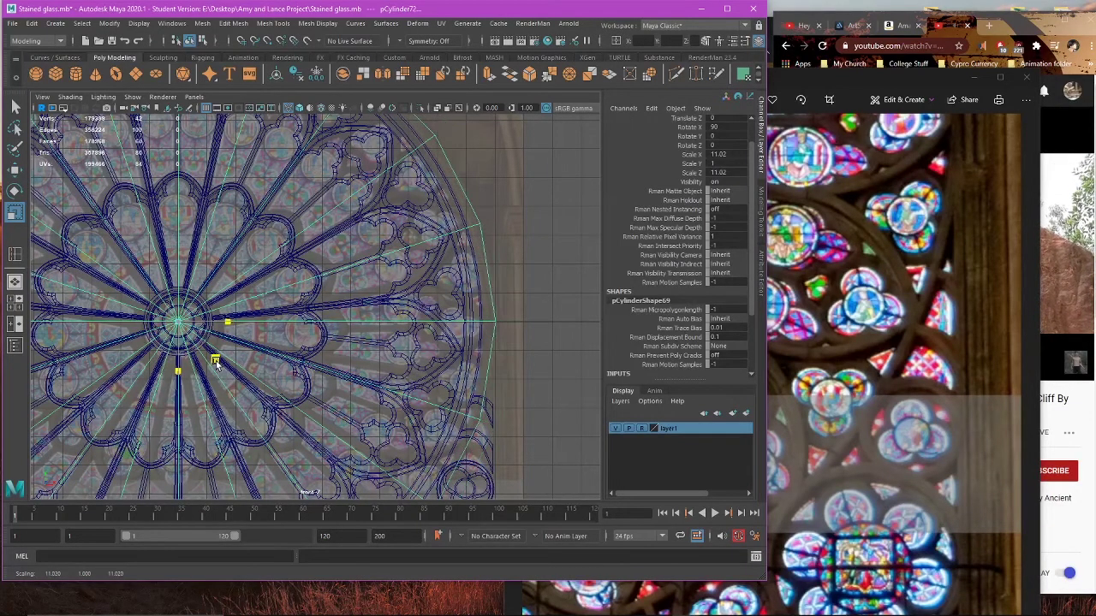
# Step: Set the cylinder's cap subdivisions to 3
pyautogui.scroll(-5, 220, 364)
pyautogui.keyDown('alt'); pyautogui.moveTo(330, 399); pyautogui.dragTo(382, 363, button='middle'); pyautogui.keyUp('alt')
pyautogui.moveTo(514, 267); pyautogui.dragTo(515, 298, button='right')
pyautogui.hotkey('ctrl', 'z')
pyautogui.press('w')
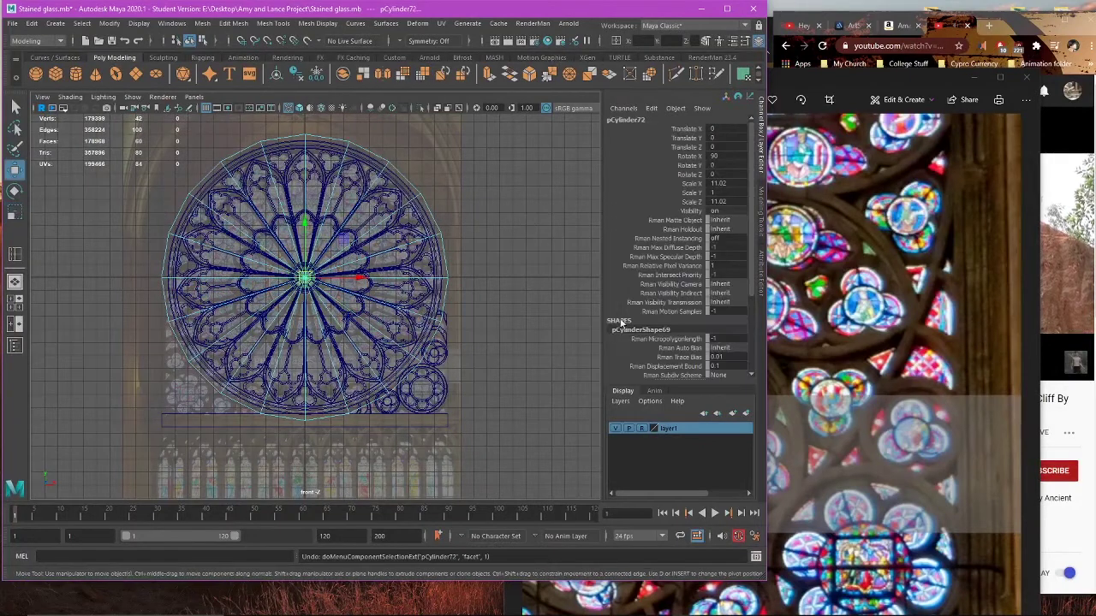
pyautogui.scroll(-3, 642, 336)
pyautogui.scroll(-1, 660, 369)
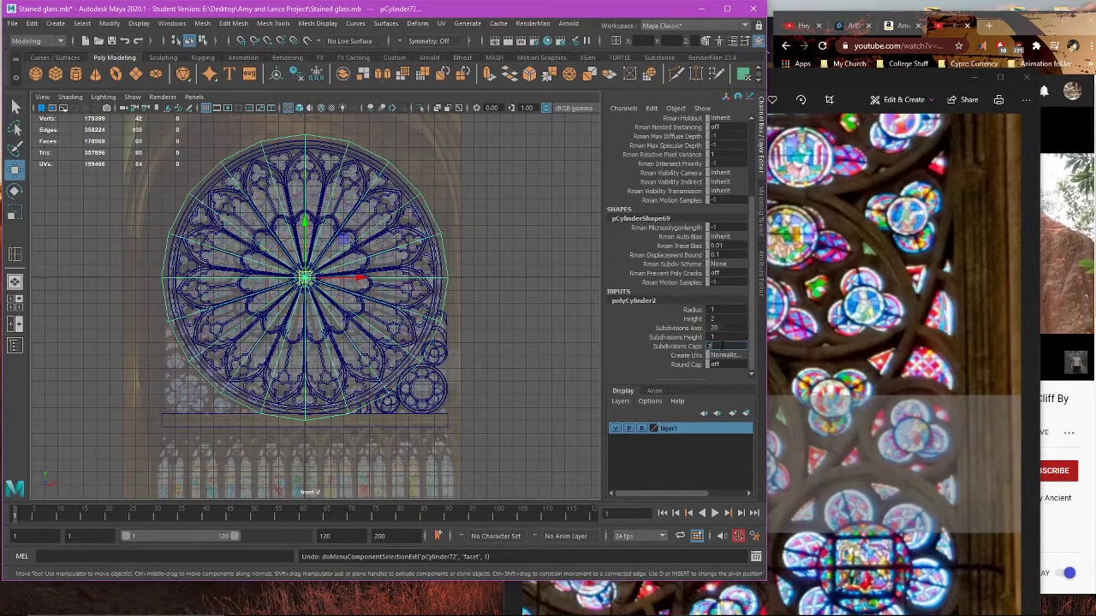
pyautogui.press('Return')
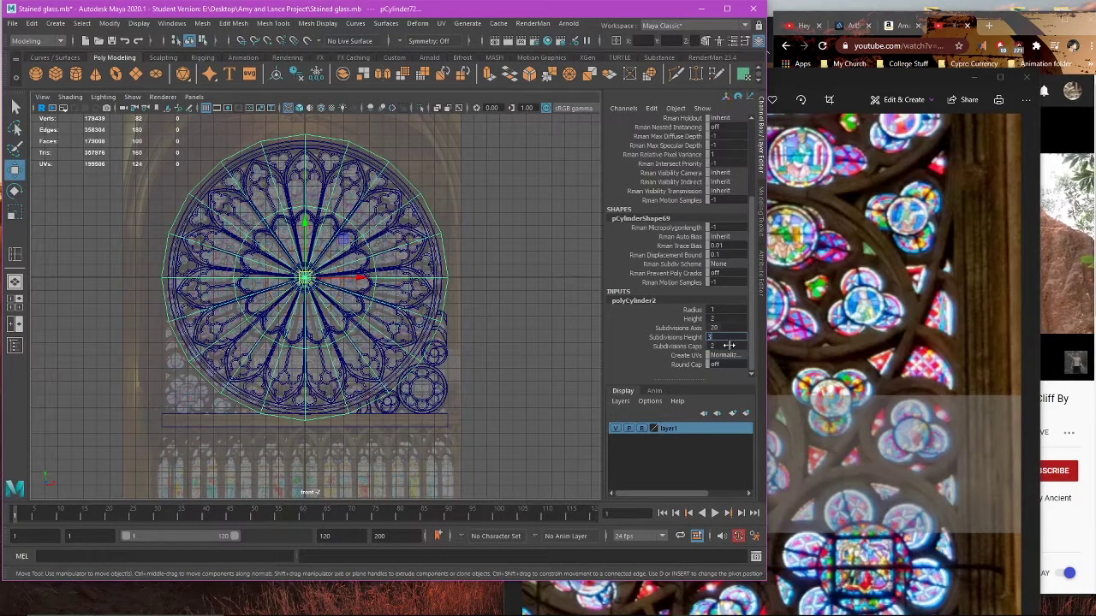
pyautogui.press('Return')
# Step: Delete the faces of the cylinder's lower half in the front view, leaving a half disc over the window
pyautogui.moveTo(534, 214); pyautogui.dragTo(534, 247, button='right')
pyautogui.moveTo(530, 441); pyautogui.dragTo(531, 440)
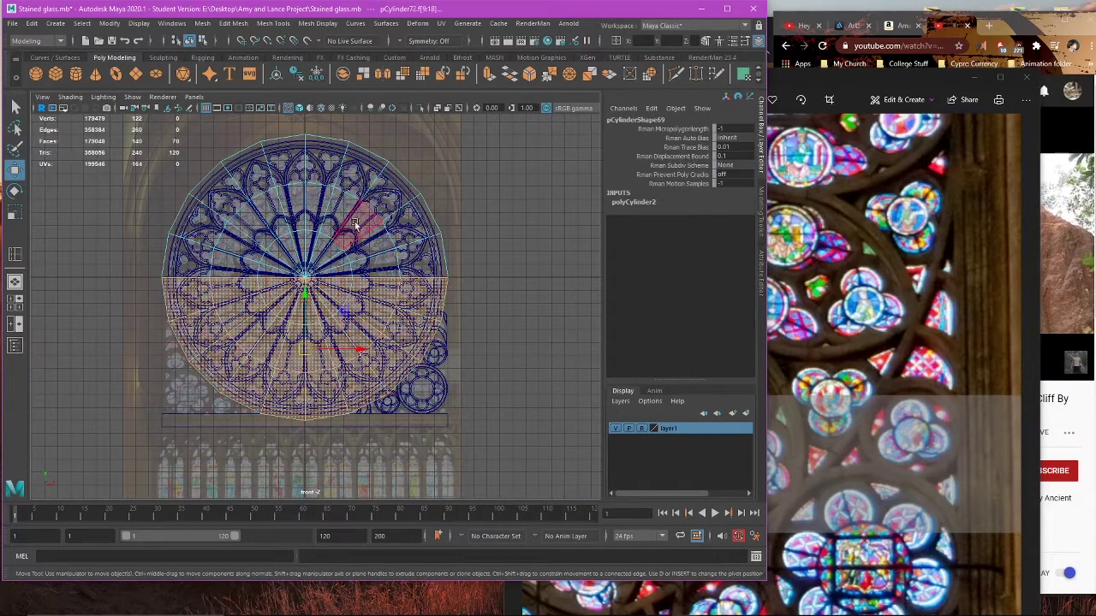
pyautogui.press('Delete')
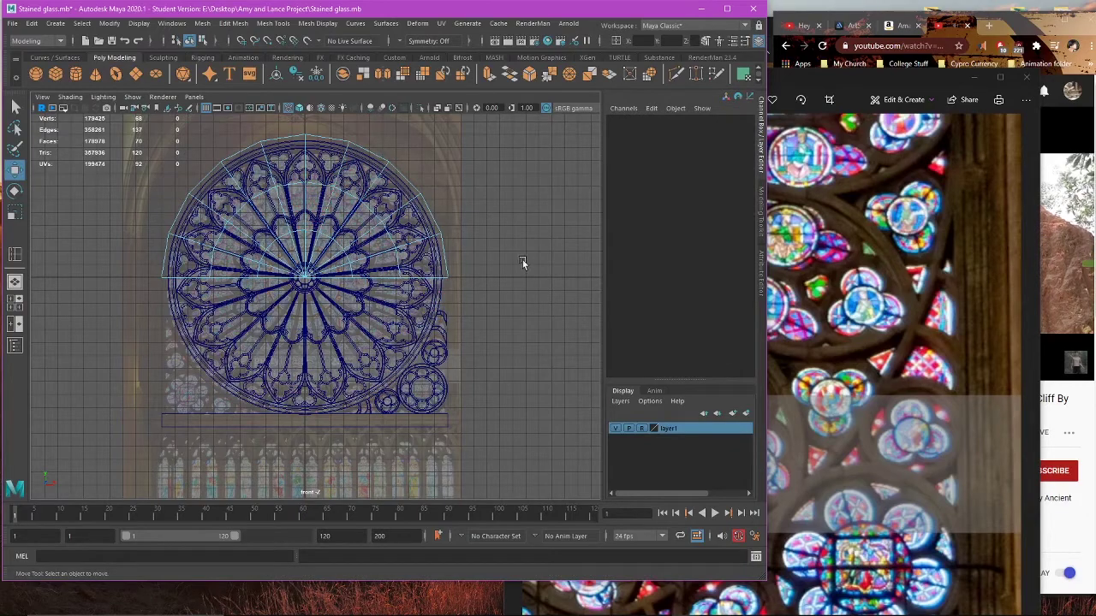
# Step: Check the arch in the reference photo, and delete the two inner rings of cap faces to leave only the outer band
pyautogui.click(899, 300)
pyautogui.scroll(-5, 831, 284)
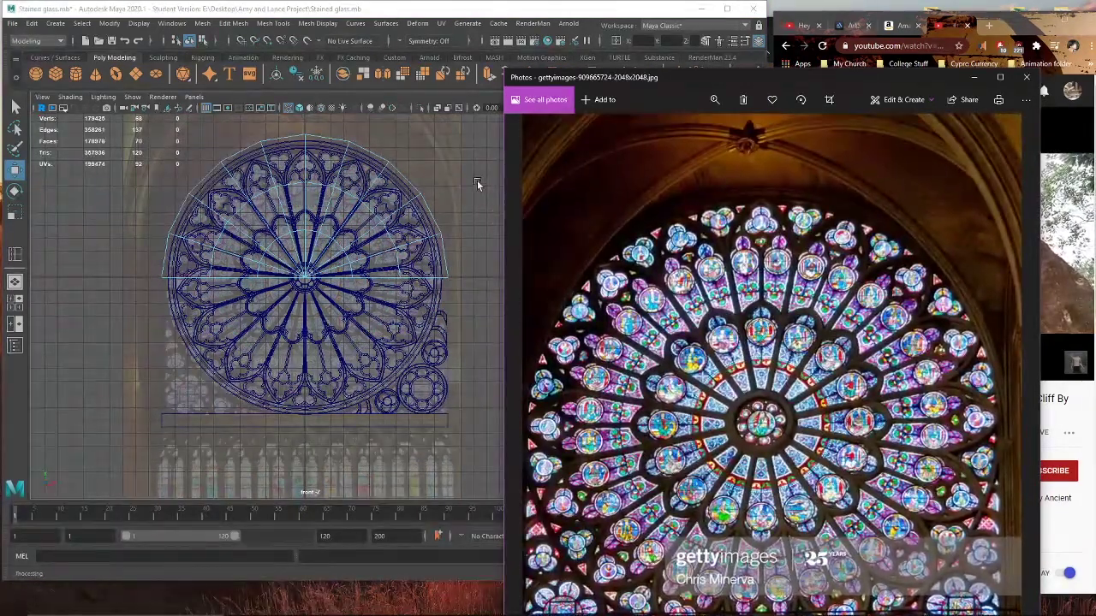
pyautogui.click(477, 184)
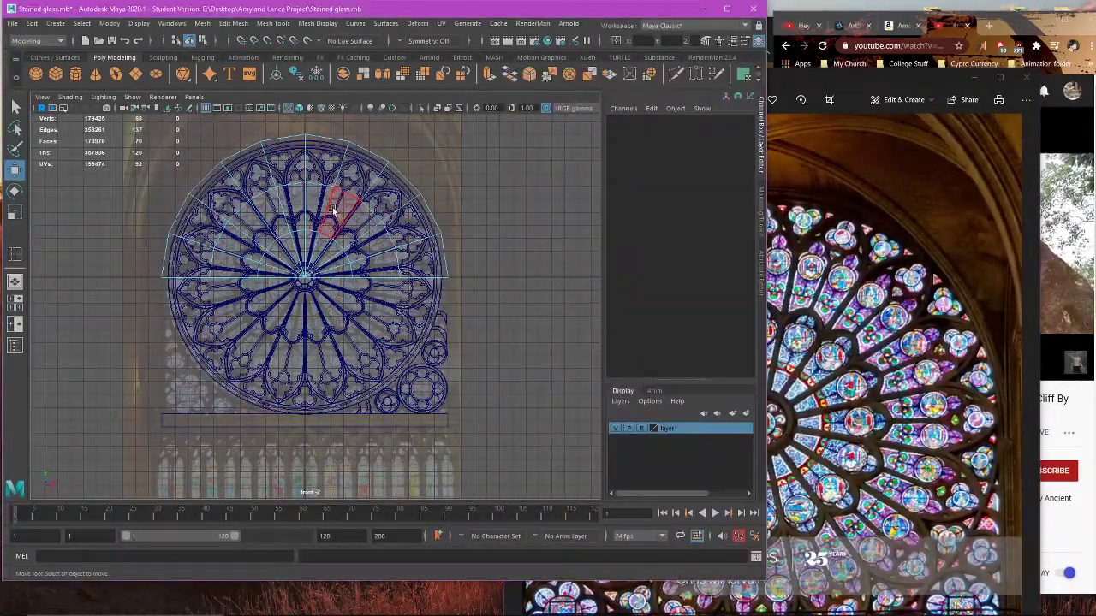
pyautogui.scroll(3, 343, 195)
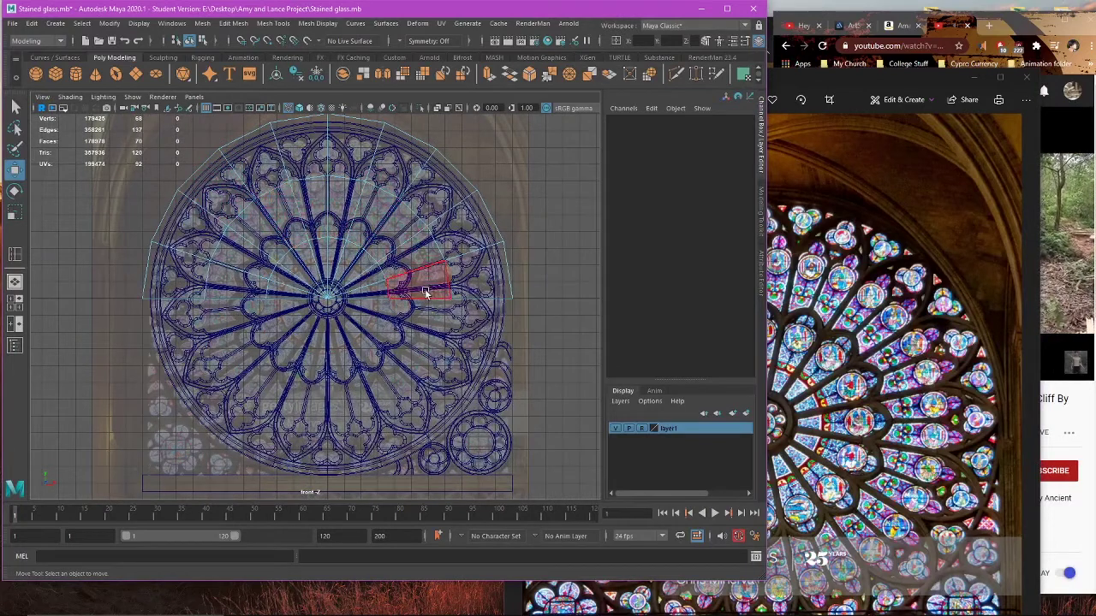
pyautogui.click(426, 293)
pyautogui.keyDown('shift'); pyautogui.doubleClick(430, 257); pyautogui.keyUp('shift')
pyautogui.click(287, 242)
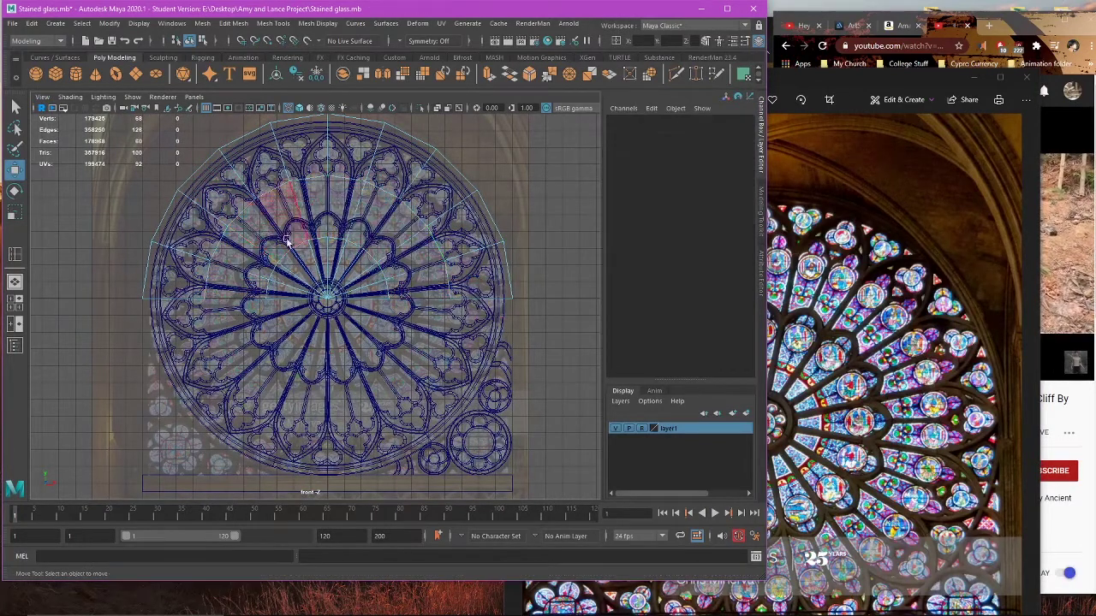
pyautogui.moveTo(398, 353); pyautogui.dragTo(406, 326)
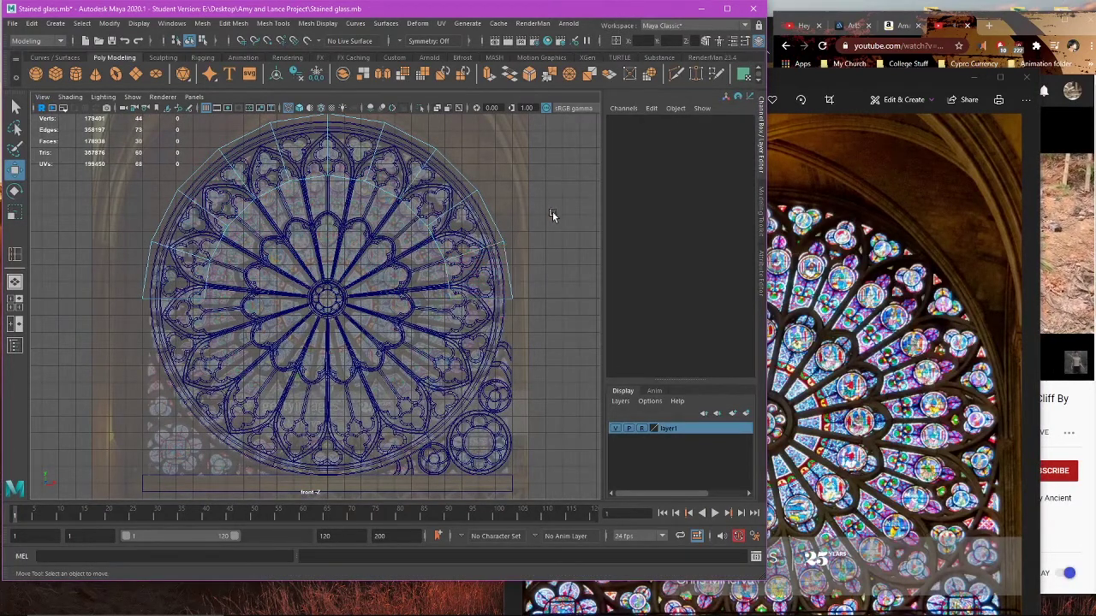
# Step: Turn on World X symmetry and bridge the front and back edges at both open lower ends of the arch
pyautogui.press('space')
pyautogui.press('space')
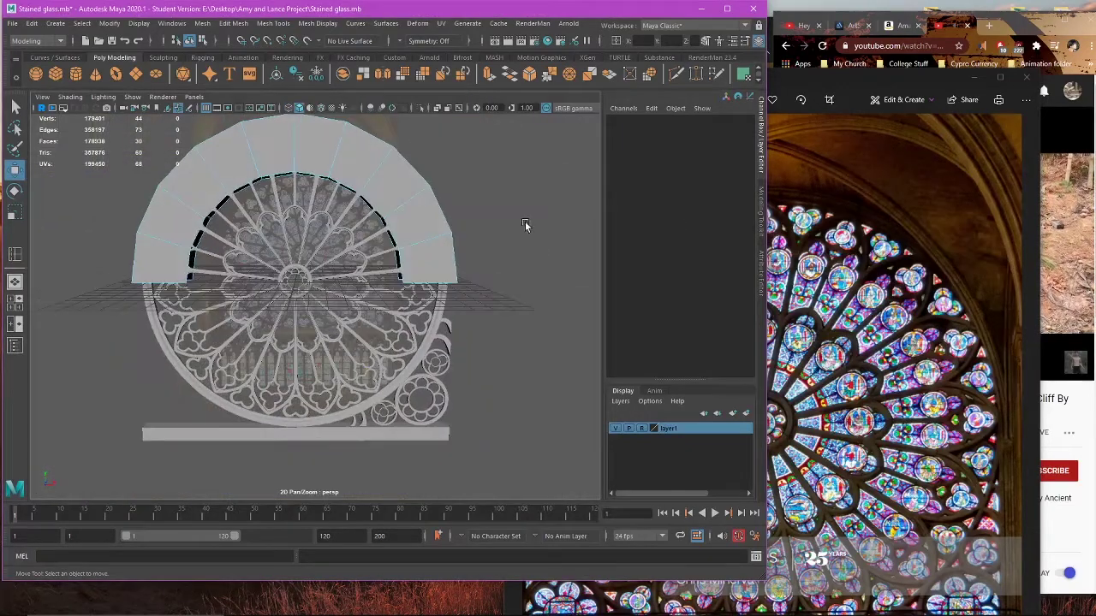
pyautogui.rightClick(530, 205)
pyautogui.moveTo(533, 199); pyautogui.dragTo(530, 175, button='right')
pyautogui.scroll(5, 508, 215)
pyautogui.keyDown('alt'); pyautogui.moveTo(508, 214); pyautogui.dragTo(420, 355, button='middle'); pyautogui.keyUp('alt')
pyautogui.moveTo(421, 354)
pyautogui.keyDown('alt'); pyautogui.mouseDown()
pyautogui.moveTo(436, 350)
pyautogui.moveTo(437, 360)
pyautogui.mouseUp(); pyautogui.keyUp('alt')
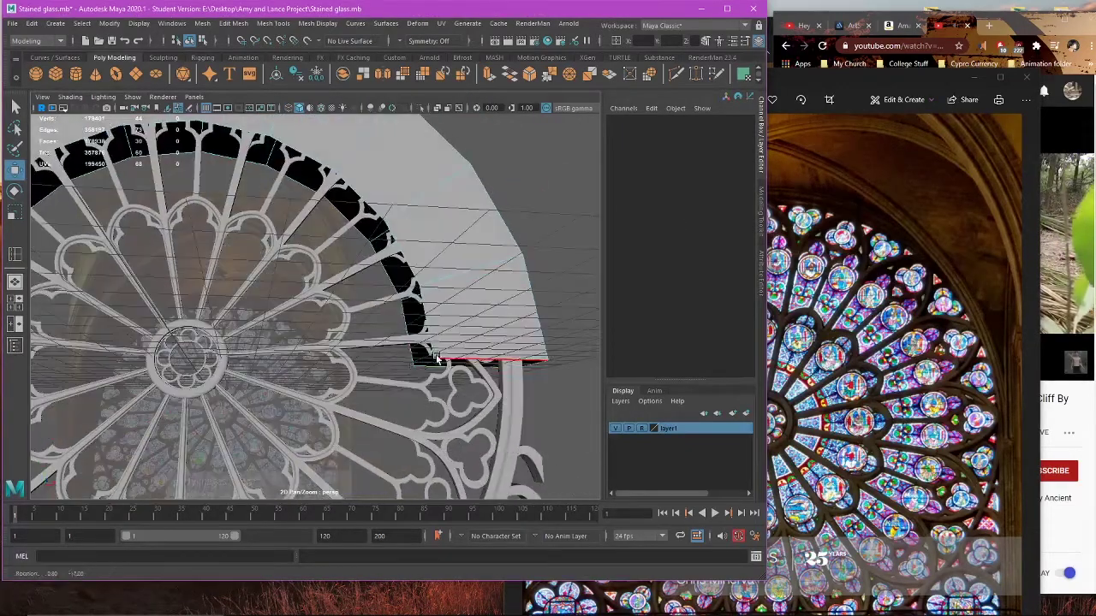
pyautogui.click(429, 372)
pyautogui.keyDown('shift'); pyautogui.click(438, 357); pyautogui.keyUp('shift')
pyautogui.keyDown('alt'); pyautogui.moveTo(220, 314); pyautogui.dragTo(337, 319, button='middle'); pyautogui.keyUp('alt')
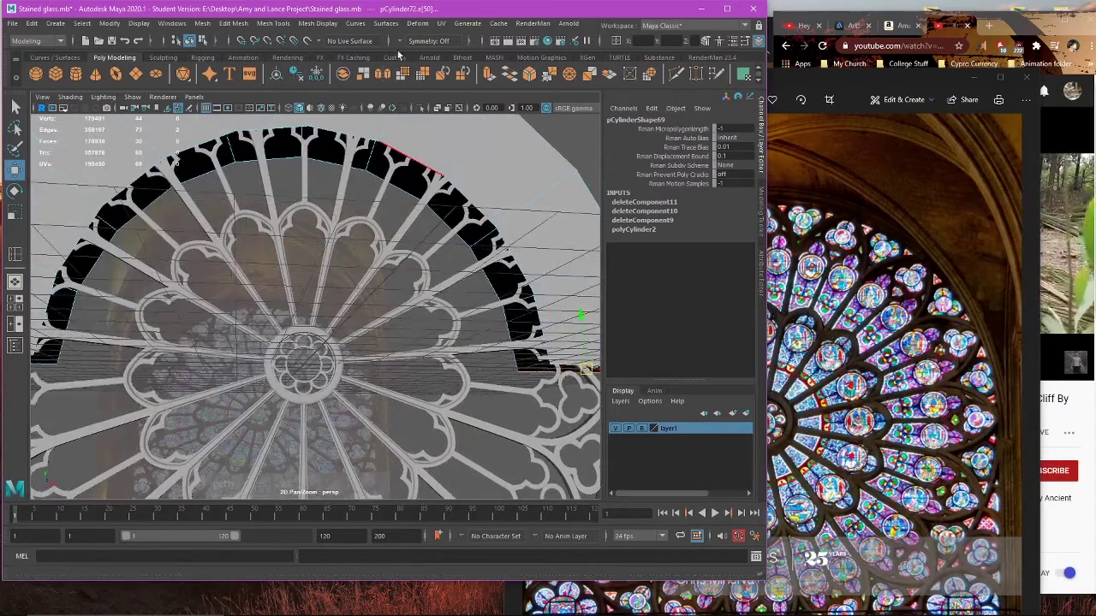
pyautogui.click(399, 41)
pyautogui.click(422, 89)
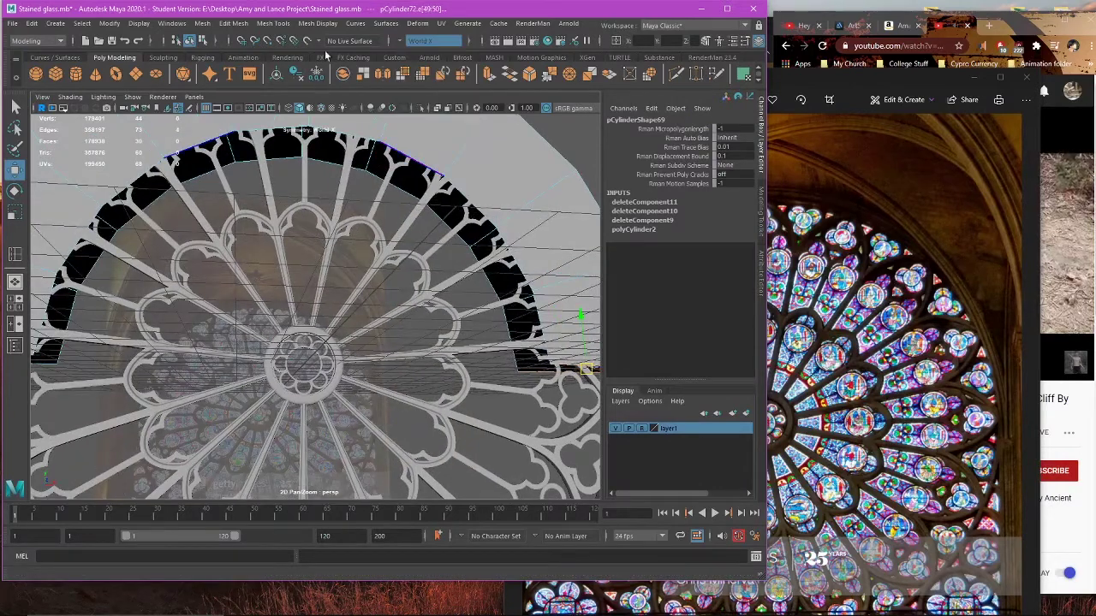
pyautogui.click(141, 24)
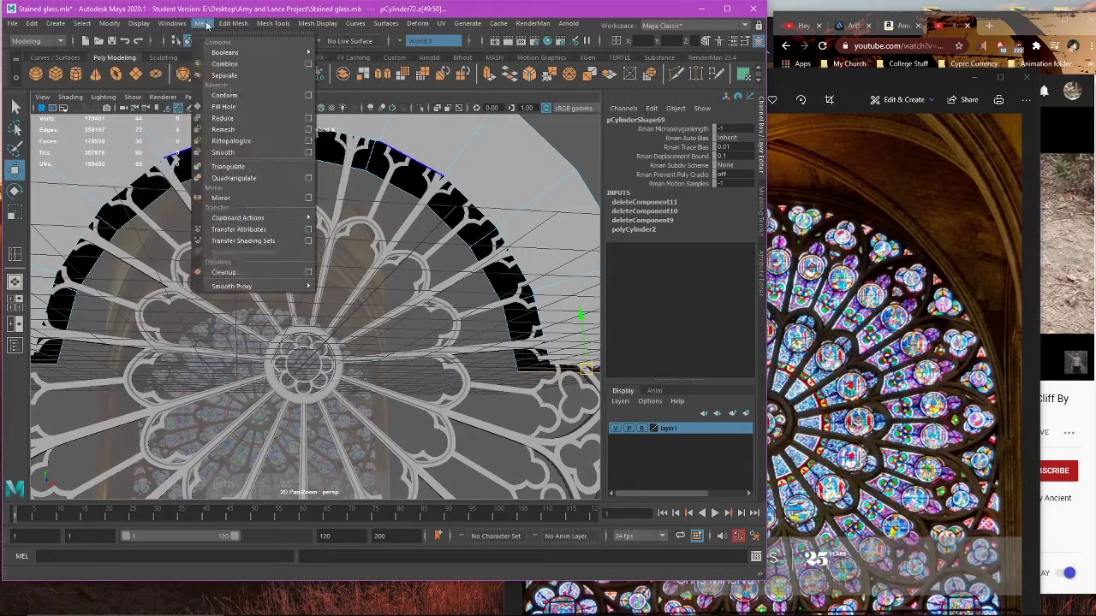
pyautogui.moveTo(233, 24)
pyautogui.click(259, 75)
pyautogui.keyDown('alt'); pyautogui.moveTo(480, 322); pyautogui.dragTo(540, 348); pyautogui.keyUp('alt')
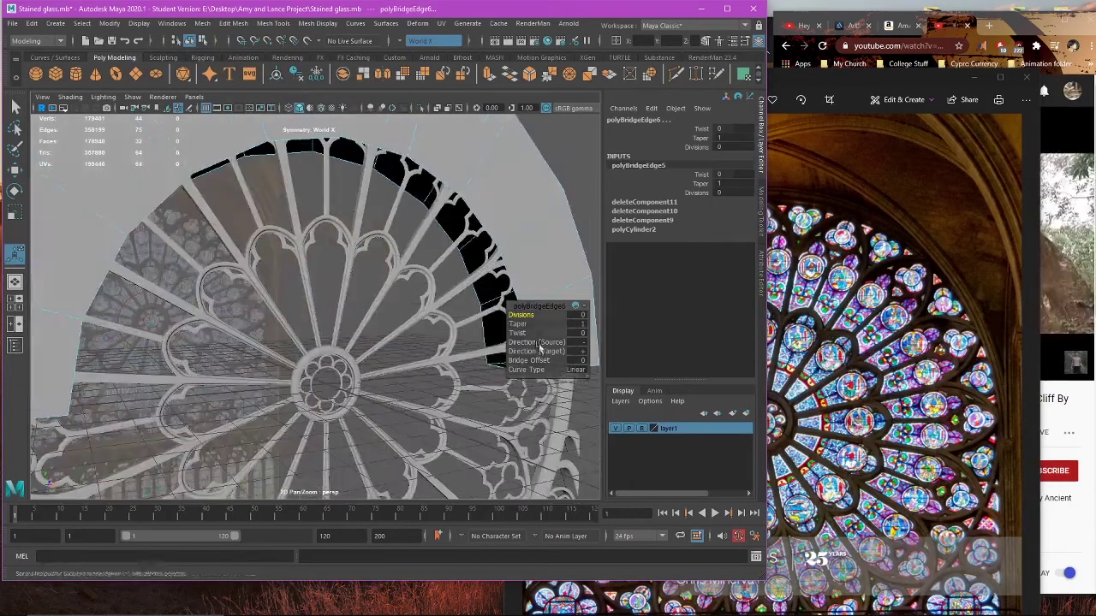
# Step: Bridge the front and back inner edge loops of the arch to close its underside
pyautogui.click(489, 349)
pyautogui.keyDown('alt'); pyautogui.moveTo(378, 226); pyautogui.dragTo(281, 218); pyautogui.keyUp('alt')
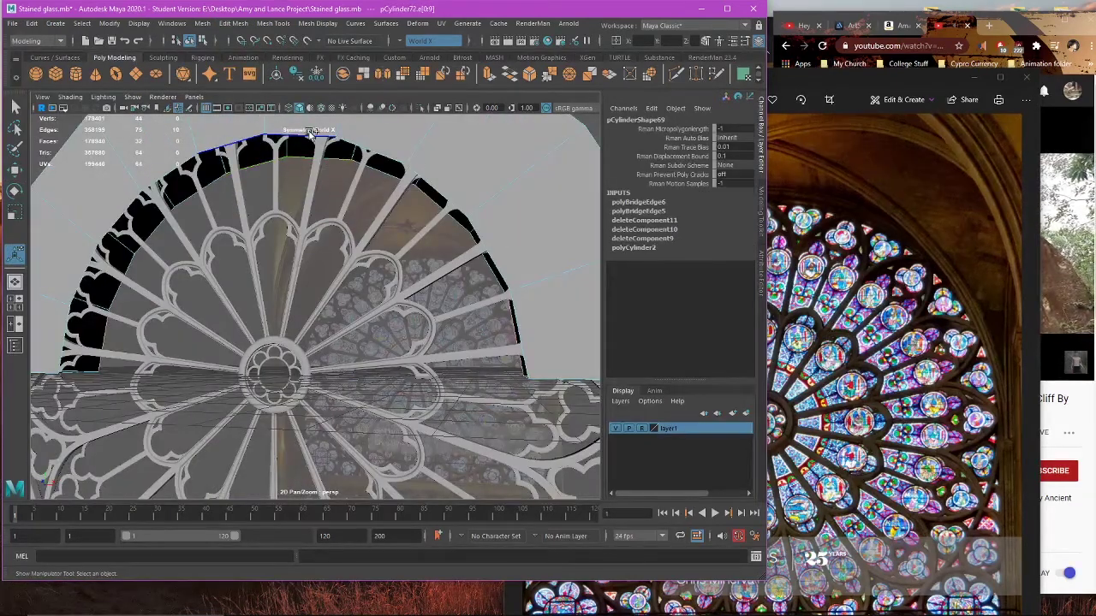
pyautogui.press('g')
pyautogui.scroll(-5, 531, 339)
pyautogui.keyDown('alt'); pyautogui.moveTo(500, 340); pyautogui.dragTo(512, 349); pyautogui.keyUp('alt')
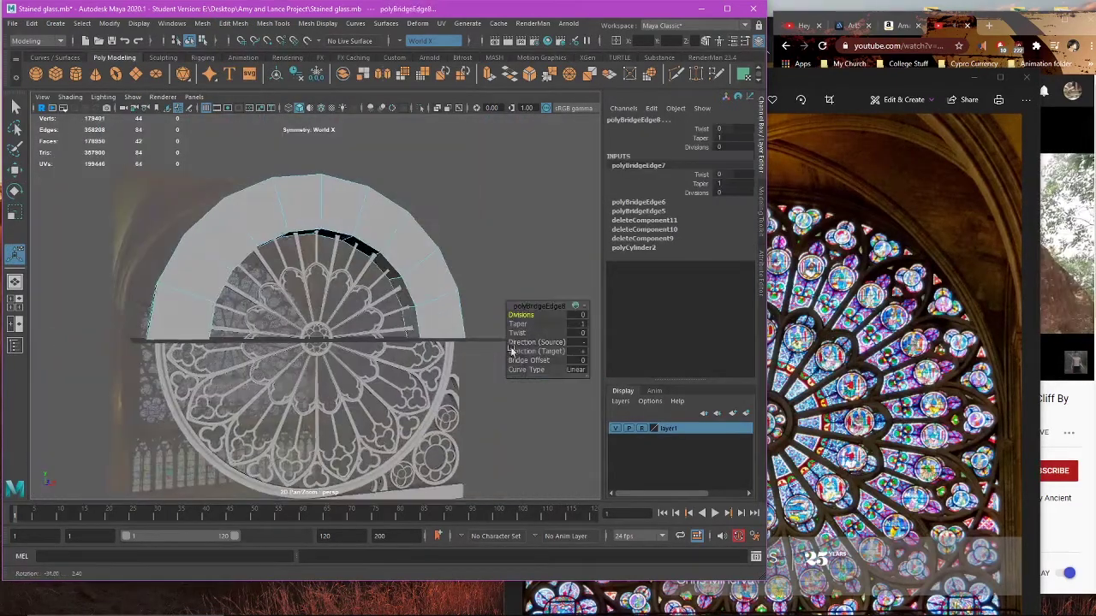
# Step: Select the row of faces along the underside of the arch
pyautogui.press('space')
pyautogui.press('space')
pyautogui.press('q')
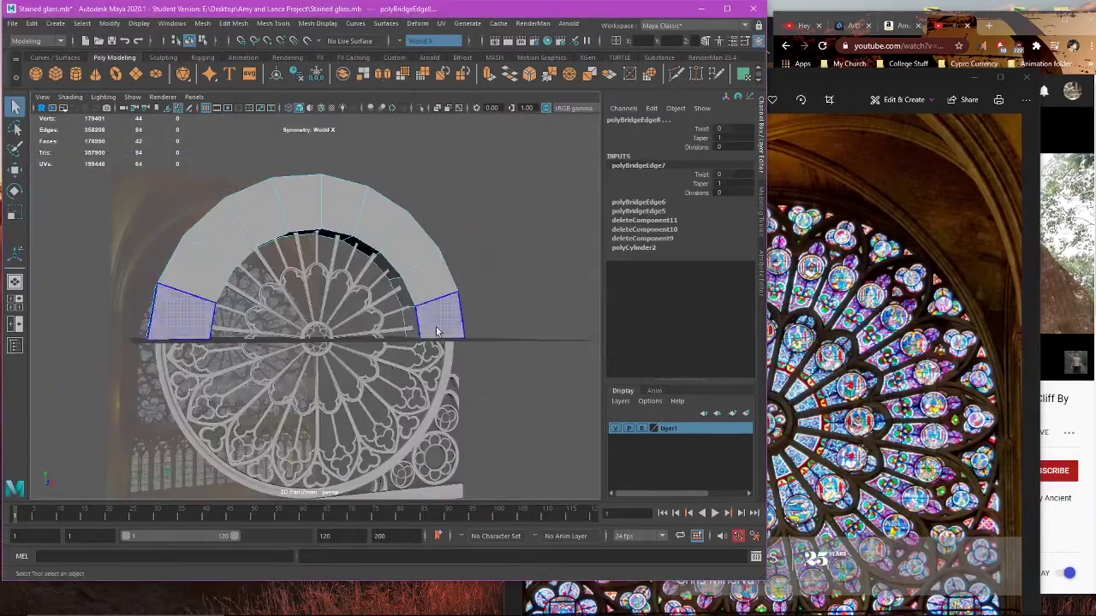
pyautogui.scroll(3, 440, 331)
pyautogui.click(442, 338)
pyautogui.keyDown('alt'); pyautogui.moveTo(324, 306); pyautogui.dragTo(318, 241); pyautogui.keyUp('alt')
pyautogui.keyDown('shift'); pyautogui.doubleClick(314, 225); pyautogui.keyUp('shift')
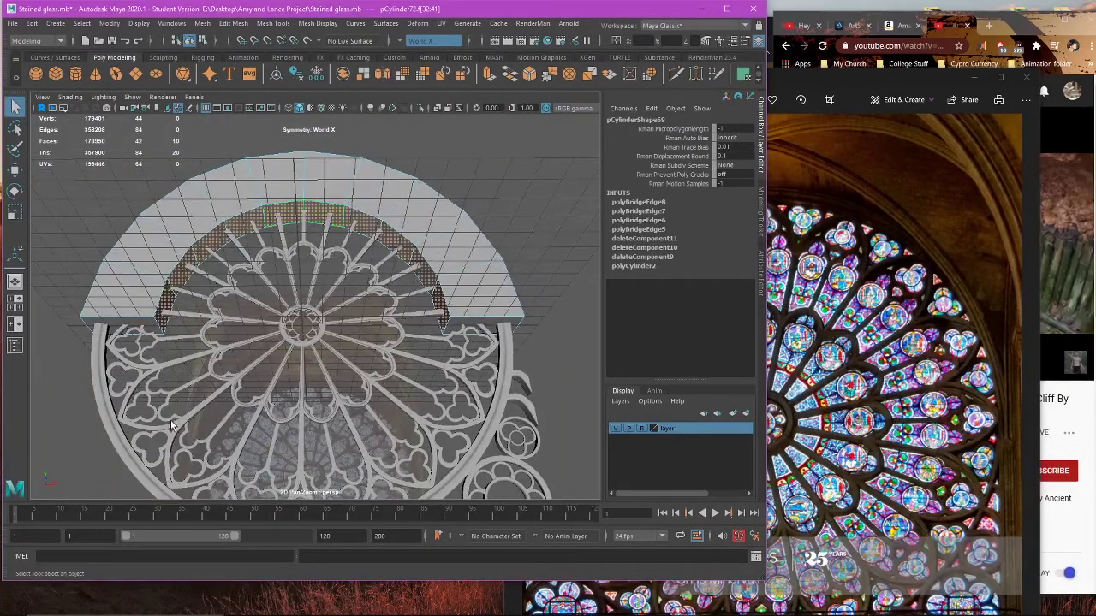
# Step: Turn off symmetry while keeping the arch's underside faces selected in the front view
pyautogui.press('space')
pyautogui.press('space')
pyautogui.press('w')
pyautogui.press('r')
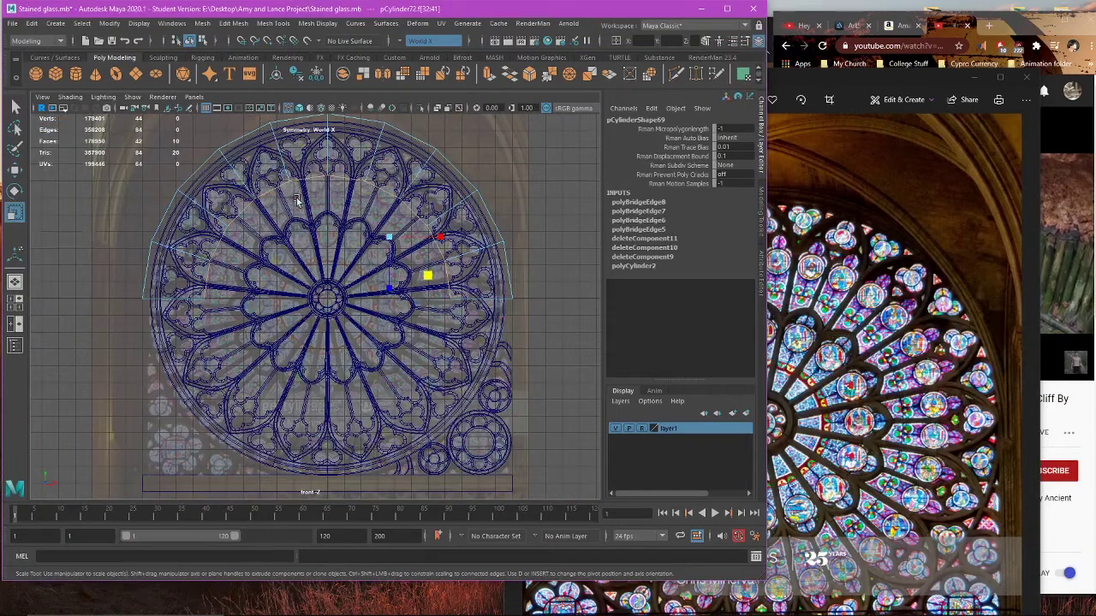
pyautogui.keyDown('alt'); pyautogui.moveTo(297, 201); pyautogui.dragTo(293, 228, button='middle'); pyautogui.keyUp('alt')
pyautogui.press('w')
pyautogui.click(406, 42)
pyautogui.click(406, 41)
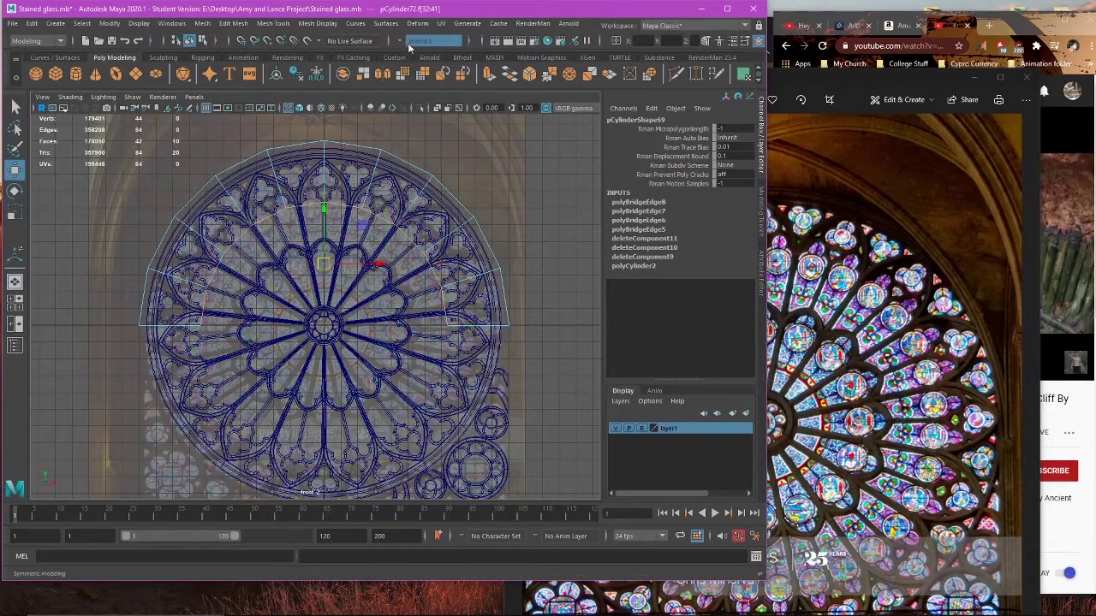
# Step: Try scaling the arch's underside faces outward in the front view plane, and undo it
pyautogui.press('r')
pyautogui.press('e')
pyautogui.press('w')
pyautogui.press('r')
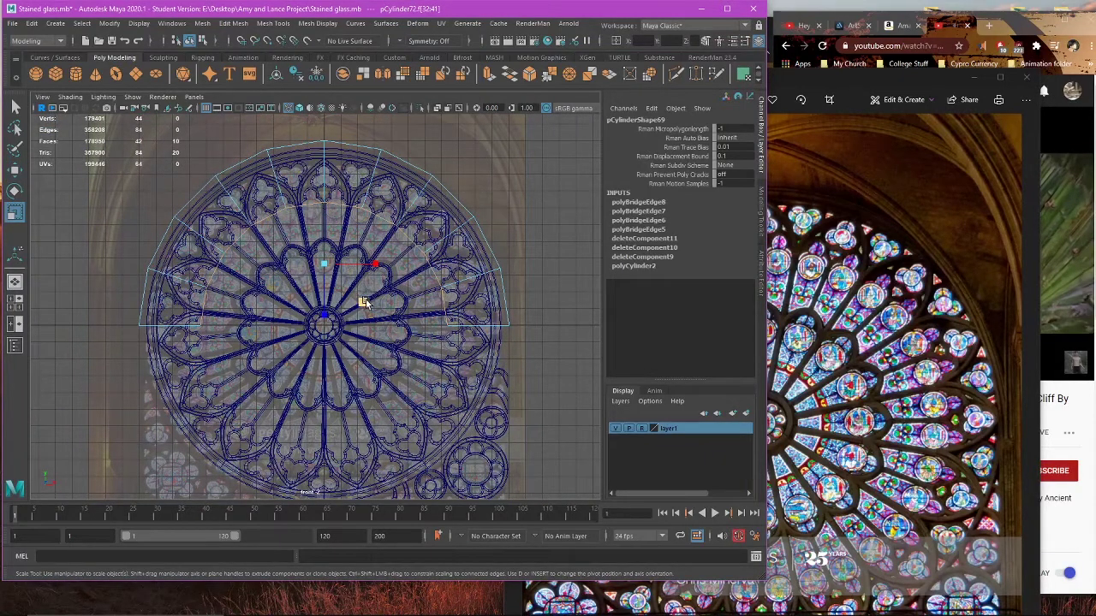
pyautogui.moveTo(363, 302); pyautogui.dragTo(368, 306, button='middle')
pyautogui.hotkey('ctrl', 'z')
pyautogui.press('w')
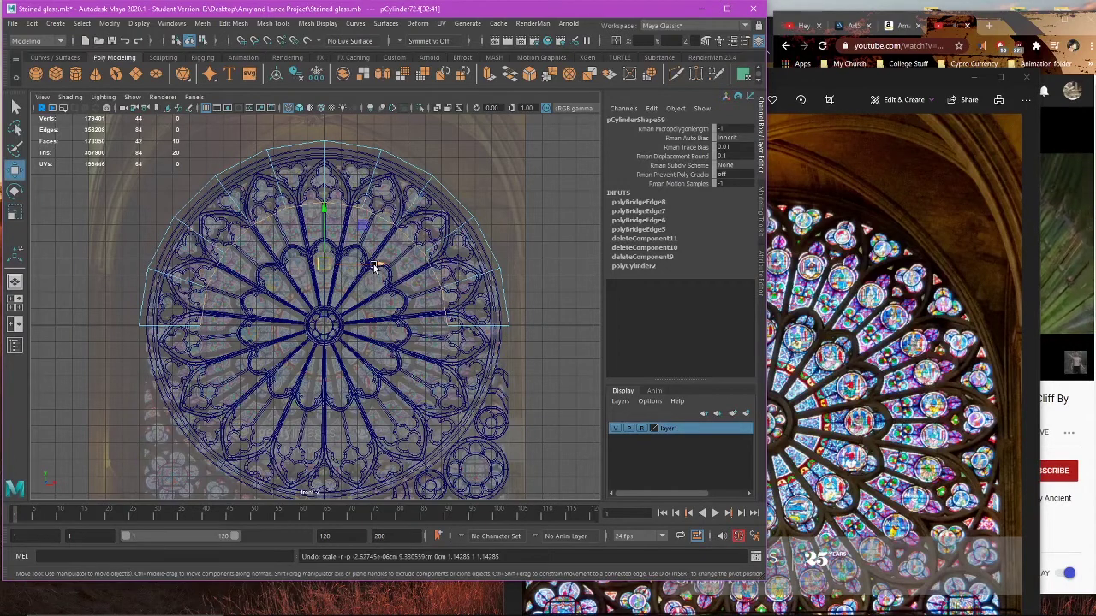
# Step: Try widening the underside faces in X only, and undo back to World X symmetry
pyautogui.press('r')
pyautogui.moveTo(380, 266); pyautogui.dragTo(393, 268)
pyautogui.press('w')
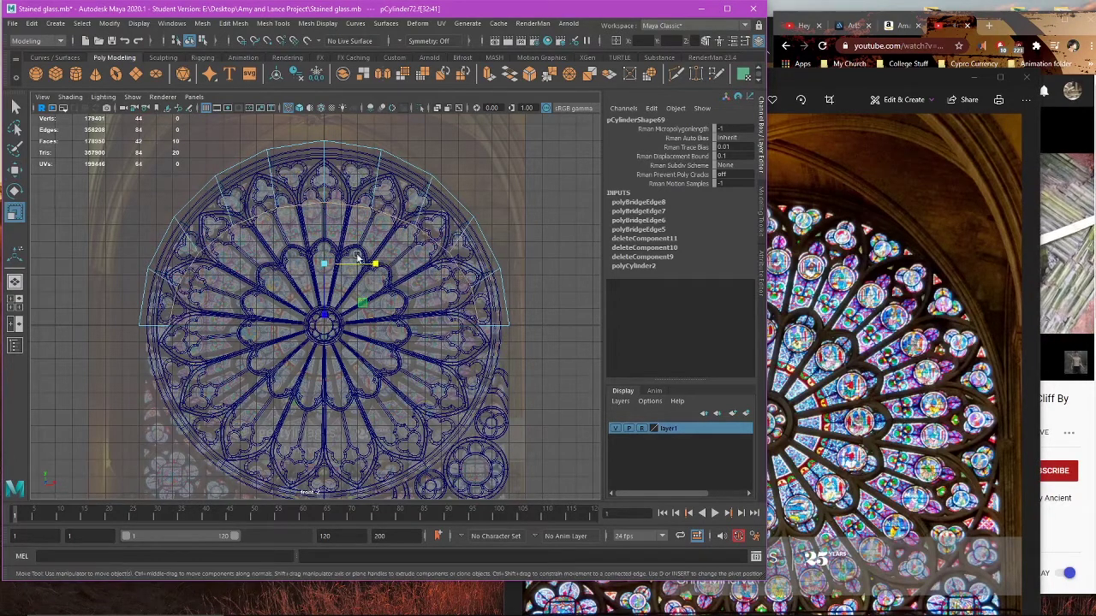
pyautogui.hotkey('ctrl', 'z')
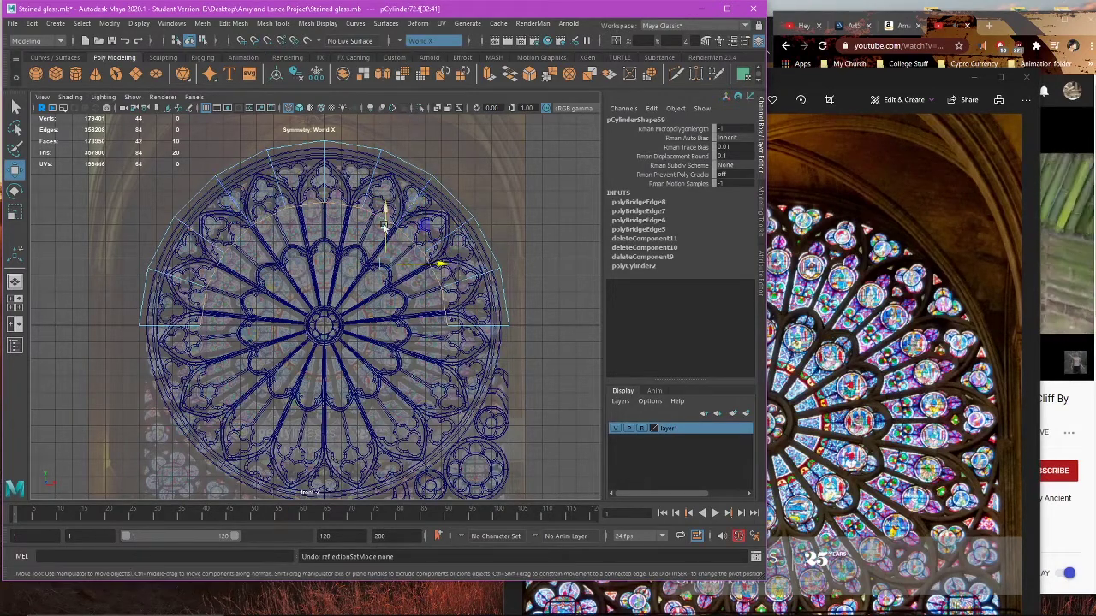
# Step: Try to move the selected arch faces sideways and upward, and undo both moves
pyautogui.press('e')
pyautogui.press('r')
pyautogui.press('w')
pyautogui.moveTo(439, 266); pyautogui.dragTo(452, 266)
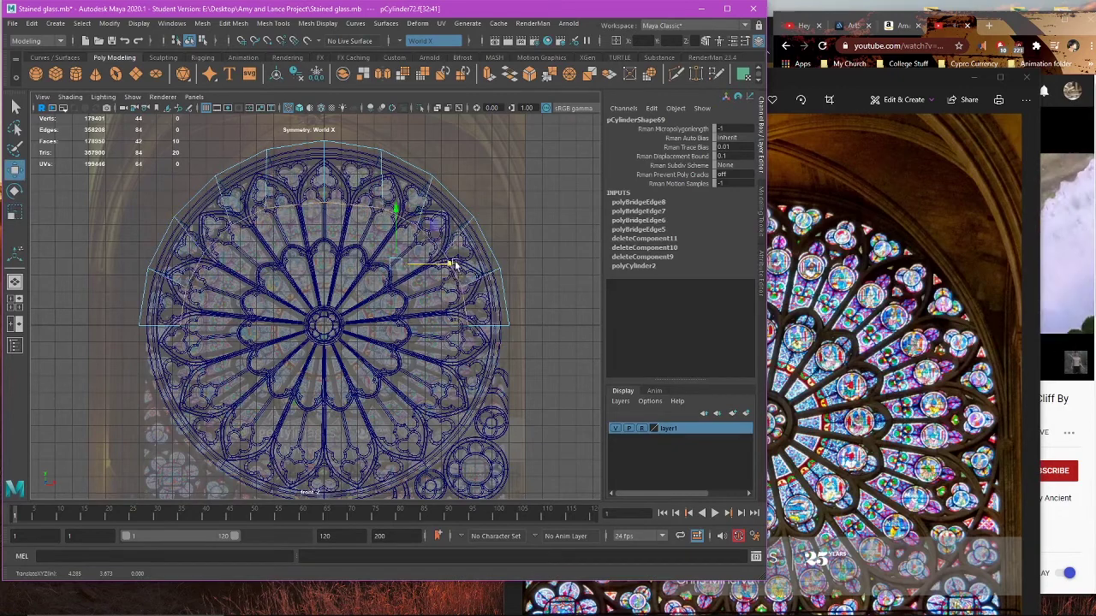
pyautogui.moveTo(398, 208); pyautogui.dragTo(400, 190)
pyautogui.hotkey('ctrl', 'z')
pyautogui.hotkey('ctrl', 'z')
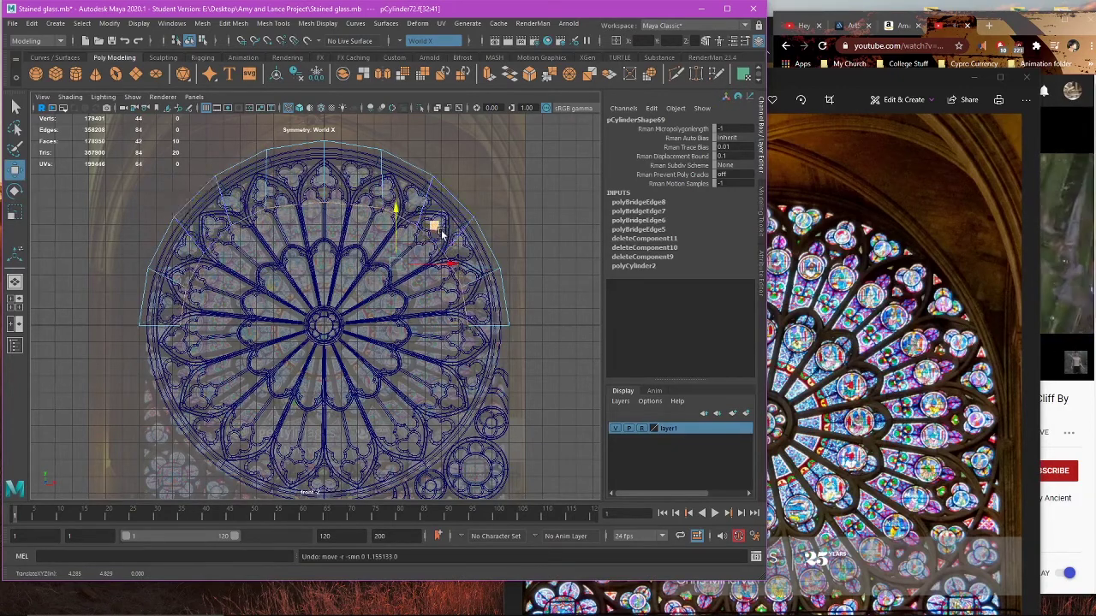
# Step: Select the vertices along the arch's inner edge and try to scale them outward by about 1.73, undoing the change
pyautogui.press('r')
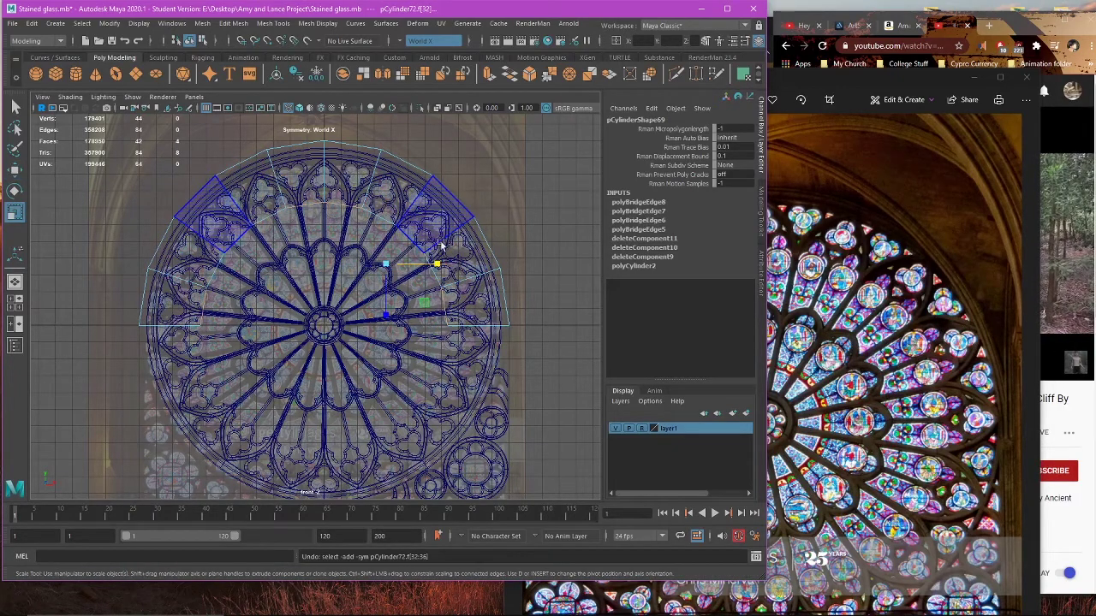
pyautogui.moveTo(536, 206); pyautogui.dragTo(460, 190, button='right')
pyautogui.moveTo(381, 233); pyautogui.dragTo(457, 364)
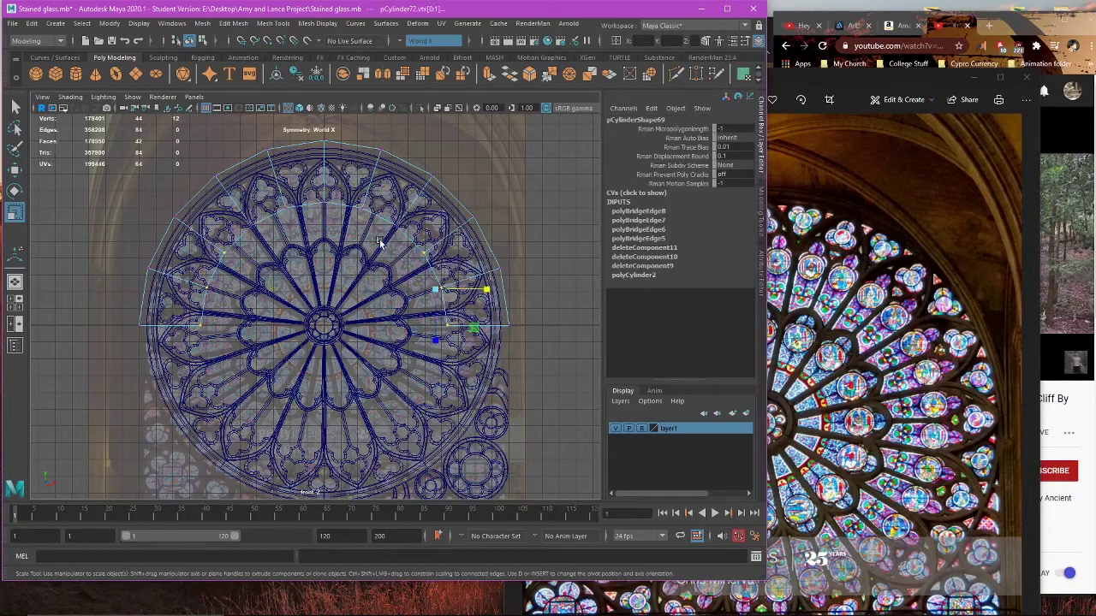
pyautogui.keyDown('shift'); pyautogui.moveTo(383, 236); pyautogui.dragTo(372, 237); pyautogui.keyUp('shift')
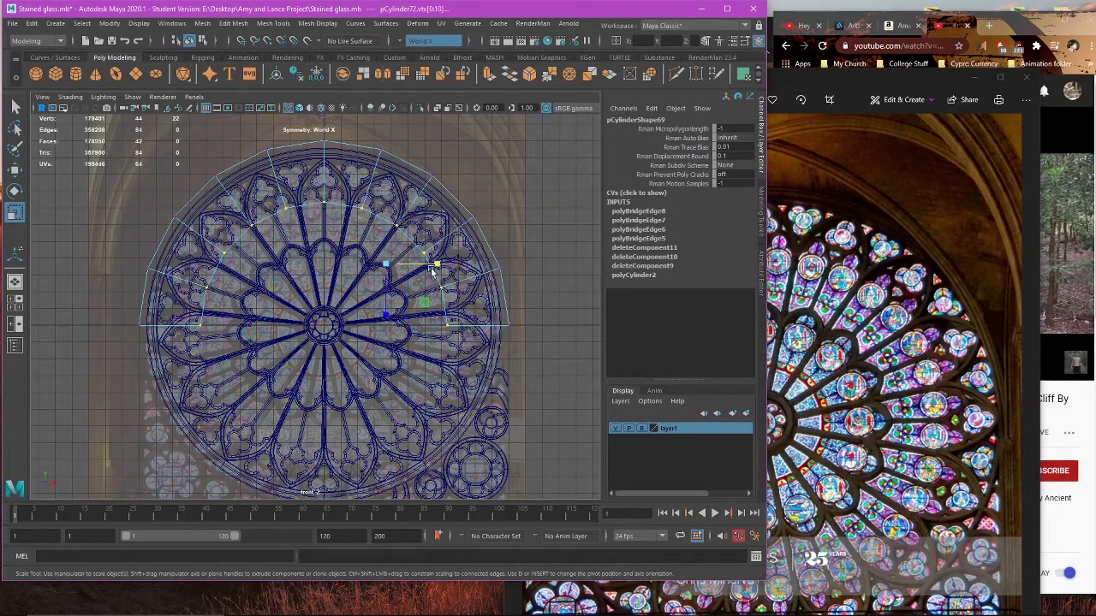
pyautogui.moveTo(432, 269); pyautogui.dragTo(447, 310)
pyautogui.hotkey('ctrl', 'z')
pyautogui.hotkey('ctrl', 'z')
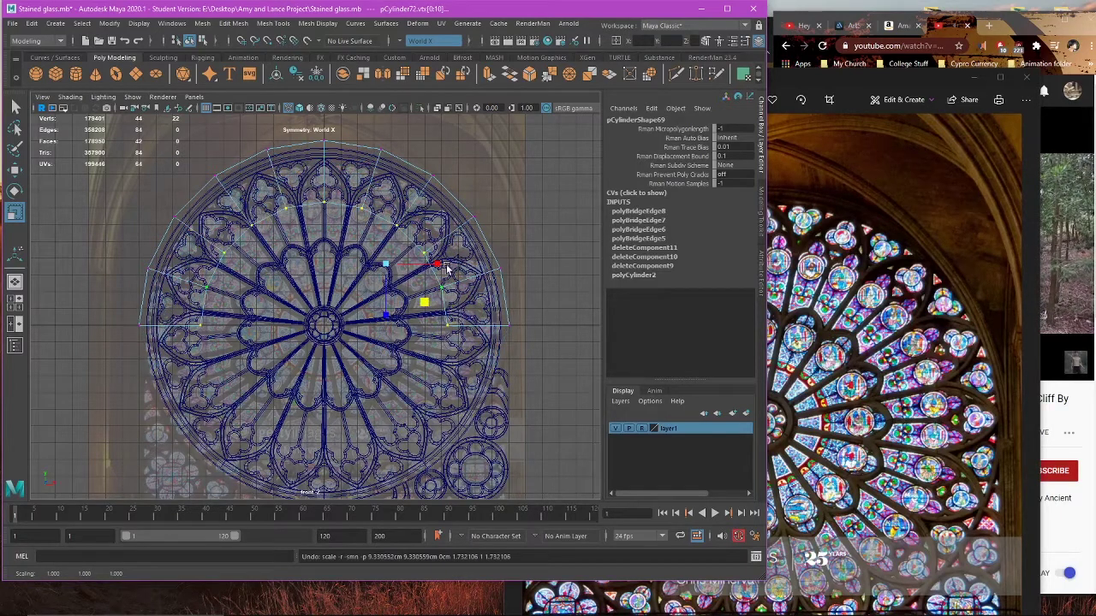
# Step: Try to widen the arch's inner-edge vertices by scaling them about 1.42 along X, and undo it
pyautogui.press('w')
pyautogui.press('r')
pyautogui.moveTo(426, 302); pyautogui.dragTo(430, 303)
pyautogui.hotkey('ctrl', 'z')
pyautogui.moveTo(438, 264); pyautogui.dragTo(460, 270)
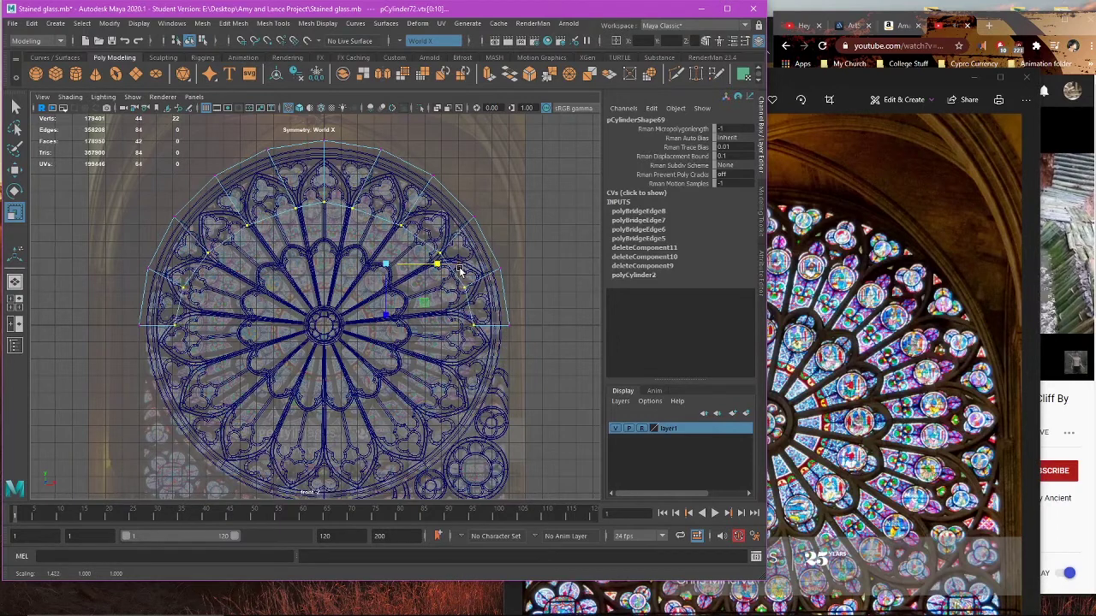
pyautogui.hotkey('ctrl', 'z')
pyautogui.press('w')
pyautogui.press('r')
pyautogui.press('w')
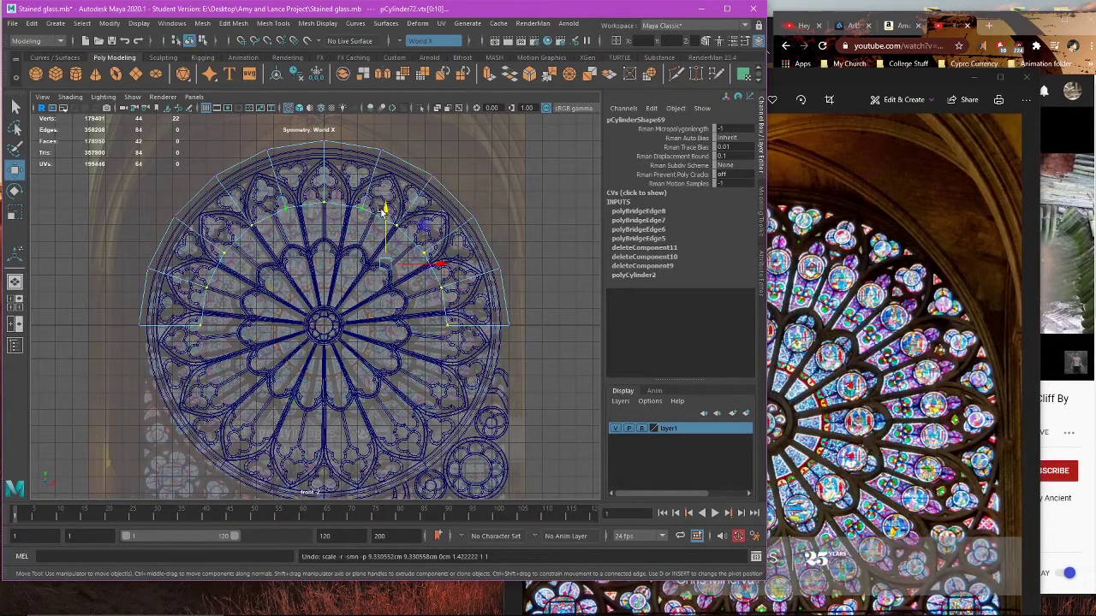
# Step: Select only the band of faces along the arch's outer rim, removing the inner and end faces from the selection
pyautogui.moveTo(523, 211); pyautogui.dragTo(524, 240, button='right')
pyautogui.press('space')
pyautogui.press('space')
pyautogui.keyDown('alt'); pyautogui.moveTo(504, 214); pyautogui.dragTo(421, 229); pyautogui.keyUp('alt')
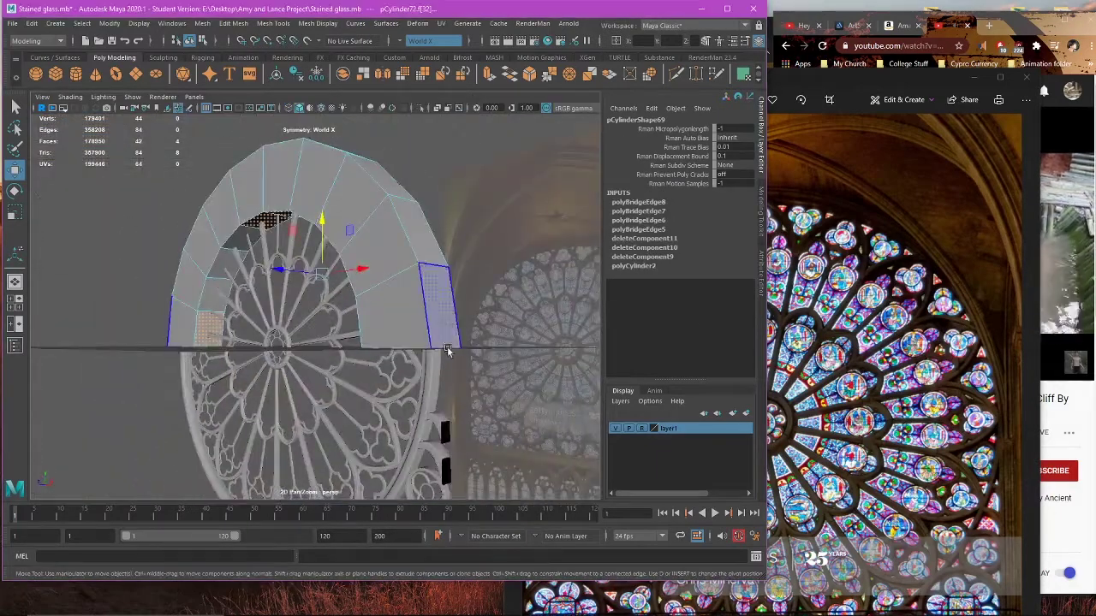
pyautogui.click(451, 330)
pyautogui.keyDown('shift'); pyautogui.doubleClick(427, 242); pyautogui.keyUp('shift')
pyautogui.keyDown('alt'); pyautogui.moveTo(406, 323); pyautogui.dragTo(320, 495); pyautogui.keyUp('alt')
pyautogui.press('space')
pyautogui.press('space')
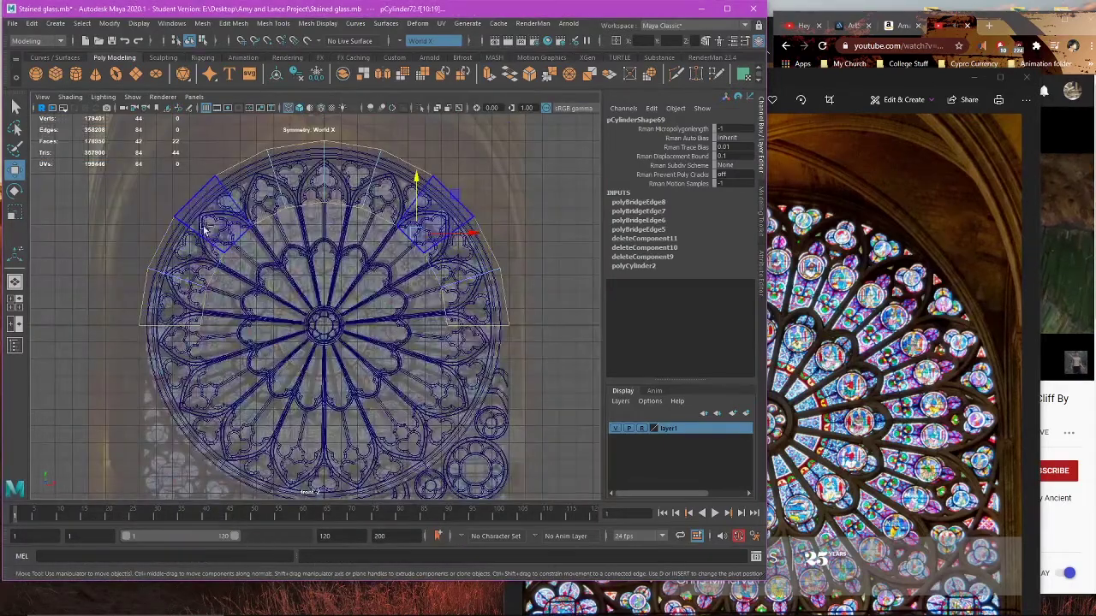
pyautogui.click(306, 199)
pyautogui.keyDown('ctrl'); pyautogui.moveTo(305, 198); pyautogui.dragTo(341, 224); pyautogui.keyUp('ctrl')
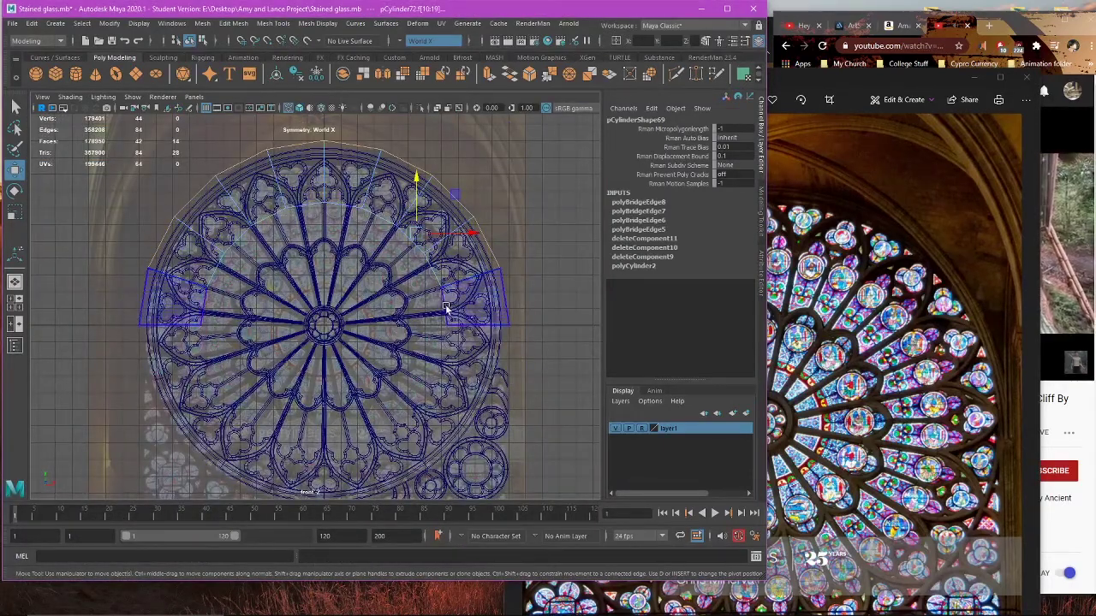
pyautogui.keyDown('ctrl'); pyautogui.moveTo(433, 309); pyautogui.dragTo(470, 380); pyautogui.keyUp('ctrl')
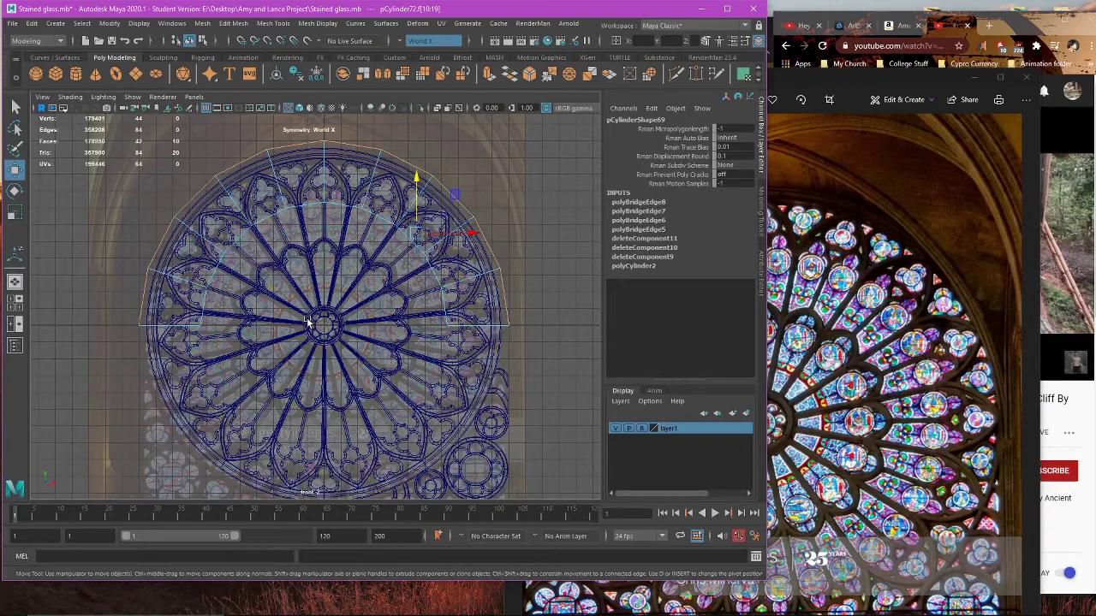
# Step: Try to extrude the arch's outer rim faces and adjust them with the scale and move tools, undoing the attempt
pyautogui.keyDown('alt'); pyautogui.moveTo(305, 321); pyautogui.dragTo(284, 383, button='middle'); pyautogui.keyUp('alt')
pyautogui.hotkey('ctrl', 'e')
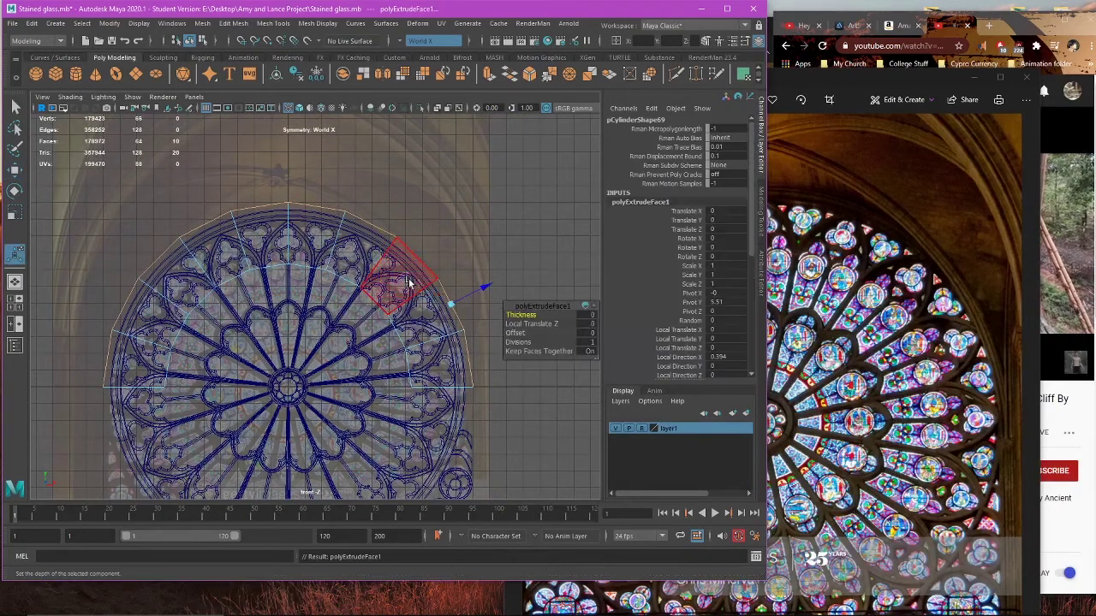
pyautogui.press('r')
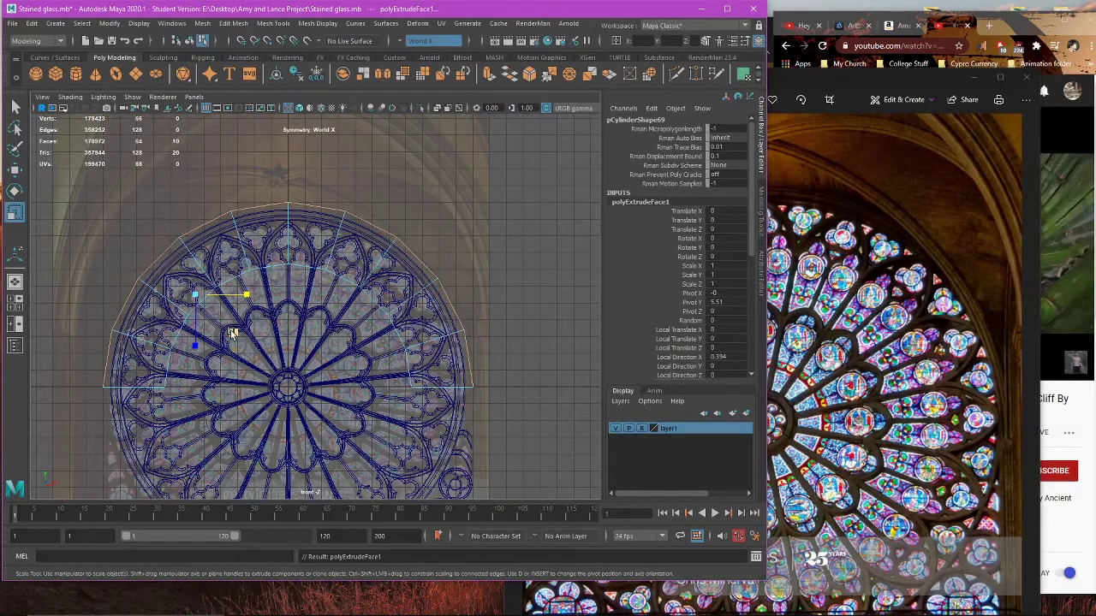
pyautogui.hotkey('ctrl', 'z')
pyautogui.press('w')
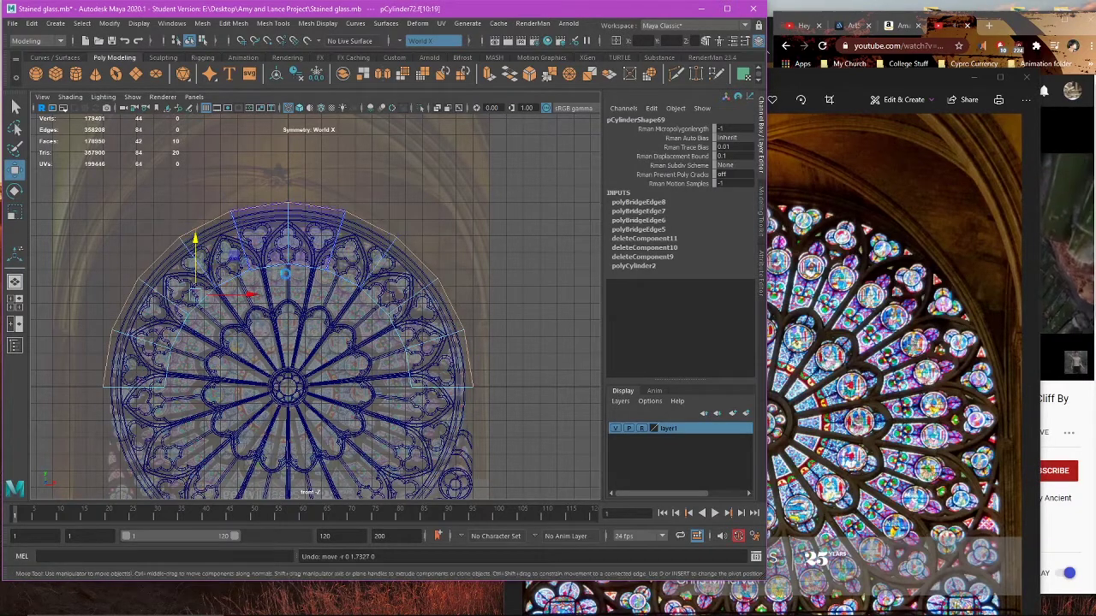
# Step: Extrude the arch's outer rim faces outward by about 0.334 in local Z
pyautogui.hotkey('ctrl', 'e')
pyautogui.moveTo(484, 288); pyautogui.dragTo(491, 286)
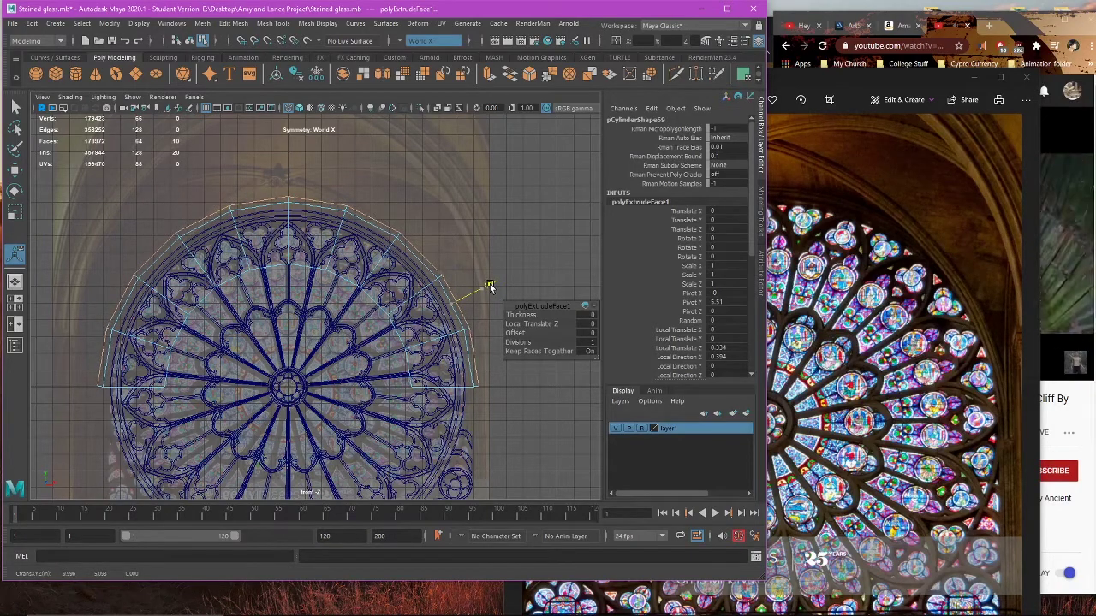
pyautogui.press('q')
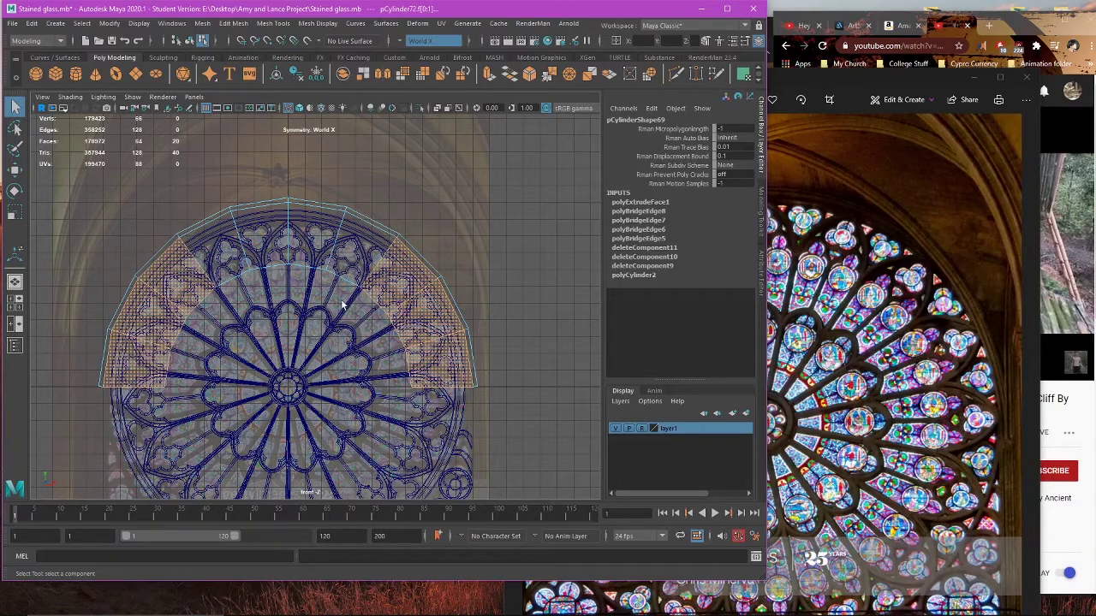
# Step: Delete the original wide arch faces over the rose window, keeping only the thin extruded outer band
pyautogui.press('Delete')
pyautogui.moveTo(173, 271); pyautogui.dragTo(377, 331)
pyautogui.press('Delete')
pyautogui.moveTo(216, 262); pyautogui.dragTo(272, 268)
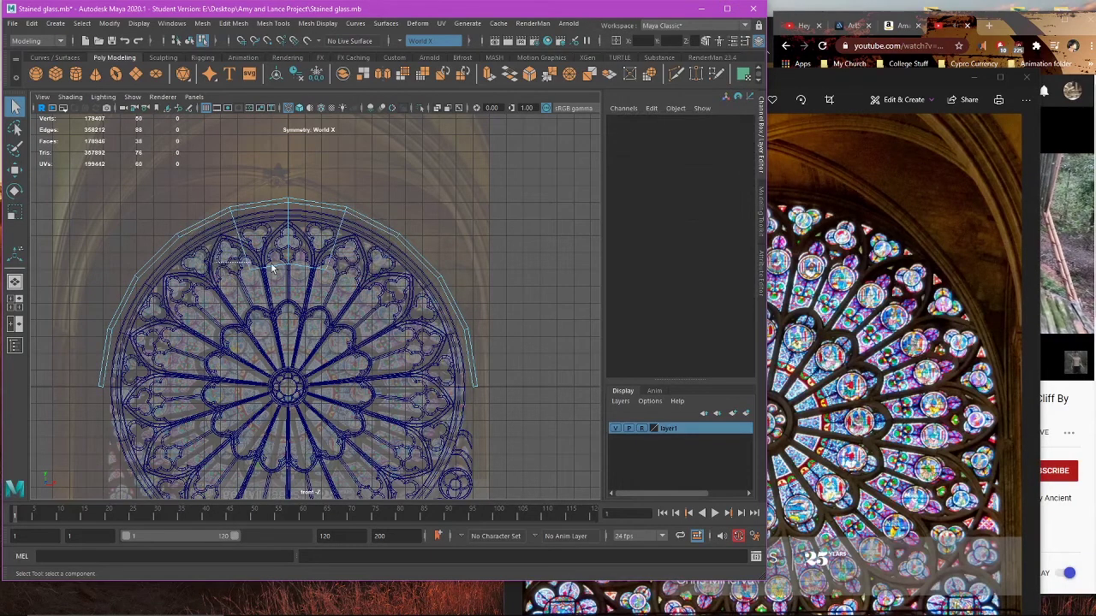
pyautogui.press('Delete')
# Step: Select the front open edge loop on the inner side of the thin arch band in perspective view
pyautogui.press('space')
pyautogui.press('space')
pyautogui.moveTo(486, 232)
pyautogui.keyDown('alt'); pyautogui.mouseDown()
pyautogui.moveTo(553, 277)
pyautogui.moveTo(524, 243)
pyautogui.mouseUp(); pyautogui.keyUp('alt')
pyautogui.scroll(3, 521, 238)
pyautogui.moveTo(542, 218); pyautogui.dragTo(540, 184, button='right')
pyautogui.keyDown('alt'); pyautogui.moveTo(540, 188); pyautogui.dragTo(498, 215, button='middle'); pyautogui.keyUp('alt')
pyautogui.scroll(4, 483, 359)
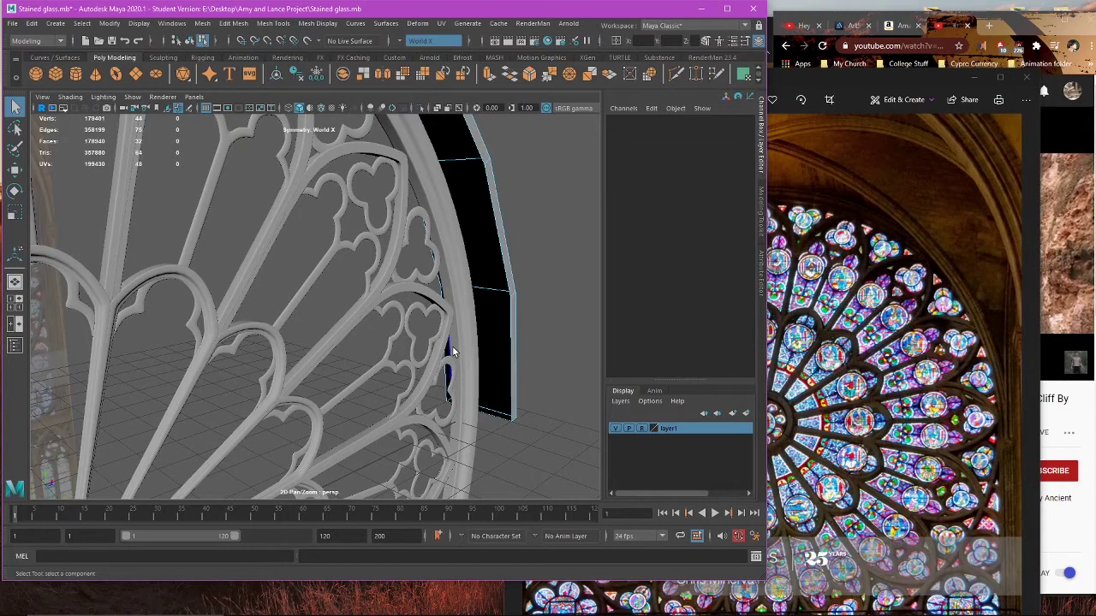
pyautogui.click(483, 352)
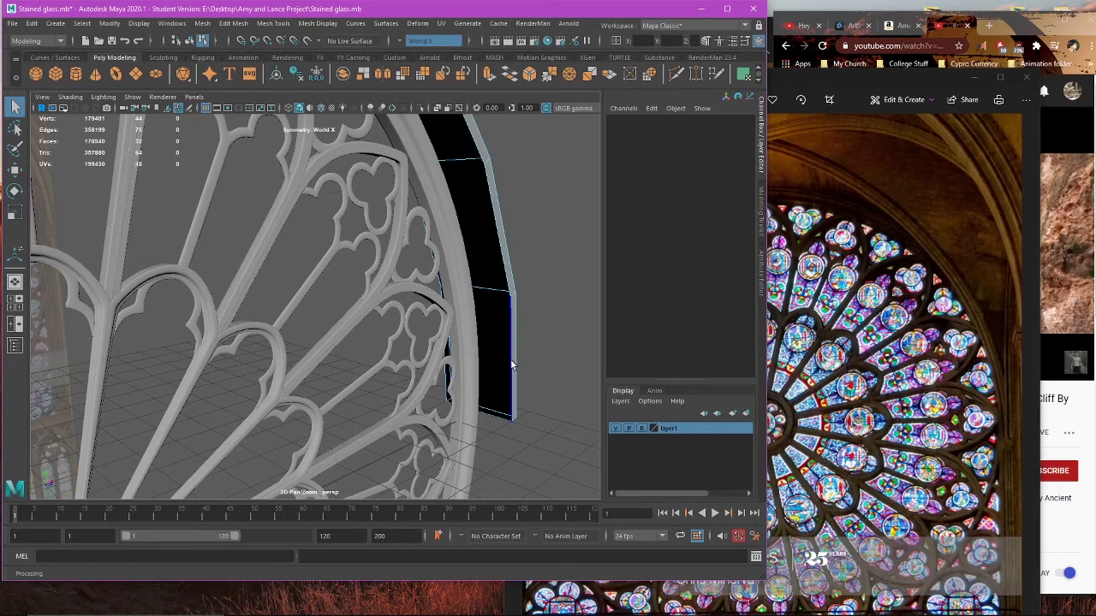
pyautogui.keyDown('alt'); pyautogui.moveTo(512, 364); pyautogui.dragTo(286, 350); pyautogui.keyUp('alt')
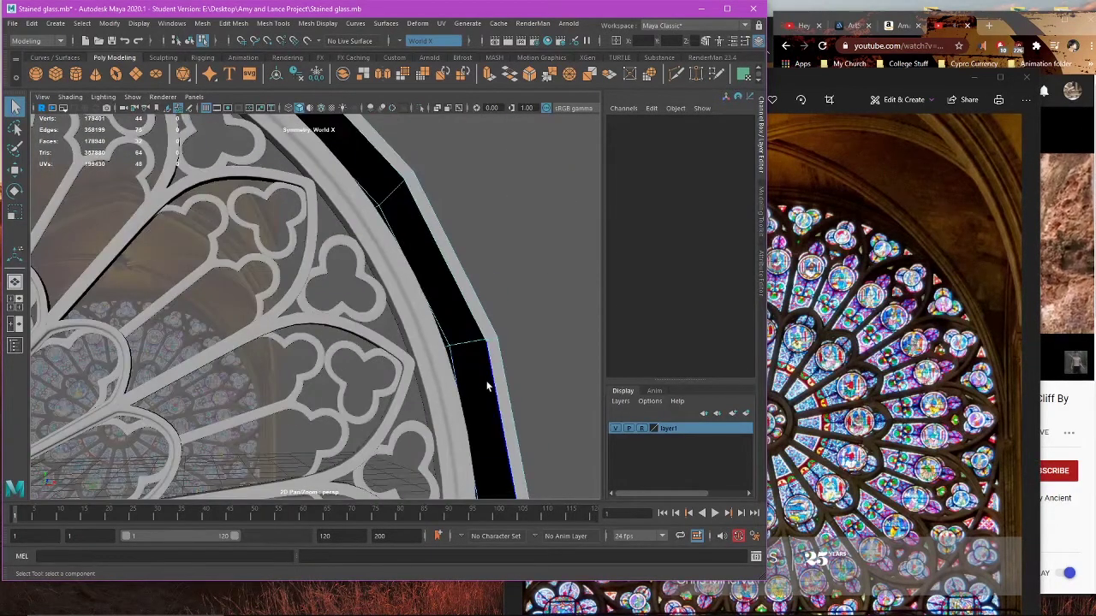
pyautogui.click(488, 385)
pyautogui.scroll(-5, 487, 385)
pyautogui.keyDown('alt'); pyautogui.moveTo(300, 345); pyautogui.dragTo(441, 400, button='middle'); pyautogui.keyUp('alt')
pyautogui.keyDown('alt'); pyautogui.moveTo(442, 400); pyautogui.dragTo(385, 377); pyautogui.keyUp('alt')
pyautogui.scroll(3, 385, 332)
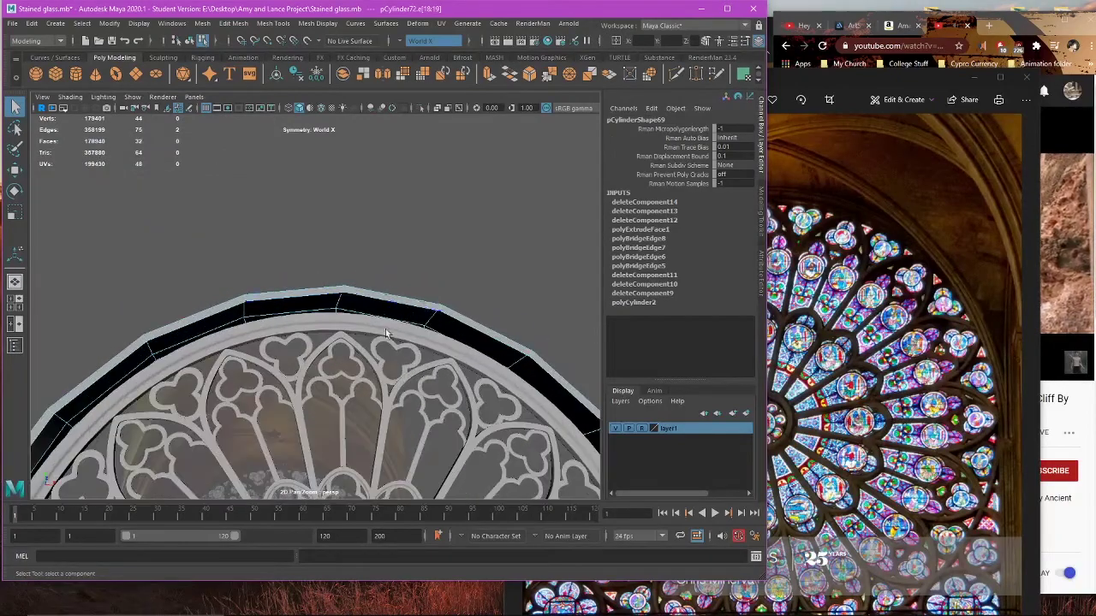
pyautogui.doubleClick(395, 299)
pyautogui.scroll(-3, 394, 299)
pyautogui.keyDown('alt'); pyautogui.moveTo(435, 418); pyautogui.dragTo(385, 319, button='middle'); pyautogui.keyUp('alt')
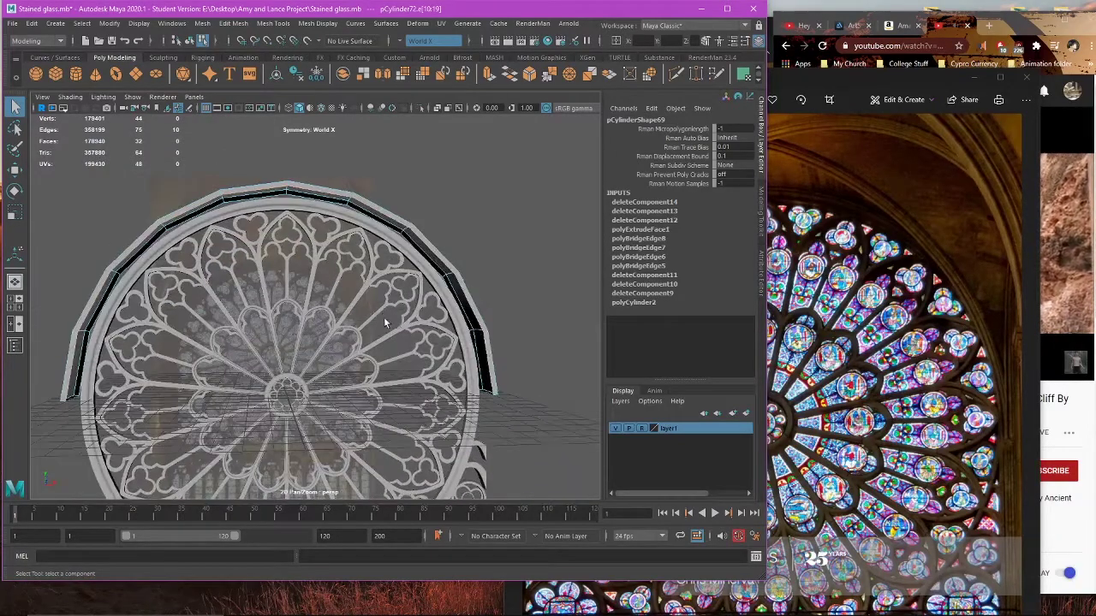
# Step: Add the back inner edge loop to the selection and bridge the two loops to close the band's inner side
pyautogui.scroll(4, 384, 323)
pyautogui.press('4')
pyautogui.moveTo(453, 362)
pyautogui.keyDown('alt'); pyautogui.mouseDown()
pyautogui.moveTo(388, 355)
pyautogui.moveTo(544, 378)
pyautogui.moveTo(313, 379)
pyautogui.moveTo(325, 174)
pyautogui.mouseUp(); pyautogui.keyUp('alt')
pyautogui.press('5')
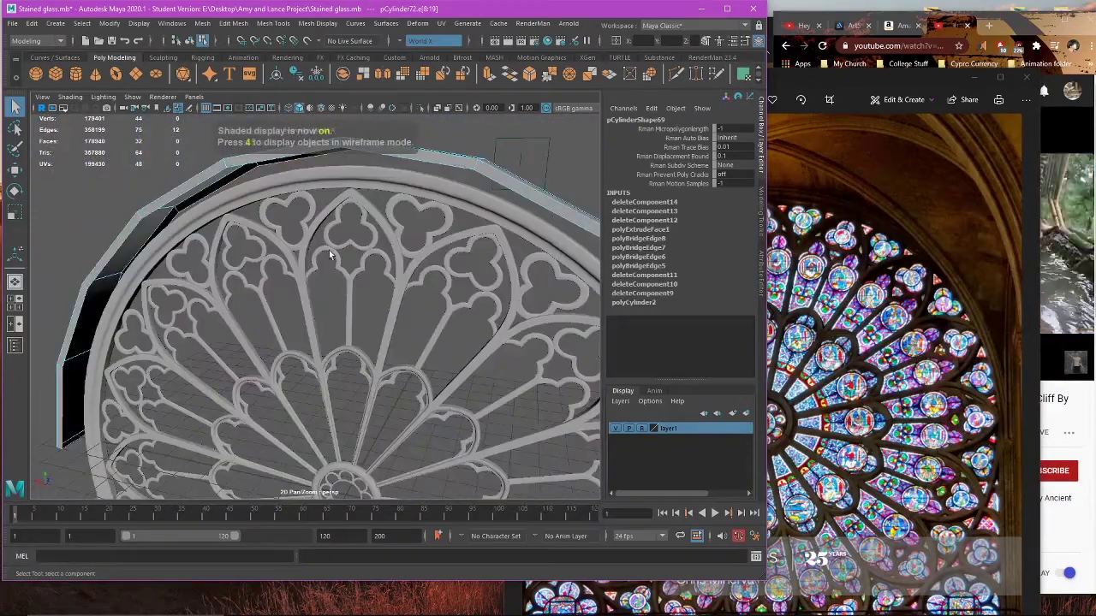
pyautogui.keyDown('alt'); pyautogui.moveTo(330, 254); pyautogui.dragTo(300, 194); pyautogui.keyUp('alt')
pyautogui.keyDown('shift'); pyautogui.doubleClick(299, 194); pyautogui.keyUp('shift')
pyautogui.press('w')
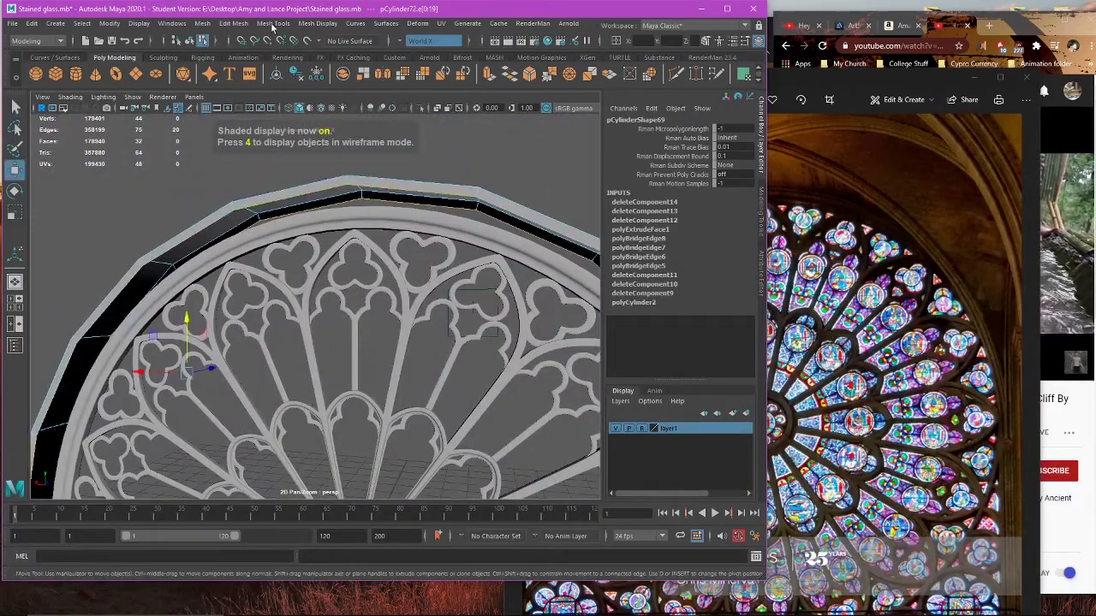
pyautogui.click(273, 27)
pyautogui.moveTo(234, 26)
pyautogui.click(263, 73)
pyautogui.keyDown('alt'); pyautogui.moveTo(329, 312); pyautogui.dragTo(390, 348); pyautogui.keyUp('alt')
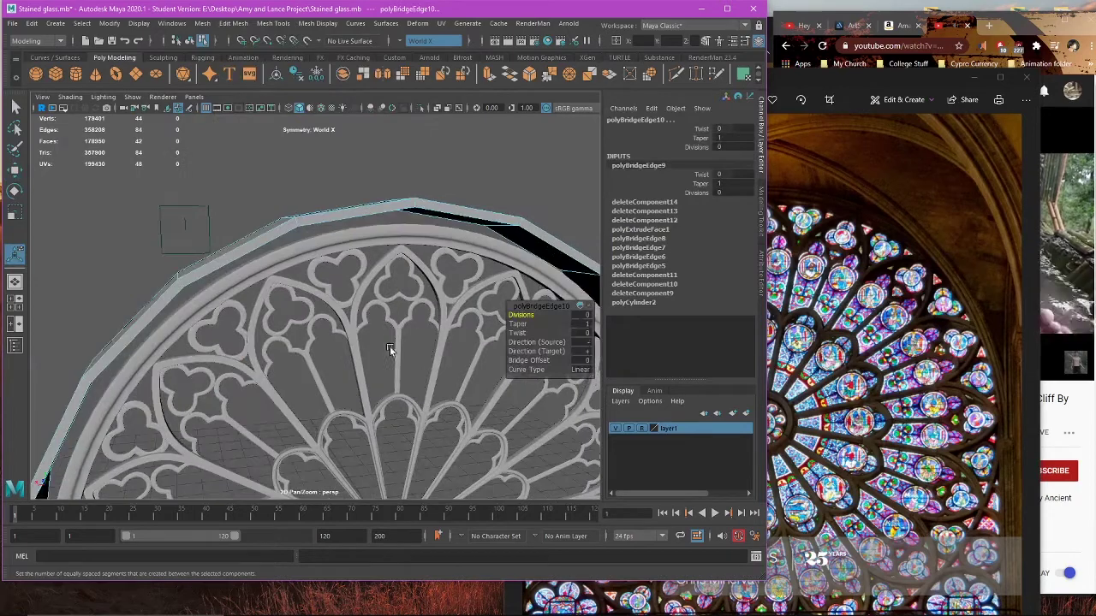
# Step: Select the whole arch band and reduce its front-to-back depth to a Scale Y of 0.5 in the top view
pyautogui.scroll(-5, 390, 346)
pyautogui.keyDown('alt'); pyautogui.moveTo(389, 346); pyautogui.dragTo(206, 167, button='middle'); pyautogui.keyUp('alt')
pyautogui.keyDown('alt'); pyautogui.moveTo(205, 167); pyautogui.dragTo(445, 198); pyautogui.keyUp('alt')
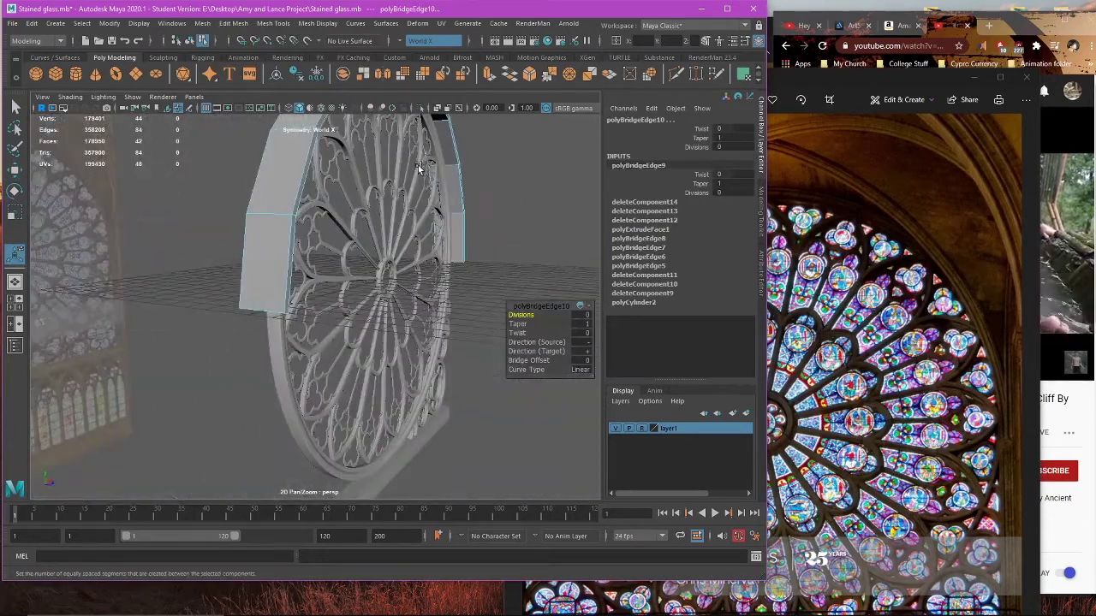
pyautogui.click(445, 198)
pyautogui.moveTo(445, 198); pyautogui.dragTo(450, 189, button='right')
pyautogui.press('w')
pyautogui.press('r')
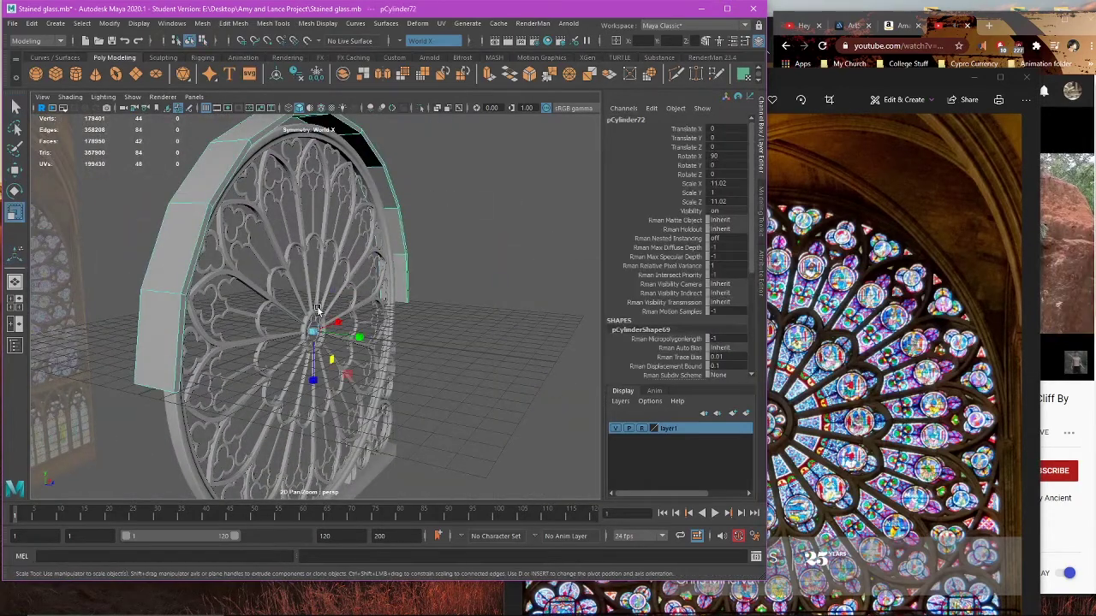
pyautogui.keyDown('alt'); pyautogui.moveTo(317, 309); pyautogui.dragTo(373, 313); pyautogui.keyUp('alt')
pyautogui.press('space')
pyautogui.press('space')
pyautogui.press('f')
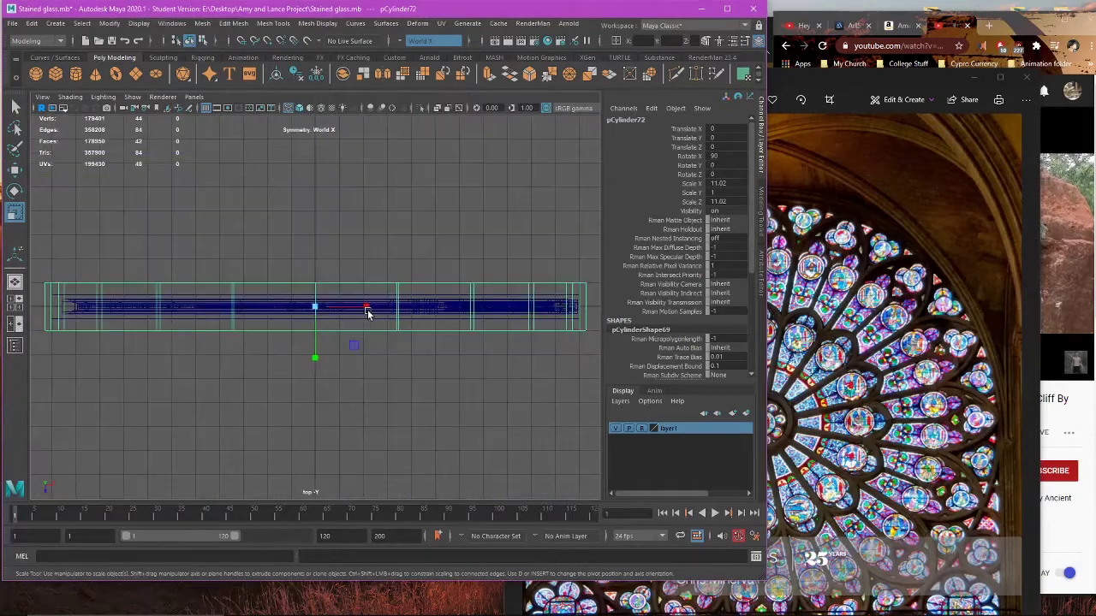
pyautogui.moveTo(315, 356); pyautogui.dragTo(322, 325)
pyautogui.hotkey('ctrl', 'z')
pyautogui.scroll(5, 323, 323)
pyautogui.moveTo(316, 363); pyautogui.dragTo(313, 359)
pyautogui.press('space')
pyautogui.press('space')
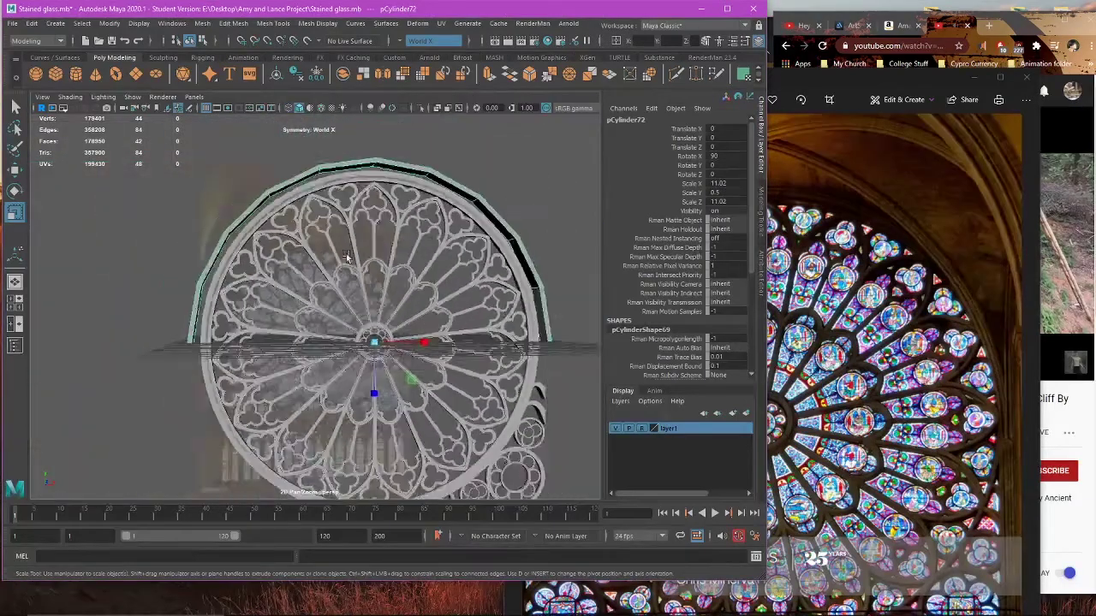
# Step: Select the arch band in the front view against the reference photo and activate the Move tool
pyautogui.keyDown('alt'); pyautogui.moveTo(347, 257); pyautogui.dragTo(120, 205, button='middle'); pyautogui.keyUp('alt')
pyautogui.moveTo(425, 244); pyautogui.dragTo(404, 269, button='right')
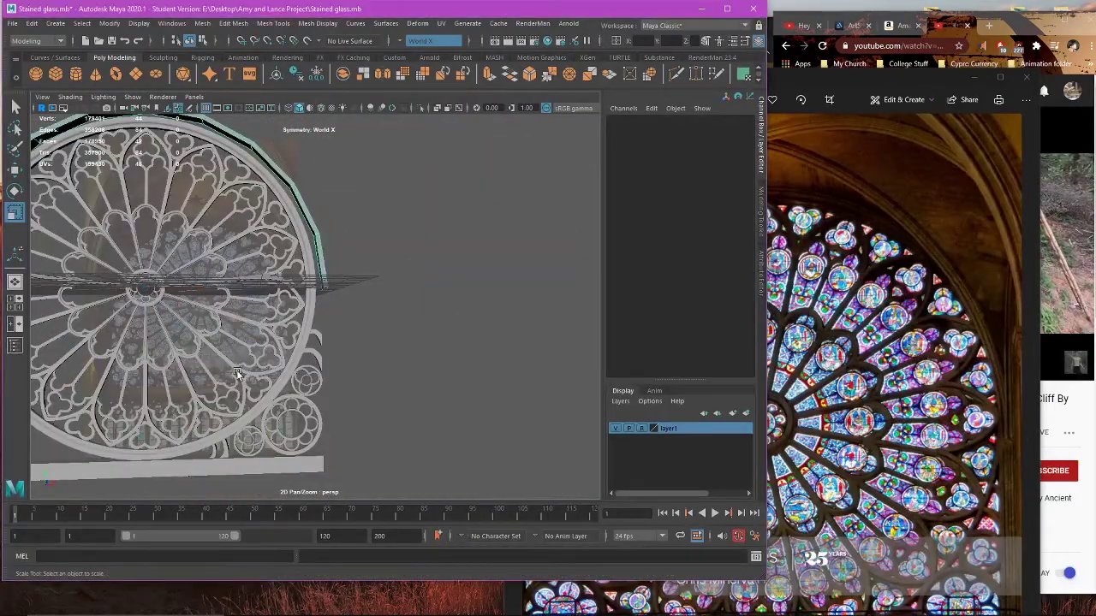
pyautogui.press('space')
pyautogui.press('space')
pyautogui.keyDown('alt'); pyautogui.moveTo(458, 234); pyautogui.dragTo(415, 361, button='middle'); pyautogui.keyUp('alt')
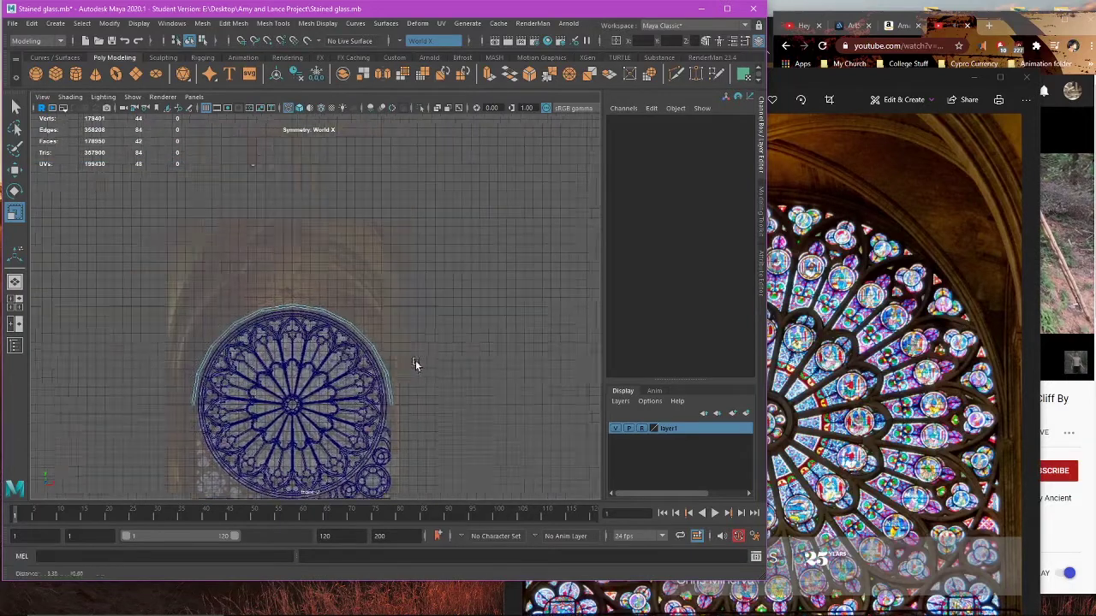
pyautogui.scroll(3, 415, 361)
pyautogui.moveTo(459, 316); pyautogui.dragTo(489, 292, button='right')
pyautogui.click(405, 365)
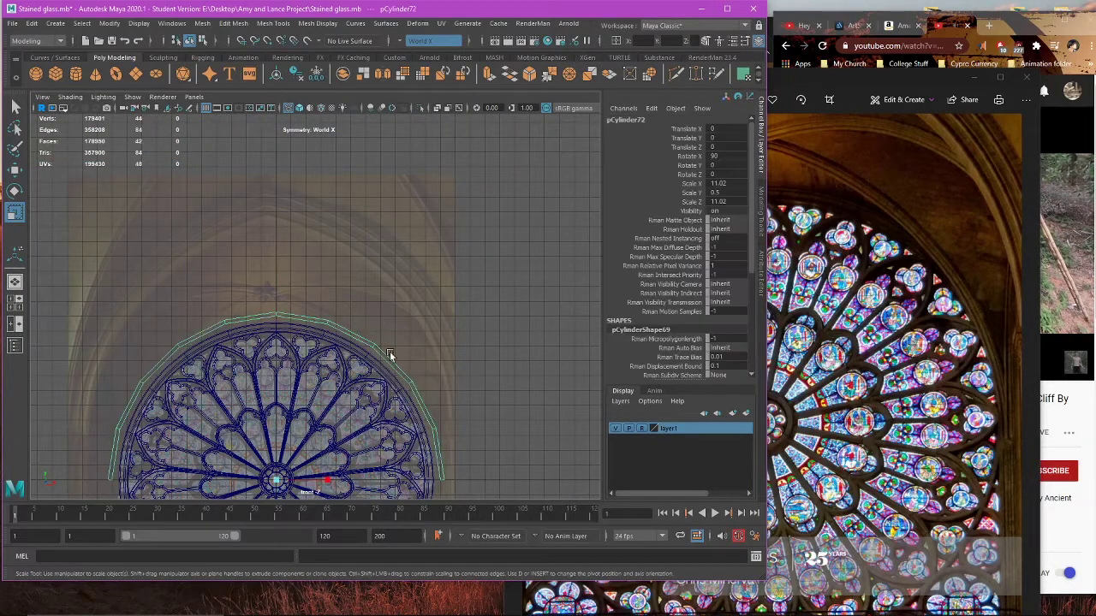
pyautogui.press('w')
# Step: Switch to the Chrome browser, open a new tab, and widen the window to show the YouTube video tab
pyautogui.click(985, 26)
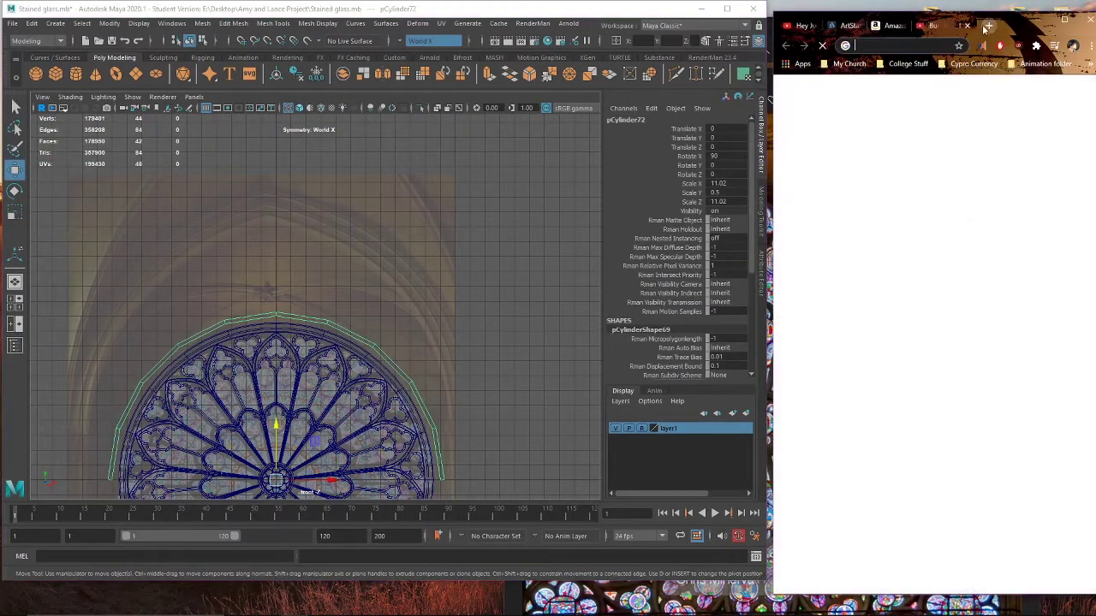
pyautogui.moveTo(772, 34); pyautogui.dragTo(246, 34)
pyautogui.click(724, 26)
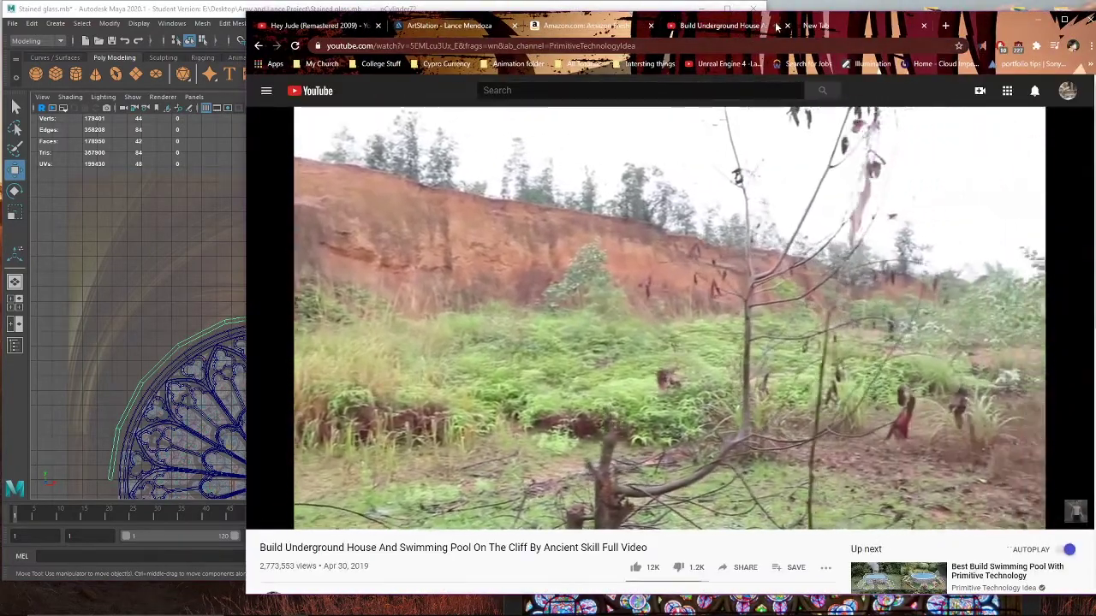
# Step: Close the underground house video tab and take the Hey Jude tab back through its history to the Rocket Man video
pyautogui.click(787, 25)
pyautogui.click(345, 26)
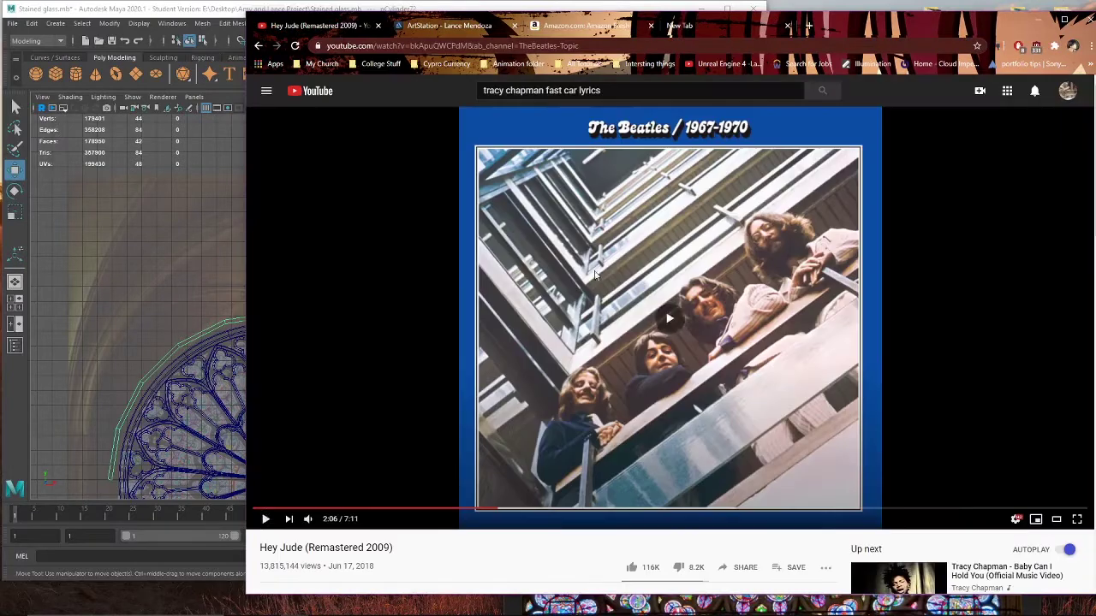
pyautogui.click(260, 46)
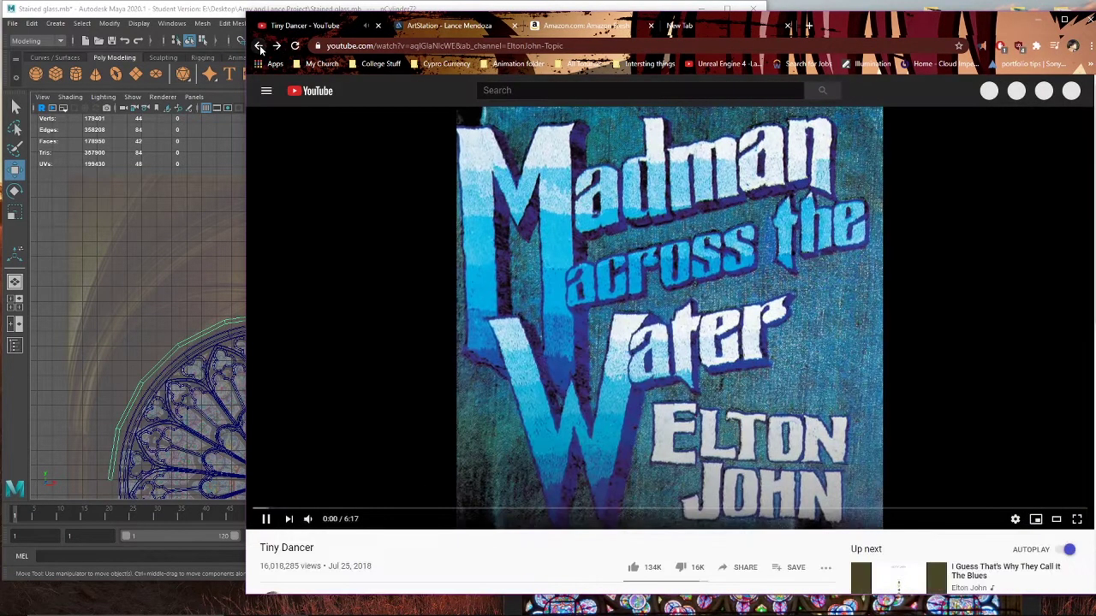
pyautogui.click(259, 46)
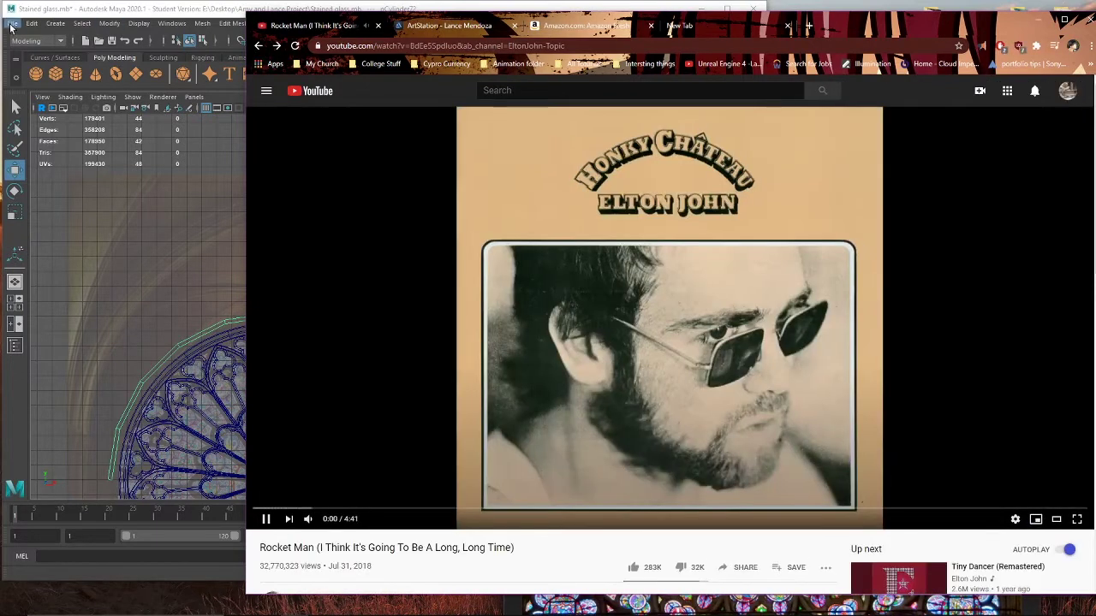
# Step: Switch to Maya and save the Stained glass.mb scene
pyautogui.click(12, 22)
pyautogui.click(39, 77)
pyautogui.click(533, 321)
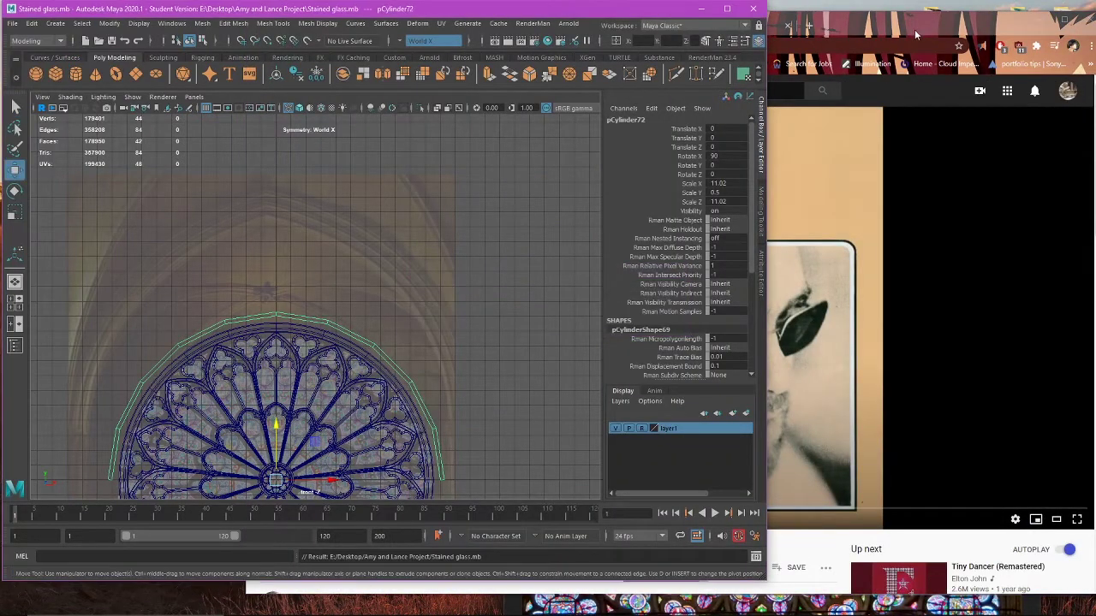
# Step: Switch to Chrome and search Google for "berserk figurines" in the empty tab, showing the shopping results
pyautogui.moveTo(840, 25); pyautogui.dragTo(846, 20)
pyautogui.click(738, 26)
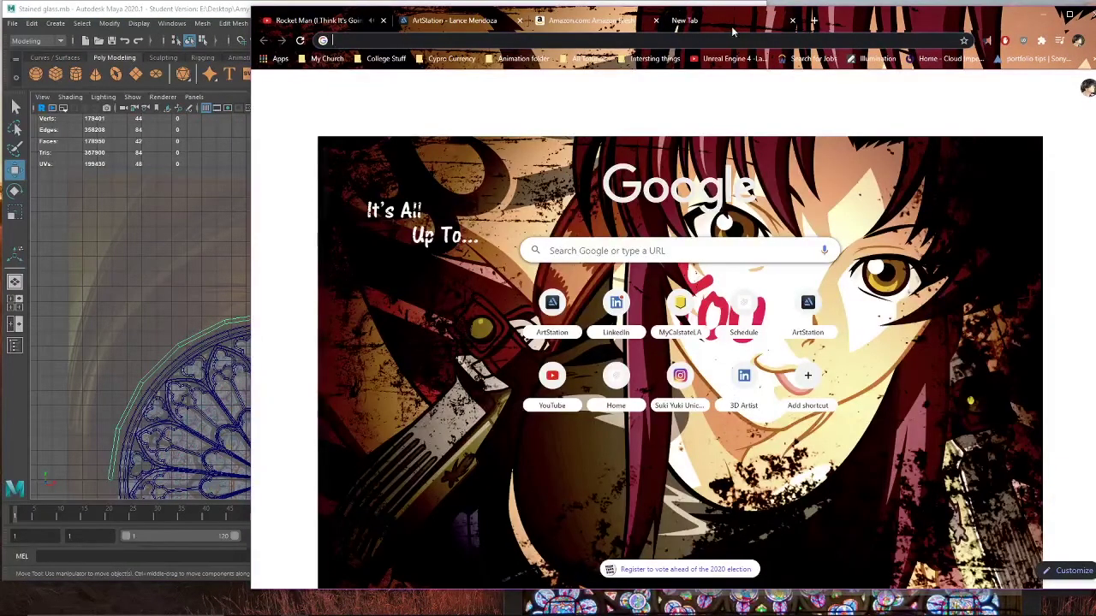
pyautogui.write('berserk figurines')
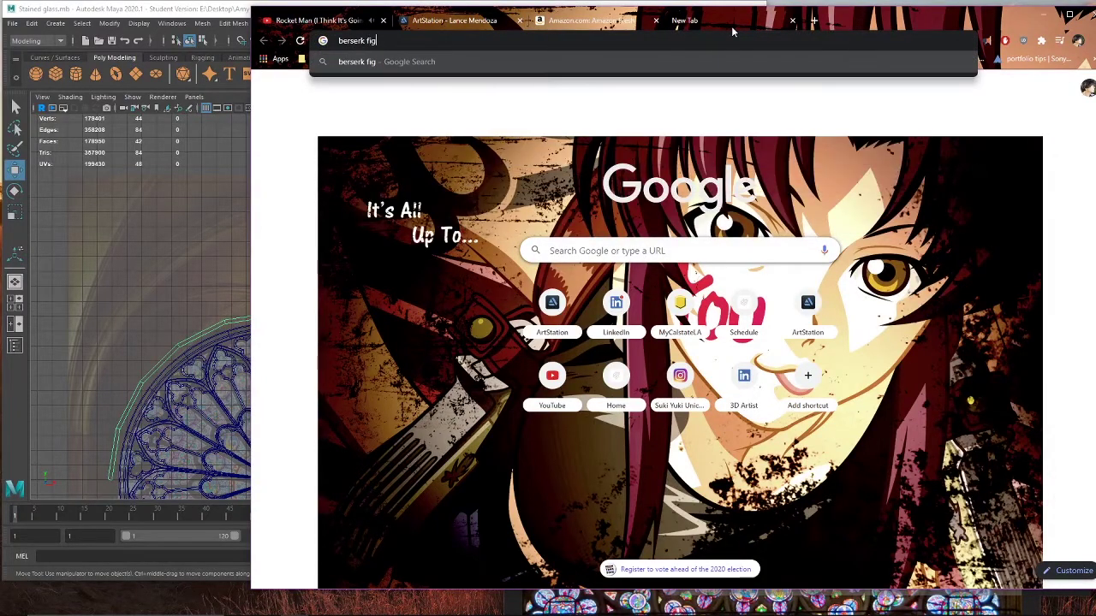
pyautogui.press('Return')
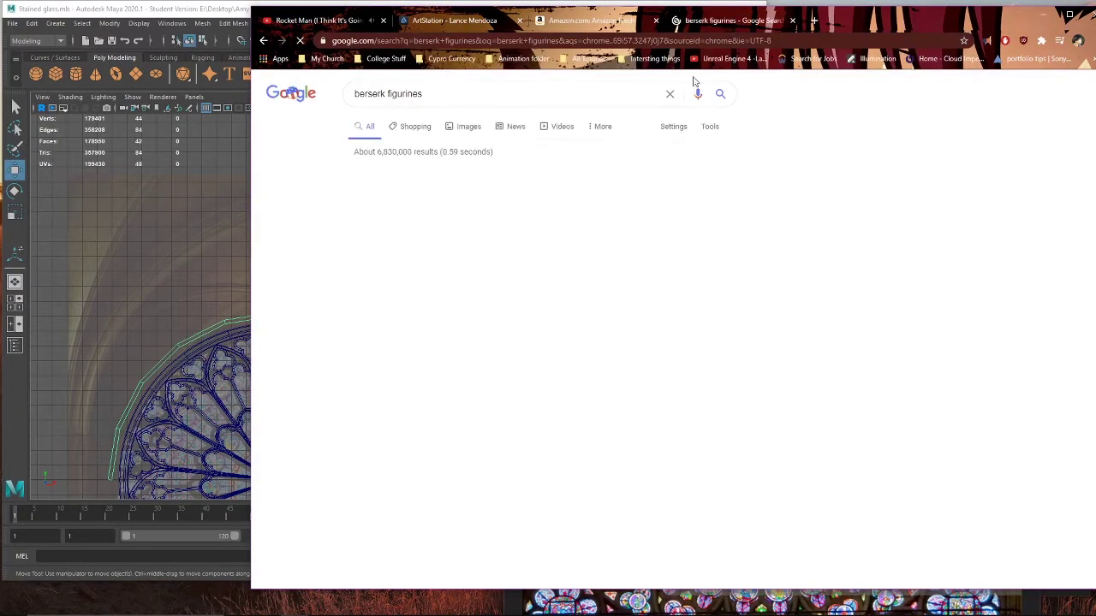
pyautogui.click(416, 127)
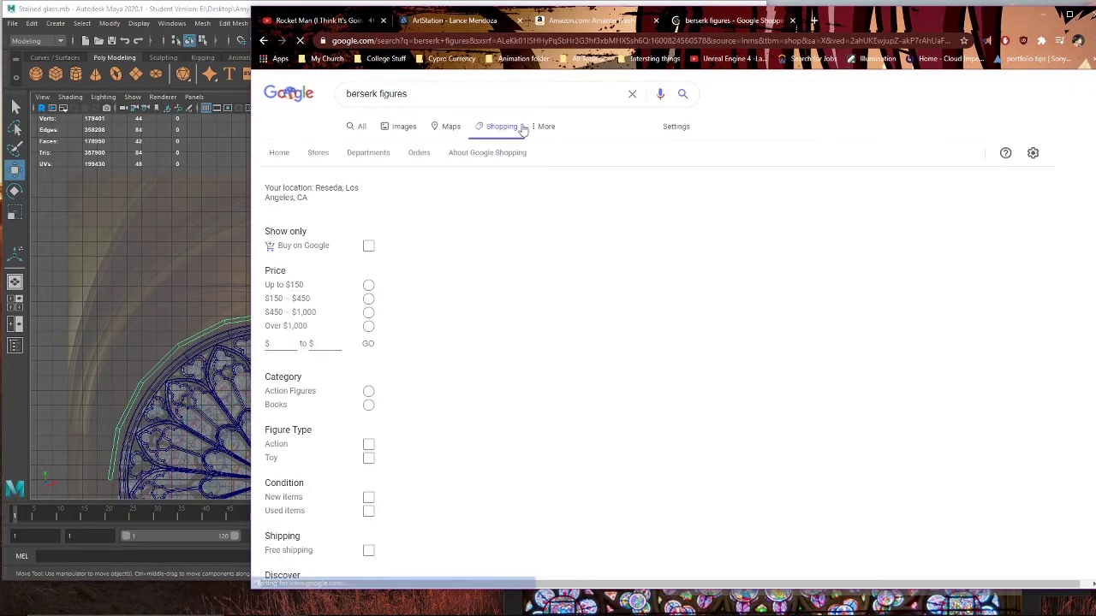
# Step: Open the Figma - Guts: Berserker Armor Ver. Repaint/Skull Edition product in a new tab and browse its photos
pyautogui.scroll(-1, 616, 248)
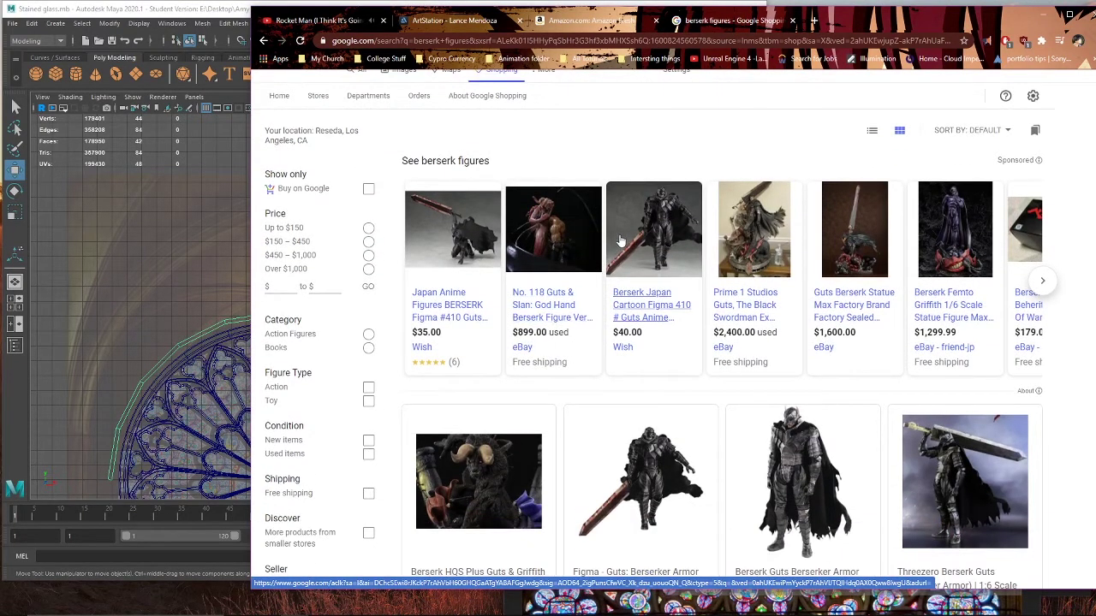
pyautogui.scroll(-3, 650, 227)
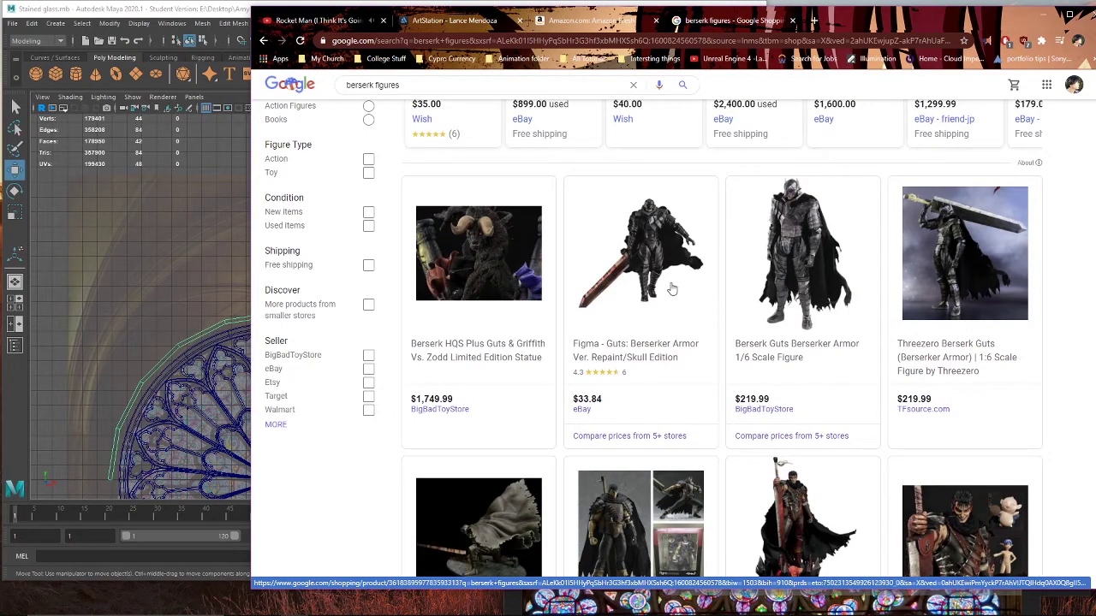
pyautogui.click(699, 292)
pyautogui.rightClick(813, 296)
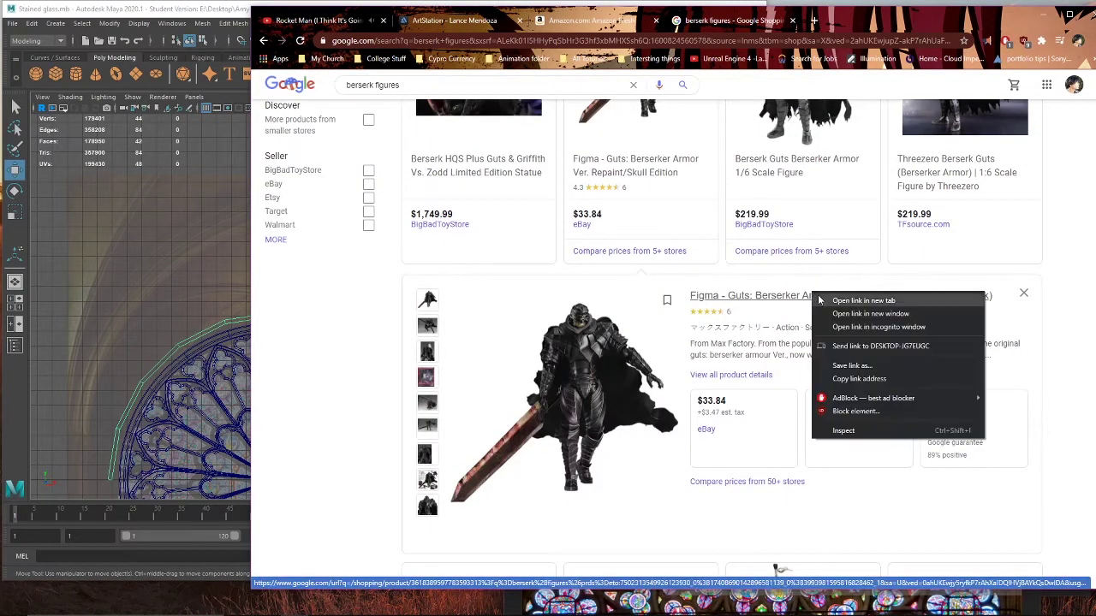
pyautogui.click(843, 300)
pyautogui.click(854, 24)
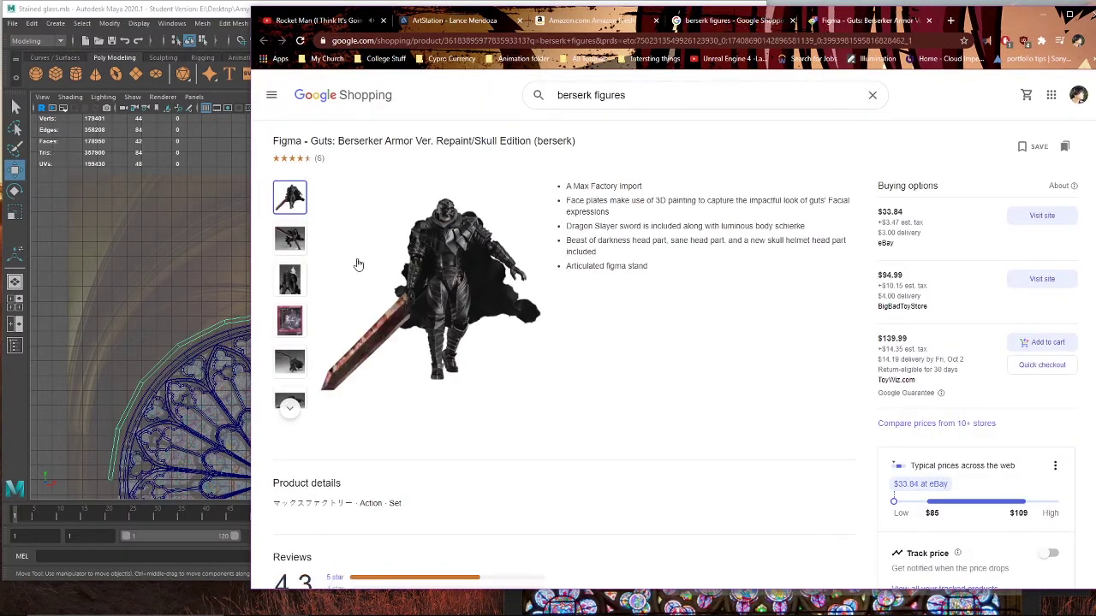
pyautogui.click(299, 238)
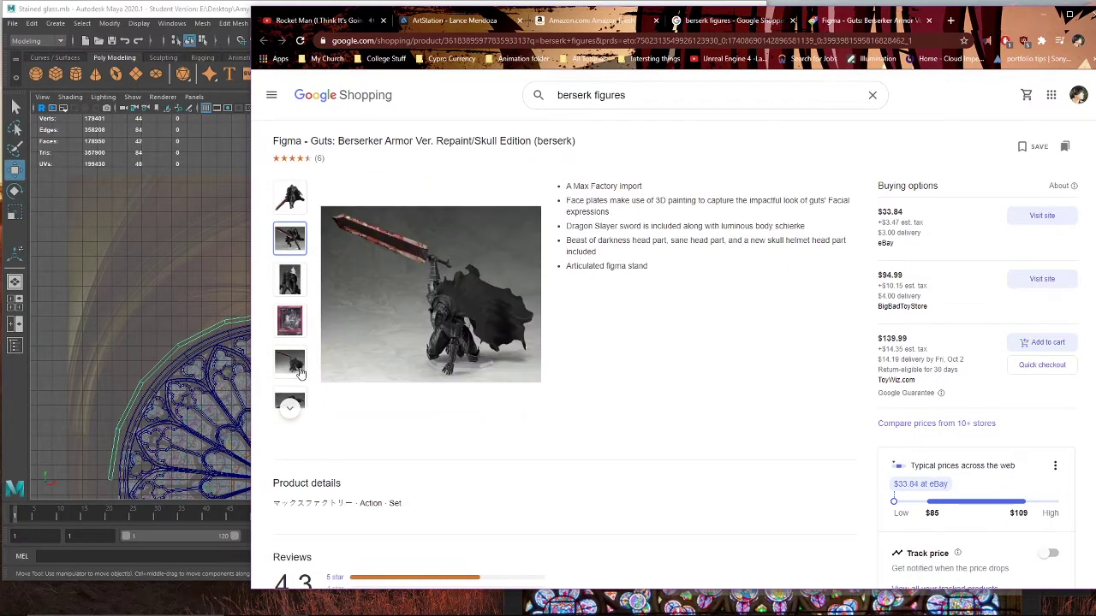
pyautogui.click(290, 407)
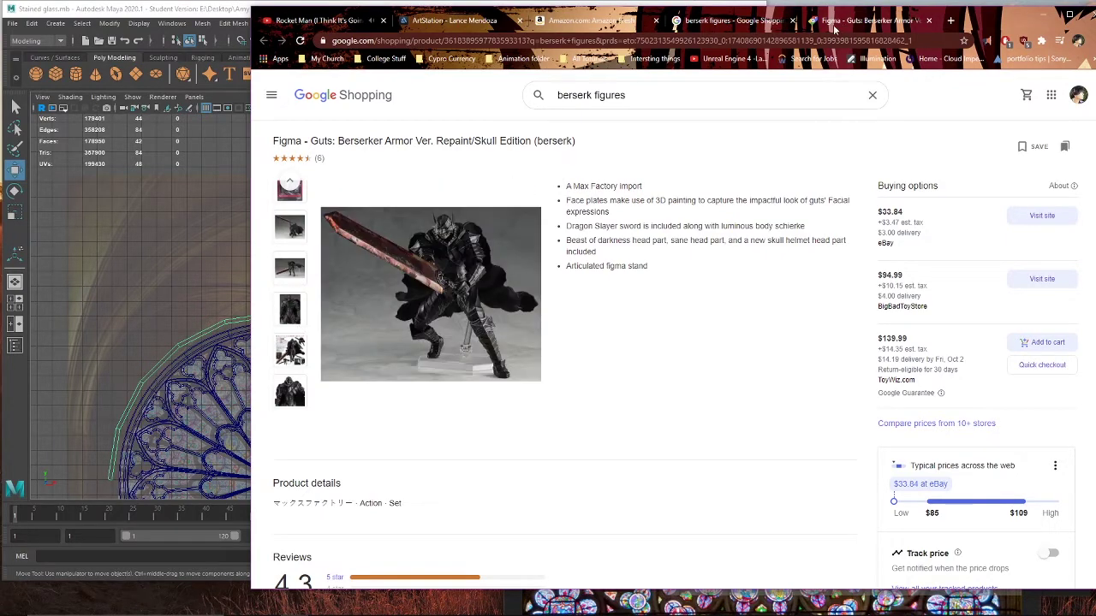
# Step: Return to the shopping results and open the BigBadToyStore page for the Berserk HQS Plus Guts & Griffith Vs. Zodd statue
pyautogui.click(795, 24)
pyautogui.scroll(2, 724, 277)
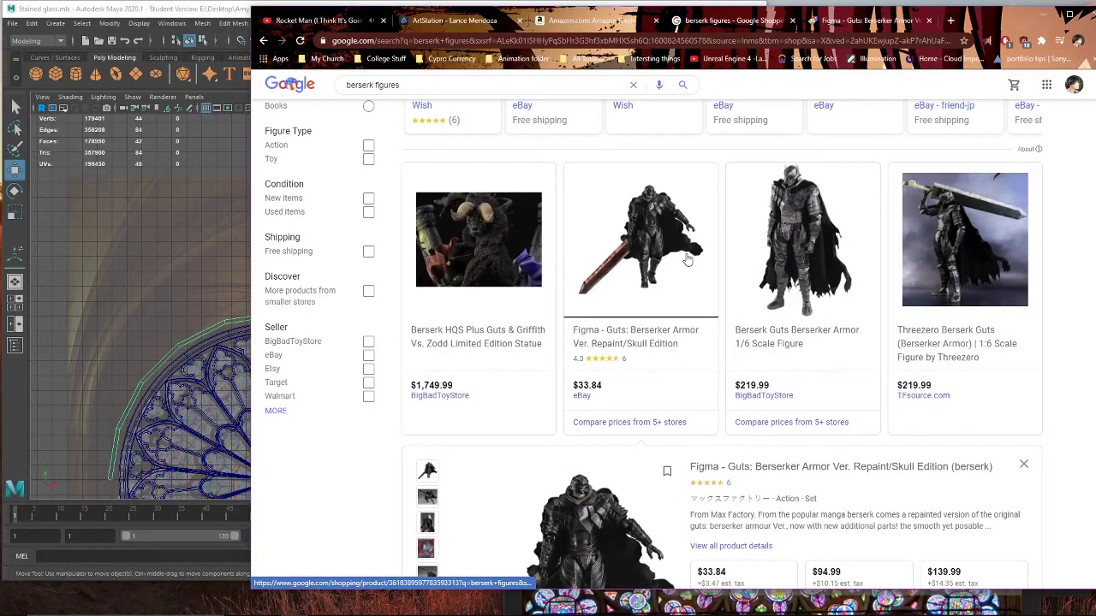
pyautogui.click(454, 244)
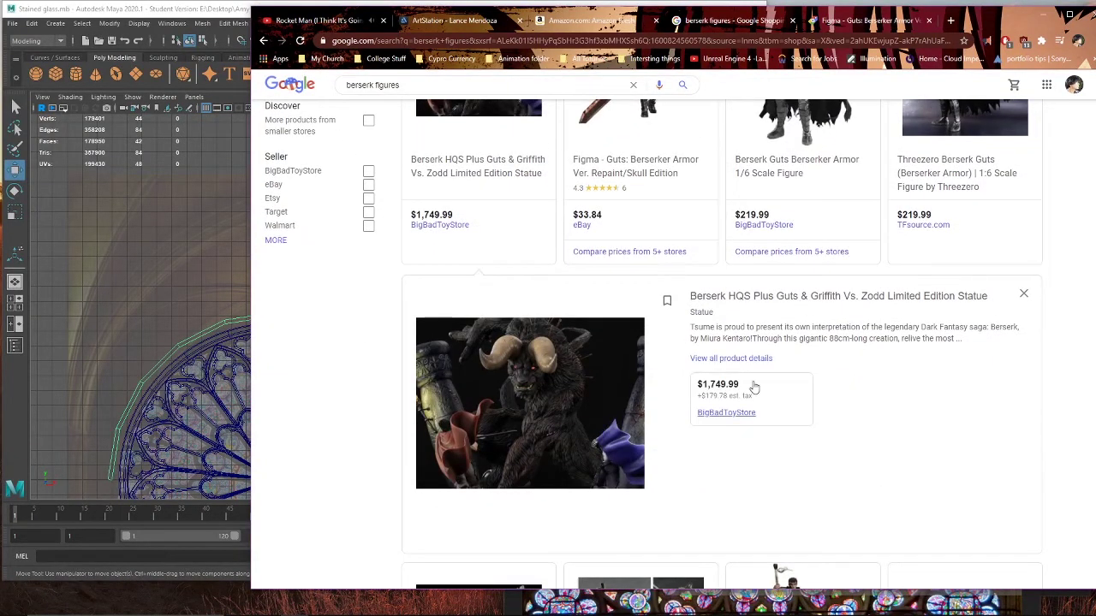
pyautogui.click(744, 410)
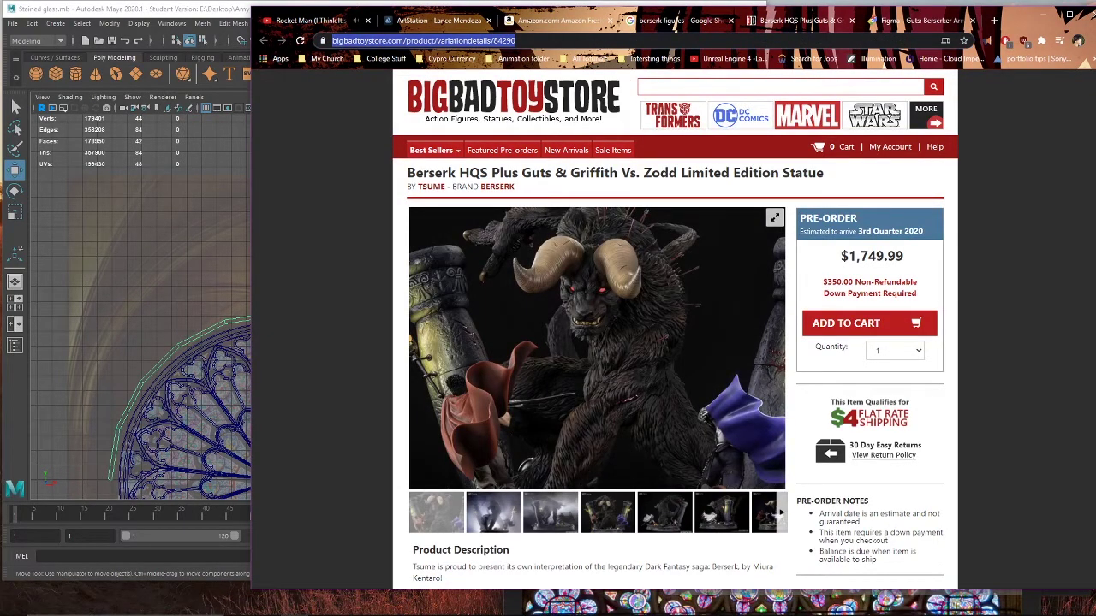
# Step: Switch to Discord and send the BigBadToyStore statue link in the open direct message
pyautogui.click(378, 606)
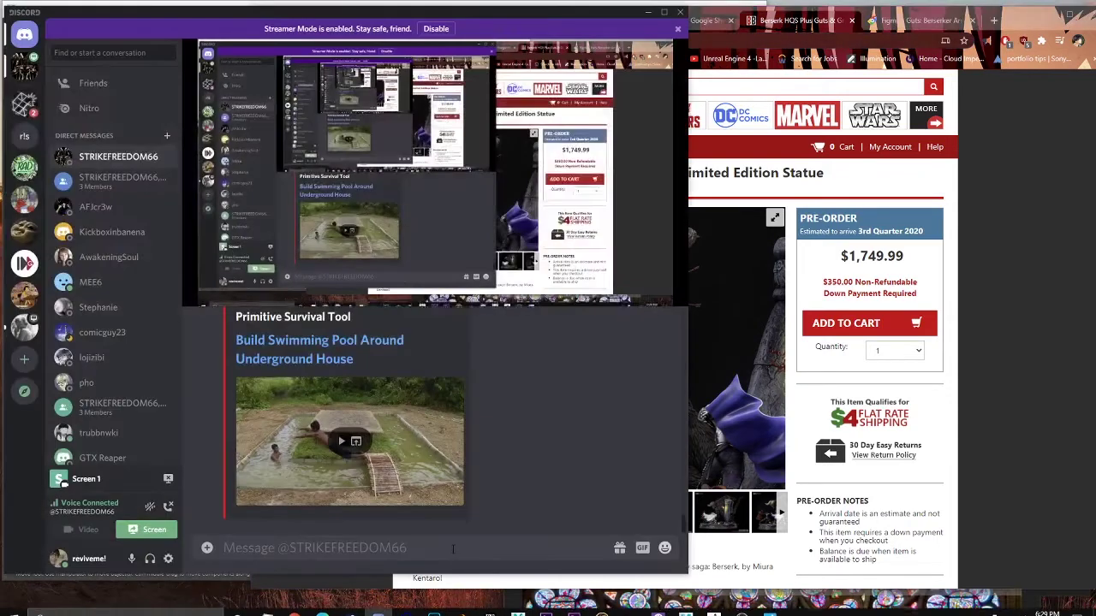
pyautogui.write('https://www.bigbadtoystore.com/product/variationdetails/84290')
pyautogui.press('Return')
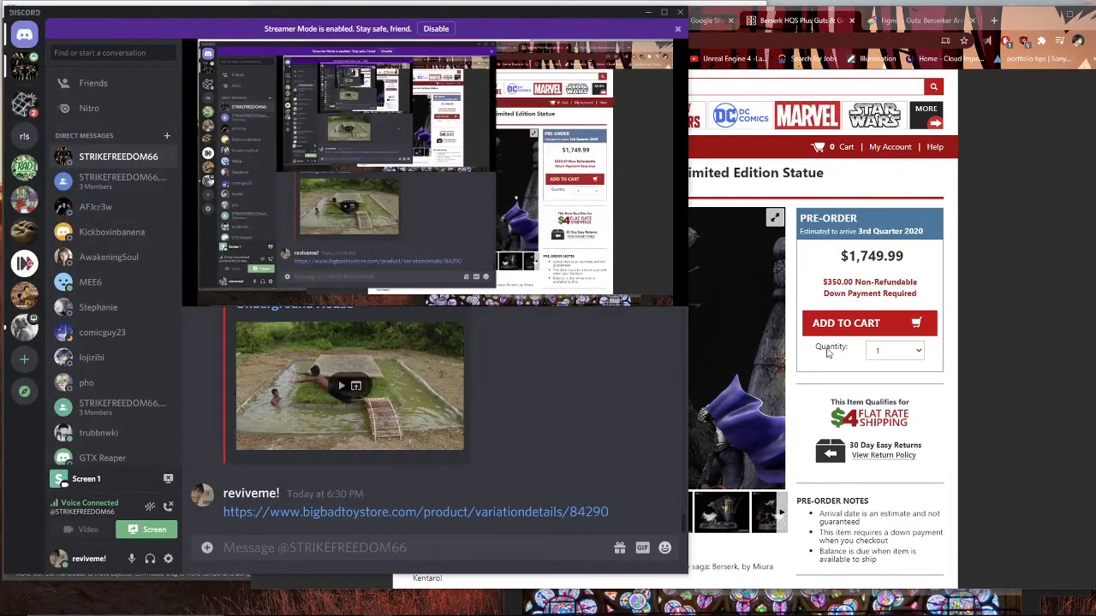
# Step: Switch back to Chrome and close the Zodd statue and Figma Guts product tabs
pyautogui.click(1077, 313)
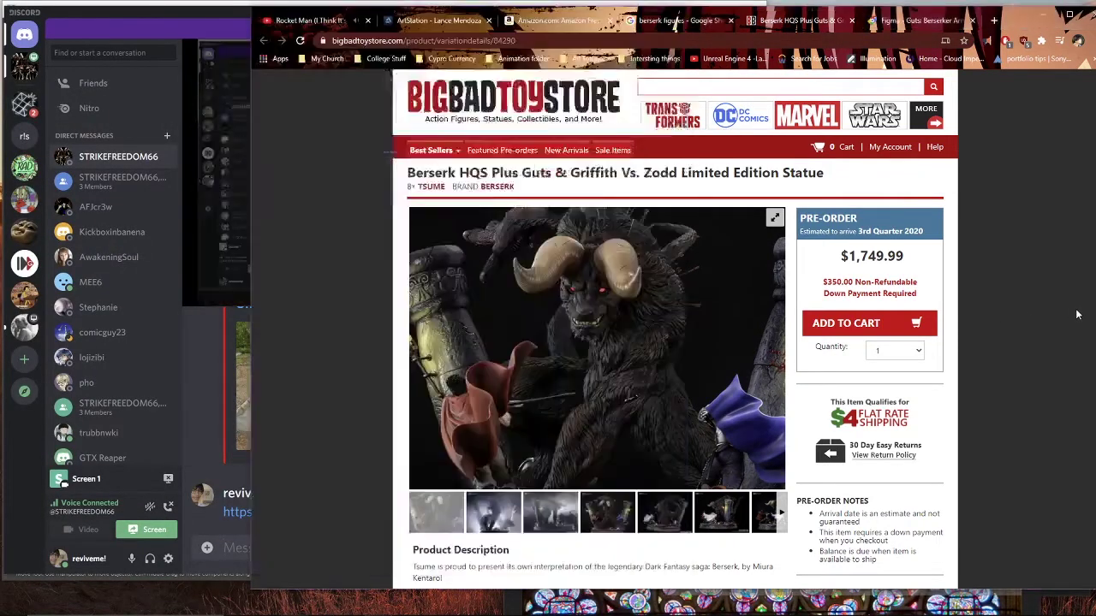
pyautogui.click(873, 21)
pyautogui.click(839, 24)
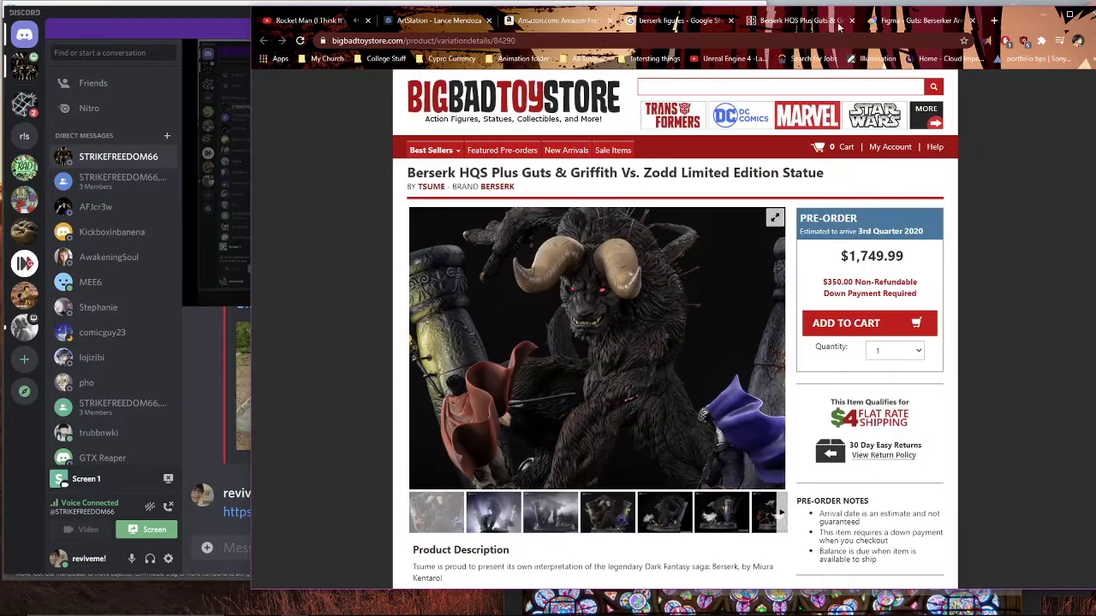
pyautogui.click(593, 23)
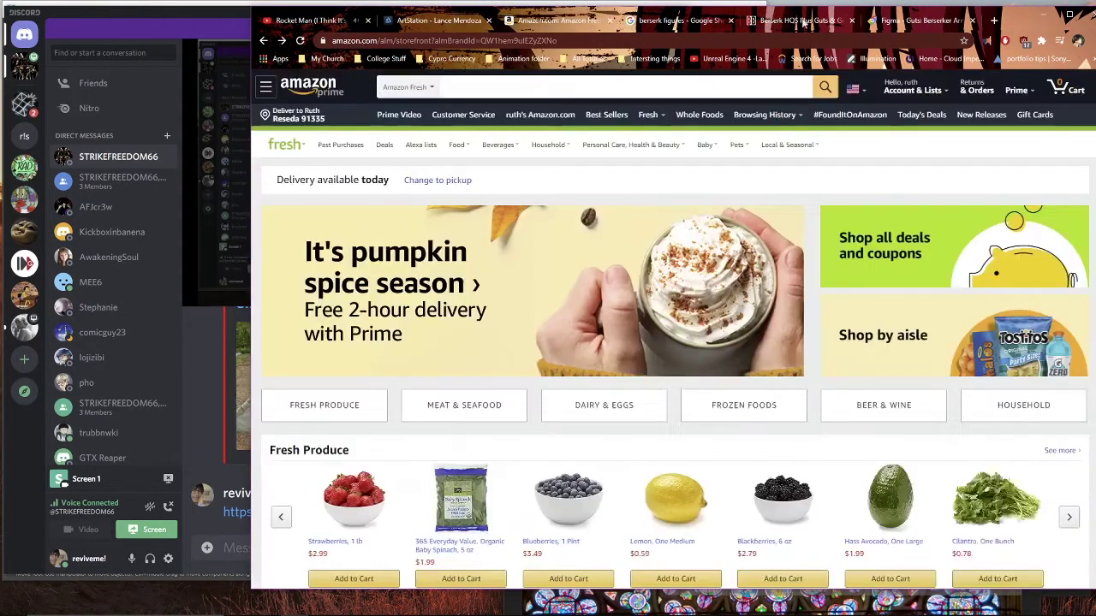
pyautogui.click(772, 21)
pyautogui.click(852, 21)
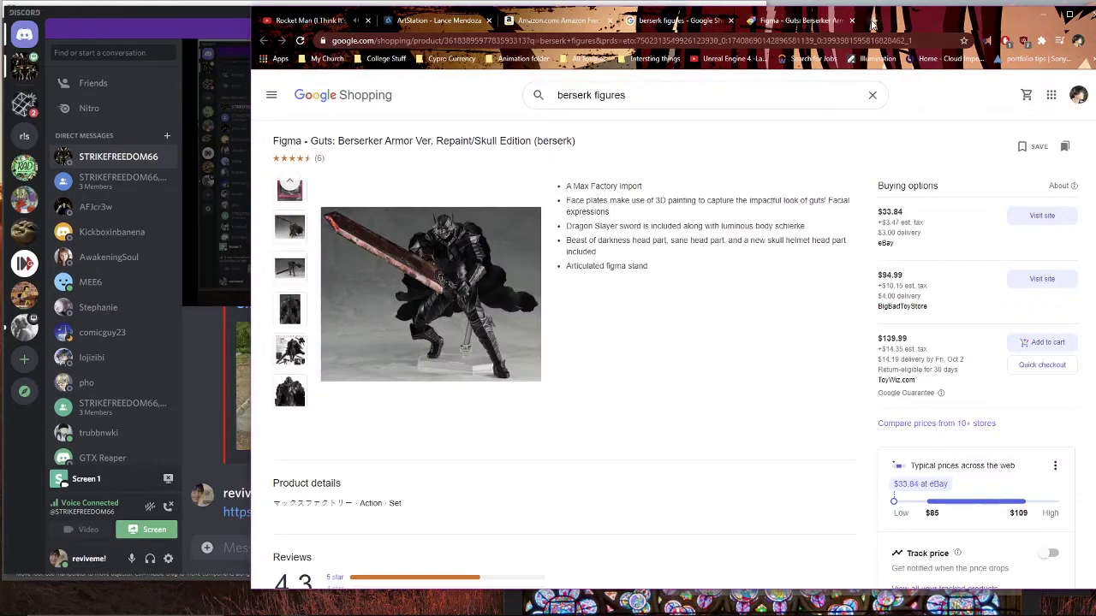
pyautogui.click(851, 21)
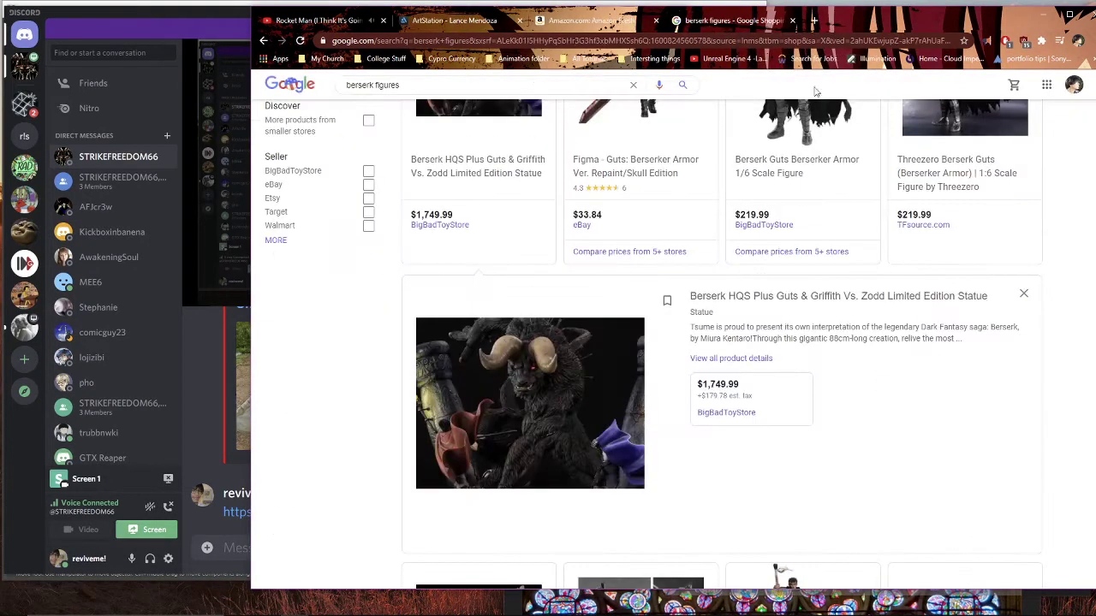
# Step: Open the full product details of the Art Of War Berserk Guts Statue 2010 Ver. 1/6 Scale from the results
pyautogui.scroll(-3, 1040, 336)
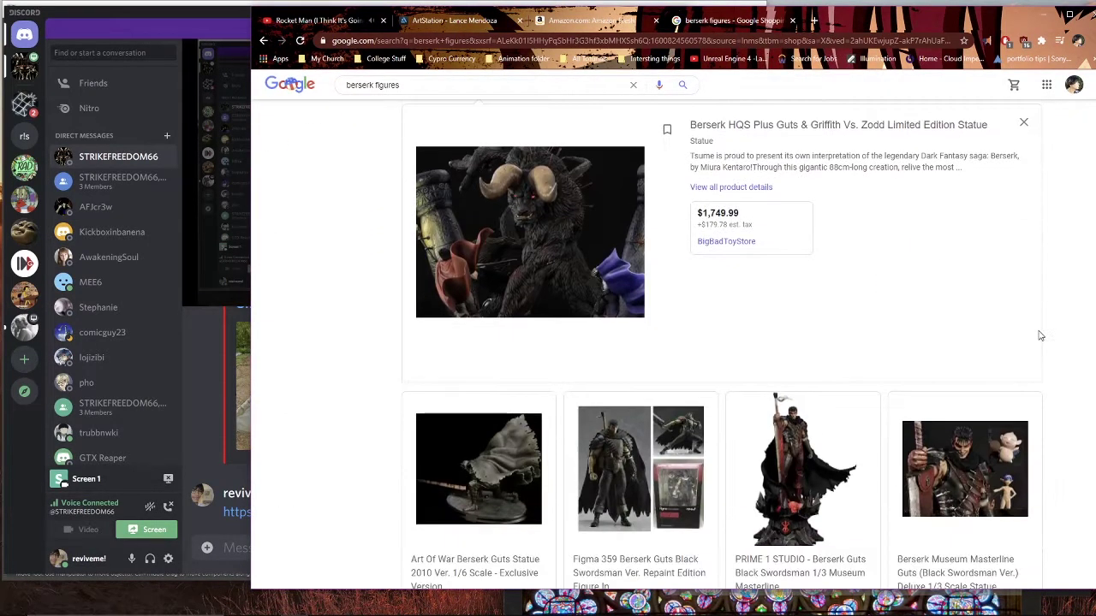
pyautogui.scroll(-2, 1058, 328)
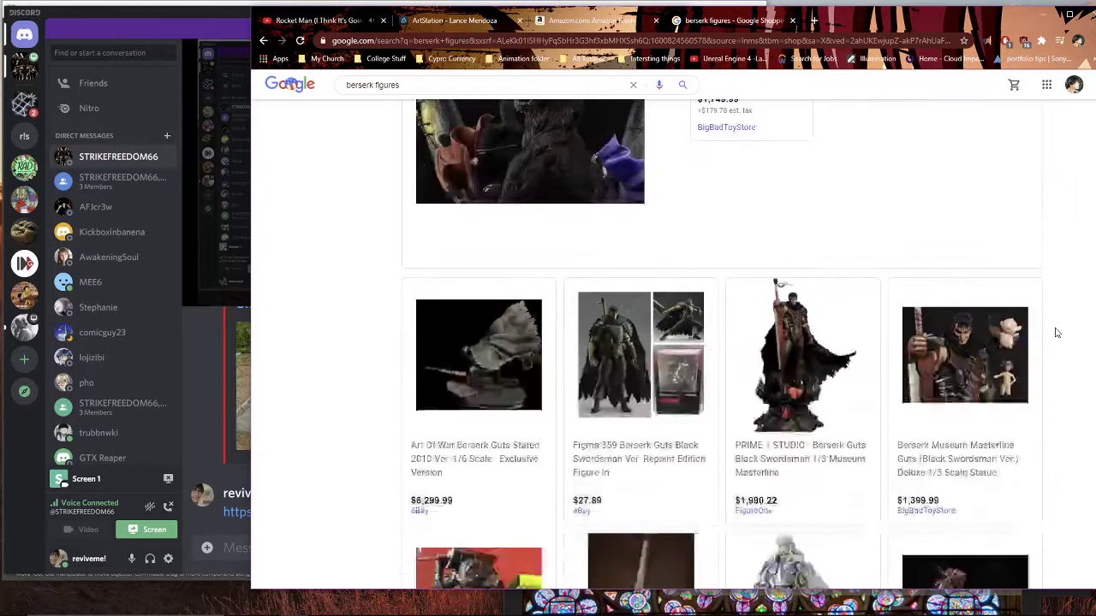
pyautogui.click(485, 453)
pyautogui.click(728, 266)
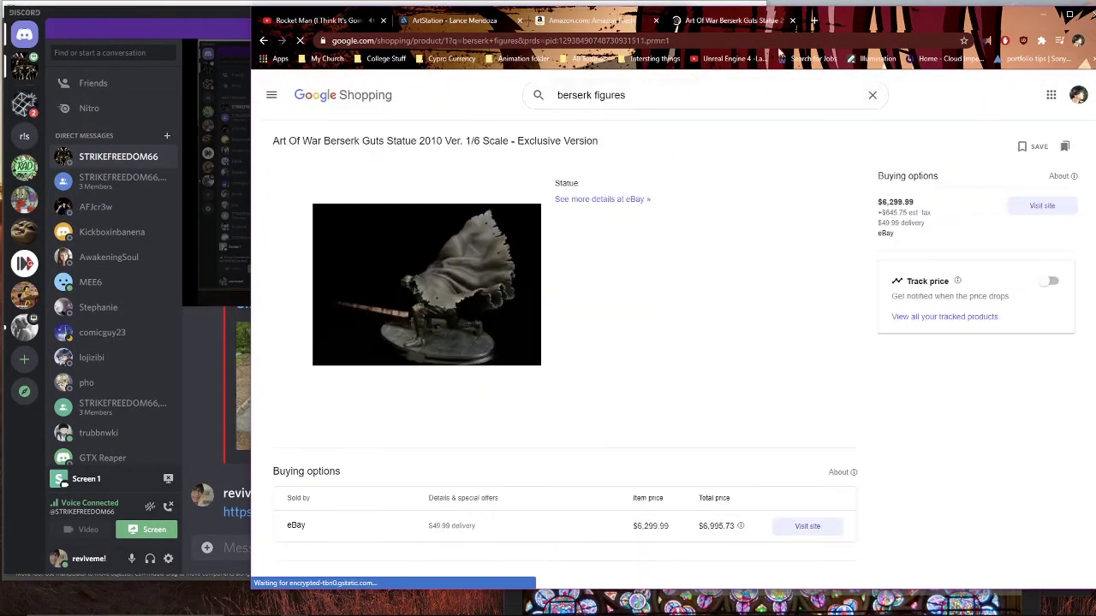
# Step: Copy the Art Of War statue page's address and send it in the Discord direct message
pyautogui.click(775, 40)
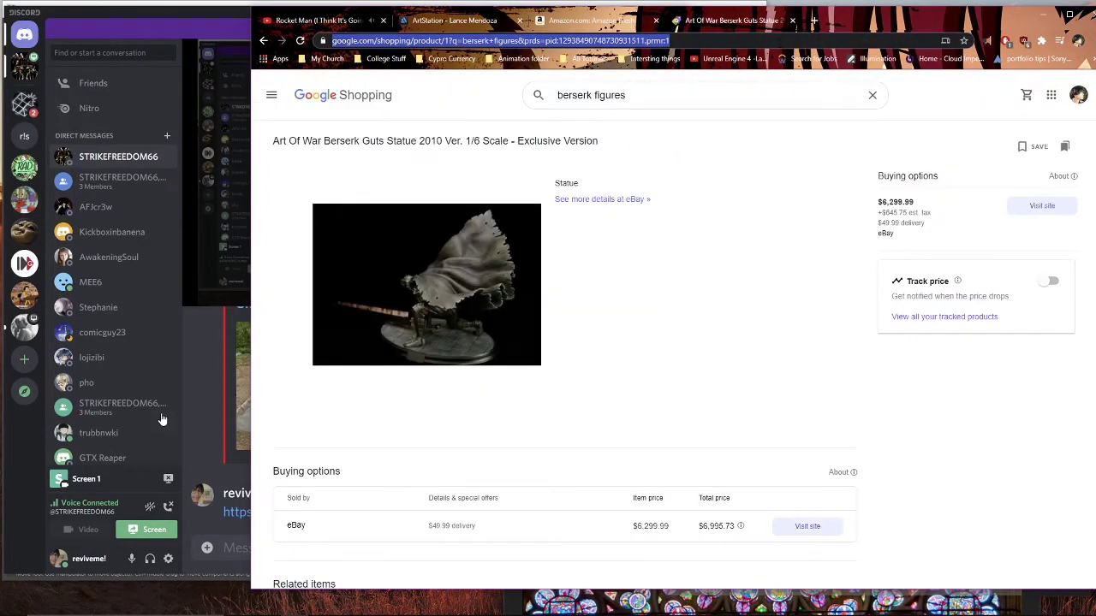
pyautogui.click(202, 425)
pyautogui.hotkey('ctrl', 'v')
pyautogui.press('Return')
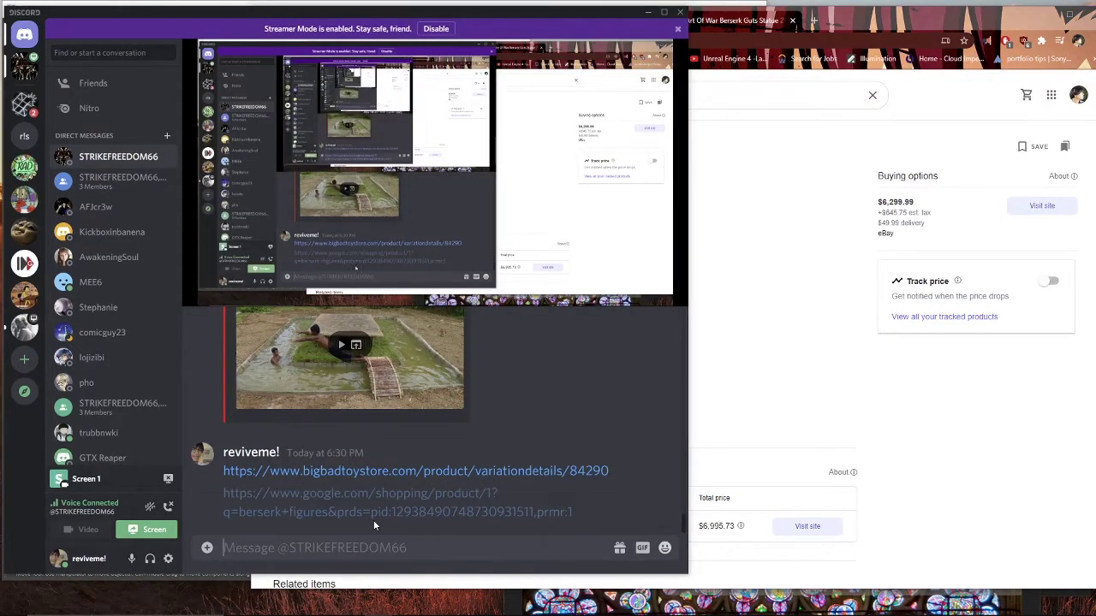
# Step: Return to Chrome, view the Art Of War statue's photo enlarged, and go back to the shopping results
pyautogui.click(934, 433)
pyautogui.click(458, 283)
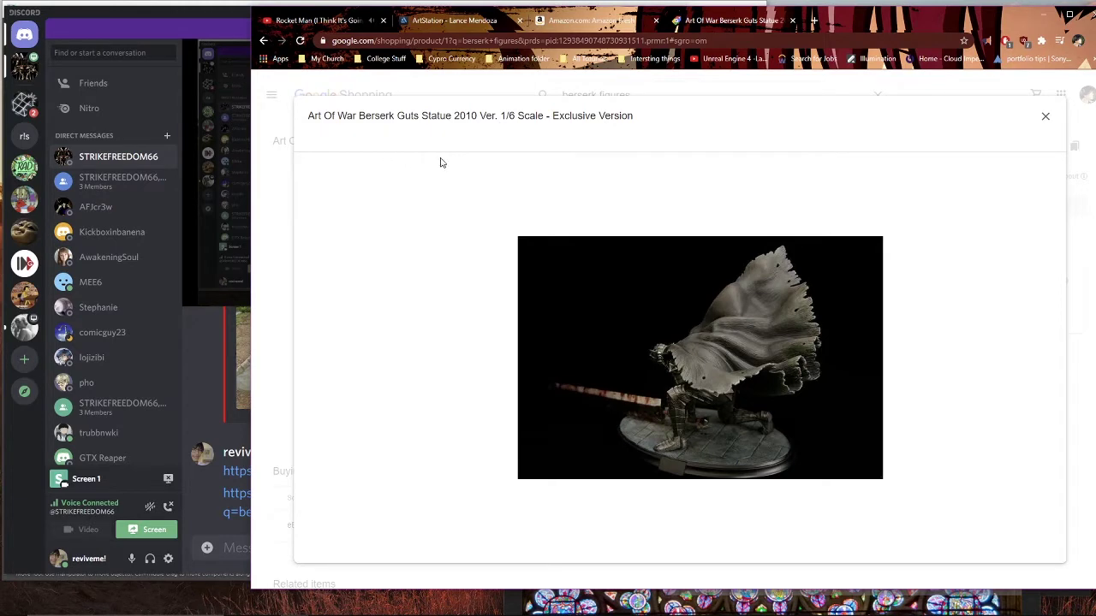
pyautogui.click(263, 41)
pyautogui.click(262, 41)
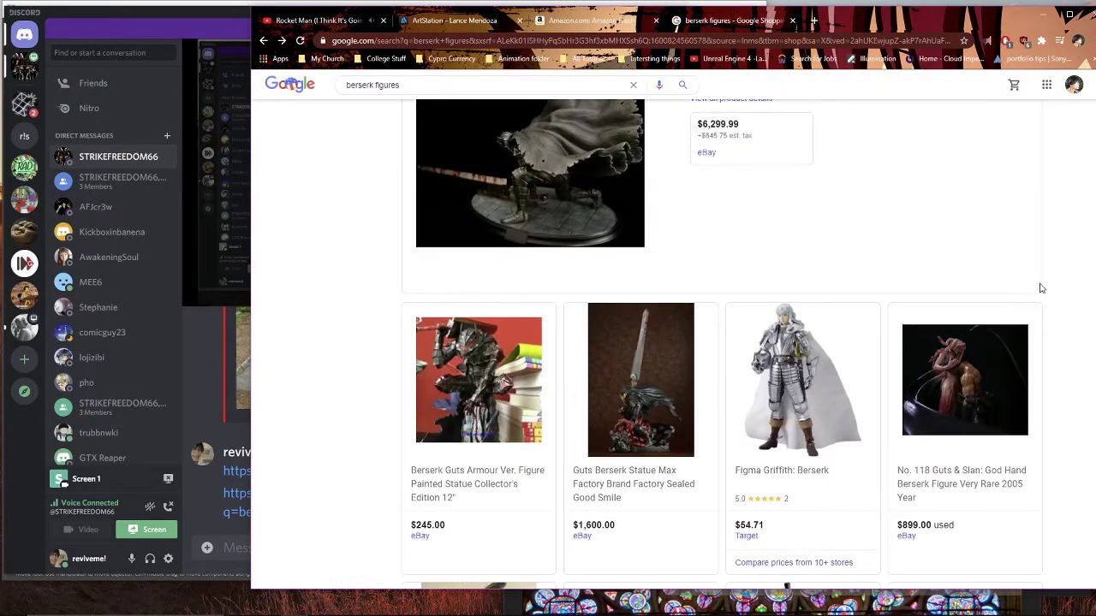
# Step: View the Guts Berserk Statue Max Factory product from the results, return to the list, and close its preview
pyautogui.click(639, 481)
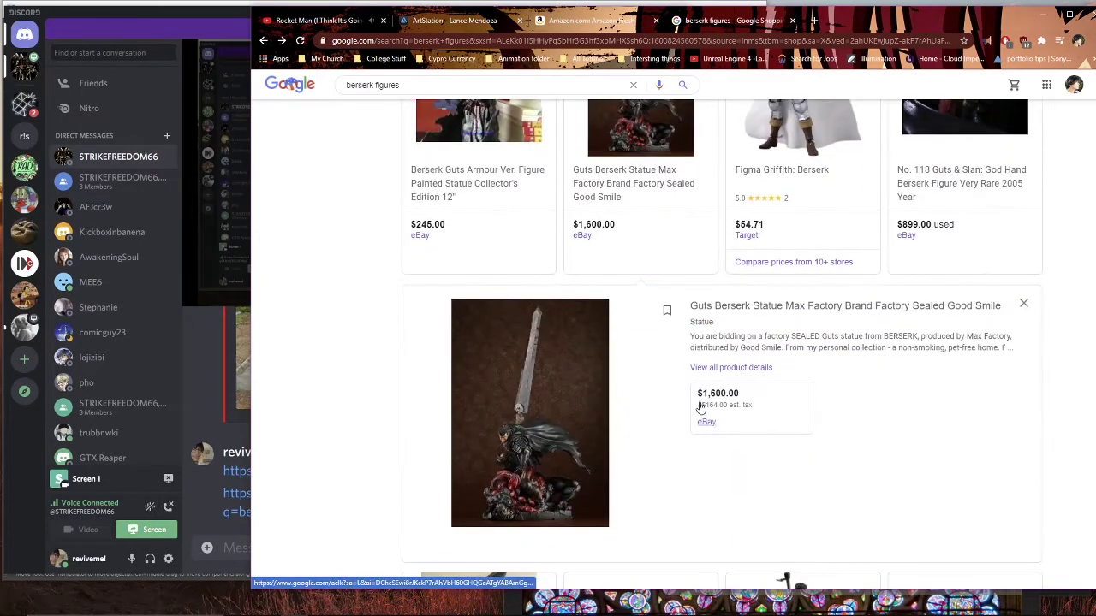
pyautogui.click(822, 307)
pyautogui.click(263, 40)
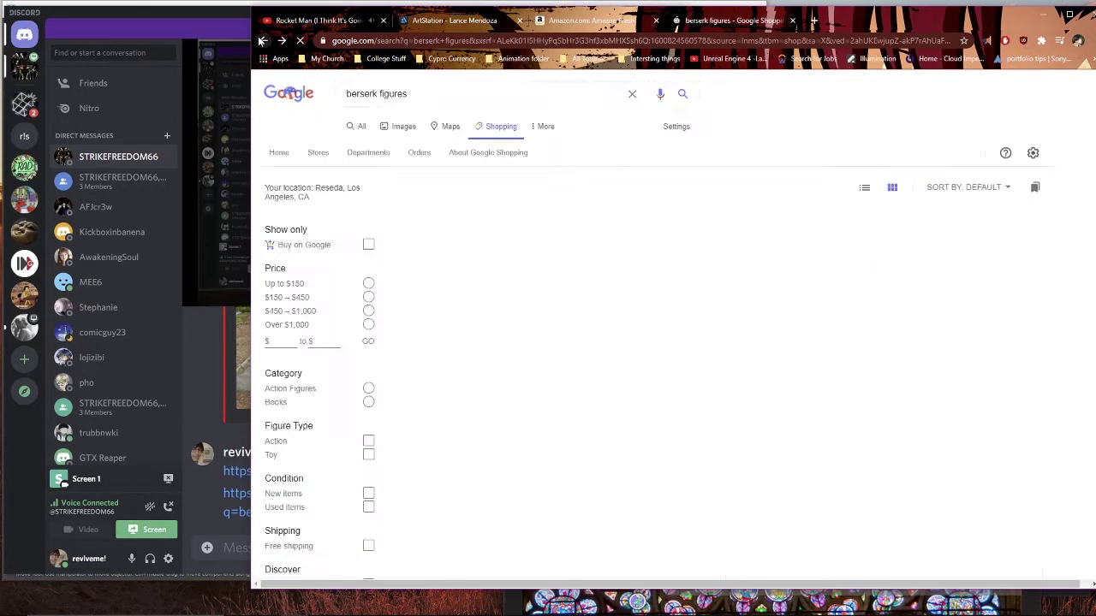
pyautogui.scroll(-1, 1017, 312)
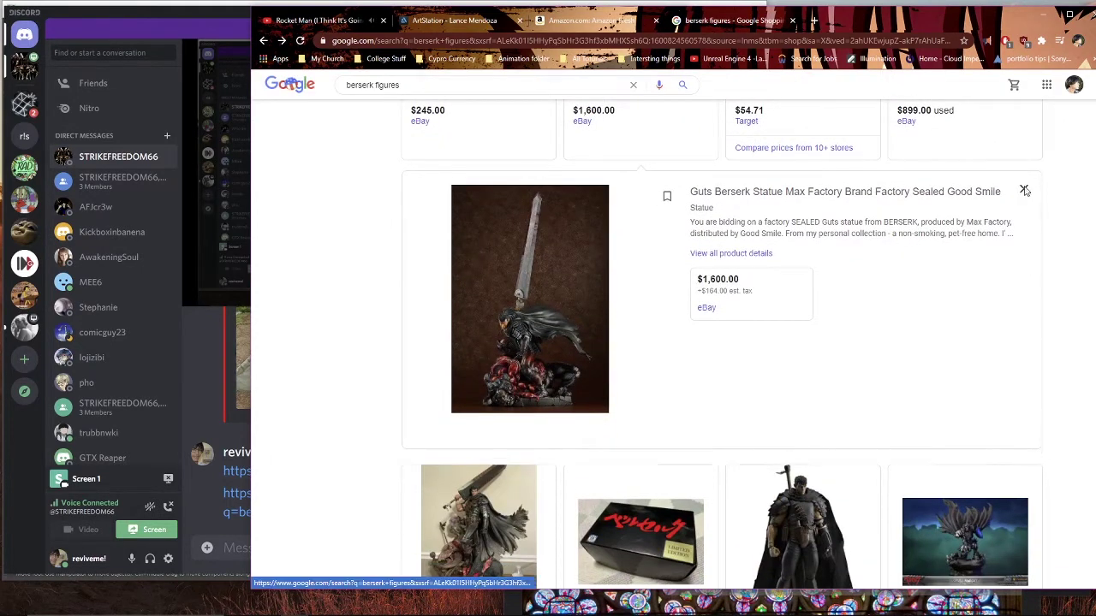
pyautogui.click(1025, 190)
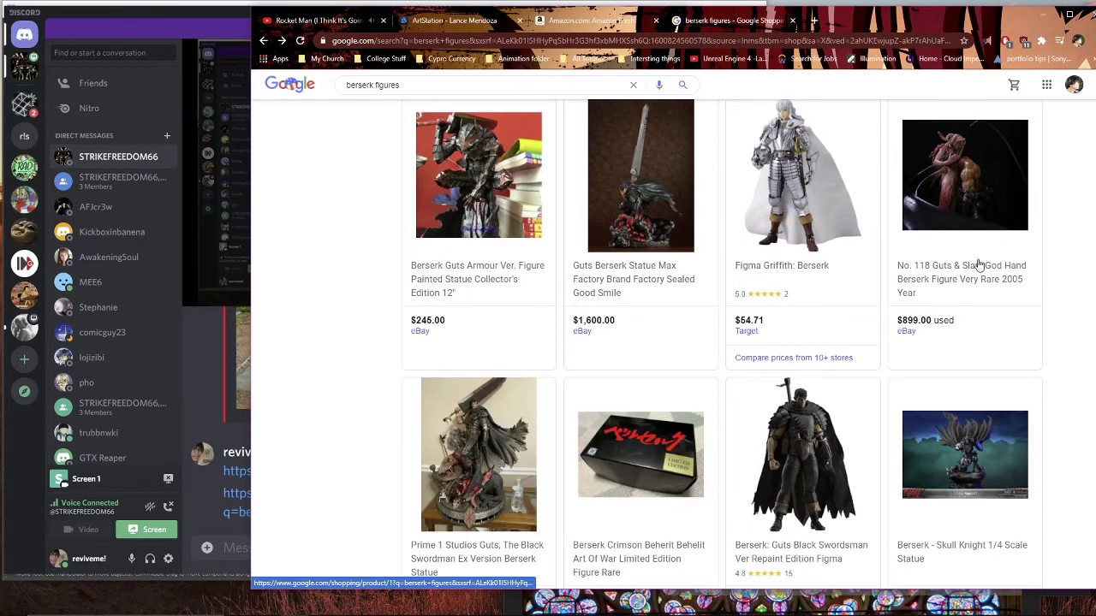
# Step: Browse through the Berserk figures shopping results down to the brand filters and back to the start of the list
pyautogui.scroll(-4, 978, 262)
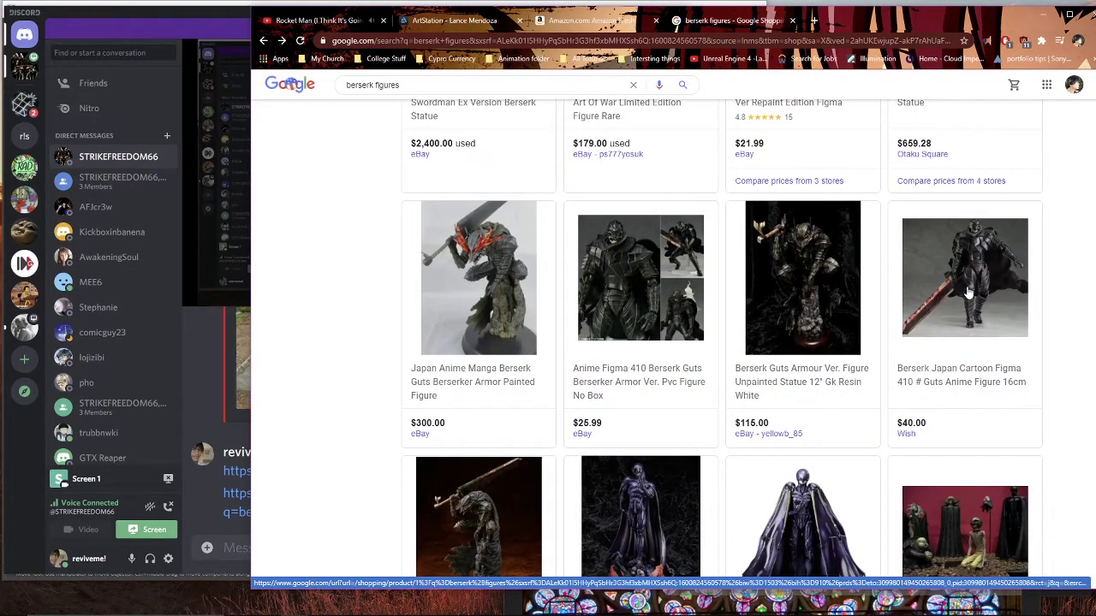
pyautogui.scroll(-2, 967, 292)
pyautogui.moveTo(912, 11); pyautogui.dragTo(853, 12)
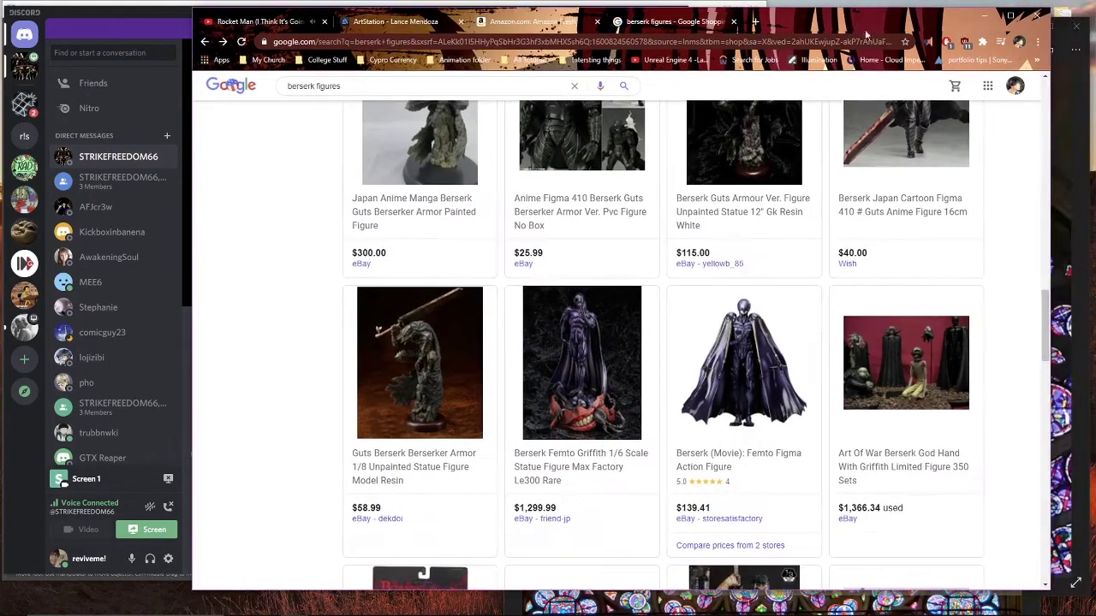
pyautogui.scroll(12, 831, 152)
pyautogui.scroll(-10, 920, 268)
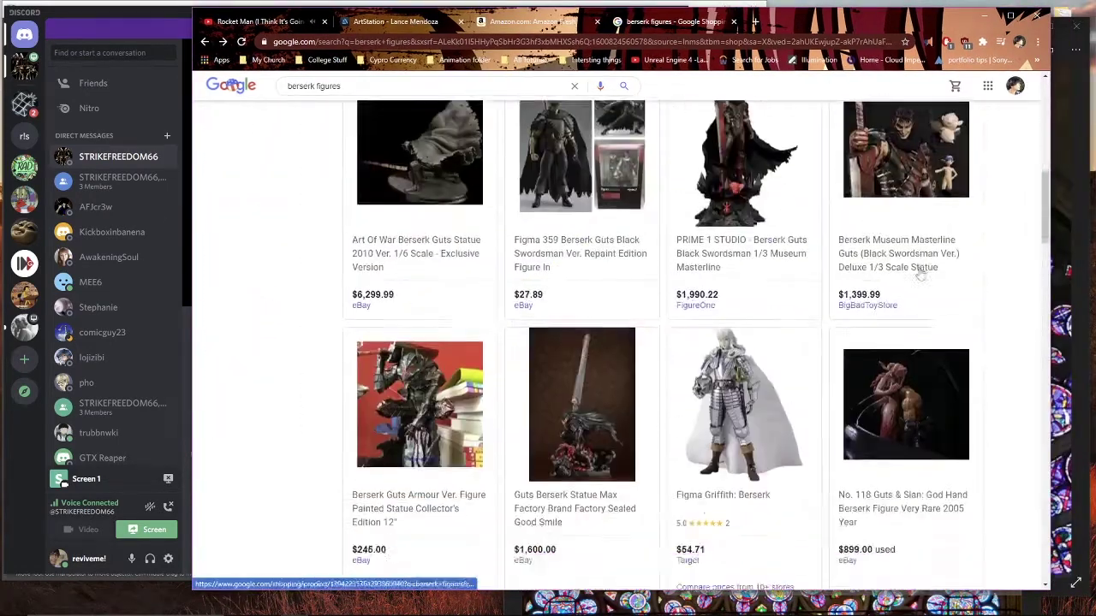
pyautogui.moveTo(1046, 250); pyautogui.dragTo(1018, 452)
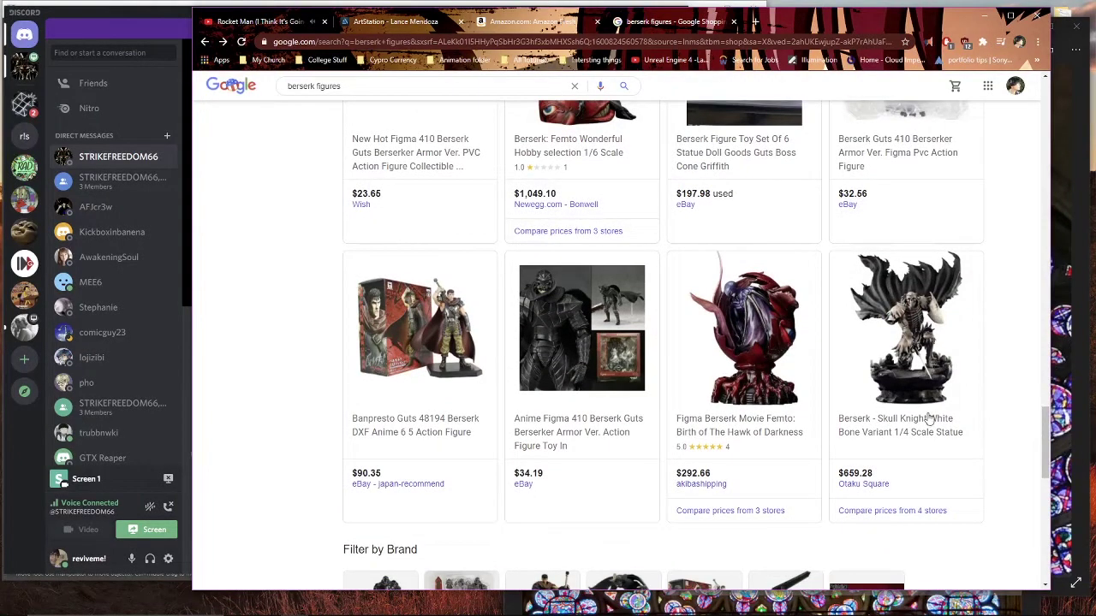
pyautogui.scroll(9, 1021, 451)
pyautogui.moveTo(1046, 375); pyautogui.dragTo(1003, 59)
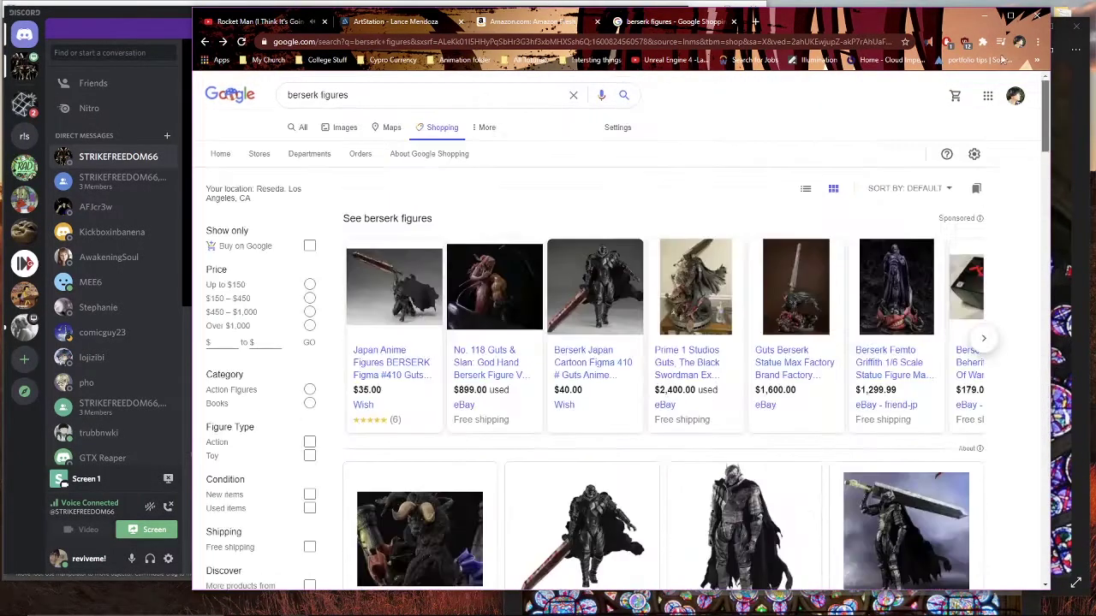
# Step: Search Google Shopping for "berserk figures amazon" and open the eBay listing for the No. 118 Guts & Slan God Hand figure
pyautogui.write('amazon')
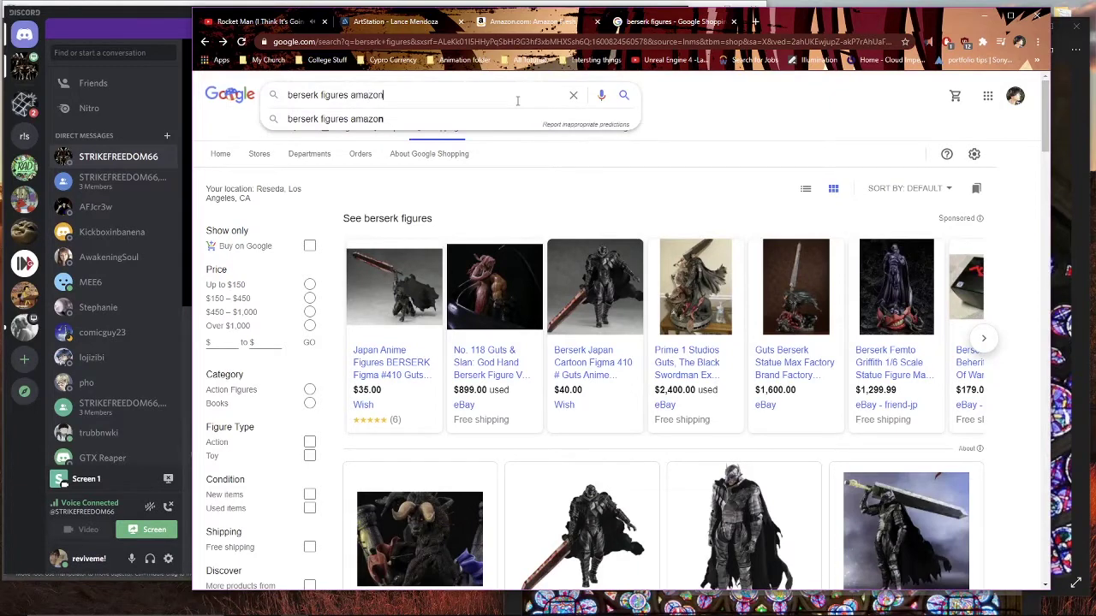
pyautogui.press('Return')
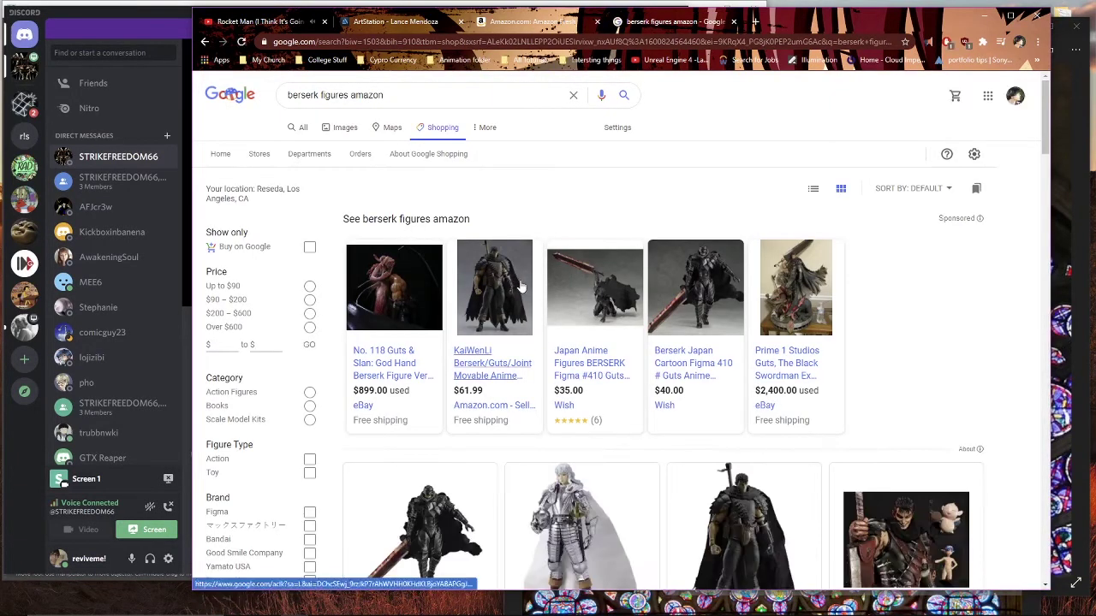
pyautogui.click(396, 335)
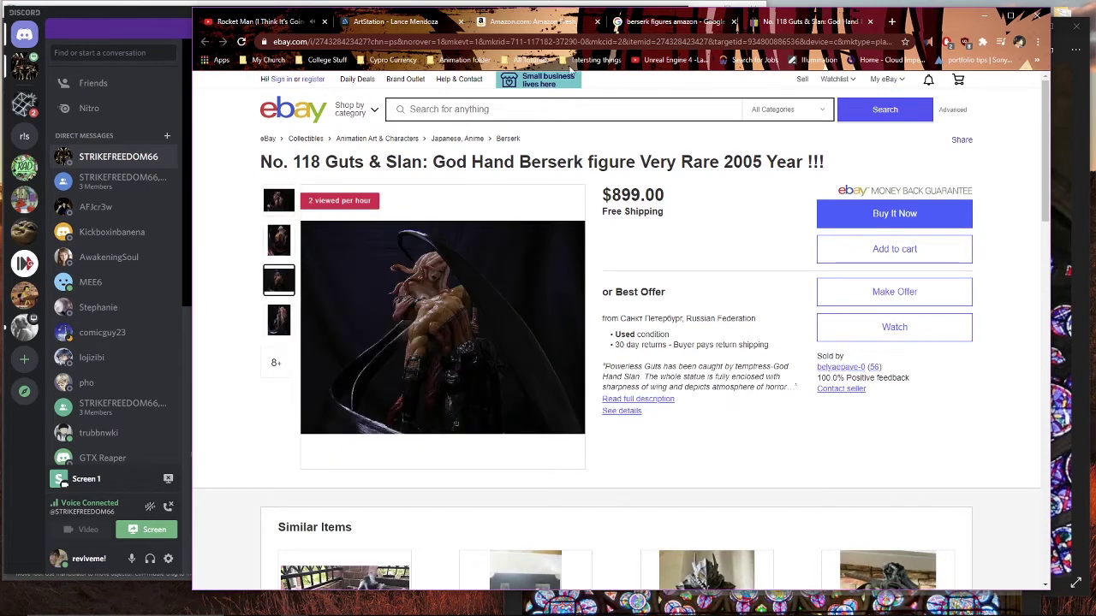
# Step: Copy the eBay Guts & Slan listing's address and send it in the Discord direct message
pyautogui.click(651, 48)
pyautogui.click(155, 15)
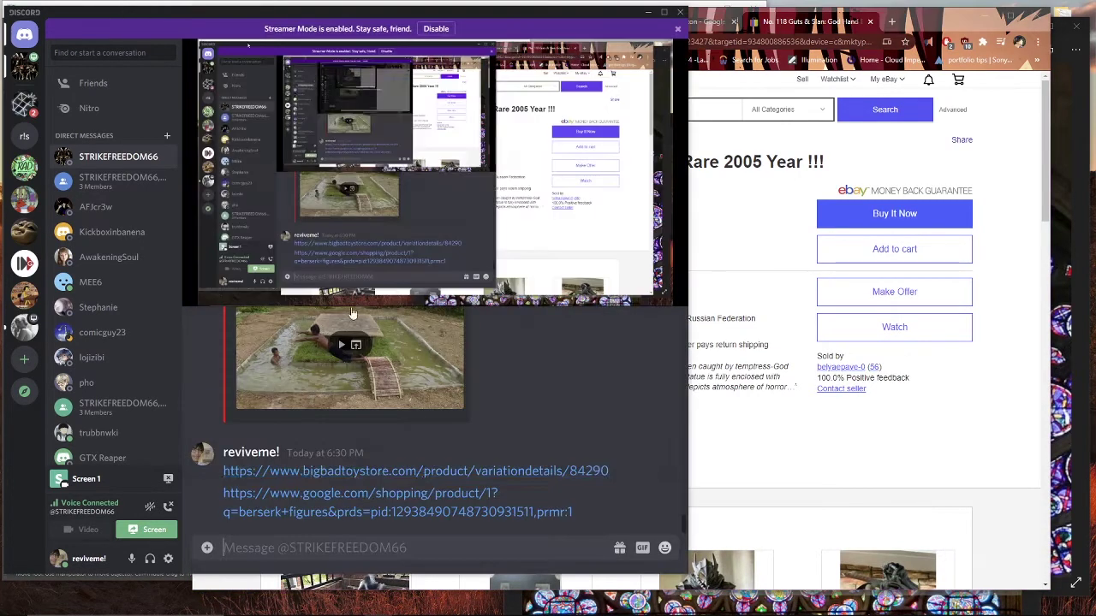
pyautogui.hotkey('ctrl', 'v')
pyautogui.press('Return')
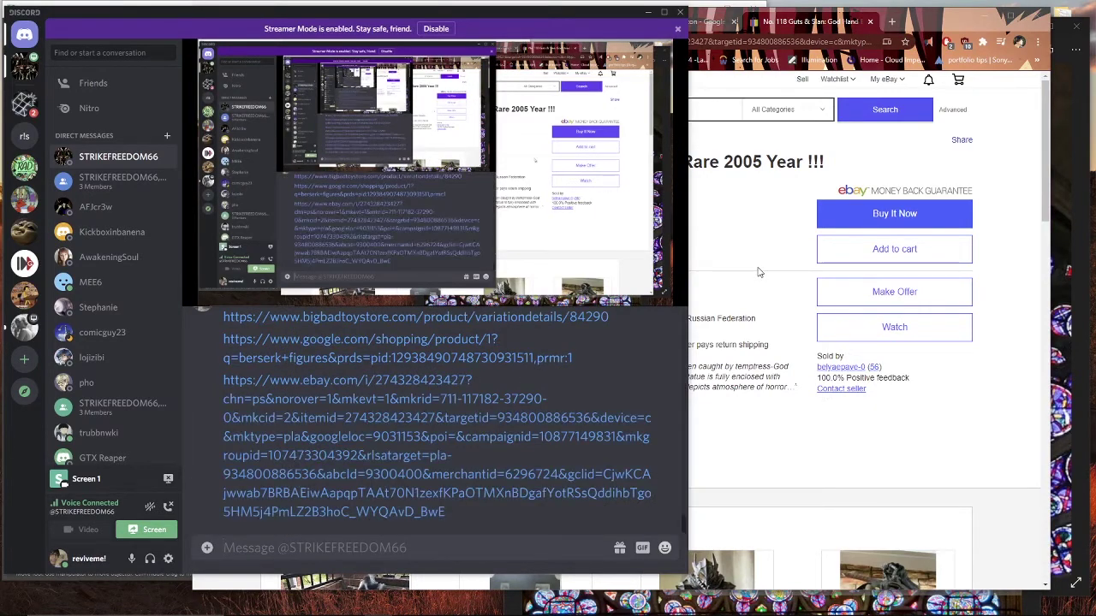
# Step: Switch back to Chrome and close the eBay listing to return to the shopping results
pyautogui.hotkey('alt', 'Tab')
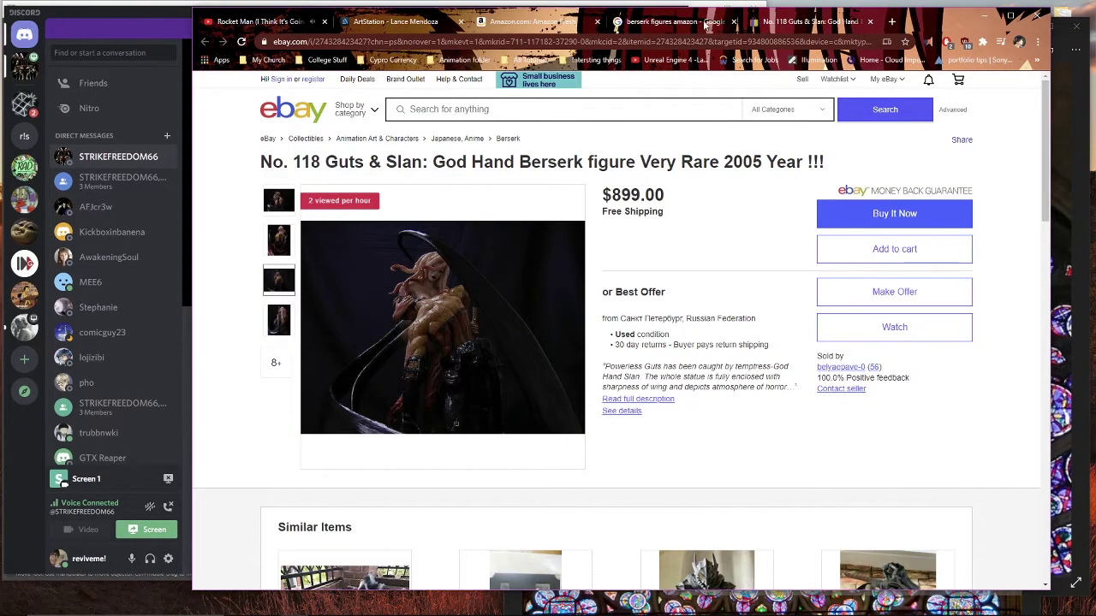
pyautogui.click(705, 24)
pyautogui.click(864, 22)
pyautogui.click(870, 22)
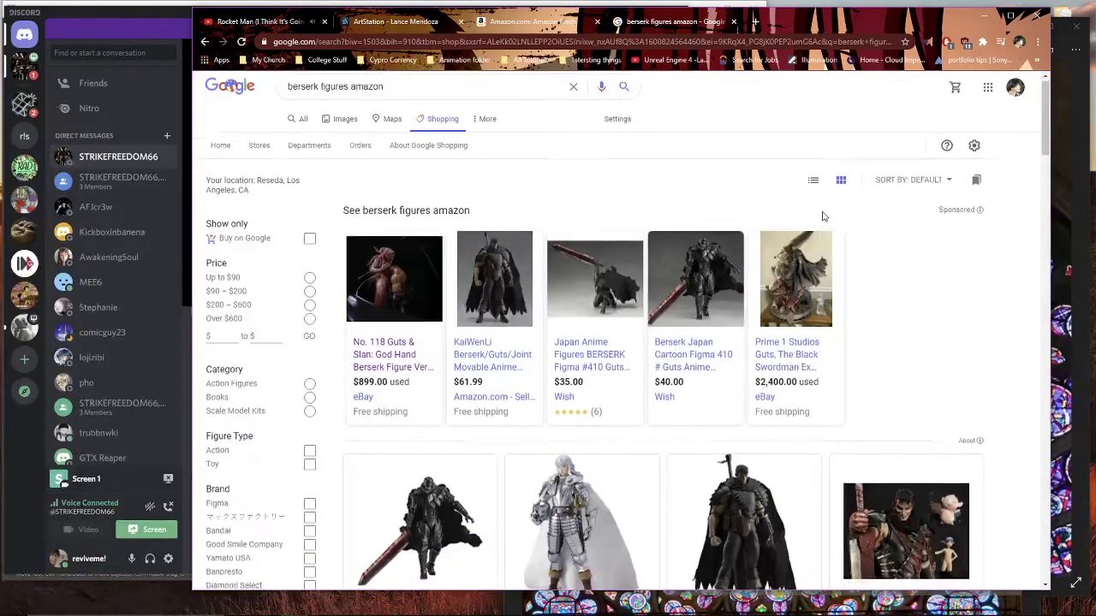
# Step: View the Threezero Berserk Guts (Berserker Armor) 1:6 scale figure in a separate page and close it
pyautogui.scroll(-2, 821, 218)
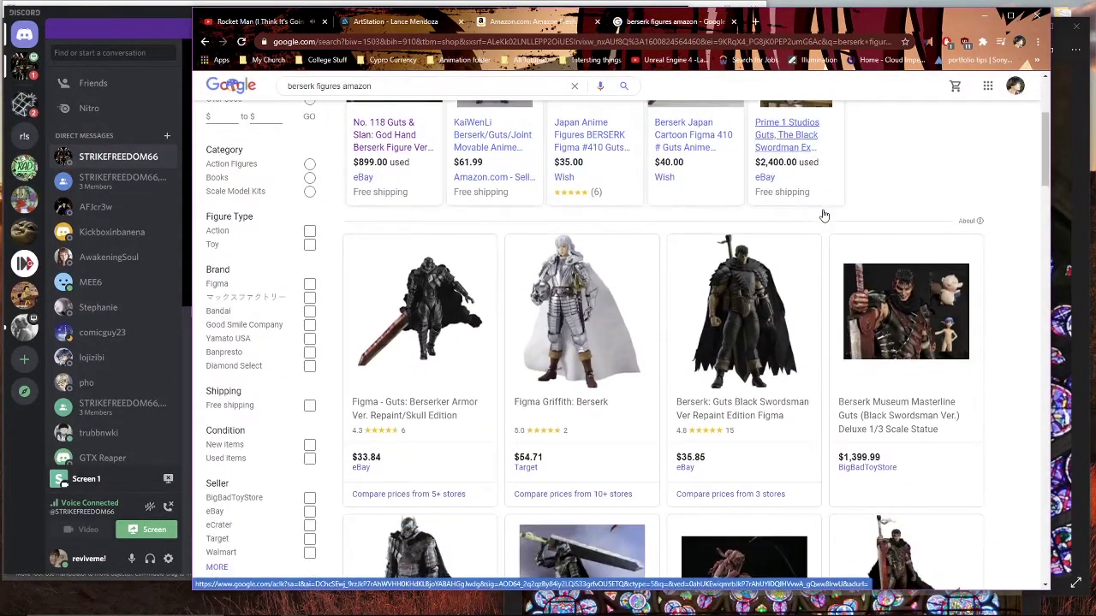
pyautogui.scroll(-4, 826, 240)
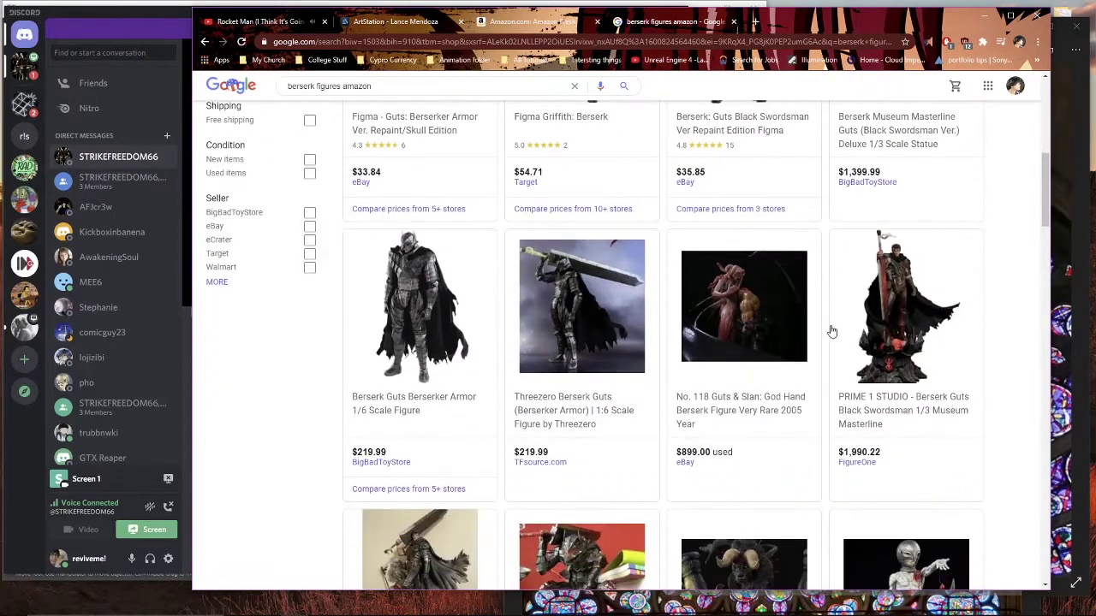
pyautogui.rightClick(624, 418)
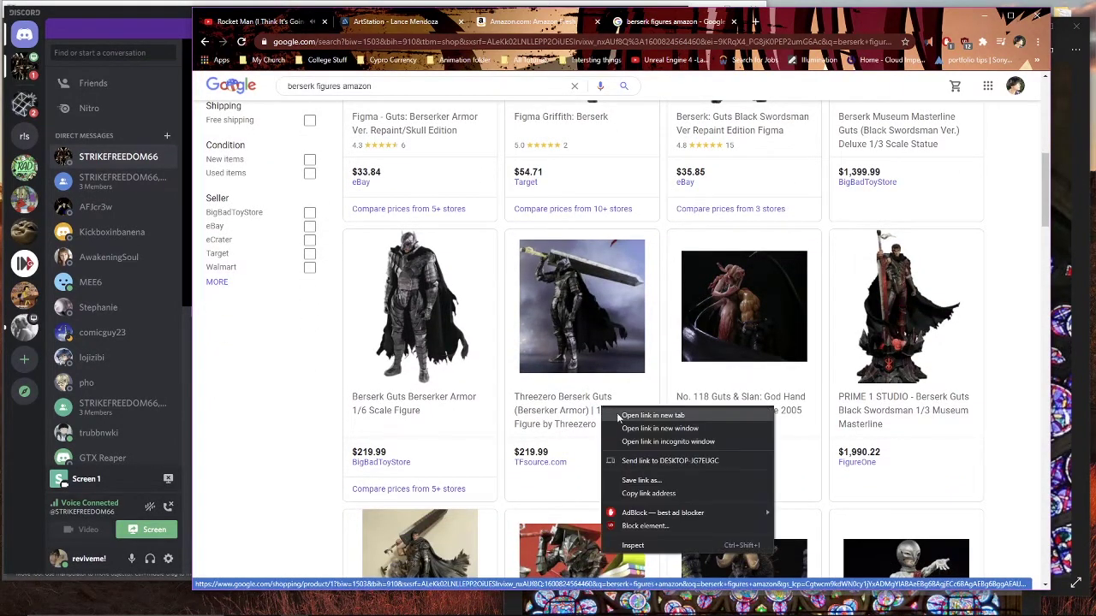
pyautogui.click(659, 426)
pyautogui.click(800, 21)
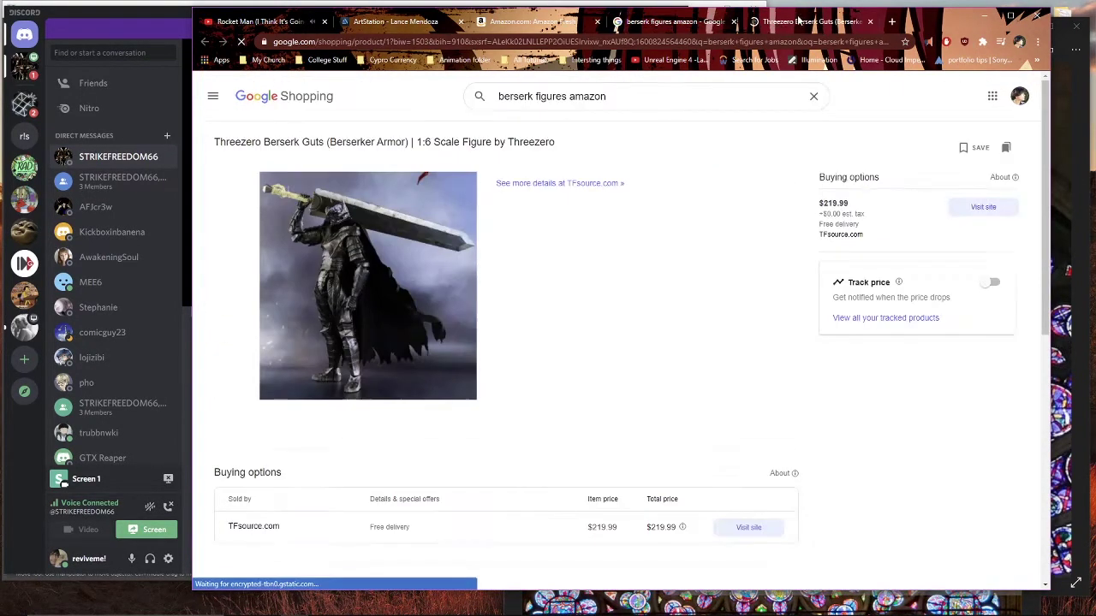
pyautogui.click(870, 21)
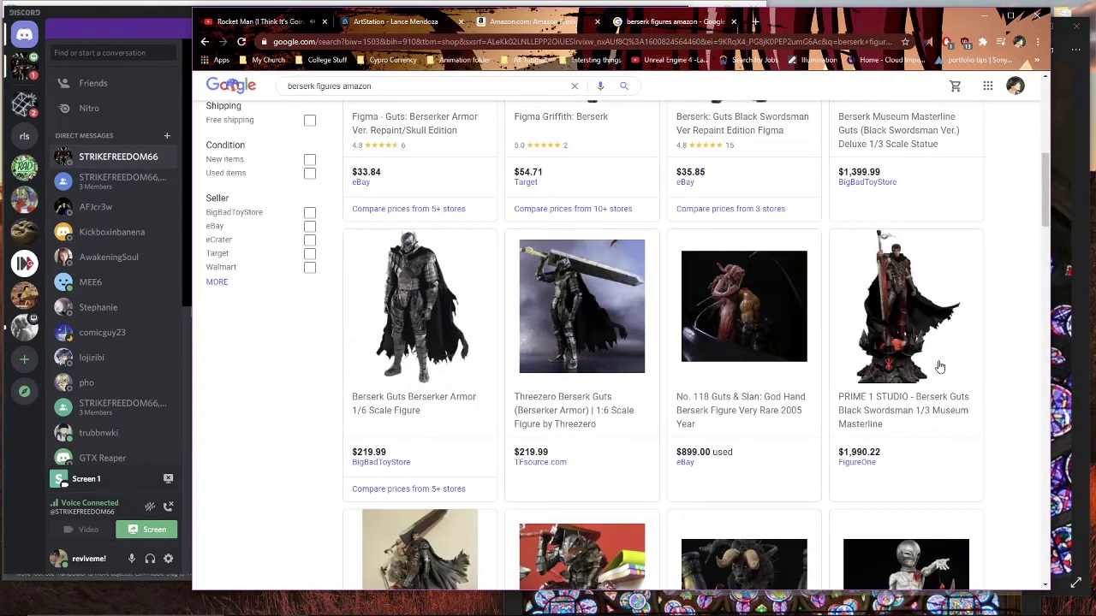
# Step: Preview the Griffith (The Fallen Hawk) and Prime 1 Studios Guts Black Swordman statues in turn, closing each preview
pyautogui.scroll(-3, 939, 366)
pyautogui.click(981, 345)
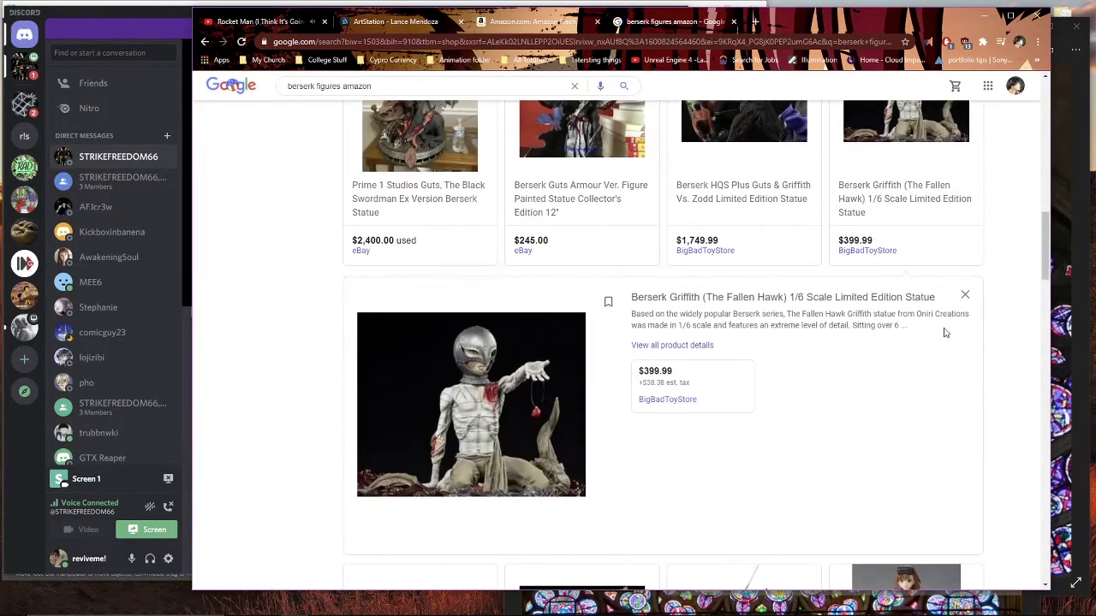
pyautogui.click(964, 297)
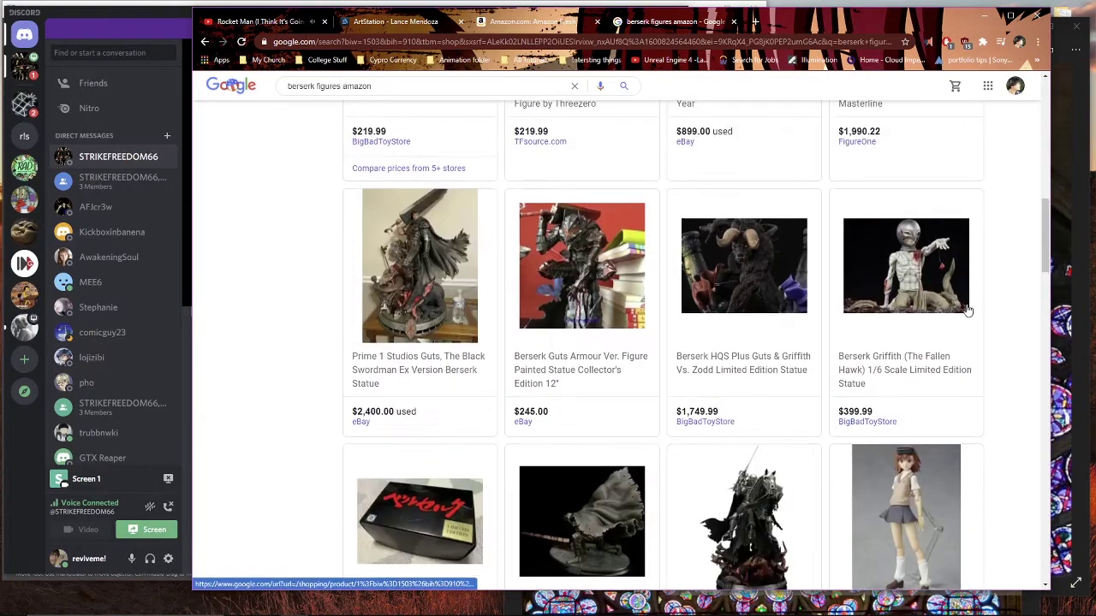
pyautogui.click(441, 313)
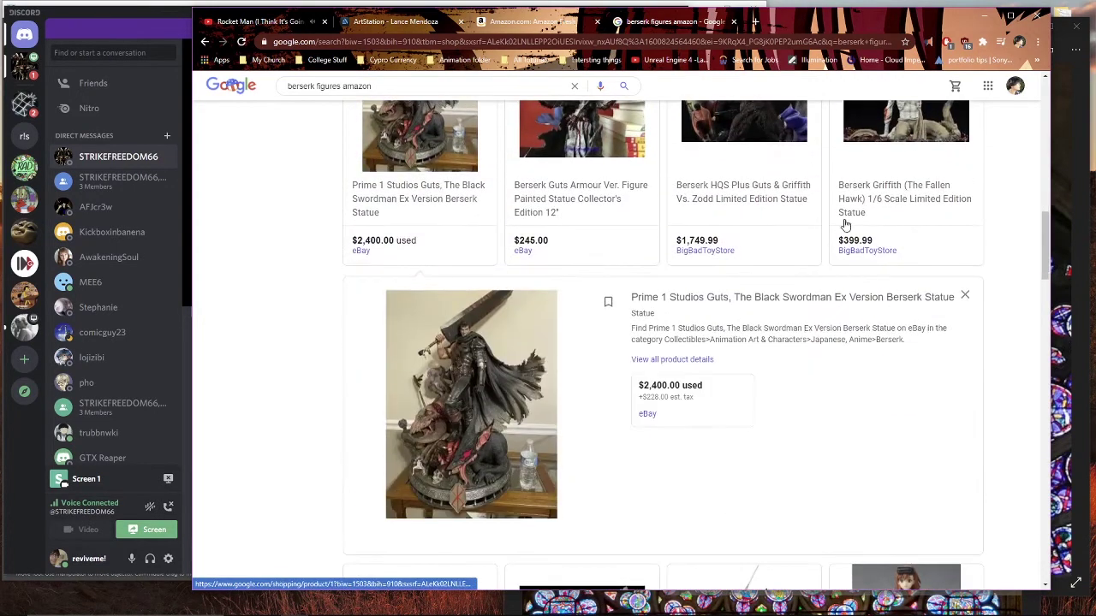
pyautogui.click(963, 297)
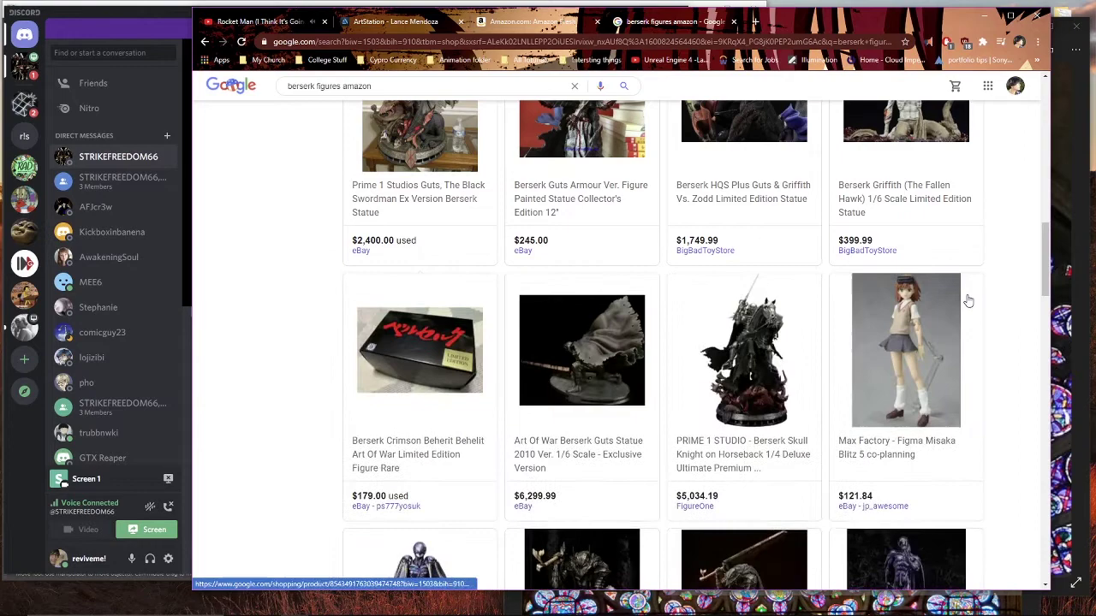
# Step: Preview the PRIME 1 STUDIO Skull Knight on Horseback statue, view its second photo, and open its full product page
pyautogui.click(777, 383)
pyautogui.click(365, 330)
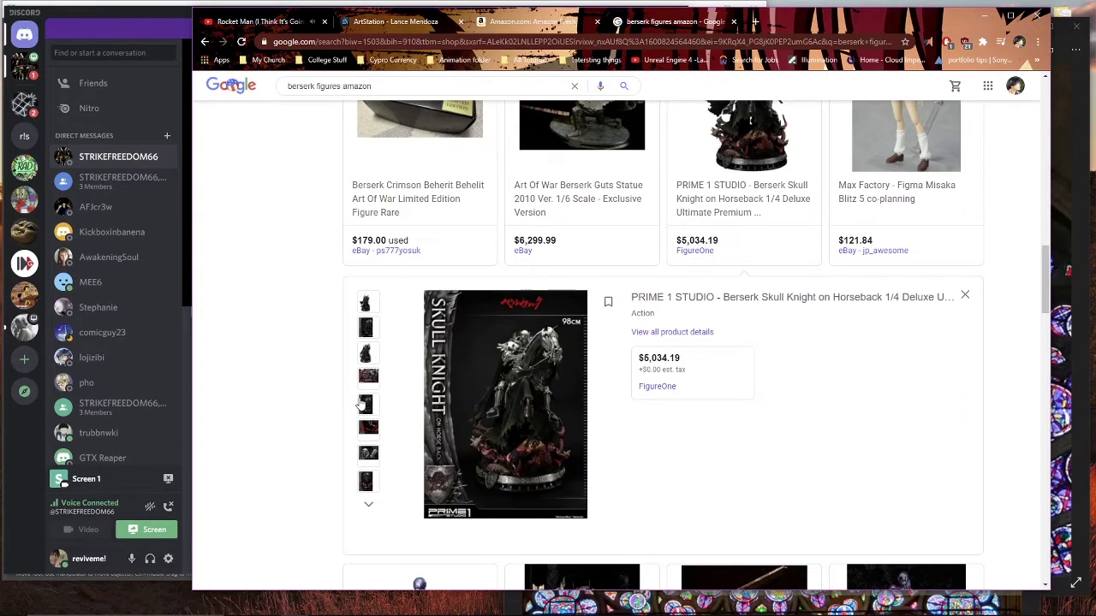
pyautogui.click(676, 298)
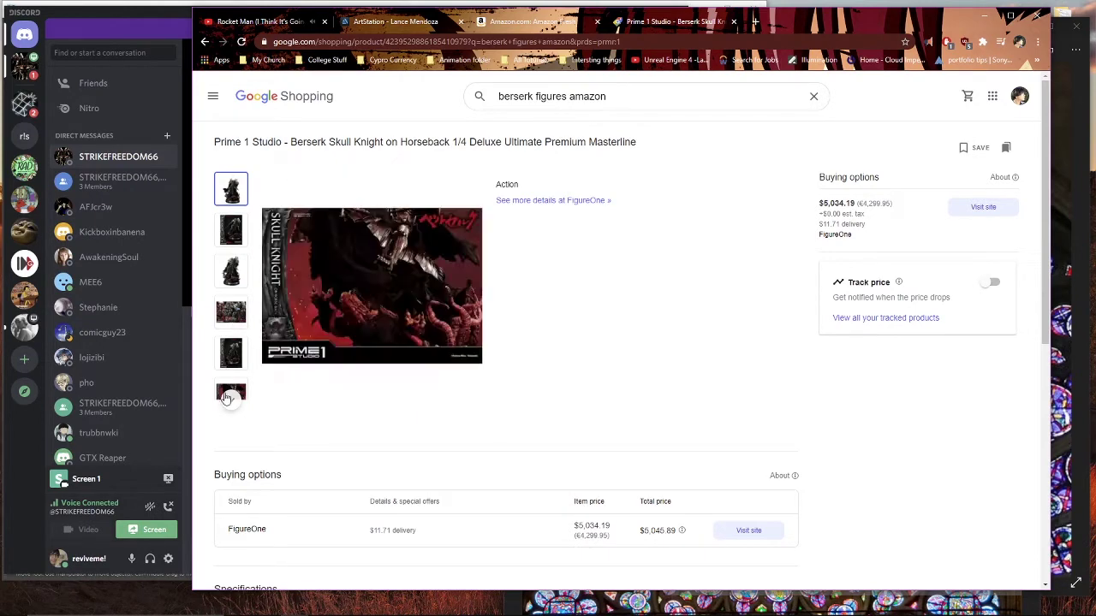
# Step: Close the Skull Knight product page, reopen the closed page, and go back to the shopping results
pyautogui.click(733, 22)
pyautogui.rightClick(708, 21)
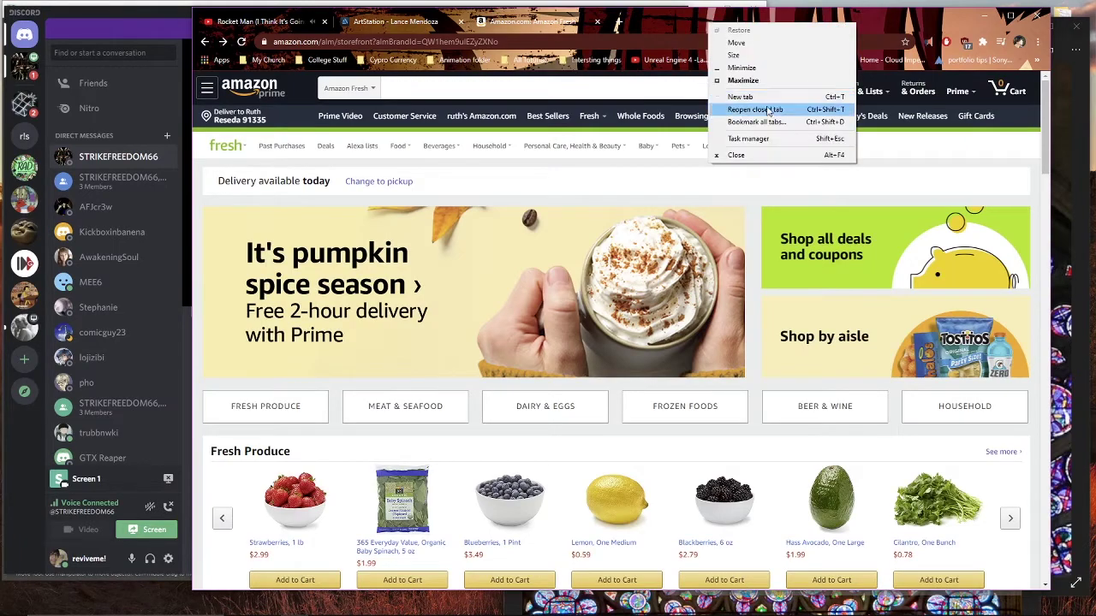
pyautogui.click(775, 105)
pyautogui.click(204, 42)
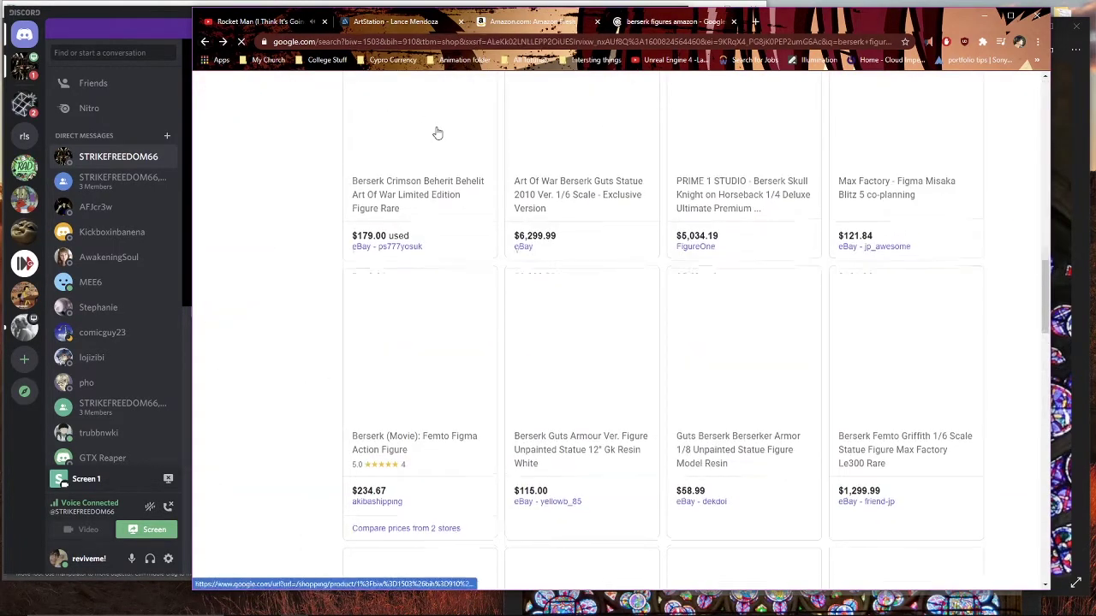
# Step: Switch to the all-results web search, open Amazon's berserk figure results, and open the Max Factory Figma Guts Berserker Armor product
pyautogui.scroll(14, 435, 137)
pyautogui.click(300, 117)
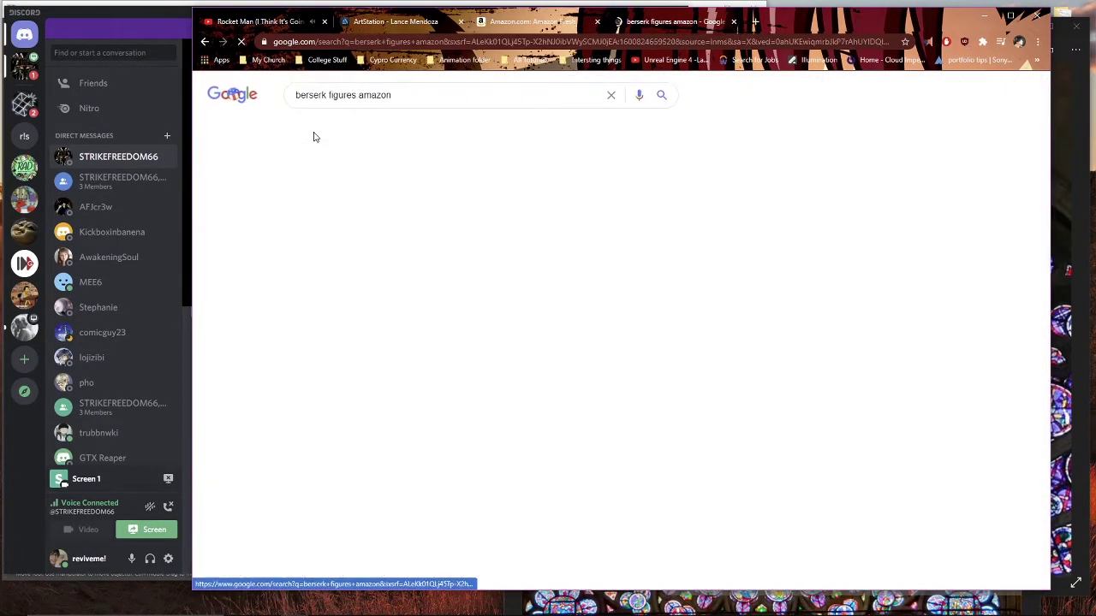
pyautogui.click(419, 193)
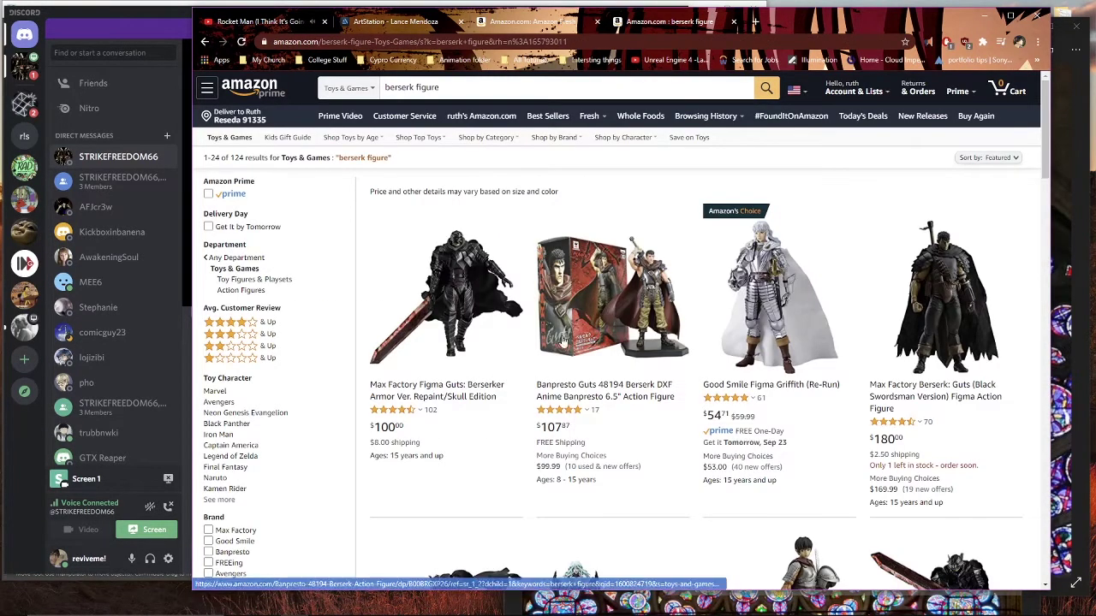
pyautogui.click(472, 394)
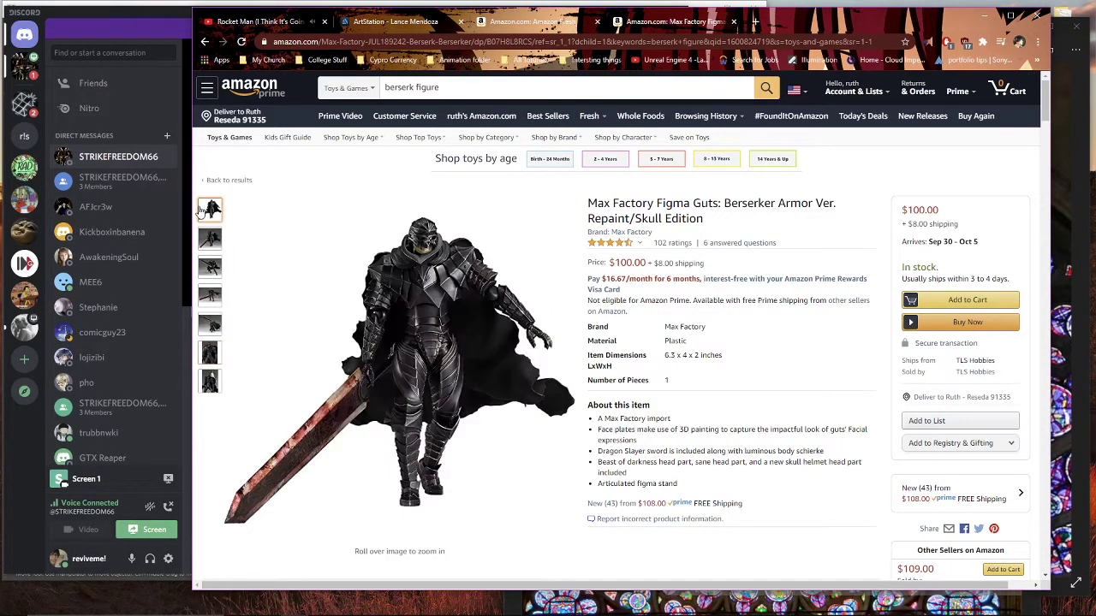
# Step: Copy the Amazon Figma Guts page's address and send it in the Discord direct message
pyautogui.click(575, 42)
pyautogui.hotkey('ctrl', 'c')
pyautogui.click(125, 23)
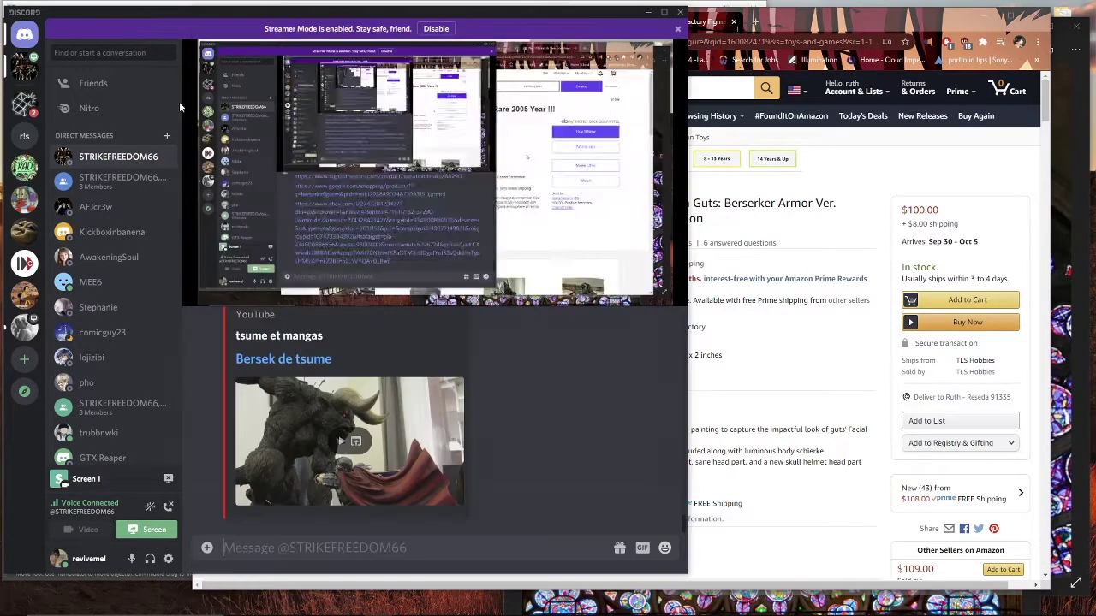
pyautogui.click(469, 560)
pyautogui.hotkey('ctrl', 'v')
pyautogui.press('Return')
# Step: Open the shared "Bersek de tsume" YouTube video from the Discord conversation in the browser
pyautogui.scroll(3, 585, 423)
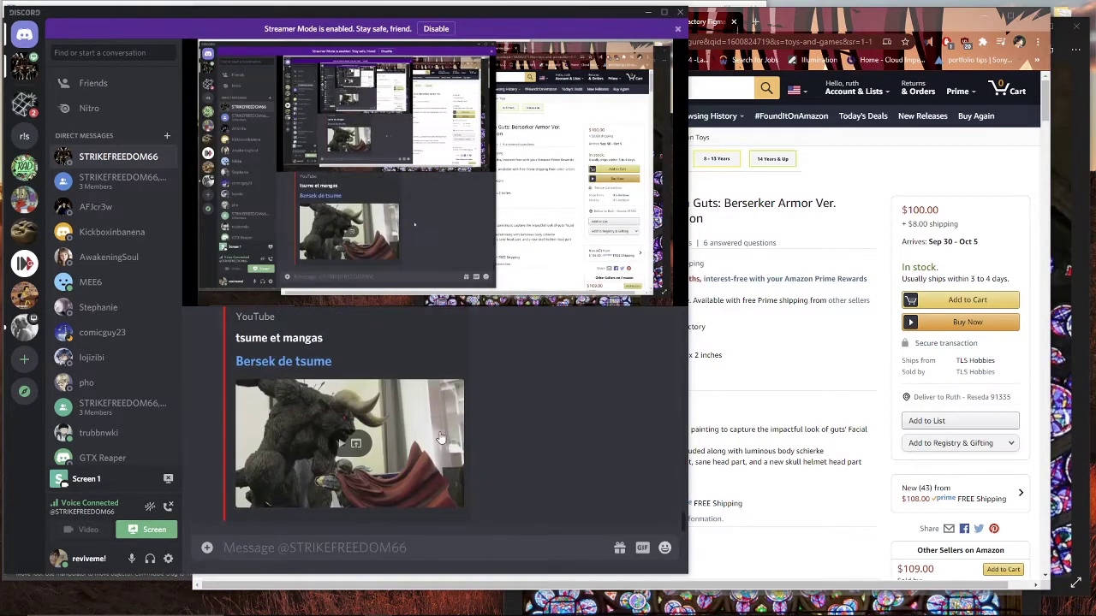
pyautogui.scroll(3, 348, 390)
pyautogui.click(345, 451)
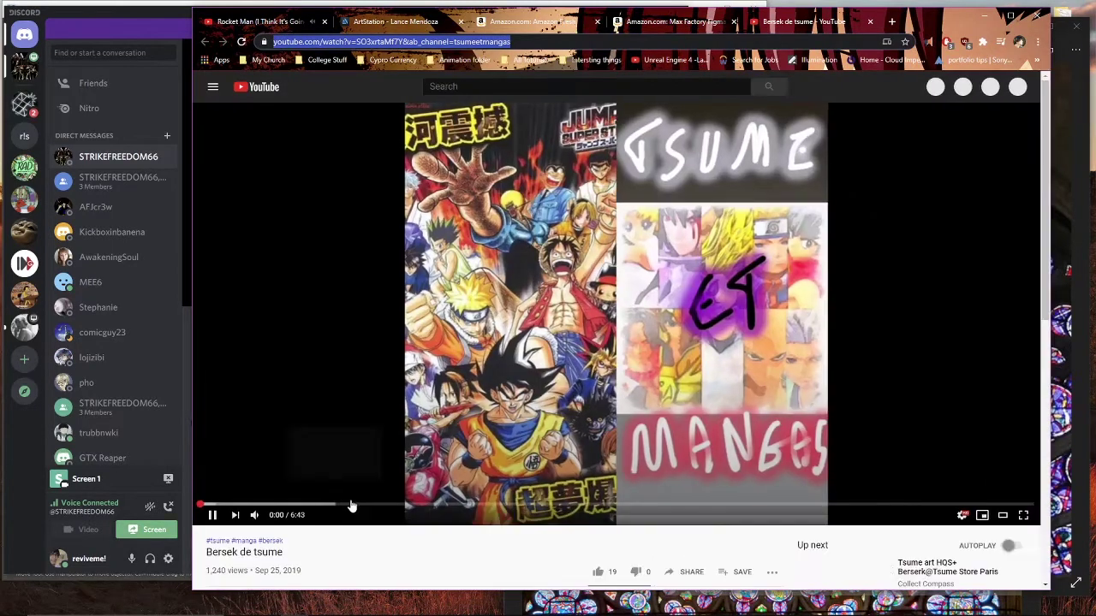
# Step: Skip forward through the "Bersek de tsume" video in stages to about 5:14 to view the statue
pyautogui.click(351, 506)
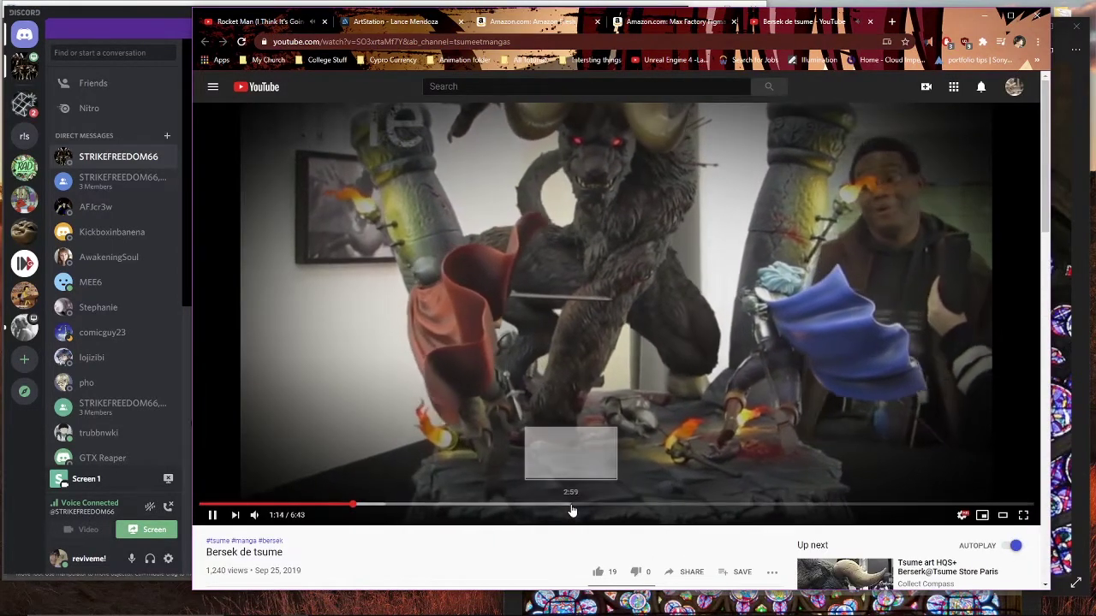
pyautogui.click(572, 506)
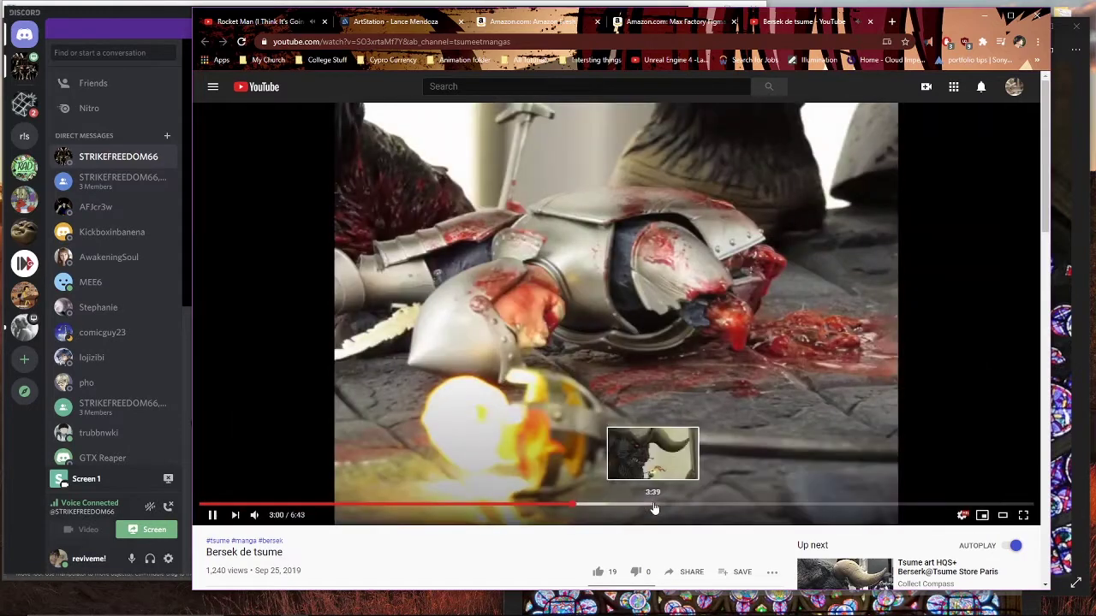
pyautogui.click(653, 506)
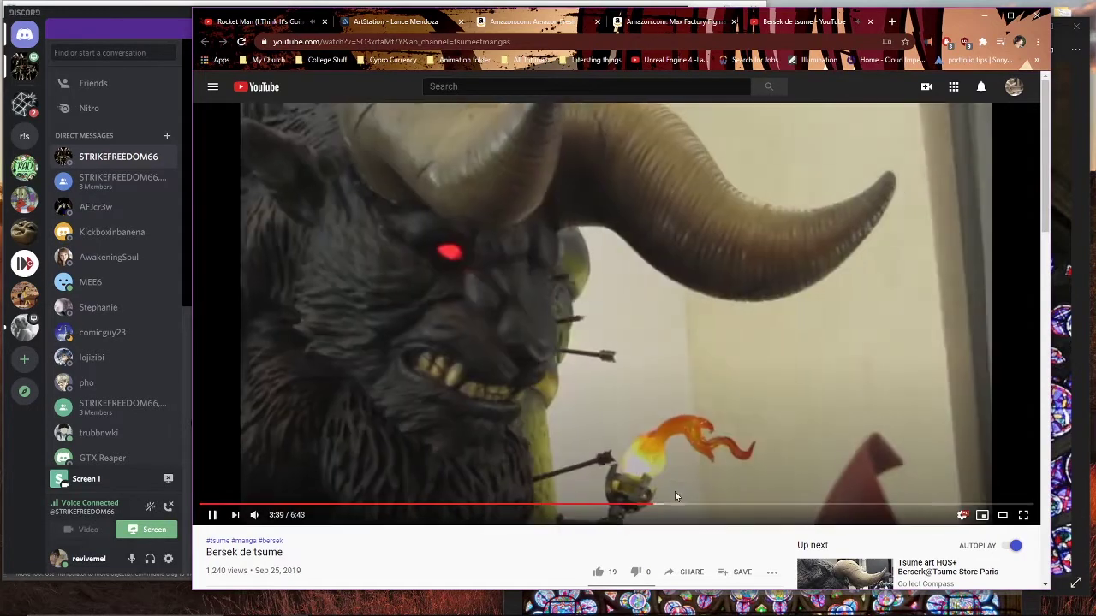
pyautogui.click(764, 506)
pyautogui.click(852, 506)
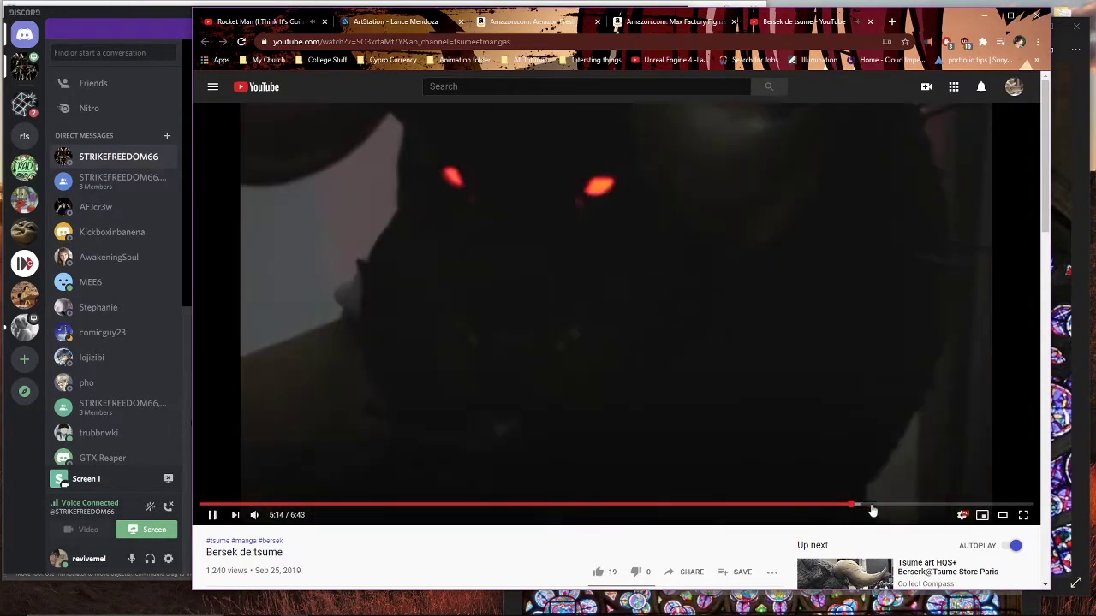
# Step: Skip further ahead in the "Bersek de tsume" video and close its page
pyautogui.click(920, 506)
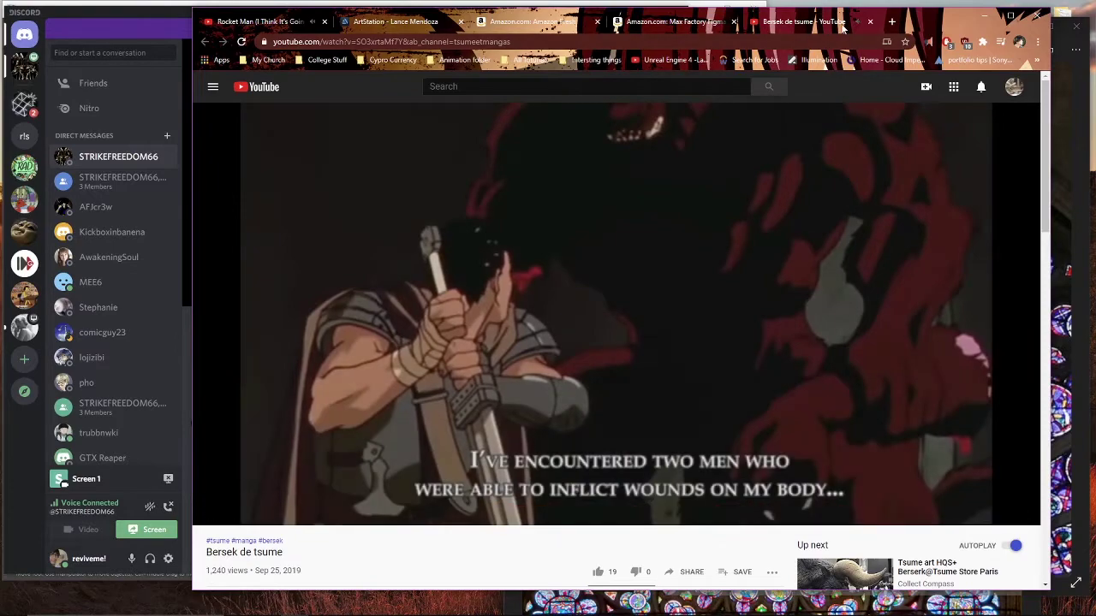
pyautogui.click(870, 22)
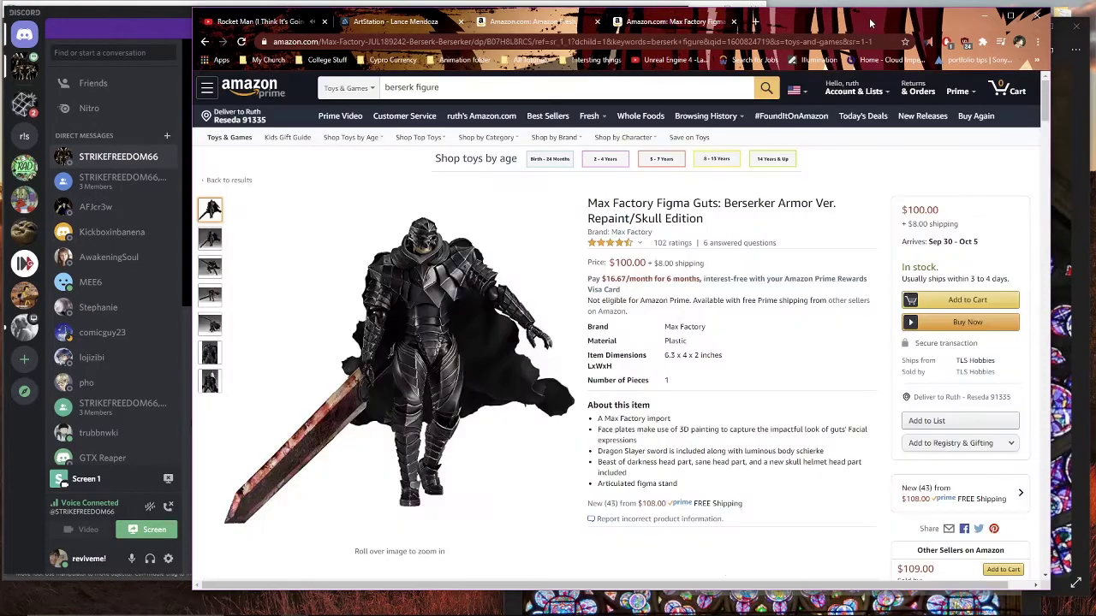
# Step: Return to Amazon's berserk figure results and open the FREEing Berserk Slan Figma & Conrad Fig Fix Statue product
pyautogui.click(205, 42)
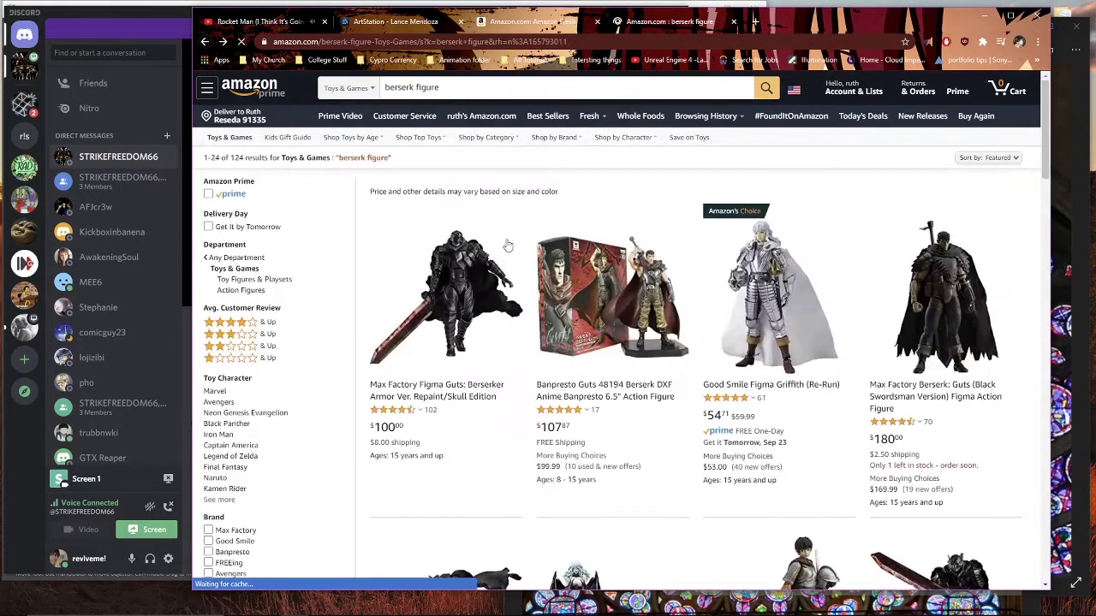
pyautogui.scroll(-4, 789, 370)
pyautogui.scroll(2, 788, 372)
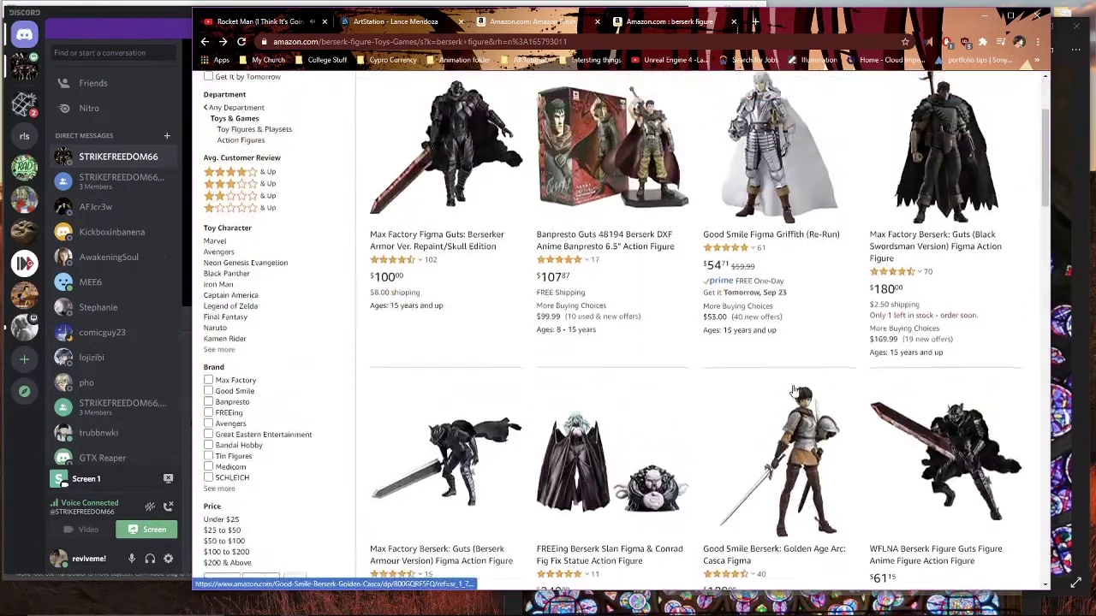
pyautogui.scroll(-2, 786, 373)
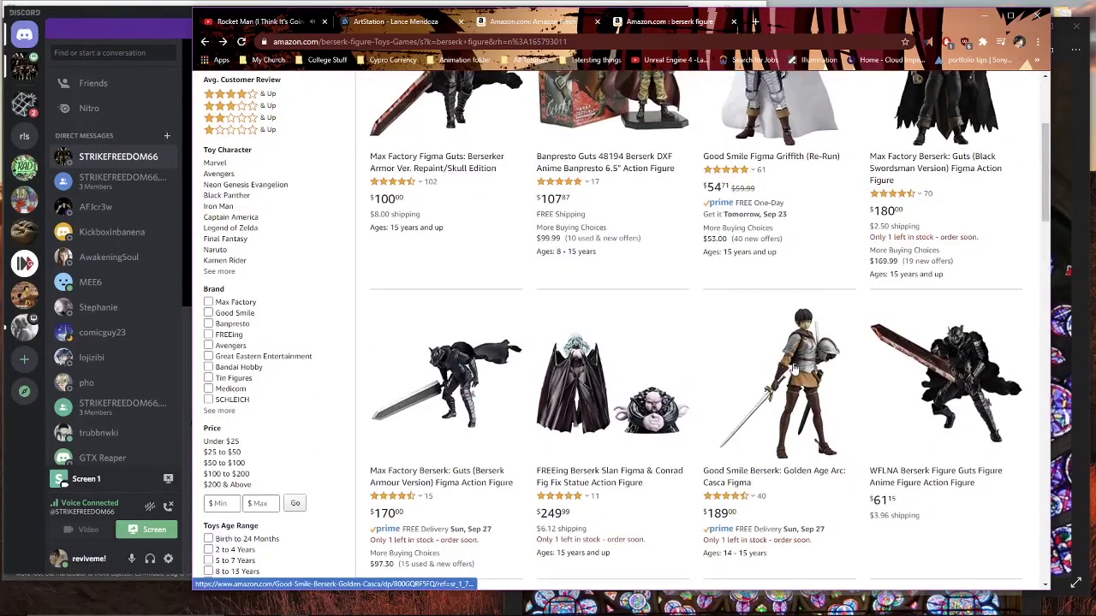
pyautogui.click(618, 470)
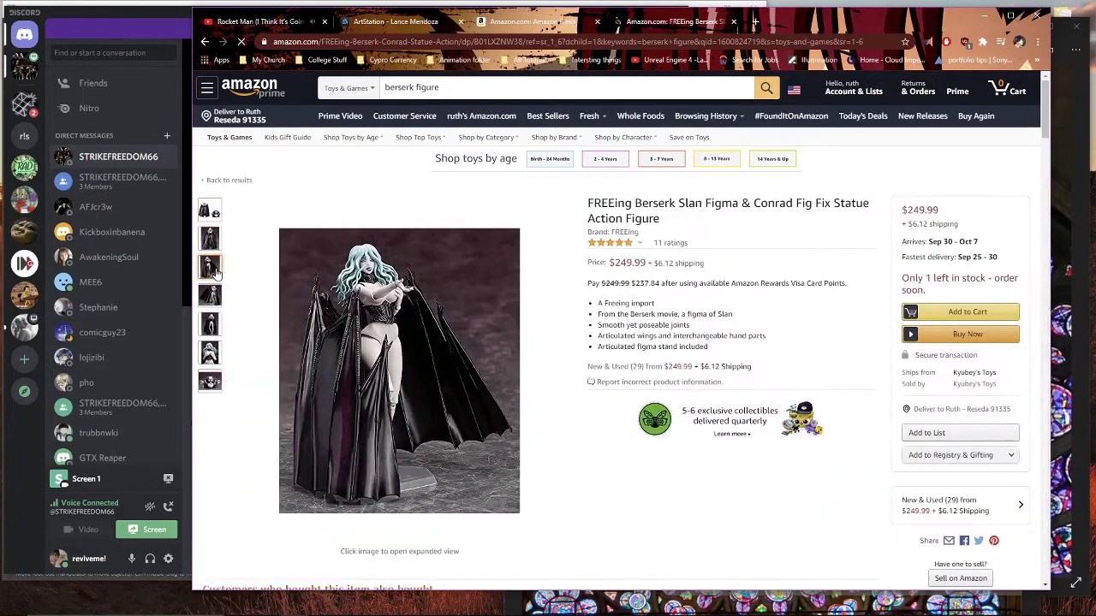
# Step: Go back to the berserk figure results and open the Yamato Berserk Flying Zodd PVC Statue near the end of the page
pyautogui.click(206, 42)
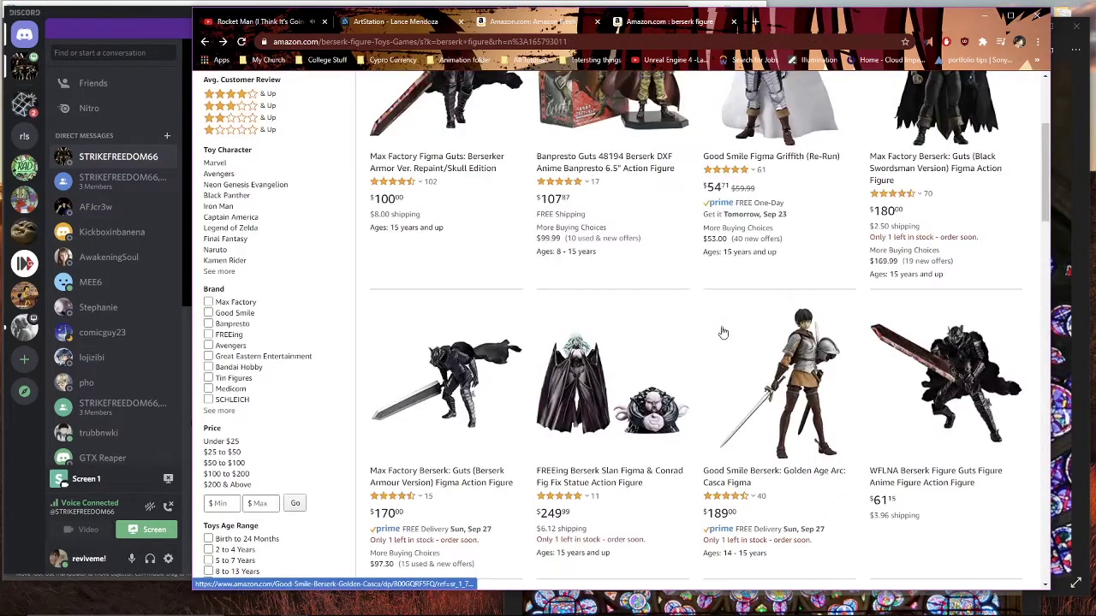
pyautogui.scroll(-2, 856, 411)
pyautogui.scroll(-3, 909, 440)
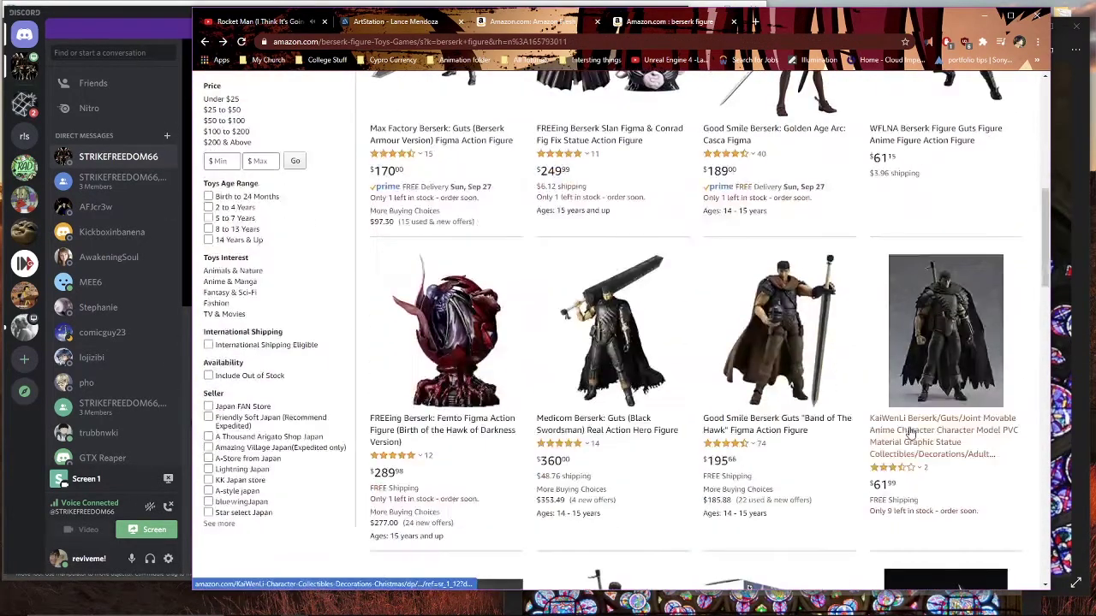
pyautogui.scroll(-2, 910, 434)
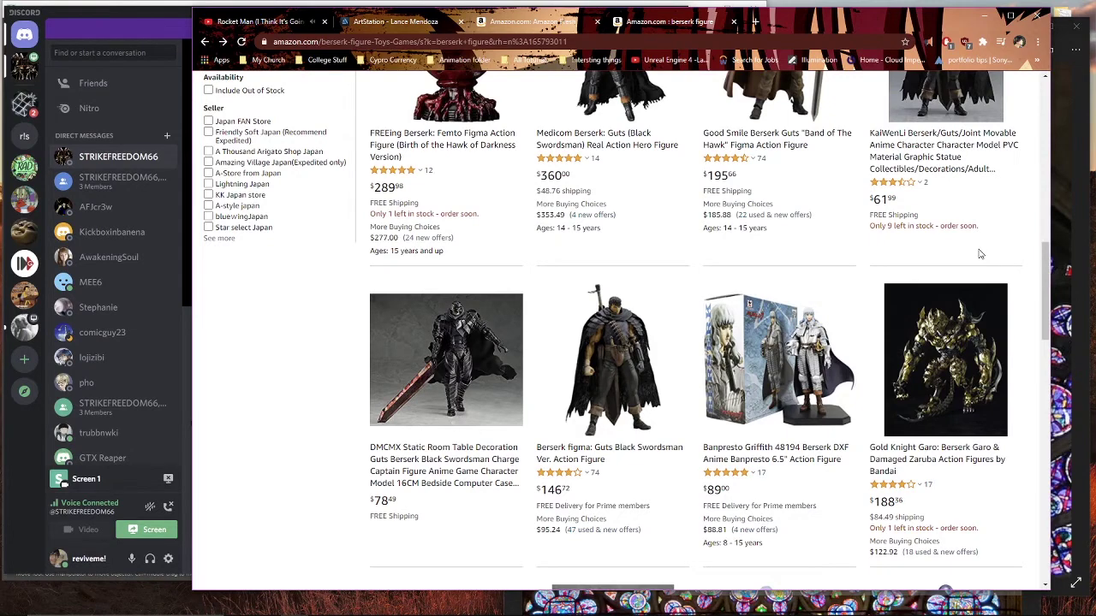
pyautogui.scroll(-4, 981, 255)
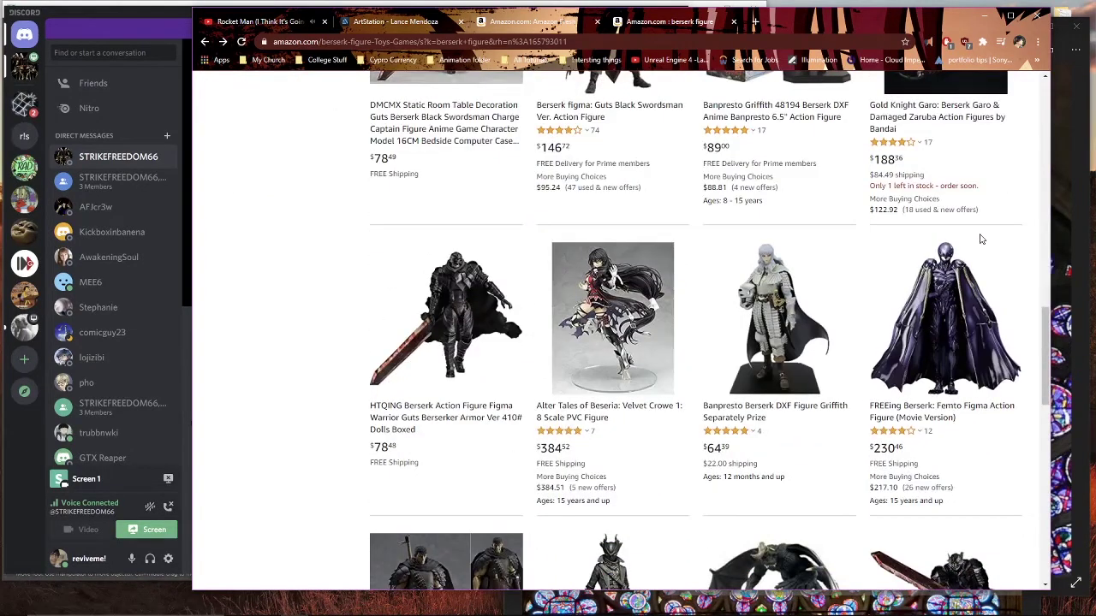
pyautogui.scroll(-2, 929, 321)
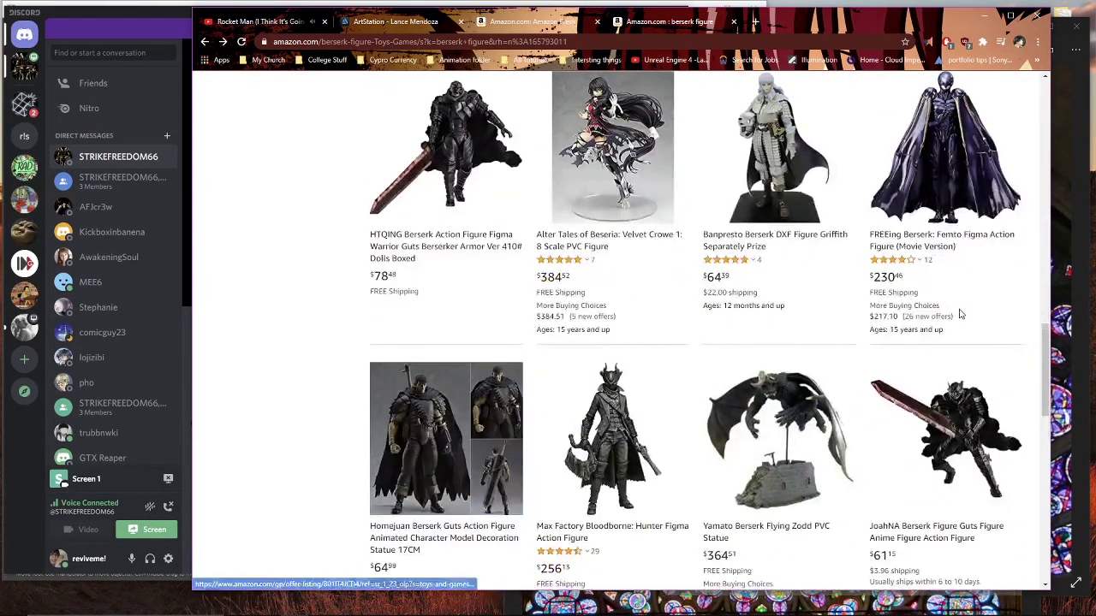
pyautogui.scroll(-1, 959, 315)
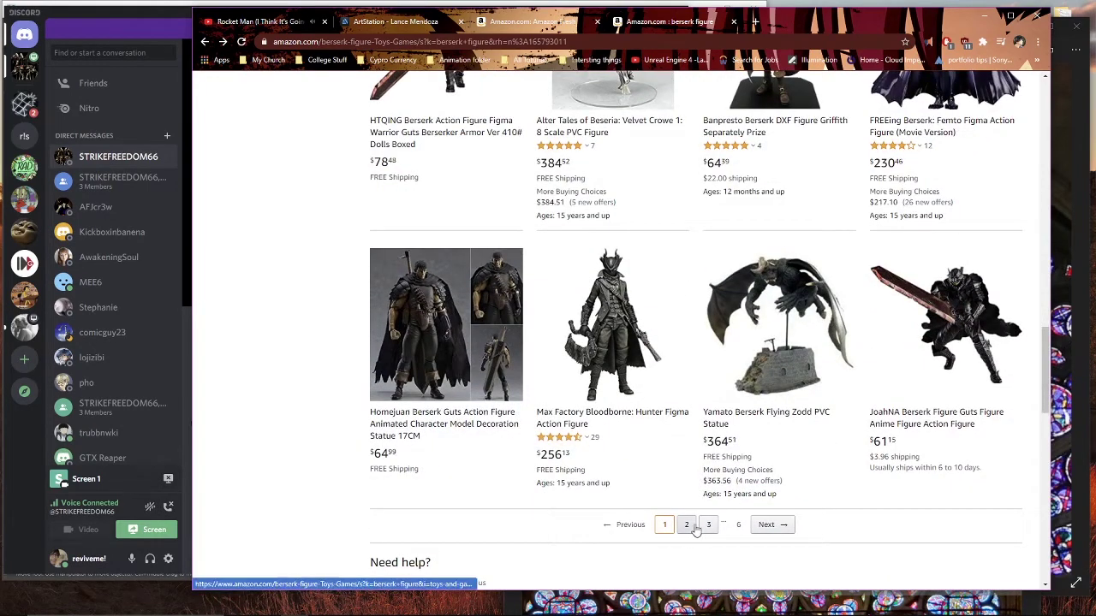
pyautogui.click(798, 310)
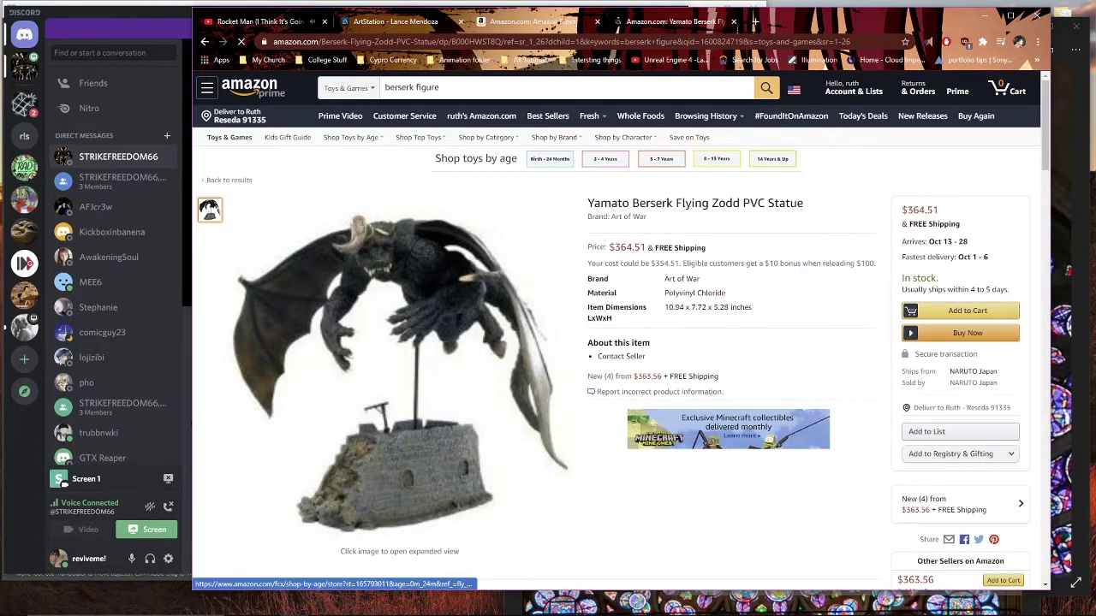
# Step: Copy the Flying Zodd statue page's address, send it in the Discord direct message, and return to the browser
pyautogui.click(577, 43)
pyautogui.hotkey('ctrl', 'c')
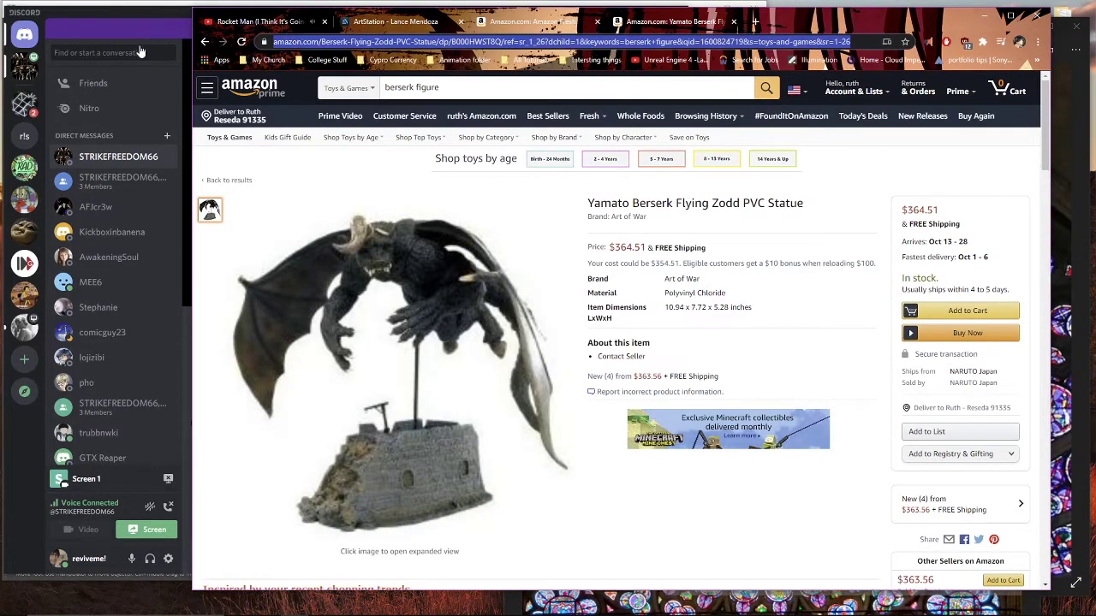
pyautogui.click(113, 23)
pyautogui.hotkey('ctrl', 'v')
pyautogui.press('Return')
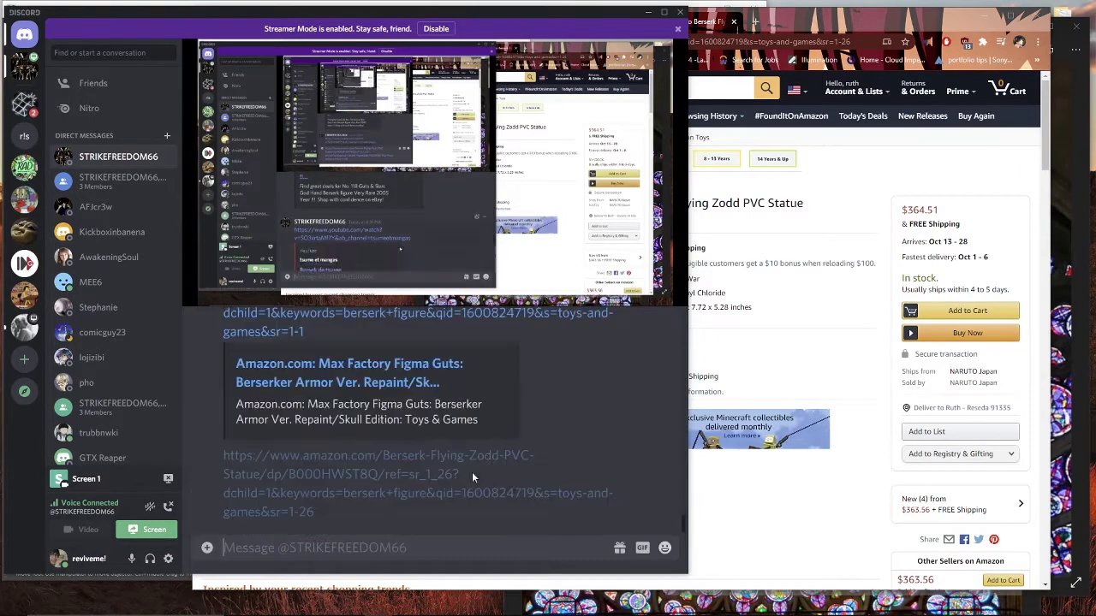
pyautogui.click(828, 368)
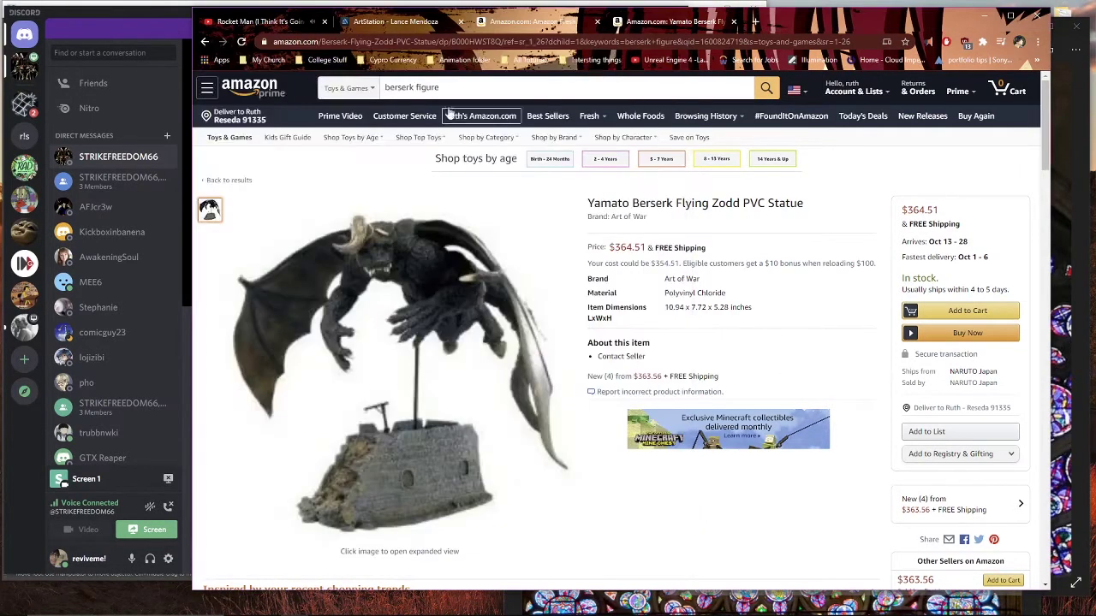
# Step: Go back to the berserk figure results and look through page 2
pyautogui.click(203, 43)
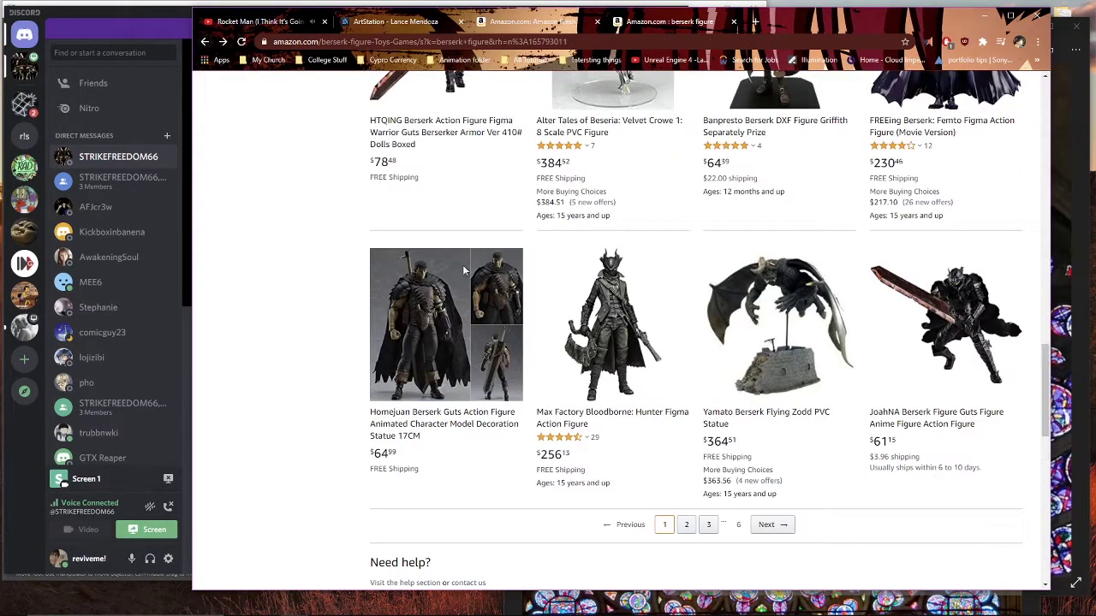
pyautogui.click(686, 525)
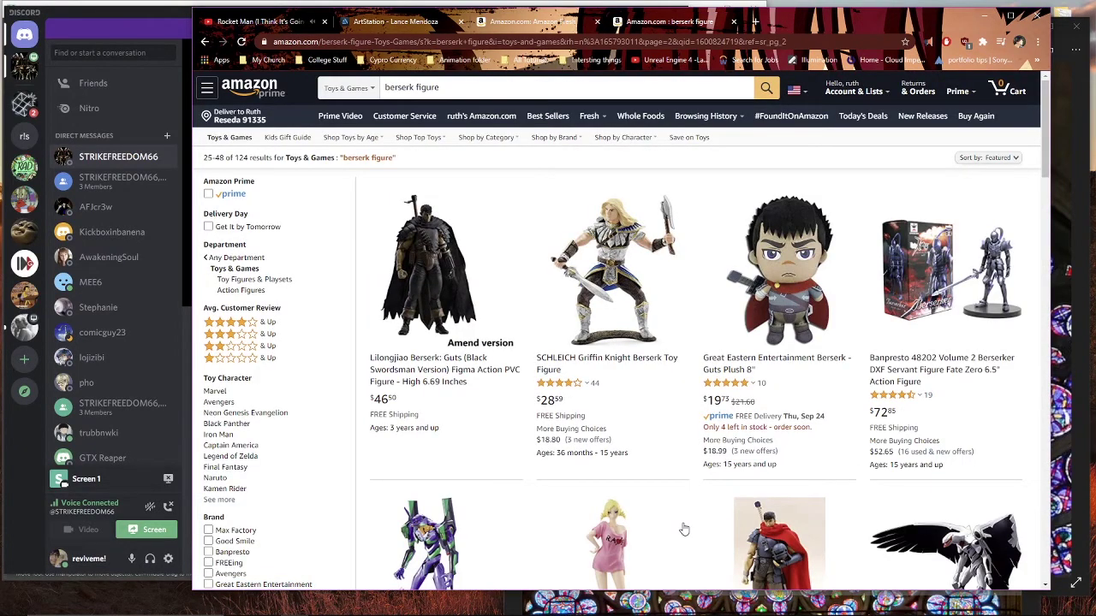
pyautogui.scroll(-9, 749, 401)
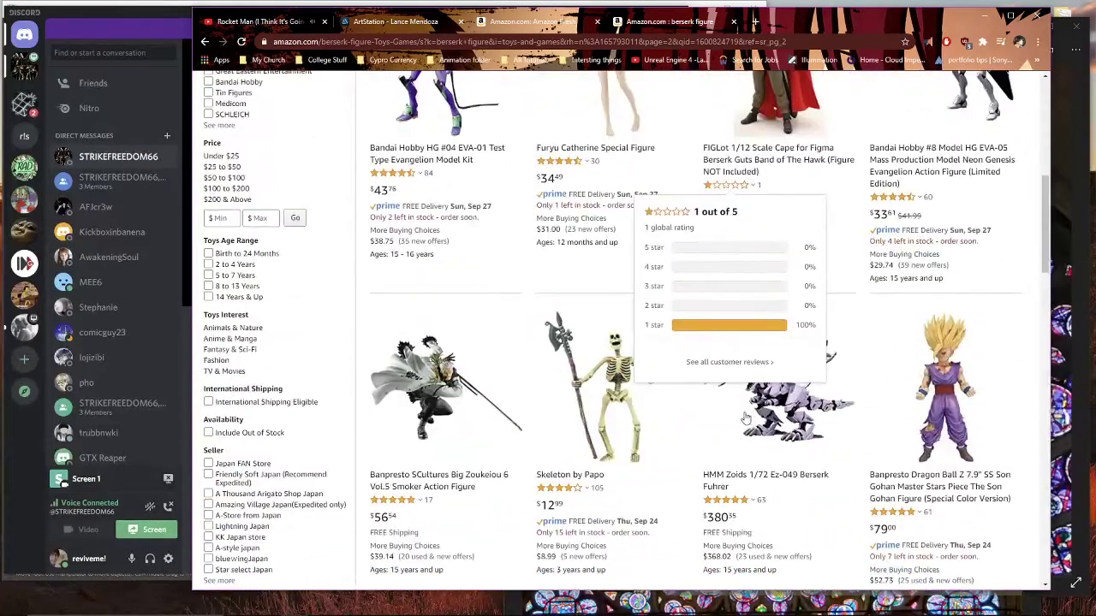
pyautogui.scroll(2, 645, 405)
pyautogui.scroll(-12, 753, 257)
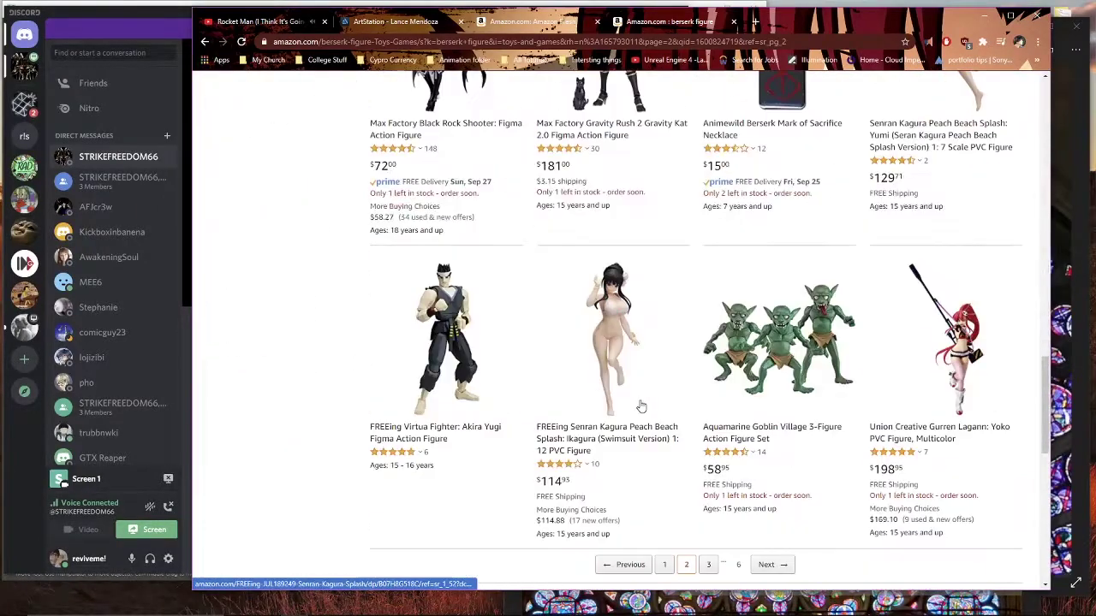
# Step: Close the Amazon berserk results page and check the sent Flying Zodd link in Discord before returning to the browser
pyautogui.click(733, 21)
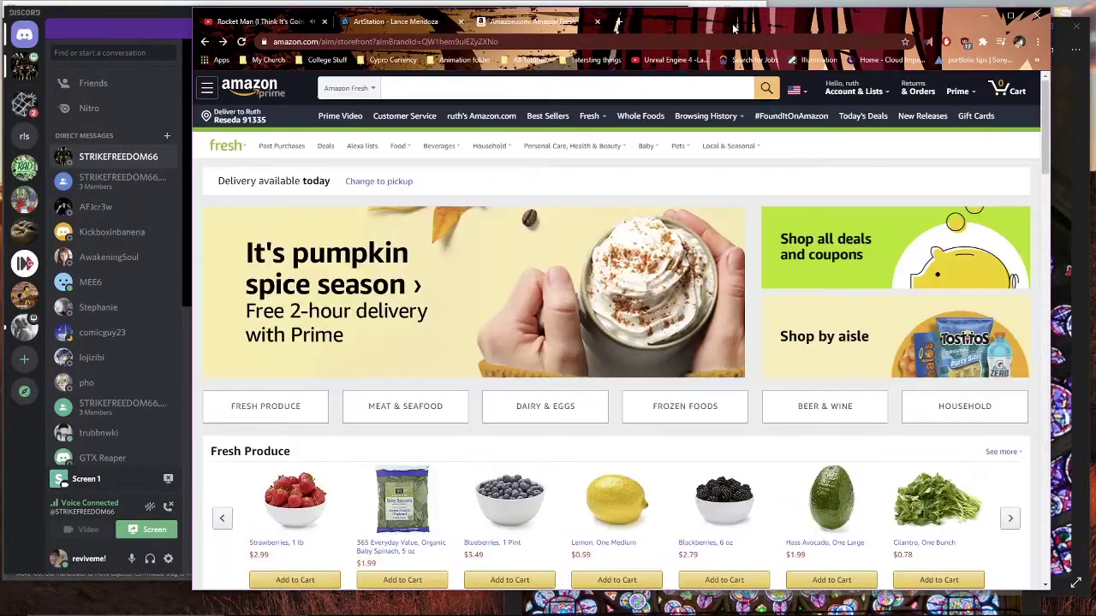
pyautogui.click(173, 16)
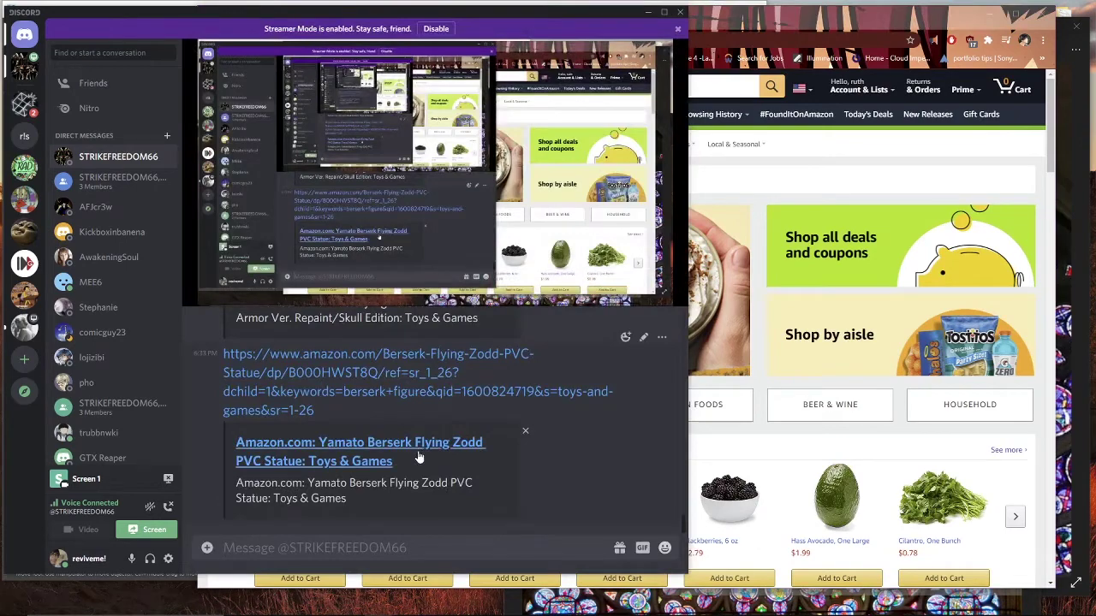
pyautogui.click(795, 29)
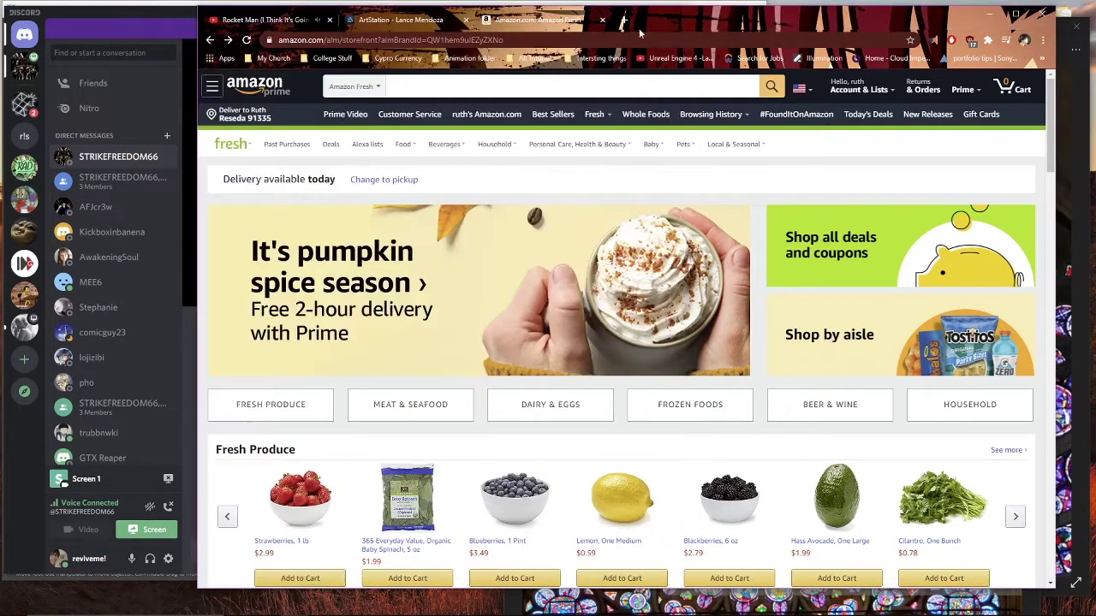
# Step: Search the web for "zoodd figures"
pyautogui.click(623, 37)
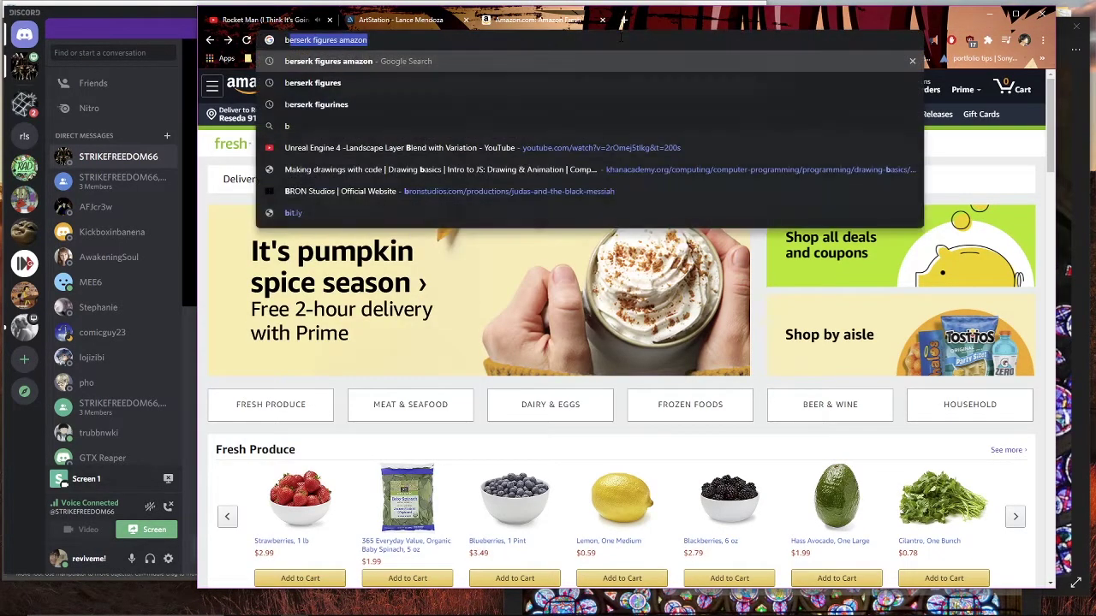
pyautogui.write('zood fi')
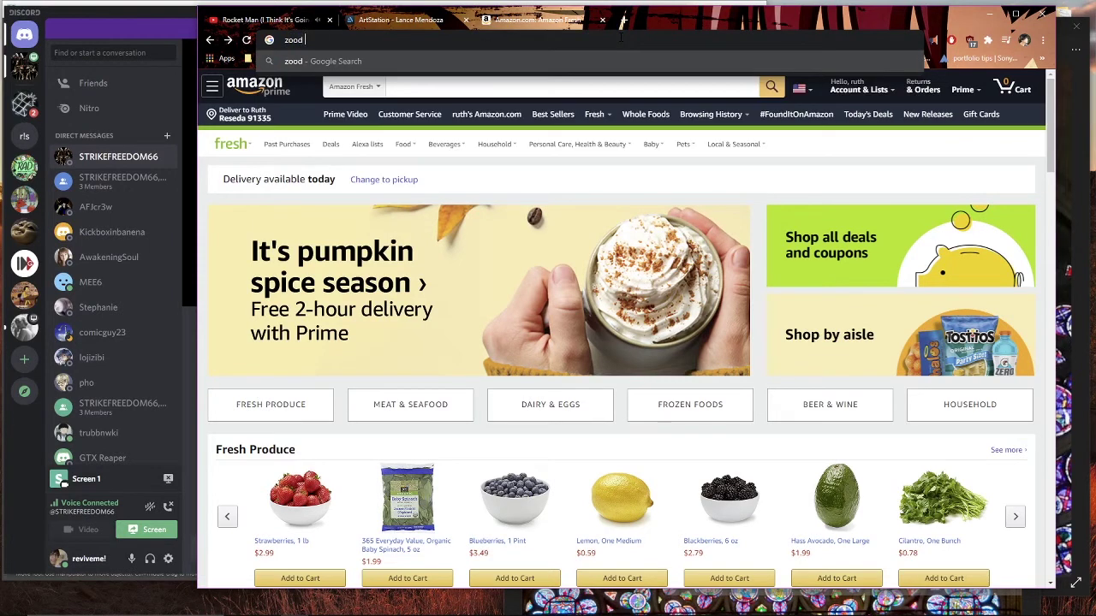
pyautogui.press('BackSpace')
pyautogui.press('BackSpace')
pyautogui.press('BackSpace')
pyautogui.write('odd ')
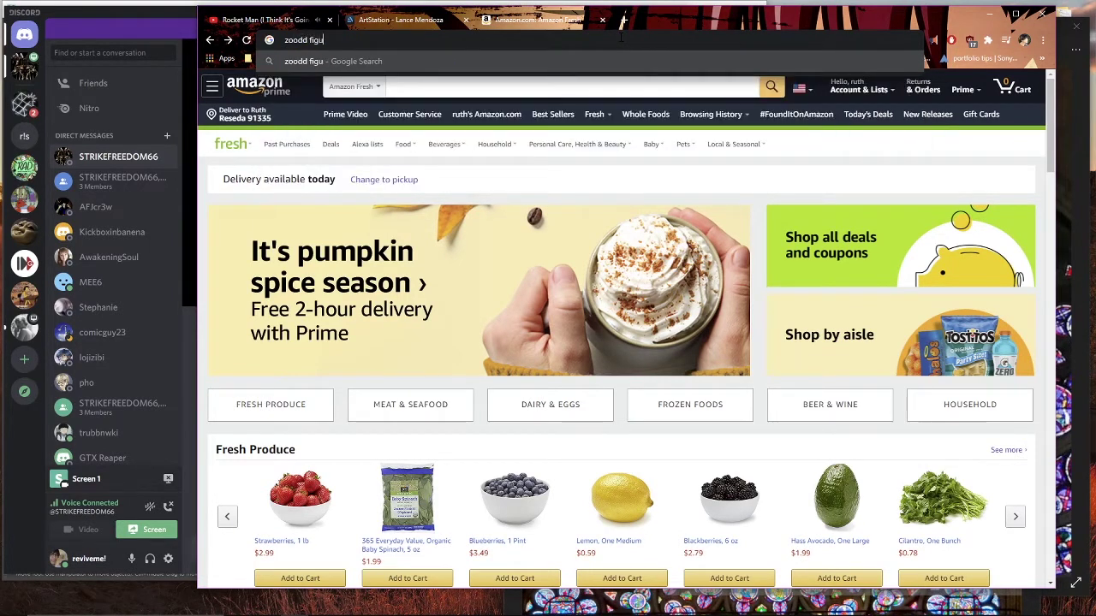
pyautogui.write(' figures')
pyautogui.press('Return')
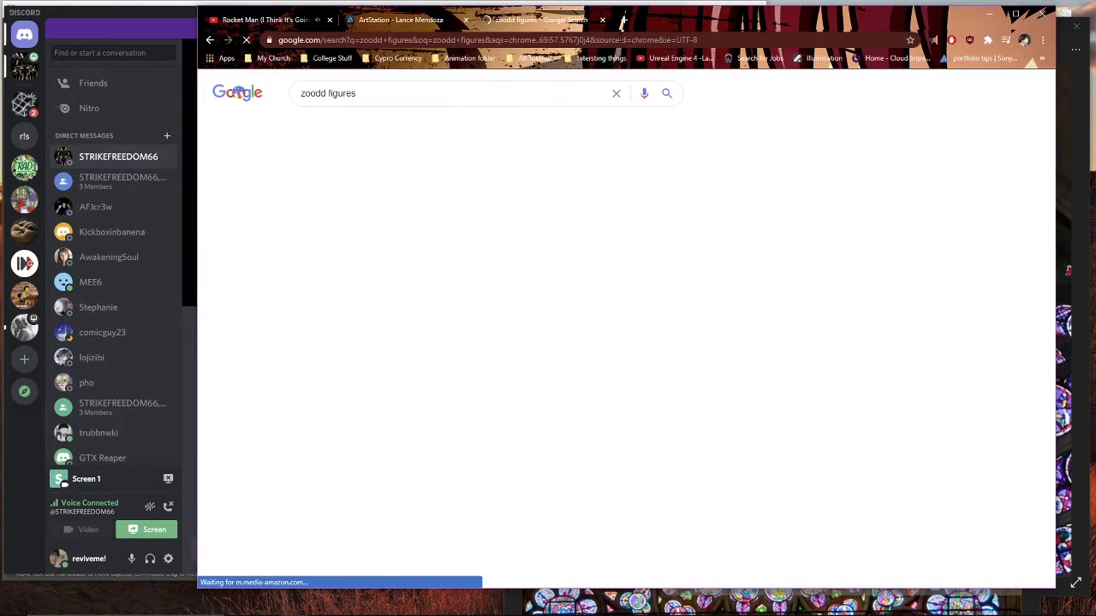
# Step: Follow the suggested "zoids figures" search and view its image results and shopping results
pyautogui.click(399, 172)
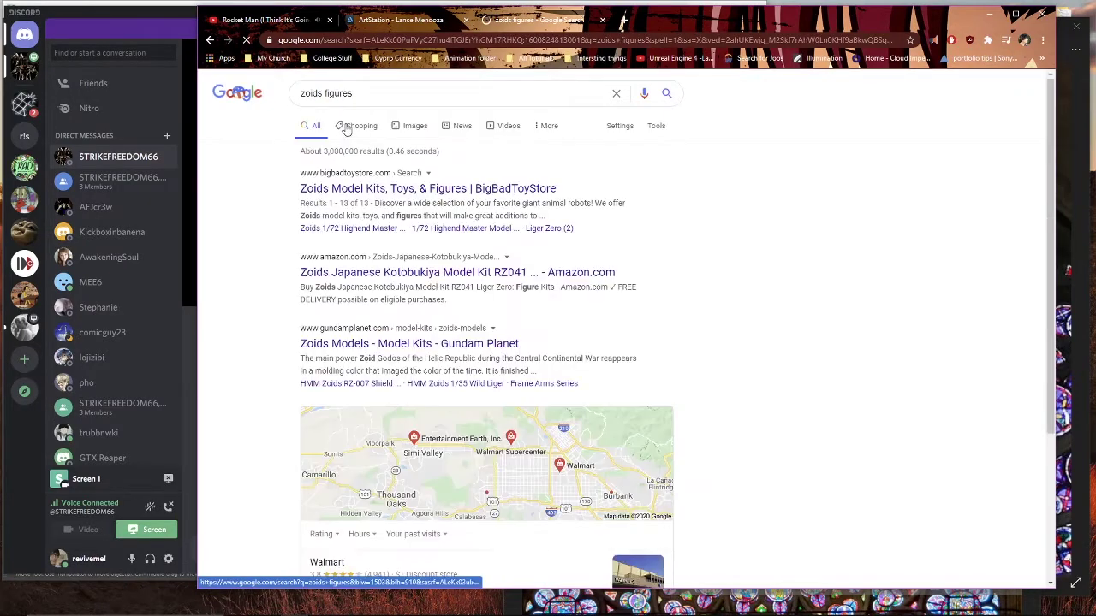
pyautogui.click(412, 128)
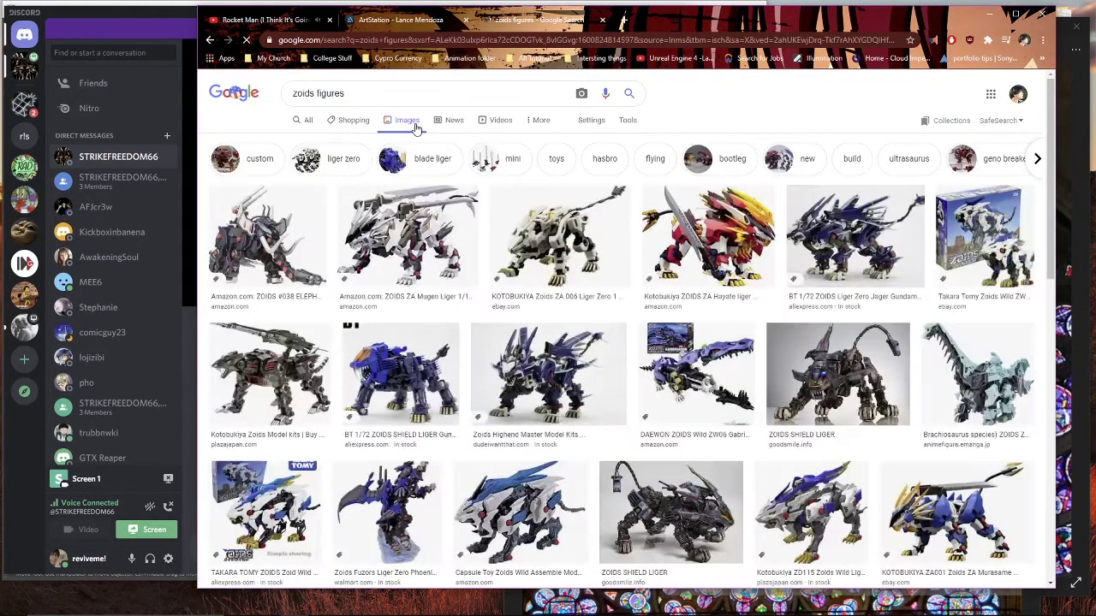
pyautogui.click(363, 125)
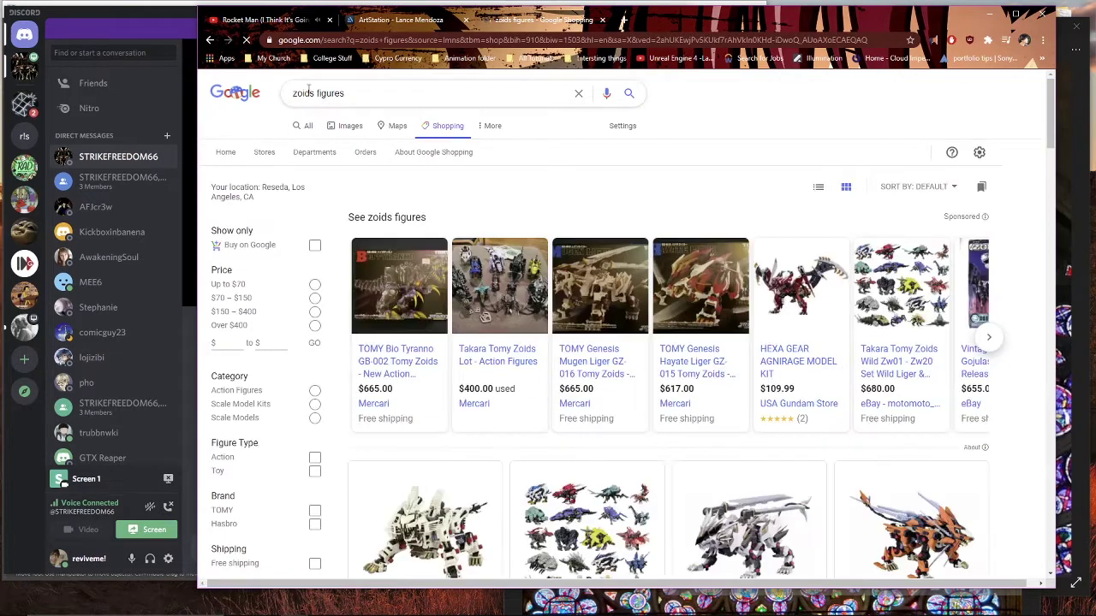
# Step: Refine the shopping search to "zodds figures", "zoods figures" and finally "zood figures", and show all web results for the last query
pyautogui.press('BackSpace')
pyautogui.press('Return')
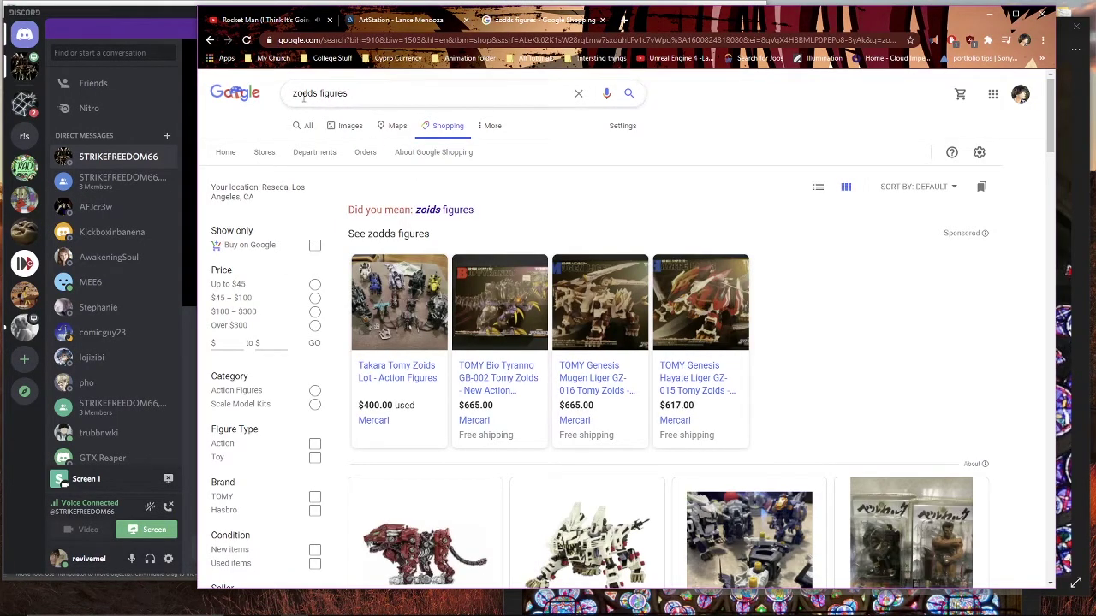
pyautogui.click(311, 92)
pyautogui.press('BackSpace')
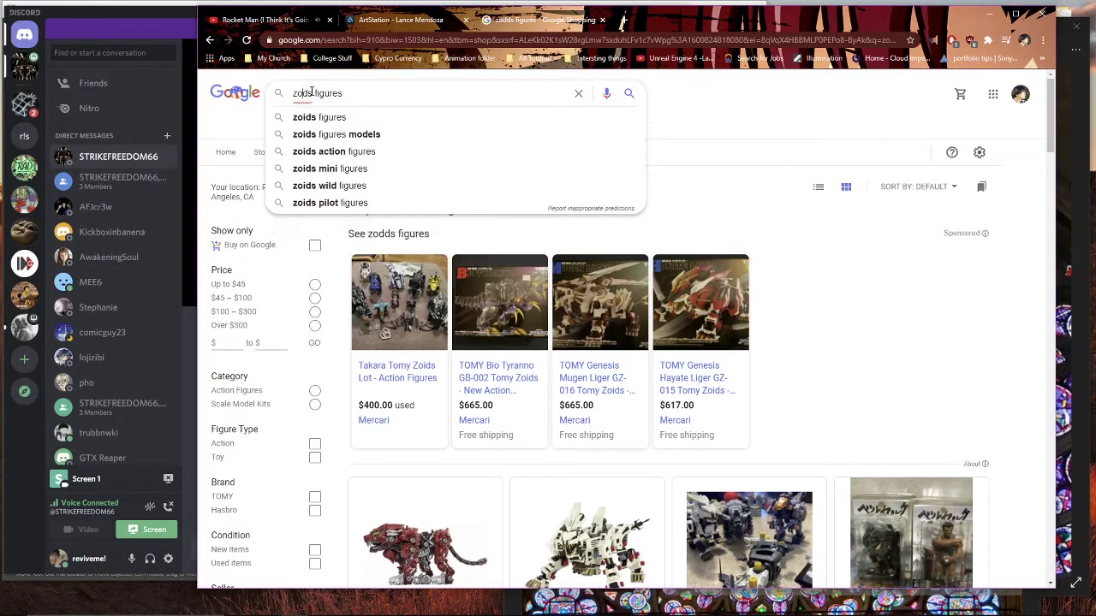
pyautogui.press('Return')
pyautogui.click(319, 94)
pyautogui.press('BackSpace')
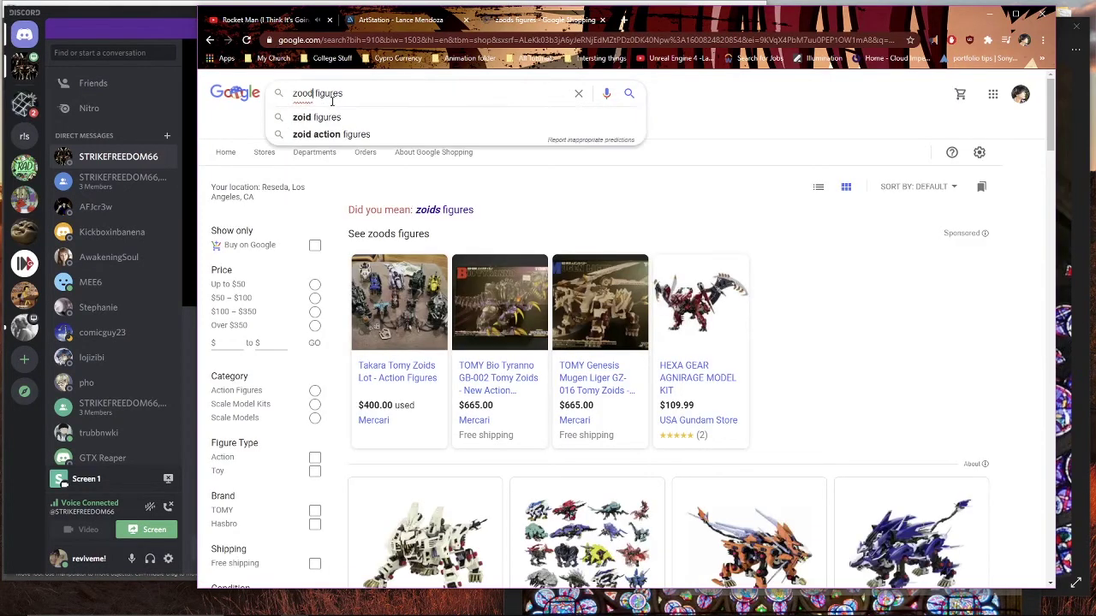
pyautogui.press('Return')
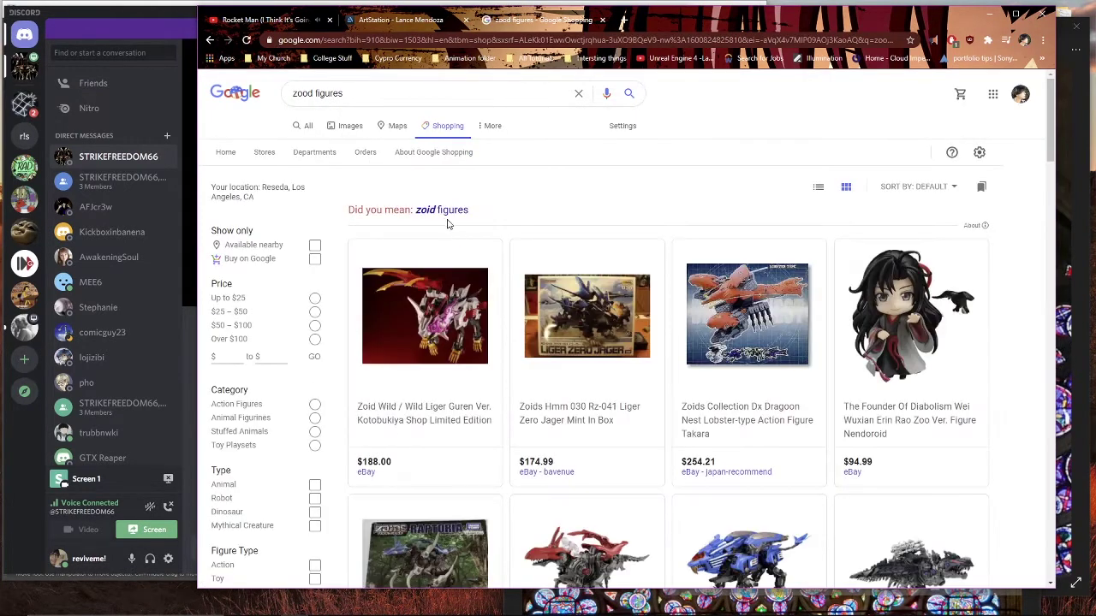
pyautogui.click(304, 125)
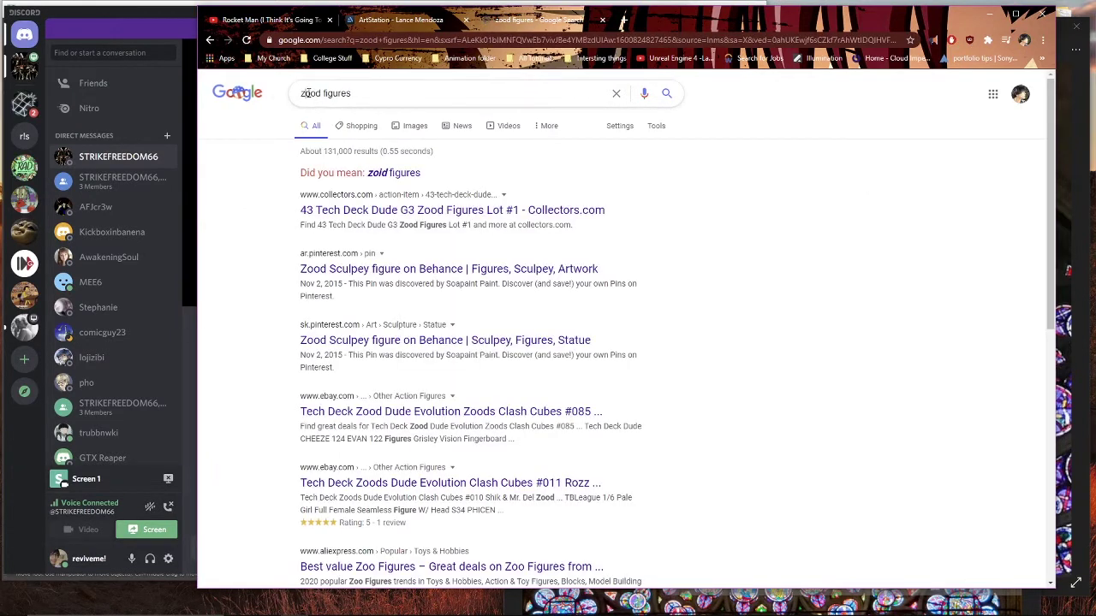
# Step: Change the web search to "berserk zodd figure" and show its shopping results
pyautogui.click(307, 94)
pyautogui.write('berserk')
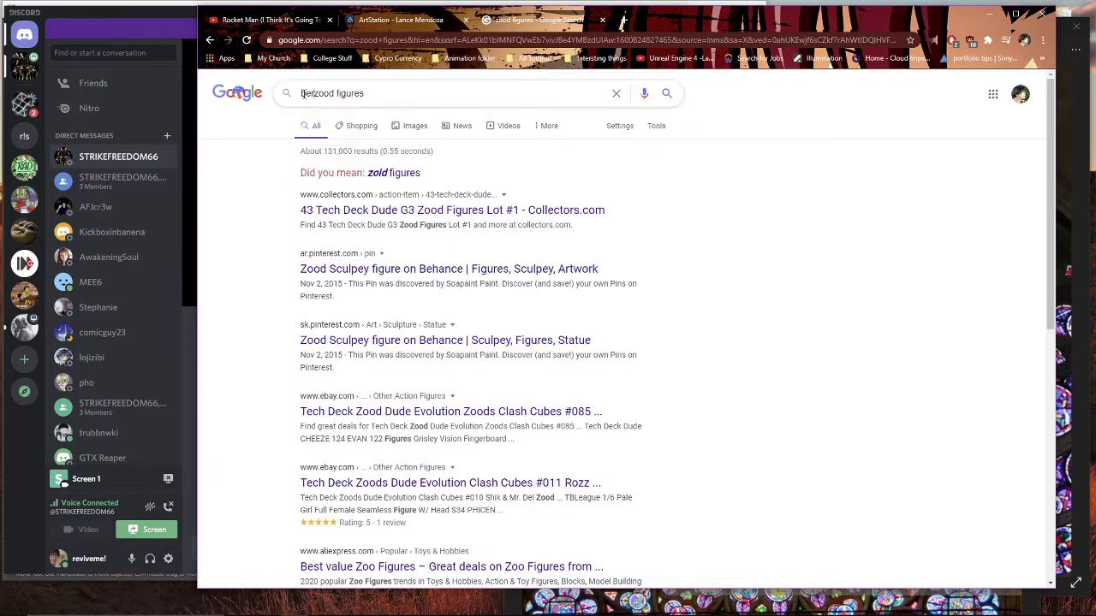
pyautogui.press('Return')
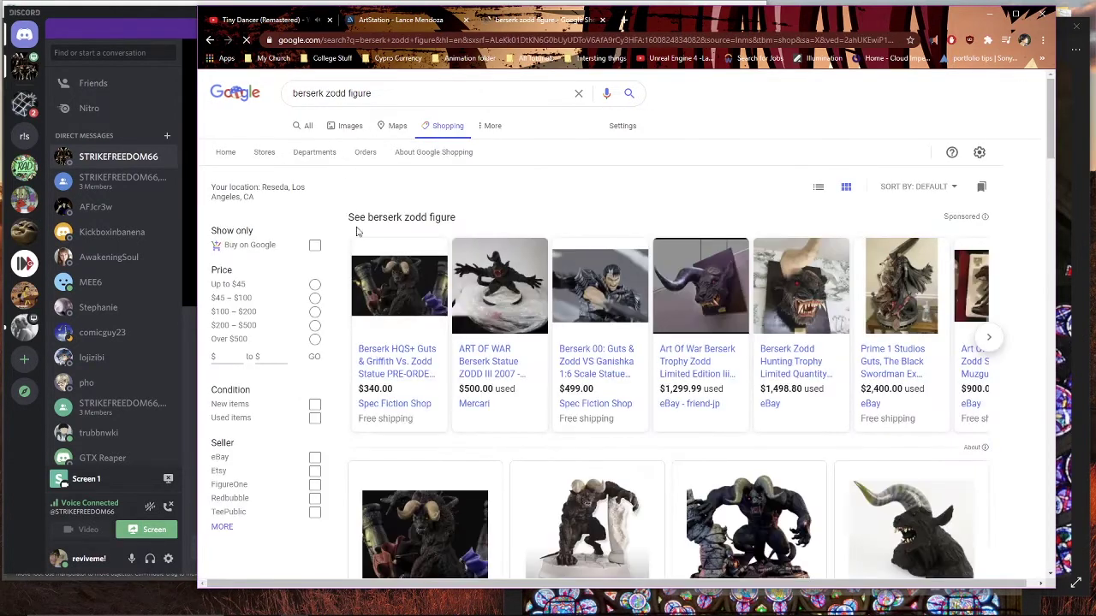
# Step: Browse the berserk zodd figure shopping listings, comparing the statues and their prices, and return to the start of the results
pyautogui.scroll(-1, 550, 304)
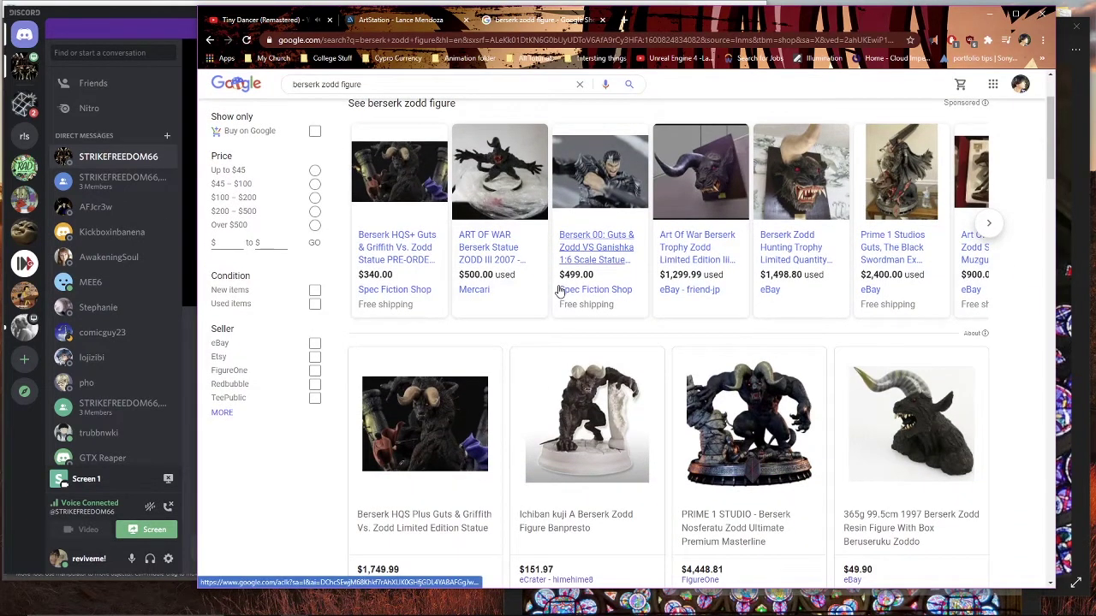
pyautogui.scroll(-2, 554, 295)
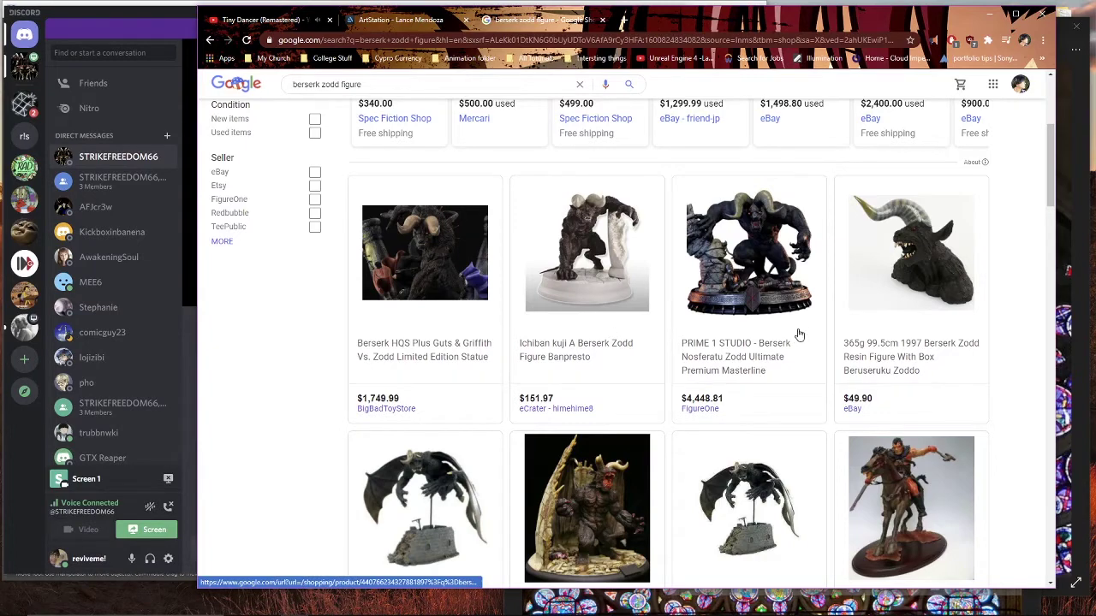
pyautogui.scroll(-2, 799, 334)
pyautogui.scroll(-3, 763, 330)
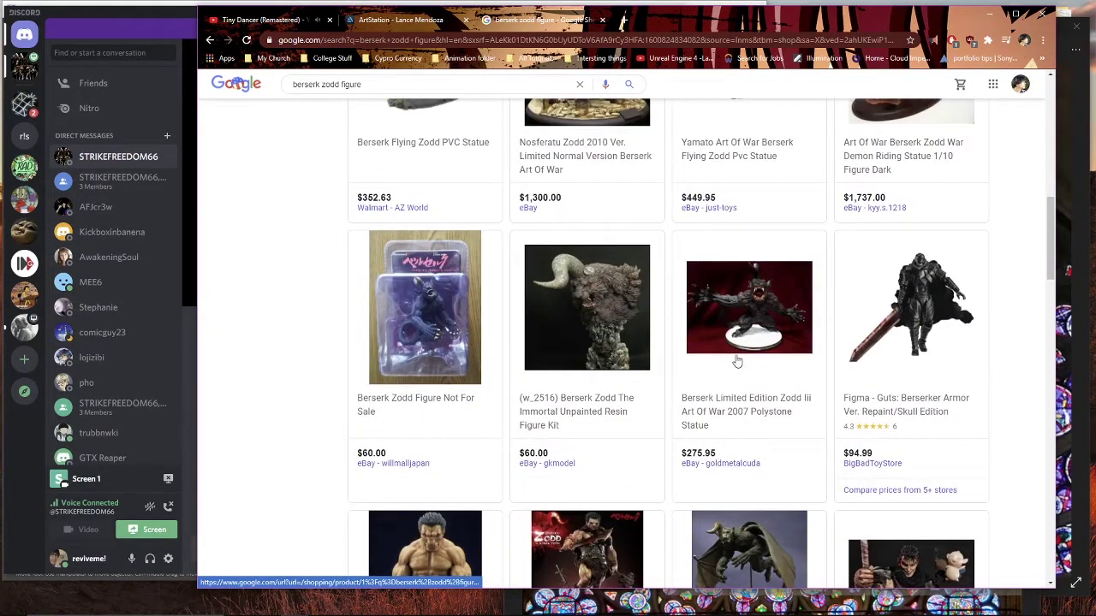
pyautogui.scroll(-1, 738, 363)
pyautogui.scroll(-2, 743, 366)
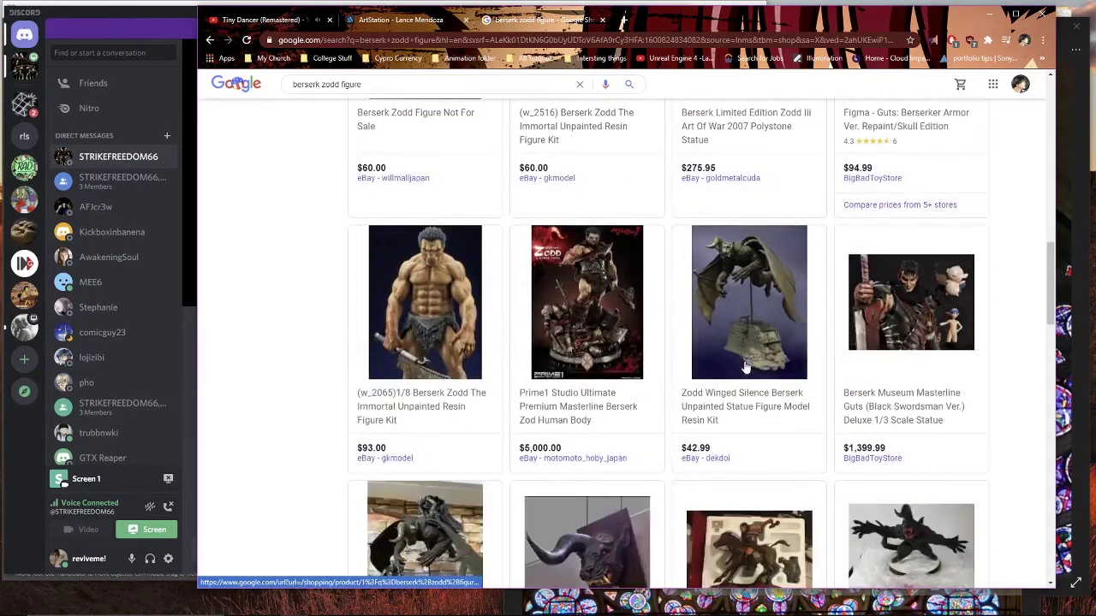
pyautogui.scroll(-4, 745, 368)
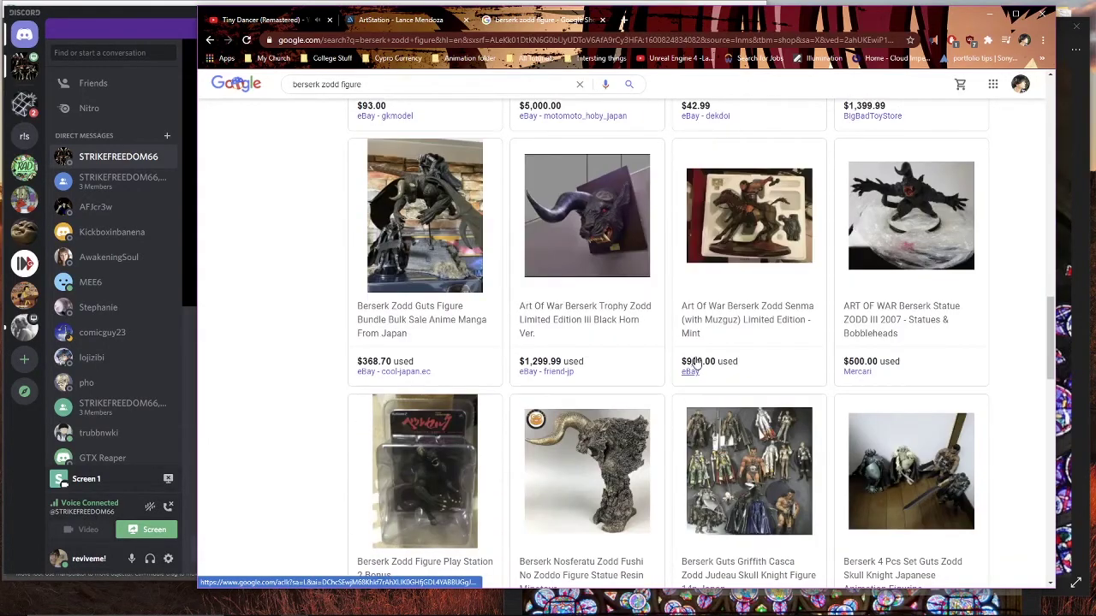
pyautogui.scroll(12, 695, 364)
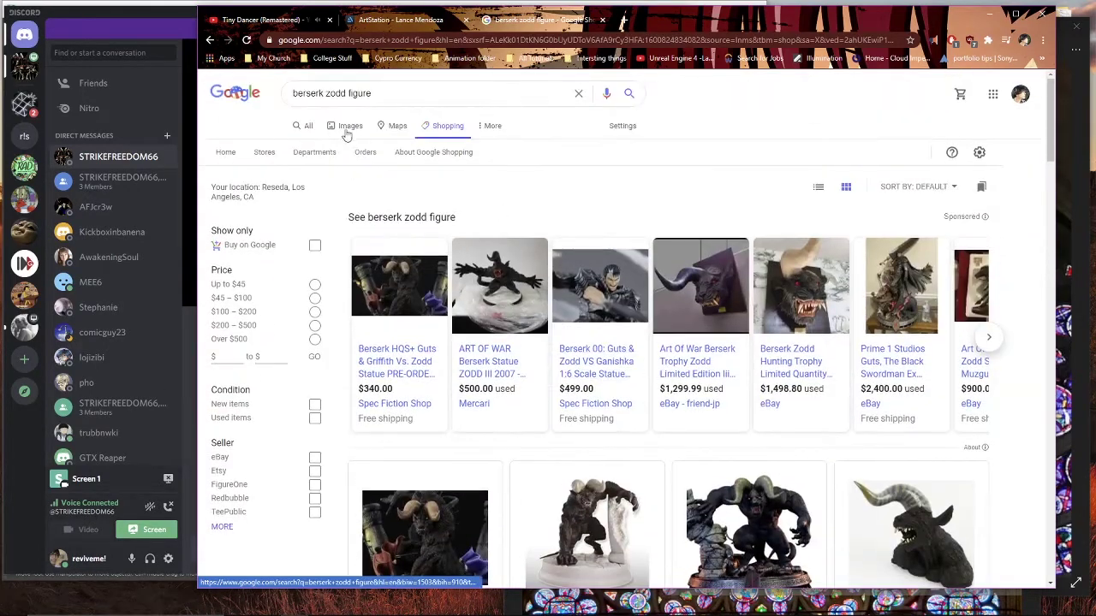
# Step: Show the image results for the query, and preview and close the No. 051 Zodd Human Form Action Figure
pyautogui.click(346, 128)
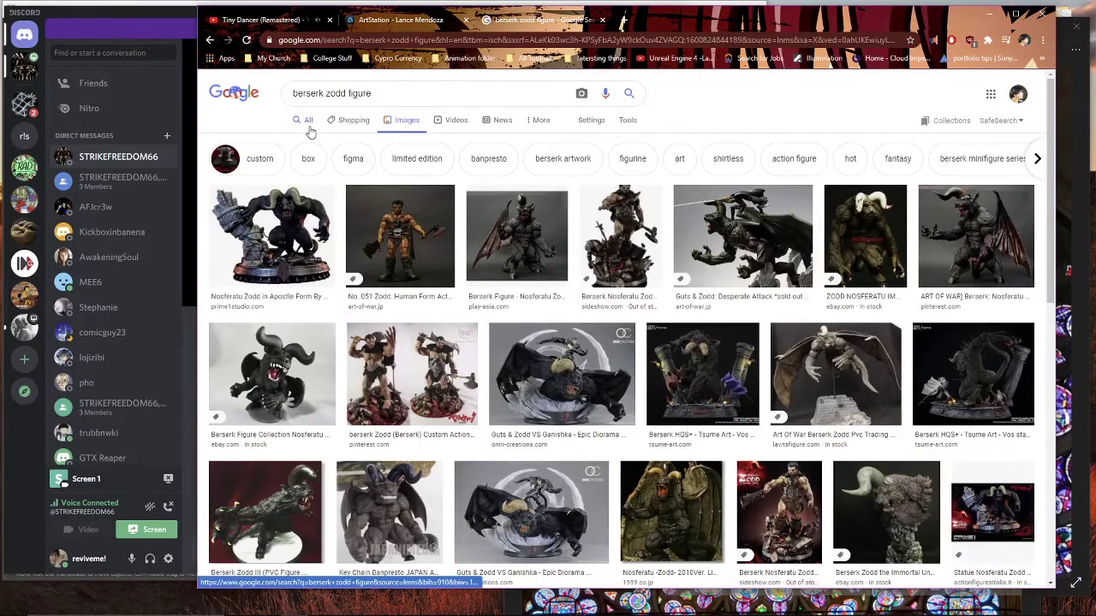
pyautogui.click(399, 235)
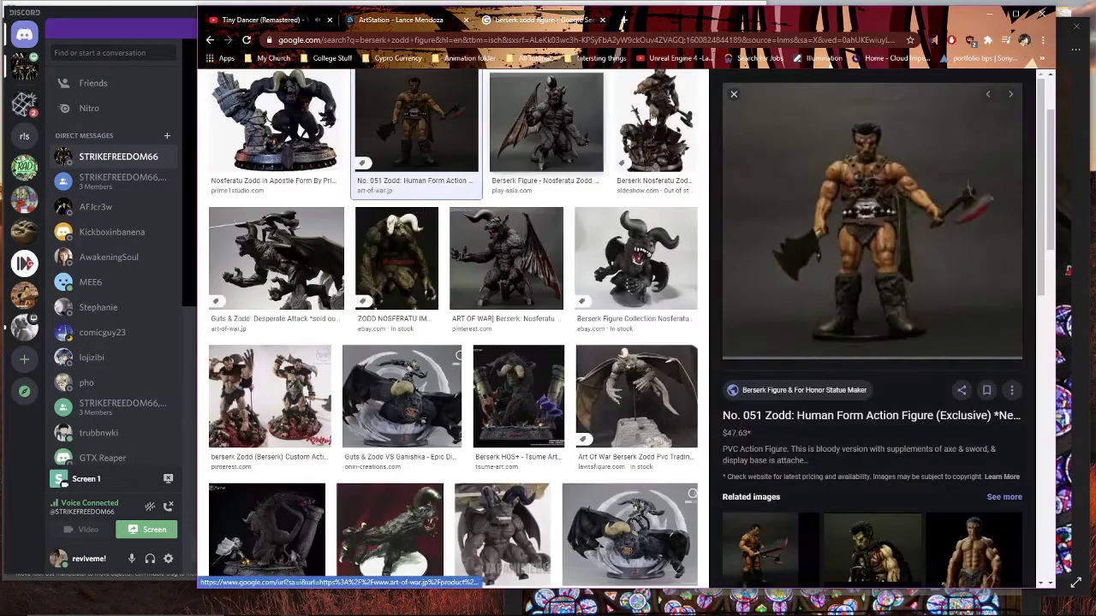
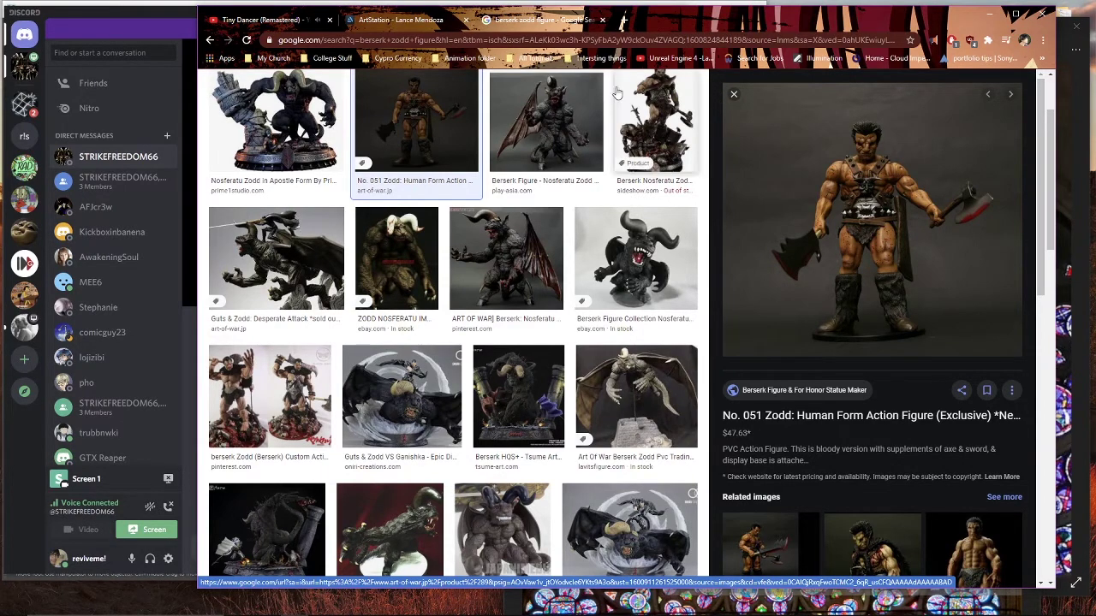
pyautogui.click(734, 94)
# Step: Preview the AliExpress Nosferatu Zodd bust further down the image results, close it, and preview the MyFigureCollection Guts and Zodd Desperate Attack figure
pyautogui.scroll(-5, 726, 221)
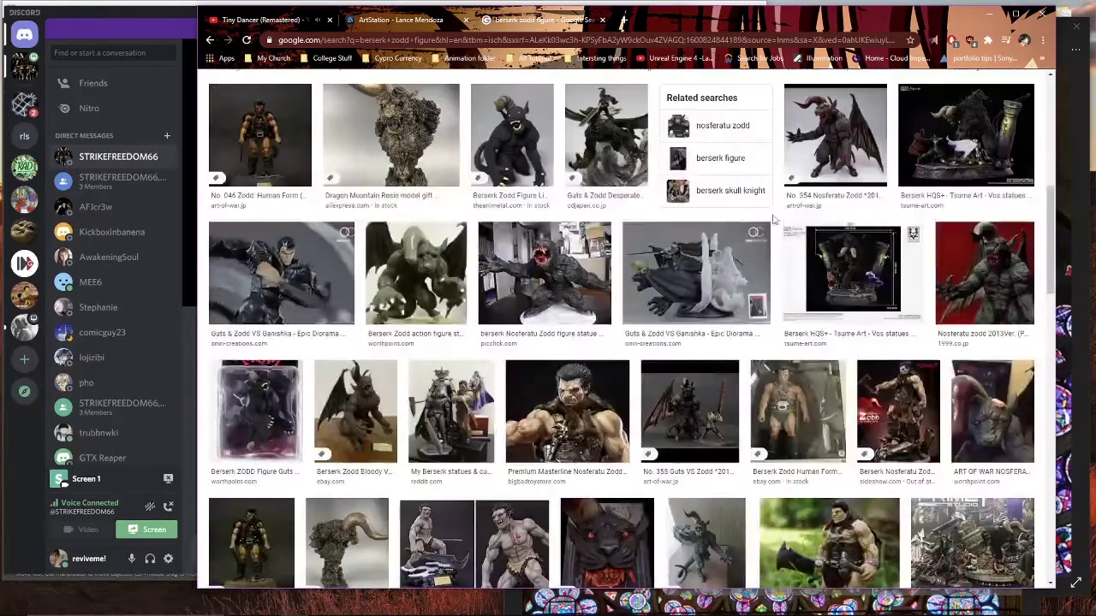
pyautogui.scroll(-4, 774, 220)
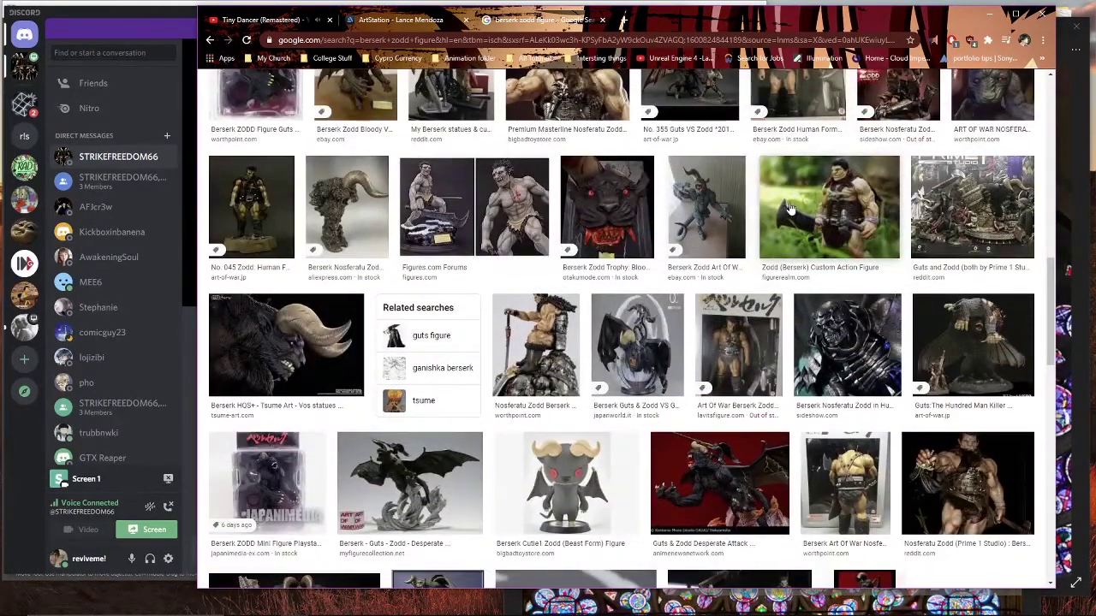
pyautogui.click(347, 206)
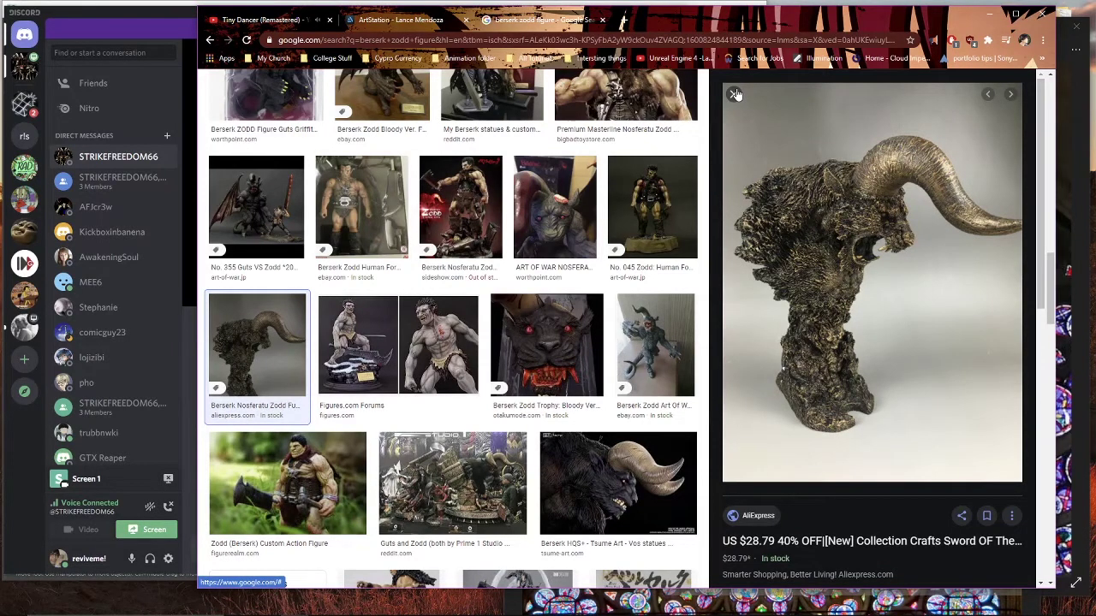
pyautogui.click(735, 94)
pyautogui.scroll(-2, 805, 317)
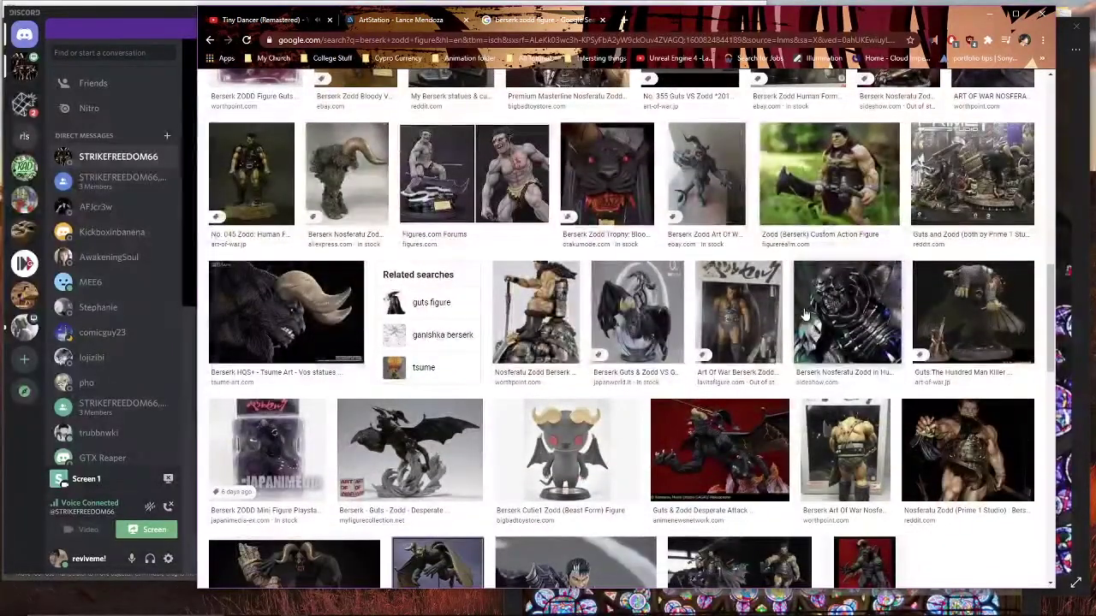
pyautogui.scroll(1, 862, 305)
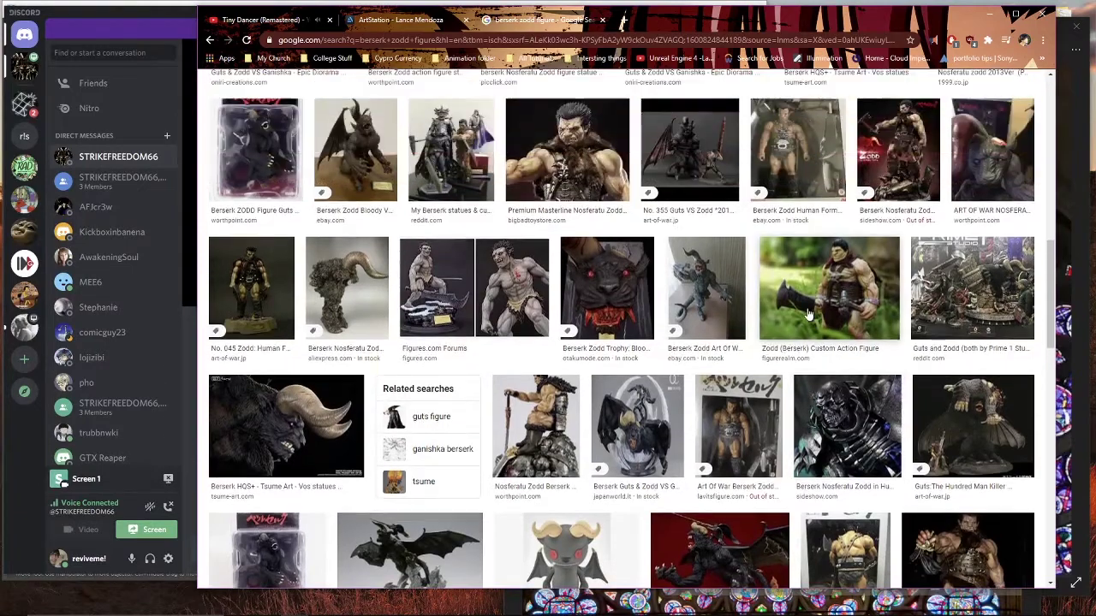
pyautogui.scroll(-2, 862, 306)
pyautogui.click(409, 390)
# Step: Move the browser window out of the way and bring the rose window photo and the Maya scene to the front
pyautogui.moveTo(746, 97); pyautogui.dragTo(743, 43)
pyautogui.moveTo(743, 19); pyautogui.dragTo(741, 65)
pyautogui.click(572, 11)
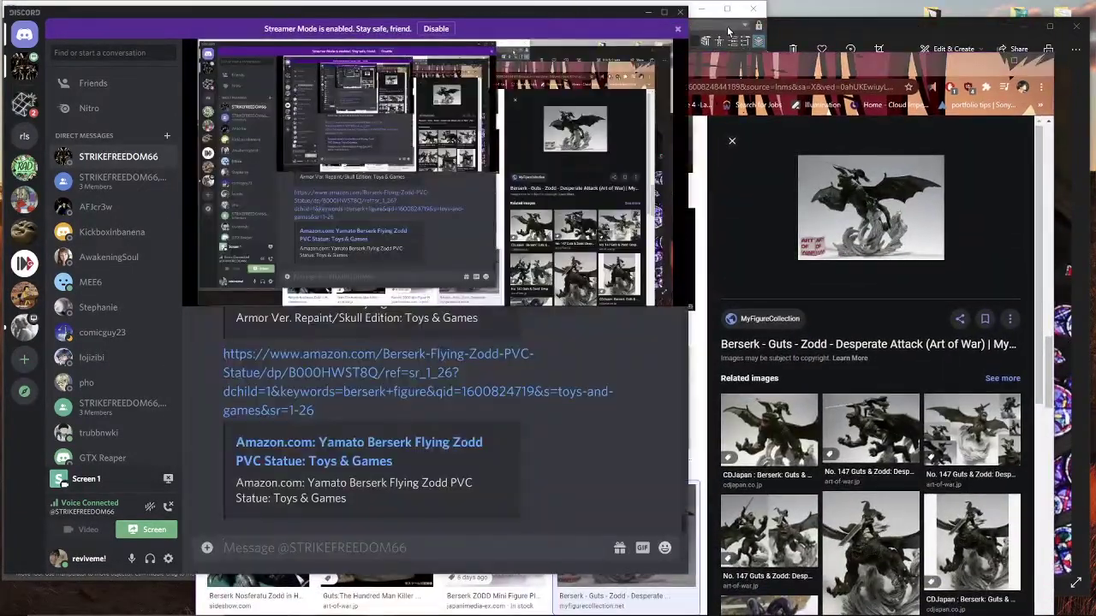
pyautogui.click(816, 30)
pyautogui.click(571, 12)
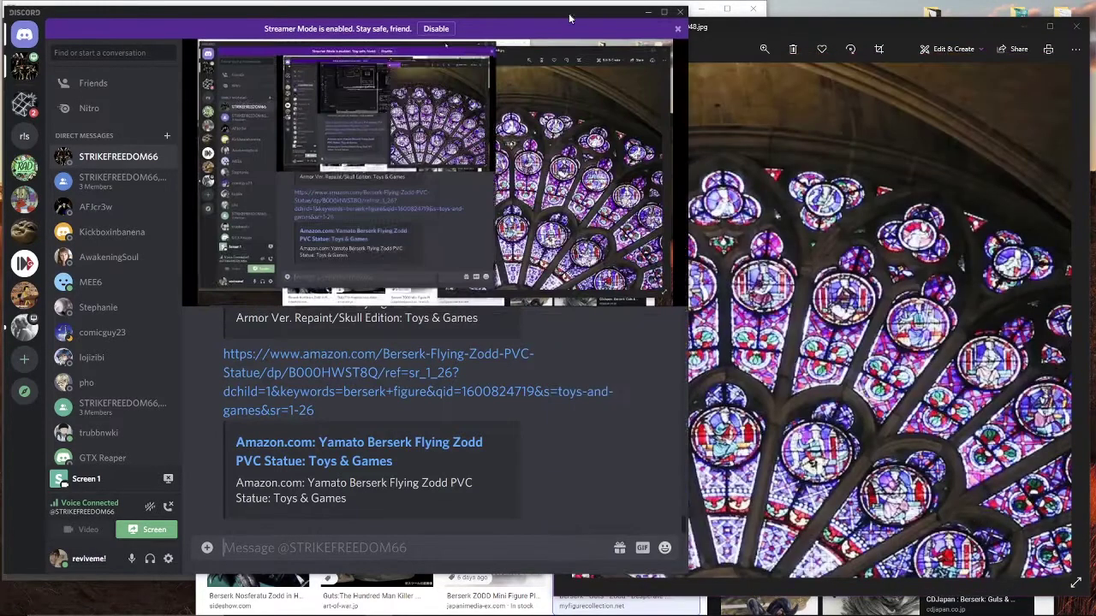
pyautogui.click(595, 4)
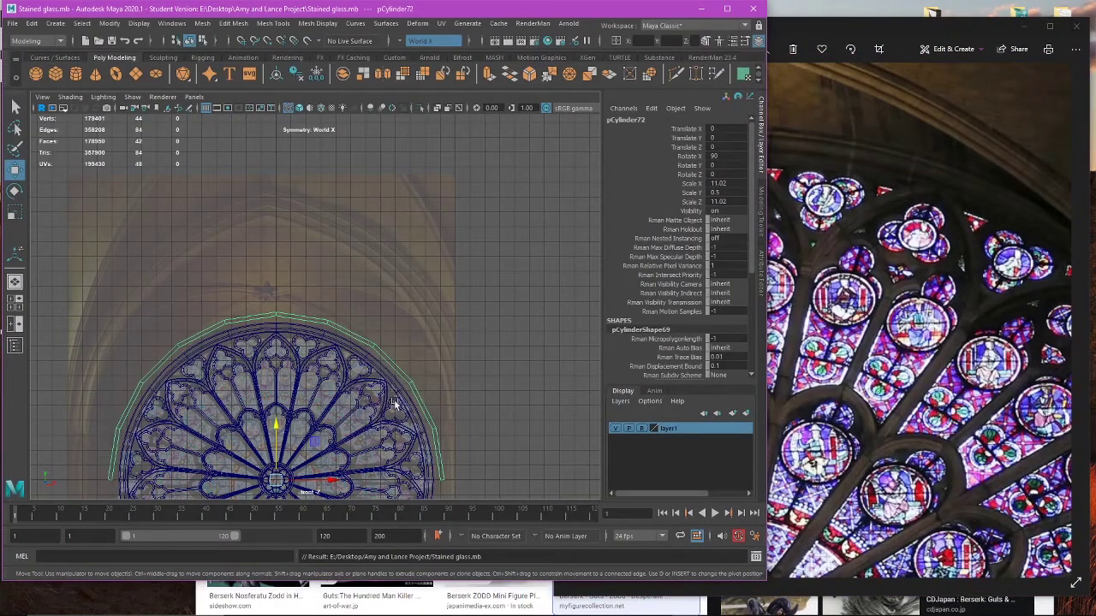
# Step: Scale the half-ring arch down to 10.627 in X and Z so it sits closer around the rose window
pyautogui.keyDown('alt'); pyautogui.moveTo(395, 404); pyautogui.dragTo(458, 309, button='middle'); pyautogui.keyUp('alt')
pyautogui.scroll(2, 456, 310)
pyautogui.press('e')
pyautogui.press('r')
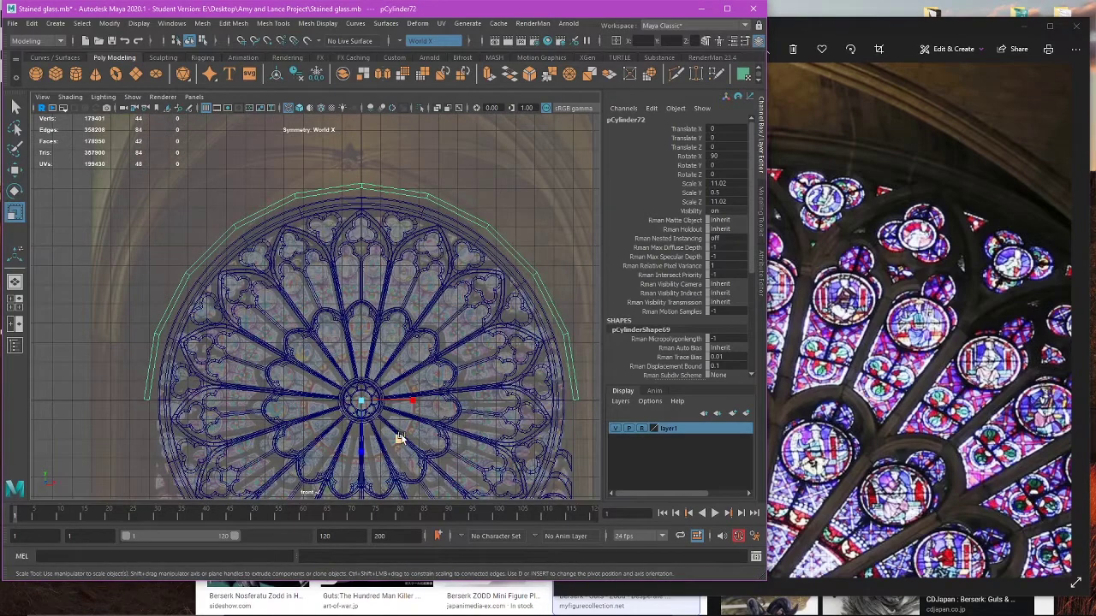
pyautogui.moveTo(398, 439); pyautogui.dragTo(398, 441)
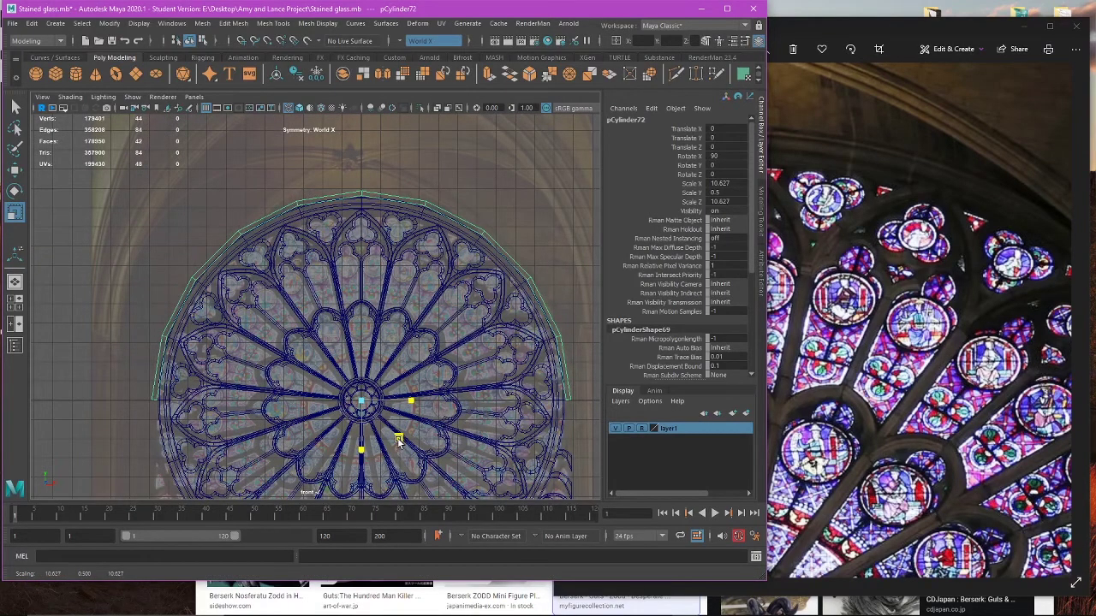
pyautogui.press('w')
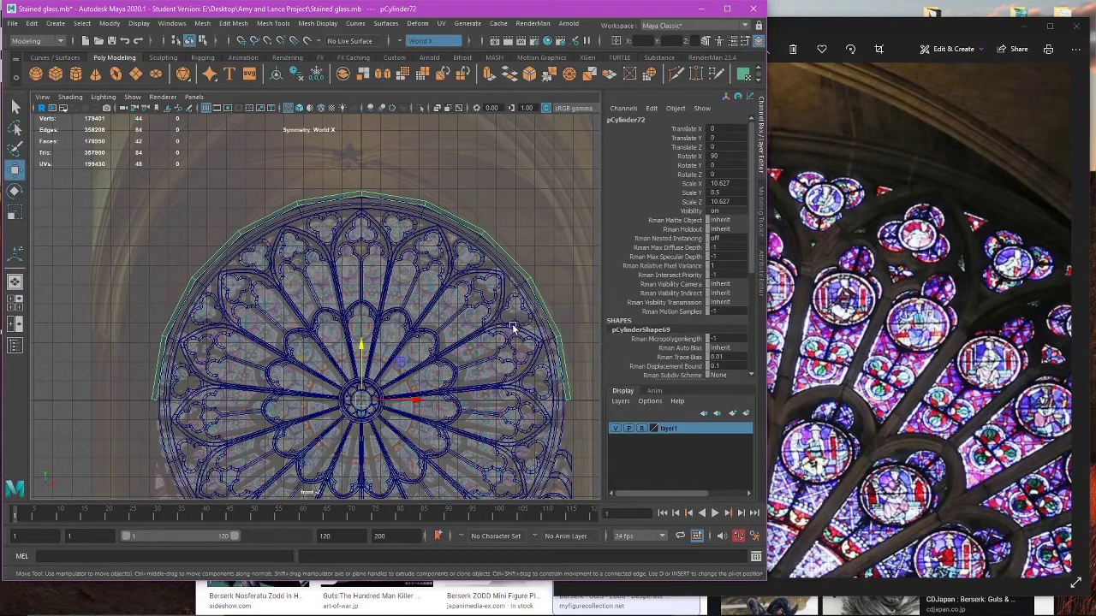
# Step: Turn on shaded display, inspect the arch with smooth preview in the perspective view, and return it to unsmoothed display
pyautogui.press('3')
pyautogui.press('5')
pyautogui.press('space')
pyautogui.press('space')
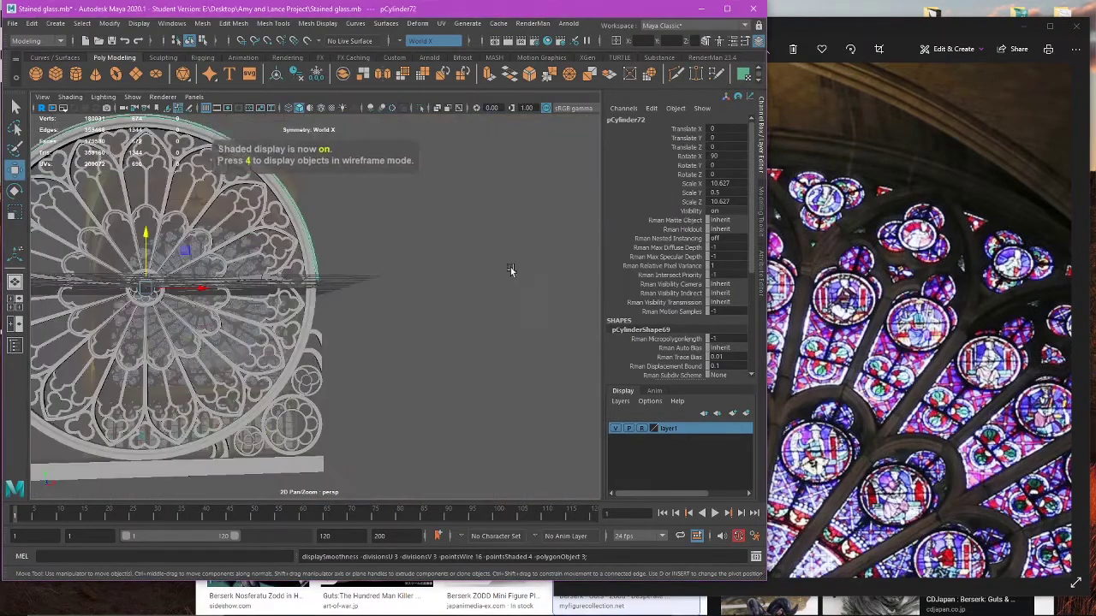
pyautogui.keyDown('alt'); pyautogui.moveTo(511, 268); pyautogui.dragTo(380, 302); pyautogui.keyUp('alt')
pyautogui.scroll(5, 428, 261)
pyautogui.press('1')
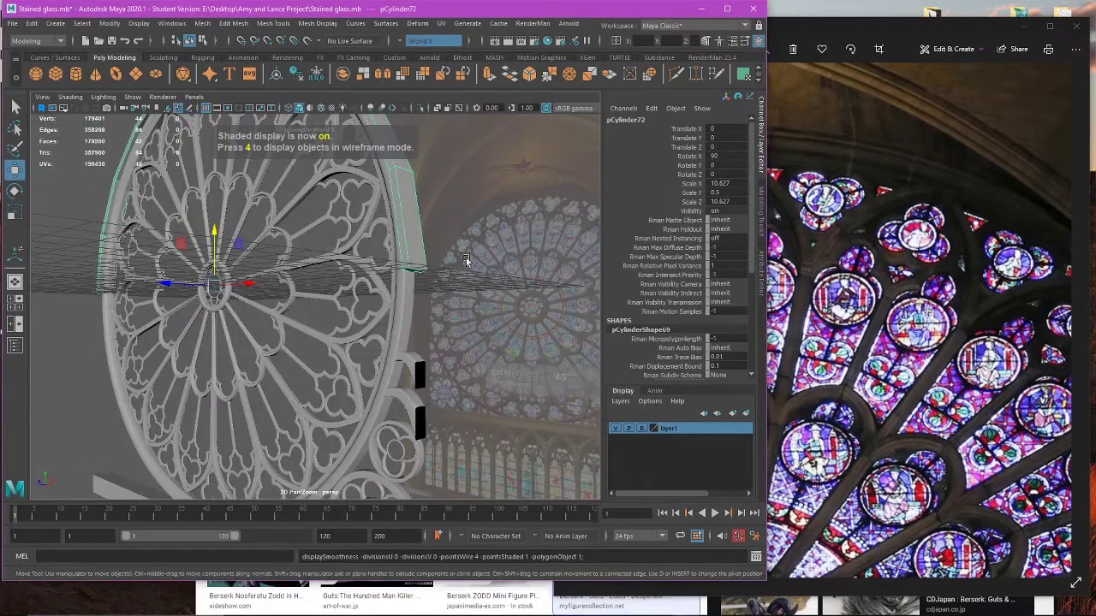
# Step: Select the arch's two lower end faces and extrude them straight down alongside the rose window to form vertical legs
pyautogui.keyDown('alt'); pyautogui.moveTo(465, 260); pyautogui.dragTo(488, 207); pyautogui.keyUp('alt')
pyautogui.moveTo(488, 209); pyautogui.dragTo(484, 246, button='right')
pyautogui.click(387, 336)
pyautogui.keyDown('alt'); pyautogui.moveTo(388, 338); pyautogui.dragTo(513, 339, button='middle'); pyautogui.keyUp('alt')
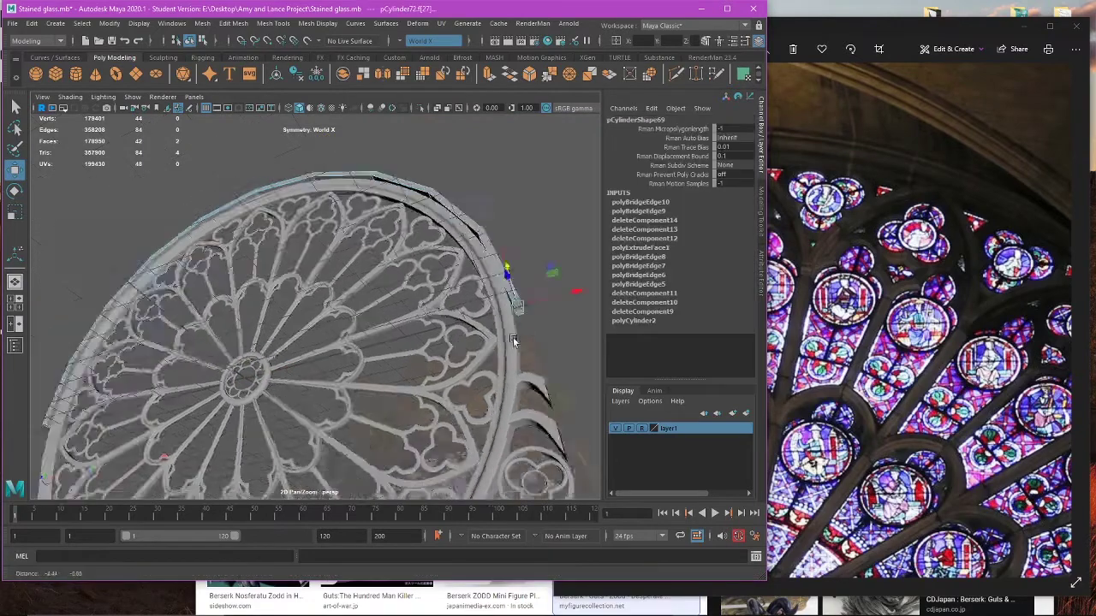
pyautogui.keyDown('alt'); pyautogui.moveTo(512, 341); pyautogui.dragTo(395, 353); pyautogui.keyUp('alt')
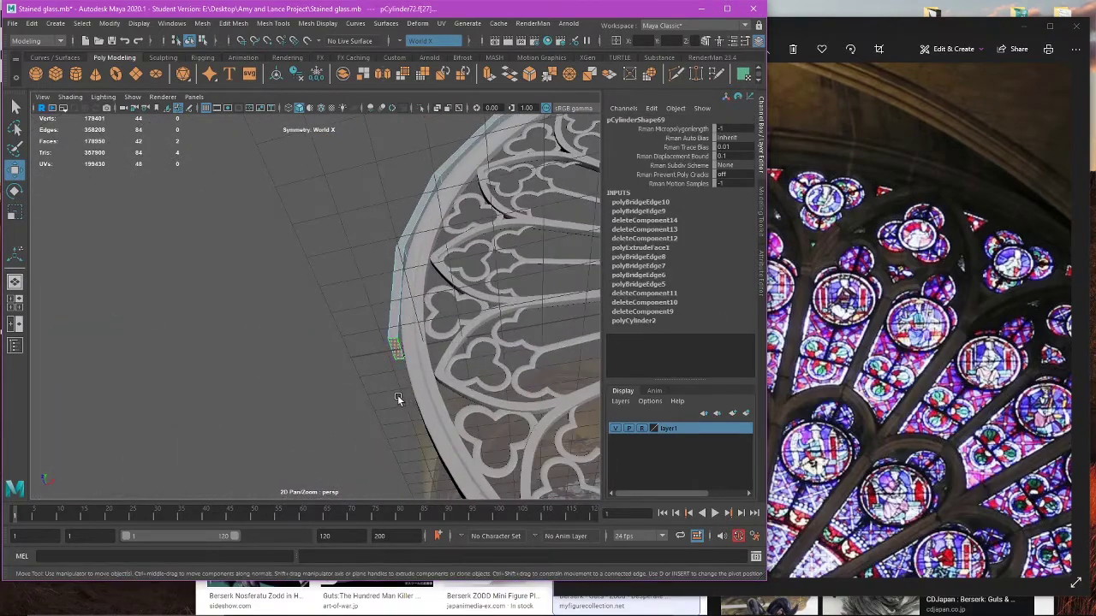
pyautogui.press('space')
pyautogui.press('space')
pyautogui.scroll(5, 439, 291)
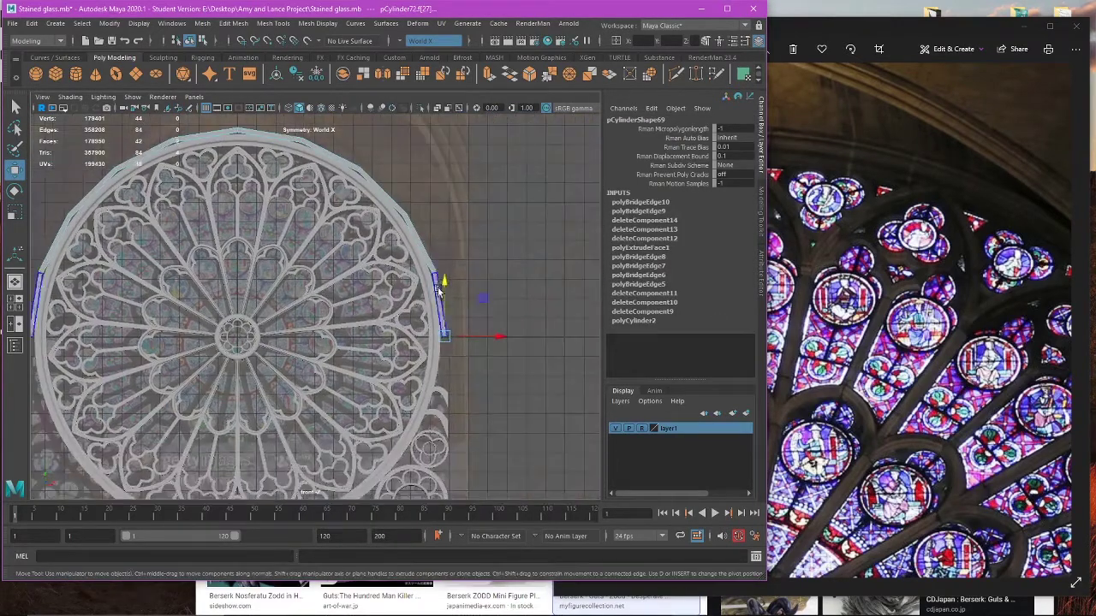
pyautogui.hotkey('ctrl', 'e')
pyautogui.press('w')
pyautogui.moveTo(444, 283); pyautogui.dragTo(444, 440)
# Step: Lower the ends of both arch legs until they meet the upper edge of the horizontal base slab
pyautogui.keyDown('alt'); pyautogui.moveTo(472, 360); pyautogui.dragTo(520, 204, button='middle'); pyautogui.keyUp('alt')
pyautogui.press('r')
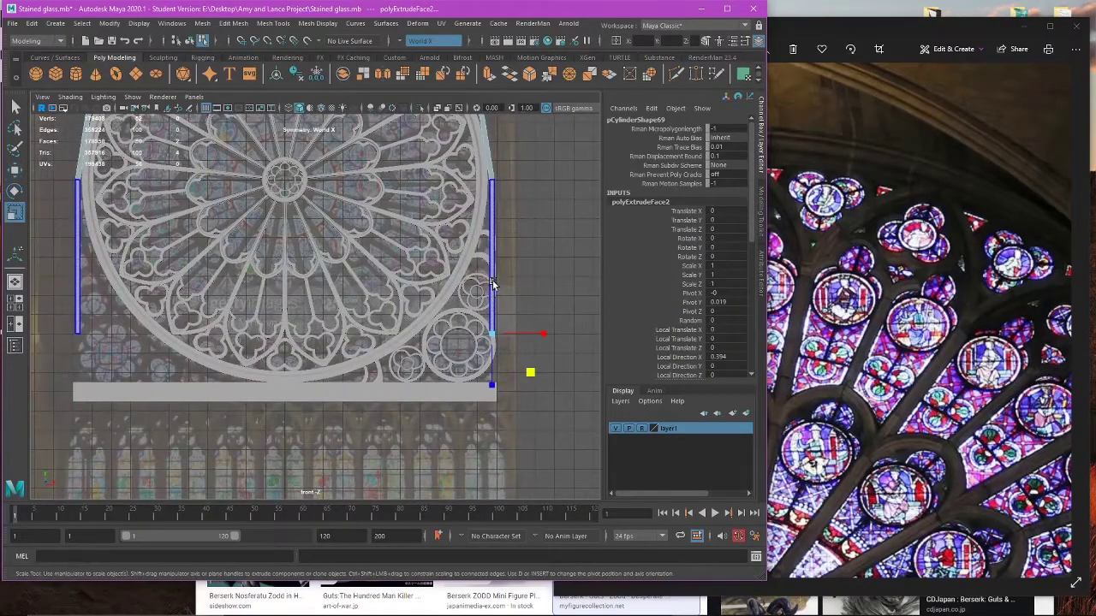
pyautogui.press('w')
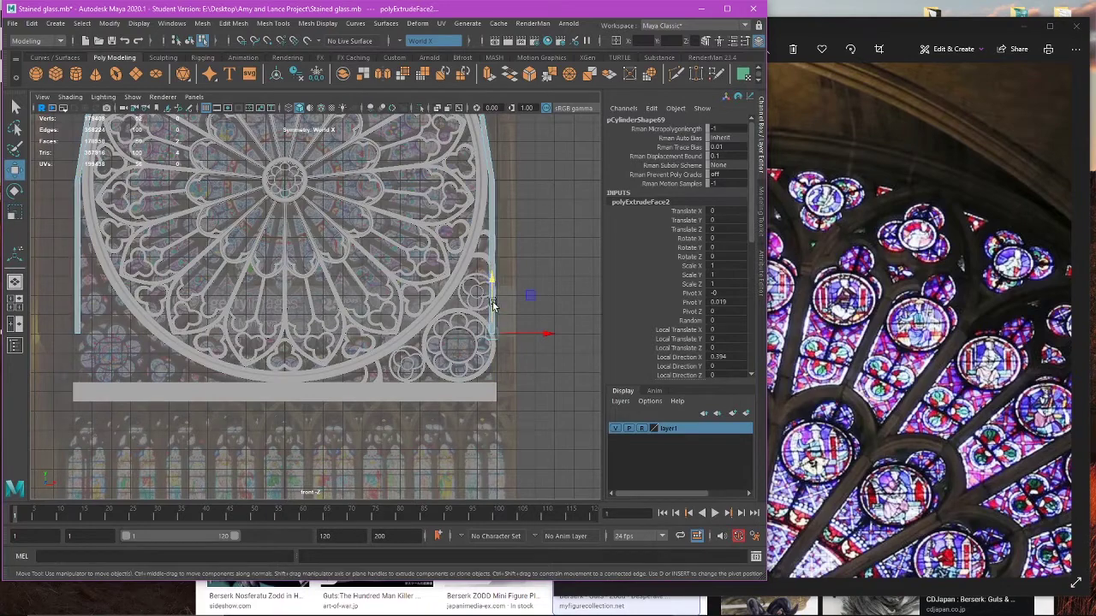
pyautogui.moveTo(492, 304); pyautogui.dragTo(493, 351)
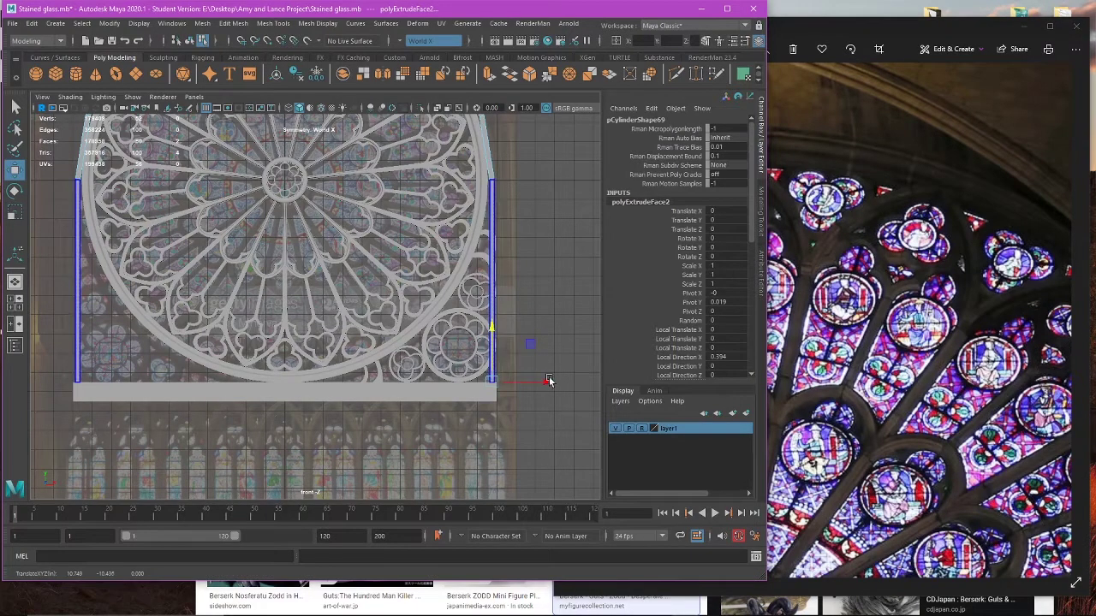
pyautogui.scroll(8, 479, 344)
pyautogui.keyDown('alt'); pyautogui.moveTo(477, 343); pyautogui.dragTo(363, 315, button='middle'); pyautogui.keyUp('alt')
pyautogui.scroll(5, 408, 346)
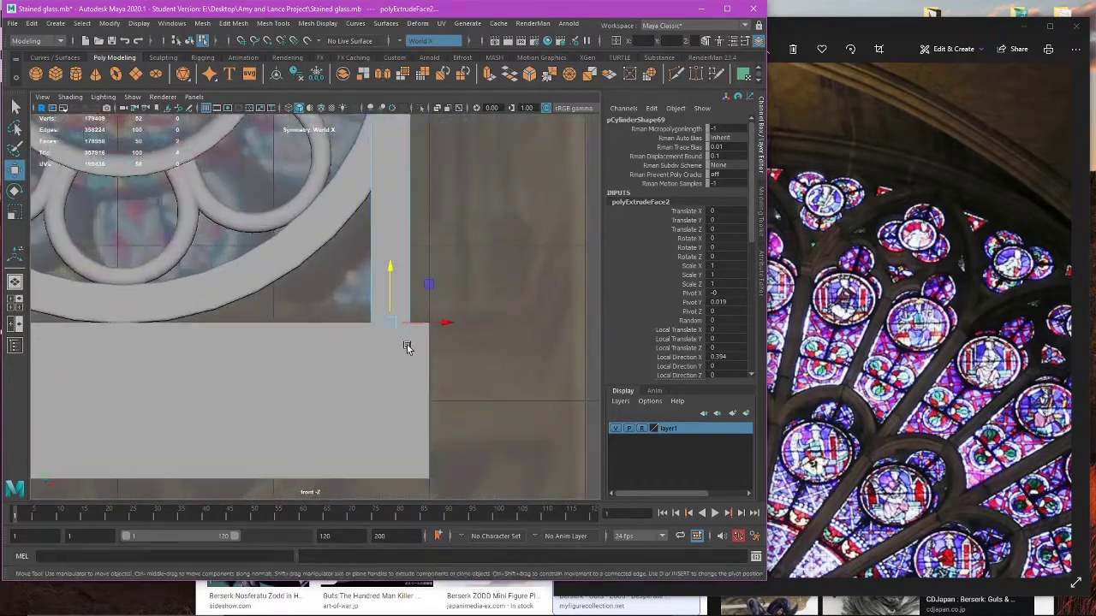
pyautogui.scroll(3, 437, 289)
pyautogui.moveTo(473, 290); pyautogui.dragTo(474, 292)
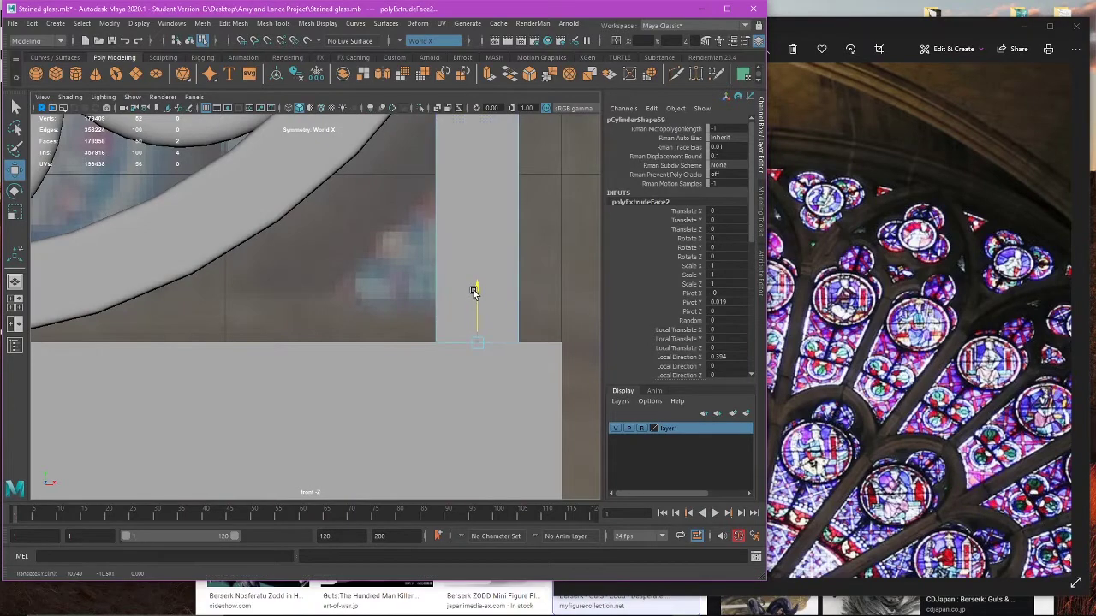
# Step: Examine the extended arch with smooth preview in the perspective view, return to object mode and clear the selection
pyautogui.scroll(-8, 489, 265)
pyautogui.press('space')
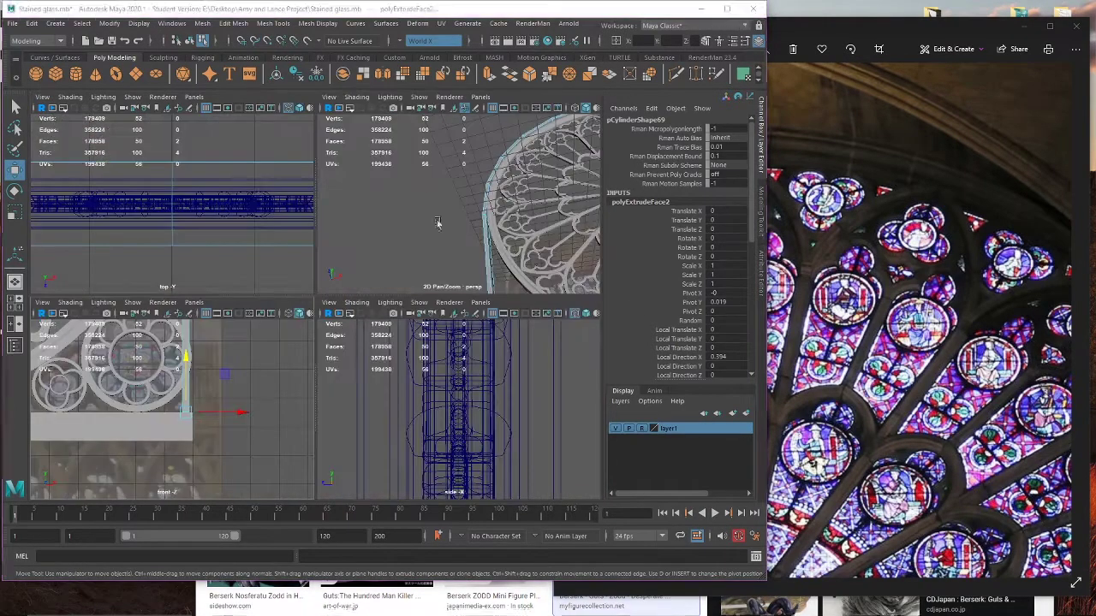
pyautogui.press('space')
pyautogui.keyDown('alt'); pyautogui.moveTo(440, 225); pyautogui.dragTo(340, 333); pyautogui.keyUp('alt')
pyautogui.scroll(-8, 340, 332)
pyautogui.keyDown('alt'); pyautogui.moveTo(508, 278); pyautogui.dragTo(448, 322, button='middle'); pyautogui.keyUp('alt')
pyautogui.scroll(7, 450, 323)
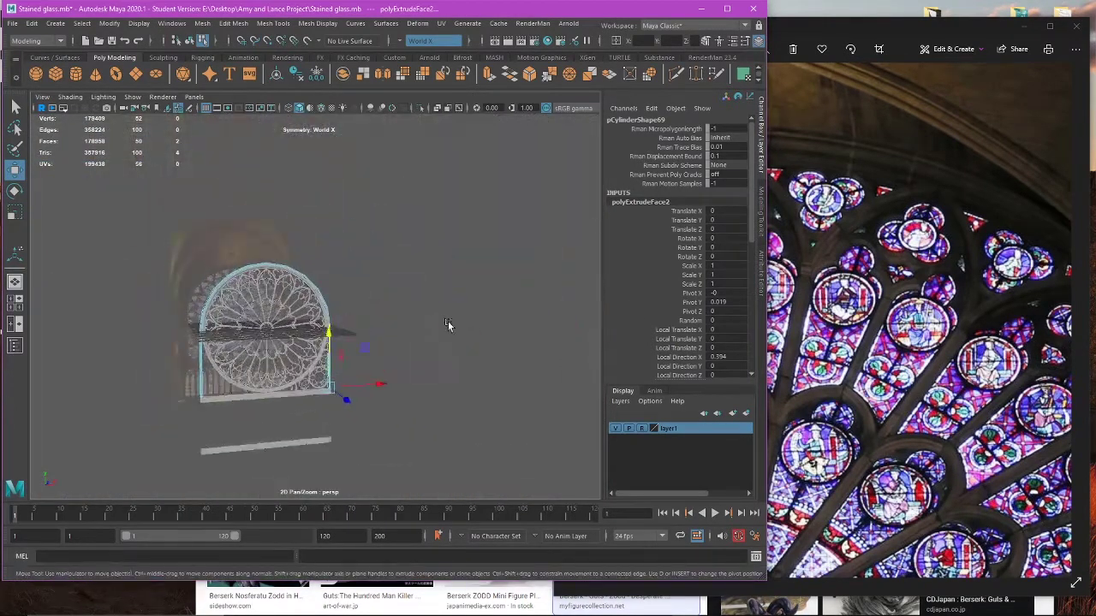
pyautogui.press('3')
pyautogui.moveTo(463, 268); pyautogui.dragTo(517, 252, button='right')
pyautogui.click(452, 296)
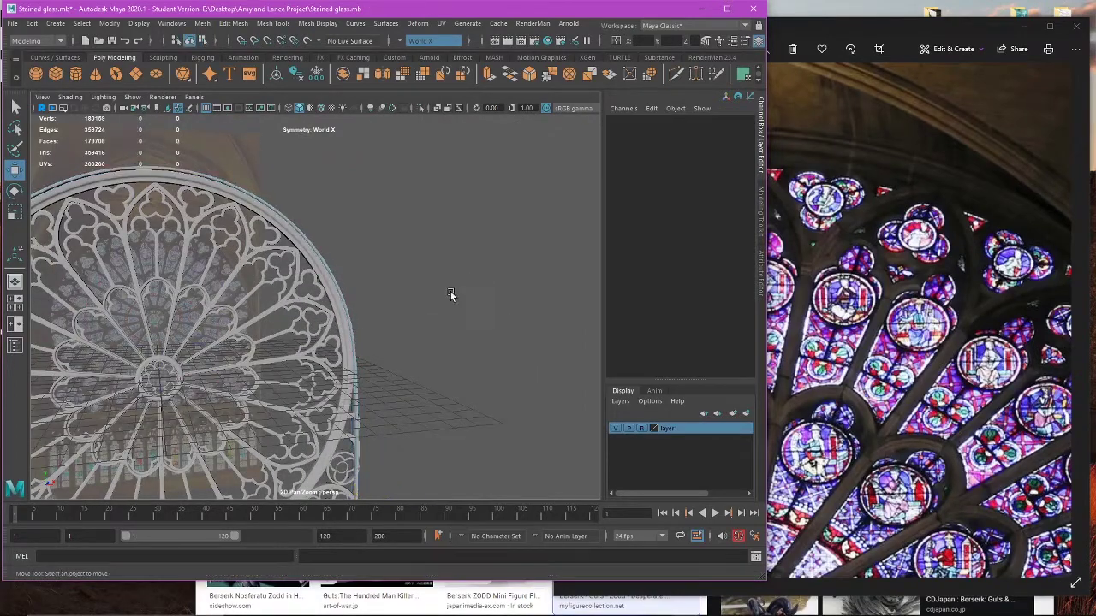
# Step: Select the stone arch, display it unsmoothed, and examine how its leg sits against the corner tracery and base slab in perspective
pyautogui.keyDown('alt'); pyautogui.moveTo(452, 296); pyautogui.dragTo(423, 335); pyautogui.keyUp('alt')
pyautogui.keyDown('alt'); pyautogui.moveTo(423, 334); pyautogui.dragTo(369, 337, button='middle'); pyautogui.keyUp('alt')
pyautogui.scroll(4, 369, 337)
pyautogui.click(448, 313)
pyautogui.keyDown('alt'); pyautogui.moveTo(448, 312); pyautogui.dragTo(318, 327); pyautogui.keyUp('alt')
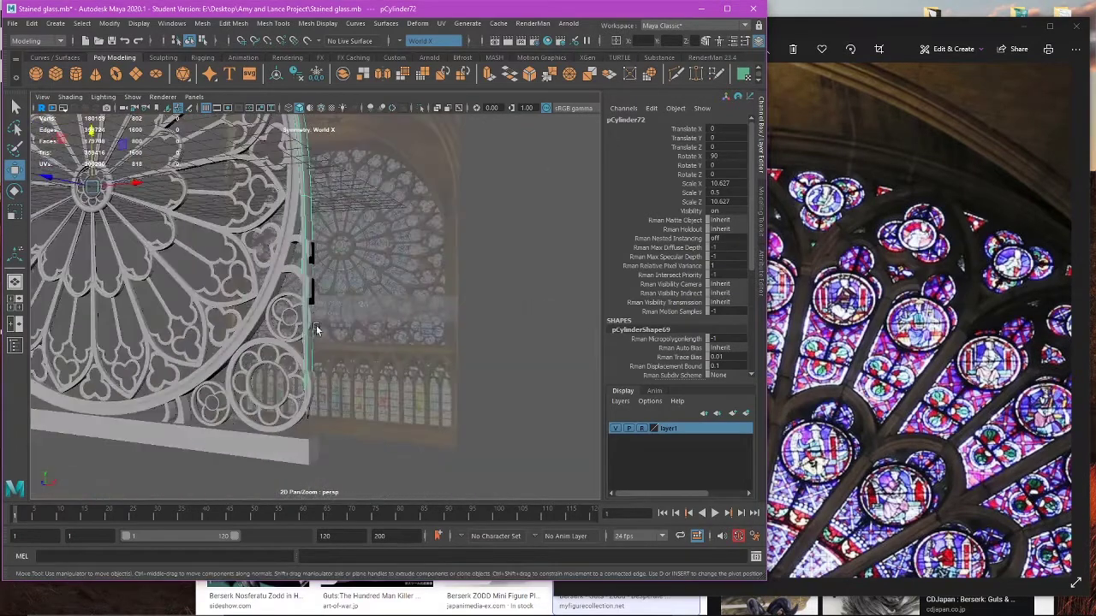
pyautogui.scroll(4, 347, 280)
pyautogui.keyDown('alt'); pyautogui.moveTo(347, 279); pyautogui.dragTo(355, 326, button='middle'); pyautogui.keyUp('alt')
pyautogui.press('1')
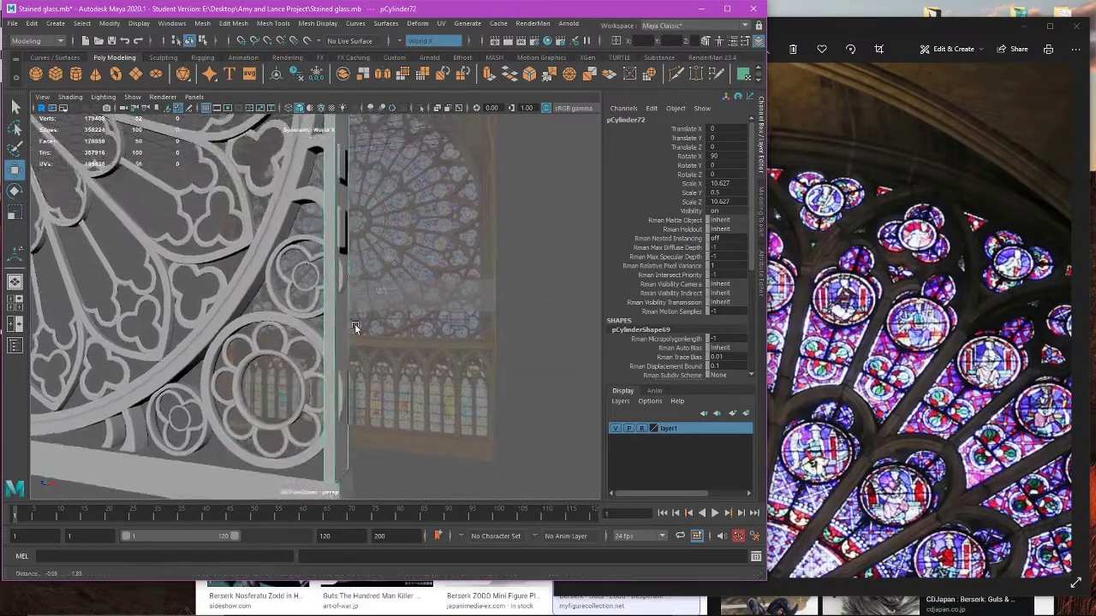
pyautogui.scroll(2, 354, 326)
pyautogui.keyDown('alt'); pyautogui.moveTo(360, 194); pyautogui.dragTo(356, 309, button='middle'); pyautogui.keyUp('alt')
pyautogui.keyDown('alt'); pyautogui.moveTo(356, 307); pyautogui.dragTo(442, 330); pyautogui.keyUp('alt')
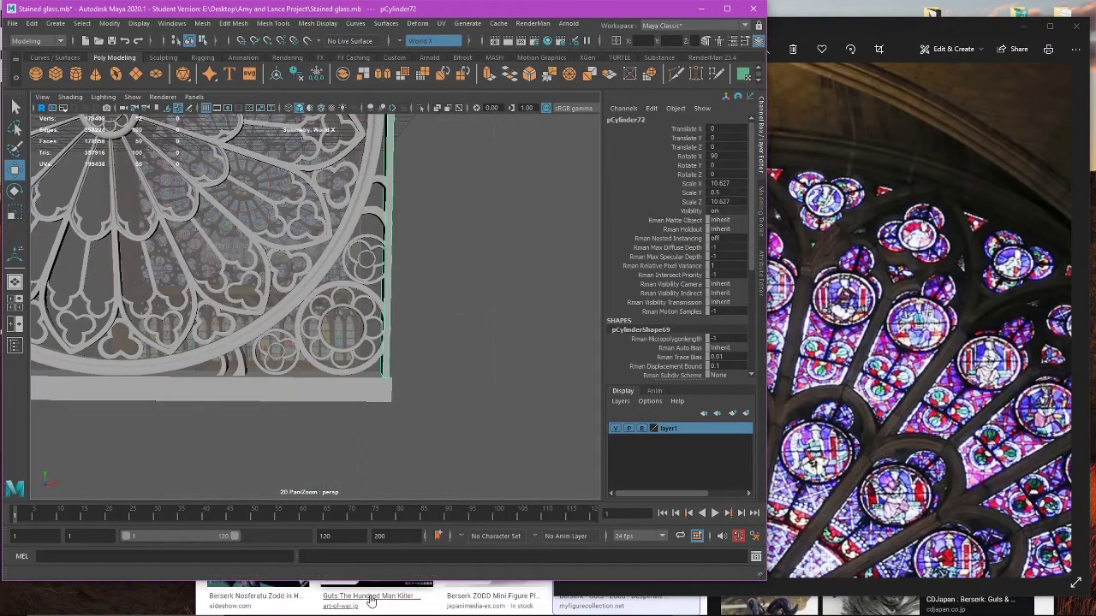
# Step: Switch to the browser, skim the Berserk Zodd figure images and enter bleach as a new image search query
pyautogui.click(257, 597)
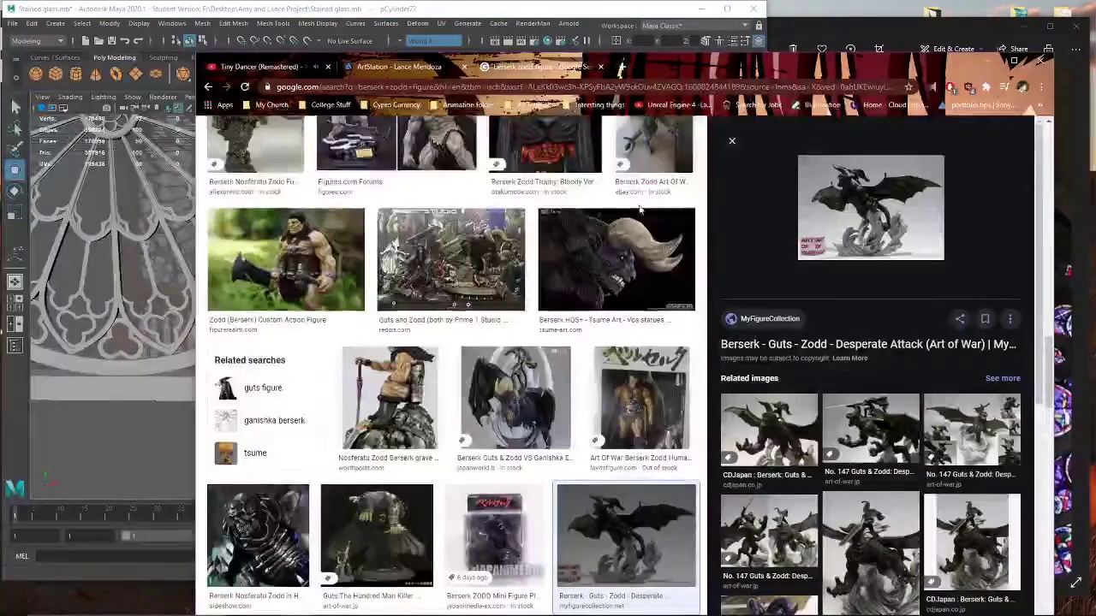
pyautogui.scroll(-10, 645, 209)
pyautogui.scroll(10, 646, 209)
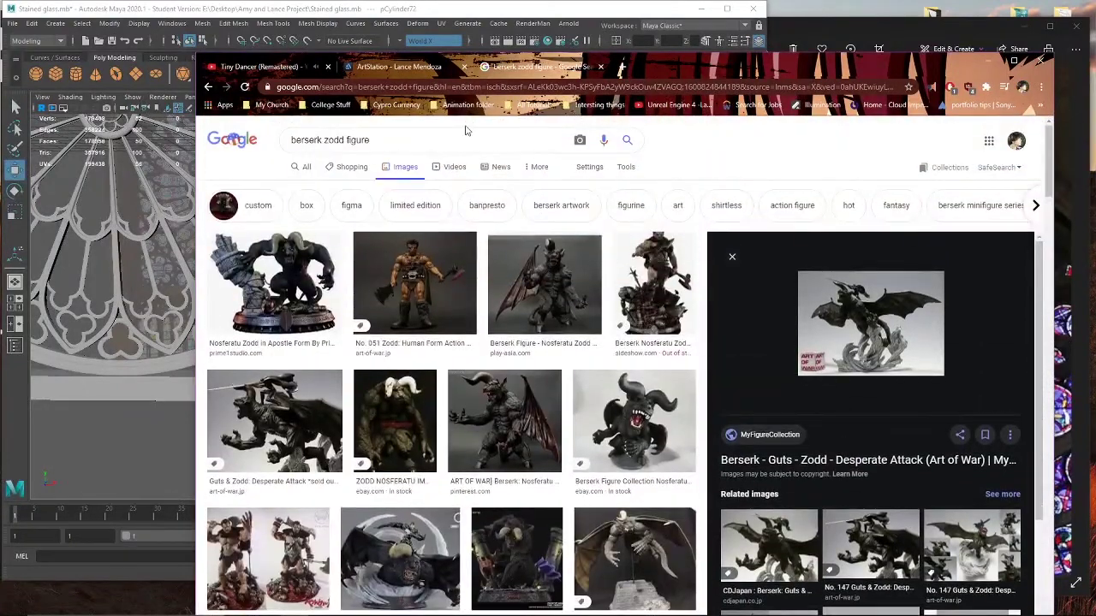
pyautogui.click(460, 133)
pyautogui.write('bleach')
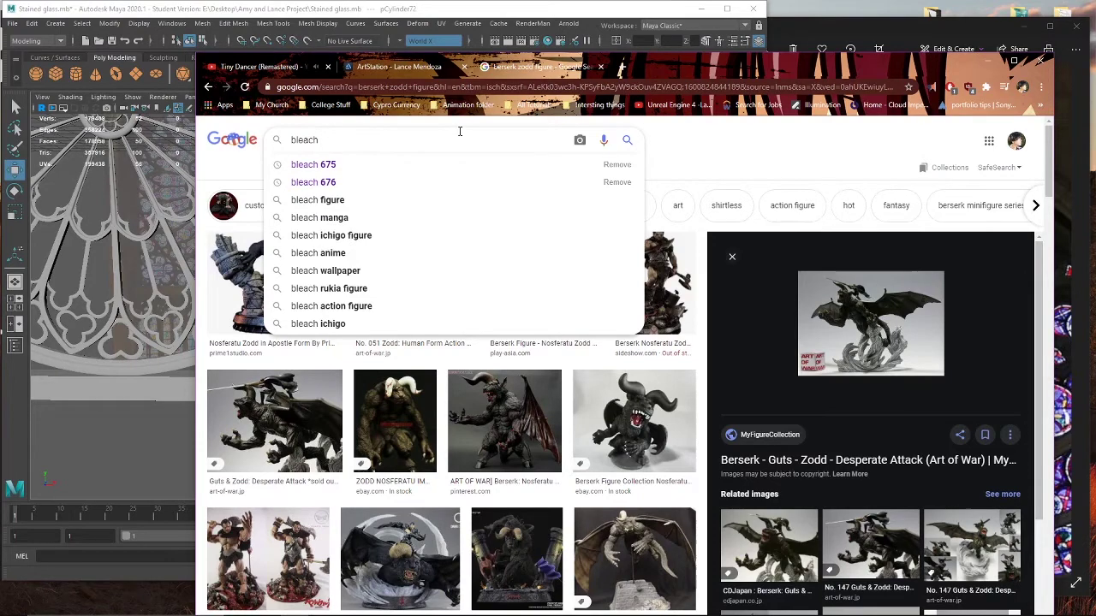
# Step: Return to Maya and bring up the two small curved side pieces in front-view wireframe, ready for vertex editing
pyautogui.click(427, 4)
pyautogui.press('space')
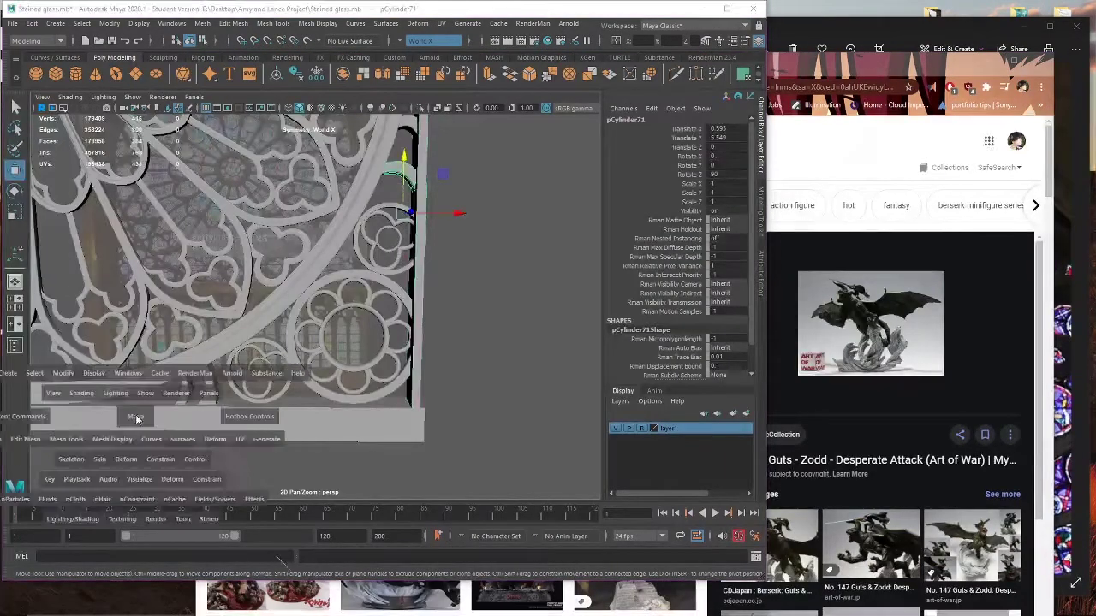
pyautogui.press('space')
pyautogui.scroll(-4, 365, 321)
pyautogui.press('f')
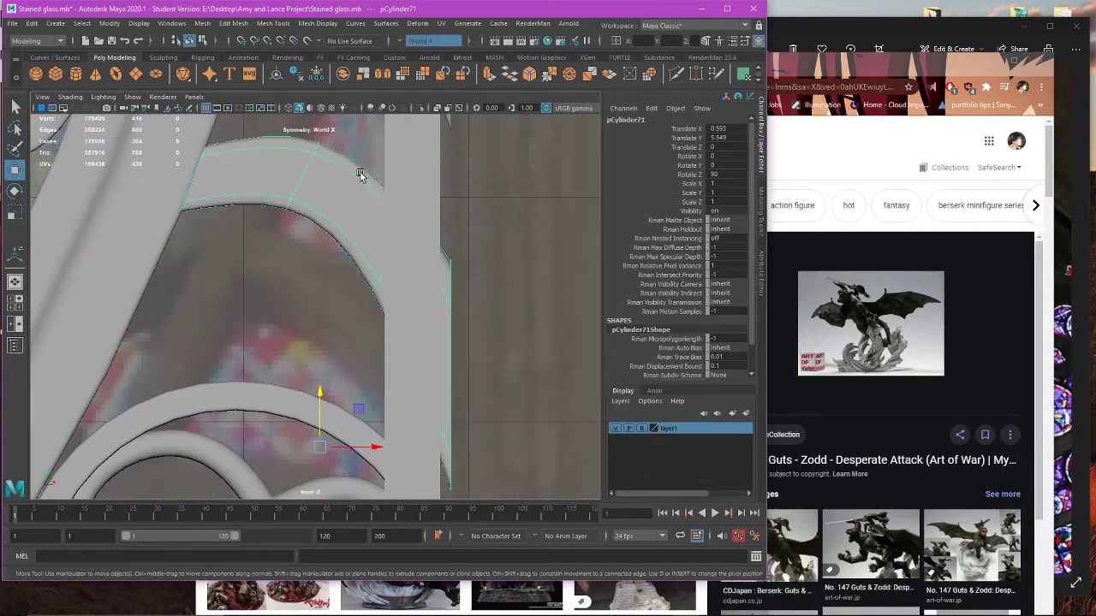
pyautogui.scroll(-3, 363, 317)
pyautogui.press('4')
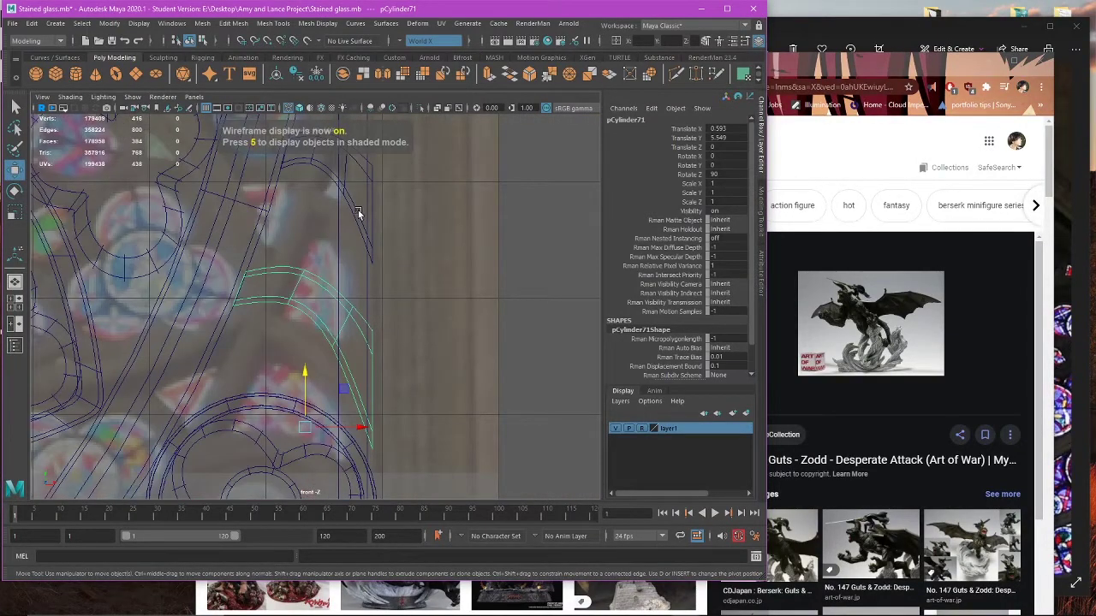
pyautogui.keyDown('shift'); pyautogui.click(358, 212); pyautogui.keyUp('shift')
pyautogui.moveTo(474, 193); pyautogui.dragTo(436, 179, button='right')
# Step: Move the upper curved piece's outer vertices inward, then shift its crown vertices toward the rose window as well
pyautogui.moveTo(435, 135); pyautogui.dragTo(343, 305)
pyautogui.keyDown('alt'); pyautogui.moveTo(345, 287); pyautogui.dragTo(383, 368, button='middle'); pyautogui.keyUp('alt')
pyautogui.hotkey('ctrl', 'z')
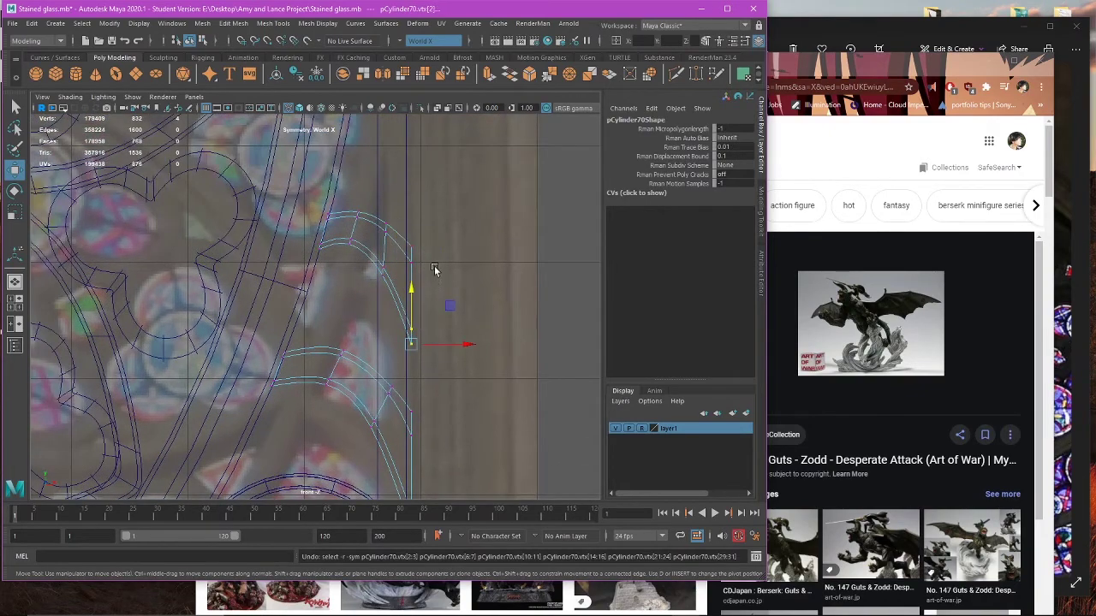
pyautogui.keyDown('alt'); pyautogui.moveTo(435, 270); pyautogui.dragTo(452, 247, button='middle'); pyautogui.keyUp('alt')
pyautogui.moveTo(483, 157); pyautogui.dragTo(390, 360)
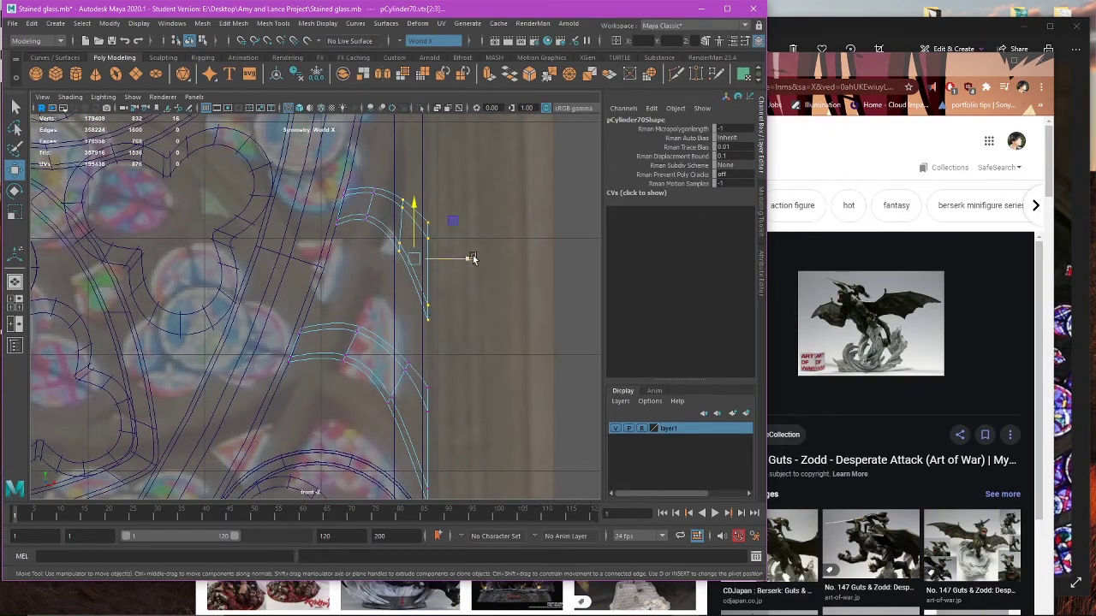
pyautogui.moveTo(473, 258); pyautogui.dragTo(458, 257)
pyautogui.moveTo(348, 170); pyautogui.dragTo(379, 241)
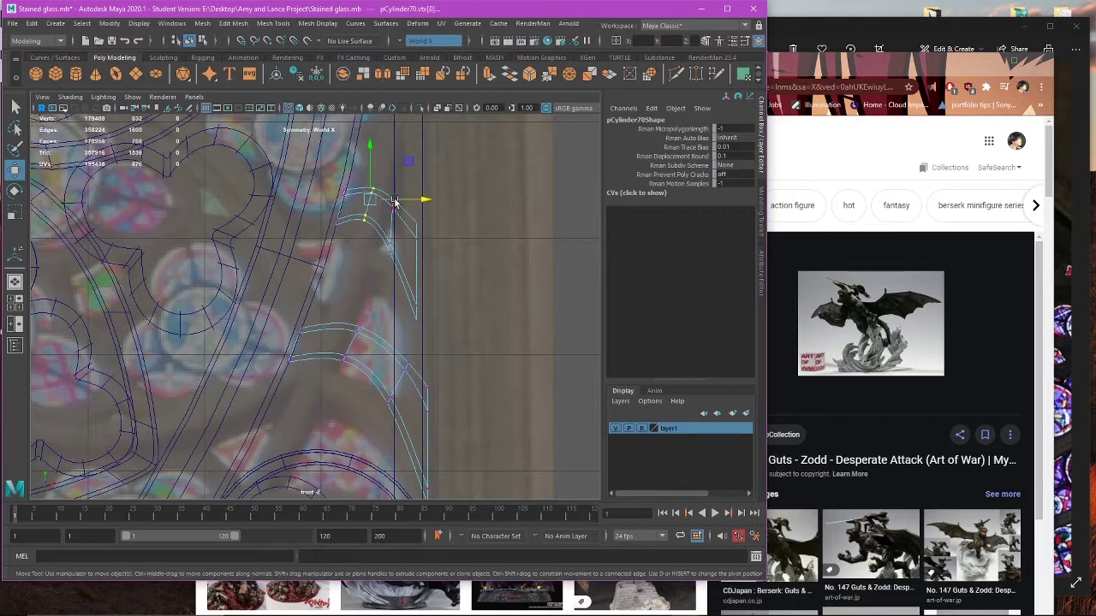
pyautogui.moveTo(411, 200); pyautogui.dragTo(398, 206)
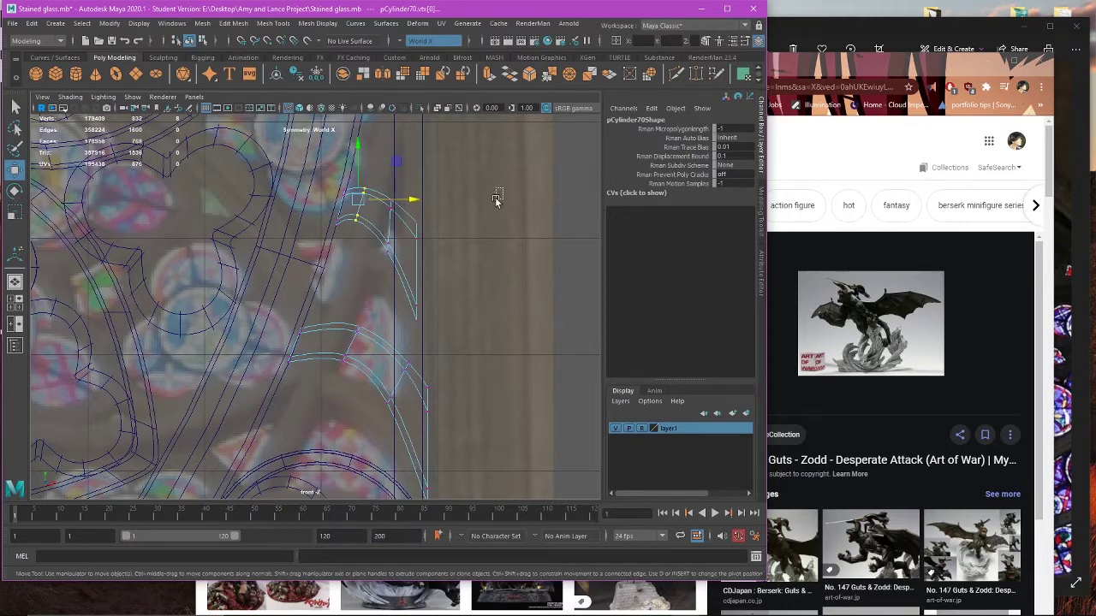
# Step: Pull the upper curved piece's outer section further inward until its end vertices align with the inner edge of the arch leg
pyautogui.moveTo(502, 188); pyautogui.dragTo(369, 360)
pyautogui.moveTo(464, 258); pyautogui.dragTo(442, 256)
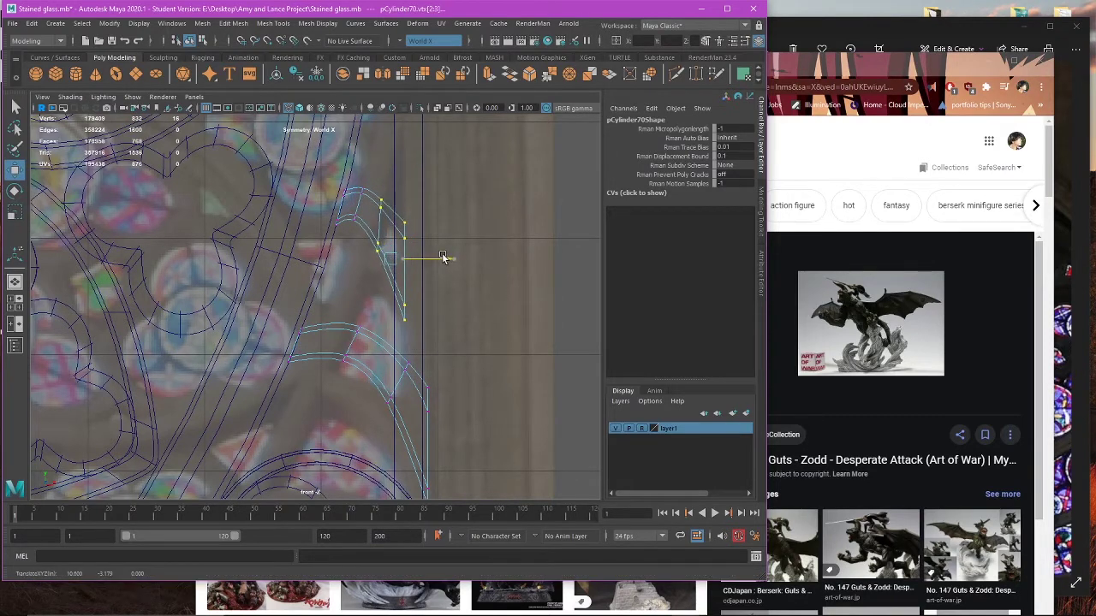
pyautogui.moveTo(478, 173); pyautogui.dragTo(378, 370)
pyautogui.hotkey('ctrl', 'z')
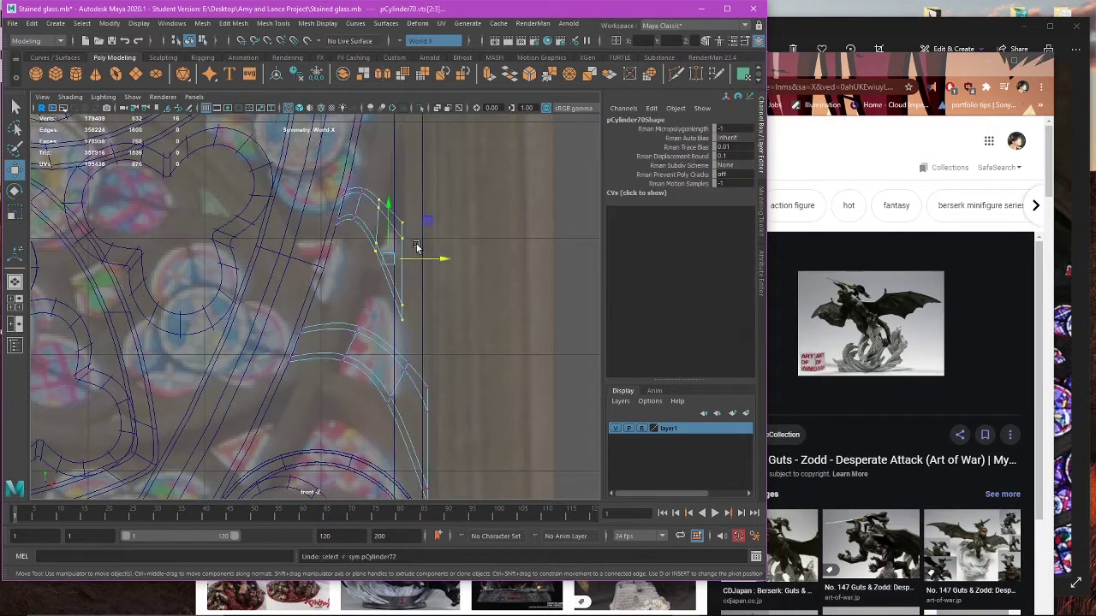
pyautogui.moveTo(355, 161); pyautogui.dragTo(388, 291)
pyautogui.moveTo(451, 272); pyautogui.dragTo(442, 272)
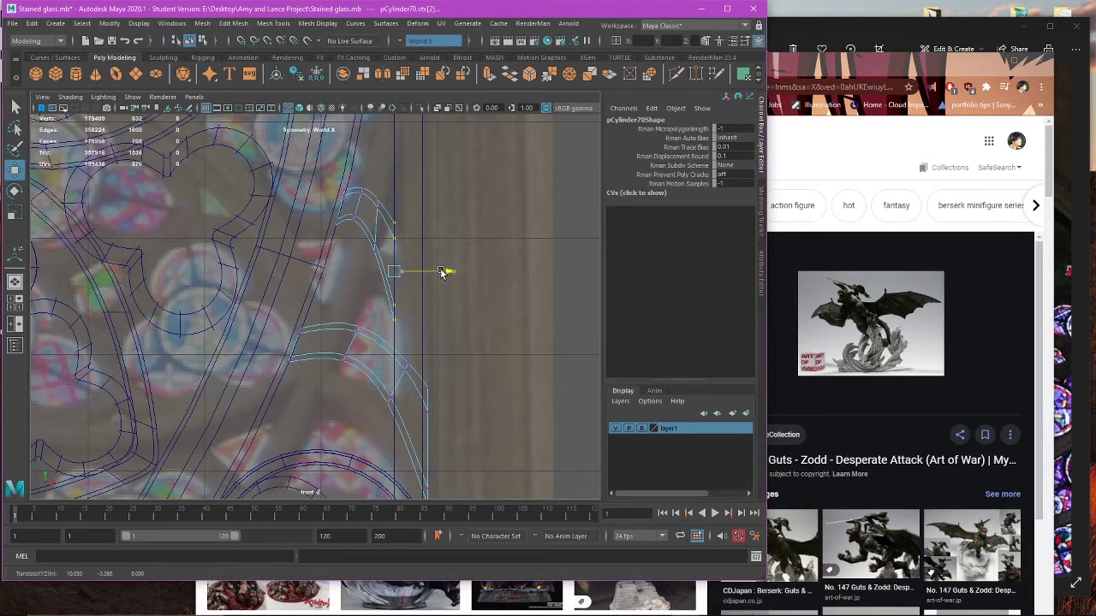
# Step: Refine the upper curved piece's shoulder vertices, rotate its inner end vertices, and check the shape in shaded display
pyautogui.scroll(1, 407, 195)
pyautogui.scroll(1, 399, 183)
pyautogui.keyDown('alt'); pyautogui.moveTo(401, 183); pyautogui.dragTo(369, 249, button='middle'); pyautogui.keyUp('alt')
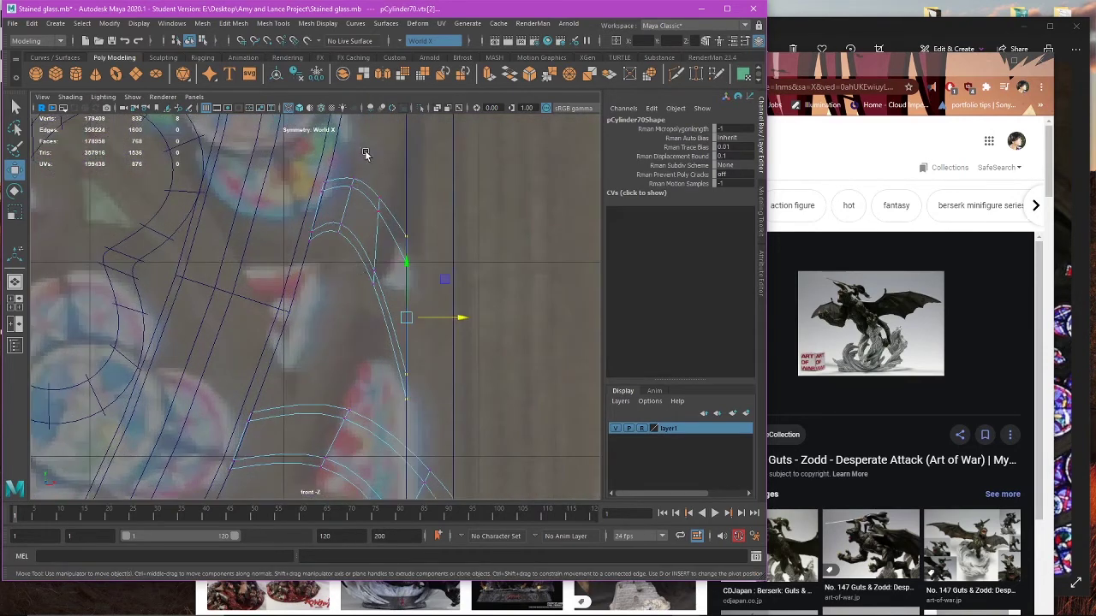
pyautogui.moveTo(364, 153); pyautogui.dragTo(384, 226)
pyautogui.moveTo(384, 165); pyautogui.dragTo(428, 188)
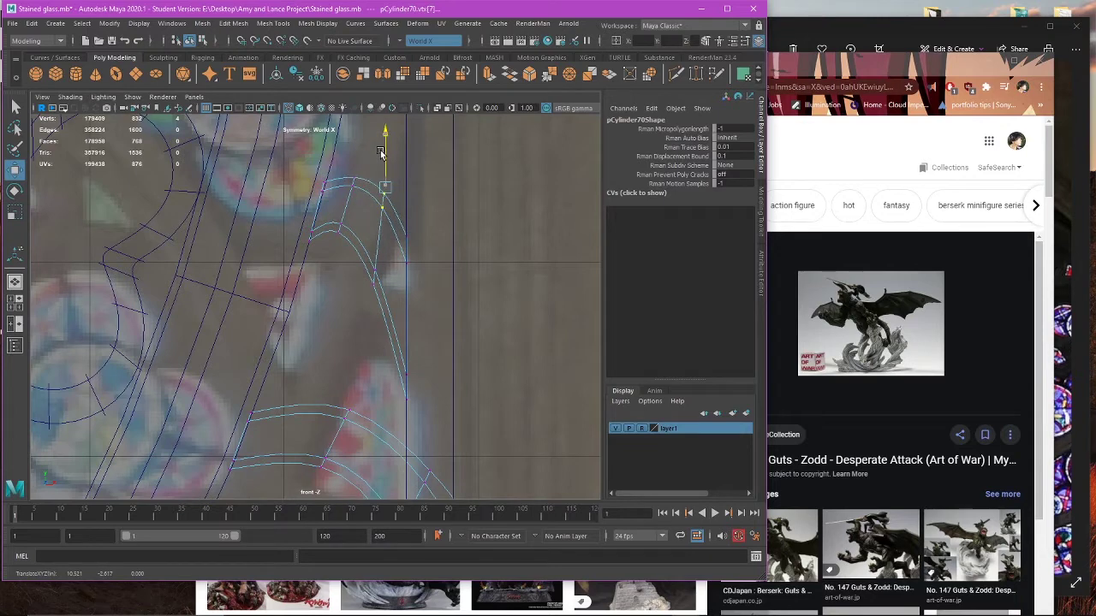
pyautogui.moveTo(279, 150); pyautogui.dragTo(331, 267)
pyautogui.press('e')
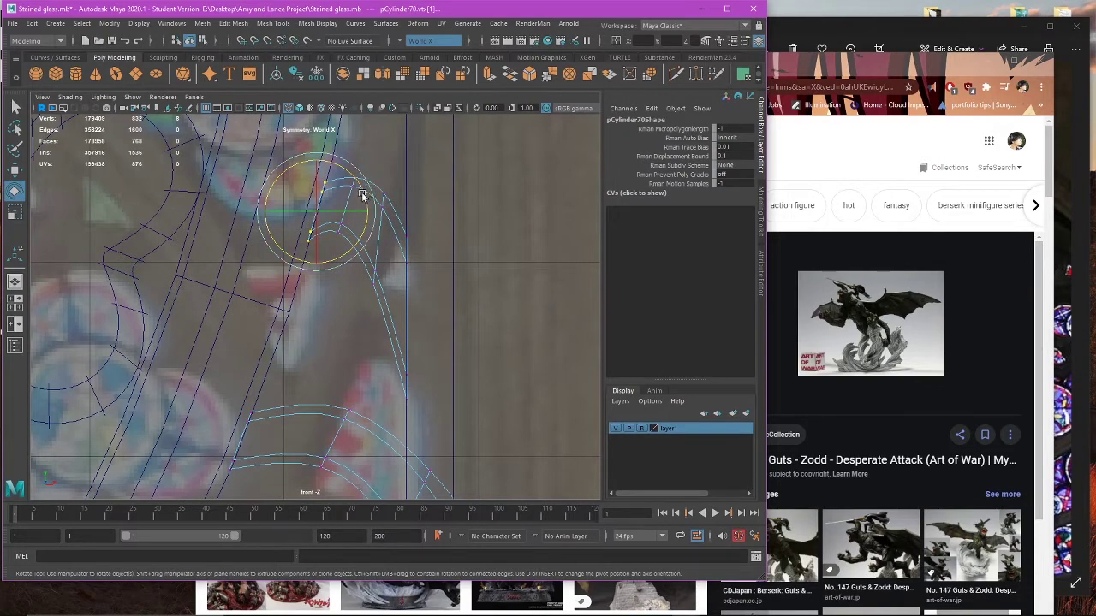
pyautogui.scroll(-5, 344, 294)
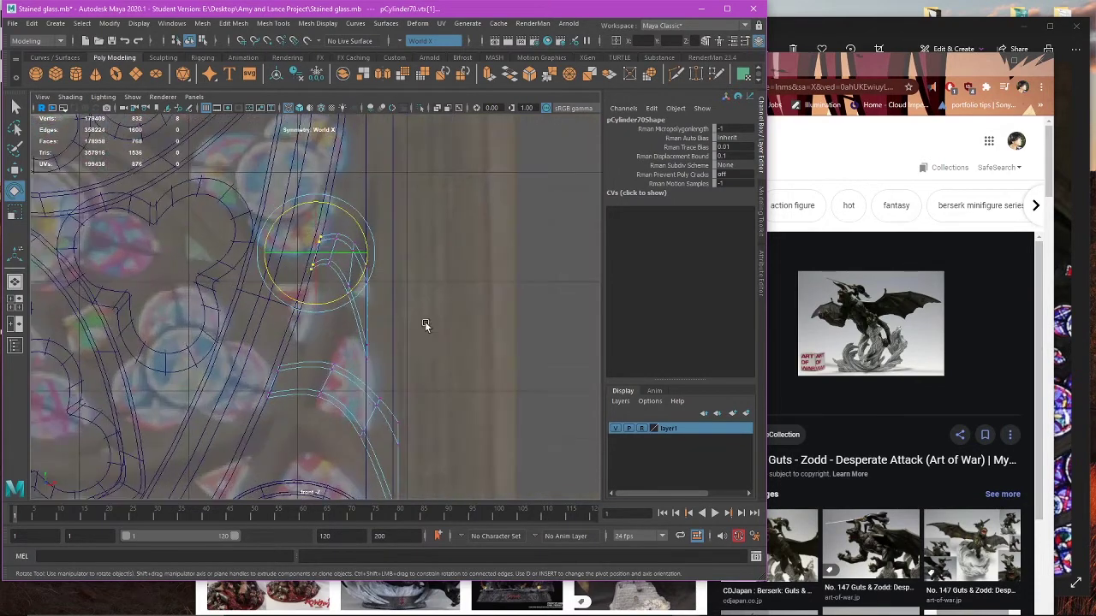
pyautogui.press('5')
pyautogui.keyDown('alt'); pyautogui.moveTo(425, 326); pyautogui.dragTo(462, 264, button='middle'); pyautogui.keyUp('alt')
pyautogui.scroll(1, 462, 263)
pyautogui.press('w')
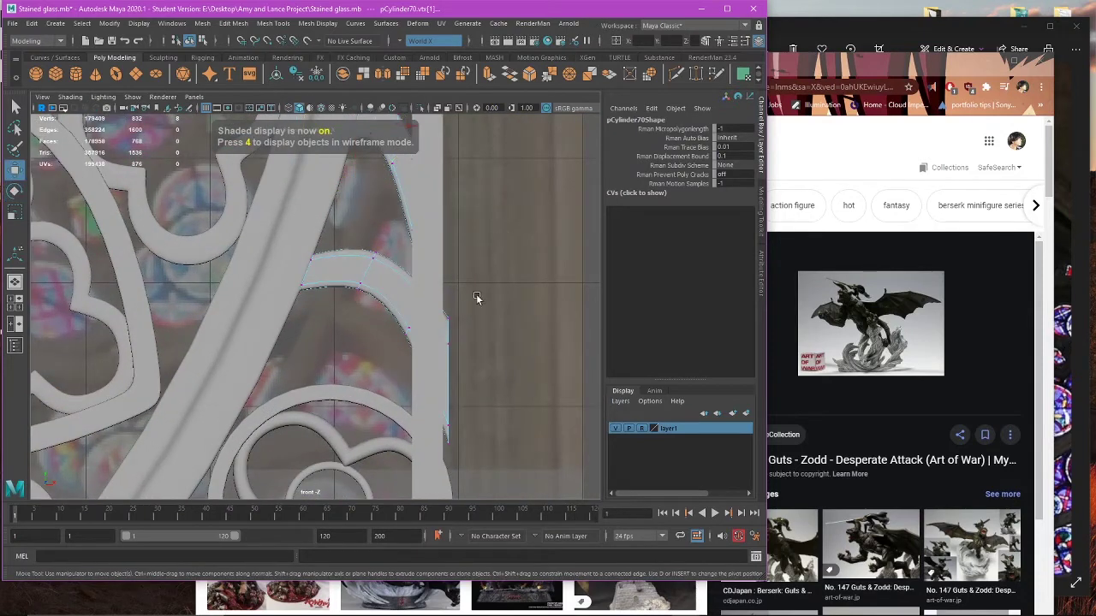
# Step: In wireframe, move the lower curved piece's crown and outer vertices inward toward the arch leg's inner edge and raise them slightly
pyautogui.press('4')
pyautogui.moveTo(501, 278); pyautogui.dragTo(479, 227, button='right')
pyautogui.scroll(2, 407, 243)
pyautogui.moveTo(357, 230); pyautogui.dragTo(408, 320)
pyautogui.moveTo(577, 275); pyautogui.dragTo(418, 495)
pyautogui.keyDown('alt'); pyautogui.moveTo(459, 358); pyautogui.dragTo(465, 348, button='middle'); pyautogui.keyUp('alt')
pyautogui.moveTo(485, 343); pyautogui.dragTo(444, 339)
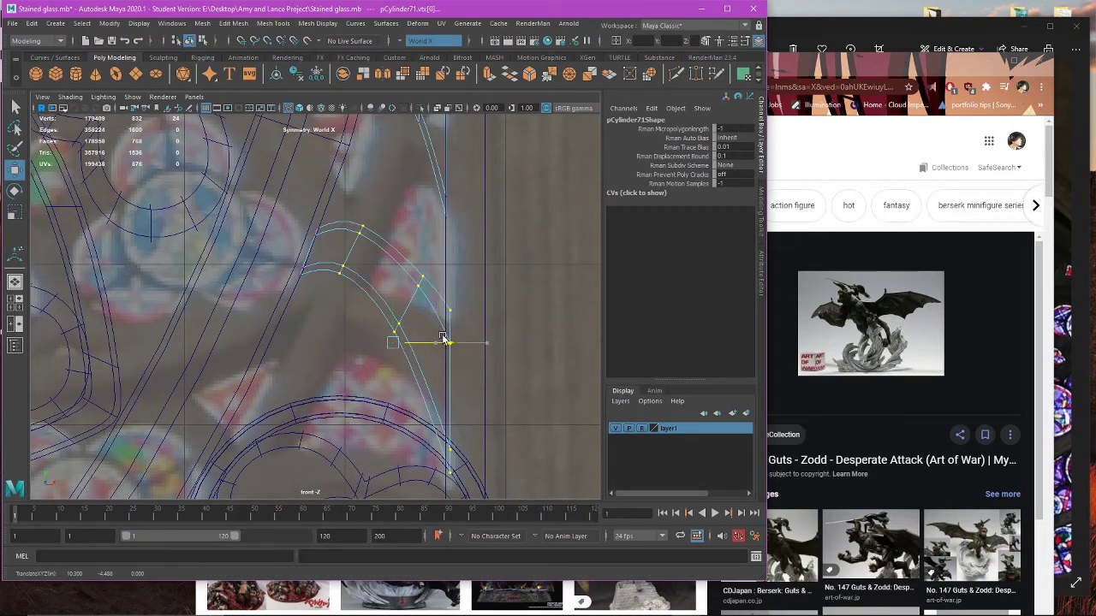
pyautogui.moveTo(395, 287); pyautogui.dragTo(391, 277)
# Step: Raise the lower curved piece's outer section and align its end vertices with the inner edge of the arch leg
pyautogui.moveTo(524, 240); pyautogui.dragTo(407, 422)
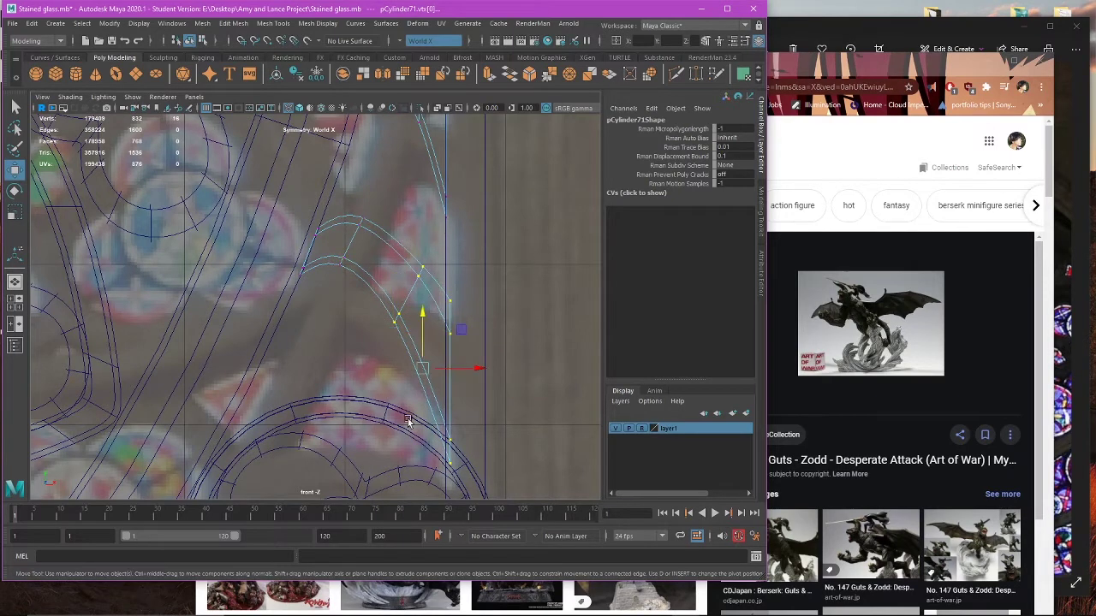
pyautogui.moveTo(424, 314); pyautogui.dragTo(427, 281)
pyautogui.moveTo(526, 238); pyautogui.dragTo(436, 475)
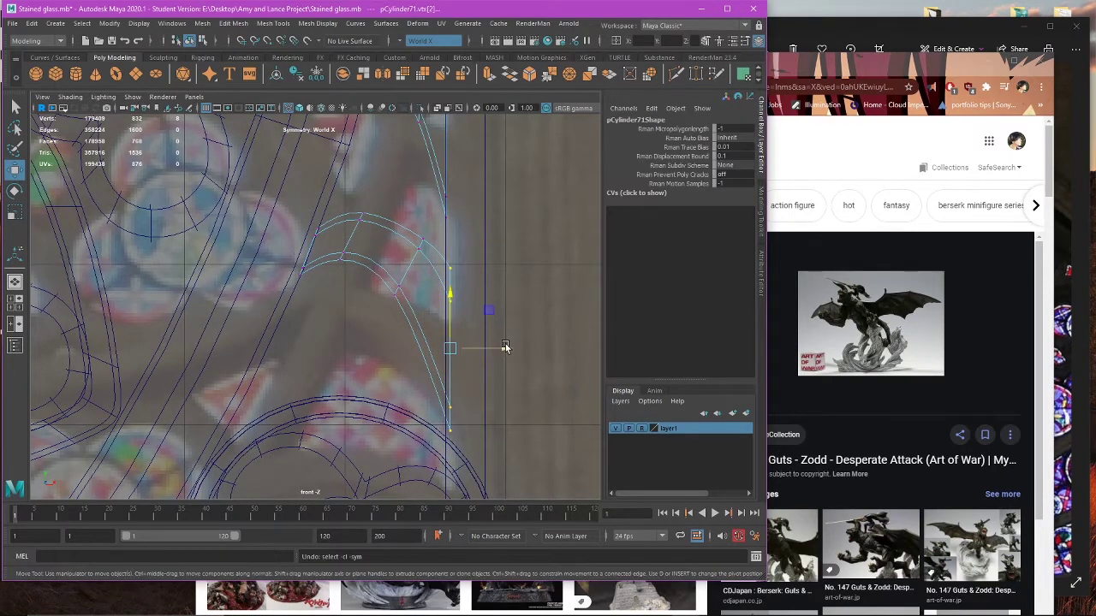
pyautogui.moveTo(505, 349); pyautogui.dragTo(501, 347)
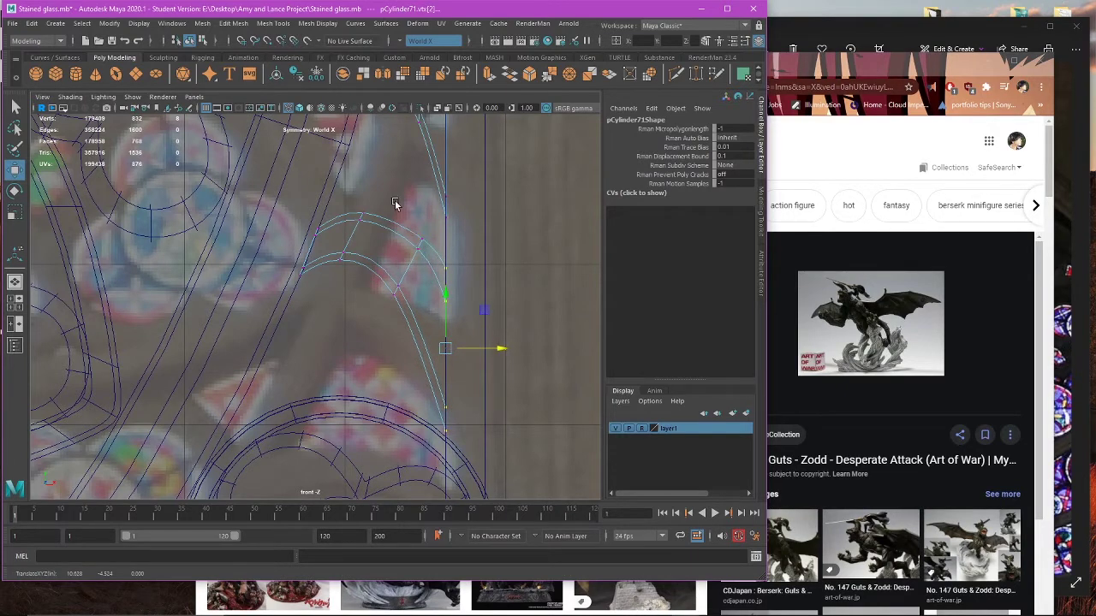
# Step: Shift the lower curved piece's shoulder vertices inward and up, and reposition and rotate its crown vertices to smooth the curve
pyautogui.moveTo(394, 204); pyautogui.dragTo(400, 296)
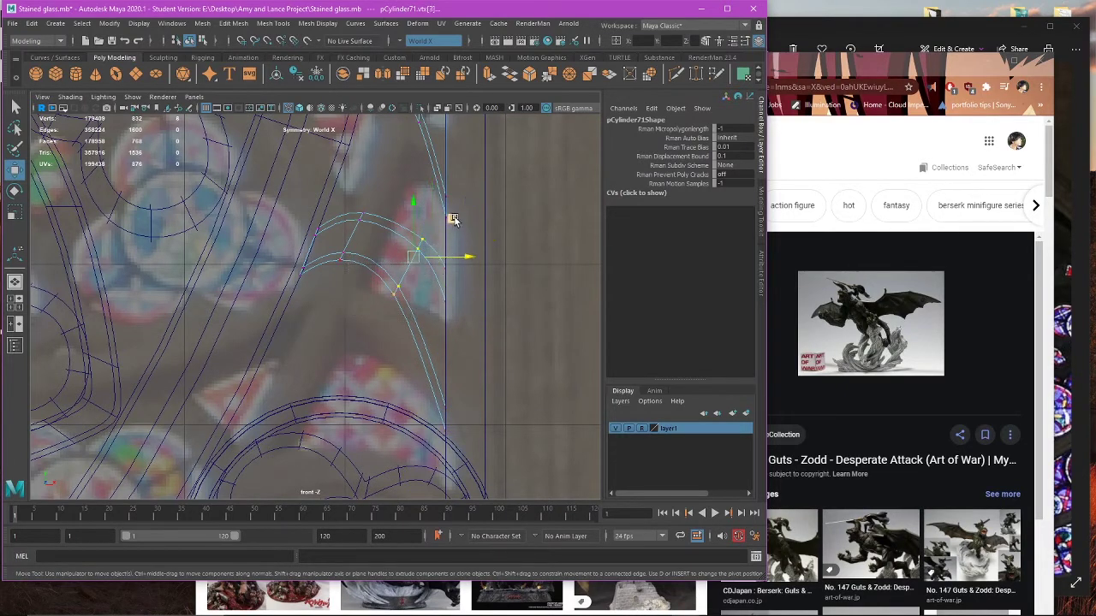
pyautogui.moveTo(476, 257); pyautogui.dragTo(463, 257)
pyautogui.moveTo(401, 212); pyautogui.dragTo(402, 197)
pyautogui.moveTo(333, 194); pyautogui.dragTo(384, 234)
pyautogui.moveTo(358, 271); pyautogui.dragTo(357, 269)
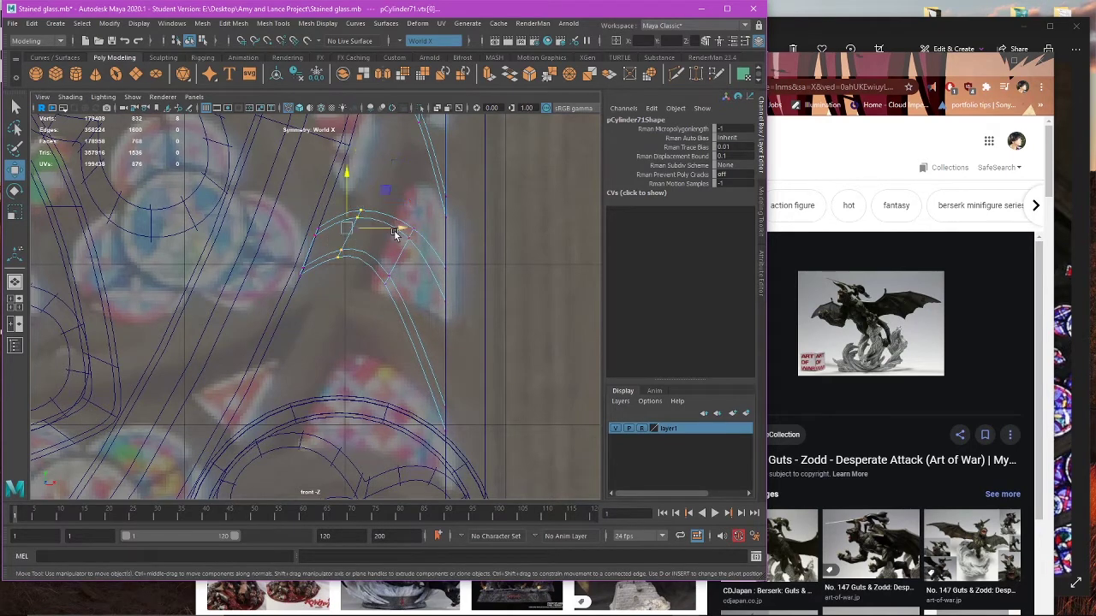
pyautogui.press('e')
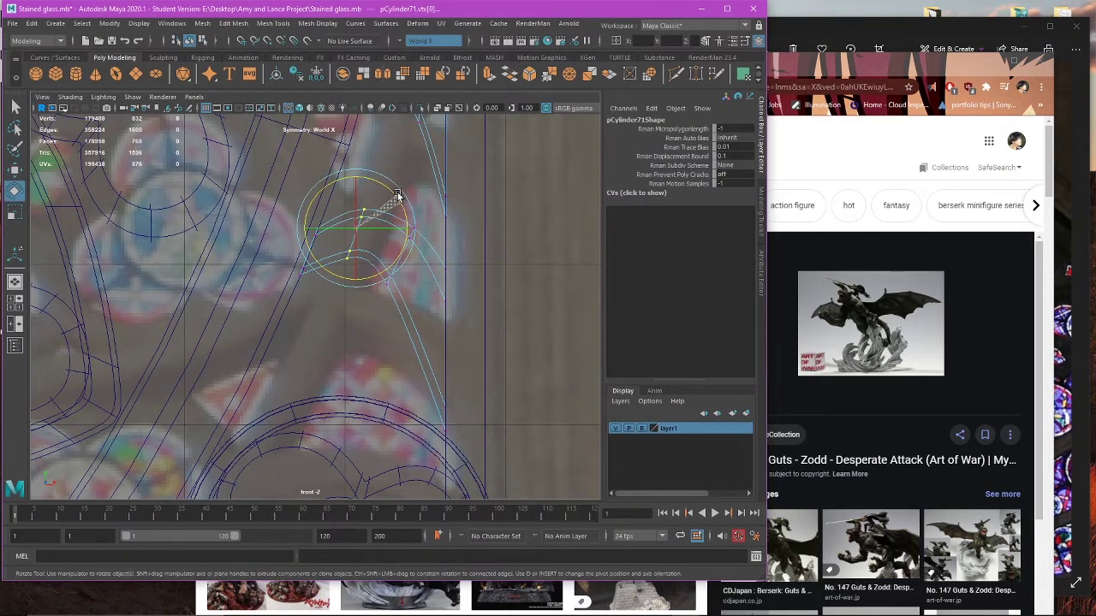
pyautogui.press('w')
pyautogui.scroll(-4, 441, 274)
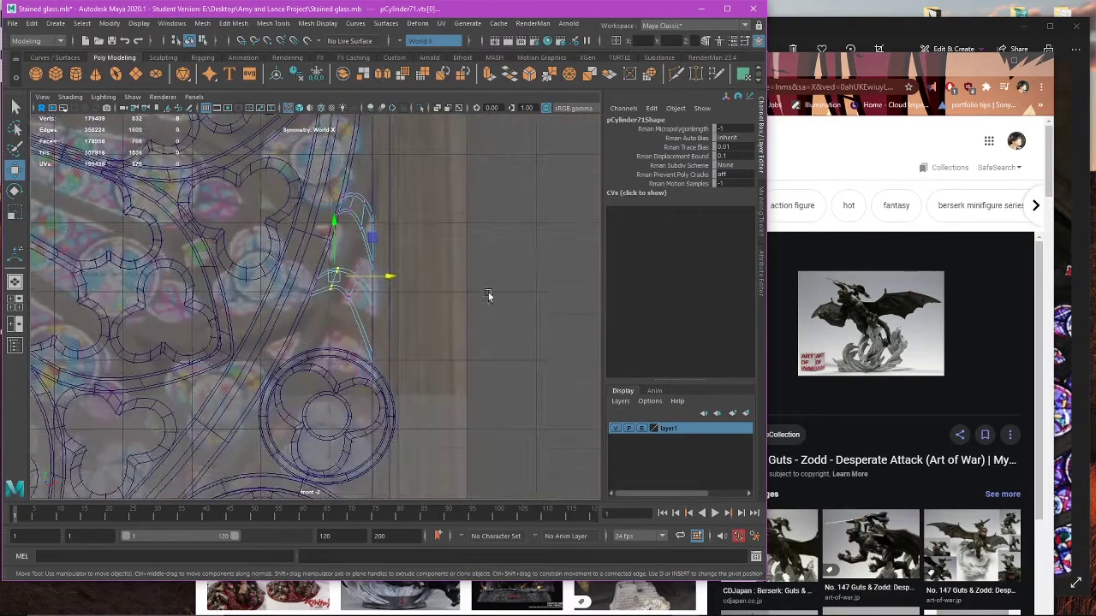
# Step: Examine both reshaped curved pieces in the perspective view, return to object mode and clear the selection
pyautogui.press('space')
pyautogui.press('space')
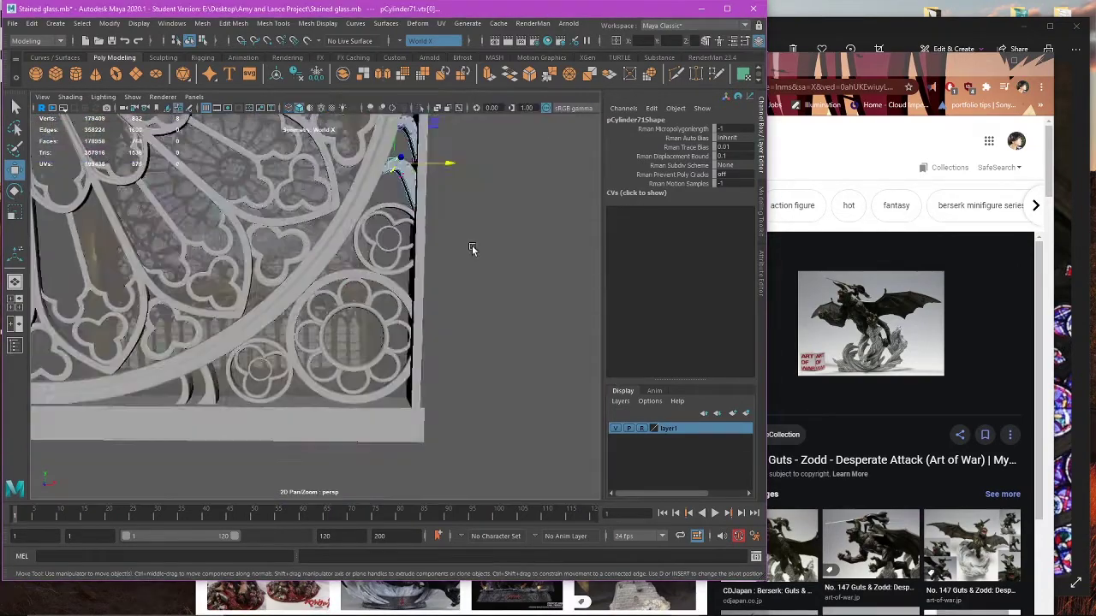
pyautogui.keyDown('alt'); pyautogui.moveTo(472, 249); pyautogui.dragTo(524, 334); pyautogui.keyUp('alt')
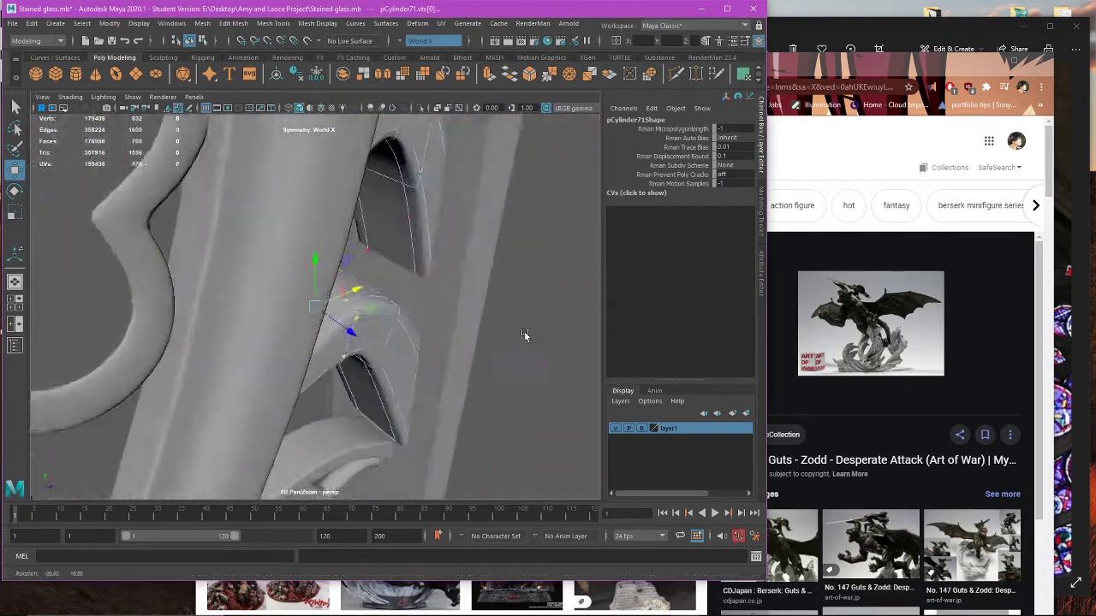
pyautogui.scroll(-4, 524, 334)
pyautogui.moveTo(504, 247); pyautogui.dragTo(535, 233, button='right')
pyautogui.click(535, 257)
# Step: Select the corner tracery mesh and separate it into its individual pieces, working in the front view
pyautogui.keyDown('alt'); pyautogui.moveTo(379, 362); pyautogui.dragTo(347, 286); pyautogui.keyUp('alt')
pyautogui.click(317, 388)
pyautogui.press('space')
pyautogui.press('space')
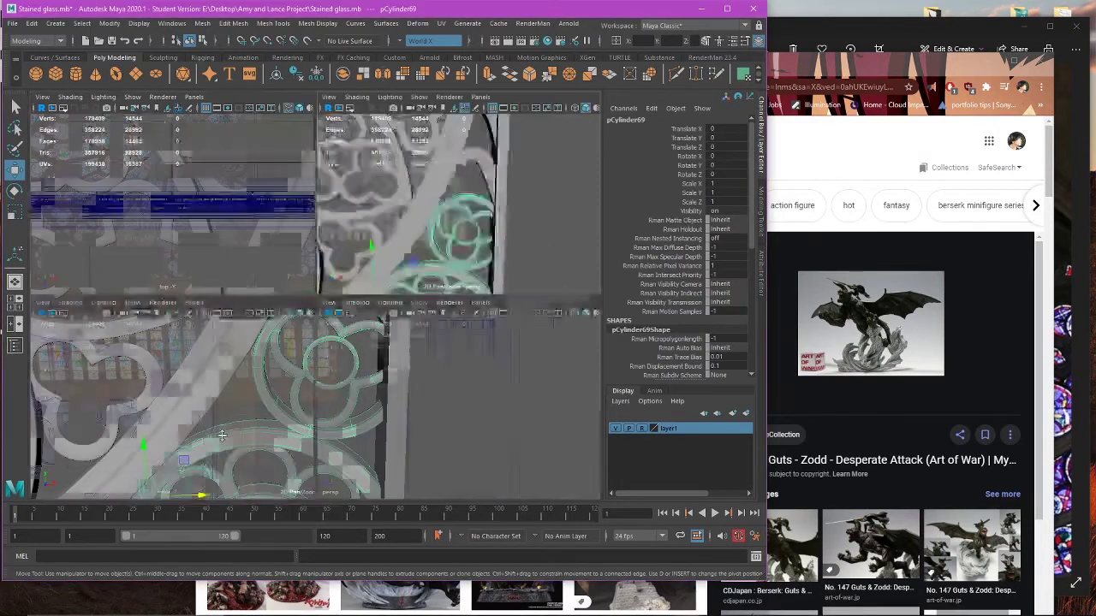
pyautogui.keyDown('alt'); pyautogui.moveTo(344, 436); pyautogui.dragTo(357, 174, button='middle'); pyautogui.keyUp('alt')
pyautogui.scroll(-3, 367, 302)
pyautogui.keyDown('alt'); pyautogui.moveTo(367, 302); pyautogui.dragTo(427, 232, button='middle'); pyautogui.keyUp('alt')
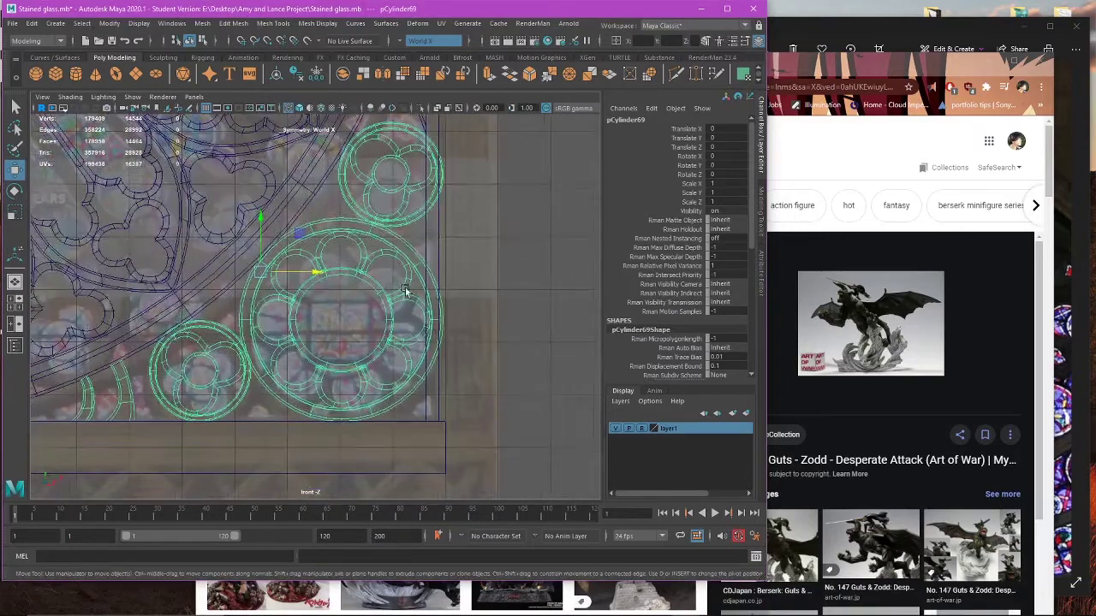
pyautogui.keyDown('alt'); pyautogui.moveTo(315, 319); pyautogui.dragTo(387, 324, button='middle'); pyautogui.keyUp('alt')
pyautogui.scroll(-2, 392, 304)
pyautogui.keyDown('alt'); pyautogui.moveTo(345, 280); pyautogui.dragTo(383, 305, button='middle'); pyautogui.keyUp('alt')
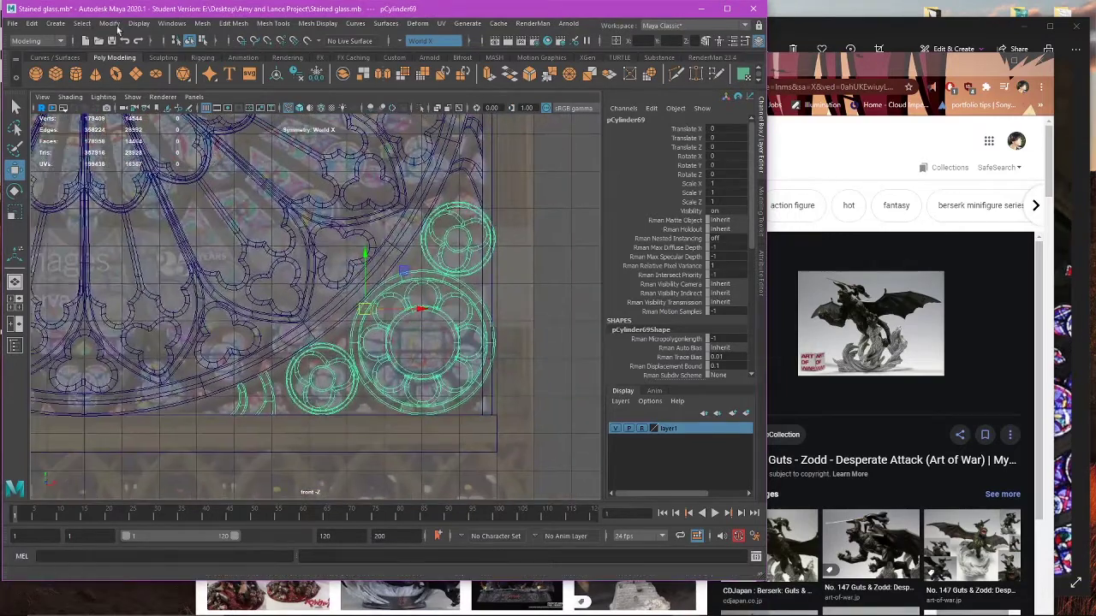
pyautogui.click(203, 23)
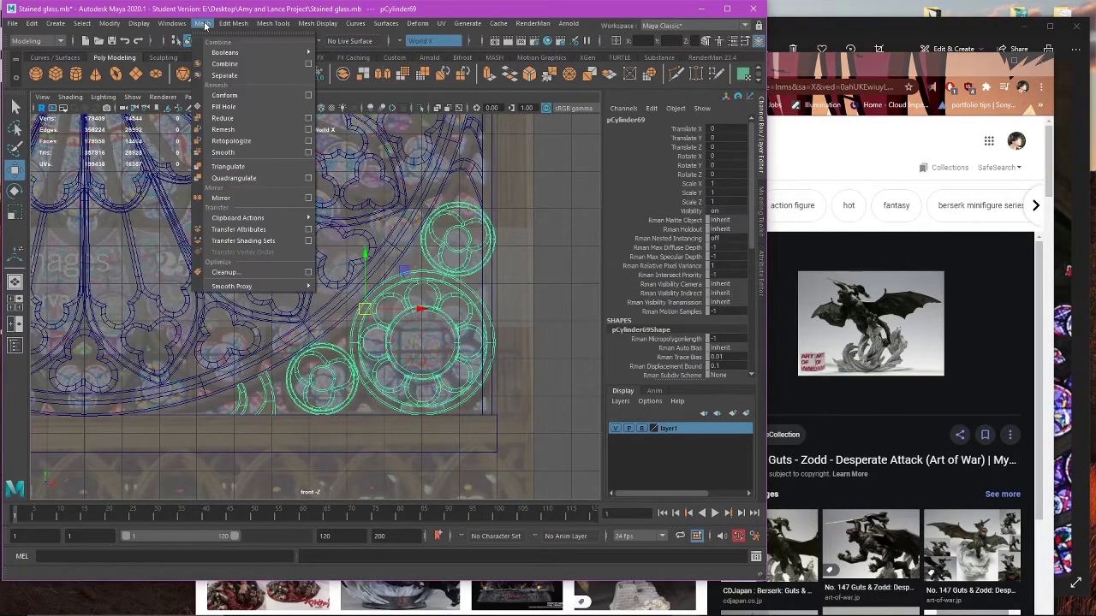
pyautogui.click(265, 74)
# Step: Combine the upper small trefoil roundel's pieces into one mesh and display it with smooth preview
pyautogui.scroll(2, 364, 267)
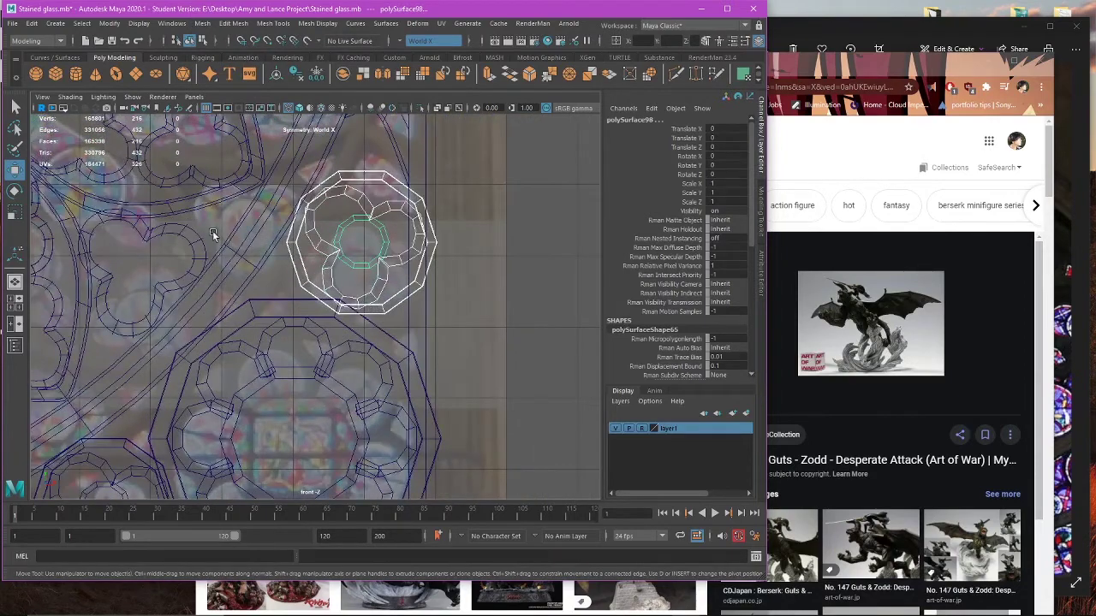
pyautogui.keyDown('alt'); pyautogui.moveTo(213, 235); pyautogui.dragTo(229, 258, button='middle'); pyautogui.keyUp('alt')
pyautogui.click(207, 23)
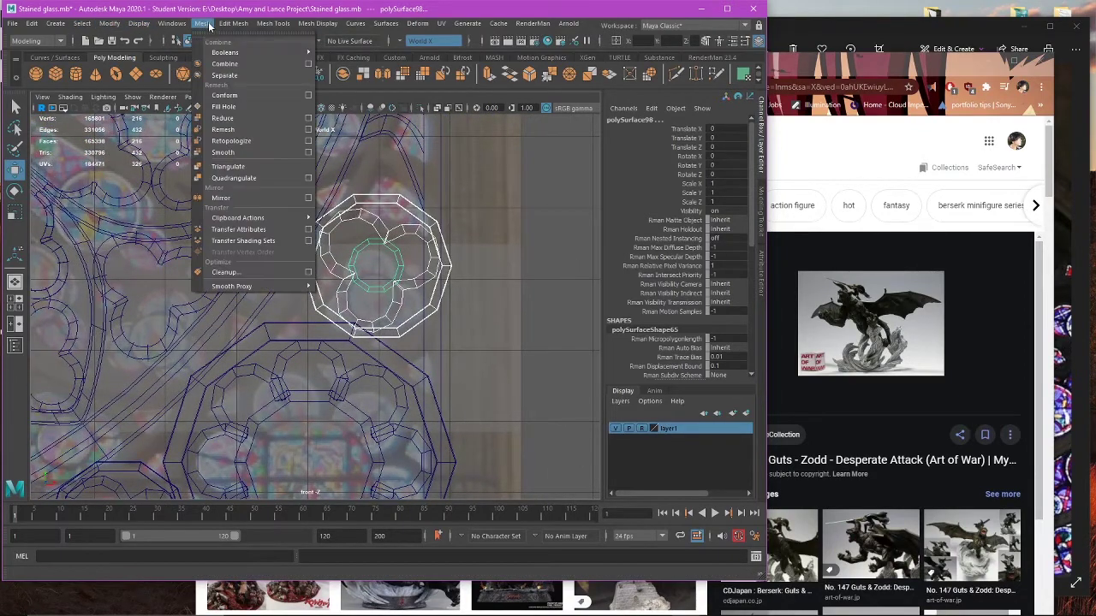
pyautogui.click(233, 64)
pyautogui.scroll(3, 494, 280)
pyautogui.press('3')
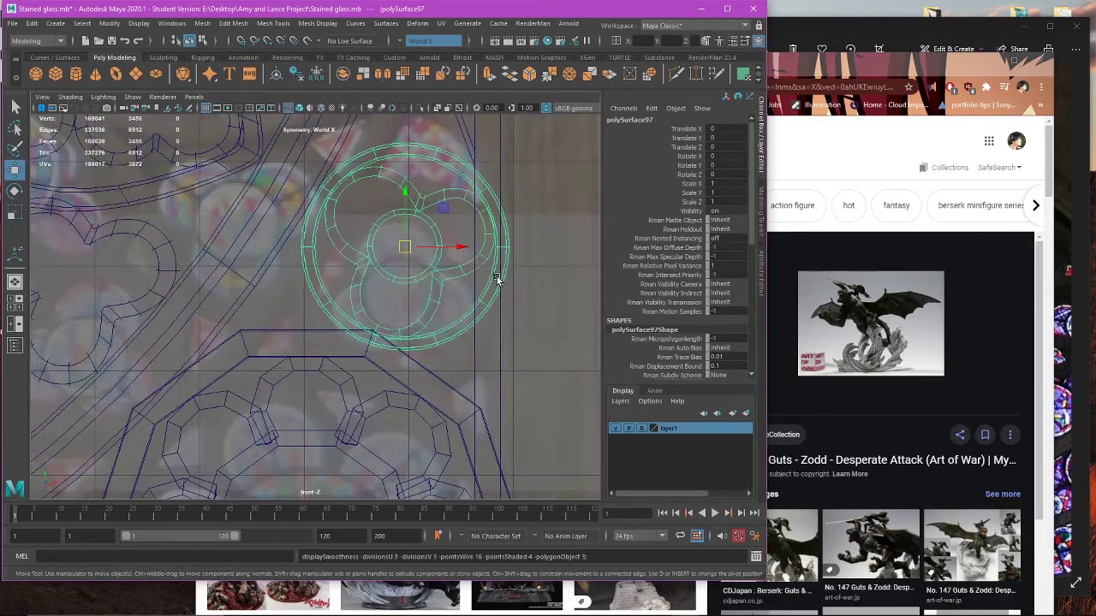
# Step: Scale the upper trefoil roundel down to about 0.893 in X and Y and shift it to X -0.163
pyautogui.keyDown('alt'); pyautogui.moveTo(437, 260); pyautogui.dragTo(409, 314, button='middle'); pyautogui.keyUp('alt')
pyautogui.scroll(1, 420, 299)
pyautogui.press('r')
pyautogui.moveTo(422, 274); pyautogui.dragTo(421, 300)
pyautogui.press('w')
pyautogui.press('e')
pyautogui.press('r')
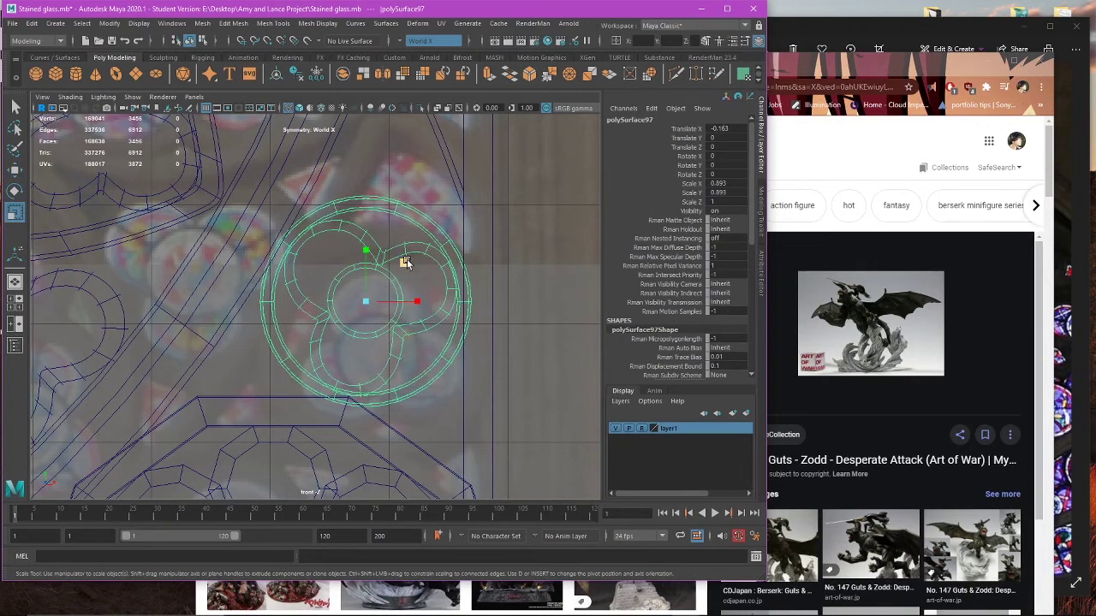
# Step: Scale the upper trefoil roundel down to 0.845 in X and Y and nudge it to X -0.178, Y 0.014
pyautogui.moveTo(411, 258); pyautogui.dragTo(403, 263)
pyautogui.press('w')
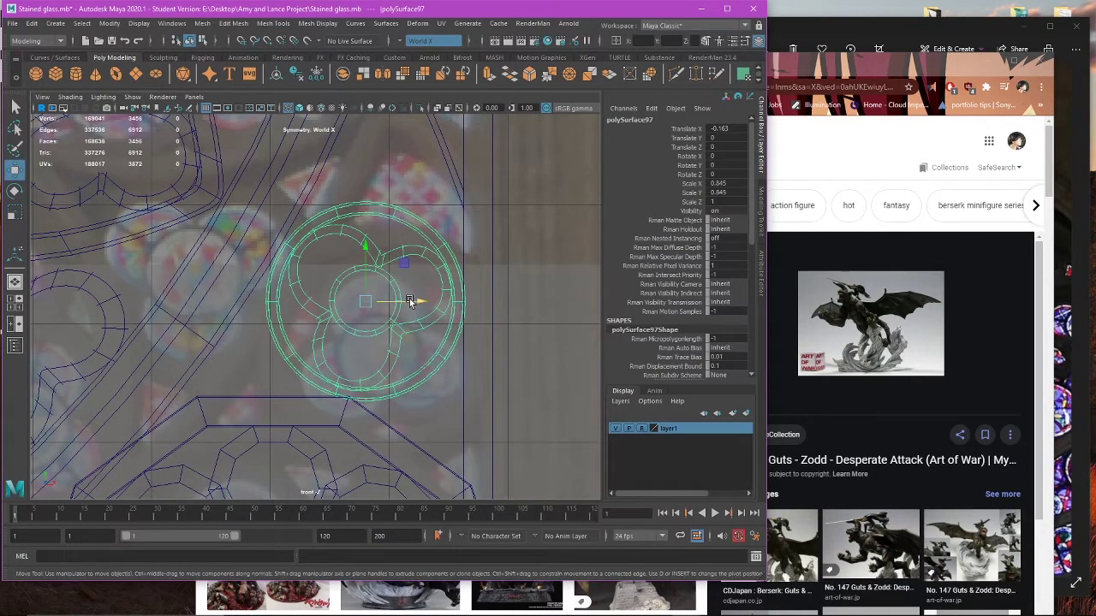
pyautogui.moveTo(413, 301); pyautogui.dragTo(408, 301)
pyautogui.press('5')
pyautogui.moveTo(364, 251); pyautogui.dragTo(364, 249)
pyautogui.press('4')
# Step: Select all pieces of the large eight-lobed rosette, combine them into one mesh and apply smooth preview
pyautogui.click(349, 431)
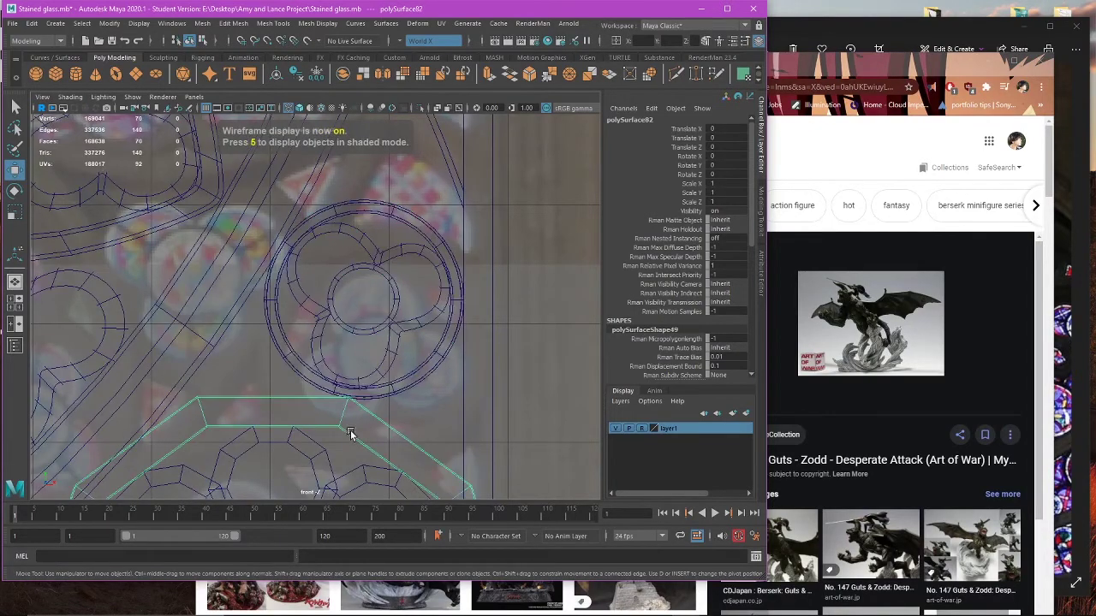
pyautogui.scroll(-5, 368, 446)
pyautogui.keyDown('alt'); pyautogui.moveTo(371, 449); pyautogui.dragTo(450, 306, button='middle'); pyautogui.keyUp('alt')
pyautogui.scroll(3, 435, 277)
pyautogui.keyDown('alt'); pyautogui.moveTo(361, 249); pyautogui.dragTo(308, 317, button='middle'); pyautogui.keyUp('alt')
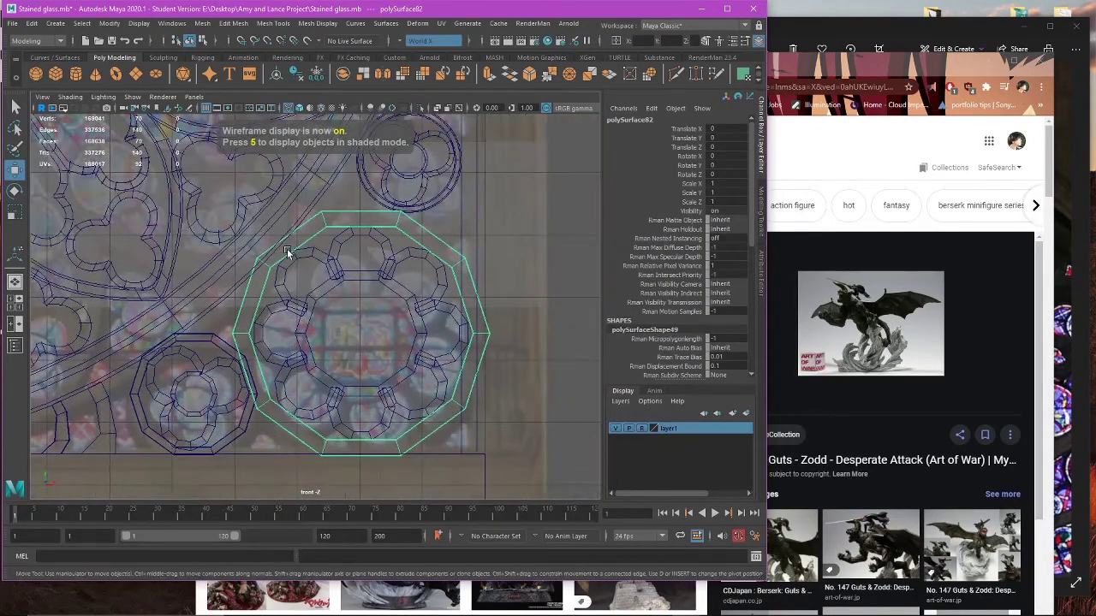
pyautogui.moveTo(287, 252); pyautogui.dragTo(435, 436)
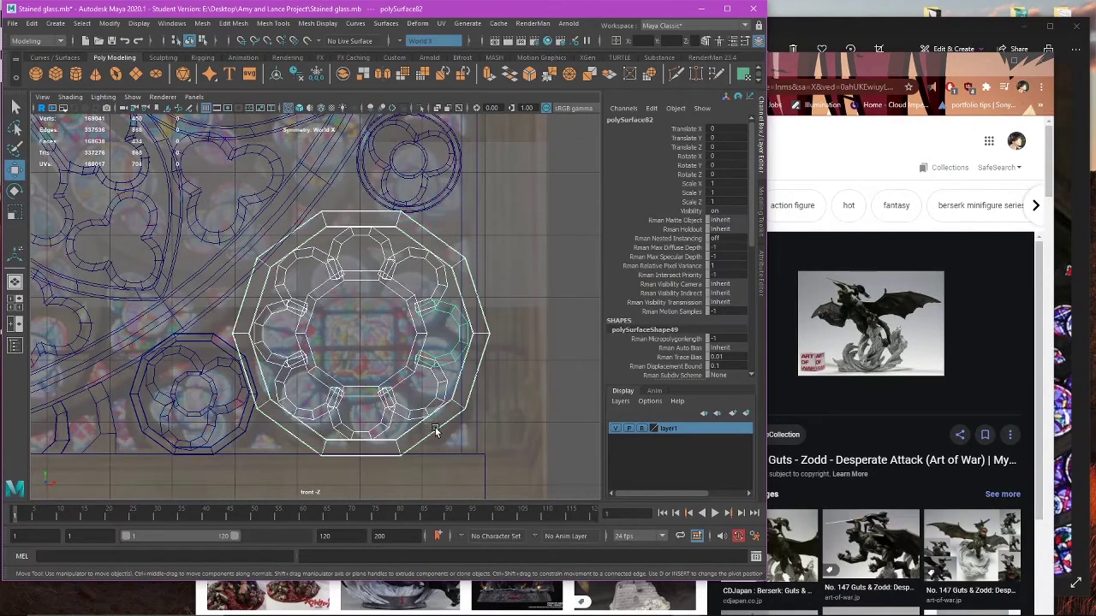
pyautogui.click(202, 23)
pyautogui.click(225, 62)
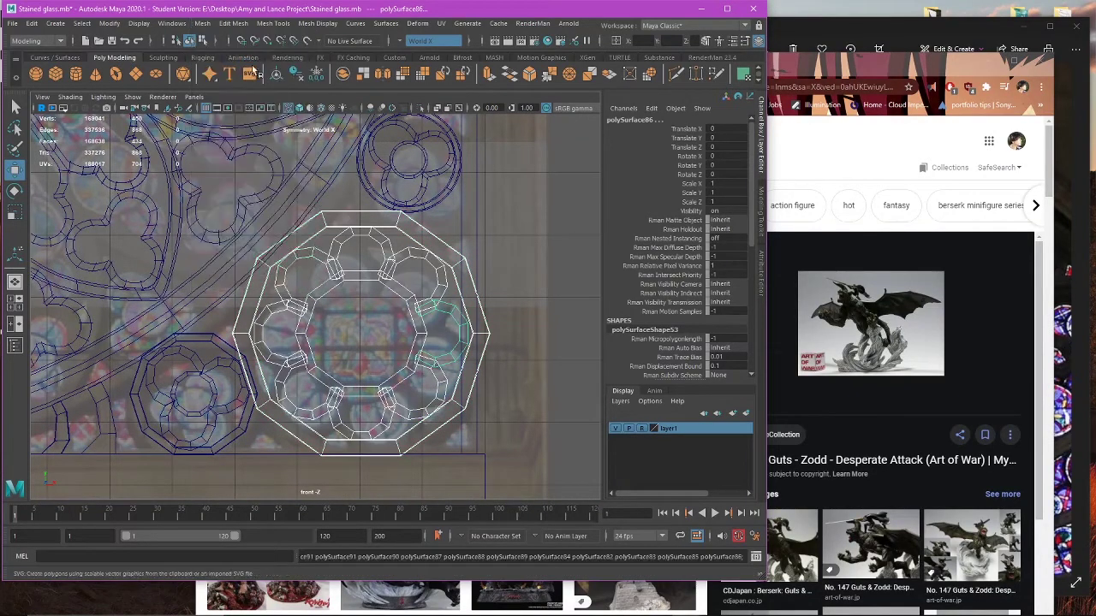
pyautogui.press('3')
# Step: Scale the large rosette to about 0.982 in X and Y and shift it inward to X -0.119
pyautogui.press('5')
pyautogui.press('r')
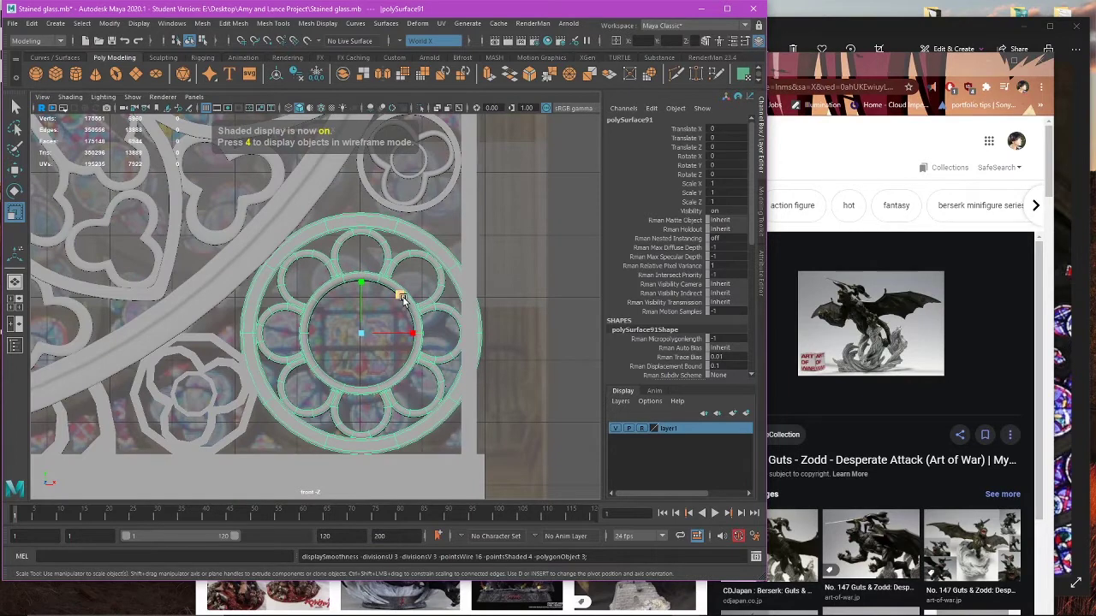
pyautogui.moveTo(399, 295); pyautogui.dragTo(409, 330)
pyautogui.press('w')
pyautogui.press('r')
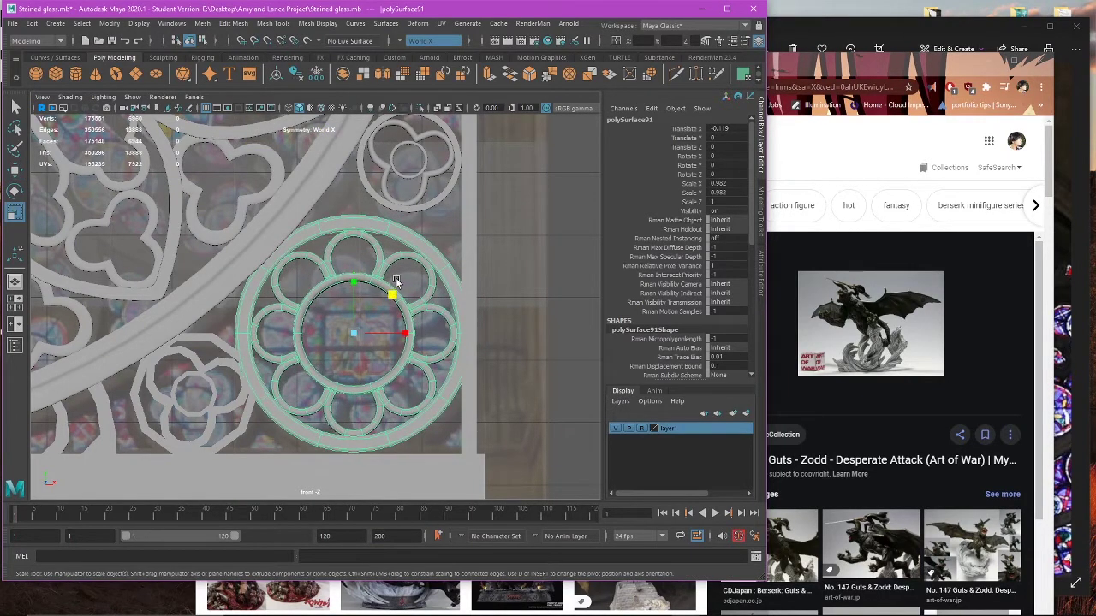
# Step: In wireframe, shrink the large rosette to 0.93 in X and Y and move it to X -0.173, Y -0.064
pyautogui.press('4')
pyautogui.moveTo(391, 294); pyautogui.dragTo(389, 293)
pyautogui.press('w')
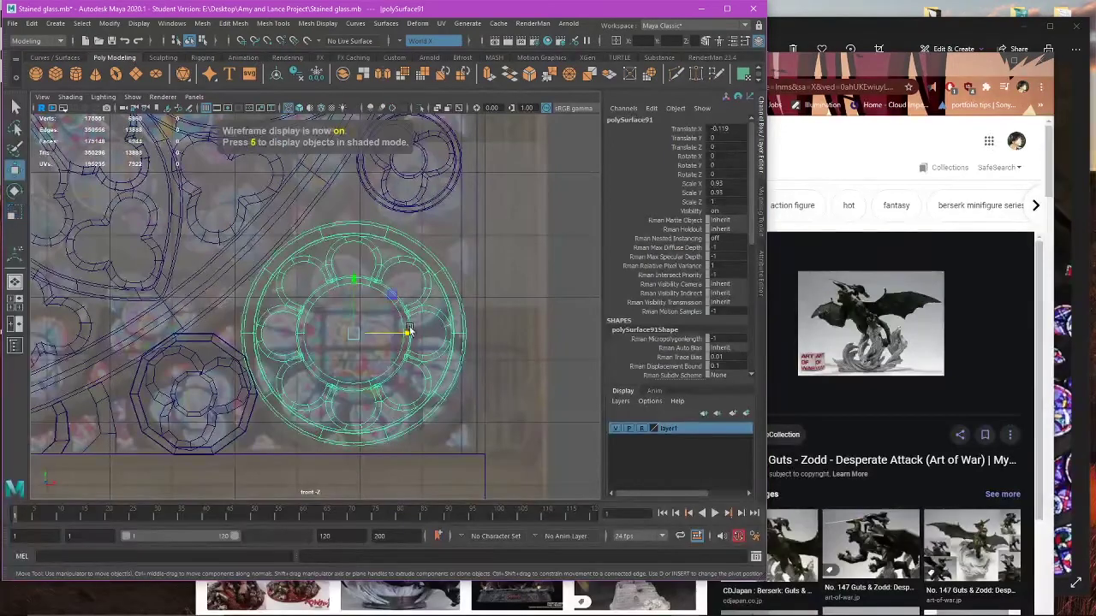
pyautogui.moveTo(404, 332); pyautogui.dragTo(401, 333)
pyautogui.moveTo(351, 285); pyautogui.dragTo(391, 304)
# Step: Enlarge the large rosette to 0.963 in X and Y and shift it inward to X -0.201
pyautogui.press('r')
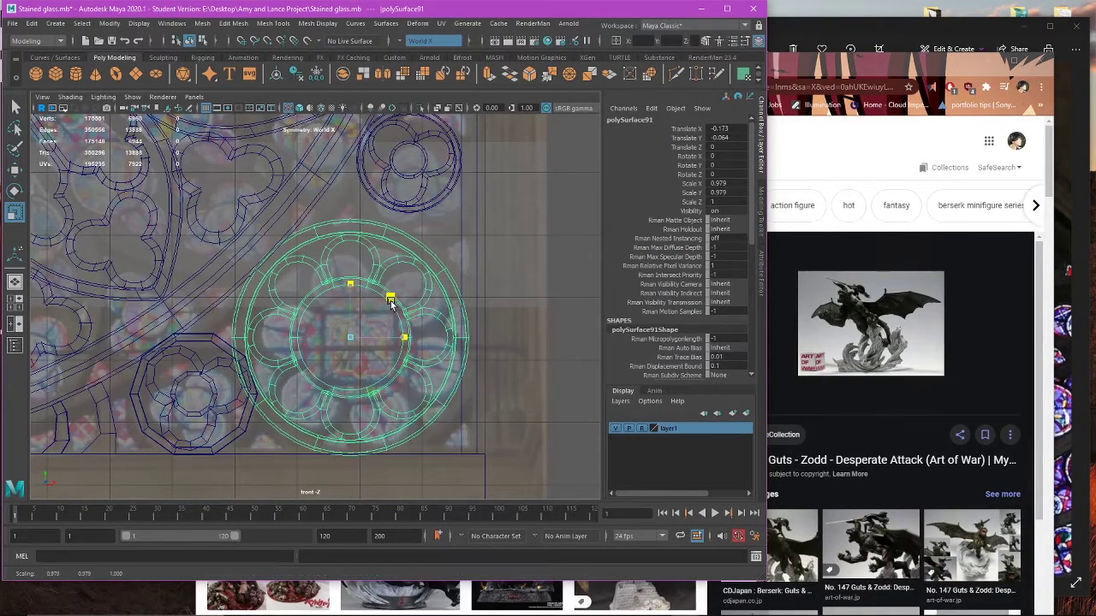
pyautogui.hotkey('ctrl', 'z')
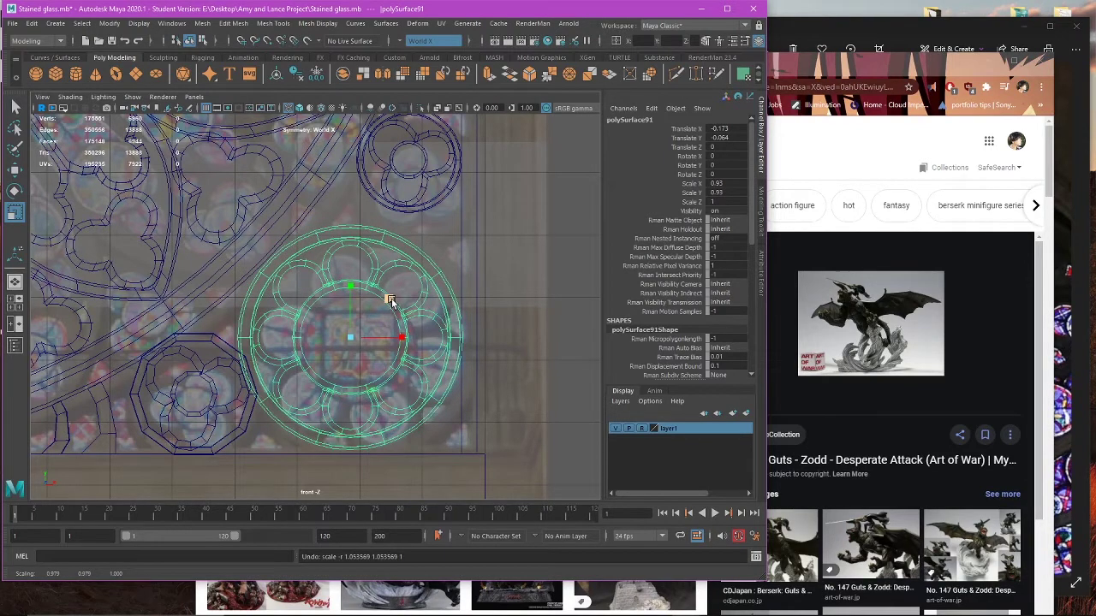
pyautogui.moveTo(390, 302); pyautogui.dragTo(390, 301)
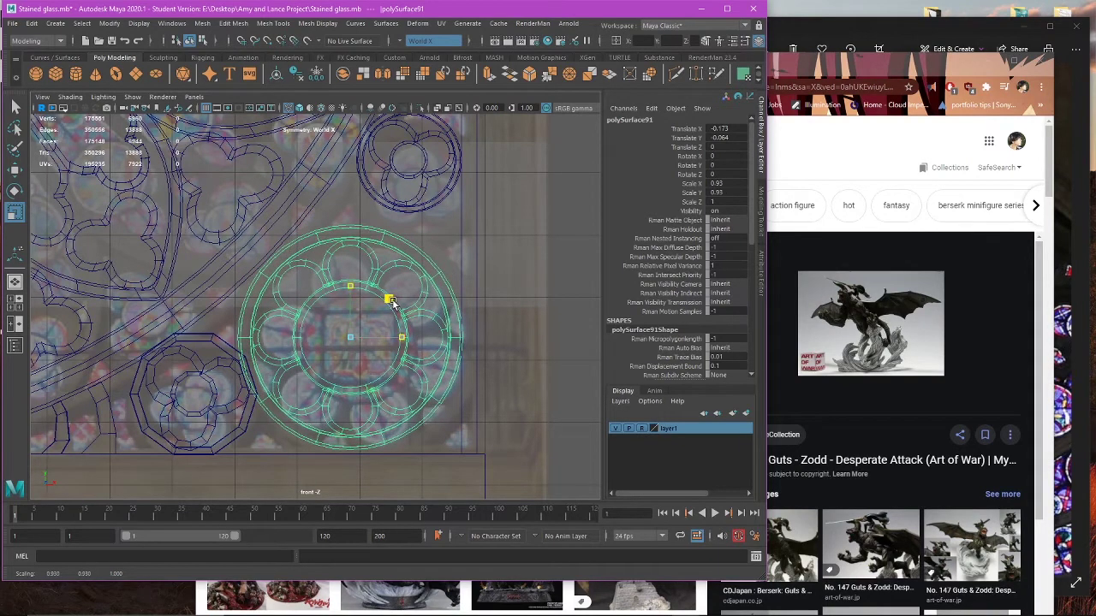
pyautogui.moveTo(390, 301); pyautogui.dragTo(392, 301)
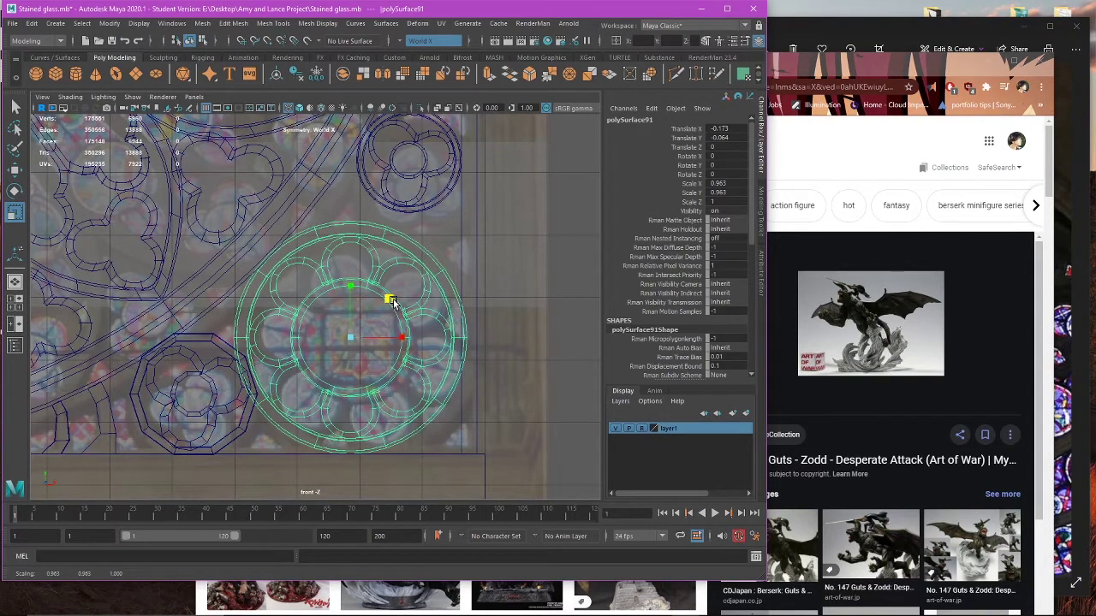
pyautogui.press('w')
pyautogui.moveTo(412, 336); pyautogui.dragTo(409, 336)
# Step: Scale the large rosette to 0.946 in X and Y and nudge it to X -0.21, Y -0.1
pyautogui.press('r')
pyautogui.click(386, 300)
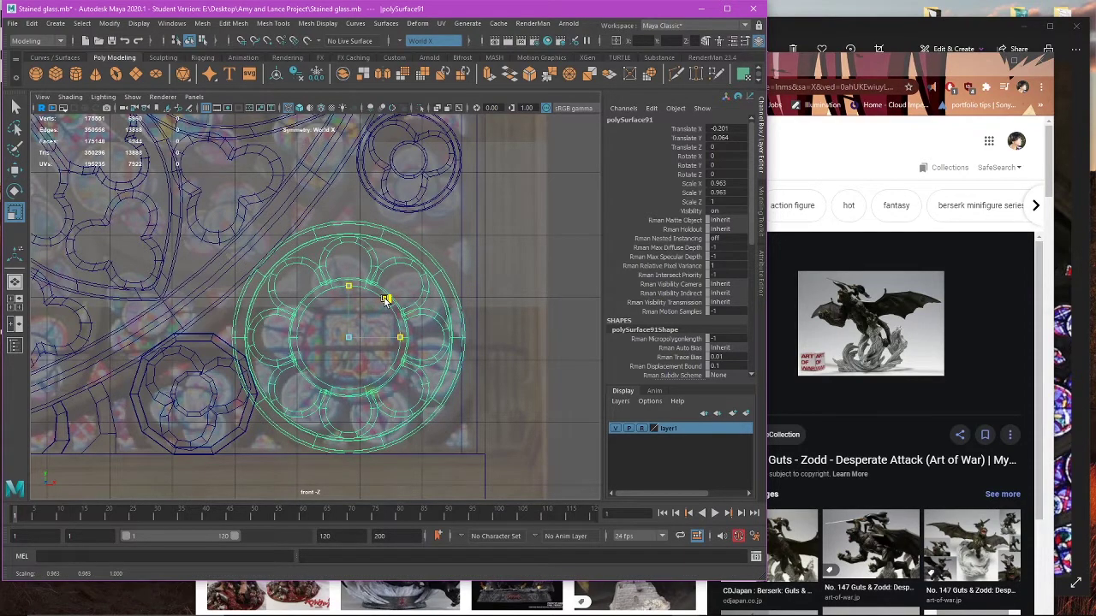
pyautogui.moveTo(386, 300); pyautogui.dragTo(384, 299)
pyautogui.press('w')
pyautogui.click(400, 338)
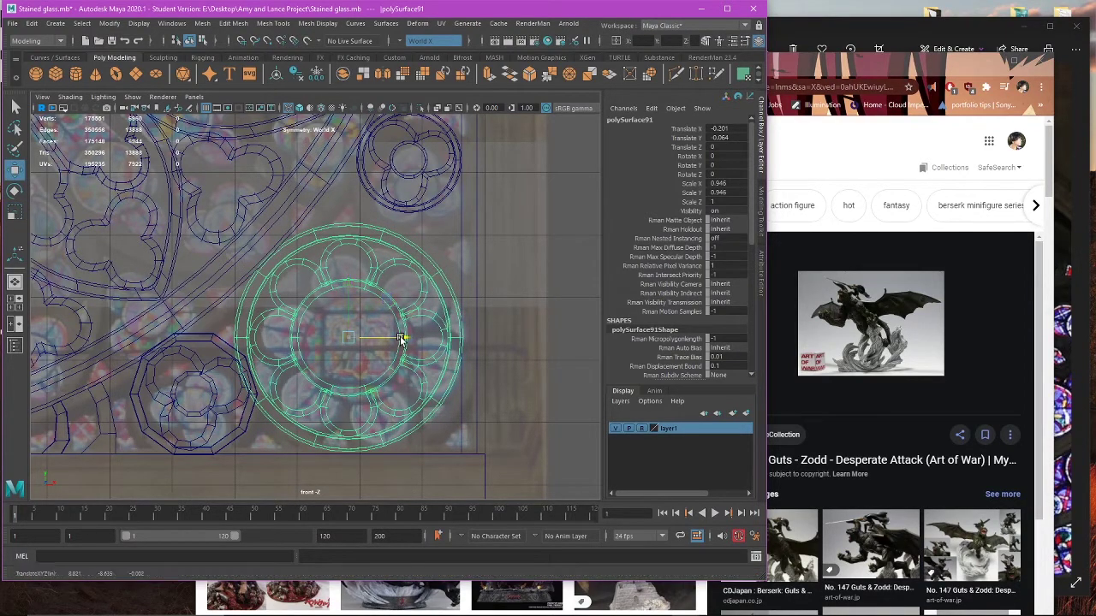
pyautogui.moveTo(348, 281); pyautogui.dragTo(350, 283)
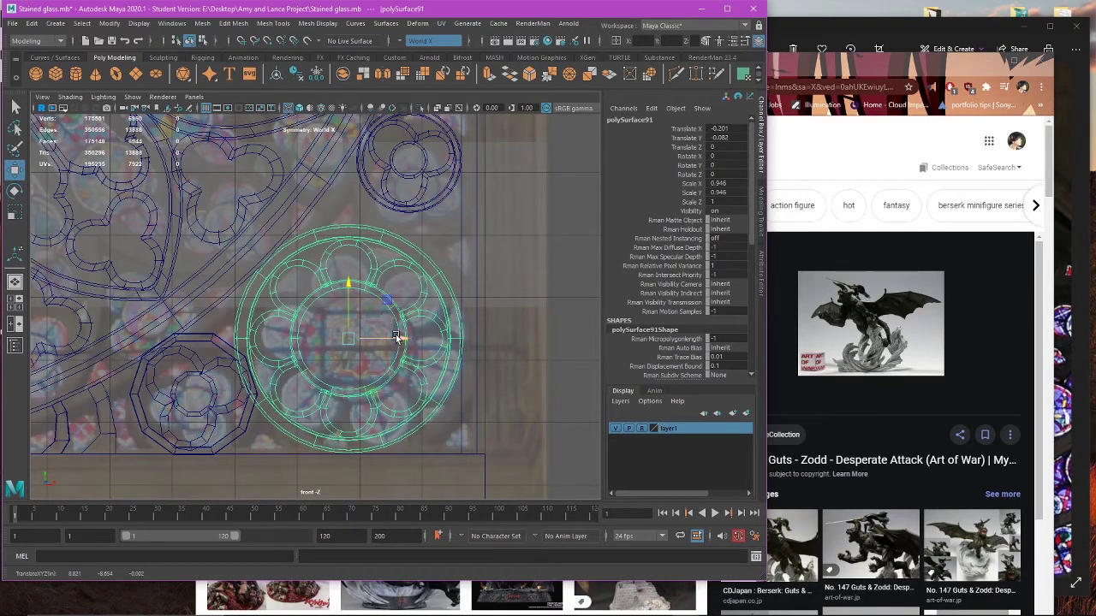
pyautogui.moveTo(396, 338); pyautogui.dragTo(395, 338)
pyautogui.moveTo(347, 287); pyautogui.dragTo(346, 293)
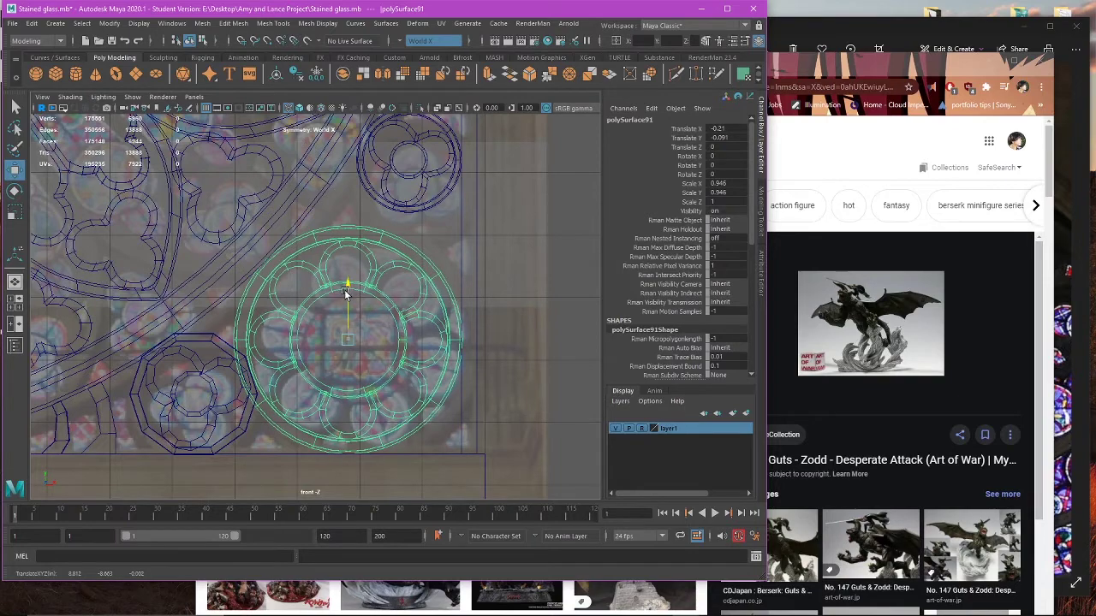
# Step: Clear the selection and examine the resized rosette in the perspective view
pyautogui.press('space')
pyautogui.press('space')
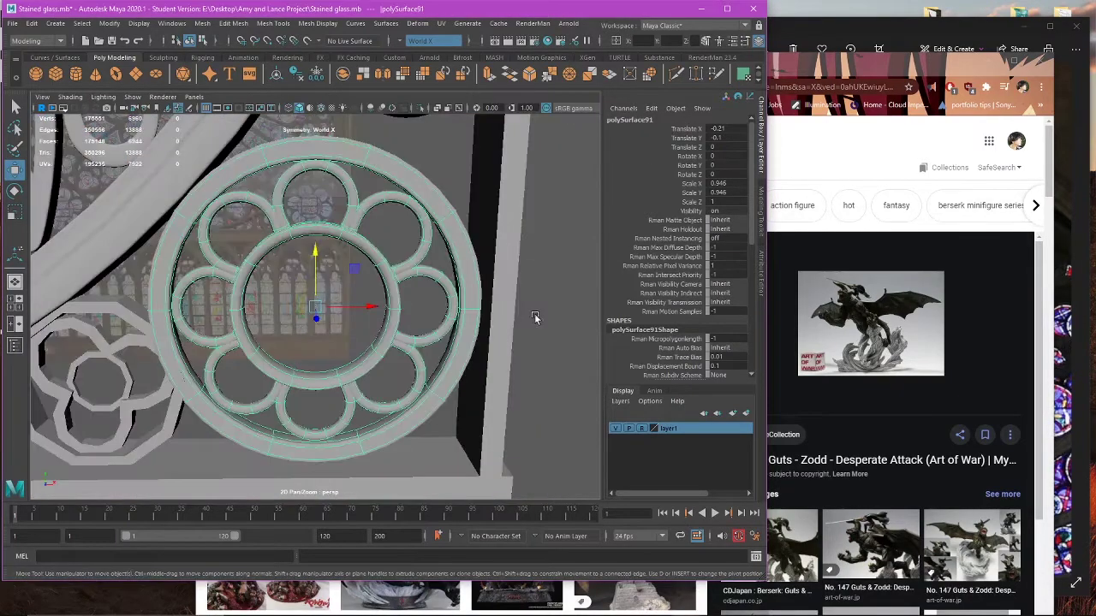
pyautogui.click(539, 314)
pyautogui.scroll(-5, 496, 274)
pyautogui.keyDown('alt'); pyautogui.moveTo(495, 274); pyautogui.dragTo(428, 270); pyautogui.keyUp('alt')
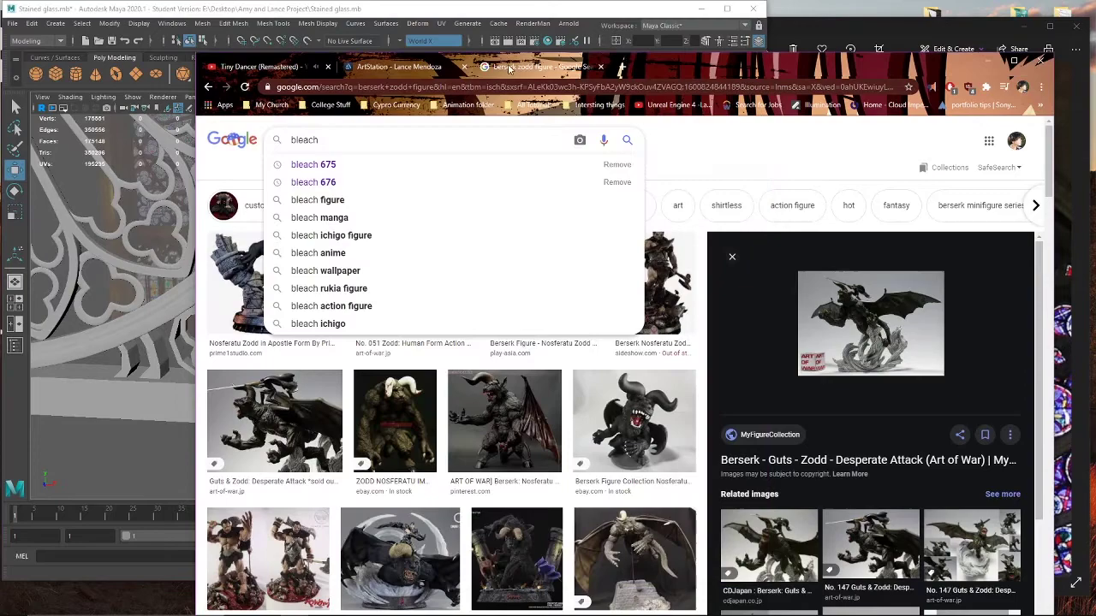
# Step: Bring the stained glass reference photo forward beside the Maya window and compare it with the corner tracery
pyautogui.click(257, 66)
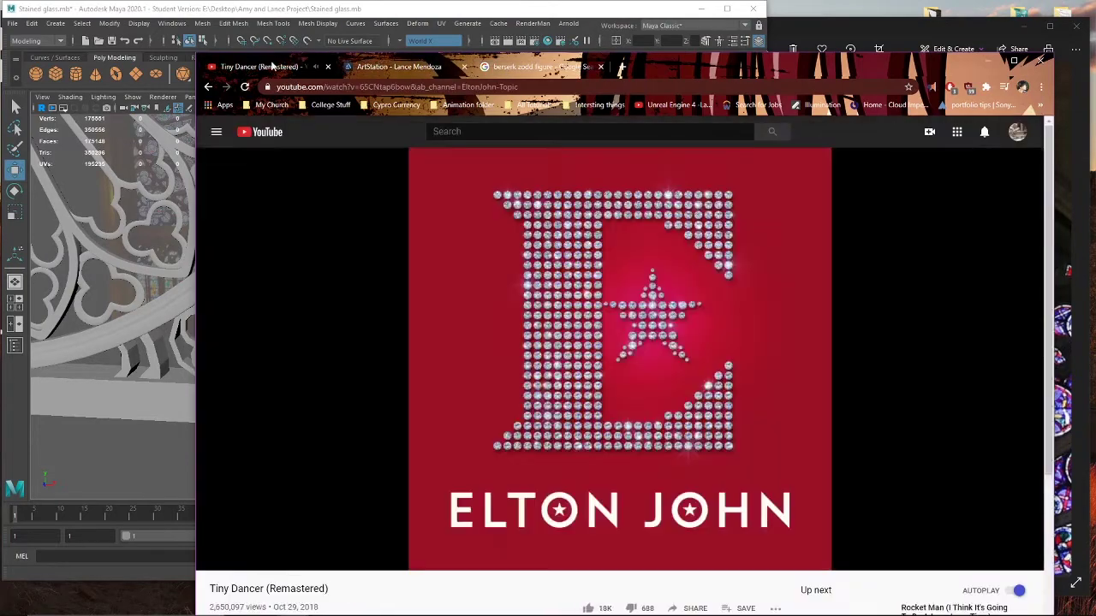
pyautogui.click(827, 32)
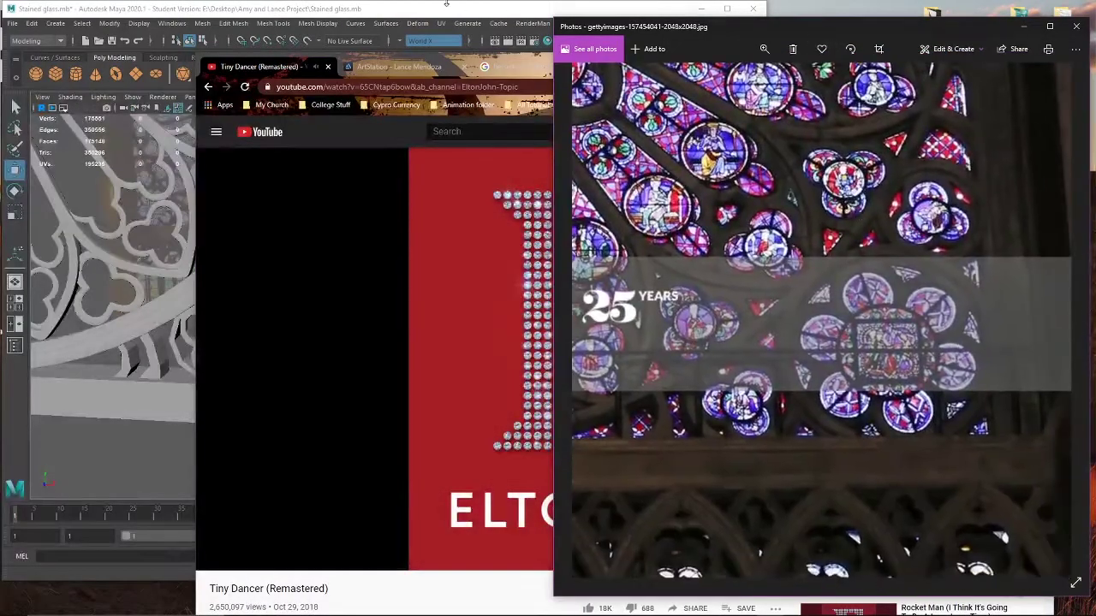
pyautogui.click(405, 8)
pyautogui.keyDown('alt'); pyautogui.moveTo(459, 221); pyautogui.dragTo(470, 257); pyautogui.keyUp('alt')
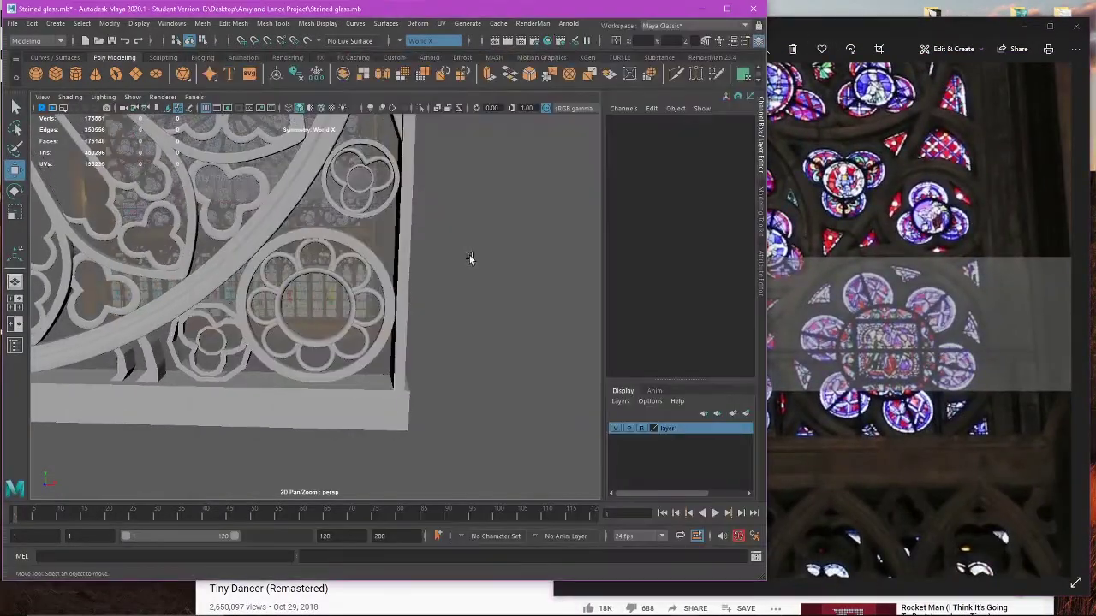
pyautogui.scroll(-5, 365, 244)
pyautogui.keyDown('alt'); pyautogui.moveTo(367, 246); pyautogui.dragTo(353, 250); pyautogui.keyUp('alt')
# Step: Select the upper trefoil roundel, scale it to 0.92 in X and Y and lower it to about Y -0.3 in the front view
pyautogui.click(353, 251)
pyautogui.press('space')
pyautogui.press('space')
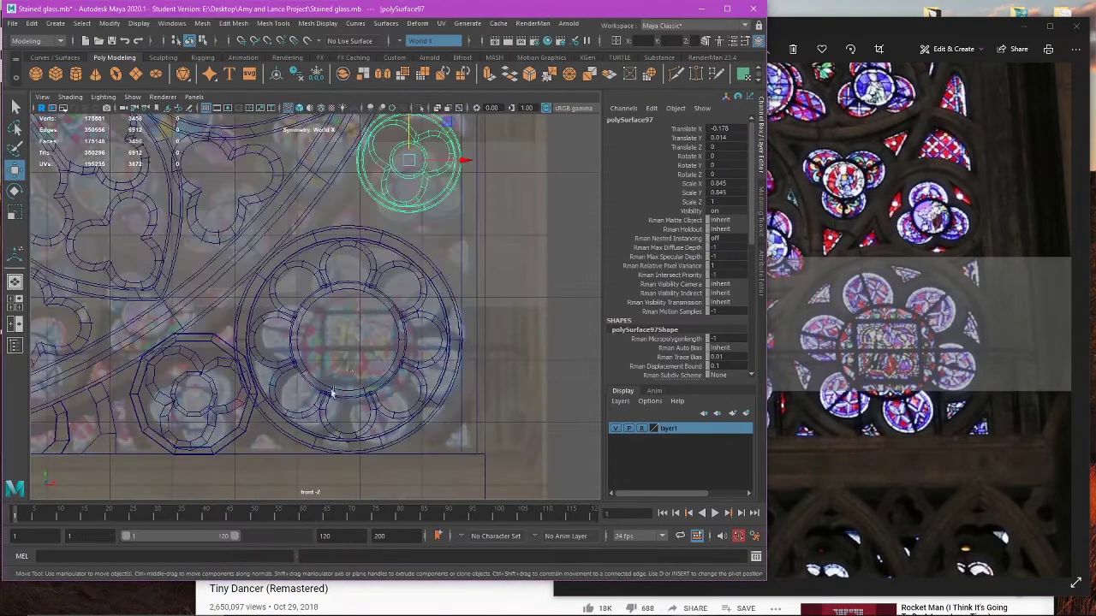
pyautogui.keyDown('alt'); pyautogui.moveTo(368, 261); pyautogui.dragTo(345, 329, button='middle'); pyautogui.keyUp('alt')
pyautogui.press('e')
pyautogui.press('r')
pyautogui.moveTo(422, 189); pyautogui.dragTo(385, 197)
pyautogui.press('w')
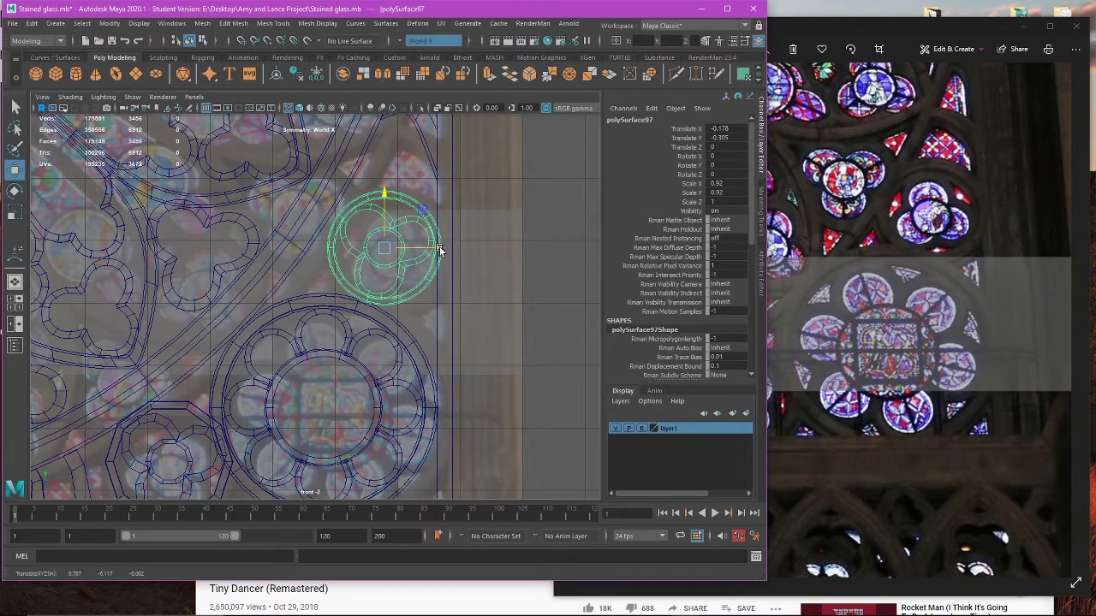
# Step: Fit the upper trefoil roundel between the frame and the large rosette by moving it to X -0.251, Y -0.287
pyautogui.moveTo(439, 249); pyautogui.dragTo(433, 249)
pyautogui.press('r')
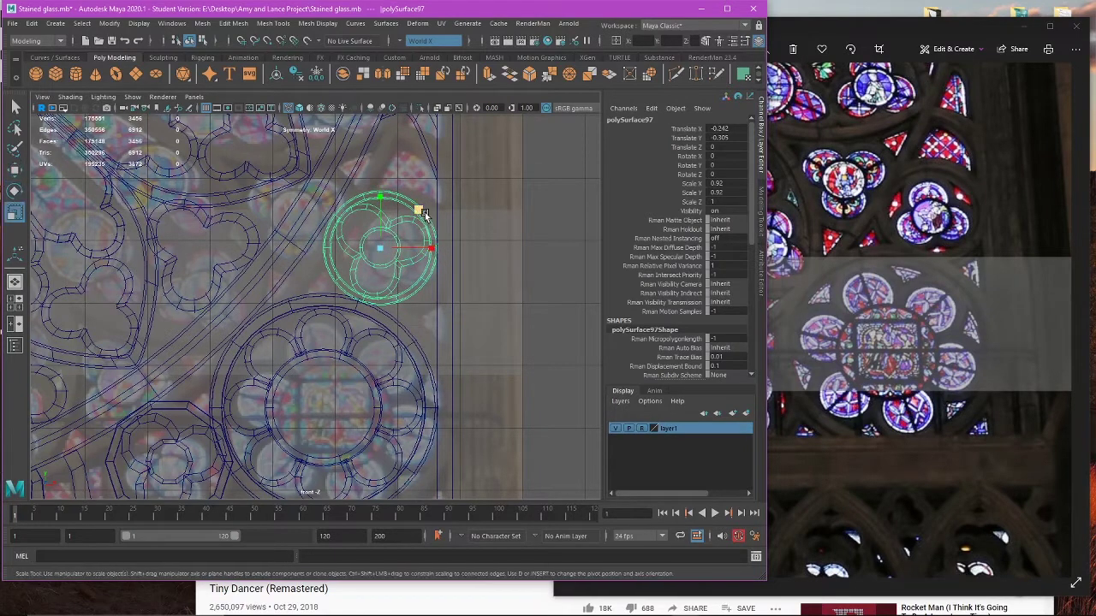
pyautogui.press('w')
pyautogui.moveTo(382, 204); pyautogui.dragTo(382, 202)
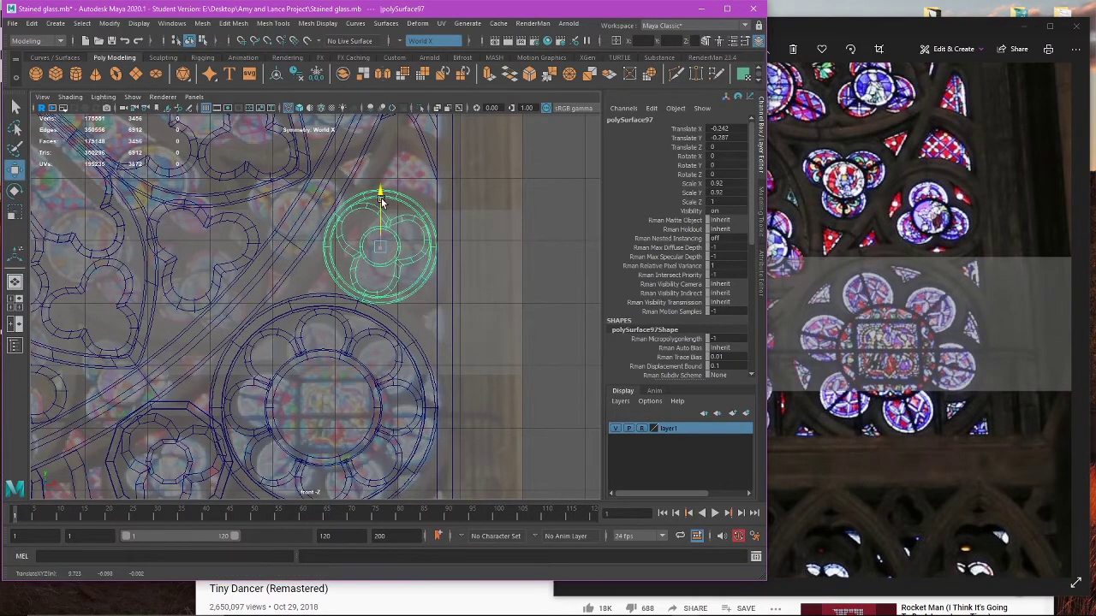
pyautogui.moveTo(435, 248); pyautogui.dragTo(433, 248)
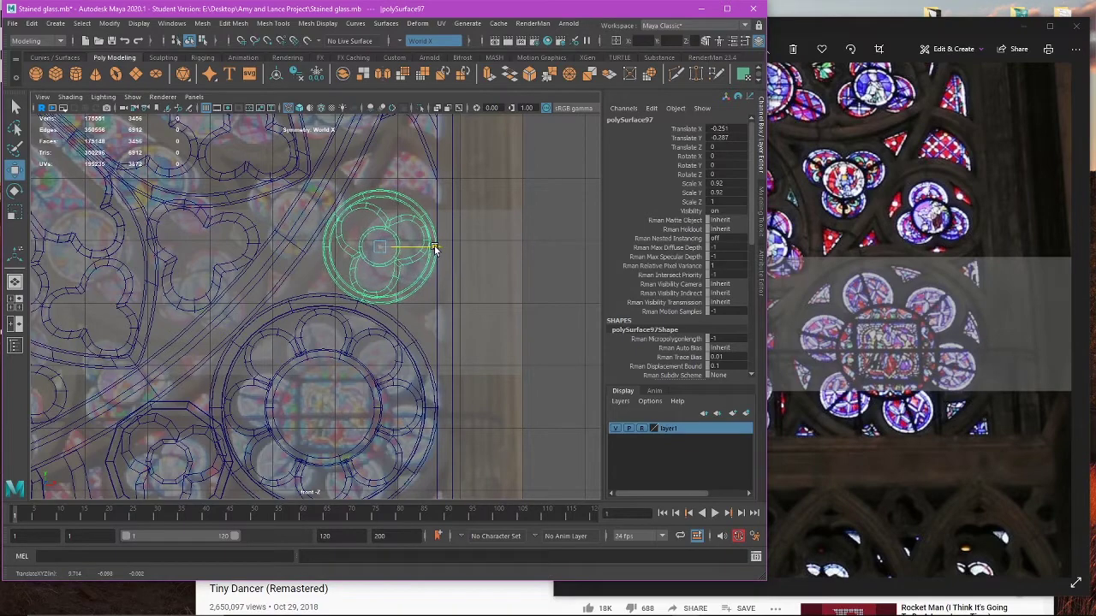
pyautogui.keyDown('alt'); pyautogui.moveTo(269, 376); pyautogui.dragTo(473, 205, button='middle'); pyautogui.keyUp('alt')
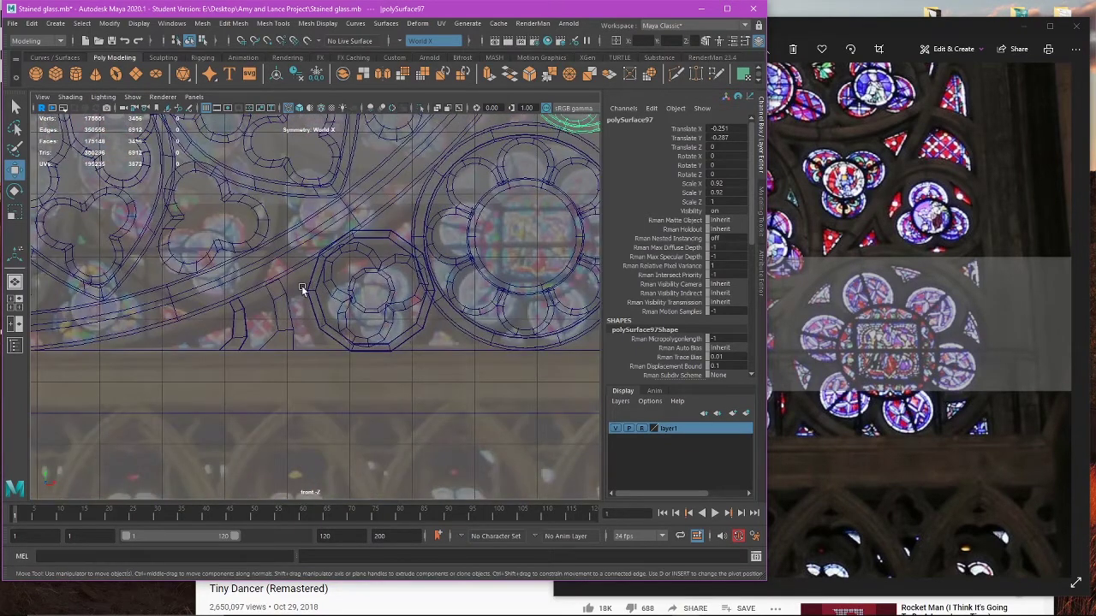
# Step: Combine the lower trefoil roundel's ring and tracery into one mesh and display it with smooth preview
pyautogui.moveTo(409, 335); pyautogui.dragTo(411, 335)
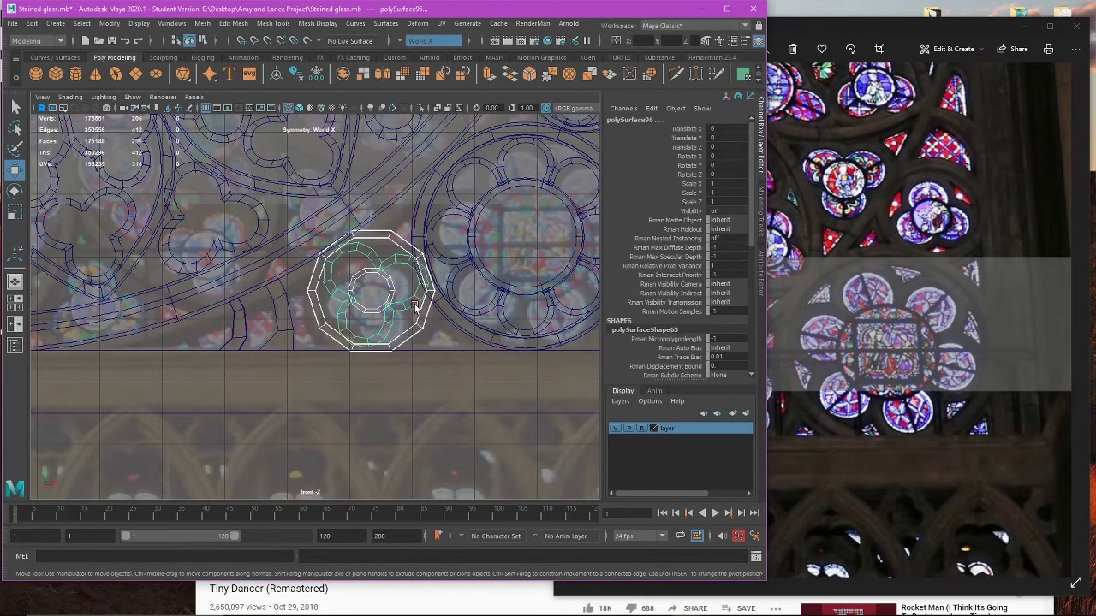
pyautogui.scroll(-3, 414, 299)
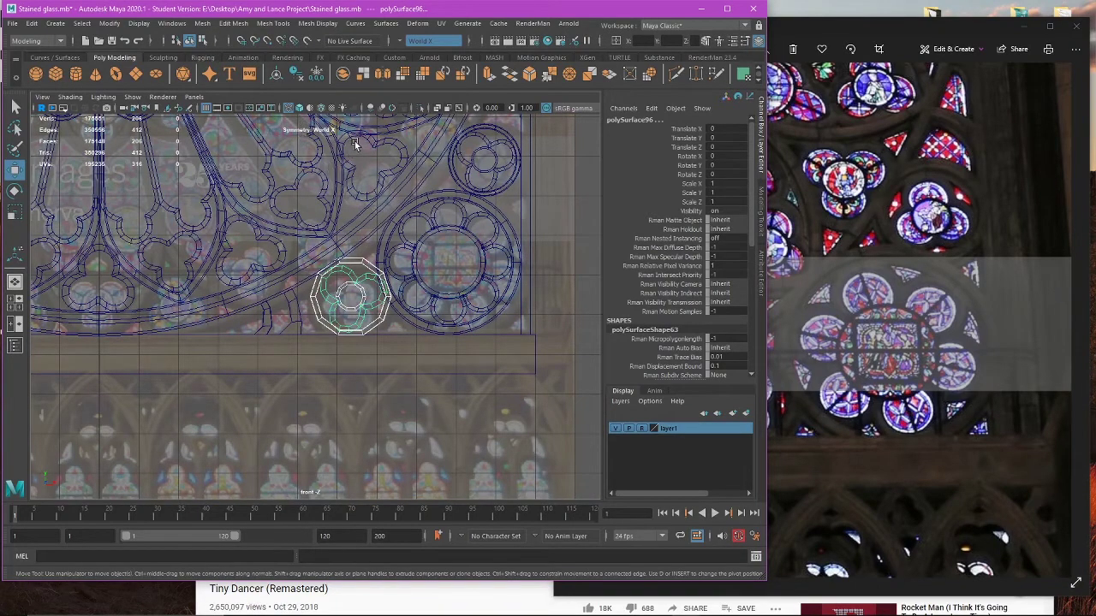
pyautogui.press('space')
pyautogui.press('space')
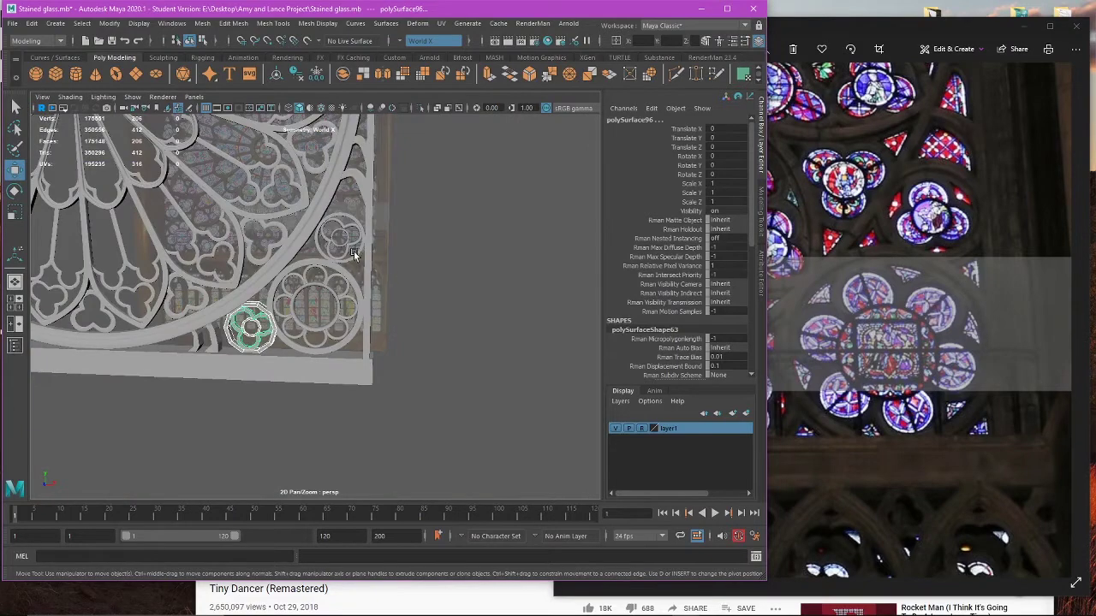
pyautogui.scroll(3, 377, 257)
pyautogui.scroll(3, 391, 247)
pyautogui.press('space')
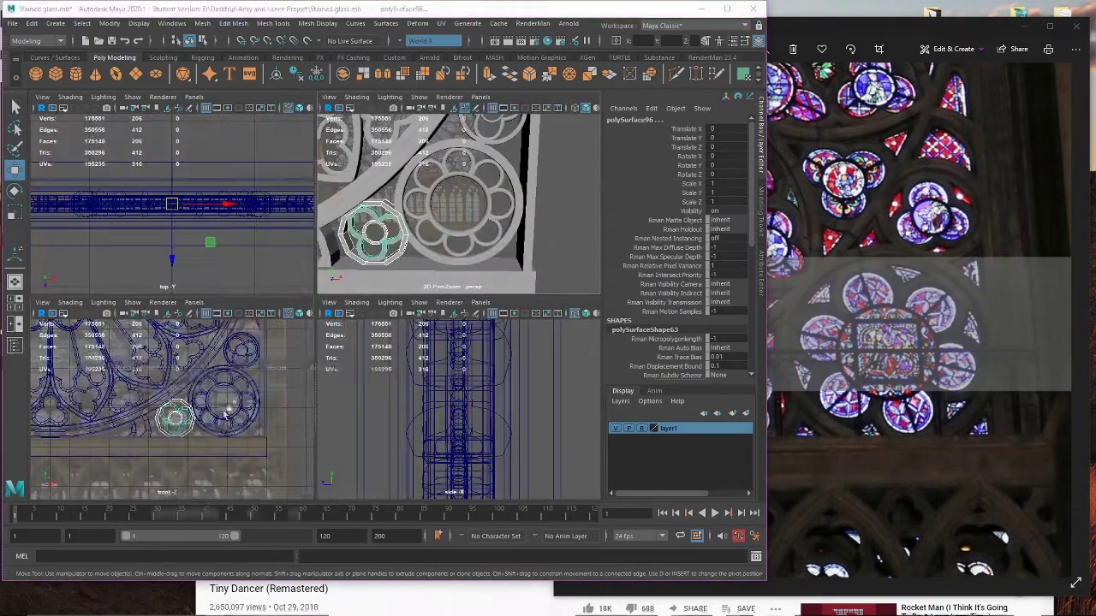
pyautogui.press('space')
pyautogui.scroll(3, 343, 334)
pyautogui.click(176, 23)
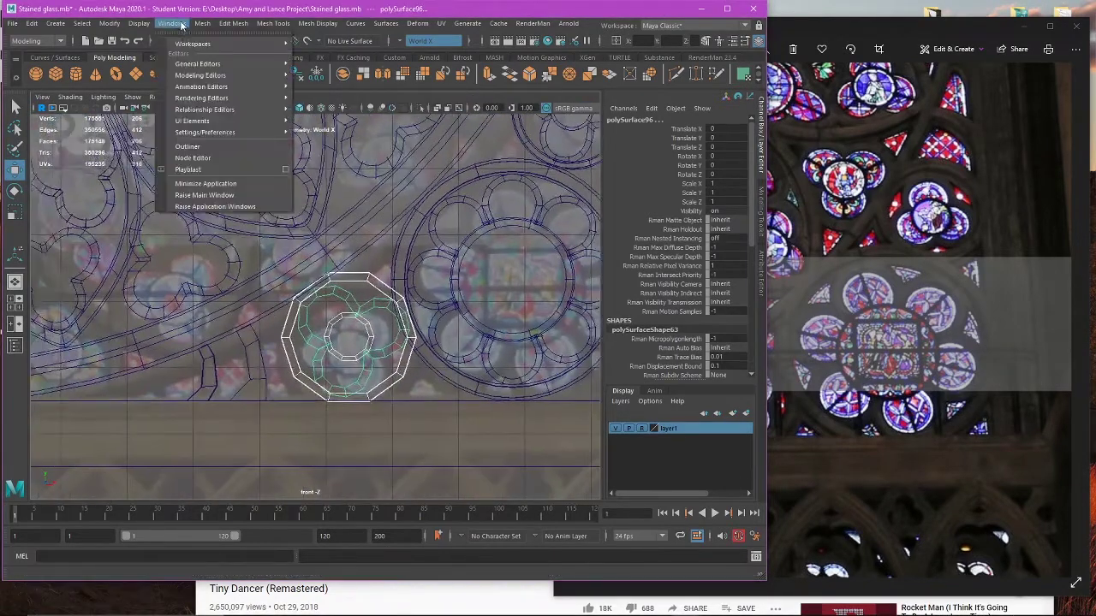
pyautogui.moveTo(204, 26)
pyautogui.click(226, 63)
pyautogui.scroll(3, 419, 321)
pyautogui.press('3')
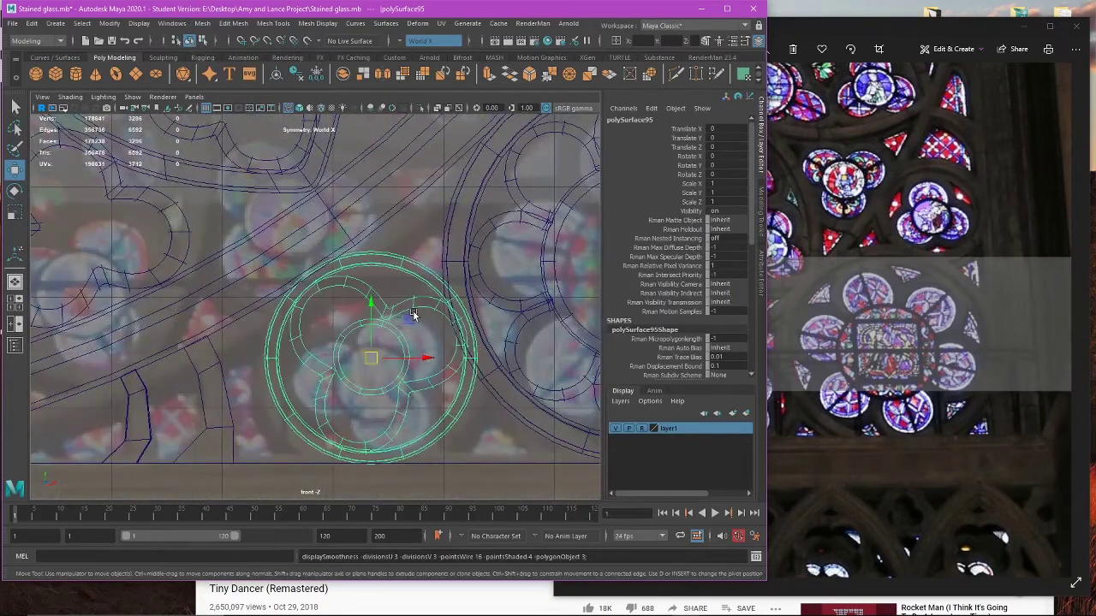
# Step: Scale the lower trefoil roundel to 0.946 in X and Y and move it to X -0.093, Y -0.046
pyautogui.keyDown('alt'); pyautogui.moveTo(377, 365); pyautogui.dragTo(385, 345, button='middle'); pyautogui.keyUp('alt')
pyautogui.press('r')
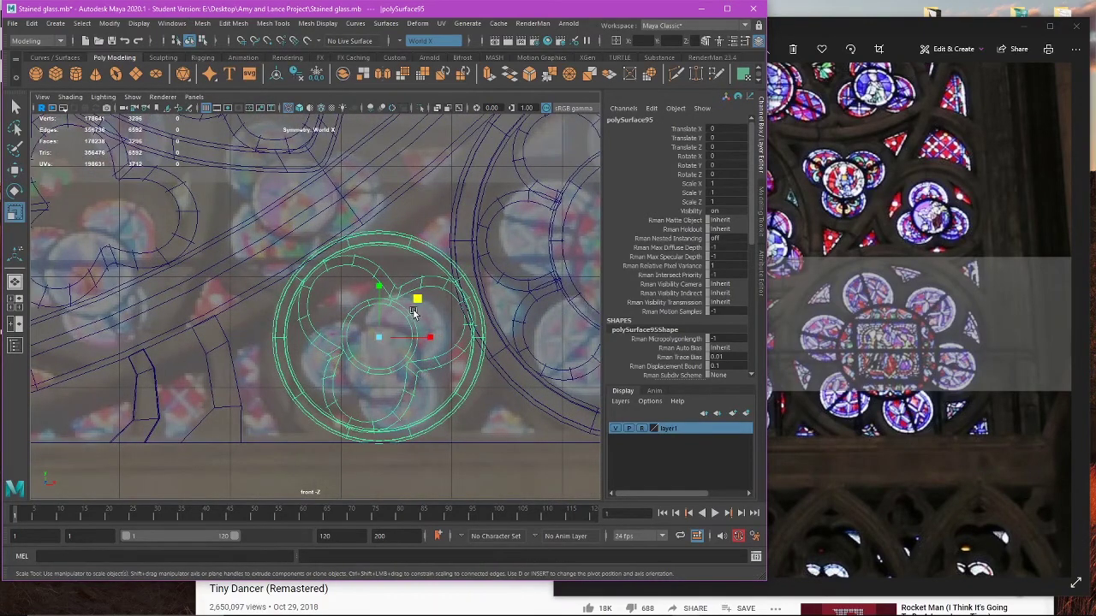
pyautogui.moveTo(417, 300); pyautogui.dragTo(420, 335)
pyautogui.press('w')
pyautogui.moveTo(383, 289); pyautogui.dragTo(382, 292)
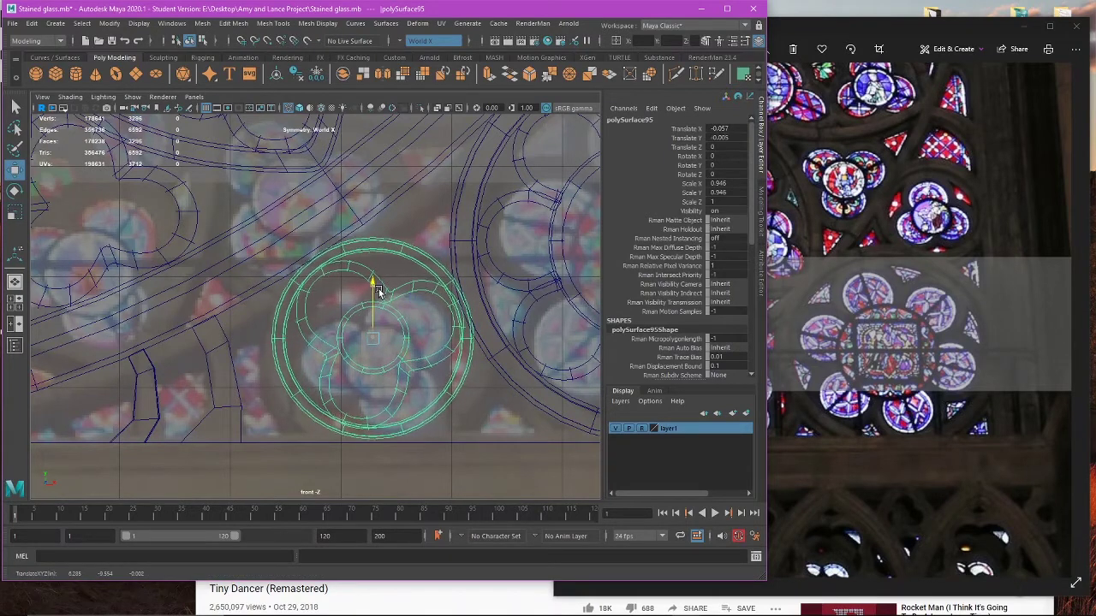
pyautogui.moveTo(417, 339); pyautogui.dragTo(415, 339)
pyautogui.moveTo(367, 285); pyautogui.dragTo(366, 288)
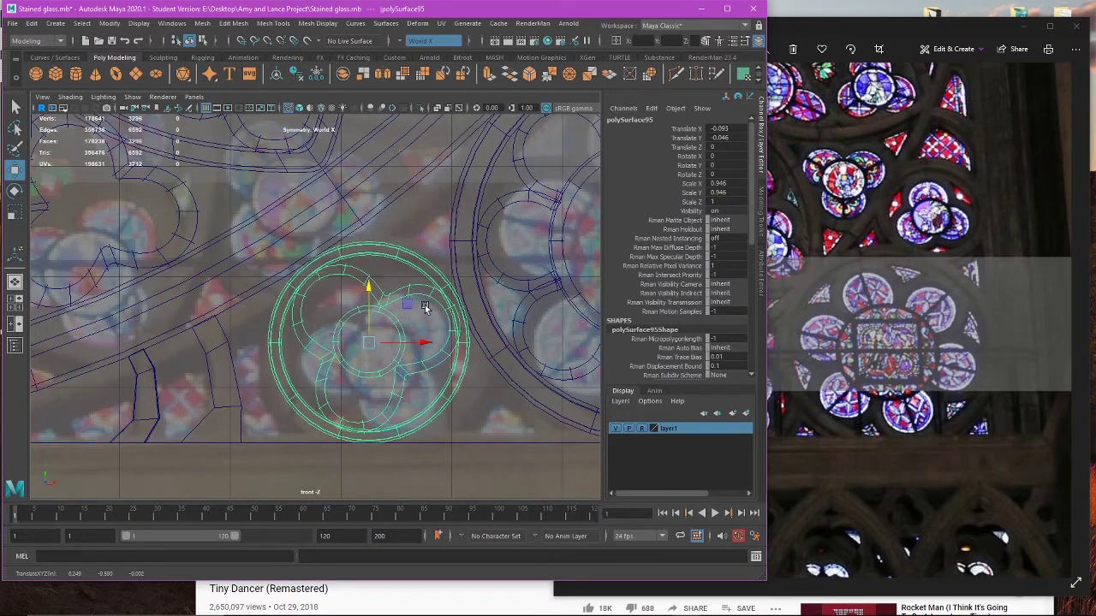
# Step: Select the two short curved bars beside the lower trefoil roundel and display them with smooth preview
pyautogui.press('space')
pyautogui.press('space')
pyautogui.keyDown('alt'); pyautogui.moveTo(478, 290); pyautogui.dragTo(528, 302); pyautogui.keyUp('alt')
pyautogui.click(529, 301)
pyautogui.keyDown('alt'); pyautogui.moveTo(364, 318); pyautogui.dragTo(435, 299); pyautogui.keyUp('alt')
pyautogui.keyDown('alt'); pyautogui.moveTo(158, 361); pyautogui.dragTo(274, 338, button='middle'); pyautogui.keyUp('alt')
pyautogui.scroll(4, 273, 337)
pyautogui.click(251, 325)
pyautogui.keyDown('alt'); pyautogui.moveTo(251, 326); pyautogui.dragTo(195, 339); pyautogui.keyUp('alt')
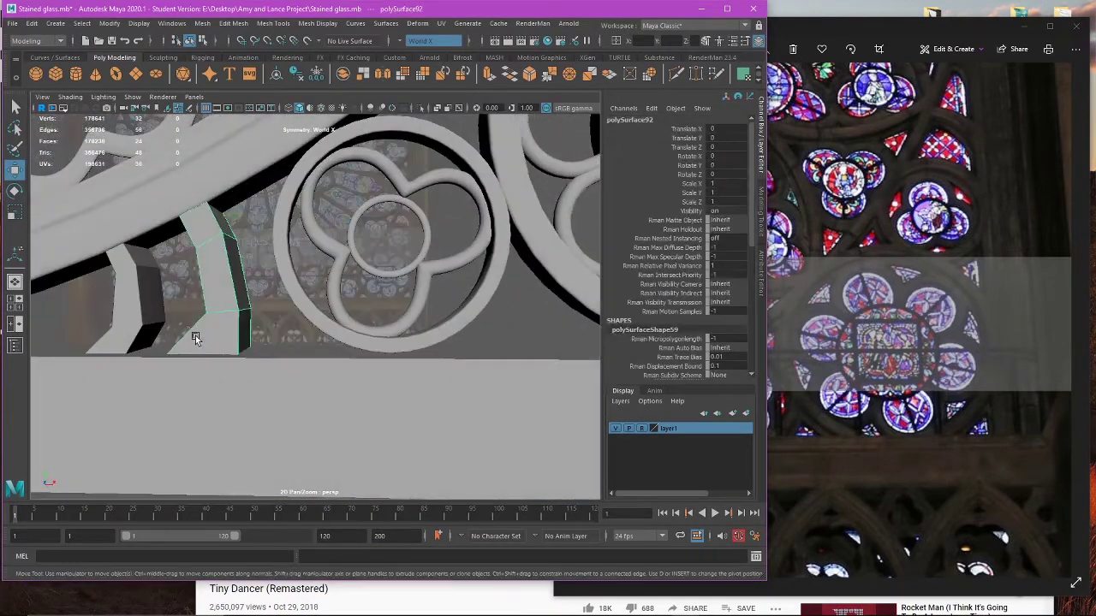
pyautogui.click(130, 311)
pyautogui.scroll(-3, 245, 342)
pyautogui.press('space')
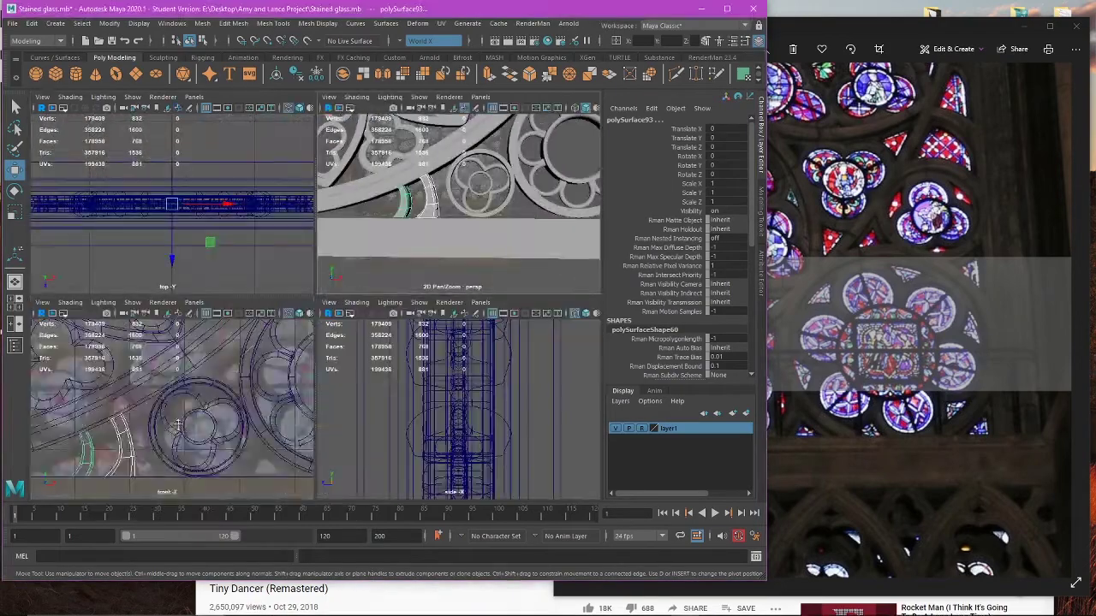
pyautogui.press('space')
pyautogui.scroll(-5, 336, 390)
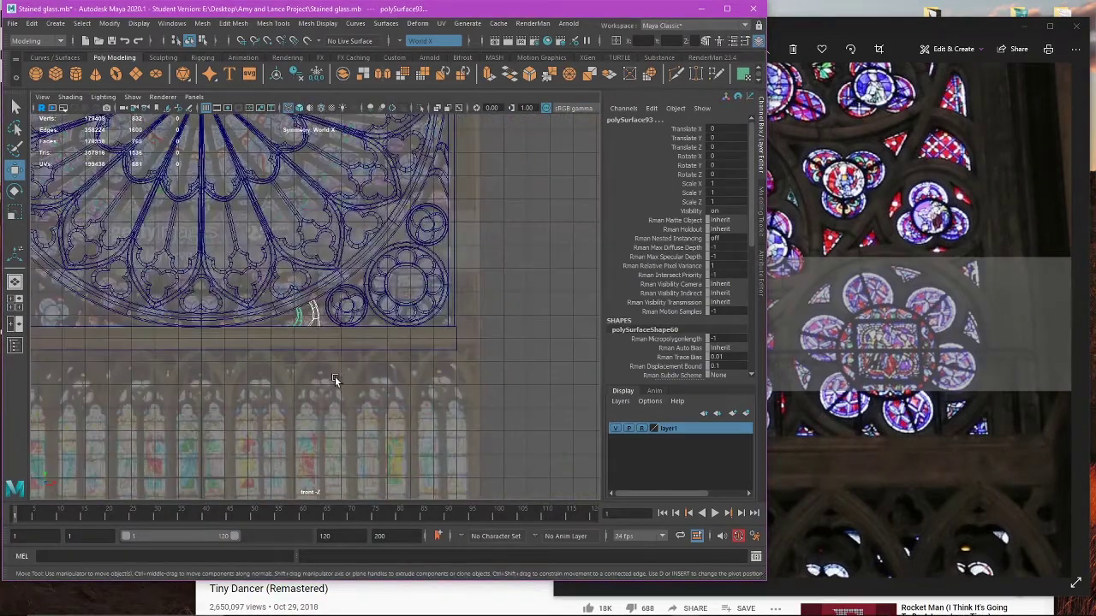
# Step: Lower the curved bar just above the upper trefoil roundel to Y 5.181 in the front view
pyautogui.click(528, 310)
pyautogui.scroll(5, 314, 320)
pyautogui.click(314, 320)
pyautogui.keyDown('alt'); pyautogui.moveTo(477, 254); pyautogui.dragTo(211, 492, button='middle'); pyautogui.keyUp('alt')
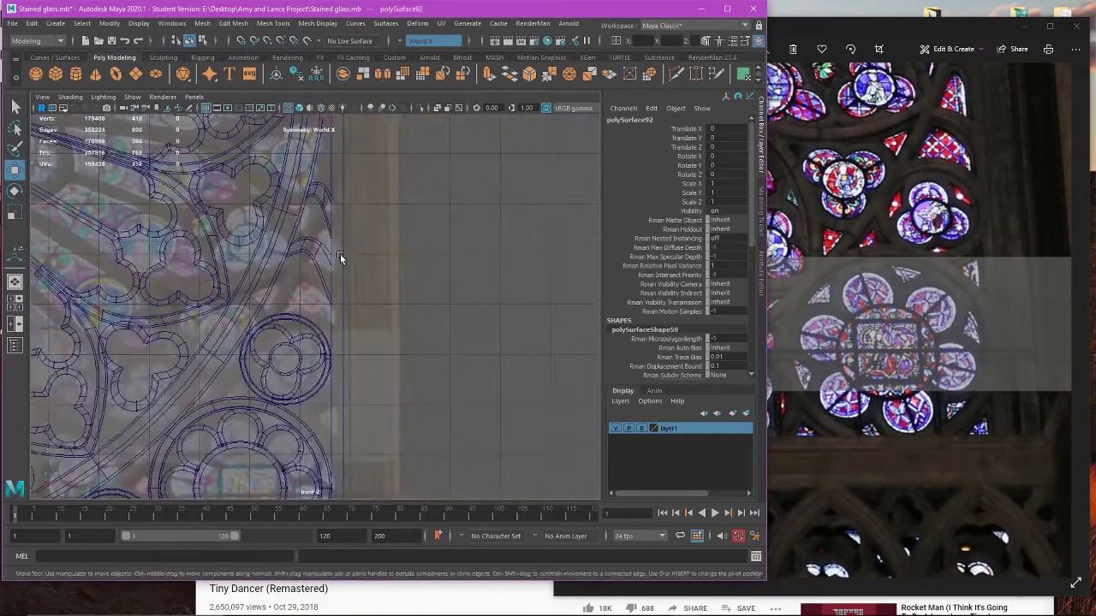
pyautogui.scroll(3, 334, 254)
pyautogui.click(318, 245)
pyautogui.keyDown('alt'); pyautogui.moveTo(318, 248); pyautogui.dragTo(332, 360, button='middle'); pyautogui.keyUp('alt')
pyautogui.click(322, 277)
pyautogui.click(332, 216)
pyautogui.moveTo(435, 258); pyautogui.dragTo(375, 259, button='right')
pyautogui.scroll(2, 351, 431)
pyautogui.keyDown('alt'); pyautogui.moveTo(350, 431); pyautogui.dragTo(383, 274, button='middle'); pyautogui.keyUp('alt')
pyautogui.rightClick(380, 238)
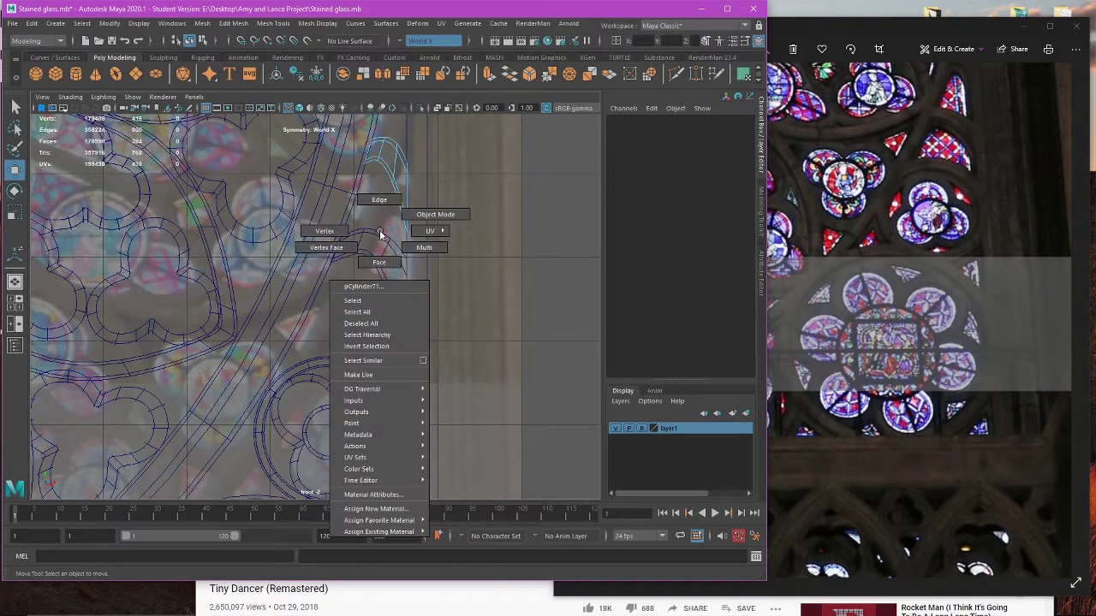
pyautogui.click(404, 213)
pyautogui.click(381, 234)
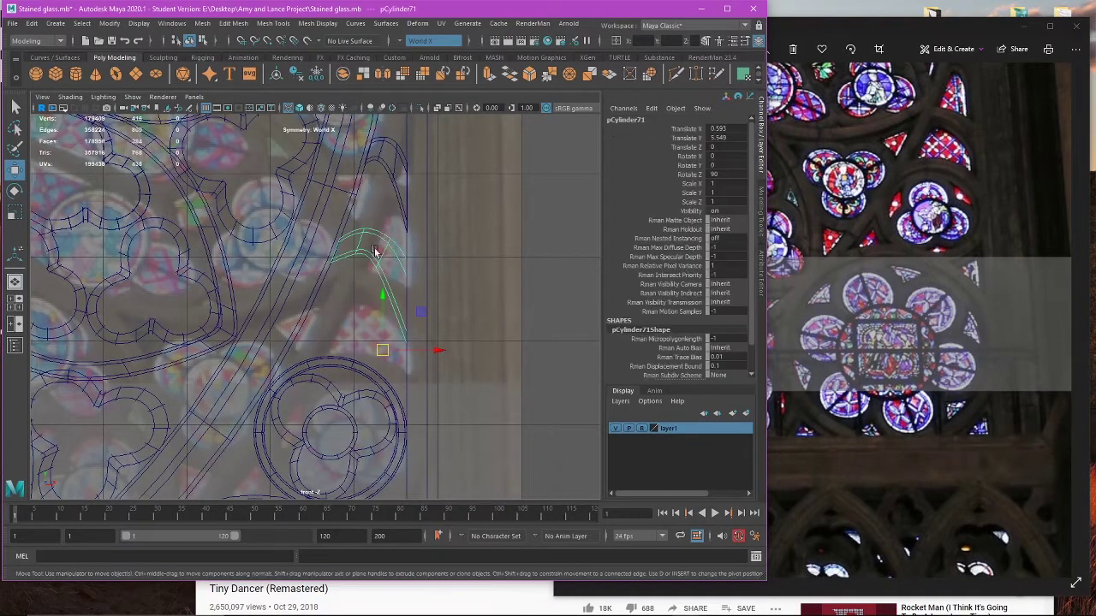
pyautogui.moveTo(374, 245); pyautogui.dragTo(382, 324)
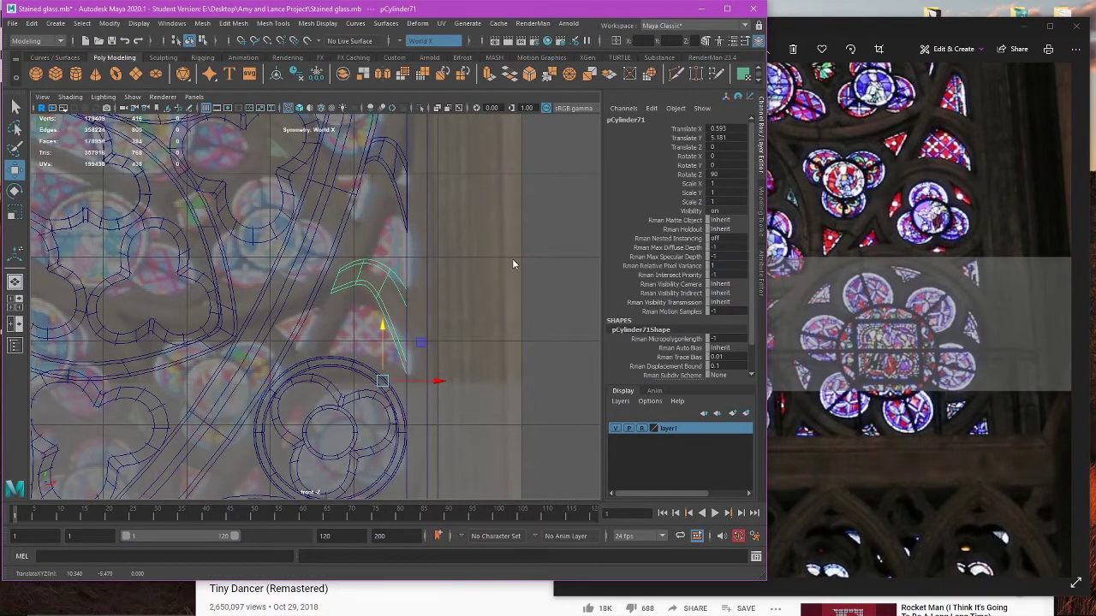
# Step: Shift the inner-end vertices of the curved bar above the upper roundel sideways into the large rose ring
pyautogui.moveTo(515, 264); pyautogui.dragTo(458, 258, button='right')
pyautogui.scroll(2, 382, 286)
pyautogui.moveTo(292, 227); pyautogui.dragTo(388, 314)
pyautogui.moveTo(414, 266); pyautogui.dragTo(396, 268)
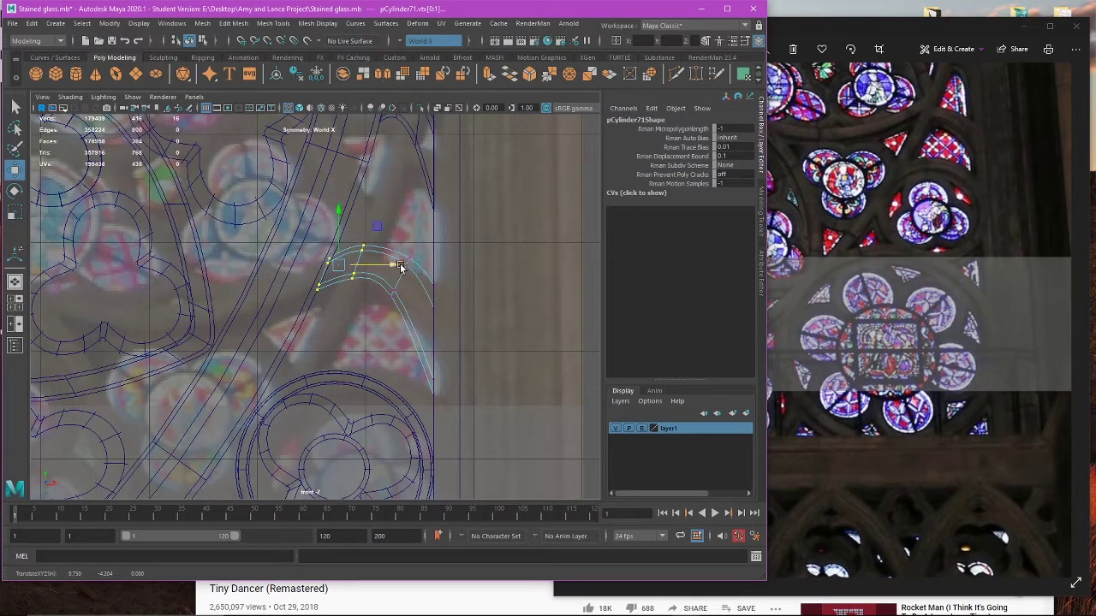
pyautogui.moveTo(416, 241); pyautogui.dragTo(439, 257)
pyautogui.keyDown('alt'); pyautogui.moveTo(419, 226); pyautogui.dragTo(399, 337, button='middle'); pyautogui.keyUp('alt')
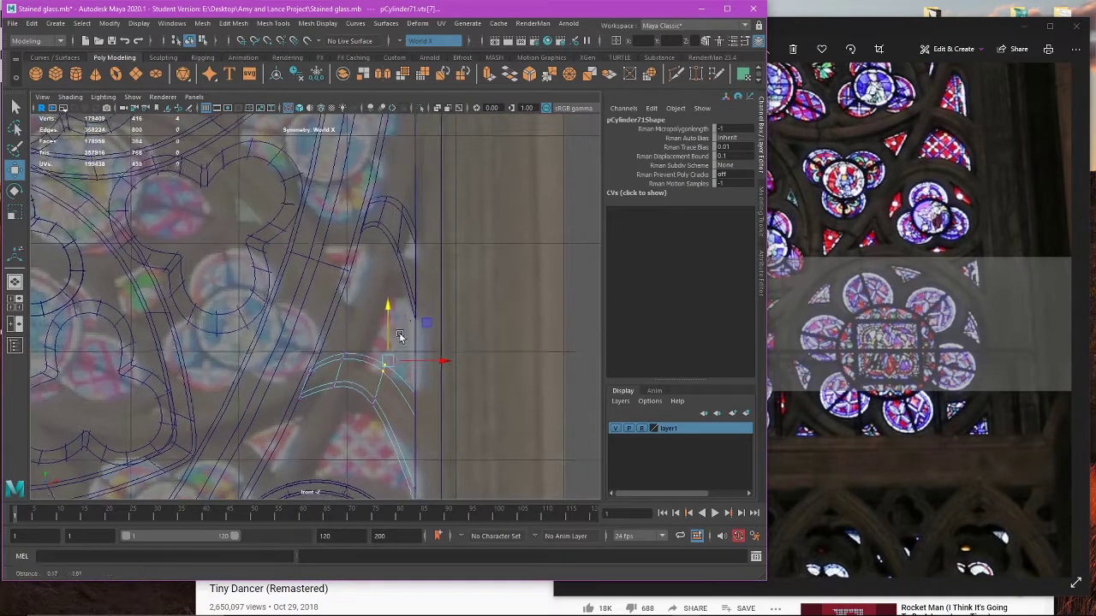
# Step: Lower the arched vertices of the uppermost curved bar and shift them slightly toward the rose ring
pyautogui.click(399, 231)
pyautogui.moveTo(500, 207); pyautogui.dragTo(462, 208, button='right')
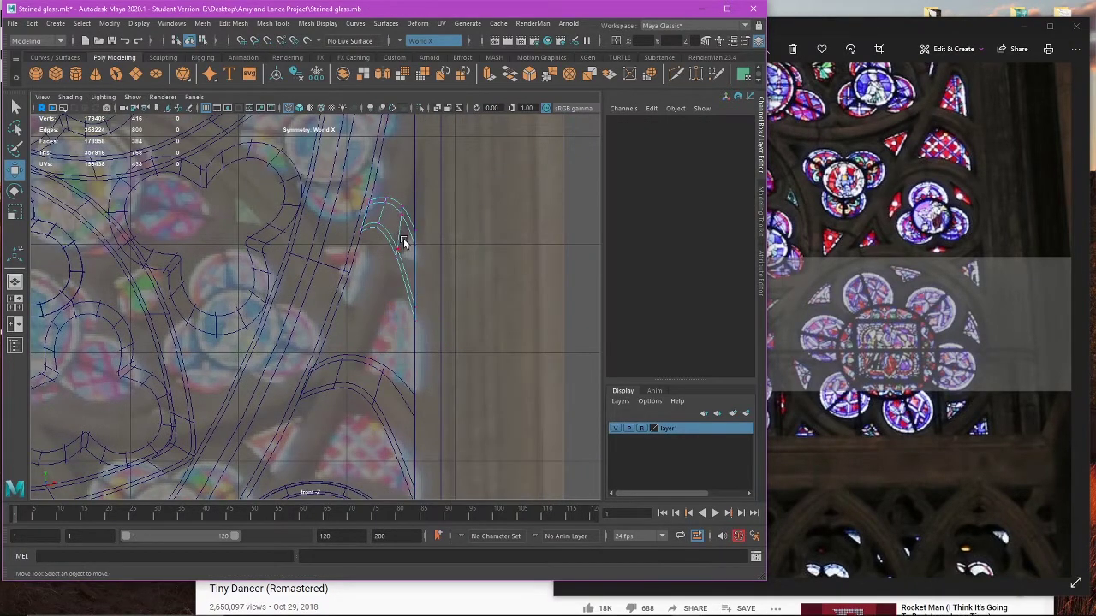
pyautogui.scroll(3, 403, 240)
pyautogui.moveTo(403, 257); pyautogui.dragTo(404, 257)
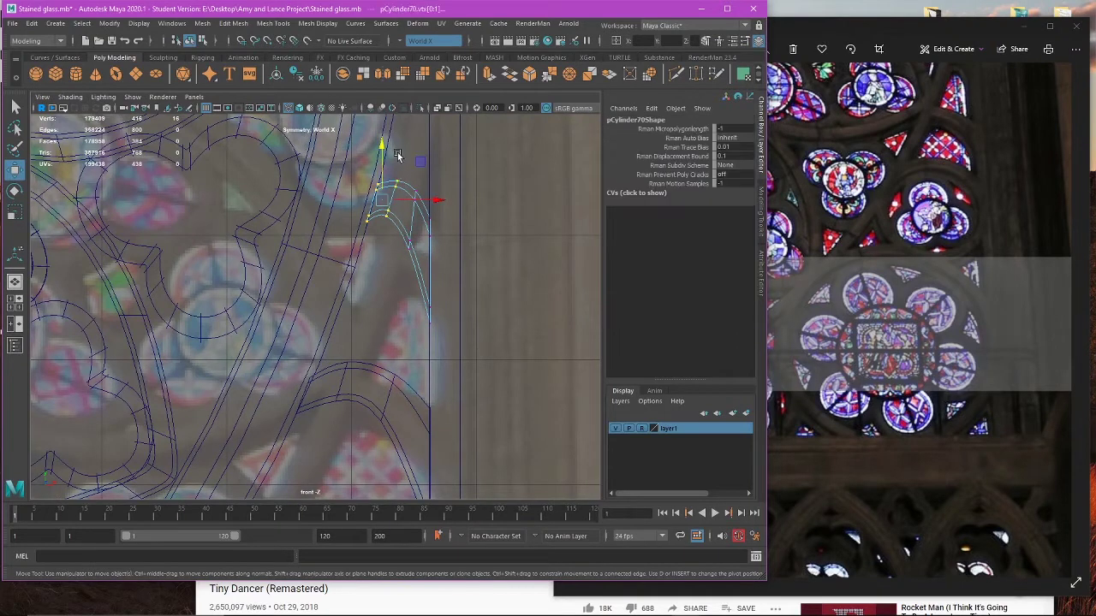
pyautogui.moveTo(381, 165); pyautogui.dragTo(380, 186)
pyautogui.hotkey('ctrl', 'z')
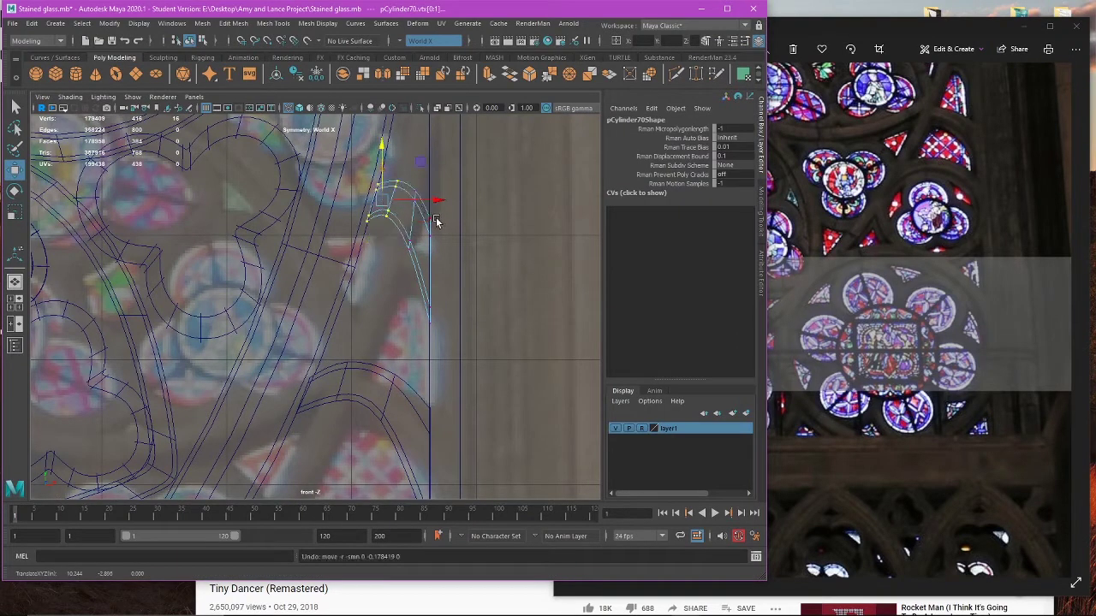
pyautogui.moveTo(317, 159); pyautogui.dragTo(399, 283)
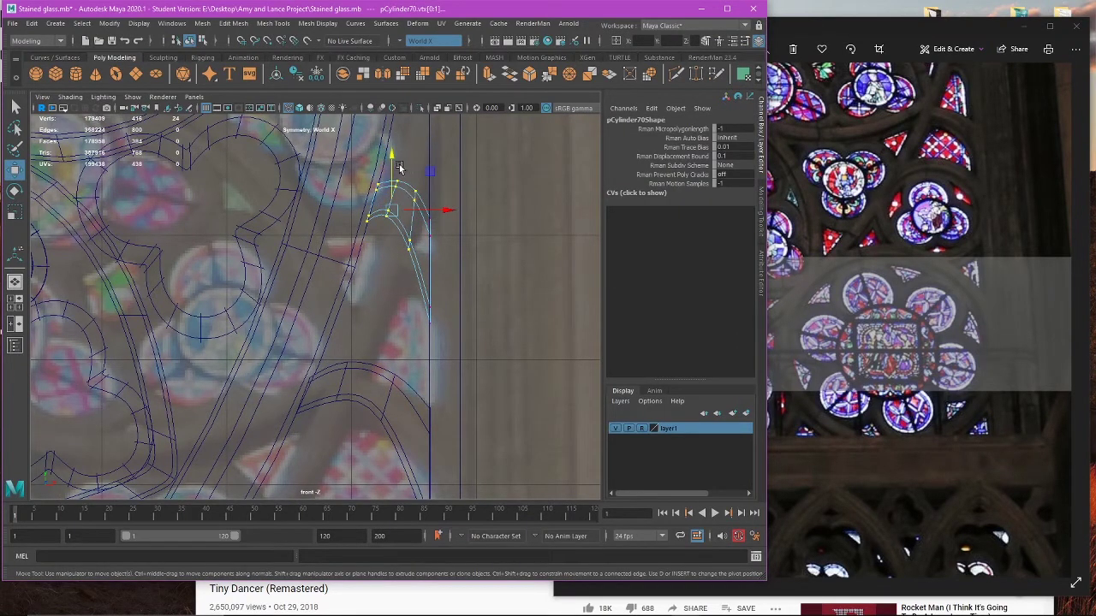
pyautogui.moveTo(399, 167); pyautogui.dragTo(390, 185)
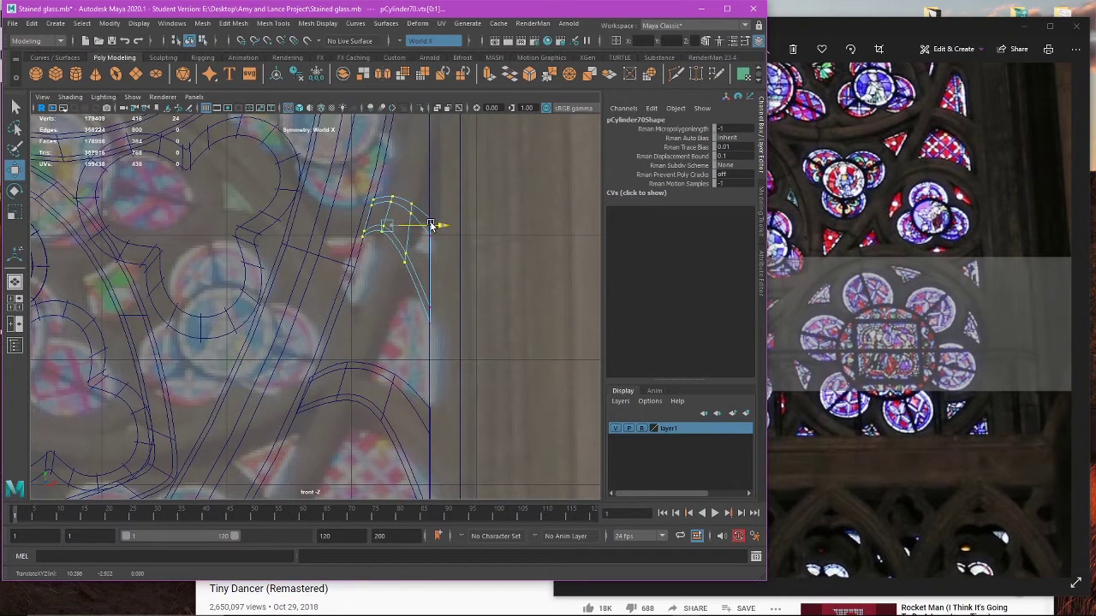
# Step: Adjust the uppermost curved bar's inner-end vertices to line up with the edge of the rose ring
pyautogui.keyDown('alt'); pyautogui.moveTo(441, 221); pyautogui.dragTo(529, 245, button='right'); pyautogui.keyUp('alt')
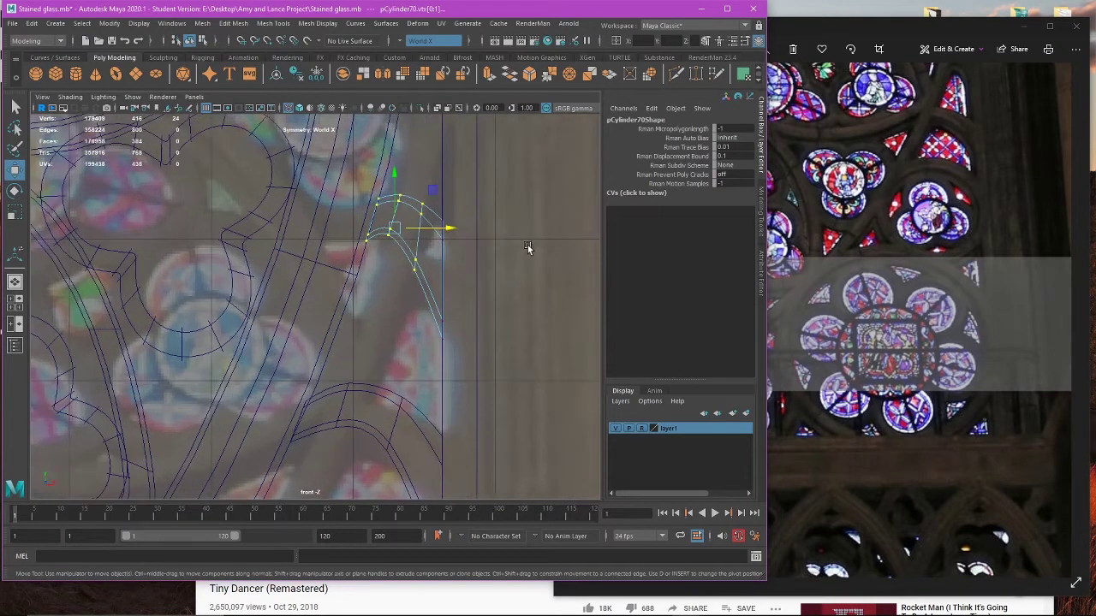
pyautogui.click(529, 244)
pyautogui.moveTo(389, 251); pyautogui.dragTo(397, 161)
pyautogui.hotkey('ctrl', 'z')
pyautogui.click(377, 198)
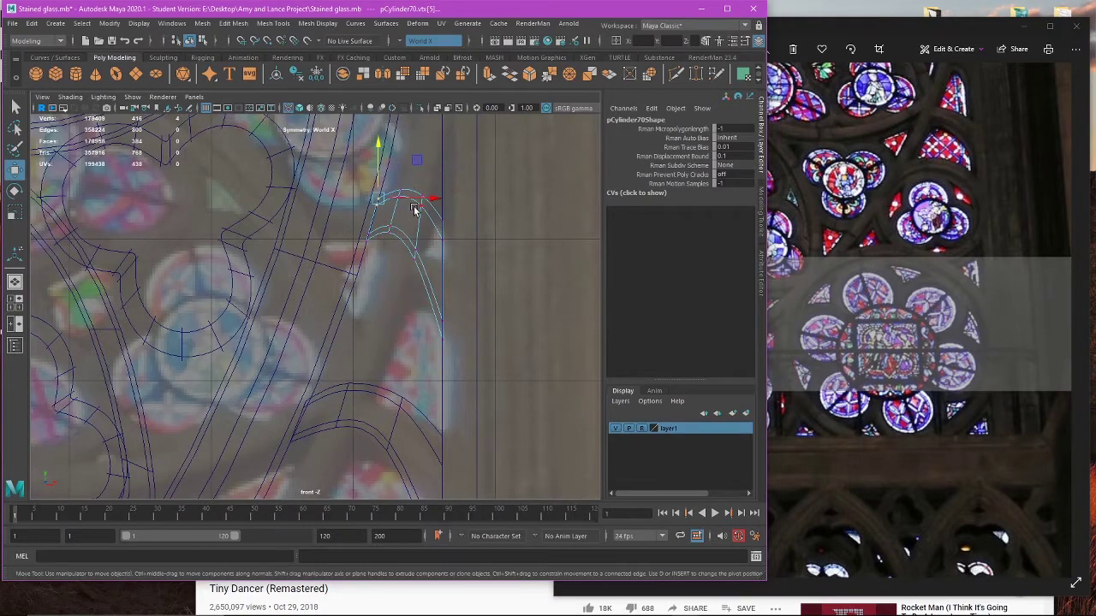
# Step: Return to object mode, clear the selection and examine the reshaped curved bars against the frame in the perspective view
pyautogui.press('space')
pyautogui.press('space')
pyautogui.press('f')
pyautogui.scroll(-10, 467, 248)
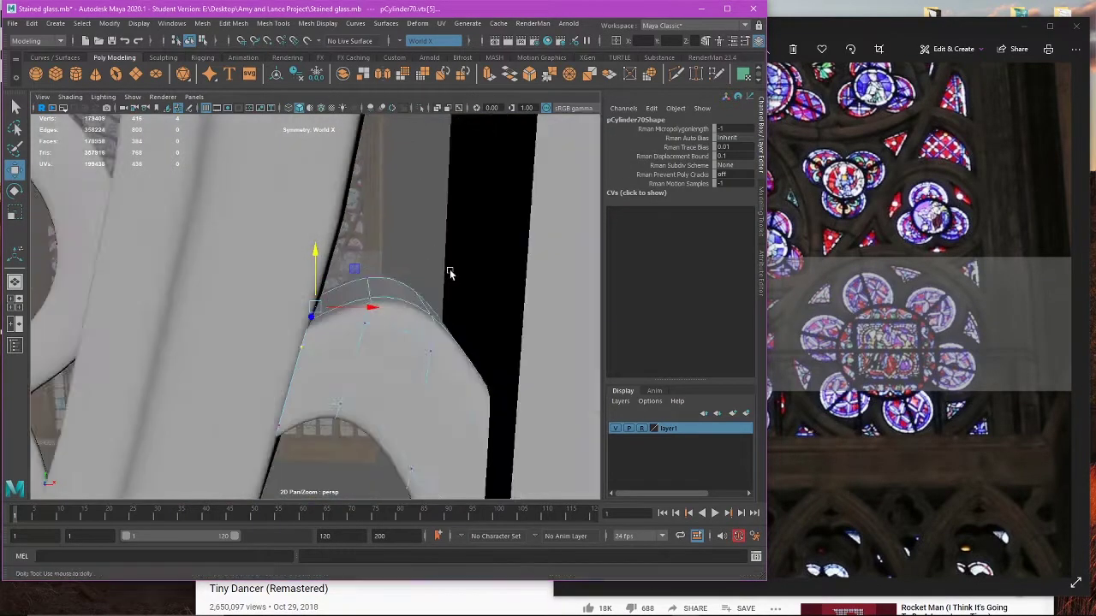
pyautogui.moveTo(499, 271); pyautogui.dragTo(531, 255, button='right')
pyautogui.click(477, 321)
pyautogui.scroll(-8, 430, 340)
pyautogui.moveTo(476, 321)
pyautogui.keyDown('alt'); pyautogui.mouseDown()
pyautogui.moveTo(431, 339)
pyautogui.moveTo(480, 316)
pyautogui.mouseUp(); pyautogui.keyUp('alt')
pyautogui.scroll(-6, 480, 316)
pyautogui.scroll(4, 445, 320)
pyautogui.scroll(1, 342, 269)
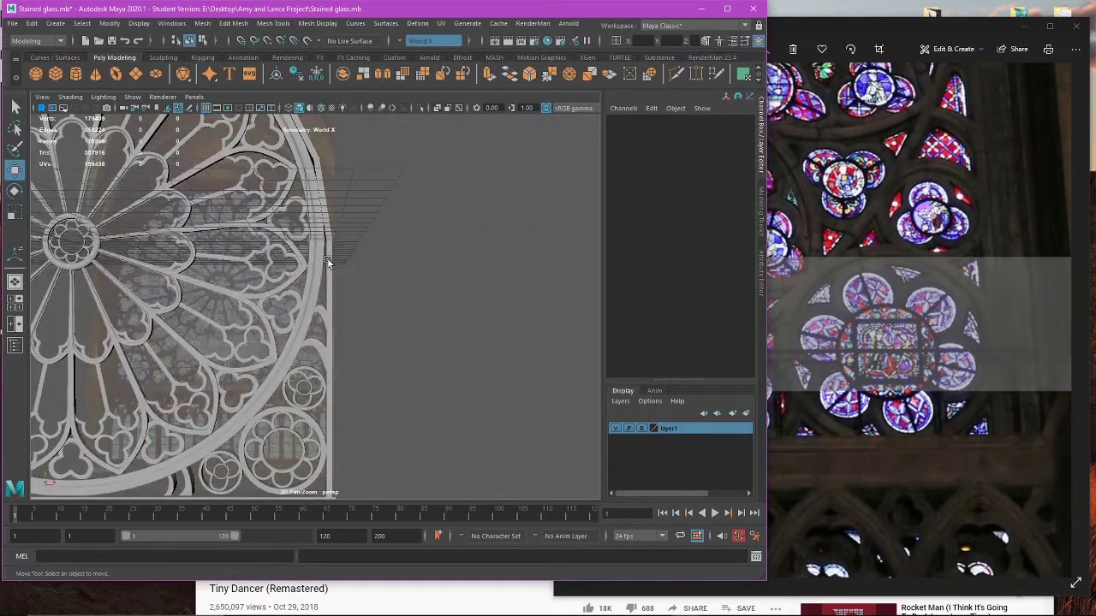
# Step: Select the outer stone frame, show it without smooth preview and view it from an angle
pyautogui.click(328, 262)
pyautogui.click(406, 292)
pyautogui.keyDown('alt'); pyautogui.moveTo(406, 292); pyautogui.dragTo(334, 298); pyautogui.keyUp('alt')
pyautogui.click(331, 265)
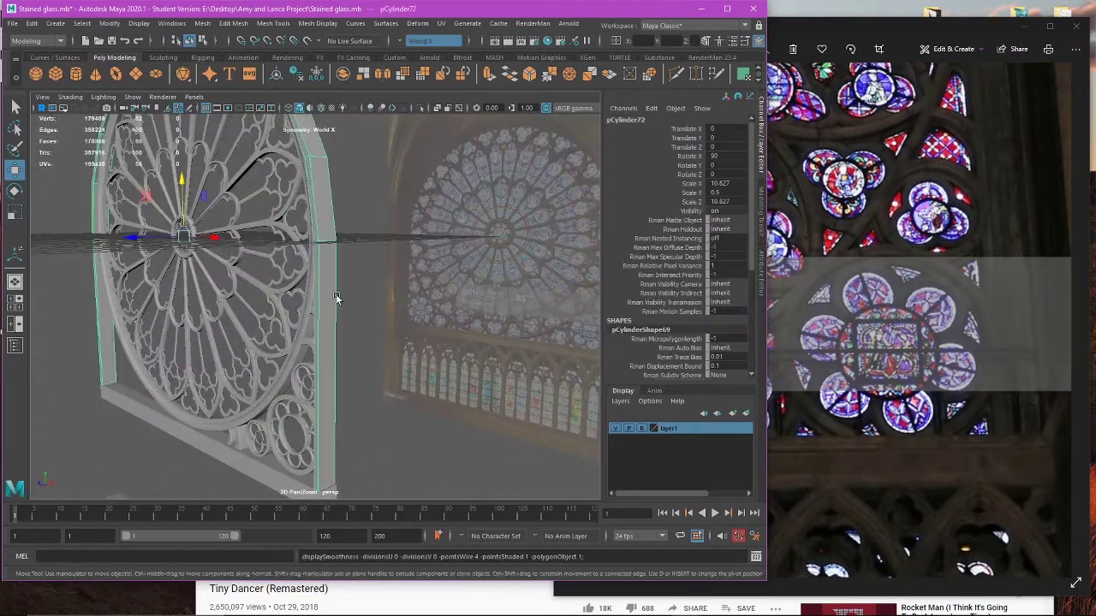
pyautogui.keyDown('alt'); pyautogui.moveTo(395, 390); pyautogui.dragTo(486, 322); pyautogui.keyUp('alt')
# Step: Bring the reference photo forward and zoom out to study the whole rose window and its surrounding frame
pyautogui.click(1006, 481)
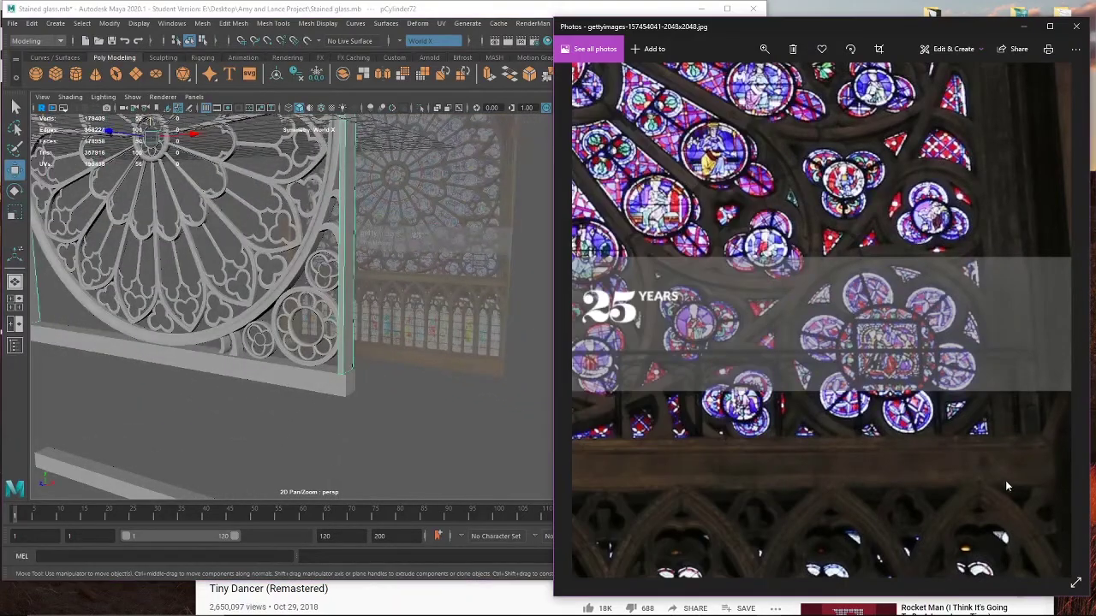
pyautogui.moveTo(929, 434); pyautogui.dragTo(894, 439)
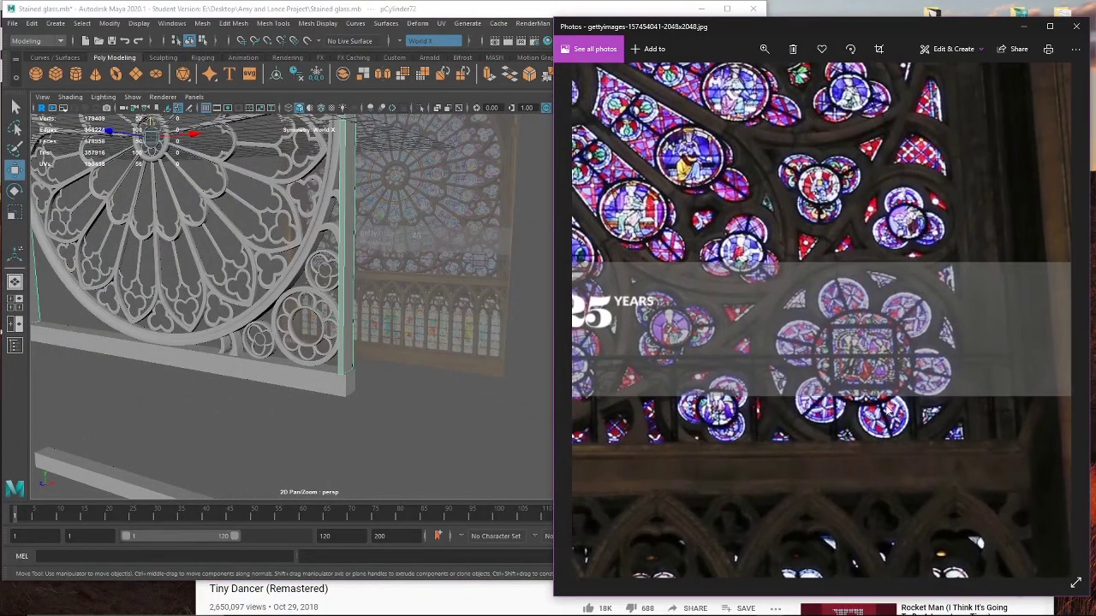
pyautogui.keyDown('ctrl'); pyautogui.scroll(-5, 885, 407); pyautogui.keyUp('ctrl')
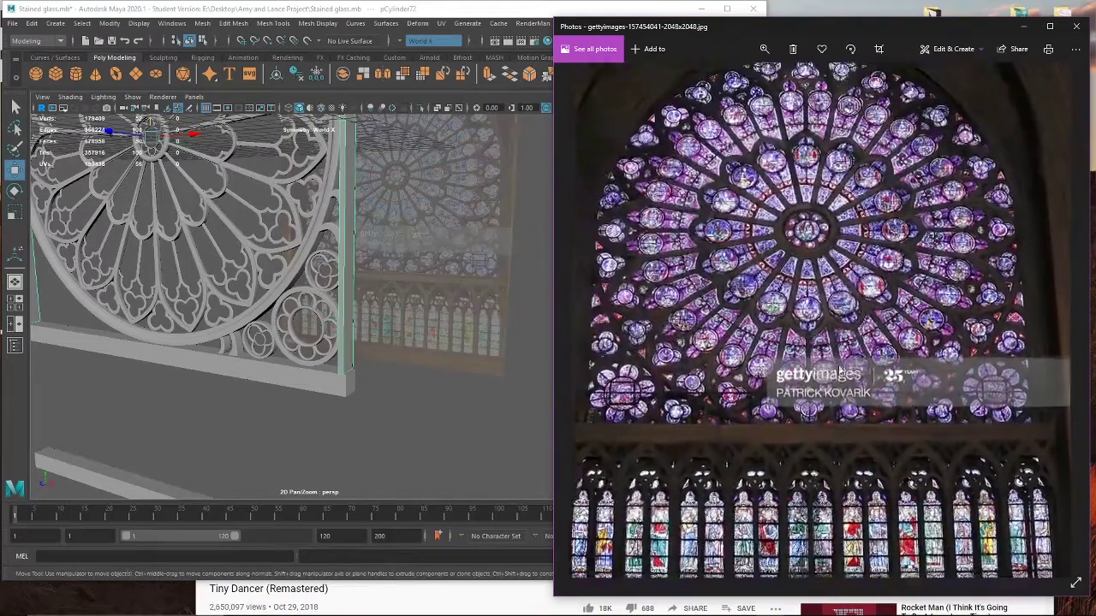
pyautogui.moveTo(887, 306); pyautogui.dragTo(848, 368)
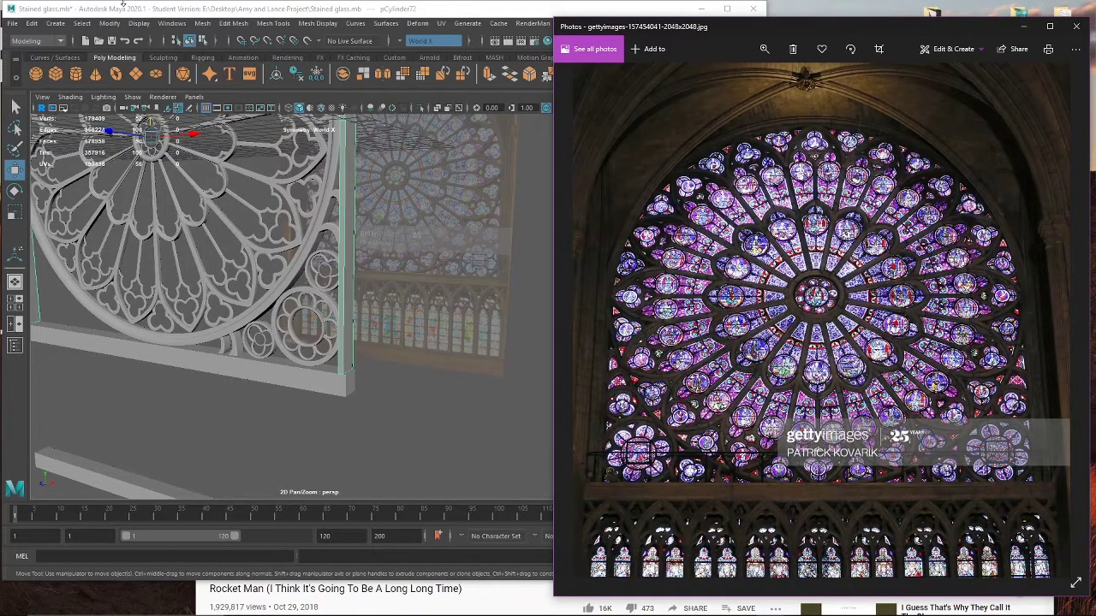
# Step: Save the Maya scene, accepting the student version notice
pyautogui.click(12, 23)
pyautogui.click(49, 71)
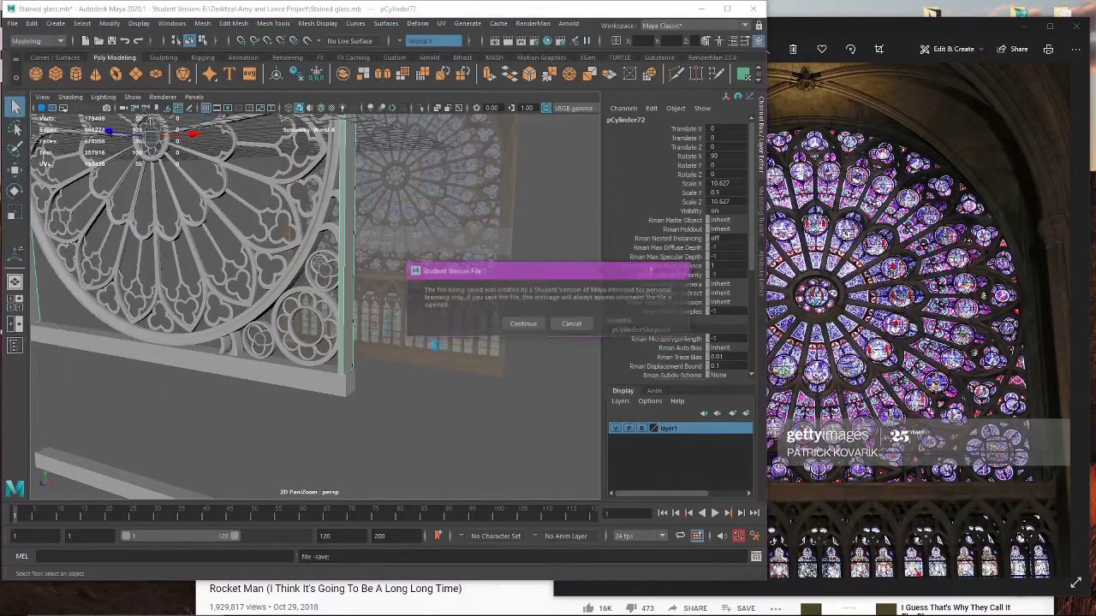
pyautogui.click(509, 315)
# Step: Select the horizontal beam beneath the rose window and narrow it in the front view to an X scale of about 23.21
pyautogui.click(965, 323)
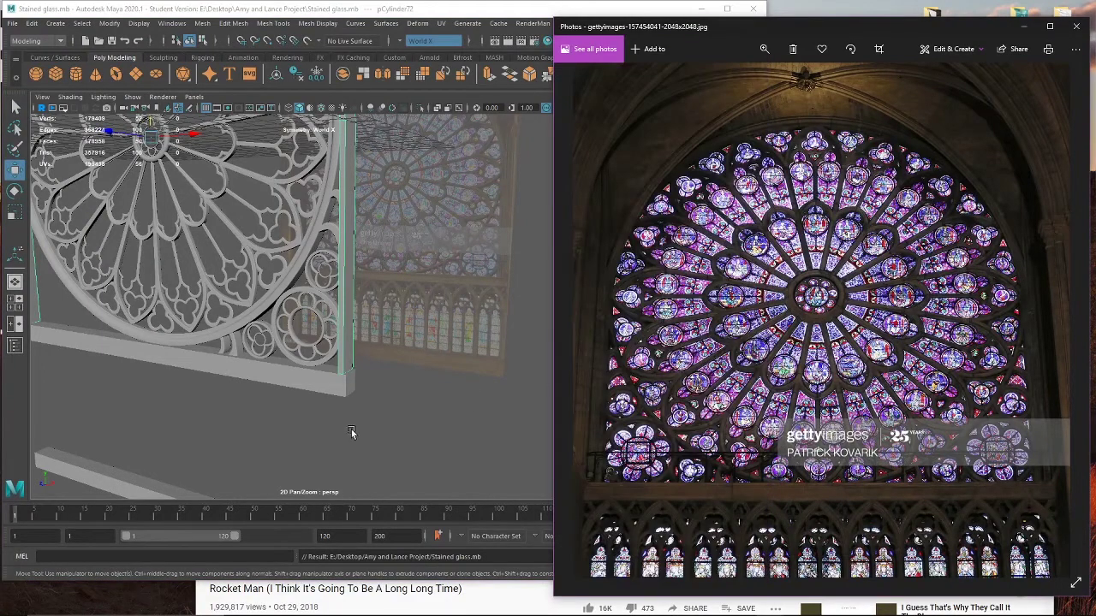
pyautogui.keyDown('alt'); pyautogui.moveTo(351, 432); pyautogui.dragTo(446, 366, button='middle'); pyautogui.keyUp('alt')
pyautogui.keyDown('alt'); pyautogui.moveTo(446, 366); pyautogui.dragTo(352, 365); pyautogui.keyUp('alt')
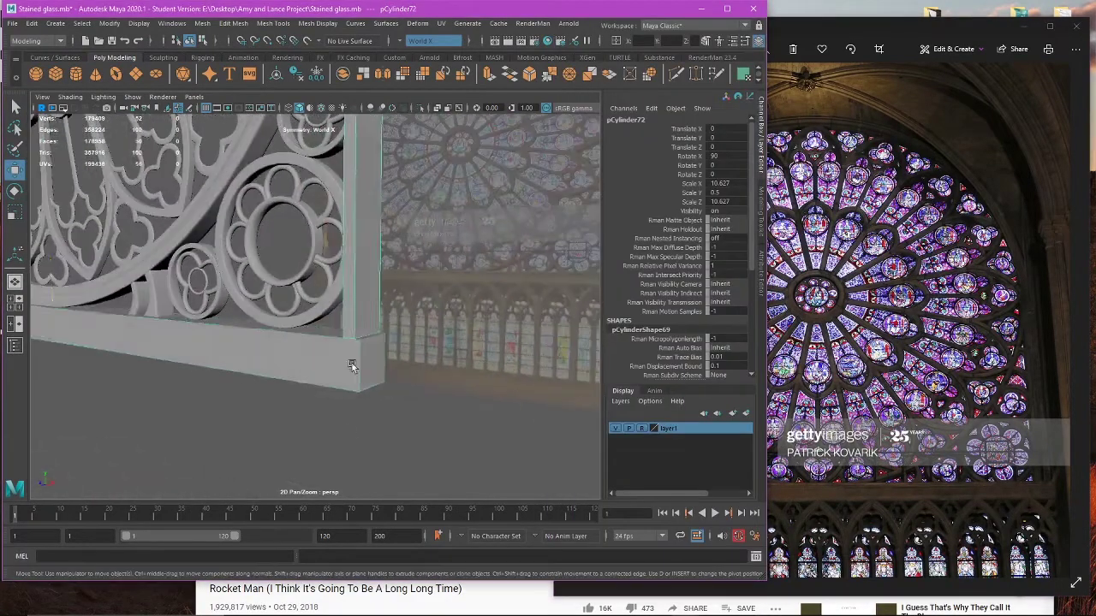
pyautogui.click(352, 365)
pyautogui.press('space')
pyautogui.press('space')
pyautogui.press('f')
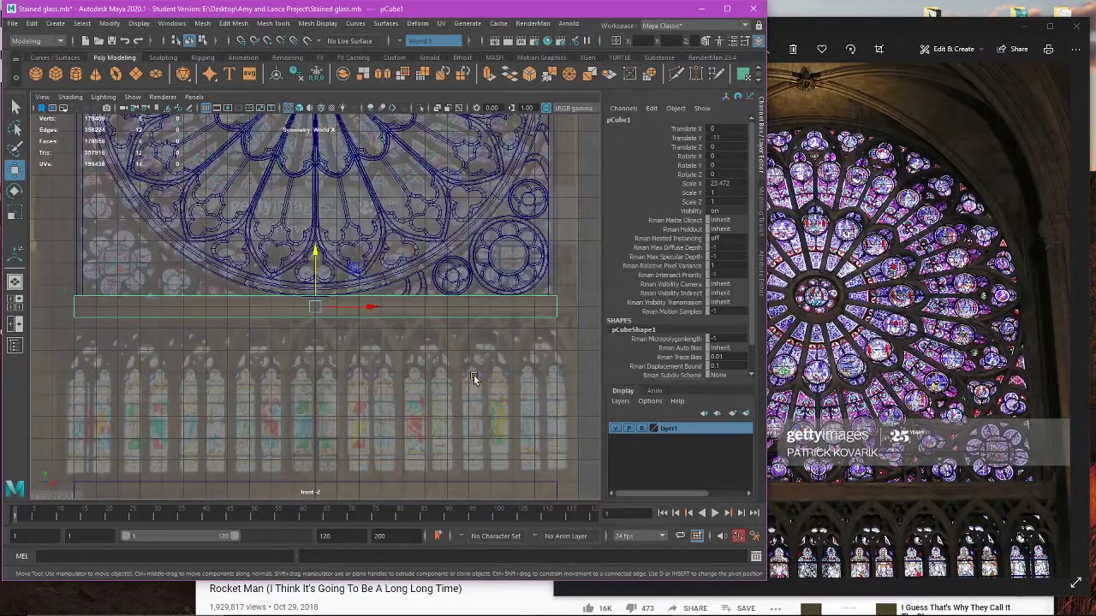
pyautogui.press('r')
pyautogui.moveTo(368, 311); pyautogui.dragTo(365, 310)
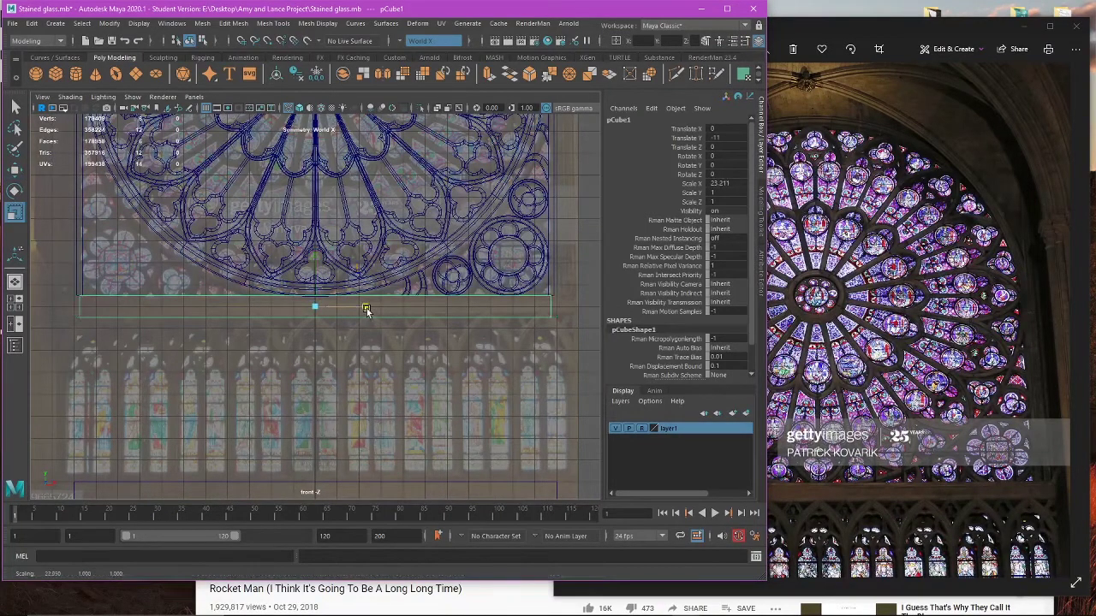
# Step: Select the beam's right-end vertices and snap them horizontally to the outer edge of the frame's side post
pyautogui.scroll(10, 513, 360)
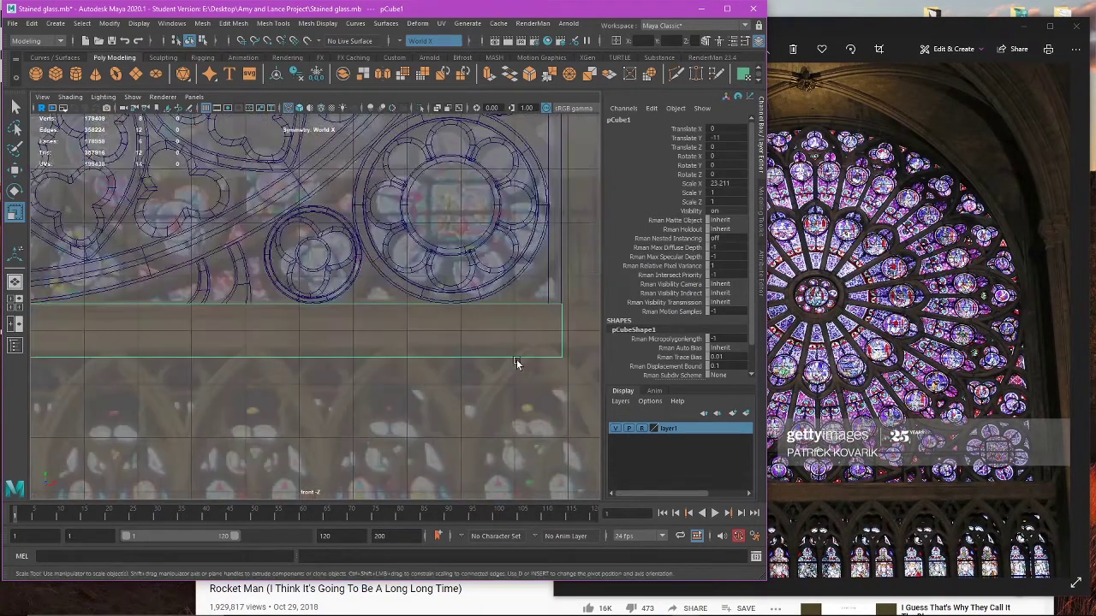
pyautogui.moveTo(514, 304); pyautogui.dragTo(469, 290, button='right')
pyautogui.moveTo(488, 311); pyautogui.dragTo(411, 536)
pyautogui.scroll(1, 467, 399)
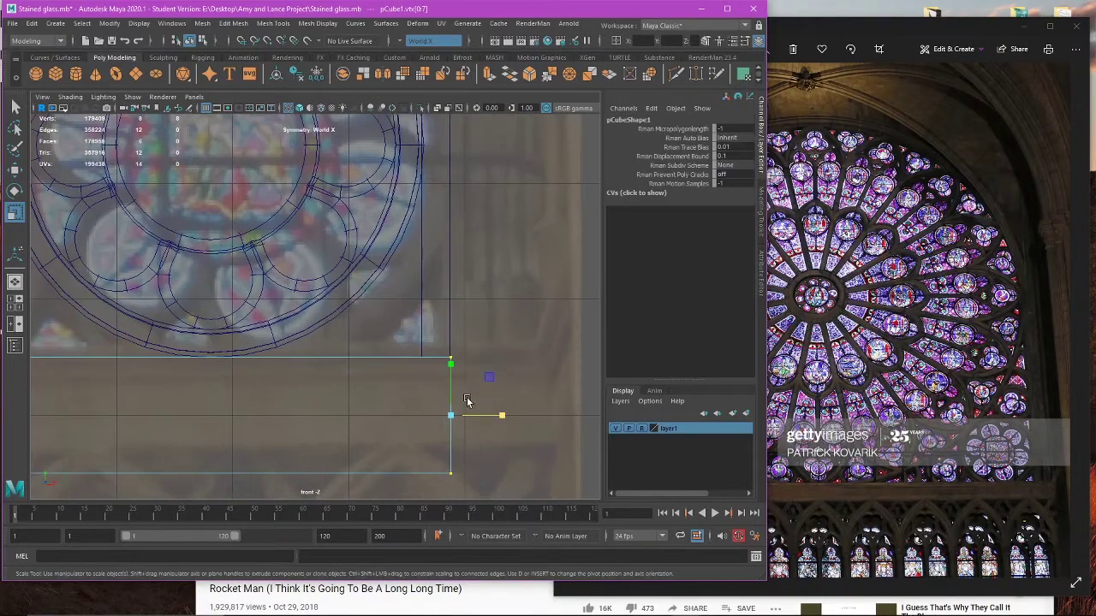
pyautogui.press('w')
pyautogui.press('v')
pyautogui.moveTo(504, 415); pyautogui.dragTo(473, 416)
# Step: Select the beam's left-end vertices and snap them horizontally to the outer edge of the opposite side post
pyautogui.scroll(-6, 223, 403)
pyautogui.keyDown('alt'); pyautogui.moveTo(157, 399); pyautogui.dragTo(729, 369, button='middle'); pyautogui.keyUp('alt')
pyautogui.moveTo(304, 273); pyautogui.dragTo(365, 352)
pyautogui.scroll(2, 366, 330)
pyautogui.scroll(1, 366, 309)
pyautogui.press('v')
pyautogui.moveTo(399, 303); pyautogui.dragTo(351, 303)
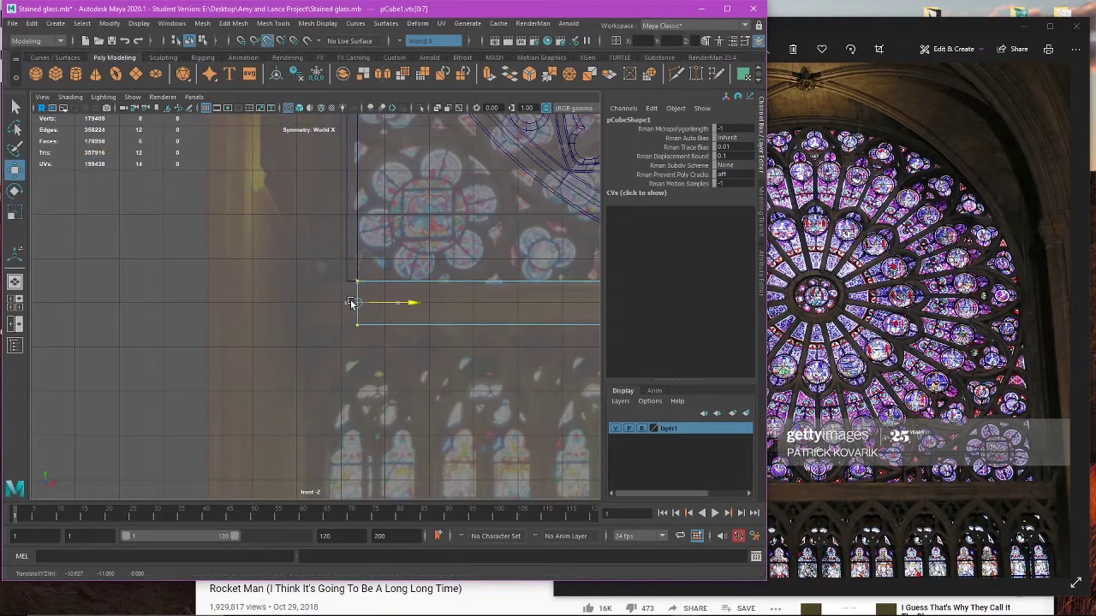
# Step: Return the beam to object mode, clear the selection and inspect the frame's corners in the perspective view
pyautogui.scroll(-5, 335, 301)
pyautogui.press('space')
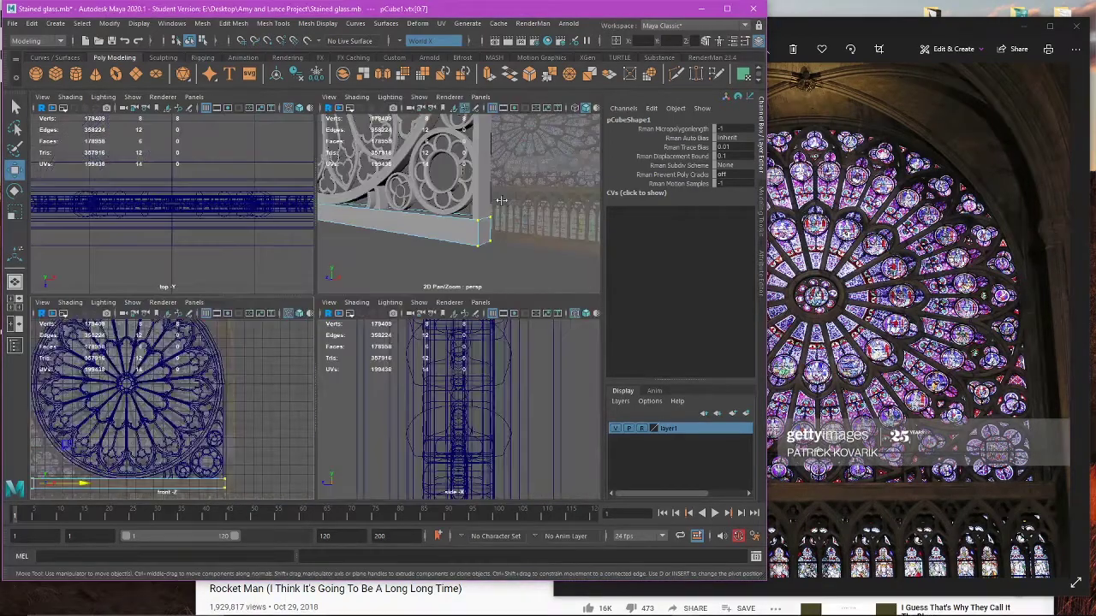
pyautogui.press('space')
pyautogui.scroll(-5, 436, 253)
pyautogui.keyDown('alt'); pyautogui.moveTo(426, 257); pyautogui.dragTo(365, 308); pyautogui.keyUp('alt')
pyautogui.scroll(-4, 364, 308)
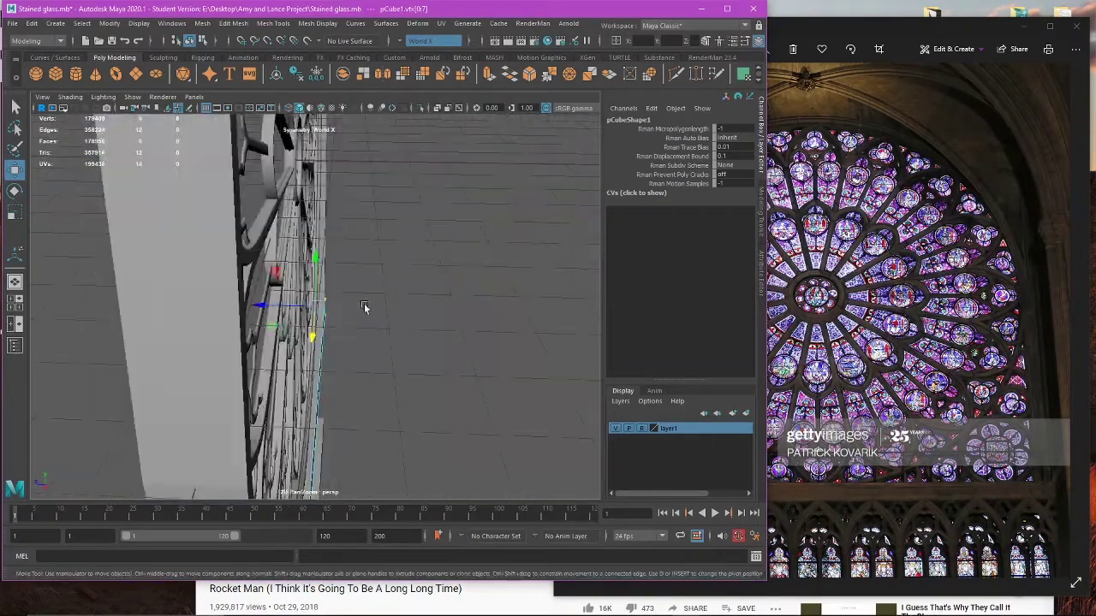
pyautogui.moveTo(429, 227); pyautogui.dragTo(461, 215, button='right')
pyautogui.click(446, 243)
pyautogui.scroll(-5, 383, 279)
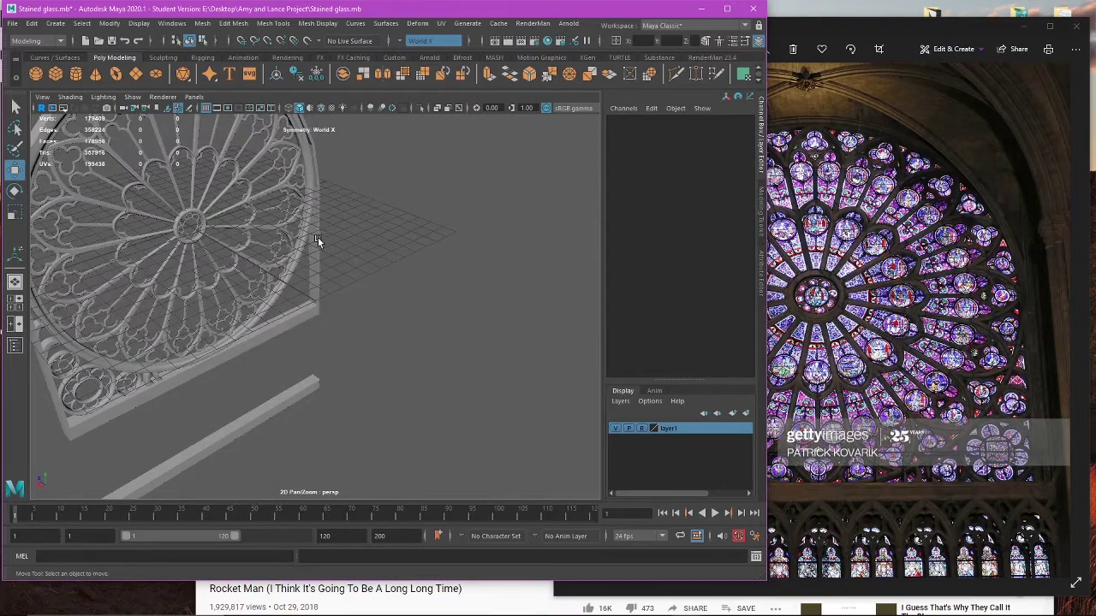
pyautogui.click(318, 237)
pyautogui.keyDown('alt'); pyautogui.moveTo(383, 244); pyautogui.dragTo(282, 214); pyautogui.keyUp('alt')
# Step: Insert an edge loop around the outer frame's side post, close to its lower end above the beam
pyautogui.click(273, 23)
pyautogui.click(299, 99)
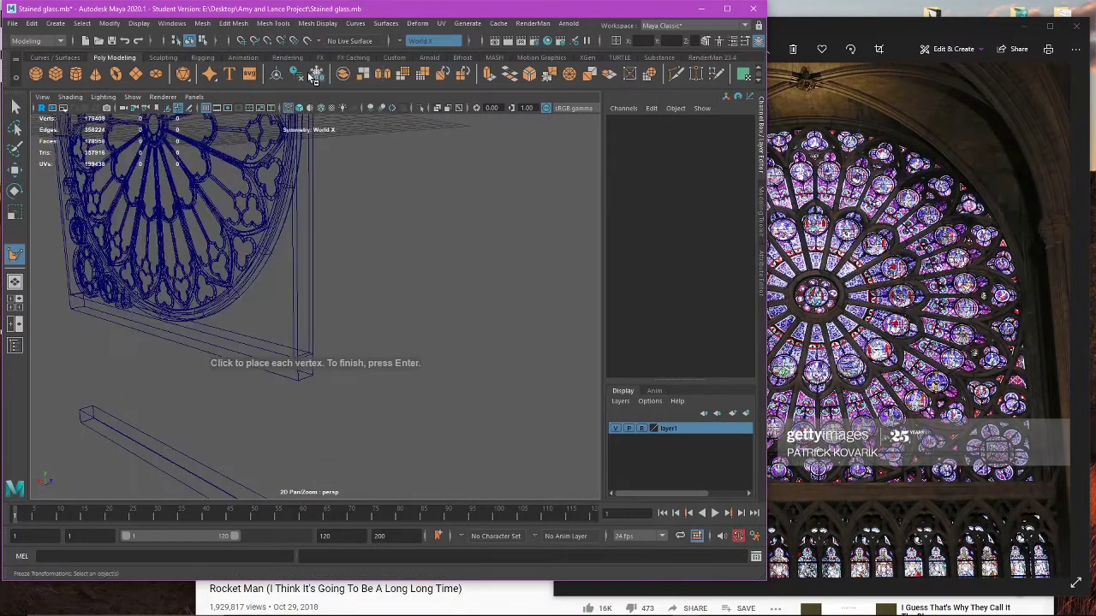
pyautogui.click(273, 24)
pyautogui.click(299, 110)
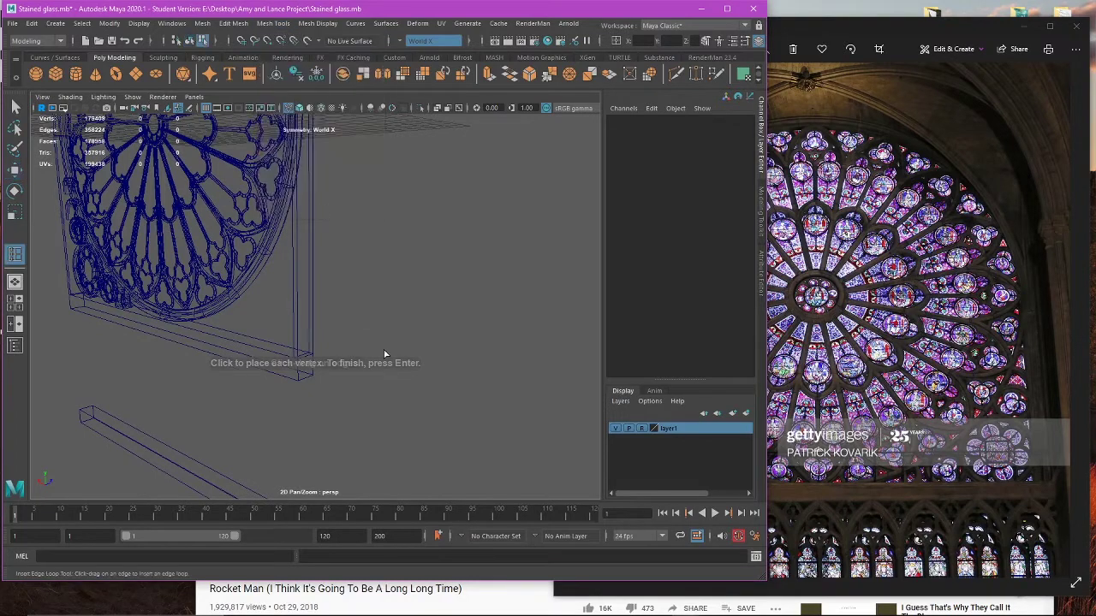
pyautogui.keyDown('alt'); pyautogui.moveTo(376, 372); pyautogui.dragTo(397, 353, button='middle'); pyautogui.keyUp('alt')
pyautogui.scroll(6, 396, 353)
pyautogui.press('5')
pyautogui.click(346, 374)
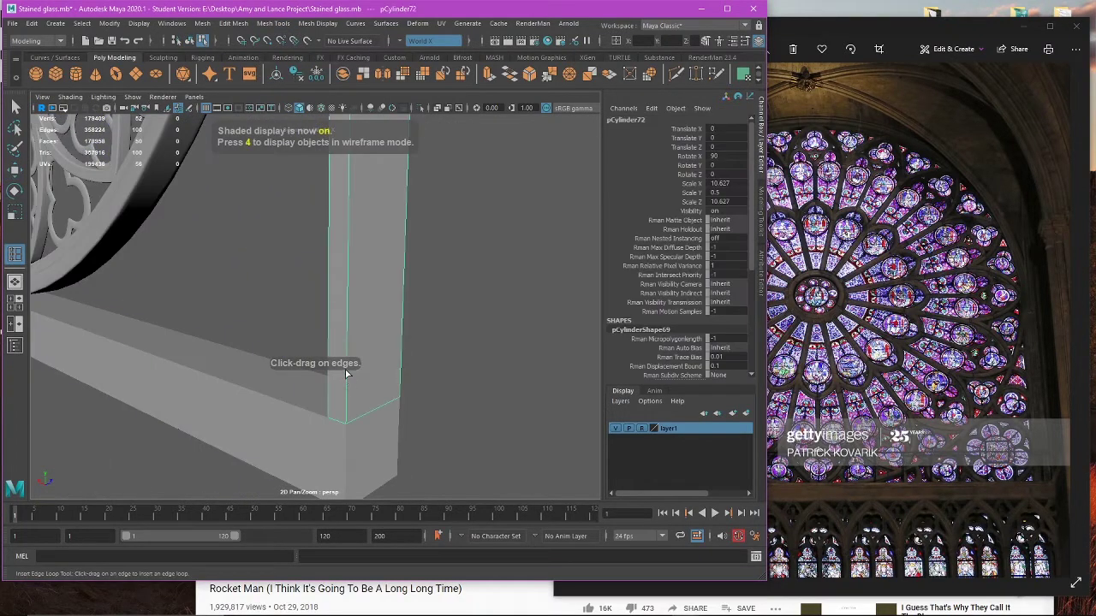
pyautogui.moveTo(347, 409); pyautogui.dragTo(346, 421)
pyautogui.press('q')
pyautogui.press('g')
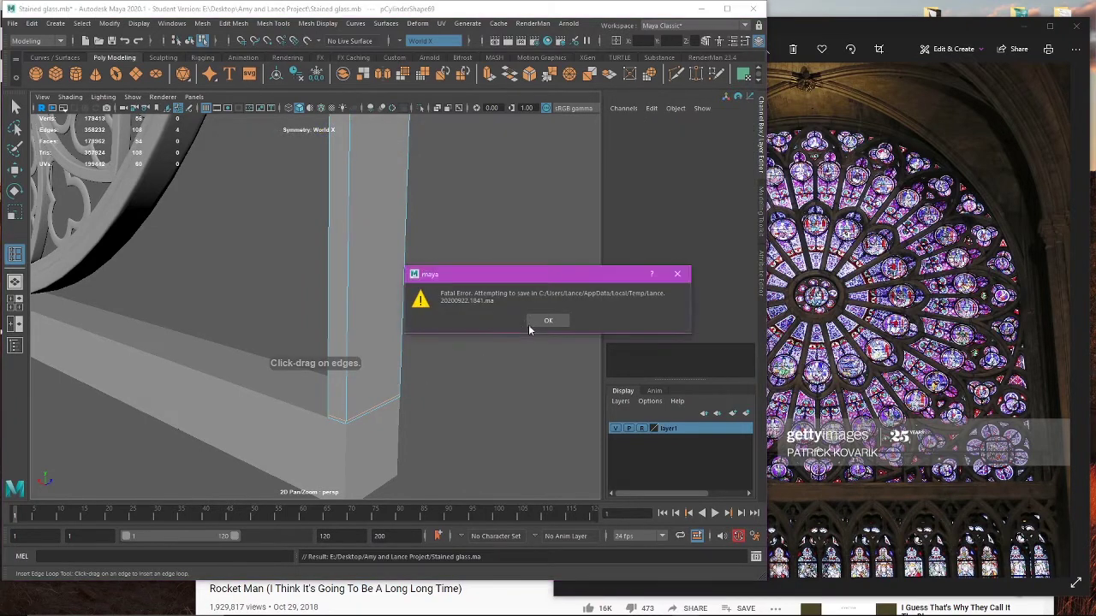
# Step: Dismiss the fatal error message and cancel the crash report without sending it
pyautogui.click(546, 322)
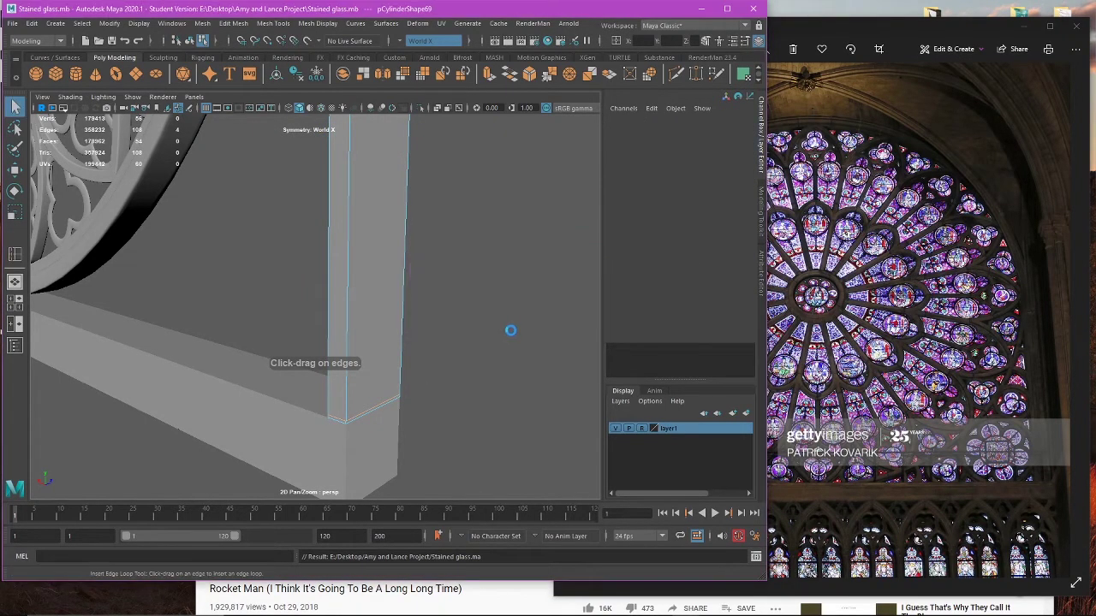
pyautogui.click(661, 148)
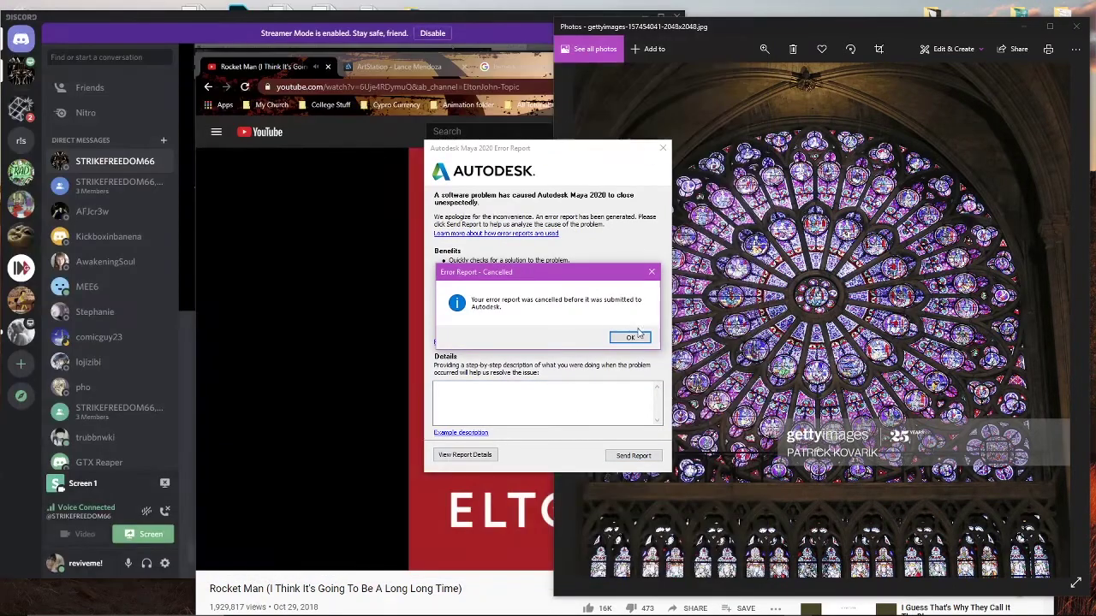
pyautogui.click(630, 337)
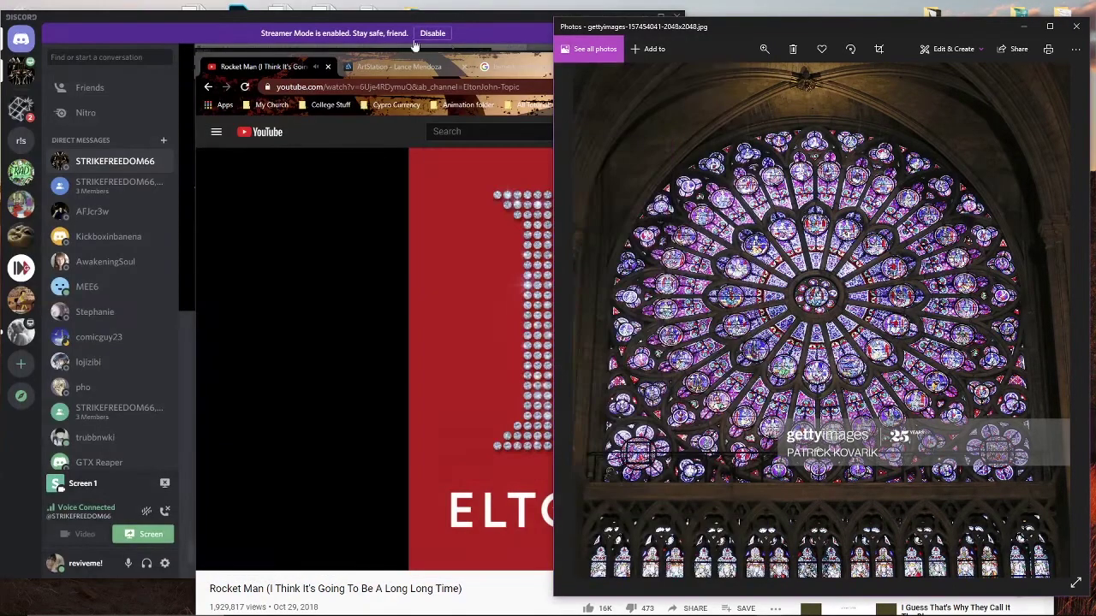
# Step: Relaunch Maya, moving the reference photo aside and clearing the other windows off the desktop
pyautogui.click(602, 18)
pyautogui.click(638, 18)
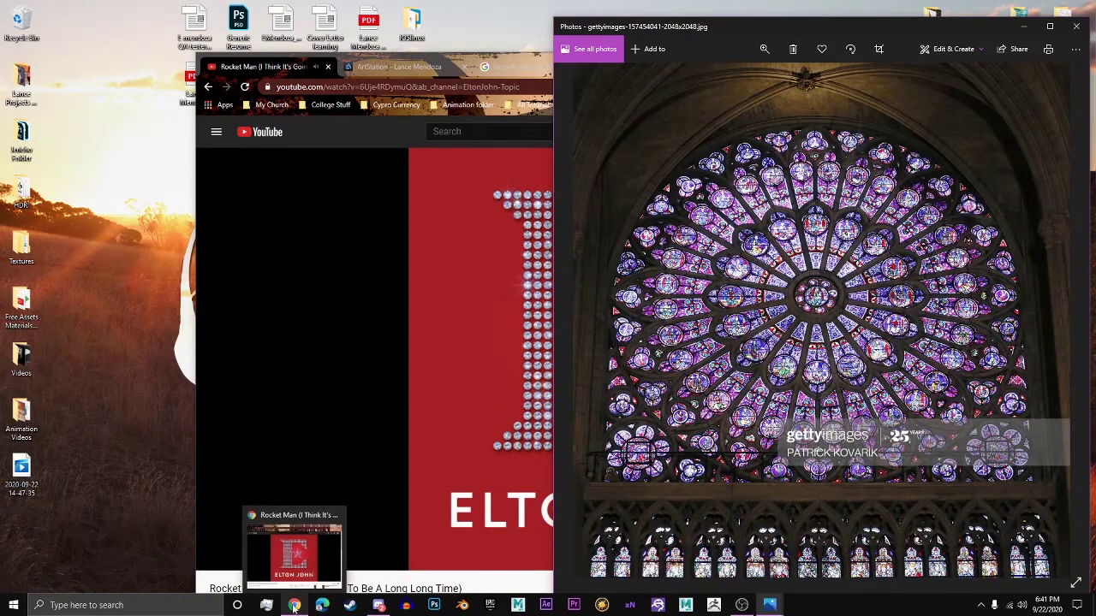
pyautogui.click(685, 605)
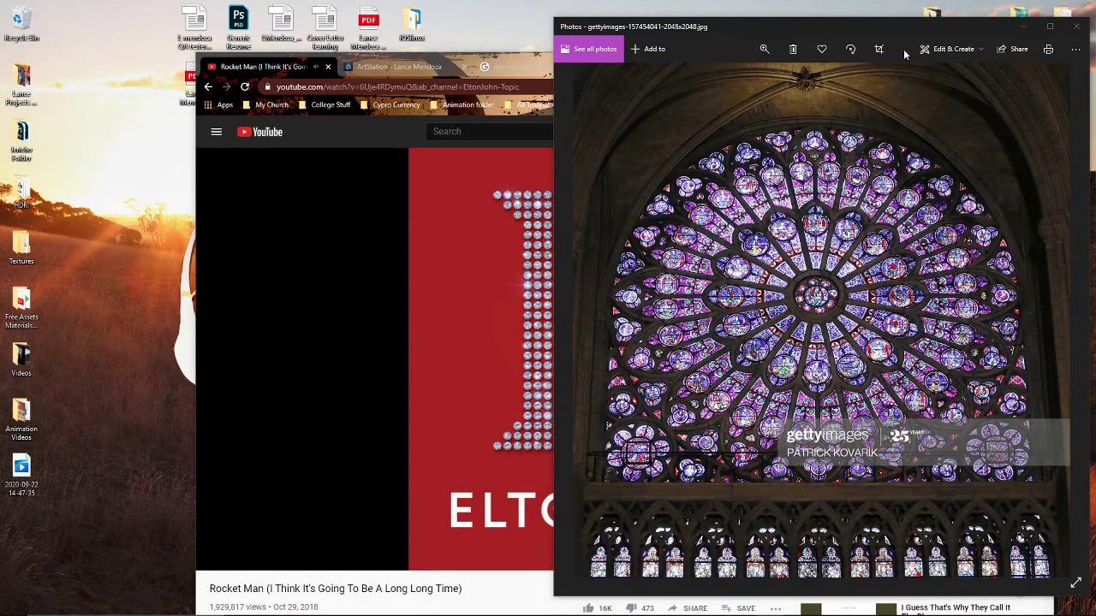
pyautogui.moveTo(903, 49); pyautogui.dragTo(621, 47)
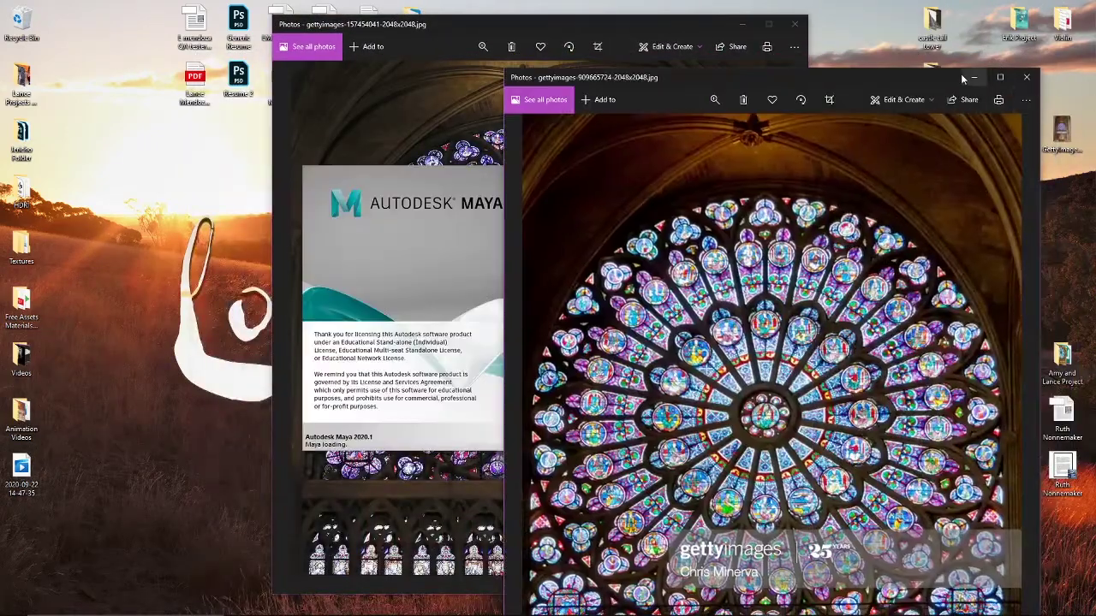
pyautogui.click(974, 77)
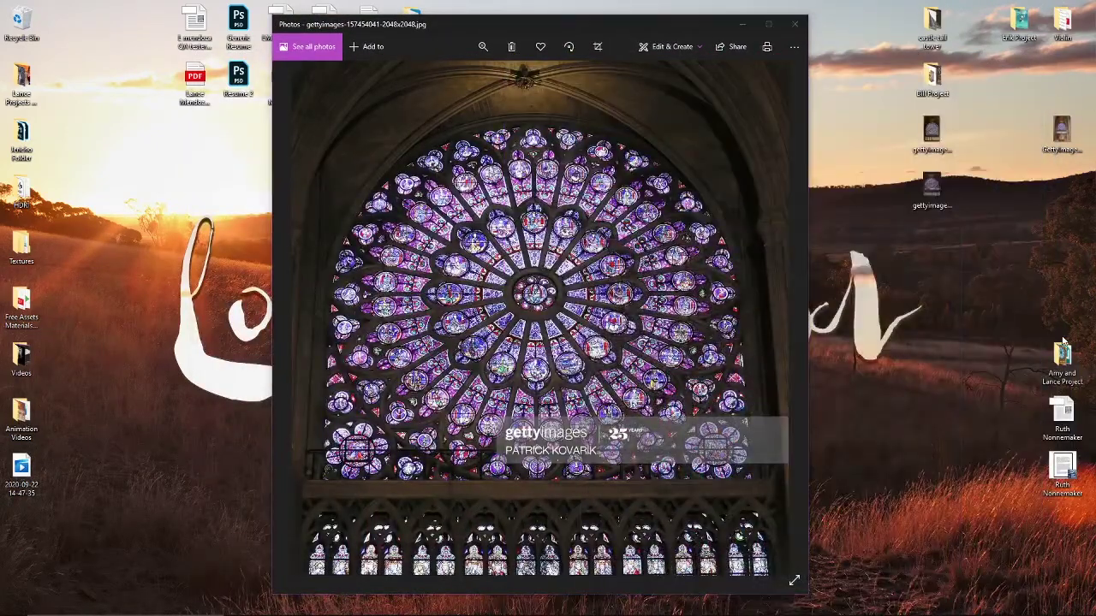
# Step: Open the project folder on the desktop and check the Stained glass file's properties for its last modified time
pyautogui.doubleClick(1063, 355)
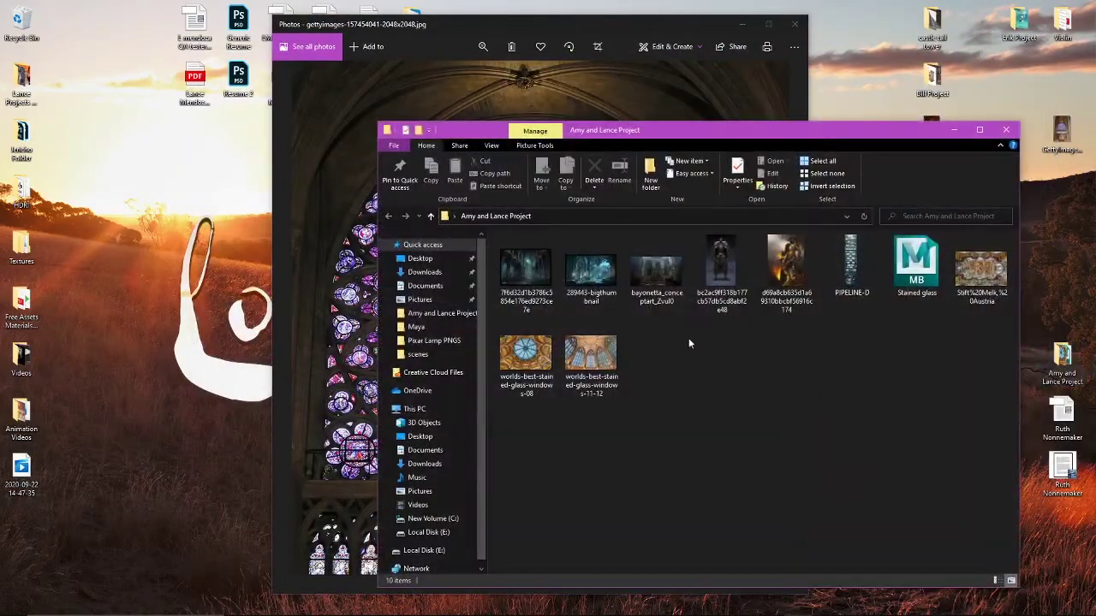
pyautogui.click(898, 268)
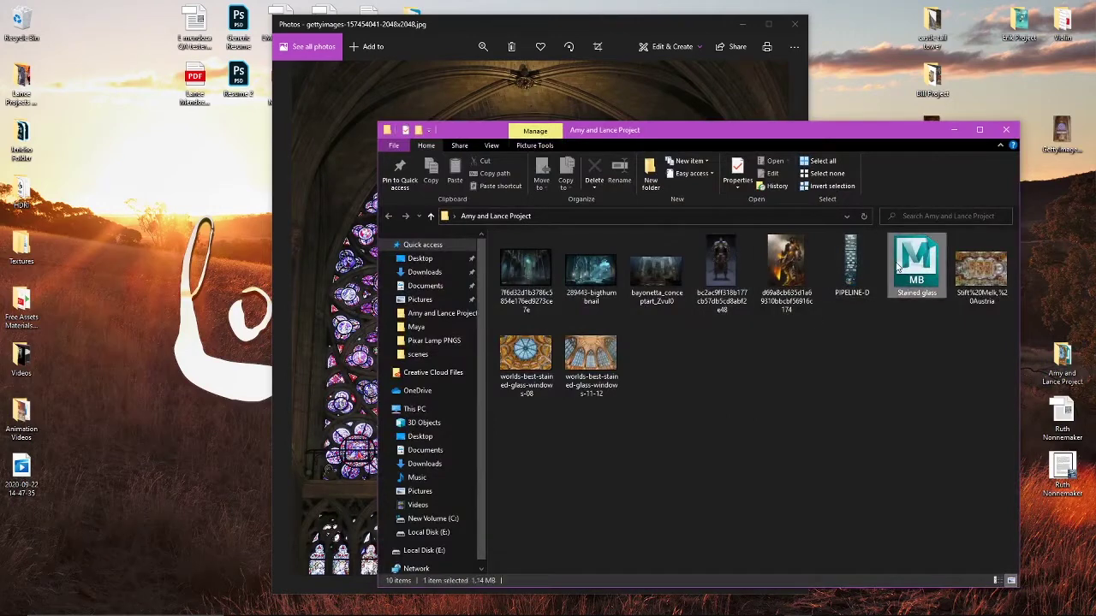
pyautogui.rightClick(897, 267)
pyautogui.click(923, 486)
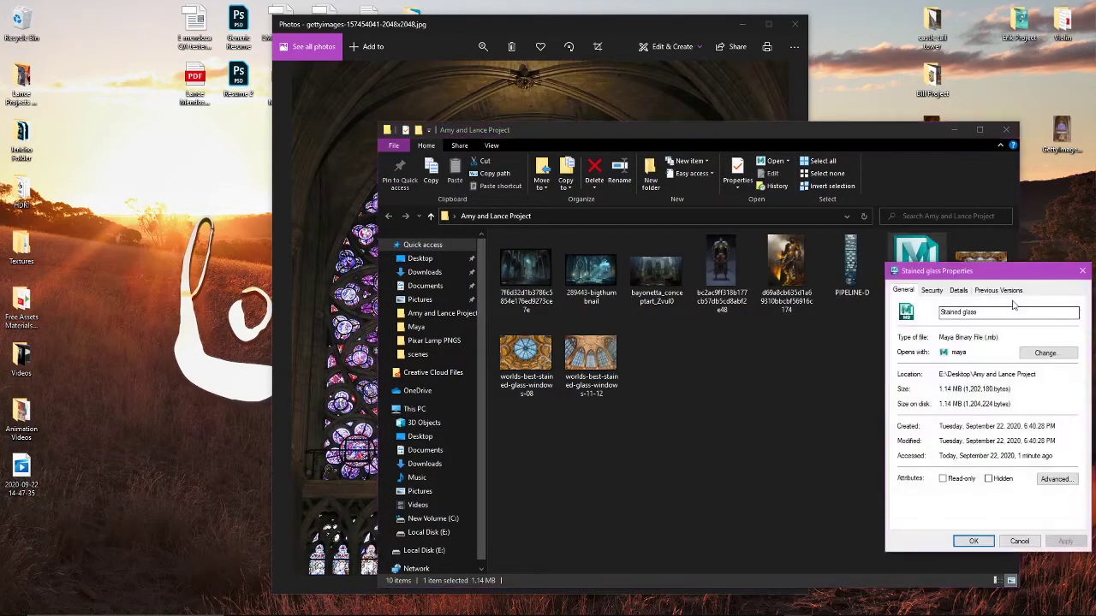
pyautogui.moveTo(1083, 612)
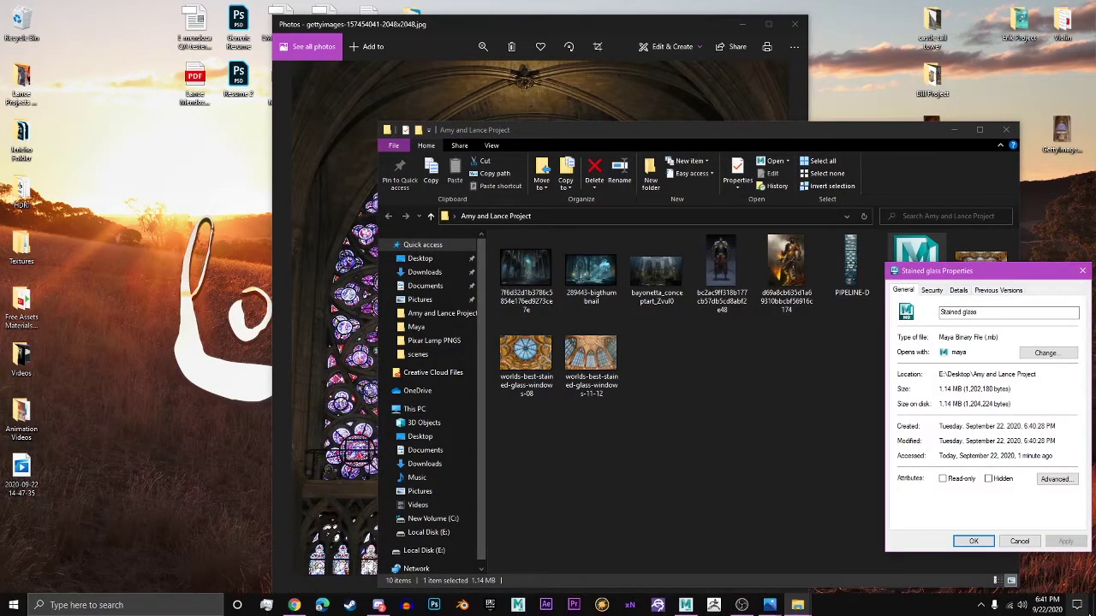
pyautogui.click(1083, 271)
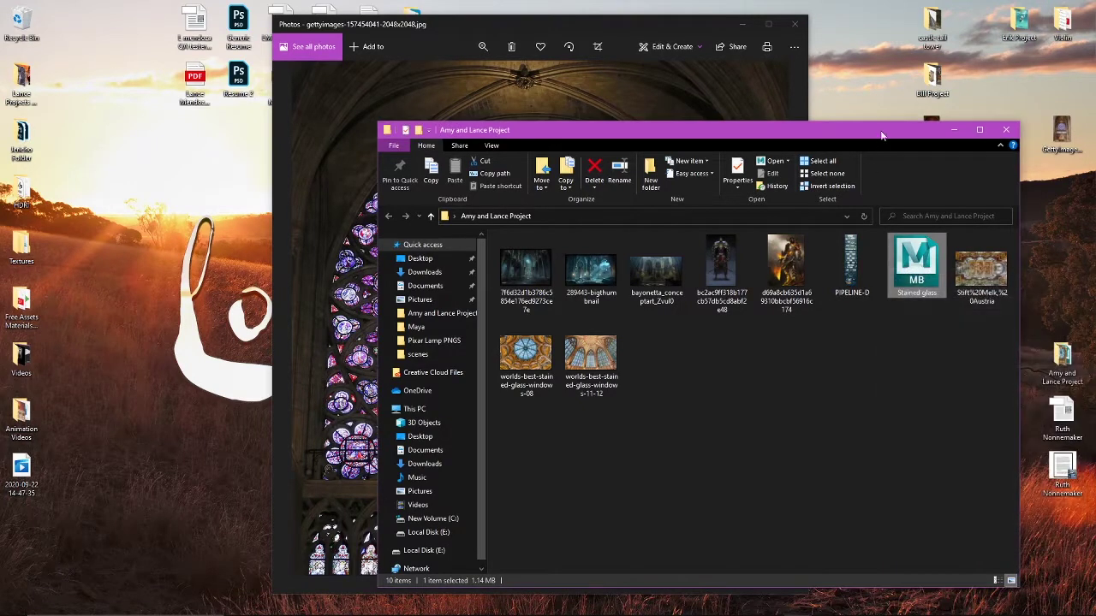
pyautogui.click(991, 129)
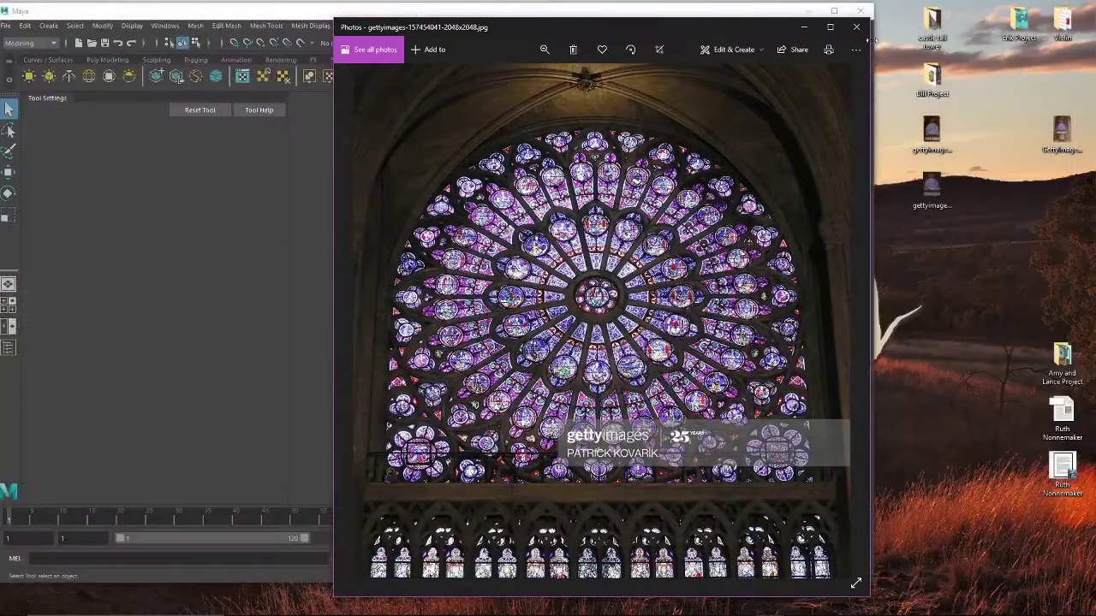
# Step: Load the crash recovery scene in Maya, accepting the student version notice, and inspect the recovered rose window
pyautogui.click(856, 26)
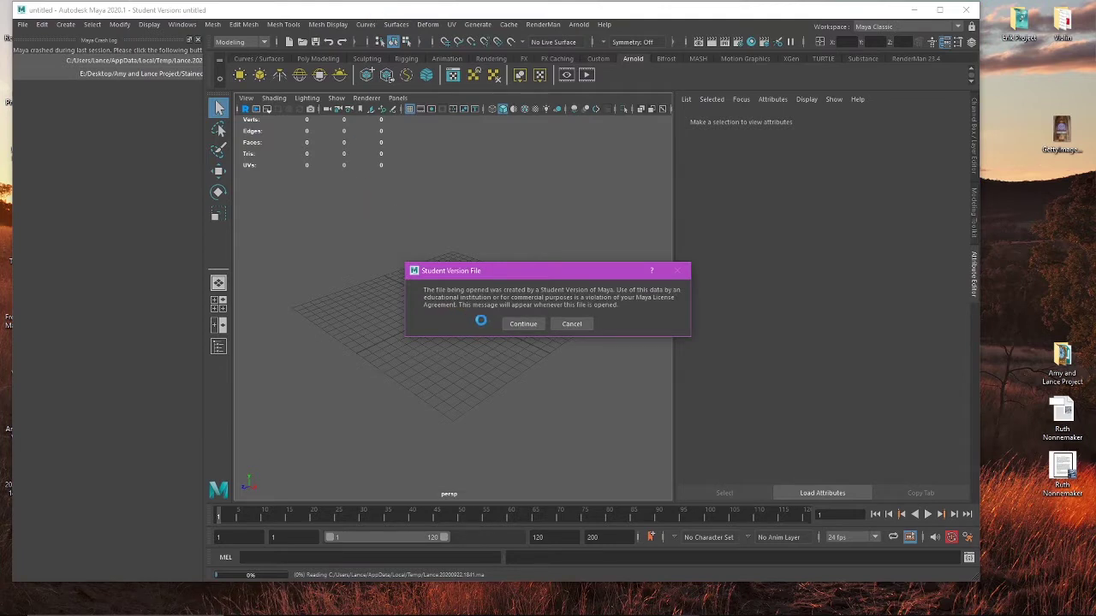
pyautogui.click(516, 323)
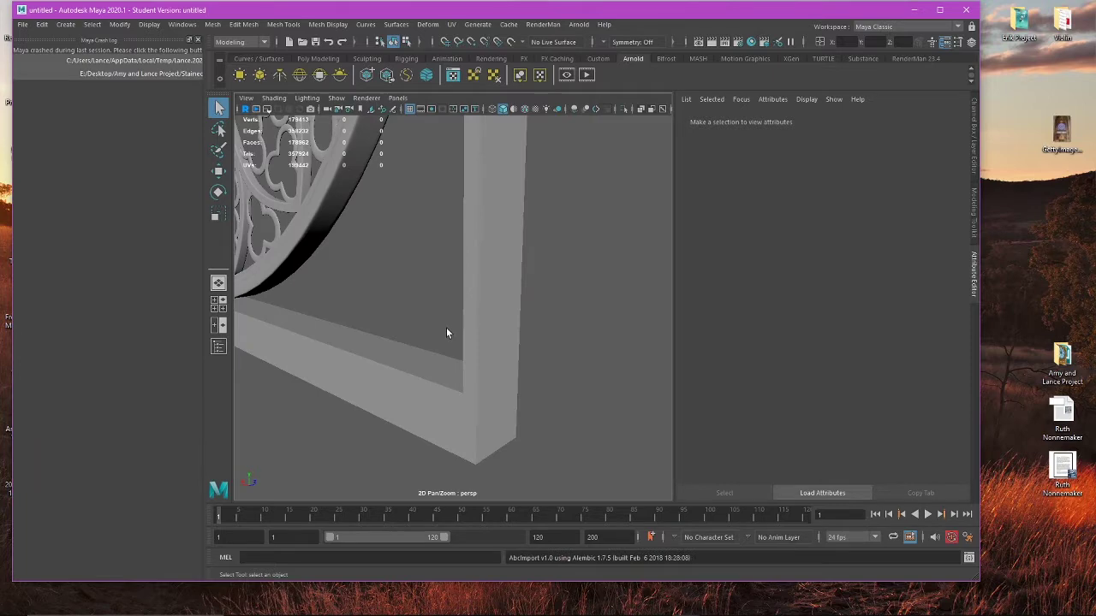
pyautogui.keyDown('alt'); pyautogui.moveTo(451, 349); pyautogui.dragTo(500, 351); pyautogui.keyUp('alt')
pyautogui.scroll(-8, 500, 351)
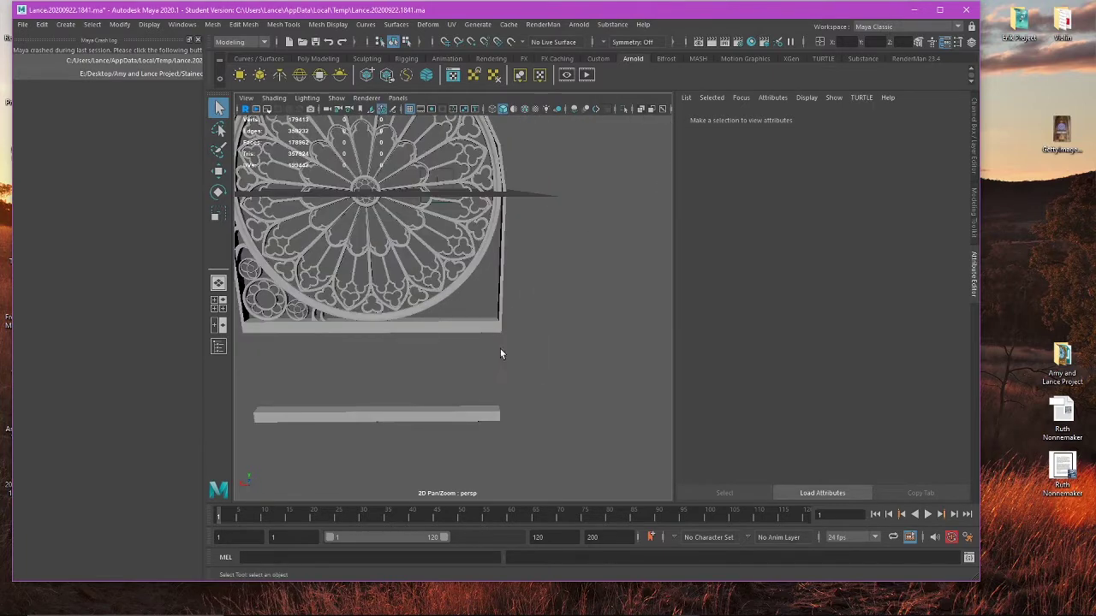
pyautogui.keyDown('alt'); pyautogui.moveTo(500, 351); pyautogui.dragTo(512, 355, button='middle'); pyautogui.keyUp('alt')
pyautogui.keyDown('alt'); pyautogui.moveTo(511, 354); pyautogui.dragTo(585, 390); pyautogui.keyUp('alt')
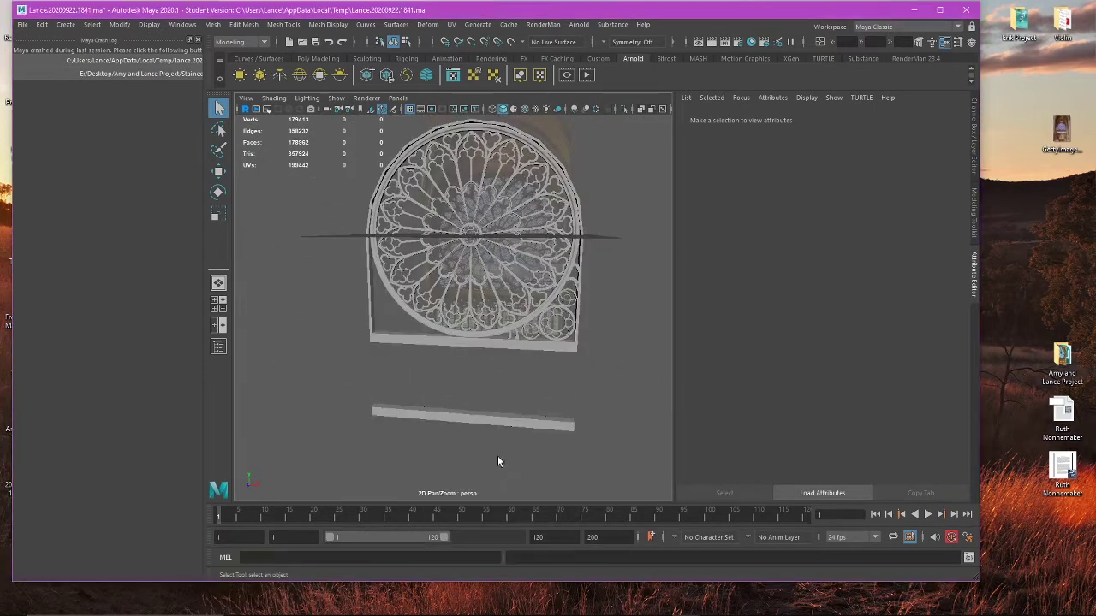
# Step: In the front view, select the bend vertices of the curved bar above the corner roundels and move them slightly toward the side post
pyautogui.press('space')
pyautogui.press('space')
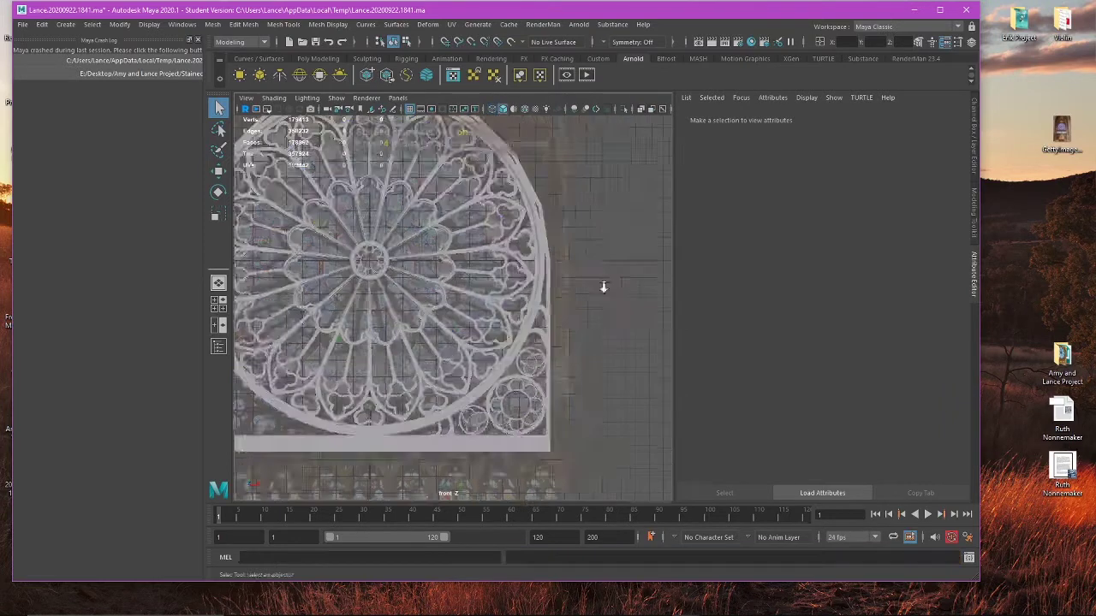
pyautogui.press('5')
pyautogui.scroll(6, 603, 287)
pyautogui.moveTo(578, 258); pyautogui.dragTo(524, 257, button='right')
pyautogui.scroll(5, 524, 270)
pyautogui.press('4')
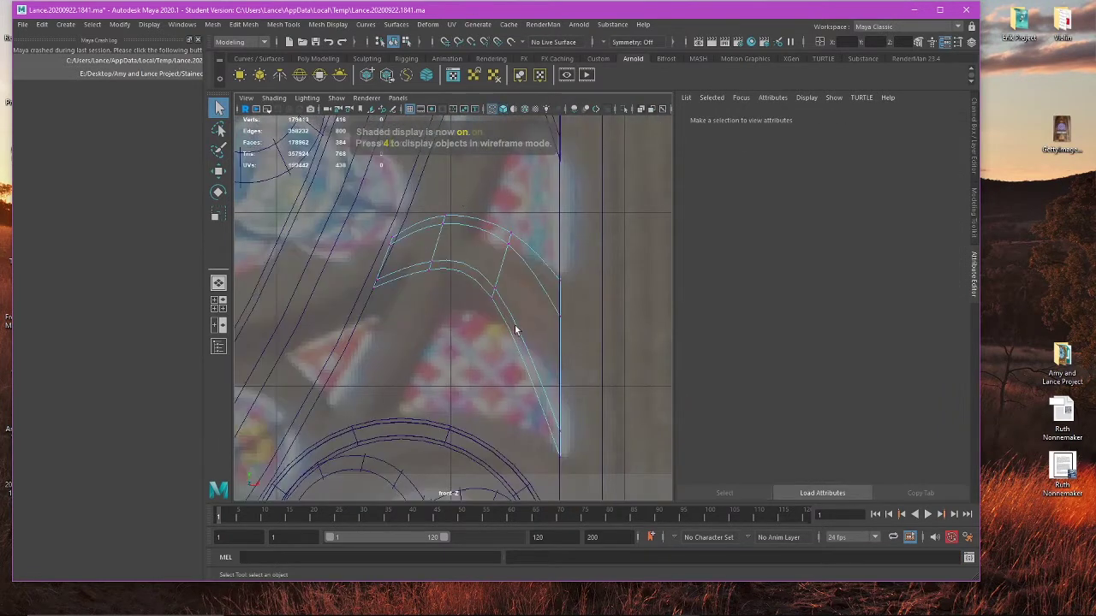
pyautogui.press('4')
pyautogui.press('w')
pyautogui.click(508, 256)
pyautogui.scroll(-5, 509, 291)
pyautogui.scroll(6, 505, 296)
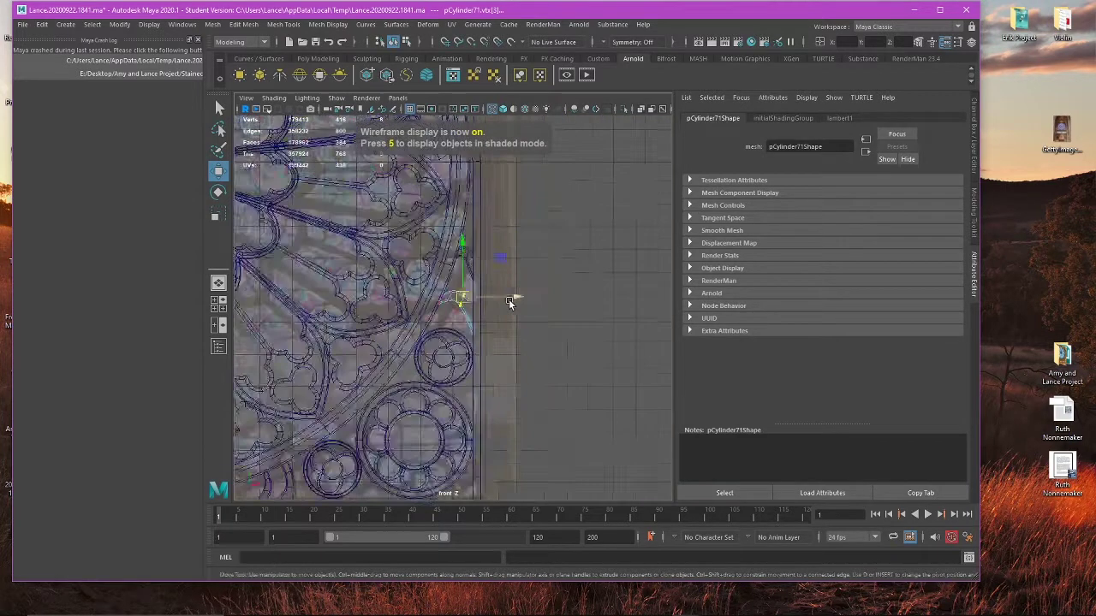
pyautogui.press('5')
pyautogui.moveTo(537, 269); pyautogui.dragTo(551, 270)
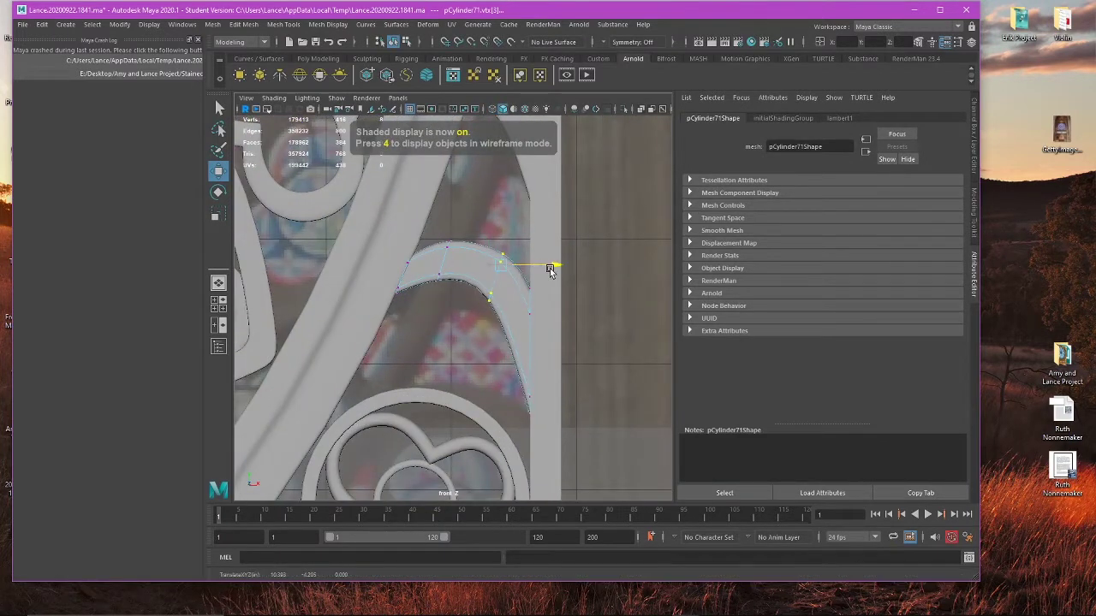
# Step: Lower the underside vertices near the curved bar's rose-ring end slightly and shift its upper end vertices toward the side post
pyautogui.moveTo(384, 273); pyautogui.dragTo(467, 318)
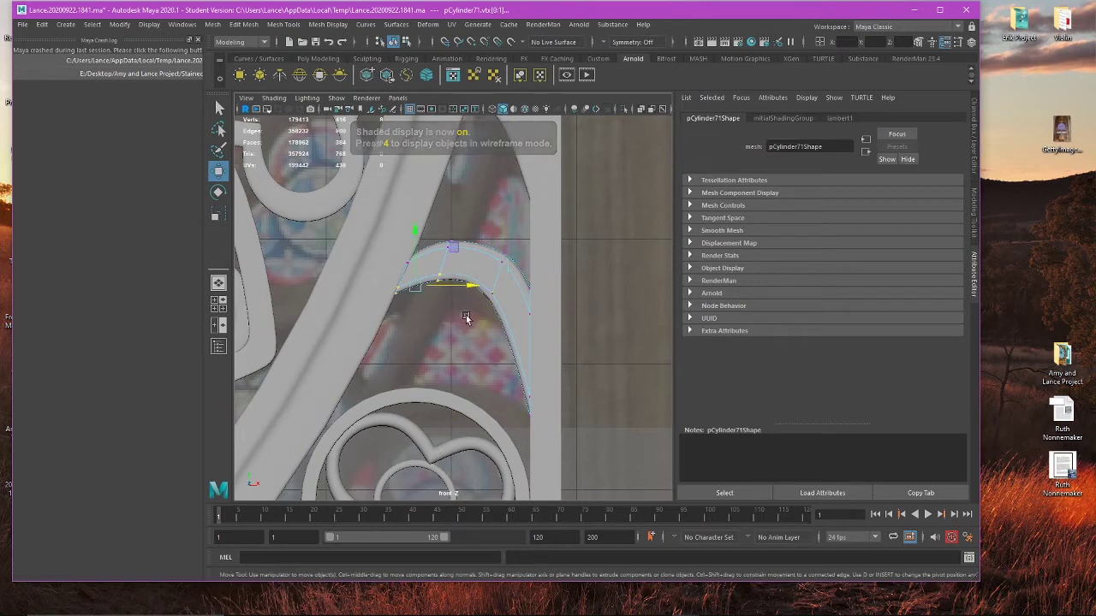
pyautogui.press('4')
pyautogui.moveTo(415, 243); pyautogui.dragTo(415, 253)
pyautogui.moveTo(454, 294); pyautogui.dragTo(453, 293)
pyautogui.moveTo(360, 235); pyautogui.dragTo(421, 271)
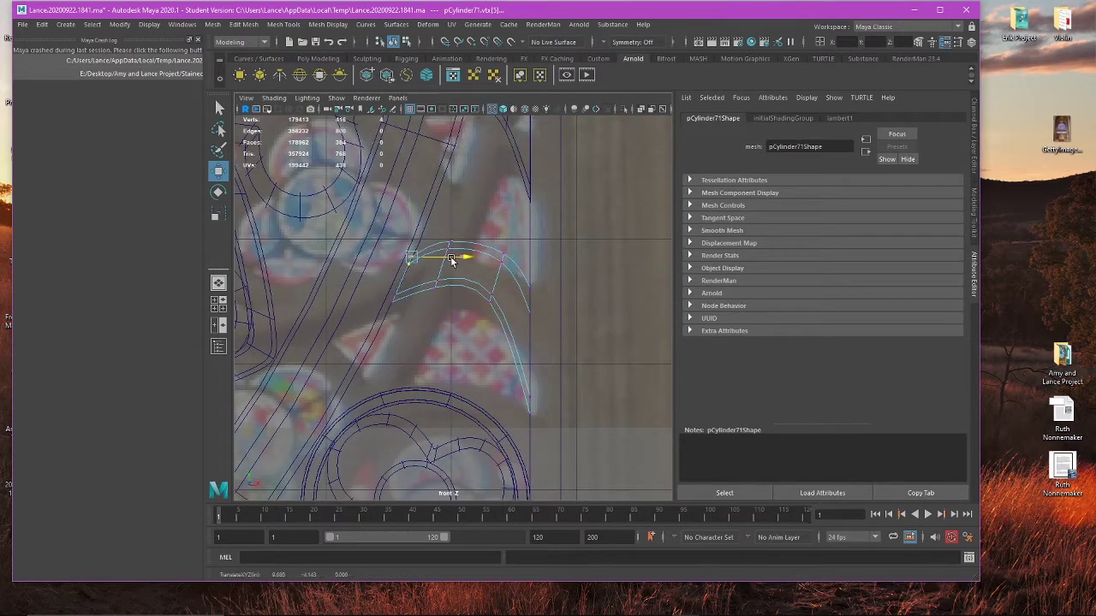
pyautogui.press('5')
pyautogui.click(485, 215)
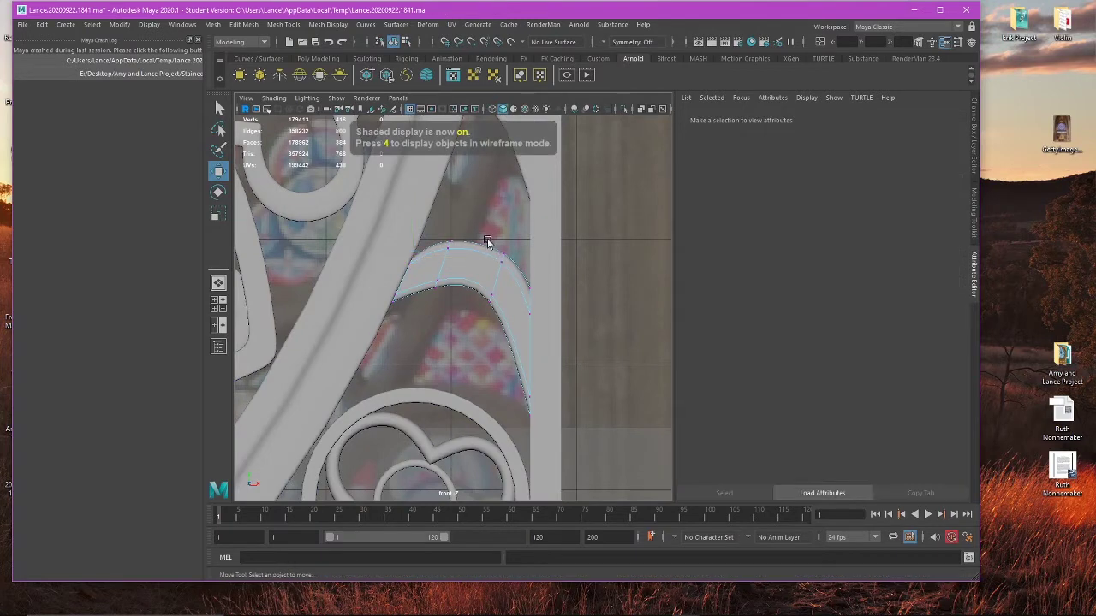
# Step: Adjust the heights of the curved bar's crown vertices and its upper and lower bend vertices to round the arch
pyautogui.press('4')
pyautogui.moveTo(437, 228)
pyautogui.mouseDown()
pyautogui.moveTo(494, 263)
pyautogui.moveTo(460, 243)
pyautogui.mouseUp()
pyautogui.moveTo(444, 199); pyautogui.dragTo(444, 203)
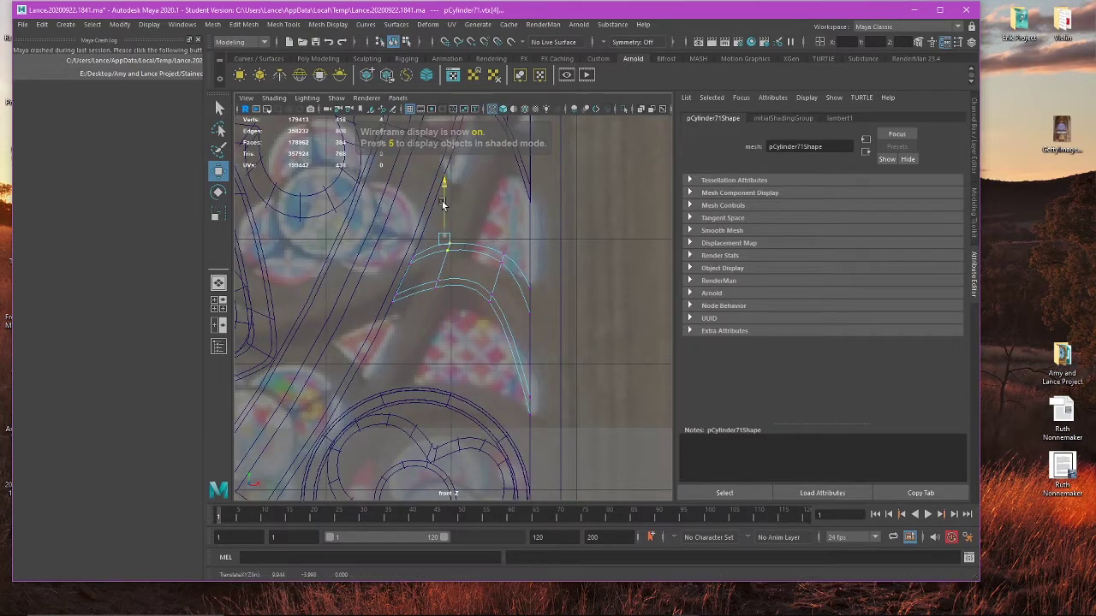
pyautogui.moveTo(515, 214); pyautogui.dragTo(485, 266)
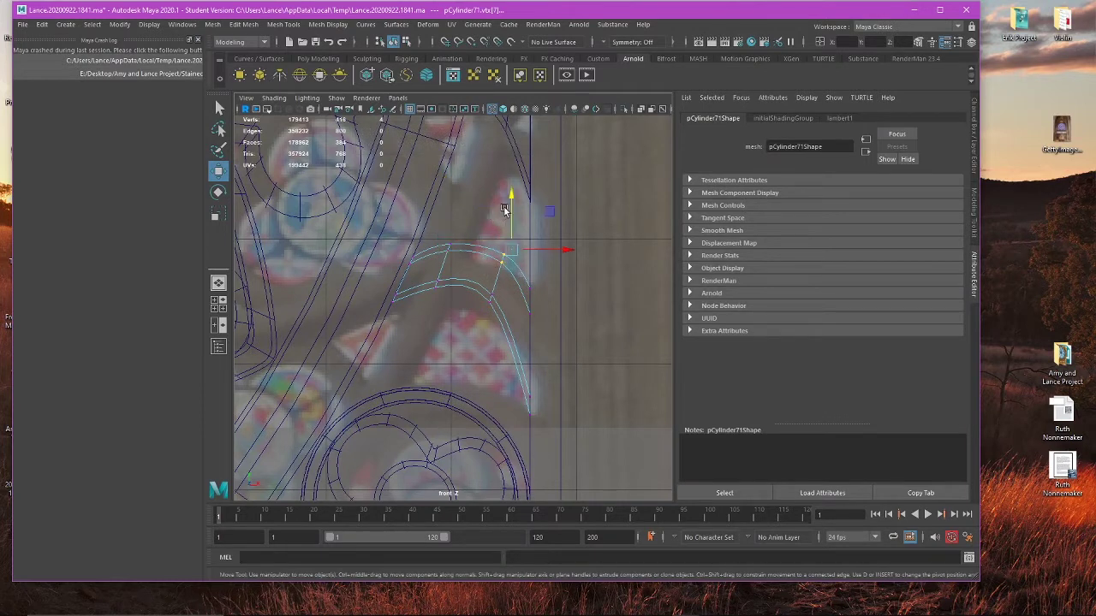
pyautogui.moveTo(505, 209)
pyautogui.mouseDown(button='middle')
pyautogui.moveTo(517, 190)
pyautogui.moveTo(517, 206)
pyautogui.mouseUp(button='middle')
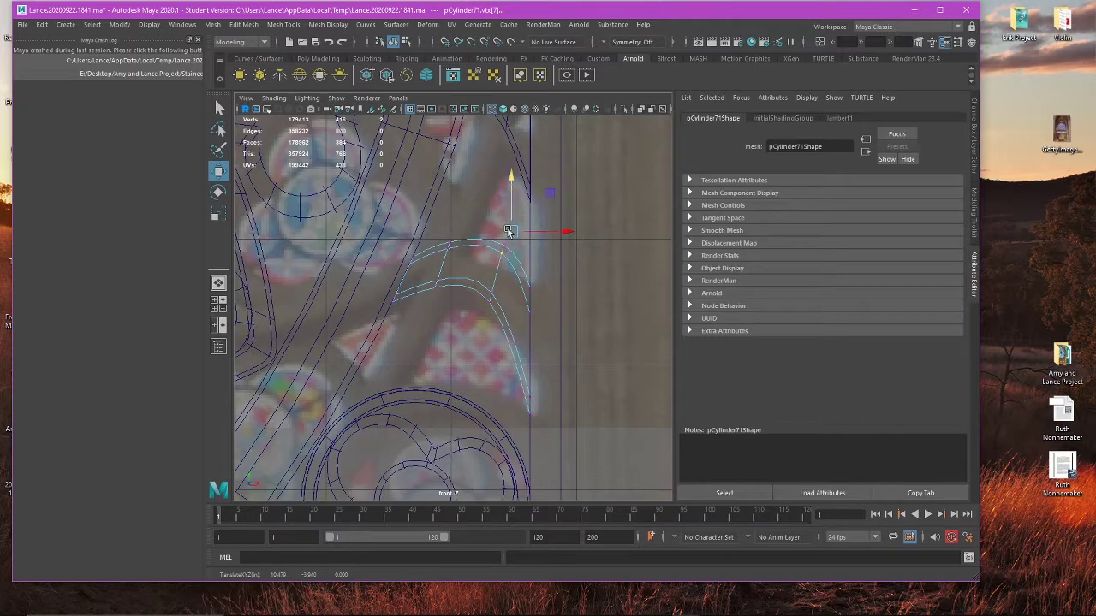
pyautogui.click(492, 294)
pyautogui.moveTo(494, 244); pyautogui.dragTo(494, 249)
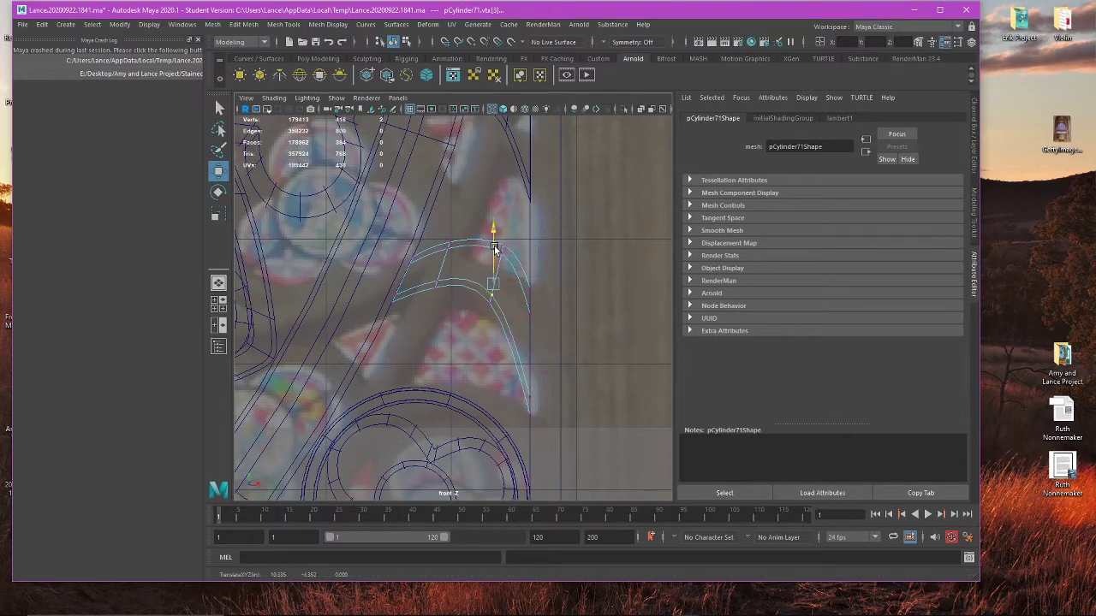
# Step: Leave vertex editing, select the outer stone frame in the perspective view, and close the crash log panel
pyautogui.press('space')
pyautogui.press('space')
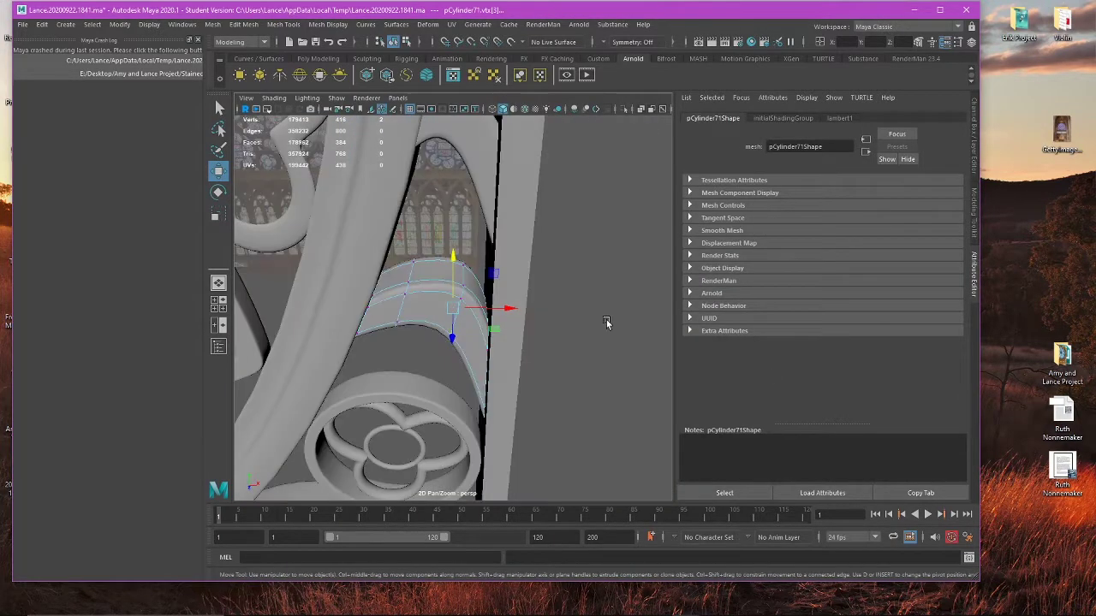
pyautogui.keyDown('alt'); pyautogui.moveTo(533, 318); pyautogui.dragTo(546, 308); pyautogui.keyUp('alt')
pyautogui.moveTo(561, 289); pyautogui.dragTo(615, 272, button='right')
pyautogui.click(496, 300)
pyautogui.keyDown('alt'); pyautogui.moveTo(484, 301); pyautogui.dragTo(441, 263); pyautogui.keyUp('alt')
pyautogui.scroll(-5, 511, 299)
pyautogui.scroll(5, 482, 320)
pyautogui.click(476, 325)
pyautogui.scroll(-5, 503, 334)
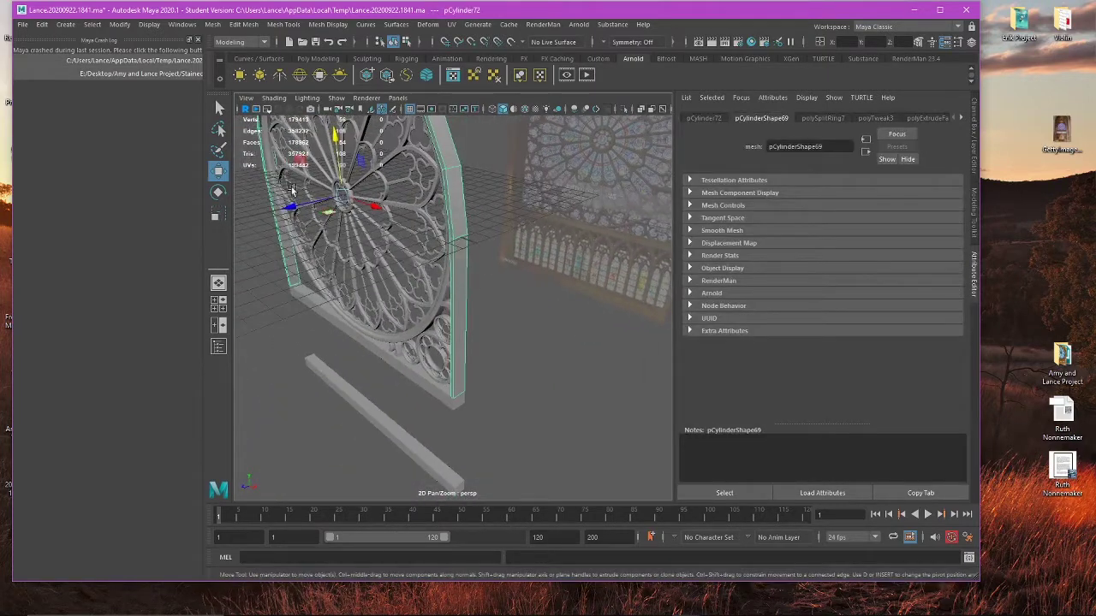
pyautogui.click(199, 41)
pyautogui.keyDown('alt'); pyautogui.moveTo(411, 359); pyautogui.dragTo(445, 347); pyautogui.keyUp('alt')
pyautogui.scroll(5, 445, 348)
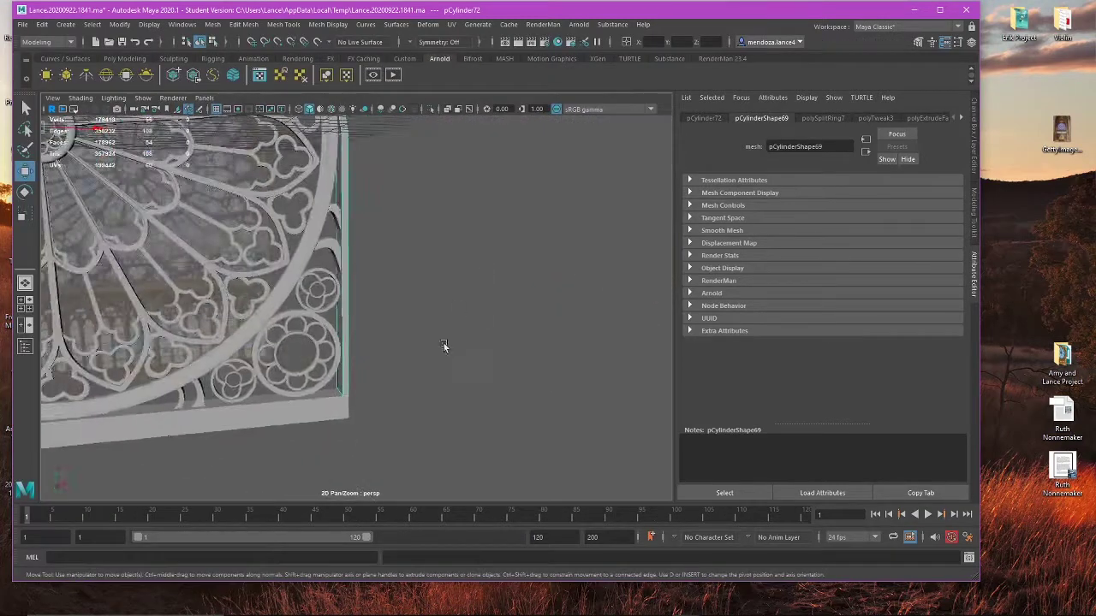
# Step: Delete all construction history in the scene and freeze the outer frame's transformations
pyautogui.click(39, 26)
pyautogui.moveTo(172, 175)
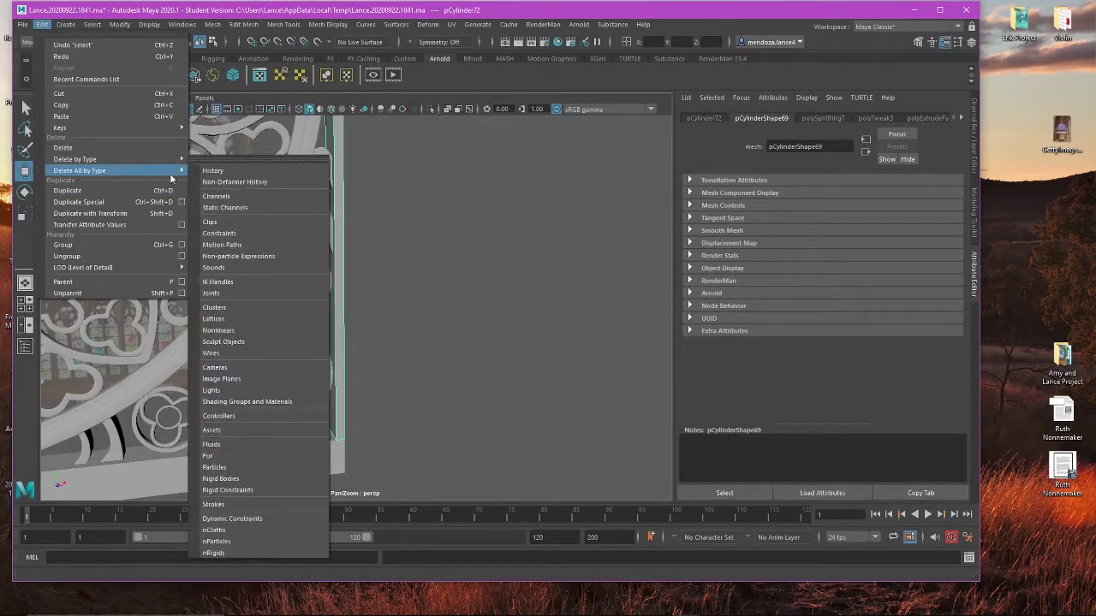
pyautogui.click(225, 173)
pyautogui.keyDown('alt'); pyautogui.moveTo(372, 367); pyautogui.dragTo(504, 302); pyautogui.keyUp('alt')
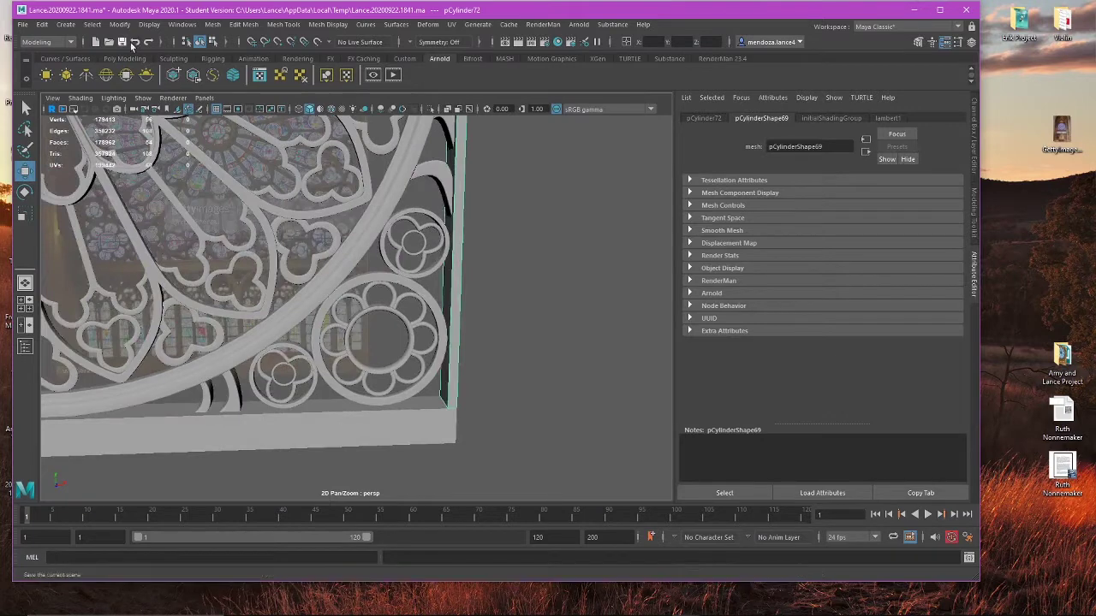
pyautogui.click(119, 23)
pyautogui.click(162, 78)
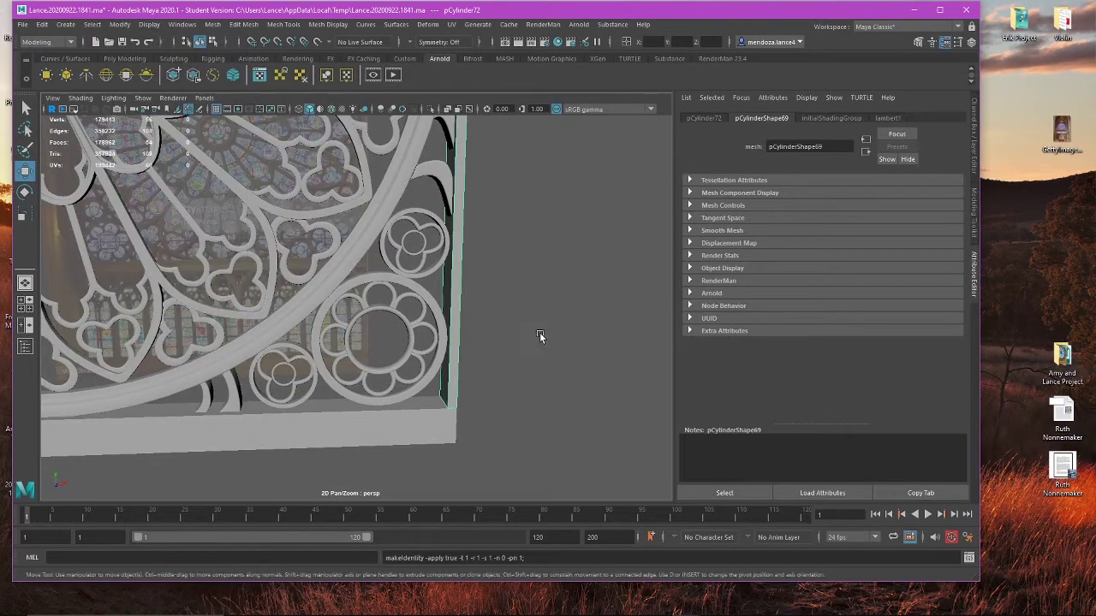
pyautogui.keyDown('alt'); pyautogui.moveTo(541, 336); pyautogui.dragTo(470, 332); pyautogui.keyUp('alt')
pyautogui.click(243, 24)
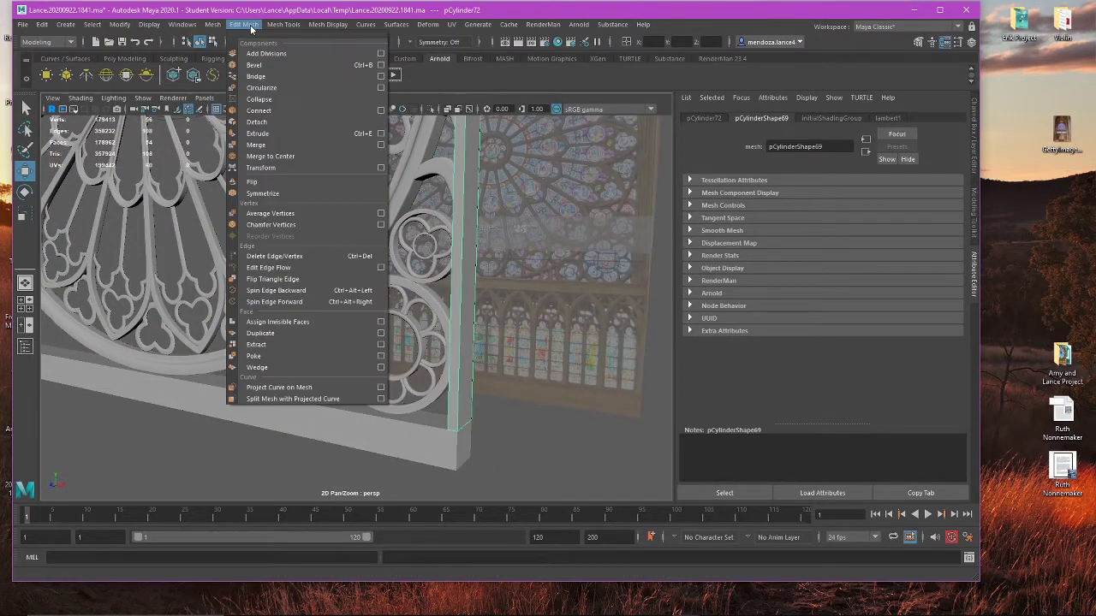
pyautogui.click(300, 120)
pyautogui.keyDown('alt'); pyautogui.moveTo(491, 380); pyautogui.dragTo(472, 440, button='right'); pyautogui.keyUp('alt')
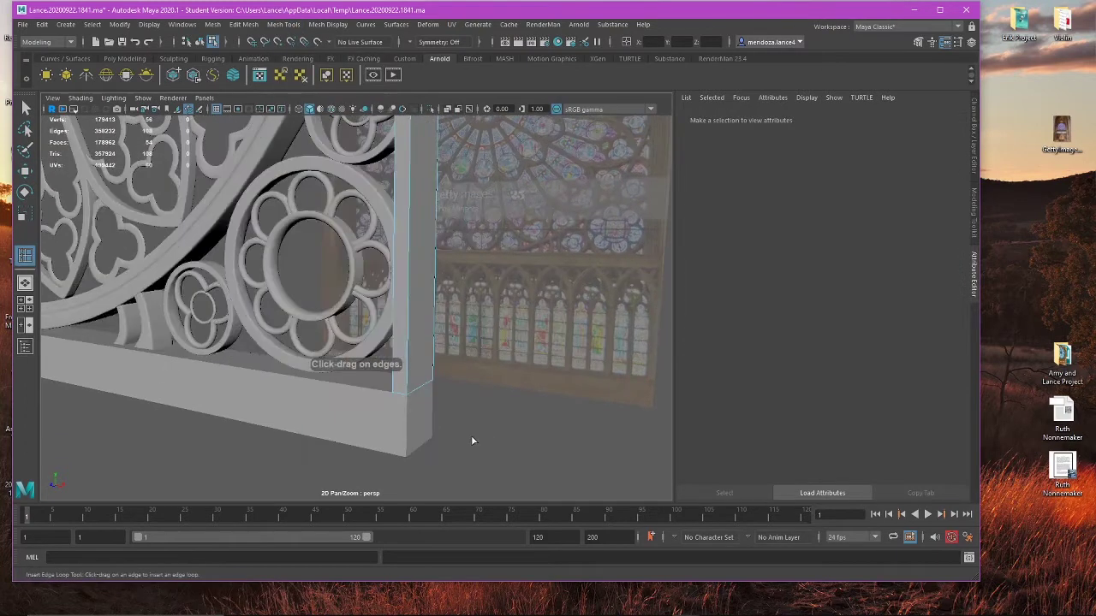
pyautogui.scroll(5, 410, 393)
pyautogui.scroll(-7, 424, 406)
pyautogui.scroll(4, 416, 403)
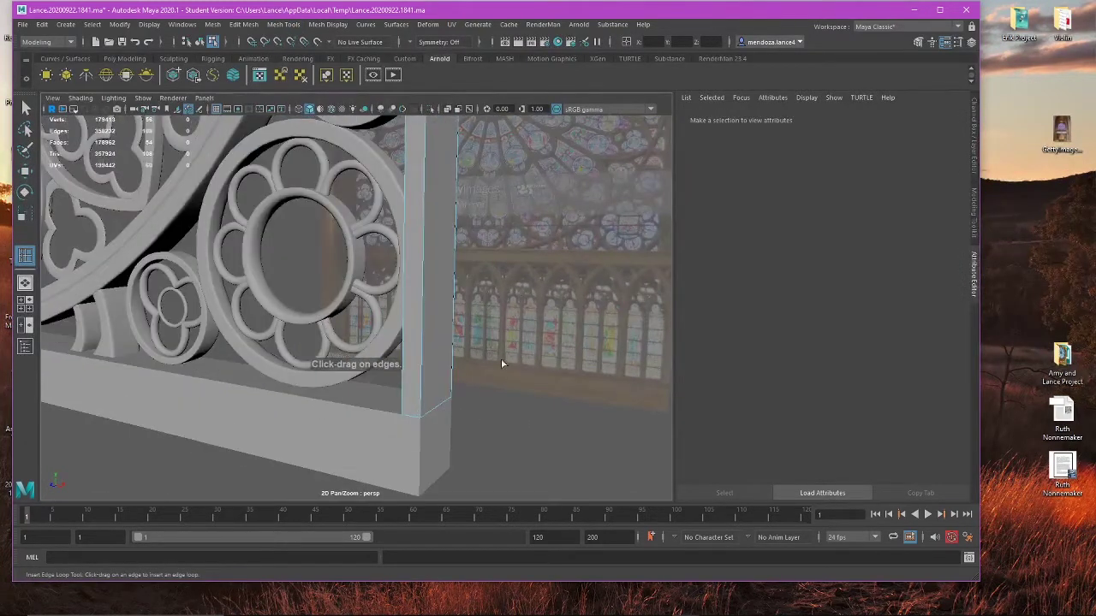
pyautogui.moveTo(517, 285); pyautogui.dragTo(561, 270, button='right')
pyautogui.press('w')
pyautogui.click(439, 458)
# Step: Switch to the Chrome browser and close the Google search tab
pyautogui.moveTo(406, 608)
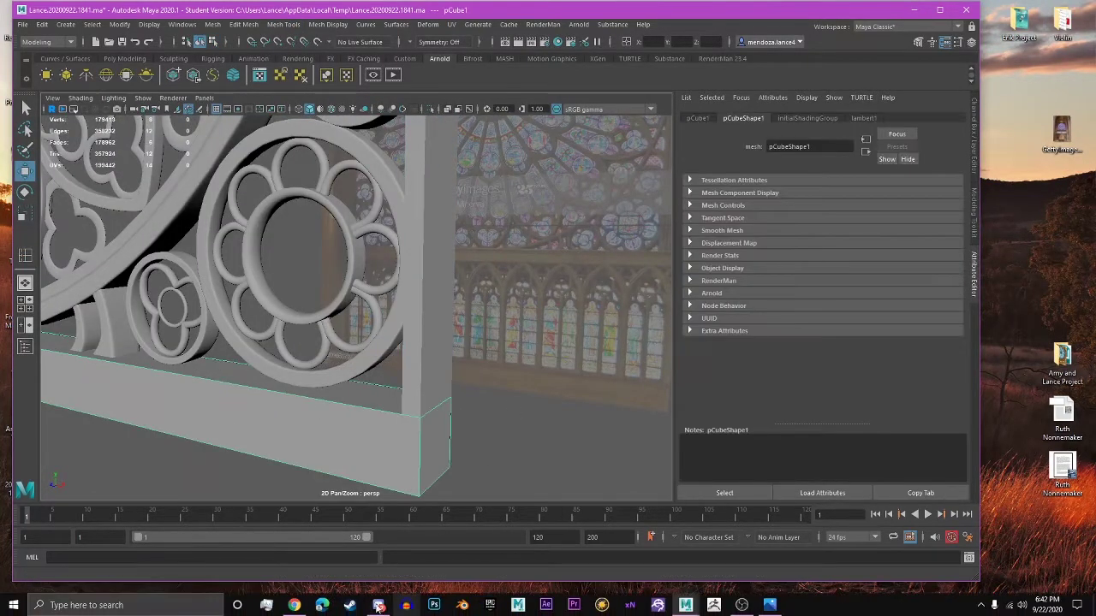
pyautogui.click(303, 606)
pyautogui.click(294, 605)
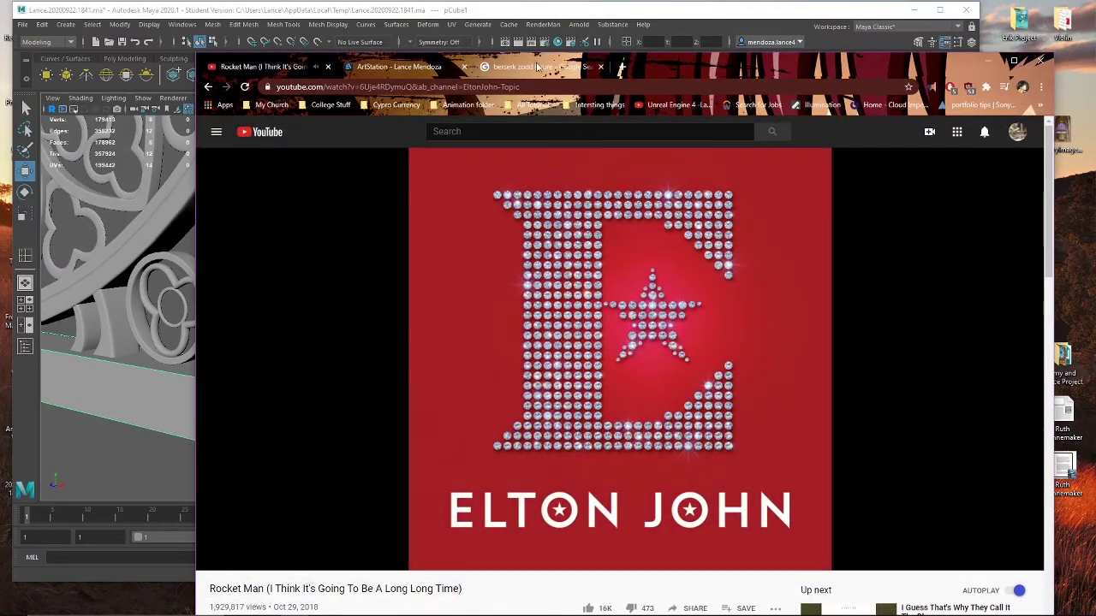
pyautogui.click(539, 67)
pyautogui.click(600, 67)
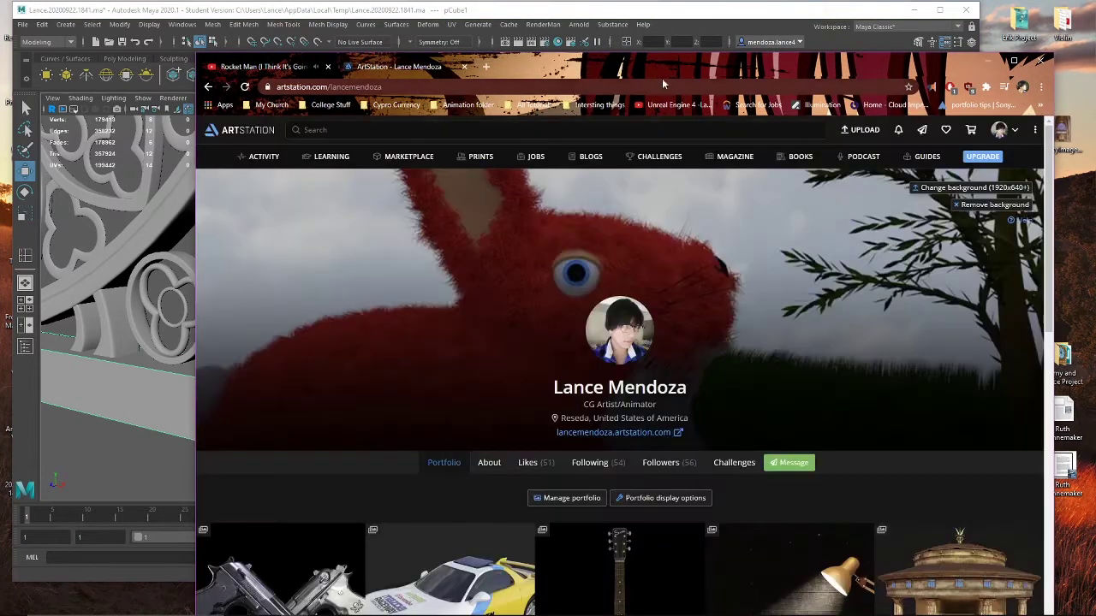
# Step: Browse the ArtStation portfolio, viewing the WIP Simple Characters and Little Dory Fan Art Rig projects
pyautogui.scroll(-6, 940, 360)
pyautogui.scroll(4, 939, 360)
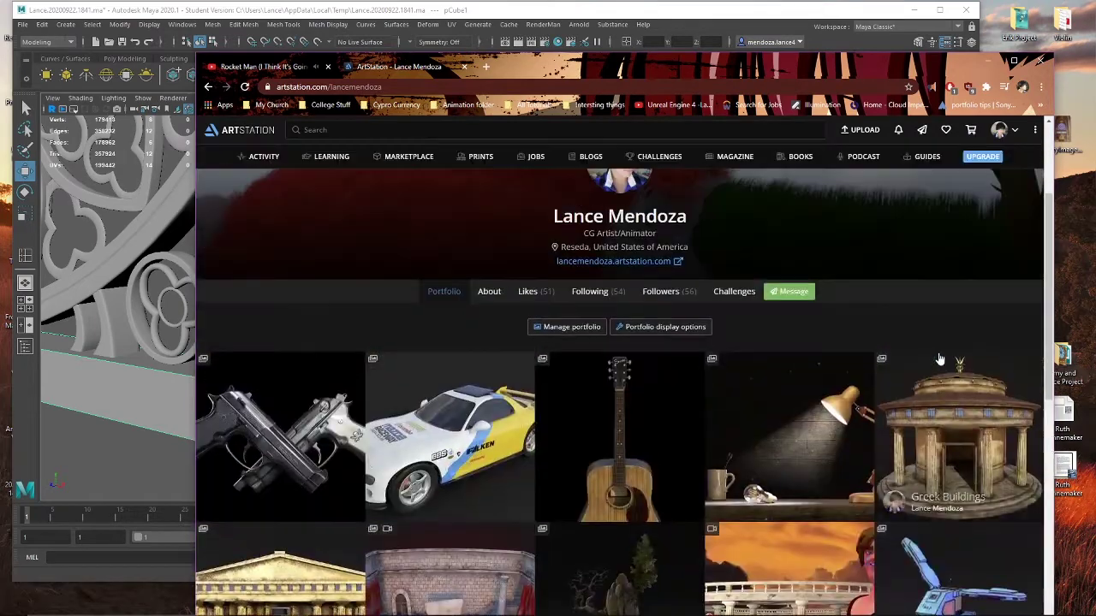
pyautogui.scroll(2, 939, 360)
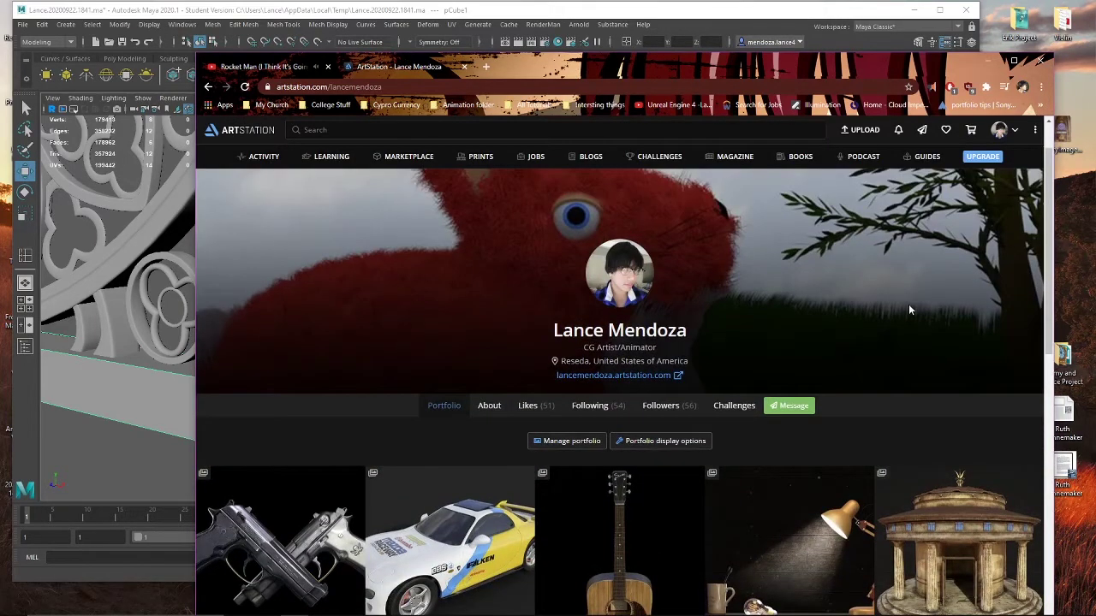
pyautogui.scroll(-2, 909, 310)
pyautogui.scroll(-4, 779, 383)
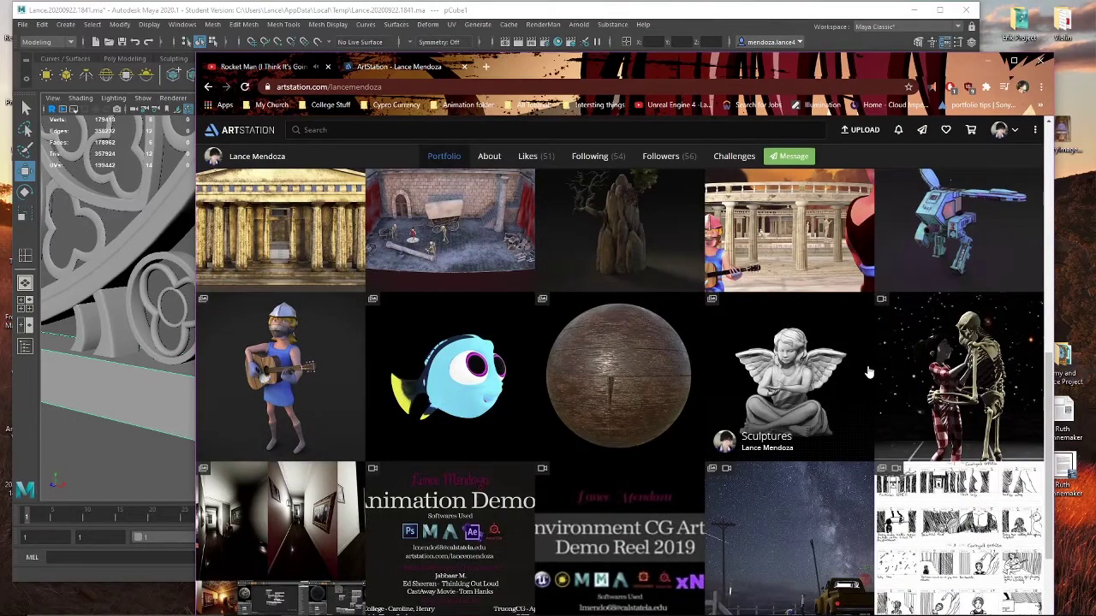
pyautogui.scroll(2, 868, 373)
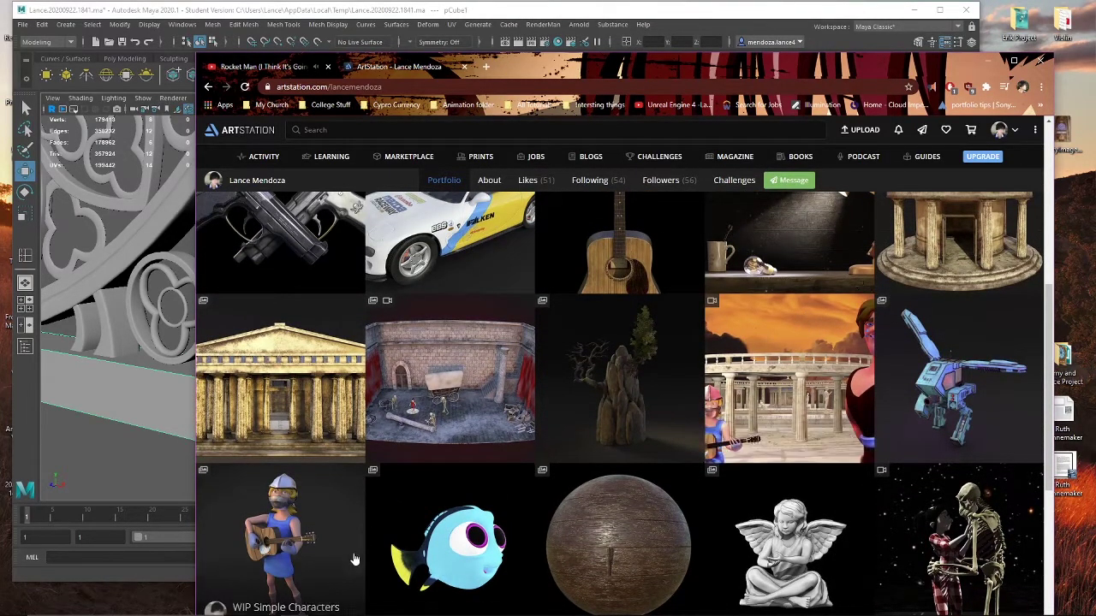
pyautogui.click(283, 535)
pyautogui.click(208, 87)
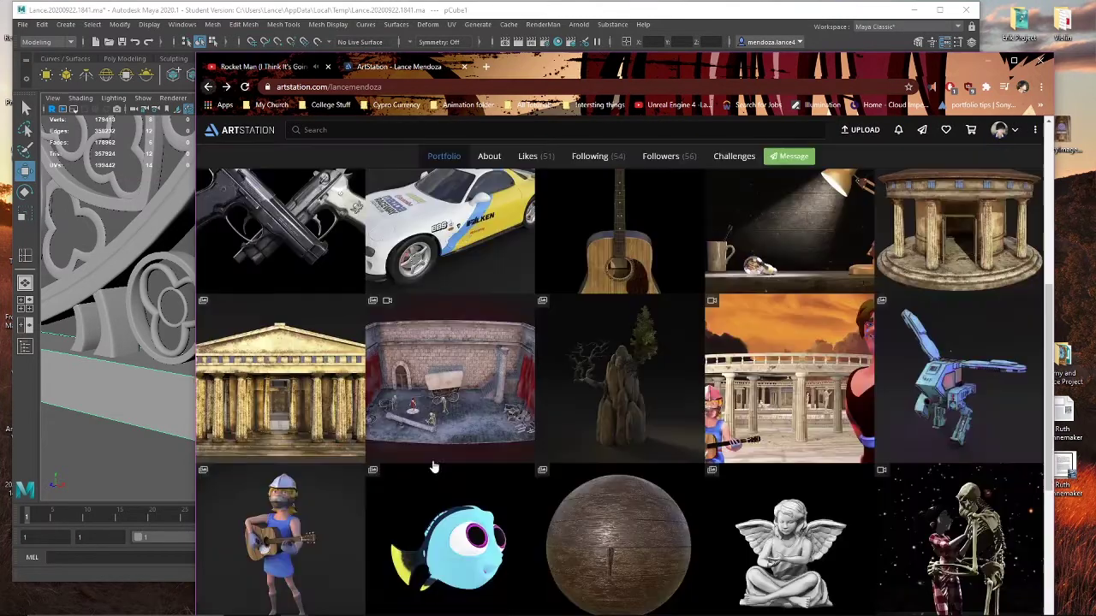
pyautogui.click(447, 489)
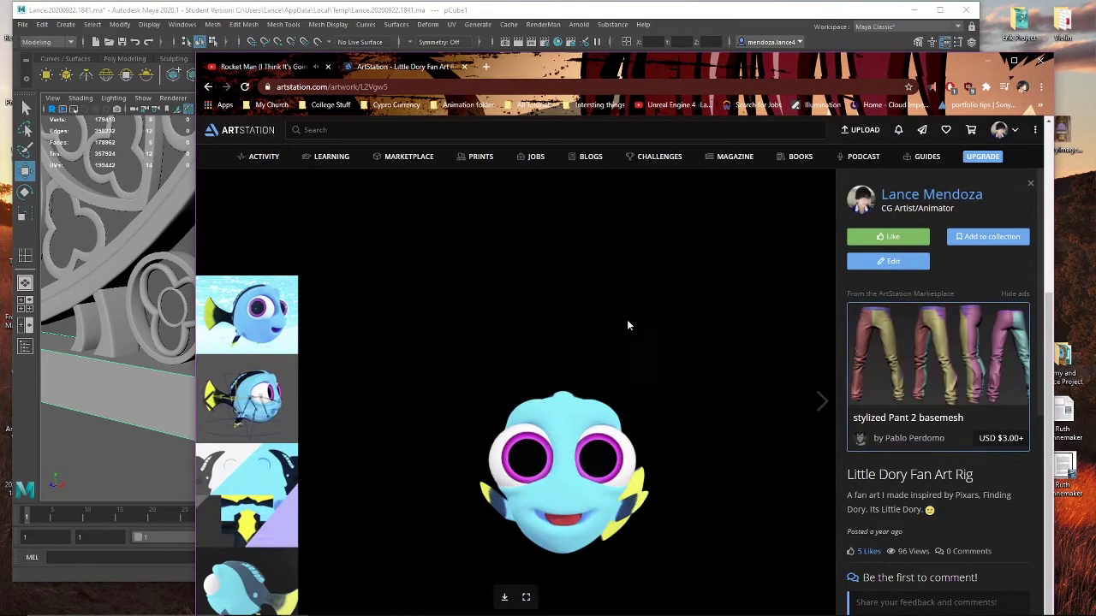
pyautogui.scroll(-3, 627, 319)
pyautogui.click(208, 87)
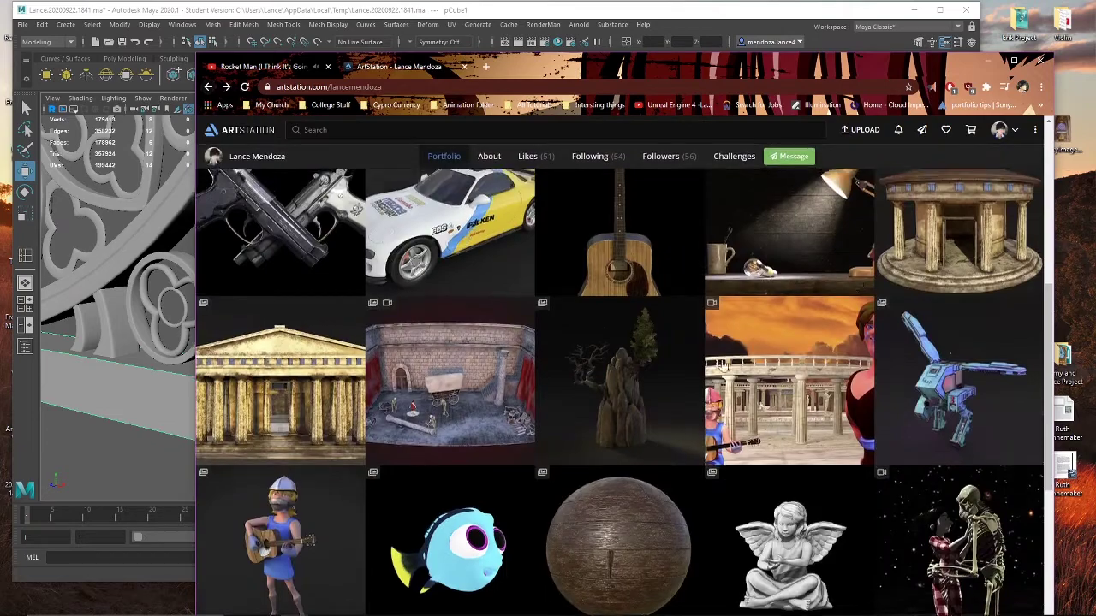
pyautogui.scroll(-3, 815, 255)
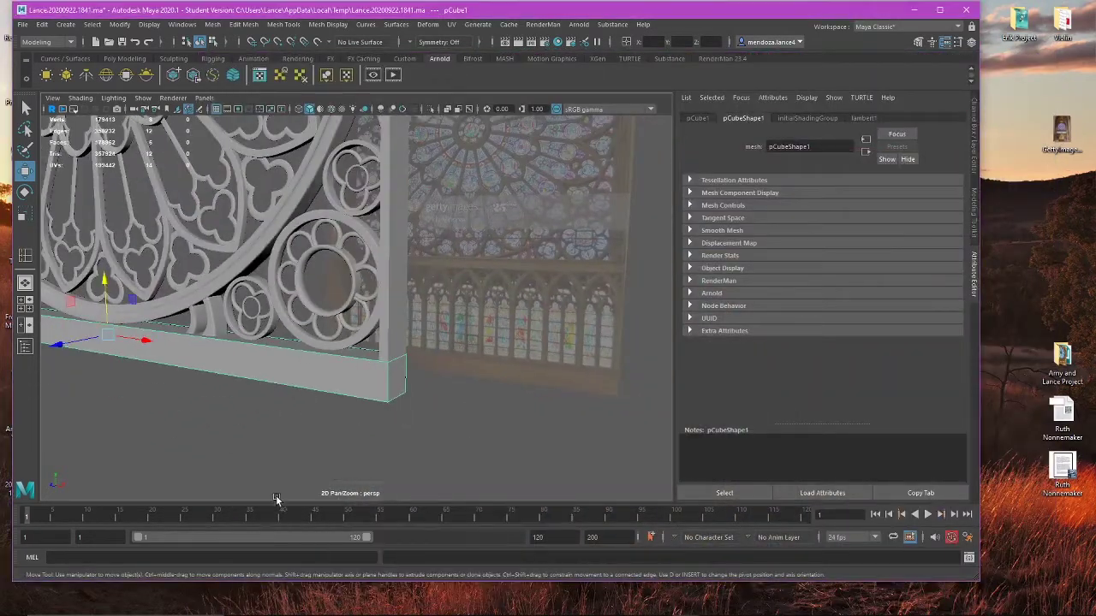
# Step: Show the whole window in Maya's front view and check the reference photo, minimizing the Discord window
pyautogui.press('space')
pyautogui.press('space')
pyautogui.scroll(-3, 452, 371)
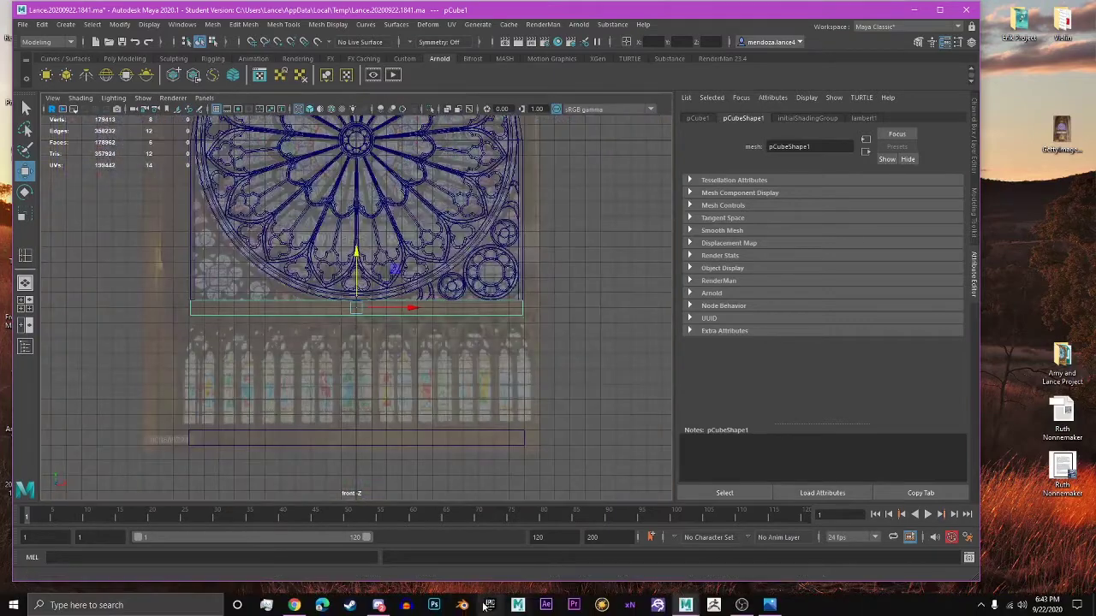
pyautogui.click(379, 605)
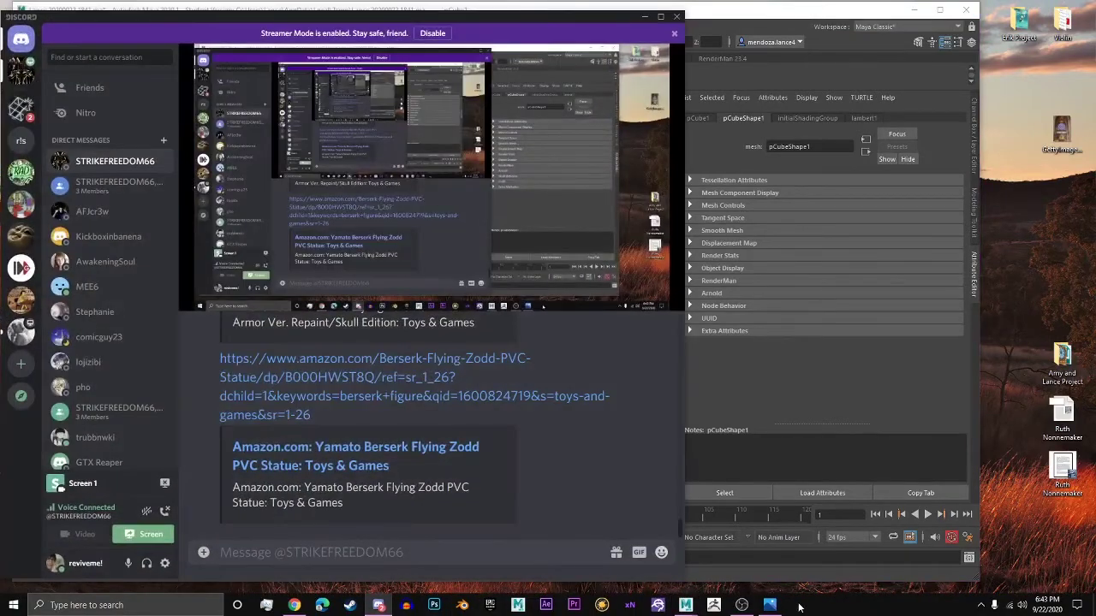
pyautogui.click(769, 606)
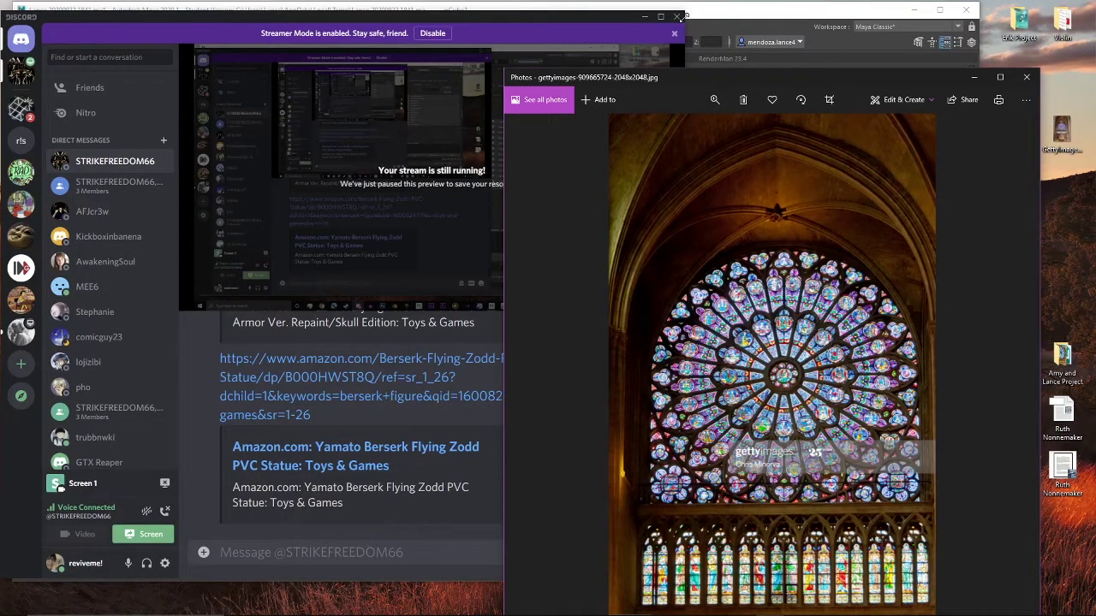
pyautogui.click(646, 17)
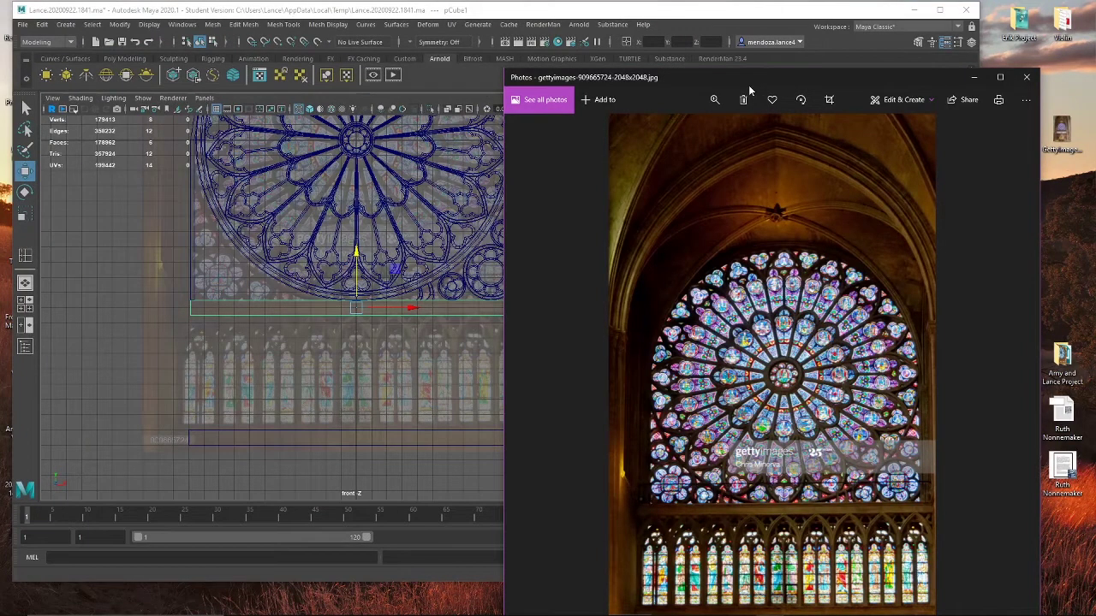
pyautogui.click(793, 12)
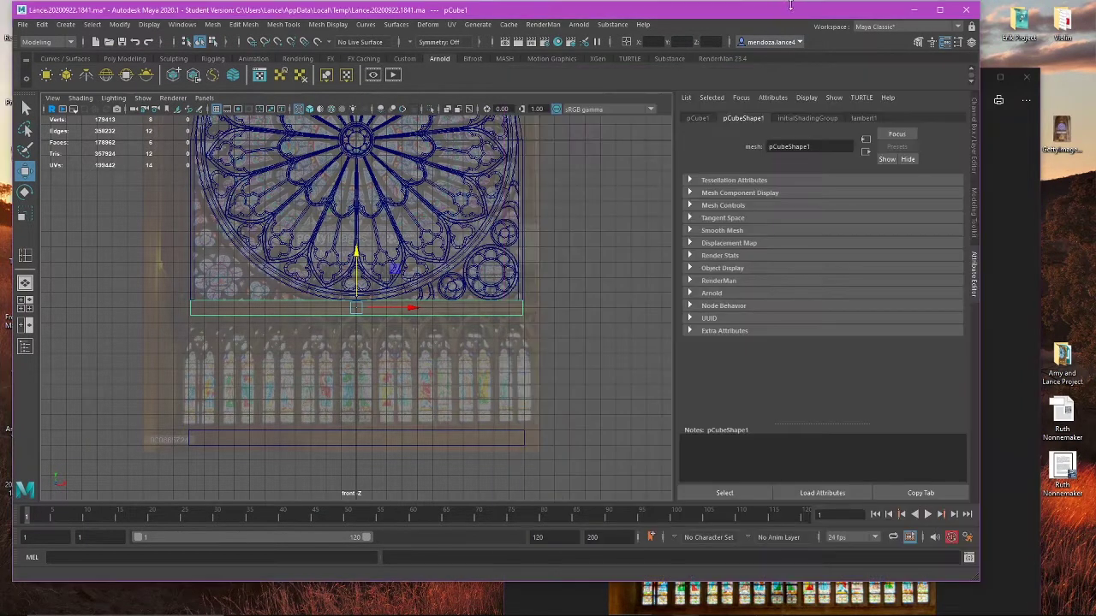
# Step: Combine the lower-right corner's roundels and curved bars into a single mesh
pyautogui.keyDown('alt'); pyautogui.moveTo(535, 371); pyautogui.dragTo(464, 384, button='middle'); pyautogui.keyUp('alt')
pyautogui.scroll(1, 464, 342)
pyautogui.click(464, 293)
pyautogui.click(462, 298)
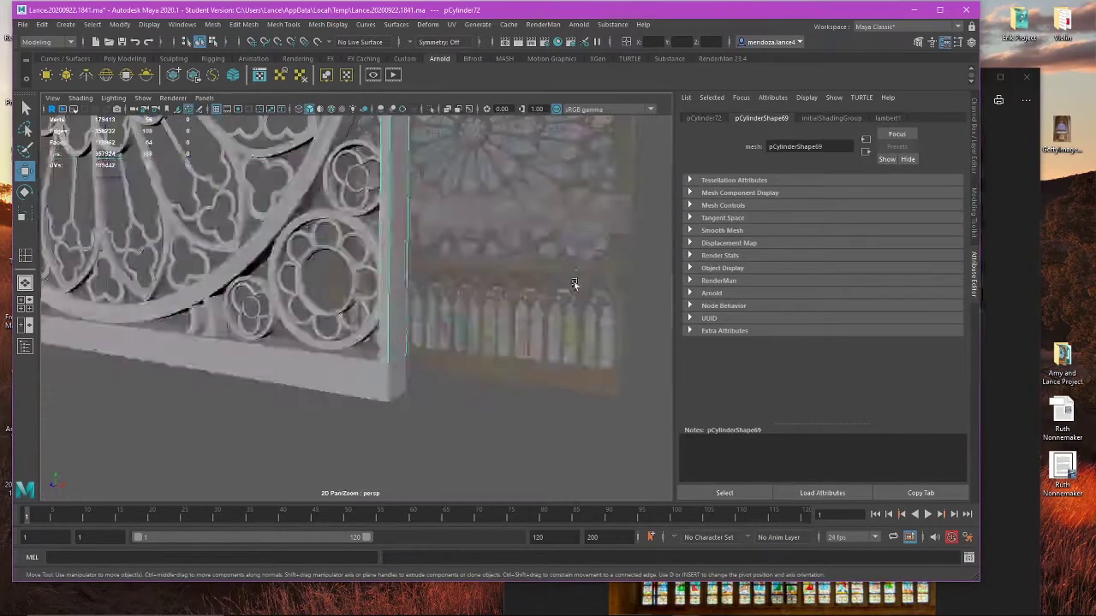
pyautogui.press('f')
pyautogui.keyDown('alt'); pyautogui.moveTo(574, 284); pyautogui.dragTo(513, 329); pyautogui.keyUp('alt')
pyautogui.scroll(5, 472, 304)
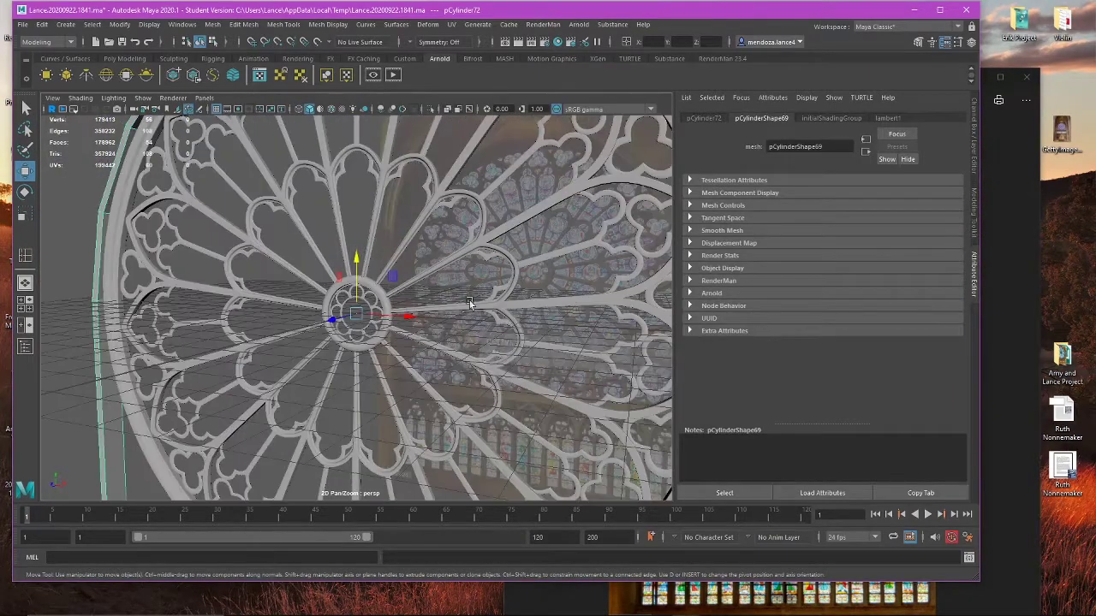
pyautogui.keyDown('alt'); pyautogui.moveTo(587, 365); pyautogui.dragTo(314, 178, button='middle'); pyautogui.keyUp('alt')
pyautogui.keyDown('alt'); pyautogui.moveTo(314, 178); pyautogui.dragTo(415, 259); pyautogui.keyUp('alt')
pyautogui.click(376, 319)
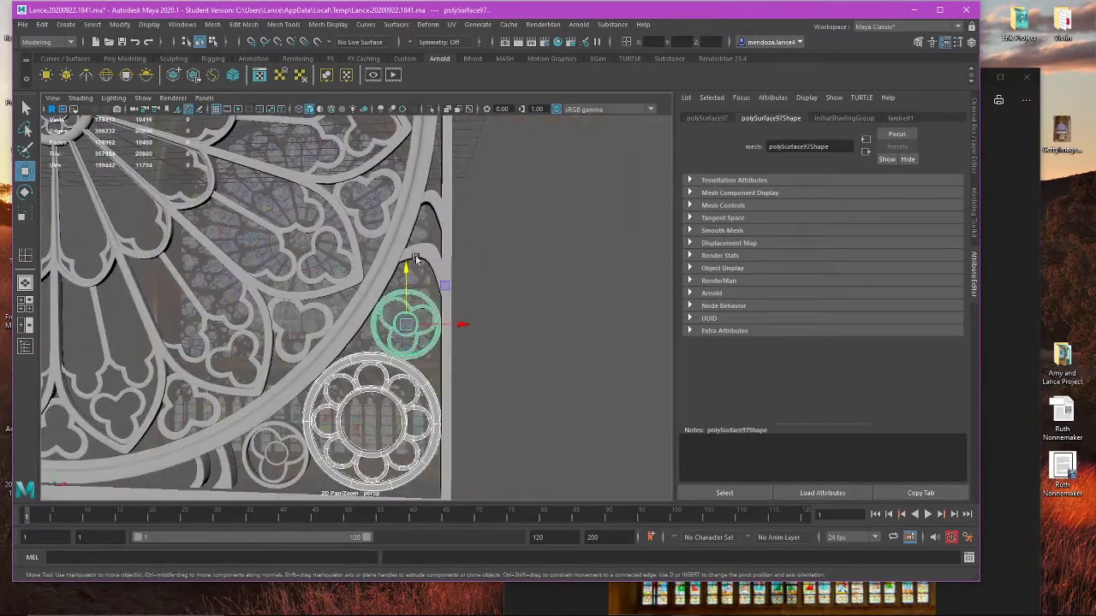
pyautogui.keyDown('shift'); pyautogui.click(425, 251); pyautogui.keyUp('shift')
pyautogui.keyDown('alt'); pyautogui.moveTo(359, 378); pyautogui.dragTo(452, 251, button='middle'); pyautogui.keyUp('alt')
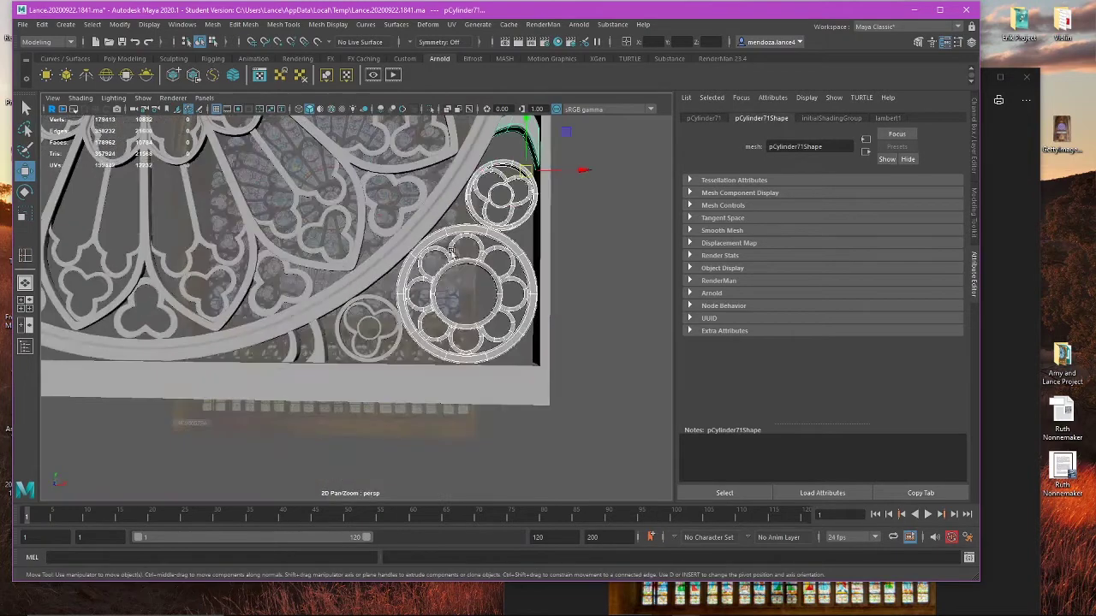
pyautogui.click(373, 328)
pyautogui.click(291, 351)
pyautogui.keyDown('alt'); pyautogui.moveTo(499, 188); pyautogui.dragTo(390, 396, button='middle'); pyautogui.keyUp('alt')
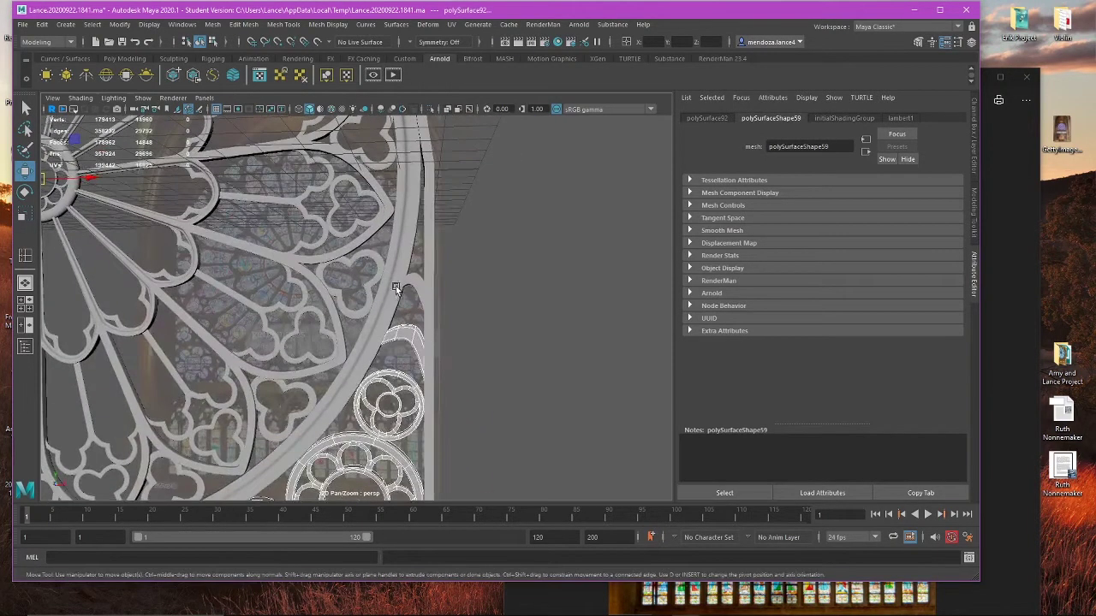
pyautogui.keyDown('shift'); pyautogui.click(412, 283); pyautogui.keyUp('shift')
pyautogui.scroll(-5, 404, 261)
pyautogui.click(208, 26)
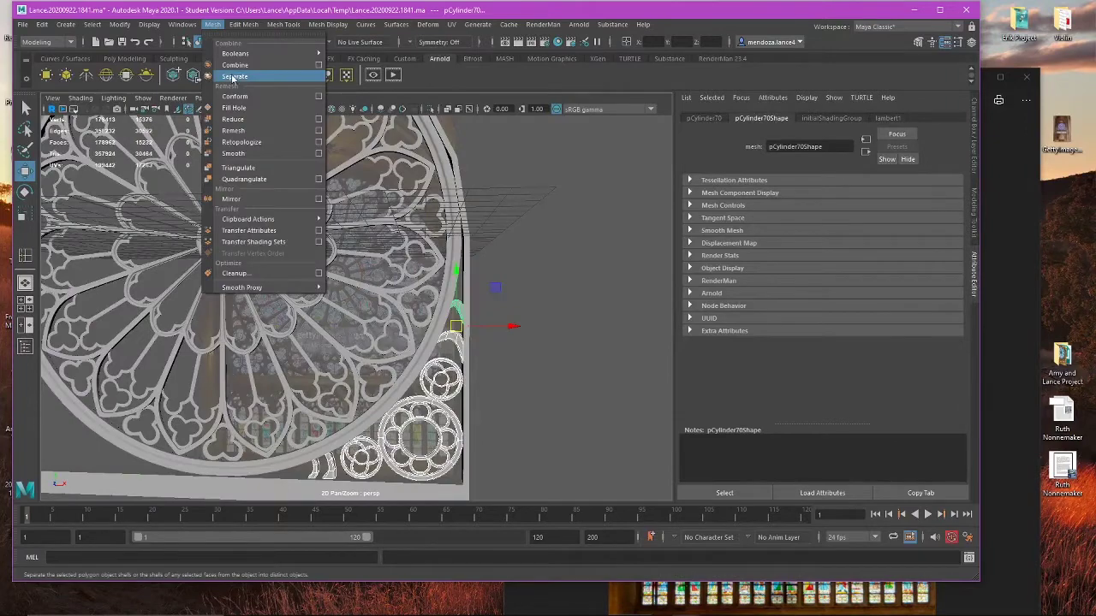
pyautogui.click(240, 77)
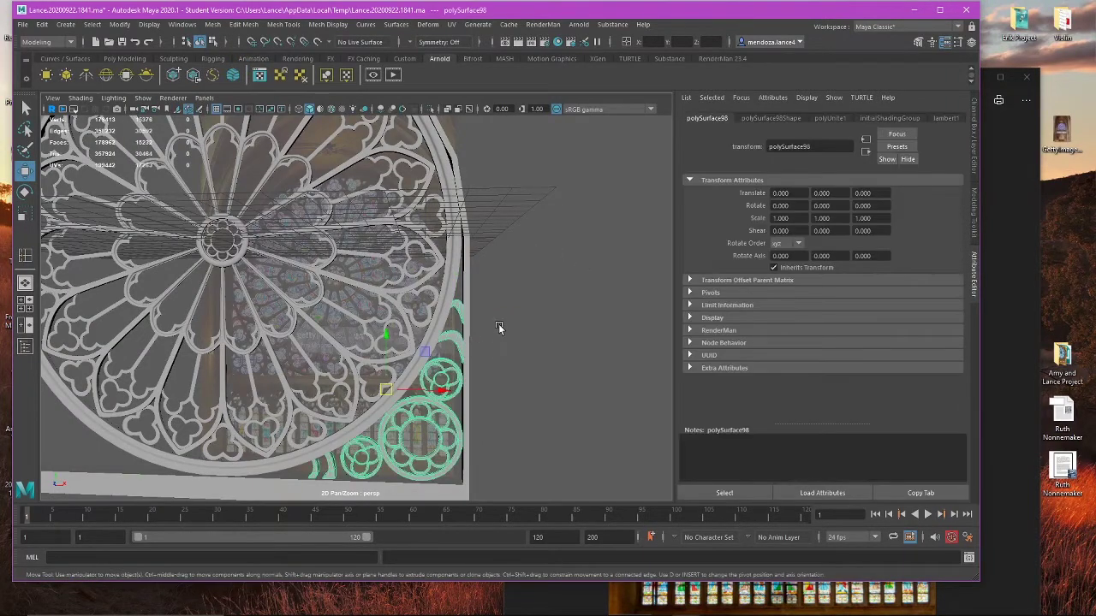
# Step: Freeze the transformations of the combined lower-right corner mesh
pyautogui.scroll(-5, 500, 328)
pyautogui.keyDown('alt'); pyautogui.moveTo(423, 403); pyautogui.dragTo(430, 361); pyautogui.keyUp('alt')
pyautogui.press('space')
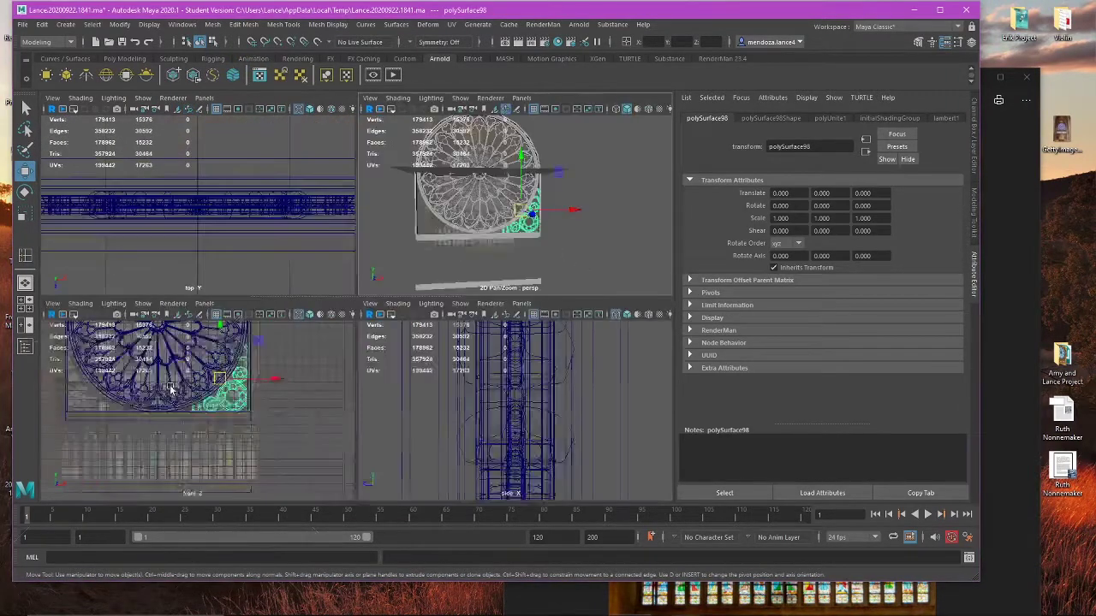
pyautogui.press('space')
pyautogui.press('f')
pyautogui.keyDown('alt'); pyautogui.moveTo(406, 338); pyautogui.dragTo(283, 260, button='right'); pyautogui.keyUp('alt')
pyautogui.keyDown('alt'); pyautogui.moveTo(282, 260); pyautogui.dragTo(389, 254, button='middle'); pyautogui.keyUp('alt')
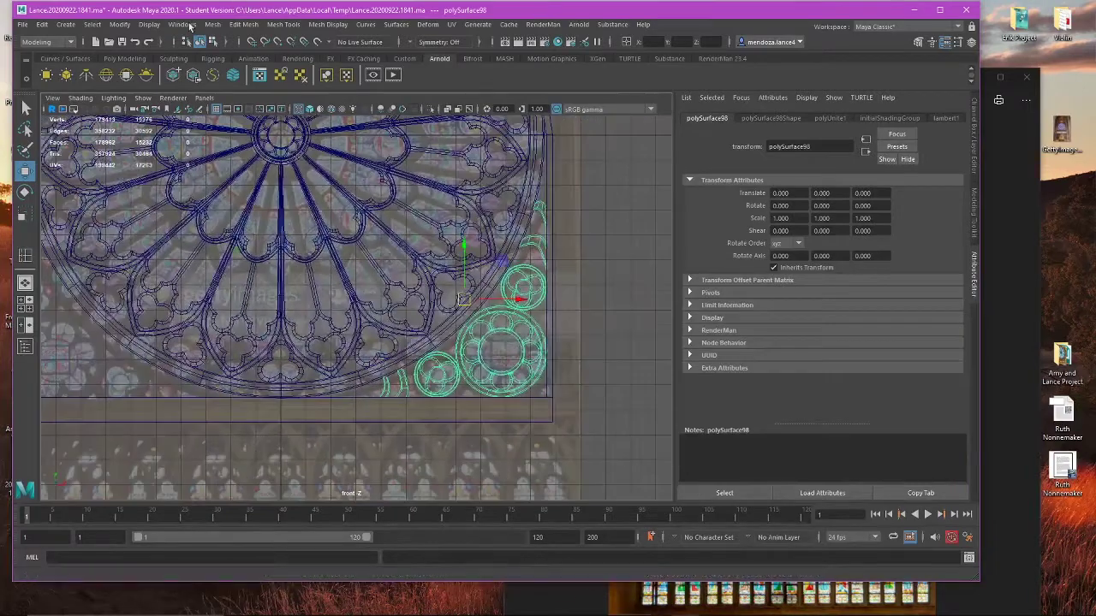
pyautogui.click(119, 24)
pyautogui.click(153, 76)
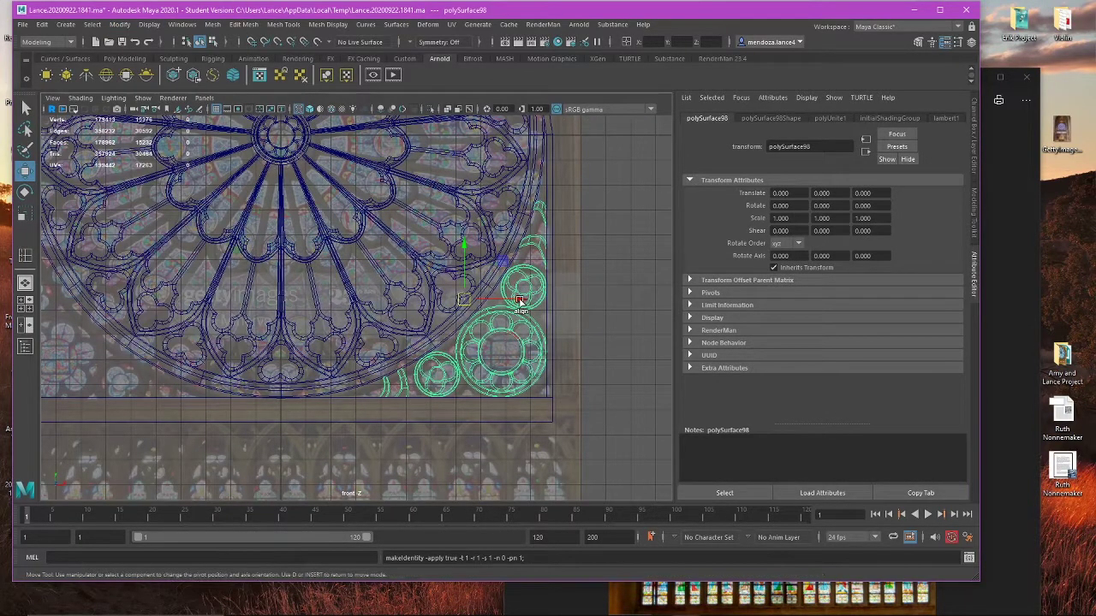
pyautogui.moveTo(524, 306); pyautogui.dragTo(428, 304)
pyautogui.hotkey('ctrl', 'z')
pyautogui.press('e')
pyautogui.press('d')
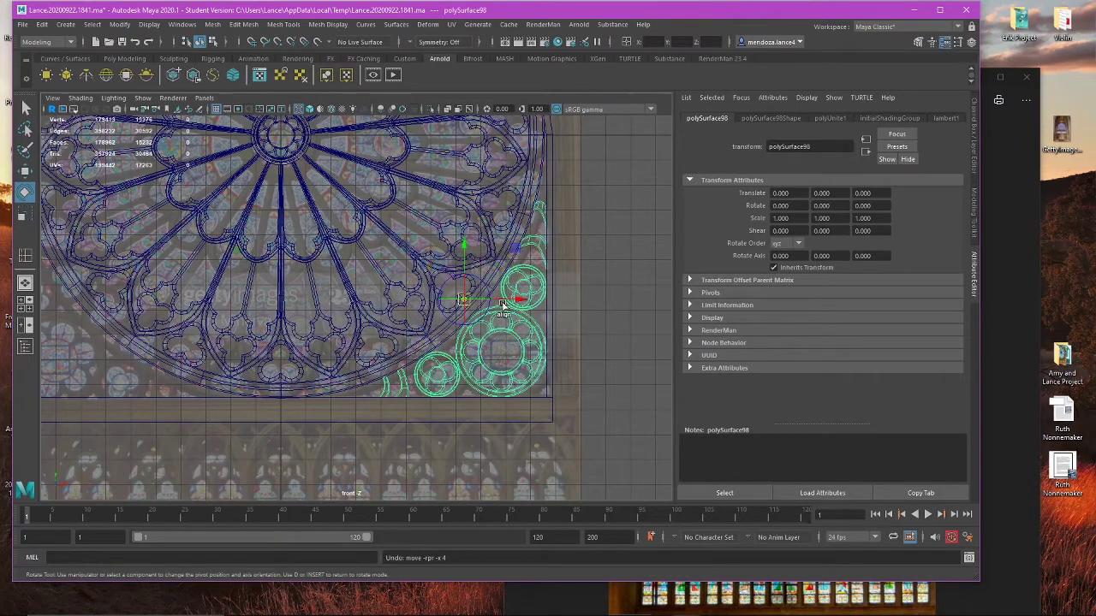
pyautogui.moveTo(510, 299); pyautogui.dragTo(477, 300)
pyautogui.hotkey('ctrl', 'z')
pyautogui.press('w')
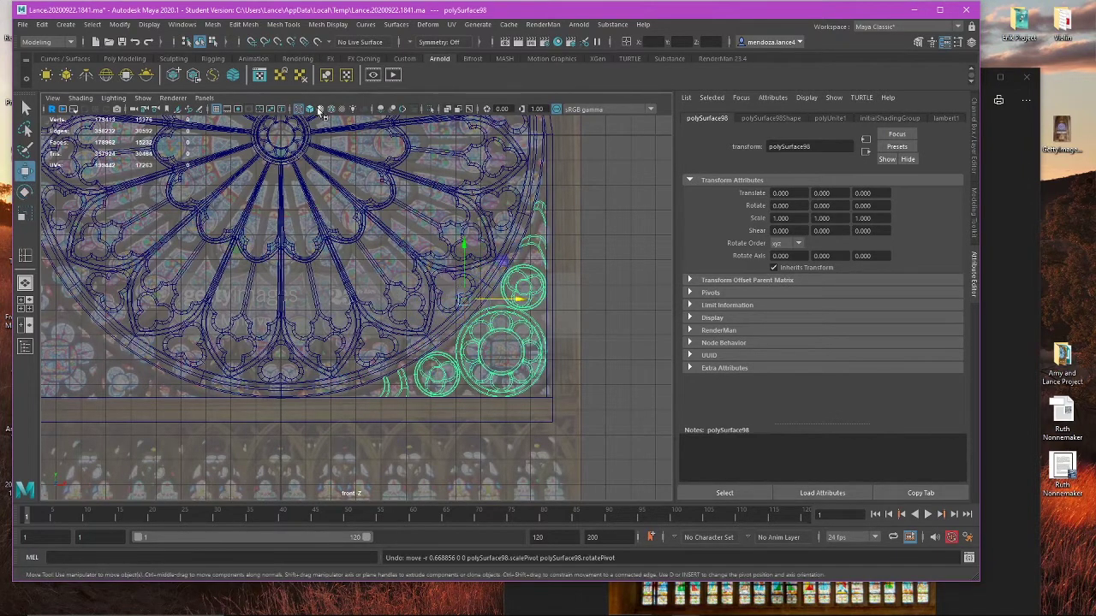
# Step: Mirror the combined corner mesh and set the merge threshold to 0.1
pyautogui.click(212, 24)
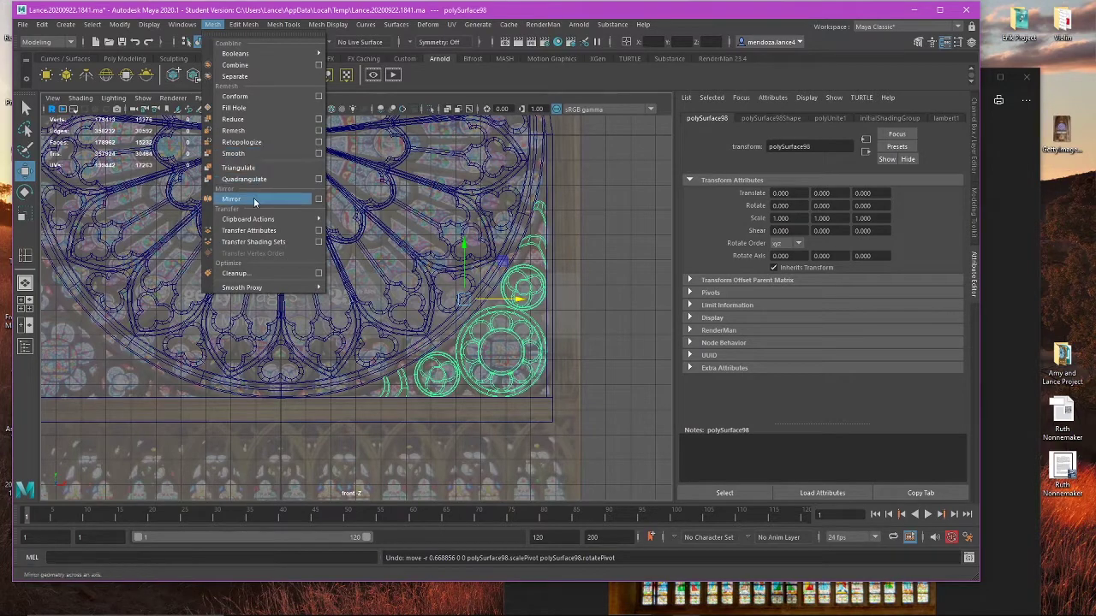
pyautogui.click(289, 199)
pyautogui.scroll(-4, 348, 283)
pyautogui.keyDown('alt'); pyautogui.moveTo(348, 284); pyautogui.dragTo(392, 289, button='middle'); pyautogui.keyUp('alt')
pyautogui.scroll(2, 392, 290)
pyautogui.click(657, 371)
pyautogui.write('0.1')
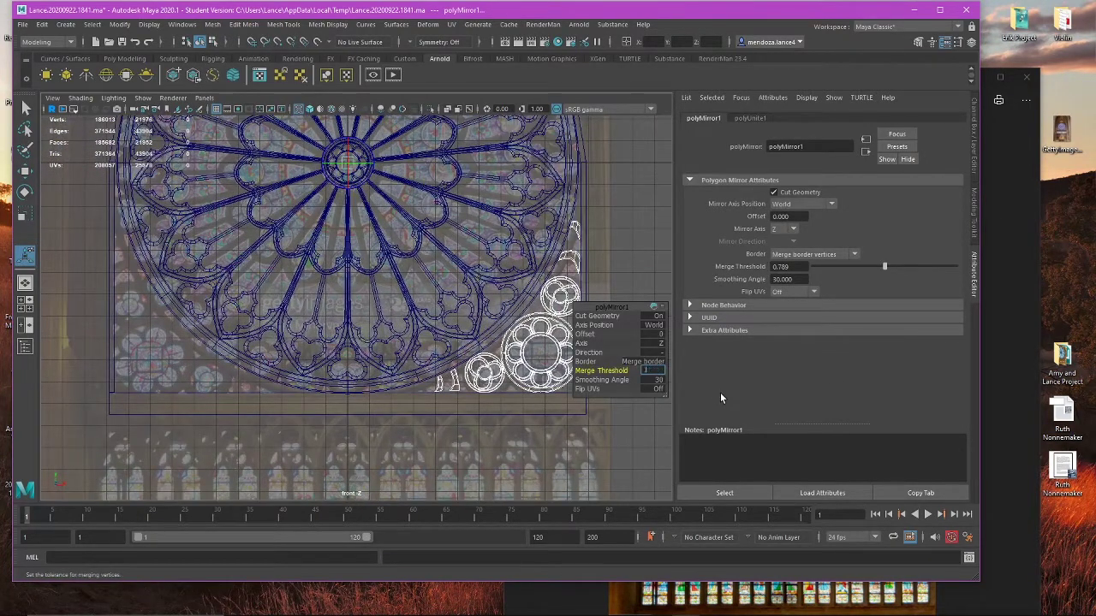
pyautogui.press('Return')
# Step: Set the mirror axis to X so the corner tracery is copied to the opposite lower corner
pyautogui.click(662, 346)
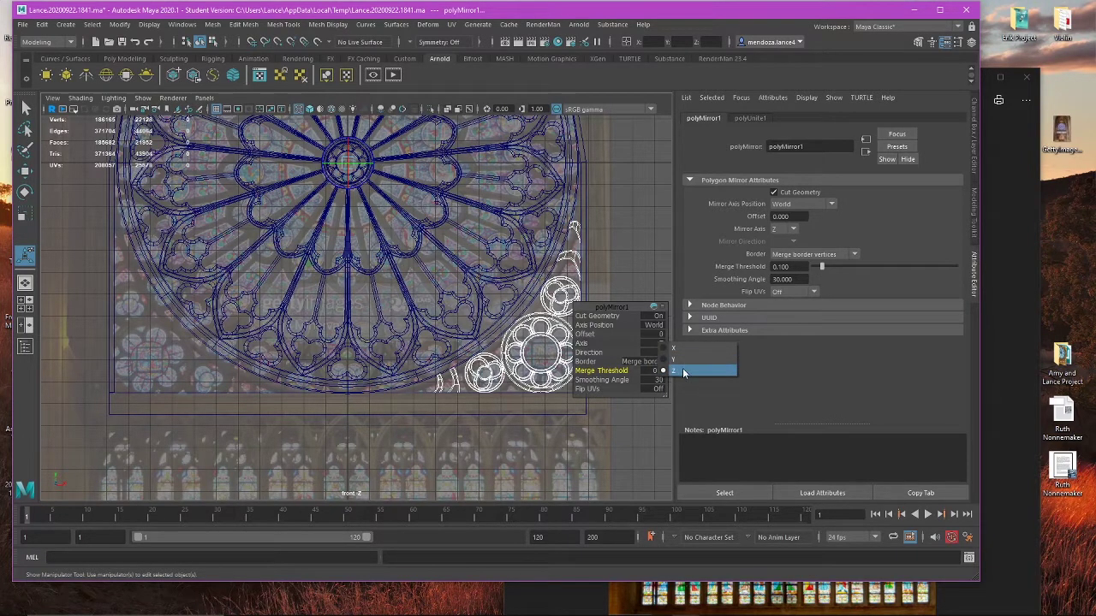
pyautogui.click(677, 370)
pyautogui.click(663, 361)
pyautogui.click(665, 353)
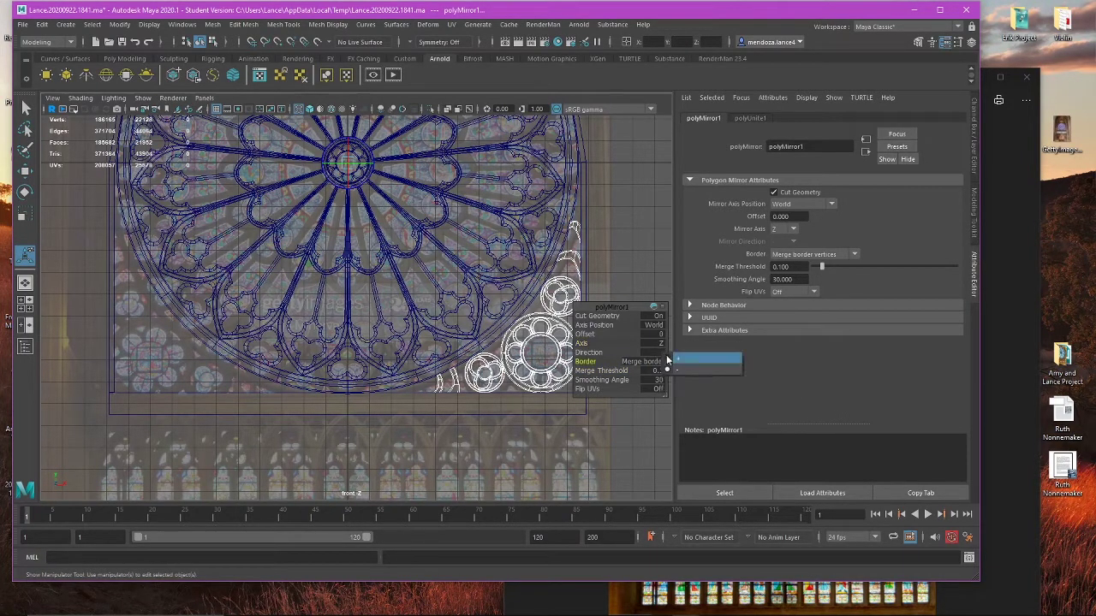
pyautogui.click(667, 355)
pyautogui.click(661, 354)
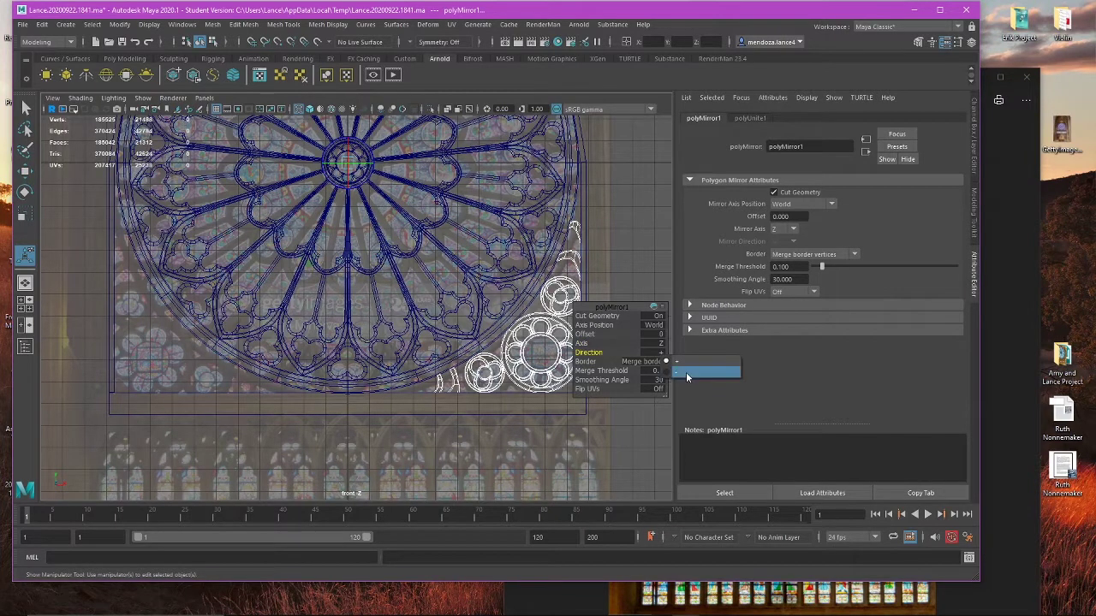
pyautogui.click(685, 372)
pyautogui.click(660, 351)
pyautogui.click(669, 363)
pyautogui.click(662, 354)
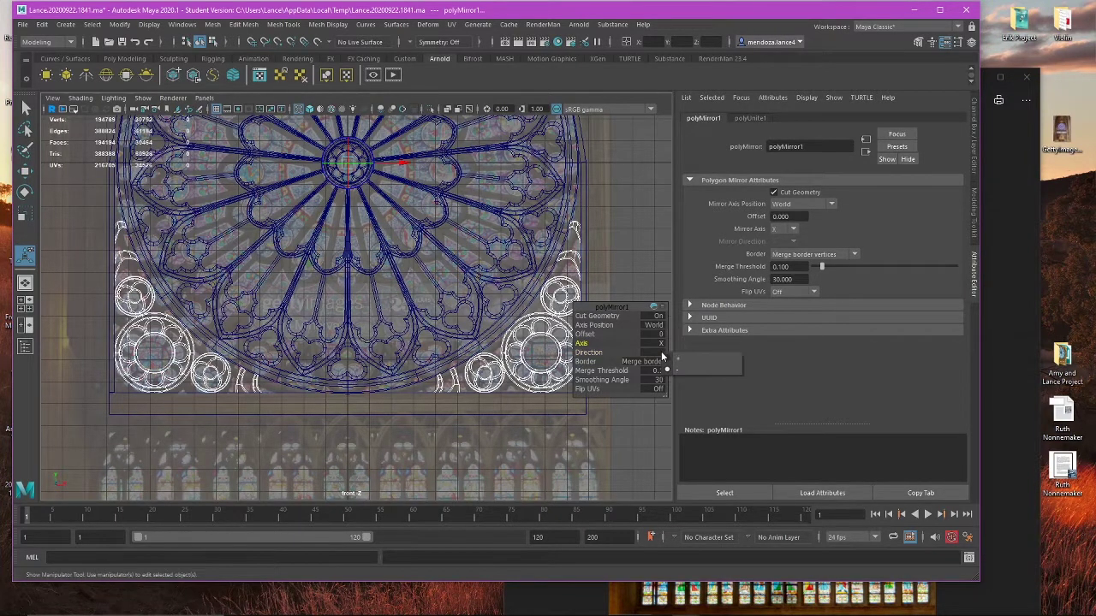
pyautogui.click(591, 237)
# Step: Center the pivot of the mirrored corner tracery mesh in the perspective view
pyautogui.keyDown('alt'); pyautogui.moveTo(596, 241); pyautogui.dragTo(573, 232, button='middle'); pyautogui.keyUp('alt')
pyautogui.press('space')
pyautogui.press('space')
pyautogui.press('f')
pyautogui.click(637, 327)
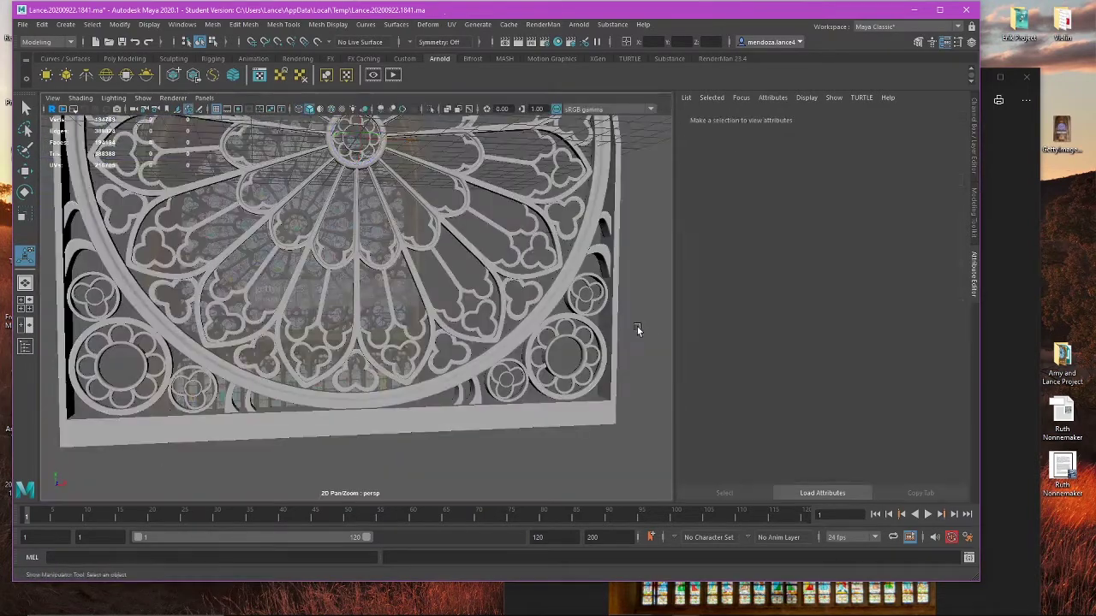
pyautogui.scroll(-5, 637, 327)
pyautogui.keyDown('alt'); pyautogui.moveTo(565, 343); pyautogui.dragTo(474, 352); pyautogui.keyUp('alt')
pyautogui.scroll(2, 474, 352)
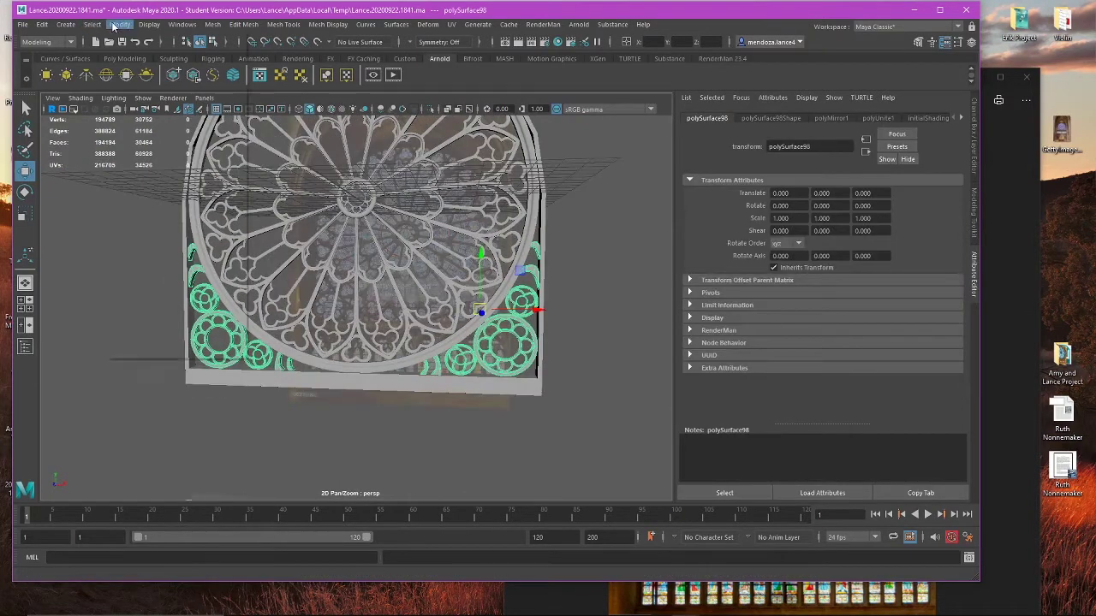
pyautogui.click(113, 27)
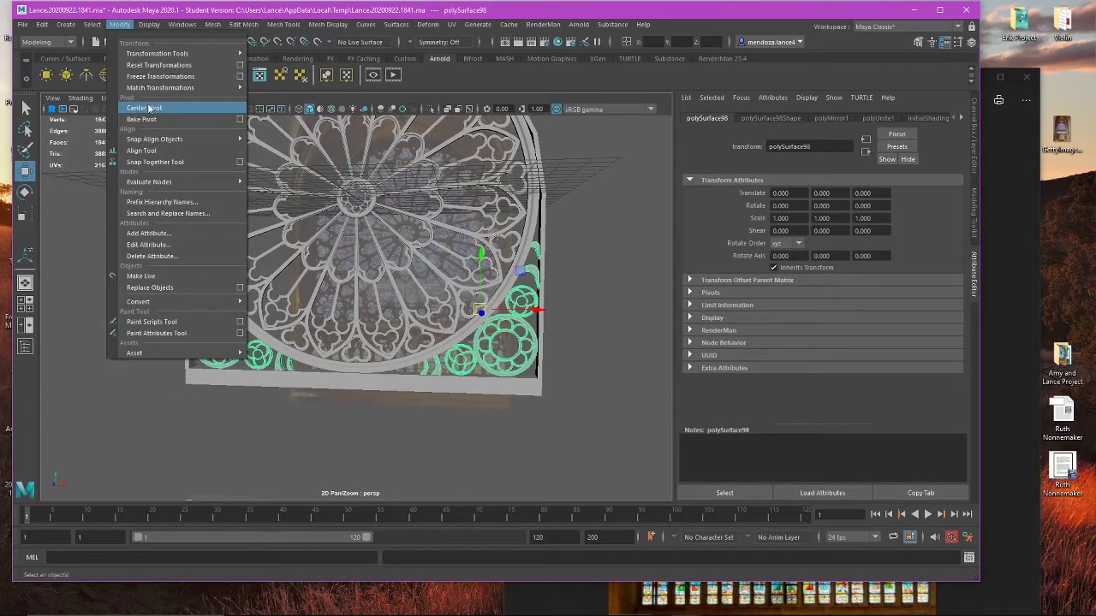
pyautogui.click(149, 108)
pyautogui.click(580, 302)
# Step: Preview smoothing on the outer frame and examine its shape against the rest of the window
pyautogui.scroll(-3, 565, 303)
pyautogui.keyDown('alt'); pyautogui.moveTo(552, 306); pyautogui.dragTo(485, 339, button='middle'); pyautogui.keyUp('alt')
pyautogui.scroll(2, 478, 310)
pyautogui.click(450, 273)
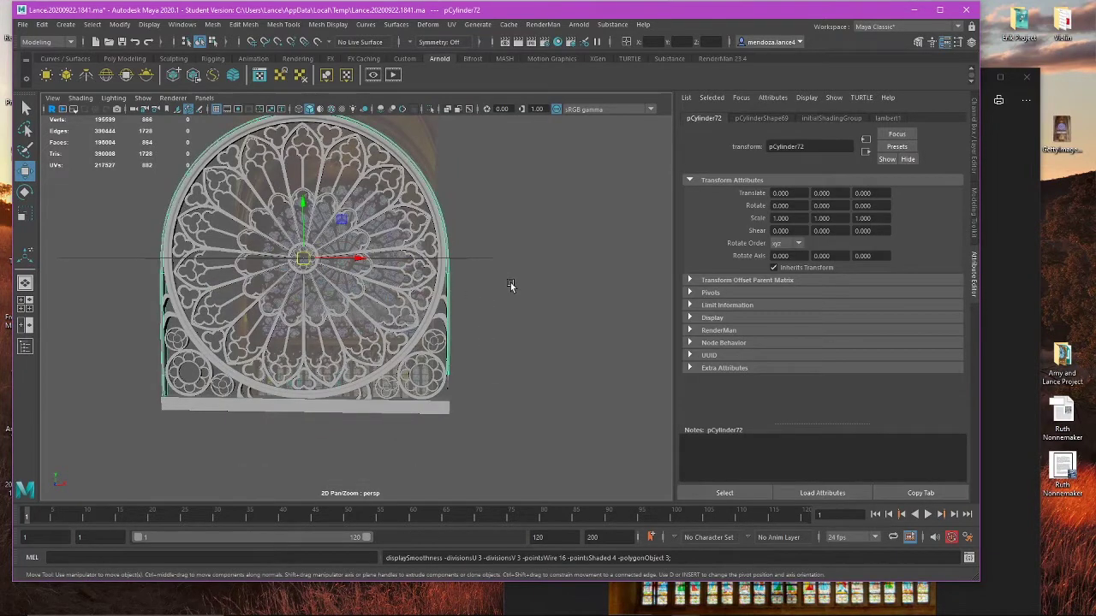
pyautogui.click(511, 286)
pyautogui.keyDown('alt'); pyautogui.moveTo(511, 286); pyautogui.dragTo(424, 288); pyautogui.keyUp('alt')
pyautogui.click(414, 295)
pyautogui.keyDown('alt'); pyautogui.moveTo(487, 393); pyautogui.dragTo(461, 363); pyautogui.keyUp('alt')
pyautogui.keyDown('alt'); pyautogui.moveTo(259, 192); pyautogui.dragTo(199, 190); pyautogui.keyUp('alt')
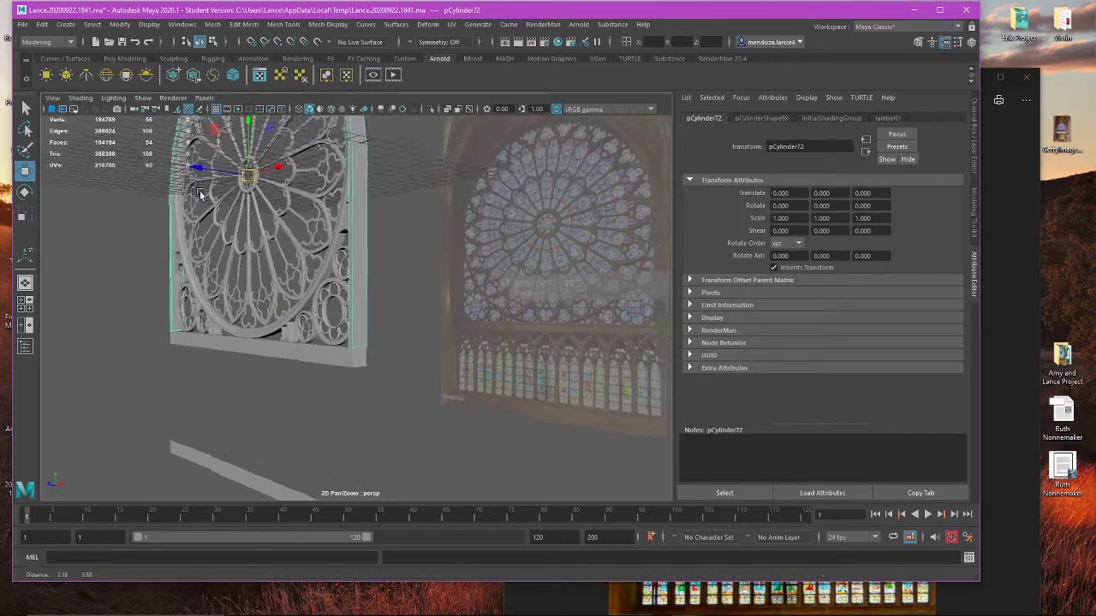
# Step: Insert two edge loops along the outer frame's side bar, close to its front and back corner edges
pyautogui.scroll(4, 214, 203)
pyautogui.keyDown('alt'); pyautogui.moveTo(239, 228); pyautogui.dragTo(278, 269, button='middle'); pyautogui.keyUp('alt')
pyautogui.click(242, 26)
pyautogui.click(243, 24)
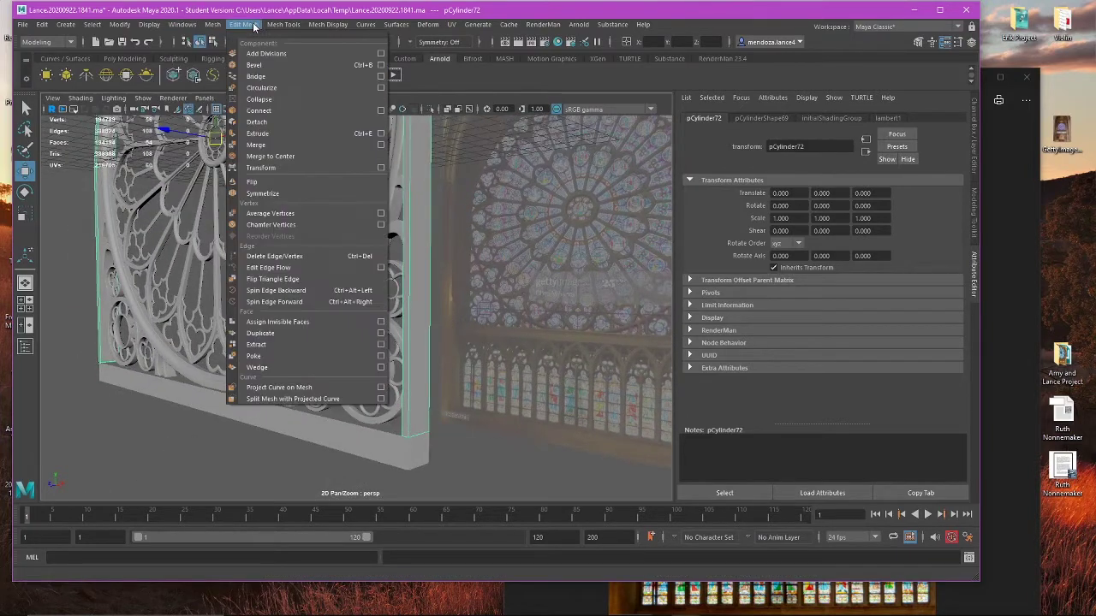
pyautogui.moveTo(283, 24)
pyautogui.click(330, 103)
pyautogui.keyDown('alt'); pyautogui.moveTo(408, 440); pyautogui.dragTo(350, 377, button='middle'); pyautogui.keyUp('alt')
pyautogui.scroll(3, 352, 428)
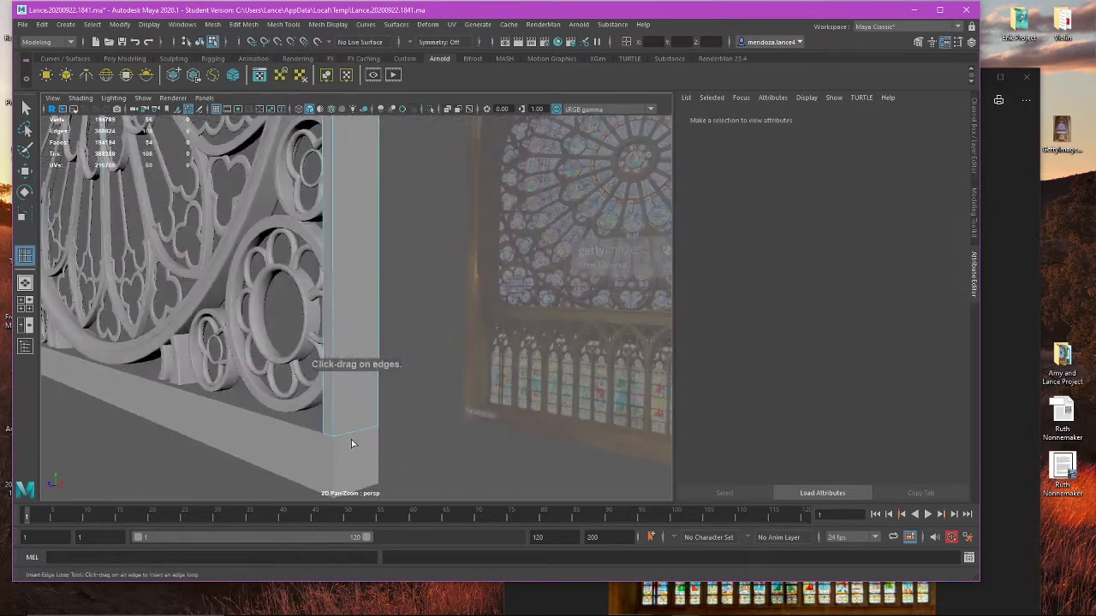
pyautogui.scroll(3, 352, 442)
pyautogui.keyDown('alt'); pyautogui.moveTo(352, 442); pyautogui.dragTo(360, 329, button='middle'); pyautogui.keyUp('alt')
pyautogui.scroll(2, 342, 385)
pyautogui.click(318, 416)
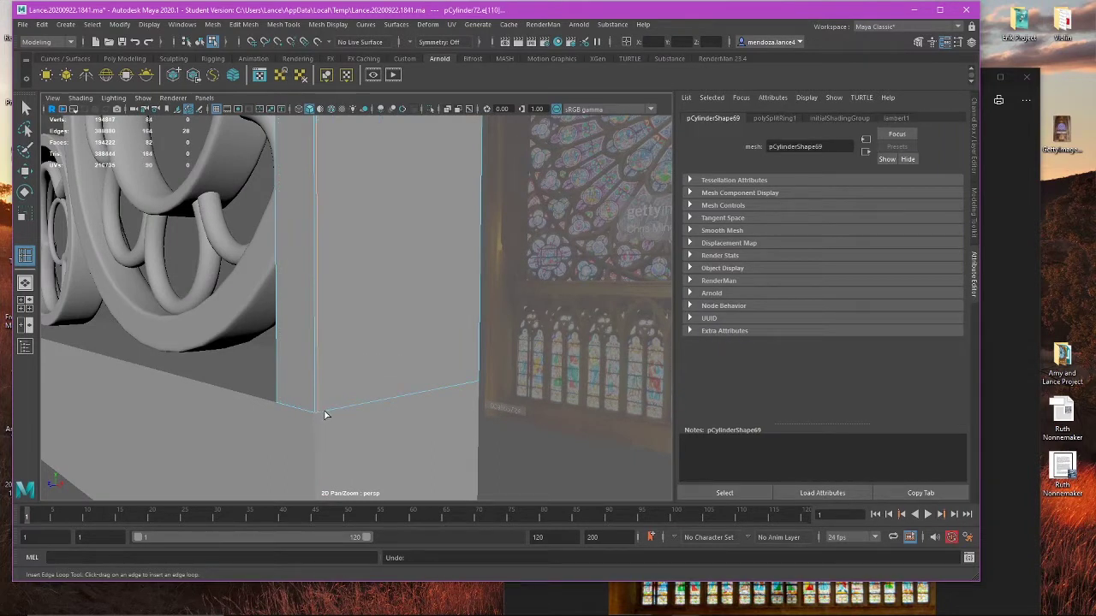
pyautogui.hotkey('ctrl', 'z')
pyautogui.click(315, 416)
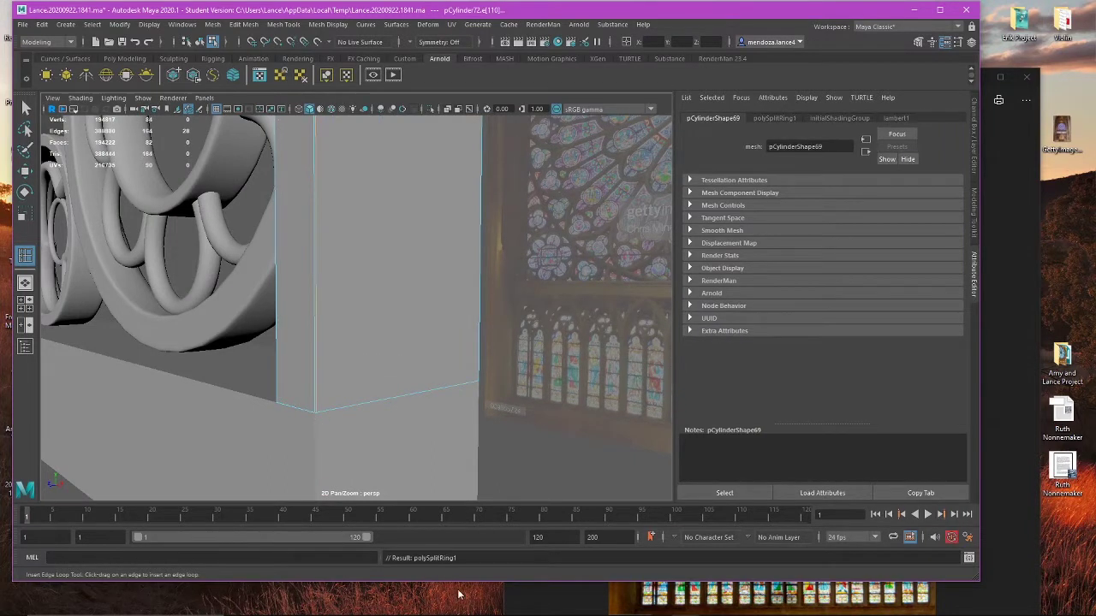
pyautogui.click(476, 387)
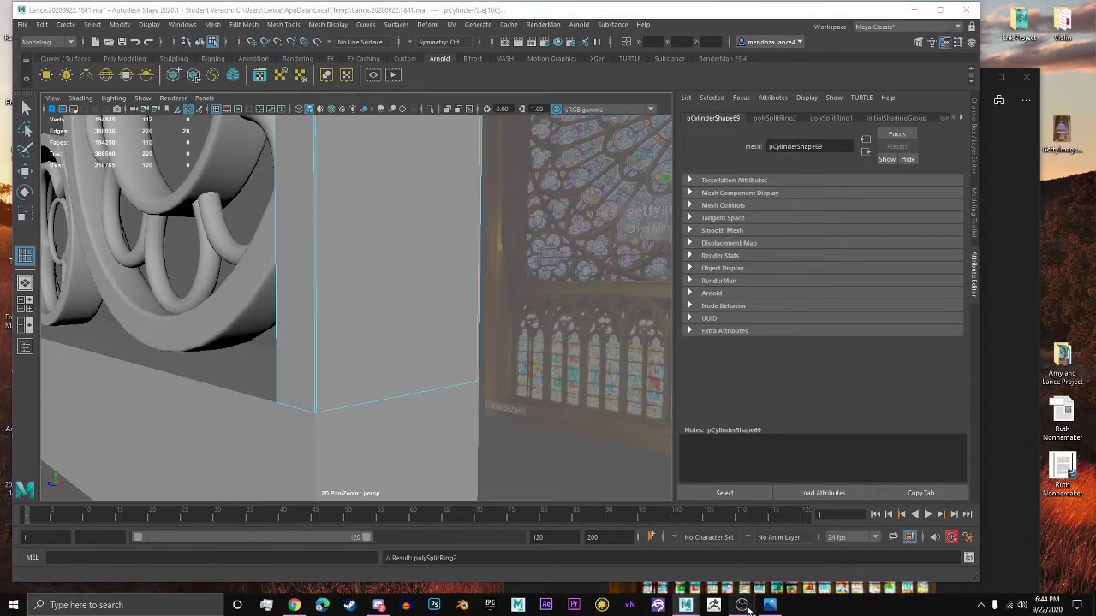
# Step: Switch to OBS to check the recording status and minimize its window
pyautogui.click(740, 604)
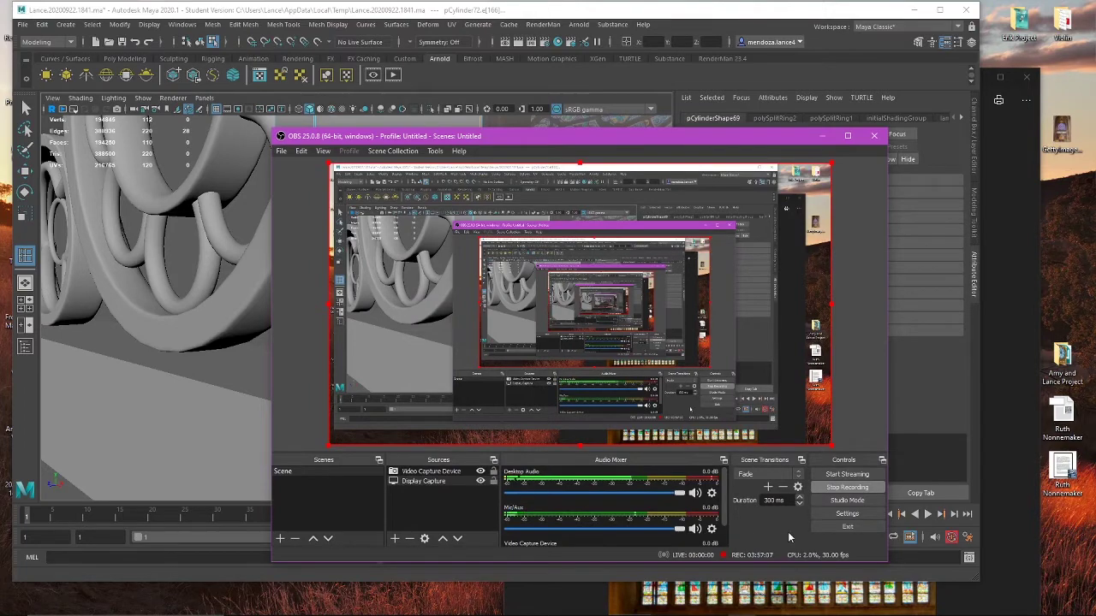
pyautogui.click(823, 136)
# Step: Turn off the outer frame's smooth preview, return to object mode and reselect the frame
pyautogui.keyDown('alt'); pyautogui.moveTo(615, 220); pyautogui.dragTo(485, 299); pyautogui.keyUp('alt')
pyautogui.press('w')
pyautogui.press('1')
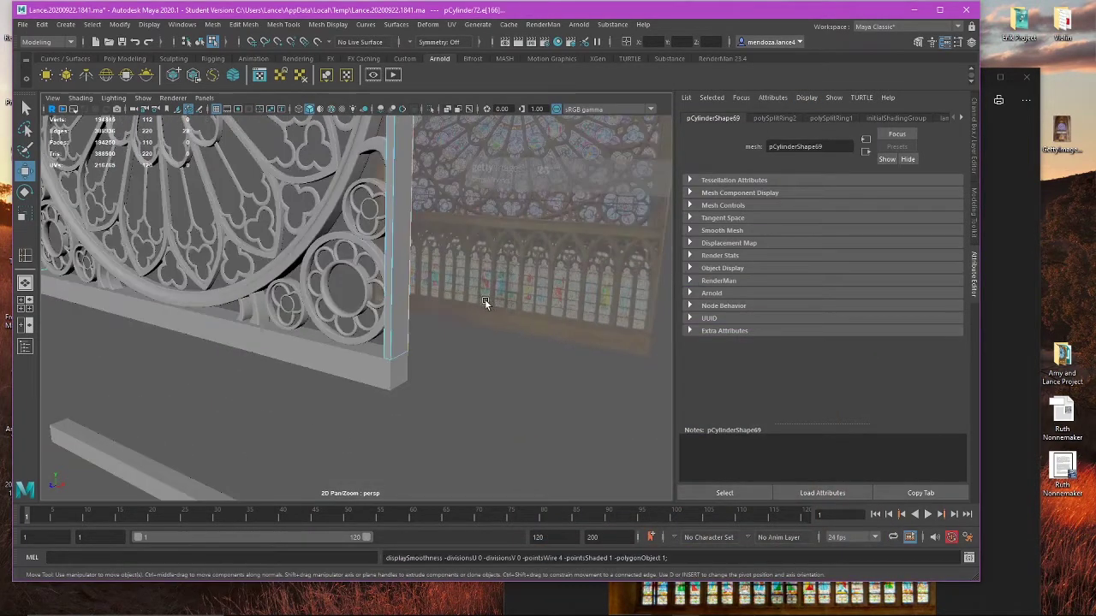
pyautogui.moveTo(490, 280); pyautogui.dragTo(522, 255, button='right')
pyautogui.click(522, 255)
pyautogui.click(399, 333)
# Step: Try to insert another edge loop at the lower end of the outer frame's side bar
pyautogui.scroll(5, 396, 334)
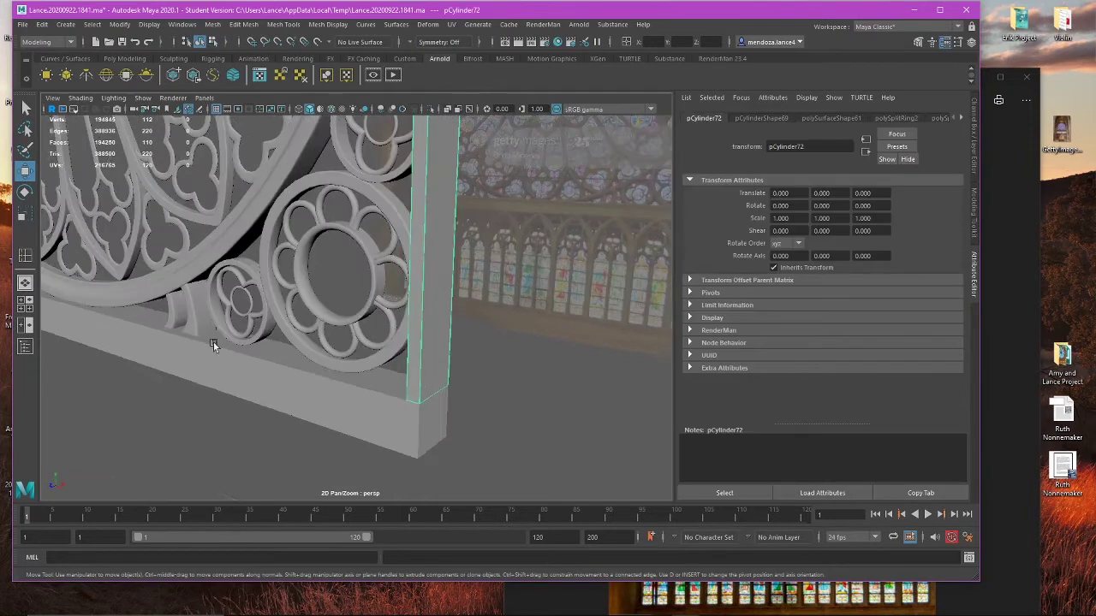
pyautogui.click(25, 256)
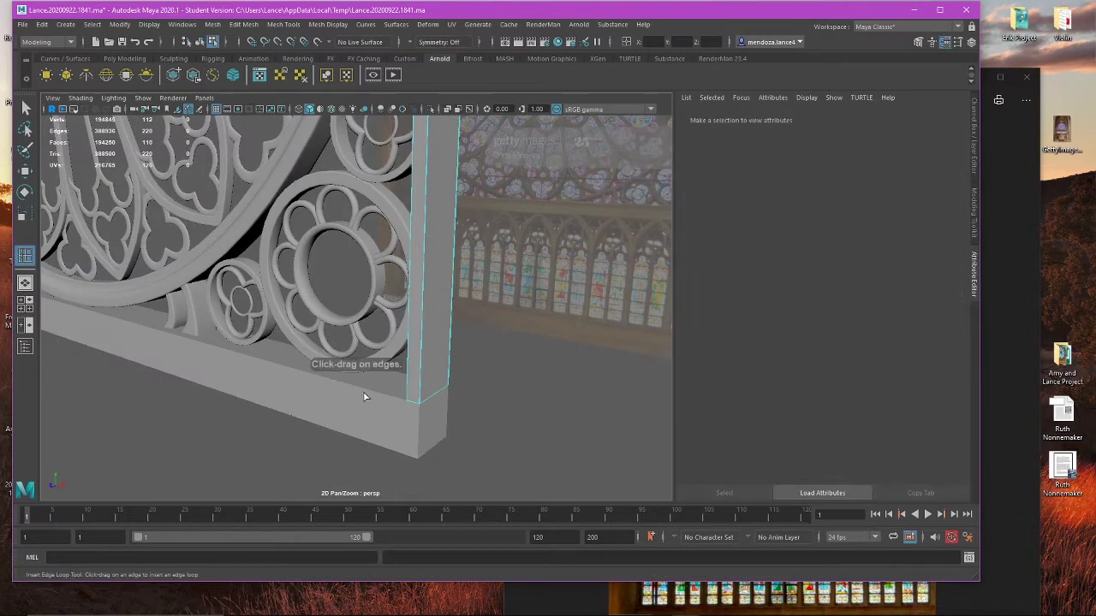
pyautogui.click(420, 405)
pyautogui.hotkey('ctrl', 'z')
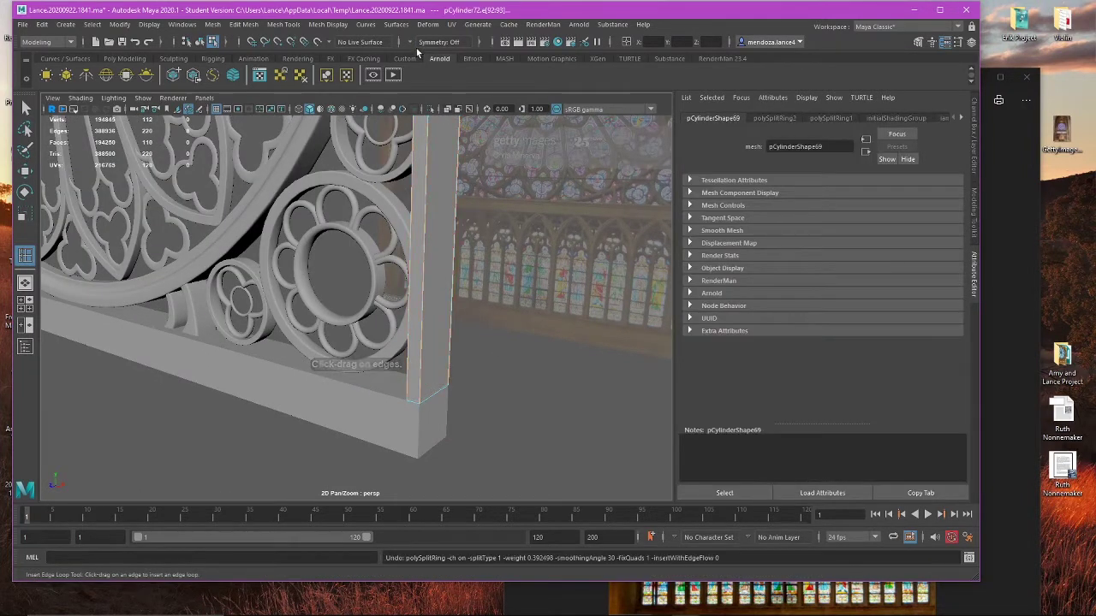
# Step: Enable World X symmetry and insert an edge loop near the lower end of the arch frame's vertical post
pyautogui.click(428, 42)
pyautogui.click(440, 96)
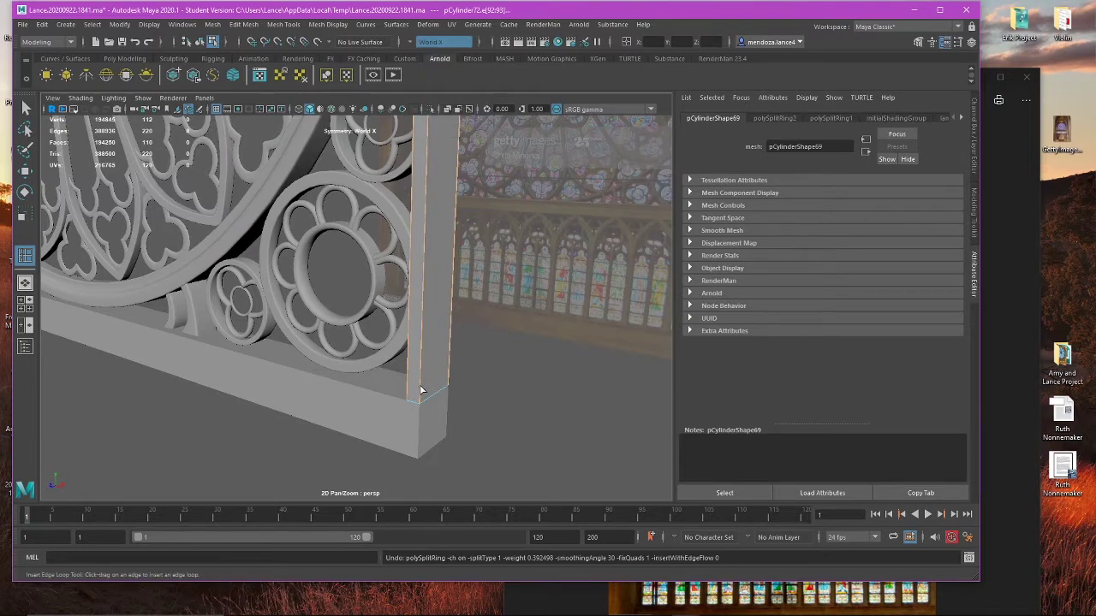
pyautogui.click(419, 401)
pyautogui.press('w')
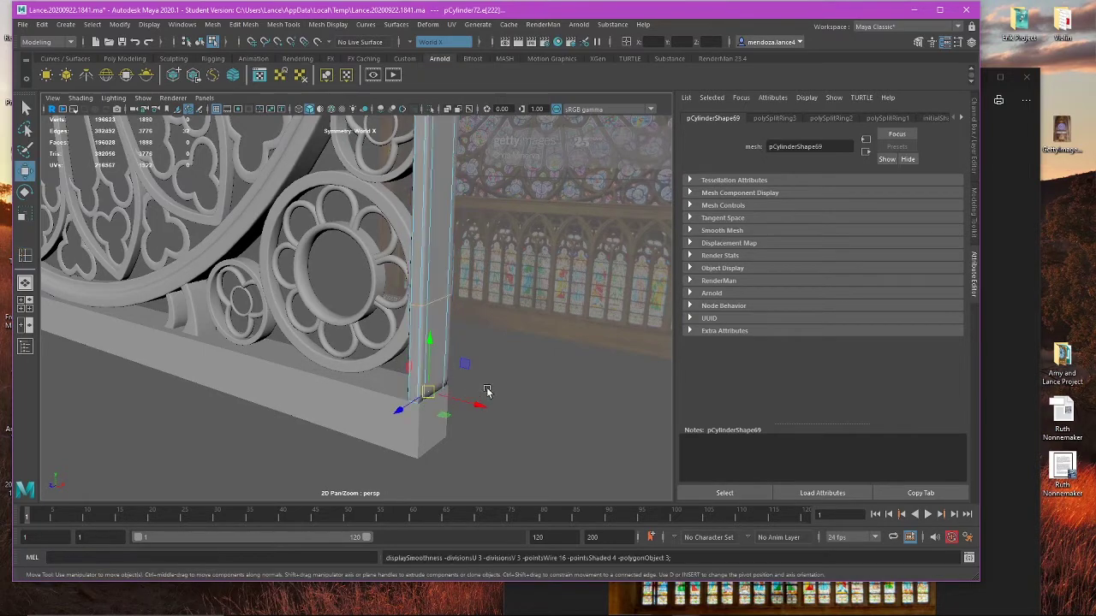
pyautogui.scroll(-5, 469, 393)
pyautogui.keyDown('alt'); pyautogui.moveTo(470, 393); pyautogui.dragTo(470, 326); pyautogui.keyUp('alt')
pyautogui.keyDown('alt'); pyautogui.moveTo(470, 325); pyautogui.dragTo(618, 348, button='middle'); pyautogui.keyUp('alt')
pyautogui.keyDown('alt'); pyautogui.moveTo(618, 348); pyautogui.dragTo(623, 344); pyautogui.keyUp('alt')
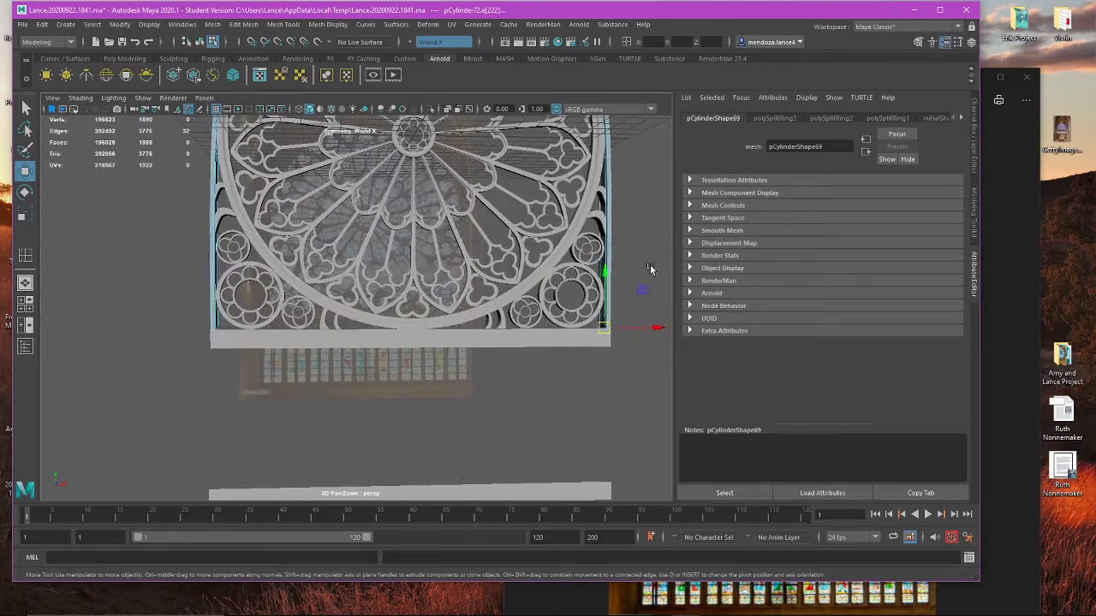
pyautogui.moveTo(650, 266); pyautogui.dragTo(671, 256, button='right')
pyautogui.click(649, 321)
# Step: Examine the arched outer frame and the whole rose window from several angles
pyautogui.keyDown('alt'); pyautogui.moveTo(556, 353); pyautogui.dragTo(457, 374); pyautogui.keyUp('alt')
pyautogui.scroll(-2, 443, 343)
pyautogui.scroll(4, 458, 374)
pyautogui.keyDown('alt'); pyautogui.moveTo(457, 374); pyautogui.dragTo(371, 465, button='middle'); pyautogui.keyUp('alt')
pyautogui.scroll(4, 372, 464)
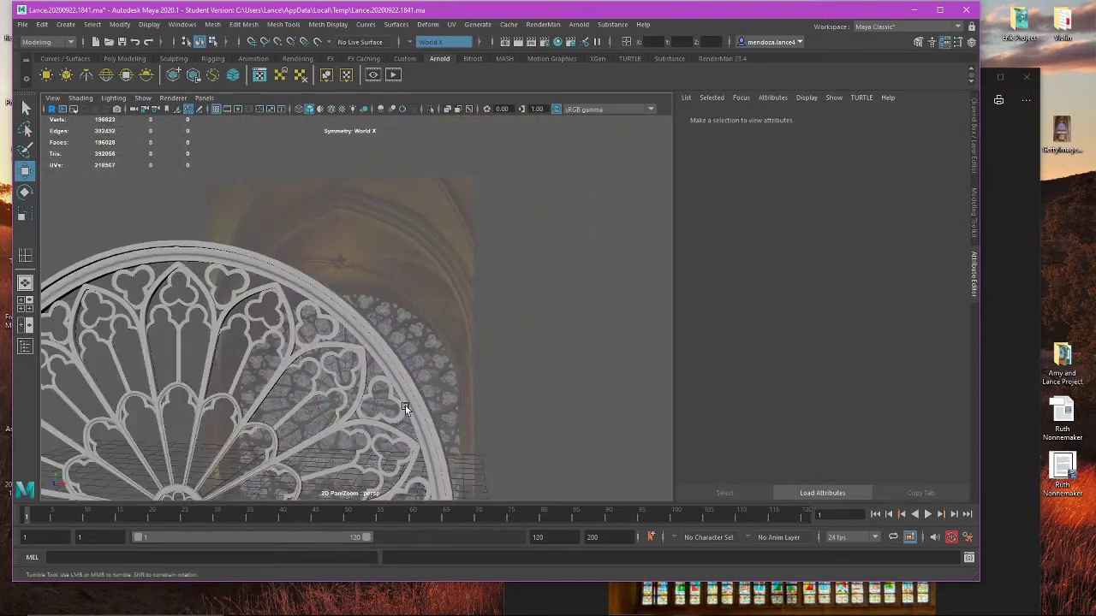
pyautogui.keyDown('alt'); pyautogui.moveTo(405, 405); pyautogui.dragTo(428, 342); pyautogui.keyUp('alt')
pyautogui.scroll(5, 428, 343)
pyautogui.click(430, 318)
pyautogui.press('f')
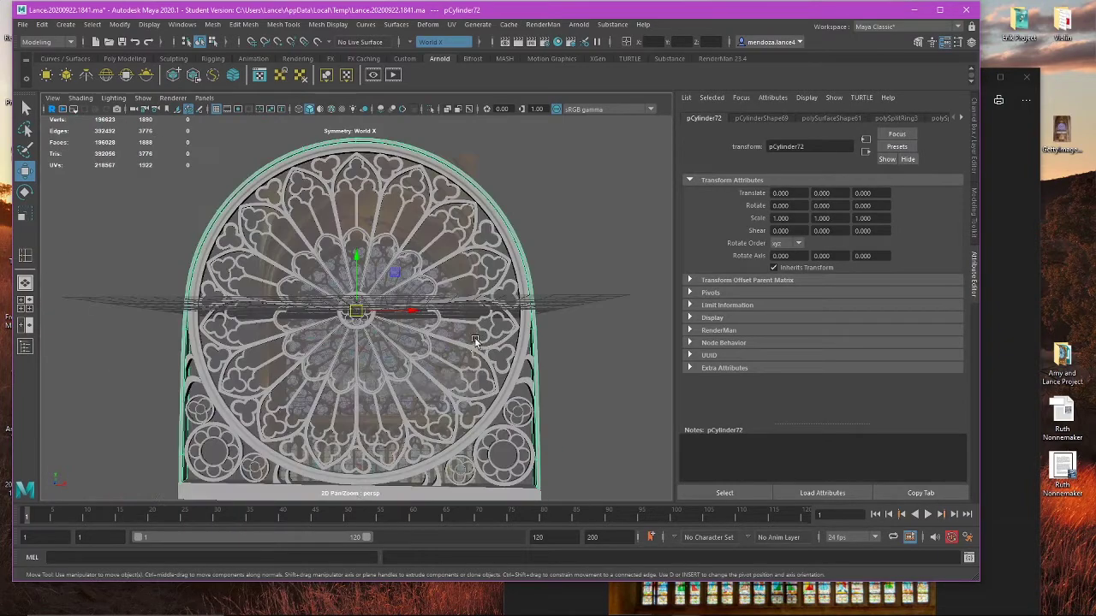
pyautogui.click(556, 346)
pyautogui.keyDown('alt'); pyautogui.moveTo(557, 345); pyautogui.dragTo(505, 411); pyautogui.keyUp('alt')
# Step: Save the scene, accepting the student version notice
pyautogui.click(22, 24)
pyautogui.click(47, 70)
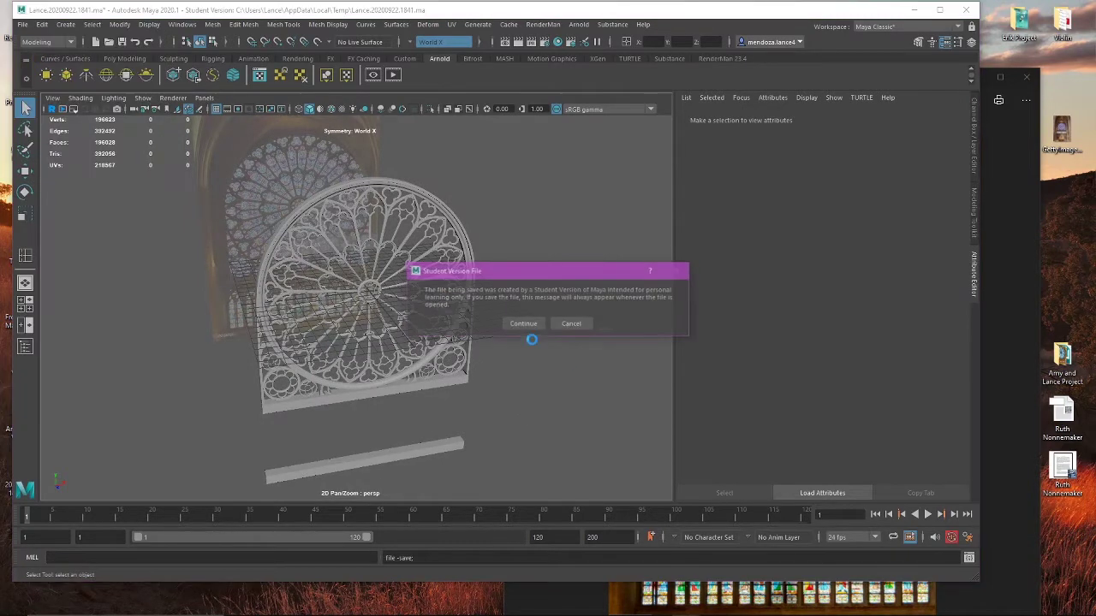
pyautogui.click(536, 326)
# Step: Select all the rose window meshes and assign a new aiAmbientOcclusion material to them
pyautogui.press('w')
pyautogui.keyDown('alt'); pyautogui.moveTo(420, 316); pyautogui.dragTo(384, 294); pyautogui.keyUp('alt')
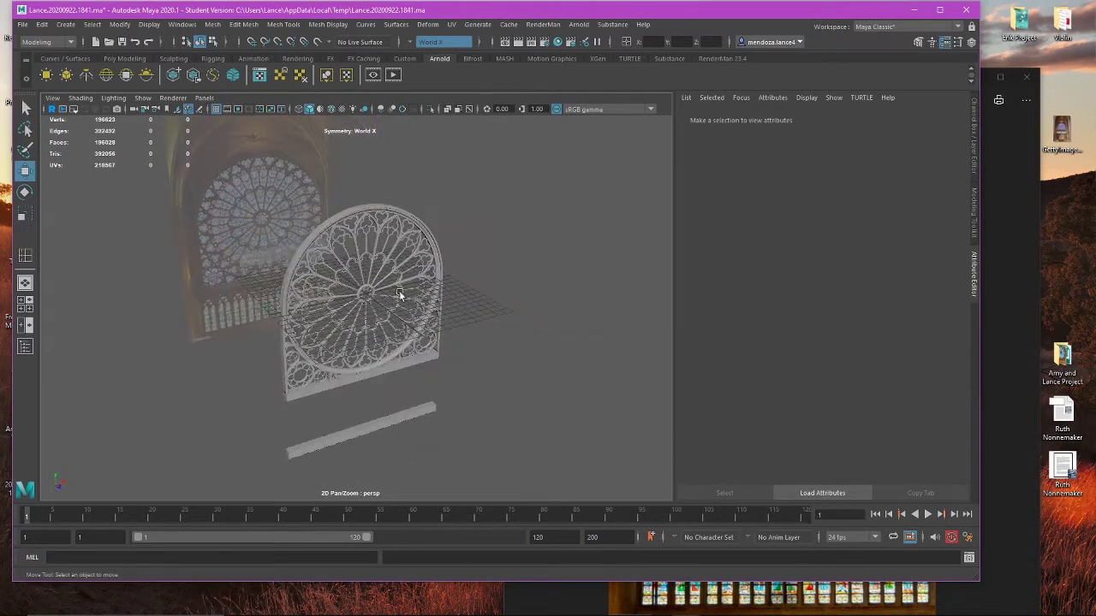
pyautogui.moveTo(220, 179); pyautogui.dragTo(485, 395)
pyautogui.moveTo(546, 258); pyautogui.dragTo(548, 537, button='right')
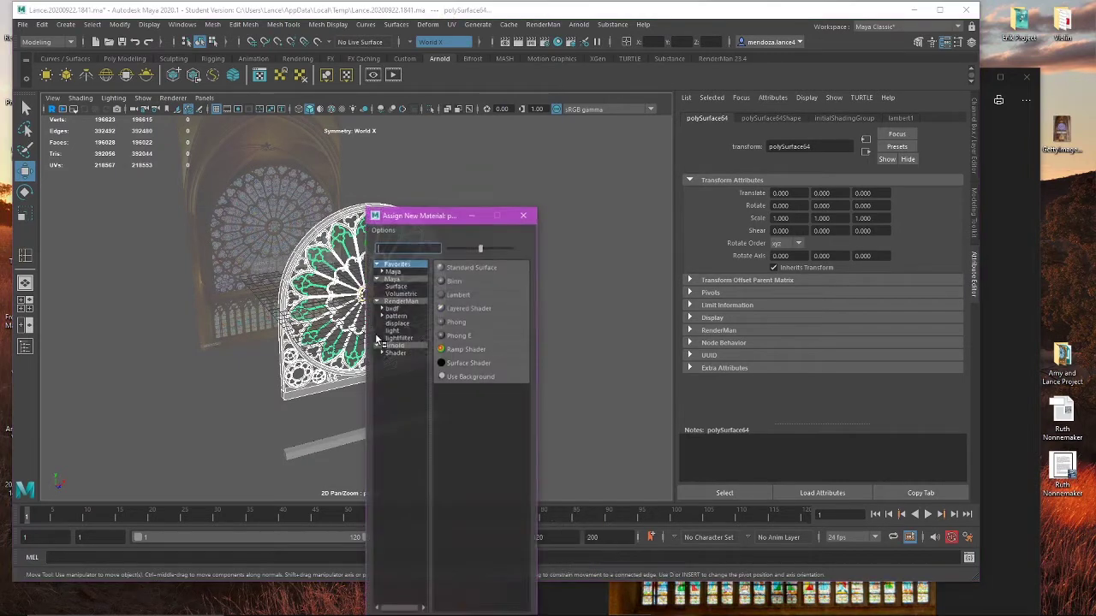
pyautogui.click(484, 269)
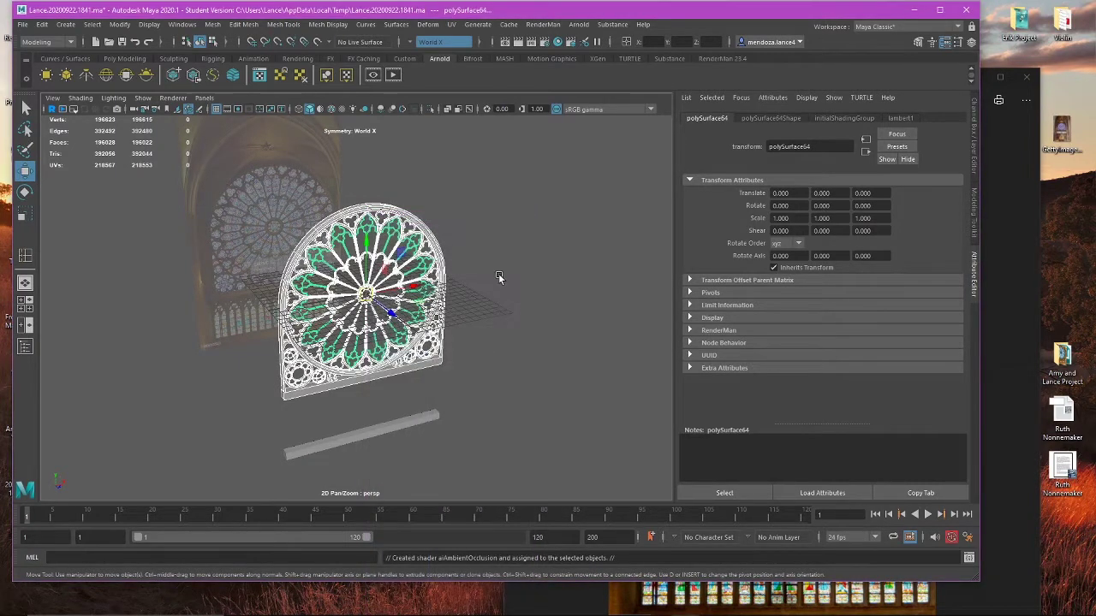
pyautogui.click(531, 301)
pyautogui.keyDown('alt'); pyautogui.moveTo(462, 361); pyautogui.dragTo(460, 359); pyautogui.keyUp('alt')
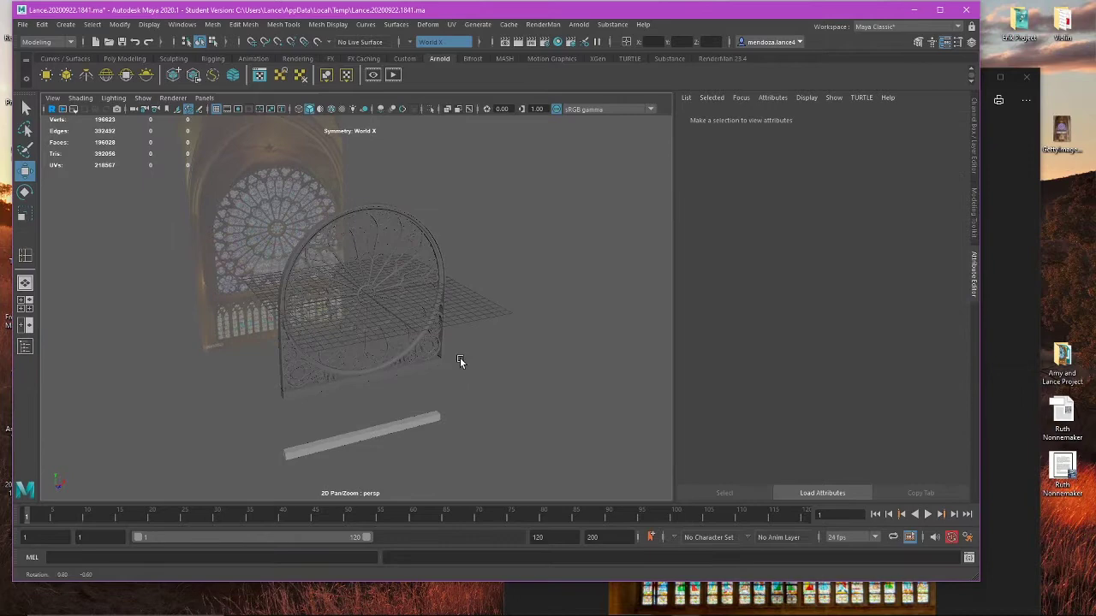
# Step: Start an Arnold render of the window and turn the camera to a closer, straight front view
pyautogui.click(395, 75)
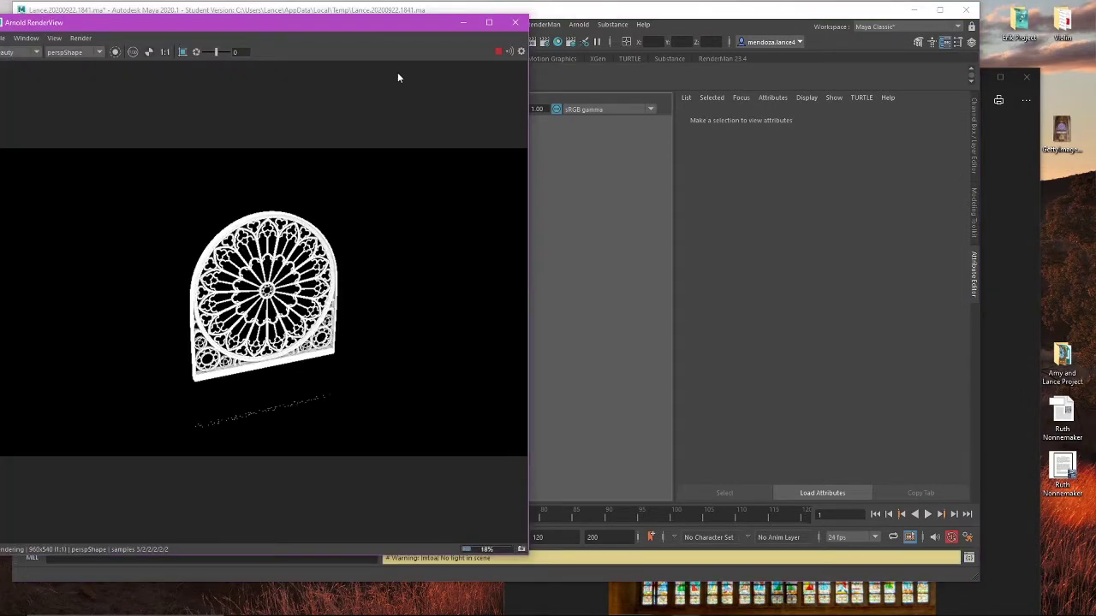
pyautogui.keyDown('alt'); pyautogui.moveTo(377, 372); pyautogui.dragTo(363, 364); pyautogui.keyUp('alt')
pyautogui.keyDown('alt'); pyautogui.moveTo(363, 364); pyautogui.dragTo(369, 365, button='right'); pyautogui.keyUp('alt')
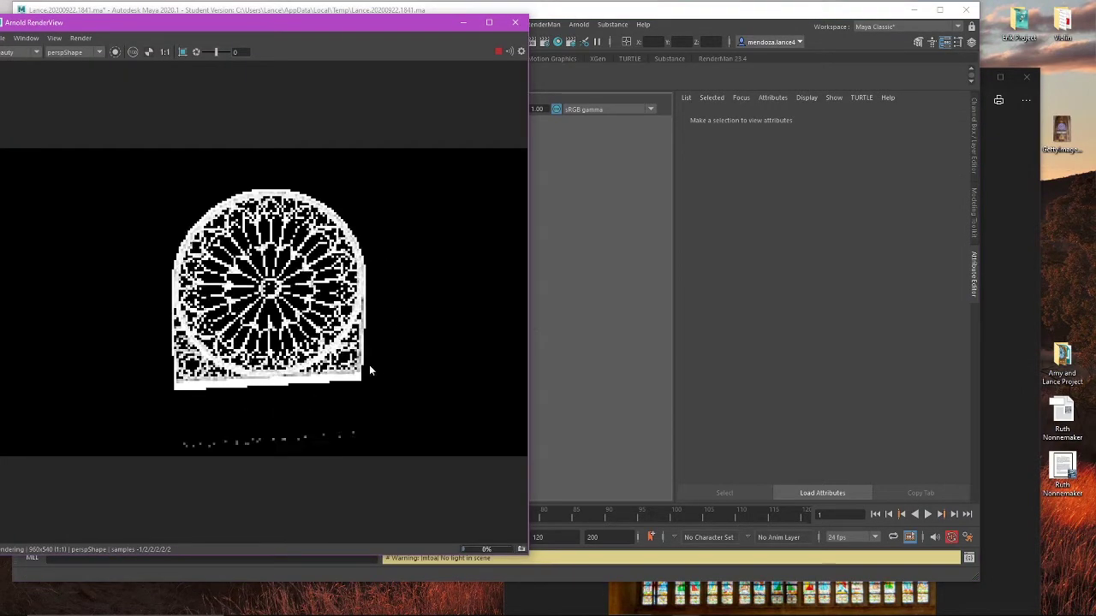
pyautogui.keyDown('alt'); pyautogui.moveTo(369, 364); pyautogui.dragTo(363, 366); pyautogui.keyUp('alt')
pyautogui.keyDown('alt'); pyautogui.moveTo(363, 366); pyautogui.dragTo(390, 374, button='right'); pyautogui.keyUp('alt')
pyautogui.keyDown('alt'); pyautogui.moveTo(389, 373); pyautogui.dragTo(414, 370); pyautogui.keyUp('alt')
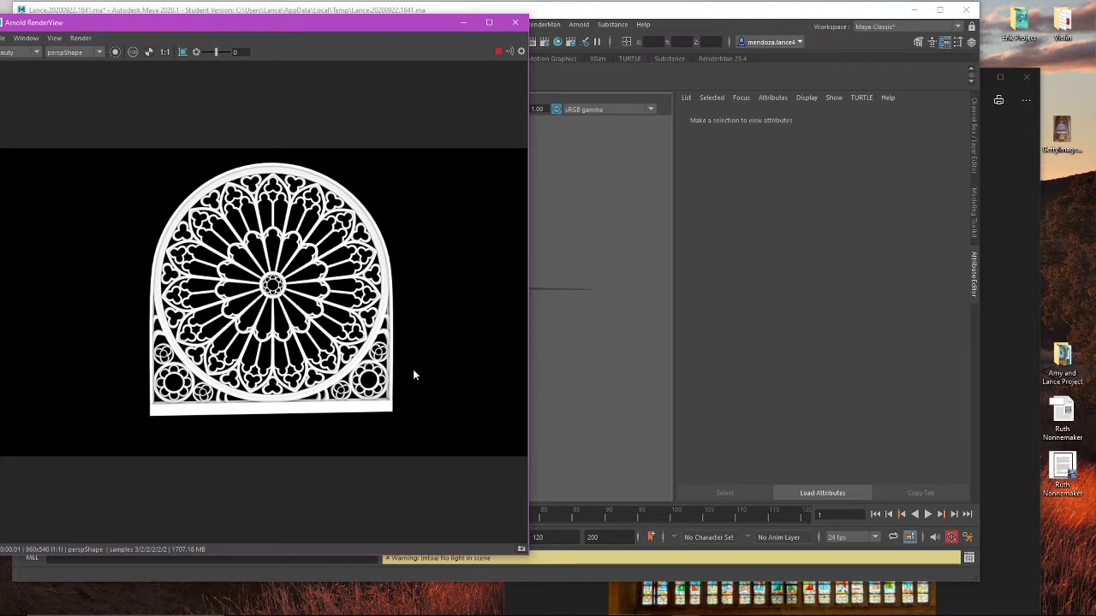
pyautogui.moveTo(625, 12); pyautogui.dragTo(728, 18)
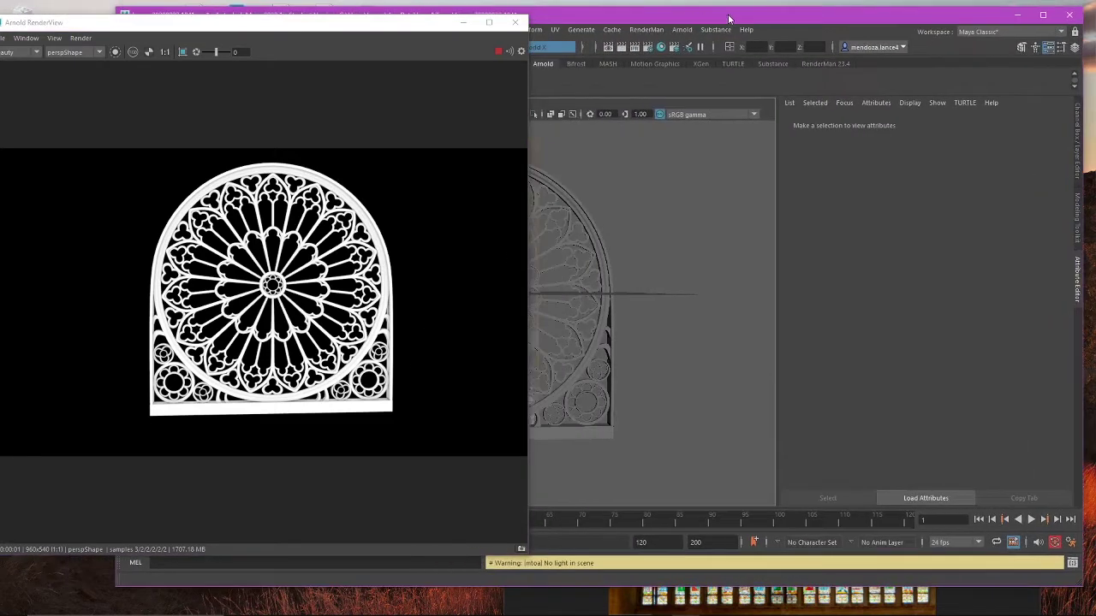
# Step: Switch to the browser, go back to the Fast Car video on YouTube, and return to Maya
pyautogui.click(293, 605)
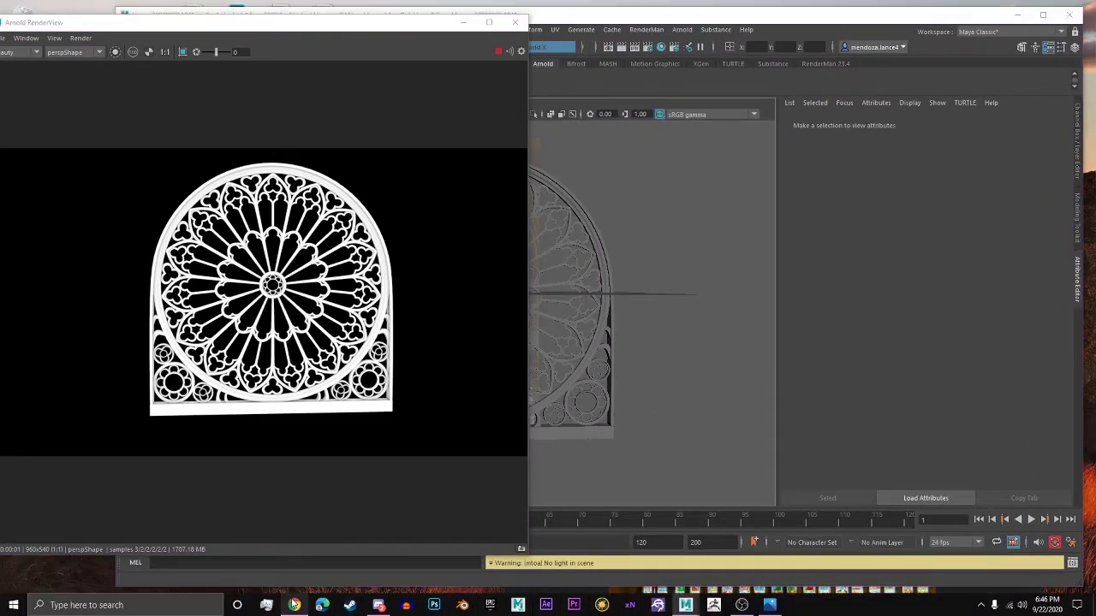
pyautogui.click(310, 72)
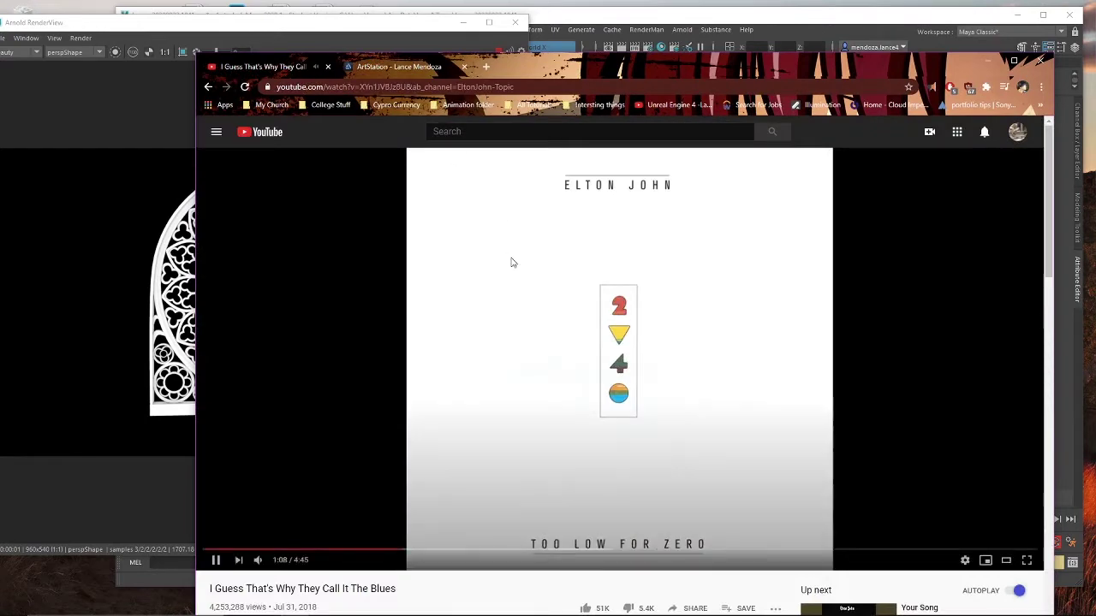
pyautogui.click(207, 87)
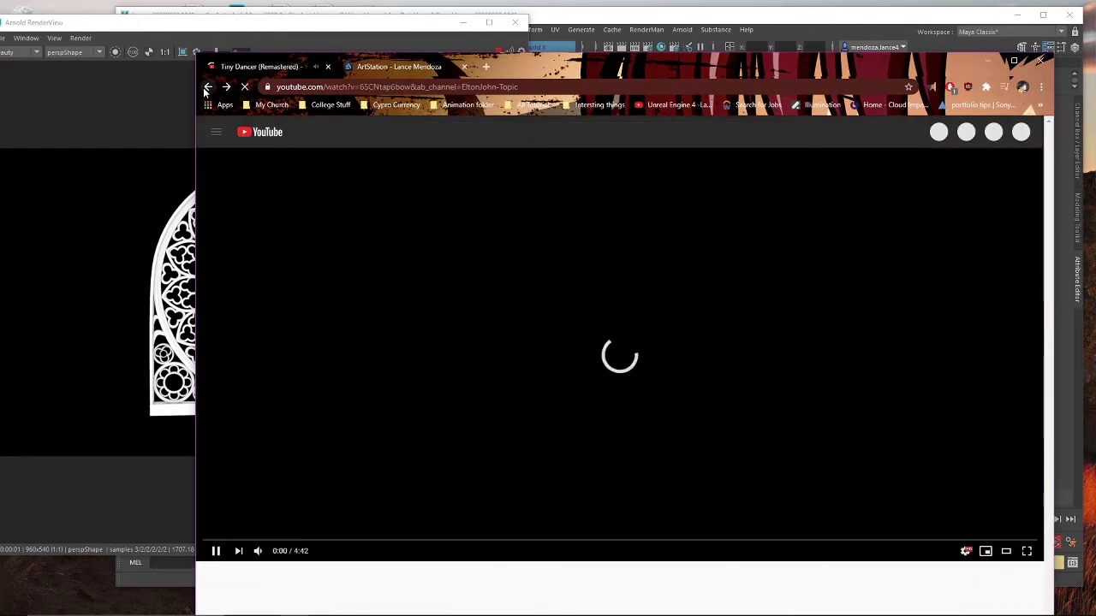
pyautogui.click(207, 88)
pyautogui.click(207, 87)
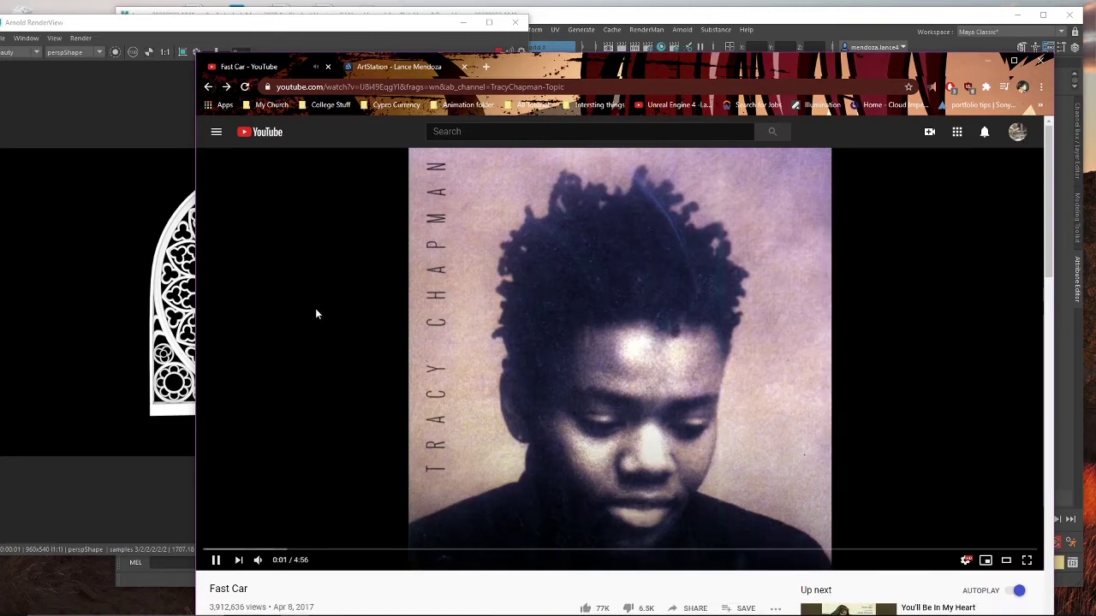
pyautogui.click(988, 61)
# Step: Close the Arnold render view and bring up the rose window reference photo over the scene
pyautogui.moveTo(421, 27); pyautogui.dragTo(450, 24)
pyautogui.keyDown('alt'); pyautogui.moveTo(635, 312); pyautogui.dragTo(685, 336); pyautogui.keyUp('alt')
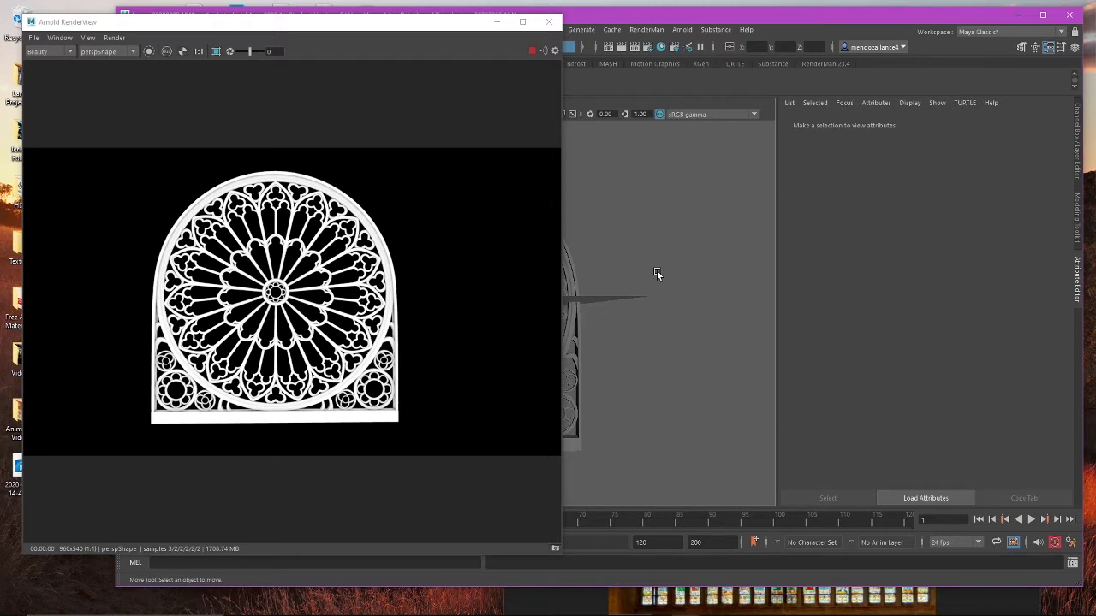
pyautogui.click(549, 21)
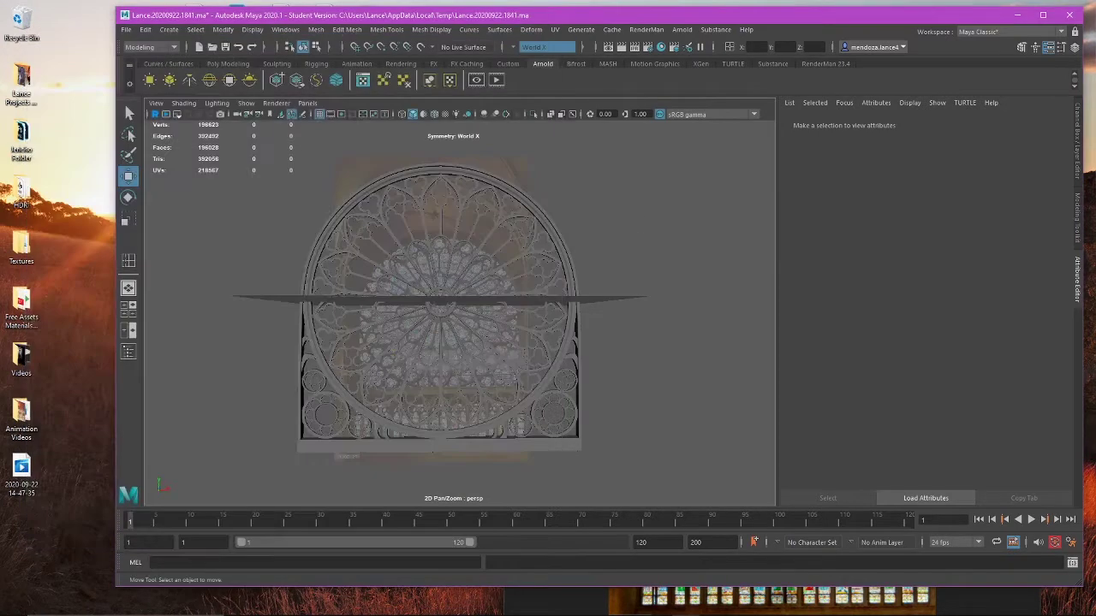
pyautogui.click(823, 595)
pyautogui.moveTo(773, 83); pyautogui.dragTo(655, 37)
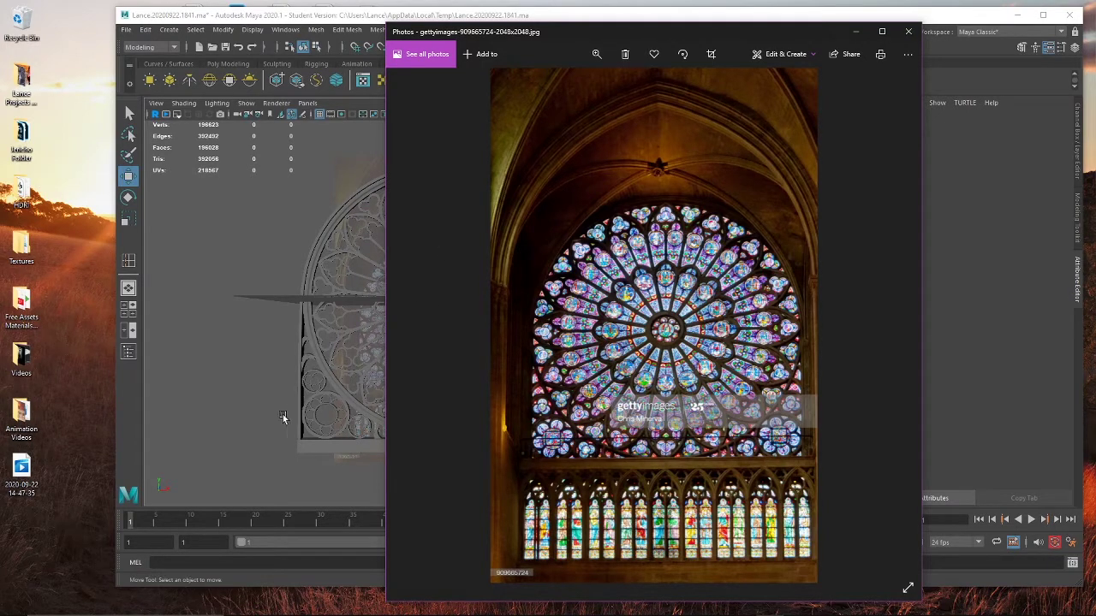
# Step: Try to insert a horizontal edge loop around the sill beneath the rose window
pyautogui.click(265, 457)
pyautogui.keyDown('alt'); pyautogui.moveTo(352, 428); pyautogui.dragTo(421, 351); pyautogui.keyUp('alt')
pyautogui.click(421, 351)
pyautogui.scroll(4, 452, 405)
pyautogui.keyDown('alt'); pyautogui.moveTo(452, 407); pyautogui.dragTo(575, 339); pyautogui.keyUp('alt')
pyautogui.click(129, 261)
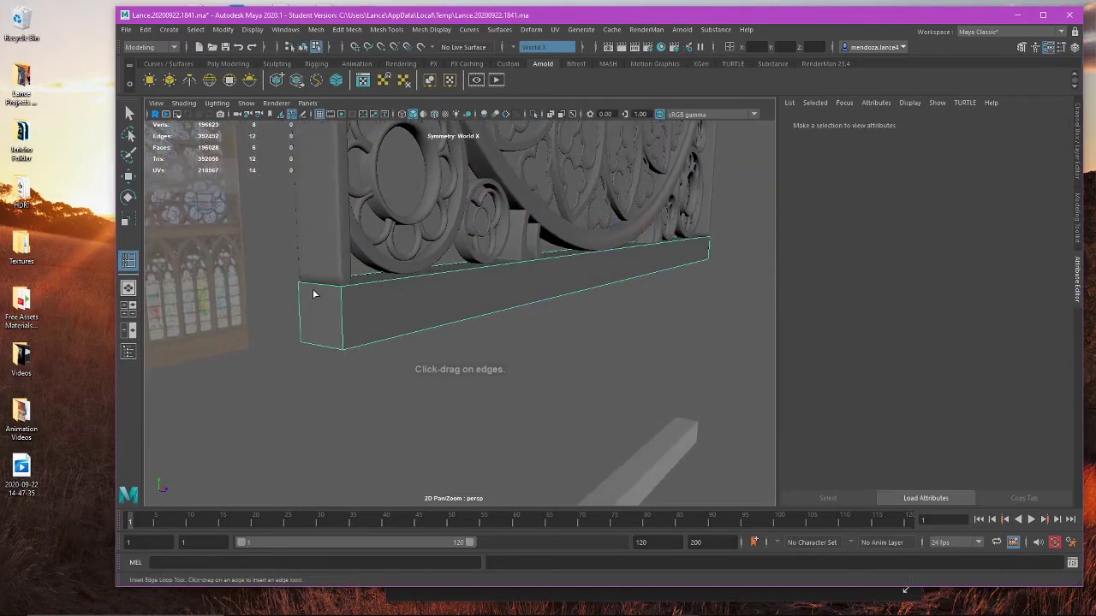
pyautogui.moveTo(341, 299); pyautogui.dragTo(342, 298)
pyautogui.click(342, 297)
pyautogui.hotkey('ctrl', 'z')
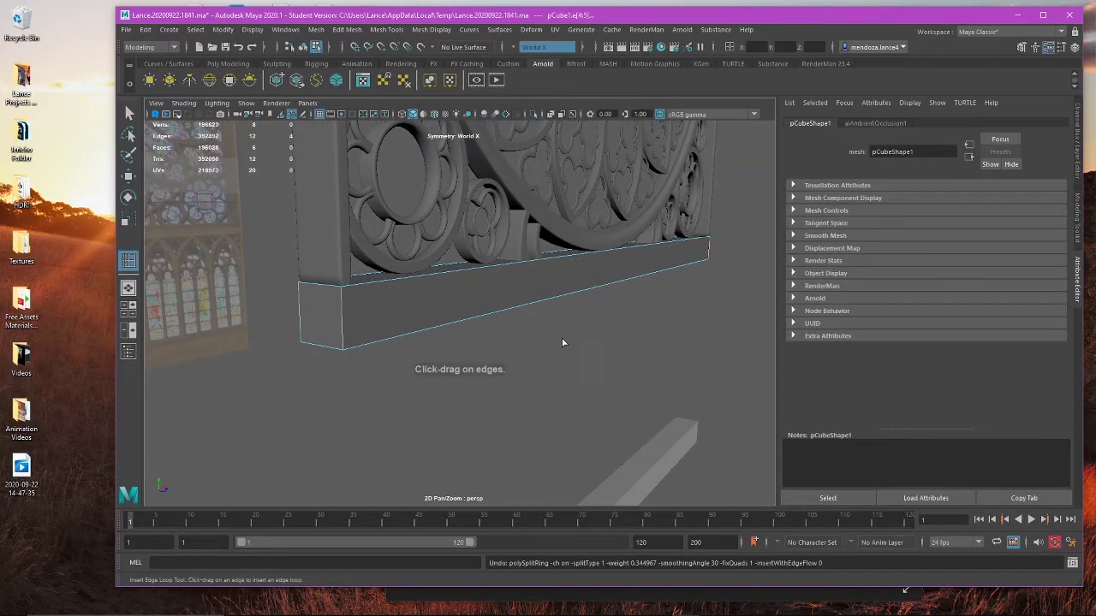
# Step: In the front view, insert a horizontal edge loop near the sill's upper edge and close the tool settings
pyautogui.press('space')
pyautogui.press('space')
pyautogui.press('space')
pyautogui.press('space')
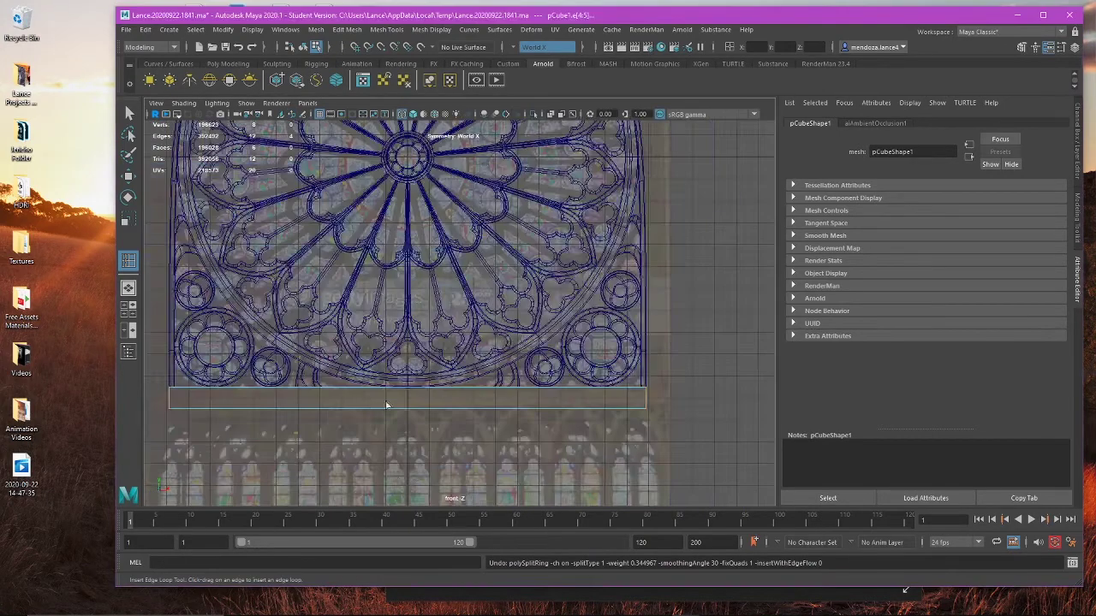
pyautogui.scroll(3, 488, 320)
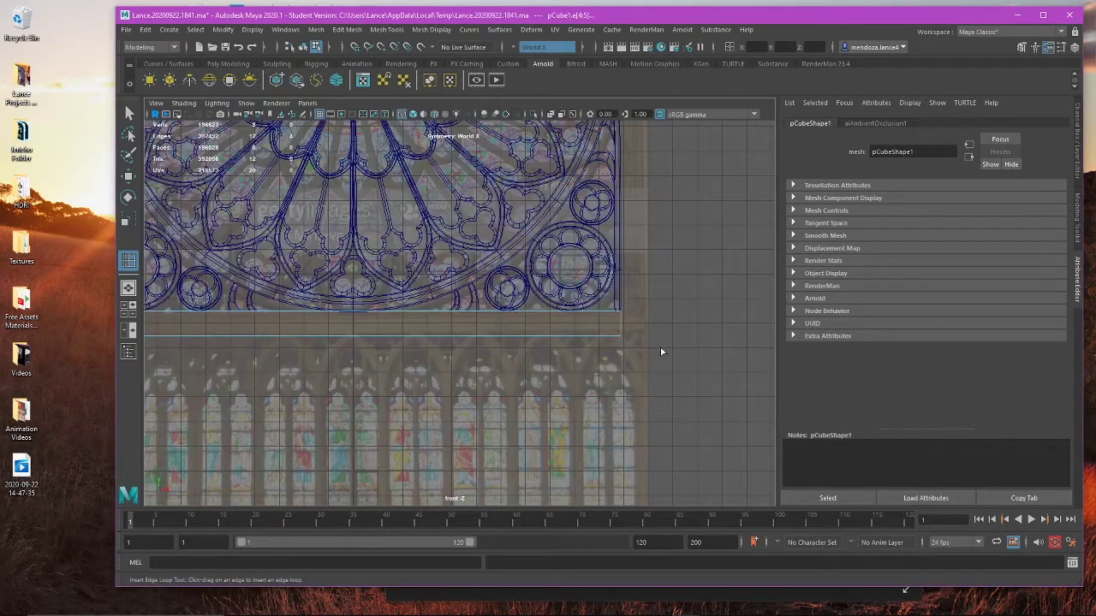
pyautogui.doubleClick(129, 260)
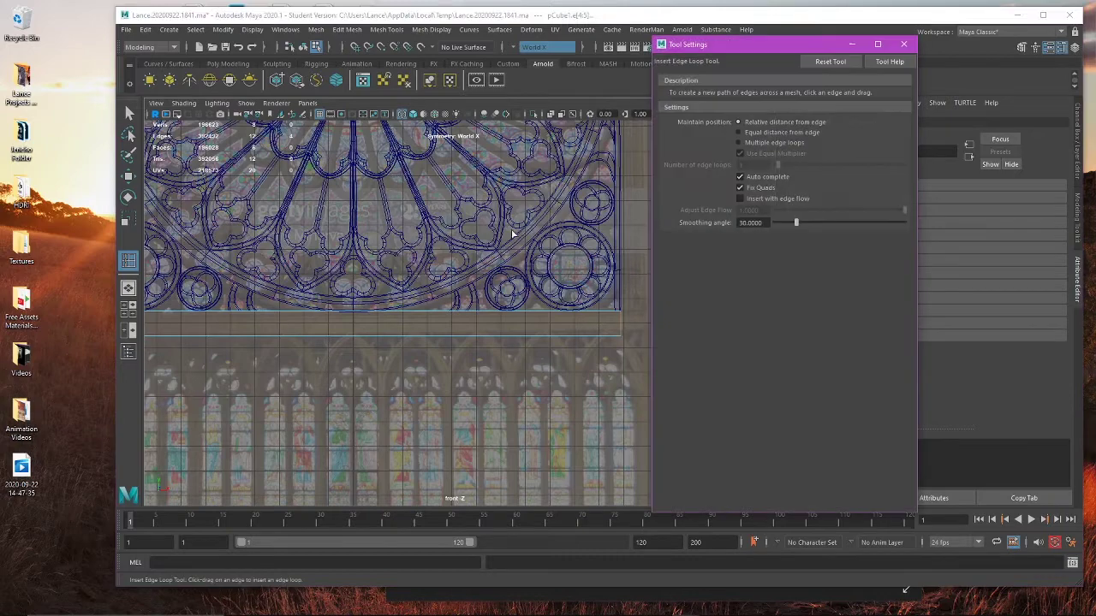
pyautogui.click(623, 318)
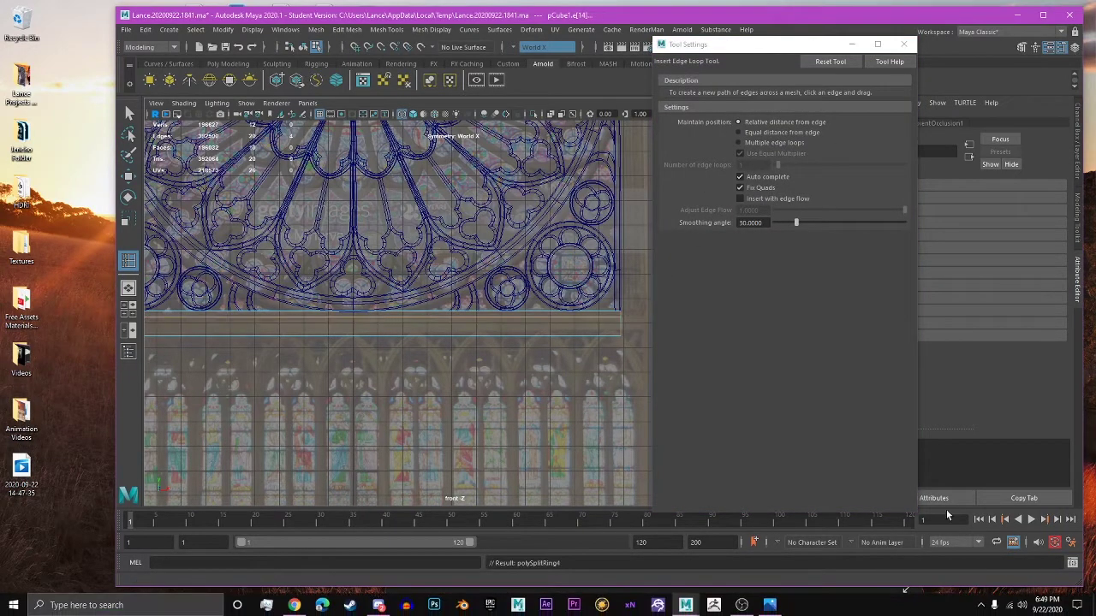
pyautogui.keyDown('alt'); pyautogui.moveTo(600, 336); pyautogui.dragTo(525, 349, button='middle'); pyautogui.keyUp('alt')
pyautogui.scroll(3, 524, 349)
pyautogui.keyDown('alt'); pyautogui.moveTo(592, 347); pyautogui.dragTo(505, 347, button='middle'); pyautogui.keyUp('alt')
pyautogui.press('w')
pyautogui.scroll(-2, 550, 335)
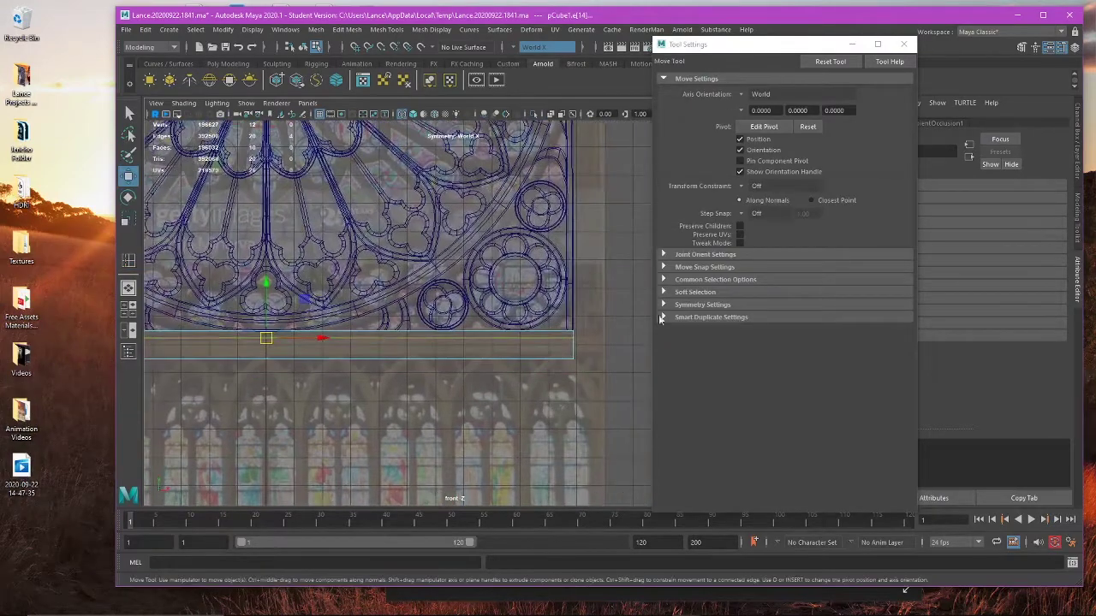
pyautogui.click(904, 44)
# Step: Return to the perspective view framed on the sill and switch the sill to face selection mode
pyautogui.moveTo(885, 16); pyautogui.dragTo(841, 15)
pyautogui.press('space')
pyautogui.press('space')
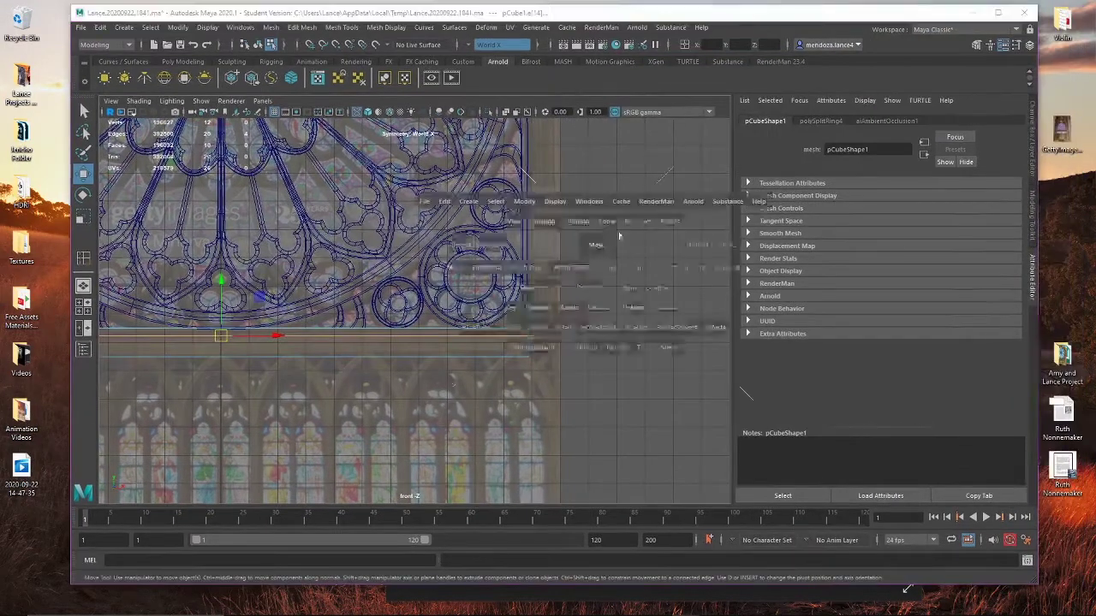
pyautogui.press('f')
pyautogui.keyDown('alt'); pyautogui.moveTo(571, 281); pyautogui.dragTo(578, 268); pyautogui.keyUp('alt')
pyautogui.moveTo(602, 254); pyautogui.dragTo(602, 284, button='right')
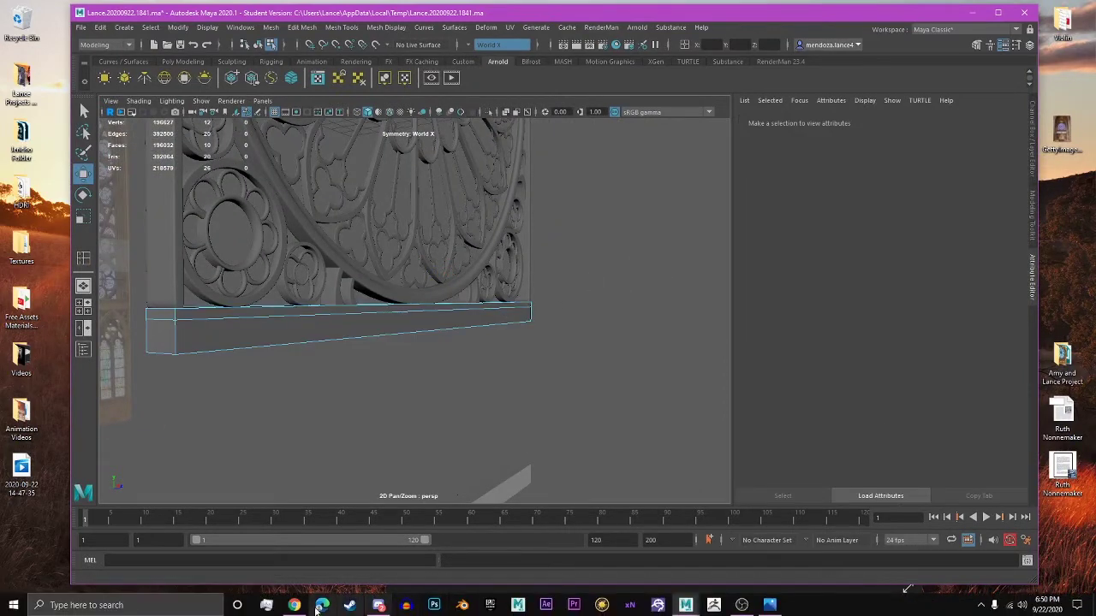
pyautogui.click(294, 611)
pyautogui.click(392, 69)
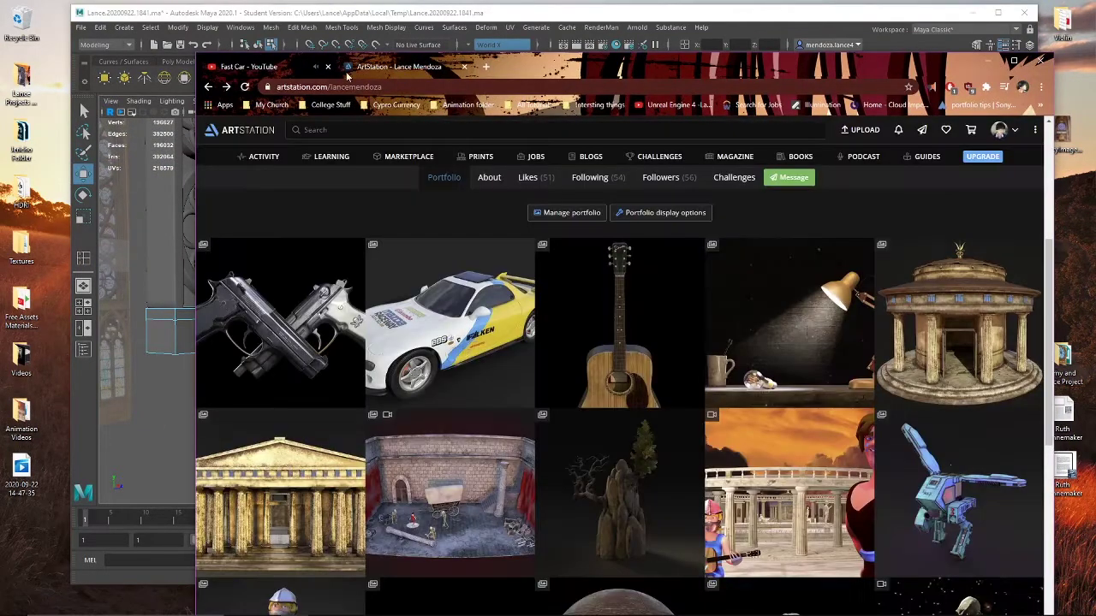
pyautogui.click(284, 70)
pyautogui.click(989, 63)
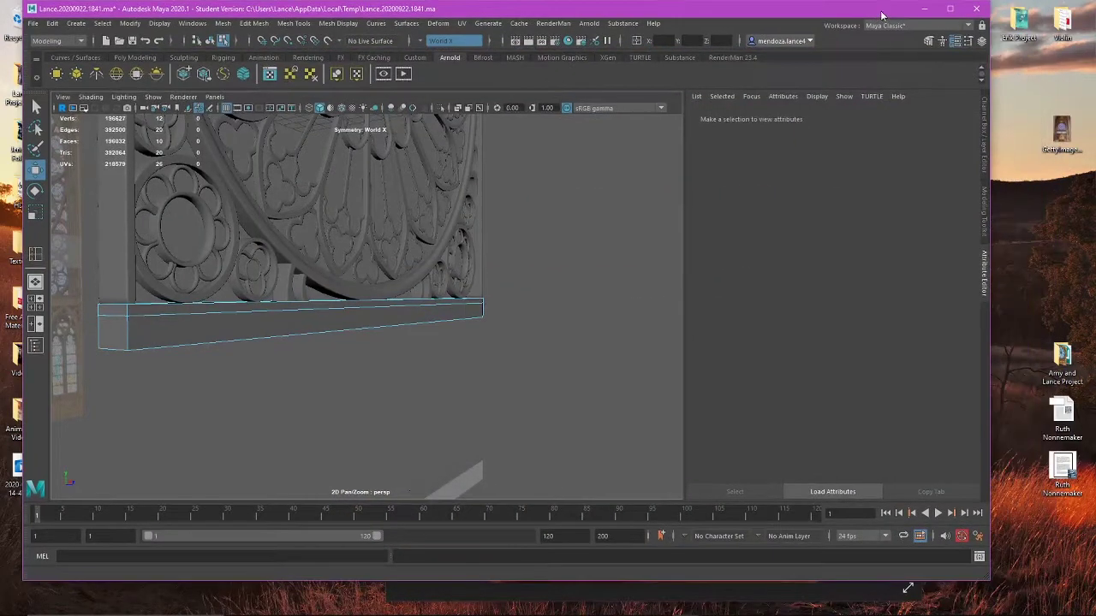
# Step: Open the reference photo GettyImages-686895977.jpg and zoom in on the ledge between the rose and the lower windows
pyautogui.doubleClick(1066, 130)
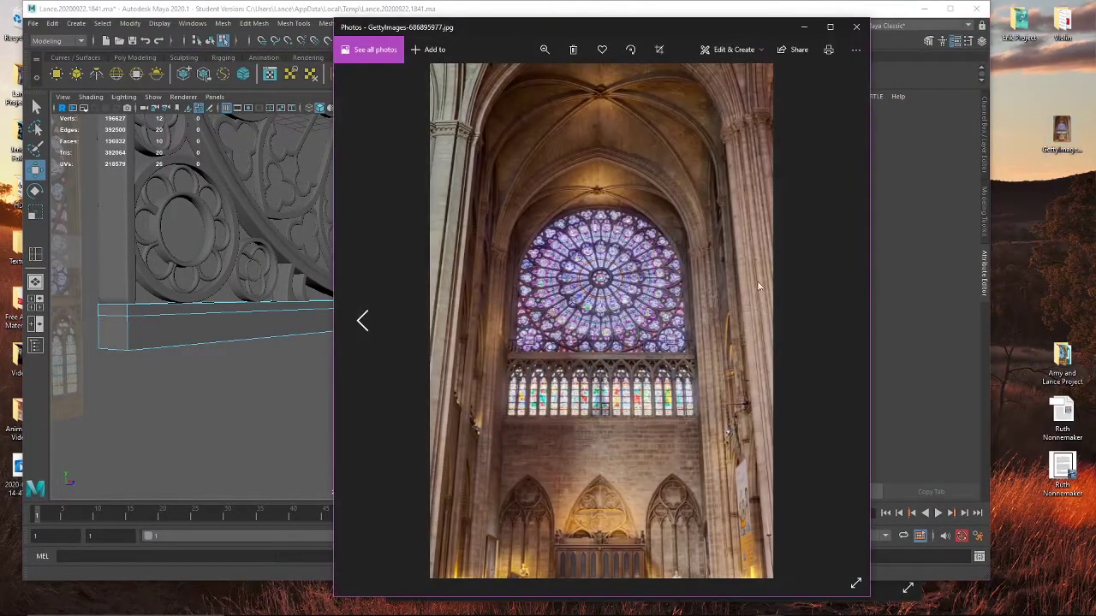
pyautogui.click(544, 49)
pyautogui.click(524, 85)
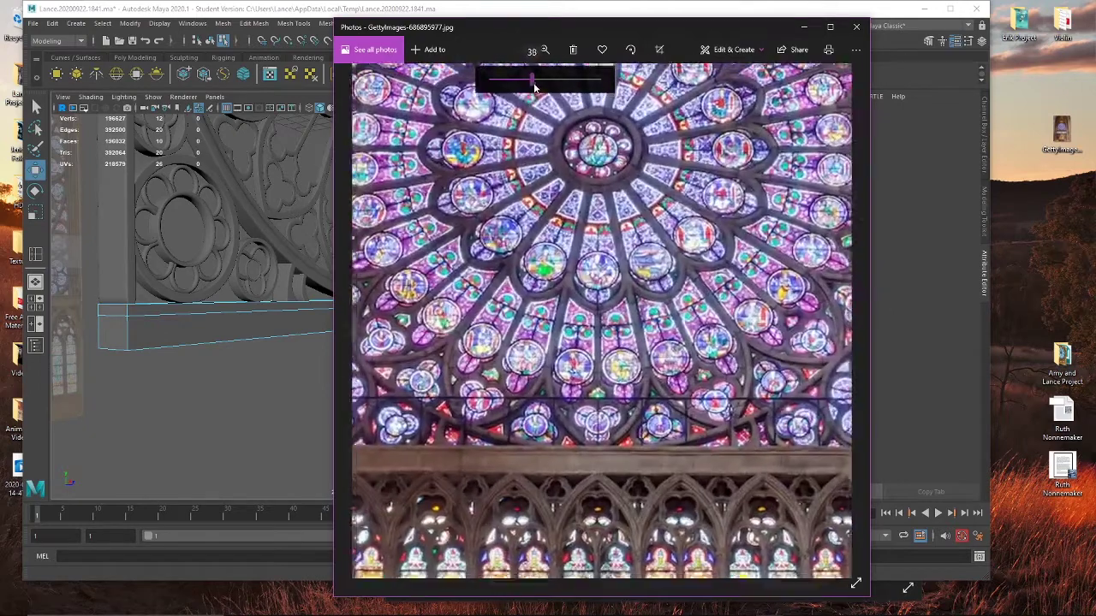
pyautogui.moveTo(591, 248); pyautogui.dragTo(770, 184)
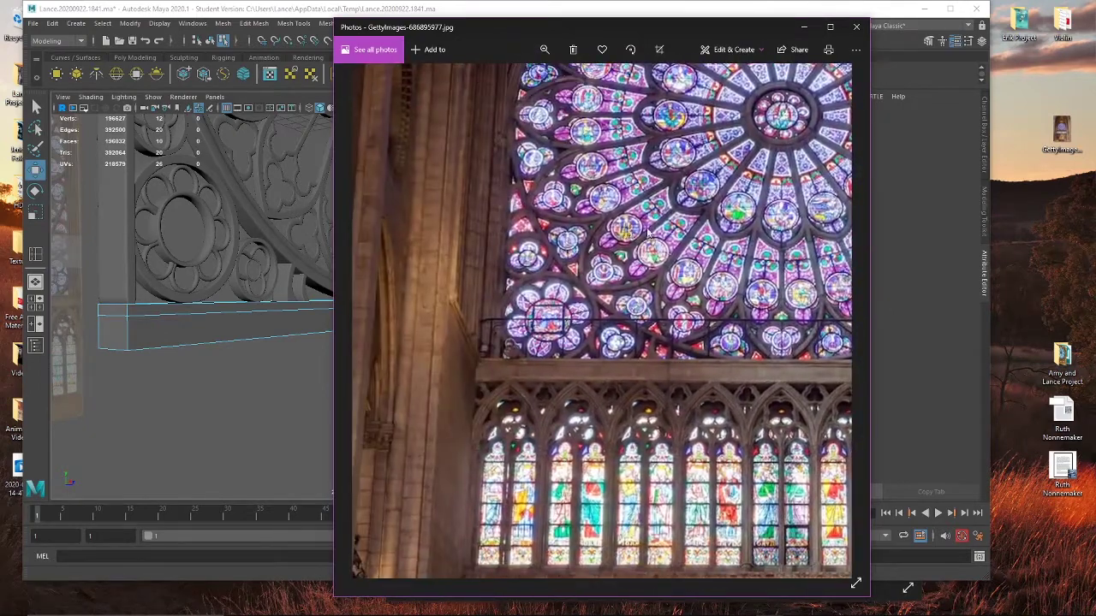
# Step: Examine the far end of the ledge in the reference photo and set the photo window aside from the model
pyautogui.moveTo(647, 228); pyautogui.dragTo(518, 284)
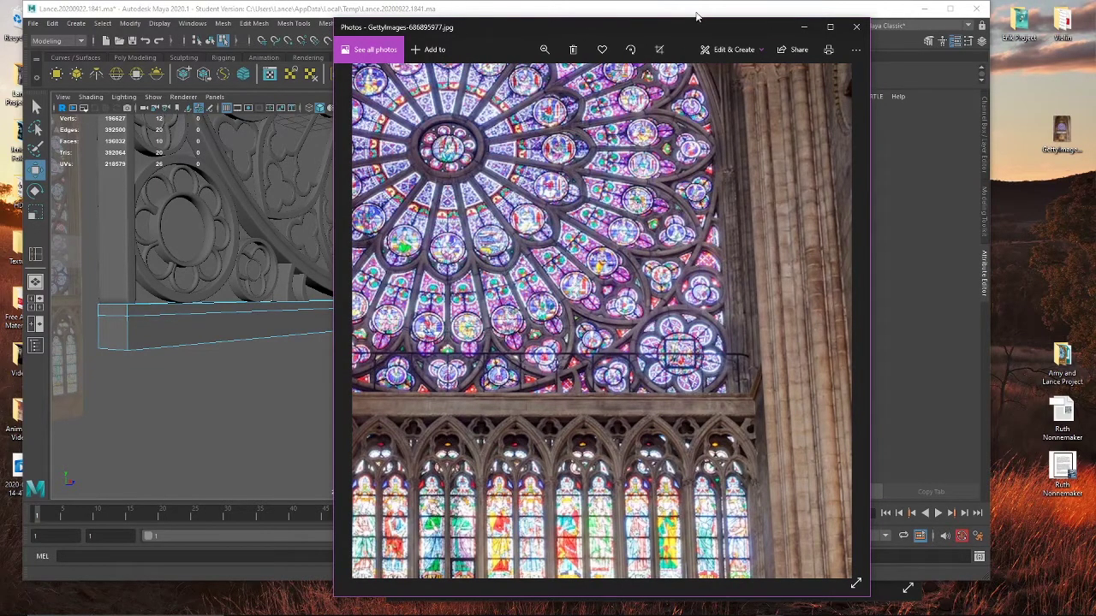
pyautogui.moveTo(688, 24); pyautogui.dragTo(841, 54)
pyautogui.click(666, 15)
pyautogui.keyDown('alt'); pyautogui.moveTo(506, 280); pyautogui.dragTo(371, 312); pyautogui.keyUp('alt')
pyautogui.click(787, 602)
# Step: Extrude the sill's end faces a short distance outward in the front view and compare the ends with the reference photo
pyautogui.click(472, 396)
pyautogui.keyDown('shift'); pyautogui.click(477, 370); pyautogui.keyUp('shift')
pyautogui.keyDown('alt'); pyautogui.moveTo(477, 370); pyautogui.dragTo(207, 375); pyautogui.keyUp('alt')
pyautogui.press('space')
pyautogui.press('space')
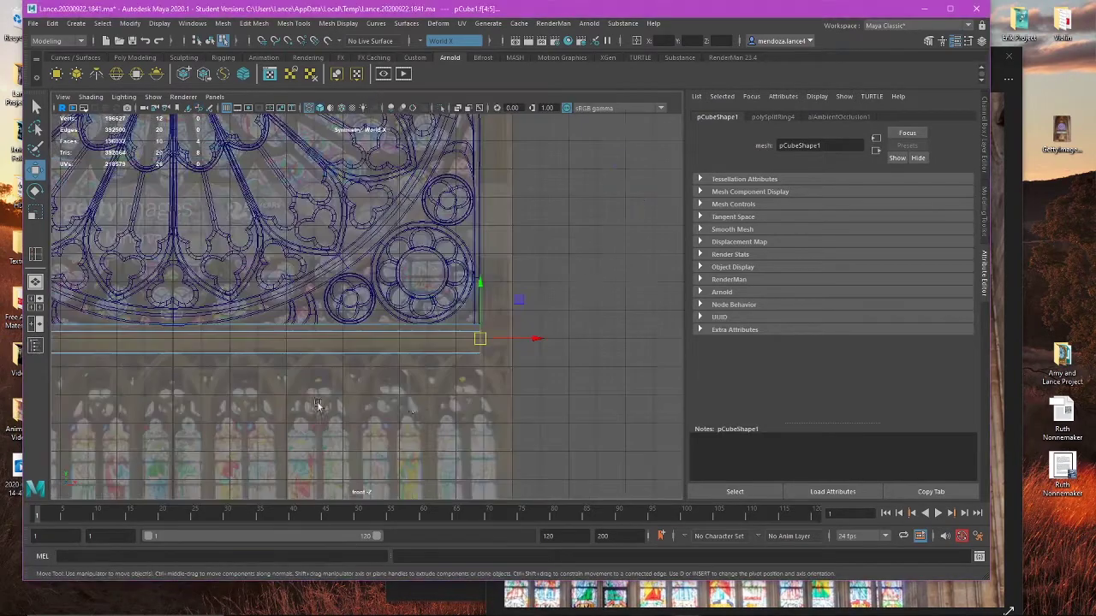
pyautogui.scroll(5, 505, 377)
pyautogui.hotkey('ctrl', 'e')
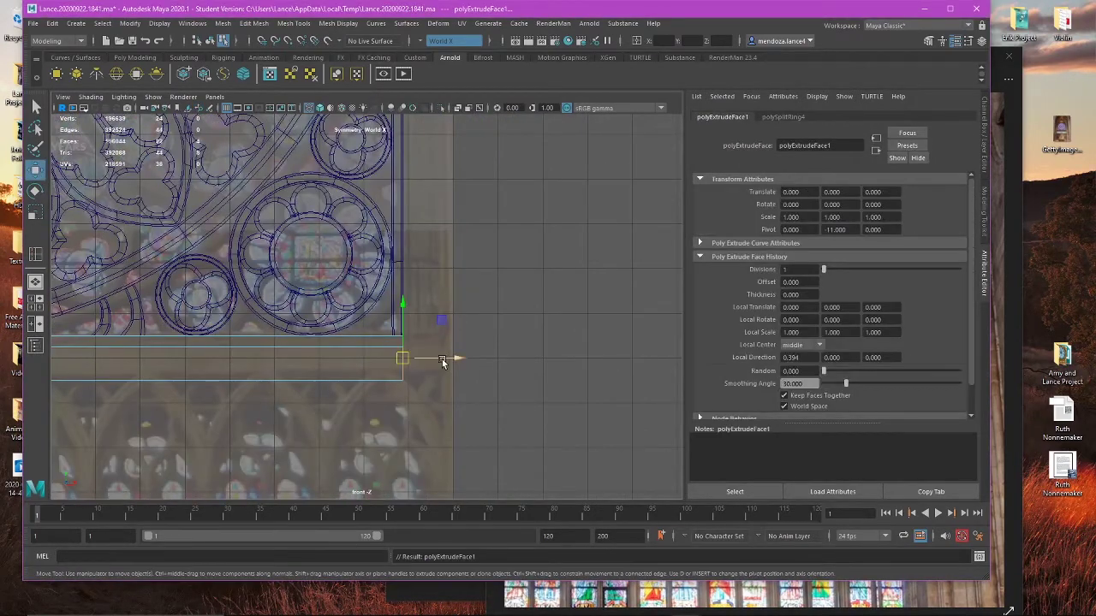
pyautogui.moveTo(441, 362)
pyautogui.mouseDown()
pyautogui.moveTo(482, 362)
pyautogui.moveTo(448, 362)
pyautogui.mouseUp()
pyautogui.click(1000, 505)
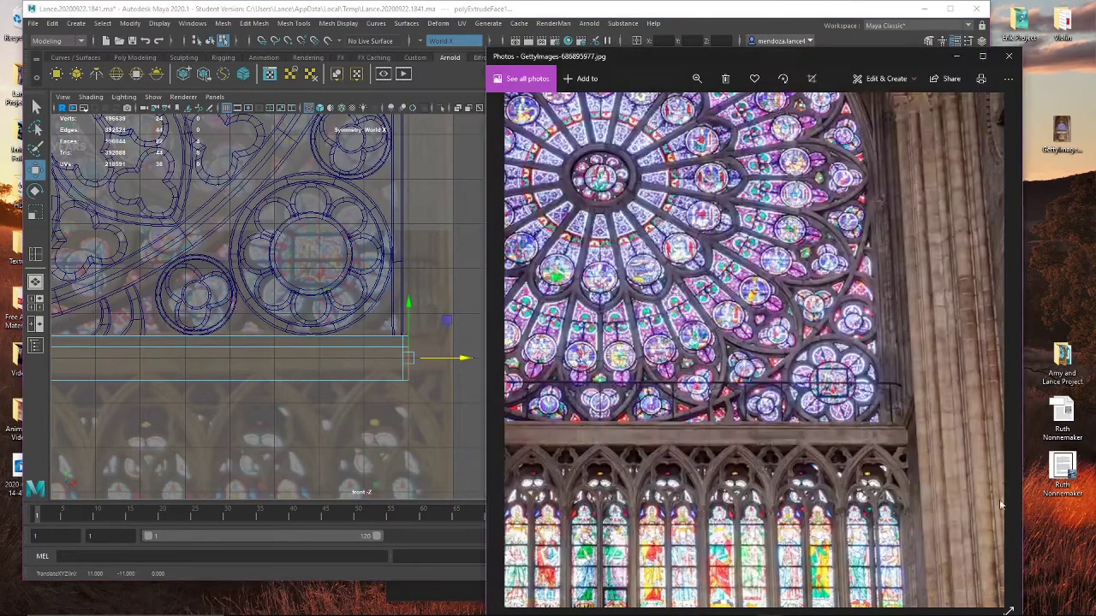
pyautogui.click(434, 11)
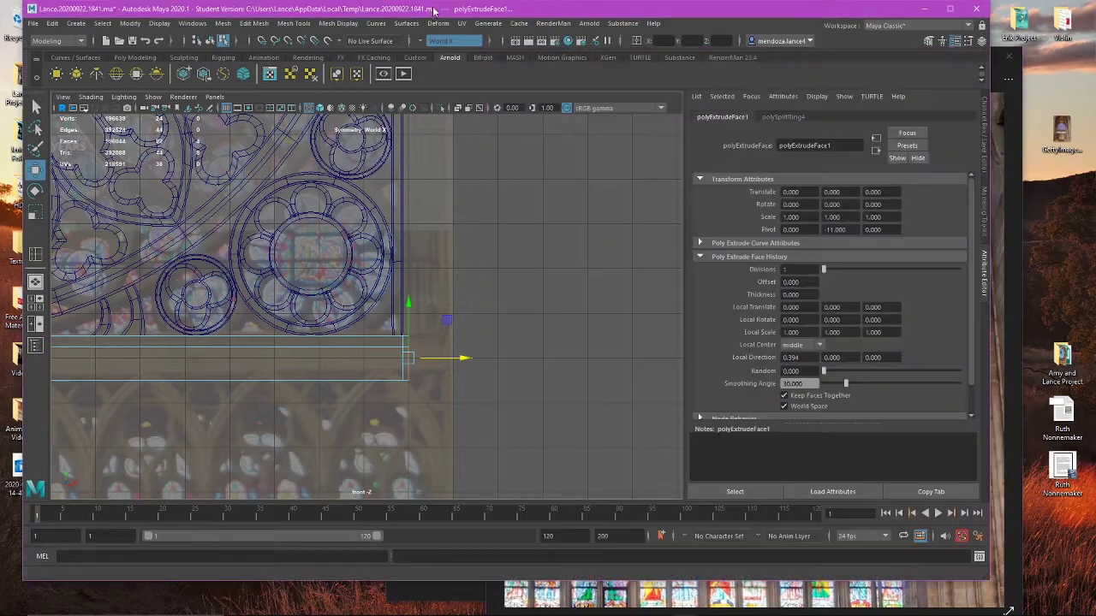
# Step: Extrude the front faces of the sill's new end blocks forward and check the ledge in both reference photos
pyautogui.keyDown('alt'); pyautogui.moveTo(486, 420); pyautogui.dragTo(438, 377); pyautogui.keyUp('alt')
pyautogui.scroll(2, 440, 375)
pyautogui.press('space')
pyautogui.press('space')
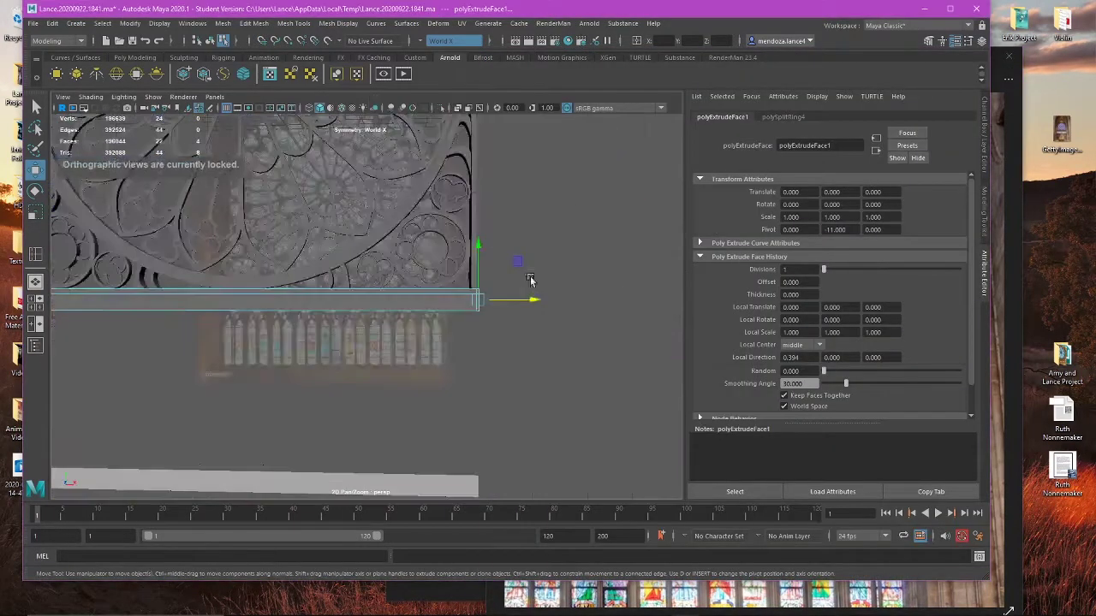
pyautogui.keyDown('alt'); pyautogui.moveTo(530, 281); pyautogui.dragTo(551, 337); pyautogui.keyUp('alt')
pyautogui.scroll(3, 551, 338)
pyautogui.keyDown('alt'); pyautogui.moveTo(551, 337); pyautogui.dragTo(403, 352, button='middle'); pyautogui.keyUp('alt')
pyautogui.scroll(5, 403, 352)
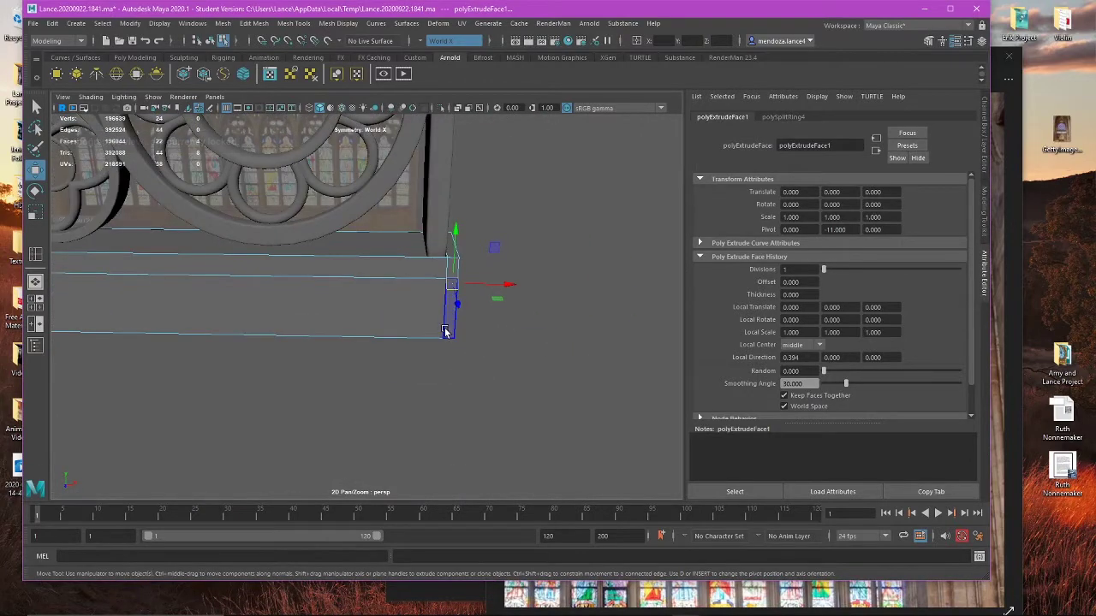
pyautogui.click(447, 325)
pyautogui.keyDown('alt'); pyautogui.moveTo(520, 335); pyautogui.dragTo(277, 382); pyautogui.keyUp('alt')
pyautogui.hotkey('ctrl', 'e')
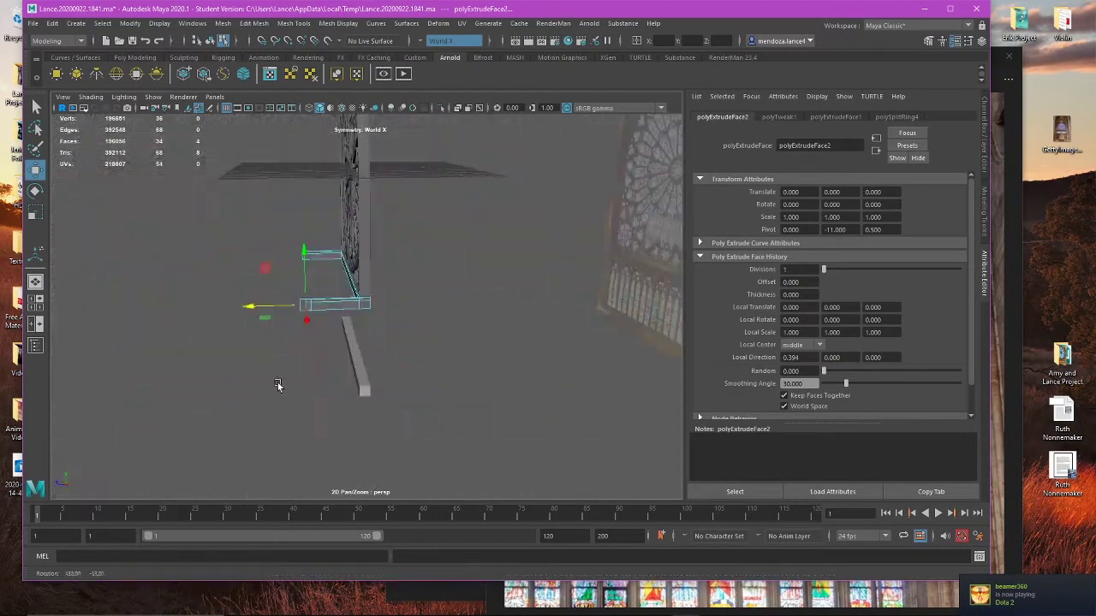
pyautogui.click(455, 591)
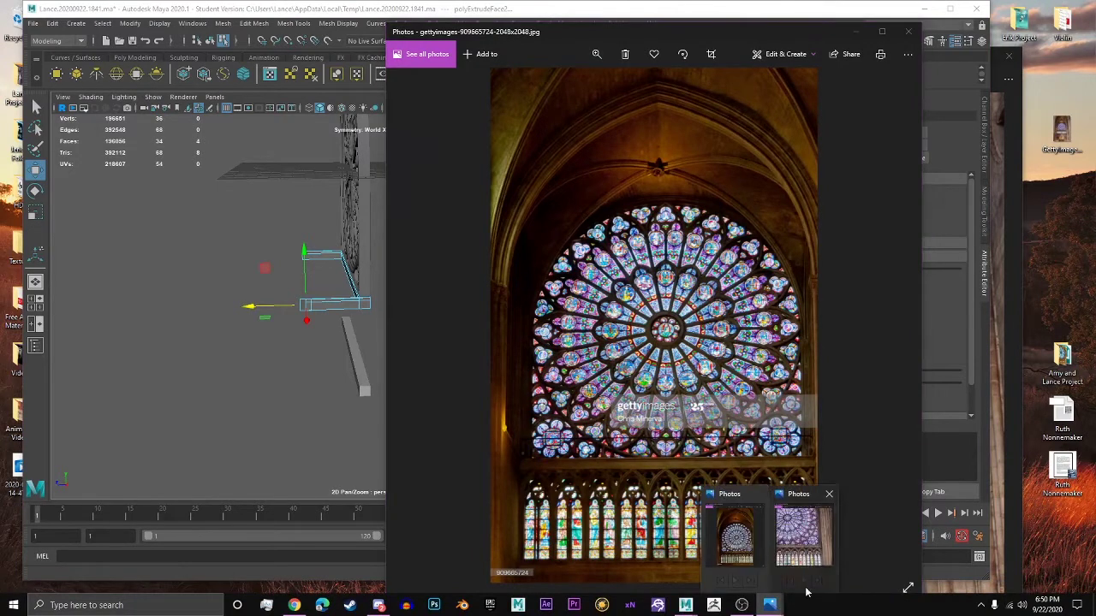
pyautogui.click(809, 573)
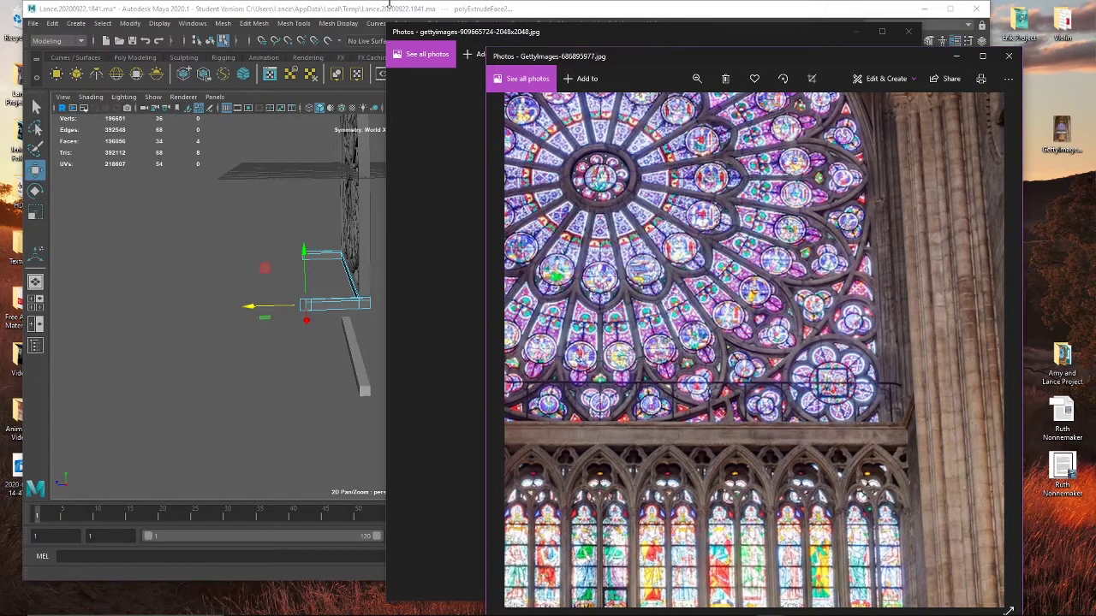
pyautogui.click(330, 6)
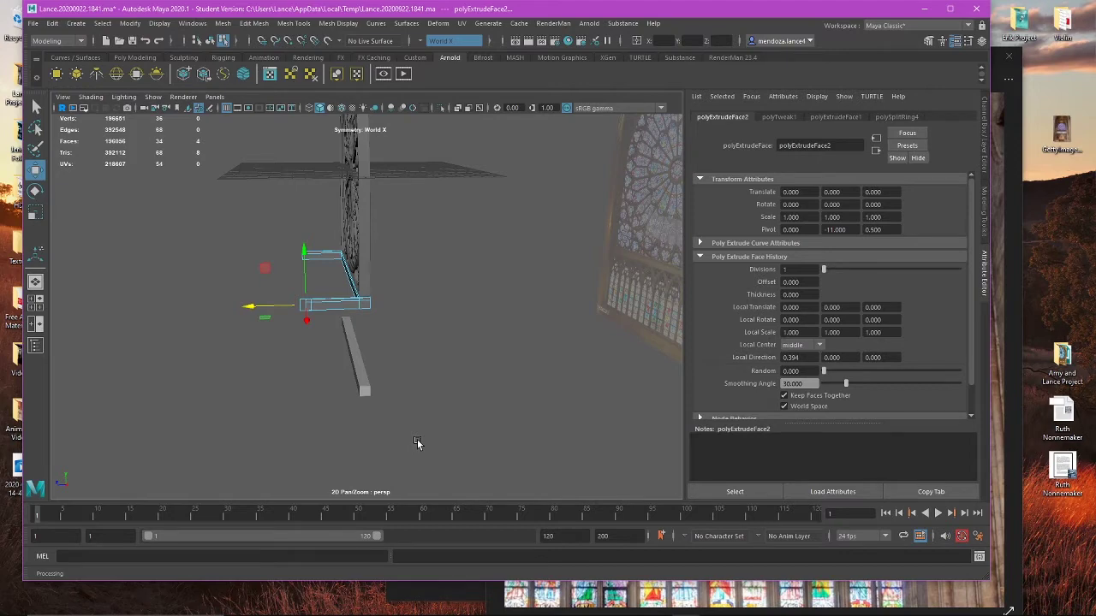
# Step: In the side view, pull the front faces of the end extensions back with grid snapping to shorten them
pyautogui.keyDown('alt'); pyautogui.moveTo(370, 385); pyautogui.dragTo(527, 373); pyautogui.keyUp('alt')
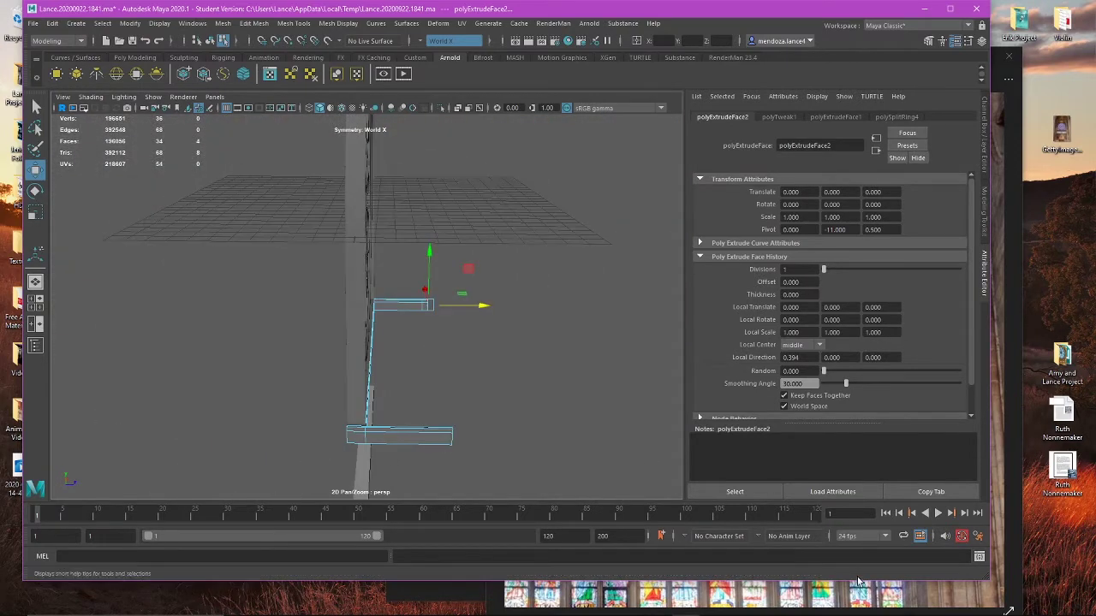
pyautogui.click(859, 583)
pyautogui.click(291, 318)
pyautogui.press('space')
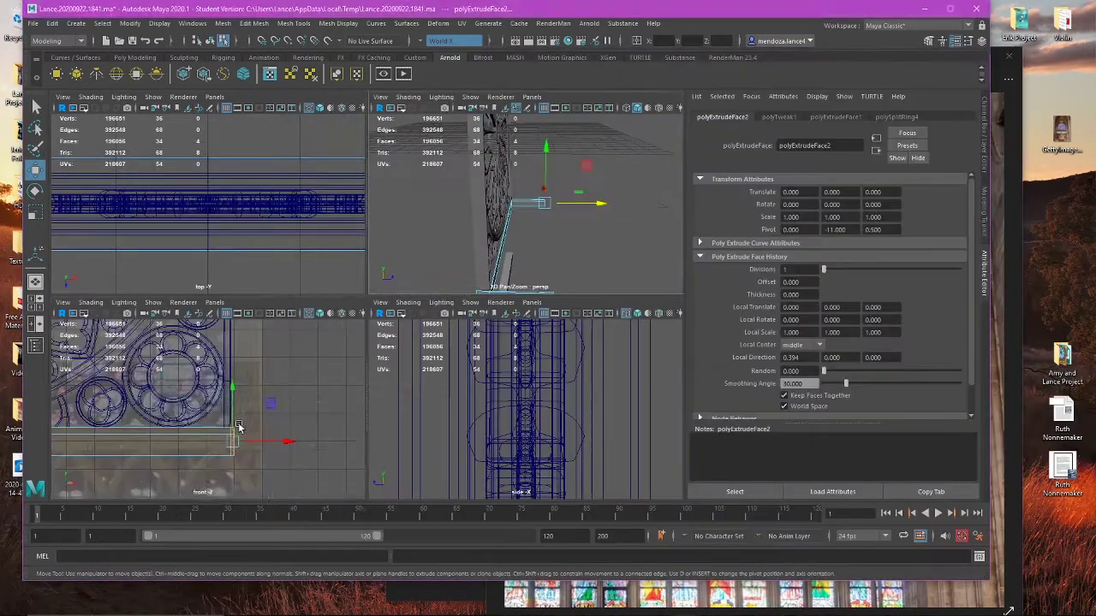
pyautogui.press('space')
pyautogui.press('space')
pyautogui.press('space')
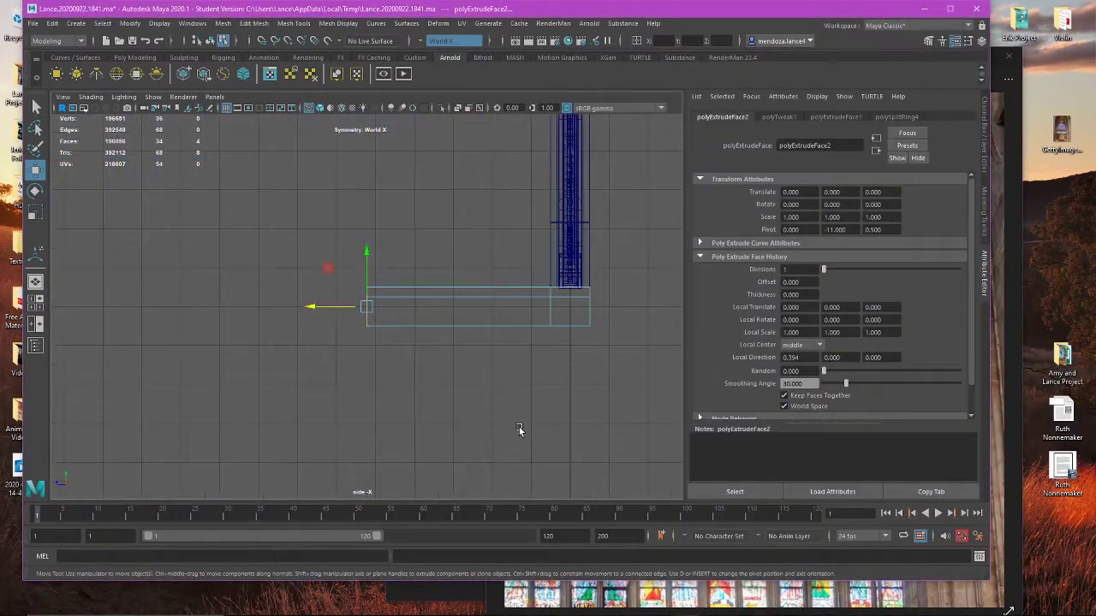
pyautogui.scroll(-3, 519, 430)
pyautogui.keyDown('alt'); pyautogui.moveTo(418, 354); pyautogui.dragTo(371, 354, button='middle'); pyautogui.keyUp('alt')
pyautogui.scroll(5, 343, 340)
pyautogui.press('x')
pyautogui.moveTo(196, 311); pyautogui.dragTo(362, 320)
# Step: Check the photo and try to extend the sill's end pieces further forward in the side view
pyautogui.click(887, 591)
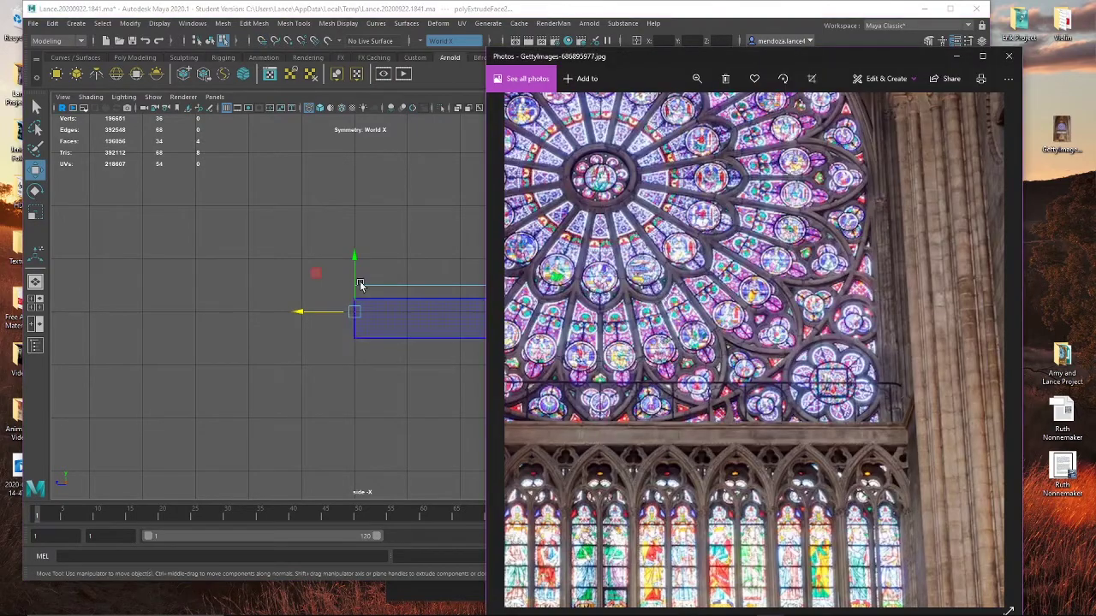
pyautogui.keyDown('alt'); pyautogui.moveTo(282, 243); pyautogui.dragTo(259, 265, button='middle'); pyautogui.keyUp('alt')
pyautogui.moveTo(414, 283); pyautogui.dragTo(246, 291, button='middle')
pyautogui.hotkey('ctrl', 'z')
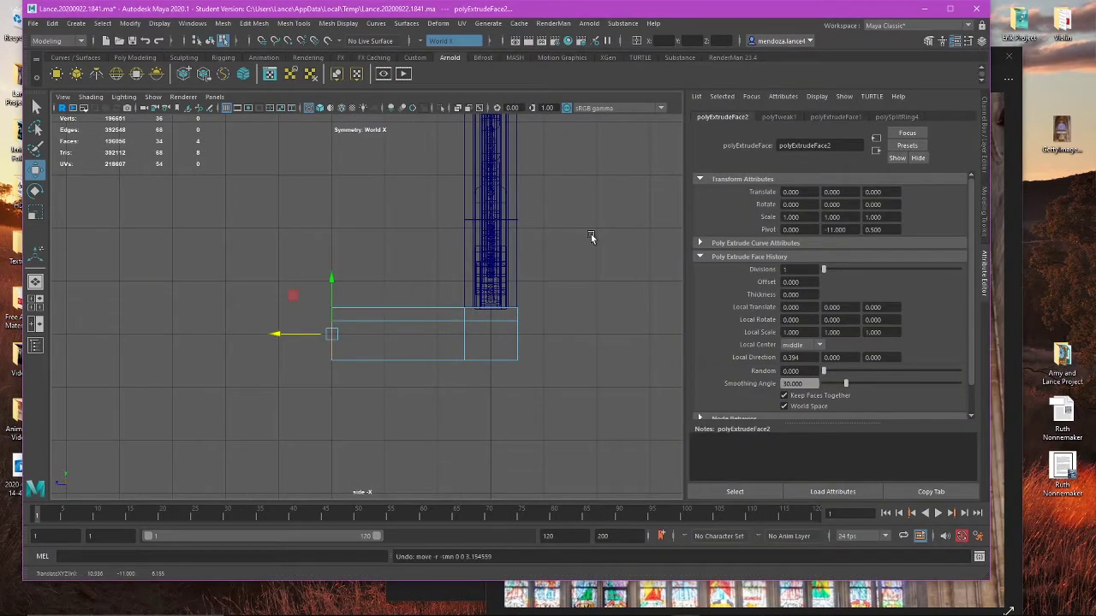
# Step: In the perspective view, select the narrow upper band faces along the sill's front and the inner sides of its end pieces
pyautogui.press('space')
pyautogui.press('space')
pyautogui.keyDown('alt'); pyautogui.moveTo(456, 265); pyautogui.dragTo(360, 279); pyautogui.keyUp('alt')
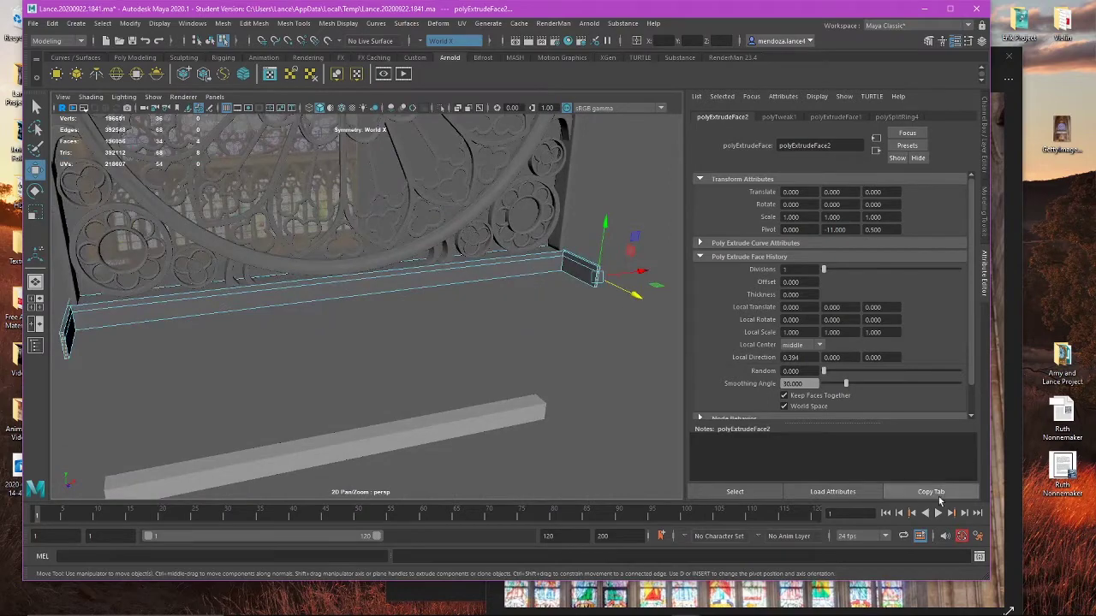
pyautogui.click(985, 606)
pyautogui.keyDown('alt'); pyautogui.moveTo(327, 230); pyautogui.dragTo(234, 240, button='middle'); pyautogui.keyUp('alt')
pyautogui.scroll(5, 235, 240)
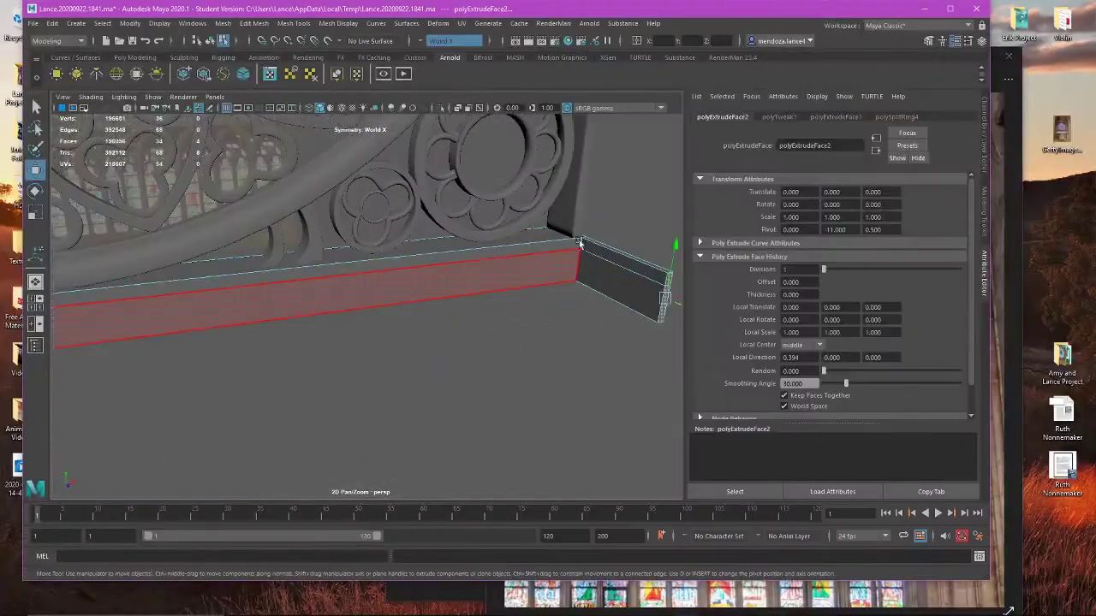
pyautogui.keyDown('alt'); pyautogui.moveTo(581, 244); pyautogui.dragTo(462, 277, button='middle'); pyautogui.keyUp('alt')
pyautogui.scroll(3, 473, 312)
pyautogui.click(511, 299)
pyautogui.keyDown('shift'); pyautogui.click(458, 283); pyautogui.keyUp('shift')
# Step: Try to scale the selected upper band faces slightly along the sill's length in the top view
pyautogui.scroll(-3, 343, 299)
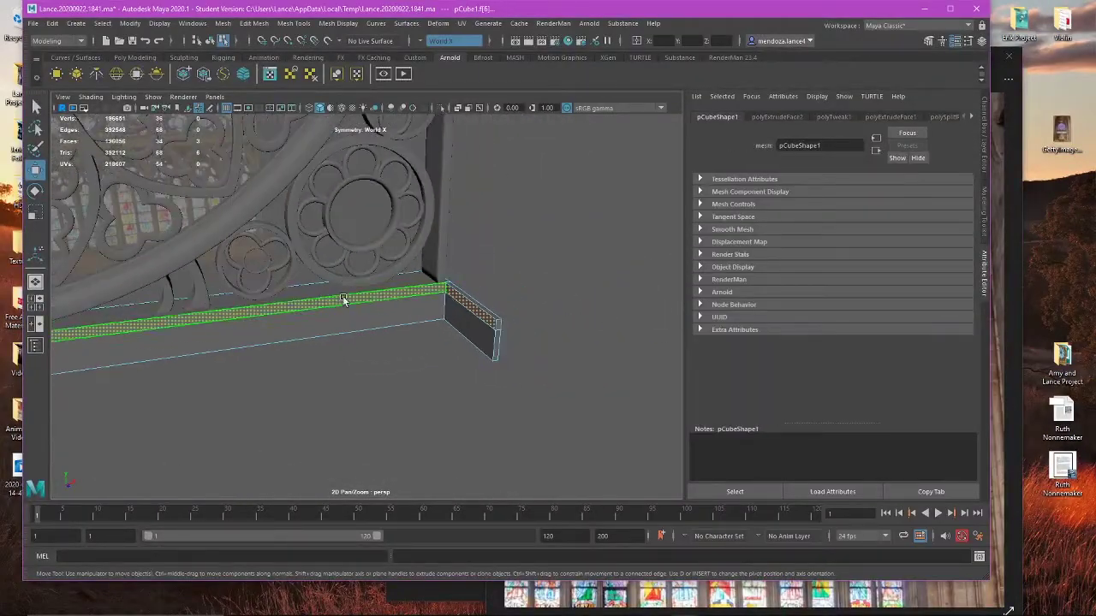
pyautogui.keyDown('alt'); pyautogui.moveTo(343, 300); pyautogui.dragTo(391, 306); pyautogui.keyUp('alt')
pyautogui.press('space')
pyautogui.press('space')
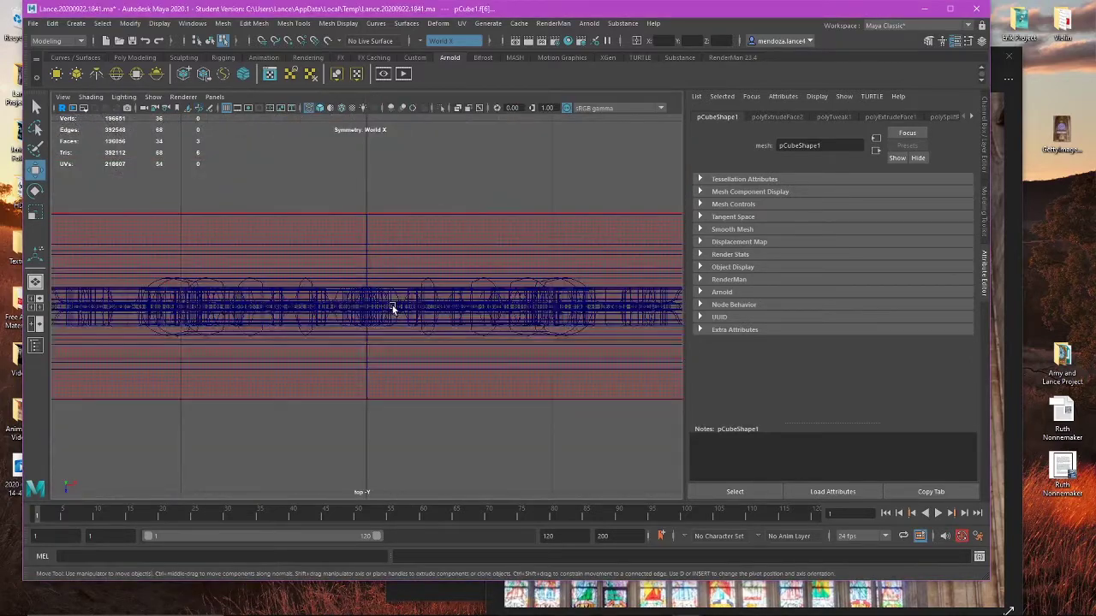
pyautogui.press('f')
pyautogui.press('r')
pyautogui.moveTo(419, 306); pyautogui.dragTo(417, 305)
pyautogui.press('space')
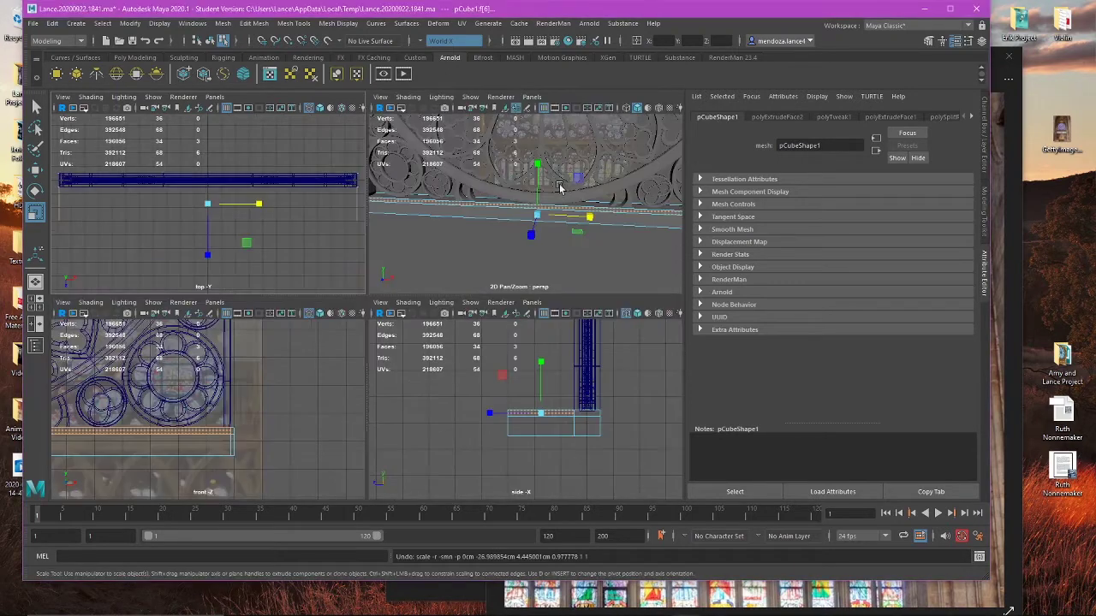
pyautogui.press('space')
pyautogui.moveTo(417, 305); pyautogui.dragTo(415, 308)
pyautogui.press('space')
pyautogui.press('space')
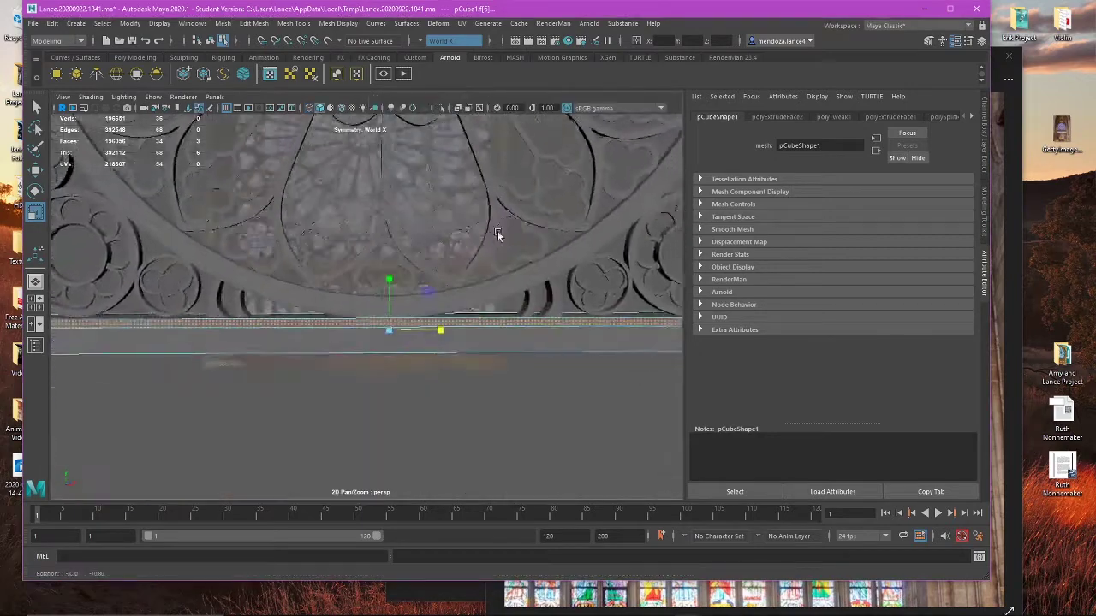
# Step: Try to shift the selected upper band faces with the Move tool in the perspective view
pyautogui.keyDown('alt'); pyautogui.moveTo(500, 235); pyautogui.dragTo(378, 355); pyautogui.keyUp('alt')
pyautogui.press('w')
pyautogui.moveTo(410, 322); pyautogui.dragTo(417, 322)
pyautogui.hotkey('ctrl', 'z')
# Step: In the top view, move only the long front band face of the sill slightly forward
pyautogui.keyDown('alt'); pyautogui.moveTo(468, 249); pyautogui.dragTo(553, 206); pyautogui.keyUp('alt')
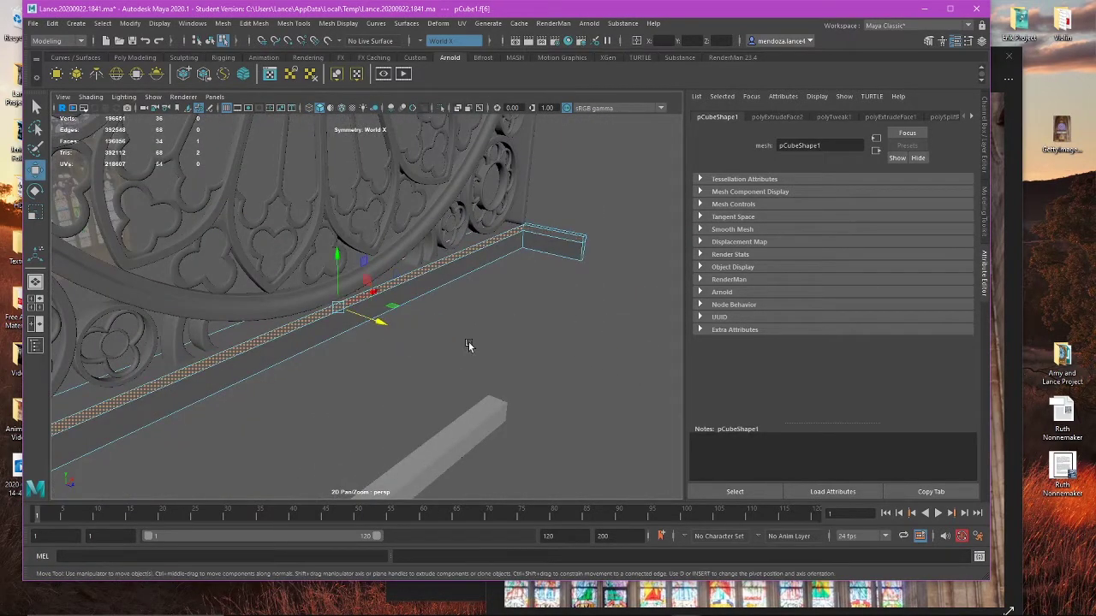
pyautogui.press('space')
pyautogui.press('space')
pyautogui.keyDown('alt'); pyautogui.moveTo(377, 326); pyautogui.dragTo(201, 272, button='middle'); pyautogui.keyUp('alt')
pyautogui.scroll(3, 377, 282)
pyautogui.scroll(1, 198, 272)
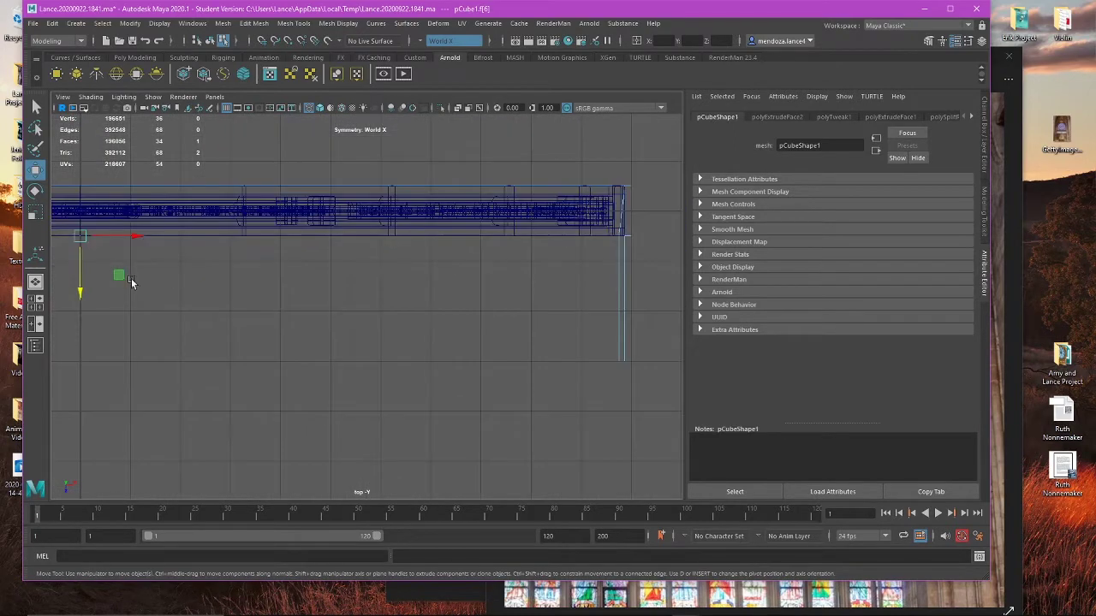
pyautogui.keyDown('alt'); pyautogui.moveTo(103, 283); pyautogui.dragTo(194, 288, button='middle'); pyautogui.keyUp('alt')
pyautogui.moveTo(171, 292); pyautogui.dragTo(172, 297)
pyautogui.keyDown('alt'); pyautogui.moveTo(192, 282); pyautogui.dragTo(81, 262, button='middle'); pyautogui.keyUp('alt')
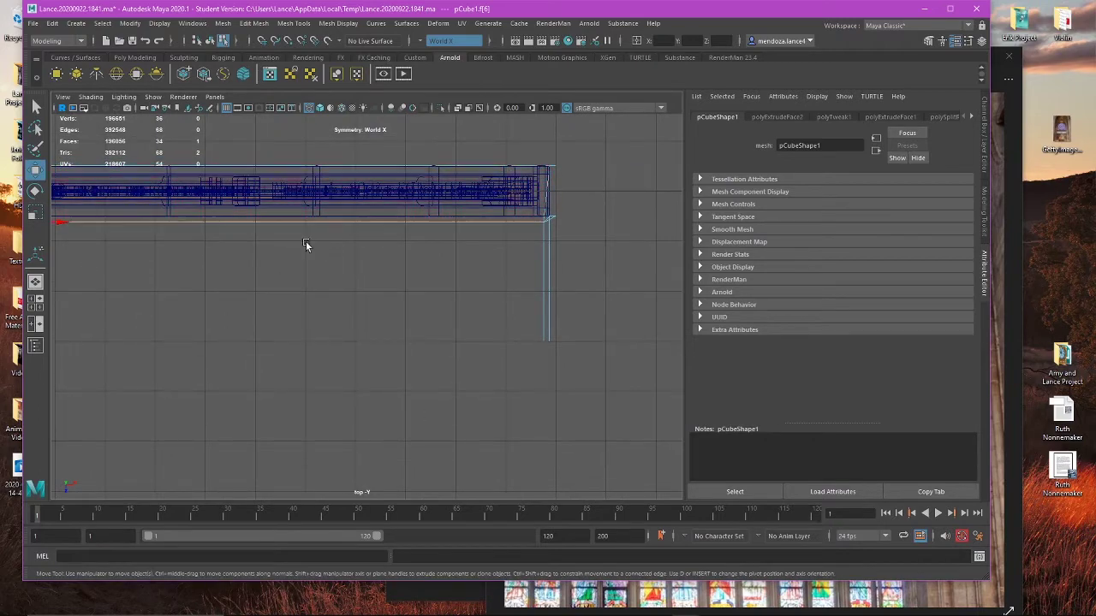
# Step: Inspect the shifted front band in perspective, then undo its move and the deselection of the end-piece bands
pyautogui.press('space')
pyautogui.press('space')
pyautogui.moveTo(544, 205)
pyautogui.keyDown('alt'); pyautogui.mouseDown()
pyautogui.moveTo(525, 197)
pyautogui.moveTo(579, 229)
pyautogui.moveTo(502, 315)
pyautogui.mouseUp(); pyautogui.keyUp('alt')
pyautogui.keyDown('alt'); pyautogui.moveTo(456, 334); pyautogui.dragTo(507, 284, button='middle'); pyautogui.keyUp('alt')
pyautogui.keyDown('alt'); pyautogui.moveTo(454, 330); pyautogui.dragTo(479, 327, button='right'); pyautogui.keyUp('alt')
pyautogui.keyDown('alt'); pyautogui.moveTo(479, 326); pyautogui.dragTo(484, 323, button='middle'); pyautogui.keyUp('alt')
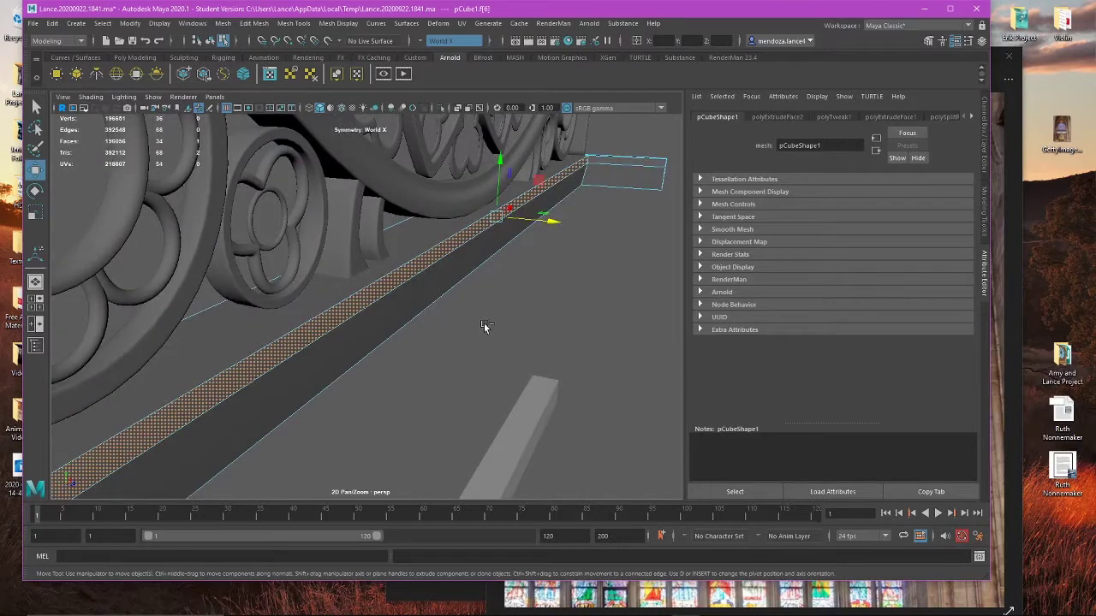
pyautogui.hotkey('ctrl', 'z')
pyautogui.keyDown('alt'); pyautogui.moveTo(579, 222); pyautogui.dragTo(545, 274); pyautogui.keyUp('alt')
pyautogui.keyDown('alt'); pyautogui.moveTo(546, 274); pyautogui.dragTo(360, 300, button='middle'); pyautogui.keyUp('alt')
pyautogui.hotkey('ctrl', 'z')
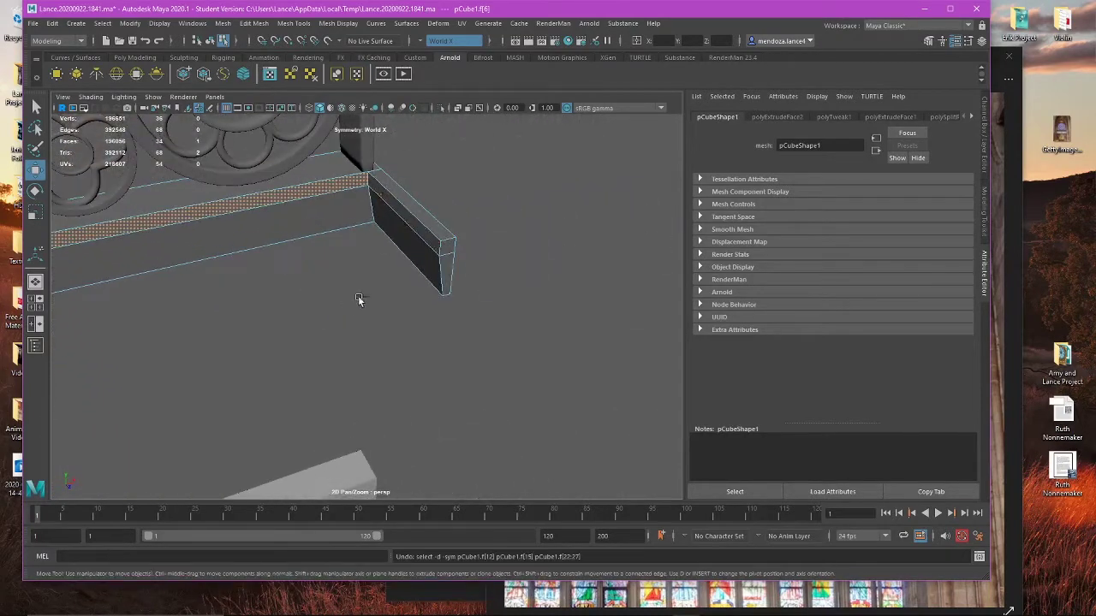
pyautogui.hotkey('ctrl', 'z')
pyautogui.hotkey('ctrl', 'z')
# Step: Extrude the sill's upper band faces outward with a Local Translate Z of 0.209
pyautogui.keyDown('alt'); pyautogui.moveTo(389, 246); pyautogui.dragTo(371, 295, button='right'); pyautogui.keyUp('alt')
pyautogui.keyDown('alt'); pyautogui.moveTo(371, 295); pyautogui.dragTo(642, 263, button='middle'); pyautogui.keyUp('alt')
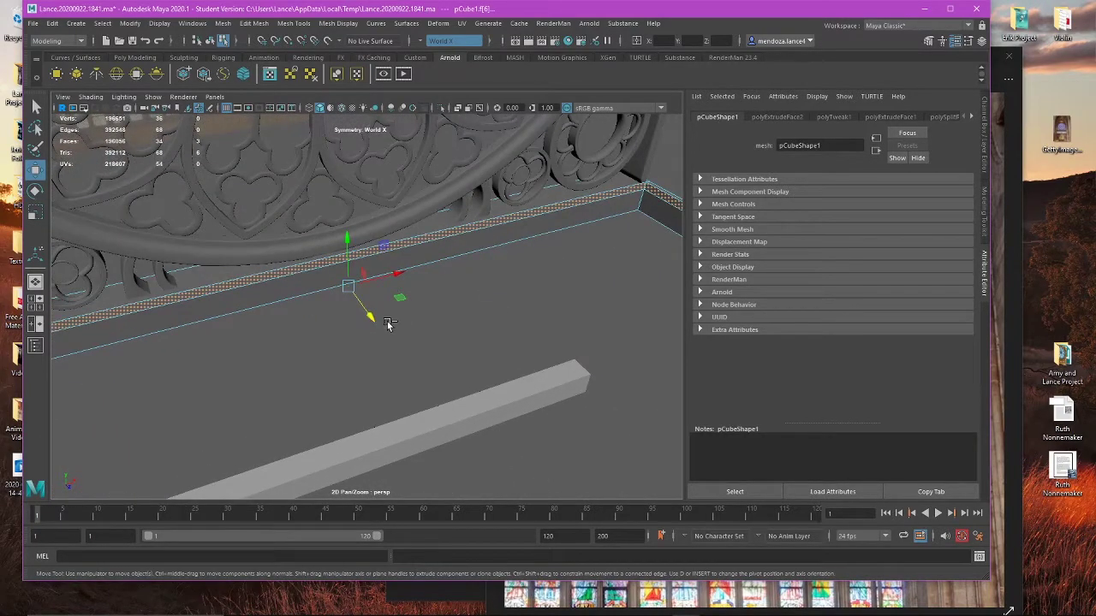
pyautogui.hotkey('ctrl', 'e')
pyautogui.moveTo(346, 284); pyautogui.dragTo(351, 289)
pyautogui.keyDown('alt'); pyautogui.moveTo(352, 294); pyautogui.dragTo(357, 334); pyautogui.keyUp('alt')
pyautogui.keyDown('alt'); pyautogui.moveTo(358, 334); pyautogui.dragTo(207, 337, button='middle'); pyautogui.keyUp('alt')
pyautogui.hotkey('alt', 'space')
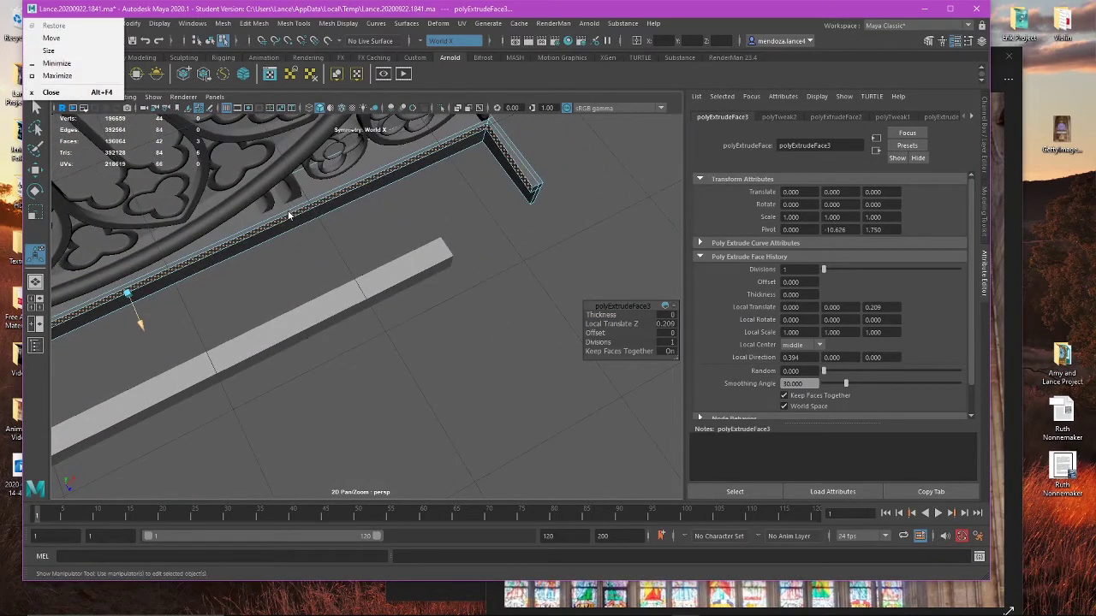
pyautogui.press('Escape')
# Step: In the top view, pull the band extrusion out to a local Z translation of about 0.229
pyautogui.press('space')
pyautogui.press('space')
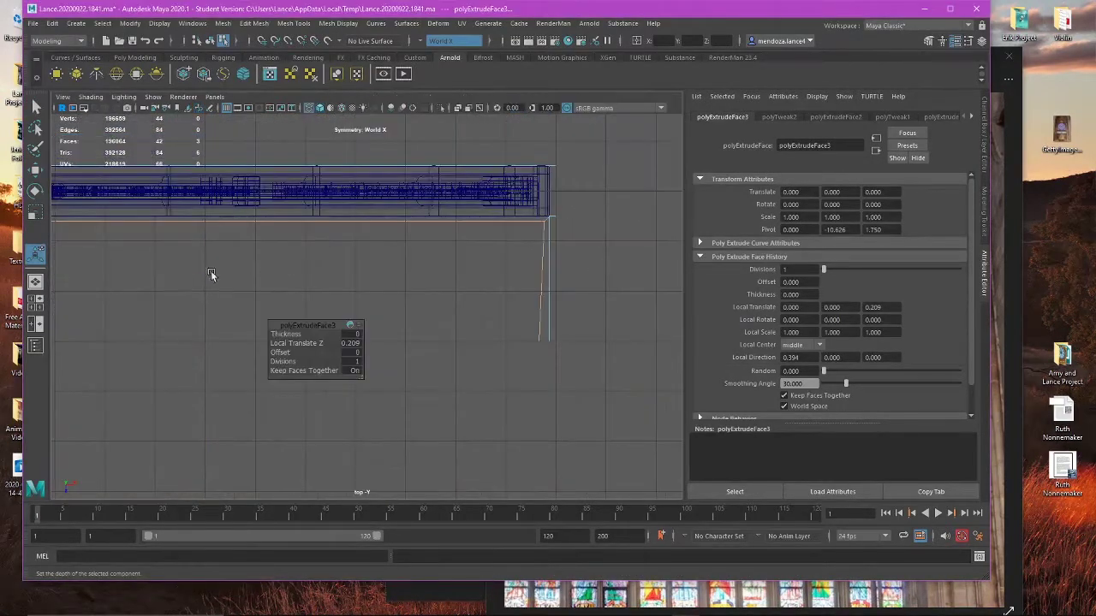
pyautogui.scroll(1, 299, 266)
pyautogui.moveTo(286, 263); pyautogui.dragTo(287, 266)
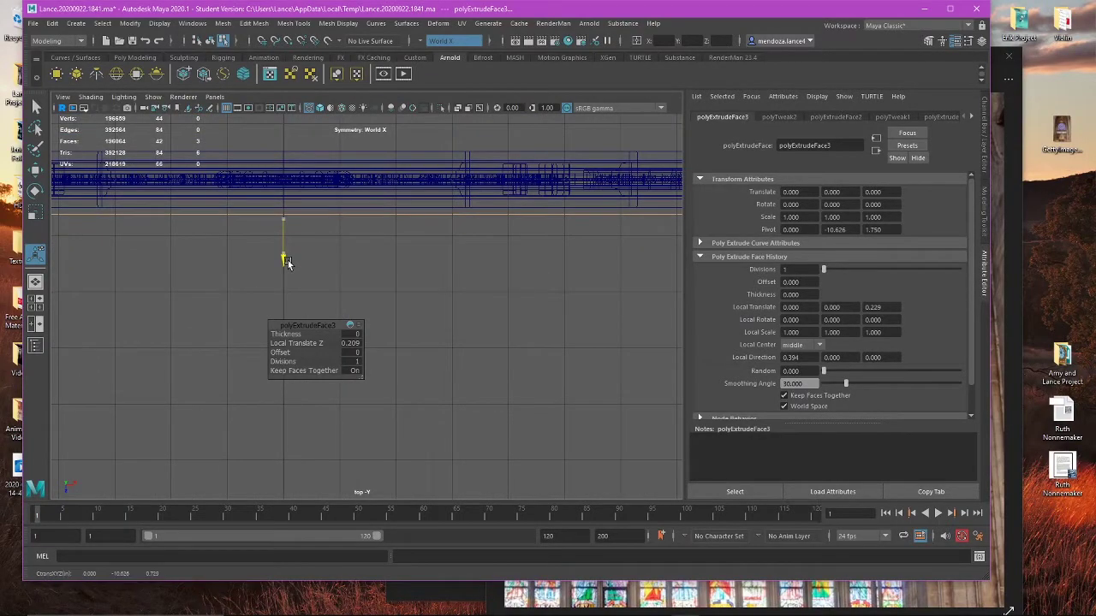
pyautogui.press('space')
pyautogui.press('space')
pyautogui.press('w')
# Step: Inspect the extruded band at the sill's end corner, then undo the extrusion and the front band face's selection
pyautogui.click(672, 220)
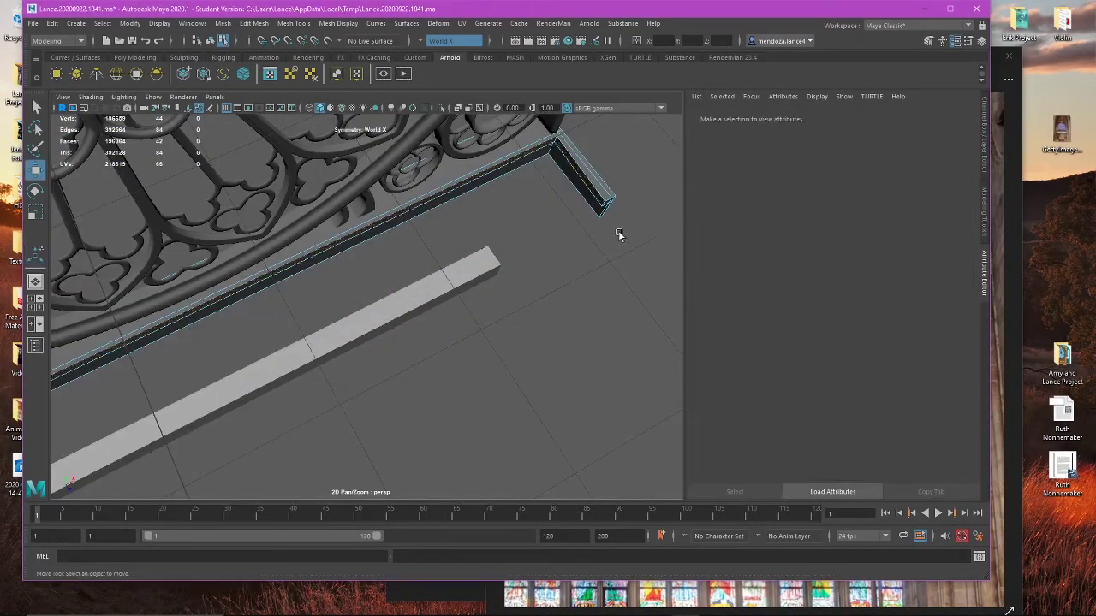
pyautogui.keyDown('alt'); pyautogui.moveTo(619, 234); pyautogui.dragTo(536, 274); pyautogui.keyUp('alt')
pyautogui.keyDown('alt'); pyautogui.moveTo(536, 274); pyautogui.dragTo(371, 281, button='middle'); pyautogui.keyUp('alt')
pyautogui.keyDown('alt'); pyautogui.moveTo(372, 282); pyautogui.dragTo(382, 348); pyautogui.keyUp('alt')
pyautogui.hotkey('ctrl', 'z')
pyautogui.keyDown('alt'); pyautogui.moveTo(382, 348); pyautogui.dragTo(536, 282, button='middle'); pyautogui.keyUp('alt')
pyautogui.keyDown('alt'); pyautogui.moveTo(536, 281); pyautogui.dragTo(479, 336); pyautogui.keyUp('alt')
pyautogui.scroll(-5, 479, 336)
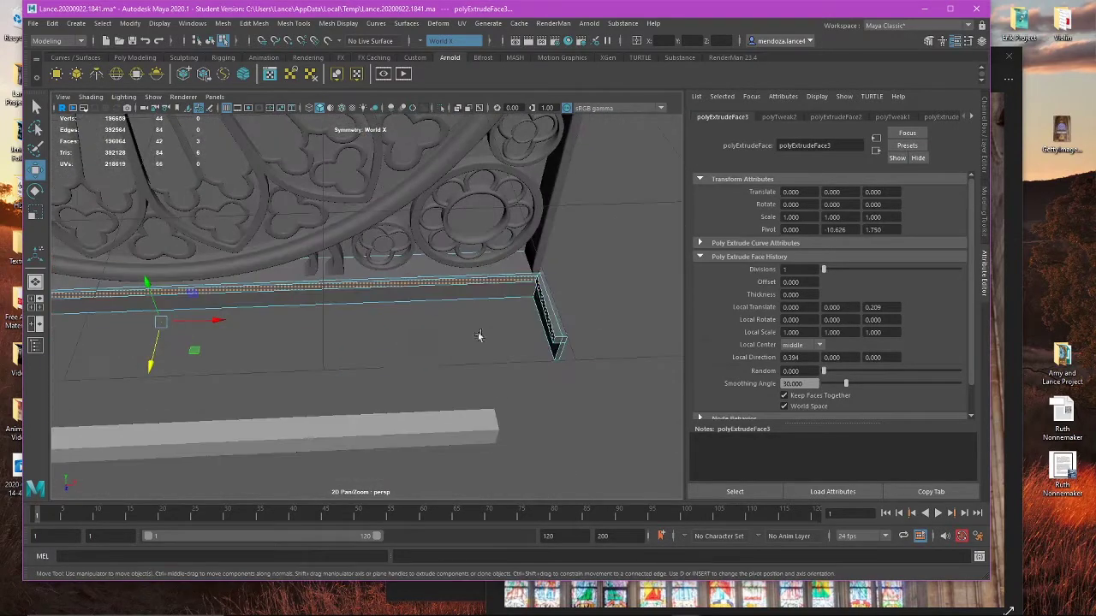
pyautogui.hotkey('ctrl', 'z')
pyautogui.keyDown('alt'); pyautogui.moveTo(371, 354); pyautogui.dragTo(387, 377); pyautogui.keyUp('alt')
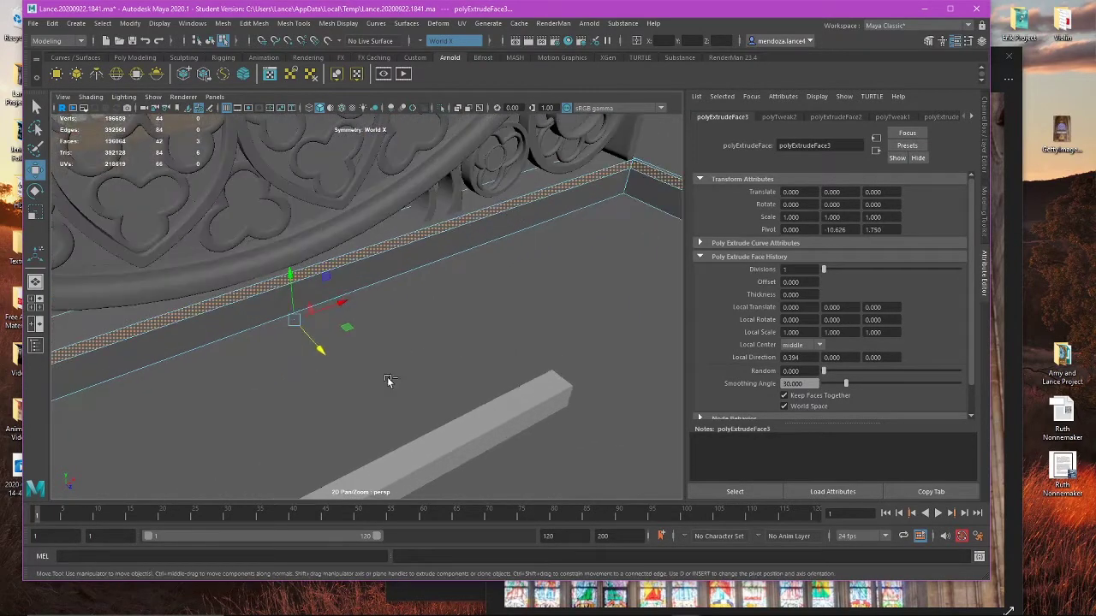
pyautogui.hotkey('ctrl', 'z')
pyautogui.hotkey('ctrl', 'z')
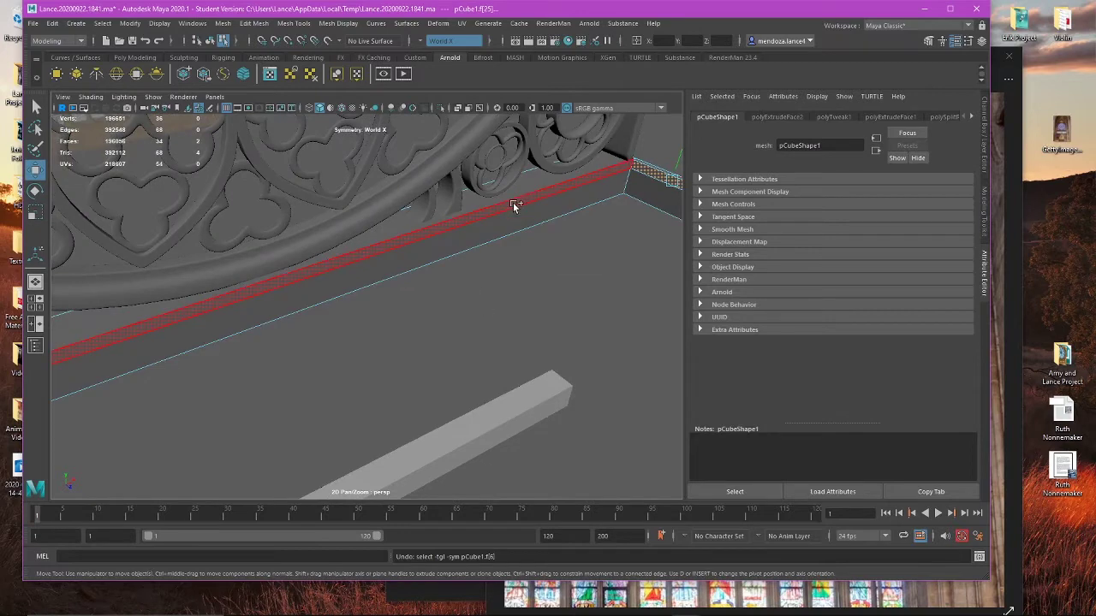
# Step: Extrude the upper band faces on the sill's front and end pieces with a Local Translate Z of 0.2
pyautogui.click(513, 203)
pyautogui.keyDown('alt'); pyautogui.moveTo(489, 296); pyautogui.dragTo(382, 324); pyautogui.keyUp('alt')
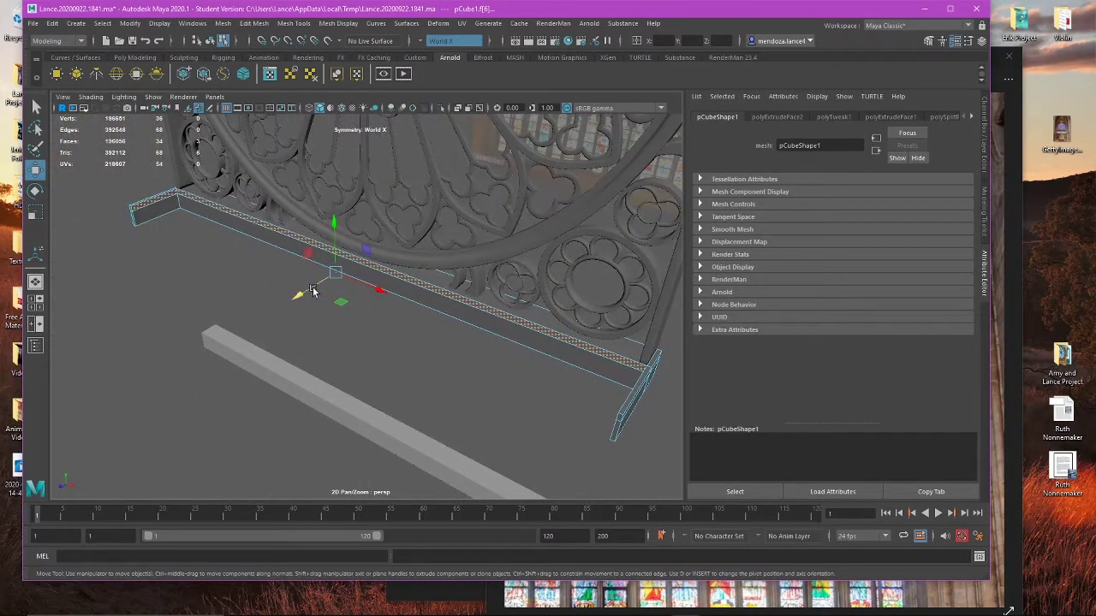
pyautogui.moveTo(312, 291)
pyautogui.keyDown('alt'); pyautogui.mouseDown()
pyautogui.moveTo(272, 312)
pyautogui.moveTo(321, 315)
pyautogui.moveTo(386, 340)
pyautogui.moveTo(331, 292)
pyautogui.moveTo(327, 302)
pyautogui.mouseUp(); pyautogui.keyUp('alt')
pyautogui.hotkey('ctrl', 'e')
pyautogui.scroll(2, 363, 329)
pyautogui.scroll(-2, 375, 329)
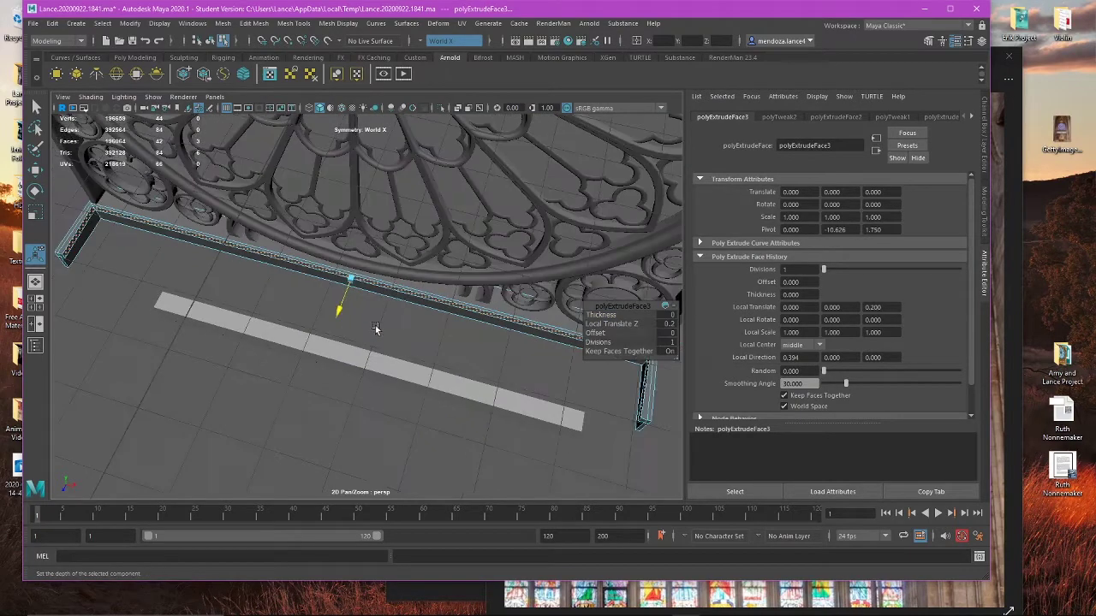
# Step: In the top view, straighten the extruded band vertices on the end pieces and shift them along X
pyautogui.keyDown('alt'); pyautogui.moveTo(374, 329); pyautogui.dragTo(327, 328); pyautogui.keyUp('alt')
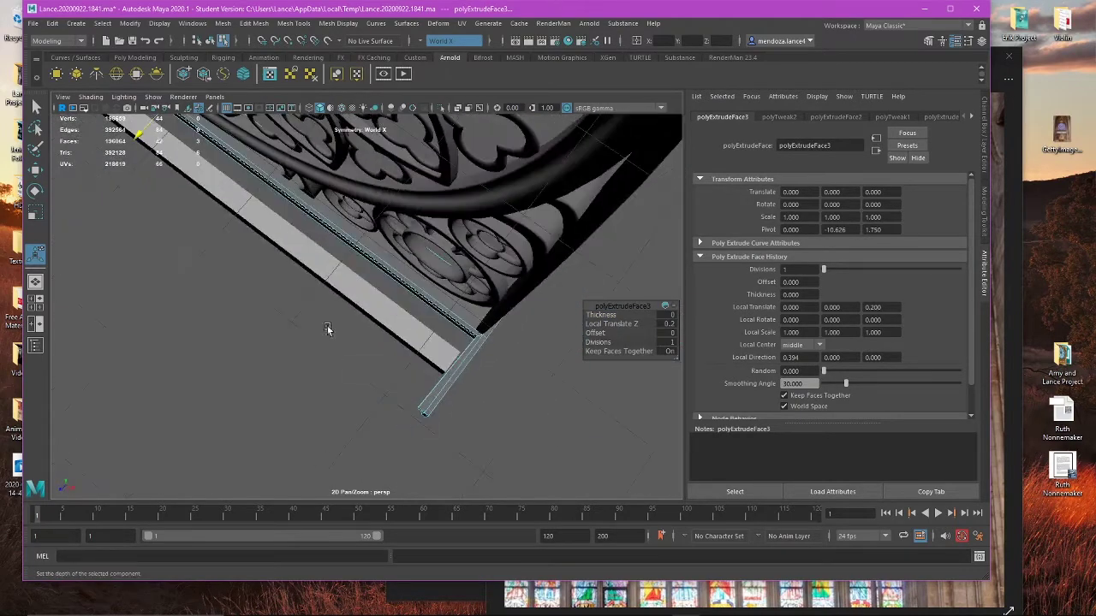
pyautogui.press('space')
pyautogui.press('space')
pyautogui.keyDown('alt'); pyautogui.moveTo(599, 334); pyautogui.dragTo(205, 244, button='middle'); pyautogui.keyUp('alt')
pyautogui.scroll(-3, 396, 246)
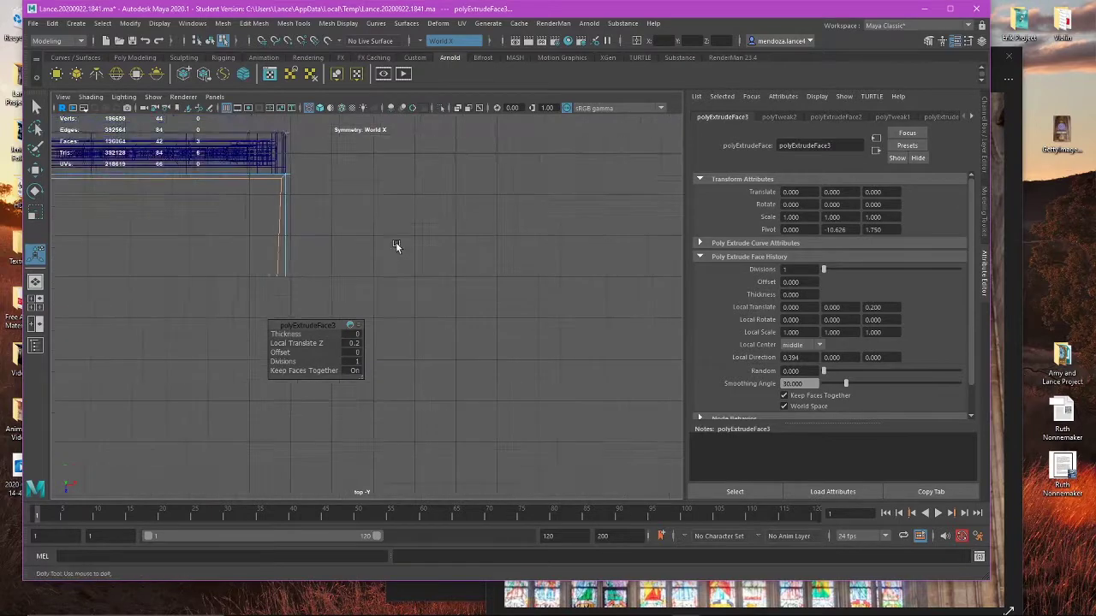
pyautogui.moveTo(418, 217); pyautogui.dragTo(349, 211, button='right')
pyautogui.scroll(3, 342, 234)
pyautogui.moveTo(313, 221); pyautogui.dragTo(317, 299)
pyautogui.press('w')
pyautogui.press('r')
pyautogui.press('w')
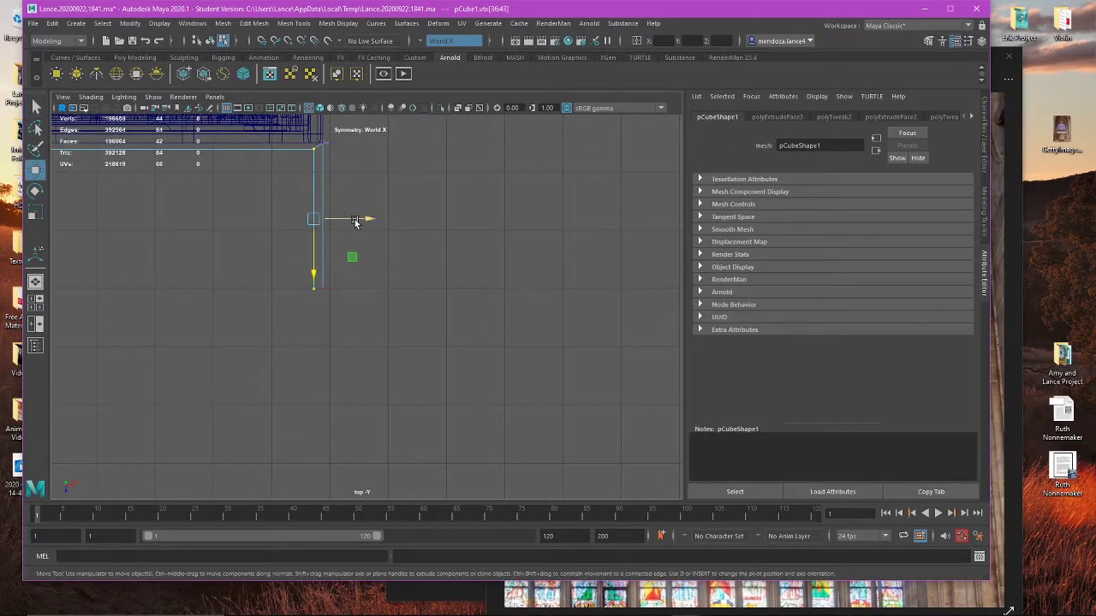
pyautogui.moveTo(355, 220); pyautogui.dragTo(358, 223)
# Step: Inspect the sill's end corner in perspective and compare it with the cathedral reference photo
pyautogui.press('space')
pyautogui.press('space')
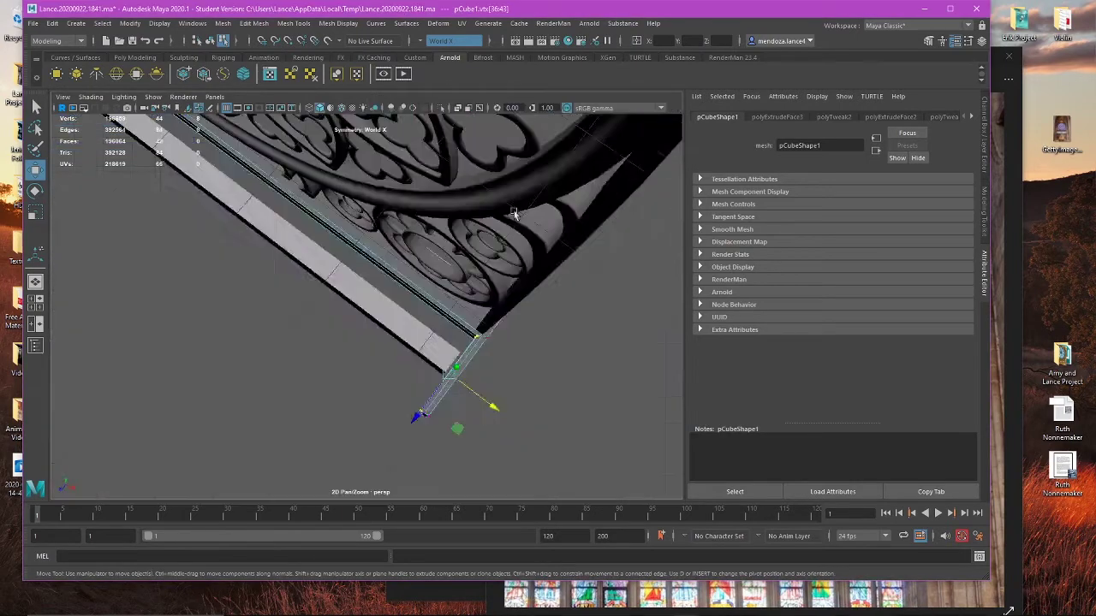
pyautogui.keyDown('alt'); pyautogui.moveTo(516, 213); pyautogui.dragTo(579, 190); pyautogui.keyUp('alt')
pyautogui.moveTo(564, 201); pyautogui.dragTo(575, 196, button='right')
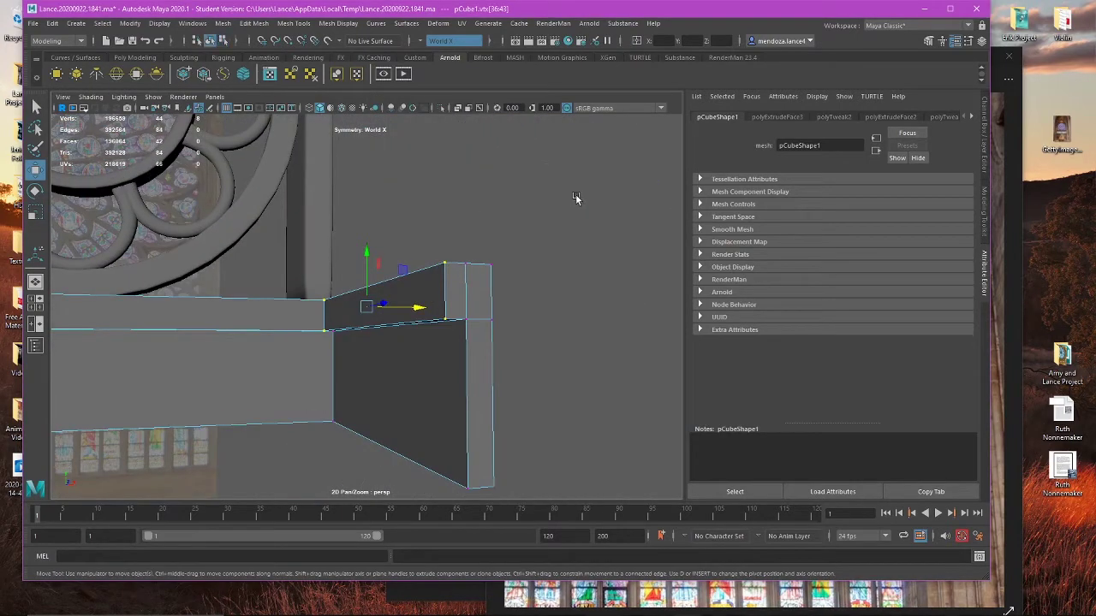
pyautogui.moveTo(736, 601)
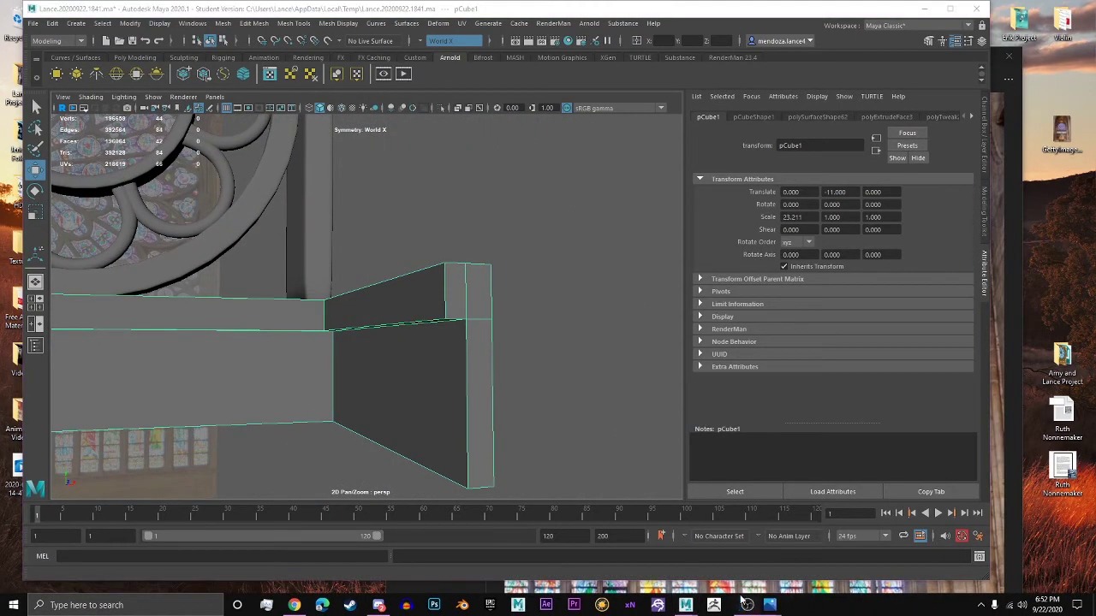
pyautogui.click(824, 587)
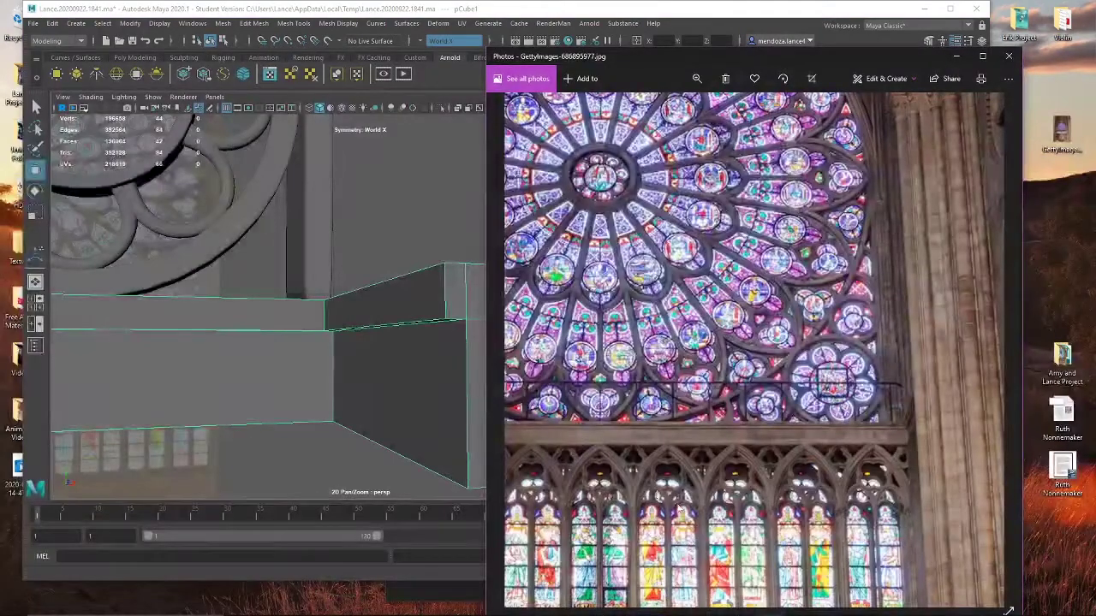
pyautogui.keyDown('alt'); pyautogui.moveTo(379, 385); pyautogui.dragTo(345, 425); pyautogui.keyUp('alt')
pyautogui.scroll(-4, 357, 381)
# Step: Try raising the vertices along the lower edge of the sill's band in the front view, and undo the move
pyautogui.press('space')
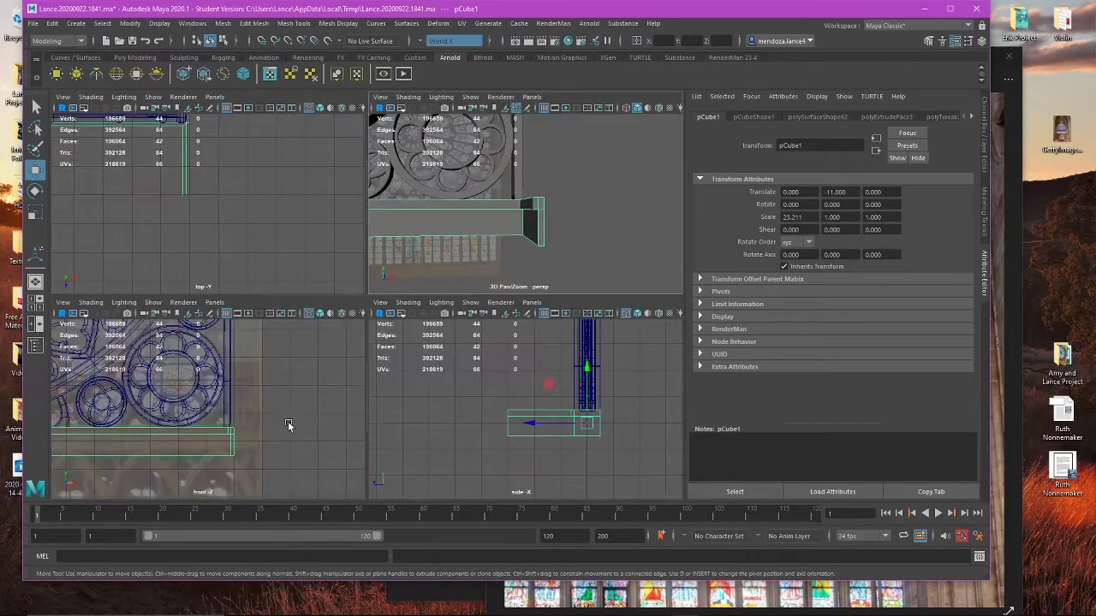
pyautogui.press('space')
pyautogui.moveTo(614, 265); pyautogui.dragTo(560, 264, button='right')
pyautogui.moveTo(466, 321); pyautogui.dragTo(270, 367)
pyautogui.scroll(-3, 271, 367)
pyautogui.keyDown('alt'); pyautogui.moveTo(171, 383); pyautogui.dragTo(585, 405, button='middle'); pyautogui.keyUp('alt')
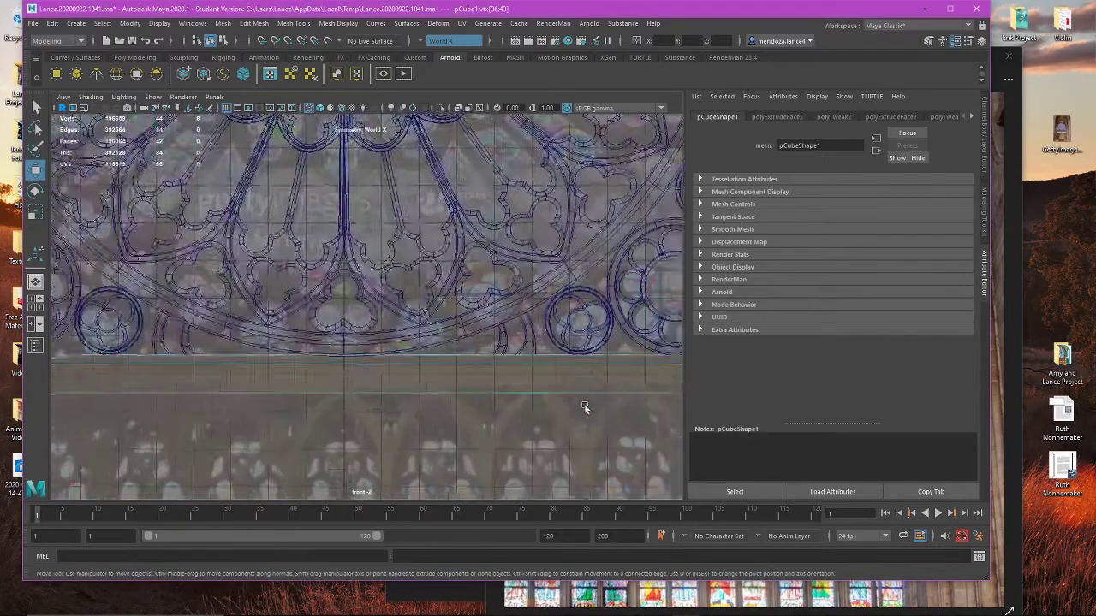
pyautogui.scroll(-4, 585, 405)
pyautogui.keyDown('alt'); pyautogui.moveTo(415, 383); pyautogui.dragTo(524, 390, button='middle'); pyautogui.keyUp('alt')
pyautogui.moveTo(185, 356); pyautogui.dragTo(237, 371)
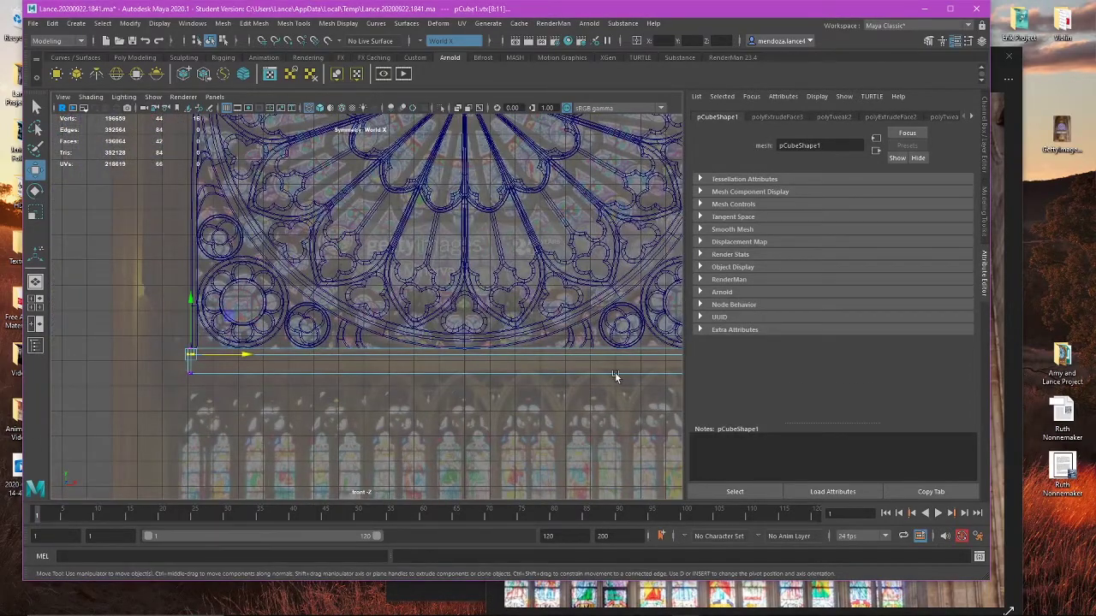
pyautogui.keyDown('alt'); pyautogui.moveTo(621, 380); pyautogui.dragTo(239, 397, button='middle'); pyautogui.keyUp('alt')
pyautogui.scroll(3, 498, 415)
pyautogui.keyDown('shift'); pyautogui.moveTo(326, 390); pyautogui.dragTo(354, 396); pyautogui.keyUp('shift')
pyautogui.keyDown('alt'); pyautogui.moveTo(228, 412); pyautogui.dragTo(637, 354, button='middle'); pyautogui.keyUp('alt')
pyautogui.keyDown('alt'); pyautogui.moveTo(163, 375); pyautogui.dragTo(558, 387, button='middle'); pyautogui.keyUp('alt')
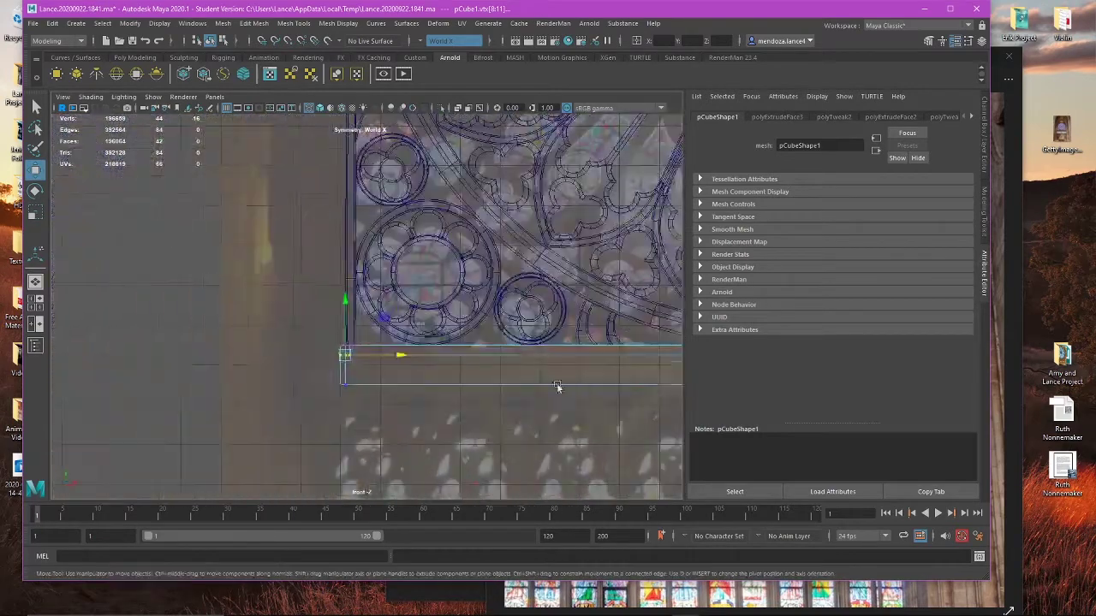
pyautogui.scroll(4, 335, 364)
pyautogui.moveTo(323, 358); pyautogui.dragTo(324, 353)
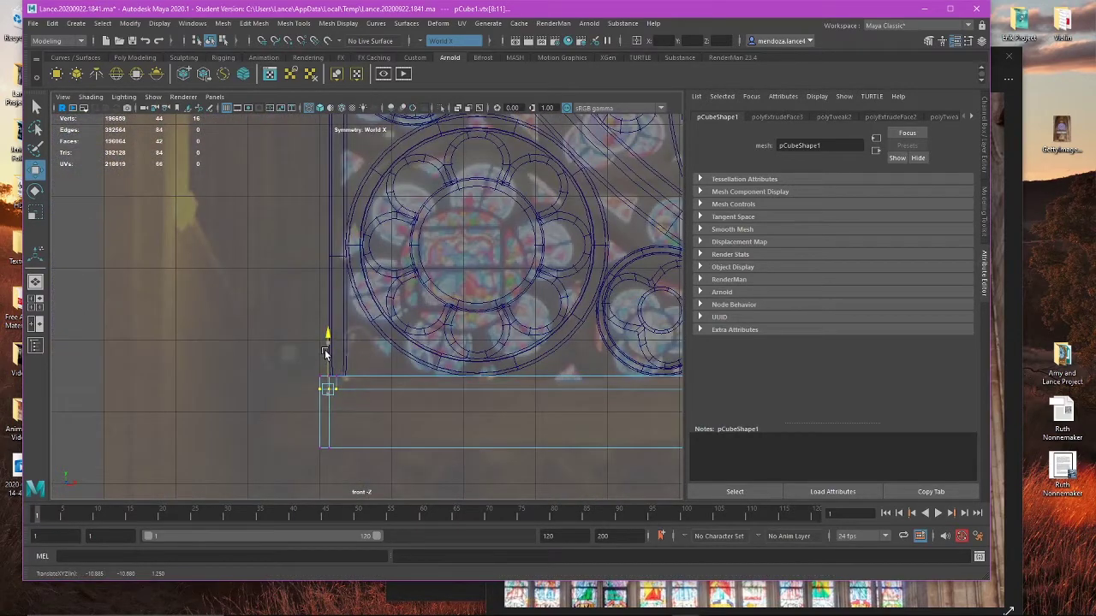
pyautogui.hotkey('ctrl', 'z')
# Step: Start the Insert Edge Loop tool with multiple edge loops, set the number of loops to 2, and check the reference photo
pyautogui.press('space')
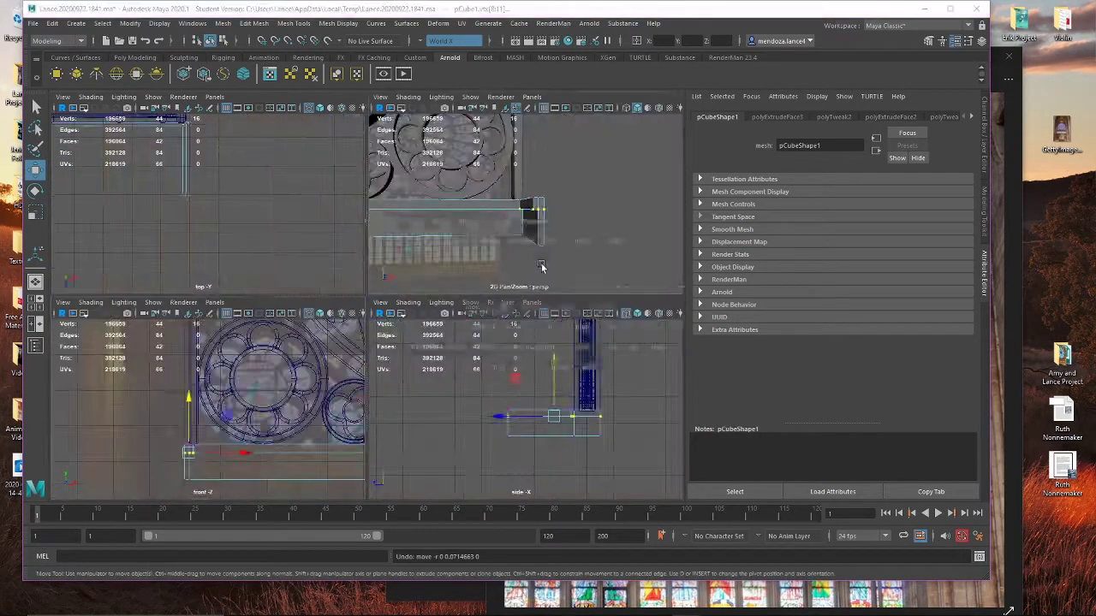
pyautogui.press('space')
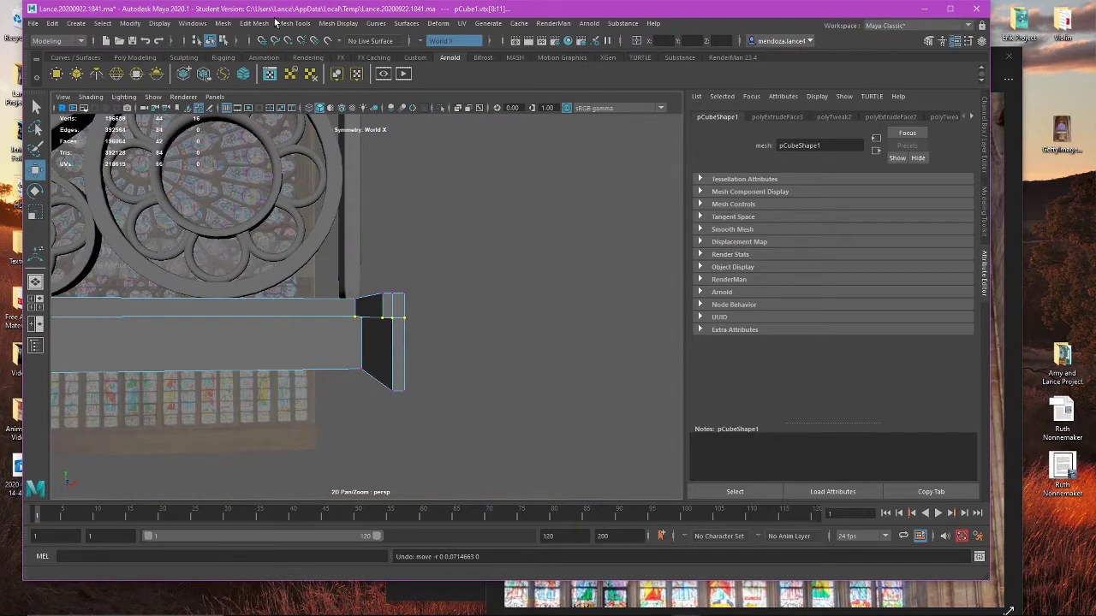
pyautogui.click(293, 23)
pyautogui.click(398, 110)
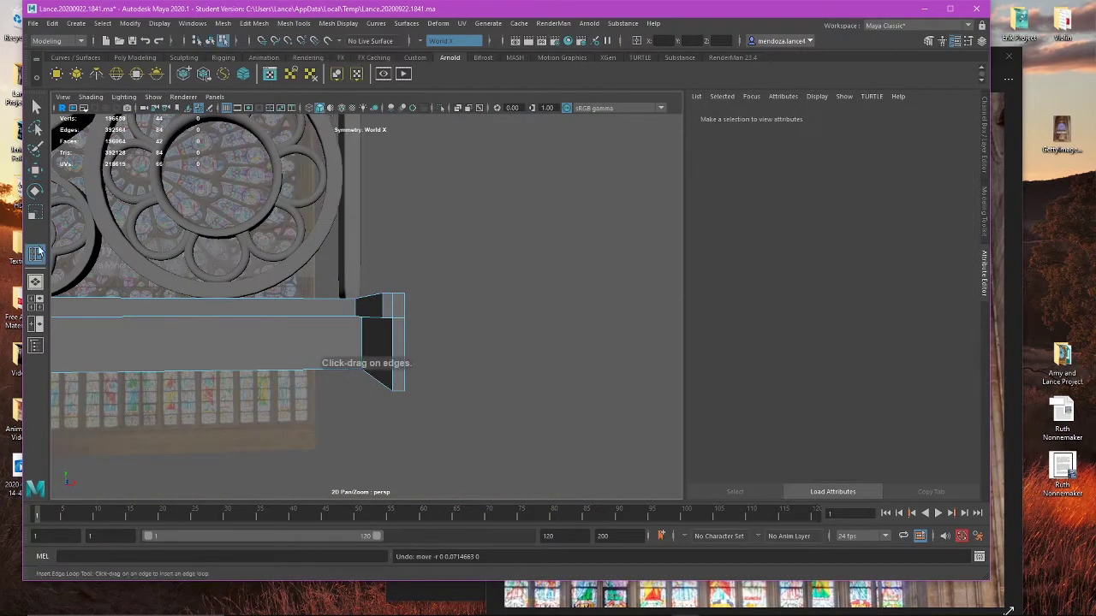
pyautogui.click(739, 142)
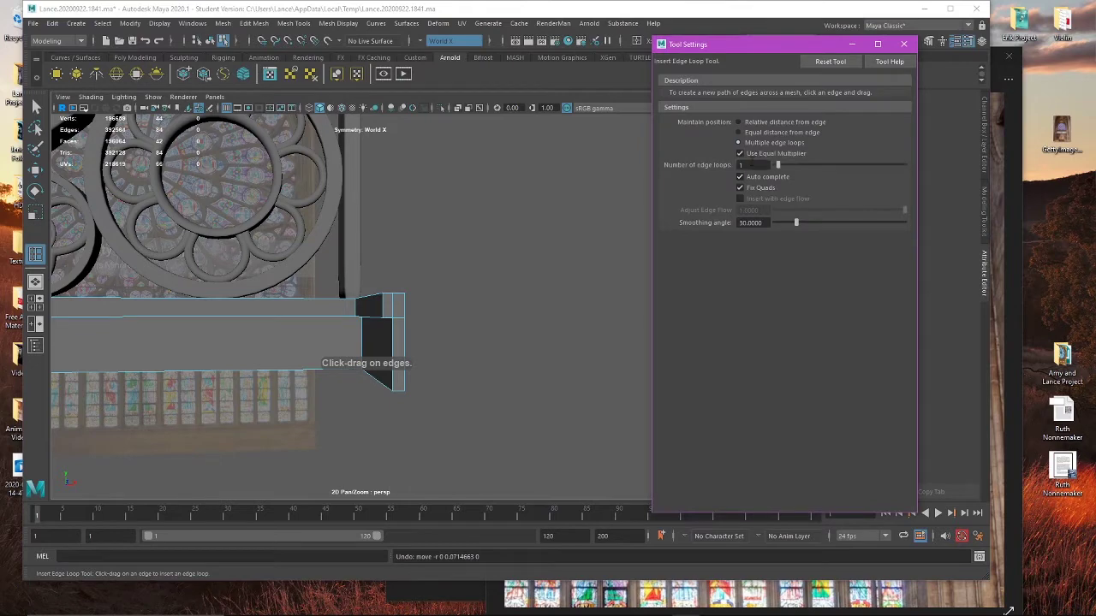
pyautogui.click(903, 45)
pyautogui.click(1016, 280)
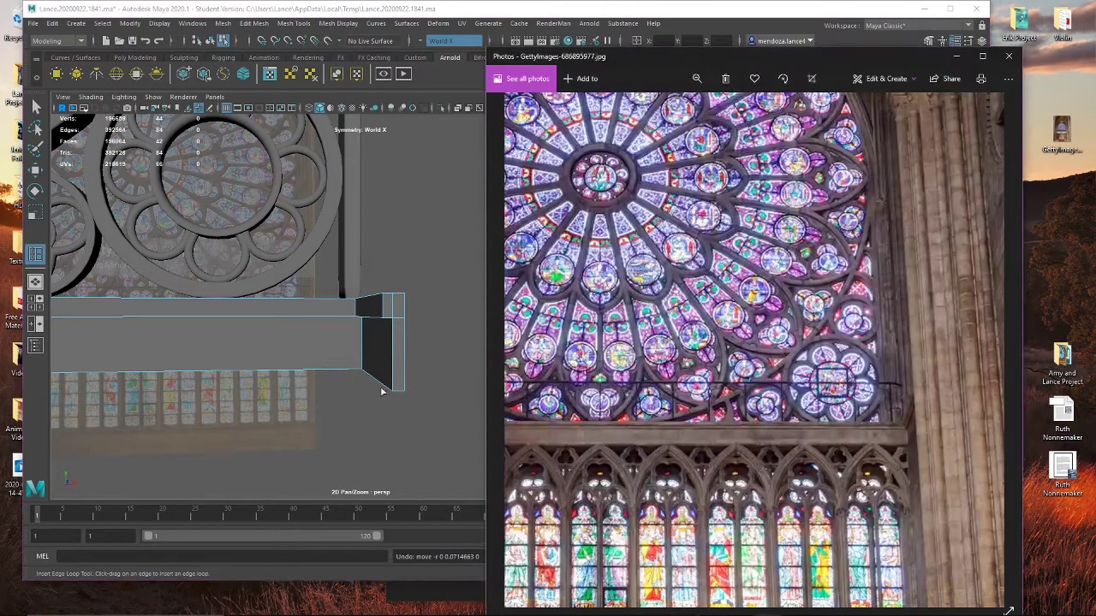
pyautogui.keyDown('alt'); pyautogui.moveTo(308, 364); pyautogui.dragTo(305, 349); pyautogui.keyUp('alt')
pyautogui.keyDown('alt'); pyautogui.moveTo(304, 349); pyautogui.dragTo(349, 339, button='right'); pyautogui.keyUp('alt')
pyautogui.keyDown('alt'); pyautogui.moveTo(318, 317); pyautogui.dragTo(346, 315); pyautogui.keyUp('alt')
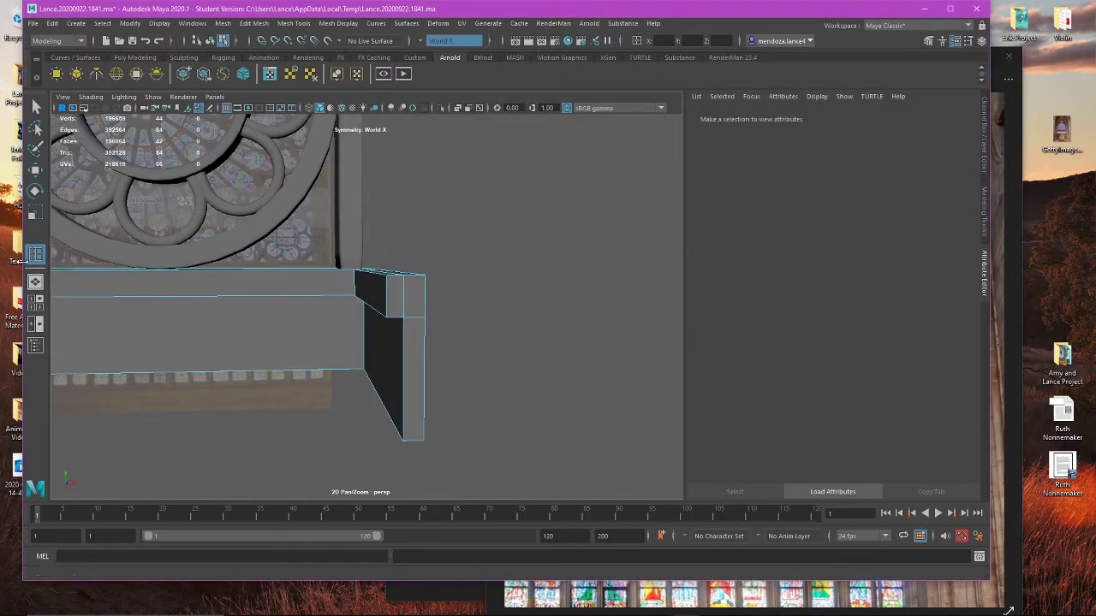
pyautogui.doubleClick(35, 254)
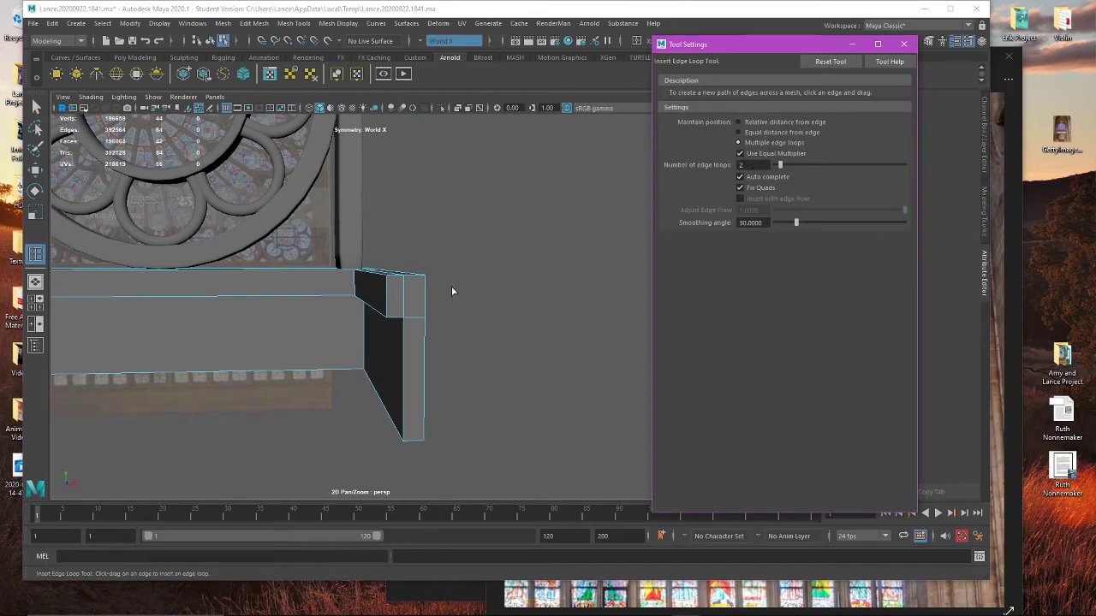
# Step: Insert one edge loop midway up the sill's projecting band and compare the result with the reference photo
pyautogui.click(1007, 521)
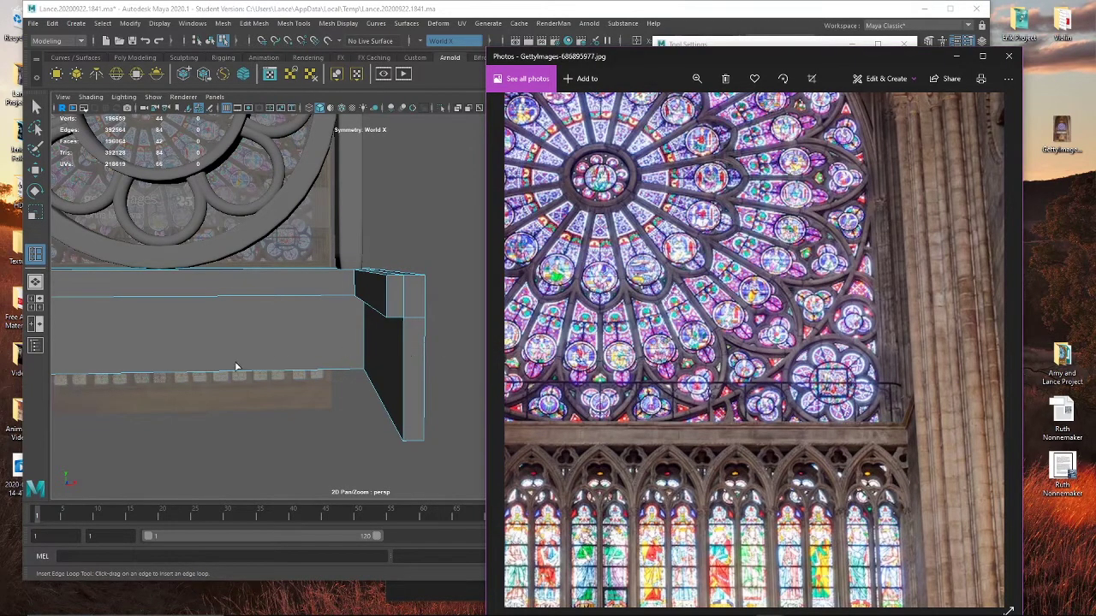
pyautogui.click(272, 384)
pyautogui.keyDown('alt'); pyautogui.moveTo(324, 327); pyautogui.dragTo(58, 255); pyautogui.keyUp('alt')
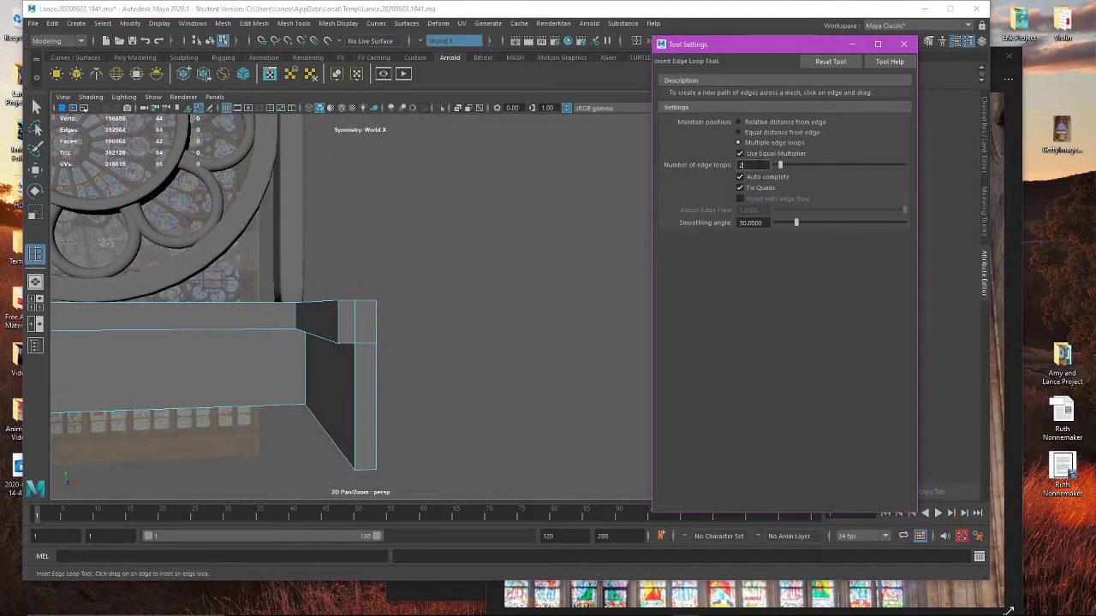
pyautogui.click(337, 322)
pyautogui.keyDown('alt'); pyautogui.moveTo(407, 336); pyautogui.dragTo(483, 299); pyautogui.keyUp('alt')
pyautogui.press('w')
pyautogui.moveTo(484, 298); pyautogui.dragTo(484, 262, button='right')
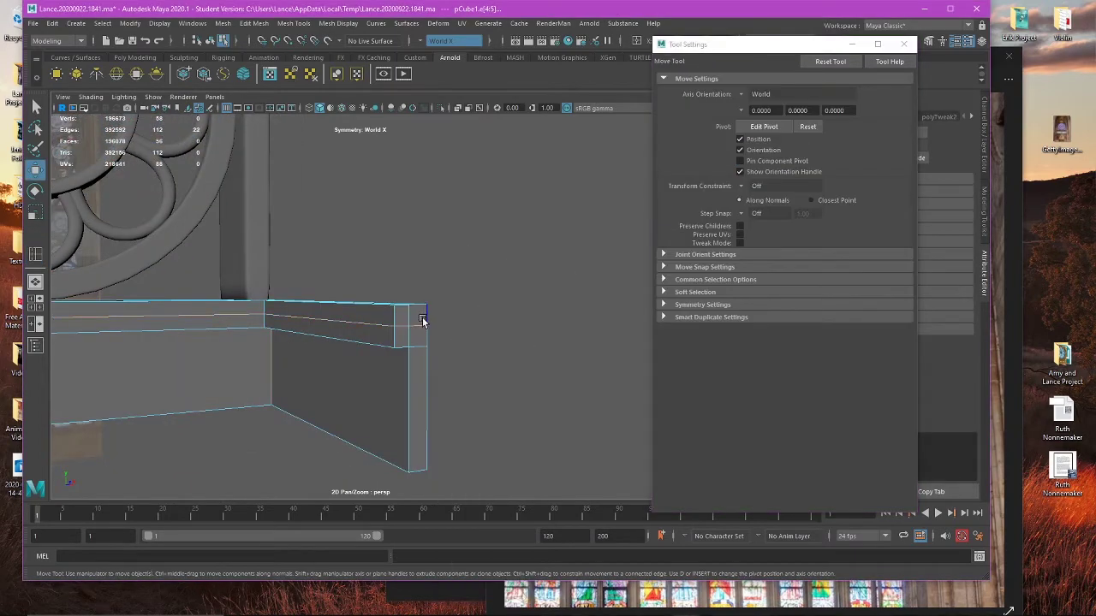
pyautogui.keyDown('alt'); pyautogui.moveTo(422, 321); pyautogui.dragTo(286, 377); pyautogui.keyUp('alt')
pyautogui.click(754, 588)
pyautogui.keyDown('alt'); pyautogui.moveTo(286, 376); pyautogui.dragTo(485, 381, button='middle'); pyautogui.keyUp('alt')
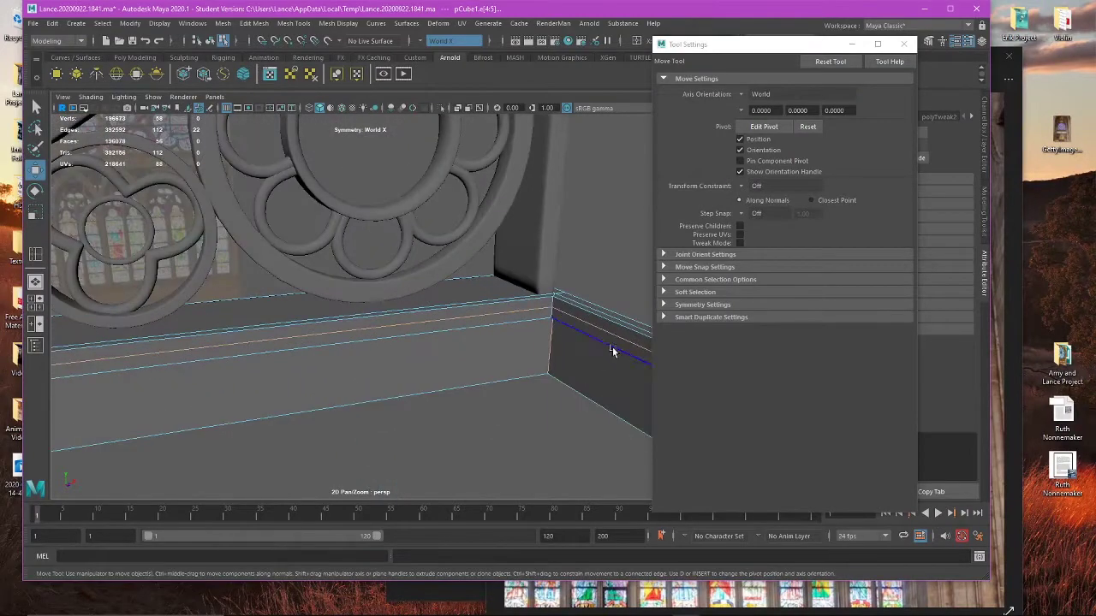
# Step: Try scaling the band's top inner edges along X in the top view, and undo the scaling
pyautogui.click(618, 326)
pyautogui.keyDown('shift'); pyautogui.click(516, 305); pyautogui.keyUp('shift')
pyautogui.keyDown('alt'); pyautogui.moveTo(515, 306); pyautogui.dragTo(293, 419, button='right'); pyautogui.keyUp('alt')
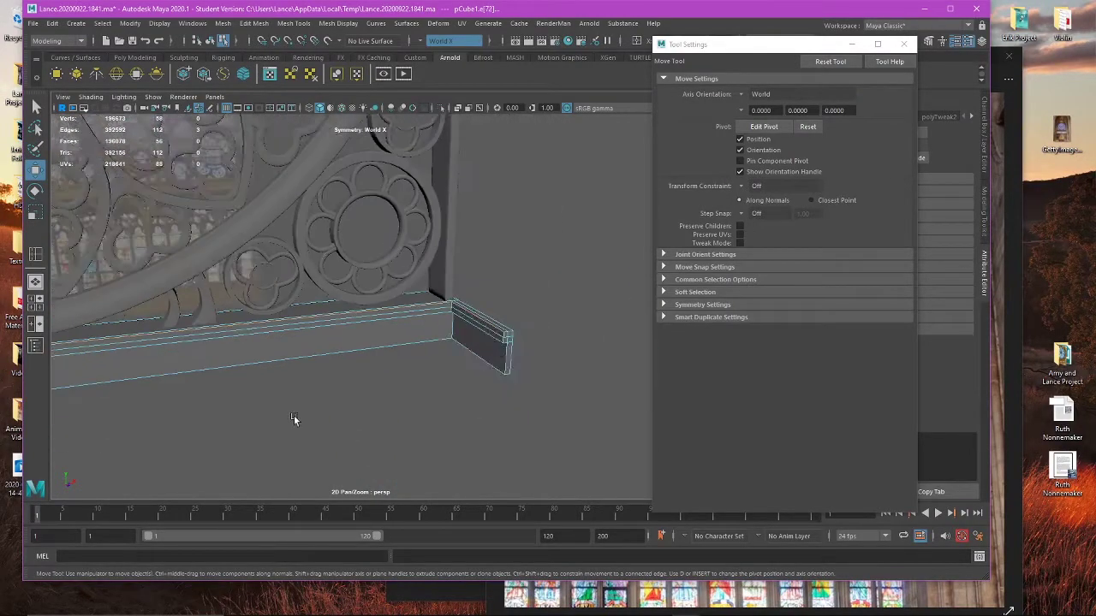
pyautogui.keyDown('alt'); pyautogui.moveTo(292, 419); pyautogui.dragTo(582, 358); pyautogui.keyUp('alt')
pyautogui.keyDown('alt'); pyautogui.moveTo(333, 315); pyautogui.dragTo(220, 247); pyautogui.keyUp('alt')
pyautogui.press('space')
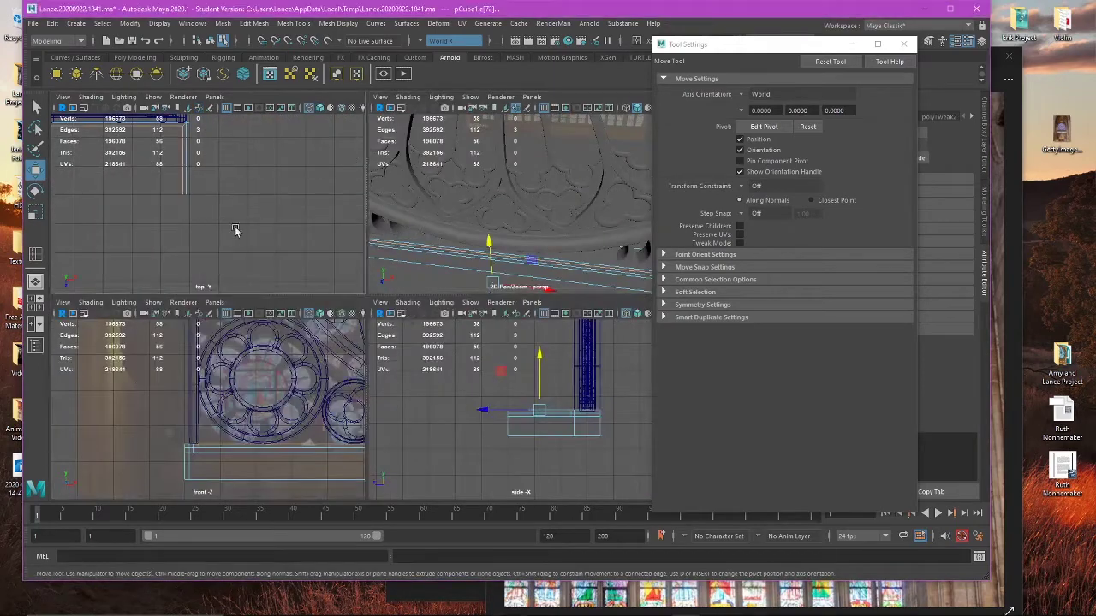
pyautogui.press('space')
pyautogui.press('r')
pyautogui.keyDown('alt'); pyautogui.moveTo(282, 261); pyautogui.dragTo(535, 324, button='middle'); pyautogui.keyUp('alt')
pyautogui.moveTo(186, 275); pyautogui.dragTo(182, 277)
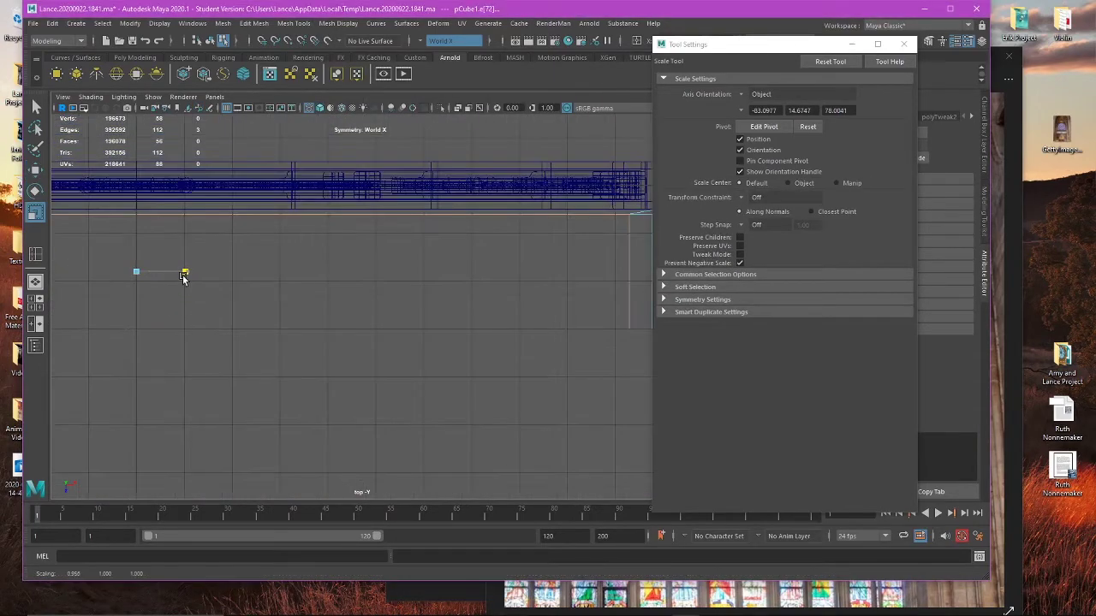
pyautogui.hotkey('ctrl', 'z')
pyautogui.keyDown('alt'); pyautogui.moveTo(221, 289); pyautogui.dragTo(158, 291, button='middle'); pyautogui.keyUp('alt')
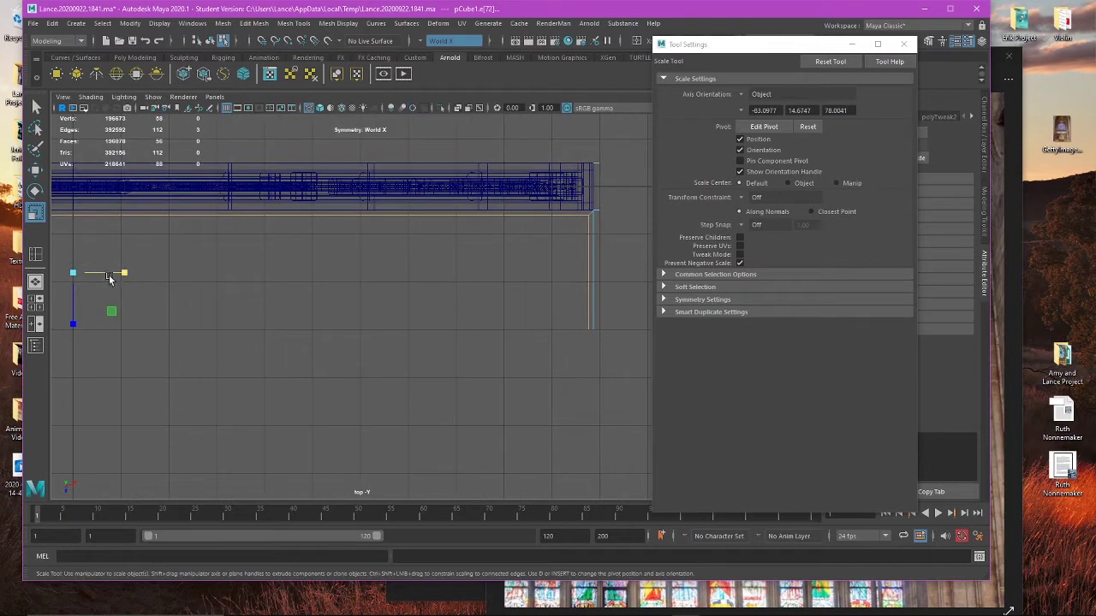
pyautogui.moveTo(126, 273); pyautogui.dragTo(125, 272)
pyautogui.hotkey('ctrl', 'z')
# Step: Move the top inner edges of the band on both end pieces slightly inward along X
pyautogui.press('w')
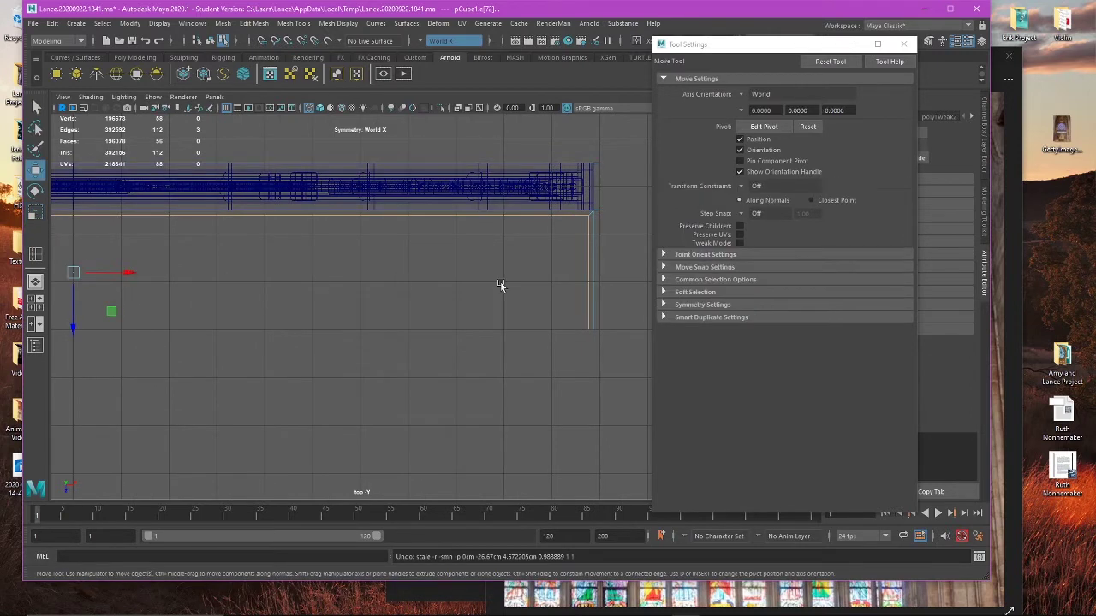
pyautogui.click(586, 275)
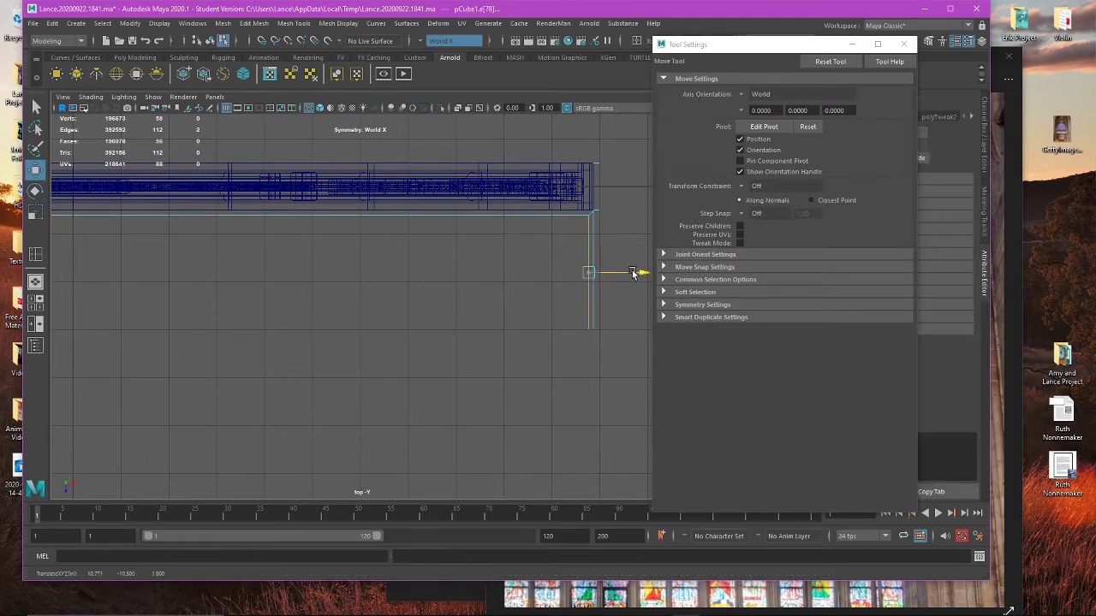
pyautogui.moveTo(631, 273); pyautogui.dragTo(630, 274)
# Step: Pull the band's top front edge outward along Z in the top view and inspect the flared profile in perspective
pyautogui.click(519, 224)
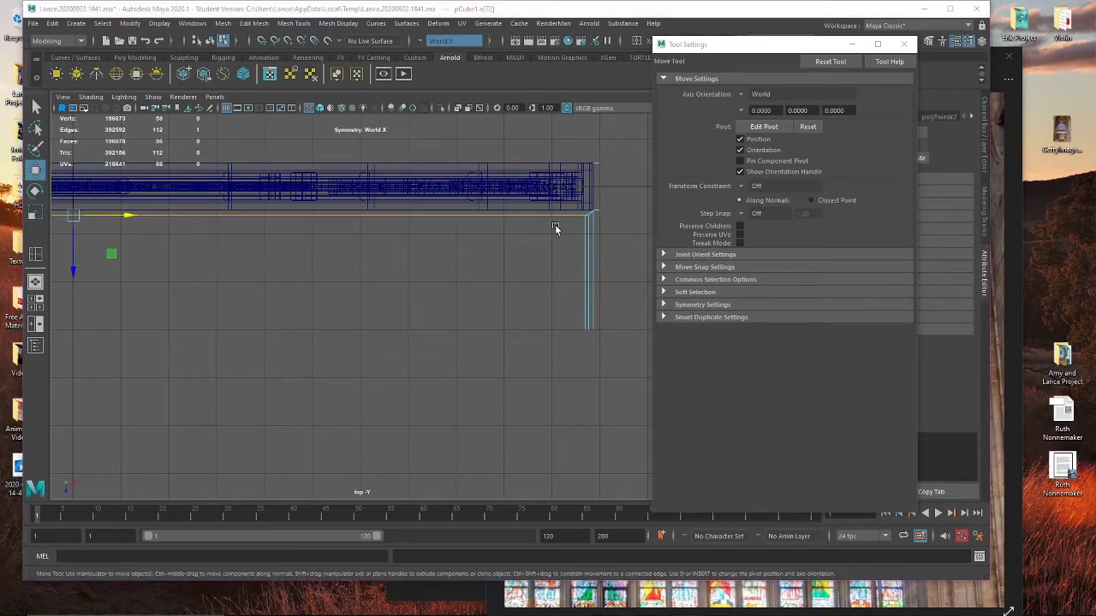
pyautogui.press('space')
pyautogui.press('space')
pyautogui.keyDown('alt'); pyautogui.moveTo(529, 220); pyautogui.dragTo(533, 288); pyautogui.keyUp('alt')
pyautogui.press('space')
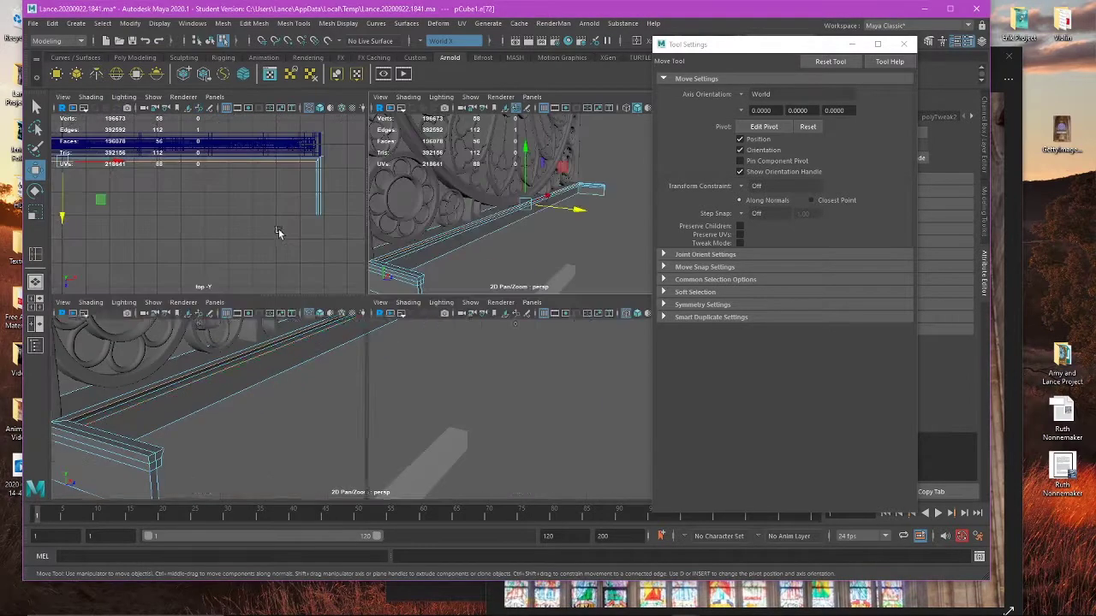
pyautogui.press('space')
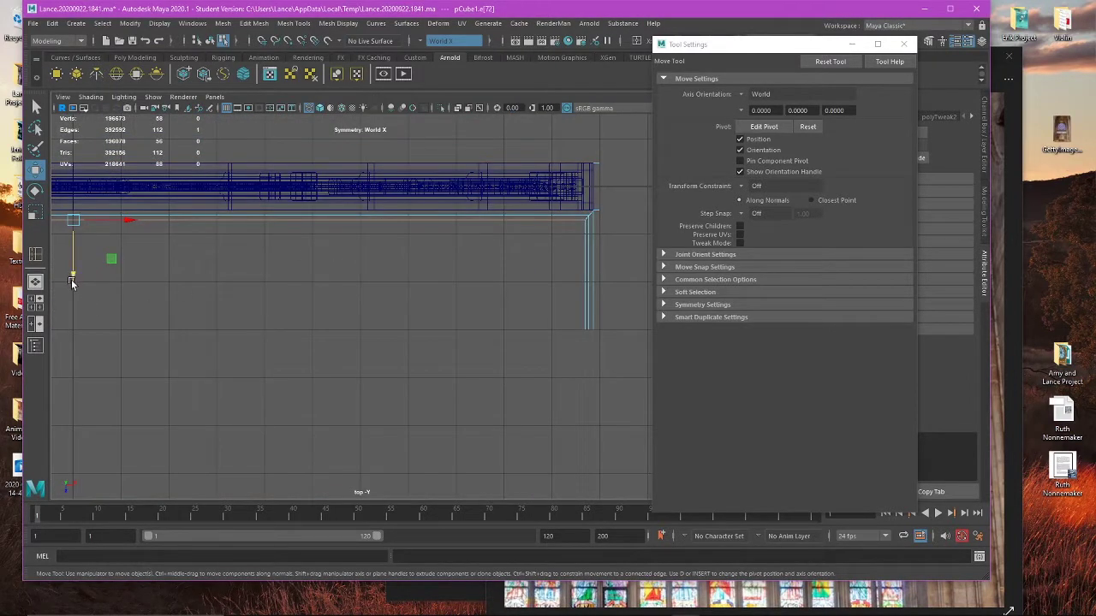
pyautogui.keyDown('alt'); pyautogui.moveTo(539, 221); pyautogui.dragTo(443, 342); pyautogui.keyUp('alt')
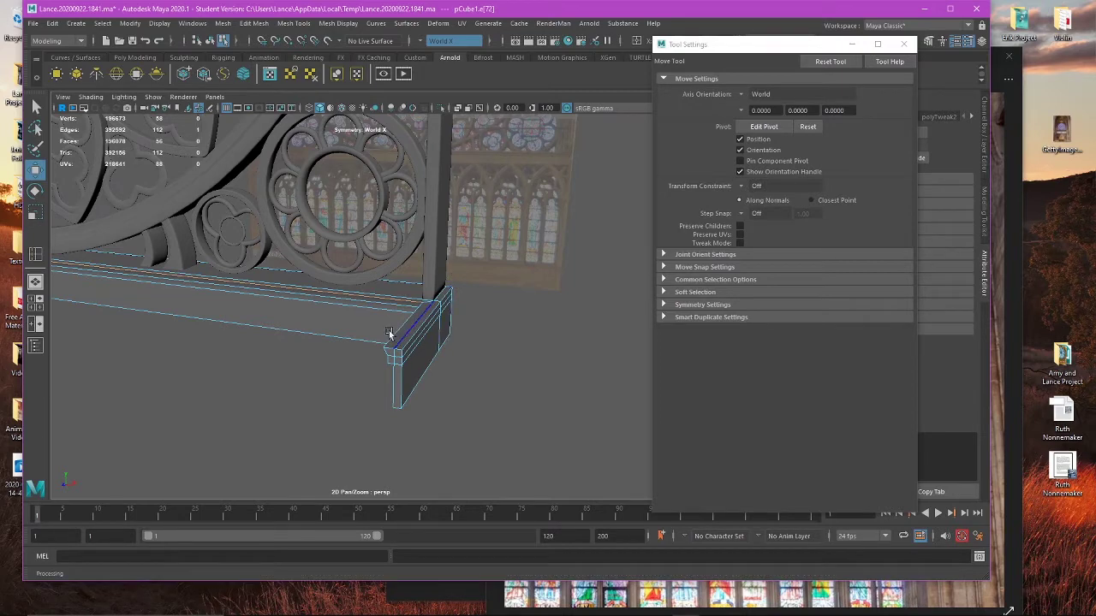
# Step: Inspect the sill's flared end with smooth preview and unsmoothed, and compare it with the cathedral reference photo
pyautogui.keyDown('alt'); pyautogui.moveTo(391, 337); pyautogui.dragTo(420, 348); pyautogui.keyUp('alt')
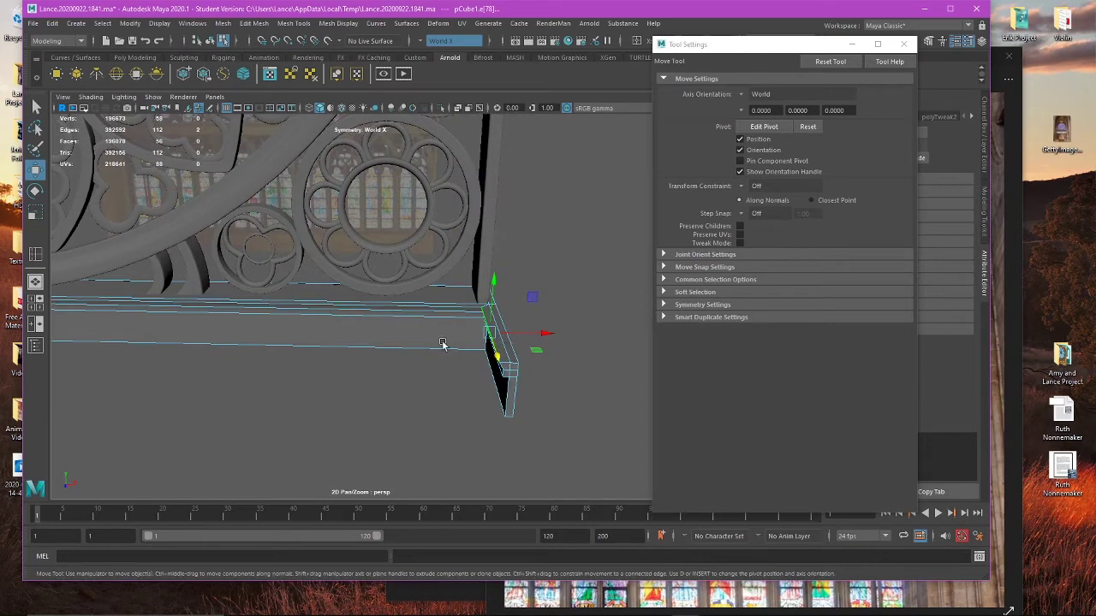
pyautogui.press('f')
pyautogui.press('3')
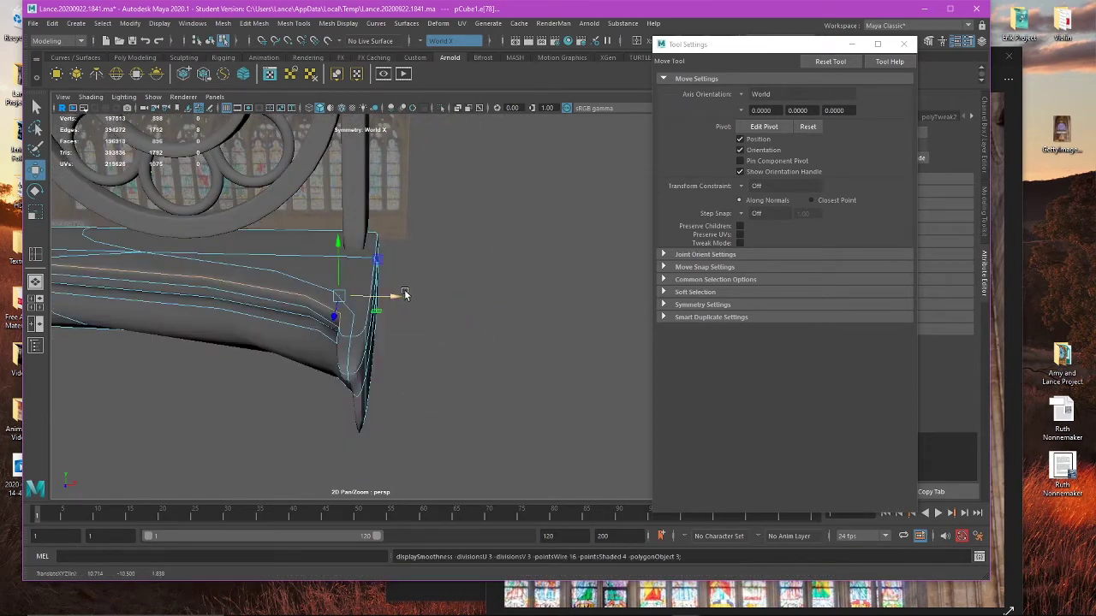
pyautogui.keyDown('alt'); pyautogui.moveTo(410, 294); pyautogui.dragTo(385, 317); pyautogui.keyUp('alt')
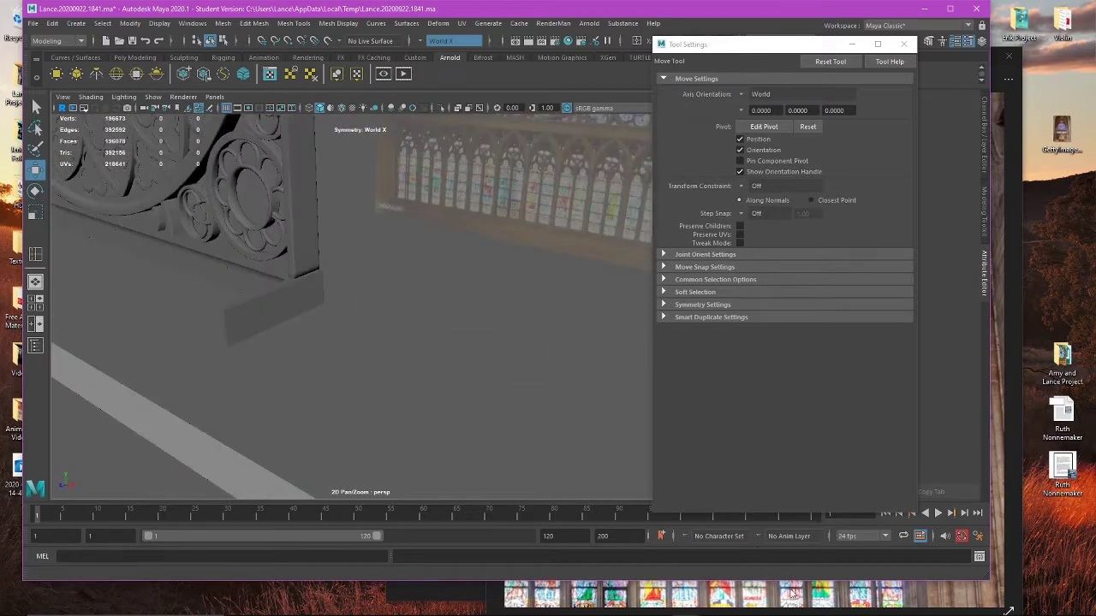
pyautogui.click(792, 593)
pyautogui.keyDown('alt'); pyautogui.moveTo(303, 376); pyautogui.dragTo(318, 346); pyautogui.keyUp('alt')
pyautogui.click(460, 286)
pyautogui.press('f')
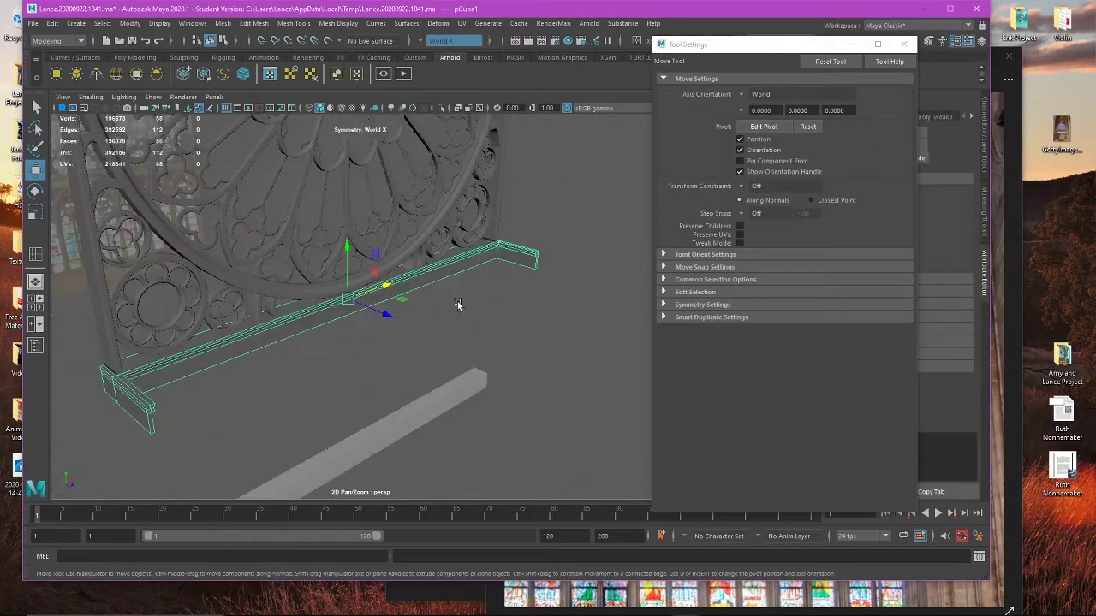
pyautogui.keyDown('alt'); pyautogui.moveTo(427, 307); pyautogui.dragTo(436, 336); pyautogui.keyUp('alt')
pyautogui.click(1002, 512)
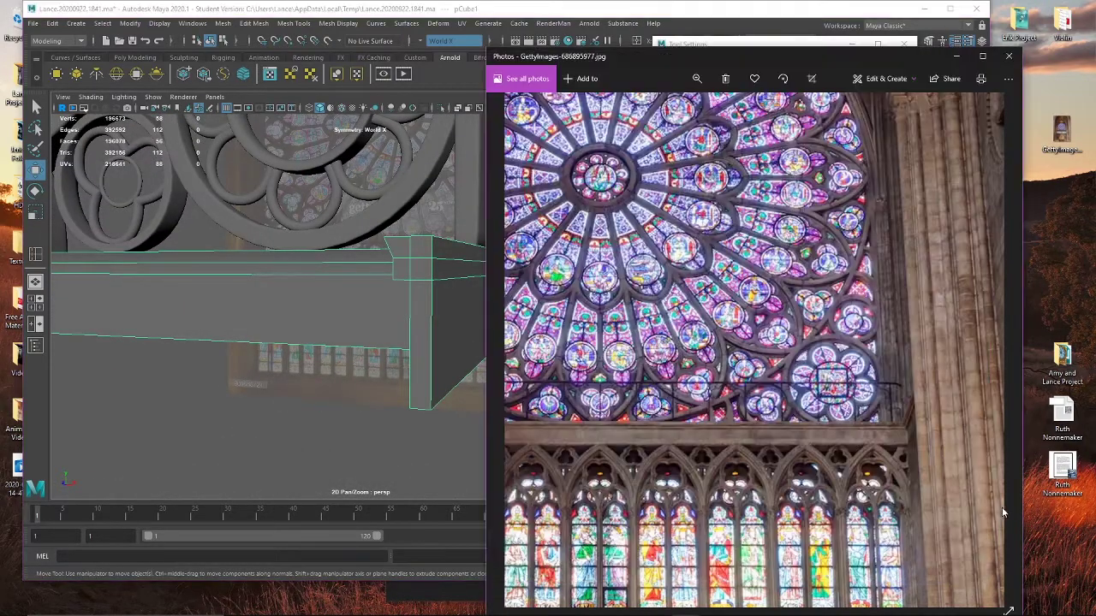
pyautogui.click(353, 414)
pyautogui.keyDown('alt'); pyautogui.moveTo(320, 404); pyautogui.dragTo(484, 347); pyautogui.keyUp('alt')
# Step: Duplicate the sill with all of its faces selected and isolate the selection in the perspective view
pyautogui.rightClick(530, 272)
pyautogui.moveTo(523, 296); pyautogui.dragTo(524, 299, button='right')
pyautogui.doubleClick(471, 328)
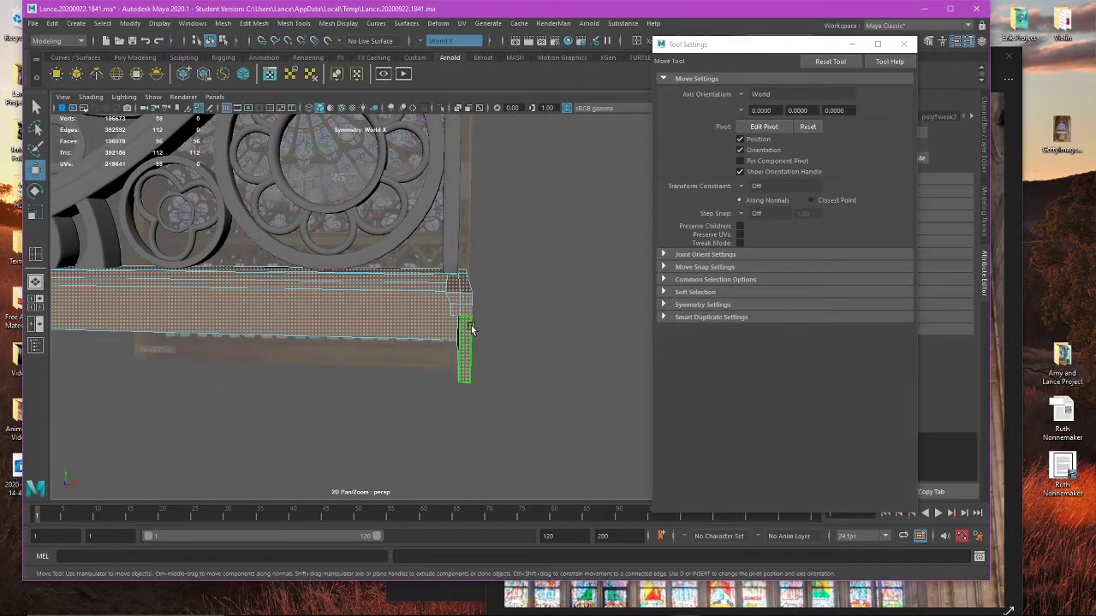
pyautogui.scroll(-5, 469, 332)
pyautogui.keyDown('alt'); pyautogui.moveTo(465, 337); pyautogui.dragTo(443, 345); pyautogui.keyUp('alt')
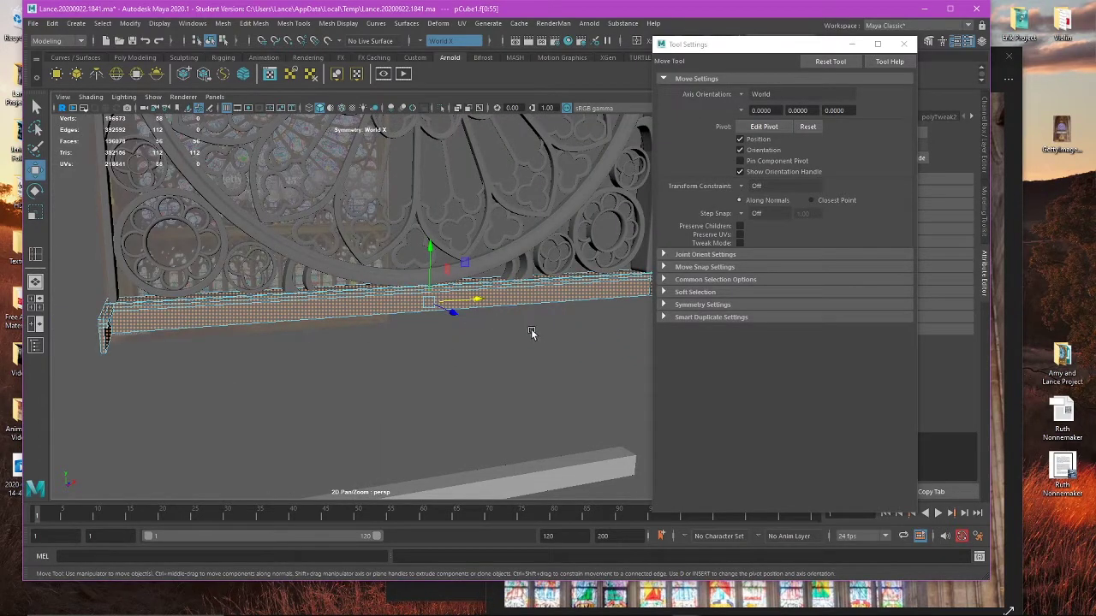
pyautogui.keyDown('alt'); pyautogui.moveTo(451, 317); pyautogui.dragTo(240, 336); pyautogui.keyUp('alt')
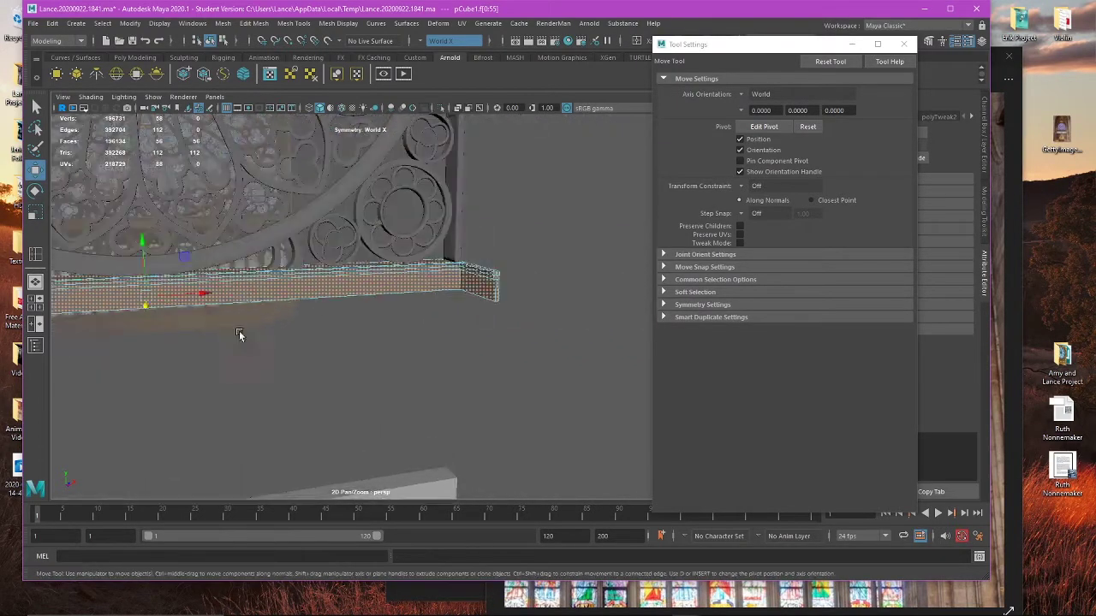
pyautogui.click(441, 108)
# Step: Strip the isolated sill down to its projecting upper band by selecting the band's faces, inverting the selection and deleting the rest
pyautogui.keyDown('alt'); pyautogui.moveTo(542, 265); pyautogui.dragTo(457, 281); pyautogui.keyUp('alt')
pyautogui.moveTo(462, 247); pyautogui.dragTo(463, 276, button='right')
pyautogui.keyDown('alt'); pyautogui.moveTo(464, 276); pyautogui.dragTo(343, 300); pyautogui.keyUp('alt')
pyautogui.click(301, 284)
pyautogui.keyDown('shift'); pyautogui.doubleClick(310, 267); pyautogui.keyUp('shift')
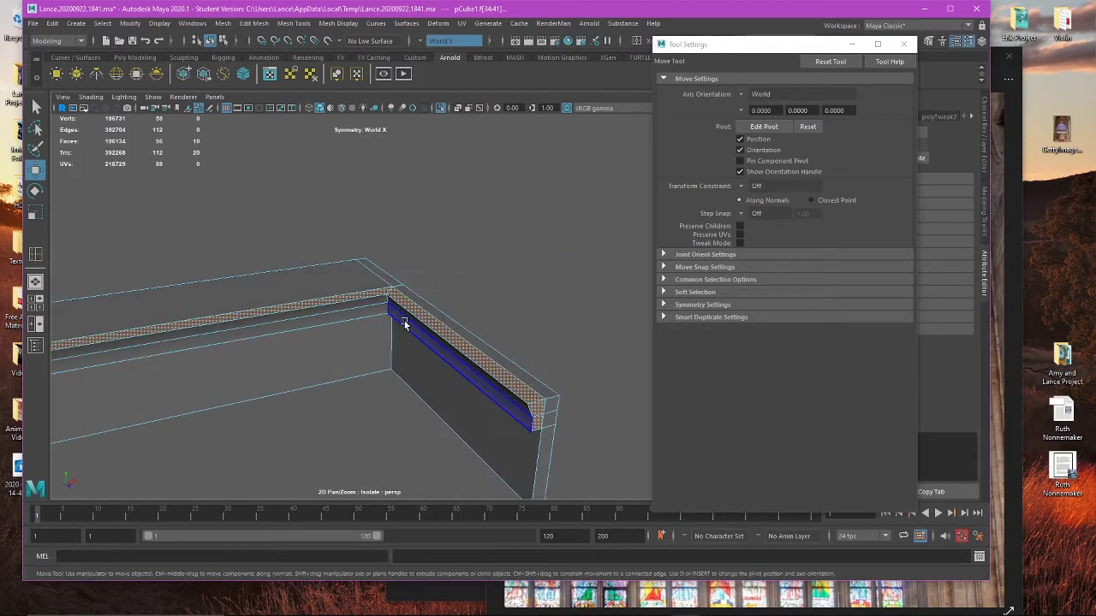
pyautogui.keyDown('alt'); pyautogui.moveTo(434, 346); pyautogui.dragTo(416, 288); pyautogui.keyUp('alt')
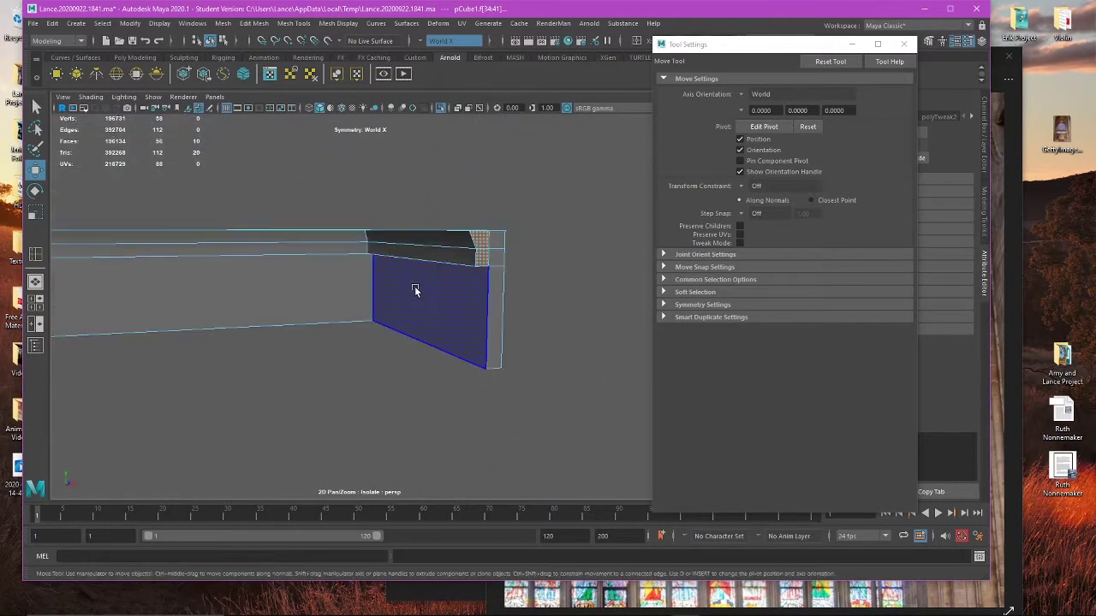
pyautogui.keyDown('shift'); pyautogui.click(430, 243); pyautogui.keyUp('shift')
pyautogui.keyDown('shift'); pyautogui.click(341, 241); pyautogui.keyUp('shift')
pyautogui.keyDown('shift'); pyautogui.click(334, 246); pyautogui.keyUp('shift')
pyautogui.keyDown('alt'); pyautogui.moveTo(314, 291); pyautogui.dragTo(245, 326, button='right'); pyautogui.keyUp('alt')
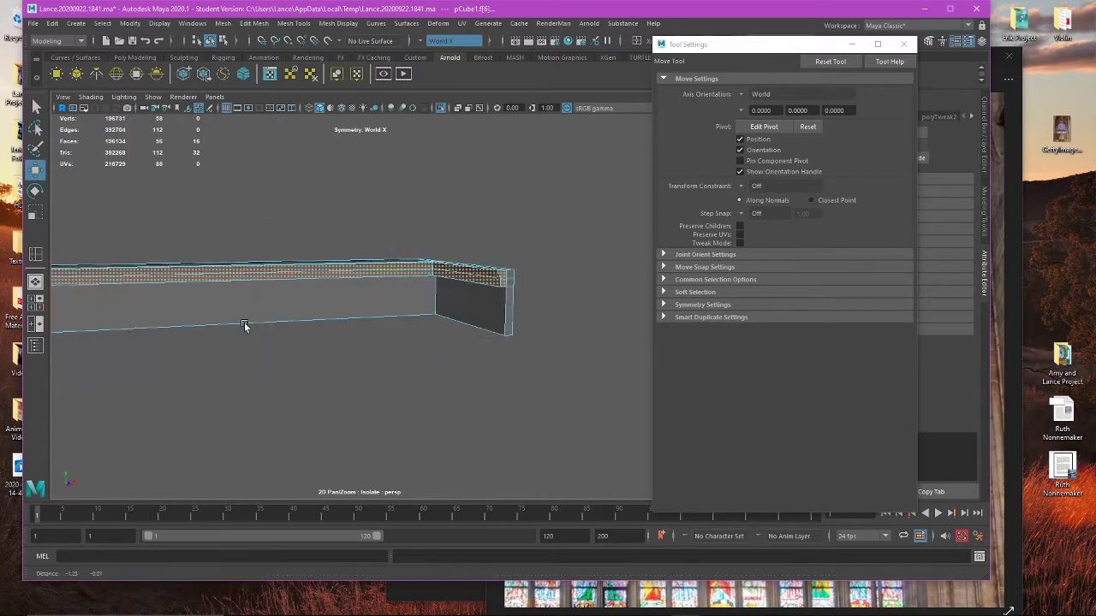
pyautogui.keyDown('alt'); pyautogui.moveTo(256, 333); pyautogui.dragTo(257, 282); pyautogui.keyUp('alt')
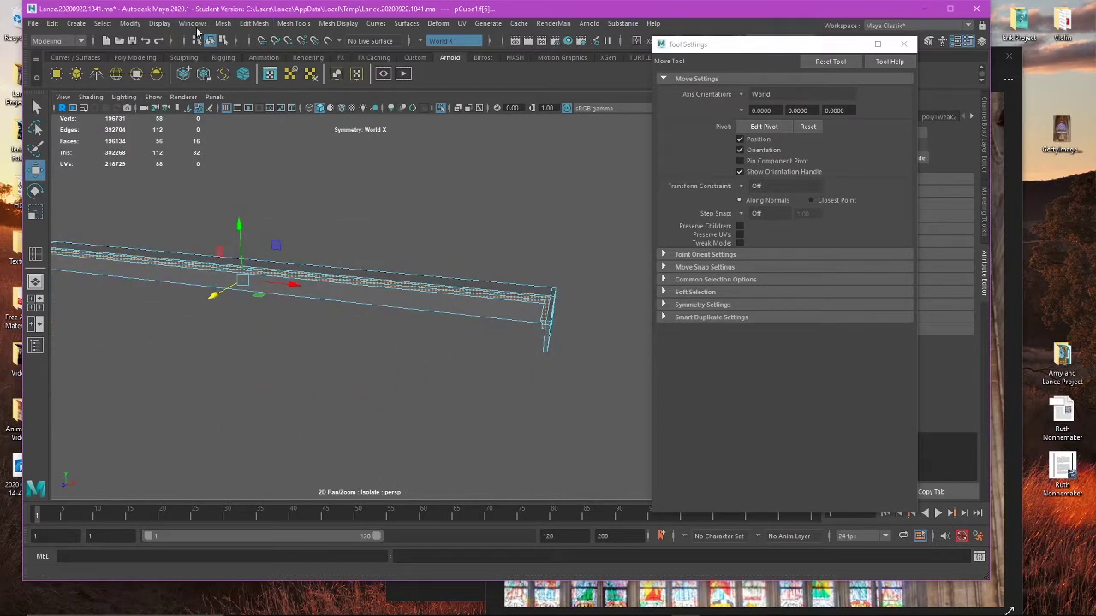
pyautogui.click(128, 23)
pyautogui.click(144, 105)
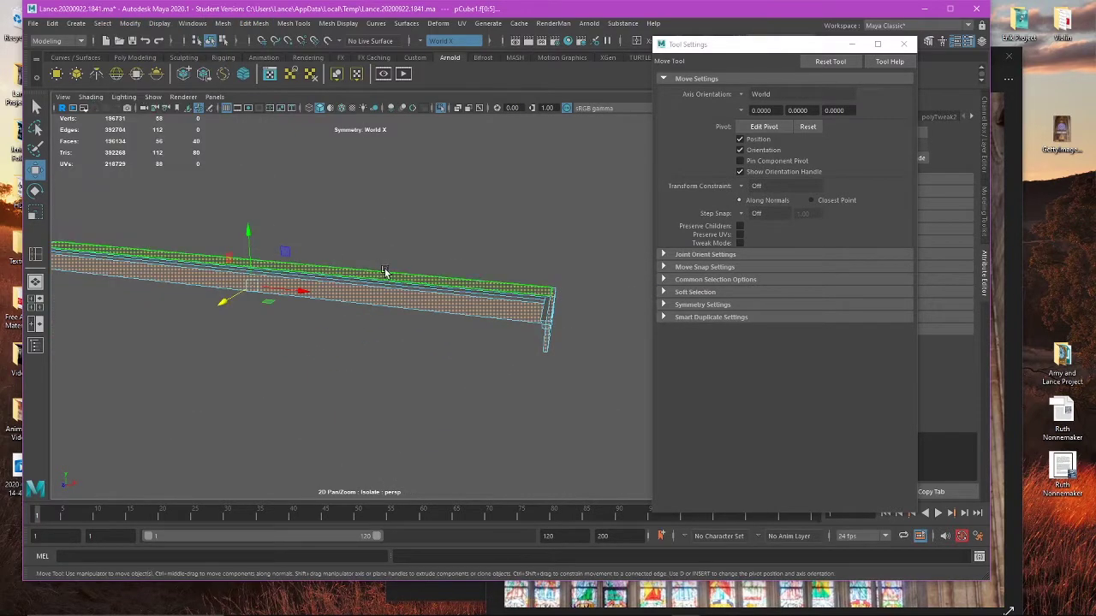
pyautogui.click(628, 328)
# Step: Extrude the outer vertical edges at the band's ends back along Z to the rear corners, forming the outer side walls
pyautogui.keyDown('alt'); pyautogui.moveTo(629, 328); pyautogui.dragTo(449, 305); pyautogui.keyUp('alt')
pyautogui.moveTo(449, 305); pyautogui.dragTo(451, 328, button='right')
pyautogui.keyDown('alt'); pyautogui.moveTo(451, 328); pyautogui.dragTo(228, 374); pyautogui.keyUp('alt')
pyautogui.scroll(5, 421, 334)
pyautogui.scroll(5, 343, 378)
pyautogui.scroll(-5, 343, 378)
pyautogui.click(315, 348)
pyautogui.keyDown('shift'); pyautogui.click(314, 377); pyautogui.keyUp('shift')
pyautogui.hotkey('ctrl', 'e')
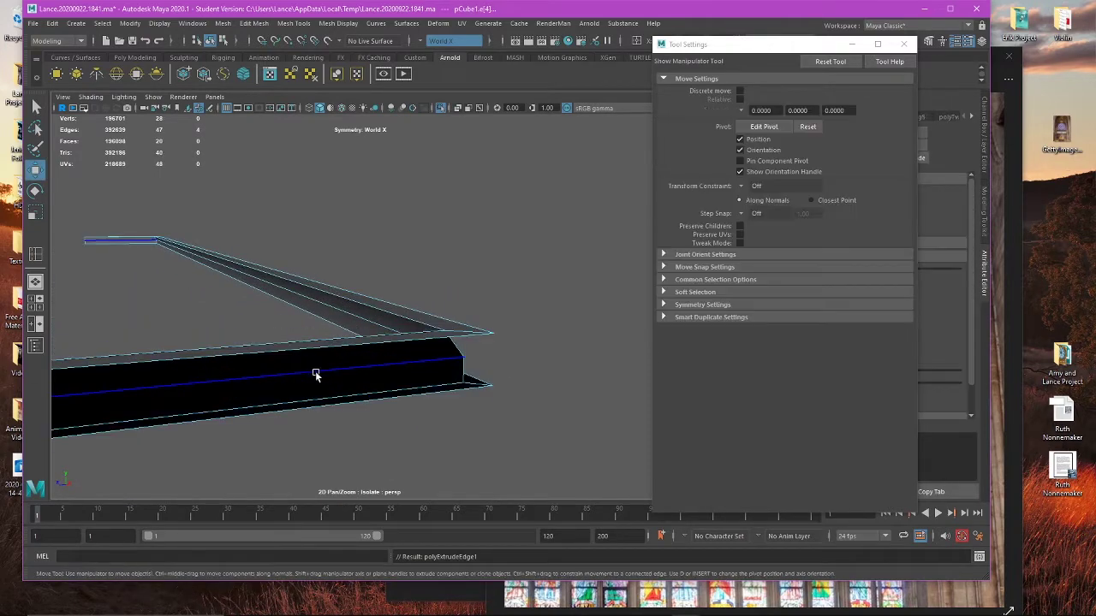
pyautogui.scroll(-3, 267, 375)
pyautogui.scroll(2, 243, 368)
pyautogui.moveTo(57, 374); pyautogui.dragTo(477, 282)
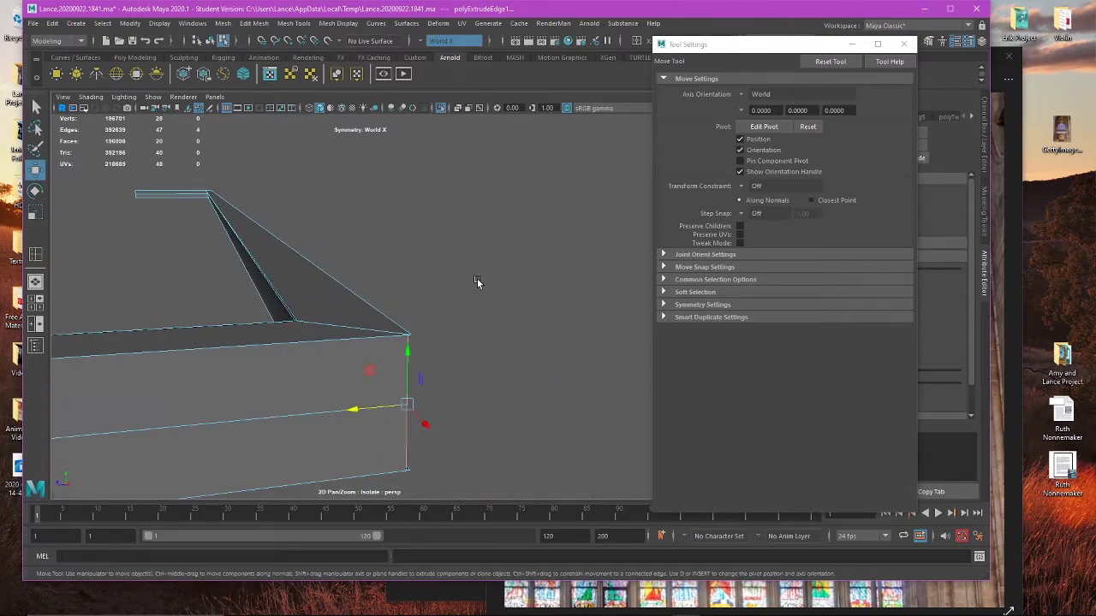
# Step: Merge the extruded side walls' upper and lower vertices with the band's rear corner vertices in wireframe display
pyautogui.press('4')
pyautogui.click(254, 23)
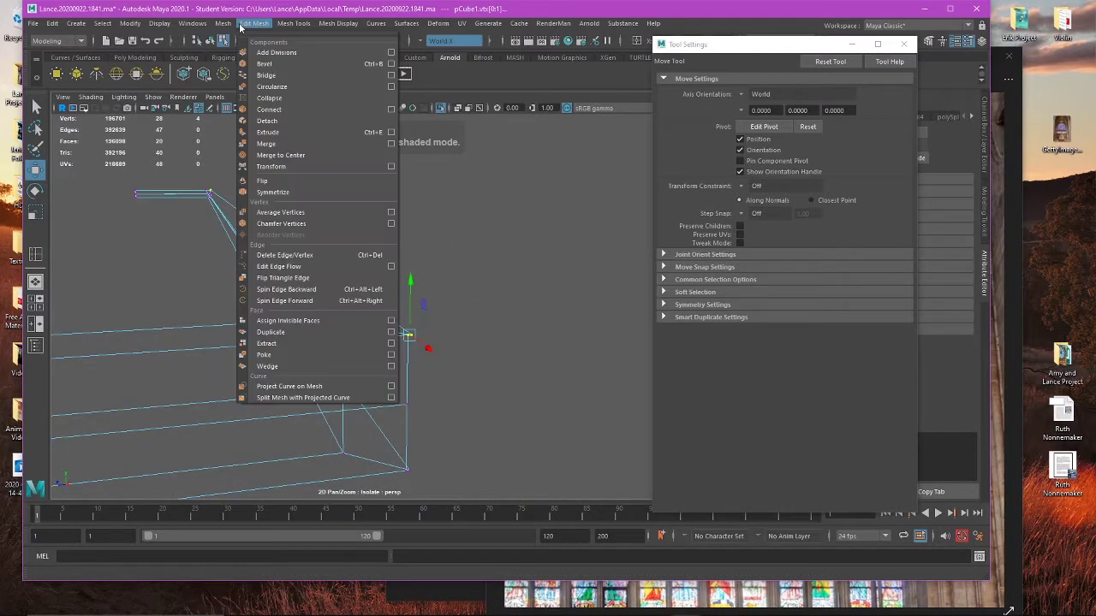
pyautogui.click(269, 147)
pyautogui.moveTo(462, 435); pyautogui.dragTo(397, 489)
pyautogui.press('g')
# Step: Bridge the open vertical edges at the band's two rear corners to close its back, above and below the middle
pyautogui.moveTo(496, 299); pyautogui.dragTo(496, 257, button='right')
pyautogui.moveTo(384, 371); pyautogui.dragTo(336, 361)
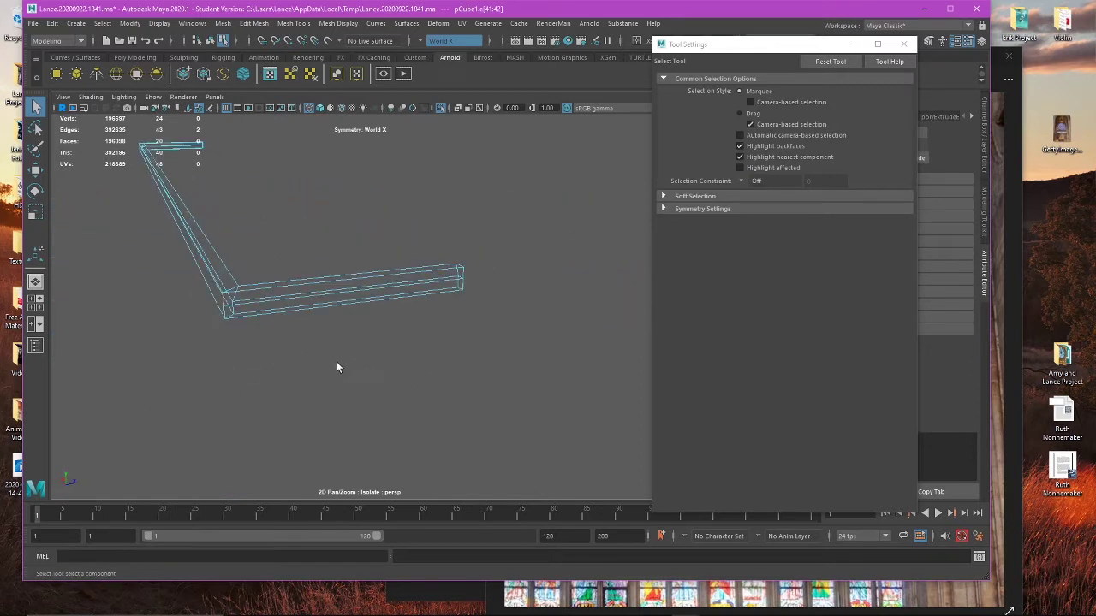
pyautogui.press('w')
pyautogui.click(222, 23)
pyautogui.moveTo(254, 24)
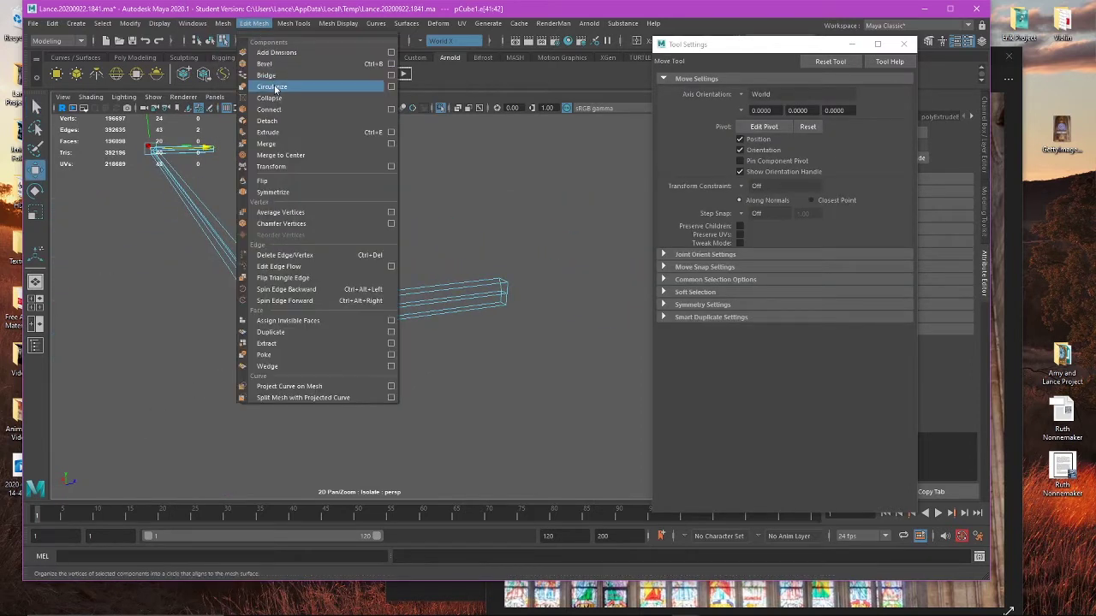
pyautogui.click(267, 75)
pyautogui.scroll(5, 289, 325)
pyautogui.click(190, 349)
pyautogui.moveTo(197, 359)
pyautogui.keyDown('alt'); pyautogui.mouseDown()
pyautogui.moveTo(313, 350)
pyautogui.moveTo(303, 369)
pyautogui.moveTo(401, 316)
pyautogui.moveTo(314, 362)
pyautogui.moveTo(288, 343)
pyautogui.moveTo(347, 344)
pyautogui.moveTo(365, 326)
pyautogui.moveTo(355, 342)
pyautogui.moveTo(462, 367)
pyautogui.moveTo(459, 342)
pyautogui.moveTo(274, 277)
pyautogui.moveTo(428, 257)
pyautogui.mouseUp(); pyautogui.keyUp('alt')
pyautogui.press('w')
pyautogui.press('5')
pyautogui.press('g')
# Step: Check the closed band with smooth preview, return to object mode and restore the Attribute Editor
pyautogui.press('3')
pyautogui.press('1')
pyautogui.scroll(-5, 387, 340)
pyautogui.moveTo(423, 257); pyautogui.dragTo(450, 238, button='right')
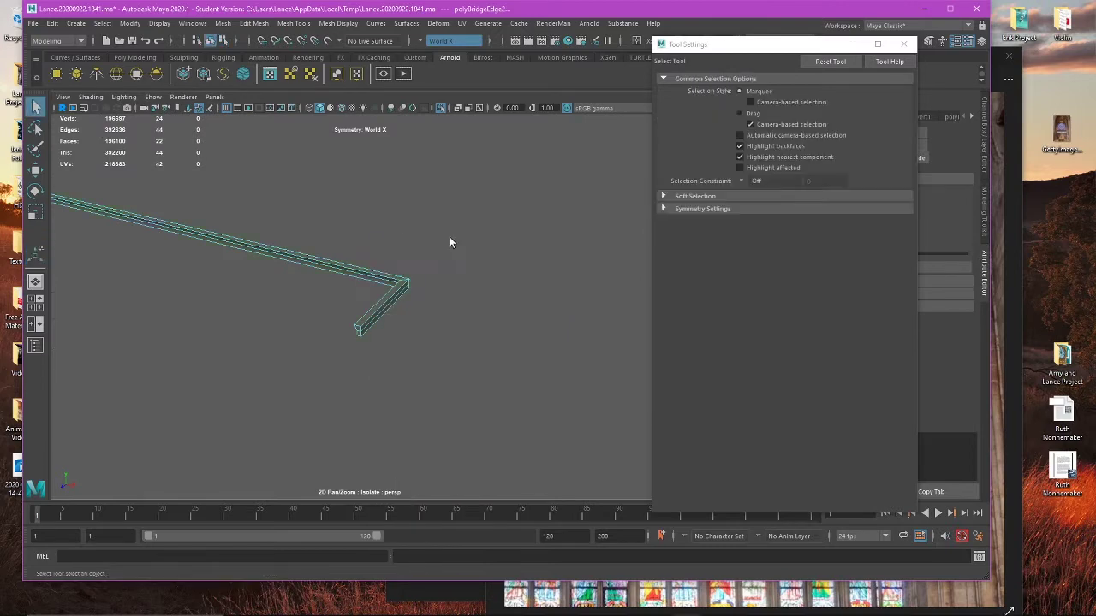
pyautogui.click(449, 238)
pyautogui.keyDown('alt'); pyautogui.moveTo(450, 238); pyautogui.dragTo(823, 193); pyautogui.keyUp('alt')
pyautogui.click(434, 304)
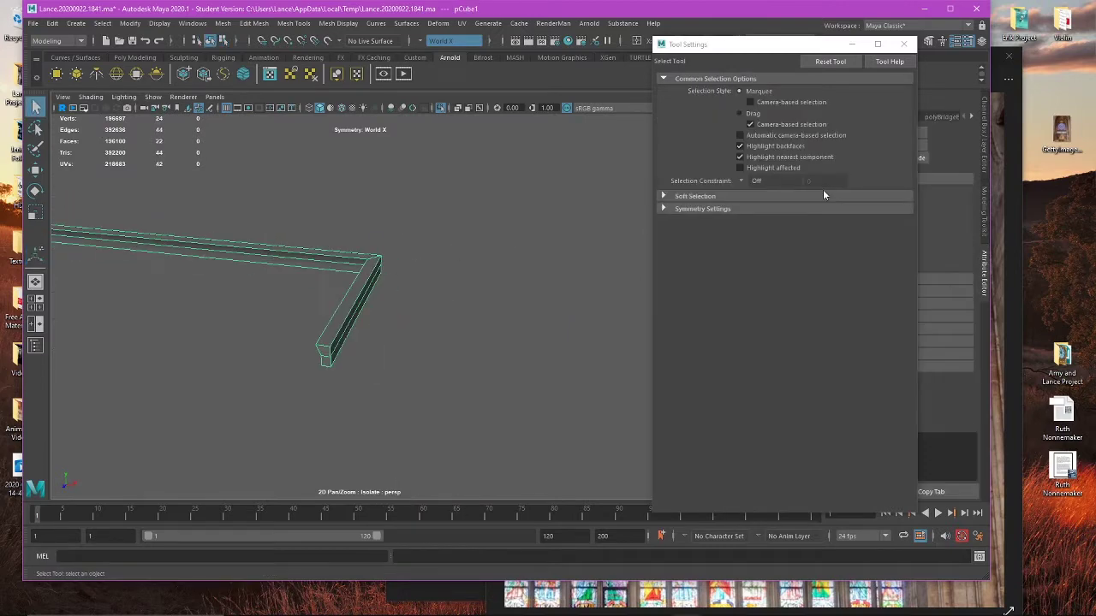
pyautogui.click(955, 41)
pyautogui.keyDown('alt'); pyautogui.moveTo(472, 262); pyautogui.dragTo(420, 308); pyautogui.keyUp('alt')
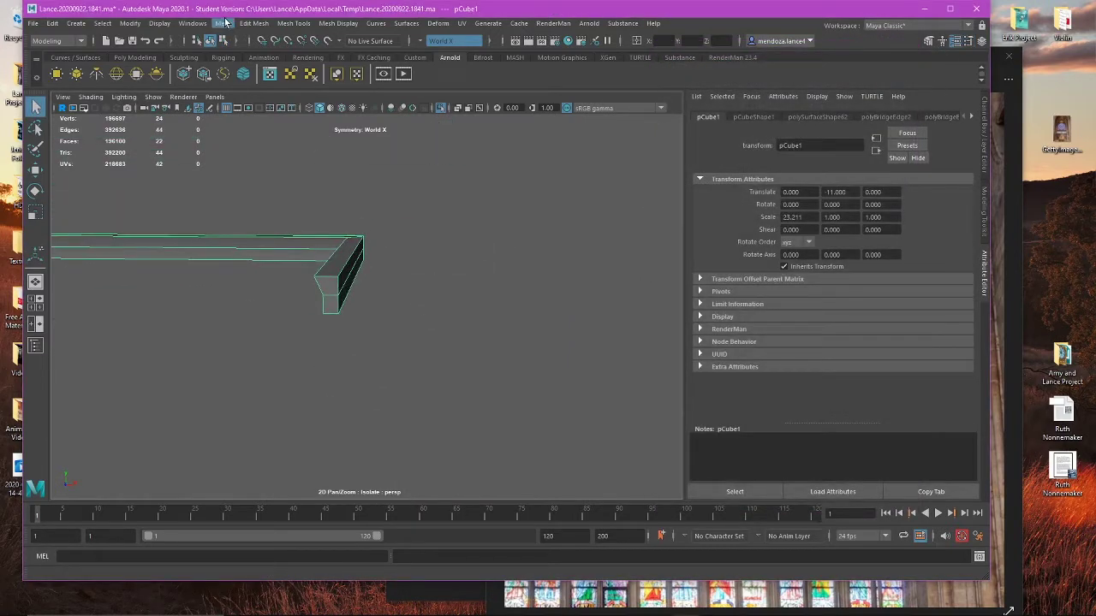
# Step: Set the Insert Edge Loop tool to relative distance from edge and add a loop close to the band's outer edge
pyautogui.click(294, 24)
pyautogui.click(316, 117)
pyautogui.keyDown('alt'); pyautogui.moveTo(342, 274); pyautogui.dragTo(307, 271); pyautogui.keyUp('alt')
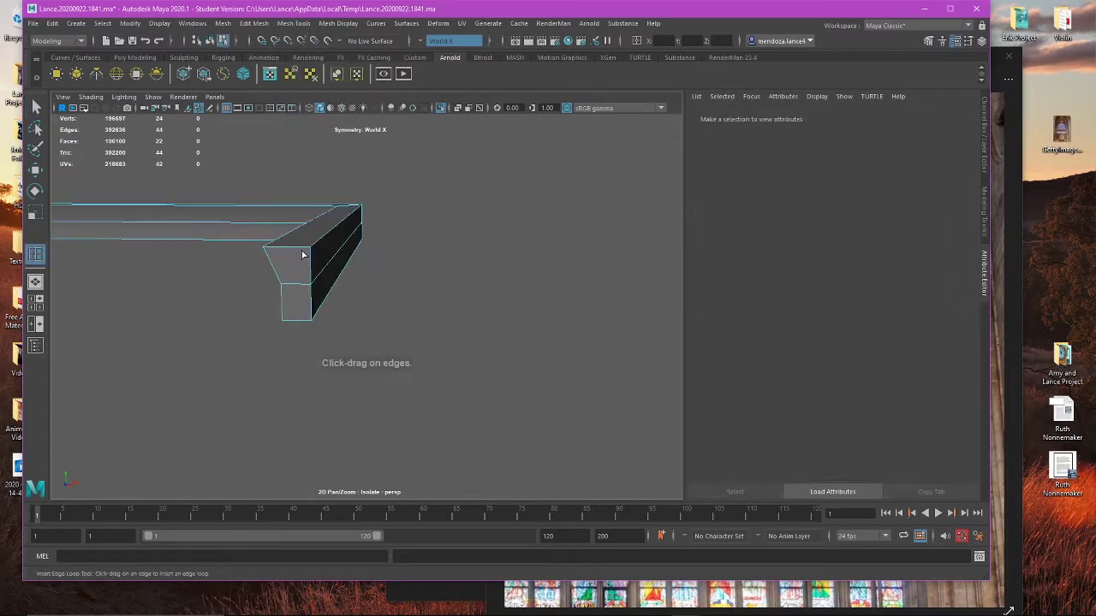
pyautogui.click(309, 253)
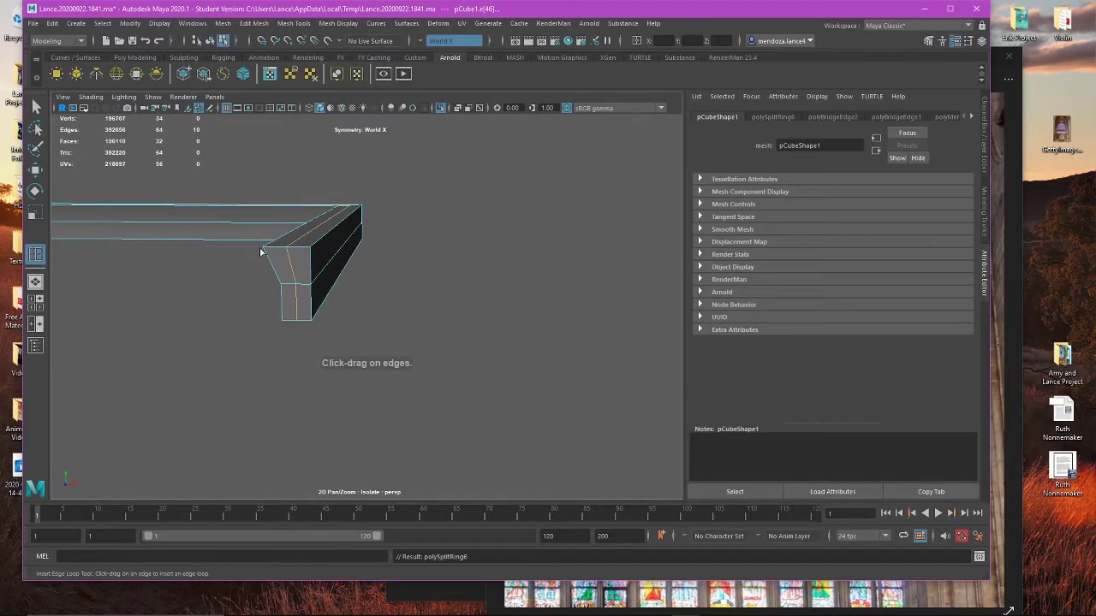
pyautogui.hotkey('ctrl', 'z')
pyautogui.doubleClick(38, 257)
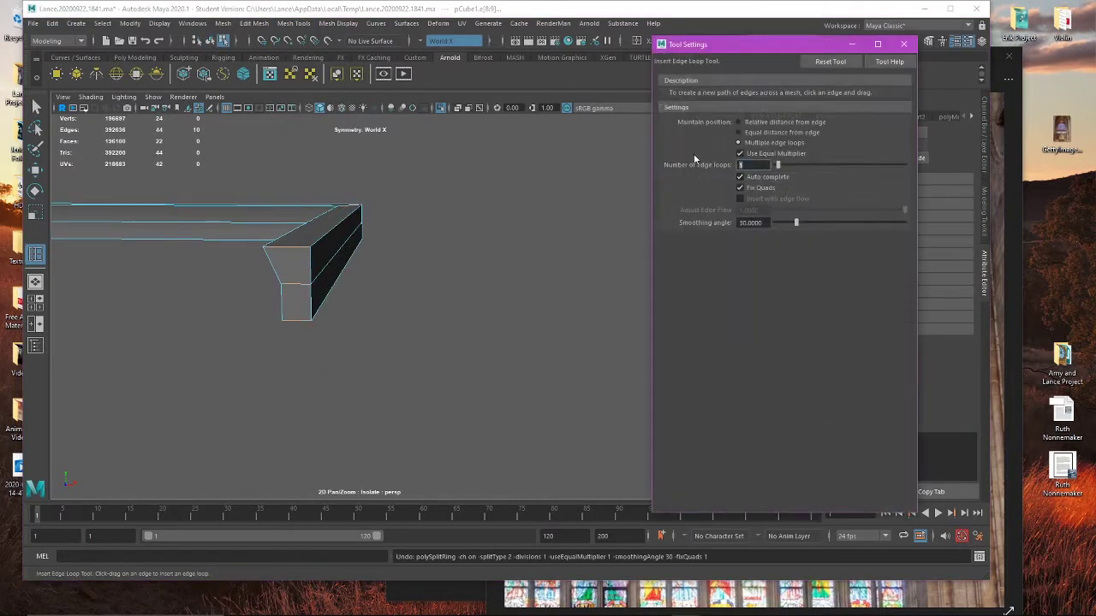
pyautogui.click(739, 122)
pyautogui.click(904, 44)
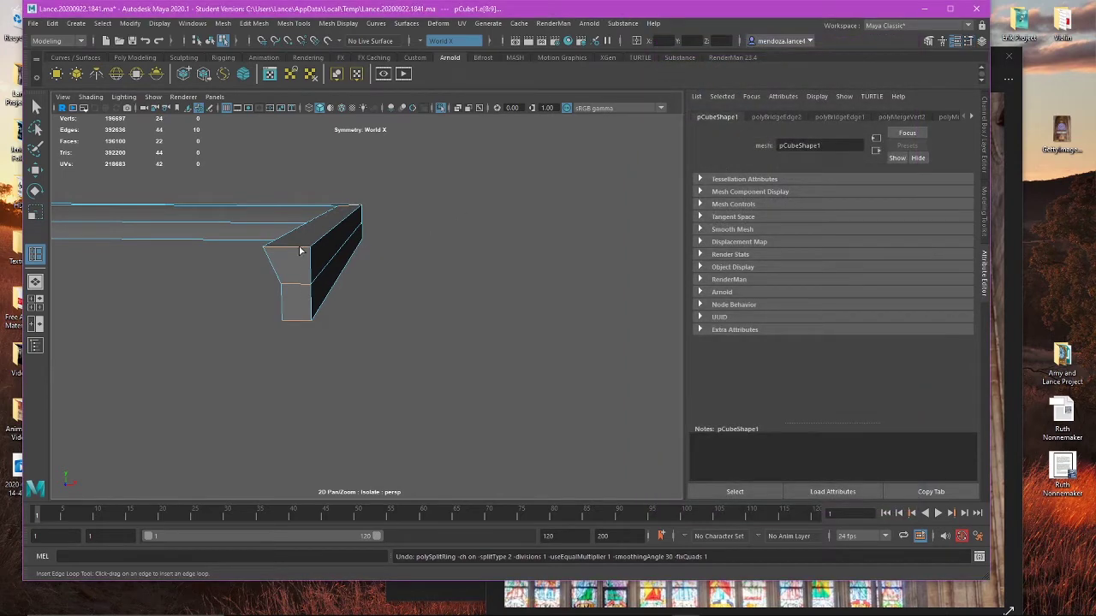
pyautogui.moveTo(301, 251); pyautogui.dragTo(309, 250)
# Step: Inspect the band's rear corner and the new edge loop in smooth preview, wireframe and shaded display
pyautogui.keyDown('alt'); pyautogui.moveTo(433, 270); pyautogui.dragTo(234, 291); pyautogui.keyUp('alt')
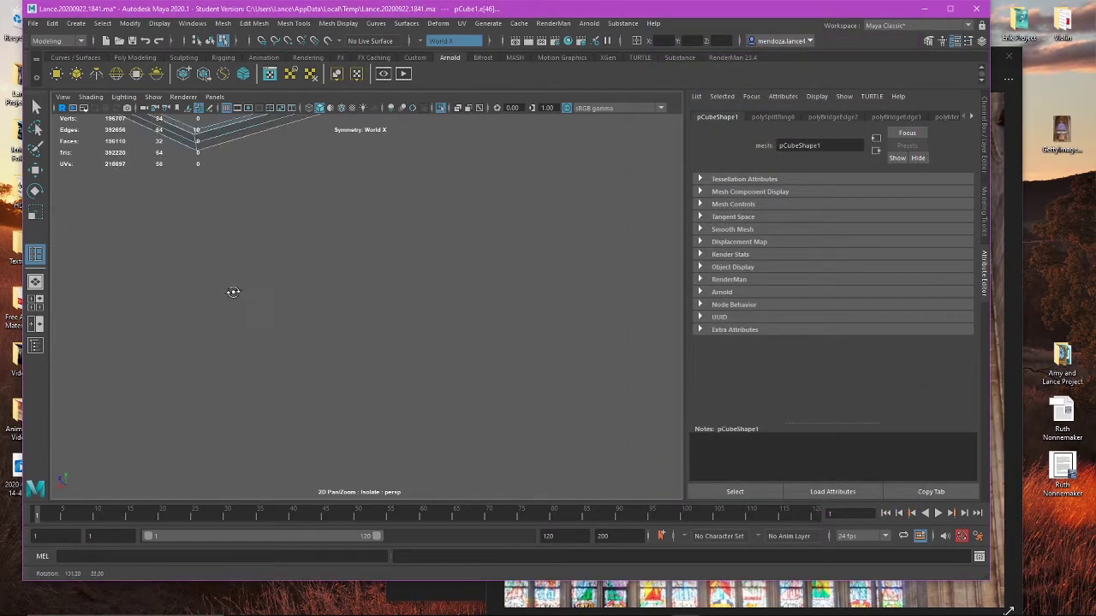
pyautogui.keyDown('alt'); pyautogui.moveTo(258, 270); pyautogui.dragTo(334, 325, button='middle'); pyautogui.keyUp('alt')
pyautogui.keyDown('alt'); pyautogui.moveTo(317, 416); pyautogui.dragTo(312, 471, button='middle'); pyautogui.keyUp('alt')
pyautogui.press('3')
pyautogui.press('4')
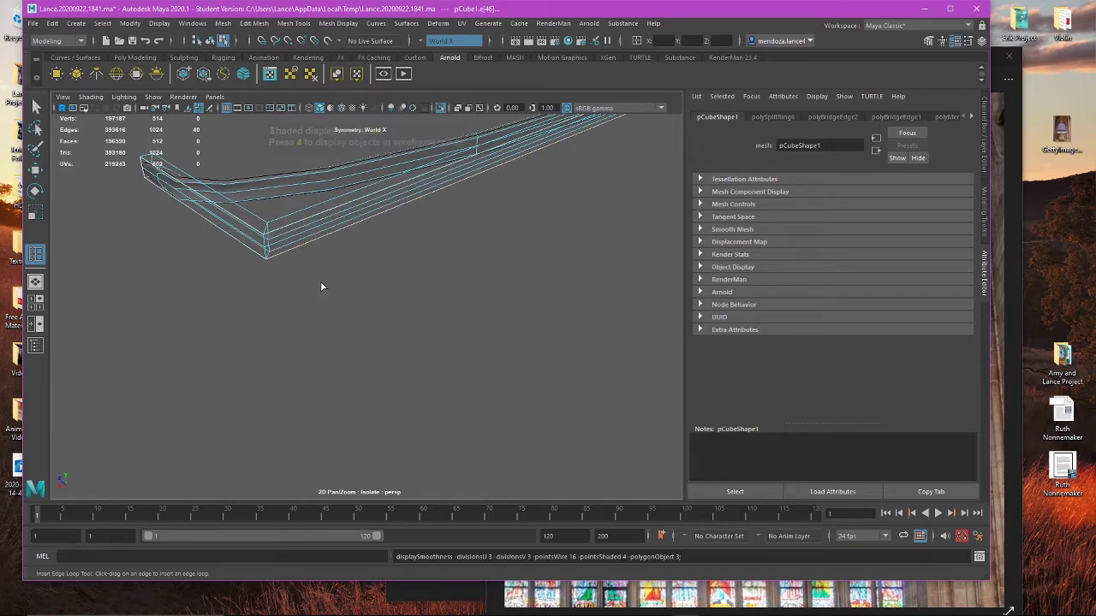
pyautogui.press('1')
pyautogui.press('5')
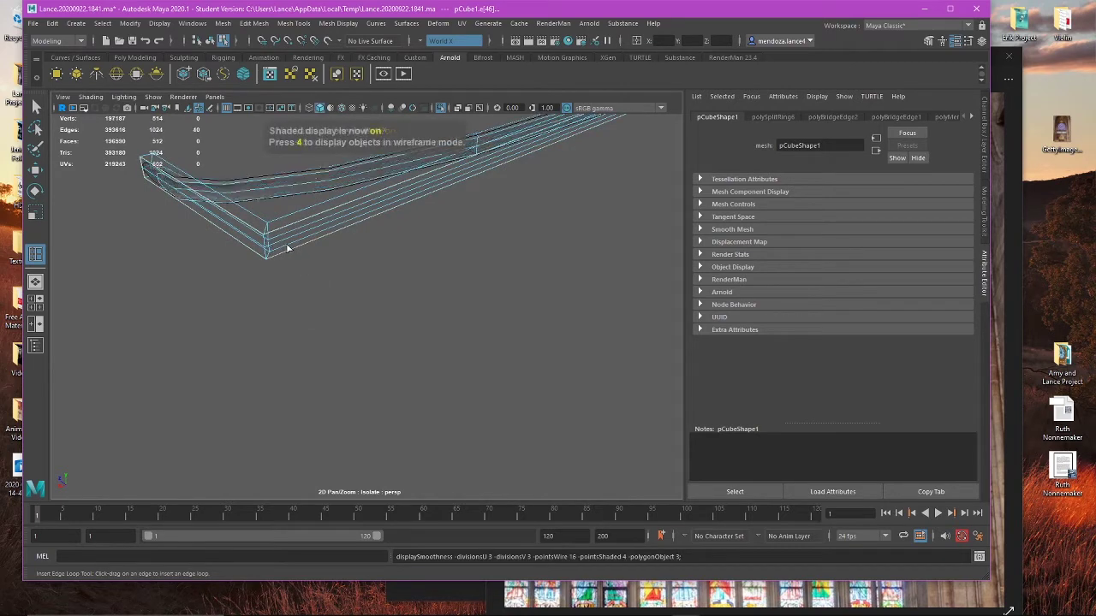
pyautogui.keyDown('alt'); pyautogui.moveTo(289, 232); pyautogui.dragTo(325, 304, button='middle'); pyautogui.keyUp('alt')
pyautogui.moveTo(146, 308)
pyautogui.keyDown('alt'); pyautogui.mouseDown(button='right')
pyautogui.moveTo(189, 325)
pyautogui.moveTo(163, 323)
pyautogui.mouseUp(button='right'); pyautogui.keyUp('alt')
pyautogui.keyDown('alt'); pyautogui.moveTo(308, 323); pyautogui.dragTo(433, 320); pyautogui.keyUp('alt')
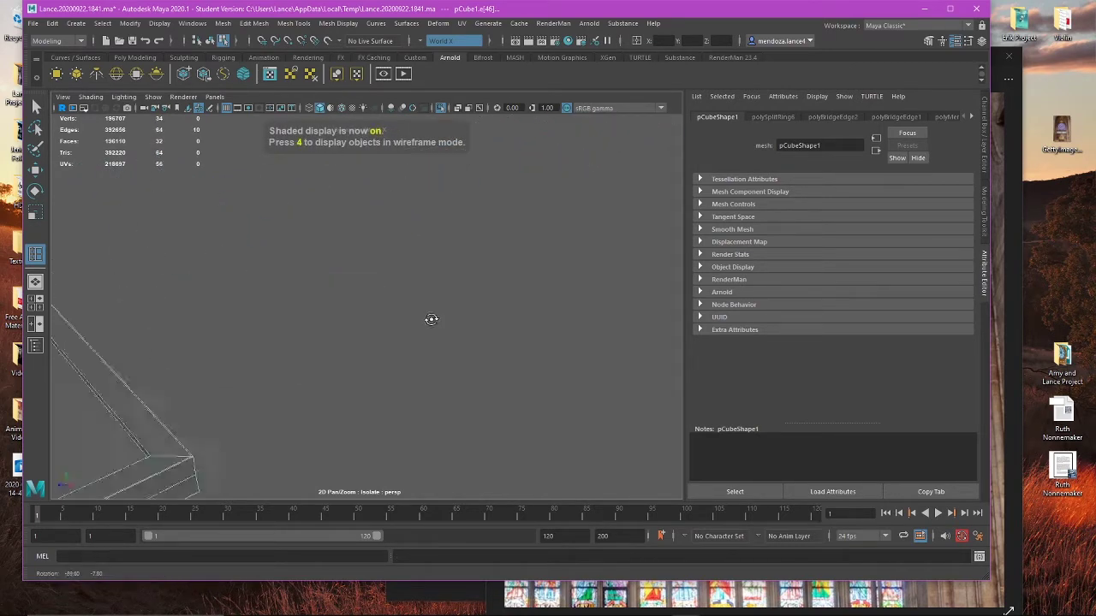
pyautogui.keyDown('alt'); pyautogui.moveTo(394, 338); pyautogui.dragTo(517, 266, button='middle'); pyautogui.keyUp('alt')
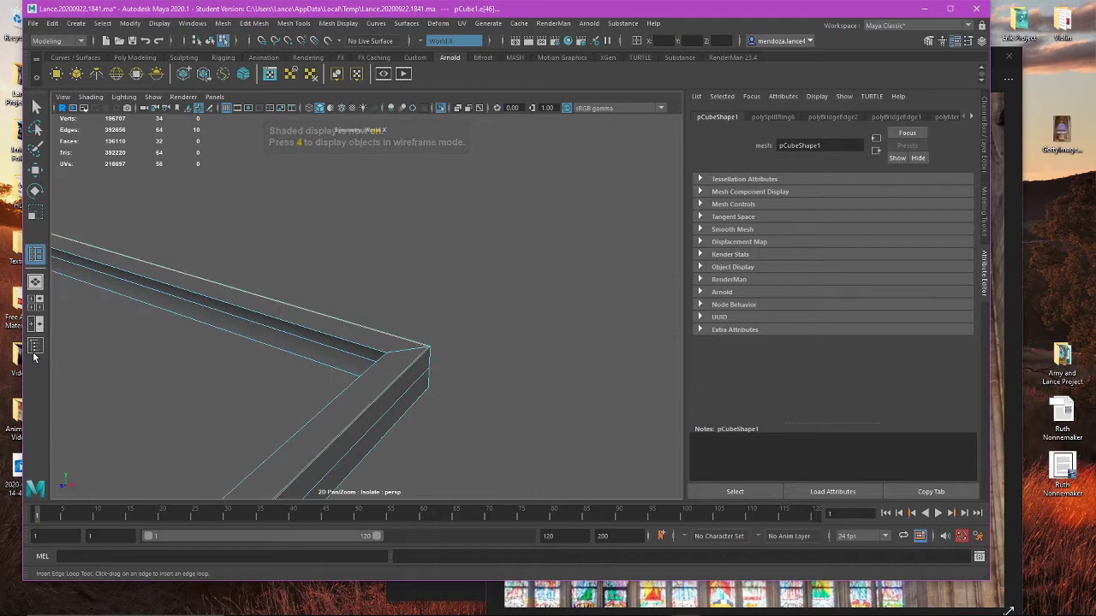
# Step: Try to insert an edge loop beside the band's inner corner edge
pyautogui.click(383, 356)
pyautogui.keyDown('alt'); pyautogui.moveTo(383, 356); pyautogui.dragTo(386, 389); pyautogui.keyUp('alt')
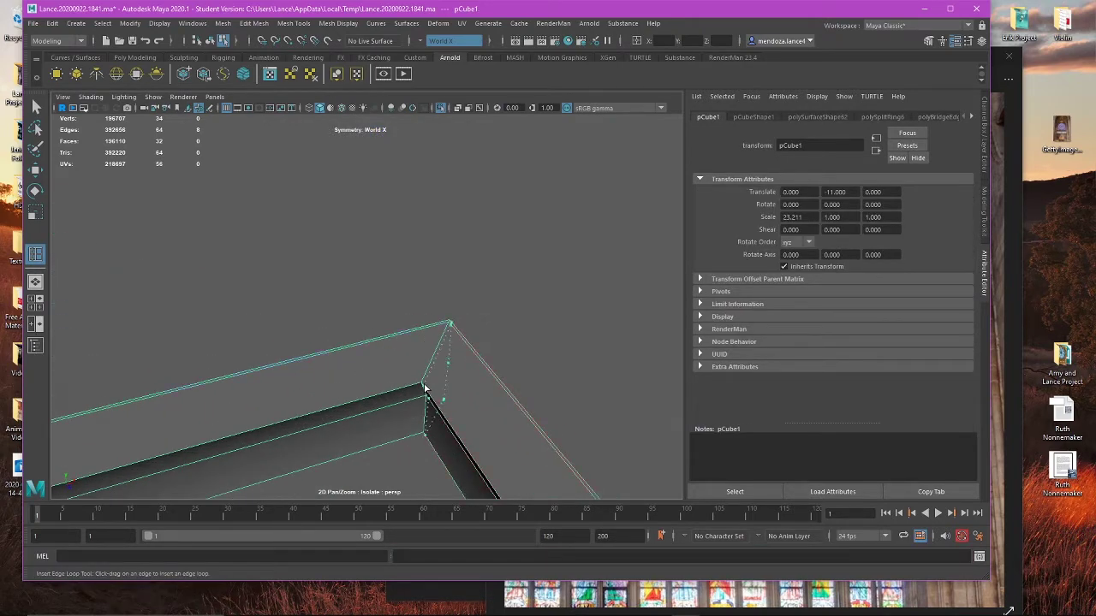
pyautogui.click(419, 386)
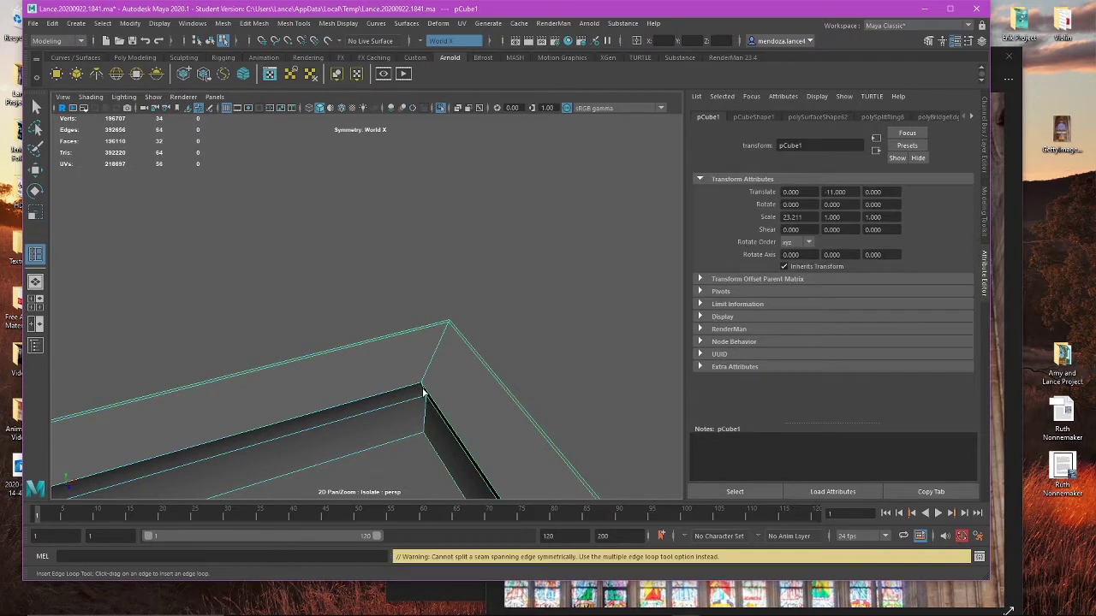
pyautogui.keyDown('alt'); pyautogui.moveTo(423, 392); pyautogui.dragTo(470, 291); pyautogui.keyUp('alt')
# Step: Preview the band smoothed and delete all construction history in the scene
pyautogui.press('w')
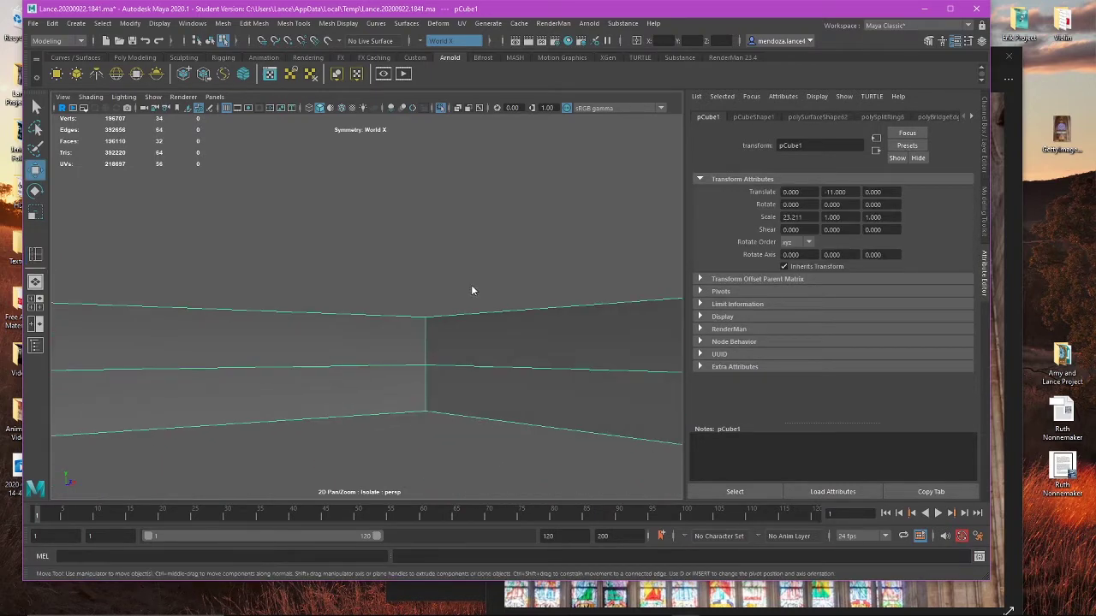
pyautogui.press('3')
pyautogui.keyDown('alt'); pyautogui.moveTo(443, 342); pyautogui.dragTo(223, 325); pyautogui.keyUp('alt')
pyautogui.click(52, 23)
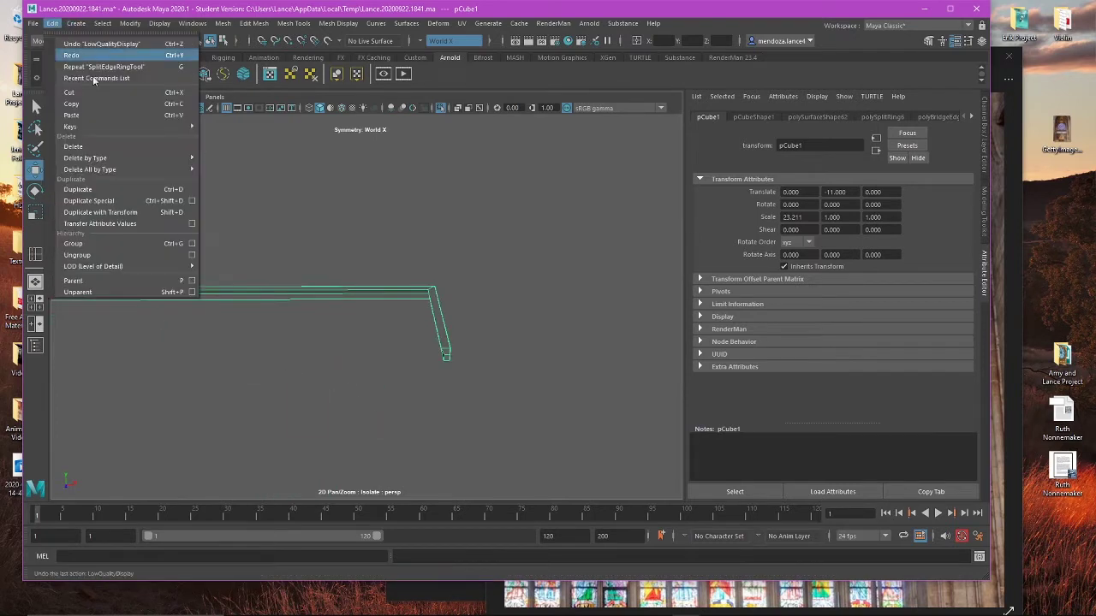
pyautogui.moveTo(96, 168)
pyautogui.click(276, 171)
# Step: Retry inserting an edge loop near the top inner edge at the band's corner after the history deletion
pyautogui.scroll(6, 403, 209)
pyautogui.keyDown('alt'); pyautogui.moveTo(403, 209); pyautogui.dragTo(307, 267, button='middle'); pyautogui.keyUp('alt')
pyautogui.click(35, 254)
pyautogui.scroll(3, 568, 305)
pyautogui.click(494, 261)
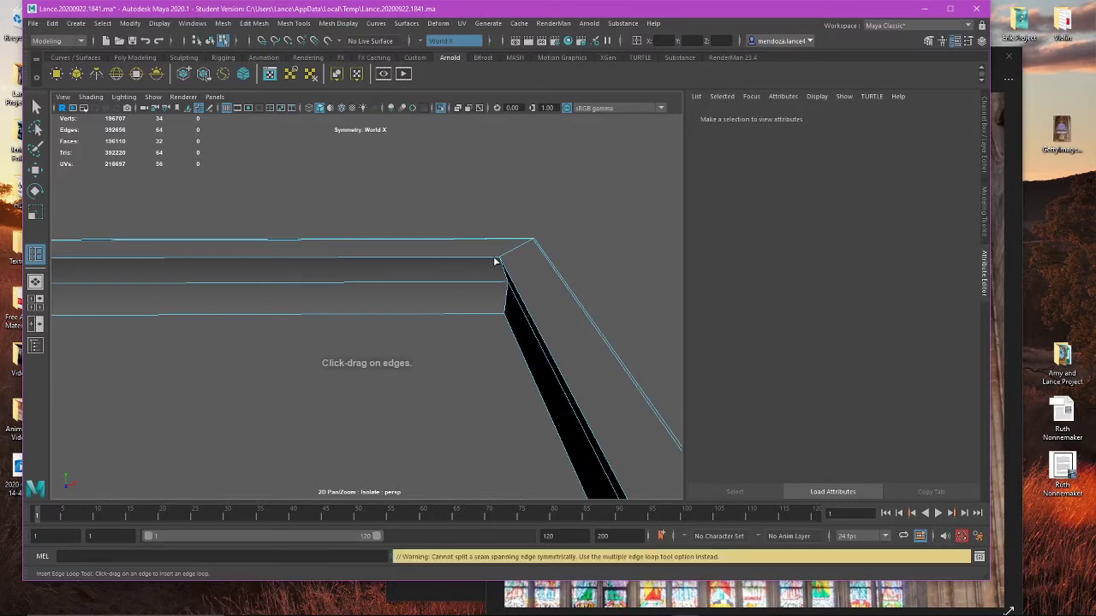
# Step: Try again to insert an edge loop at the band's inner corner and check the vertices there
pyautogui.click(496, 261)
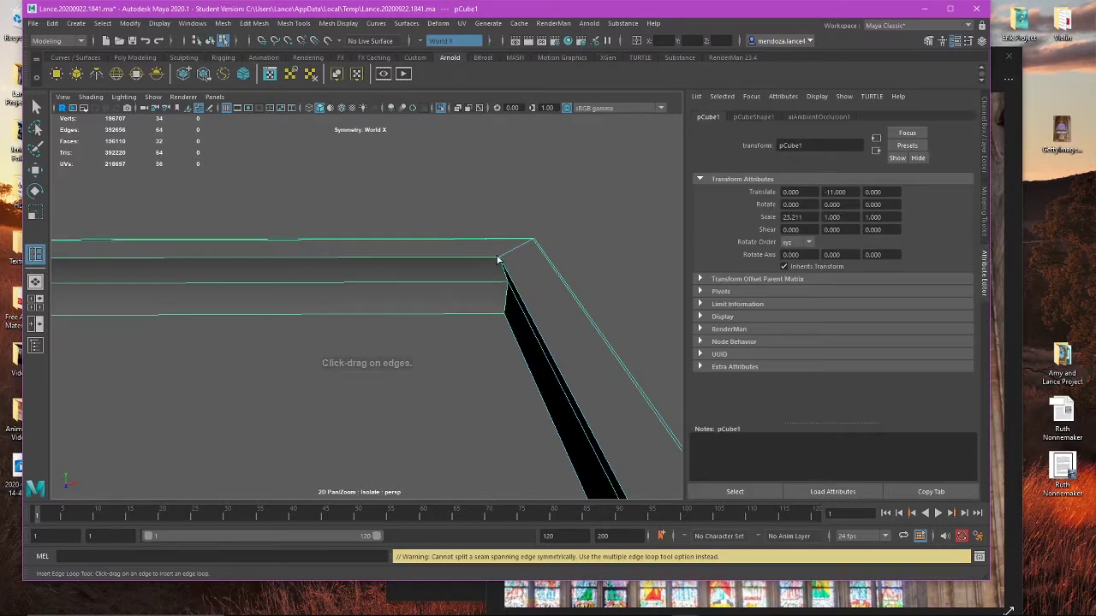
pyautogui.keyDown('alt'); pyautogui.moveTo(467, 287); pyautogui.dragTo(504, 279); pyautogui.keyUp('alt')
pyautogui.scroll(-5, 505, 279)
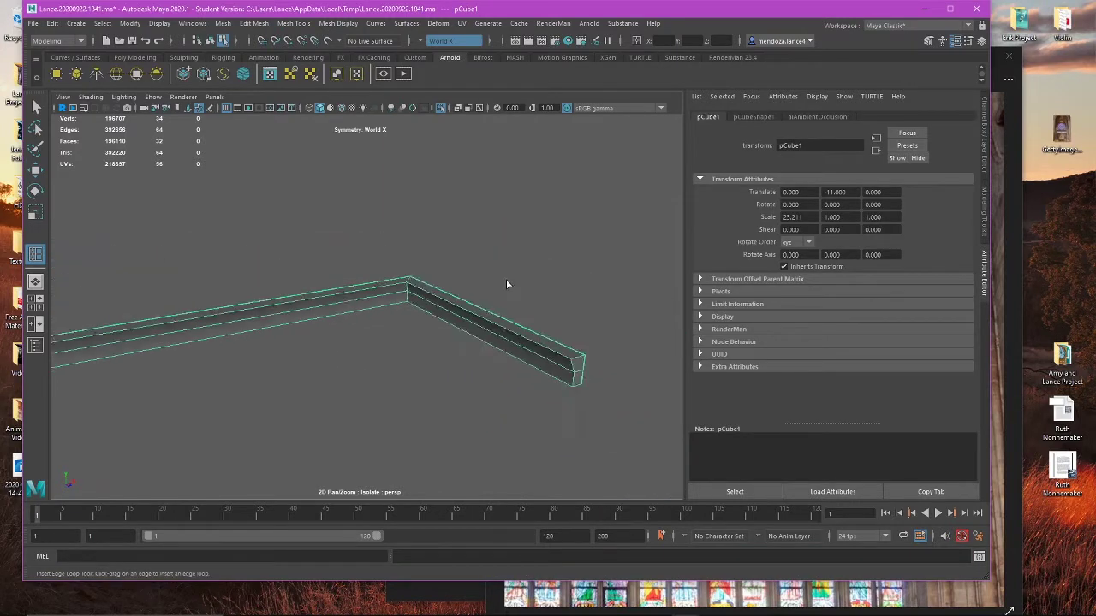
pyautogui.keyDown('alt'); pyautogui.moveTo(576, 283); pyautogui.dragTo(512, 255); pyautogui.keyUp('alt')
pyautogui.moveTo(510, 253); pyautogui.dragTo(454, 254, button='right')
pyautogui.press('w')
pyautogui.doubleClick(406, 298)
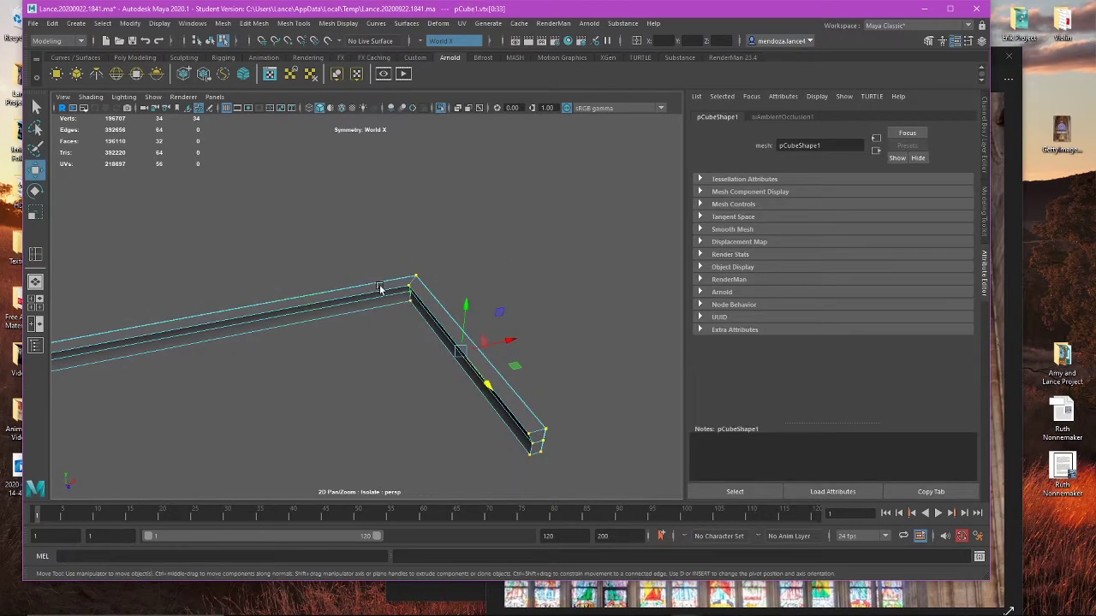
pyautogui.click(374, 281)
# Step: Insert a supporting edge loop across the band's short side arm right beside the corner and preview it smoothed
pyautogui.moveTo(518, 247); pyautogui.dragTo(570, 228, button='right')
pyautogui.click(35, 254)
pyautogui.scroll(4, 412, 268)
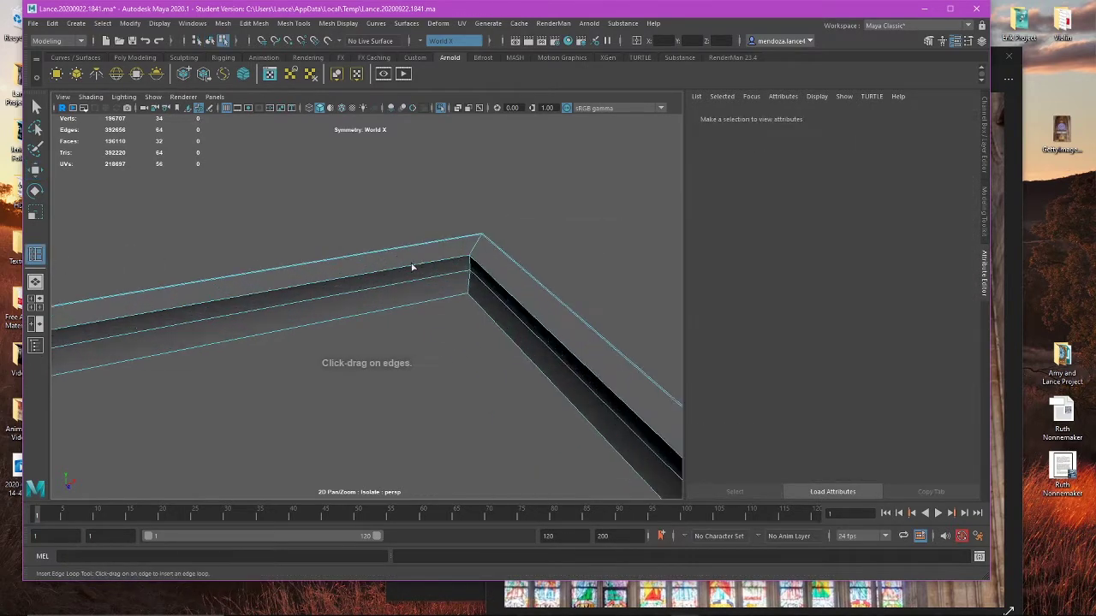
pyautogui.click(469, 260)
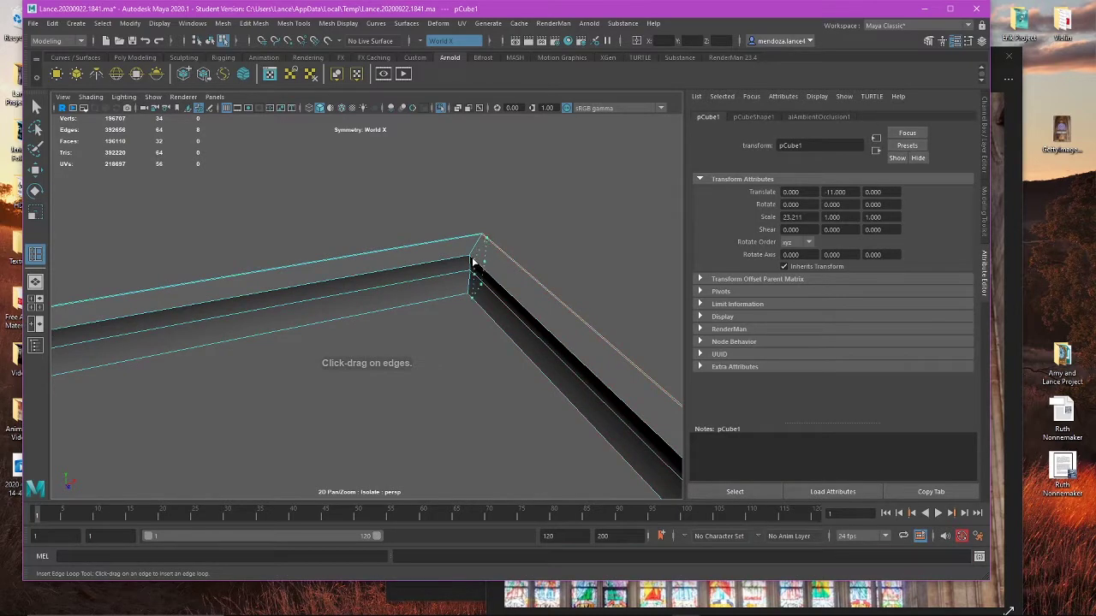
pyautogui.click(472, 261)
pyautogui.press('w')
pyautogui.press('3')
pyautogui.scroll(-2, 504, 257)
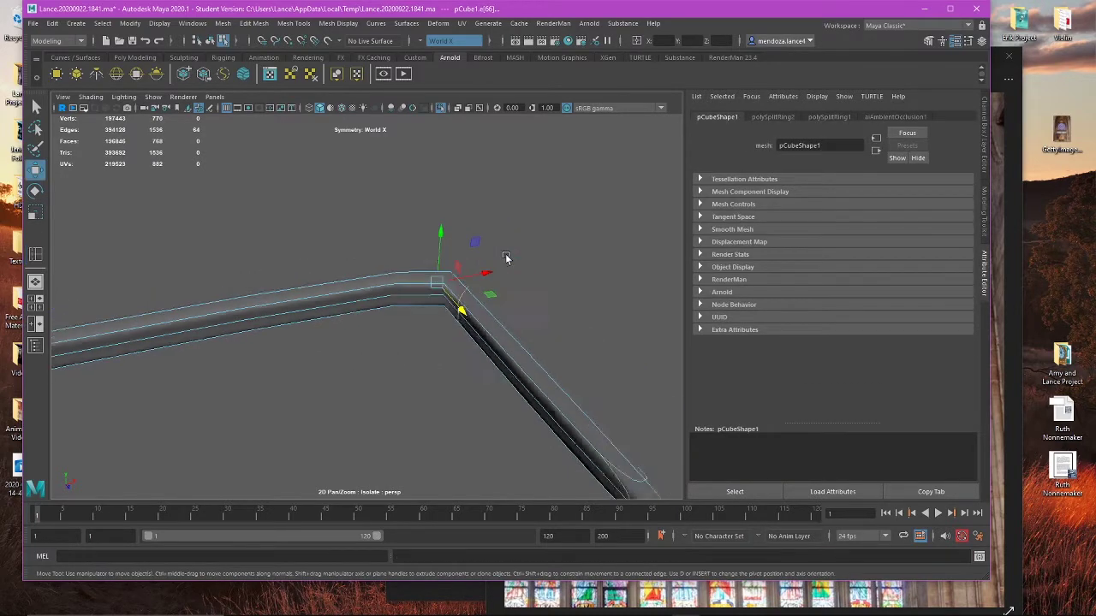
pyautogui.keyDown('alt'); pyautogui.moveTo(506, 257); pyautogui.dragTo(540, 269); pyautogui.keyUp('alt')
pyautogui.press('1')
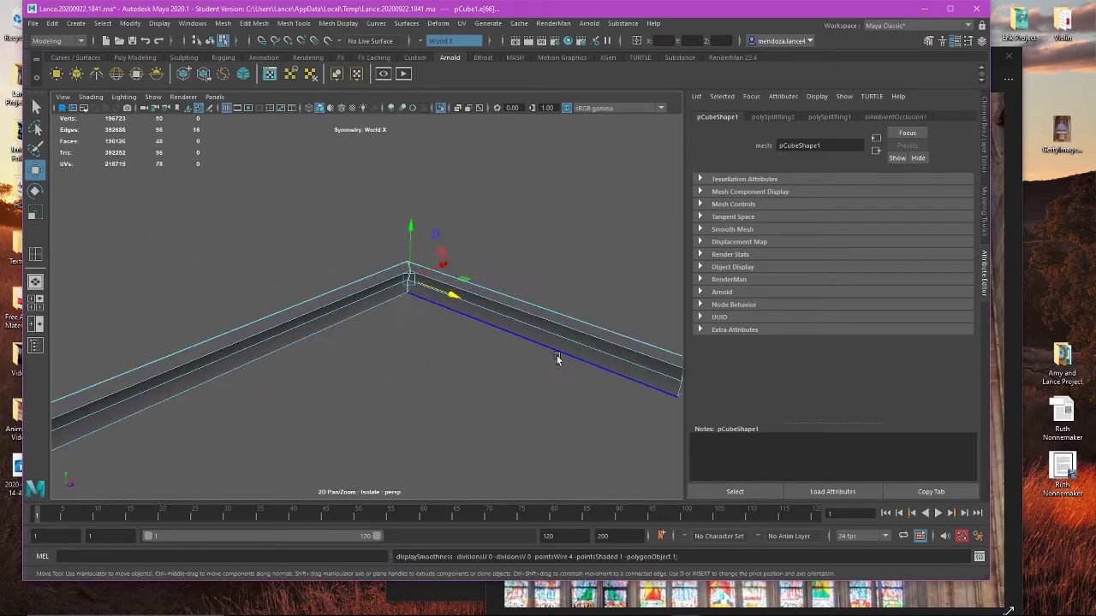
# Step: Compare the band's end profile with the rose window reference photo
pyautogui.keyDown('alt'); pyautogui.moveTo(557, 357); pyautogui.dragTo(325, 313, button='middle'); pyautogui.keyUp('alt')
pyautogui.scroll(4, 188, 317)
pyautogui.click(36, 255)
pyautogui.keyDown('alt'); pyautogui.moveTo(581, 293); pyautogui.dragTo(430, 267); pyautogui.keyUp('alt')
pyautogui.press('w')
pyautogui.click(768, 584)
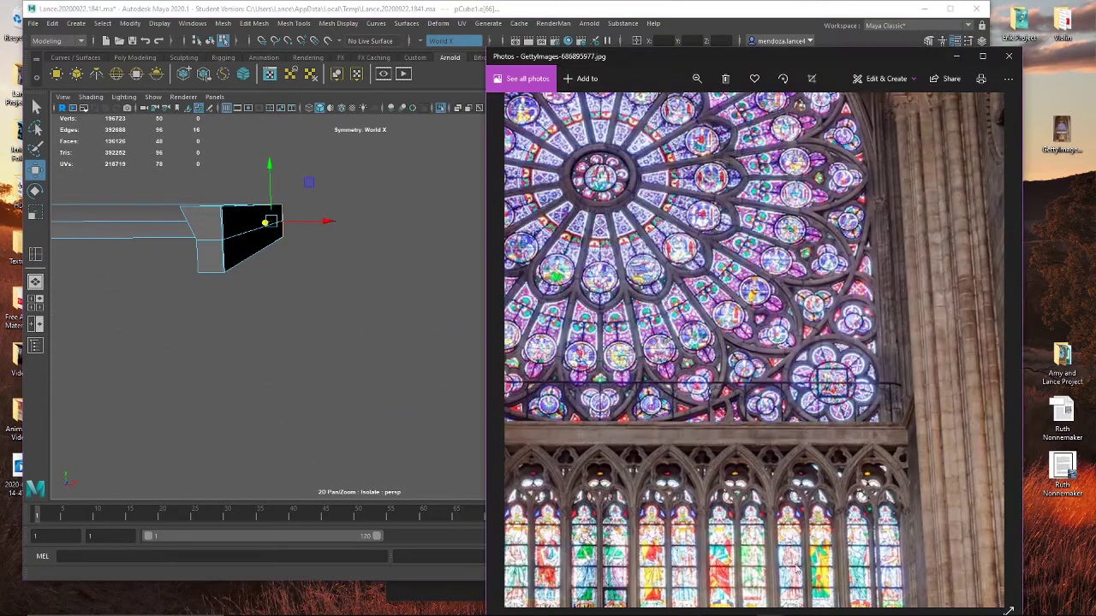
pyautogui.click(325, 318)
# Step: Select the band's middle horizontal edge and examine it up close
pyautogui.keyDown('alt'); pyautogui.moveTo(325, 317); pyautogui.dragTo(404, 385); pyautogui.keyUp('alt')
pyautogui.moveTo(326, 284); pyautogui.dragTo(315, 214, button='right')
pyautogui.click(333, 297)
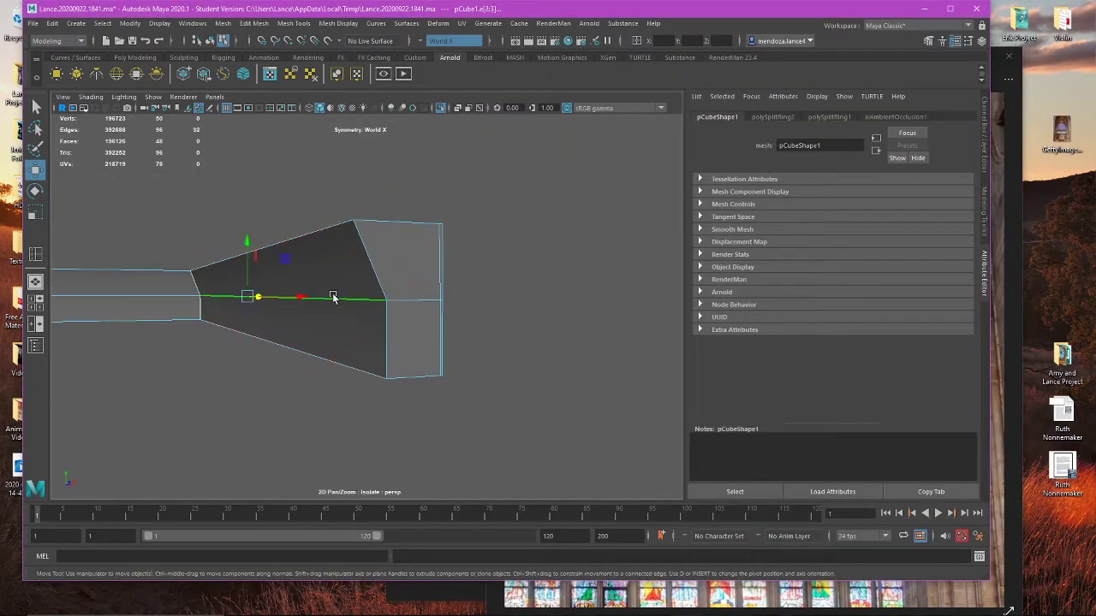
pyautogui.keyDown('alt'); pyautogui.moveTo(236, 271); pyautogui.dragTo(467, 293); pyautogui.keyUp('alt')
pyautogui.press('f')
pyautogui.scroll(8, 393, 321)
pyautogui.scroll(3, 396, 323)
# Step: Insert a lengthwise edge loop around the band just below its middle horizontal edge
pyautogui.doubleClick(35, 255)
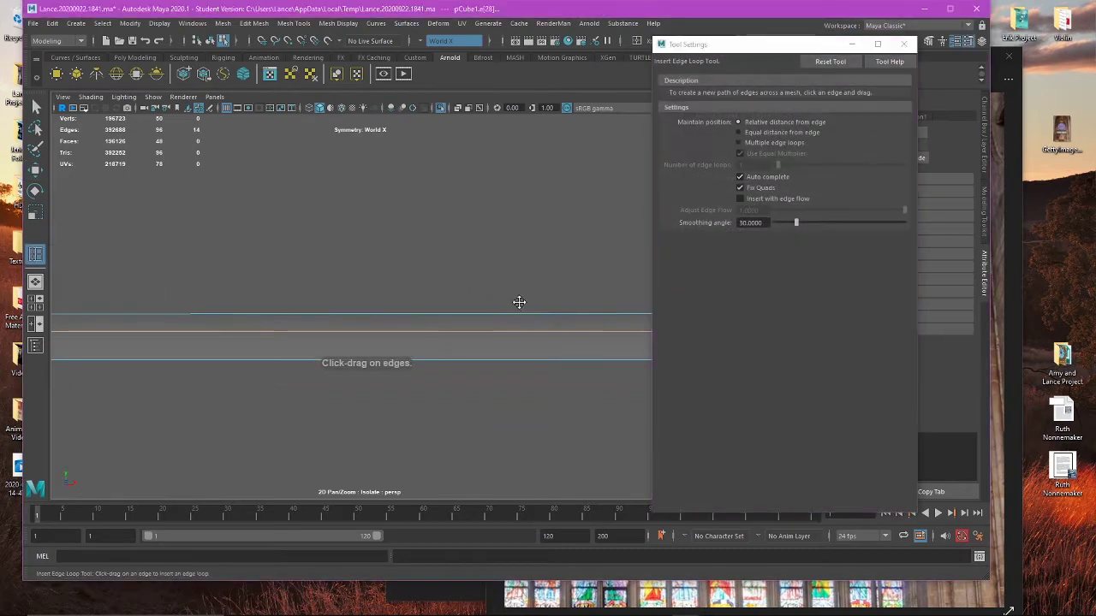
pyautogui.scroll(-5, 570, 313)
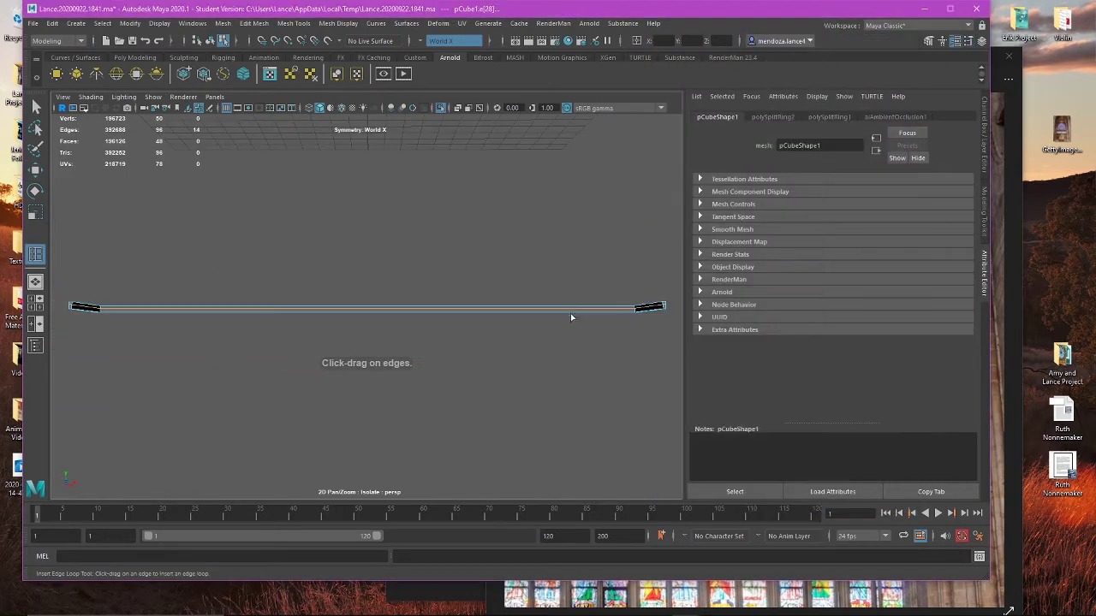
pyautogui.scroll(4, 408, 359)
pyautogui.keyDown('alt'); pyautogui.moveTo(570, 313); pyautogui.dragTo(424, 337, button='middle'); pyautogui.keyUp('alt')
pyautogui.scroll(2, 408, 382)
pyautogui.scroll(5, 424, 336)
pyautogui.keyDown('alt'); pyautogui.moveTo(475, 365); pyautogui.dragTo(342, 337, button='middle'); pyautogui.keyUp('alt')
pyautogui.scroll(4, 342, 338)
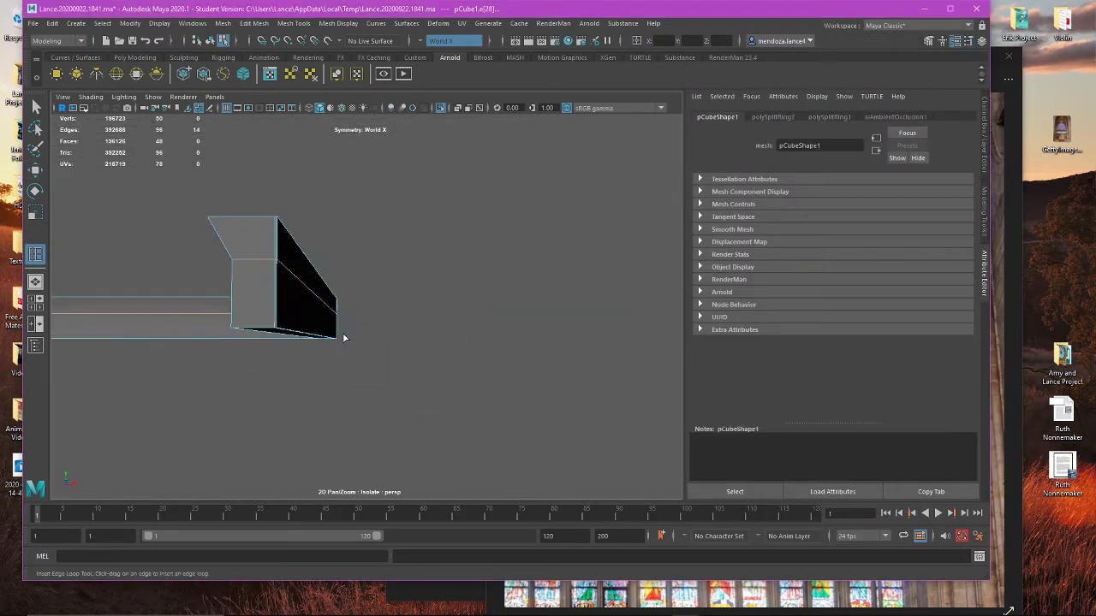
pyautogui.keyDown('alt'); pyautogui.moveTo(176, 296); pyautogui.dragTo(300, 314, button='middle'); pyautogui.keyUp('alt')
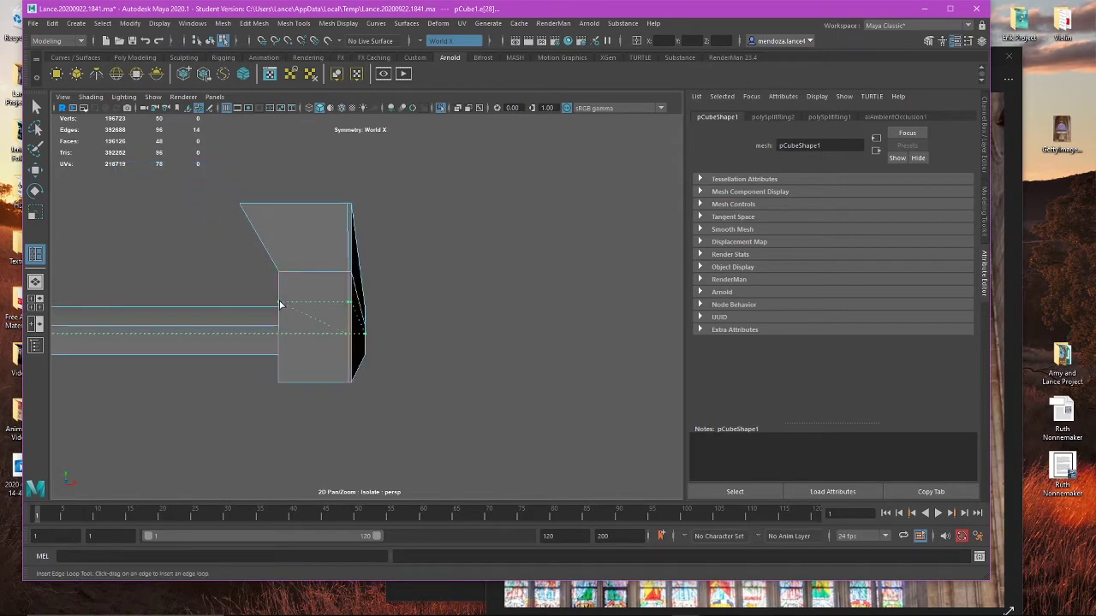
pyautogui.keyDown('alt'); pyautogui.moveTo(278, 307); pyautogui.dragTo(300, 312); pyautogui.keyUp('alt')
# Step: Check the reference photo and select the thin strip faces between the middle edge and the loop below it
pyautogui.click(791, 591)
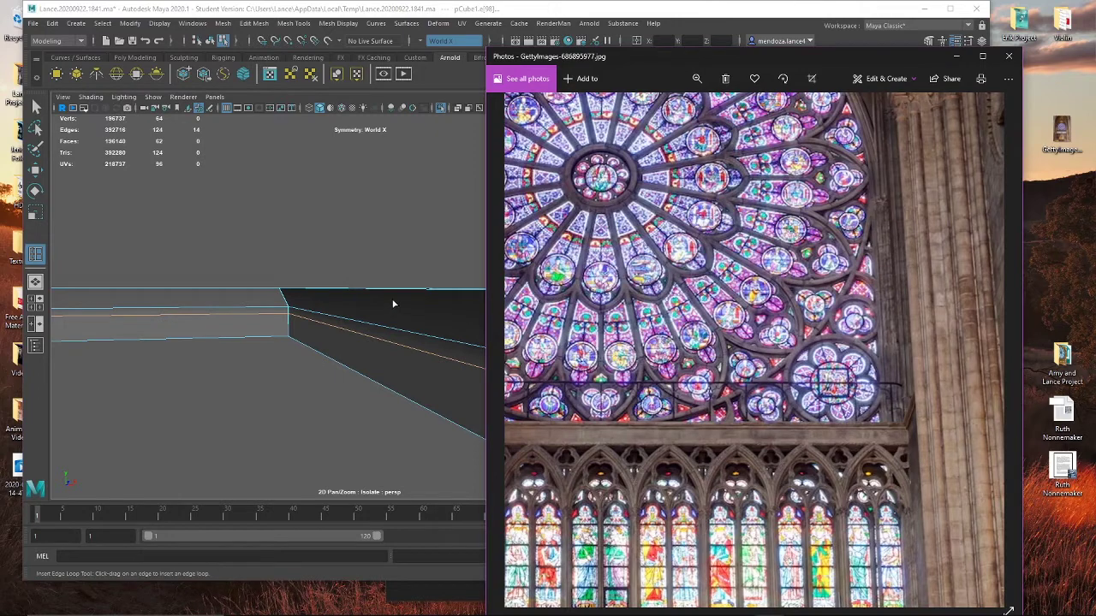
pyautogui.keyDown('alt'); pyautogui.moveTo(394, 304); pyautogui.dragTo(327, 298, button='middle'); pyautogui.keyUp('alt')
pyautogui.keyDown('alt'); pyautogui.moveTo(519, 322); pyautogui.dragTo(499, 366); pyautogui.keyUp('alt')
pyautogui.click(503, 281)
pyautogui.press('w')
pyautogui.click(514, 352)
pyautogui.keyDown('shift'); pyautogui.click(480, 334); pyautogui.keyUp('shift')
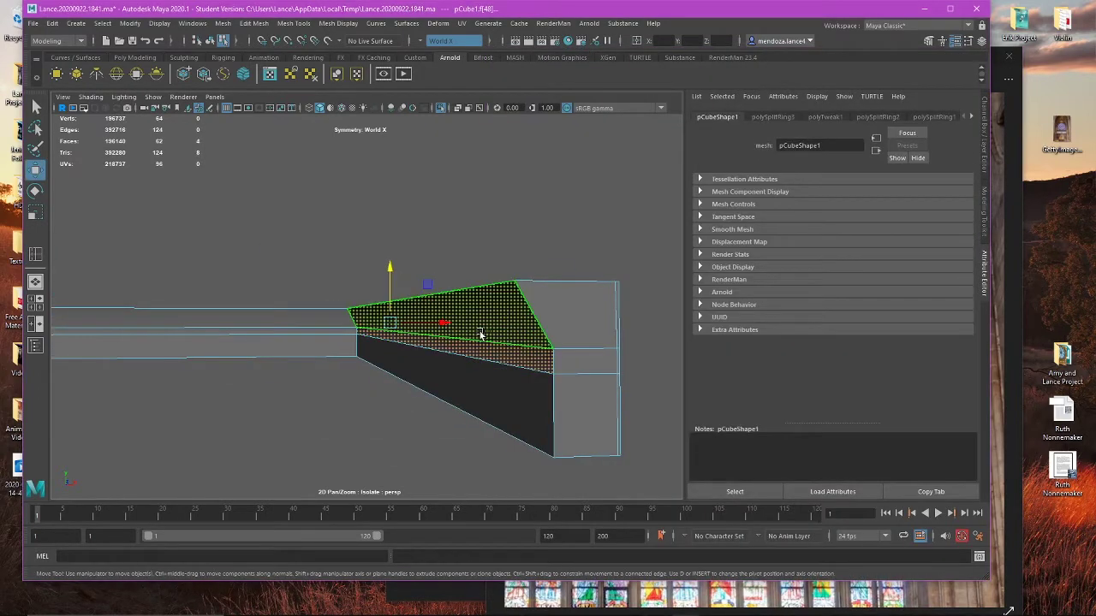
pyautogui.keyDown('shift'); pyautogui.click(336, 328); pyautogui.keyUp('shift')
pyautogui.keyDown('alt'); pyautogui.moveTo(323, 327); pyautogui.dragTo(348, 295); pyautogui.keyUp('alt')
# Step: Try extruding the selected strip faces by about 0.034 in local Z, and undo the extrusion
pyautogui.hotkey('ctrl', 'e')
pyautogui.moveTo(348, 295); pyautogui.dragTo(347, 283, button='middle')
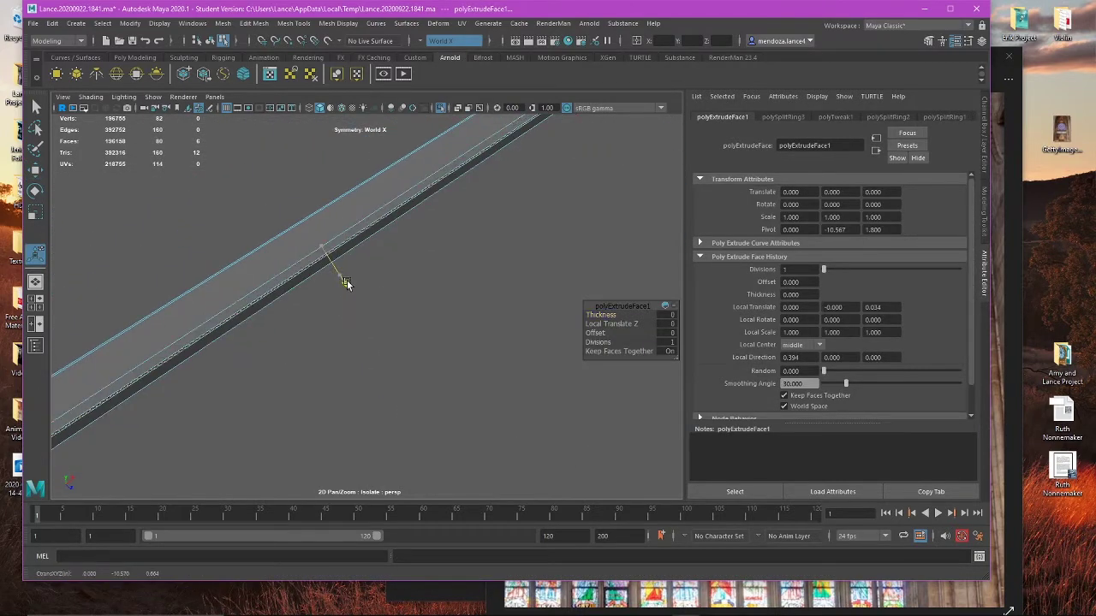
pyautogui.keyDown('alt'); pyautogui.moveTo(403, 299); pyautogui.dragTo(476, 322); pyautogui.keyUp('alt')
pyautogui.hotkey('ctrl', 'z')
pyautogui.hotkey('ctrl', 'z')
# Step: Examine the band in wireframe display and undo the last strip face selections
pyautogui.keyDown('alt'); pyautogui.moveTo(444, 261); pyautogui.dragTo(469, 376); pyautogui.keyUp('alt')
pyautogui.press('4')
pyautogui.press('4')
pyautogui.keyDown('alt'); pyautogui.moveTo(512, 256); pyautogui.dragTo(553, 257); pyautogui.keyUp('alt')
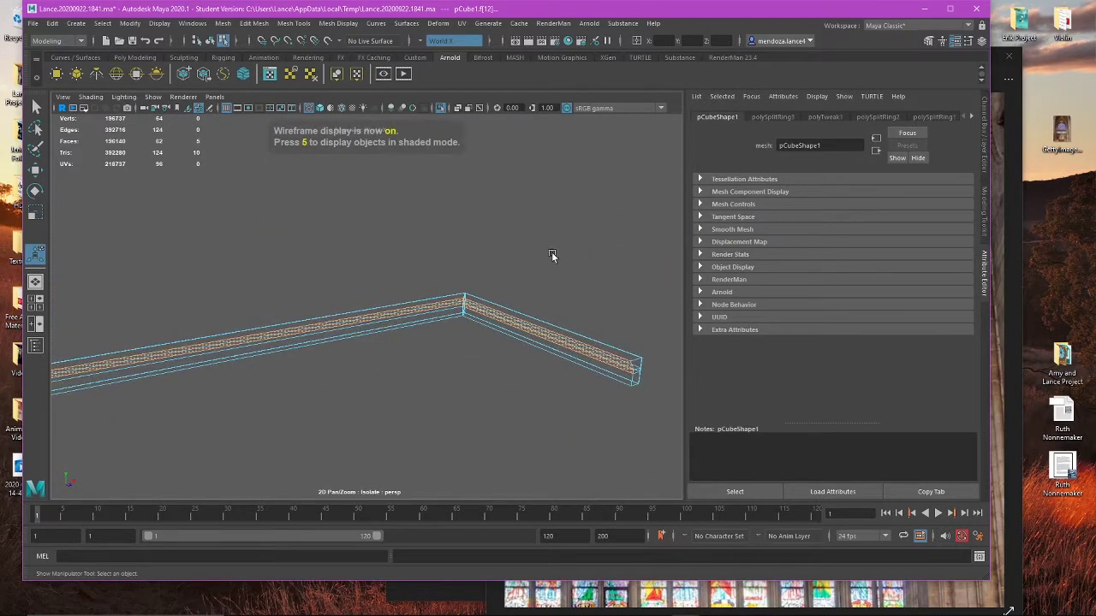
pyautogui.moveTo(553, 257); pyautogui.dragTo(494, 256, button='right')
pyautogui.hotkey('ctrl', 'z')
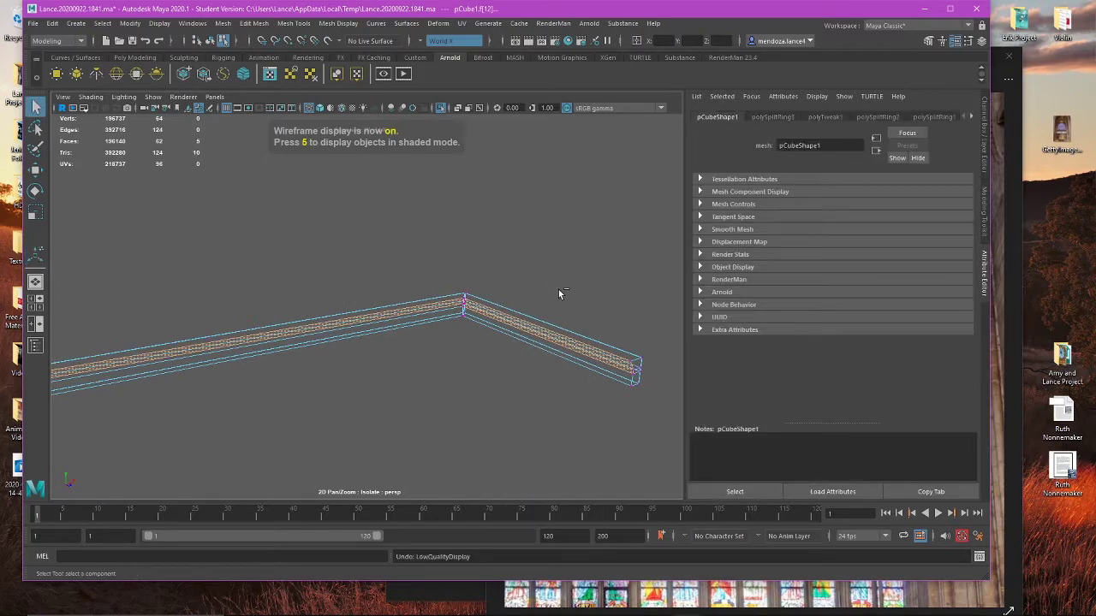
pyautogui.hotkey('ctrl', 'z')
pyautogui.press('f')
pyautogui.keyDown('alt'); pyautogui.moveTo(559, 292); pyautogui.dragTo(415, 349); pyautogui.keyUp('alt')
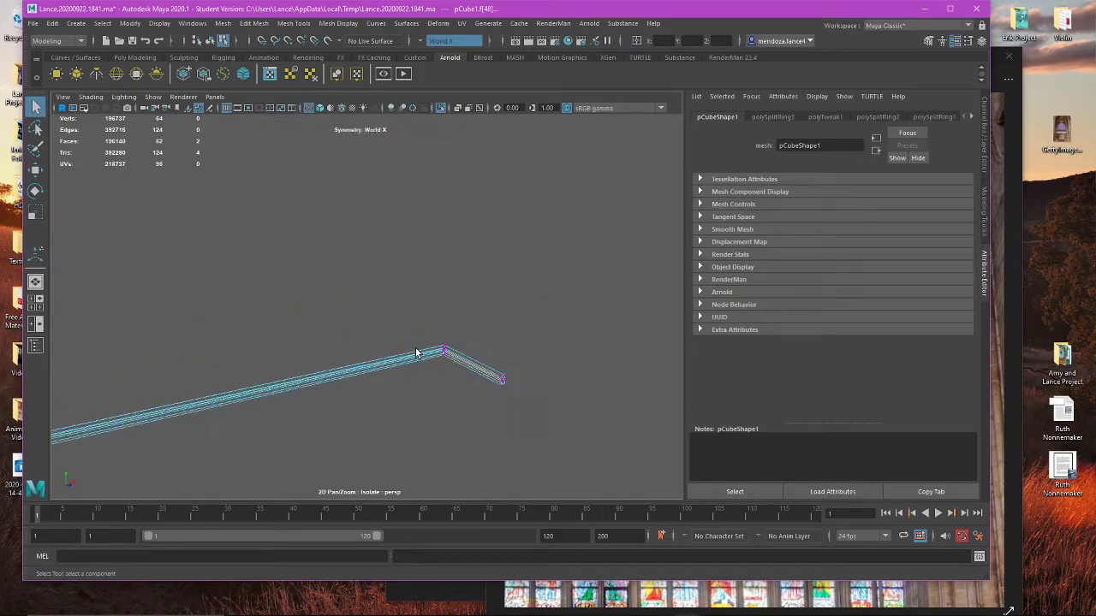
# Step: Inspect the vertices at the band's corner up close in wireframe display
pyautogui.keyDown('alt'); pyautogui.moveTo(417, 353); pyautogui.dragTo(582, 423, button='right'); pyautogui.keyUp('alt')
pyautogui.keyDown('alt'); pyautogui.moveTo(583, 423); pyautogui.dragTo(496, 368, button='middle'); pyautogui.keyUp('alt')
pyautogui.keyDown('alt'); pyautogui.moveTo(428, 337); pyautogui.dragTo(528, 334, button='right'); pyautogui.keyUp('alt')
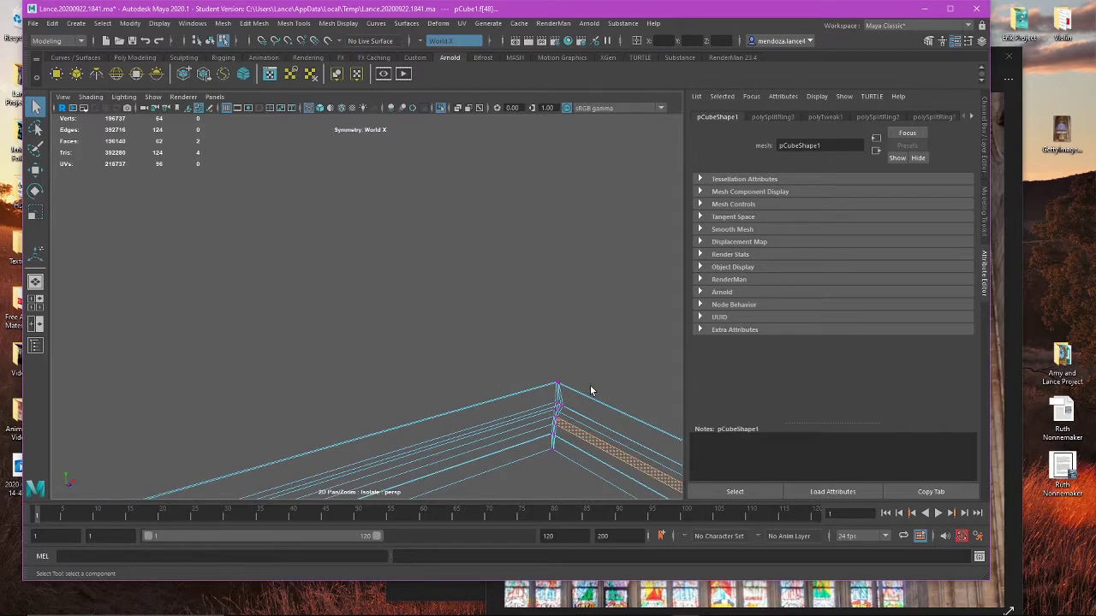
pyautogui.keyDown('alt'); pyautogui.moveTo(590, 391); pyautogui.dragTo(419, 254, button='middle'); pyautogui.keyUp('alt')
pyautogui.moveTo(525, 256); pyautogui.dragTo(501, 242, button='right')
pyautogui.scroll(3, 484, 300)
pyautogui.press('w')
pyautogui.click(486, 298)
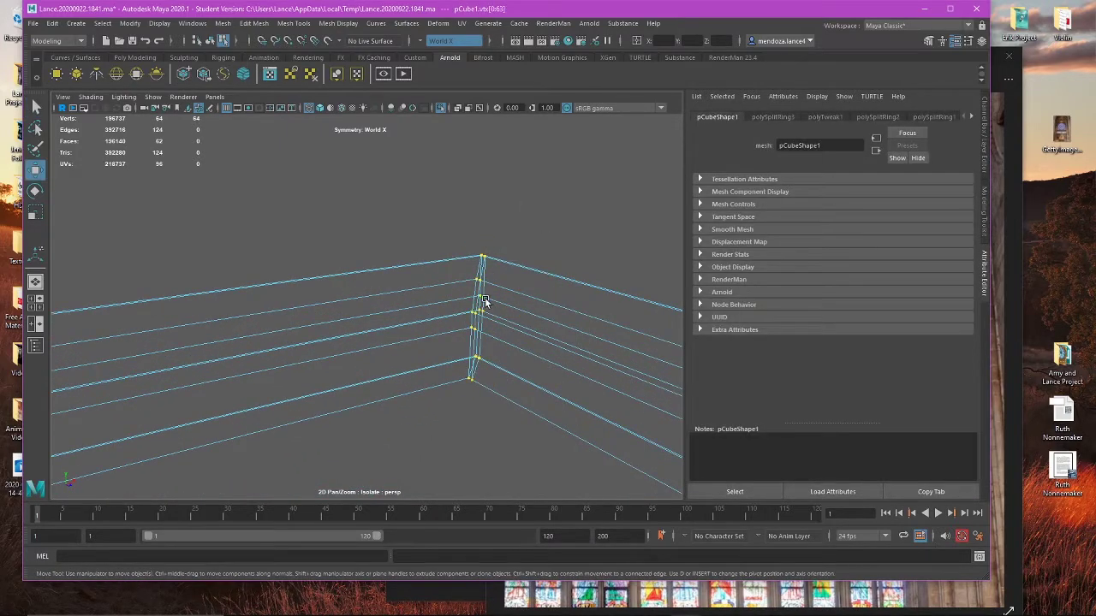
pyautogui.click(470, 308)
# Step: Examine the smoothed band's corner and long section in shaded and wireframe display for uneven edge spacing
pyautogui.press('3')
pyautogui.press('5')
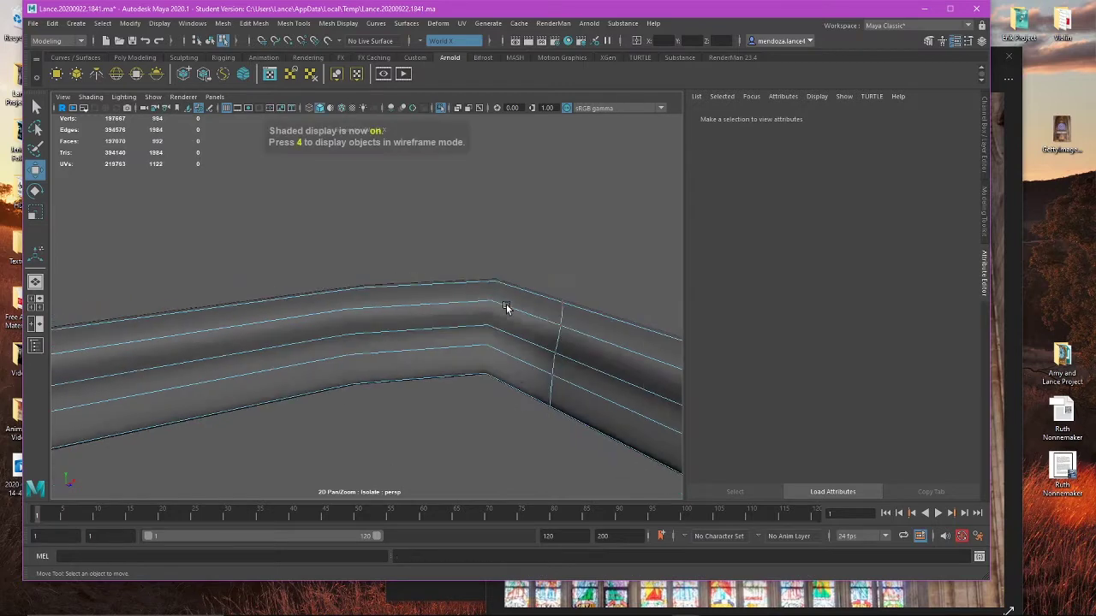
pyautogui.keyDown('alt'); pyautogui.moveTo(289, 347); pyautogui.dragTo(611, 277, button='middle'); pyautogui.keyUp('alt')
pyautogui.scroll(-5, 611, 277)
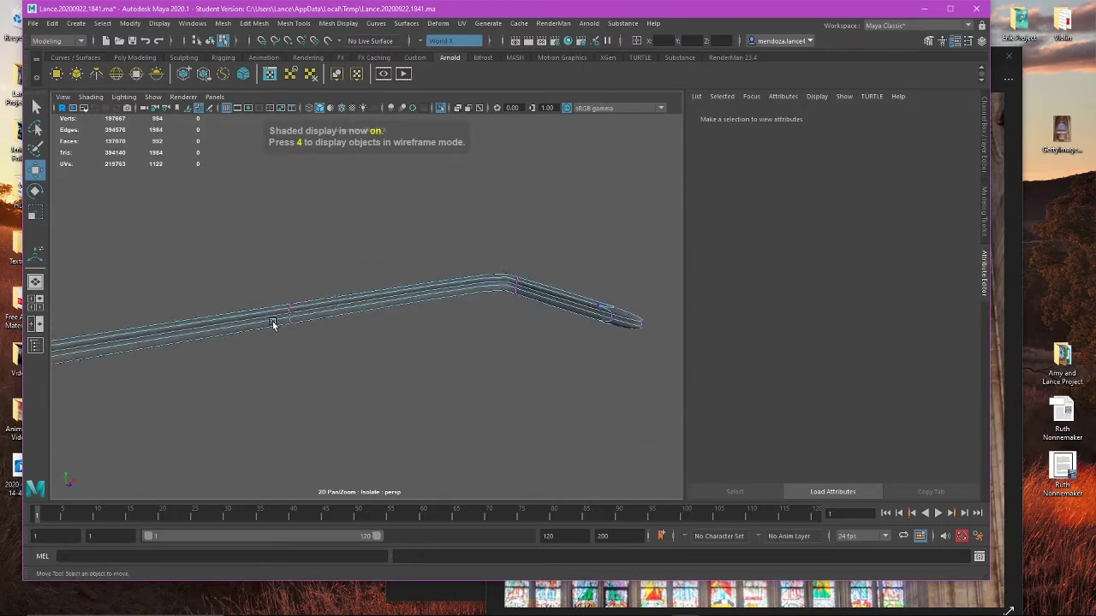
pyautogui.keyDown('alt'); pyautogui.moveTo(273, 323); pyautogui.dragTo(350, 313, button='middle'); pyautogui.keyUp('alt')
pyautogui.scroll(5, 350, 313)
pyautogui.keyDown('alt'); pyautogui.moveTo(307, 268); pyautogui.dragTo(368, 313, button='middle'); pyautogui.keyUp('alt')
pyautogui.scroll(3, 368, 314)
pyautogui.press('4')
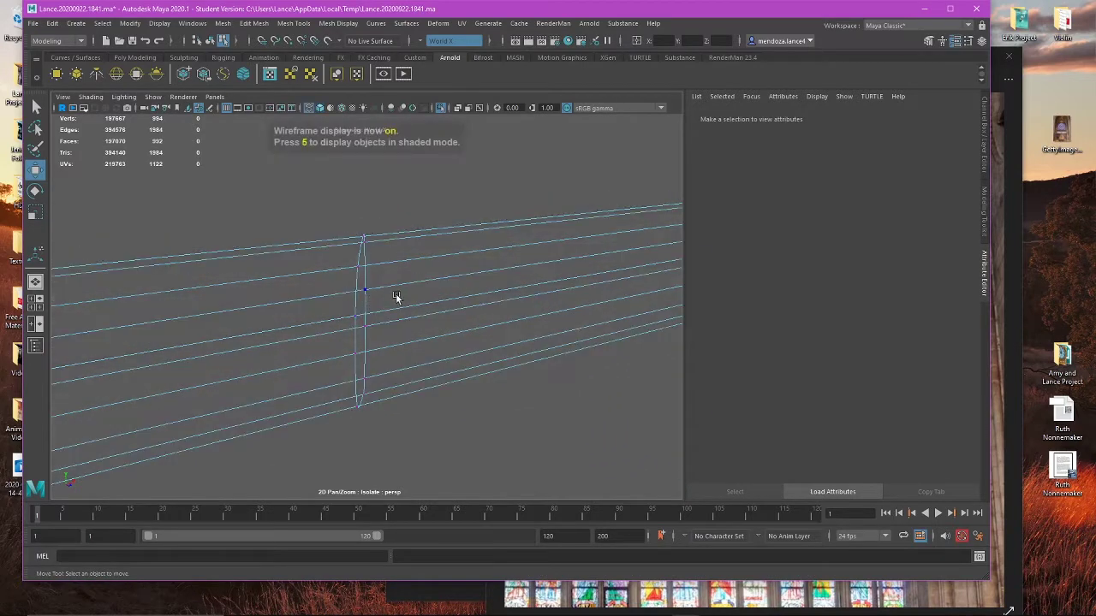
pyautogui.moveTo(396, 297)
pyautogui.keyDown('alt'); pyautogui.mouseDown()
pyautogui.moveTo(474, 311)
pyautogui.moveTo(616, 305)
pyautogui.moveTo(496, 357)
pyautogui.moveTo(345, 335)
pyautogui.moveTo(470, 323)
pyautogui.moveTo(289, 305)
pyautogui.moveTo(442, 345)
pyautogui.moveTo(299, 368)
pyautogui.moveTo(329, 350)
pyautogui.moveTo(480, 379)
pyautogui.moveTo(550, 347)
pyautogui.mouseUp(); pyautogui.keyUp('alt')
pyautogui.press('5')
pyautogui.press('4')
pyautogui.press('5')
# Step: Delete the supporting edge loop beside the band's corner
pyautogui.keyDown('alt'); pyautogui.moveTo(583, 309); pyautogui.dragTo(519, 360, button='middle'); pyautogui.keyUp('alt')
pyautogui.scroll(5, 519, 359)
pyautogui.moveTo(637, 289); pyautogui.dragTo(637, 259, button='right')
pyautogui.keyDown('alt'); pyautogui.moveTo(555, 321); pyautogui.dragTo(452, 300, button='middle'); pyautogui.keyUp('alt')
pyautogui.scroll(4, 448, 304)
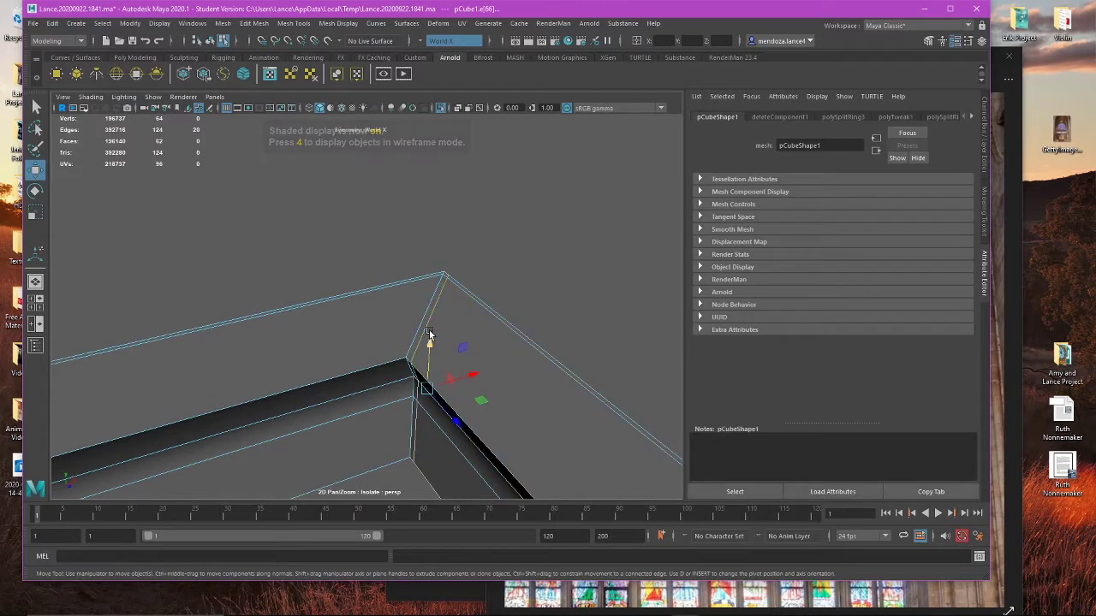
pyautogui.press('Delete')
# Step: Try moving the inner corner vertex about 0.066 in Z, undo the move, and toggle the smooth preview
pyautogui.moveTo(467, 307); pyautogui.dragTo(416, 306, button='right')
pyautogui.click(412, 362)
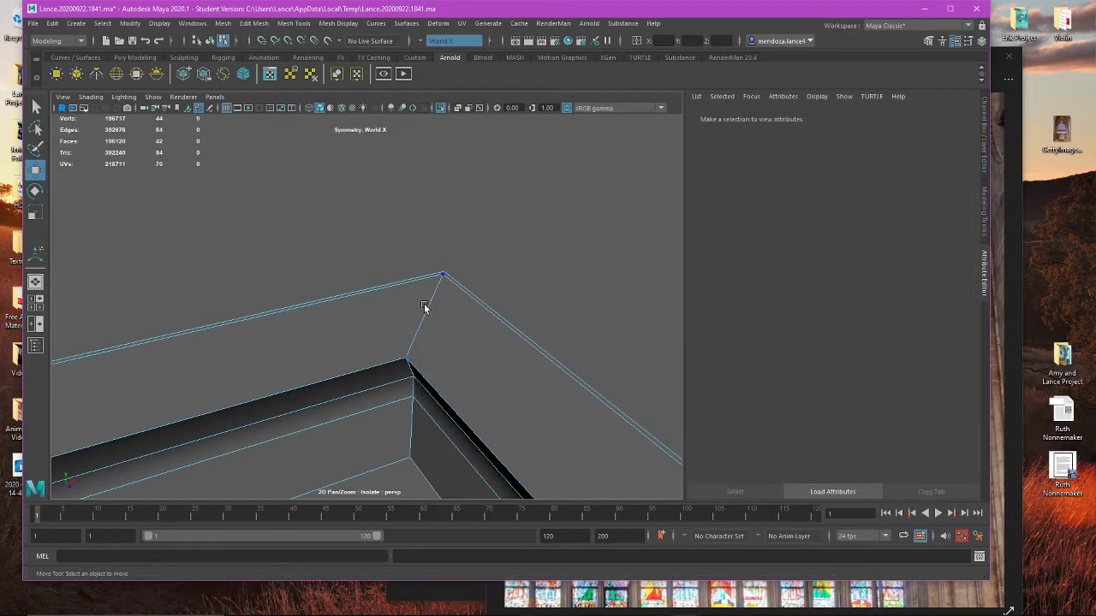
pyautogui.click(408, 339)
pyautogui.moveTo(429, 384); pyautogui.dragTo(458, 419)
pyautogui.hotkey('ctrl', 'z')
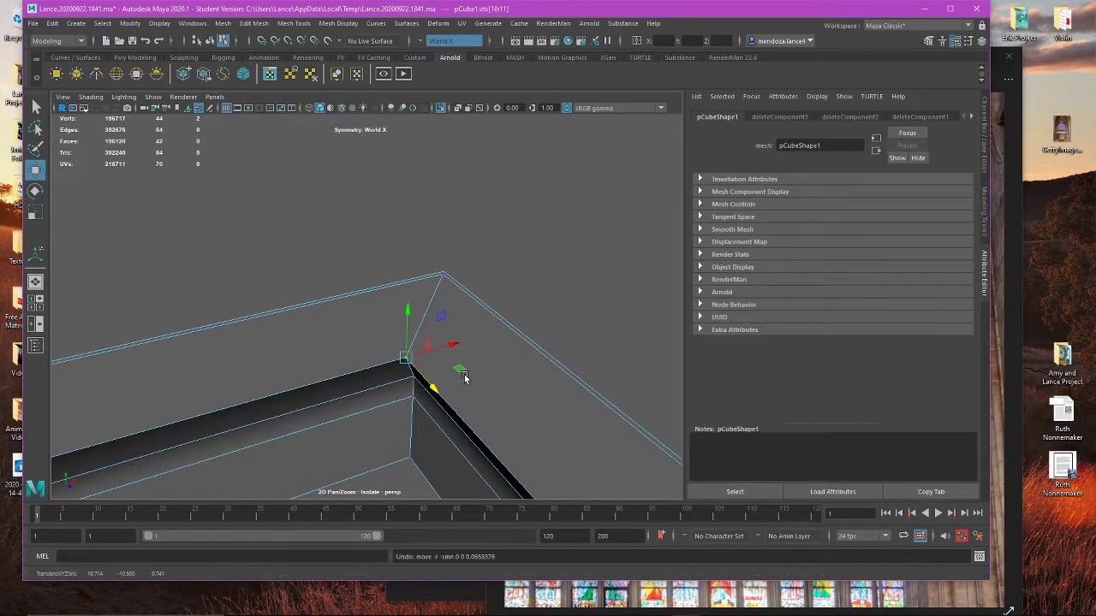
pyautogui.press('3')
pyautogui.press('1')
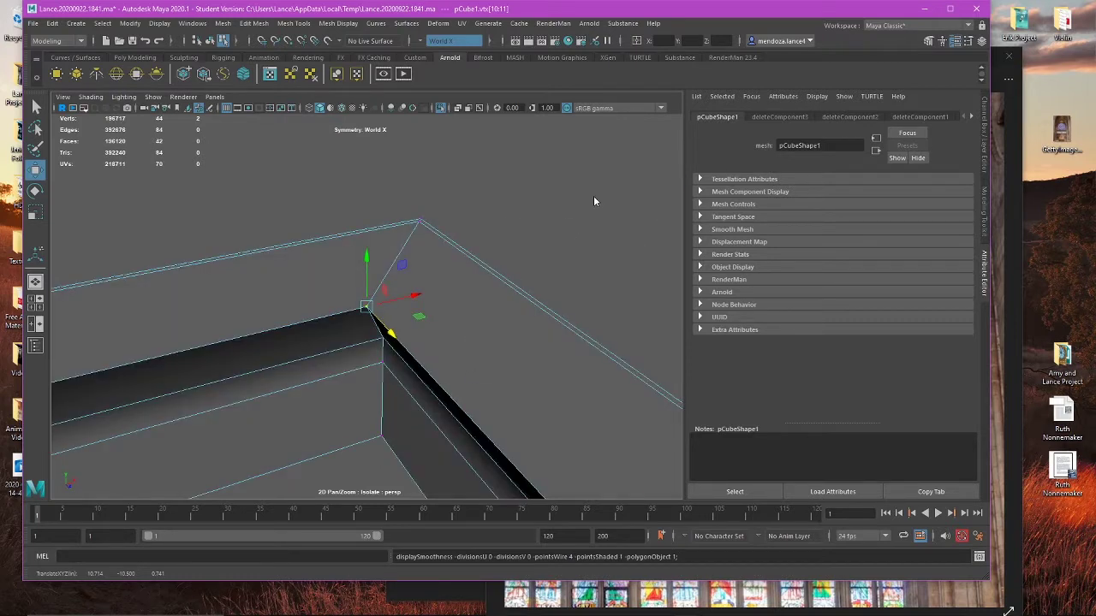
# Step: Try inserting an edge loop on either side of the band's inner corner with World X symmetry active
pyautogui.moveTo(595, 199); pyautogui.dragTo(635, 178, button='right')
pyautogui.click(574, 208)
pyautogui.click(357, 284)
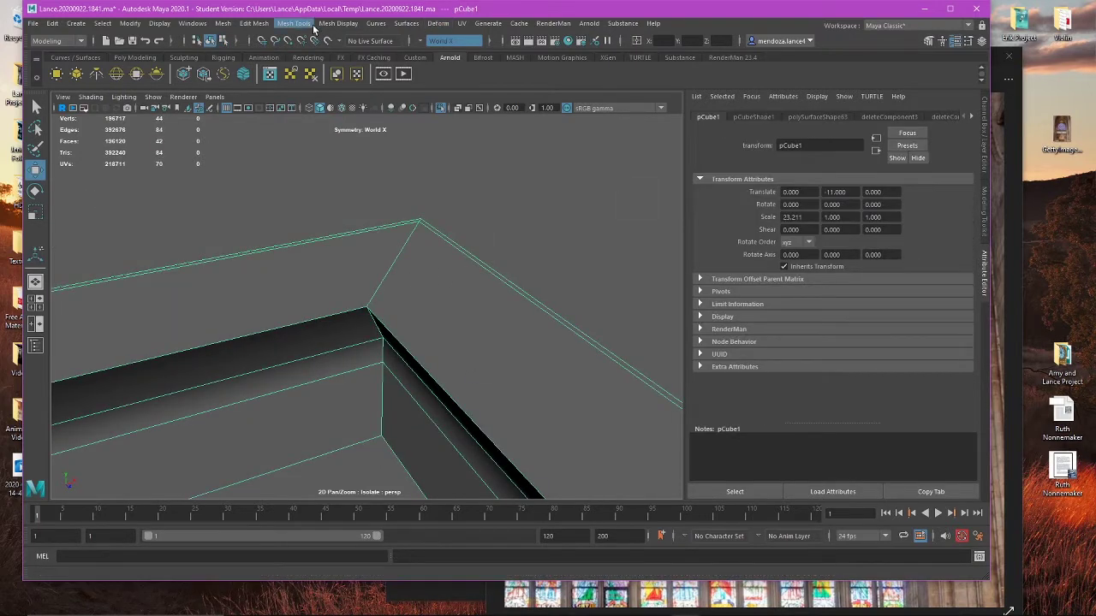
pyautogui.click(296, 24)
pyautogui.click(313, 110)
pyautogui.click(354, 314)
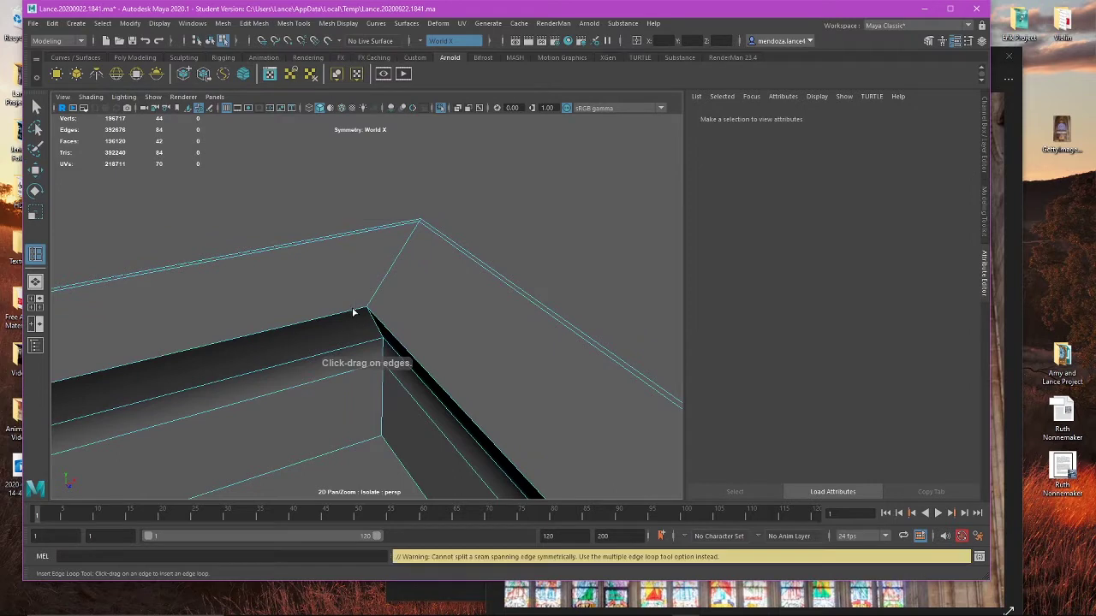
pyautogui.click(370, 312)
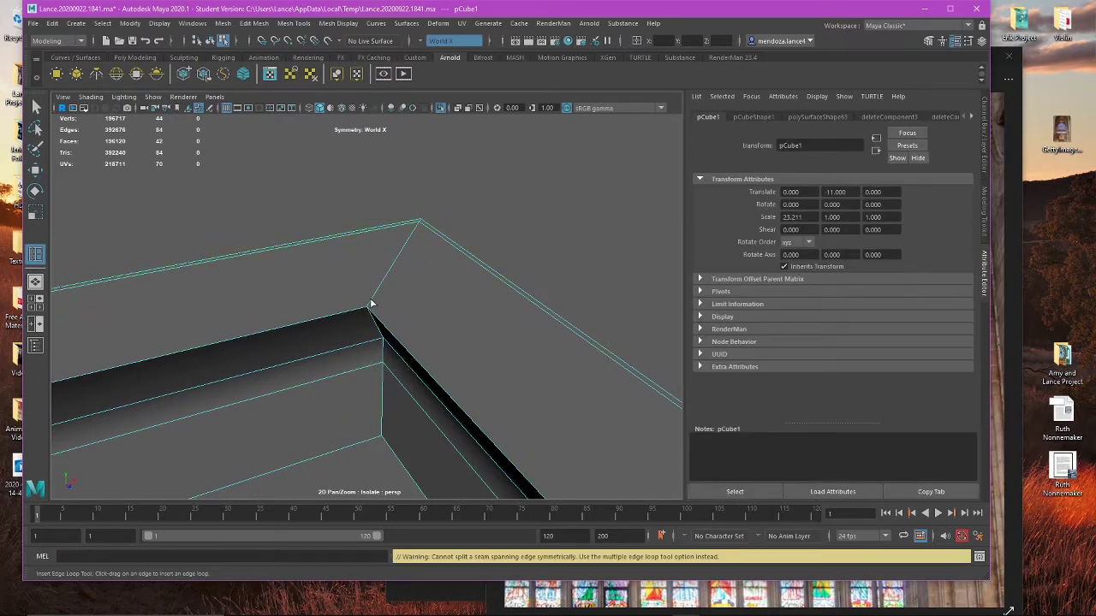
# Step: Turn symmetry off, insert an edge loop across the long section beside the corner, and review the smoothed band
pyautogui.click(420, 40)
pyautogui.click(421, 55)
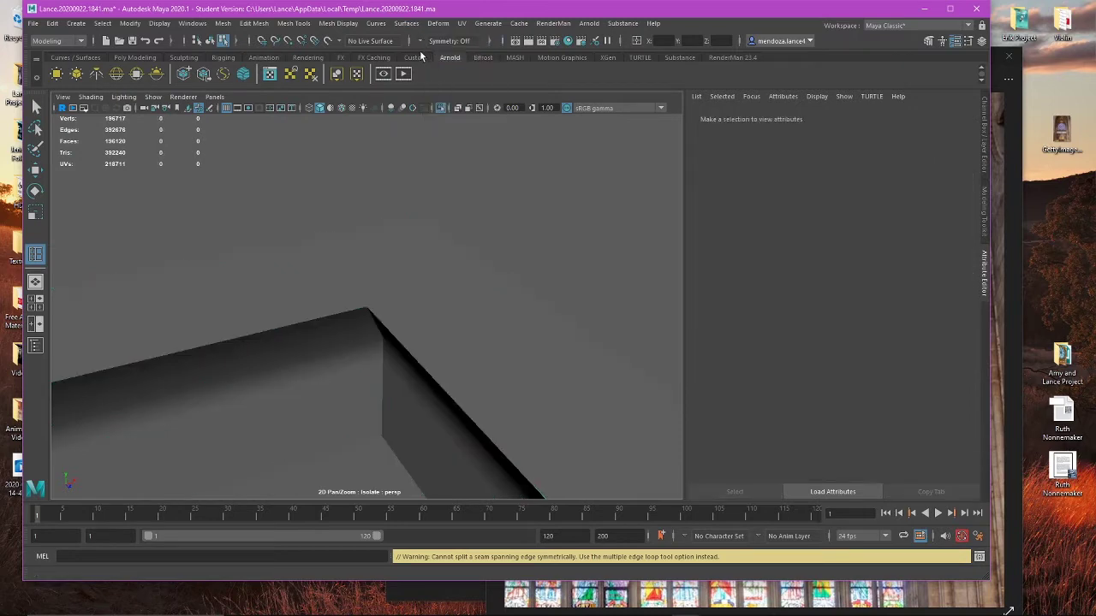
pyautogui.click(356, 306)
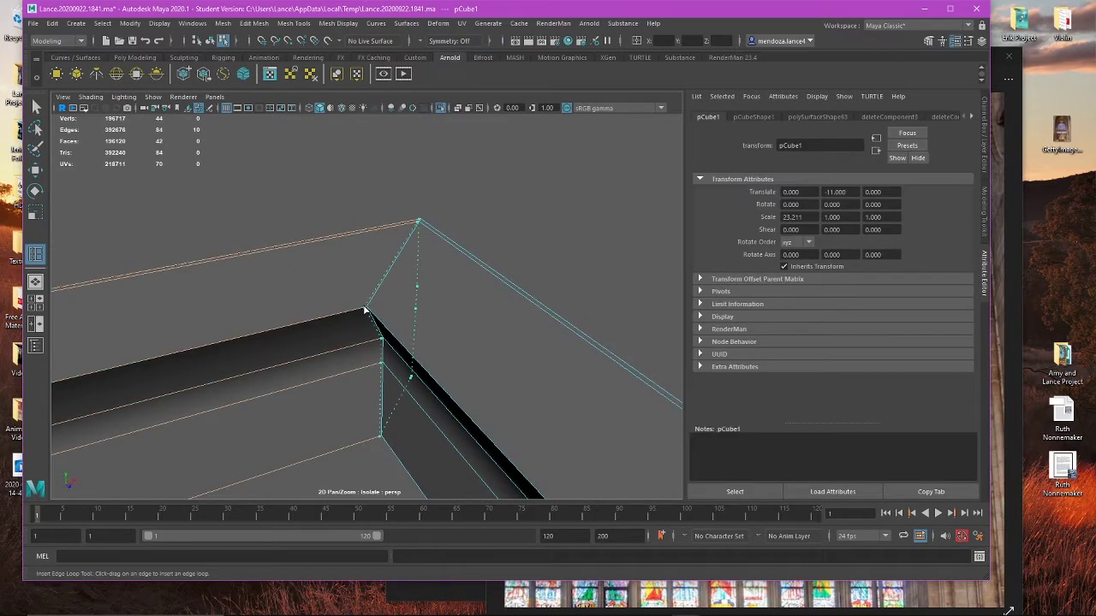
pyautogui.click(418, 291)
pyautogui.scroll(-6, 420, 288)
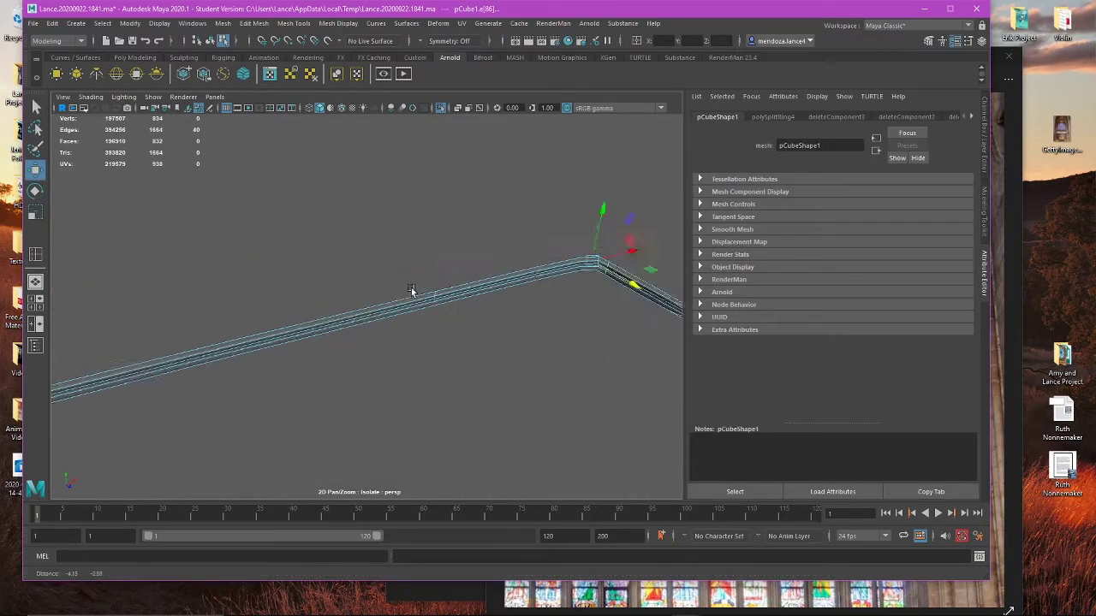
pyautogui.keyDown('alt'); pyautogui.moveTo(411, 289); pyautogui.dragTo(506, 259); pyautogui.keyUp('alt')
pyautogui.press('f')
pyautogui.scroll(-8, 474, 289)
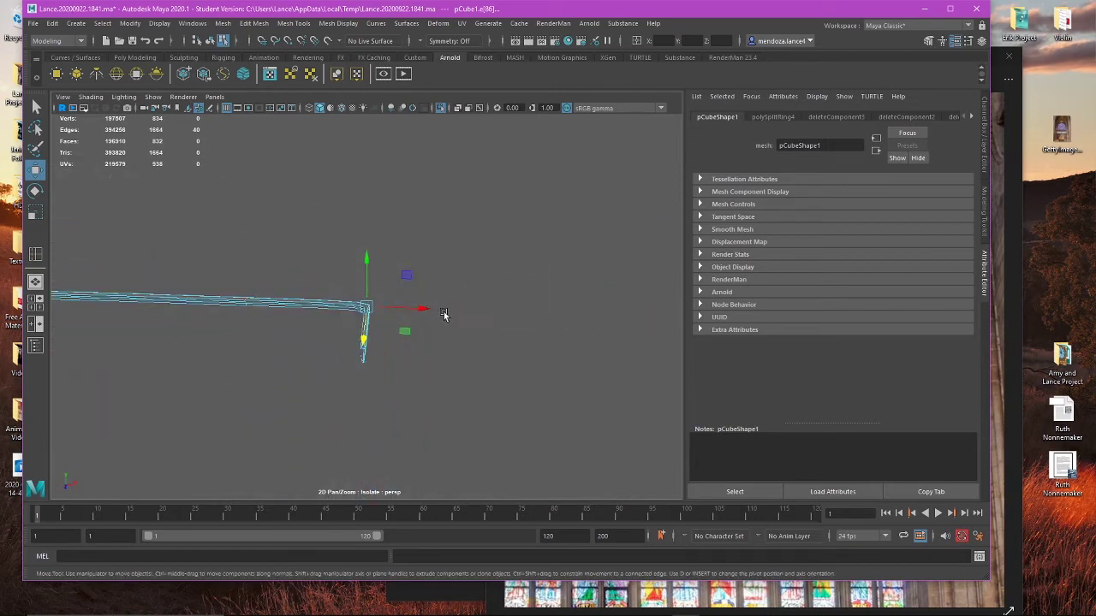
# Step: Insert a supporting edge loop on the remaining side of the band's corner and return to object mode with nothing selected
pyautogui.scroll(5, 441, 315)
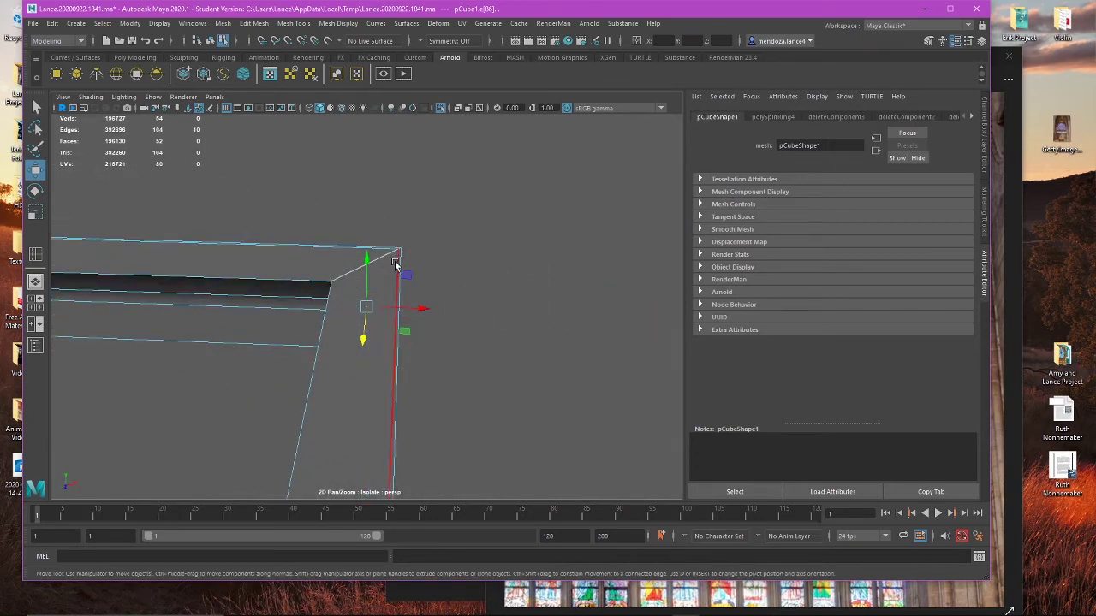
pyautogui.keyDown('alt'); pyautogui.moveTo(395, 263); pyautogui.dragTo(126, 272); pyautogui.keyUp('alt')
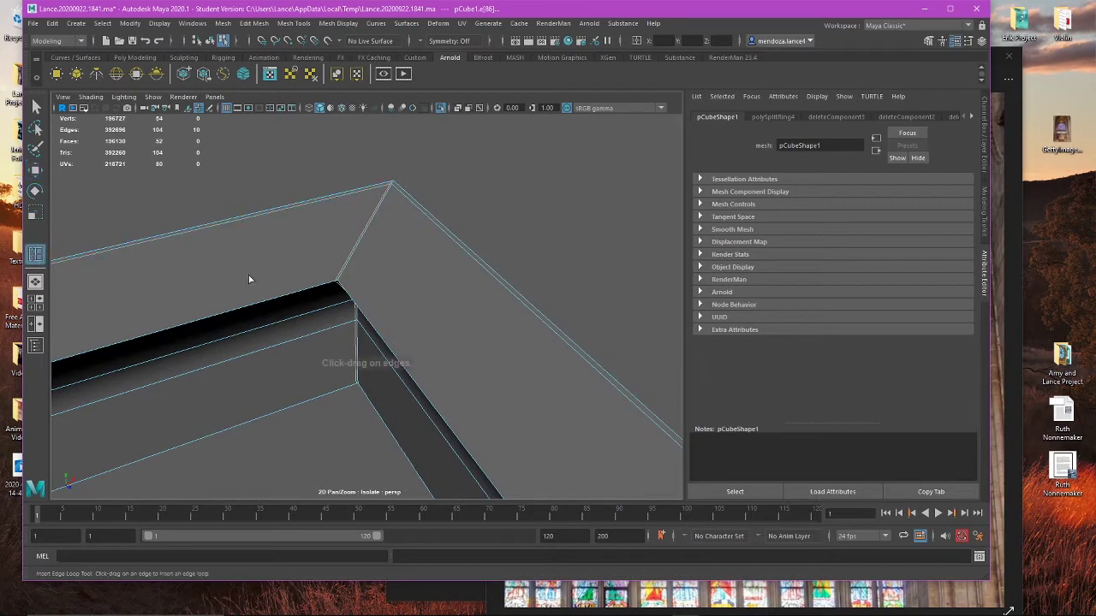
pyautogui.moveTo(340, 285); pyautogui.dragTo(340, 283)
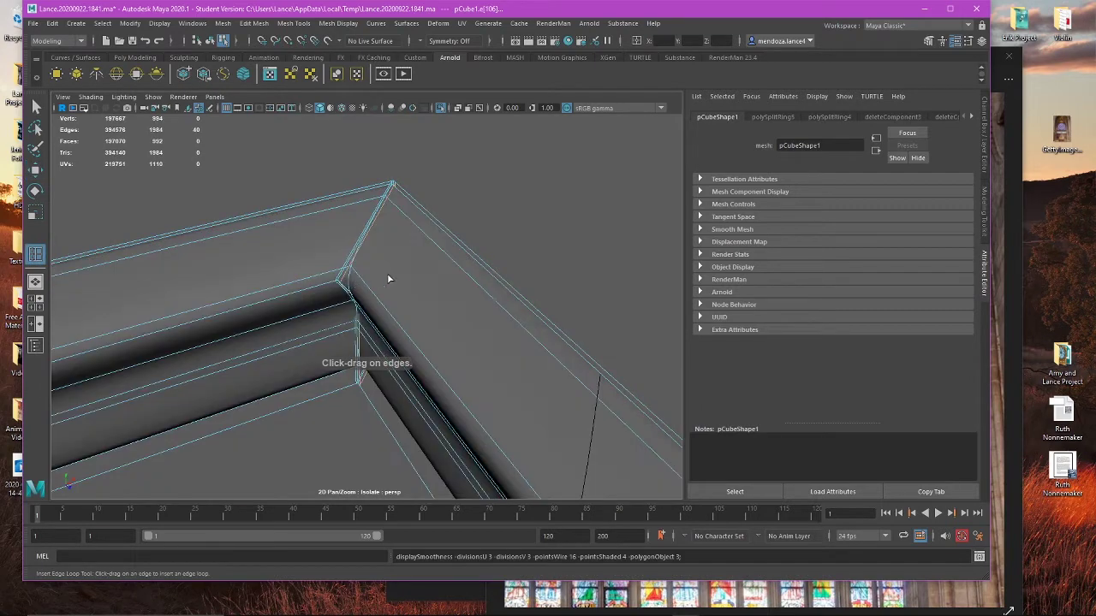
pyautogui.press('w')
pyautogui.moveTo(503, 205); pyautogui.dragTo(538, 189, button='right')
pyautogui.click(523, 215)
# Step: Insert supporting edge loops on both sides of the band's opposite corner and preview the smoothing
pyautogui.scroll(-8, 523, 215)
pyautogui.keyDown('alt'); pyautogui.moveTo(522, 217); pyautogui.dragTo(298, 207); pyautogui.keyUp('alt')
pyautogui.click(257, 340)
pyautogui.keyDown('alt'); pyautogui.moveTo(298, 206); pyautogui.dragTo(86, 139, button='middle'); pyautogui.keyUp('alt')
pyautogui.click(35, 257)
pyautogui.scroll(2, 435, 312)
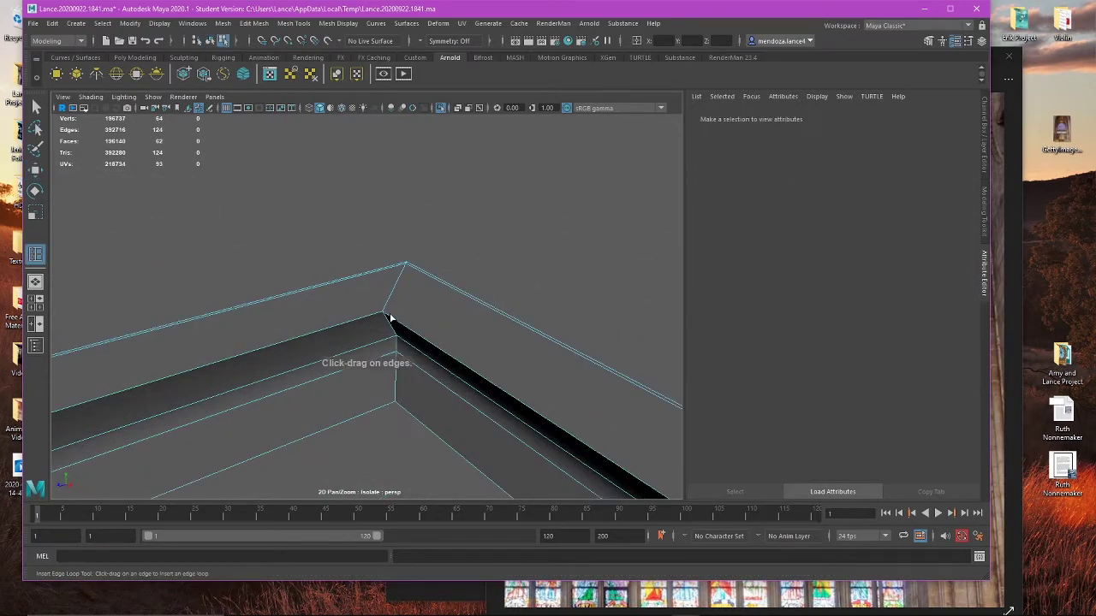
pyautogui.moveTo(385, 316); pyautogui.dragTo(370, 318)
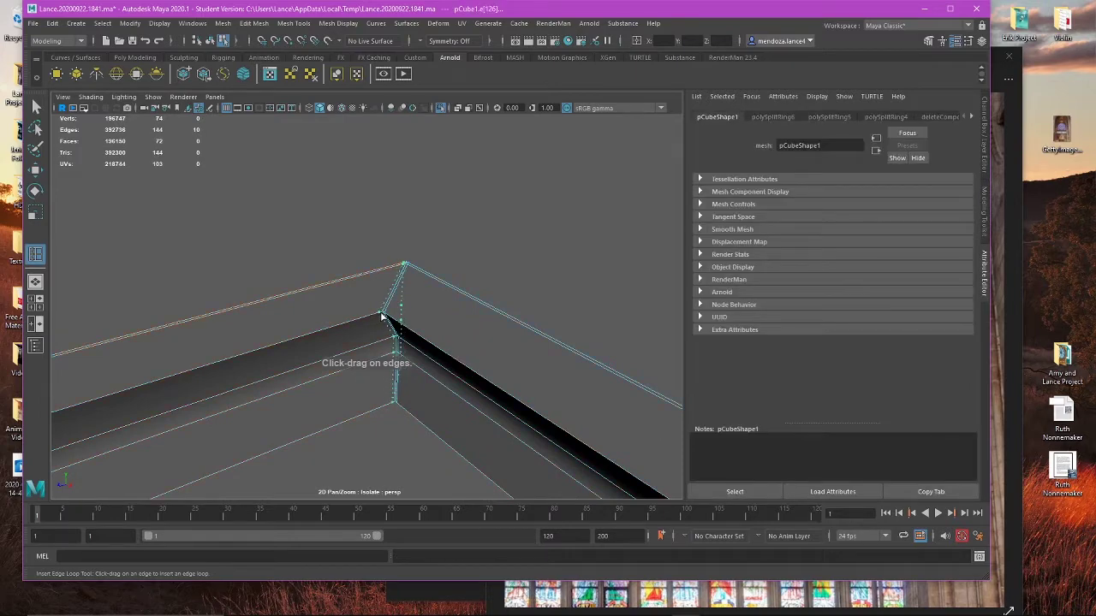
pyautogui.press('3')
pyautogui.scroll(-8, 415, 306)
pyautogui.keyDown('alt'); pyautogui.moveTo(202, 350); pyautogui.dragTo(369, 291, button='middle'); pyautogui.keyUp('alt')
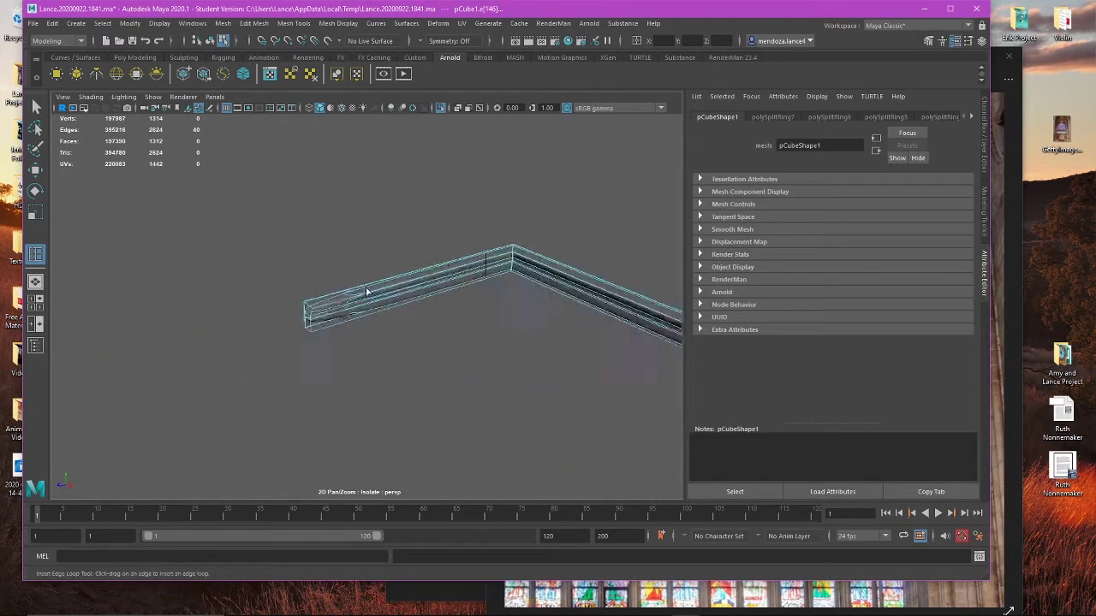
# Step: Insert a supporting edge loop close to each end of the band with the smooth preview turned off
pyautogui.scroll(4, 368, 291)
pyautogui.press('1')
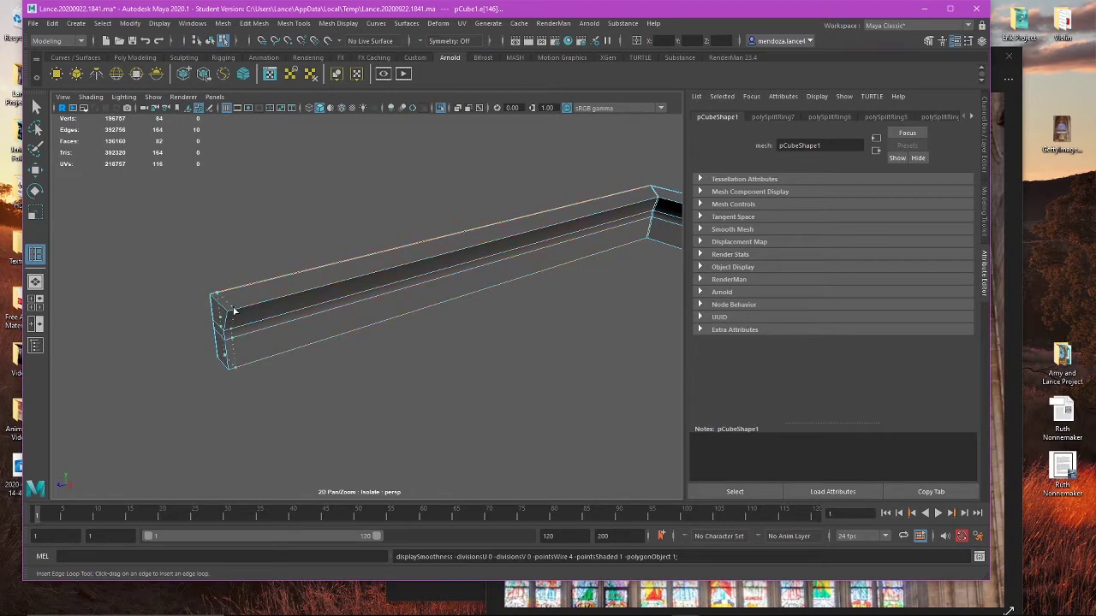
pyautogui.scroll(-8, 359, 355)
pyautogui.scroll(4, 239, 202)
pyautogui.keyDown('alt'); pyautogui.moveTo(448, 392); pyautogui.dragTo(341, 267, button='middle'); pyautogui.keyUp('alt')
pyautogui.keyDown('alt'); pyautogui.moveTo(338, 333); pyautogui.dragTo(333, 310, button='middle'); pyautogui.keyUp('alt')
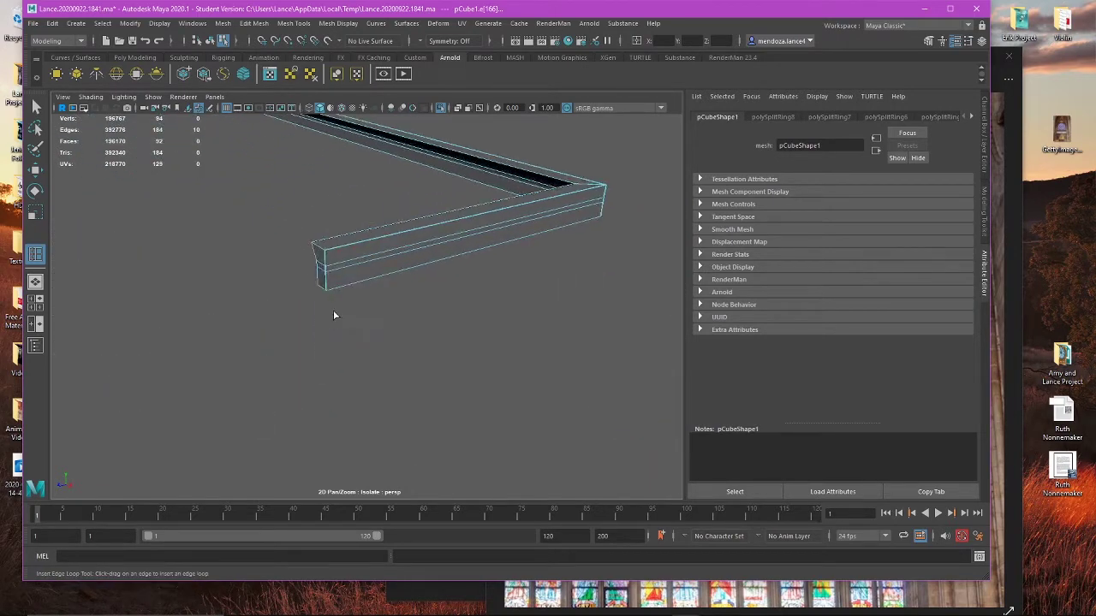
pyautogui.scroll(3, 329, 311)
pyautogui.scroll(-5, 299, 269)
pyautogui.scroll(3, 345, 278)
pyautogui.scroll(-3, 332, 270)
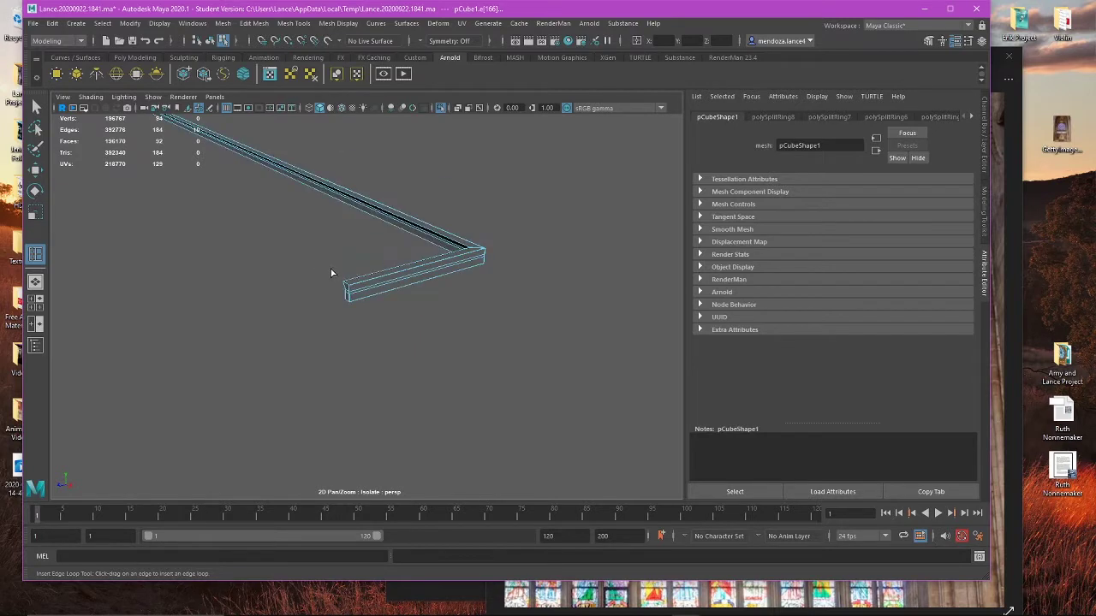
pyautogui.press('3')
pyautogui.scroll(2, 377, 282)
pyautogui.press('1')
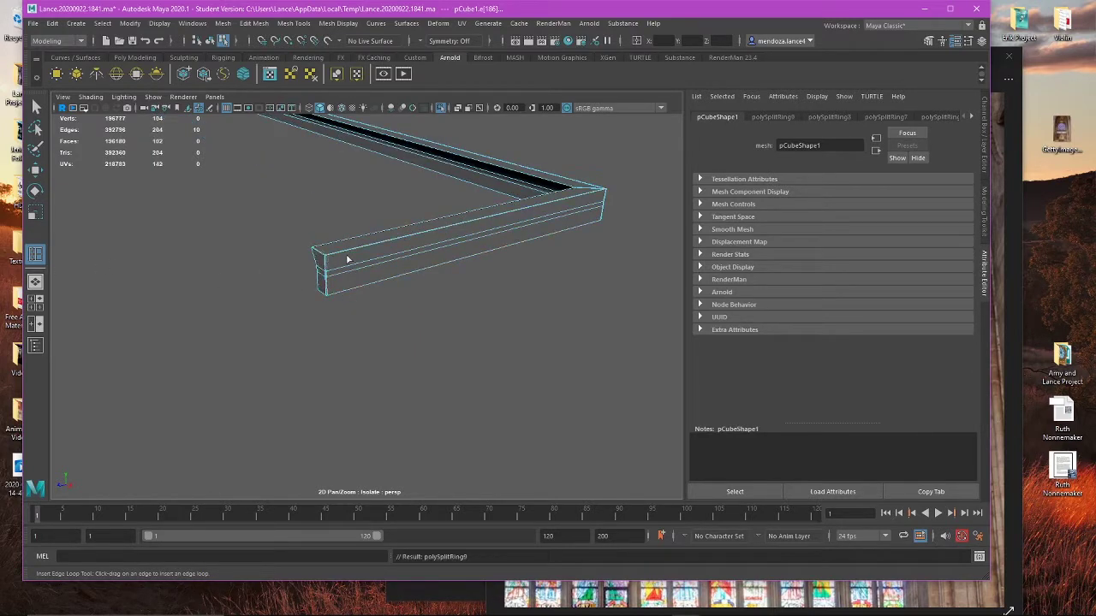
# Step: Move the last inserted edge loop closer to the band's end face and review the smoothed band in object mode
pyautogui.press('f')
pyautogui.press('w')
pyautogui.press('3')
pyautogui.press('1')
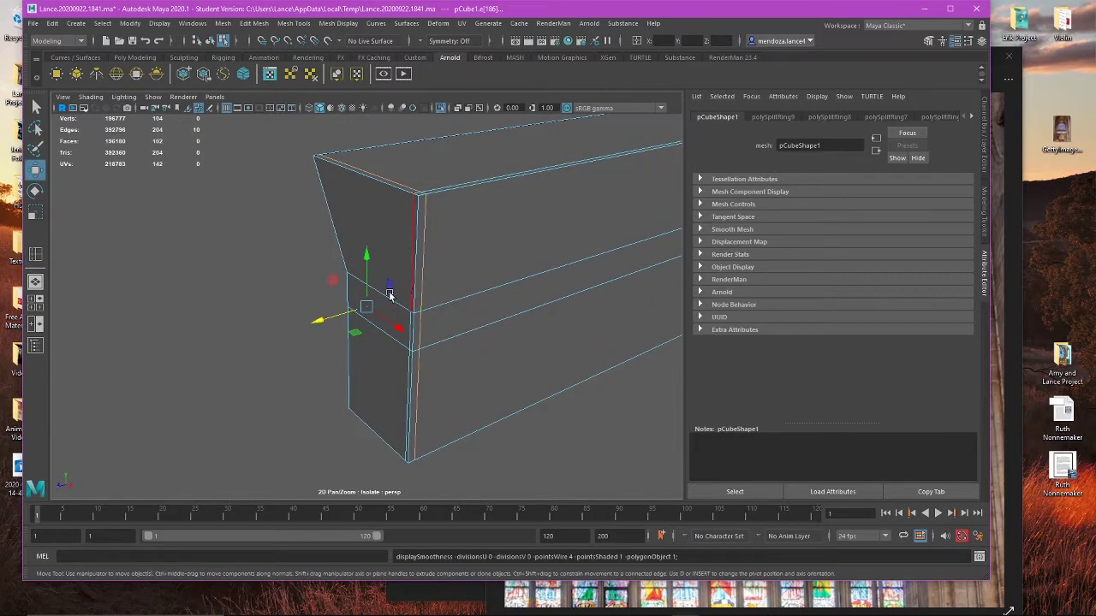
pyautogui.moveTo(334, 318); pyautogui.dragTo(322, 321)
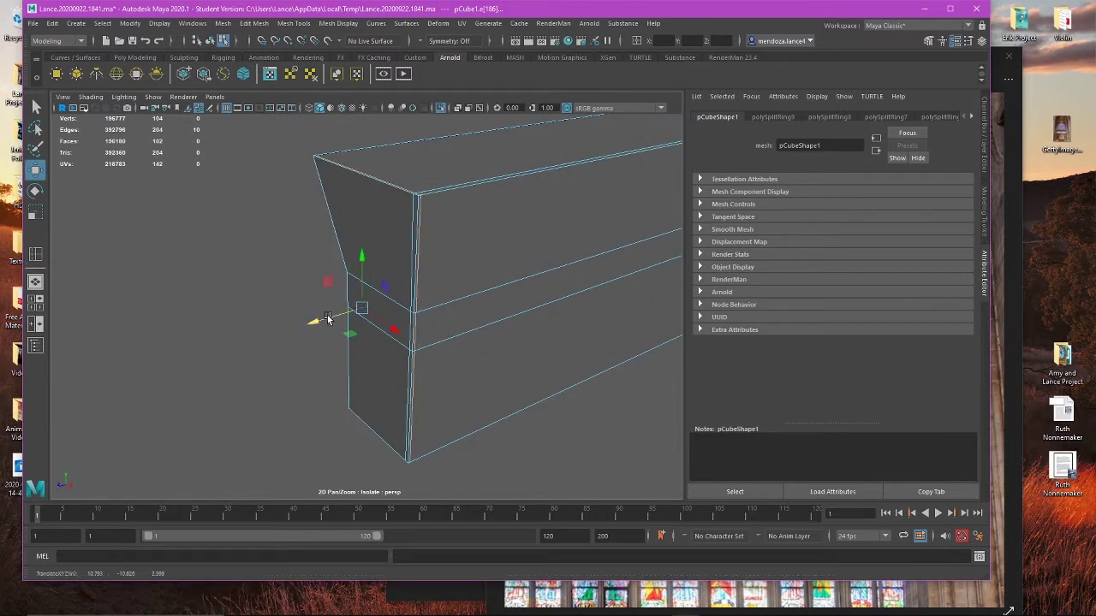
pyautogui.press('3')
pyautogui.scroll(-10, 380, 279)
pyautogui.moveTo(492, 248); pyautogui.dragTo(532, 233, button='right')
pyautogui.click(522, 244)
pyautogui.keyDown('alt'); pyautogui.moveTo(513, 250); pyautogui.dragTo(544, 232); pyautogui.keyUp('alt')
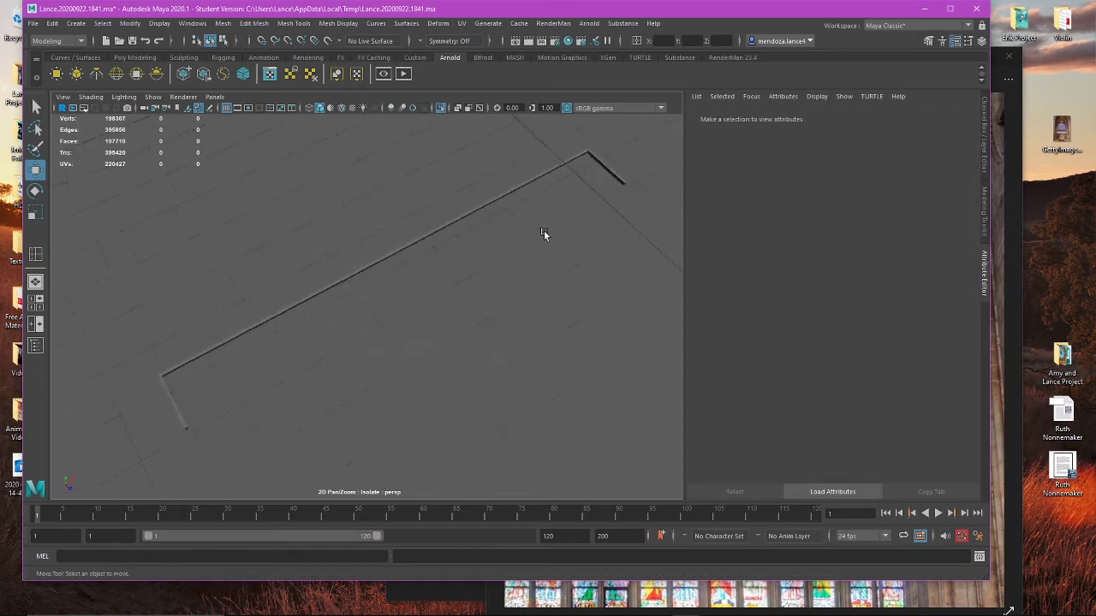
# Step: End the band's isolation and isolate the lower sill block instead
pyautogui.click(440, 108)
pyautogui.keyDown('alt'); pyautogui.moveTo(491, 176); pyautogui.dragTo(440, 298); pyautogui.keyUp('alt')
pyautogui.click(483, 201)
pyautogui.keyDown('alt'); pyautogui.moveTo(500, 259); pyautogui.dragTo(477, 130); pyautogui.keyUp('alt')
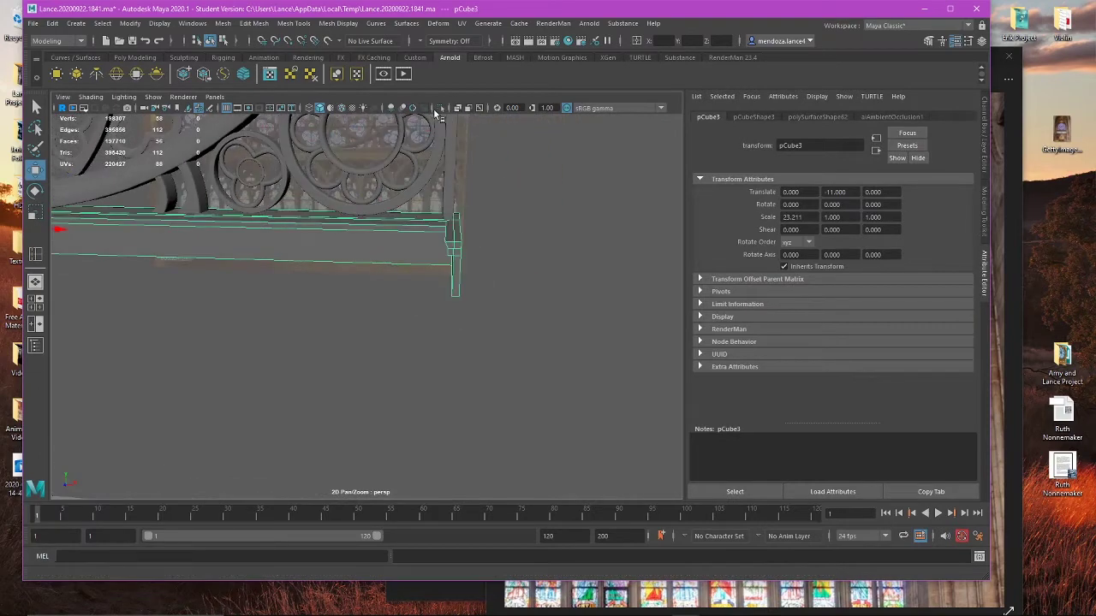
pyautogui.click(440, 108)
# Step: Delete the projecting flared-band faces from the inner side and ends of the lower sill block
pyautogui.keyDown('alt'); pyautogui.moveTo(567, 228); pyautogui.dragTo(529, 248); pyautogui.keyUp('alt')
pyautogui.moveTo(529, 248); pyautogui.dragTo(464, 286, button='right')
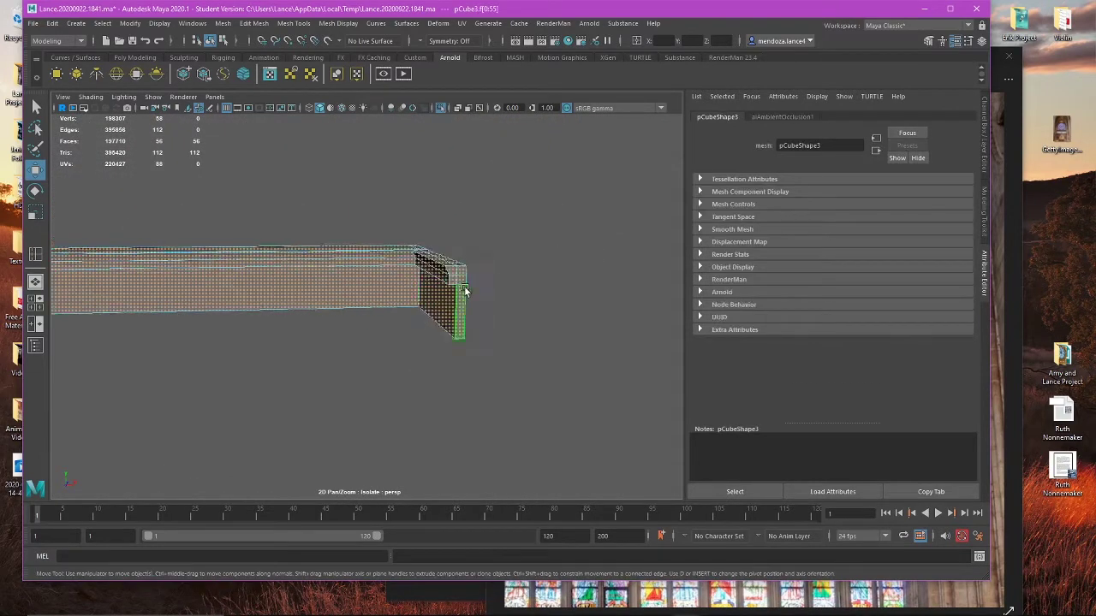
pyautogui.keyDown('alt'); pyautogui.moveTo(464, 288); pyautogui.dragTo(381, 316); pyautogui.keyUp('alt')
pyautogui.click(417, 296)
pyautogui.scroll(2, 432, 285)
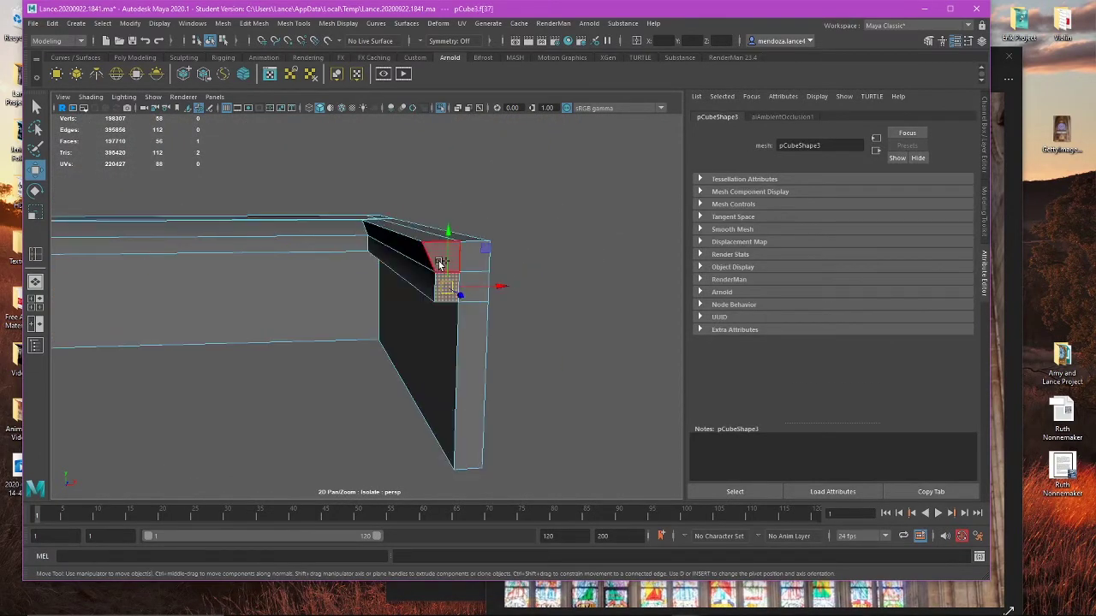
pyautogui.moveTo(437, 261)
pyautogui.keyDown('alt'); pyautogui.mouseDown()
pyautogui.moveTo(436, 246)
pyautogui.moveTo(433, 295)
pyautogui.moveTo(426, 267)
pyautogui.mouseUp(); pyautogui.keyUp('alt')
pyautogui.press('Delete')
pyautogui.doubleClick(344, 281)
pyautogui.press('Delete')
# Step: Delete the upper horizontal edge loop and its vertices around the lower sill block
pyautogui.moveTo(550, 238); pyautogui.dragTo(550, 204, button='right')
pyautogui.keyDown('alt'); pyautogui.moveTo(523, 309); pyautogui.dragTo(534, 279); pyautogui.keyUp('alt')
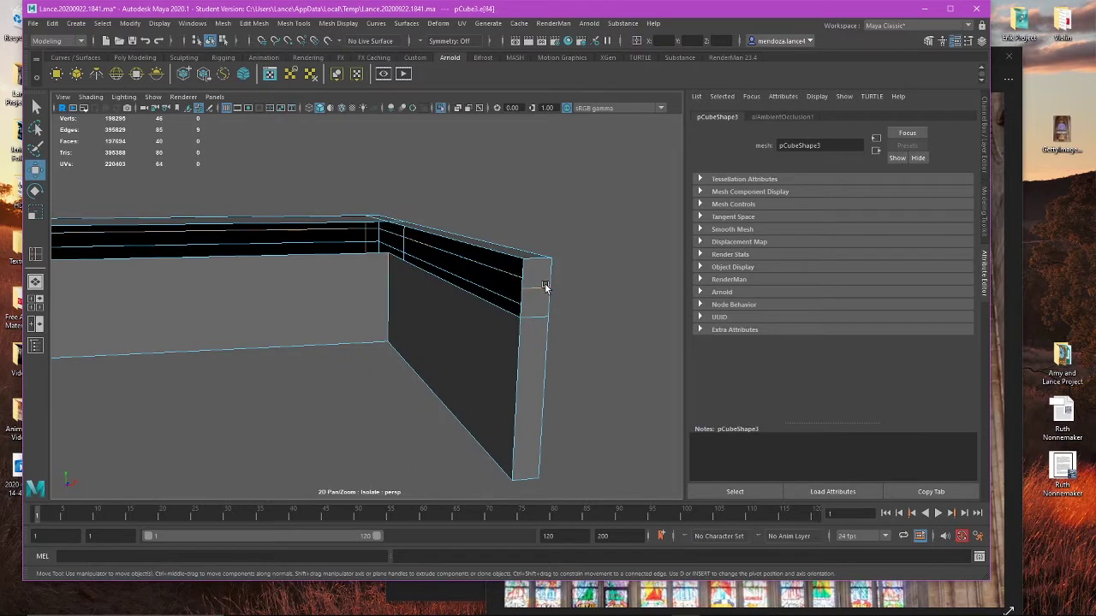
pyautogui.click(558, 287)
pyautogui.moveTo(615, 282); pyautogui.dragTo(539, 267, button='right')
pyautogui.doubleClick(511, 266)
pyautogui.press('Delete')
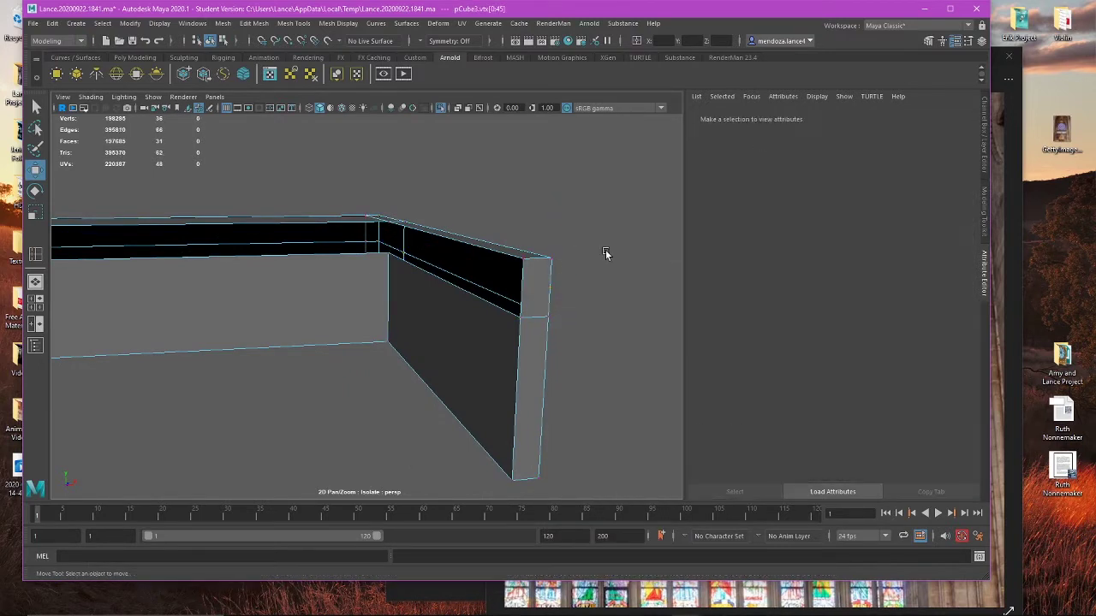
# Step: Bridge the upper and lower border edges to close the gaps along the block's short and long inner sides
pyautogui.moveTo(605, 250); pyautogui.dragTo(603, 223, button='right')
pyautogui.click(481, 246)
pyautogui.keyDown('shift'); pyautogui.click(473, 298); pyautogui.keyUp('shift')
pyautogui.keyDown('alt'); pyautogui.moveTo(473, 297); pyautogui.dragTo(451, 344); pyautogui.keyUp('alt')
pyautogui.click(223, 23)
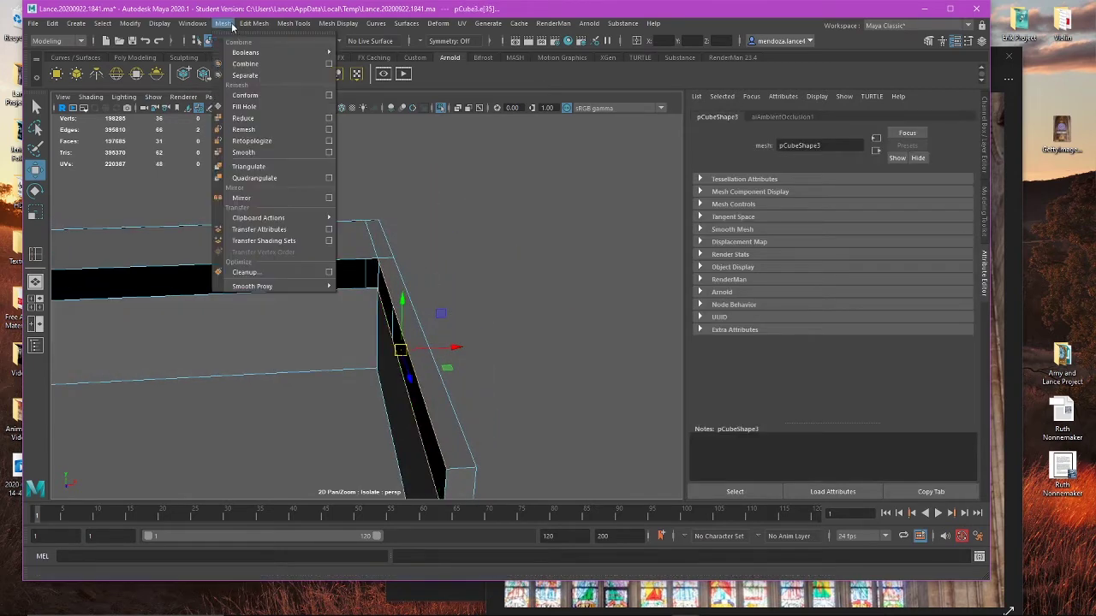
pyautogui.moveTo(269, 27)
pyautogui.click(266, 75)
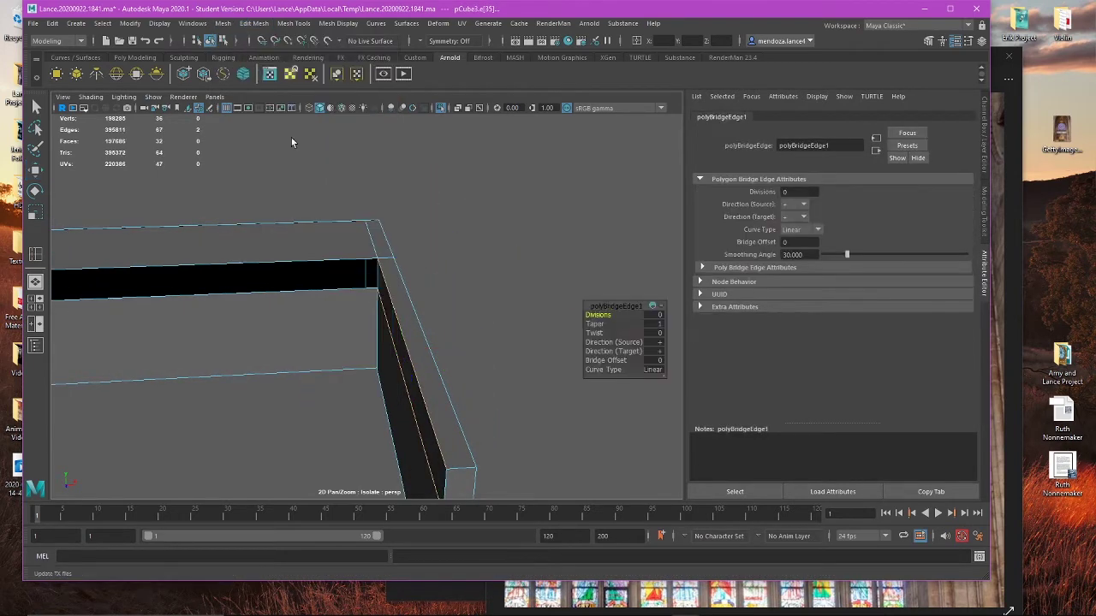
pyautogui.click(263, 292)
pyautogui.keyDown('shift'); pyautogui.click(289, 259); pyautogui.keyUp('shift')
pyautogui.press('g')
# Step: Delete the remaining horizontal edge loop around the lower block, return to object mode and show the whole scene
pyautogui.keyDown('alt'); pyautogui.moveTo(469, 286); pyautogui.dragTo(496, 278); pyautogui.keyUp('alt')
pyautogui.doubleClick(404, 294)
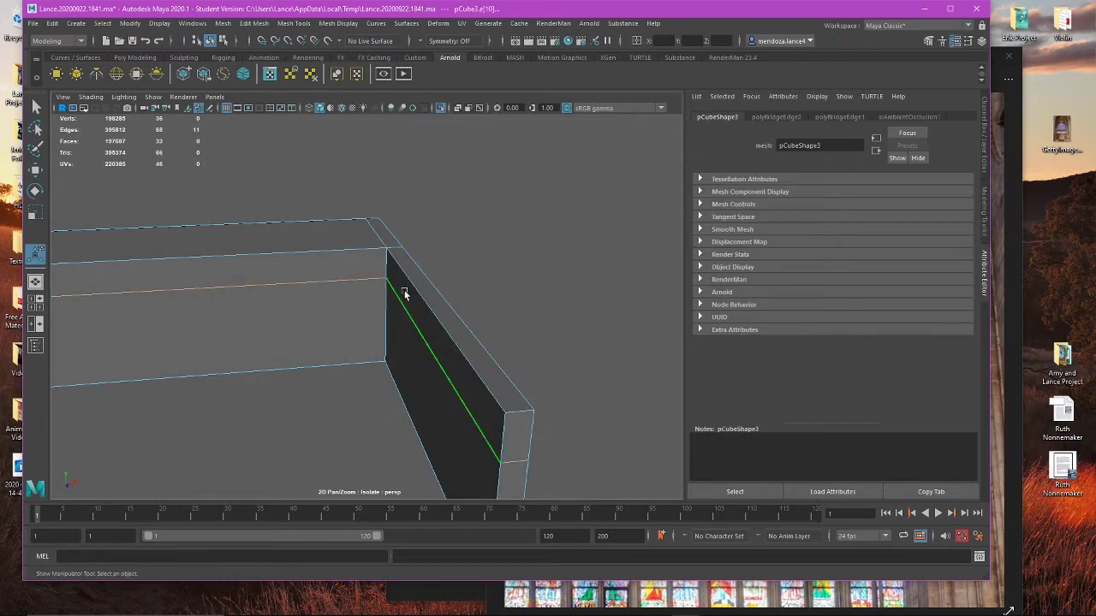
pyautogui.click(481, 274)
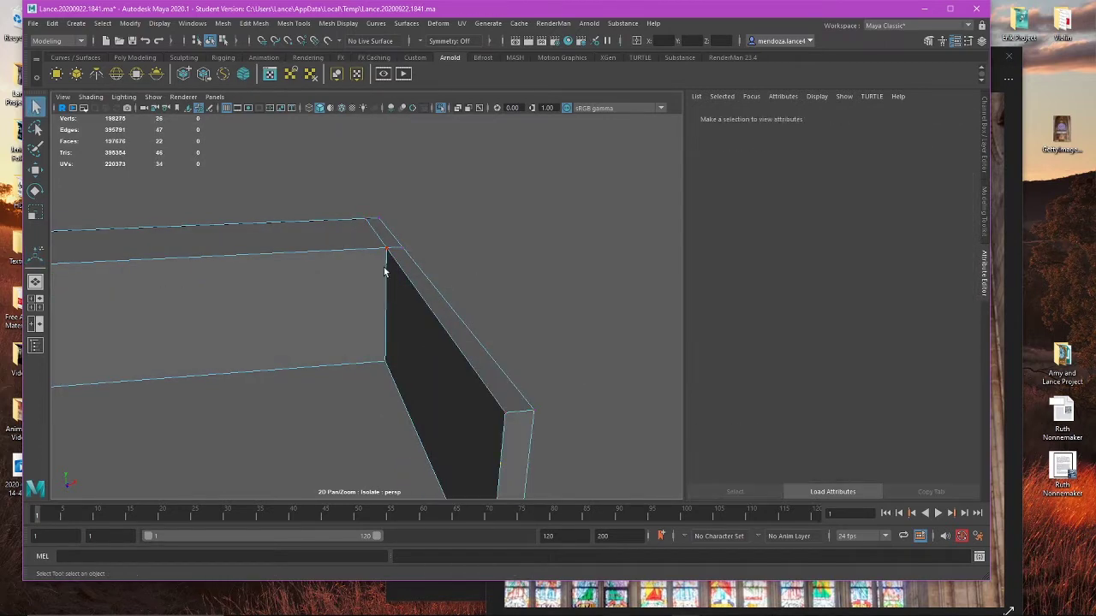
pyautogui.moveTo(472, 228); pyautogui.dragTo(509, 211, button='right')
pyautogui.scroll(-2, 400, 268)
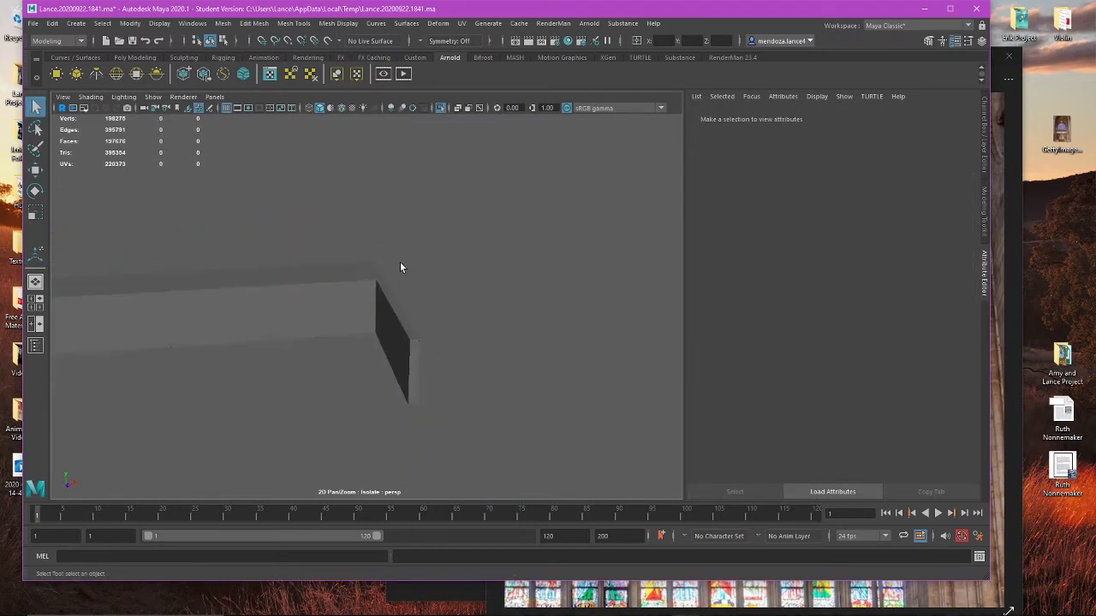
pyautogui.click(441, 108)
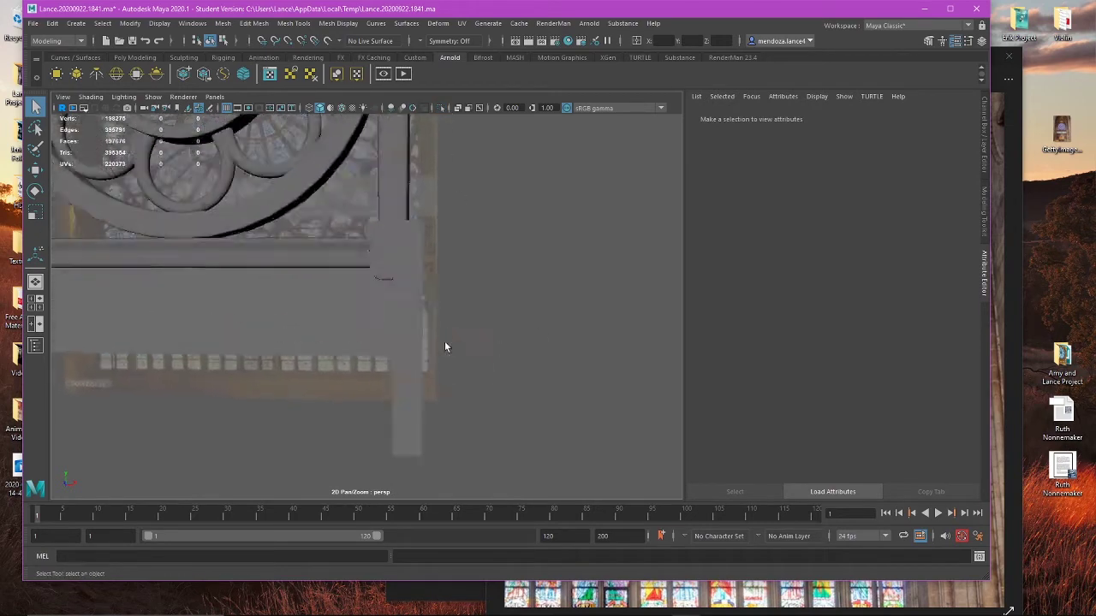
pyautogui.moveTo(444, 347)
pyautogui.keyDown('alt'); pyautogui.mouseDown()
pyautogui.moveTo(560, 350)
pyautogui.moveTo(426, 346)
pyautogui.moveTo(418, 341)
pyautogui.moveTo(429, 332)
pyautogui.mouseUp(); pyautogui.keyUp('alt')
# Step: Compare the sill in the four-view layout with the cathedral reference photo
pyautogui.press('space')
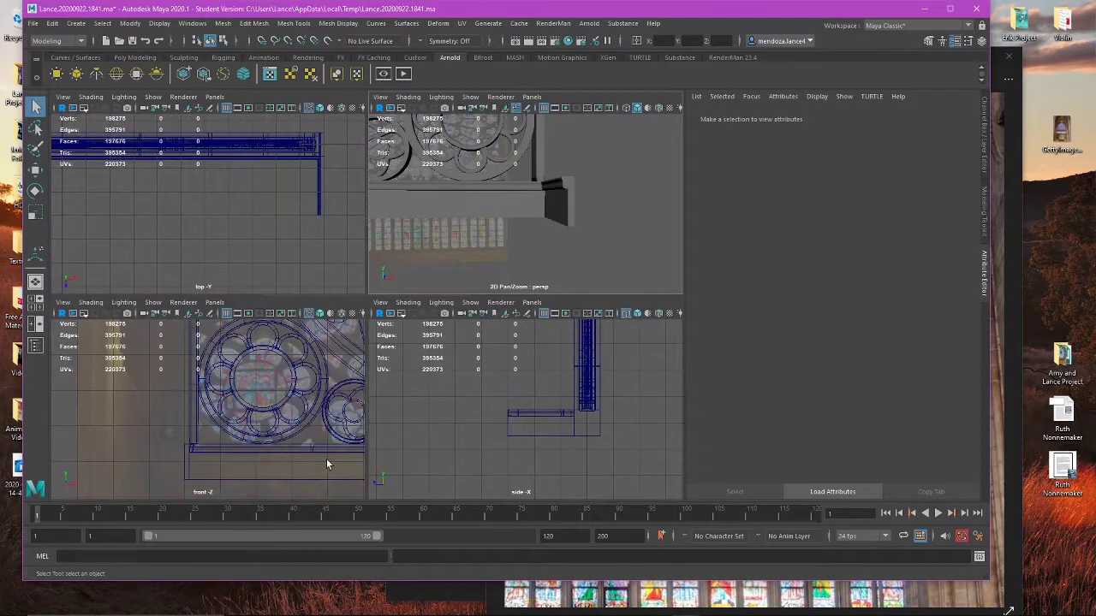
pyautogui.click(650, 595)
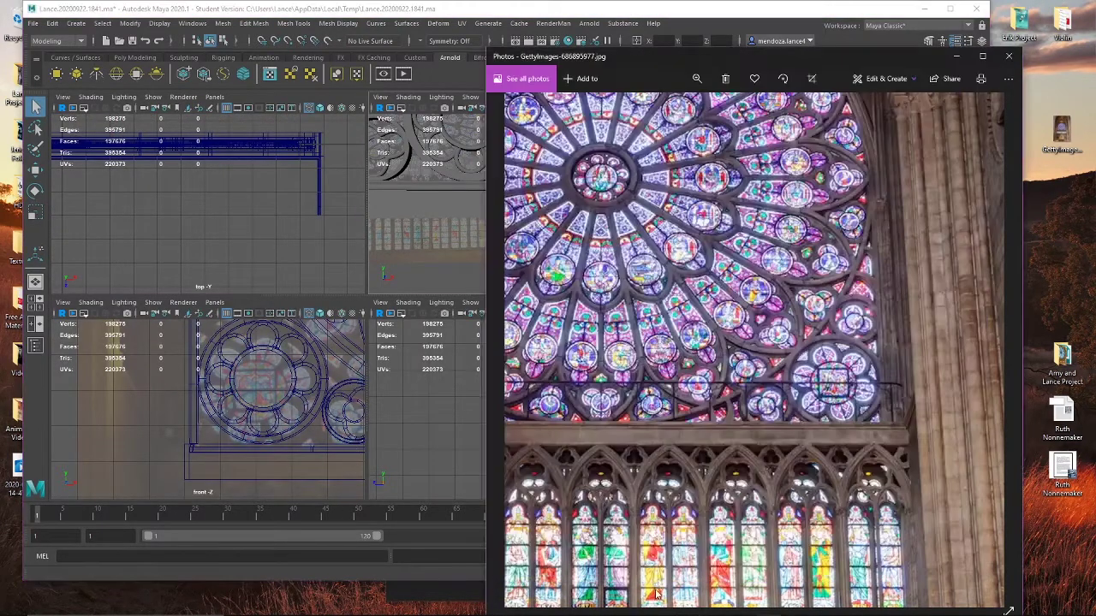
pyautogui.click(463, 254)
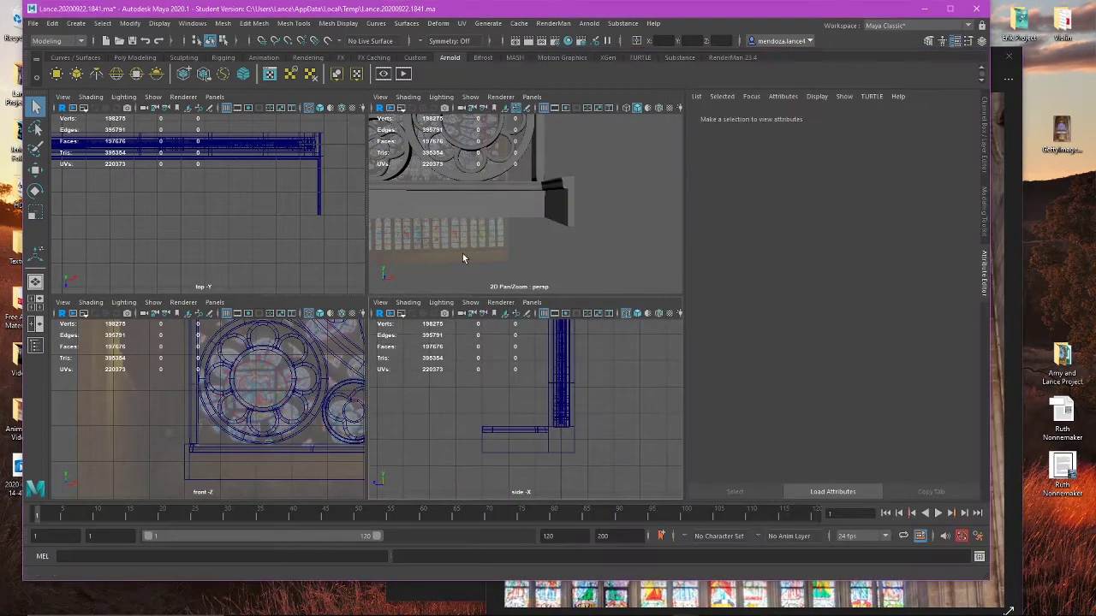
# Step: Select the sill's upper band in the perspective view and freeze its transformations
pyautogui.press('space')
pyautogui.keyDown('alt'); pyautogui.moveTo(474, 240); pyautogui.dragTo(339, 319); pyautogui.keyUp('alt')
pyautogui.click(452, 305)
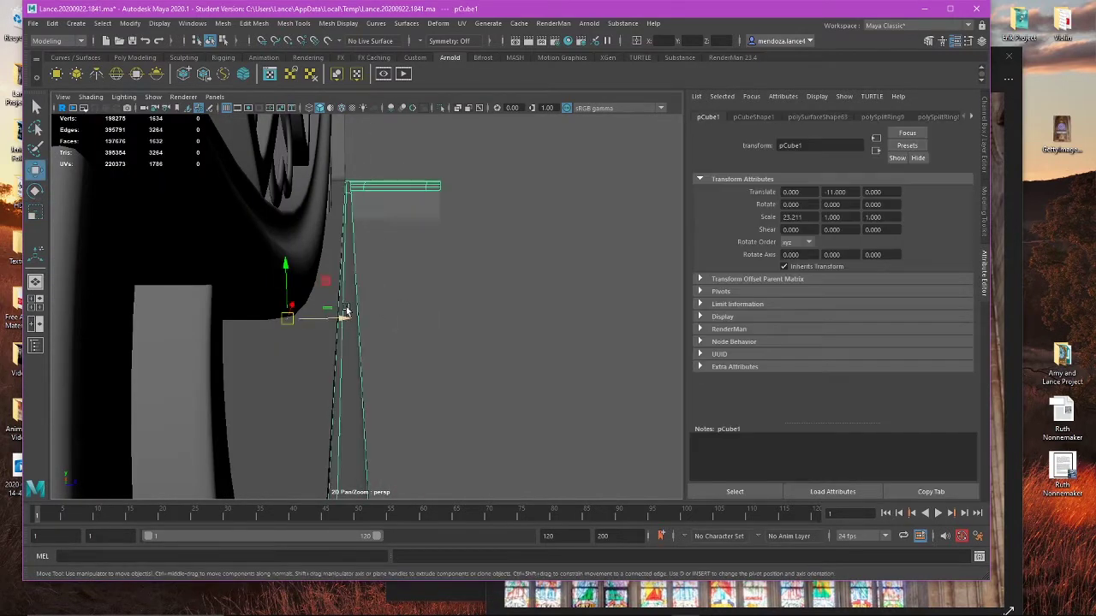
pyautogui.click(166, 23)
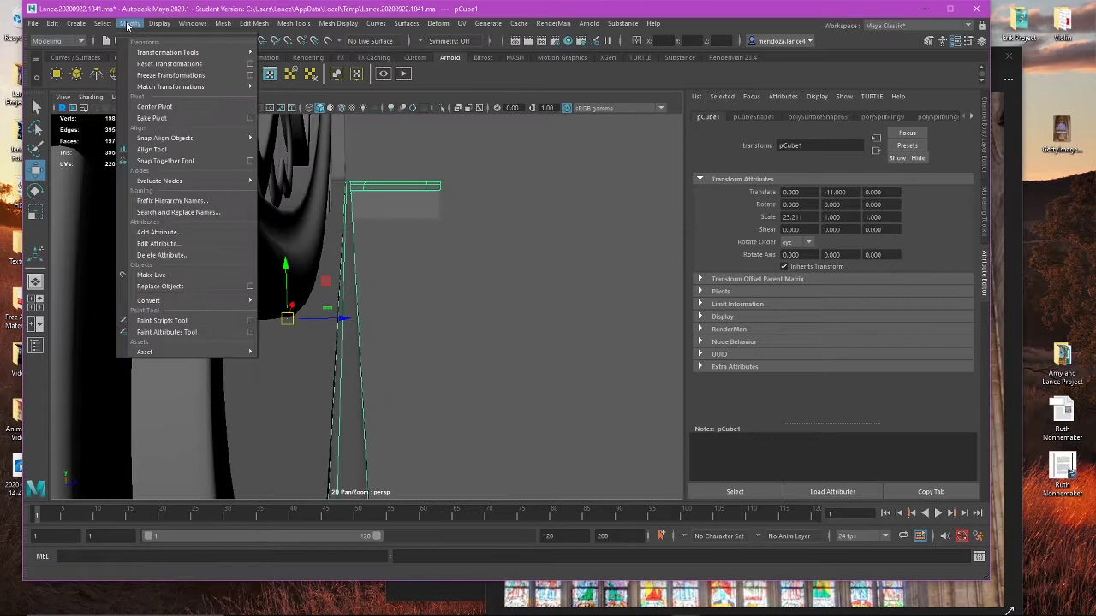
pyautogui.click(185, 76)
# Step: Select the faces along the upper band's long section in wireframe display and shift them along Z
pyautogui.keyDown('alt'); pyautogui.moveTo(467, 218); pyautogui.dragTo(328, 309); pyautogui.keyUp('alt')
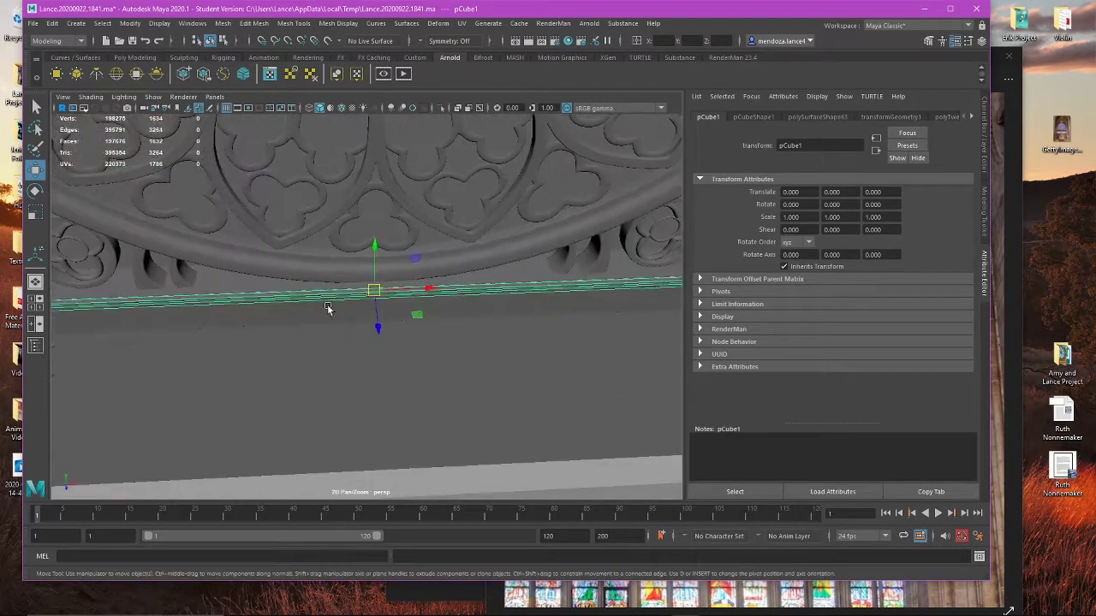
pyautogui.scroll(-5, 328, 309)
pyautogui.press('4')
pyautogui.moveTo(623, 274); pyautogui.dragTo(623, 303, button='right')
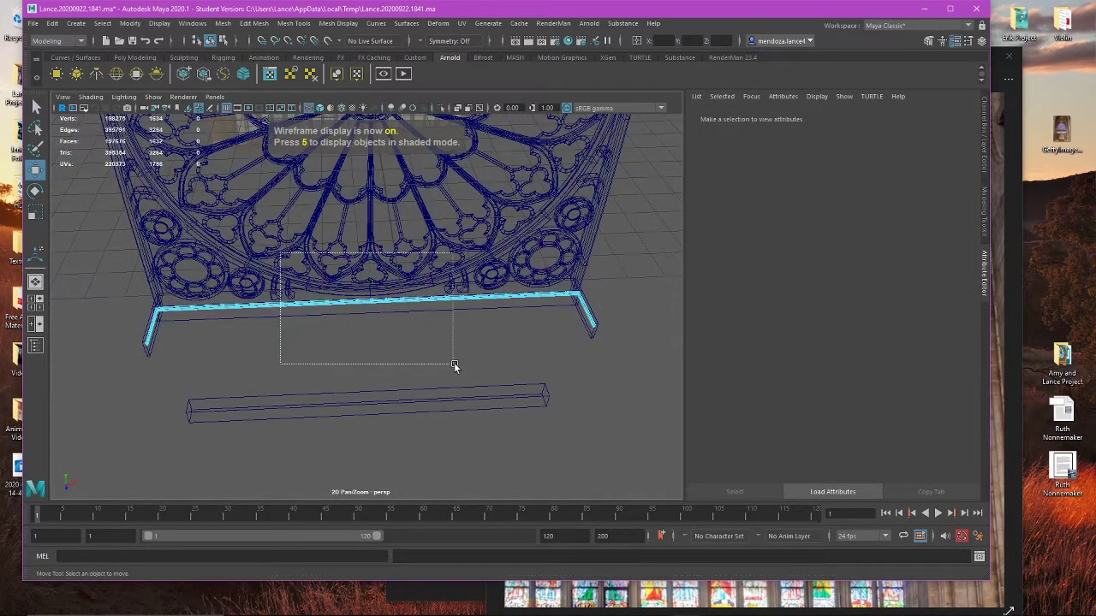
pyautogui.moveTo(454, 364); pyautogui.dragTo(455, 366)
pyautogui.keyDown('alt'); pyautogui.moveTo(397, 326); pyautogui.dragTo(321, 298); pyautogui.keyUp('alt')
pyautogui.moveTo(209, 255); pyautogui.dragTo(302, 318)
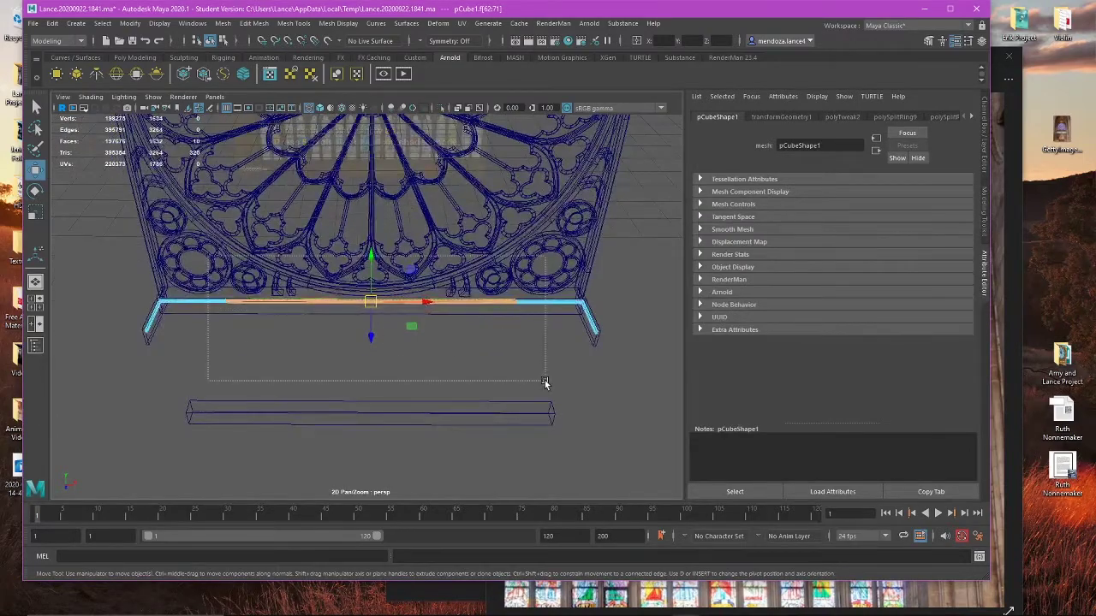
pyautogui.moveTo(545, 382); pyautogui.dragTo(547, 384)
pyautogui.keyDown('alt'); pyautogui.moveTo(547, 383); pyautogui.dragTo(517, 361); pyautogui.keyUp('alt')
pyautogui.scroll(7, 408, 315)
pyautogui.moveTo(377, 291)
pyautogui.keyDown('alt'); pyautogui.mouseDown()
pyautogui.moveTo(414, 270)
pyautogui.moveTo(387, 253)
pyautogui.moveTo(403, 296)
pyautogui.moveTo(377, 270)
pyautogui.moveTo(404, 264)
pyautogui.moveTo(359, 299)
pyautogui.moveTo(361, 284)
pyautogui.mouseUp(); pyautogui.keyUp('alt')
pyautogui.press('5')
pyautogui.press('r')
pyautogui.press('w')
pyautogui.scroll(-2, 359, 298)
pyautogui.scroll(-2, 360, 285)
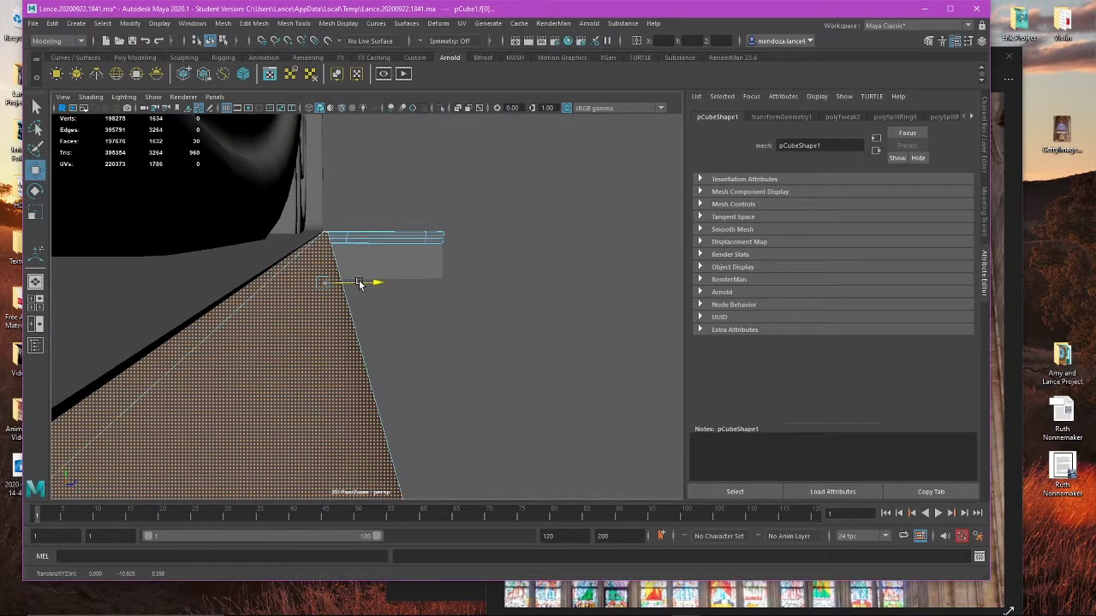
# Step: Select the faces along the side of the upper band's short end return and set symmetry to World X
pyautogui.press('f')
pyautogui.keyDown('alt'); pyautogui.moveTo(442, 309); pyautogui.dragTo(133, 237); pyautogui.keyUp('alt')
pyautogui.moveTo(327, 328); pyautogui.dragTo(327, 328)
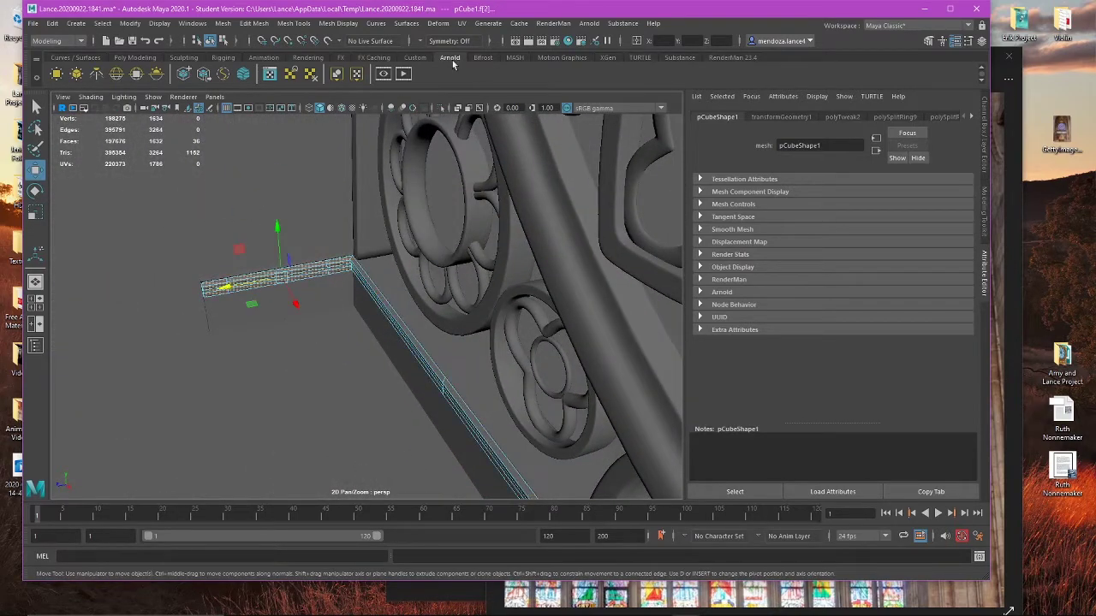
pyautogui.click(419, 41)
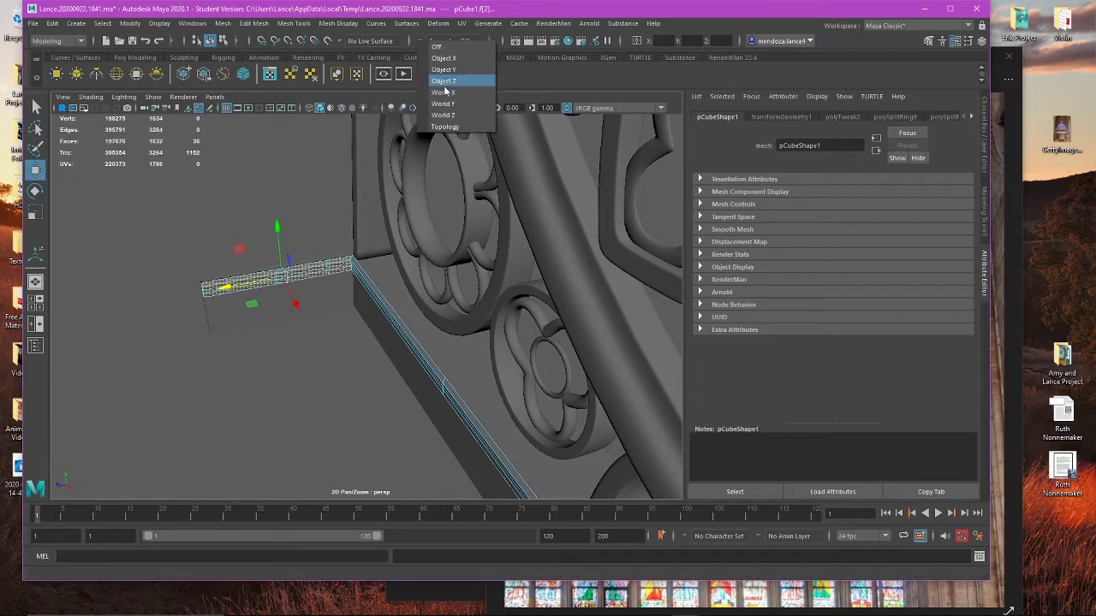
pyautogui.click(443, 93)
# Step: Shift the selected faces of both short end returns symmetrically along X and return to object mode
pyautogui.keyDown('alt'); pyautogui.moveTo(386, 312); pyautogui.dragTo(264, 364); pyautogui.keyUp('alt')
pyautogui.scroll(-8, 264, 365)
pyautogui.keyDown('alt'); pyautogui.moveTo(264, 365); pyautogui.dragTo(543, 309, button='middle'); pyautogui.keyUp('alt')
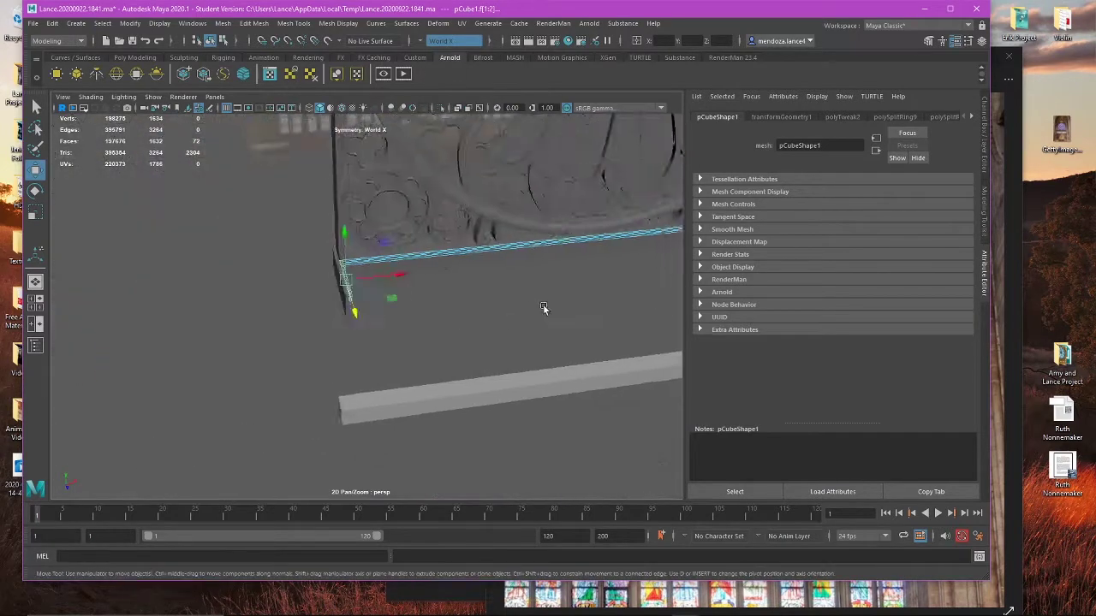
pyautogui.scroll(8, 337, 226)
pyautogui.keyDown('alt'); pyautogui.moveTo(337, 224); pyautogui.dragTo(347, 278); pyautogui.keyUp('alt')
pyautogui.press('r')
pyautogui.press('w')
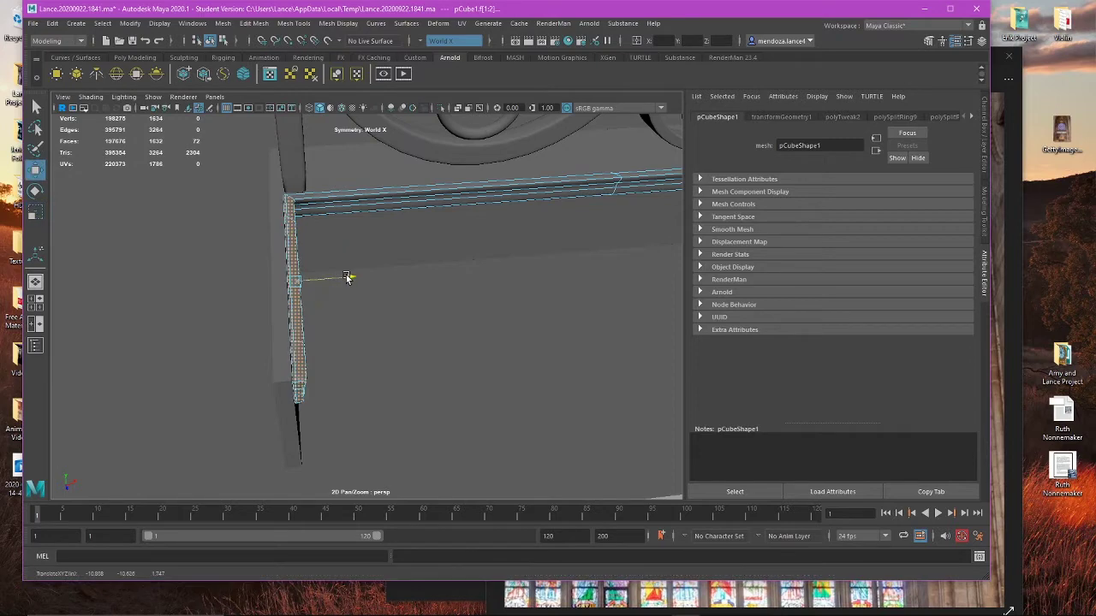
pyautogui.moveTo(432, 276); pyautogui.dragTo(463, 263, button='right')
pyautogui.scroll(-5, 462, 264)
pyautogui.keyDown('alt'); pyautogui.moveTo(462, 263); pyautogui.dragTo(194, 316, button='middle'); pyautogui.keyUp('alt')
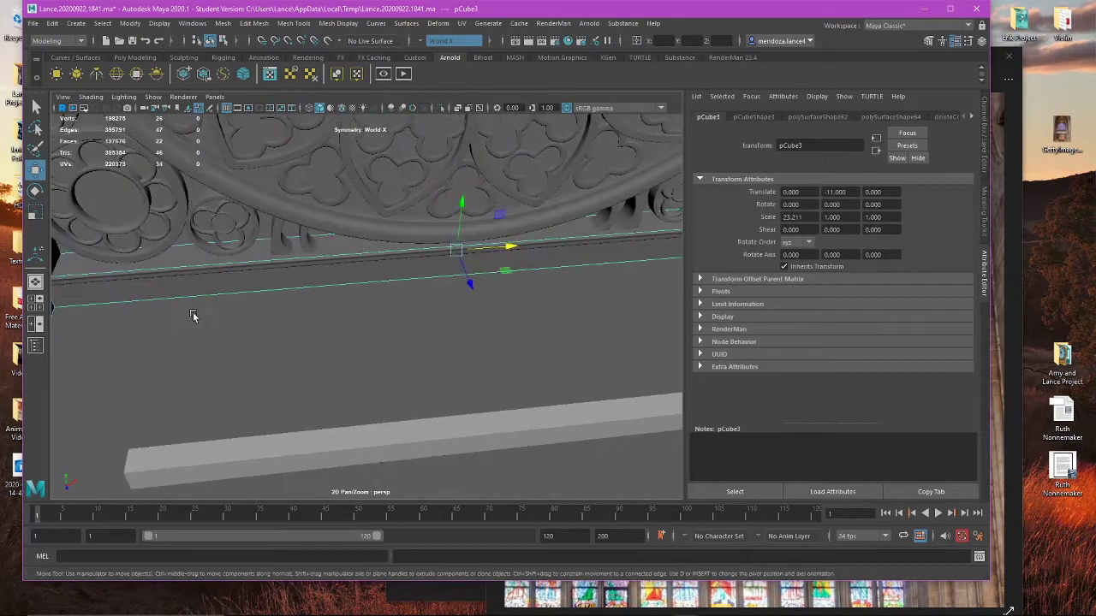
# Step: Compare the sill's lower block in the perspective and four-view layouts with the cathedral reference photo
pyautogui.click(461, 353)
pyautogui.keyDown('alt'); pyautogui.moveTo(460, 354); pyautogui.dragTo(418, 319); pyautogui.keyUp('alt')
pyautogui.click(418, 320)
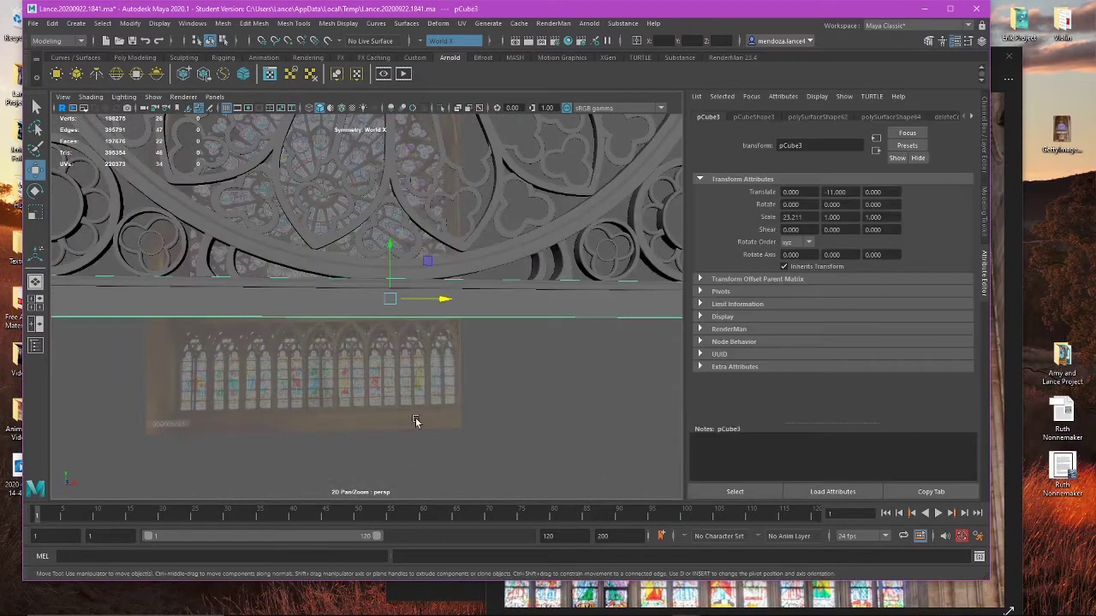
pyautogui.press('space')
pyautogui.hotkey('alt', 'Tab')
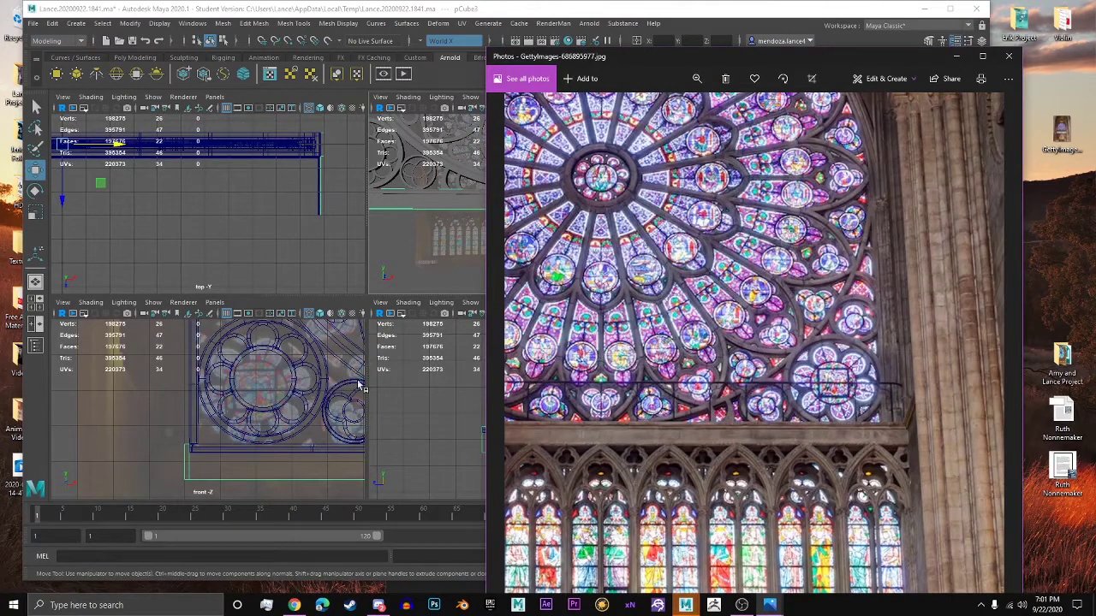
pyautogui.click(420, 248)
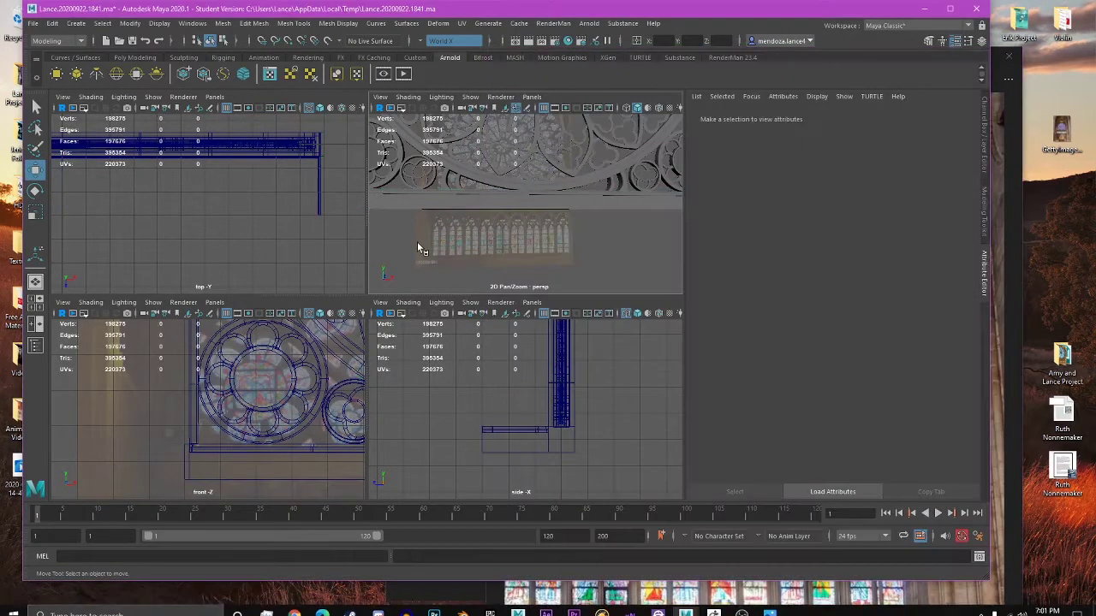
pyautogui.press('space')
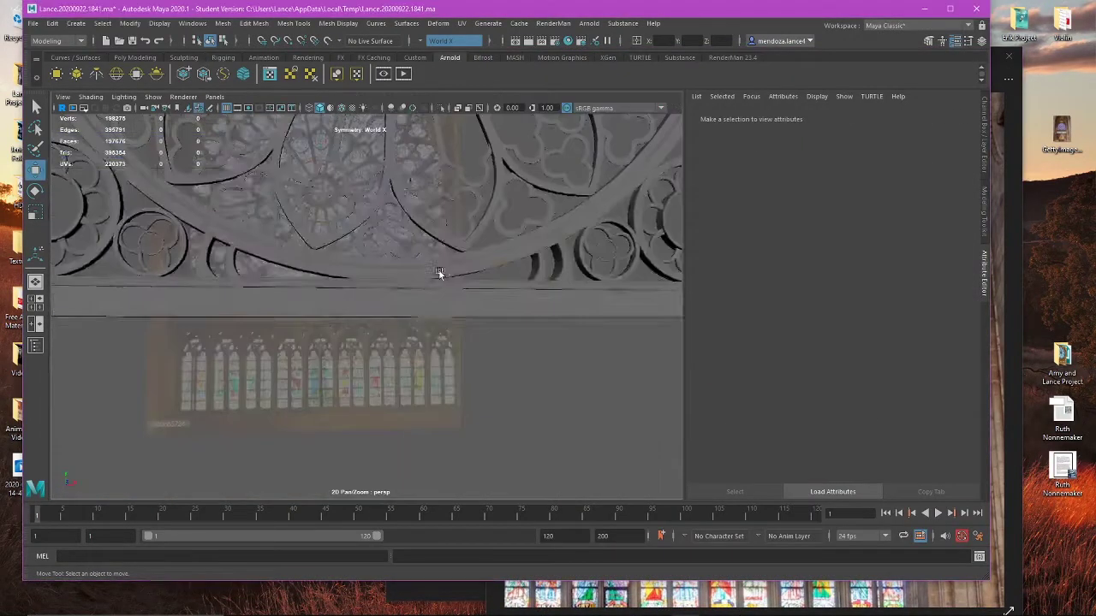
pyautogui.keyDown('alt'); pyautogui.moveTo(440, 274); pyautogui.dragTo(482, 285); pyautogui.keyUp('alt')
pyautogui.click(429, 236)
pyautogui.click(833, 606)
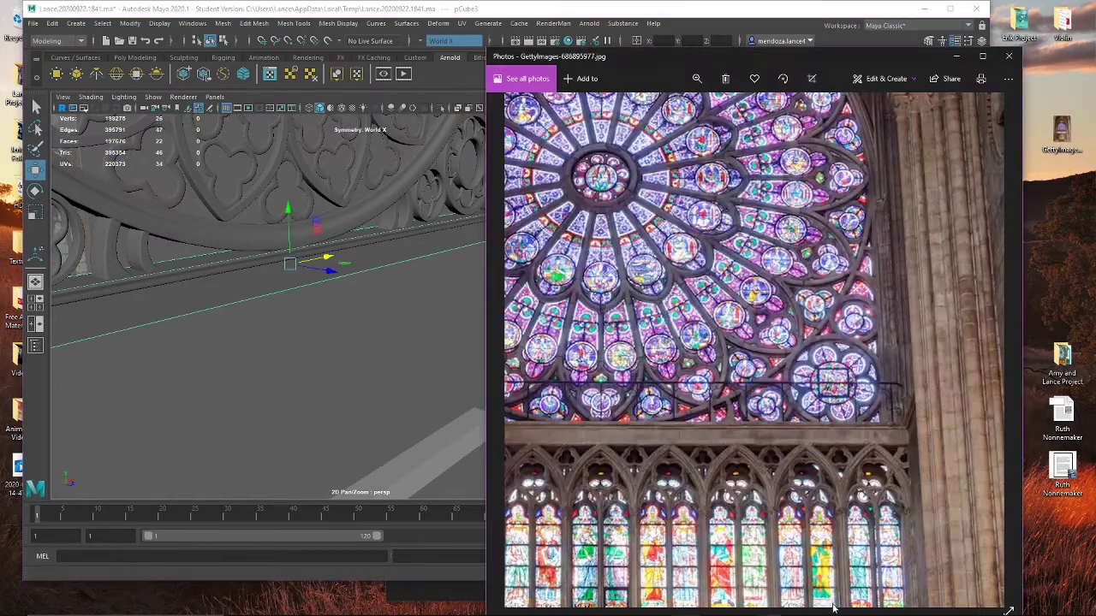
pyautogui.click(451, 406)
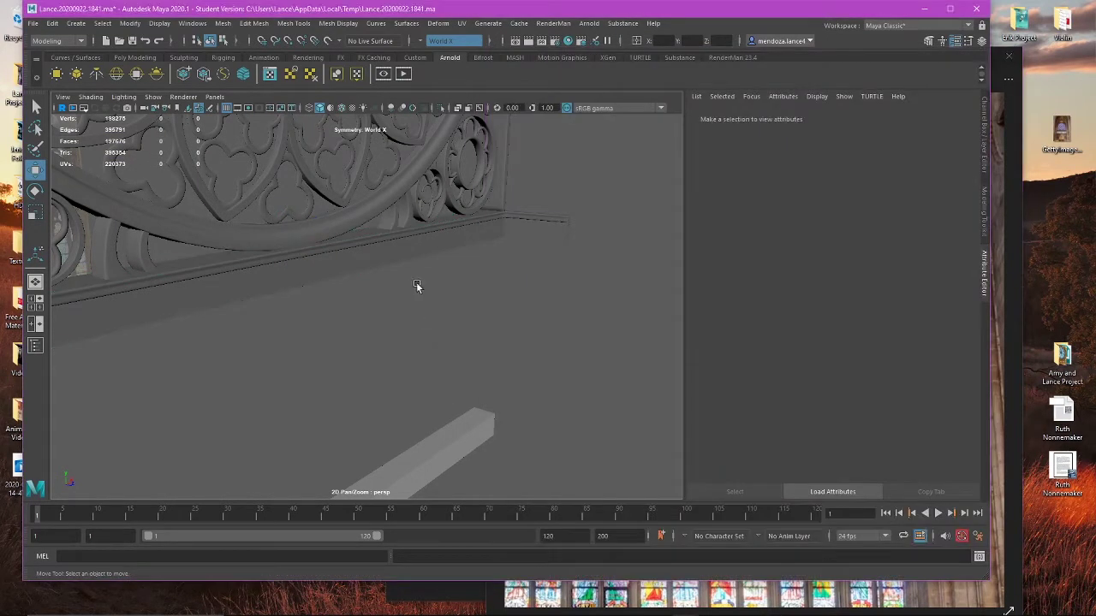
# Step: Select the sill's lower block and duplicate it in place
pyautogui.click(416, 252)
pyautogui.keyDown('alt'); pyautogui.moveTo(449, 290); pyautogui.dragTo(452, 297, button='middle'); pyautogui.keyUp('alt')
pyautogui.keyDown('alt'); pyautogui.moveTo(452, 299); pyautogui.dragTo(335, 328); pyautogui.keyUp('alt')
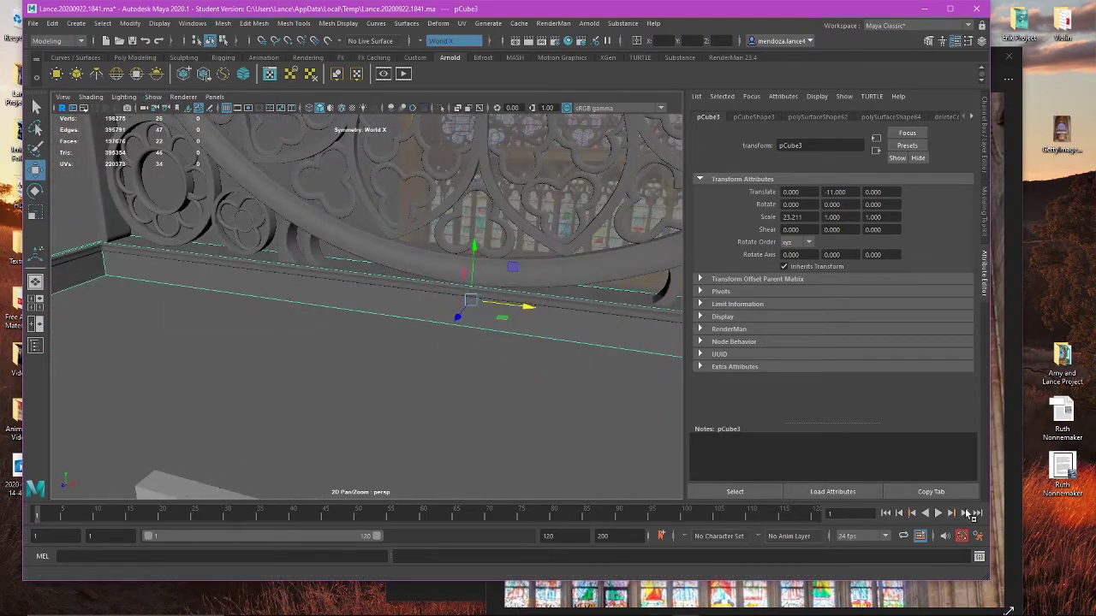
pyautogui.click(1005, 577)
pyautogui.keyDown('alt'); pyautogui.moveTo(390, 411); pyautogui.dragTo(315, 394); pyautogui.keyUp('alt')
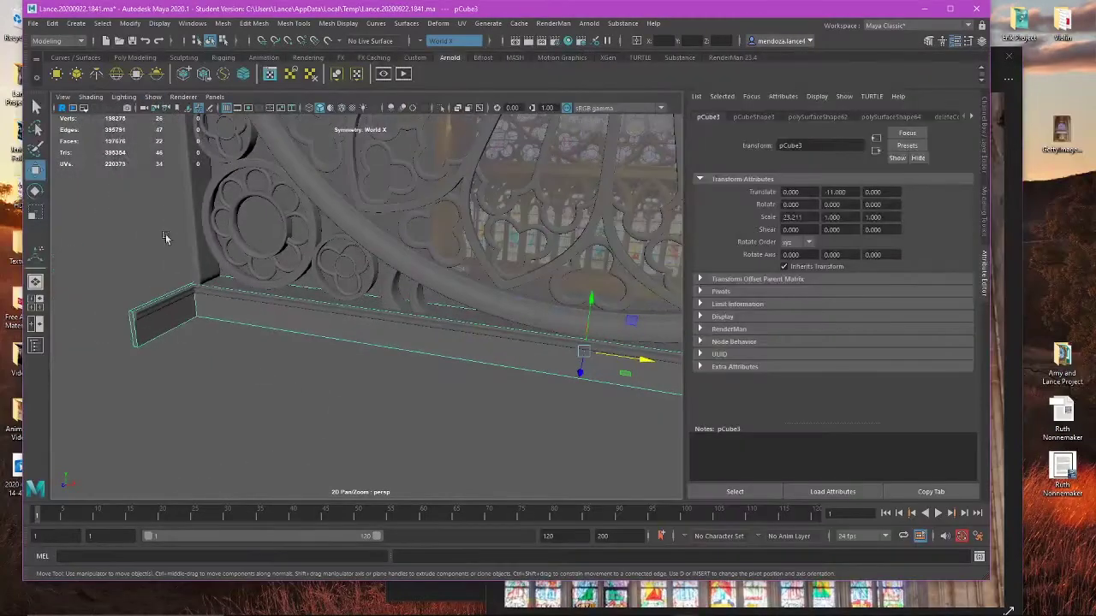
pyautogui.keyDown('alt'); pyautogui.moveTo(243, 372); pyautogui.dragTo(414, 192); pyautogui.keyUp('alt')
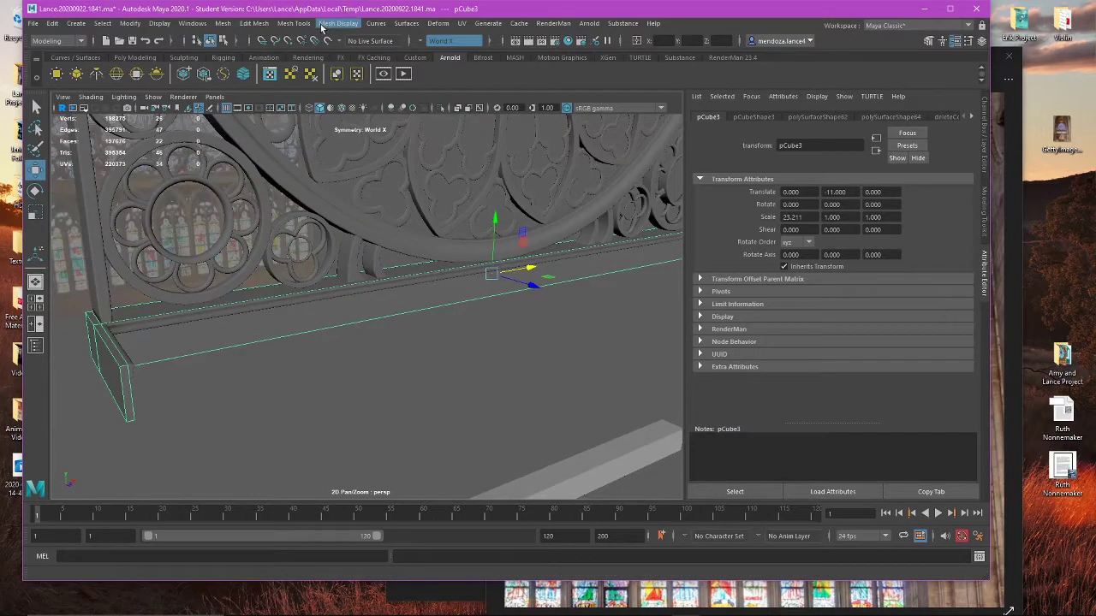
pyautogui.click(296, 25)
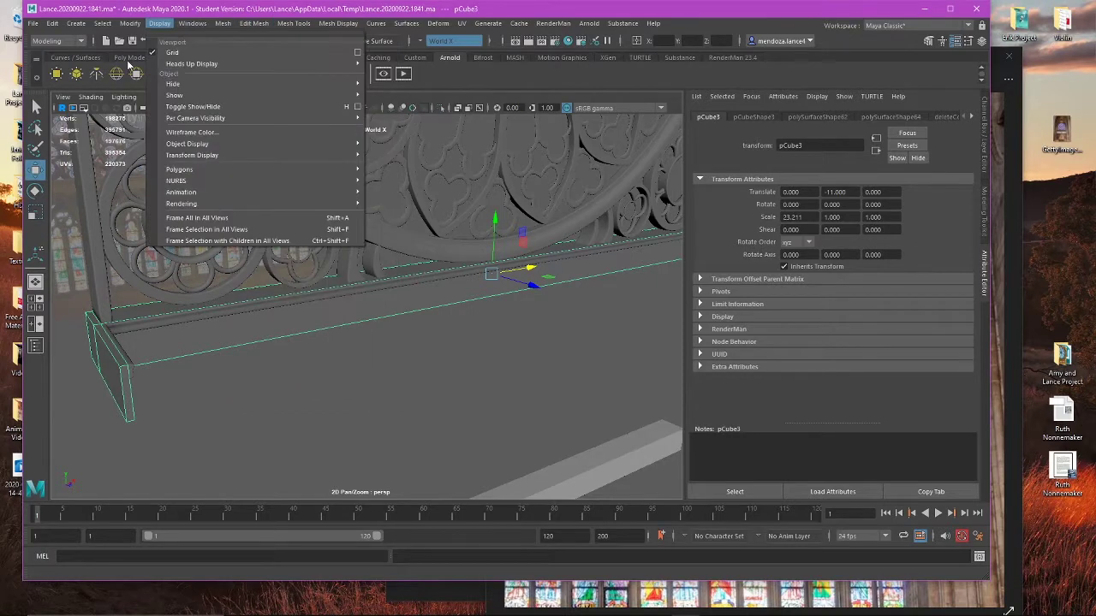
pyautogui.click(134, 58)
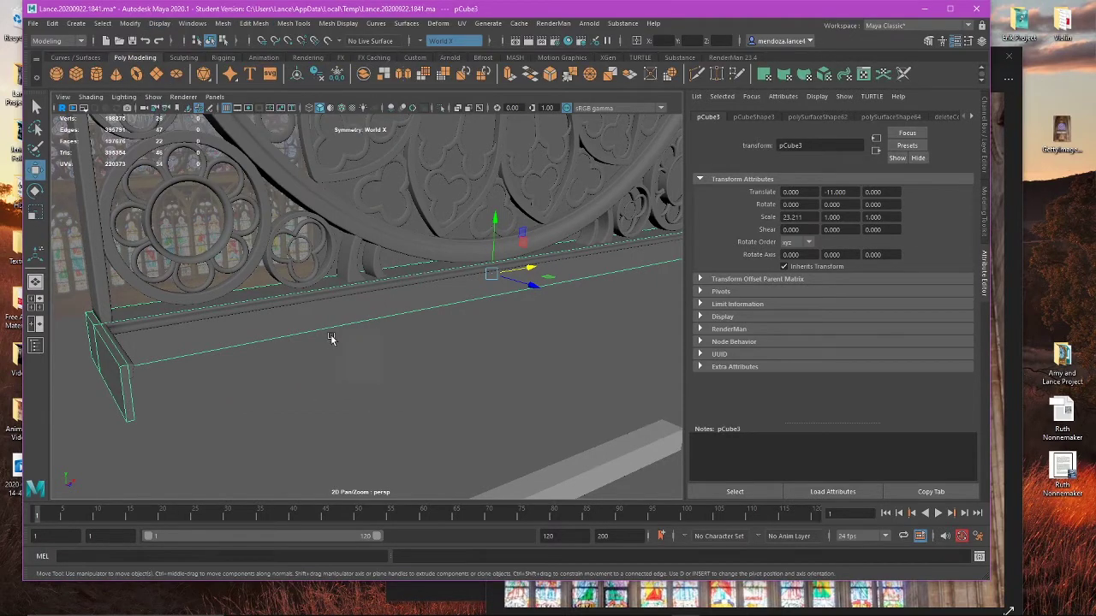
pyautogui.keyDown('alt'); pyautogui.moveTo(332, 340); pyautogui.dragTo(382, 335); pyautogui.keyUp('alt')
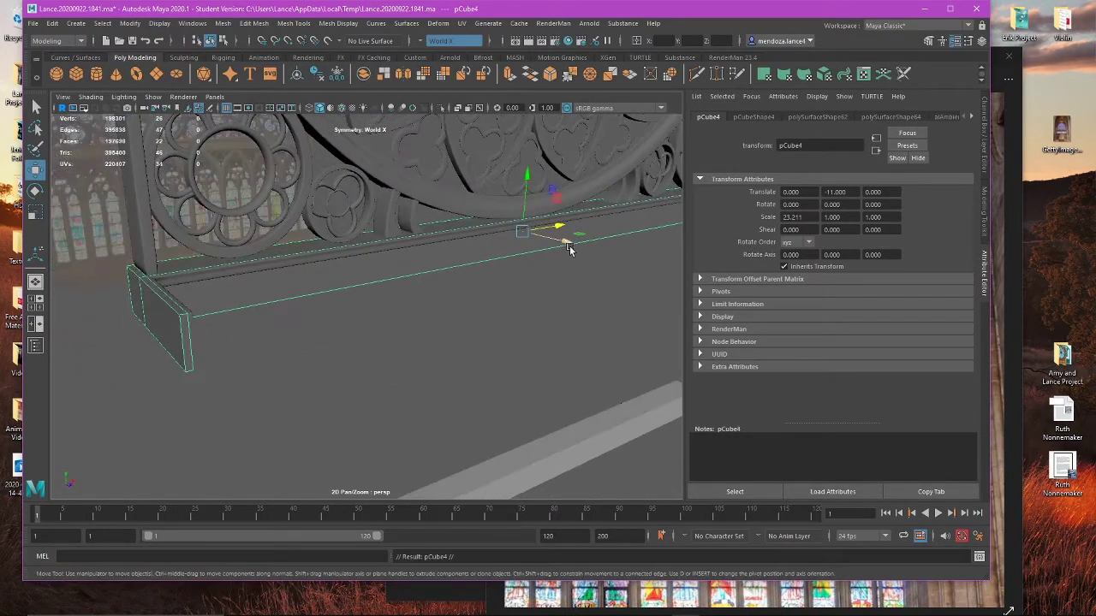
pyautogui.keyDown('alt'); pyautogui.moveTo(570, 249); pyautogui.dragTo(453, 306); pyautogui.keyUp('alt')
# Step: Delete every face of the duplicated block except its long front face by inverting the face selection
pyautogui.moveTo(457, 281); pyautogui.dragTo(399, 267, button='right')
pyautogui.click(397, 244)
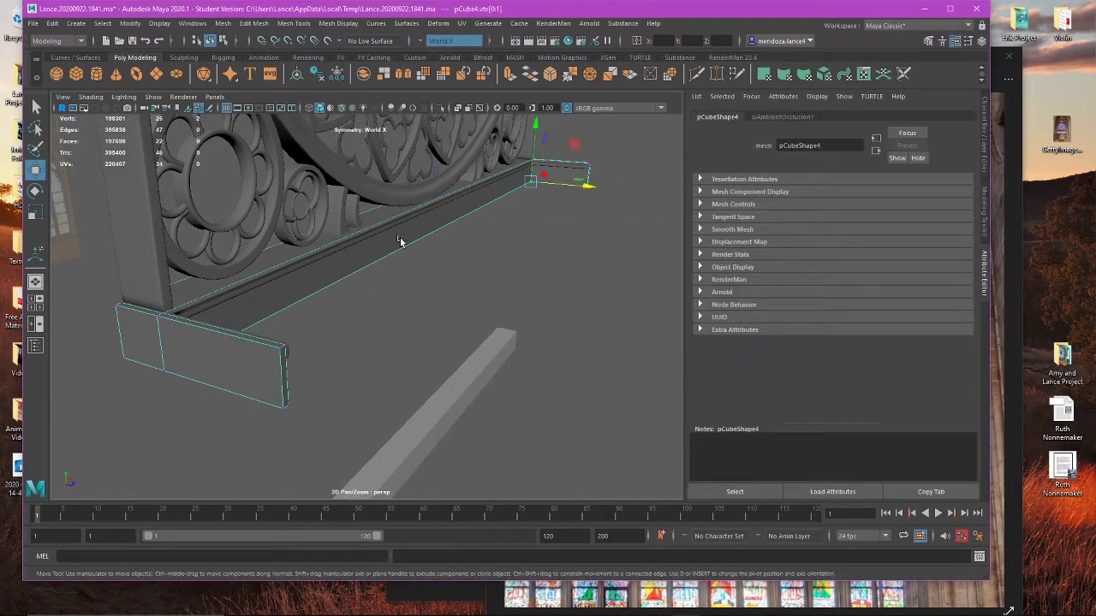
pyautogui.moveTo(477, 239); pyautogui.dragTo(477, 266, button='right')
pyautogui.press('4')
pyautogui.click(418, 226)
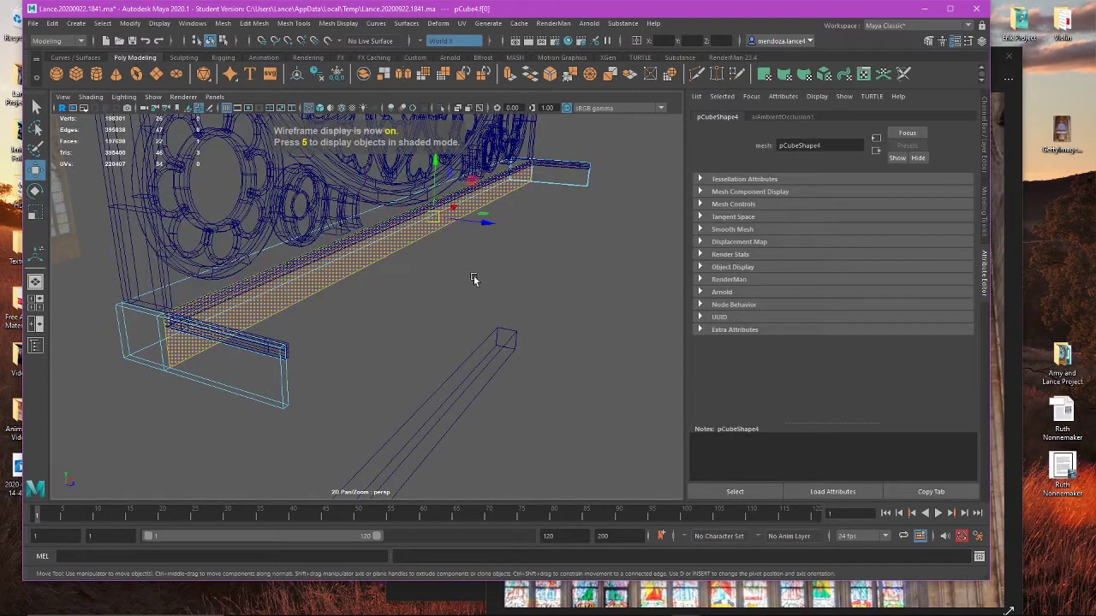
pyautogui.press('5')
pyautogui.click(99, 25)
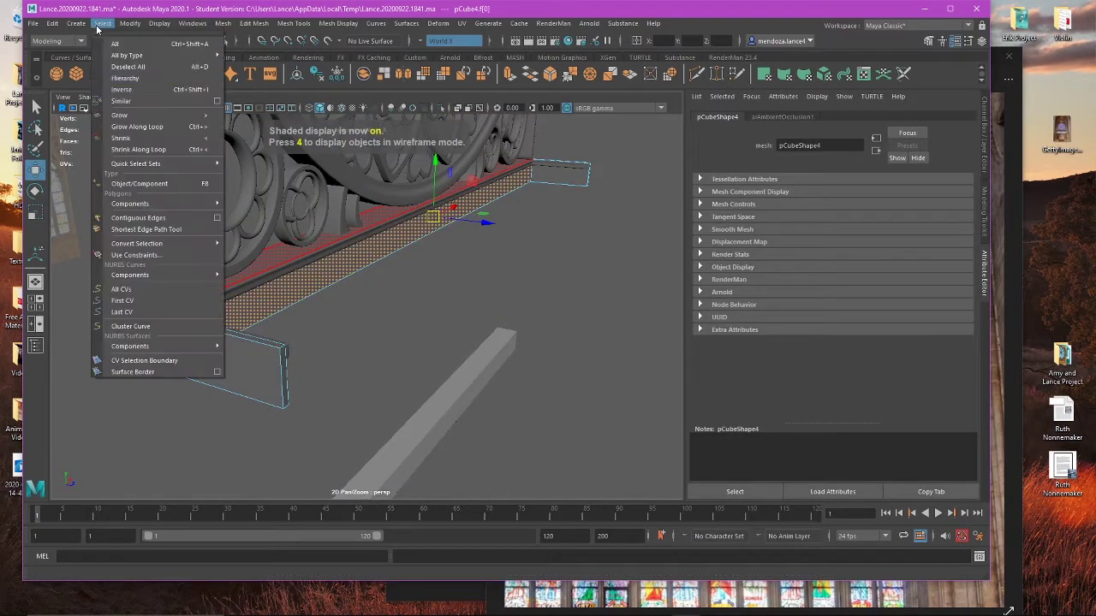
pyautogui.click(135, 89)
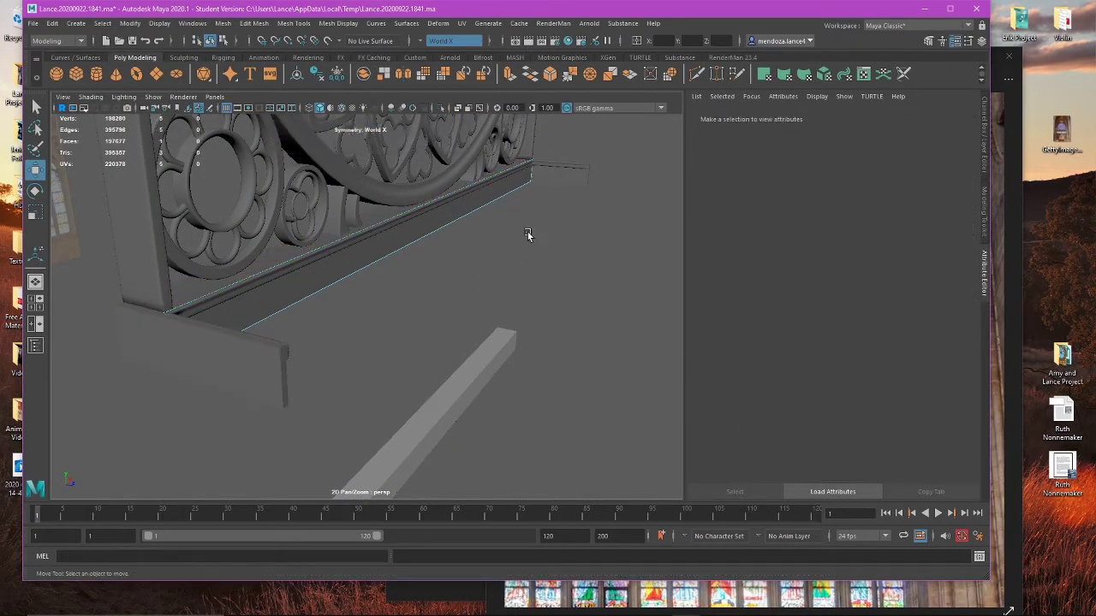
# Step: Select the remaining long face as an object in wireframe display and show it in the front view
pyautogui.press('4')
pyautogui.press('5')
pyautogui.press('4')
pyautogui.moveTo(555, 228); pyautogui.dragTo(587, 211, button='right')
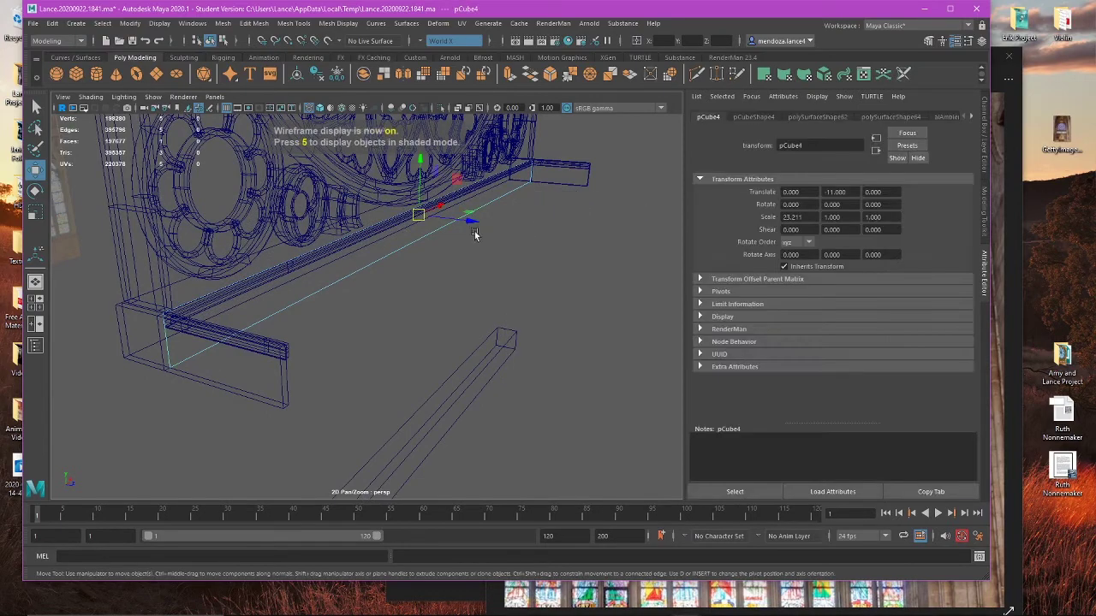
pyautogui.keyDown('alt'); pyautogui.moveTo(270, 312); pyautogui.dragTo(236, 342); pyautogui.keyUp('alt')
pyautogui.press('space')
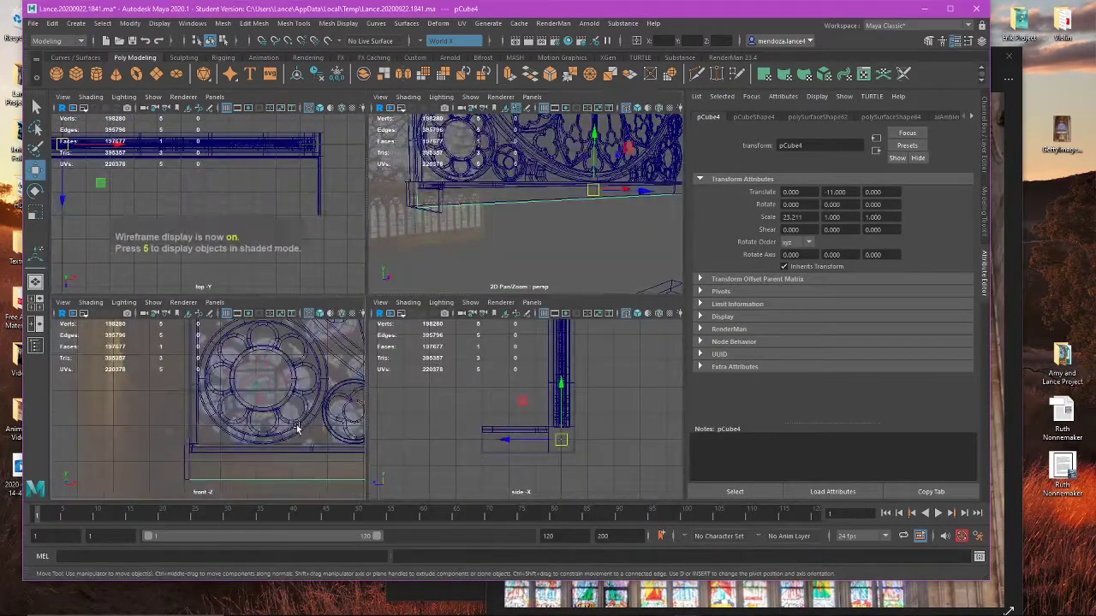
pyautogui.press('space')
pyautogui.scroll(3, 360, 300)
# Step: Try to insert a horizontal edge loop near the bottom of the long face
pyautogui.click(294, 23)
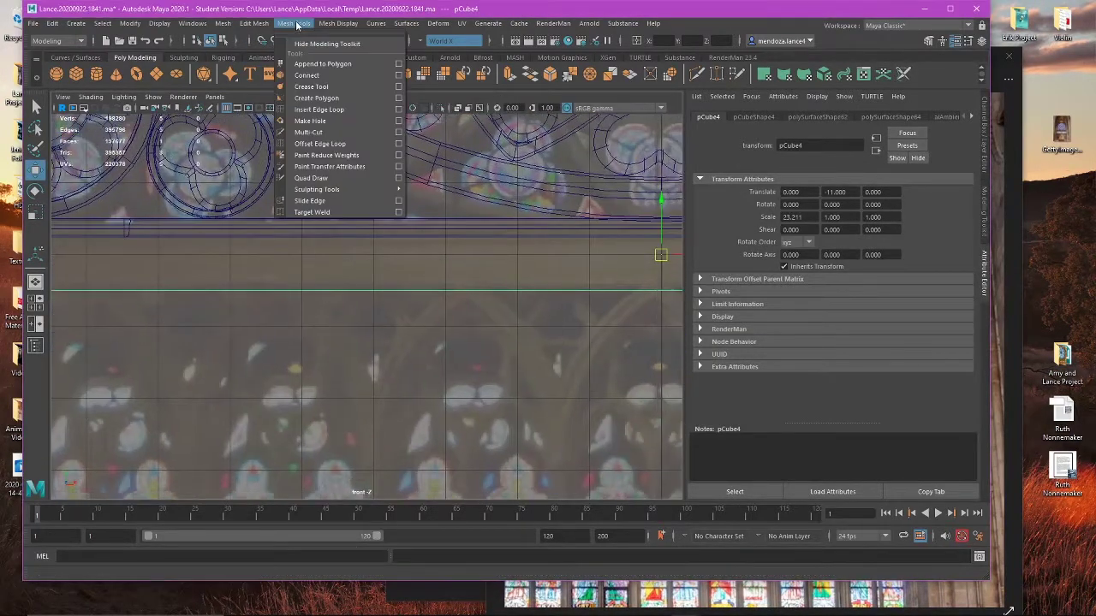
pyautogui.click(312, 110)
pyautogui.scroll(5, 367, 294)
pyautogui.scroll(-2, 386, 350)
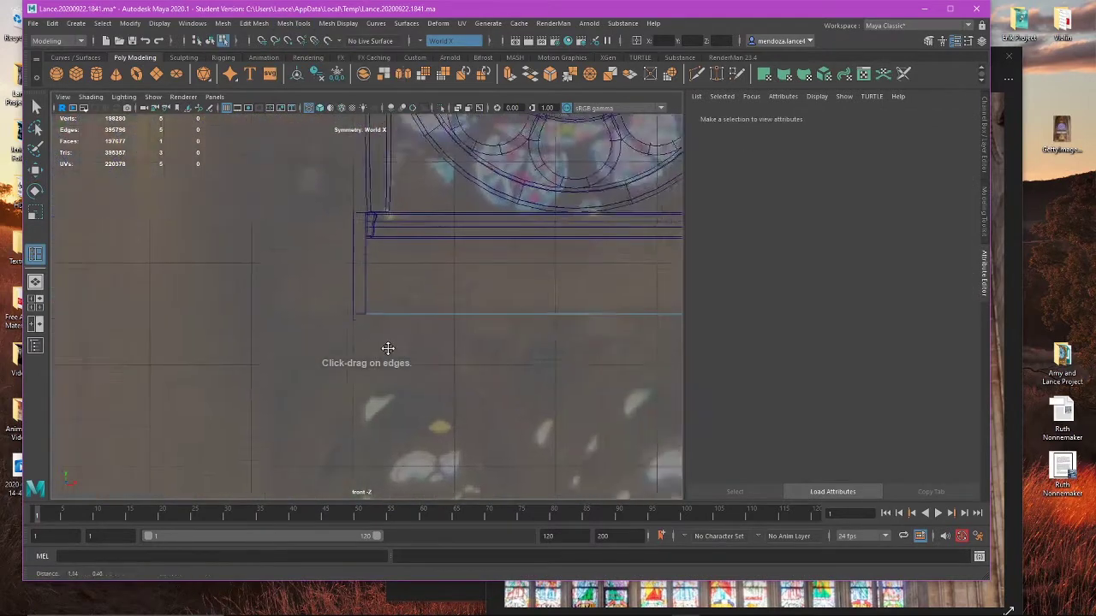
pyautogui.scroll(2, 379, 301)
pyautogui.click(366, 301)
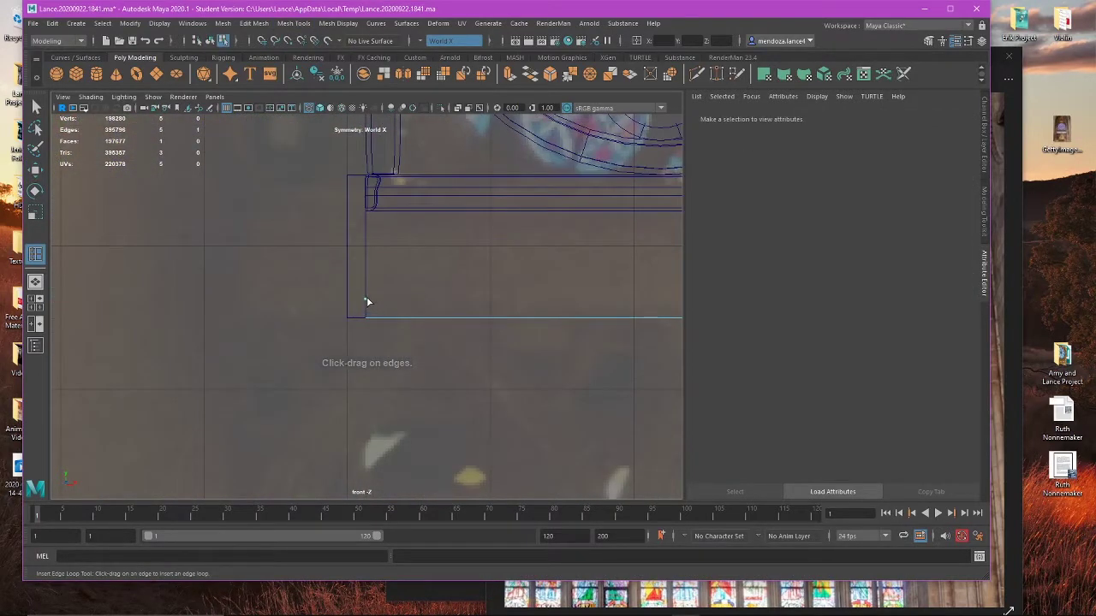
pyautogui.click(537, 261)
# Step: Raise the long face's bottom edge slightly to about -11.381 in Y and extrude that edge
pyautogui.scroll(-5, 561, 296)
pyautogui.keyDown('alt'); pyautogui.moveTo(582, 321); pyautogui.dragTo(334, 318, button='middle'); pyautogui.keyUp('alt')
pyautogui.press('w')
pyautogui.click(454, 295)
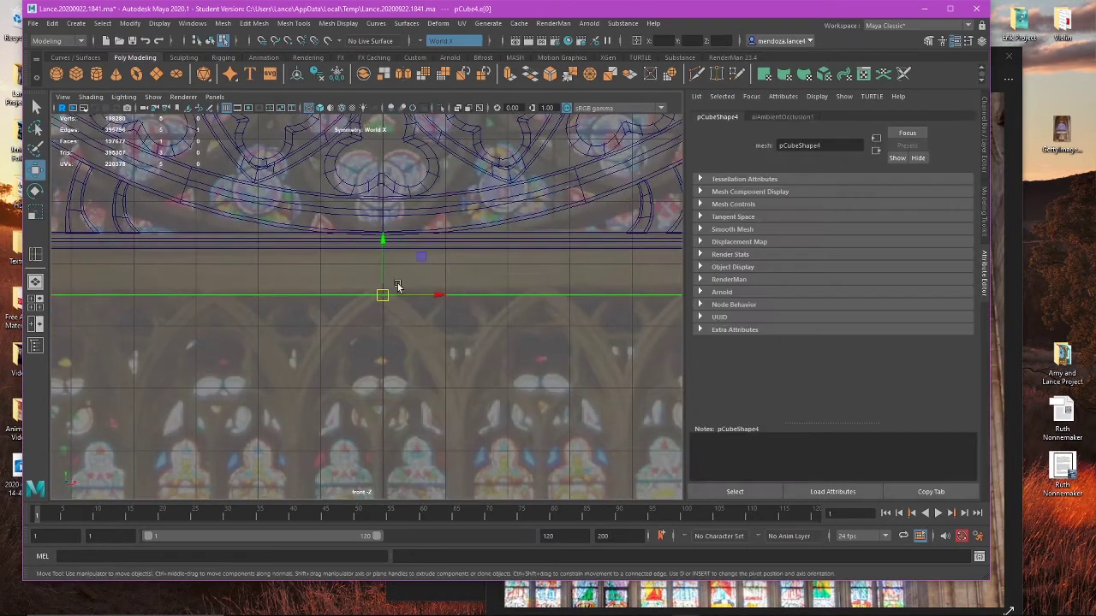
pyautogui.click(383, 261)
pyautogui.hotkey('ctrl', 'e')
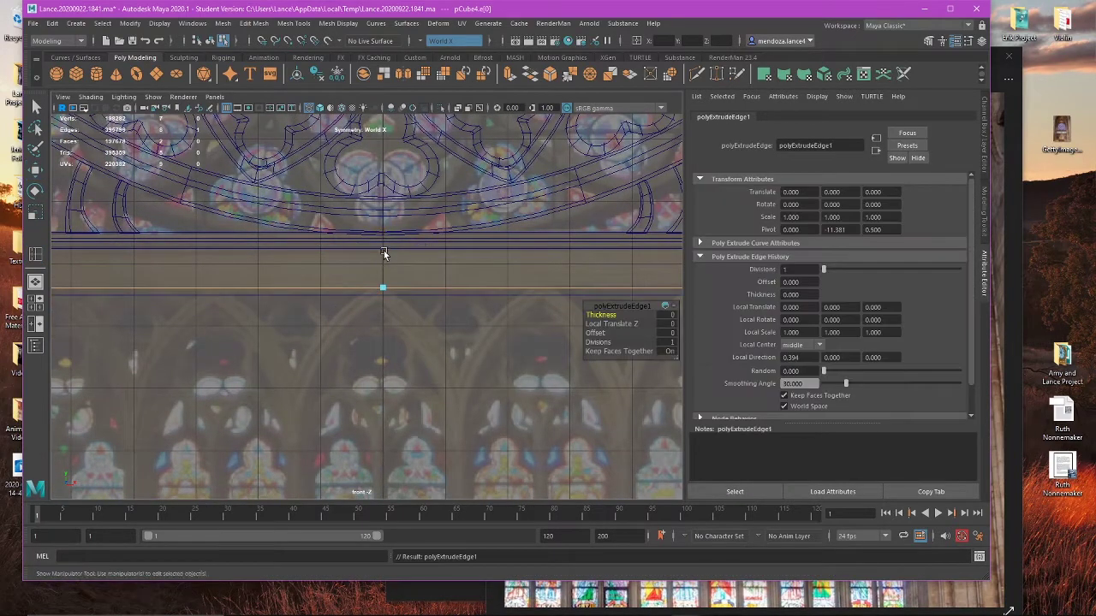
# Step: Move the extruded edge down to -11.500 in Y with grid snapping, level with the original block's bottom
pyautogui.moveTo(385, 250); pyautogui.dragTo(385, 250)
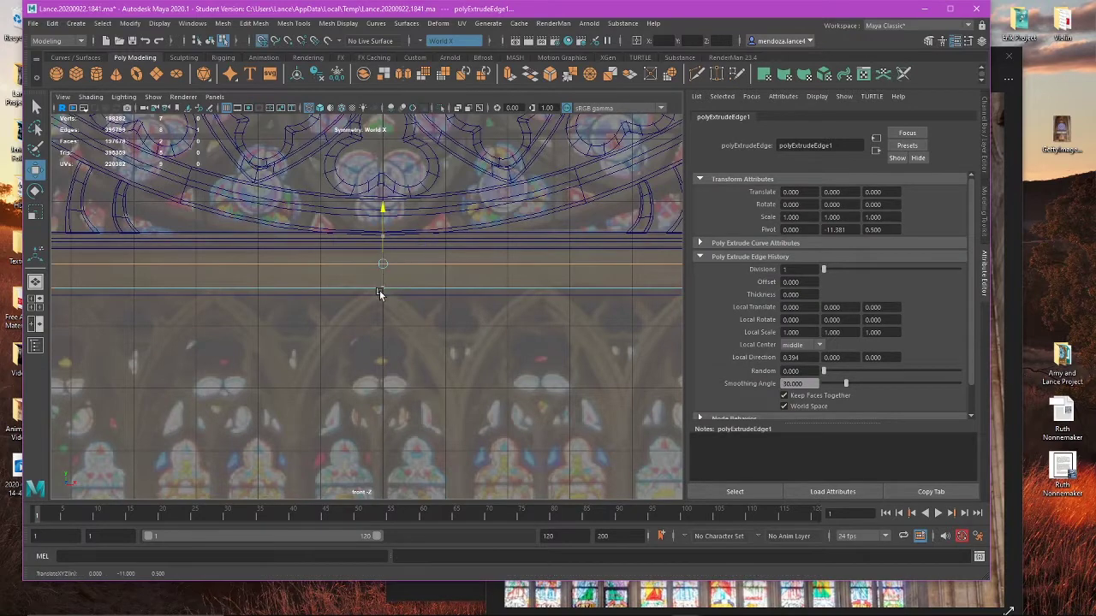
pyautogui.moveTo(380, 294); pyautogui.dragTo(382, 291)
pyautogui.keyDown('alt'); pyautogui.moveTo(395, 286); pyautogui.dragTo(458, 195, button='right'); pyautogui.keyUp('alt')
pyautogui.keyDown('alt'); pyautogui.moveTo(458, 196); pyautogui.dragTo(396, 242, button='middle'); pyautogui.keyUp('alt')
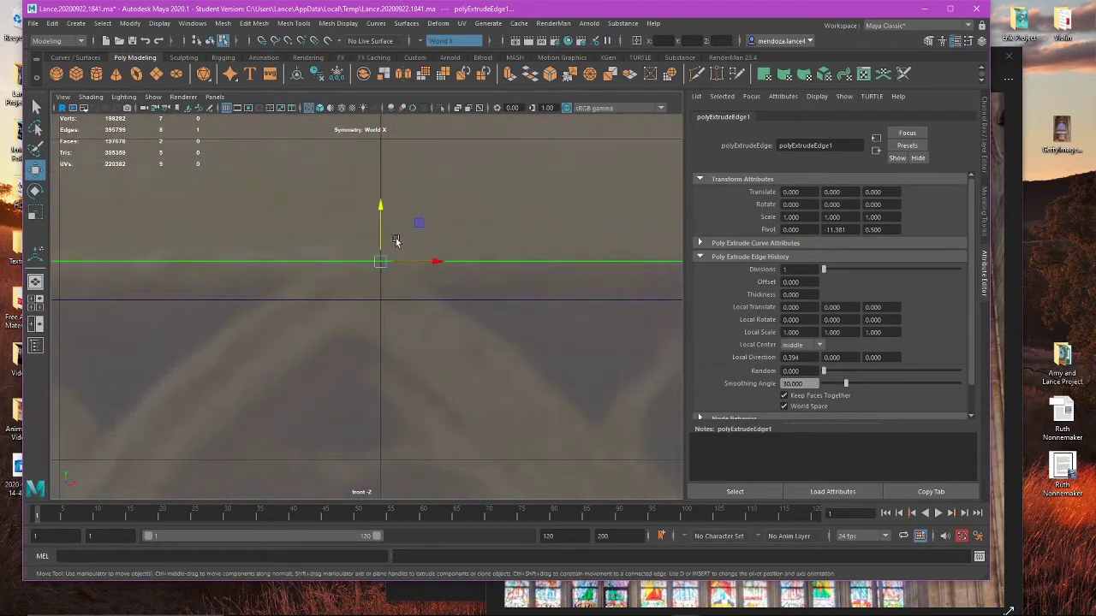
pyautogui.moveTo(379, 232); pyautogui.dragTo(379, 232)
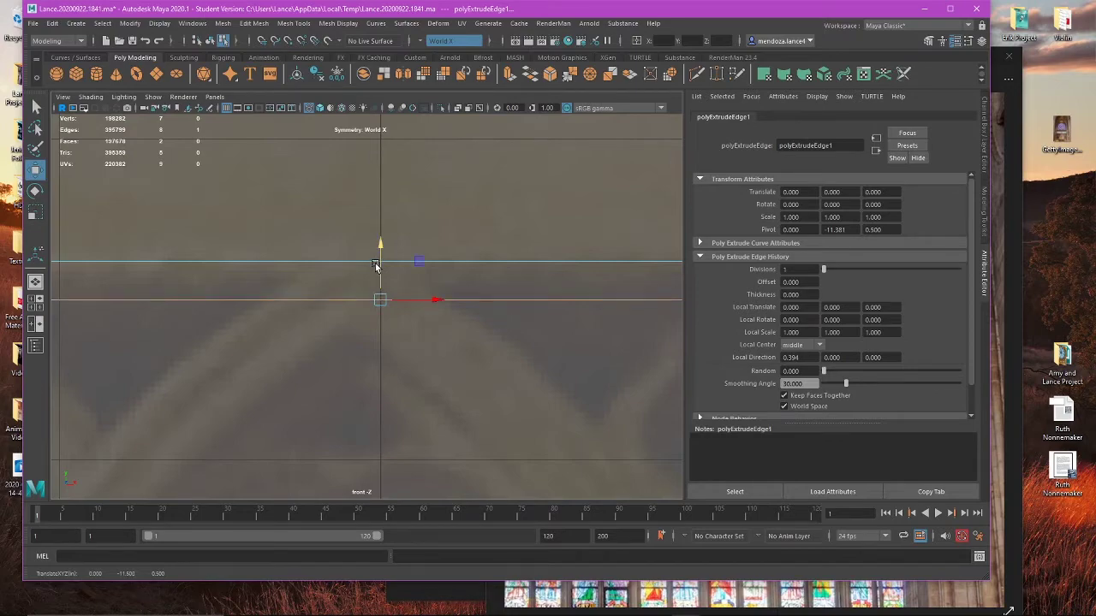
# Step: Delete the tall upper face in the perspective view, keeping only the narrow strip along the bottom
pyautogui.press('space')
pyautogui.press('space')
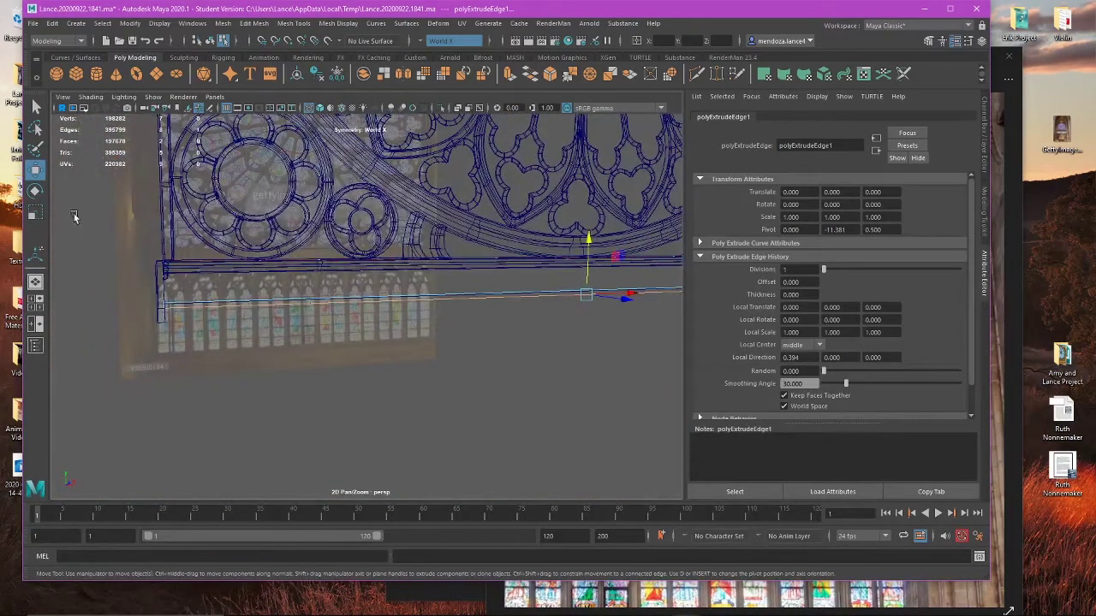
pyautogui.moveTo(117, 205); pyautogui.dragTo(115, 232, button='right')
pyautogui.click(297, 288)
pyautogui.press('Delete')
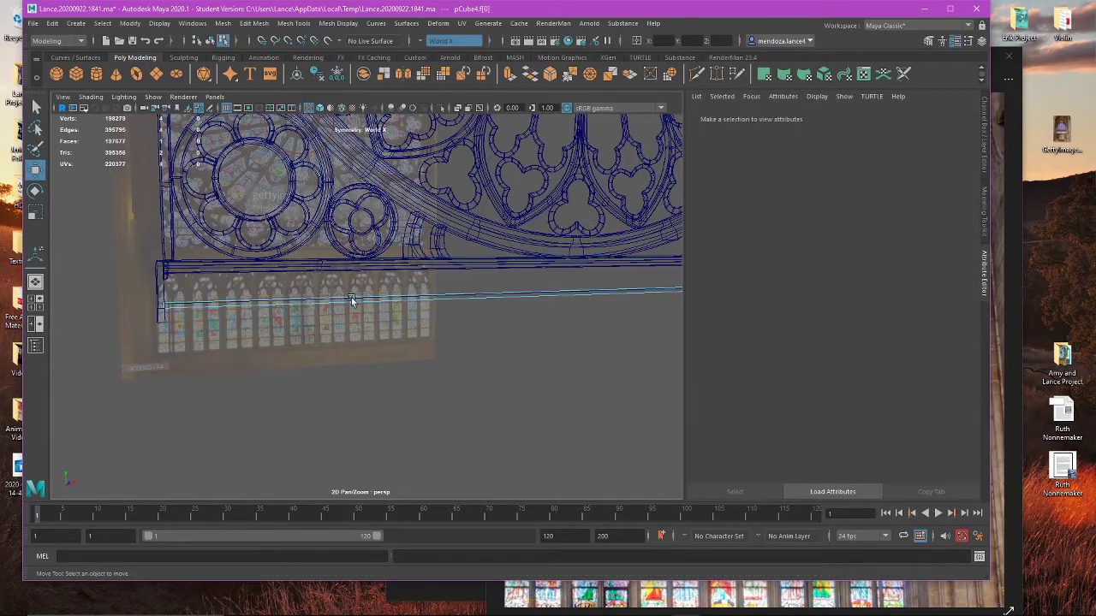
# Step: Extrude the narrow strip face along the sill block's bottom slightly outward to give the trim thickness
pyautogui.click(539, 301)
pyautogui.keyDown('alt'); pyautogui.moveTo(604, 332); pyautogui.dragTo(245, 431); pyautogui.keyUp('alt')
pyautogui.press('space')
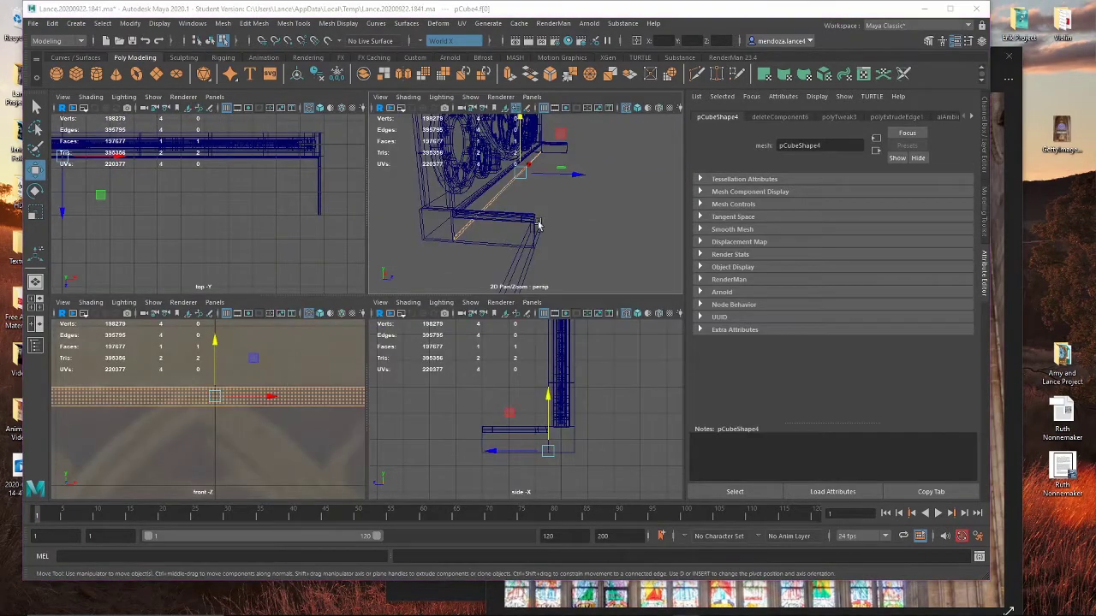
pyautogui.press('space')
pyautogui.keyDown('alt'); pyautogui.moveTo(473, 305); pyautogui.dragTo(462, 315); pyautogui.keyUp('alt')
pyautogui.hotkey('ctrl', 'e')
pyautogui.scroll(2, 404, 269)
pyautogui.press('w')
pyautogui.scroll(2, 397, 212)
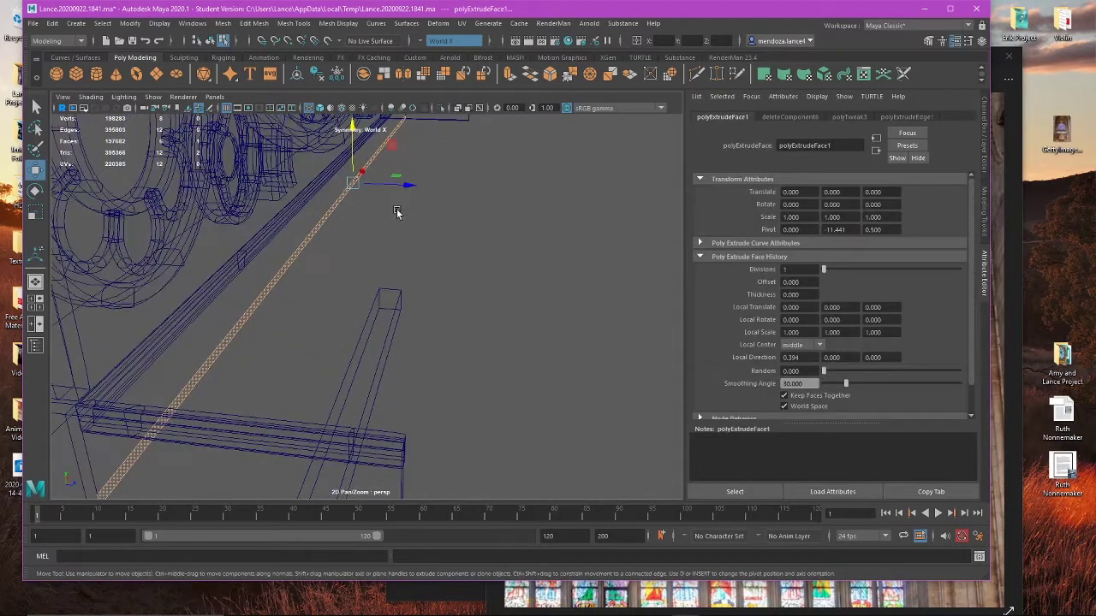
pyautogui.keyDown('alt'); pyautogui.moveTo(399, 189); pyautogui.dragTo(358, 297); pyautogui.keyUp('alt')
pyautogui.click(258, 345)
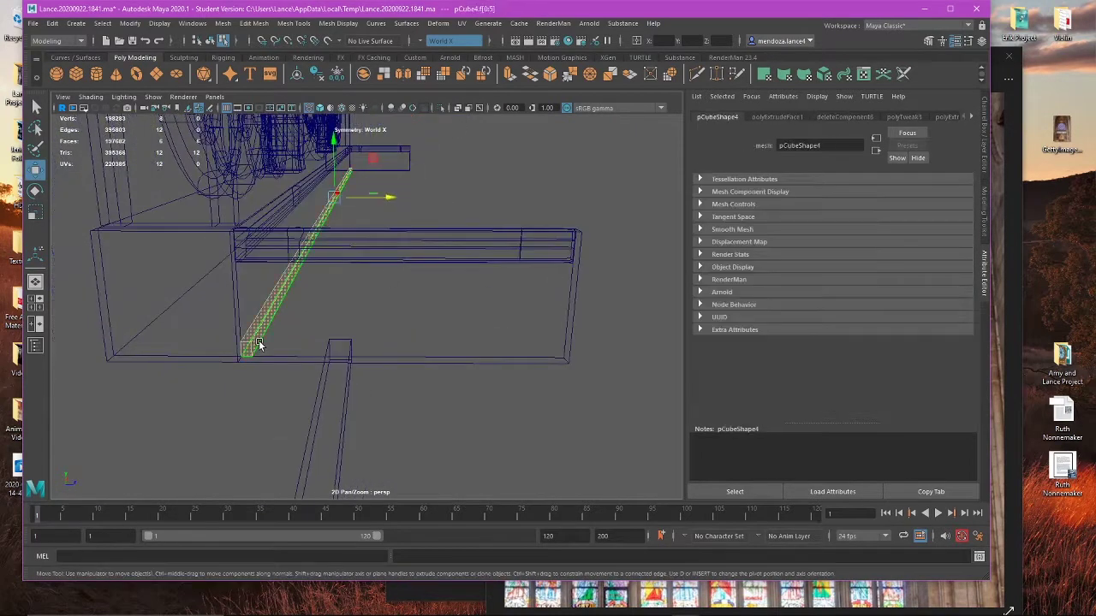
# Step: Examine the extruded strip isolated in shaded display and in context, and compare the sill with the reference photo
pyautogui.click(440, 108)
pyautogui.moveTo(443, 140)
pyautogui.keyDown('alt'); pyautogui.mouseDown()
pyautogui.moveTo(477, 247)
pyautogui.moveTo(456, 305)
pyautogui.mouseUp(); pyautogui.keyUp('alt')
pyautogui.press('5')
pyautogui.scroll(1, 455, 304)
pyautogui.moveTo(489, 260); pyautogui.dragTo(550, 245, button='right')
pyautogui.click(571, 274)
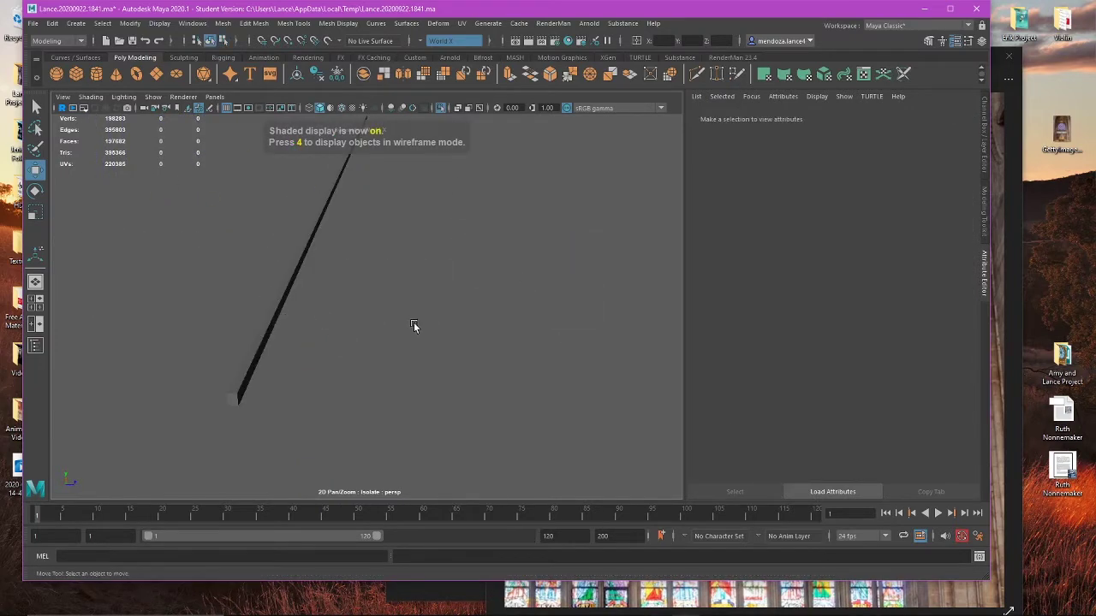
pyautogui.click(440, 108)
pyautogui.keyDown('alt'); pyautogui.moveTo(441, 142); pyautogui.dragTo(326, 243); pyautogui.keyUp('alt')
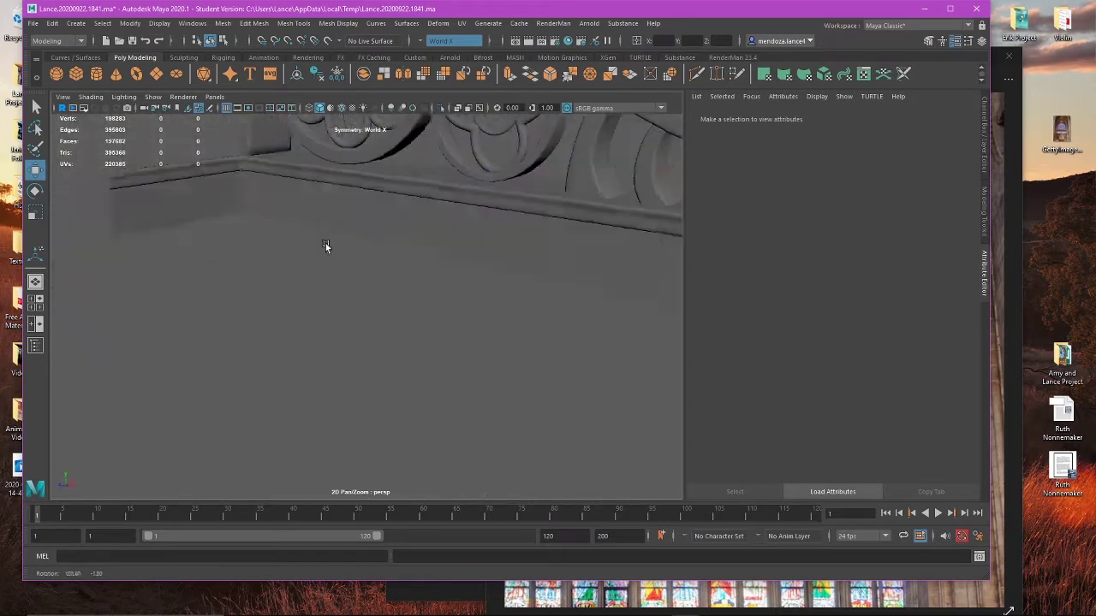
pyautogui.keyDown('alt'); pyautogui.moveTo(325, 243); pyautogui.dragTo(295, 270, button='middle'); pyautogui.keyUp('alt')
pyautogui.keyDown('alt'); pyautogui.moveTo(295, 270); pyautogui.dragTo(435, 302); pyautogui.keyUp('alt')
pyautogui.click(415, 280)
pyautogui.click(759, 600)
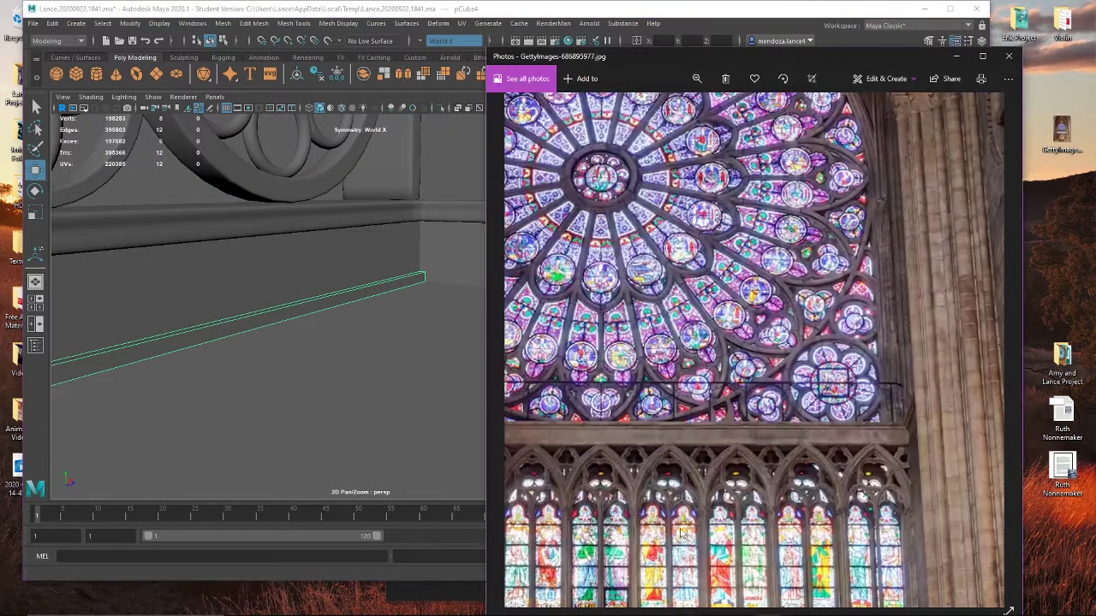
pyautogui.click(360, 357)
# Step: Try to insert an edge loop across the strip at the moulding's corner in the top view with World X symmetry on
pyautogui.scroll(-2, 377, 339)
pyautogui.press('space')
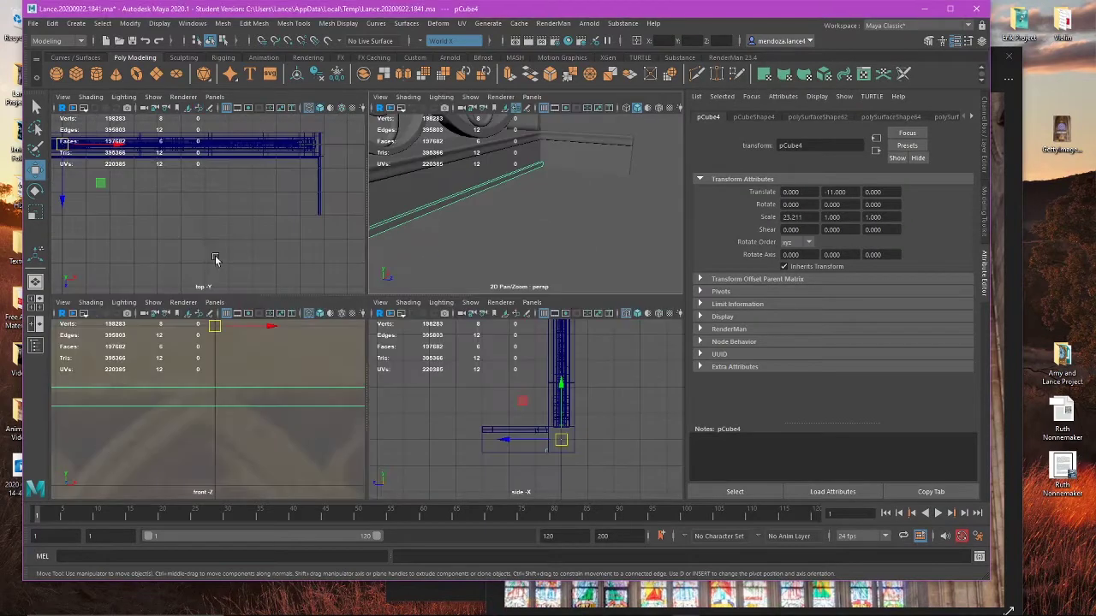
pyautogui.press('space')
pyautogui.scroll(-2, 177, 295)
pyautogui.scroll(5, 366, 266)
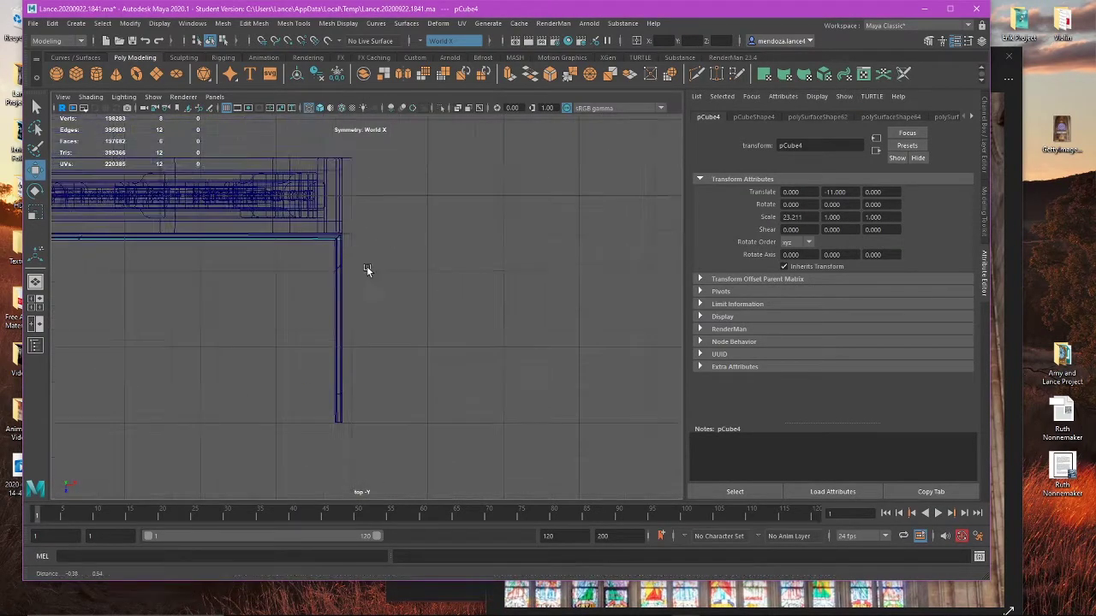
pyautogui.scroll(2, 455, 242)
pyautogui.keyDown('alt'); pyautogui.moveTo(348, 180); pyautogui.dragTo(351, 245, button='middle'); pyautogui.keyUp('alt')
pyautogui.scroll(1, 455, 242)
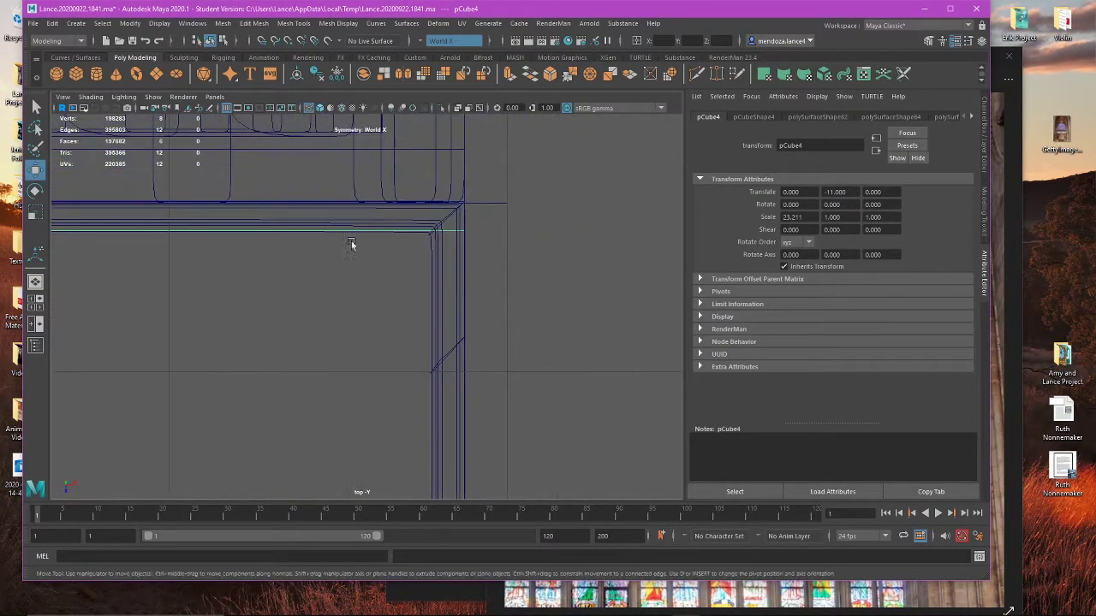
pyautogui.click(292, 27)
pyautogui.click(325, 110)
pyautogui.scroll(2, 476, 223)
pyautogui.click(463, 202)
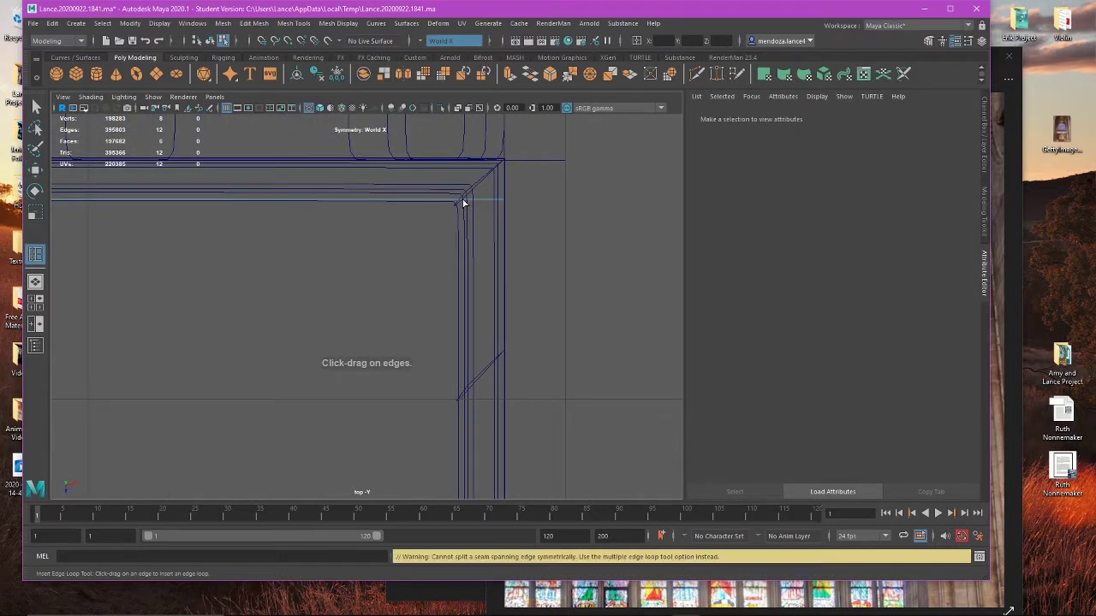
pyautogui.click(458, 203)
pyautogui.hotkey('ctrl', 'z')
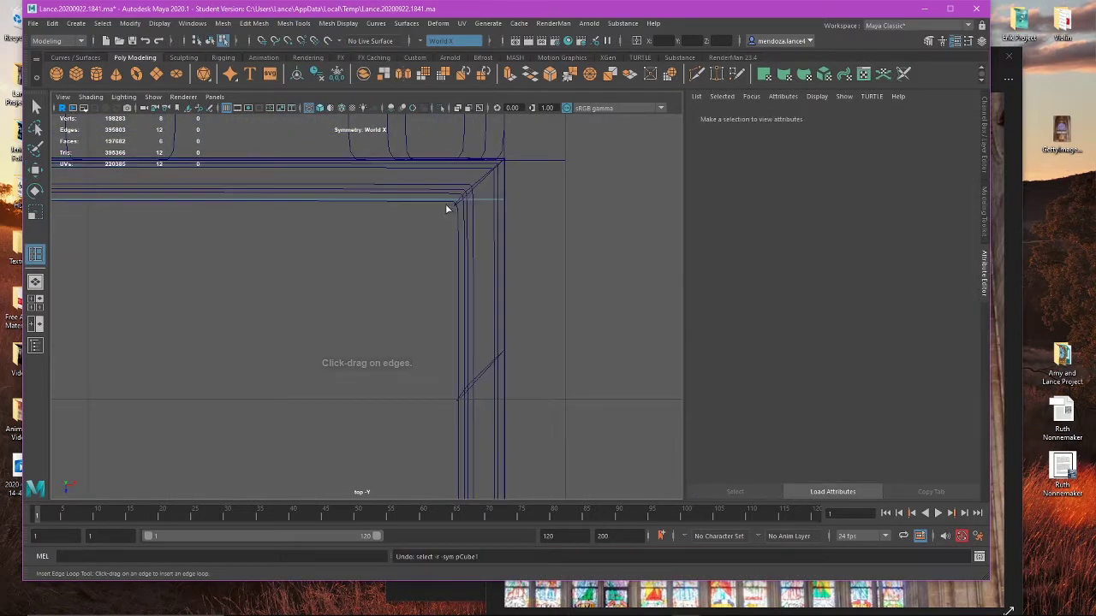
# Step: Turn symmetry off and insert an edge loop near each end of the strip, aligned with the moulding's inner corners
pyautogui.click(428, 41)
pyautogui.click(441, 53)
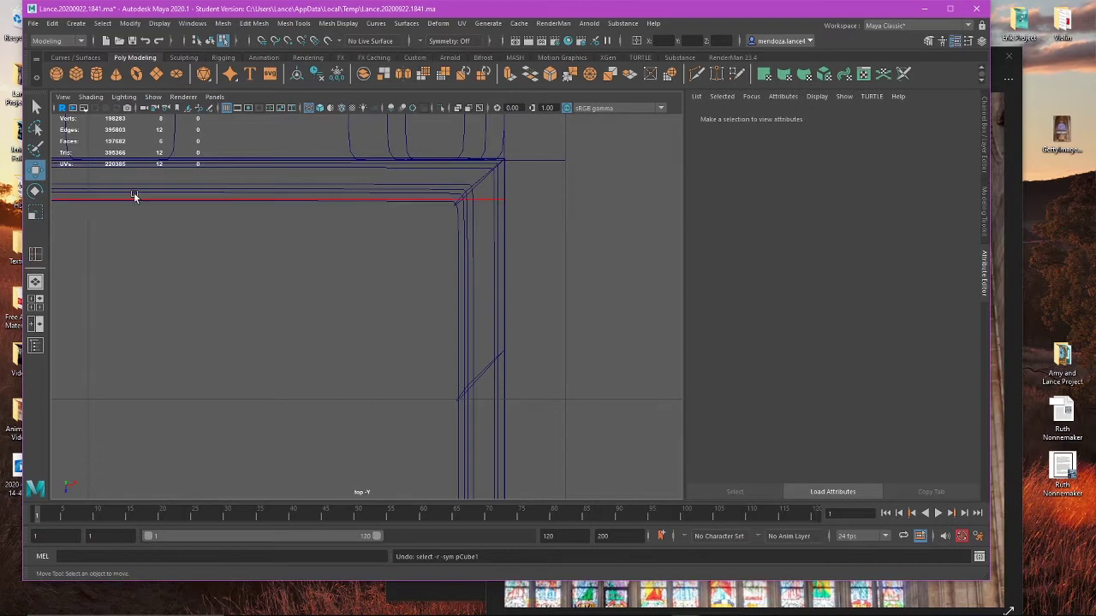
pyautogui.click(456, 203)
pyautogui.scroll(-8, 365, 237)
pyautogui.keyDown('alt'); pyautogui.moveTo(223, 237); pyautogui.dragTo(268, 349, button='middle'); pyautogui.keyUp('alt')
pyautogui.scroll(4, 269, 349)
pyautogui.keyDown('alt'); pyautogui.moveTo(277, 248); pyautogui.dragTo(300, 357, button='middle'); pyautogui.keyUp('alt')
pyautogui.scroll(8, 300, 357)
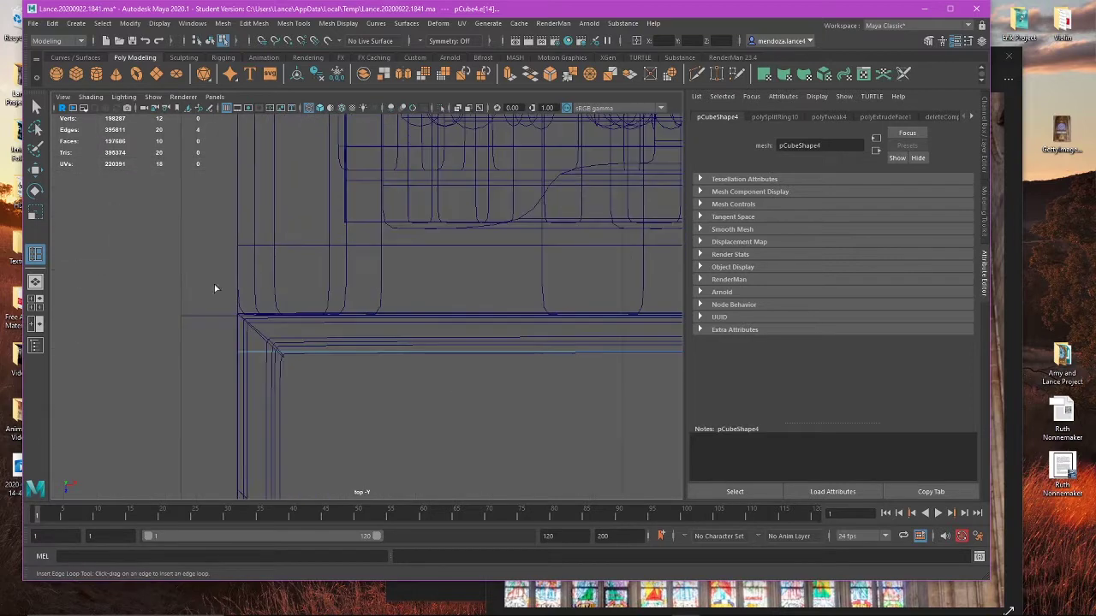
pyautogui.scroll(2, 308, 406)
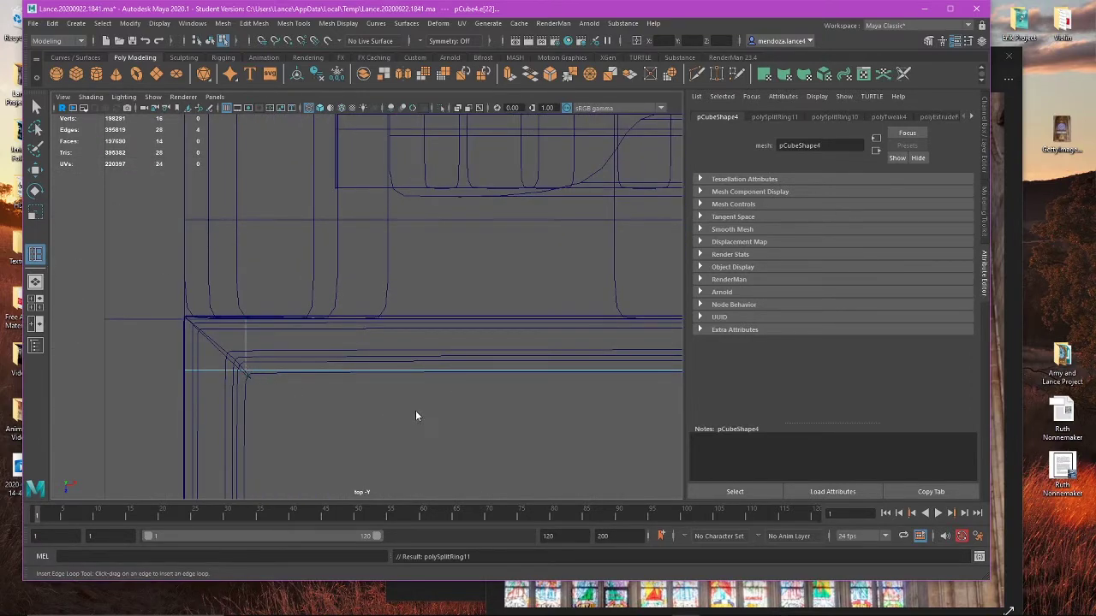
# Step: Select the strip's small front face at one corner in the perspective view and turn on World X symmetry
pyautogui.moveTo(416, 306); pyautogui.dragTo(416, 341, button='right')
pyautogui.press('w')
pyautogui.press('space')
pyautogui.press('space')
pyautogui.keyDown('alt'); pyautogui.moveTo(593, 230); pyautogui.dragTo(411, 308); pyautogui.keyUp('alt')
pyautogui.click(561, 309)
pyautogui.keyDown('alt'); pyautogui.moveTo(548, 312); pyautogui.dragTo(361, 341); pyautogui.keyUp('alt')
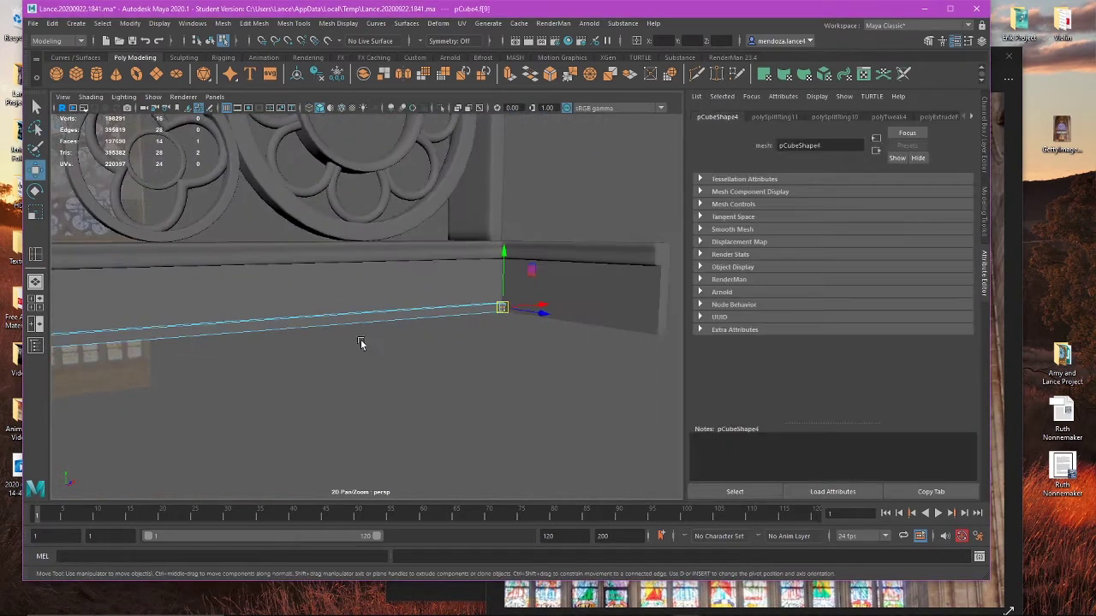
pyautogui.keyDown('alt'); pyautogui.moveTo(219, 359); pyautogui.dragTo(741, 274, button='middle'); pyautogui.keyUp('alt')
pyautogui.scroll(-4, 352, 294)
pyautogui.keyDown('alt'); pyautogui.moveTo(351, 294); pyautogui.dragTo(642, 284, button='middle'); pyautogui.keyUp('alt')
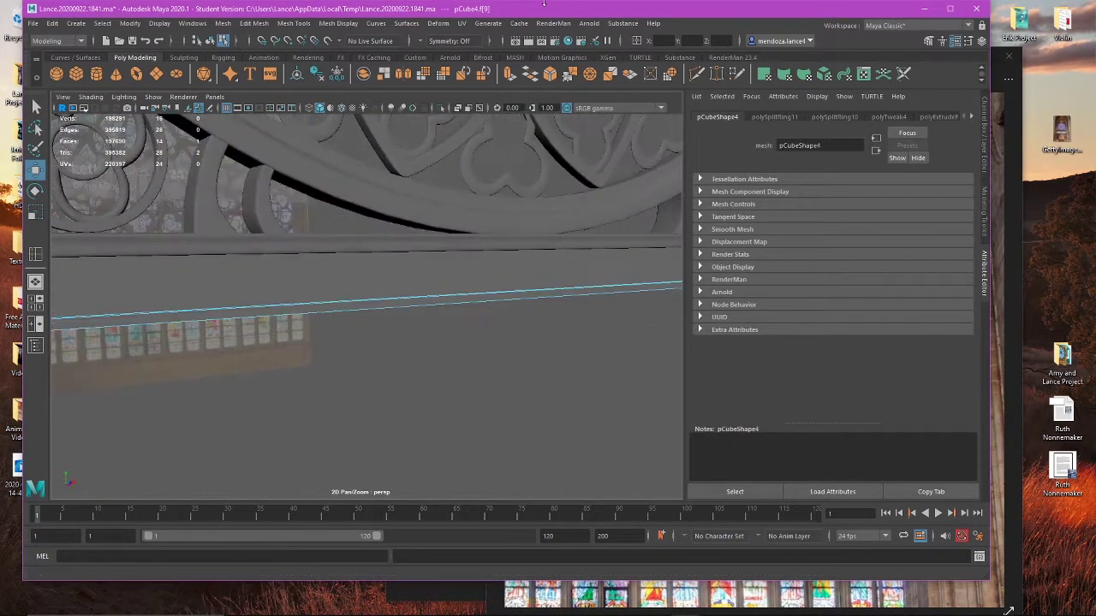
pyautogui.click(442, 41)
pyautogui.click(443, 93)
# Step: Extrude the small end faces on both sides forward to about 3.0 in Z, level with the side arms' ends
pyautogui.press('space')
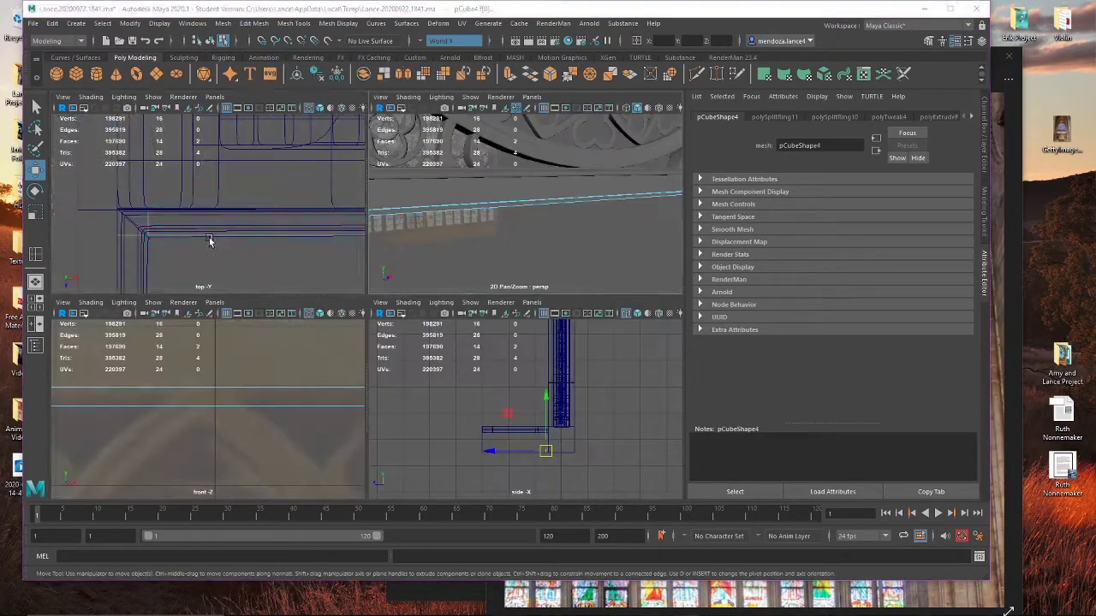
pyautogui.press('space')
pyautogui.scroll(-10, 385, 296)
pyautogui.scroll(3, 457, 317)
pyautogui.keyDown('alt'); pyautogui.moveTo(457, 317); pyautogui.dragTo(205, 167, button='middle'); pyautogui.keyUp('alt')
pyautogui.keyDown('alt'); pyautogui.moveTo(606, 248); pyautogui.dragTo(202, 285, button='middle'); pyautogui.keyUp('alt')
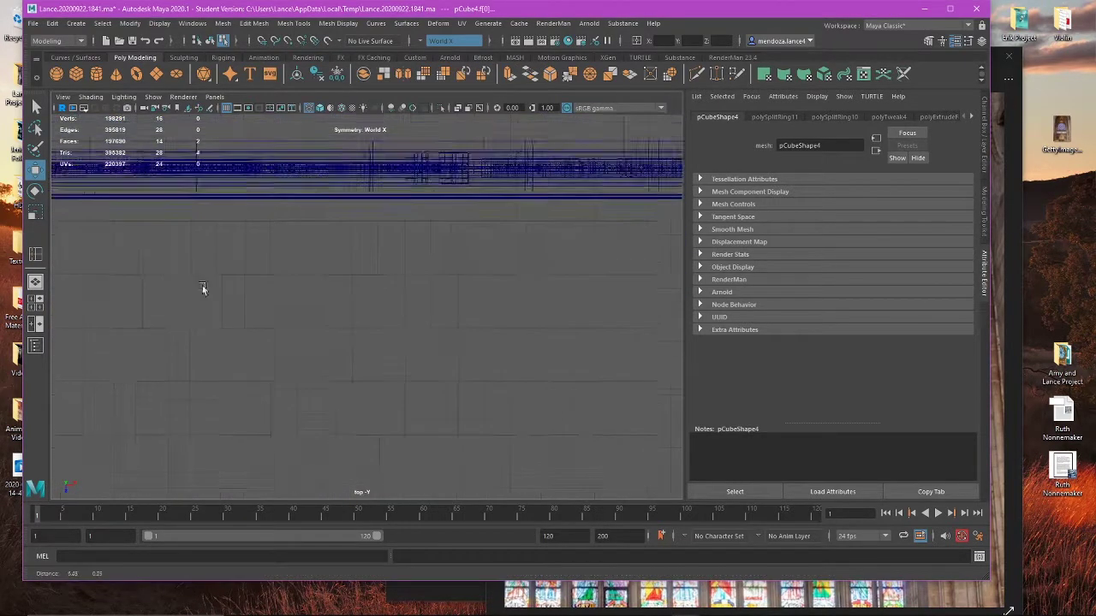
pyautogui.keyDown('alt'); pyautogui.moveTo(599, 267); pyautogui.dragTo(357, 267, button='middle'); pyautogui.keyUp('alt')
pyautogui.scroll(3, 500, 208)
pyautogui.hotkey('ctrl', 'e')
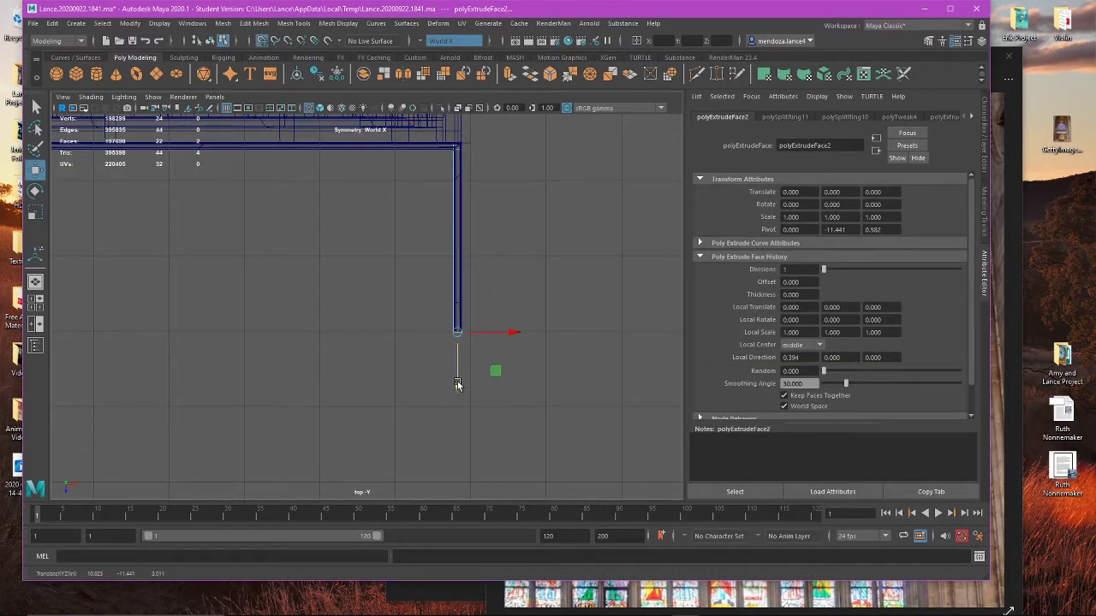
# Step: Examine the extended trim in perspective and compare the sill and lower window area with the reference photo
pyautogui.press('space')
pyautogui.press('space')
pyautogui.keyDown('alt'); pyautogui.moveTo(527, 288); pyautogui.dragTo(393, 296); pyautogui.keyUp('alt')
pyautogui.moveTo(557, 213); pyautogui.dragTo(605, 199, button='right')
pyautogui.keyDown('alt'); pyautogui.moveTo(596, 224); pyautogui.dragTo(497, 363); pyautogui.keyUp('alt')
pyautogui.click(527, 325)
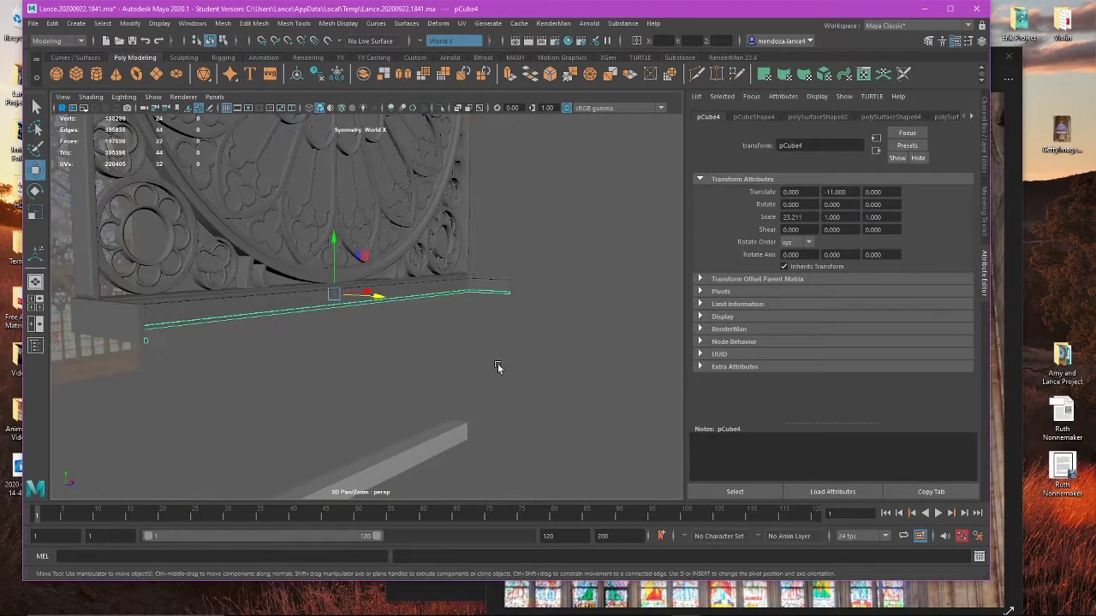
pyautogui.click(497, 363)
pyautogui.keyDown('alt'); pyautogui.moveTo(279, 308); pyautogui.dragTo(516, 310); pyautogui.keyUp('alt')
pyautogui.click(698, 599)
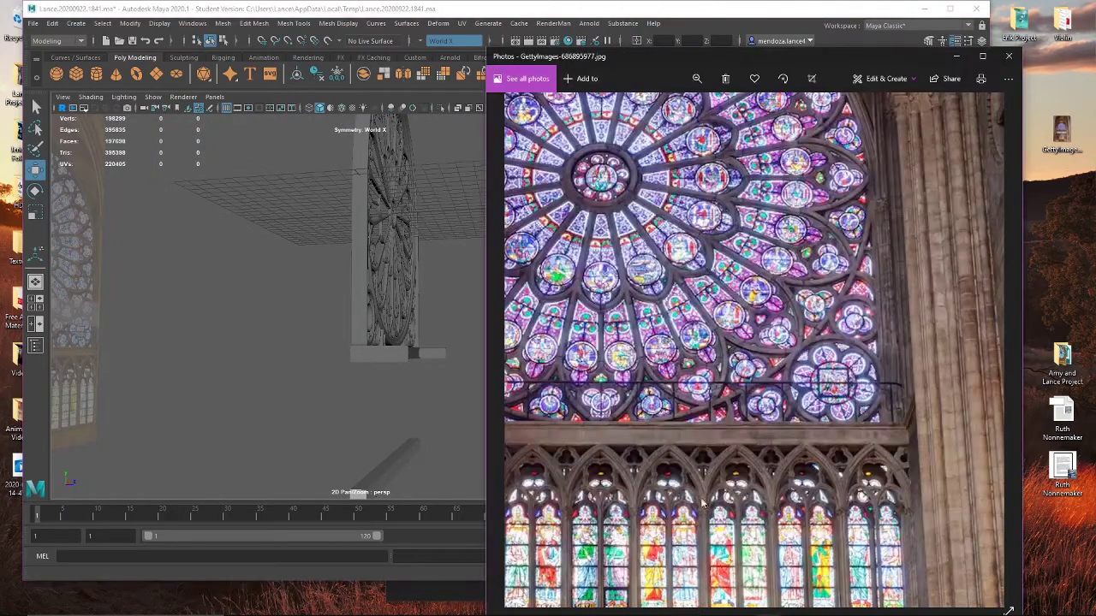
pyautogui.moveTo(695, 420); pyautogui.dragTo(733, 389)
pyautogui.scroll(-1, 722, 409)
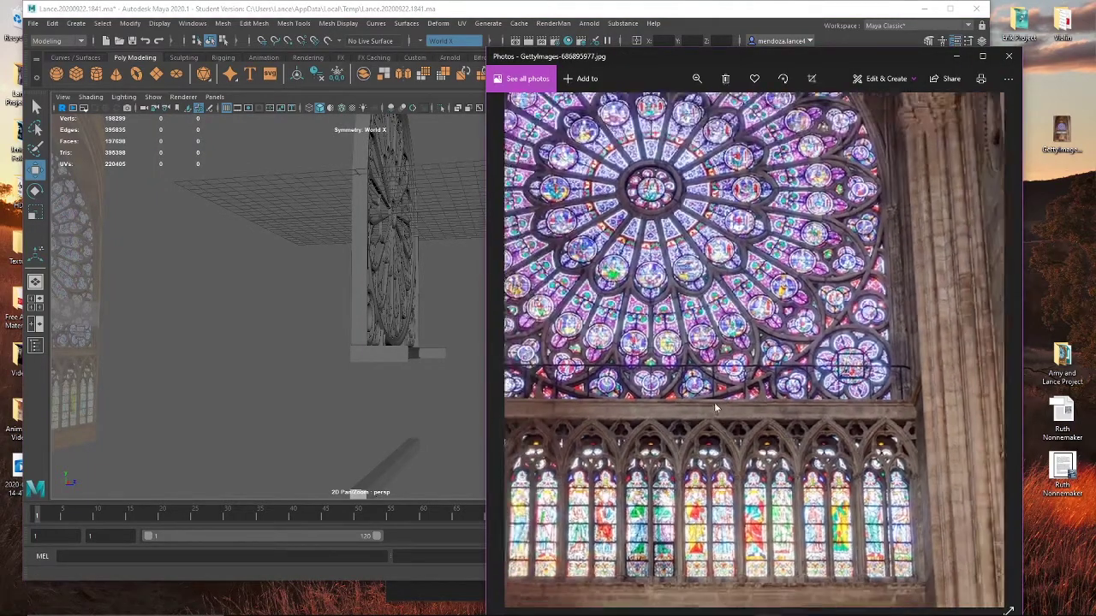
pyautogui.moveTo(661, 439); pyautogui.dragTo(726, 362)
pyautogui.scroll(-1, 727, 361)
pyautogui.scroll(-2, 728, 361)
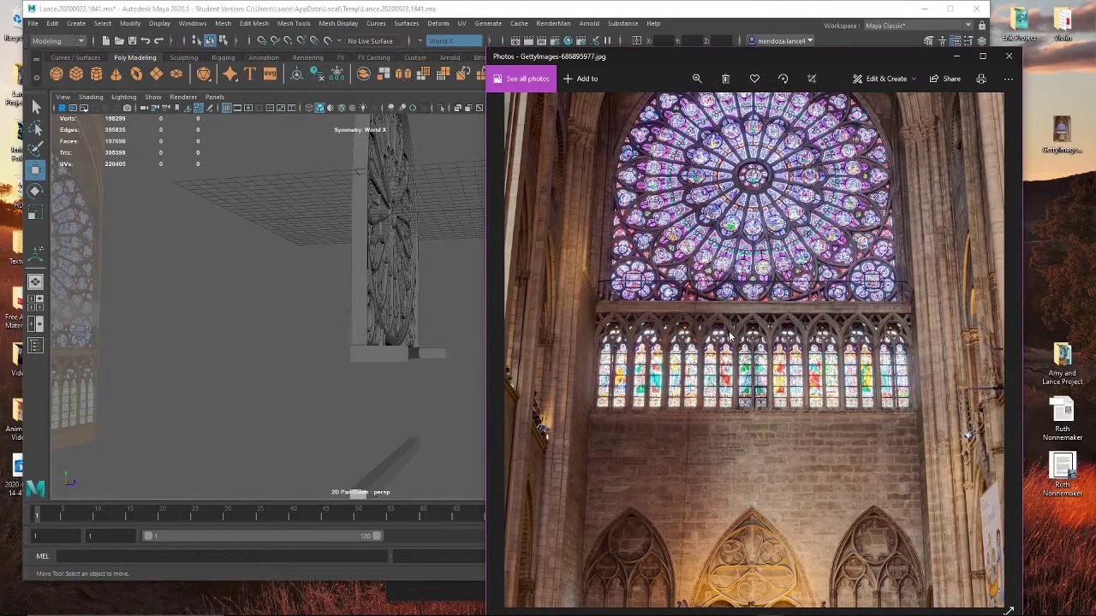
# Step: Select the trim strip together with the sill's lower block and combine them into one mesh
pyautogui.keyDown('alt'); pyautogui.moveTo(382, 352); pyautogui.dragTo(374, 392); pyautogui.keyUp('alt')
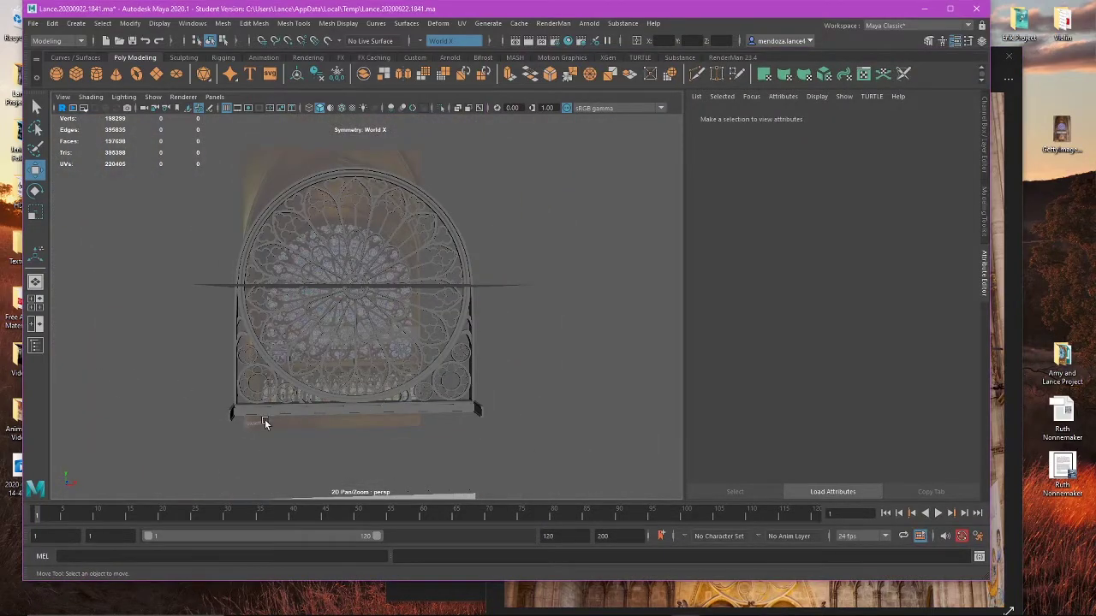
pyautogui.keyDown('alt'); pyautogui.moveTo(266, 423); pyautogui.dragTo(246, 344, button='middle'); pyautogui.keyUp('alt')
pyautogui.keyDown('alt'); pyautogui.moveTo(247, 344); pyautogui.dragTo(541, 379, button='right'); pyautogui.keyUp('alt')
pyautogui.keyDown('alt'); pyautogui.moveTo(541, 380); pyautogui.dragTo(218, 313, button='middle'); pyautogui.keyUp('alt')
pyautogui.keyDown('alt'); pyautogui.moveTo(219, 313); pyautogui.dragTo(349, 420, button='right'); pyautogui.keyUp('alt')
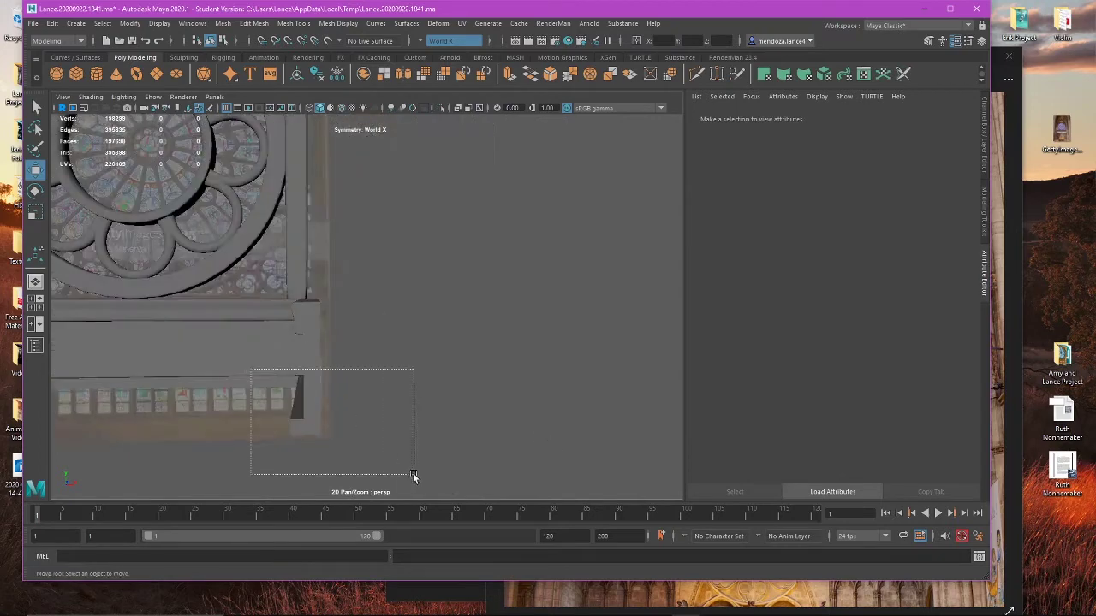
pyautogui.moveTo(413, 475); pyautogui.dragTo(414, 476)
pyautogui.keyDown('alt'); pyautogui.moveTo(351, 428); pyautogui.dragTo(383, 404); pyautogui.keyUp('alt')
pyautogui.click(223, 26)
pyautogui.click(239, 64)
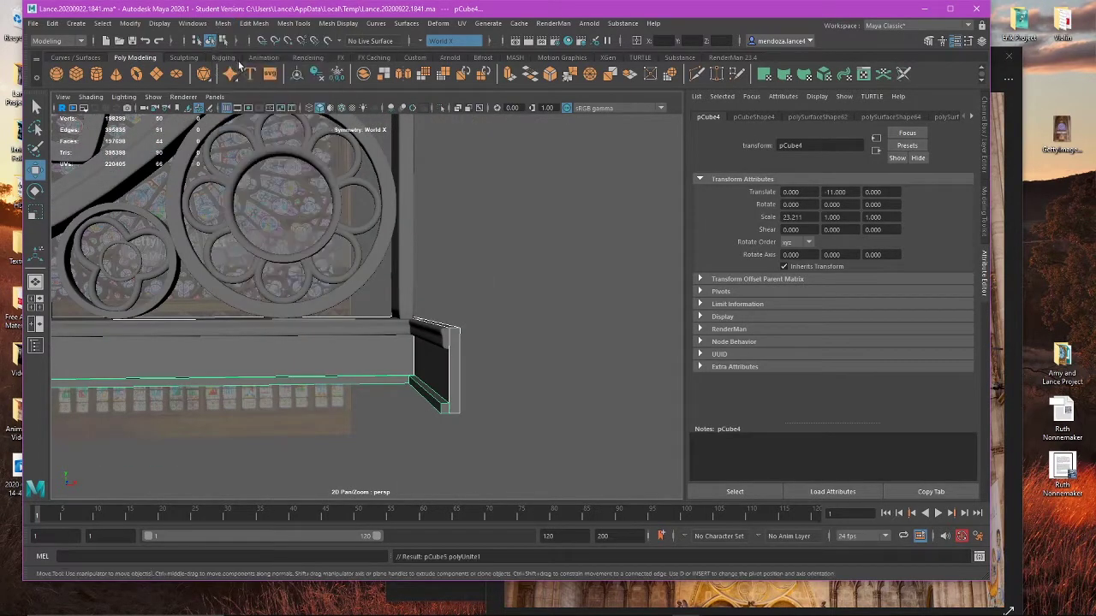
# Step: Check the sill moulding and the side post as separate meshes, and review the whole window from the front
pyautogui.click(565, 331)
pyautogui.click(408, 355)
pyautogui.click(412, 333)
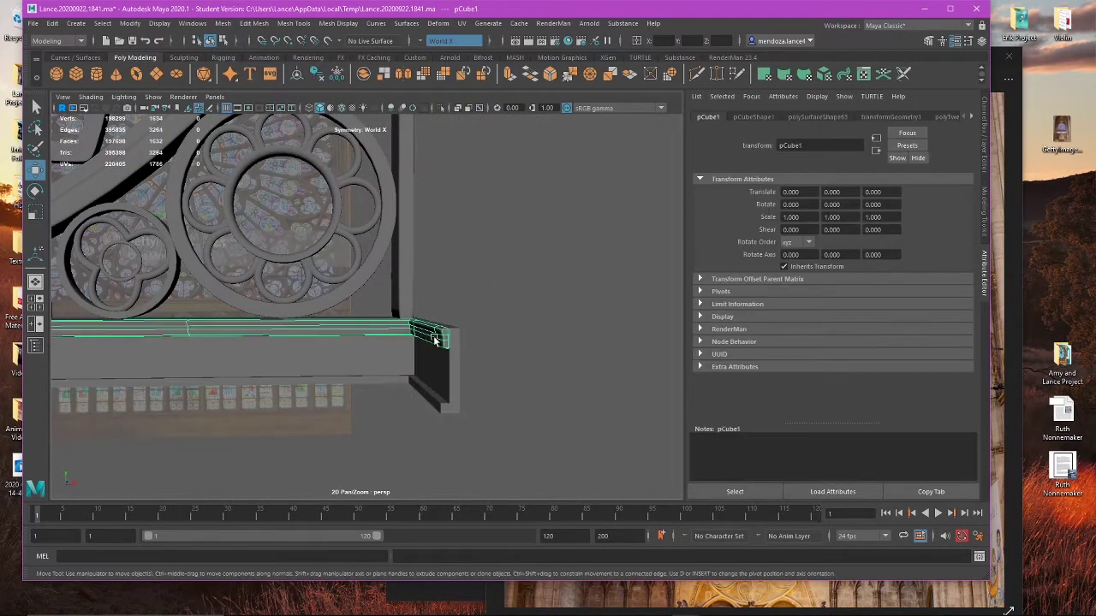
pyautogui.scroll(-5, 448, 334)
pyautogui.scroll(3, 448, 335)
pyautogui.click(418, 317)
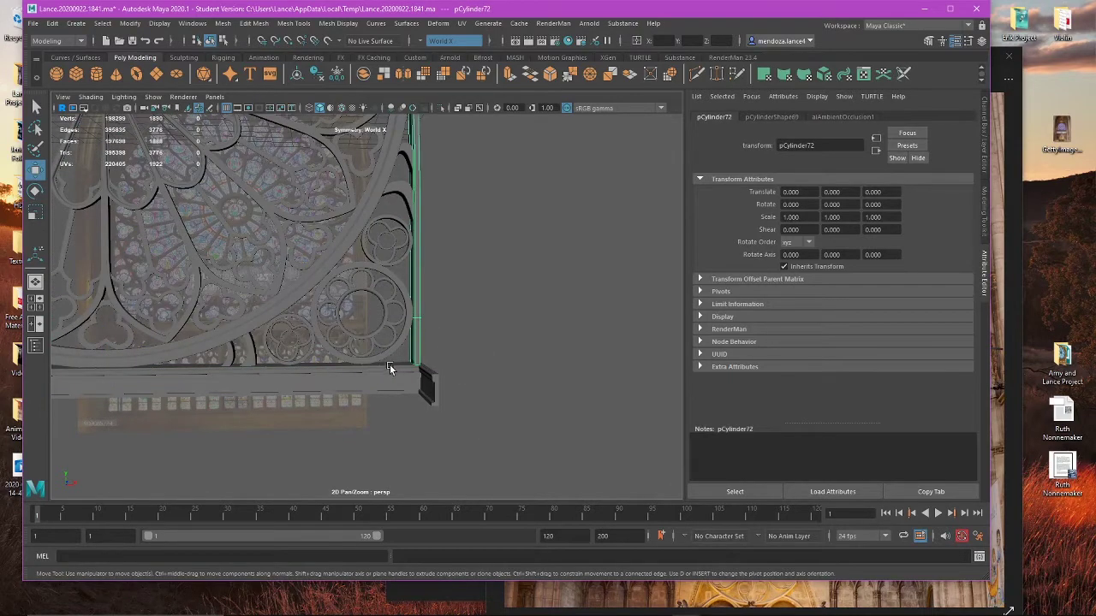
pyautogui.keyDown('shift'); pyautogui.click(388, 368); pyautogui.keyUp('shift')
pyautogui.scroll(-5, 395, 370)
pyautogui.keyDown('alt'); pyautogui.moveTo(394, 370); pyautogui.dragTo(434, 394, button='middle'); pyautogui.keyUp('alt')
pyautogui.keyDown('alt'); pyautogui.moveTo(326, 263); pyautogui.dragTo(412, 297); pyautogui.keyUp('alt')
pyautogui.keyDown('alt'); pyautogui.moveTo(423, 337); pyautogui.dragTo(321, 245, button='middle'); pyautogui.keyUp('alt')
pyautogui.click(383, 293)
pyautogui.scroll(3, 438, 343)
pyautogui.keyDown('alt'); pyautogui.moveTo(457, 365); pyautogui.dragTo(335, 394); pyautogui.keyUp('alt')
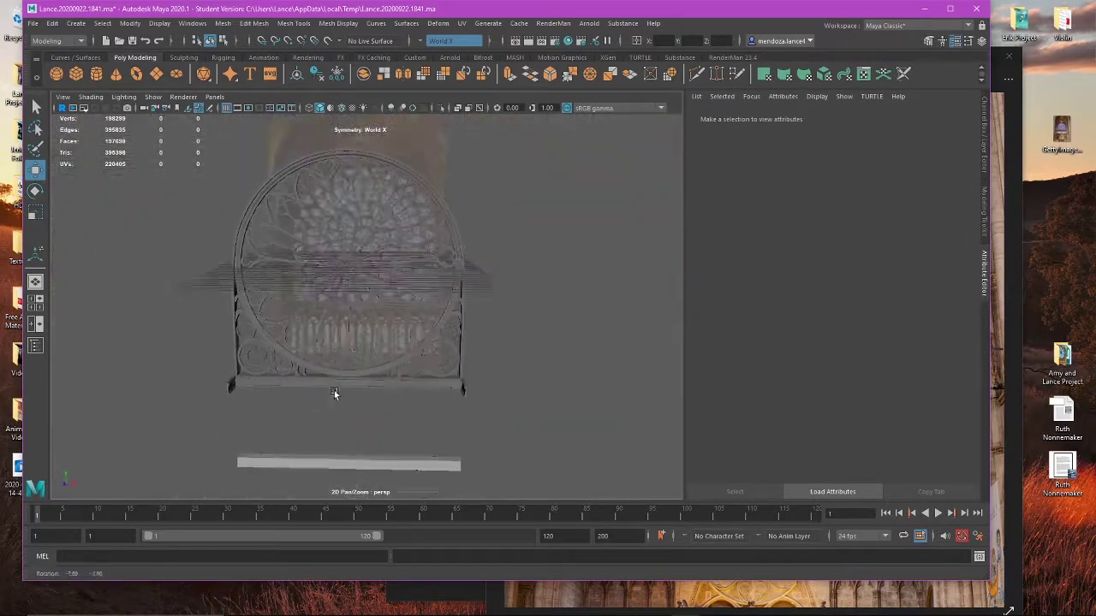
# Step: Save the scene, accepting the student version notice
pyautogui.click(32, 24)
pyautogui.click(52, 68)
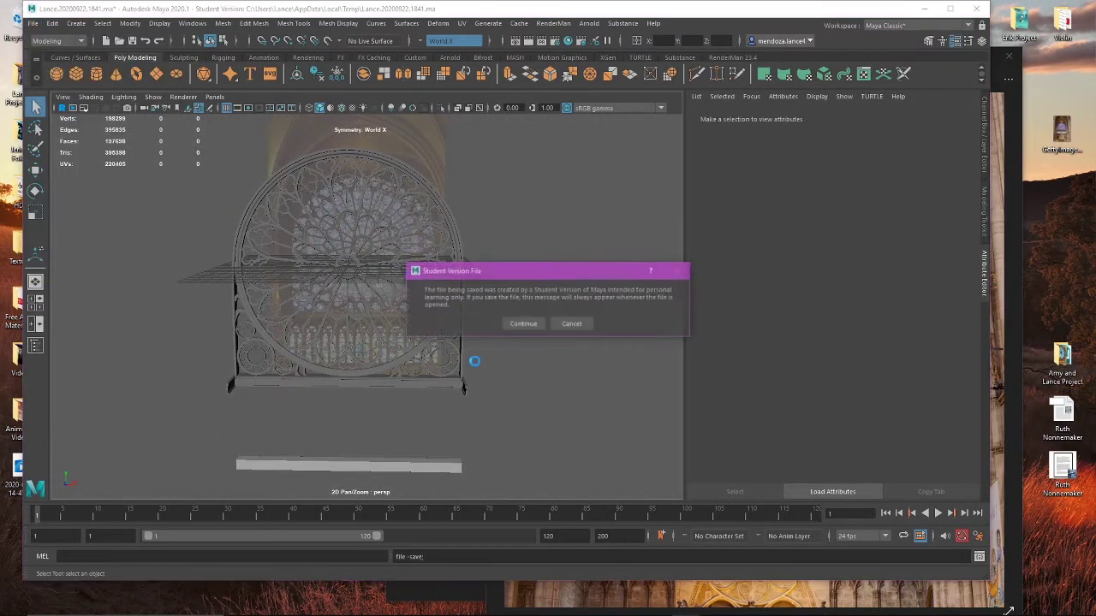
pyautogui.click(523, 324)
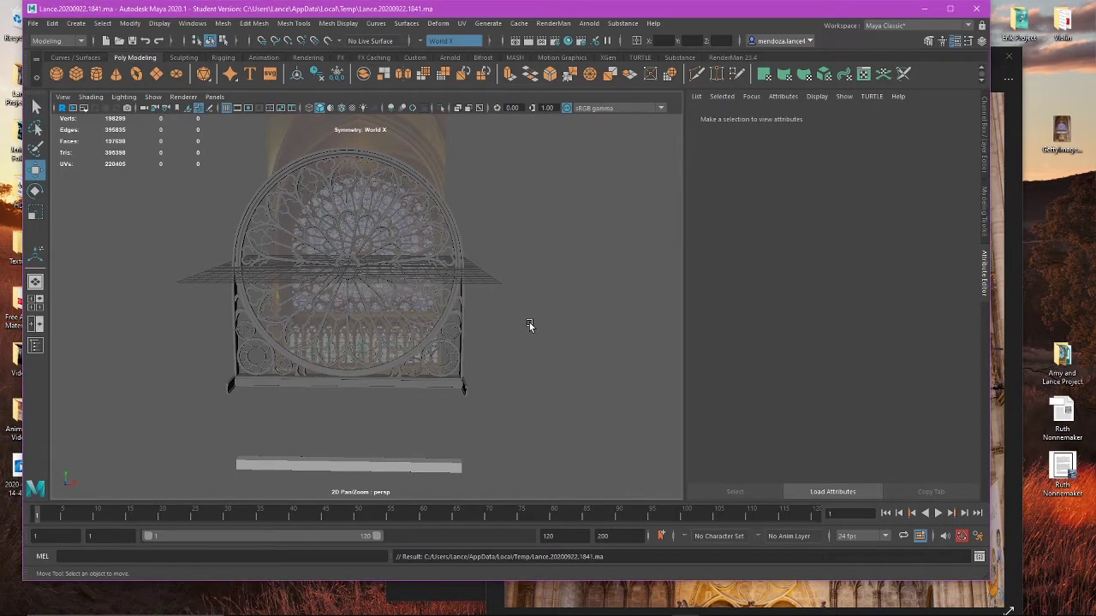
# Step: Turn symmetry off and select the side post, the corner tracery and finally the large outer ring to check the separate meshes
pyautogui.click(432, 40)
pyautogui.click(440, 53)
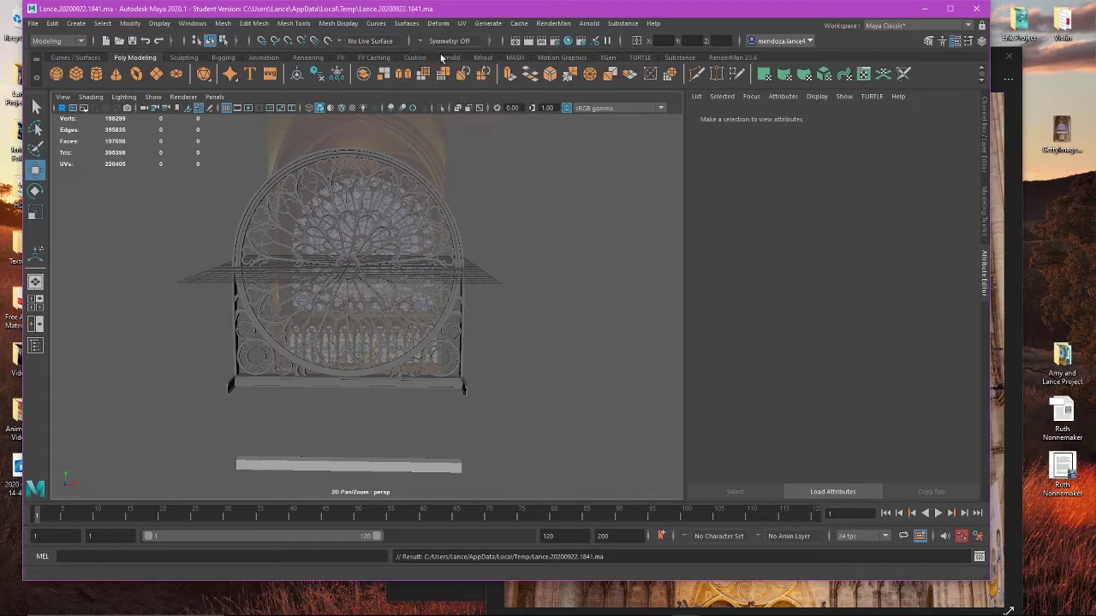
pyautogui.click(462, 299)
pyautogui.keyDown('alt'); pyautogui.moveTo(457, 301); pyautogui.dragTo(463, 315); pyautogui.keyUp('alt')
pyautogui.keyDown('alt'); pyautogui.moveTo(463, 315); pyautogui.dragTo(599, 398, button='right'); pyautogui.keyUp('alt')
pyautogui.keyDown('alt'); pyautogui.moveTo(599, 398); pyautogui.dragTo(476, 311, button='middle'); pyautogui.keyUp('alt')
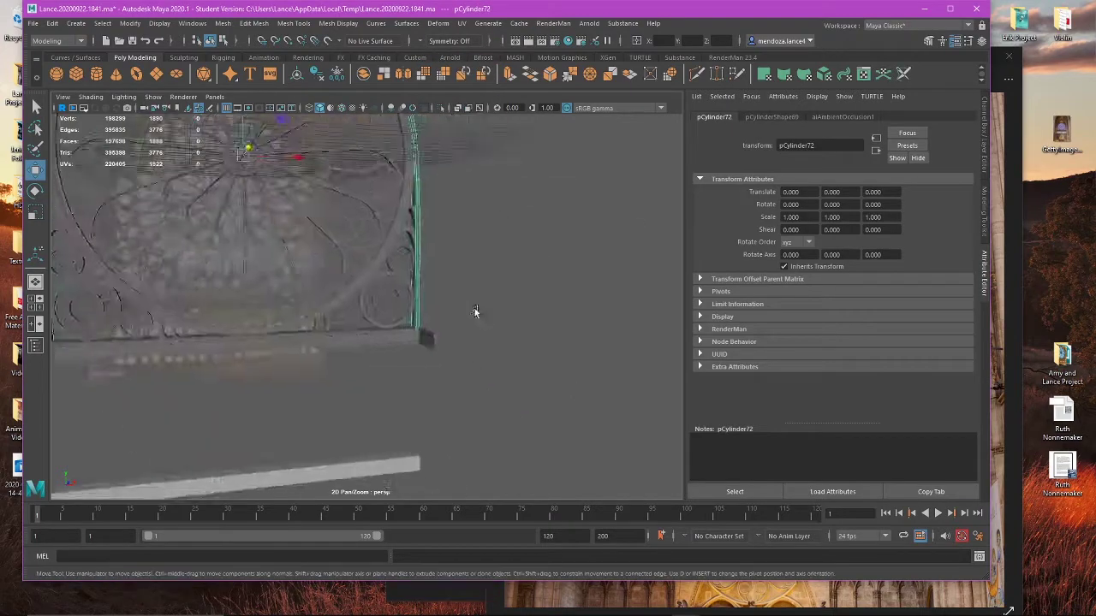
pyautogui.keyDown('alt'); pyautogui.moveTo(476, 311); pyautogui.dragTo(428, 316); pyautogui.keyUp('alt')
pyautogui.click(428, 318)
pyautogui.keyDown('alt'); pyautogui.moveTo(228, 333); pyautogui.dragTo(451, 345, button='middle'); pyautogui.keyUp('alt')
pyautogui.keyDown('alt'); pyautogui.moveTo(450, 345); pyautogui.dragTo(370, 339, button='right'); pyautogui.keyUp('alt')
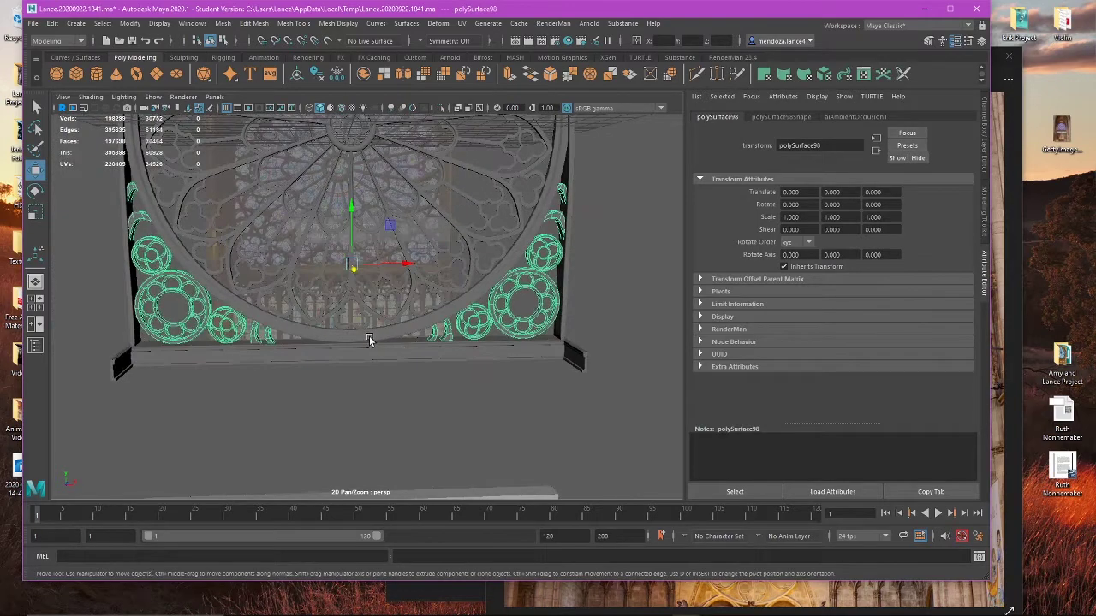
pyautogui.click(372, 335)
pyautogui.keyDown('alt'); pyautogui.moveTo(422, 308); pyautogui.dragTo(501, 386); pyautogui.keyUp('alt')
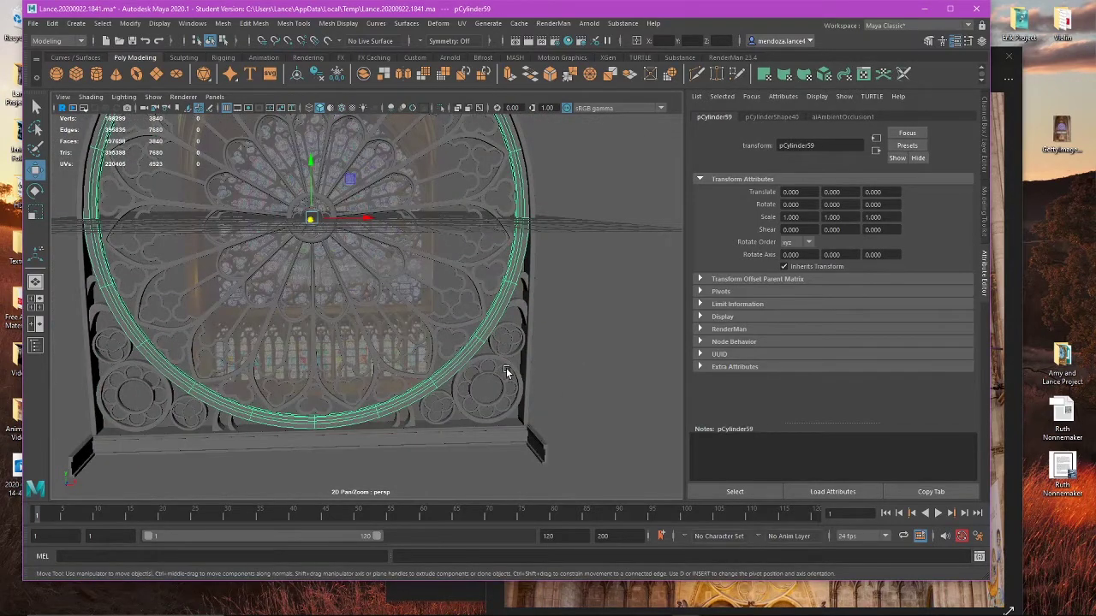
# Step: Select the corner tracery and try to combine it into one mesh, then clear the selection
pyautogui.click(506, 372)
pyautogui.keyDown('alt'); pyautogui.moveTo(506, 372); pyautogui.dragTo(455, 367, button='right'); pyautogui.keyUp('alt')
pyautogui.keyDown('alt'); pyautogui.moveTo(454, 367); pyautogui.dragTo(445, 387, button='middle'); pyautogui.keyUp('alt')
pyautogui.click(224, 24)
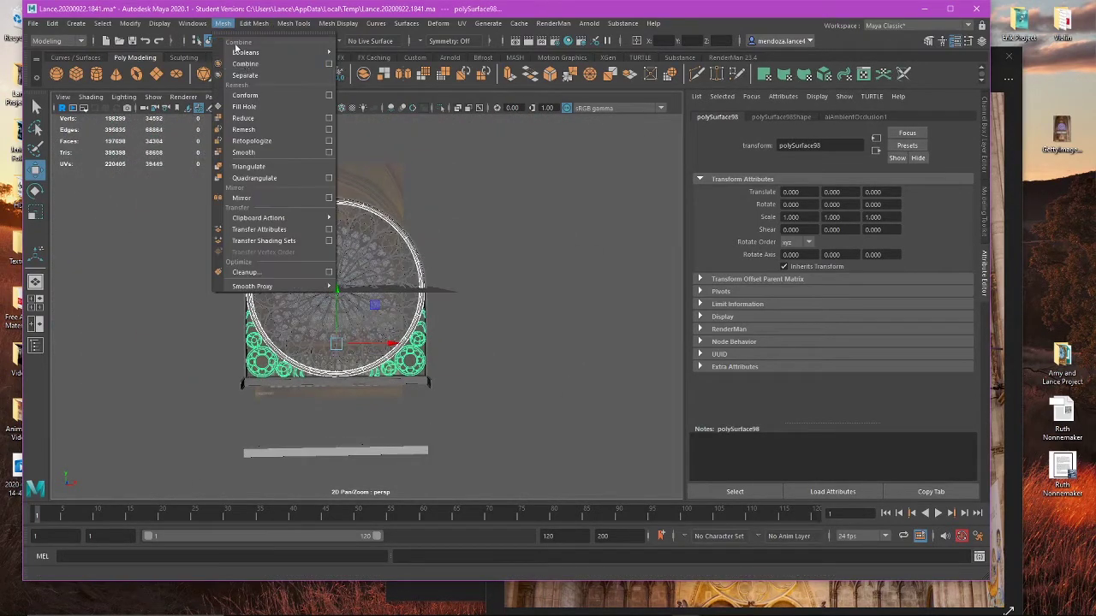
pyautogui.click(246, 64)
pyautogui.click(524, 309)
# Step: Select the large petal ring, the trefoil ring and the inner tracery in turn to check the window's separate meshes
pyautogui.scroll(4, 524, 308)
pyautogui.keyDown('alt'); pyautogui.moveTo(442, 380); pyautogui.dragTo(448, 373); pyautogui.keyUp('alt')
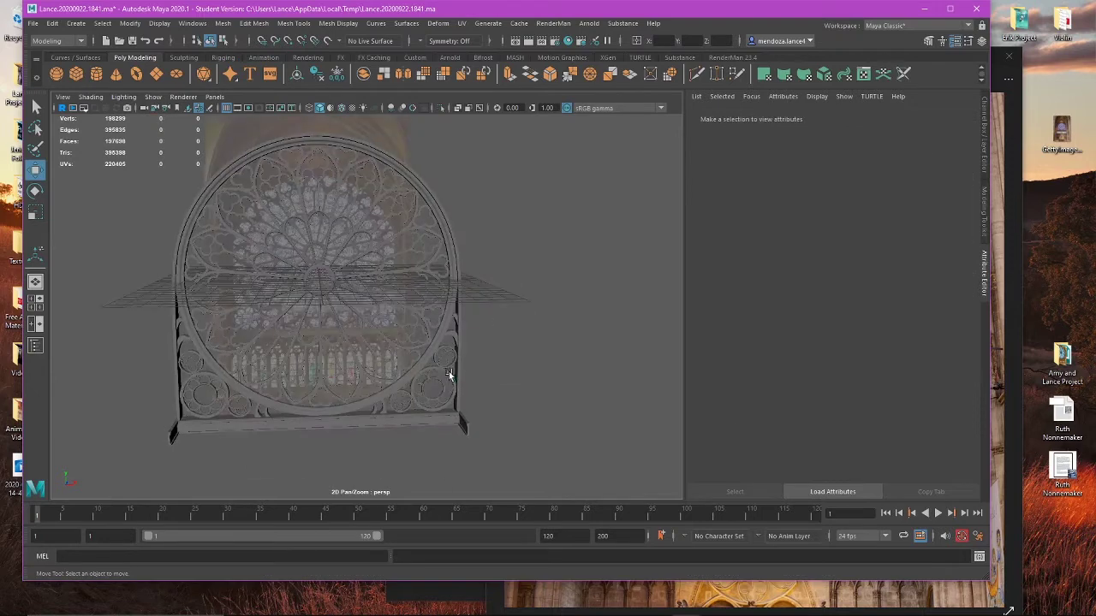
pyautogui.click(449, 371)
pyautogui.click(490, 362)
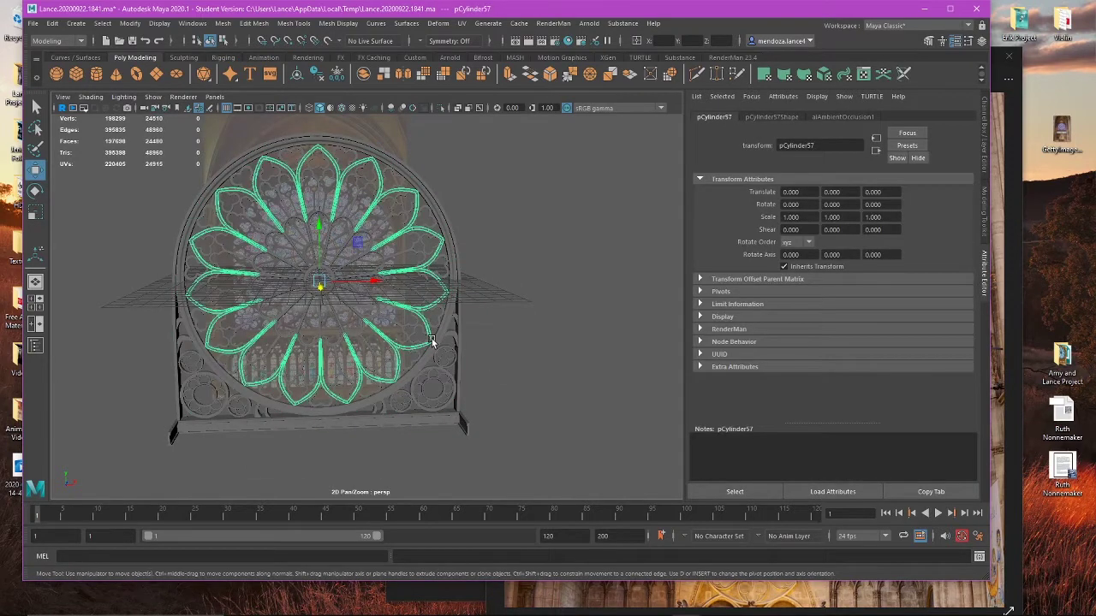
pyautogui.click(436, 336)
pyautogui.click(429, 325)
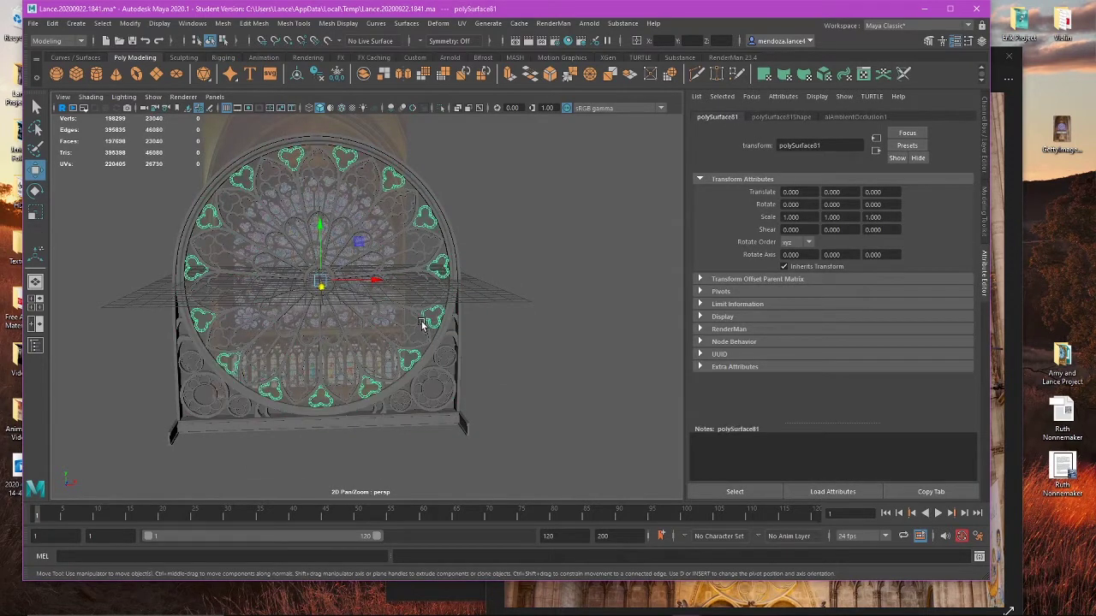
pyautogui.click(421, 324)
pyautogui.click(405, 257)
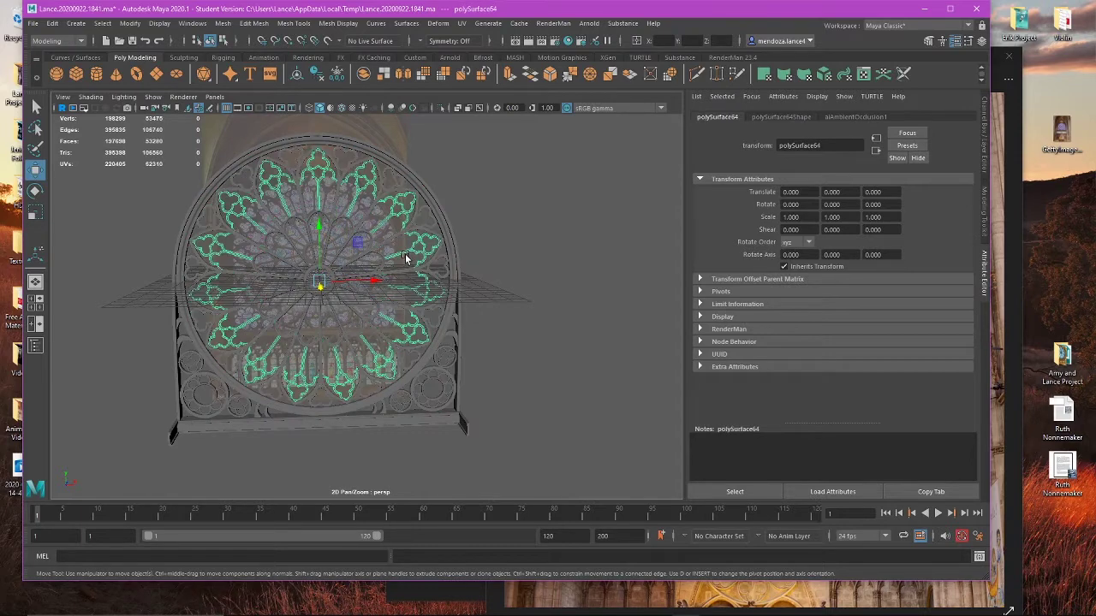
pyautogui.click(437, 285)
pyautogui.click(514, 310)
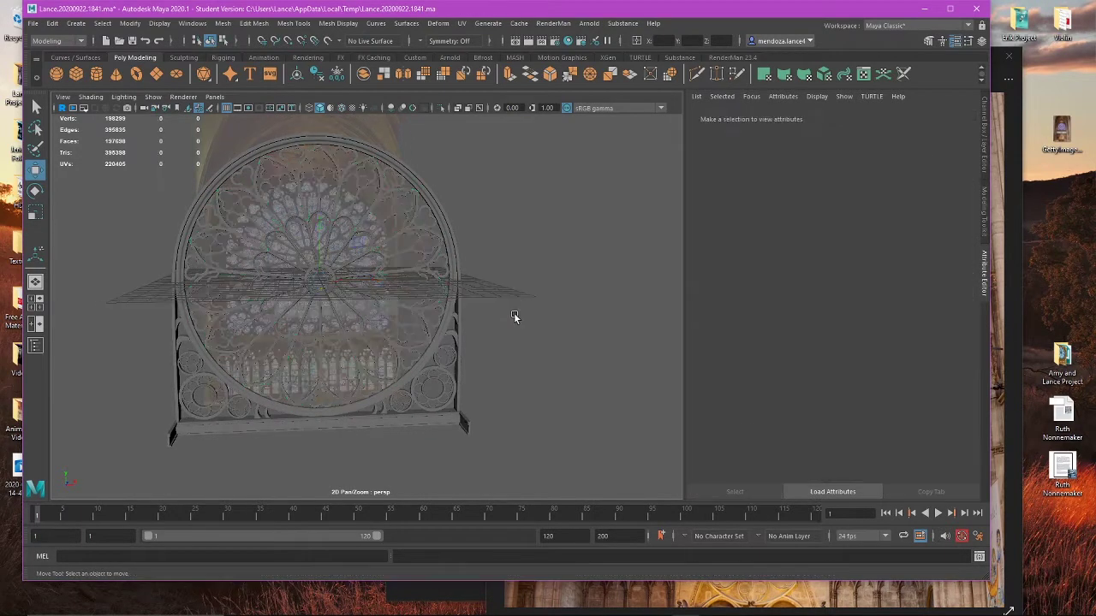
# Step: Save the scene, accepting the student version notice
pyautogui.keyDown('alt'); pyautogui.moveTo(516, 316); pyautogui.dragTo(462, 316); pyautogui.keyUp('alt')
pyautogui.click(33, 24)
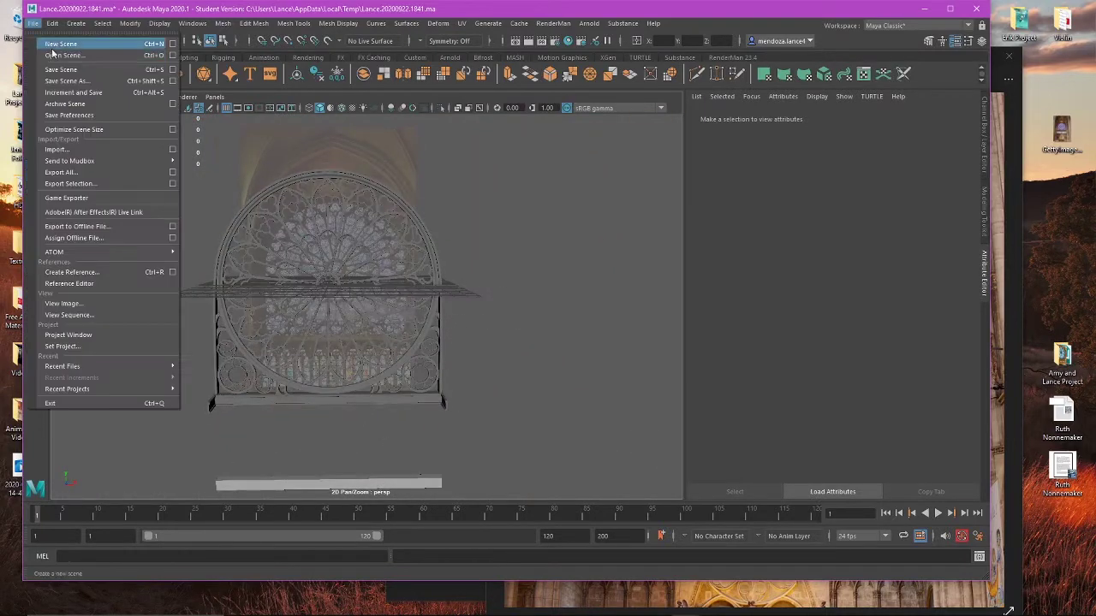
pyautogui.click(61, 69)
pyautogui.press('Return')
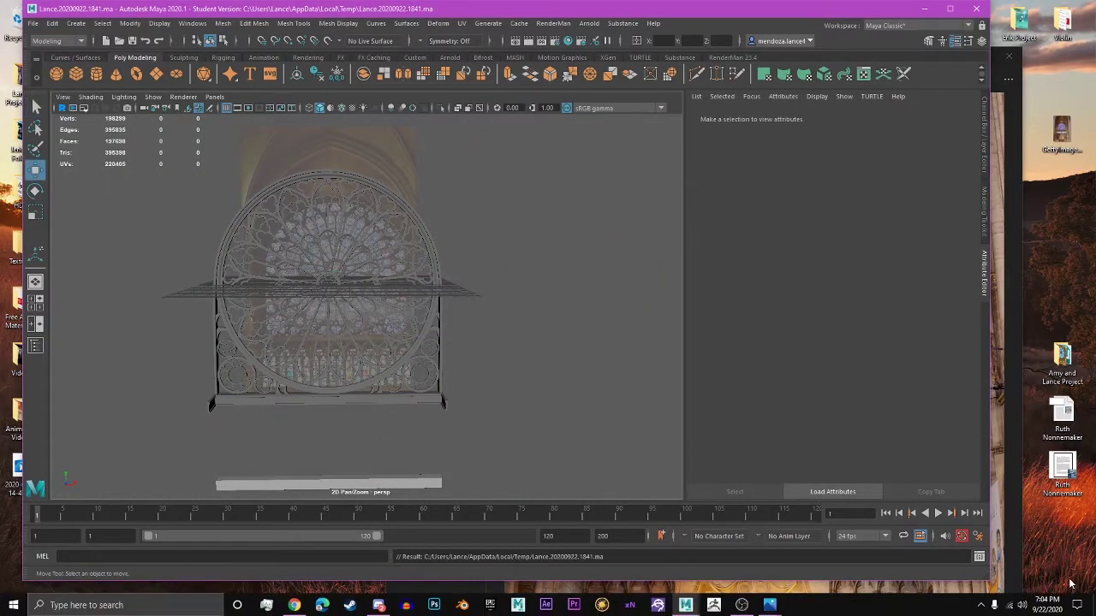
# Step: Bring up the cathedral reference photo, then frame the sill moulding in the scene and view it from an angle
pyautogui.click(1014, 466)
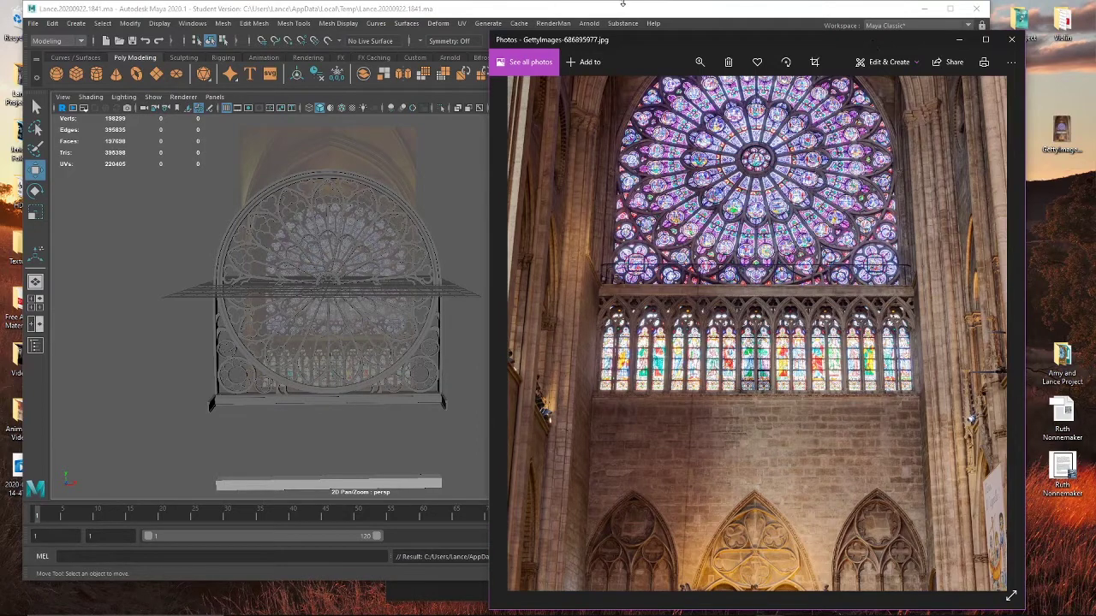
pyautogui.click(414, 399)
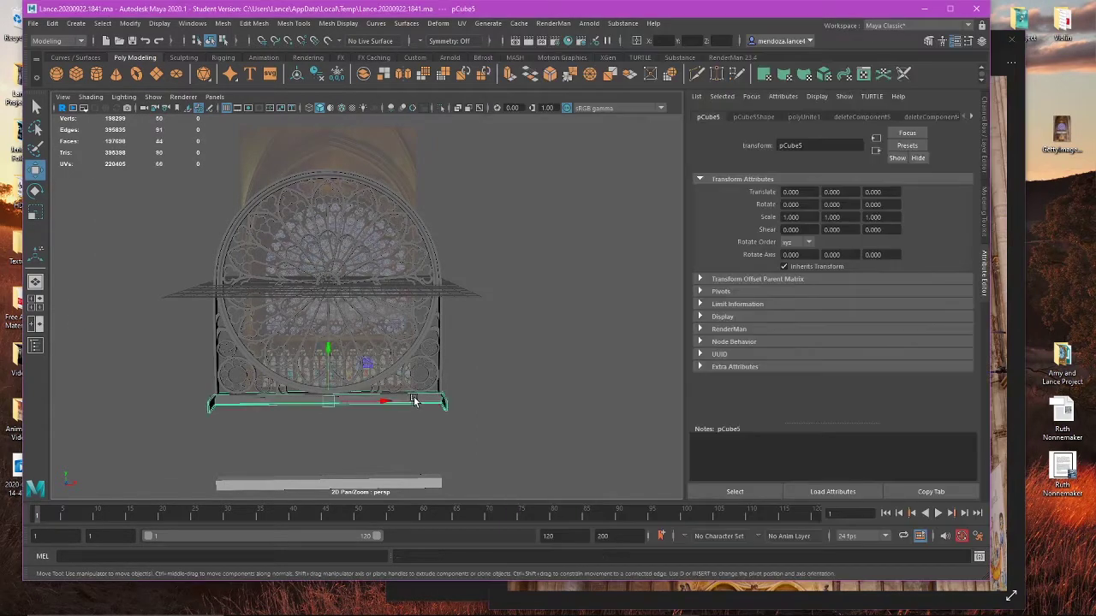
pyautogui.press('f')
pyautogui.keyDown('alt'); pyautogui.moveTo(441, 409); pyautogui.dragTo(538, 425); pyautogui.keyUp('alt')
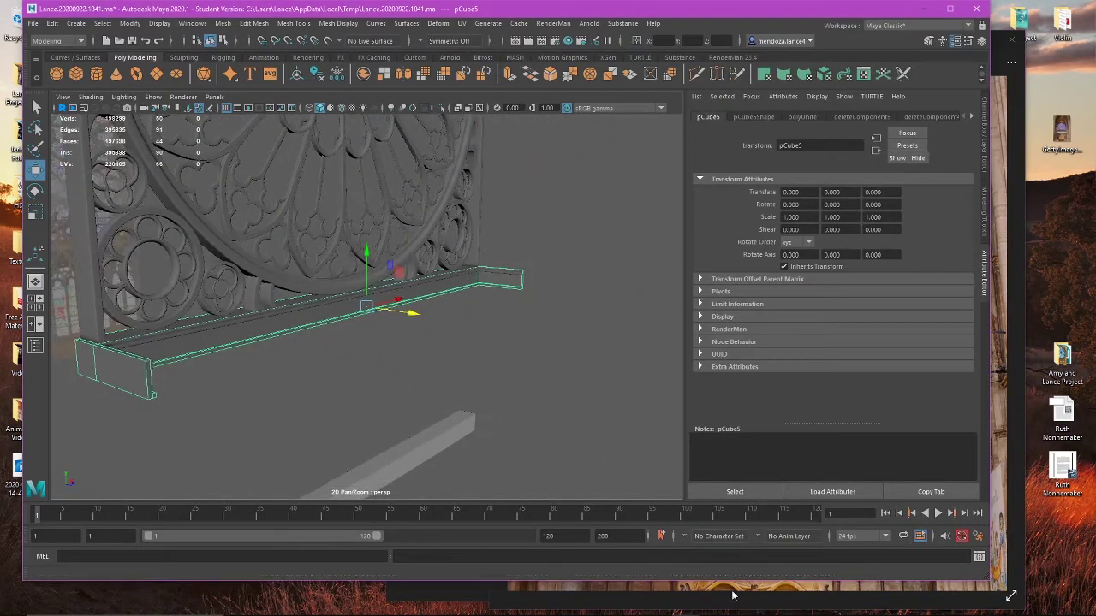
# Step: Move the reference photo window aside and compare the sill moulding with the photo
pyautogui.click(873, 607)
pyautogui.moveTo(837, 40); pyautogui.dragTo(930, 26)
pyautogui.keyDown('alt'); pyautogui.moveTo(543, 277); pyautogui.dragTo(476, 278); pyautogui.keyUp('alt')
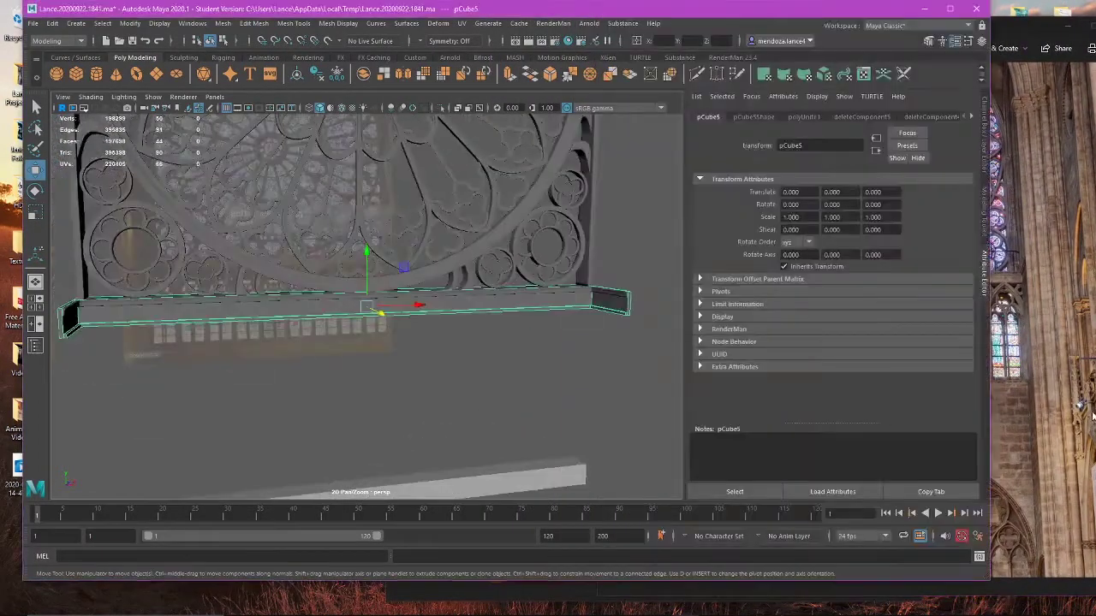
pyautogui.hotkey('alt', 'Tab')
pyautogui.keyDown('alt'); pyautogui.moveTo(449, 388); pyautogui.dragTo(468, 389); pyautogui.keyUp('alt')
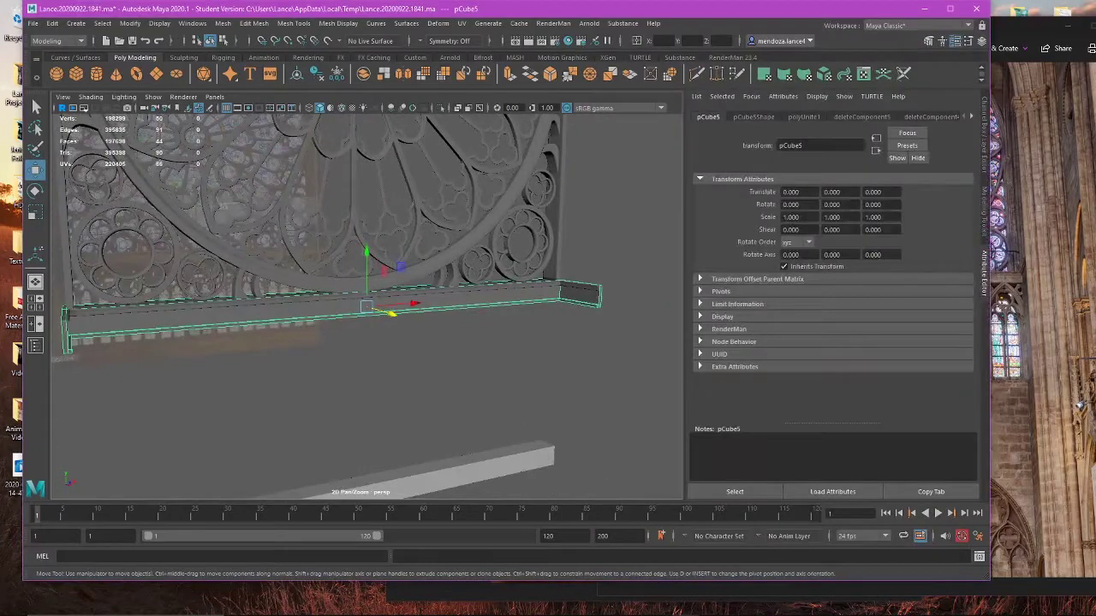
pyautogui.click(1090, 434)
# Step: Switch to the front view and frame the sill moulding and lancet windows over the reference image
pyautogui.scroll(-5, 330, 389)
pyautogui.keyDown('alt'); pyautogui.moveTo(331, 390); pyautogui.dragTo(262, 403); pyautogui.keyUp('alt')
pyautogui.press('space')
pyautogui.press('space')
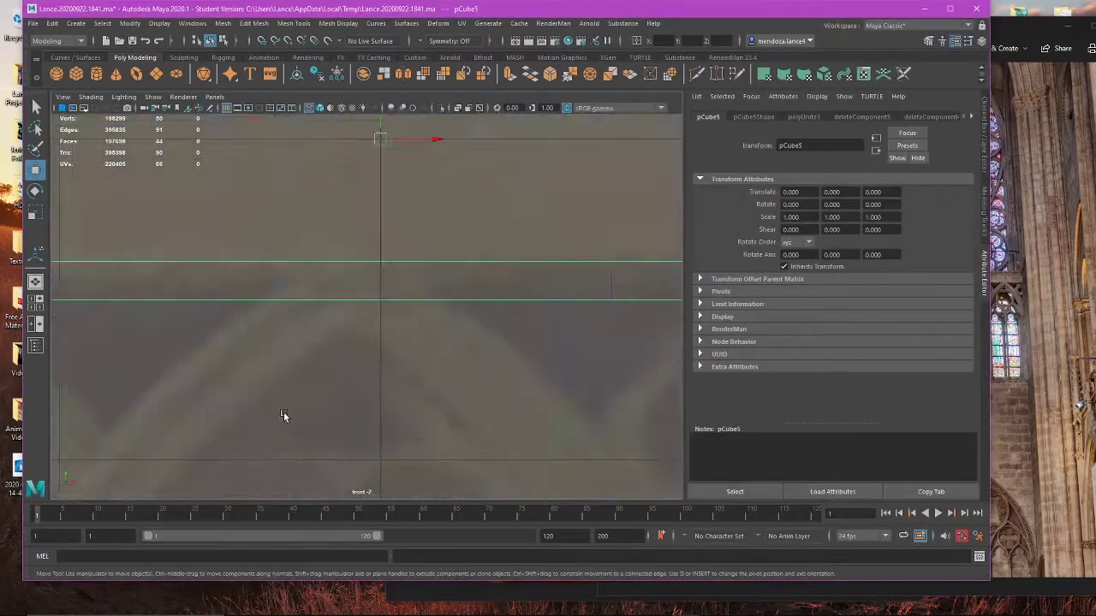
pyautogui.press('f')
pyautogui.keyDown('alt'); pyautogui.moveTo(442, 382); pyautogui.dragTo(445, 347, button='middle'); pyautogui.keyUp('alt')
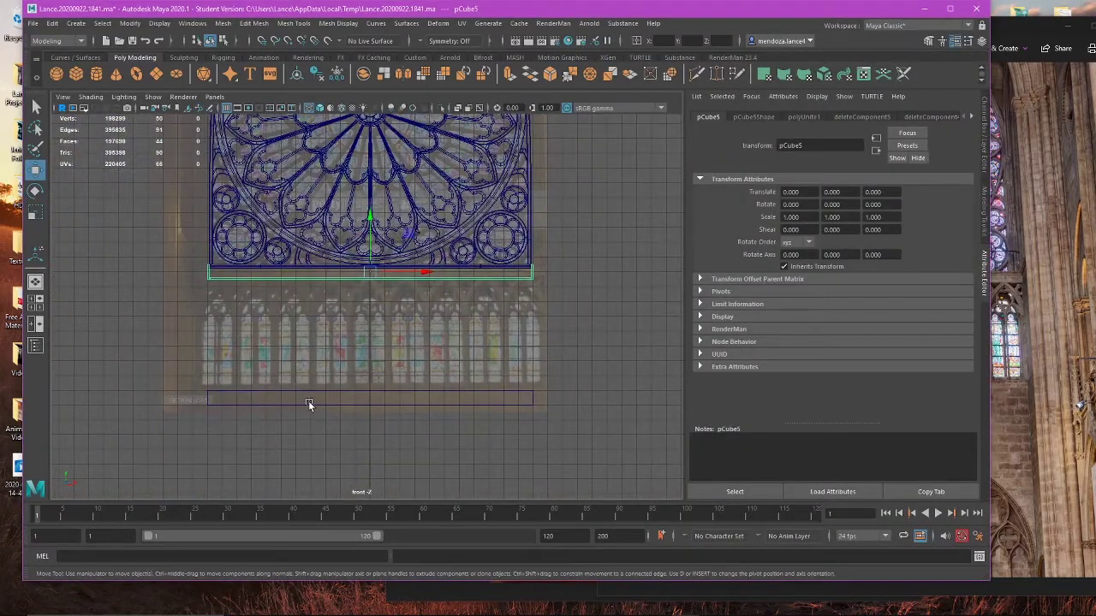
# Step: Select the long block below the lancet windows and compare its position with the reference photo
pyautogui.click(308, 400)
pyautogui.scroll(2, 308, 401)
pyautogui.click(994, 409)
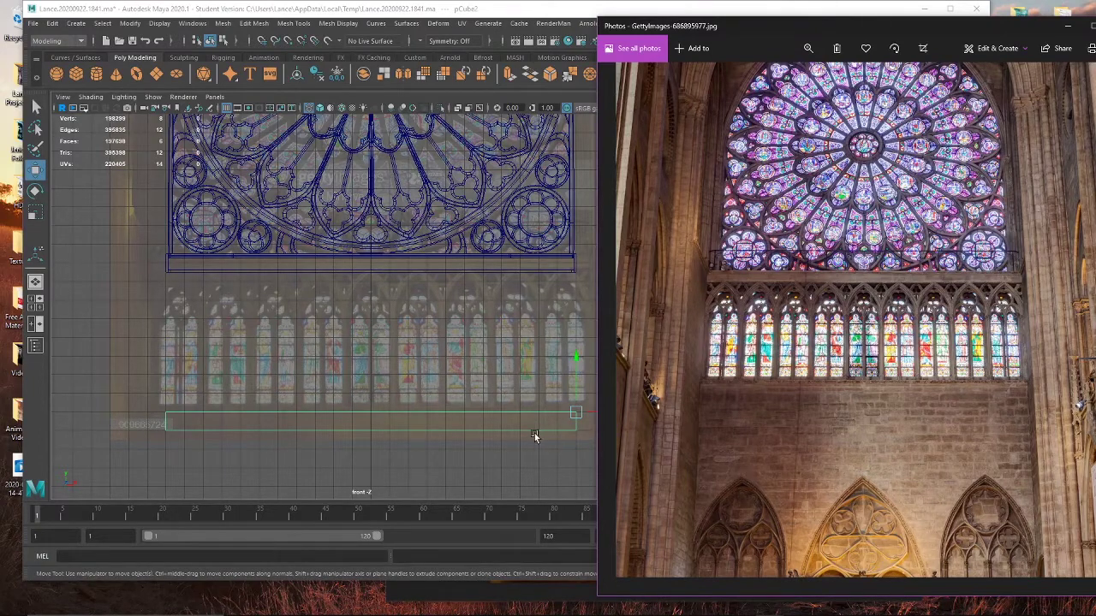
pyautogui.keyDown('alt'); pyautogui.moveTo(533, 436); pyautogui.dragTo(438, 389, button='middle'); pyautogui.keyUp('alt')
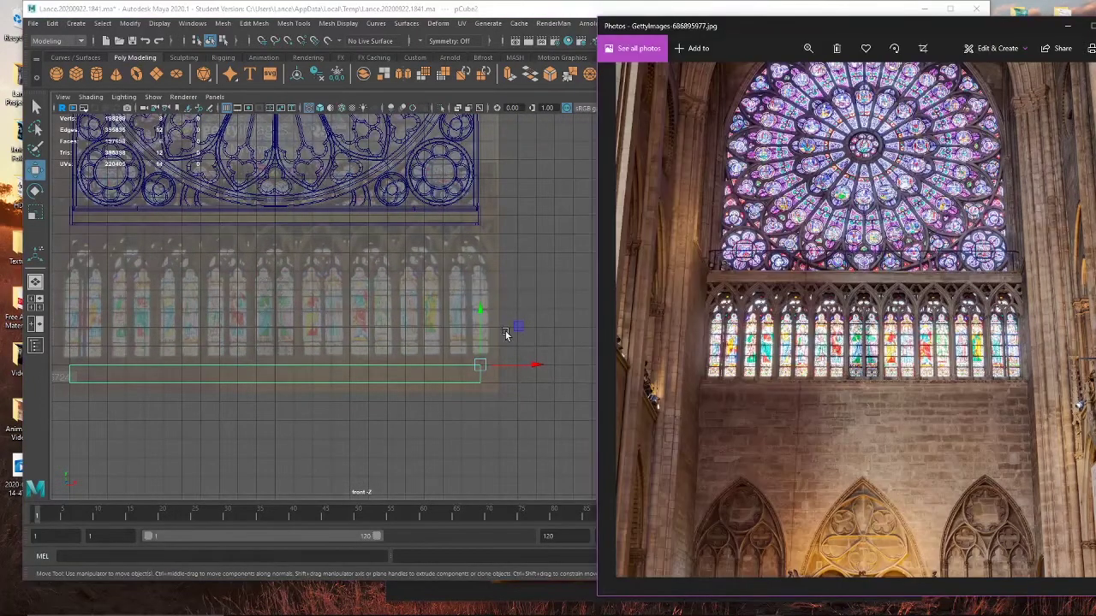
pyautogui.keyDown('alt'); pyautogui.moveTo(496, 360); pyautogui.dragTo(510, 349, button='middle'); pyautogui.keyUp('alt')
pyautogui.scroll(2, 524, 350)
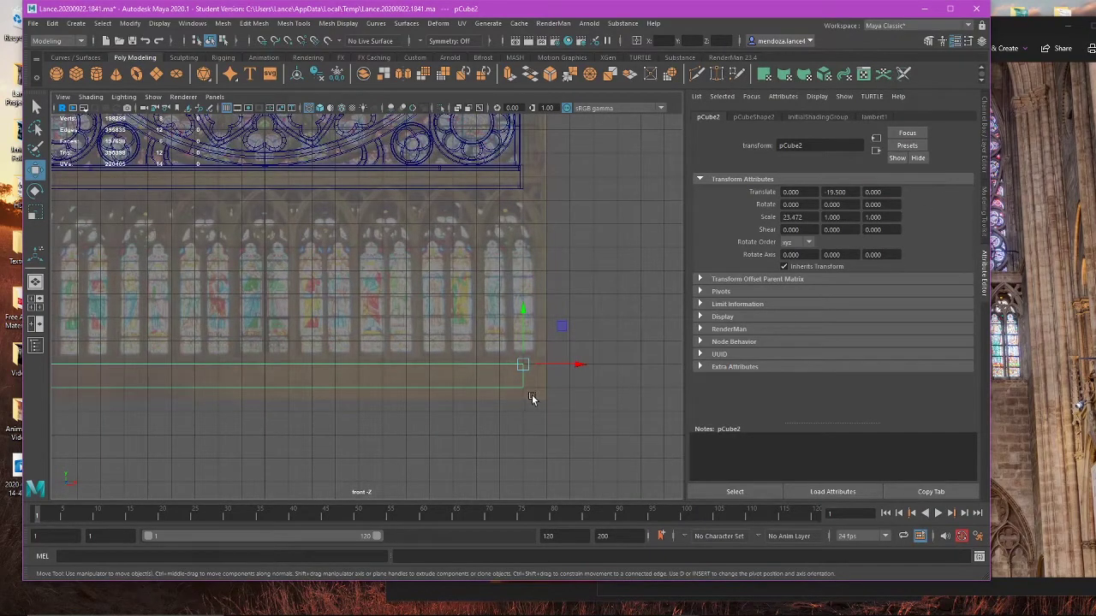
pyautogui.scroll(3, 532, 394)
# Step: Make the reference image on layer1 selectable, select the image plane and raise its Alpha Gain to 0.351
pyautogui.click(670, 345)
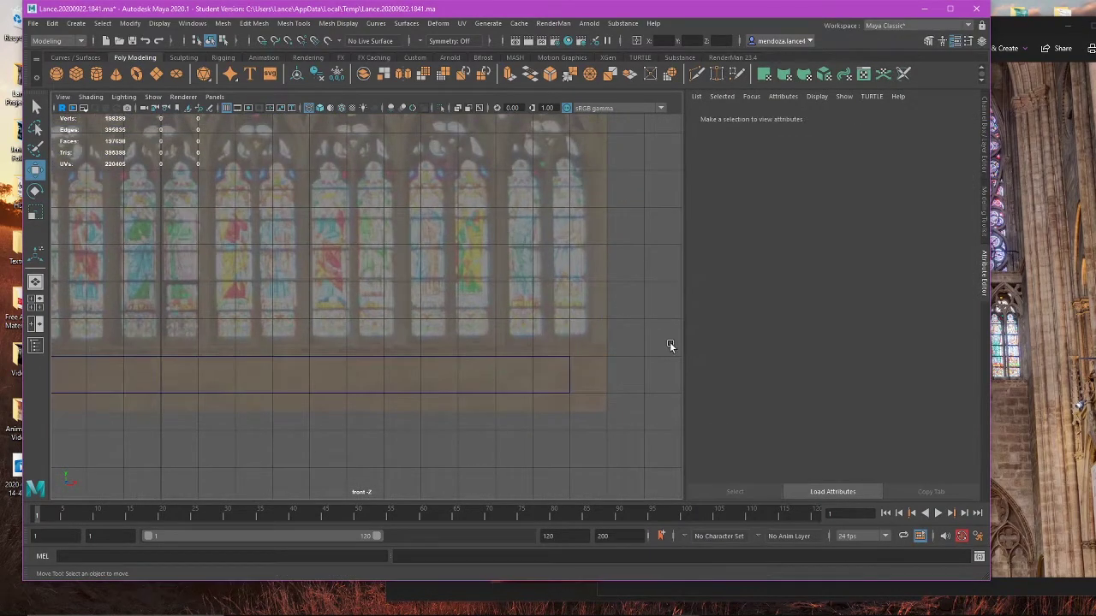
pyautogui.click(984, 137)
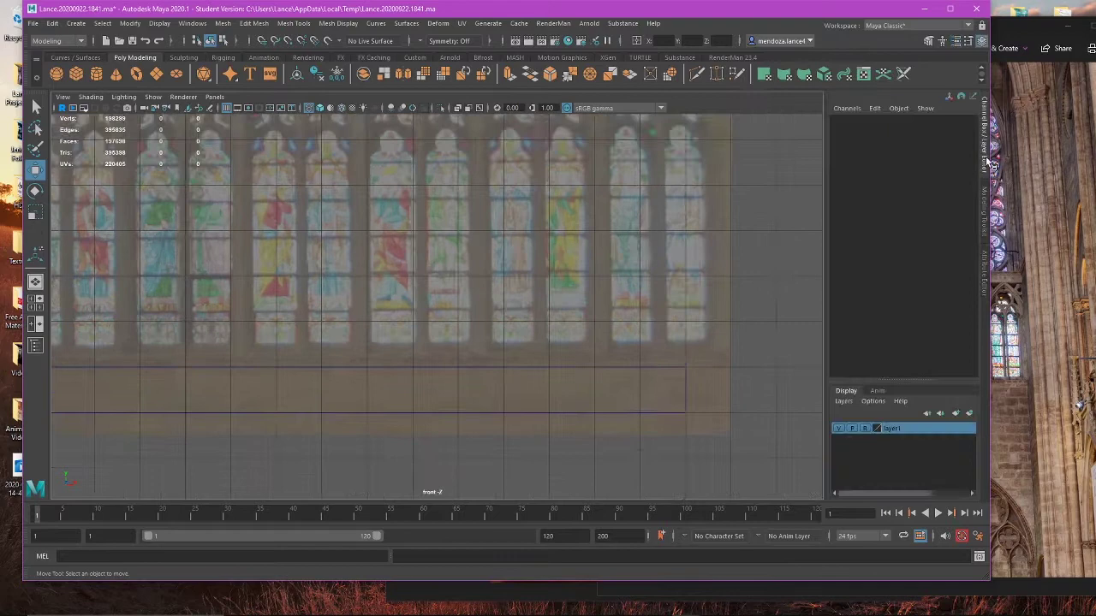
pyautogui.click(666, 237)
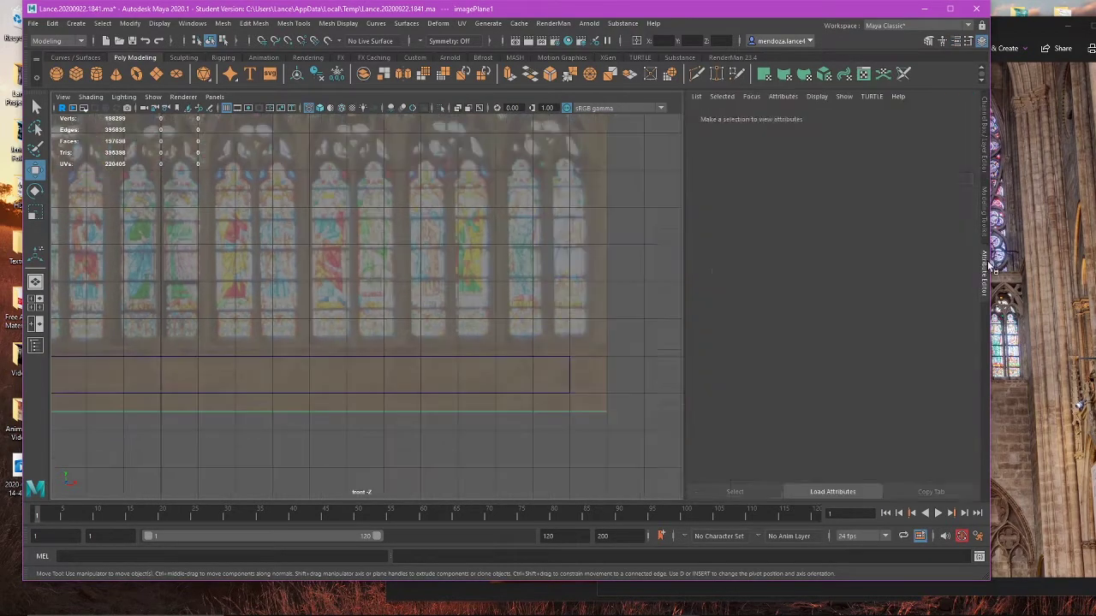
pyautogui.click(985, 261)
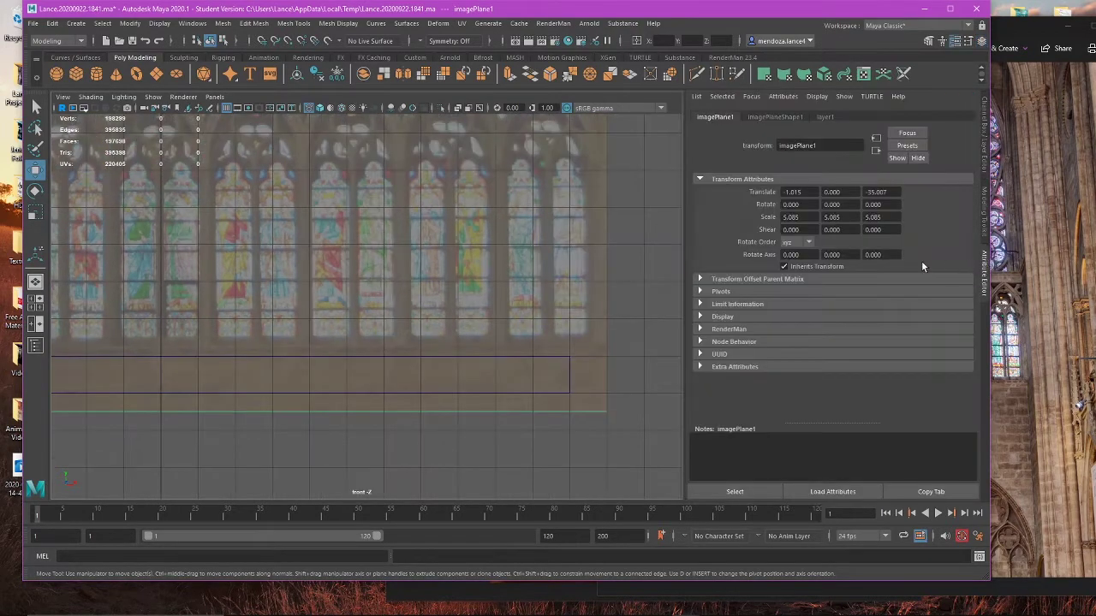
pyautogui.click(817, 117)
pyautogui.click(799, 116)
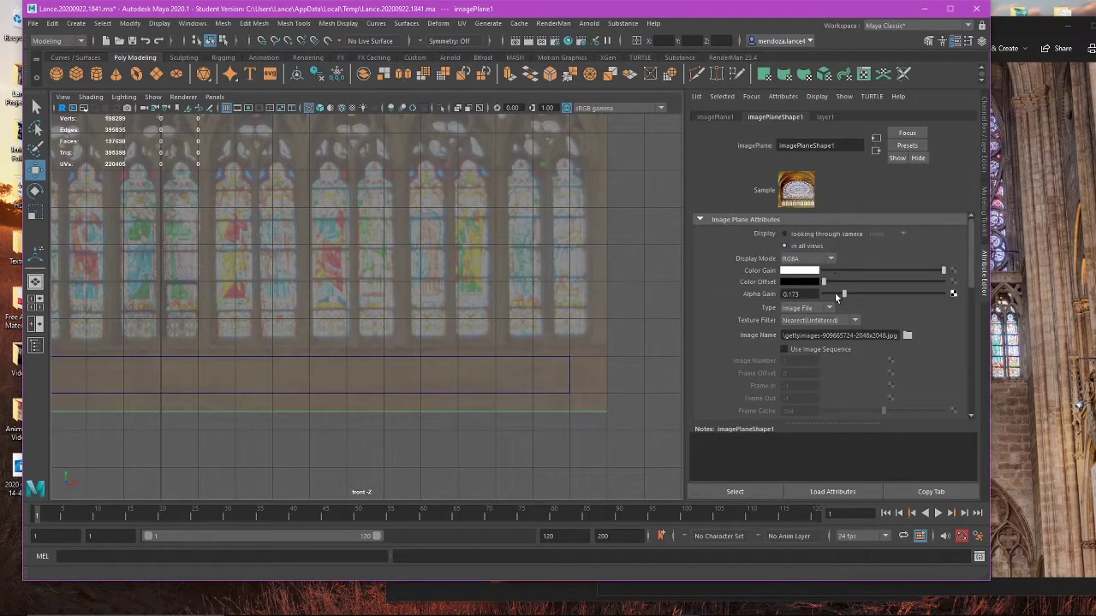
pyautogui.moveTo(837, 295); pyautogui.dragTo(864, 296)
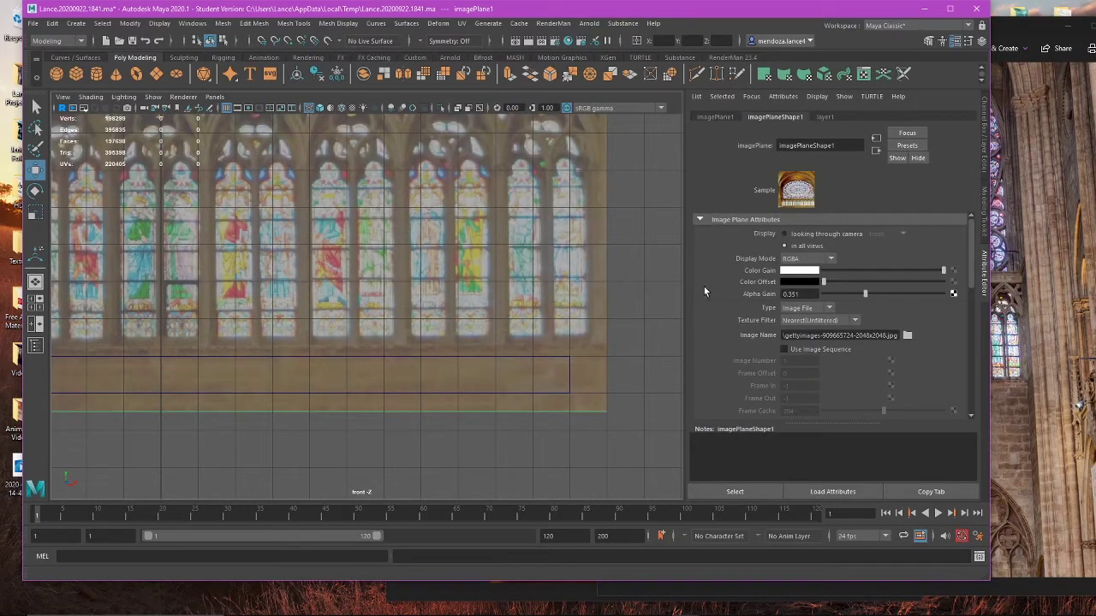
# Step: Raise the block below the lancet windows slightly to Translate Y -19.336, against the lancets' bottom edge in the reference image
pyautogui.click(561, 368)
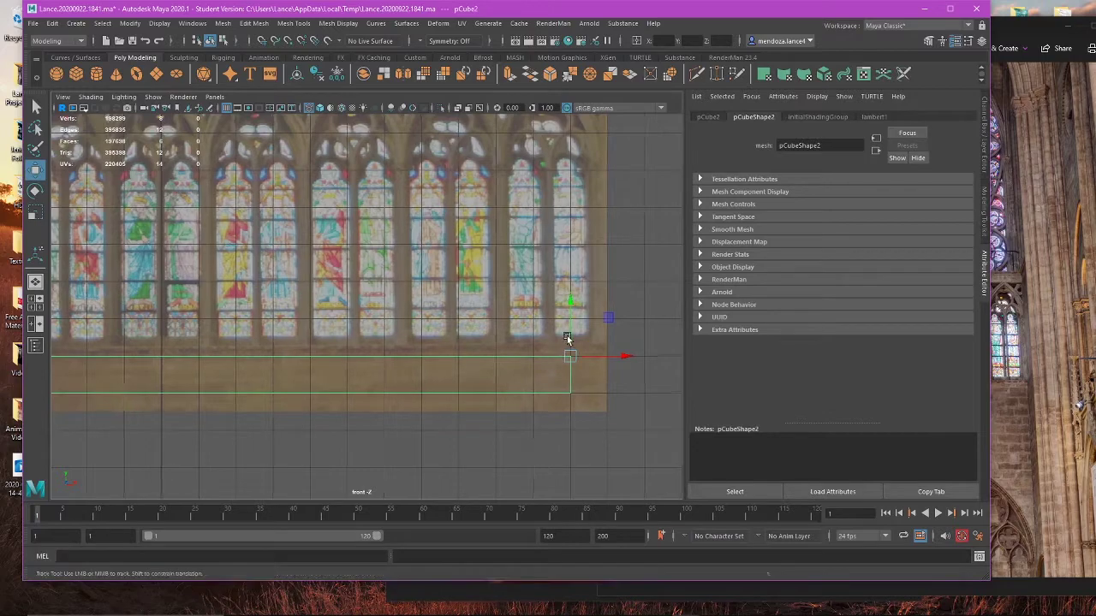
pyautogui.keyDown('alt'); pyautogui.moveTo(567, 337); pyautogui.dragTo(568, 335, button='middle'); pyautogui.keyUp('alt')
pyautogui.scroll(1, 590, 337)
pyautogui.moveTo(597, 332); pyautogui.dragTo(596, 327)
pyautogui.scroll(-3, 607, 320)
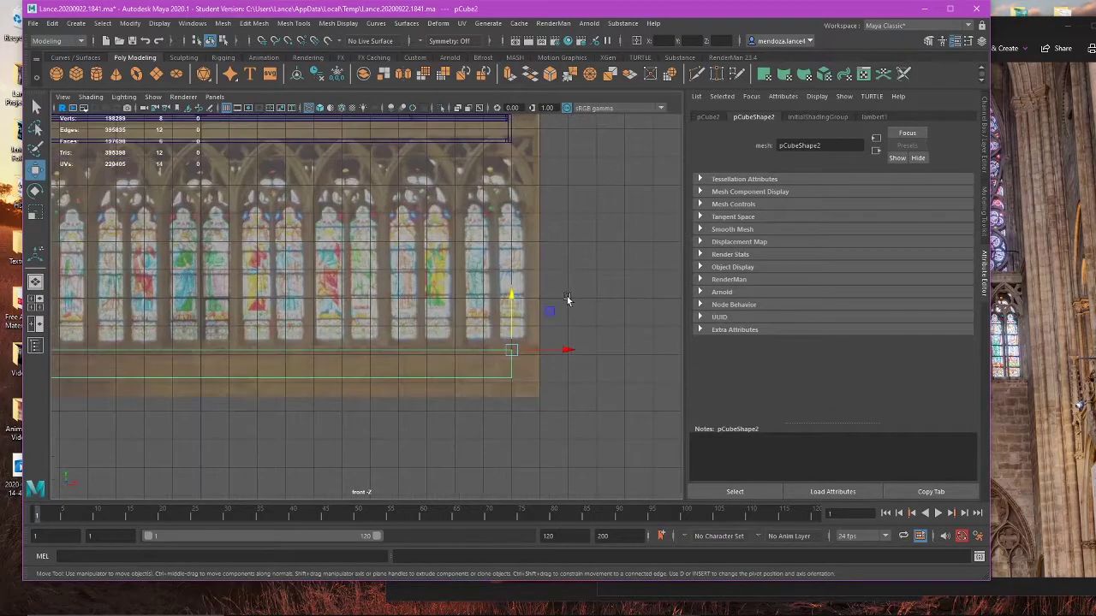
pyautogui.keyDown('alt'); pyautogui.moveTo(571, 298); pyautogui.dragTo(574, 277, button='middle'); pyautogui.keyUp('alt')
pyautogui.keyDown('alt'); pyautogui.moveTo(553, 227); pyautogui.dragTo(568, 333, button='middle'); pyautogui.keyUp('alt')
pyautogui.scroll(-3, 564, 326)
pyautogui.keyDown('alt'); pyautogui.moveTo(546, 224); pyautogui.dragTo(580, 248, button='middle'); pyautogui.keyUp('alt')
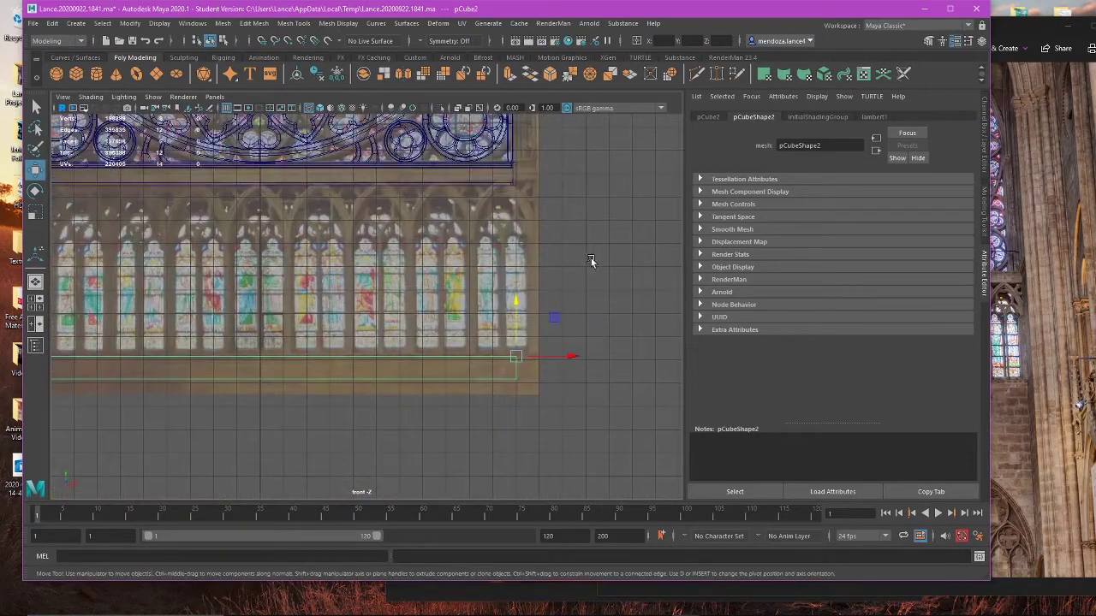
pyautogui.scroll(-2, 615, 265)
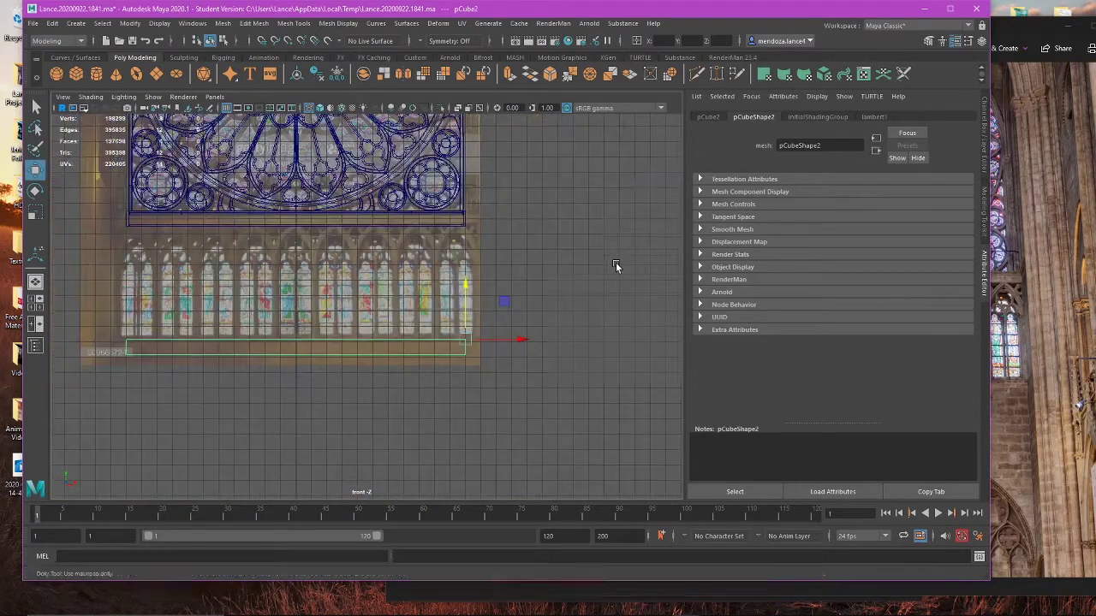
pyautogui.click(600, 264)
# Step: Set layer1 back to reference display so the image plane is locked, and reselect the block below the lancets
pyautogui.click(459, 362)
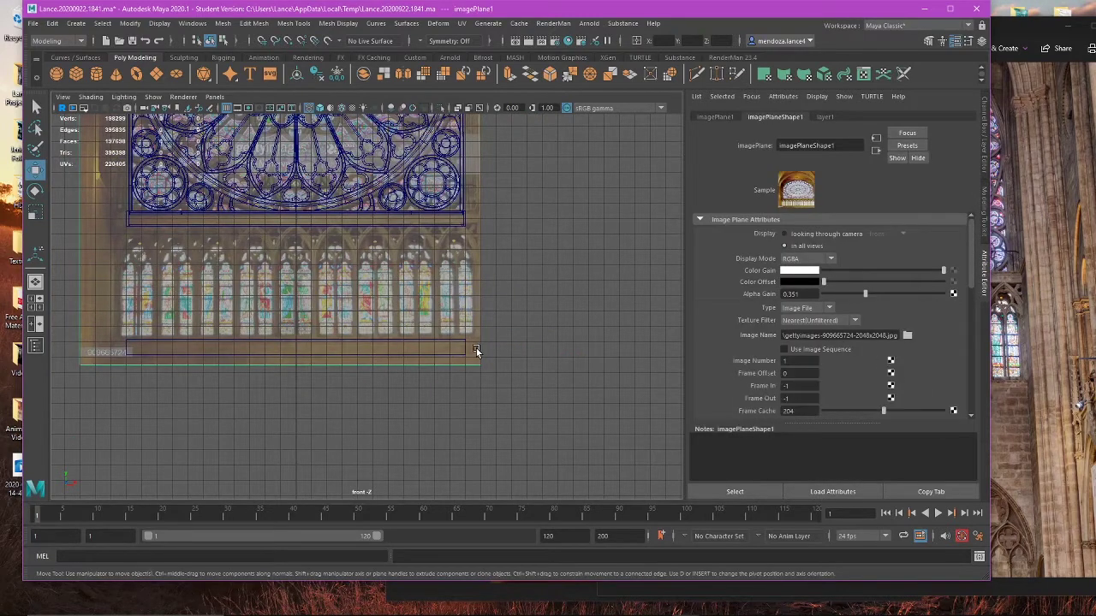
pyautogui.click(985, 142)
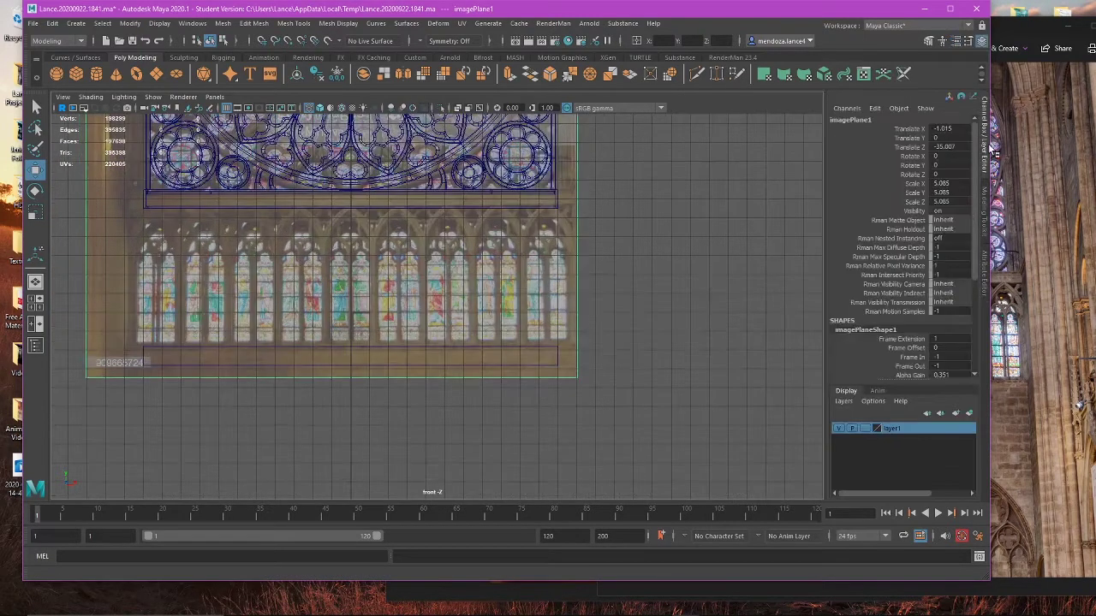
pyautogui.click(865, 428)
pyautogui.click(865, 428)
pyautogui.click(530, 358)
pyautogui.scroll(2, 631, 350)
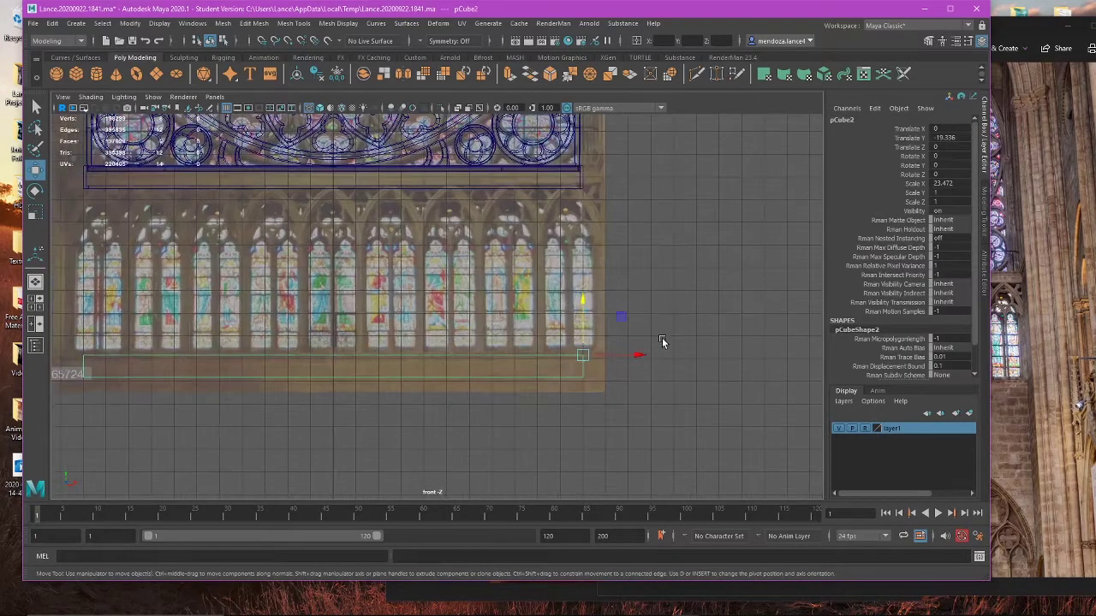
pyautogui.scroll(1, 689, 378)
pyautogui.scroll(2, 667, 314)
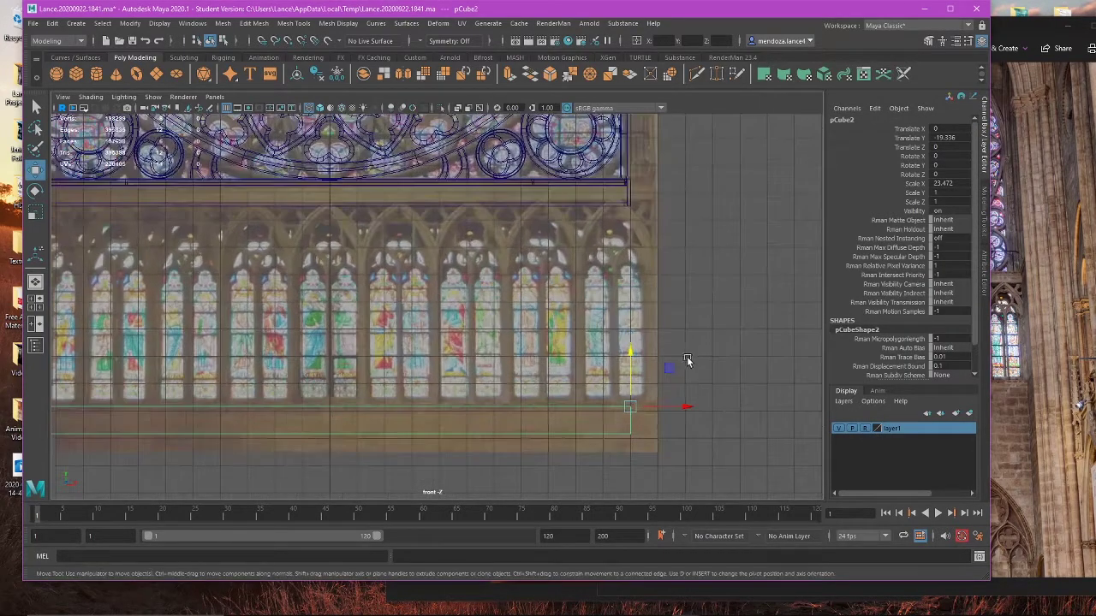
# Step: Select the sill moulding under the rose window and examine it up close in the perspective view
pyautogui.click(609, 199)
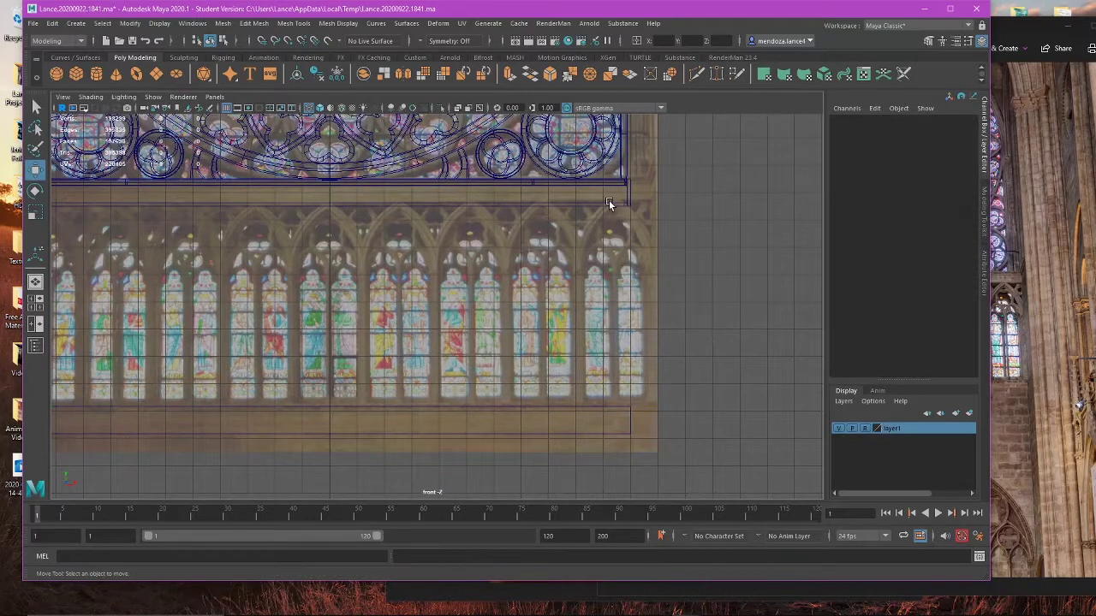
pyautogui.click(609, 201)
pyautogui.keyDown('alt'); pyautogui.moveTo(371, 249); pyautogui.dragTo(425, 281, button='middle'); pyautogui.keyUp('alt')
pyautogui.press('space')
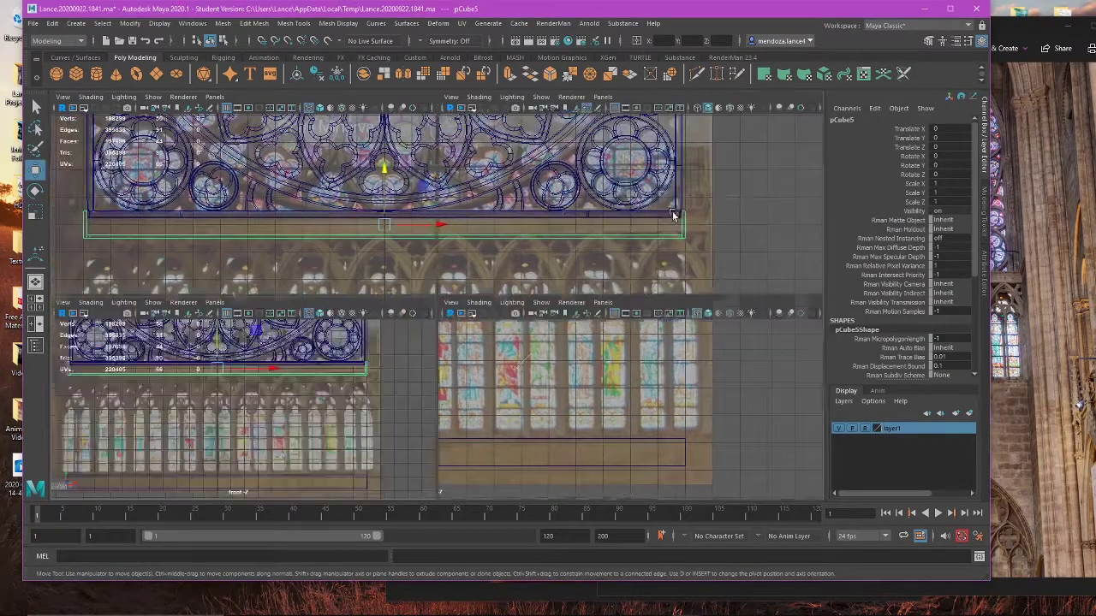
pyautogui.press('space')
pyautogui.keyDown('alt'); pyautogui.moveTo(609, 326); pyautogui.dragTo(629, 348); pyautogui.keyUp('alt')
pyautogui.scroll(4, 640, 345)
pyautogui.keyDown('alt'); pyautogui.moveTo(650, 342); pyautogui.dragTo(581, 313, button='middle'); pyautogui.keyUp('alt')
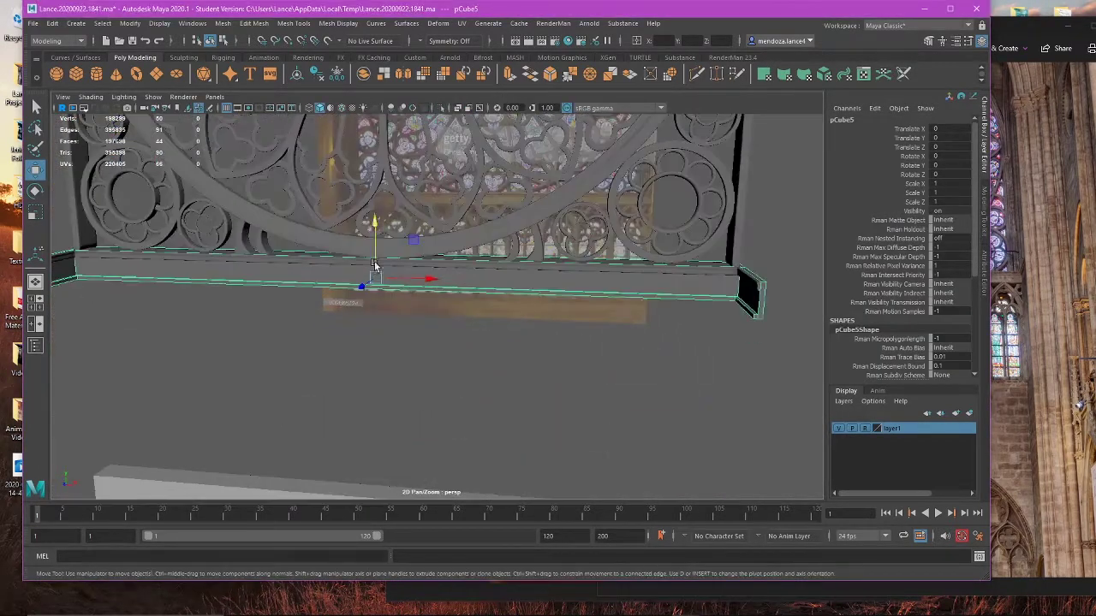
# Step: Duplicate the sill moulding under the rose window and lower the copy to Translate Y -5.125
pyautogui.hotkey('ctrl', 'd')
pyautogui.moveTo(377, 264); pyautogui.dragTo(376, 419)
pyautogui.keyDown('alt'); pyautogui.moveTo(443, 339); pyautogui.dragTo(465, 300, button='middle'); pyautogui.keyUp('alt')
pyautogui.keyDown('alt'); pyautogui.moveTo(464, 301); pyautogui.dragTo(509, 299); pyautogui.keyUp('alt')
# Step: Compare with the cathedral photo and lower the copied moulding to Translate Y -8.298, over the block below the lancet windows
pyautogui.press('space')
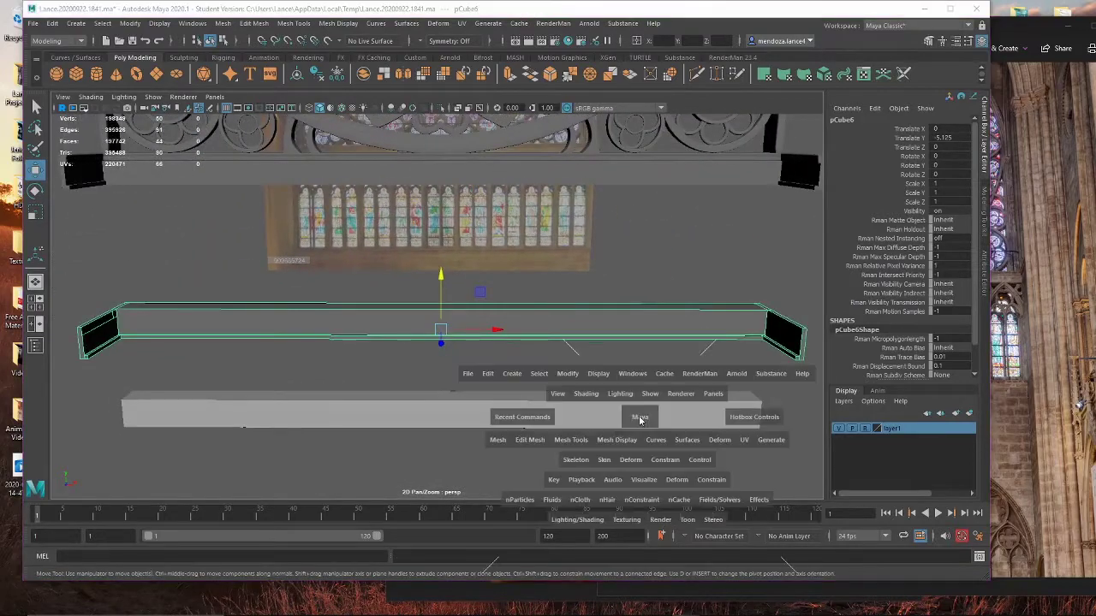
pyautogui.press('space')
pyautogui.click(1061, 425)
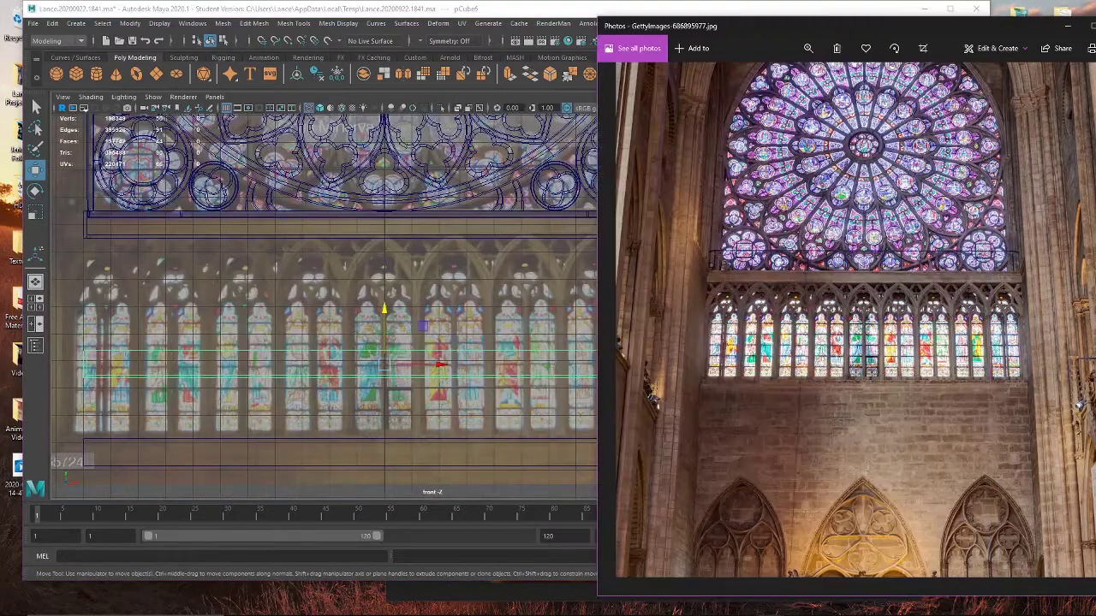
pyautogui.moveTo(996, 401); pyautogui.dragTo(961, 323)
pyautogui.keyDown('alt'); pyautogui.moveTo(439, 393); pyautogui.dragTo(469, 383, button='middle'); pyautogui.keyUp('alt')
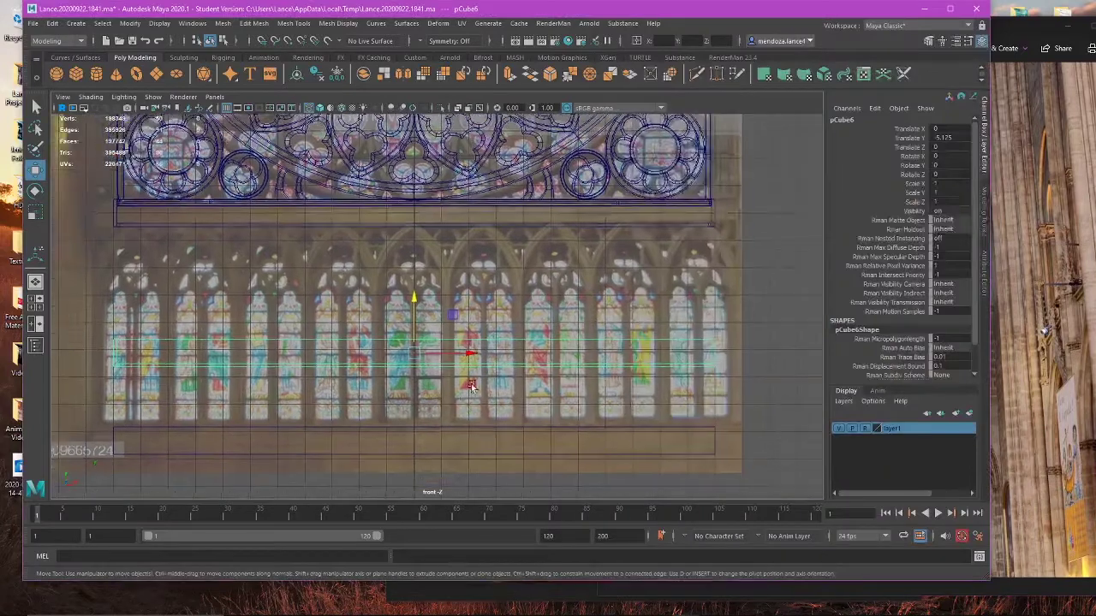
pyautogui.moveTo(522, 406); pyautogui.dragTo(536, 466)
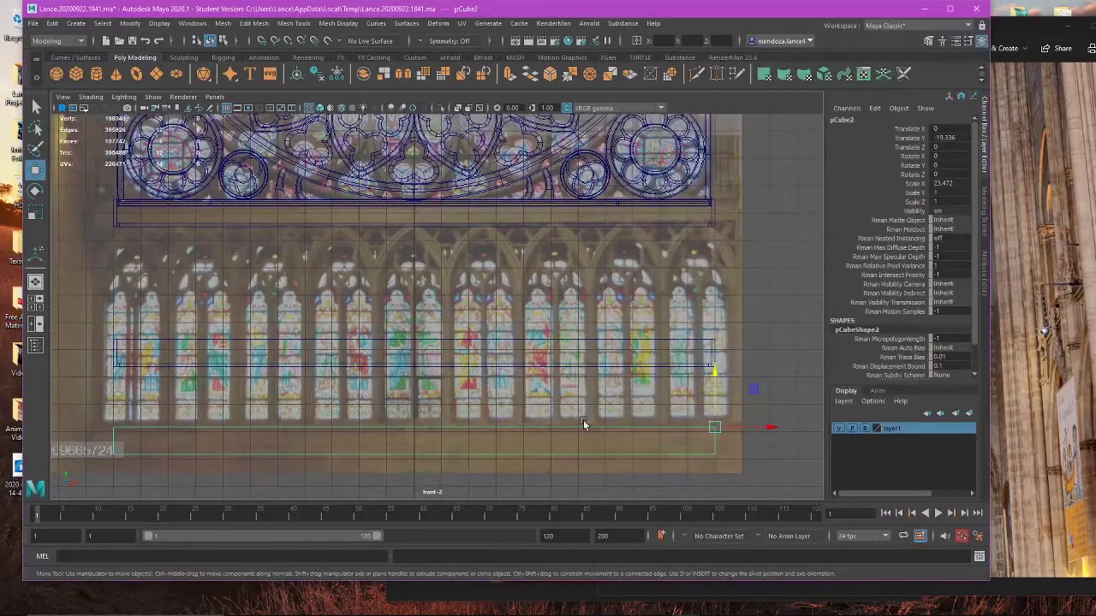
pyautogui.click(599, 364)
pyautogui.moveTo(414, 305); pyautogui.dragTo(425, 395)
# Step: Move the copied moulding's pivot horizontally to its outer right edge in the front view
pyautogui.scroll(4, 497, 453)
pyautogui.keyDown('alt'); pyautogui.moveTo(456, 453); pyautogui.dragTo(329, 297, button='middle'); pyautogui.keyUp('alt')
pyautogui.scroll(3, 311, 359)
pyautogui.press('d')
pyautogui.moveTo(298, 367); pyautogui.dragTo(870, 374)
pyautogui.keyDown('alt'); pyautogui.moveTo(709, 404); pyautogui.dragTo(355, 383, button='middle'); pyautogui.keyUp('alt')
pyautogui.scroll(5, 602, 363)
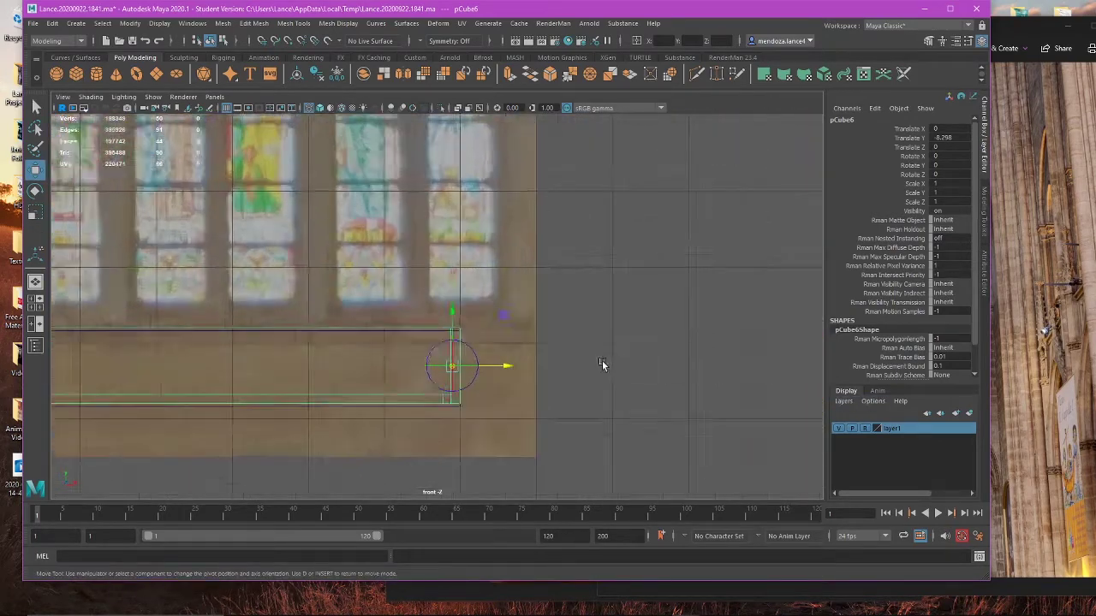
pyautogui.moveTo(511, 384); pyautogui.dragTo(524, 387)
pyautogui.press('d')
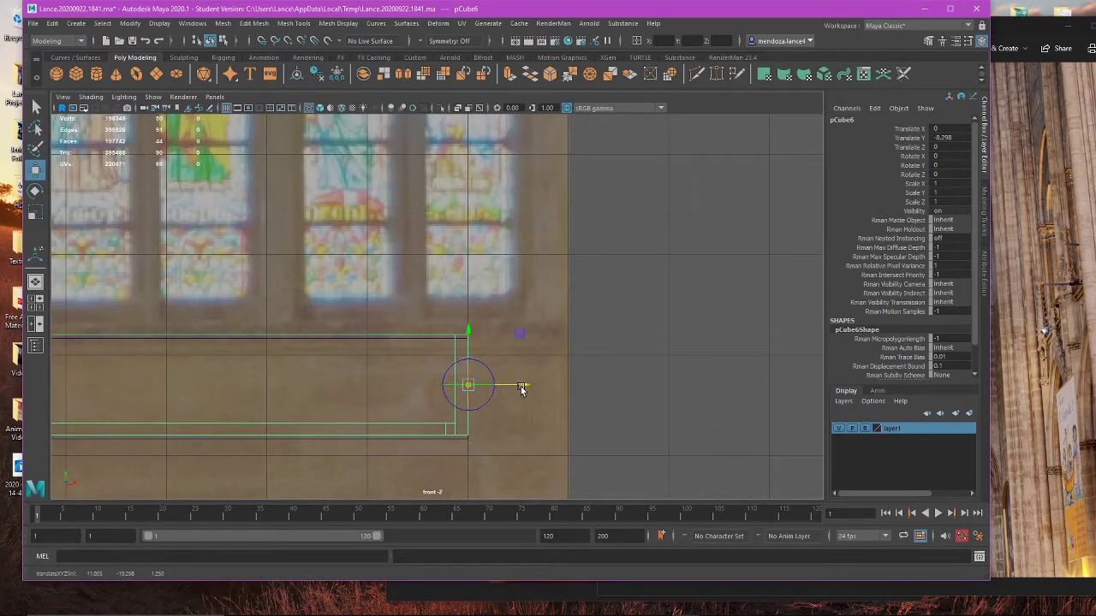
# Step: Place the pivot at the moulding's upper corner and align its top with the block's top edge at Translate Y -8.336
pyautogui.moveTo(467, 368); pyautogui.dragTo(469, 296)
pyautogui.hotkey('ctrl', 'z')
pyautogui.press('d')
pyautogui.press('d')
# Step: Lift the plain block out of the copied moulding and delete it
pyautogui.press('space')
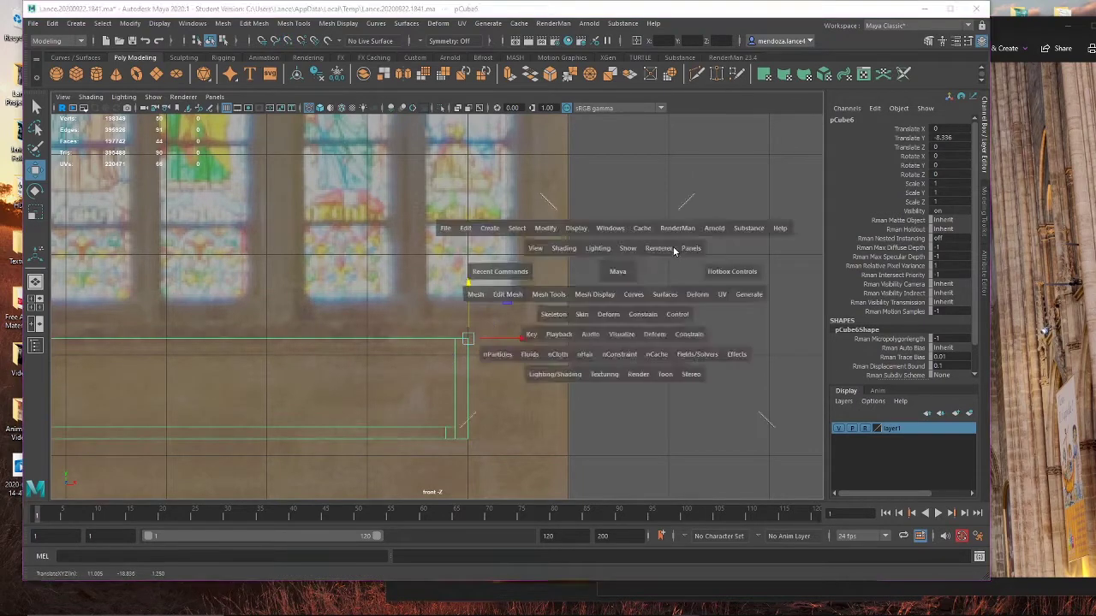
pyautogui.press('space')
pyautogui.scroll(3, 656, 386)
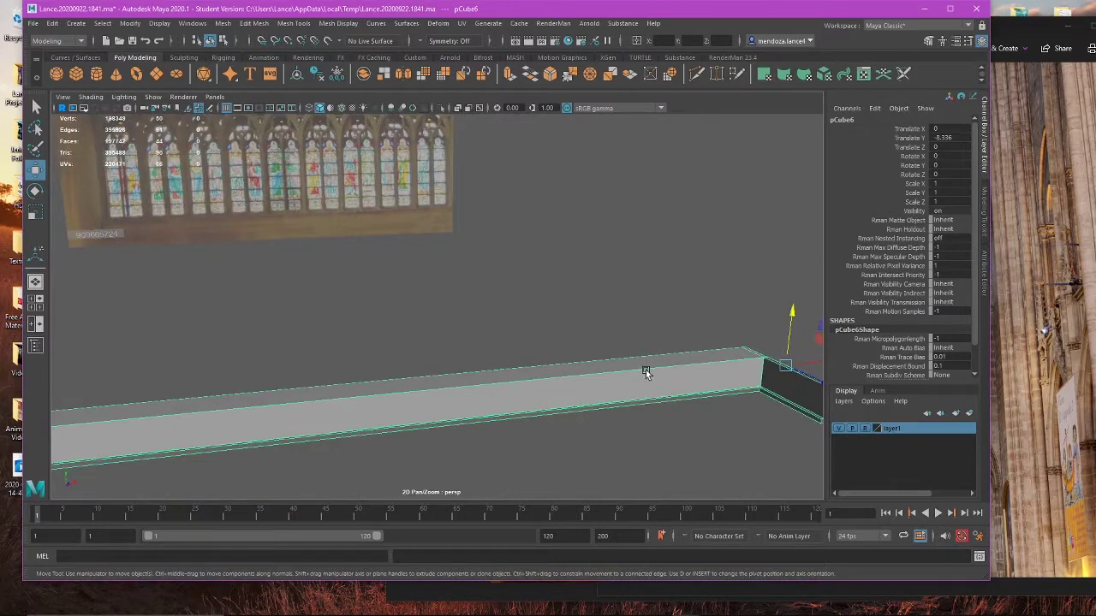
pyautogui.click(646, 366)
pyautogui.keyDown('alt'); pyautogui.moveTo(668, 376); pyautogui.dragTo(707, 377); pyautogui.keyUp('alt')
pyautogui.moveTo(696, 299); pyautogui.dragTo(663, 270)
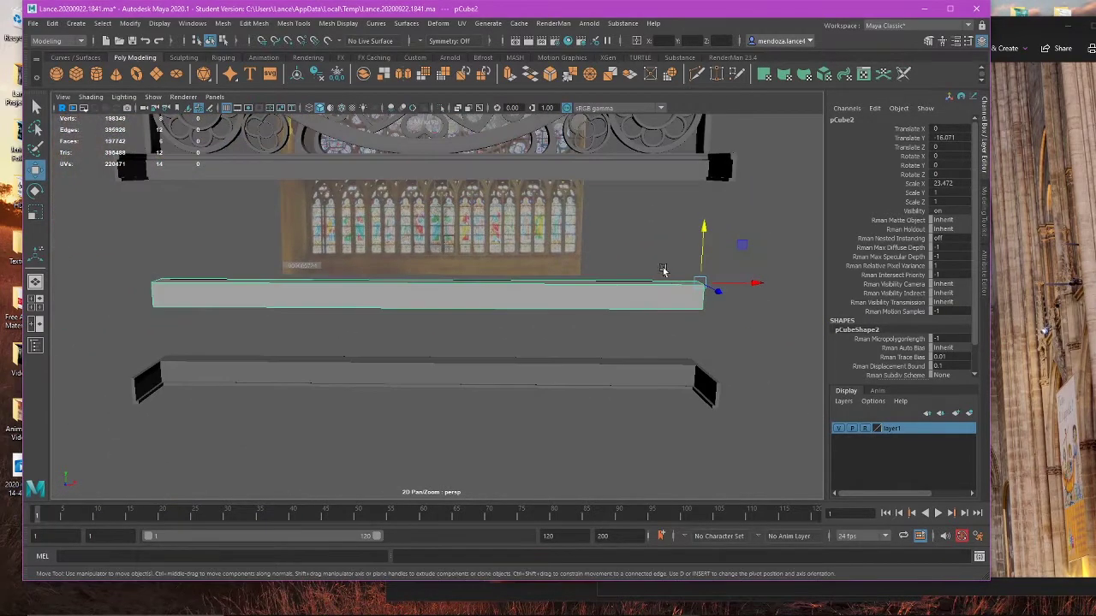
# Step: Select the loop of ledge faces running along the bottom edge of the copied moulding
pyautogui.click(686, 400)
pyautogui.moveTo(776, 308); pyautogui.dragTo(753, 335, button='right')
pyautogui.scroll(2, 691, 380)
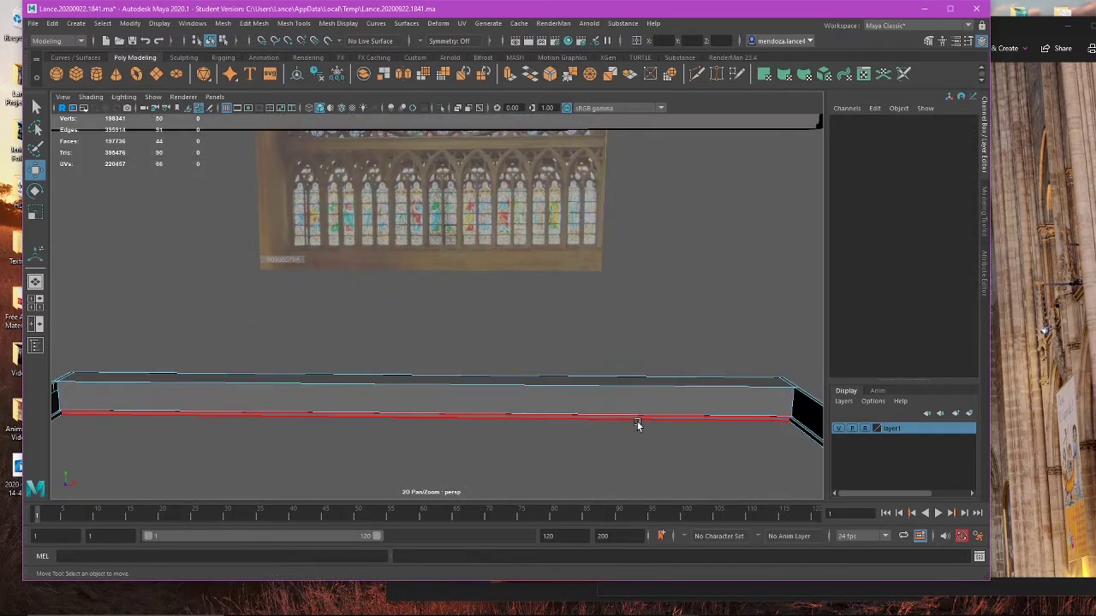
pyautogui.doubleClick(638, 426)
pyautogui.press('space')
pyautogui.press('space')
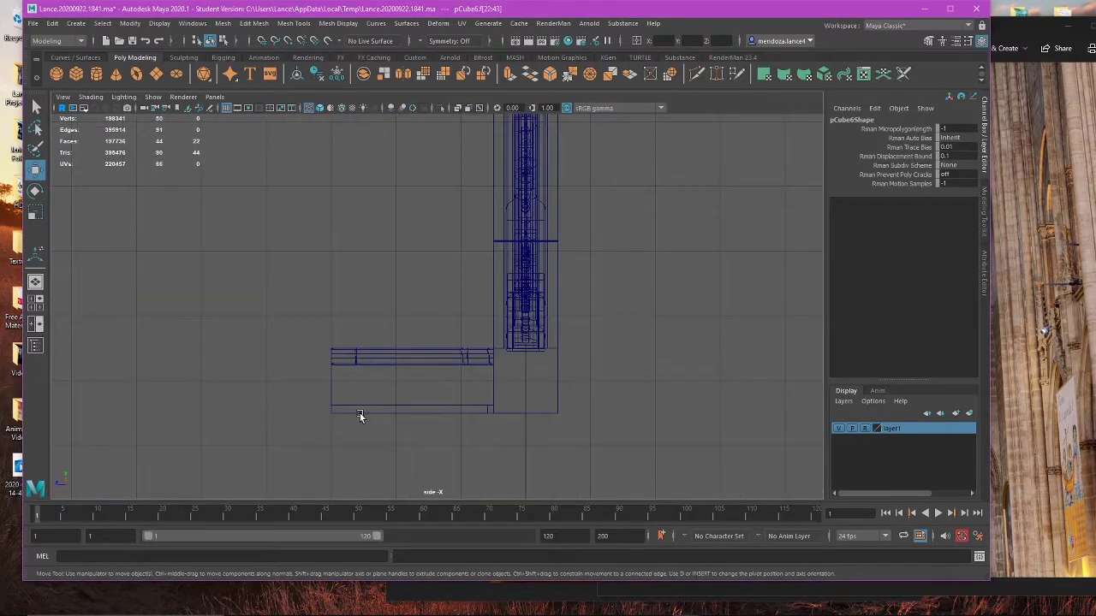
pyautogui.press('space')
pyautogui.click(356, 413)
pyautogui.press('space')
# Step: Raise the selected ledge faces to the upper edge of the moulding in the front view
pyautogui.keyDown('alt'); pyautogui.moveTo(327, 403); pyautogui.dragTo(635, 381, button='middle'); pyautogui.keyUp('alt')
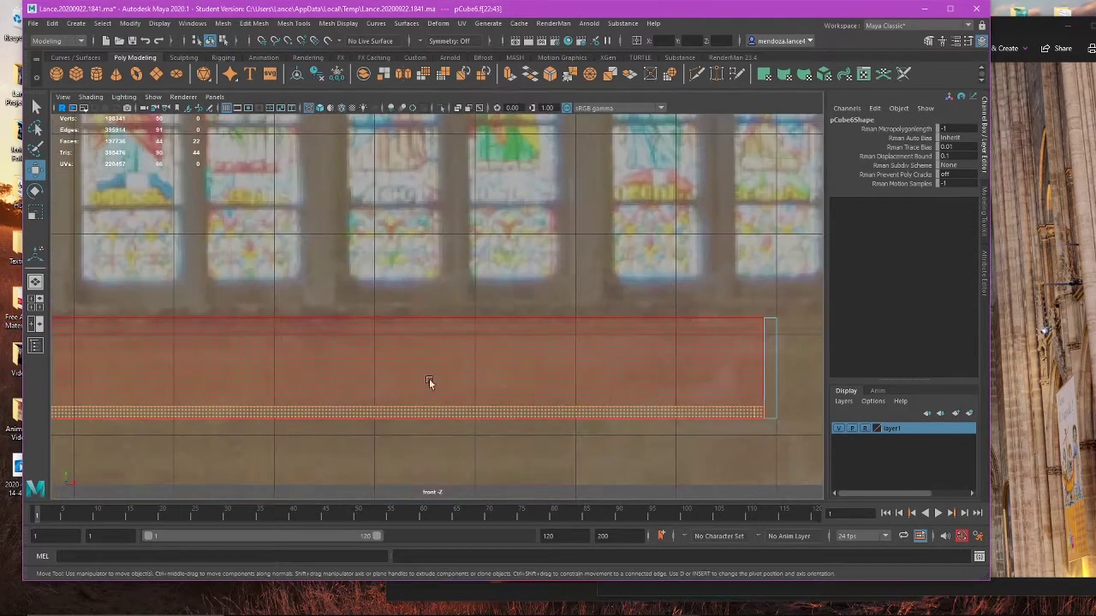
pyautogui.keyDown('alt'); pyautogui.moveTo(399, 387); pyautogui.dragTo(548, 395, button='middle'); pyautogui.keyUp('alt')
pyautogui.scroll(-3, 505, 389)
pyautogui.scroll(-2, 505, 390)
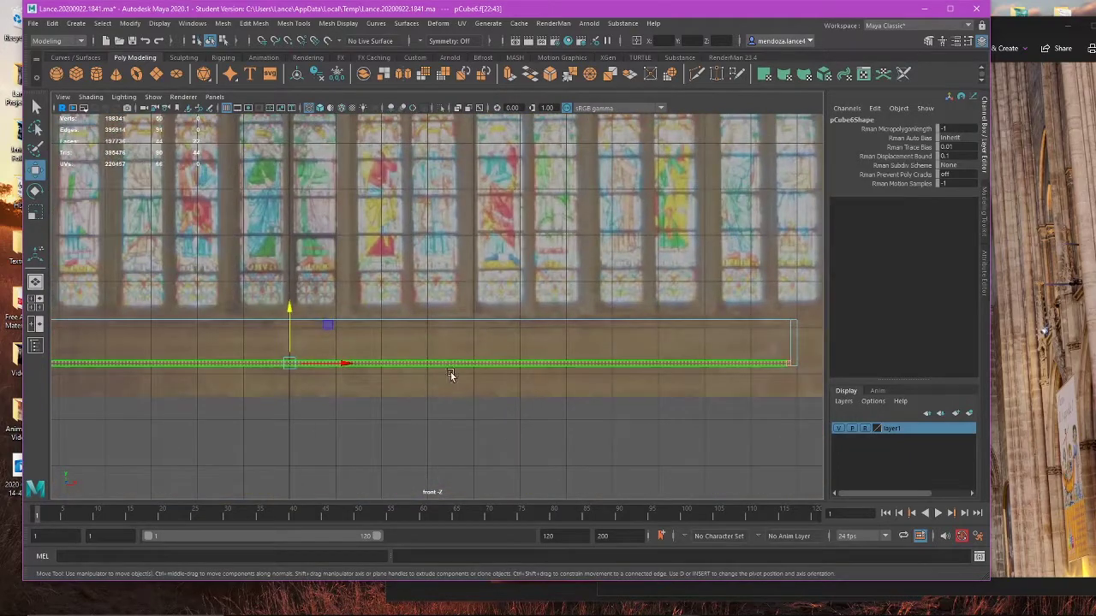
pyautogui.keyDown('alt'); pyautogui.moveTo(342, 368); pyautogui.dragTo(205, 374, button='middle'); pyautogui.keyUp('alt')
pyautogui.moveTo(159, 332); pyautogui.dragTo(158, 292)
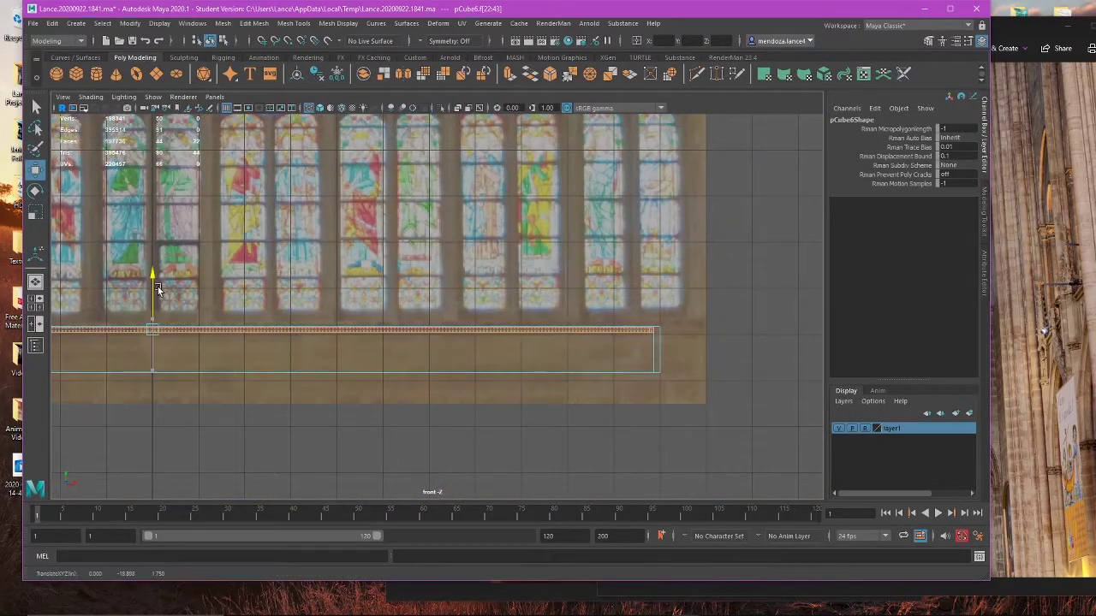
# Step: Move the pivot of the ledge faces to their upper right corner using vertex snapping
pyautogui.press('d')
pyautogui.moveTo(203, 331); pyautogui.dragTo(704, 347)
pyautogui.keyDown('alt'); pyautogui.moveTo(704, 348); pyautogui.dragTo(470, 351, button='middle'); pyautogui.keyUp('alt')
pyautogui.scroll(6, 470, 350)
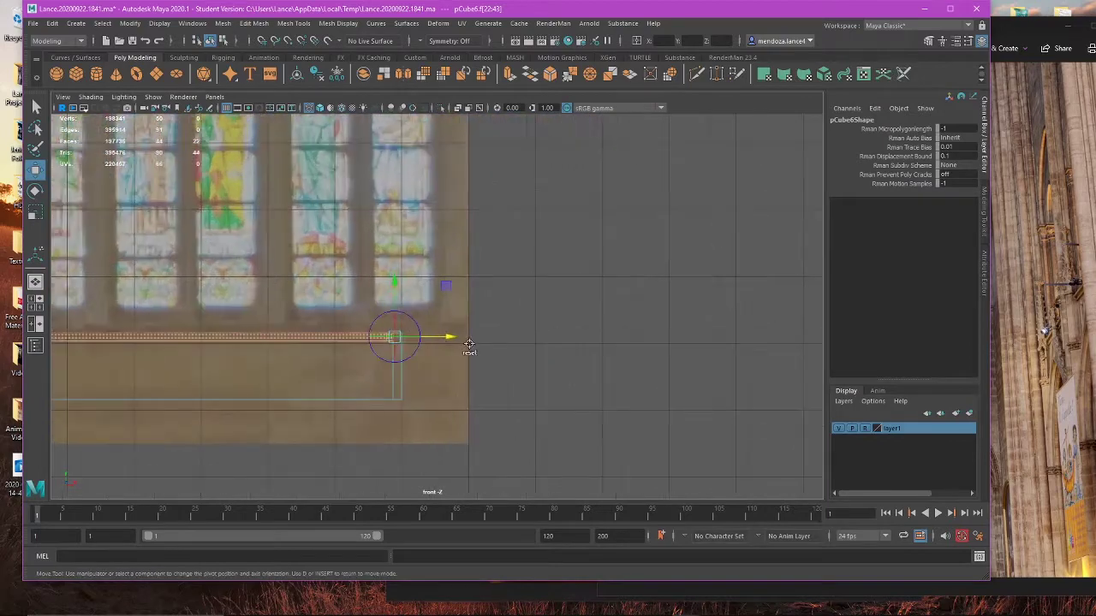
pyautogui.keyDown('alt'); pyautogui.moveTo(386, 380); pyautogui.dragTo(501, 350, button='middle'); pyautogui.keyUp('alt')
pyautogui.scroll(2, 479, 353)
pyautogui.scroll(8, 475, 355)
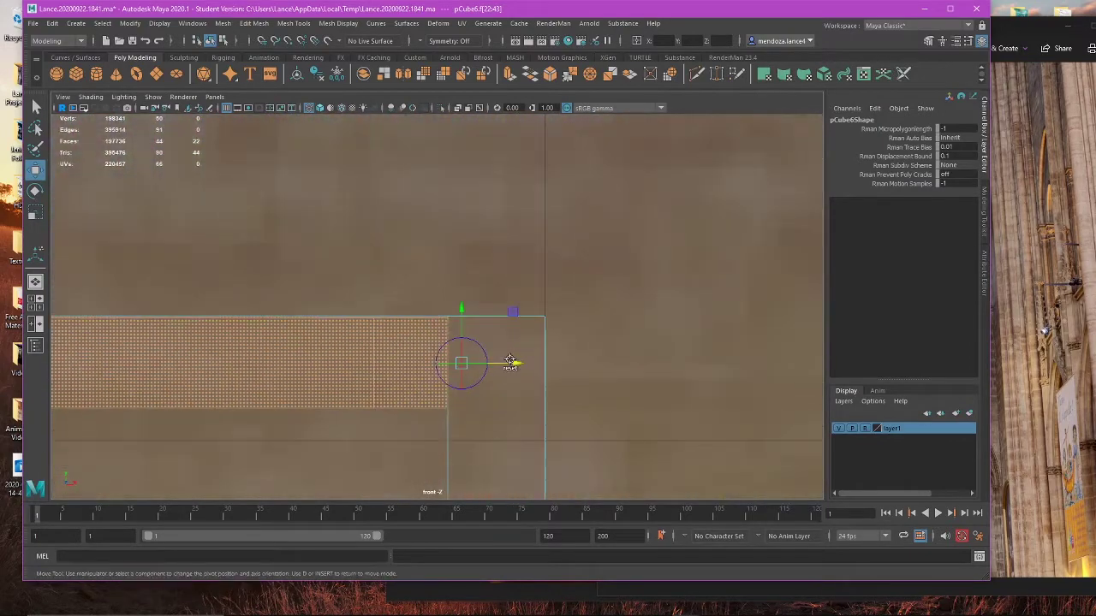
pyautogui.moveTo(518, 374); pyautogui.dragTo(499, 380)
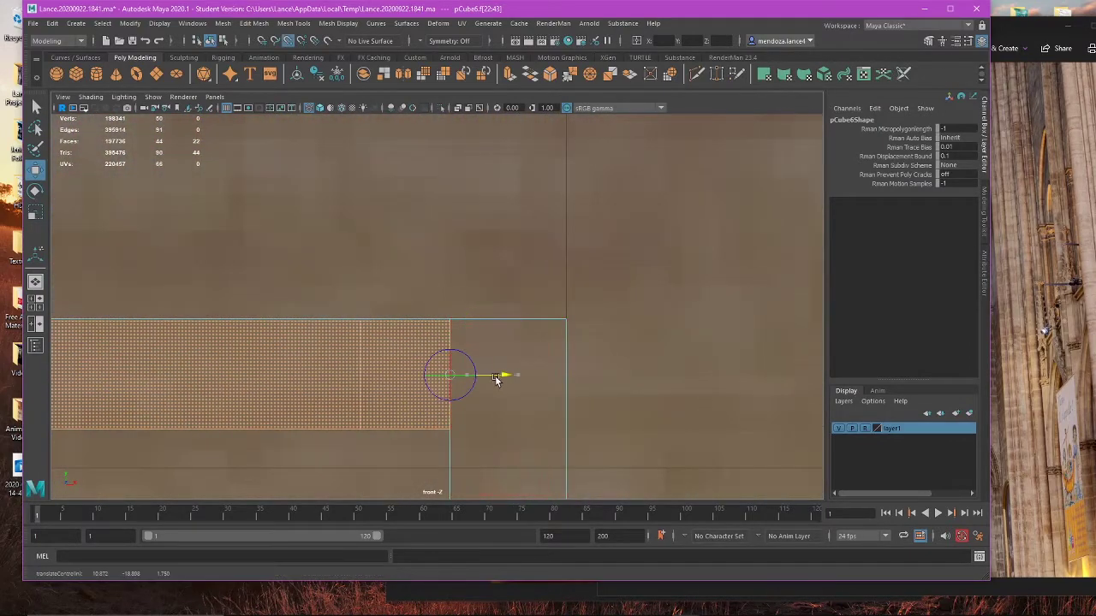
pyautogui.press('v')
pyautogui.press('d')
pyautogui.moveTo(450, 321); pyautogui.dragTo(450, 319)
pyautogui.click(449, 319)
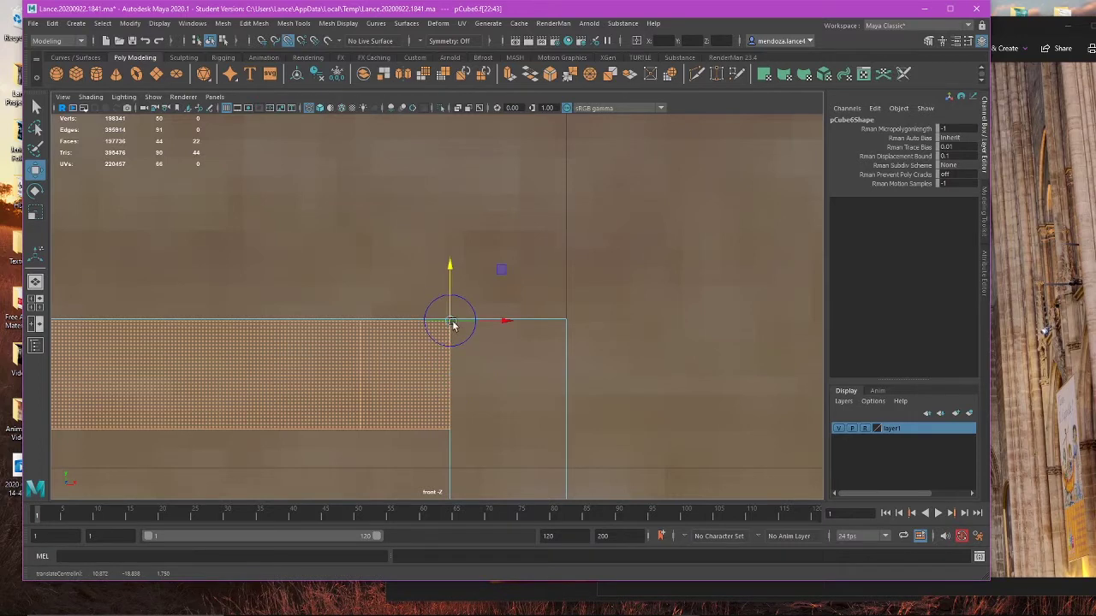
# Step: Snap the ledge faces vertically so they sit flush with the moulding's top edge, and deselect them
pyautogui.press('e')
pyautogui.press('d')
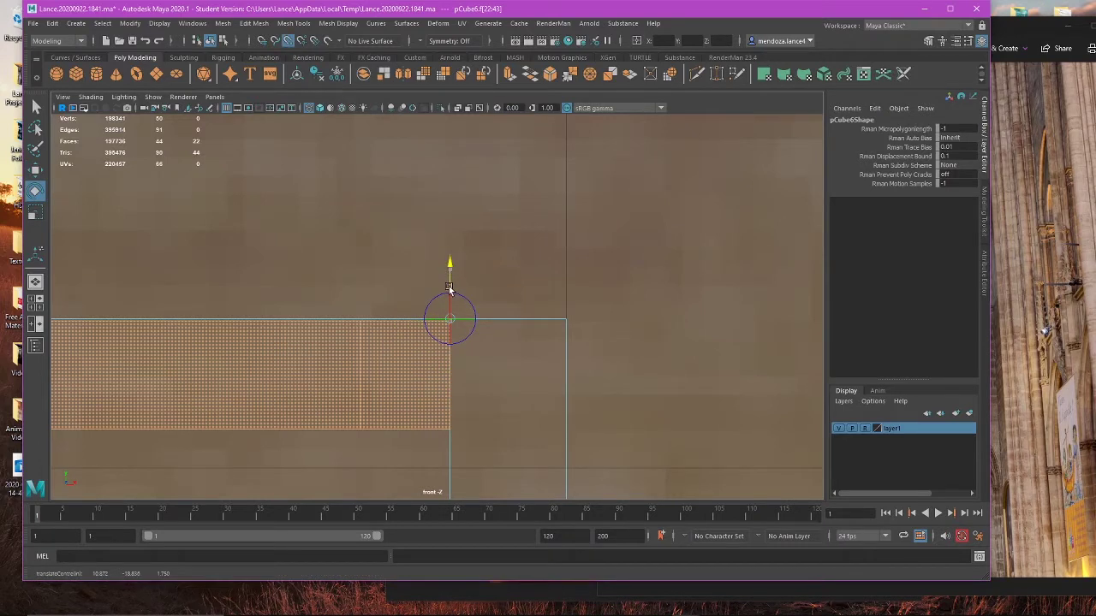
pyautogui.press('w')
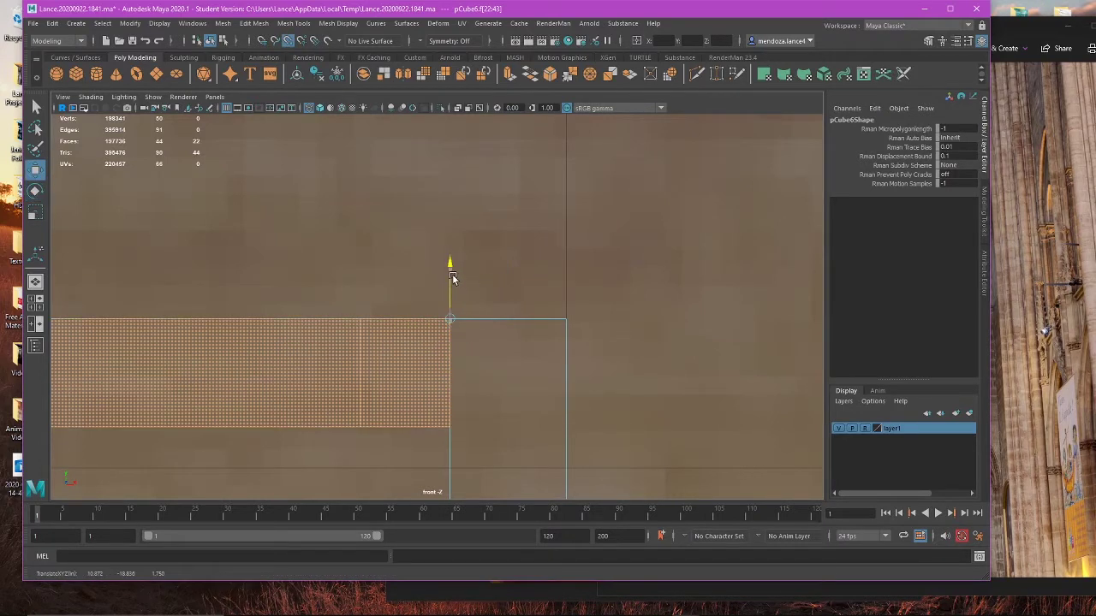
pyautogui.press('space')
pyautogui.press('space')
pyautogui.click(641, 268)
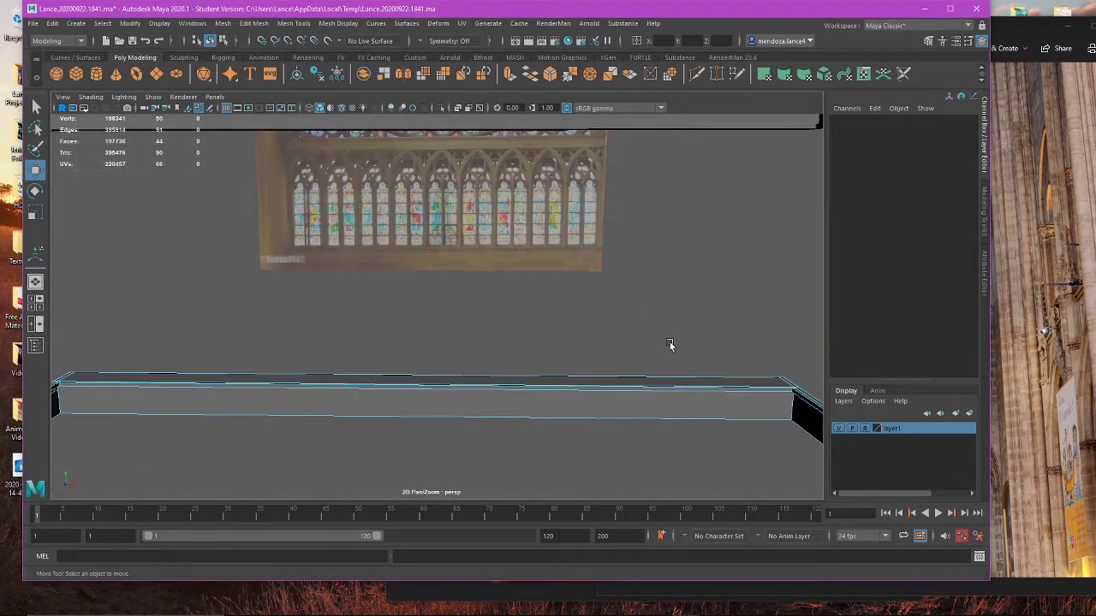
# Step: Return to object selection, select the lower moulding and examine its raised ledge and right end
pyautogui.keyDown('alt'); pyautogui.moveTo(670, 345); pyautogui.dragTo(494, 296); pyautogui.keyUp('alt')
pyautogui.moveTo(555, 271); pyautogui.dragTo(618, 261, button='right')
pyautogui.click(618, 272)
pyautogui.click(573, 366)
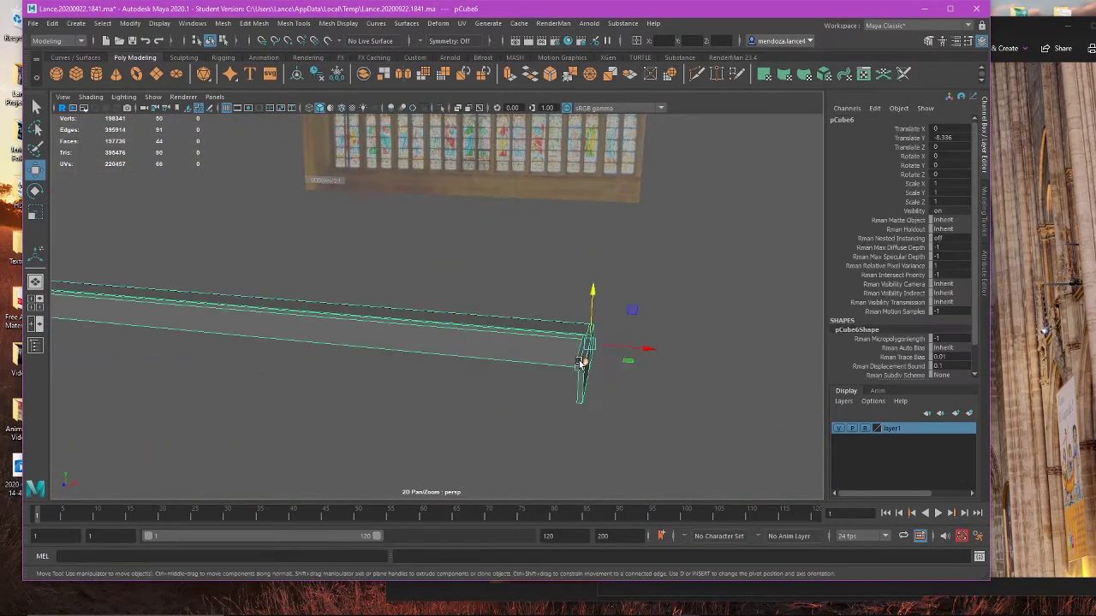
pyautogui.keyDown('alt'); pyautogui.moveTo(550, 359); pyautogui.dragTo(580, 362); pyautogui.keyUp('alt')
pyautogui.keyDown('alt'); pyautogui.moveTo(579, 362); pyautogui.dragTo(531, 313, button='right'); pyautogui.keyUp('alt')
pyautogui.keyDown('alt'); pyautogui.moveTo(514, 325); pyautogui.dragTo(438, 405); pyautogui.keyUp('alt')
pyautogui.click(591, 391)
pyautogui.click(487, 411)
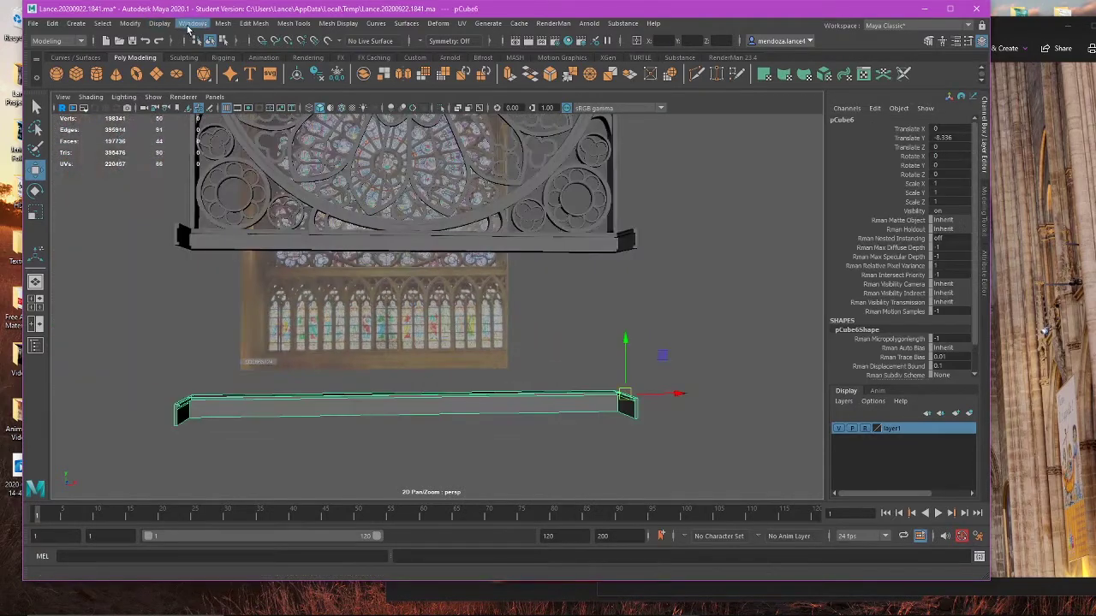
# Step: Delete the construction history of all objects in the scene
pyautogui.click(223, 23)
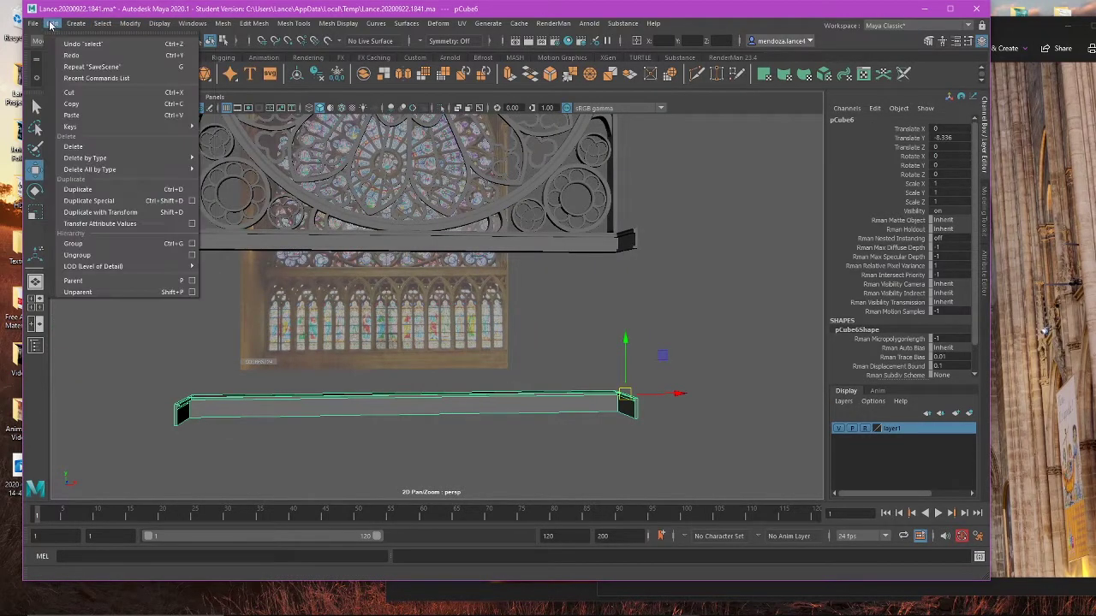
pyautogui.moveTo(154, 169)
pyautogui.click(226, 168)
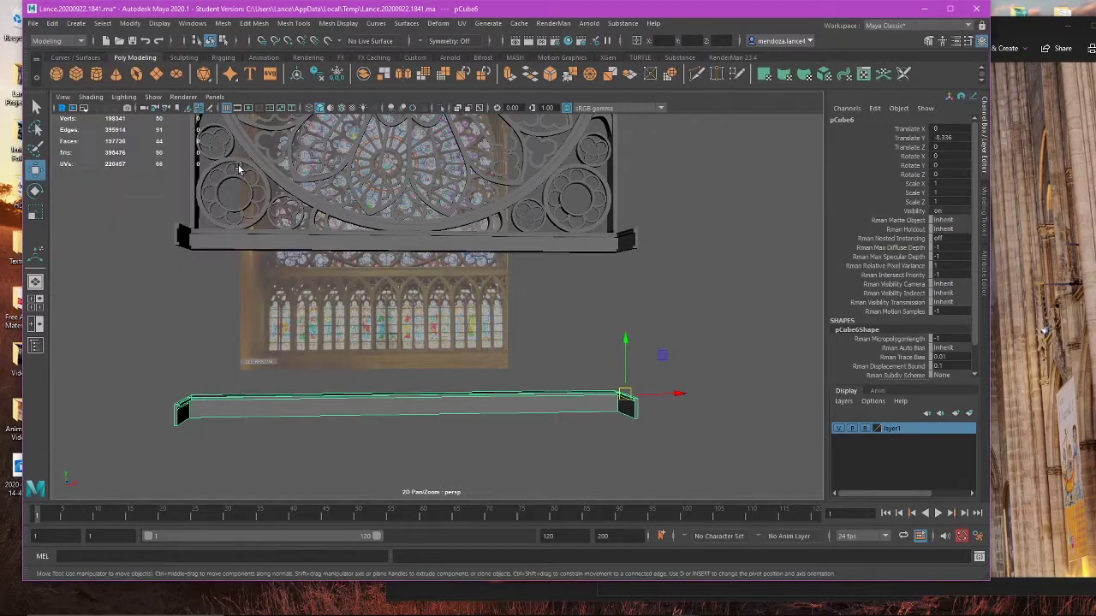
pyautogui.keyDown('alt'); pyautogui.moveTo(471, 395); pyautogui.dragTo(551, 416); pyautogui.keyUp('alt')
pyautogui.keyDown('alt'); pyautogui.moveTo(509, 377); pyautogui.dragTo(451, 360); pyautogui.keyUp('alt')
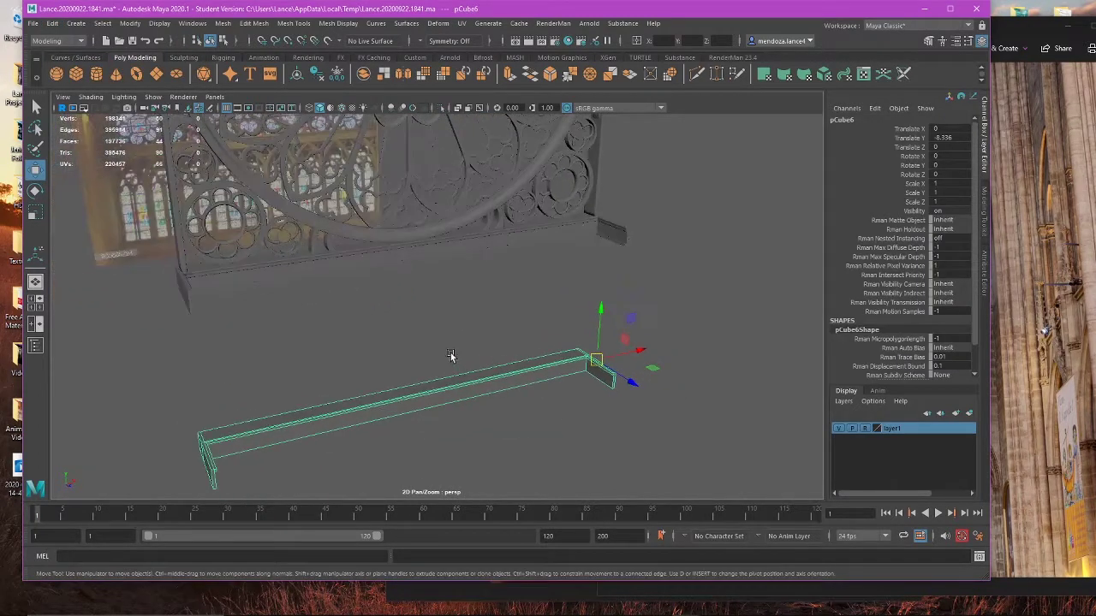
# Step: Try to separate the lower moulding into distinct mesh pieces, and reselect it
pyautogui.click(216, 24)
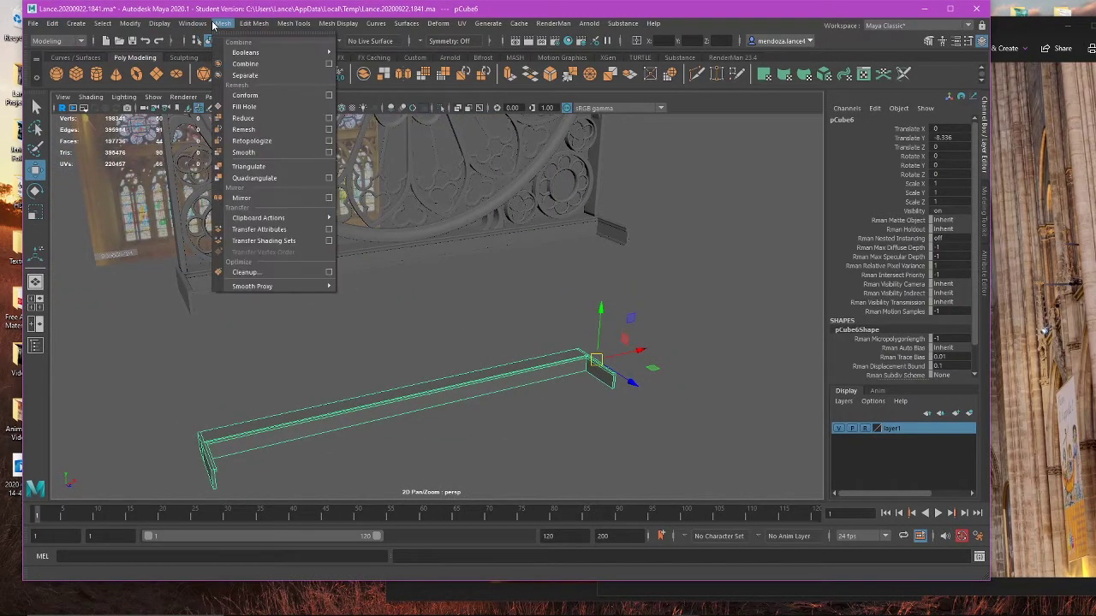
pyautogui.click(245, 75)
pyautogui.keyDown('alt'); pyautogui.moveTo(512, 376); pyautogui.dragTo(503, 345); pyautogui.keyUp('alt')
pyautogui.click(504, 345)
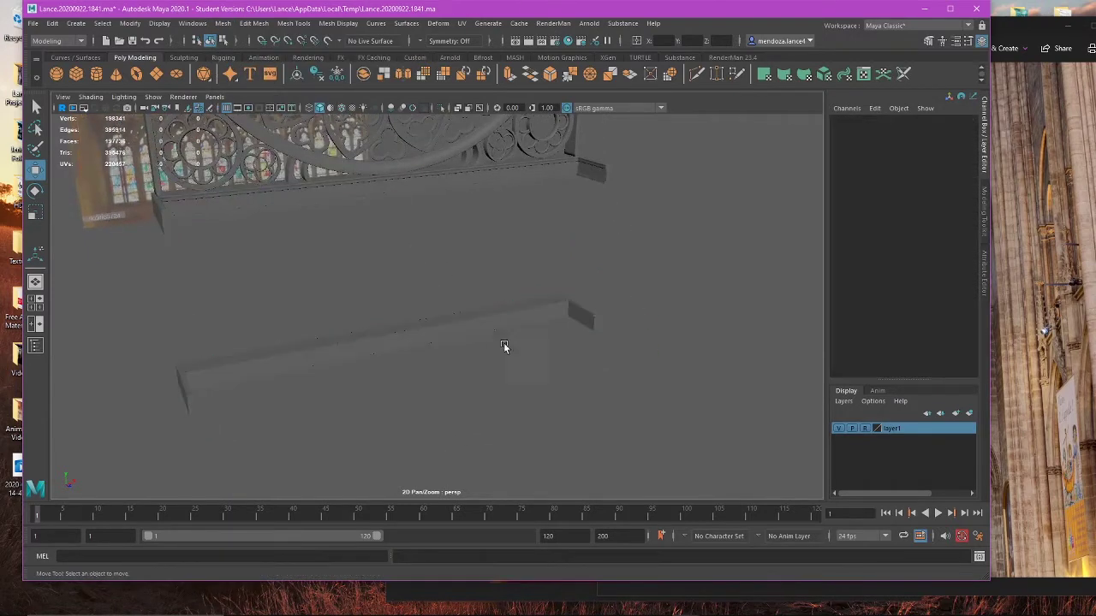
pyautogui.click(505, 346)
# Step: Center the pivot of the lower moulding and reselect the object
pyautogui.click(222, 23)
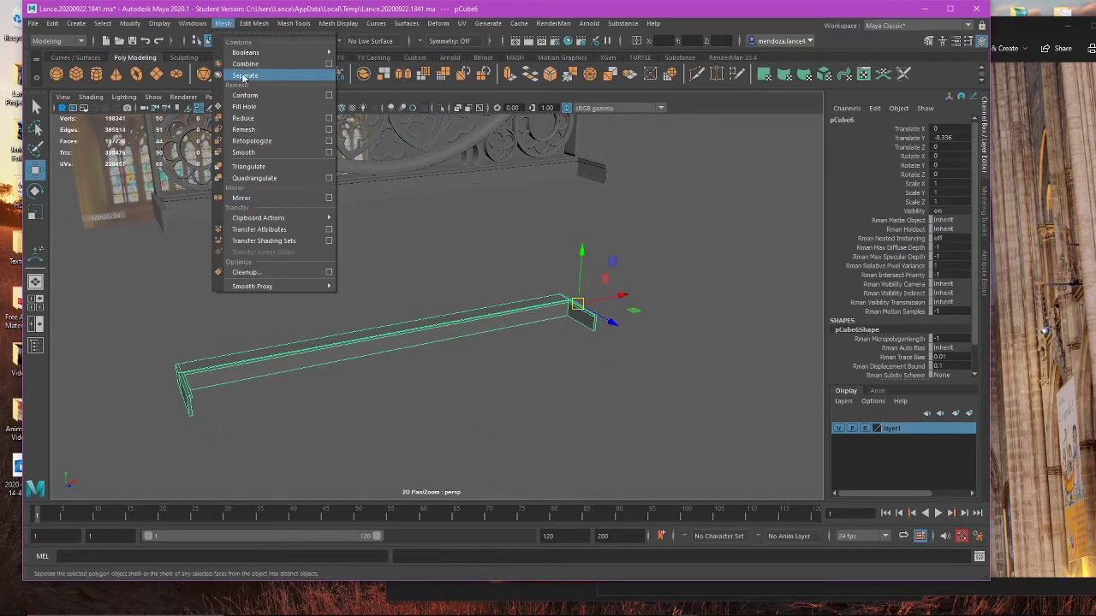
pyautogui.moveTo(130, 24)
pyautogui.click(176, 108)
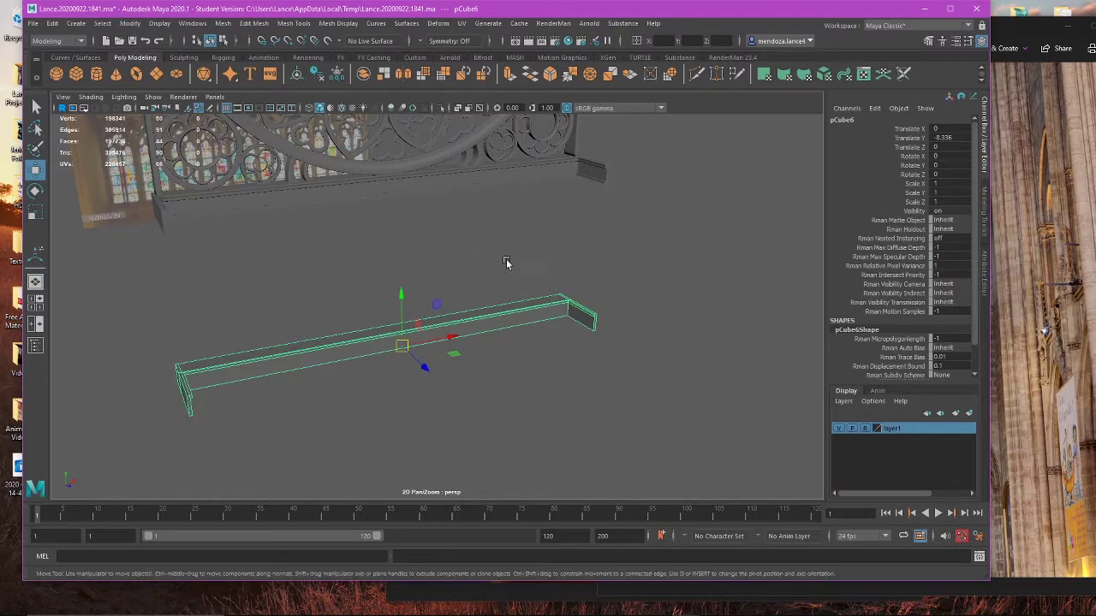
pyautogui.click(507, 262)
pyautogui.keyDown('alt'); pyautogui.moveTo(567, 320); pyautogui.dragTo(542, 327); pyautogui.keyUp('alt')
pyautogui.click(533, 311)
pyautogui.keyDown('alt'); pyautogui.moveTo(699, 432); pyautogui.dragTo(496, 334); pyautogui.keyUp('alt')
# Step: Delete all construction history again and freeze the lower moulding's transformations
pyautogui.click(52, 23)
pyautogui.moveTo(154, 173)
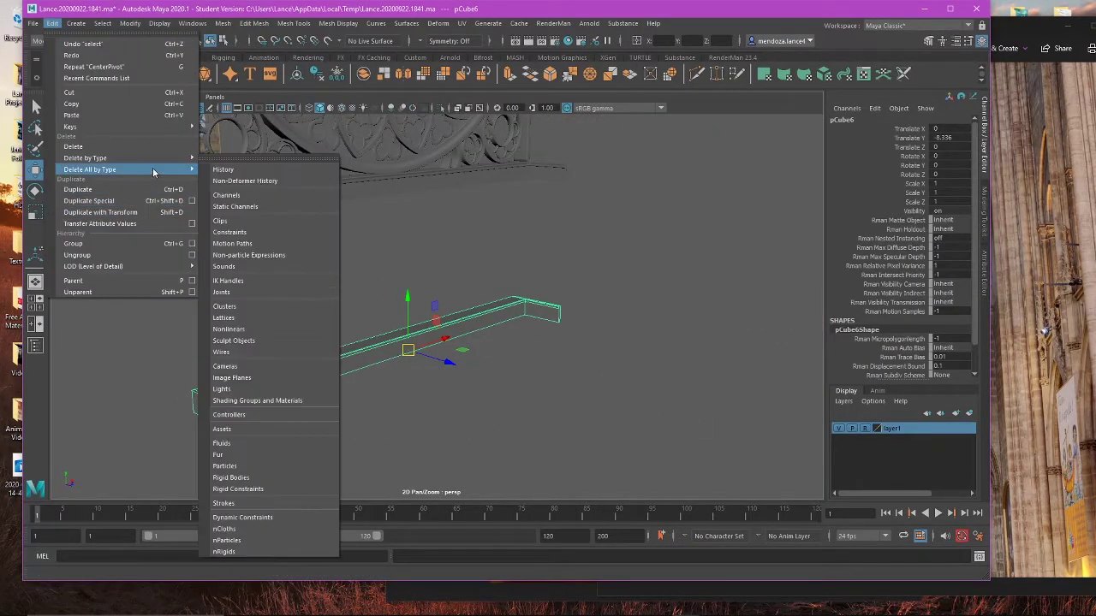
pyautogui.click(224, 169)
pyautogui.click(130, 23)
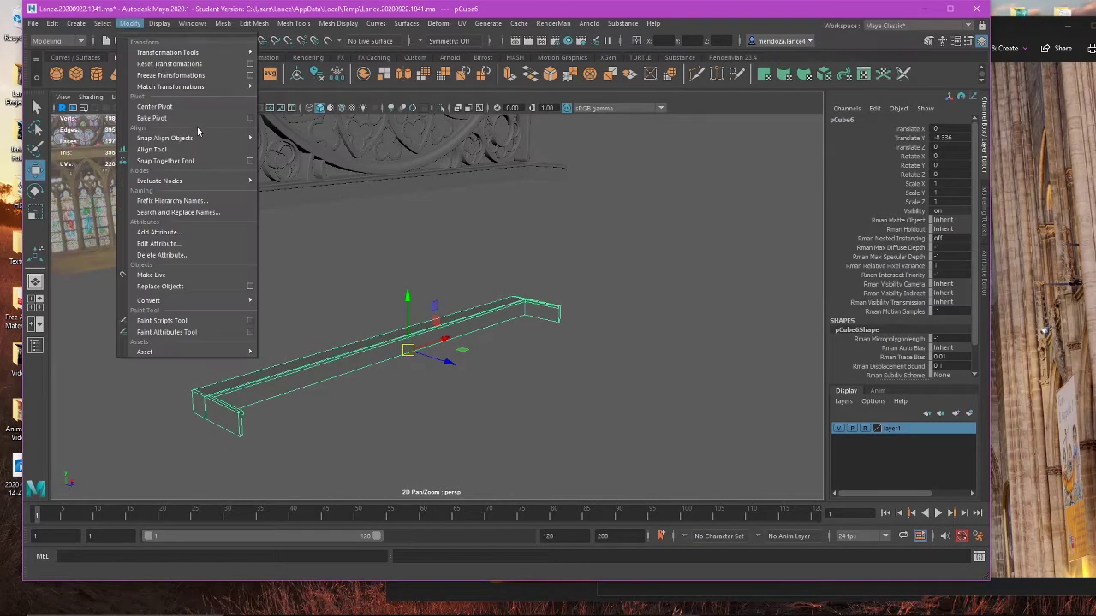
pyautogui.click(201, 77)
pyautogui.click(687, 261)
pyautogui.keyDown('alt'); pyautogui.moveTo(687, 262); pyautogui.dragTo(527, 322); pyautogui.keyUp('alt')
pyautogui.click(523, 326)
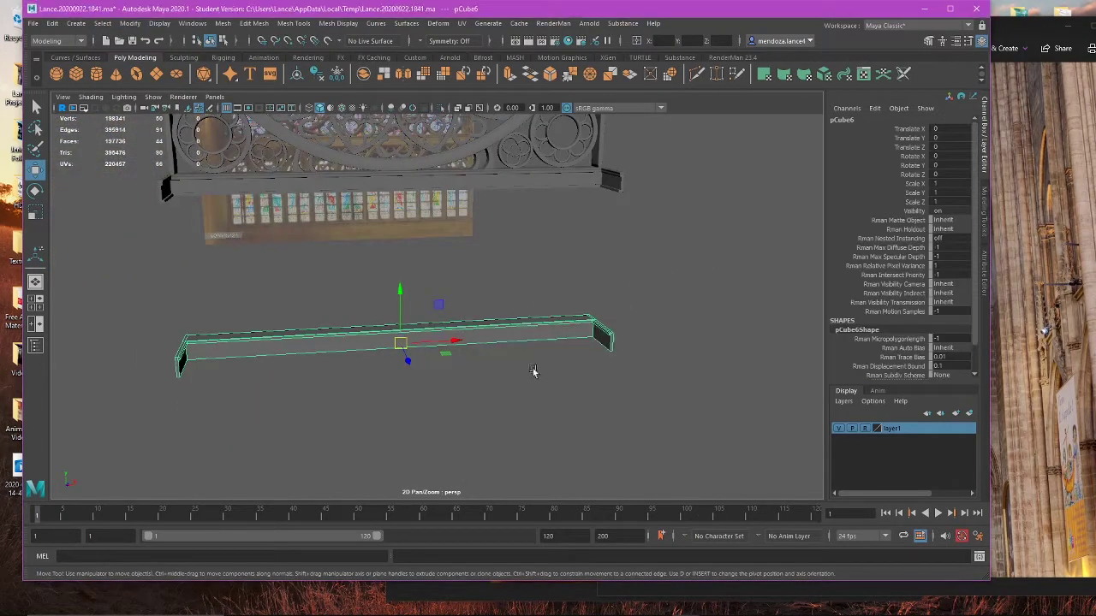
# Step: Check the lower moulding's placement against the lancet window reference in the front and perspective views
pyautogui.press('space')
pyautogui.press('space')
pyautogui.scroll(4, 478, 387)
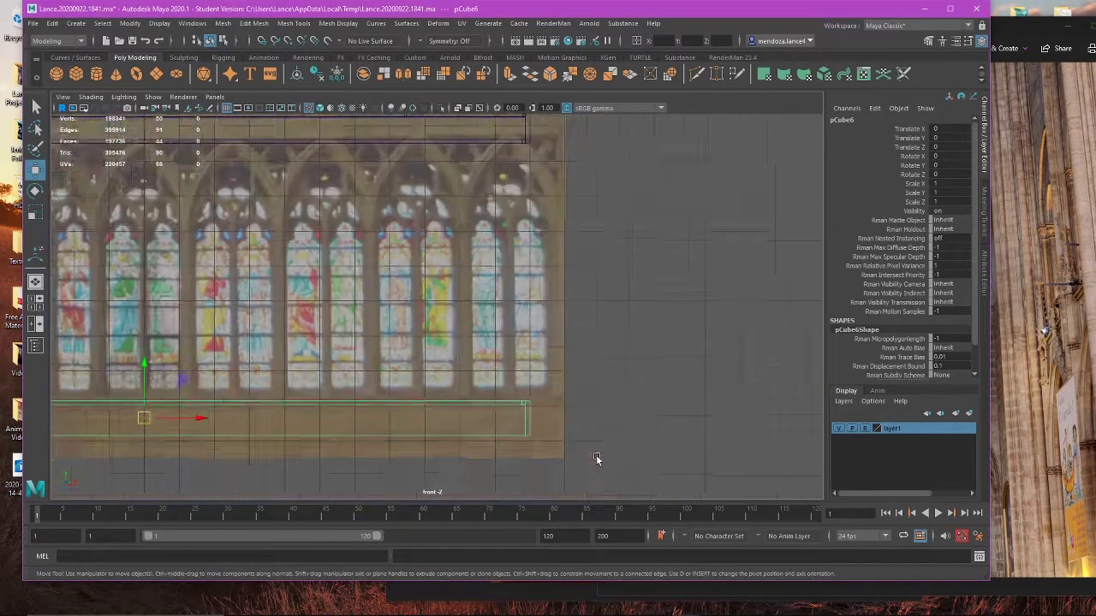
pyautogui.scroll(-1, 596, 454)
pyautogui.click(598, 343)
pyautogui.moveTo(598, 344); pyautogui.dragTo(499, 445)
pyautogui.press('space')
pyautogui.press('space')
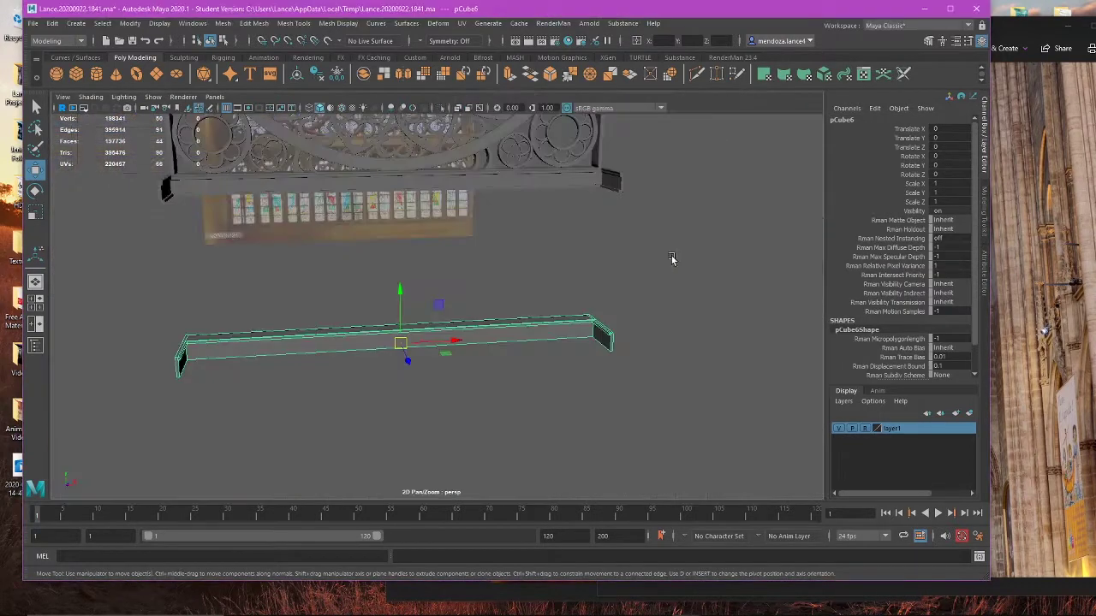
# Step: Examine the cathedral wall photo GettyImages-686895977.jpg zoomed out to its full extent, and put its window away
pyautogui.click(1027, 319)
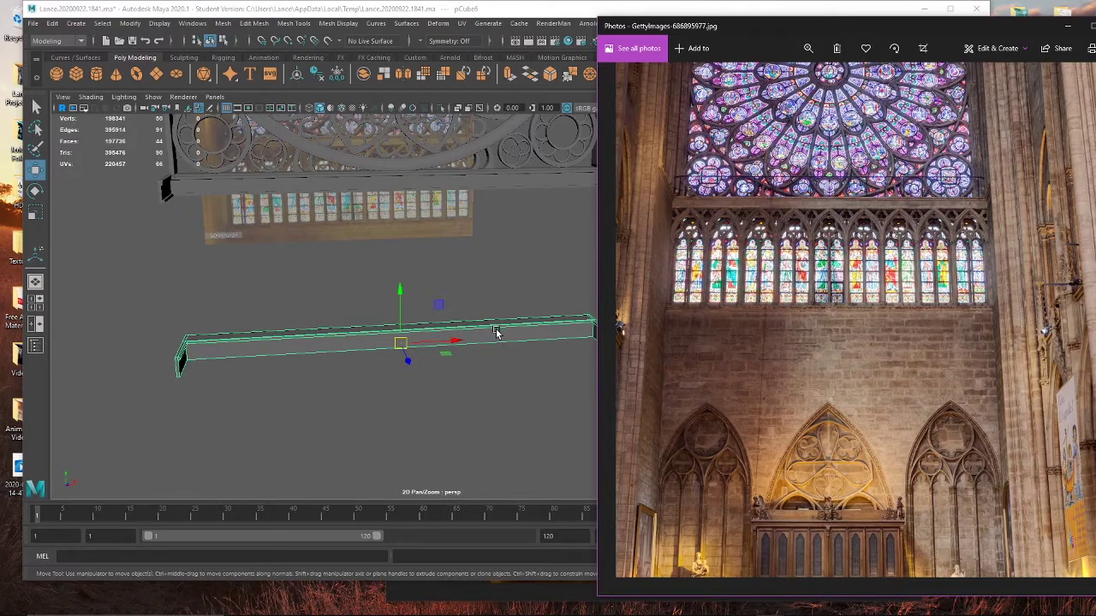
pyautogui.click(808, 48)
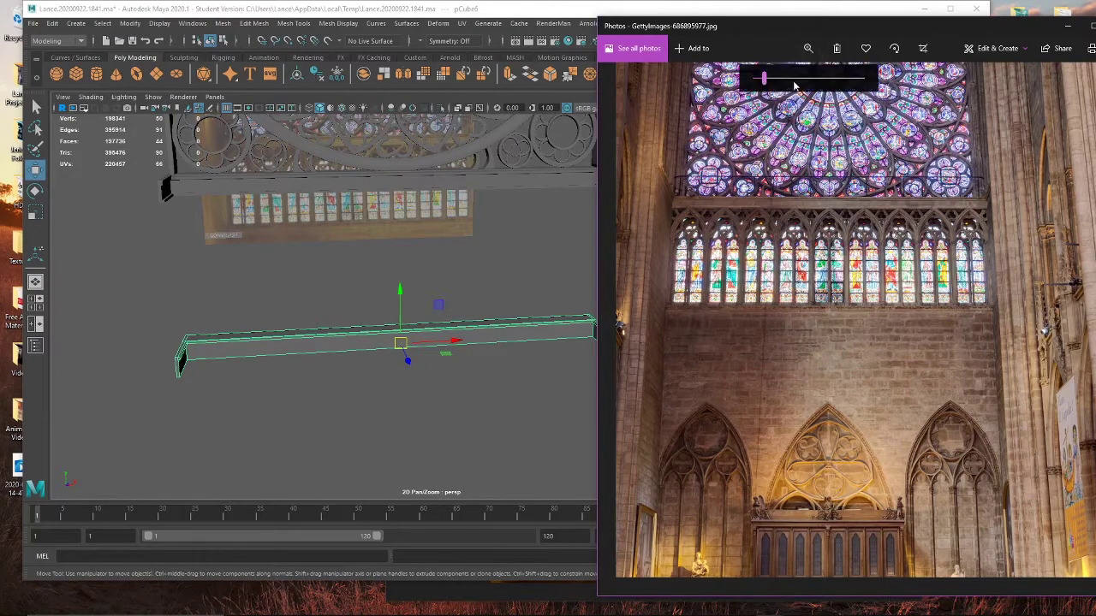
pyautogui.moveTo(797, 80); pyautogui.dragTo(673, 78)
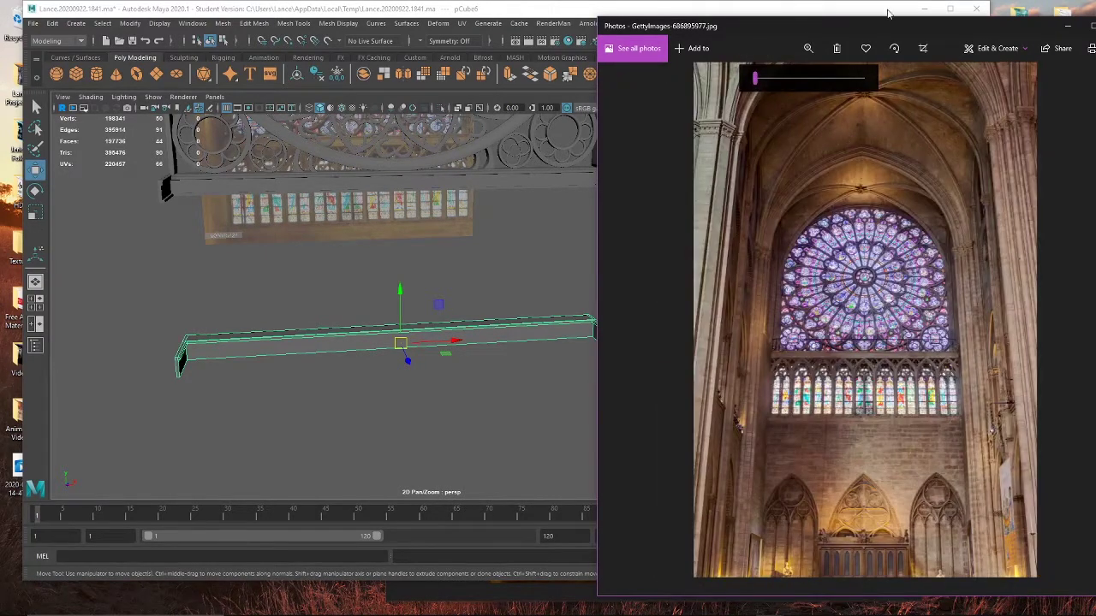
pyautogui.moveTo(880, 27); pyautogui.dragTo(492, 47)
pyautogui.click(732, 46)
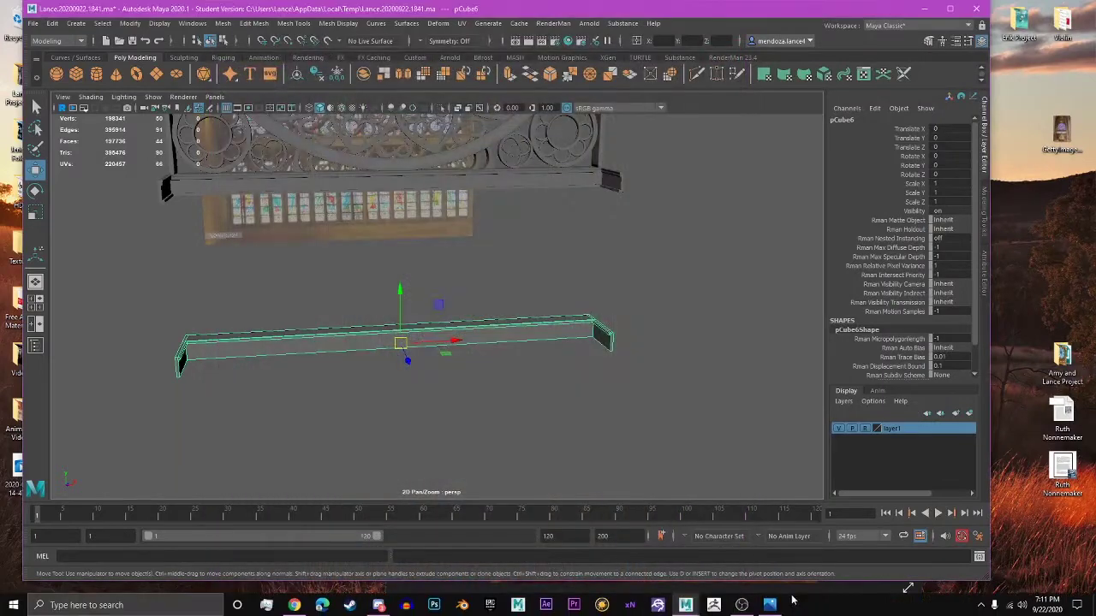
pyautogui.click(770, 607)
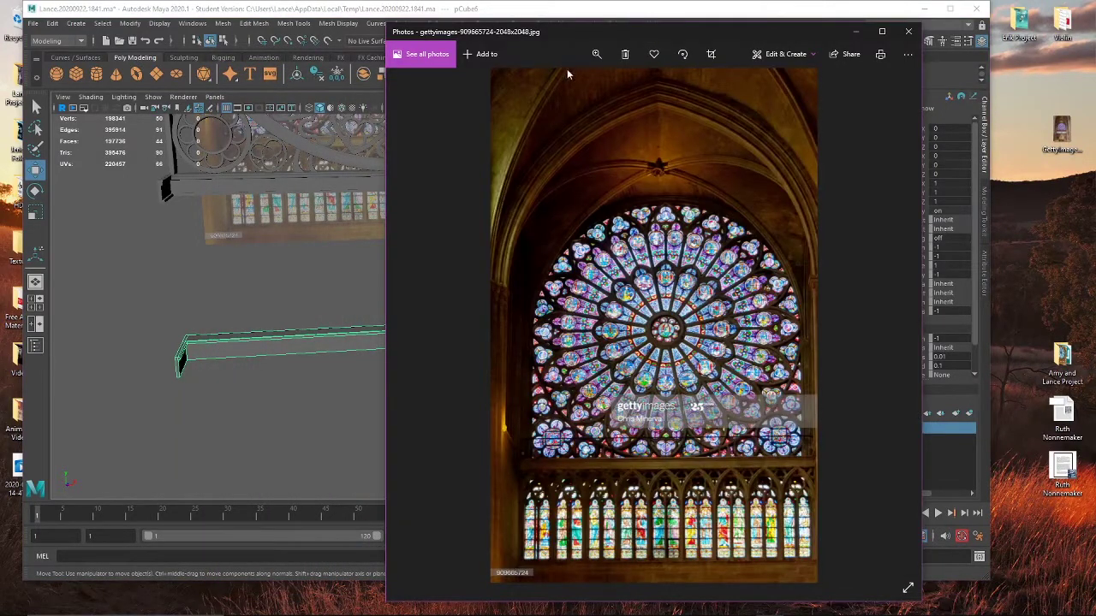
pyautogui.click(597, 54)
pyautogui.moveTo(570, 85); pyautogui.dragTo(560, 58)
pyautogui.click(657, 216)
pyautogui.click(598, 56)
pyautogui.moveTo(682, 561); pyautogui.dragTo(610, 185)
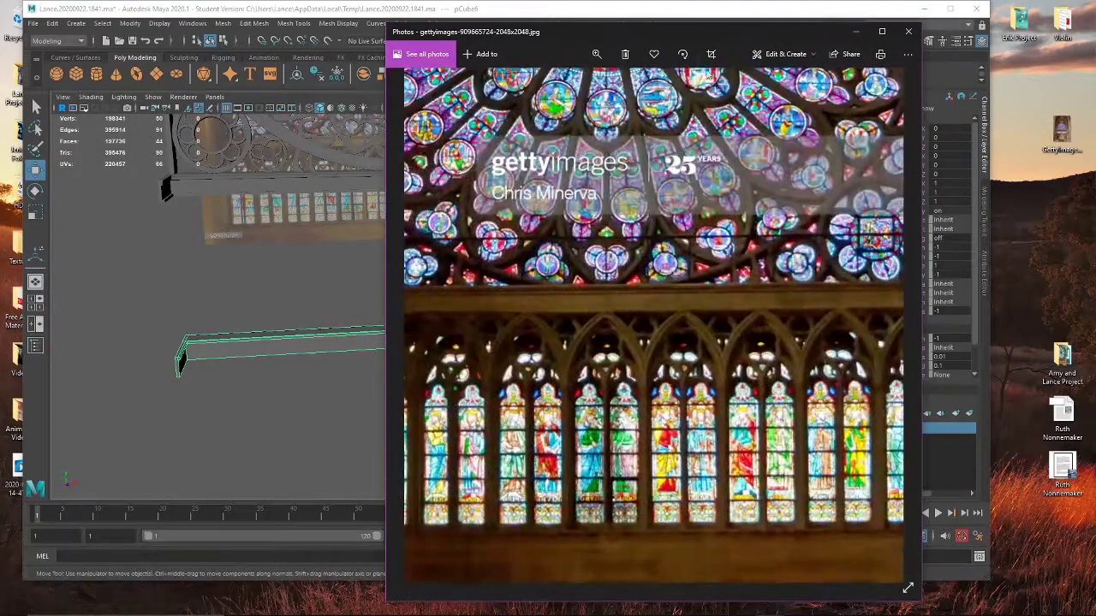
# Step: Narrow the Maya window and place the enlarged lancet window photo beside it for reference
pyautogui.click(733, 19)
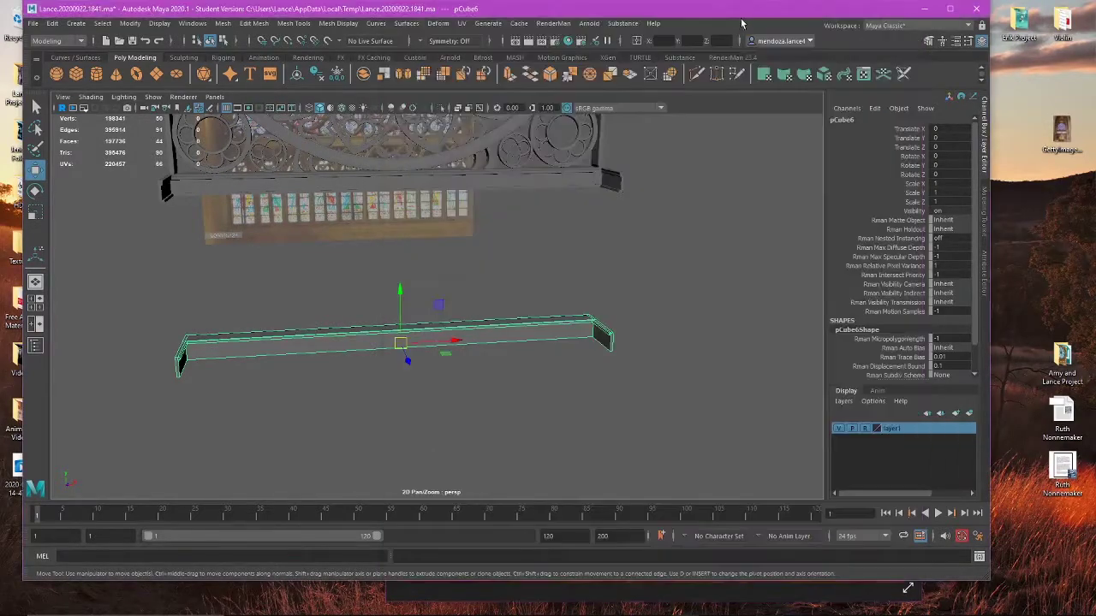
pyautogui.moveTo(991, 440); pyautogui.dragTo(801, 433)
pyautogui.click(791, 34)
pyautogui.moveTo(792, 35); pyautogui.dragTo(1010, 34)
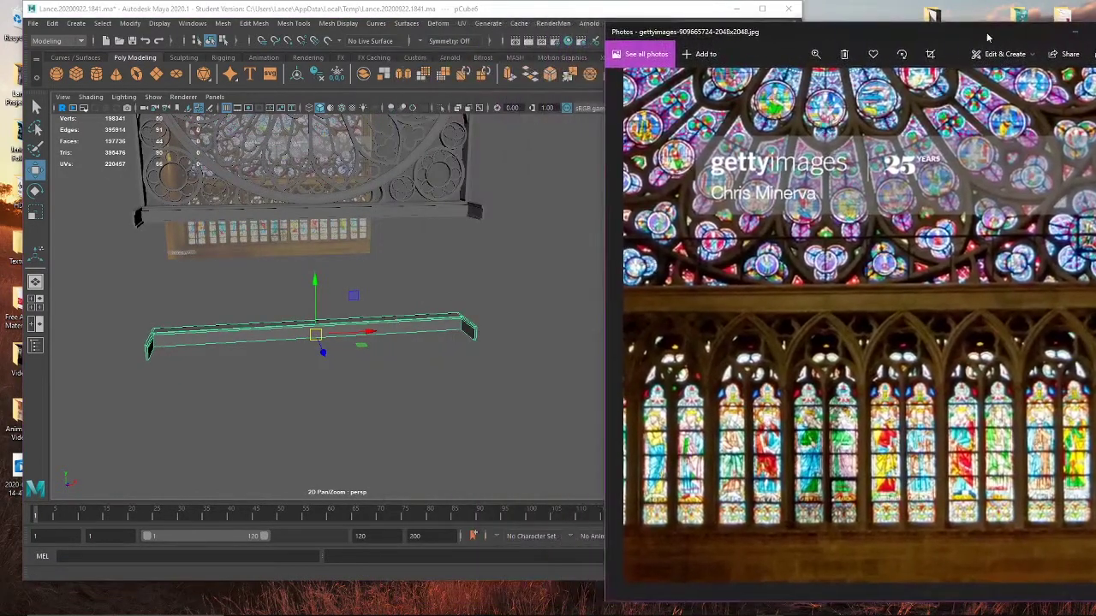
pyautogui.click(589, 7)
# Step: Deselect the lower moulding and compare both mouldings with the photo in perspective and in a shaded front view
pyautogui.click(514, 313)
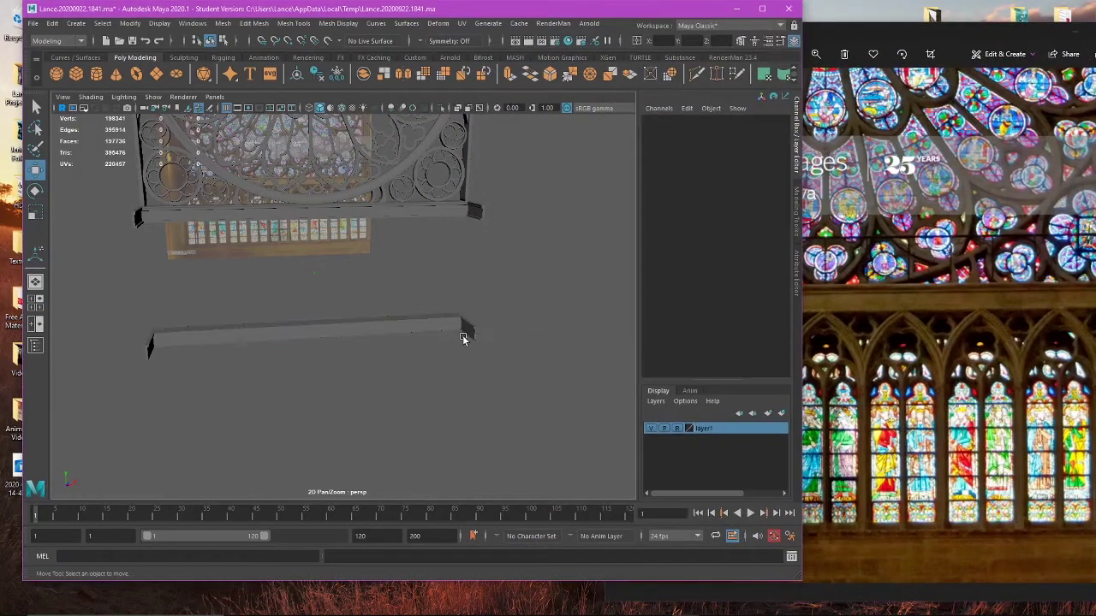
pyautogui.keyDown('alt'); pyautogui.moveTo(511, 351); pyautogui.dragTo(499, 363); pyautogui.keyUp('alt')
pyautogui.click(940, 442)
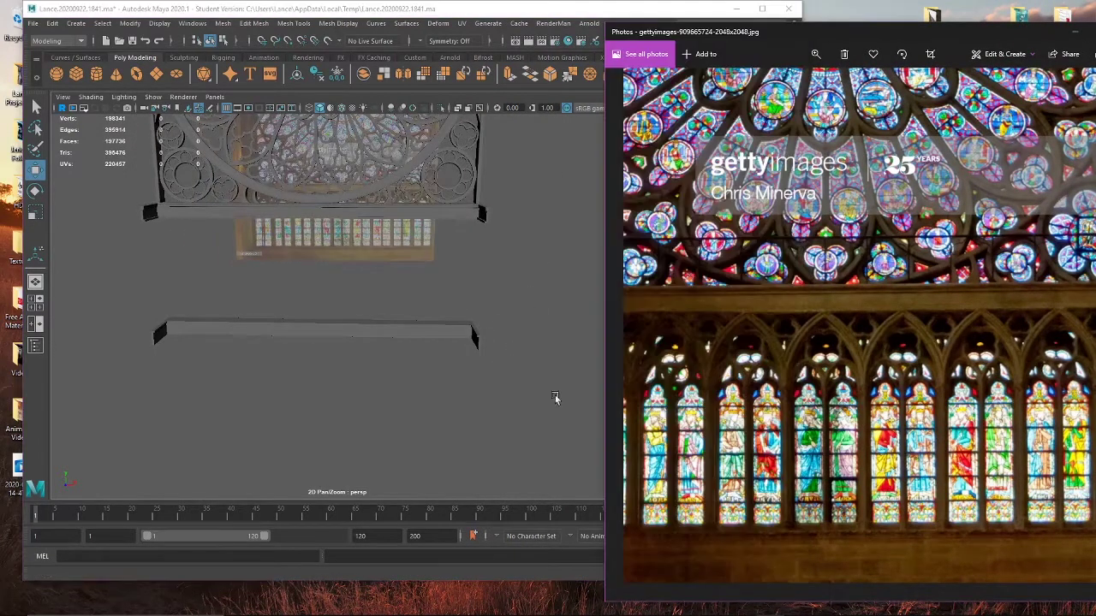
pyautogui.keyDown('alt'); pyautogui.moveTo(401, 410); pyautogui.dragTo(409, 413); pyautogui.keyUp('alt')
pyautogui.press('space')
pyautogui.press('space')
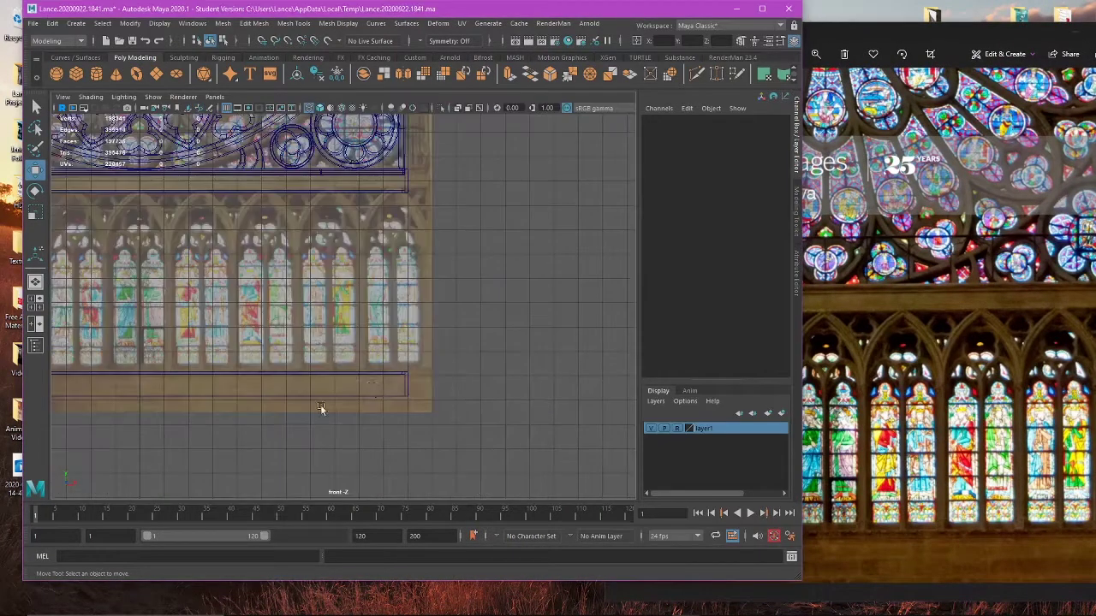
pyautogui.press('5')
pyautogui.scroll(-2, 371, 404)
pyautogui.scroll(-4, 371, 404)
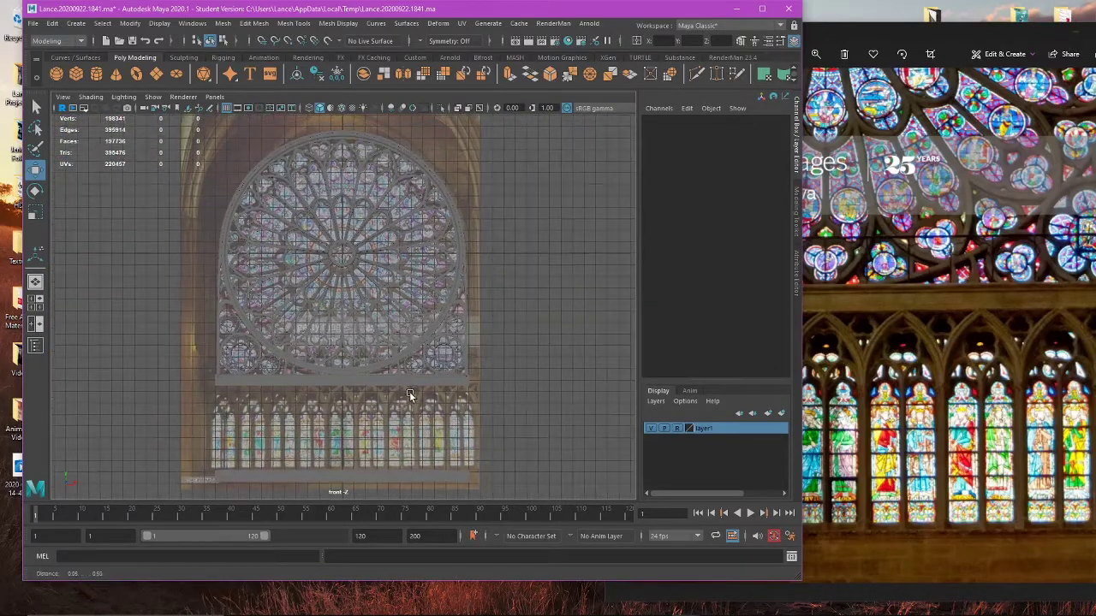
# Step: Render the front view of the rose window and mouldings in Arnold RenderView, inspect it and close the render
pyautogui.click(449, 57)
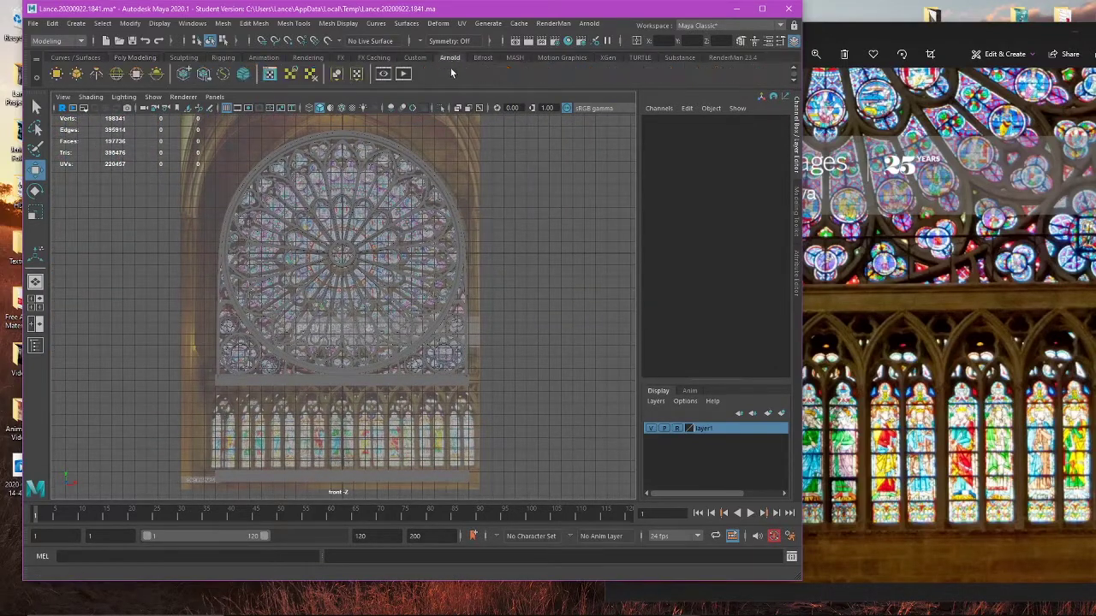
pyautogui.click(407, 73)
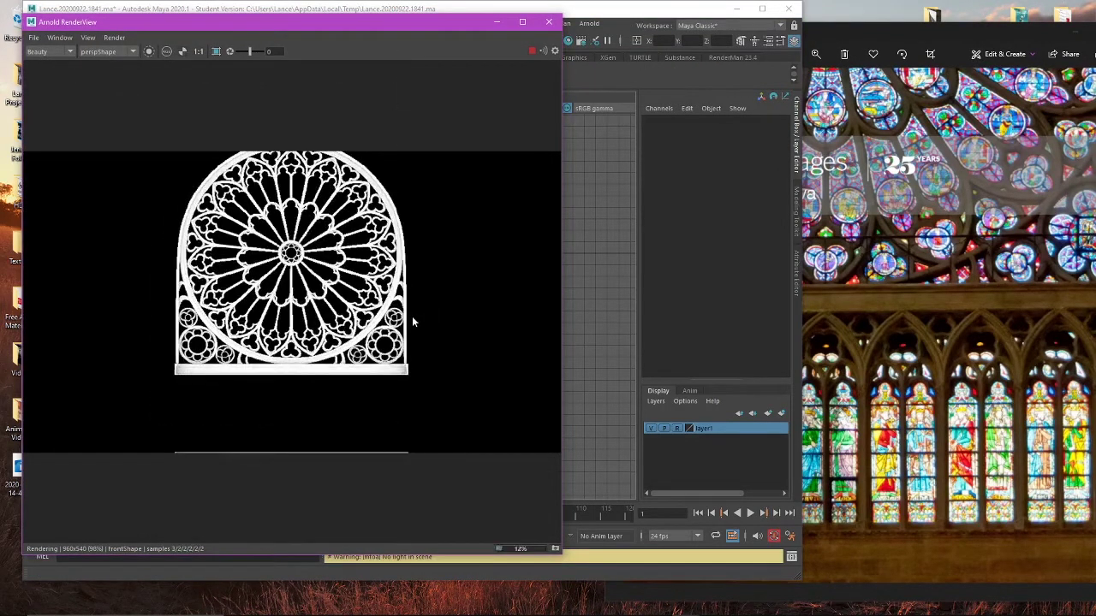
pyautogui.click(88, 37)
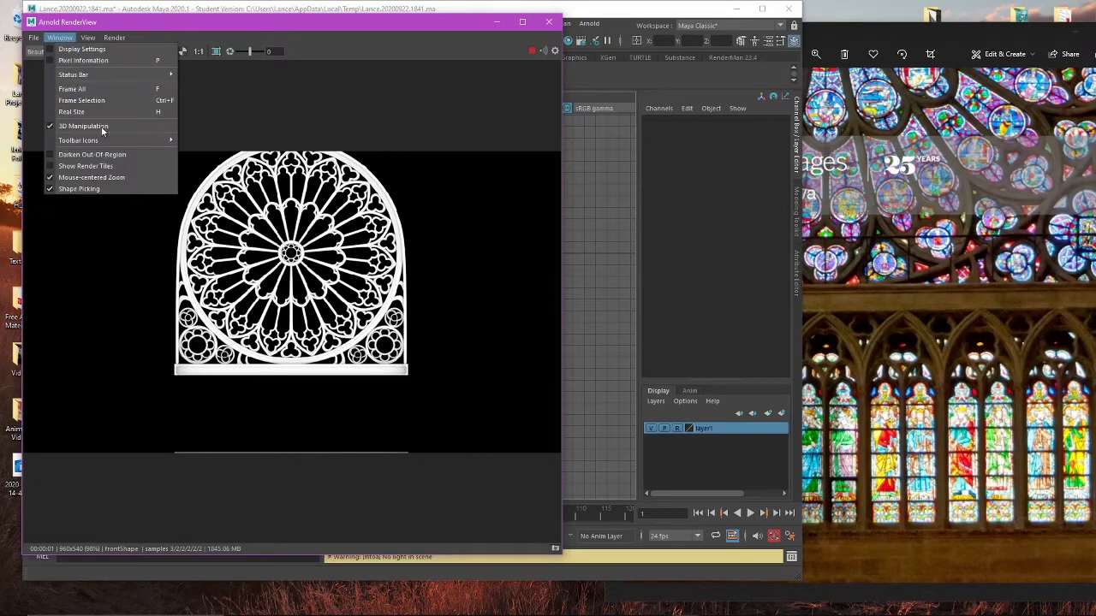
pyautogui.click(487, 160)
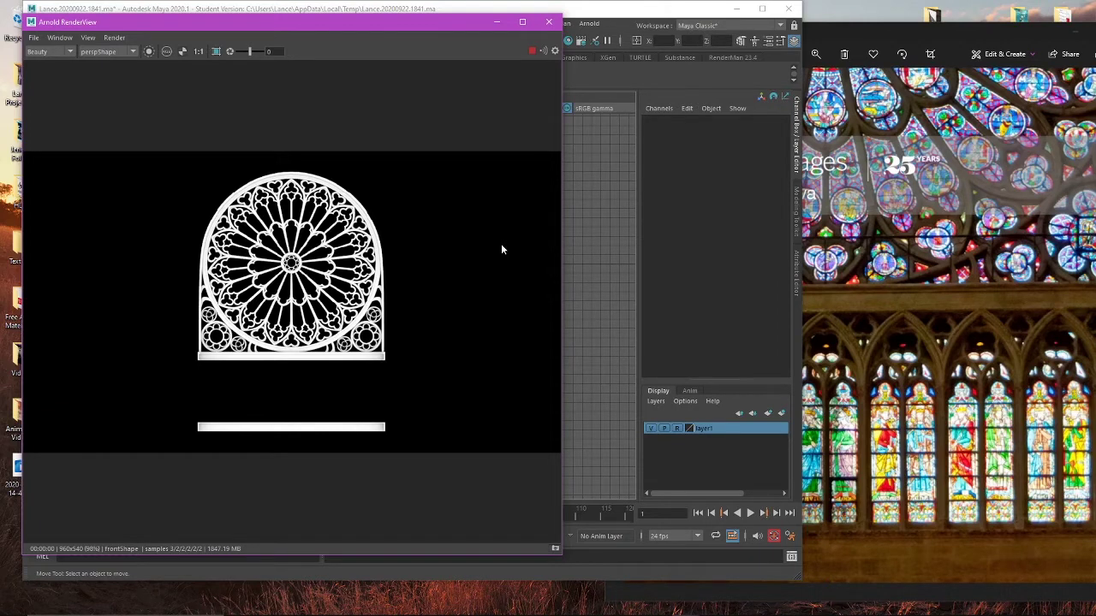
pyautogui.click(545, 27)
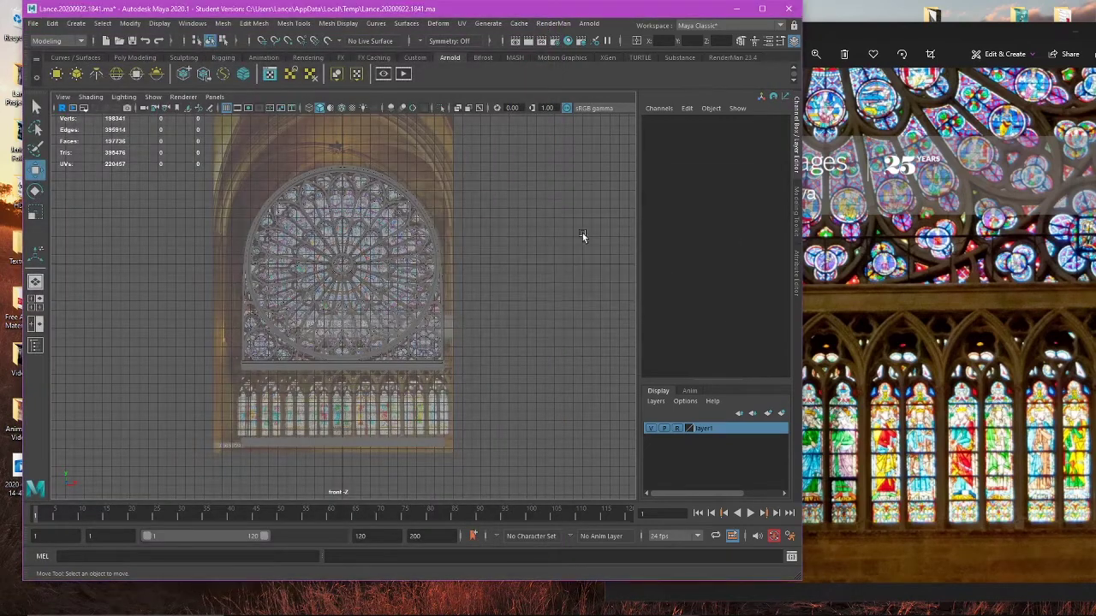
# Step: Inspect the rose window frame and both mouldings from several angles in perspective against the reference photo
pyautogui.press('space')
pyautogui.press('space')
pyautogui.keyDown('alt'); pyautogui.moveTo(540, 293); pyautogui.dragTo(469, 313); pyautogui.keyUp('alt')
pyautogui.scroll(-5, 479, 318)
pyautogui.keyDown('alt'); pyautogui.moveTo(487, 323); pyautogui.dragTo(506, 371, button='middle'); pyautogui.keyUp('alt')
pyautogui.keyDown('alt'); pyautogui.moveTo(506, 372); pyautogui.dragTo(411, 374); pyautogui.keyUp('alt')
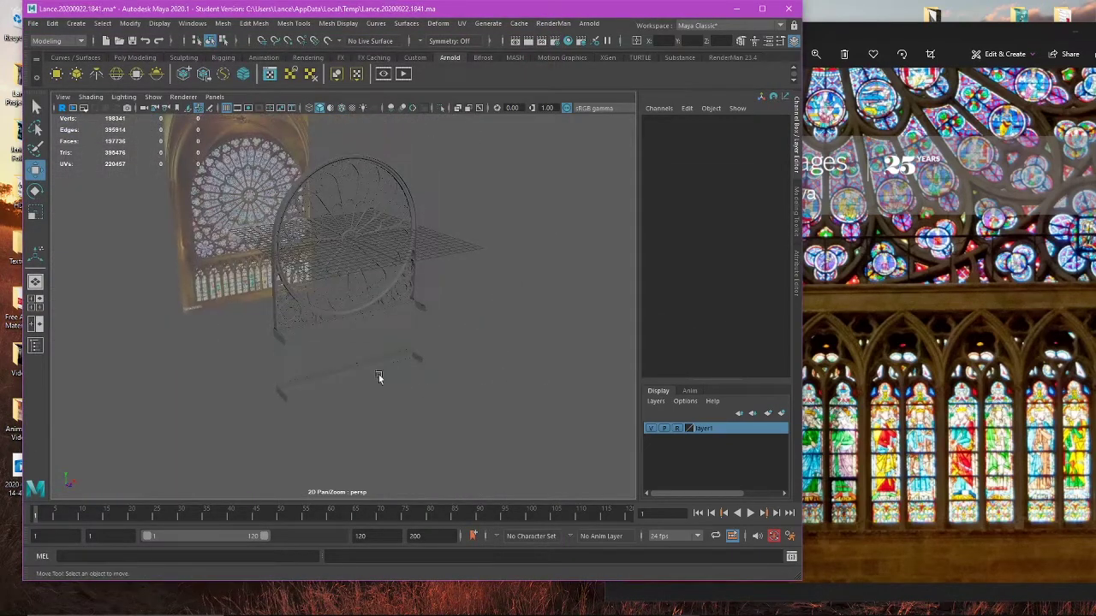
pyautogui.click(377, 370)
pyautogui.keyDown('alt'); pyautogui.moveTo(519, 398); pyautogui.dragTo(563, 415); pyautogui.keyUp('alt')
pyautogui.click(948, 440)
pyautogui.click(433, 431)
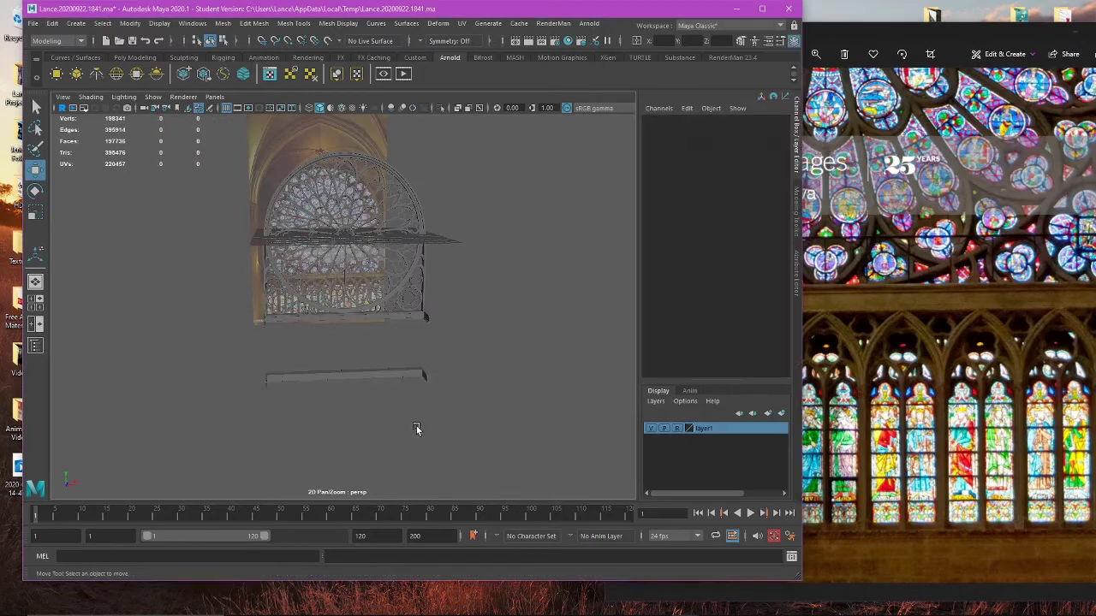
# Step: Examine the lancet window row between the upper and lower mouldings up close in the front view
pyautogui.press('space')
pyautogui.press('space')
pyautogui.scroll(5, 431, 381)
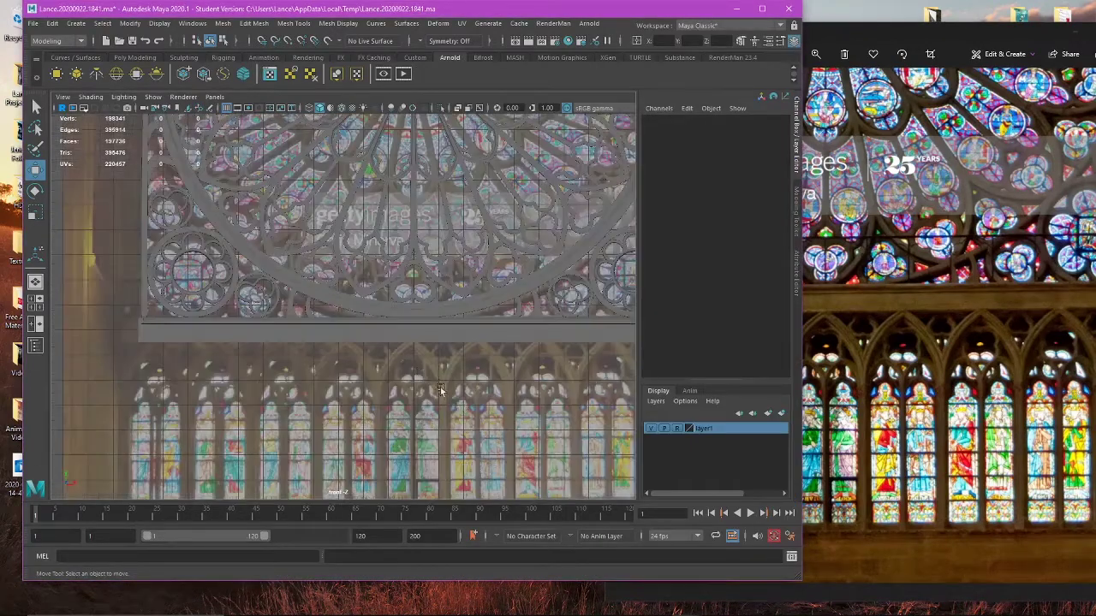
pyautogui.keyDown('alt'); pyautogui.moveTo(335, 331); pyautogui.dragTo(401, 345, button='middle'); pyautogui.keyUp('alt')
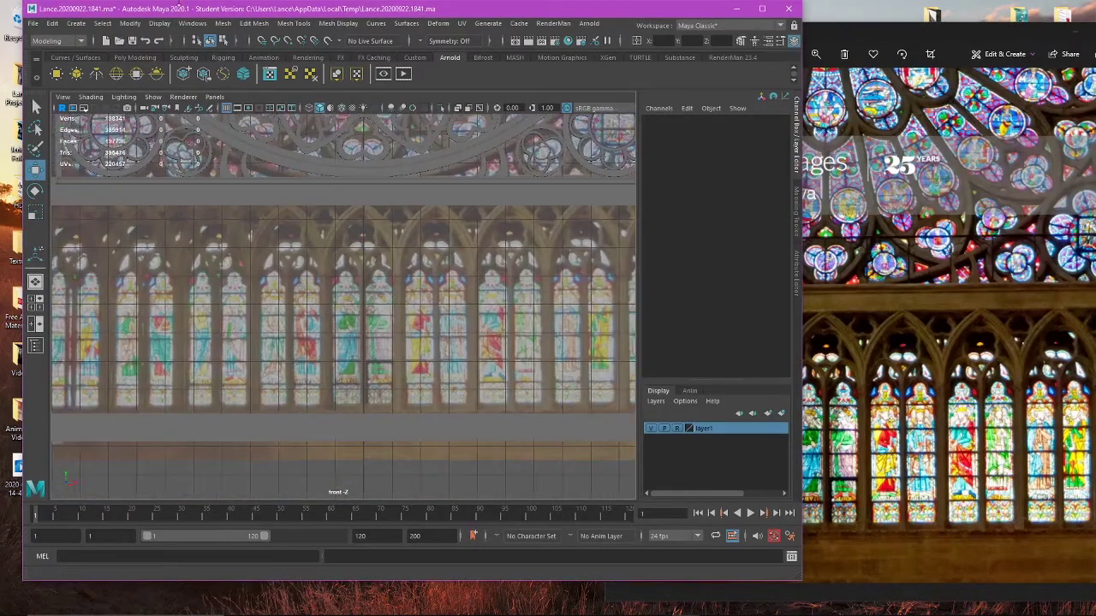
# Step: Save the scene under its current file name, accepting the Student Version notice
pyautogui.click(31, 23)
pyautogui.click(68, 71)
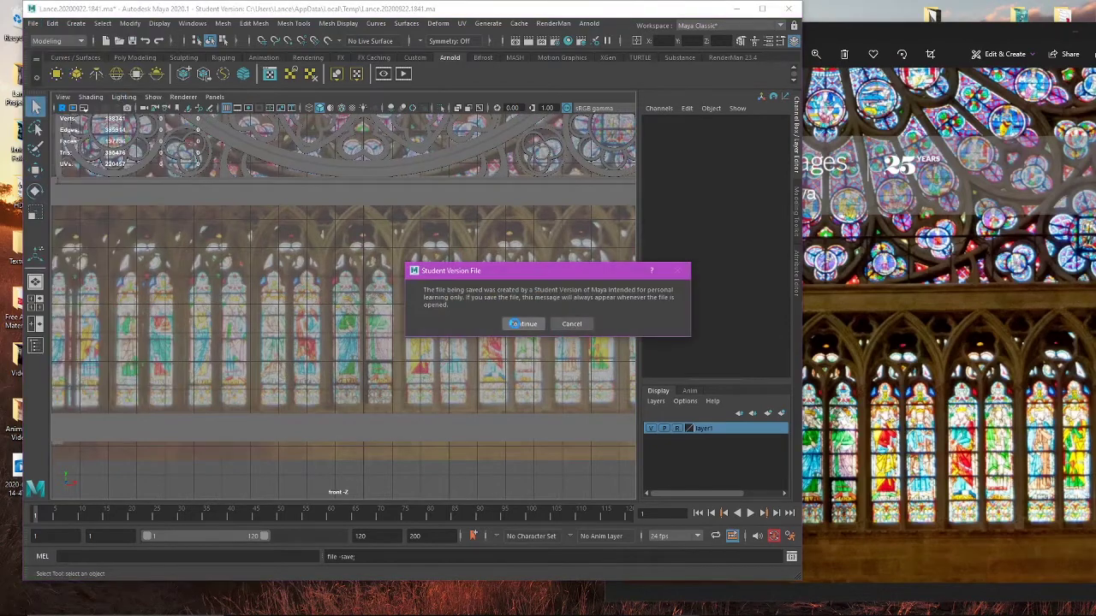
pyautogui.click(518, 324)
# Step: Save the scene as Maya Binary over Stained glass.mb in the shared project folder on the Desktop
pyautogui.click(32, 23)
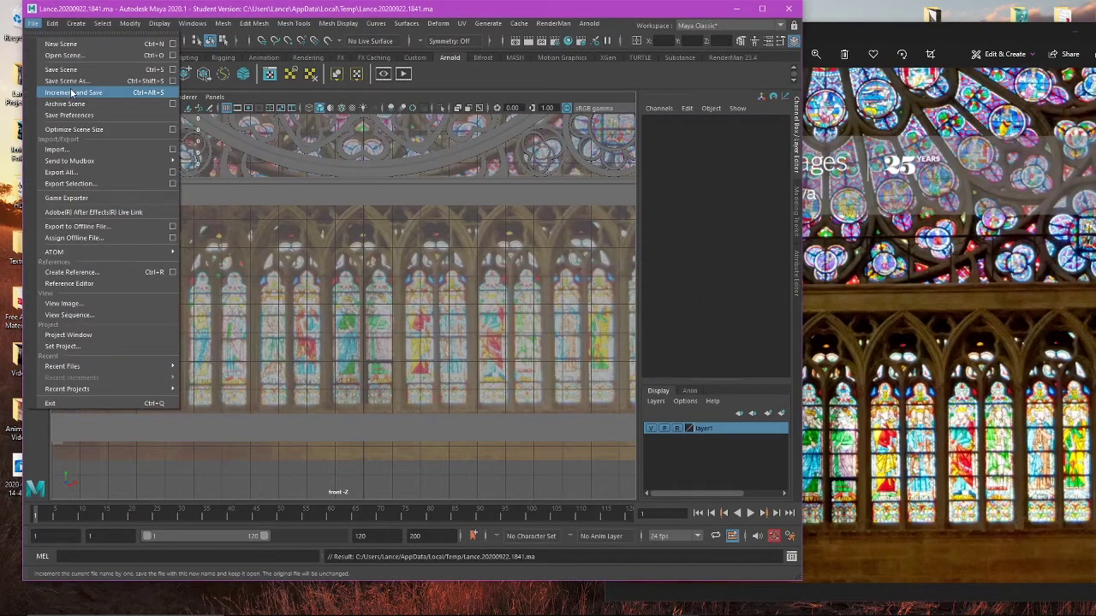
pyautogui.click(76, 81)
pyautogui.click(90, 133)
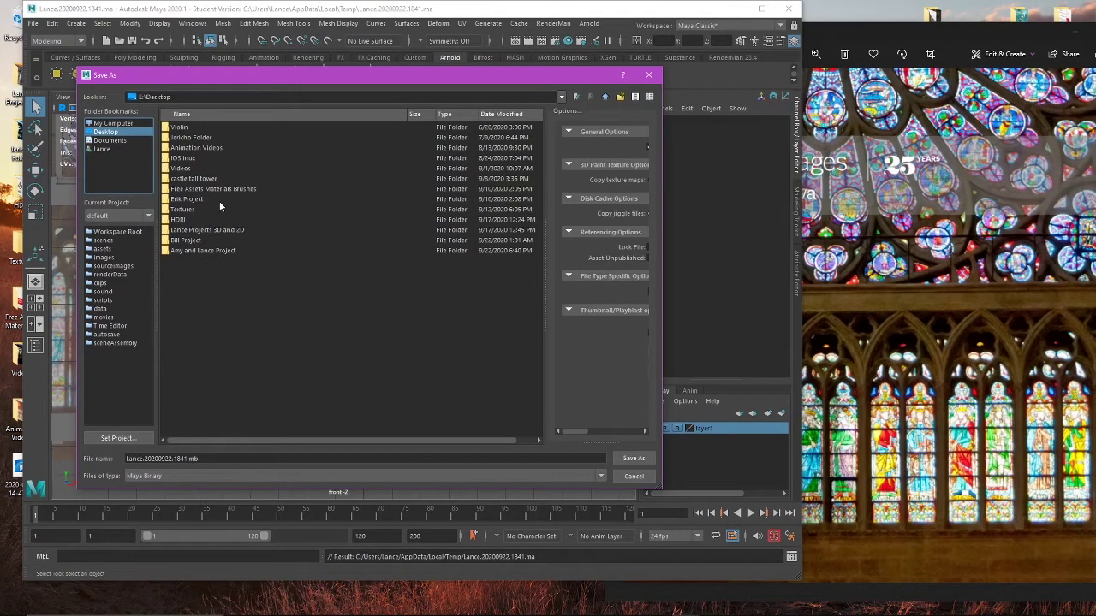
pyautogui.doubleClick(218, 252)
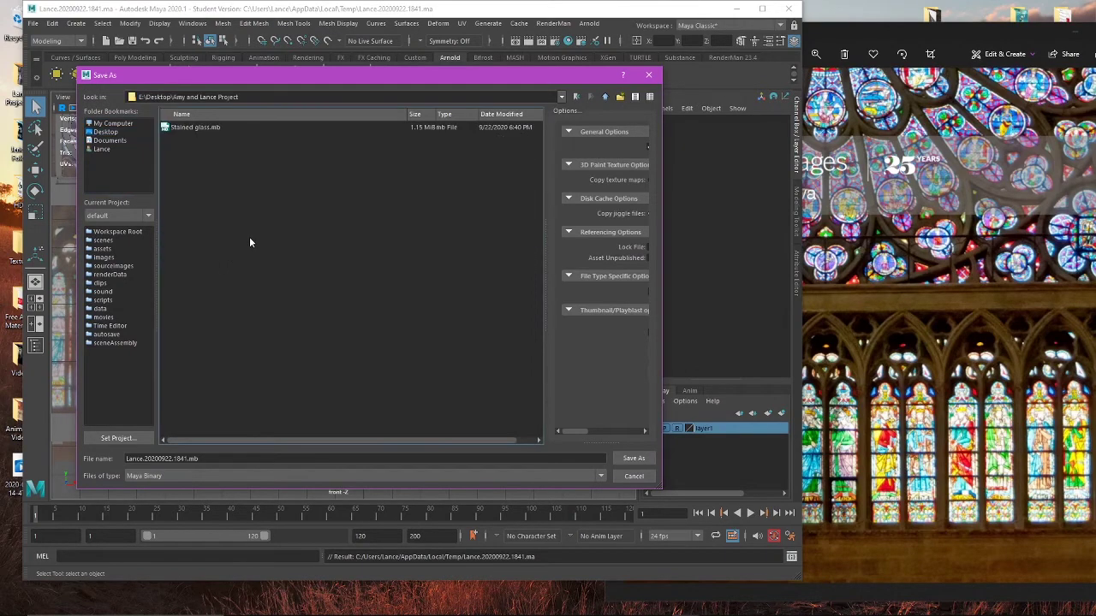
pyautogui.click(228, 130)
pyautogui.click(633, 458)
pyautogui.click(335, 299)
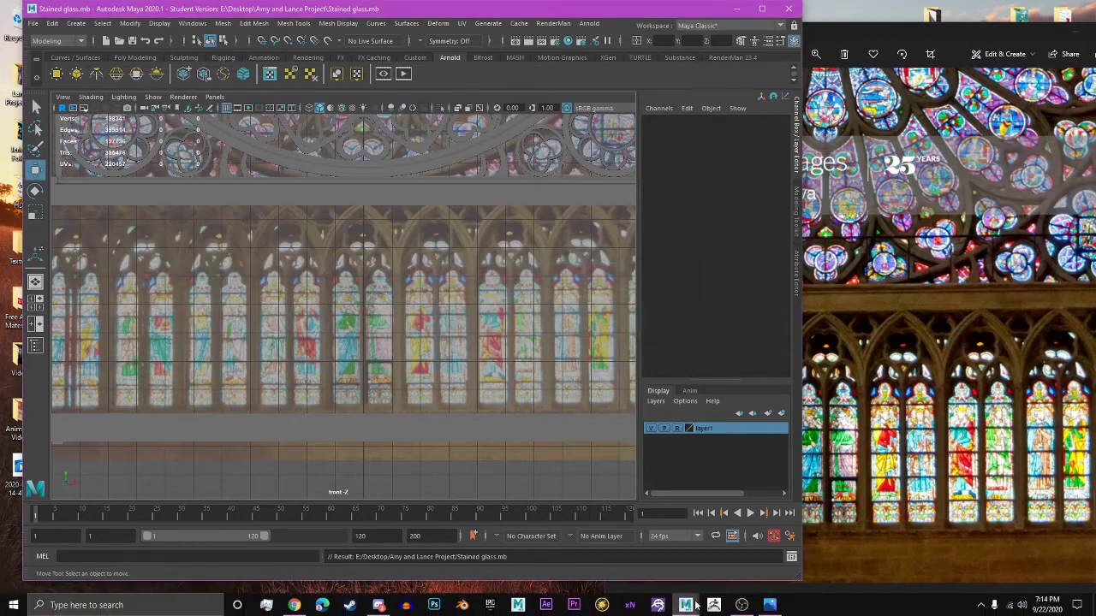
pyautogui.click(741, 605)
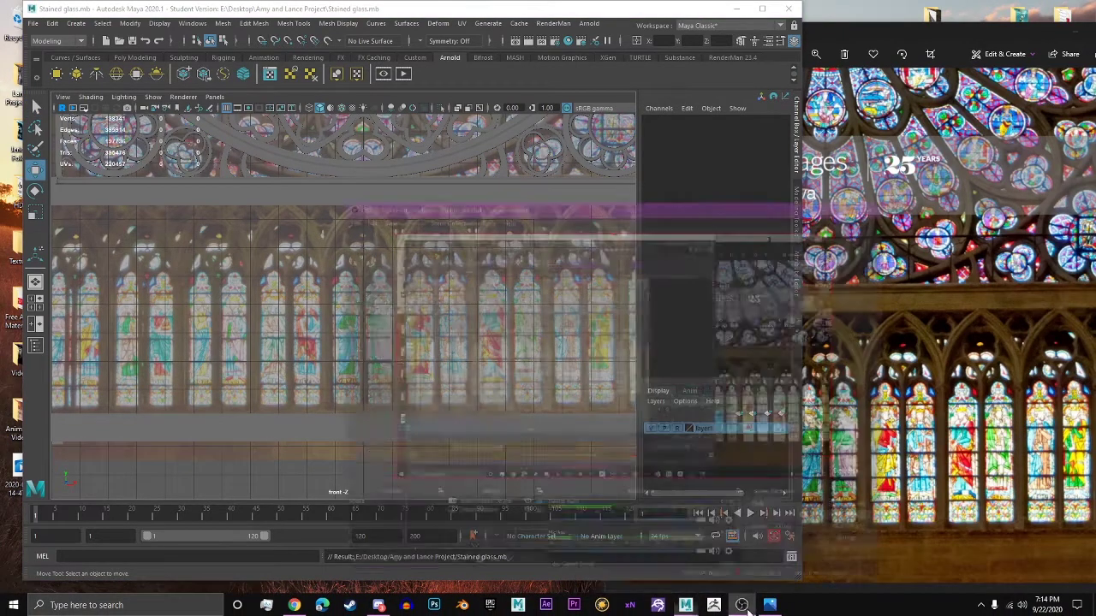